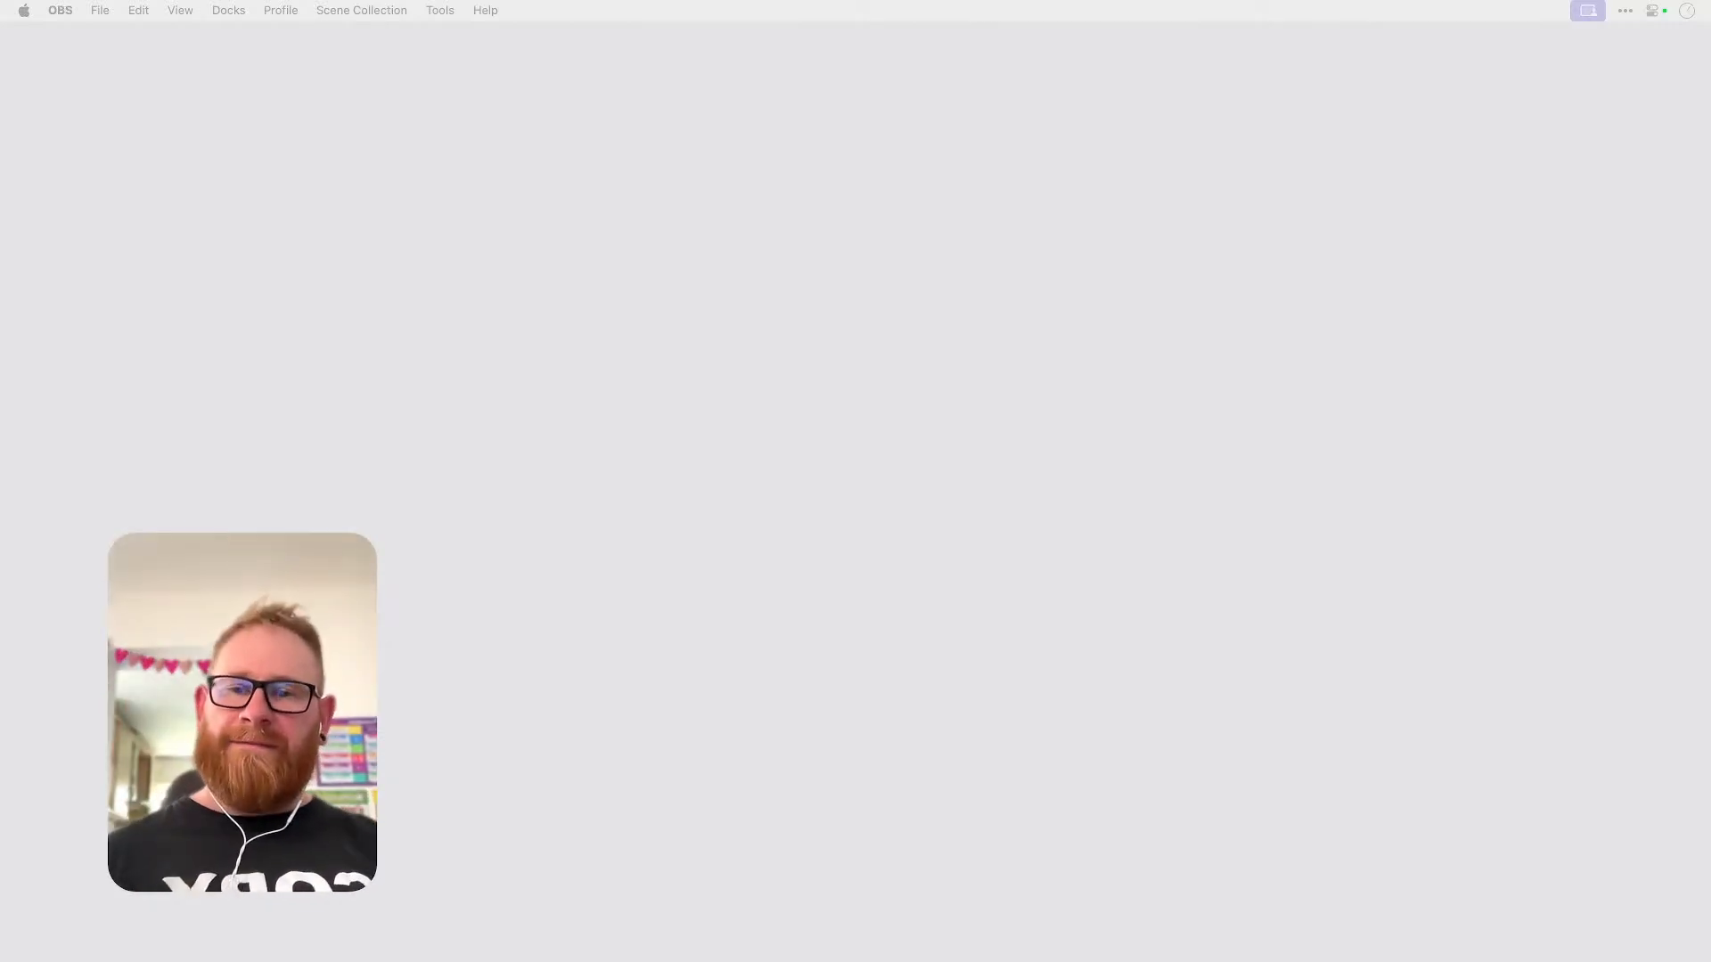
- Switch to Photoshop and open the jedi.jpg poster image
{"action": "left_click", "coordinate": [816, 428]}
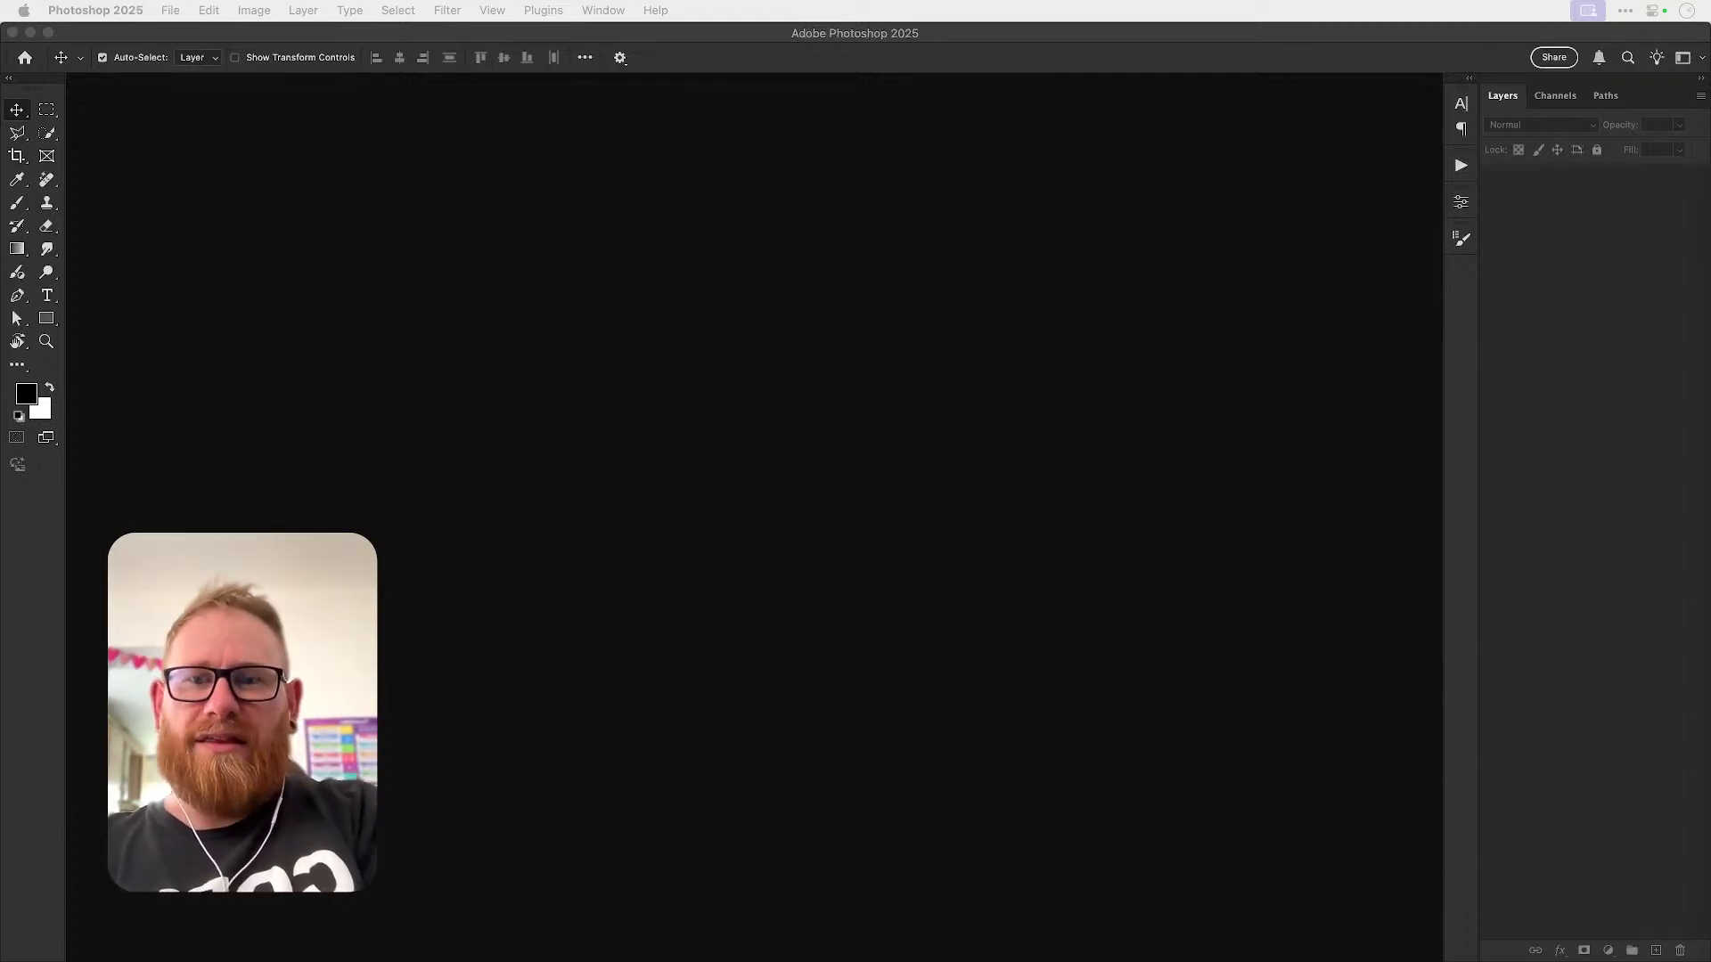
{"action": "key", "text": "F11"}
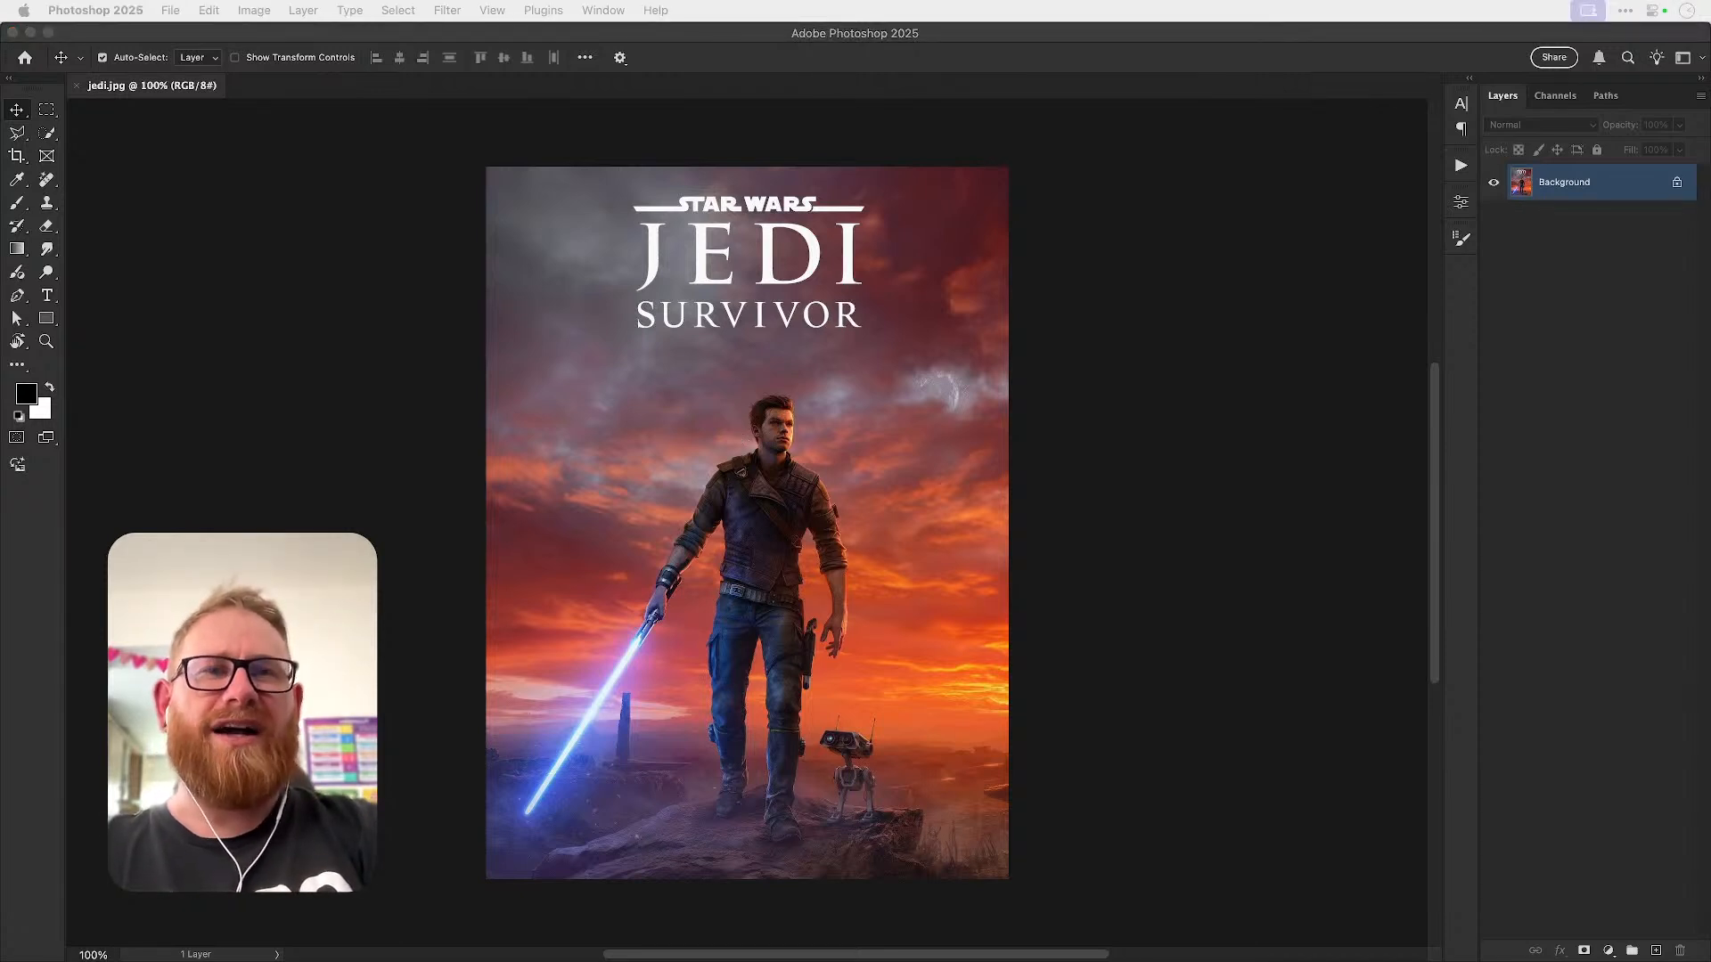
{"action": "left_click", "coordinate": [1265, 510]}
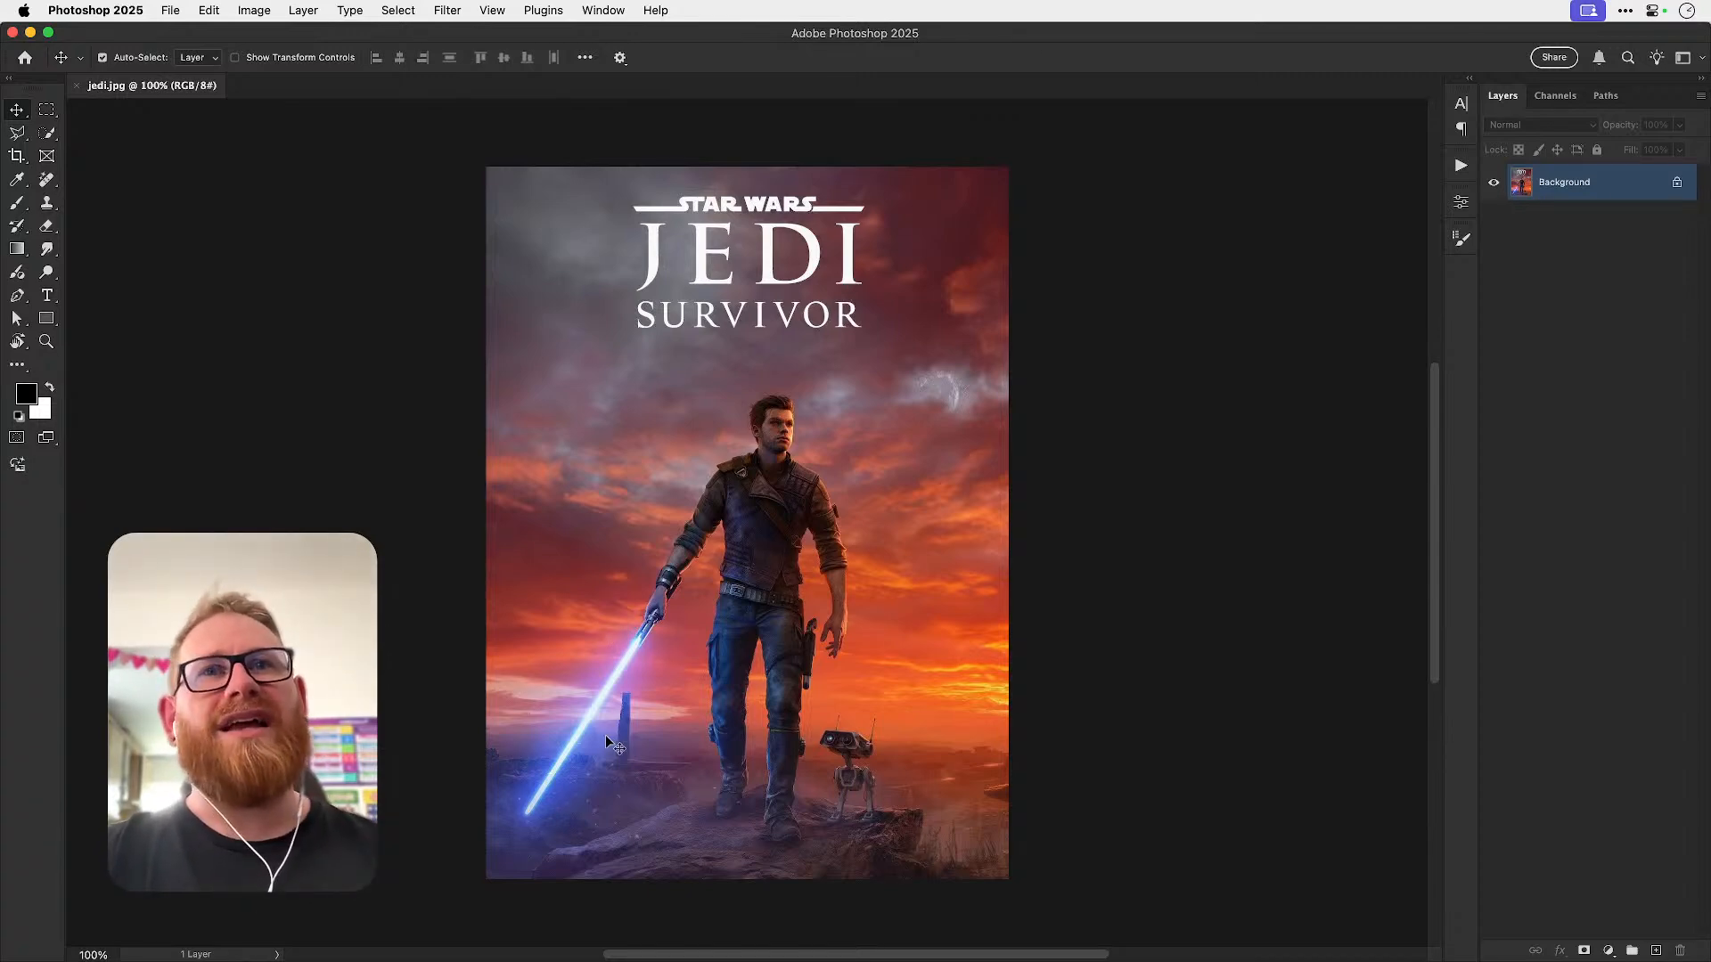
- Examine the jedi.jpg figure's pose and hands up close, and fit the whole poster back in view
{"action": "key", "text": "z"}
{"action": "left_click_drag", "start_coordinate": [713, 674], "coordinate": [789, 669]}
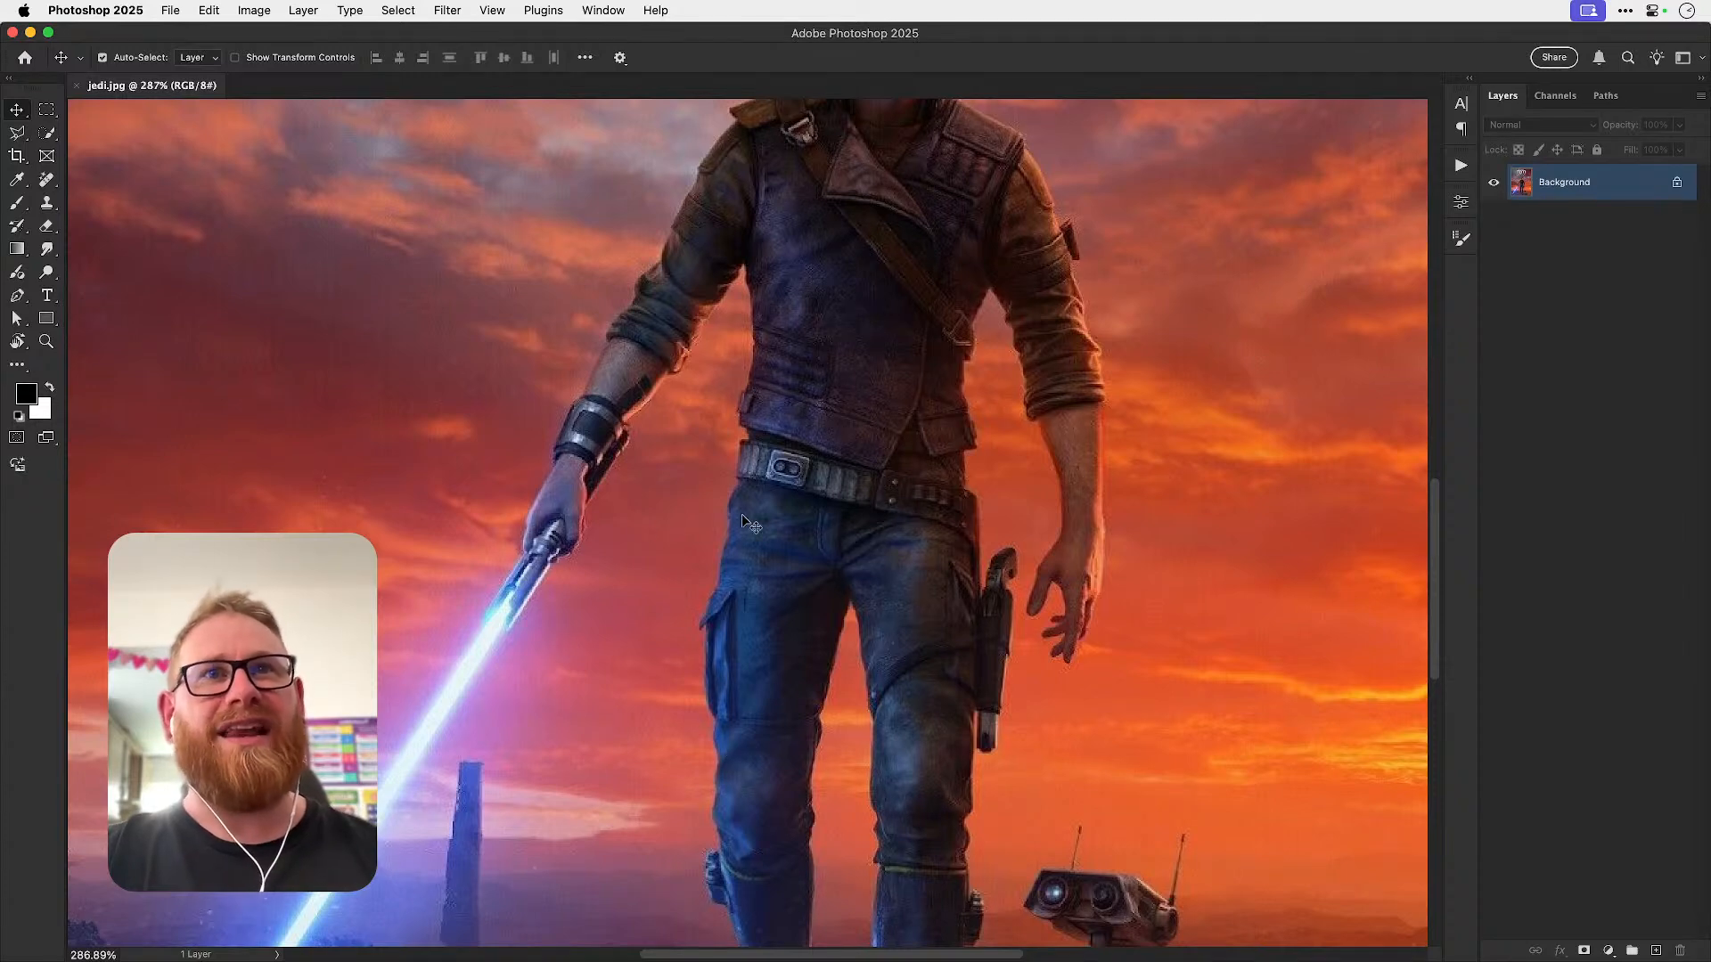
{"action": "scroll", "coordinate": [995, 564], "scroll_direction": "right", "scroll_amount": 3}
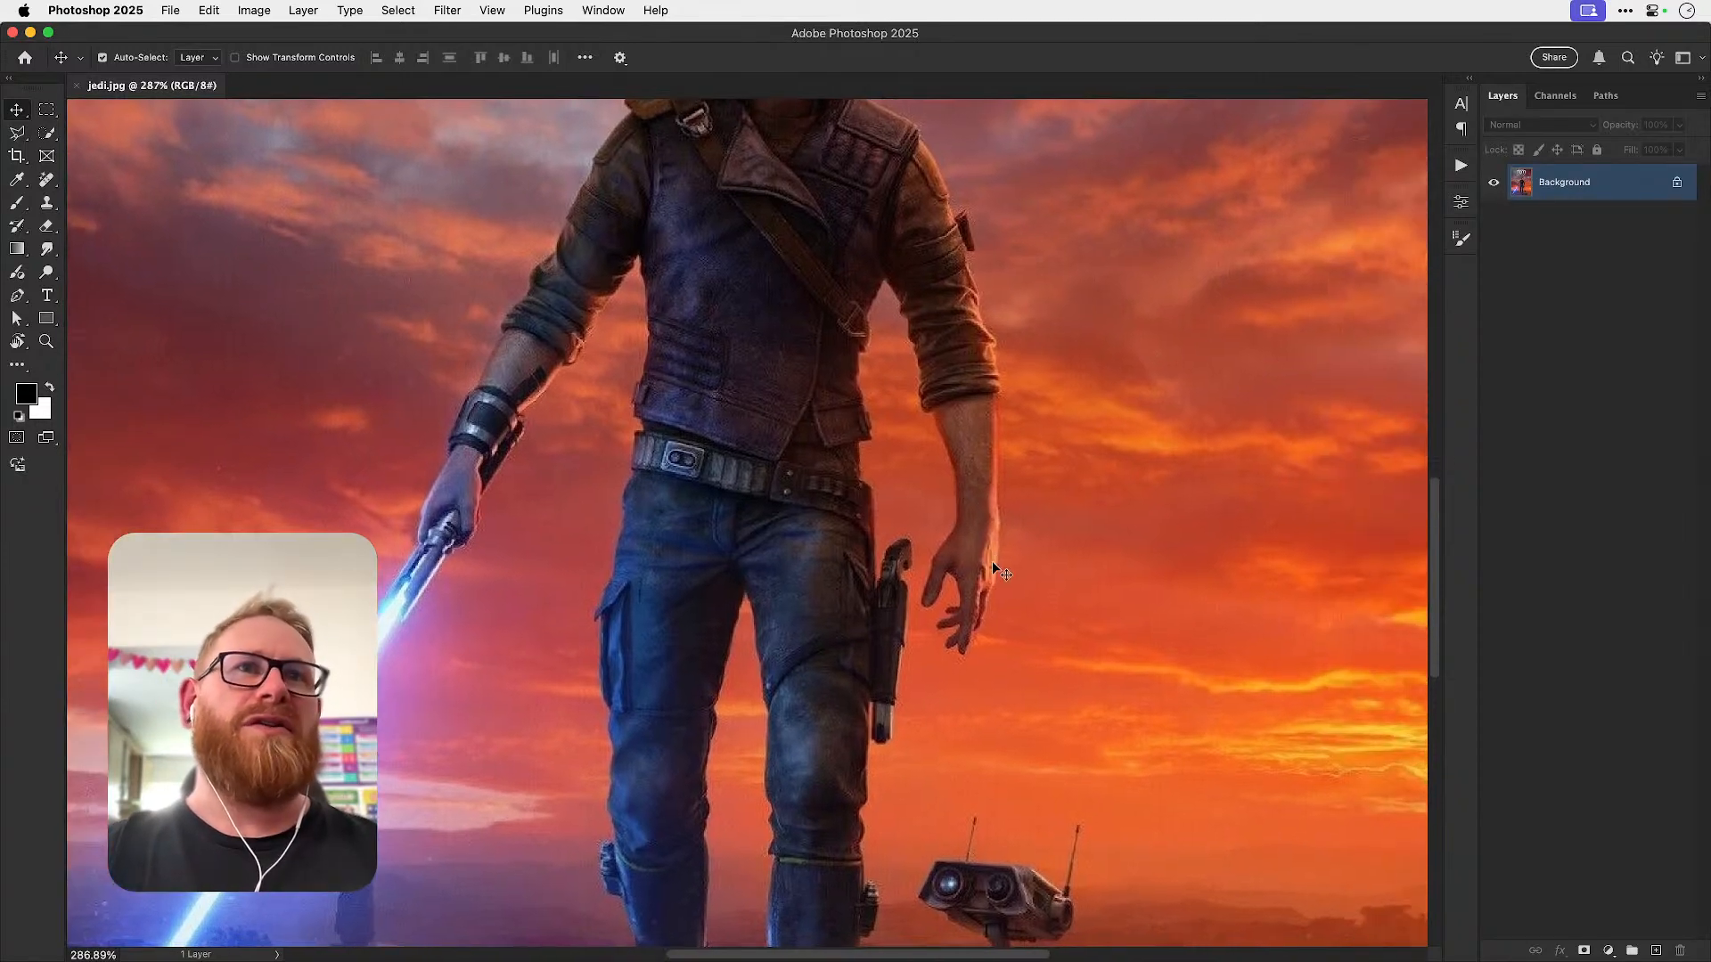
{"action": "left_click_drag", "start_coordinate": [1149, 573], "coordinate": [1076, 610]}
{"action": "key", "text": "super+0"}
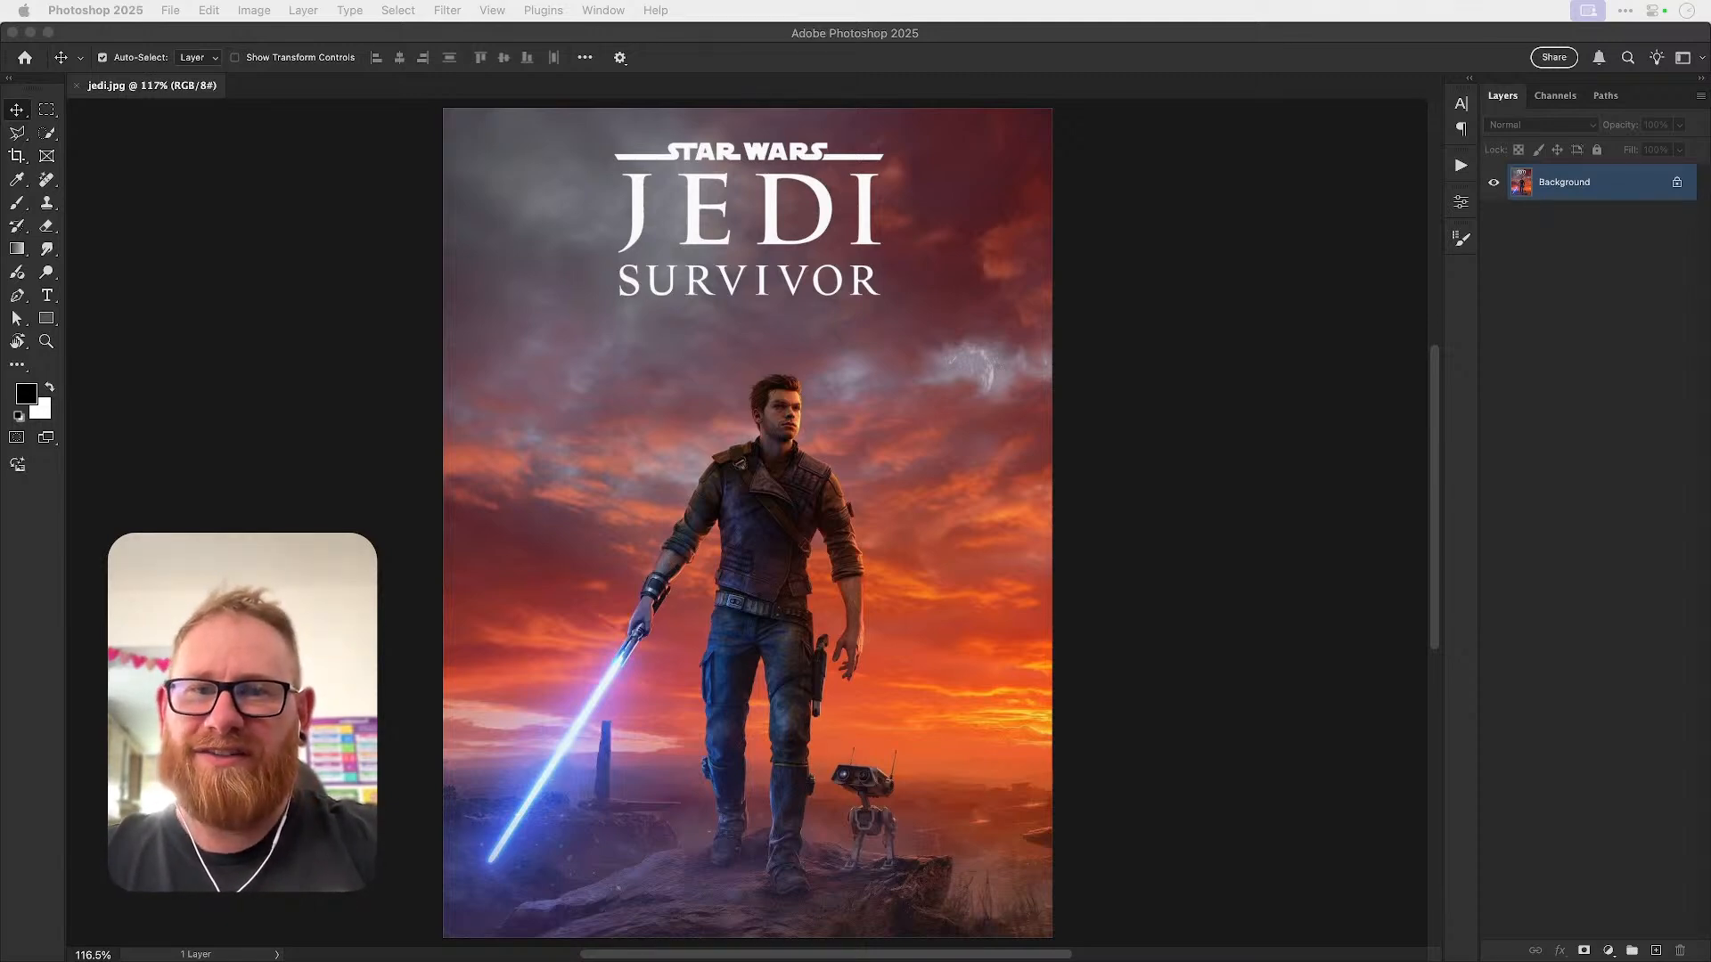
- Switch to Adobe Bridge, enlarge its window and look through the RAW Photos 1 thumbnails for a suitable green-screen shot
{"action": "left_click_drag", "start_coordinate": [695, 958], "coordinate": [653, 401]}
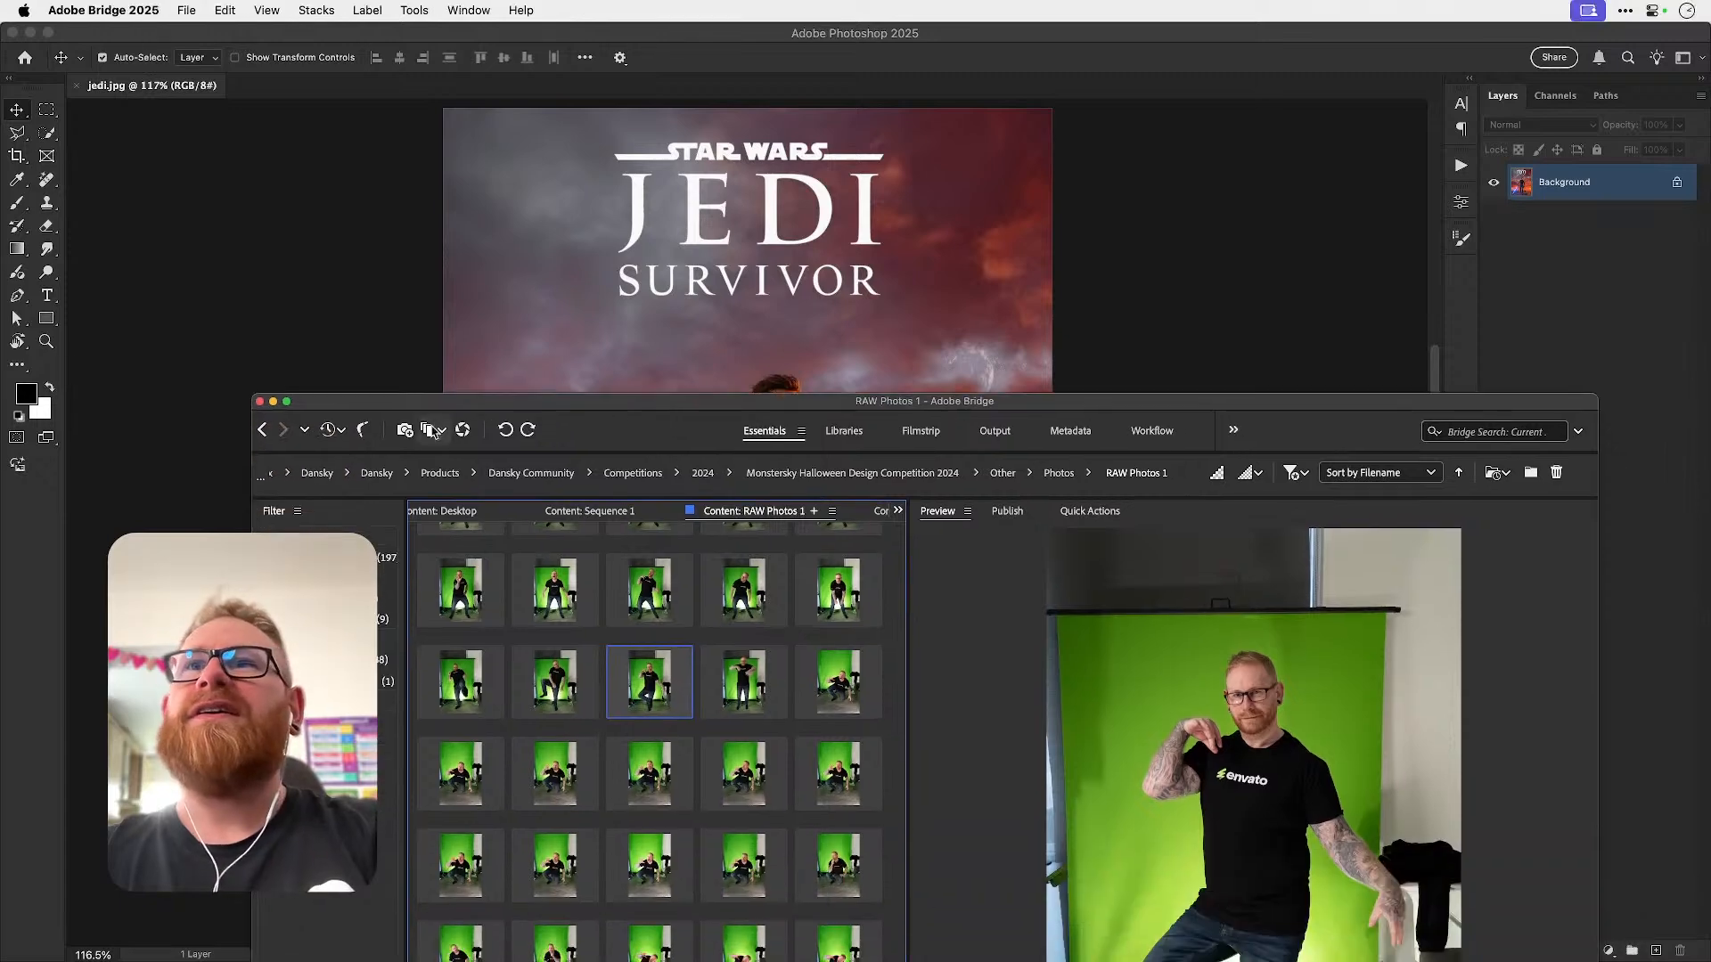
{"action": "left_click", "coordinate": [287, 404]}
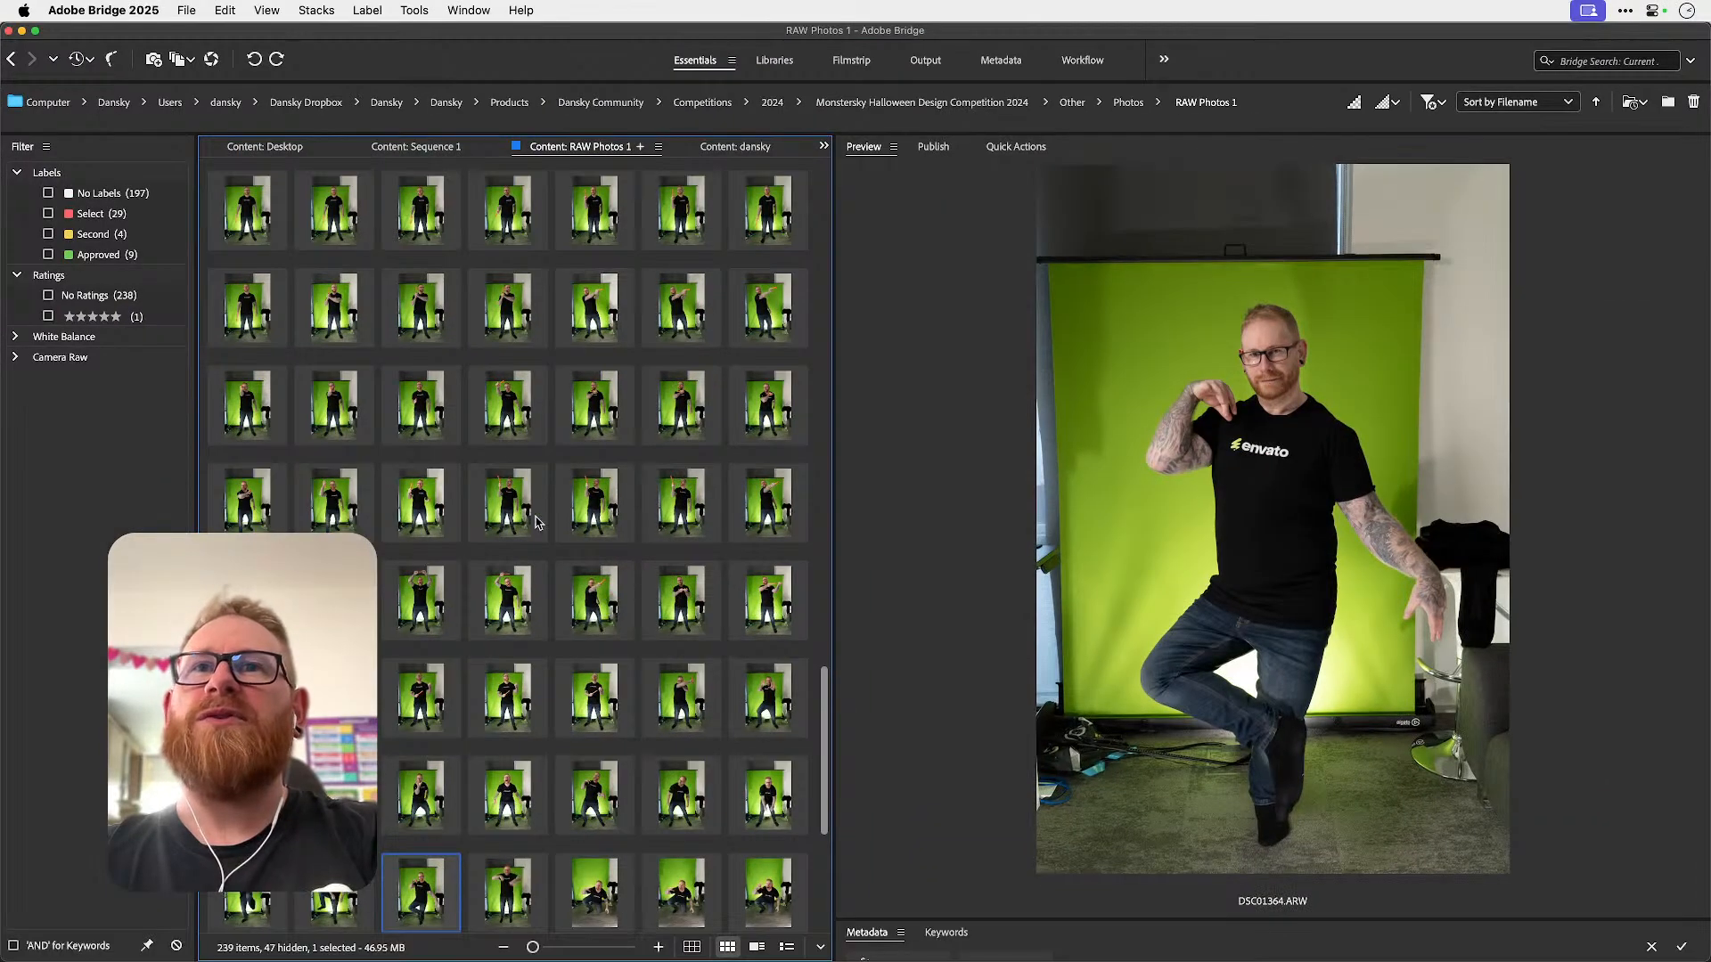
{"action": "scroll", "coordinate": [508, 463], "scroll_direction": "up", "scroll_amount": 3}
{"action": "left_click", "coordinate": [511, 356]}
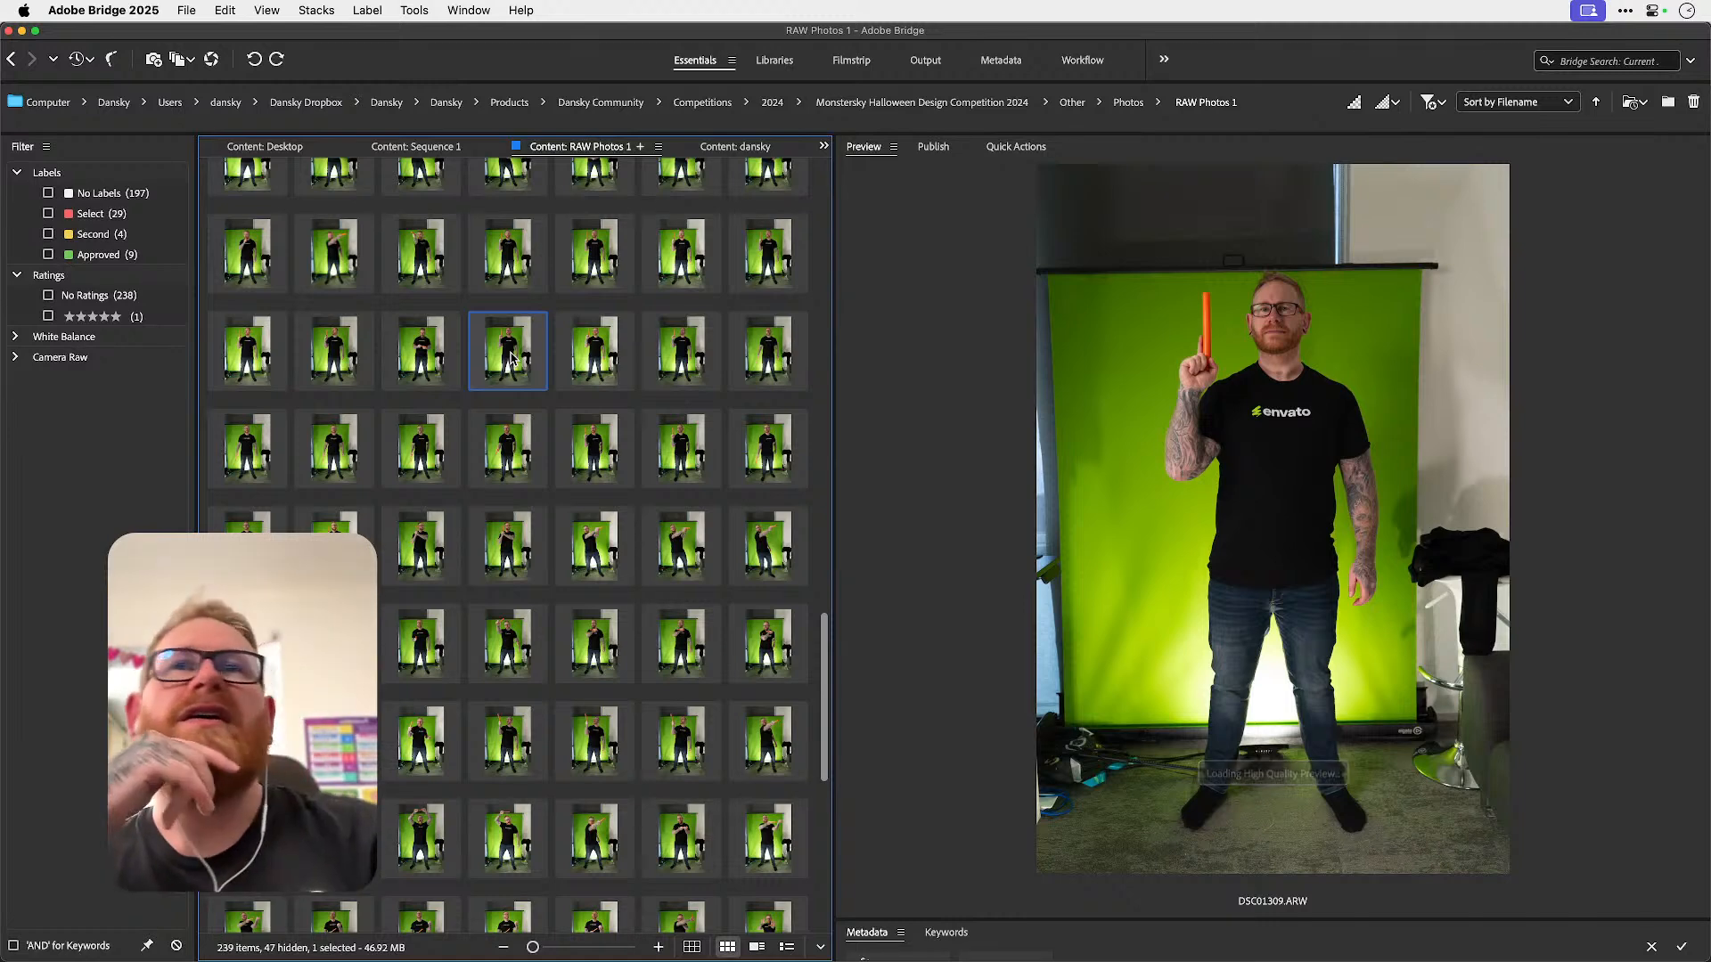
{"action": "key", "text": "Down"}
{"action": "key", "text": "Down"}
{"action": "scroll", "coordinate": [502, 335], "scroll_direction": "up", "scroll_amount": 2}
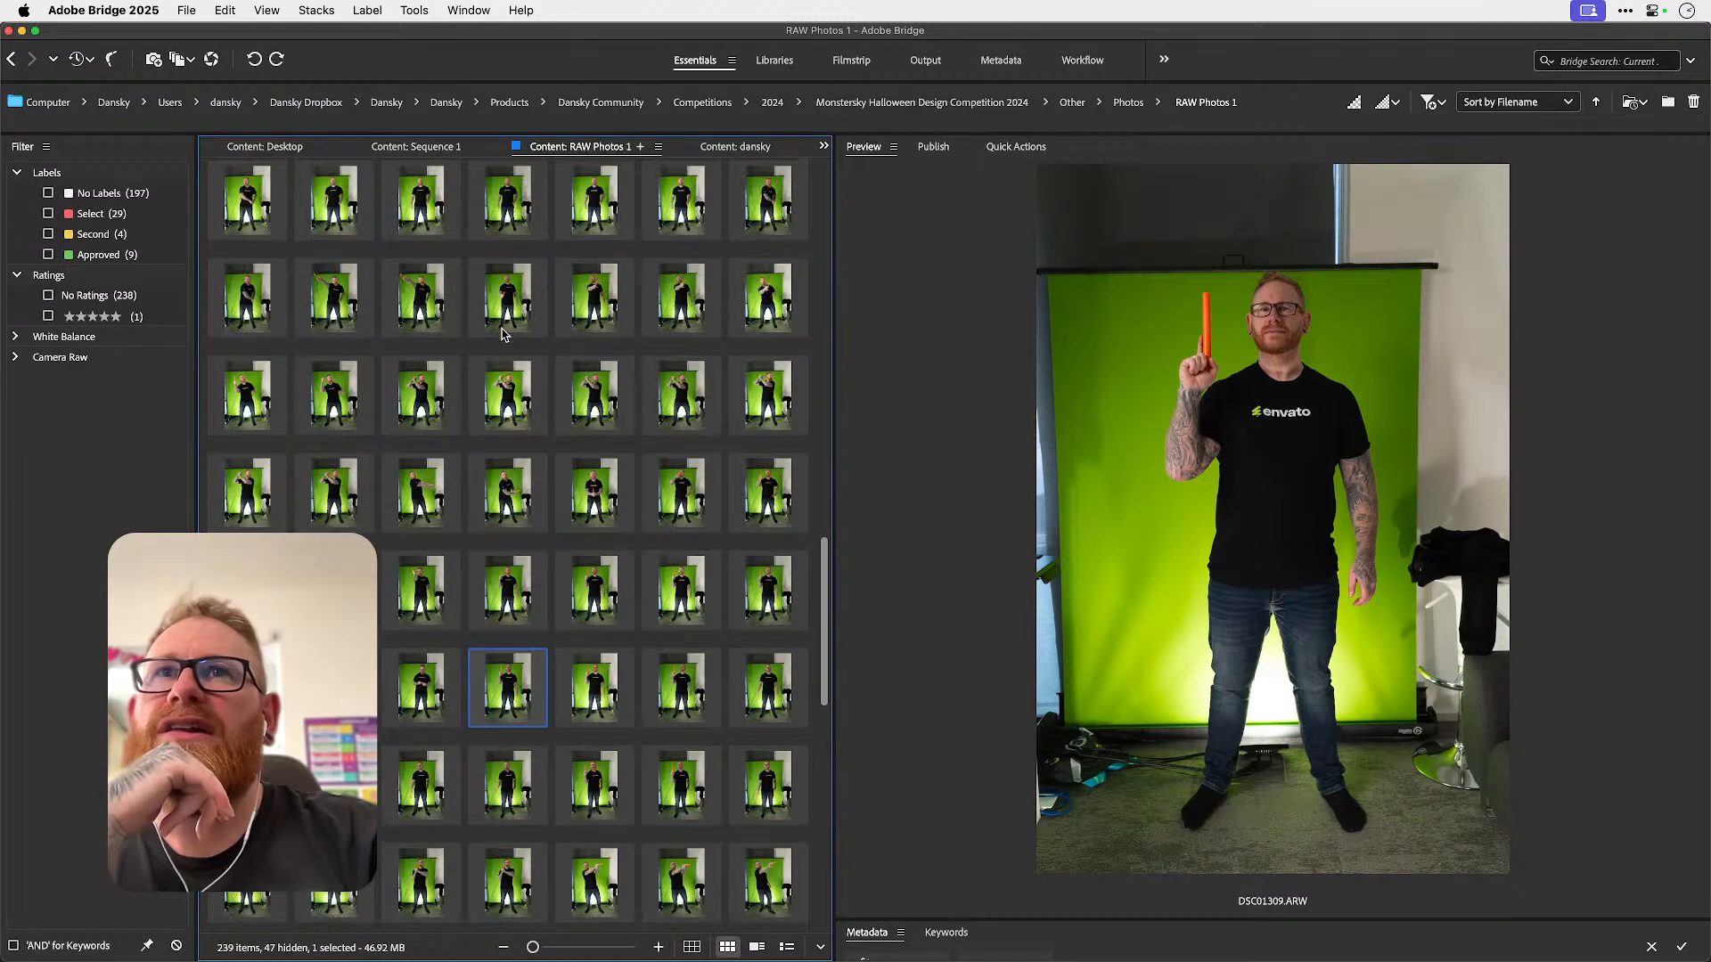
{"action": "scroll", "coordinate": [502, 334], "scroll_direction": "up", "scroll_amount": 3}
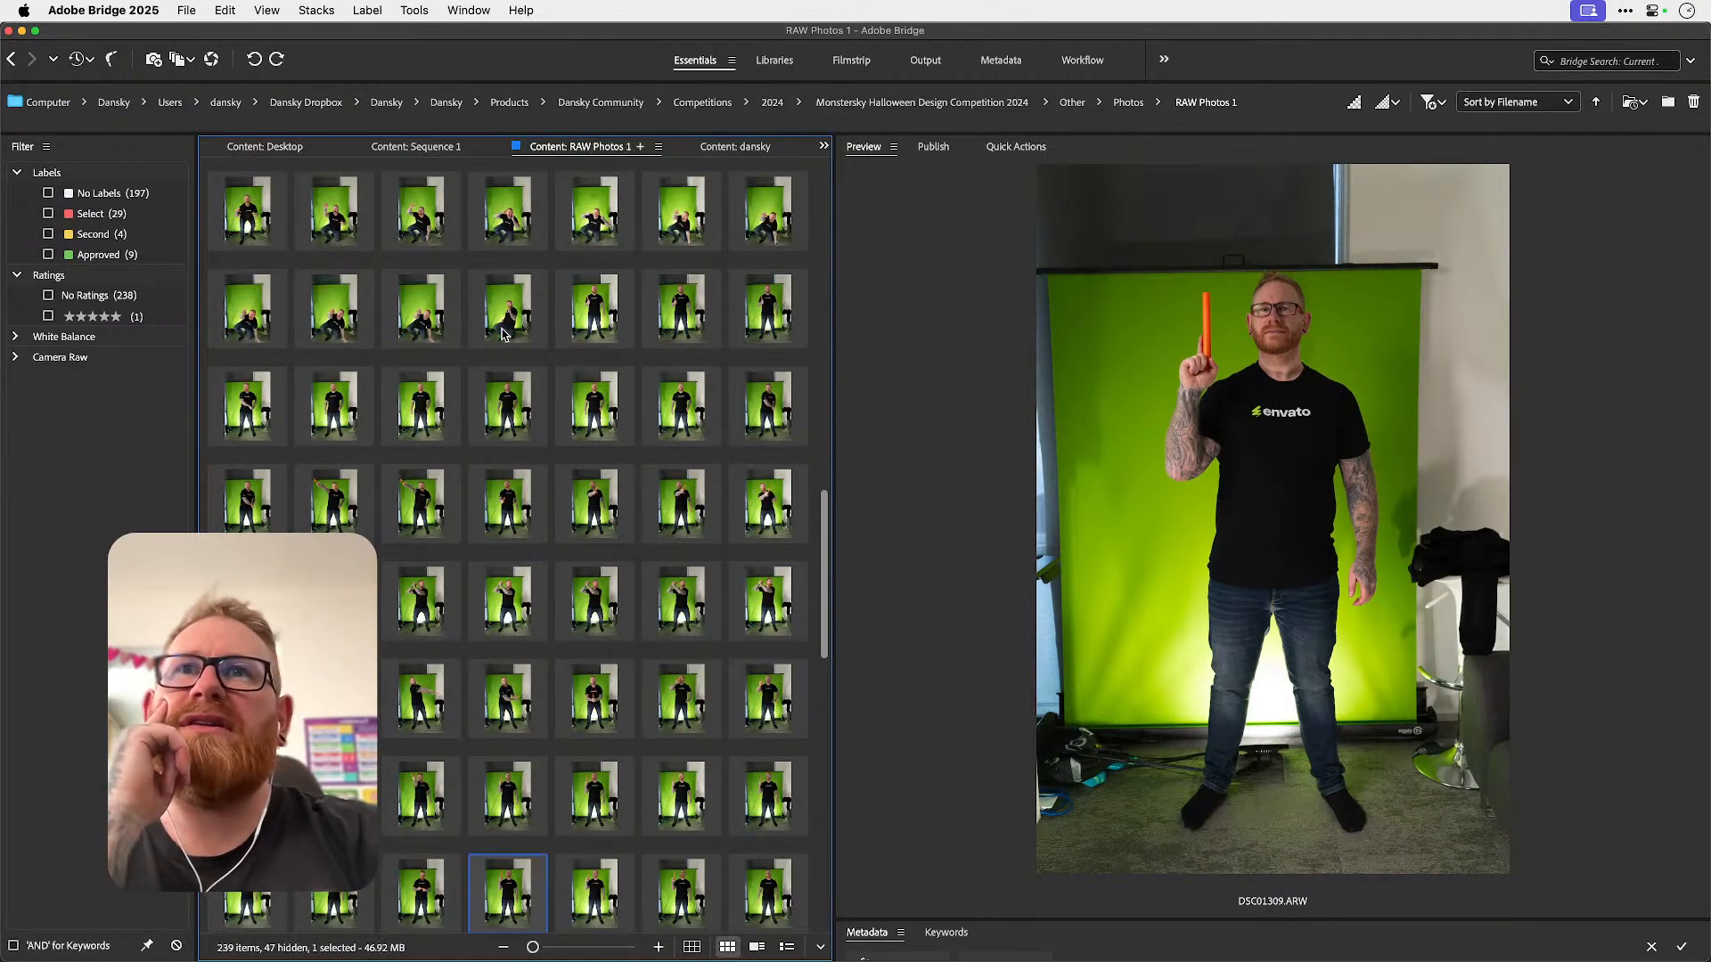
- Preview the green-screen shots one by one from DSC01271.ARW to DSC01282.ARW, comparing the poses with the orange prop
{"action": "left_click", "coordinate": [246, 415]}
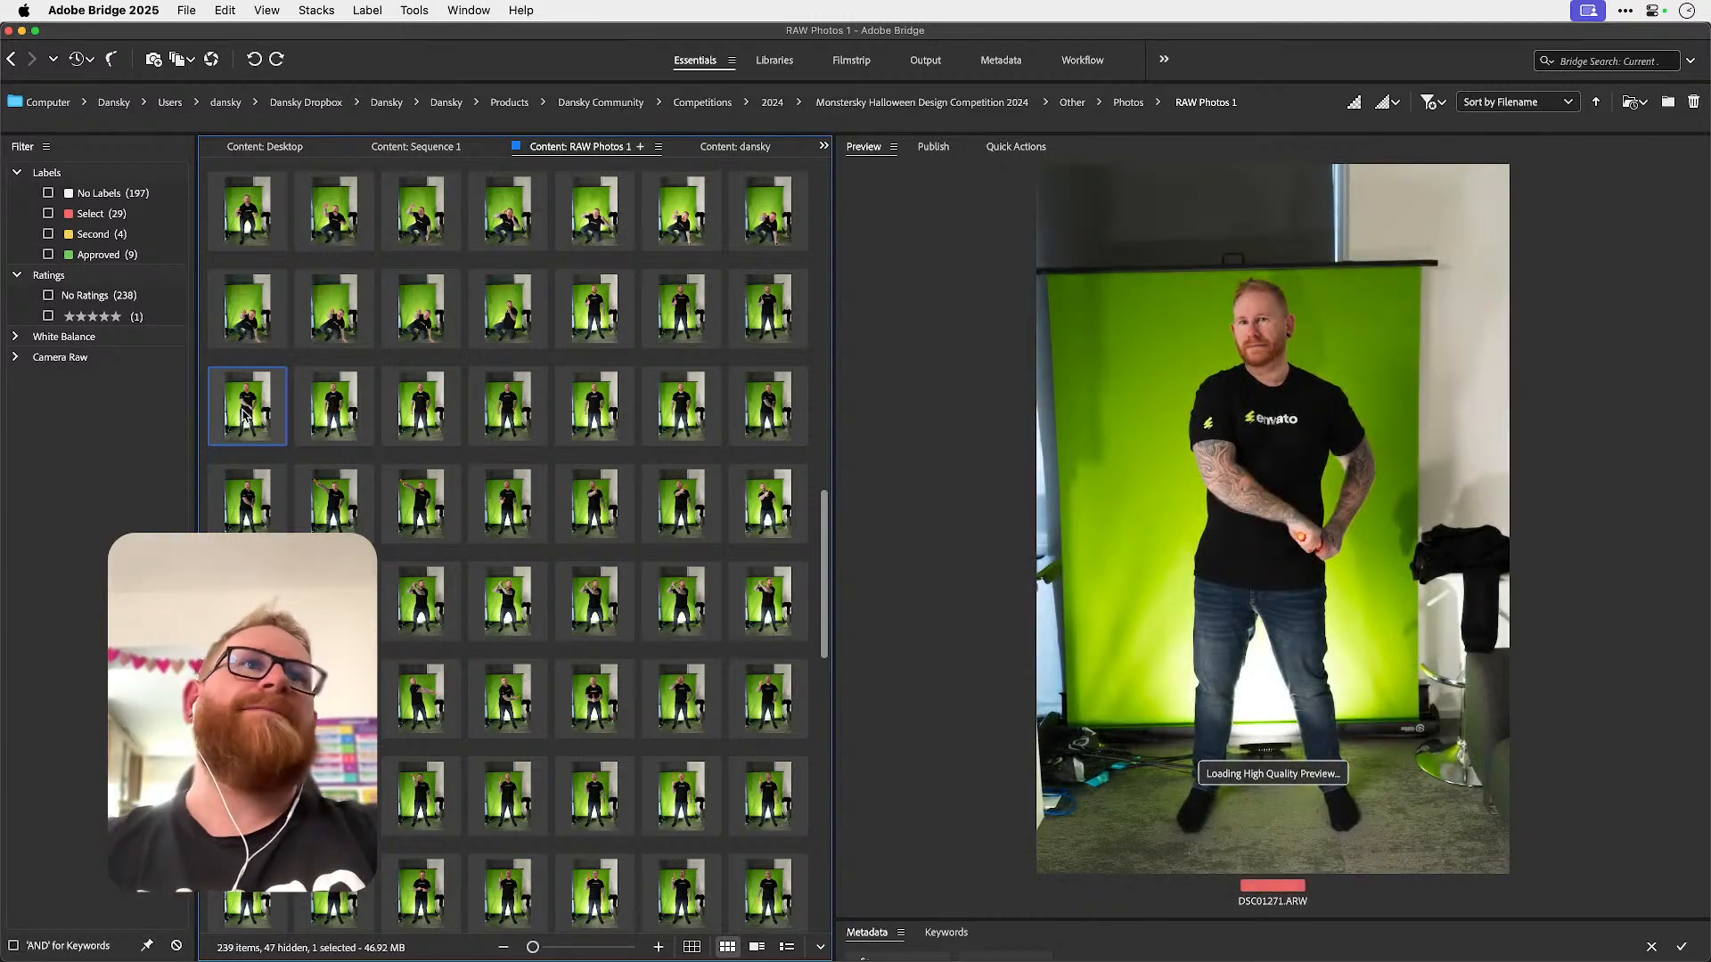
{"action": "key", "text": "Right"}
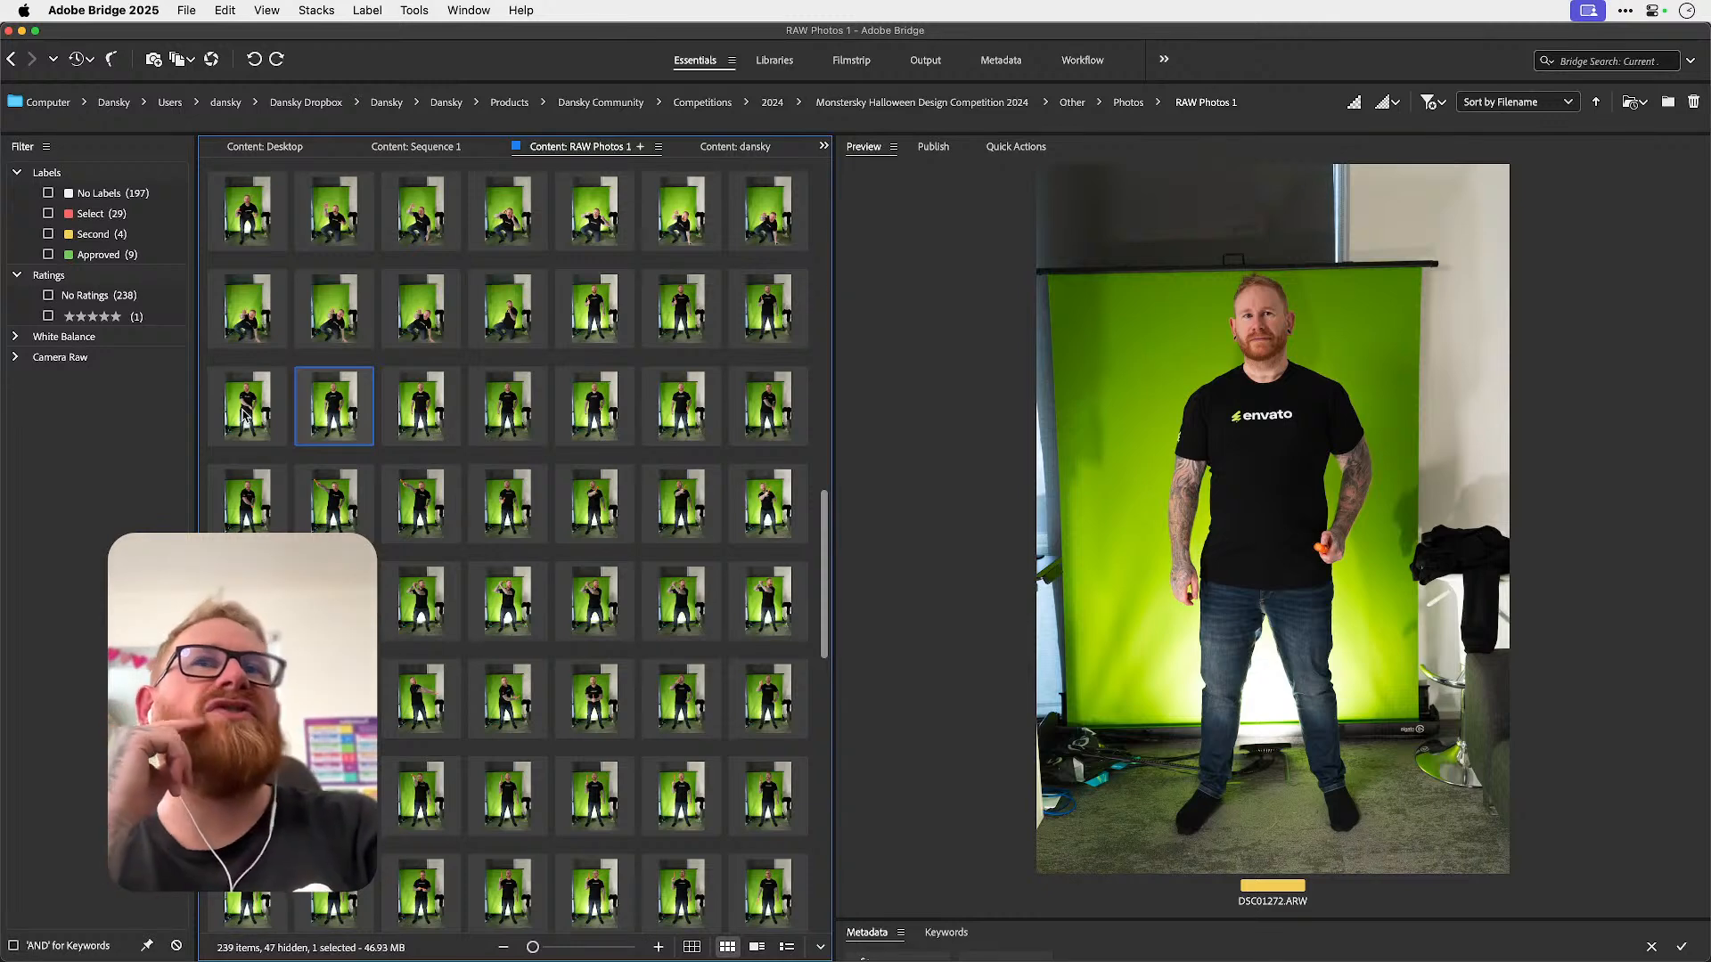
{"action": "key", "text": "Right"}
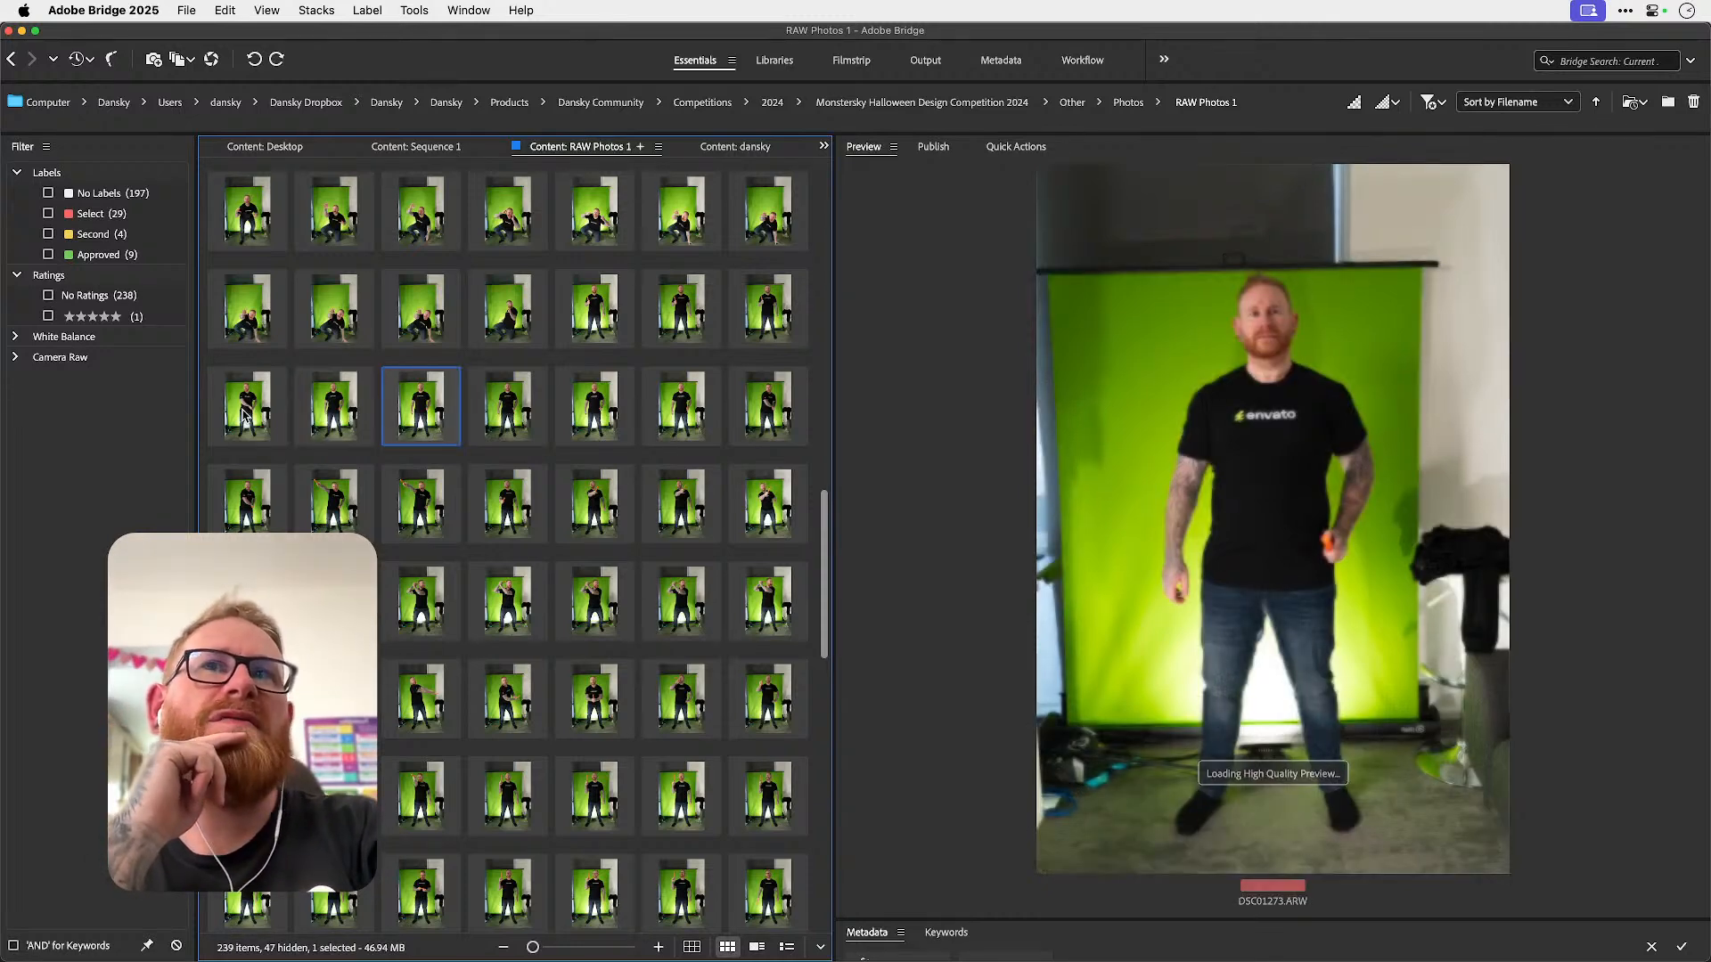
{"action": "key", "text": "Right"}
{"action": "key", "text": "Right"}
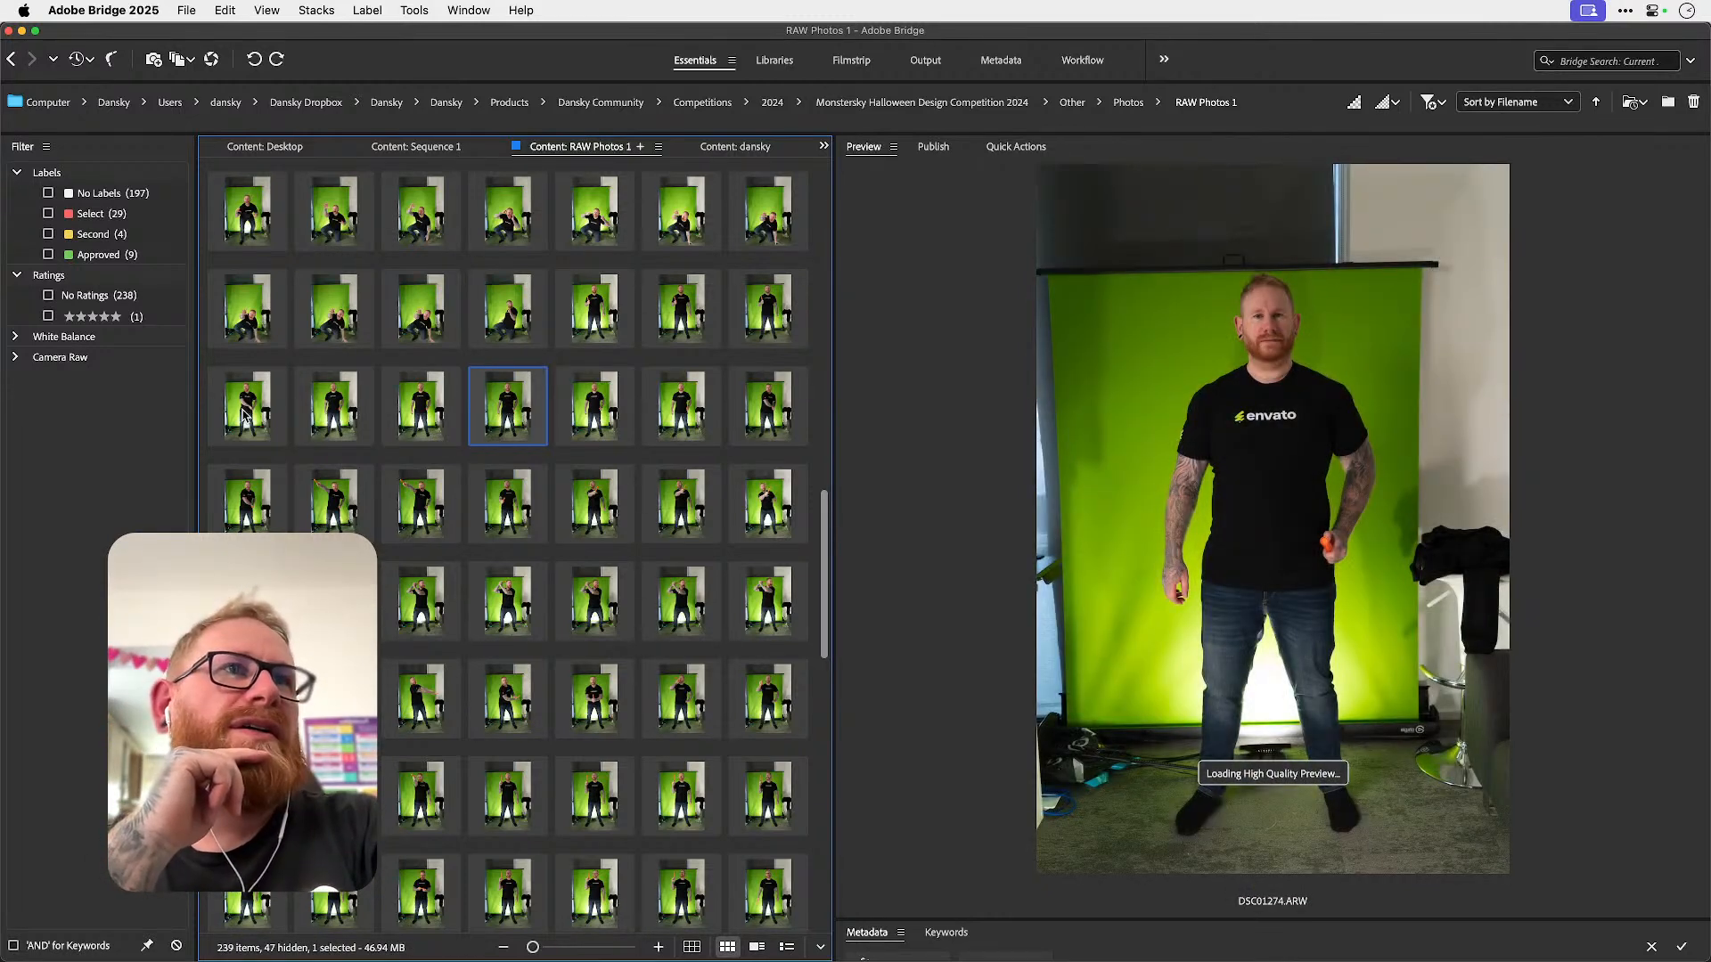
{"action": "key", "text": "Right"}
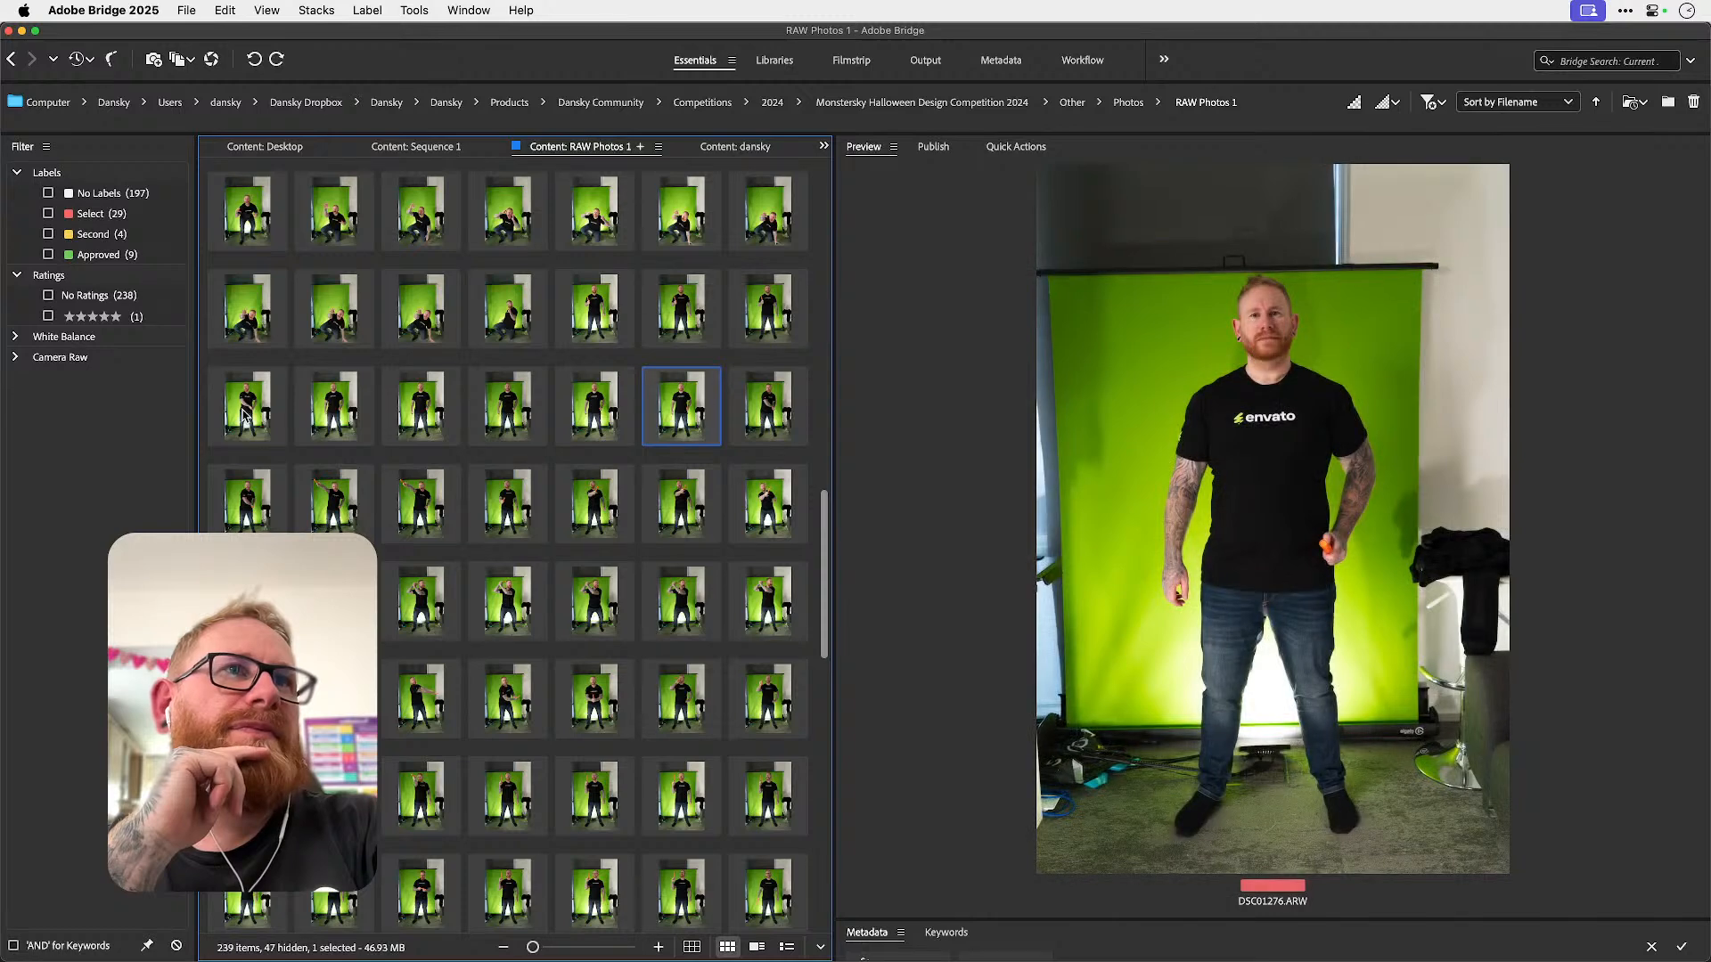
{"action": "key", "text": "Right"}
{"action": "key", "text": "Right"}
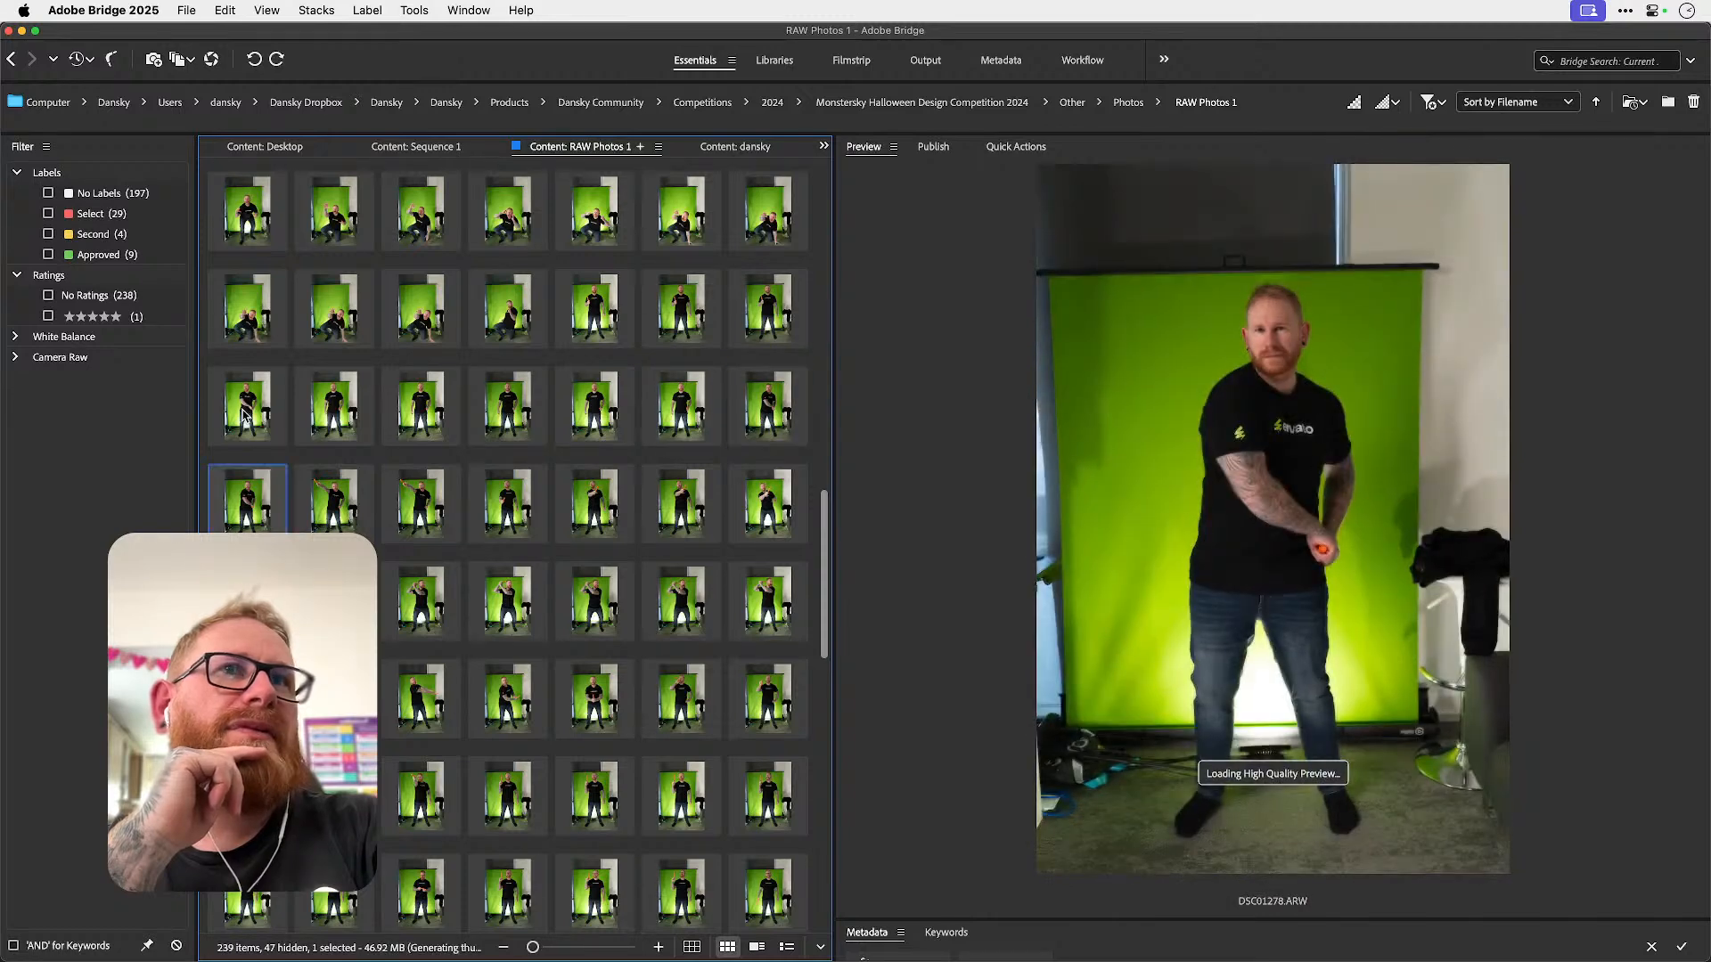
{"action": "key", "text": "Right"}
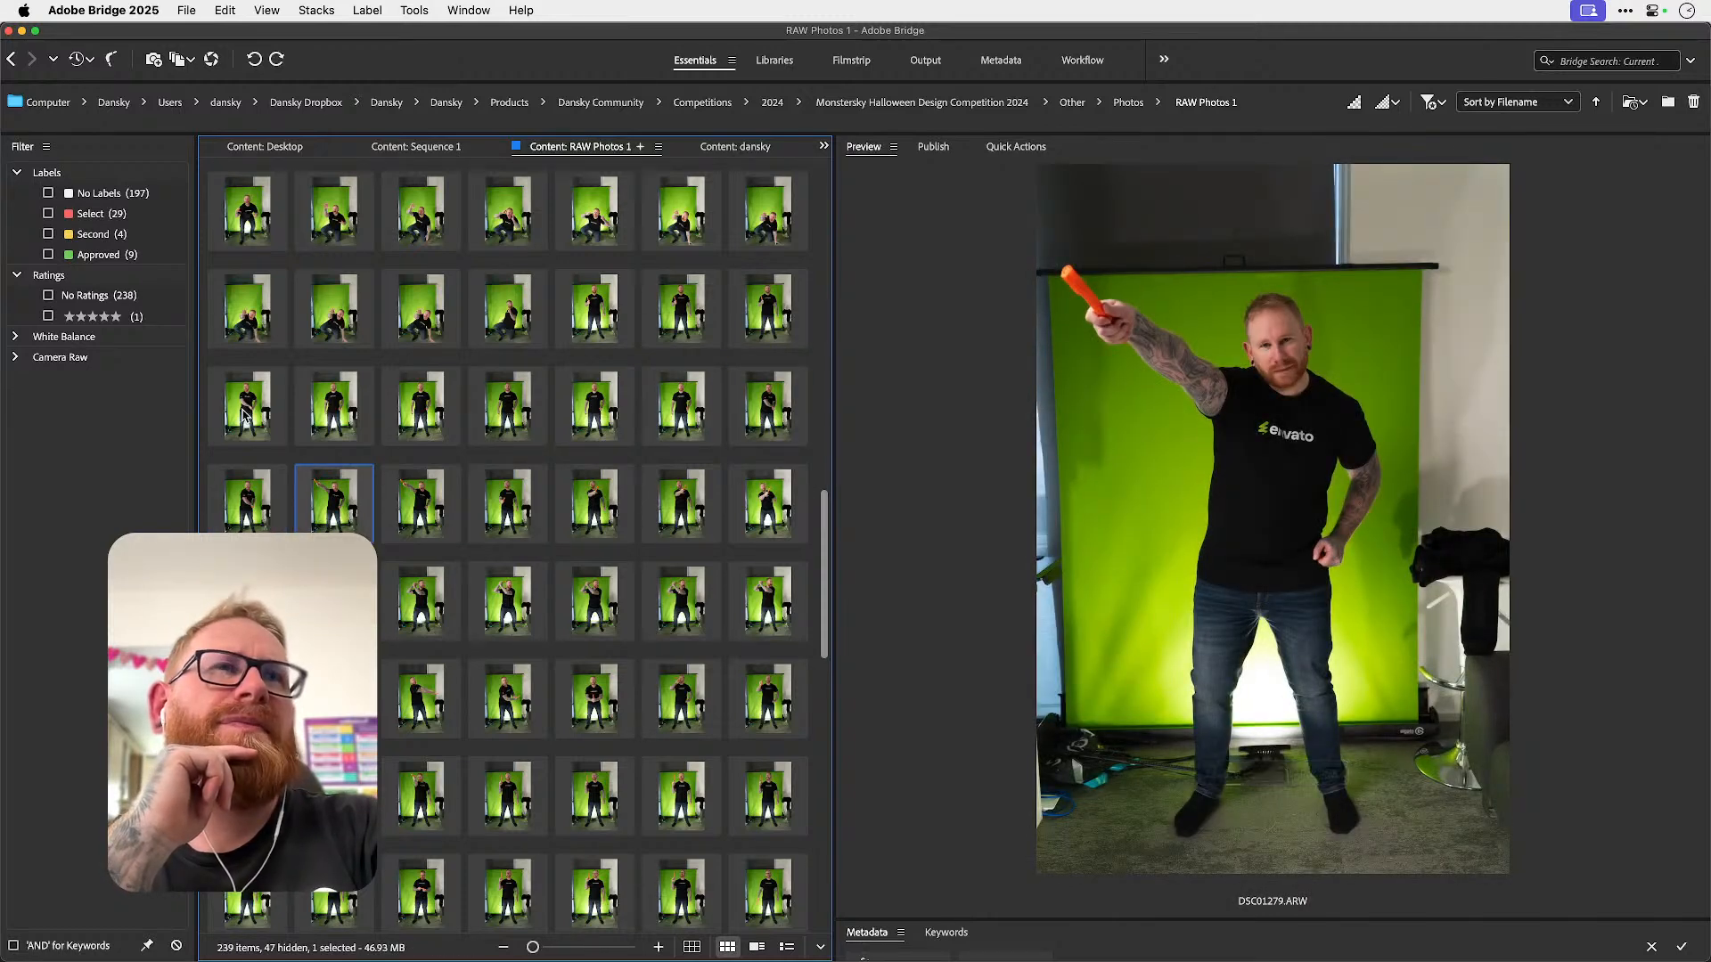
{"action": "key", "text": "Right"}
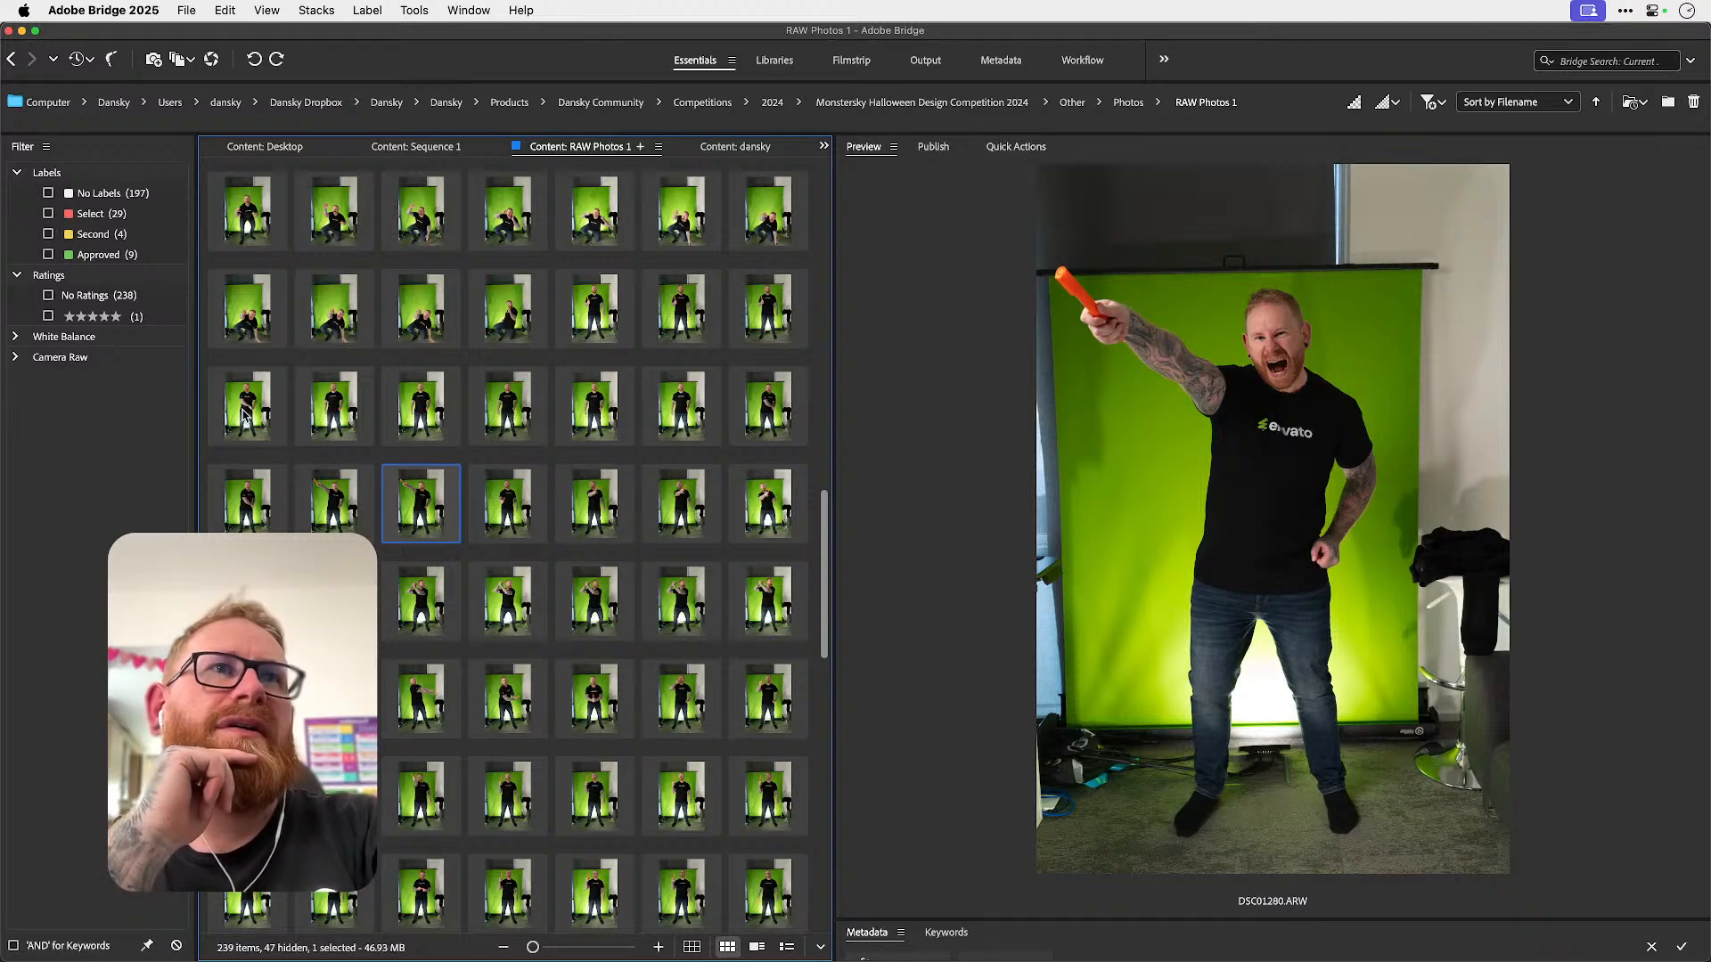
{"action": "key", "text": "Right"}
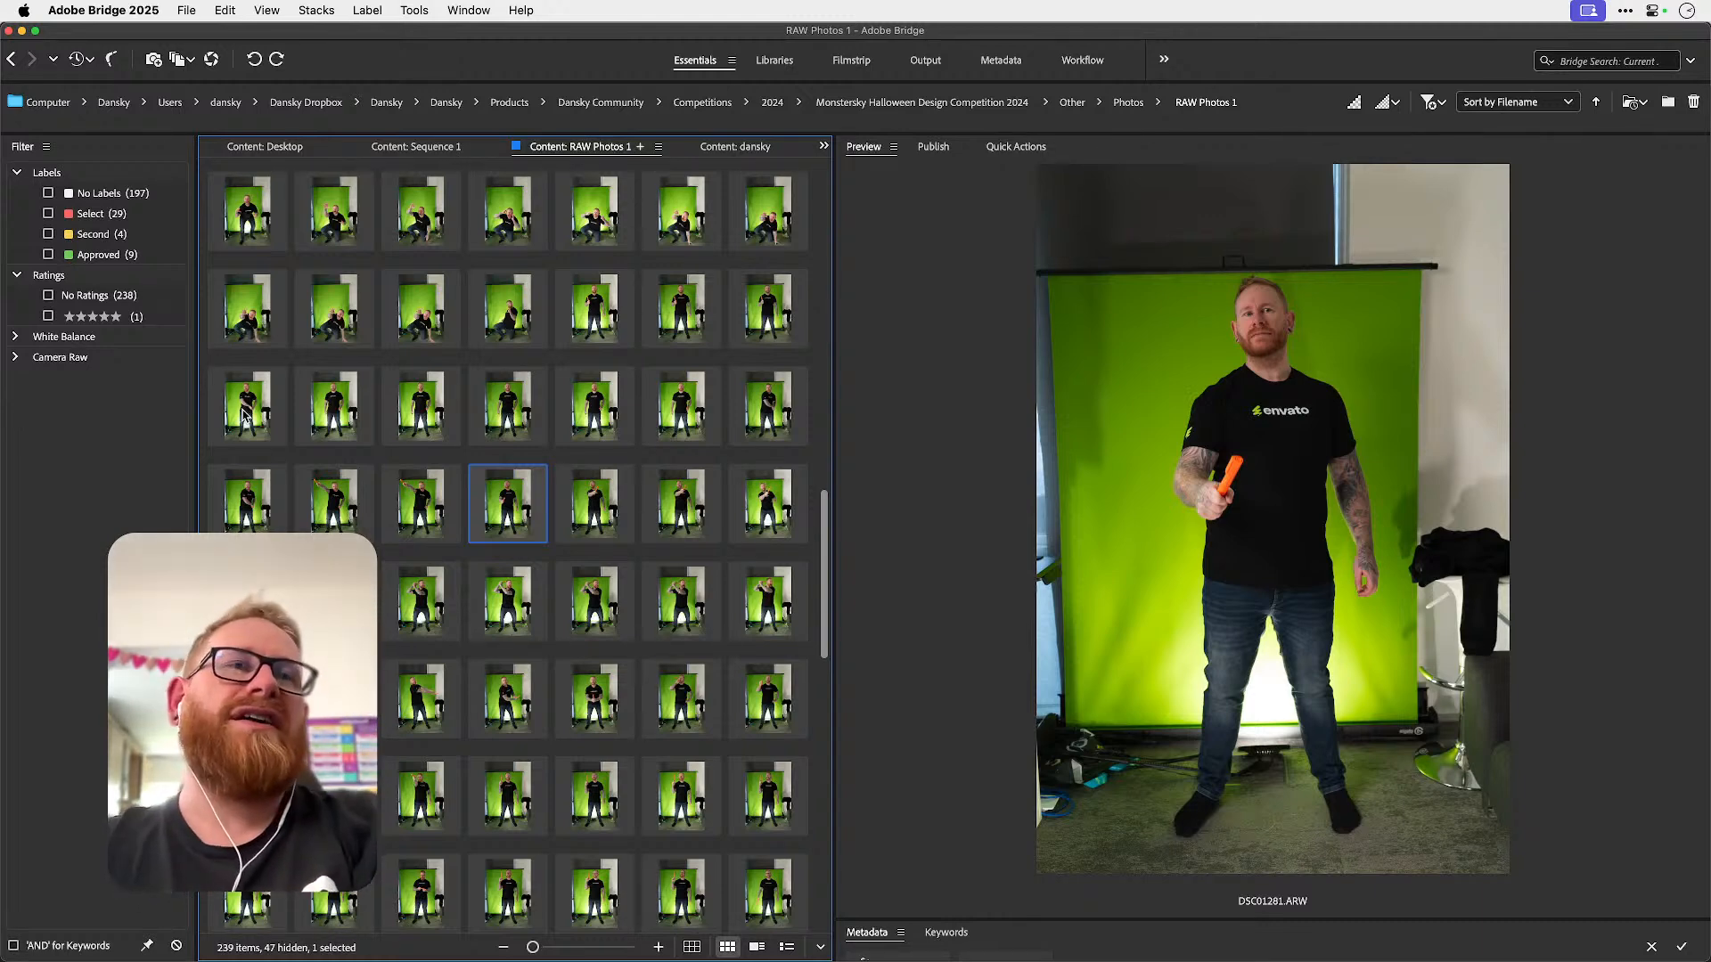
{"action": "key", "text": "Right"}
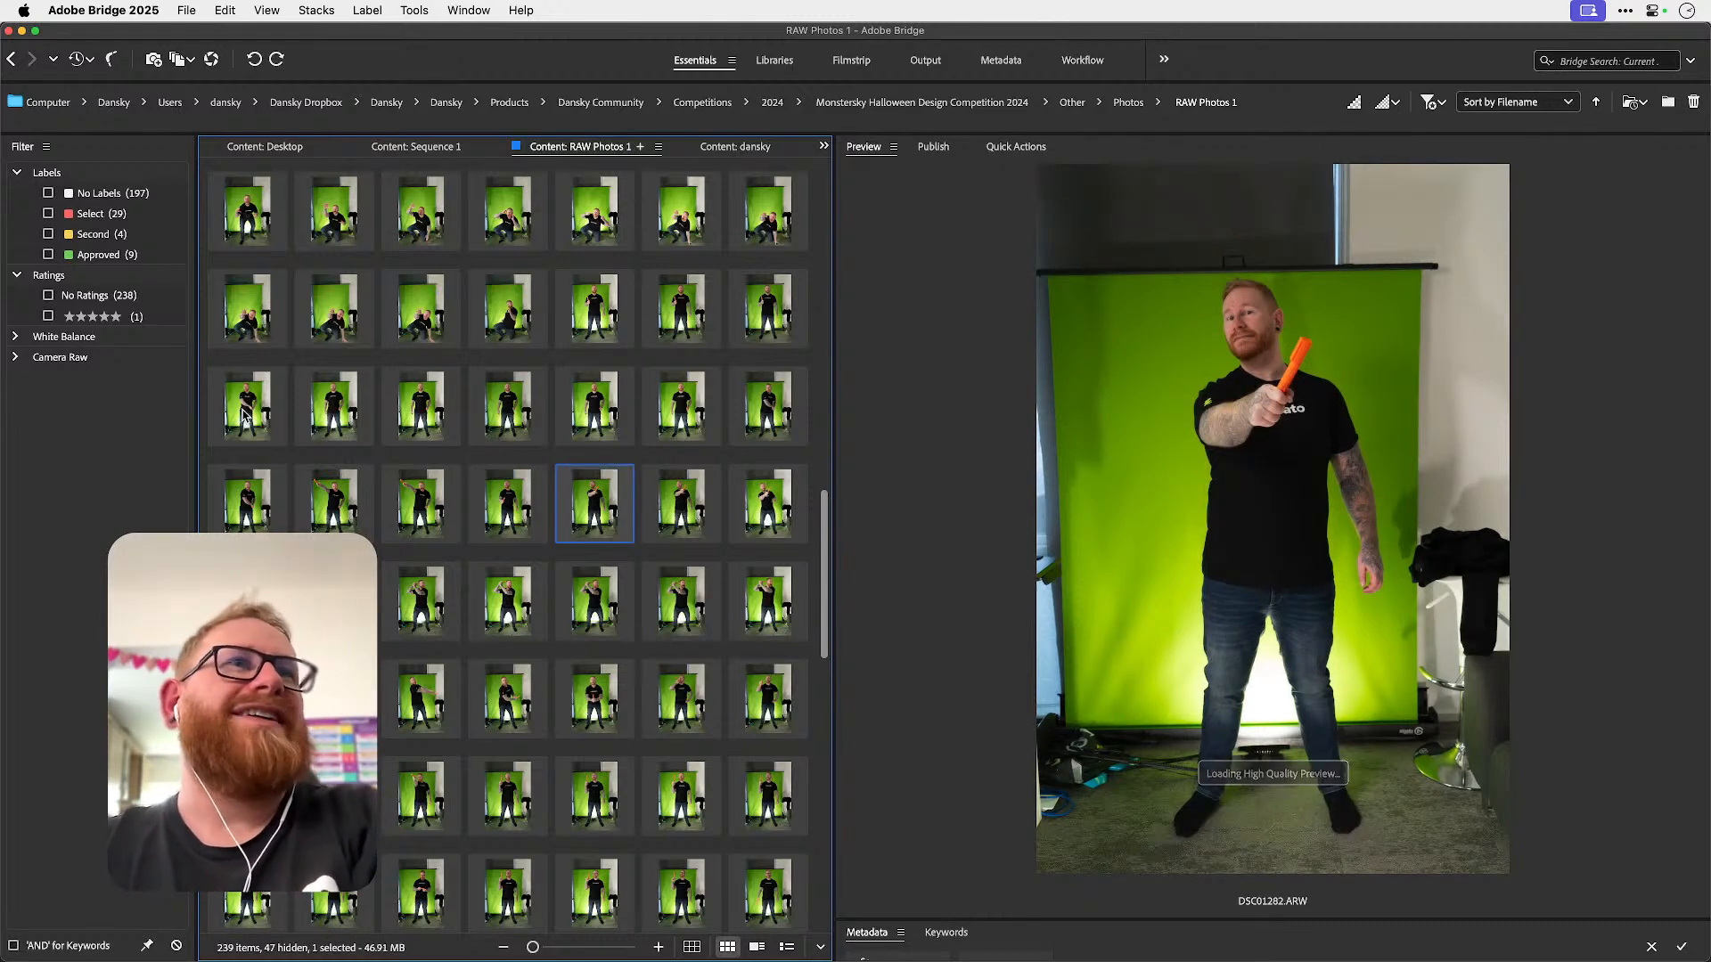
{"action": "key", "text": "Left"}
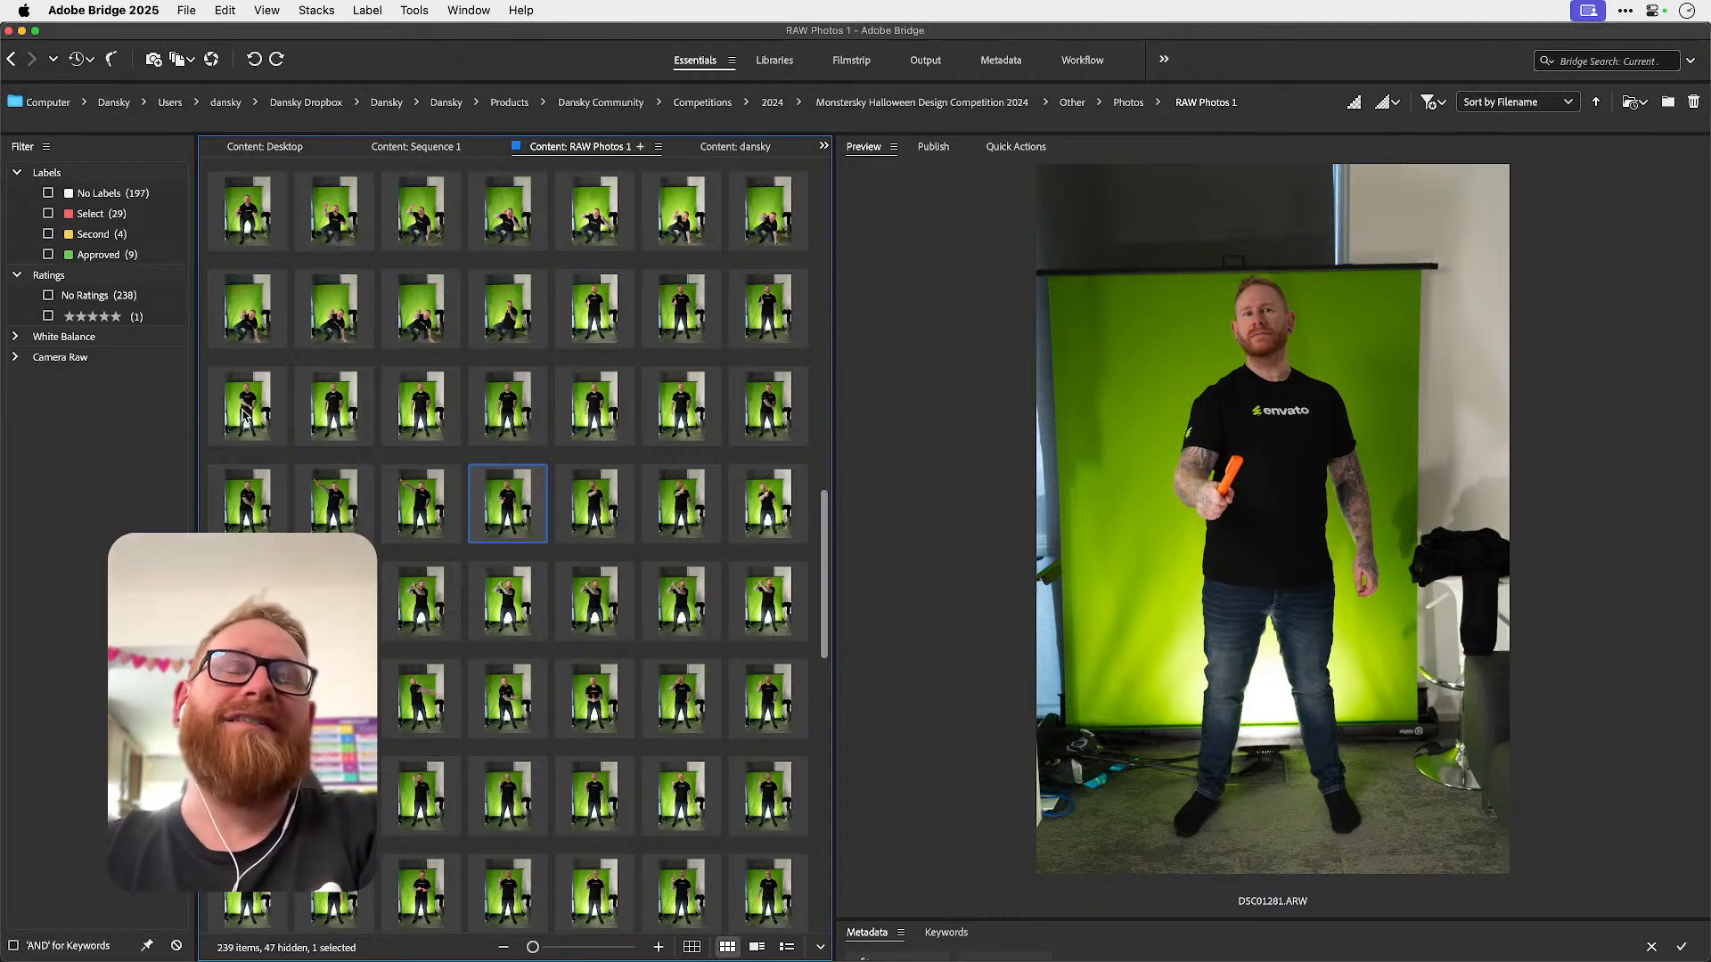
{"action": "key", "text": "Right"}
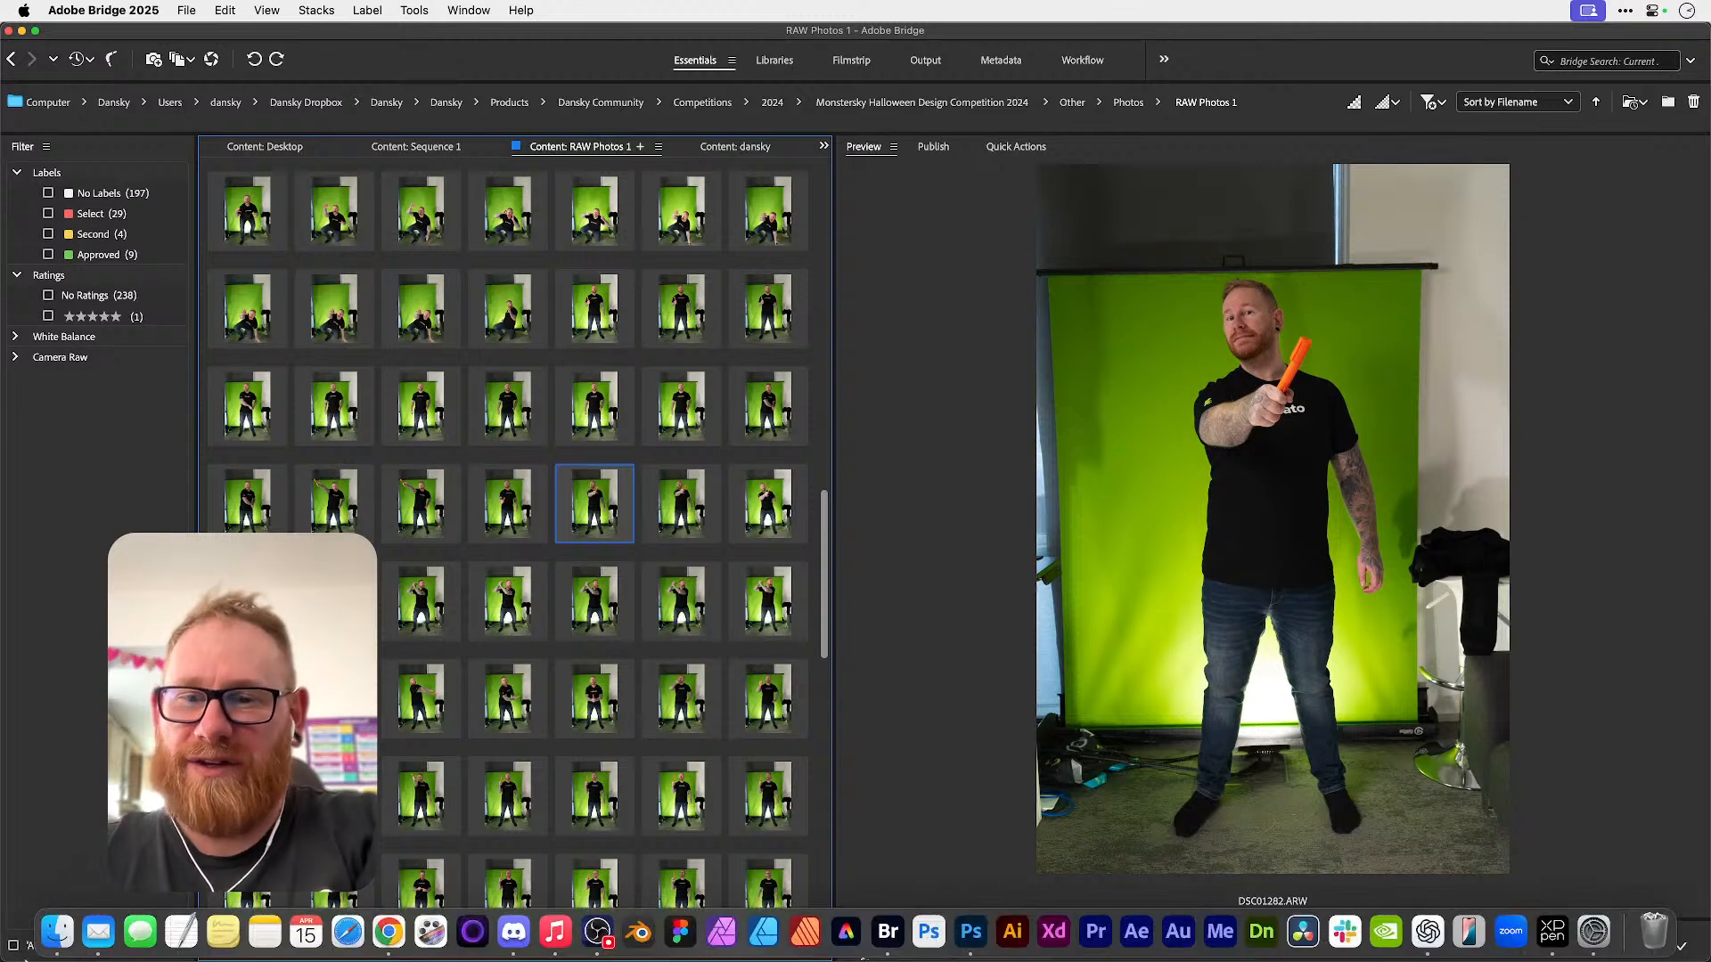
- Preview the poses one by one from DSC01283.ARW to DSC01293.ARW, comparing facial expressions and prop positions
{"action": "key", "text": "super+Tab"}
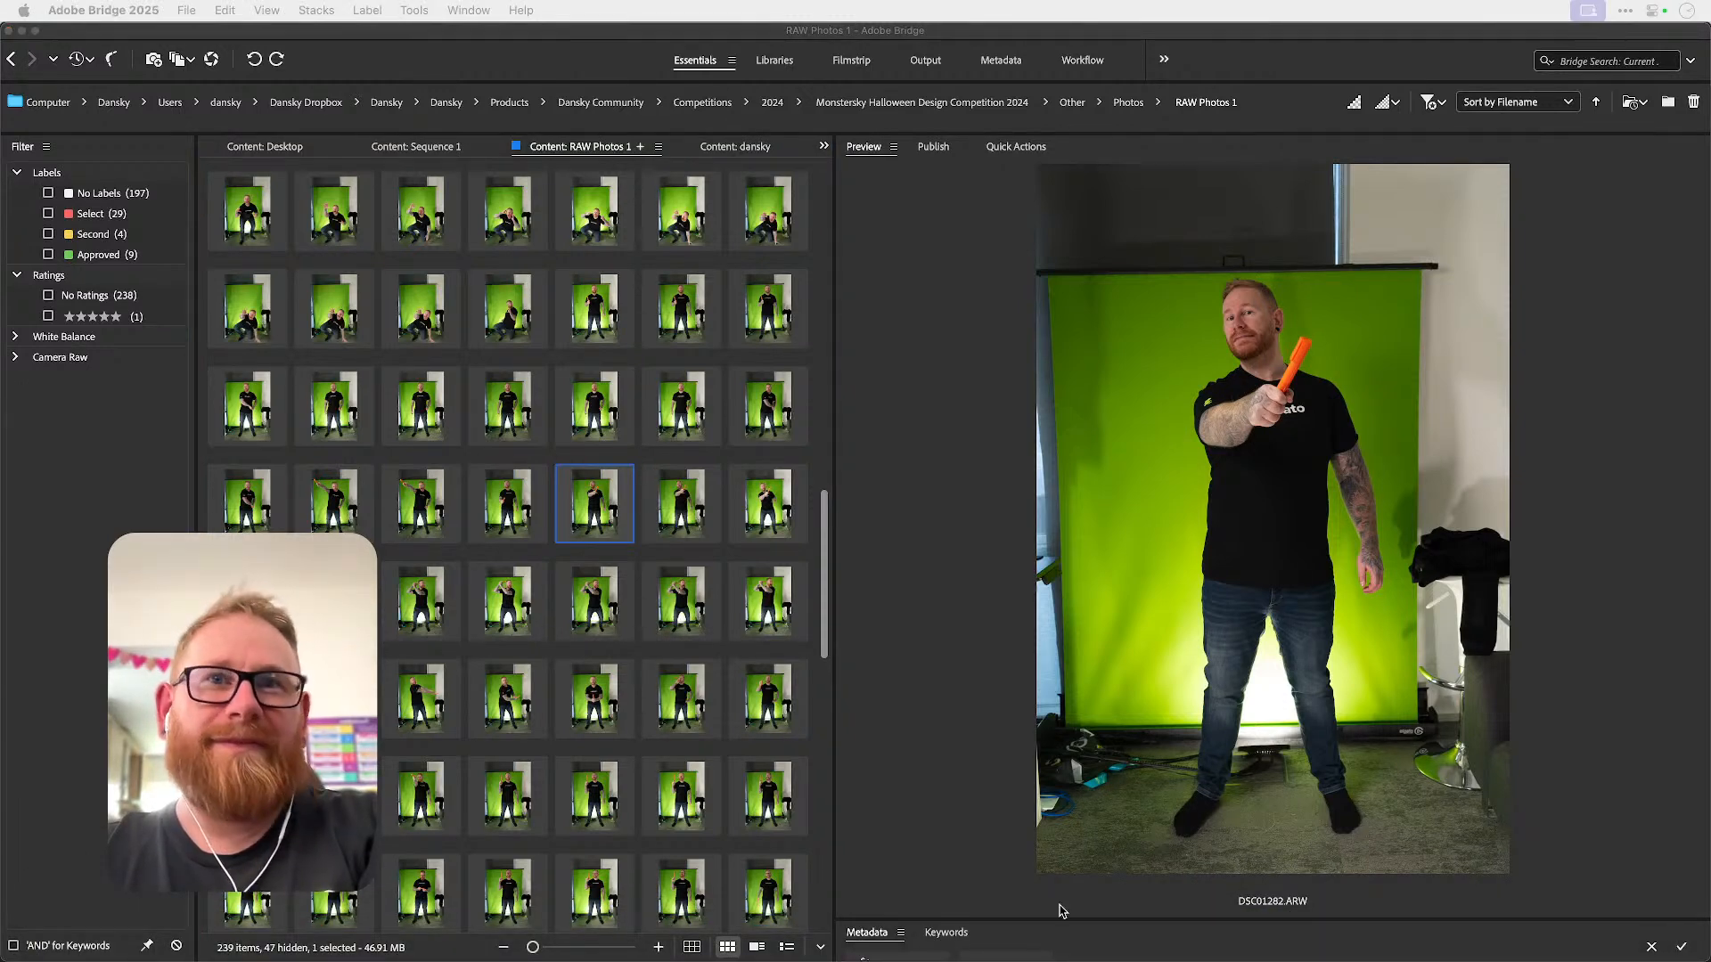
{"action": "left_click", "coordinate": [682, 510]}
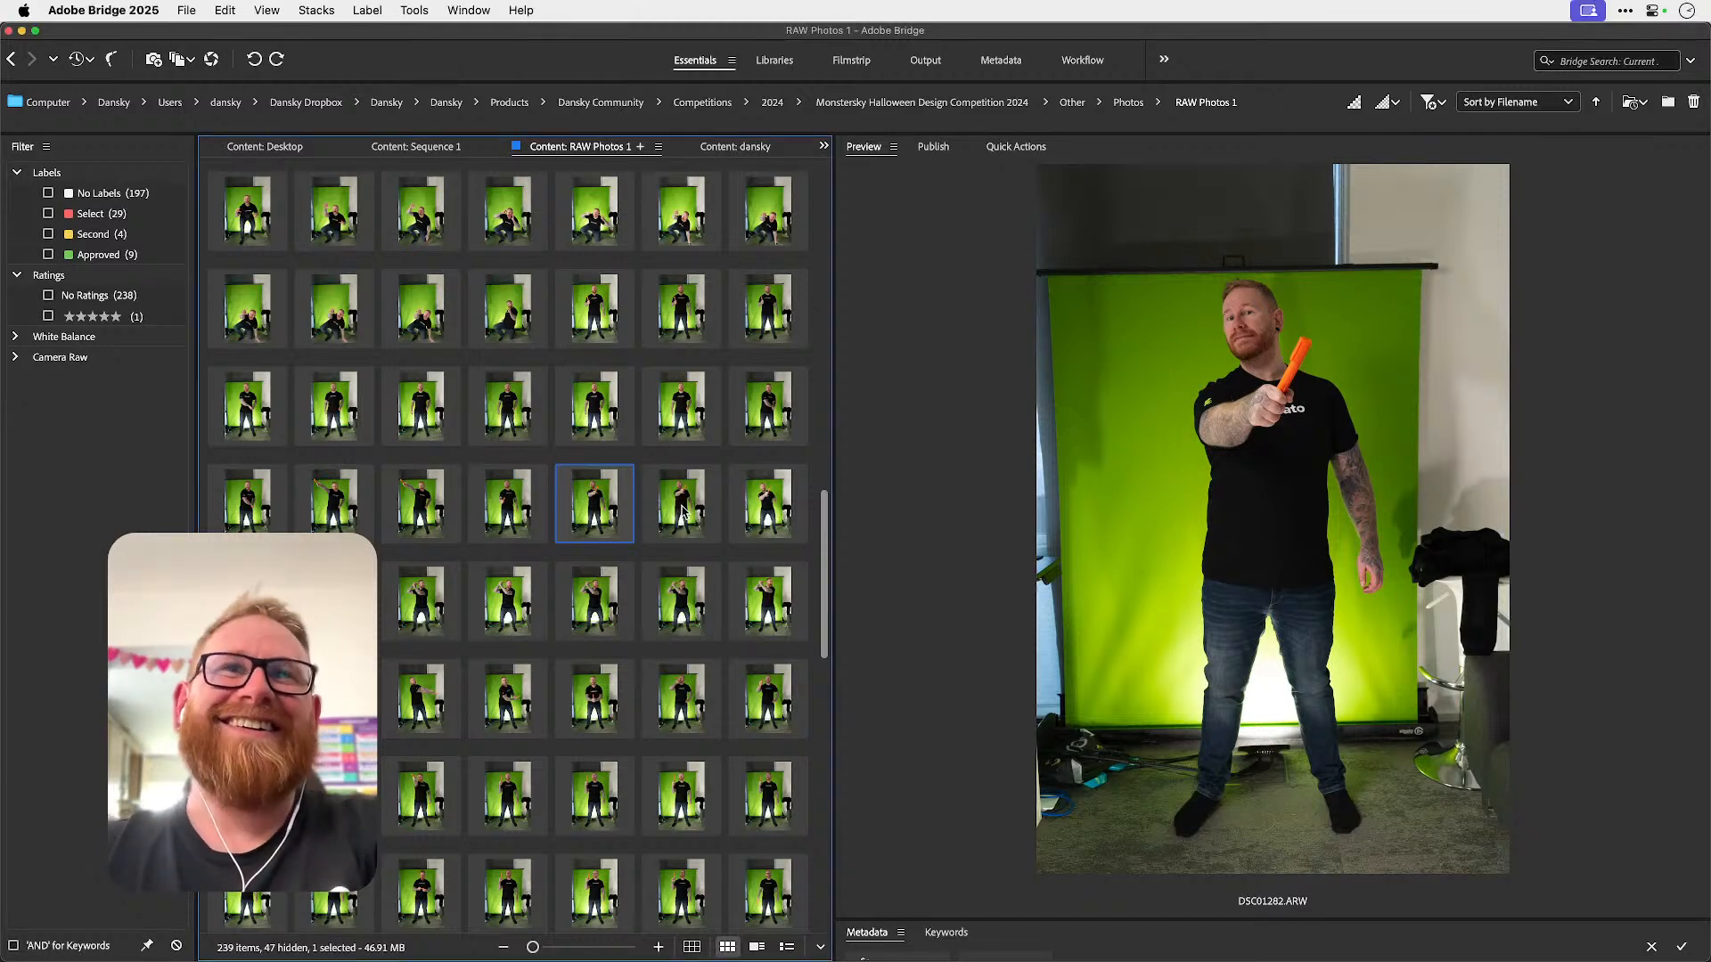
{"action": "left_click", "coordinate": [682, 510]}
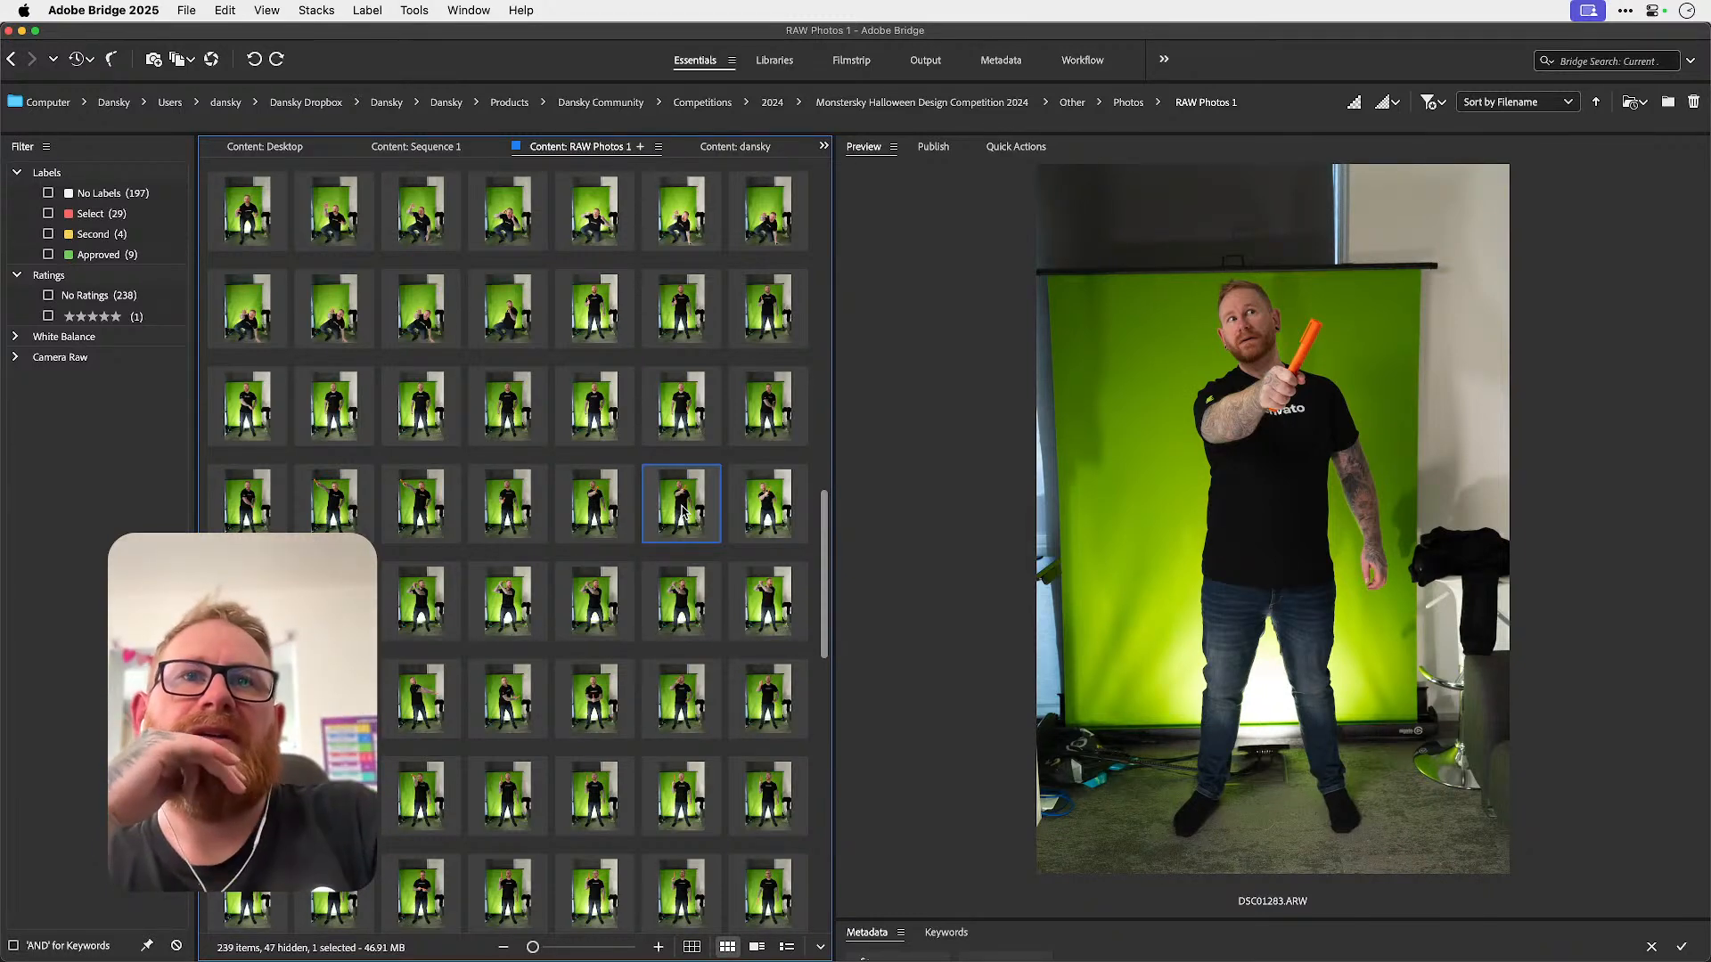
{"action": "key", "text": "Right"}
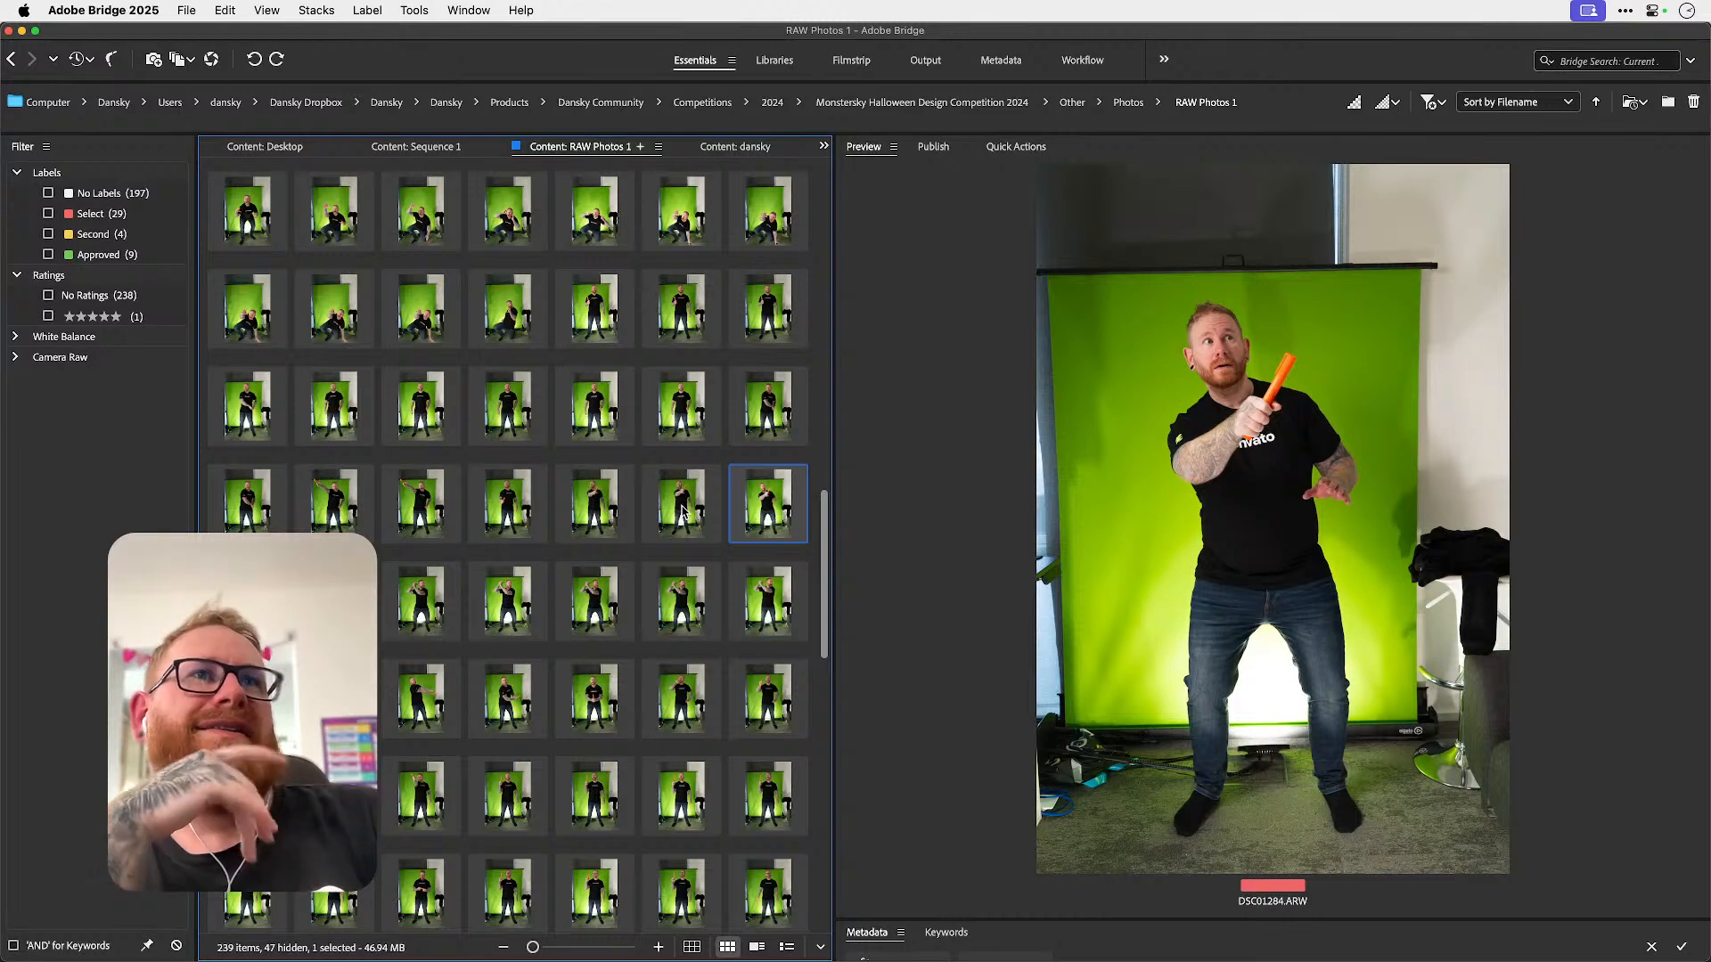
{"action": "key", "text": "Right"}
{"action": "key", "text": "Right"}
{"action": "key", "text": "Left"}
{"action": "key", "text": "Right"}
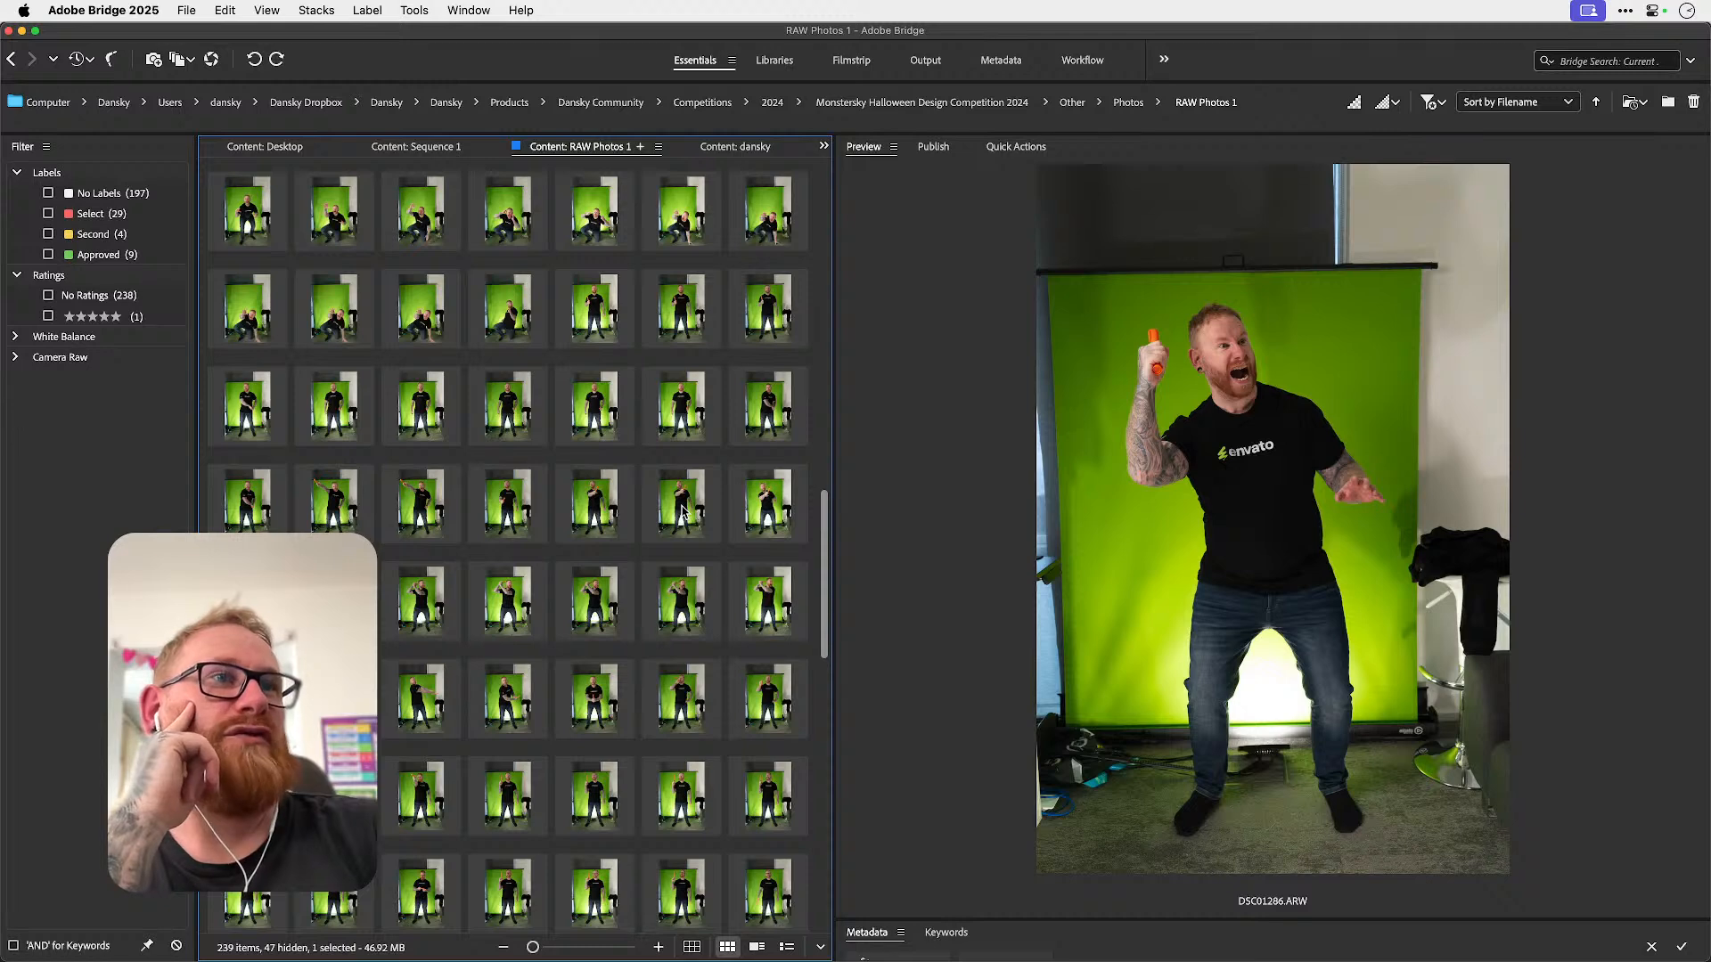
{"action": "key", "text": "Right"}
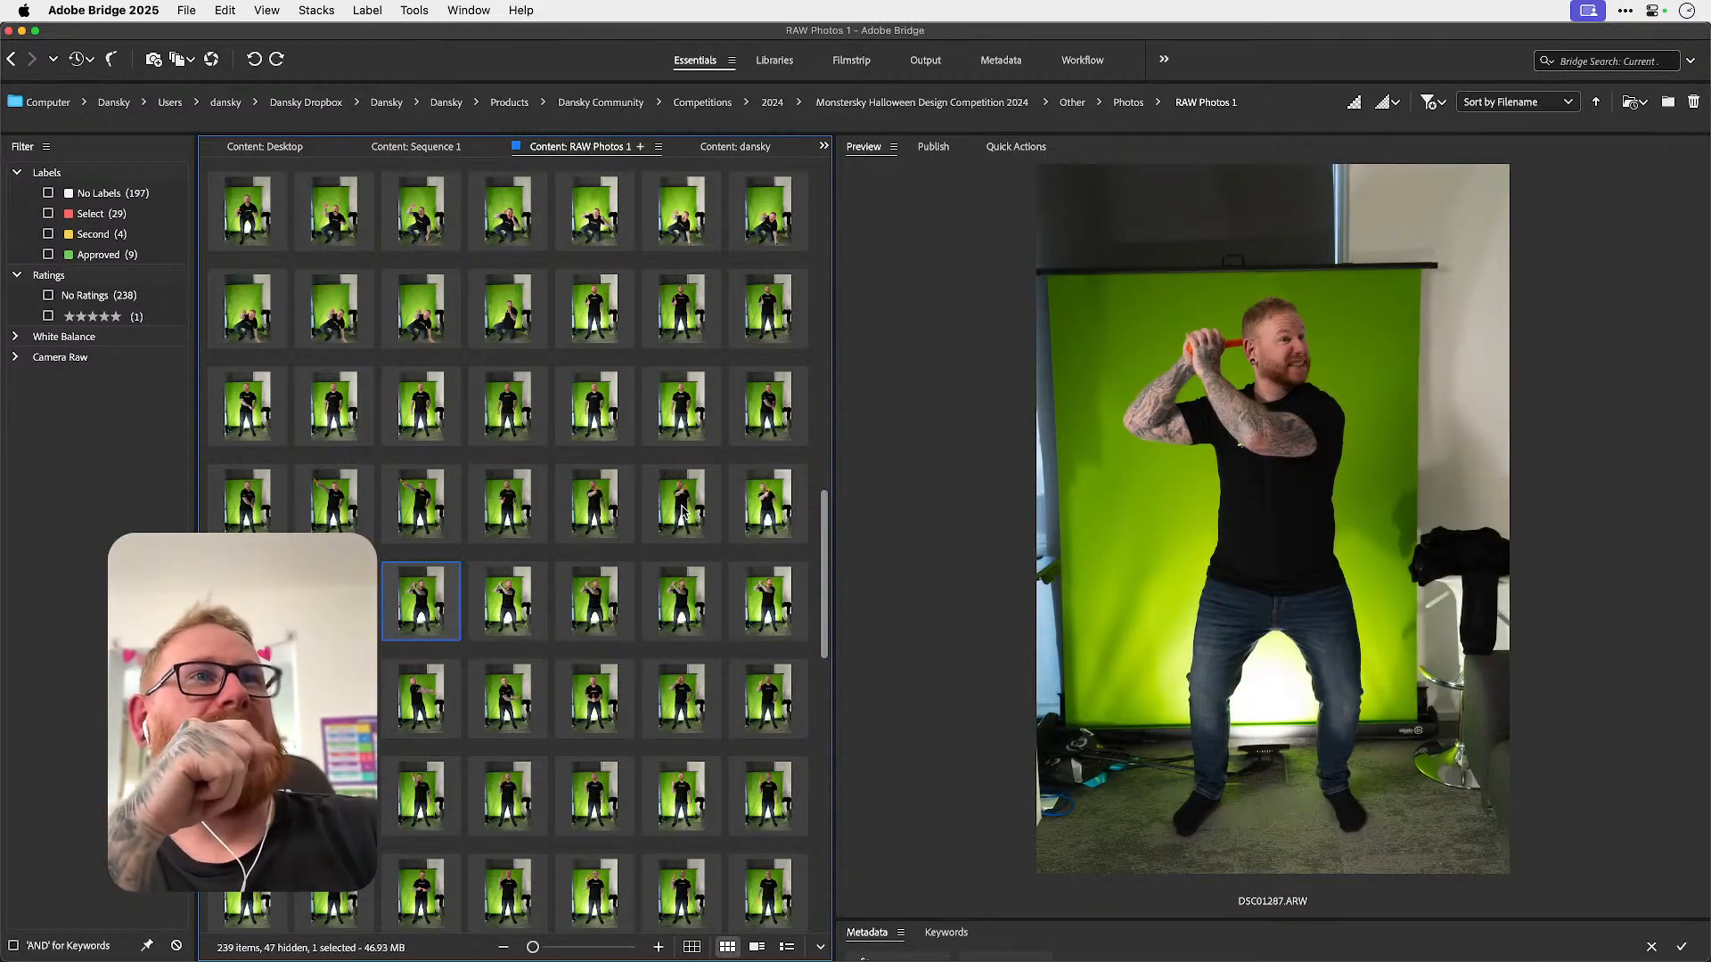
{"action": "key", "text": "Right"}
{"action": "key", "text": "Right"}
{"action": "key", "text": "Right"}
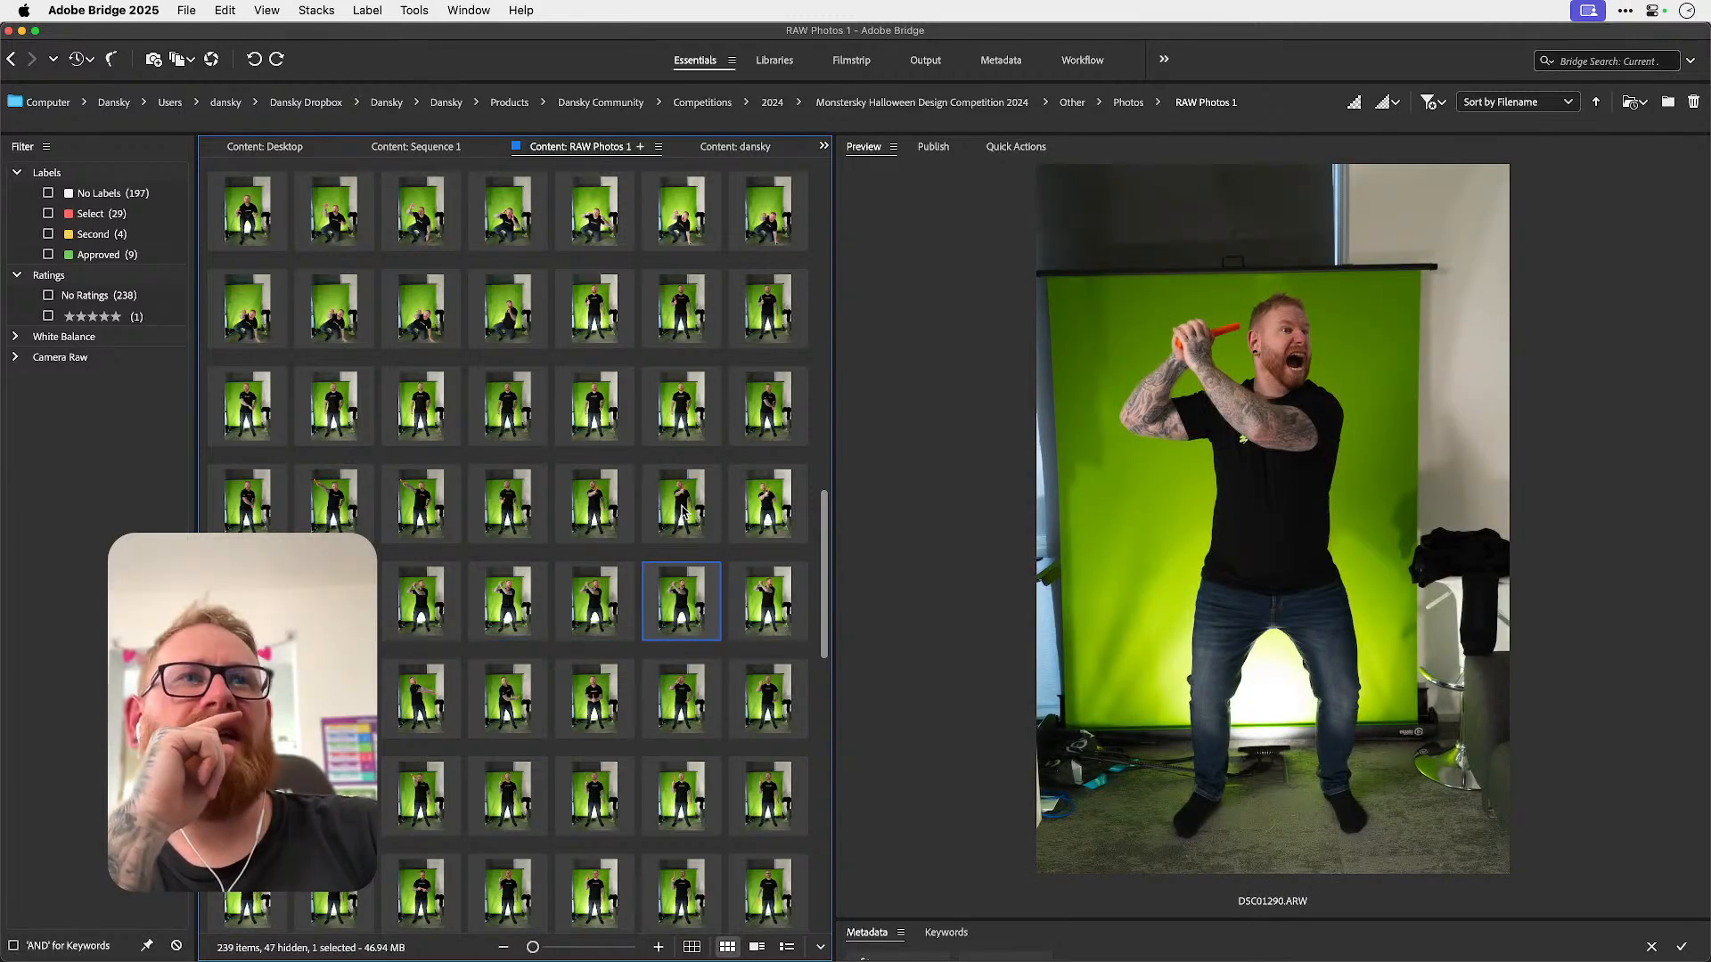
{"action": "key", "text": "Right"}
{"action": "key", "text": "Right"}
{"action": "key", "text": "Right"}
{"action": "key", "text": "Right"}
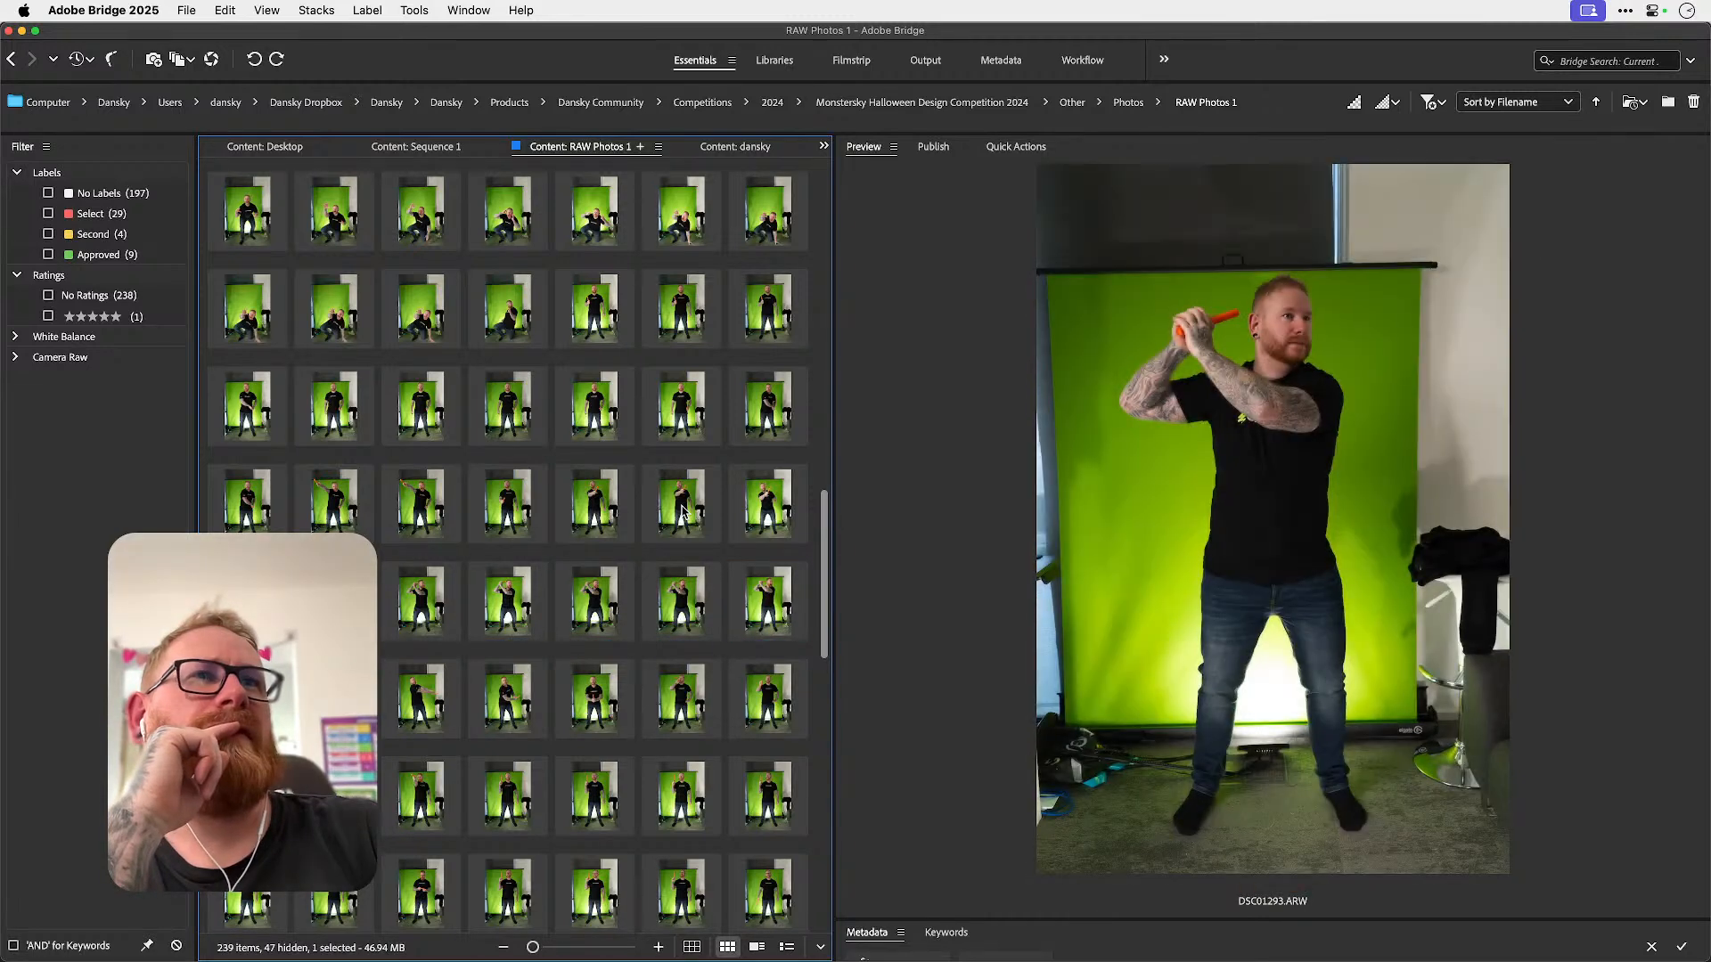
- Preview the green-screen shots up to DSC01299.ARW, going back over DSC01297.ARW and DSC01298.ARW to compare how the prop is held
{"action": "key", "text": "Right"}
{"action": "key", "text": "Right"}
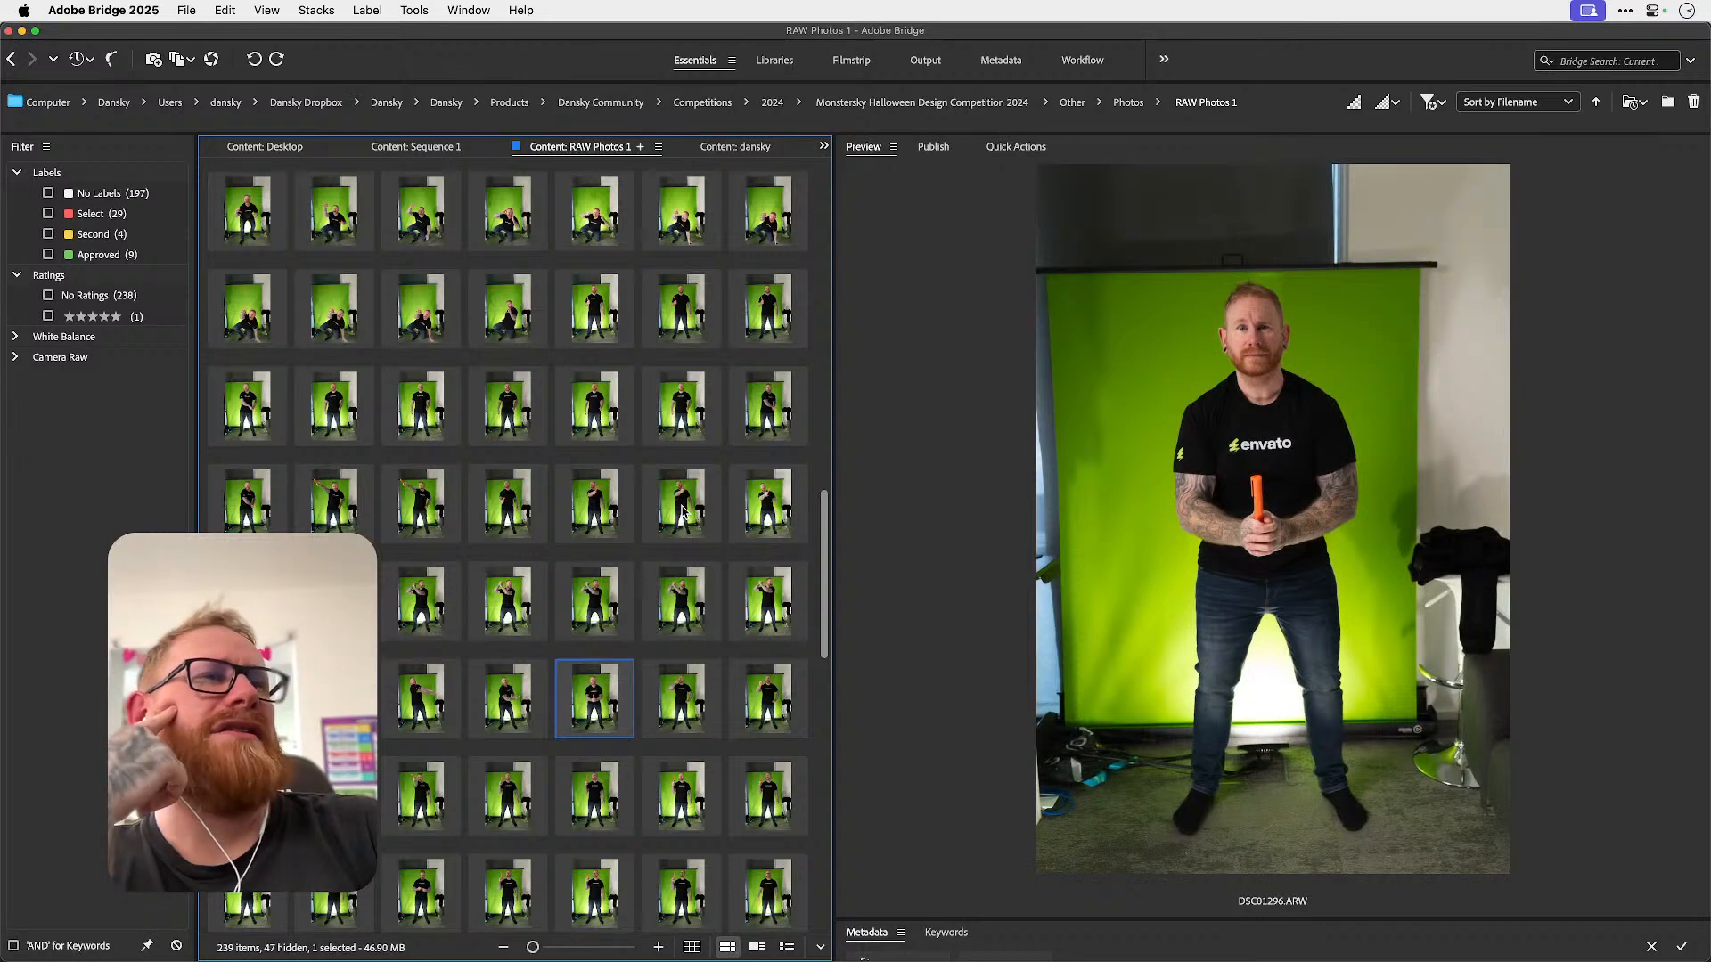
{"action": "key", "text": "Left"}
{"action": "key", "text": "Right"}
{"action": "key", "text": "Right"}
{"action": "key", "text": "Right"}
{"action": "key", "text": "Right"}
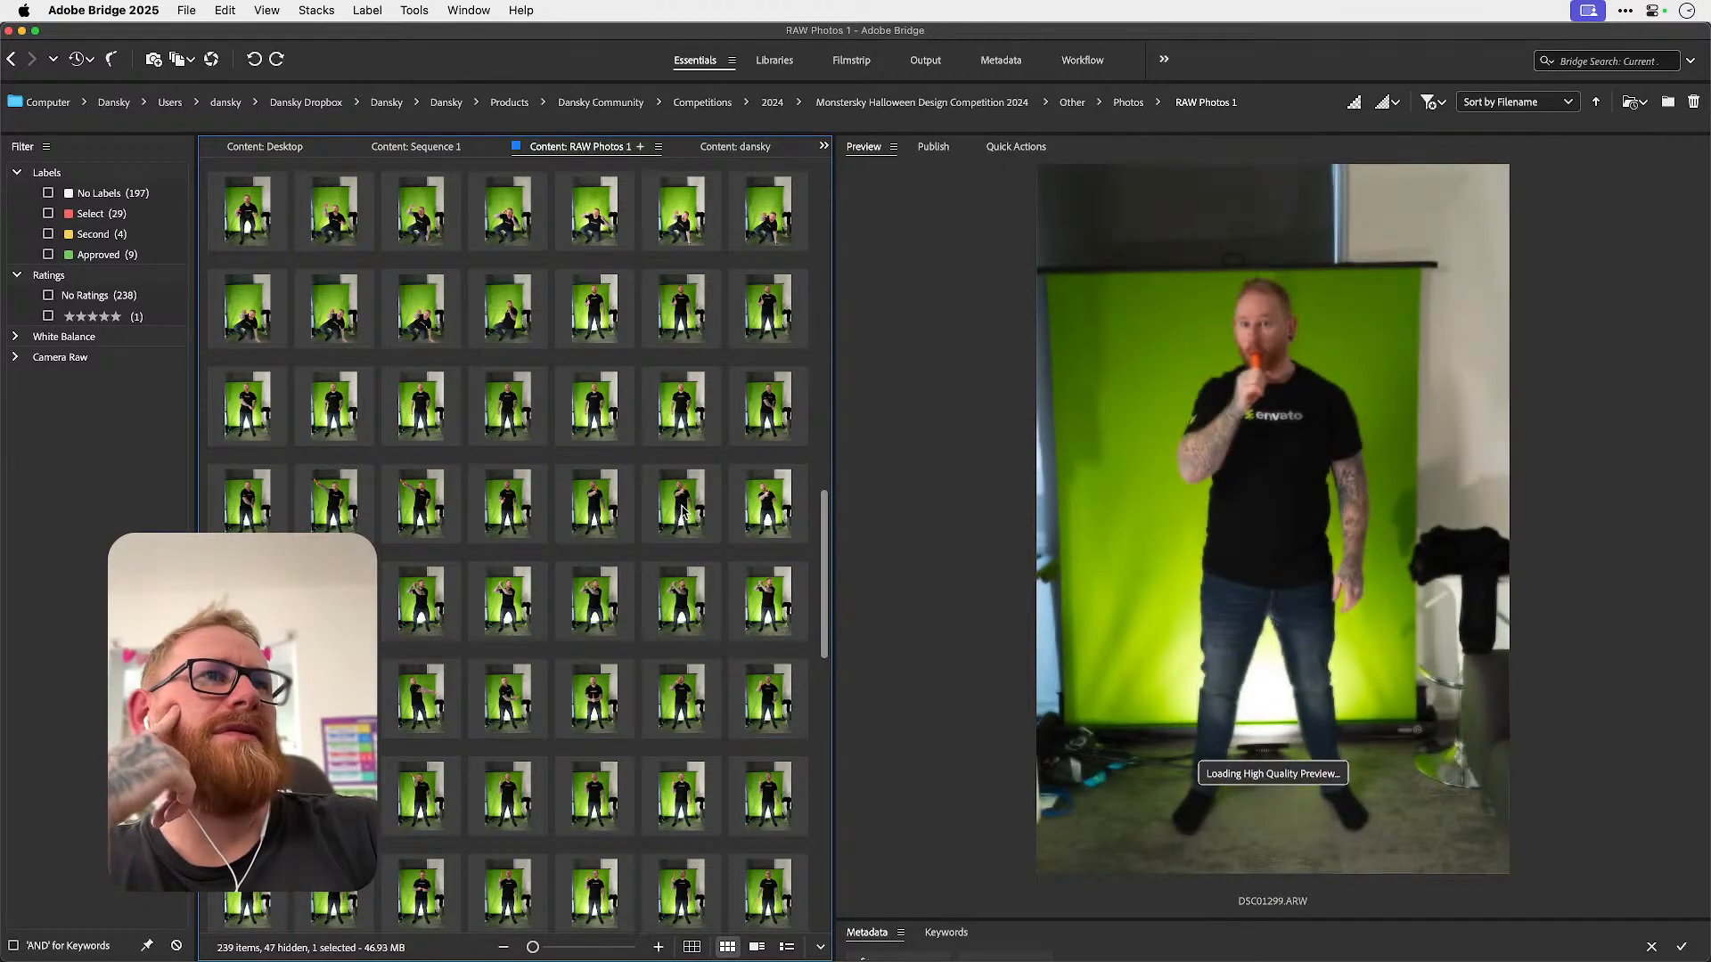
{"action": "key", "text": "Left"}
{"action": "key", "text": "Left"}
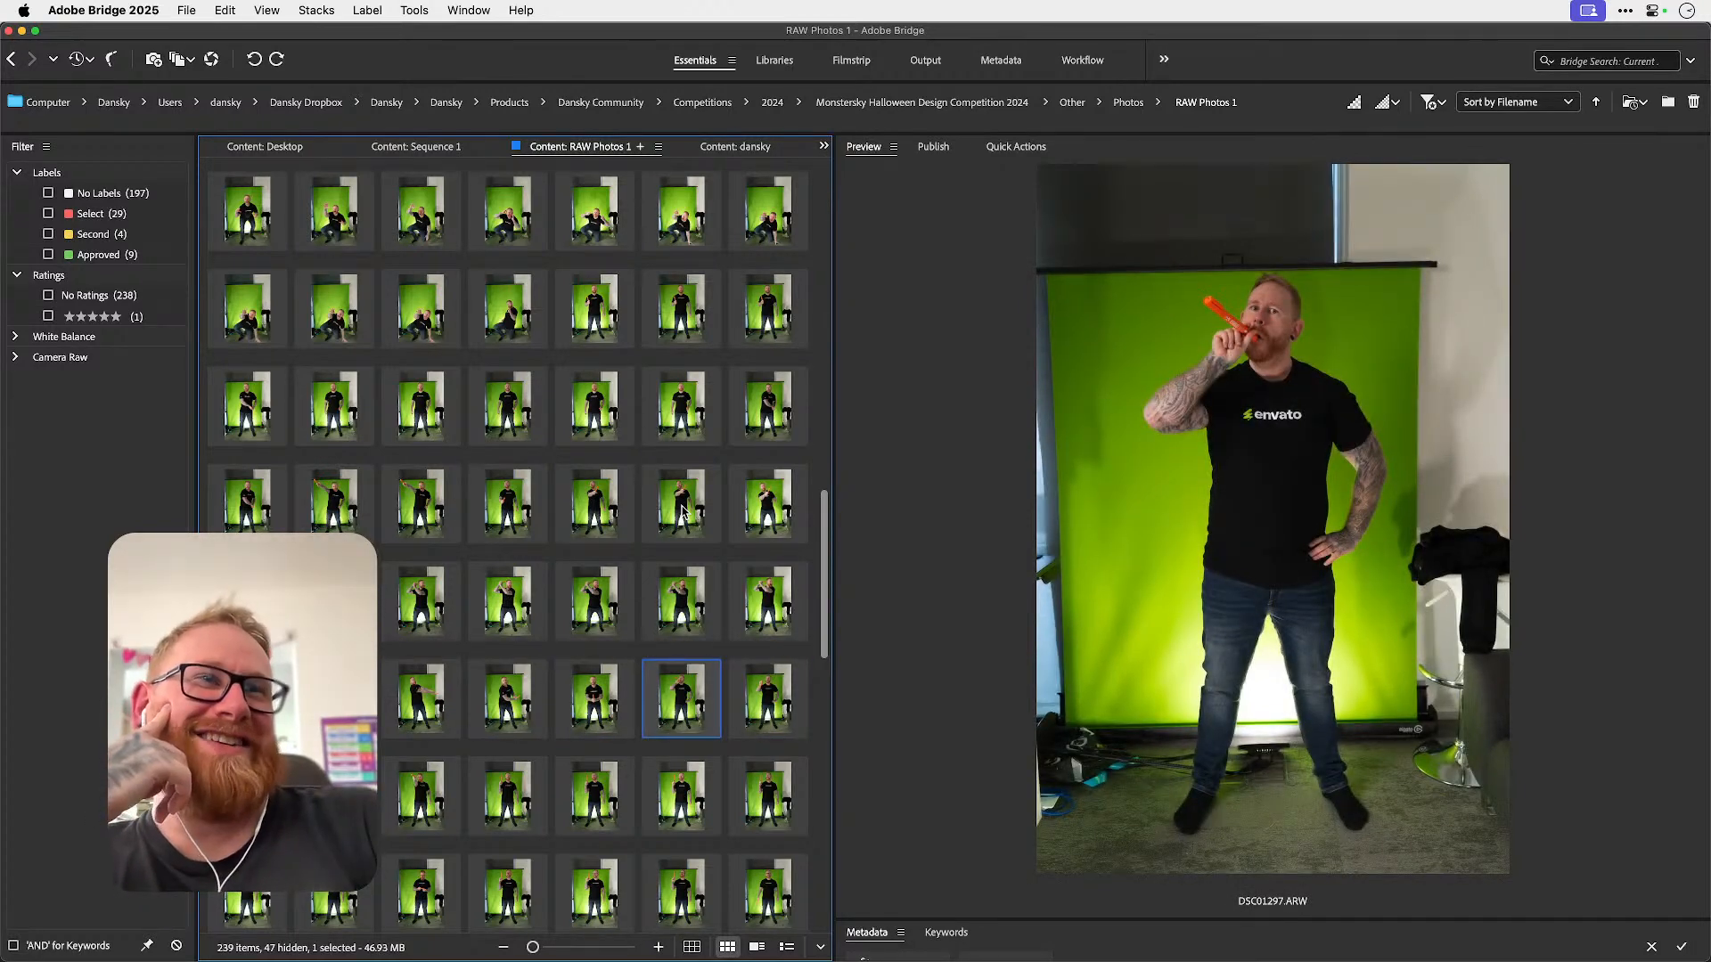
{"action": "key", "text": "Right"}
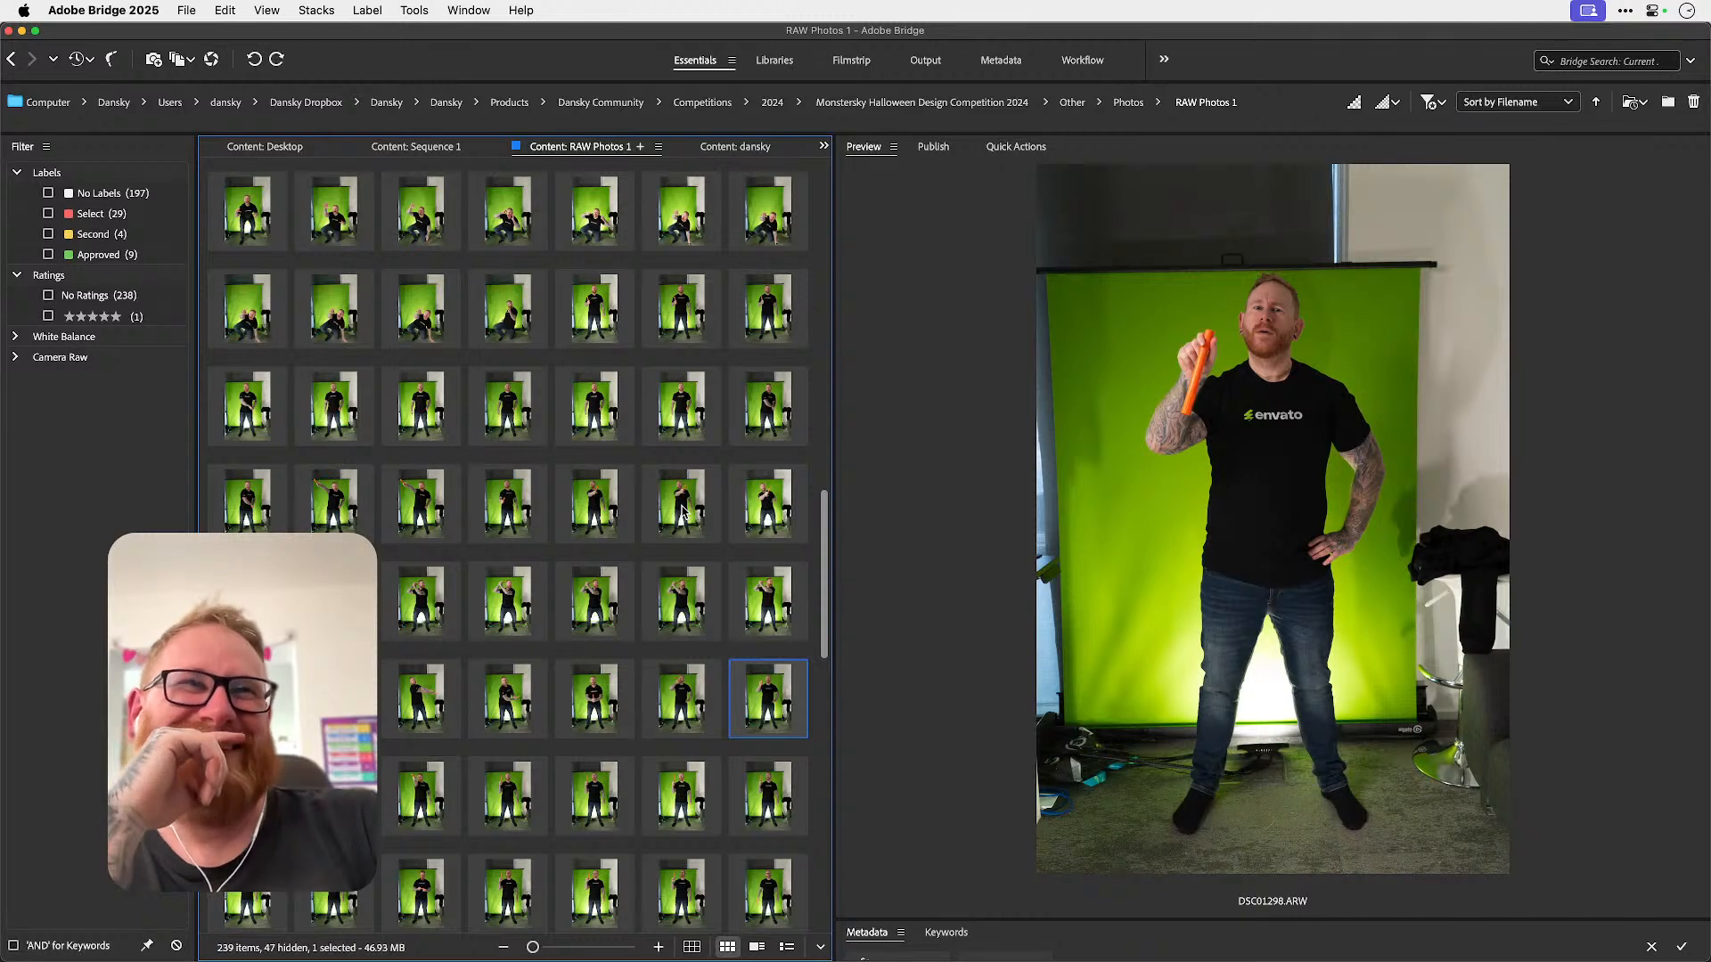
{"action": "key", "text": "Right"}
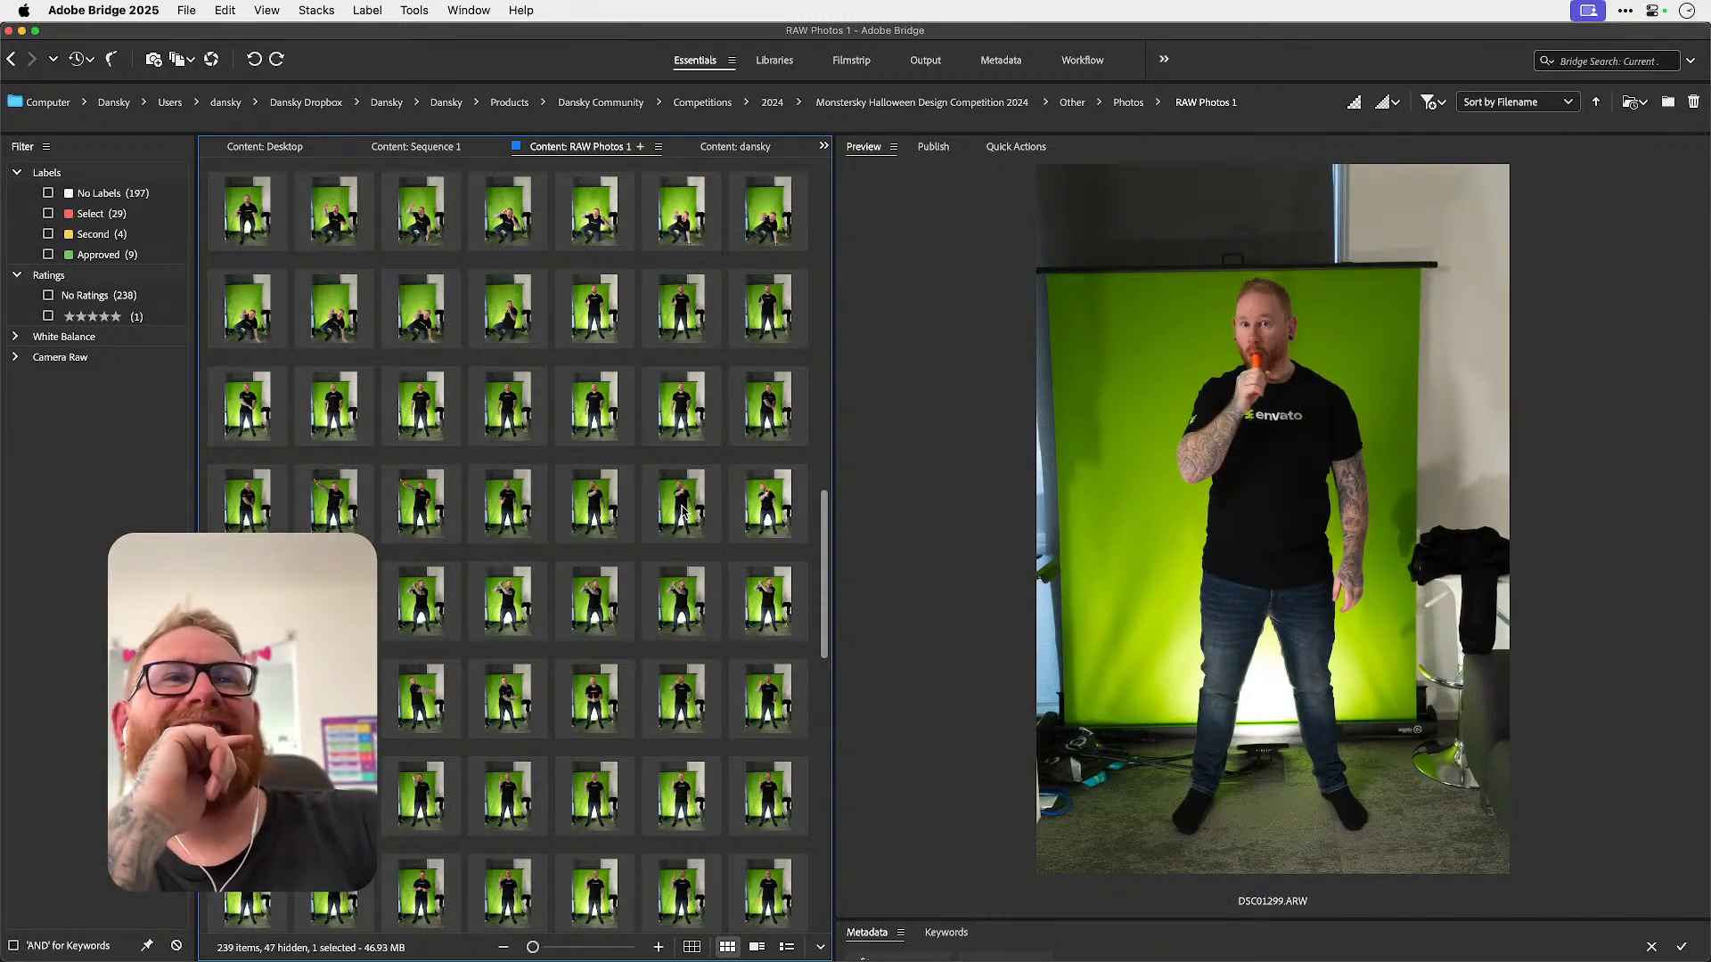
- Preview the shots from DSC01300.ARW to DSC01306.ARW, comparing the head angles in the poses with the prop held upright
{"action": "key", "text": "Right"}
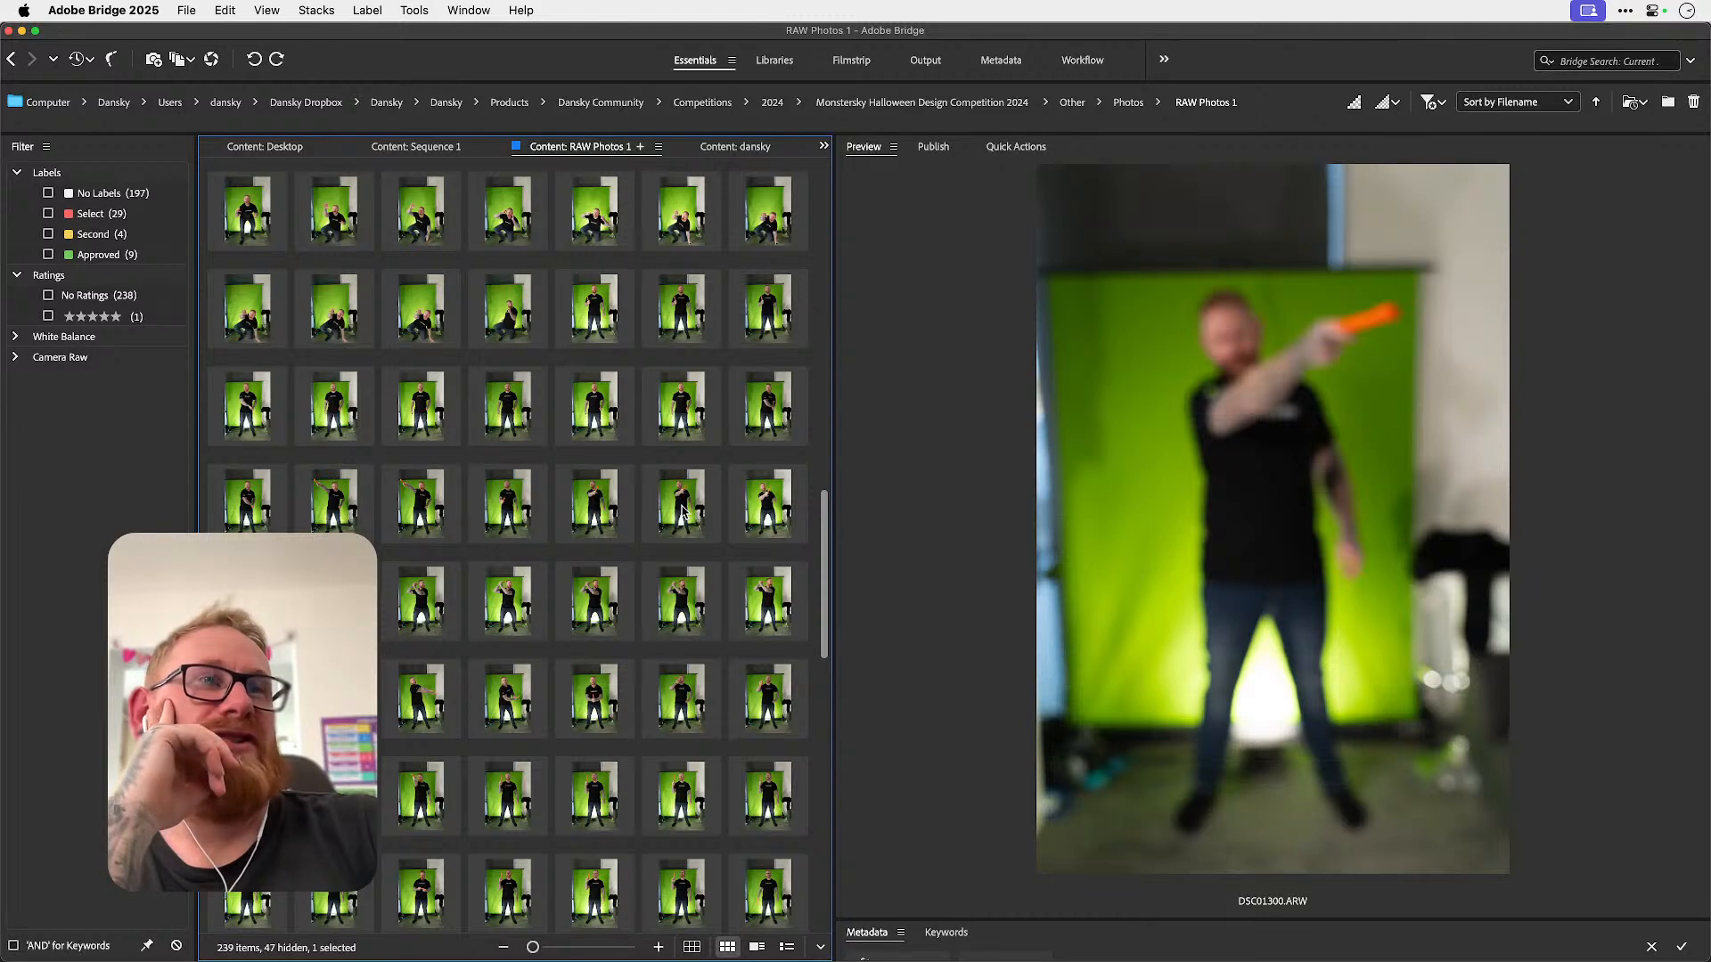
{"action": "key", "text": "Right"}
{"action": "key", "text": "Right"}
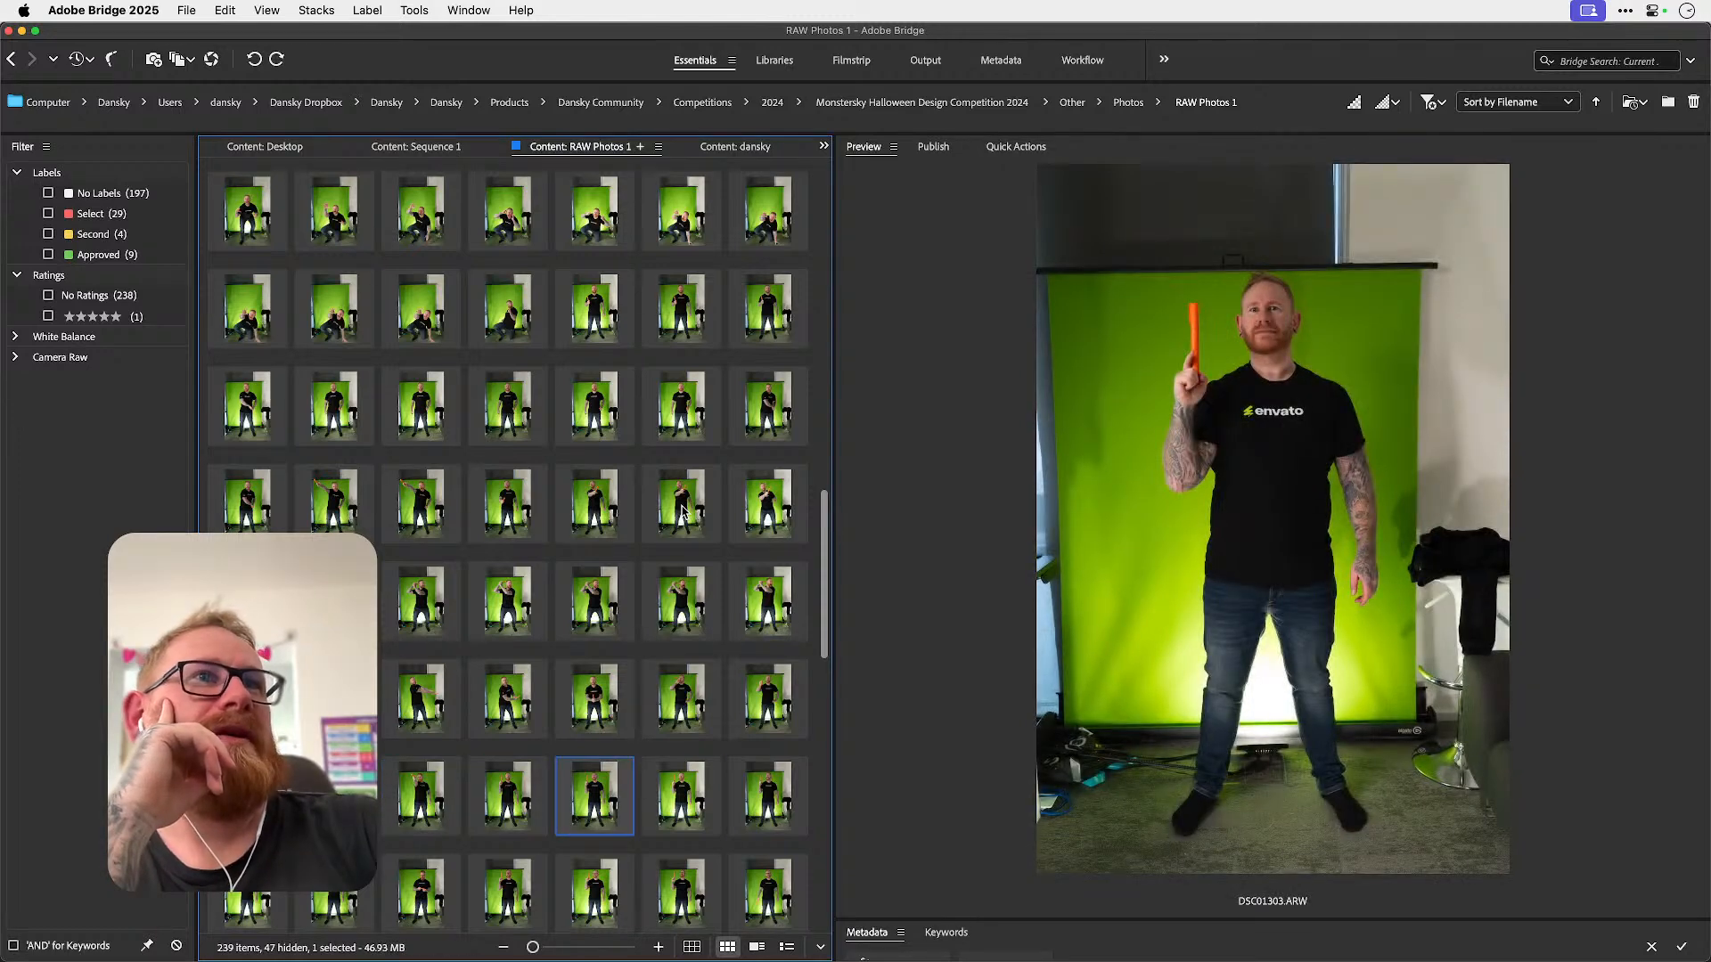
{"action": "key", "text": "Left"}
{"action": "key", "text": "Left"}
{"action": "key", "text": "Left"}
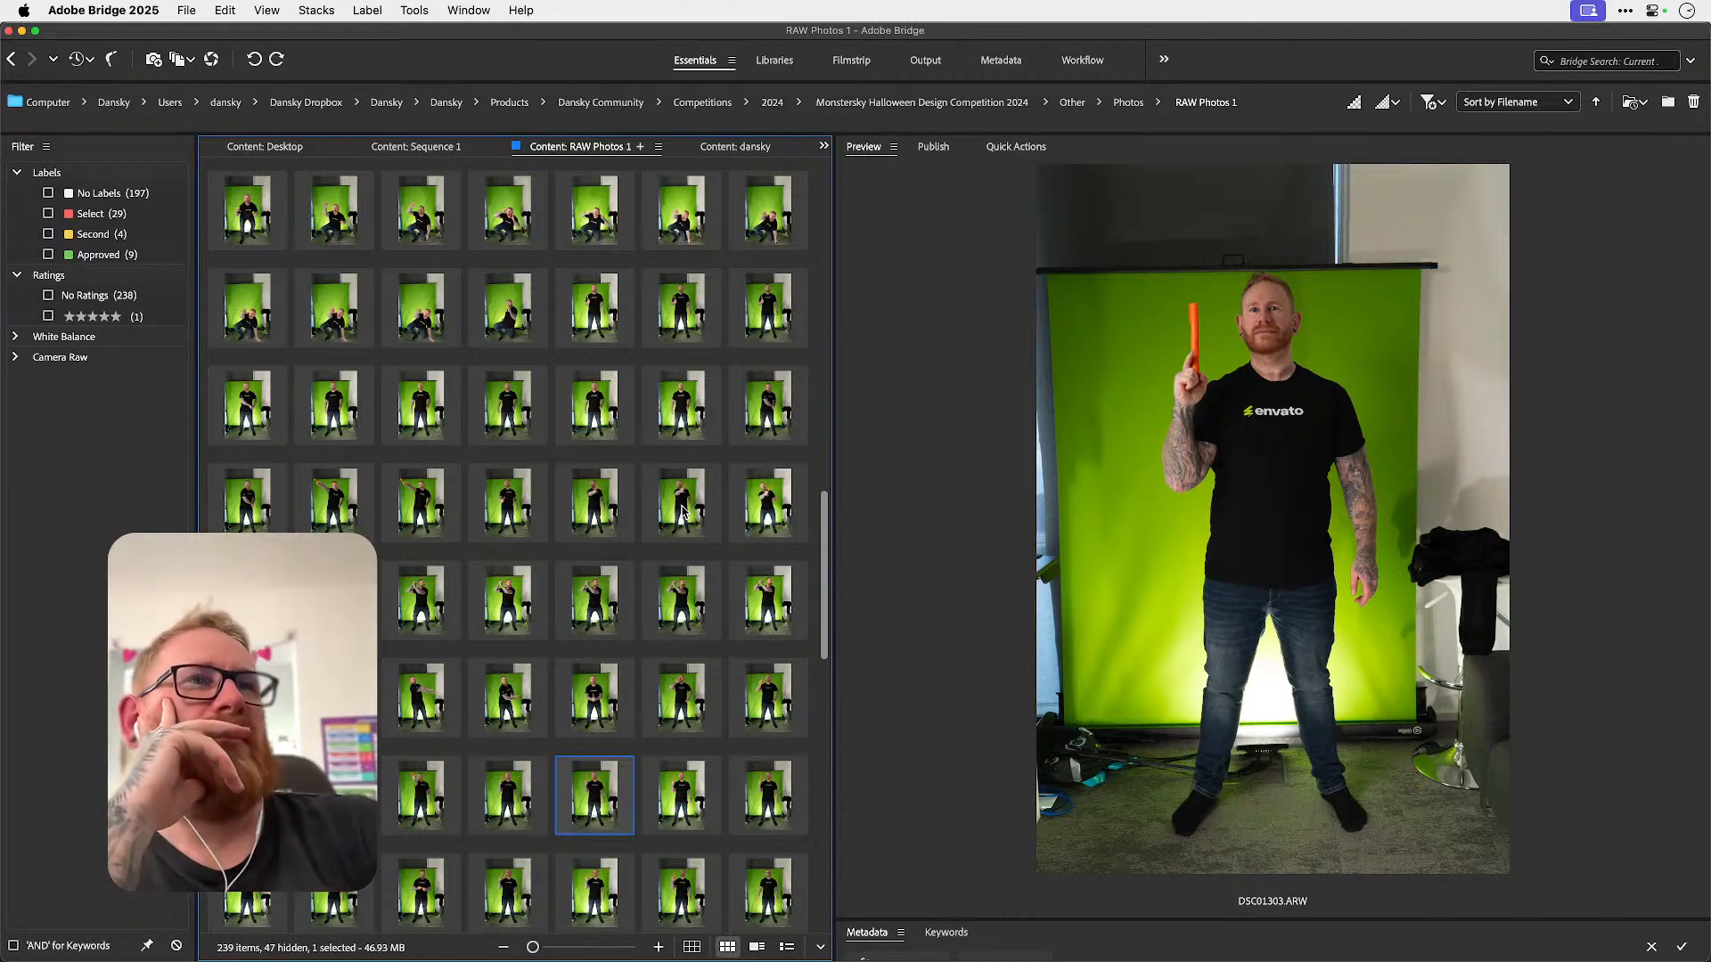
{"action": "key", "text": "Right"}
{"action": "key", "text": "Right"}
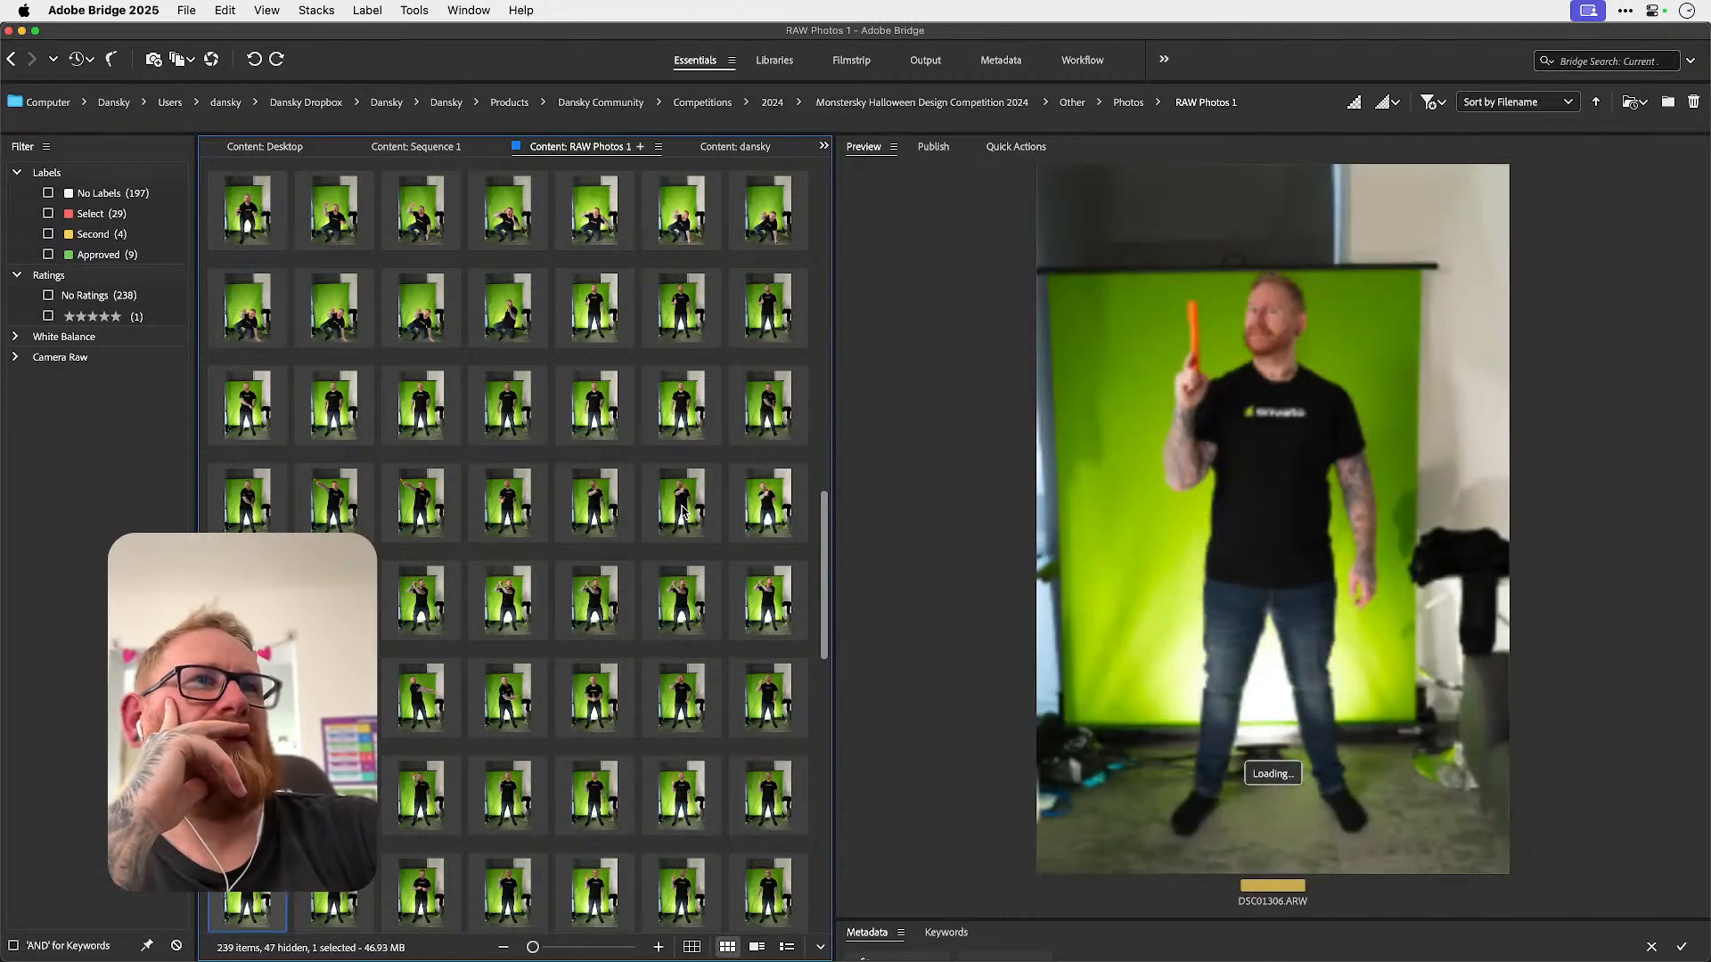
{"action": "key", "text": "Right"}
{"action": "key", "text": "Right"}
{"action": "key", "text": "Right"}
{"action": "key", "text": "Right"}
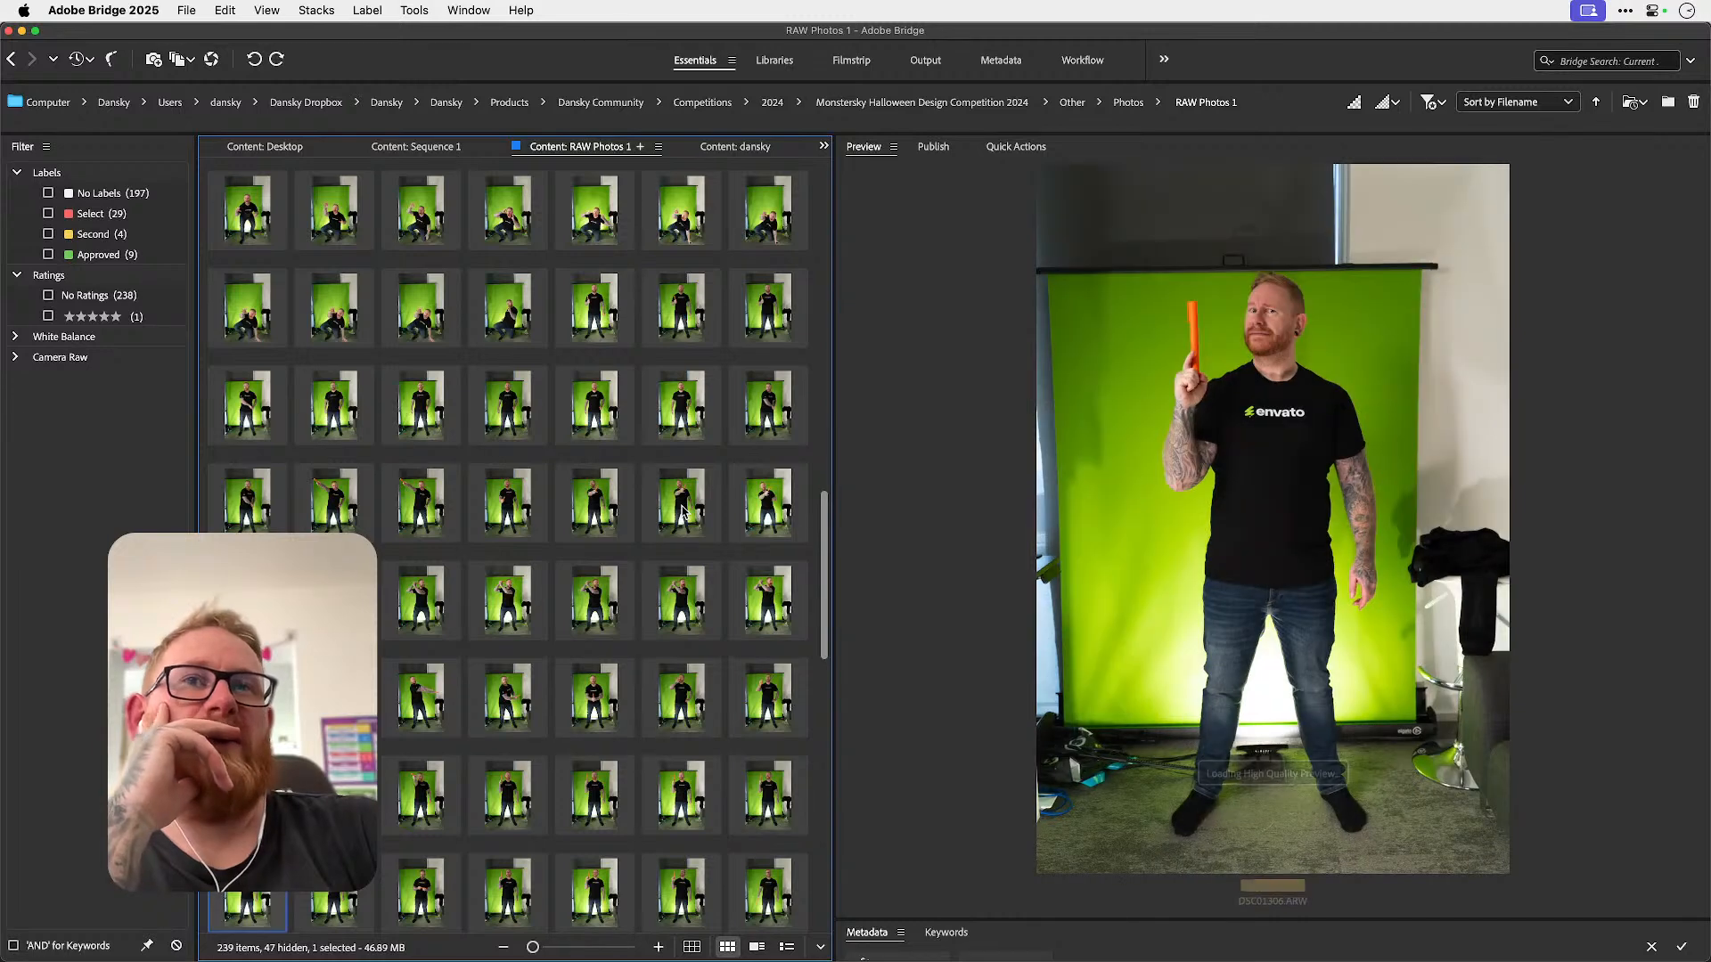
- Preview the shots with glasses from DSC01308.ARW to DSC01313.ARW, comparing the raised and lowered prop positions
{"action": "key", "text": "Left"}
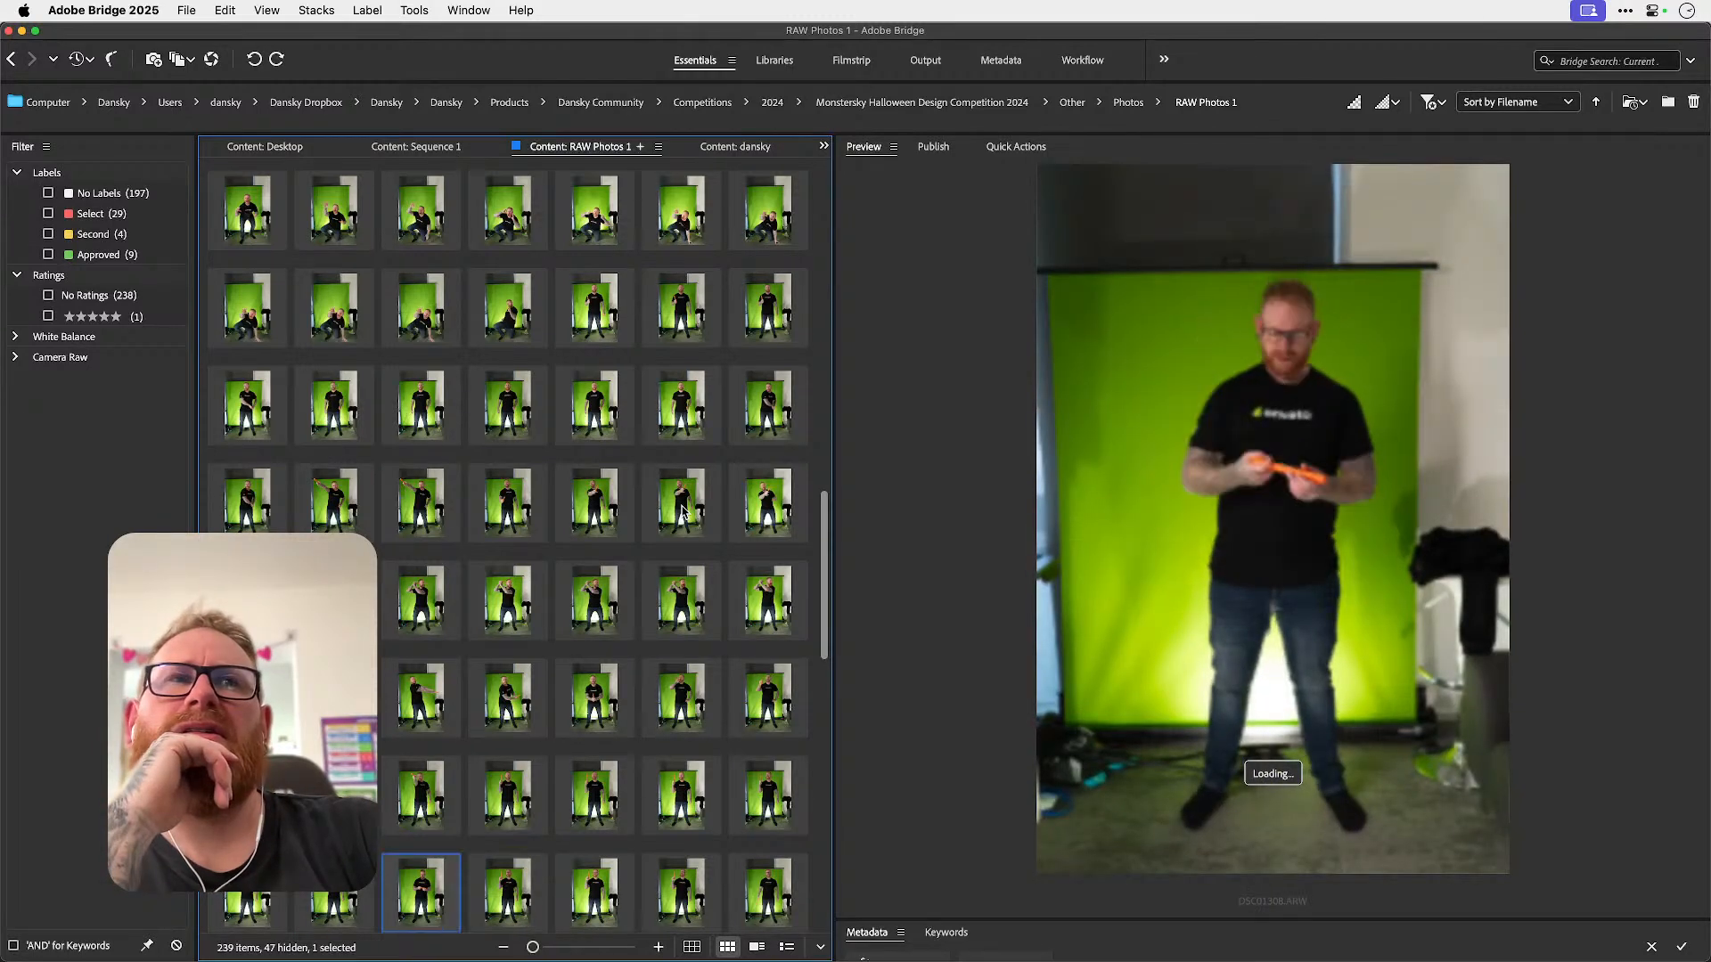
{"action": "key", "text": "Right"}
{"action": "key", "text": "Right"}
{"action": "key", "text": "Right"}
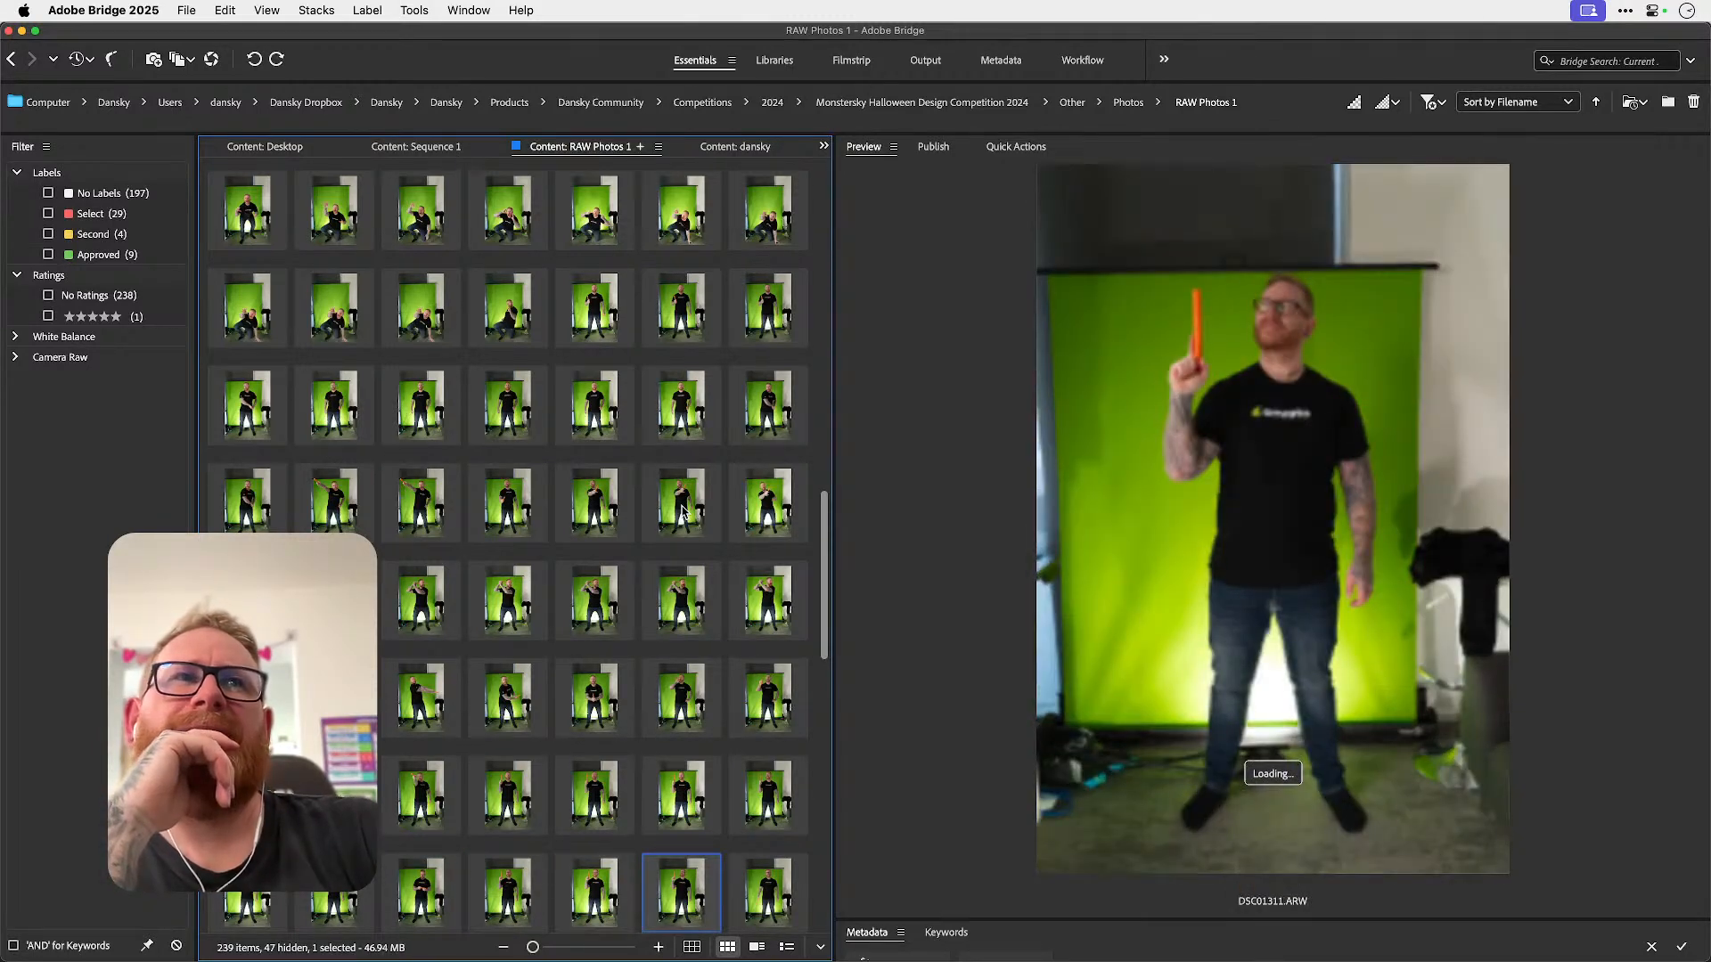
{"action": "key", "text": "Right"}
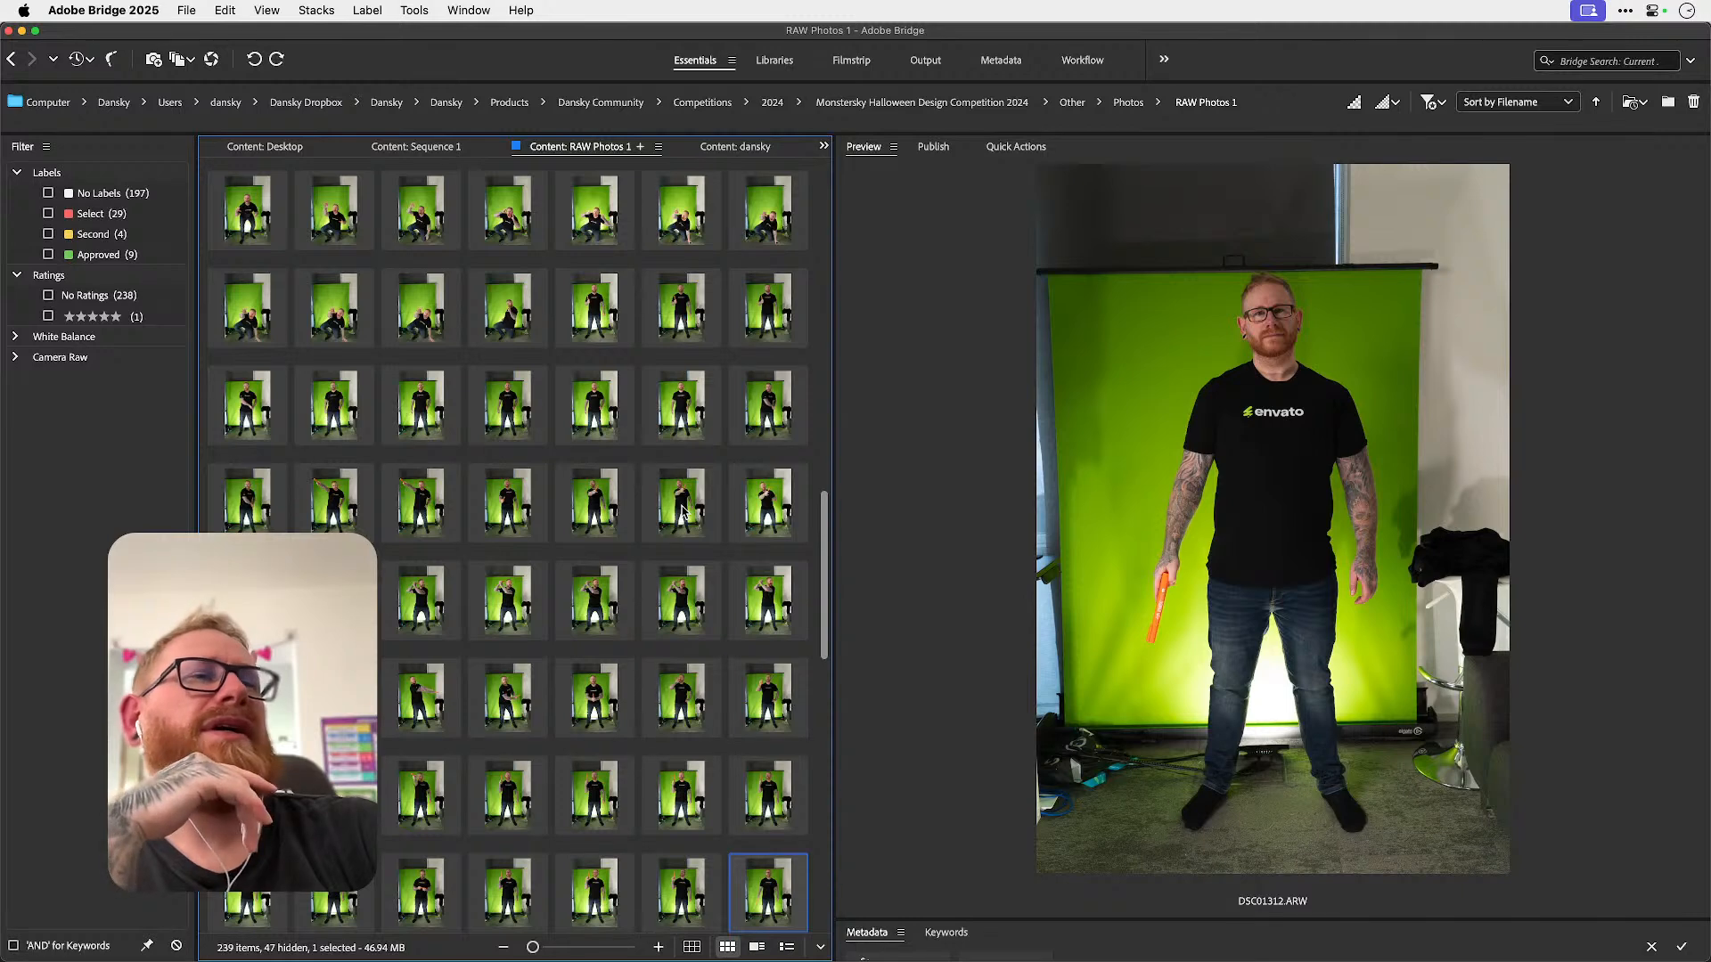
{"action": "key", "text": "Right"}
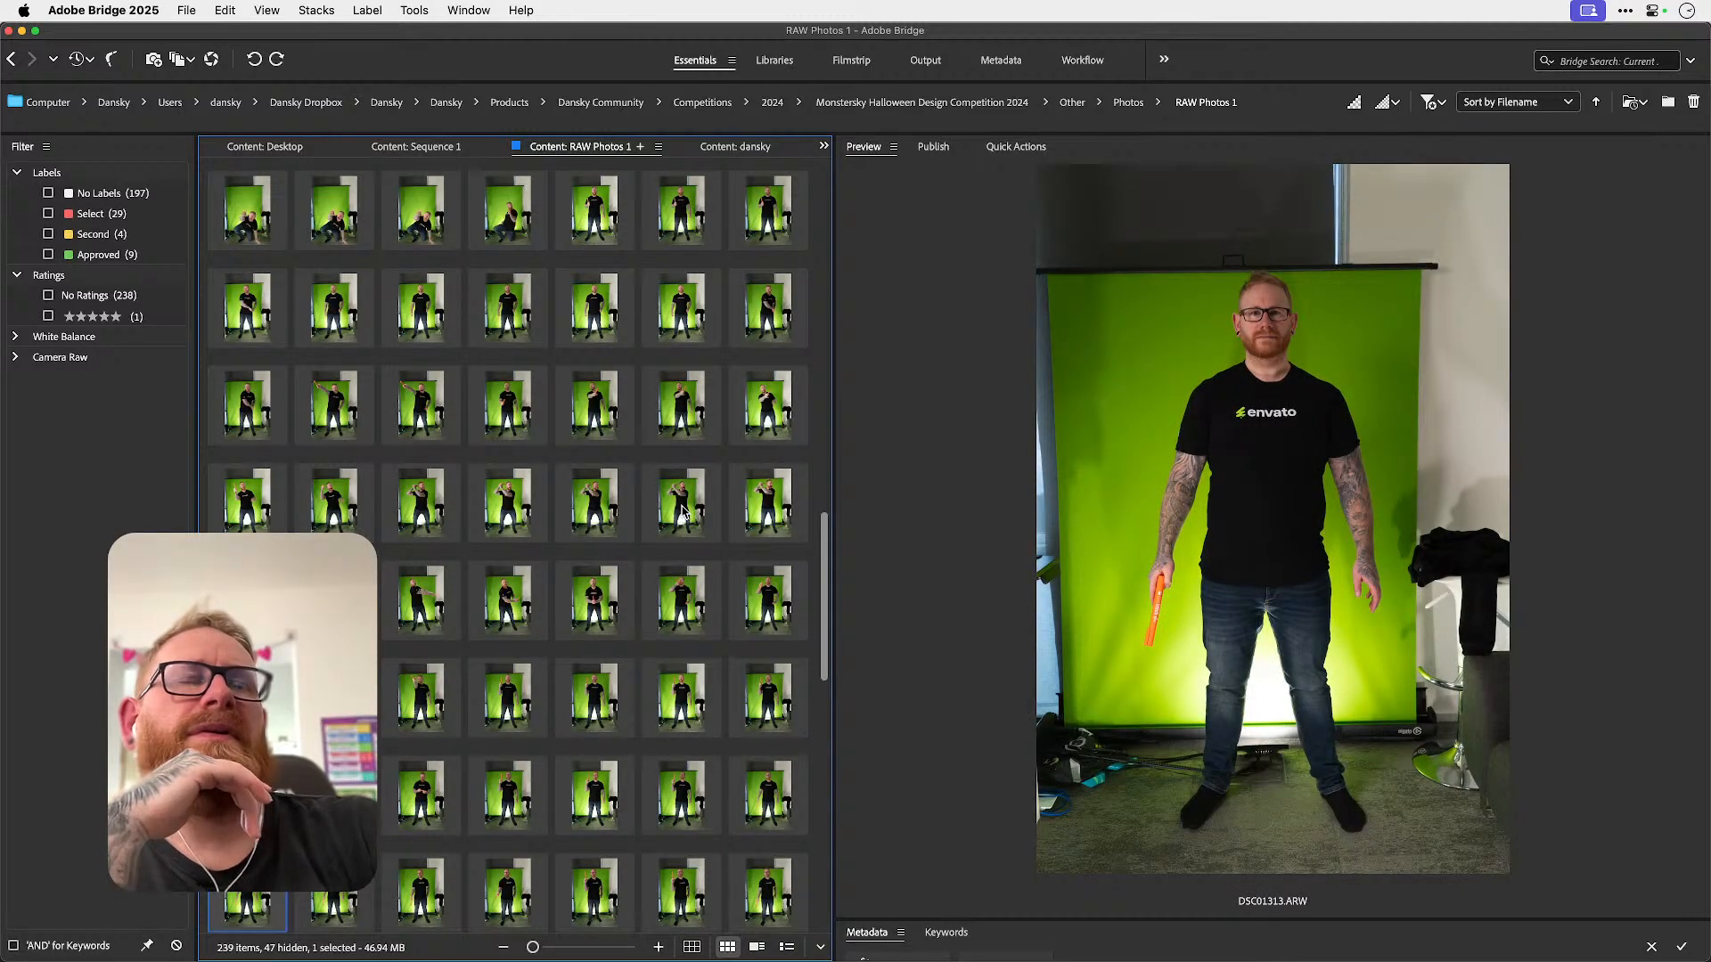
- Compare DSC01311.ARW with DSC01313.ARW back and forth, checking the raised-prop pose against the front-facing stance with arms lowered
{"action": "key", "text": "Left"}
{"action": "key", "text": "Left"}
{"action": "key", "text": "Right"}
{"action": "key", "text": "Right"}
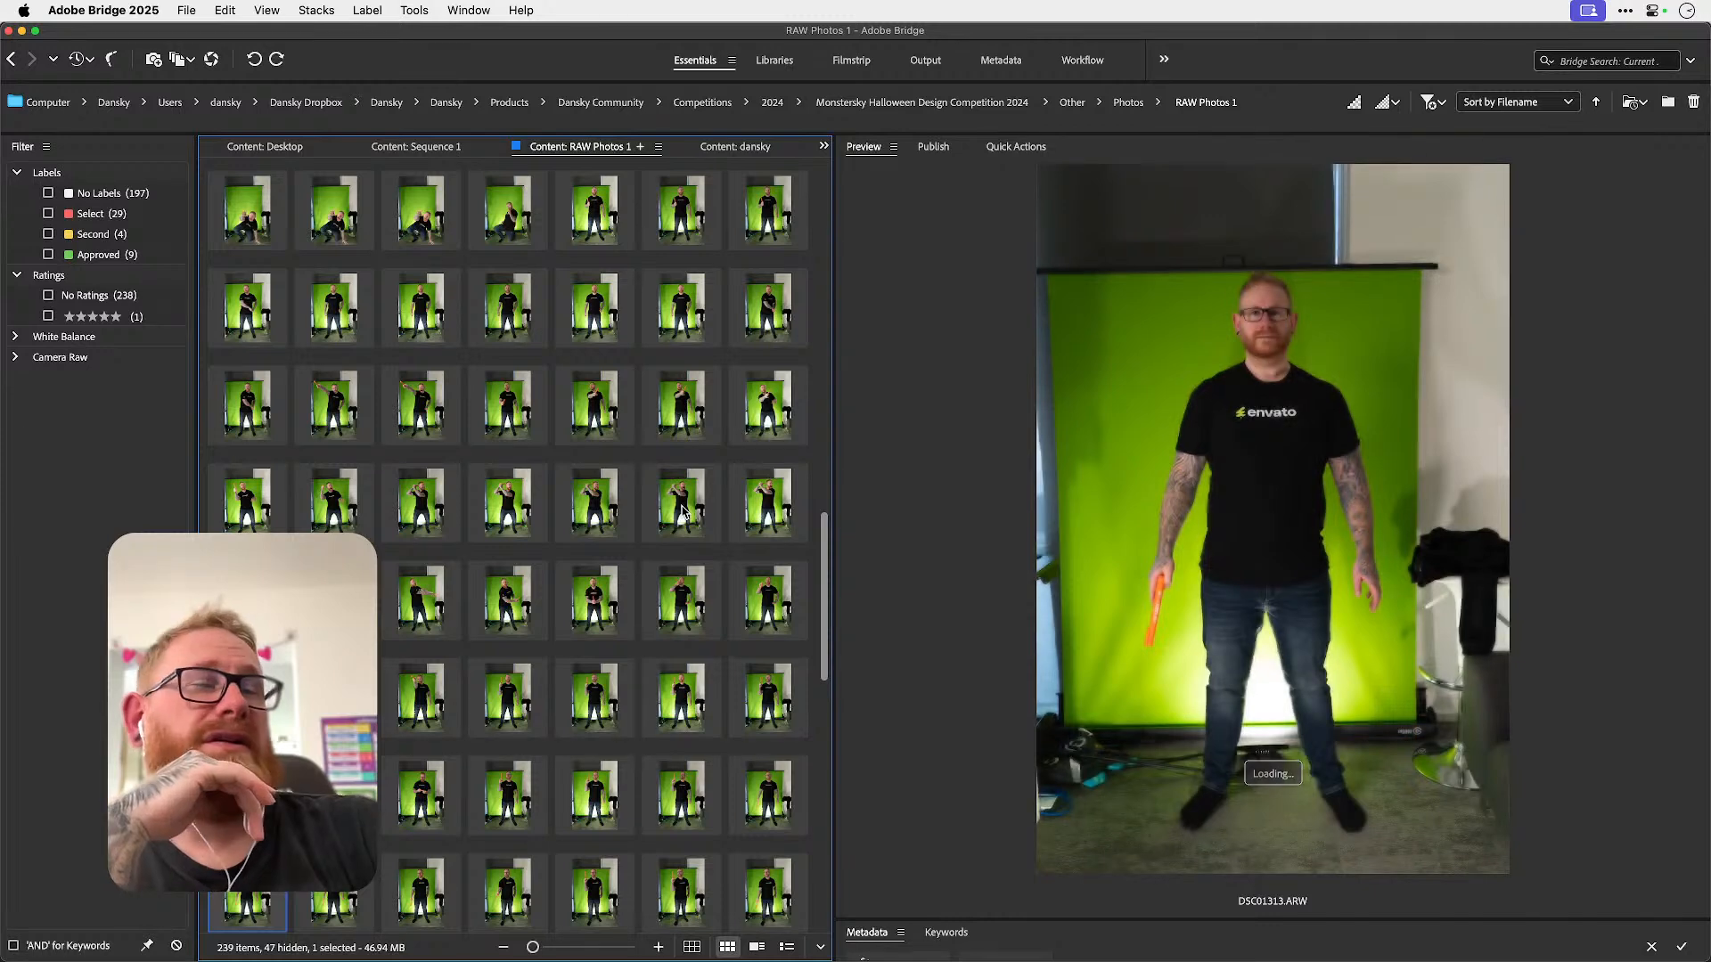
{"action": "key", "text": "Left"}
{"action": "key", "text": "Left"}
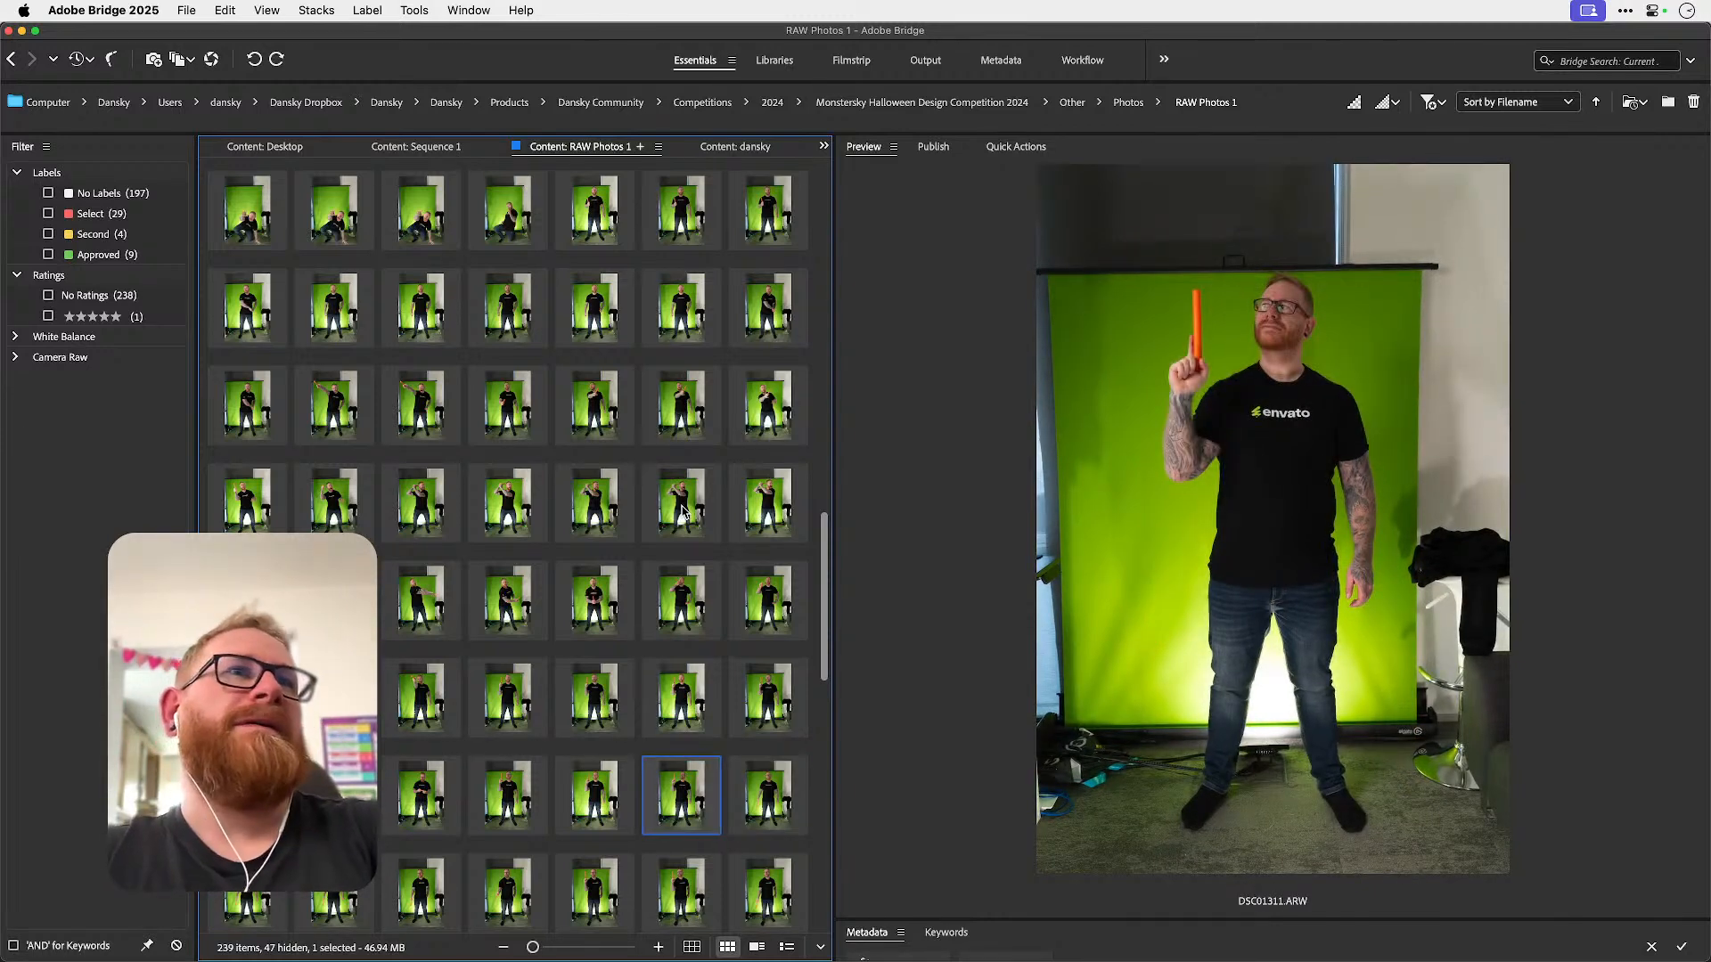
{"action": "key", "text": "Right"}
{"action": "key", "text": "Right"}
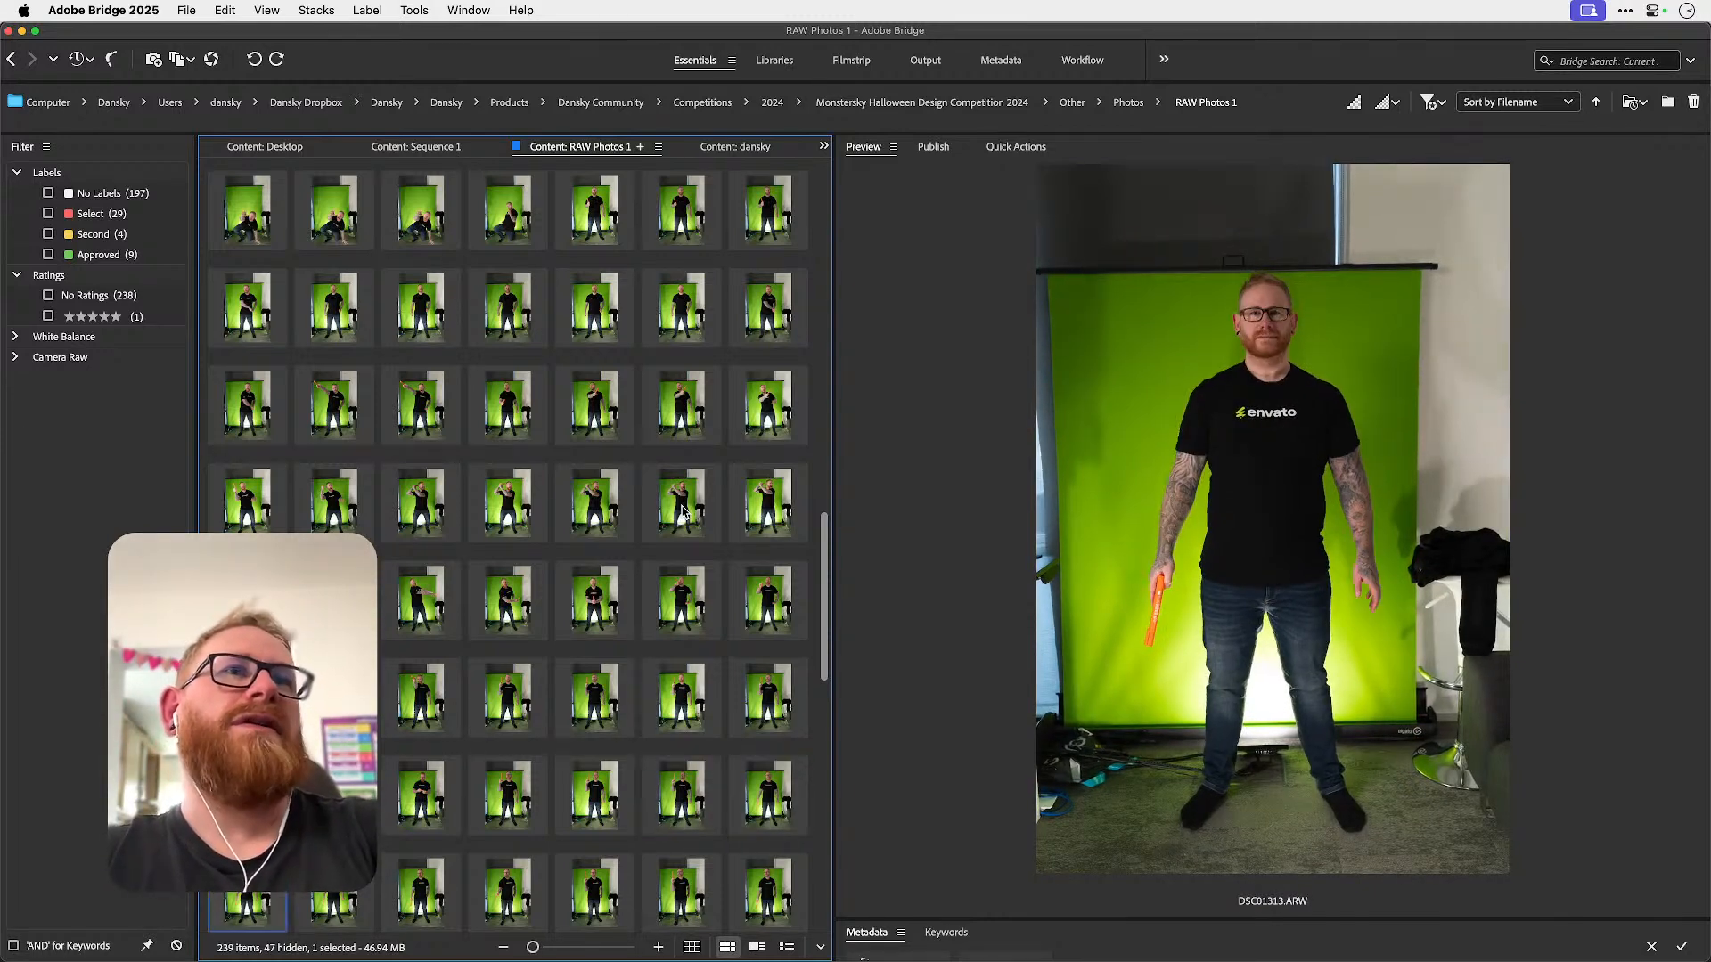
- Compare the lowered-prop shots DSC01313.ARW, DSC01314.ARW and DSC01315.ARW, examining the body angle and hand positions
{"action": "key", "text": "Right"}
{"action": "key", "text": "Right"}
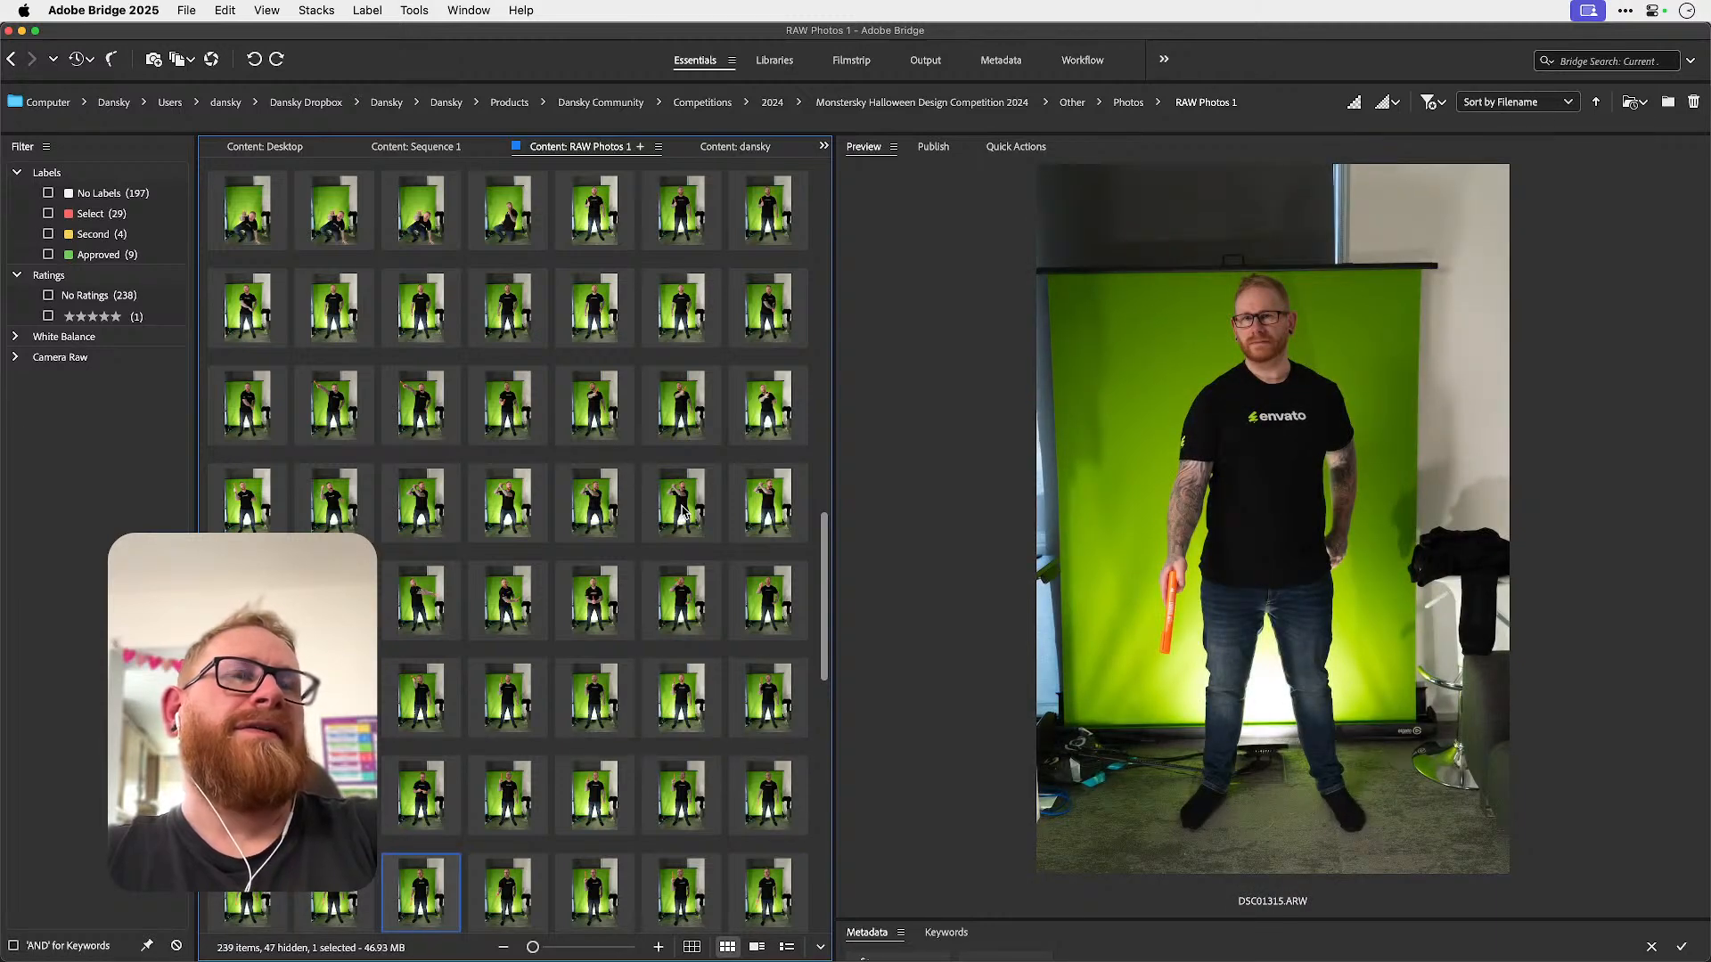
{"action": "key", "text": "Left"}
{"action": "key", "text": "Left"}
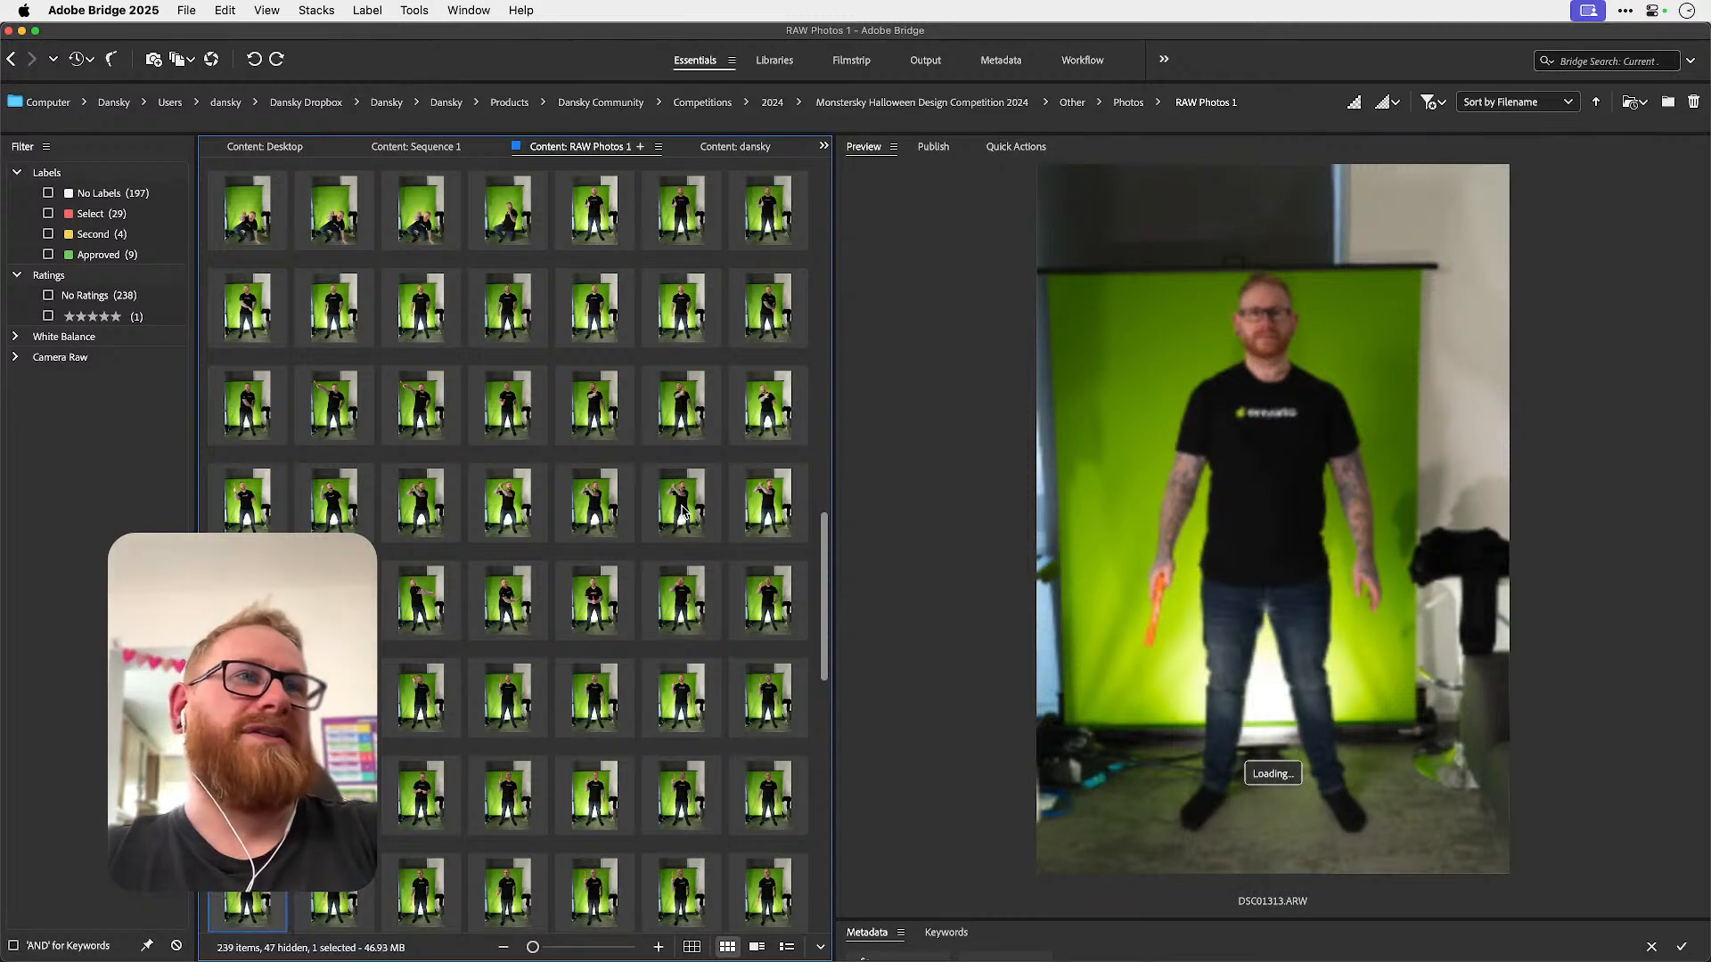
{"action": "key", "text": "Left"}
{"action": "key", "text": "Left"}
{"action": "key", "text": "Right"}
{"action": "key", "text": "Right"}
{"action": "key", "text": "Right"}
{"action": "key", "text": "Right"}
{"action": "key", "text": "Right"}
{"action": "key", "text": "Right"}
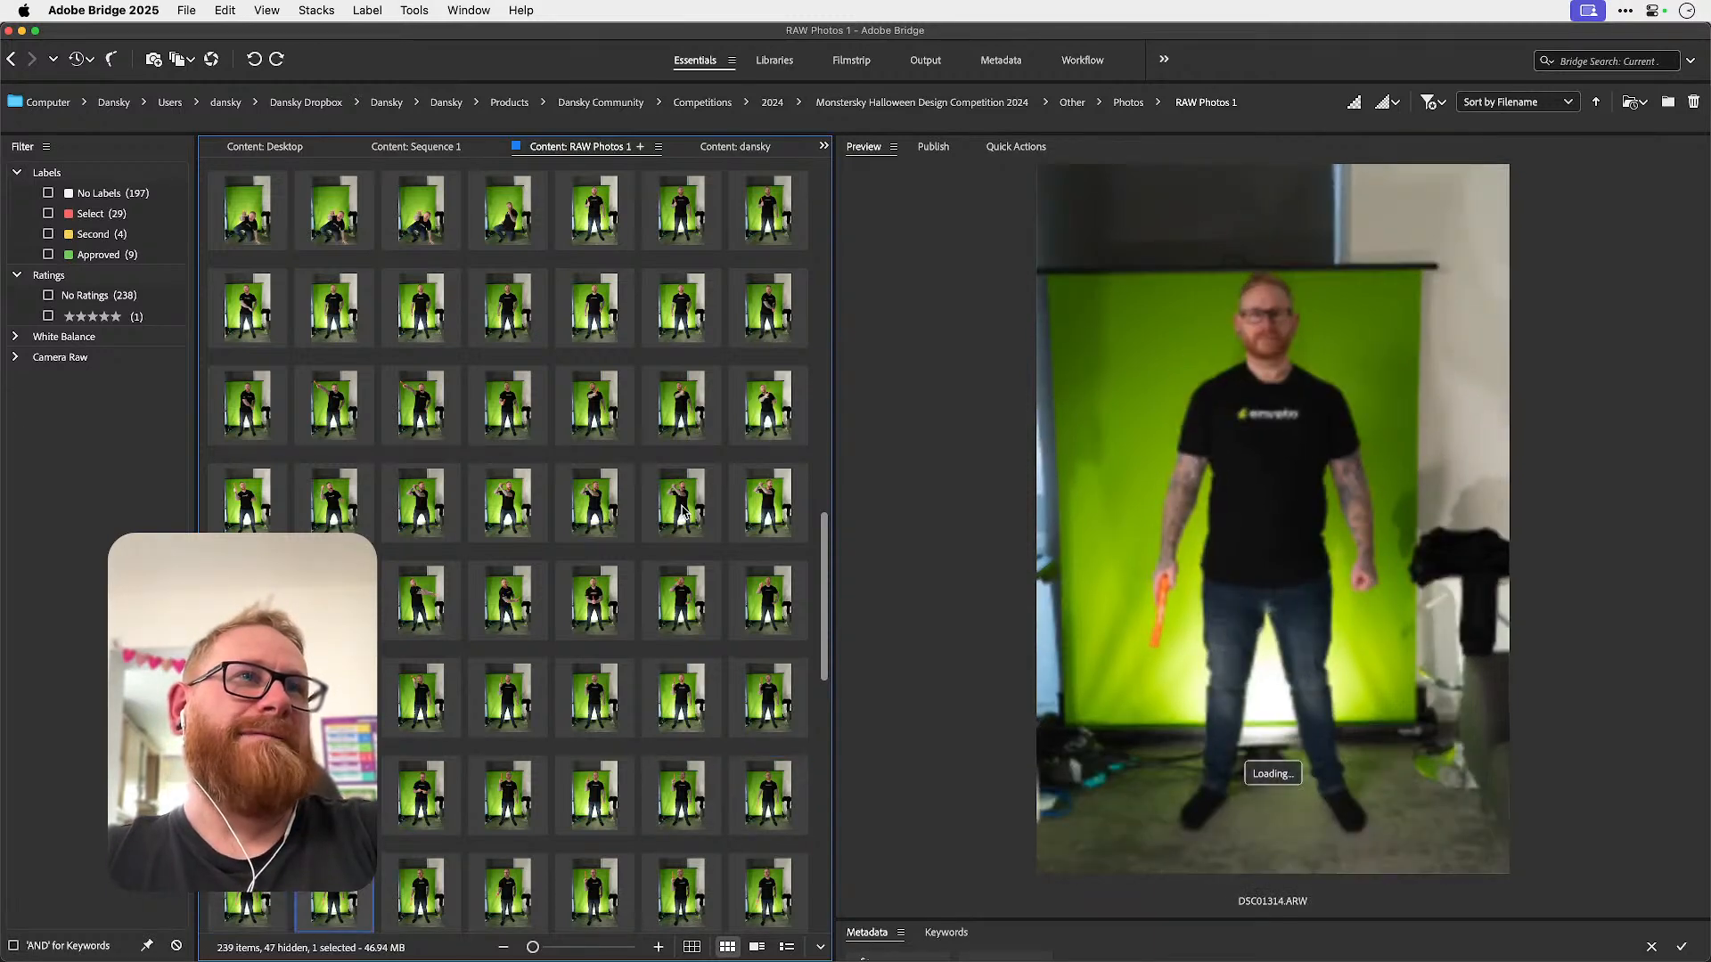
- Preview the following shots through DSC01318.ARW to DSC01324.ARW, examining the stances and arm positions
{"action": "key", "text": "Right"}
{"action": "key", "text": "Right"}
{"action": "key", "text": "Right"}
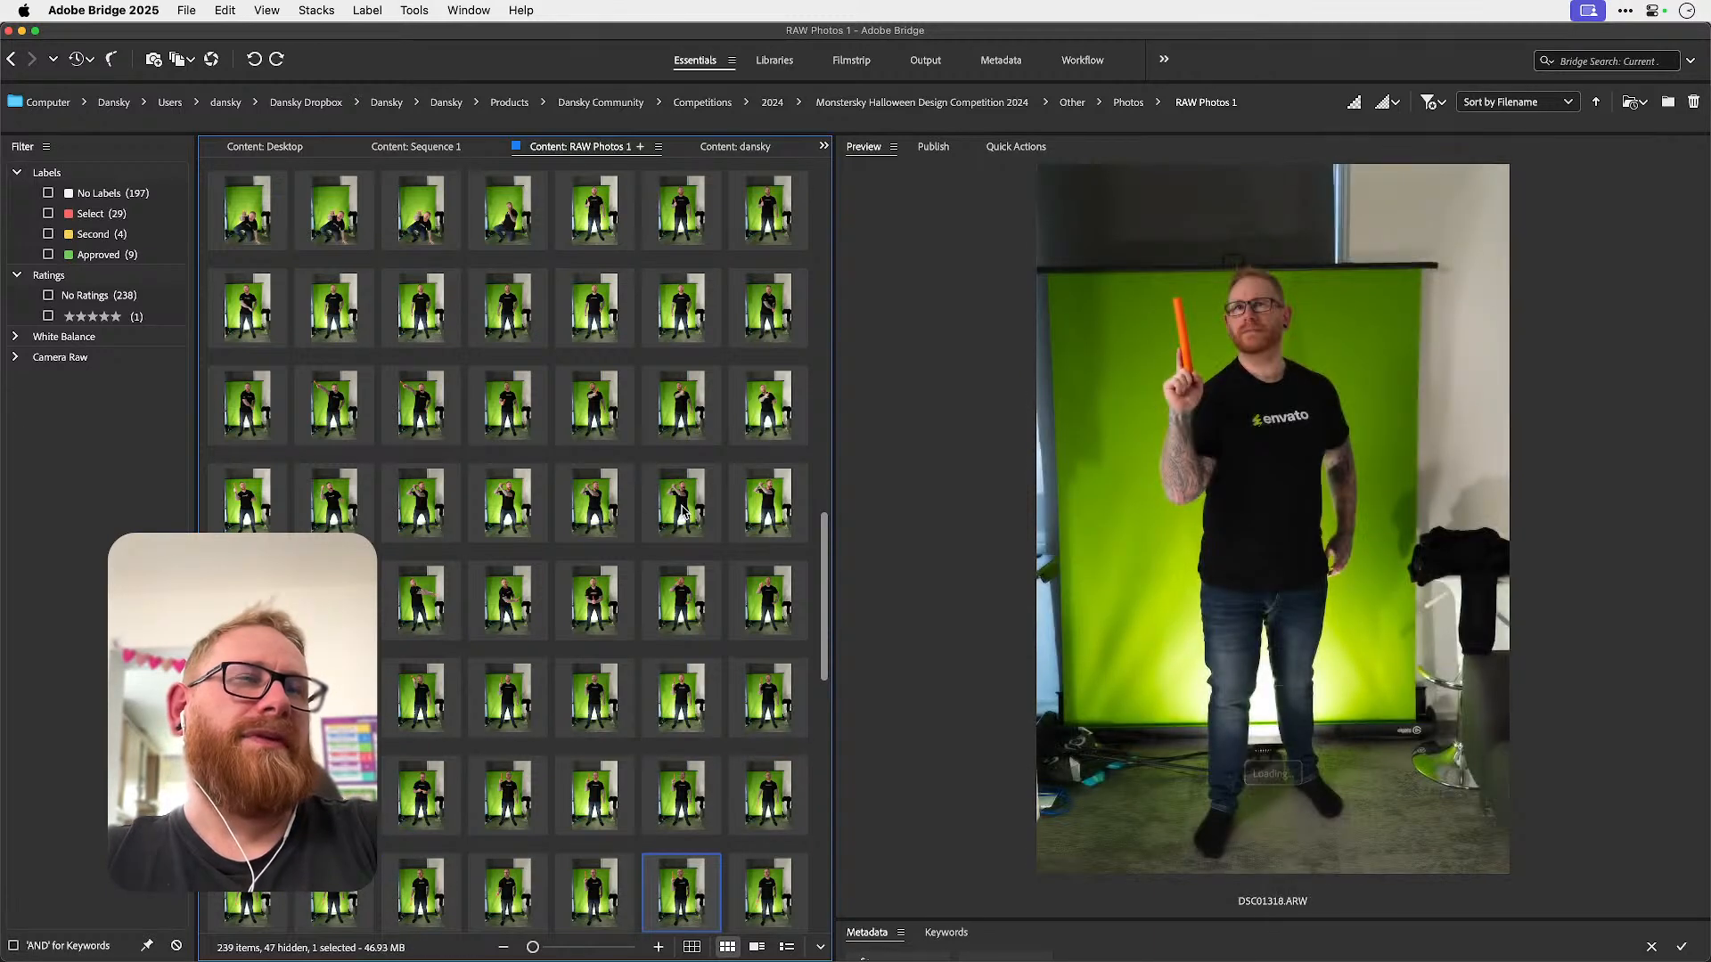
{"action": "key", "text": "Right"}
{"action": "key", "text": "Right"}
{"action": "key", "text": "Right"}
{"action": "key", "text": "Right"}
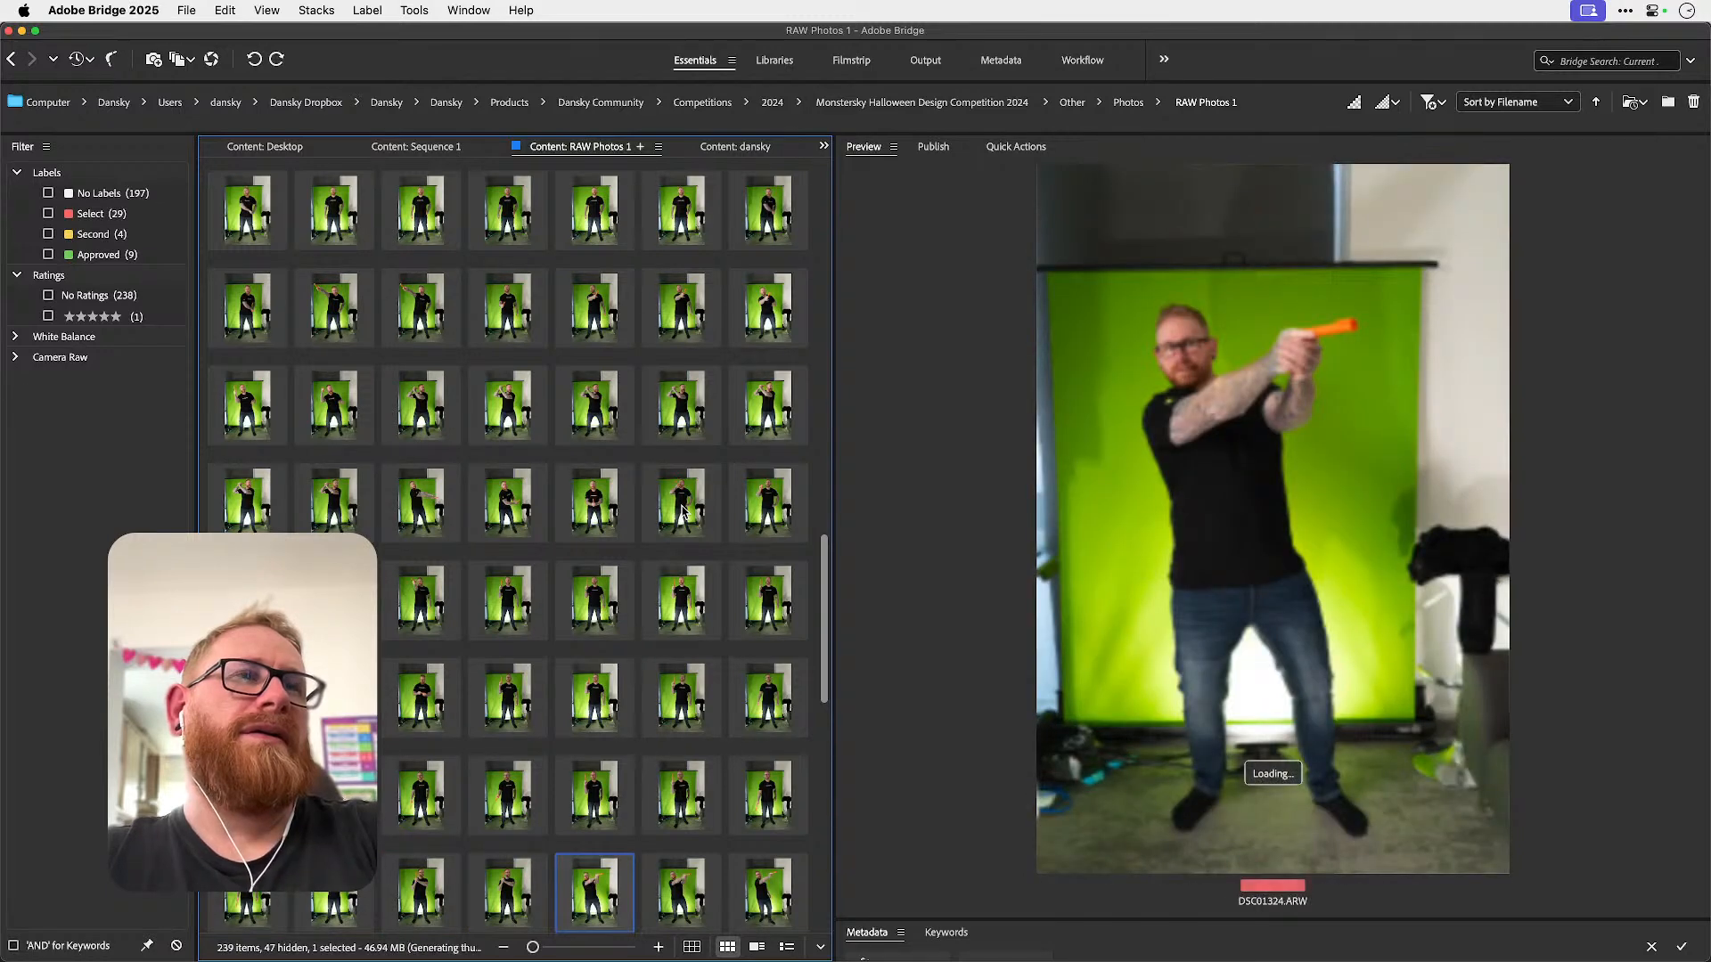
- Preview the shots on to DSC01330.ARW, view that pose with the prop held forward at full screen, and return to the thumbnails
{"action": "key", "text": "Right"}
{"action": "key", "text": "Right"}
{"action": "key", "text": "Right"}
{"action": "key", "text": "Right"}
{"action": "key", "text": "Right"}
{"action": "key", "text": "Right"}
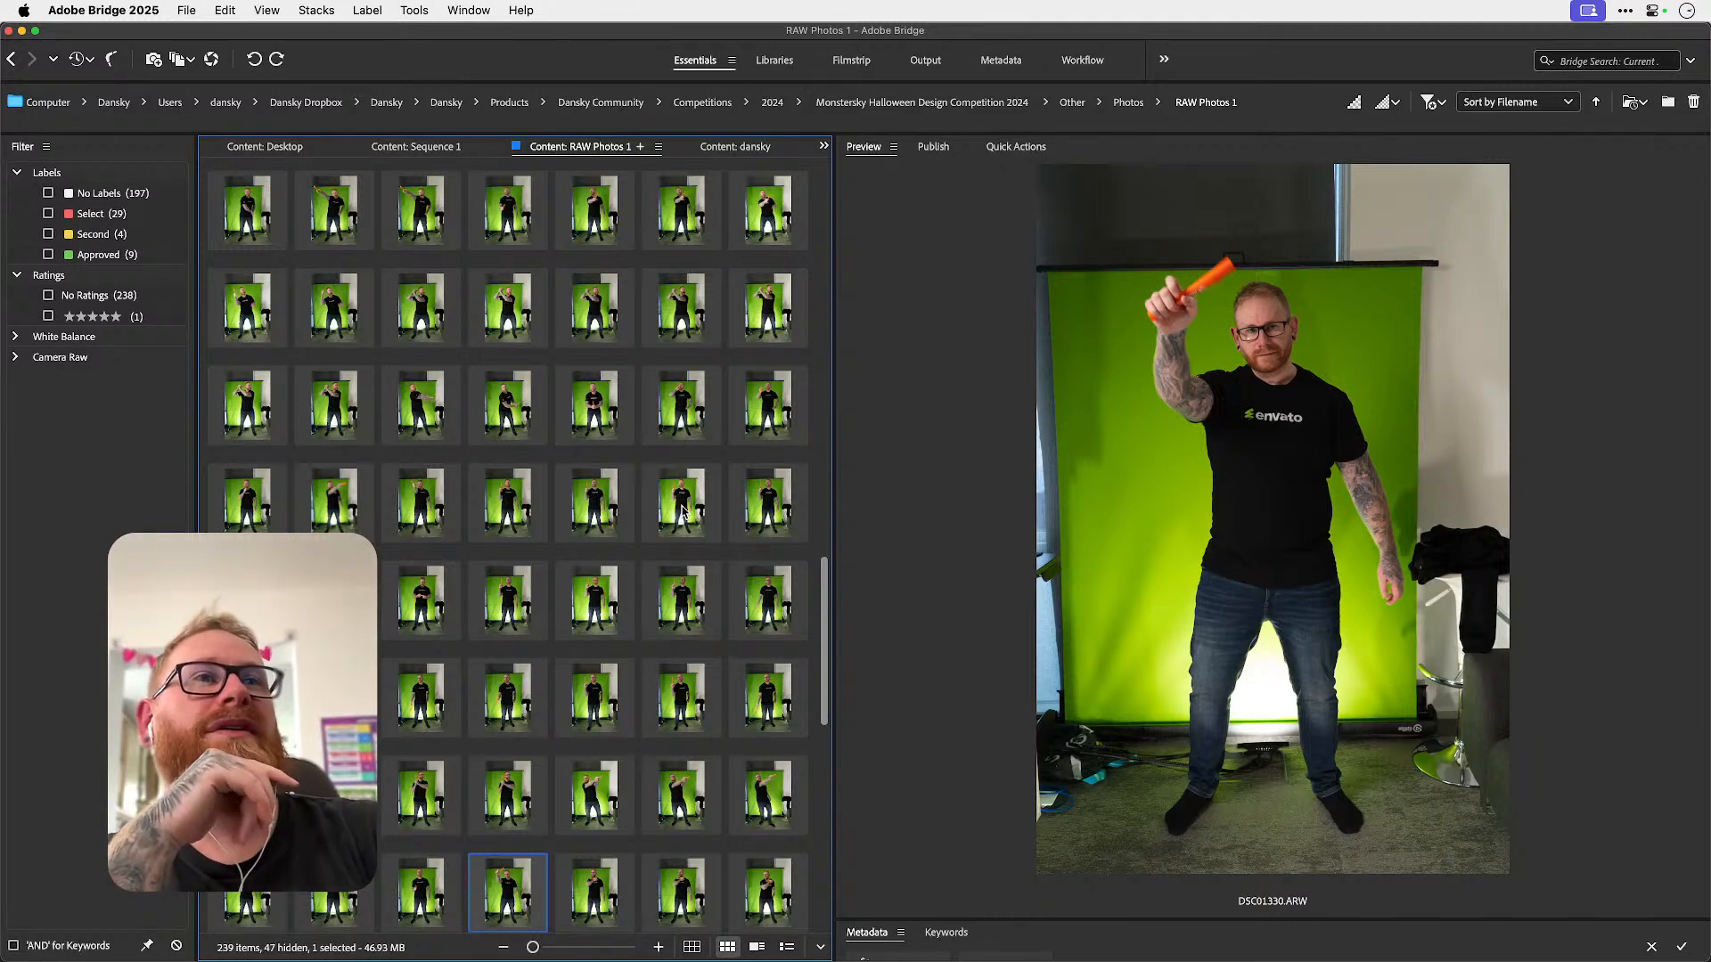
{"action": "key", "text": "space"}
{"action": "key", "text": "super+bracketright"}
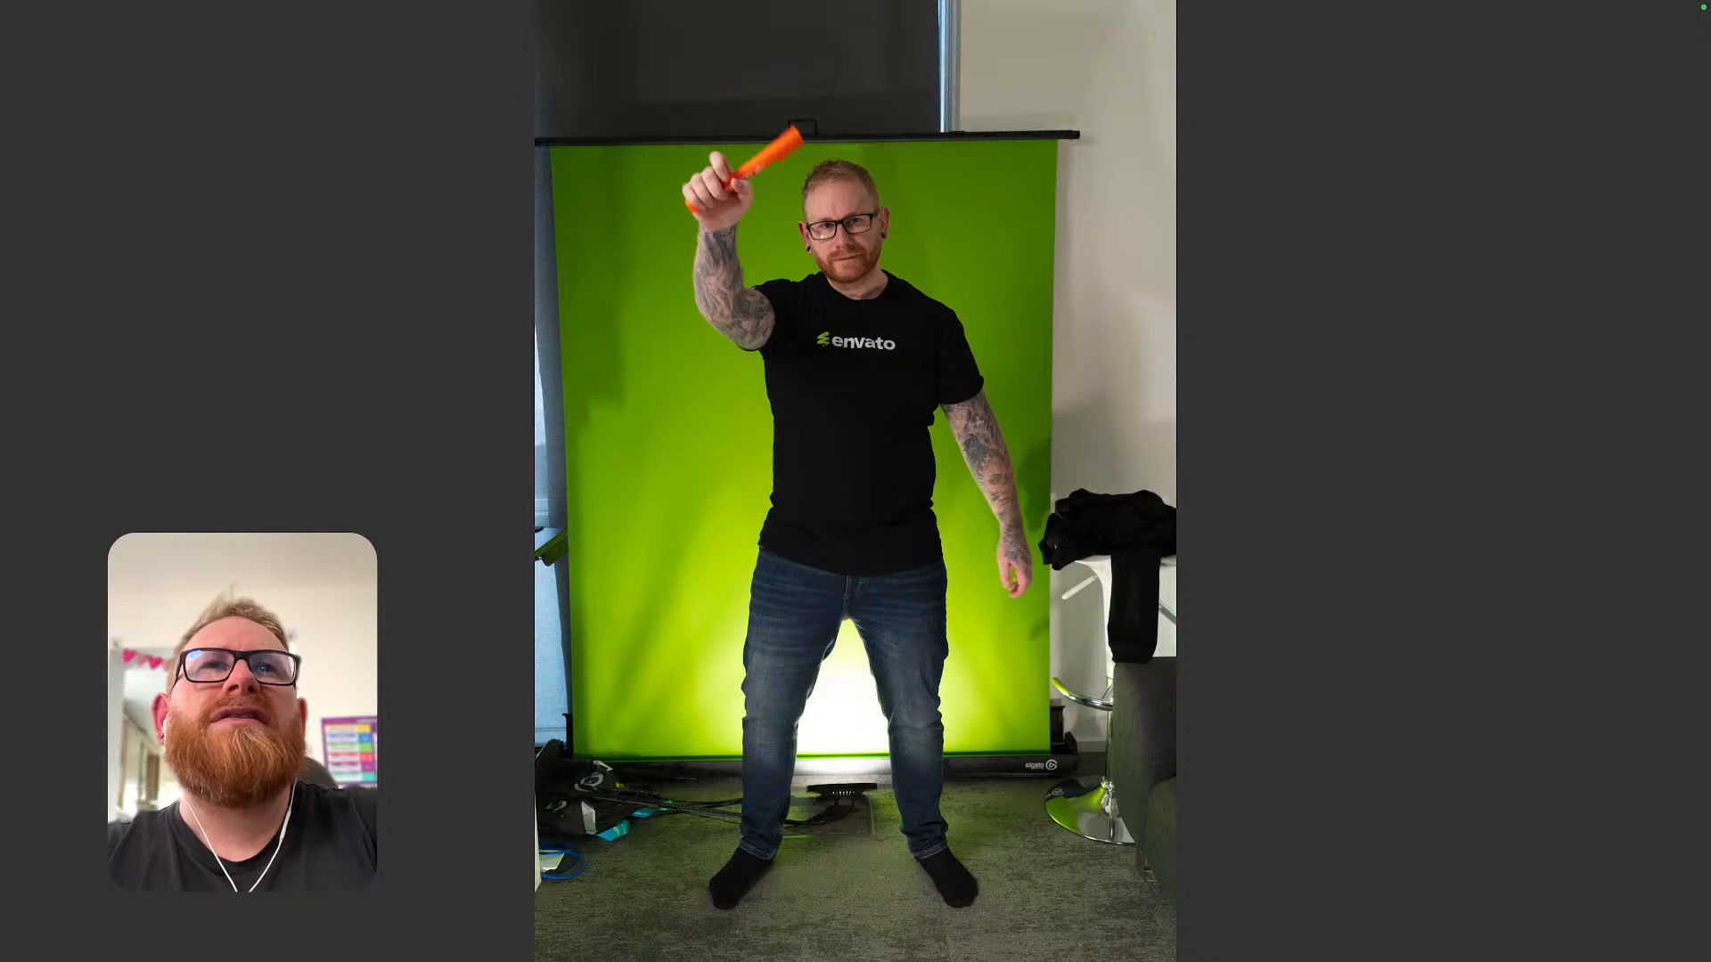
{"action": "key", "text": "space"}
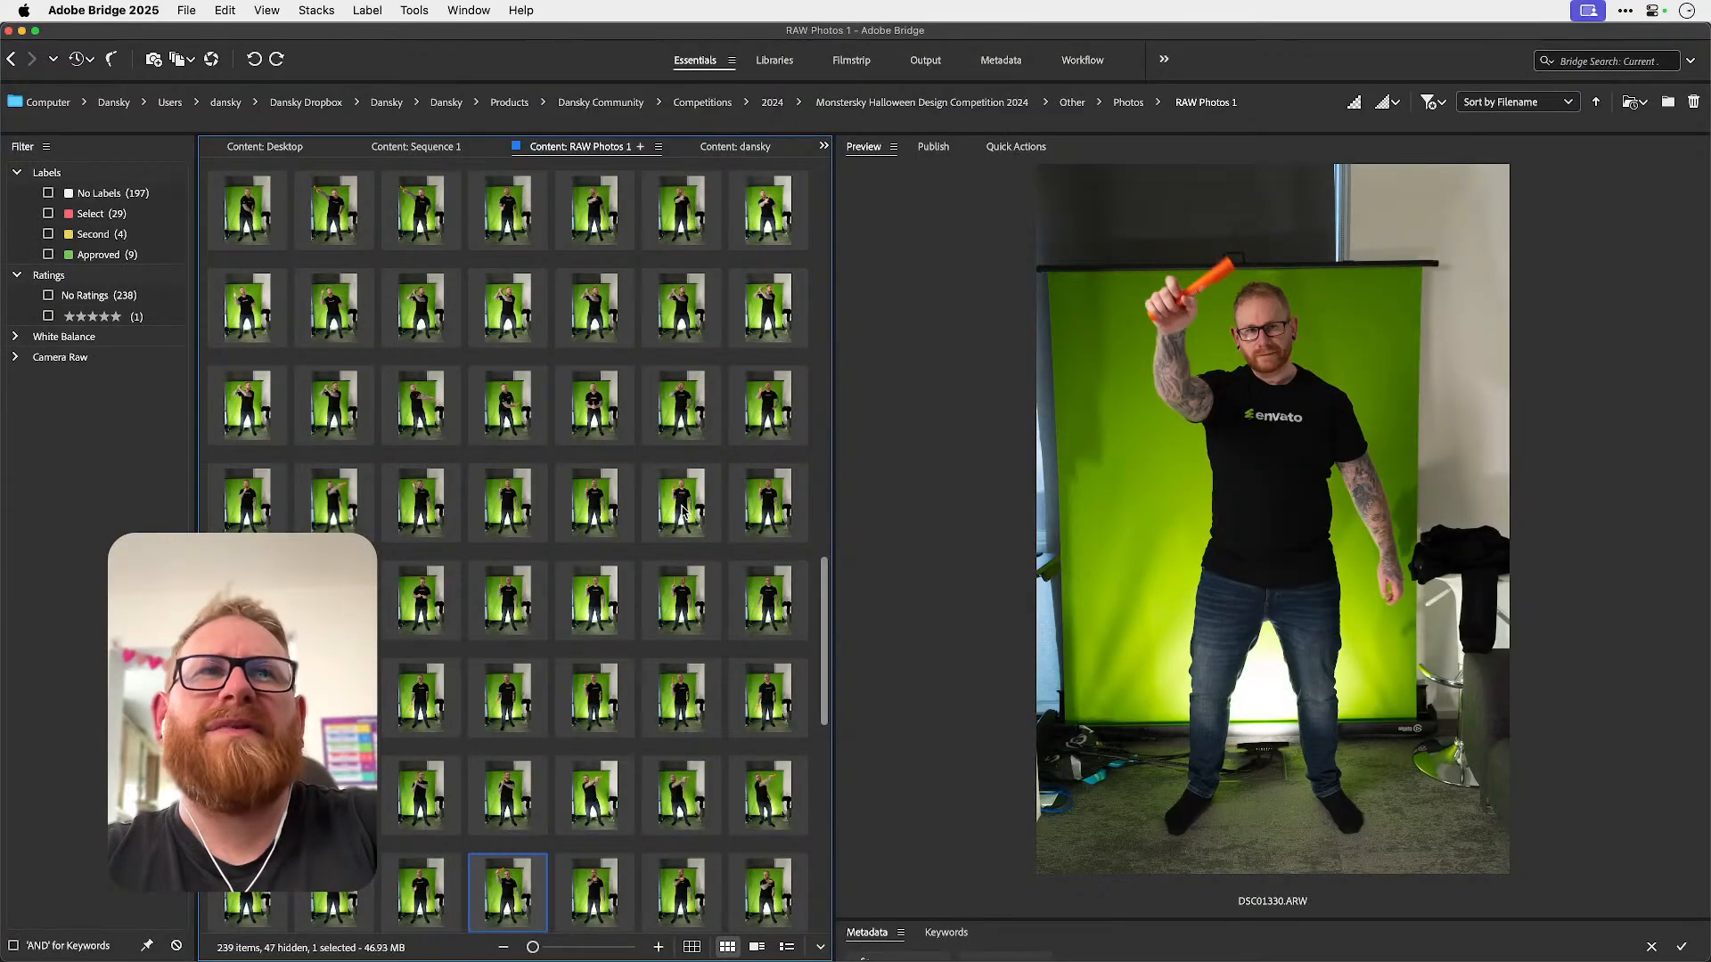
- Preview the shots from DSC01331.ARW to DSC01336.ARW, comparing the poses with the prop held across the chest and raised
{"action": "key", "text": "Right"}
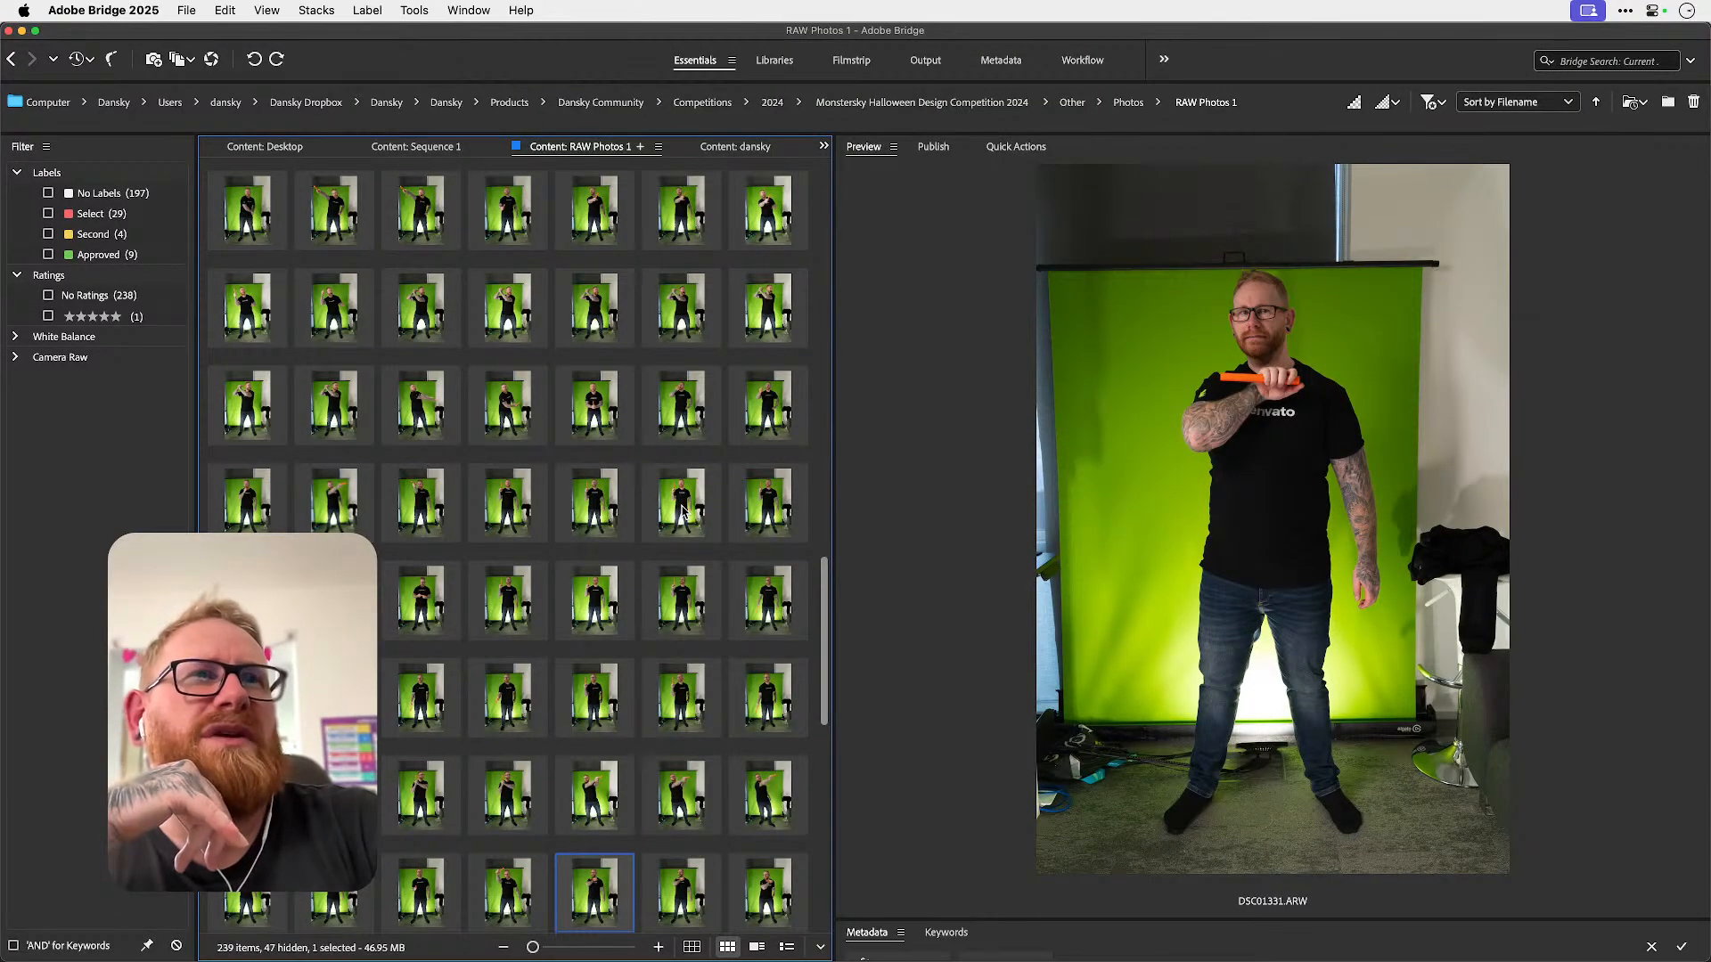
{"action": "key", "text": "Right"}
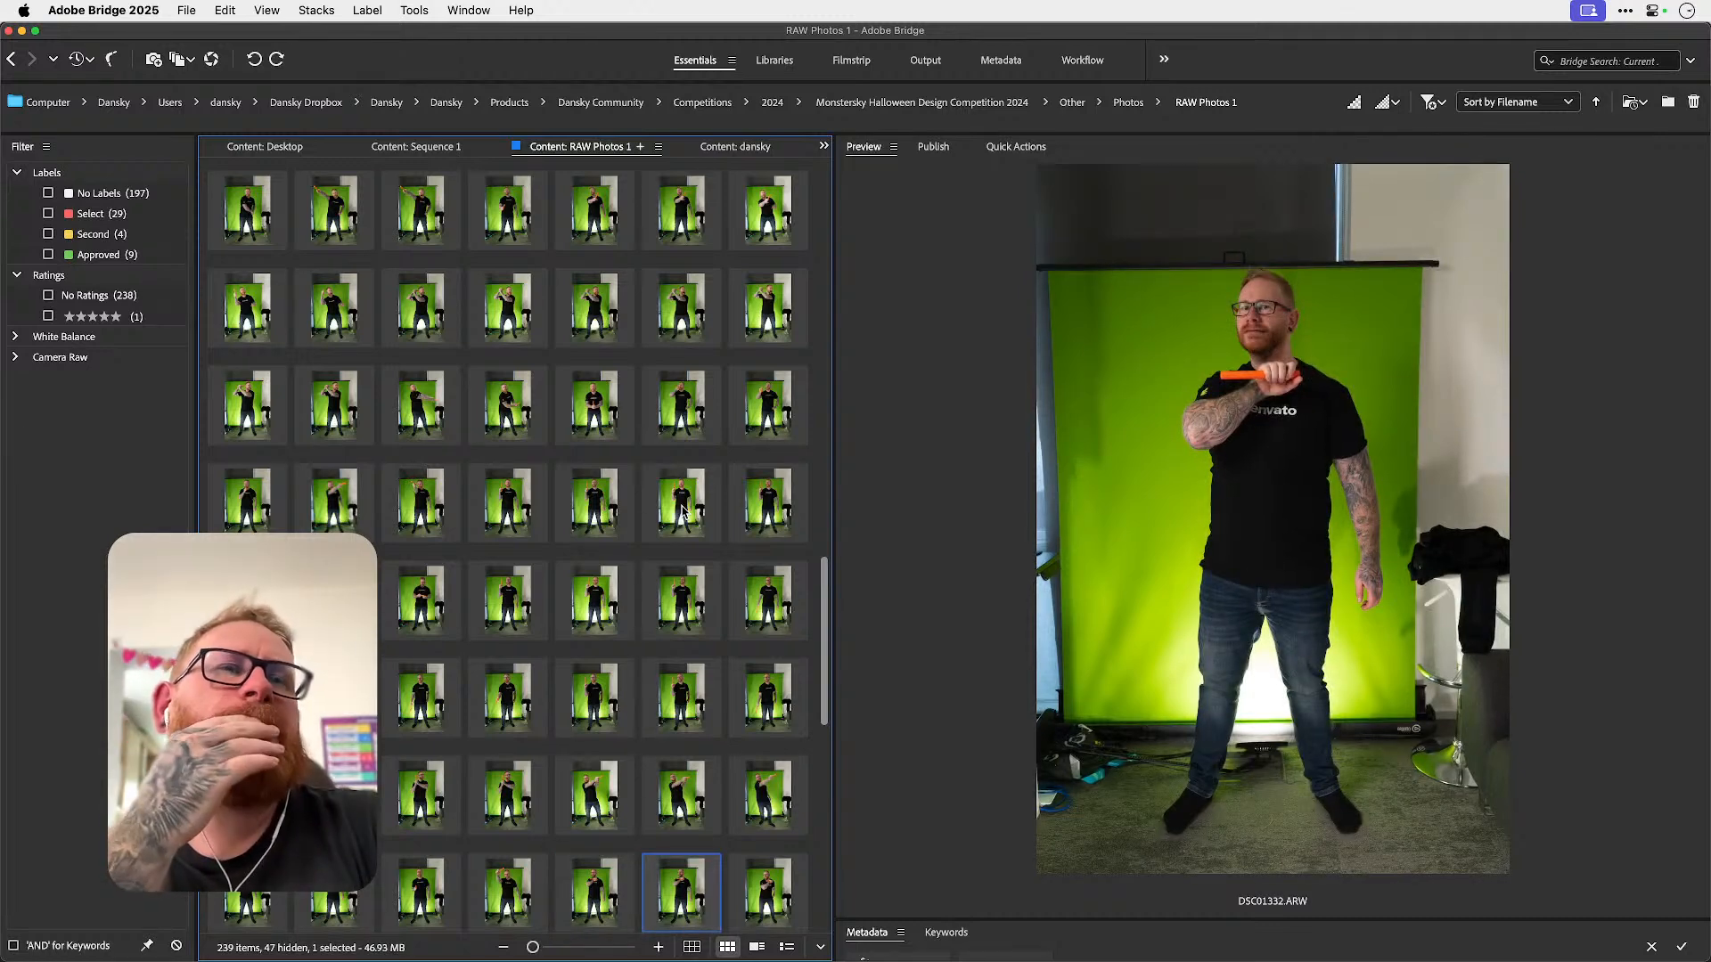
{"action": "key", "text": "Right"}
{"action": "key", "text": "Right"}
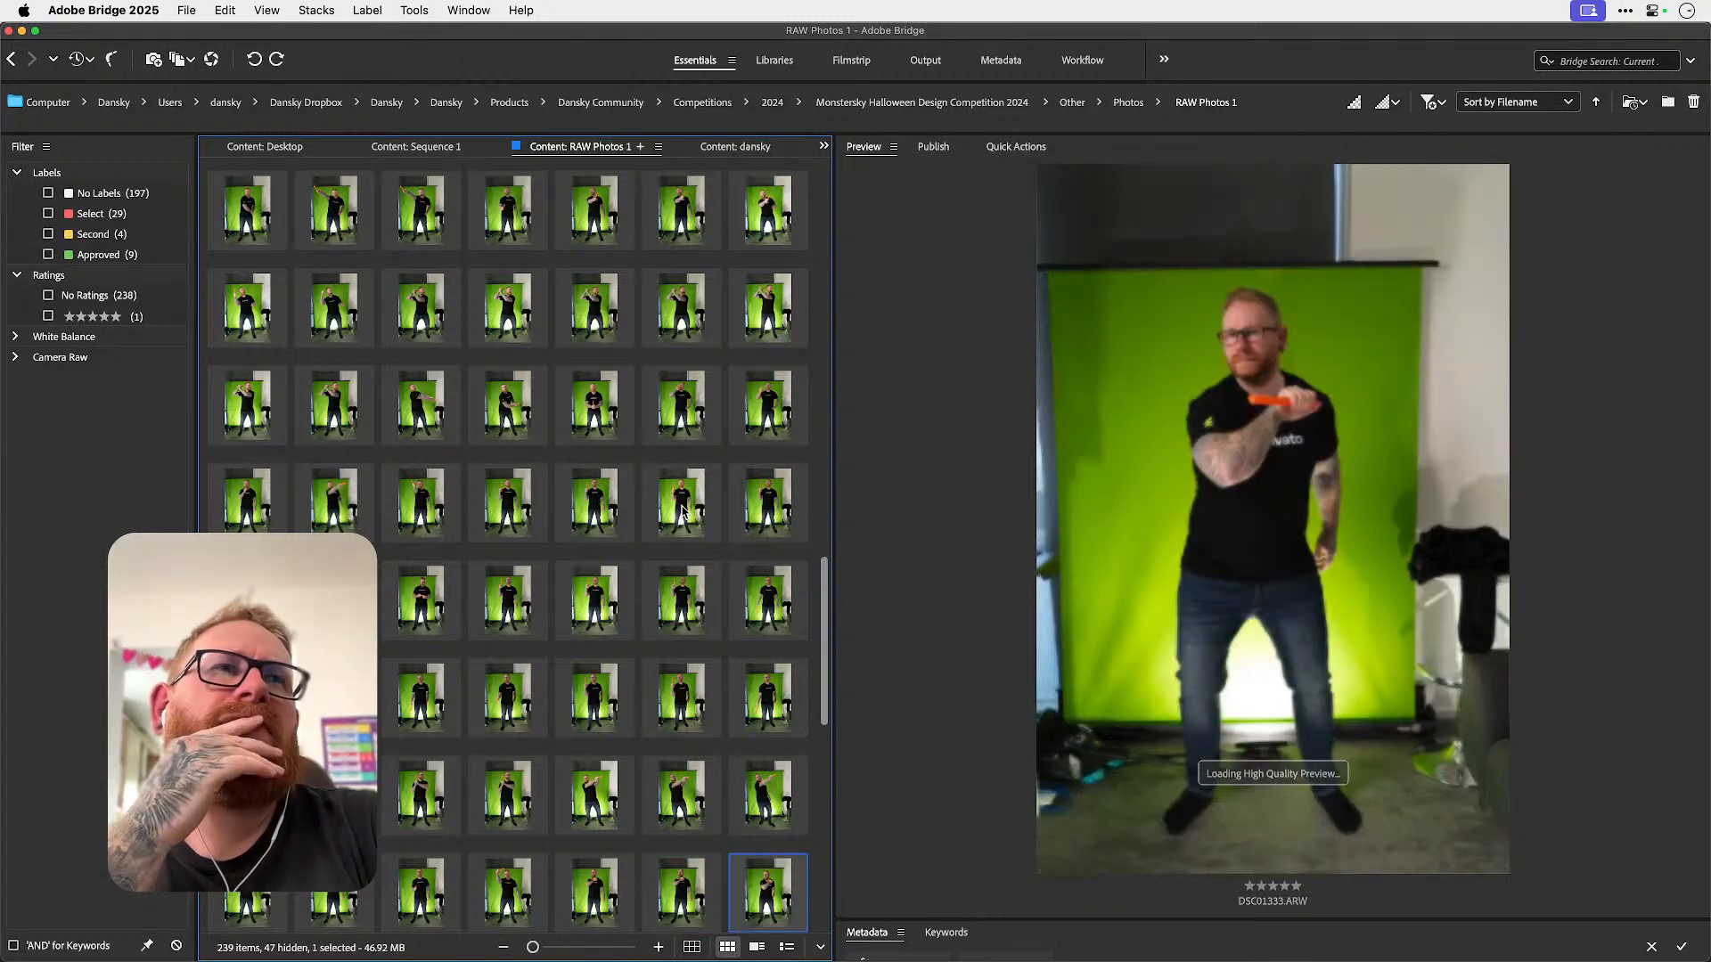
{"action": "key", "text": "Right"}
{"action": "key", "text": "Right"}
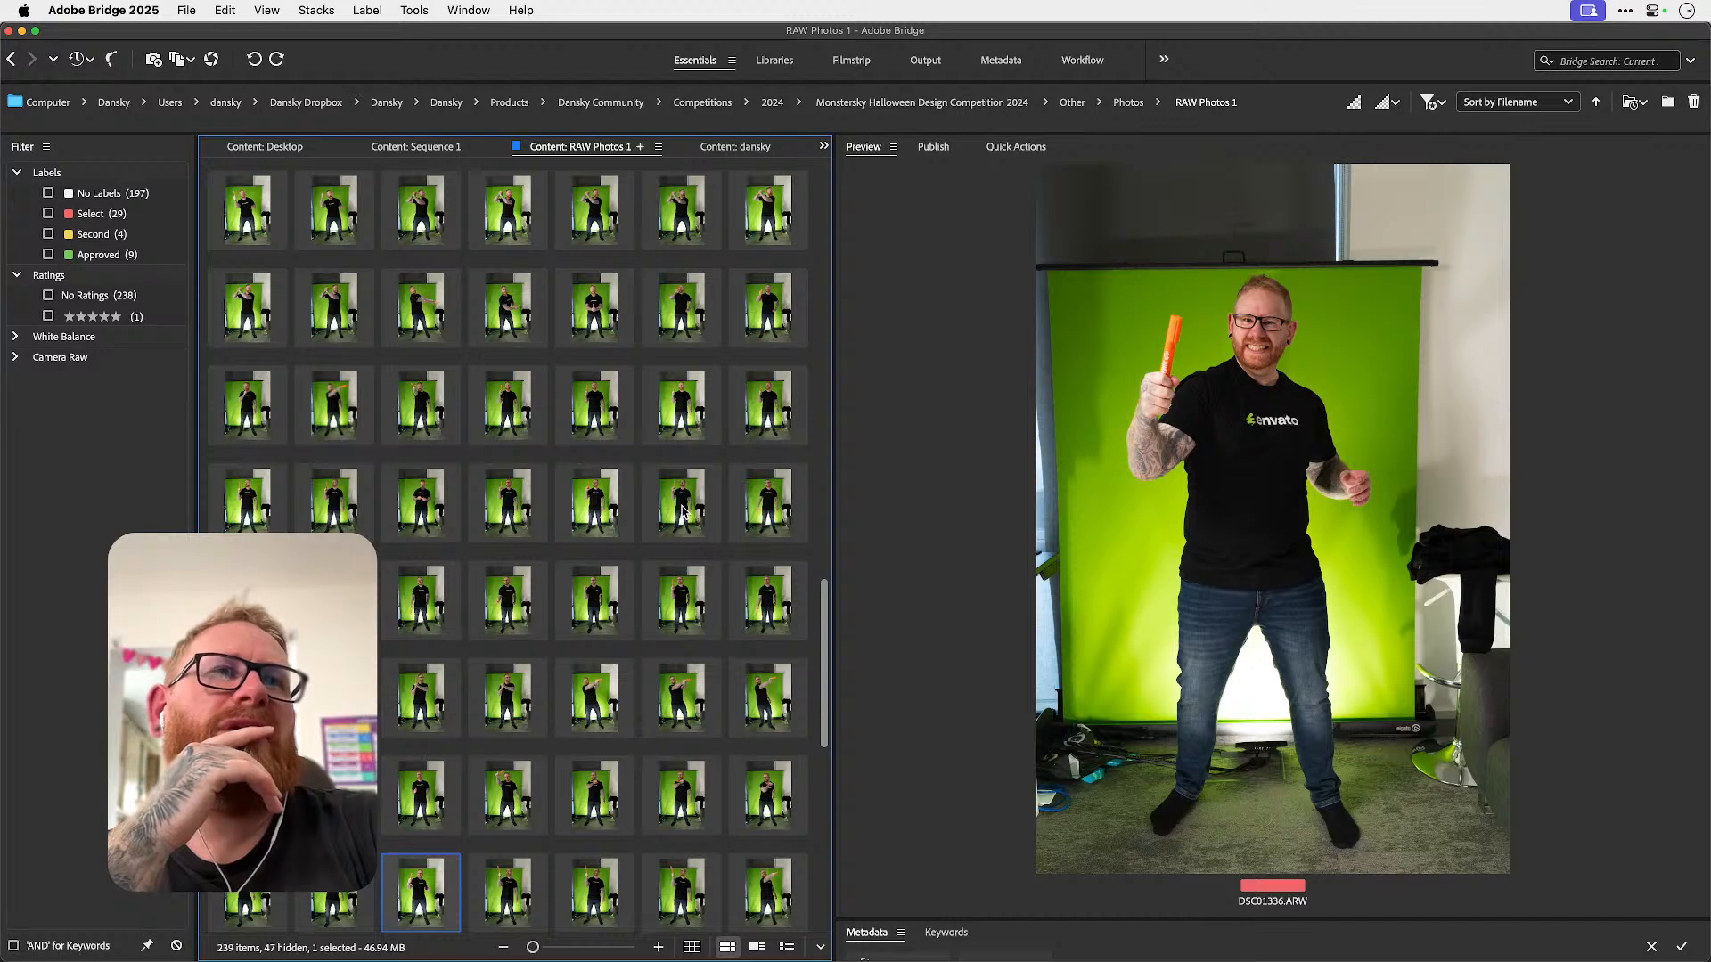
- Preview DSC01337.ARW to DSC01339.ARW, comparing the expressions in the shots looking up with the prop held high
{"action": "key", "text": "Right"}
{"action": "key", "text": "Left"}
{"action": "key", "text": "Right"}
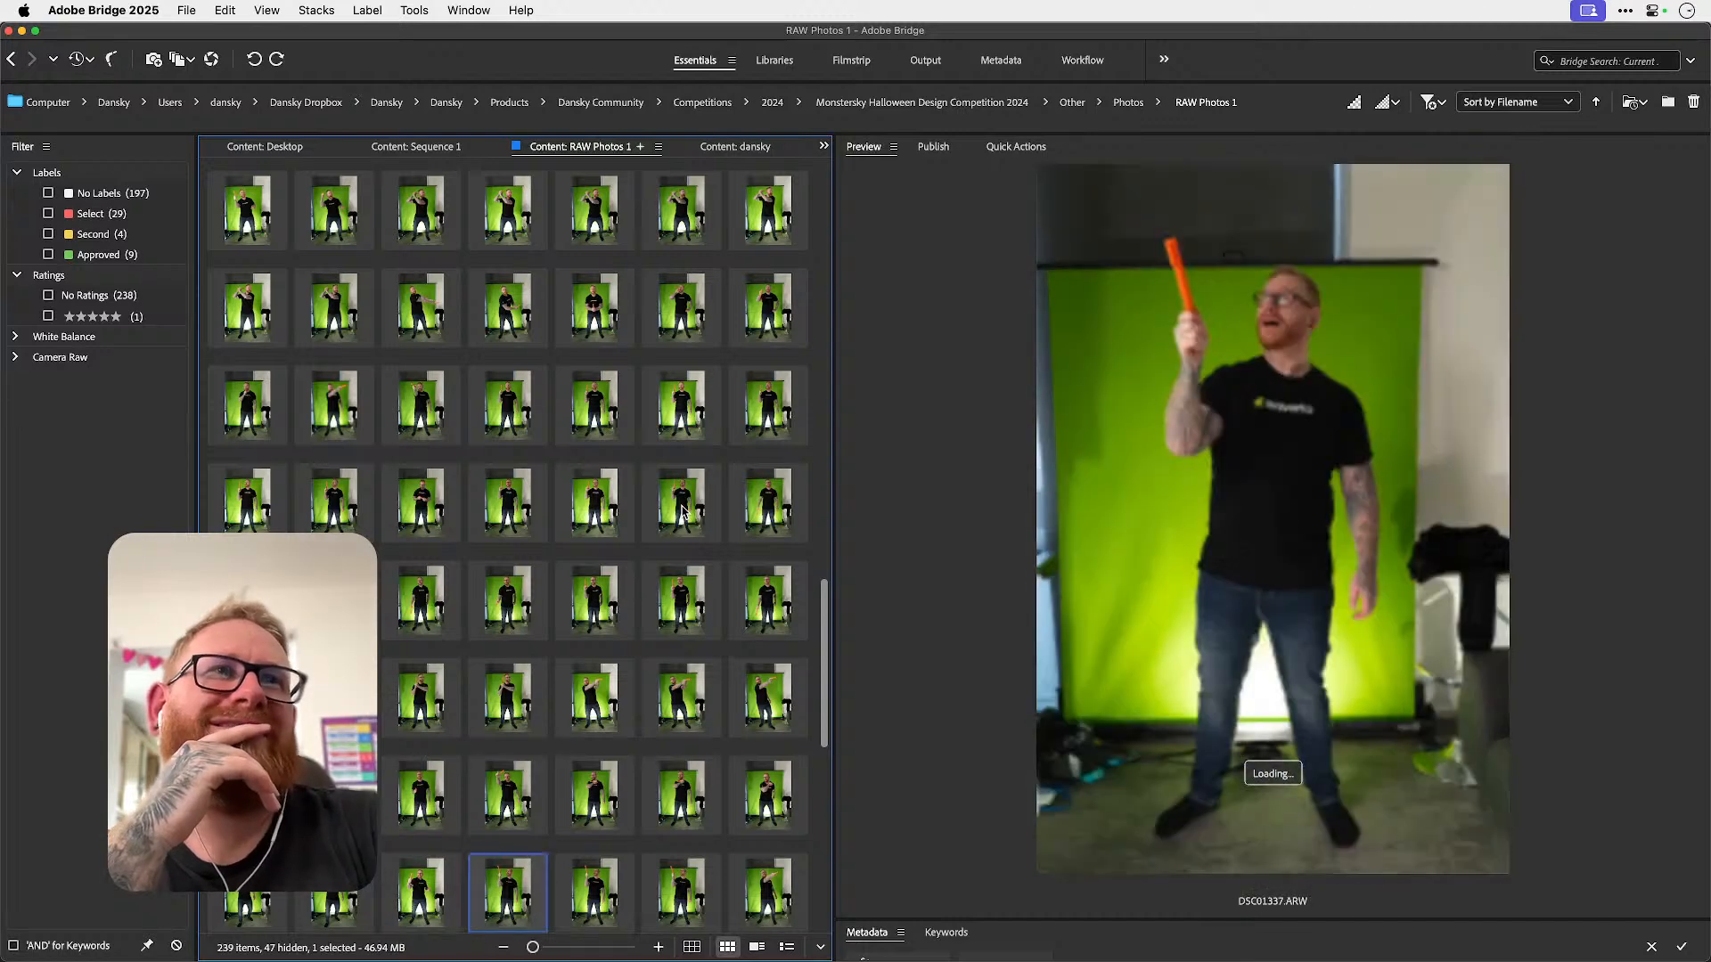
{"action": "key", "text": "Right"}
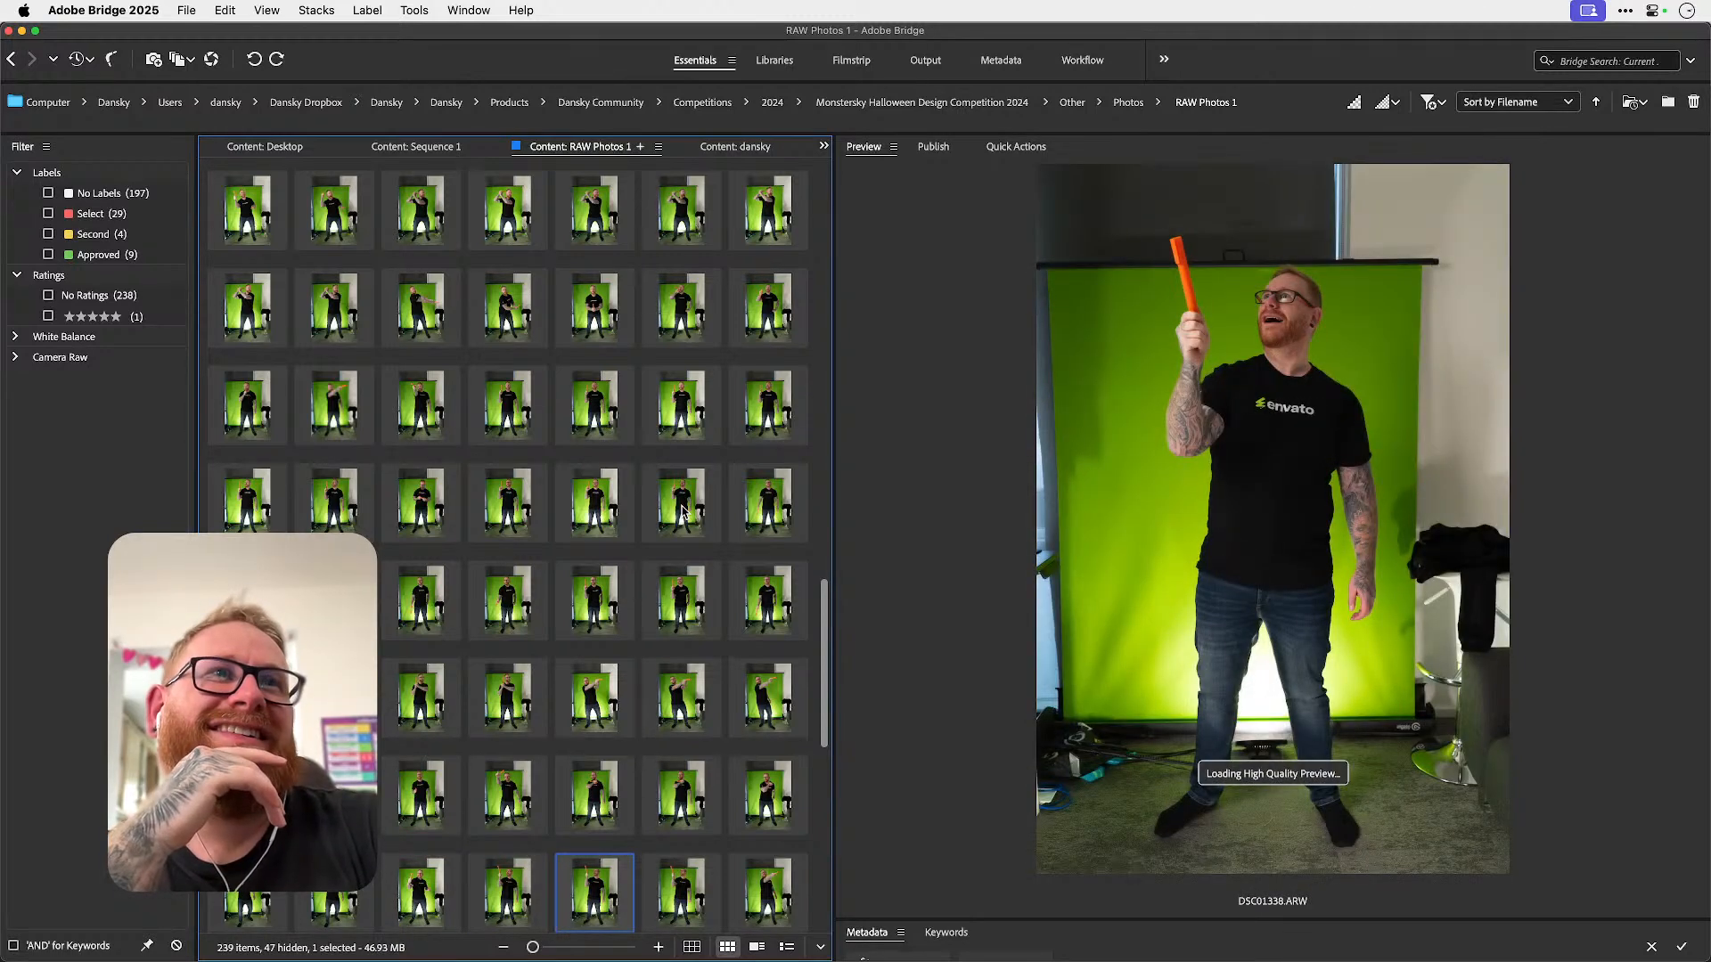
{"action": "key", "text": "Right"}
{"action": "key", "text": "Right"}
{"action": "key", "text": "Right"}
{"action": "key", "text": "Right"}
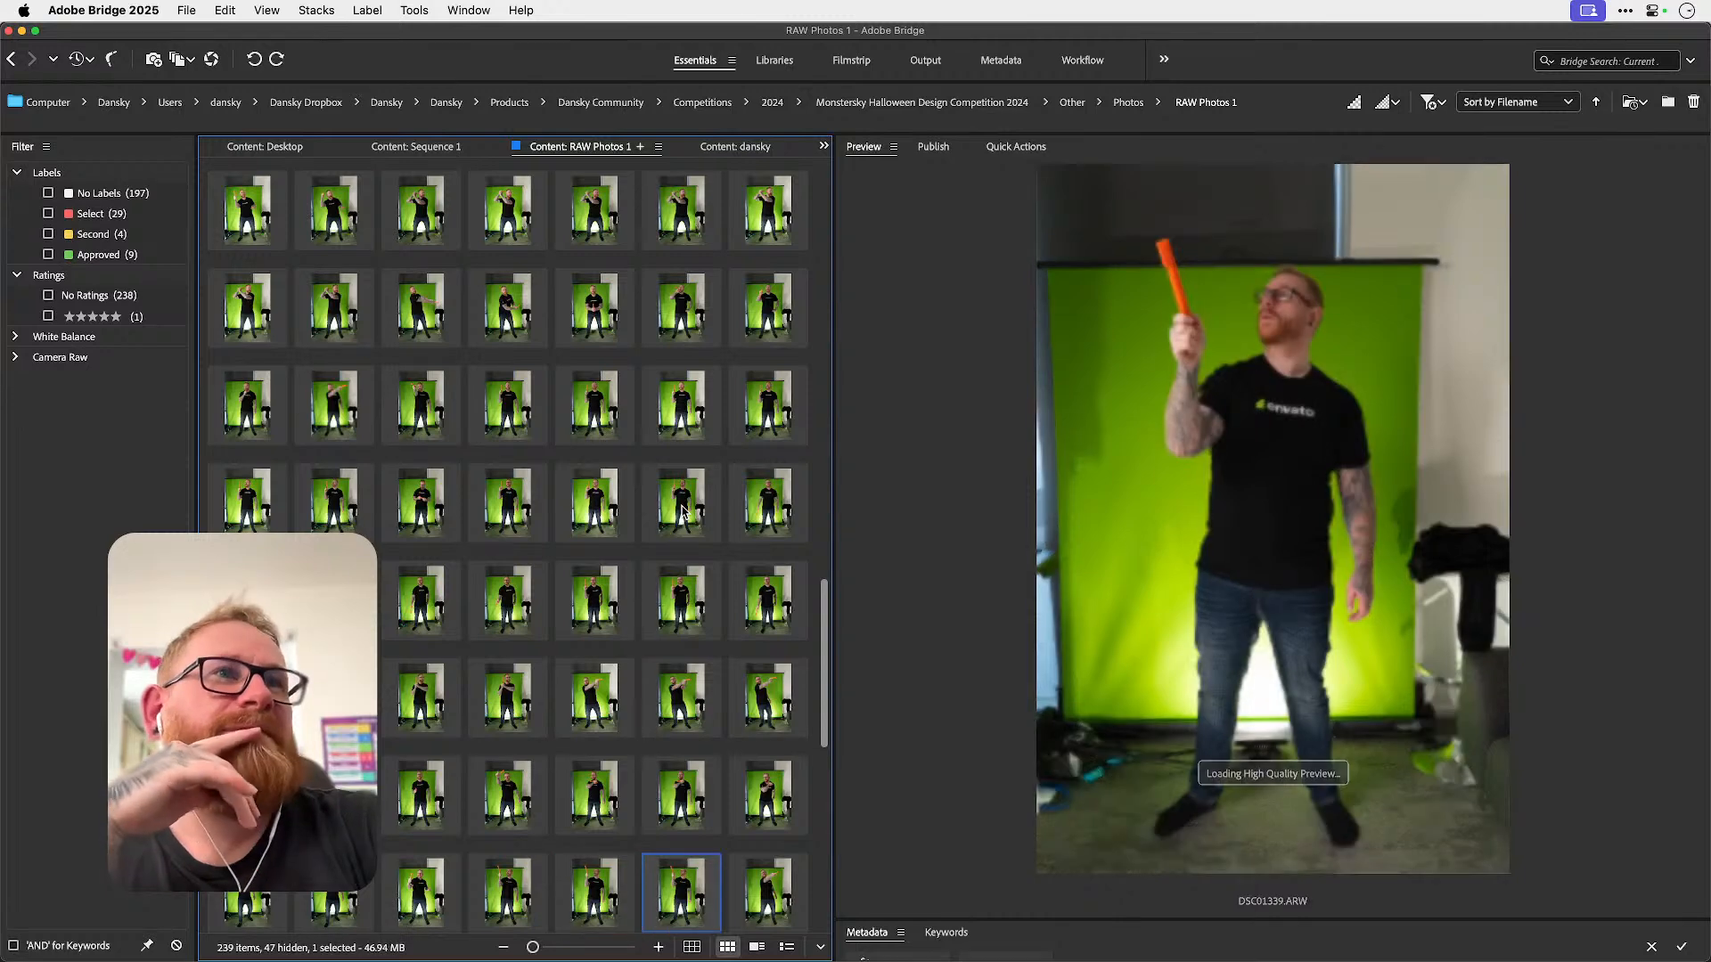
- Preview the shots through DSC01342.ARW and DSC01346.ARW to DSC01349.ARW, comparing overhead and two-handed prop poses
{"action": "key", "text": "Right"}
{"action": "key", "text": "Right"}
{"action": "key", "text": "Left"}
{"action": "key", "text": "Left"}
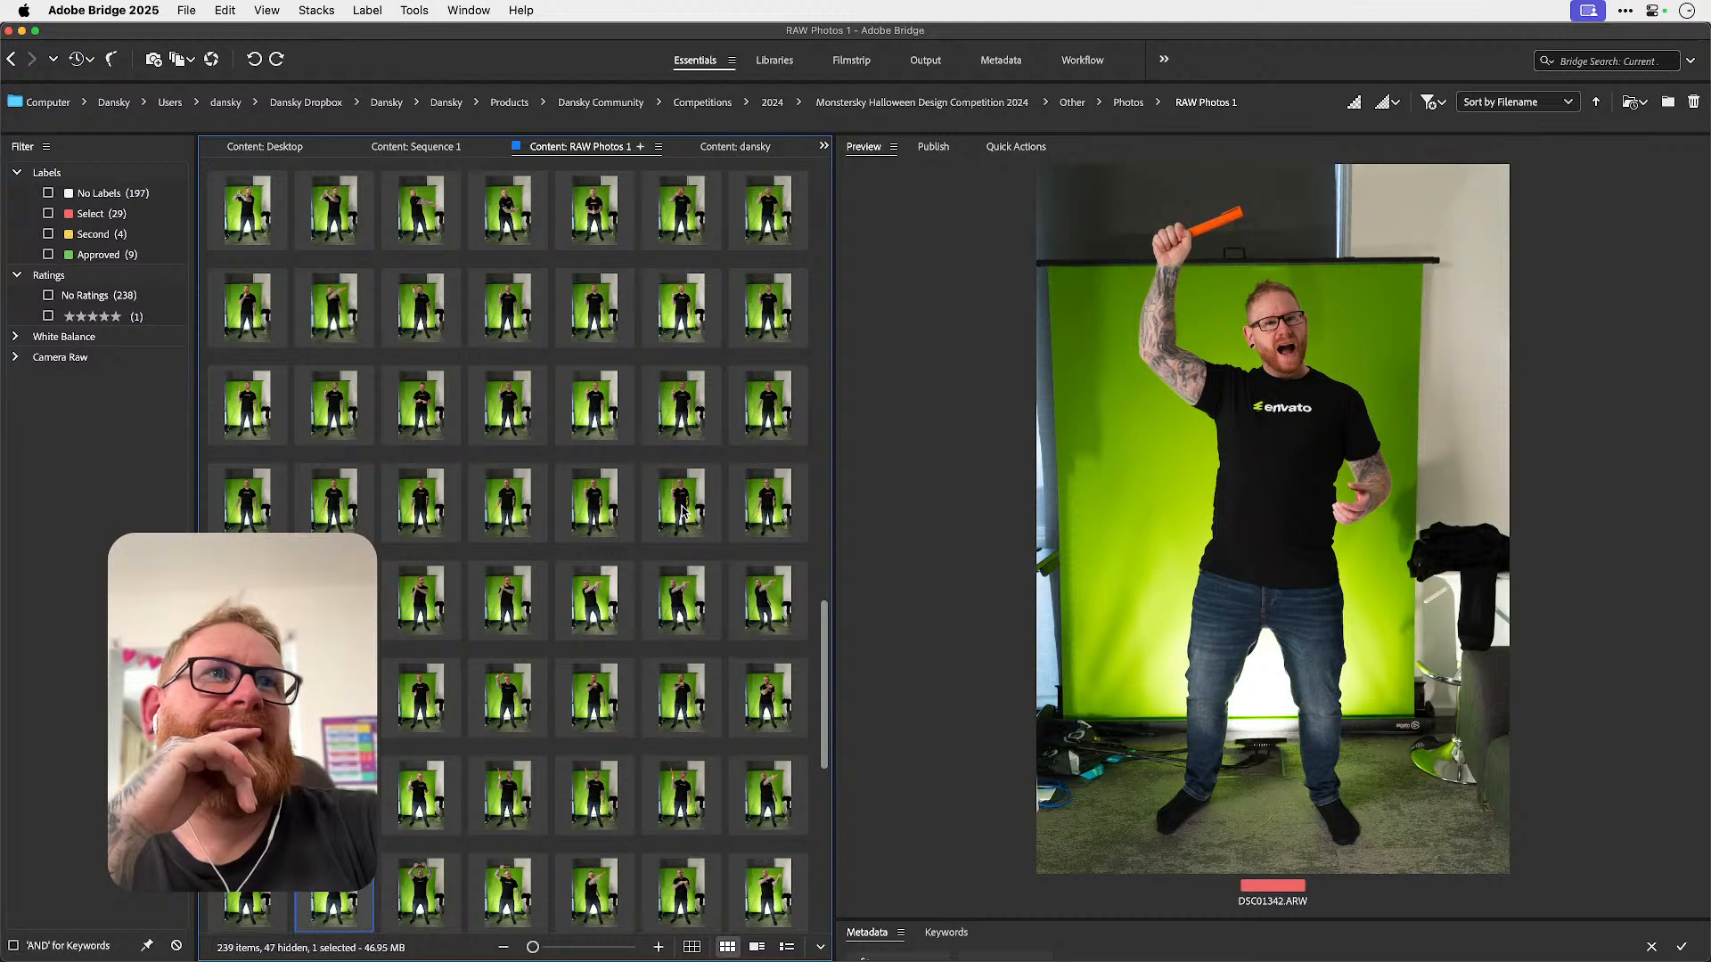
{"action": "key", "text": "Right"}
{"action": "key", "text": "Right"}
{"action": "key", "text": "Right"}
{"action": "key", "text": "Right"}
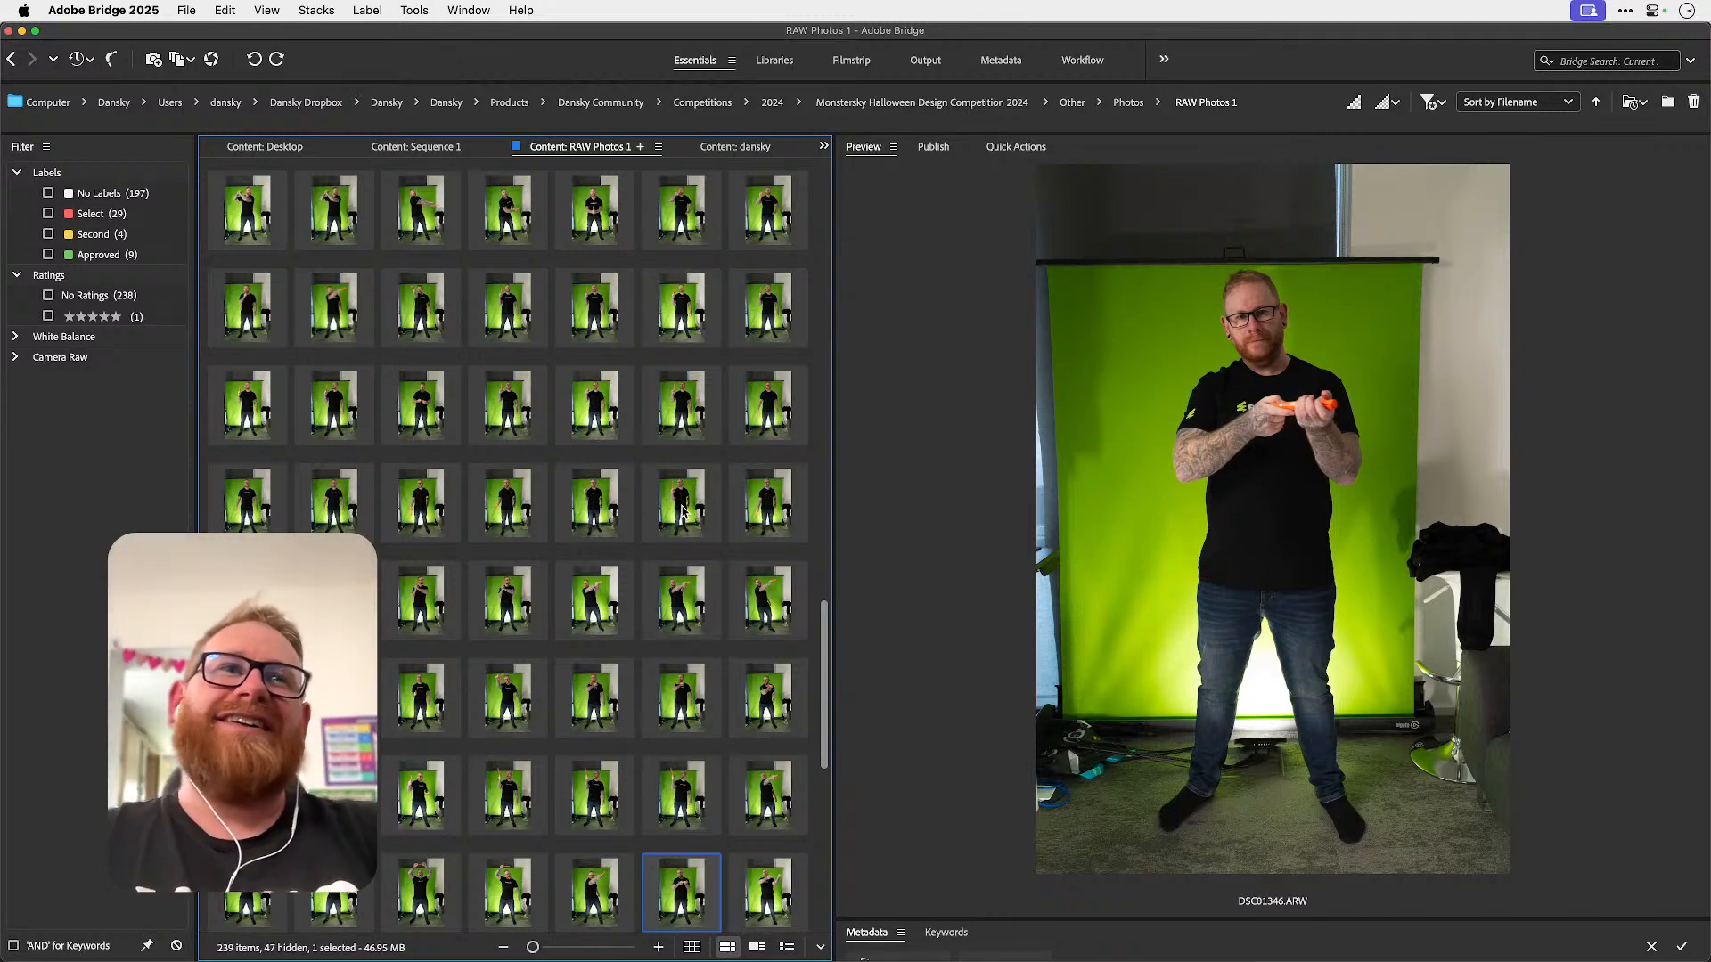
{"action": "key", "text": "Right"}
{"action": "key", "text": "Right"}
{"action": "key", "text": "Right"}
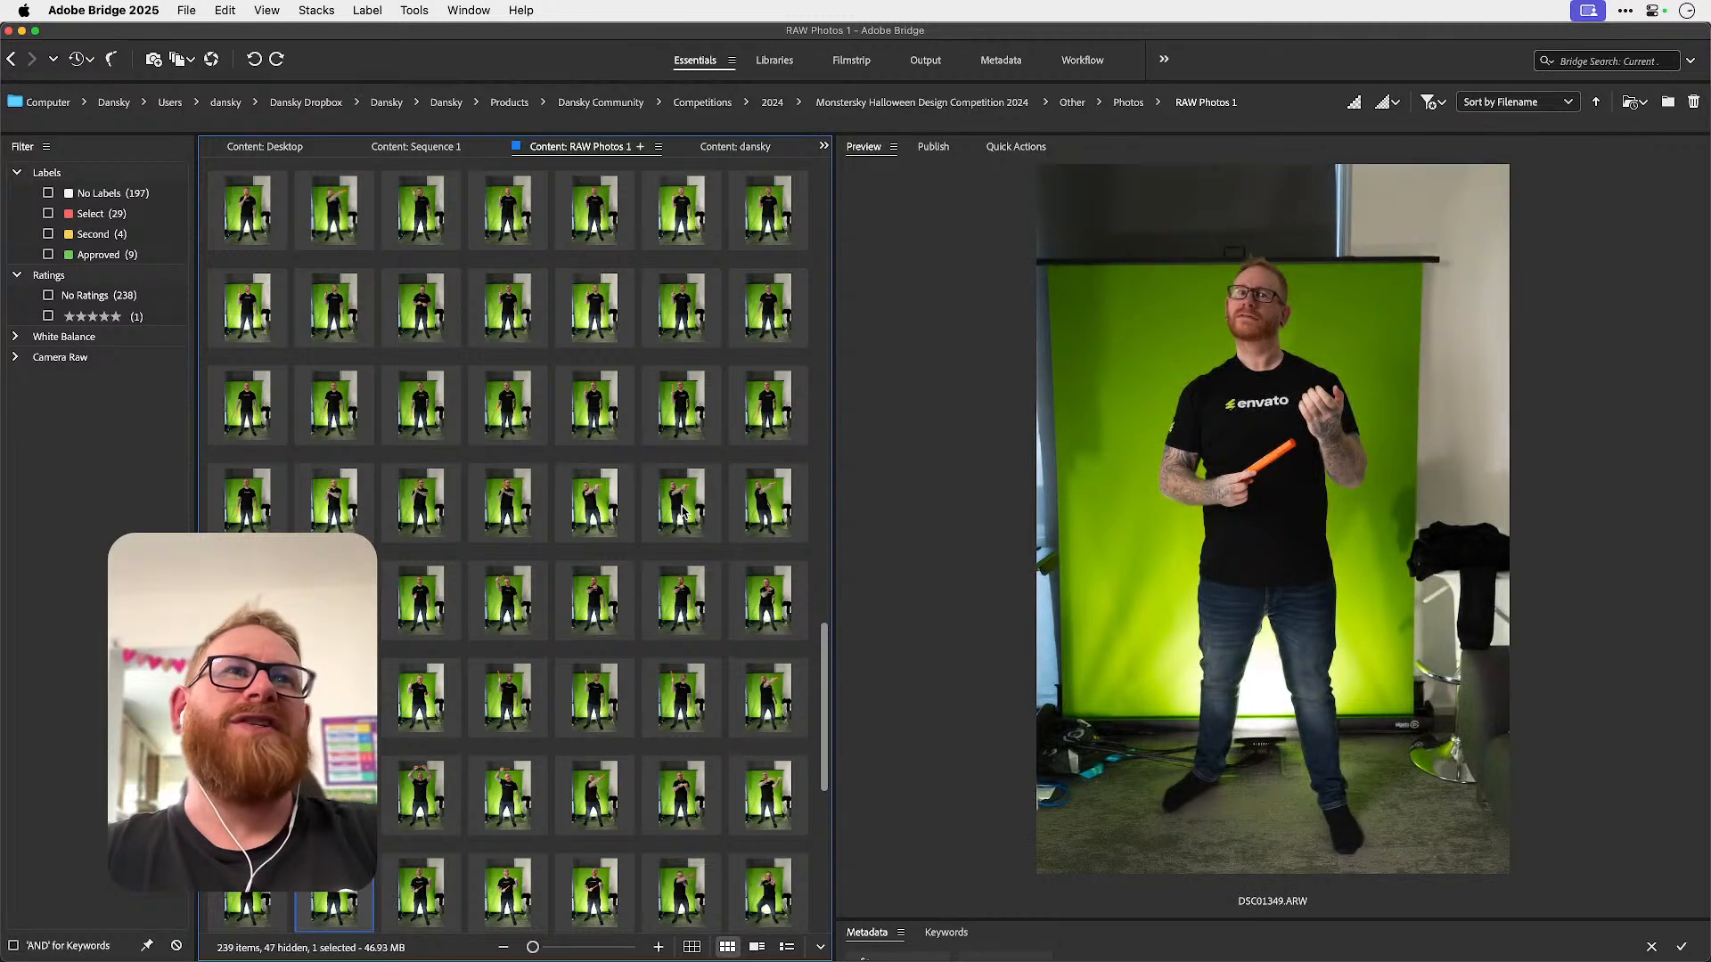
- Preview the shots after DSC01349.ARW through DSC01354.ARW to DSC01356.ARW, comparing the poses with both hands raised and no prop
{"action": "key", "text": "Right"}
{"action": "key", "text": "Right"}
{"action": "key", "text": "Right"}
{"action": "key", "text": "Right"}
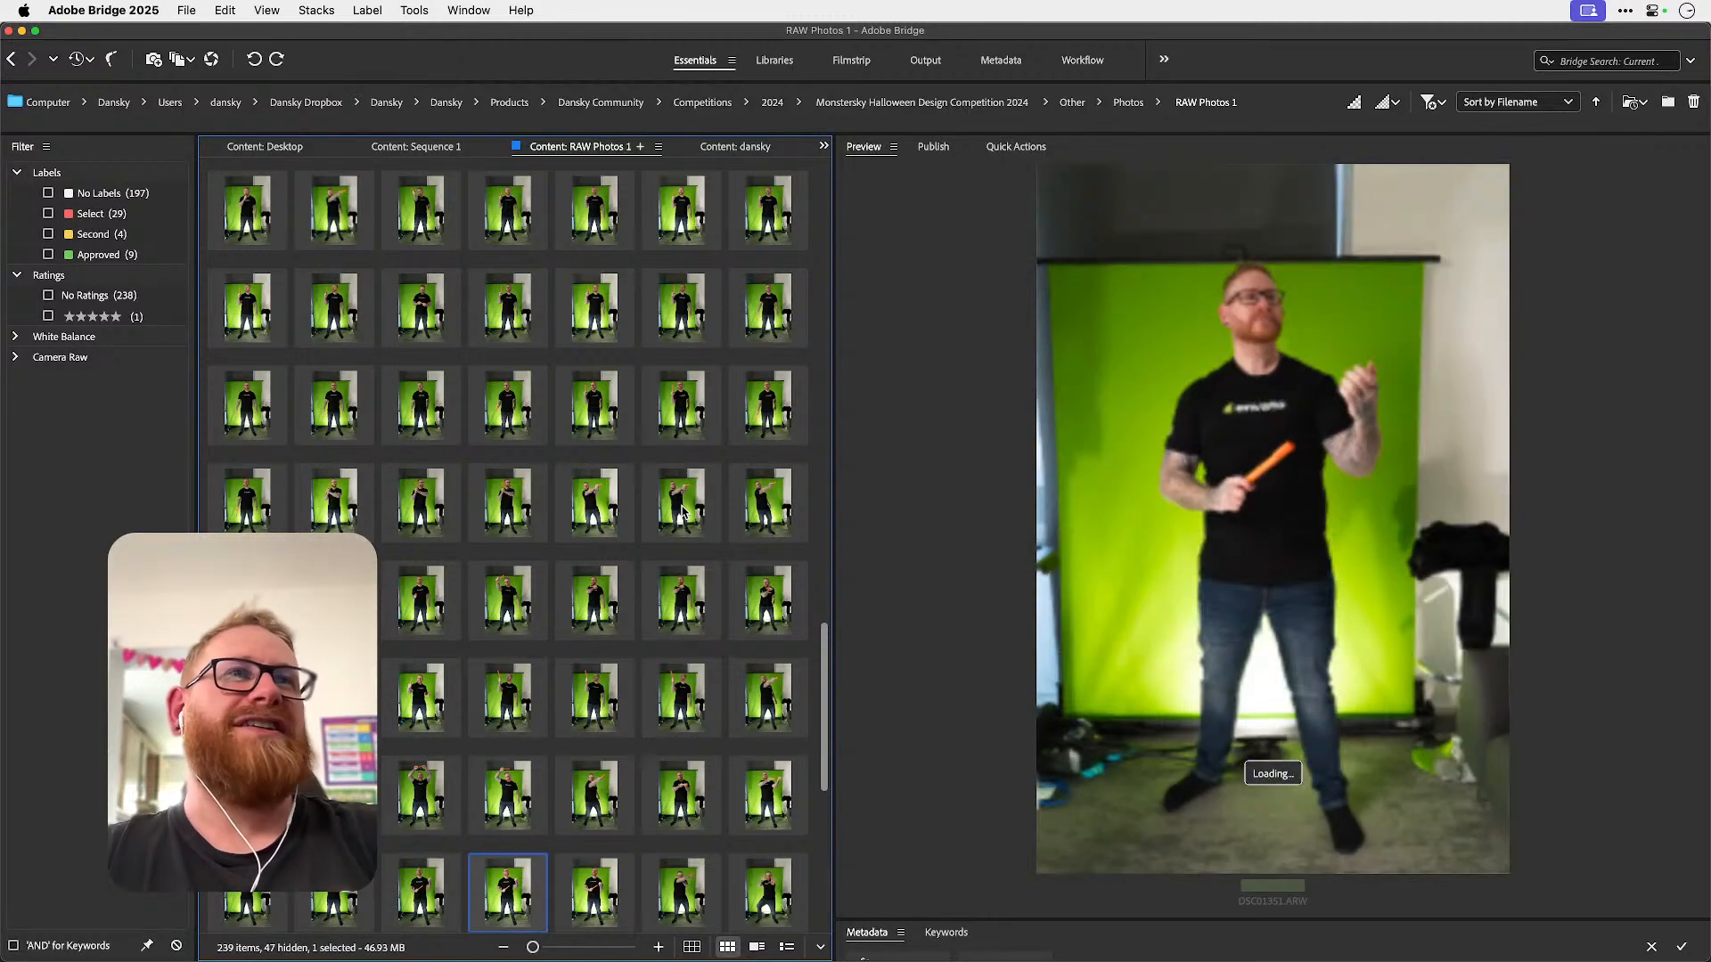
{"action": "key", "text": "Right"}
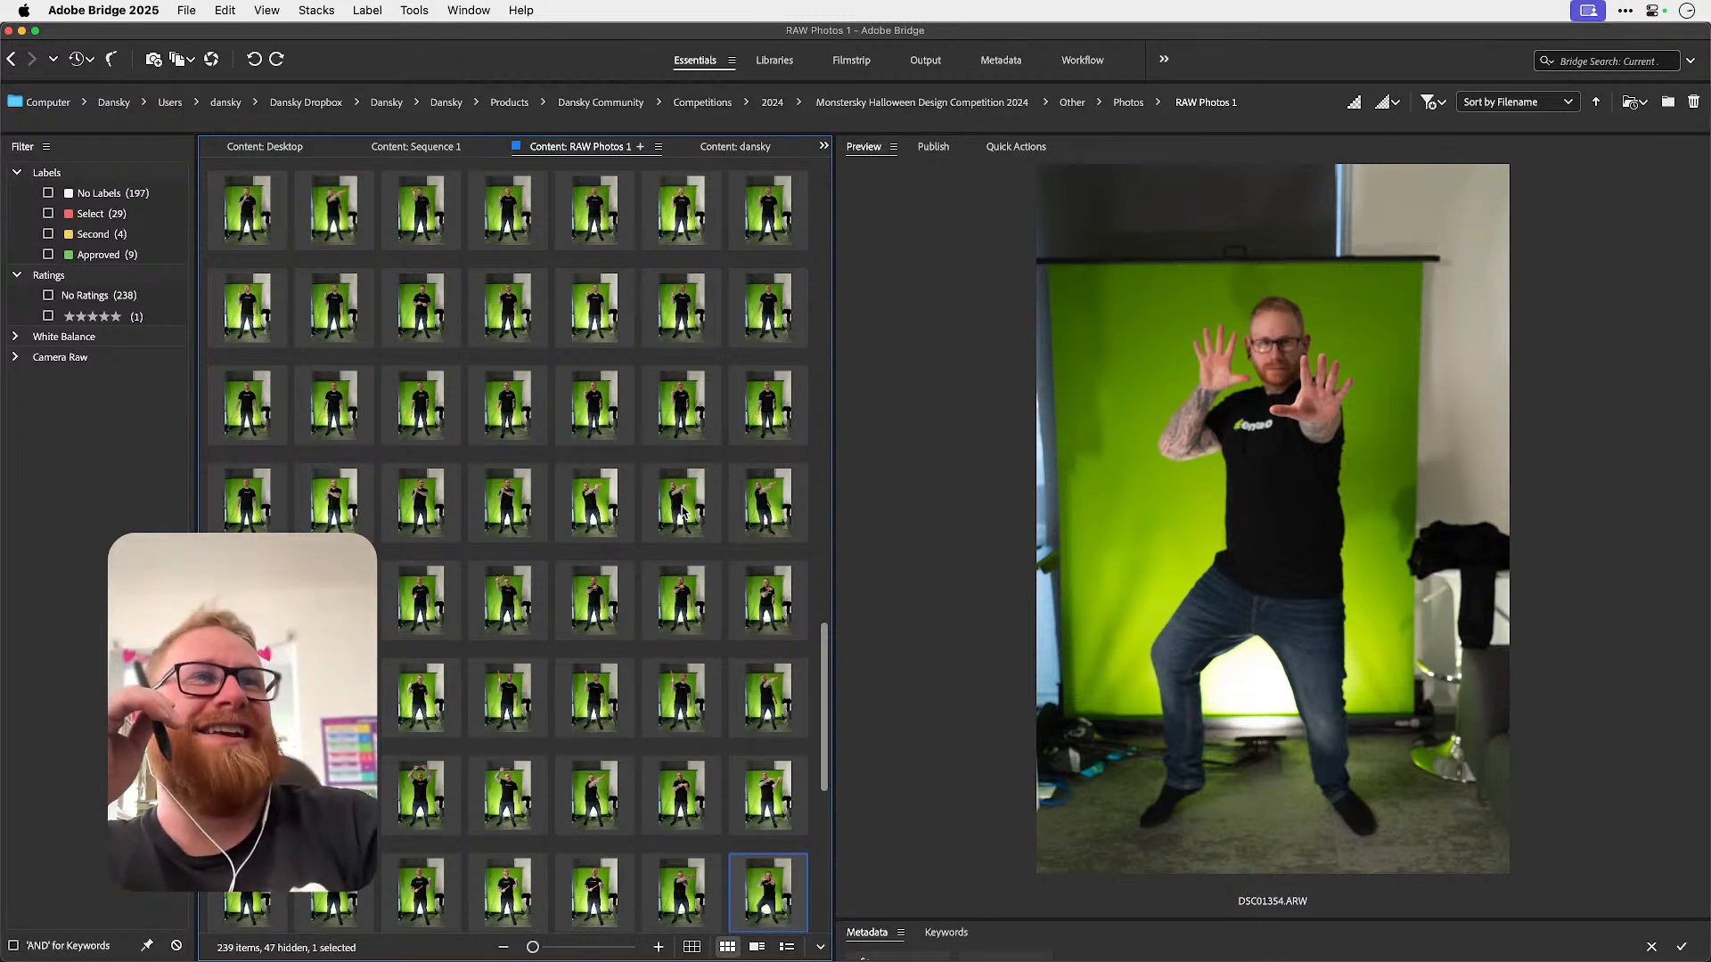
{"action": "key", "text": "Right"}
{"action": "key", "text": "Right"}
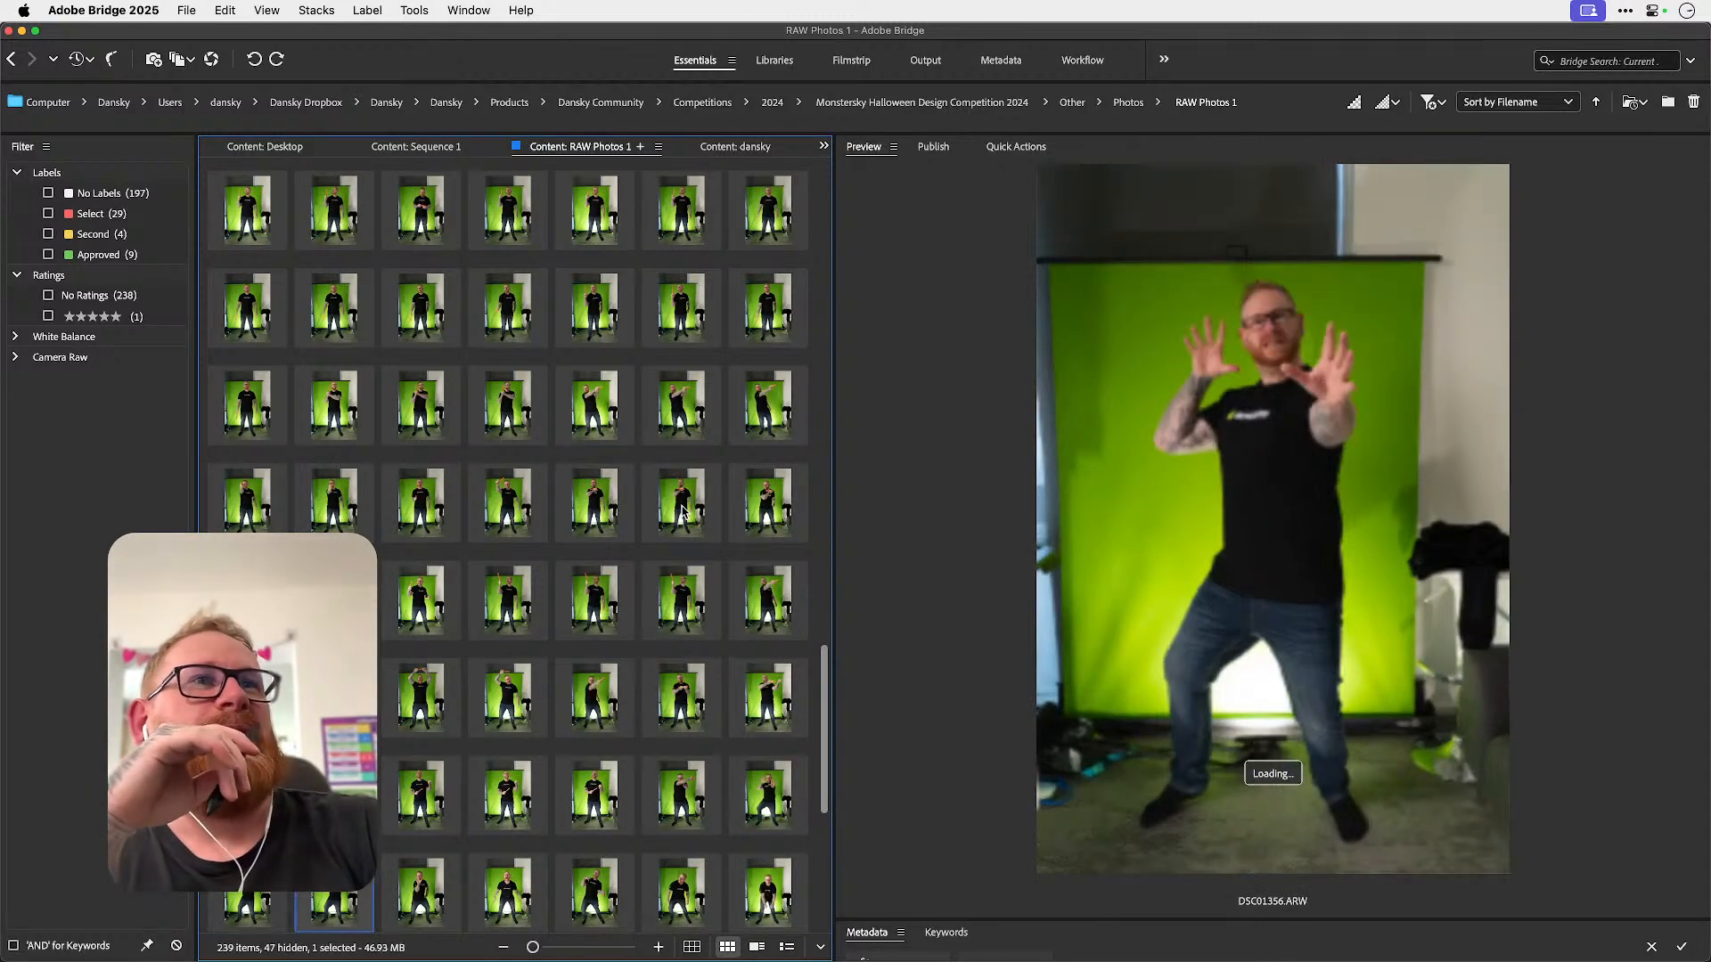
- Compare DSC01356.ARW with its neighbouring shots, and preview onward to the wide-stance pose in DSC01360.ARW
{"action": "key", "text": "Right"}
{"action": "key", "text": "Left"}
{"action": "key", "text": "Left"}
{"action": "key", "text": "Right"}
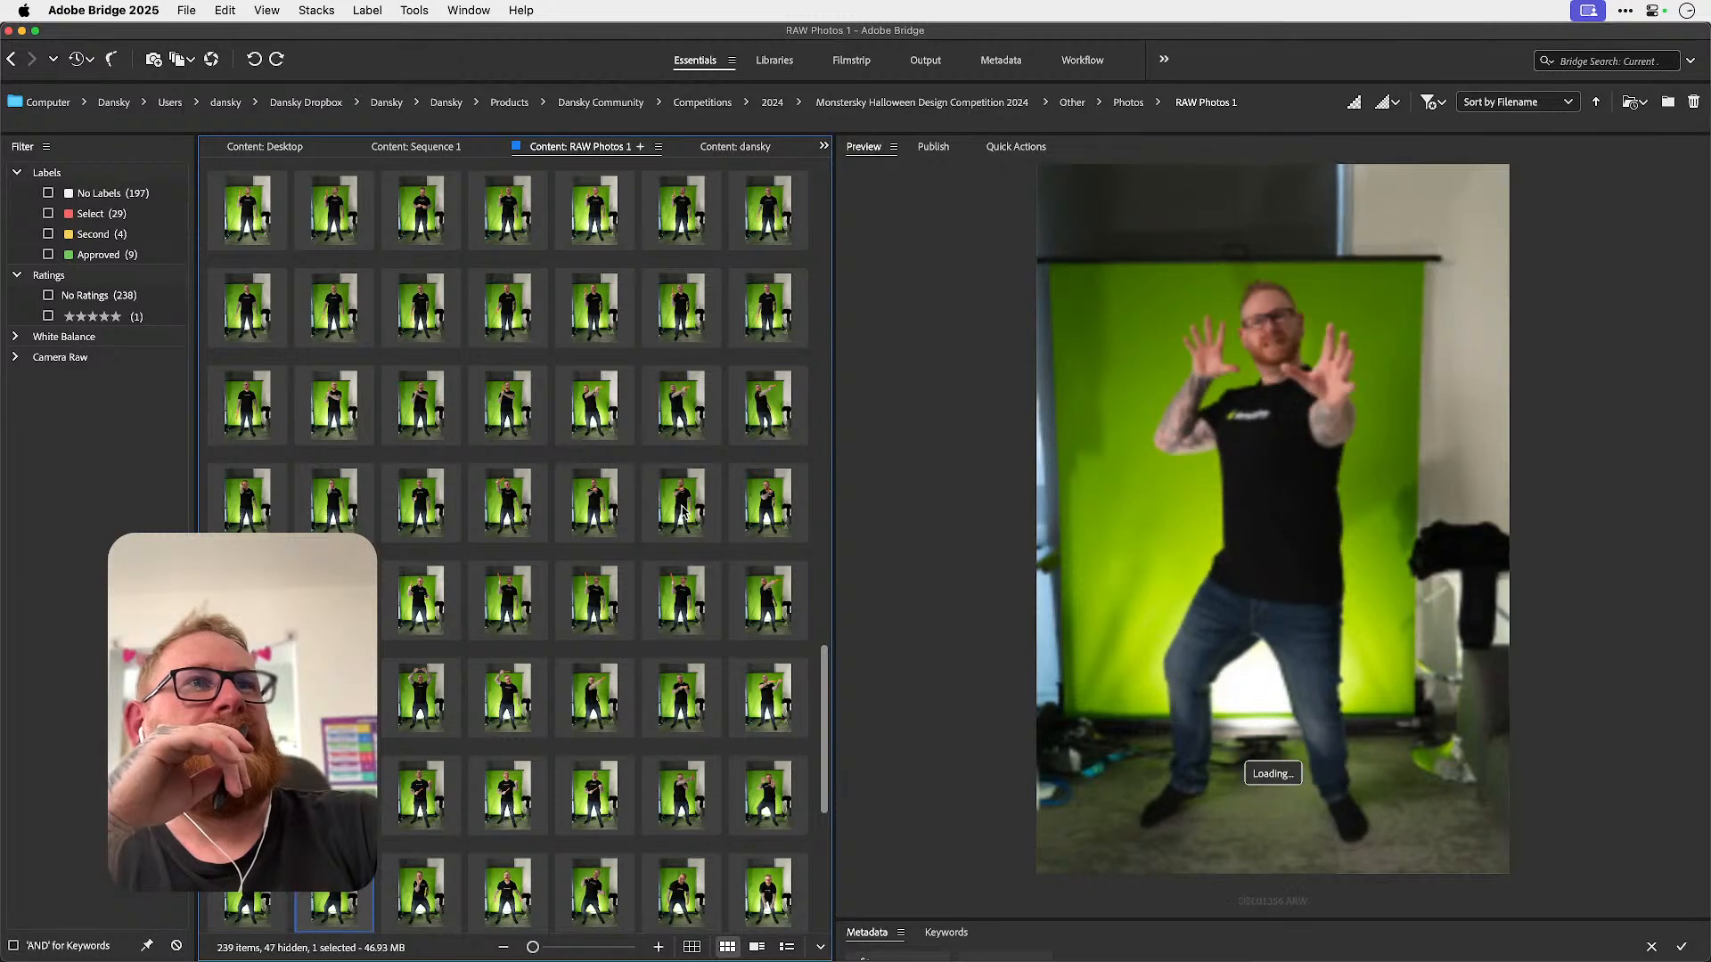
{"action": "key", "text": "Left"}
{"action": "key", "text": "Right"}
{"action": "key", "text": "Right"}
{"action": "key", "text": "Right"}
{"action": "key", "text": "Right"}
{"action": "key", "text": "Right"}
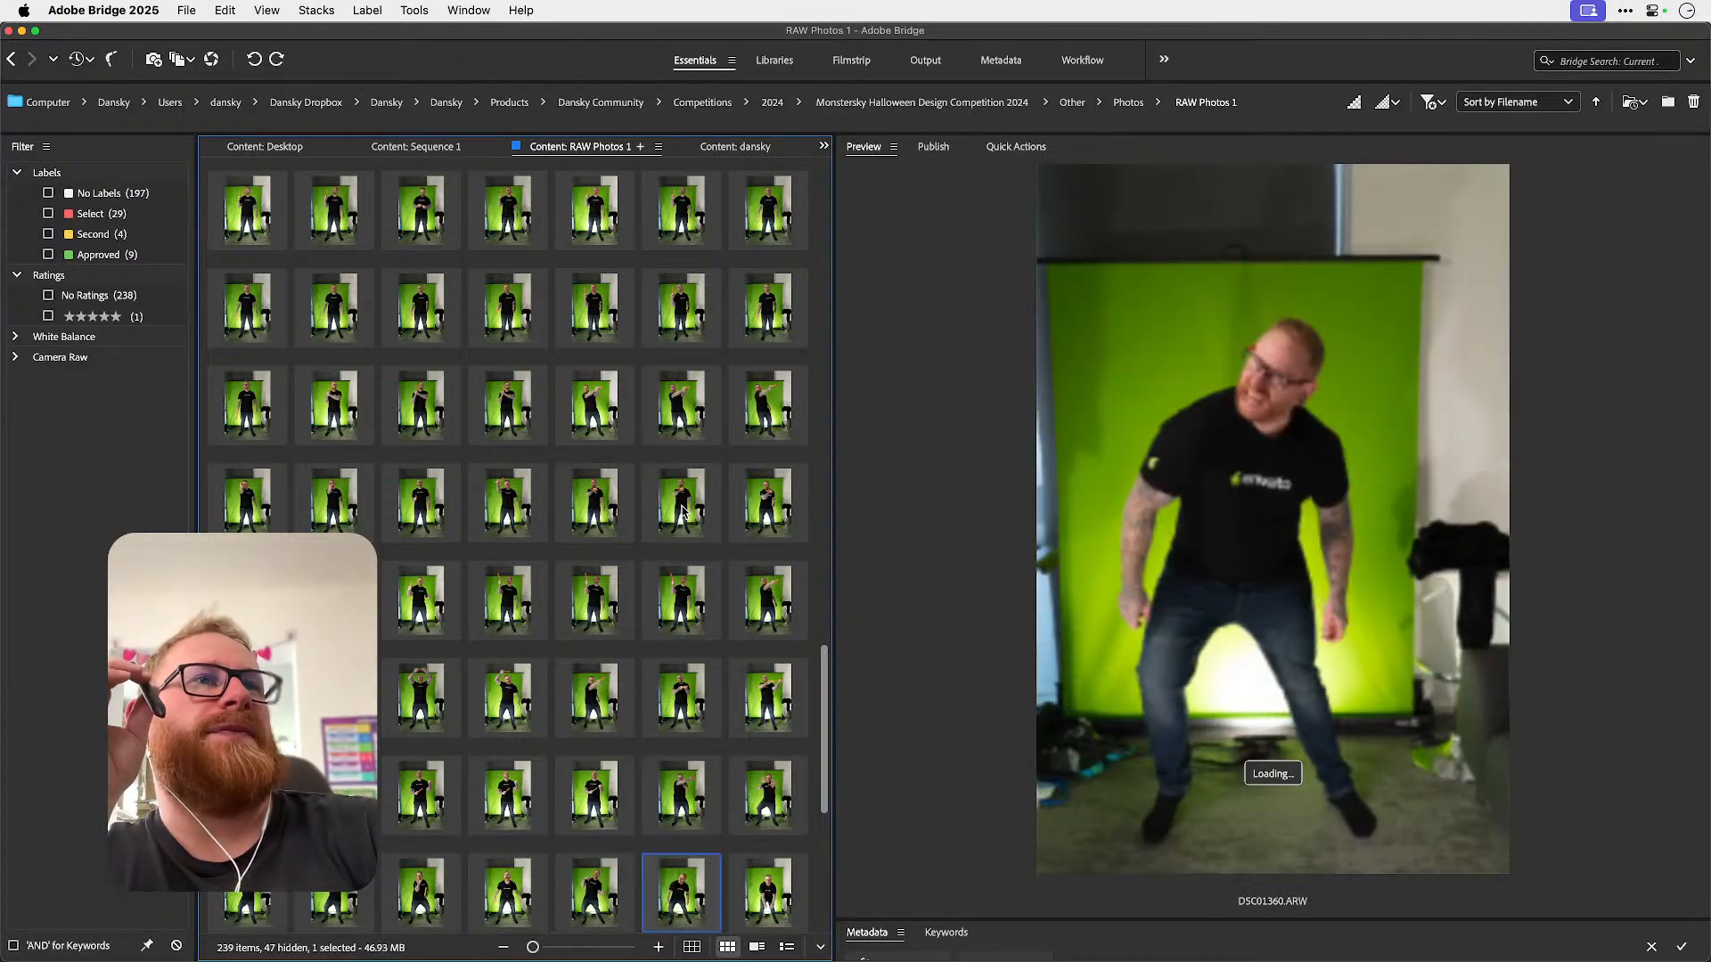
- Preview the shots after DSC01360.ARW up to DSC01377.ARW, comparing the crouching and kneeling poses
{"action": "key", "text": "Right"}
{"action": "key", "text": "Right"}
{"action": "key", "text": "Right"}
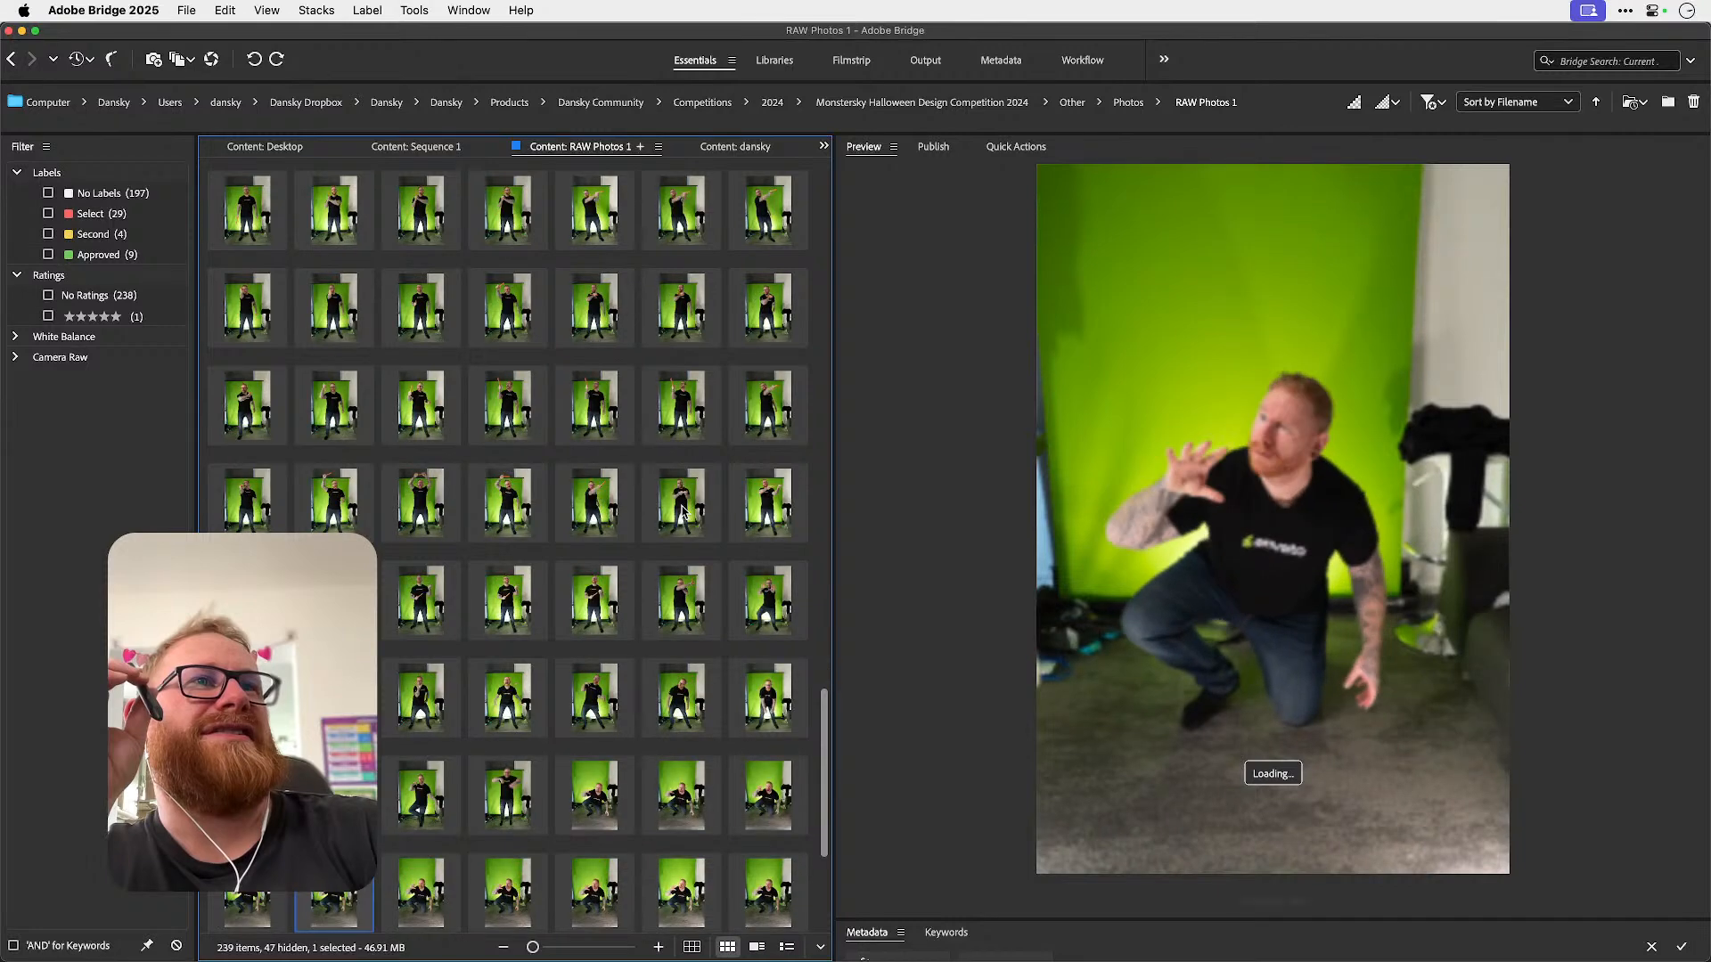
{"action": "key", "text": "Right"}
{"action": "key", "text": "Right"}
{"action": "key", "text": "Right"}
{"action": "key", "text": "Right"}
{"action": "key", "text": "Right"}
{"action": "key", "text": "Right"}
{"action": "key", "text": "Right"}
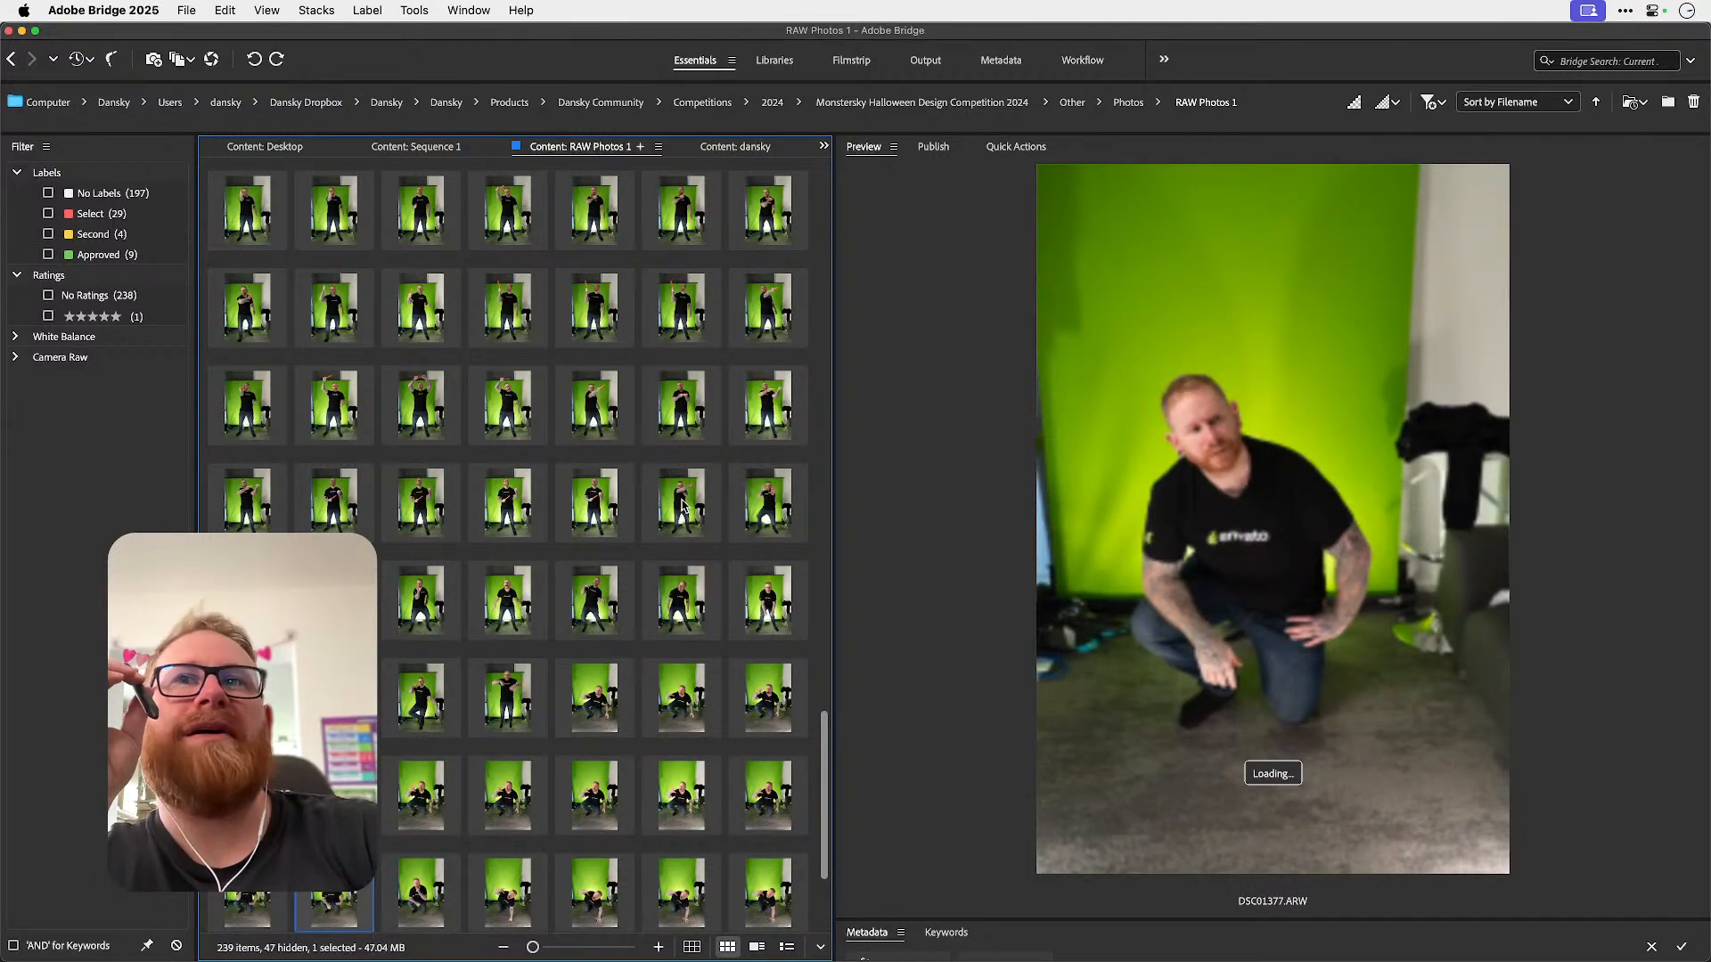
- Return to the start of the RAW Photos 1 folder and preview the first standing shots back to DSC01152.ARW
{"action": "scroll", "coordinate": [633, 425], "scroll_direction": "up", "scroll_amount": 20}
{"action": "left_click", "coordinate": [528, 233]}
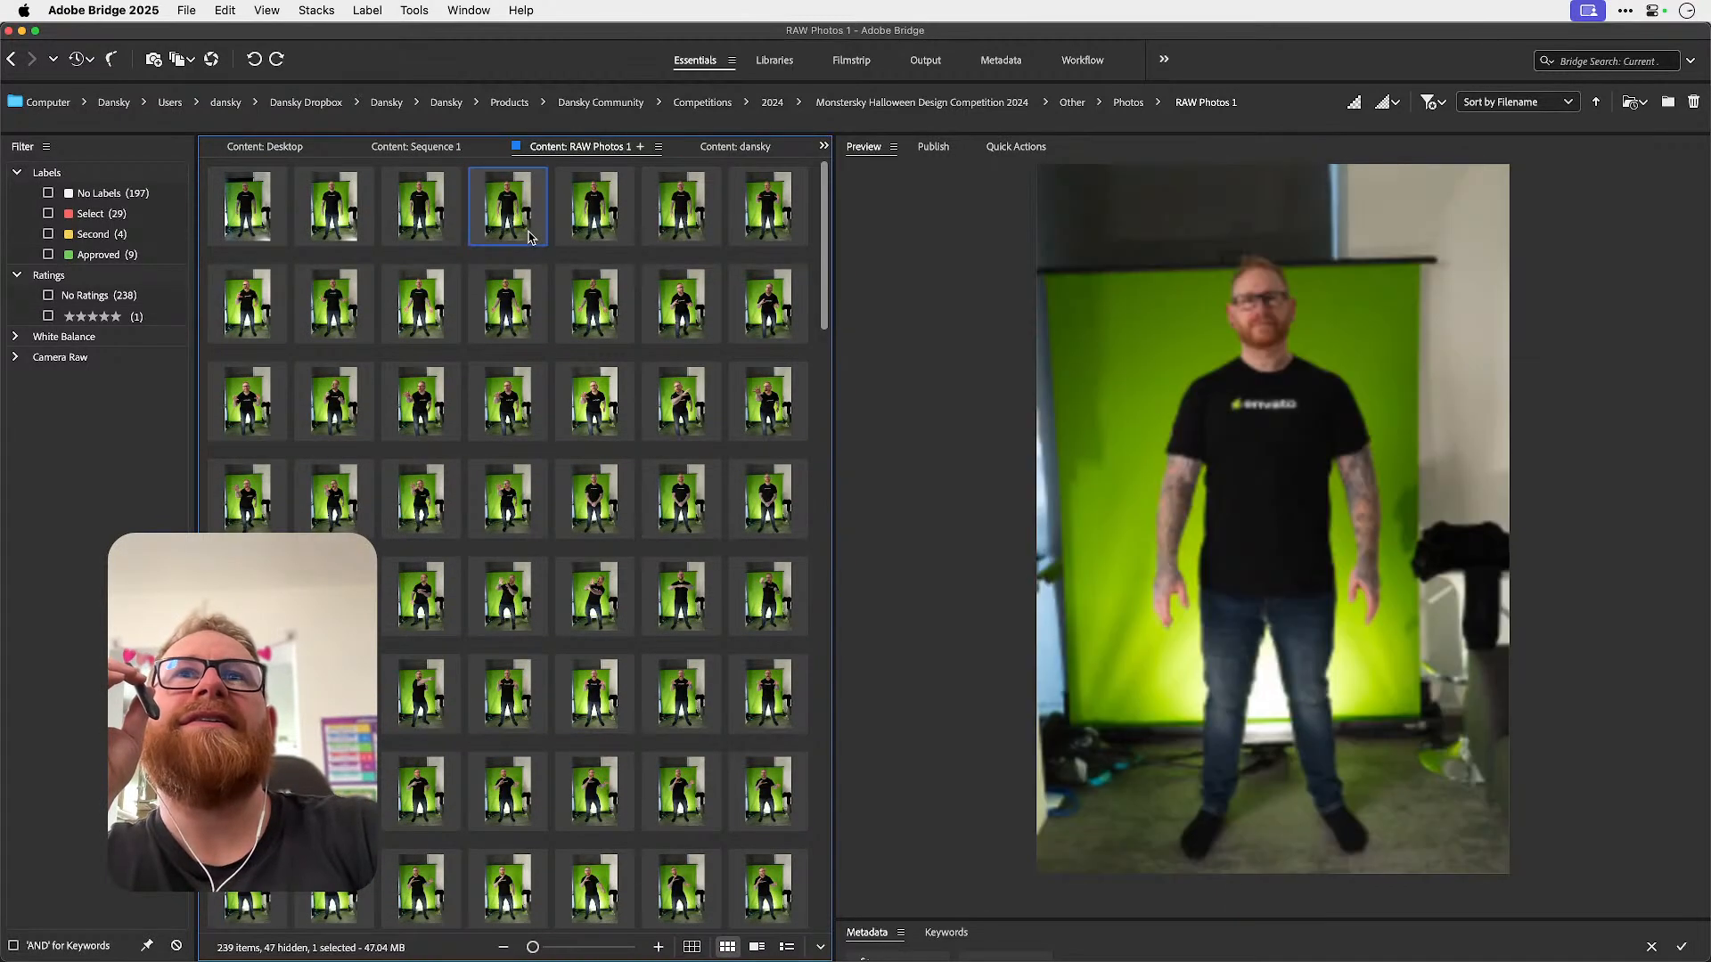
{"action": "key", "text": "Left"}
{"action": "key", "text": "Left"}
{"action": "key", "text": "Left"}
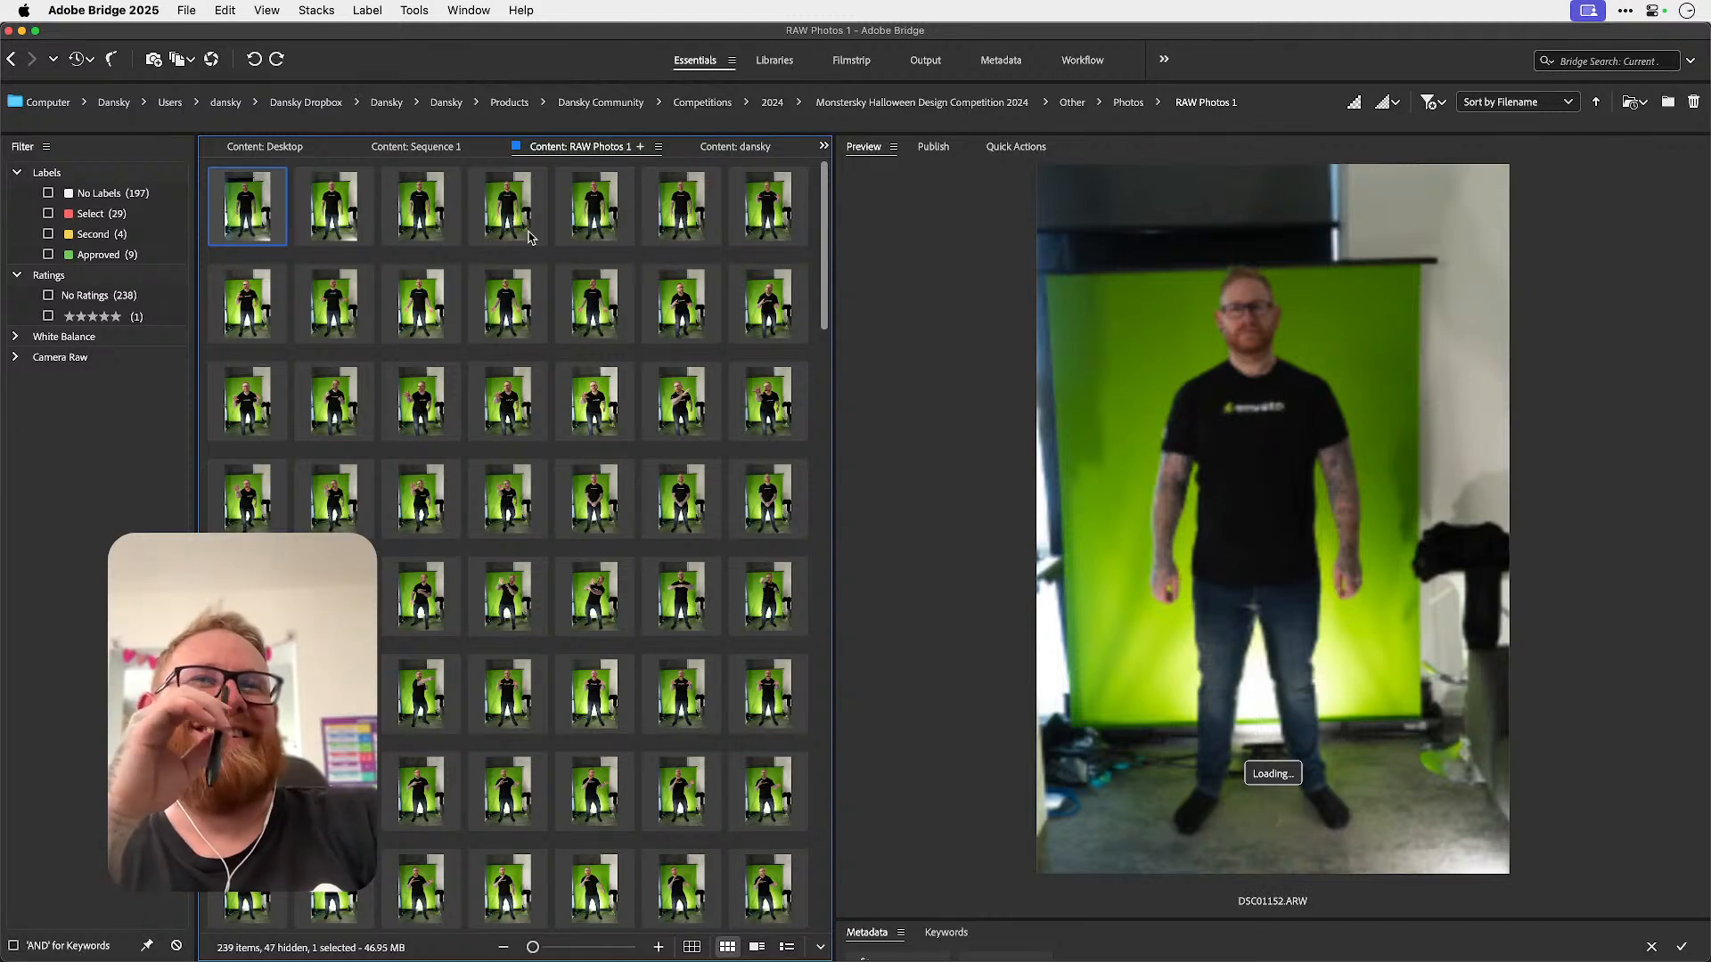
- Preview shots in the first three thumbnail rows, including the forward-reaching pose and the open-armed shout
{"action": "key", "text": "Right"}
{"action": "key", "text": "Down"}
{"action": "key", "text": "Down"}
{"action": "key", "text": "Right"}
{"action": "key", "text": "Right"}
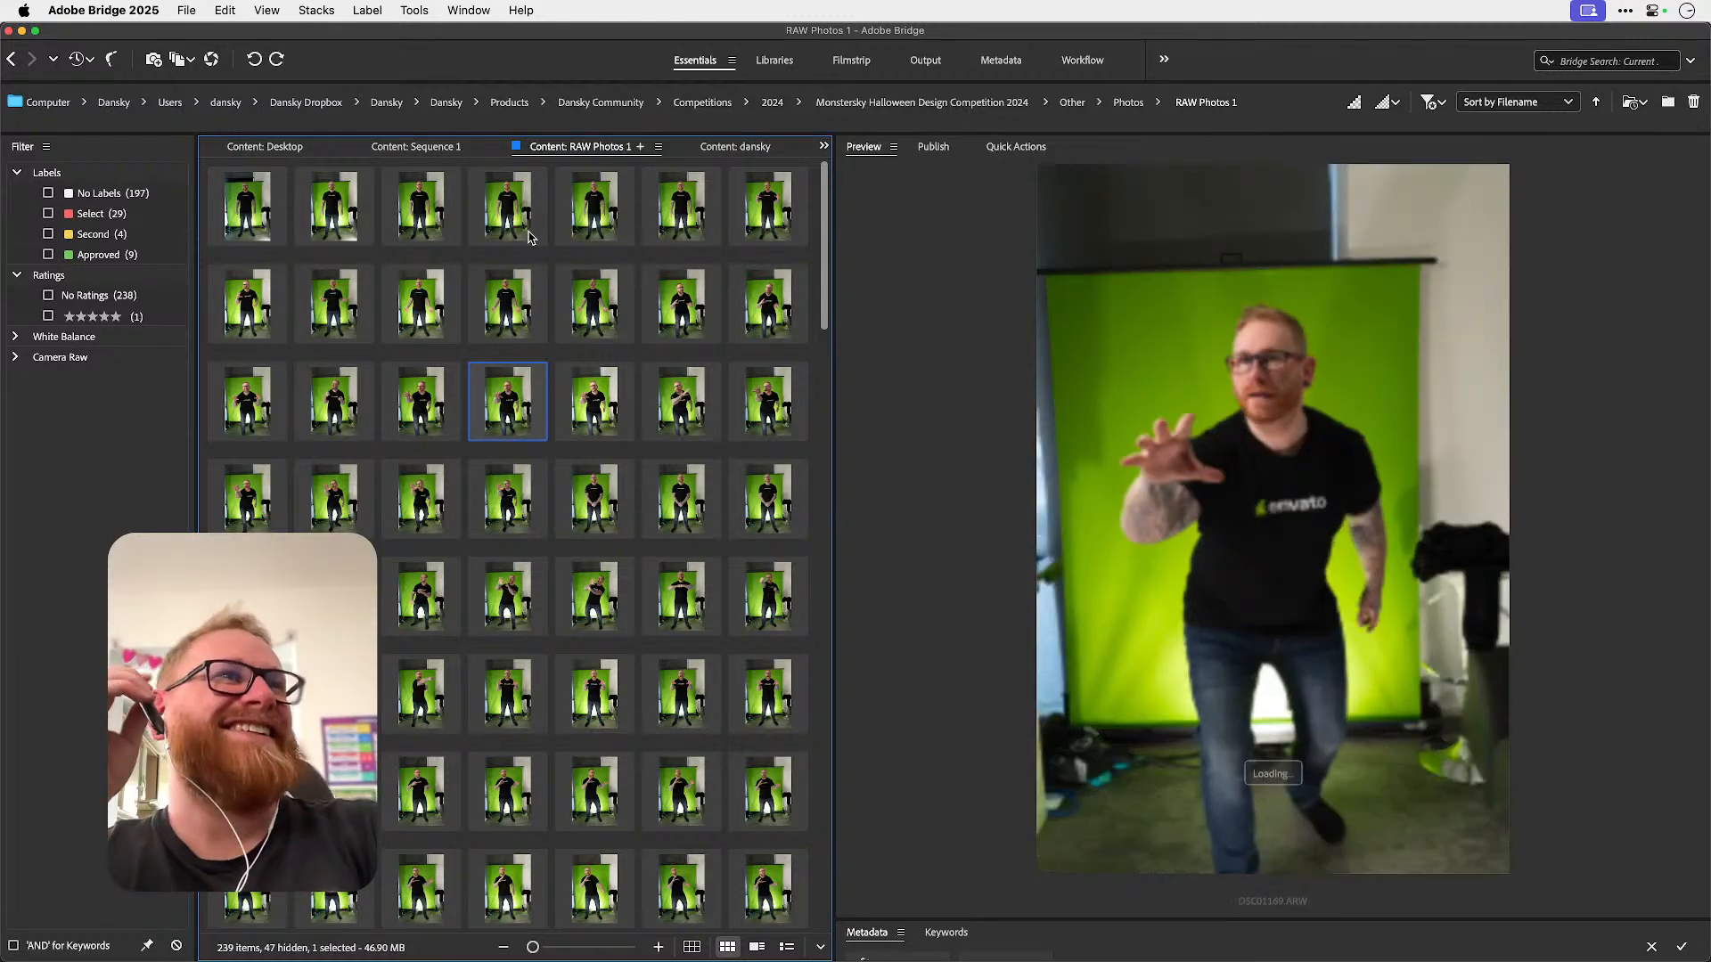
{"action": "key", "text": "Up"}
{"action": "key", "text": "Right"}
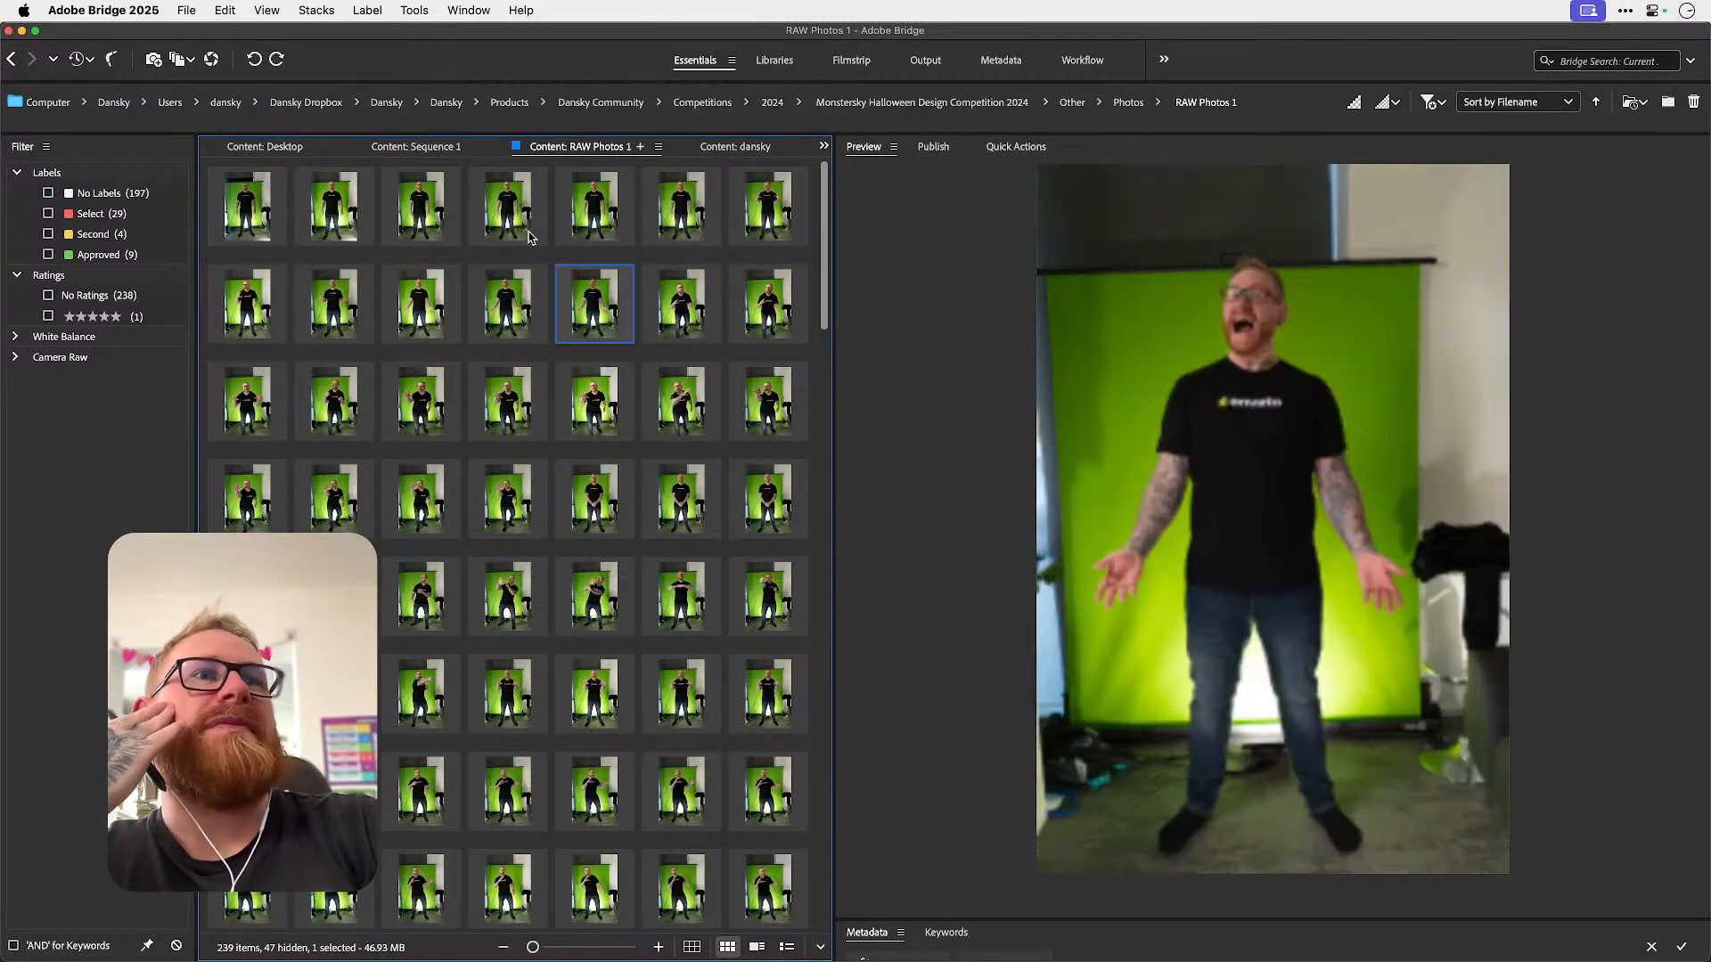
- Preview the shots between the open-armed shout and DSC01172.ARW, examining the shouting pose with the hand reaching forward
{"action": "key", "text": "Up"}
{"action": "key", "text": "Right"}
{"action": "key", "text": "Right"}
{"action": "key", "text": "Down"}
{"action": "key", "text": "Down"}
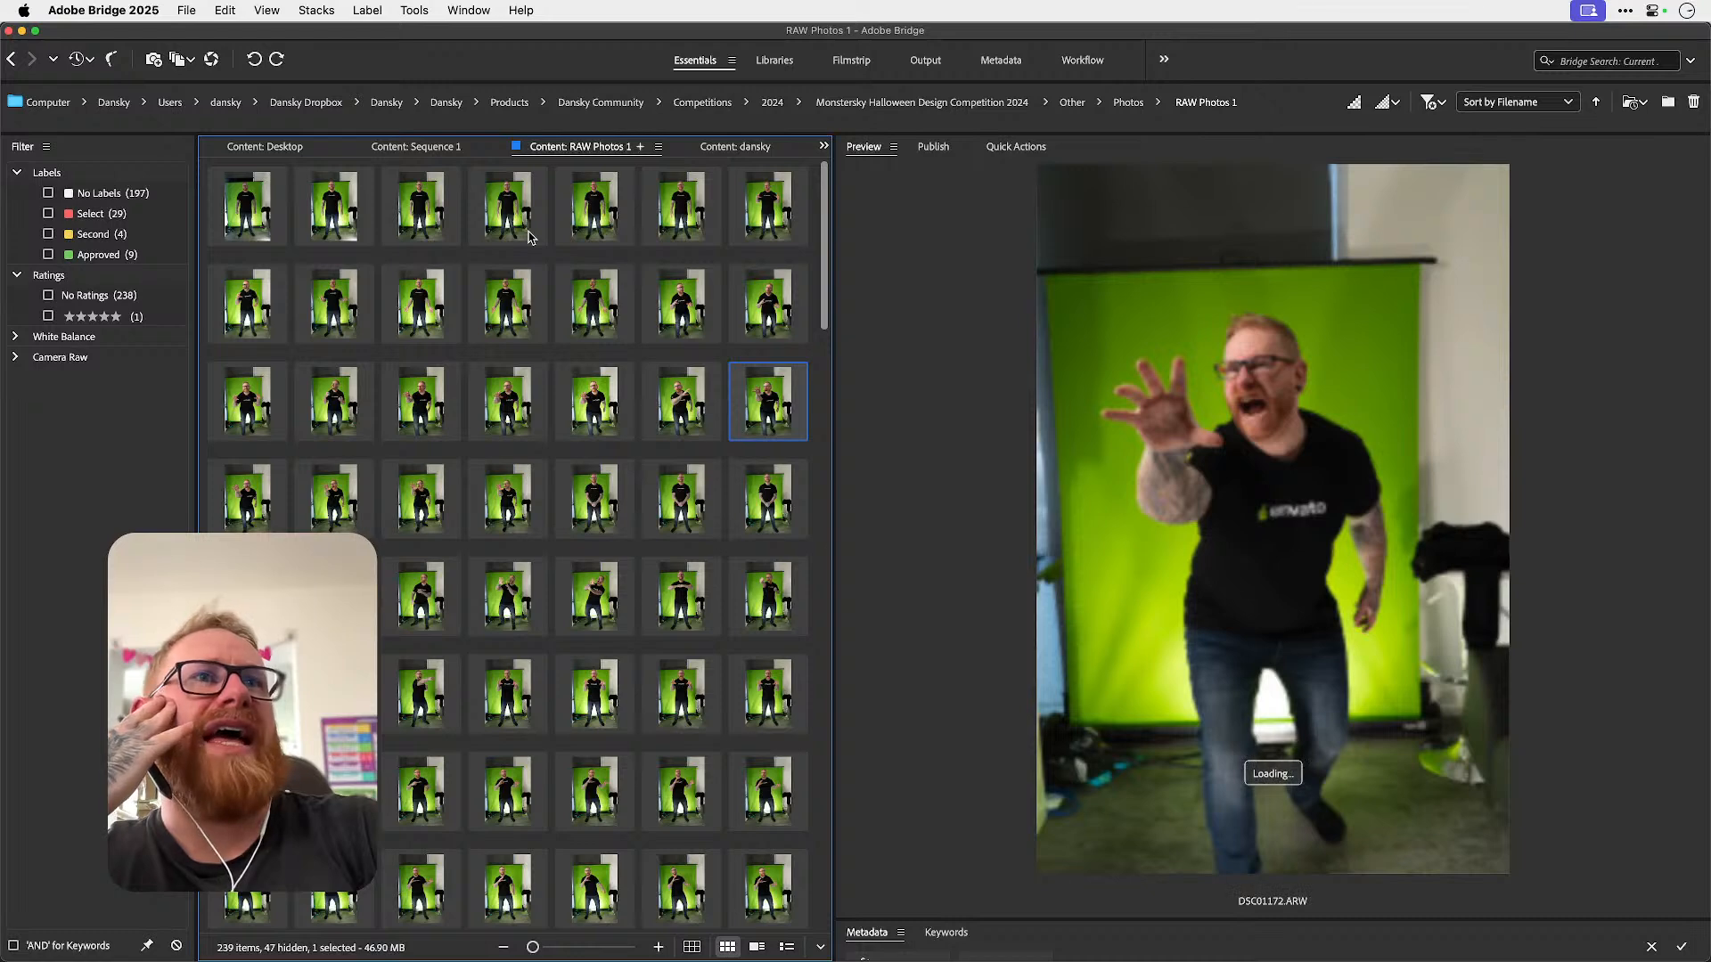
- Preview shots between DSC01172.ARW and DSC01187.ARW, comparing the recoiling, cupped-hands and arm-swinging poses
{"action": "key", "text": "Down"}
{"action": "key", "text": "Left"}
{"action": "key", "text": "Down"}
{"action": "key", "text": "Left"}
{"action": "key", "text": "Left"}
{"action": "key", "text": "Left"}
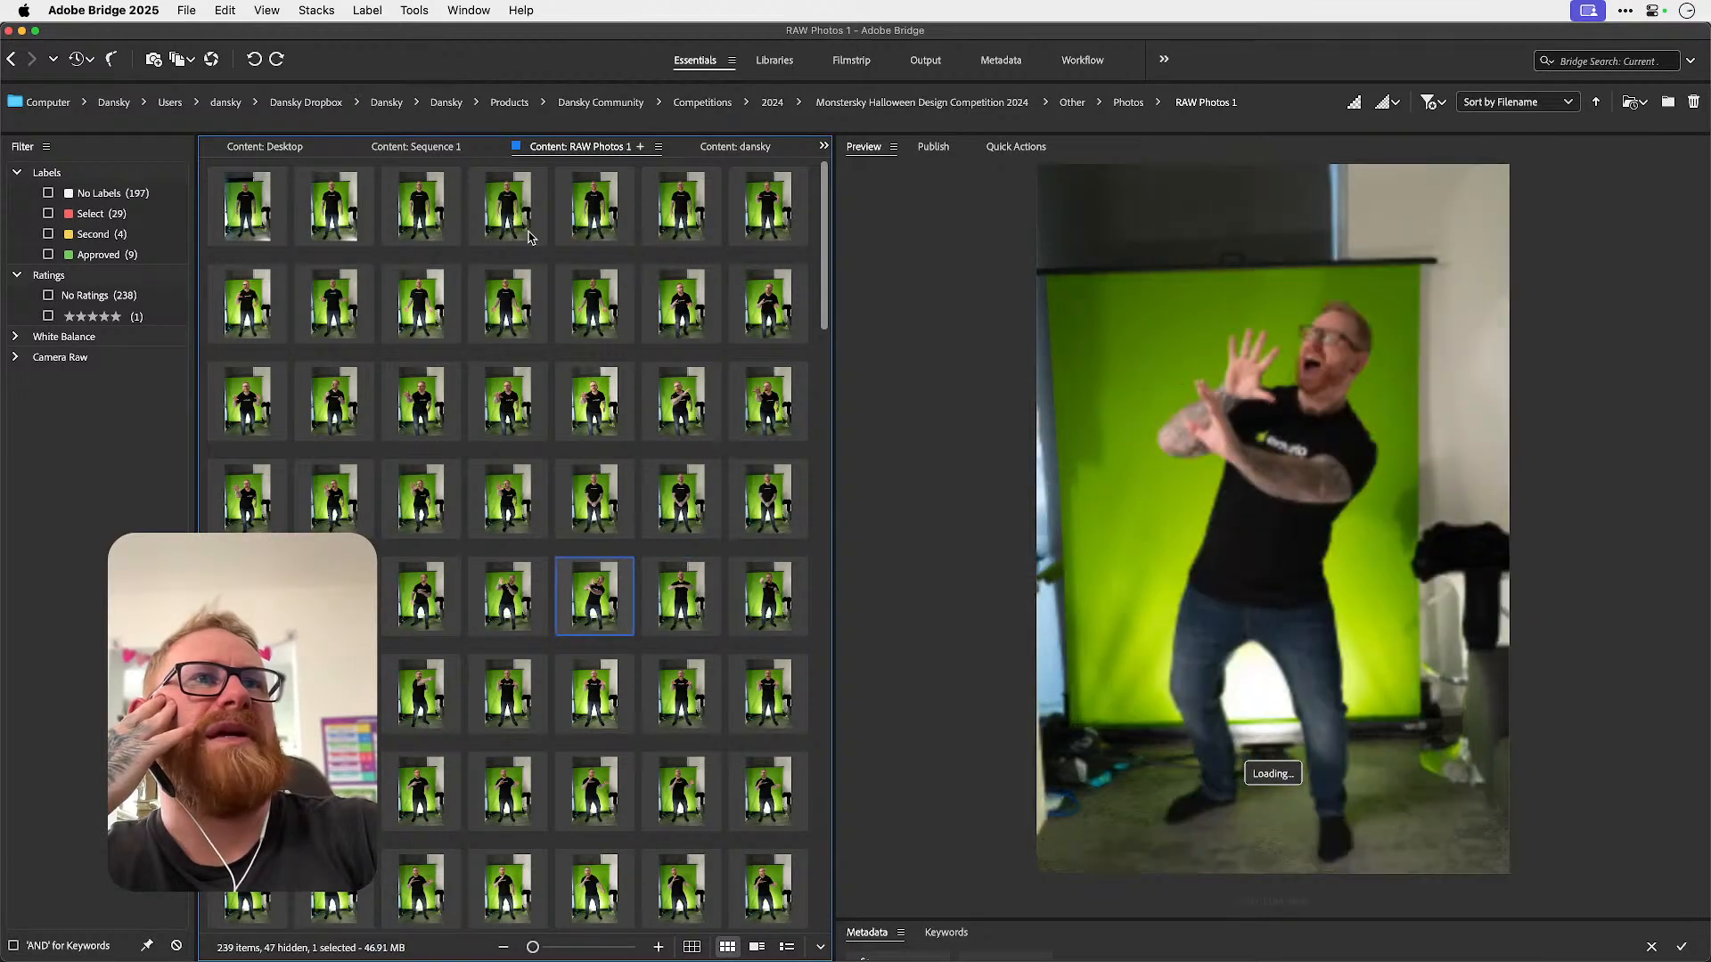
{"action": "key", "text": "Left"}
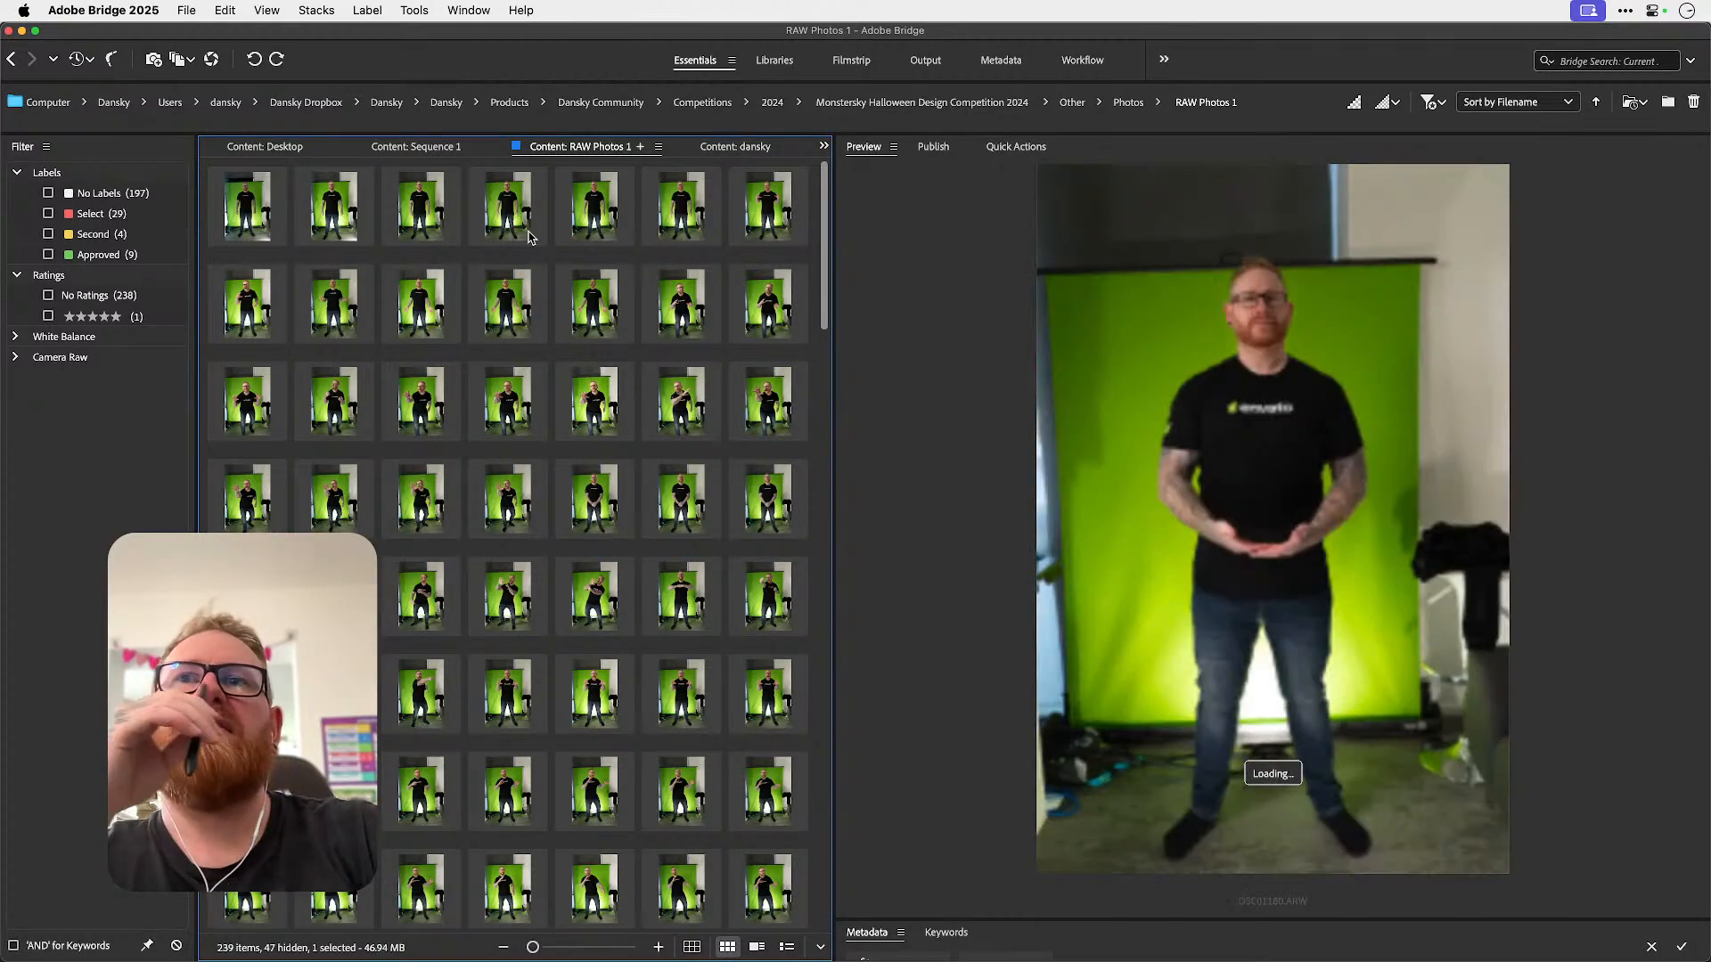
{"action": "key", "text": "Down"}
{"action": "key", "text": "Down"}
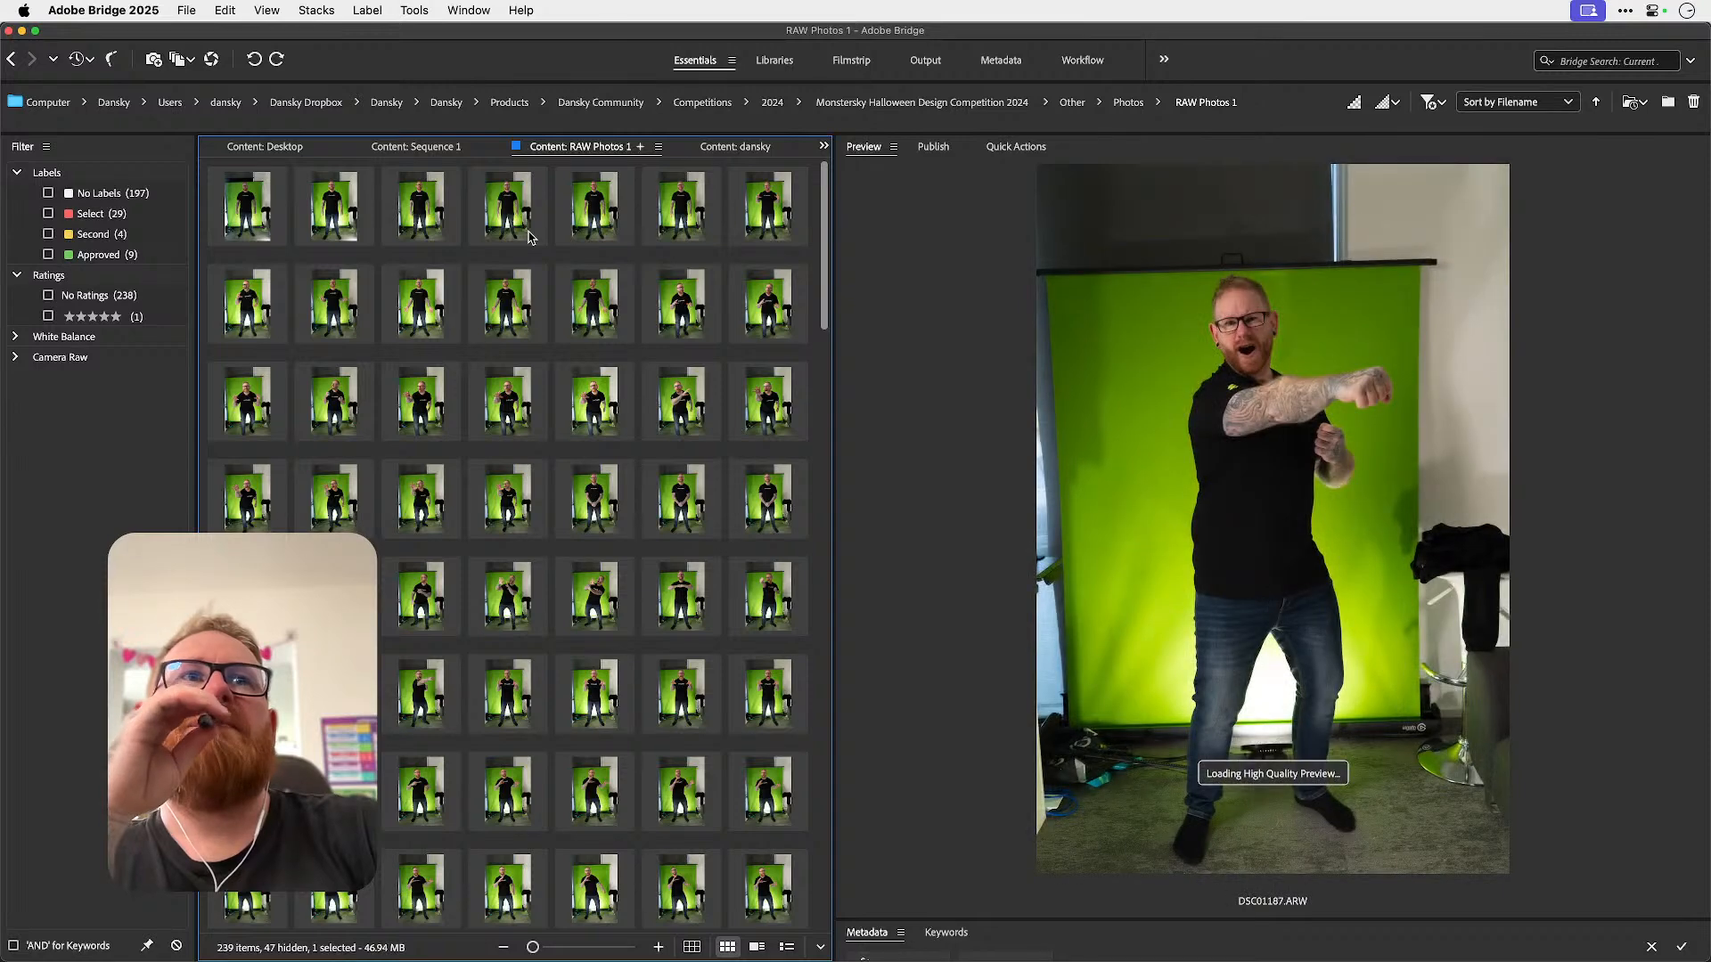
- Compare DSC01187.ARW with its neighbour, and preview onward to the clawed-hands pose in DSC01195.ARW
{"action": "key", "text": "Right"}
{"action": "key", "text": "Left"}
{"action": "key", "text": "Right"}
{"action": "key", "text": "Right"}
{"action": "key", "text": "Right"}
{"action": "key", "text": "Right"}
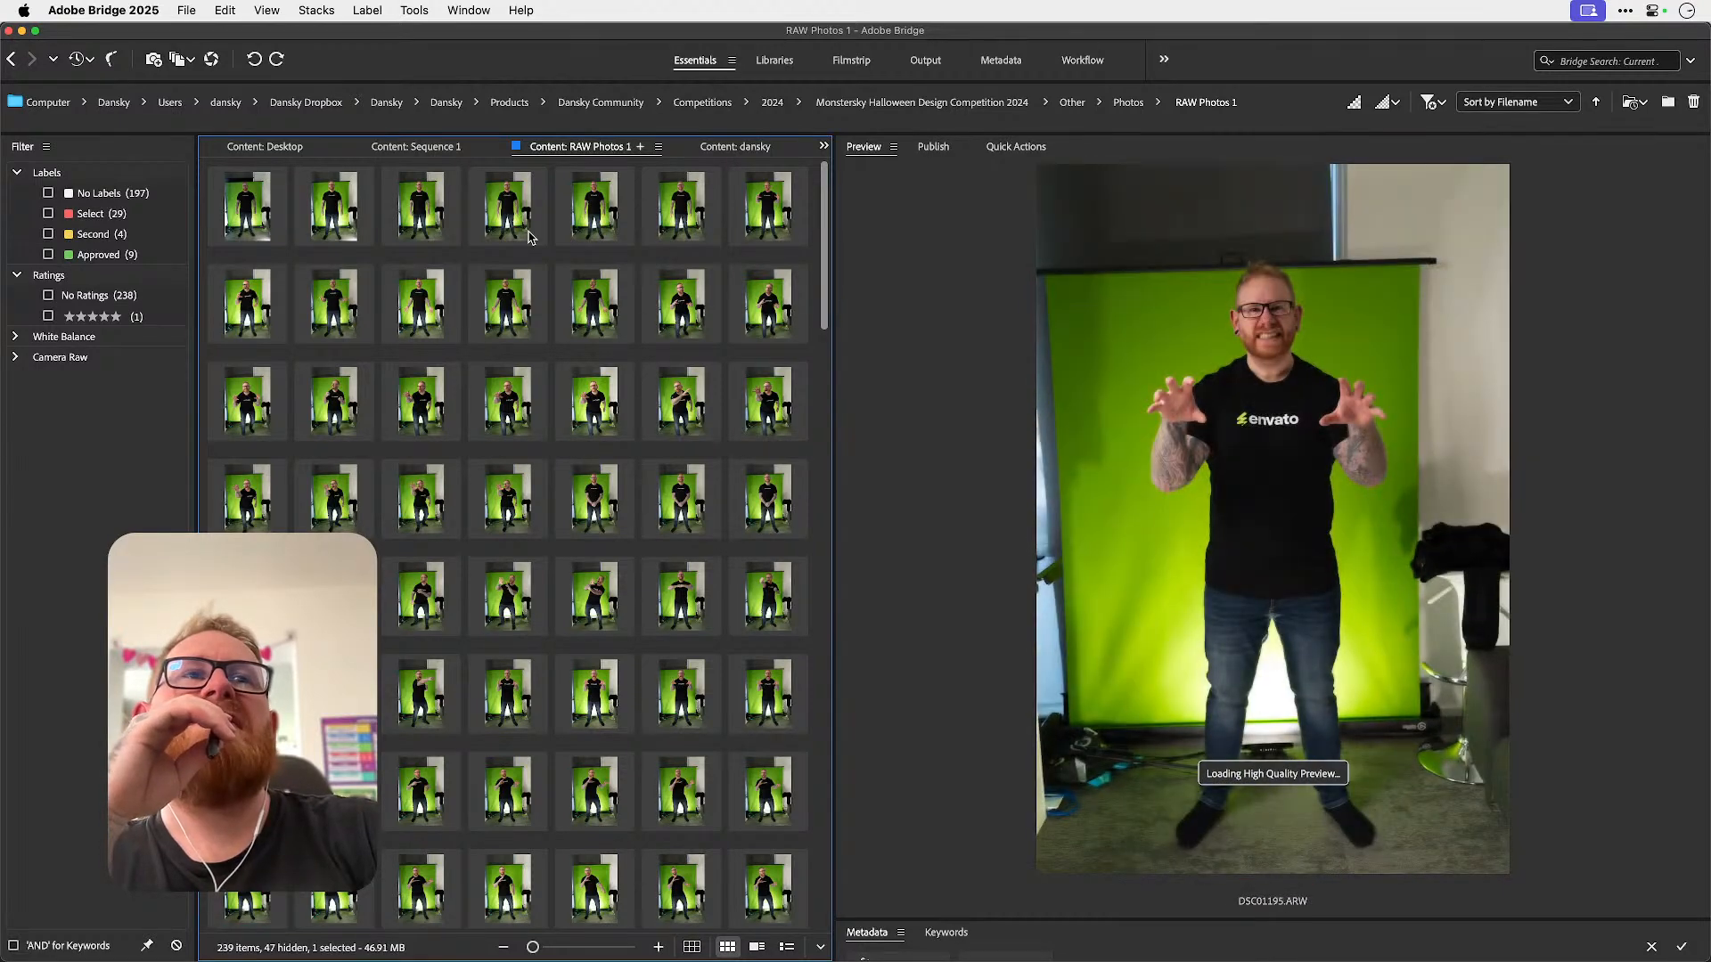
- Preview shots through DSC01212.ARW and DSC01219.ARW to DSC01228.ARW, comparing the startled and crossed-arm poses
{"action": "key", "text": "Down"}
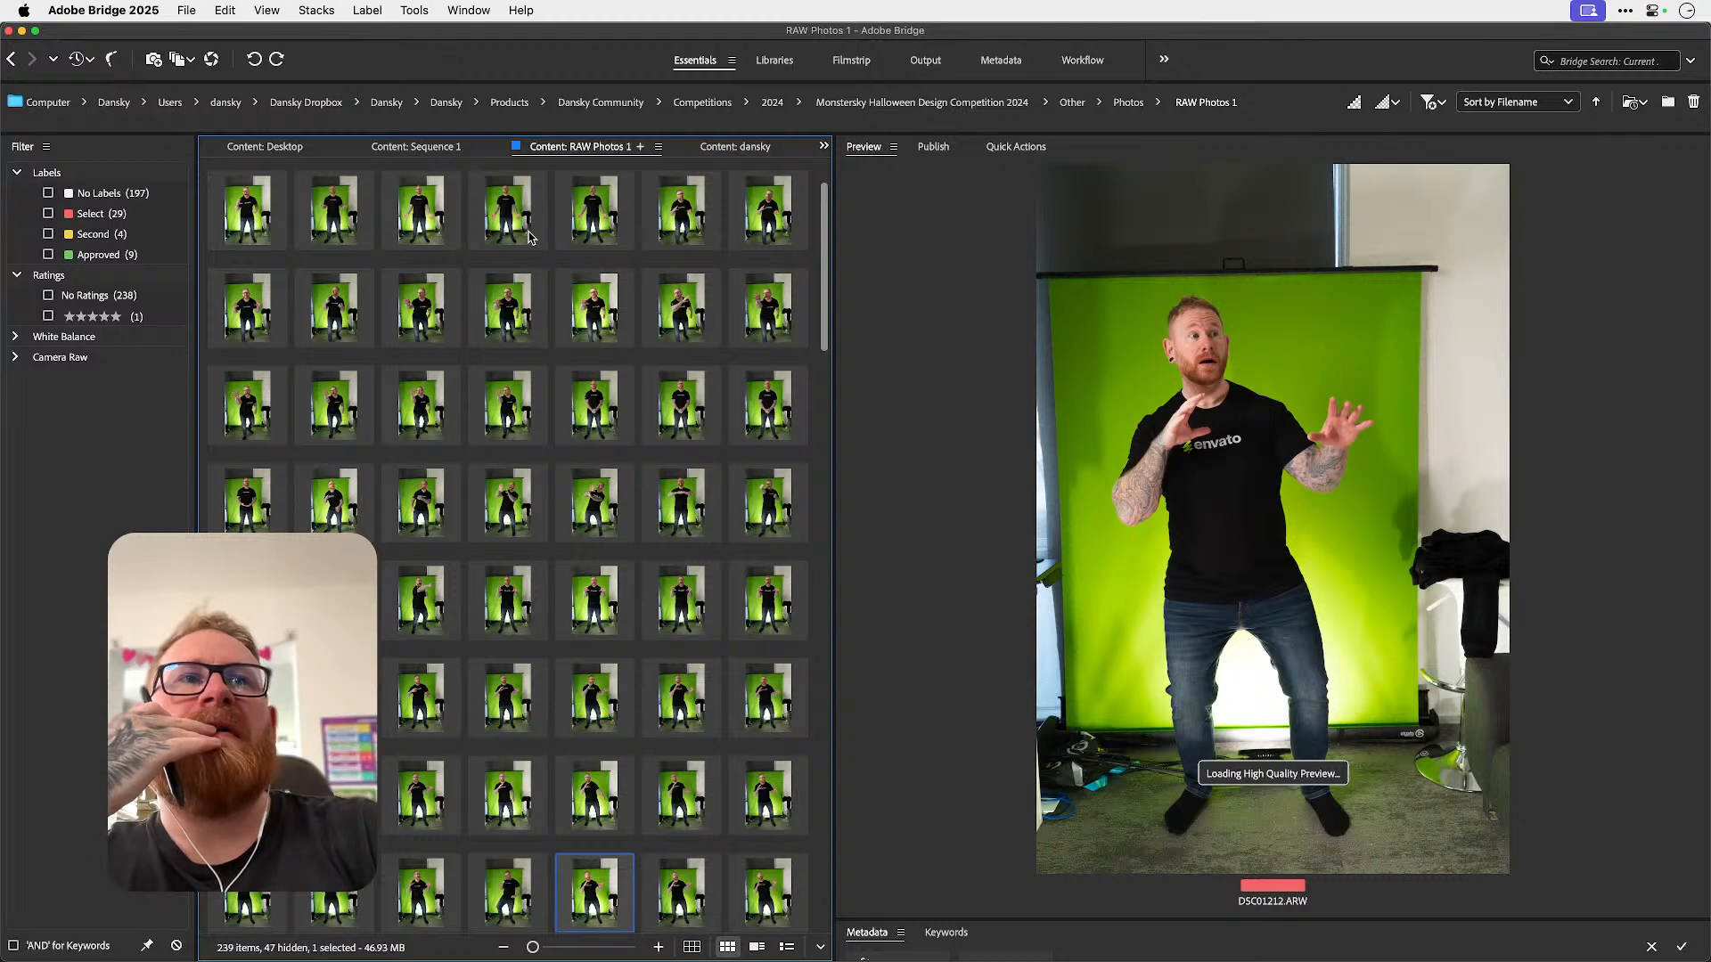
{"action": "key", "text": "Down"}
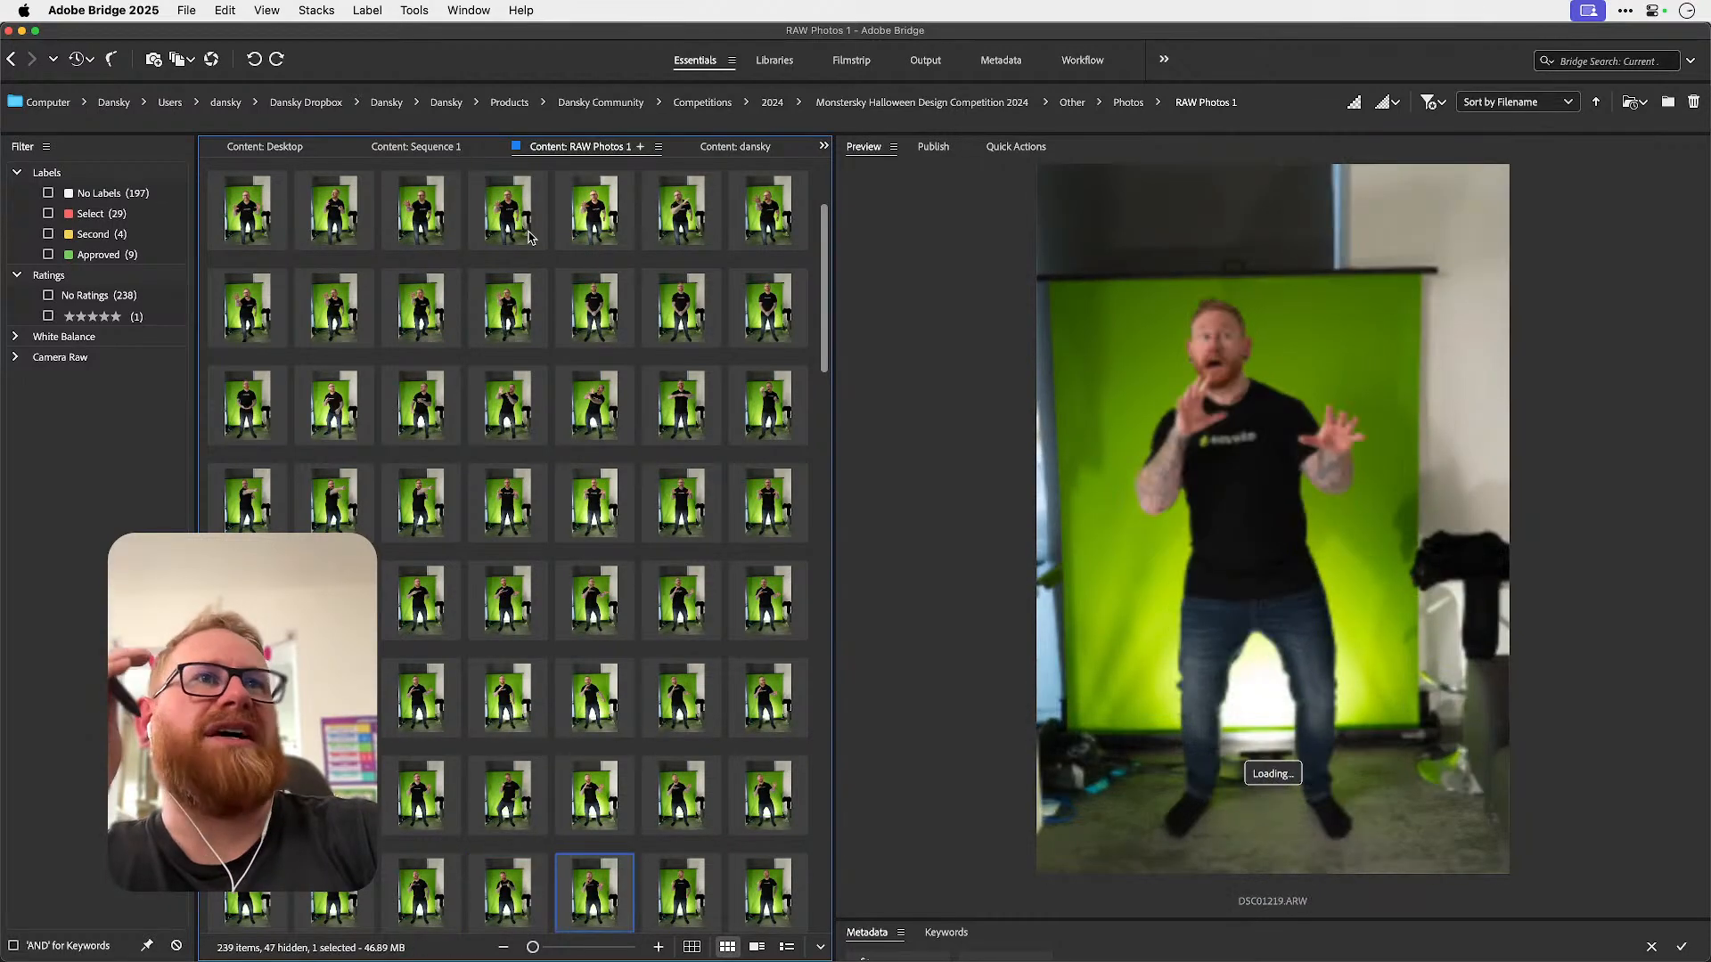
{"action": "key", "text": "Right"}
{"action": "key", "text": "Right"}
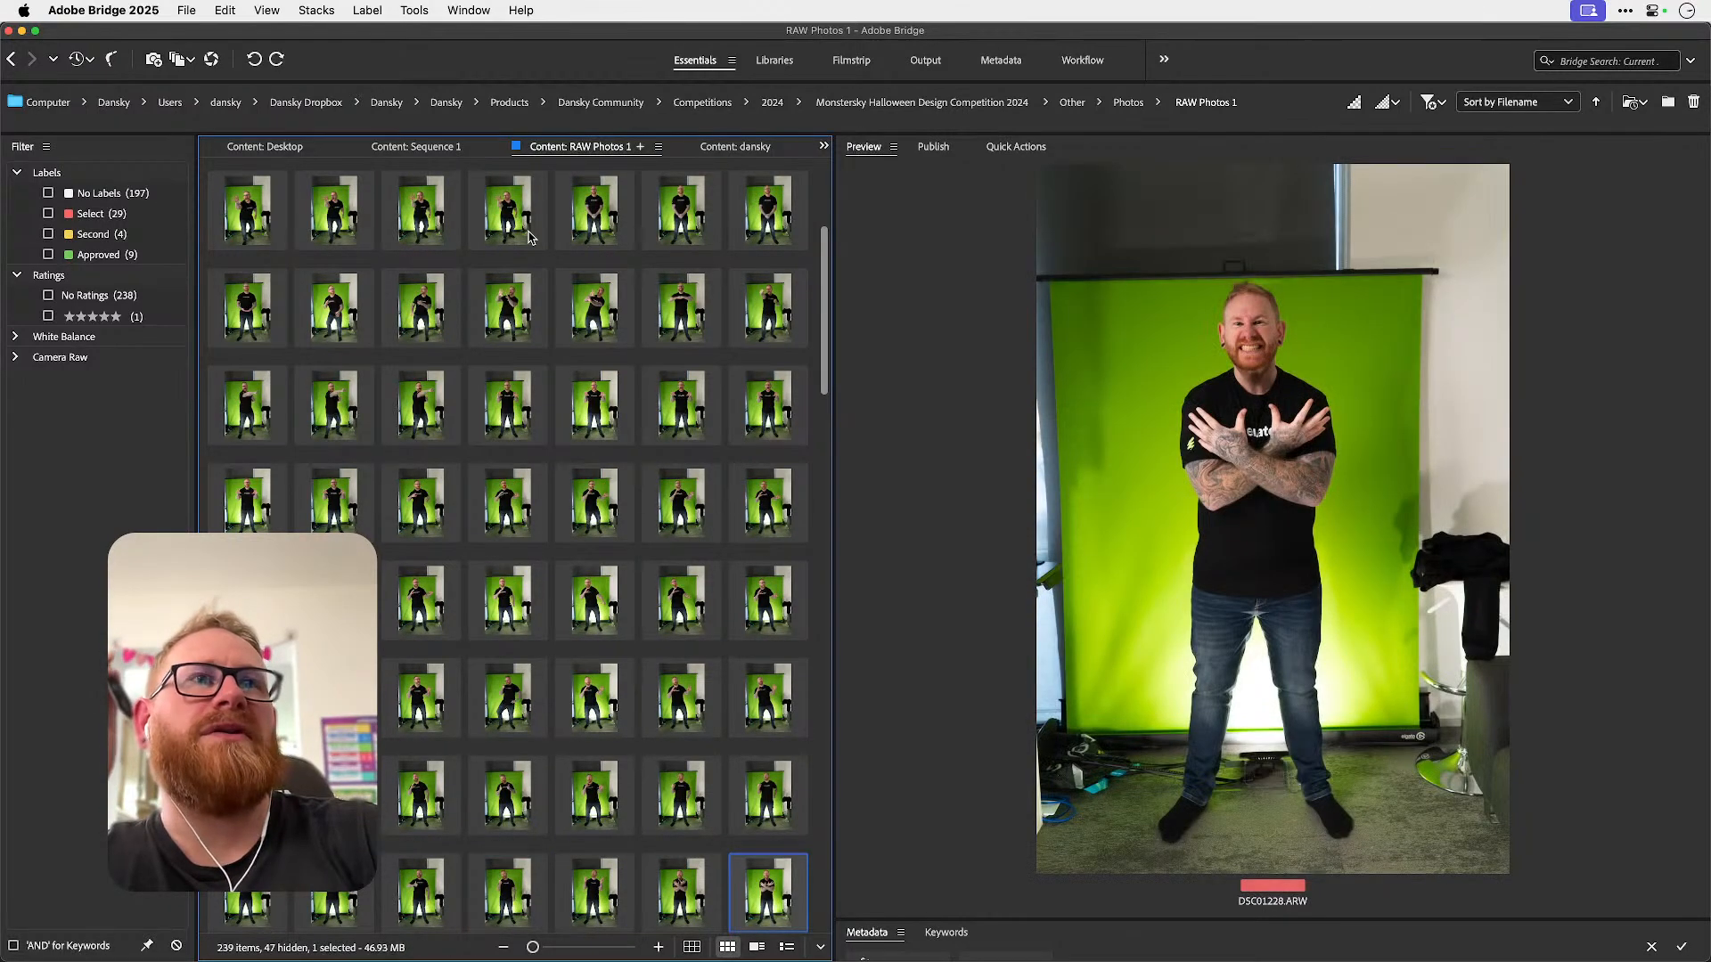
- Preview the shots backward from DSC01228.ARW to the pose with both arms pointing forward in DSC01222.ARW
{"action": "key", "text": "Left"}
{"action": "key", "text": "Left"}
{"action": "key", "text": "Left"}
{"action": "key", "text": "Left"}
{"action": "key", "text": "Left"}
{"action": "key", "text": "Left"}
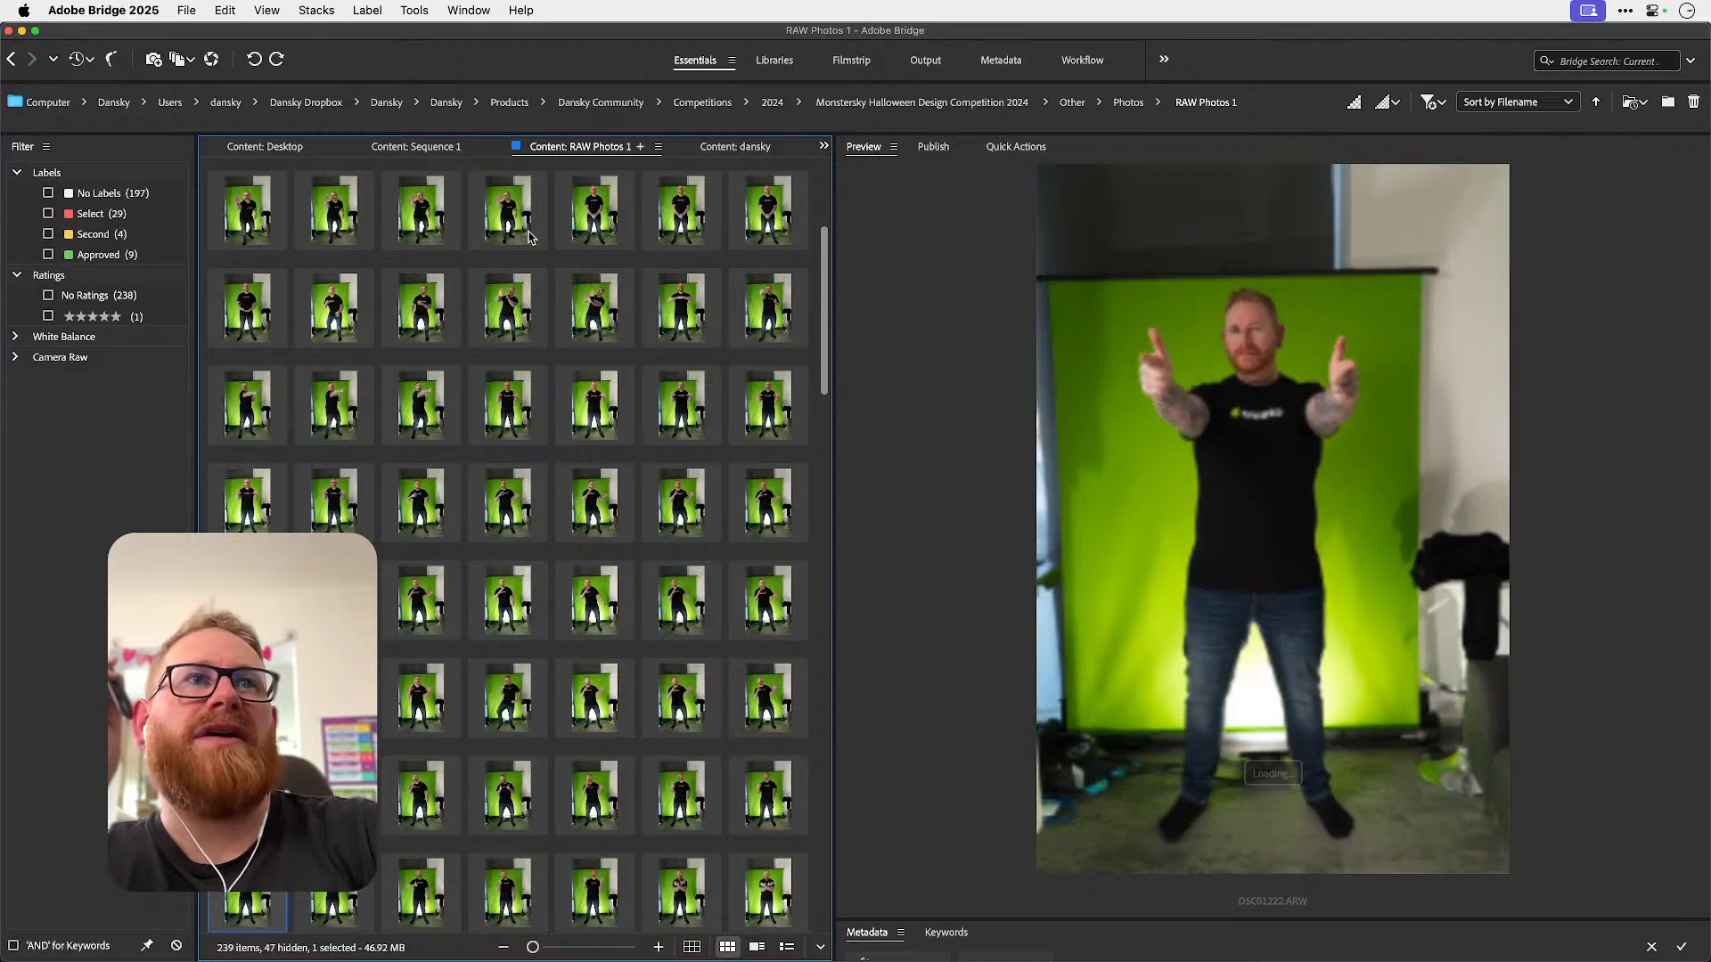
- Preview the shots from DSC01229.ARW through DSC01230.ARW to DSC01234.ARW, comparing the squatting and limp-handed poses
{"action": "key", "text": "Down"}
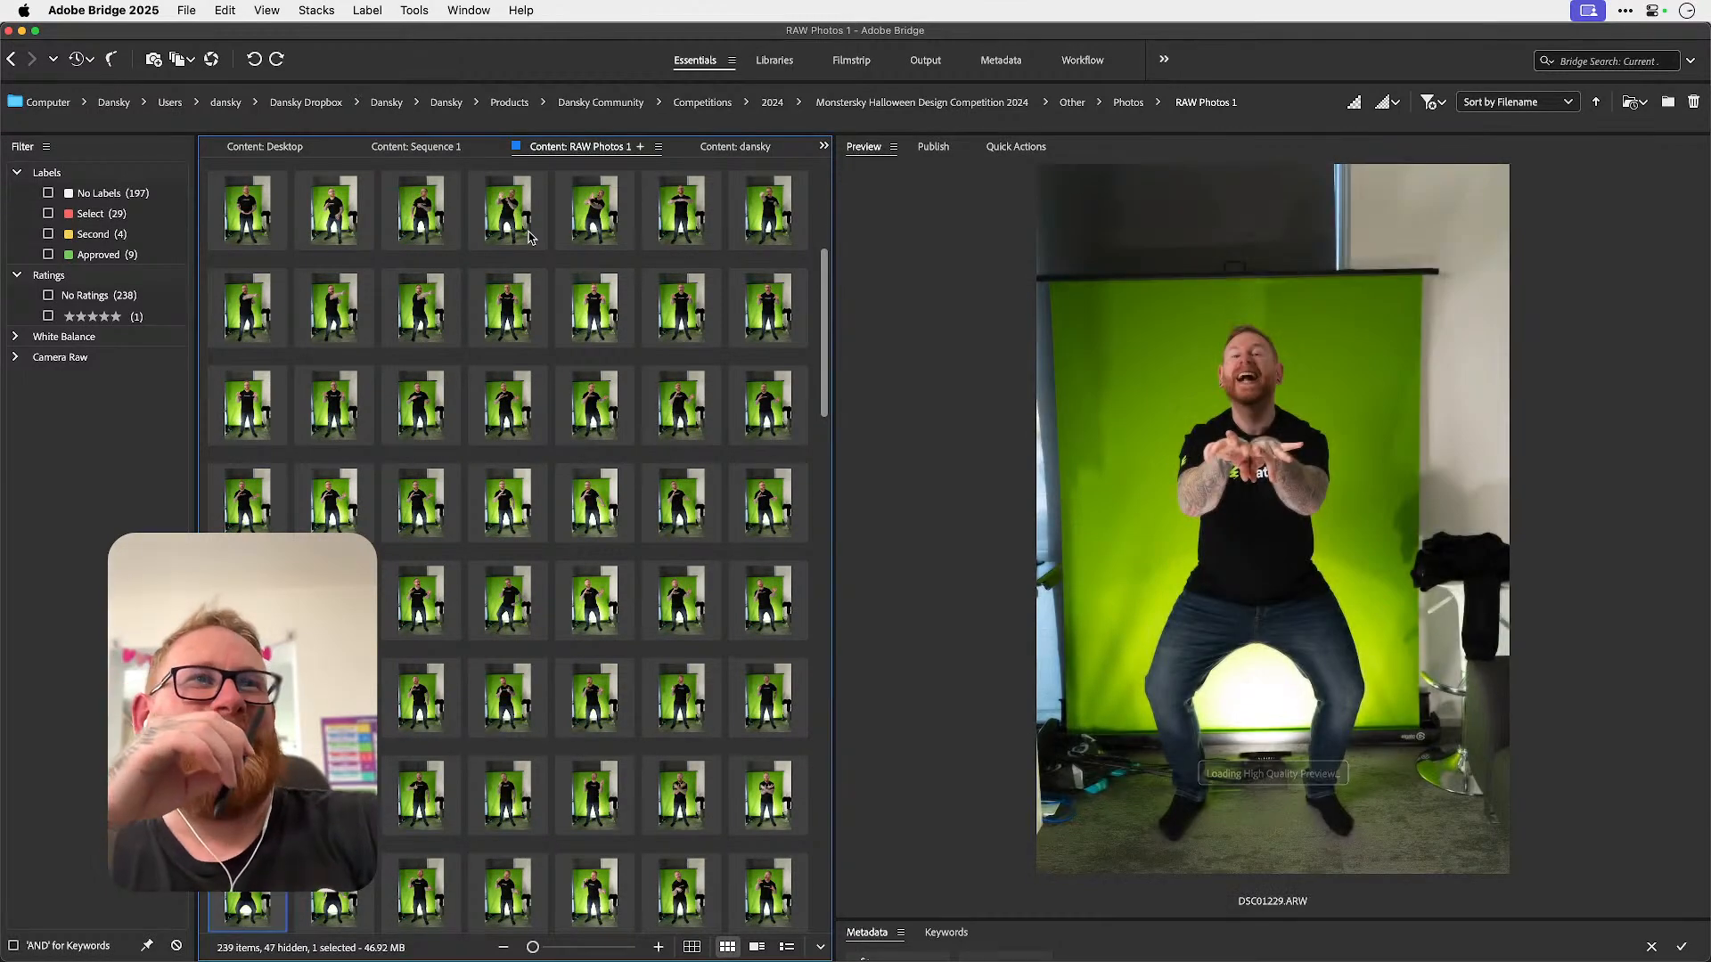
{"action": "key", "text": "Right"}
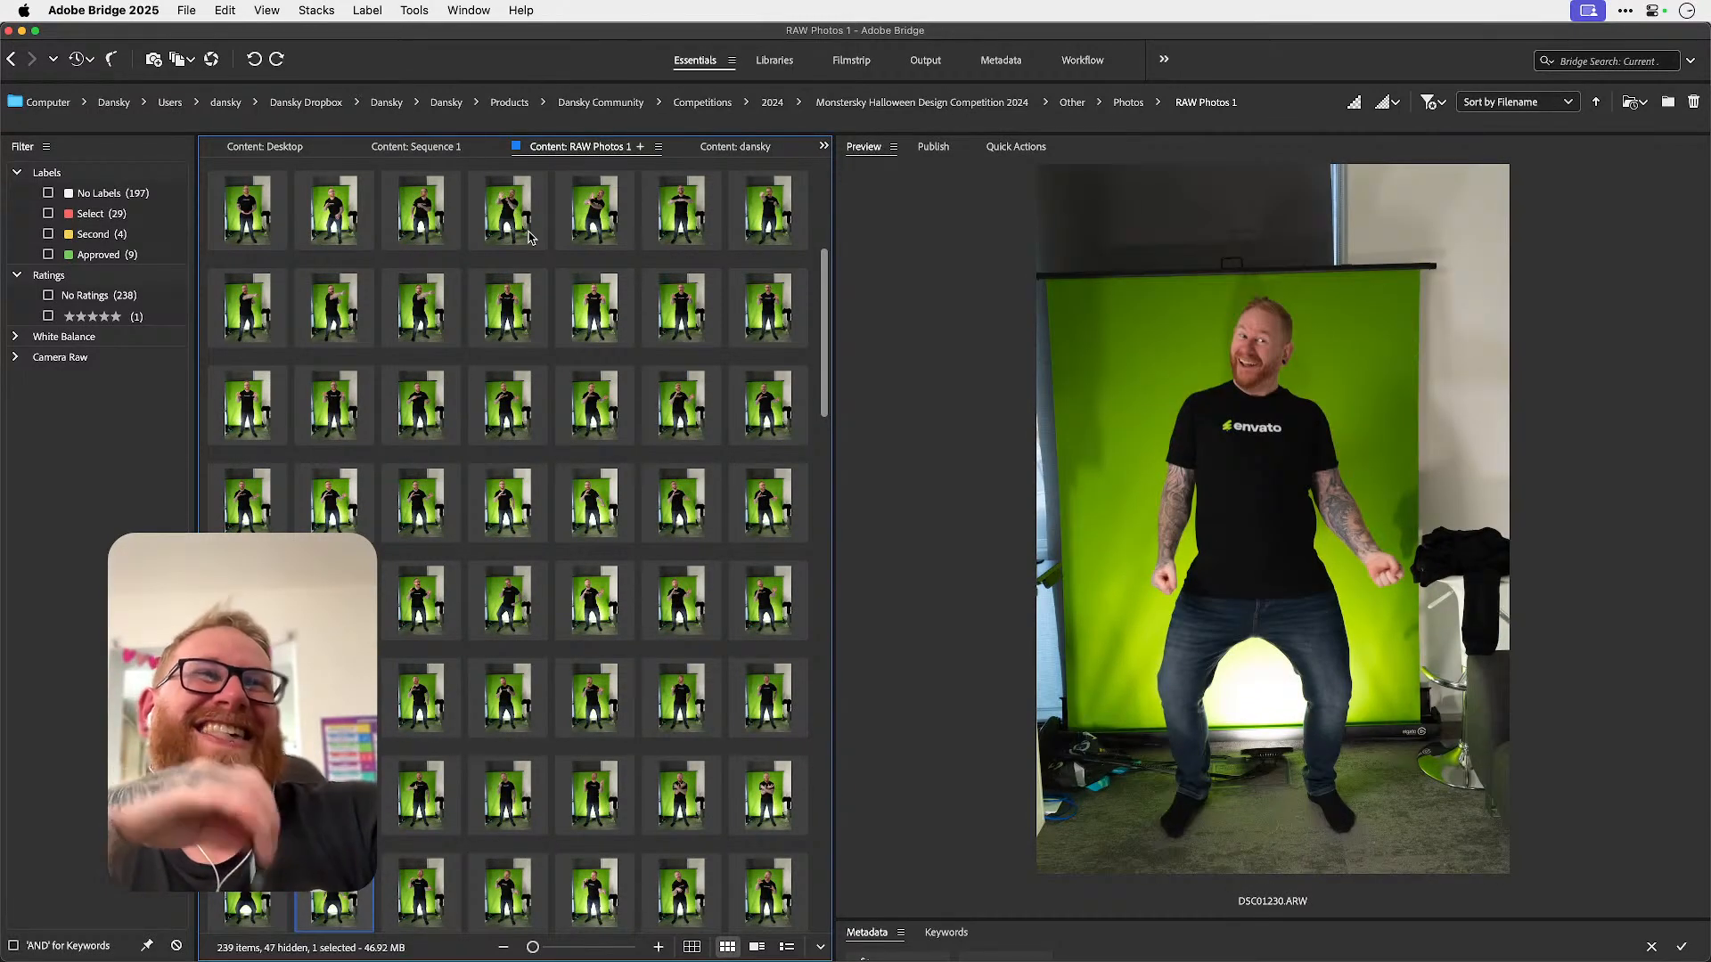
{"action": "key", "text": "Right"}
{"action": "key", "text": "Right"}
{"action": "key", "text": "Right"}
{"action": "key", "text": "Right"}
{"action": "key", "text": "Right"}
{"action": "key", "text": "Right"}
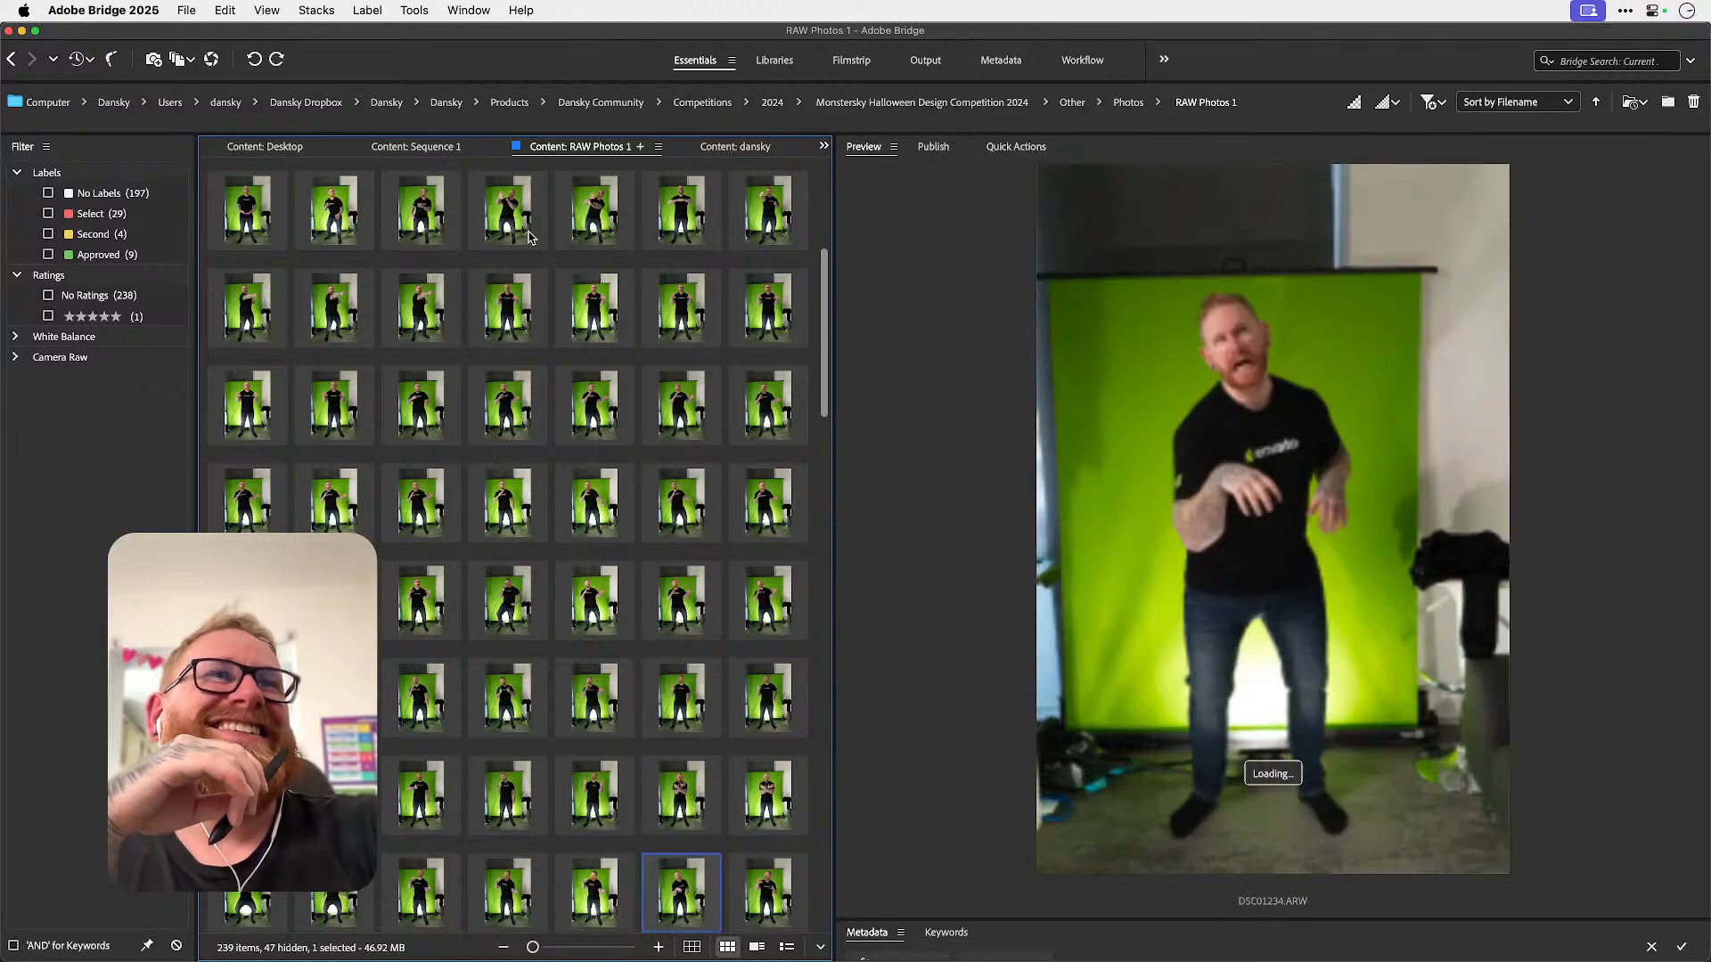
- Preview the shots after DSC01234.ARW up to the zombie-like pose with both arms stretched forward
{"action": "key", "text": "Right"}
{"action": "key", "text": "Right"}
{"action": "key", "text": "Right"}
{"action": "key", "text": "Right"}
{"action": "key", "text": "Right"}
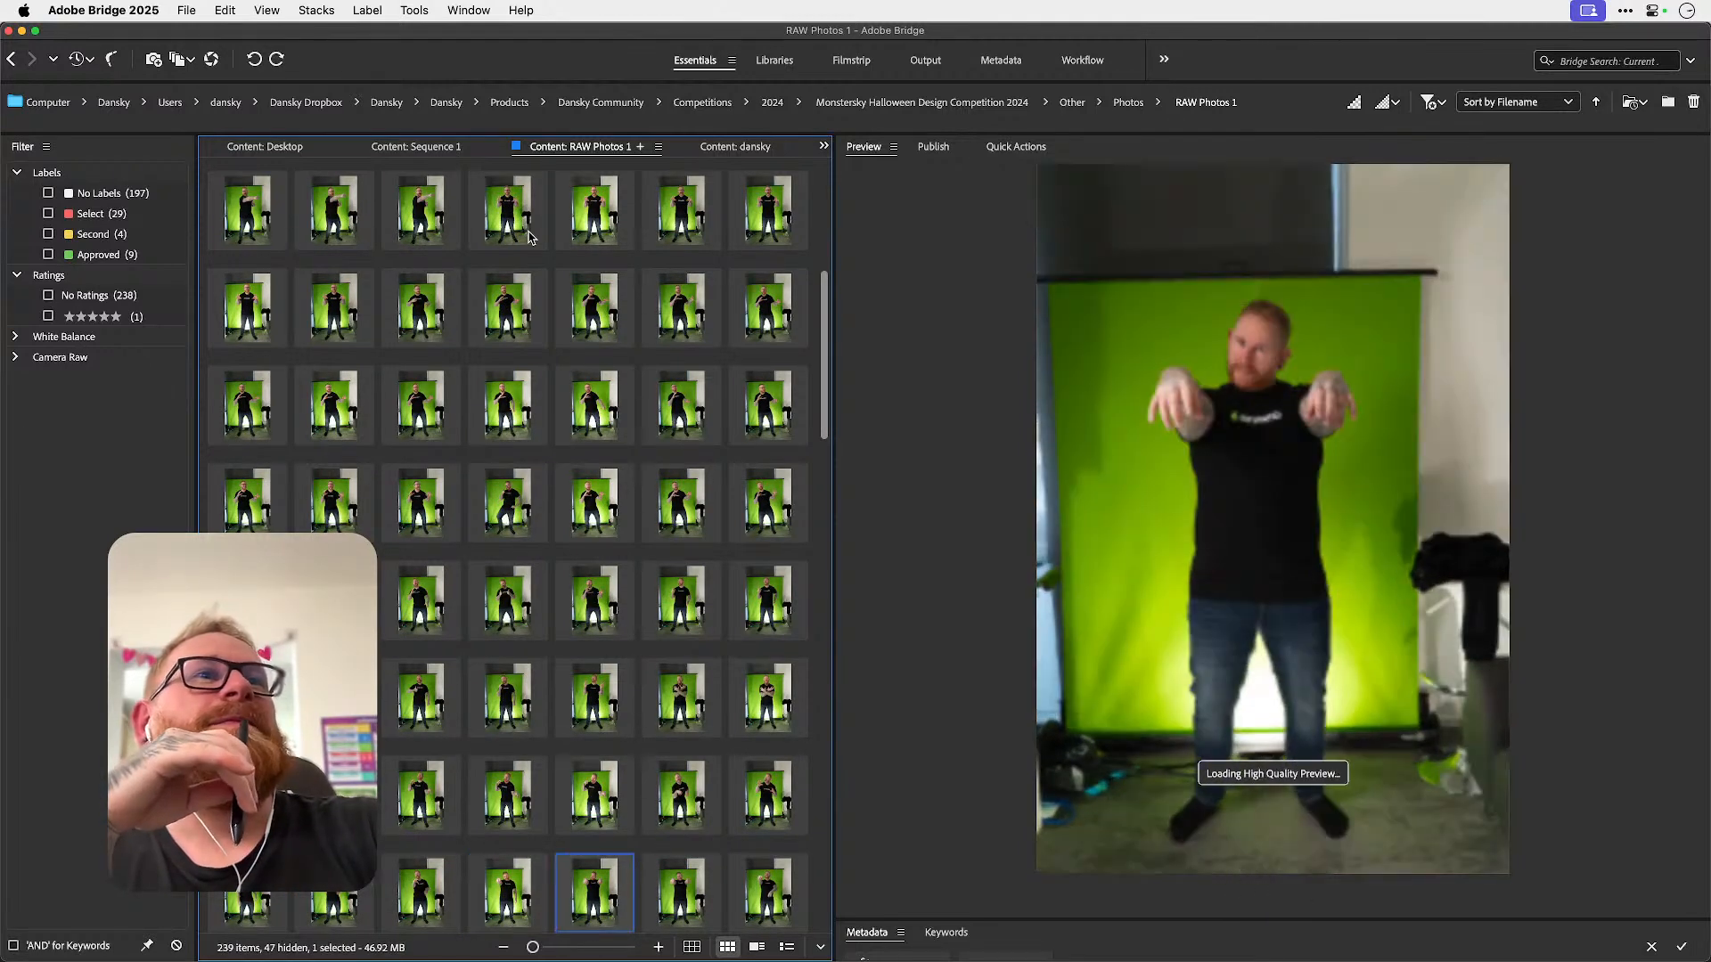
- Preview the shots through DSC01247.ARW to DSC01249.ARW, comparing the flexed-arm pose with the seated close-up
{"action": "key", "text": "Right"}
{"action": "key", "text": "Right"}
{"action": "key", "text": "Right"}
{"action": "key", "text": "Right"}
{"action": "key", "text": "Right"}
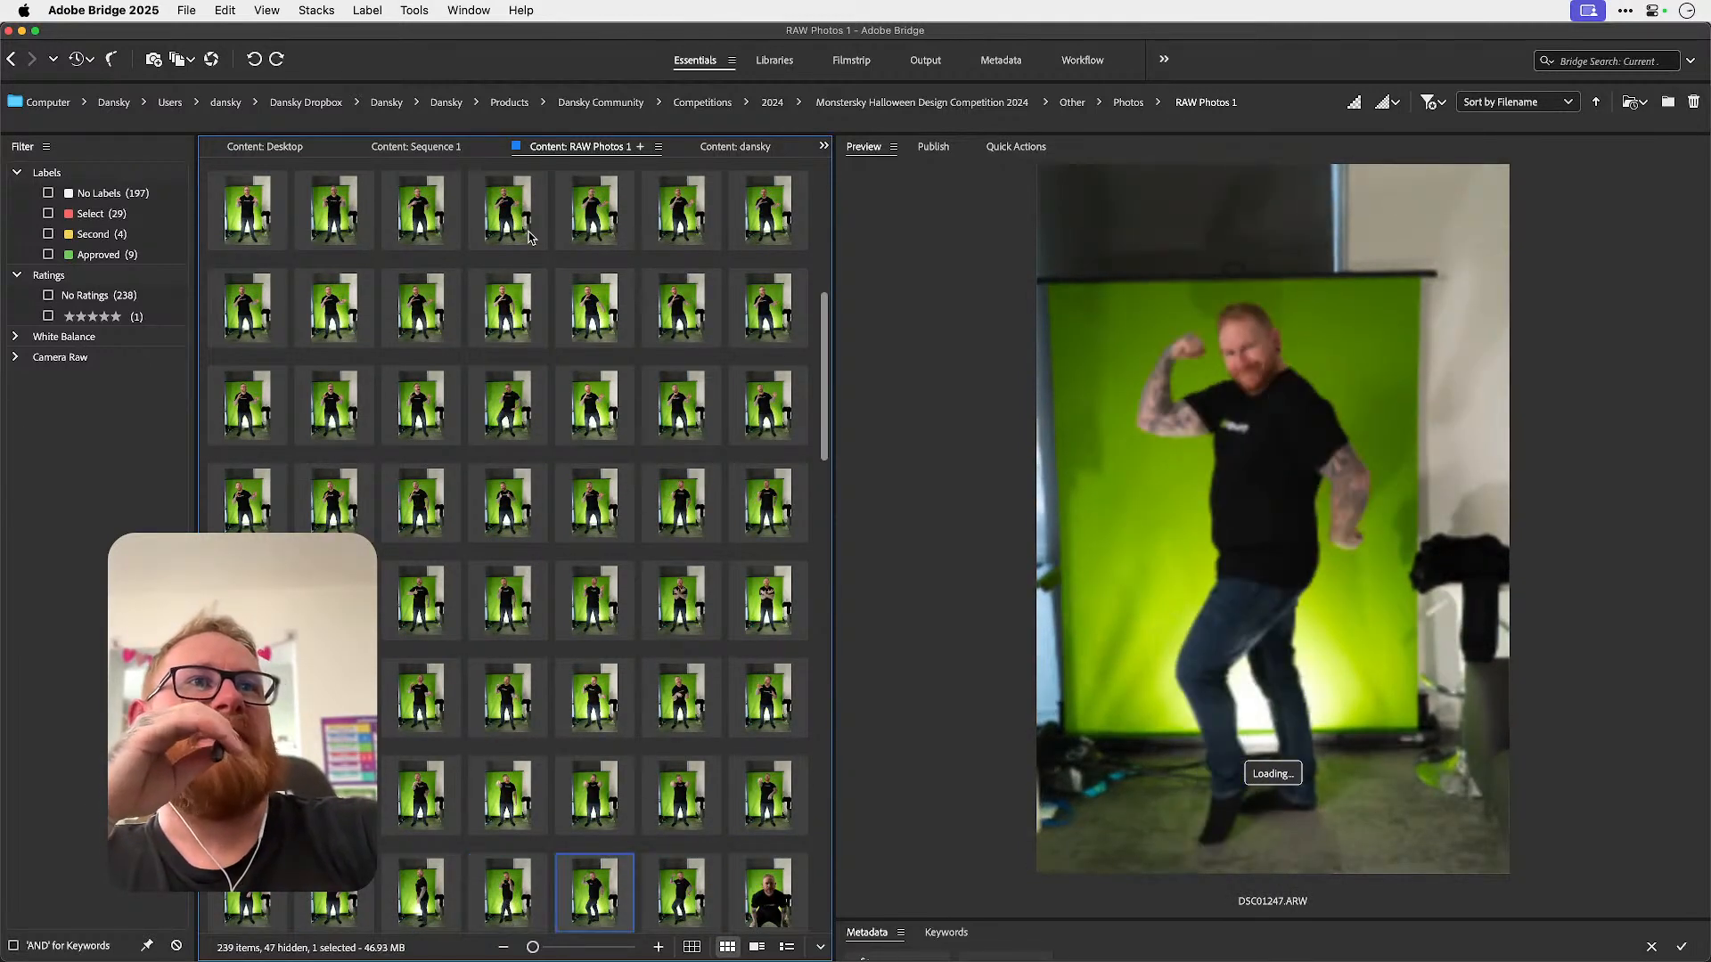
{"action": "key", "text": "Right"}
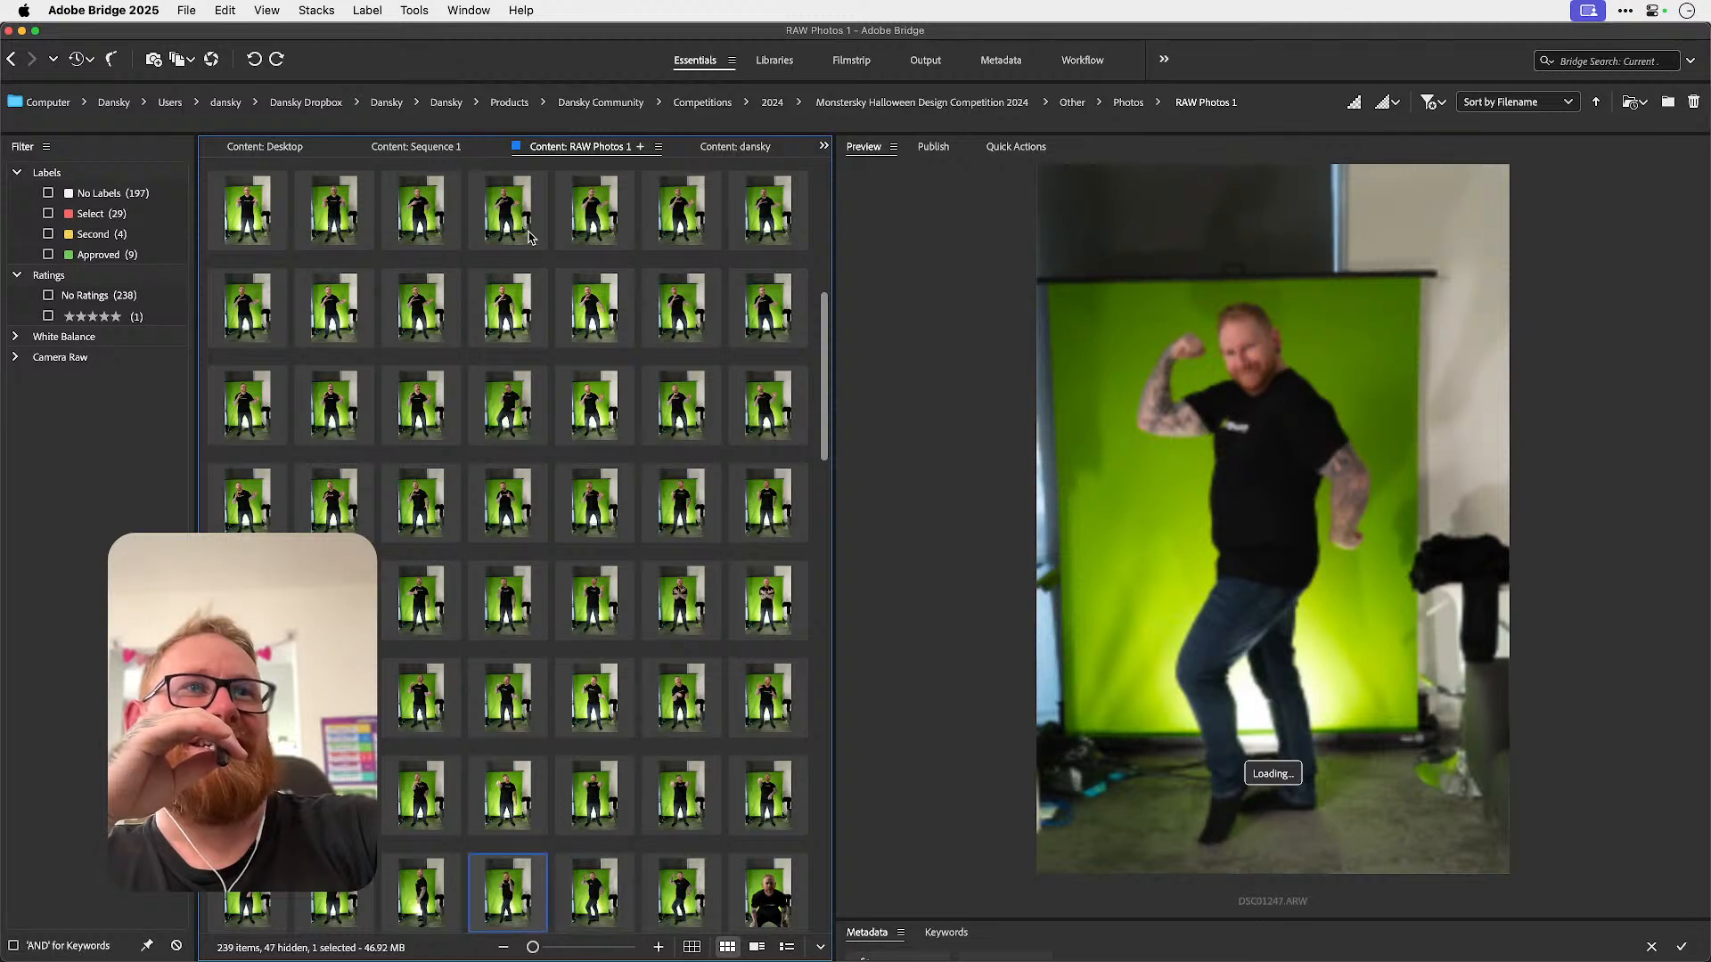
{"action": "key", "text": "Right"}
{"action": "key", "text": "Right"}
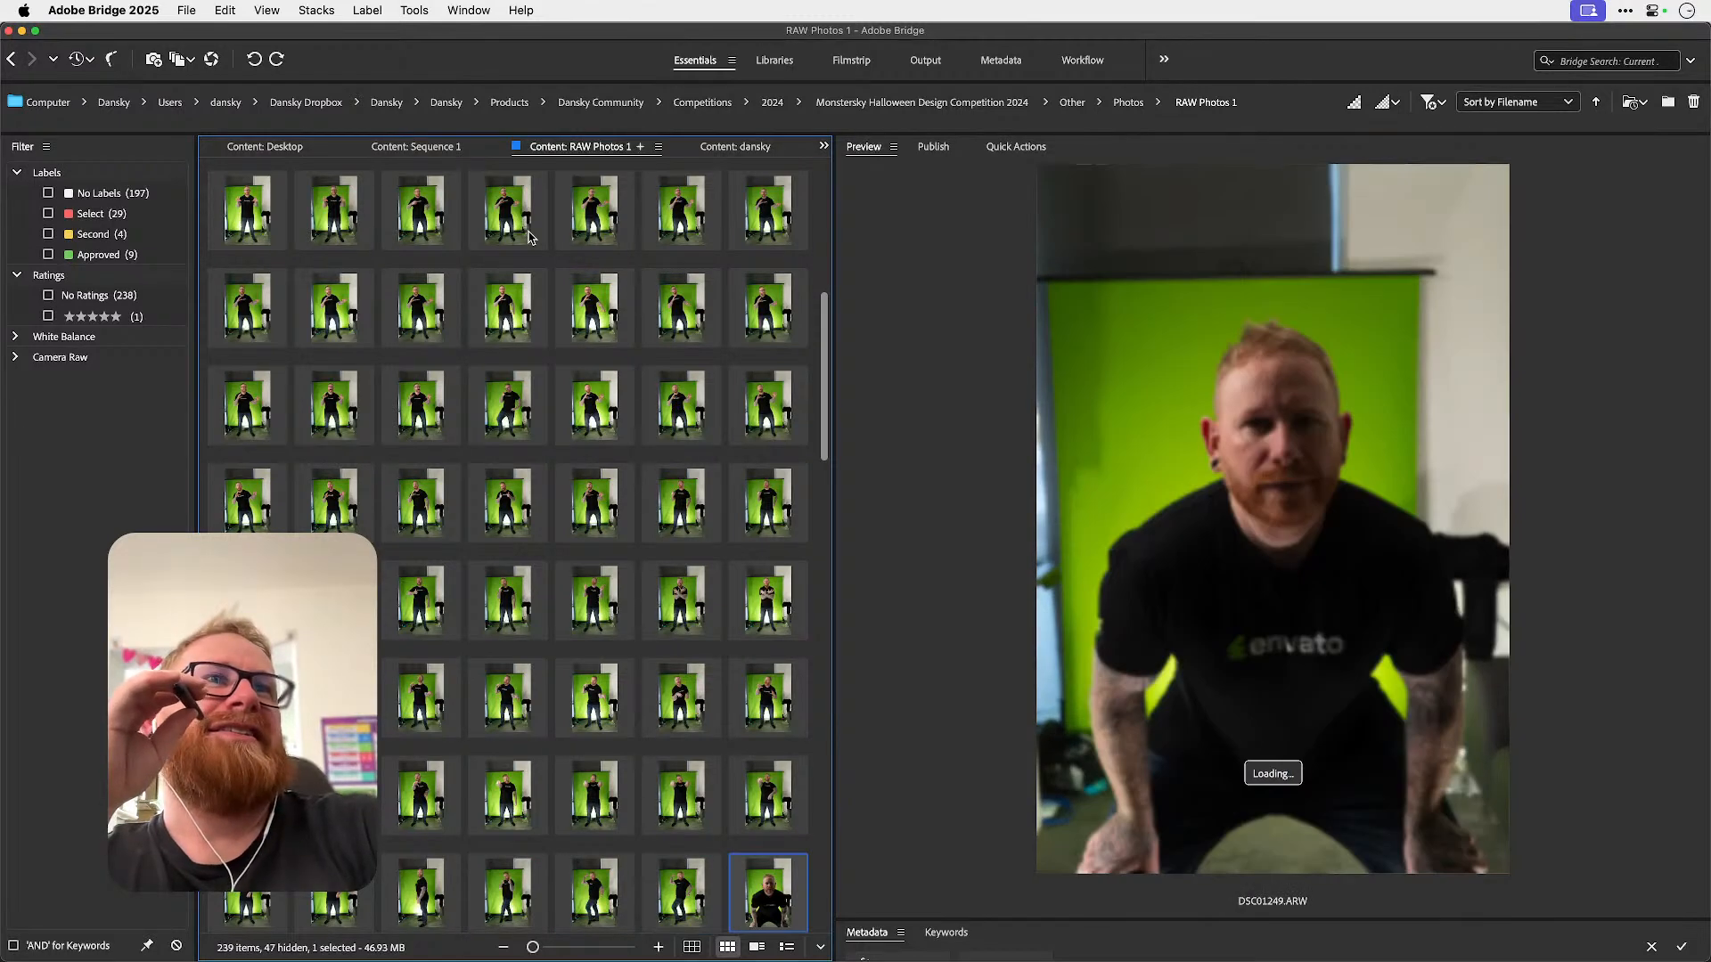
- Preview the close-up and crouching shots after DSC01249.ARW, up to the green-labelled standing shot with the prop, DSC01268.ARW
{"action": "key", "text": "Right"}
{"action": "key", "text": "Right"}
{"action": "key", "text": "Right"}
{"action": "key", "text": "Right"}
{"action": "key", "text": "Right"}
{"action": "key", "text": "Right"}
{"action": "key", "text": "Right"}
{"action": "key", "text": "Right"}
{"action": "key", "text": "Right"}
{"action": "key", "text": "Right"}
{"action": "key", "text": "Right"}
{"action": "key", "text": "Right"}
{"action": "key", "text": "Right"}
{"action": "key", "text": "Right"}
{"action": "key", "text": "Right"}
{"action": "key", "text": "Right"}
{"action": "key", "text": "Right"}
{"action": "key", "text": "Right"}
{"action": "key", "text": "Right"}
{"action": "key", "text": "Right"}
{"action": "key", "text": "Right"}
{"action": "key", "text": "Left"}
{"action": "key", "text": "Left"}
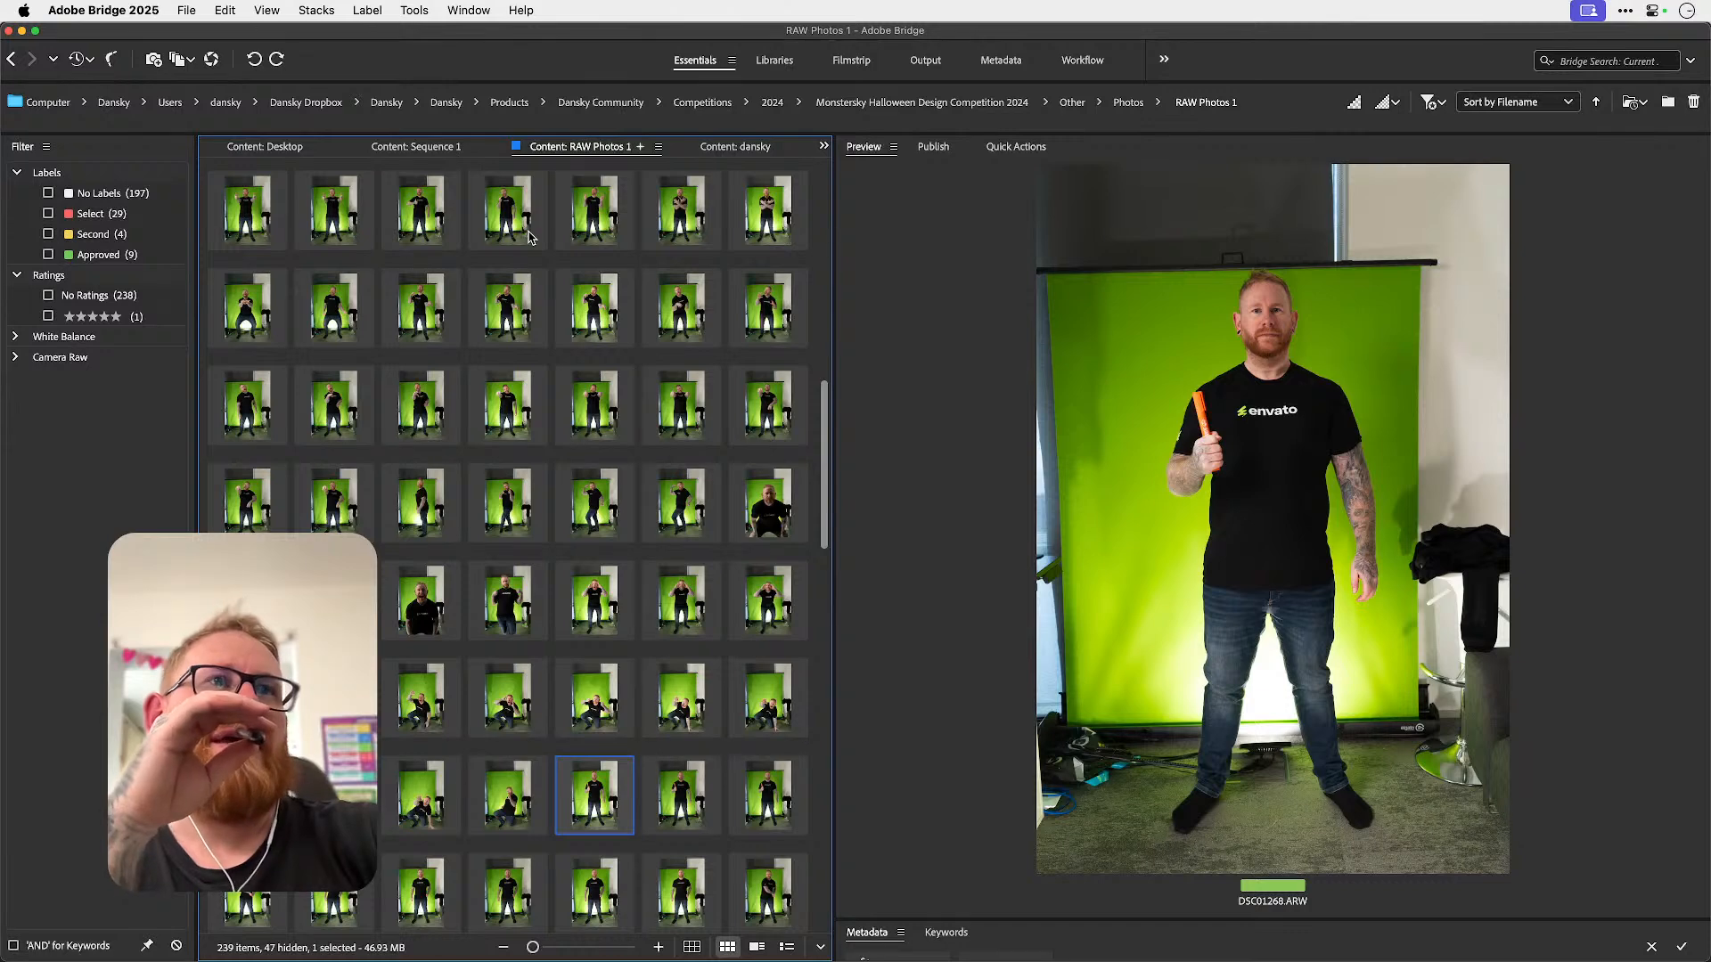
- Preview the shots after DSC01268.ARW and compare DSC01272.ARW with DSC01273.ARW, where the prop is held low at the side
{"action": "key", "text": "Right"}
{"action": "key", "text": "Right"}
{"action": "key", "text": "Right"}
{"action": "key", "text": "Right"}
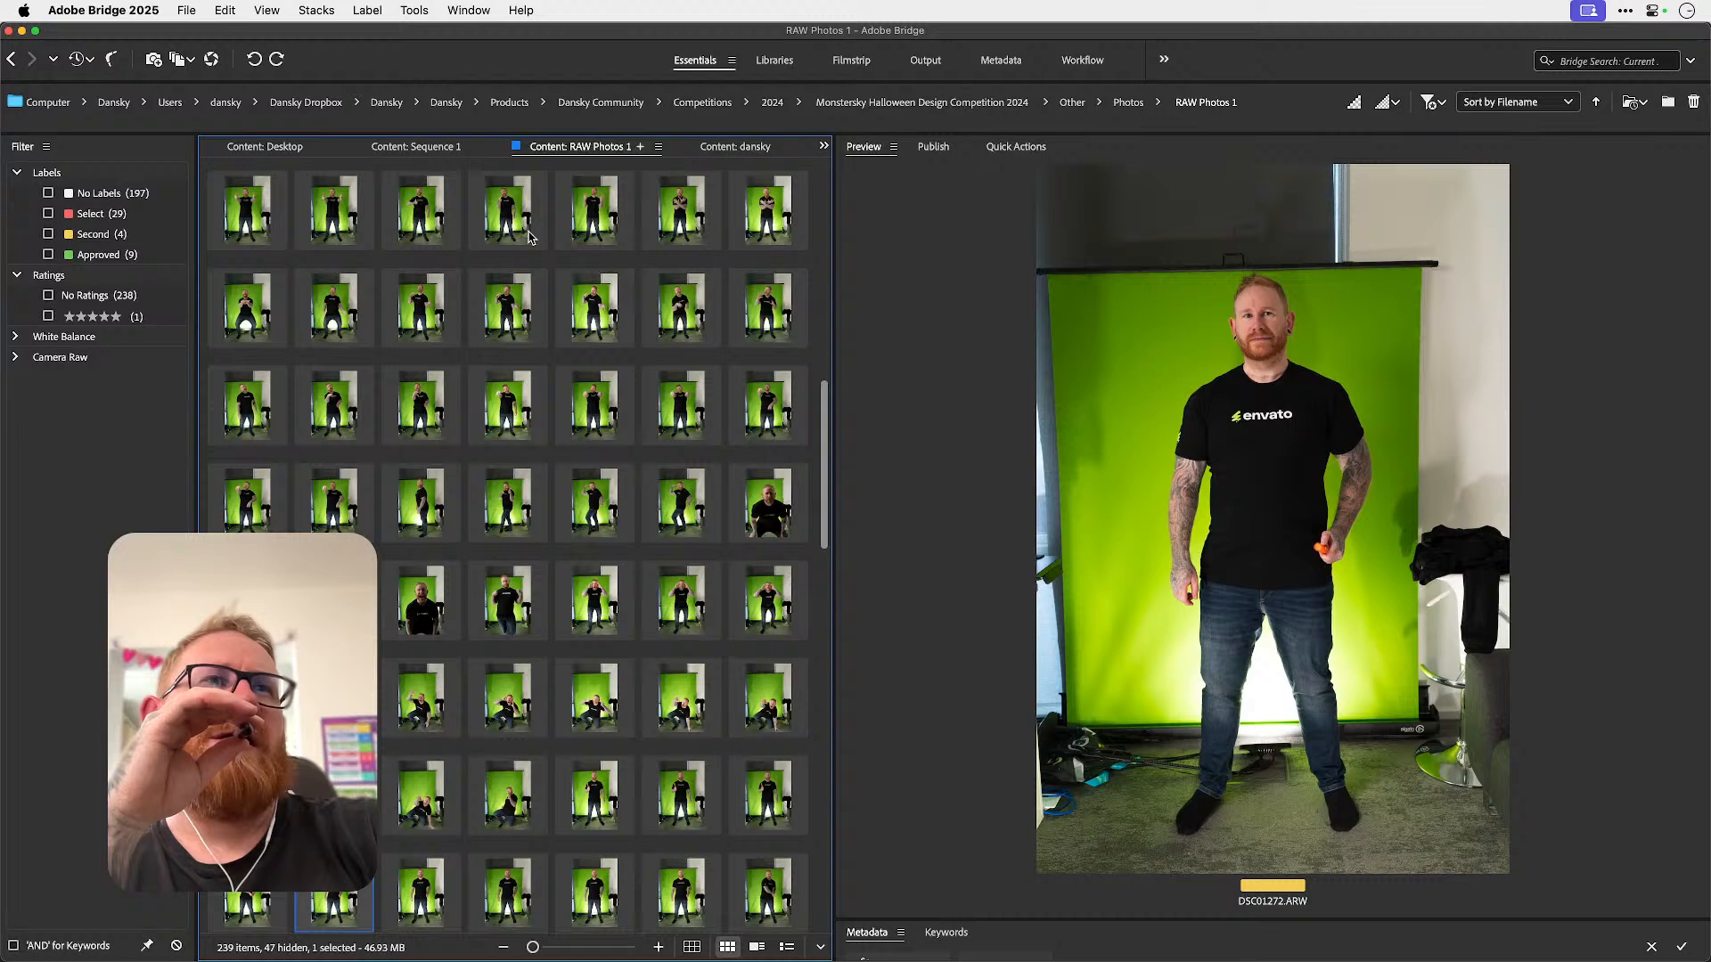
{"action": "key", "text": "Right"}
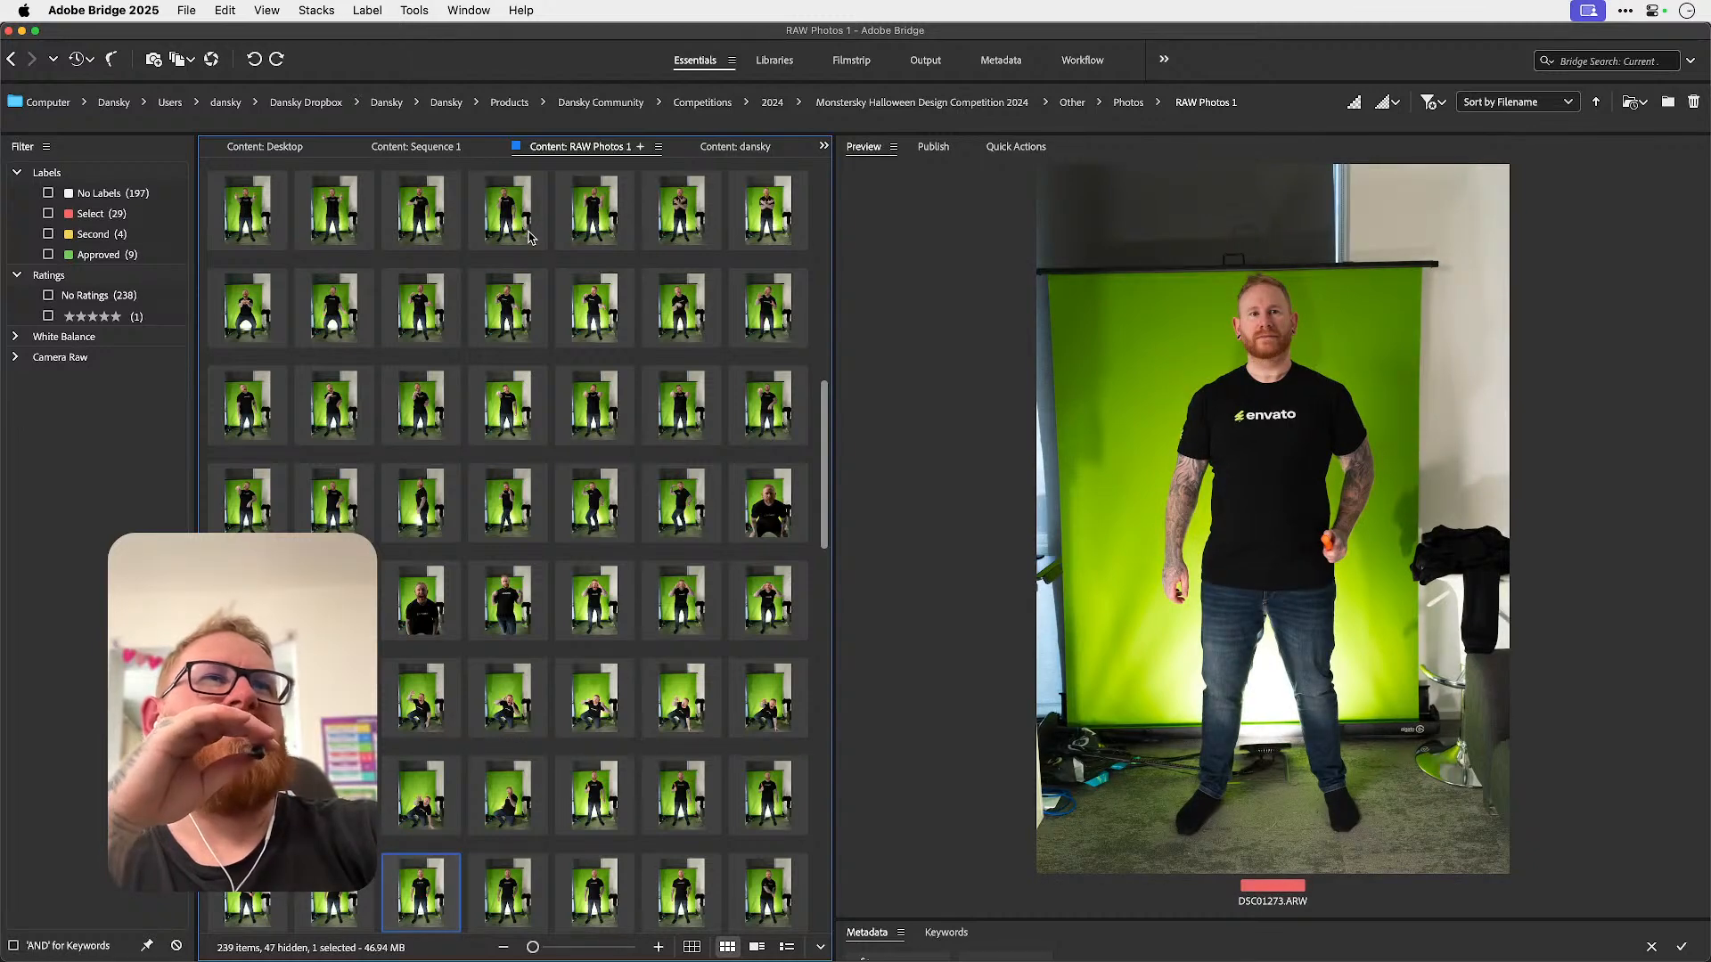
{"action": "key", "text": "Left"}
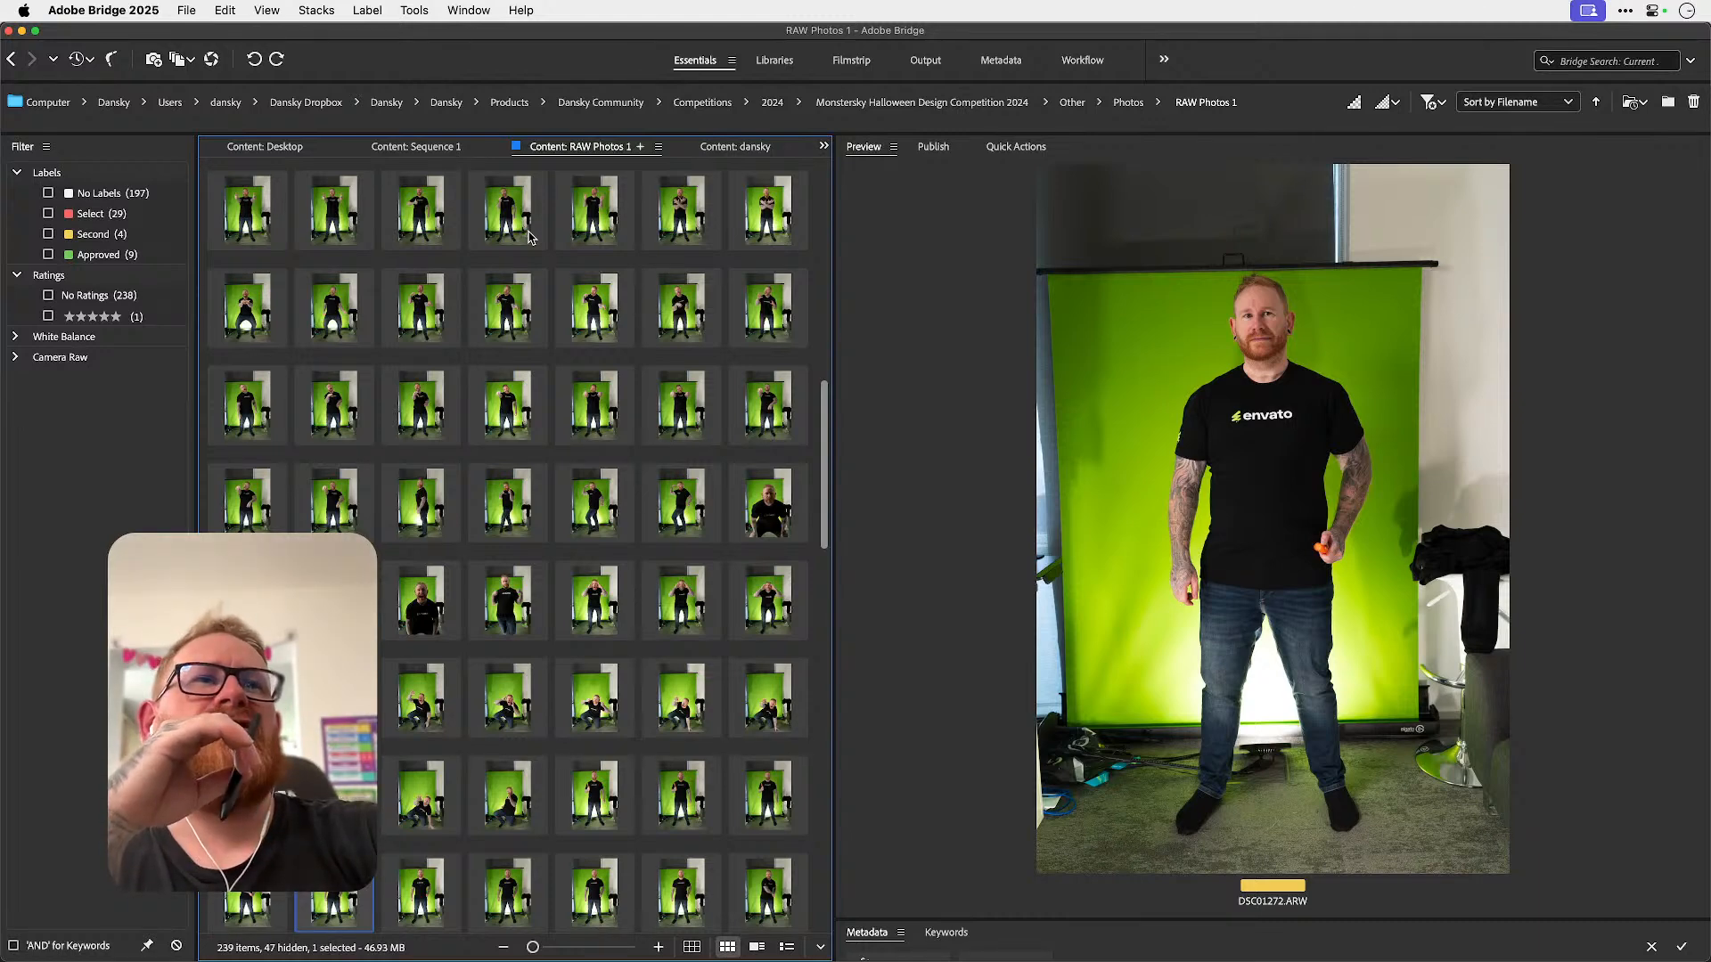
- Preview the shots from DSC01273.ARW to DSC01276.ARW, comparing the standing poses with the lowered prop
{"action": "key", "text": "Right"}
{"action": "key", "text": "Right"}
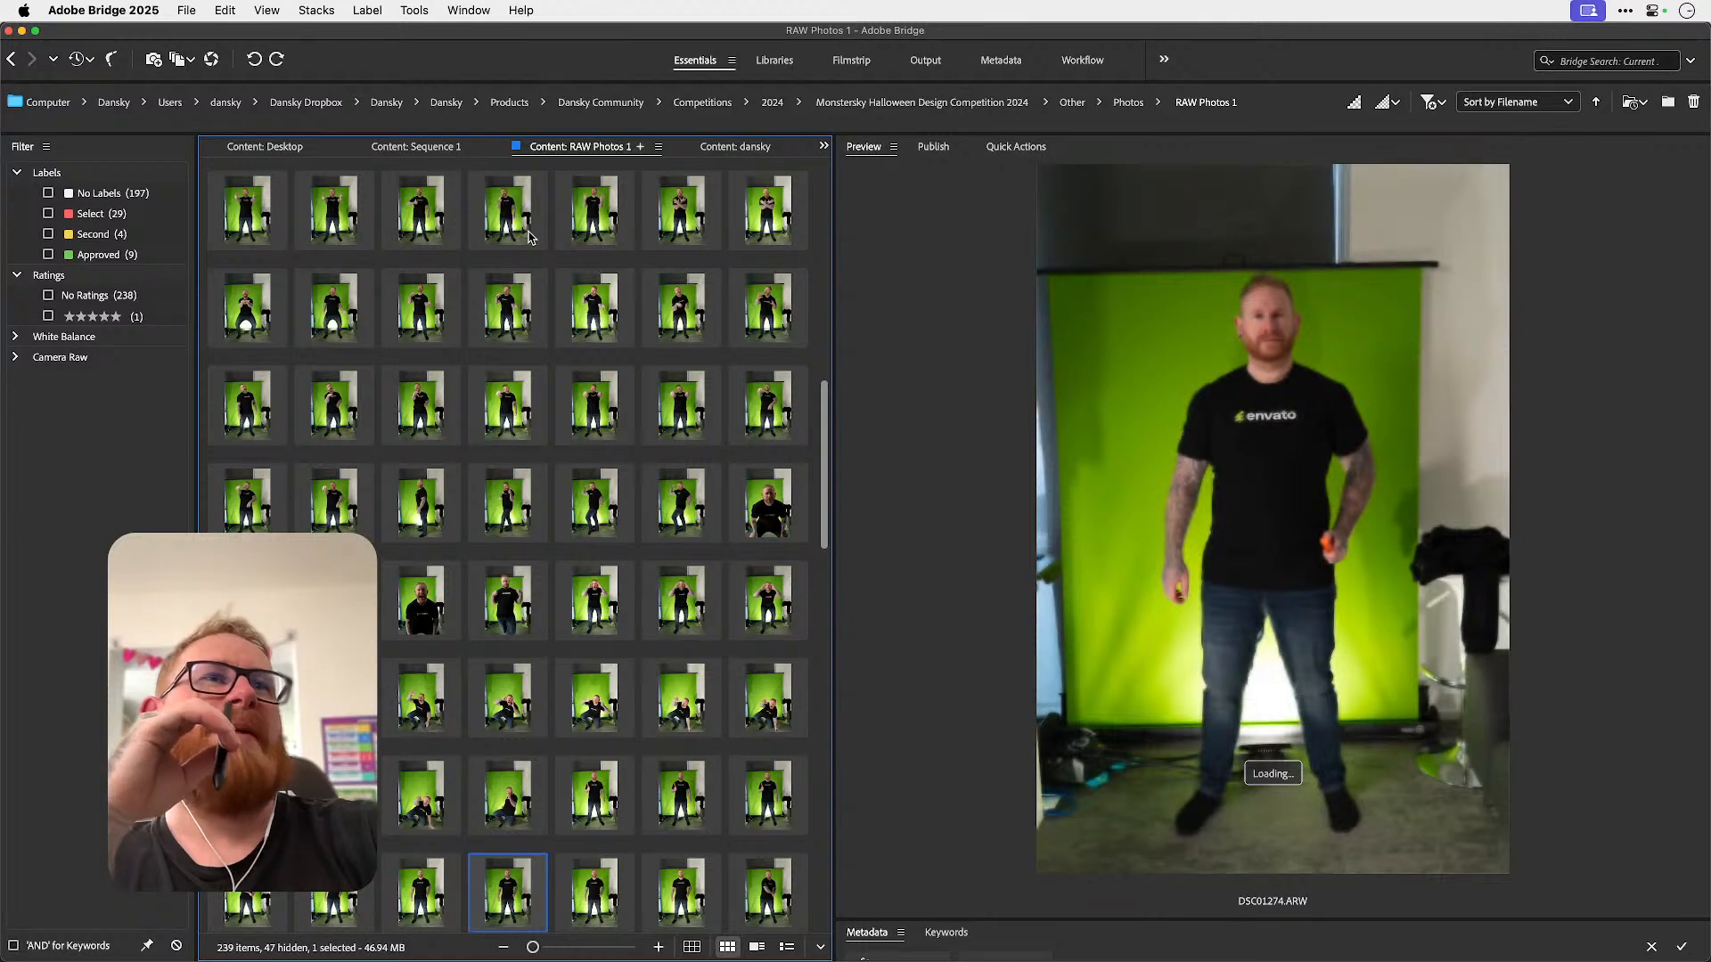
{"action": "key", "text": "Right"}
{"action": "key", "text": "Right"}
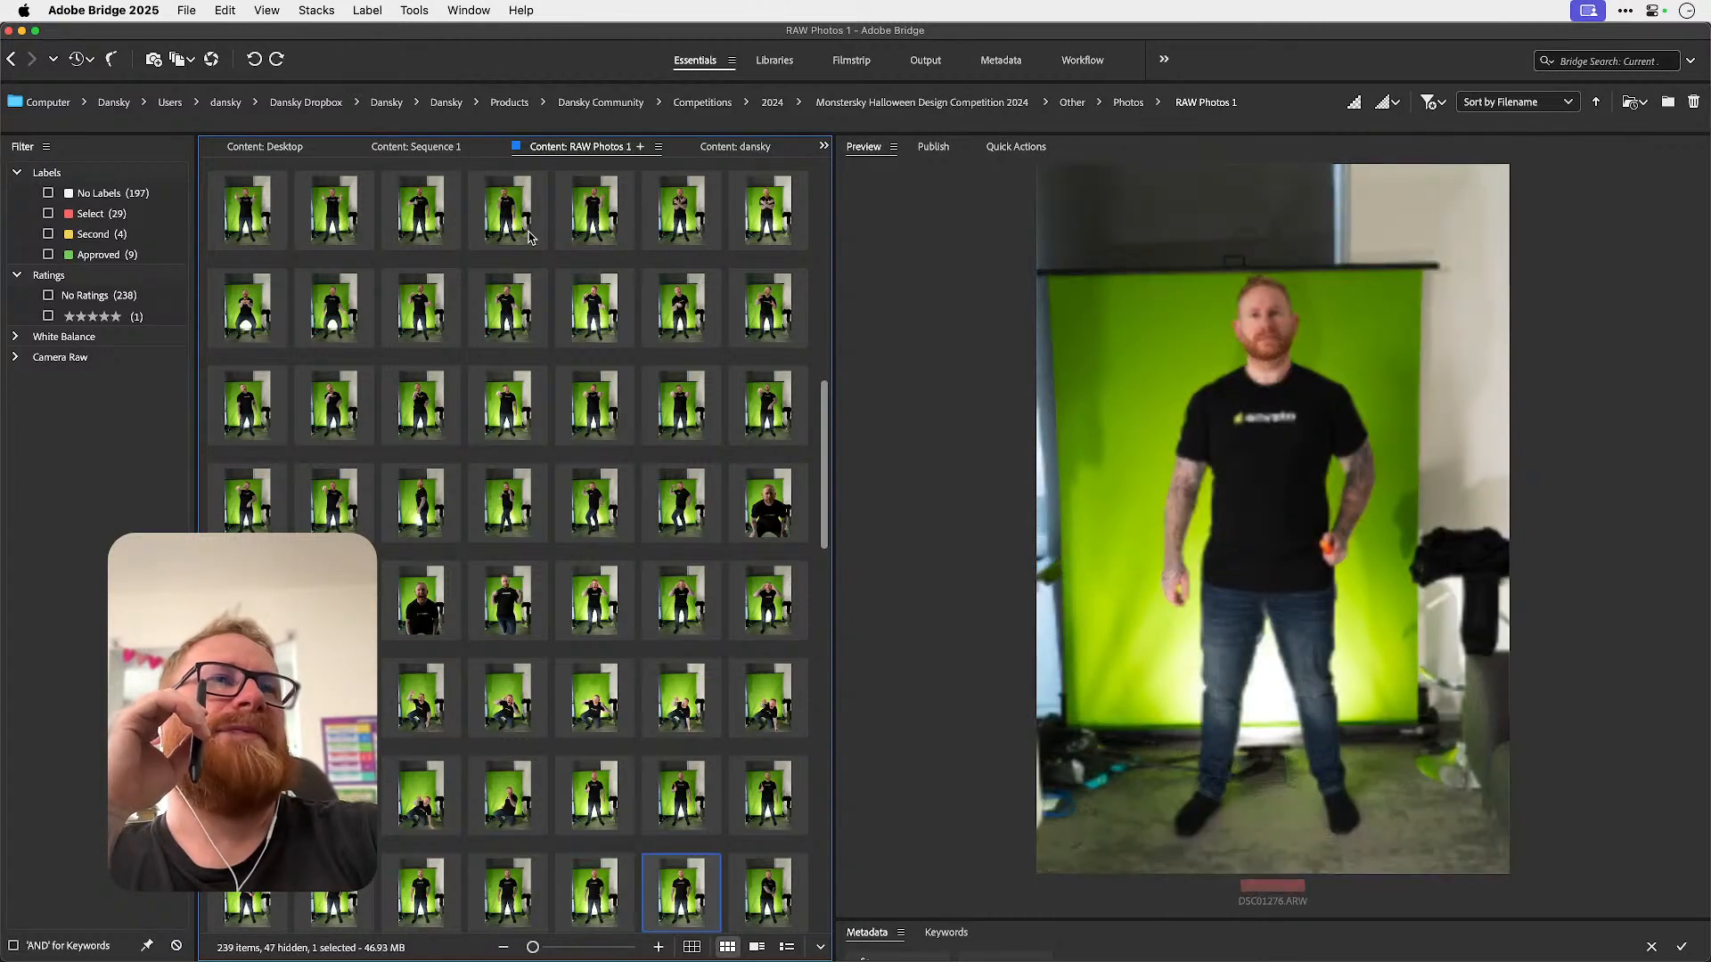
- Preview the shots after DSC01276.ARW up to DSC01281.ARW, comparing the poses with the prop pointed outward and held forward
{"action": "key", "text": "Right"}
{"action": "key", "text": "Right"}
{"action": "key", "text": "Right"}
{"action": "key", "text": "Right"}
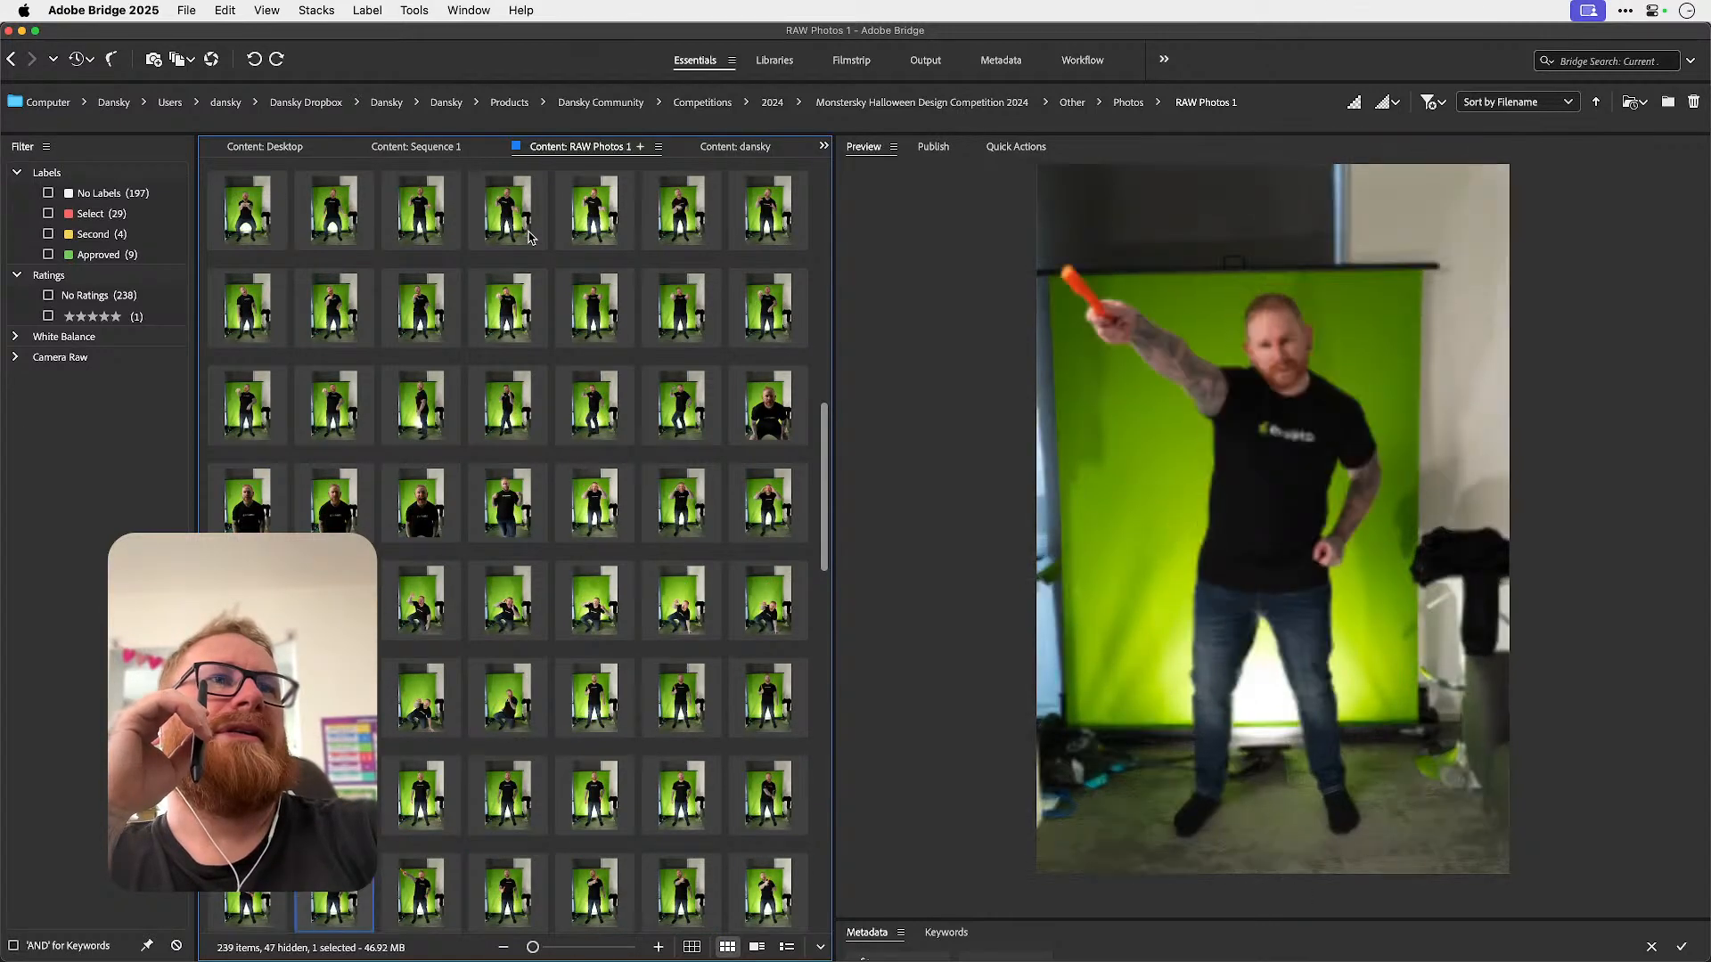
{"action": "key", "text": "Right"}
{"action": "key", "text": "Right"}
{"action": "key", "text": "Left"}
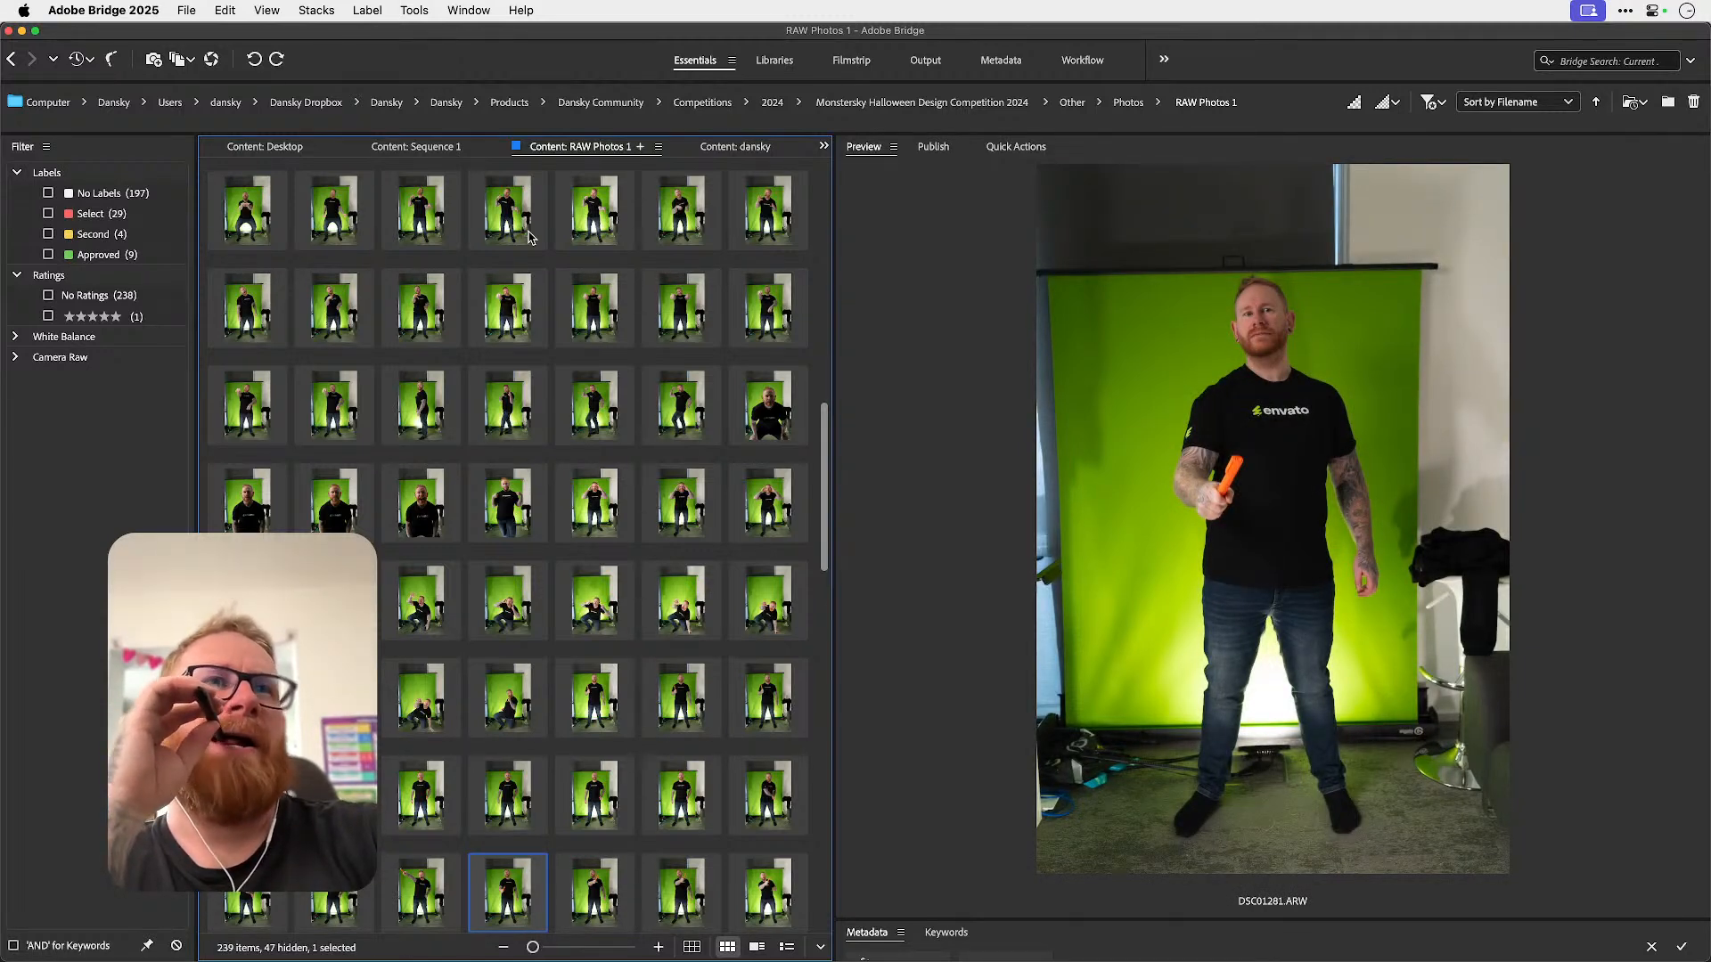
- Preview the shots after DSC01281.ARW up to DSC01286.ARW, comparing DSC01282.ARW with DSC01283.ARW, where the prop is held forward
{"action": "key", "text": "Right"}
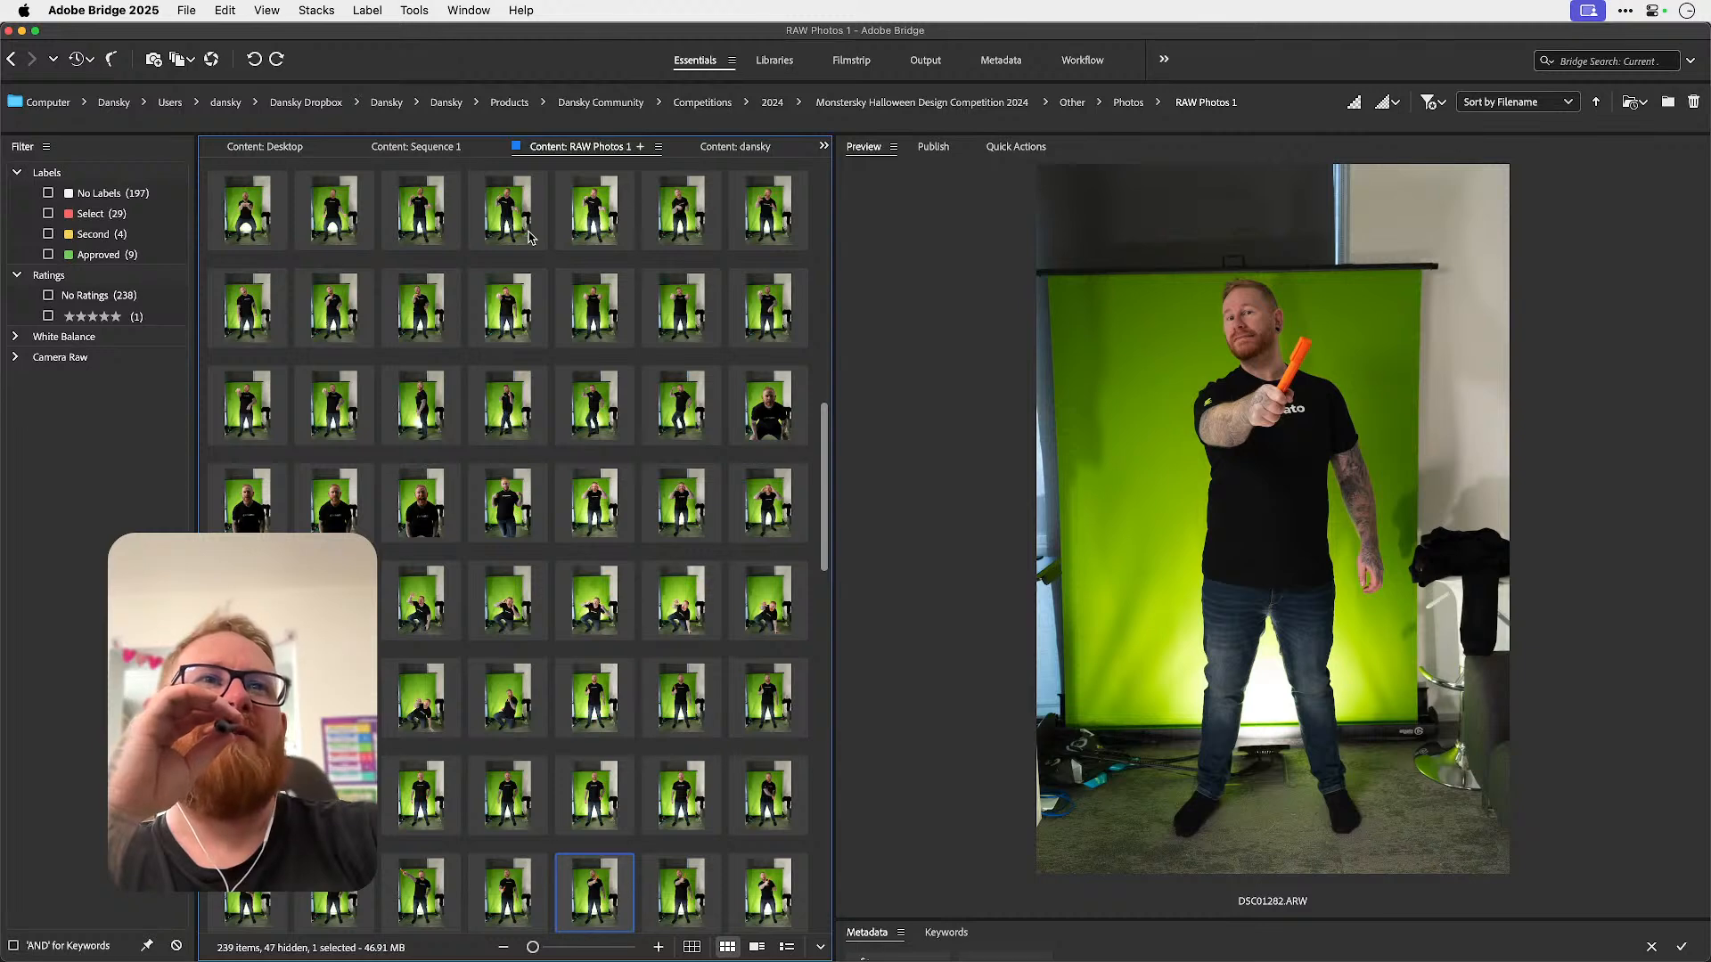
{"action": "key", "text": "Right"}
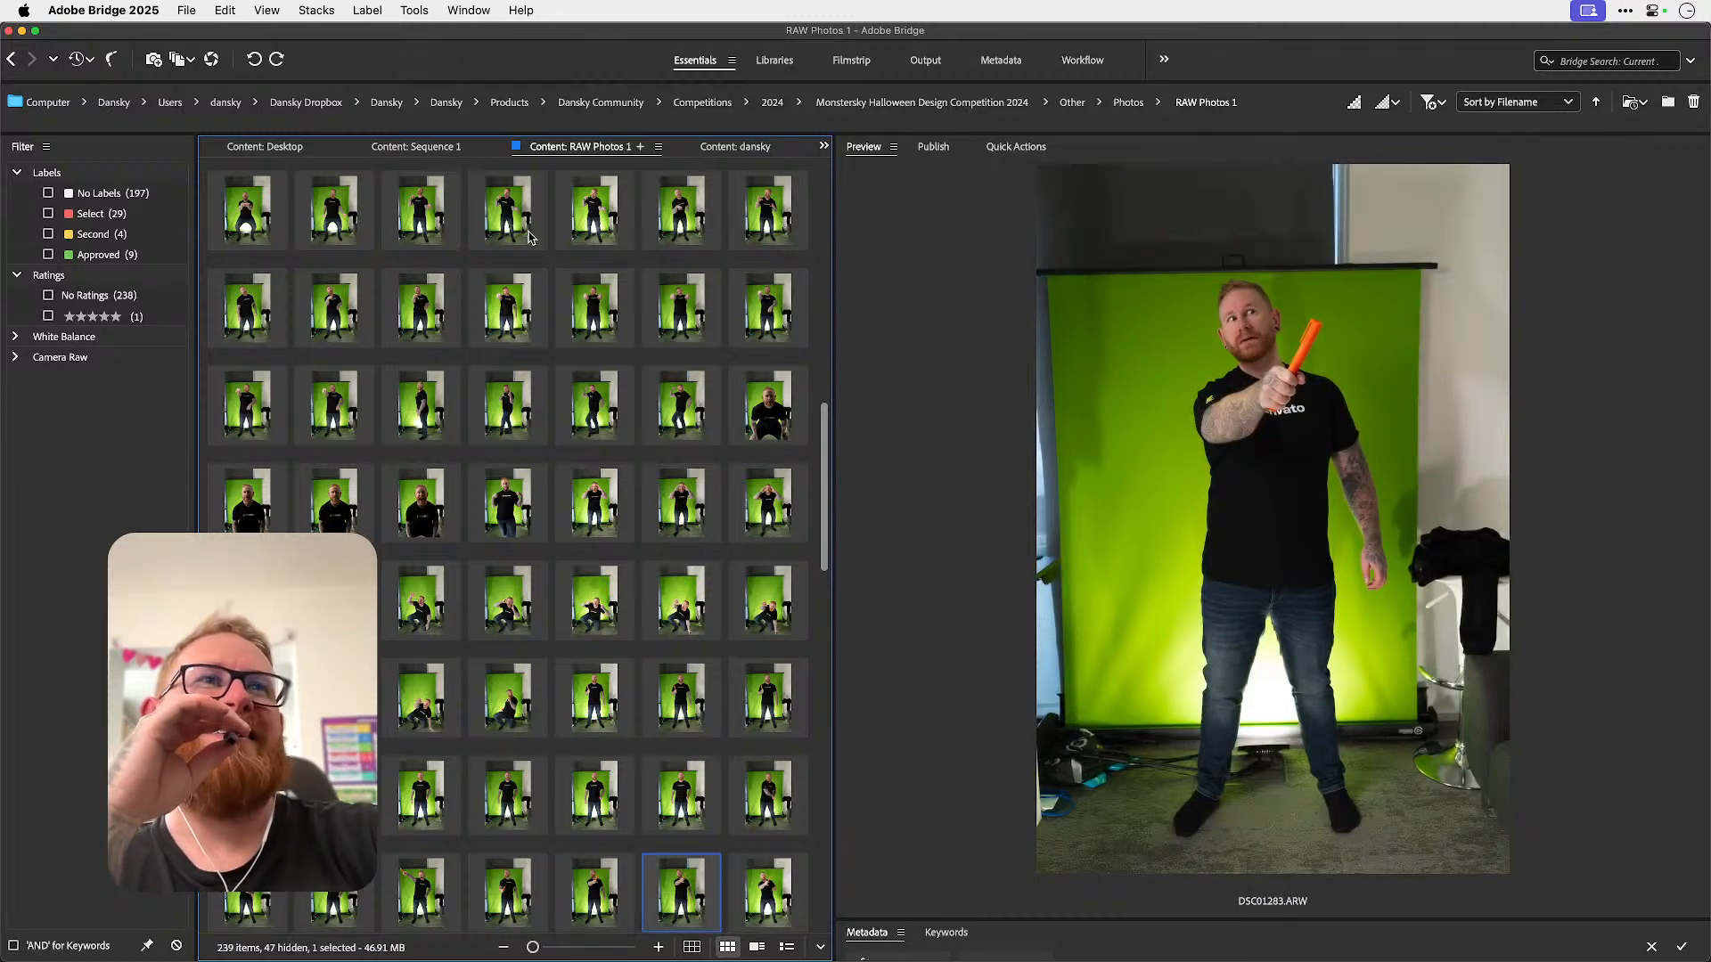
{"action": "key", "text": "Left"}
{"action": "key", "text": "Right"}
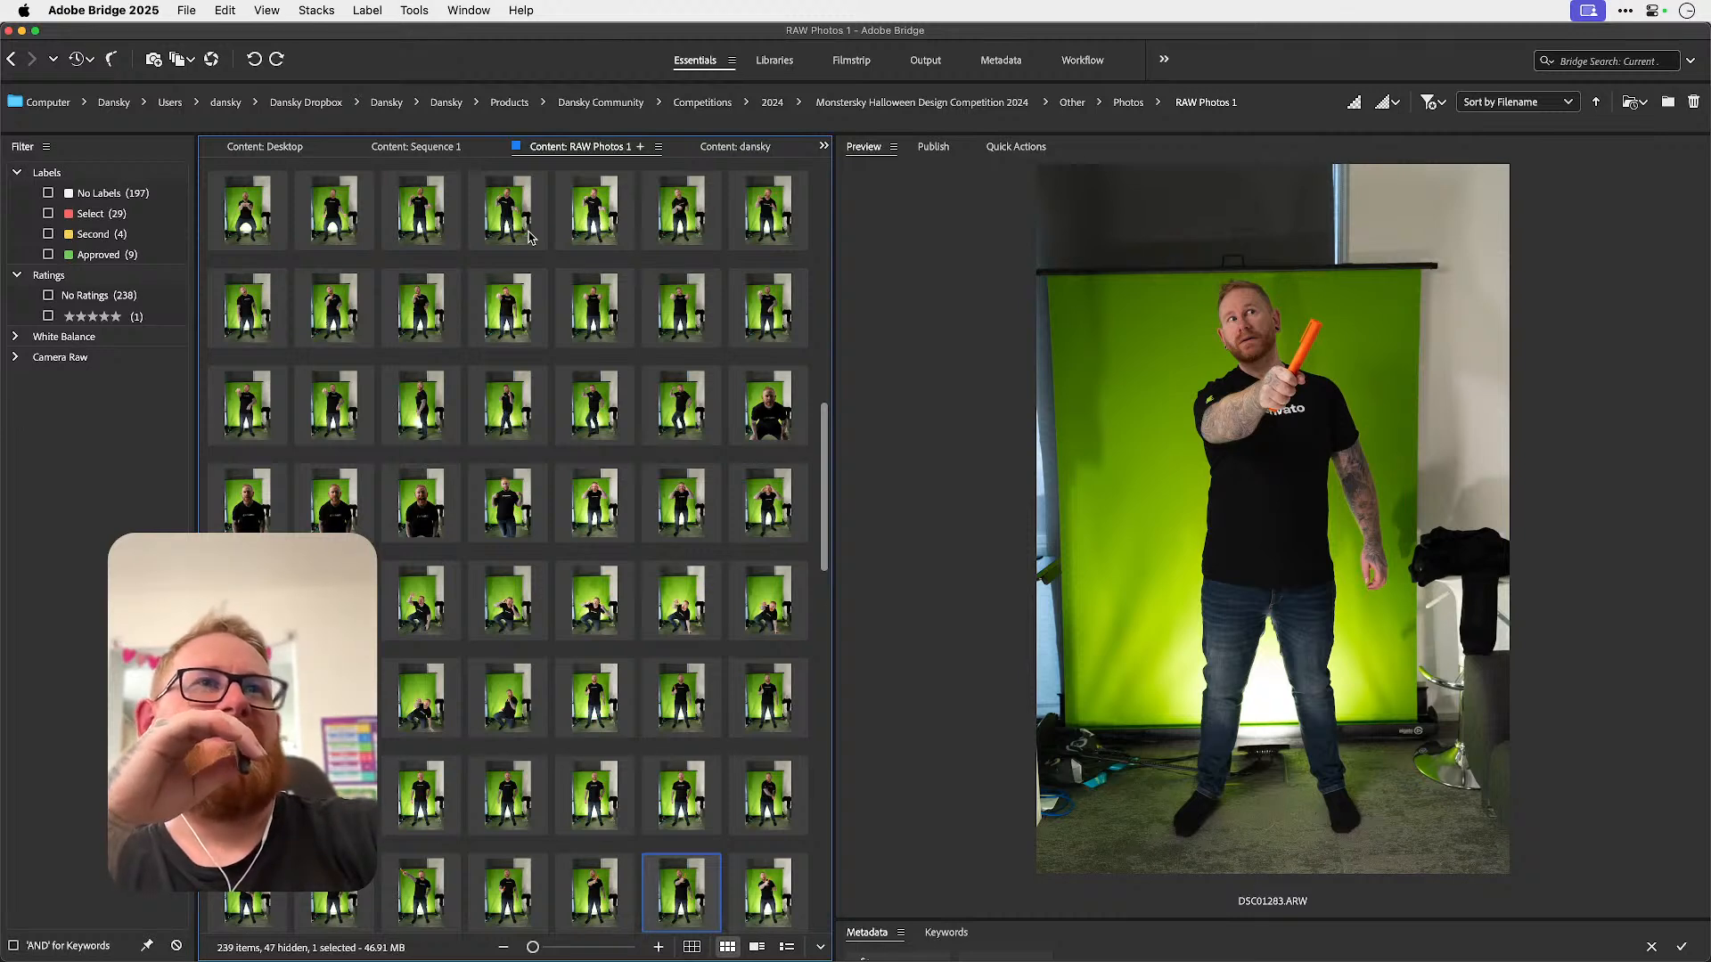
{"action": "key", "text": "Right"}
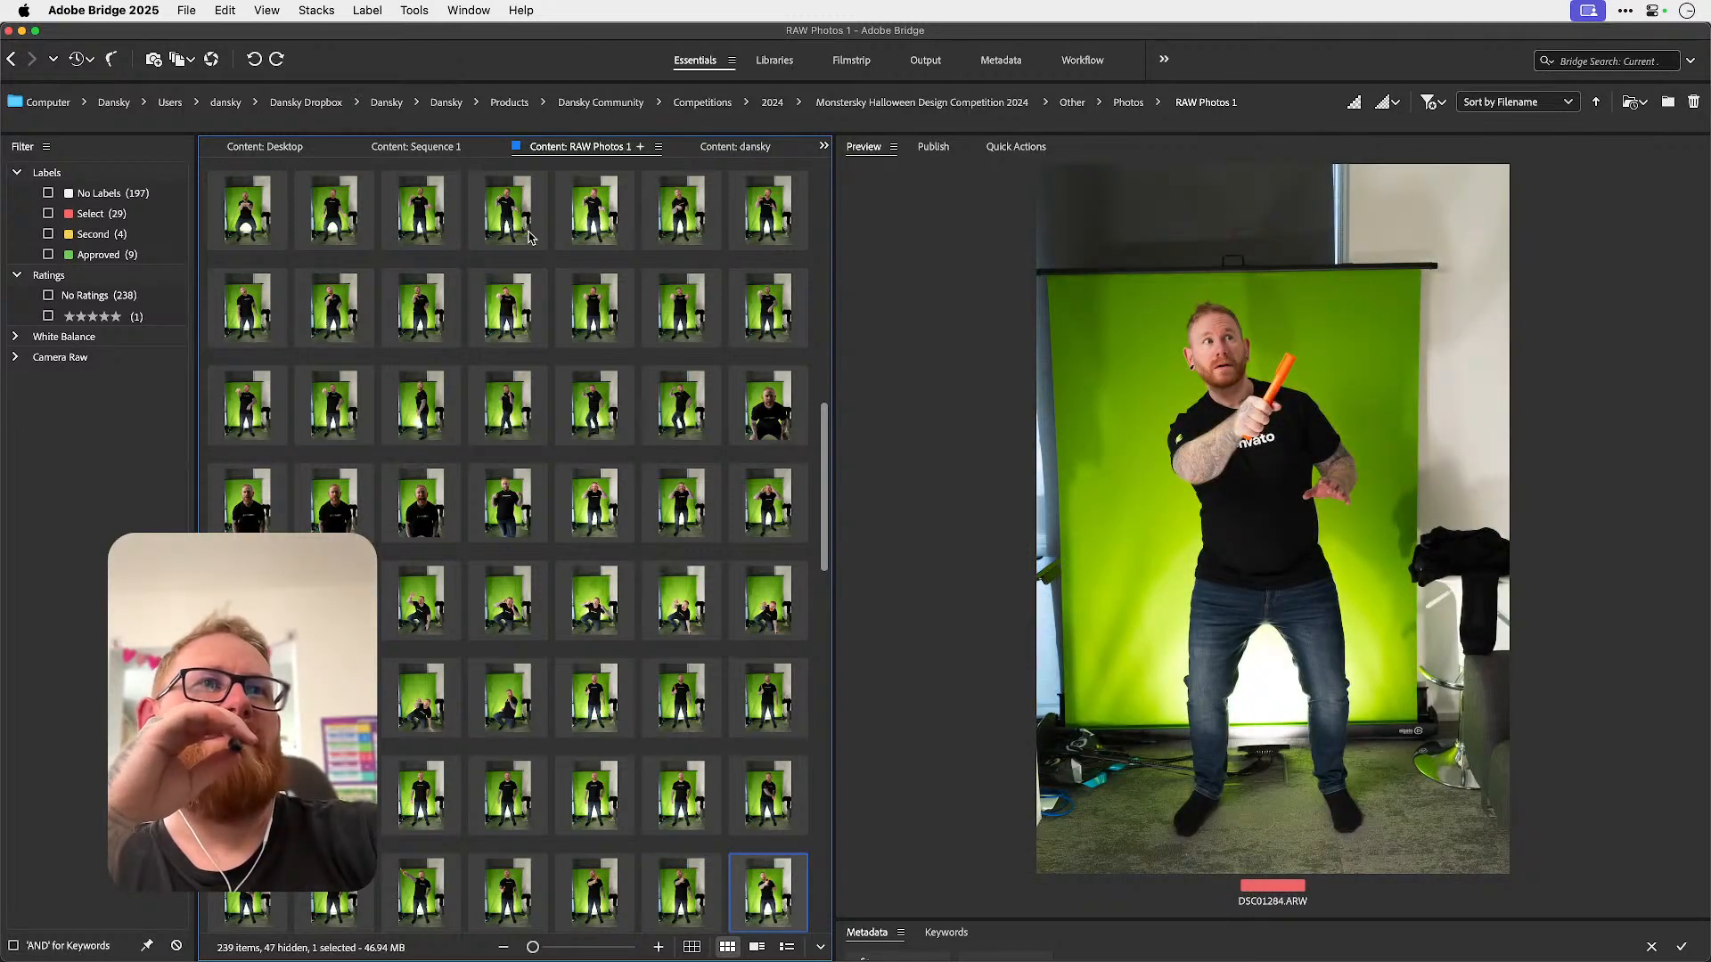
{"action": "key", "text": "Right"}
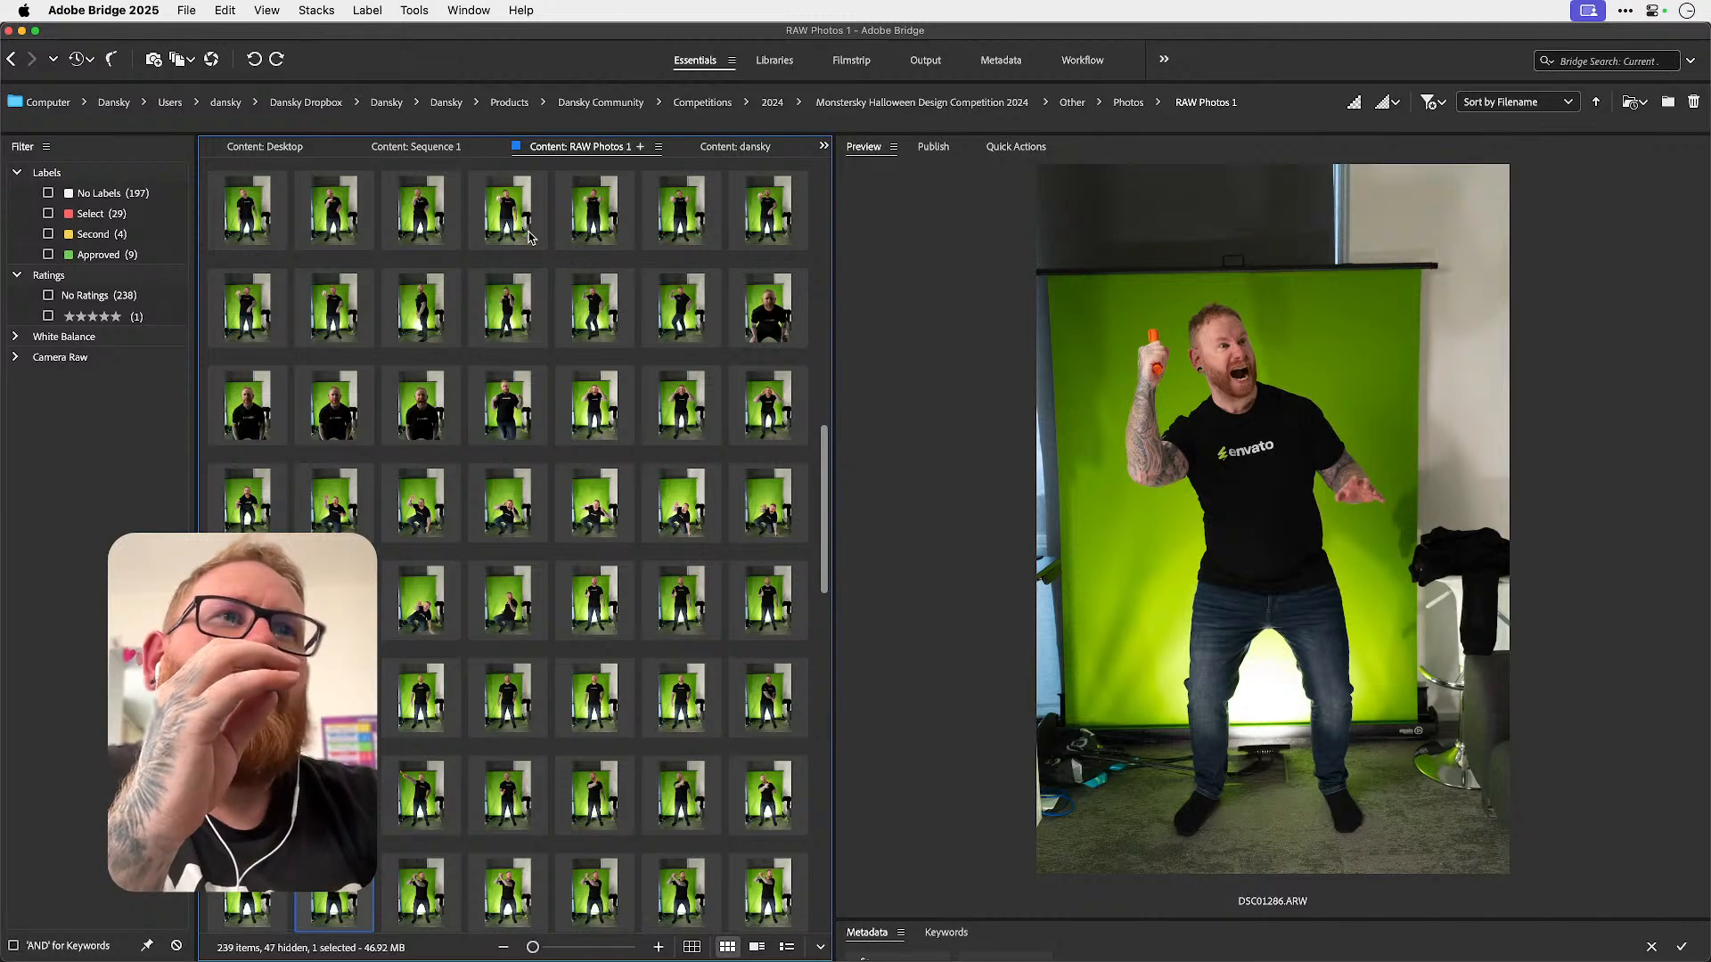
- Compare the two-handed raised-prop poses in DSC01288.ARW and DSC01289.ARW with the one-handed pose in DSC01286.ARW
{"action": "key", "text": "Right"}
{"action": "key", "text": "Right"}
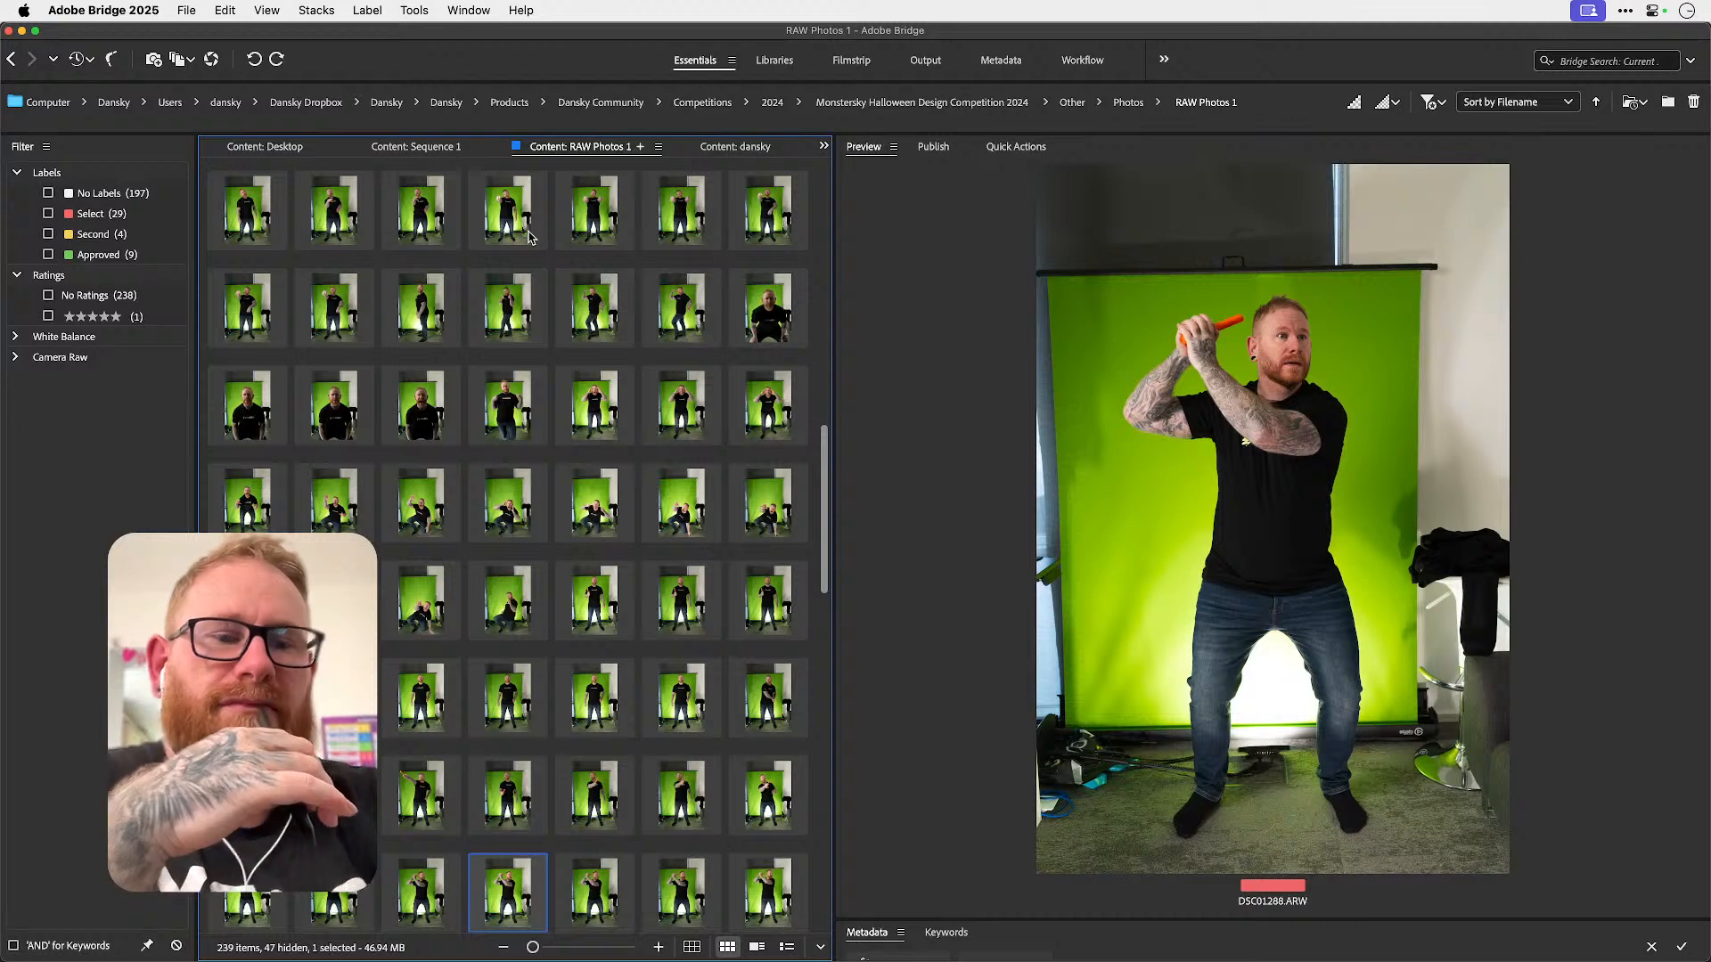
{"action": "key", "text": "Right"}
{"action": "key", "text": "Left"}
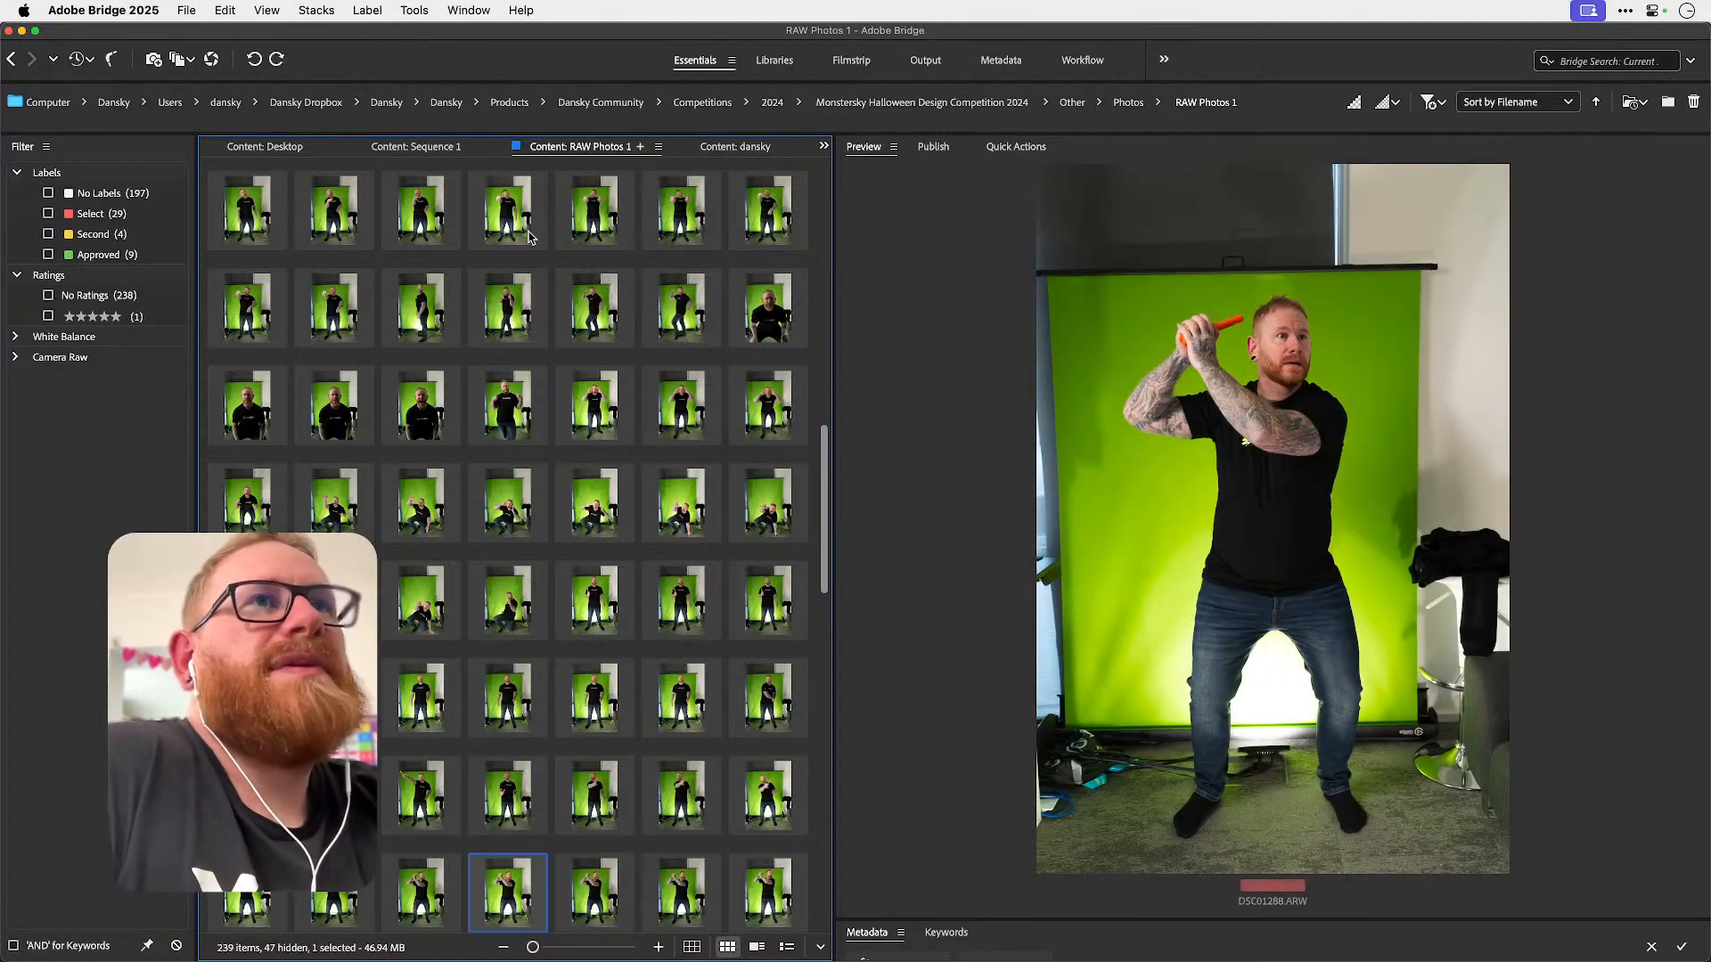
{"action": "key", "text": "Right"}
{"action": "key", "text": "Right"}
{"action": "key", "text": "Left"}
{"action": "key", "text": "Left"}
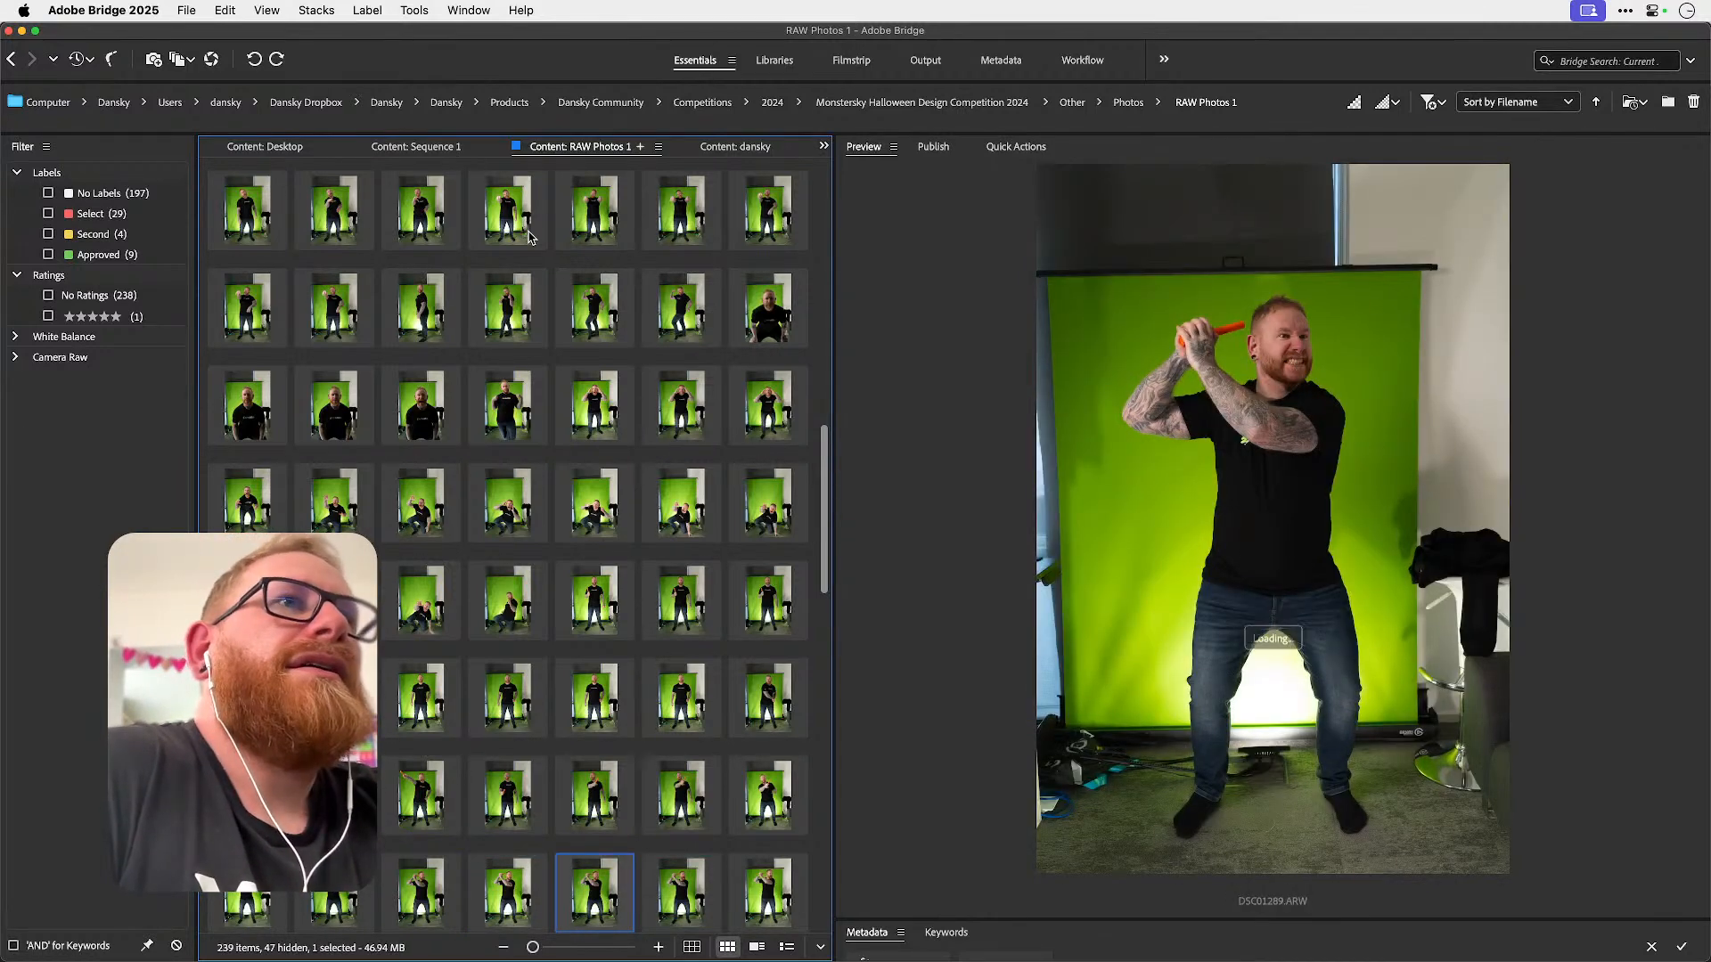
{"action": "key", "text": "Left"}
{"action": "key", "text": "Left"}
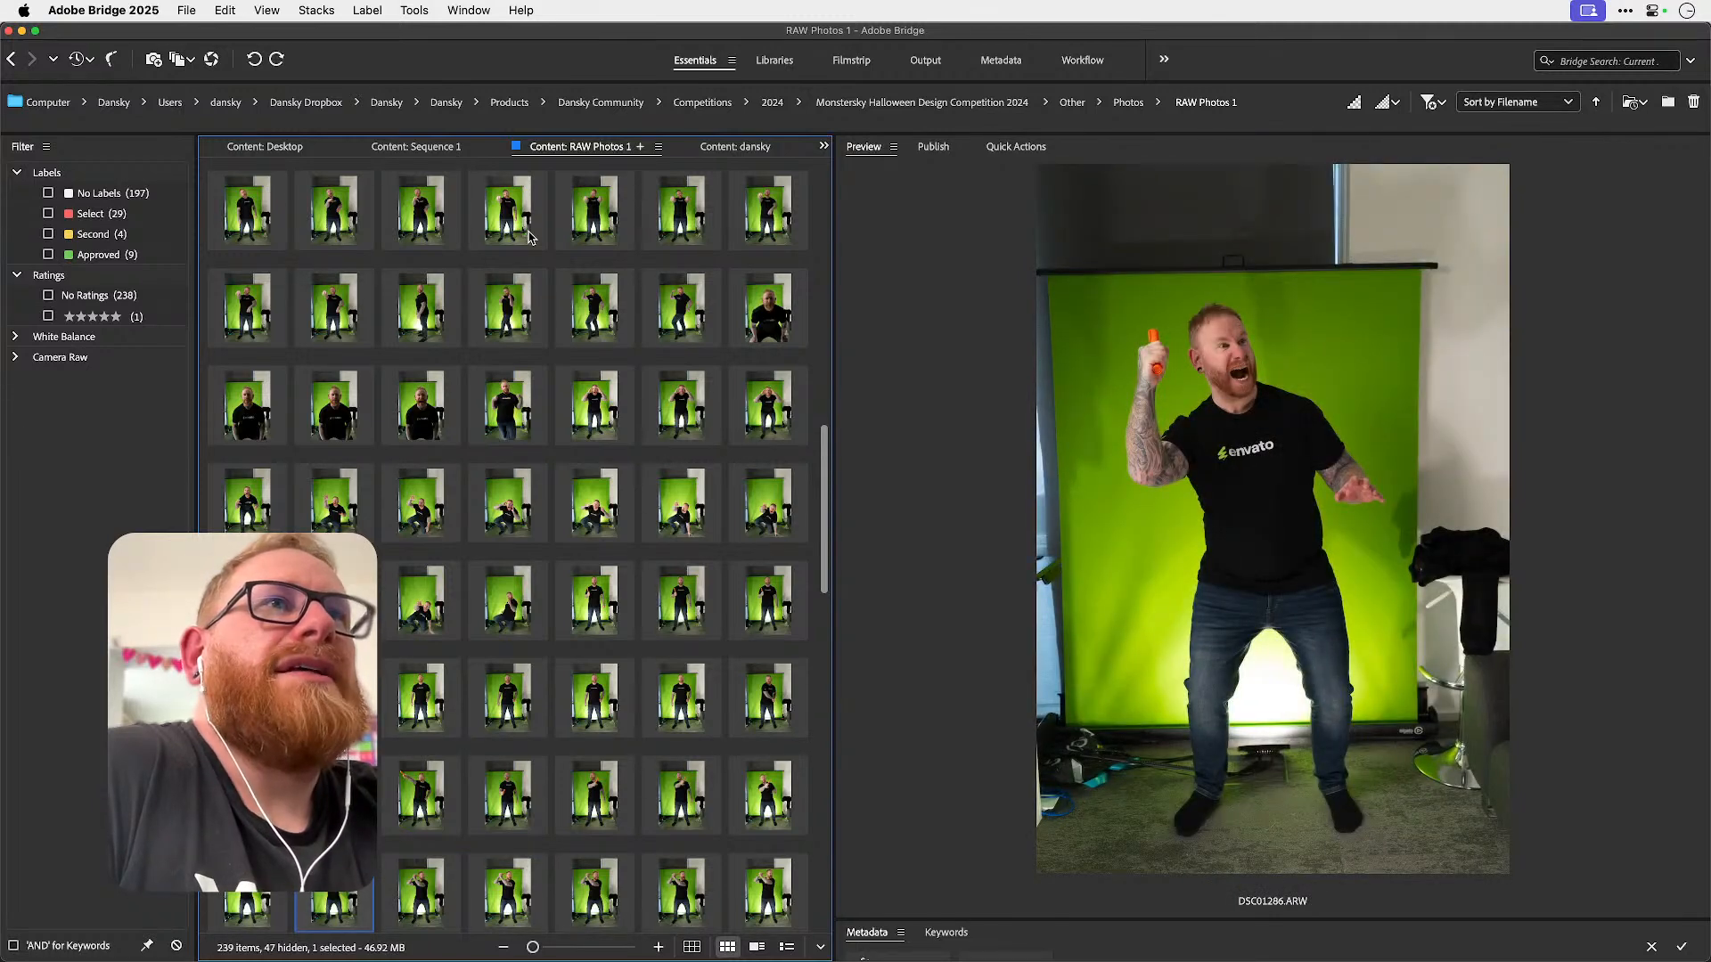
{"action": "key", "text": "Right"}
{"action": "key", "text": "Right"}
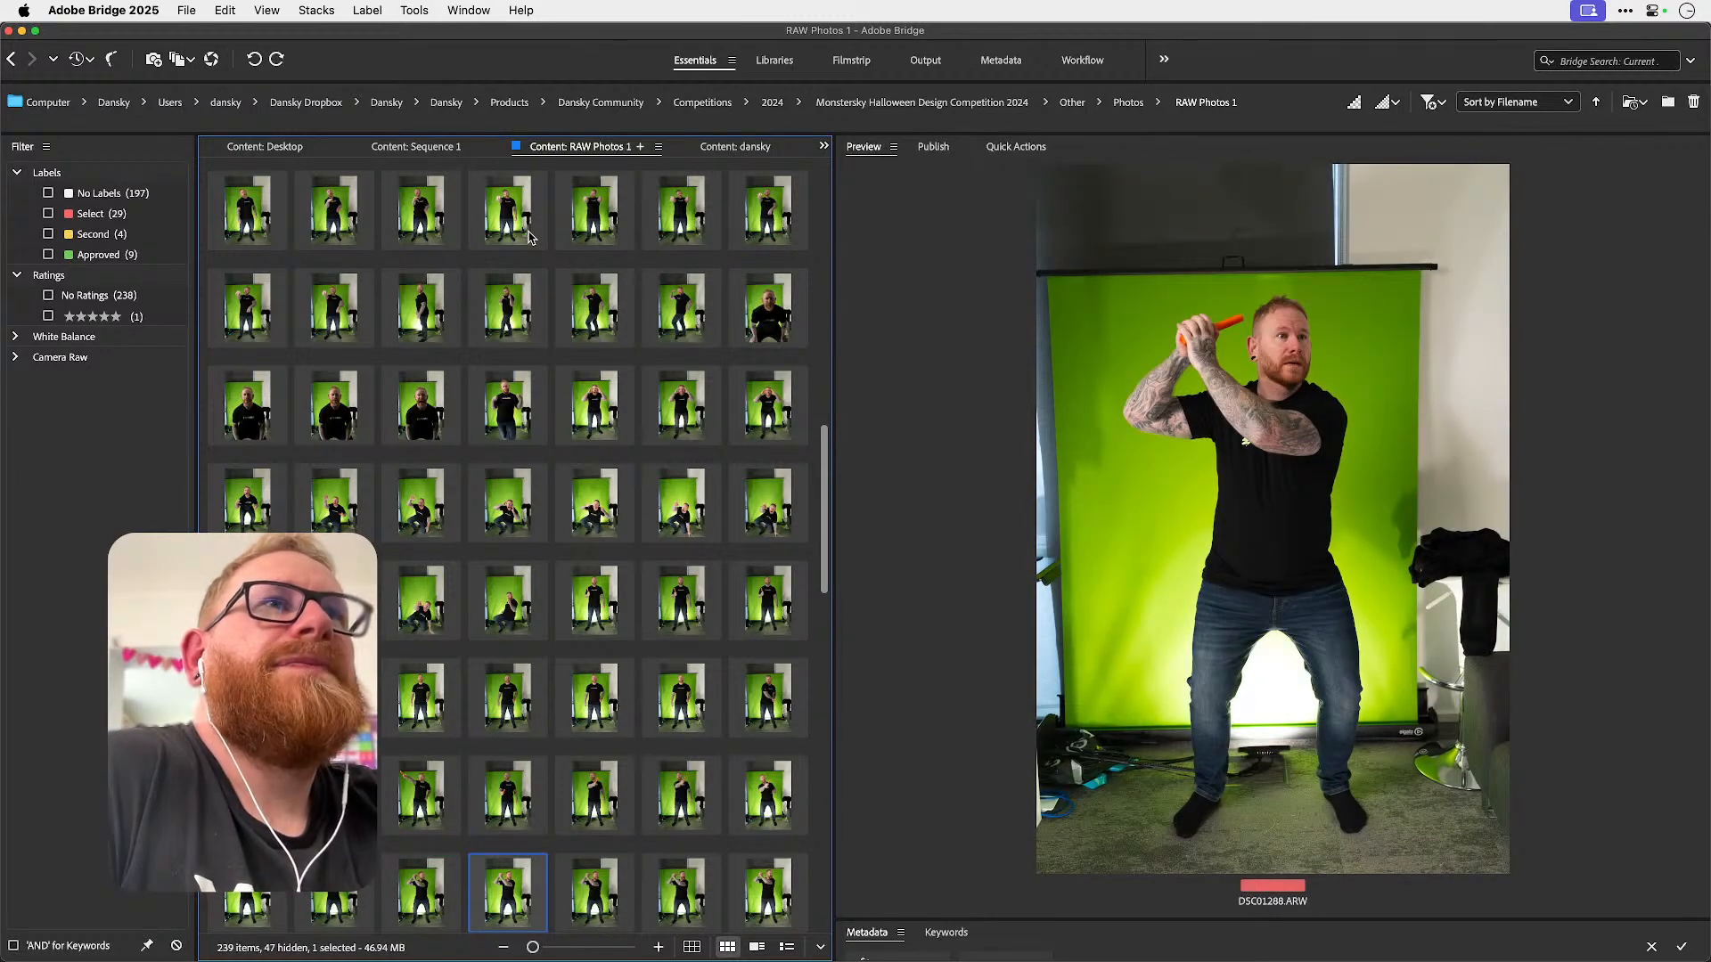
- Preview the shots after DSC01288.ARW up to DSC01294.ARW, comparing the facial expressions in DSC01292.ARW and DSC01293.ARW
{"action": "key", "text": "Right"}
{"action": "key", "text": "Right"}
{"action": "key", "text": "Right"}
{"action": "key", "text": "Right"}
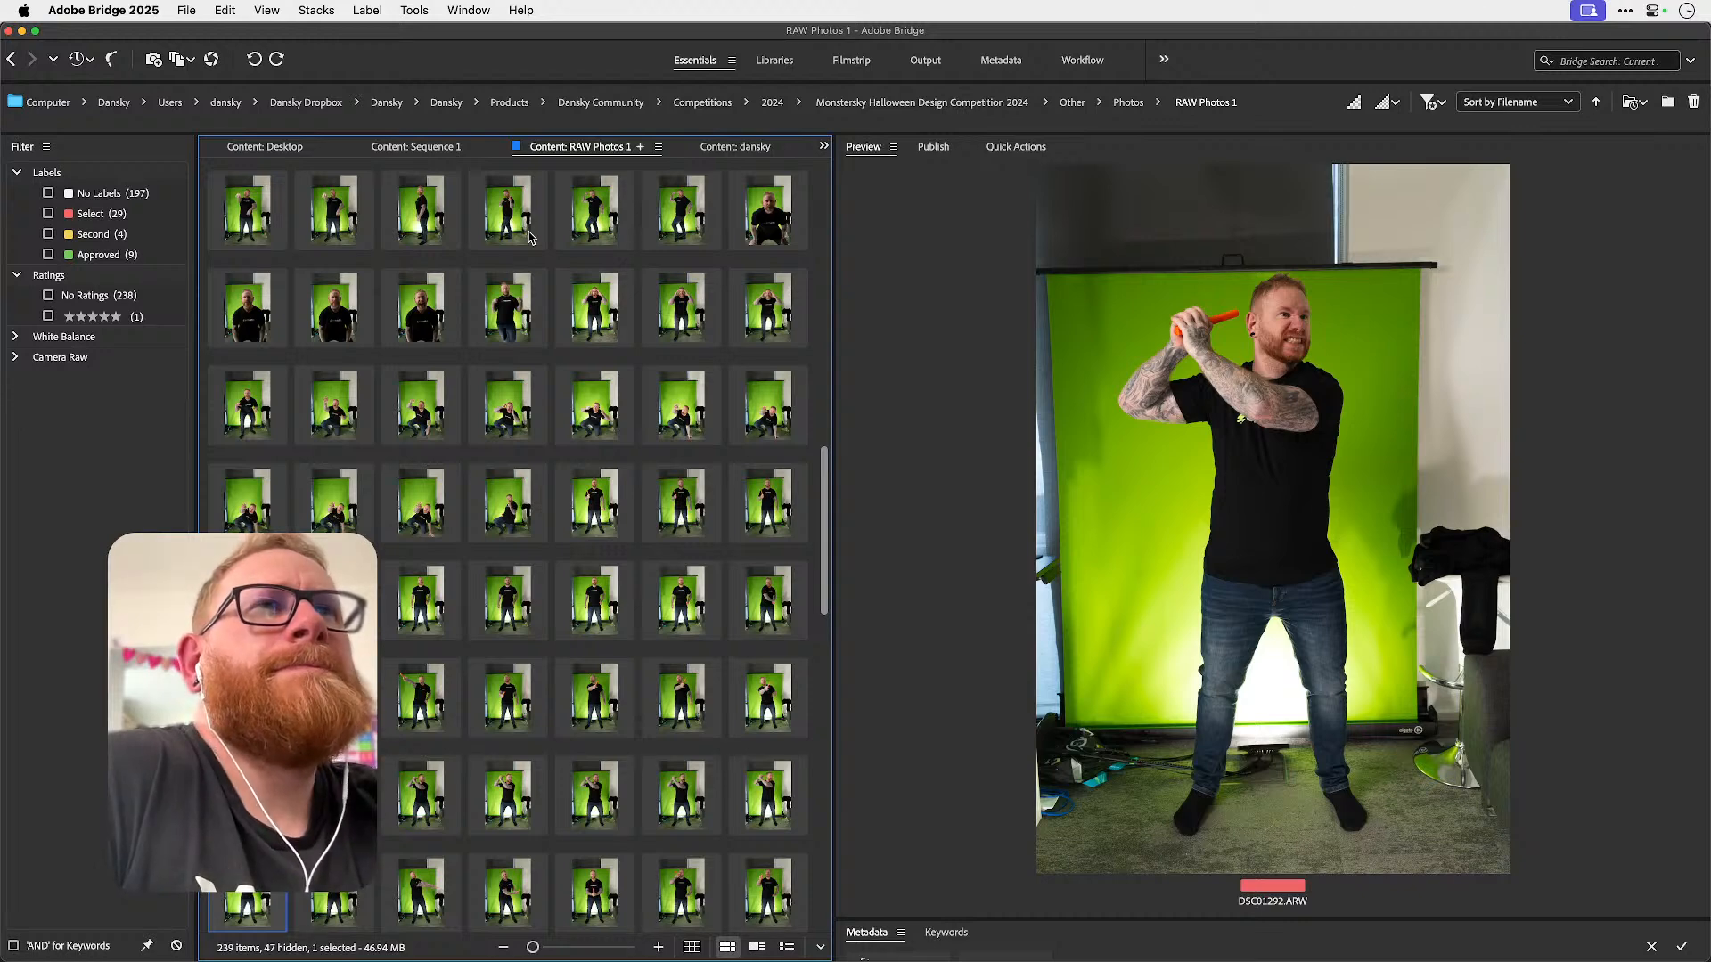
{"action": "key", "text": "Right"}
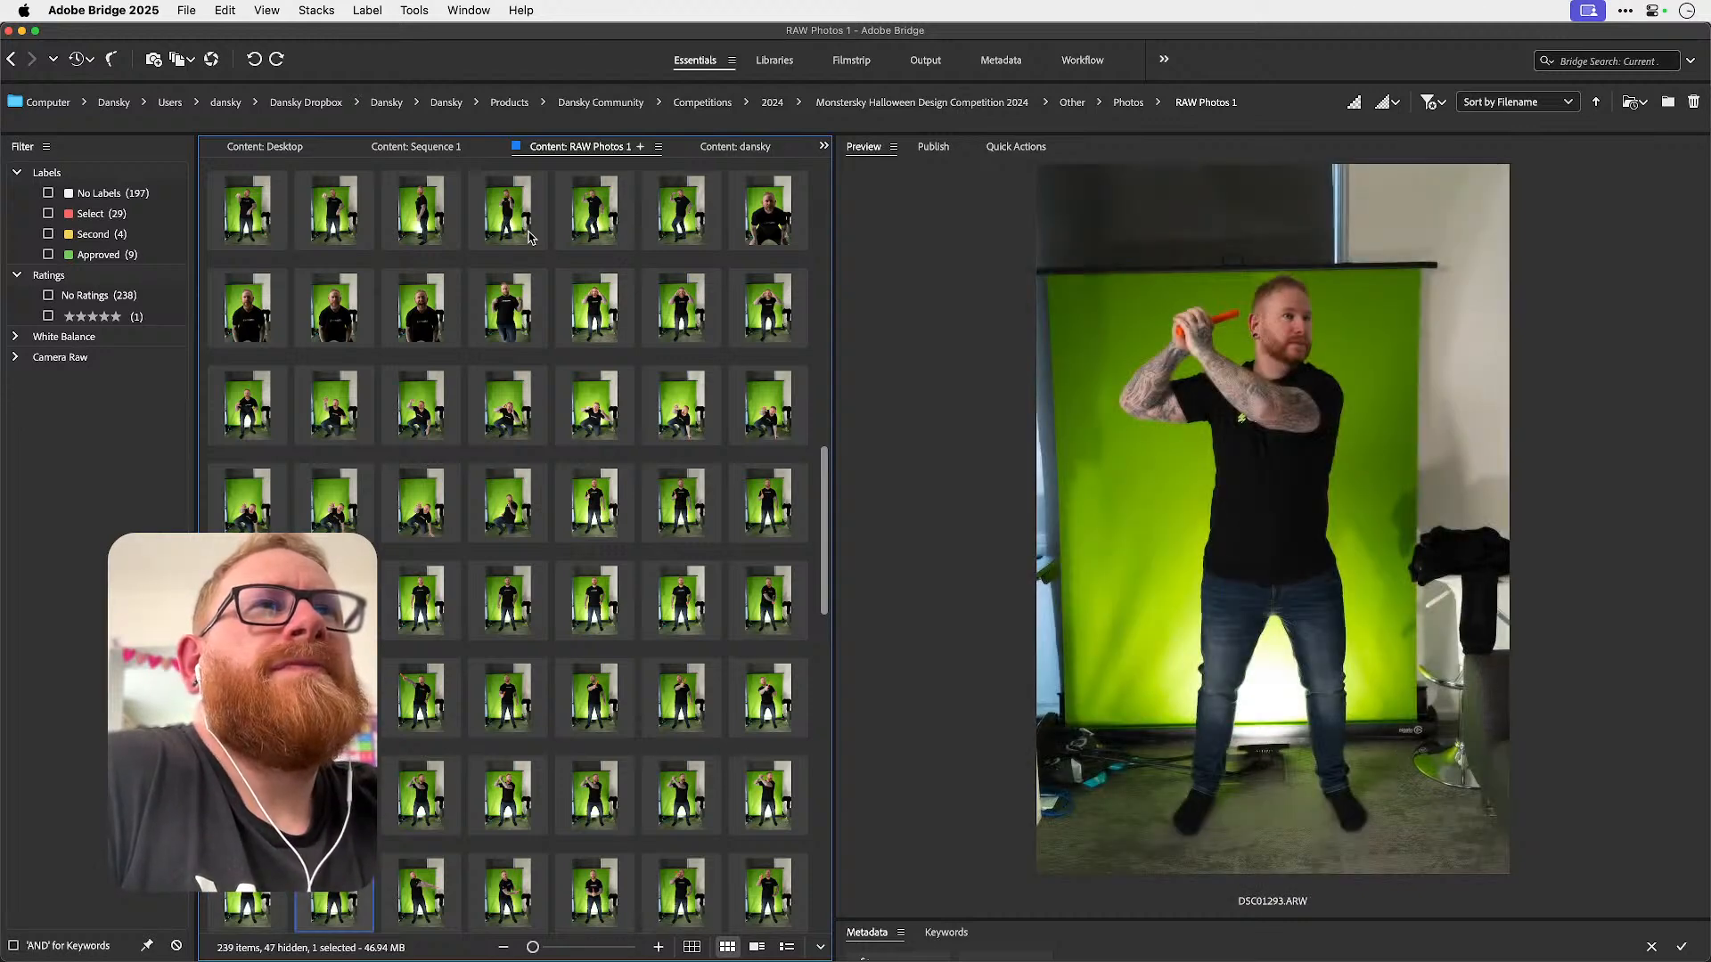
{"action": "key", "text": "Right"}
{"action": "key", "text": "Left"}
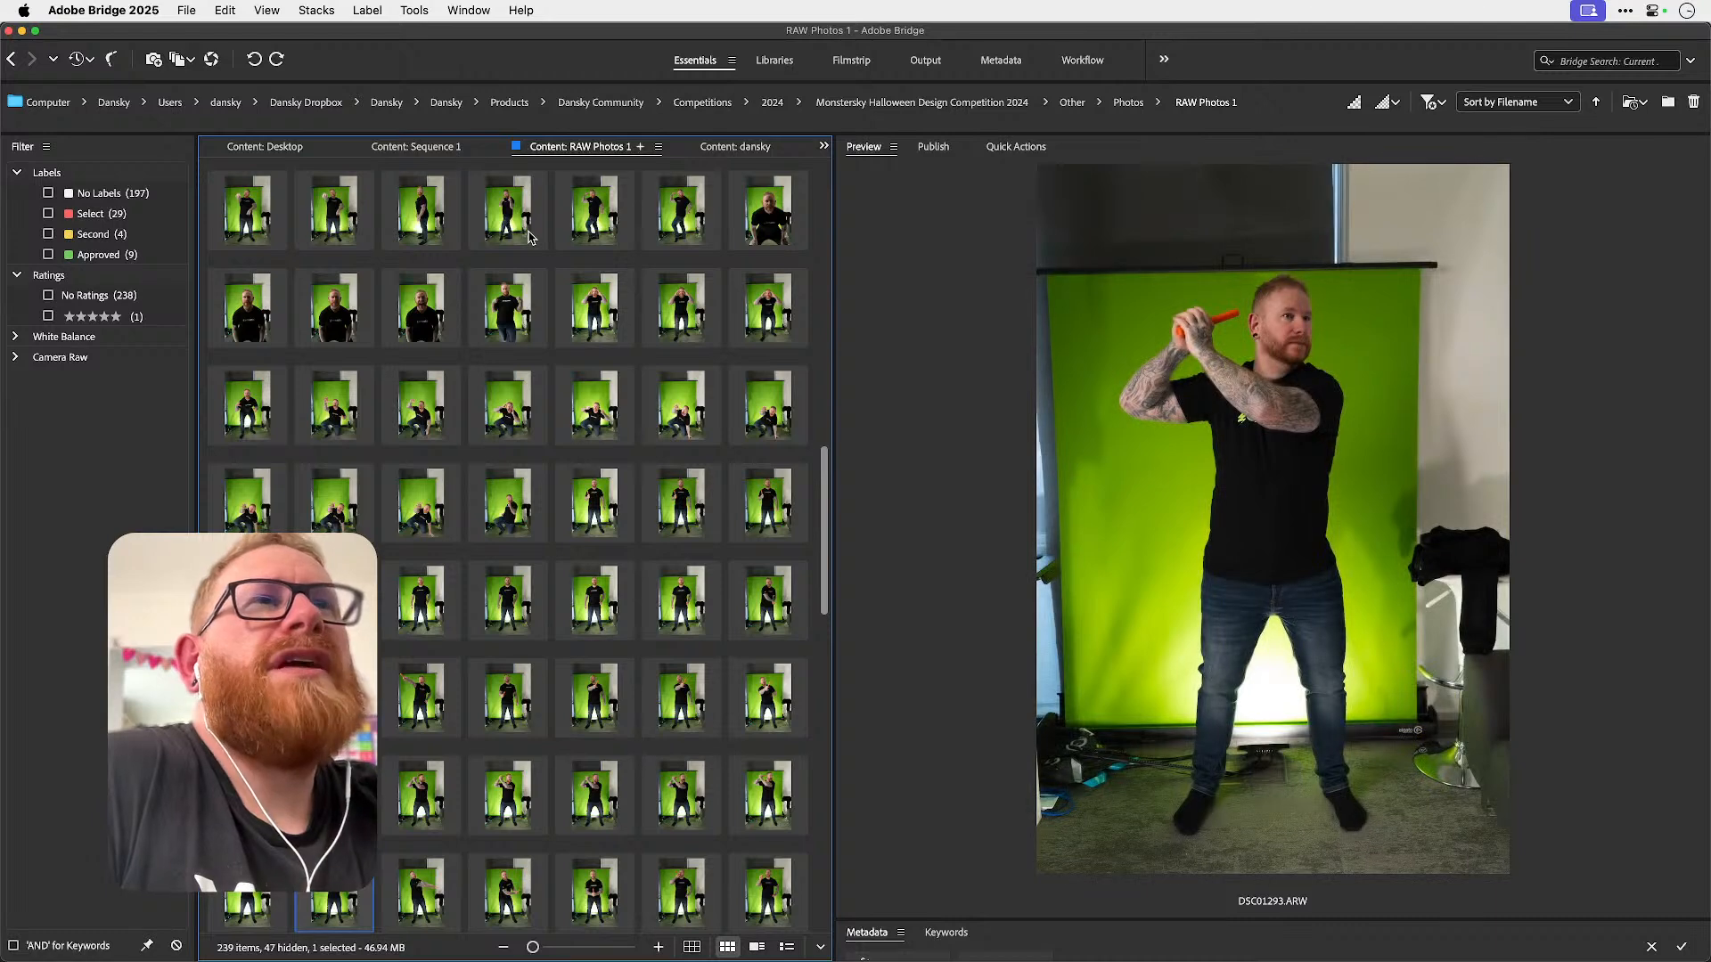
{"action": "key", "text": "Left"}
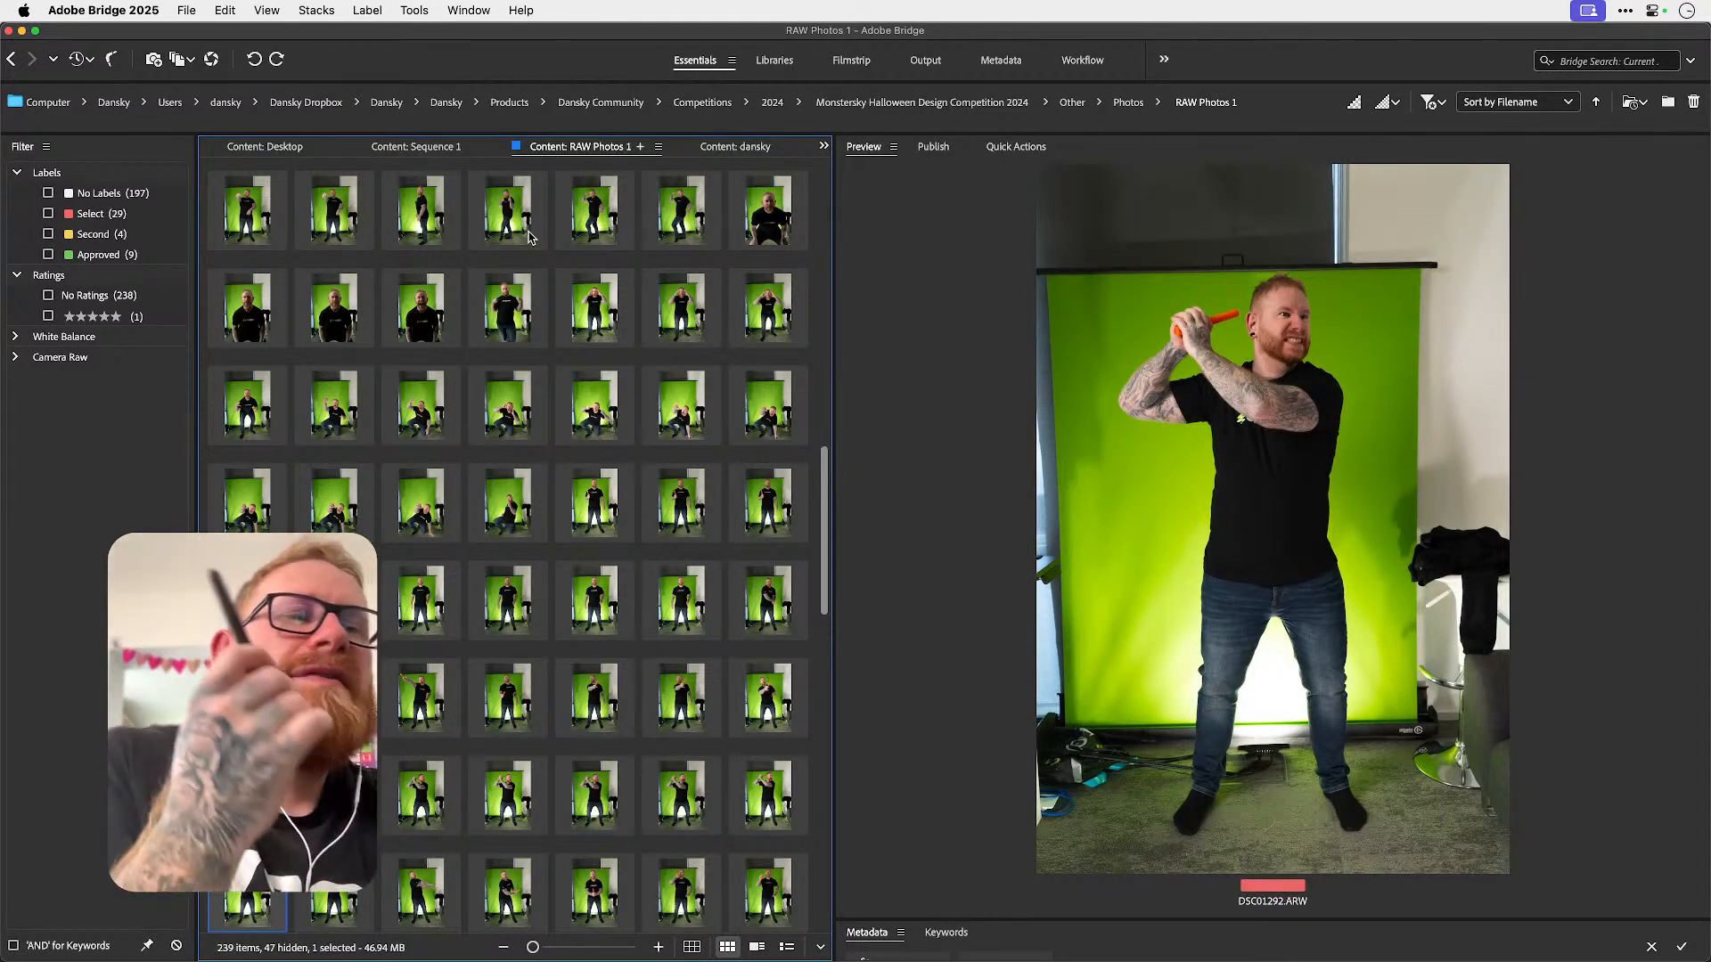
{"action": "key", "text": "Right"}
{"action": "key", "text": "Right"}
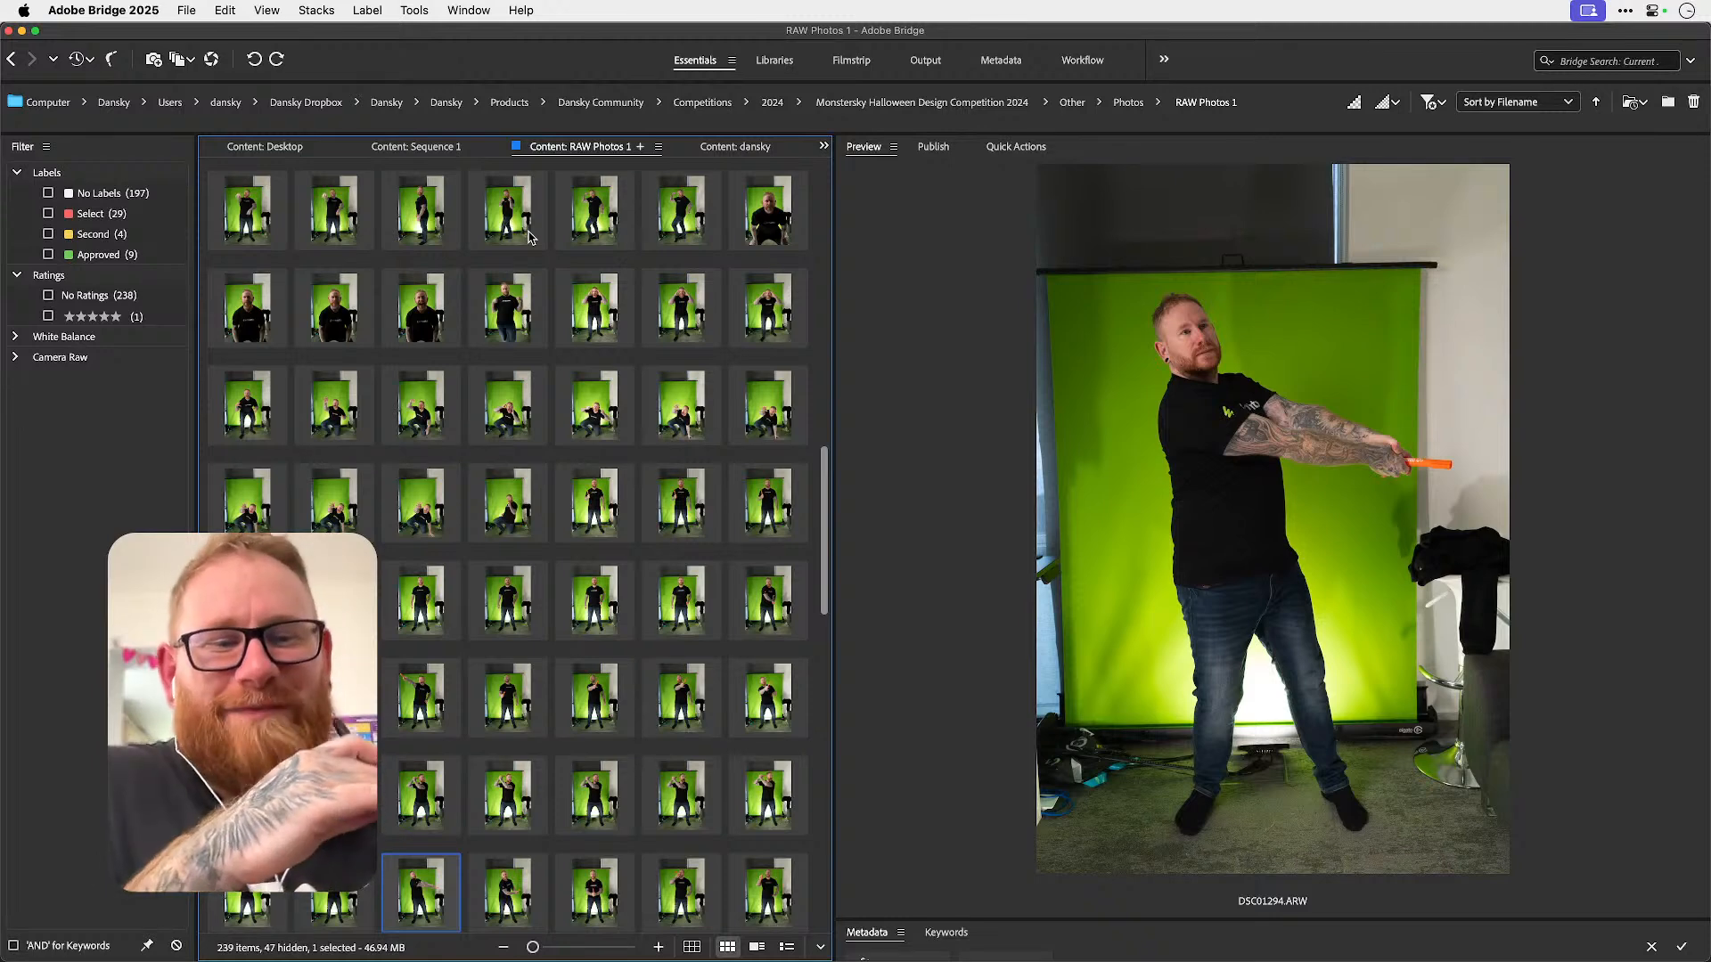
- Preview the standing prop shots after DSC01294.ARW up to DSC01307.ARW, where the prop is held upright
{"action": "key", "text": "Right"}
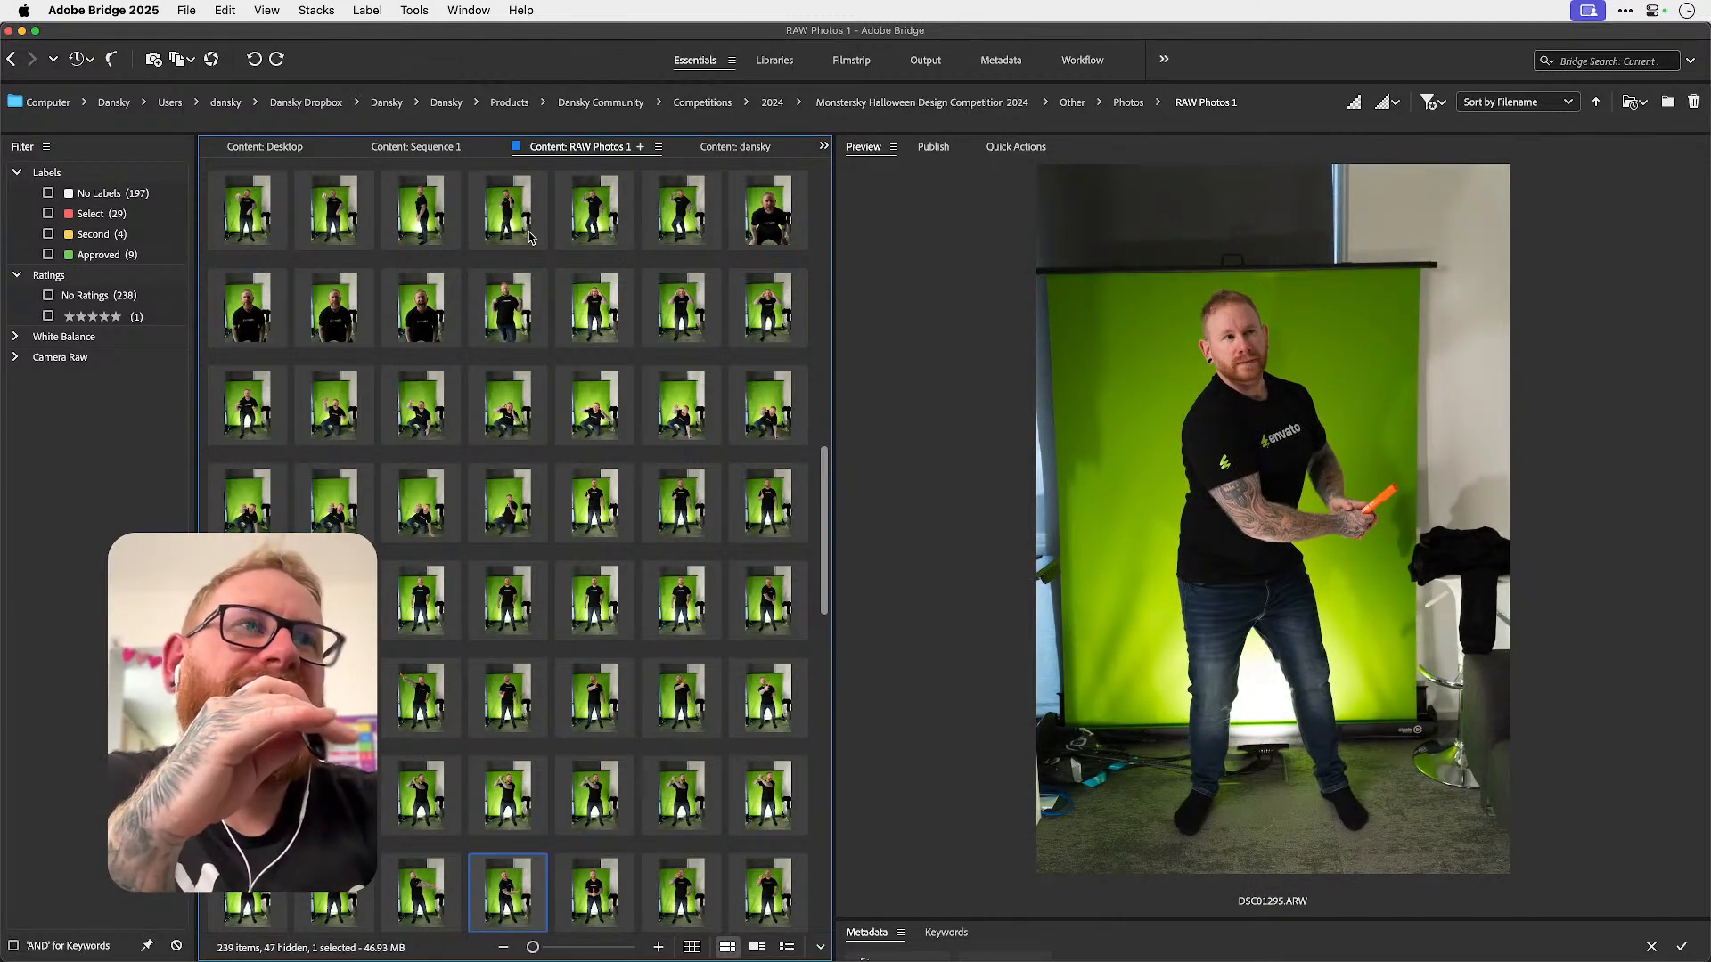
{"action": "key", "text": "Right"}
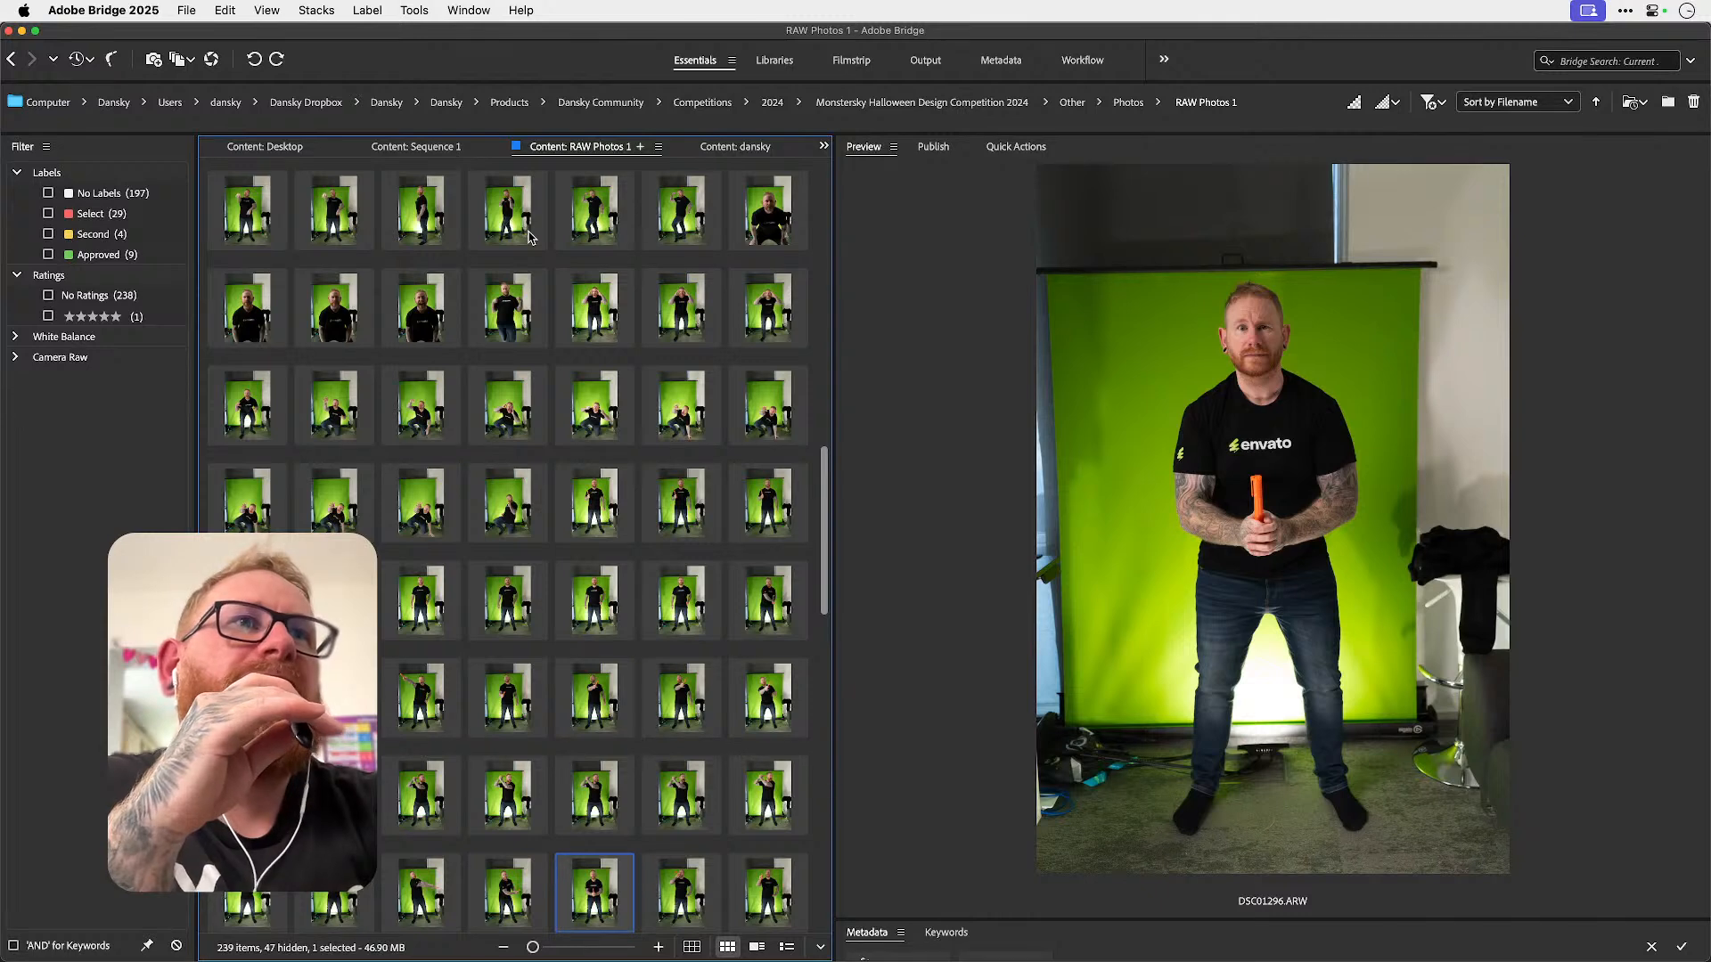
{"action": "key", "text": "Right"}
{"action": "key", "text": "Right"}
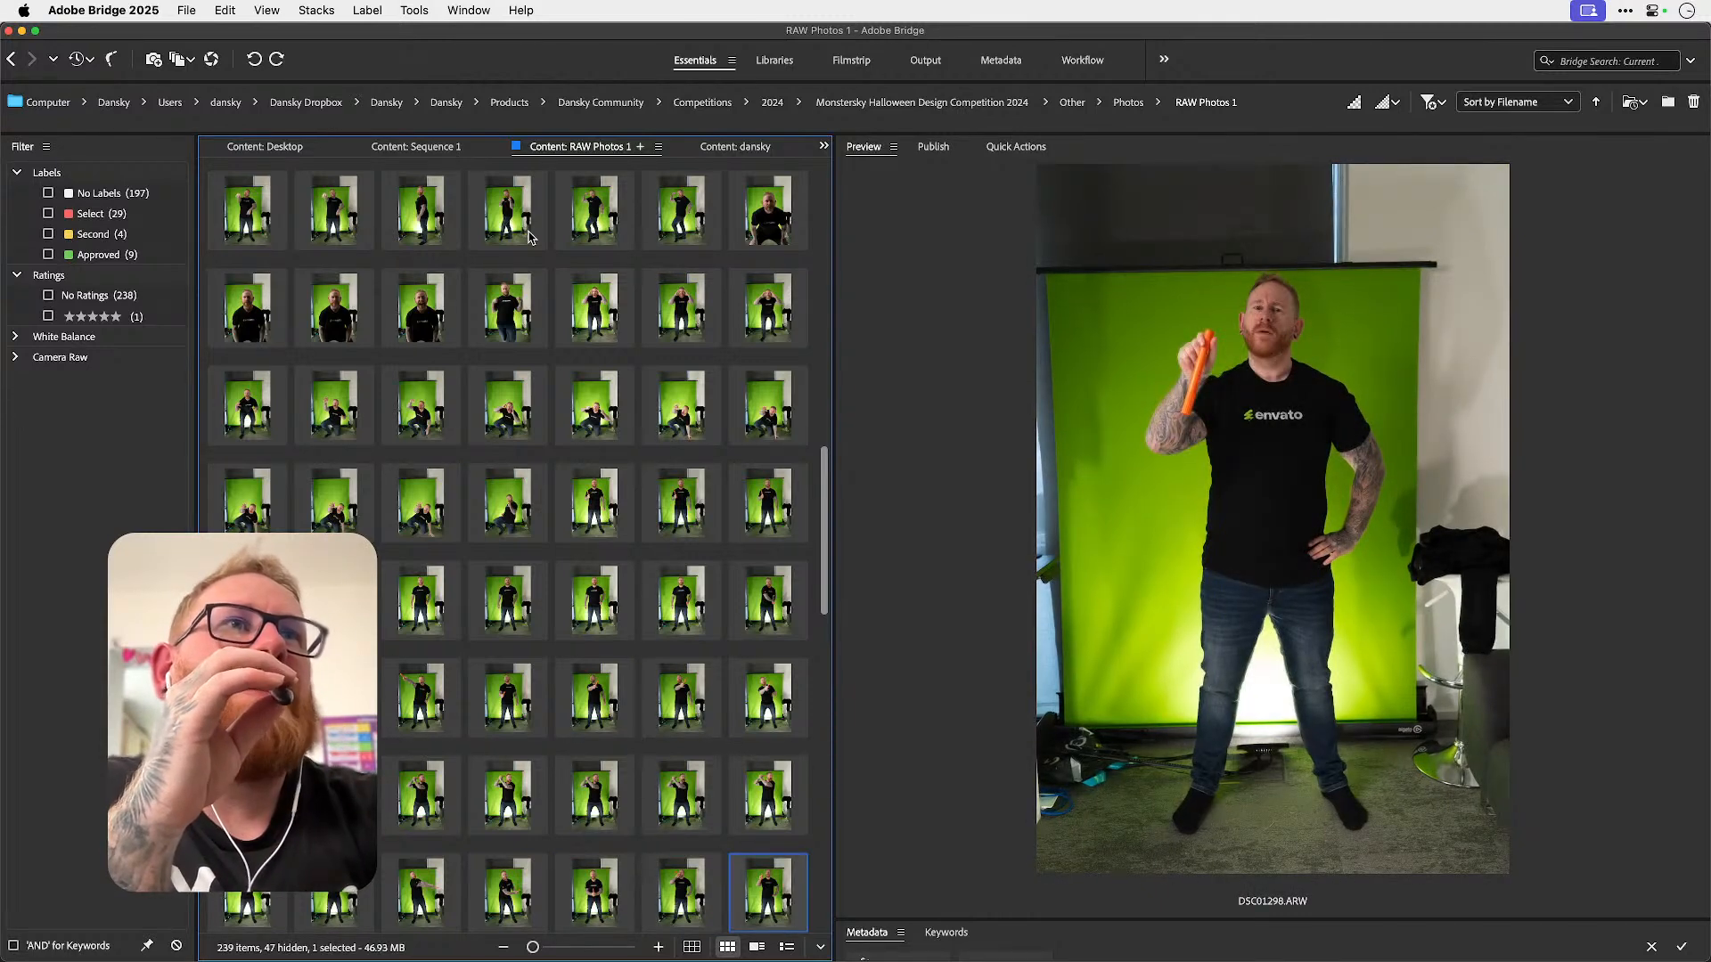
{"action": "key", "text": "Down"}
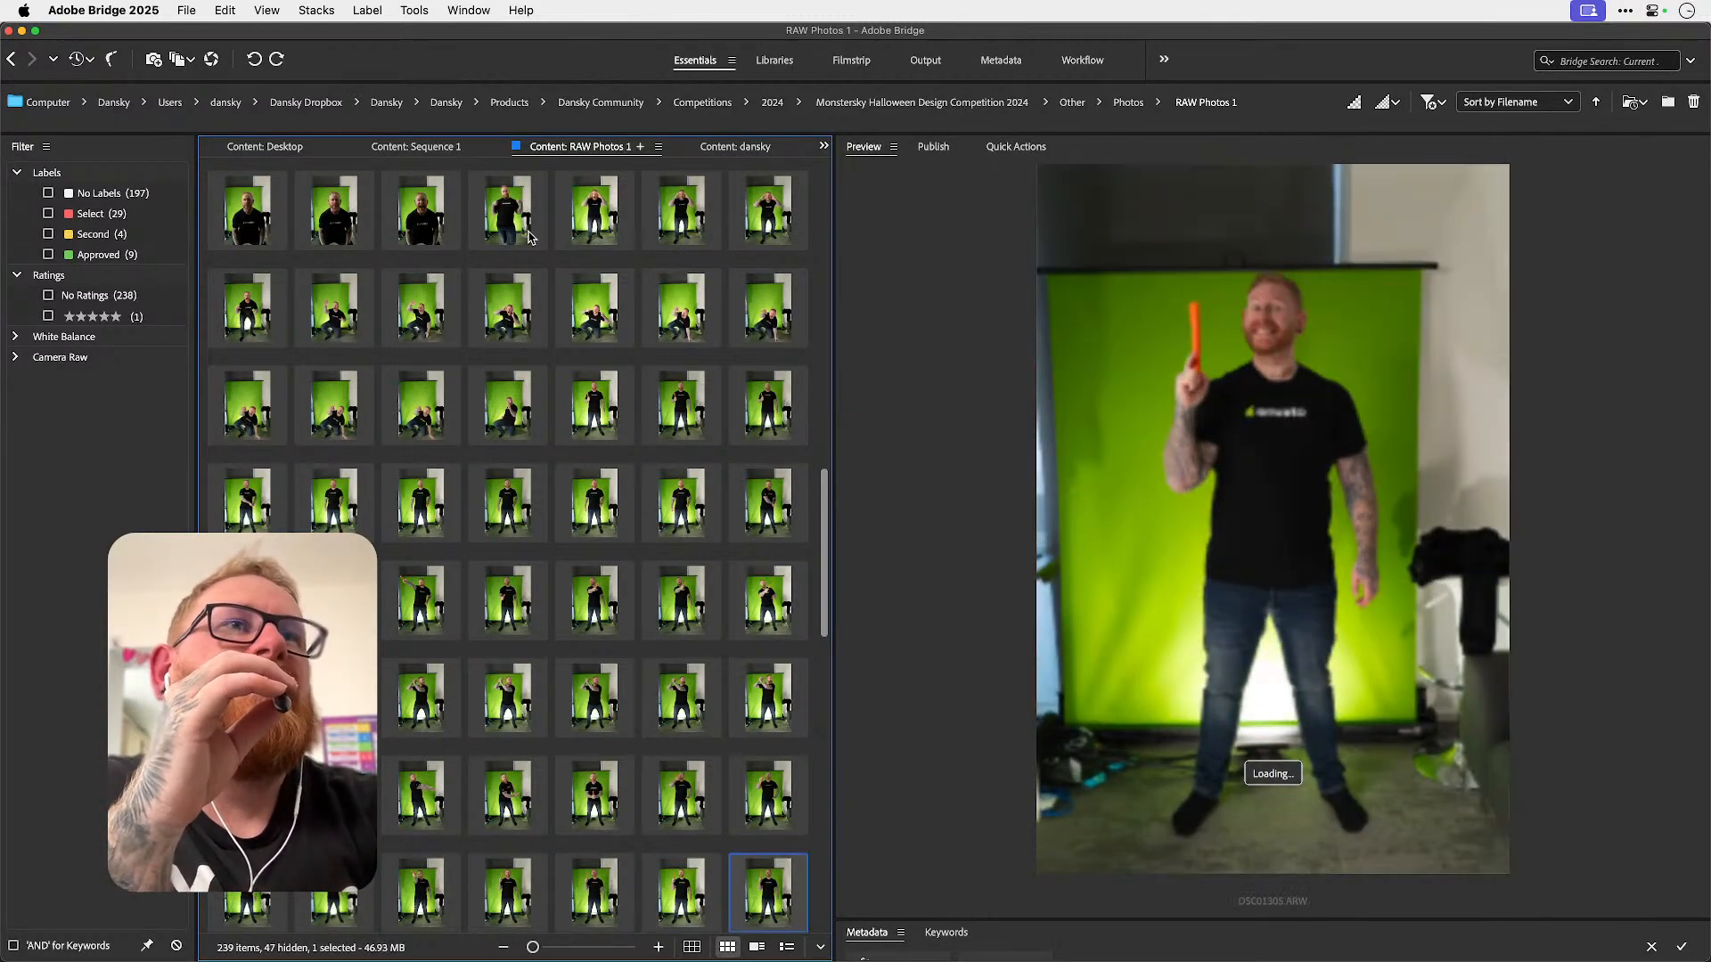
{"action": "key", "text": "Right"}
{"action": "key", "text": "Right"}
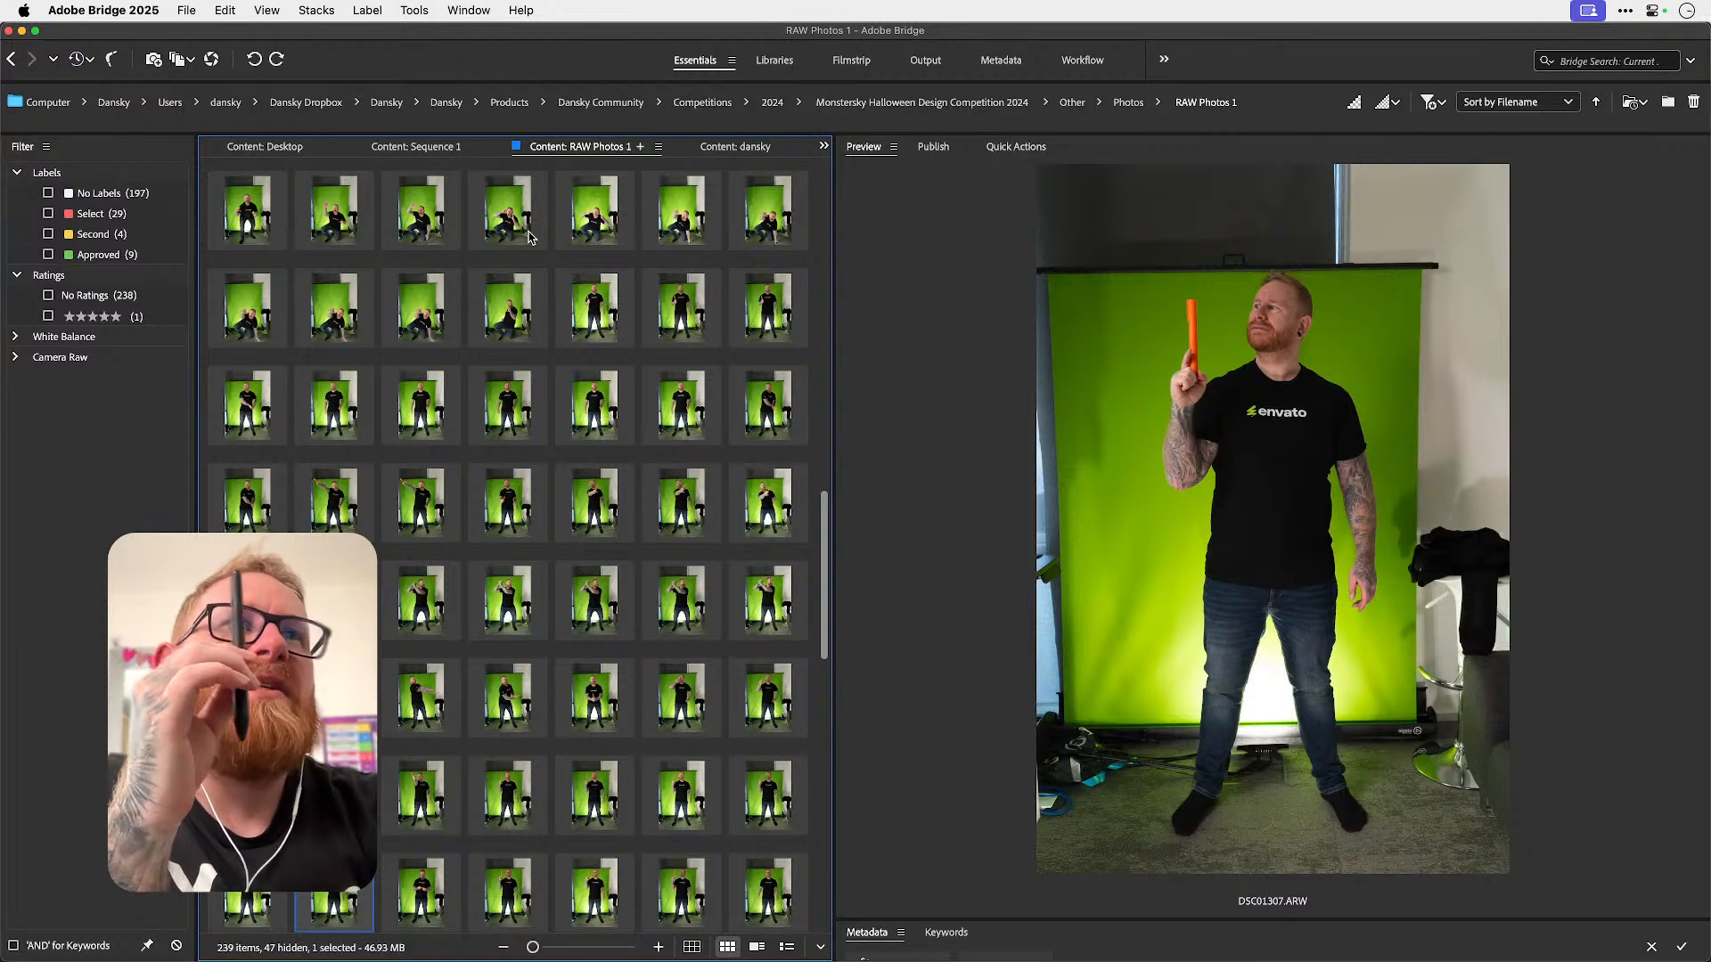
- Go back from DSC01307.ARW to compare the neighbouring upright-prop shots, and continue the preview up to DSC01309.ARW
{"action": "key", "text": "Left"}
{"action": "key", "text": "Left"}
{"action": "key", "text": "Left"}
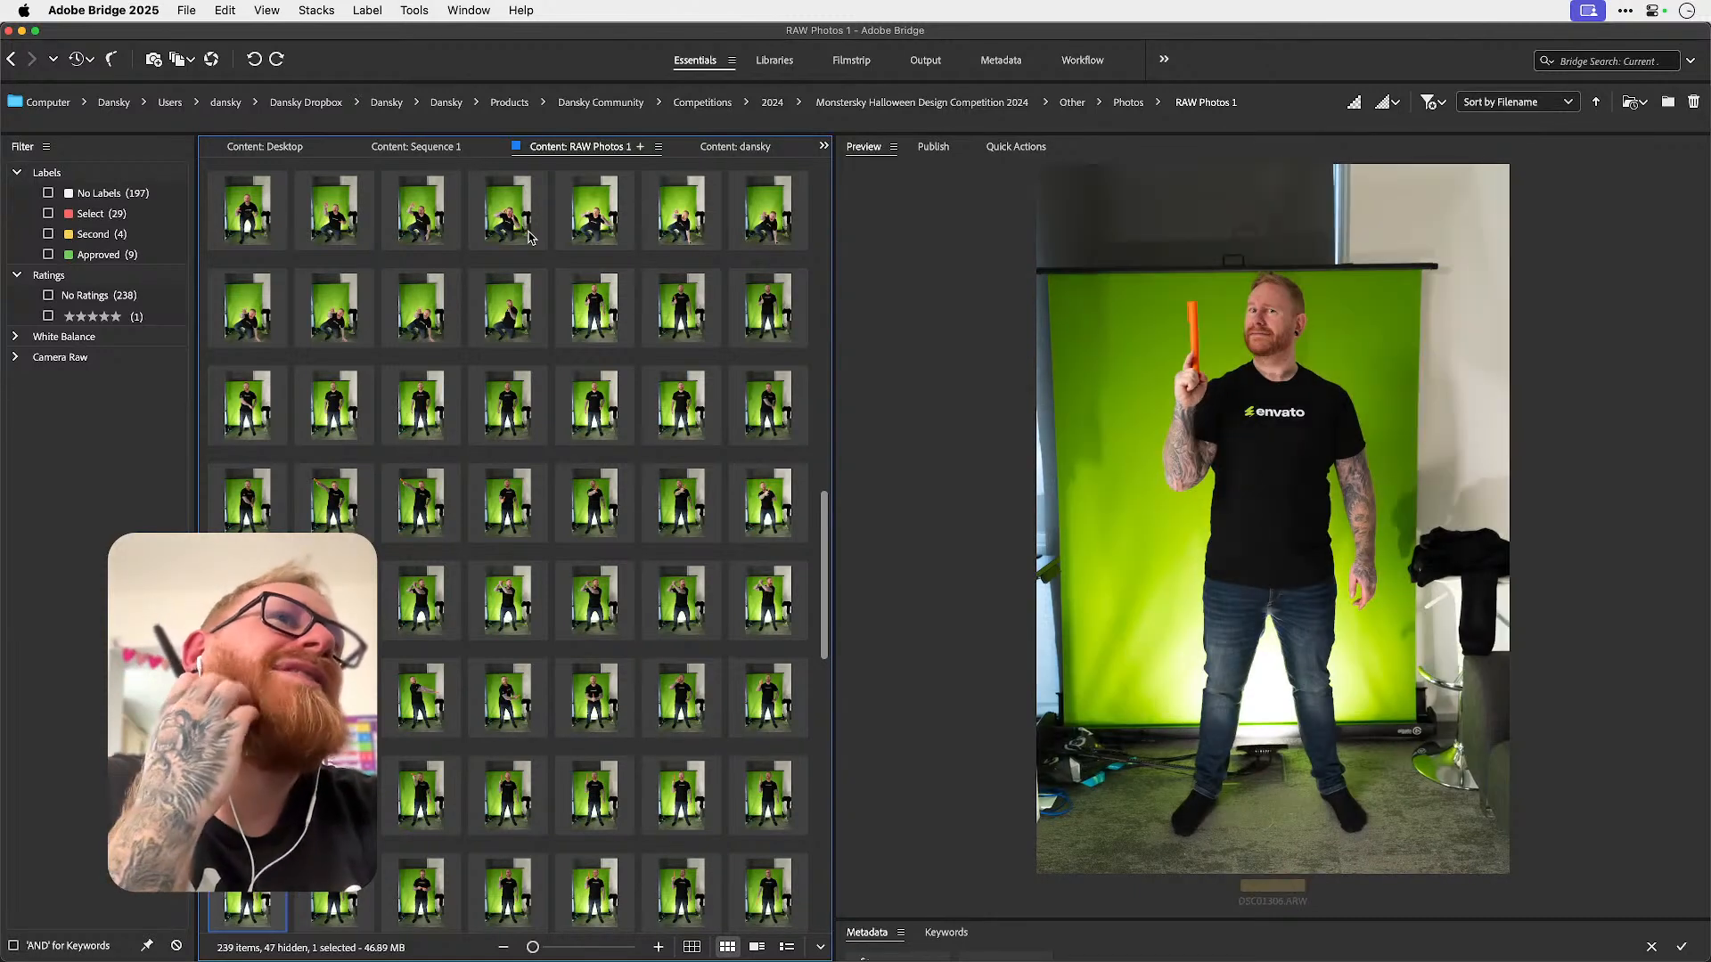
{"action": "key", "text": "super+6"}
{"action": "key", "text": "Right"}
{"action": "key", "text": "Right"}
{"action": "key", "text": "super+7"}
{"action": "key", "text": "Right"}
{"action": "key", "text": "Right"}
{"action": "key", "text": "Right"}
{"action": "key", "text": "Right"}
{"action": "key", "text": "Right"}
{"action": "key", "text": "Right"}
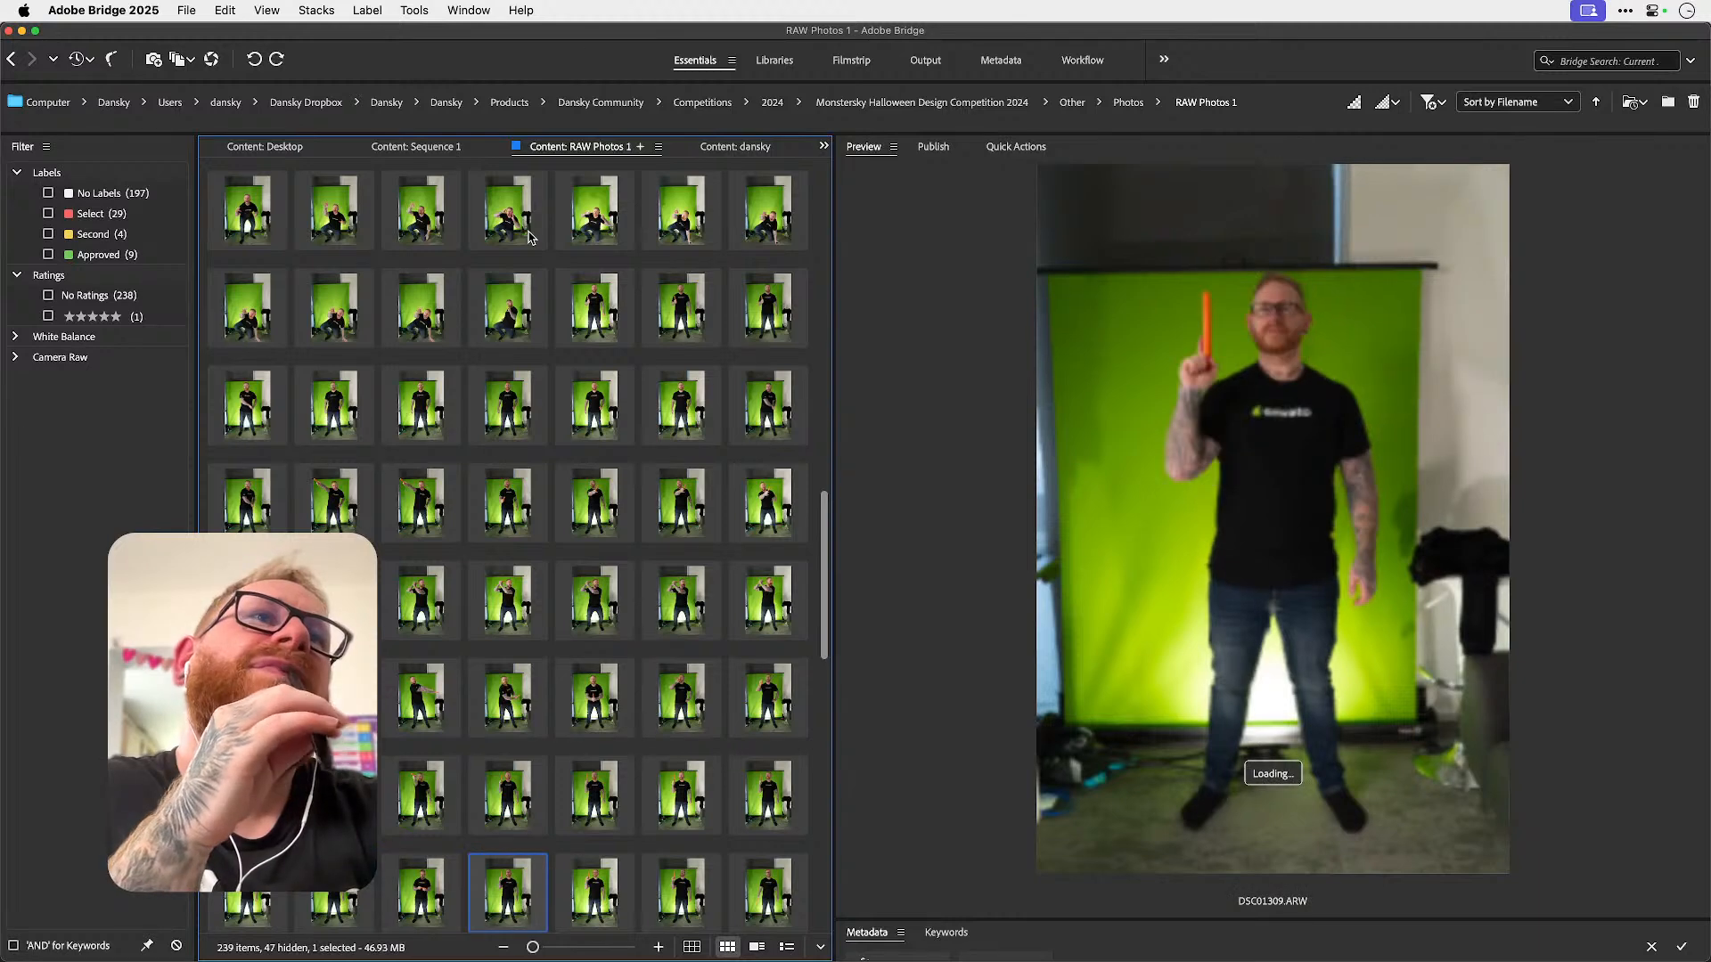
- Preview the shots after DSC01309.ARW up to DSC01317.ARW, checking the poses with glasses and the raised prop
{"action": "key", "text": "Right"}
{"action": "key", "text": "Right"}
{"action": "key", "text": "Right"}
{"action": "key", "text": "Right"}
{"action": "key", "text": "Right"}
{"action": "key", "text": "Right"}
{"action": "key", "text": "Right"}
{"action": "key", "text": "Right"}
{"action": "key", "text": "Right"}
{"action": "key", "text": "Right"}
{"action": "key", "text": "Right"}
{"action": "key", "text": "Right"}
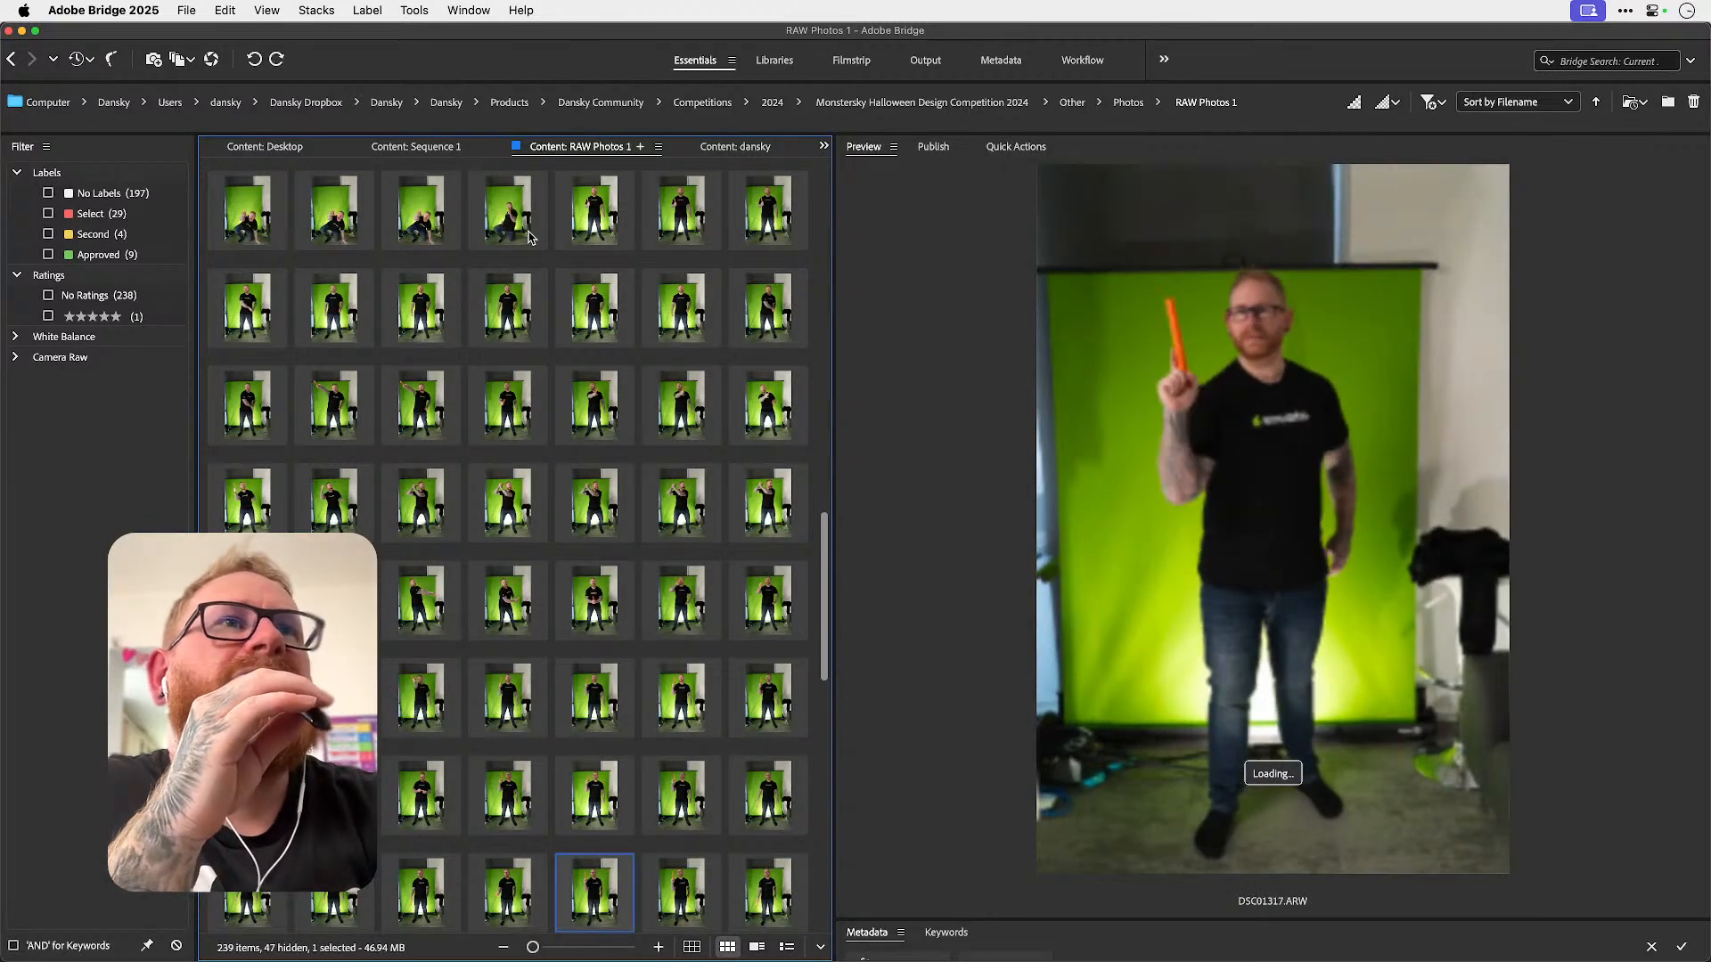
- Preview the shots after DSC01317.ARW, including the raised-arm pose in DSC01330.ARW, up to the five-star shot DSC01333.ARW
{"action": "key", "text": "Right"}
{"action": "key", "text": "Right"}
{"action": "key", "text": "Right"}
{"action": "key", "text": "Right"}
{"action": "key", "text": "Right"}
{"action": "key", "text": "Right"}
{"action": "key", "text": "Right"}
{"action": "key", "text": "Right"}
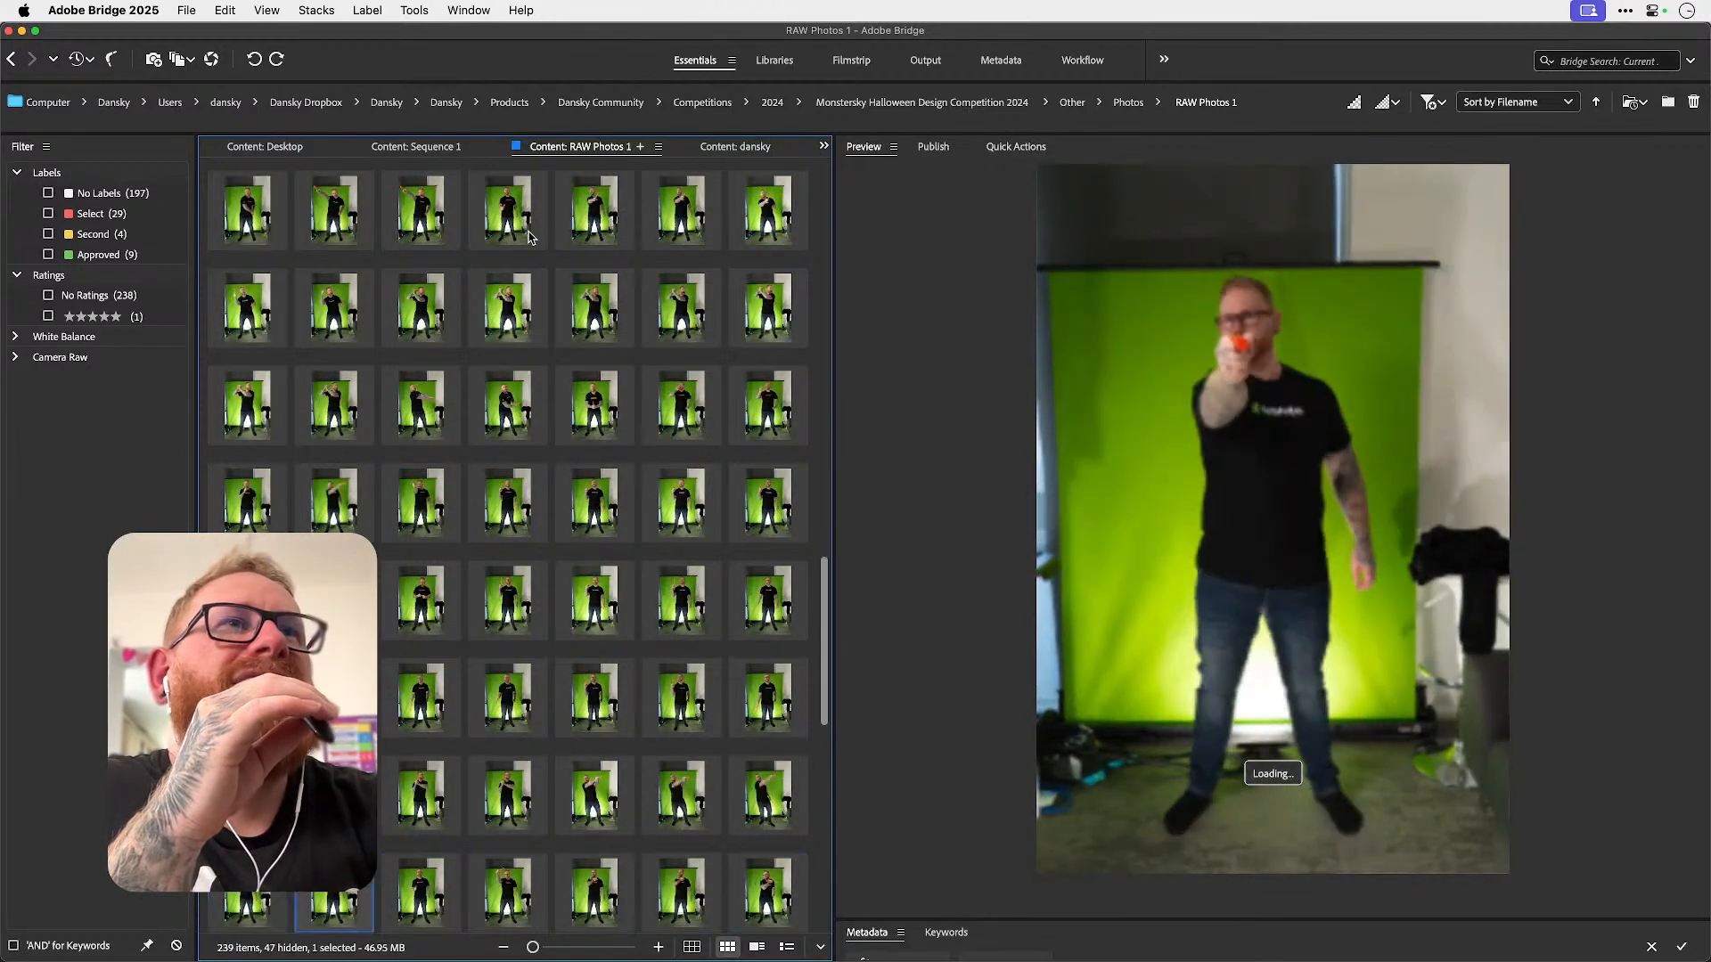
{"action": "key", "text": "Left"}
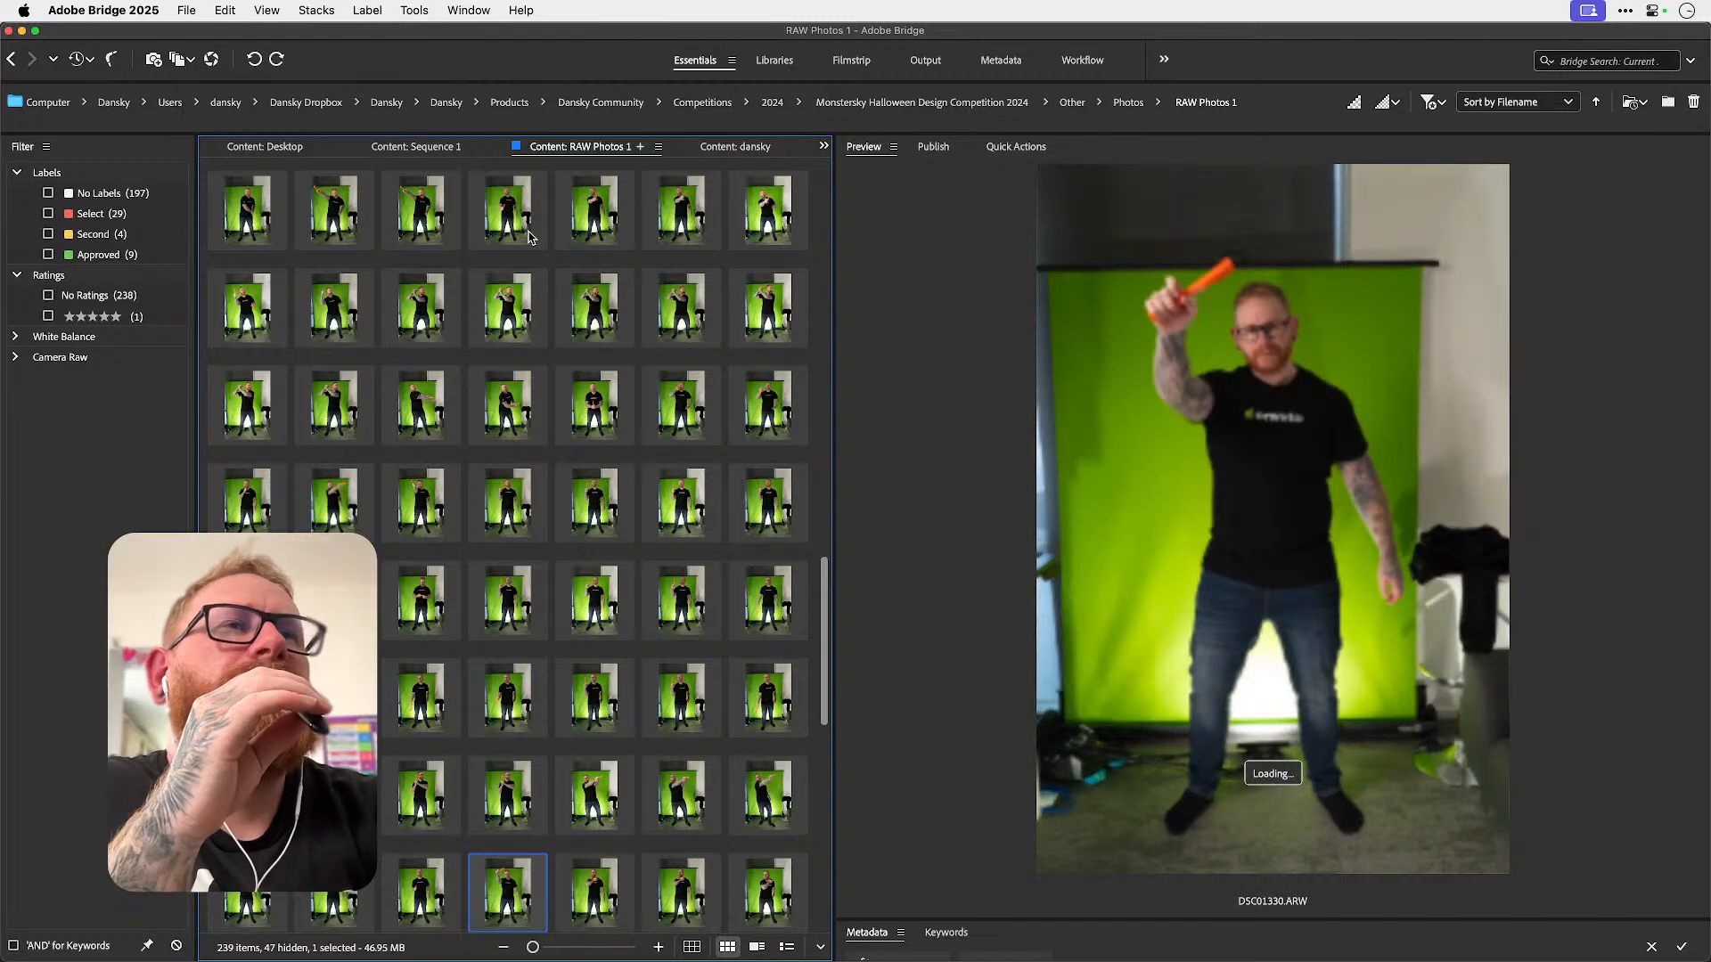
{"action": "key", "text": "Right"}
{"action": "key", "text": "Right"}
{"action": "key", "text": "Right"}
{"action": "key", "text": "Right"}
{"action": "key", "text": "Right"}
{"action": "key", "text": "Right"}
{"action": "key", "text": "Right"}
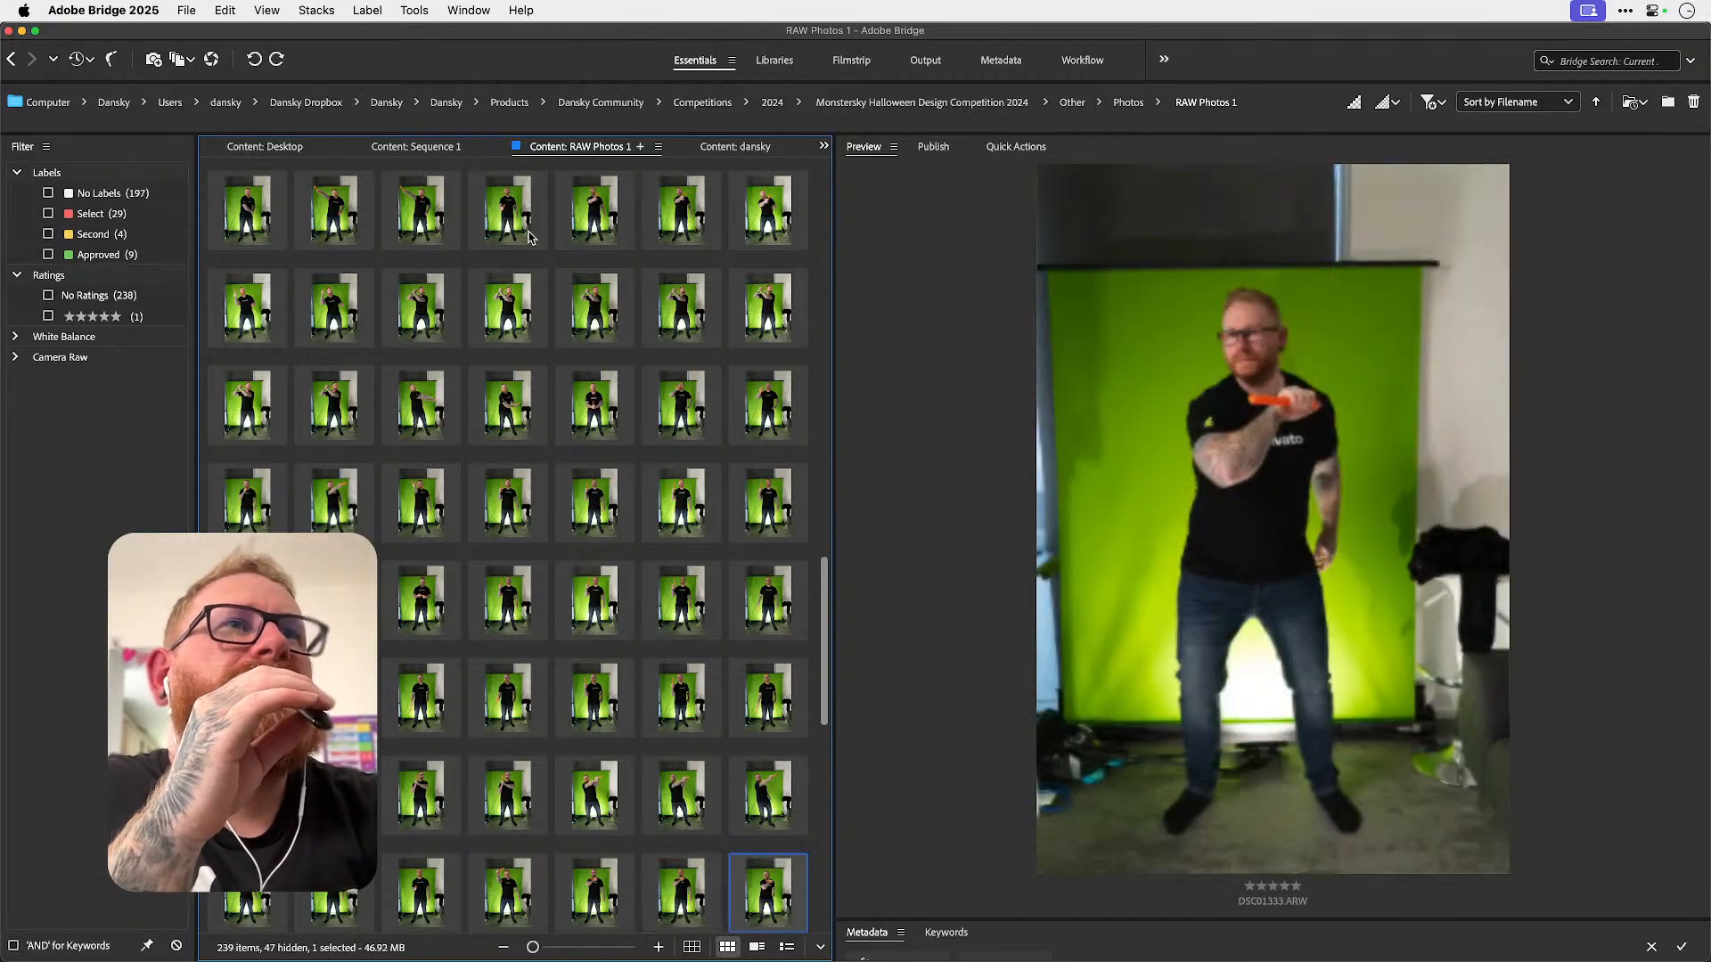
- Preview the shots after DSC01333.ARW, past the overhead-prop pose in DSC01344.ARW, up to the red-labelled DSC01352.ARW
{"action": "key", "text": "Right"}
{"action": "key", "text": "Right"}
{"action": "key", "text": "Right"}
{"action": "key", "text": "Right"}
{"action": "key", "text": "Right"}
{"action": "key", "text": "Right"}
{"action": "key", "text": "Right"}
{"action": "key", "text": "Right"}
{"action": "key", "text": "Right"}
{"action": "key", "text": "Right"}
{"action": "key", "text": "Right"}
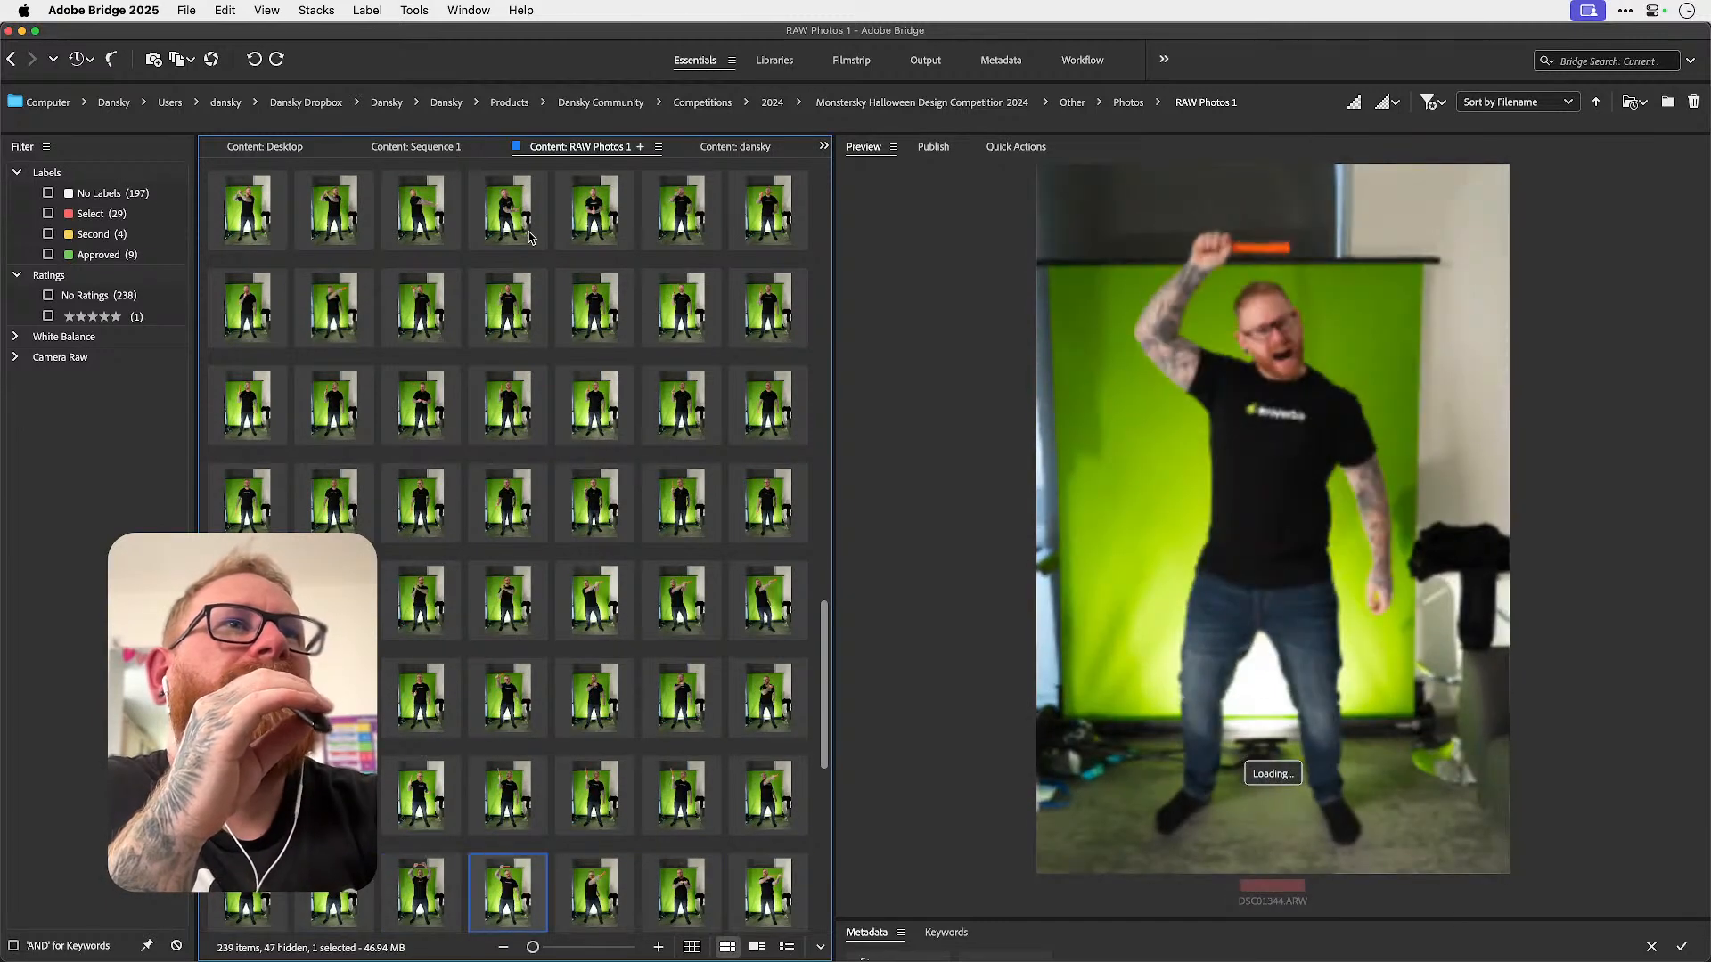
{"action": "key", "text": "Right"}
{"action": "key", "text": "Right"}
{"action": "key", "text": "Right"}
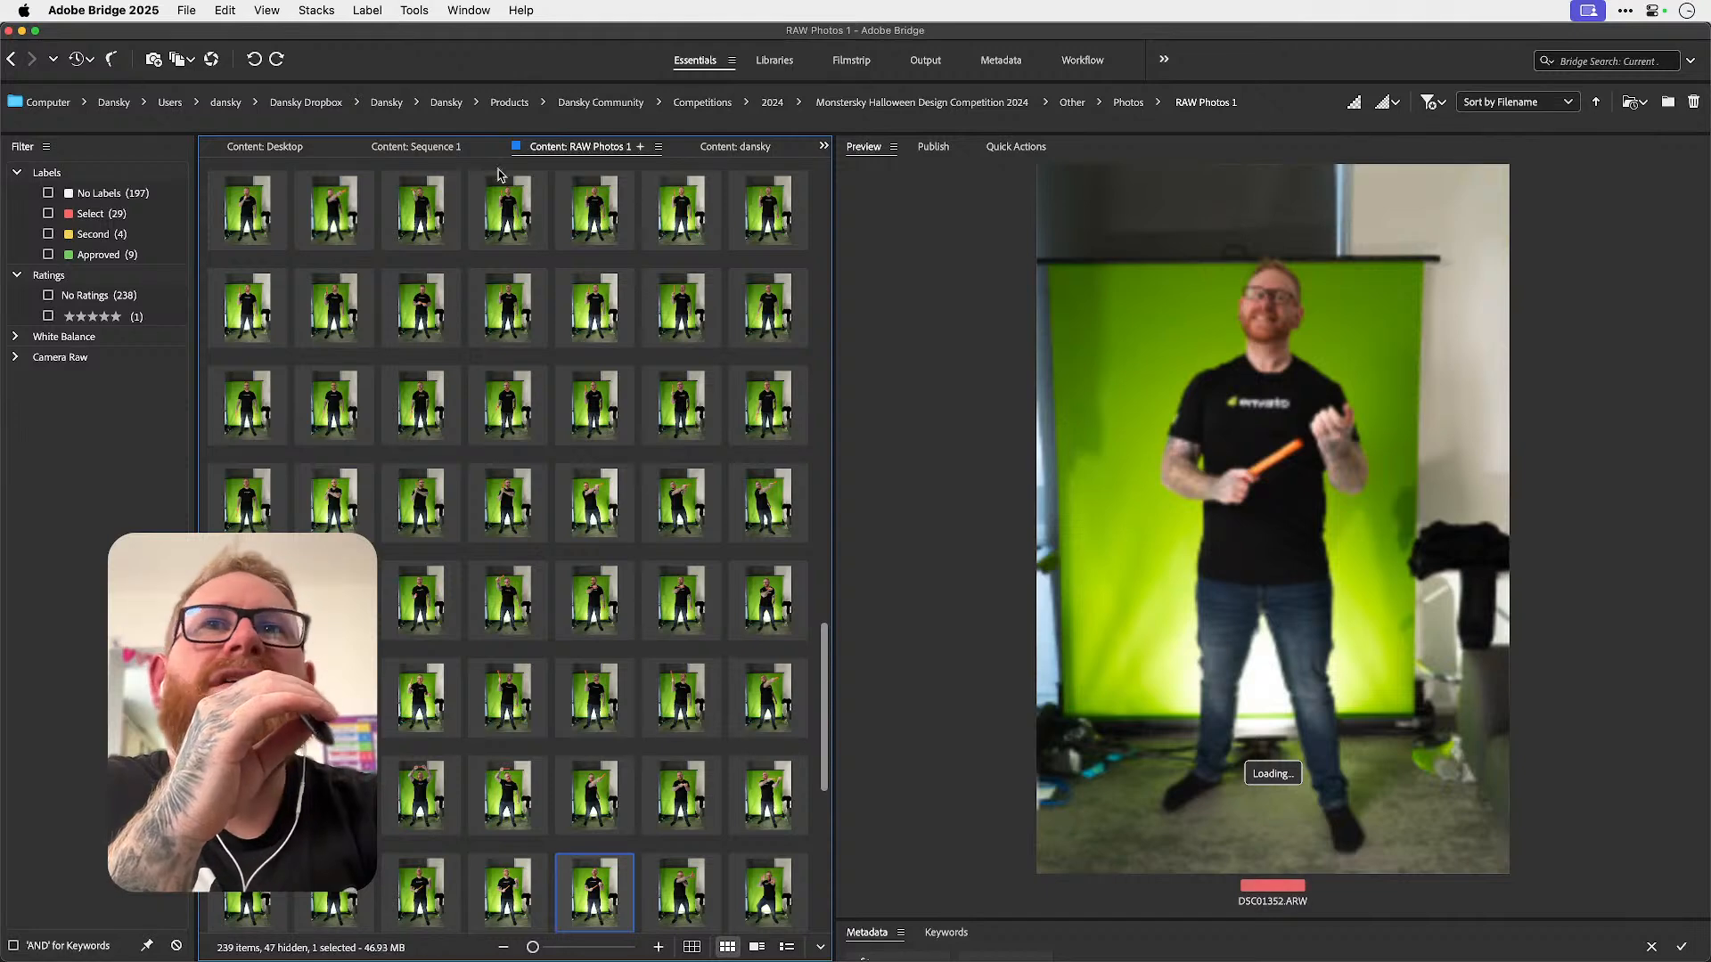
- Return to the first photos in the folder and preview the shots without the prop back to DSC01167.ARW
{"action": "scroll", "coordinate": [575, 319], "scroll_direction": "up", "scroll_amount": 10}
{"action": "scroll", "coordinate": [575, 319], "scroll_direction": "up", "scroll_amount": 3}
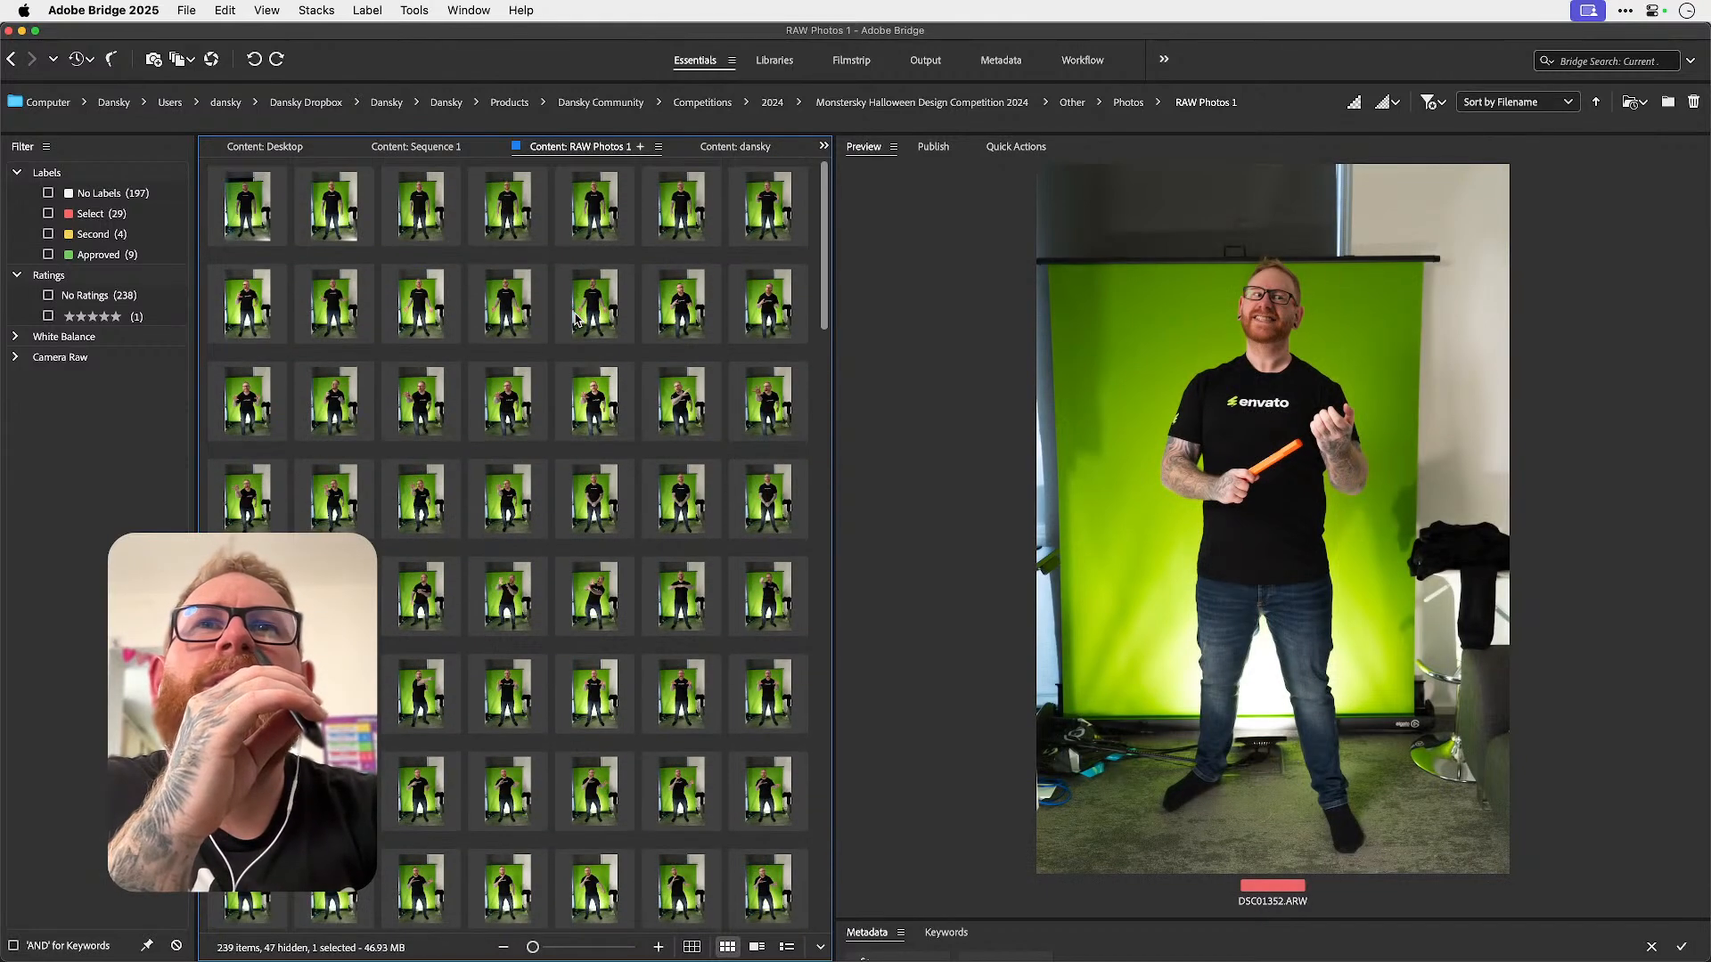
{"action": "left_click", "coordinate": [612, 423]}
{"action": "key", "text": "Left"}
{"action": "key", "text": "Left"}
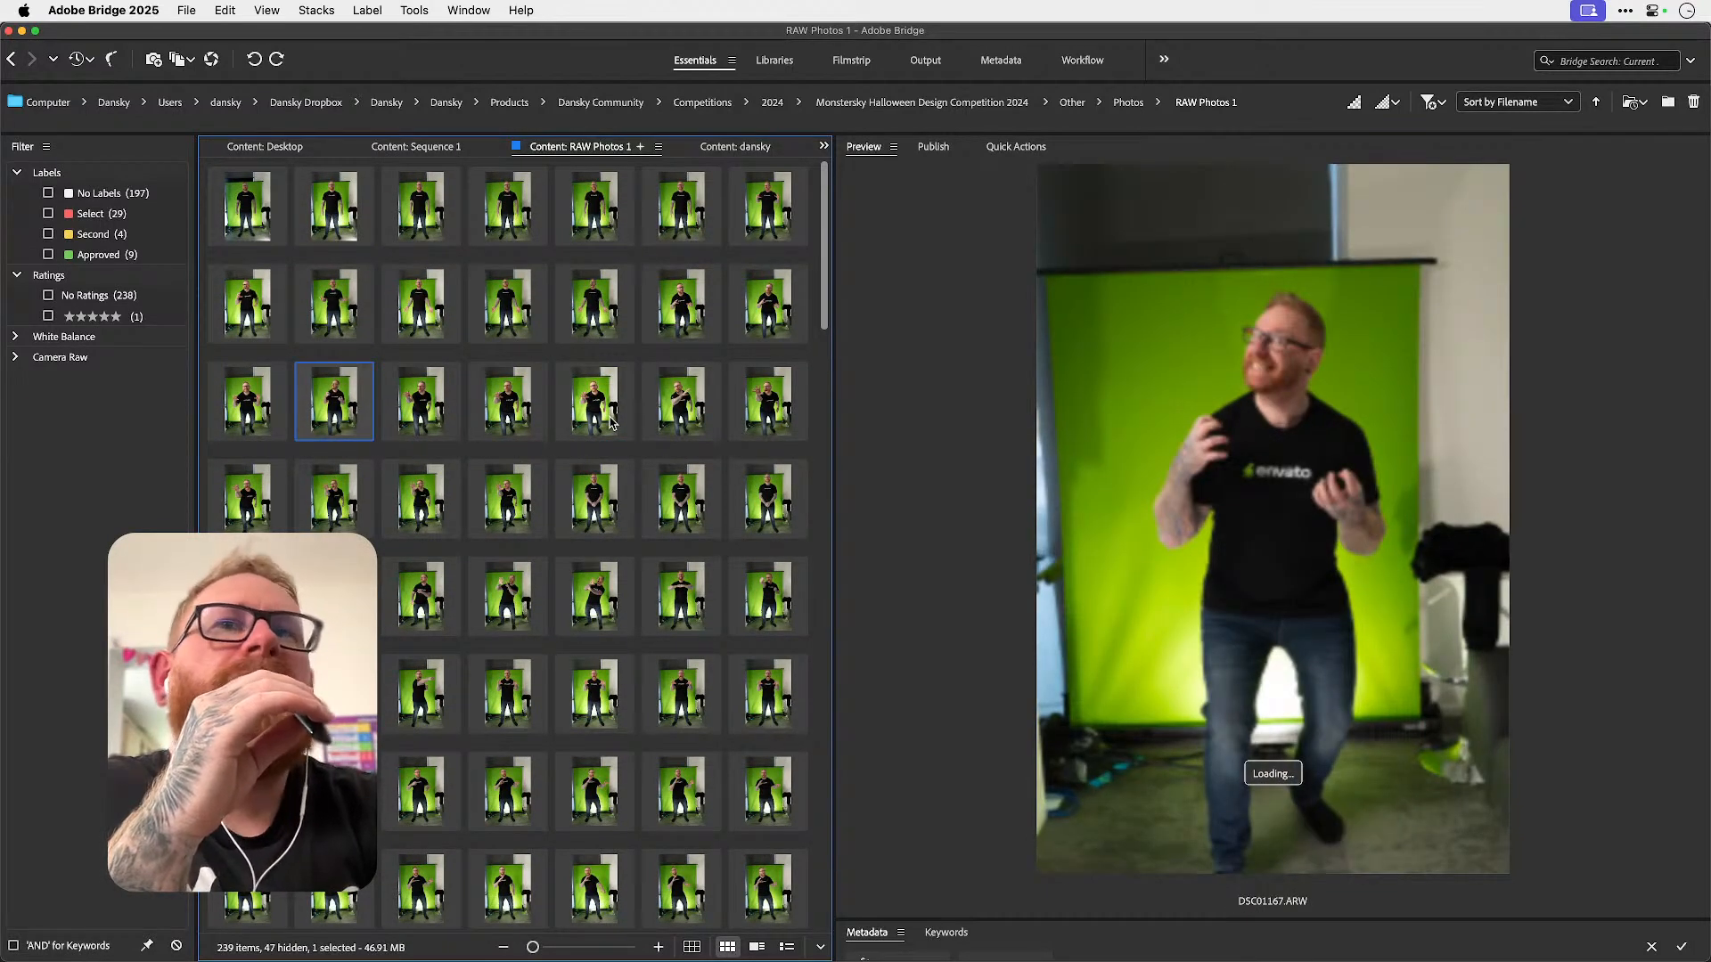
- Preview the raised-hands poses in DSC01198.ARW and DSC01190.ARW and the preceding shots back past DSC01187.ARW to the crouched pose
{"action": "left_click", "coordinate": [586, 777]}
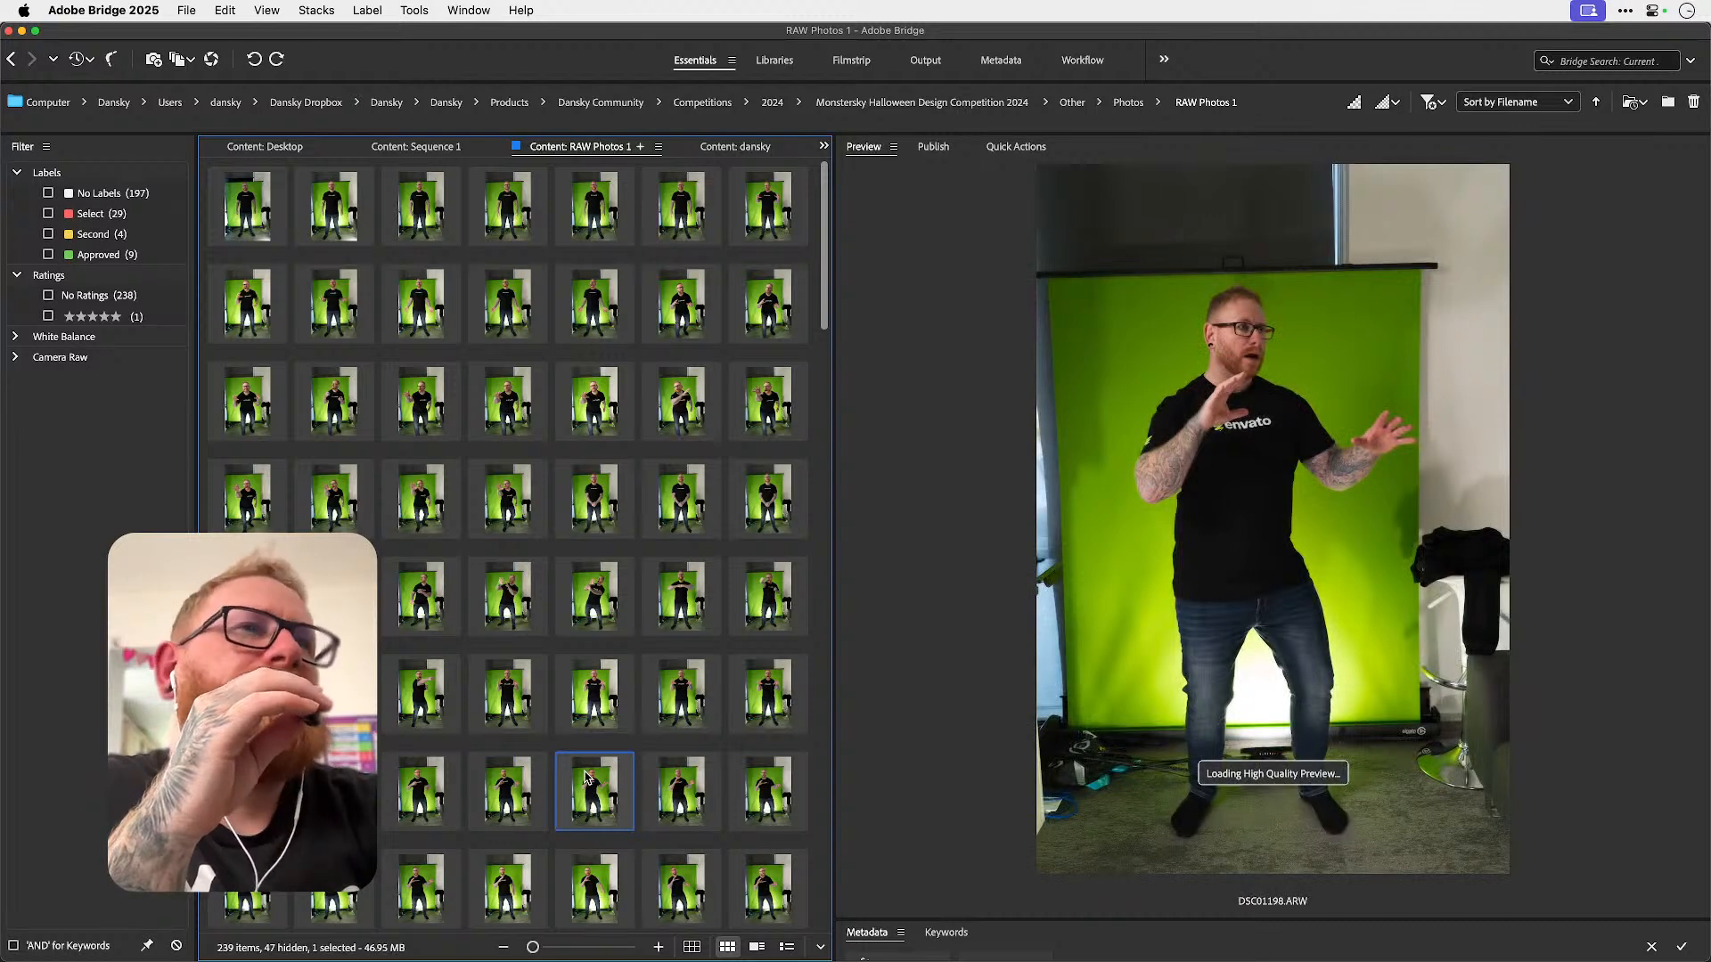
{"action": "key", "text": "Left"}
{"action": "key", "text": "Up"}
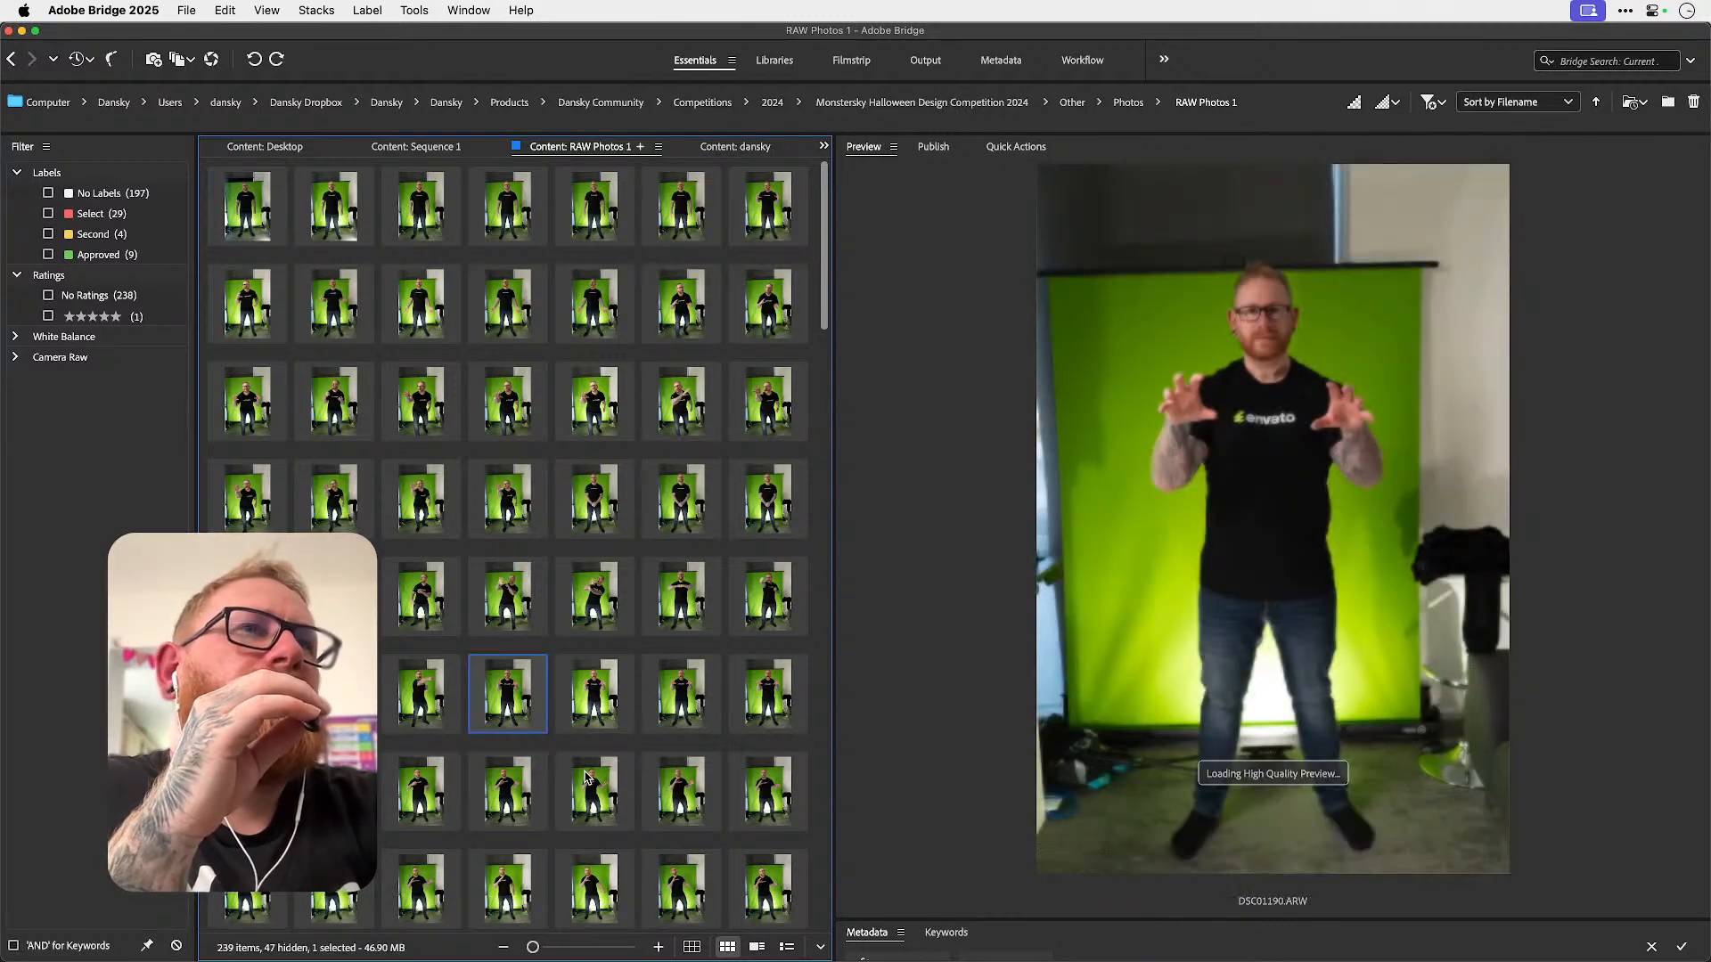
{"action": "key", "text": "Left"}
{"action": "key", "text": "Left"}
{"action": "key", "text": "Left"}
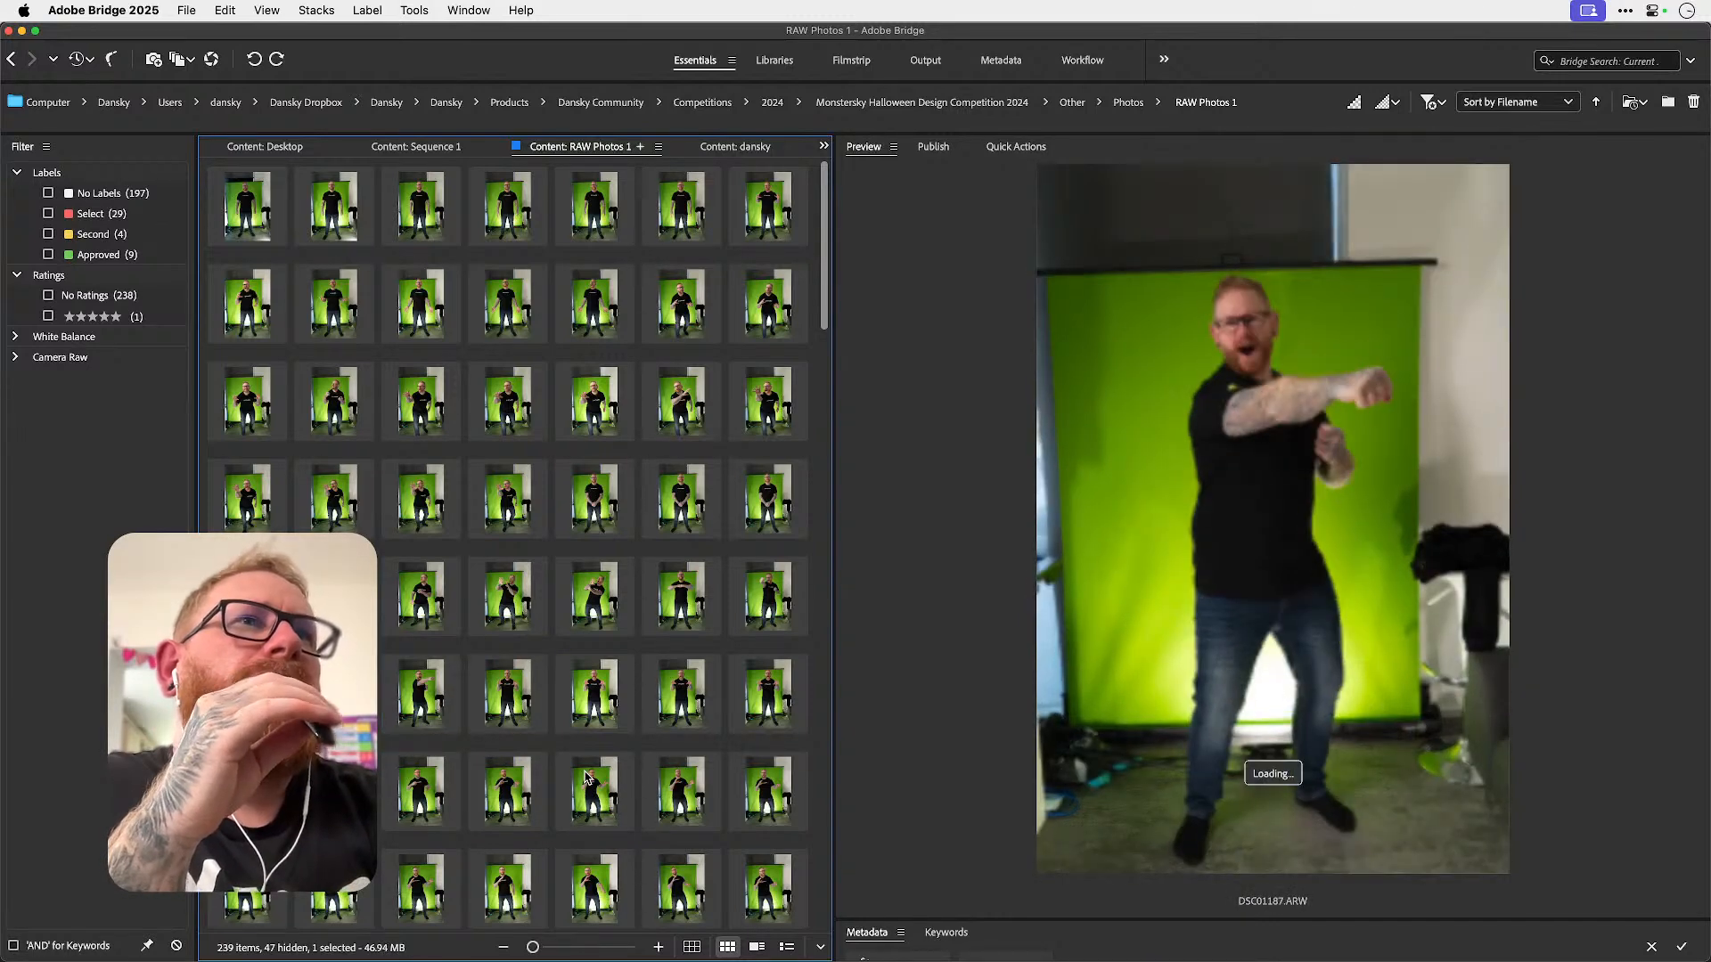
{"action": "key", "text": "Left"}
{"action": "key", "text": "Left"}
{"action": "key", "text": "Left"}
{"action": "key", "text": "Left"}
{"action": "key", "text": "Left"}
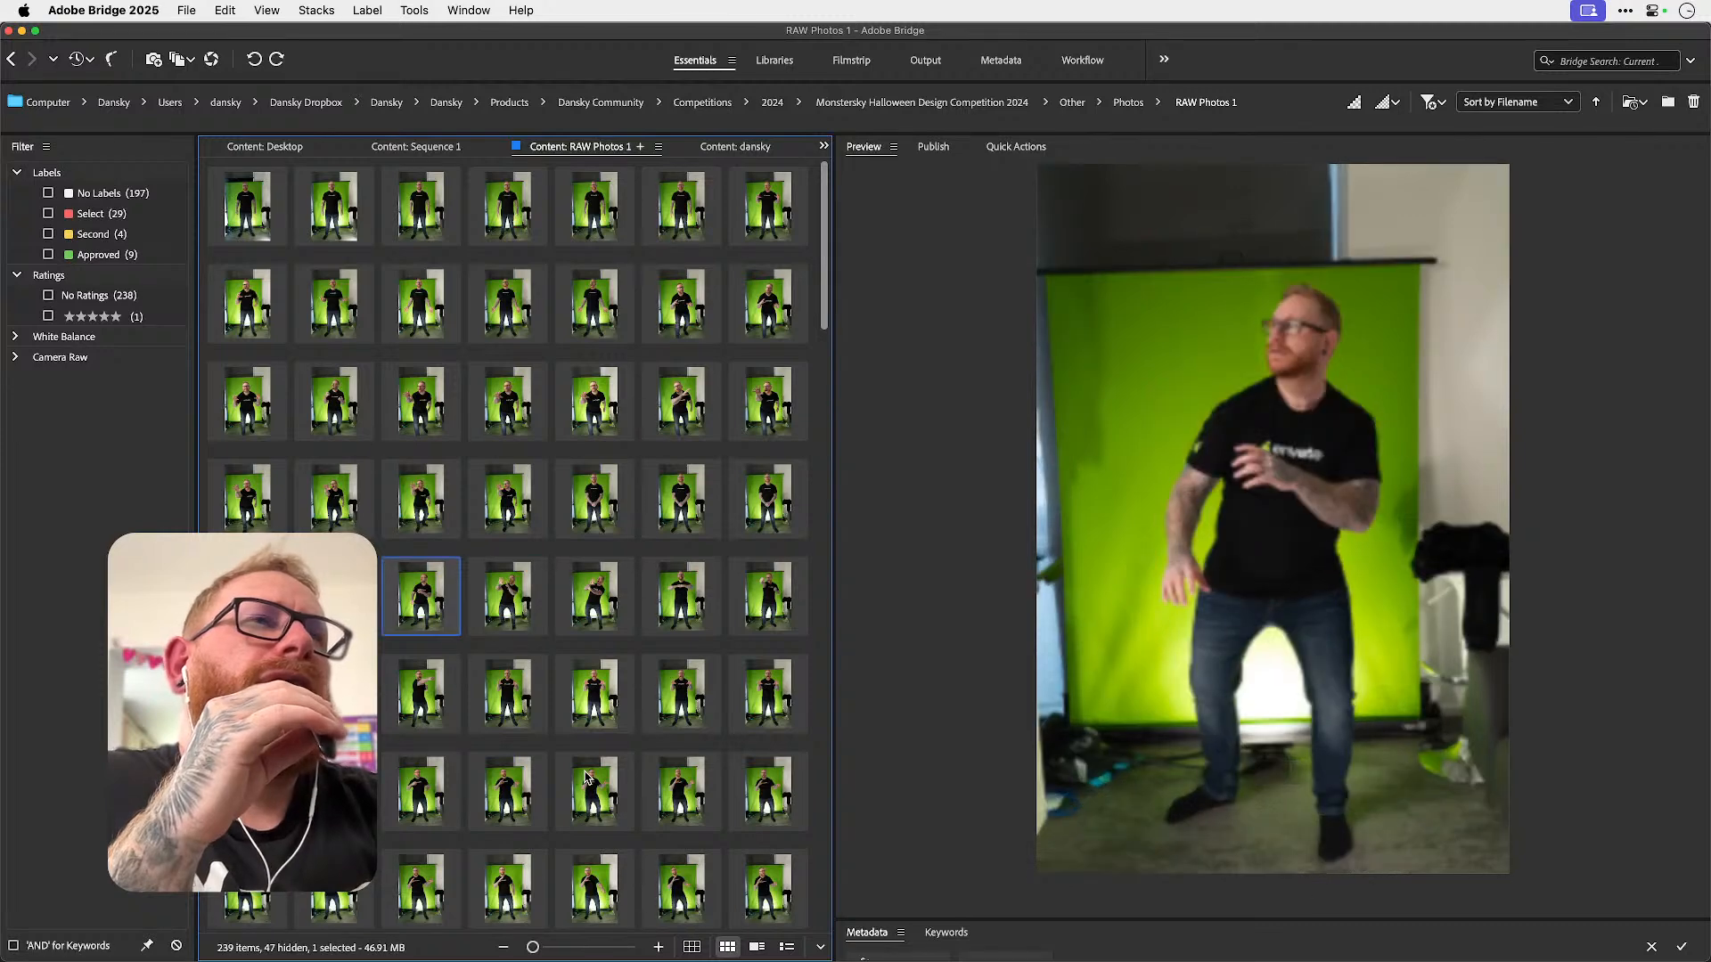
- Compare the green-labelled crouched pose DSC01181.ARW with the shot right after it
{"action": "key", "text": "Left"}
{"action": "key", "text": "Right"}
{"action": "key", "text": "Left"}
{"action": "key", "text": "Right"}
{"action": "key", "text": "Left"}
{"action": "key", "text": "Right"}
{"action": "key", "text": "Left"}
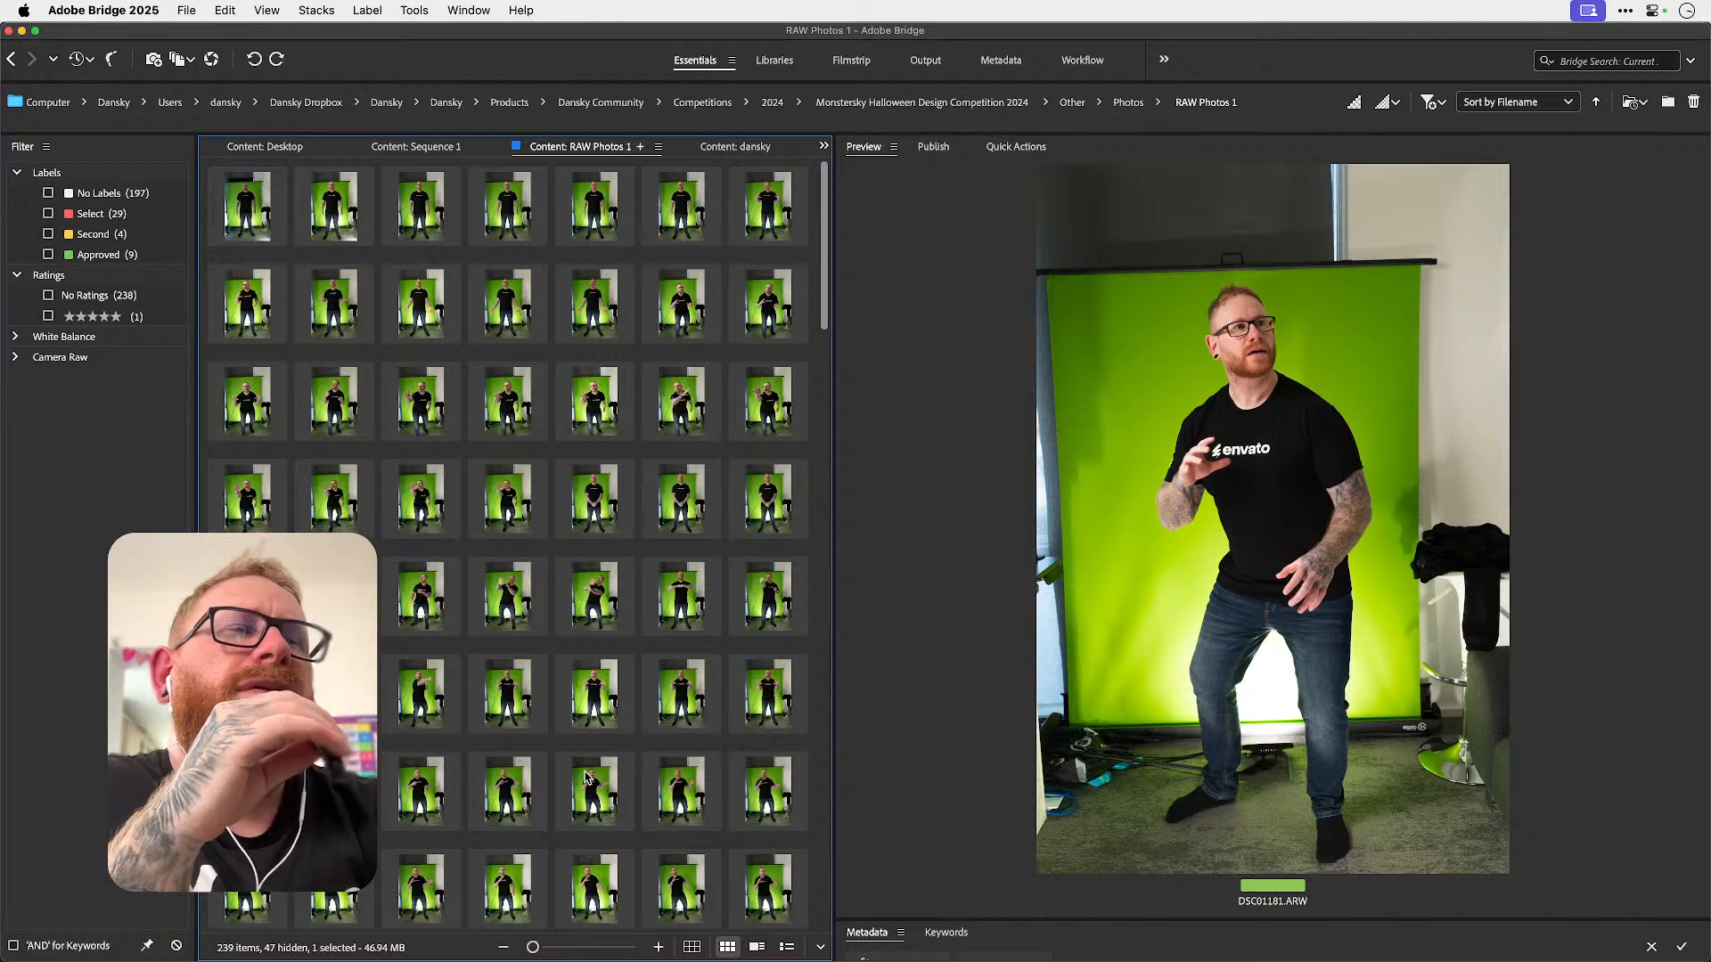
- Preview the shots following the crouched pose, from DSC01181.ARW through the raised-hands pose in DSC01194.ARW to DSC01197.ARW
{"action": "key", "text": "Left"}
{"action": "key", "text": "Right"}
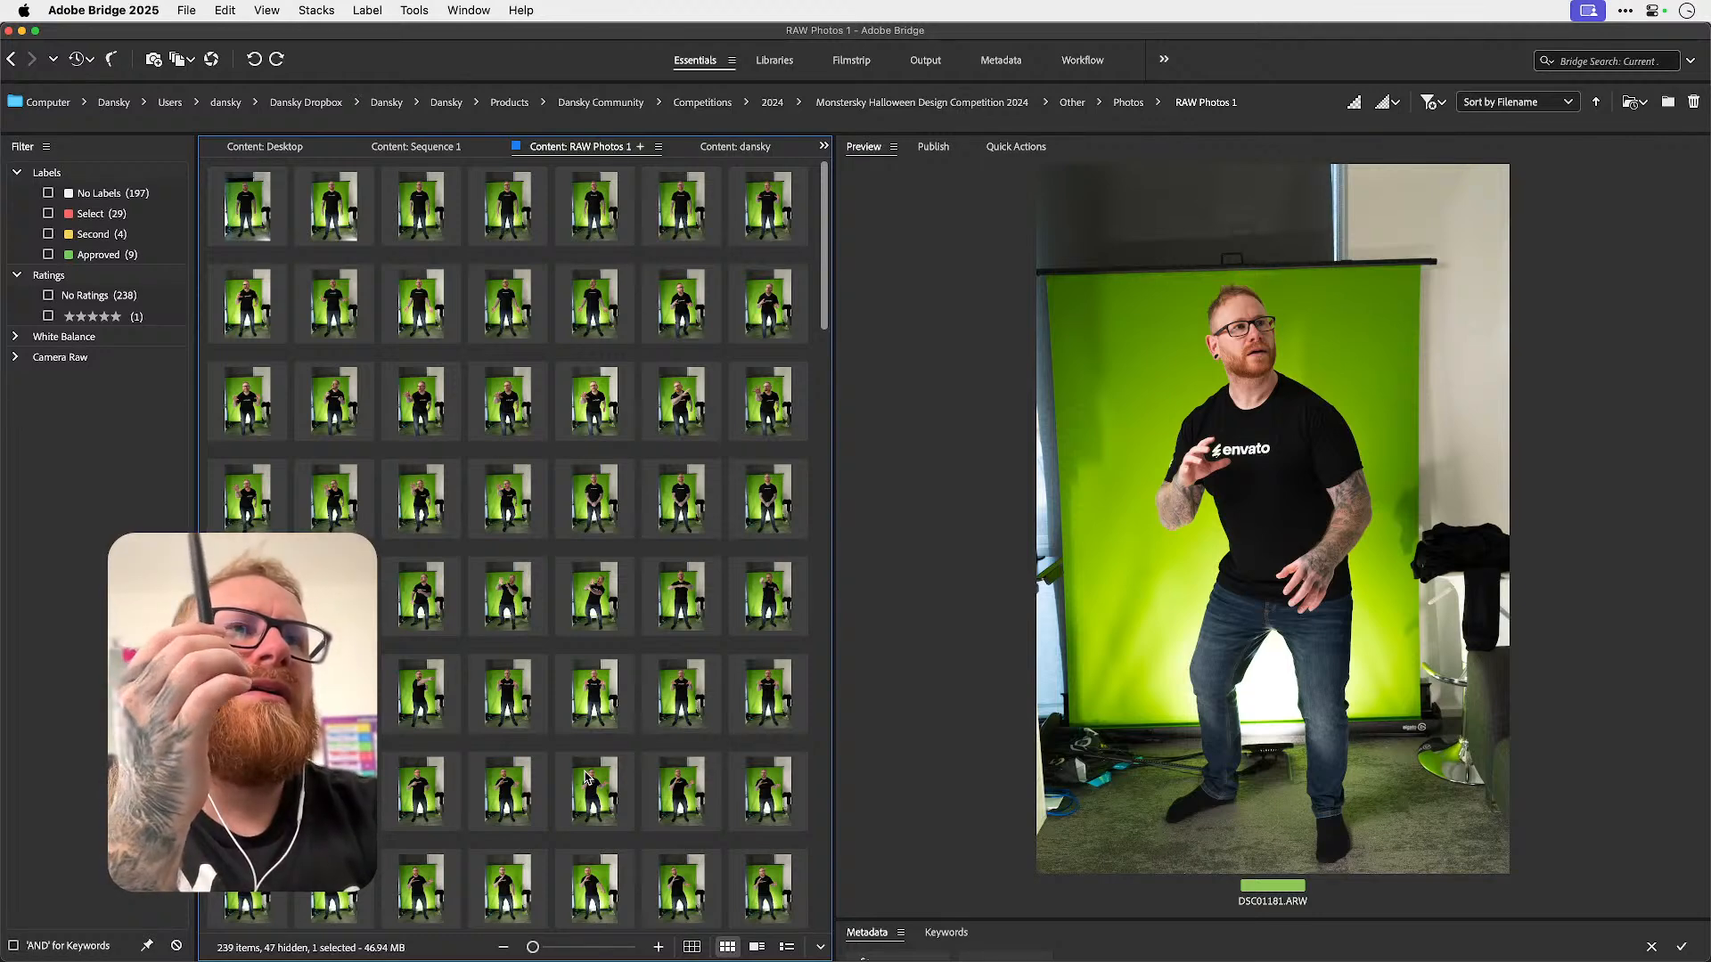
{"action": "key", "text": "Right"}
{"action": "key", "text": "Right"}
{"action": "key", "text": "Right"}
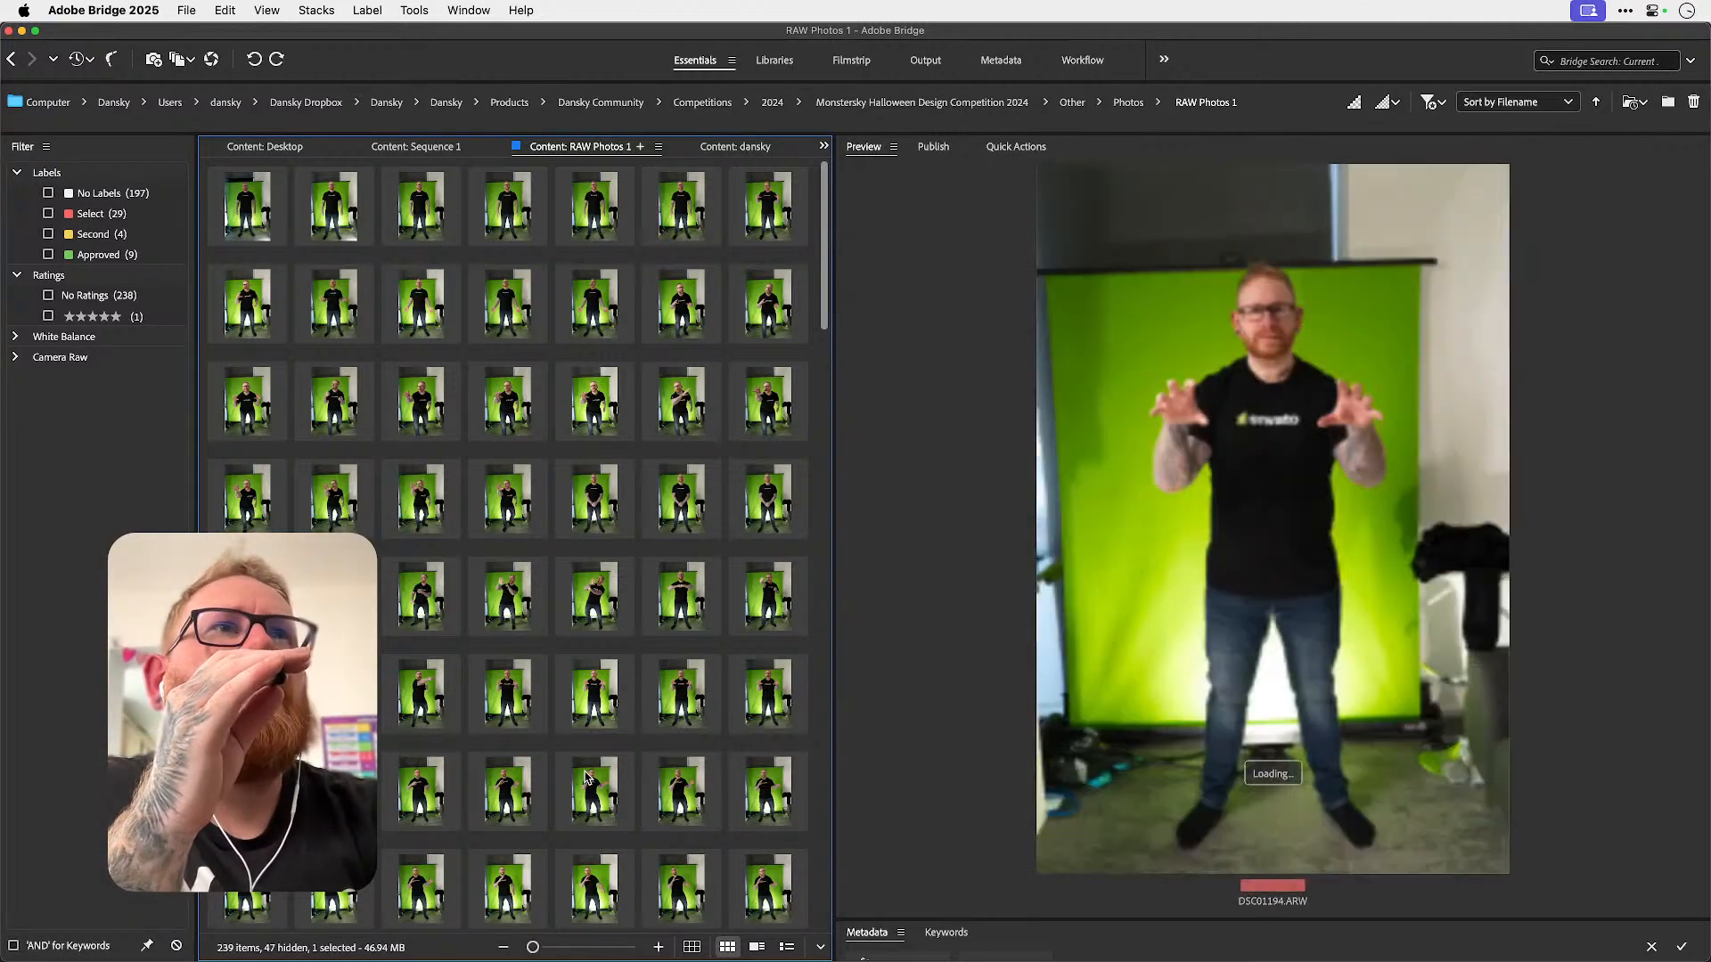
{"action": "key", "text": "Right"}
{"action": "key", "text": "Right"}
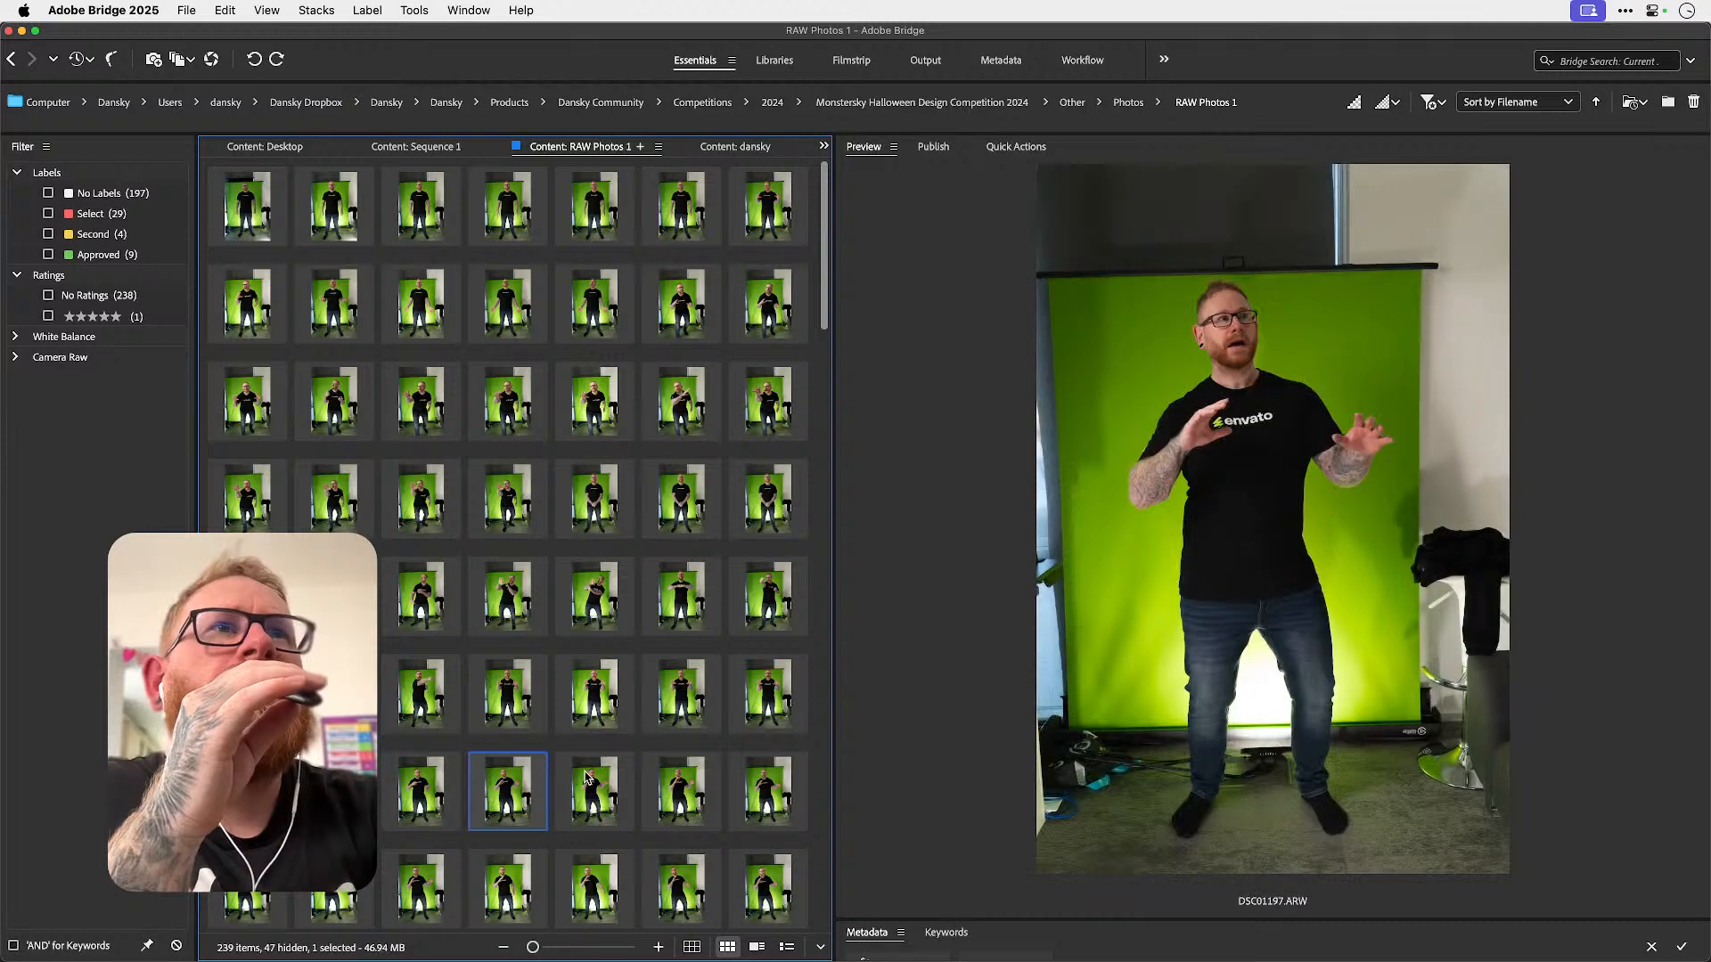
- Return to the earliest photos around DSC01153.ARW and preview the shots onward to the pose with the fists together at the chest
{"action": "left_click", "coordinate": [451, 232]}
{"action": "key", "text": "Left"}
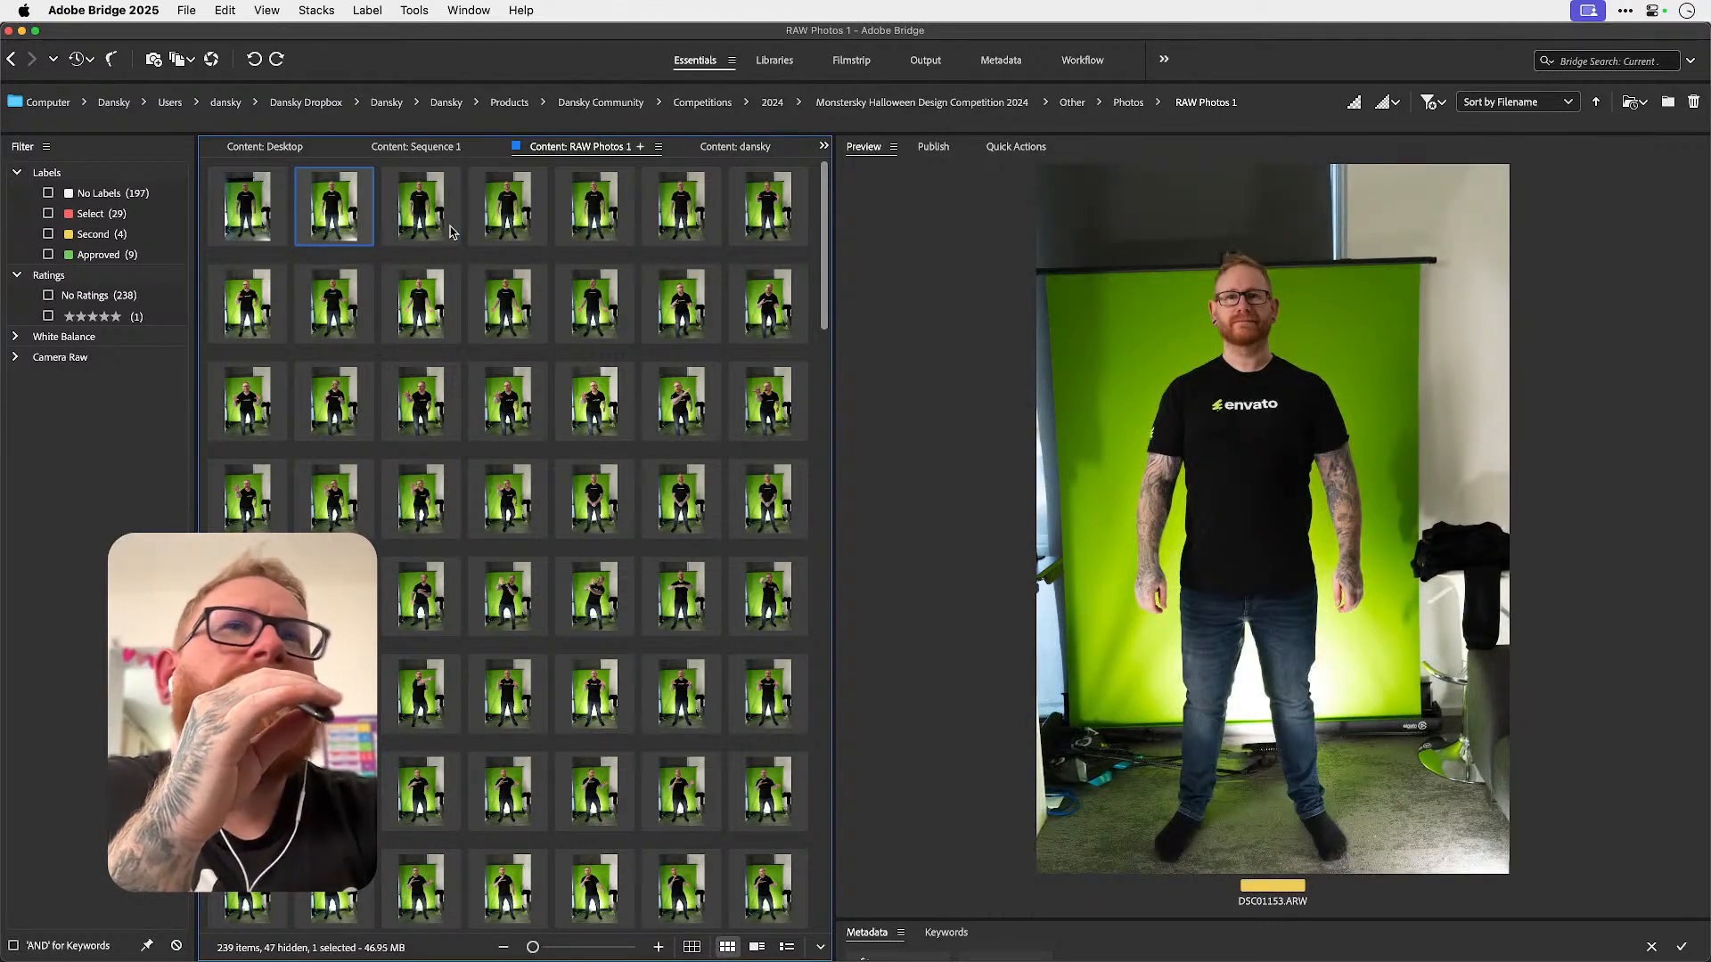
{"action": "key", "text": "Right"}
{"action": "key", "text": "Right"}
{"action": "key", "text": "Right"}
{"action": "key", "text": "Right"}
{"action": "key", "text": "Down"}
{"action": "key", "text": "Down"}
{"action": "key", "text": "Down"}
{"action": "key", "text": "Down"}
{"action": "key", "text": "Down"}
{"action": "key", "text": "Down"}
{"action": "key", "text": "Down"}
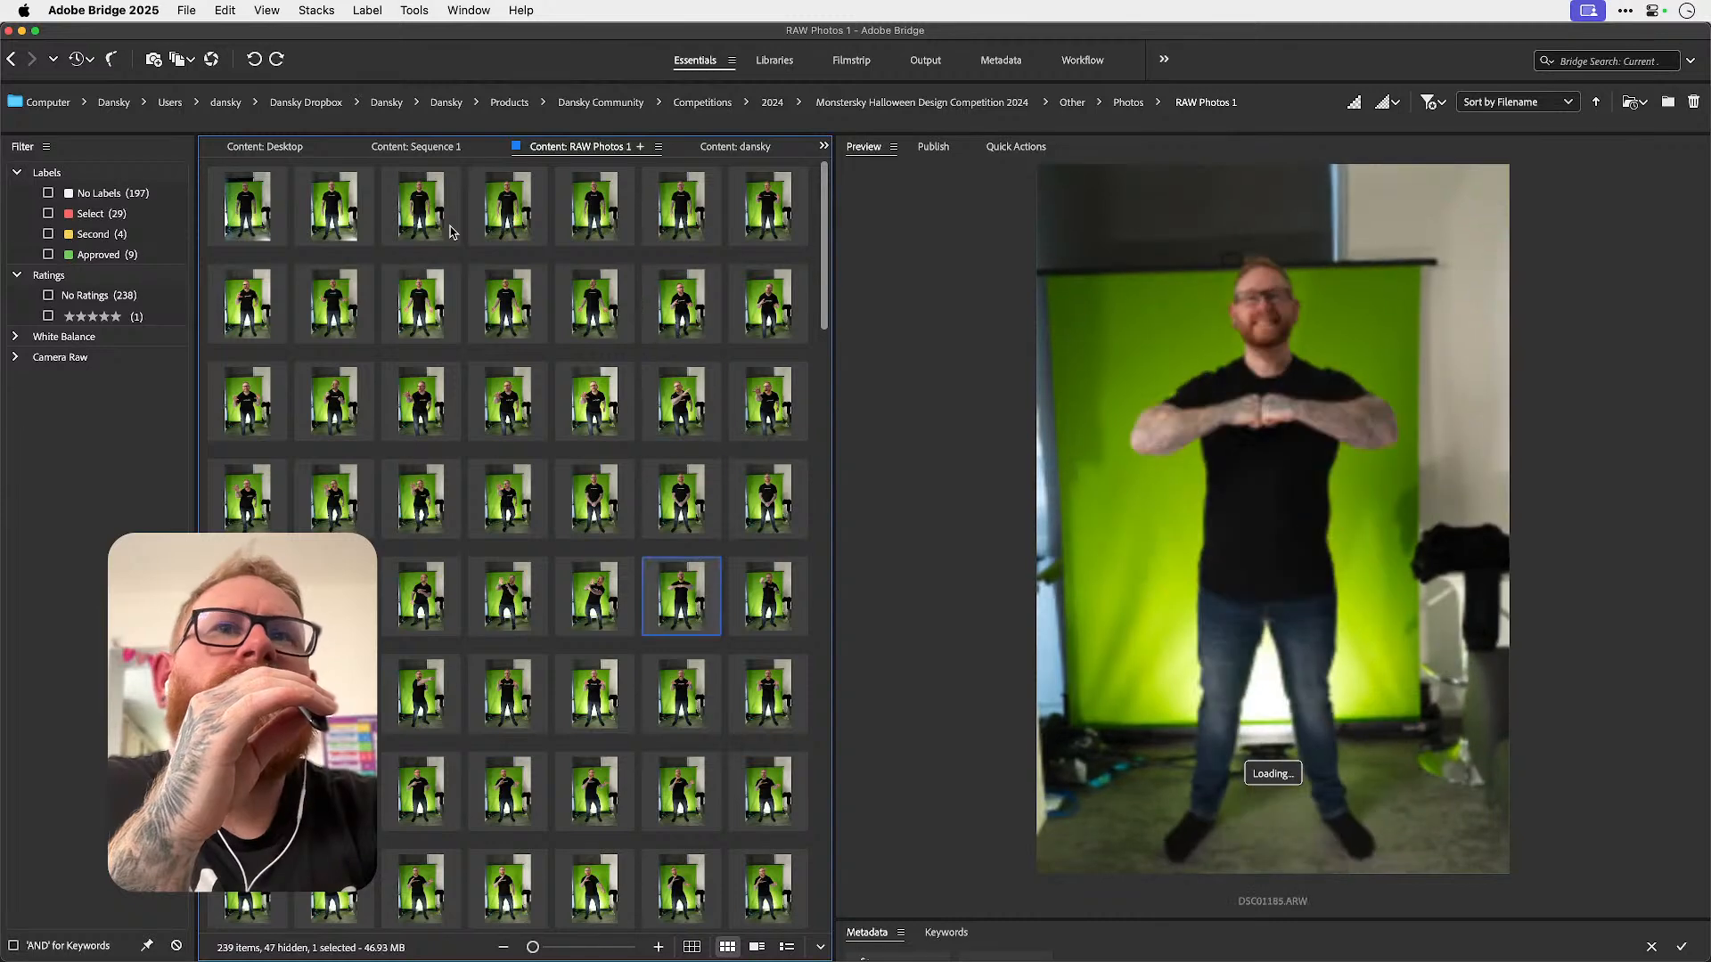
- Preview the shots around the red-labelled DSC01212.ARW and on to the gesture poses in DSC01225.ARW and DSC01223.ARW
{"action": "key", "text": "Left"}
{"action": "key", "text": "Down"}
{"action": "key", "text": "Down"}
{"action": "key", "text": "Down"}
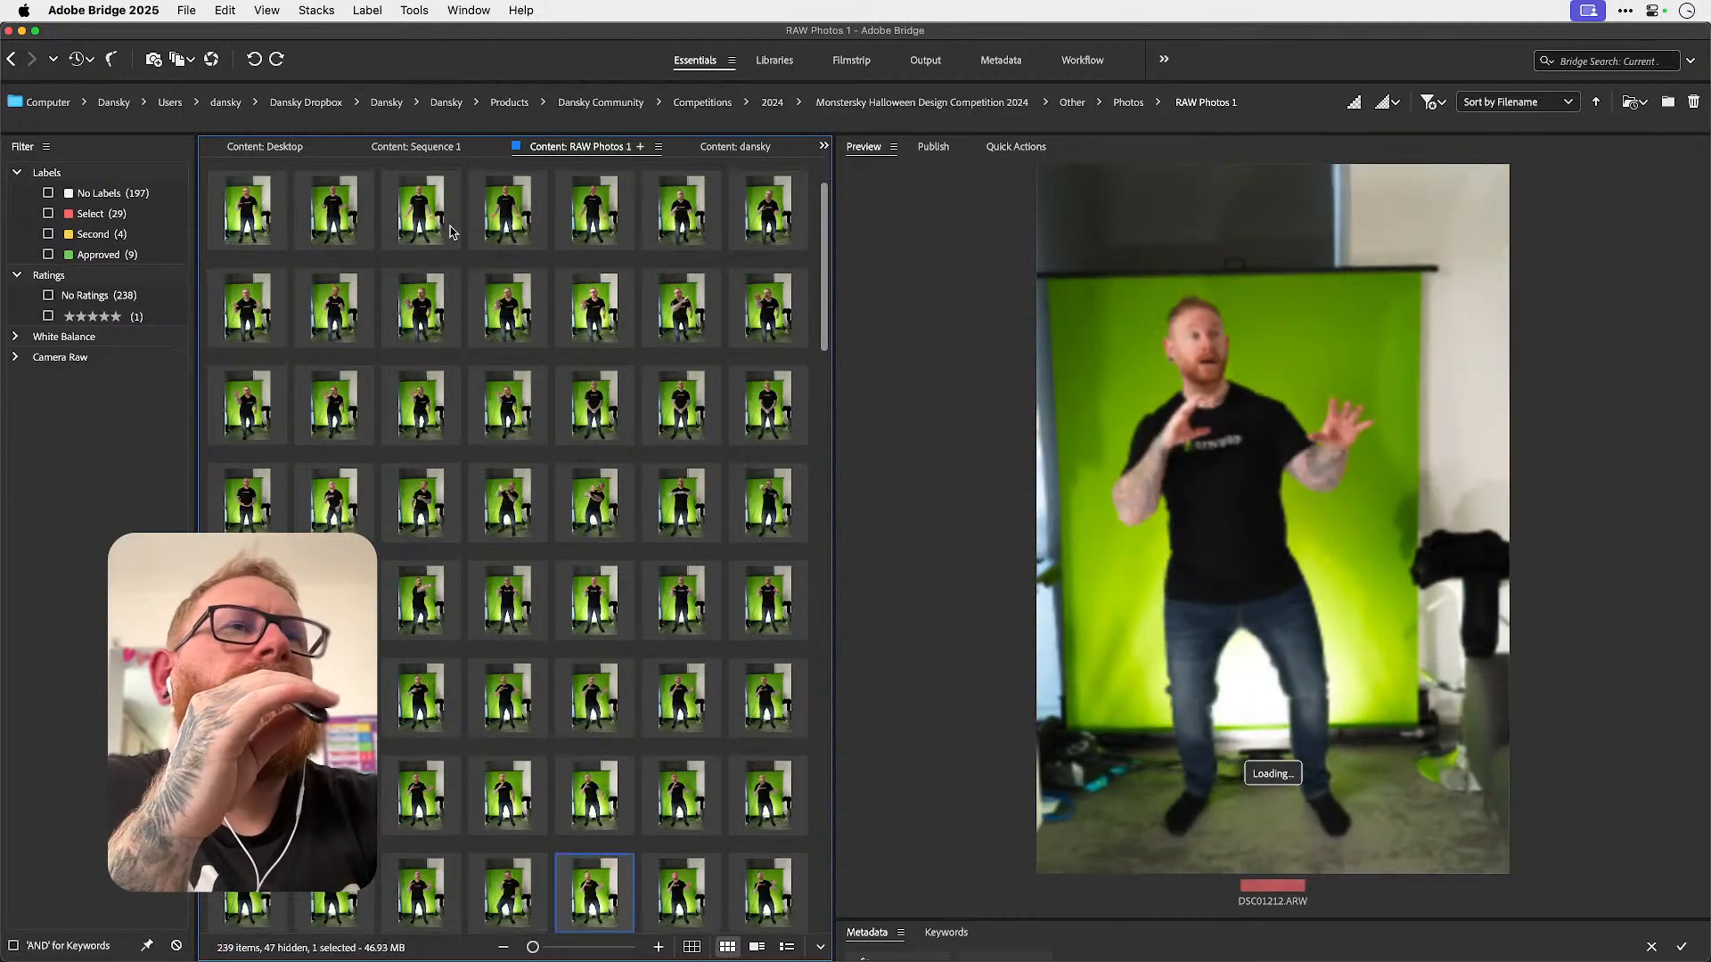
{"action": "key", "text": "Left"}
{"action": "key", "text": "Left"}
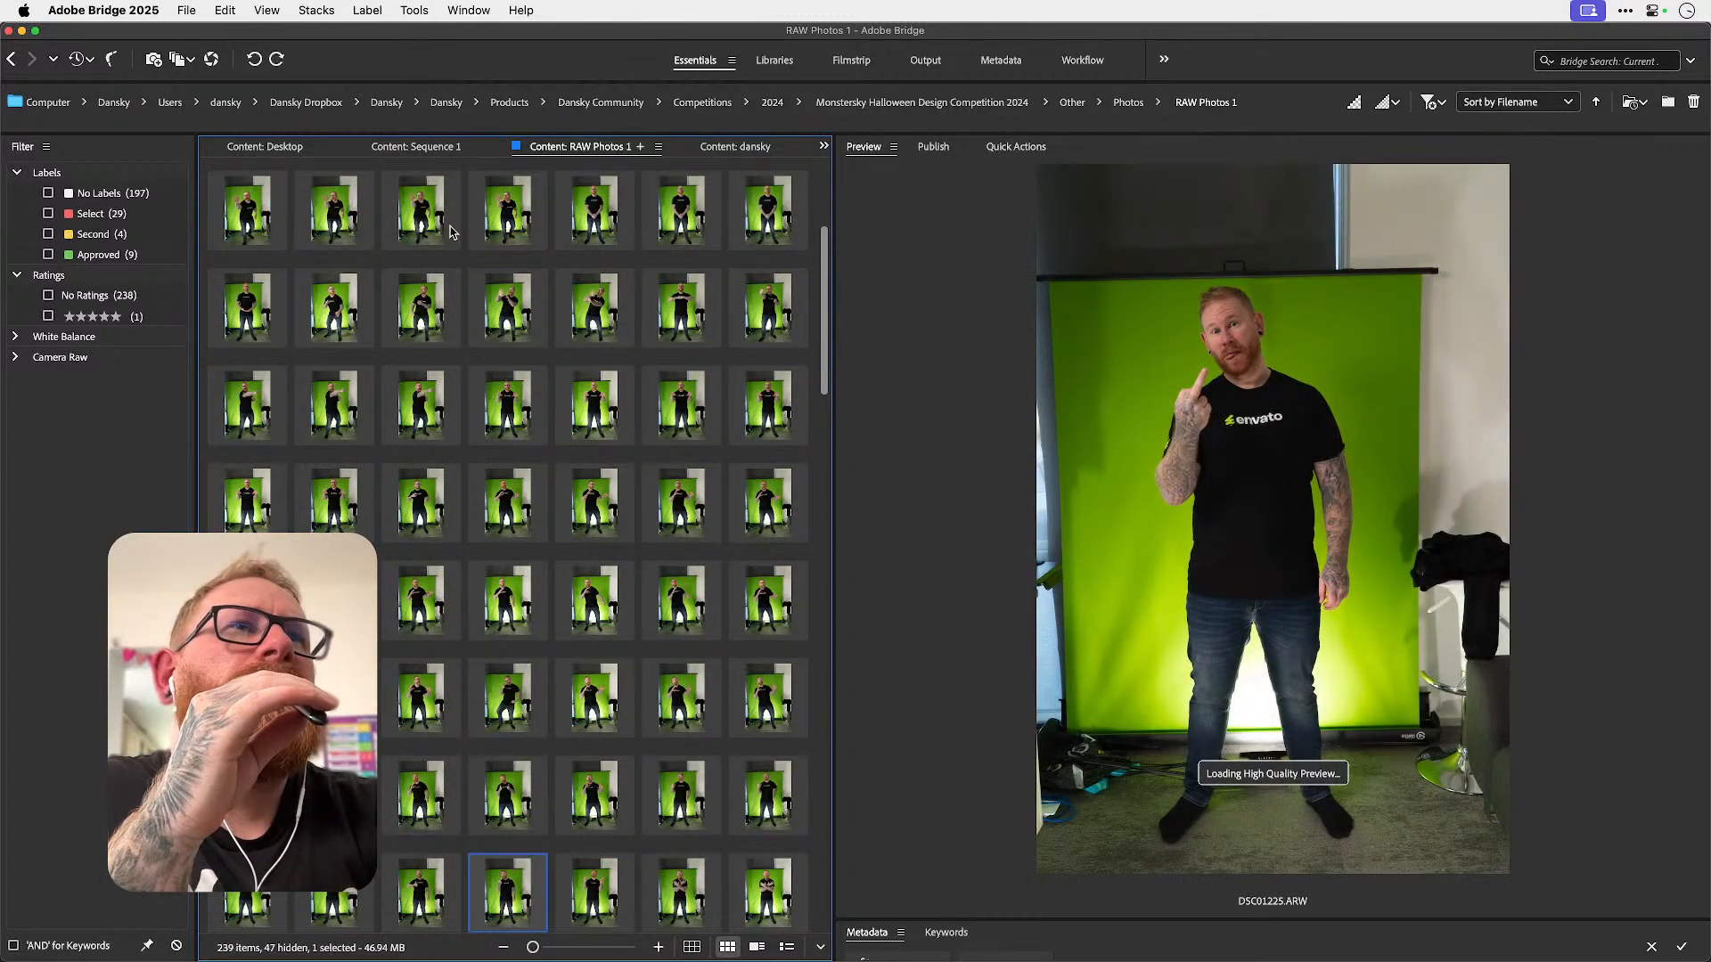
{"action": "key", "text": "Left"}
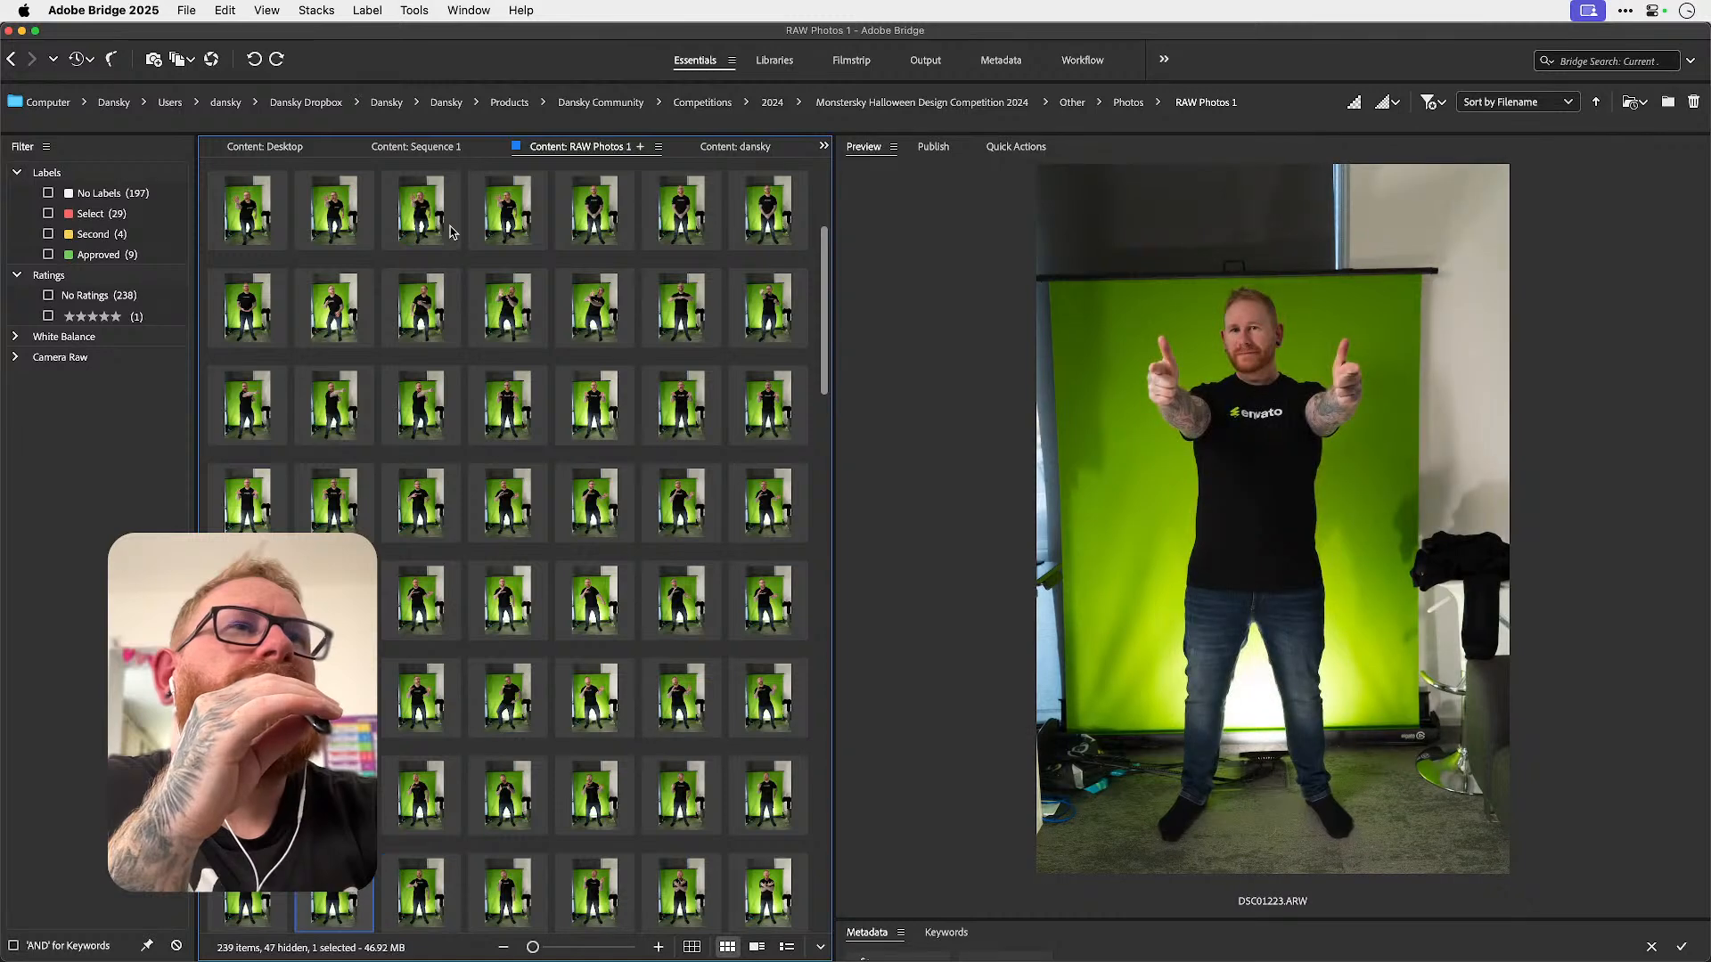
- Continue previewing the shots past the outstretched-arms pose to the closer, raised-fists pose in DSC01253.ARW
{"action": "key", "text": "Down"}
{"action": "key", "text": "Right"}
{"action": "key", "text": "Right"}
{"action": "key", "text": "Down"}
{"action": "key", "text": "Down"}
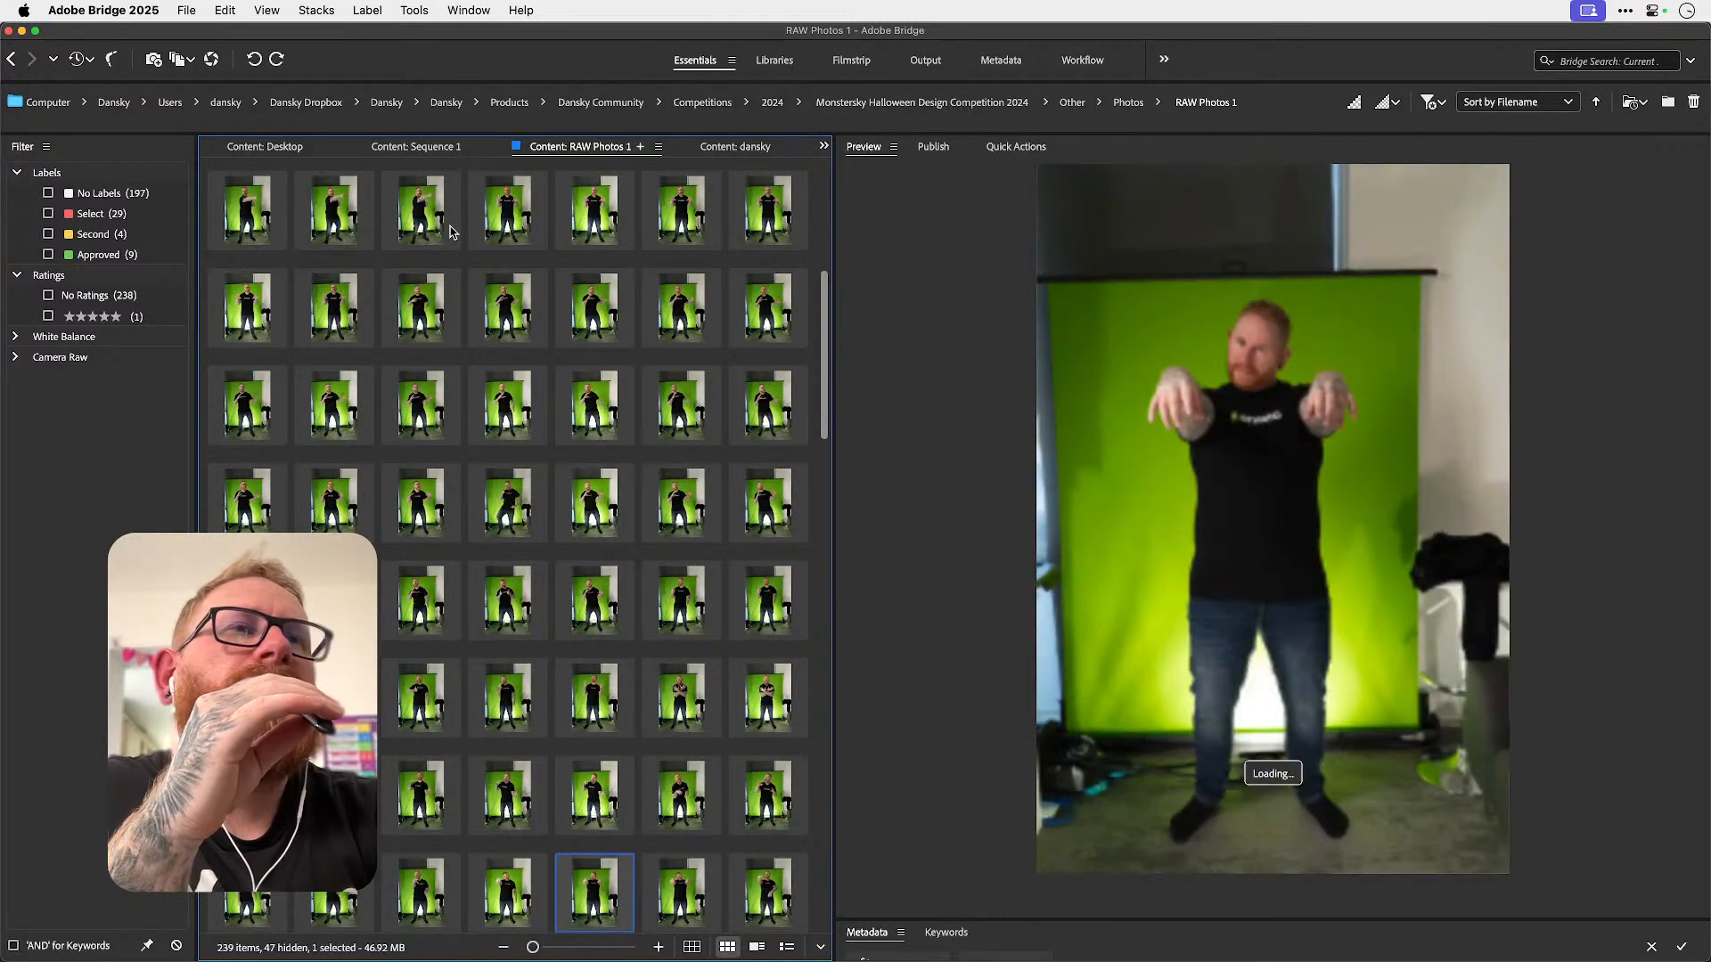
{"action": "key", "text": "Down"}
{"action": "key", "text": "Right"}
{"action": "key", "text": "Up"}
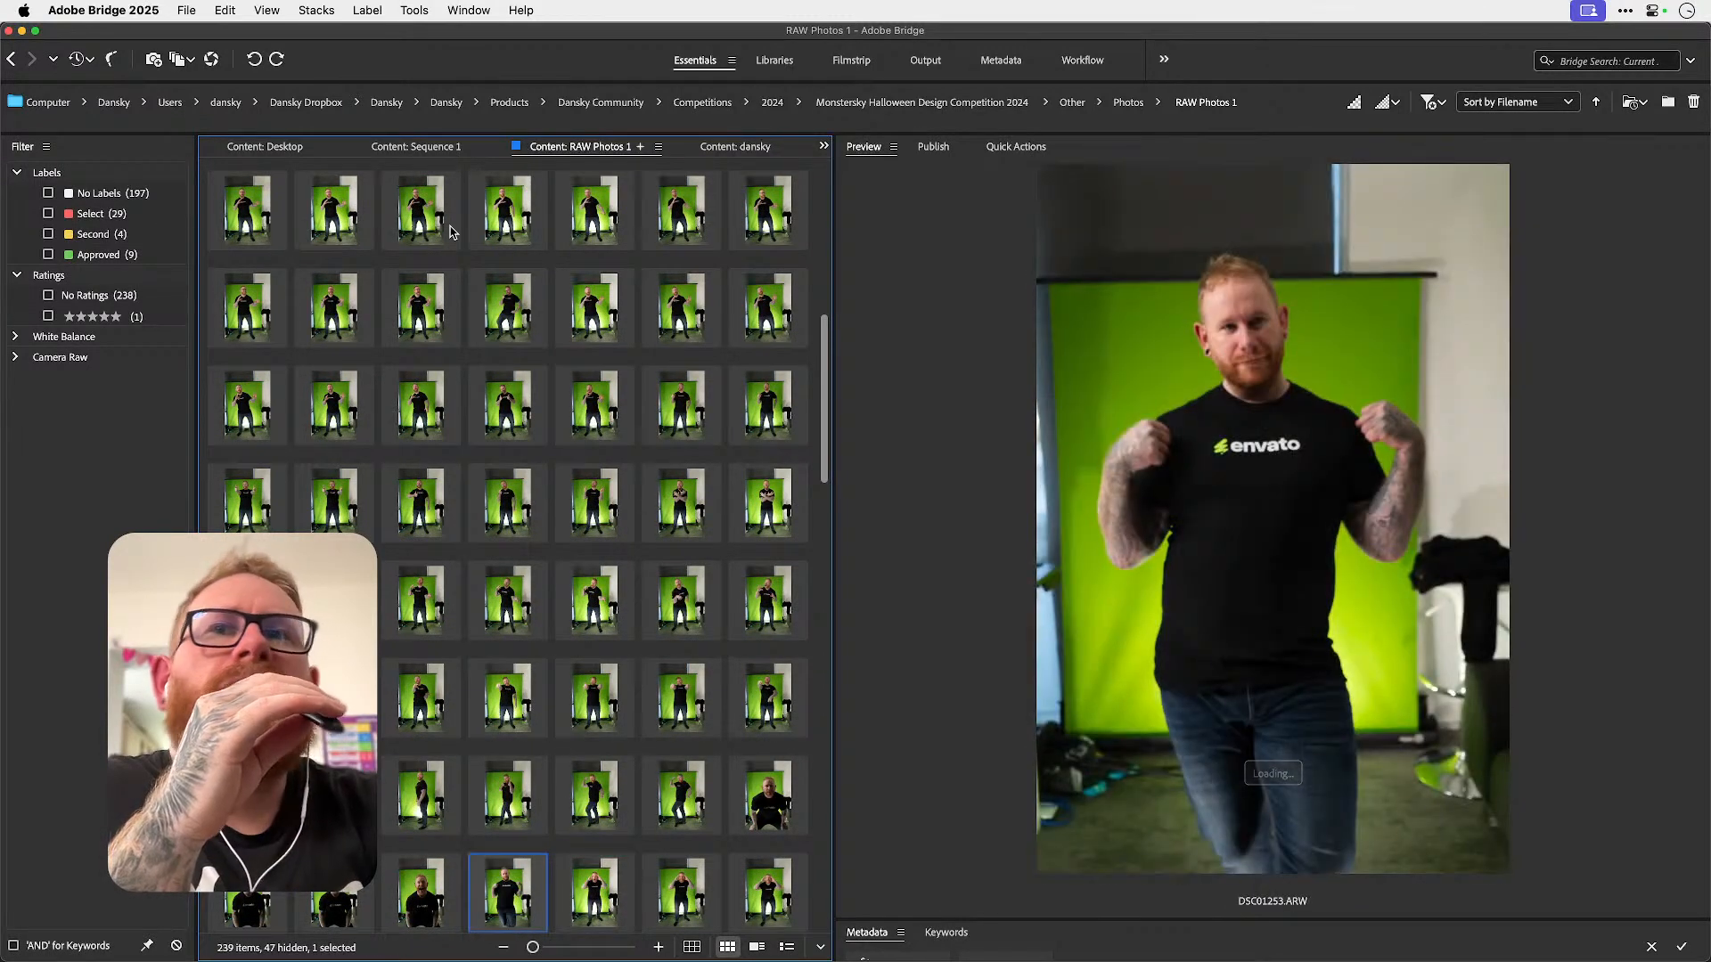
- Check the seated shouting shots and the photos after them up to the red-labelled prop shot DSC01273.ARW
{"action": "key", "text": "Left"}
{"action": "key", "text": "Left"}
{"action": "key", "text": "Up"}
{"action": "key", "text": "Down"}
{"action": "key", "text": "Down"}
{"action": "key", "text": "Down"}
{"action": "key", "text": "Down"}
{"action": "key", "text": "Down"}
{"action": "key", "text": "Down"}
{"action": "key", "text": "Down"}
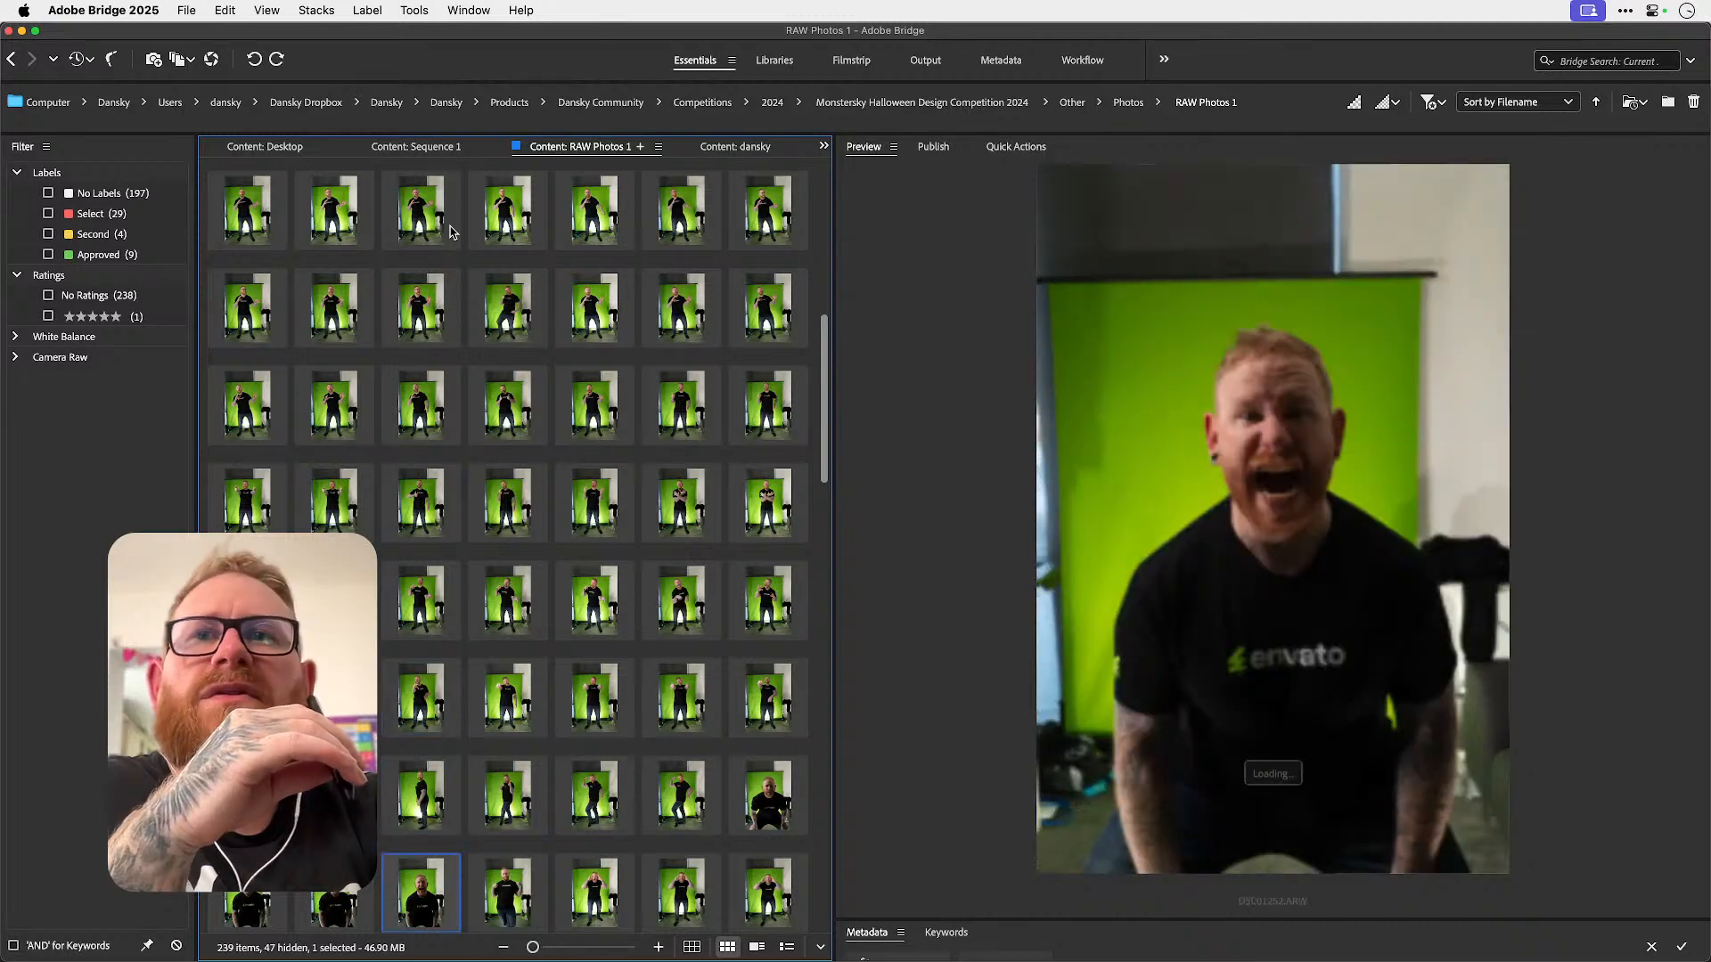
{"action": "key", "text": "Up"}
{"action": "key", "text": "Up"}
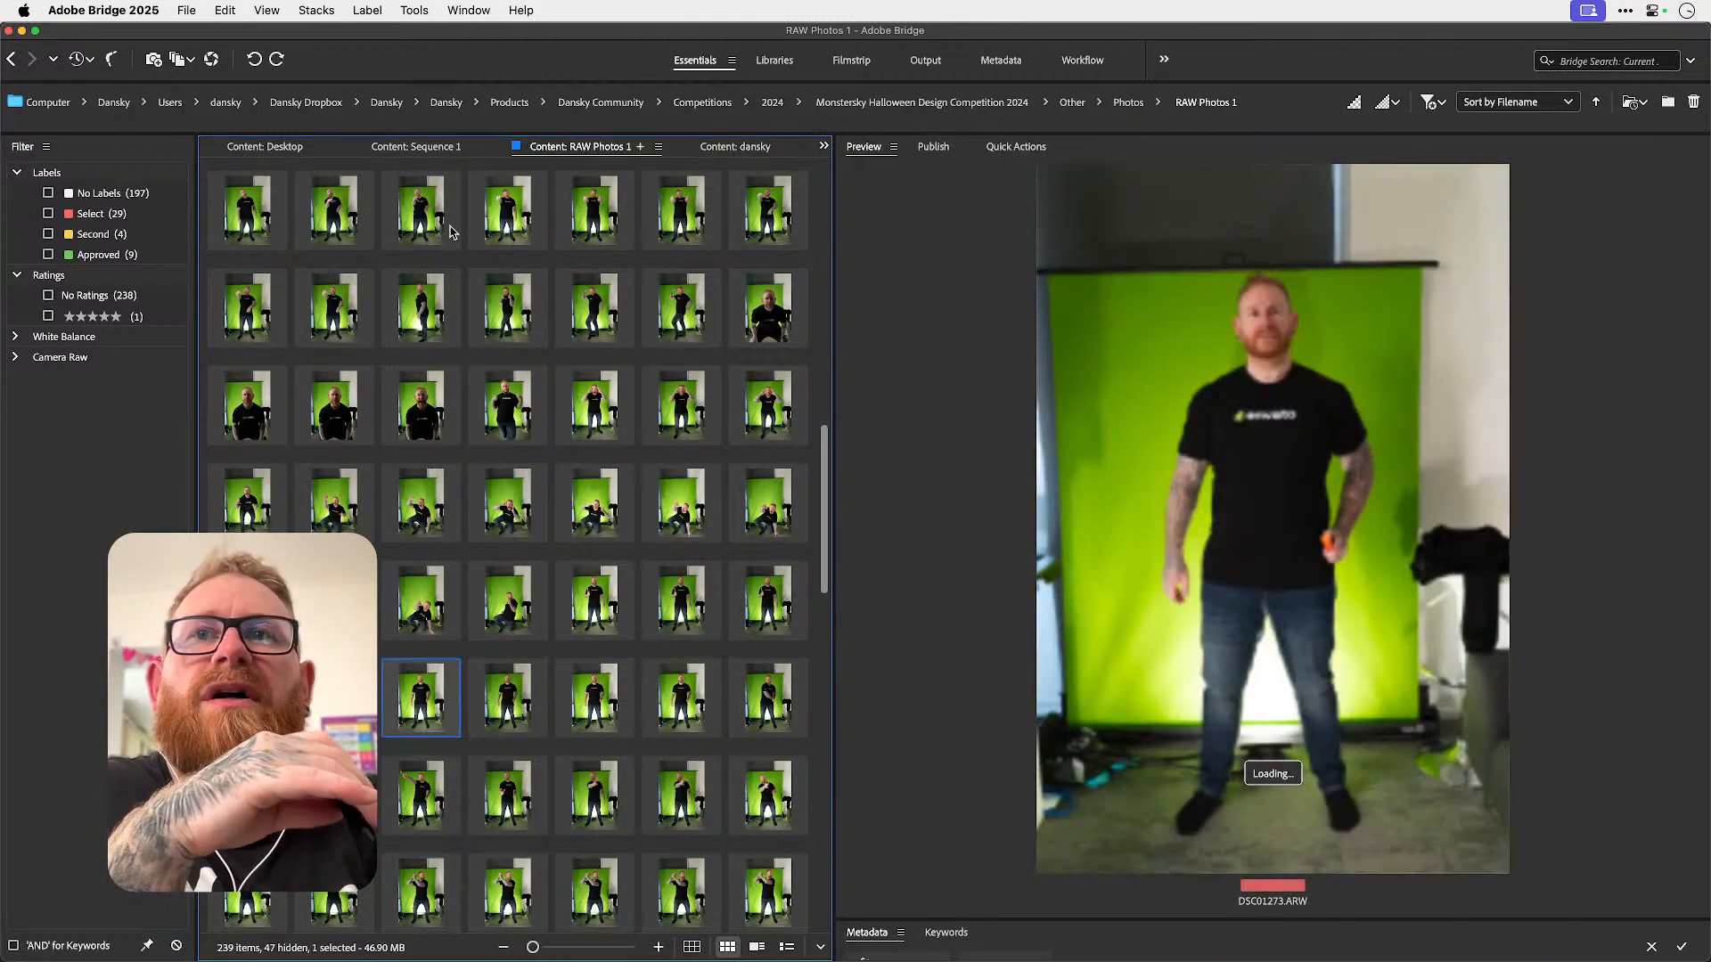
- Compare the standing prop shots DSC01274.ARW and DSC01272.ARW with the green-labelled DSC01268.ARW
{"action": "key", "text": "Right"}
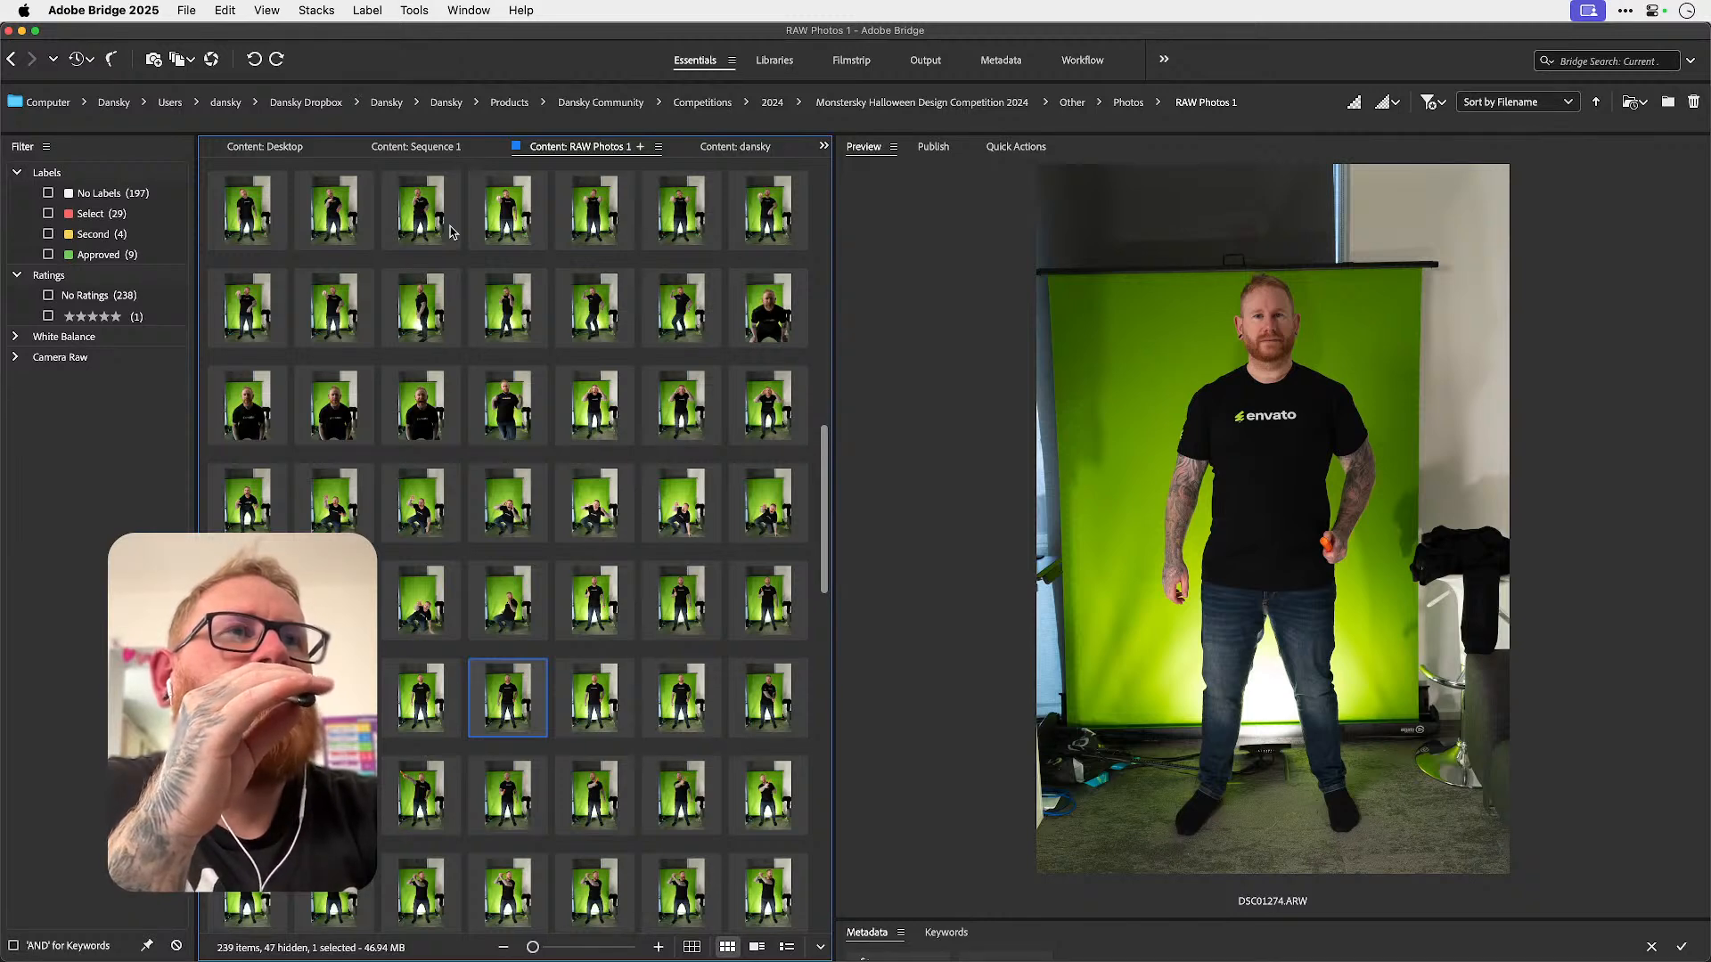
{"action": "key", "text": "Left"}
{"action": "key", "text": "Left"}
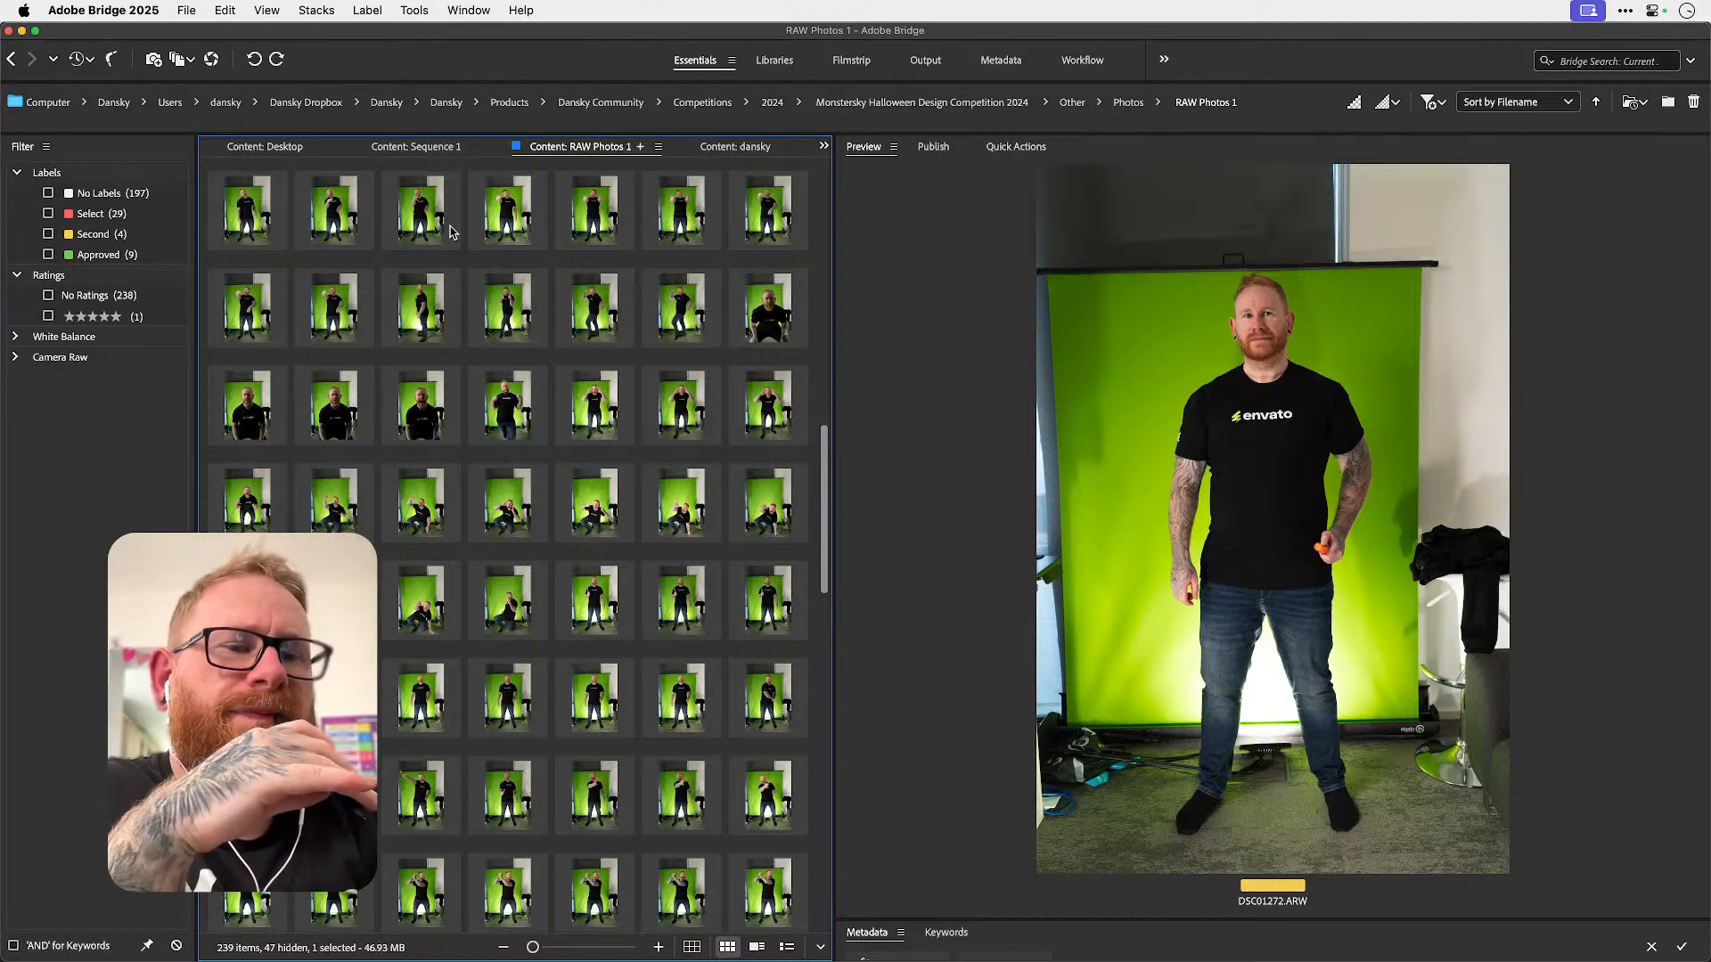
{"action": "key", "text": "Down"}
{"action": "key", "text": "Up"}
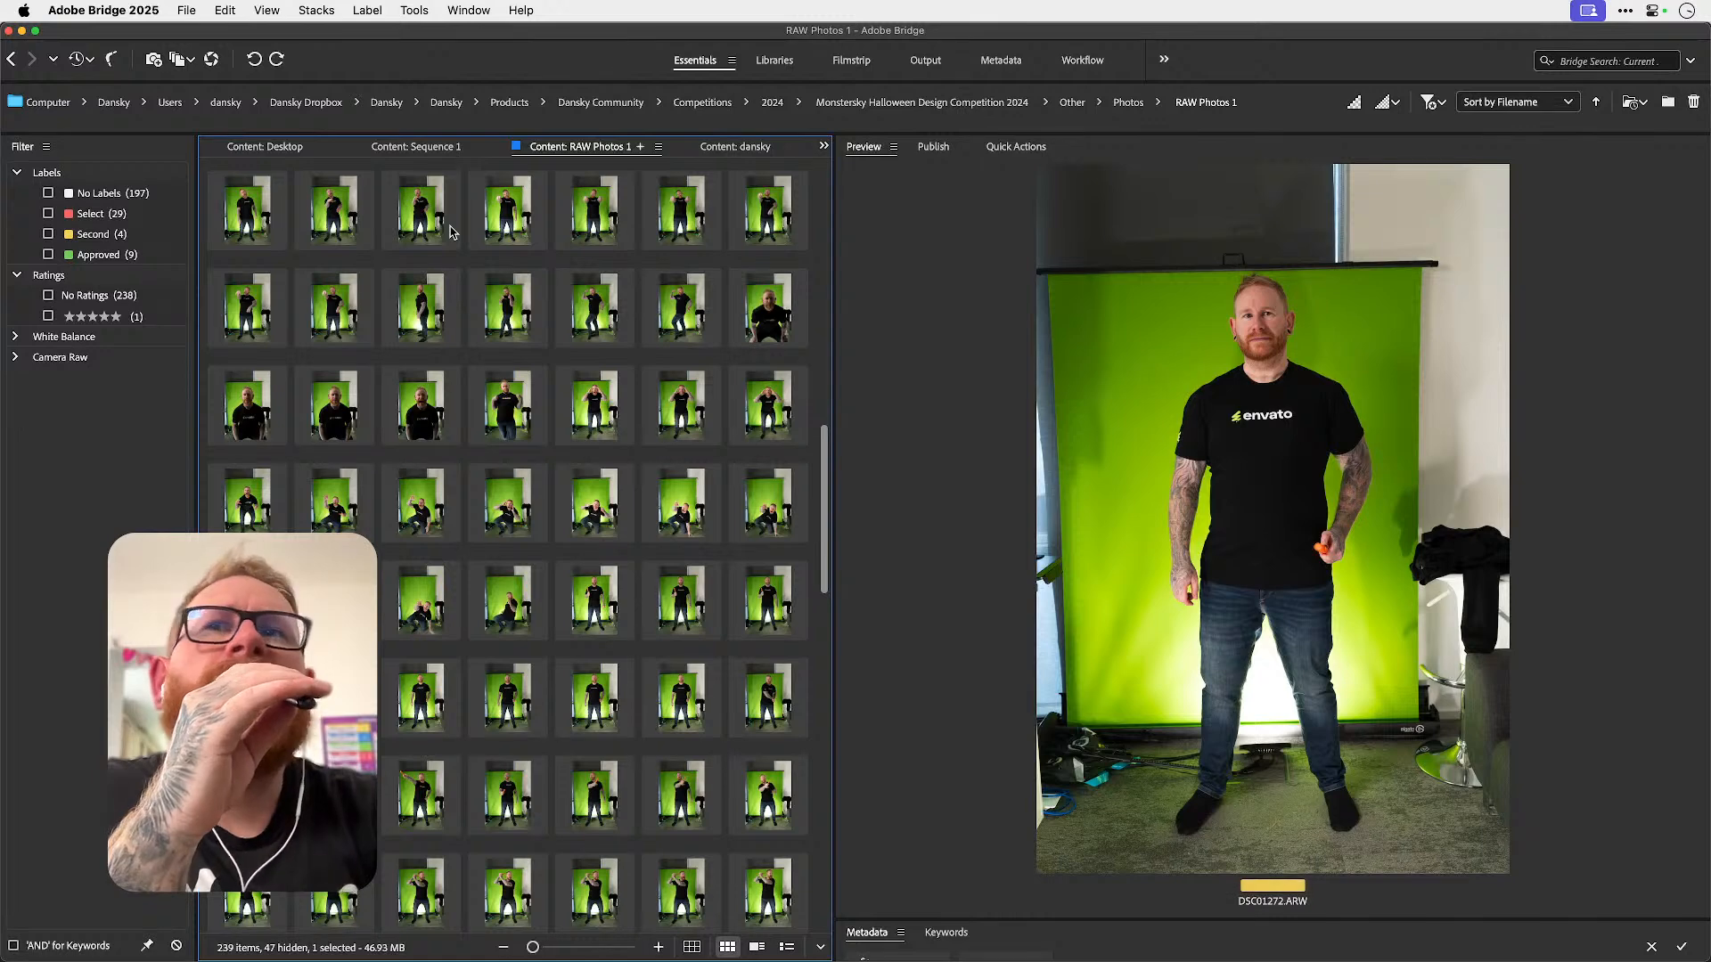
{"action": "key", "text": "Up"}
{"action": "key", "text": "Right"}
{"action": "key", "text": "Right"}
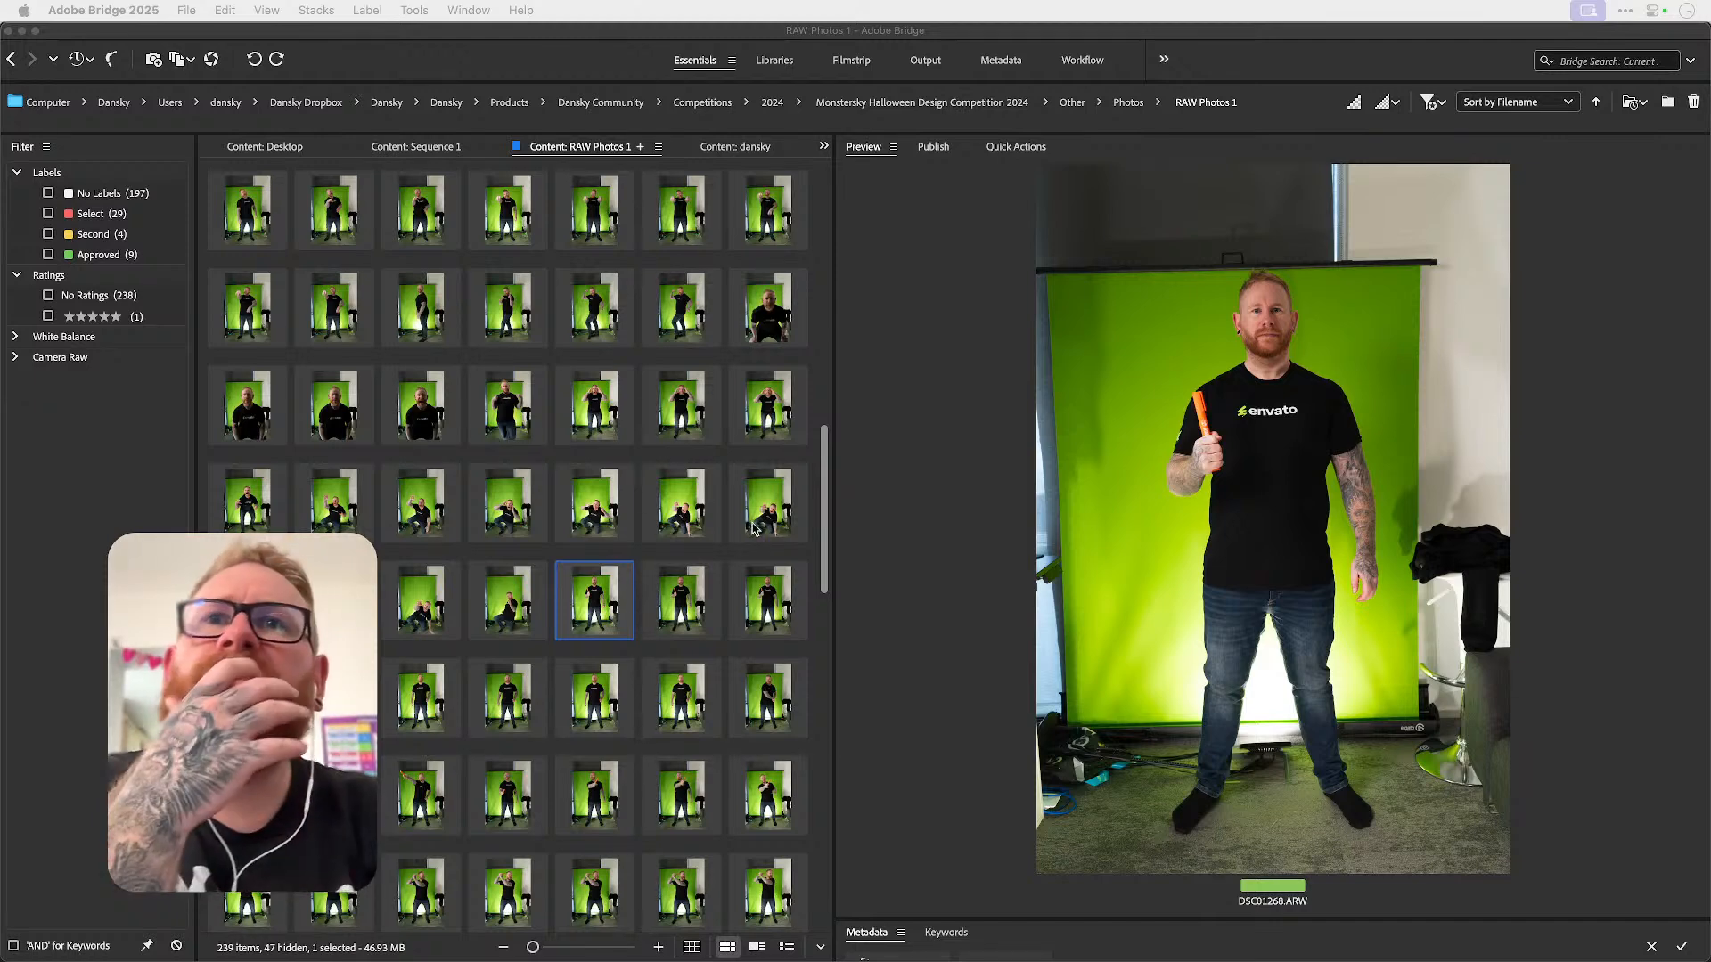
- Compare DSC01268.ARW with the nearby shots DSC01270.ARW and DSC01271.ARW, and select DSC01268.ARW
{"action": "left_click", "coordinate": [674, 607]}
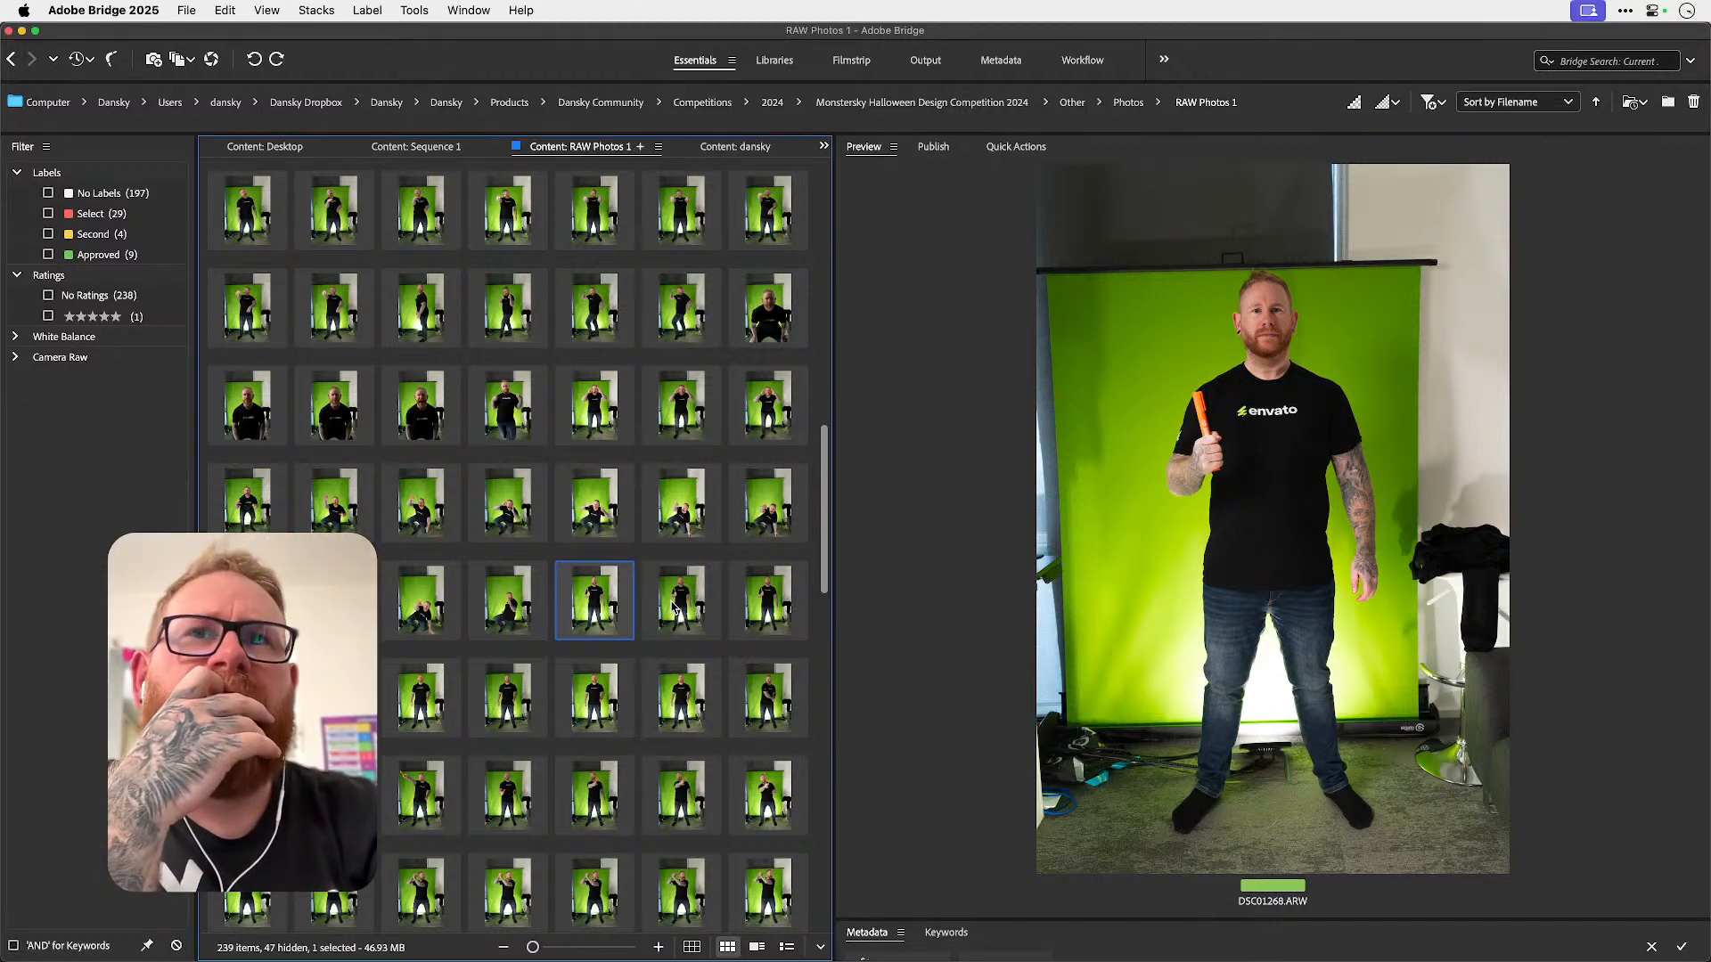
{"action": "left_click", "coordinate": [675, 606]}
{"action": "left_click", "coordinate": [581, 603]}
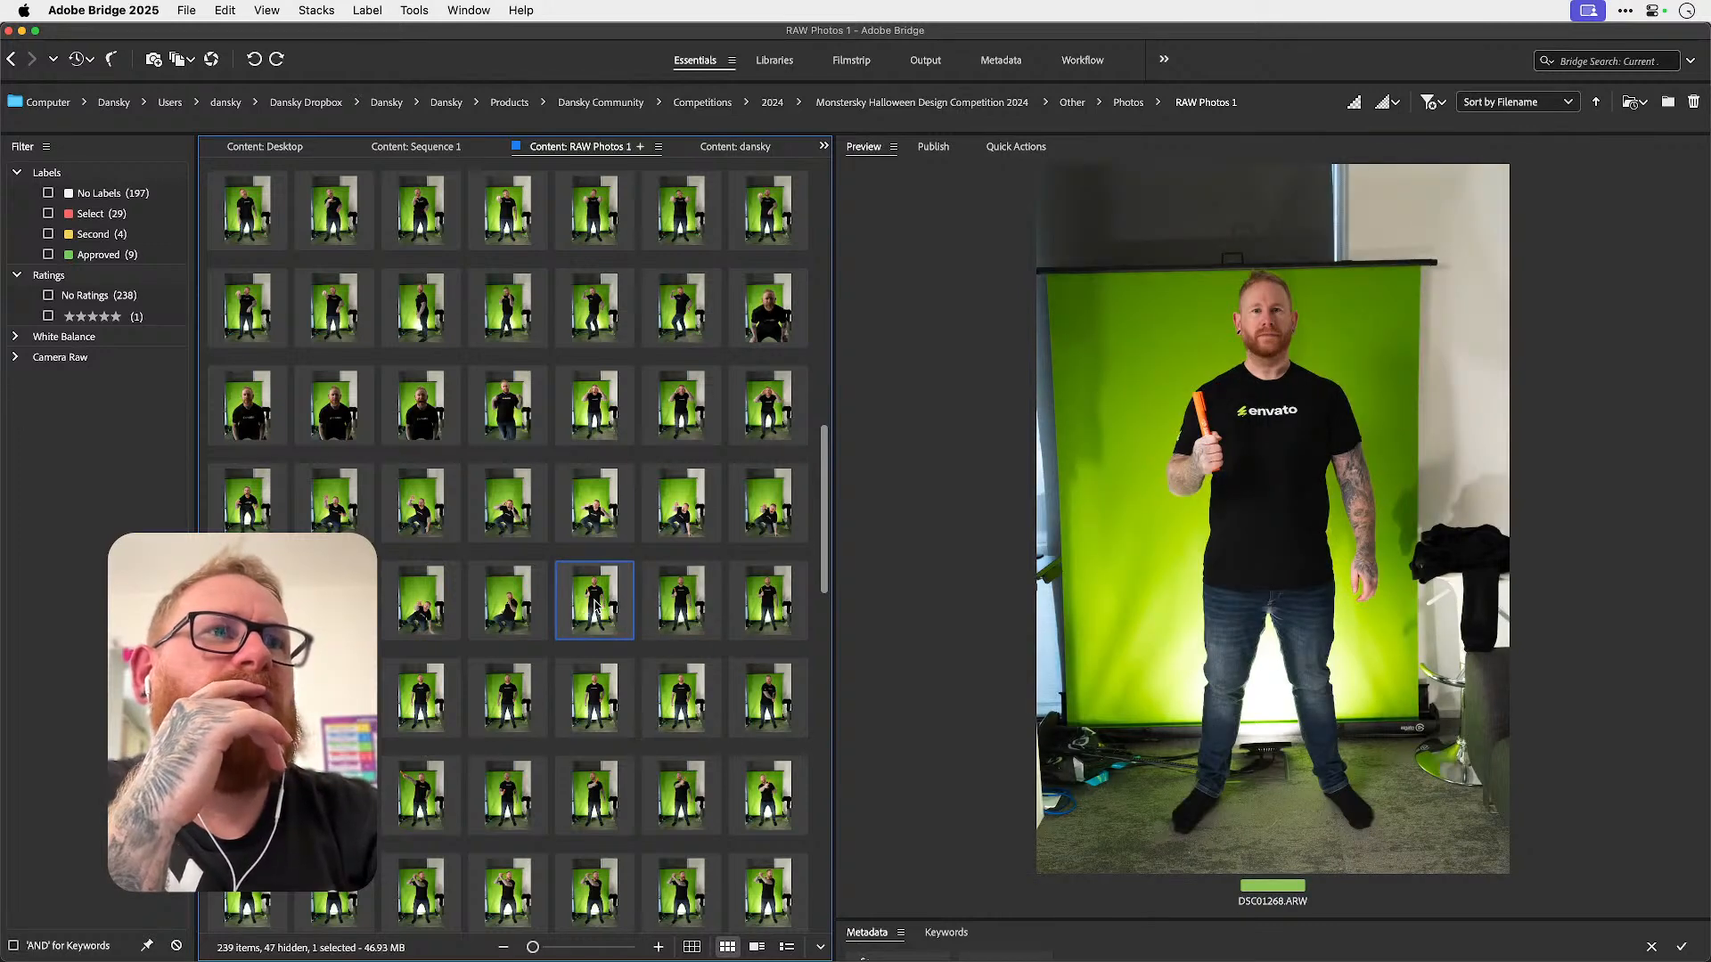
{"action": "left_click", "coordinate": [772, 592]}
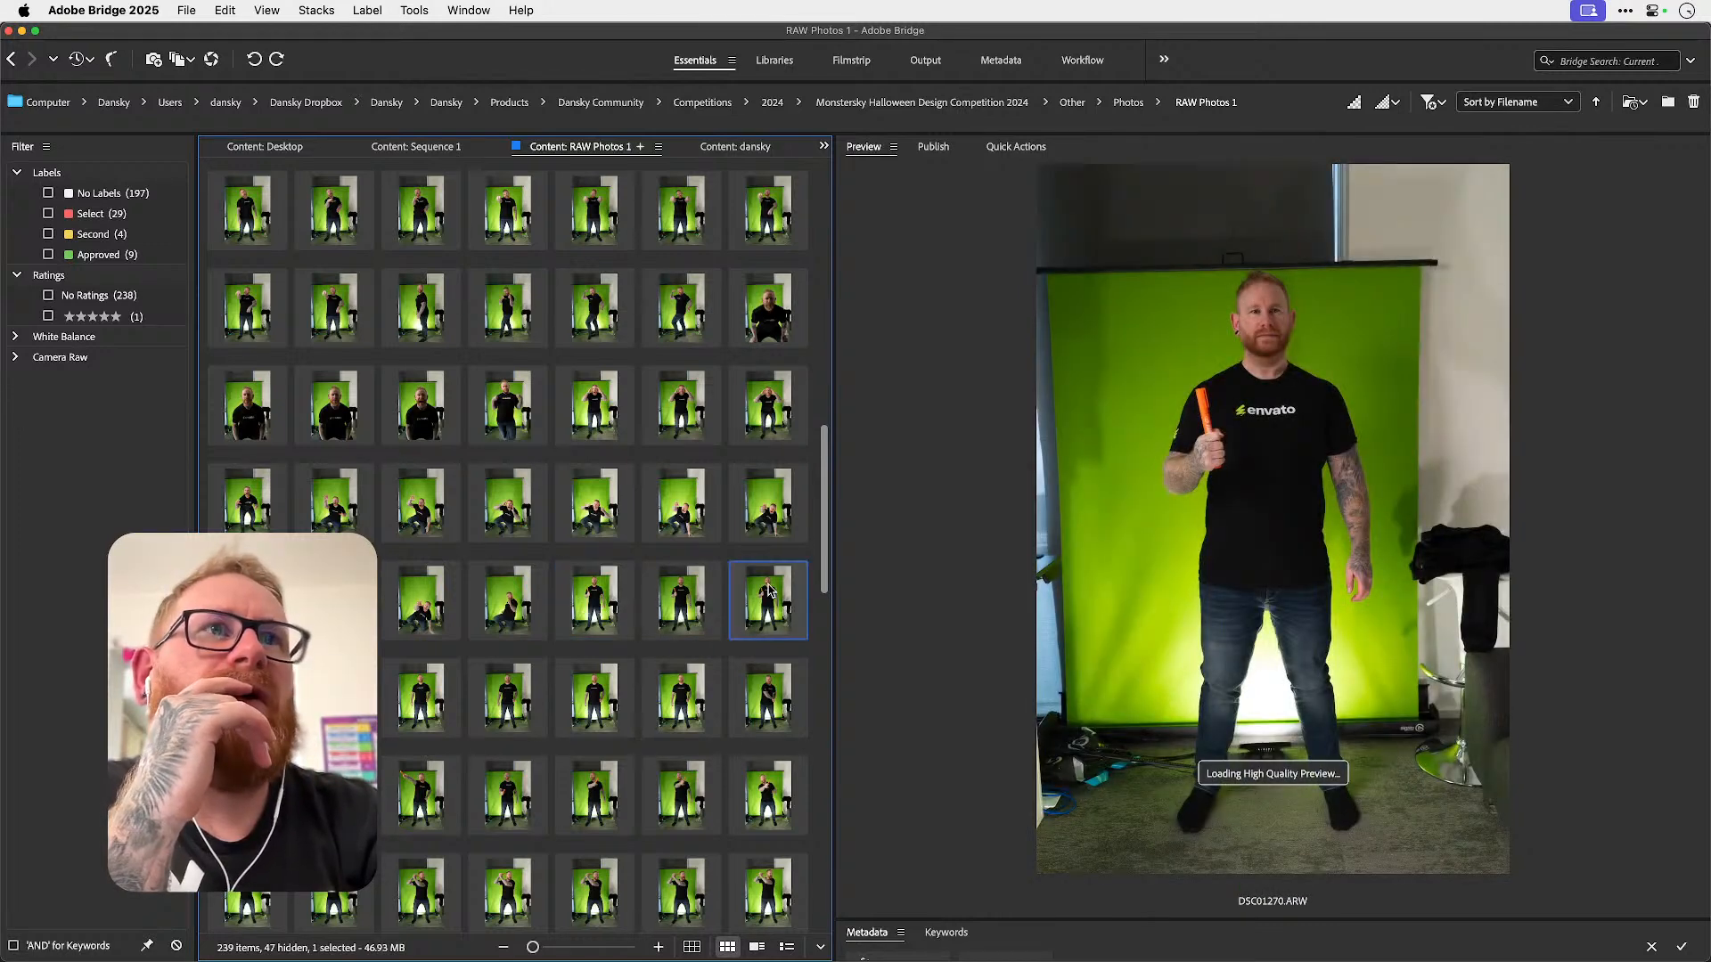
{"action": "left_click", "coordinate": [334, 796]}
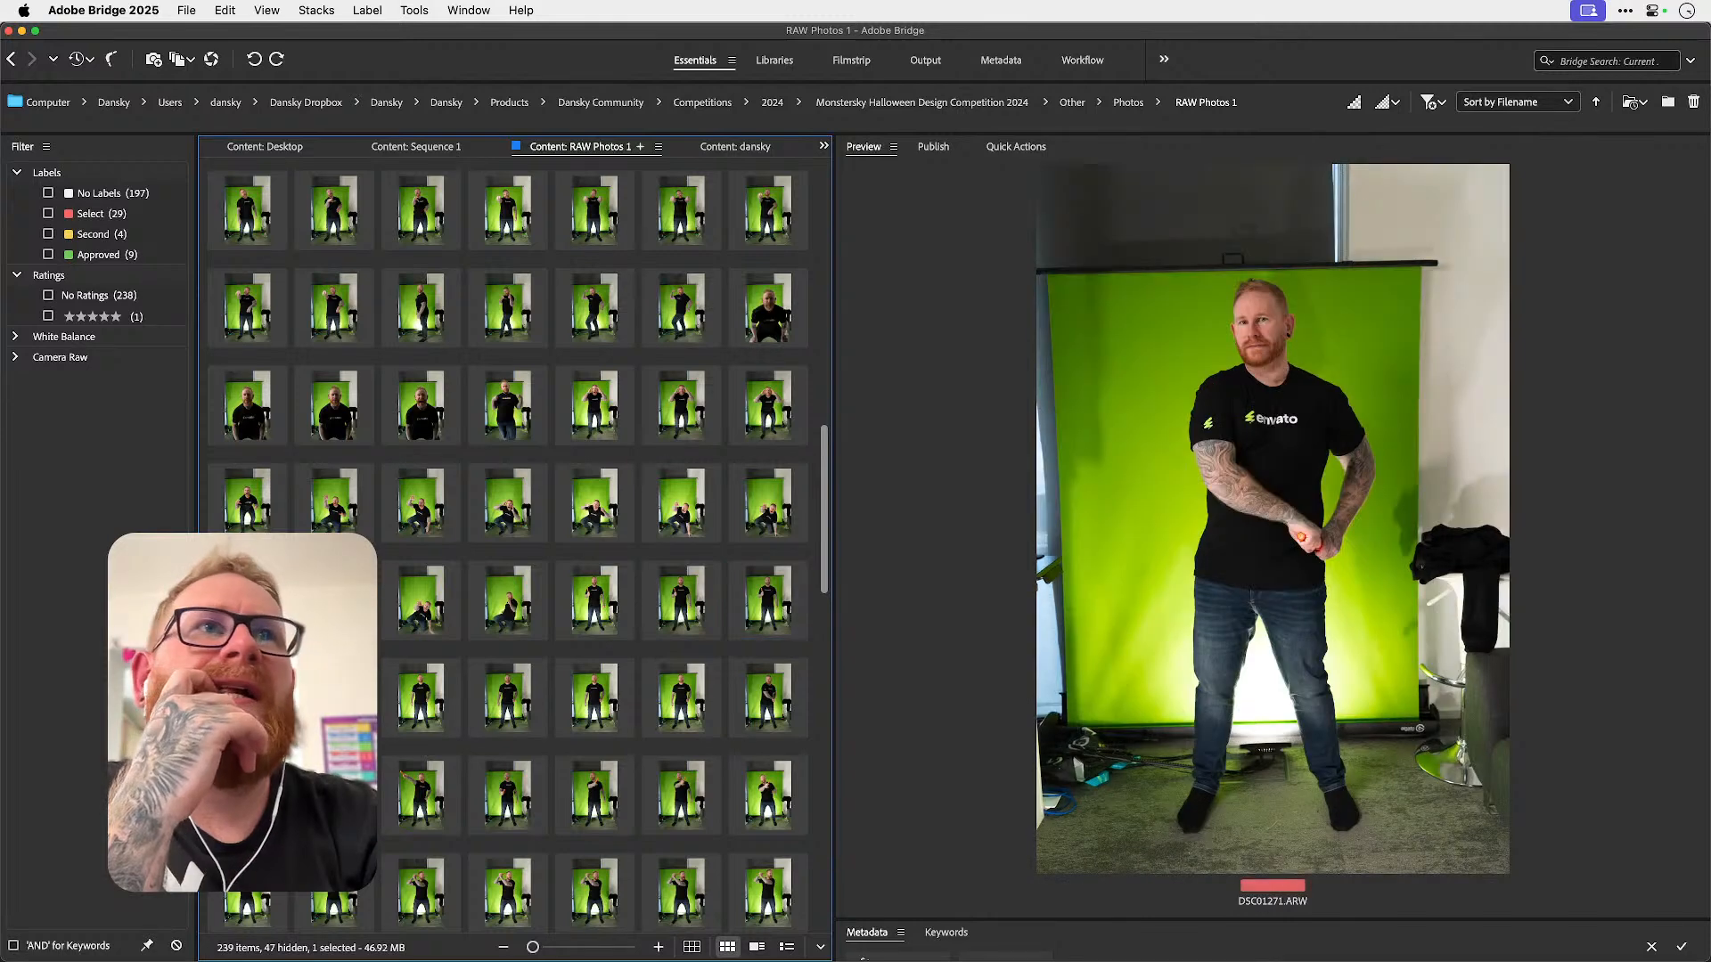
{"action": "left_click", "coordinate": [334, 605]}
{"action": "left_click", "coordinate": [613, 621]}
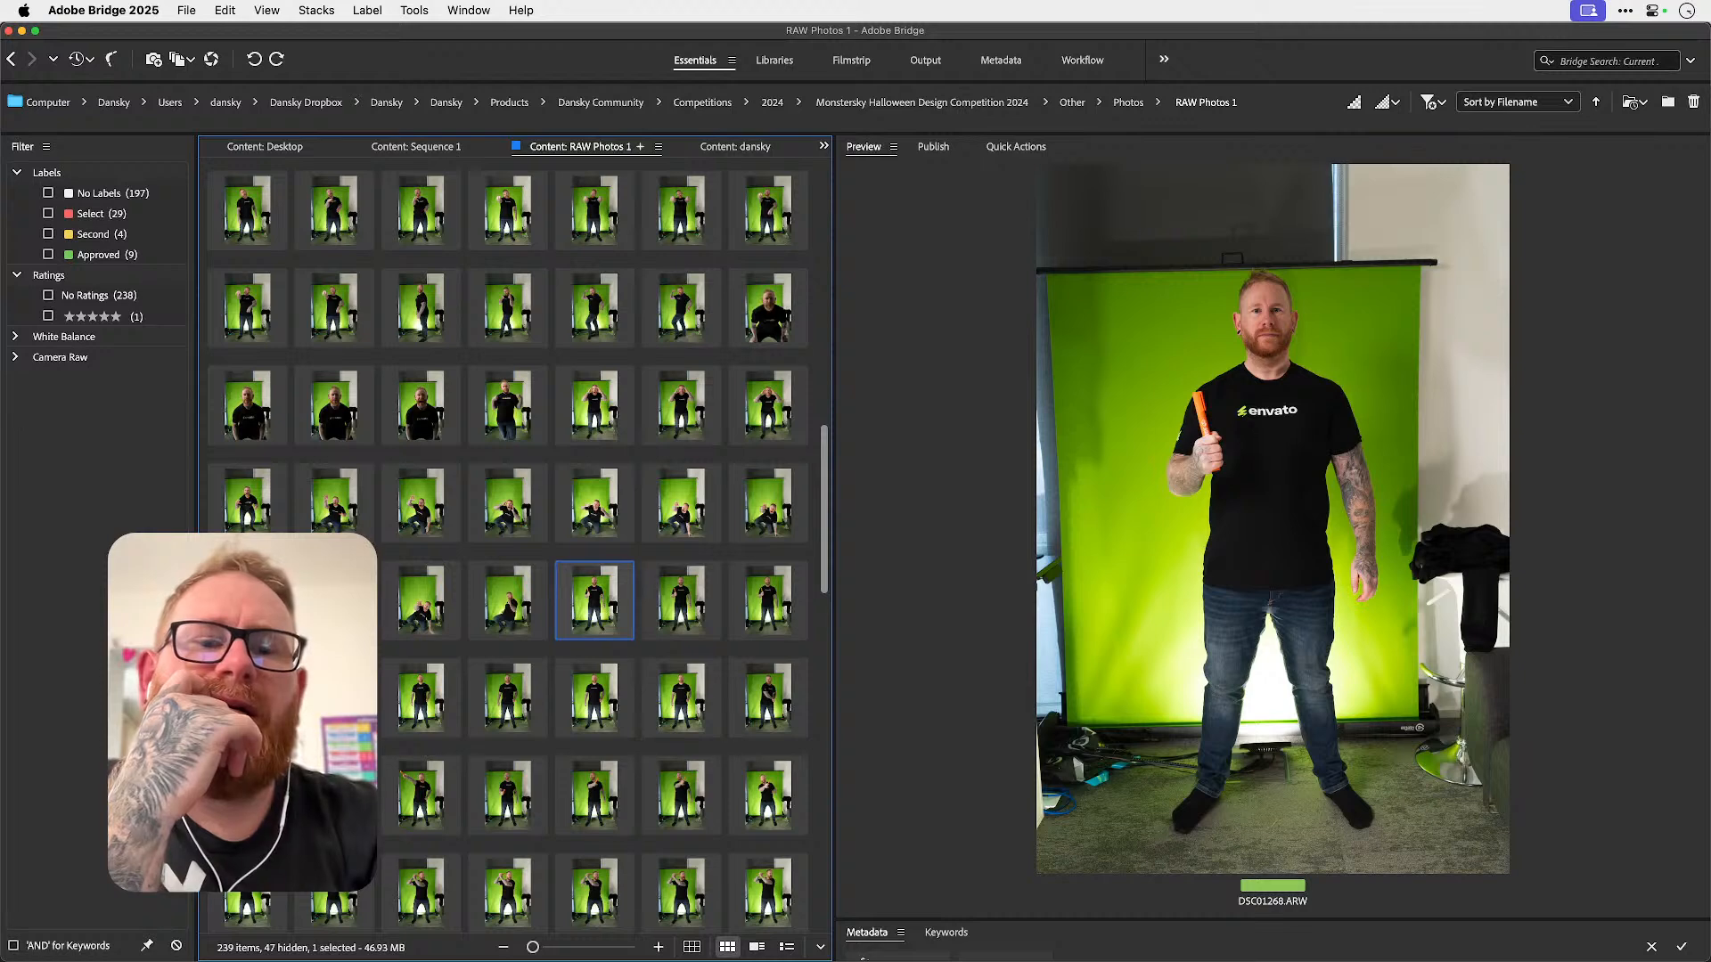
- Switch to Photoshop and open DSC01268.ARW through Camera Raw with its settings left as they are
{"action": "key", "text": "super+Tab"}
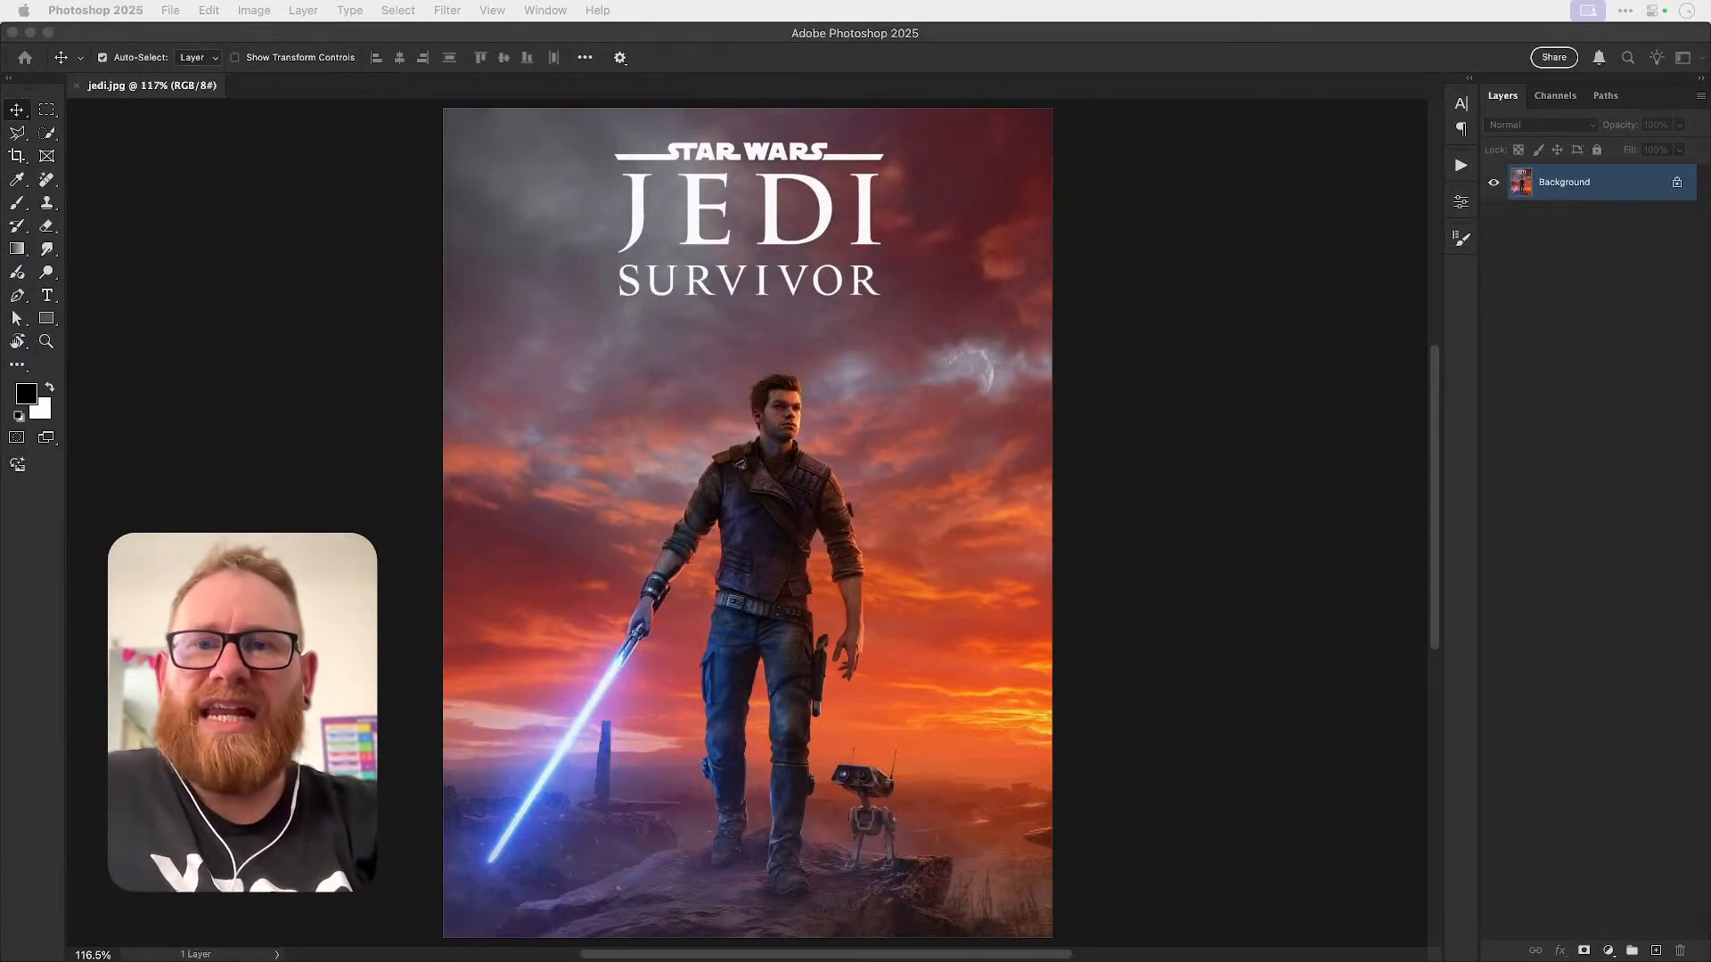
{"action": "left_click_drag", "start_coordinate": [802, 536], "coordinate": [782, 458]}
{"action": "left_click", "coordinate": [336, 451], "text": "alt"}
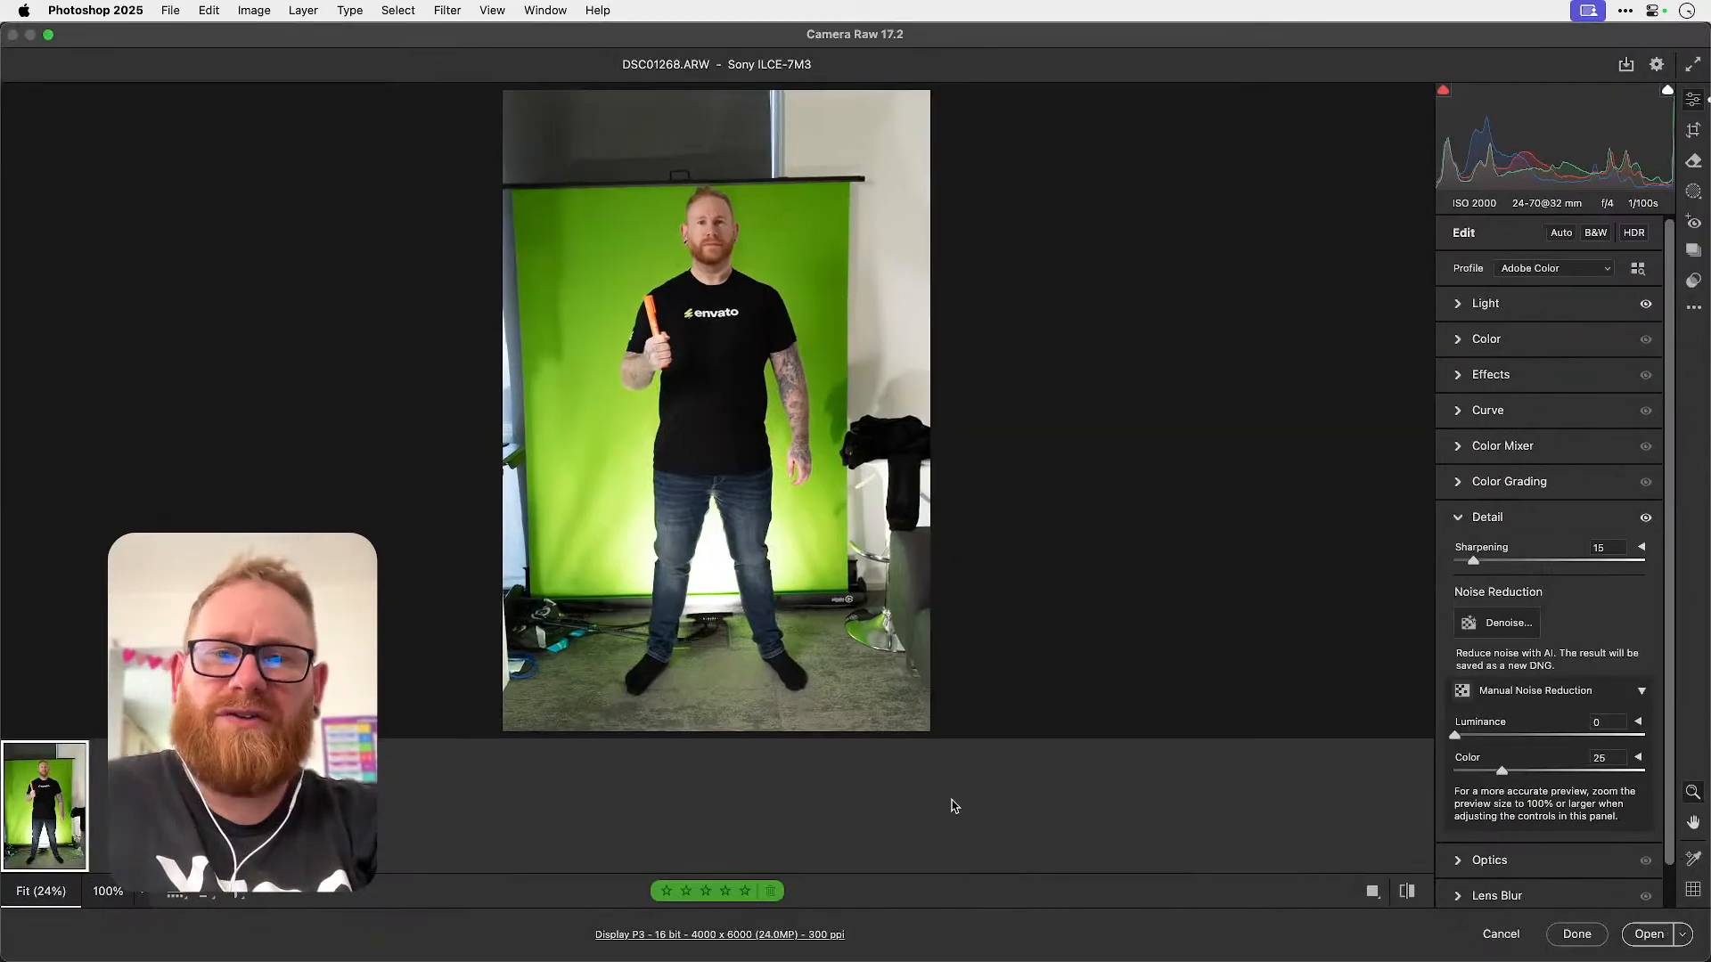
{"action": "left_click", "coordinate": [1649, 934]}
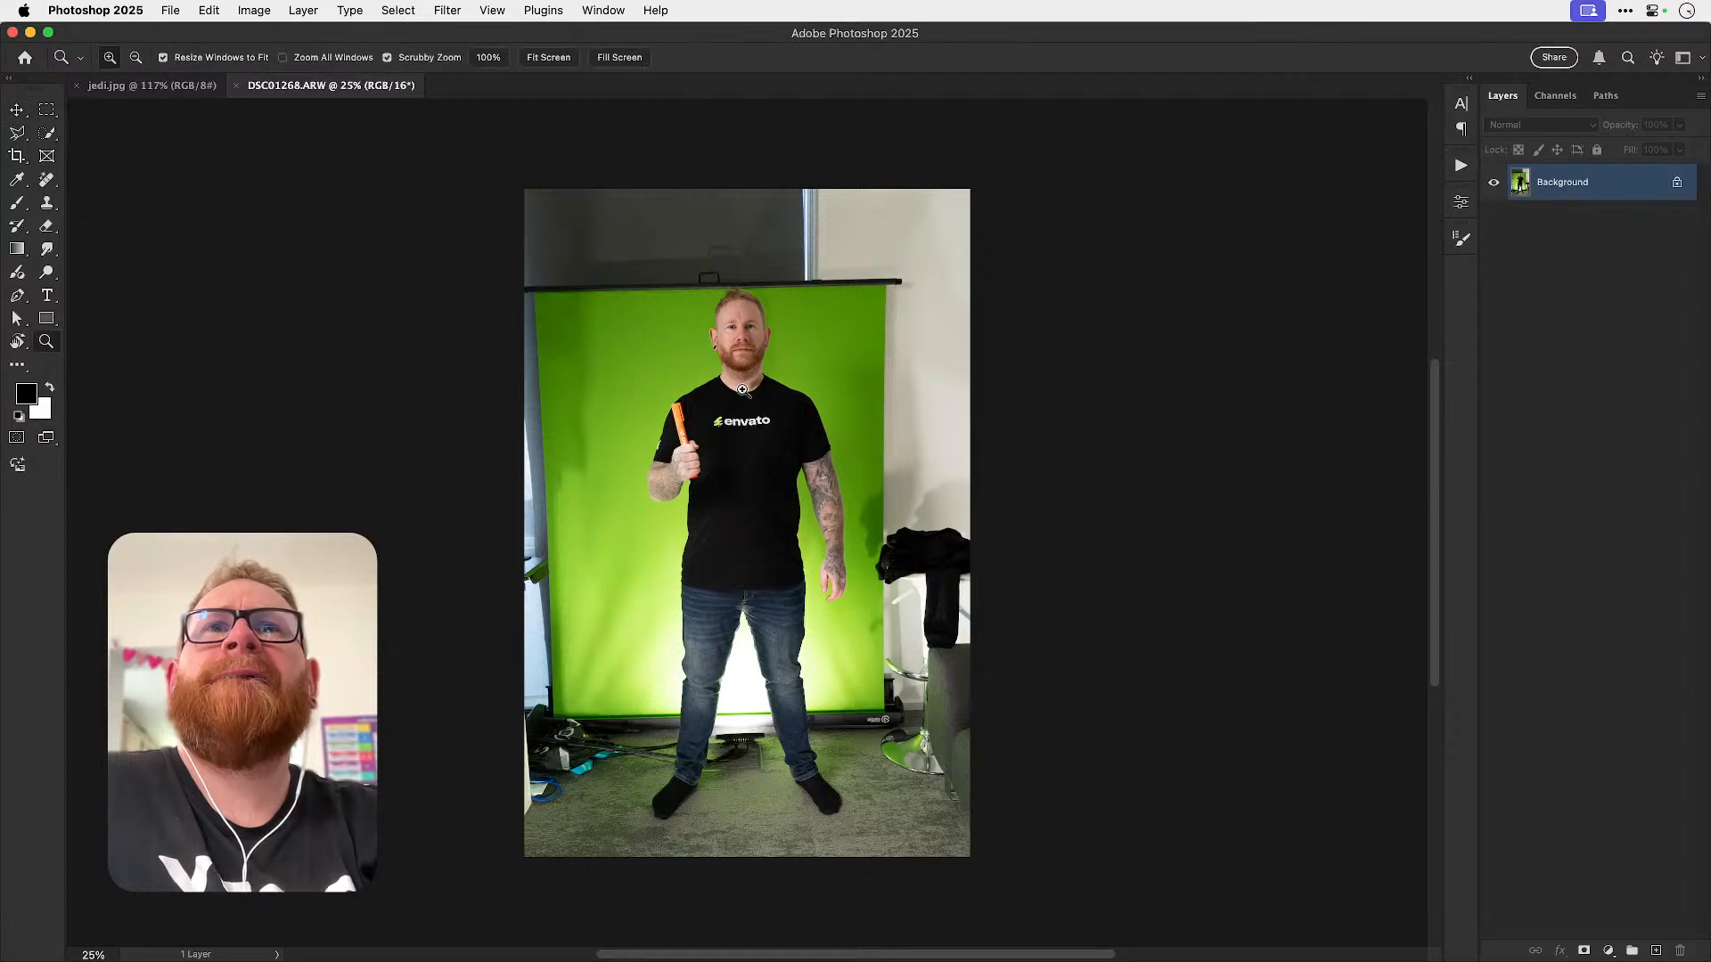
- Select the man in DSC01268.ARW as the subject and mask out the green-screen background
{"action": "left_click", "coordinate": [745, 393], "text": "super"}
{"action": "left_click", "coordinate": [398, 10]}
{"action": "left_click", "coordinate": [433, 217]}
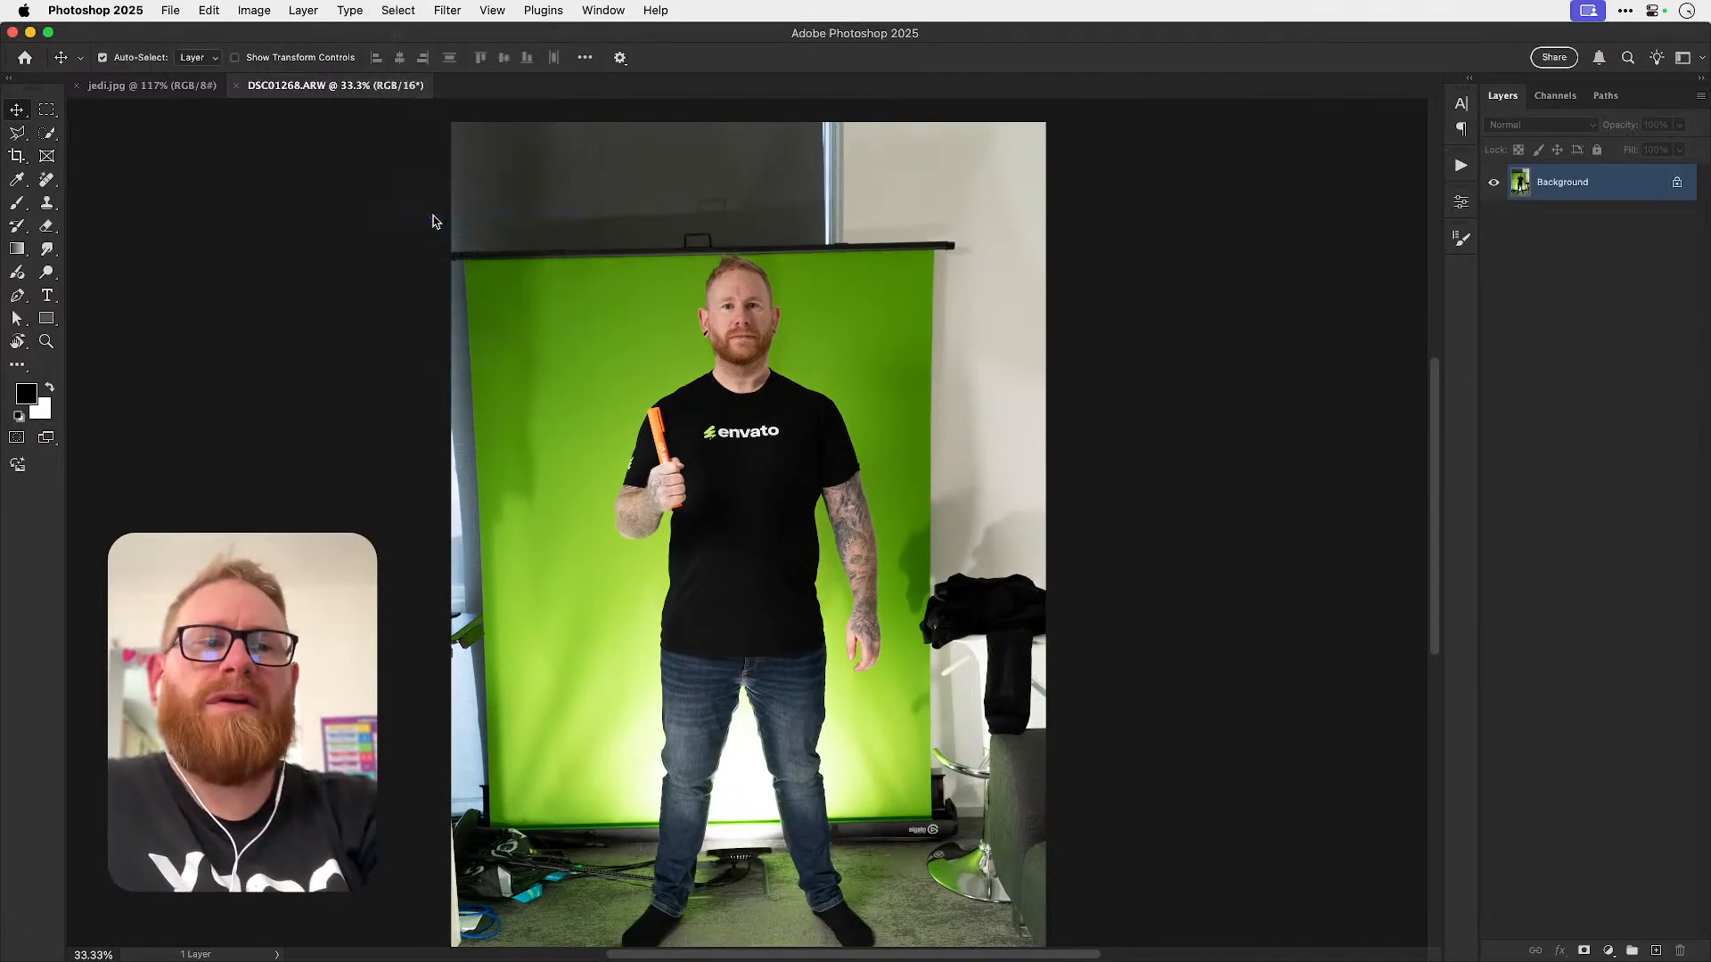
{"action": "left_click", "coordinate": [1583, 951]}
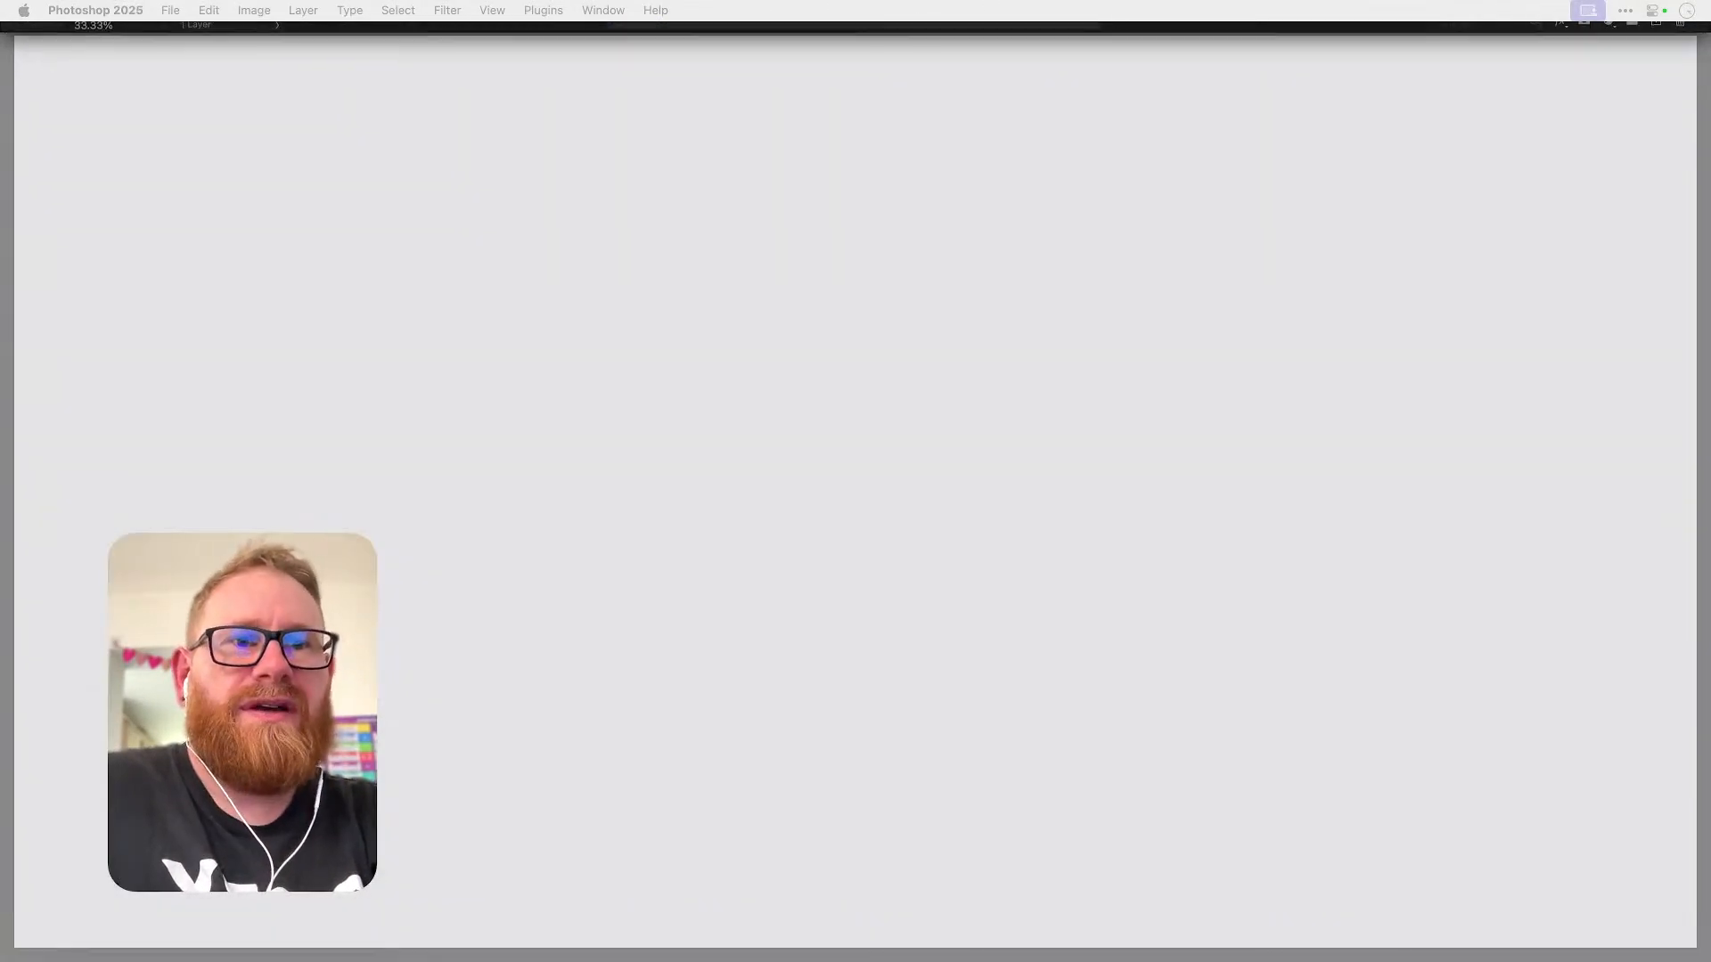
- Open the robe file Rob_2v_PIXEL.H01.psd and duplicate its Subject [Flat] layer into the DSC01268.ARW document
{"action": "left_click_drag", "start_coordinate": [1060, 958], "coordinate": [910, 608]}
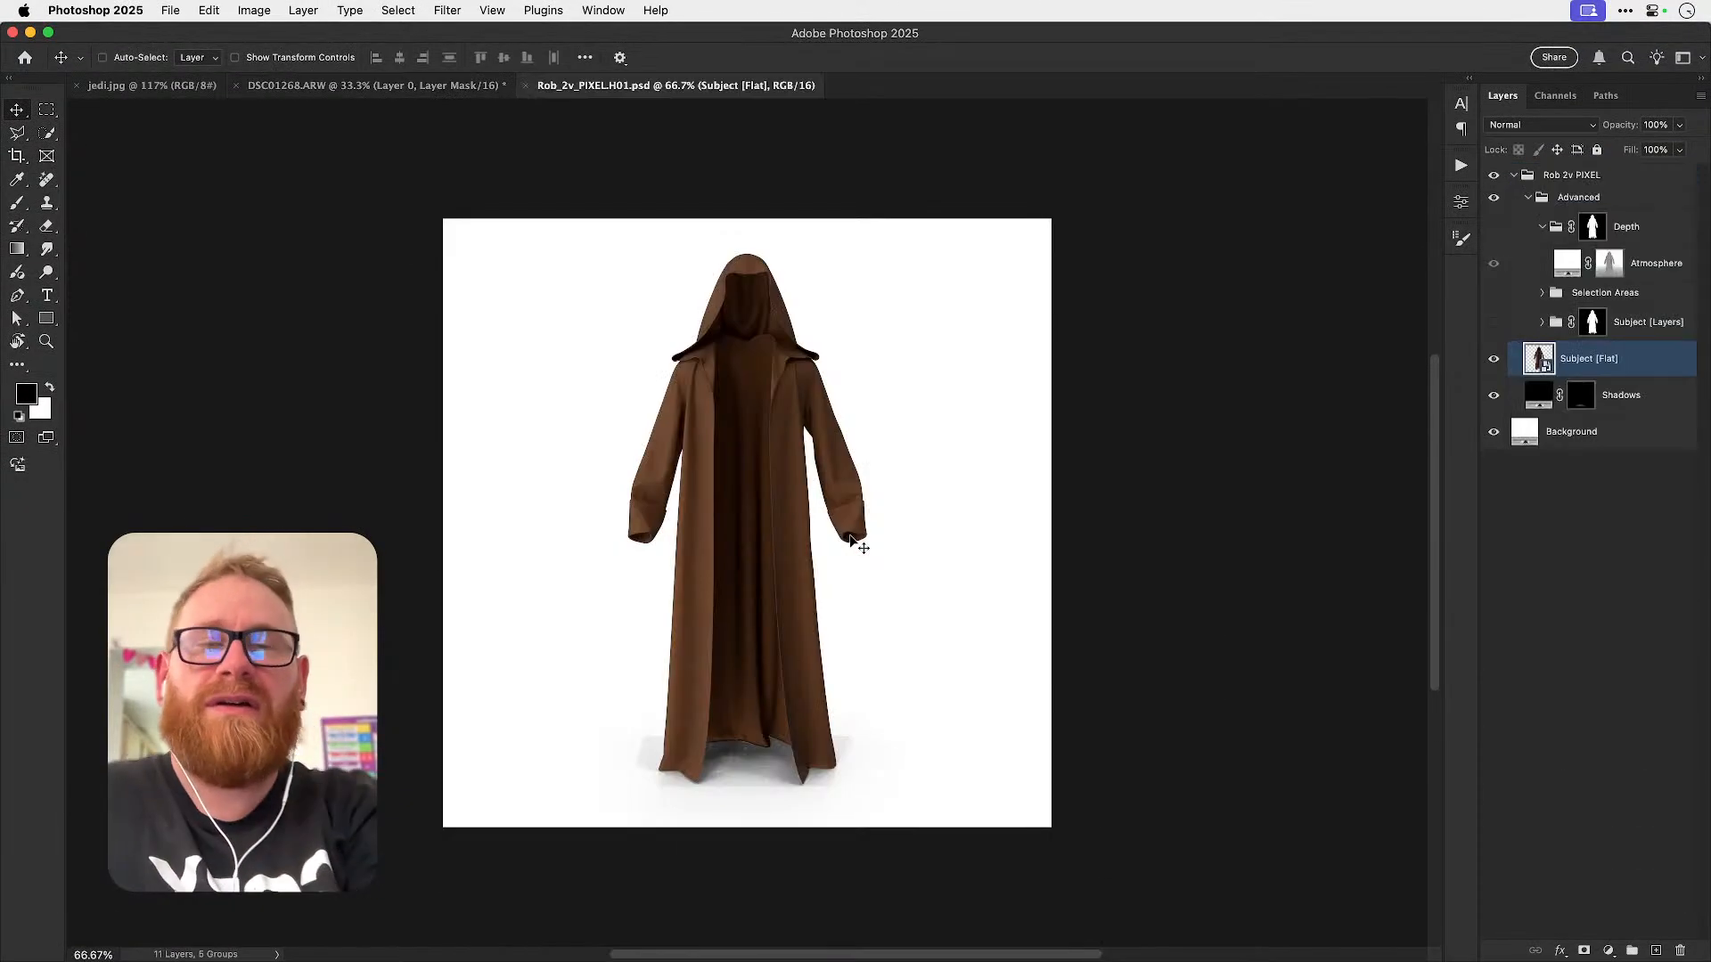
{"action": "key", "text": "super+0"}
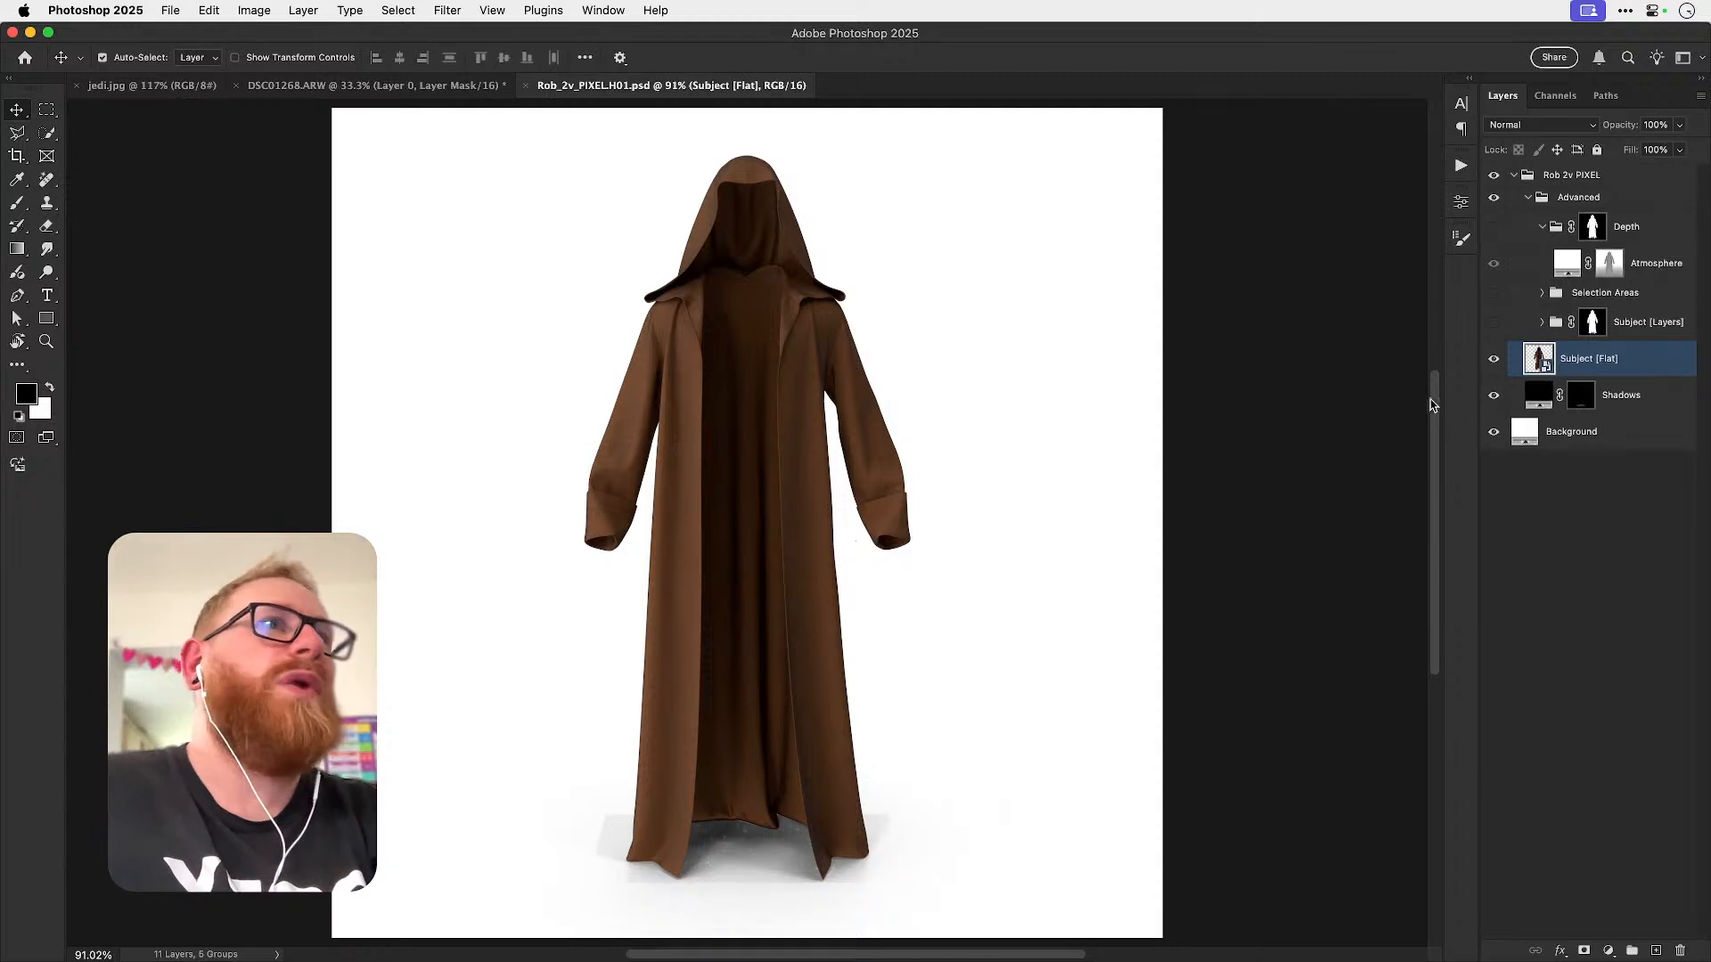
{"action": "right_click", "coordinate": [1625, 359]}
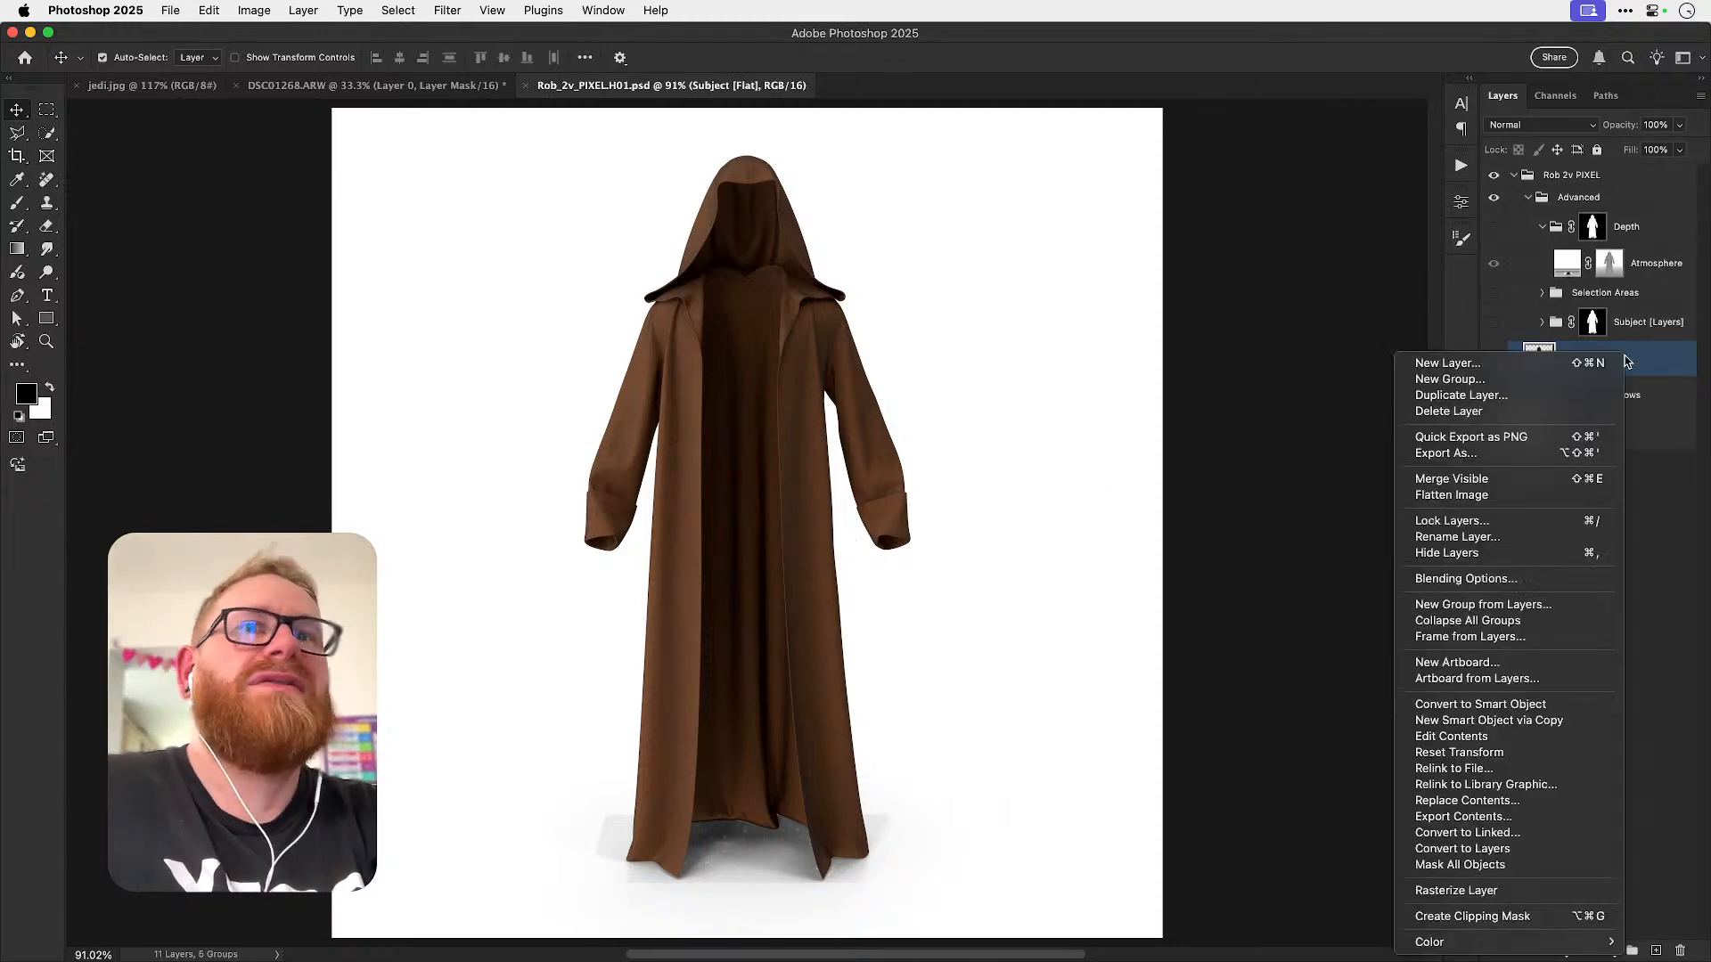
{"action": "left_click", "coordinate": [1515, 395]}
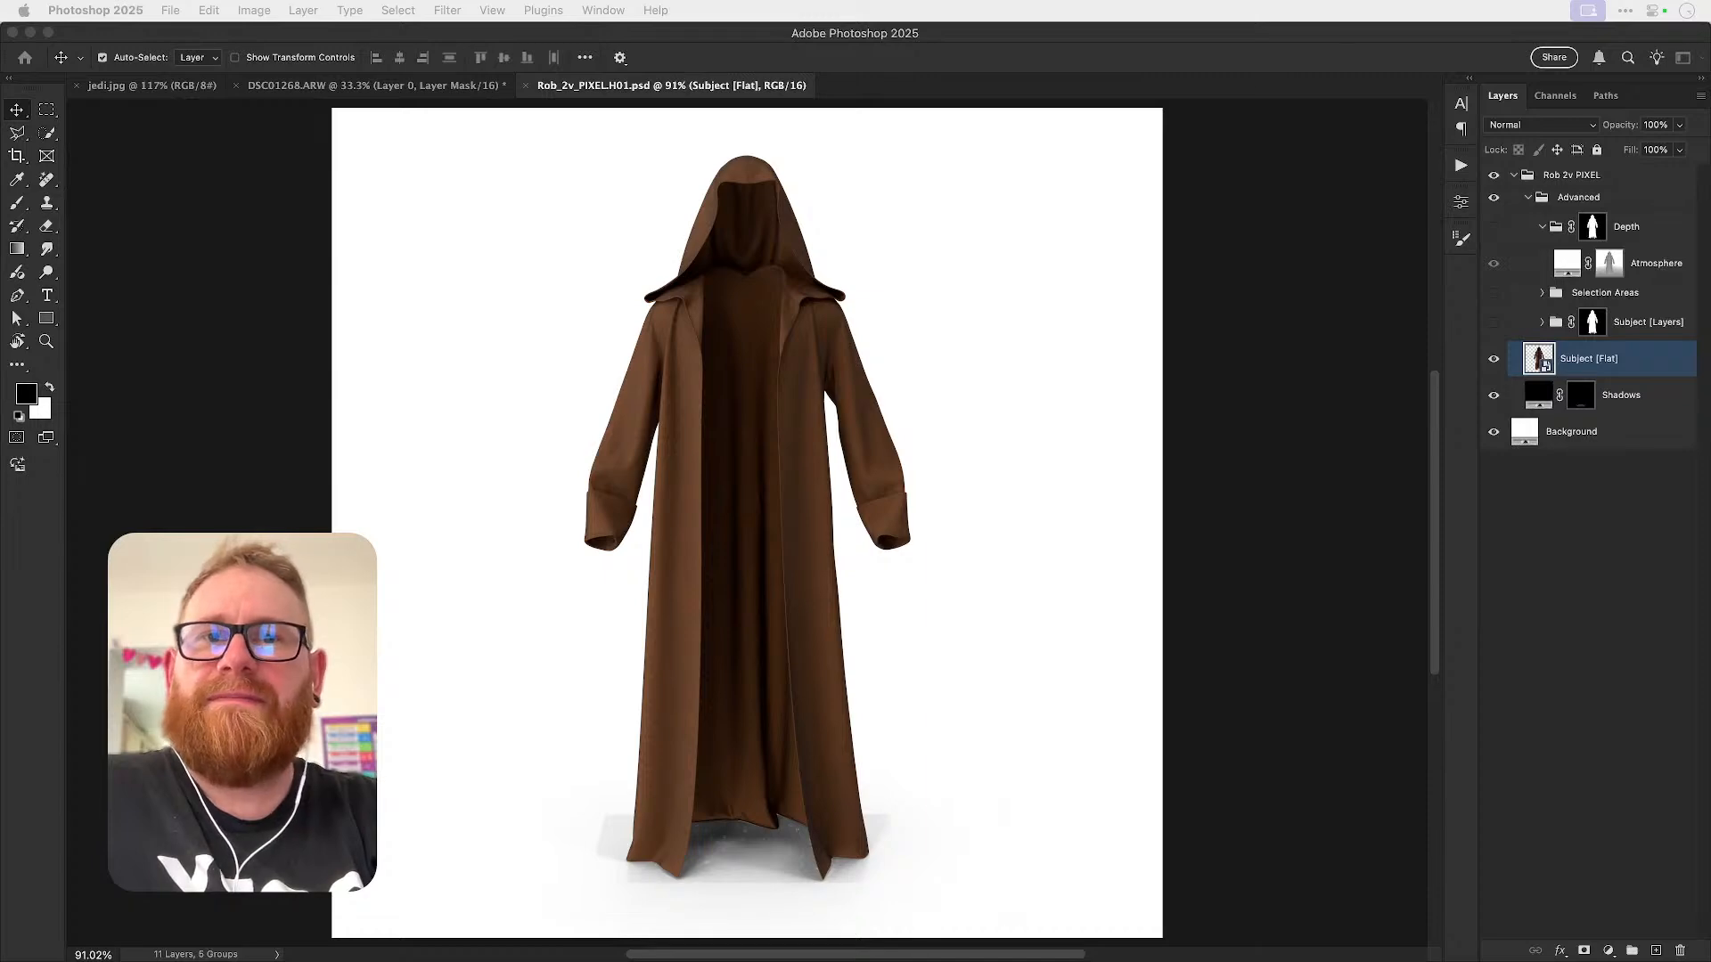
{"action": "left_click", "coordinate": [1020, 867]}
{"action": "key", "text": "super+w"}
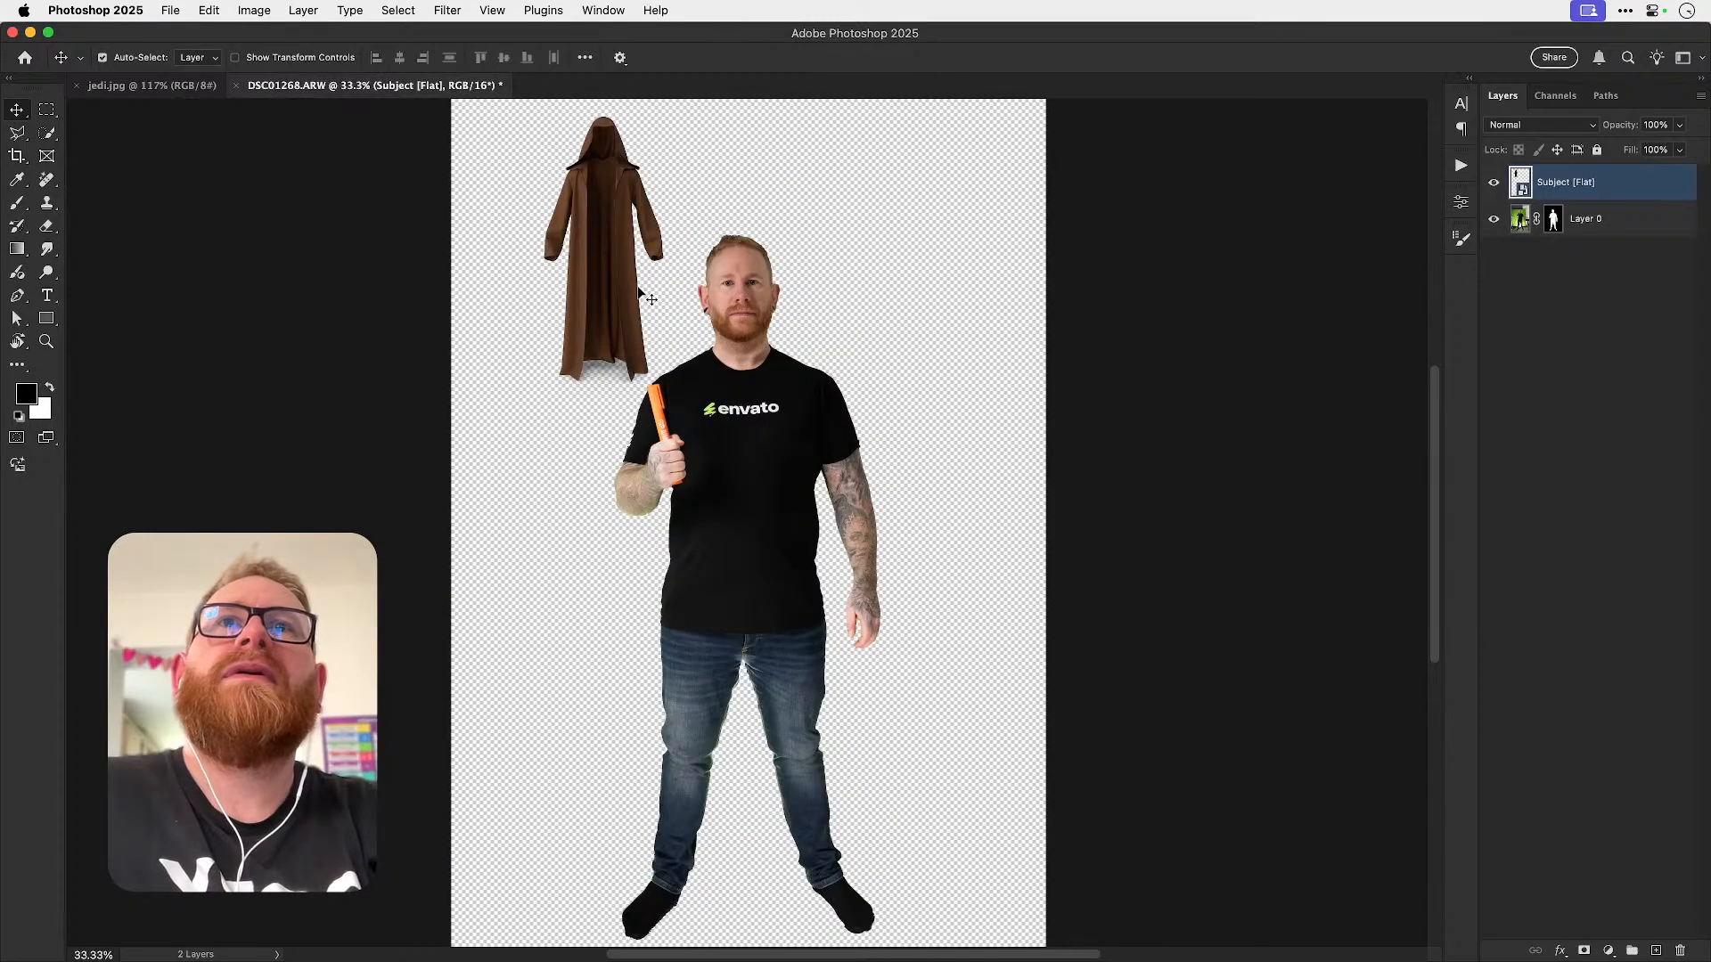
- Scale the robe to about 263% to fit the man's body and place its layer beneath Layer 0
{"action": "left_click_drag", "start_coordinate": [642, 295], "coordinate": [788, 643]}
{"action": "key", "text": "ctrl+t"}
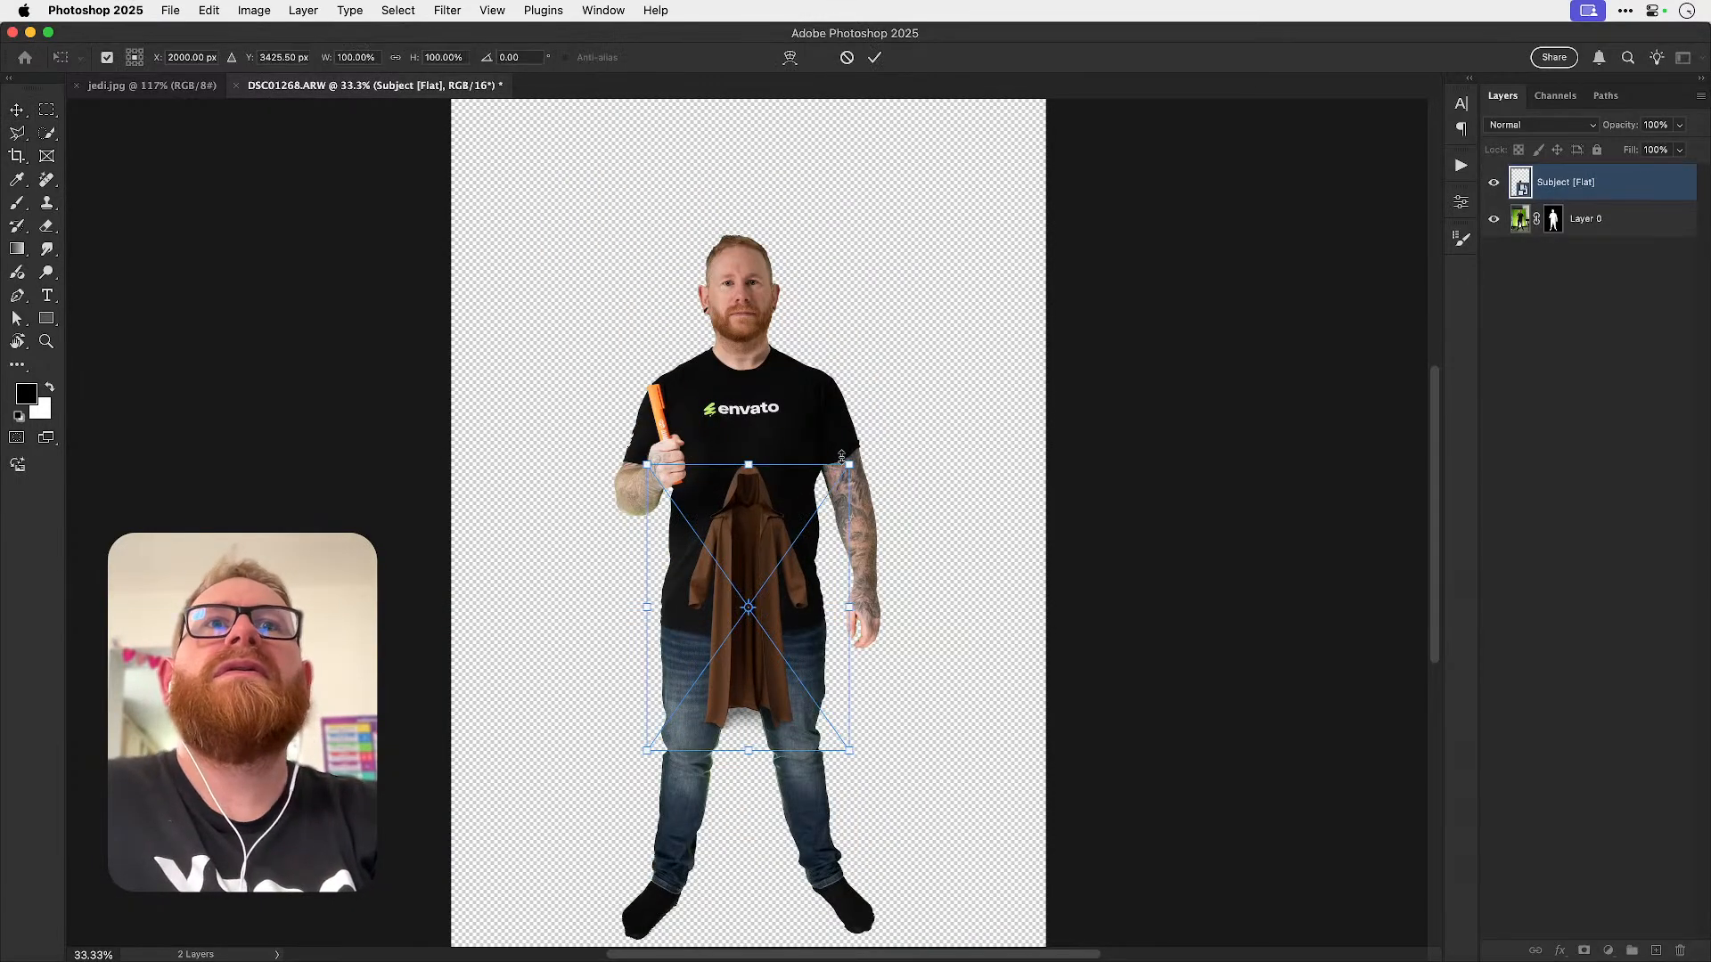
{"action": "left_click_drag", "start_coordinate": [853, 462], "coordinate": [1004, 247]}
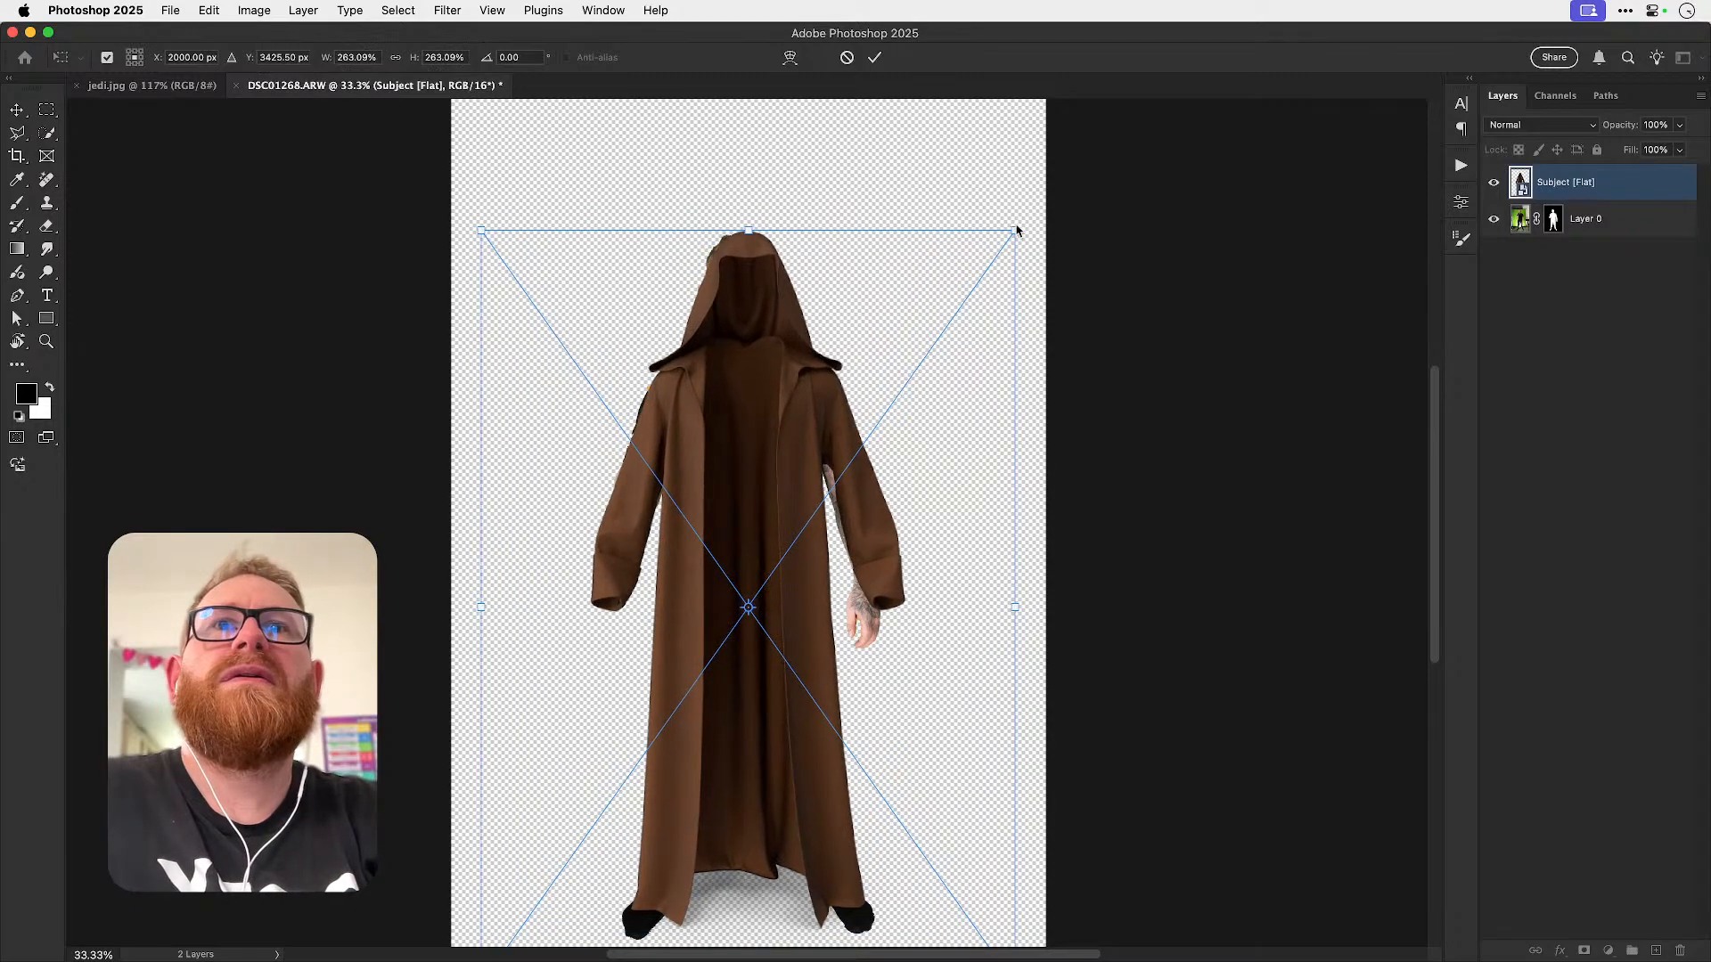
{"action": "key", "text": "Return"}
{"action": "mouse_move", "coordinate": [784, 491]}
{"action": "left_mouse_down"}
{"action": "mouse_move", "coordinate": [989, 490]}
{"action": "mouse_move", "coordinate": [811, 493]}
{"action": "mouse_move", "coordinate": [775, 475]}
{"action": "left_mouse_up"}
{"action": "key", "text": "super+bracketleft"}
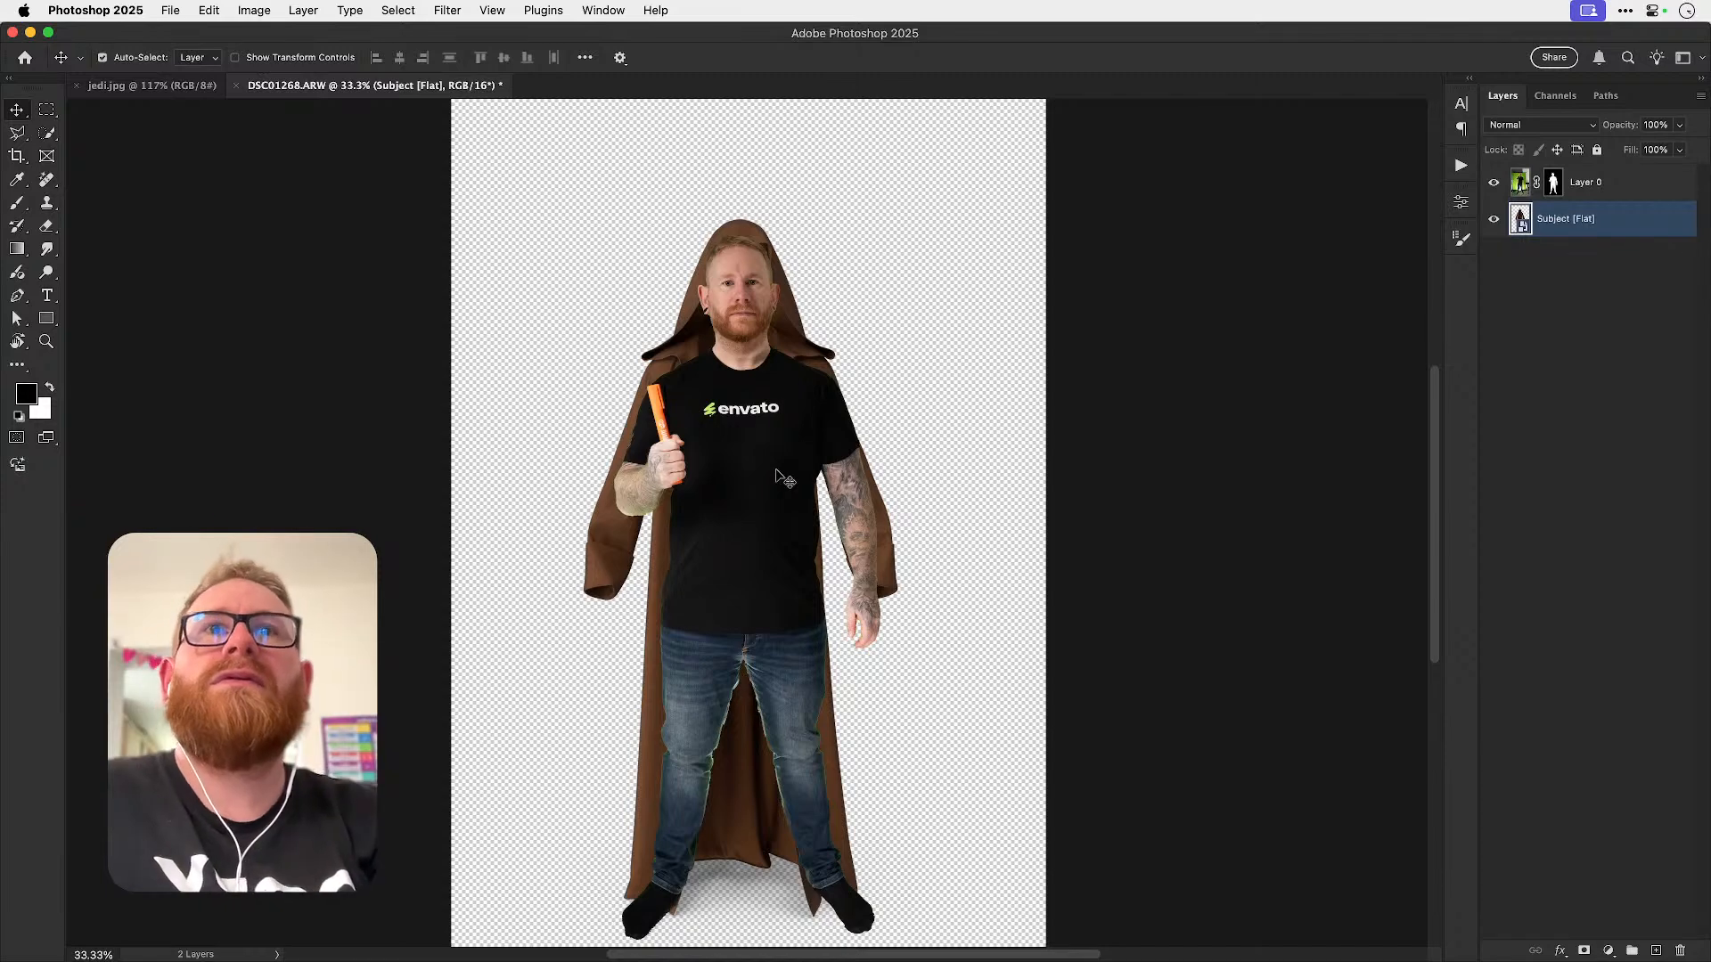
{"action": "left_click", "coordinate": [777, 428]}
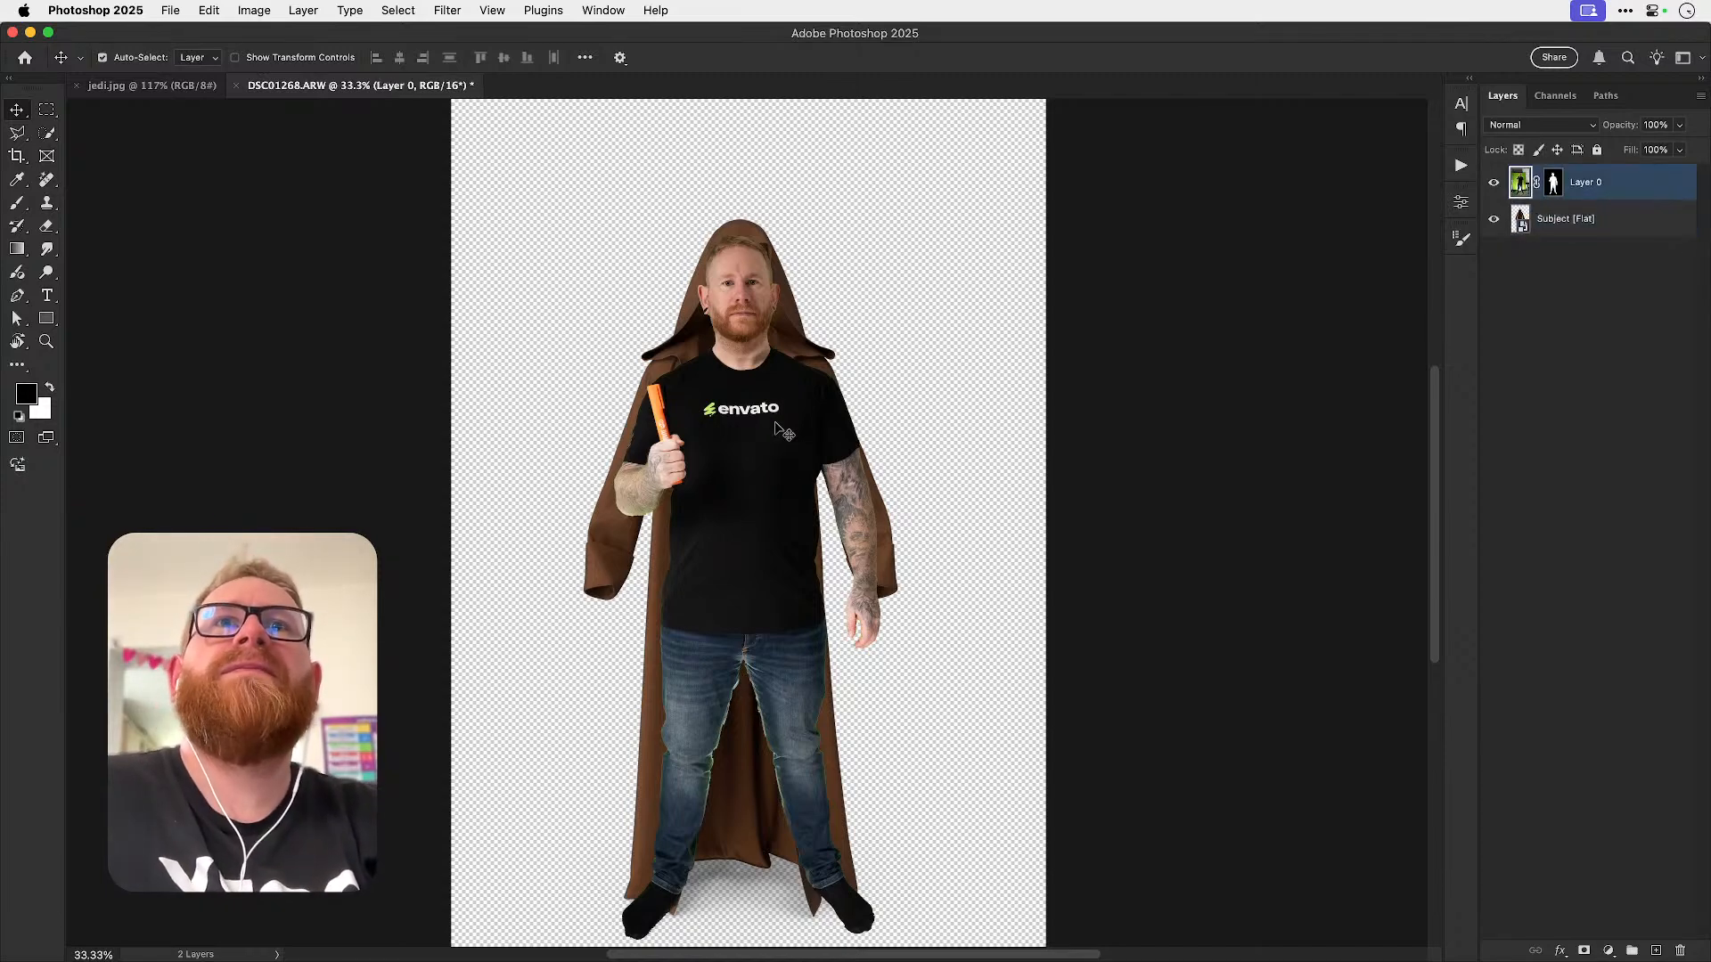
- On Layer 0's mask, select the man's T-shirt, jeans and shoes with the Quick Selection tool
{"action": "left_click", "coordinate": [1553, 188]}
{"action": "key", "text": "w"}
{"action": "mouse_move", "coordinate": [684, 402]}
{"action": "left_mouse_down"}
{"action": "mouse_move", "coordinate": [763, 438]}
{"action": "mouse_move", "coordinate": [759, 461]}
{"action": "left_mouse_up"}
{"action": "key", "text": "super+d"}
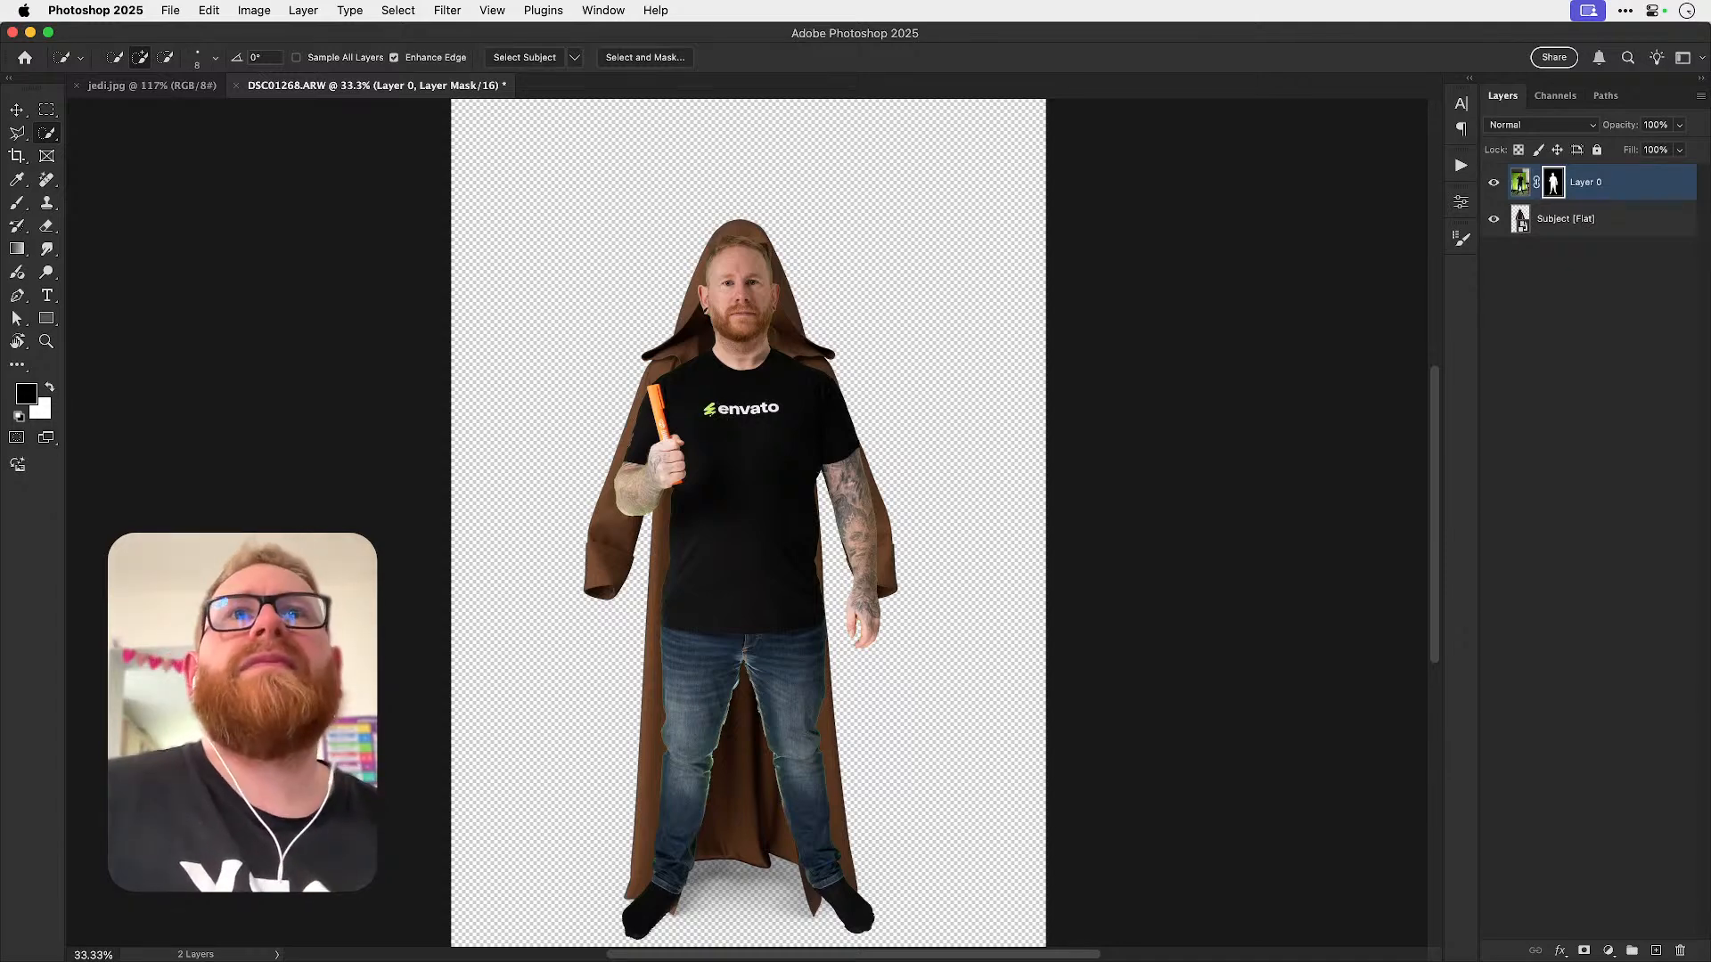
{"action": "mouse_move", "coordinate": [728, 419]}
{"action": "left_mouse_down"}
{"action": "mouse_move", "coordinate": [748, 432]}
{"action": "mouse_move", "coordinate": [719, 590]}
{"action": "left_mouse_up"}
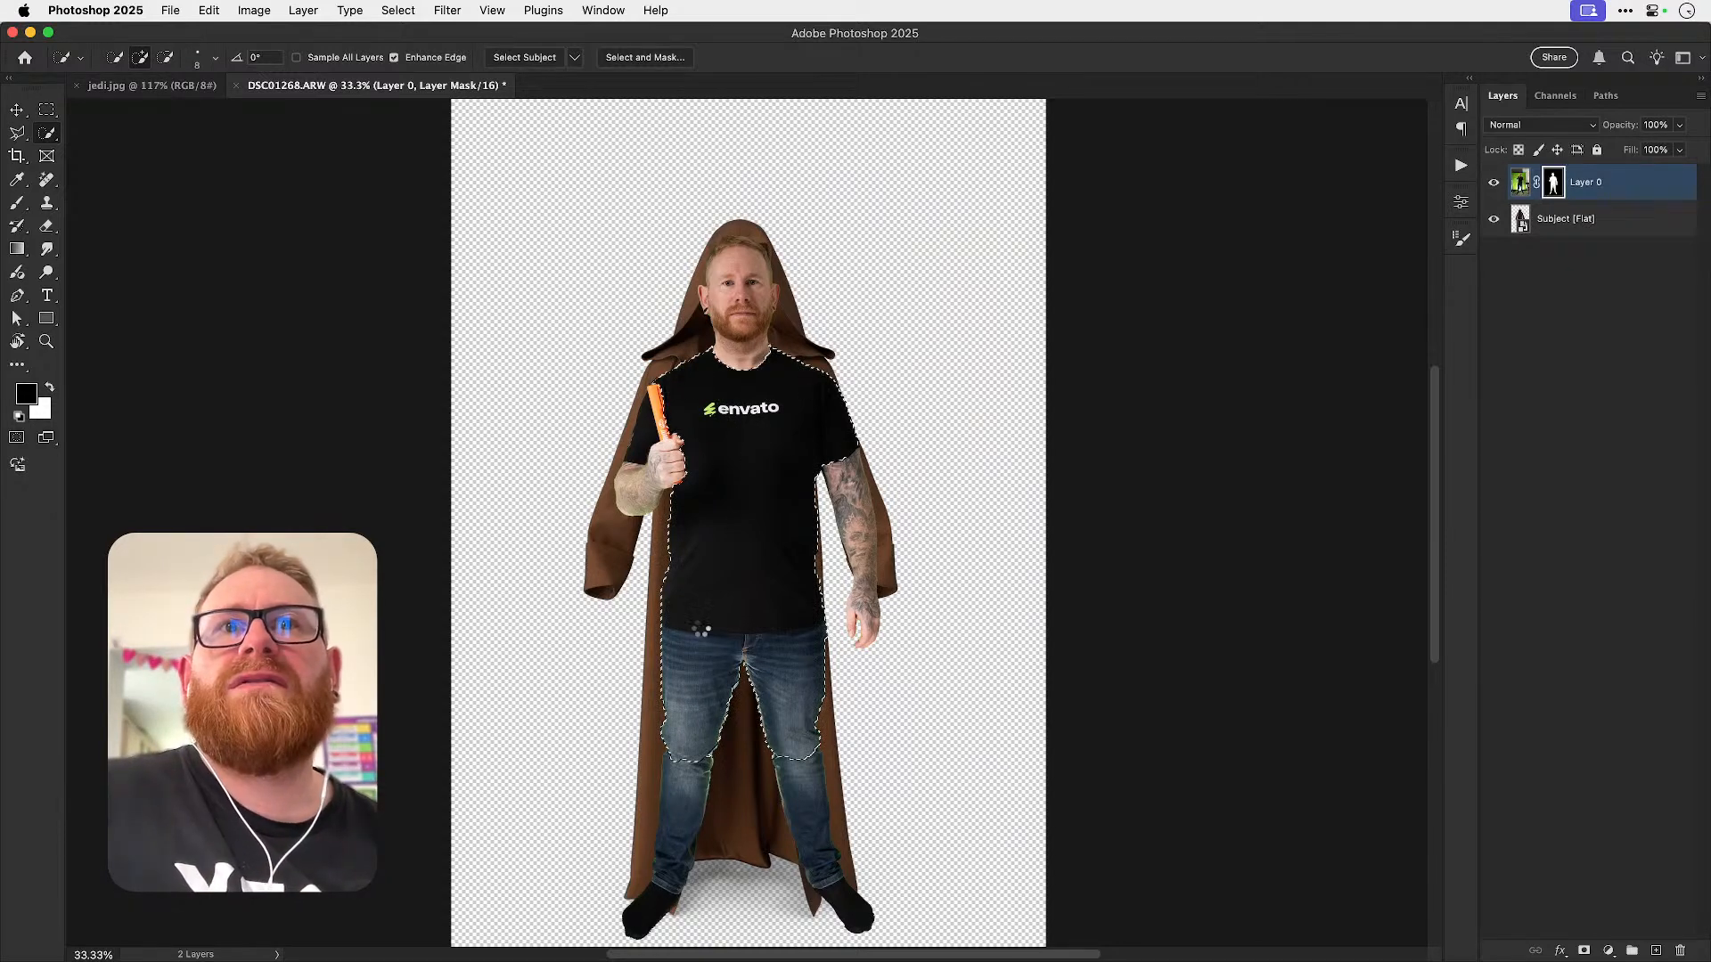
{"action": "mouse_move", "coordinate": [666, 768]}
{"action": "left_mouse_down"}
{"action": "mouse_move", "coordinate": [670, 879]}
{"action": "mouse_move", "coordinate": [617, 935]}
{"action": "left_mouse_up"}
{"action": "left_click_drag", "start_coordinate": [807, 756], "coordinate": [853, 914]}
- Paint the selected clothing out with black on Layer 0's mask, and clear the selection
{"action": "key", "text": "b"}
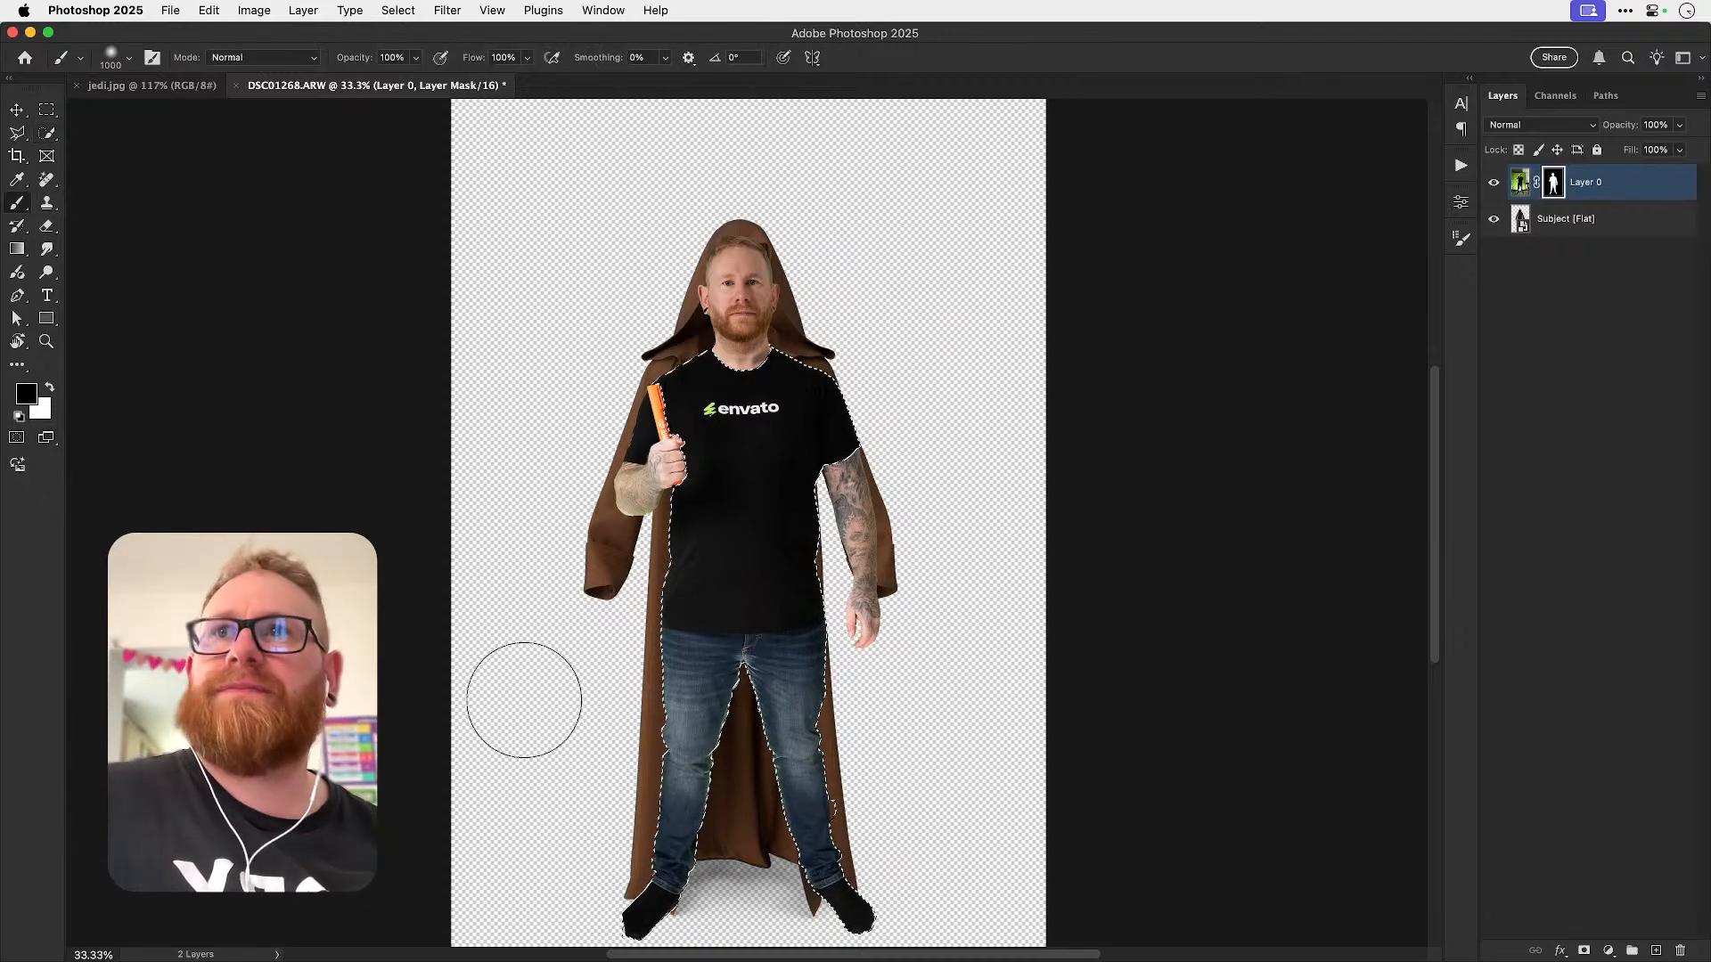
{"action": "mouse_move", "coordinate": [529, 692]}
{"action": "left_mouse_down"}
{"action": "mouse_move", "coordinate": [710, 458]}
{"action": "mouse_move", "coordinate": [687, 553]}
{"action": "mouse_move", "coordinate": [748, 809]}
{"action": "mouse_move", "coordinate": [618, 771]}
{"action": "mouse_move", "coordinate": [784, 535]}
{"action": "mouse_move", "coordinate": [851, 908]}
{"action": "left_mouse_up"}
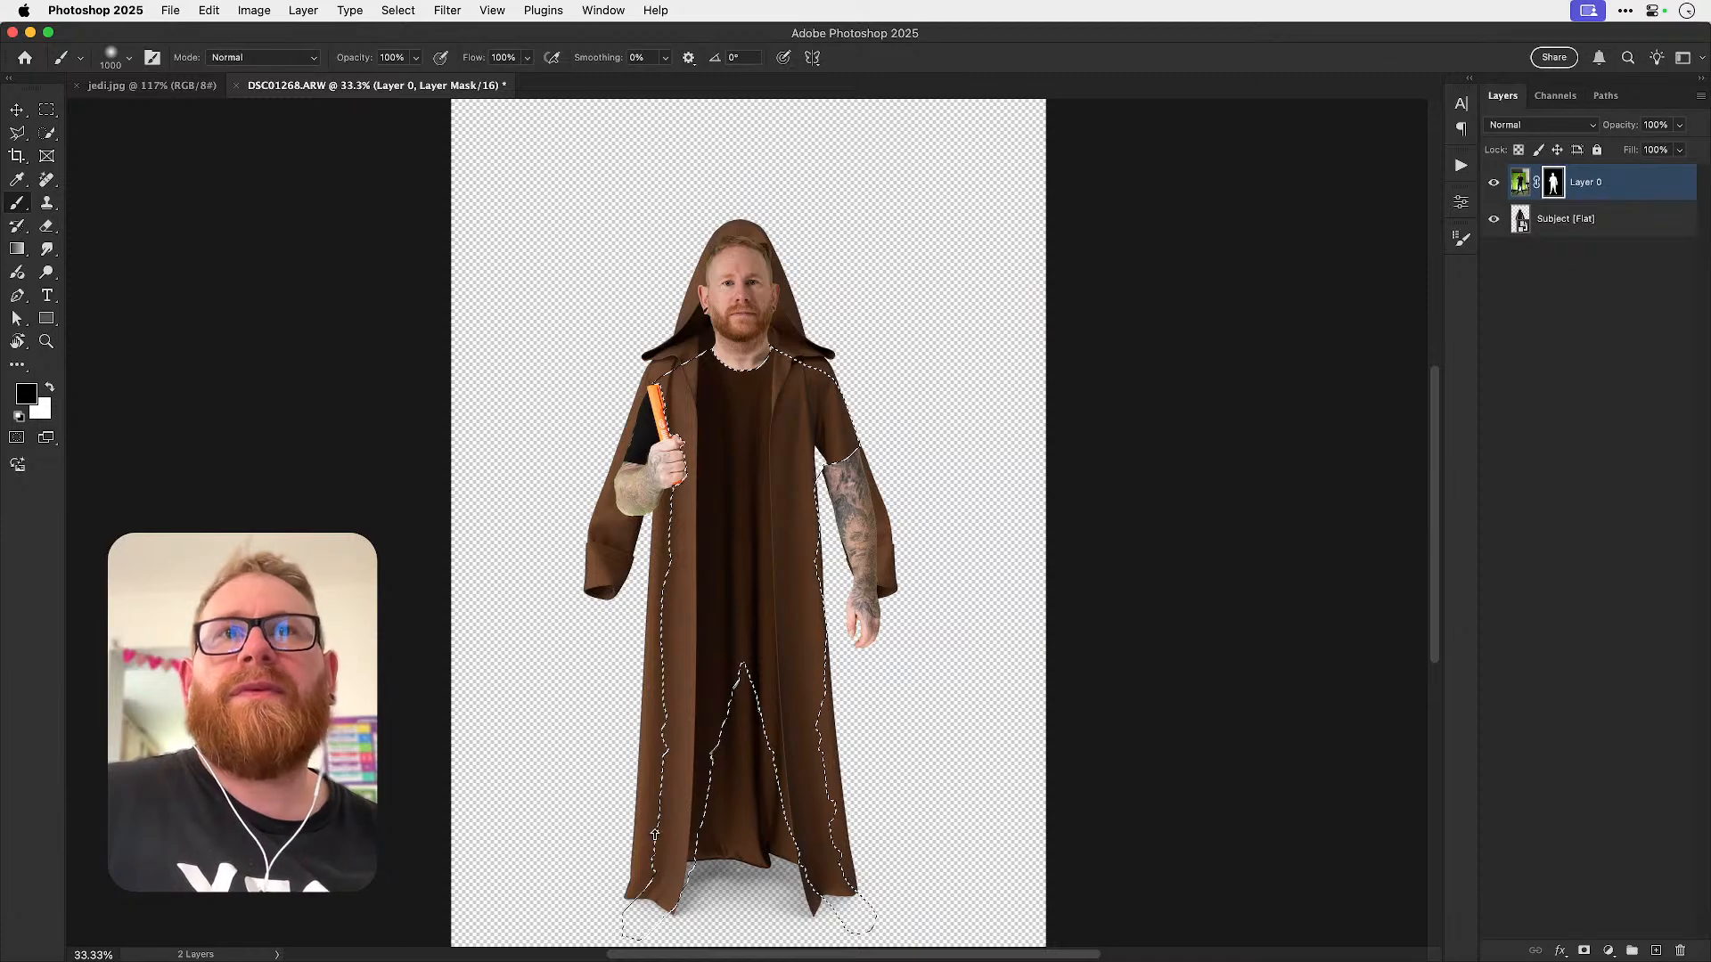
{"action": "key", "text": "ctrl+d"}
- Nudge the Subject [Flat] robe layer slightly to line up with the man's head and shoulders, keeping it beneath Layer 0
{"action": "key", "text": "z"}
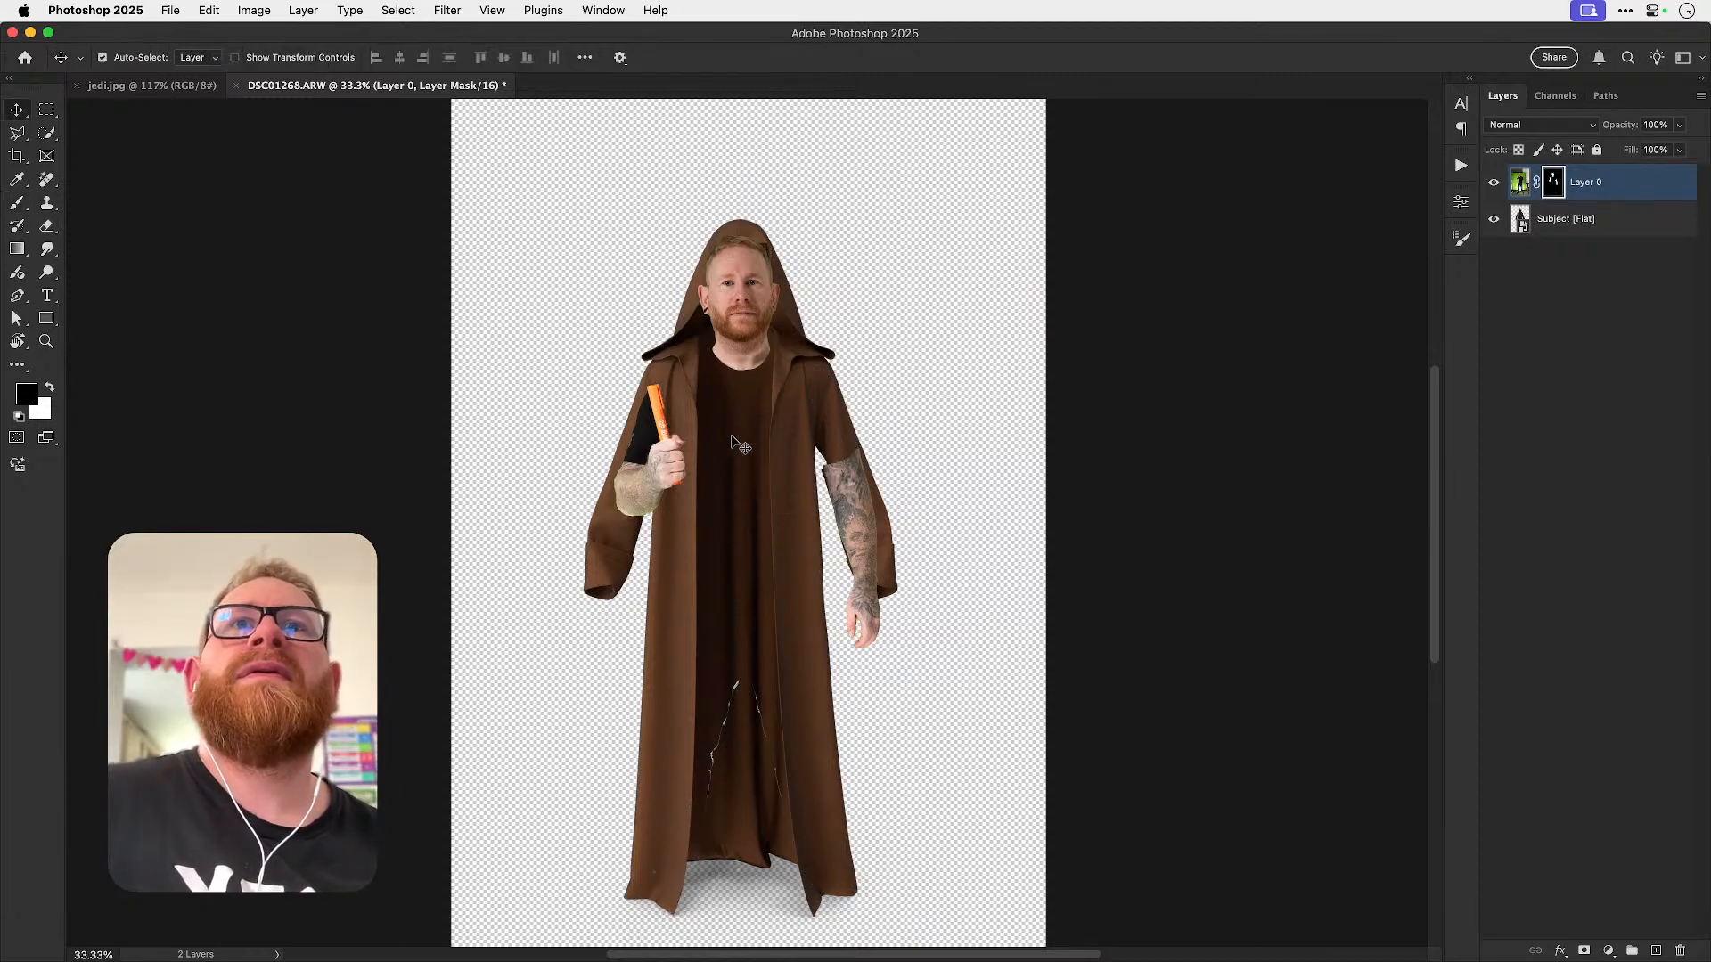
{"action": "left_click", "coordinate": [704, 448]}
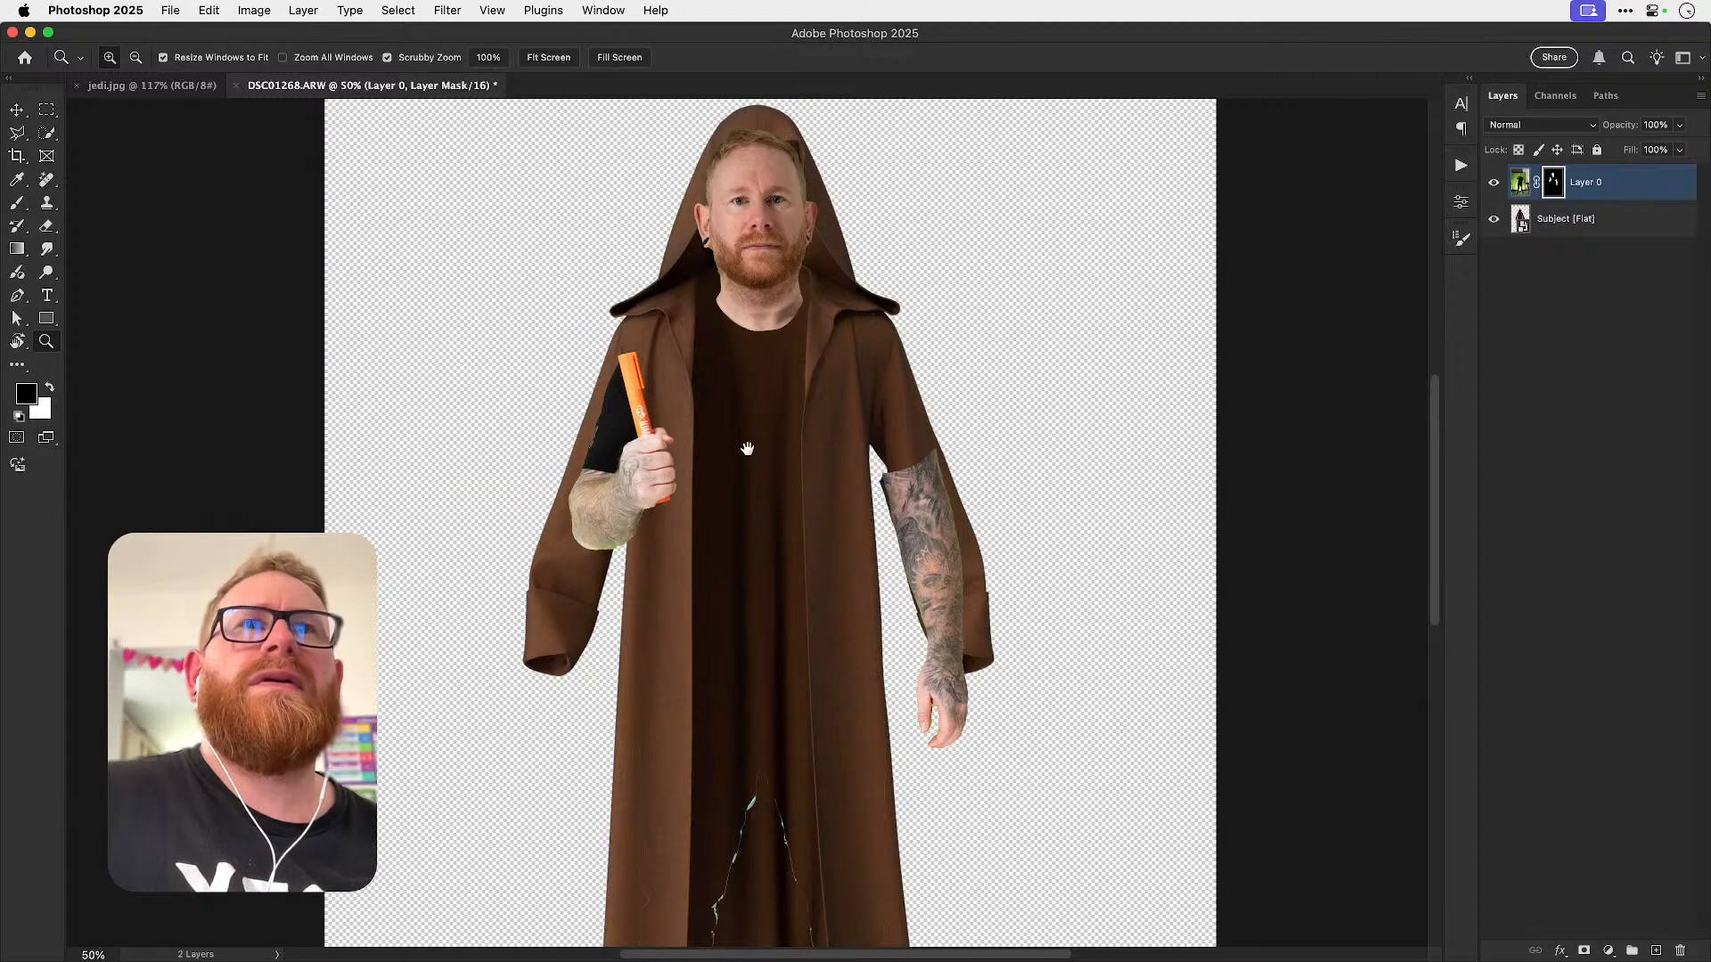
{"action": "left_click_drag", "start_coordinate": [751, 448], "coordinate": [727, 492]}
{"action": "key", "text": "v"}
{"action": "mouse_move", "coordinate": [811, 445]}
{"action": "left_mouse_down"}
{"action": "mouse_move", "coordinate": [810, 470]}
{"action": "mouse_move", "coordinate": [802, 435]}
{"action": "left_mouse_up"}
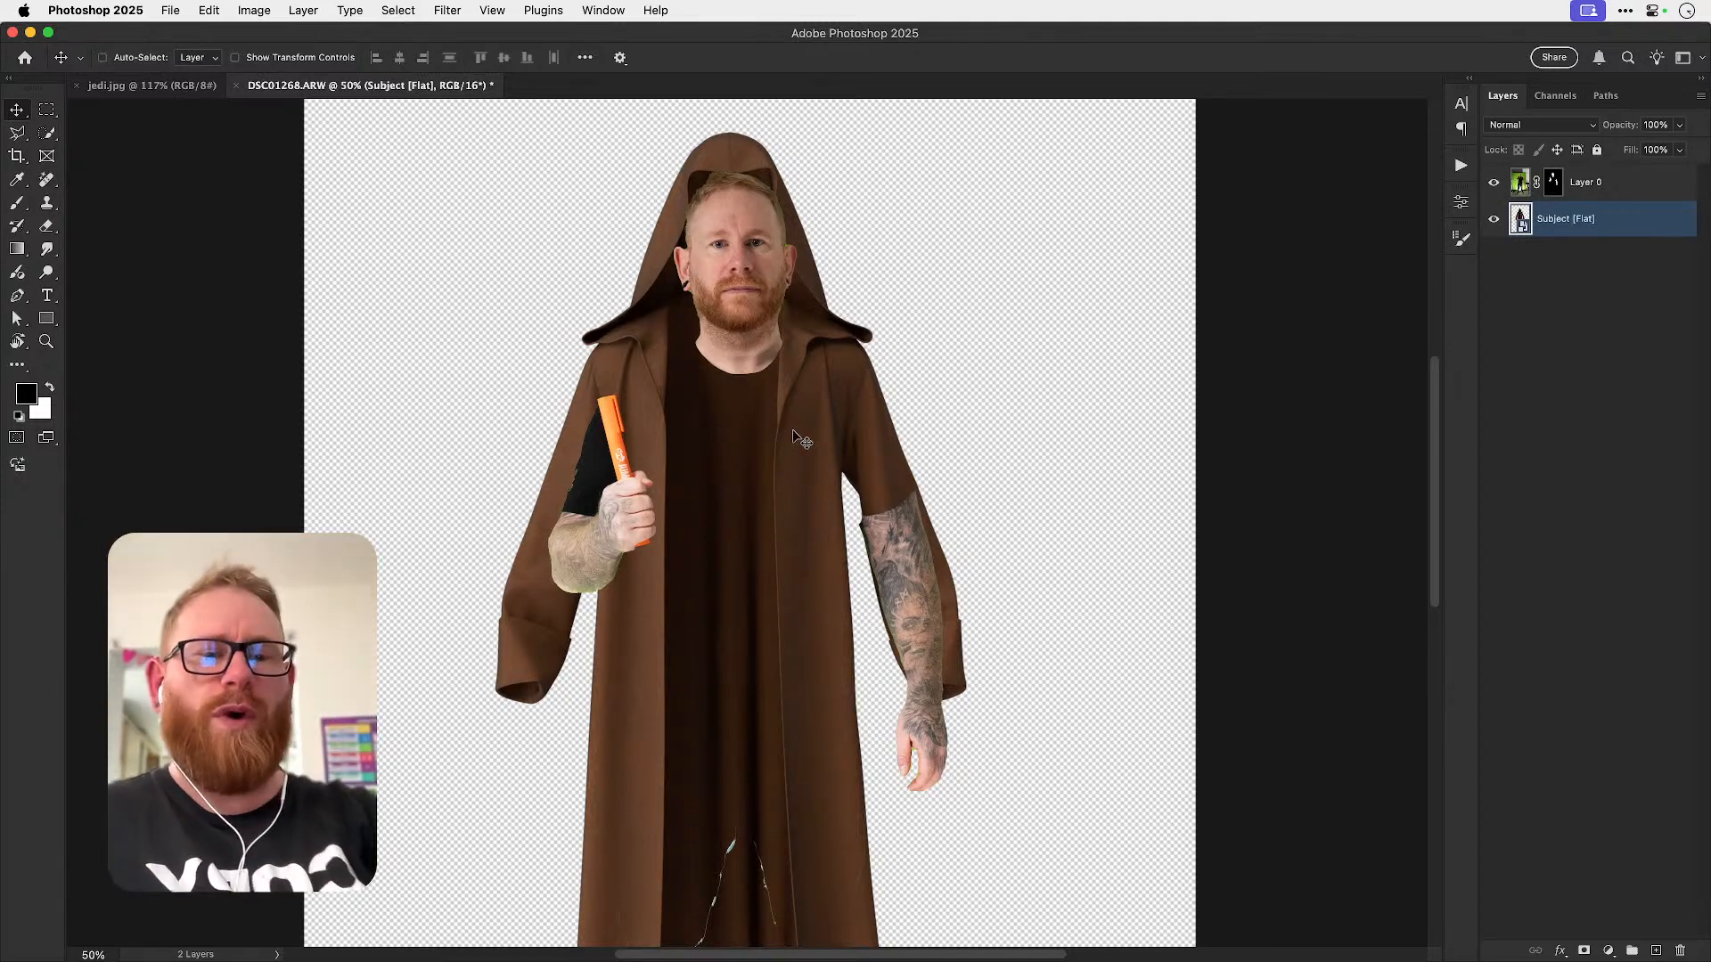
{"action": "key", "text": "super+bracketright"}
{"action": "key", "text": "super+bracketleft"}
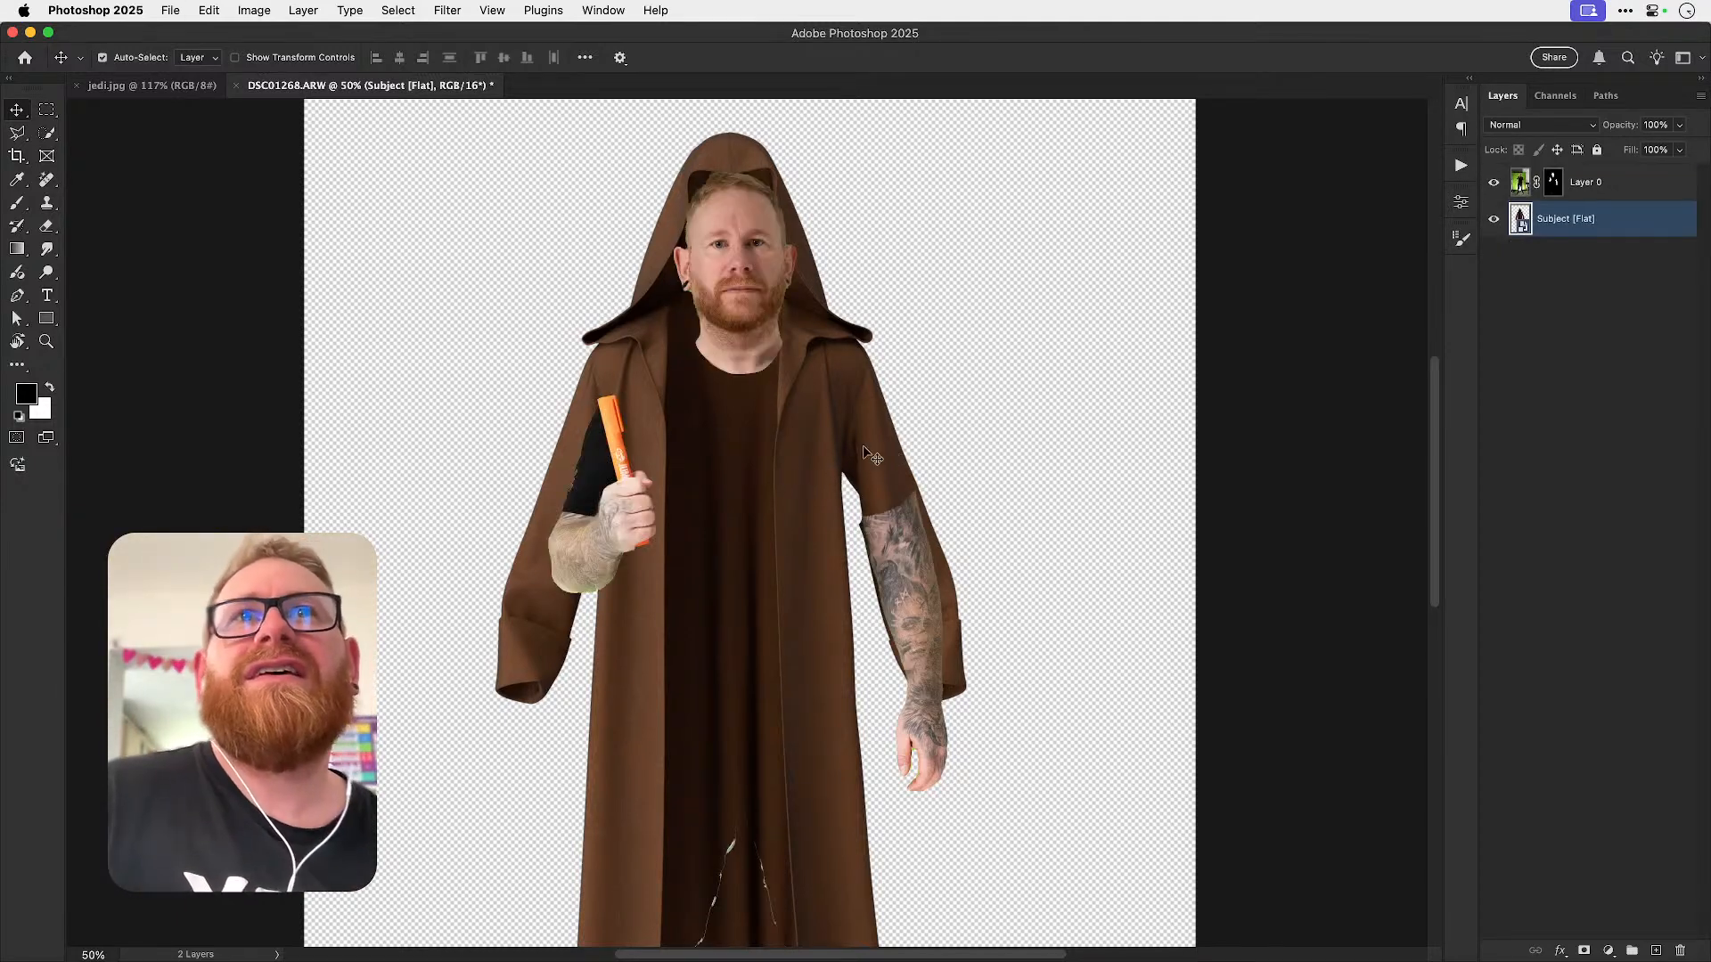
{"action": "left_click_drag", "start_coordinate": [765, 482], "coordinate": [774, 478]}
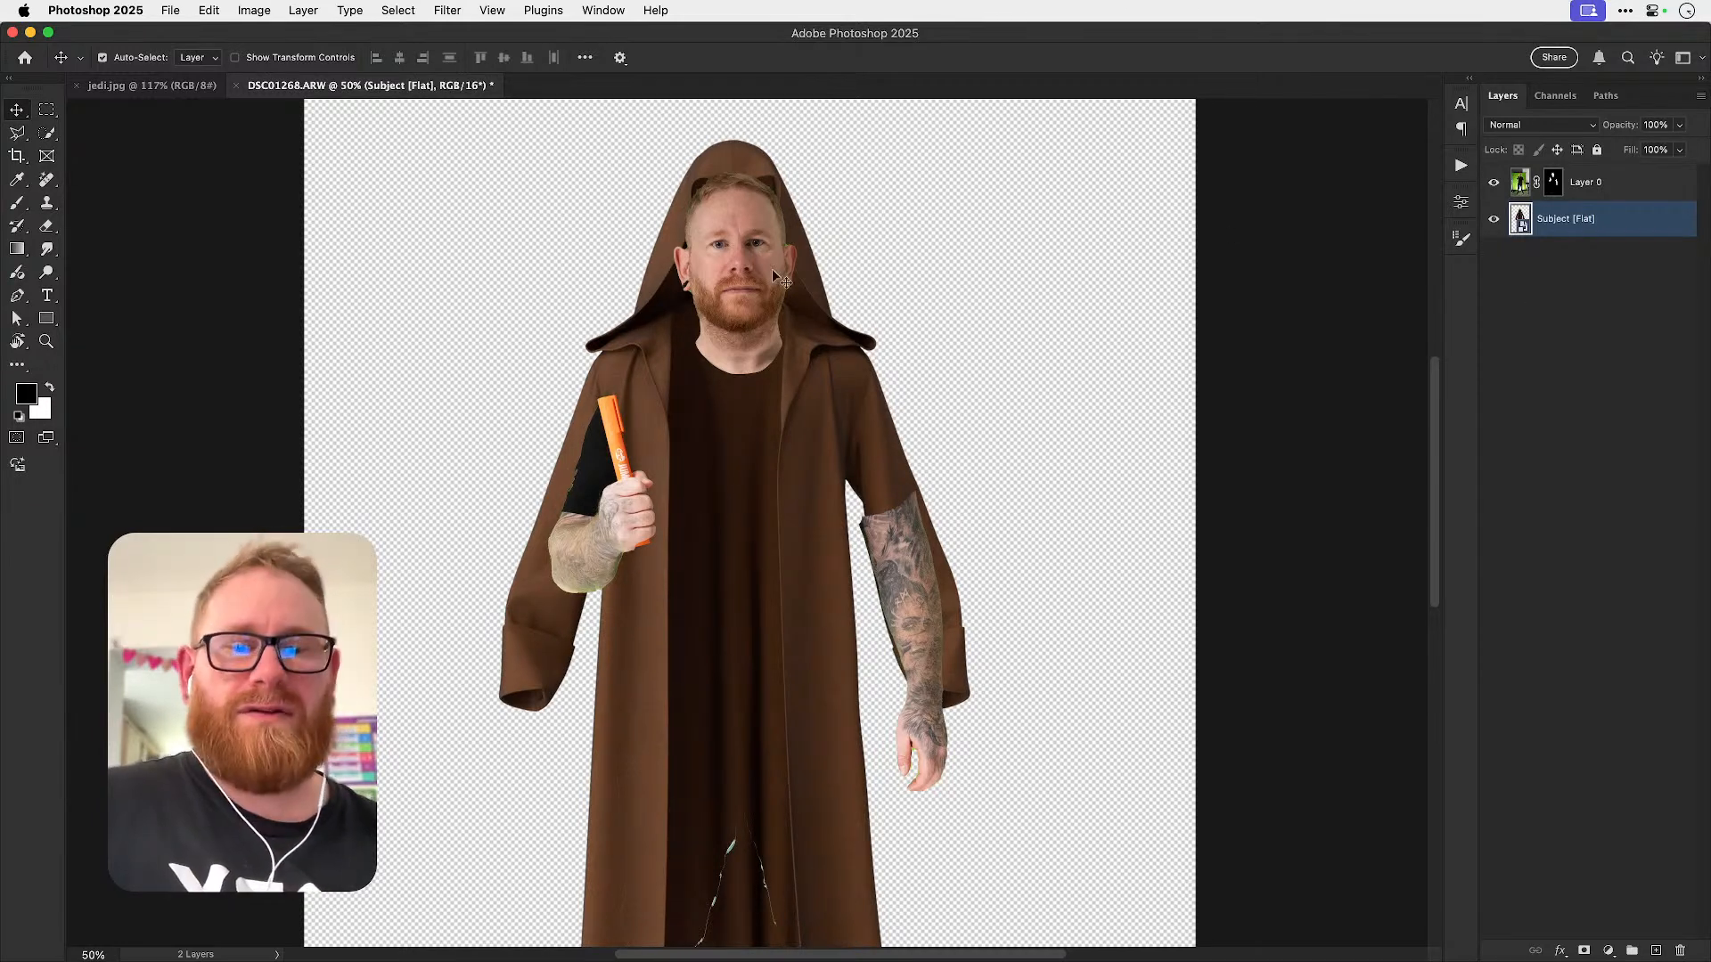
- Duplicate the robe layer, hide the original, and bring the copy above Layer 0
{"action": "key", "text": "super+j"}
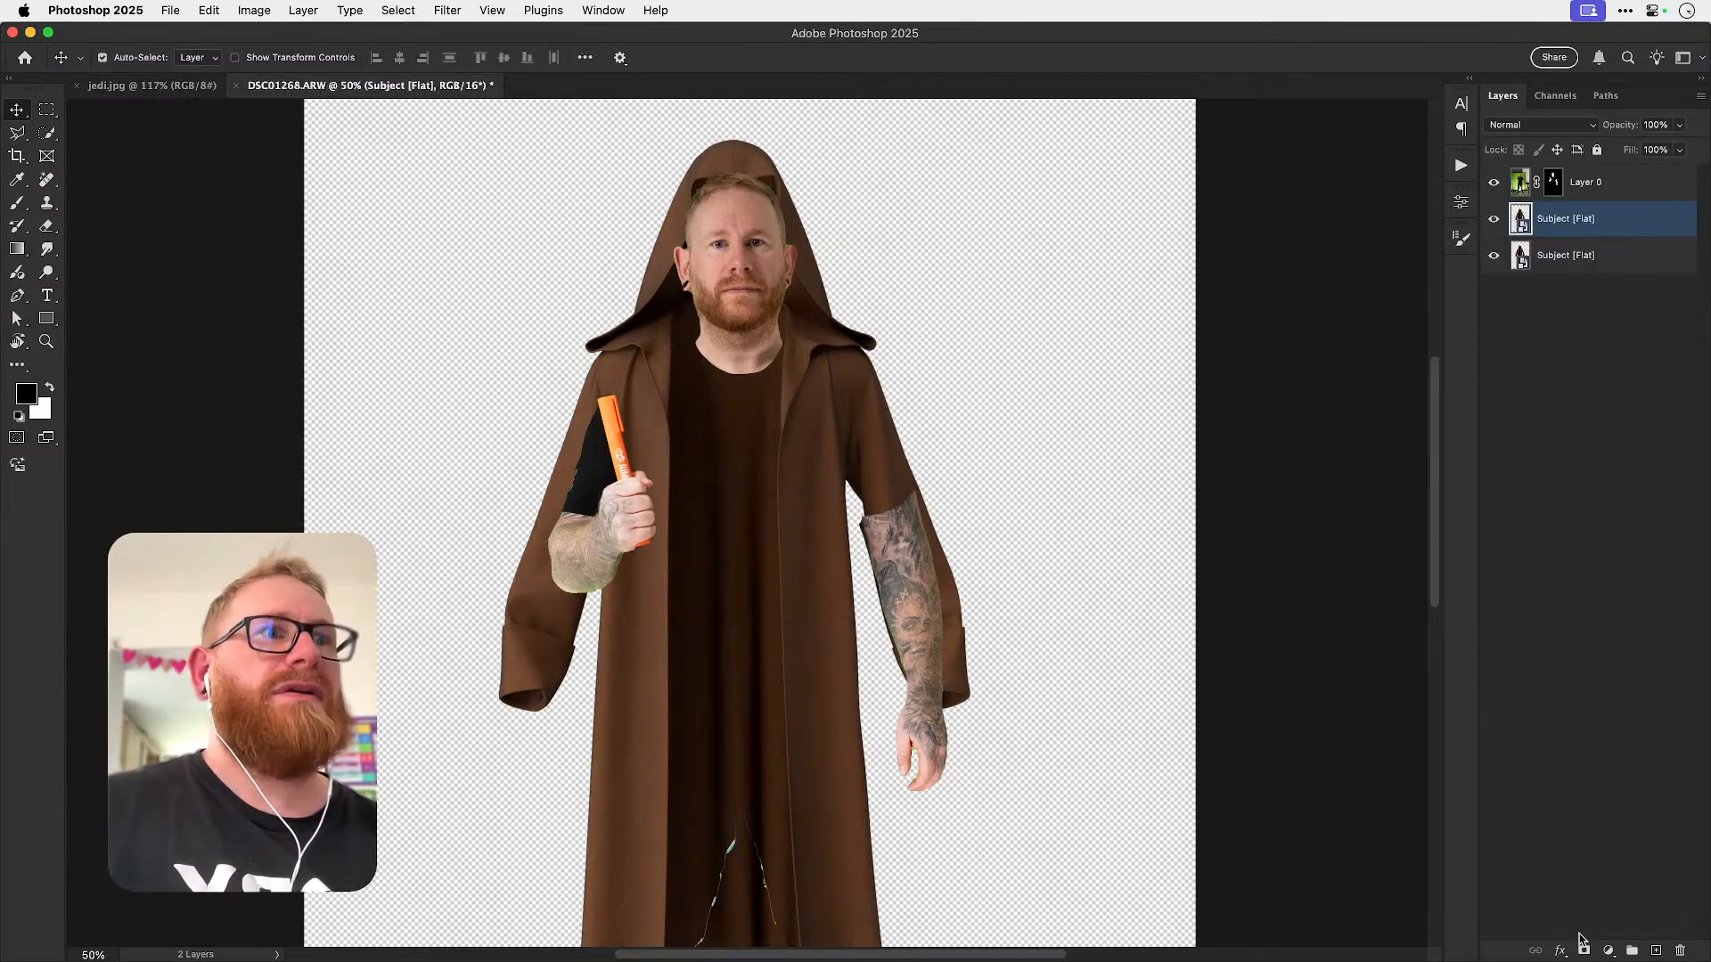
{"action": "left_click", "coordinate": [1493, 256]}
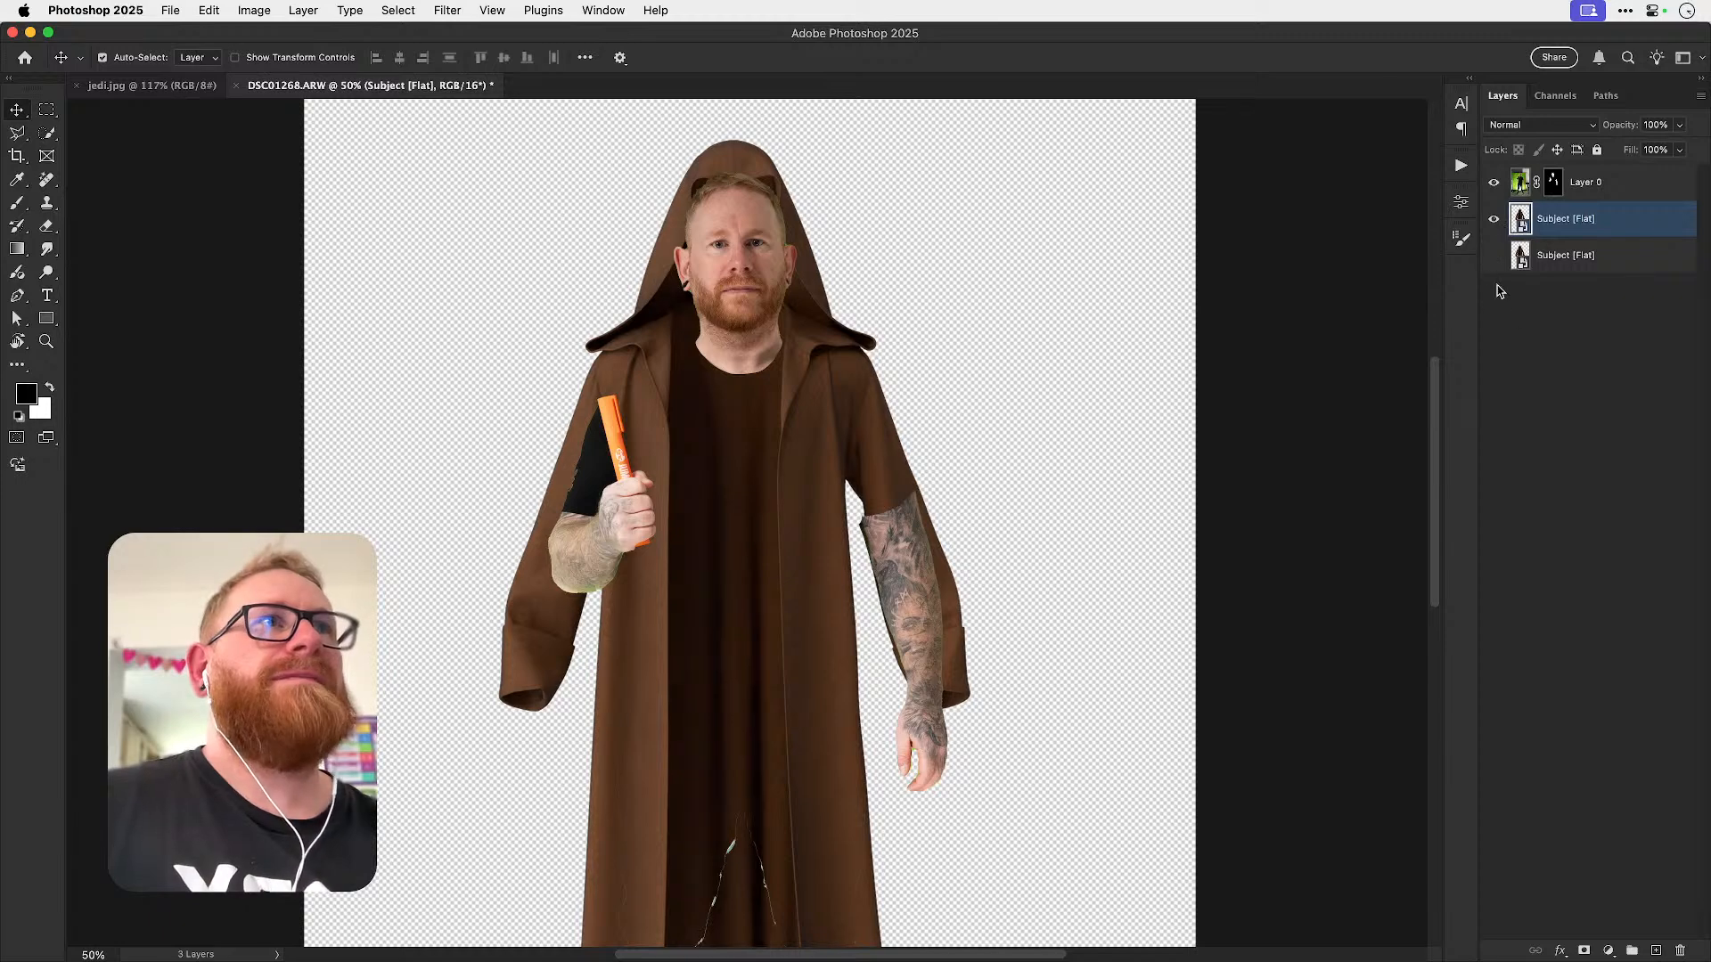
{"action": "key", "text": "super+bracketright"}
- Outline the hood with the Polygonal Lasso and mask the top robe layer down to that area
{"action": "key", "text": "l"}
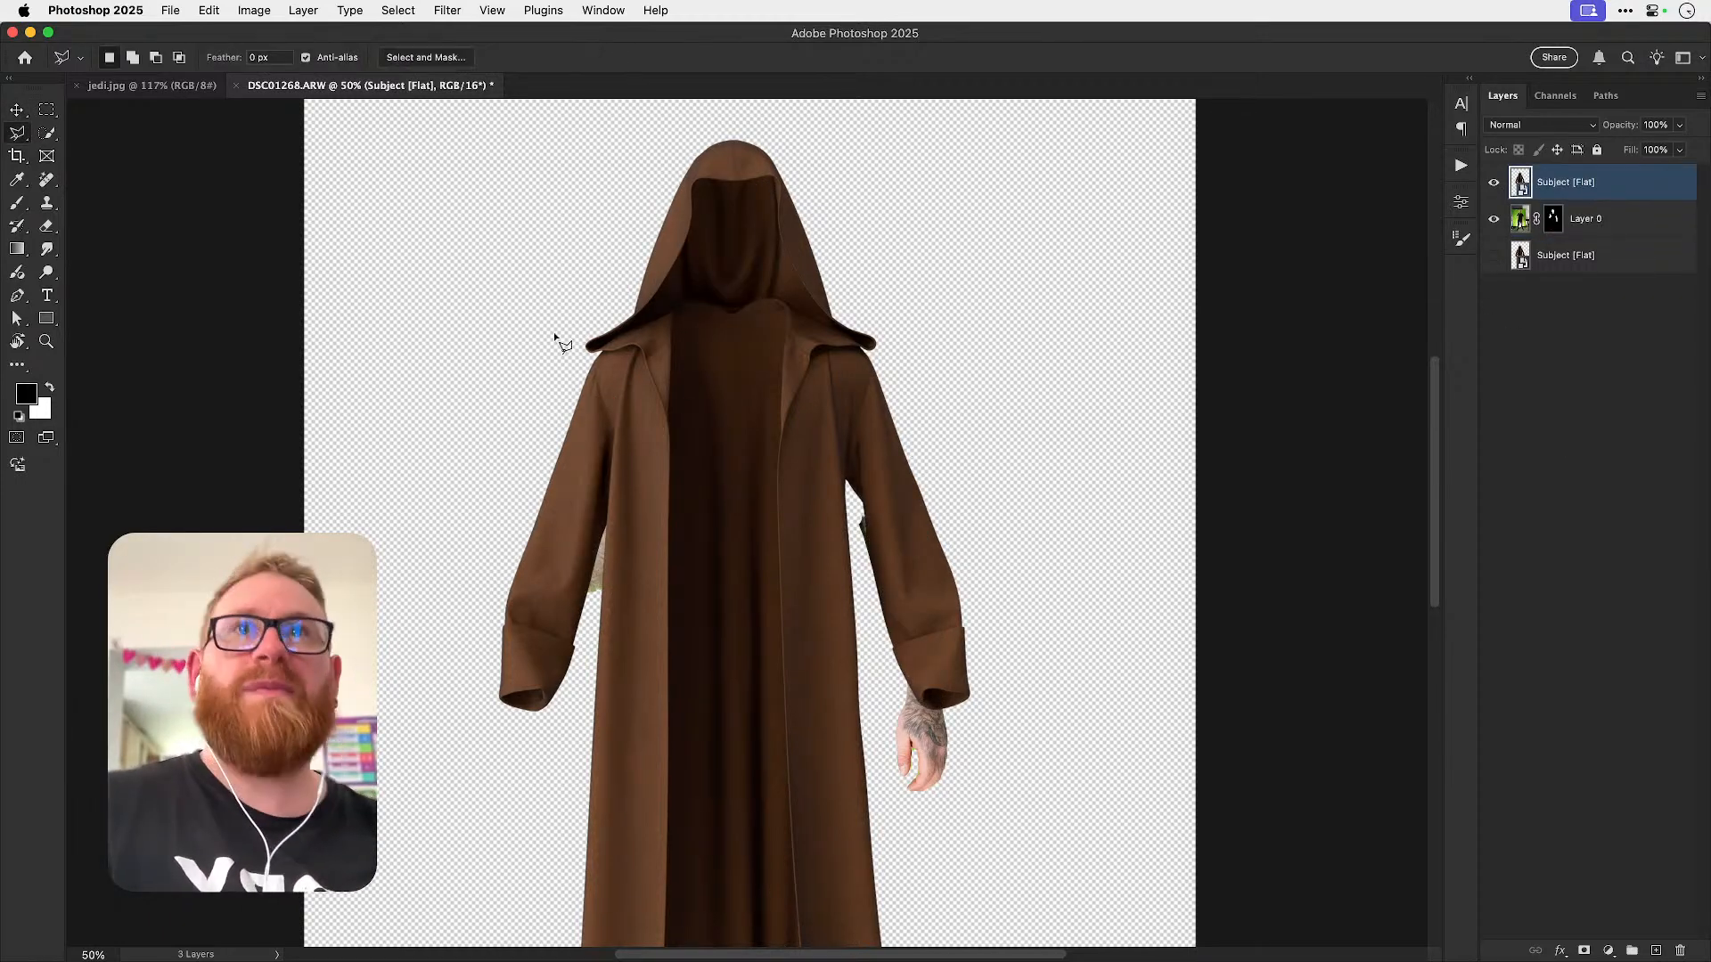
{"action": "left_click", "coordinate": [637, 301]}
{"action": "left_click", "coordinate": [875, 287]}
{"action": "left_click", "coordinate": [777, 111]}
{"action": "left_click", "coordinate": [638, 129]}
{"action": "left_click", "coordinate": [636, 301]}
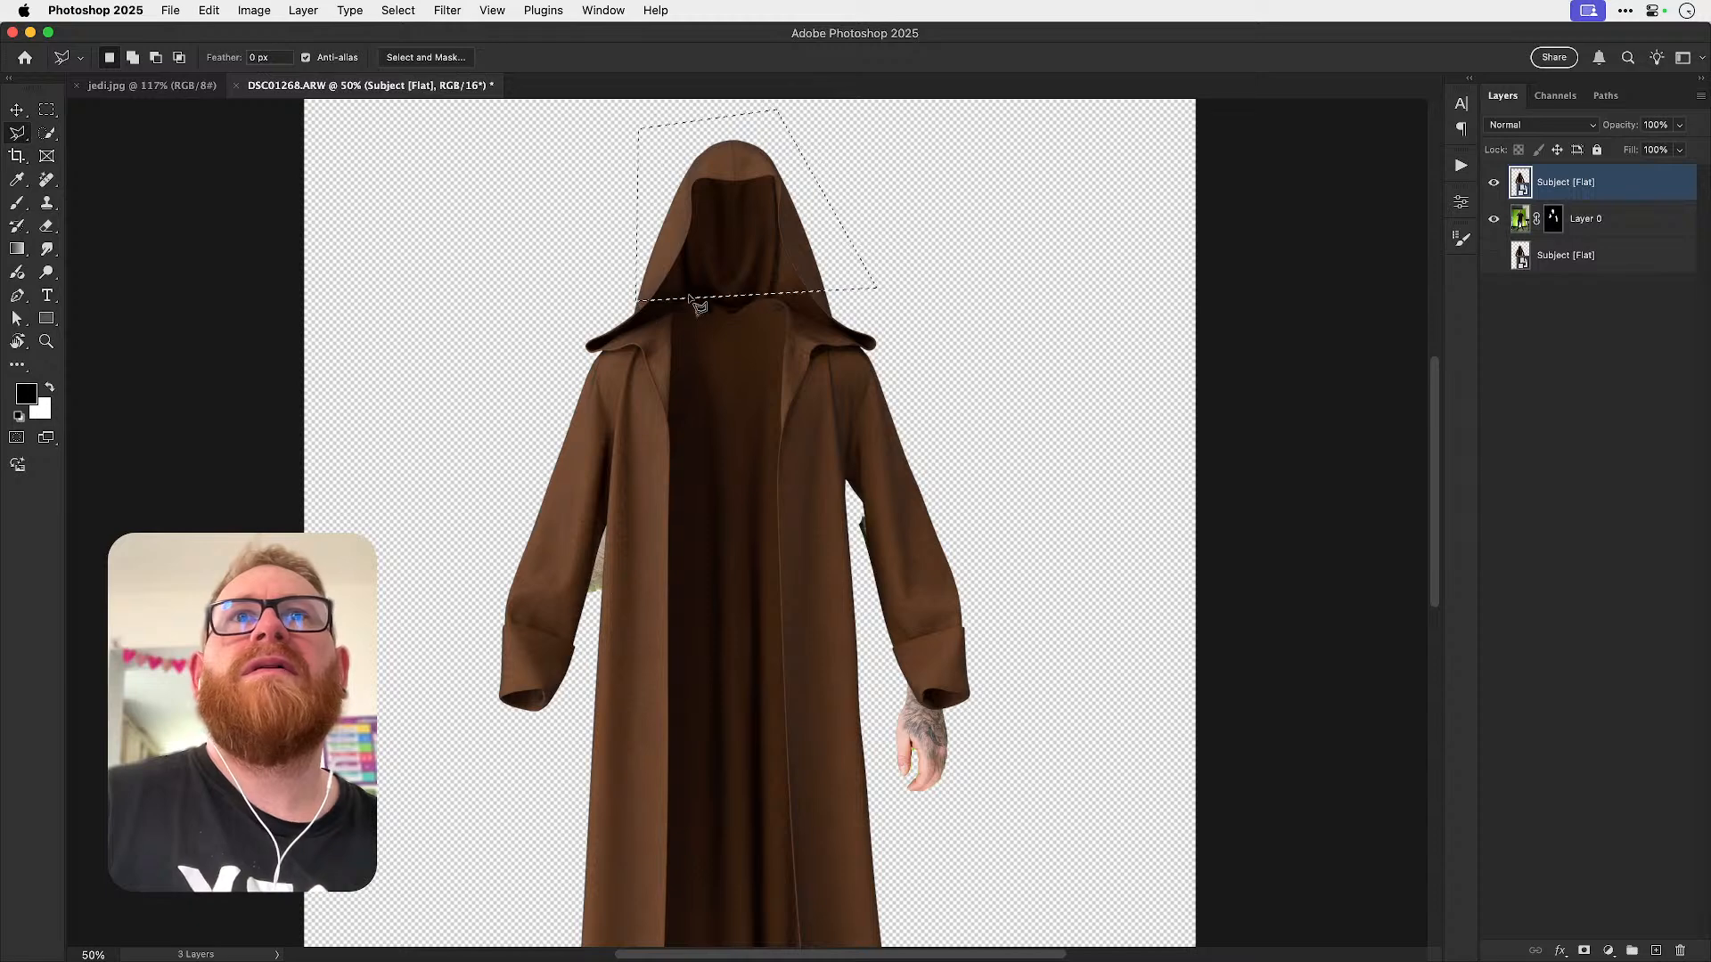
{"action": "left_click", "coordinate": [1583, 950]}
{"action": "key", "text": "v"}
- Paint the hood's dark opening out of the top robe layer's mask, and show the lower robe layer again
{"action": "key", "text": "w"}
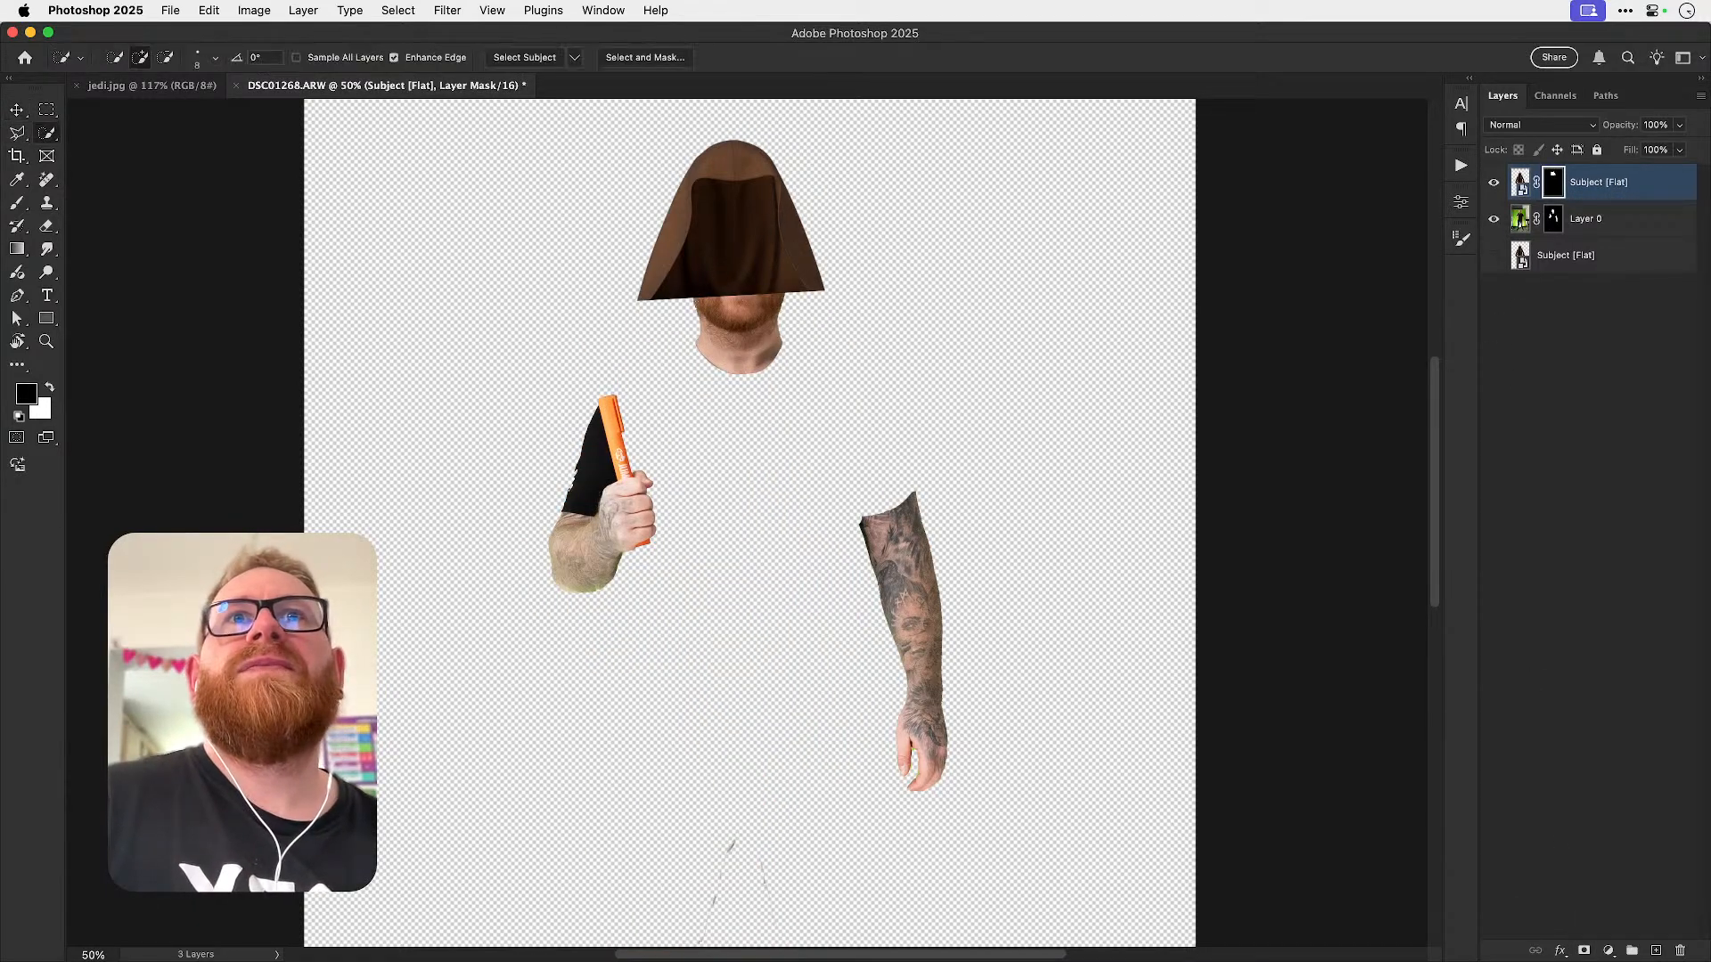
{"action": "mouse_move", "coordinate": [780, 203]}
{"action": "left_mouse_down"}
{"action": "mouse_move", "coordinate": [797, 245]}
{"action": "mouse_move", "coordinate": [807, 220]}
{"action": "left_mouse_up"}
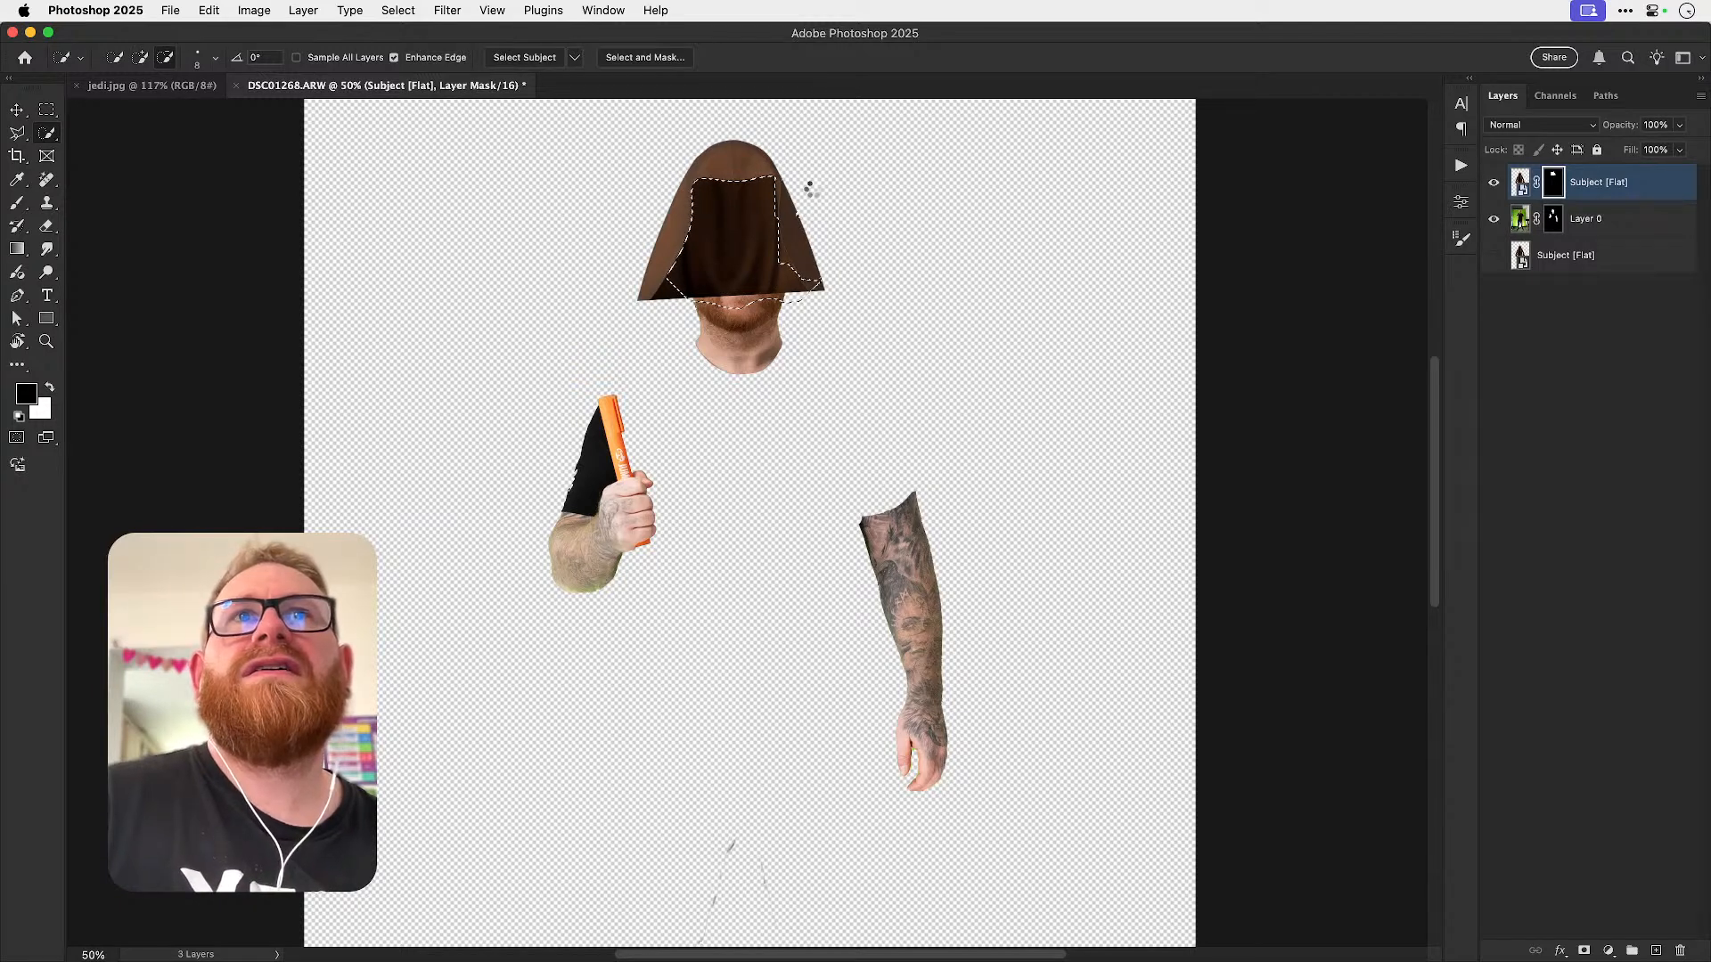
{"action": "left_click_drag", "start_coordinate": [671, 280], "coordinate": [637, 316]}
{"action": "left_click_drag", "start_coordinate": [813, 279], "coordinate": [823, 301]}
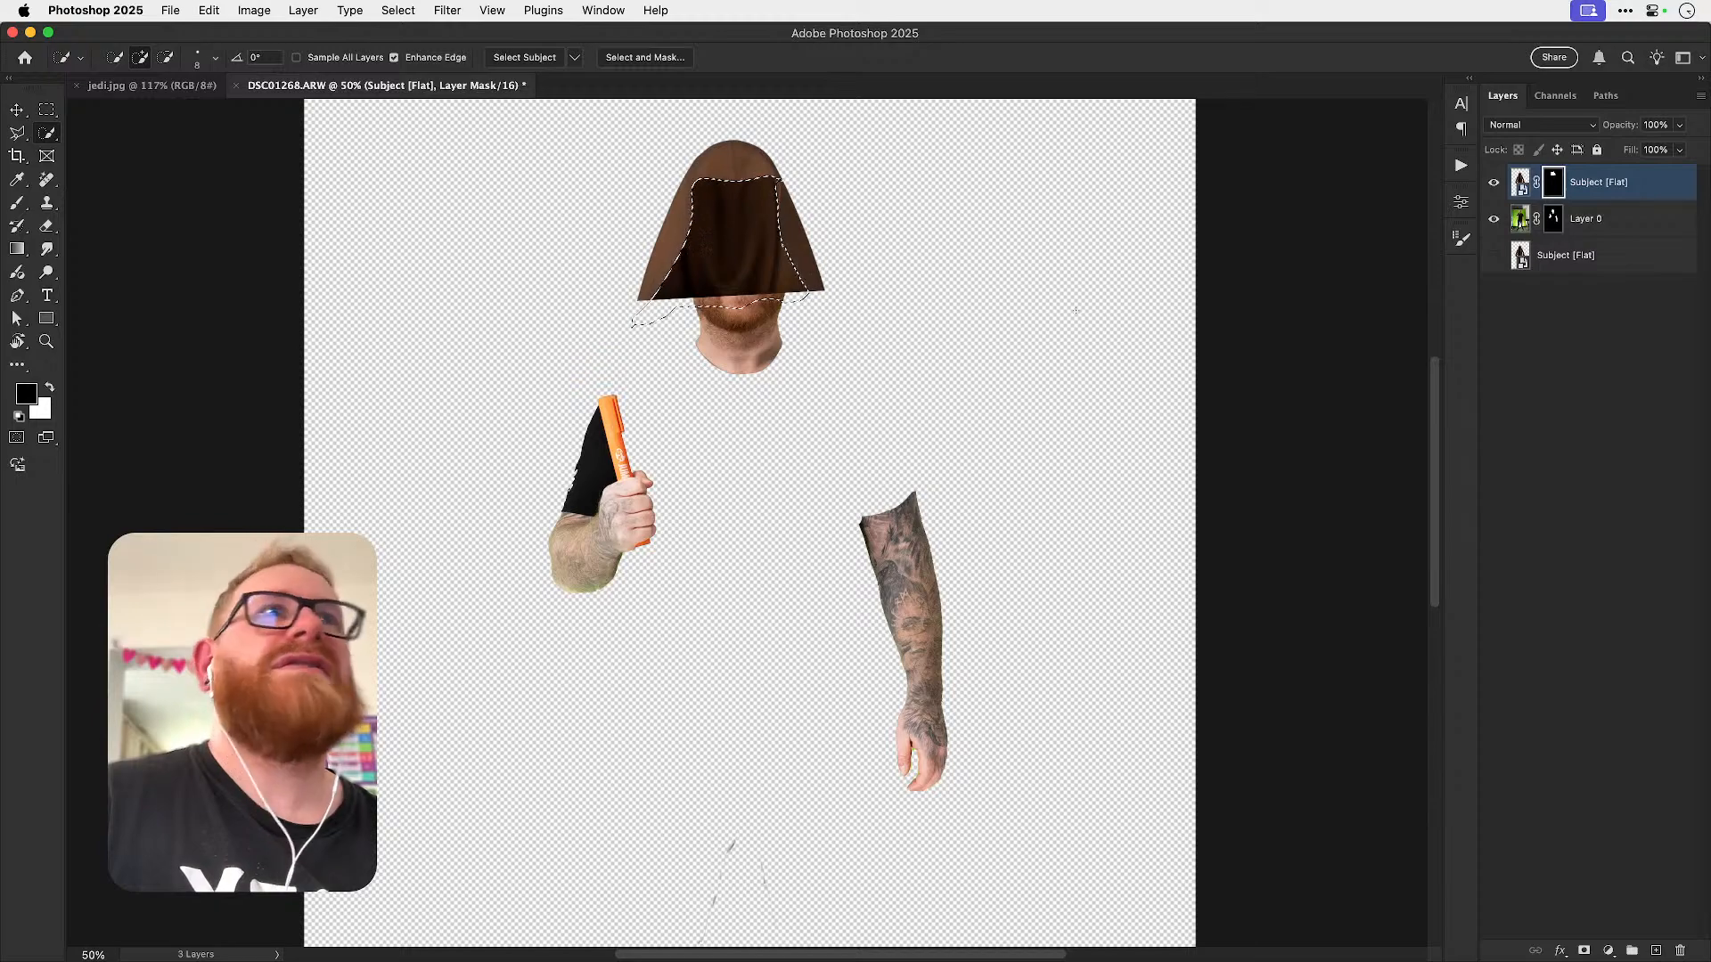
{"action": "key", "text": "b"}
{"action": "left_click_drag", "start_coordinate": [677, 223], "coordinate": [730, 297]}
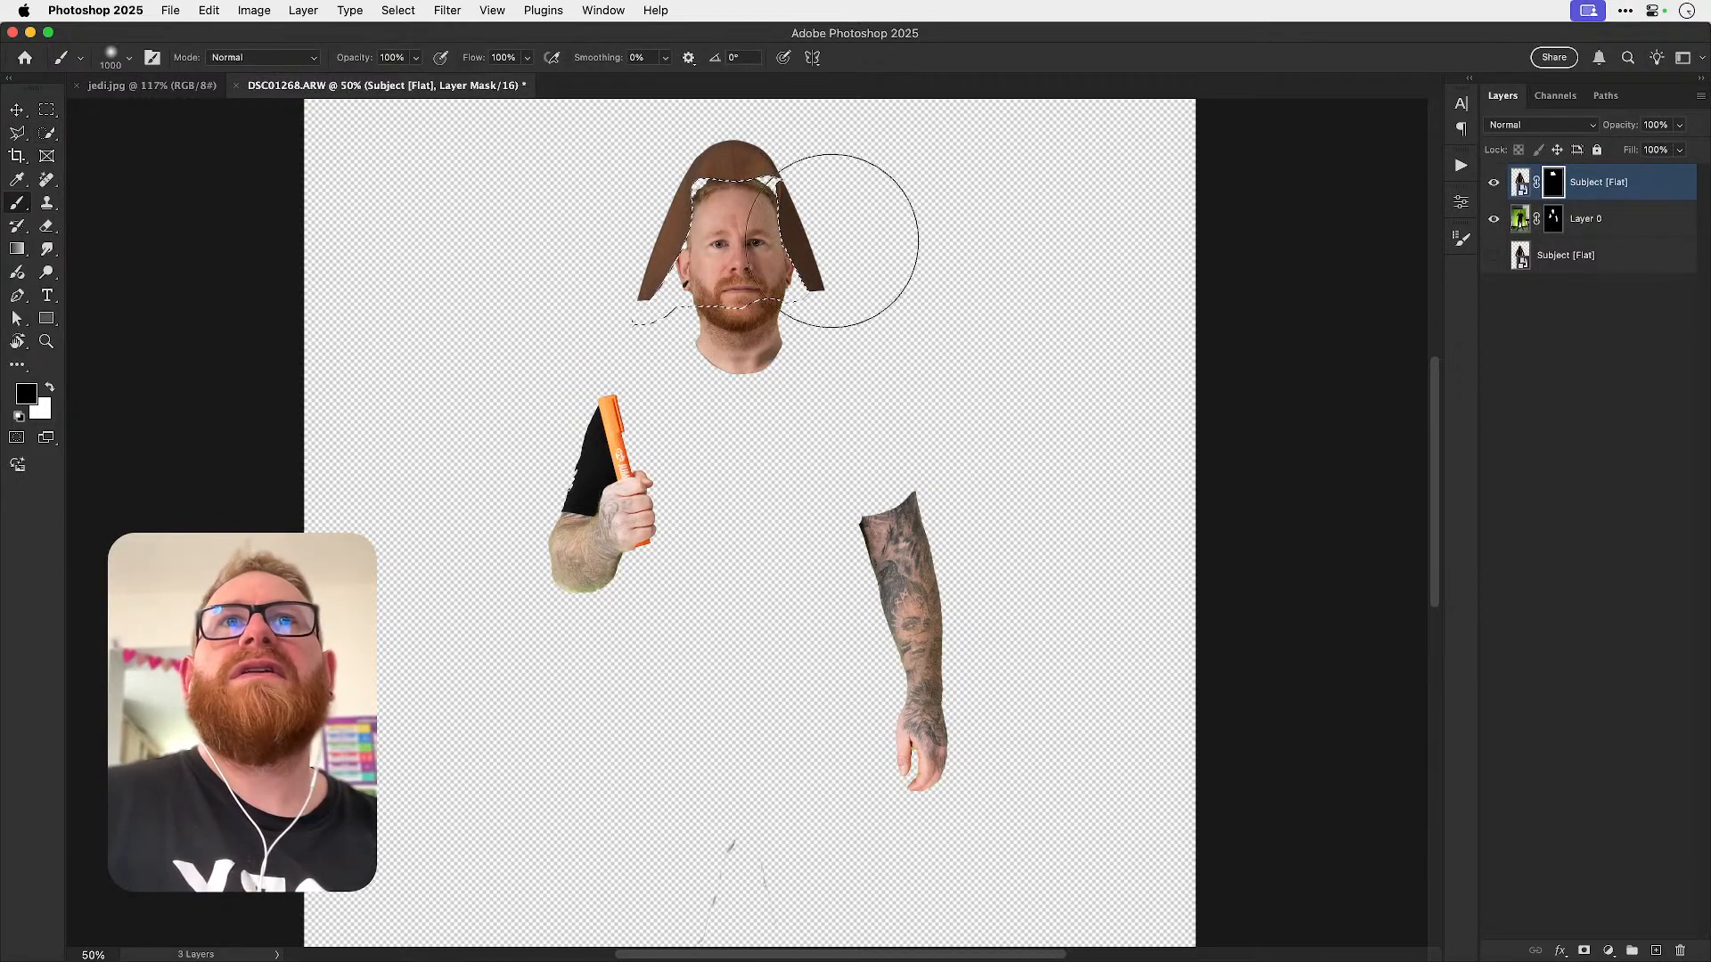
{"action": "key", "text": "super+d"}
{"action": "left_click", "coordinate": [1493, 255]}
- Link the top and bottom Subject [Flat] robe layers together
{"action": "key", "text": "z"}
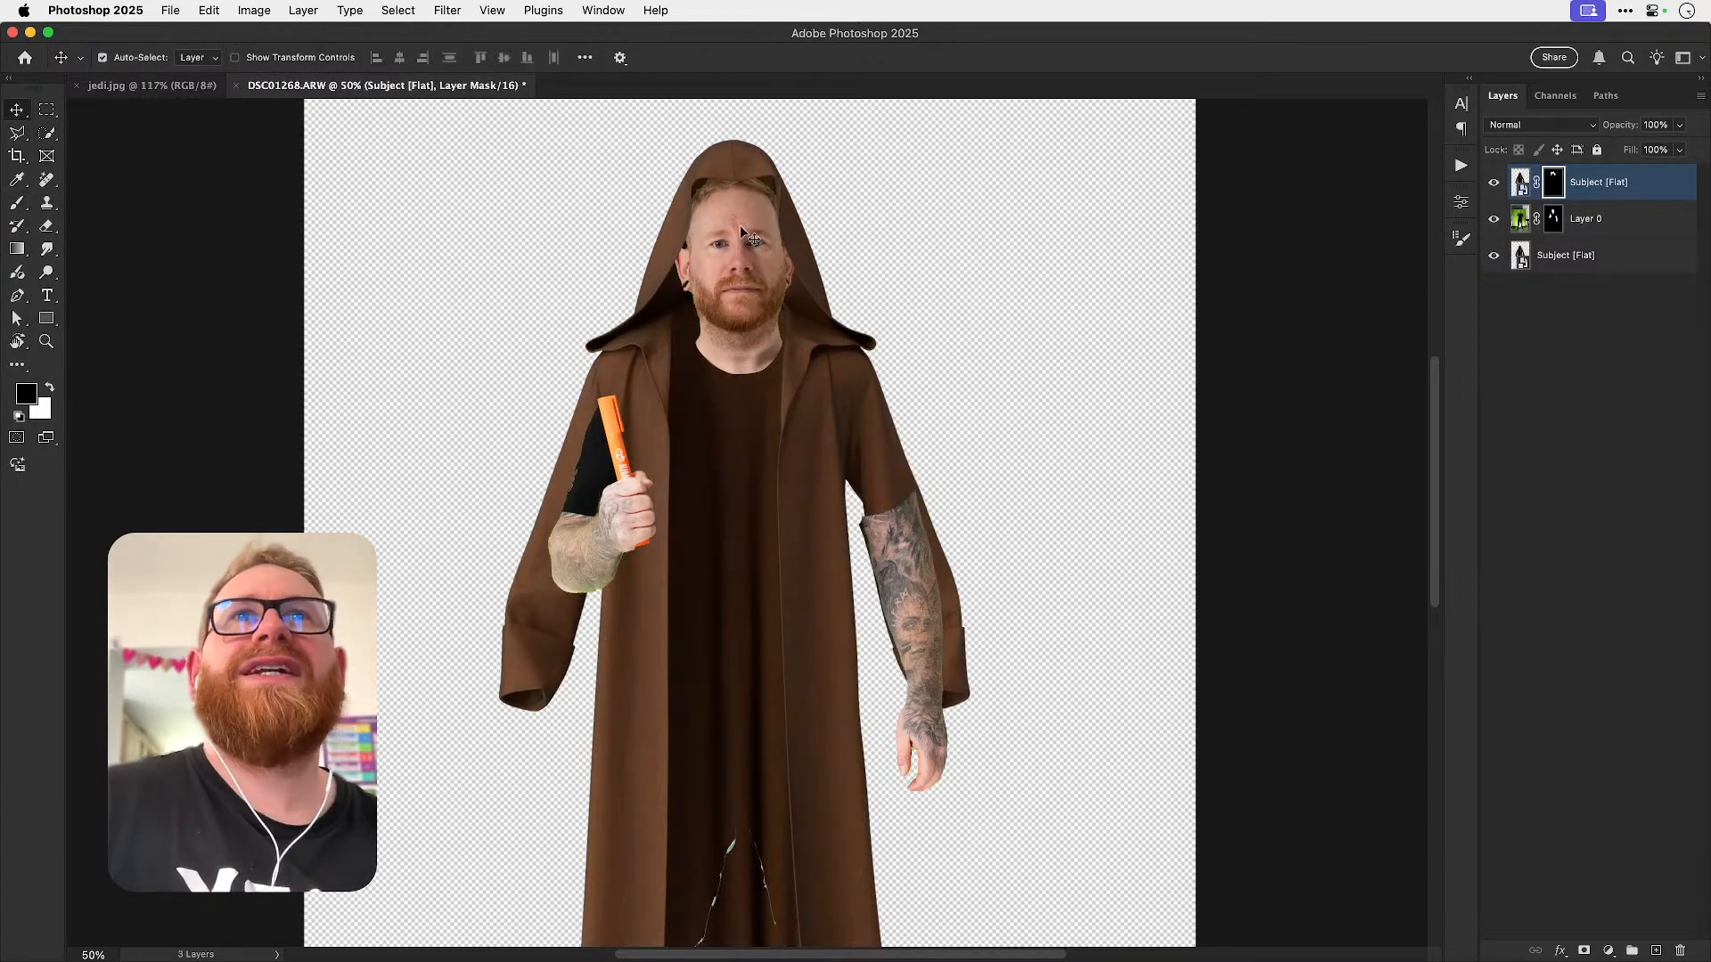
{"action": "left_click_drag", "start_coordinate": [745, 225], "coordinate": [822, 228]}
{"action": "key", "text": "super+equal"}
{"action": "key", "text": "v"}
{"action": "left_click", "coordinate": [1568, 257], "text": "super"}
{"action": "right_click", "coordinate": [1568, 258]}
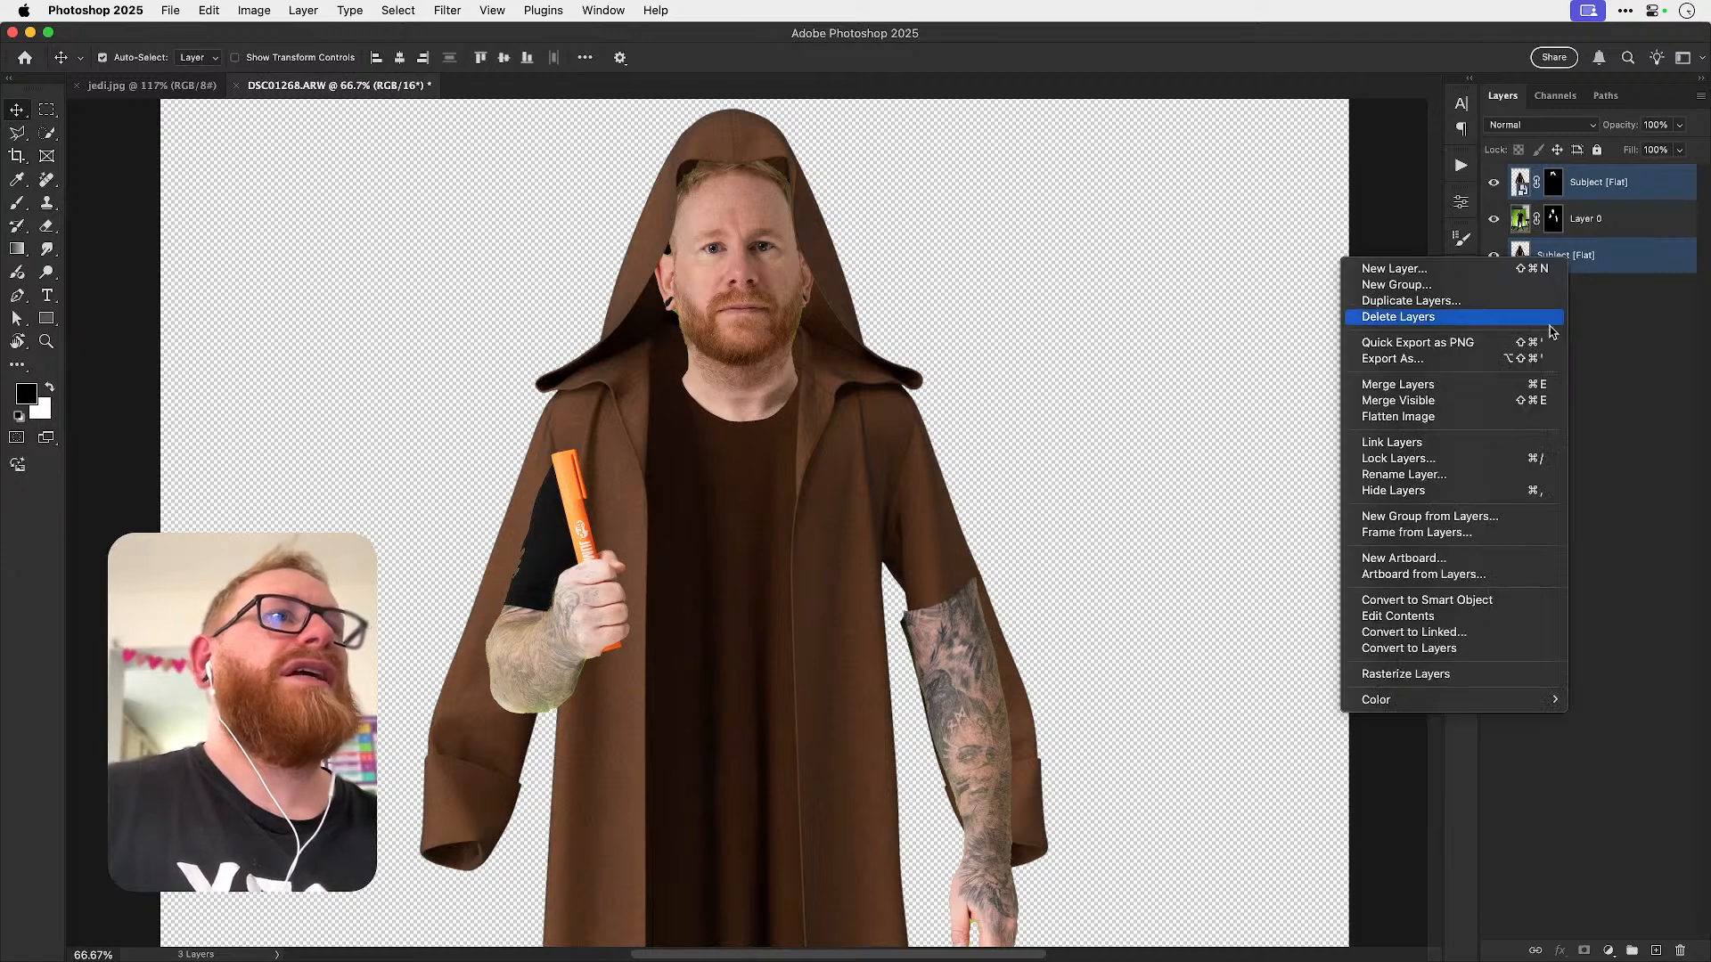
{"action": "left_click", "coordinate": [1430, 443]}
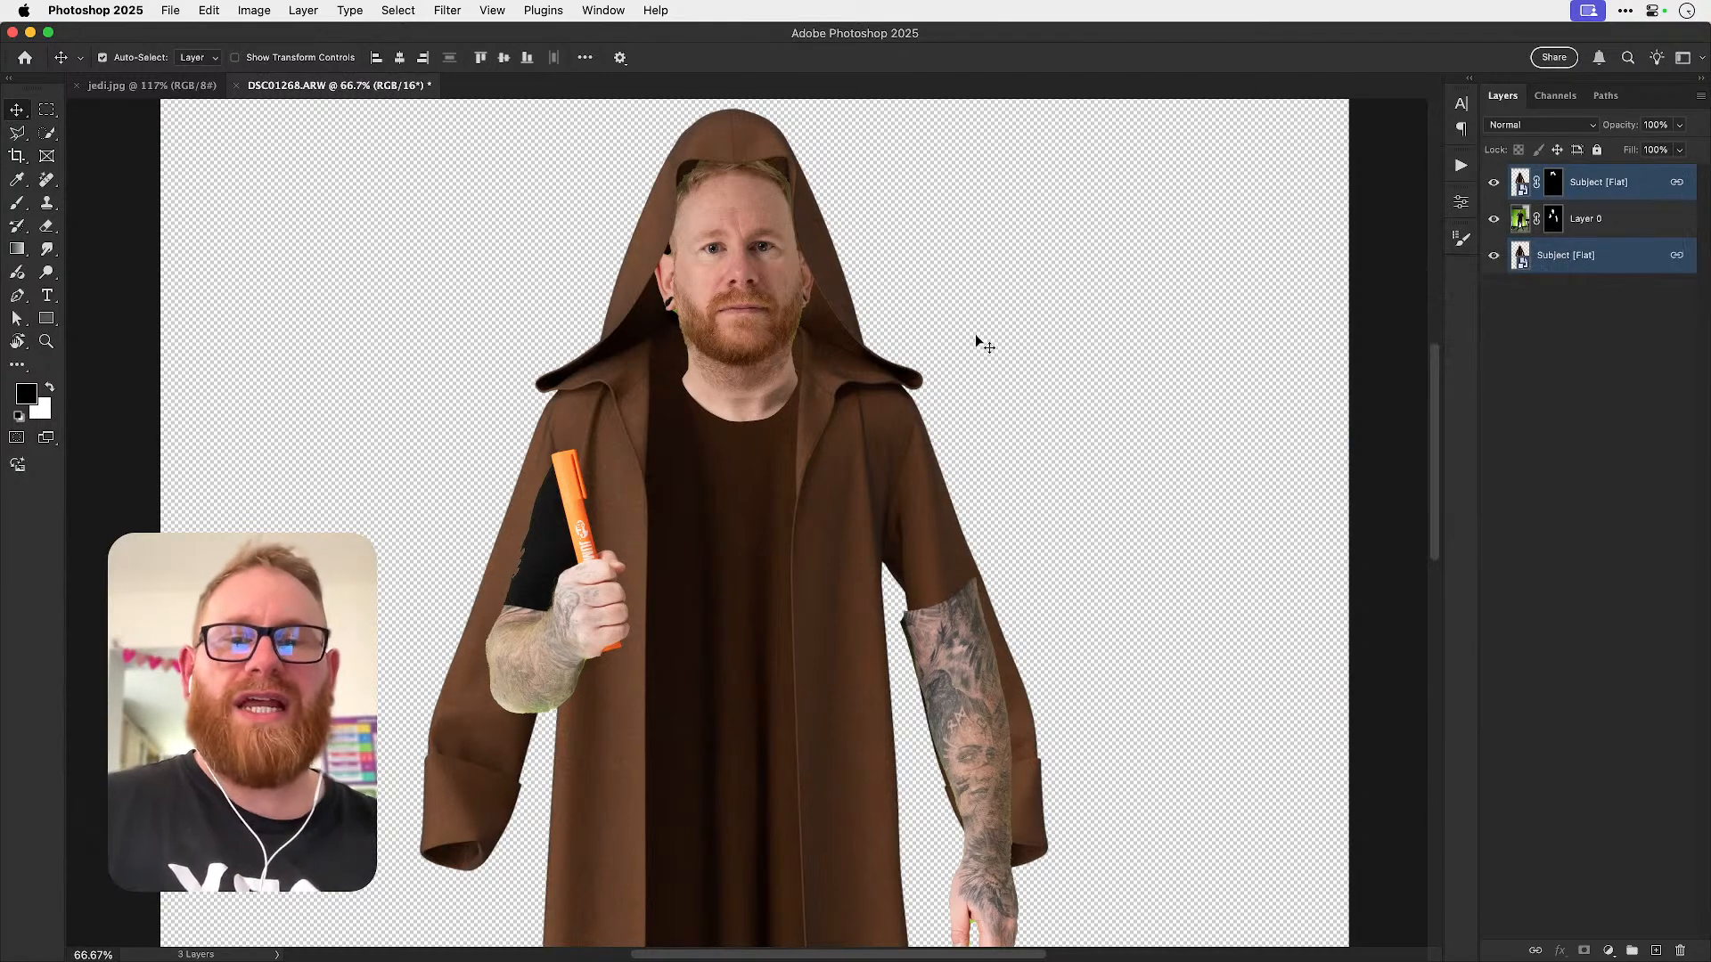
- Move the linked robe layers down and slightly right over the man's head, and scale them up slightly
{"action": "left_click_drag", "start_coordinate": [816, 459], "coordinate": [820, 520]}
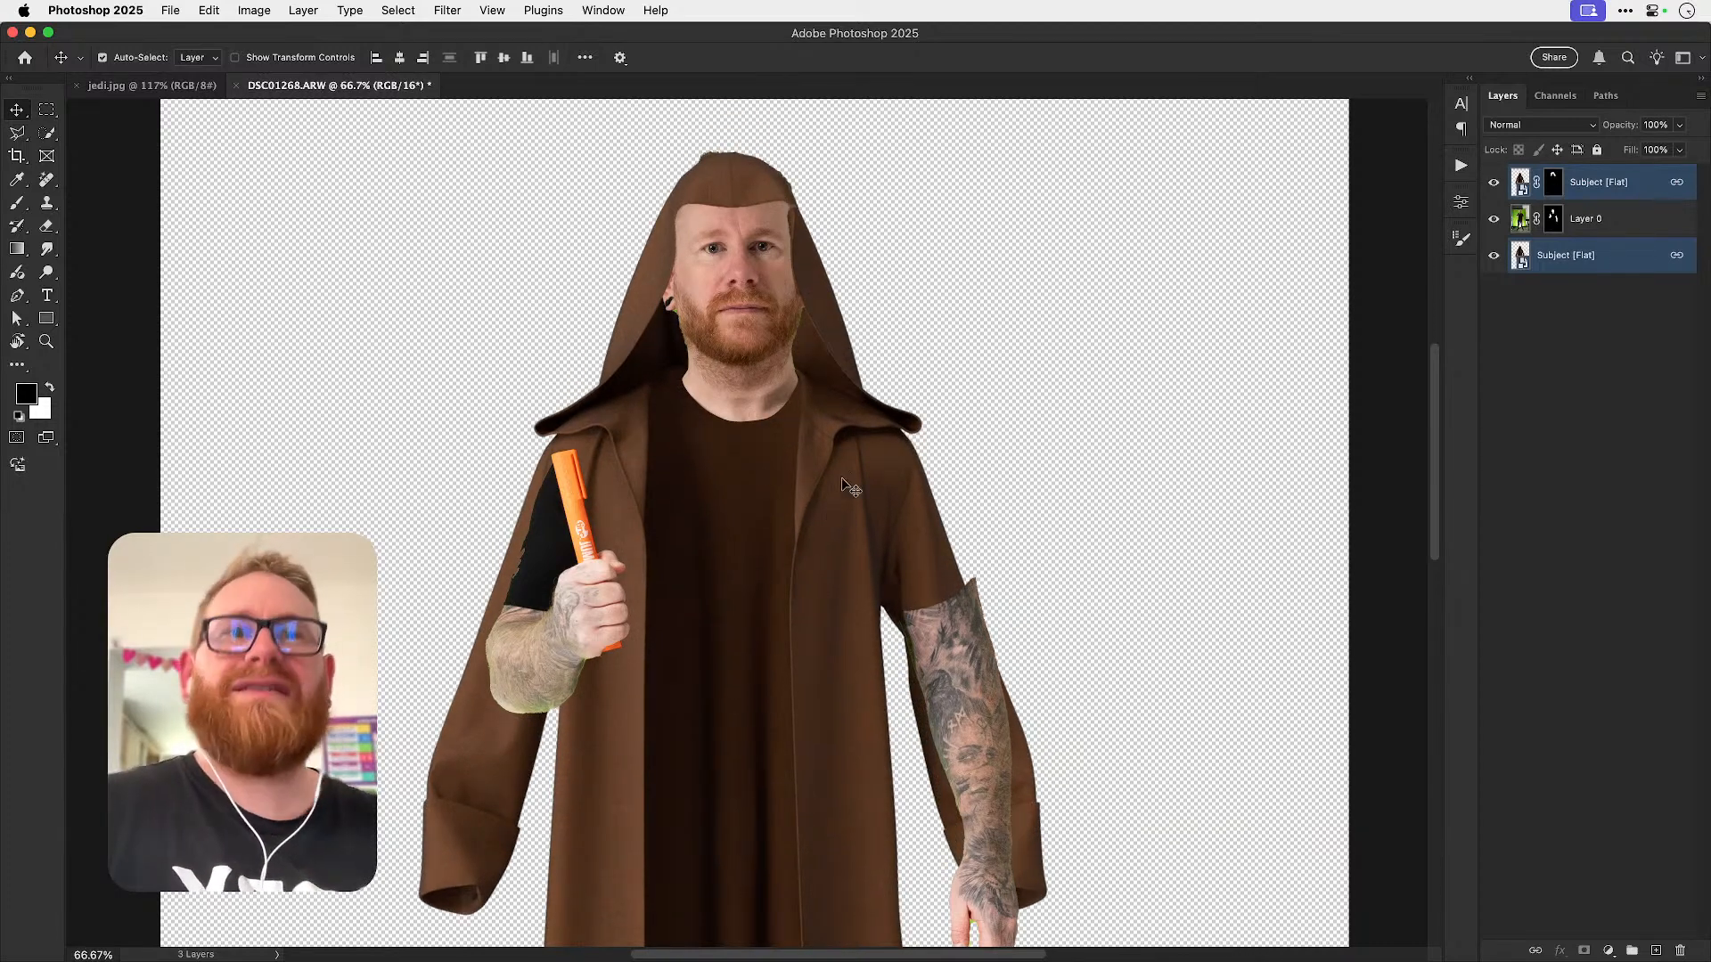
{"action": "key", "text": "shift+Right"}
{"action": "key", "text": "shift+Right"}
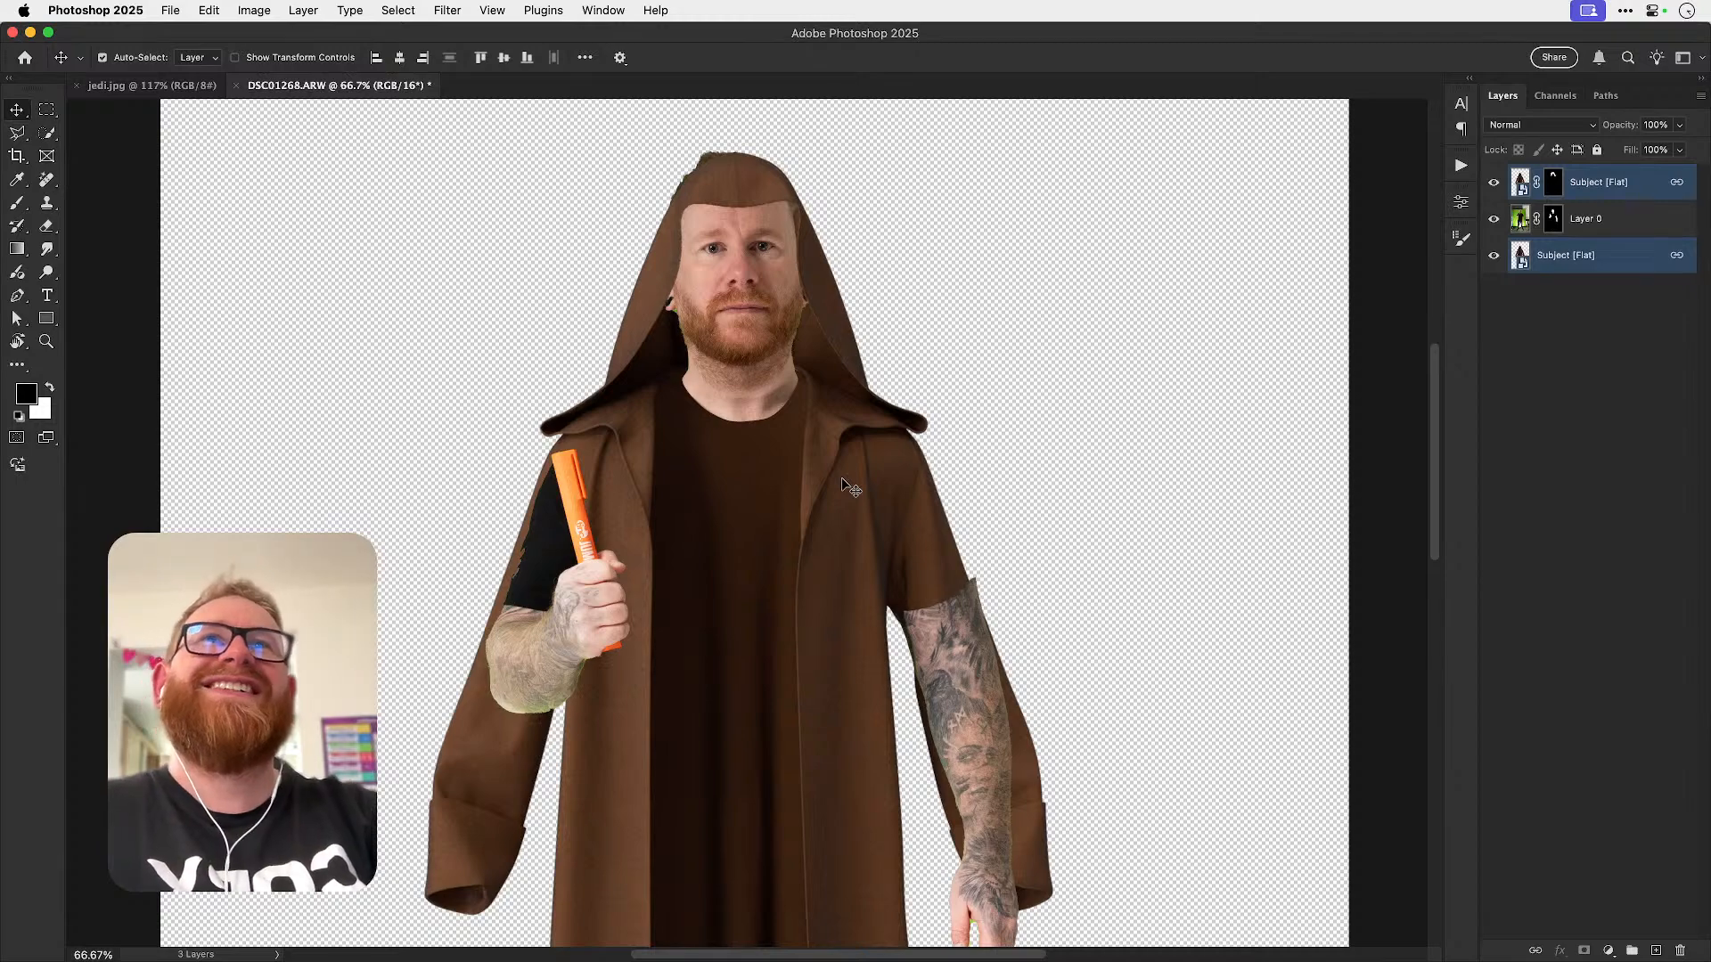
{"action": "key", "text": "super+minus"}
{"action": "key", "text": "super+minus"}
{"action": "key", "text": "super+t"}
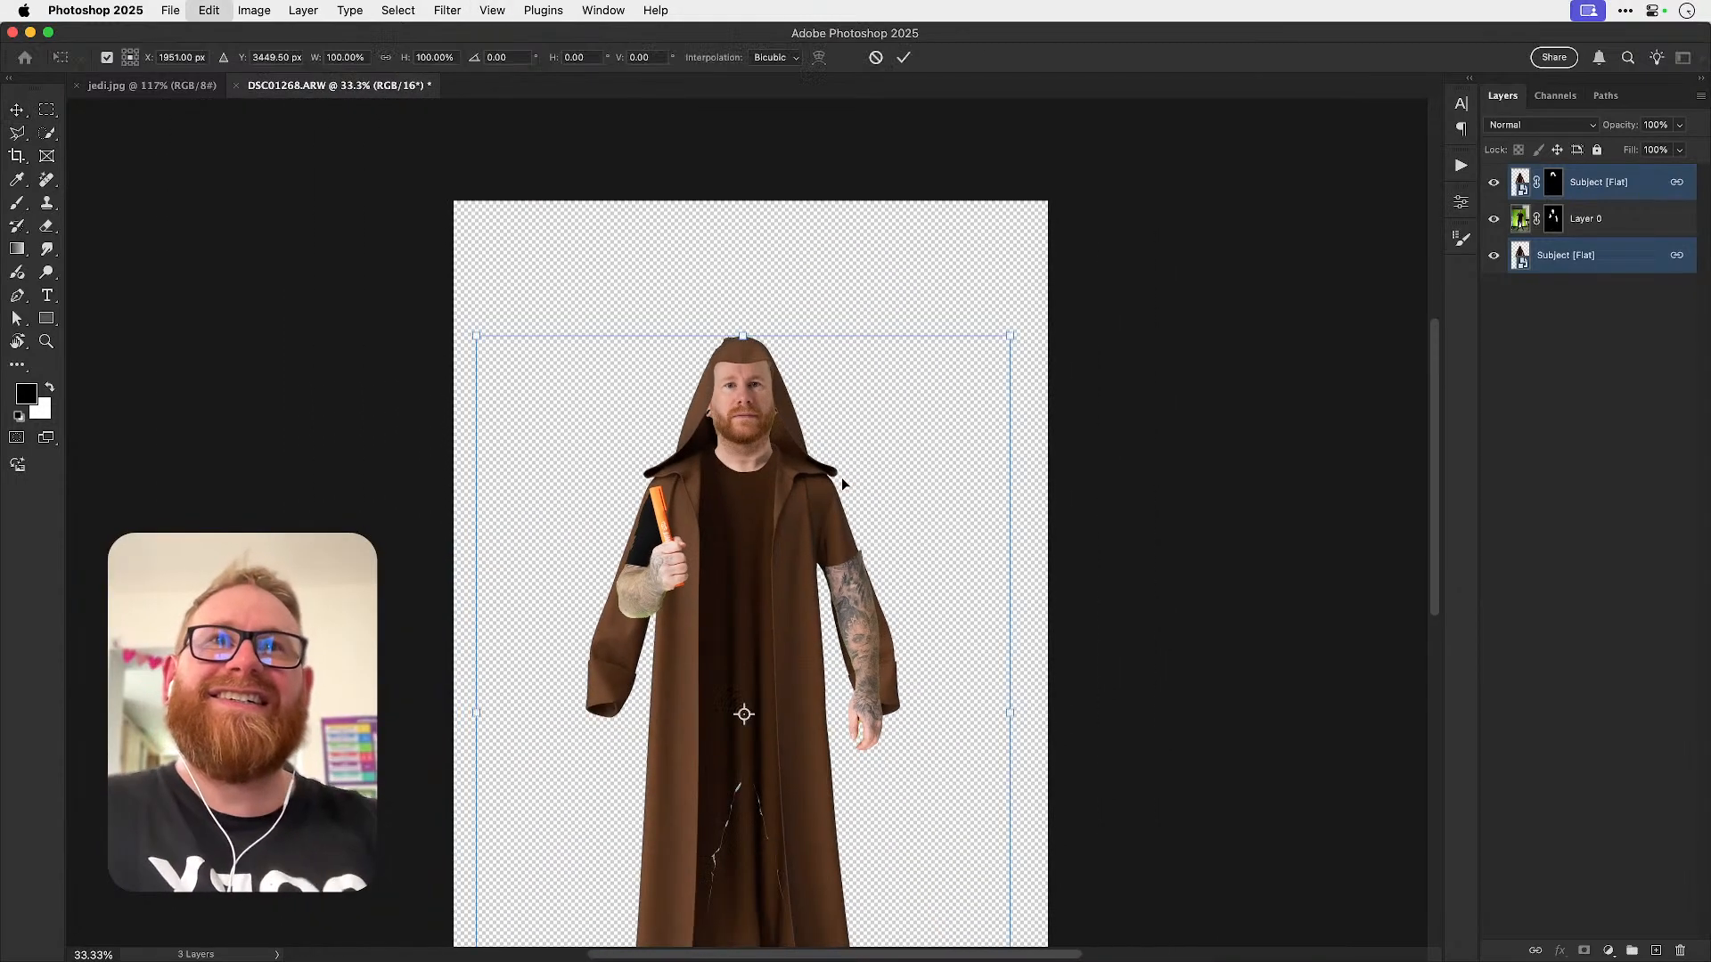
{"action": "left_click_drag", "start_coordinate": [1015, 336], "coordinate": [1018, 325]}
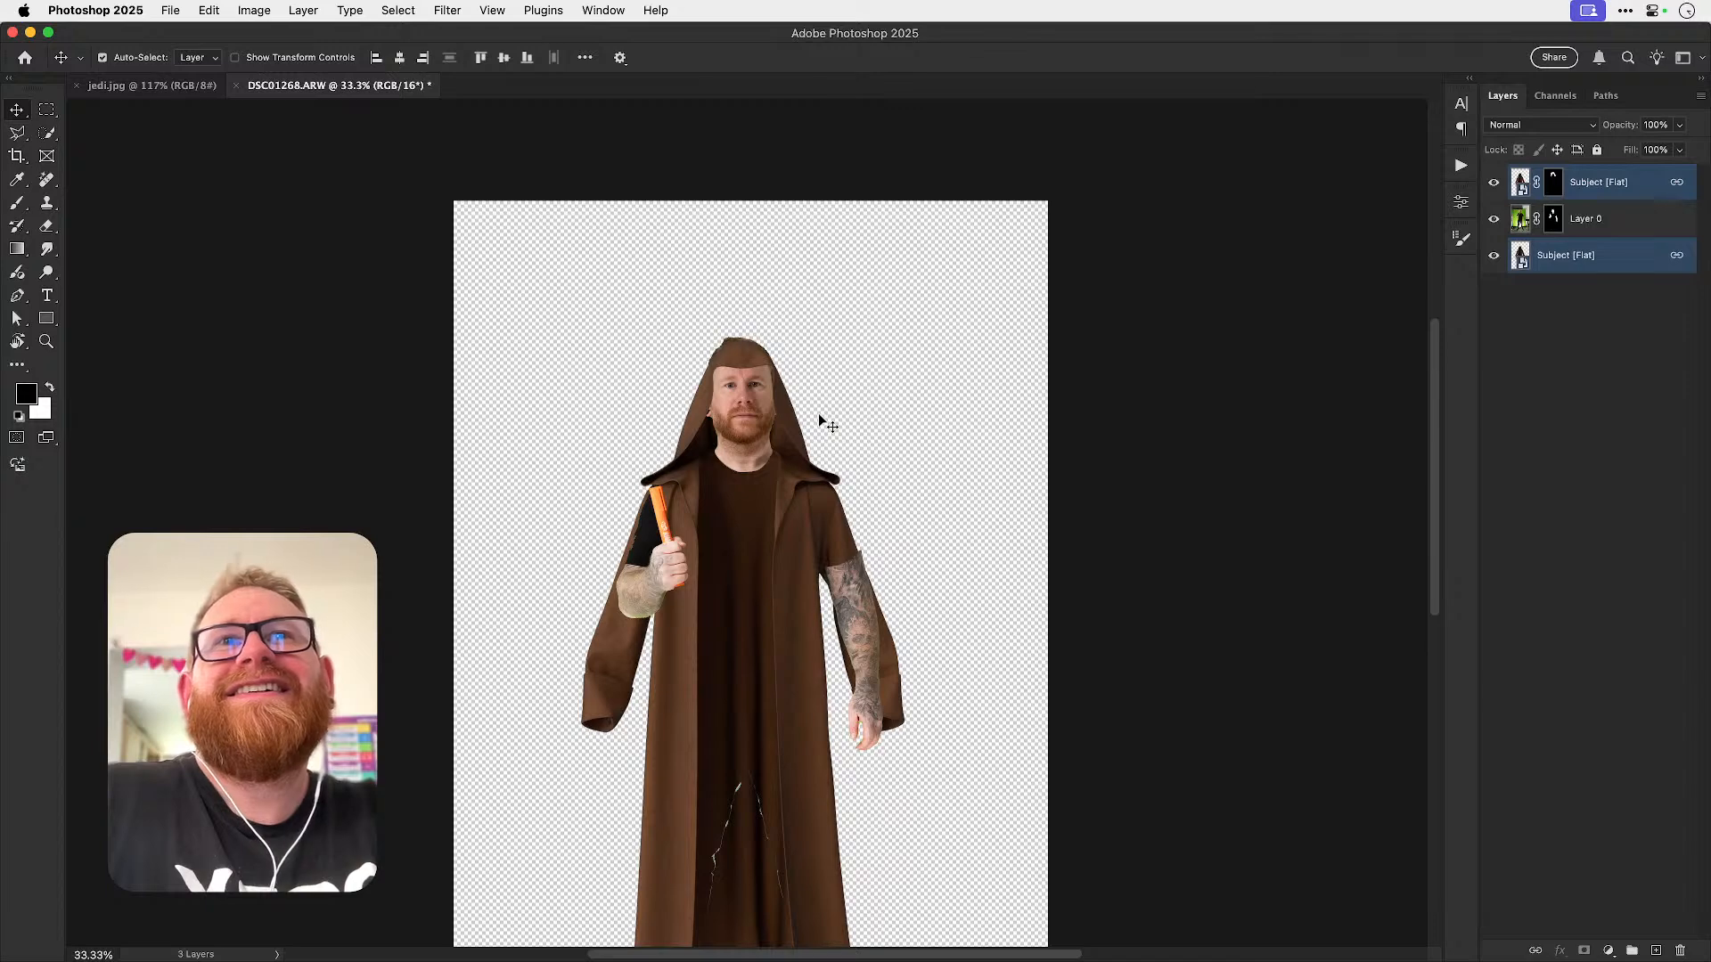
- On Layer 0's mask, reduce the brush to 150 px and paint out the hair sticking out beyond the hood
{"action": "scroll", "coordinate": [709, 473], "scroll_direction": "down", "scroll_amount": 2}
{"action": "key", "text": "z"}
{"action": "left_click", "coordinate": [709, 481]}
{"action": "key", "text": "v"}
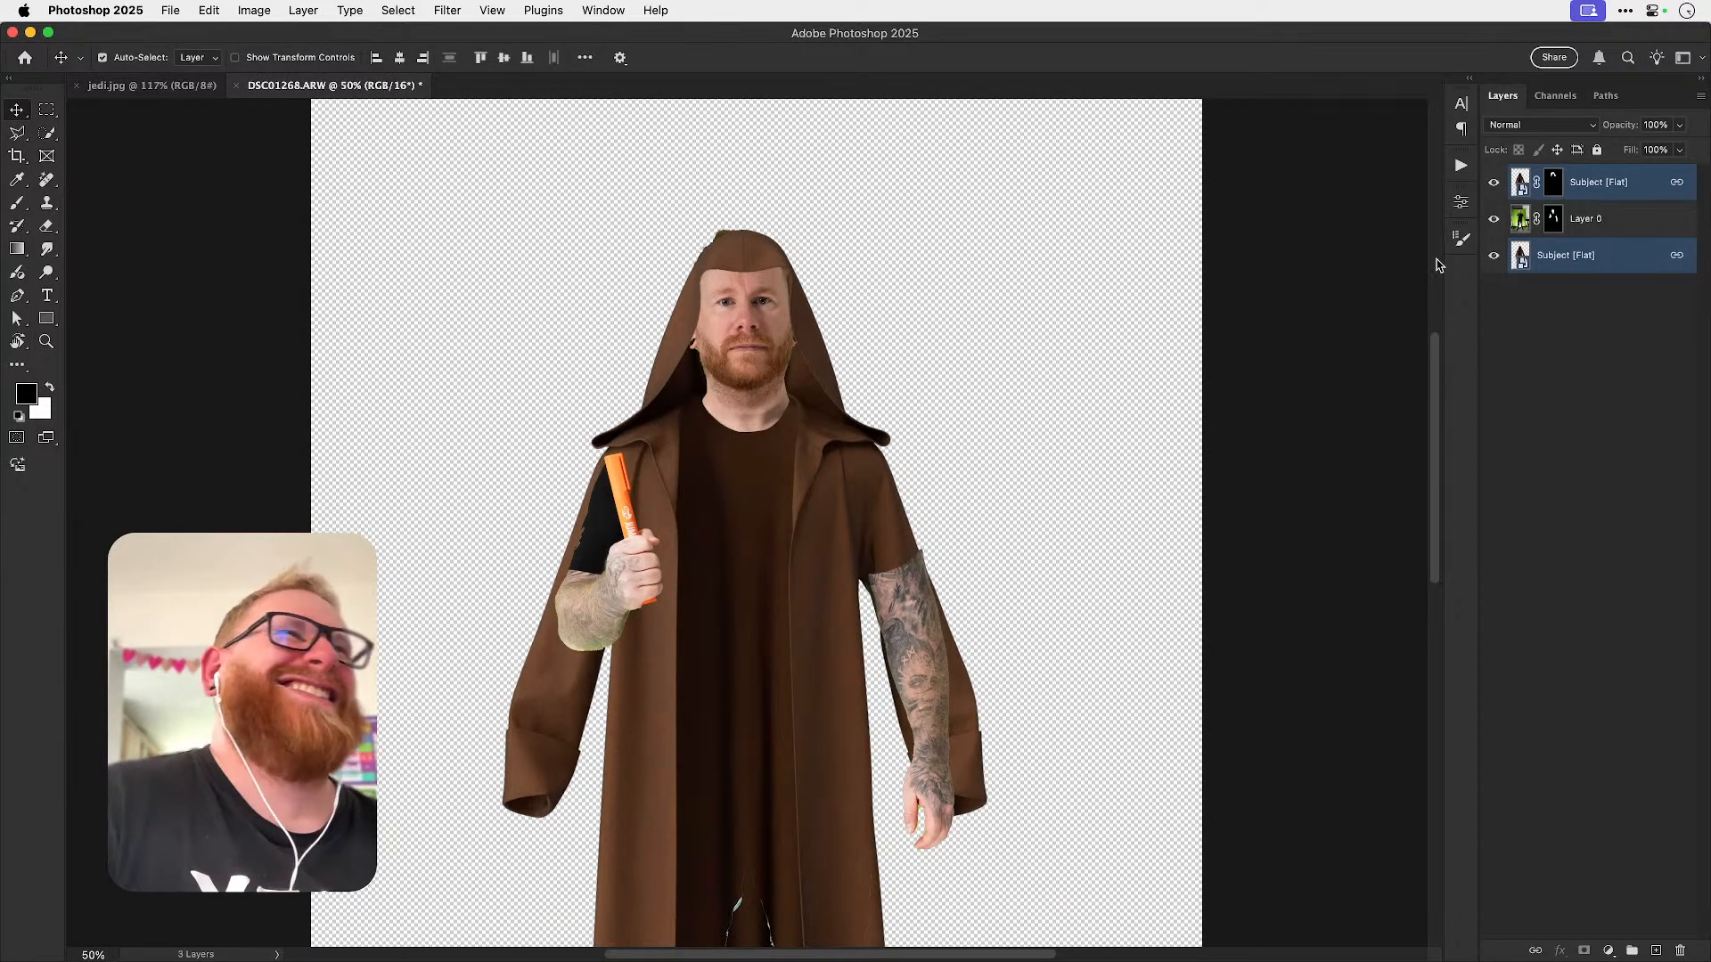
{"action": "left_click", "coordinate": [1552, 230]}
{"action": "key", "text": "b"}
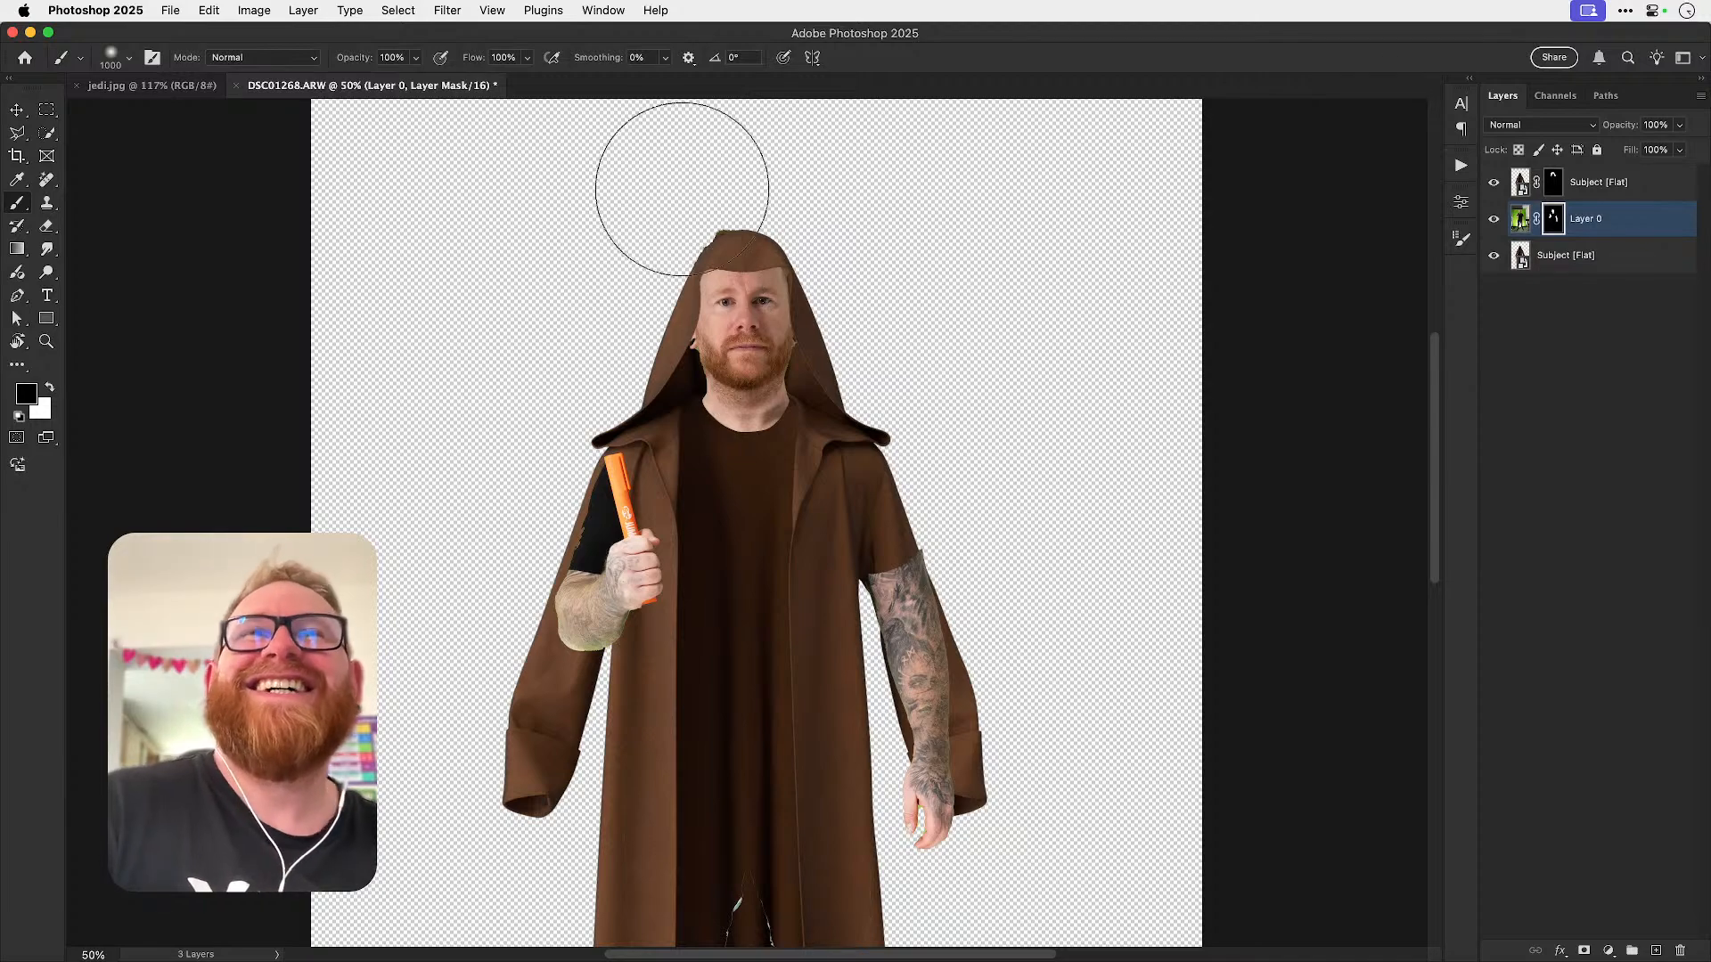
{"action": "key", "text": "bracketleft"}
{"action": "key", "text": "bracketleft"}
{"action": "key", "text": "bracketleft"}
{"action": "key", "text": "bracketleft"}
{"action": "key", "text": "bracketleft"}
{"action": "key", "text": "bracketleft"}
{"action": "key", "text": "bracketleft"}
{"action": "key", "text": "bracketleft"}
{"action": "key", "text": "bracketleft"}
{"action": "key", "text": "bracketleft"}
{"action": "key", "text": "bracketleft"}
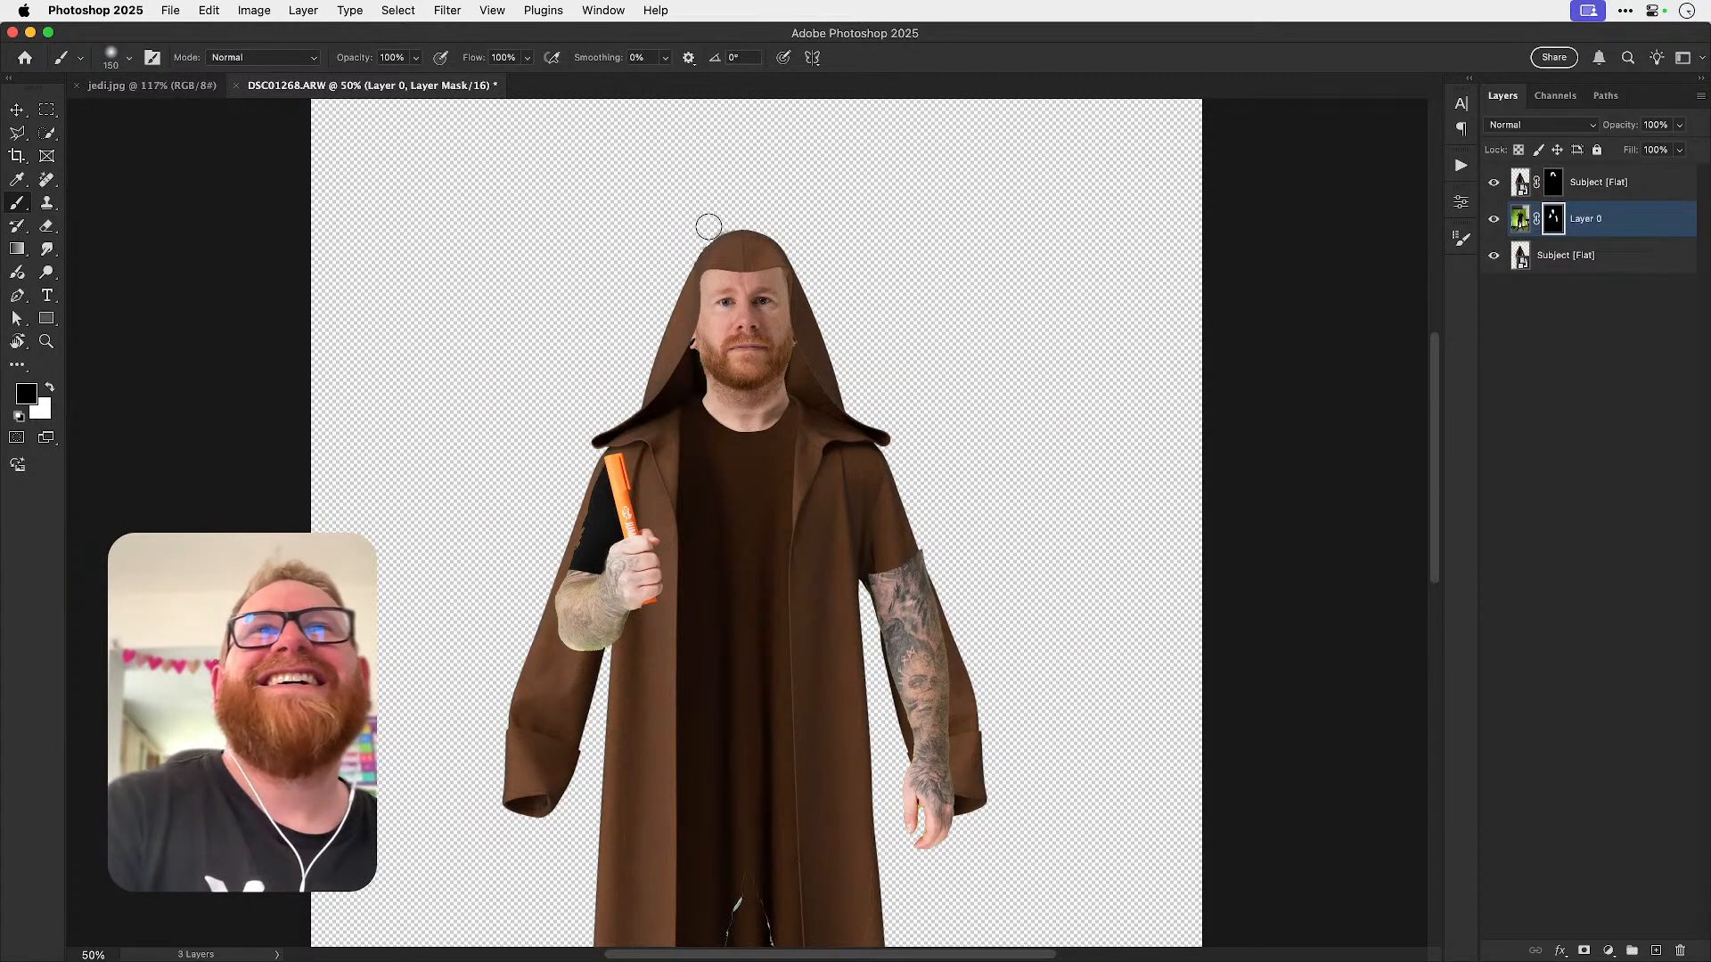
{"action": "scroll", "coordinate": [684, 256], "scroll_direction": "down", "scroll_amount": 3}
{"action": "key", "text": "v"}
{"action": "left_click_drag", "start_coordinate": [789, 510], "coordinate": [762, 469]}
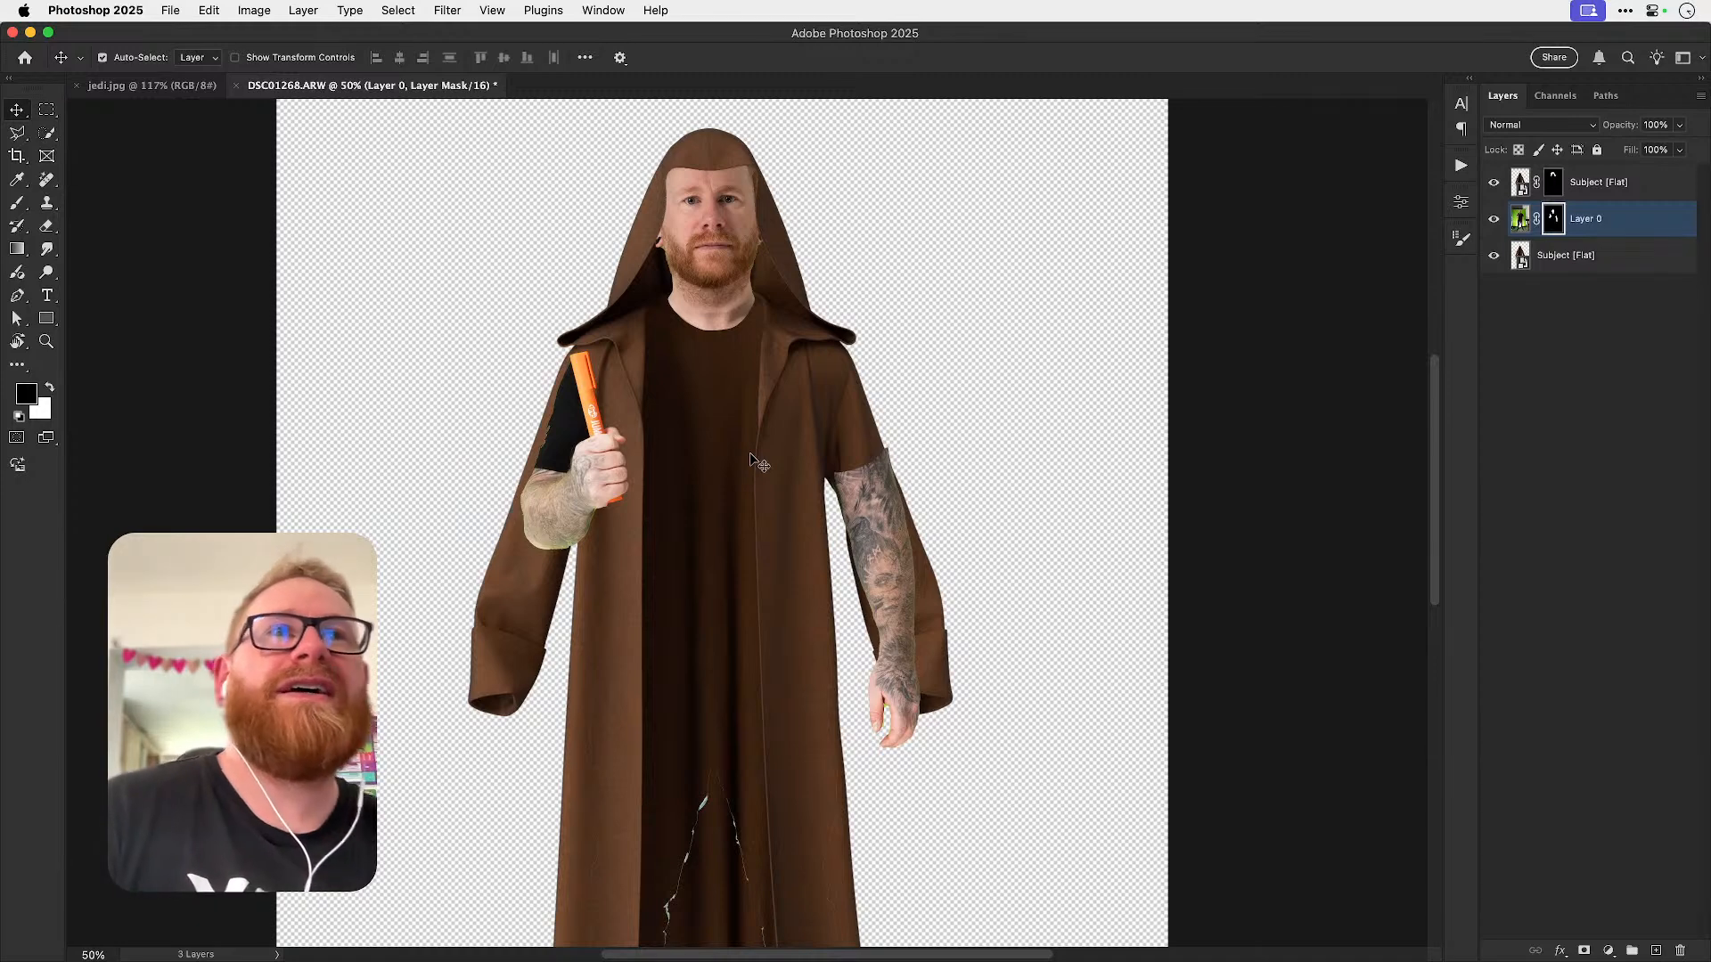
{"action": "key", "text": "w"}
{"action": "left_click_drag", "start_coordinate": [679, 382], "coordinate": [690, 356]}
{"action": "key", "text": "ctrl+d"}
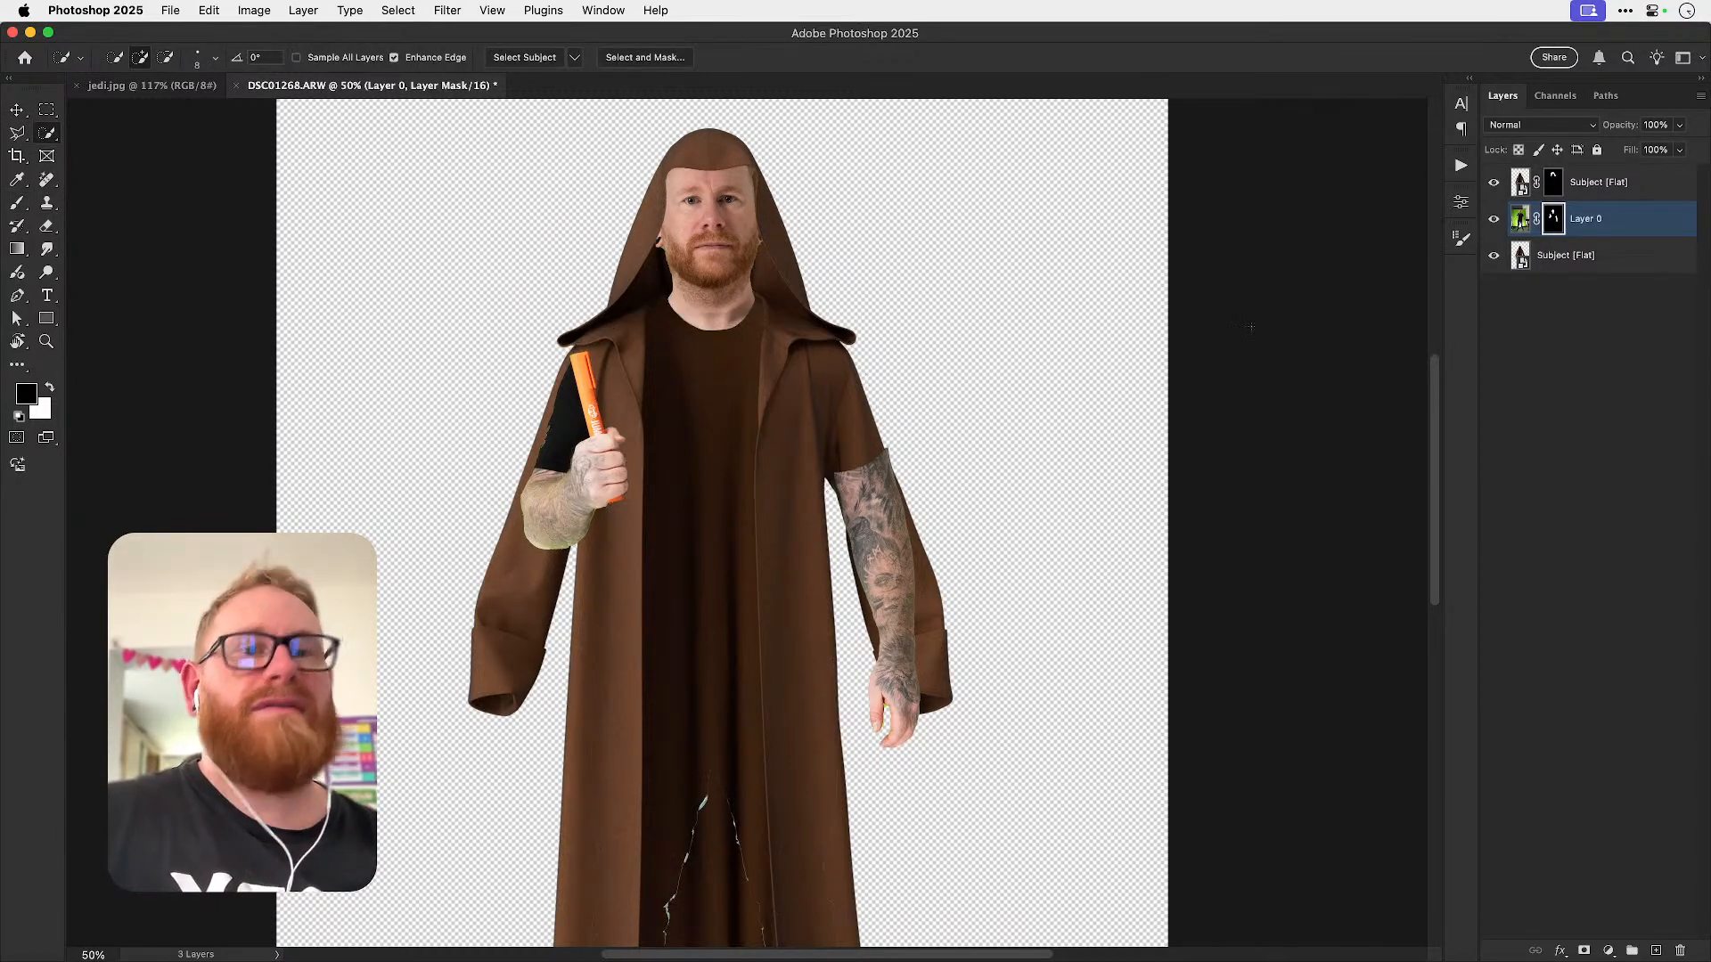
- With a white 80 px brush on Layer 0's mask, paint the black T-shirt back in within the robe's front opening
{"action": "key", "text": "b"}
{"action": "key", "text": "x"}
{"action": "key", "text": "bracketleft"}
{"action": "key", "text": "bracketleft"}
{"action": "key", "text": "bracketleft"}
{"action": "key", "text": "bracketleft"}
{"action": "left_click_drag", "start_coordinate": [663, 326], "coordinate": [690, 392]}
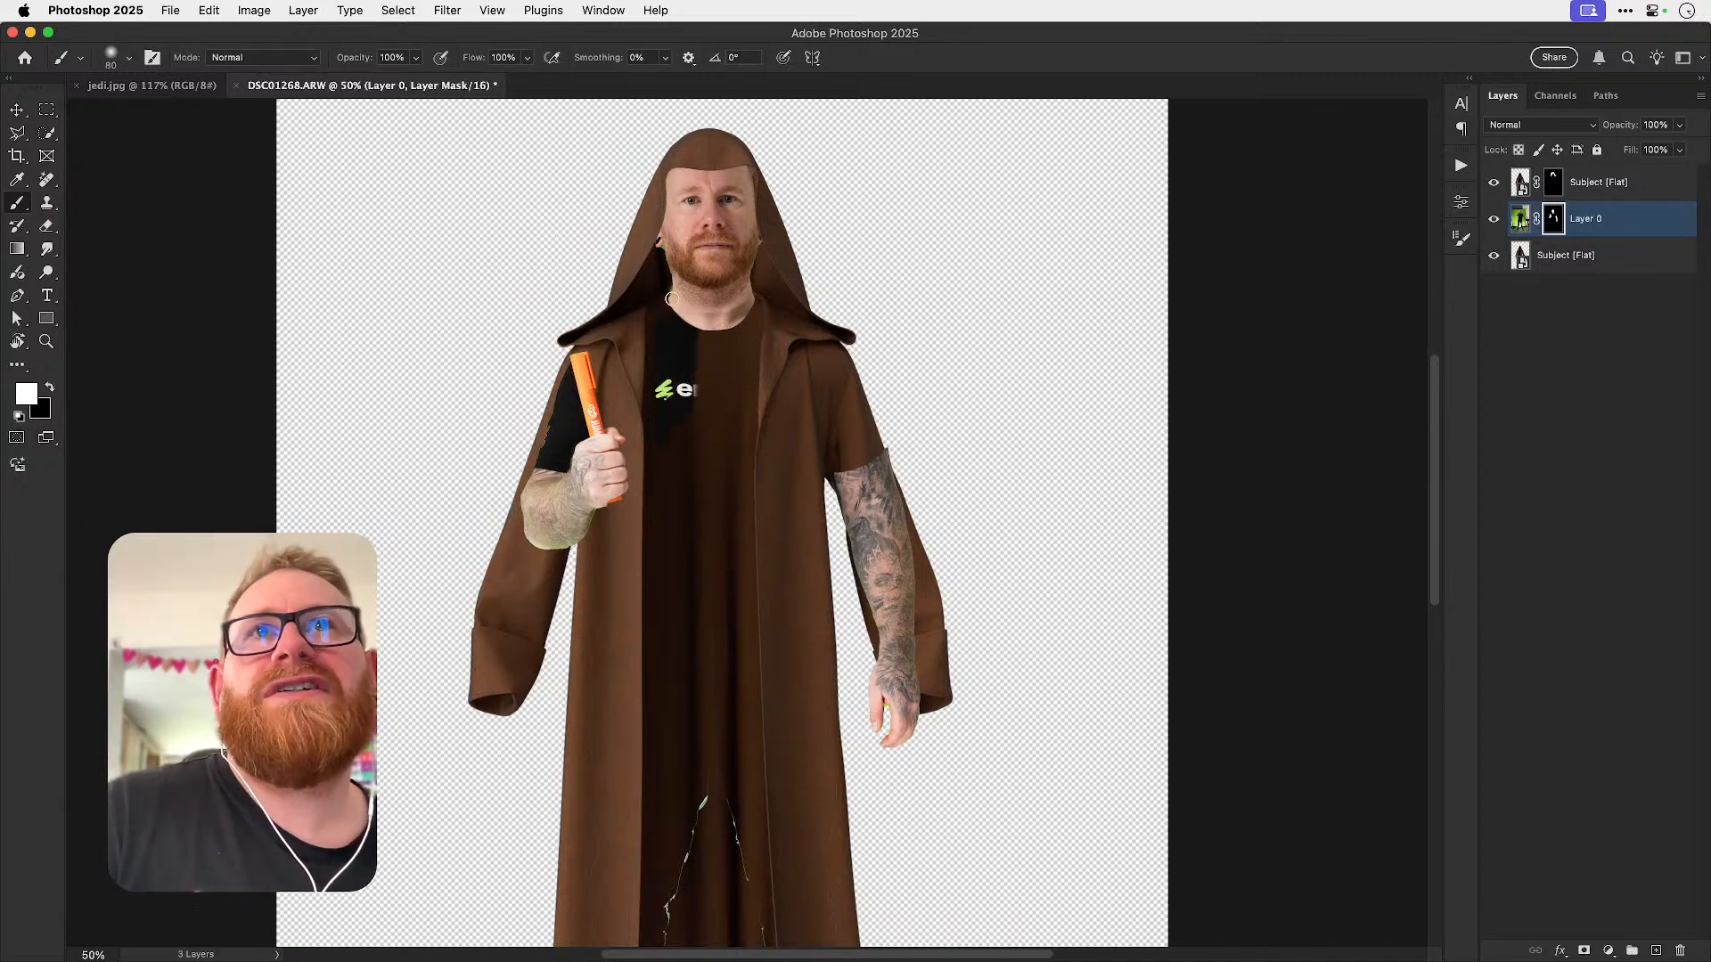
{"action": "key", "text": "ctrl+z"}
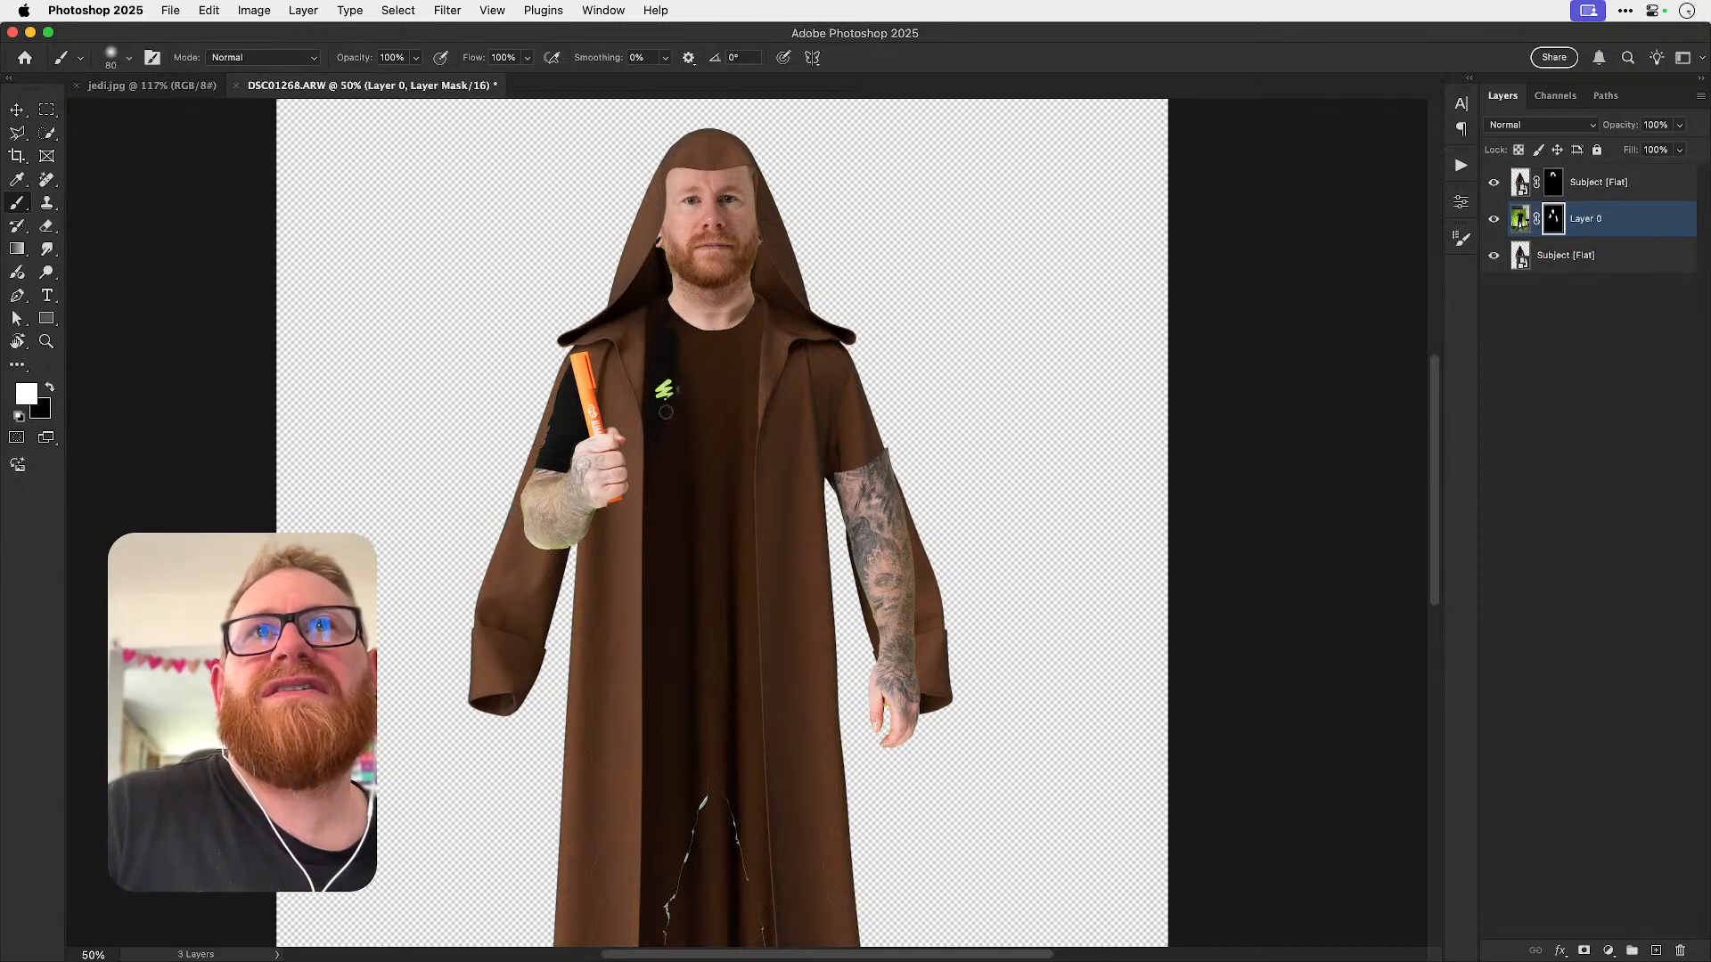
{"action": "mouse_move", "coordinate": [683, 313]}
{"action": "left_mouse_down"}
{"action": "mouse_move", "coordinate": [730, 313]}
{"action": "mouse_move", "coordinate": [742, 348]}
{"action": "mouse_move", "coordinate": [749, 301]}
{"action": "mouse_move", "coordinate": [741, 442]}
{"action": "mouse_move", "coordinate": [665, 571]}
{"action": "mouse_move", "coordinate": [656, 539]}
{"action": "mouse_move", "coordinate": [651, 636]}
{"action": "left_mouse_up"}
{"action": "mouse_move", "coordinate": [681, 581]}
{"action": "left_mouse_down"}
{"action": "mouse_move", "coordinate": [689, 624]}
{"action": "mouse_move", "coordinate": [705, 633]}
{"action": "mouse_move", "coordinate": [718, 604]}
{"action": "mouse_move", "coordinate": [736, 640]}
{"action": "mouse_move", "coordinate": [749, 371]}
{"action": "mouse_move", "coordinate": [742, 597]}
{"action": "mouse_move", "coordinate": [771, 438]}
{"action": "mouse_move", "coordinate": [768, 503]}
{"action": "mouse_move", "coordinate": [768, 464]}
{"action": "mouse_move", "coordinate": [738, 429]}
{"action": "mouse_move", "coordinate": [730, 446]}
{"action": "mouse_move", "coordinate": [764, 536]}
{"action": "mouse_move", "coordinate": [763, 438]}
{"action": "mouse_move", "coordinate": [760, 596]}
{"action": "left_mouse_up"}
{"action": "key", "text": "x"}
{"action": "key", "text": "x"}
{"action": "key", "text": "x"}
{"action": "key", "text": "x"}
{"action": "left_click_drag", "start_coordinate": [703, 659], "coordinate": [618, 508]}
{"action": "key", "text": "v"}
{"action": "key", "text": "super+minus"}
{"action": "key", "text": "super+minus"}
{"action": "key", "text": "z"}
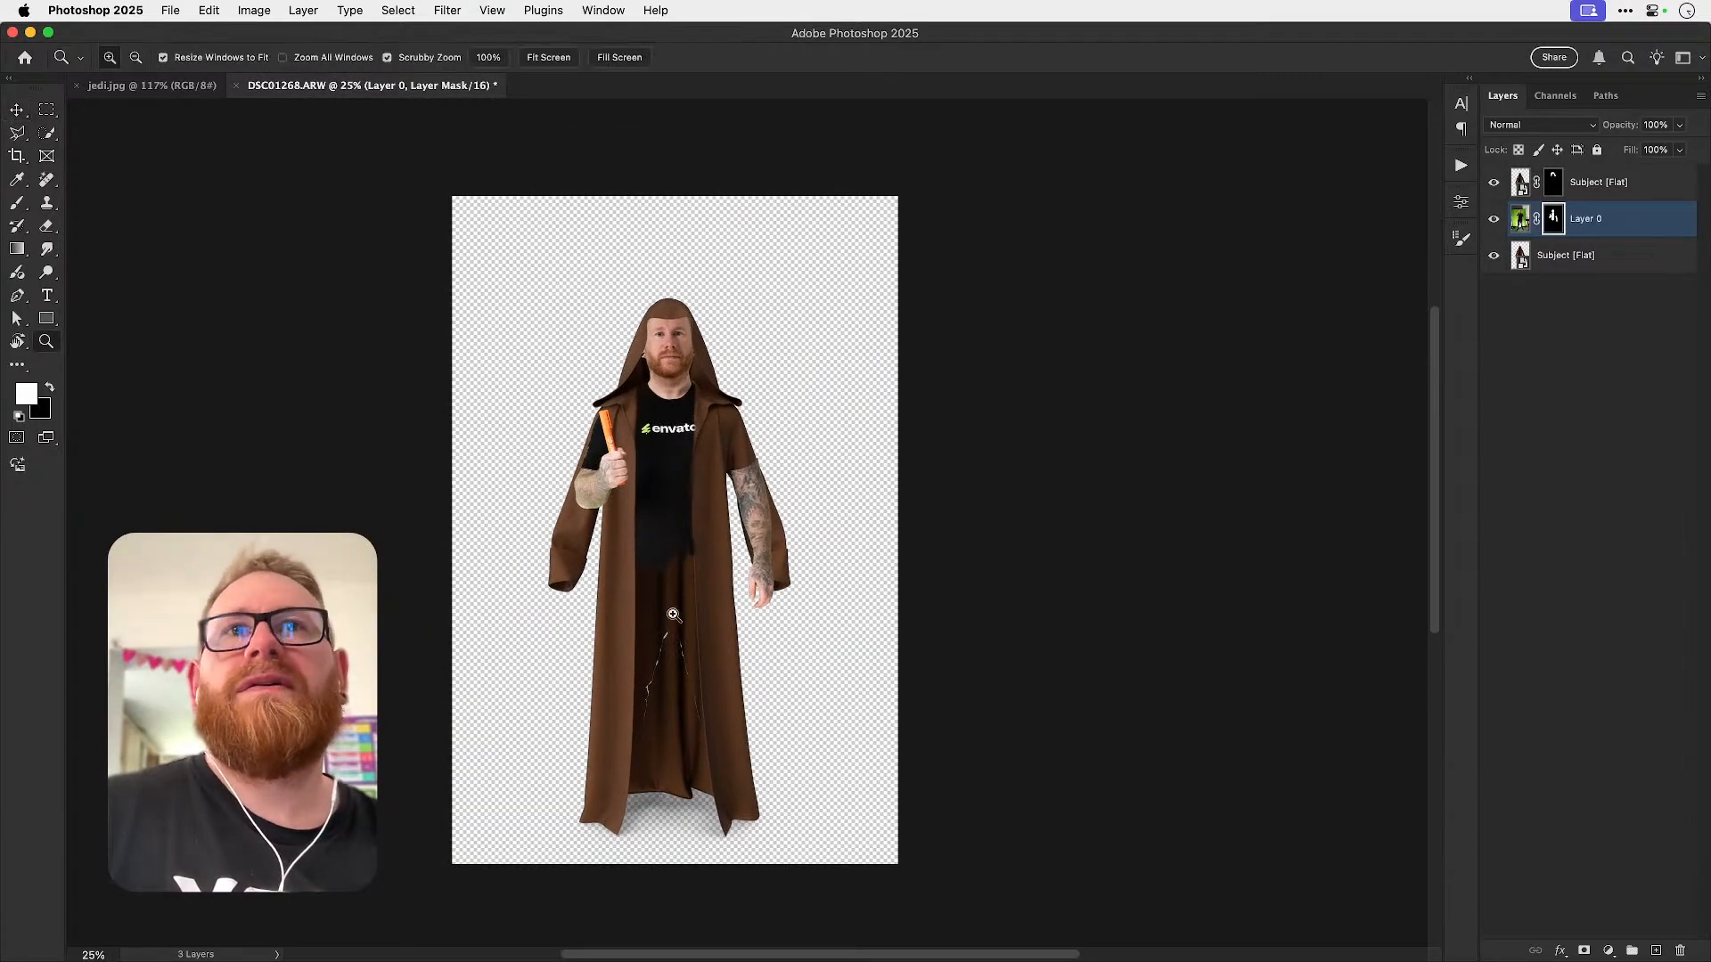
{"action": "left_click", "coordinate": [677, 614]}
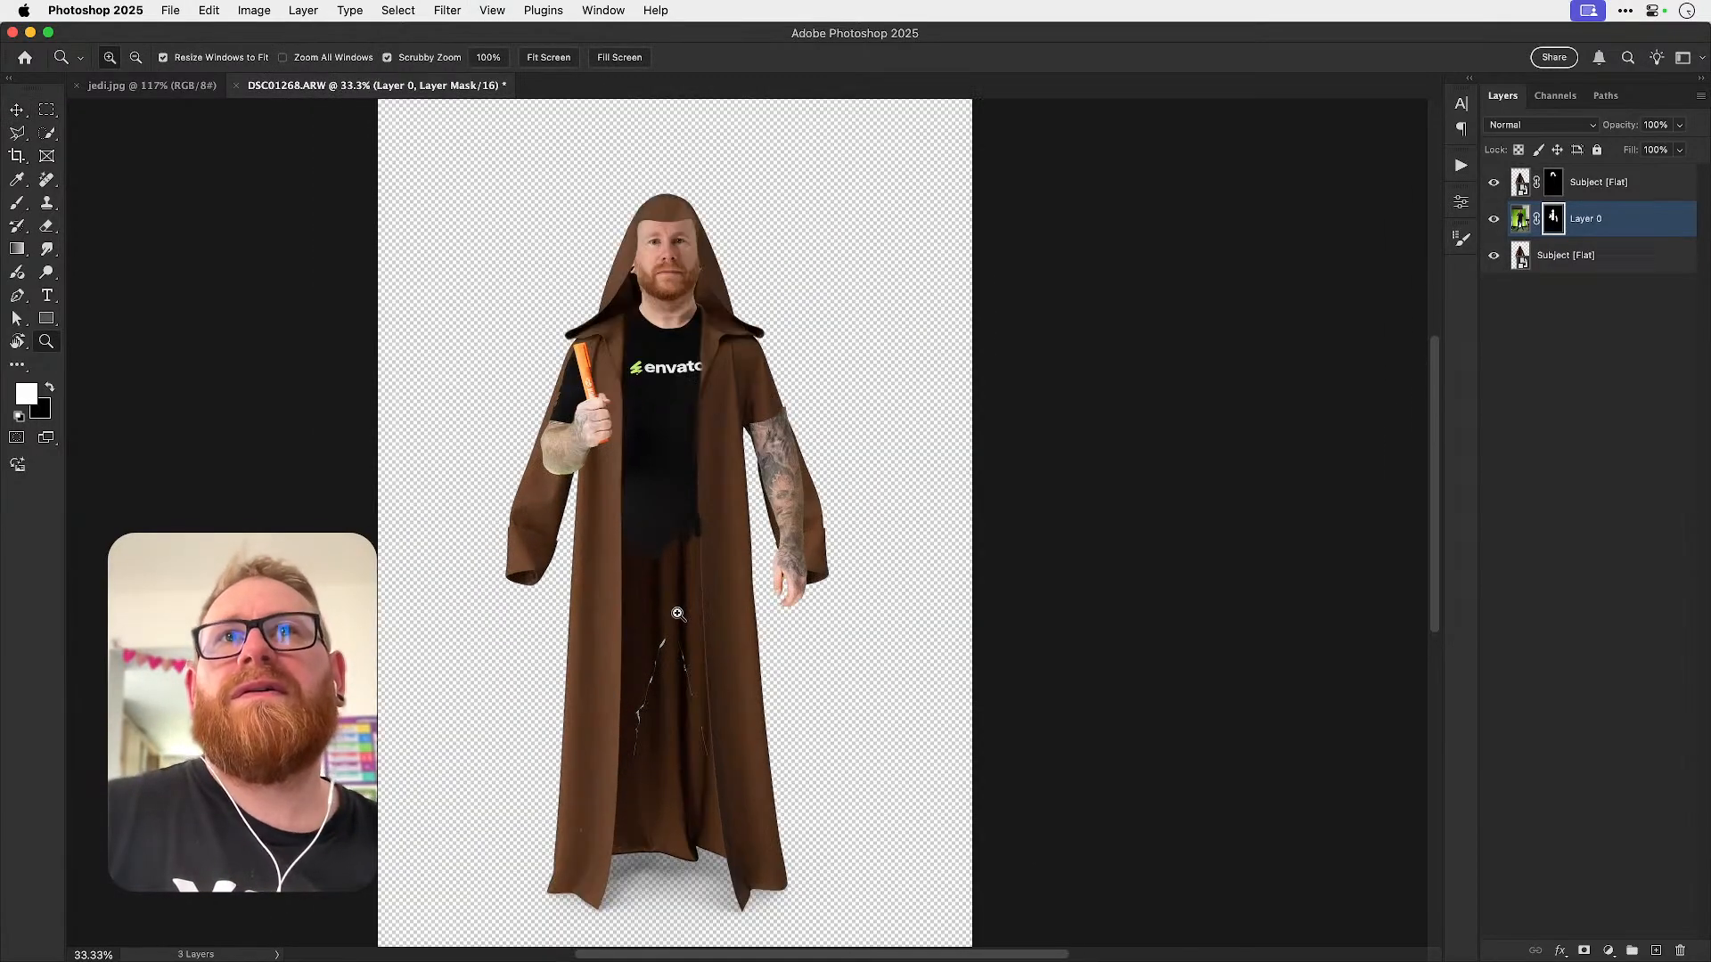
{"action": "left_click", "coordinate": [544, 480]}
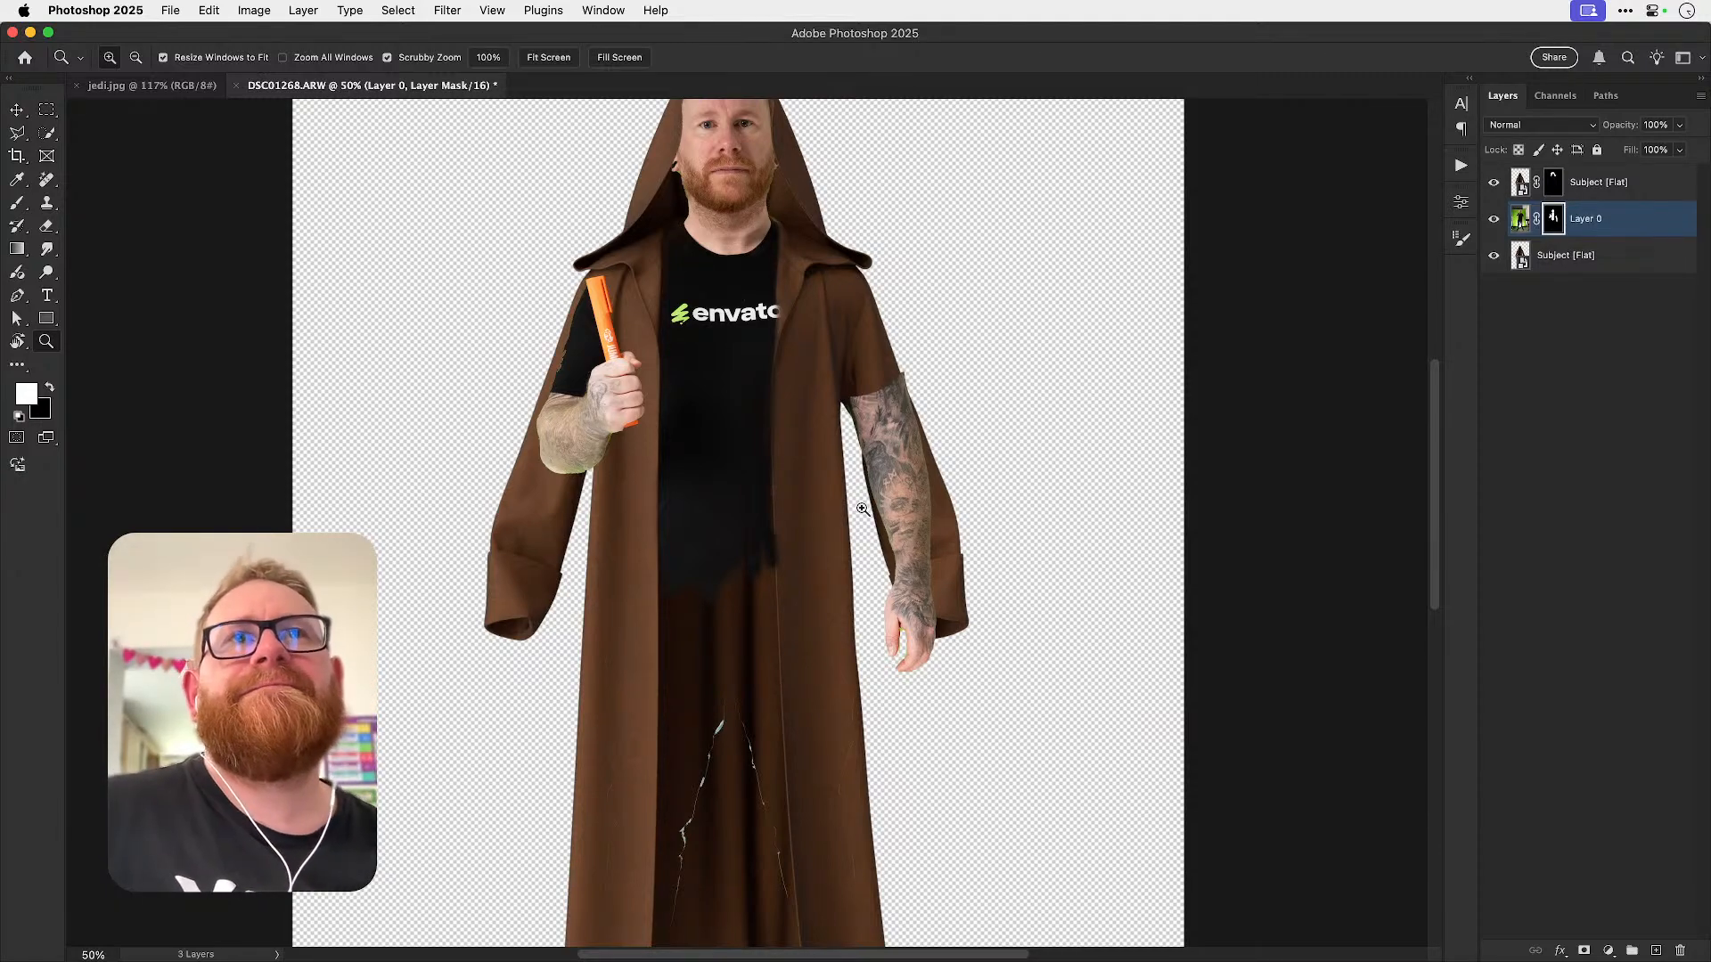
{"action": "left_click_drag", "start_coordinate": [871, 507], "coordinate": [858, 491]}
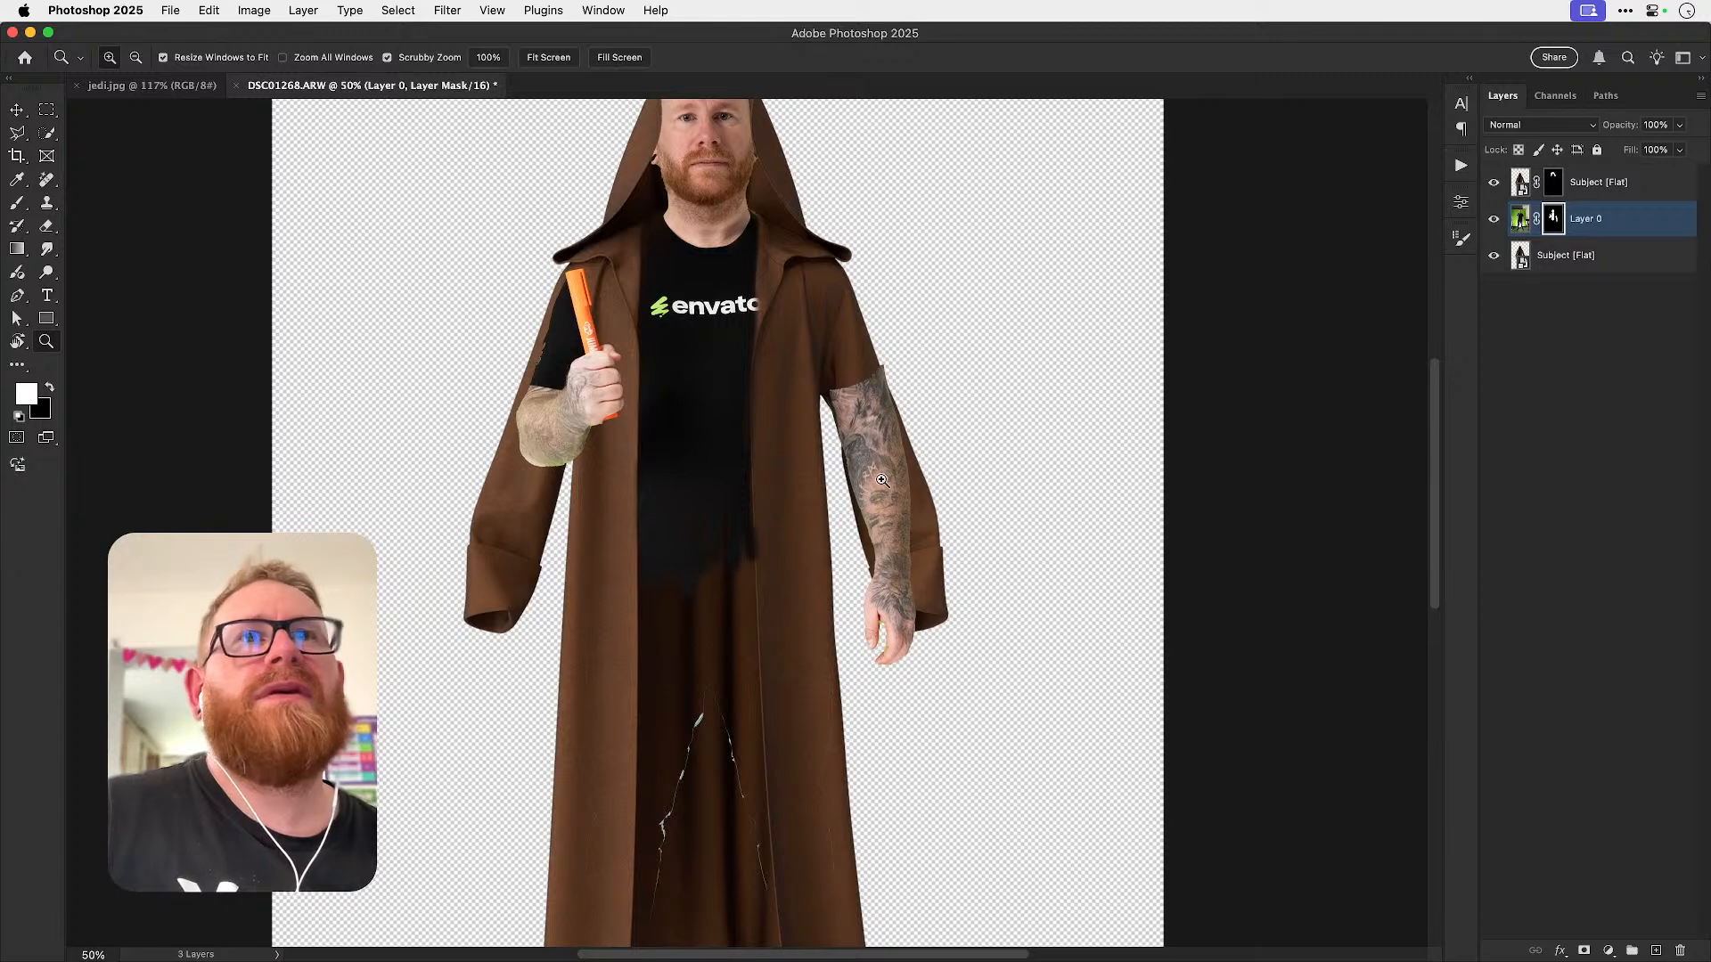
{"action": "key", "text": "m"}
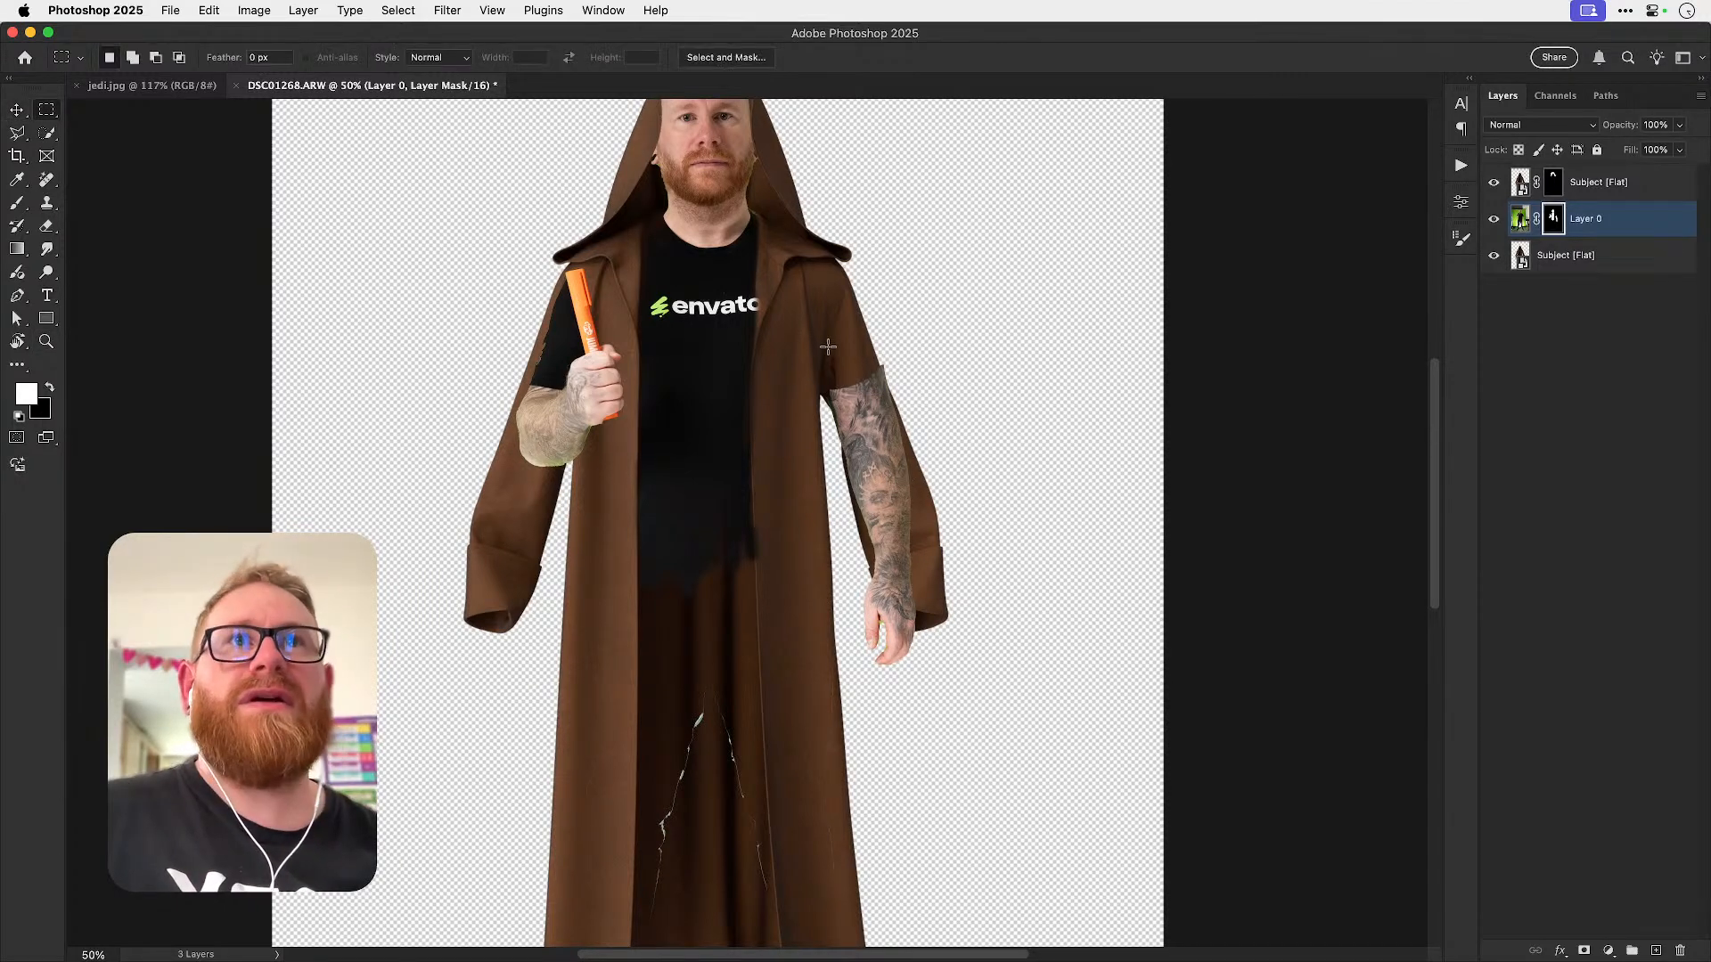
{"action": "key", "text": "l"}
{"action": "key", "text": "shift+l"}
{"action": "key", "text": "shift+l"}
{"action": "key", "text": "shift+l"}
{"action": "mouse_move", "coordinate": [791, 390]}
{"action": "left_mouse_down"}
{"action": "mouse_move", "coordinate": [987, 454]}
{"action": "mouse_move", "coordinate": [802, 392]}
{"action": "left_mouse_up"}
{"action": "right_click", "coordinate": [1601, 218]}
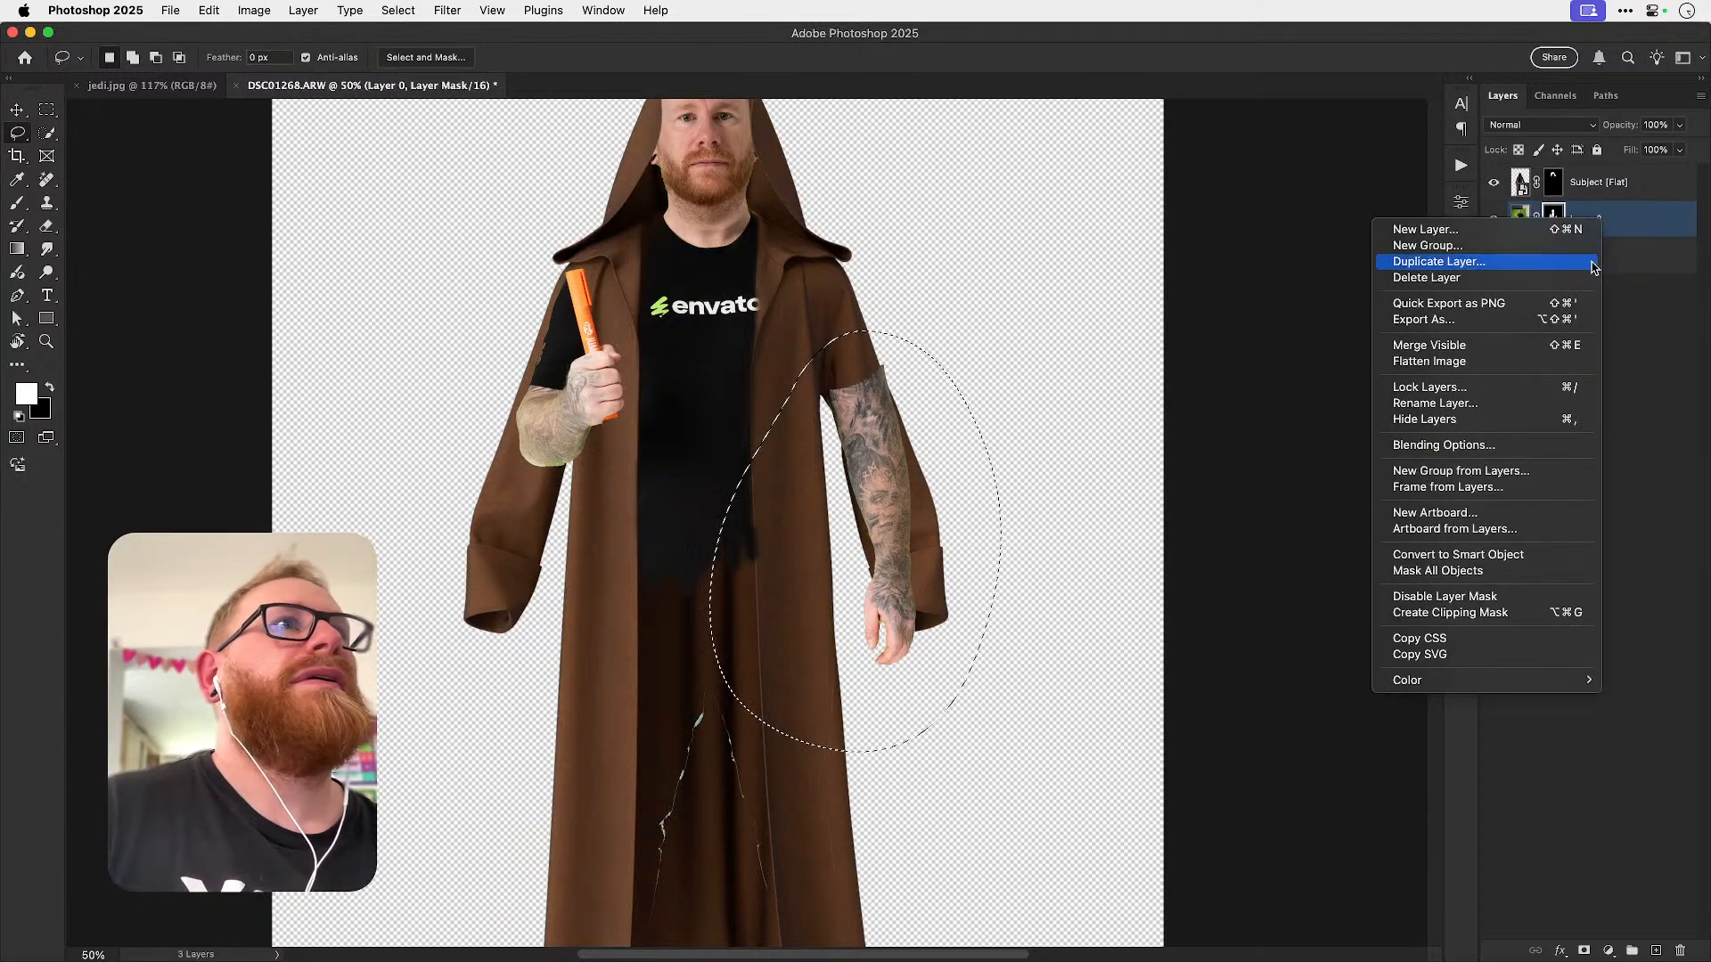
{"action": "left_click", "coordinate": [1007, 405]}
{"action": "key", "text": "ctrl+c"}
{"action": "key", "text": "ctrl+v"}
{"action": "key", "text": "v"}
{"action": "key", "text": "ctrl+z"}
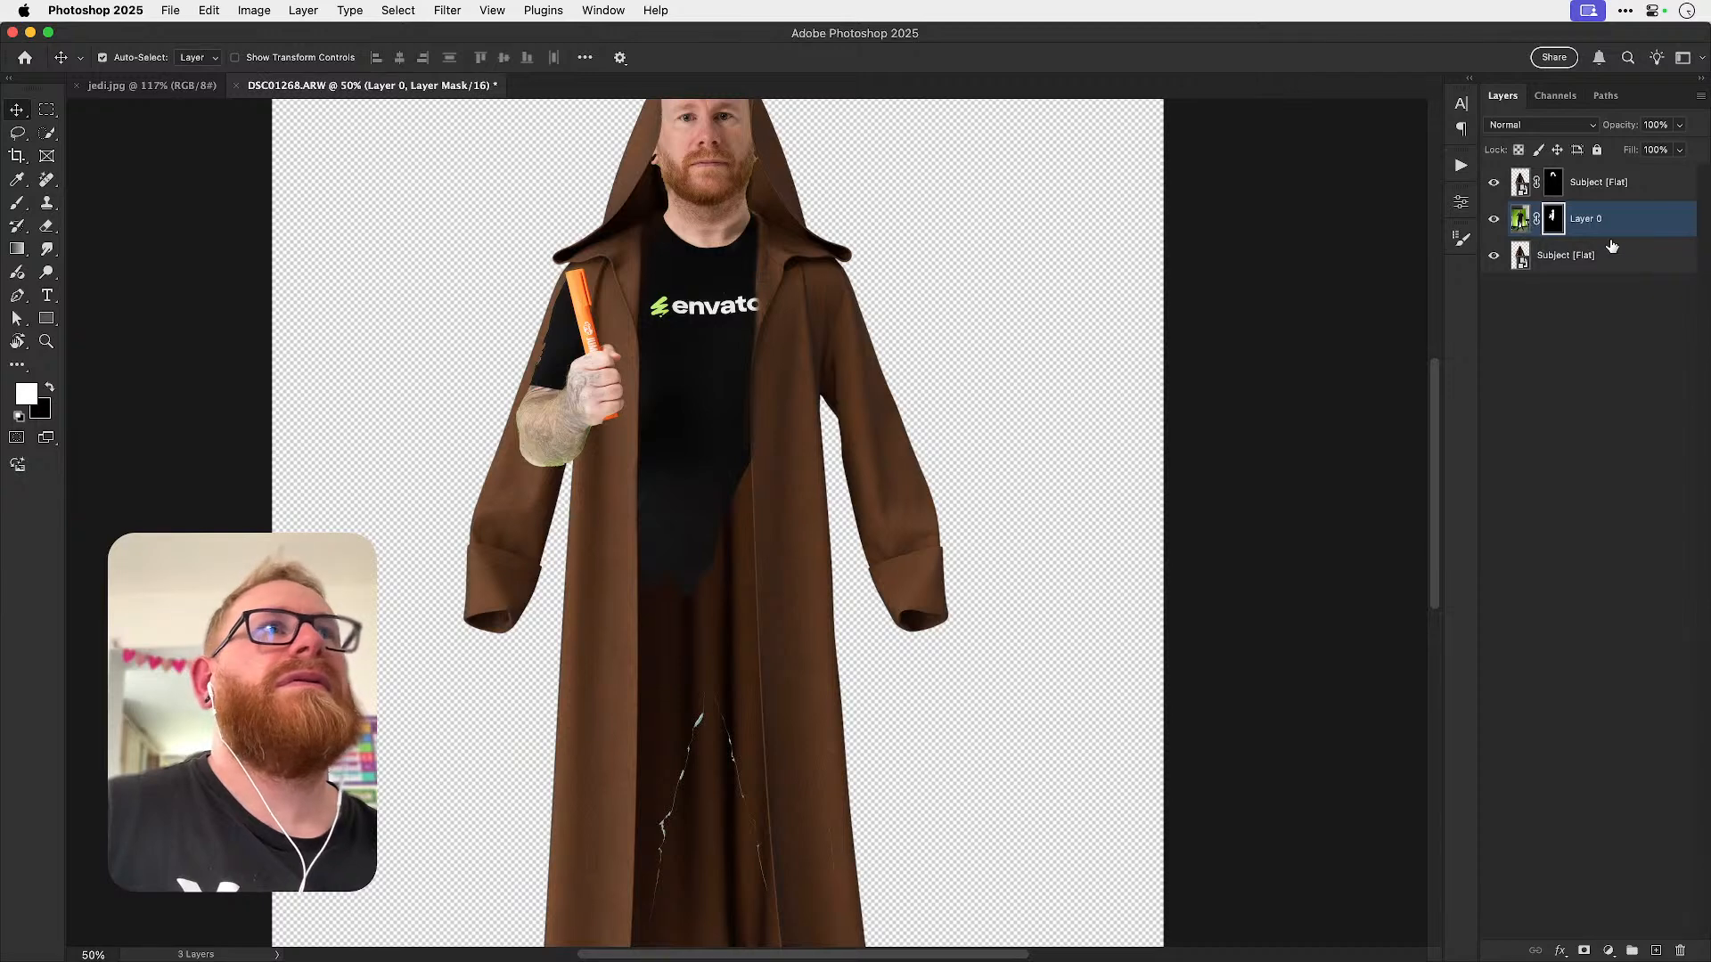
{"action": "key", "text": "ctrl+v"}
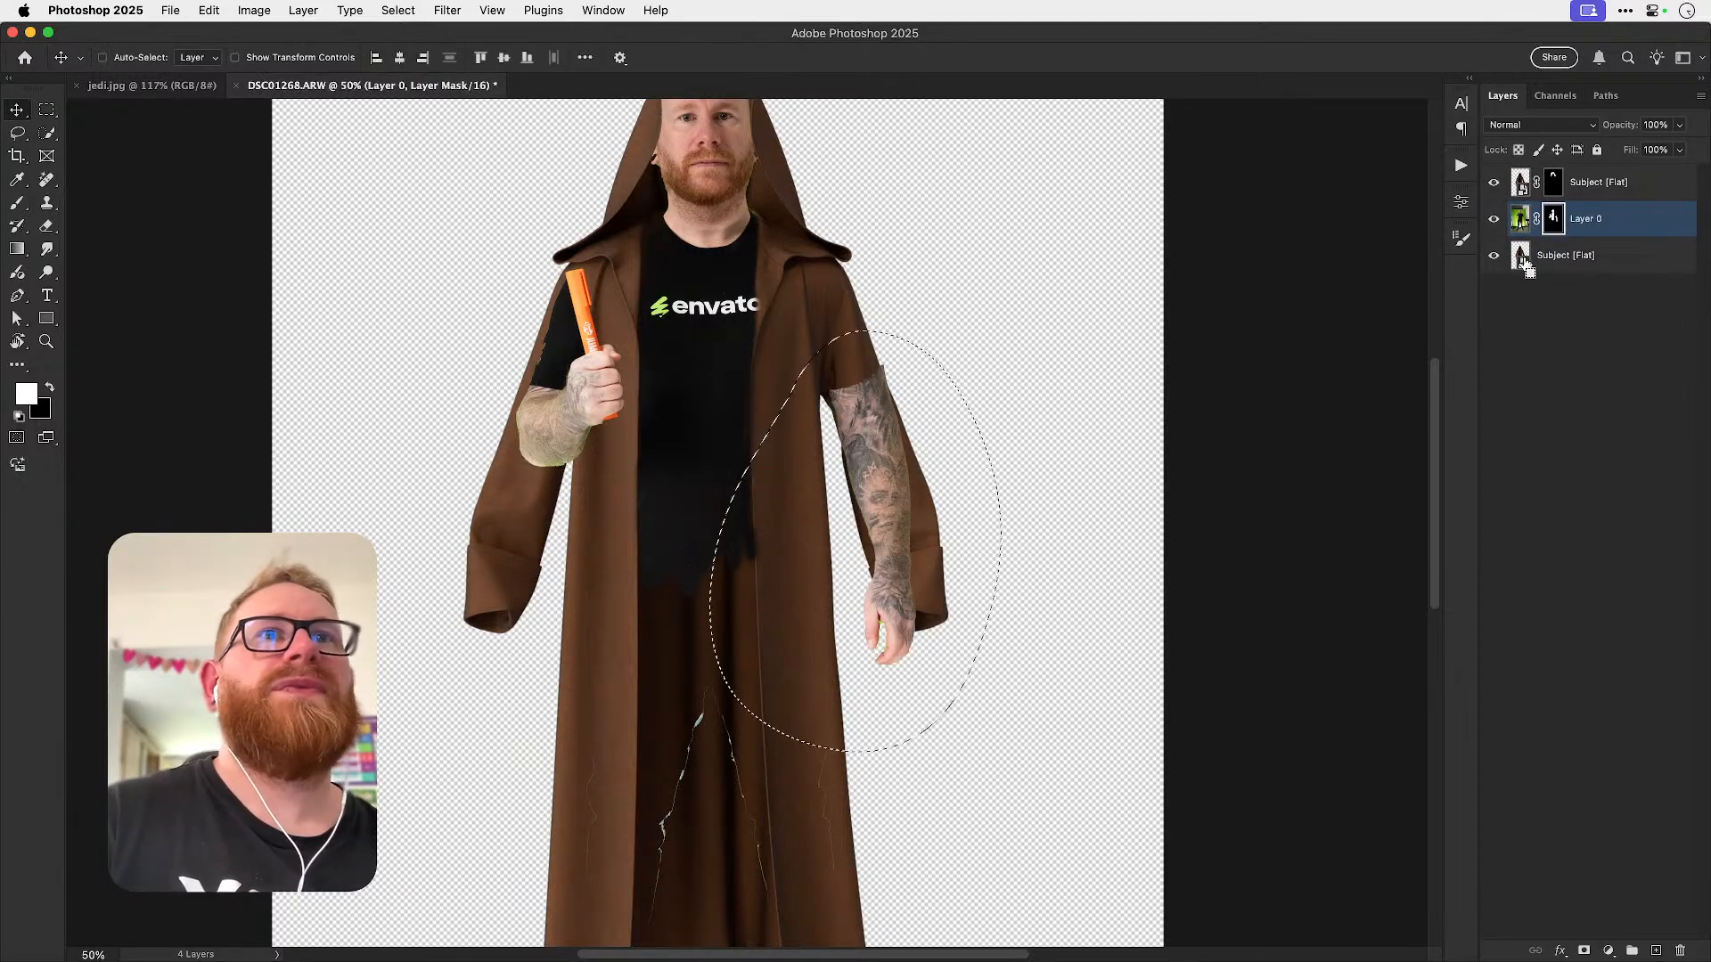
- Duplicate Layer 0 with its mask, hide the lower copy, and make the upper copy's mask active
{"action": "key", "text": "ctrl+j"}
{"action": "left_click", "coordinate": [1494, 256]}
{"action": "left_click", "coordinate": [1552, 256]}
{"action": "key", "text": "b"}
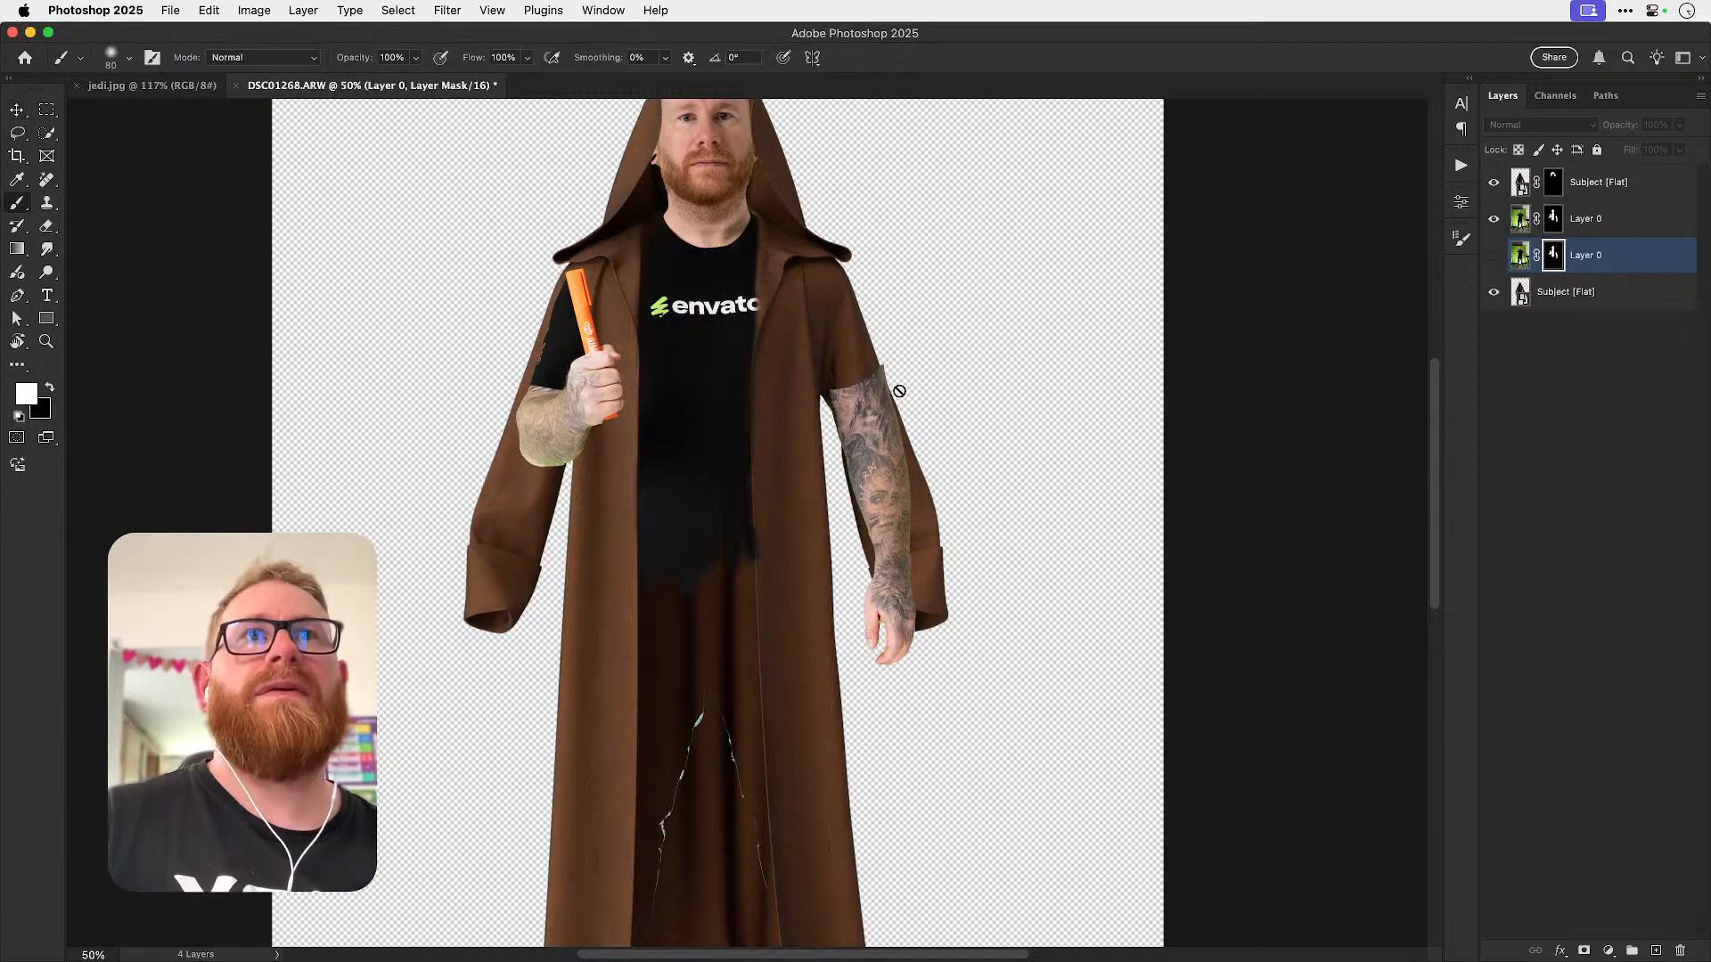
{"action": "left_click", "coordinate": [1551, 222]}
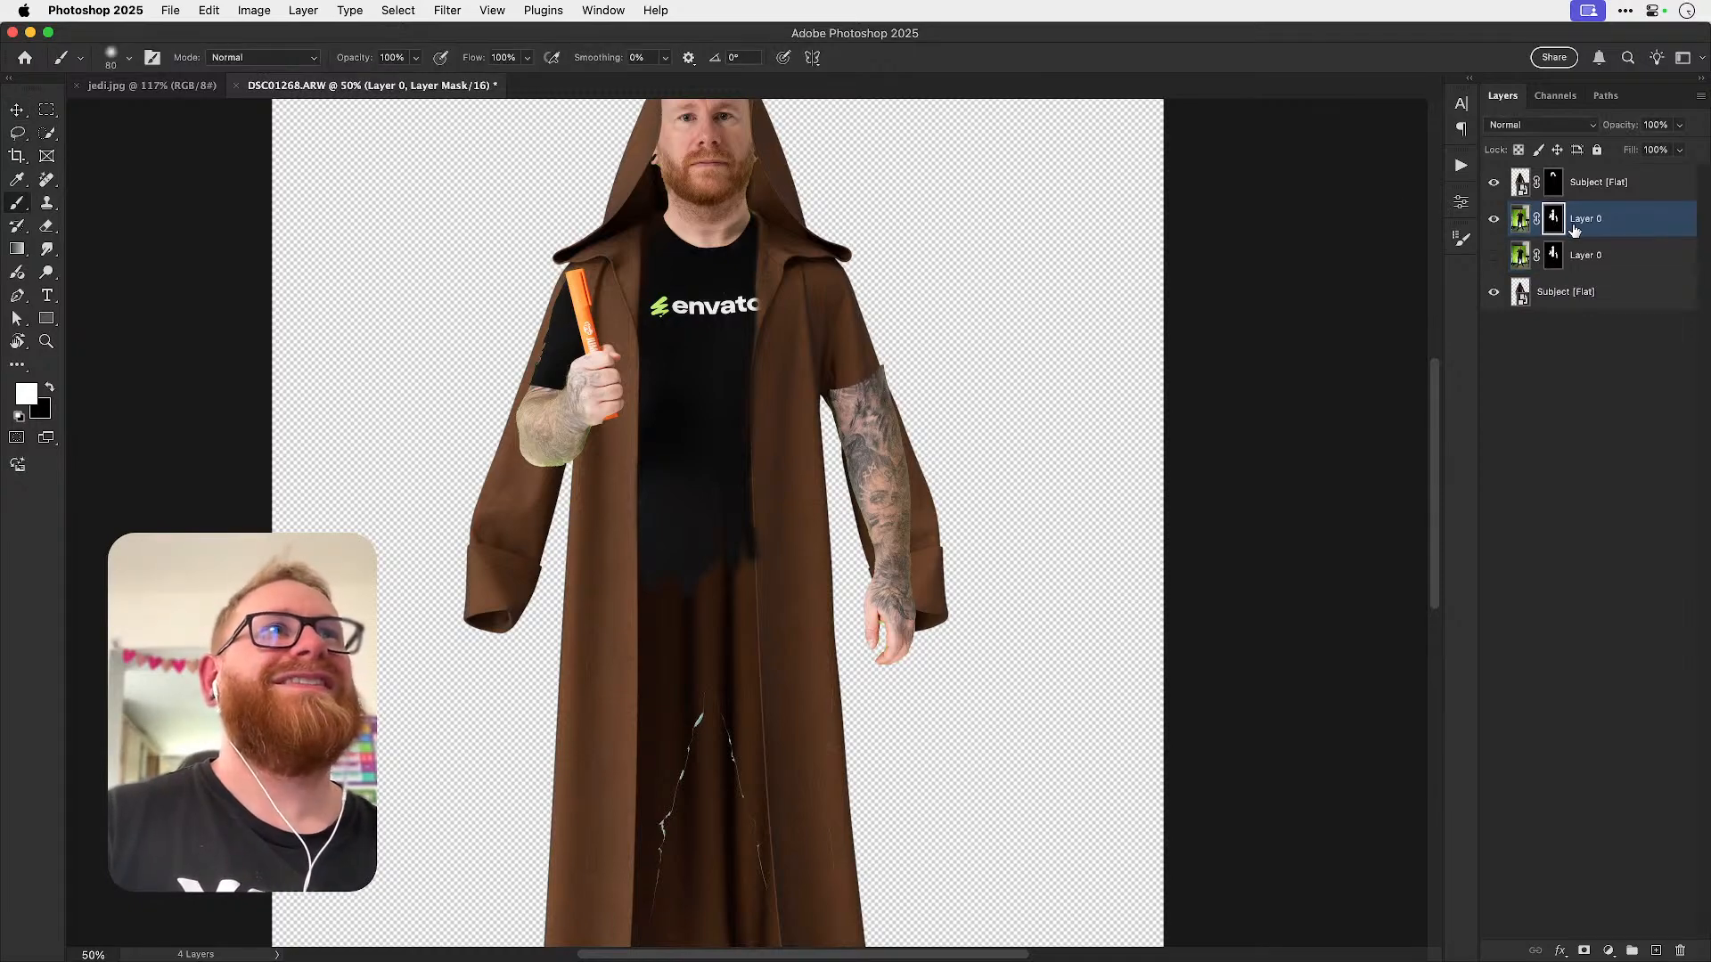
{"action": "right_click", "coordinate": [1554, 225]}
{"action": "left_click", "coordinate": [1517, 260]}
{"action": "key", "text": "super+z"}
- On the upper Layer 0's mask, paint out the head, T-shirt and raised arm with a black 300 px brush, keeping only the lowered tattooed arm
{"action": "left_click_drag", "start_coordinate": [896, 387], "coordinate": [773, 472]}
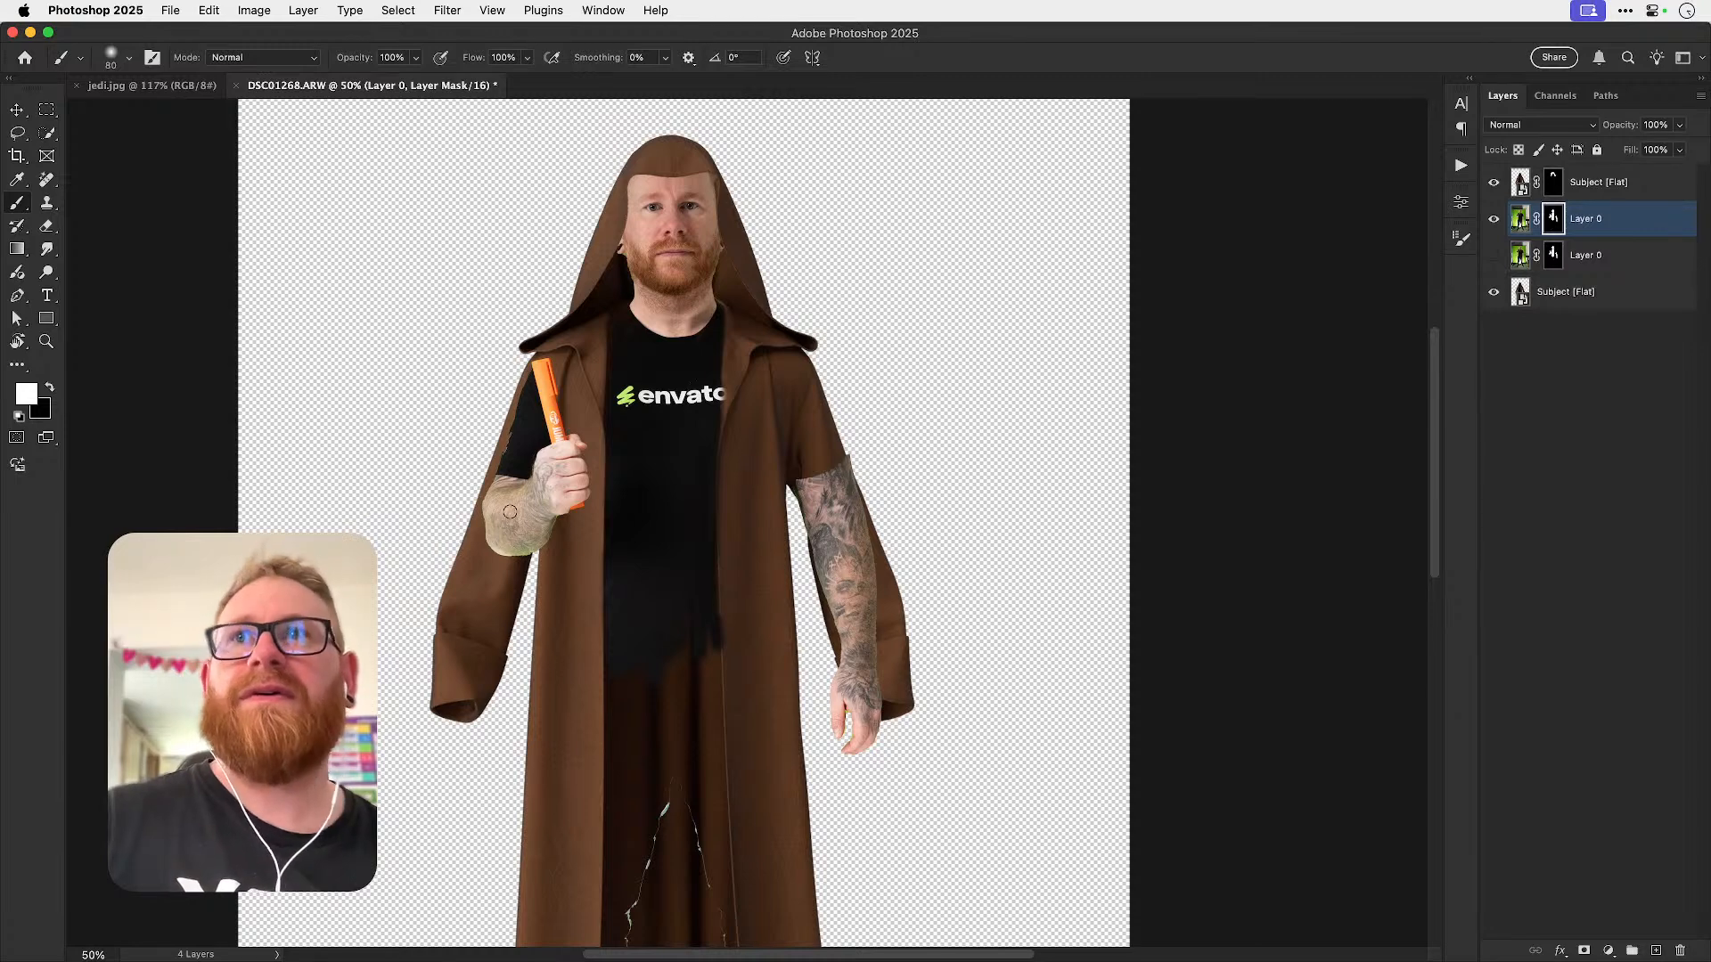
{"action": "key", "text": "x"}
{"action": "key", "text": "bracketright"}
{"action": "key", "text": "bracketright"}
{"action": "key", "text": "bracketright"}
{"action": "key", "text": "bracketright"}
{"action": "key", "text": "bracketright"}
{"action": "mouse_move", "coordinate": [566, 306]}
{"action": "left_mouse_down"}
{"action": "mouse_move", "coordinate": [559, 392]}
{"action": "mouse_move", "coordinate": [585, 452]}
{"action": "left_mouse_up"}
{"action": "mouse_move", "coordinate": [612, 245]}
{"action": "left_mouse_down"}
{"action": "mouse_move", "coordinate": [594, 217]}
{"action": "mouse_move", "coordinate": [673, 271]}
{"action": "mouse_move", "coordinate": [681, 356]}
{"action": "mouse_move", "coordinate": [600, 401]}
{"action": "mouse_move", "coordinate": [692, 388]}
{"action": "mouse_move", "coordinate": [687, 687]}
{"action": "mouse_move", "coordinate": [713, 552]}
{"action": "left_mouse_up"}
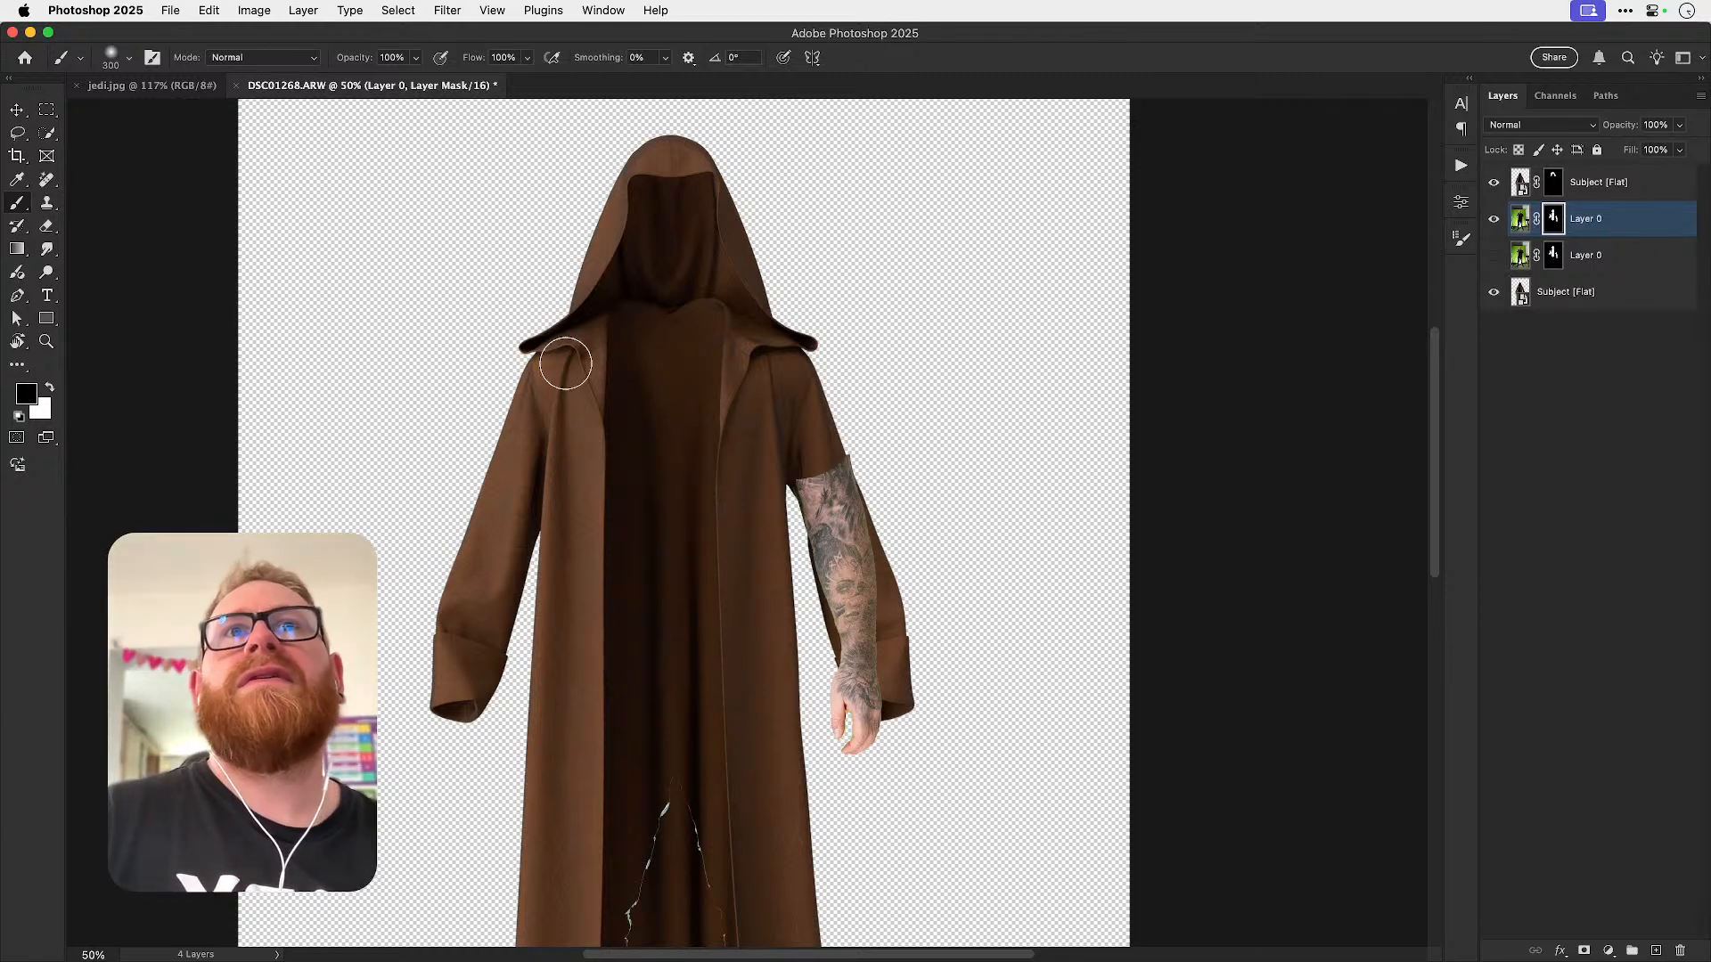
- Rotate the isolated tattooed arm about -4° and position it so the hand extends below the robe's sleeve cuff
{"action": "key", "text": "v"}
{"action": "left_click_drag", "start_coordinate": [841, 589], "coordinate": [859, 642]}
{"action": "key", "text": "ctrl+t"}
{"action": "left_click_drag", "start_coordinate": [1177, 635], "coordinate": [1173, 585]}
{"action": "left_click_drag", "start_coordinate": [1027, 622], "coordinate": [978, 627]}
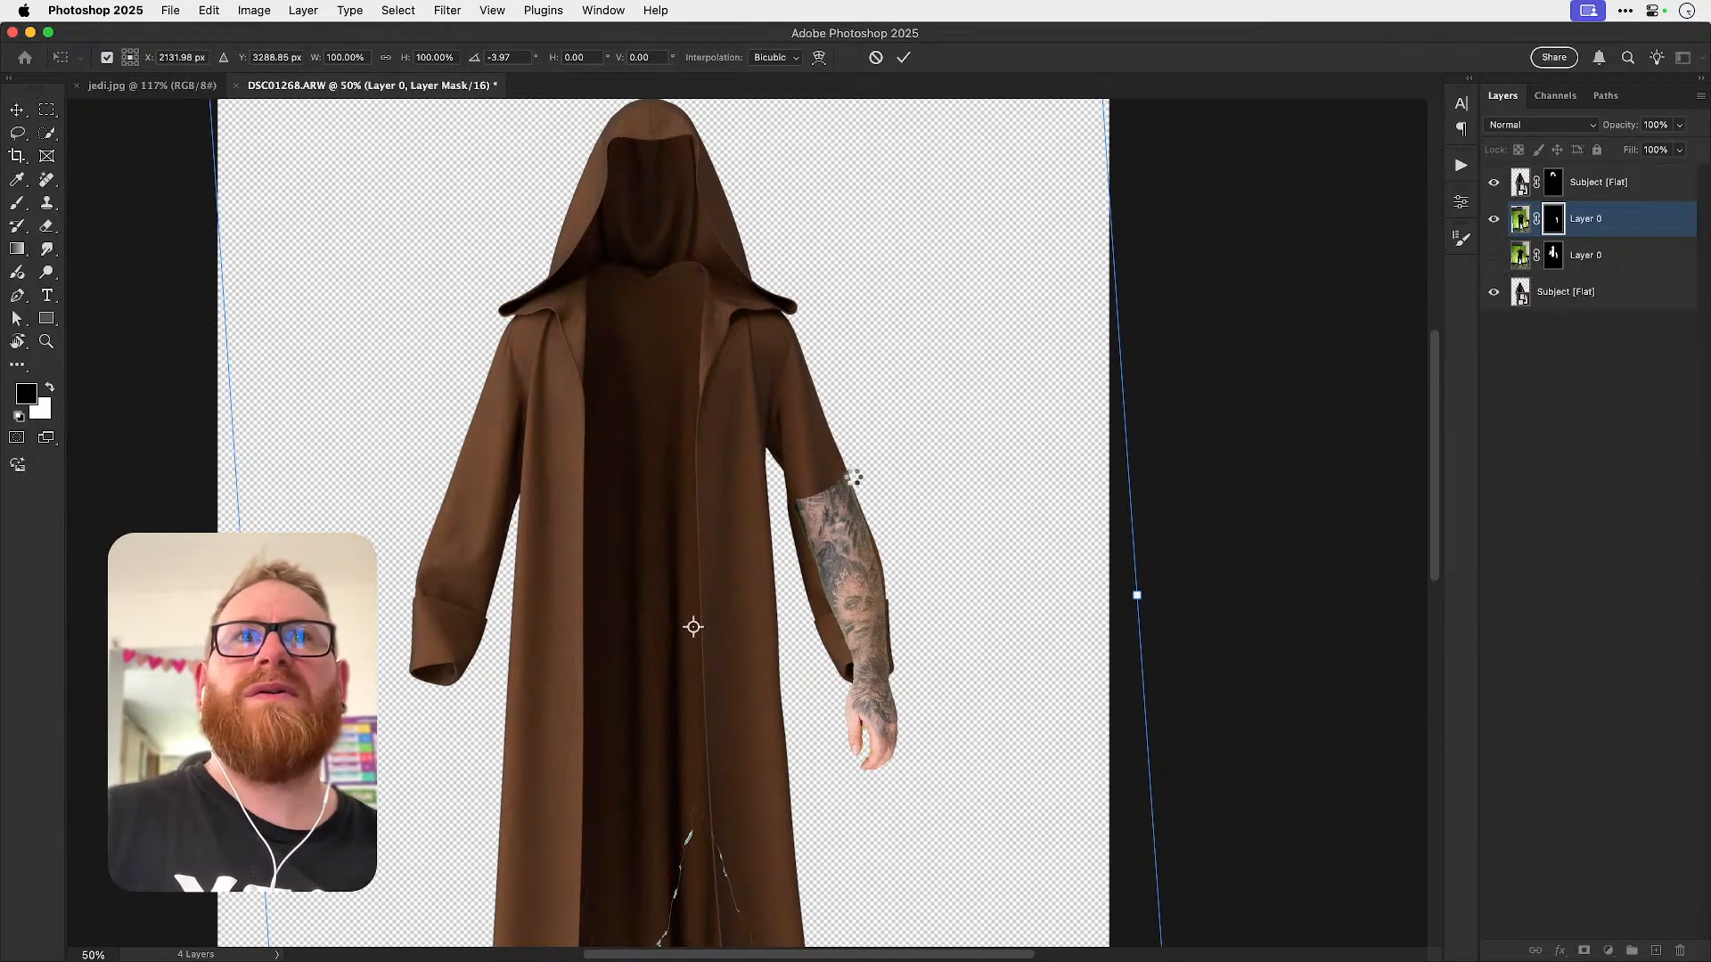
- On the upper Layer 0's mask, paint out the forearm above the sleeve cuff and refine the wrist with a 90 px brush
{"action": "key", "text": "b"}
{"action": "mouse_move", "coordinate": [855, 484]}
{"action": "left_mouse_down"}
{"action": "mouse_move", "coordinate": [731, 534]}
{"action": "mouse_move", "coordinate": [905, 554]}
{"action": "mouse_move", "coordinate": [875, 613]}
{"action": "mouse_move", "coordinate": [840, 632]}
{"action": "mouse_move", "coordinate": [888, 630]}
{"action": "mouse_move", "coordinate": [954, 470]}
{"action": "left_mouse_up"}
{"action": "mouse_move", "coordinate": [724, 791]}
{"action": "left_mouse_down"}
{"action": "mouse_move", "coordinate": [818, 644]}
{"action": "mouse_move", "coordinate": [797, 635]}
{"action": "left_mouse_up"}
{"action": "mouse_move", "coordinate": [956, 521]}
{"action": "left_mouse_down"}
{"action": "mouse_move", "coordinate": [899, 581]}
{"action": "mouse_move", "coordinate": [900, 566]}
{"action": "left_mouse_up"}
{"action": "key", "text": "x"}
{"action": "key", "text": "bracketleft"}
{"action": "key", "text": "bracketleft"}
{"action": "key", "text": "bracketleft"}
{"action": "key", "text": "bracketleft"}
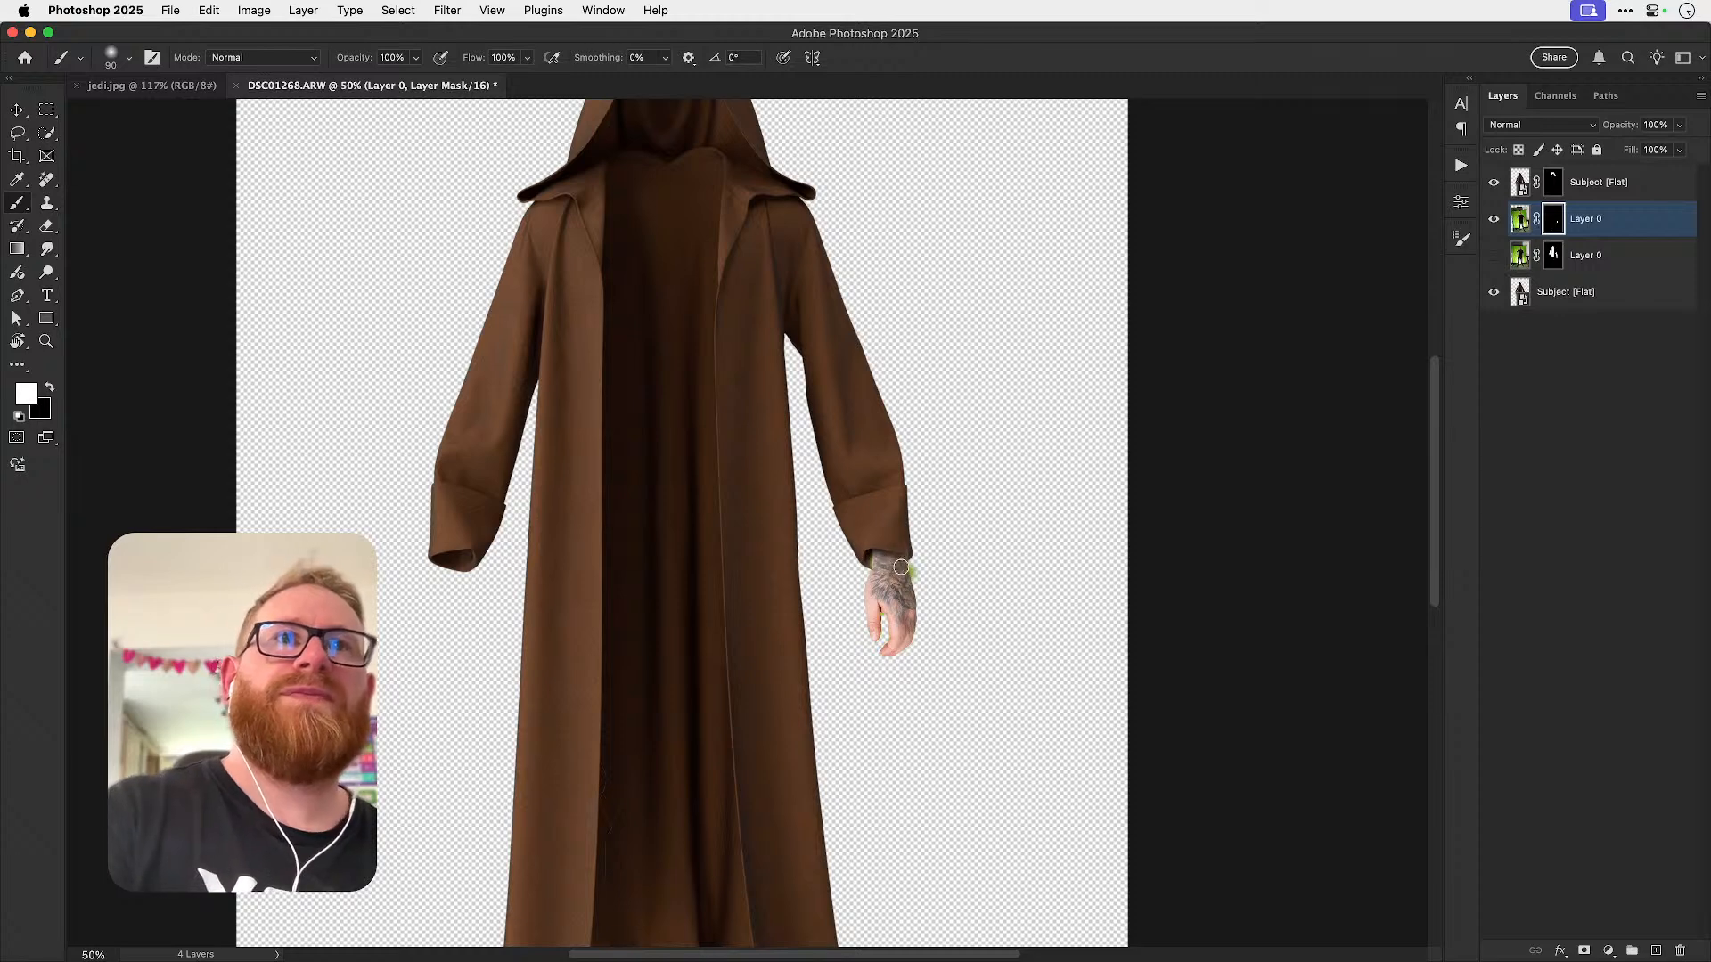
{"action": "key", "text": "x"}
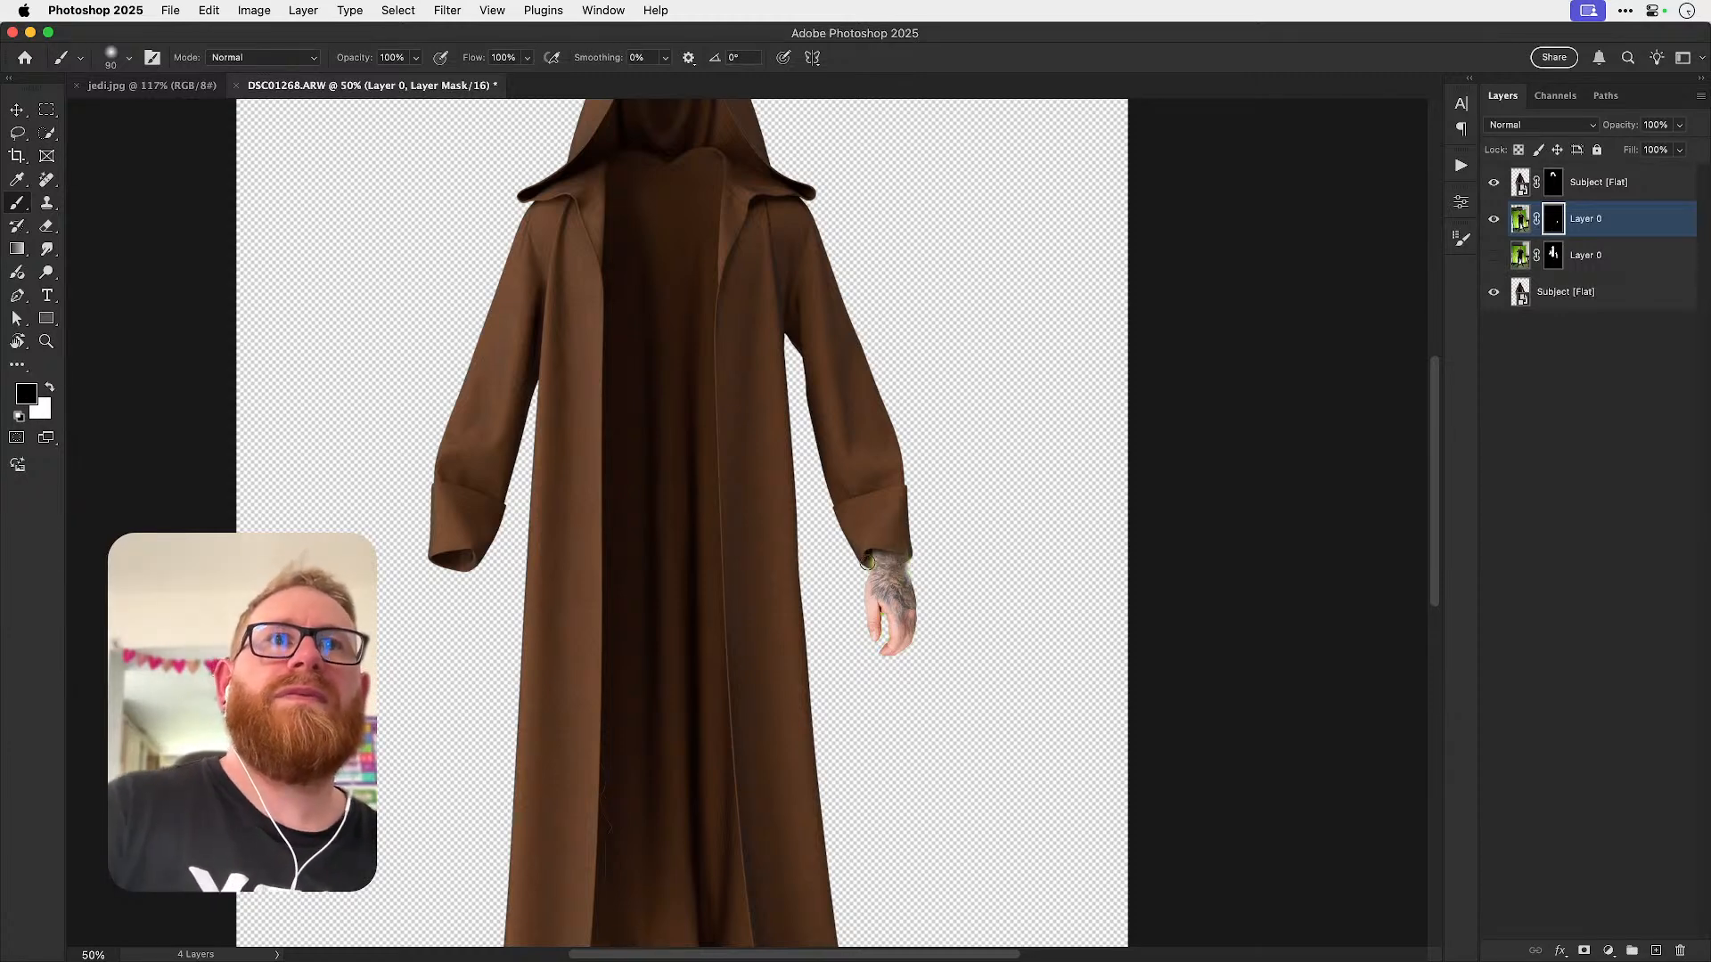
- Show the lower Layer 0 and paint out its lowered tattooed arm and hand on the mask with the black 90 px brush
{"action": "key", "text": "v"}
{"action": "key", "text": "super+0"}
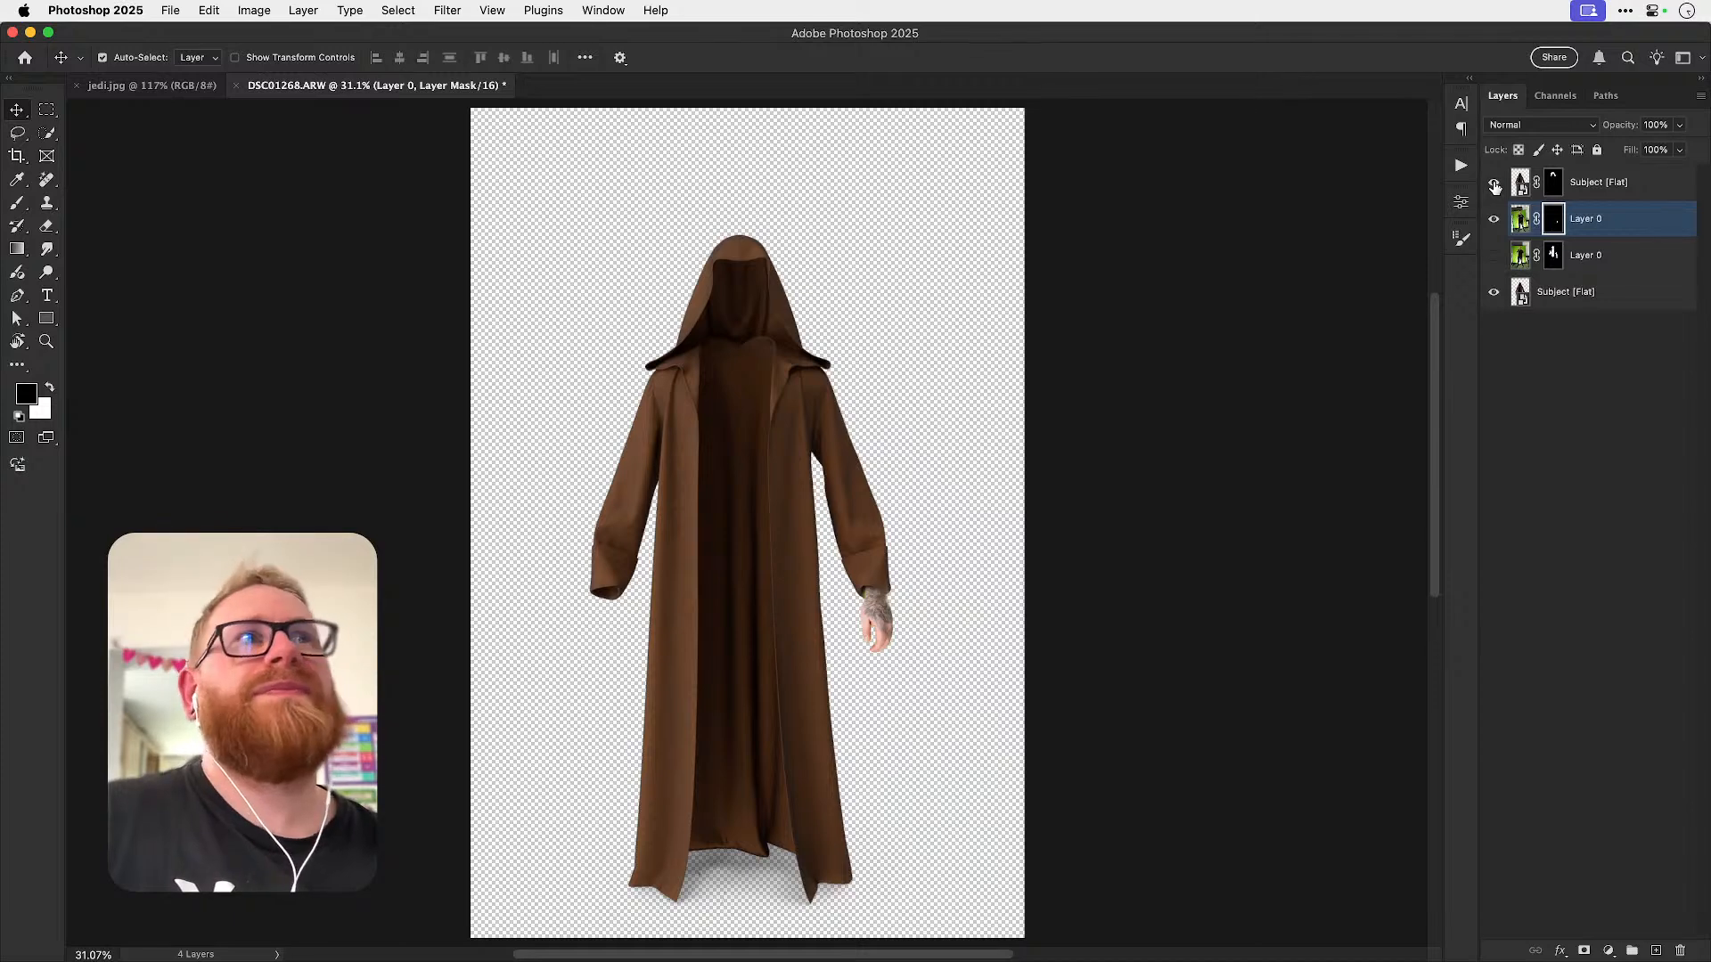
{"action": "left_click", "coordinate": [1496, 257]}
{"action": "left_click", "coordinate": [1555, 256]}
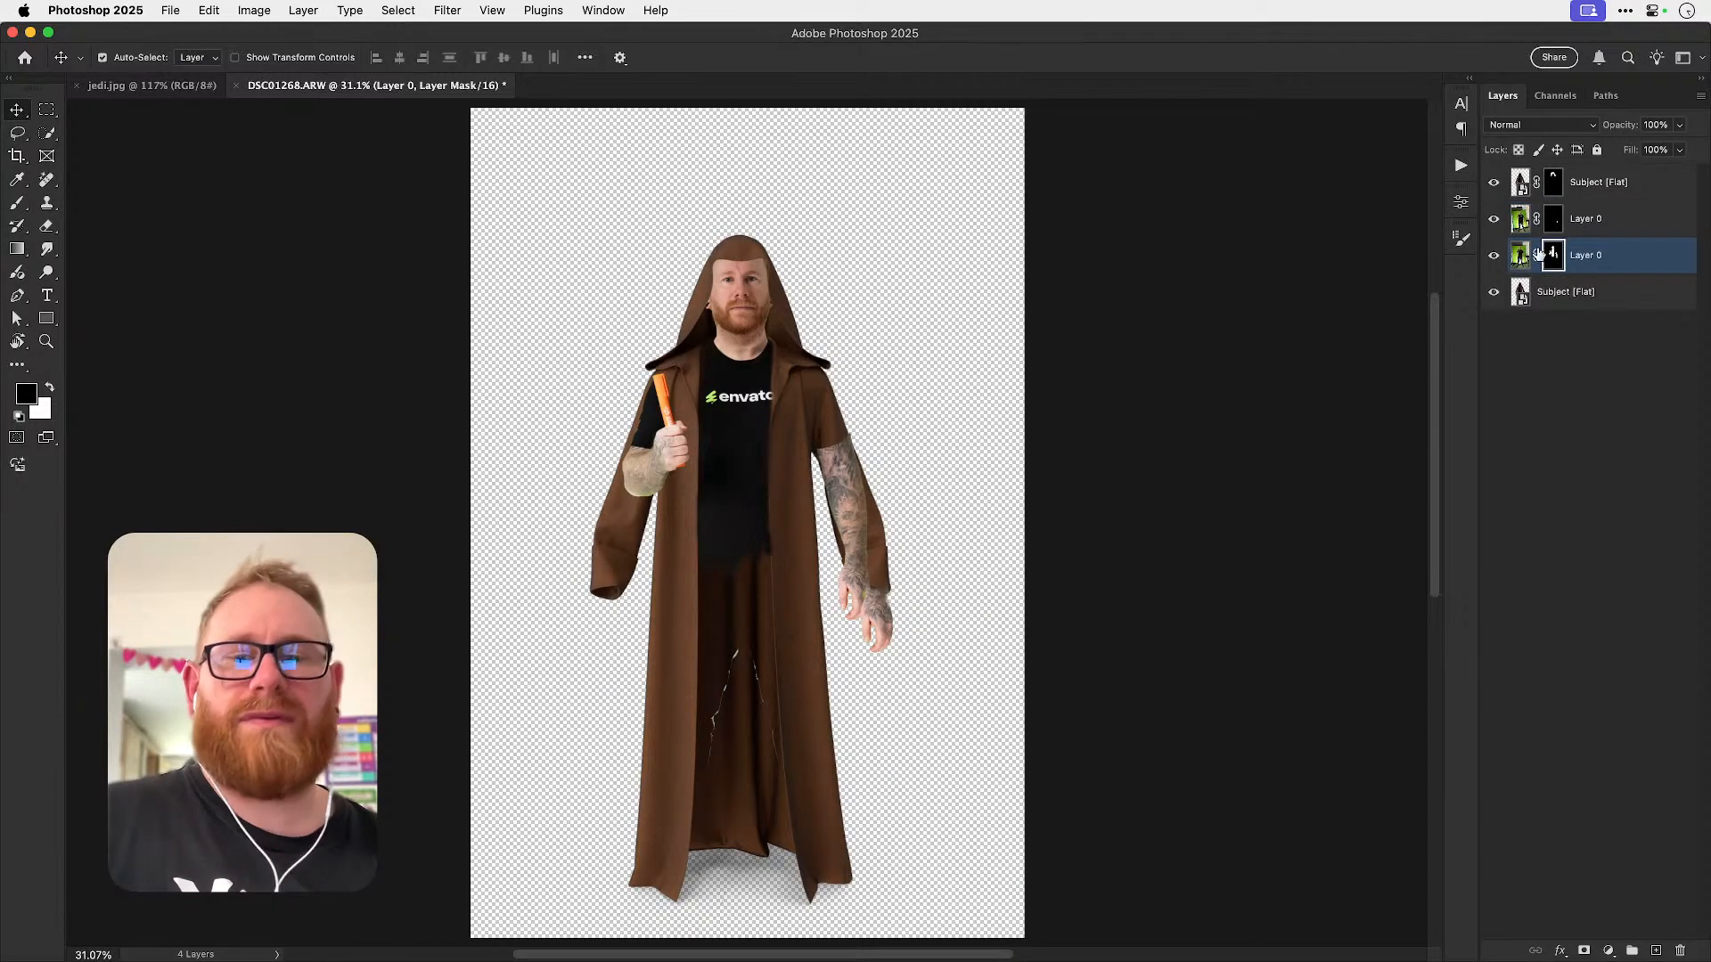
{"action": "key", "text": "b"}
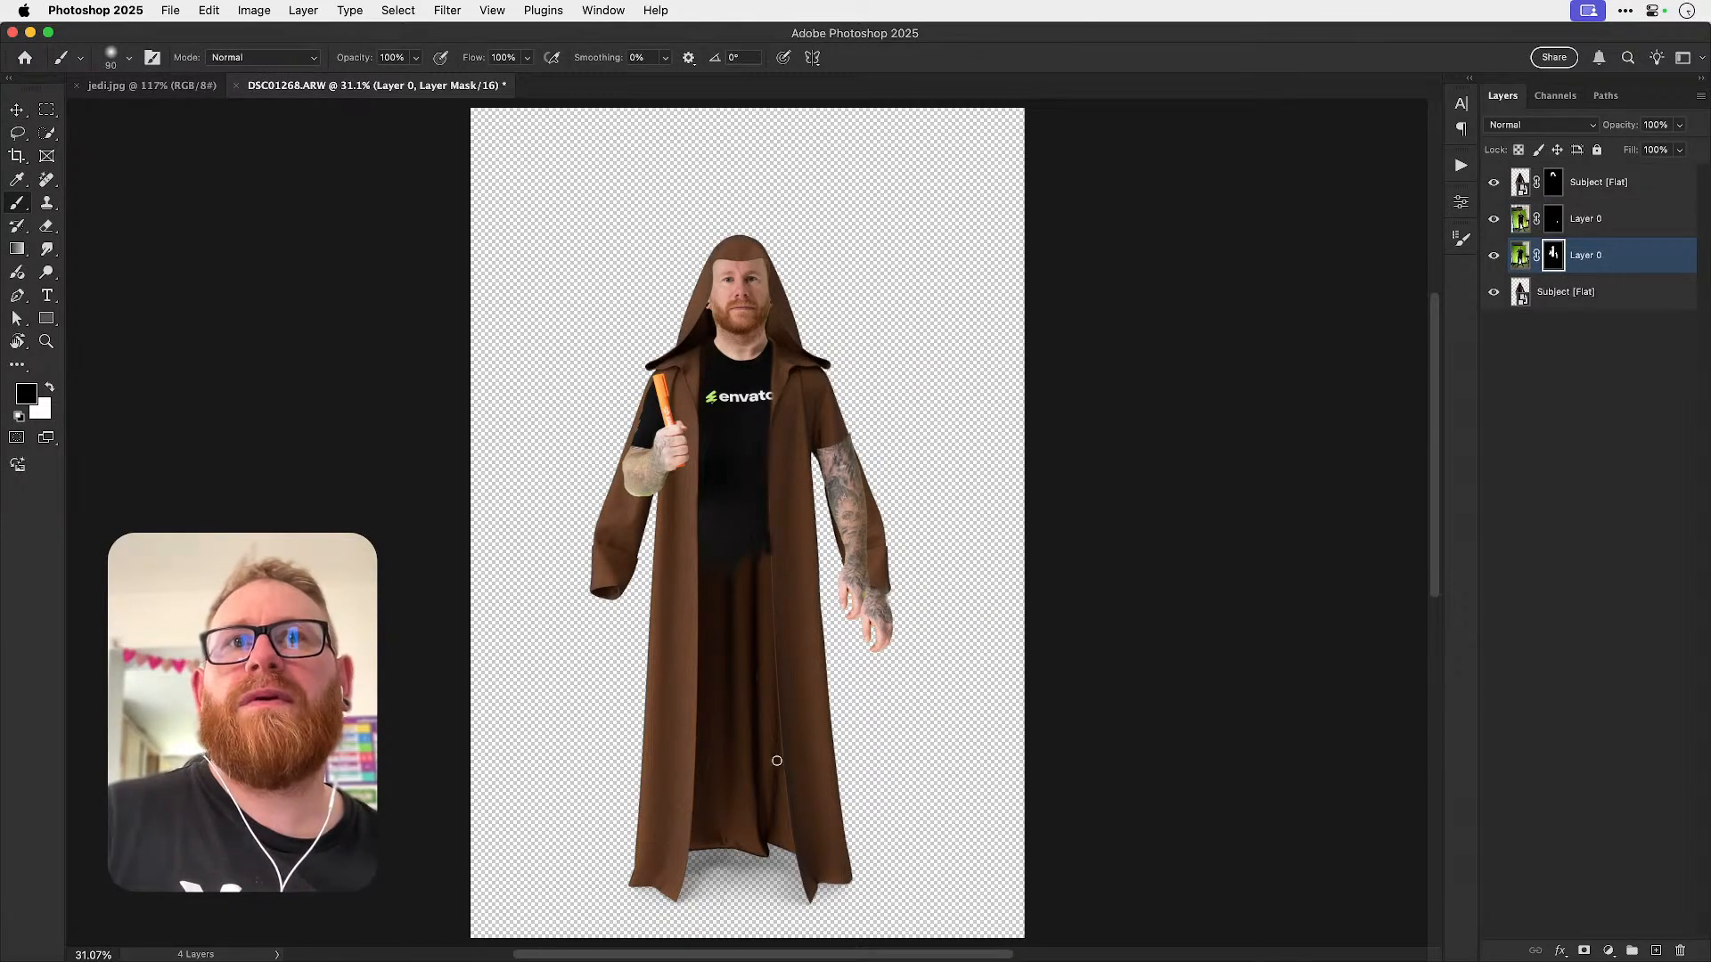
{"action": "mouse_move", "coordinate": [879, 579]}
{"action": "left_mouse_down"}
{"action": "mouse_move", "coordinate": [866, 516]}
{"action": "mouse_move", "coordinate": [823, 454]}
{"action": "mouse_move", "coordinate": [838, 551]}
{"action": "left_mouse_up"}
{"action": "left_click_drag", "start_coordinate": [859, 481], "coordinate": [851, 561]}
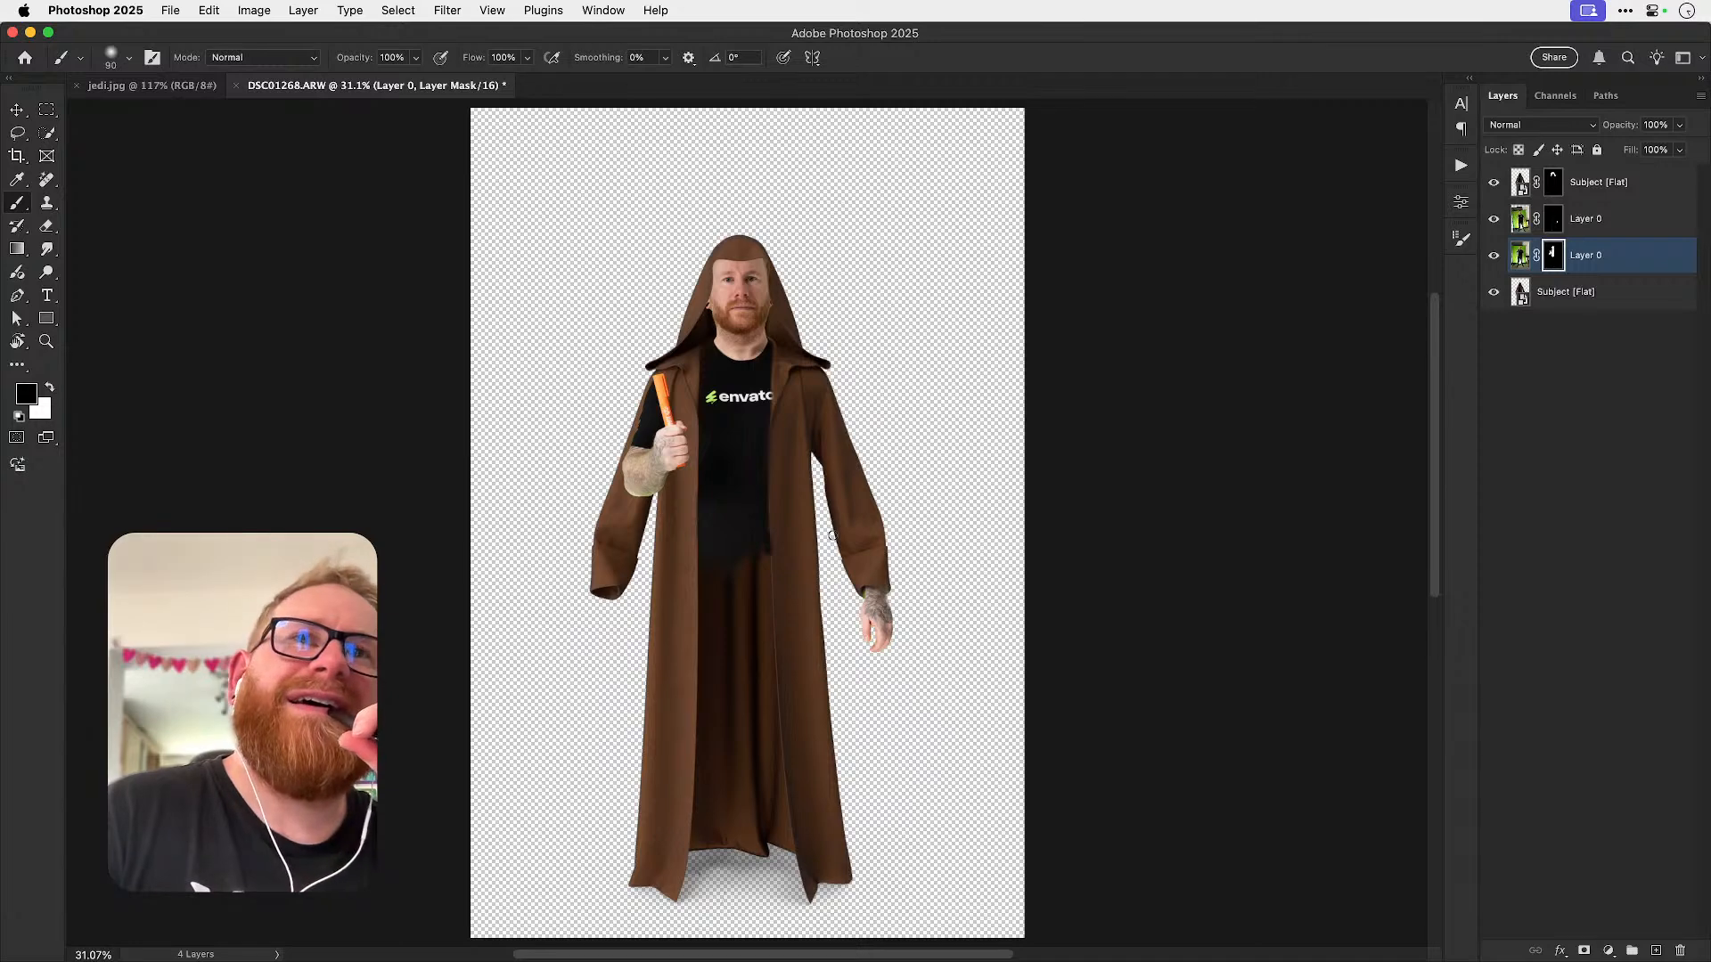
{"action": "left_click", "coordinate": [1494, 219]}
{"action": "left_click", "coordinate": [1496, 220]}
{"action": "left_click", "coordinate": [1496, 255]}
{"action": "left_click", "coordinate": [1496, 255]}
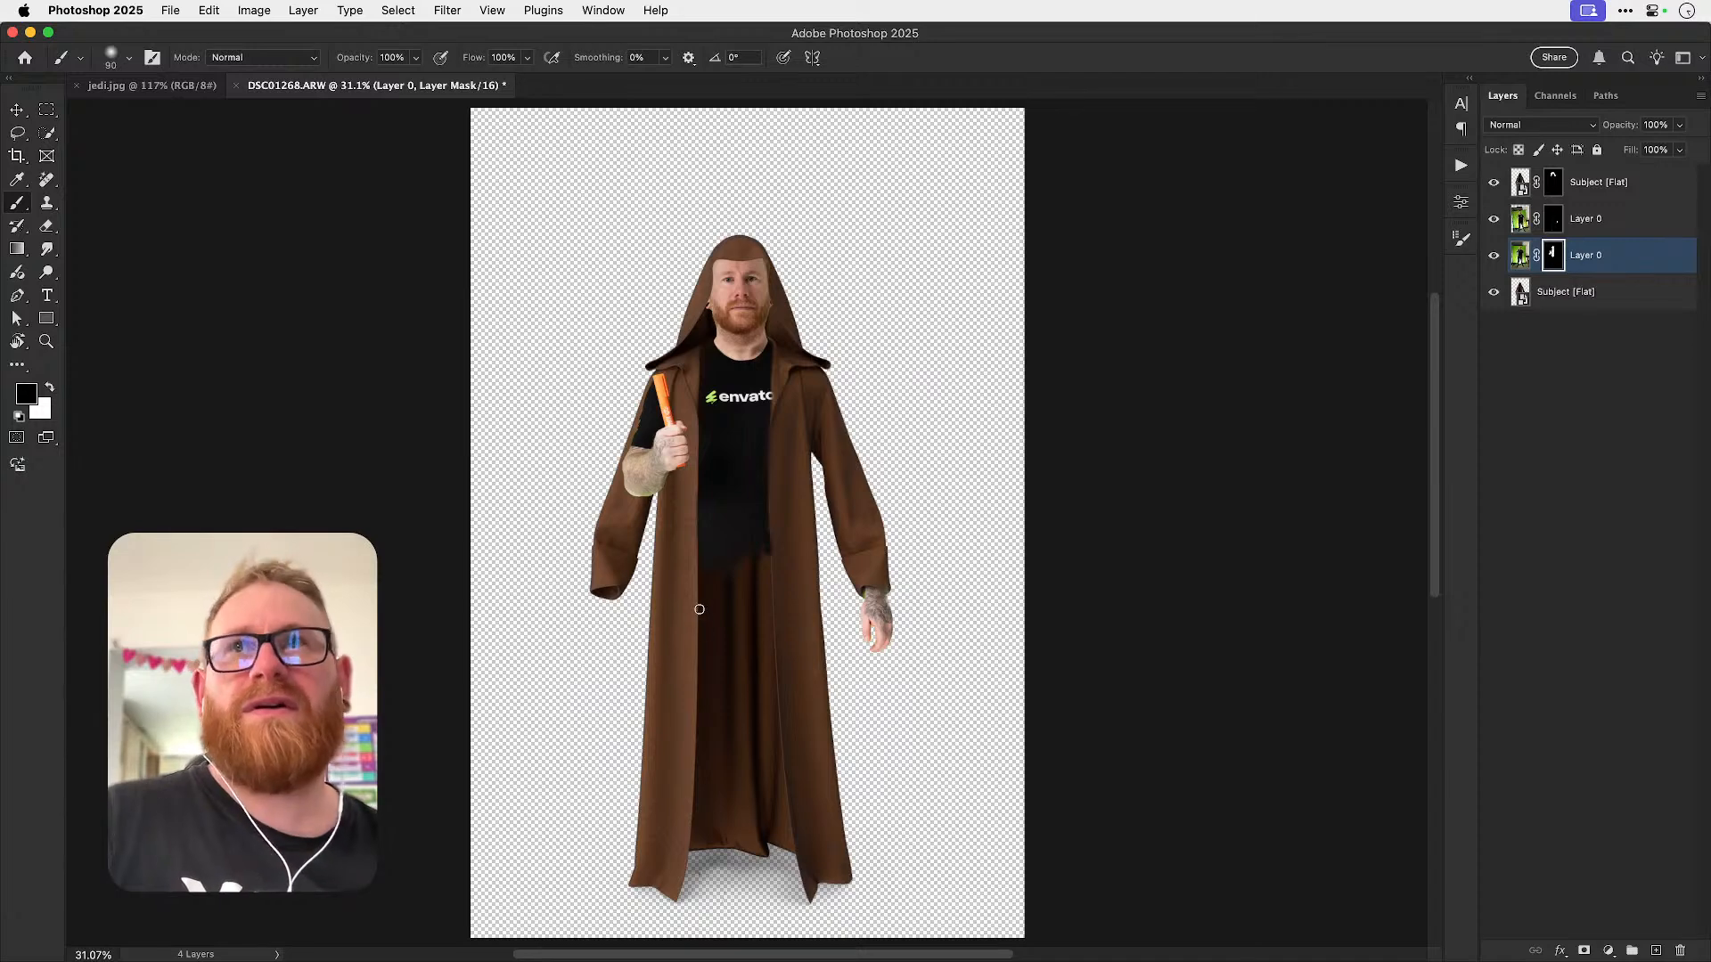
- On the lower Layer 0's mask, paint the T-shirt hem and both jeans legs back in within the robe's opening, using white
{"action": "key", "text": "x"}
{"action": "mouse_move", "coordinate": [726, 606]}
{"action": "left_mouse_down"}
{"action": "mouse_move", "coordinate": [713, 711]}
{"action": "mouse_move", "coordinate": [706, 596]}
{"action": "mouse_move", "coordinate": [709, 656]}
{"action": "mouse_move", "coordinate": [751, 624]}
{"action": "mouse_move", "coordinate": [763, 542]}
{"action": "mouse_move", "coordinate": [771, 739]}
{"action": "left_mouse_up"}
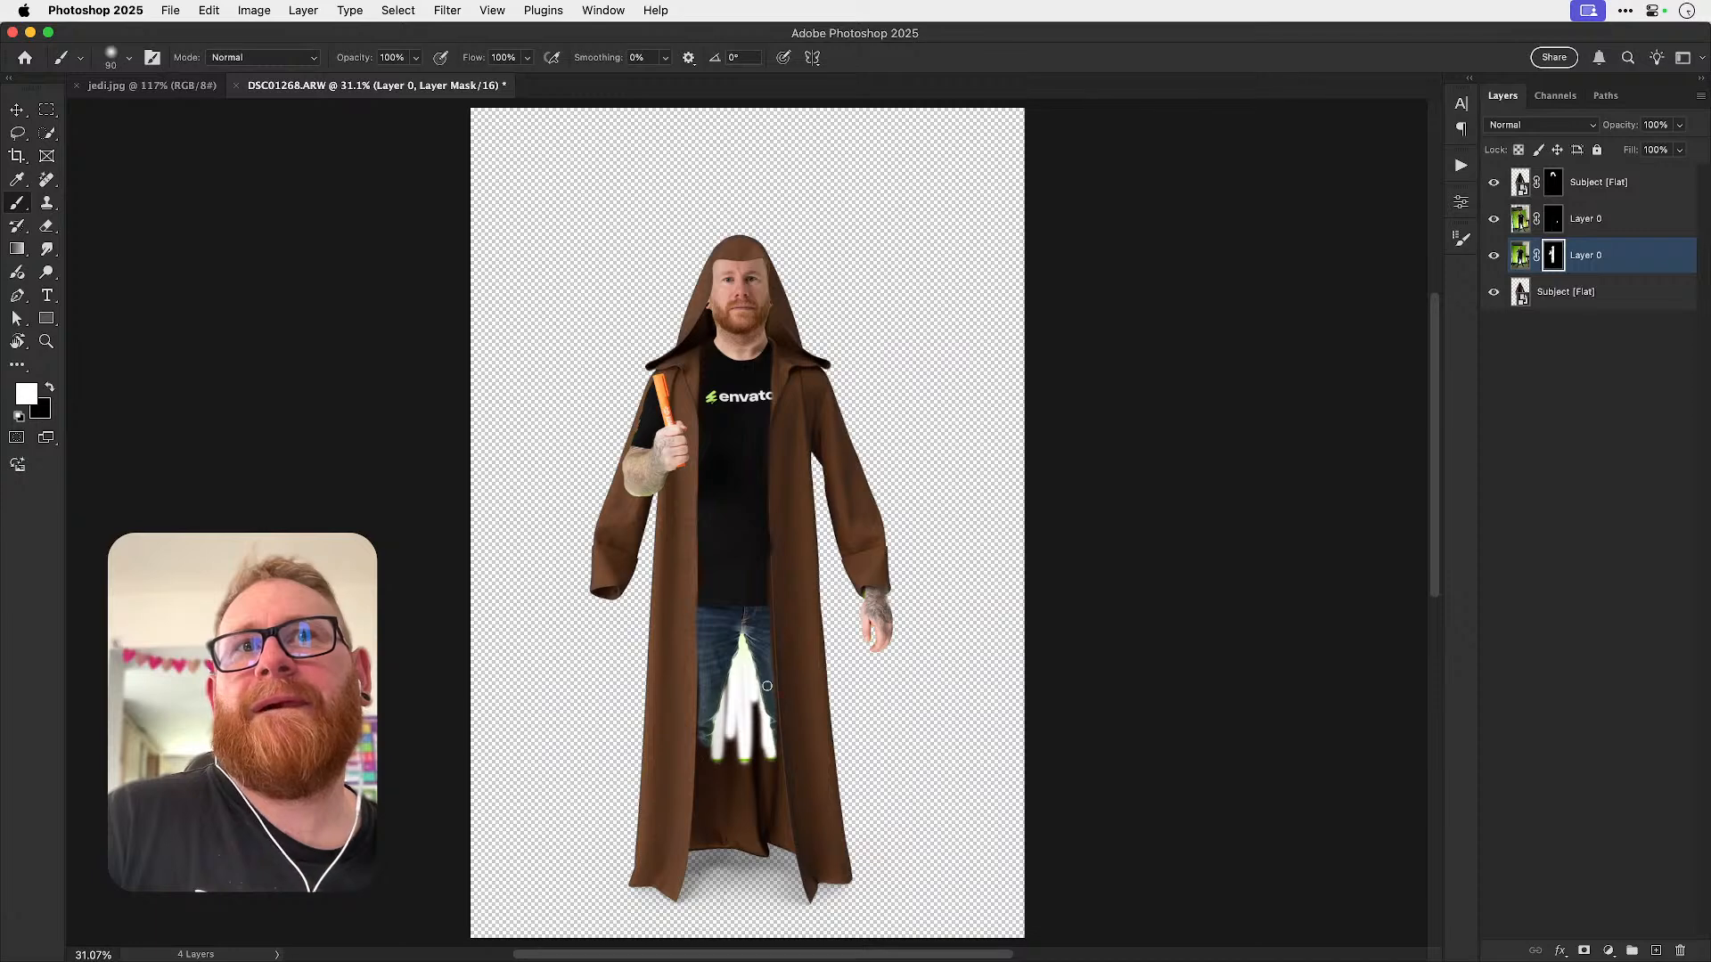
{"action": "key", "text": "super+z"}
{"action": "mouse_move", "coordinate": [704, 641]}
{"action": "left_mouse_down"}
{"action": "mouse_move", "coordinate": [699, 735]}
{"action": "mouse_move", "coordinate": [728, 662]}
{"action": "left_mouse_up"}
{"action": "mouse_move", "coordinate": [734, 578]}
{"action": "left_mouse_down"}
{"action": "mouse_move", "coordinate": [761, 537]}
{"action": "mouse_move", "coordinate": [774, 718]}
{"action": "mouse_move", "coordinate": [737, 654]}
{"action": "mouse_move", "coordinate": [764, 737]}
{"action": "left_mouse_up"}
{"action": "key", "text": "x"}
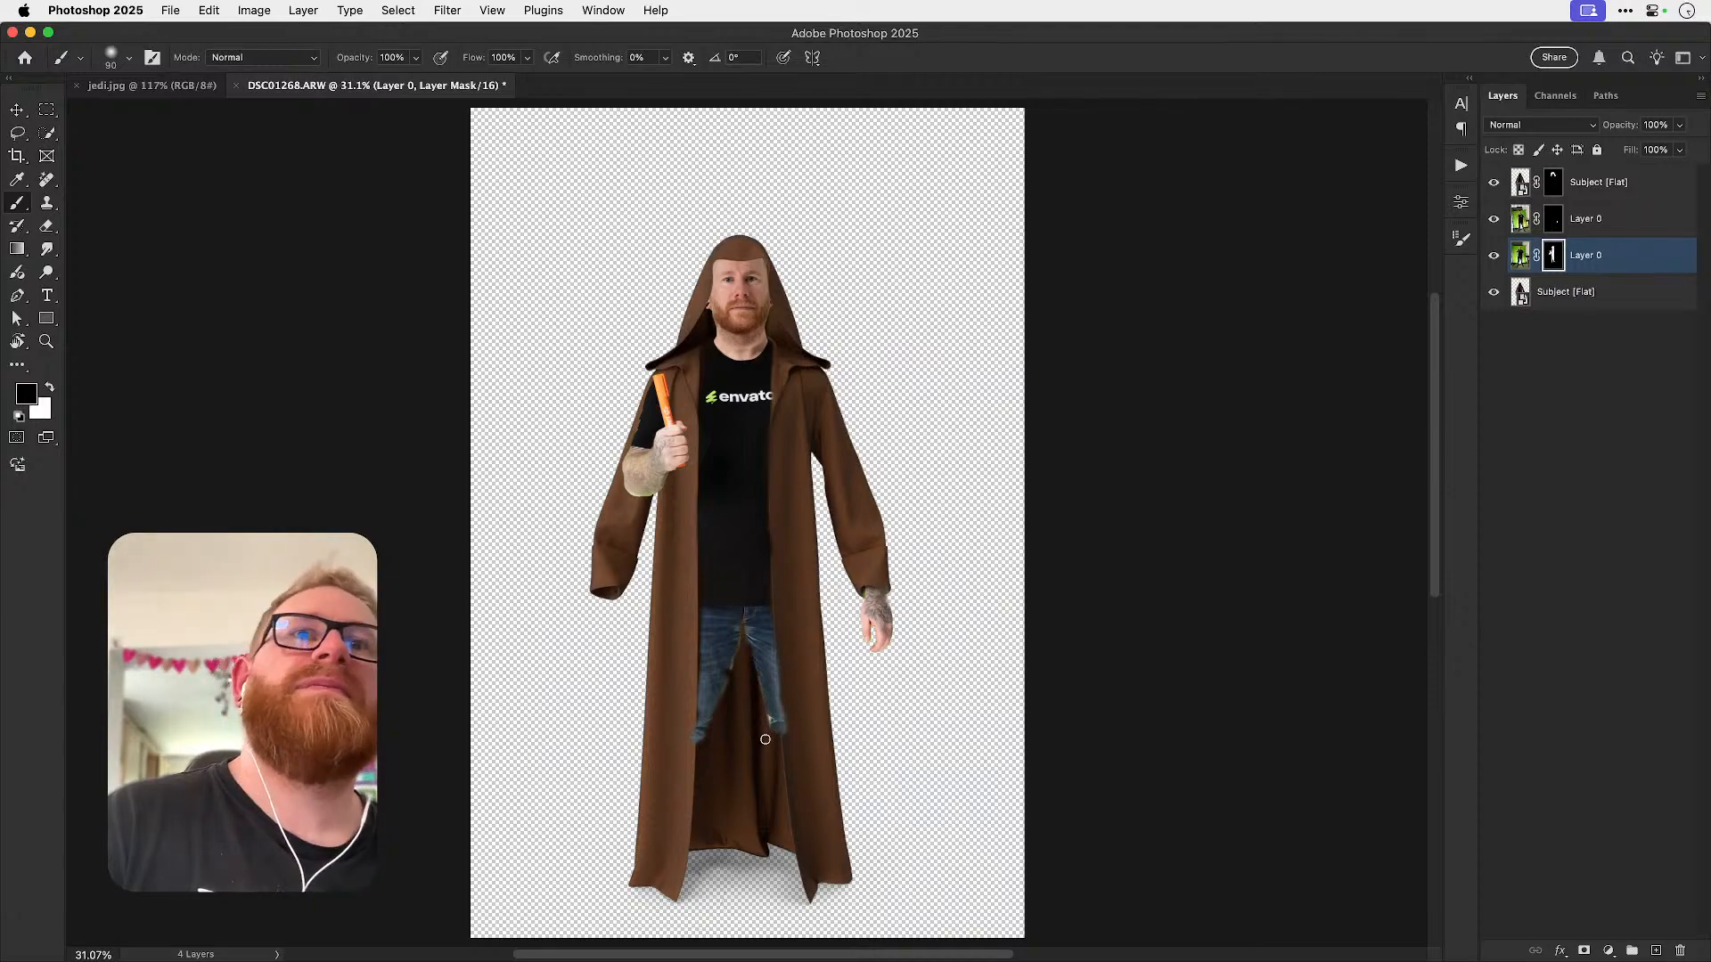
- Create a new empty layer and bring it to the top of the layer stack
{"action": "key", "text": "v"}
{"action": "left_click_drag", "start_coordinate": [795, 534], "coordinate": [774, 579]}
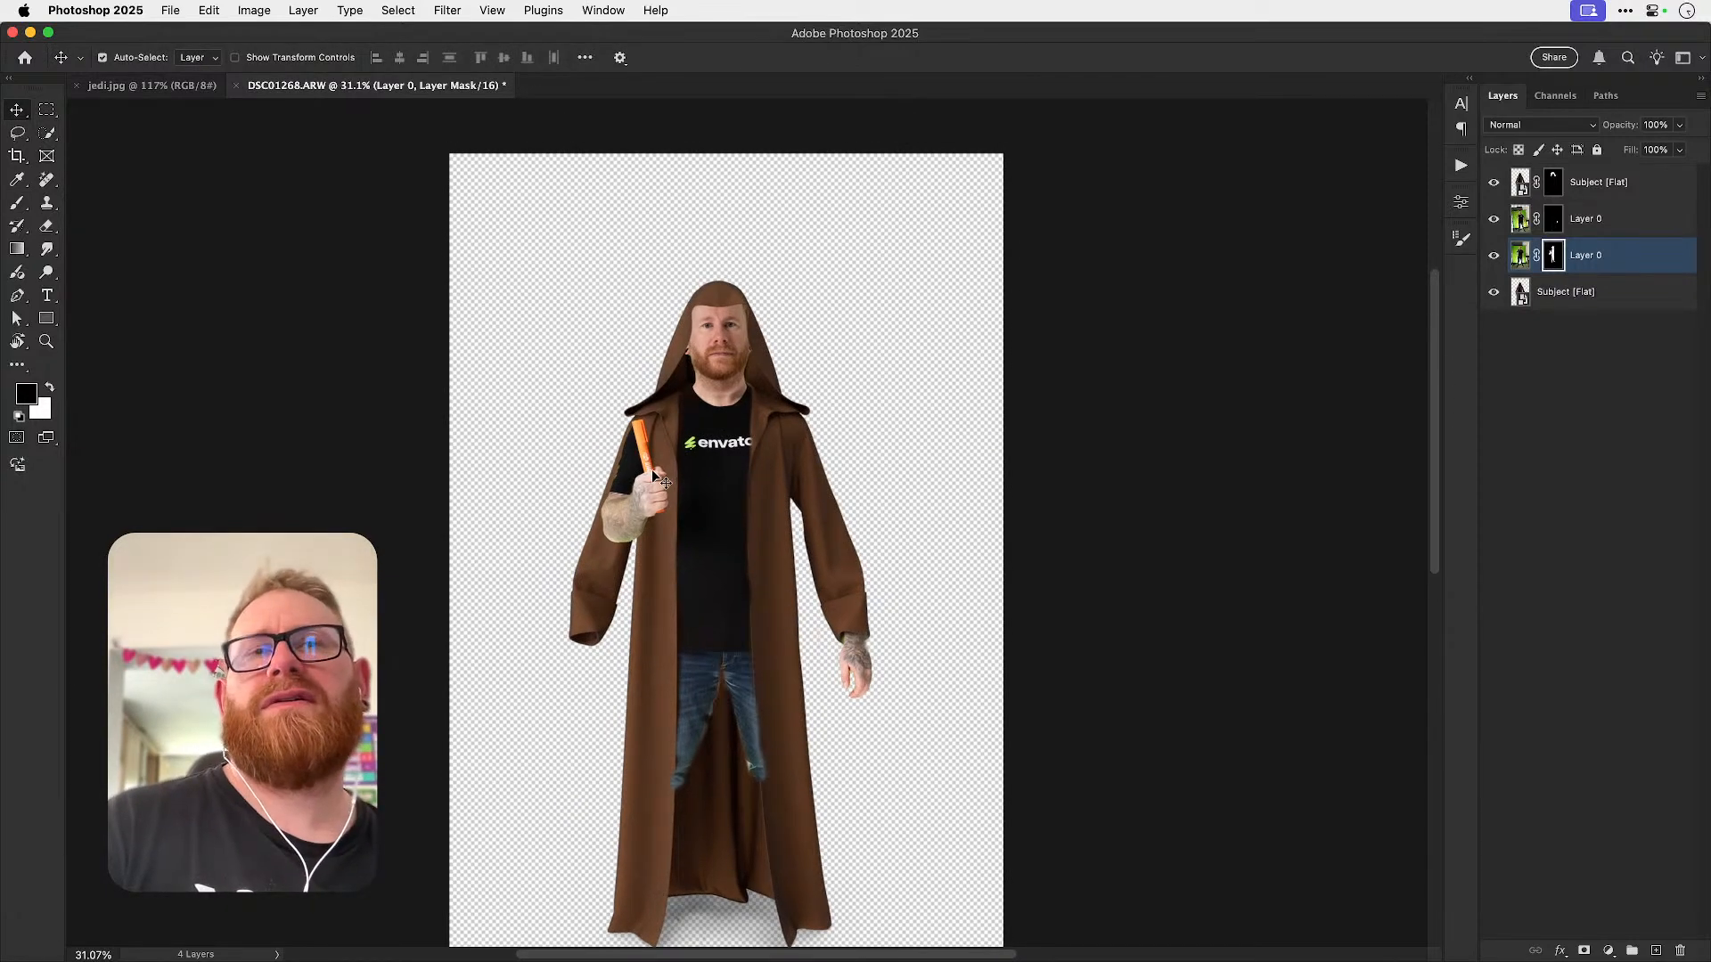
{"action": "left_click", "coordinate": [1656, 952]}
{"action": "key", "text": "x"}
{"action": "key", "text": "super+shift+bracketright"}
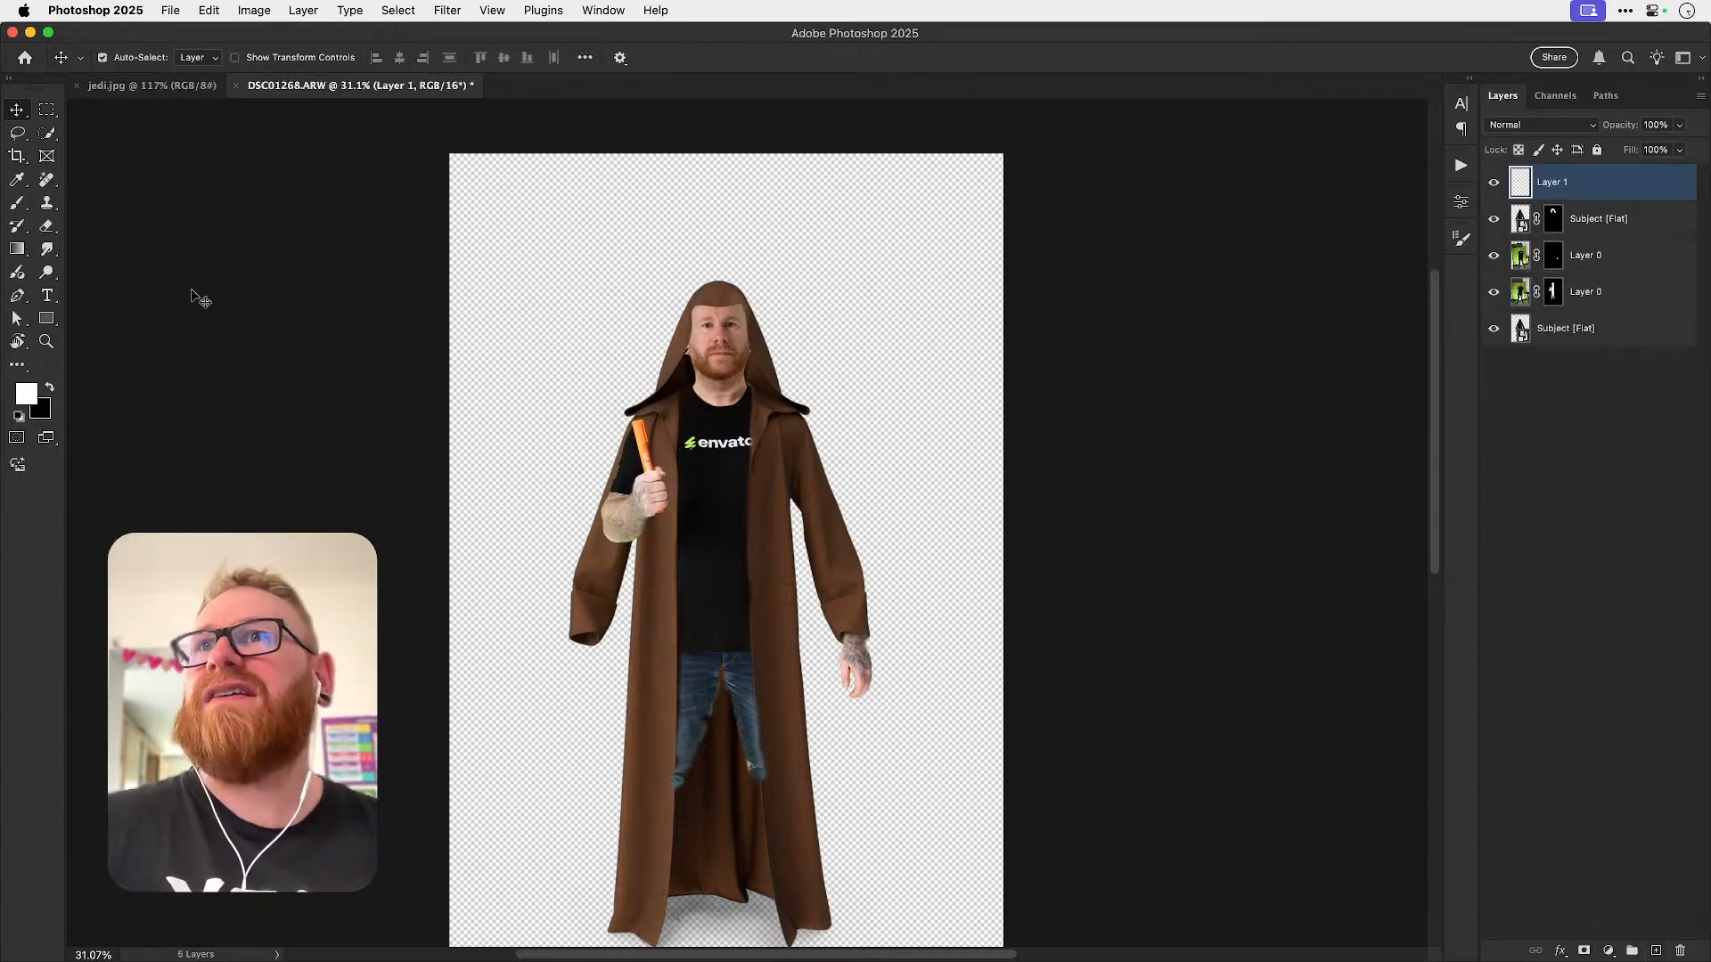
- Draw a narrow black rectangle angled over the orange marker as a lightsaber hilt, and extend a duplicate into a long blade above it
{"action": "left_click", "coordinate": [46, 319]}
{"action": "key", "text": "d"}
{"action": "left_click_drag", "start_coordinate": [531, 370], "coordinate": [558, 460]}
{"action": "key", "text": "super+t"}
{"action": "left_click_drag", "start_coordinate": [577, 374], "coordinate": [563, 156]}
{"action": "key", "text": "Return"}
{"action": "key", "text": "v"}
{"action": "key", "text": "super+t"}
{"action": "key", "text": "Return"}
{"action": "key", "text": "super+t"}
{"action": "key", "text": "Return"}
- Change the lightsaber blade rectangle's fill colour to bright red and deselect the layer
{"action": "key", "text": "a"}
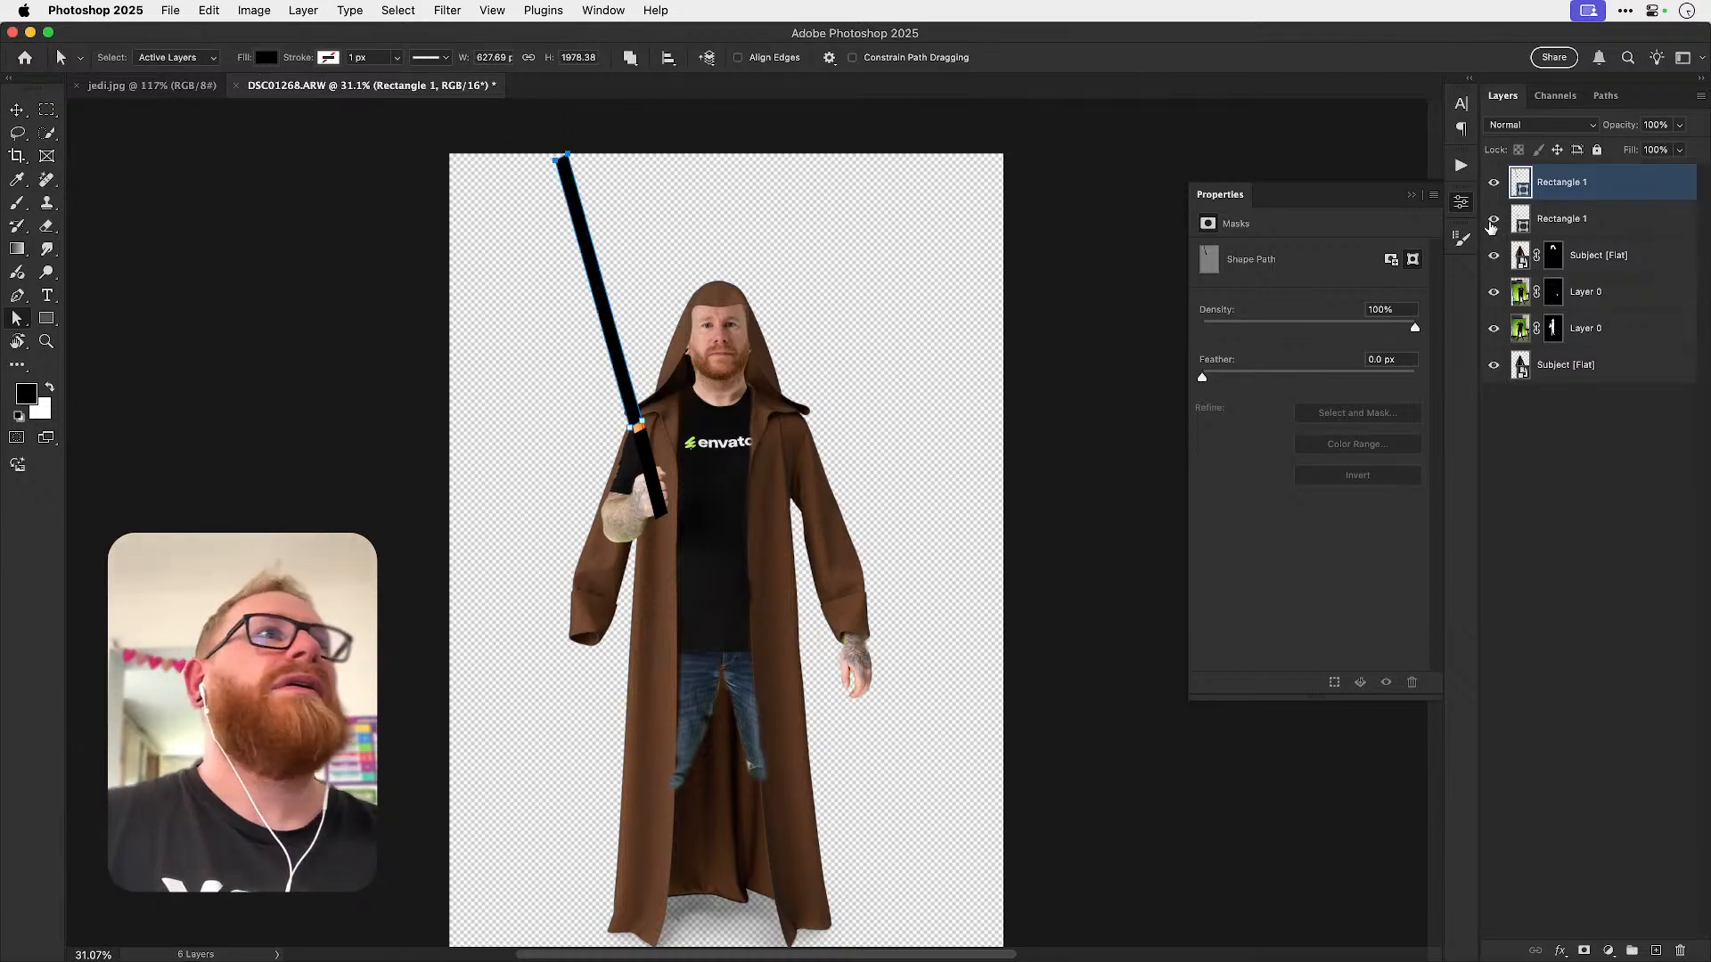
{"action": "key", "text": "i"}
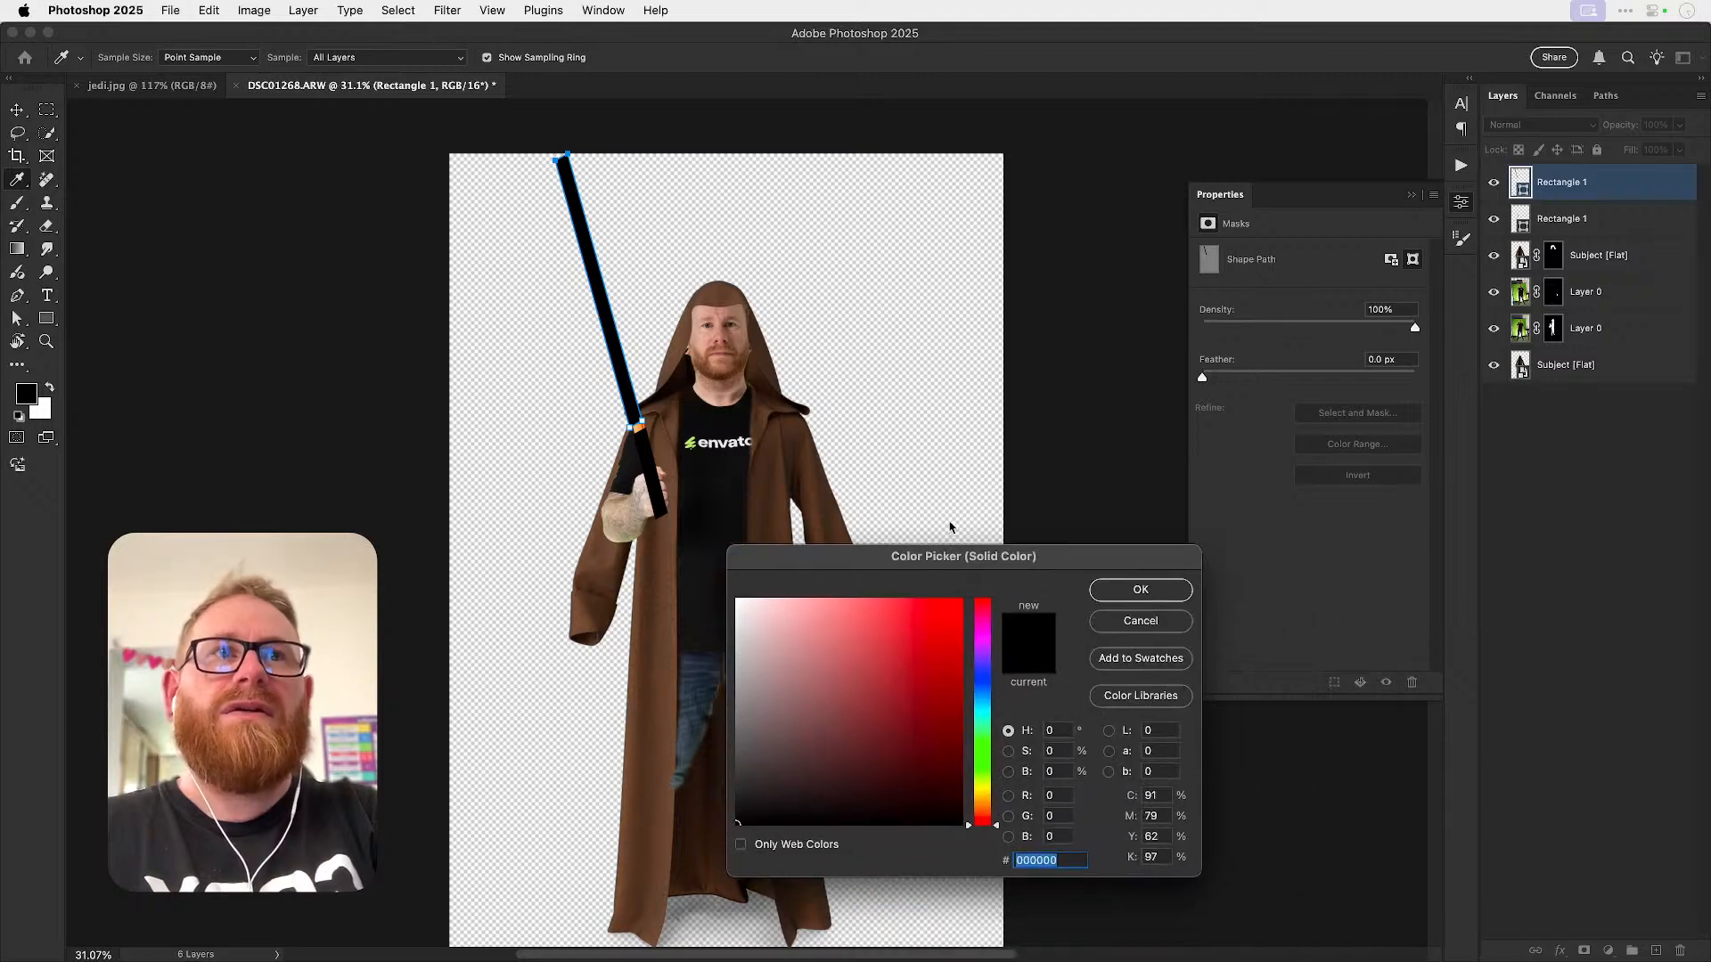
{"action": "left_click_drag", "start_coordinate": [914, 642], "coordinate": [910, 559]}
{"action": "key", "text": "Return"}
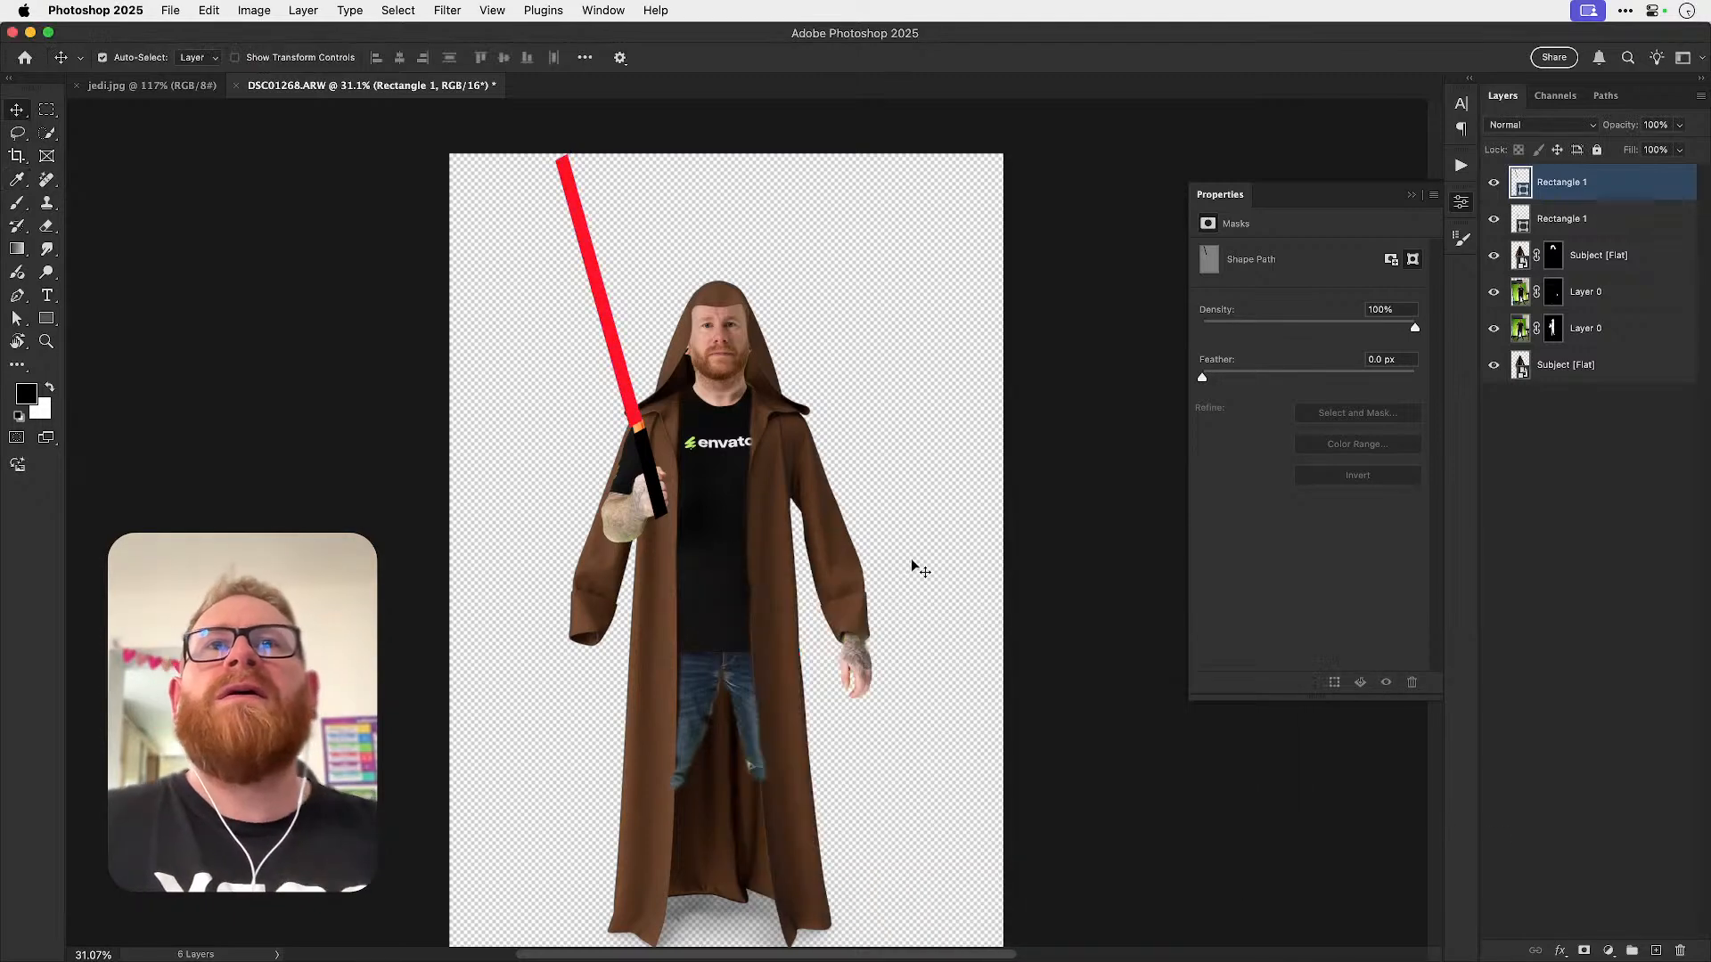
{"action": "left_click", "coordinate": [1568, 474]}
{"action": "left_click", "coordinate": [1461, 202]}
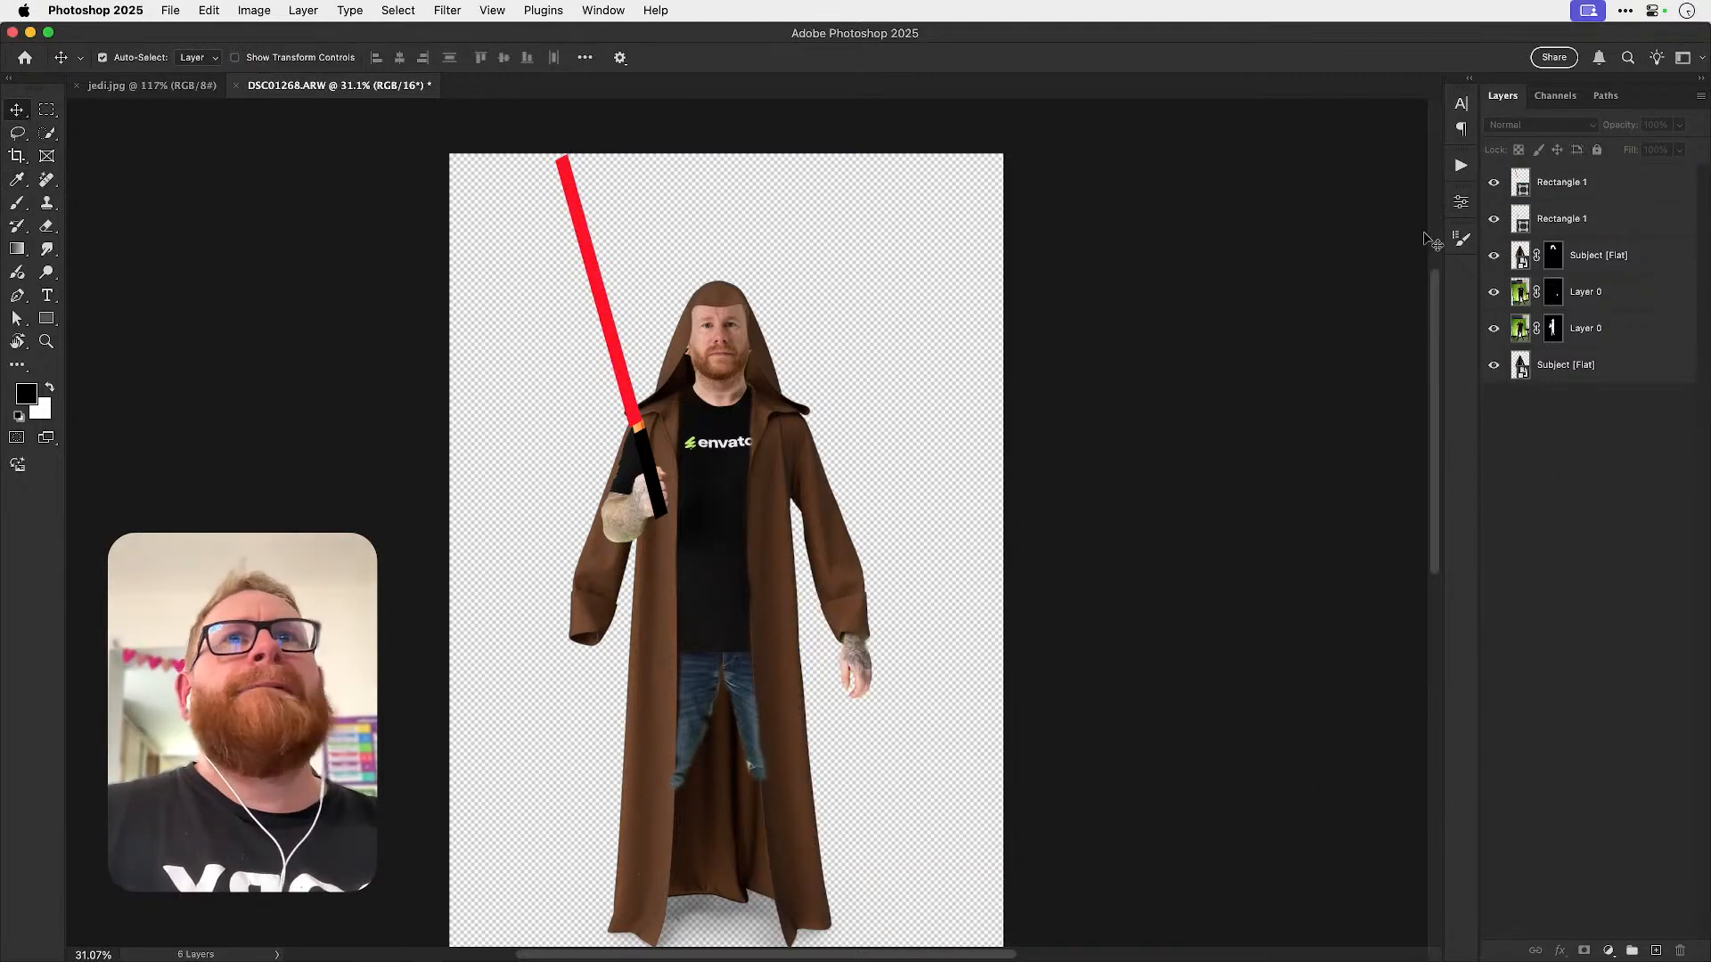
- Add a layer mask to the bottom Subject [Flat] robe layer
{"action": "key", "text": "super+minus"}
{"action": "key", "text": "super+minus"}
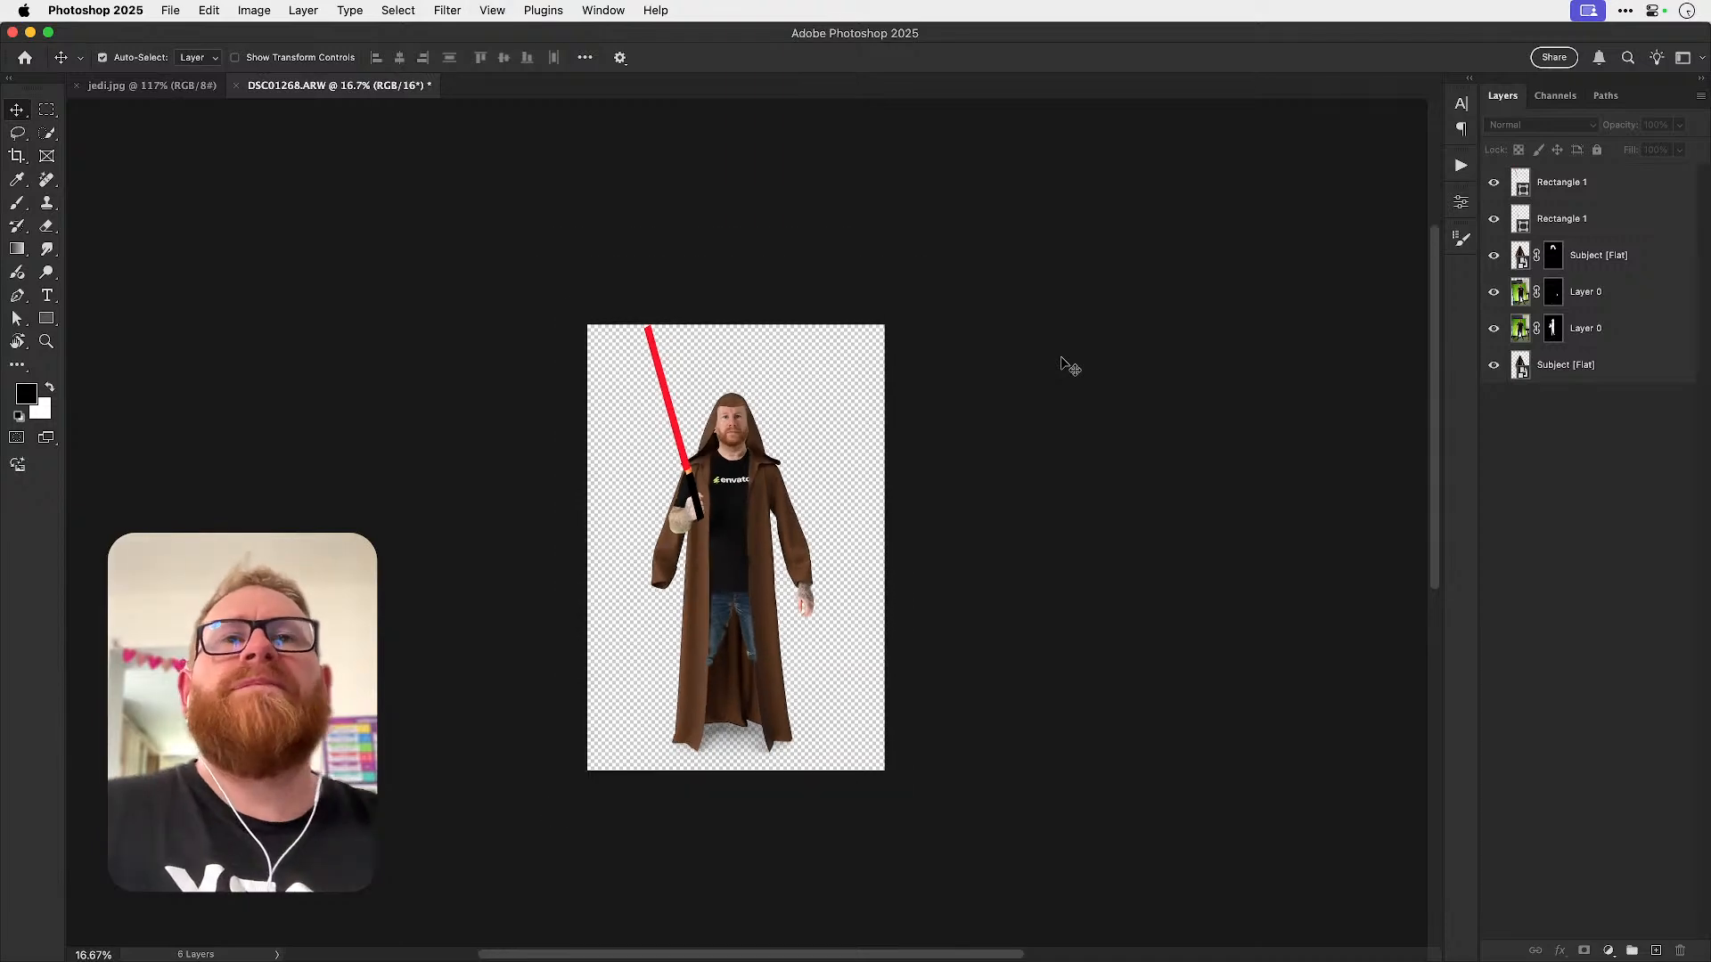
{"action": "left_click", "coordinate": [1493, 258]}
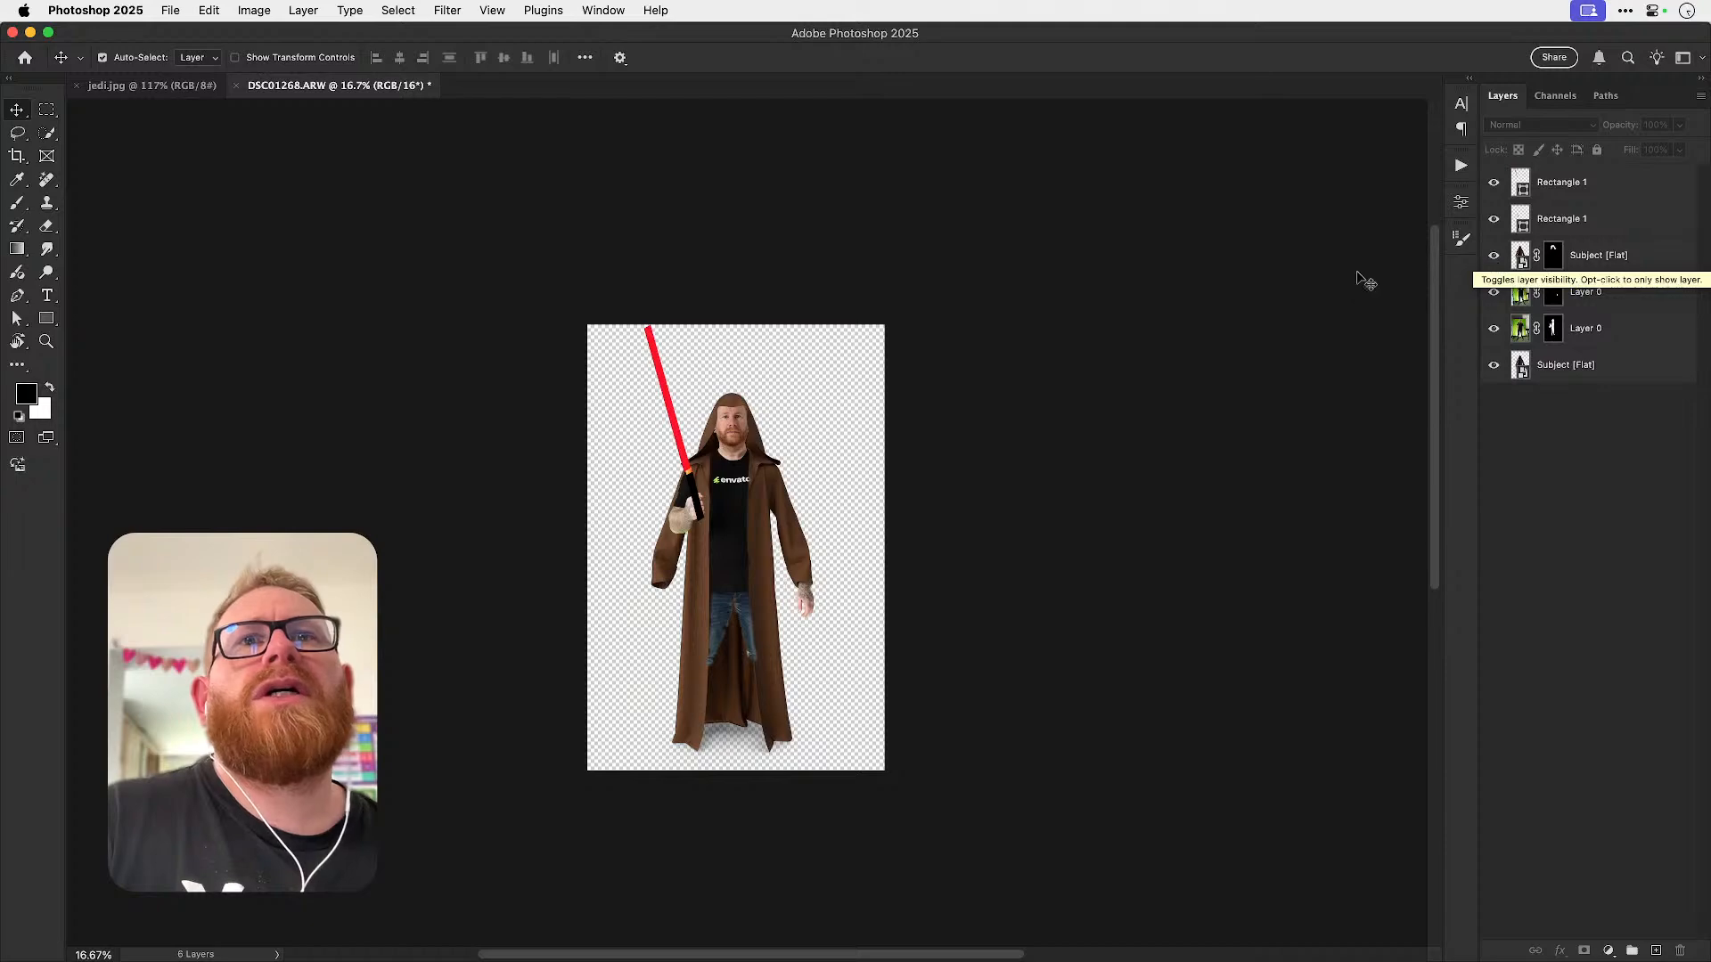
{"action": "key", "text": "z"}
{"action": "left_click", "coordinate": [669, 529]}
{"action": "key", "text": "v"}
{"action": "left_click", "coordinate": [669, 591]}
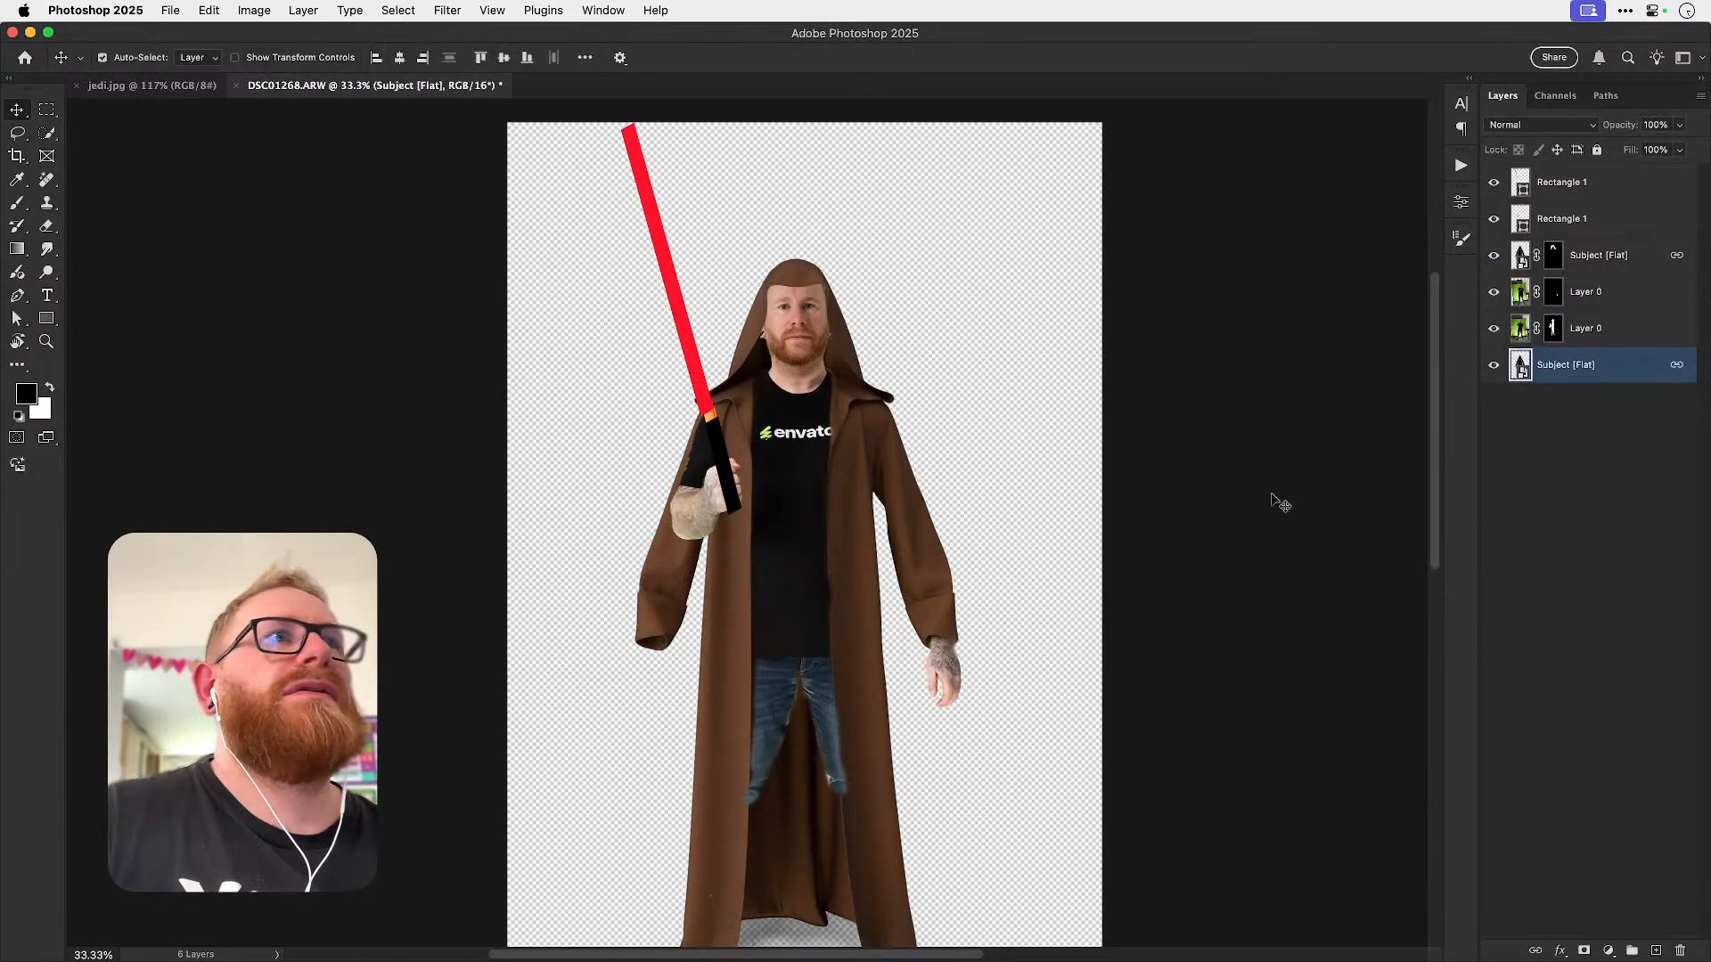
{"action": "left_click", "coordinate": [1584, 950]}
- On the bottom robe's mask, paint out the empty sleeve behind the raised arm with a black 200 px brush
{"action": "key", "text": "b"}
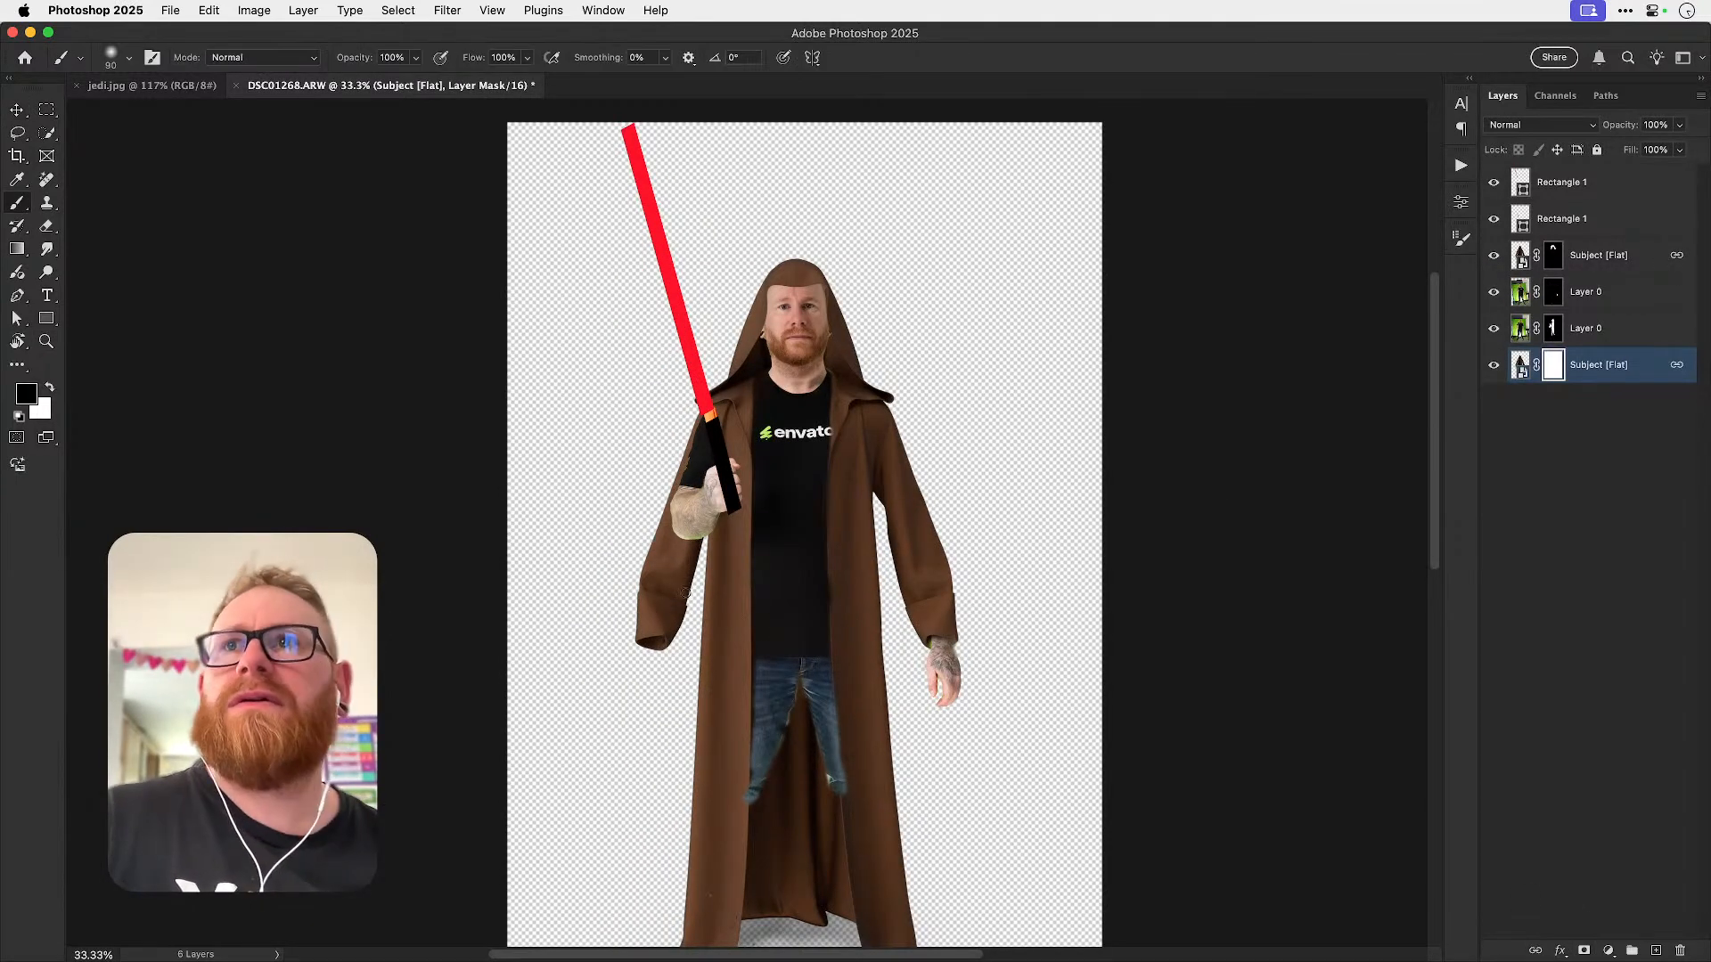
{"action": "key", "text": "bracketright"}
{"action": "key", "text": "bracketright"}
{"action": "key", "text": "bracketright"}
{"action": "key", "text": "bracketright"}
{"action": "key", "text": "bracketright"}
{"action": "mouse_move", "coordinate": [662, 511]}
{"action": "left_mouse_down"}
{"action": "mouse_move", "coordinate": [690, 419]}
{"action": "mouse_move", "coordinate": [648, 567]}
{"action": "mouse_move", "coordinate": [667, 507]}
{"action": "mouse_move", "coordinate": [686, 559]}
{"action": "left_mouse_up"}
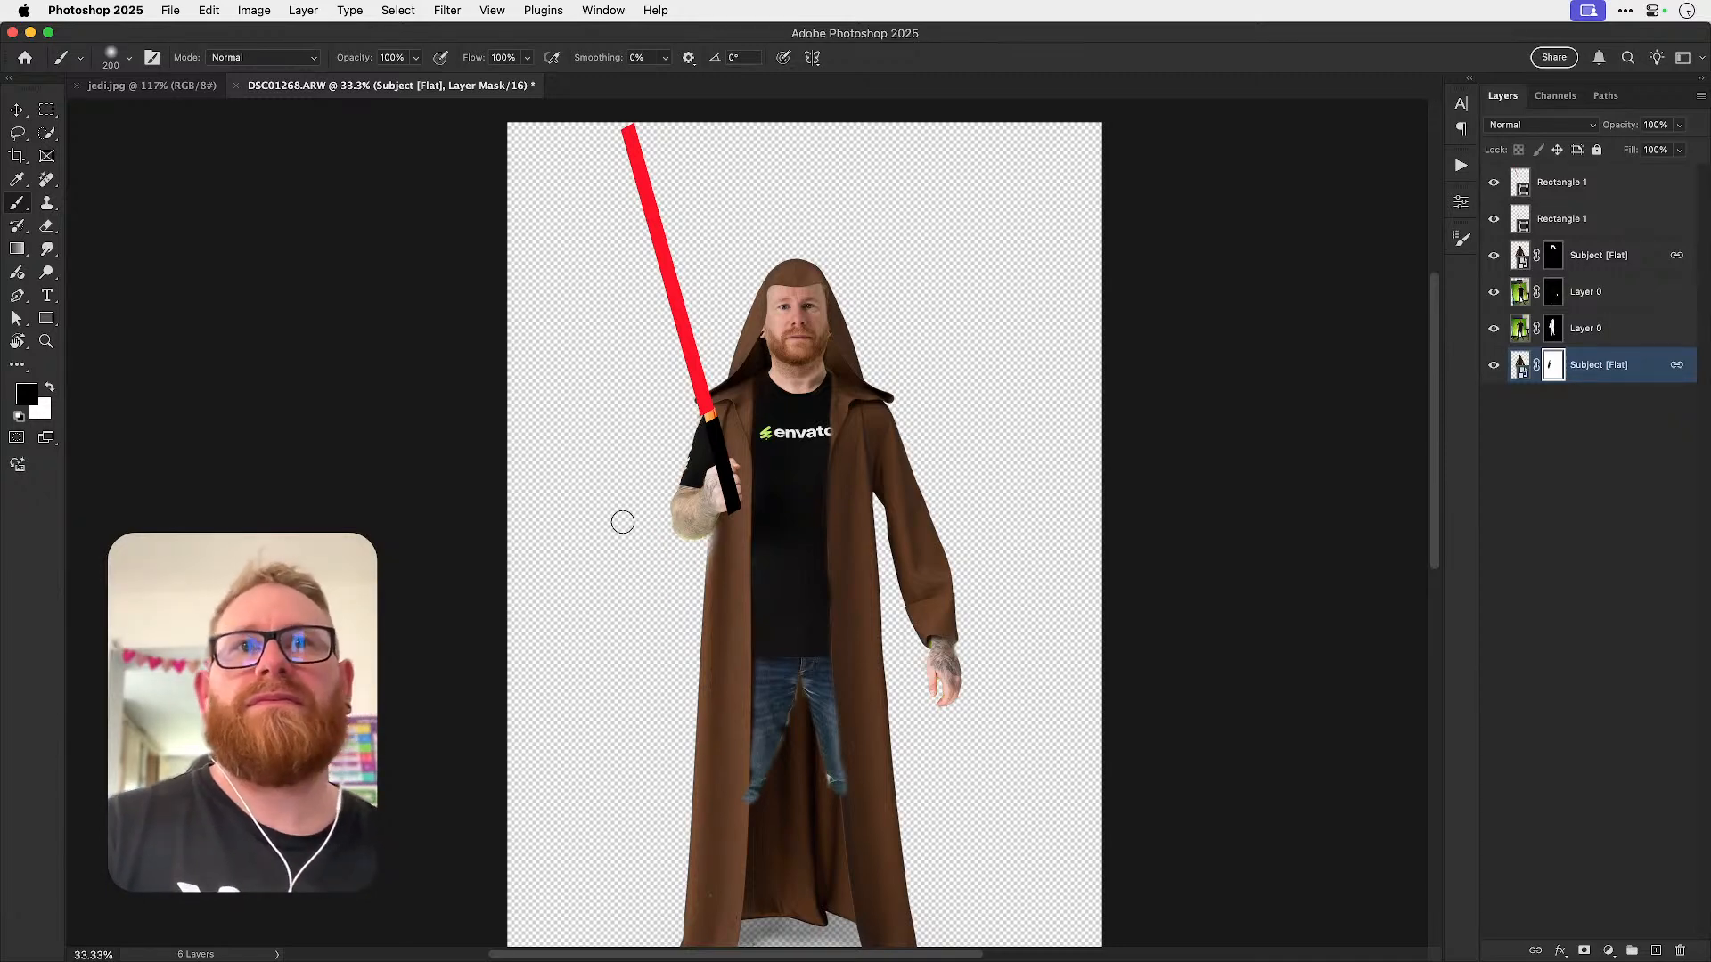
- Select all the layers, scale the whole character down to less than half size, and move it to the middle of the canvas
{"action": "key", "text": "v"}
{"action": "key", "text": "super+0"}
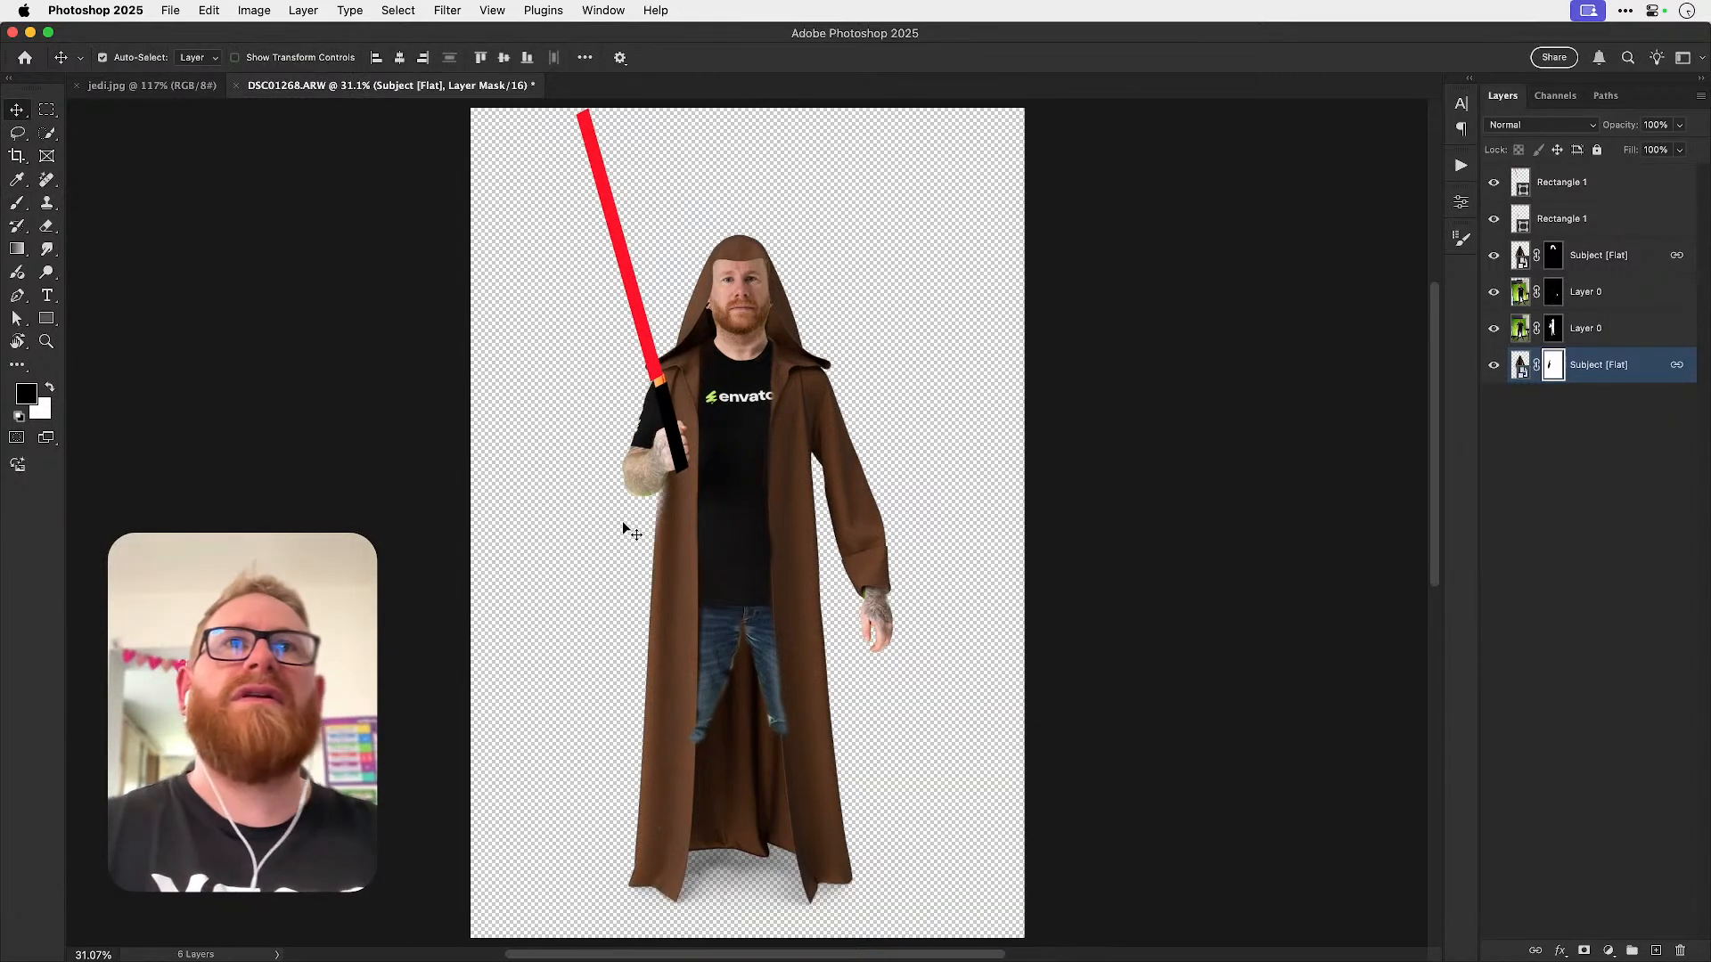
{"action": "left_click", "coordinate": [1573, 182], "text": "shift"}
{"action": "key", "text": "super+t"}
{"action": "left_click_drag", "start_coordinate": [1035, 141], "coordinate": [894, 340]}
{"action": "key", "text": "Return"}
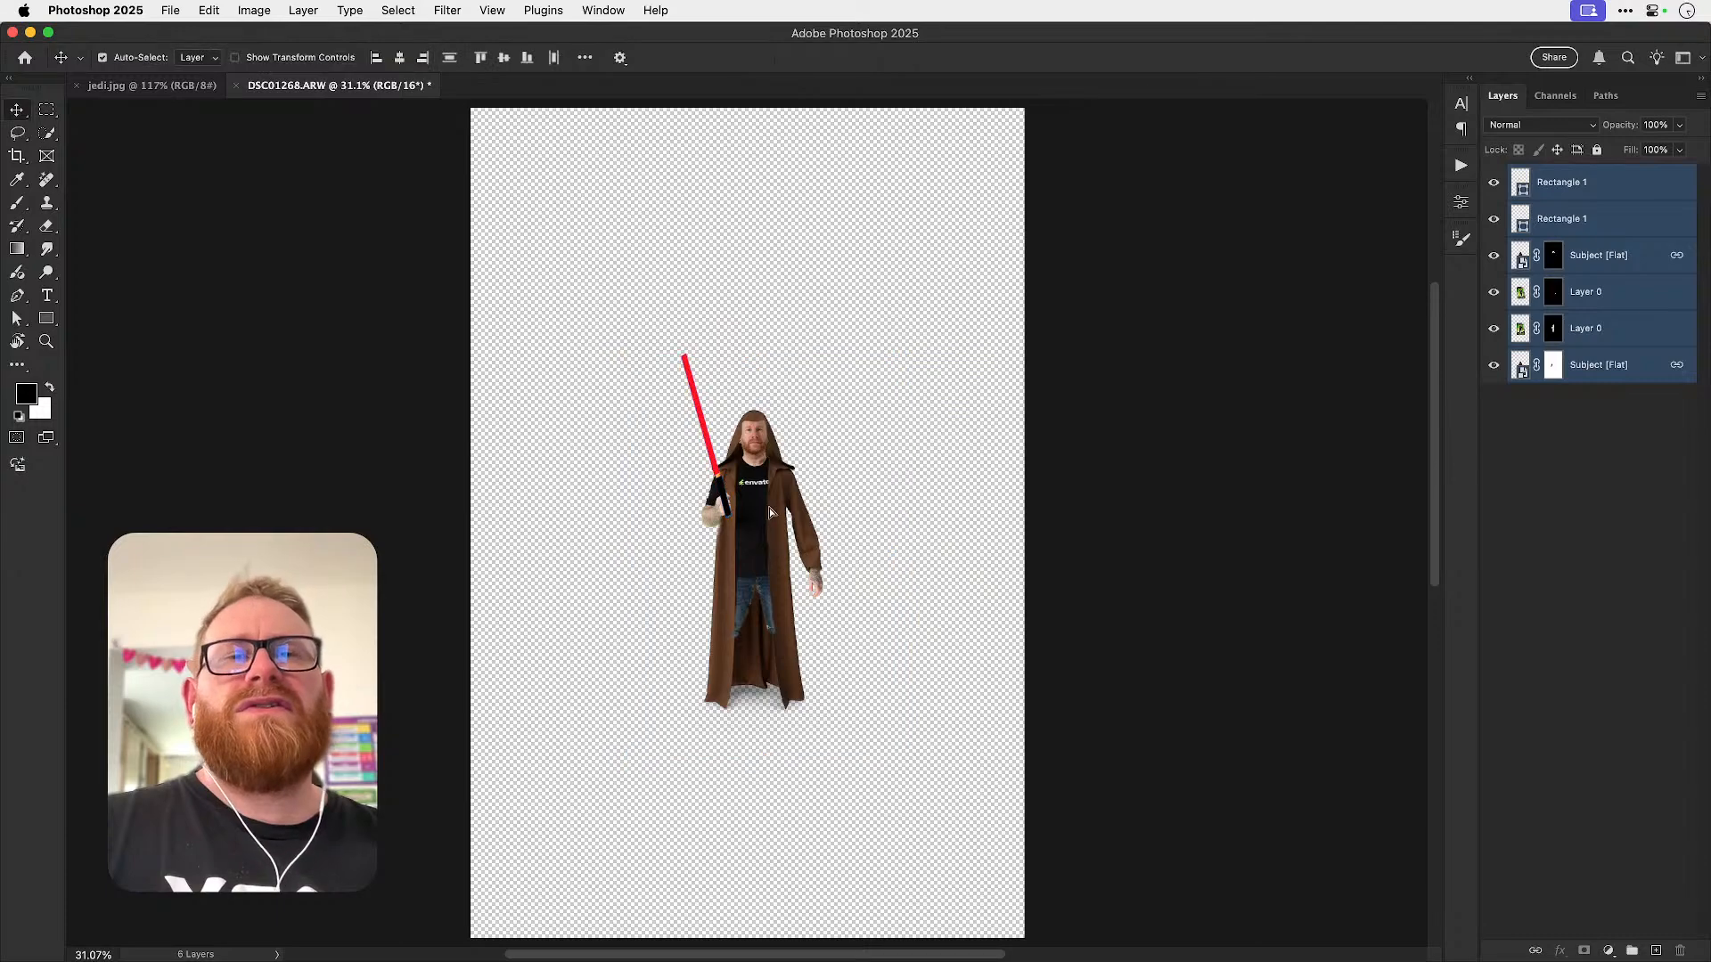
{"action": "left_click_drag", "start_coordinate": [786, 482], "coordinate": [775, 500]}
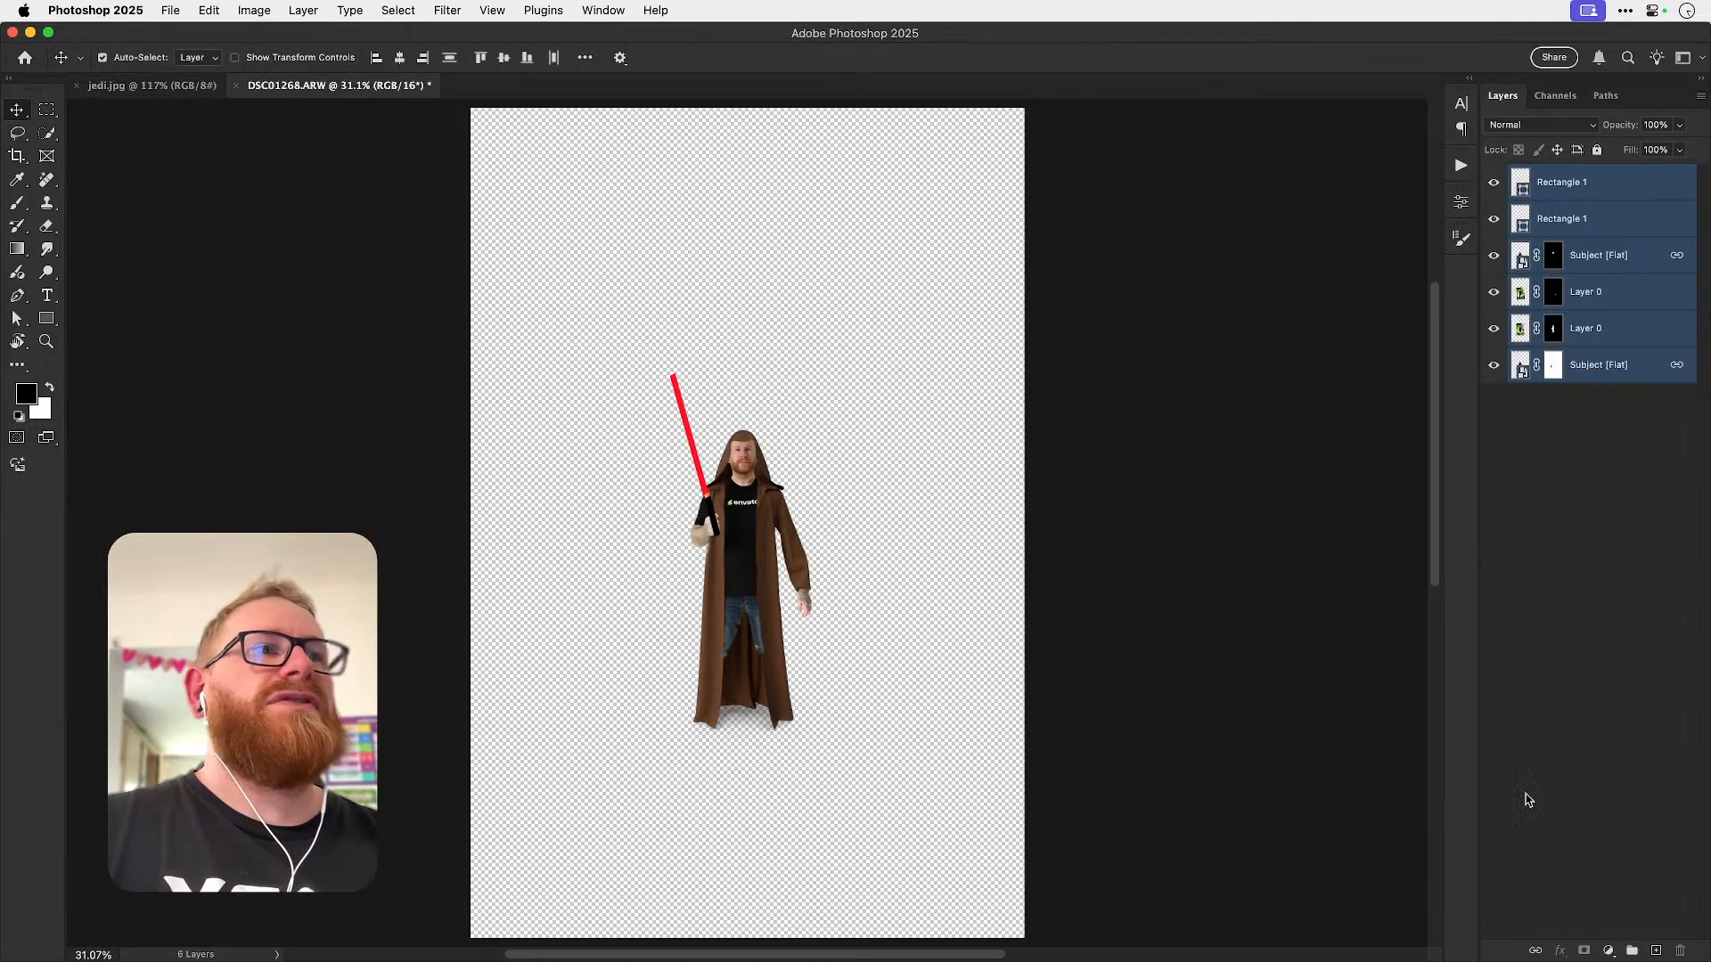
- On a new layer, hand-letter STAR WARS on two lines above the character with a smaller black brush
{"action": "left_click", "coordinate": [1656, 950]}
{"action": "key", "text": "b"}
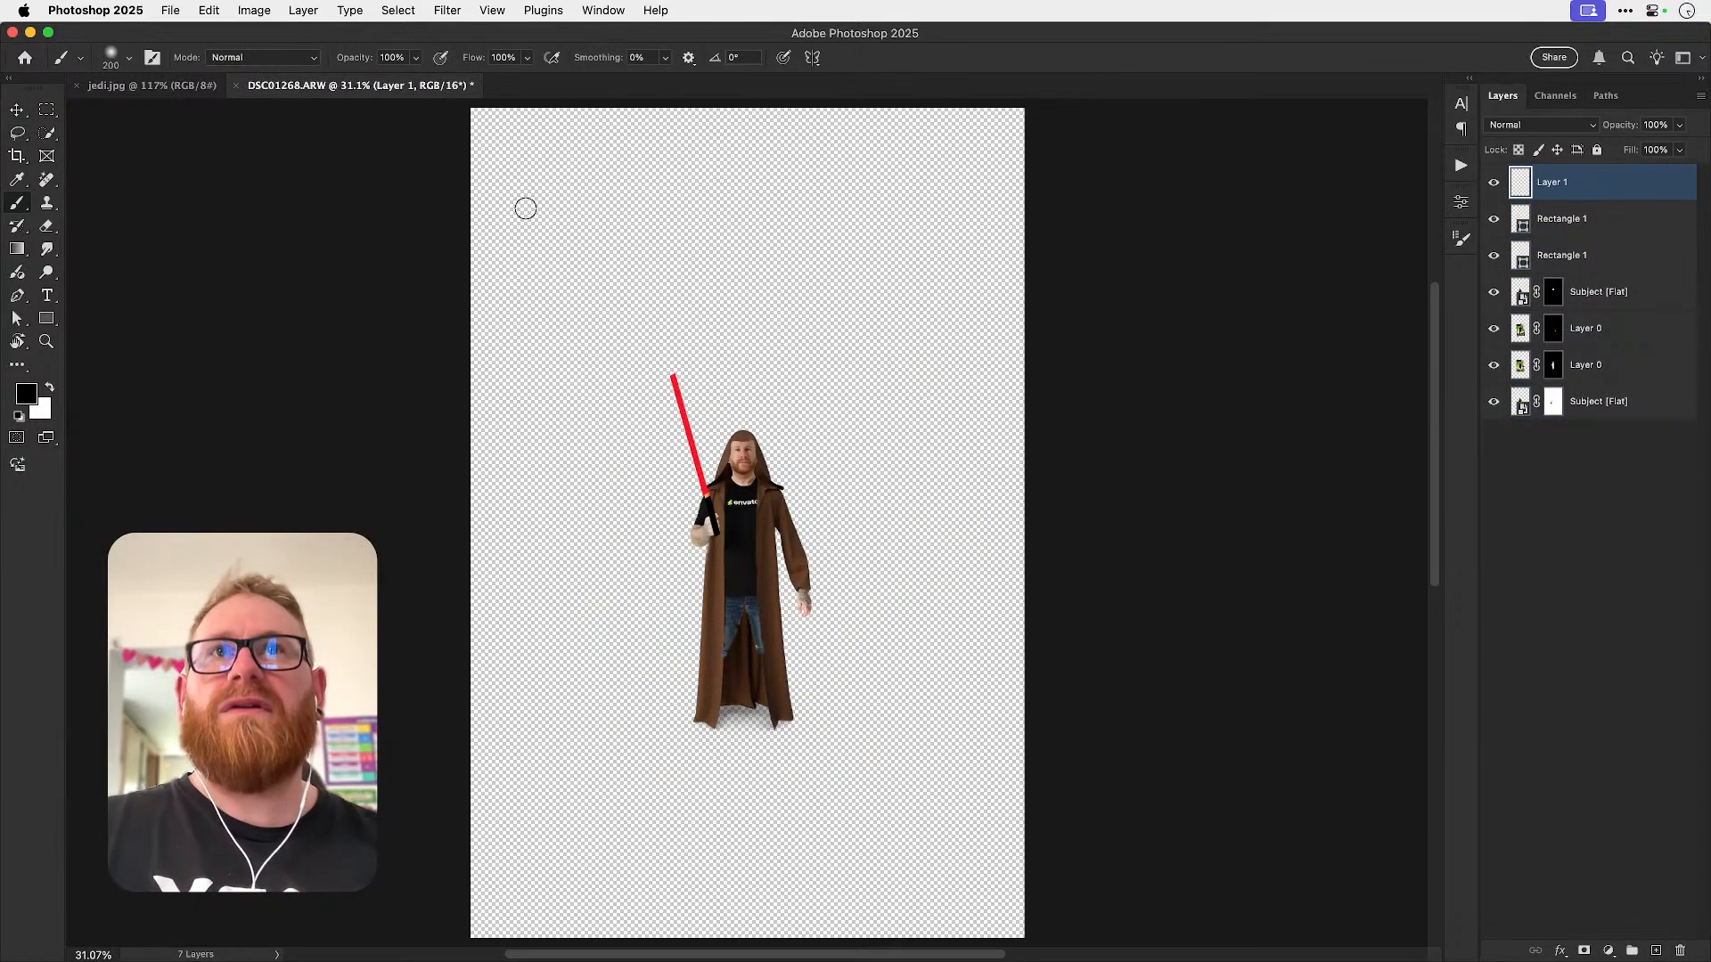
{"action": "key", "text": "bracketleft"}
{"action": "key", "text": "bracketleft"}
{"action": "key", "text": "bracketleft"}
{"action": "key", "text": "bracketleft"}
{"action": "key", "text": "bracketleft"}
{"action": "mouse_move", "coordinate": [645, 149]}
{"action": "left_mouse_down"}
{"action": "mouse_move", "coordinate": [611, 239]}
{"action": "mouse_move", "coordinate": [736, 157]}
{"action": "mouse_move", "coordinate": [701, 238]}
{"action": "mouse_move", "coordinate": [784, 229]}
{"action": "left_mouse_up"}
{"action": "mouse_move", "coordinate": [809, 147]}
{"action": "left_mouse_down"}
{"action": "mouse_move", "coordinate": [845, 153]}
{"action": "mouse_move", "coordinate": [896, 242]}
{"action": "left_mouse_up"}
{"action": "mouse_move", "coordinate": [624, 272]}
{"action": "left_mouse_down"}
{"action": "mouse_move", "coordinate": [634, 350]}
{"action": "mouse_move", "coordinate": [697, 265]}
{"action": "left_mouse_up"}
{"action": "mouse_move", "coordinate": [706, 336]}
{"action": "left_mouse_down"}
{"action": "mouse_move", "coordinate": [710, 314]}
{"action": "mouse_move", "coordinate": [748, 330]}
{"action": "mouse_move", "coordinate": [750, 296]}
{"action": "left_mouse_up"}
{"action": "mouse_move", "coordinate": [773, 258]}
{"action": "left_mouse_down"}
{"action": "mouse_move", "coordinate": [768, 337]}
{"action": "mouse_move", "coordinate": [818, 327]}
{"action": "left_mouse_up"}
{"action": "left_click_drag", "start_coordinate": [864, 261], "coordinate": [842, 332]}
{"action": "key", "text": "v"}
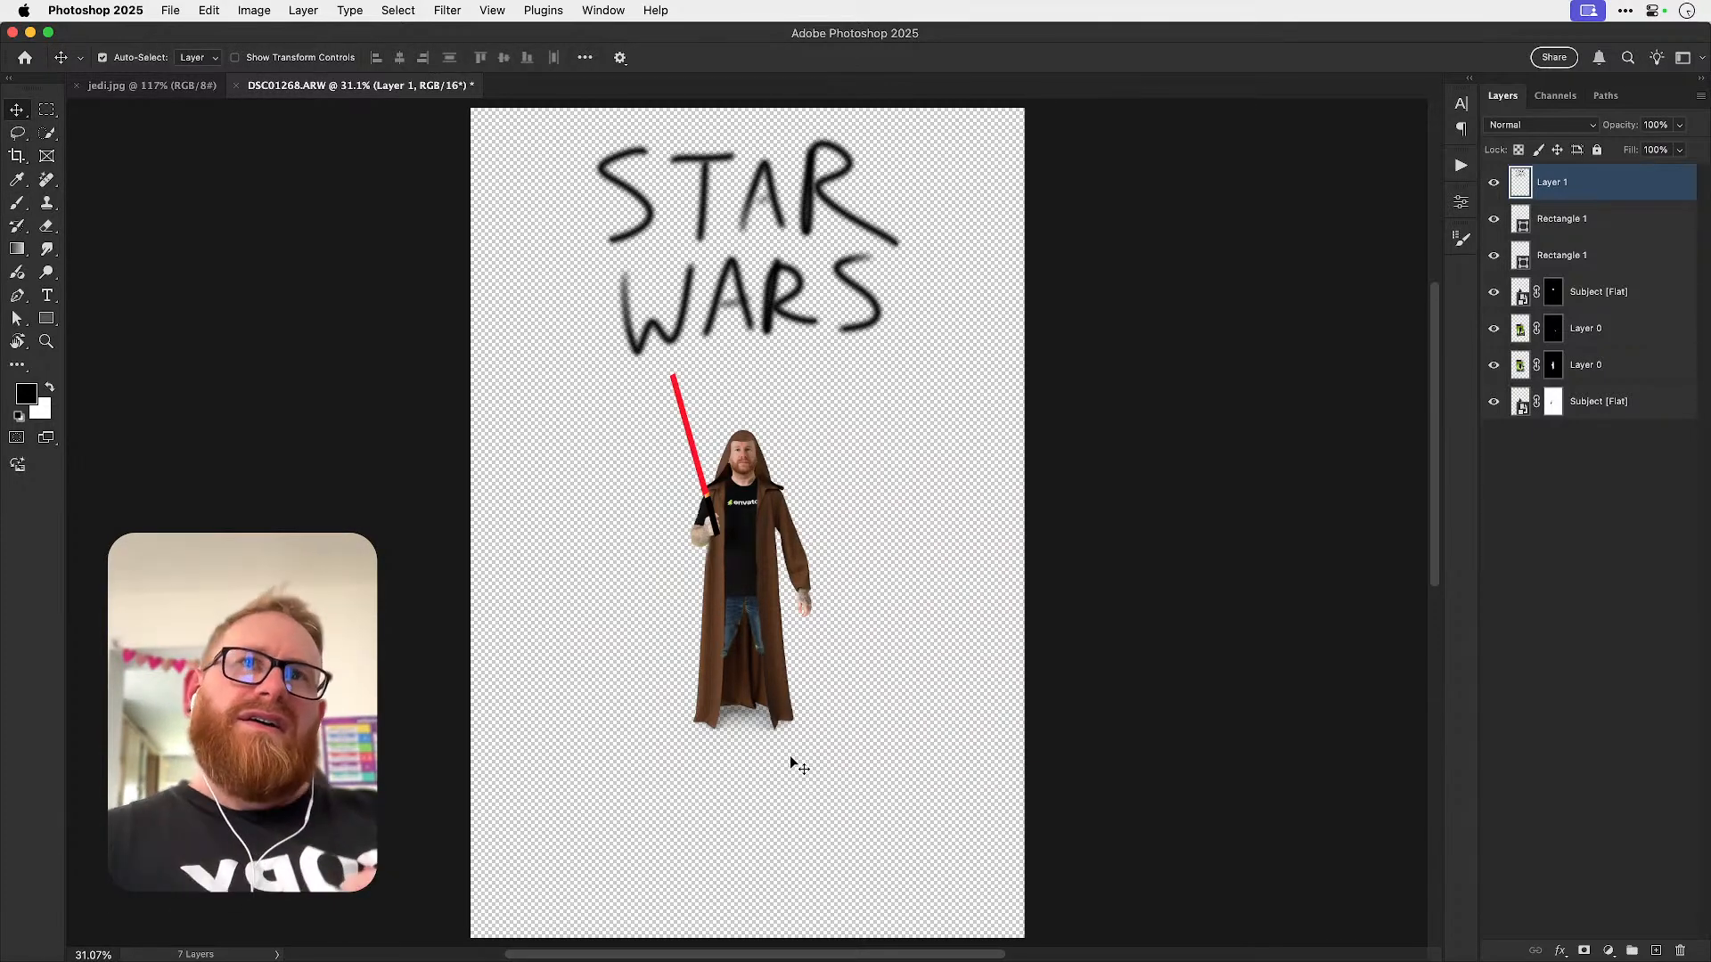
- Select the two Rectangle 1 layers and all photo layers, scale the character to 87.61%, and move it lower below the title
{"action": "left_click", "coordinate": [1582, 221]}
{"action": "left_click", "coordinate": [1557, 405], "text": "shift"}
{"action": "key", "text": "super+t"}
{"action": "left_click_drag", "start_coordinate": [753, 465], "coordinate": [754, 516]}
{"action": "left_click_drag", "start_coordinate": [879, 412], "coordinate": [866, 446]}
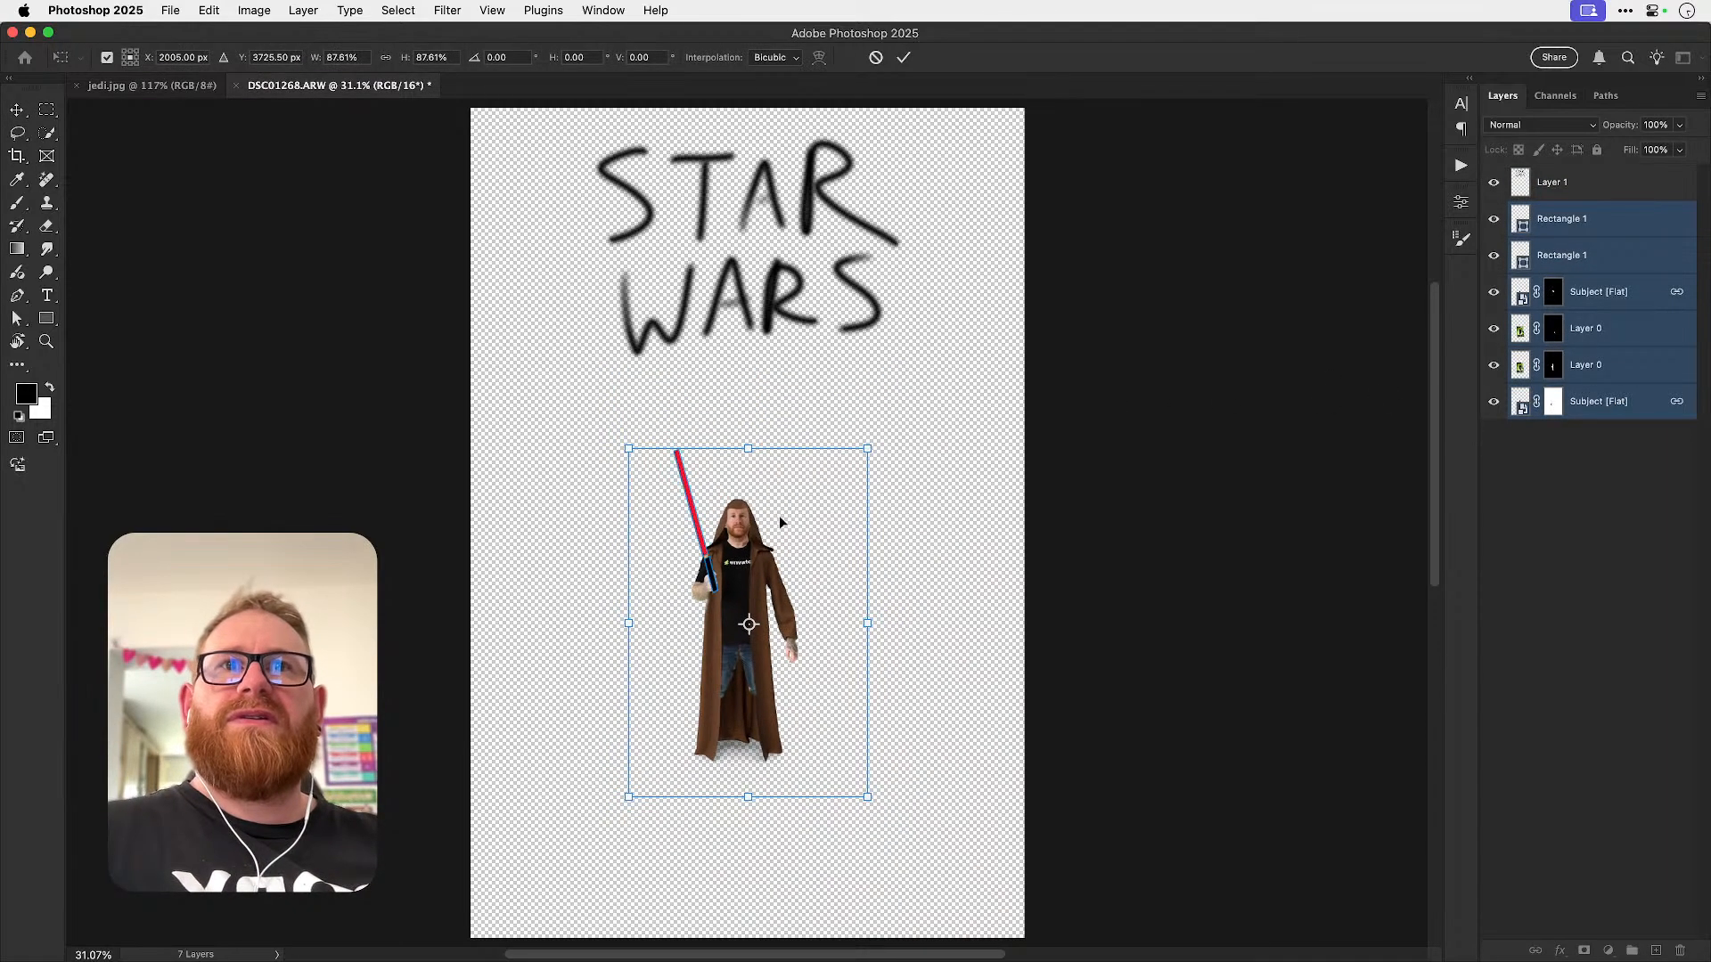
{"action": "key", "text": "Return"}
{"action": "left_click", "coordinate": [1590, 429]}
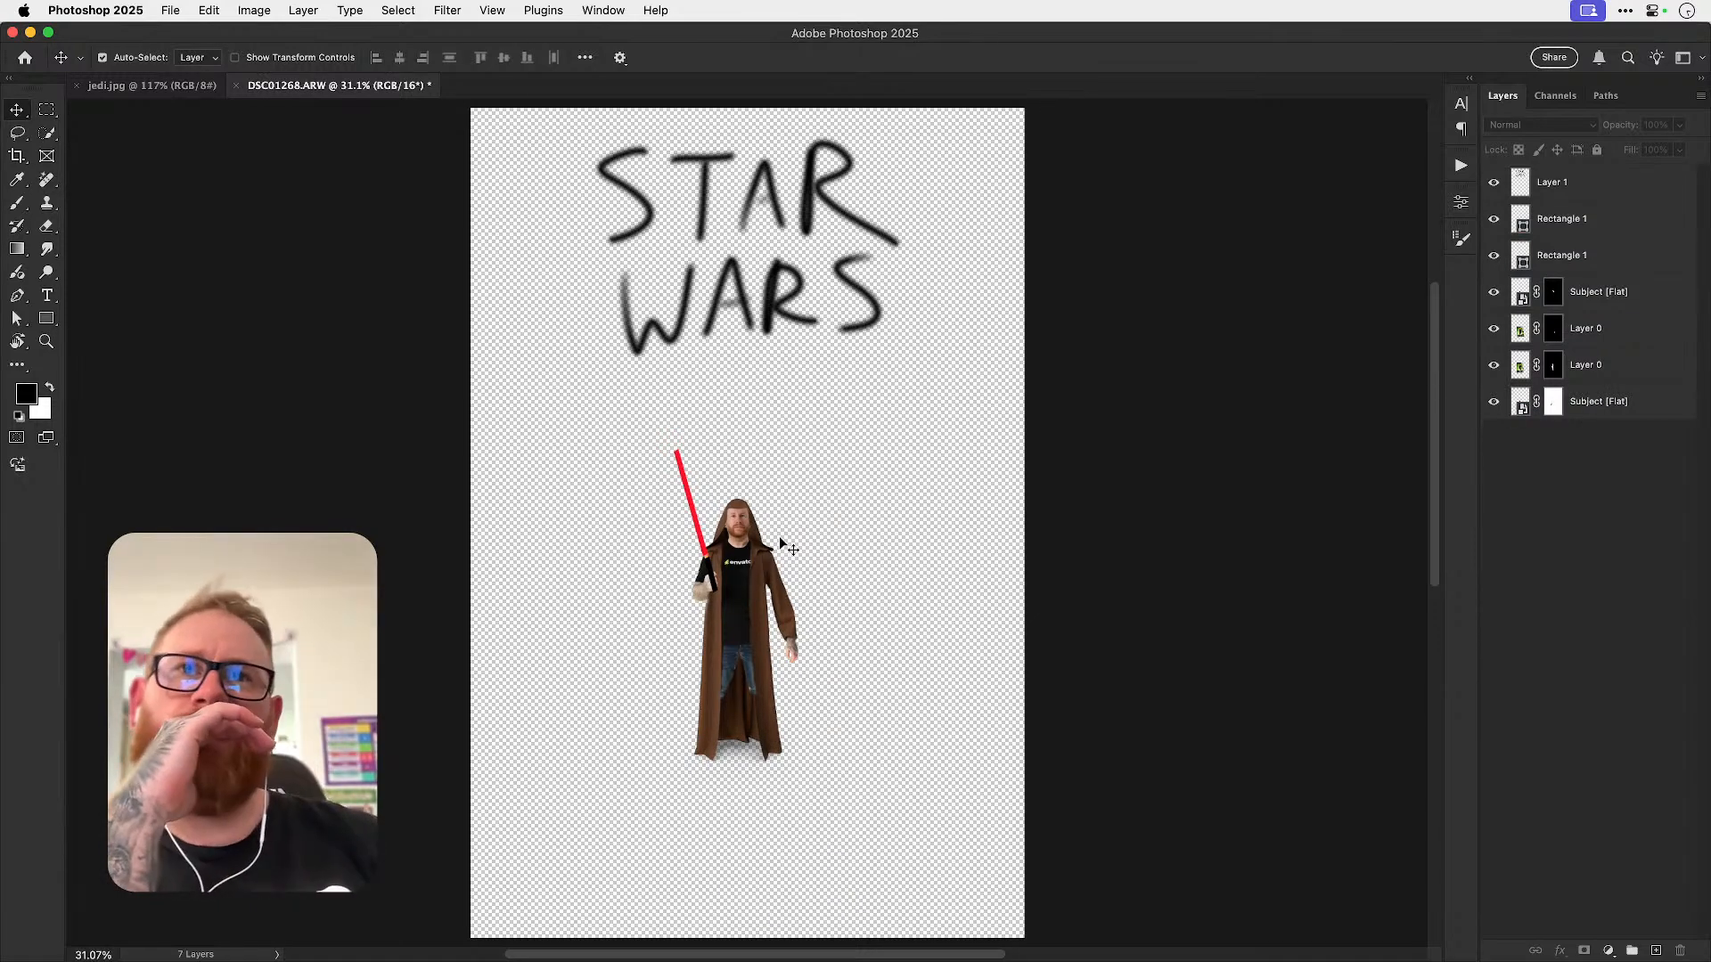
- Group all the character layers from the upper Rectangle 1 down to the bottom Subject [Flat] and name the group Crap
{"action": "left_click", "coordinate": [1598, 225]}
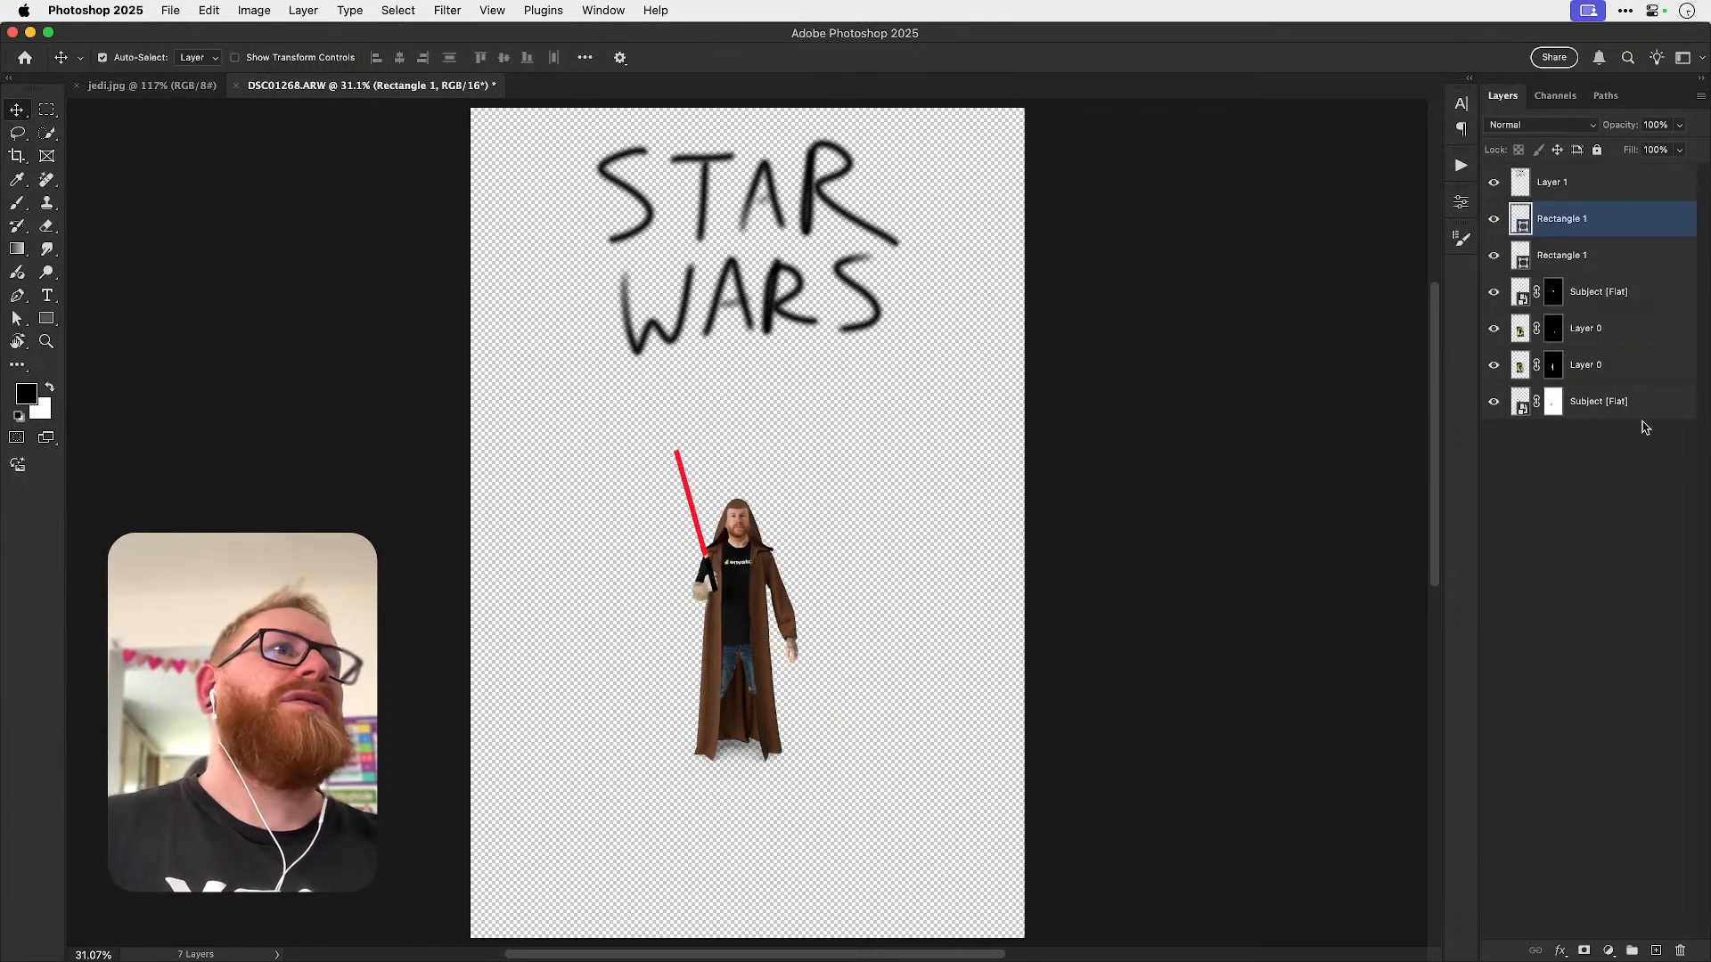
{"action": "left_click", "coordinate": [1609, 405], "text": "shift"}
{"action": "key", "text": "super+g"}
{"action": "double_click", "coordinate": [1550, 210]}
{"action": "type", "text": "Crap"}
{"action": "key", "text": "Return"}
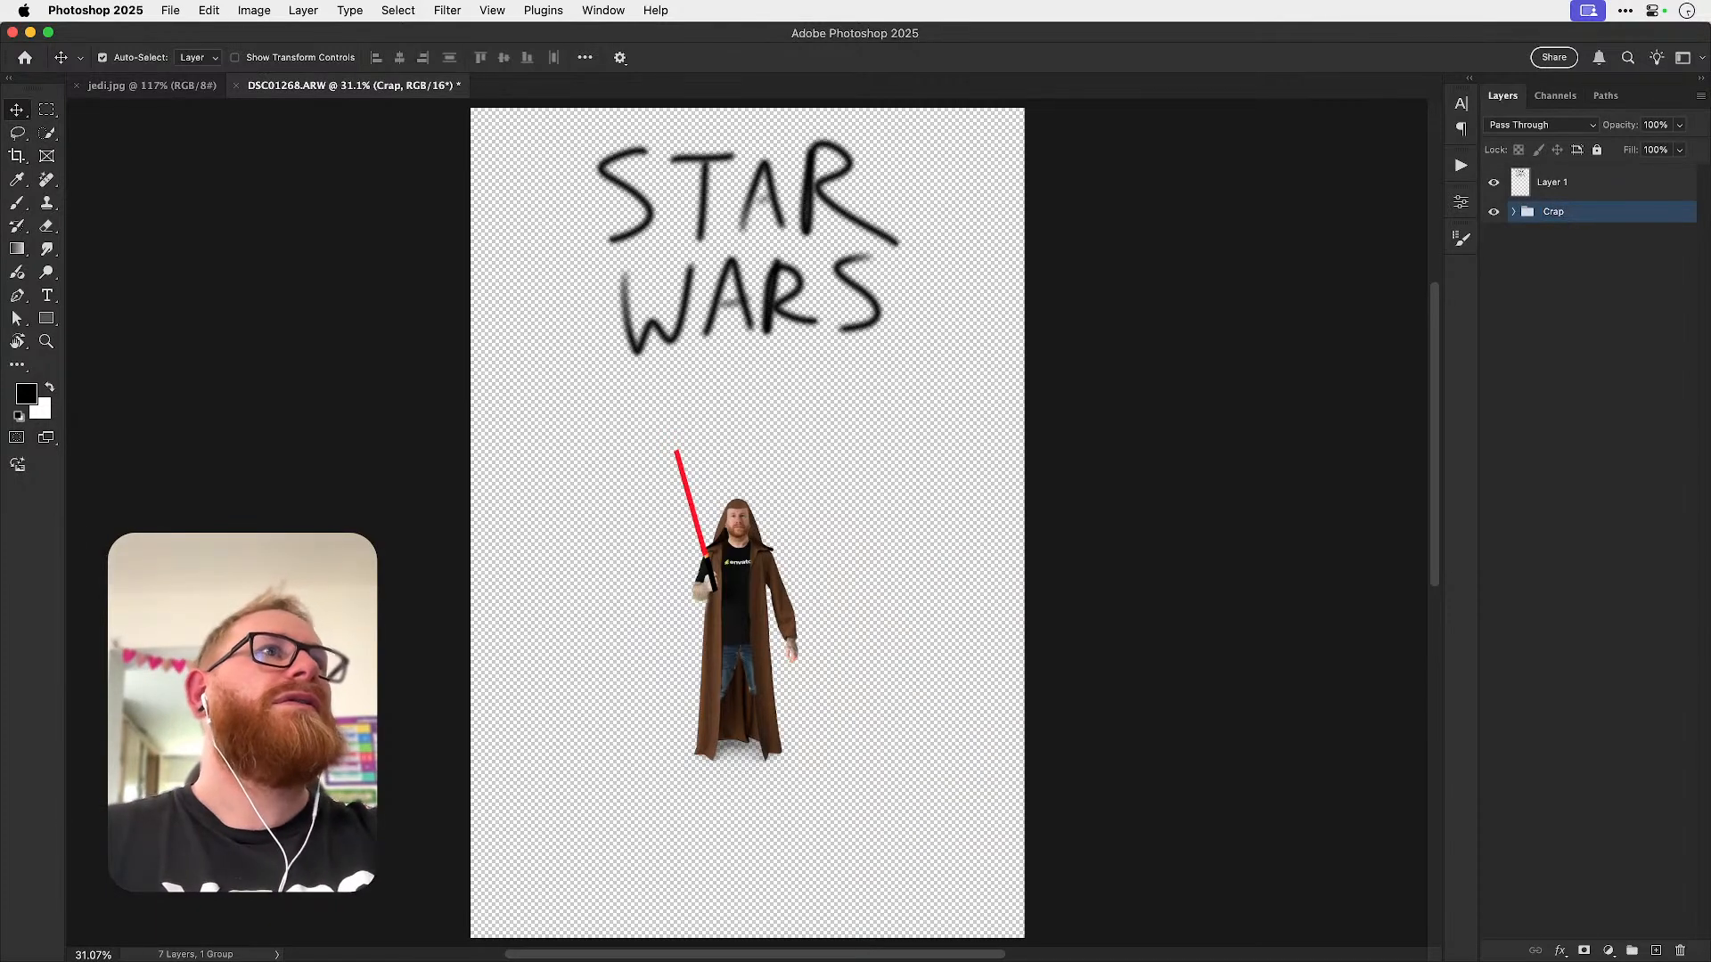
- Add a Hue/Saturation adjustment layer above the Crap group with saturation at -100
{"action": "left_click", "coordinate": [1609, 950]}
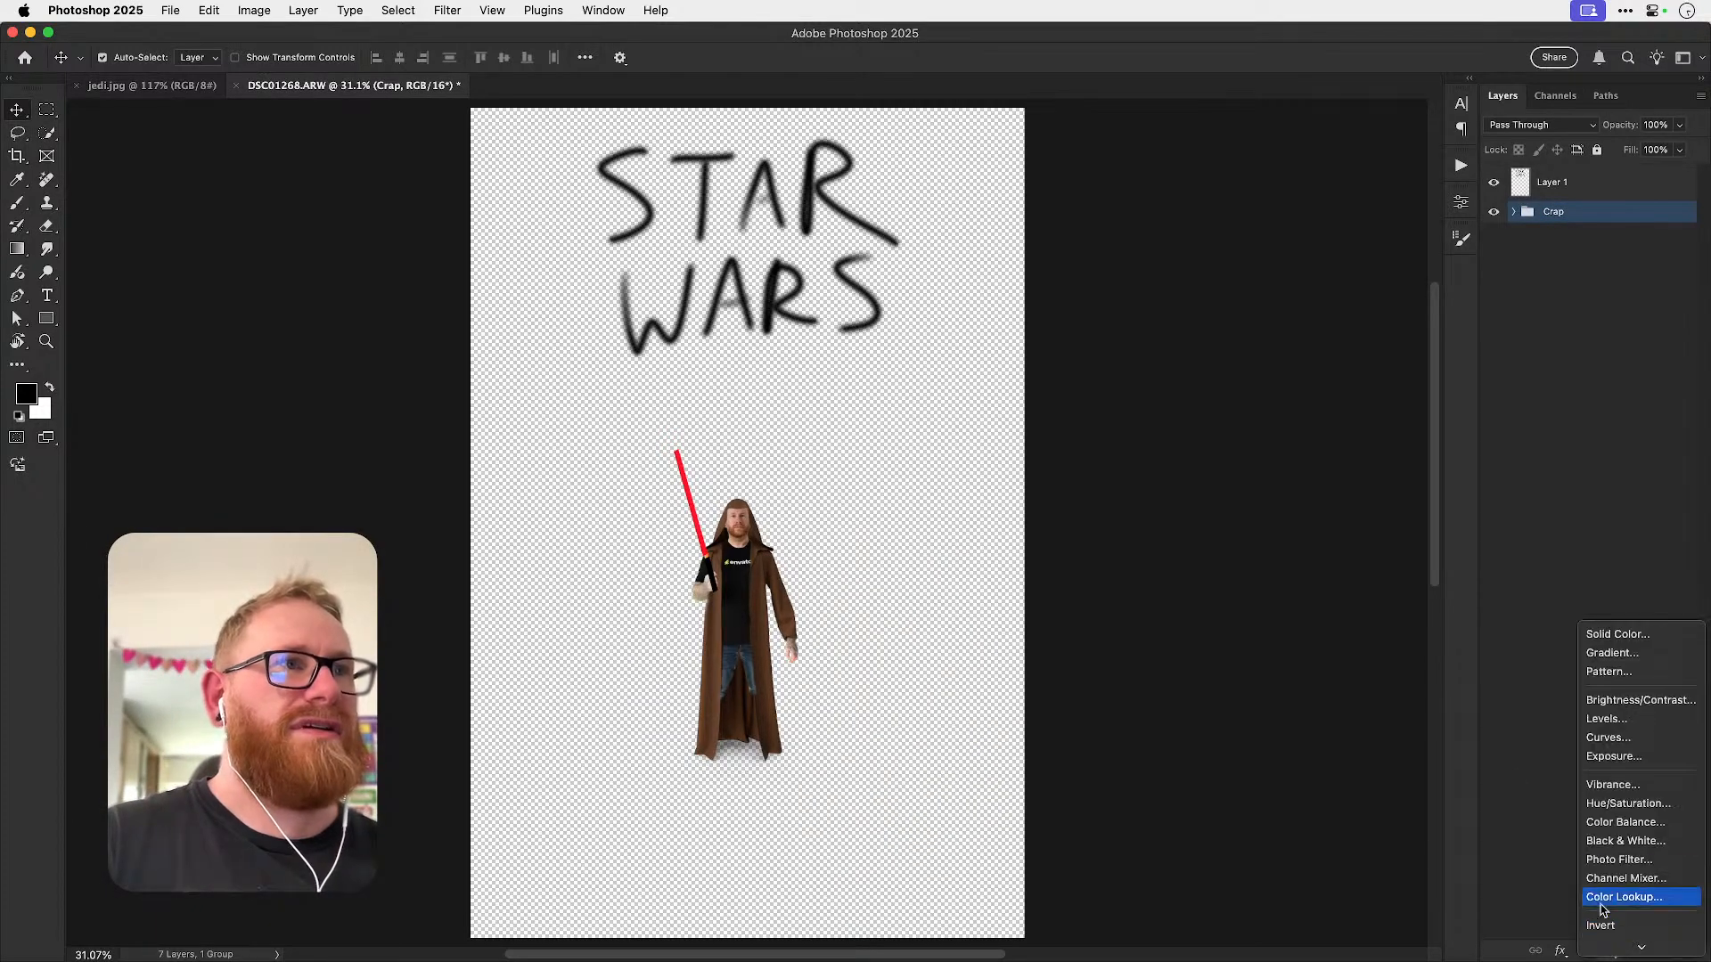
{"action": "left_click", "coordinate": [1602, 804]}
{"action": "left_click_drag", "start_coordinate": [1309, 355], "coordinate": [1171, 395]}
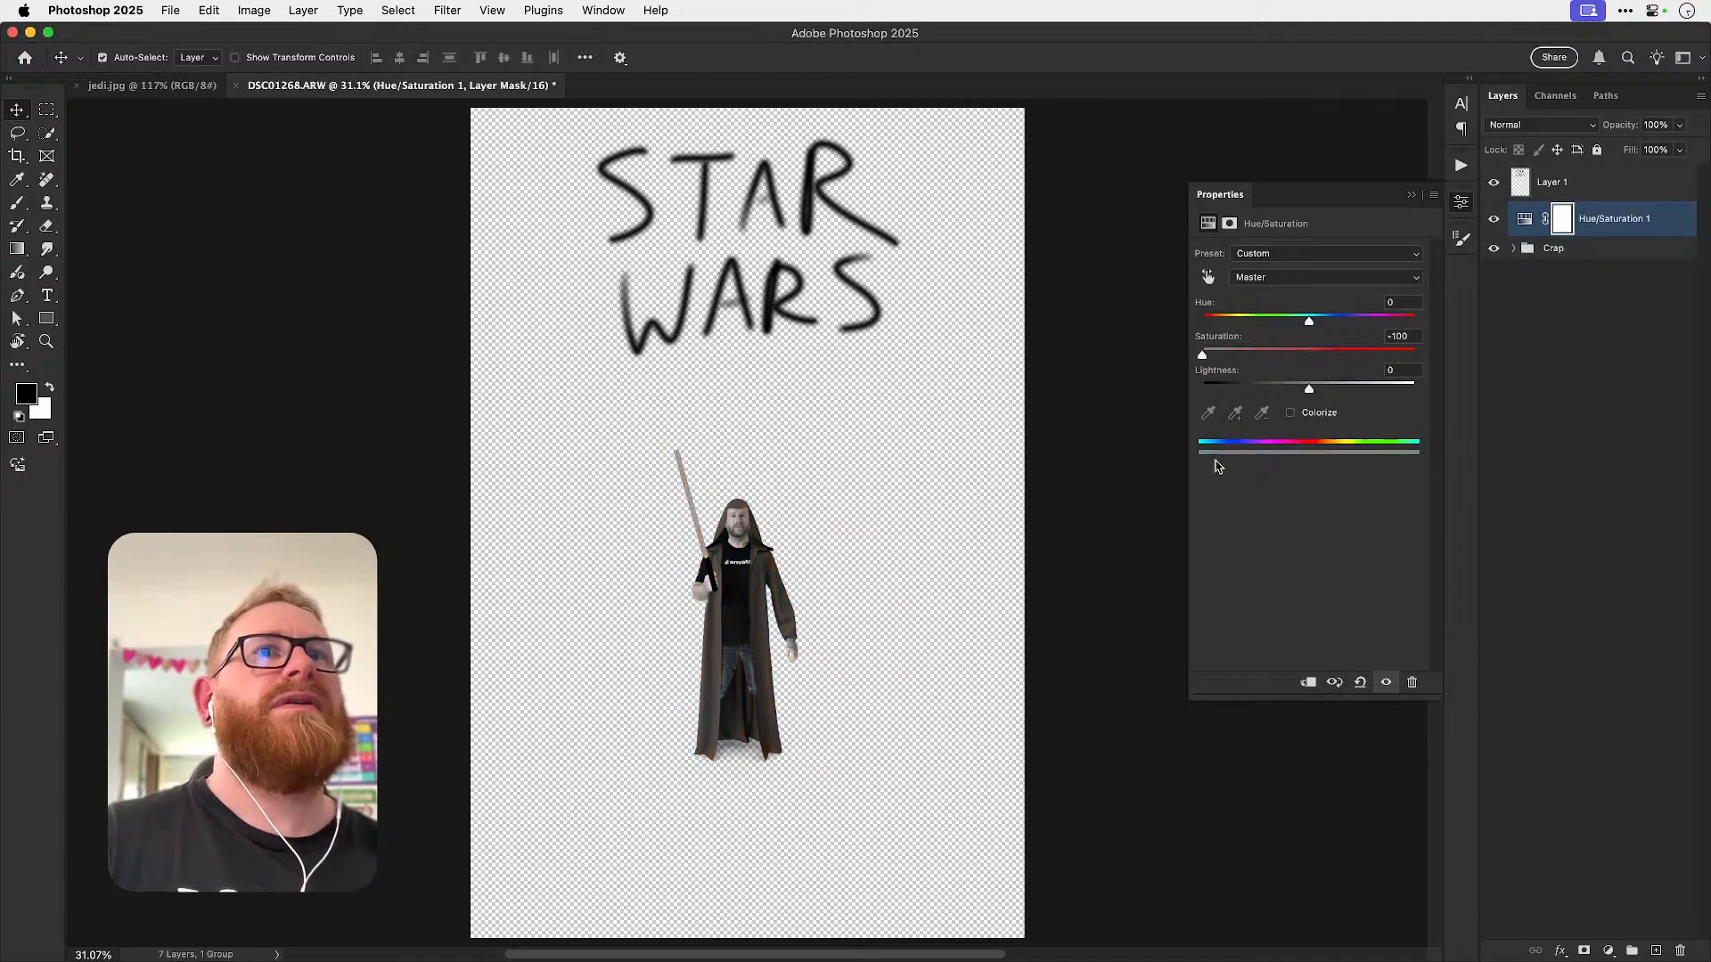
- Add a Curves adjustment above Hue/Saturation, lower the white end of the curve, and set the midpoint to input 127, output 84
{"action": "left_click", "coordinate": [1608, 951]}
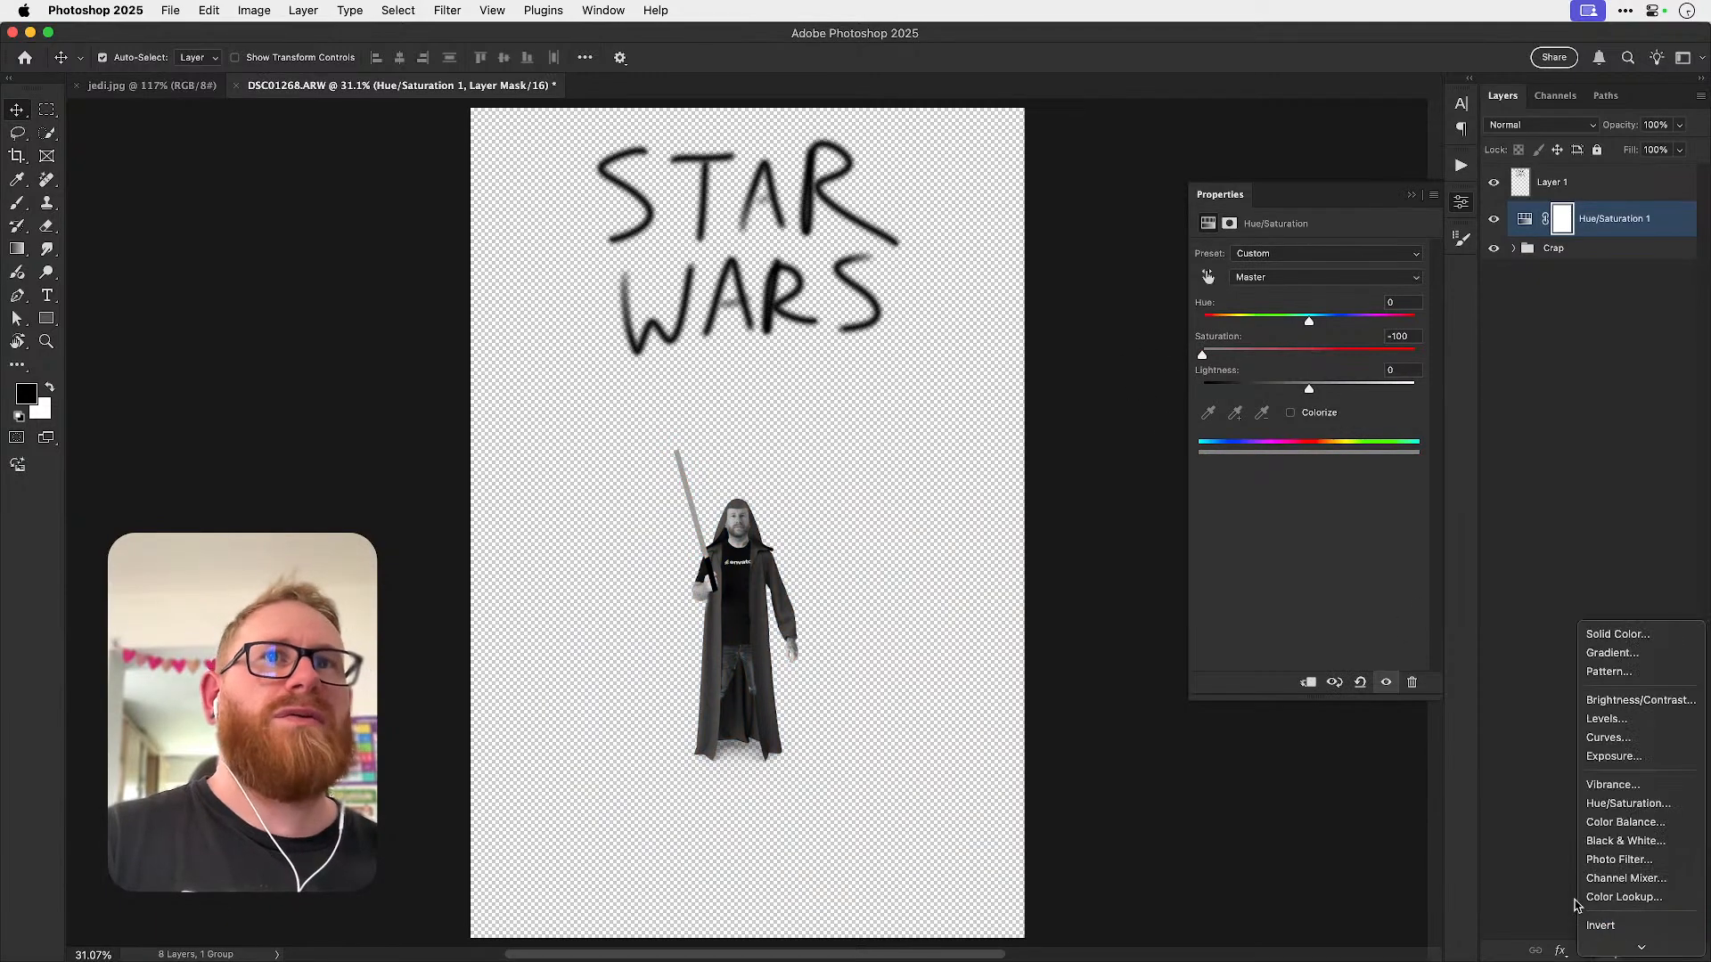
{"action": "left_click", "coordinate": [1603, 737]}
{"action": "left_click_drag", "start_coordinate": [1413, 301], "coordinate": [1416, 335]}
{"action": "left_click_drag", "start_coordinate": [1325, 404], "coordinate": [1327, 411]}
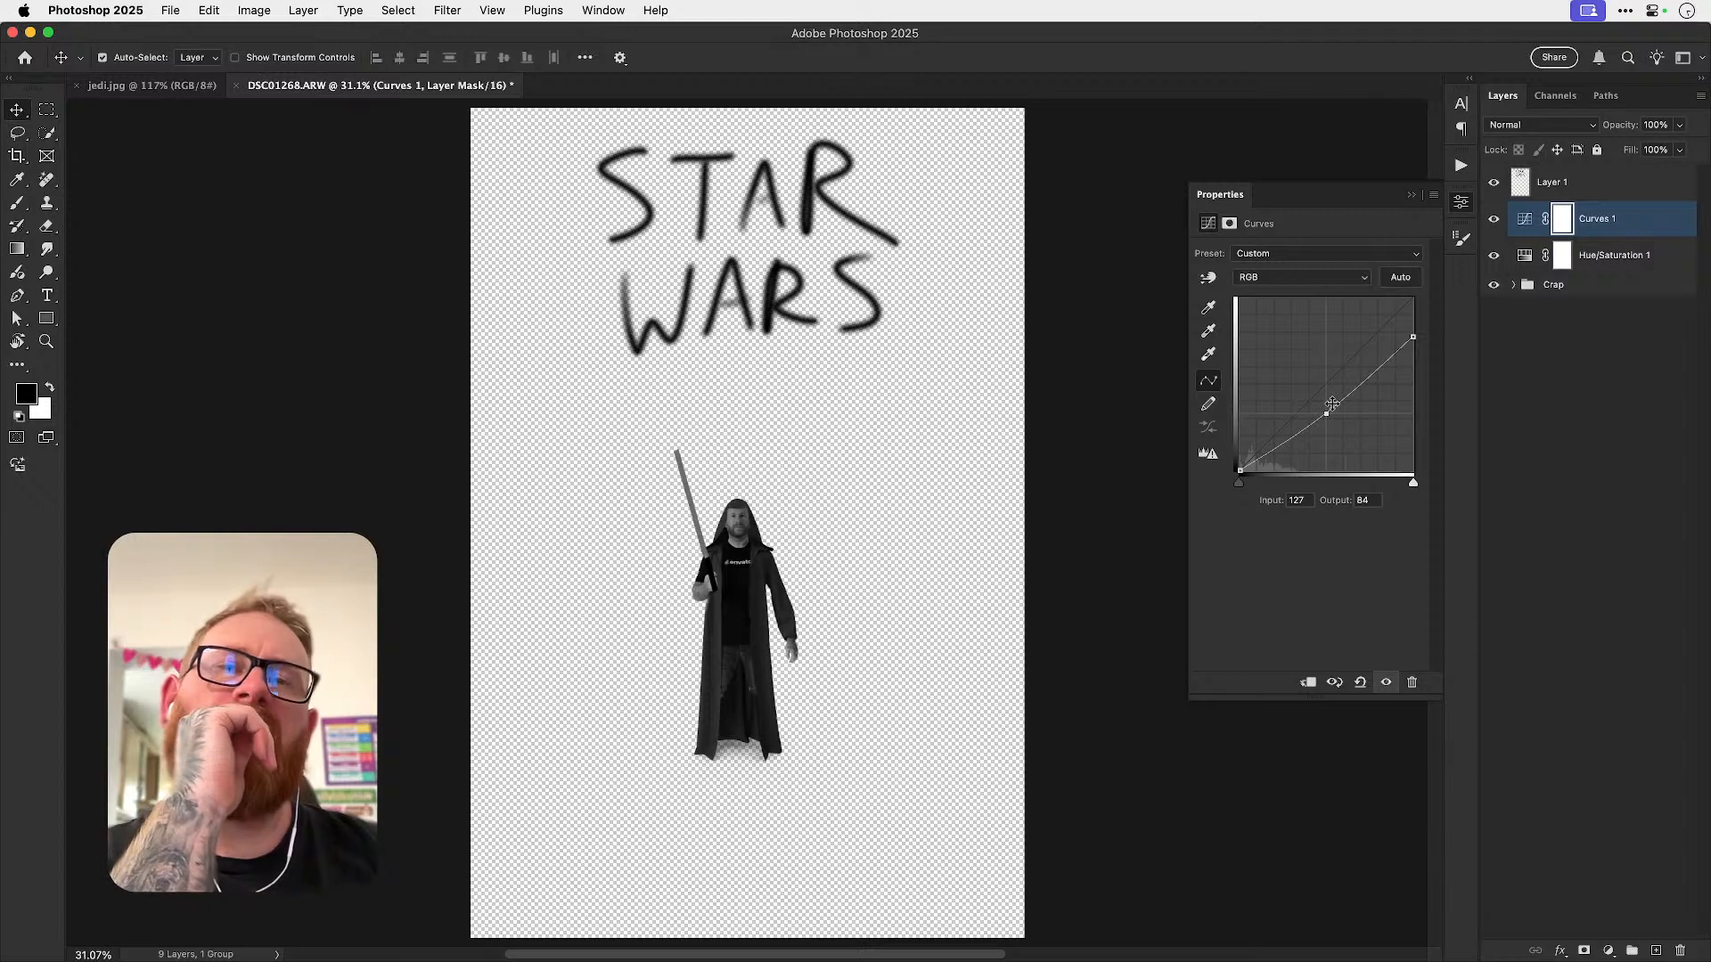
{"action": "left_click", "coordinate": [1461, 203]}
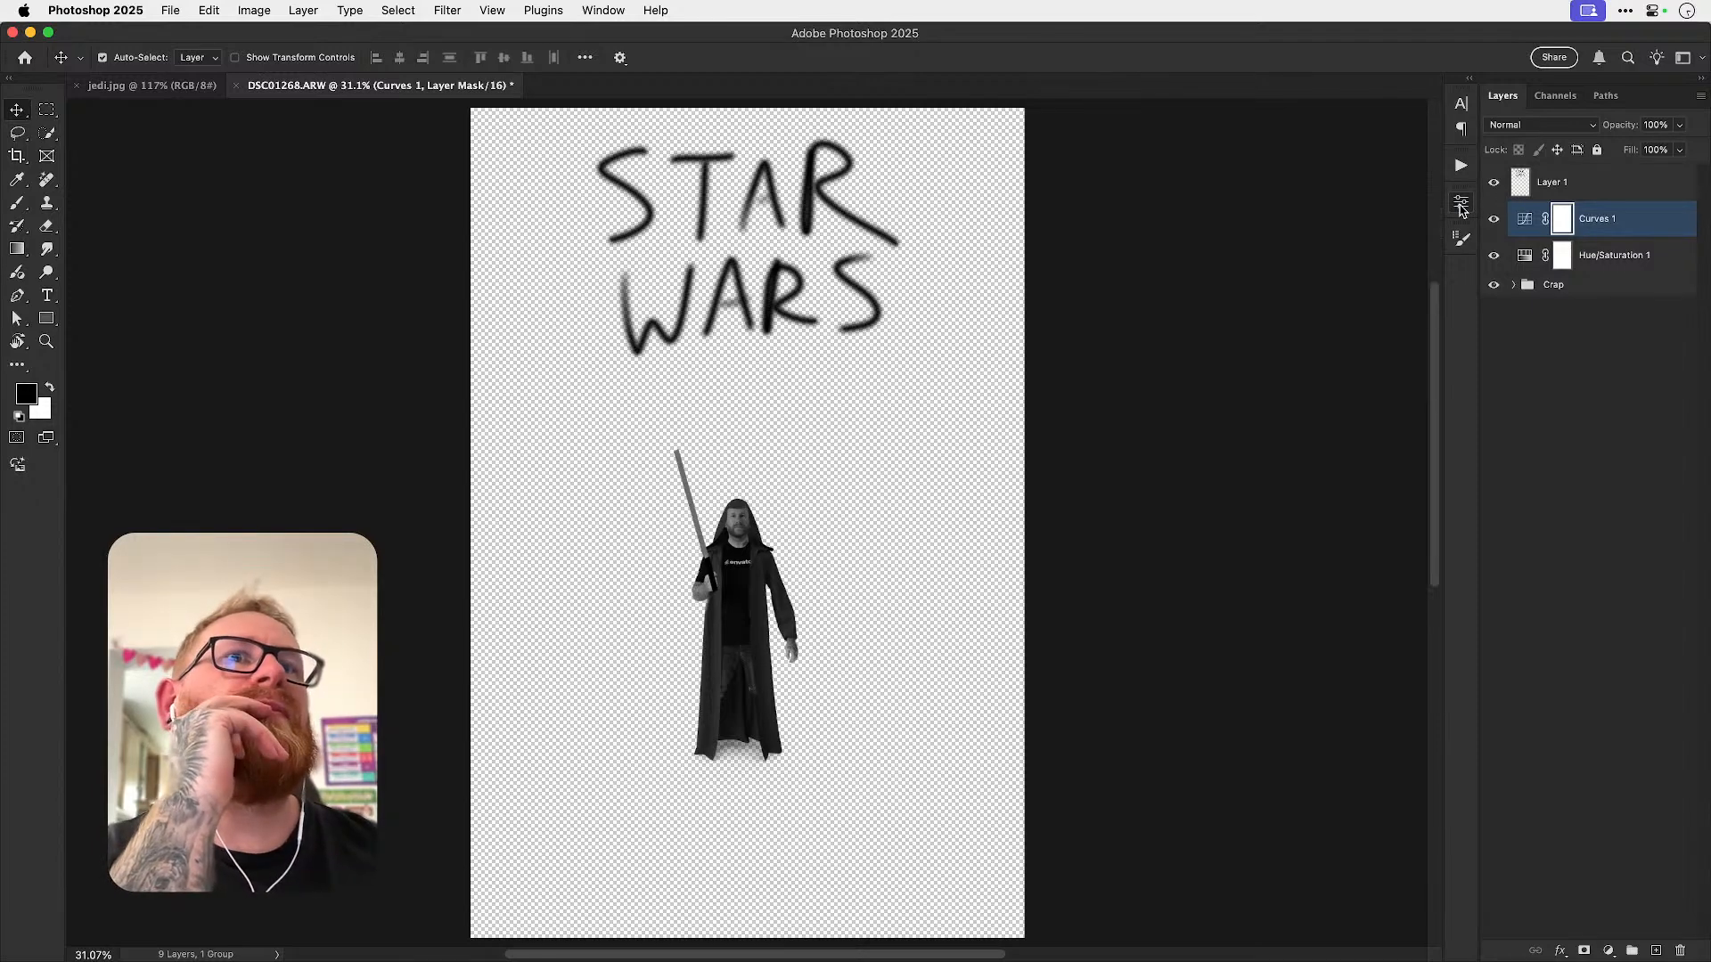
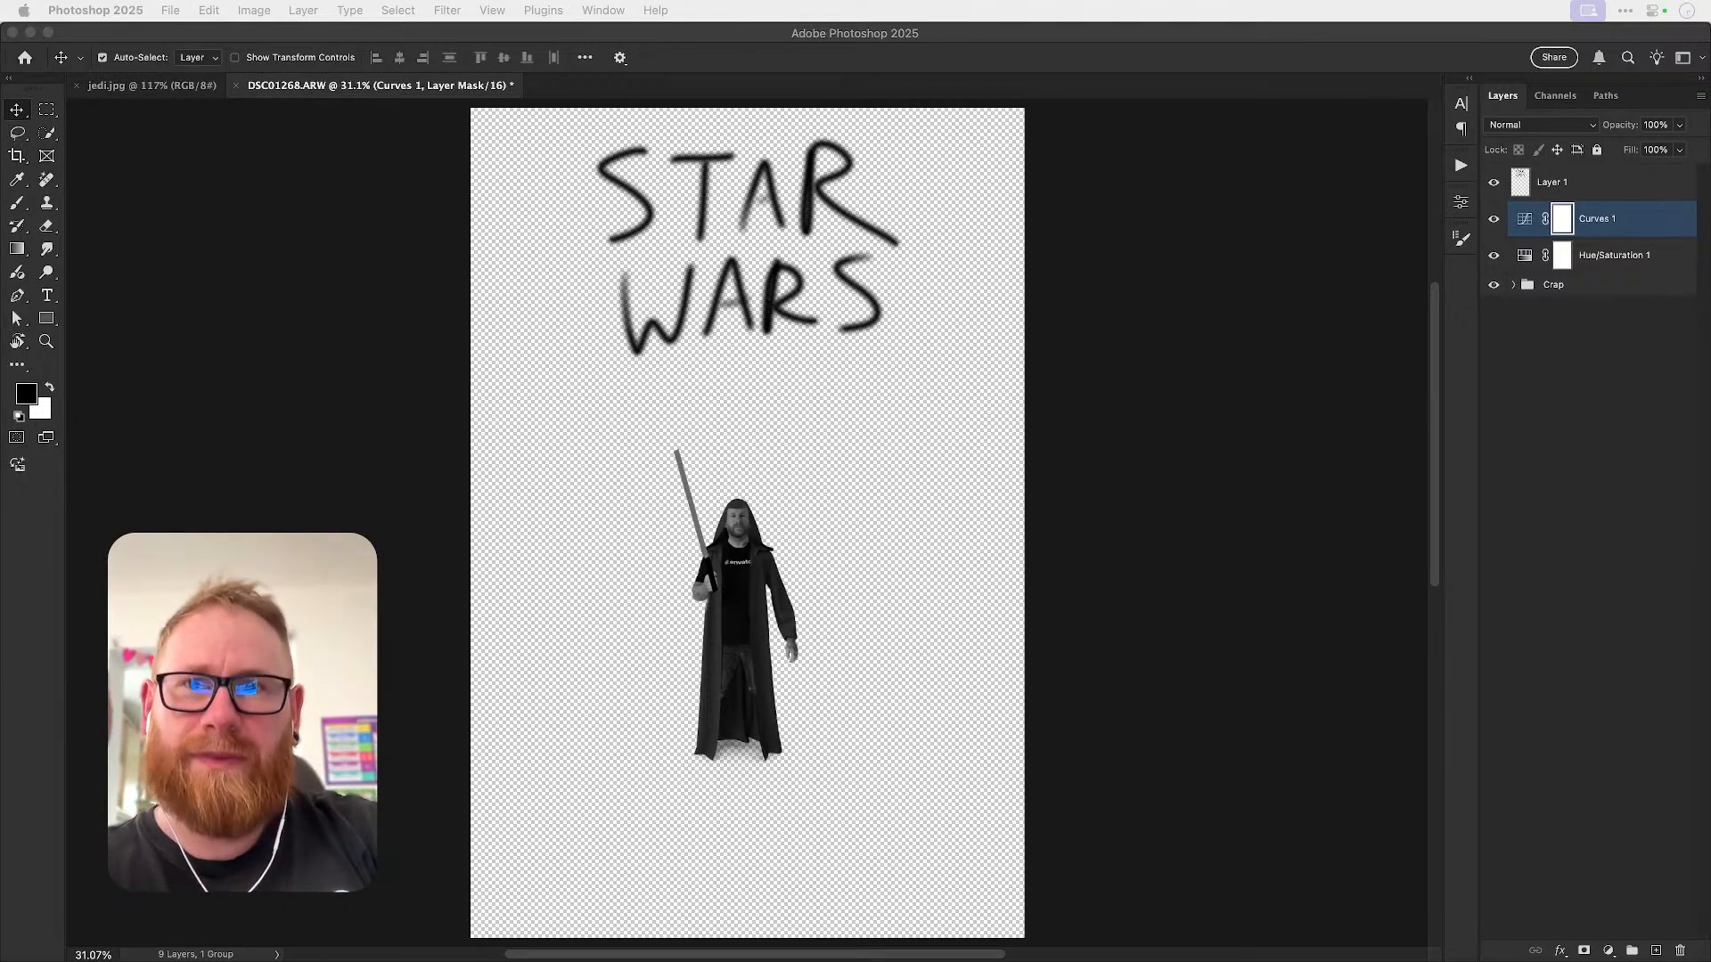
- Switch to Chrome and open the "Beautiful sunset on sky" golden sun photo from Envato's sunset results in a new tab
{"action": "left_click_drag", "start_coordinate": [553, 799], "coordinate": [413, 115]}
{"action": "left_click", "coordinate": [923, 697]}
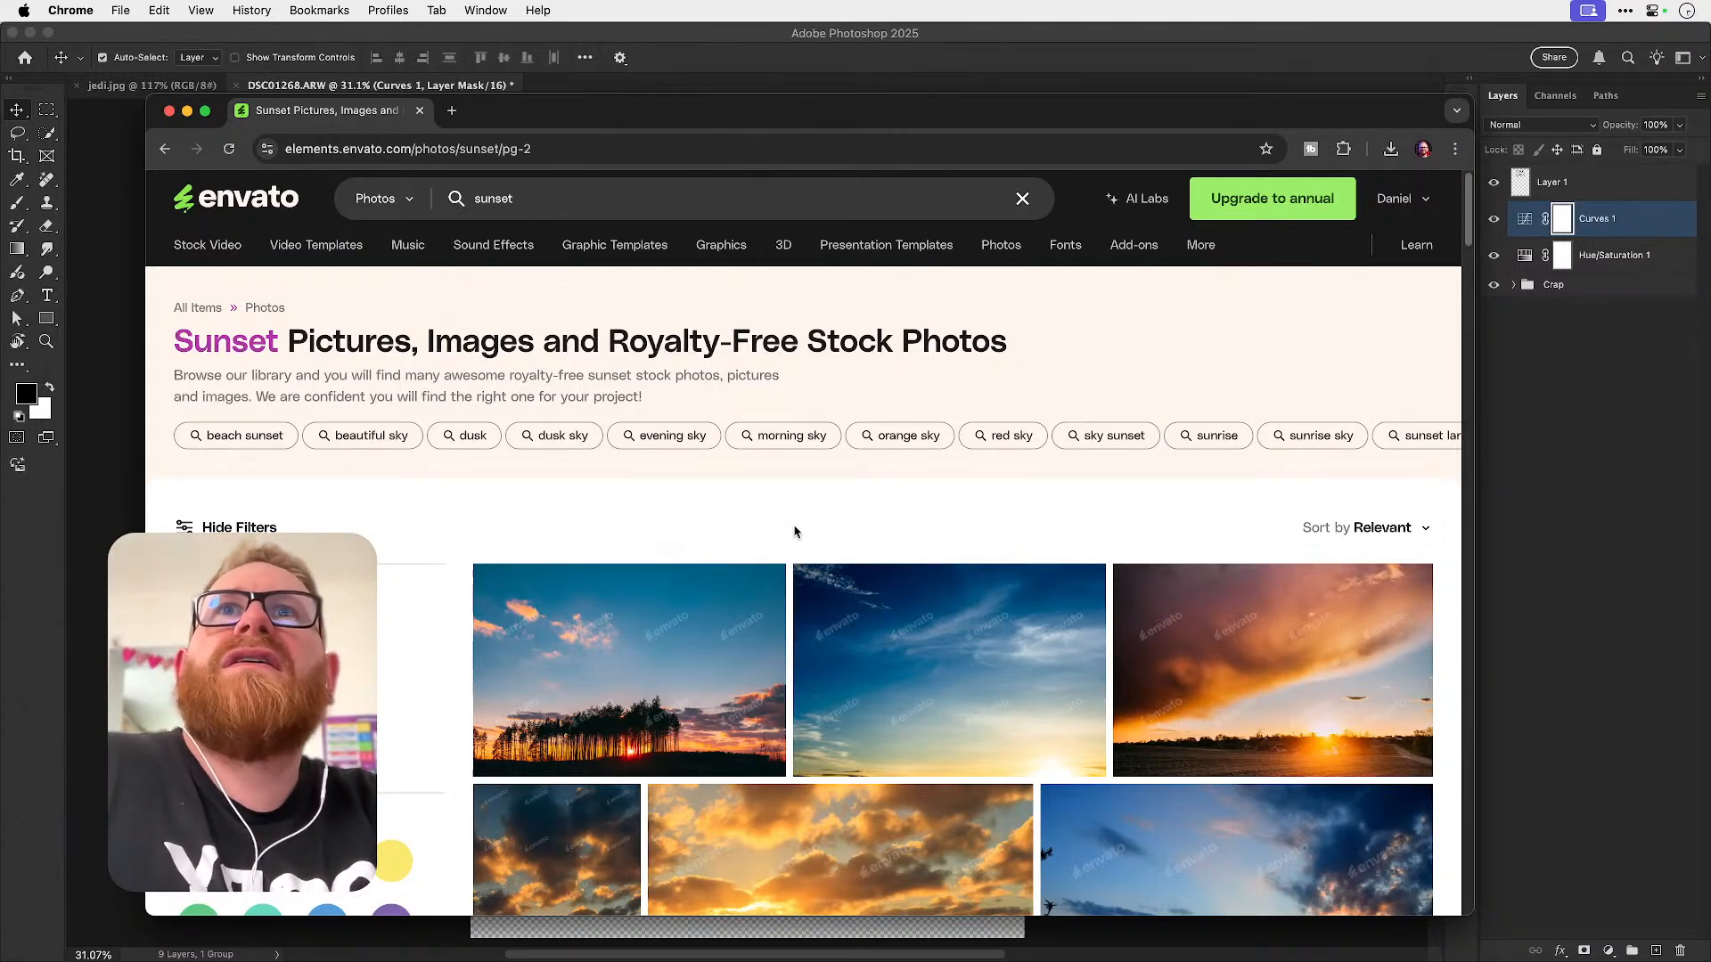
{"action": "scroll", "coordinate": [794, 531], "scroll_direction": "down", "scroll_amount": 5}
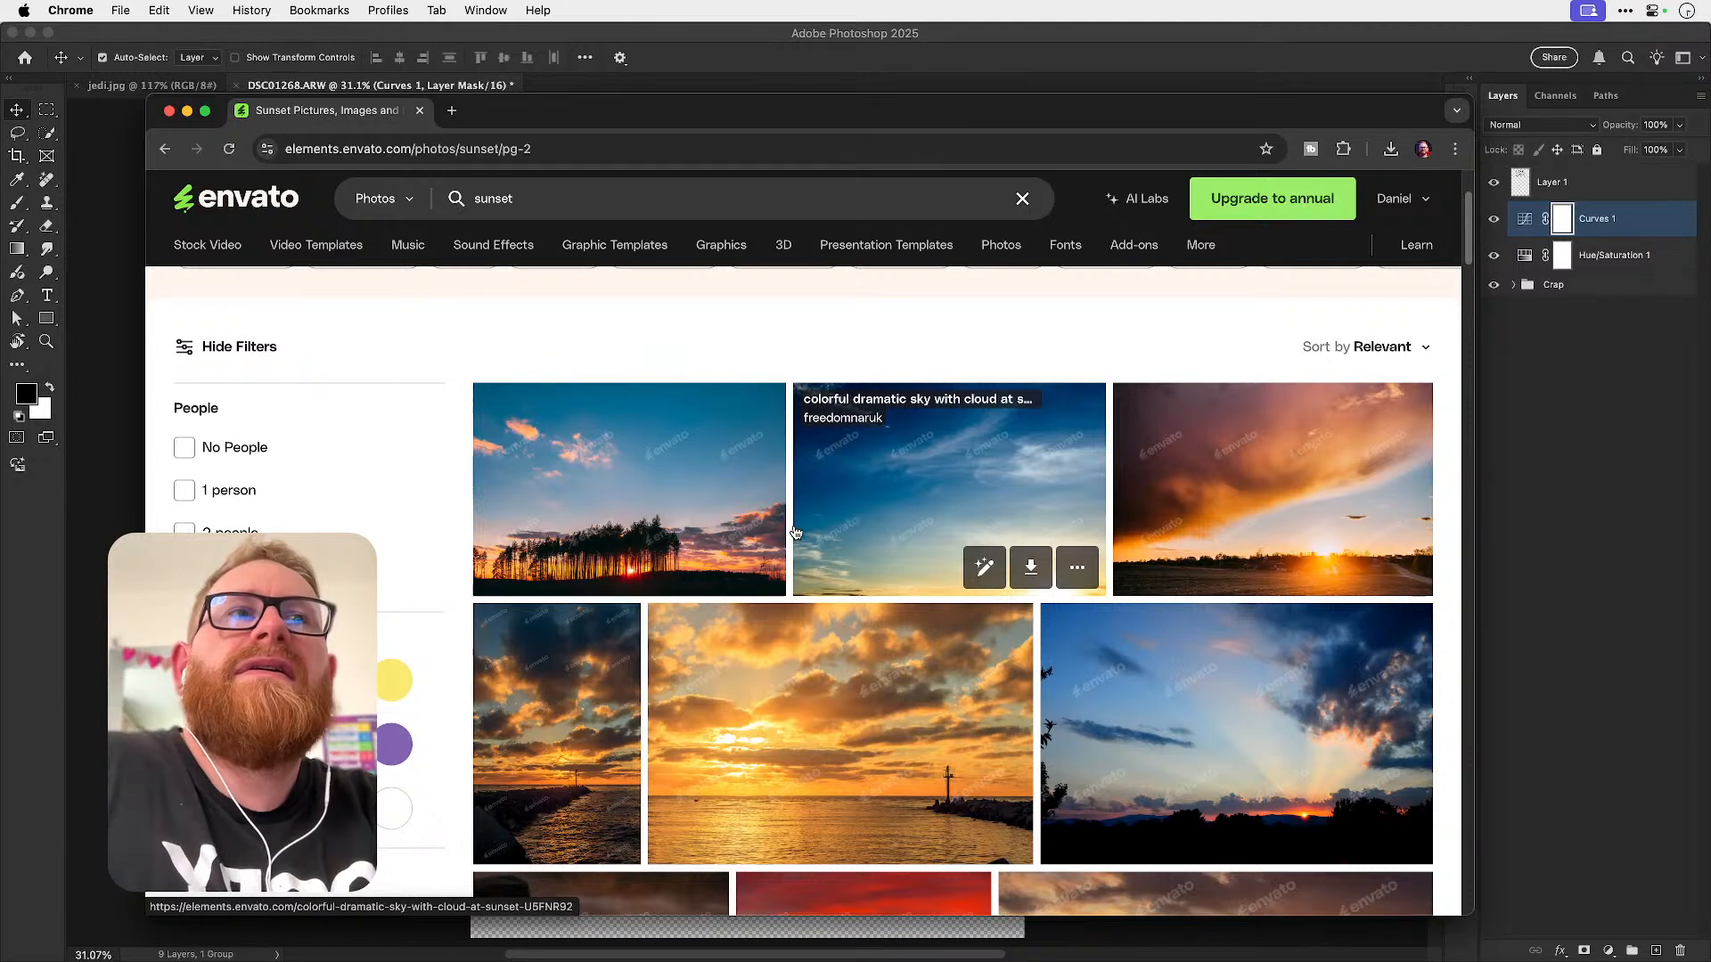
{"action": "scroll", "coordinate": [795, 532], "scroll_direction": "down", "scroll_amount": 1}
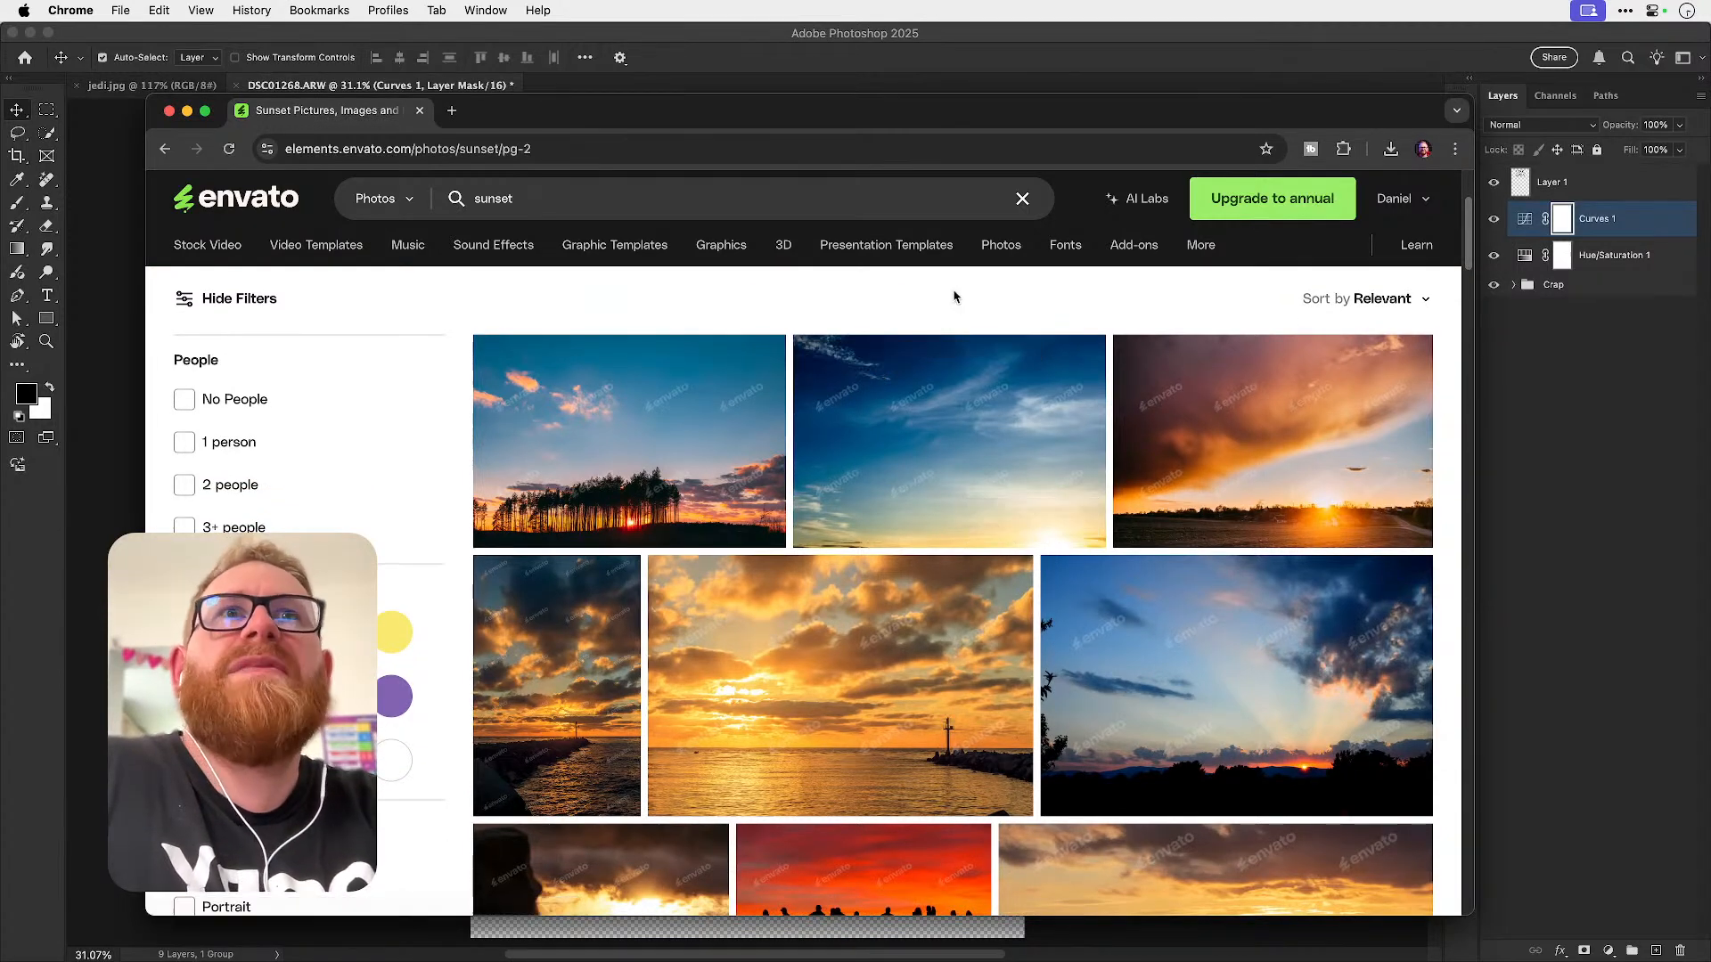
{"action": "scroll", "coordinate": [947, 297], "scroll_direction": "down", "scroll_amount": 5}
{"action": "scroll", "coordinate": [947, 297], "scroll_direction": "down", "scroll_amount": 1}
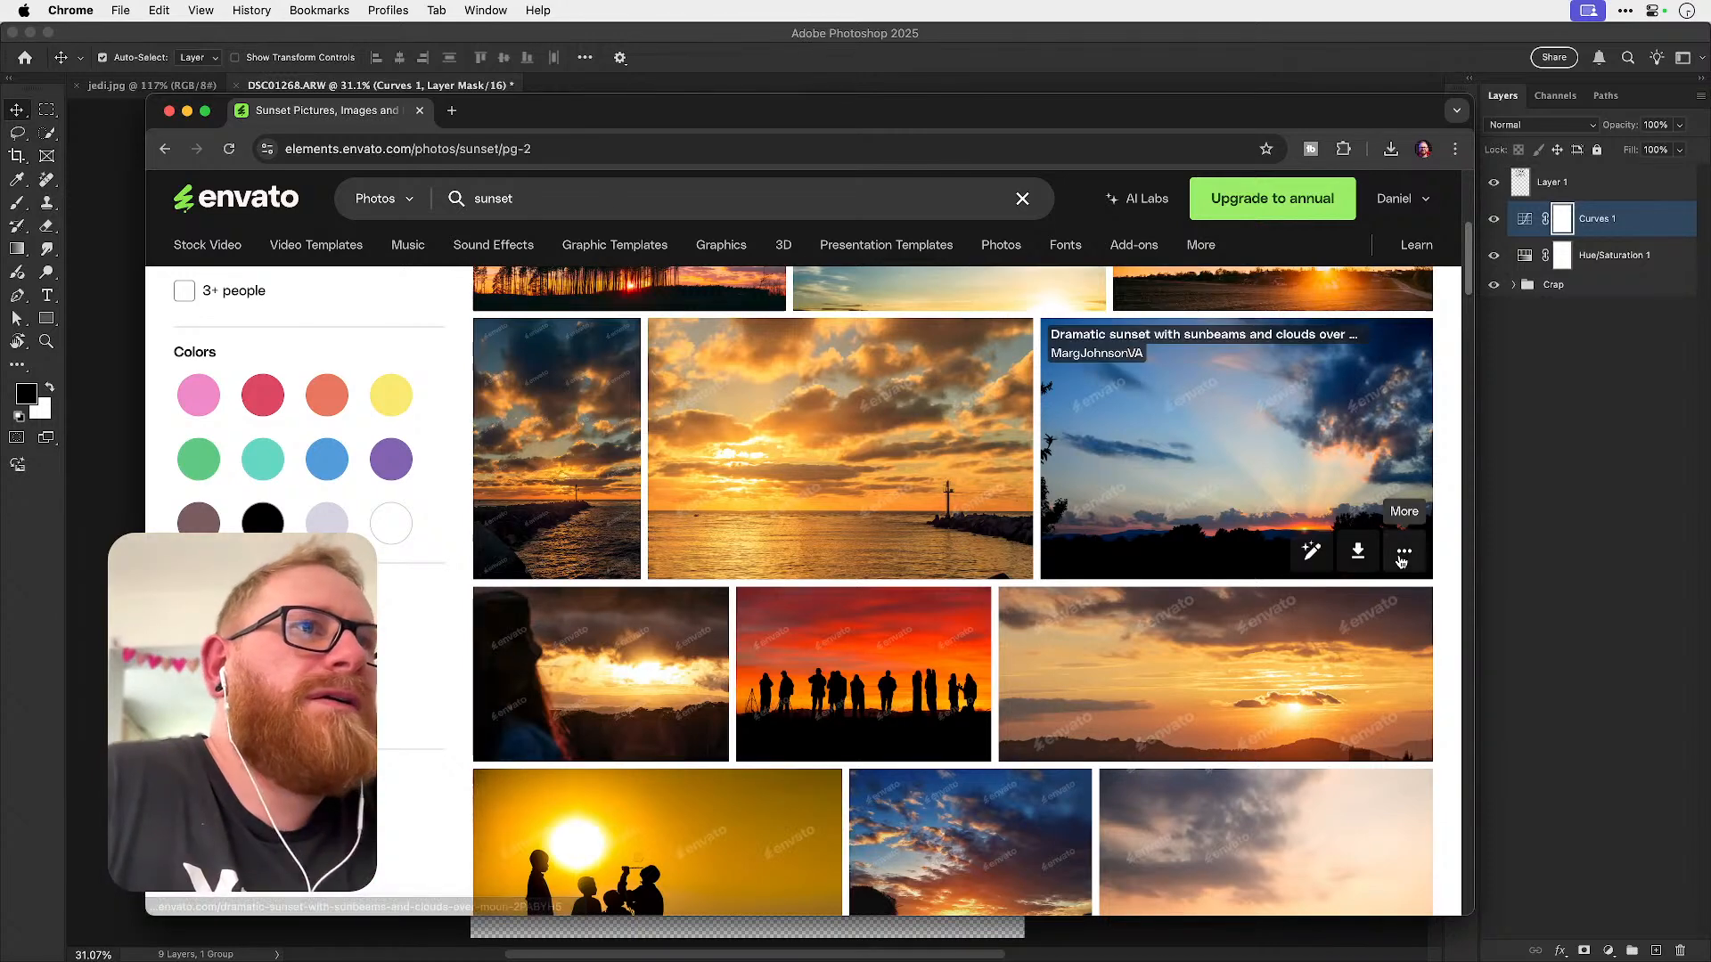
{"action": "right_click", "coordinate": [1183, 622]}
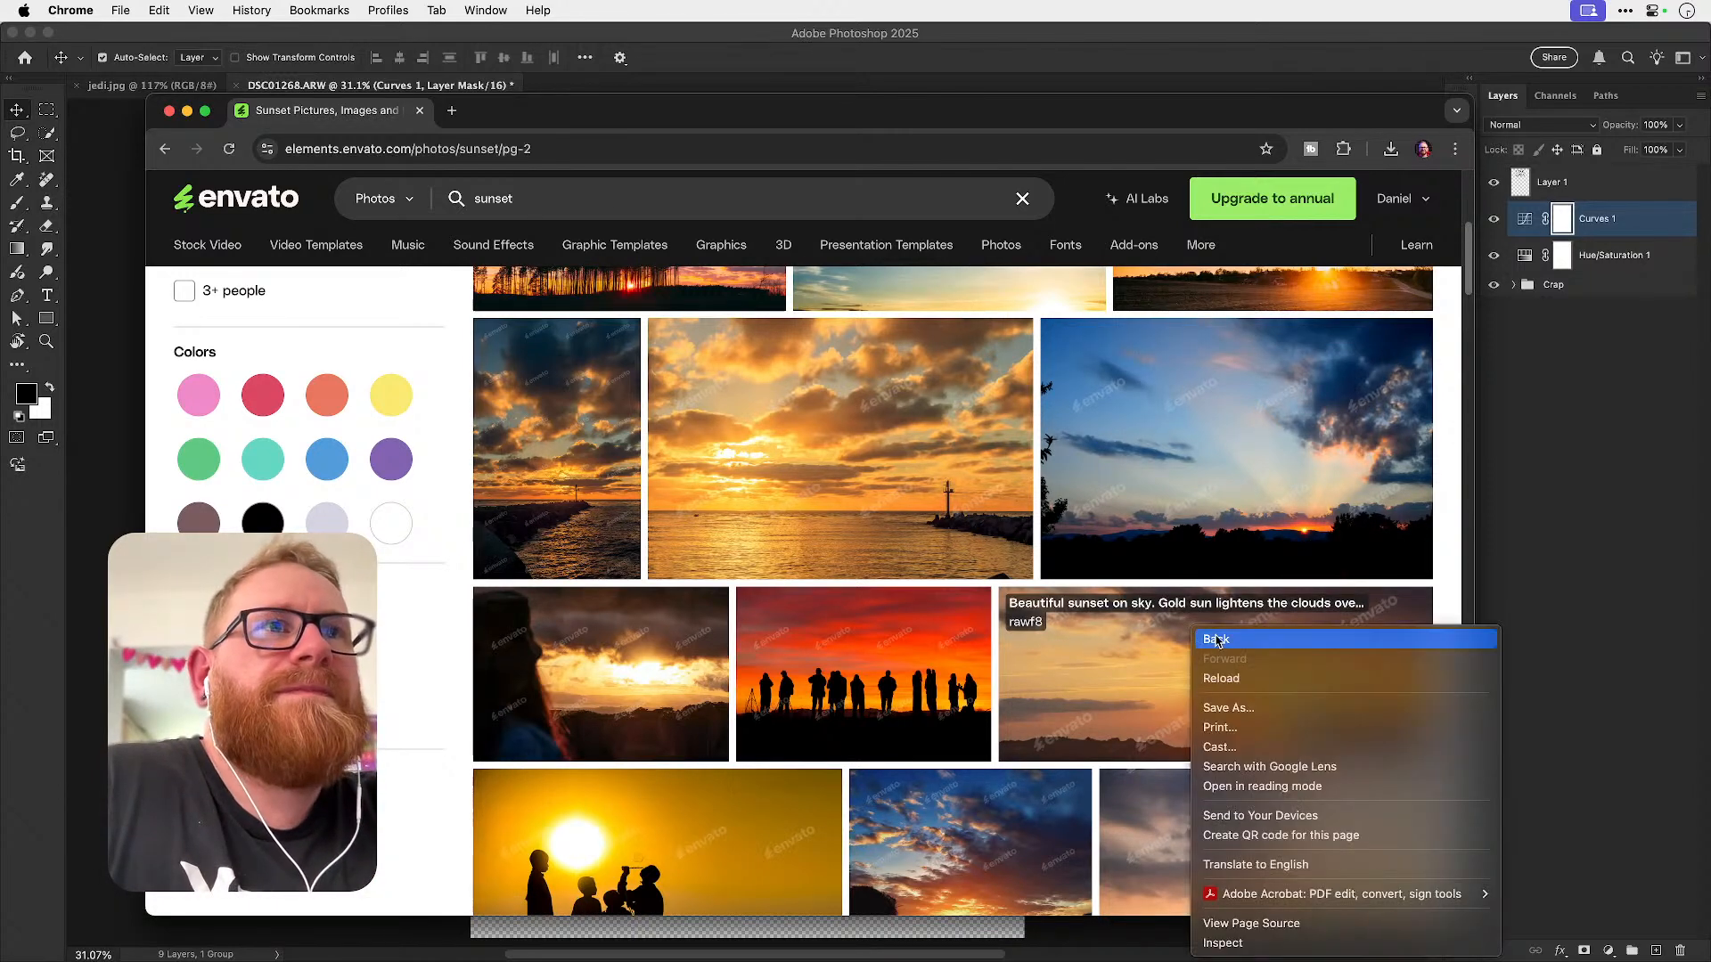
{"action": "right_click", "coordinate": [1127, 664]}
{"action": "left_click", "coordinate": [1158, 673]}
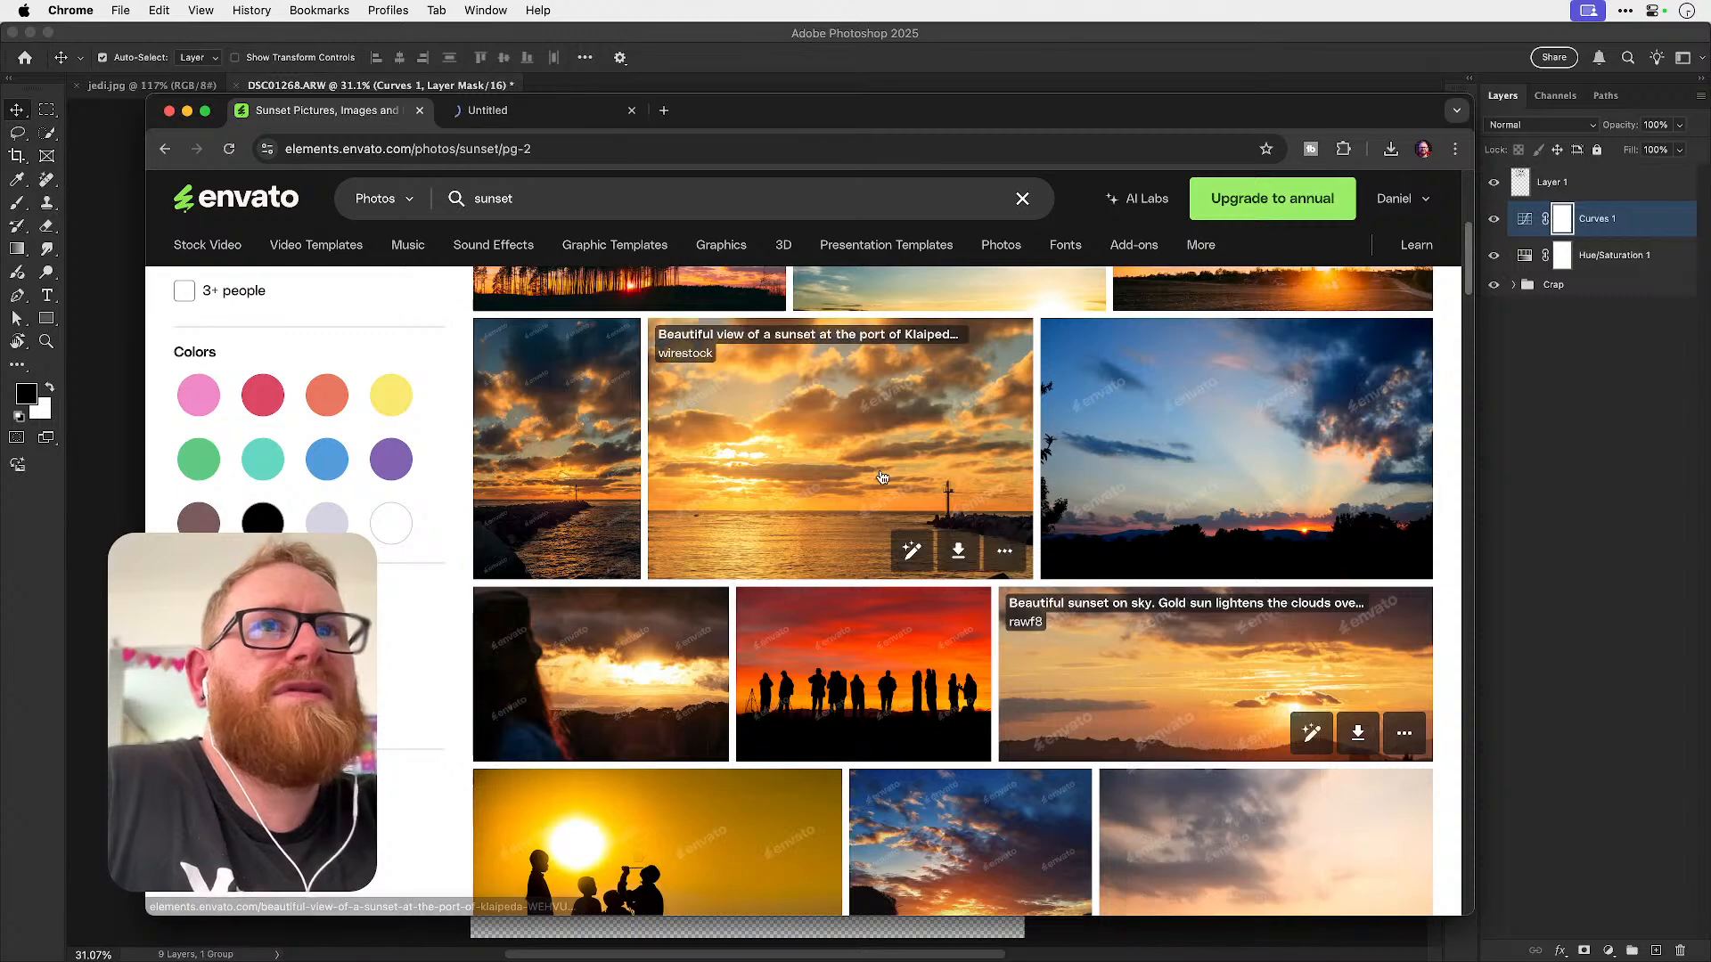
- Look through the remaining sunset photos on page 2 for background candidates and go to page 3 of the results
{"action": "scroll", "coordinate": [882, 477], "scroll_direction": "down", "scroll_amount": 5}
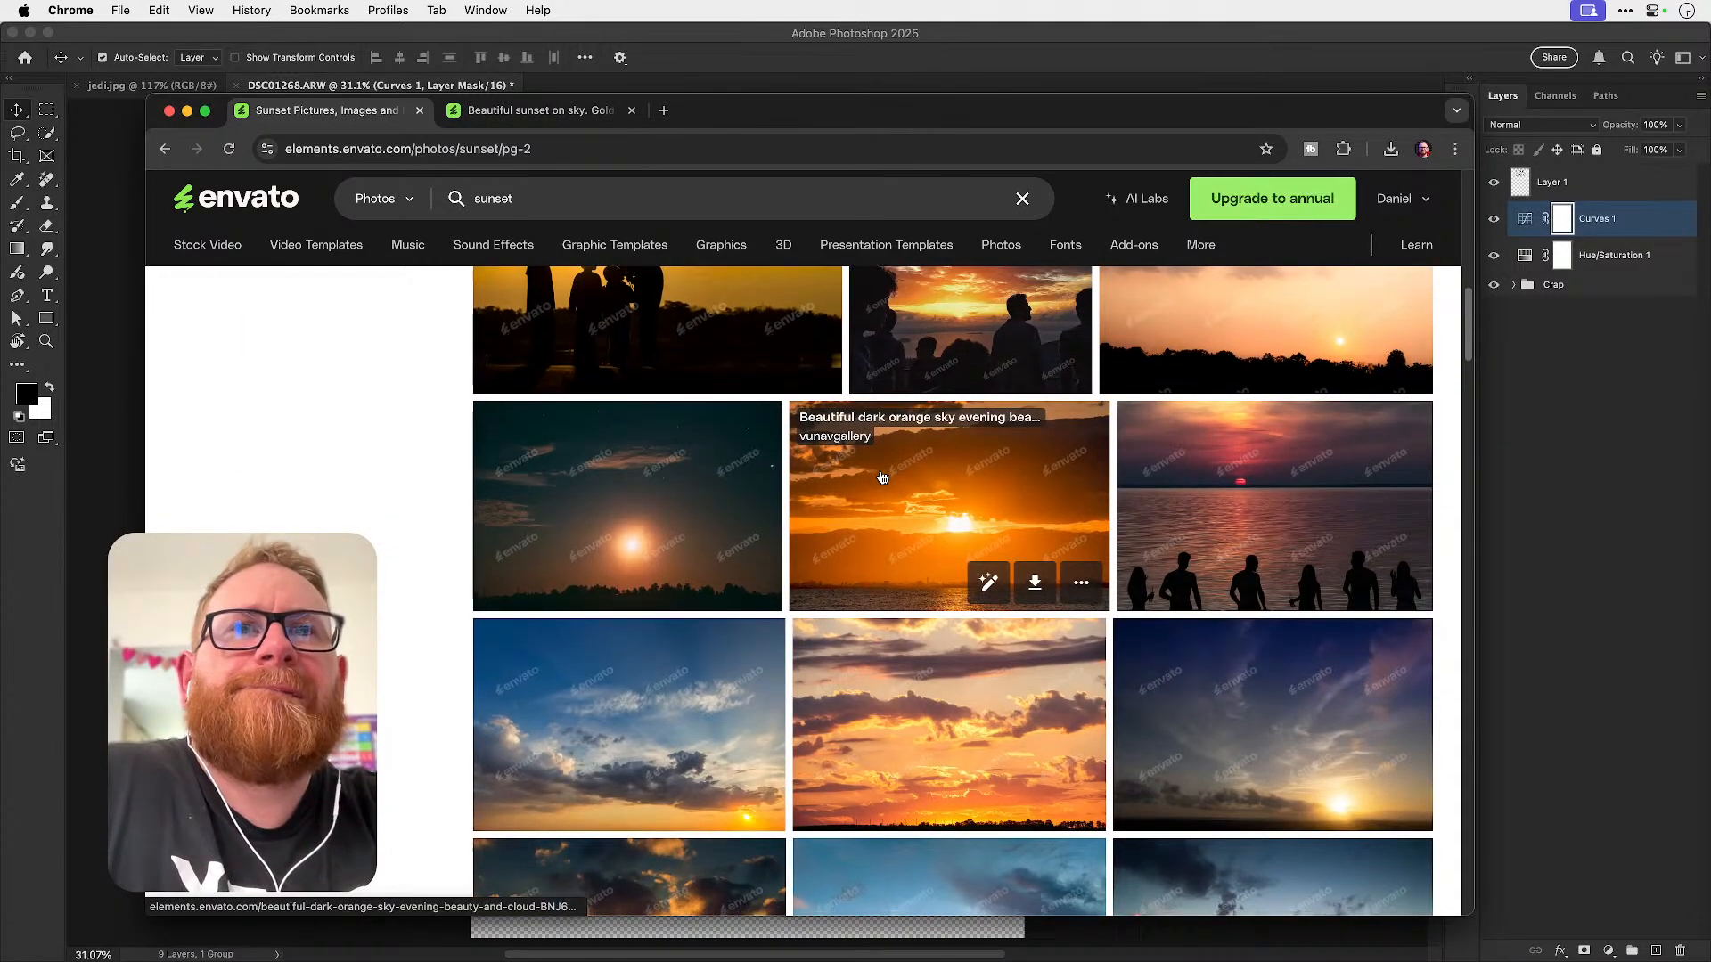
{"action": "scroll", "coordinate": [882, 477], "scroll_direction": "down", "scroll_amount": 3}
{"action": "scroll", "coordinate": [882, 476], "scroll_direction": "down", "scroll_amount": 4}
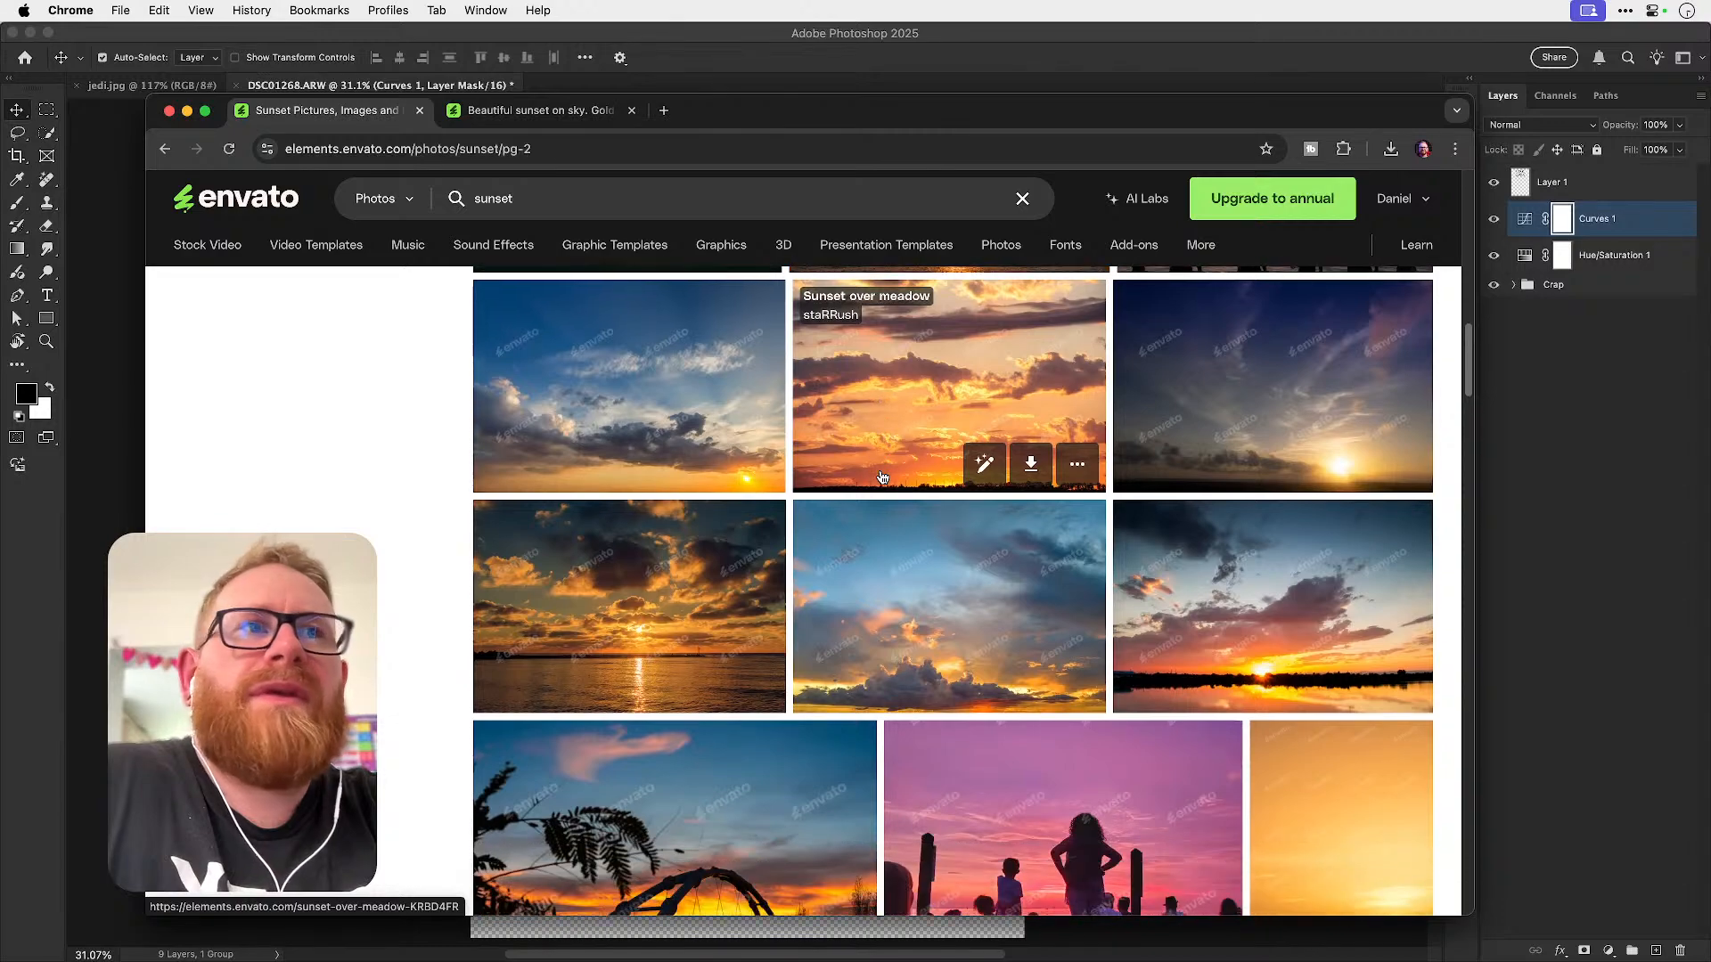
{"action": "scroll", "coordinate": [882, 477], "scroll_direction": "down", "scroll_amount": 5}
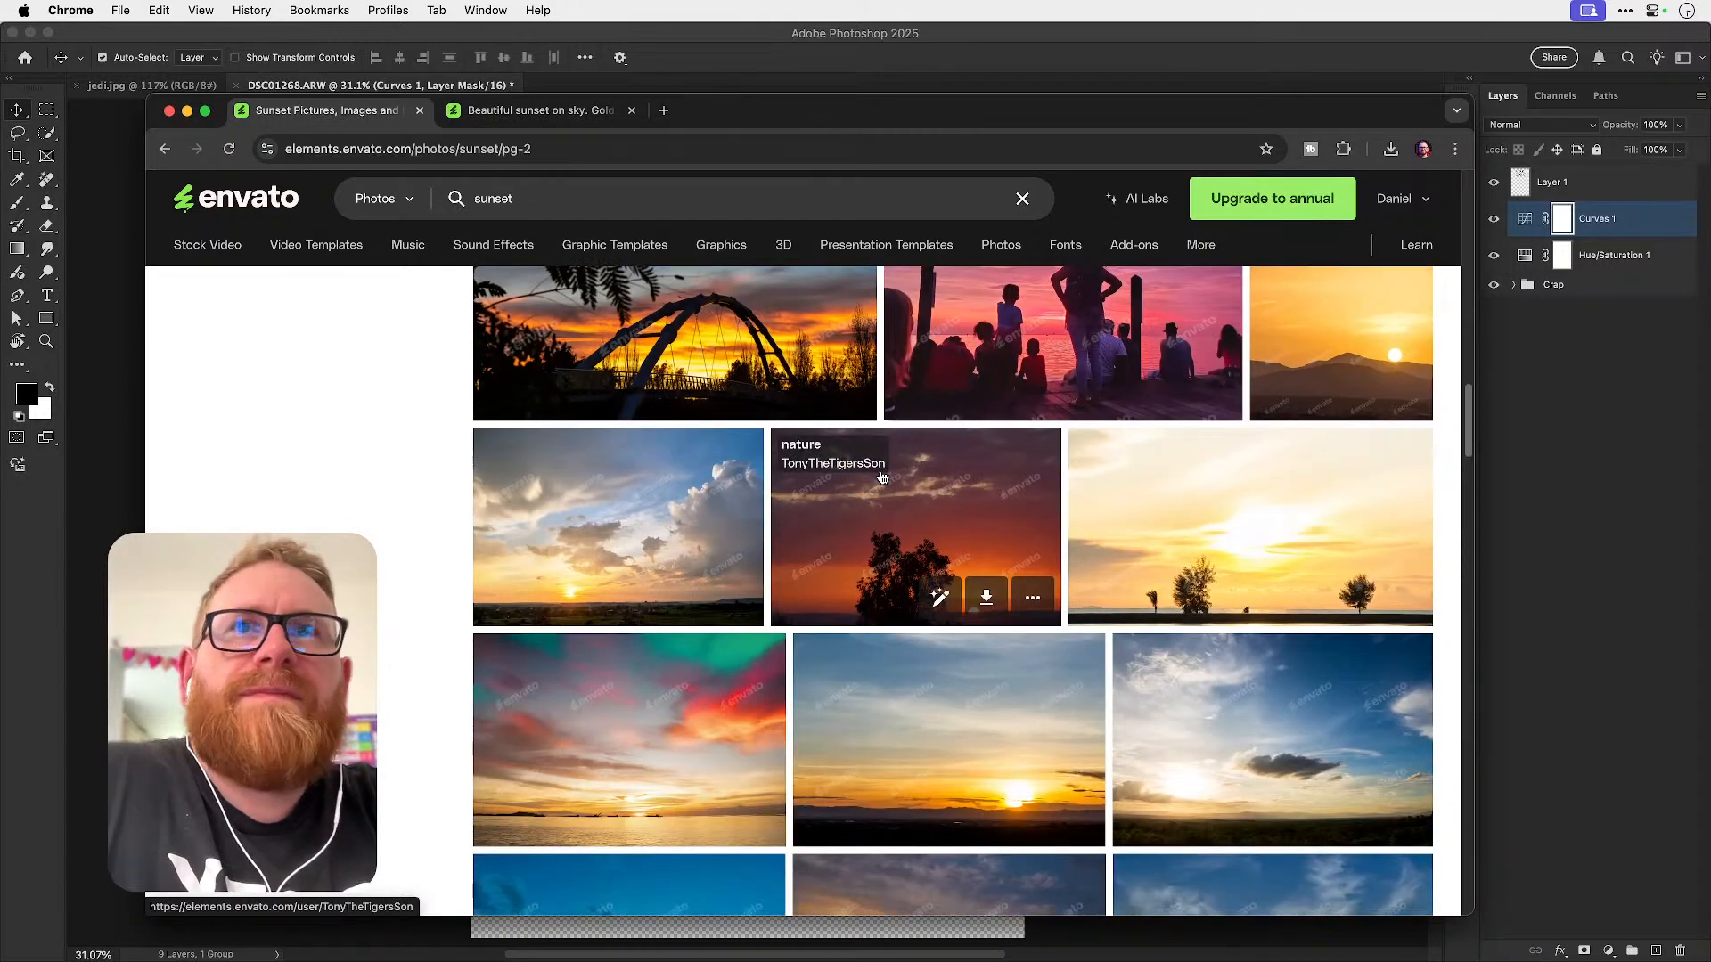
{"action": "scroll", "coordinate": [901, 529], "scroll_direction": "down", "scroll_amount": 8}
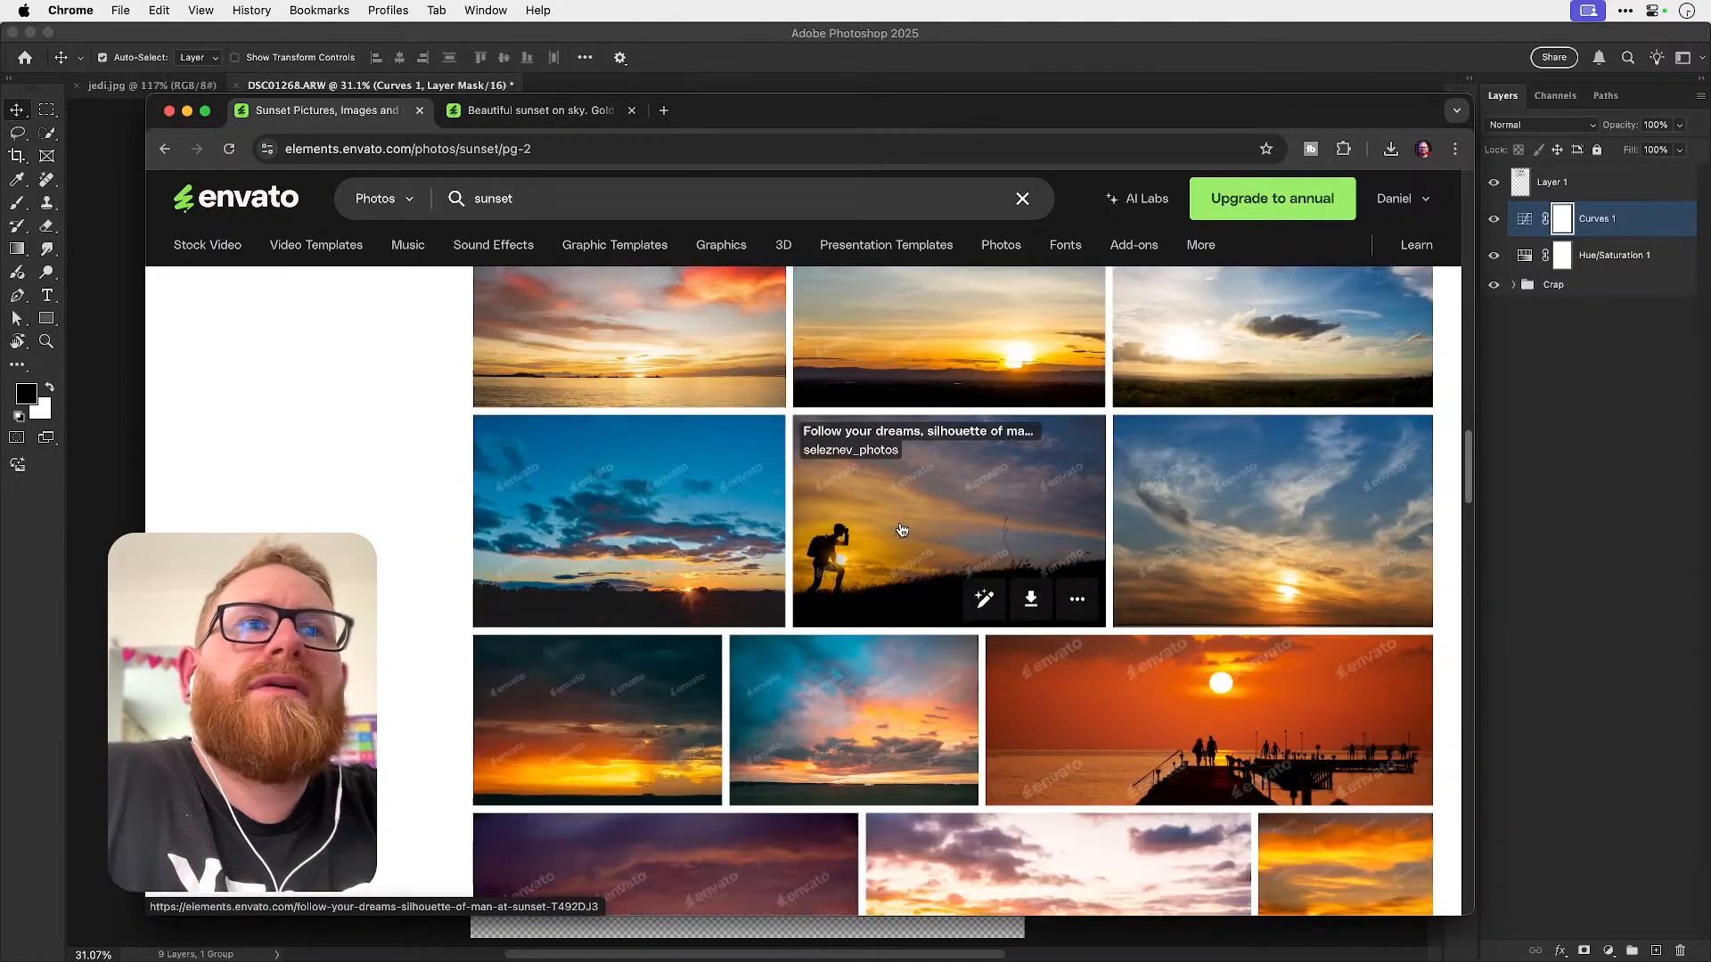
{"action": "scroll", "coordinate": [901, 529], "scroll_direction": "down", "scroll_amount": 10}
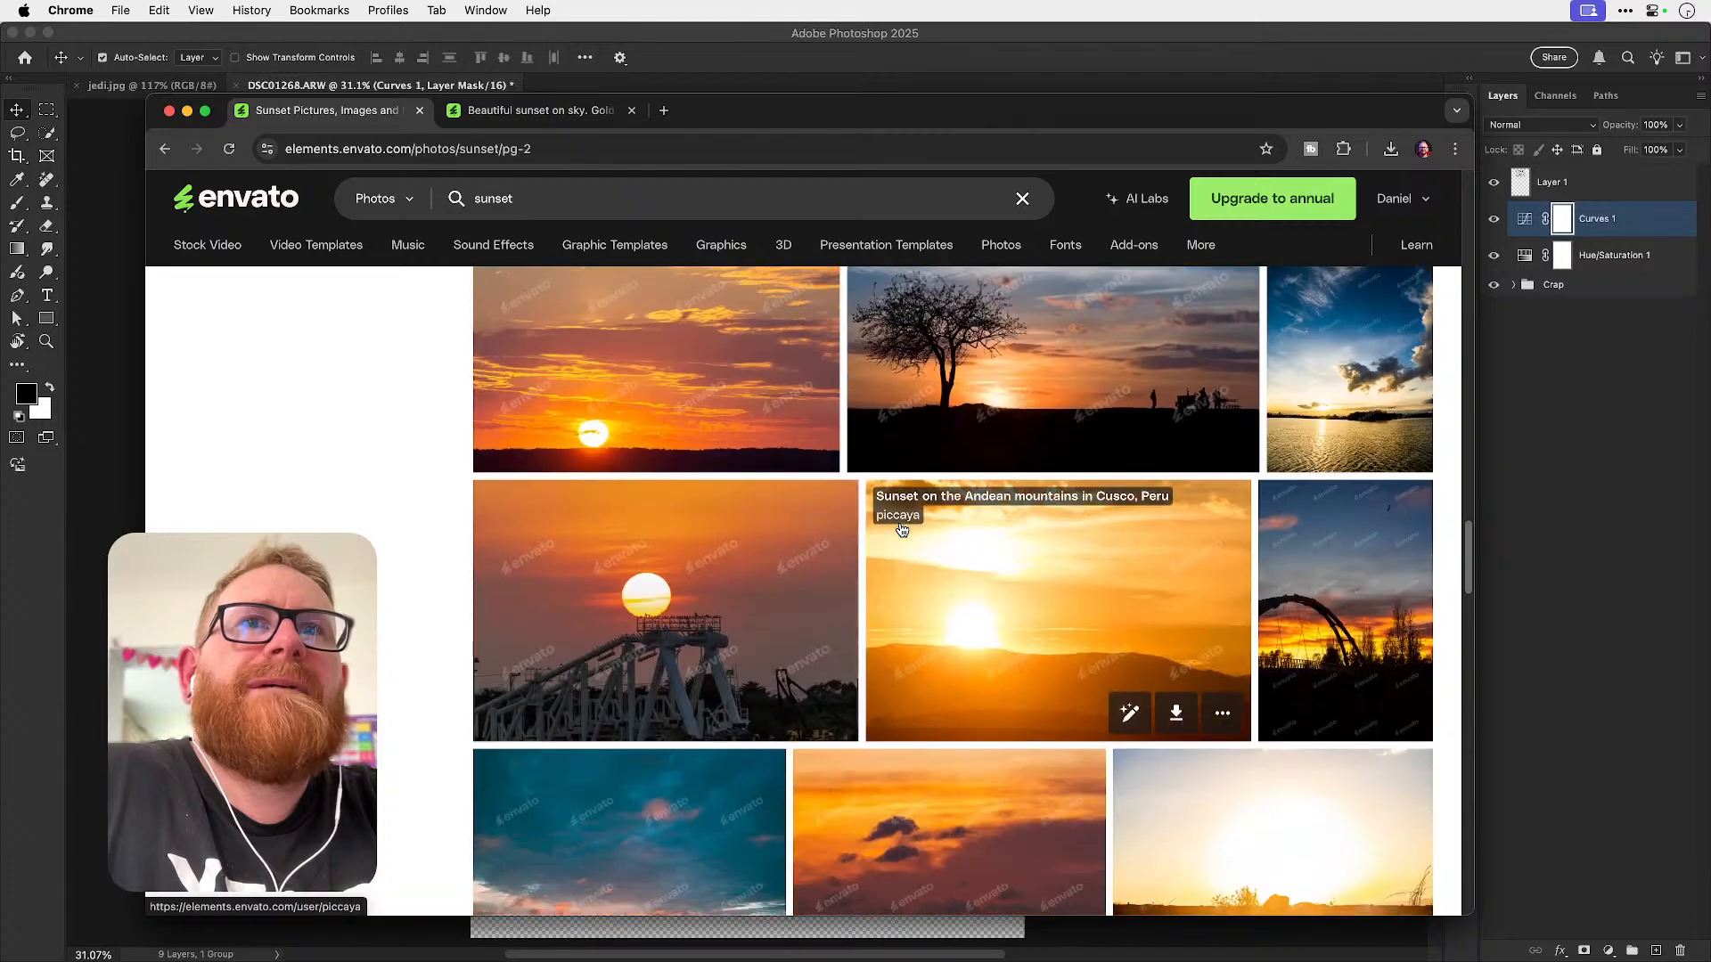
{"action": "scroll", "coordinate": [901, 530], "scroll_direction": "down", "scroll_amount": 7}
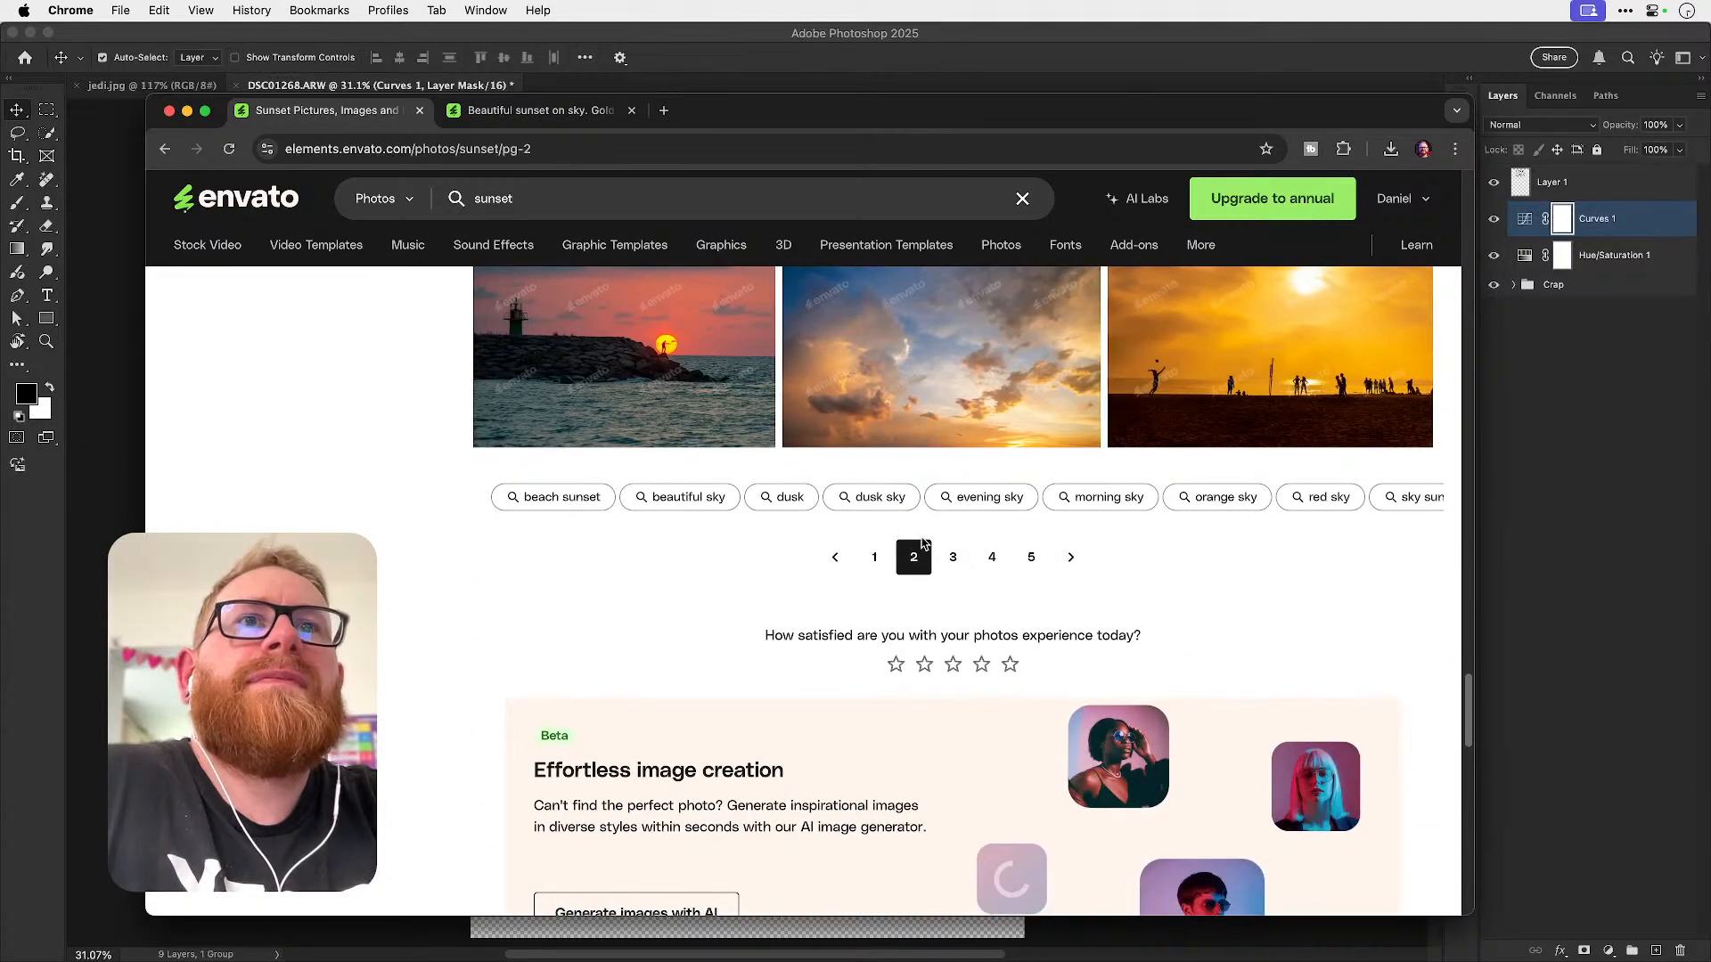
{"action": "left_click", "coordinate": [951, 559]}
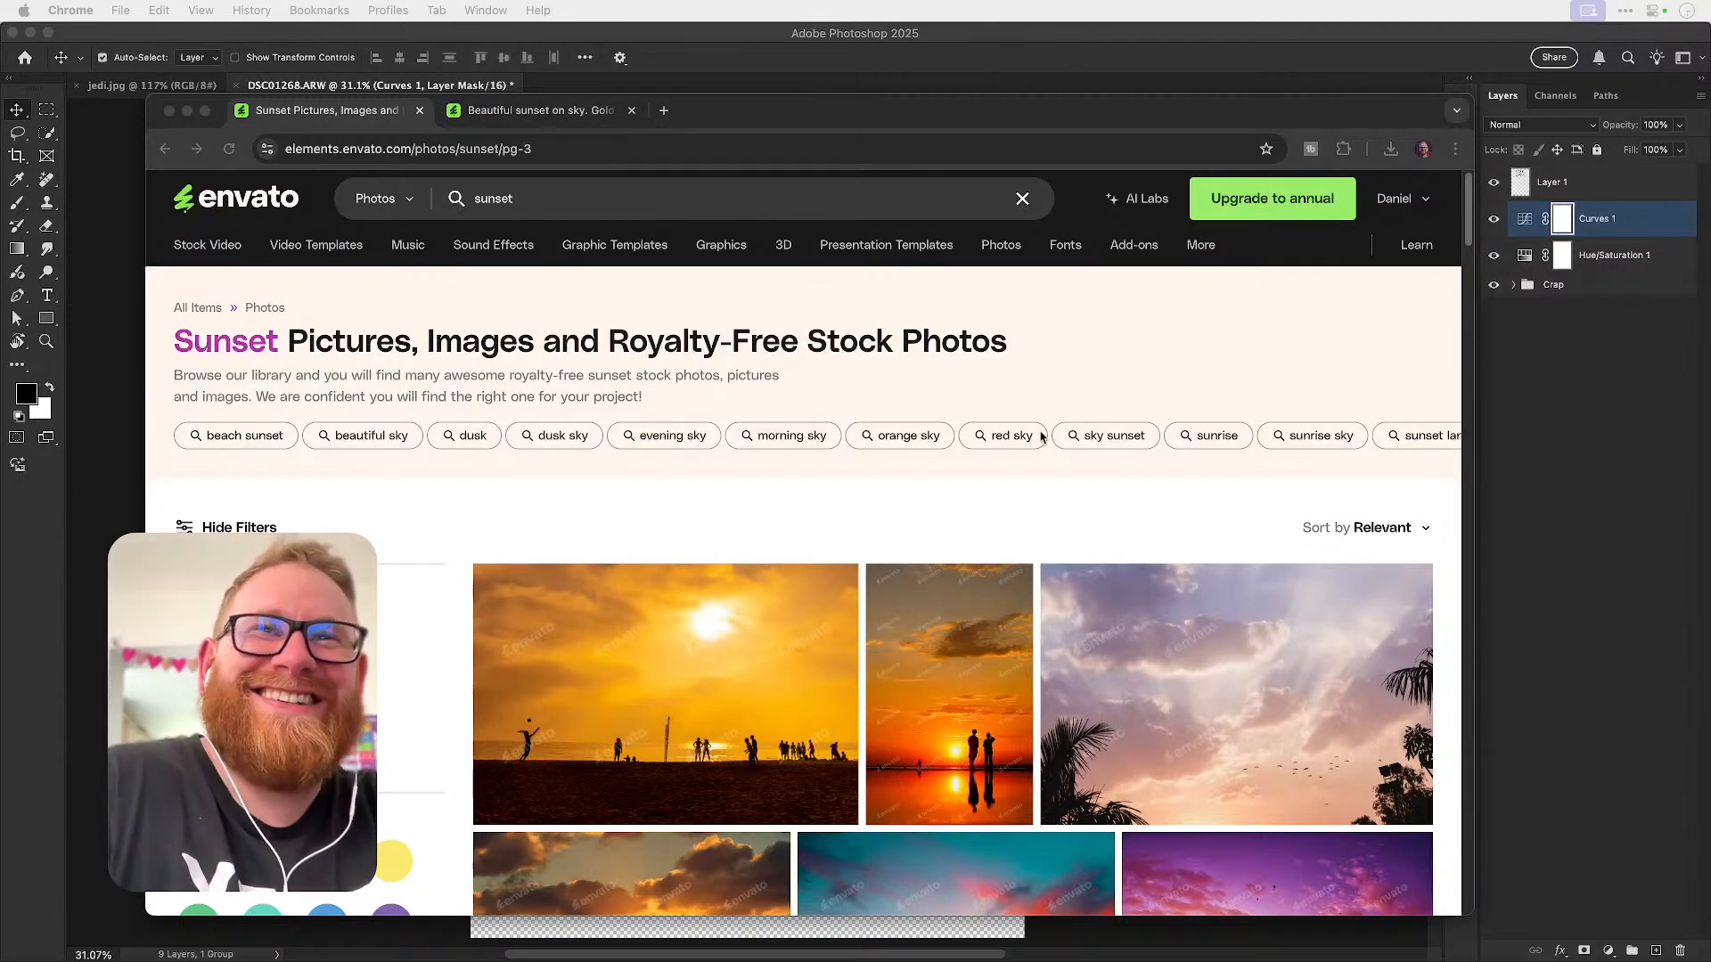
- Open the orange "Beautiful view of a sunset at the port" photo from page 3 in a new tab
{"action": "left_click", "coordinate": [974, 500]}
{"action": "scroll", "coordinate": [975, 501], "scroll_direction": "down", "scroll_amount": 5}
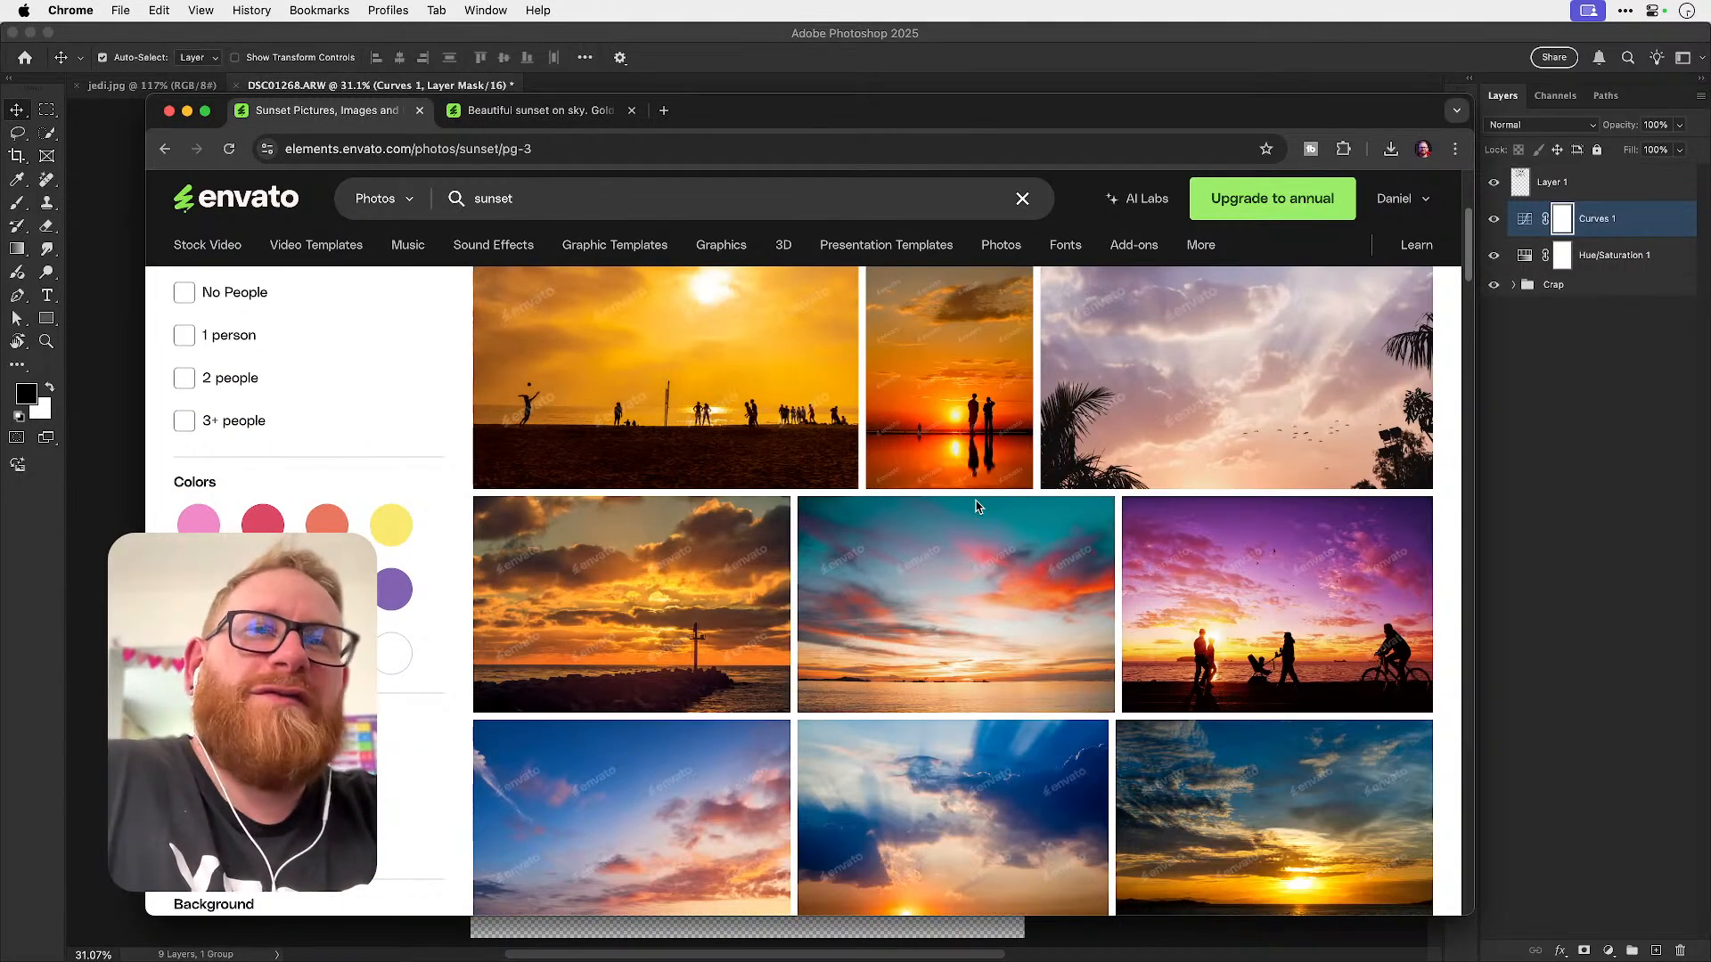
{"action": "scroll", "coordinate": [976, 506], "scroll_direction": "down", "scroll_amount": 1}
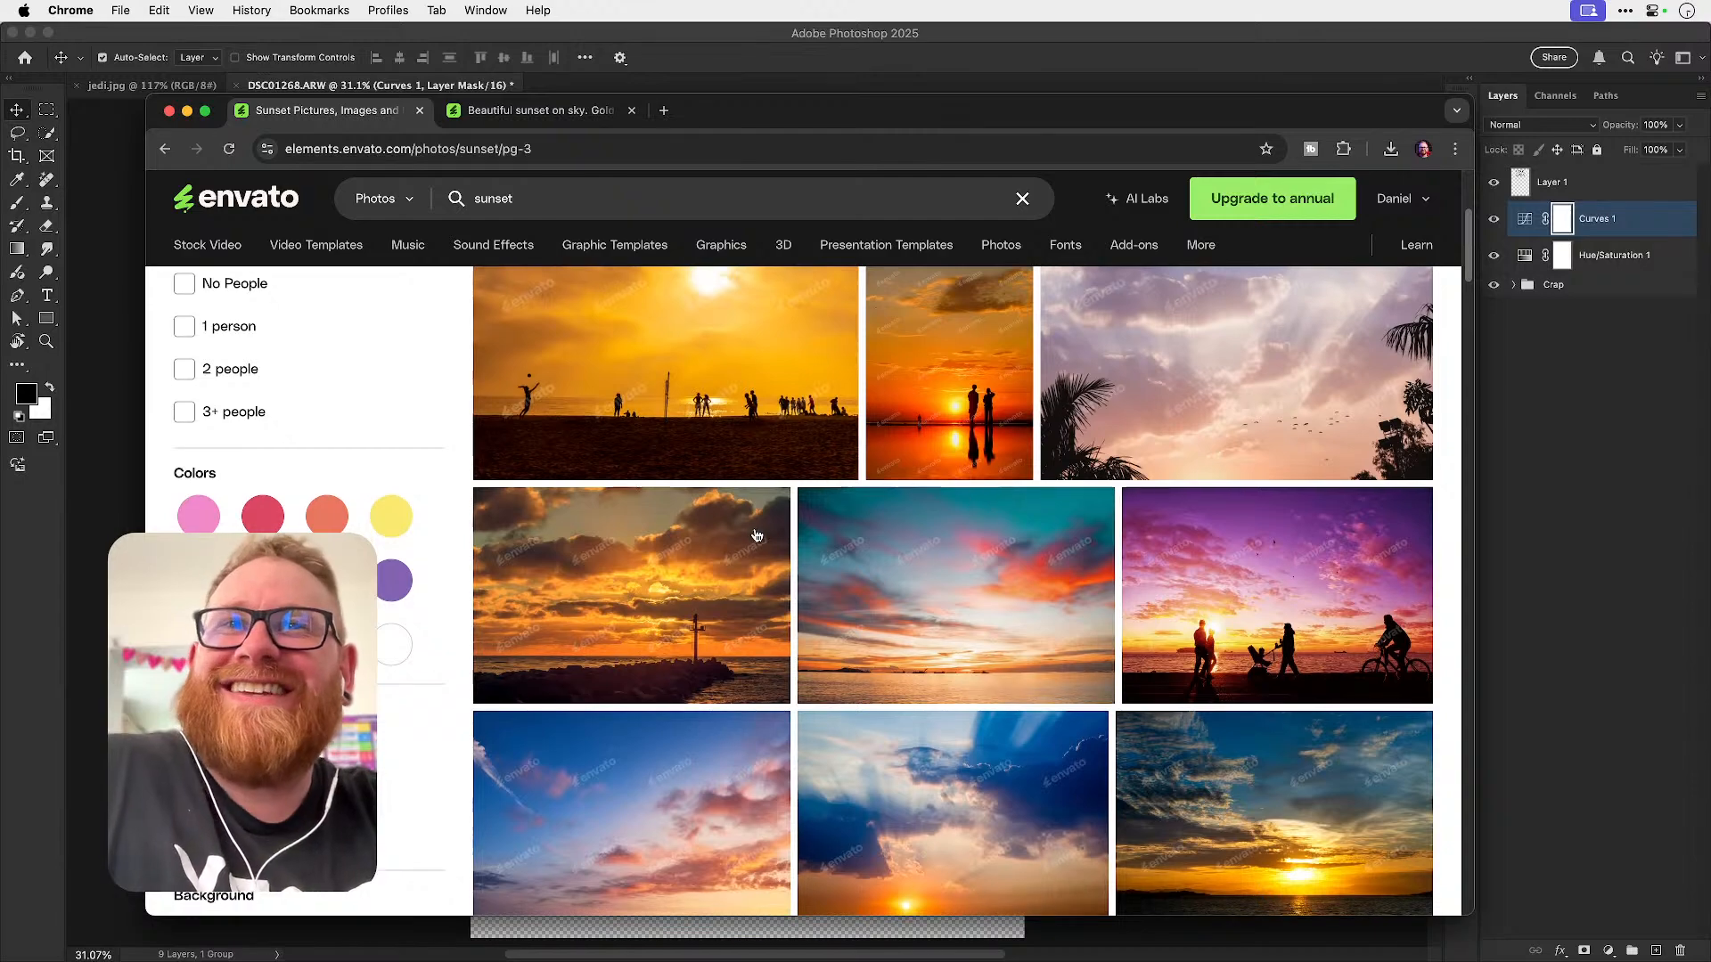
{"action": "right_click", "coordinate": [701, 557]}
{"action": "left_click", "coordinate": [739, 563]}
- Open the "Dramatic sunset and sunrise sky" photo with pink clouds in a new tab
{"action": "scroll", "coordinate": [883, 605], "scroll_direction": "down", "scroll_amount": 5}
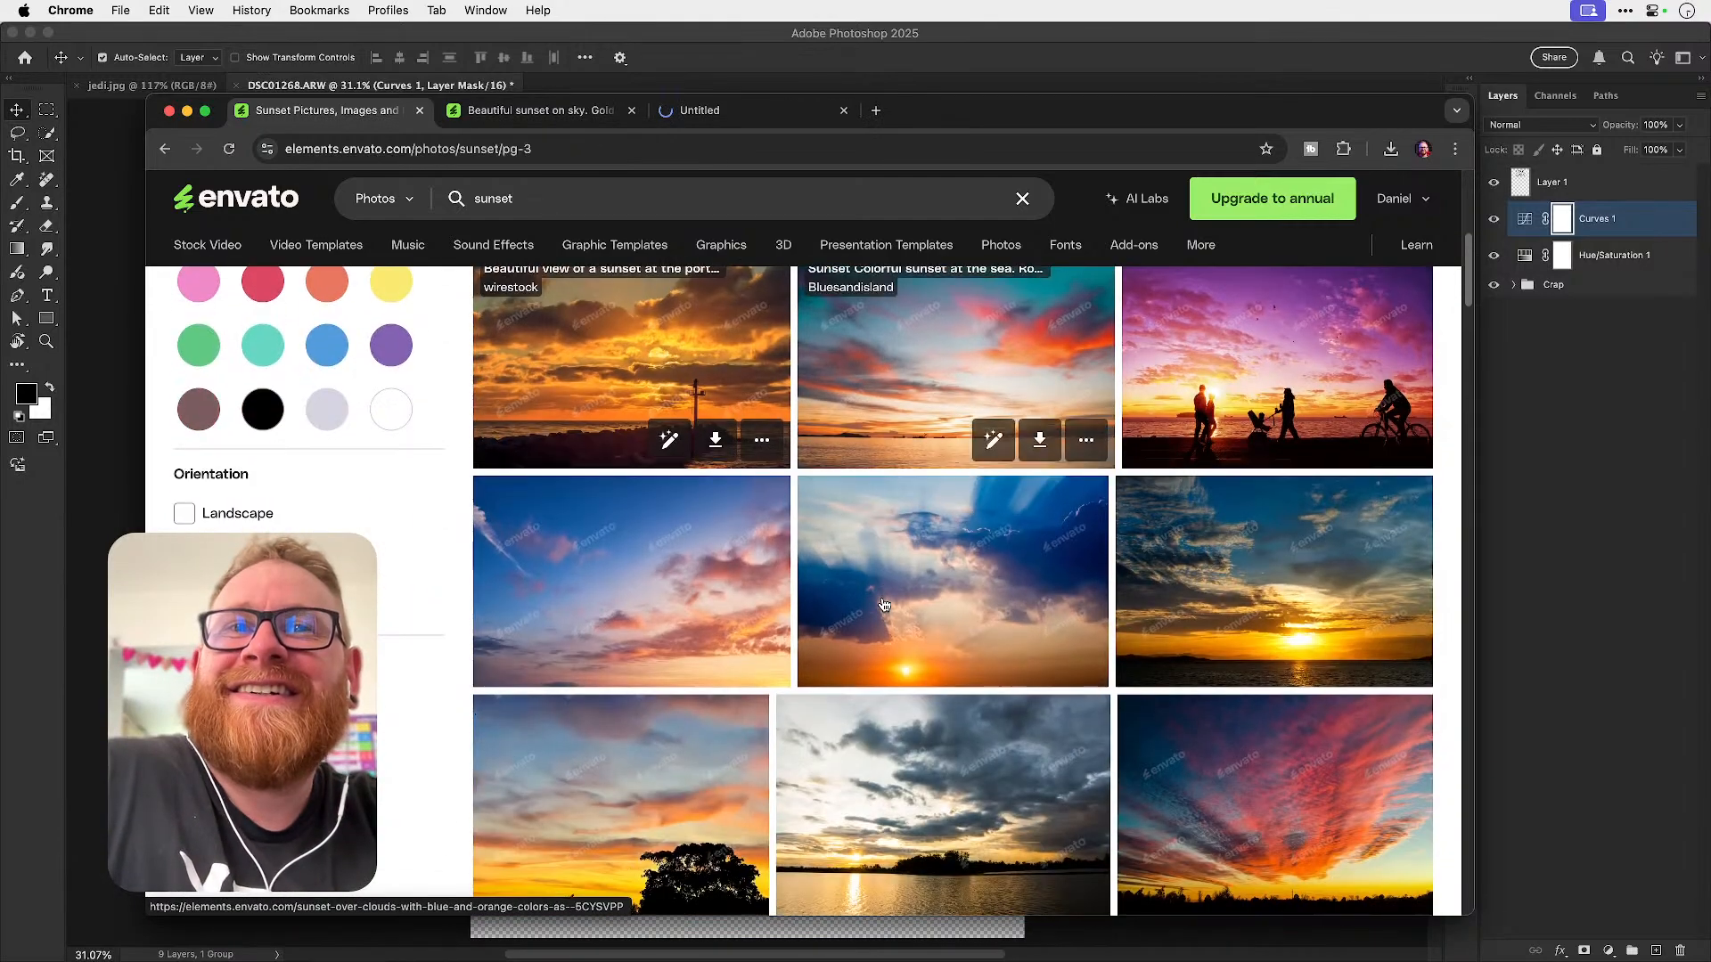
{"action": "scroll", "coordinate": [883, 605], "scroll_direction": "down", "scroll_amount": 2}
{"action": "scroll", "coordinate": [883, 605], "scroll_direction": "up", "scroll_amount": 3}
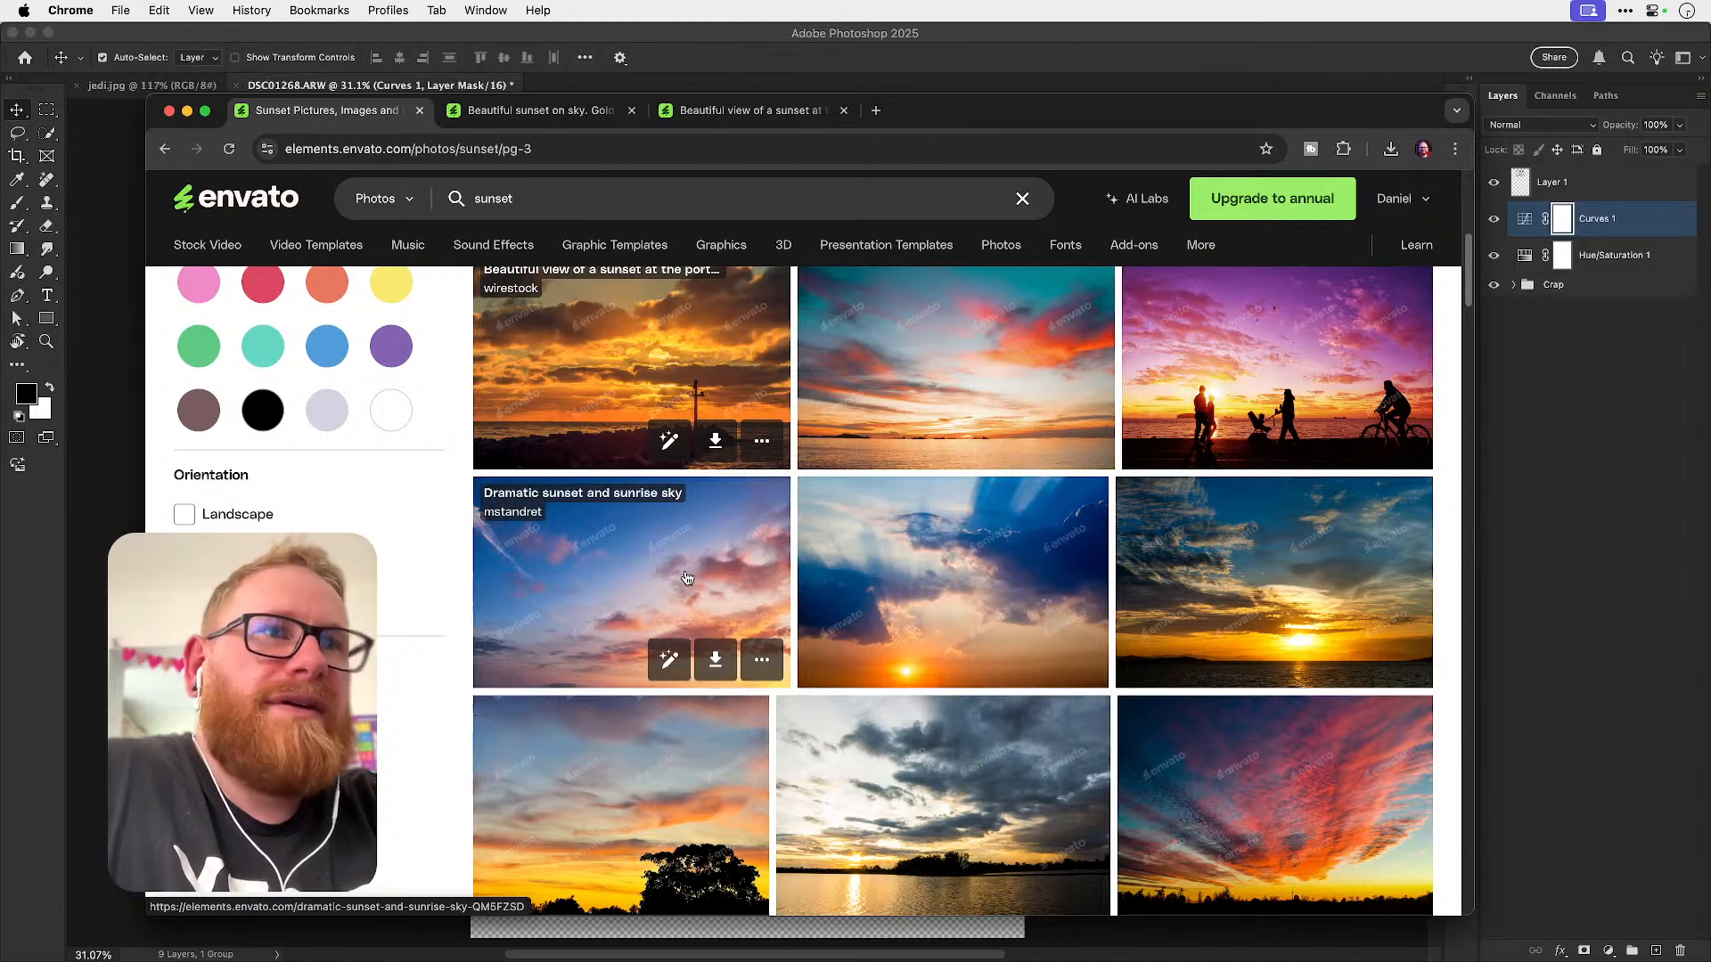
{"action": "right_click", "coordinate": [687, 575]}
{"action": "left_click", "coordinate": [784, 581]}
- Find the orange "colorful dramatic sky with cloud" photo further down page 3 and open it in a new tab
{"action": "scroll", "coordinate": [891, 596], "scroll_direction": "down", "scroll_amount": 8}
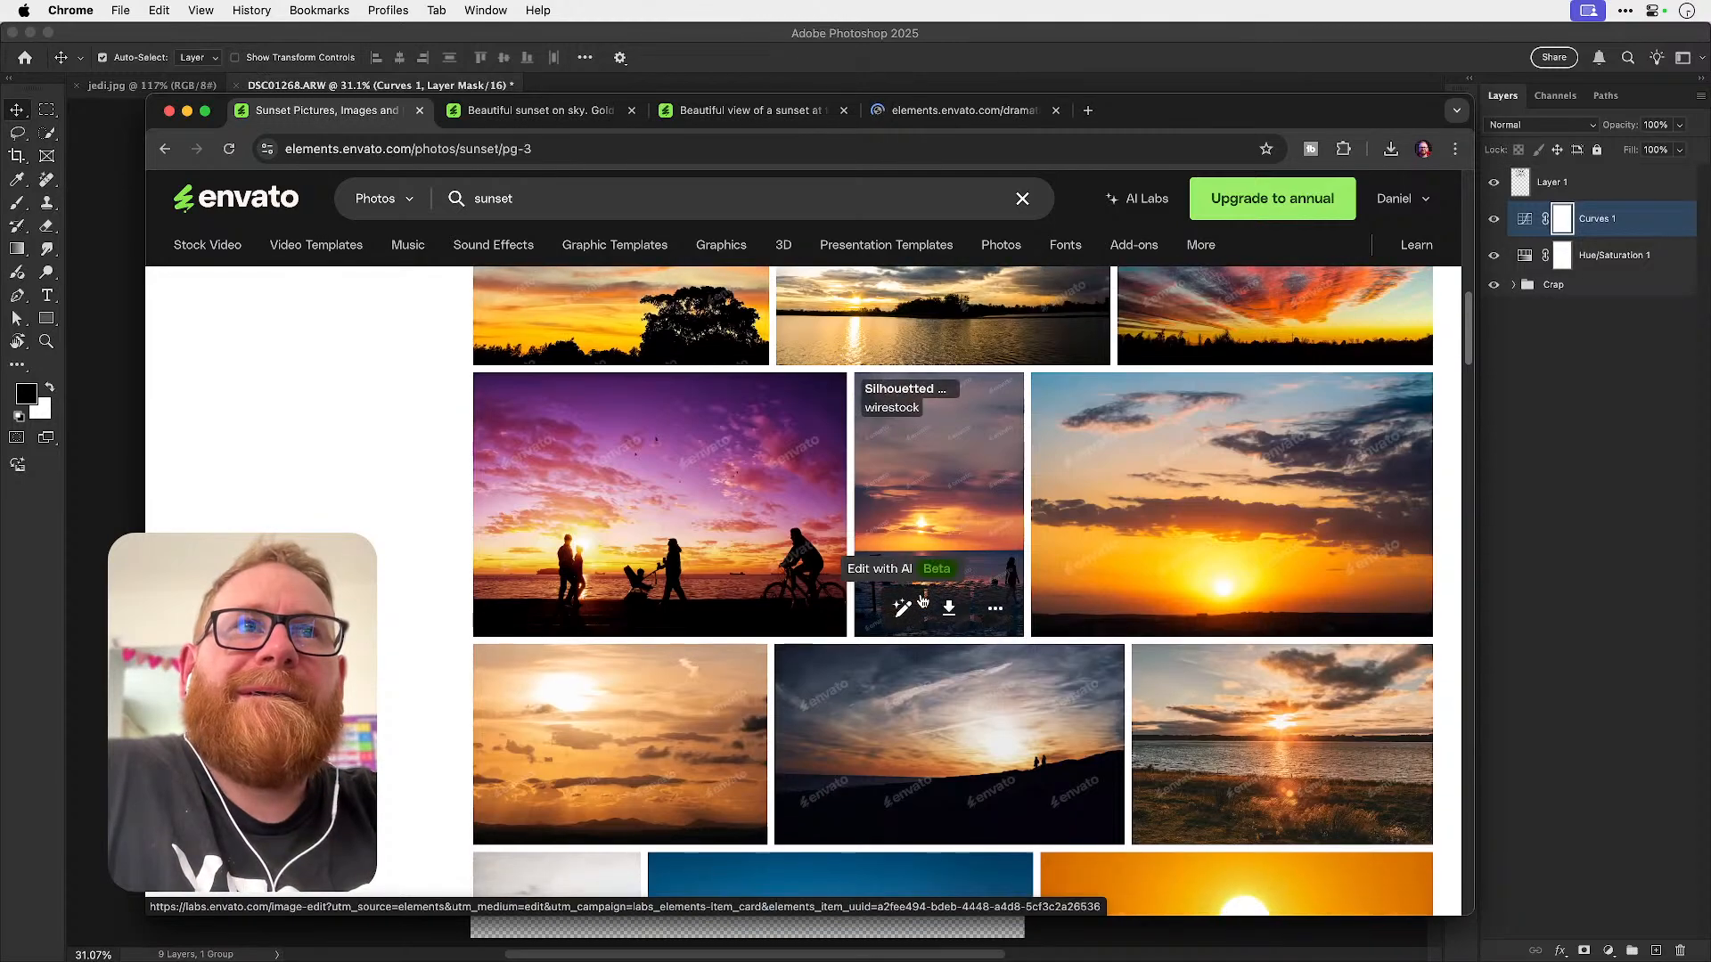
{"action": "scroll", "coordinate": [926, 606], "scroll_direction": "down", "scroll_amount": 2}
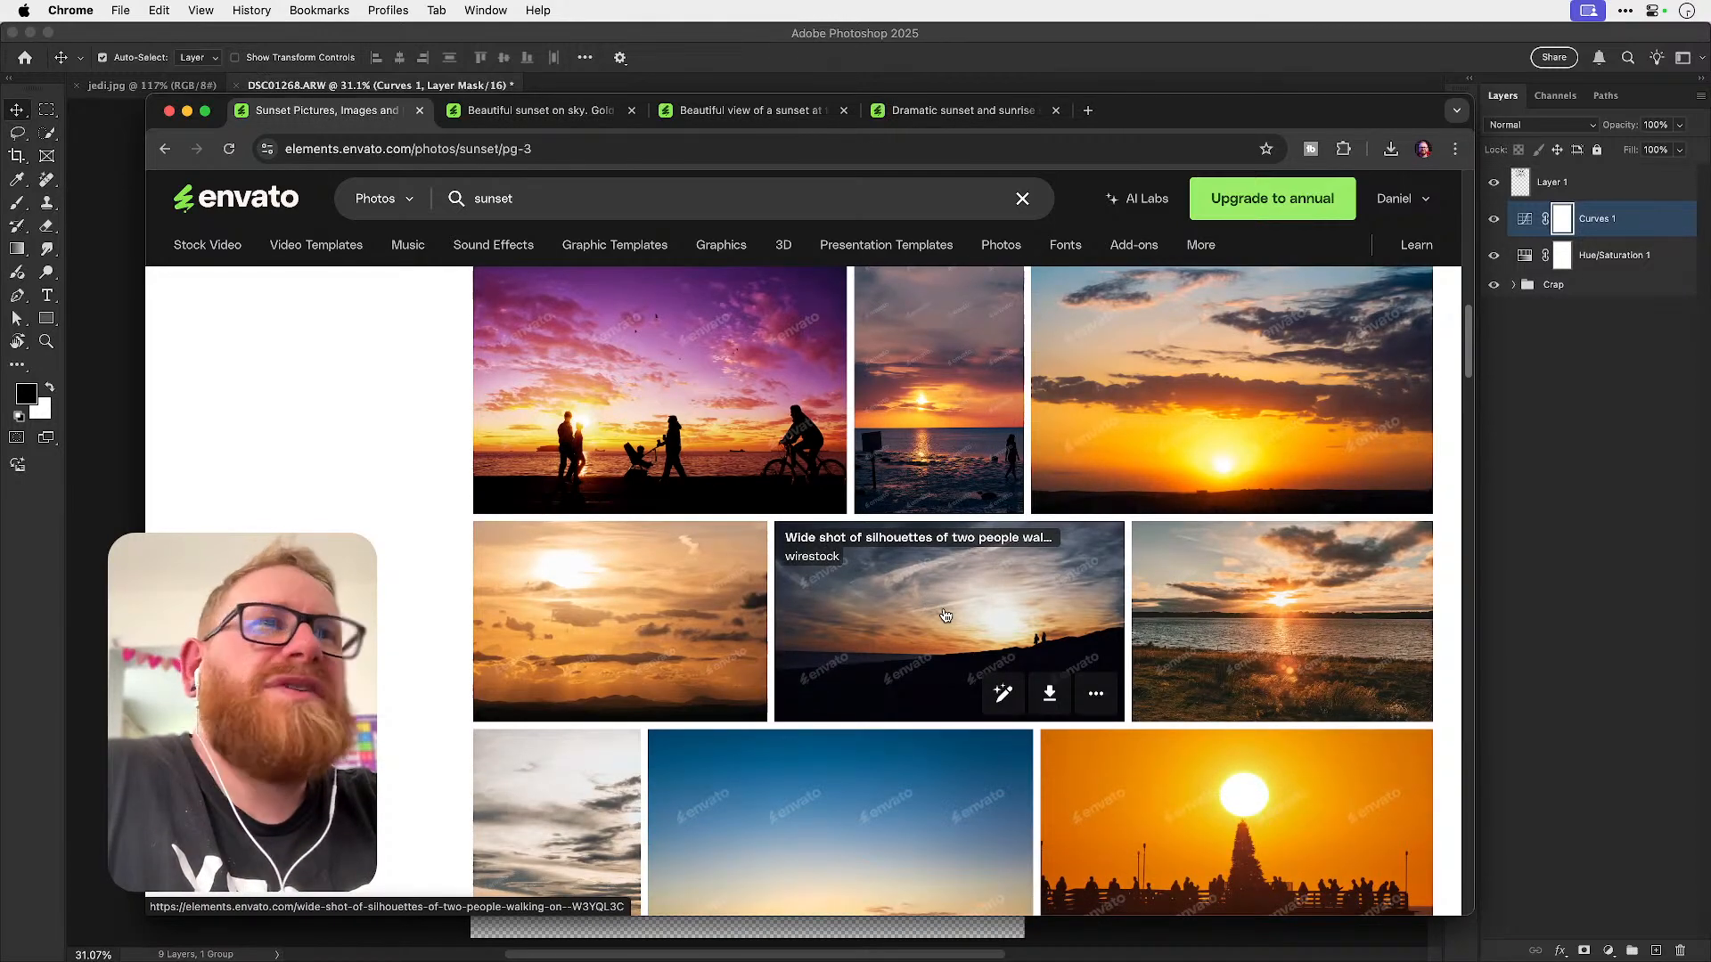
{"action": "scroll", "coordinate": [945, 615], "scroll_direction": "down", "scroll_amount": 10}
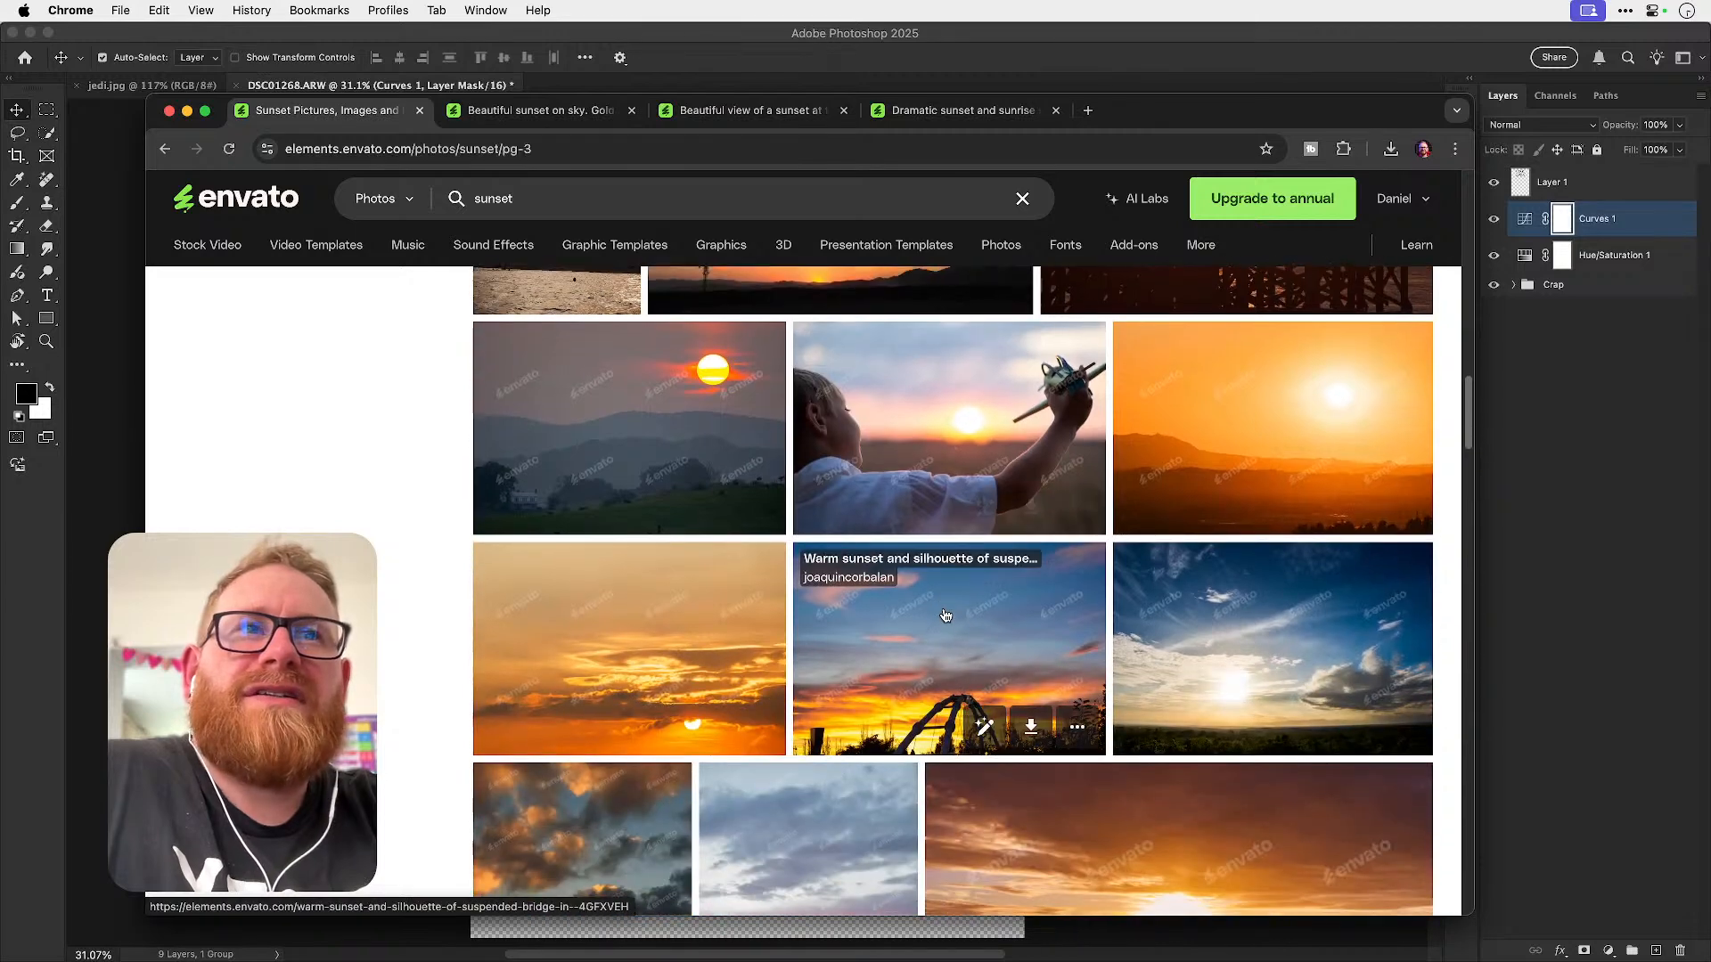
{"action": "scroll", "coordinate": [945, 615], "scroll_direction": "down", "scroll_amount": 2}
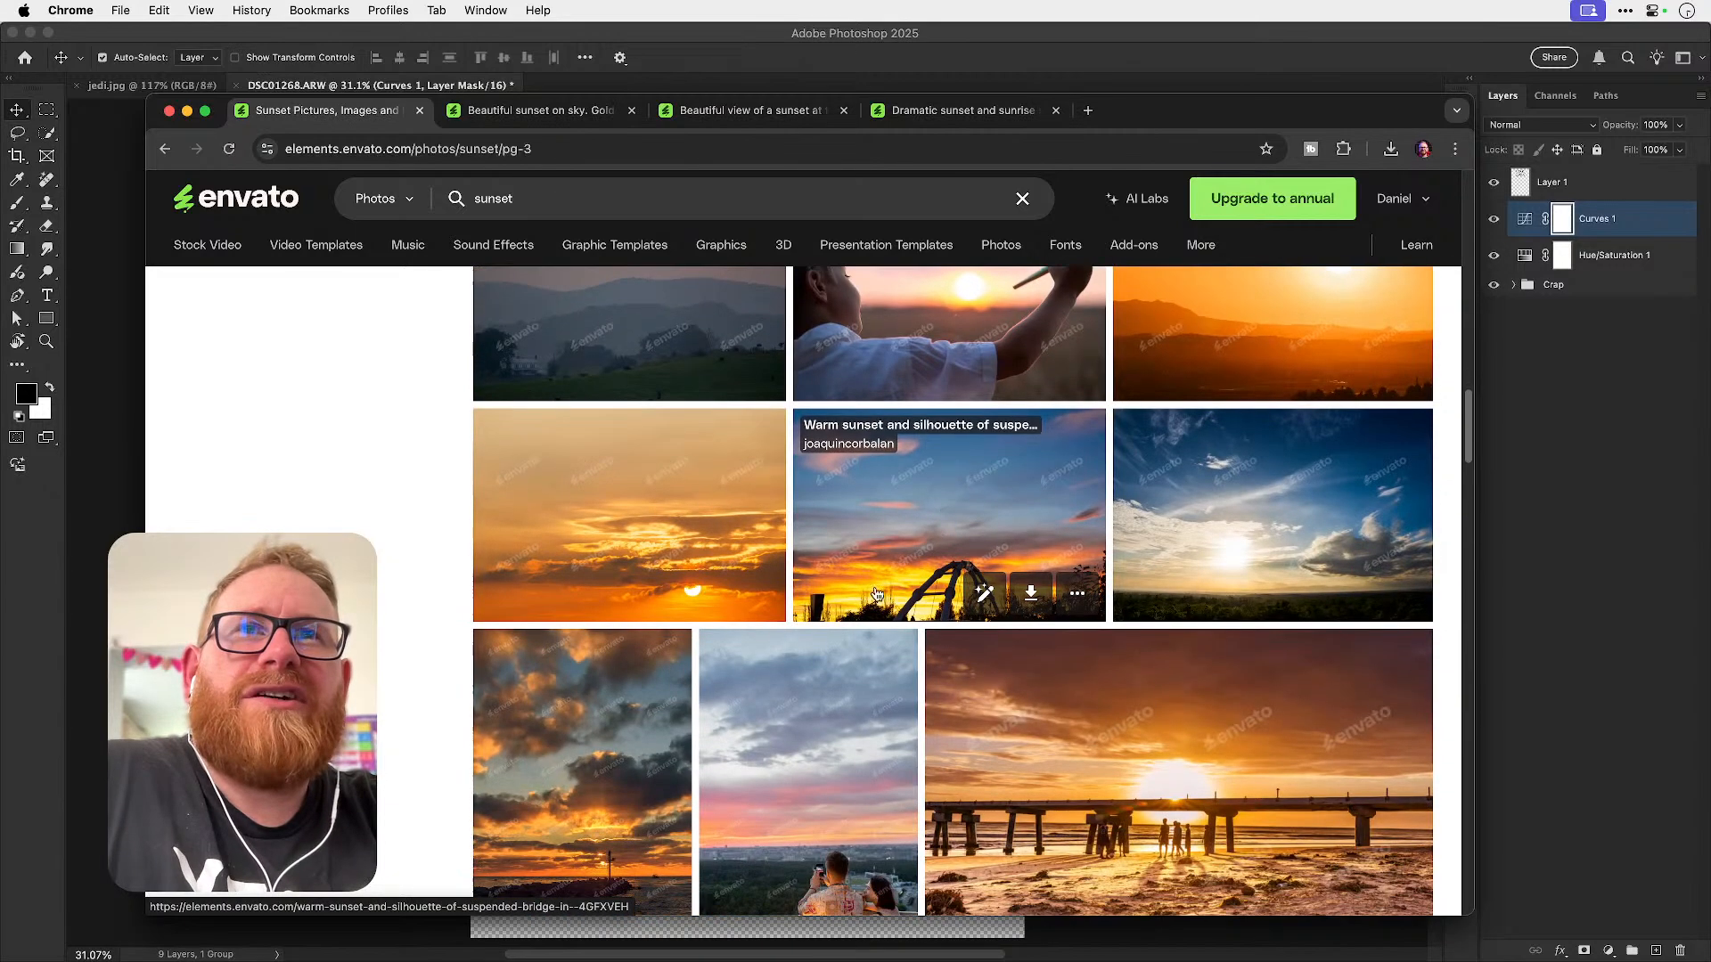
{"action": "left_click", "coordinate": [624, 509]}
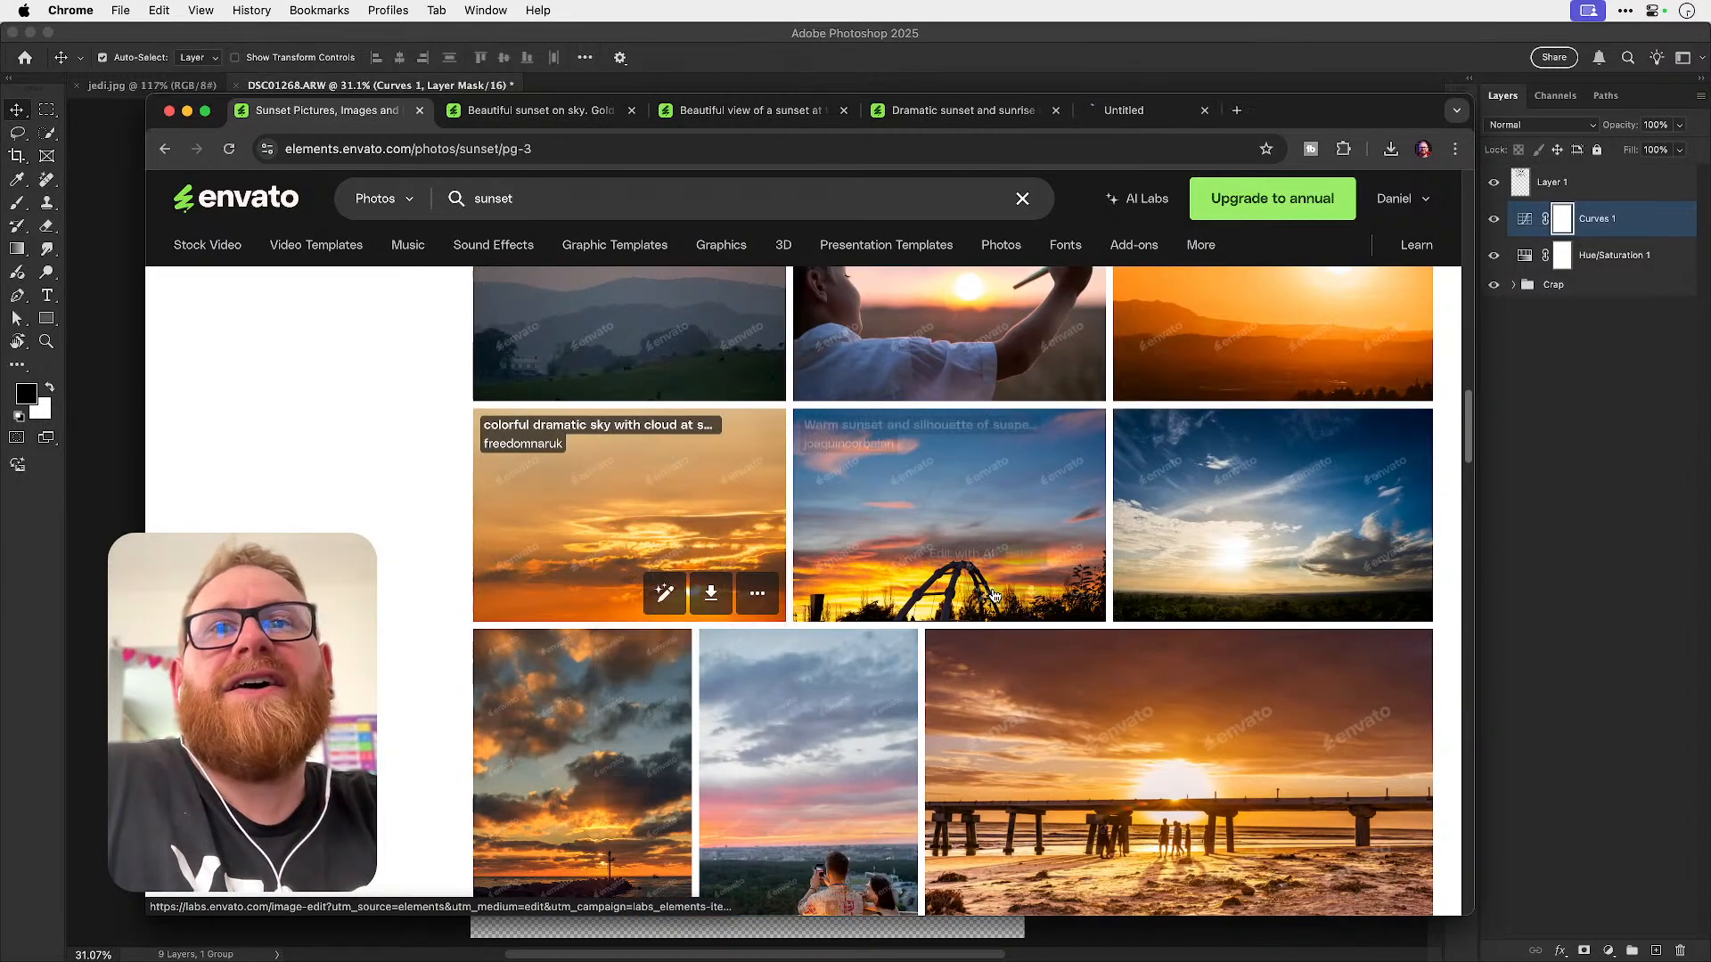
- Look through the remaining sunset photos on page 3 for background candidates and go to page 4 of the results
{"action": "scroll", "coordinate": [994, 595], "scroll_direction": "down", "scroll_amount": 5}
{"action": "scroll", "coordinate": [995, 595], "scroll_direction": "down", "scroll_amount": 10}
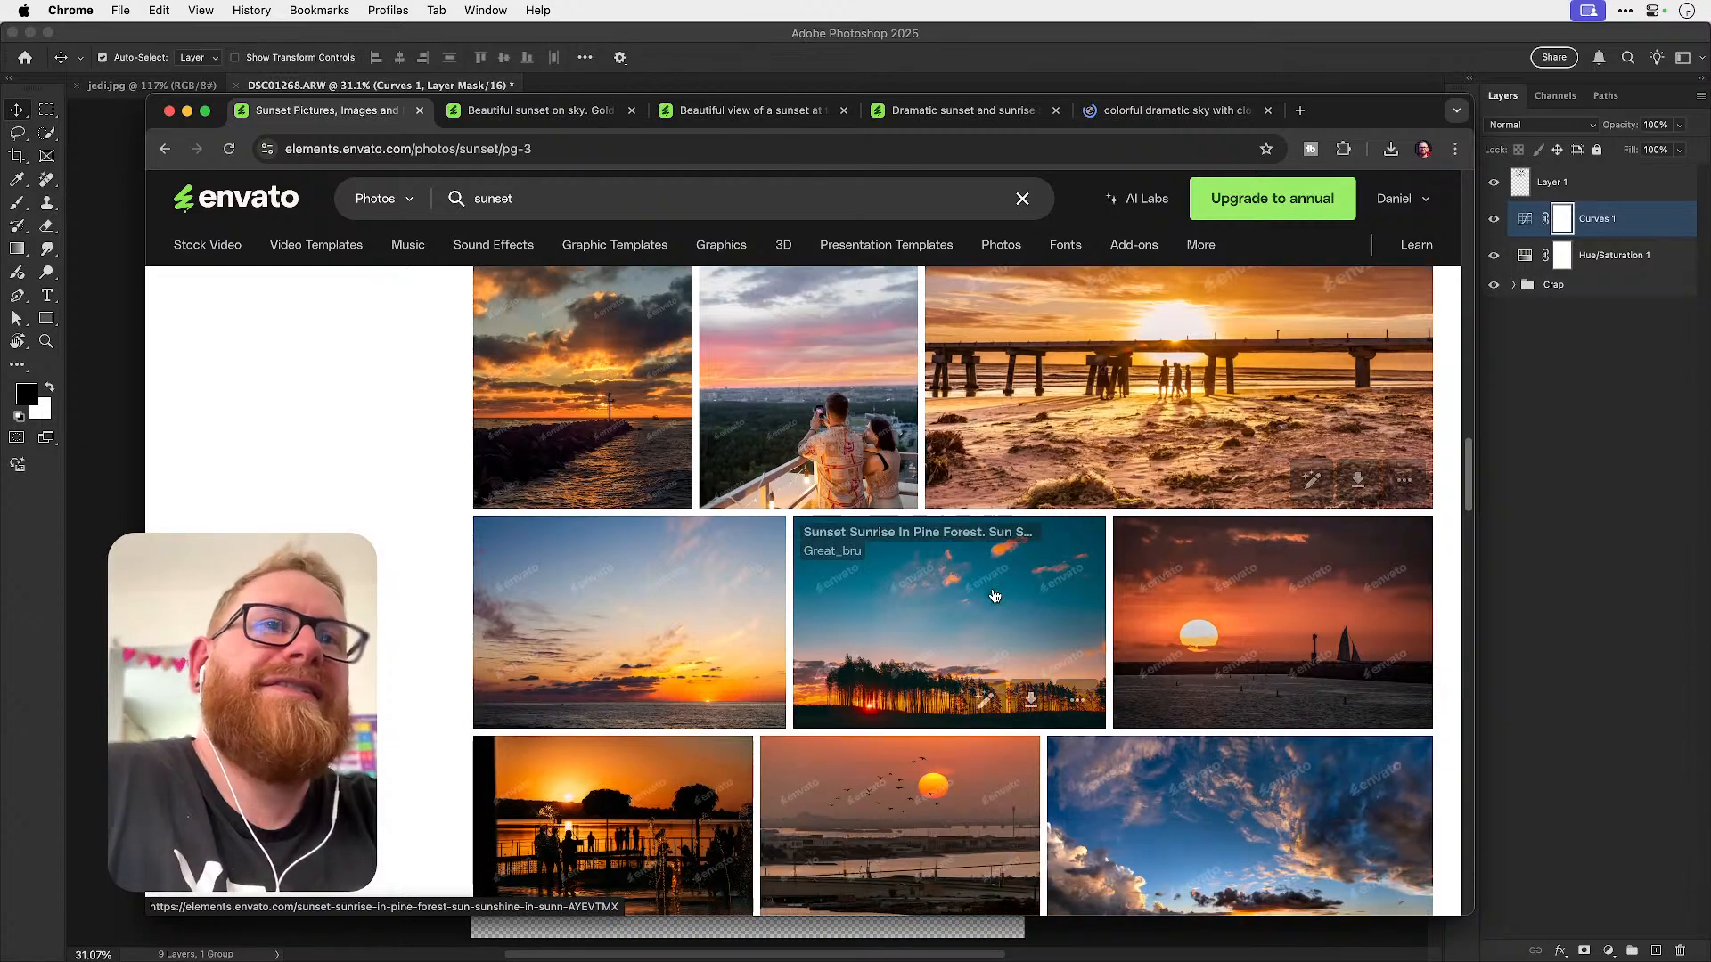
{"action": "scroll", "coordinate": [995, 595], "scroll_direction": "down", "scroll_amount": 11}
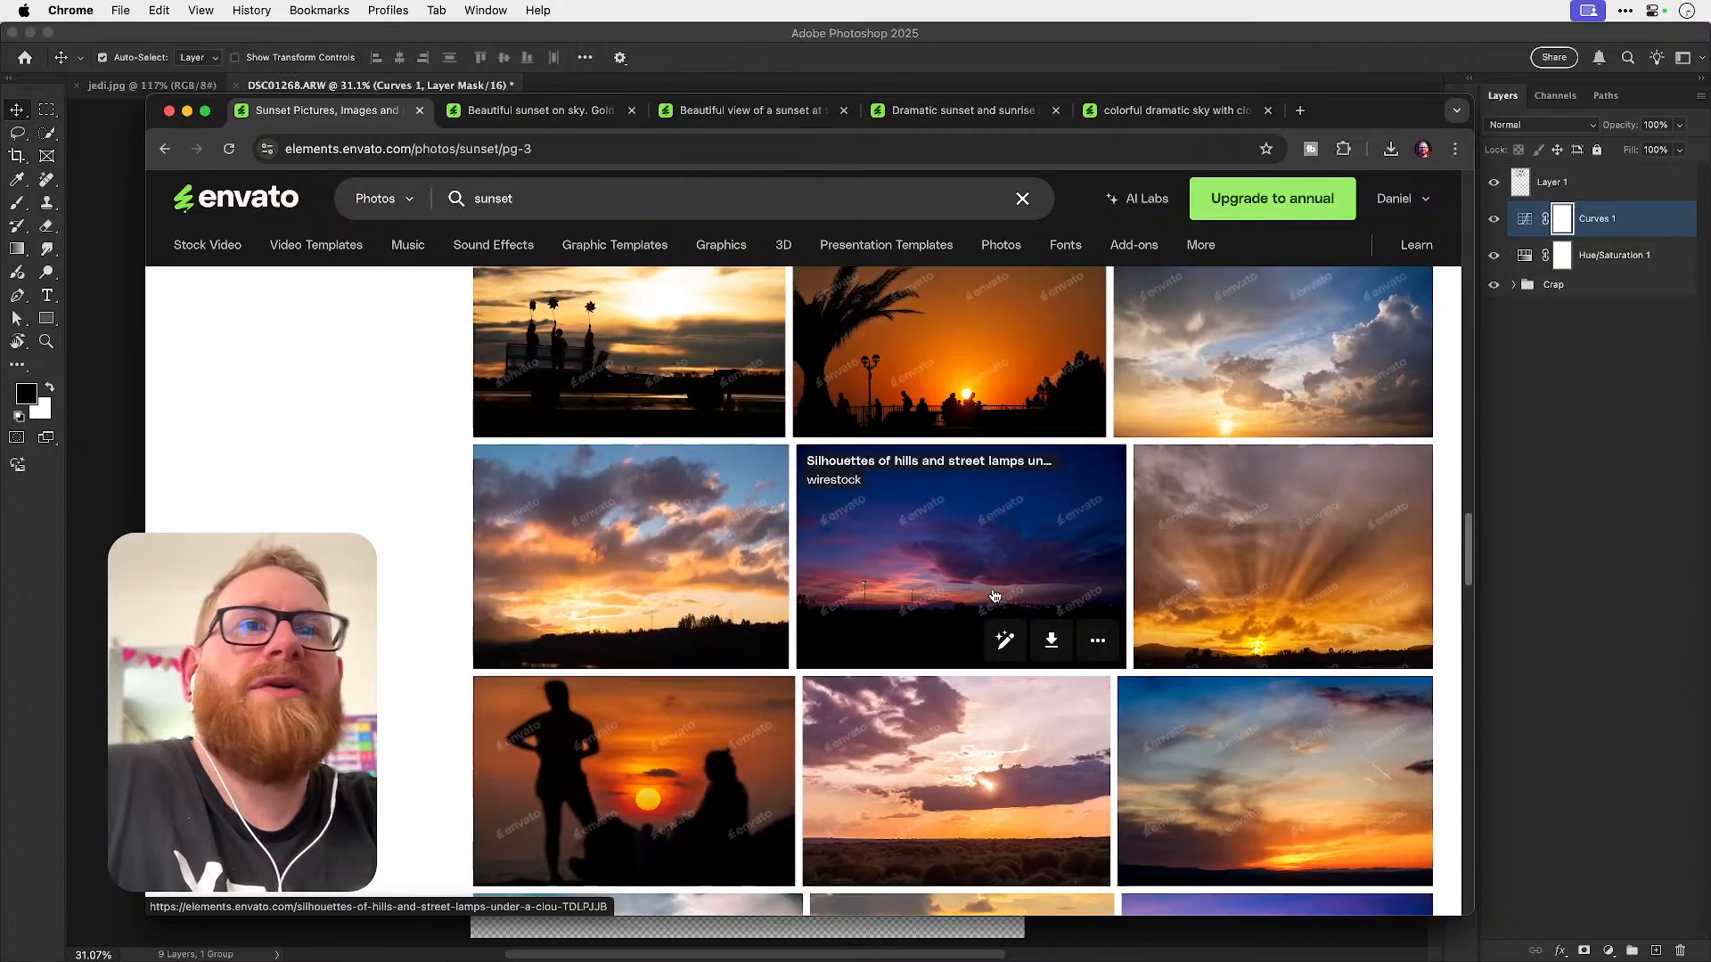
{"action": "scroll", "coordinate": [995, 595], "scroll_direction": "down", "scroll_amount": 10}
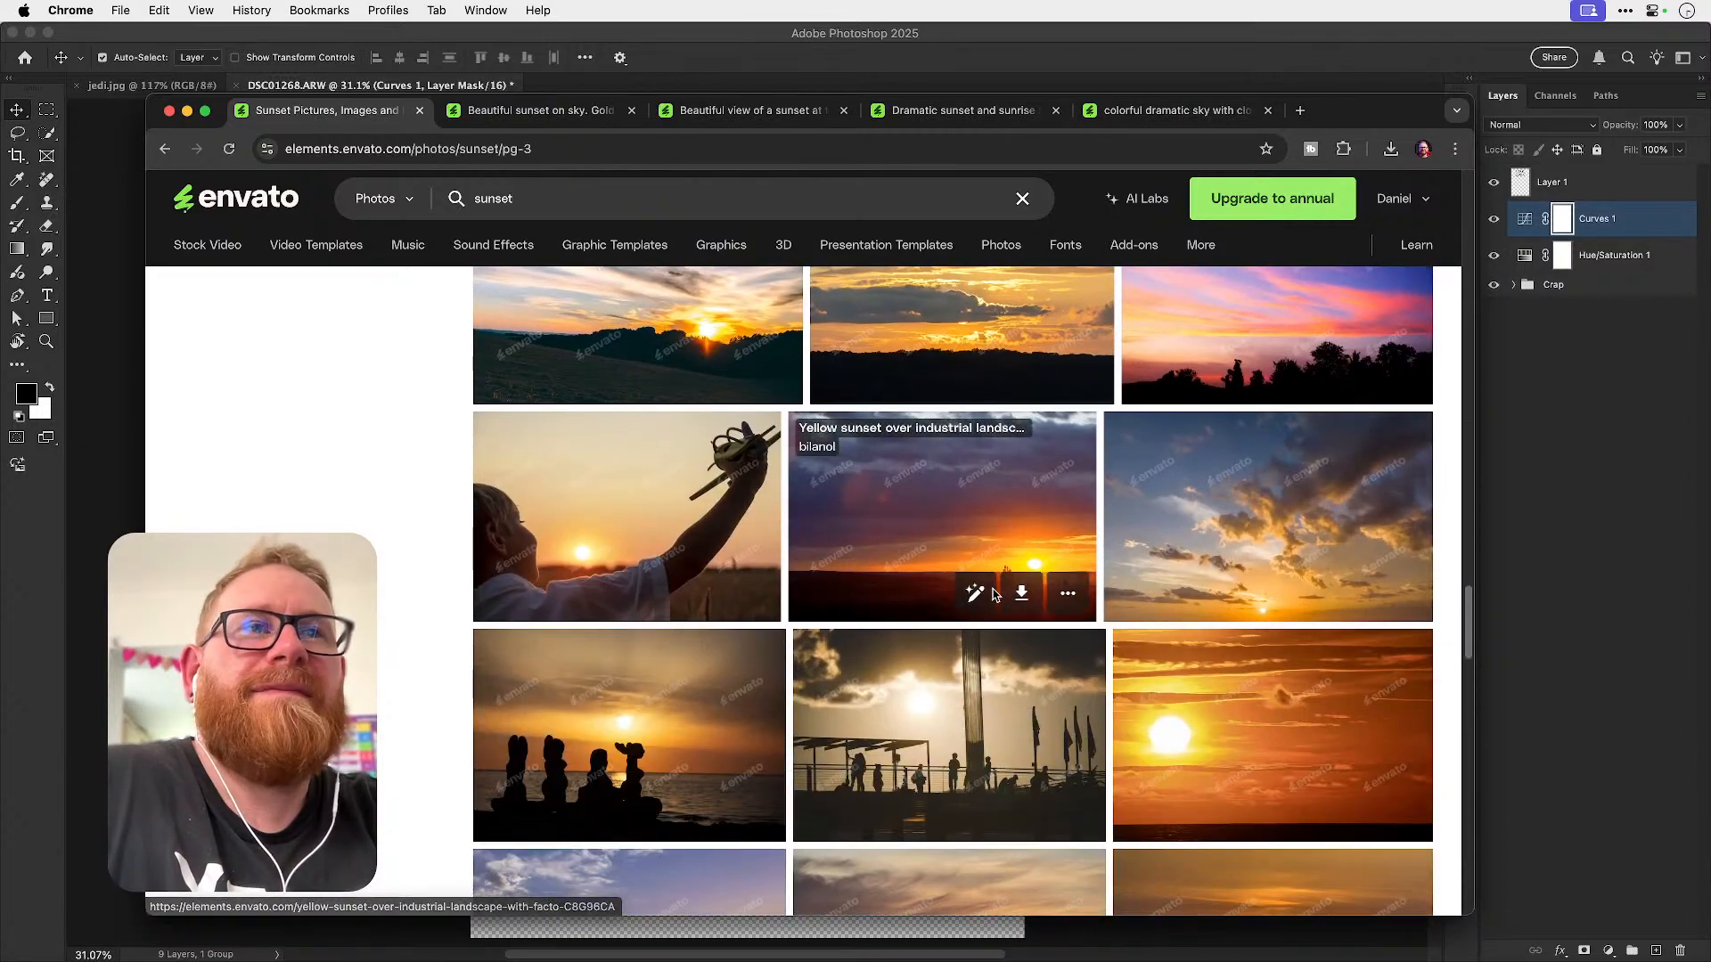
{"action": "scroll", "coordinate": [994, 595], "scroll_direction": "down", "scroll_amount": 14}
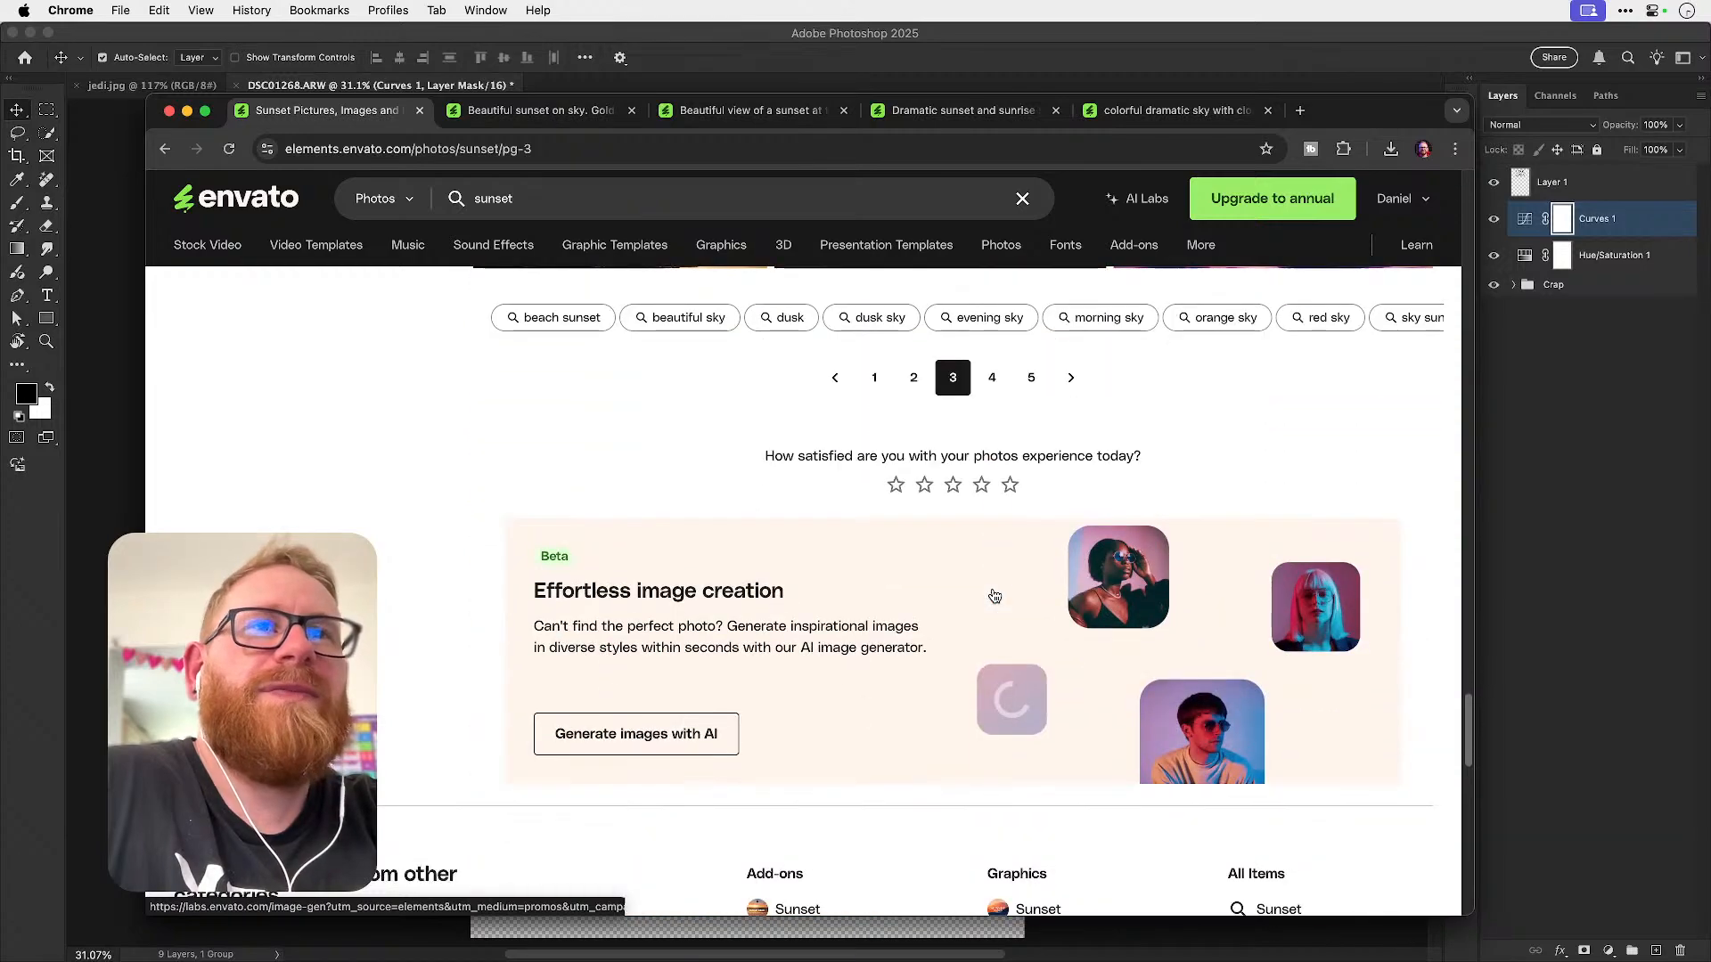
{"action": "scroll", "coordinate": [989, 538], "scroll_direction": "up", "scroll_amount": 4}
{"action": "left_click", "coordinate": [992, 555]}
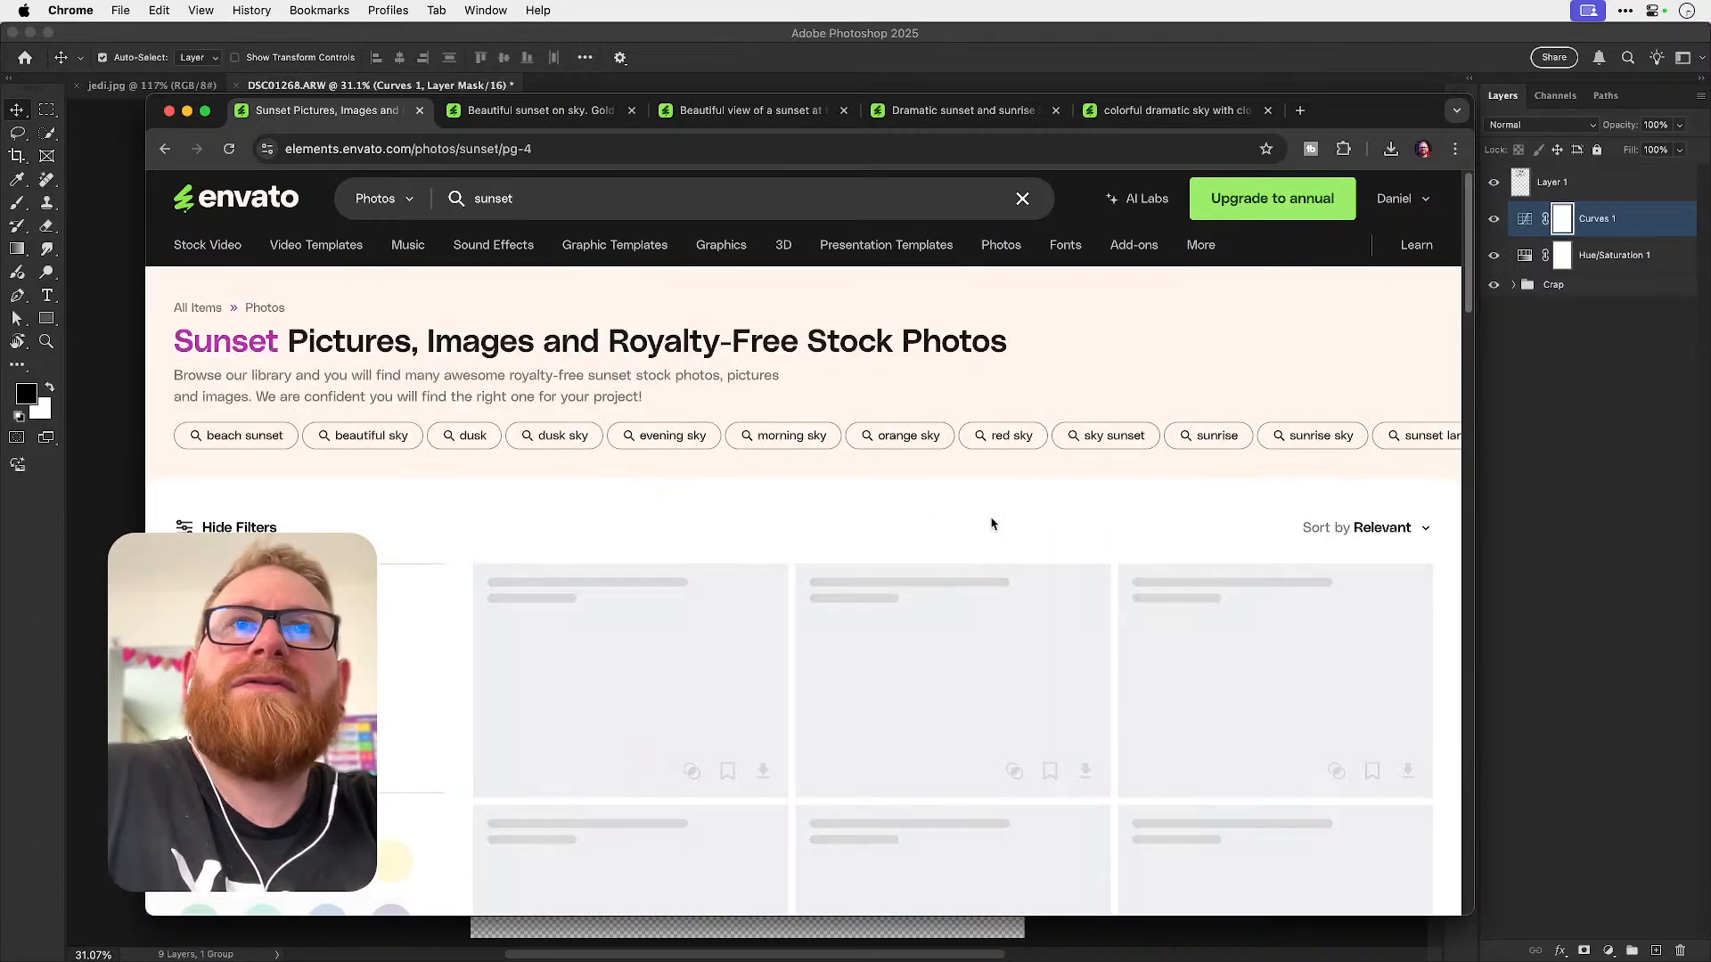
- Search the stock photo library for "jedi" in place of sunset
{"action": "left_click", "coordinate": [659, 204]}
{"action": "type", "text": "jedi"}
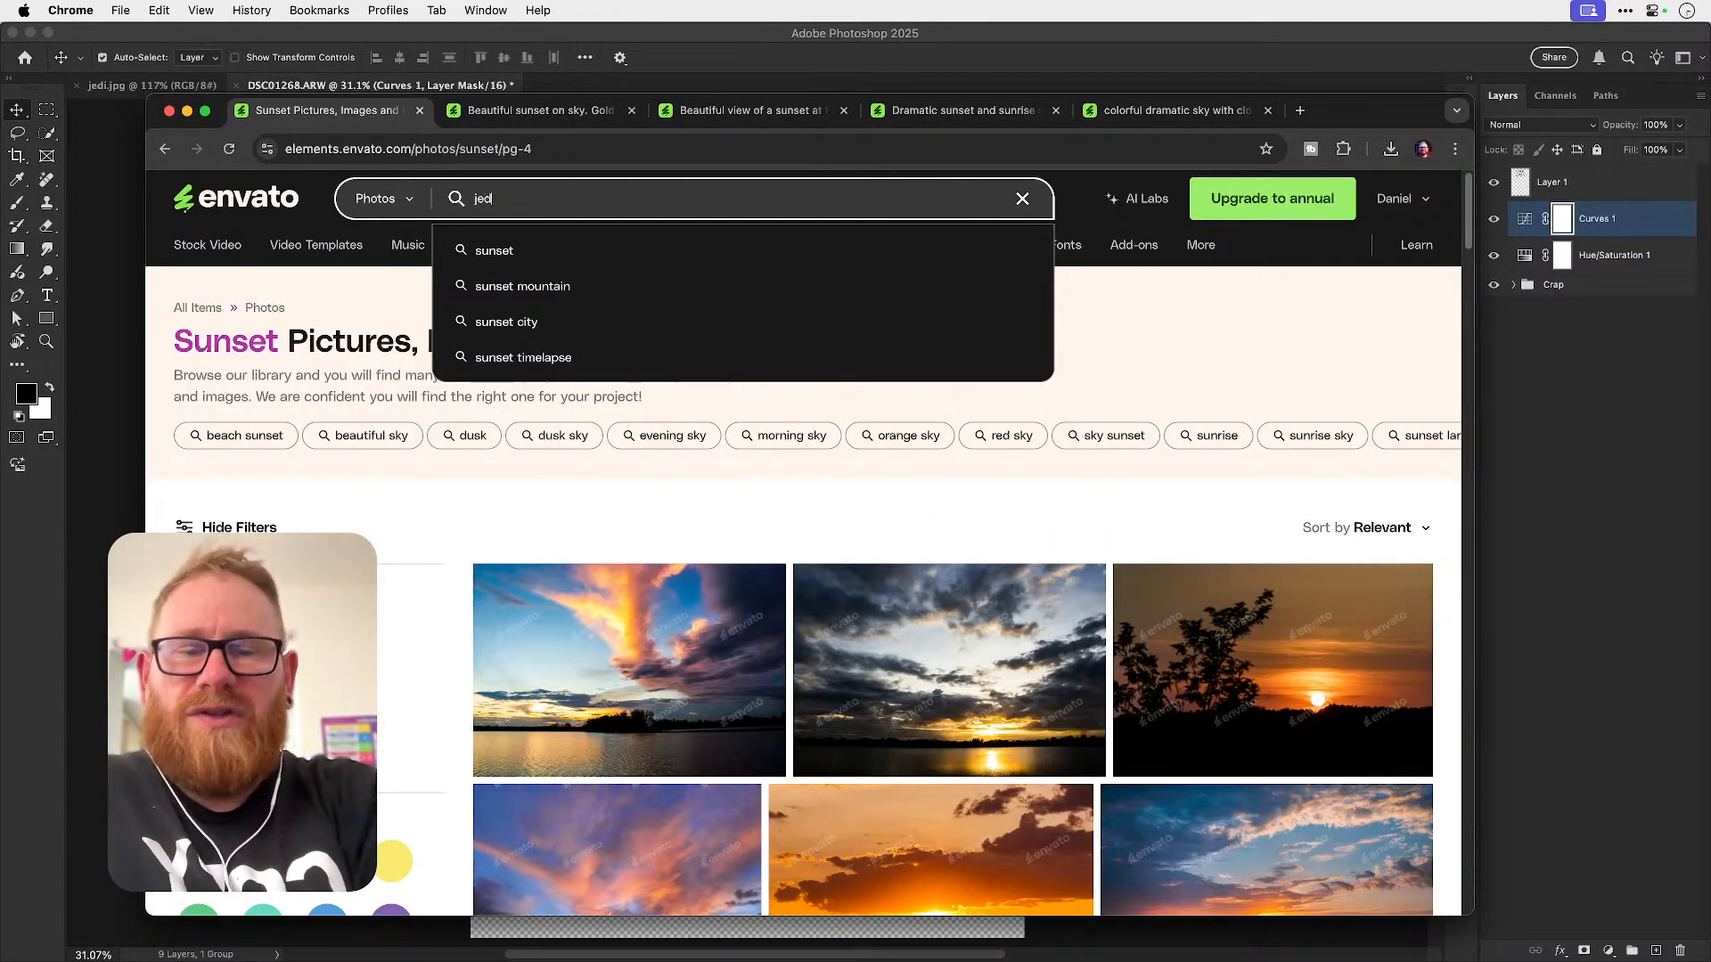
{"action": "key", "text": "Return"}
{"action": "scroll", "coordinate": [898, 444], "scroll_direction": "down", "scroll_amount": 1}
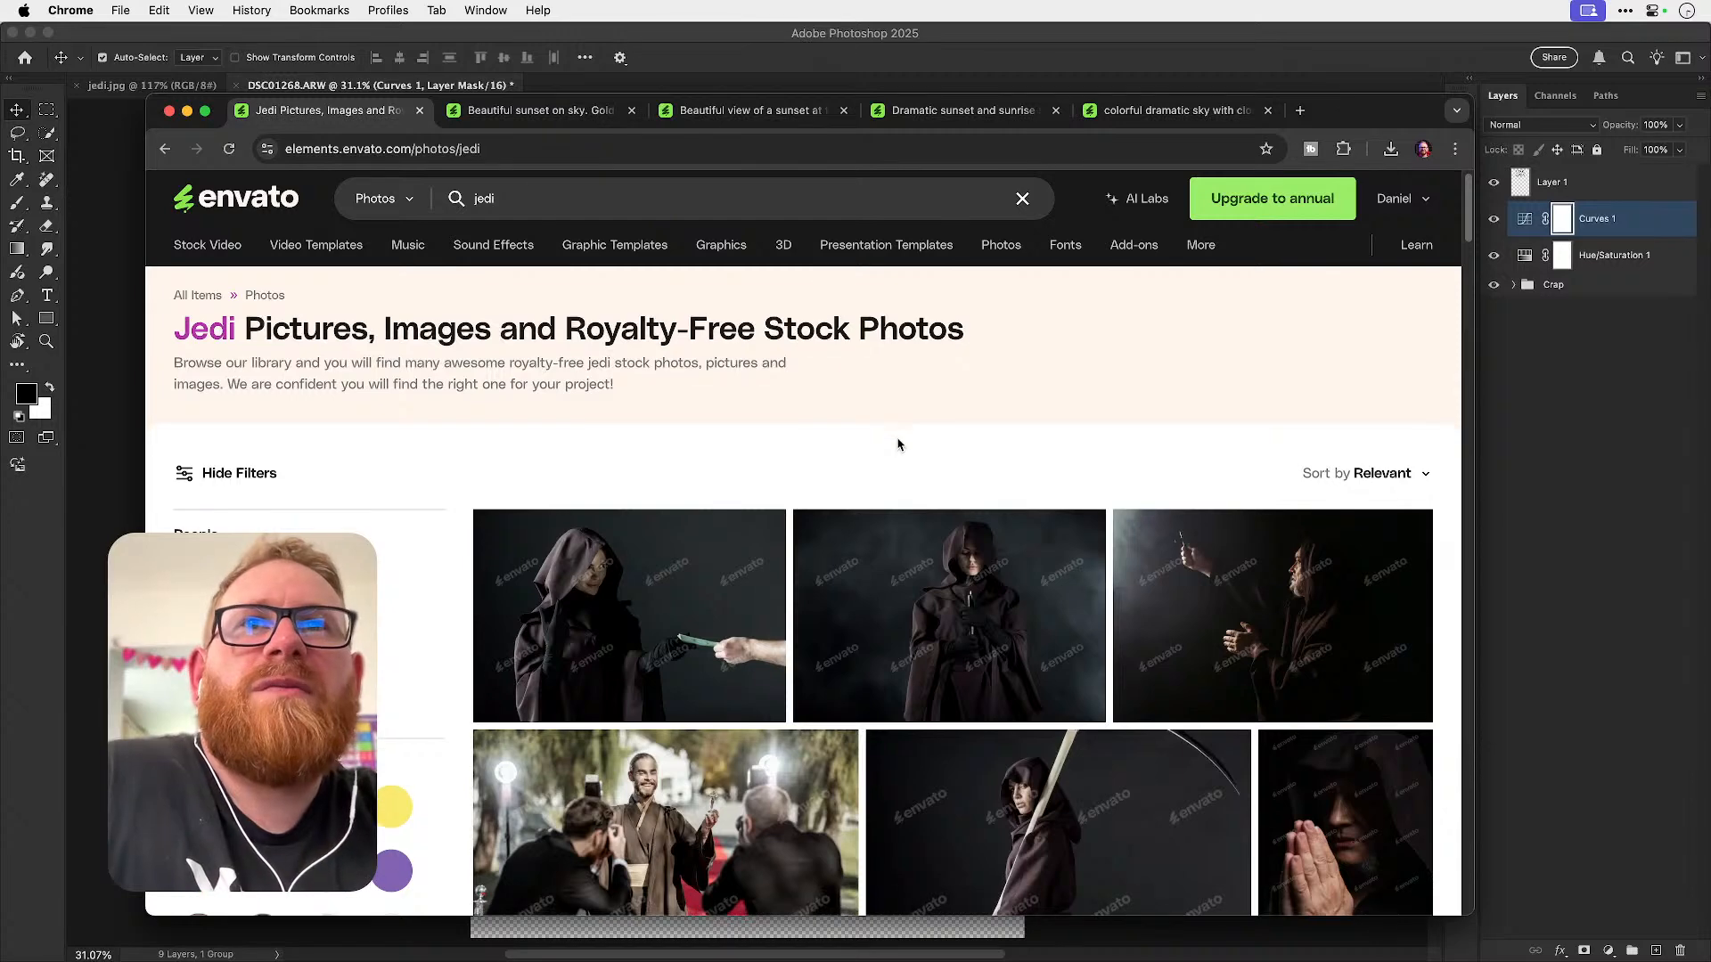
- Examine the jedi photo results for full-length hooded robe figures suitable for the poster character
{"action": "scroll", "coordinate": [899, 444], "scroll_direction": "down", "scroll_amount": 3}
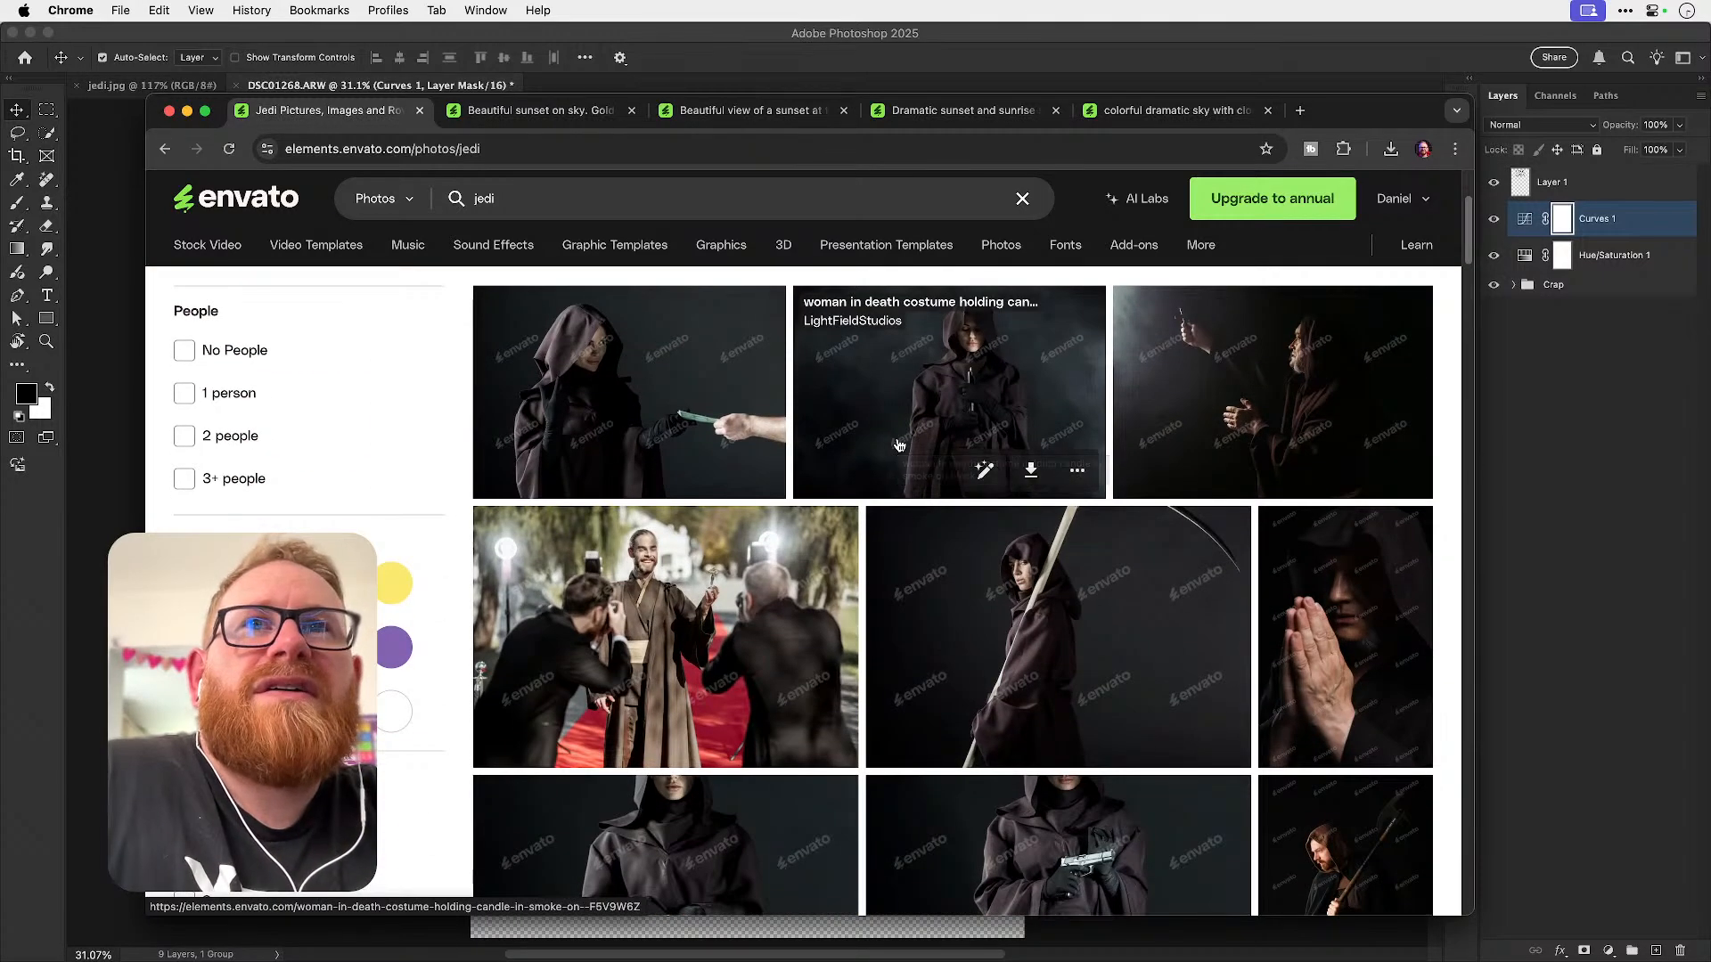
{"action": "scroll", "coordinate": [898, 444], "scroll_direction": "down", "scroll_amount": 2}
{"action": "scroll", "coordinate": [898, 444], "scroll_direction": "down", "scroll_amount": 5}
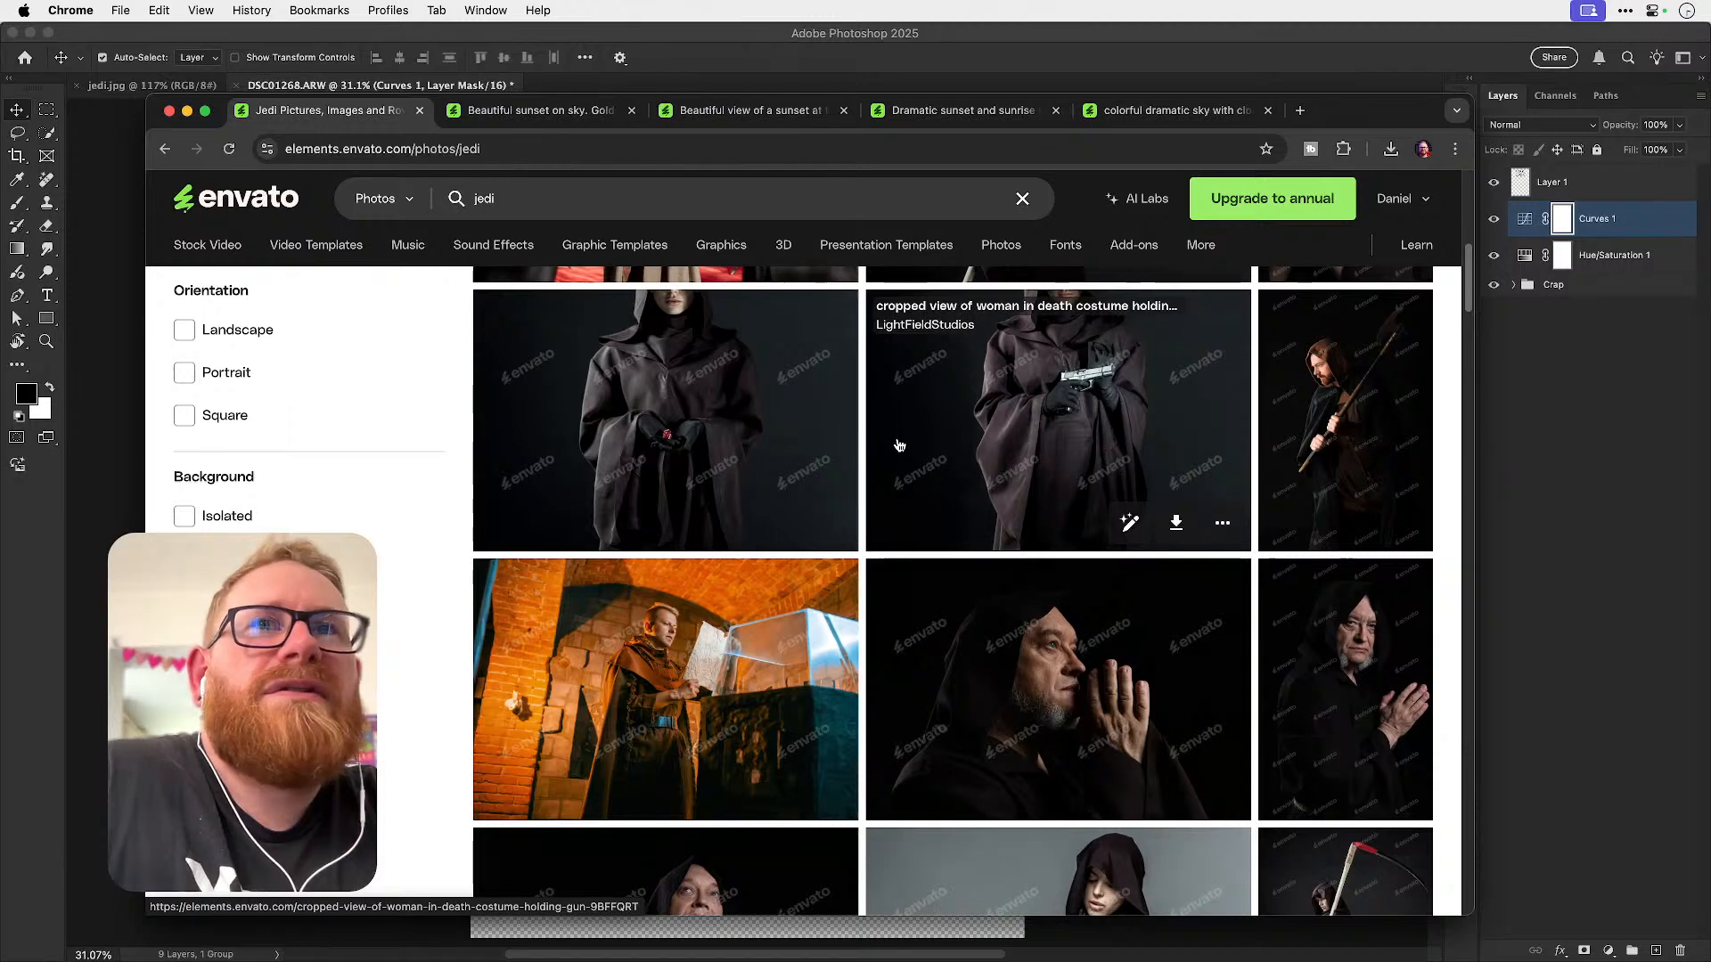
{"action": "scroll", "coordinate": [898, 444], "scroll_direction": "down", "scroll_amount": 5}
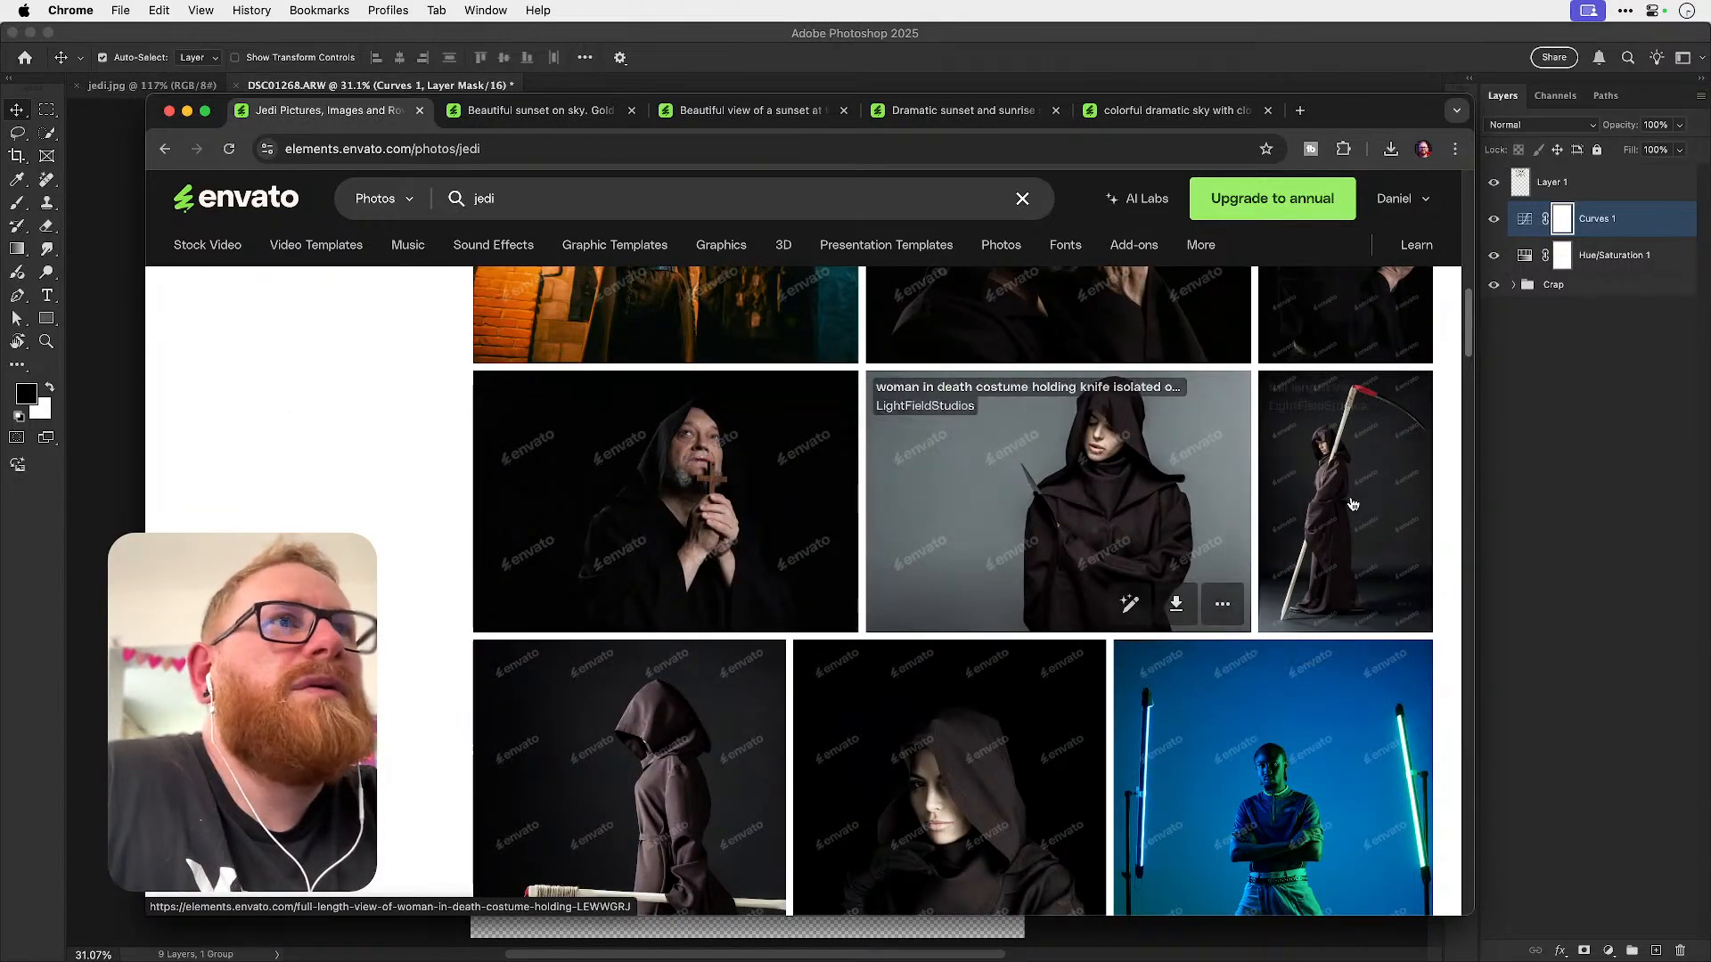
{"action": "scroll", "coordinate": [1054, 497], "scroll_direction": "down", "scroll_amount": 3}
{"action": "scroll", "coordinate": [1054, 496], "scroll_direction": "down", "scroll_amount": 4}
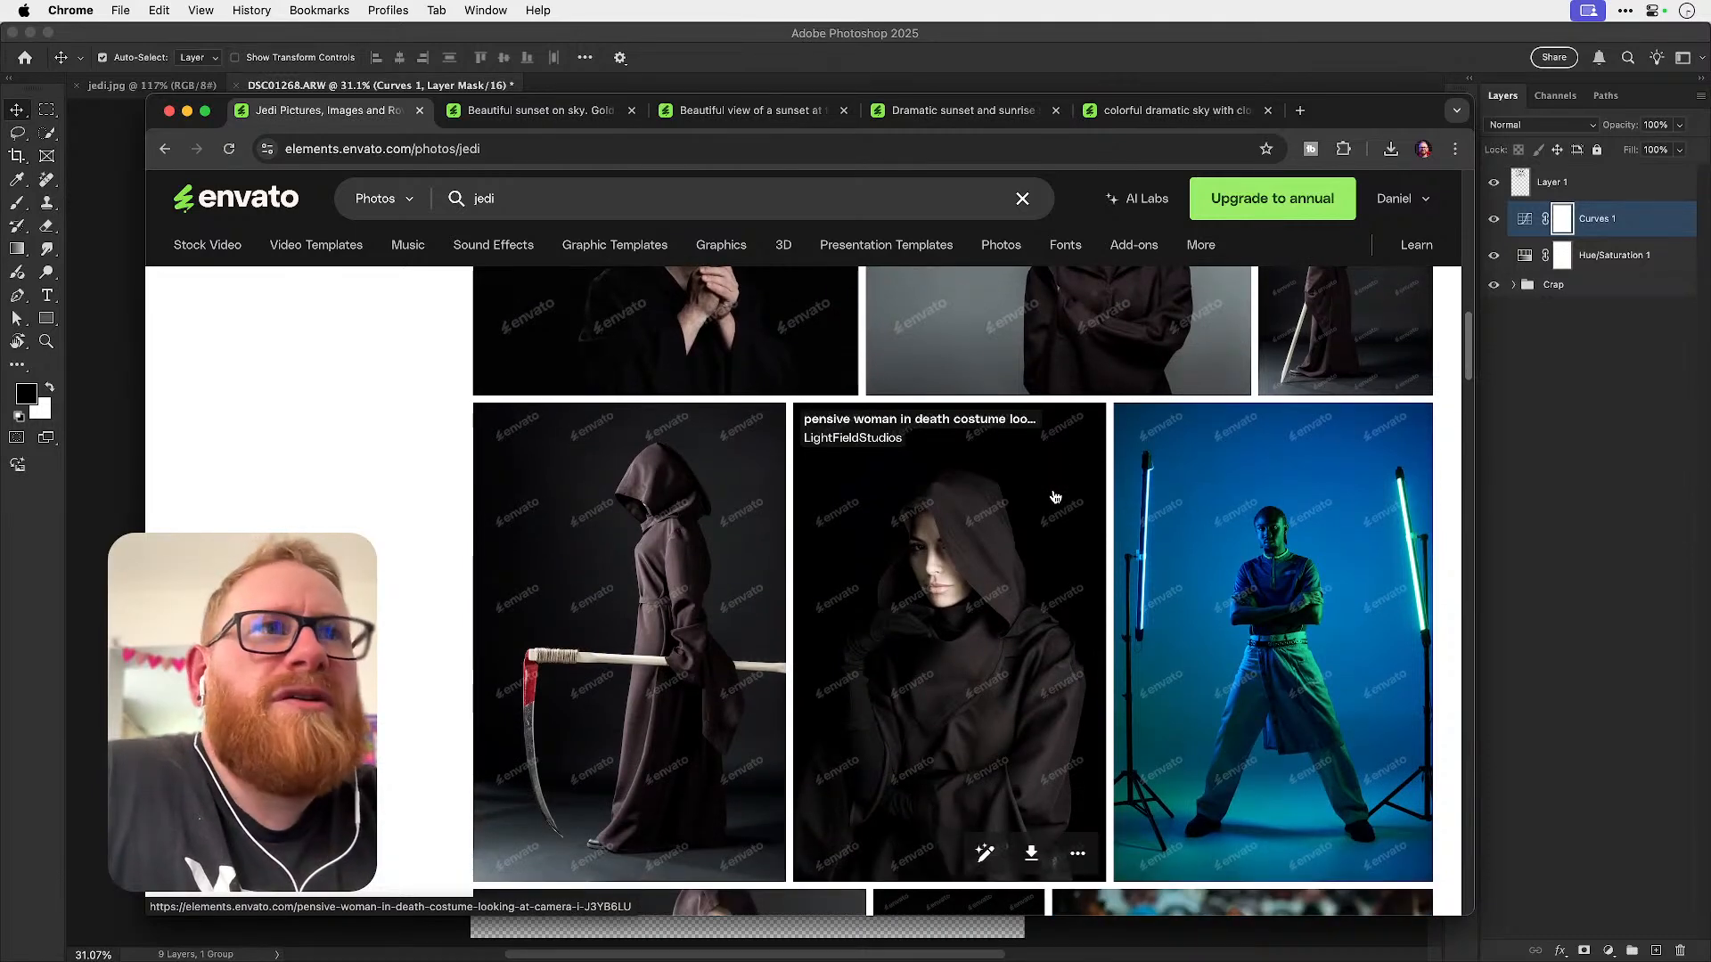
{"action": "scroll", "coordinate": [1054, 496], "scroll_direction": "down", "scroll_amount": 5}
{"action": "scroll", "coordinate": [1054, 496], "scroll_direction": "up", "scroll_amount": 3}
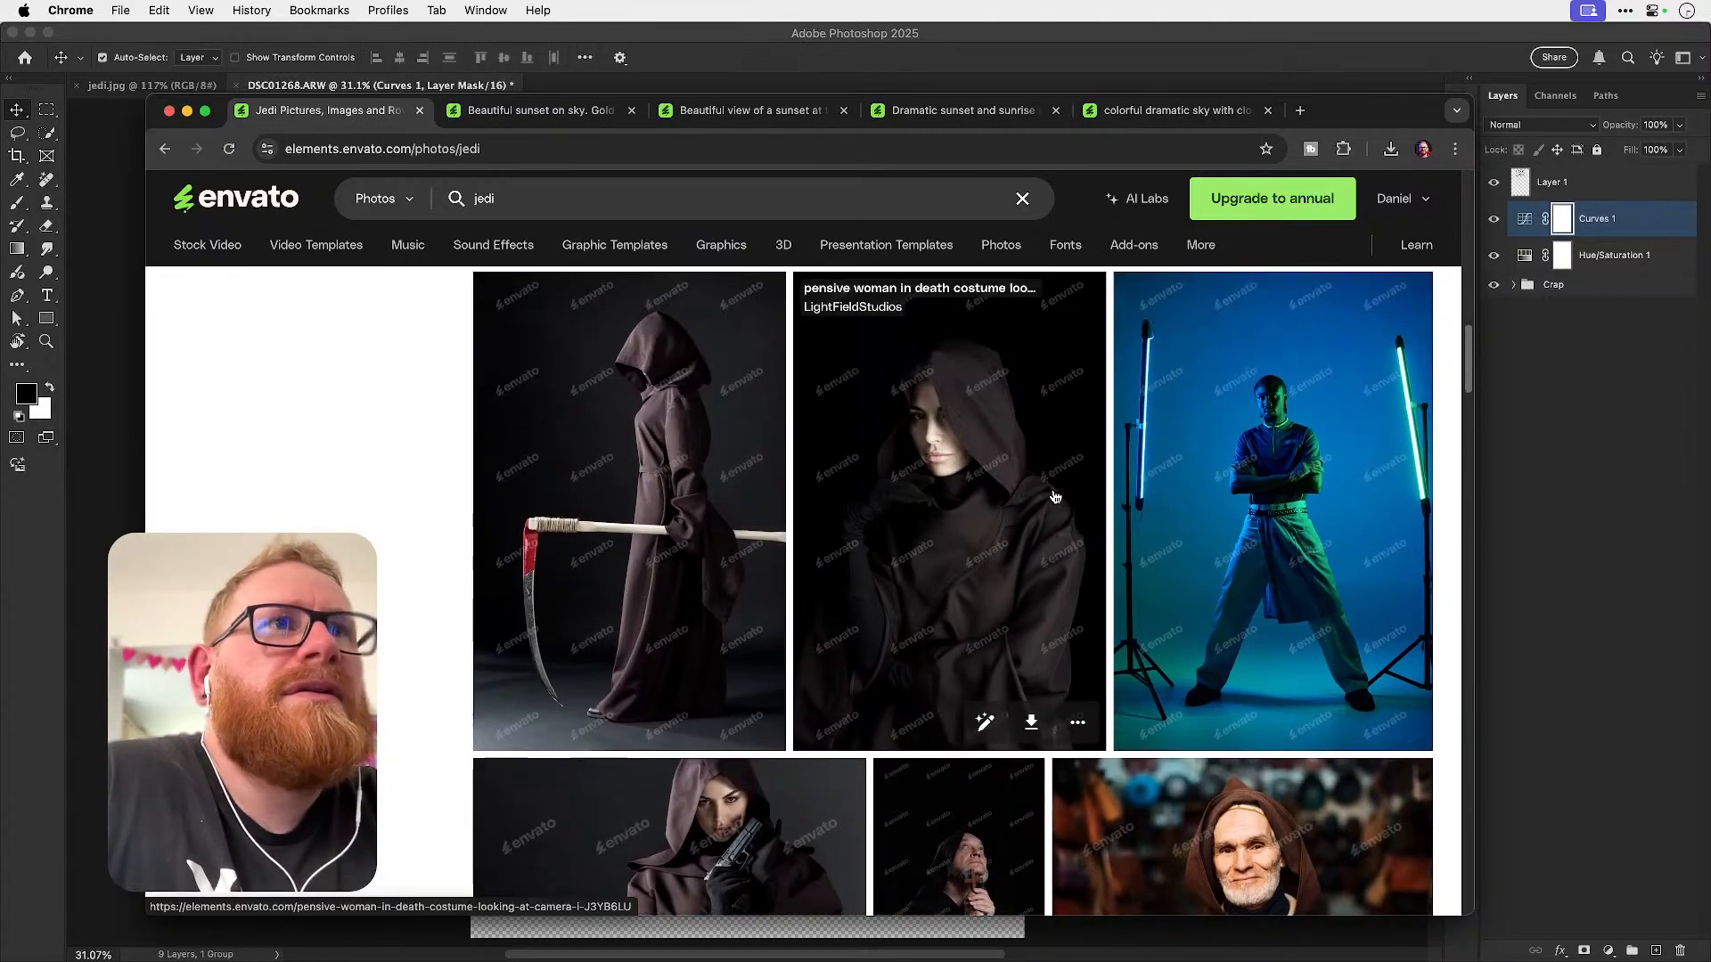
{"action": "scroll", "coordinate": [1054, 497], "scroll_direction": "down", "scroll_amount": 8}
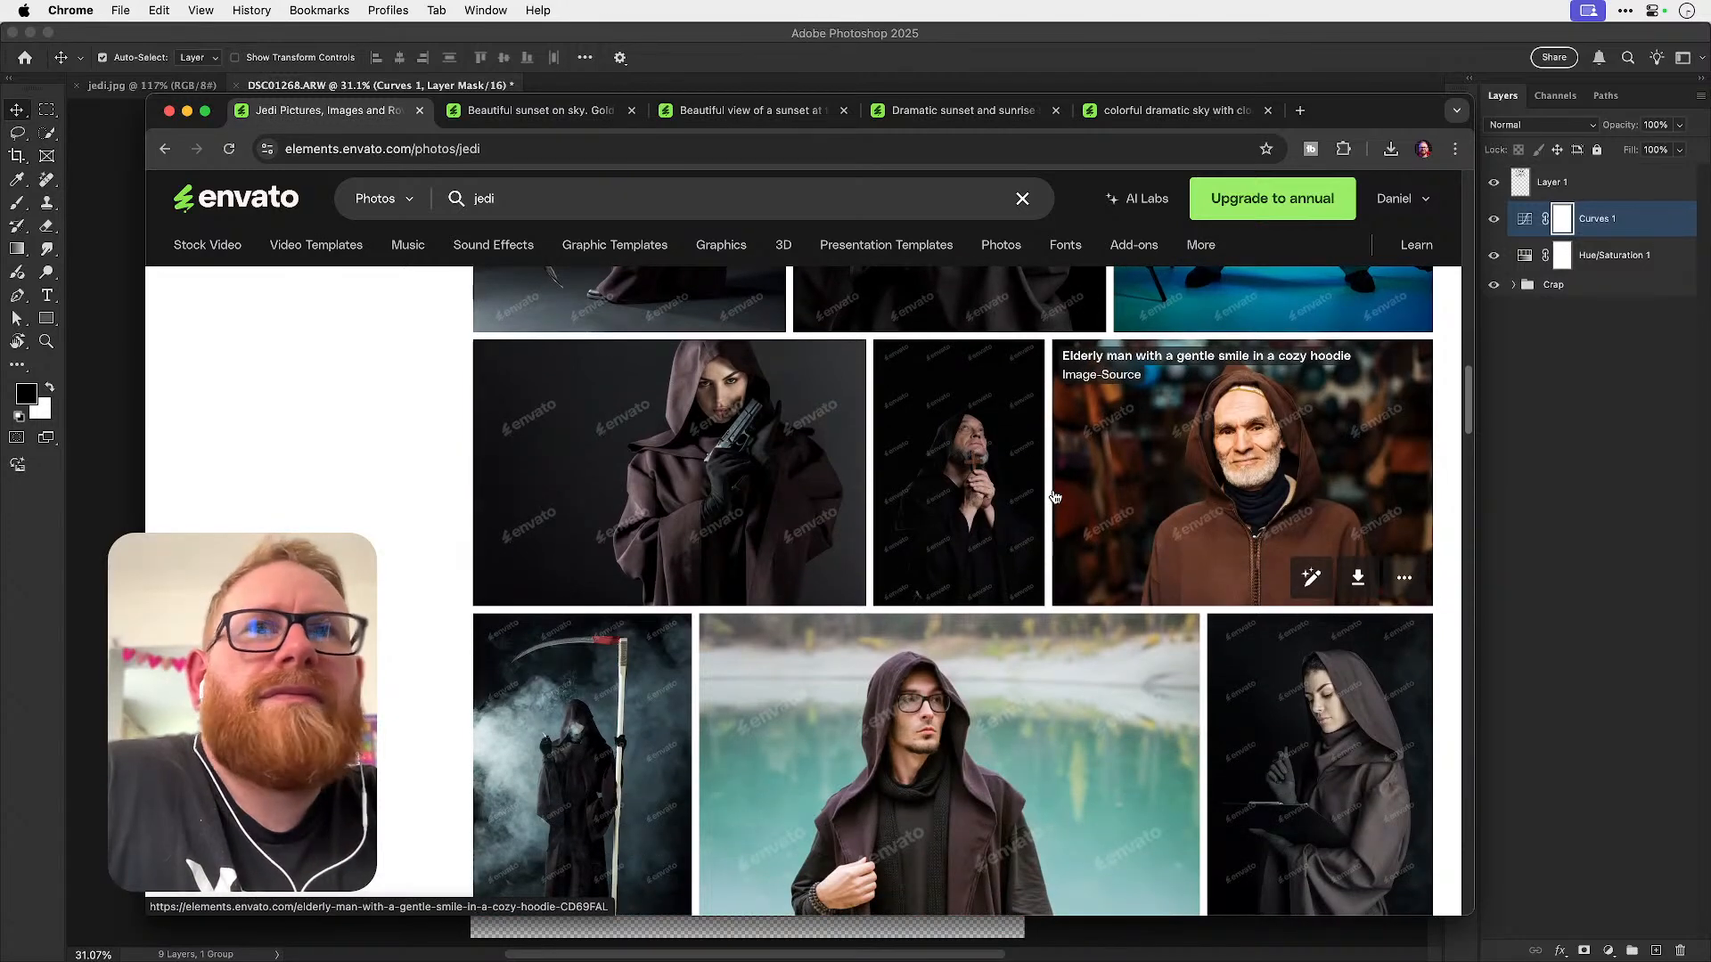
{"action": "scroll", "coordinate": [1054, 496], "scroll_direction": "down", "scroll_amount": 3}
{"action": "scroll", "coordinate": [1054, 496], "scroll_direction": "down", "scroll_amount": 10}
{"action": "scroll", "coordinate": [944, 517], "scroll_direction": "up", "scroll_amount": 5}
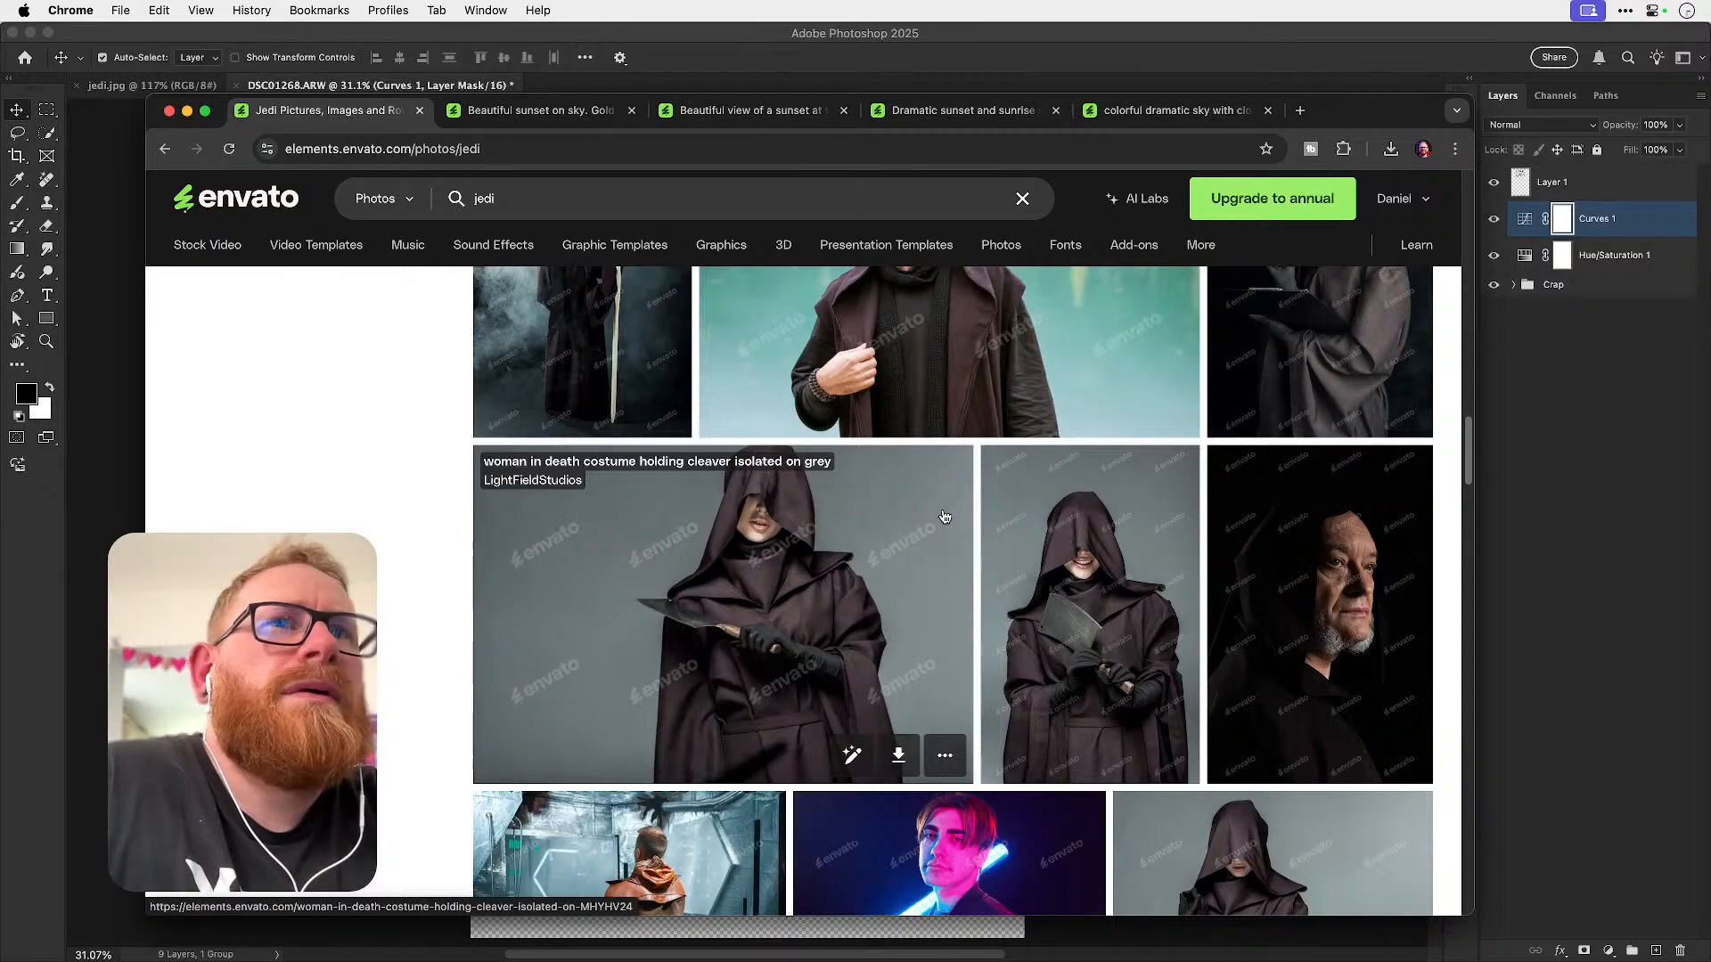
{"action": "scroll", "coordinate": [944, 516], "scroll_direction": "down", "scroll_amount": 4}
{"action": "scroll", "coordinate": [945, 516], "scroll_direction": "down", "scroll_amount": 12}
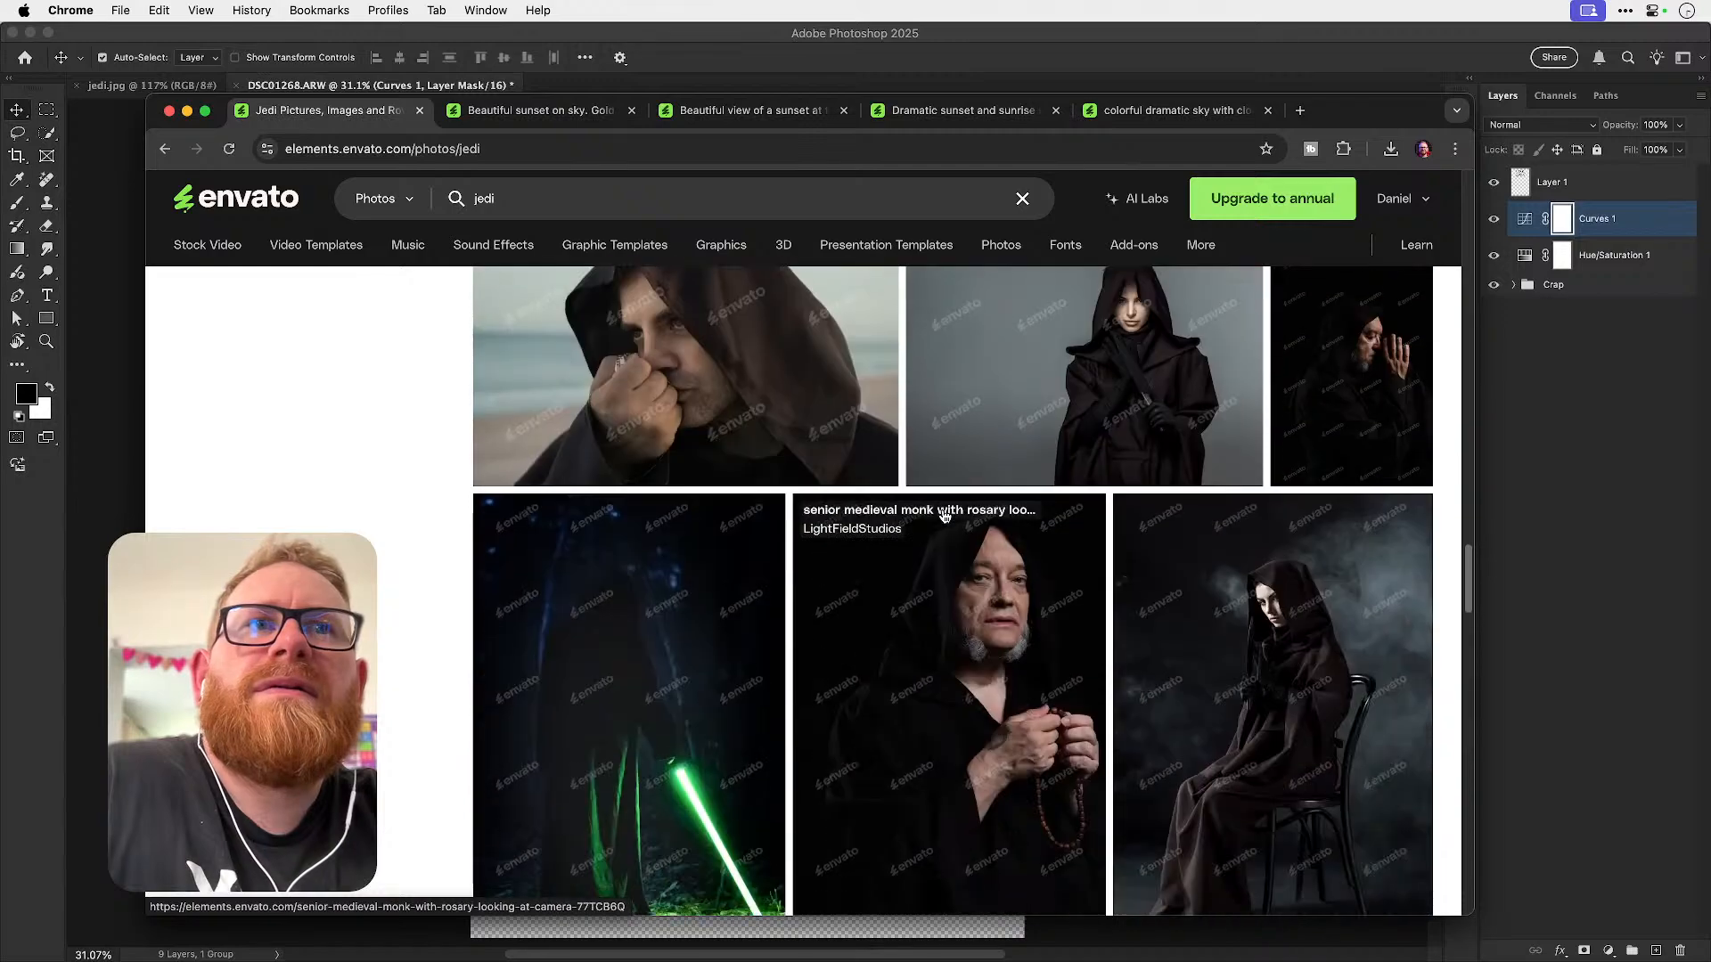
{"action": "scroll", "coordinate": [944, 517], "scroll_direction": "down", "scroll_amount": 4}
{"action": "scroll", "coordinate": [944, 517], "scroll_direction": "up", "scroll_amount": 1}
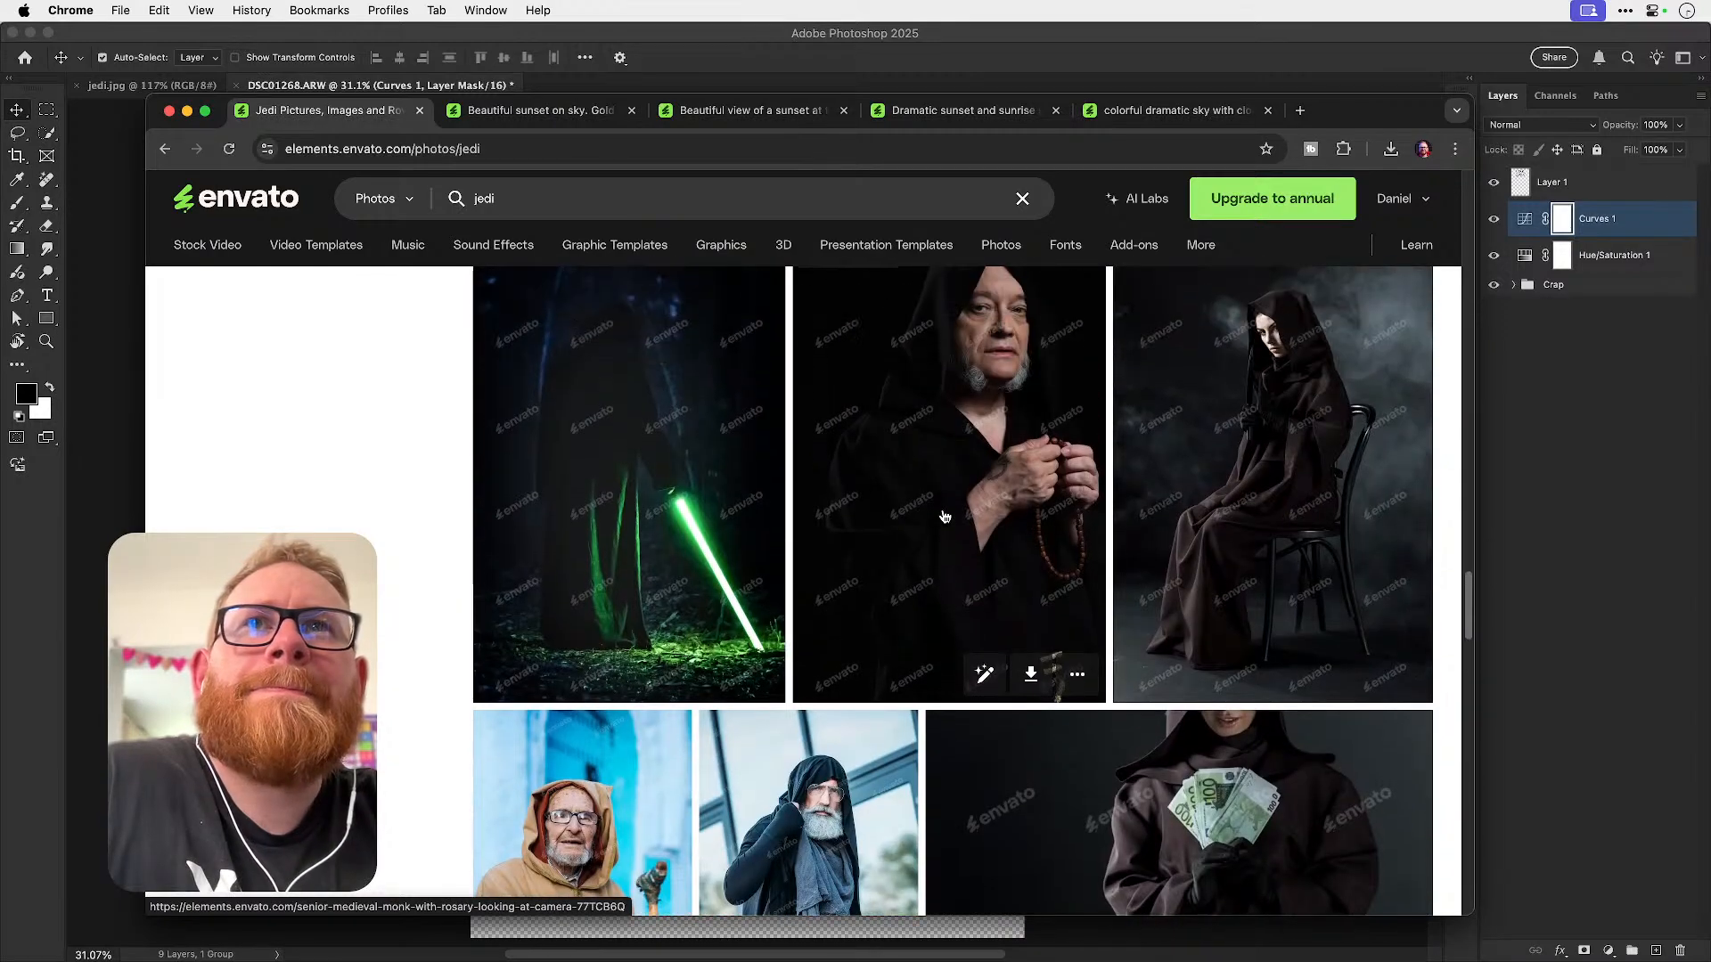
{"action": "scroll", "coordinate": [945, 517], "scroll_direction": "down", "scroll_amount": 4}
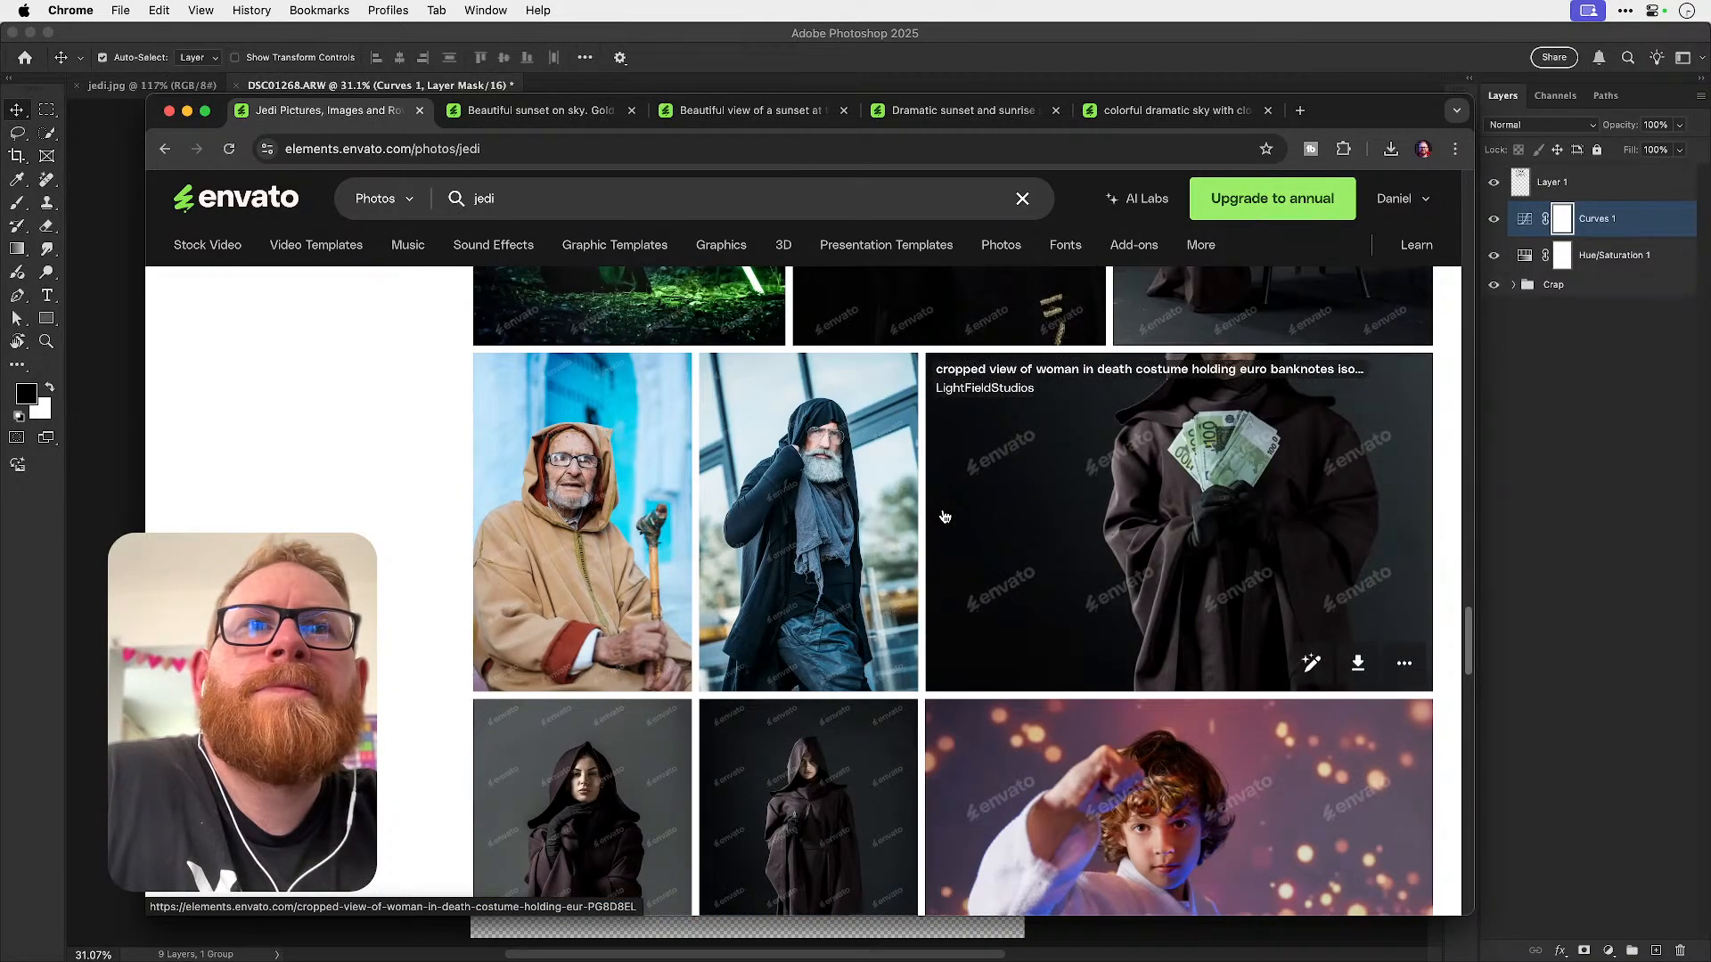
{"action": "scroll", "coordinate": [944, 517], "scroll_direction": "down", "scroll_amount": 2}
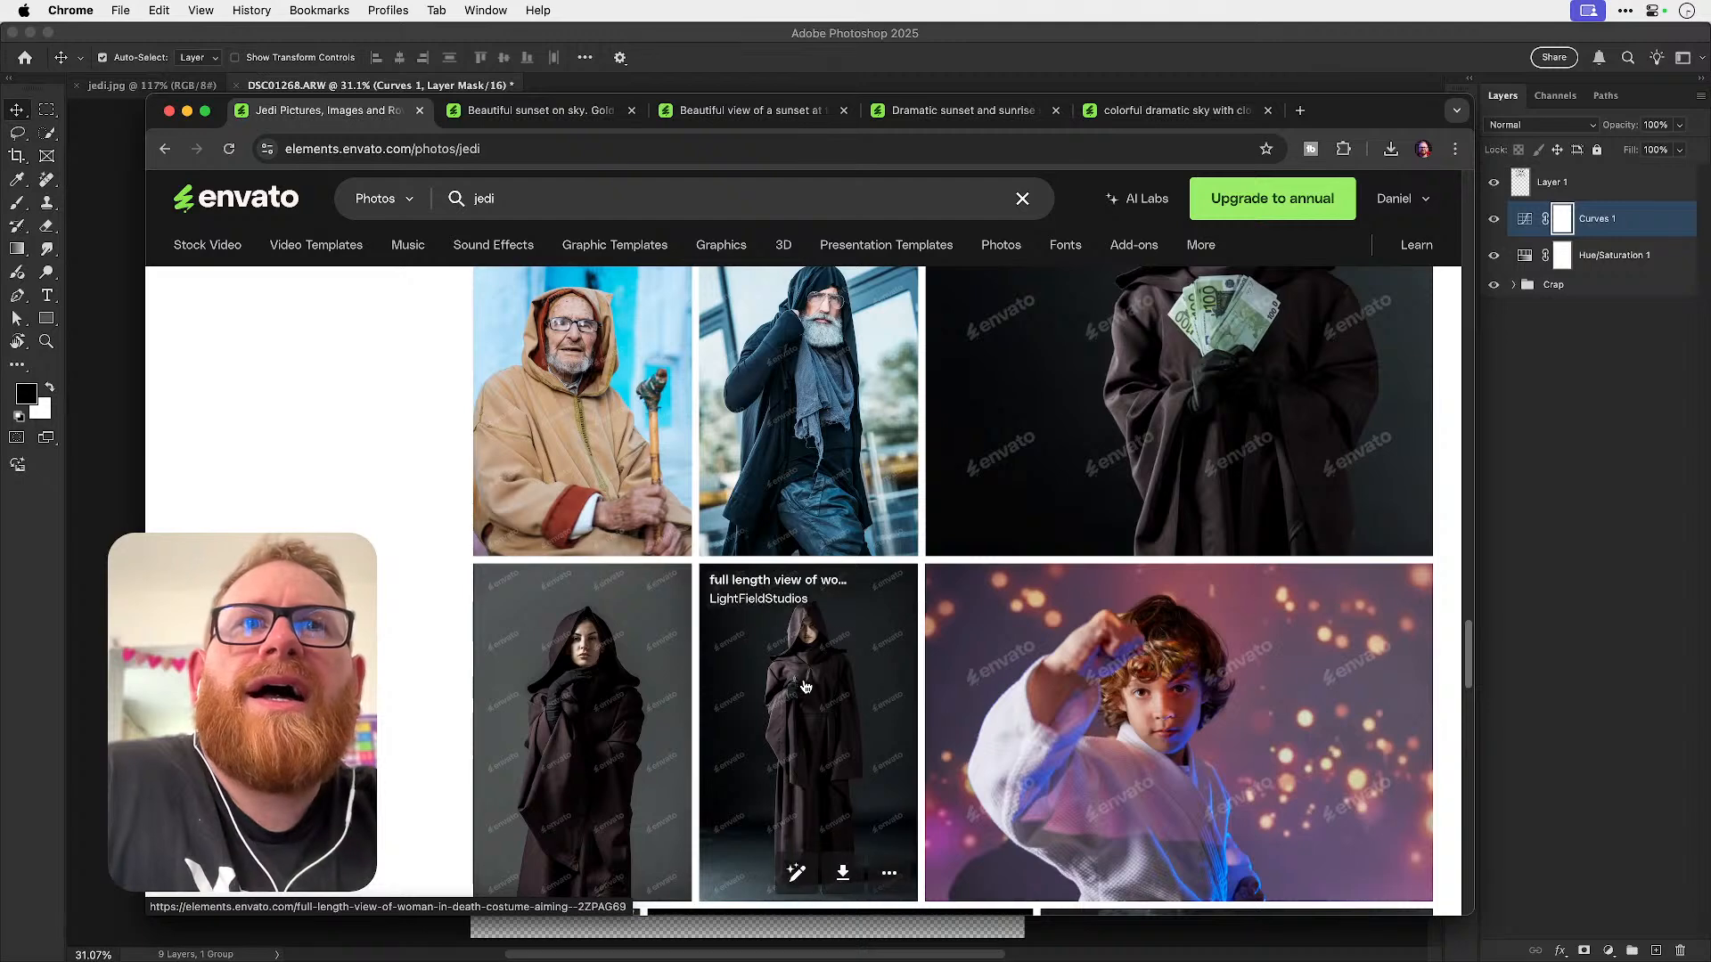
- Download the "full length view of woman in death costume aiming gun at camera on black" photo under the Youtube project
{"action": "left_click", "coordinate": [800, 686]}
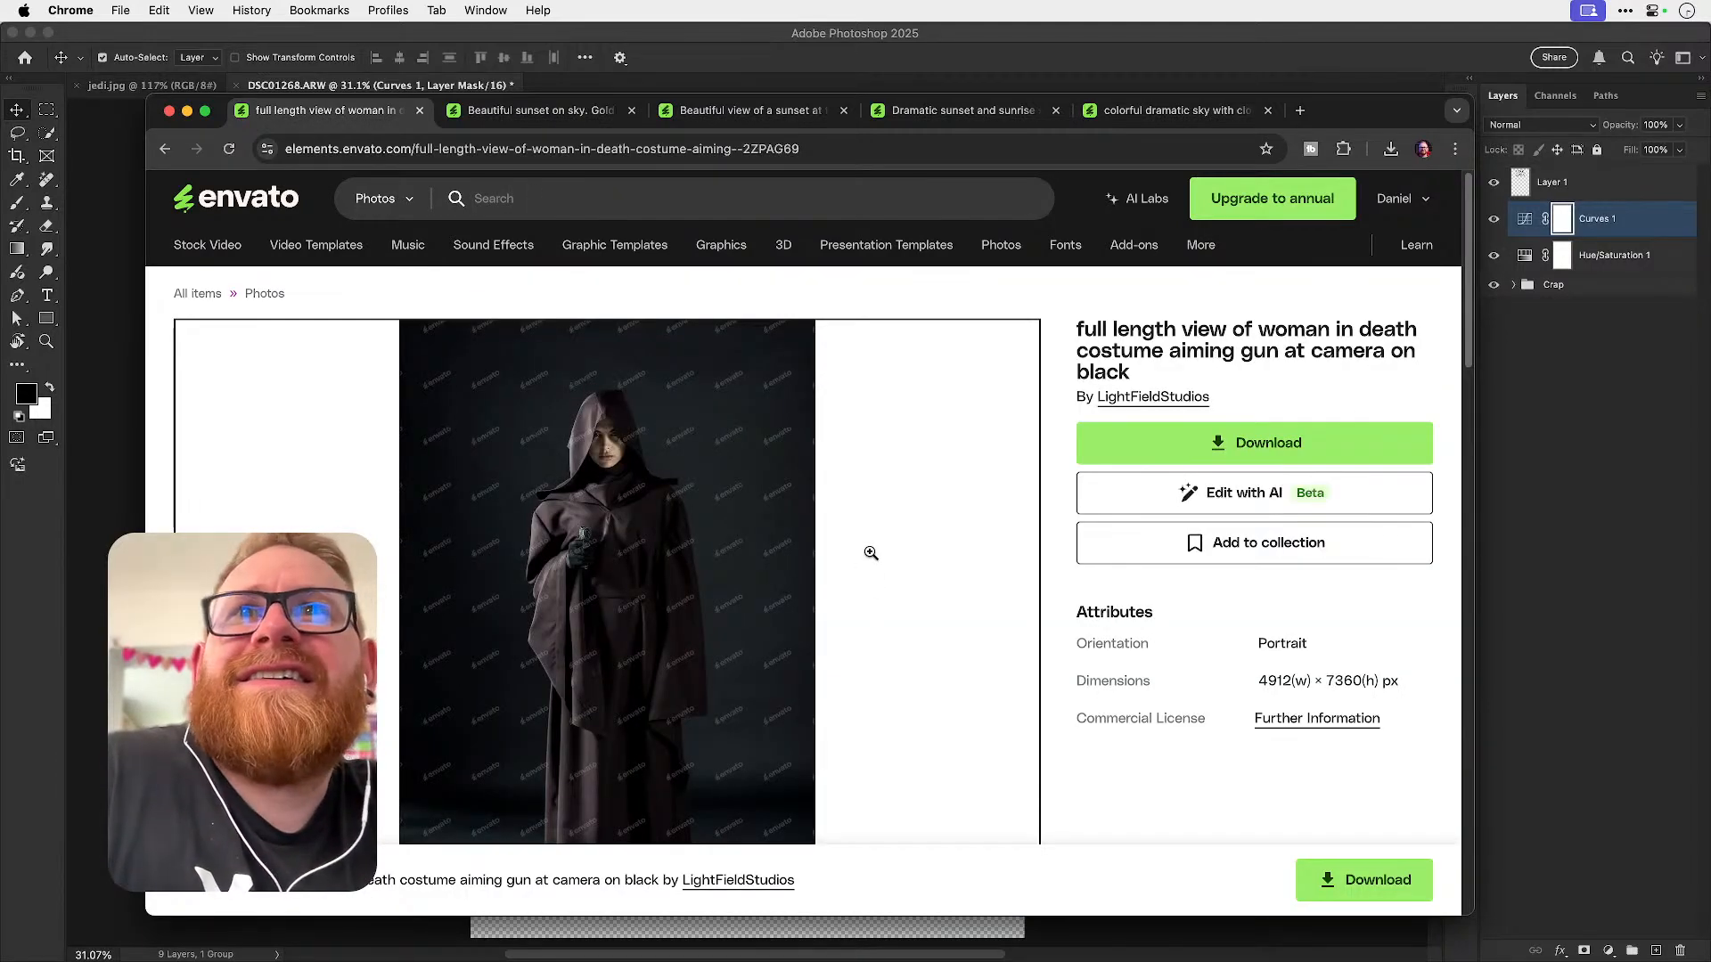
{"action": "scroll", "coordinate": [870, 552], "scroll_direction": "down", "scroll_amount": 1}
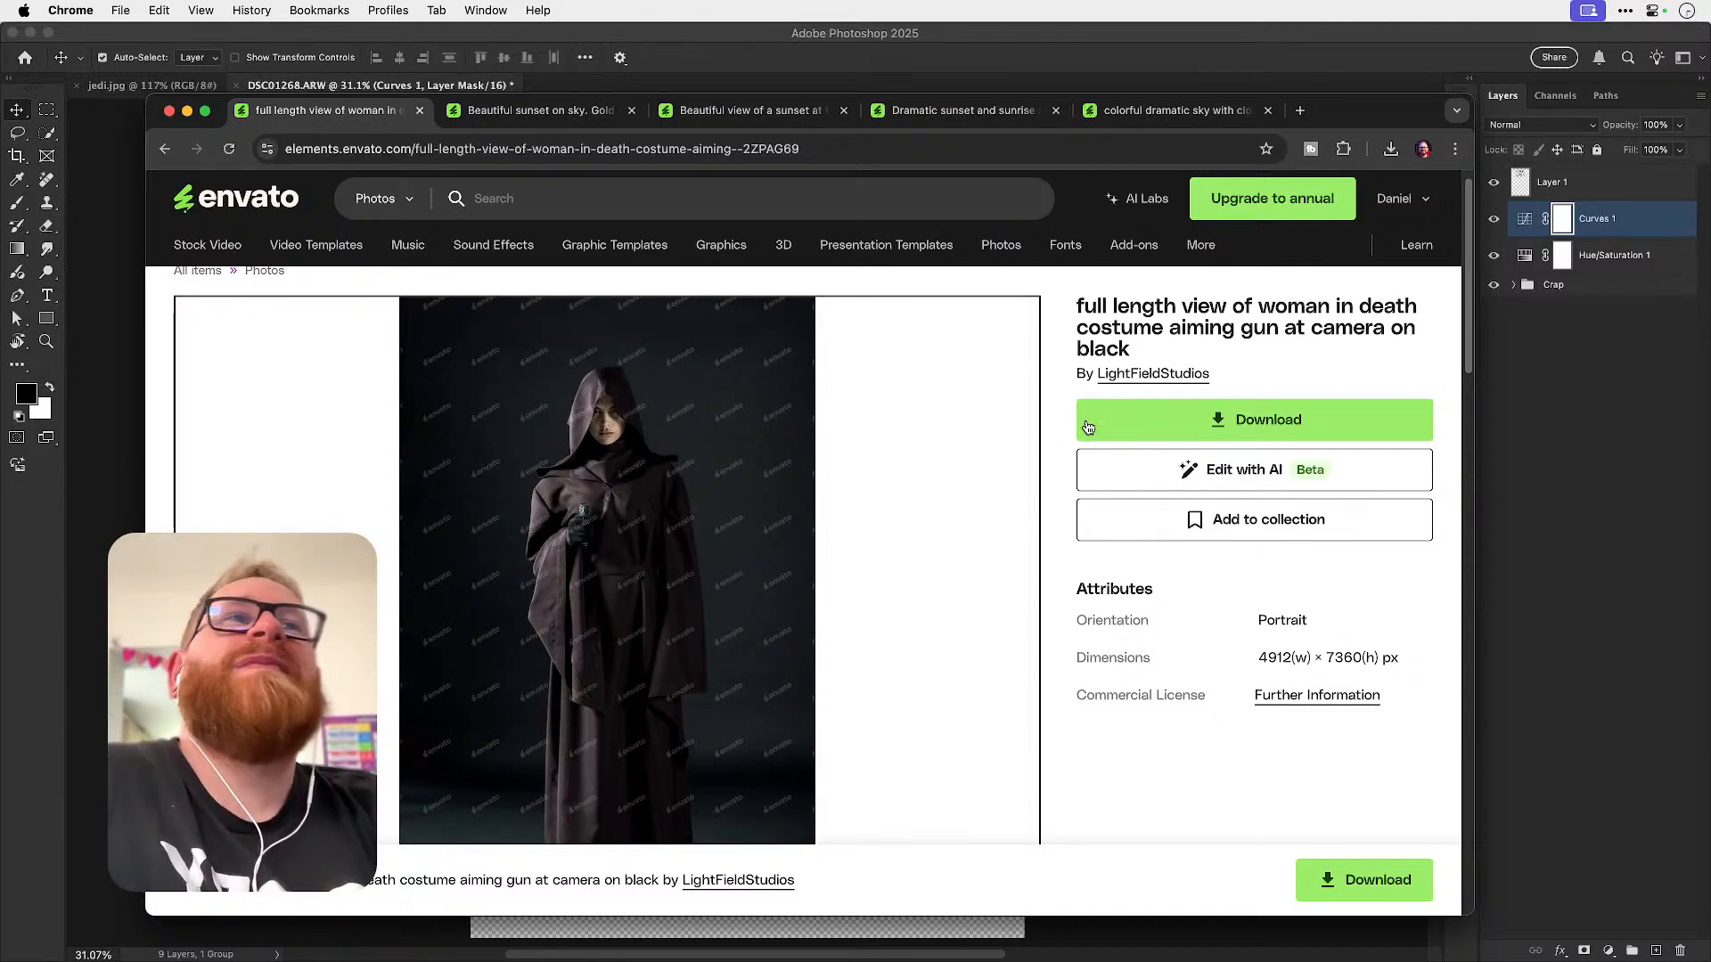
{"action": "left_click", "coordinate": [1326, 423]}
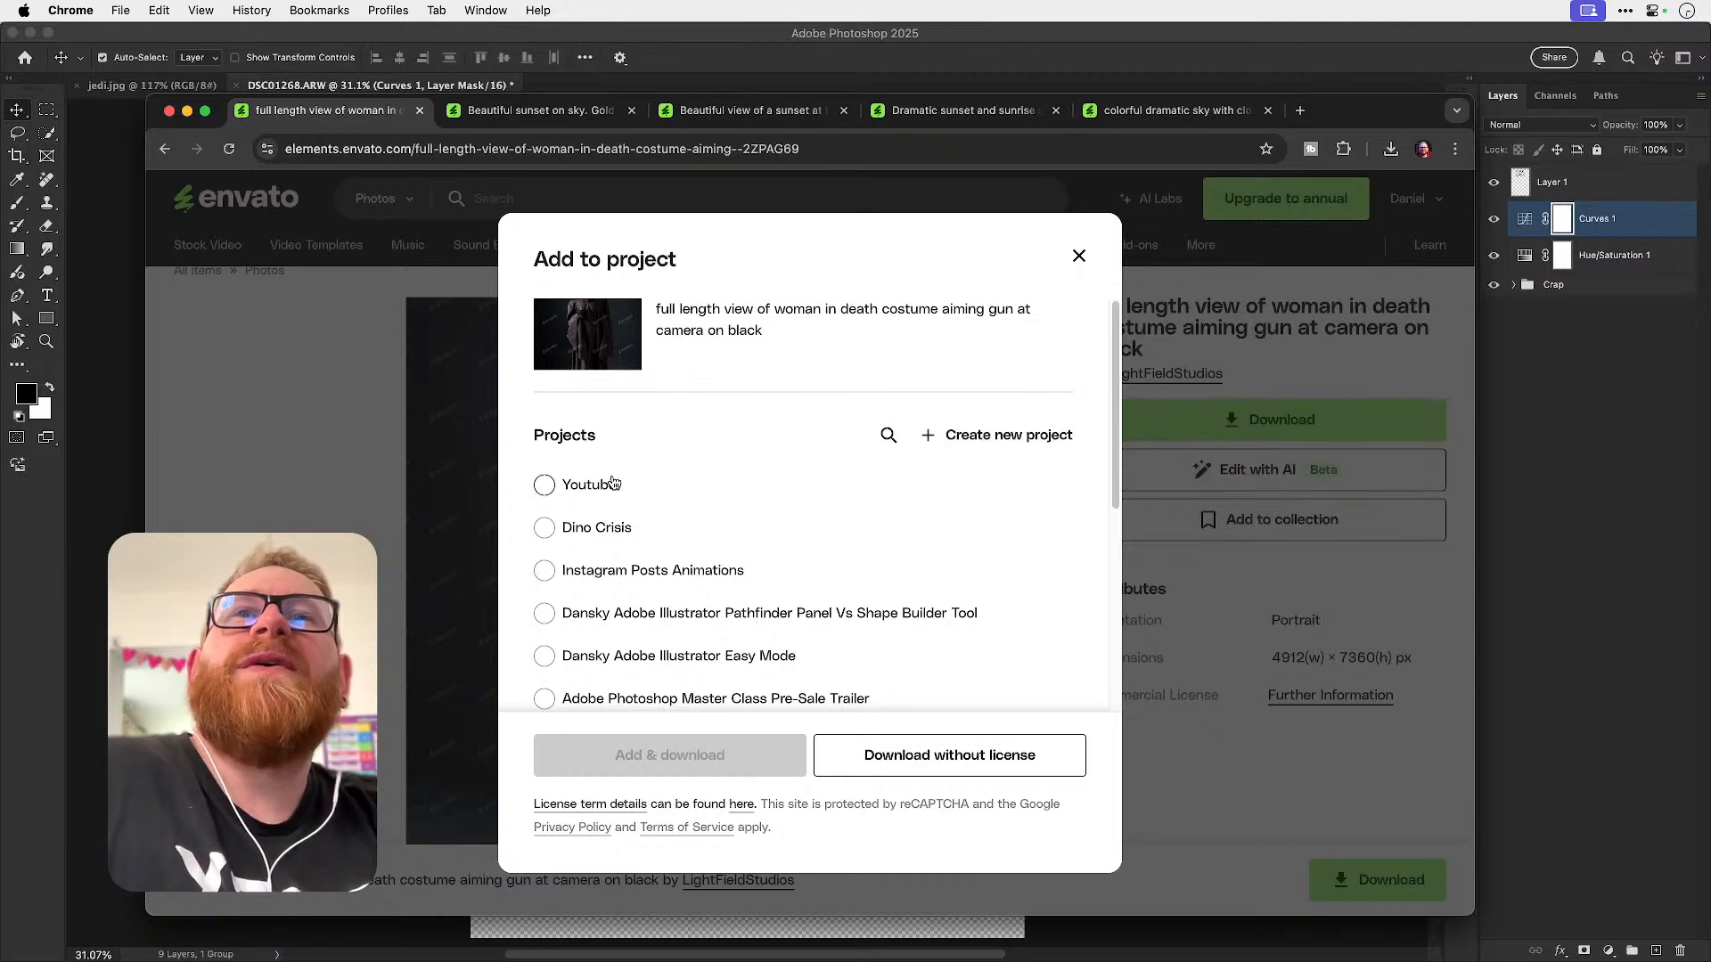
{"action": "left_click", "coordinate": [603, 485]}
{"action": "left_click", "coordinate": [668, 753]}
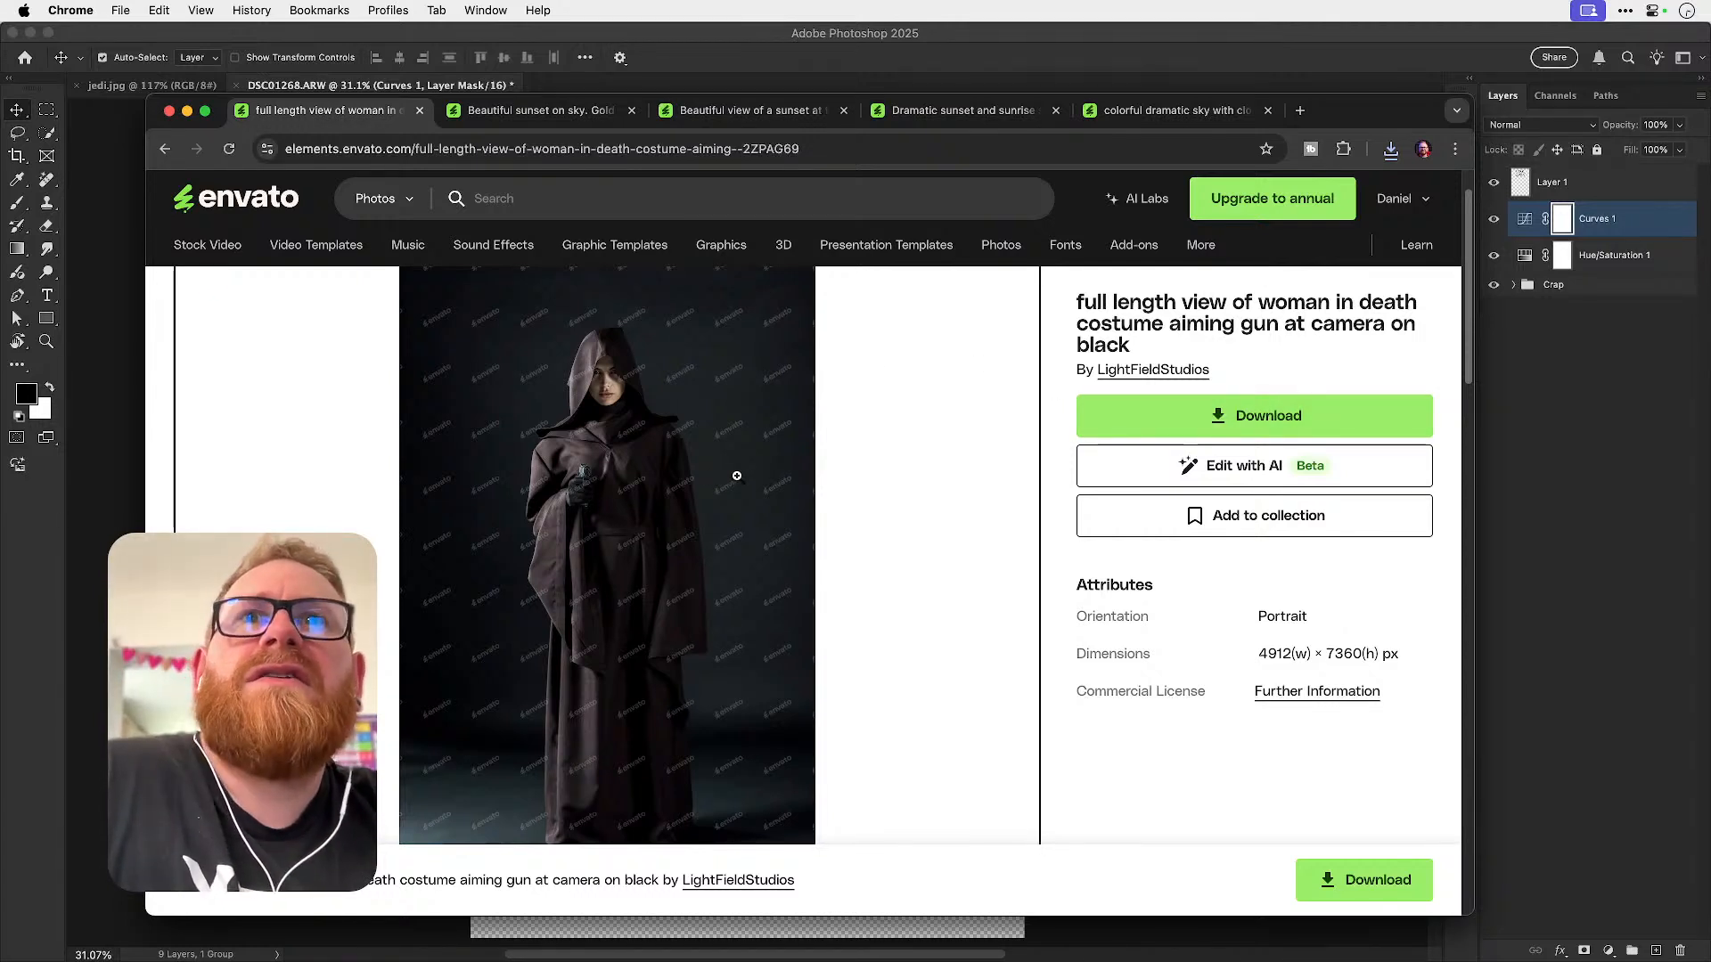
- Return to the jedi photo results, then reveal the desktop and open ArmyOCats.jpg in Photoshop
{"action": "left_click", "coordinate": [166, 150]}
{"action": "scroll", "coordinate": [624, 446], "scroll_direction": "down", "scroll_amount": 10}
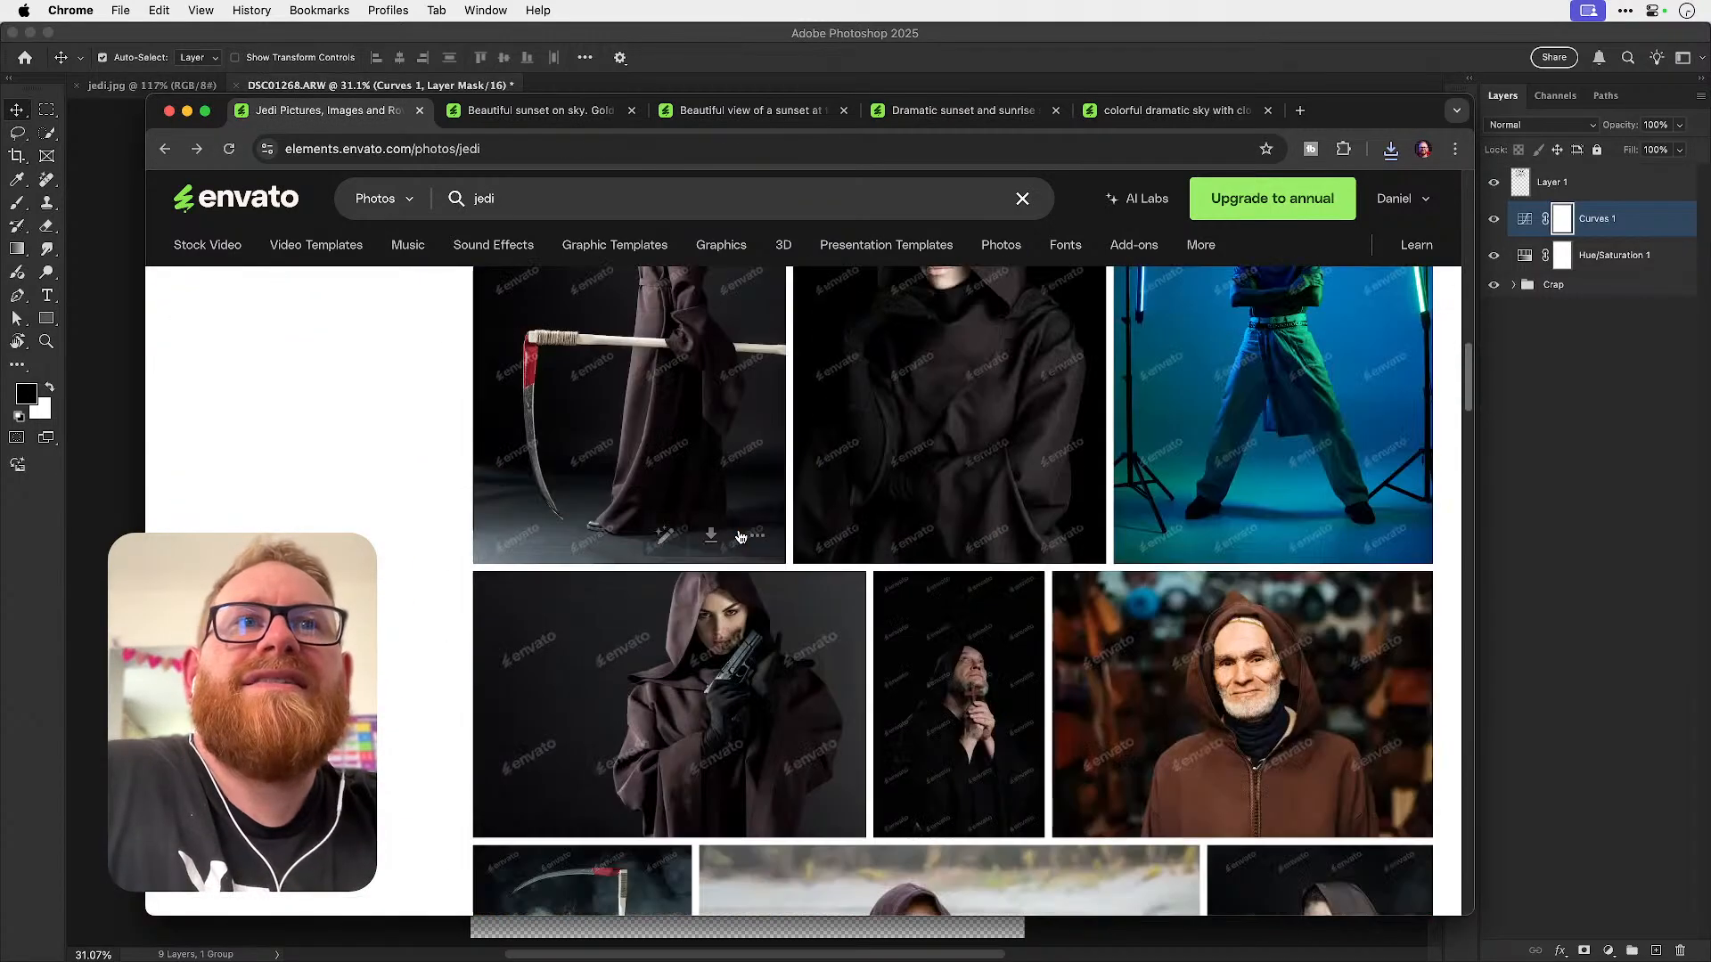
{"action": "key", "text": "F11"}
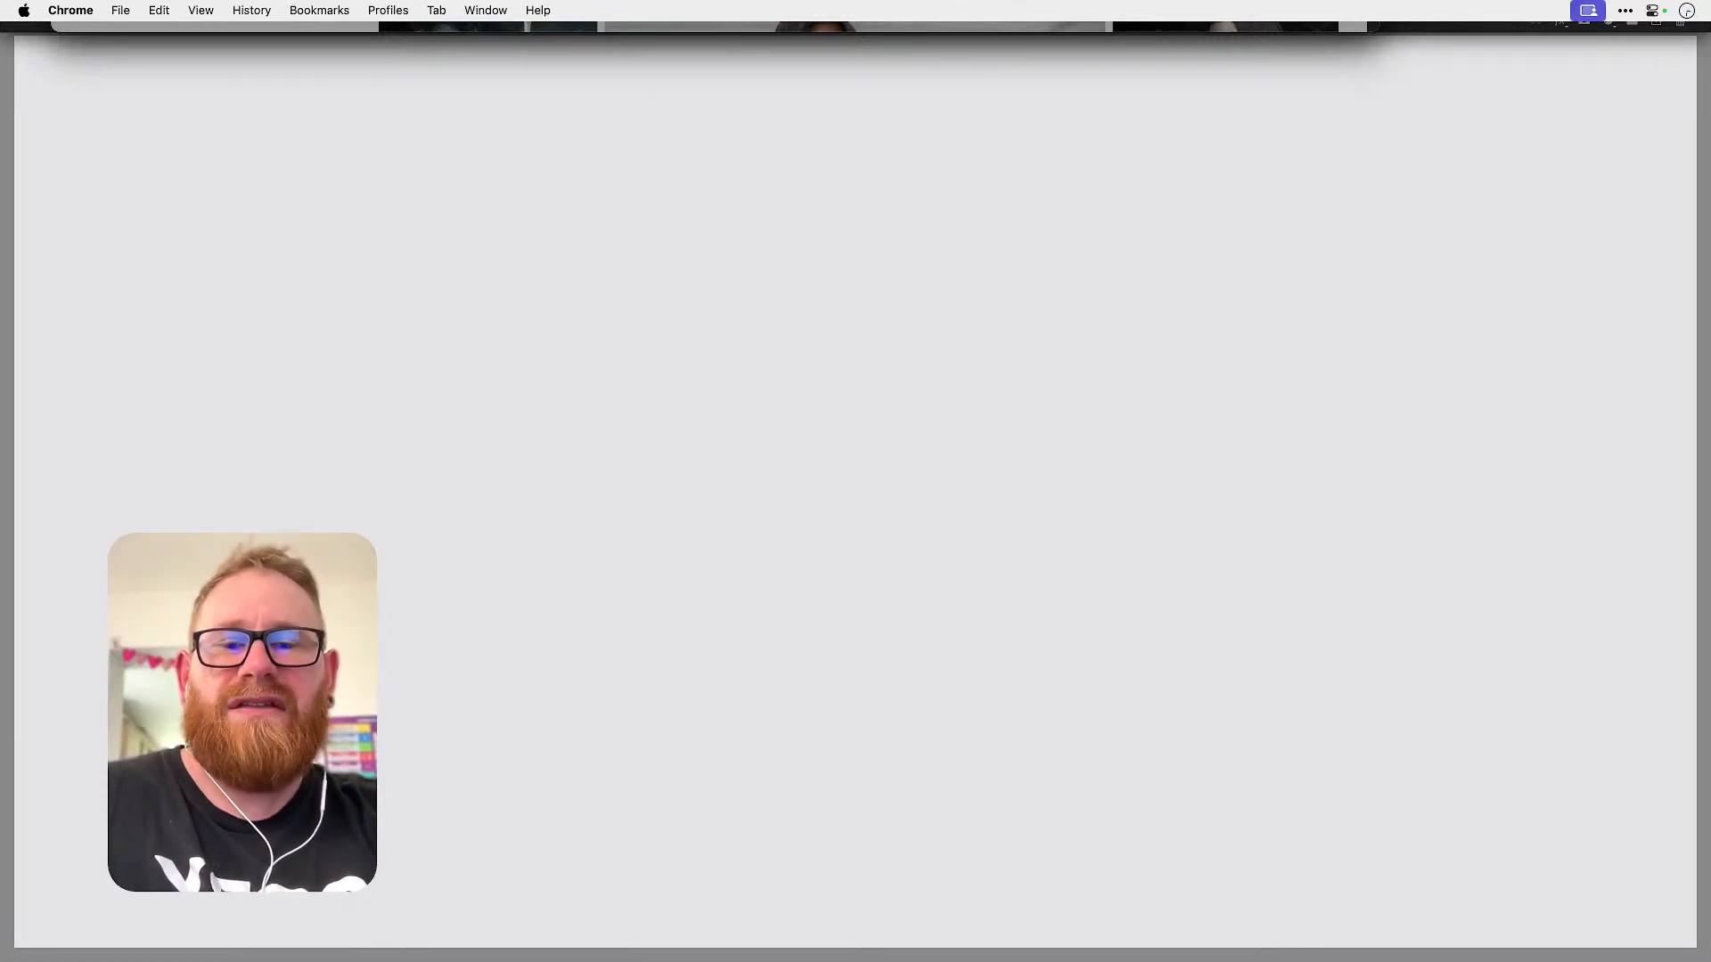
{"action": "key", "text": "F11"}
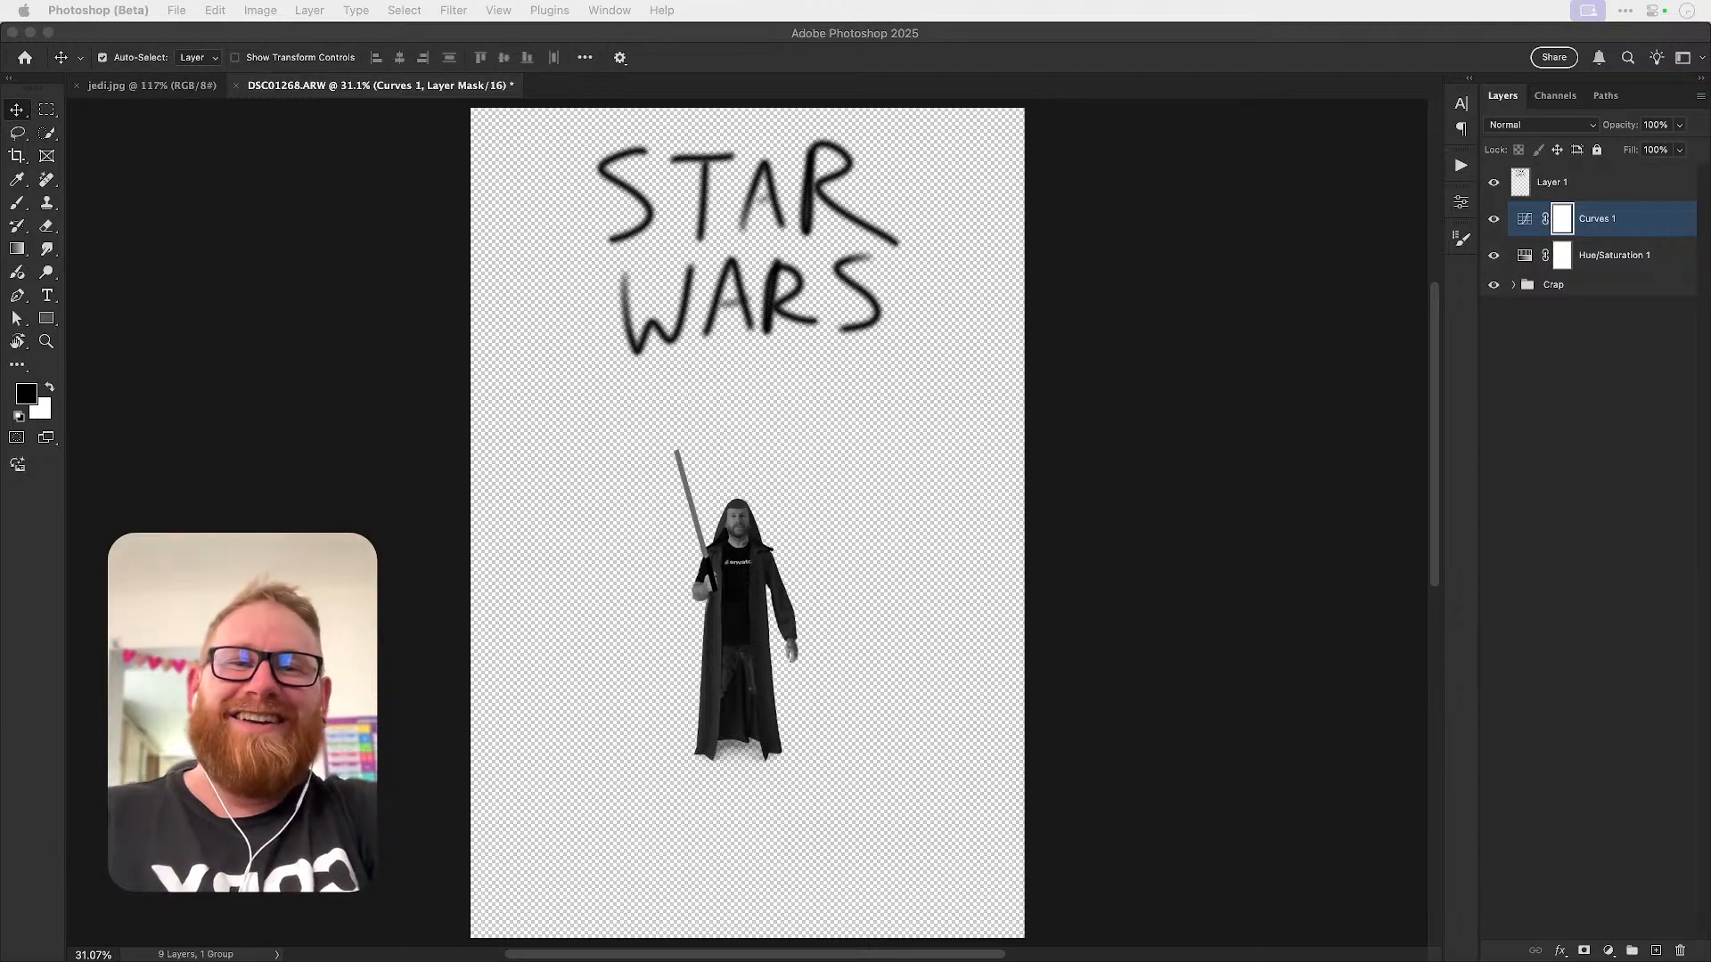
{"action": "key", "text": "F11"}
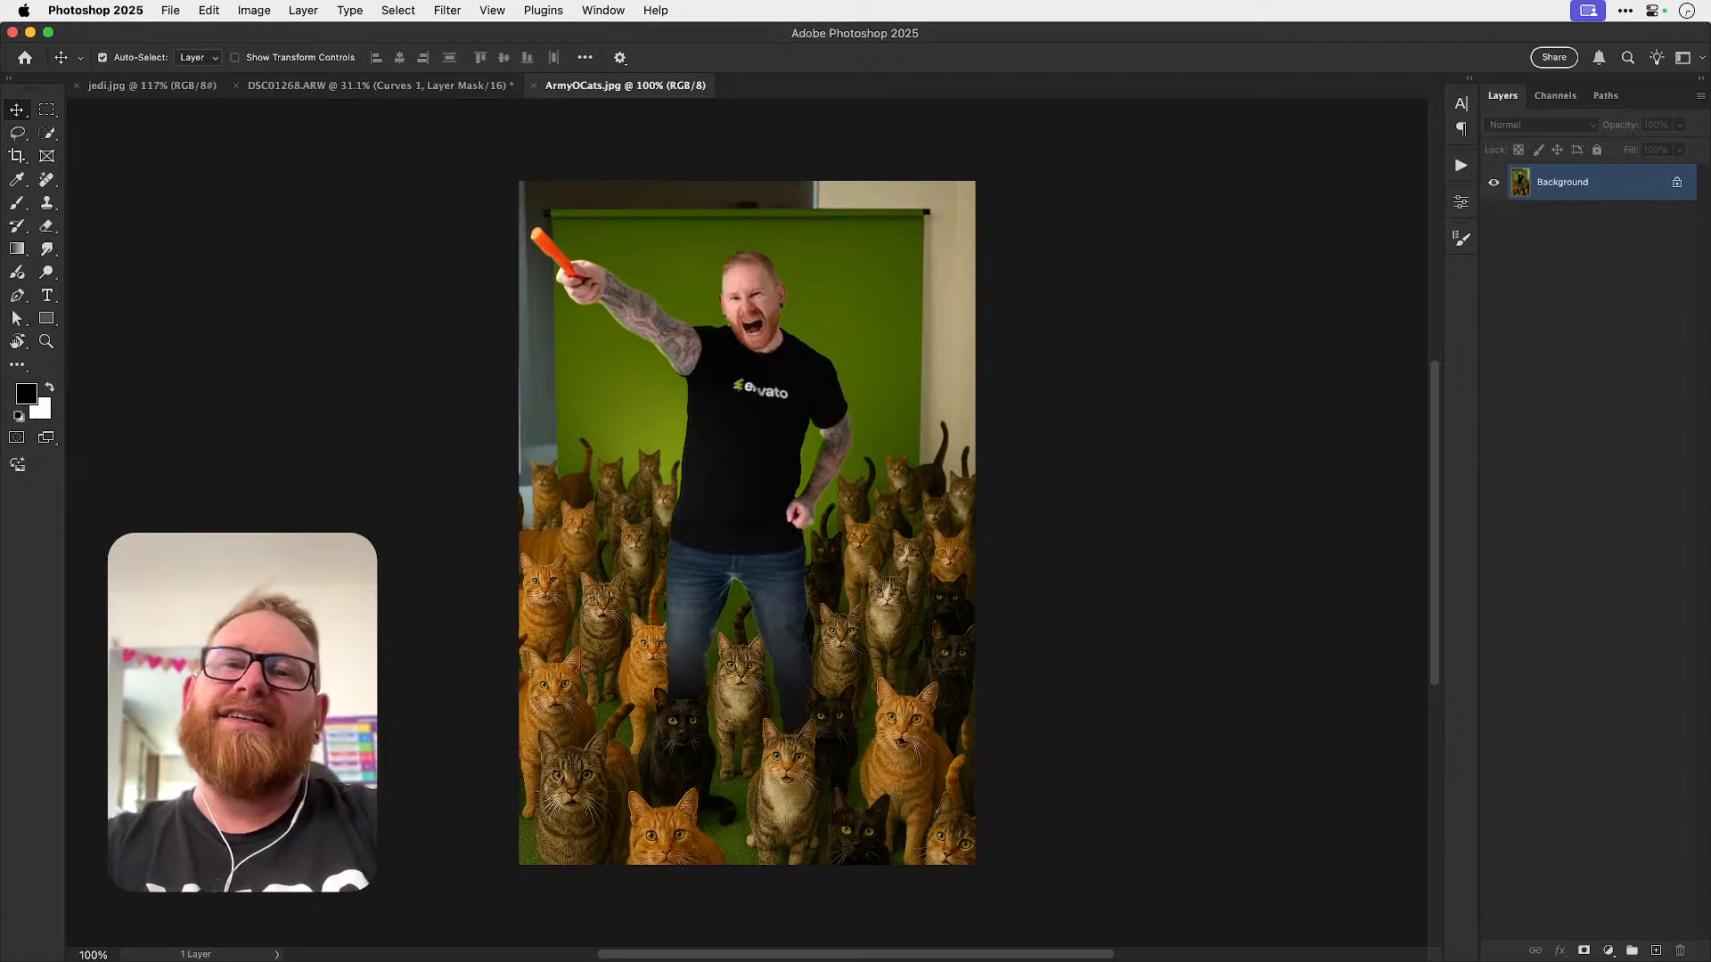
- Switch to Chrome and minimize the browser window with the stock photo results
{"action": "key", "text": "super"}
{"action": "key", "text": "super+Tab"}
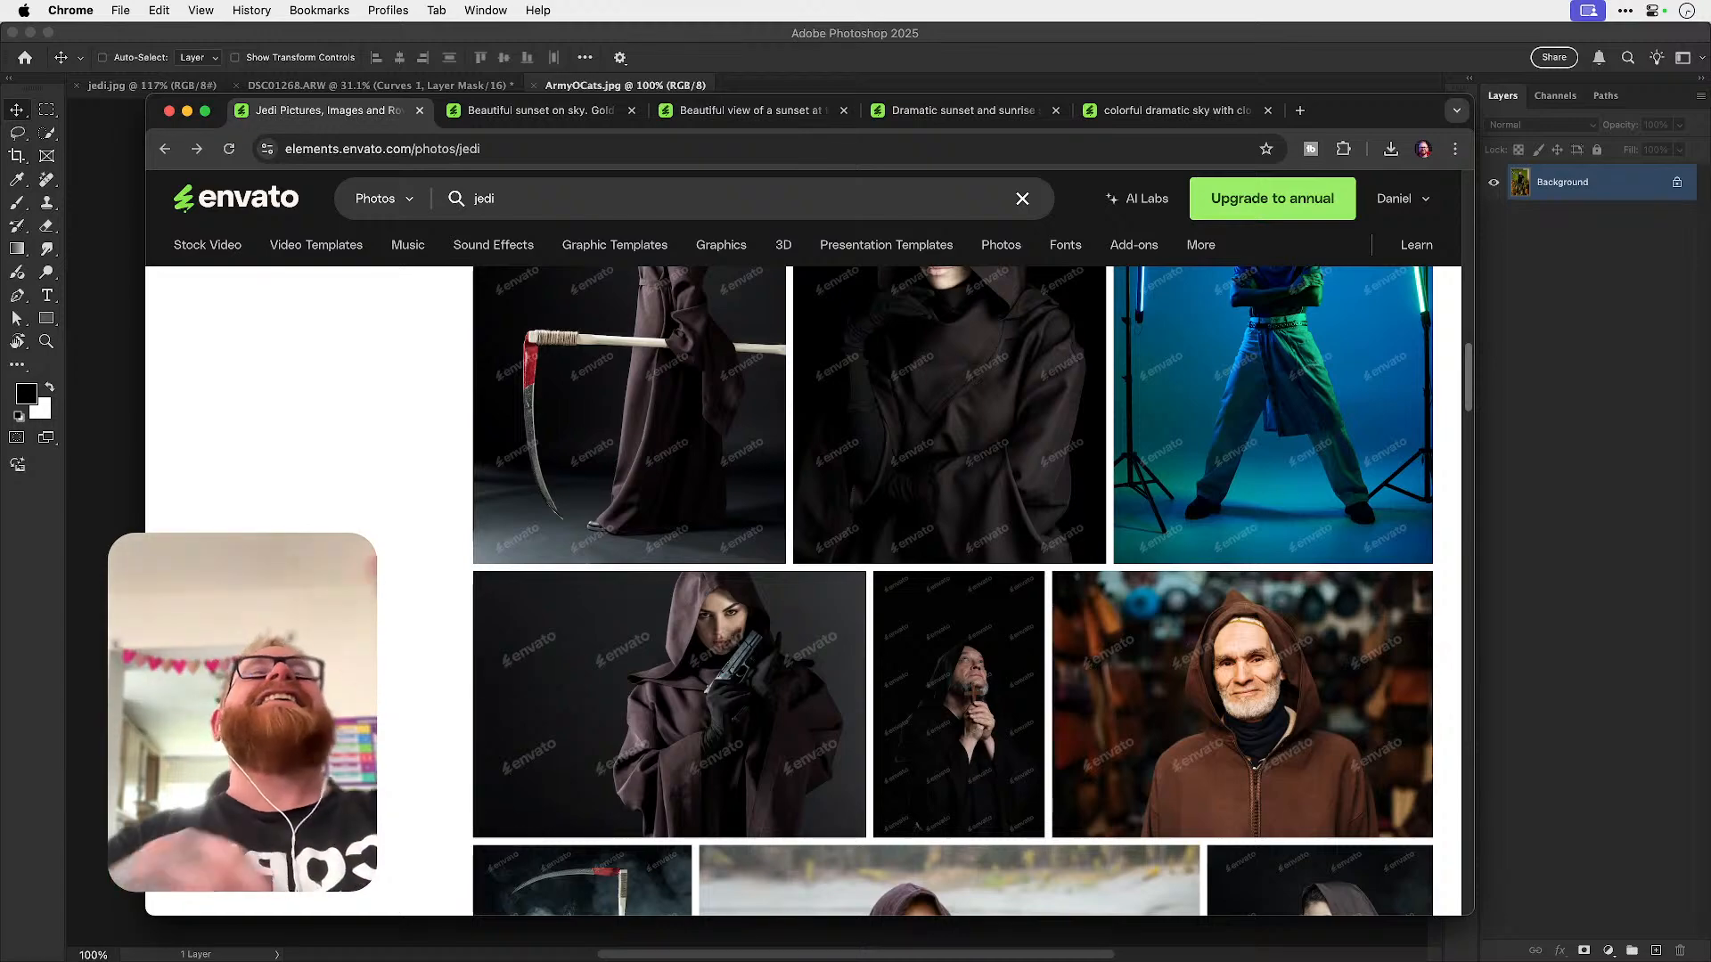
{"action": "left_click", "coordinate": [187, 111]}
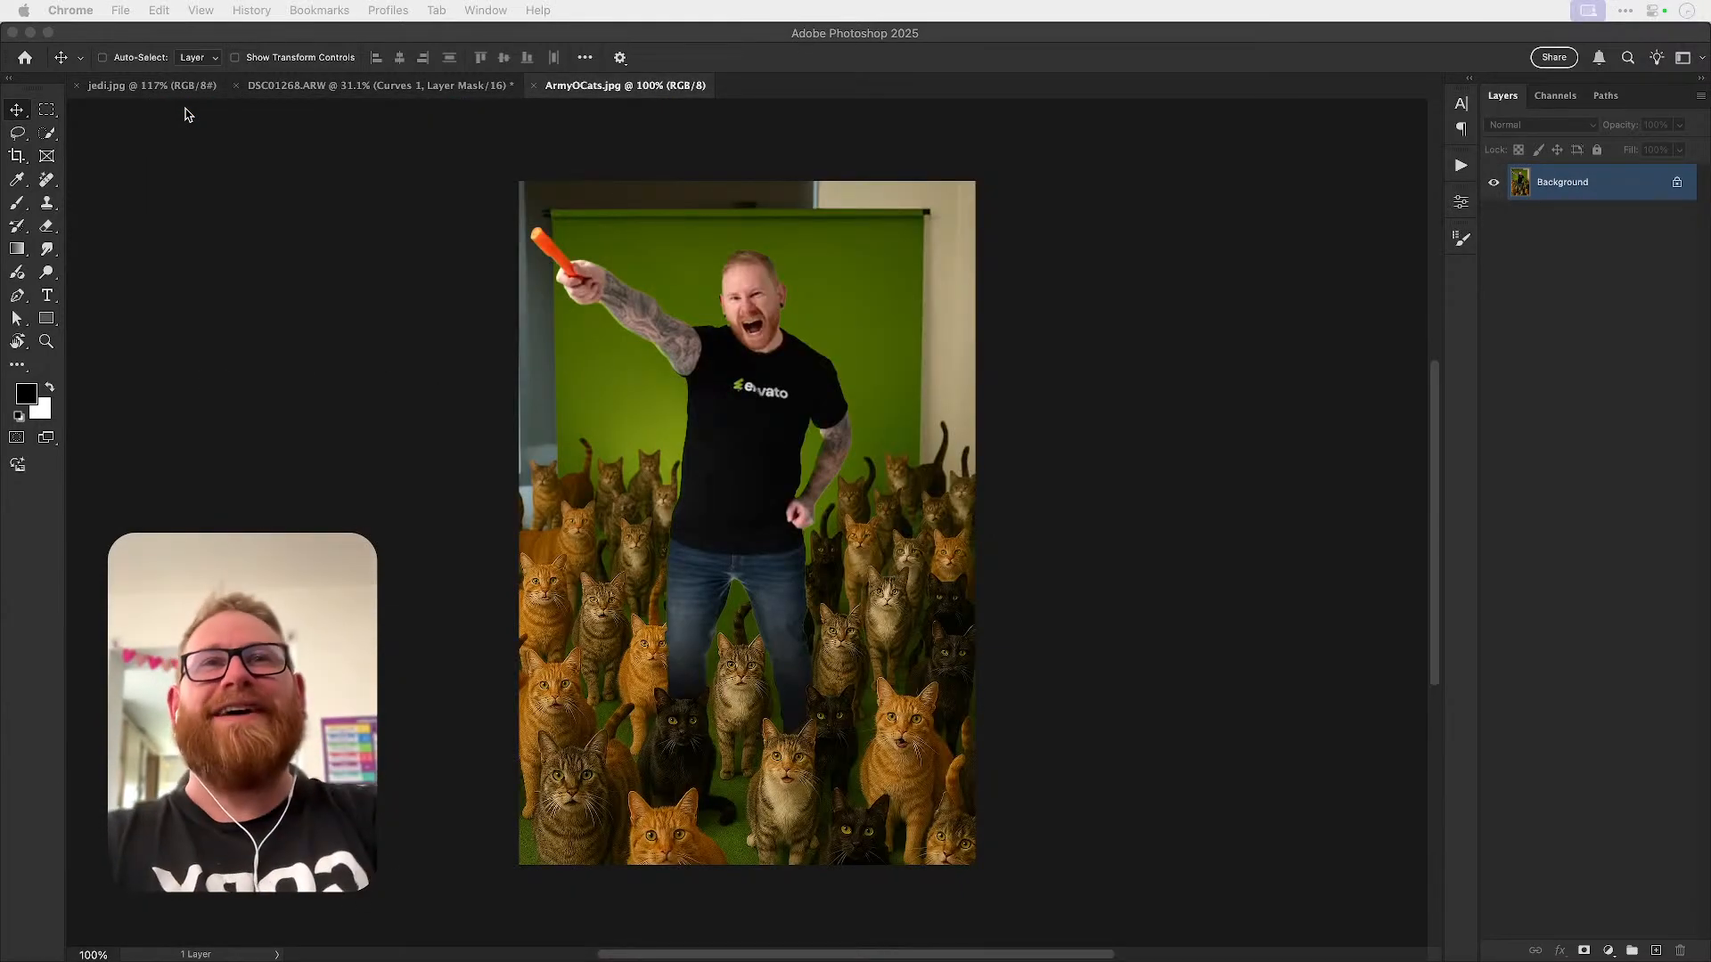
- Close the DSC01268.ARW poster mock-up in Photoshop without saving its changes
{"action": "left_click", "coordinate": [348, 87]}
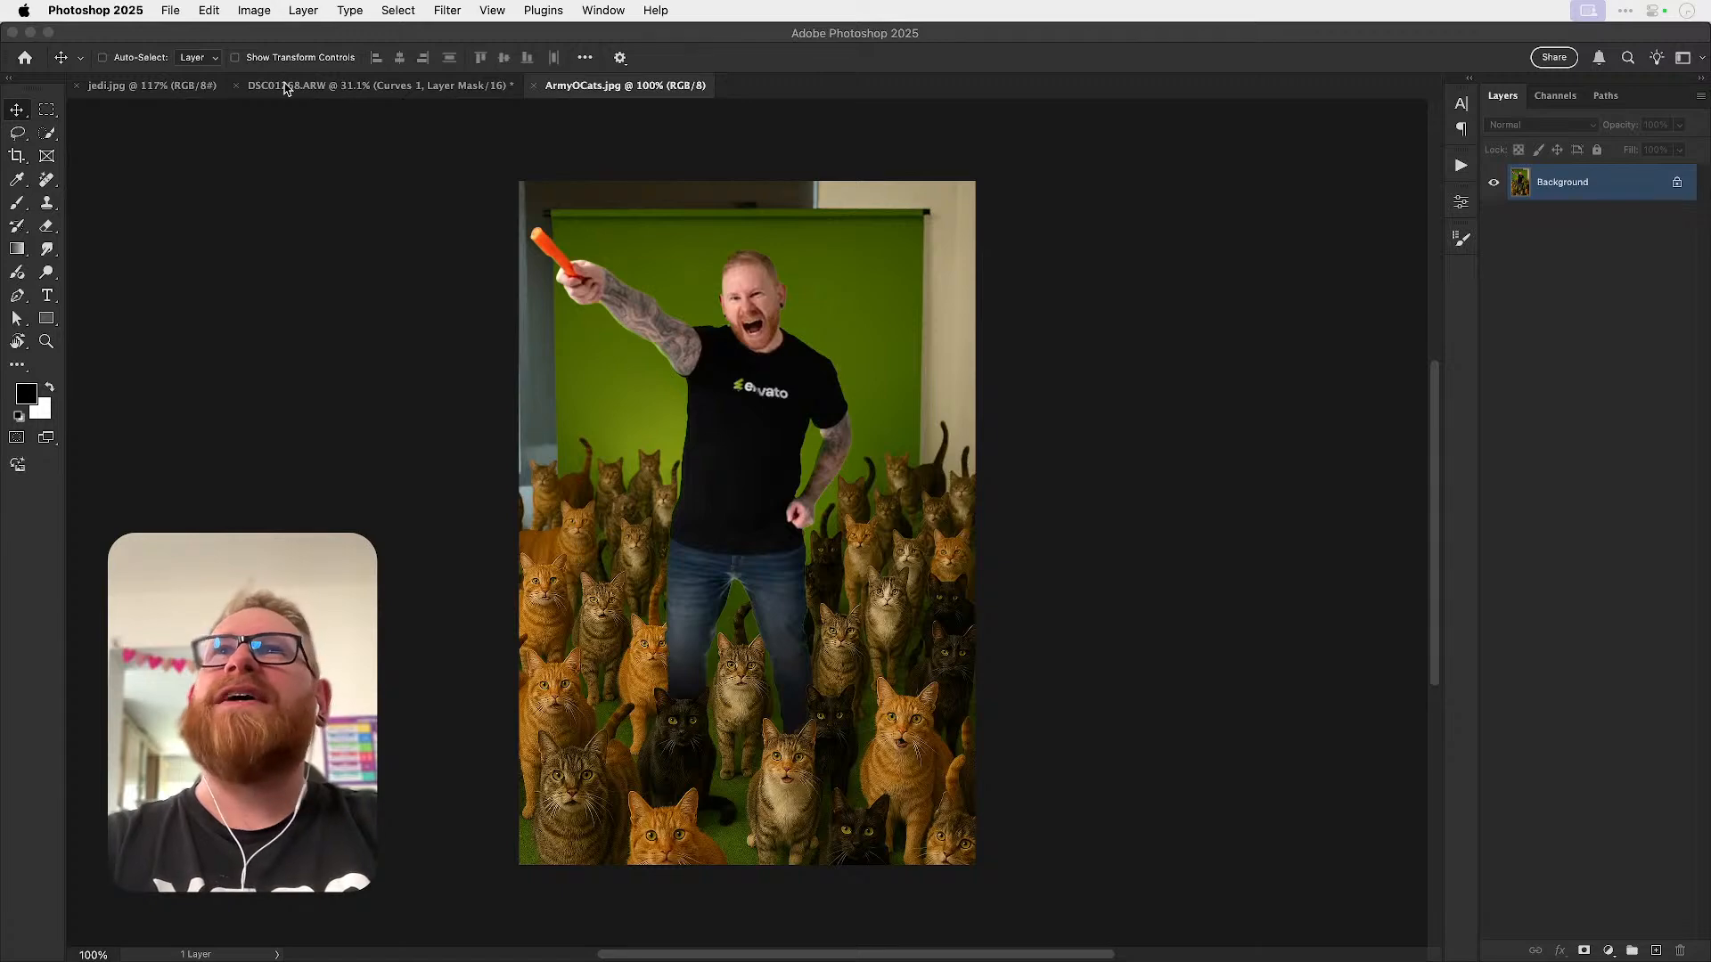
{"action": "left_click", "coordinate": [330, 86]}
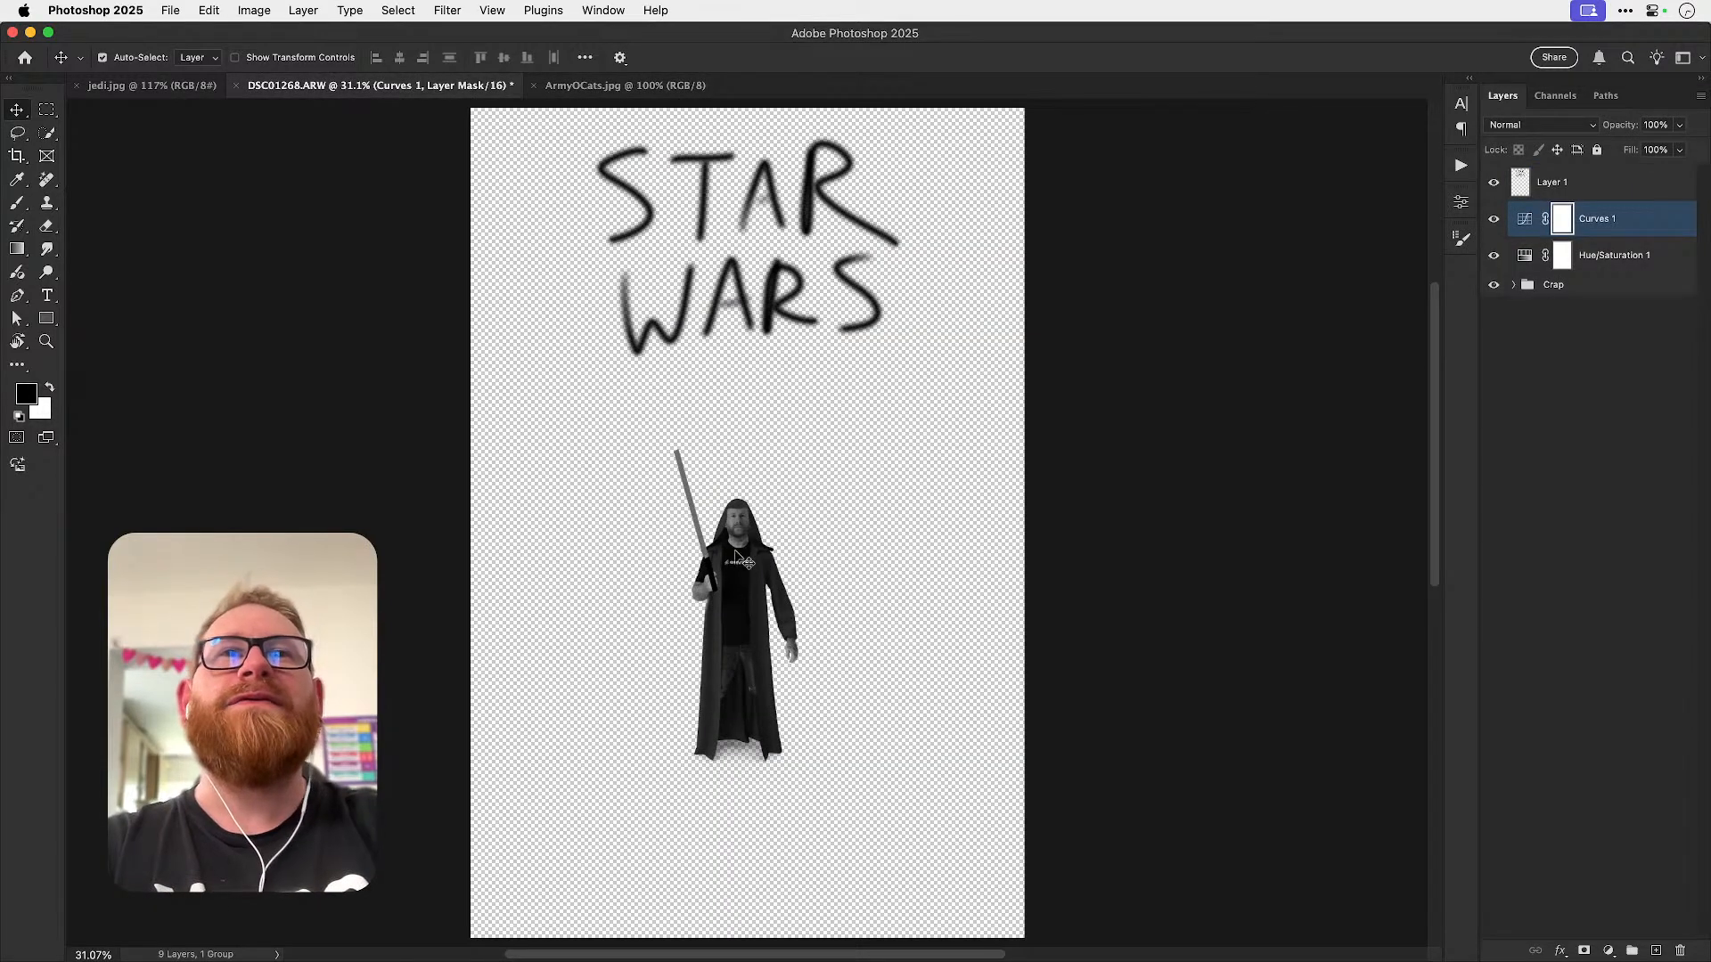
{"action": "key", "text": "super+w"}
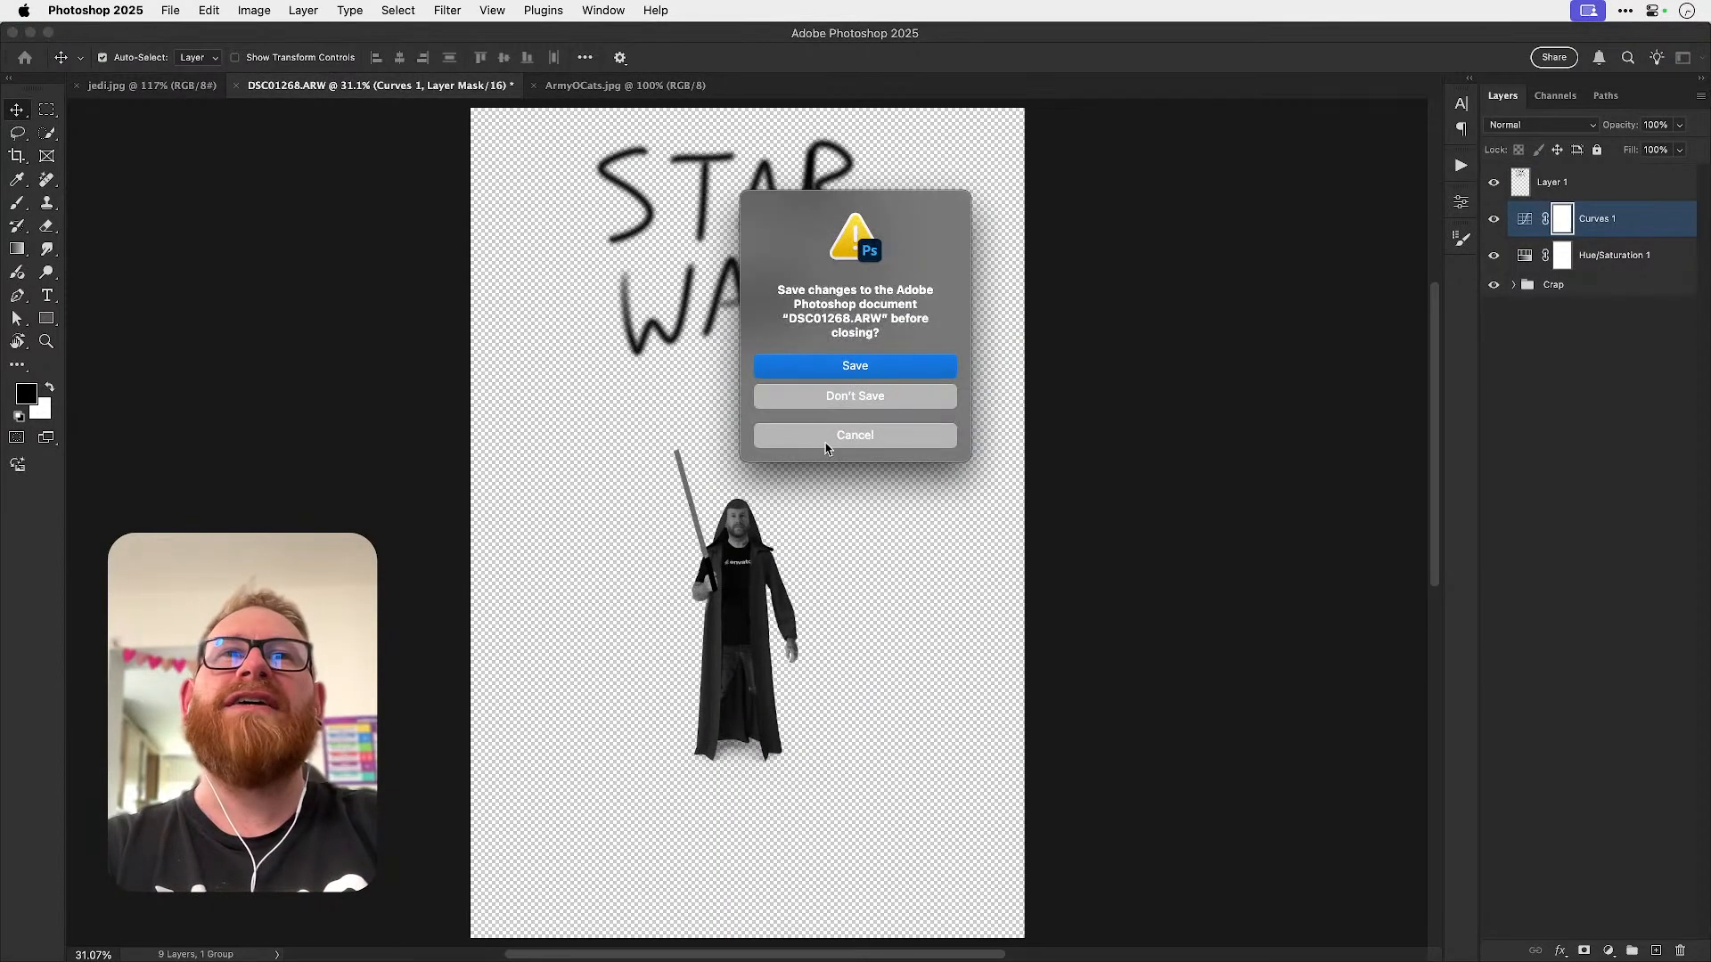
{"action": "left_click", "coordinate": [816, 397]}
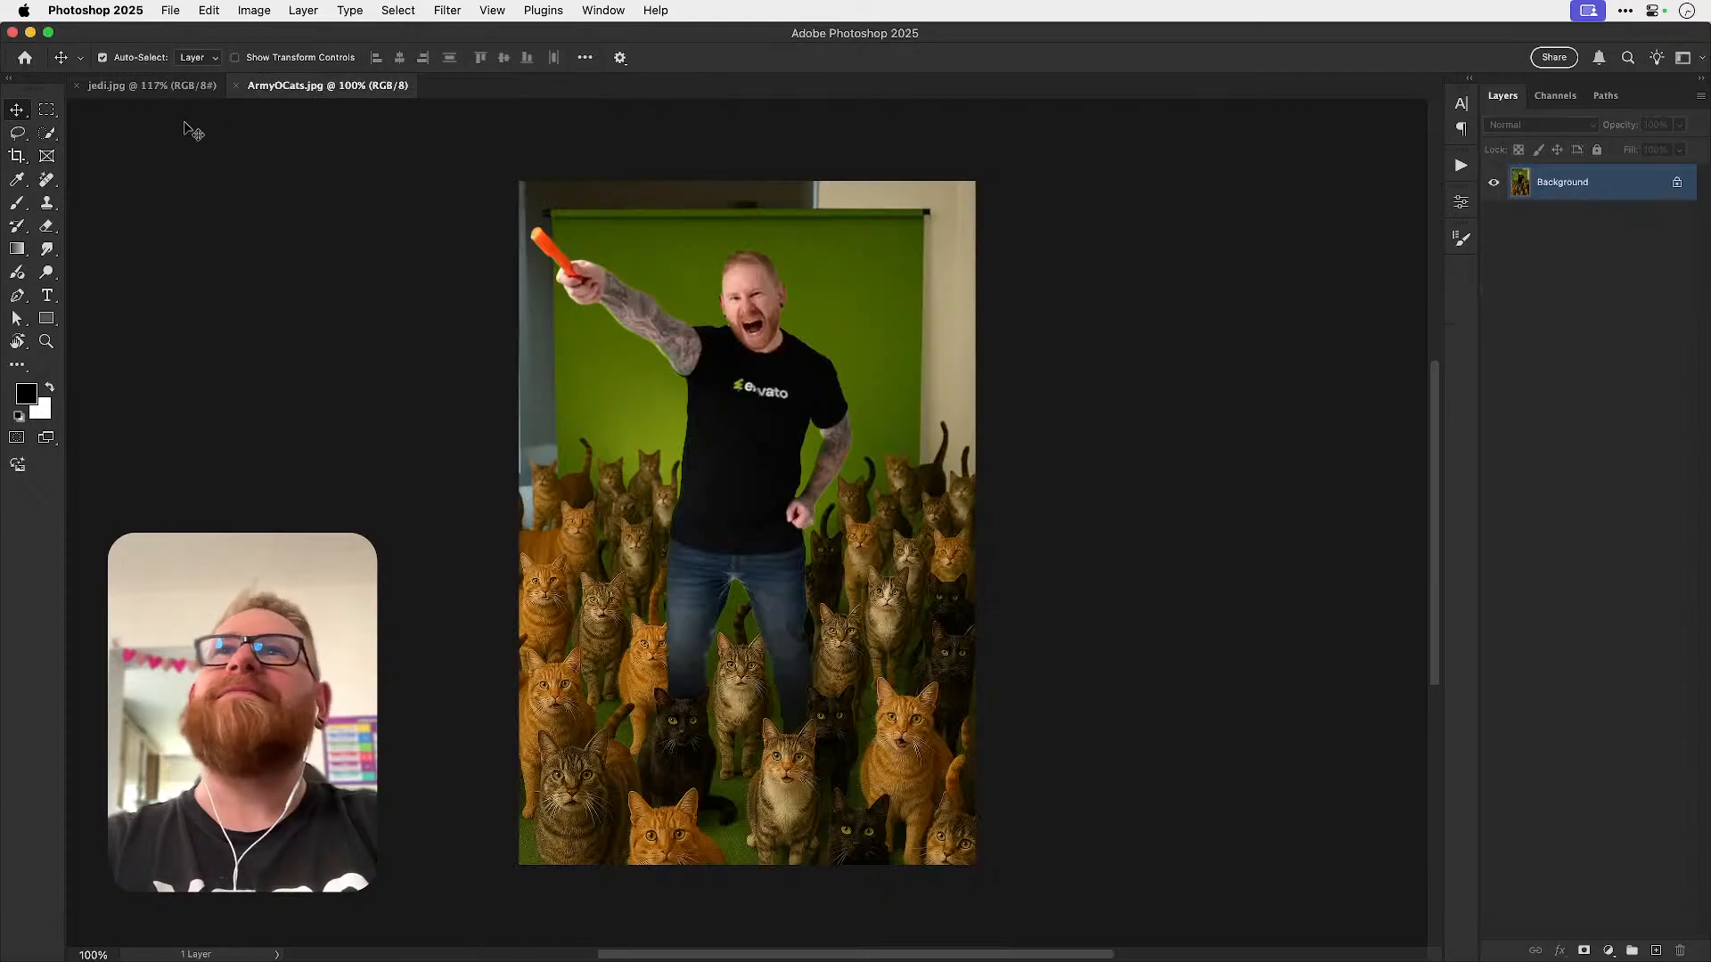
- Close the ArmyOCats.jpg image and the jedi.jpg reference poster
{"action": "left_click", "coordinate": [147, 87]}
{"action": "left_click", "coordinate": [352, 92]}
{"action": "key", "text": "super+w"}
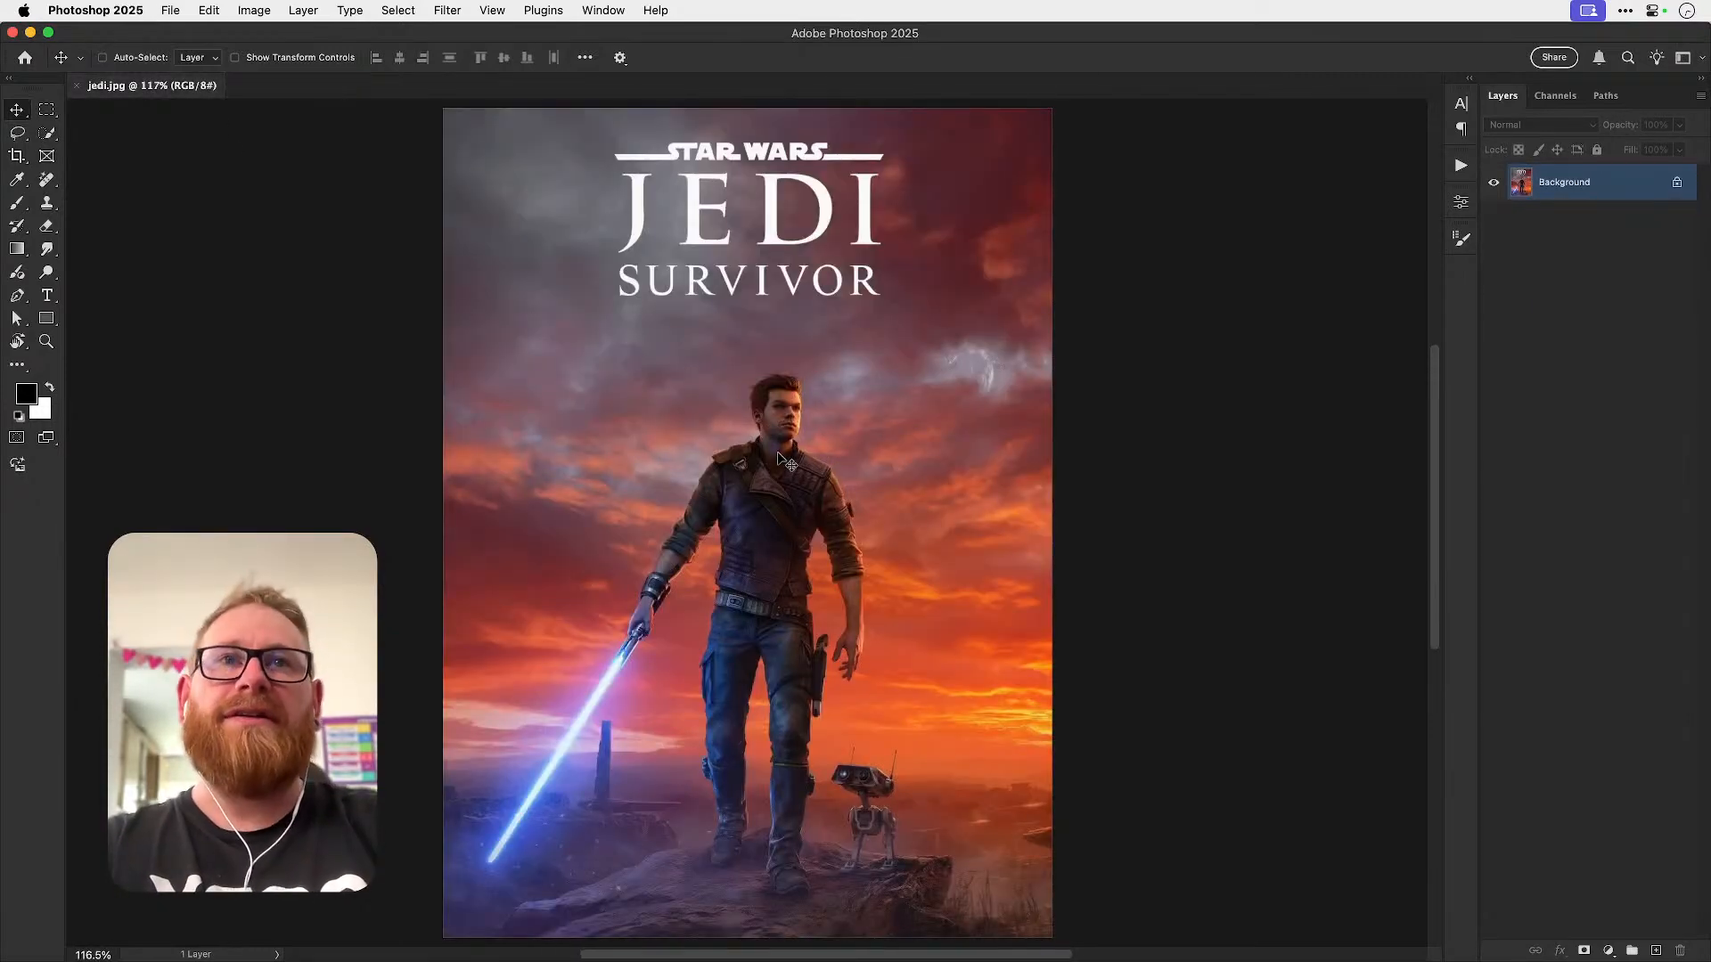
{"action": "left_click", "coordinate": [102, 57]}
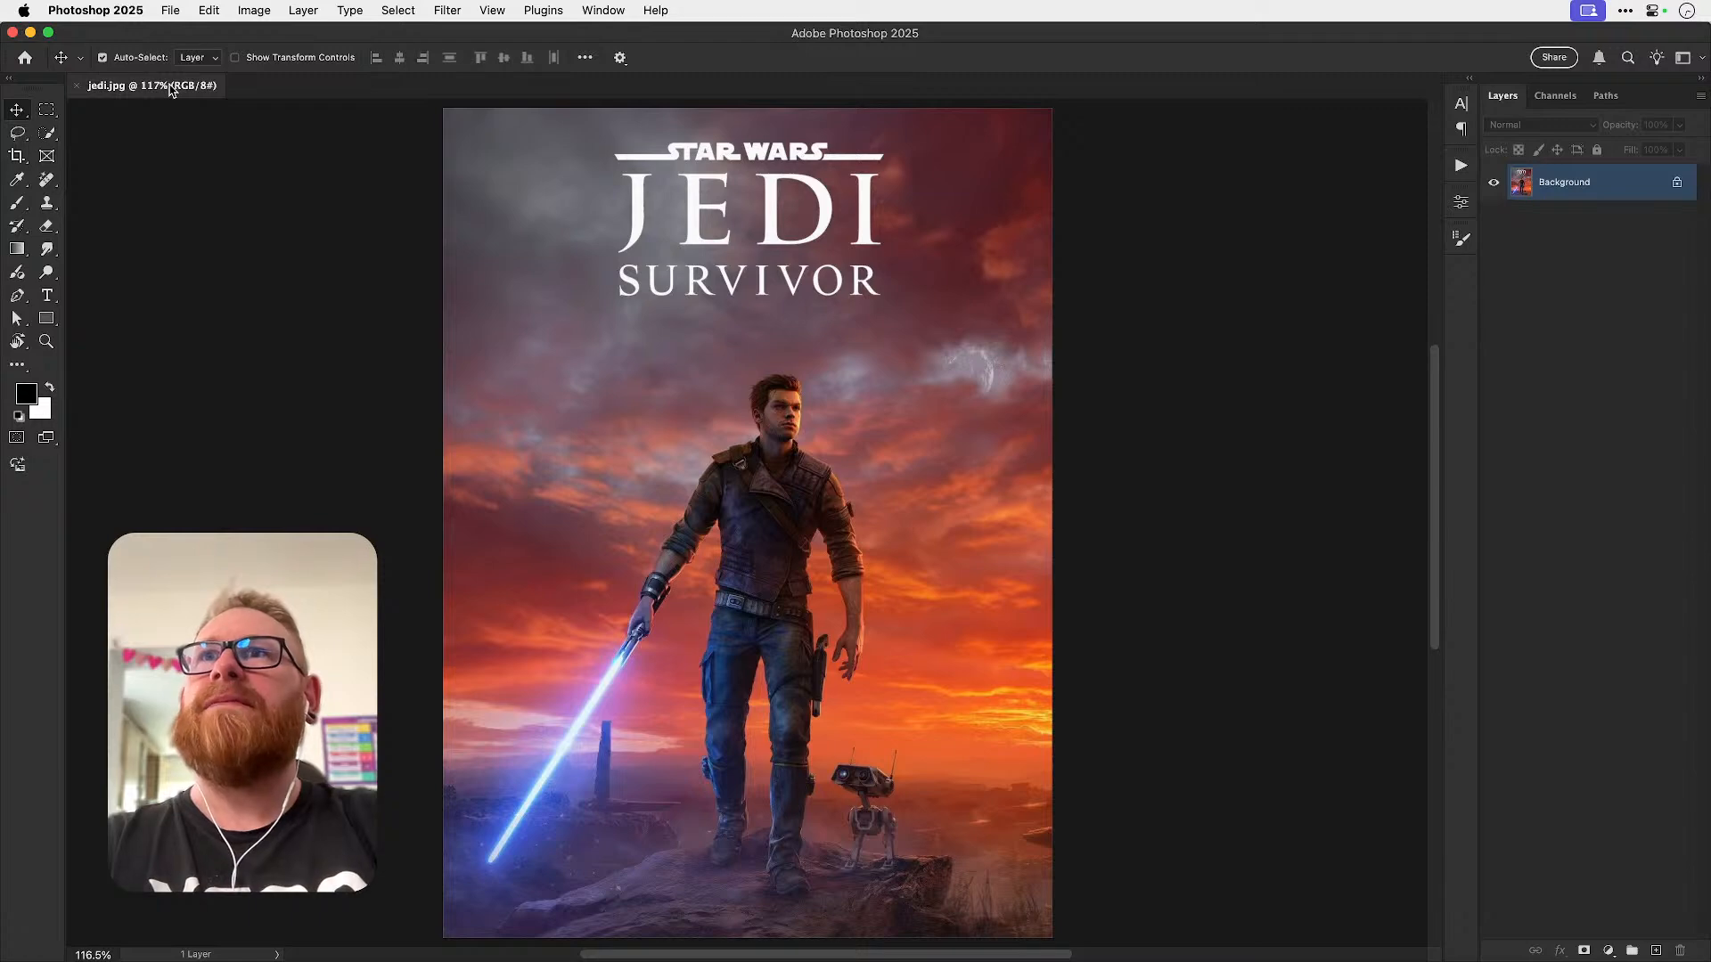
{"action": "key", "text": "super+w"}
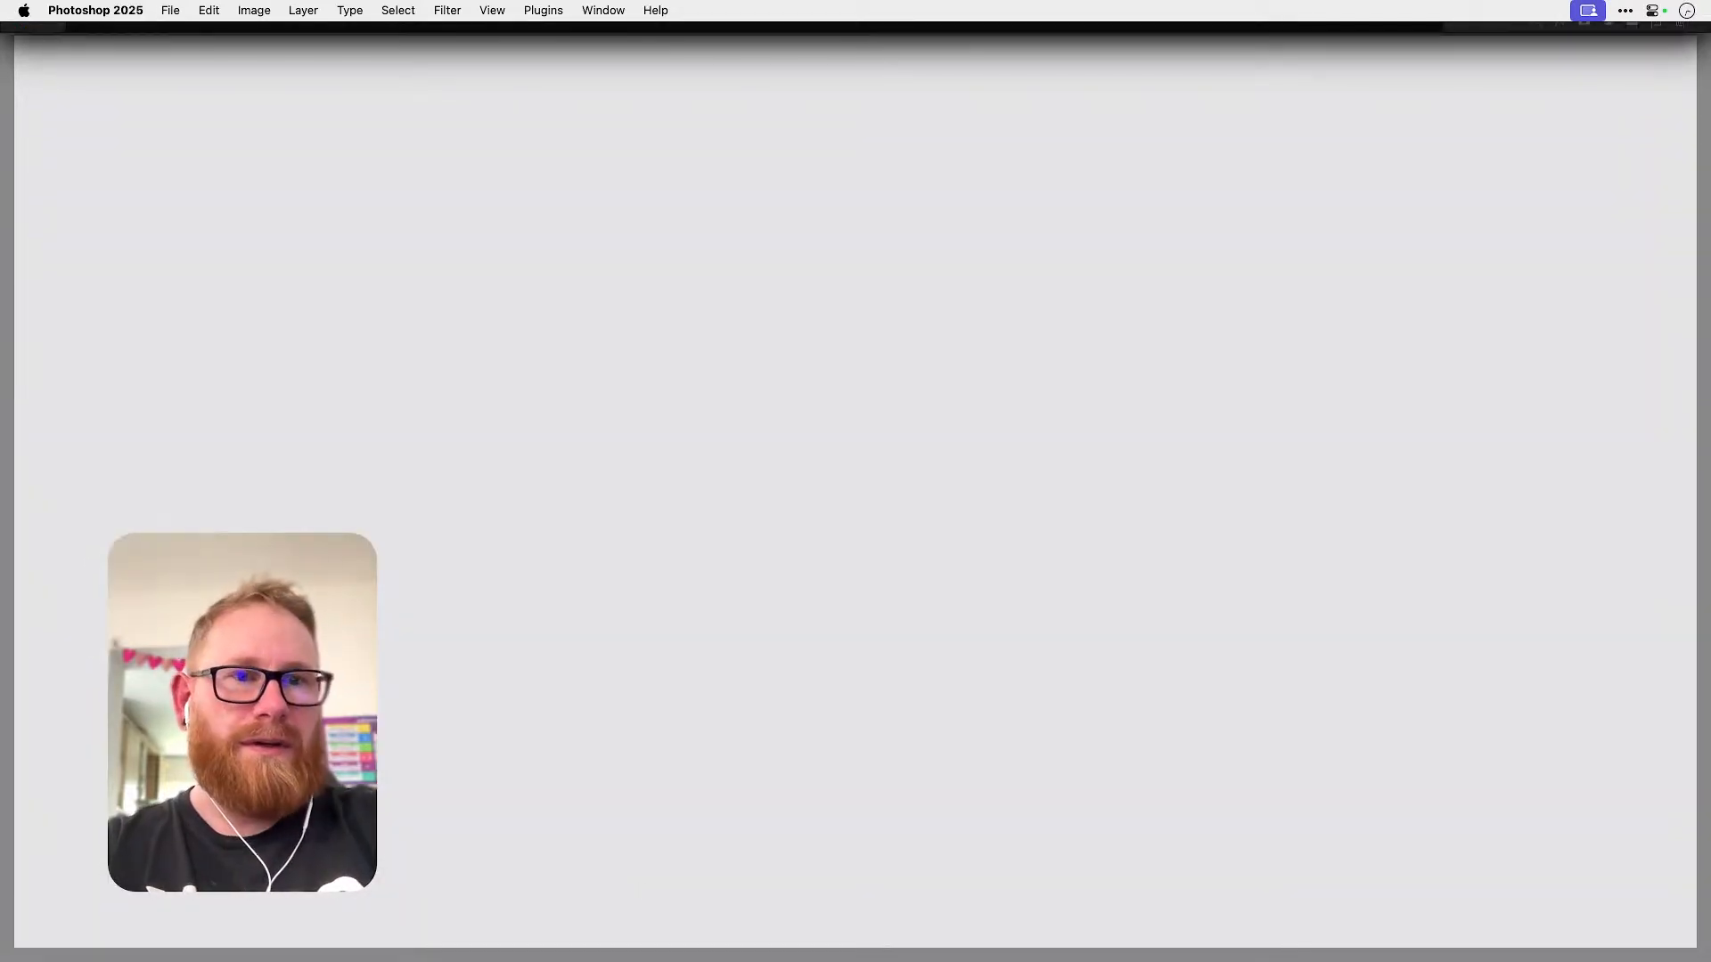
- Create a new blank print document from the A4 preset, 210 x 297 mm at 300 ppi in portrait orientation
{"action": "key", "text": "F11"}
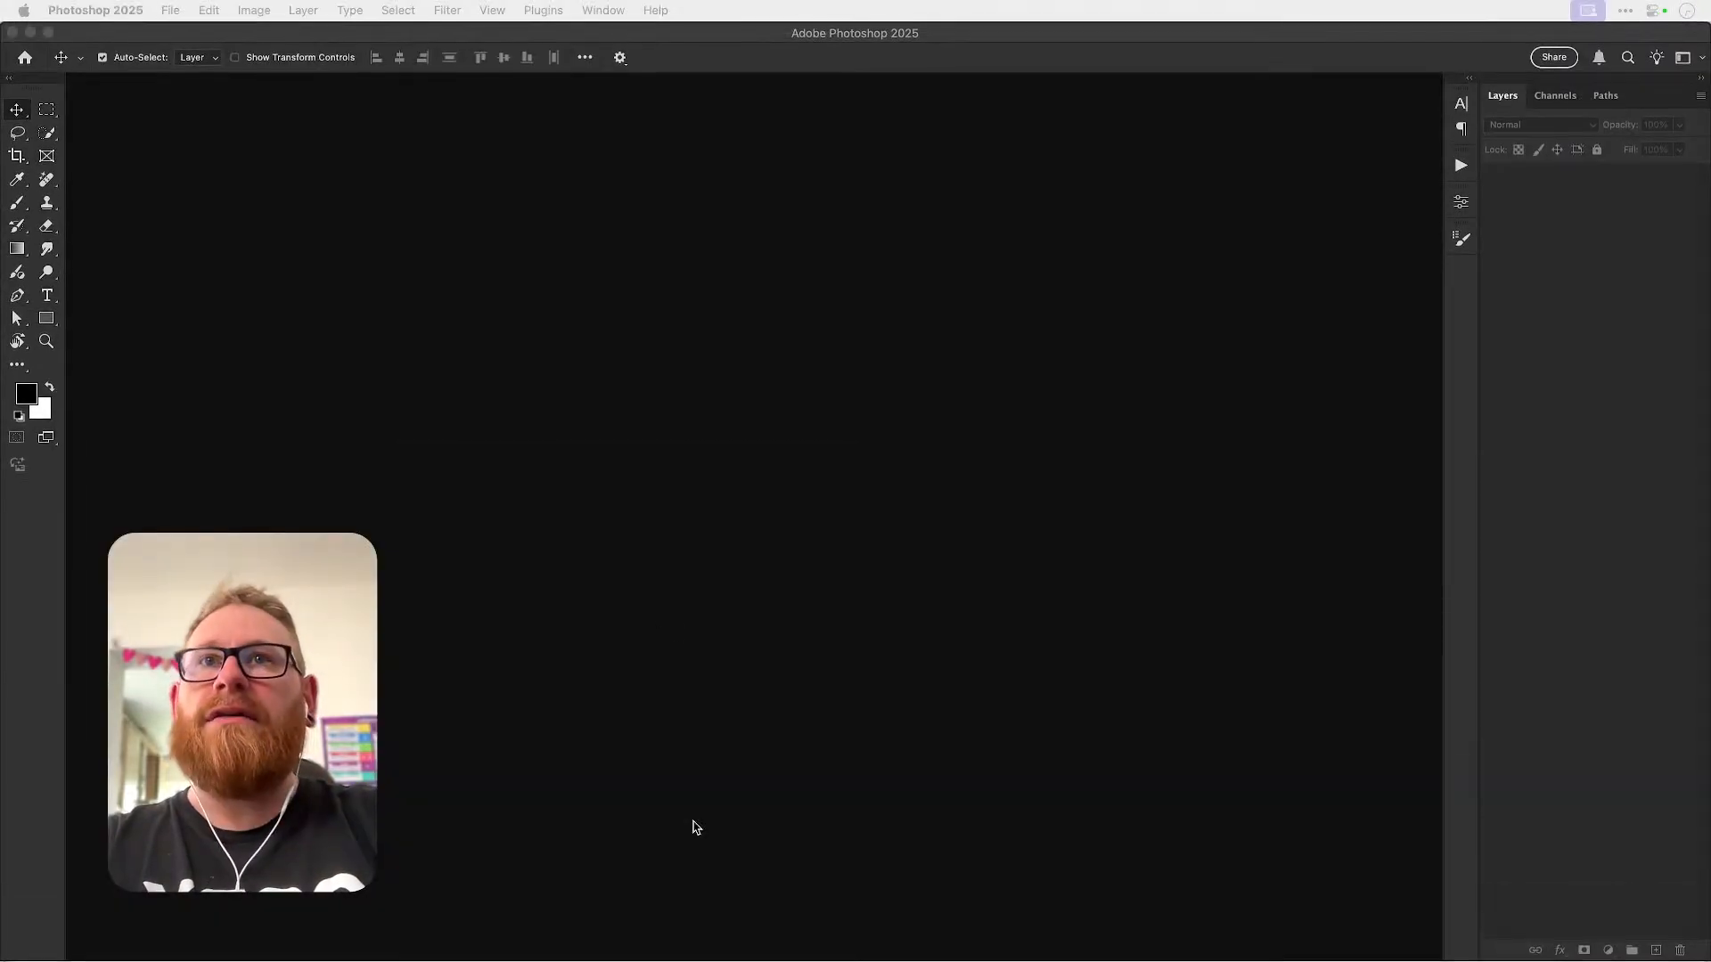
{"action": "left_click", "coordinate": [491, 534]}
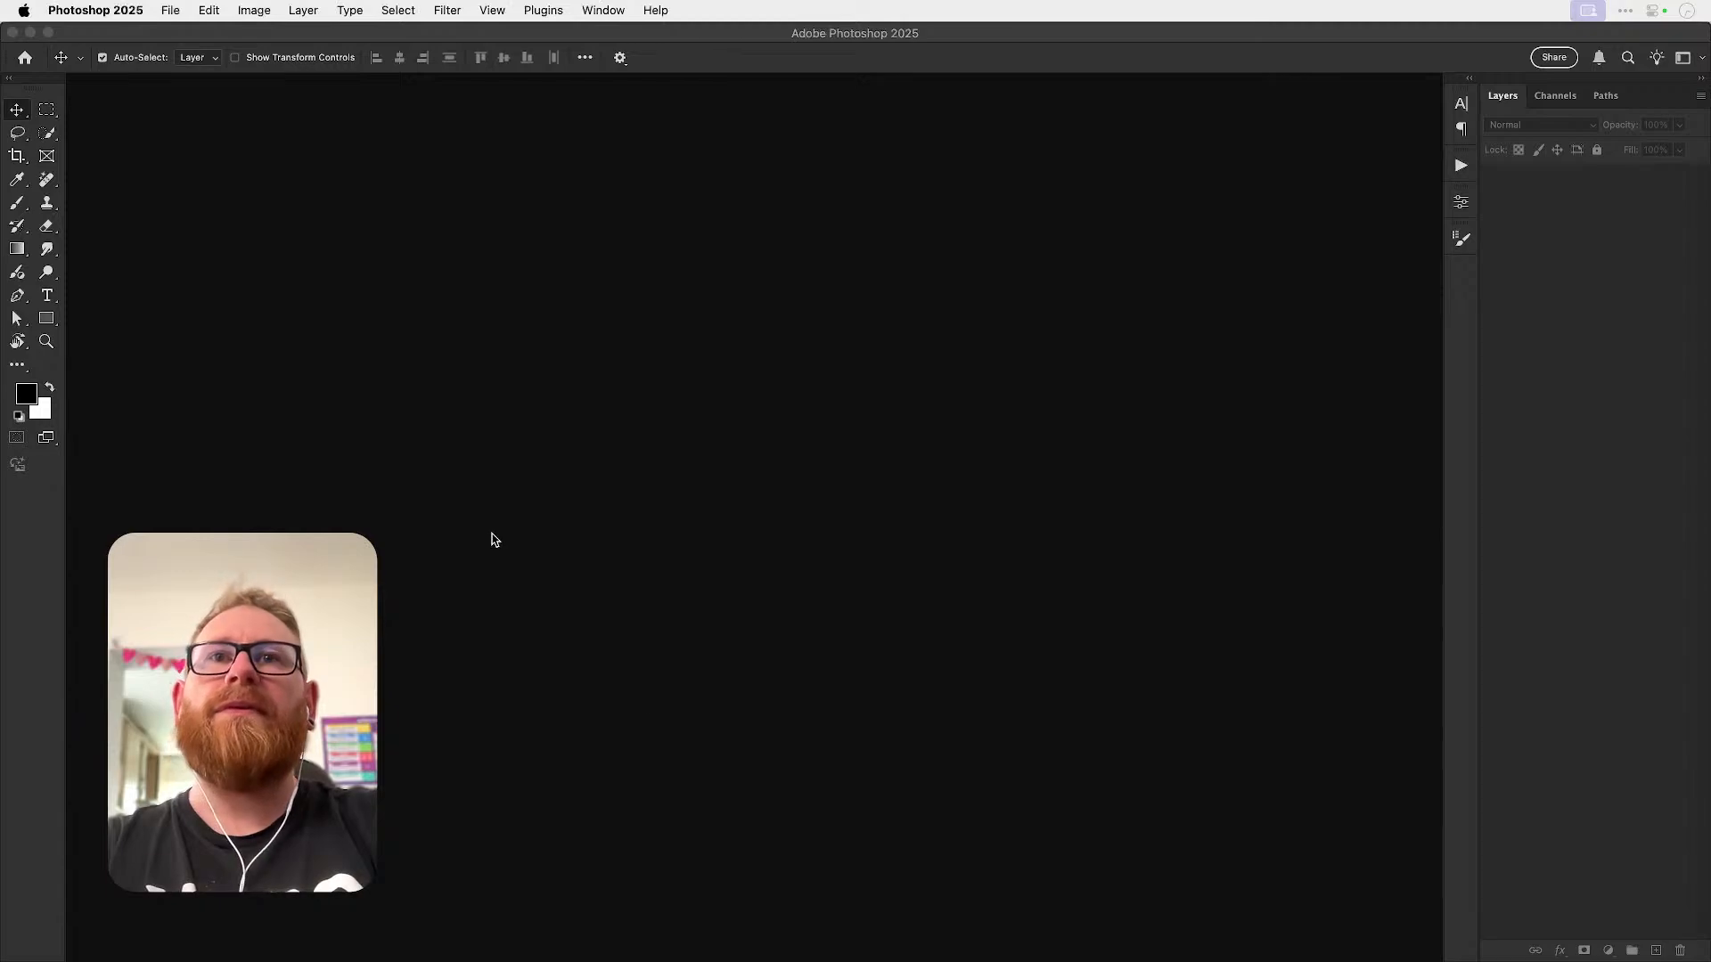
{"action": "key", "text": "super+o"}
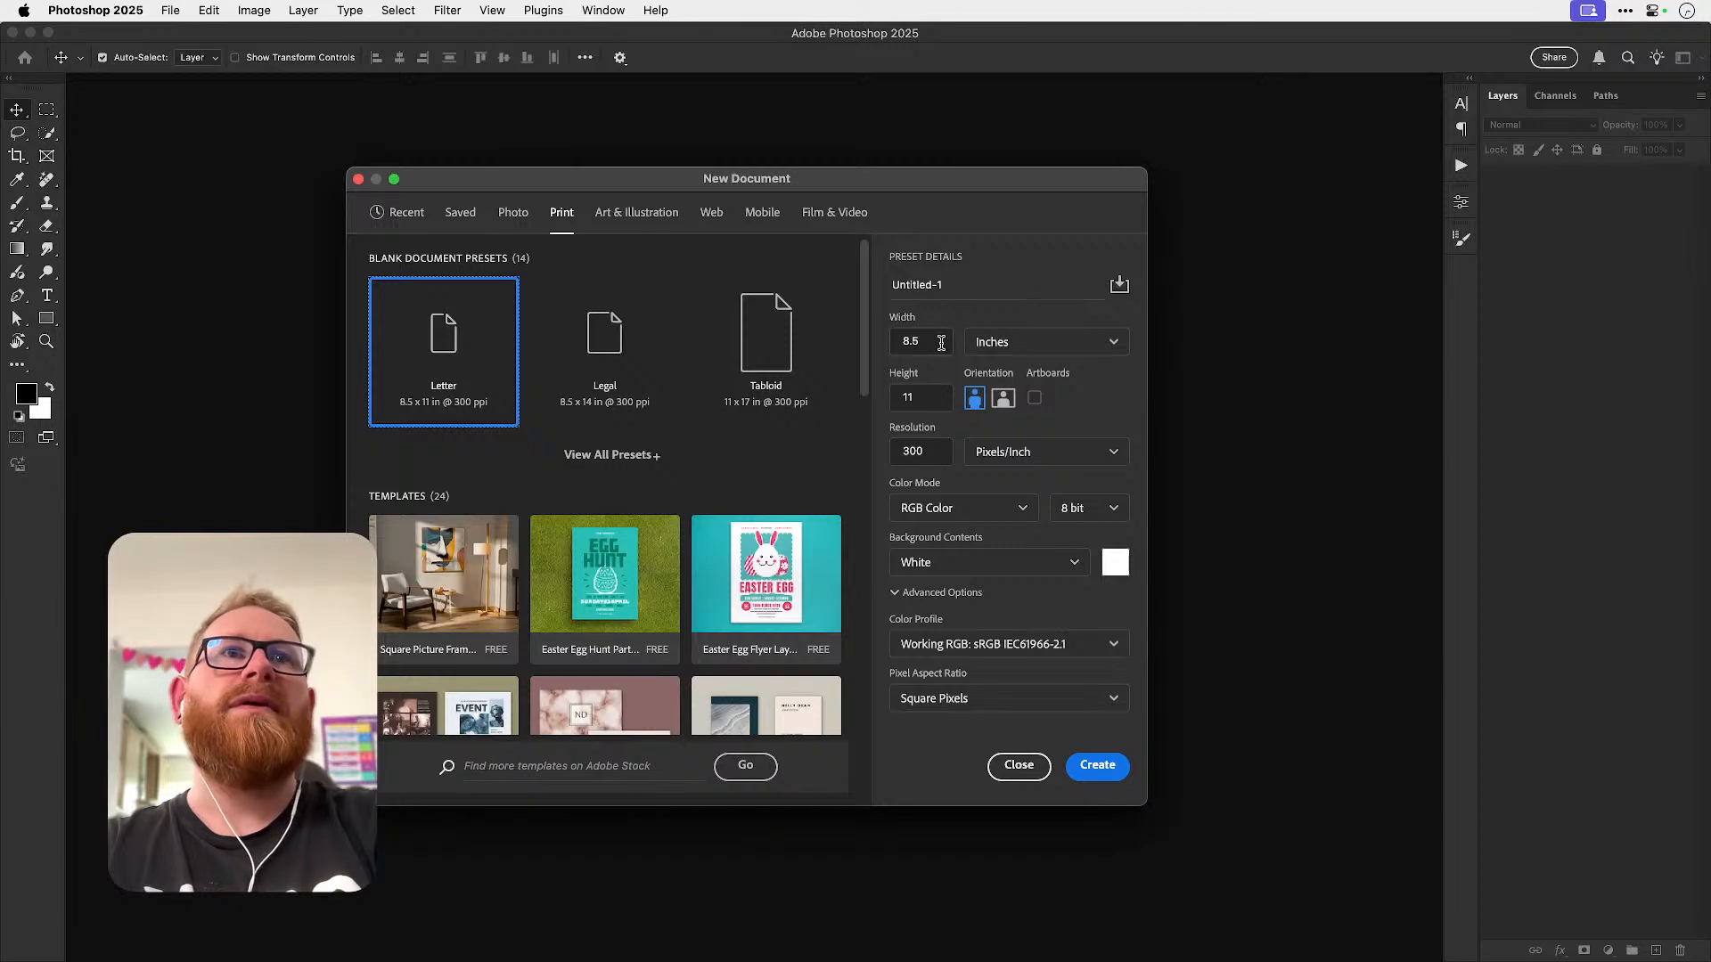
{"action": "left_click", "coordinate": [987, 344]}
{"action": "left_click", "coordinate": [778, 349]}
{"action": "left_click", "coordinate": [615, 456]}
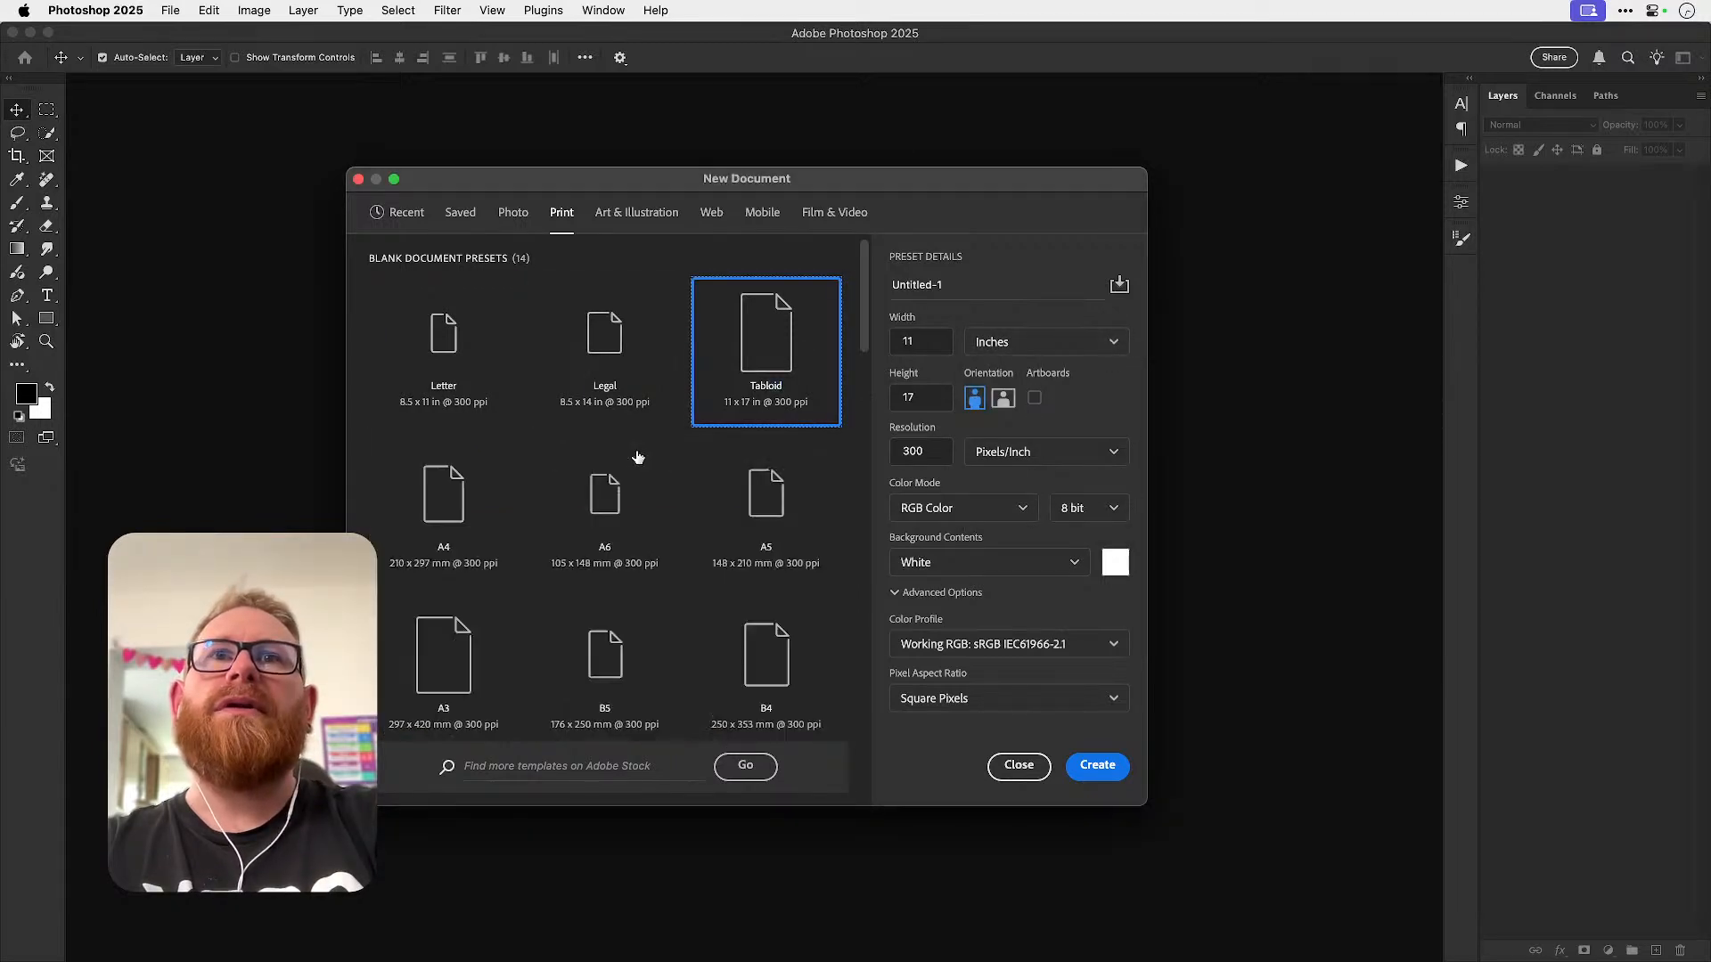
{"action": "left_click", "coordinate": [493, 509]}
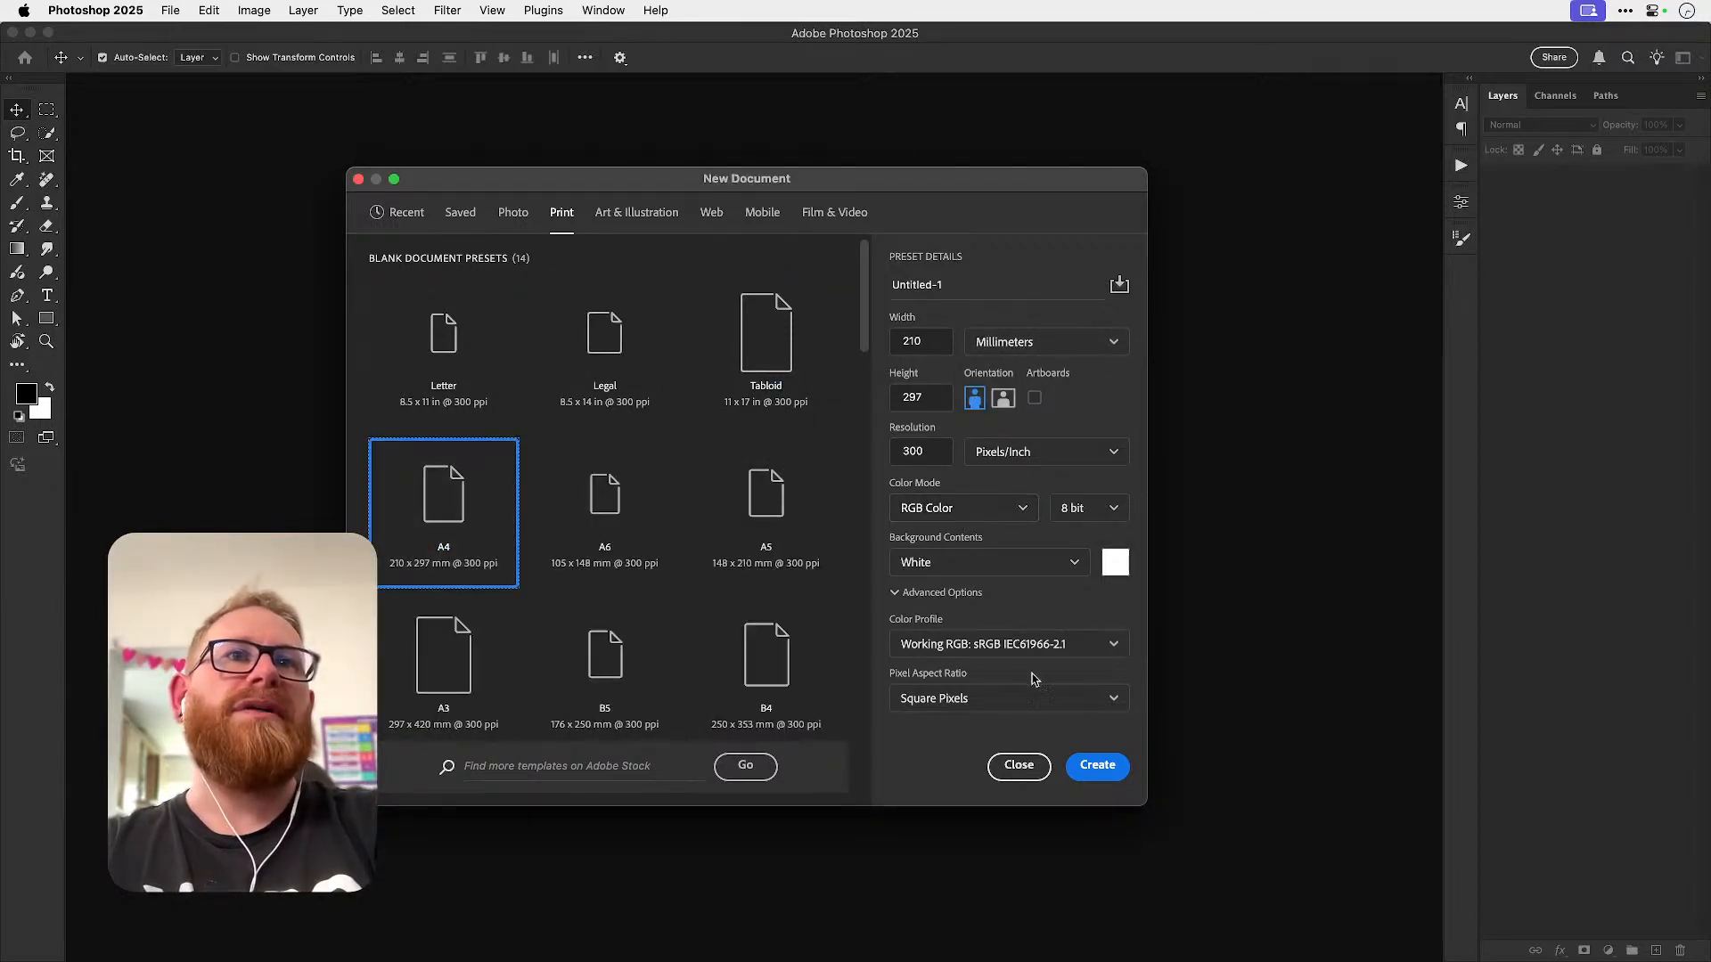
{"action": "left_click", "coordinate": [1098, 765]}
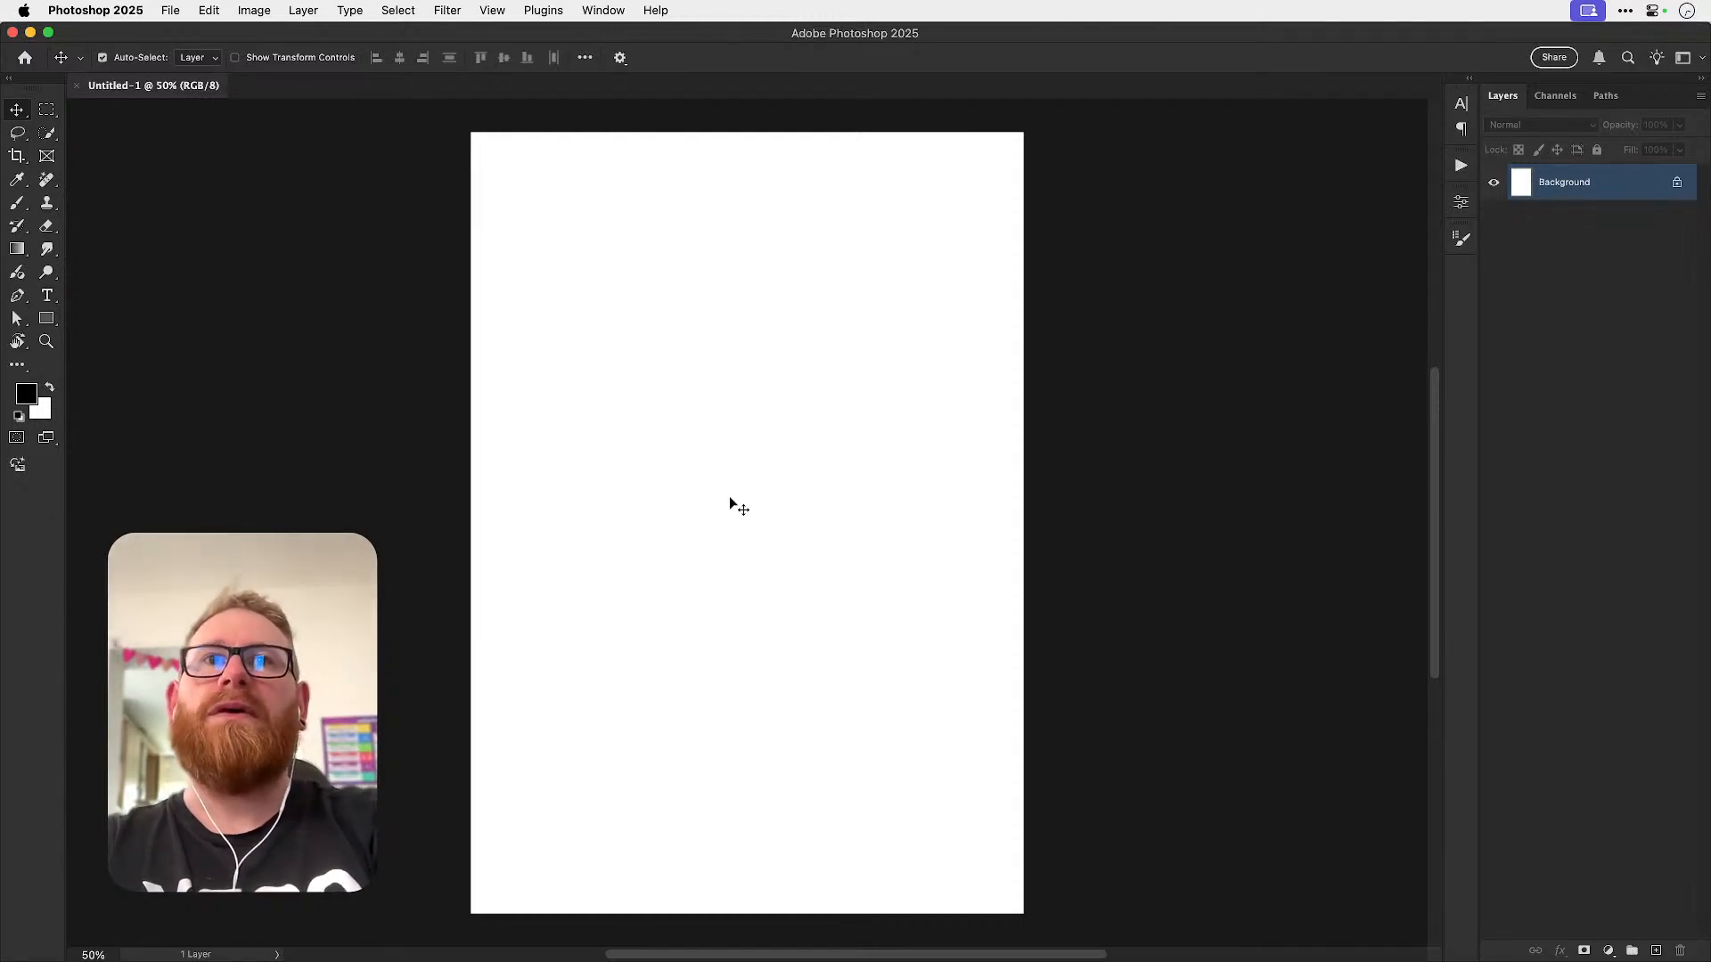
- Save the new blank document to the Desktop as Dansky.psd in Photoshop format
{"action": "key", "text": "super+s"}
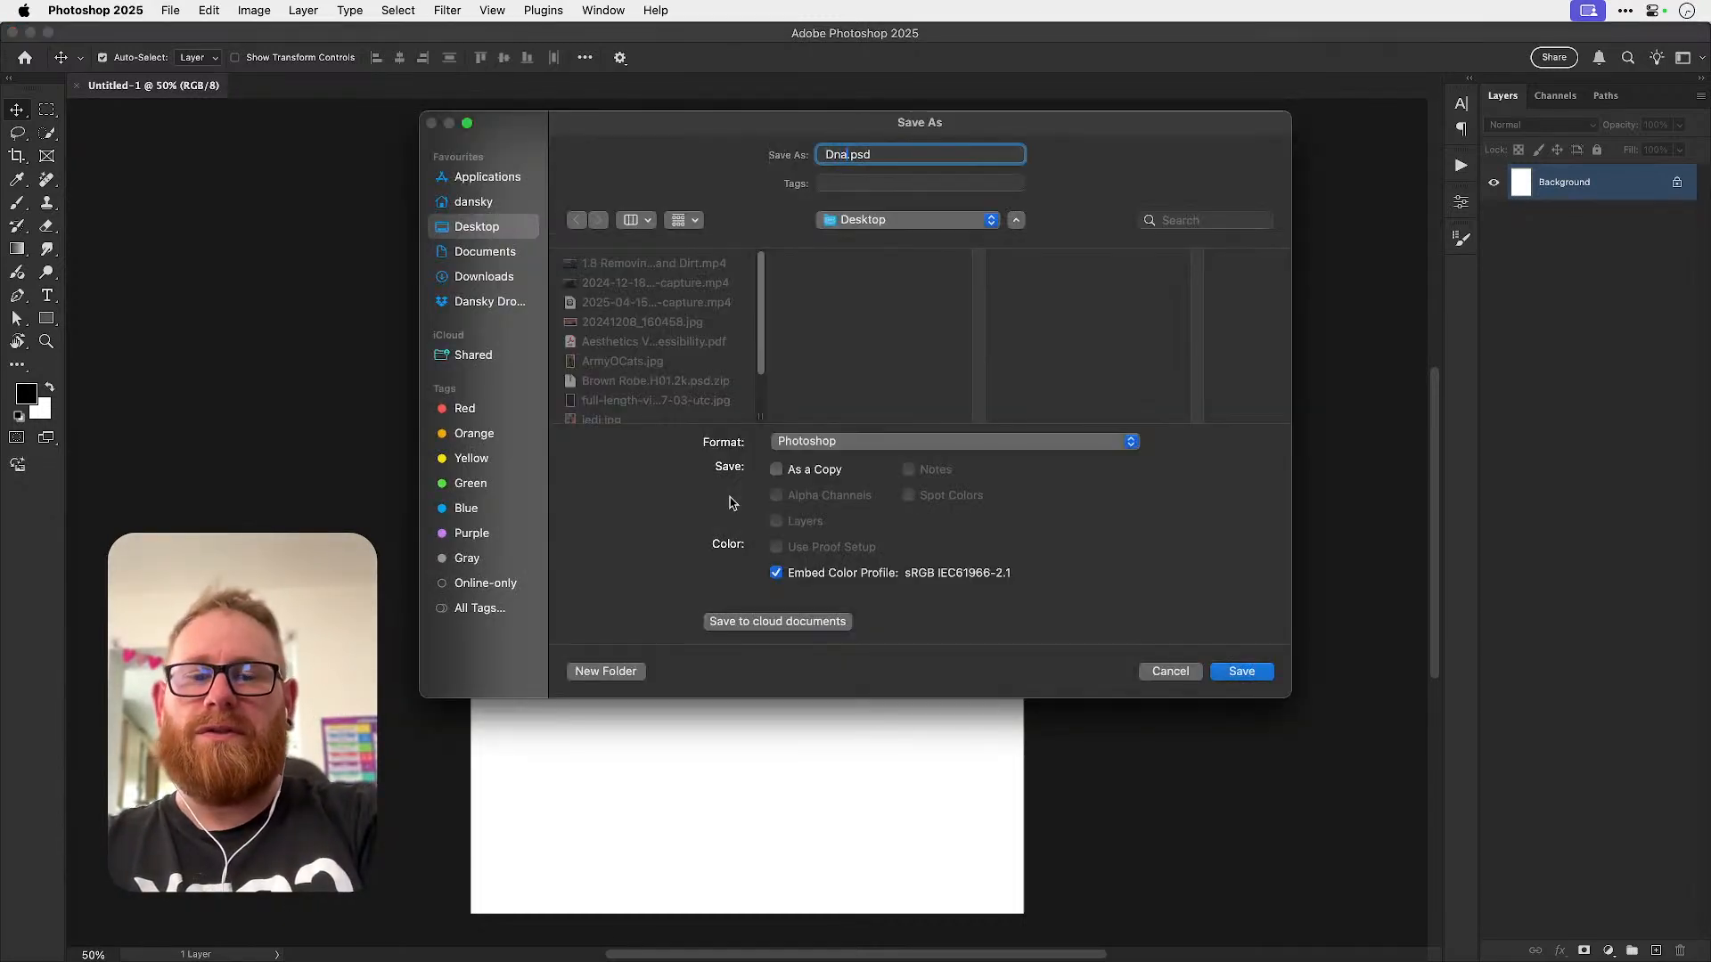
{"action": "type", "text": "Dnaksy"}
{"action": "key", "text": "super+a"}
{"action": "key", "text": "BackSpace"}
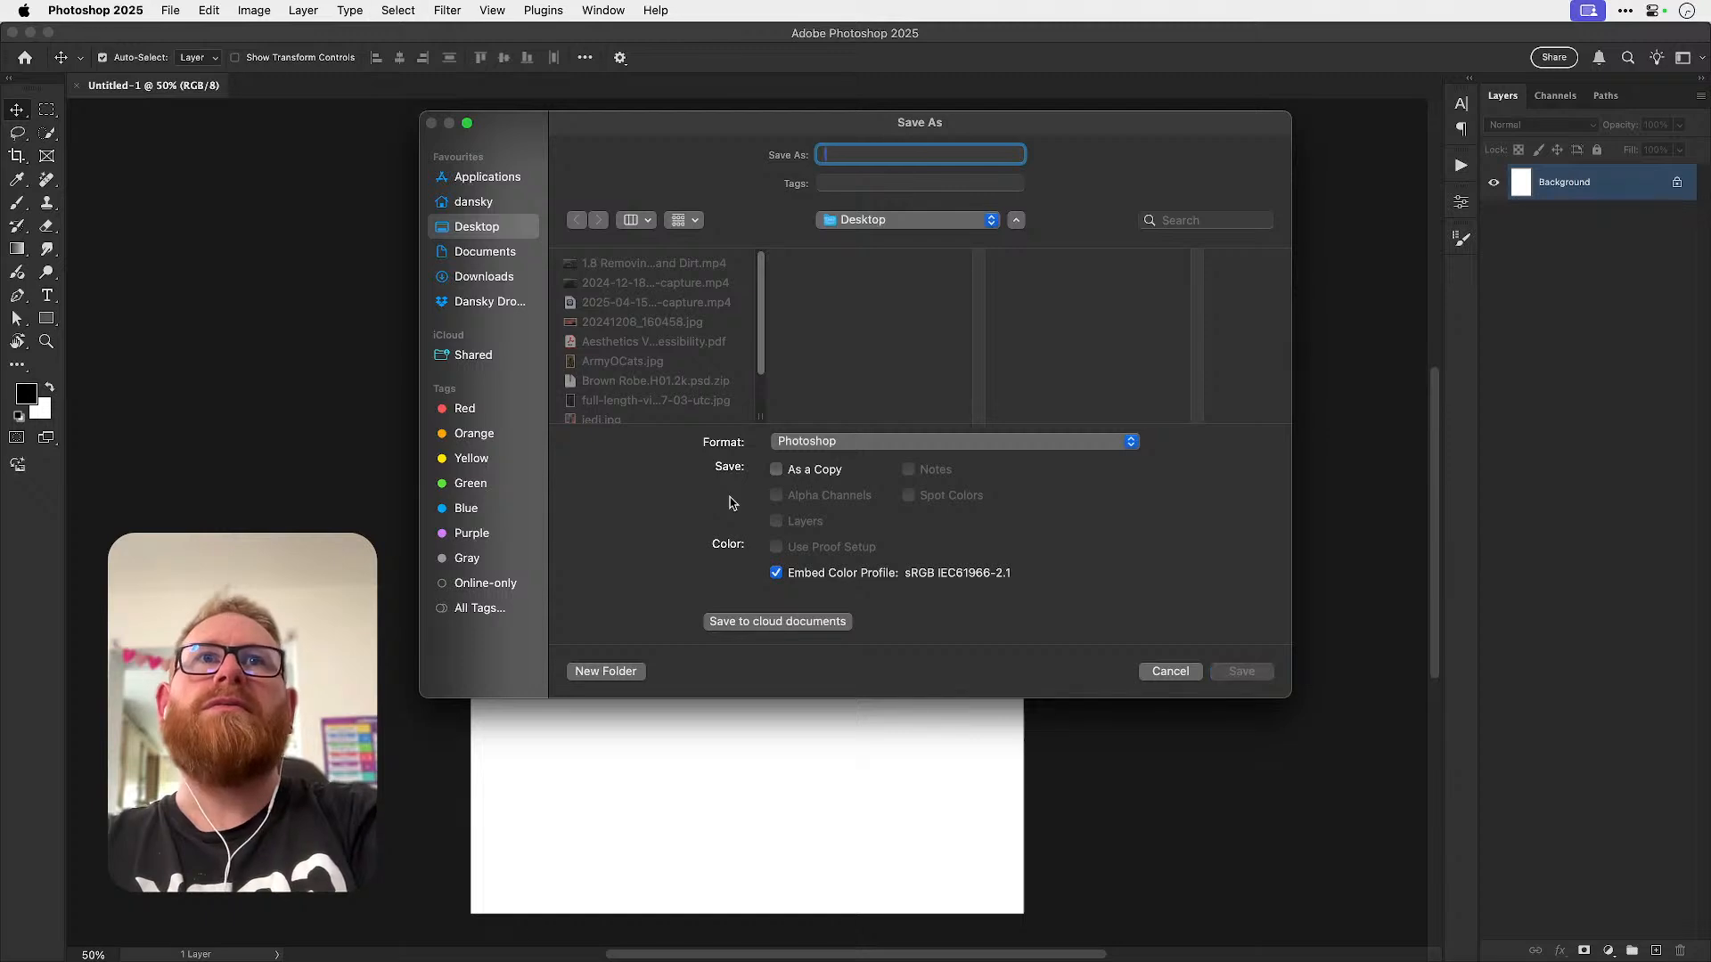
{"action": "type", "text": "Dansky"}
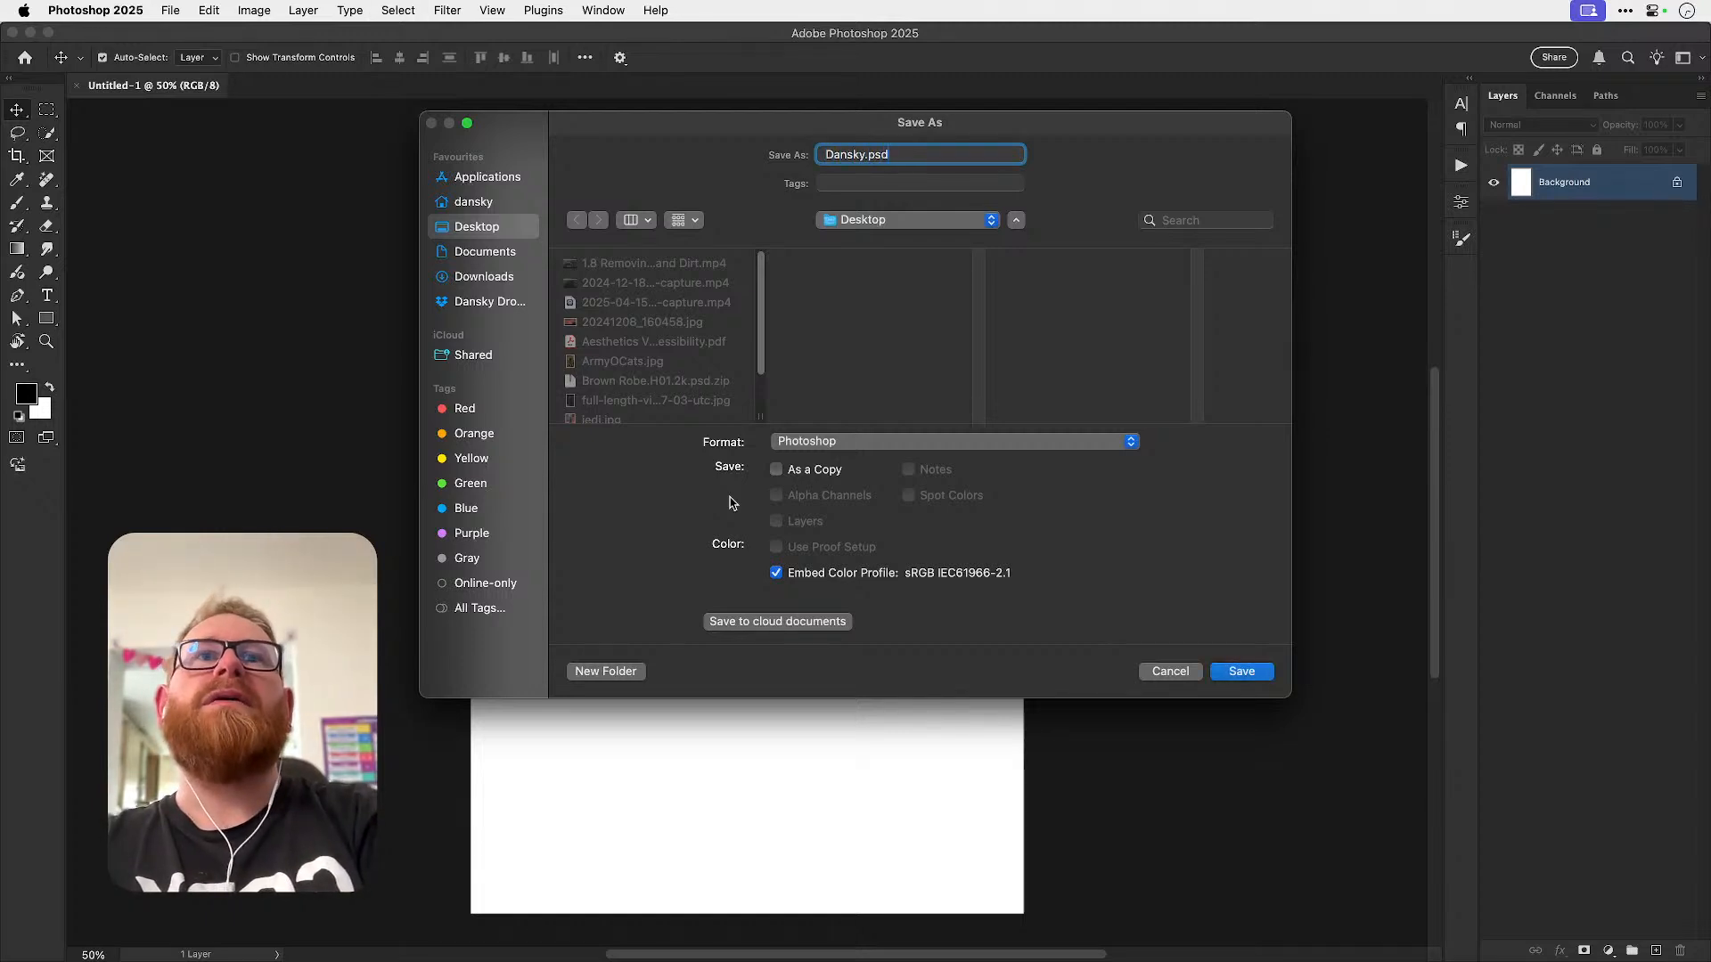
{"action": "key", "text": "Return"}
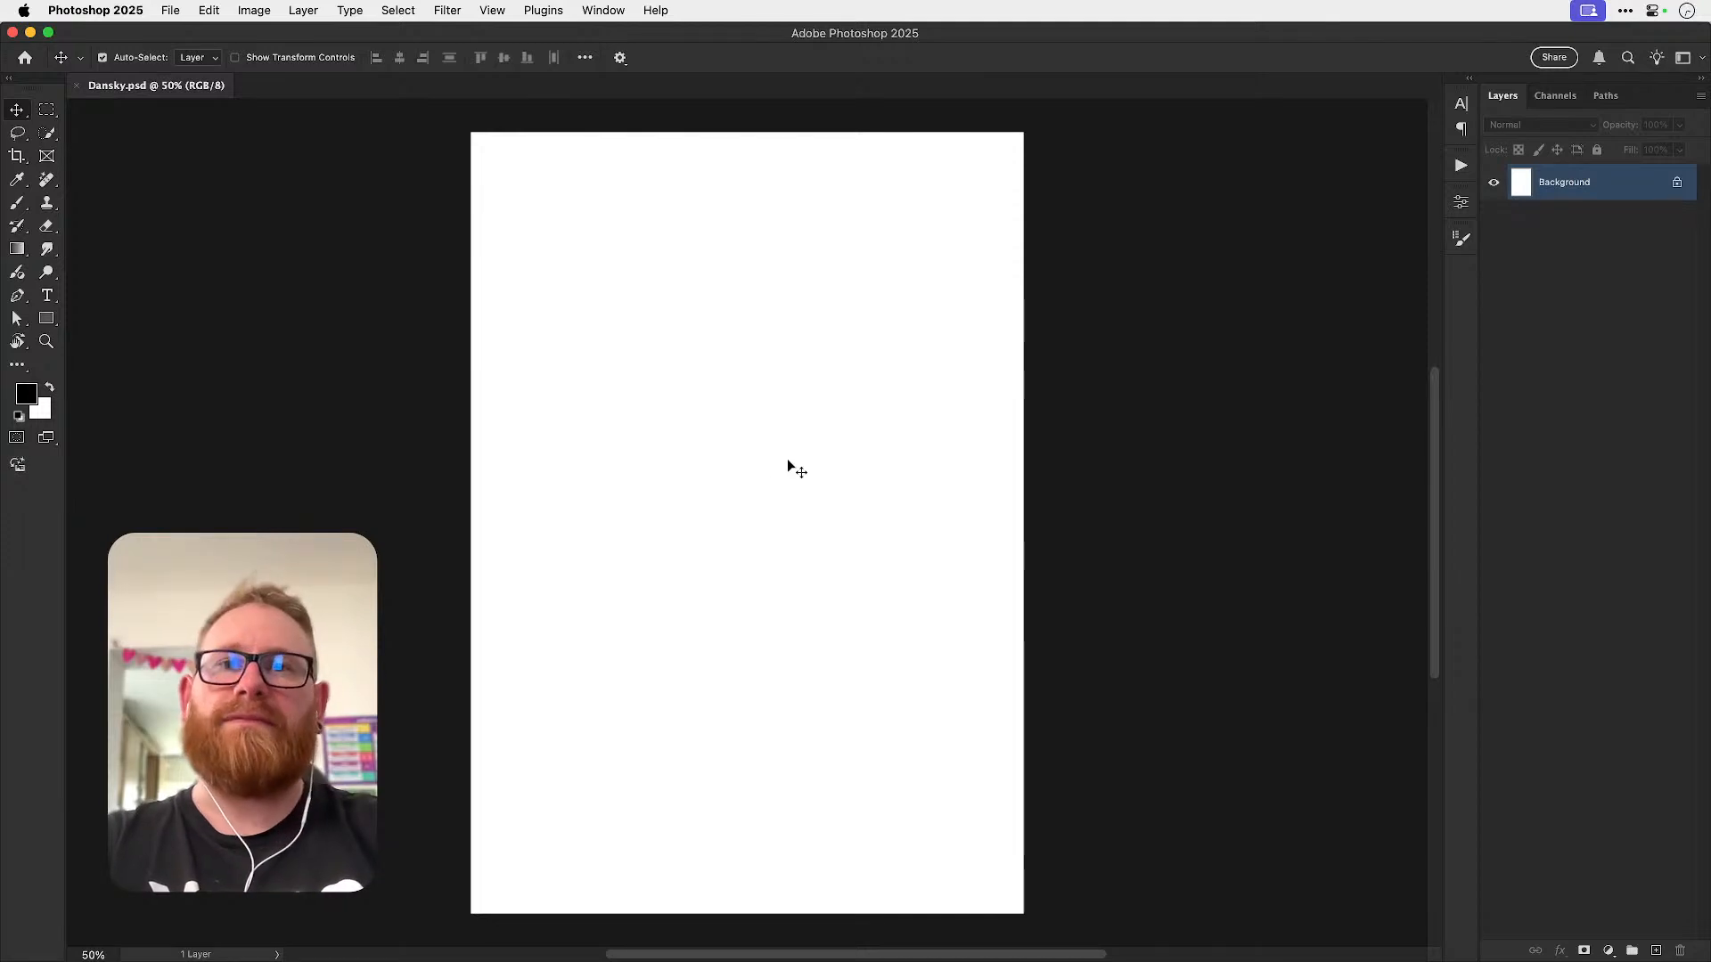
- Set the foreground colour to a mid grey and fill the Background layer with it using the Paint Bucket
{"action": "left_click", "coordinate": [15, 252]}
{"action": "right_click", "coordinate": [15, 256]}
{"action": "left_click", "coordinate": [90, 261]}
{"action": "left_click", "coordinate": [25, 394]}
{"action": "left_click_drag", "start_coordinate": [921, 674], "coordinate": [714, 709]}
{"action": "key", "text": "Return"}
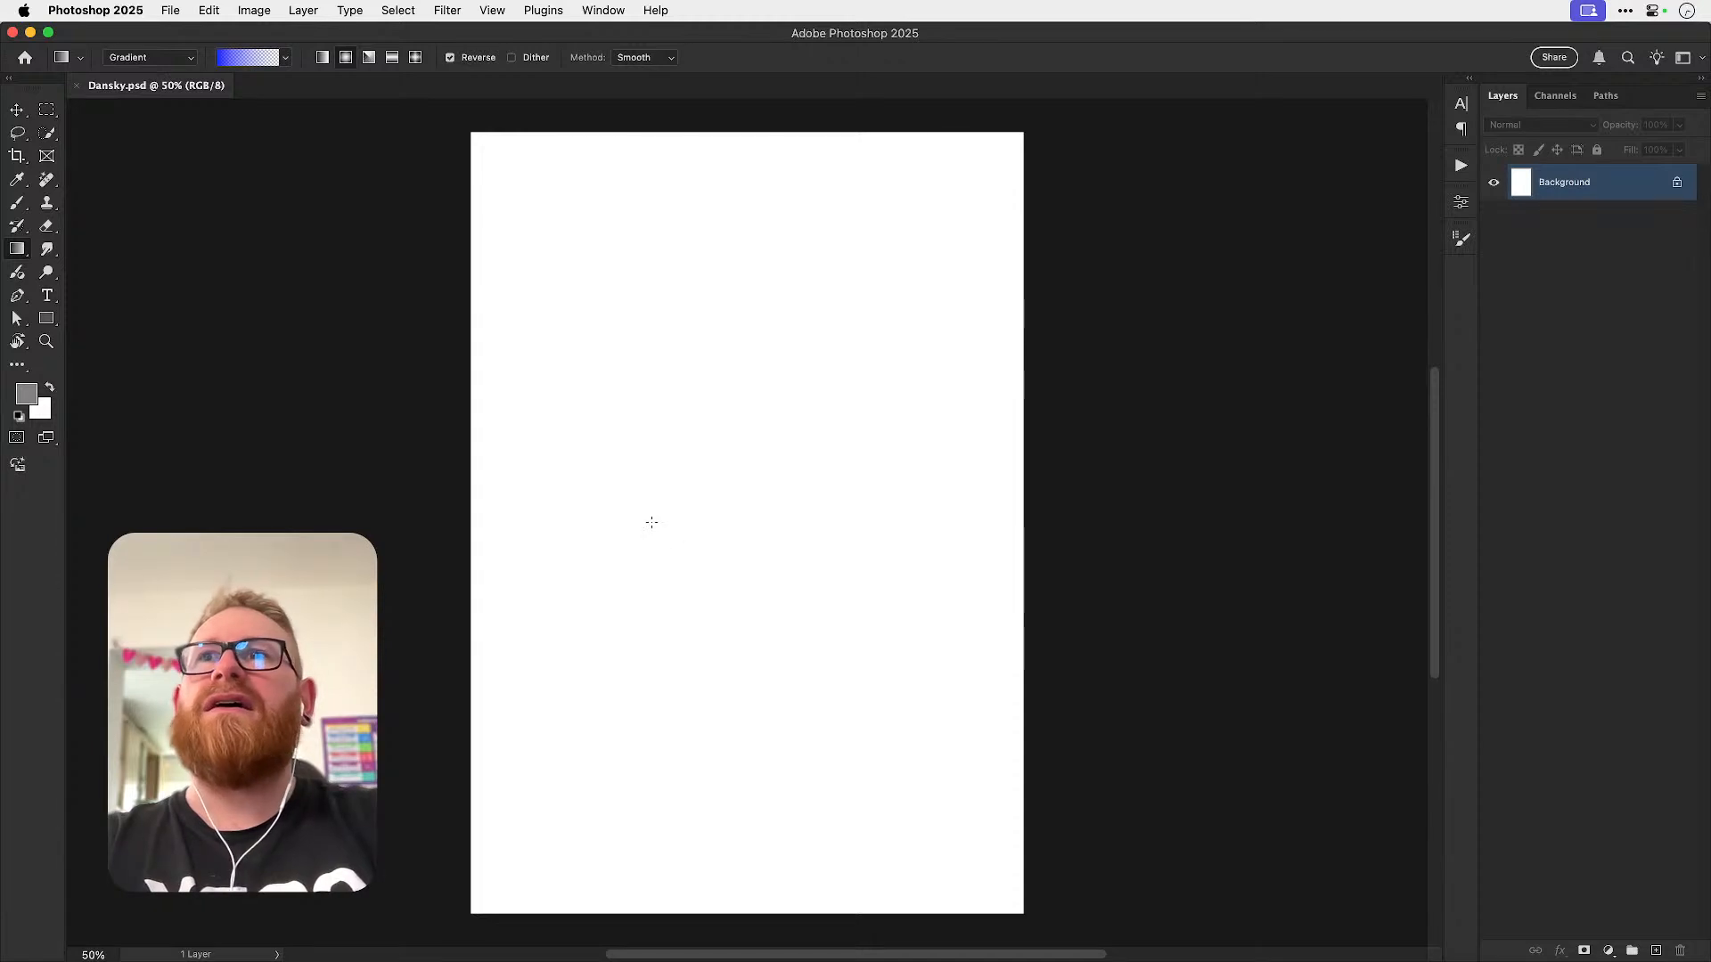
{"action": "left_click", "coordinate": [654, 527]}
{"action": "key", "text": "v"}
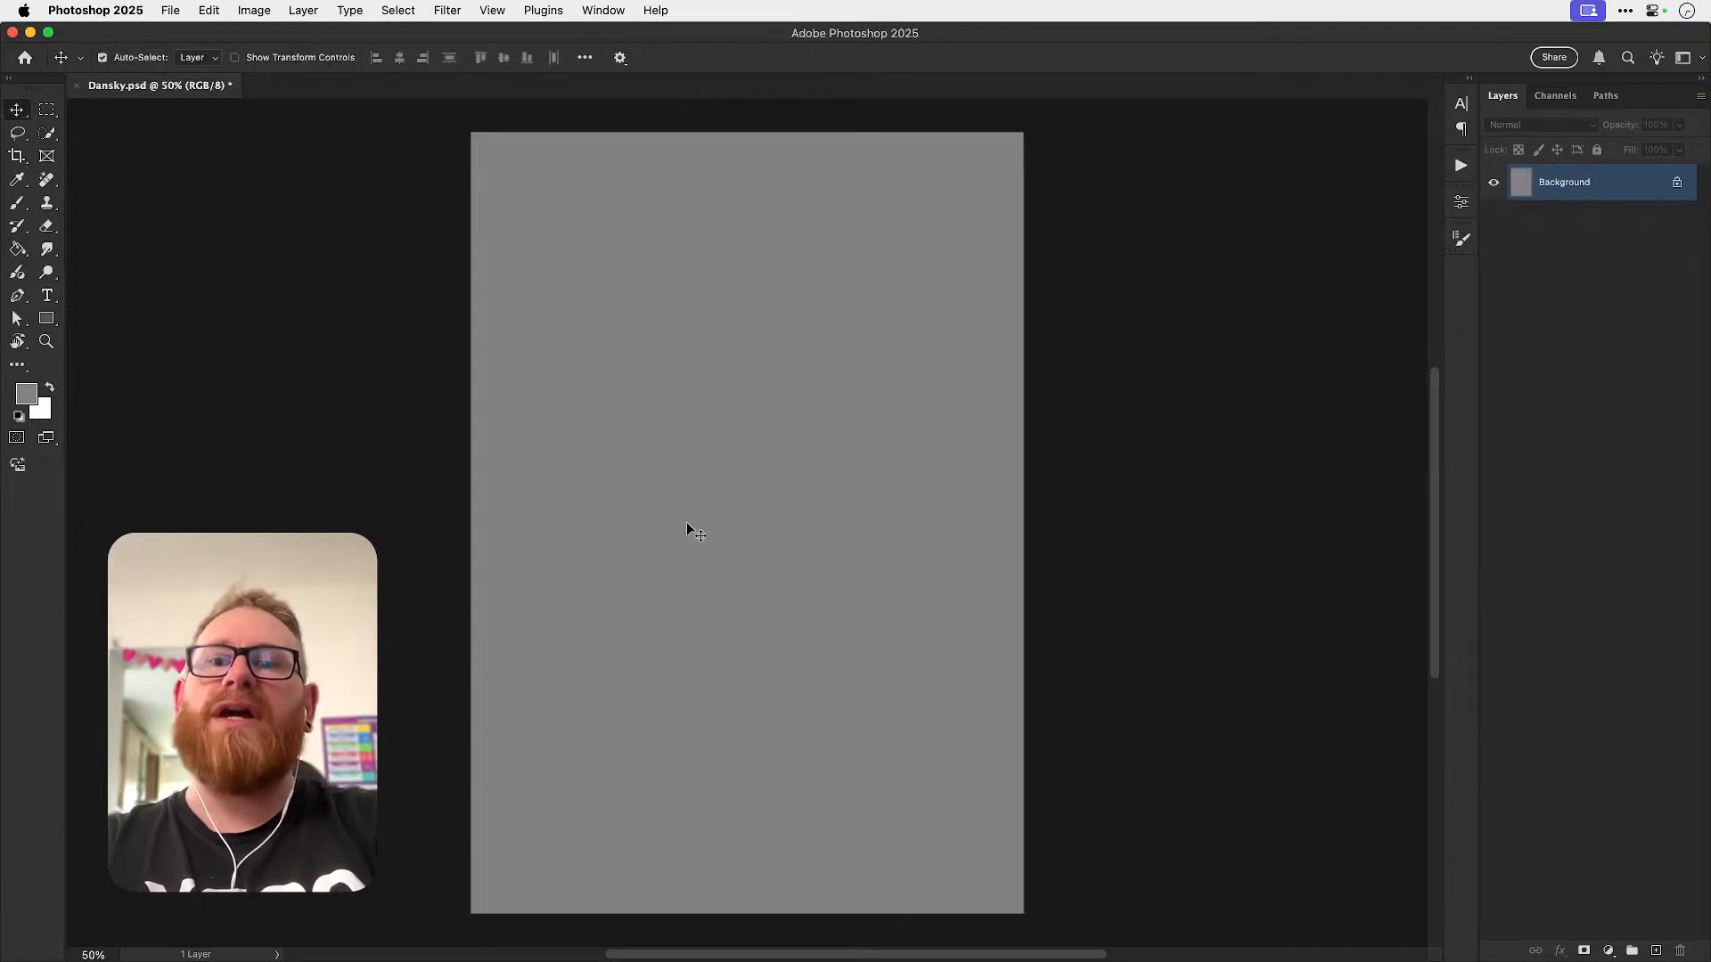
- Open the full-length robed woman stock photo, close it, and open it in Photoshop (Beta) instead
{"action": "key", "text": "F11"}
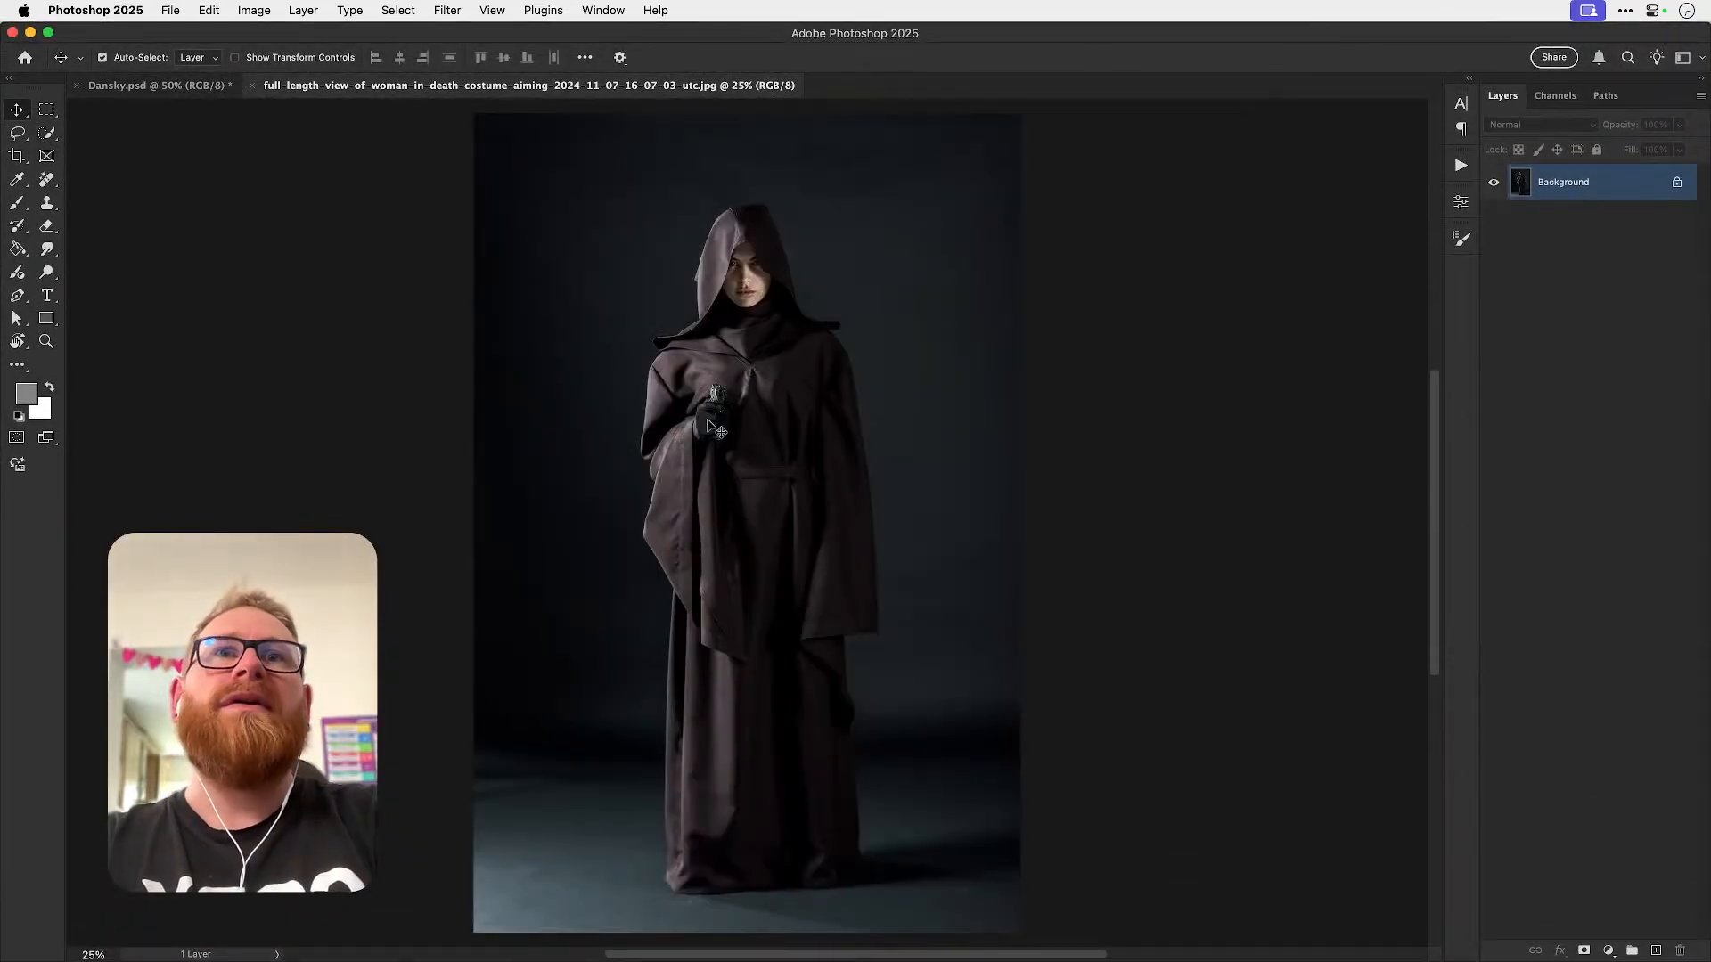
{"action": "key", "text": "super+w"}
{"action": "key", "text": "F11"}
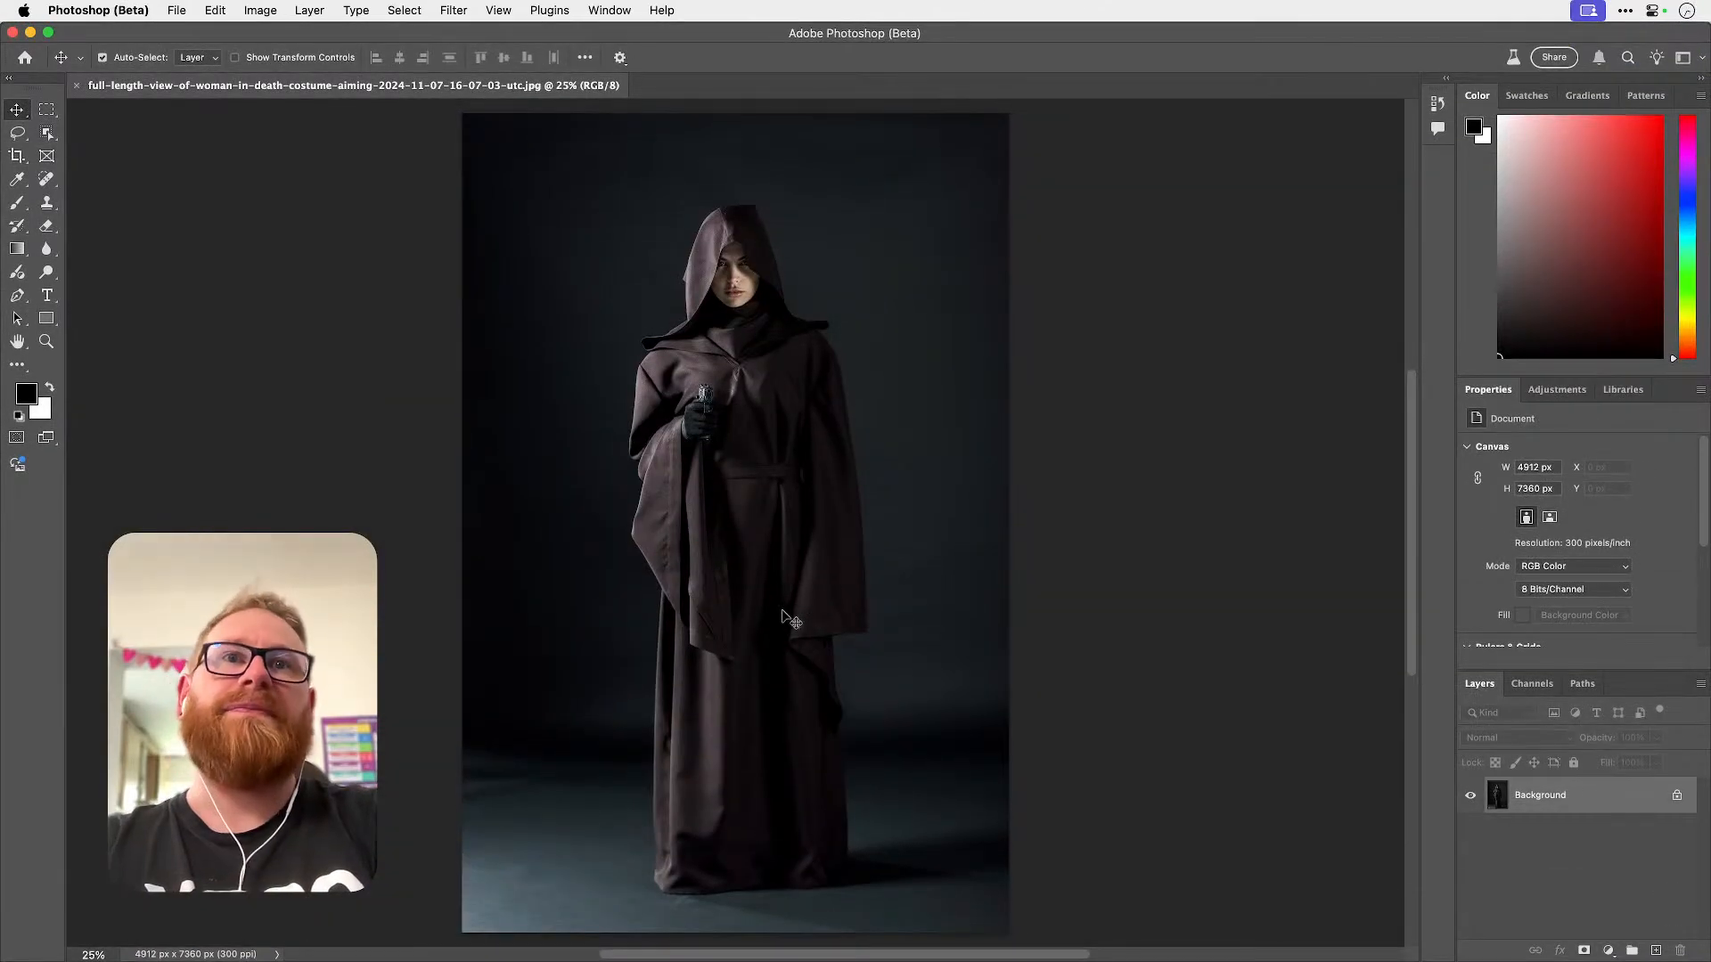
- Check the Select Subject and Remove Background option in the Image Processing preferences, keeping Cloud (Detailed results)
{"action": "left_click", "coordinate": [48, 133]}
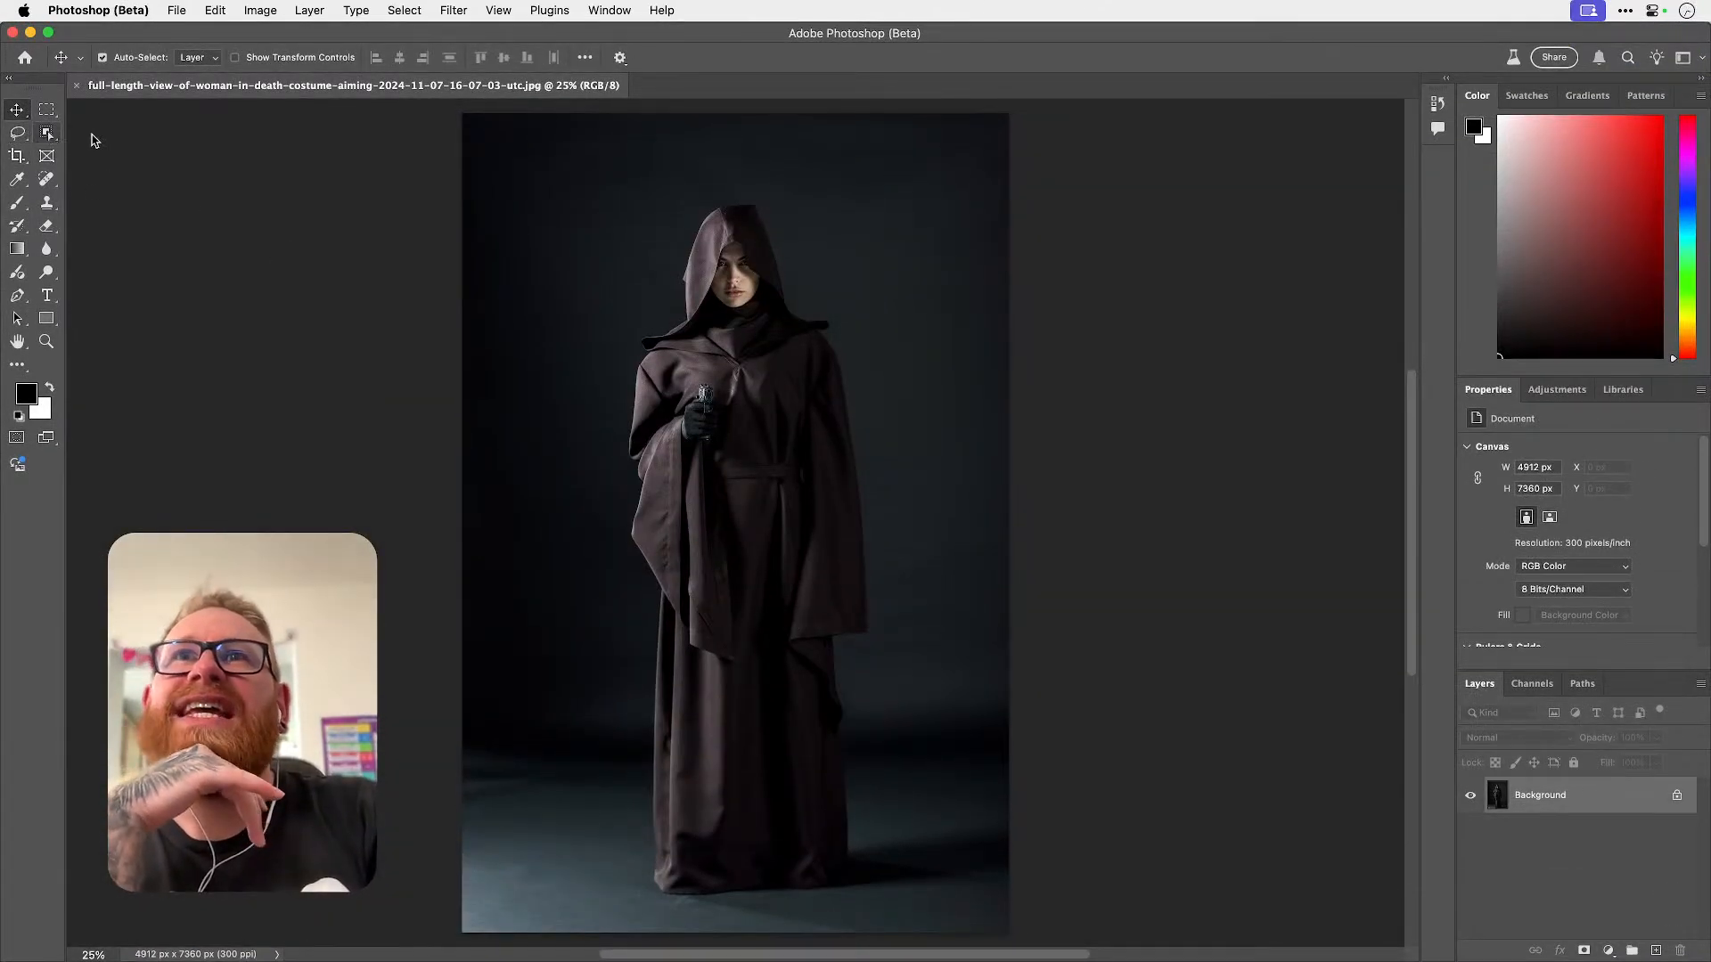
{"action": "left_click", "coordinate": [396, 9]}
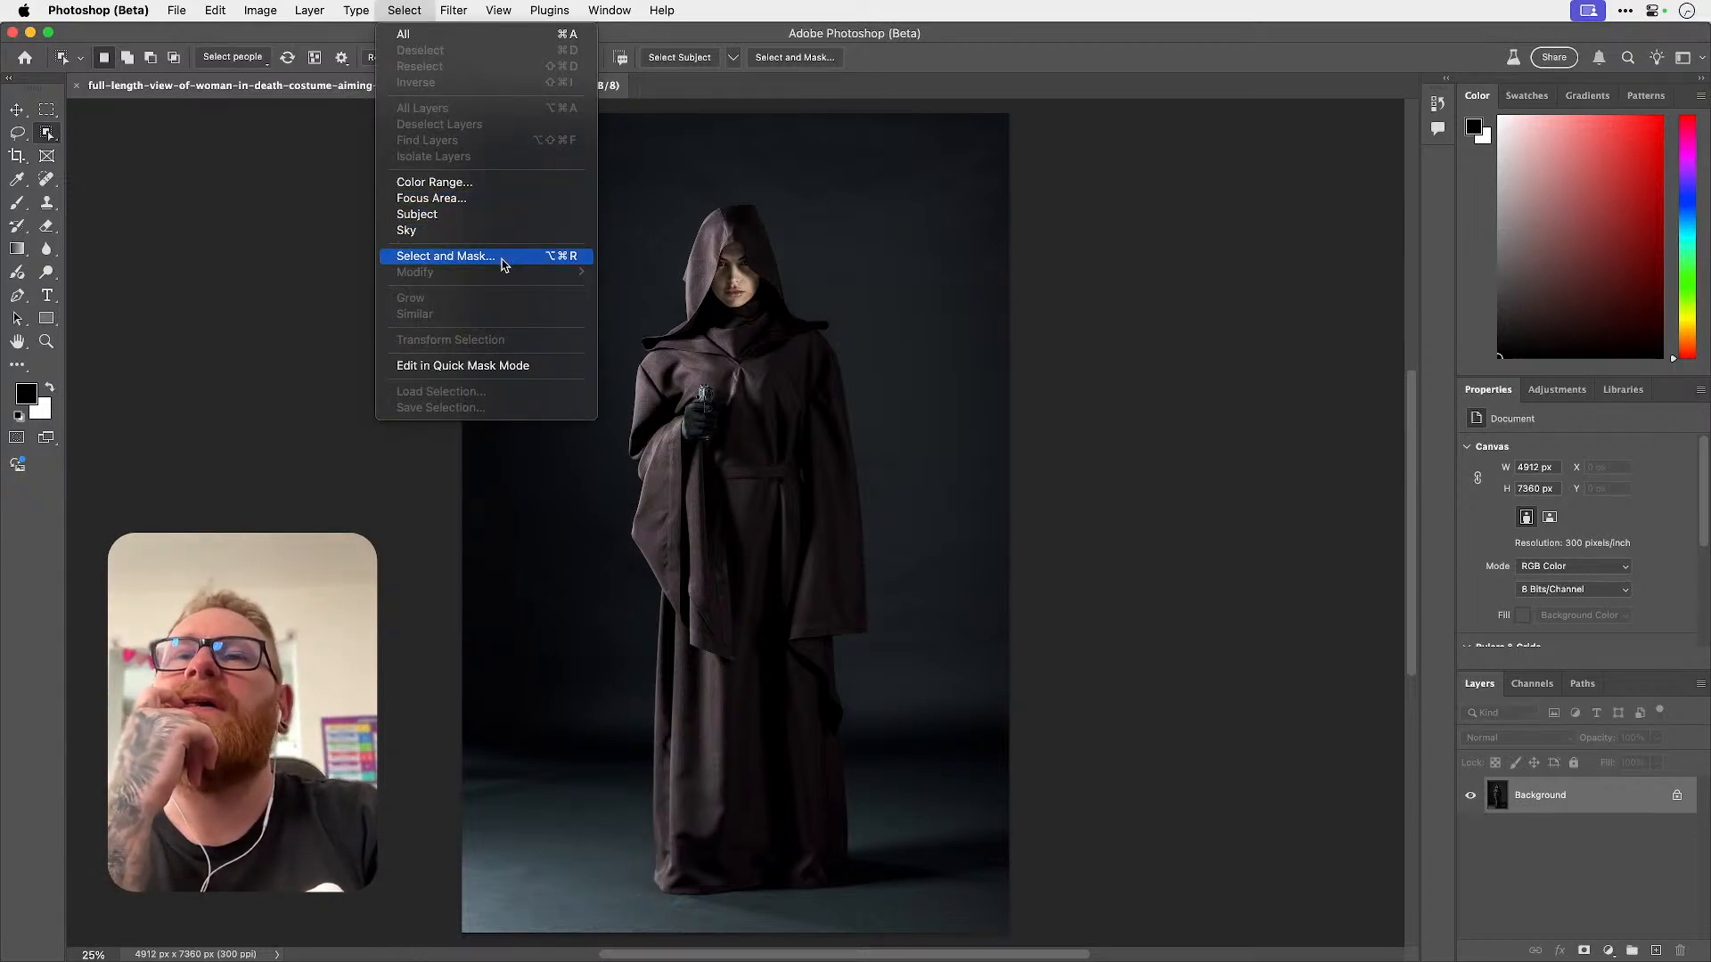
{"action": "left_click", "coordinate": [98, 10]}
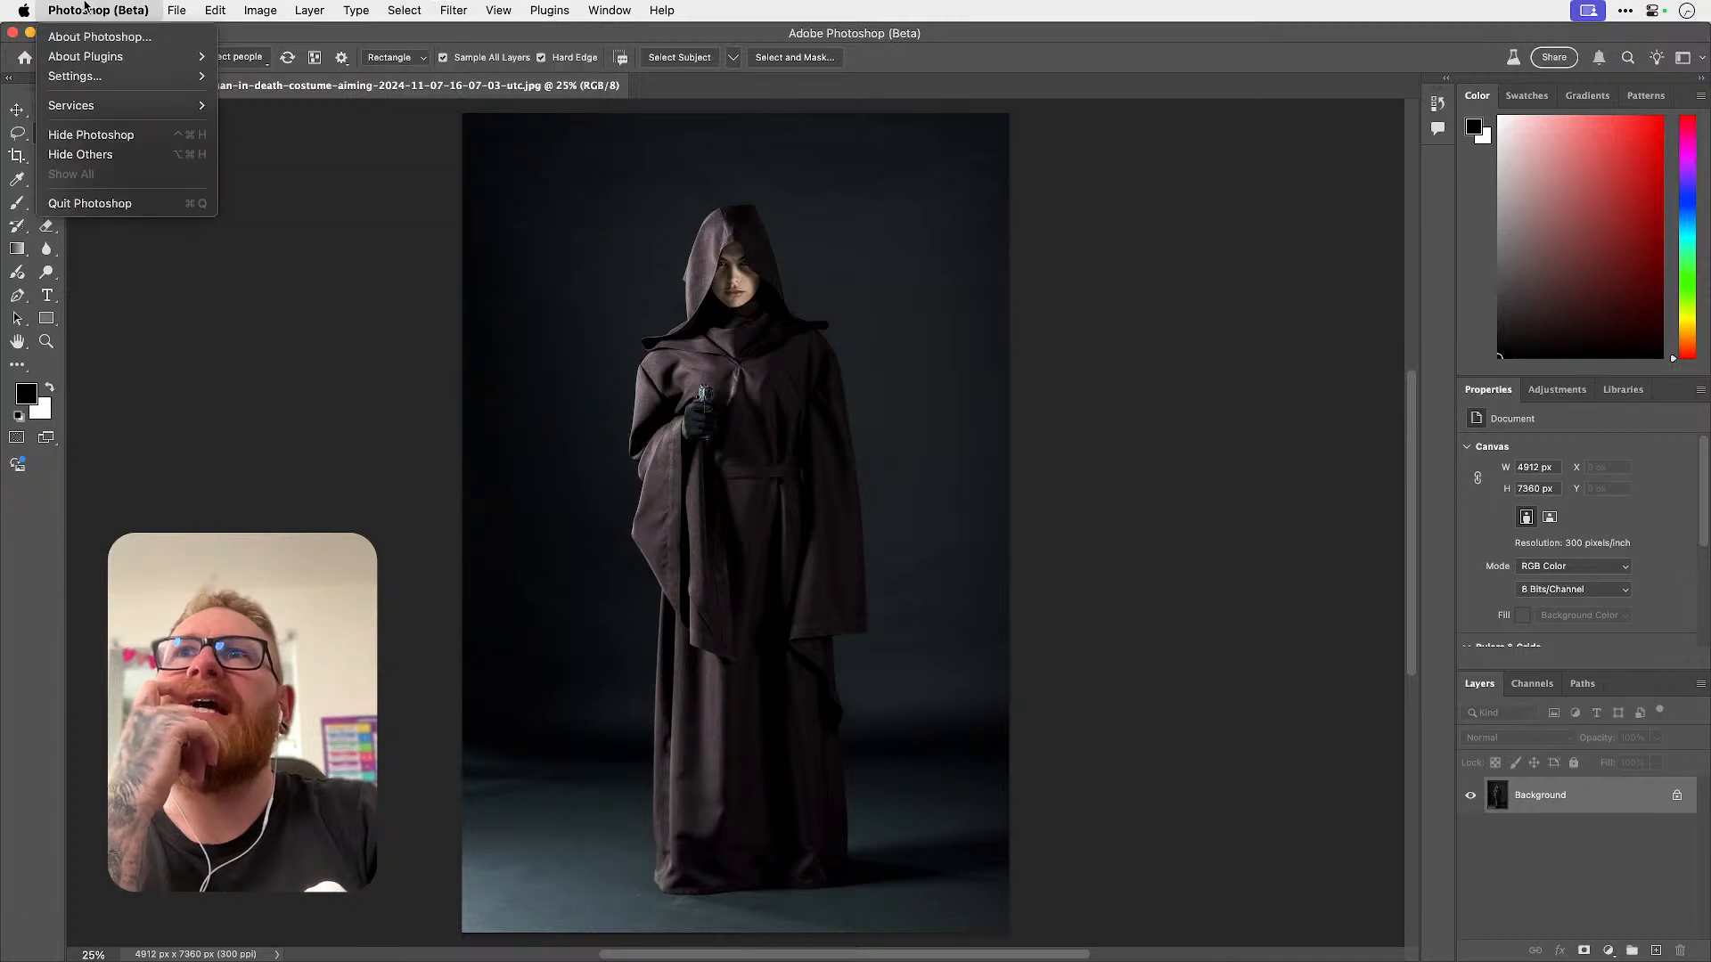
{"action": "mouse_move", "coordinate": [134, 76]}
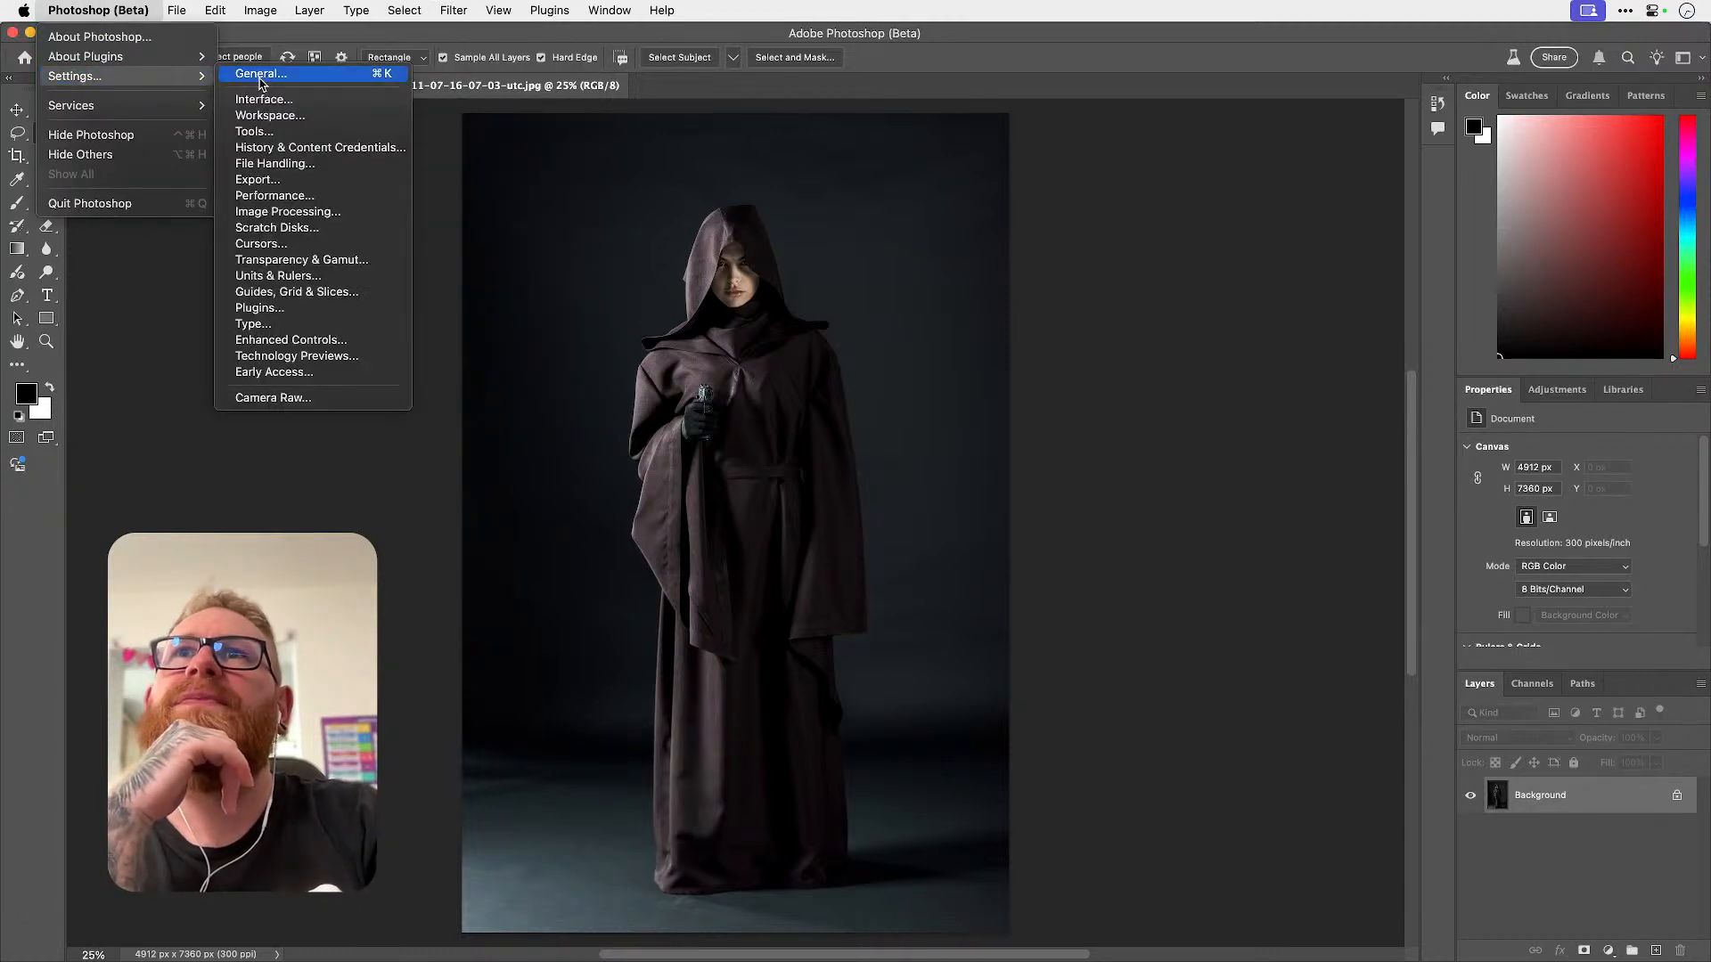
{"action": "left_click", "coordinate": [259, 77]}
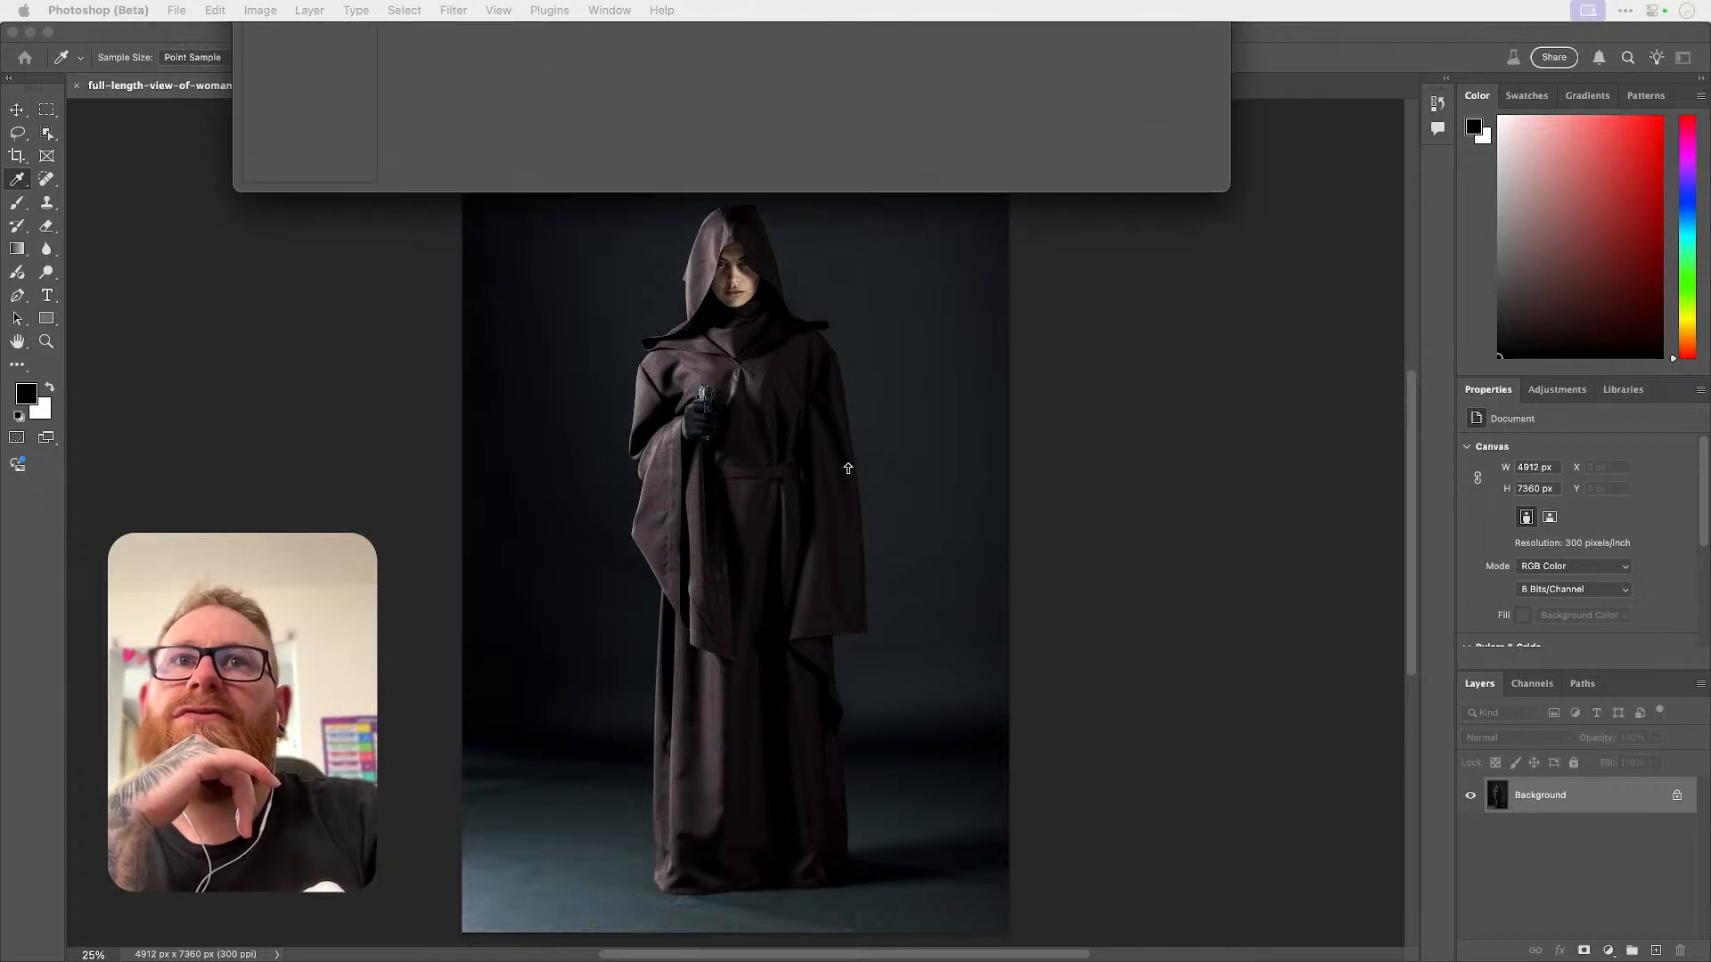
{"action": "left_click_drag", "start_coordinate": [791, 113], "coordinate": [790, 167]}
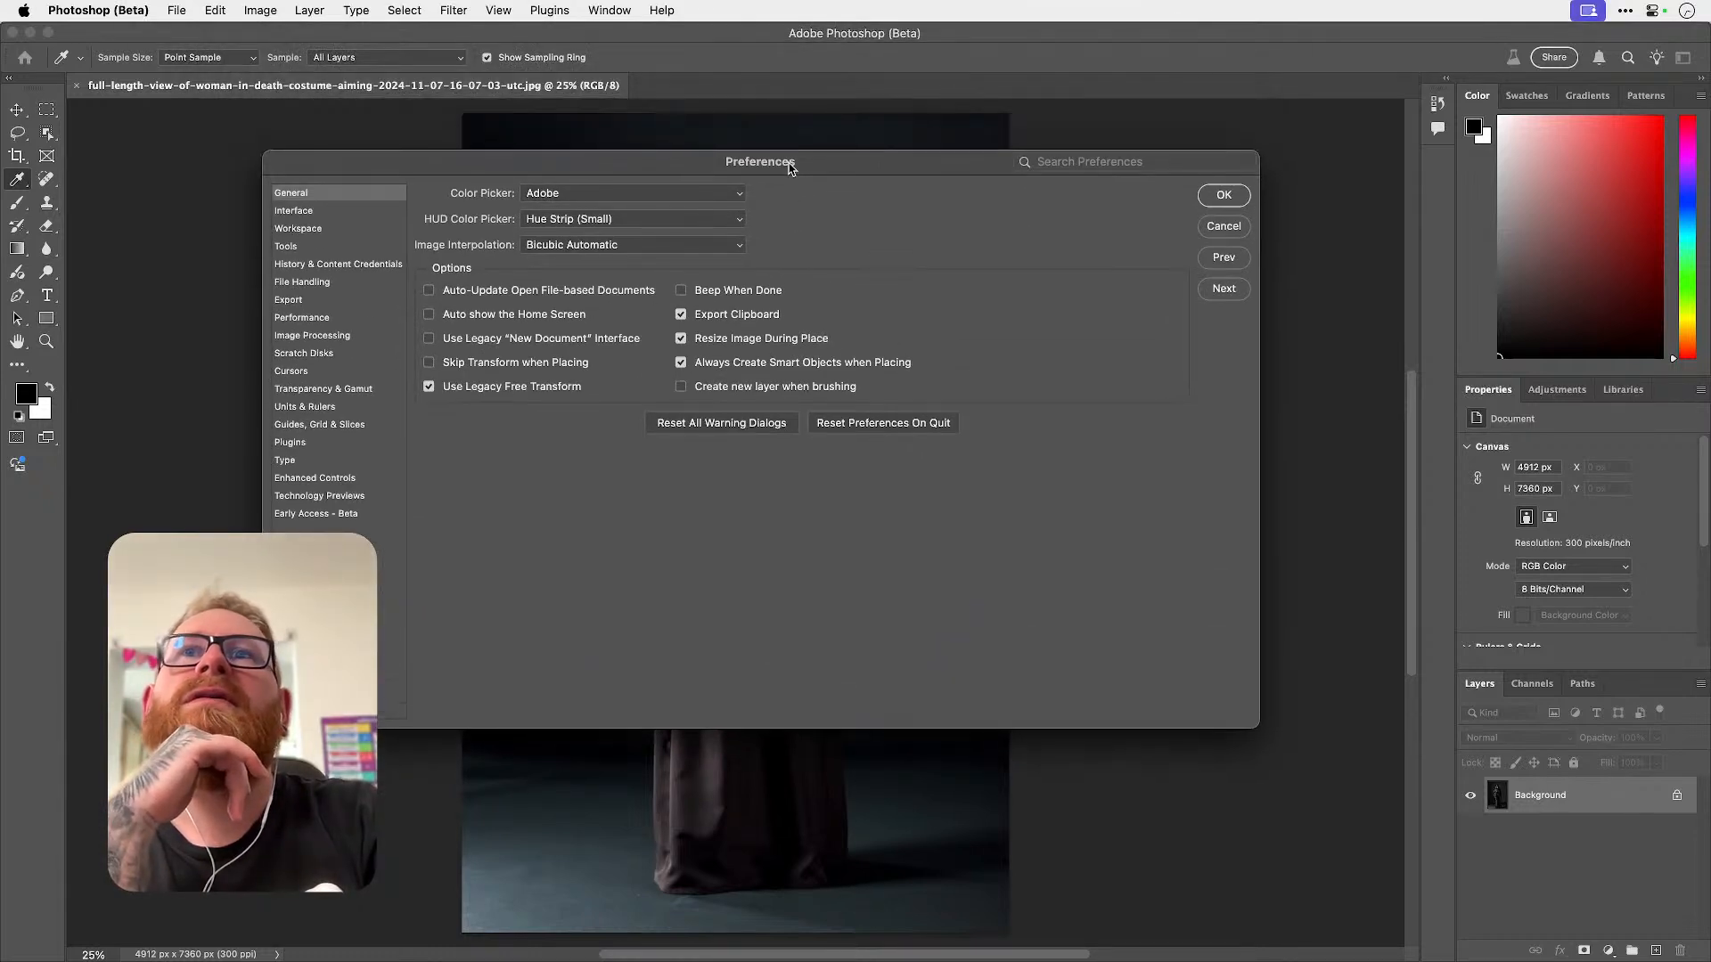
{"action": "left_click", "coordinate": [316, 337]}
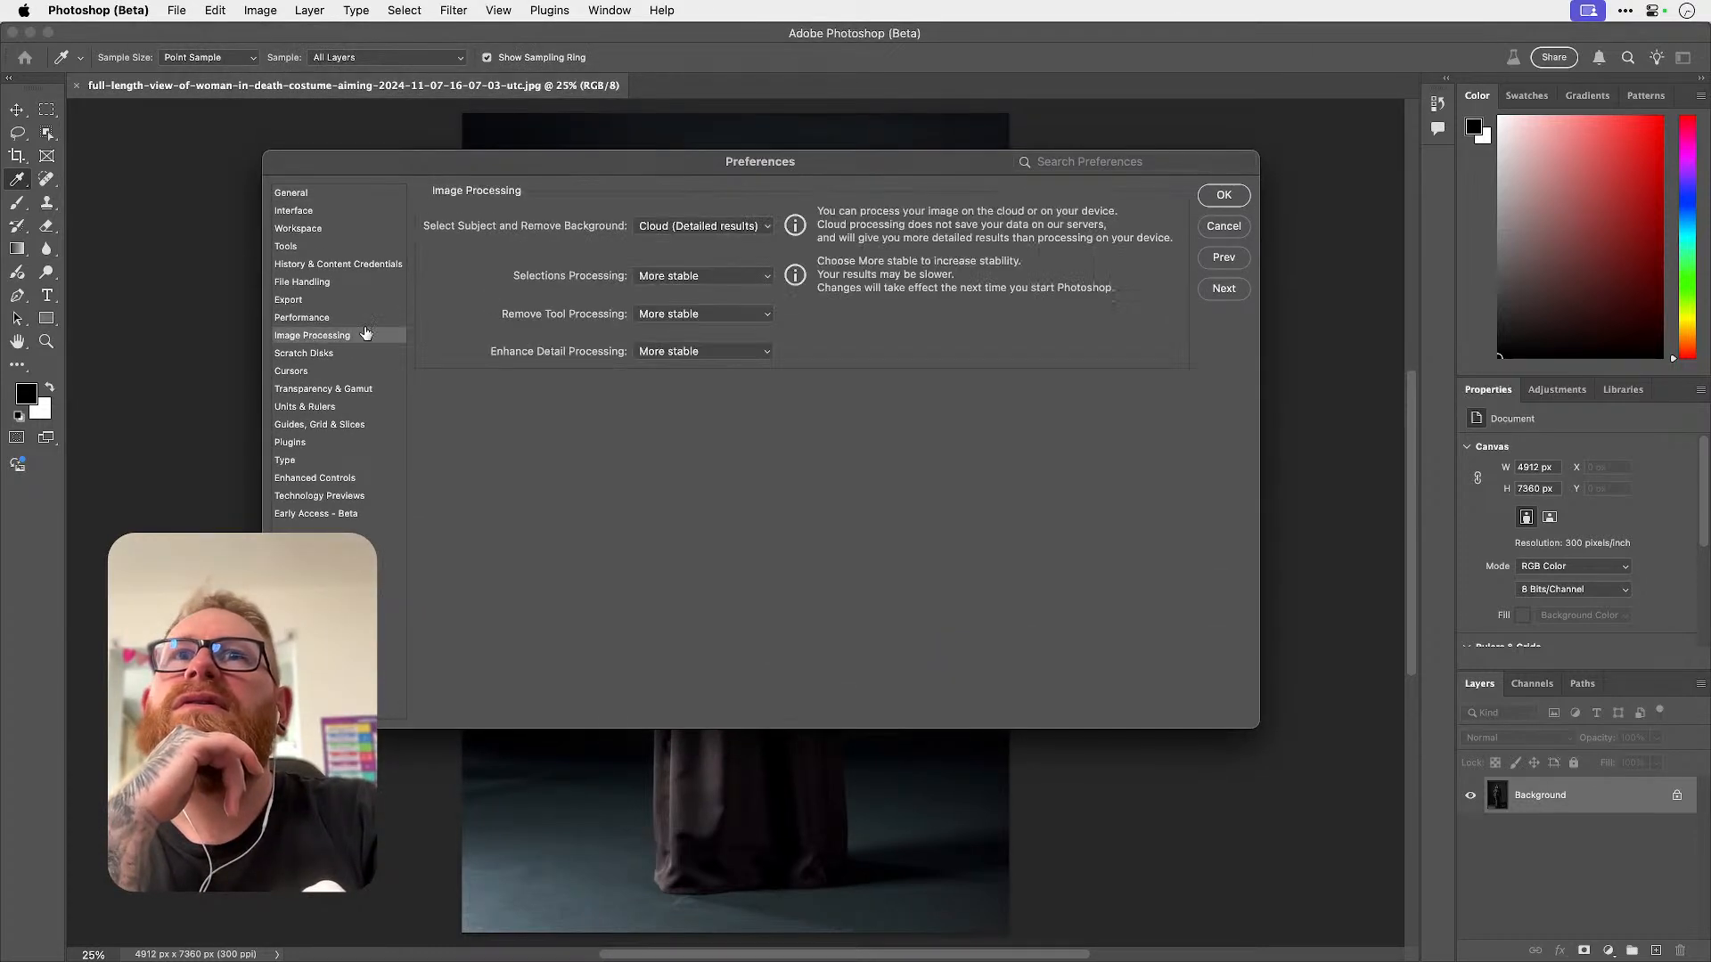
{"action": "left_click", "coordinate": [737, 226]}
{"action": "left_click", "coordinate": [737, 226]}
{"action": "left_click", "coordinate": [1224, 196]}
- Select the robed figure with Select Subject and convert the selection to a layer mask to hide the background
{"action": "left_click", "coordinate": [404, 10]}
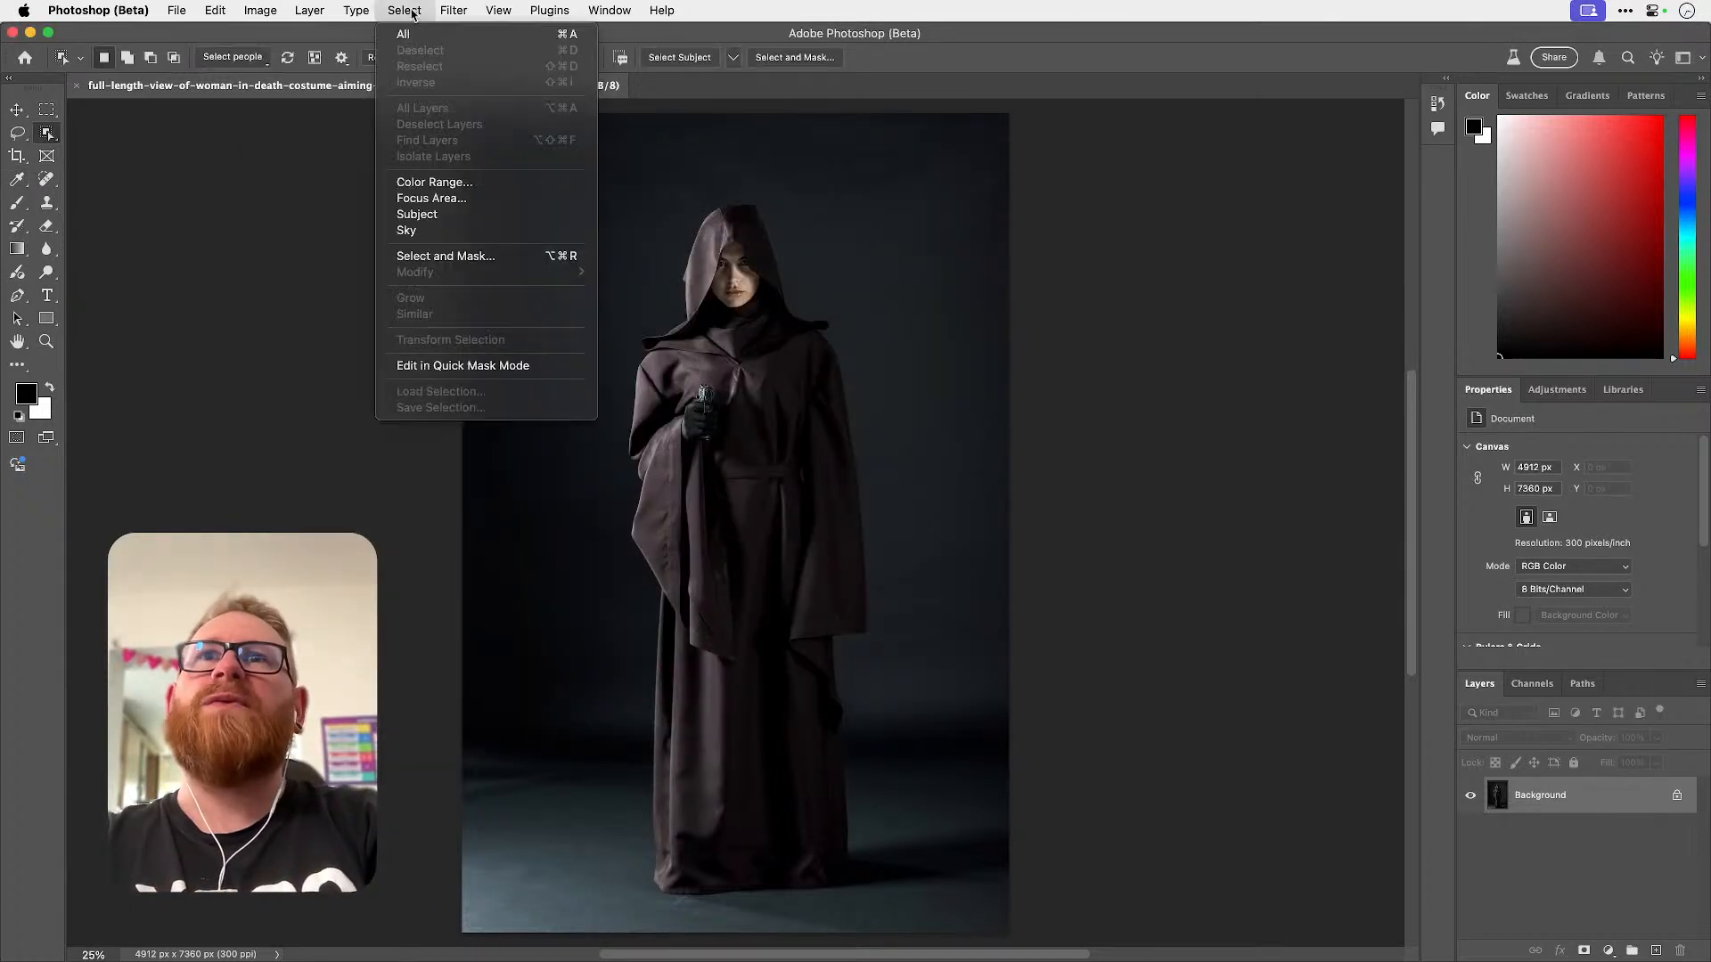
{"action": "left_click", "coordinate": [501, 214]}
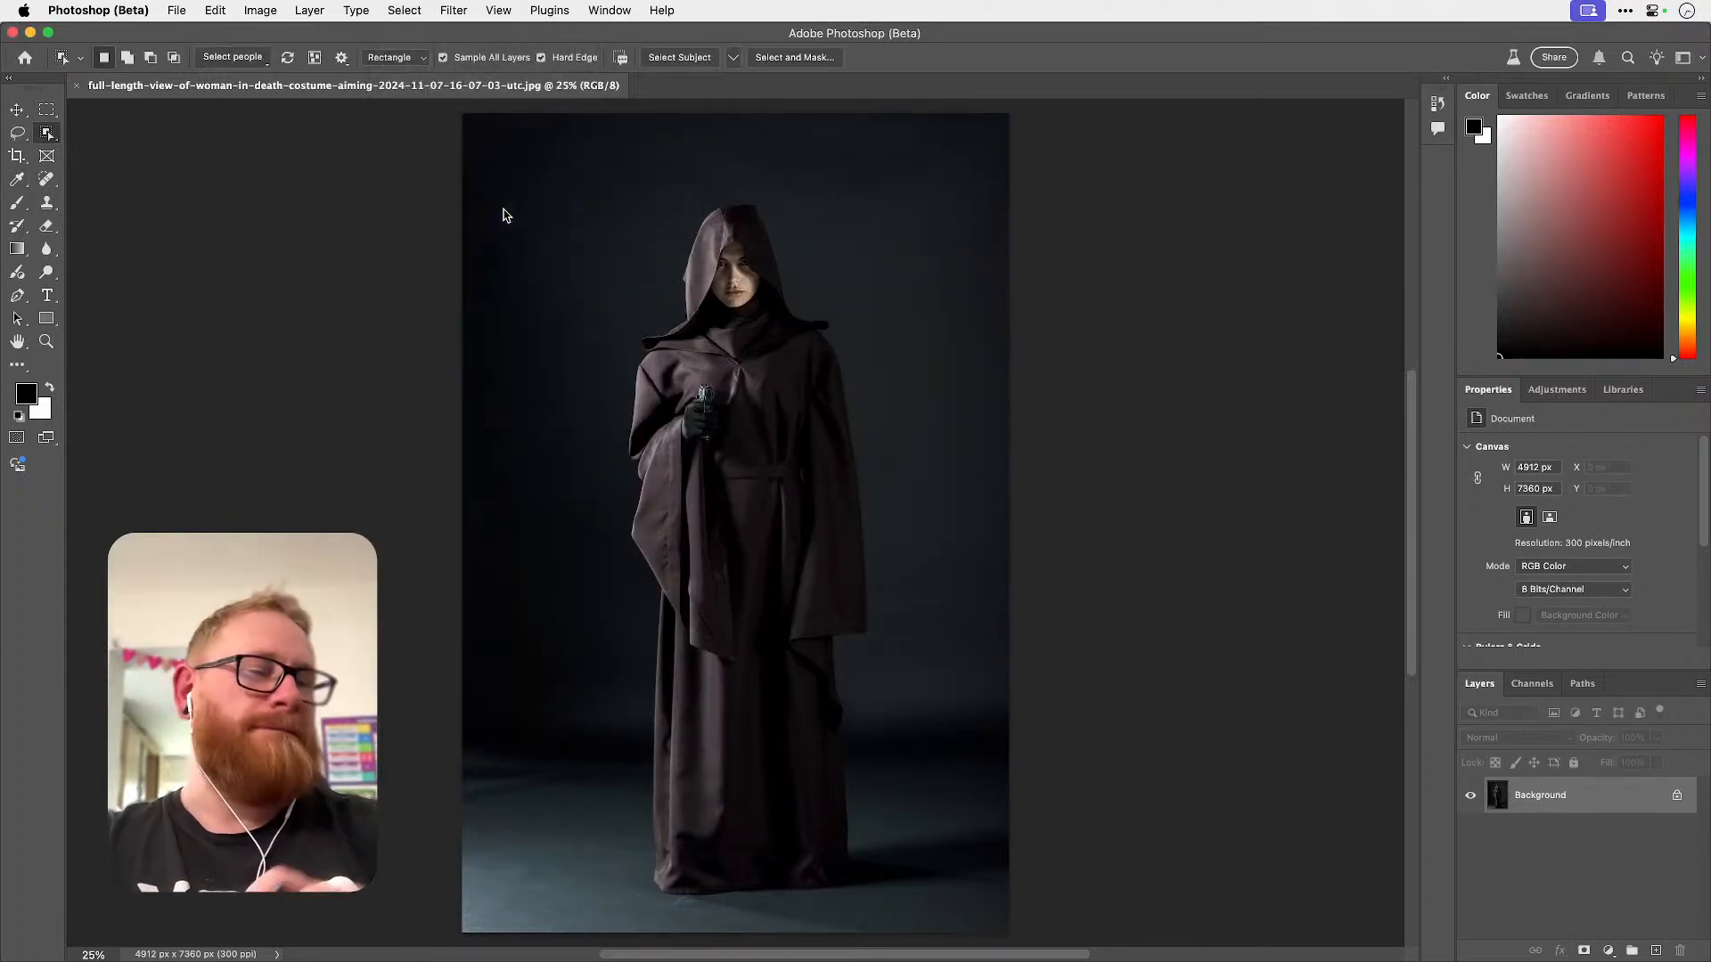
{"action": "left_click", "coordinate": [1586, 951]}
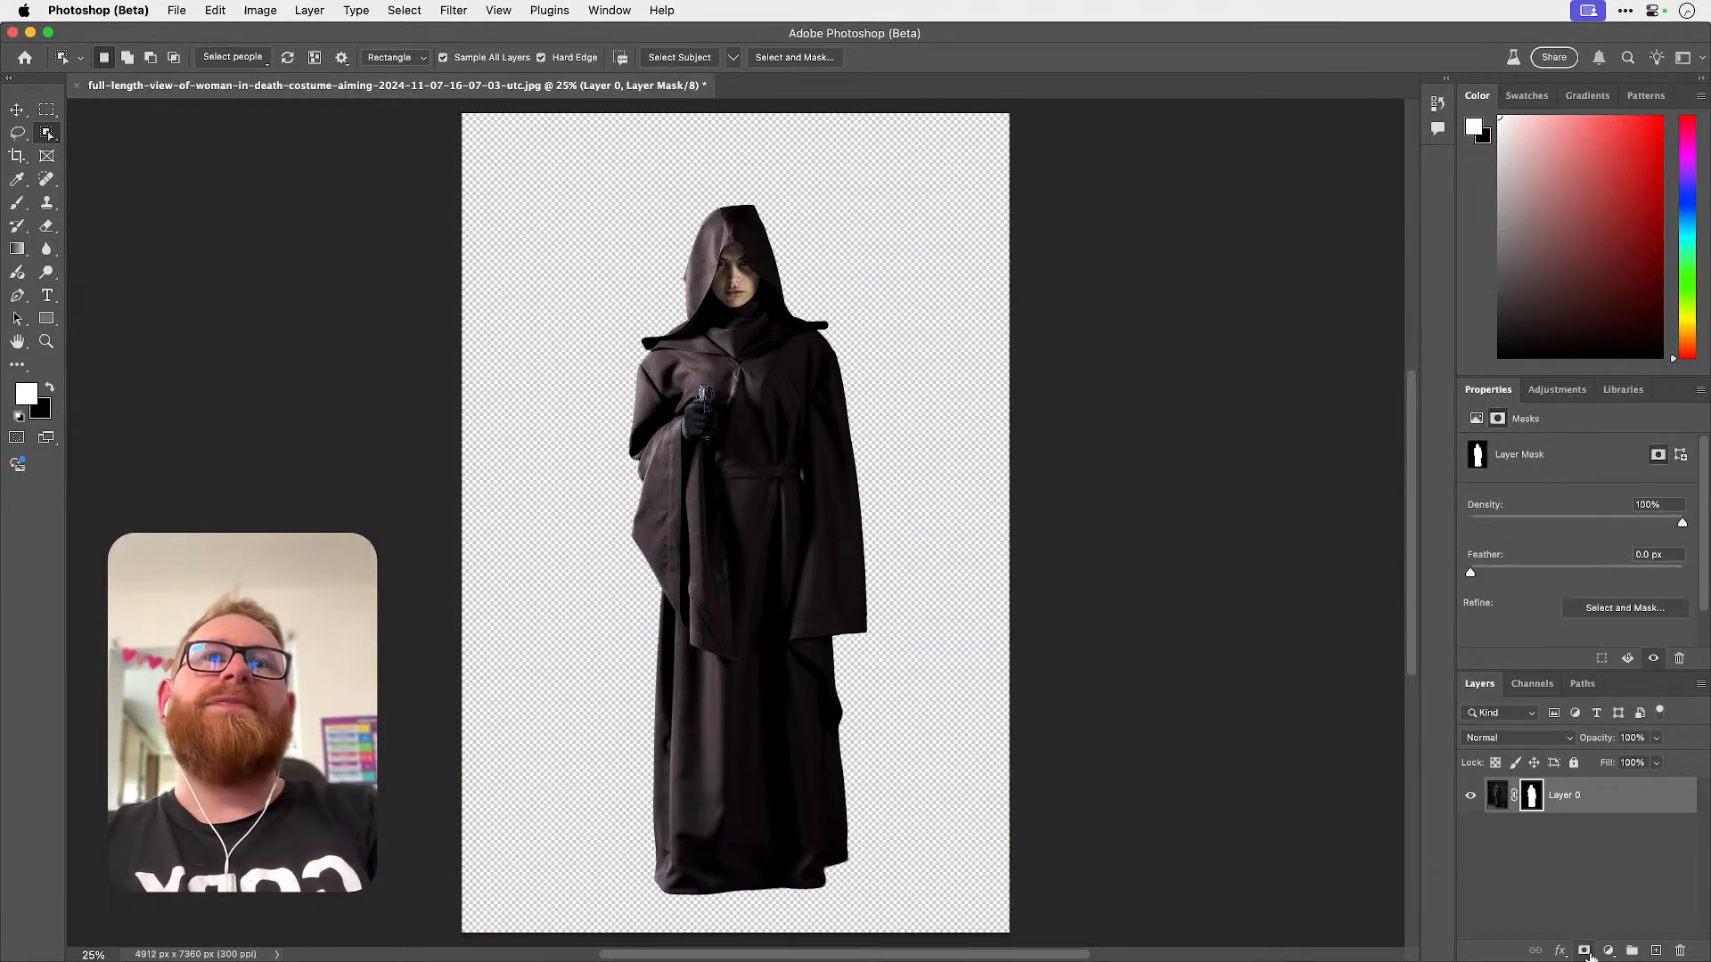
- Rename the masked figure layer to Sith
{"action": "double_click", "coordinate": [1564, 795]}
{"action": "type", "text": "Sith"}
{"action": "key", "text": "Return"}
{"action": "right_click", "coordinate": [1572, 795]}
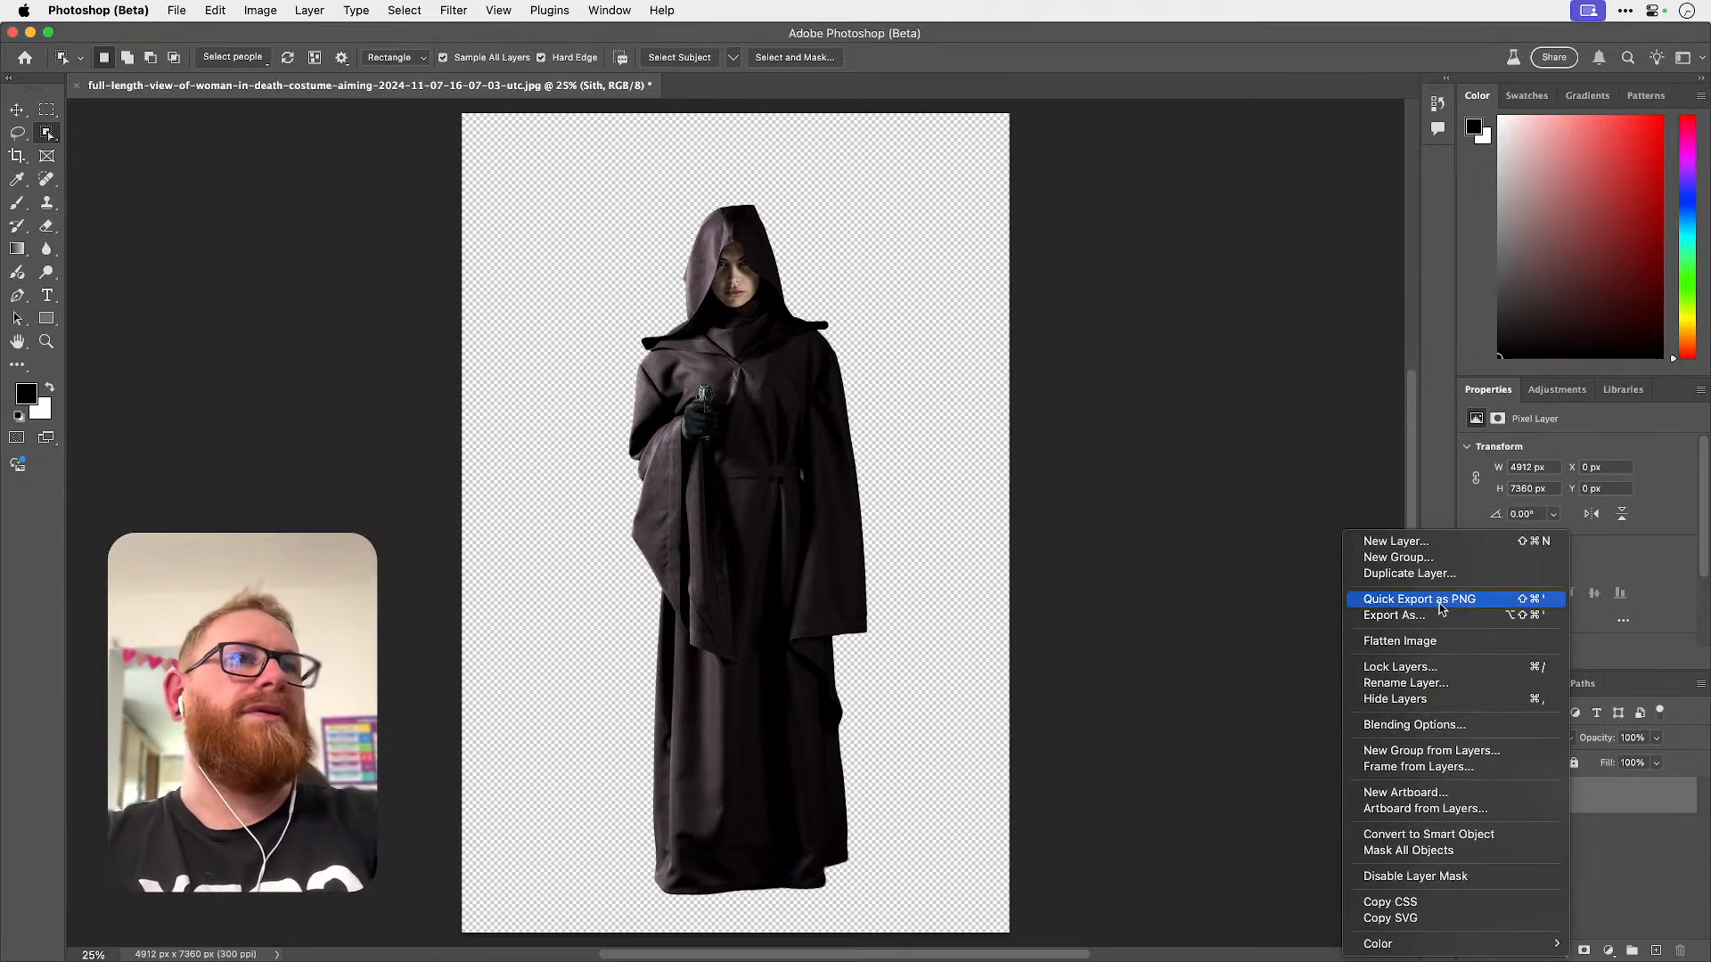
{"action": "left_click", "coordinate": [1417, 573]}
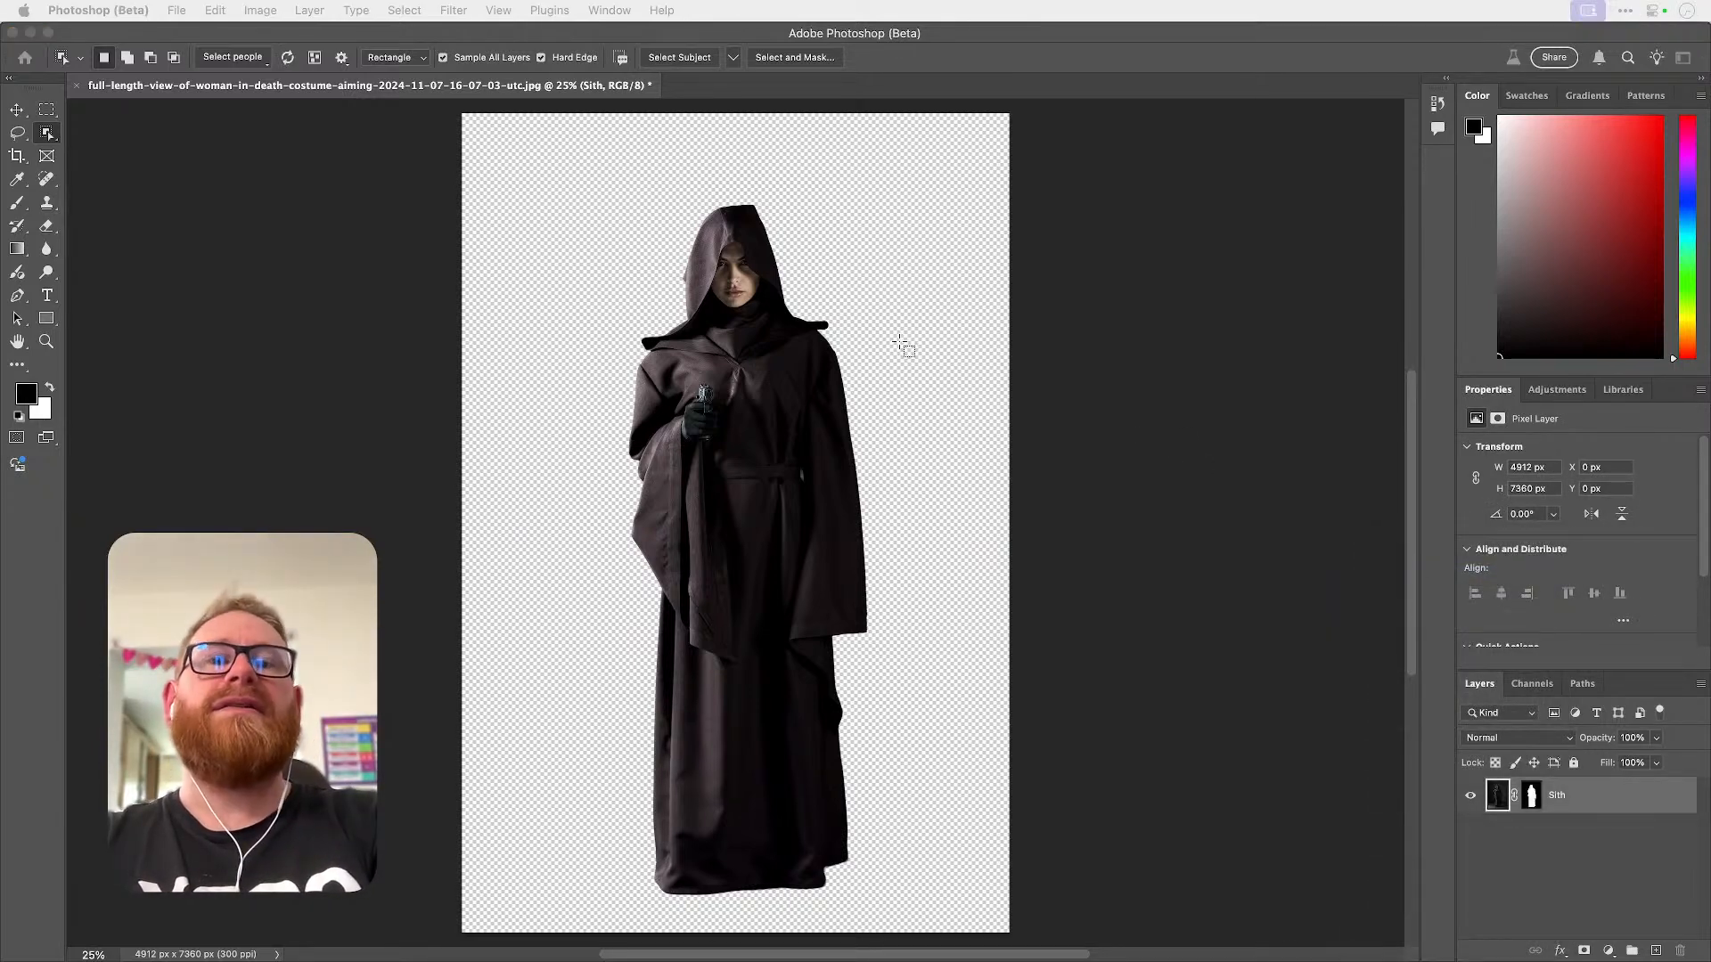
{"action": "key", "text": "Return"}
{"action": "key", "text": "v"}
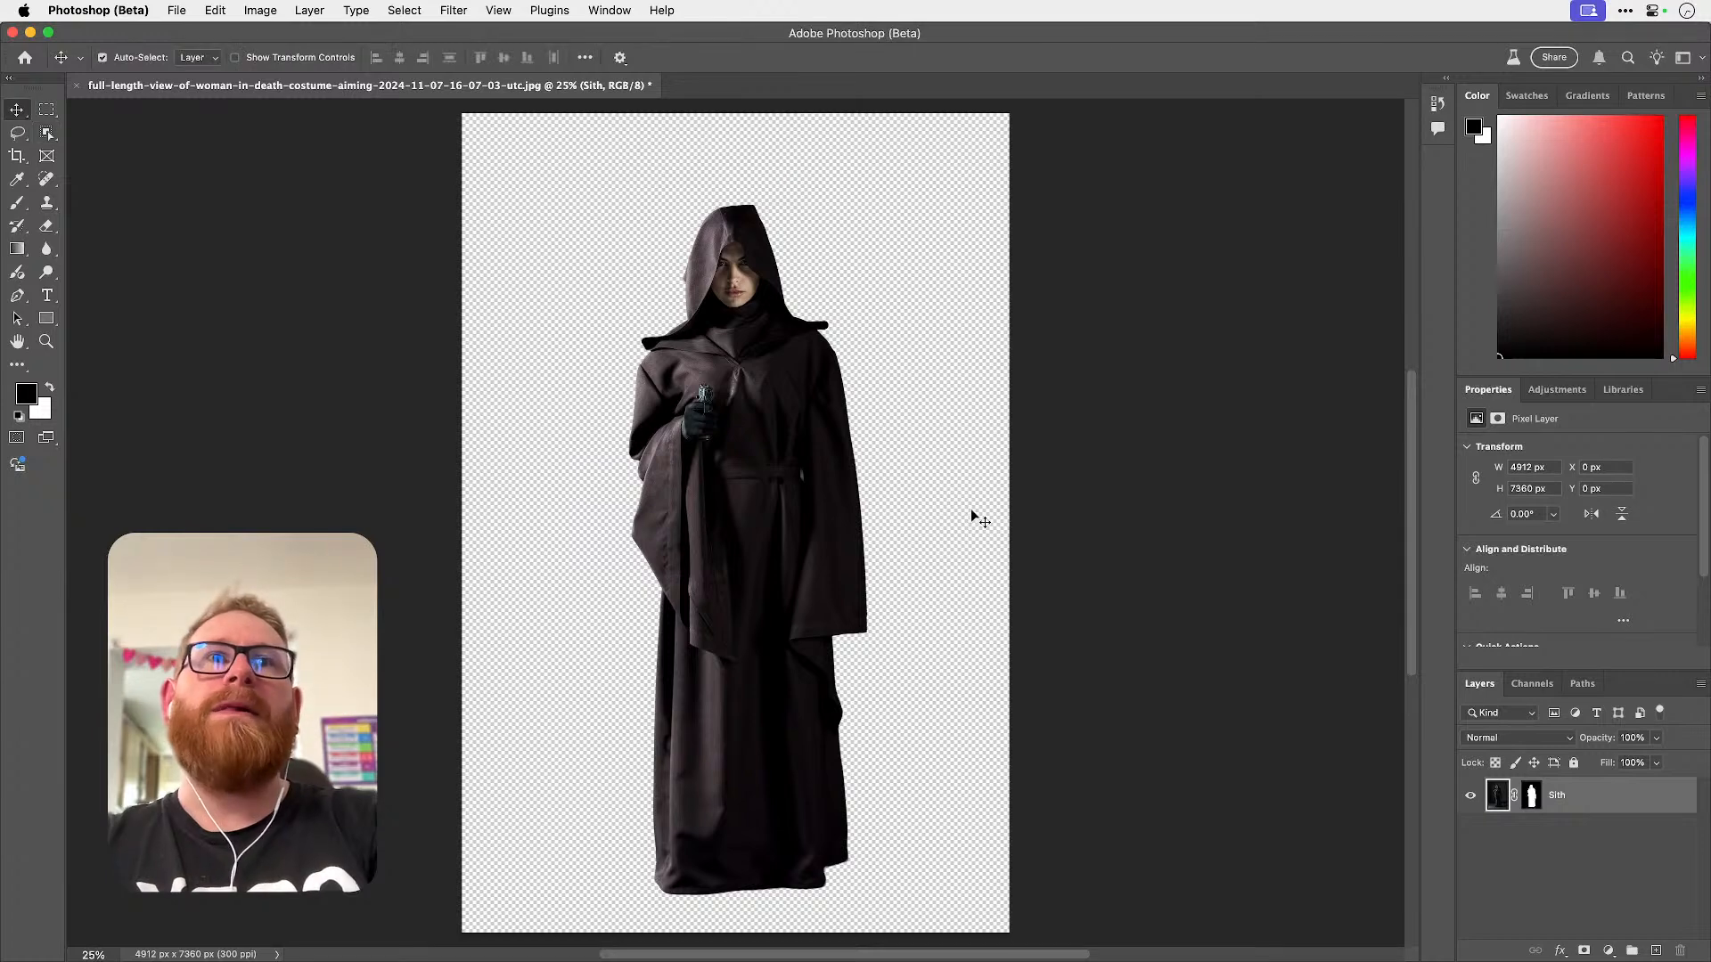
- Quick-export the Sith layer as a PNG, then quit Photoshop (Beta) without saving the stock photo document
{"action": "right_click", "coordinate": [1616, 795]}
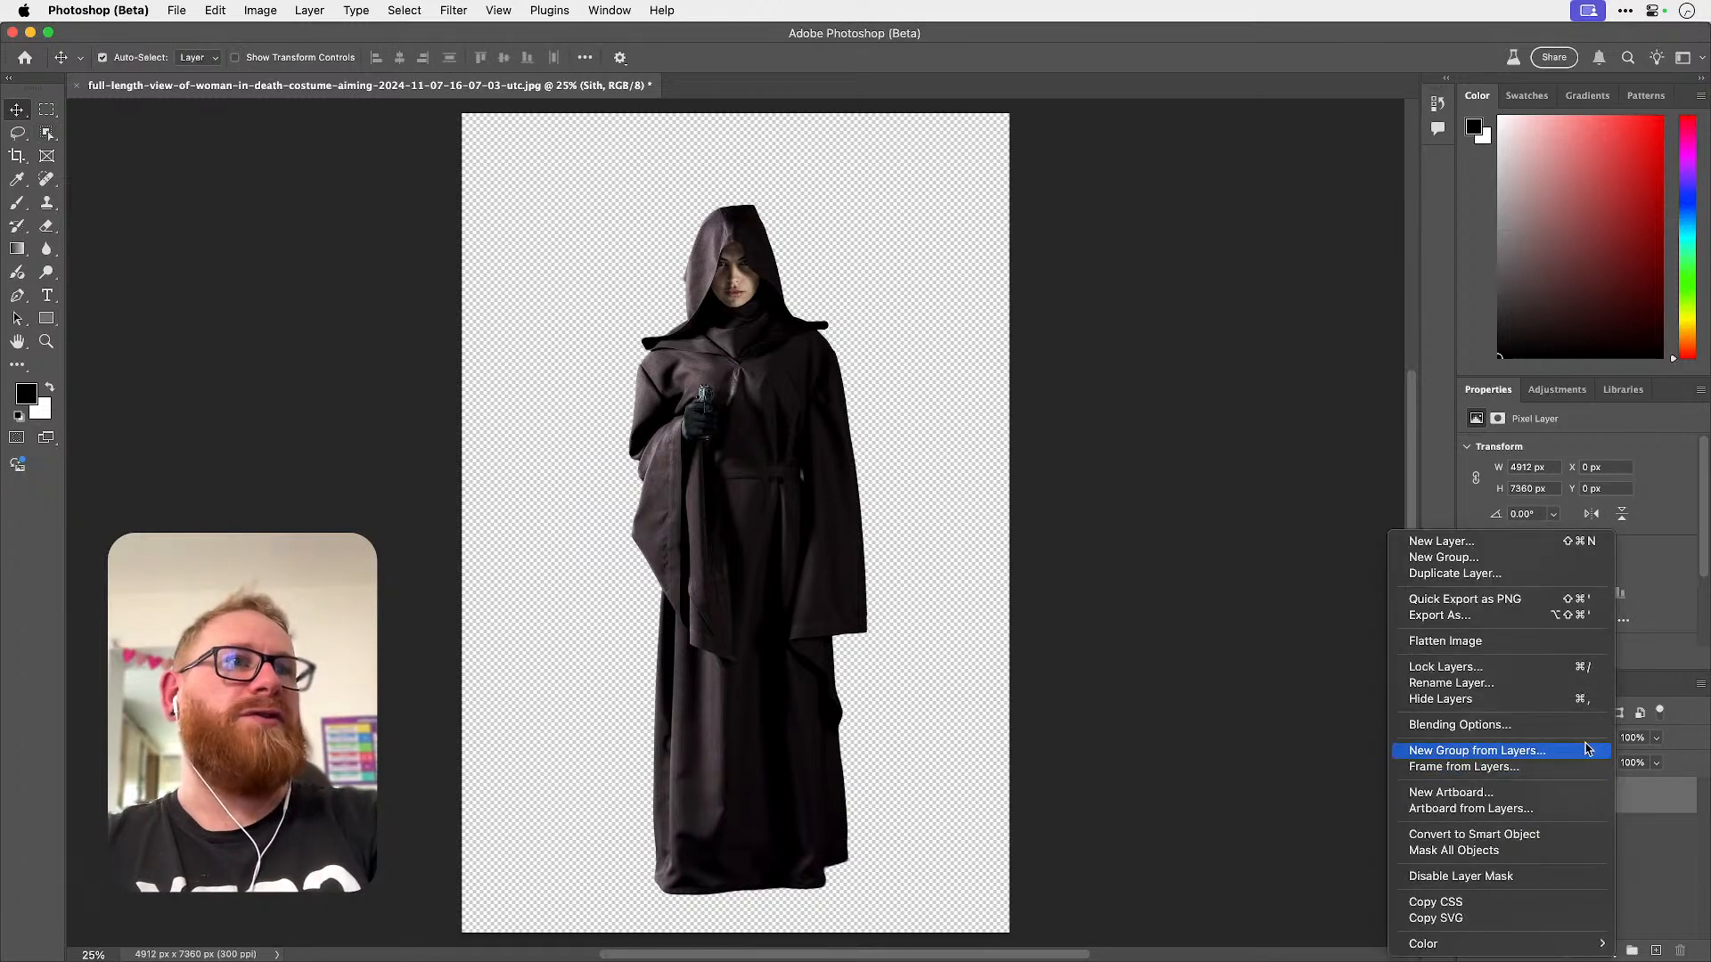
{"action": "left_click", "coordinate": [1499, 601]}
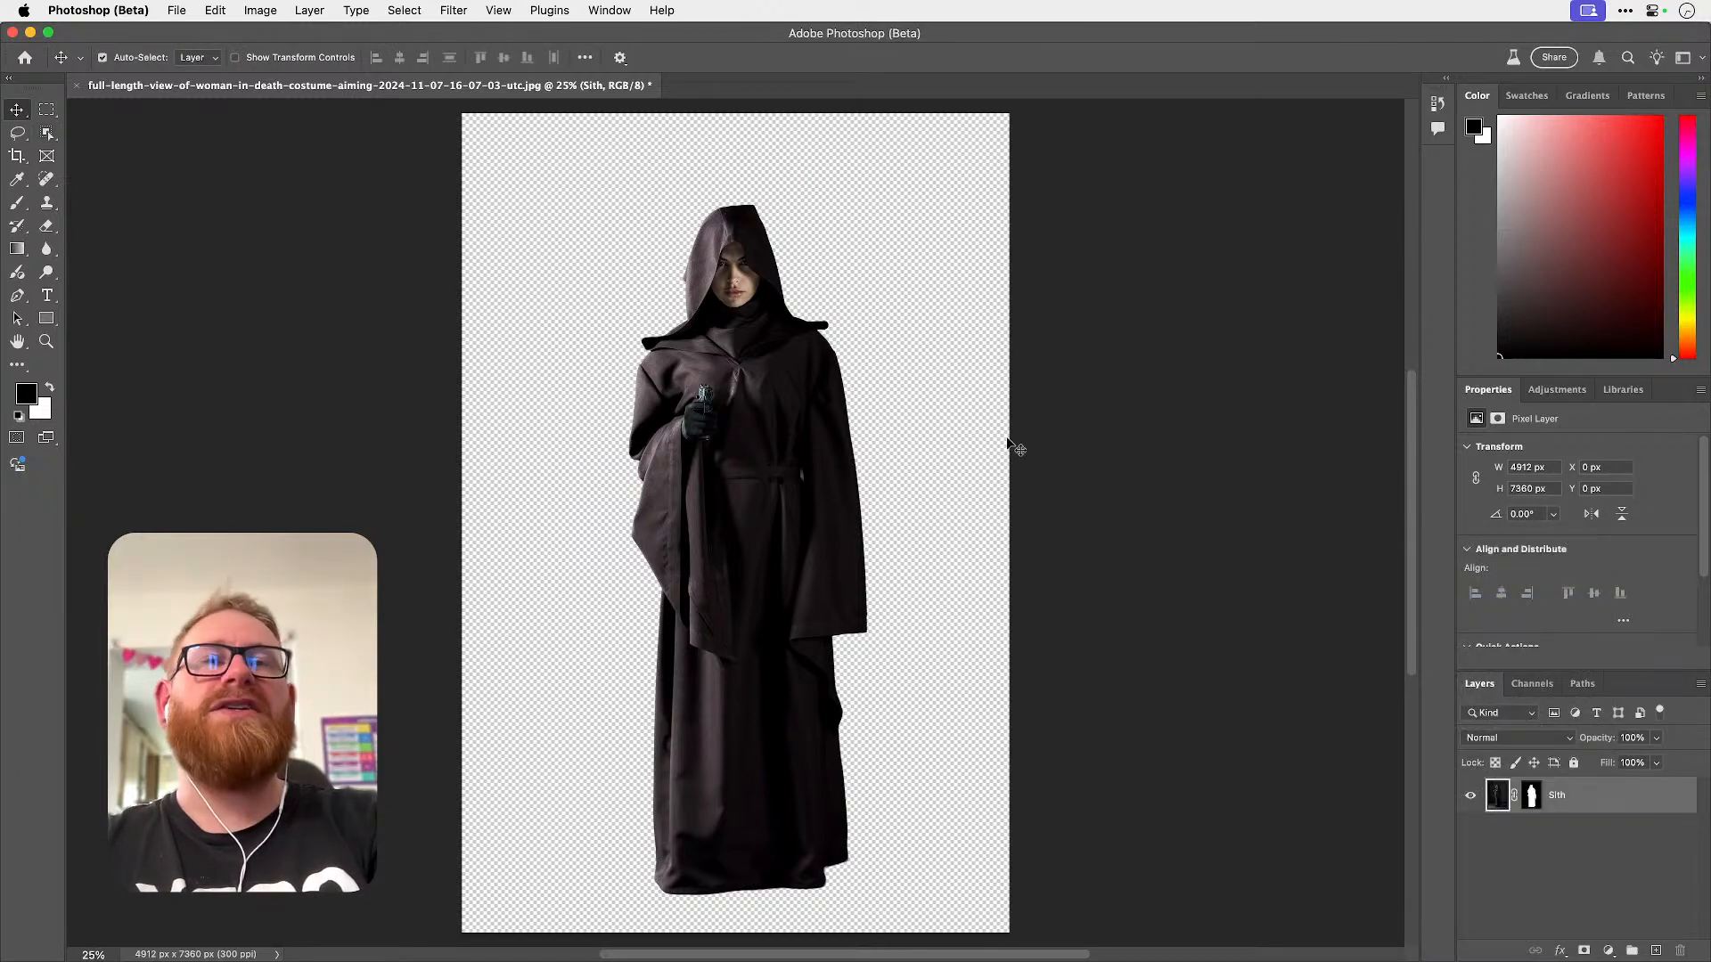
{"action": "key", "text": "Return"}
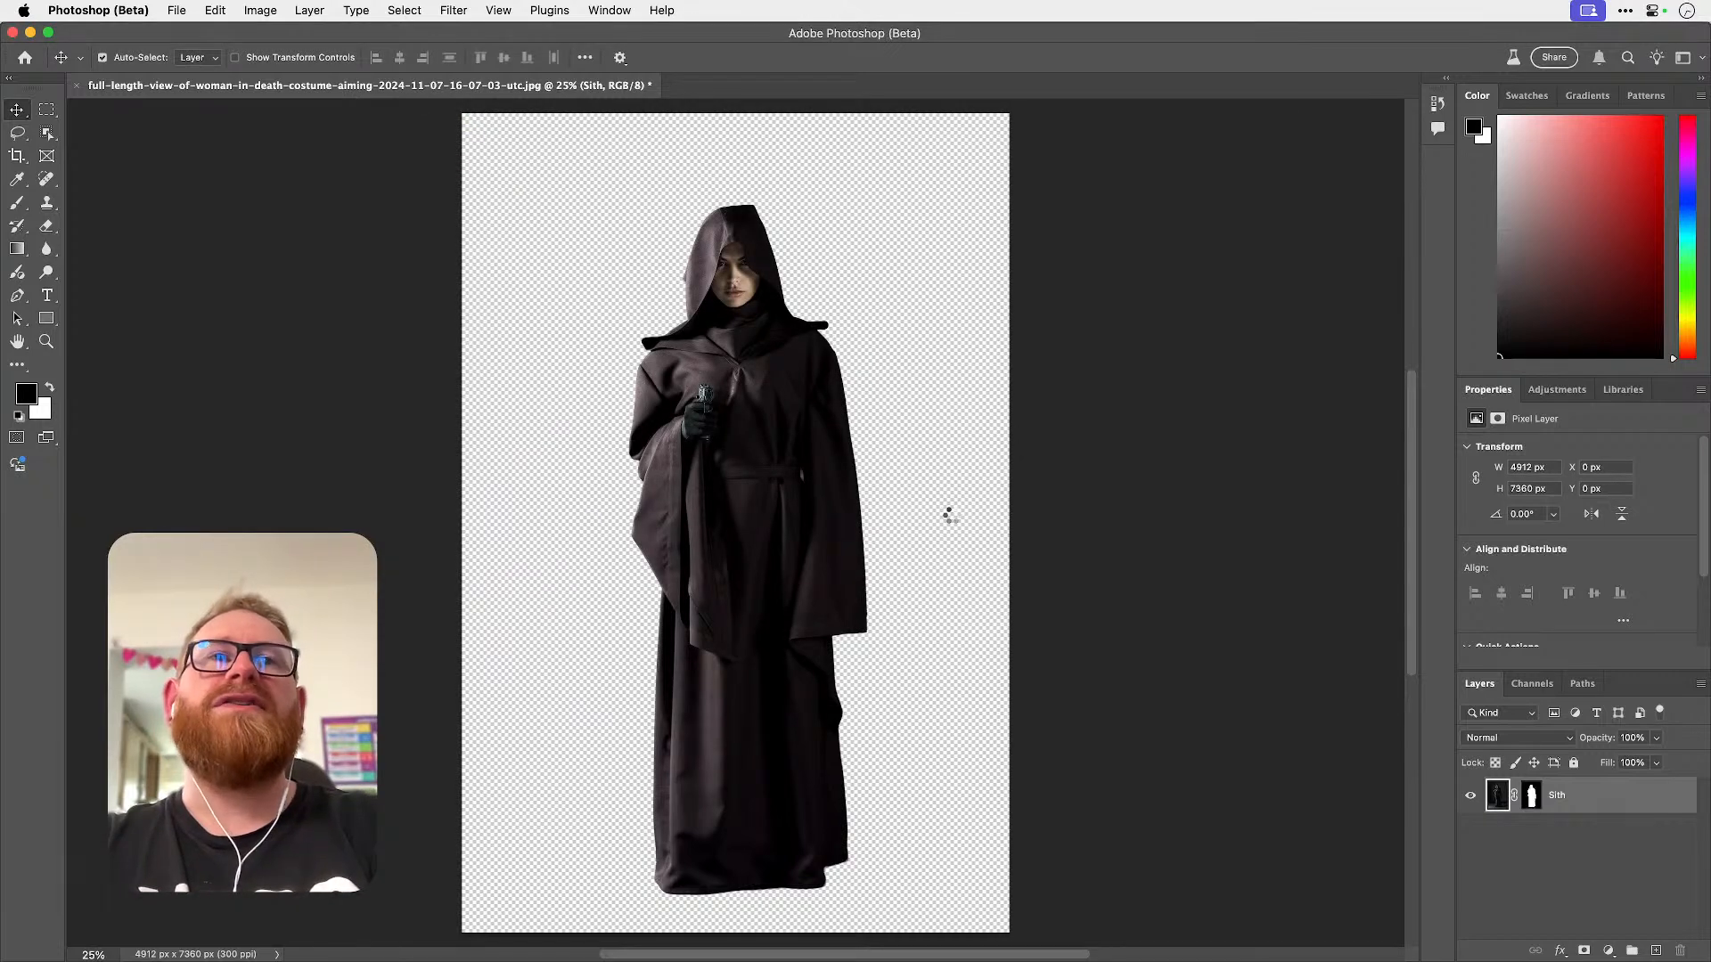
{"action": "key", "text": "super+q"}
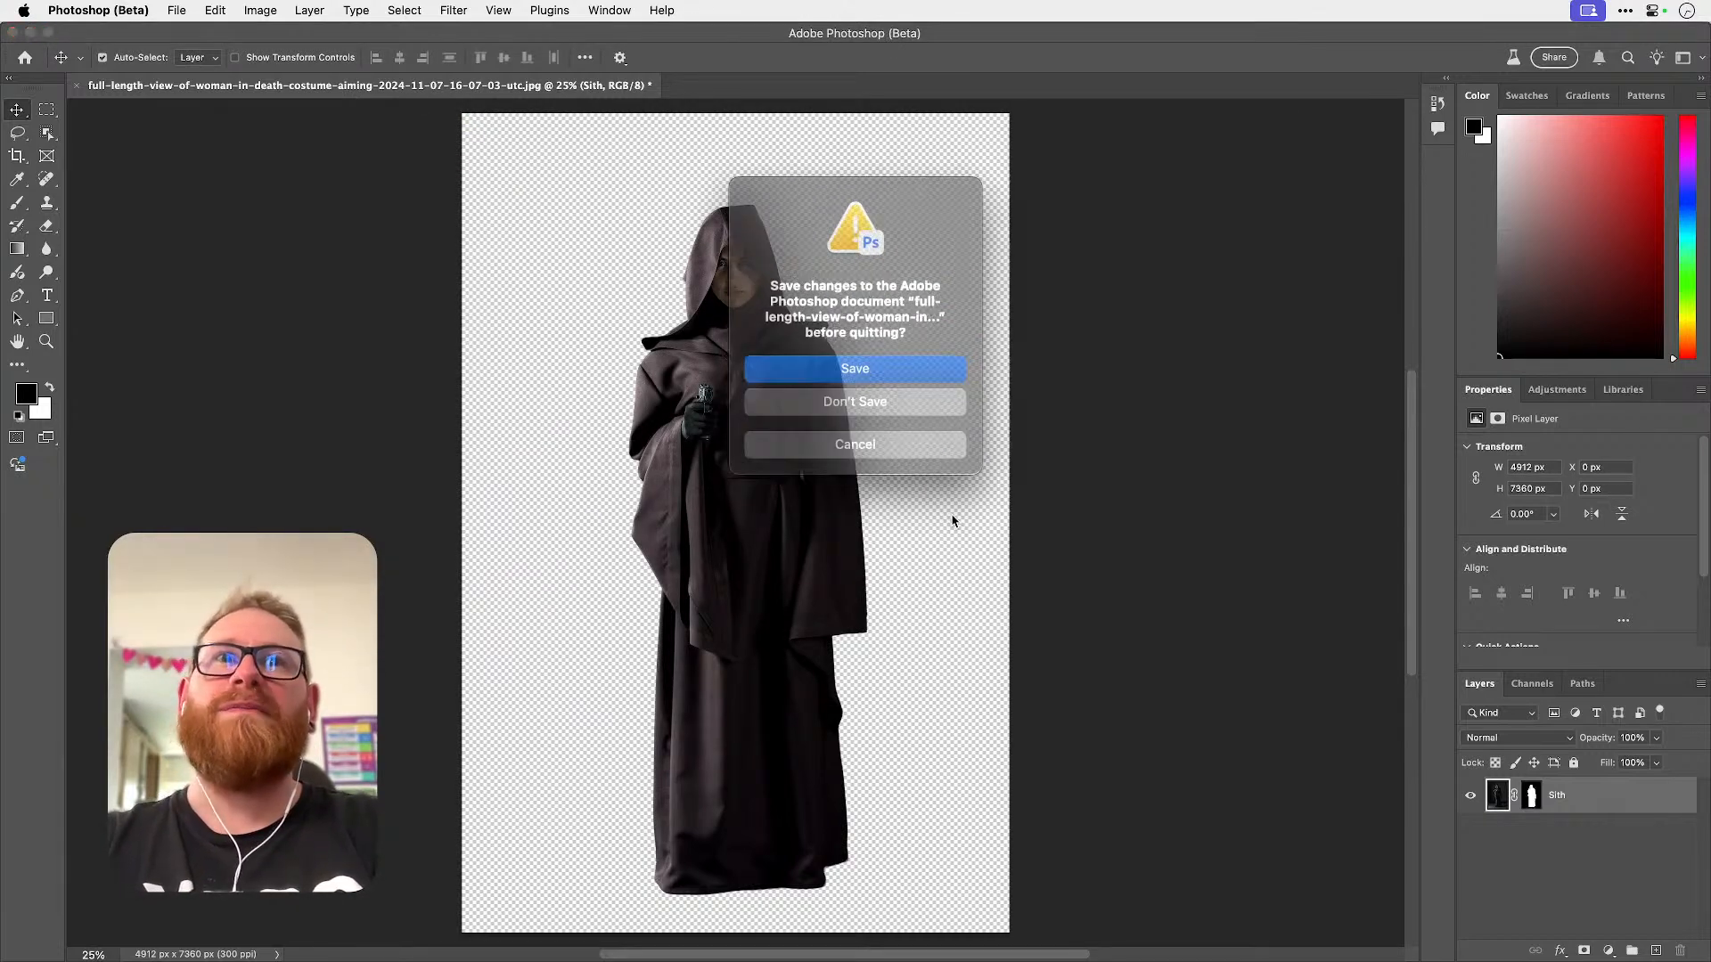
{"action": "left_click", "coordinate": [855, 406]}
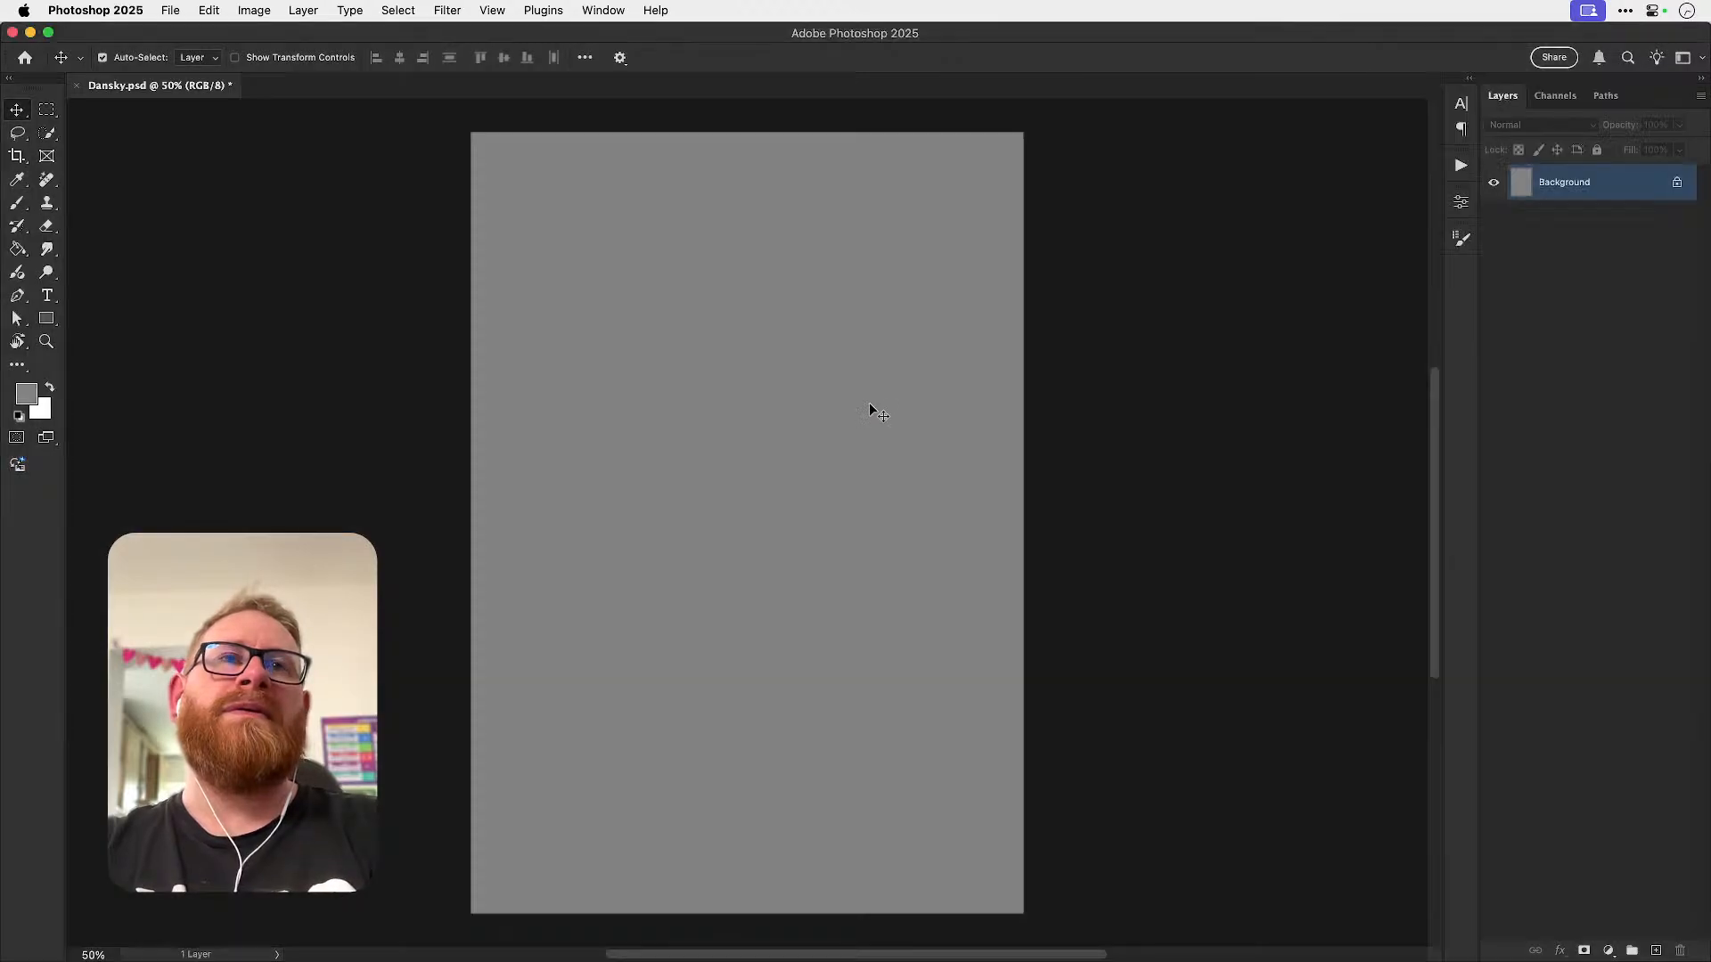
- Open Sith.png, copy the whole cutout, close the file, and paste the figure into Dansky.psd
{"action": "key", "text": "F11"}
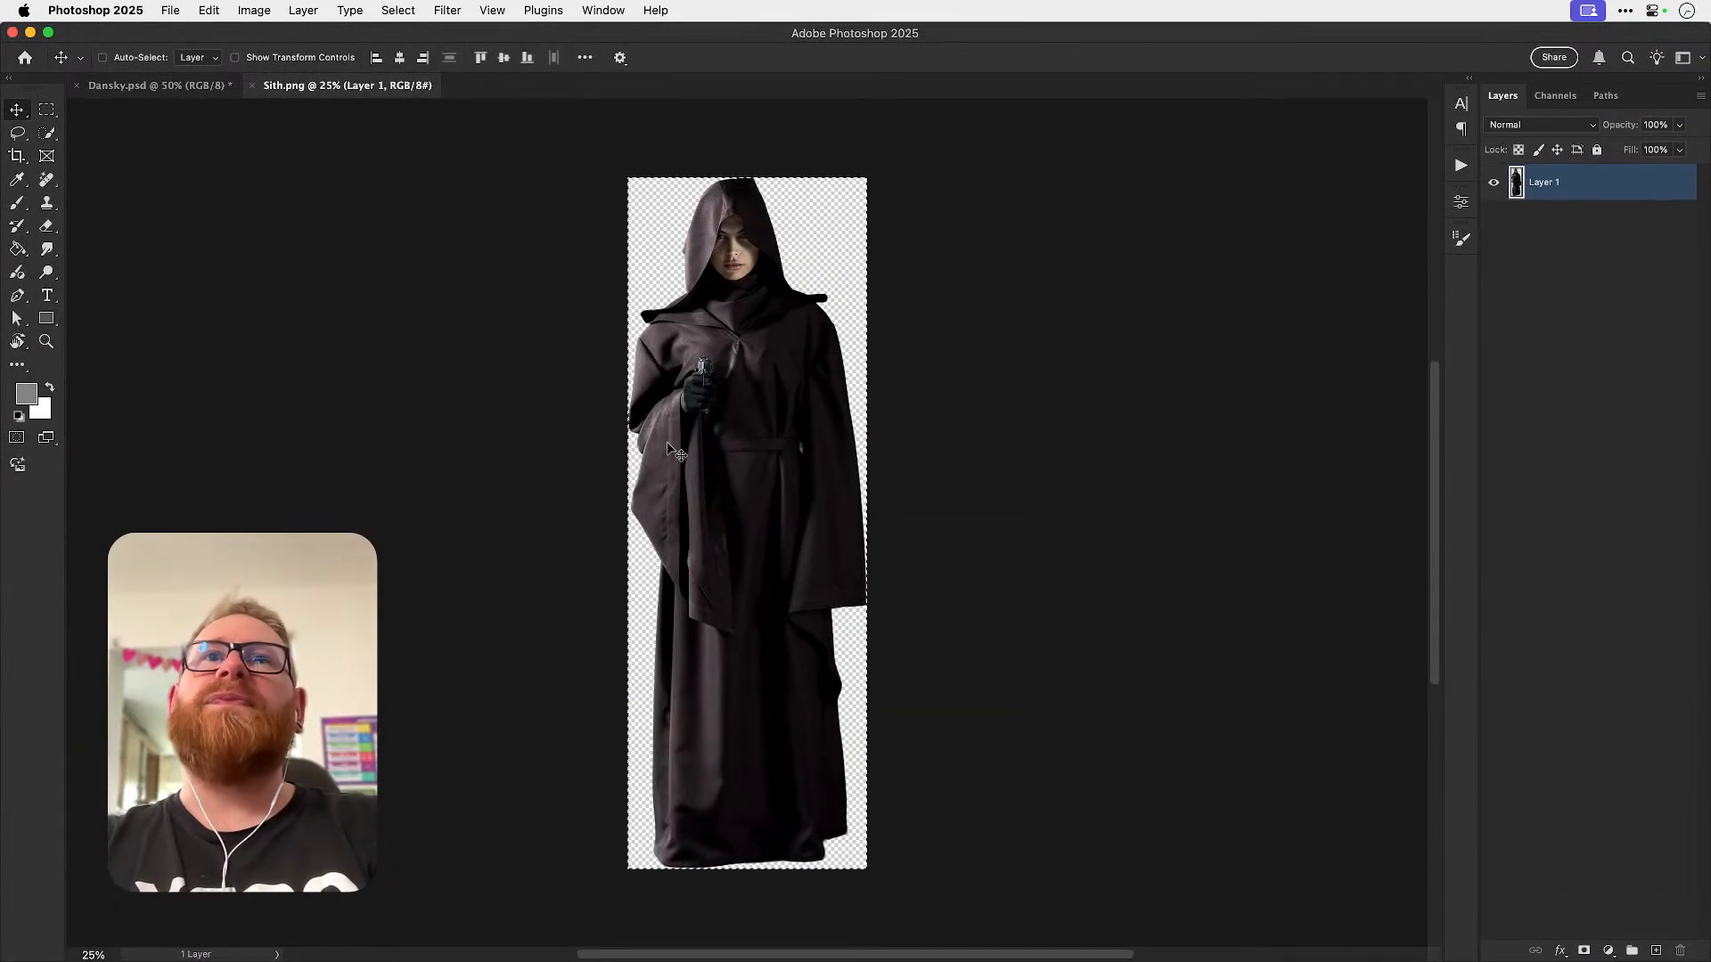
{"action": "key", "text": "super+w"}
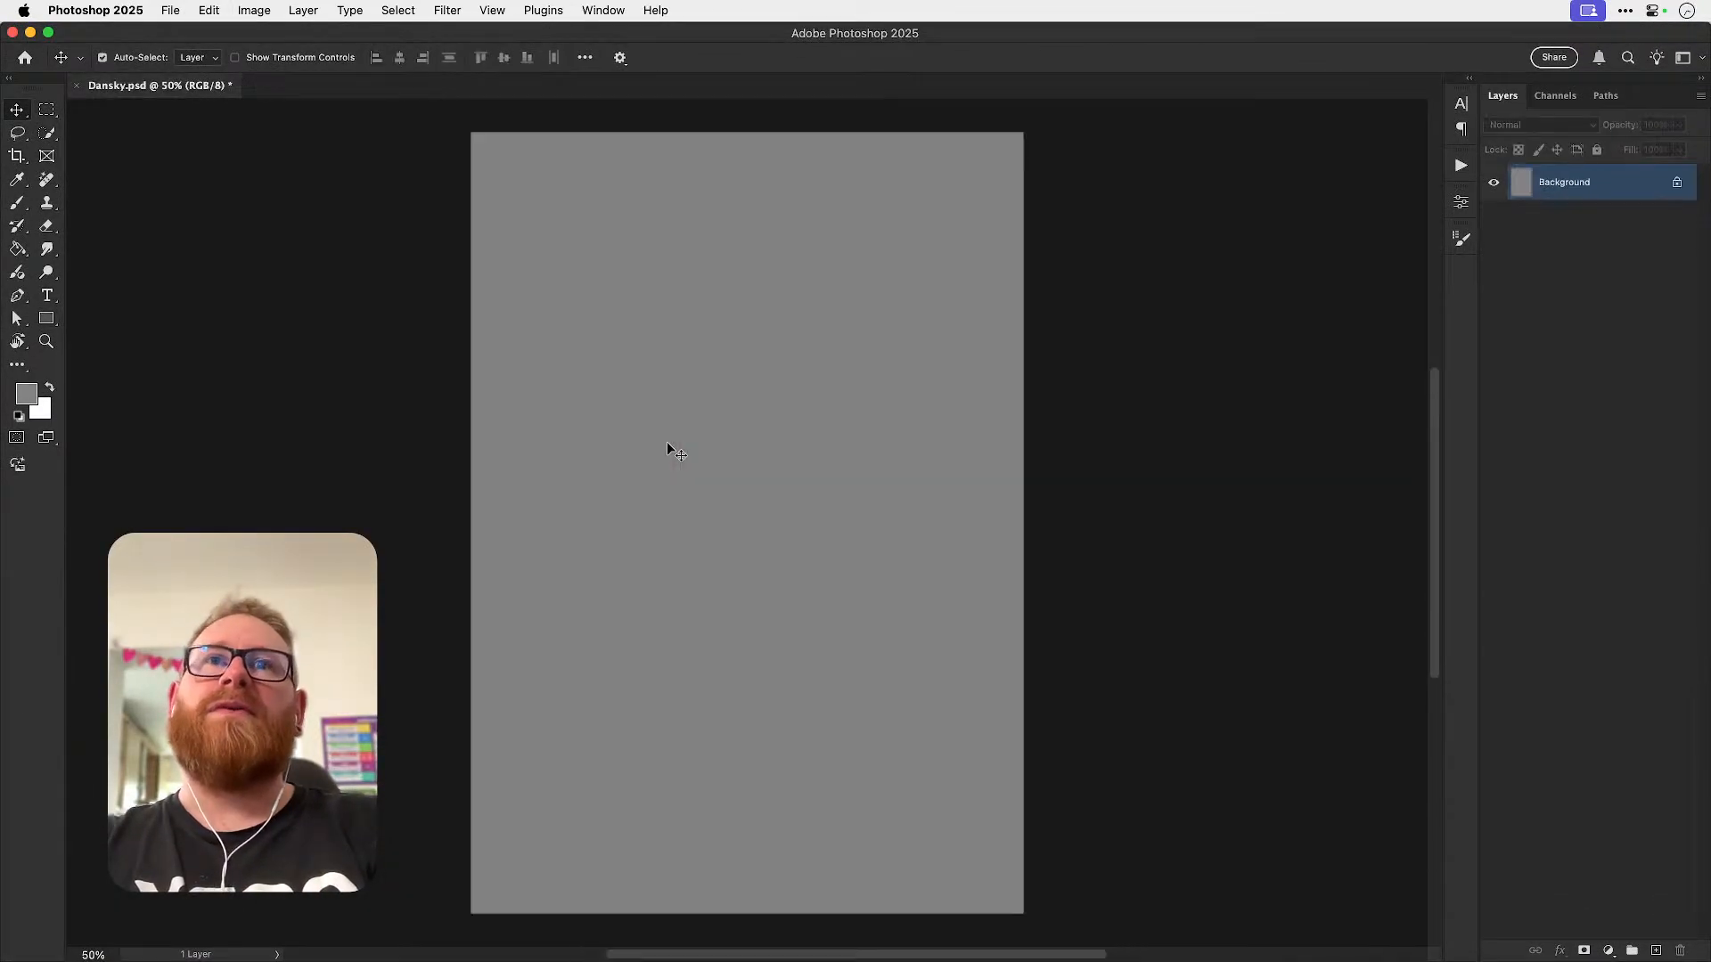
{"action": "key", "text": "cmd+v"}
- Rename the pasted robed-figure layer as Sith and convert it to a smart object
{"action": "double_click", "coordinate": [1555, 182]}
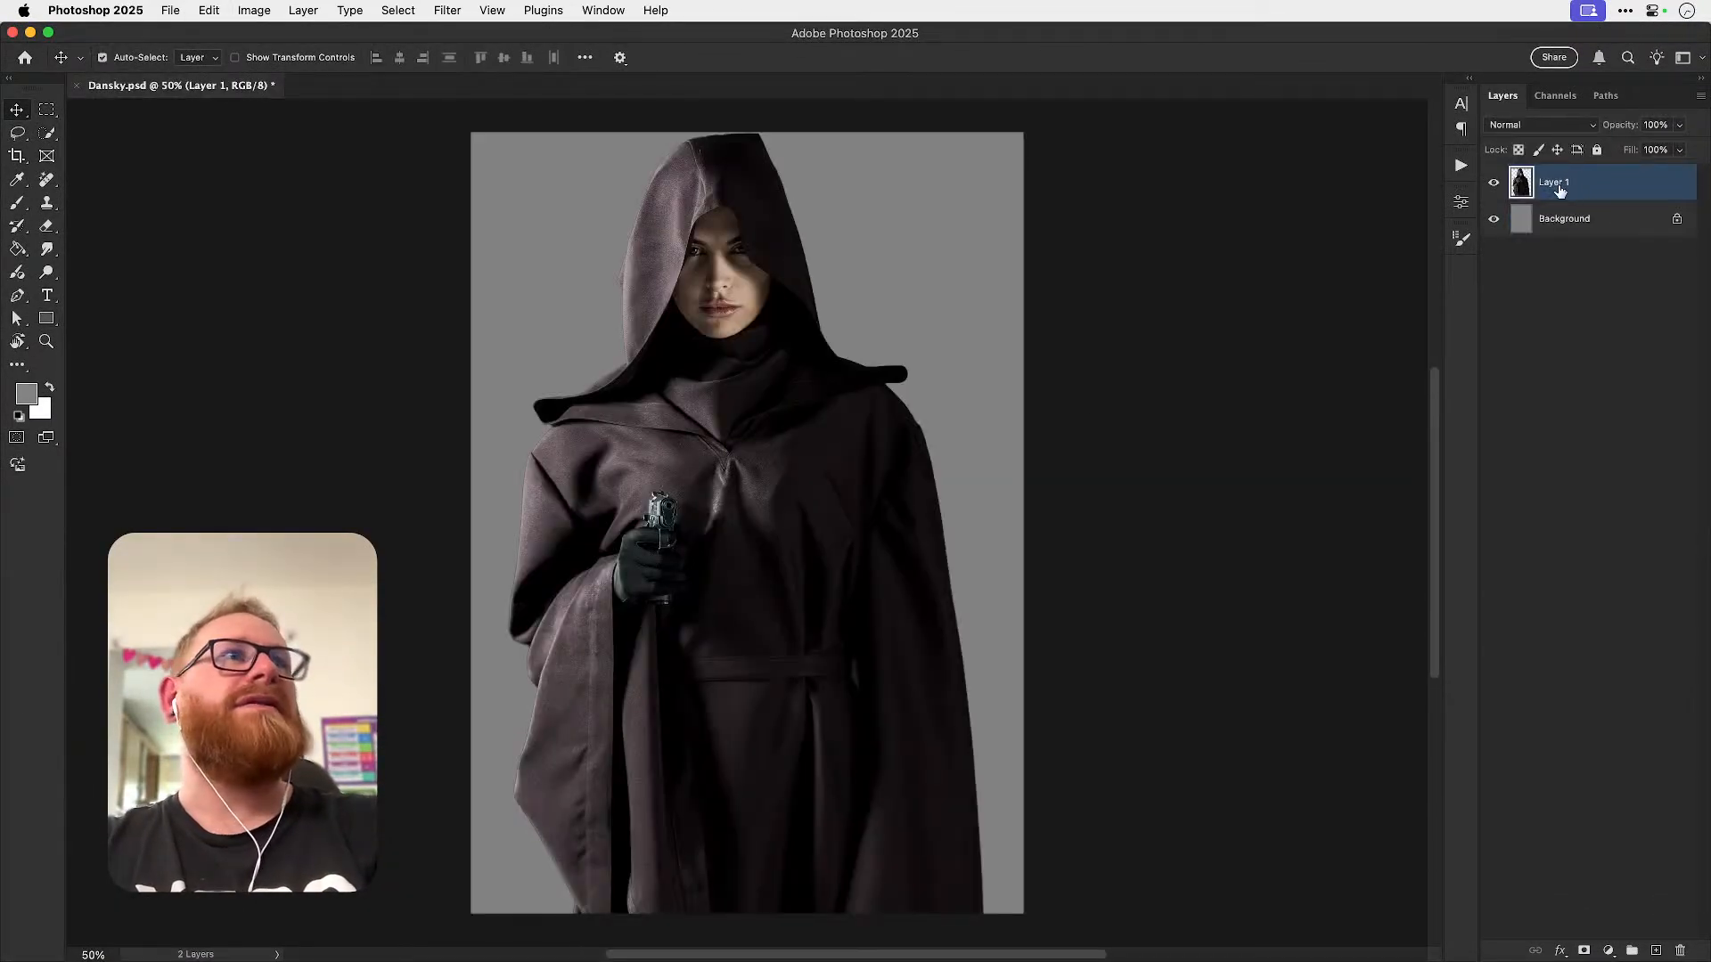
{"action": "type", "text": "Sith"}
{"action": "key", "text": "Return"}
{"action": "right_click", "coordinate": [1555, 184]}
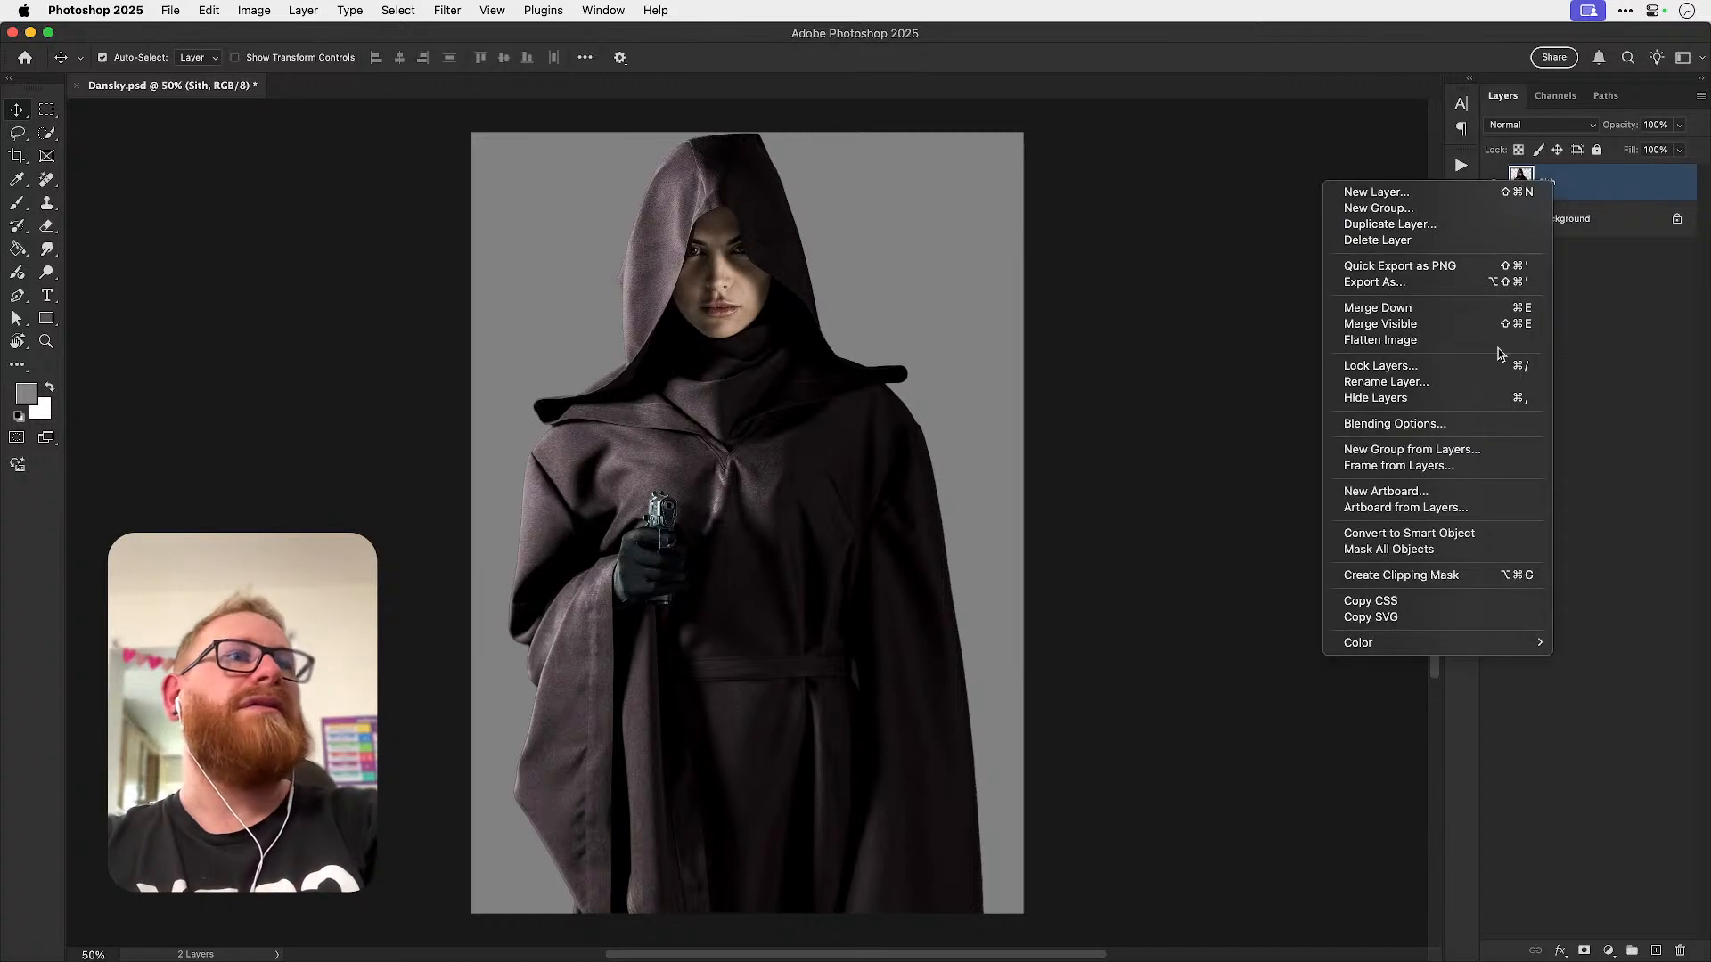
{"action": "left_click", "coordinate": [1464, 532]}
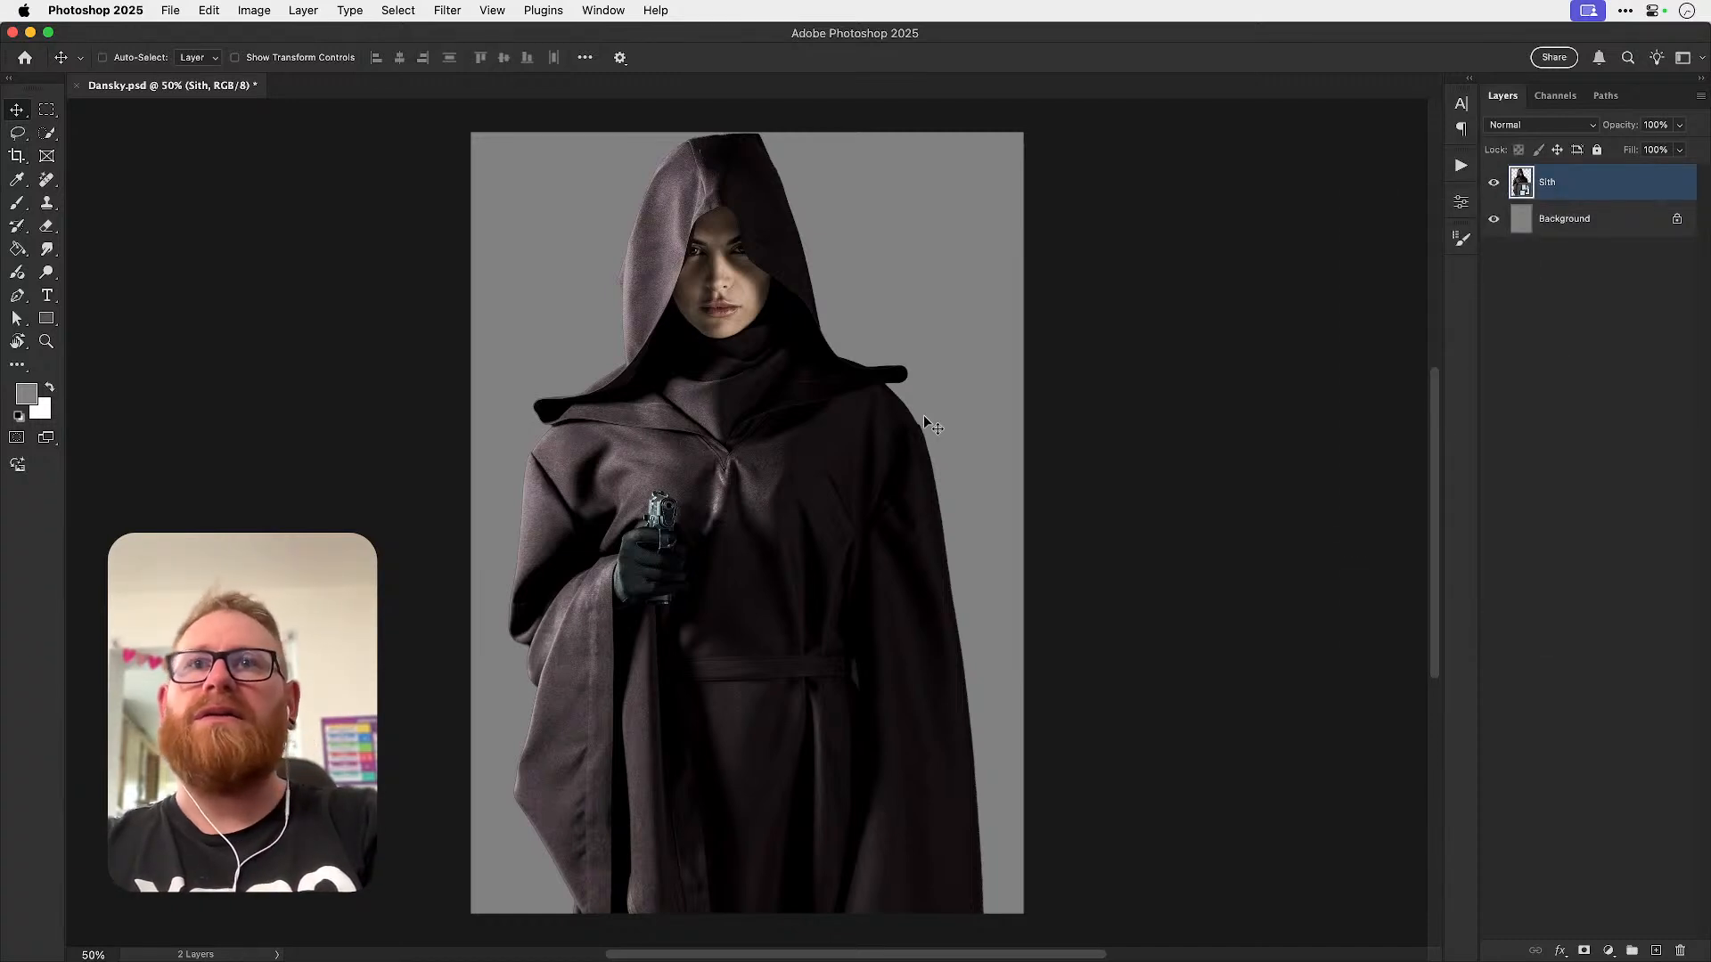
- Scale the Sith figure down to about 28.37% and place it full-length, horizontally centred in the lower part of the poster
{"action": "key", "text": "cmd+t"}
{"action": "left_click_drag", "start_coordinate": [504, 136], "coordinate": [570, 314]}
{"action": "key", "text": "Return"}
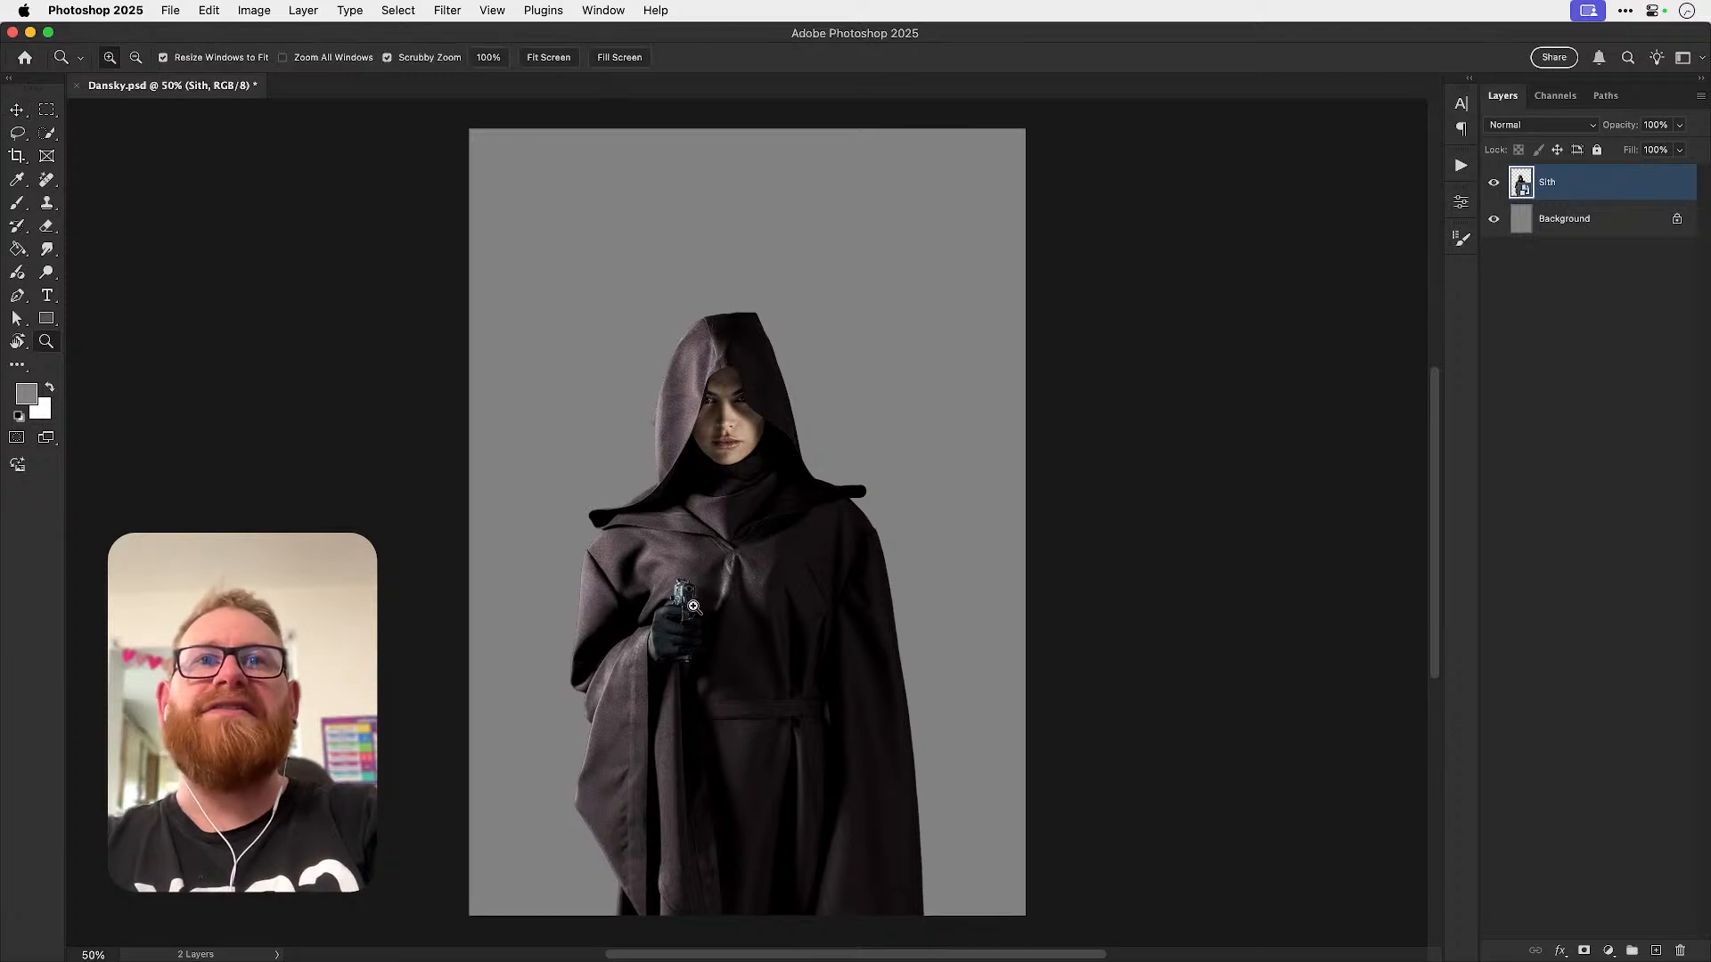
{"action": "scroll", "coordinate": [700, 615], "scroll_direction": "up", "scroll_amount": 4}
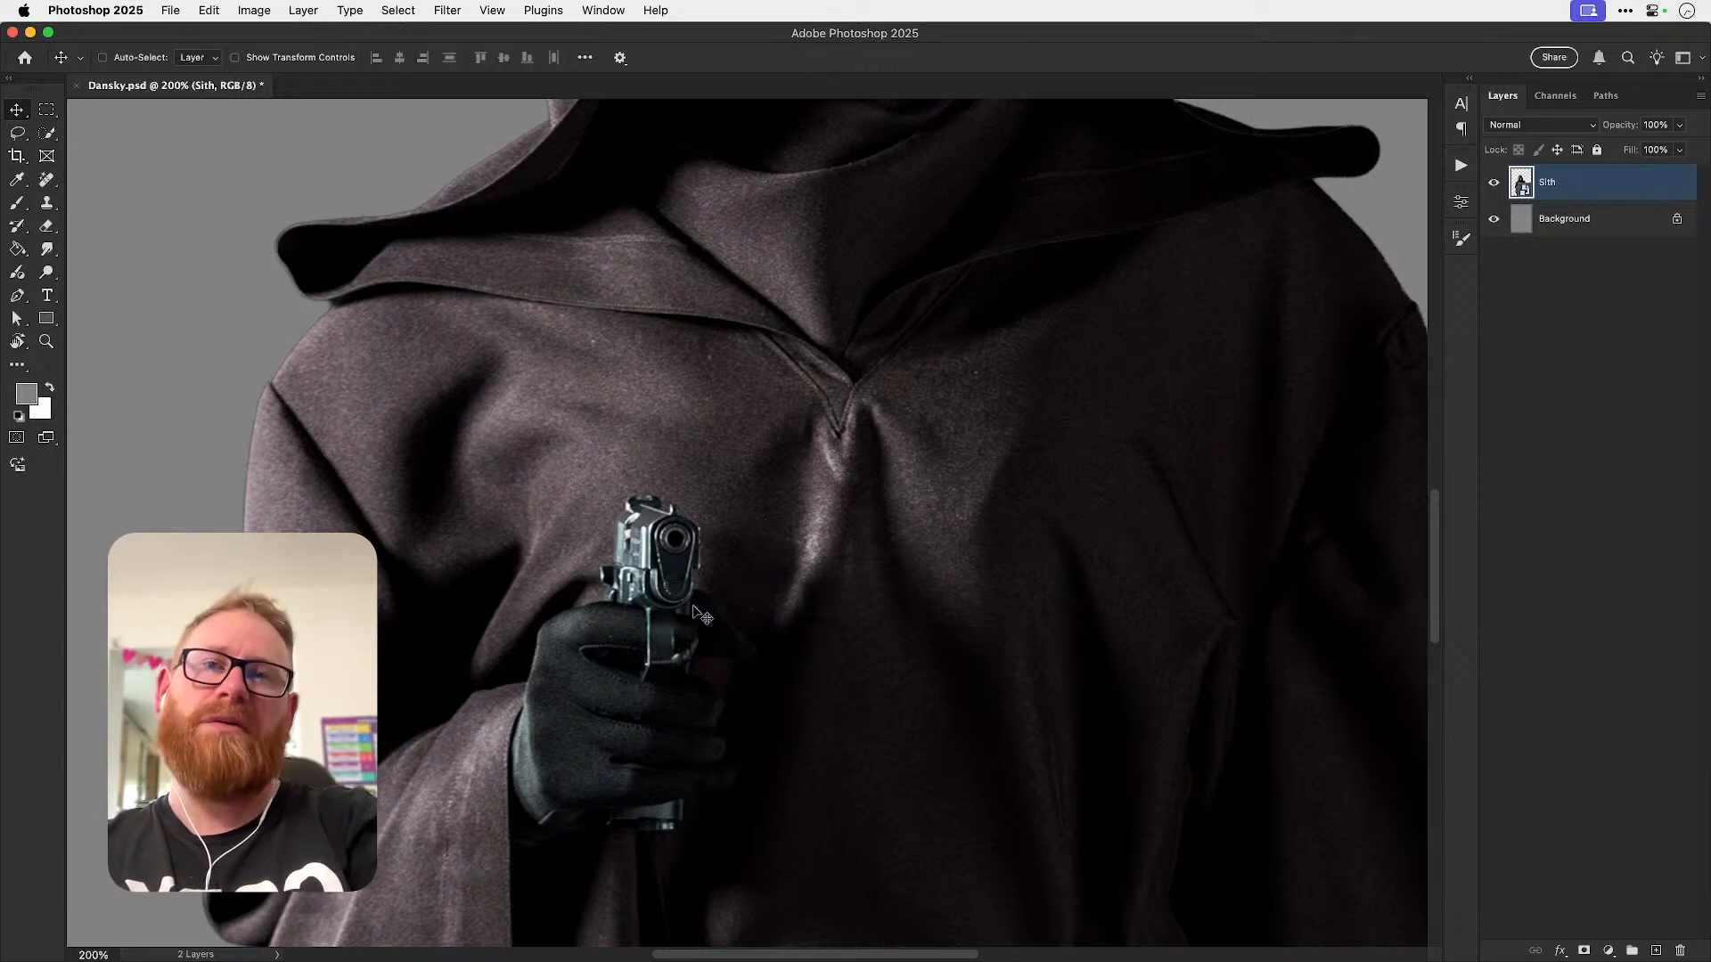
{"action": "key", "text": "super+0"}
{"action": "key", "text": "super+t"}
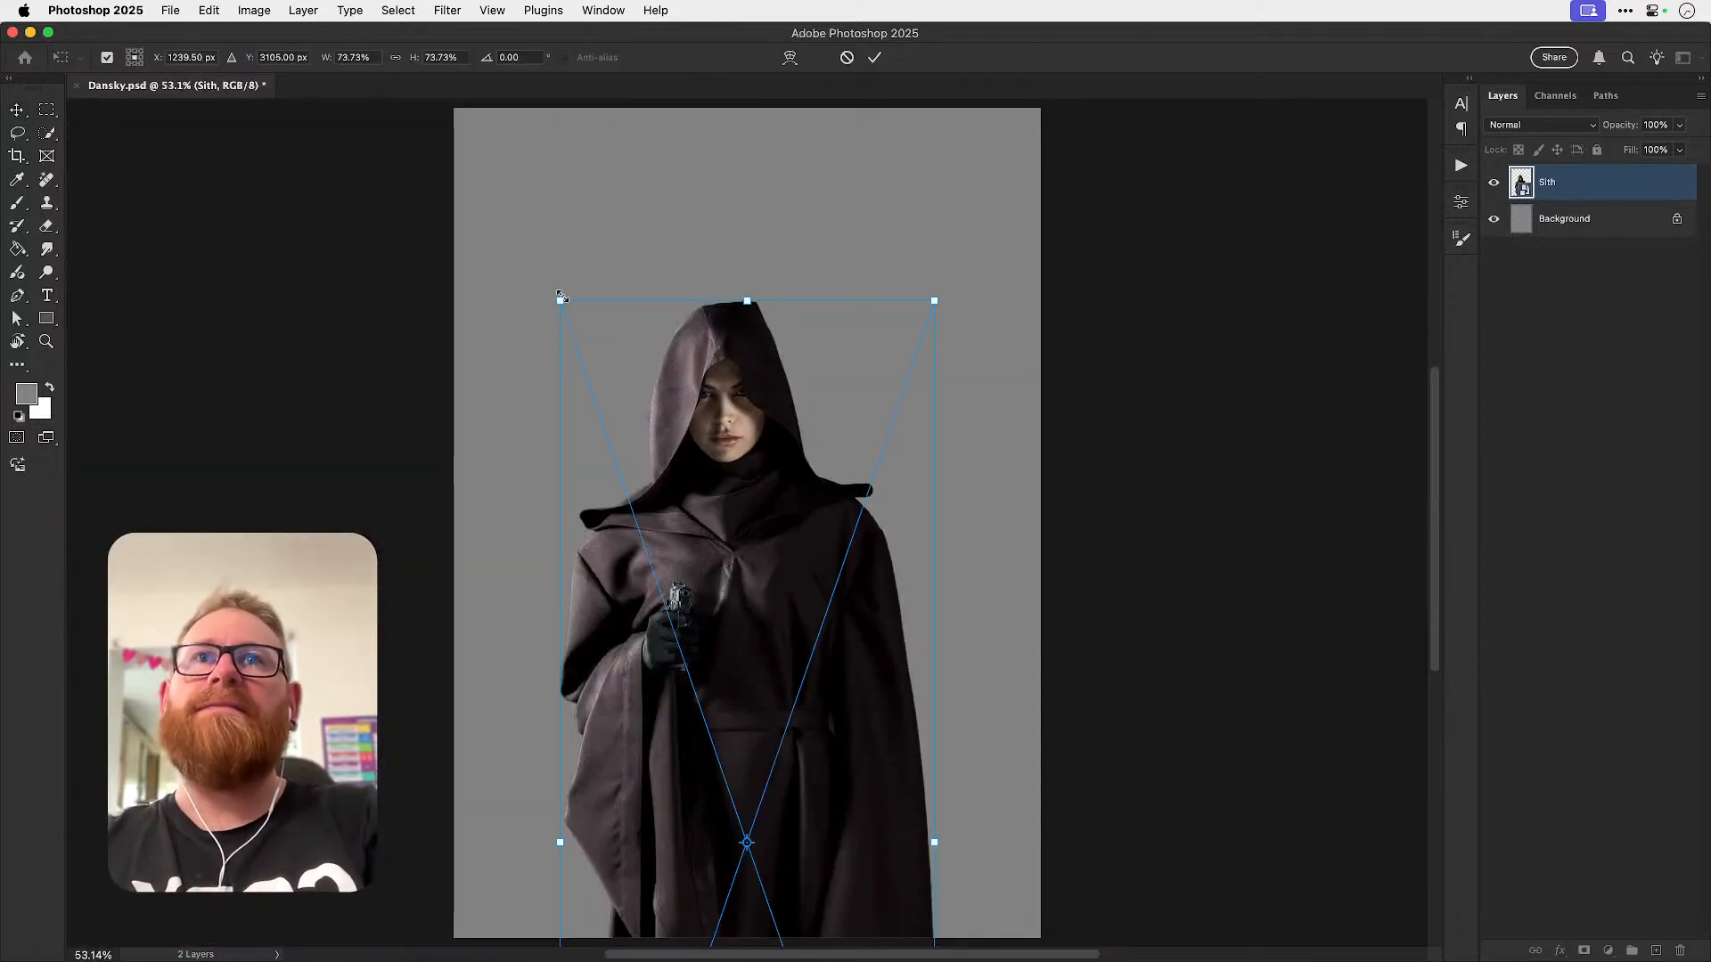
{"action": "left_click_drag", "start_coordinate": [597, 346], "coordinate": [657, 592]}
{"action": "left_click_drag", "start_coordinate": [779, 683], "coordinate": [780, 486]}
{"action": "left_click_drag", "start_coordinate": [656, 393], "coordinate": [674, 447]}
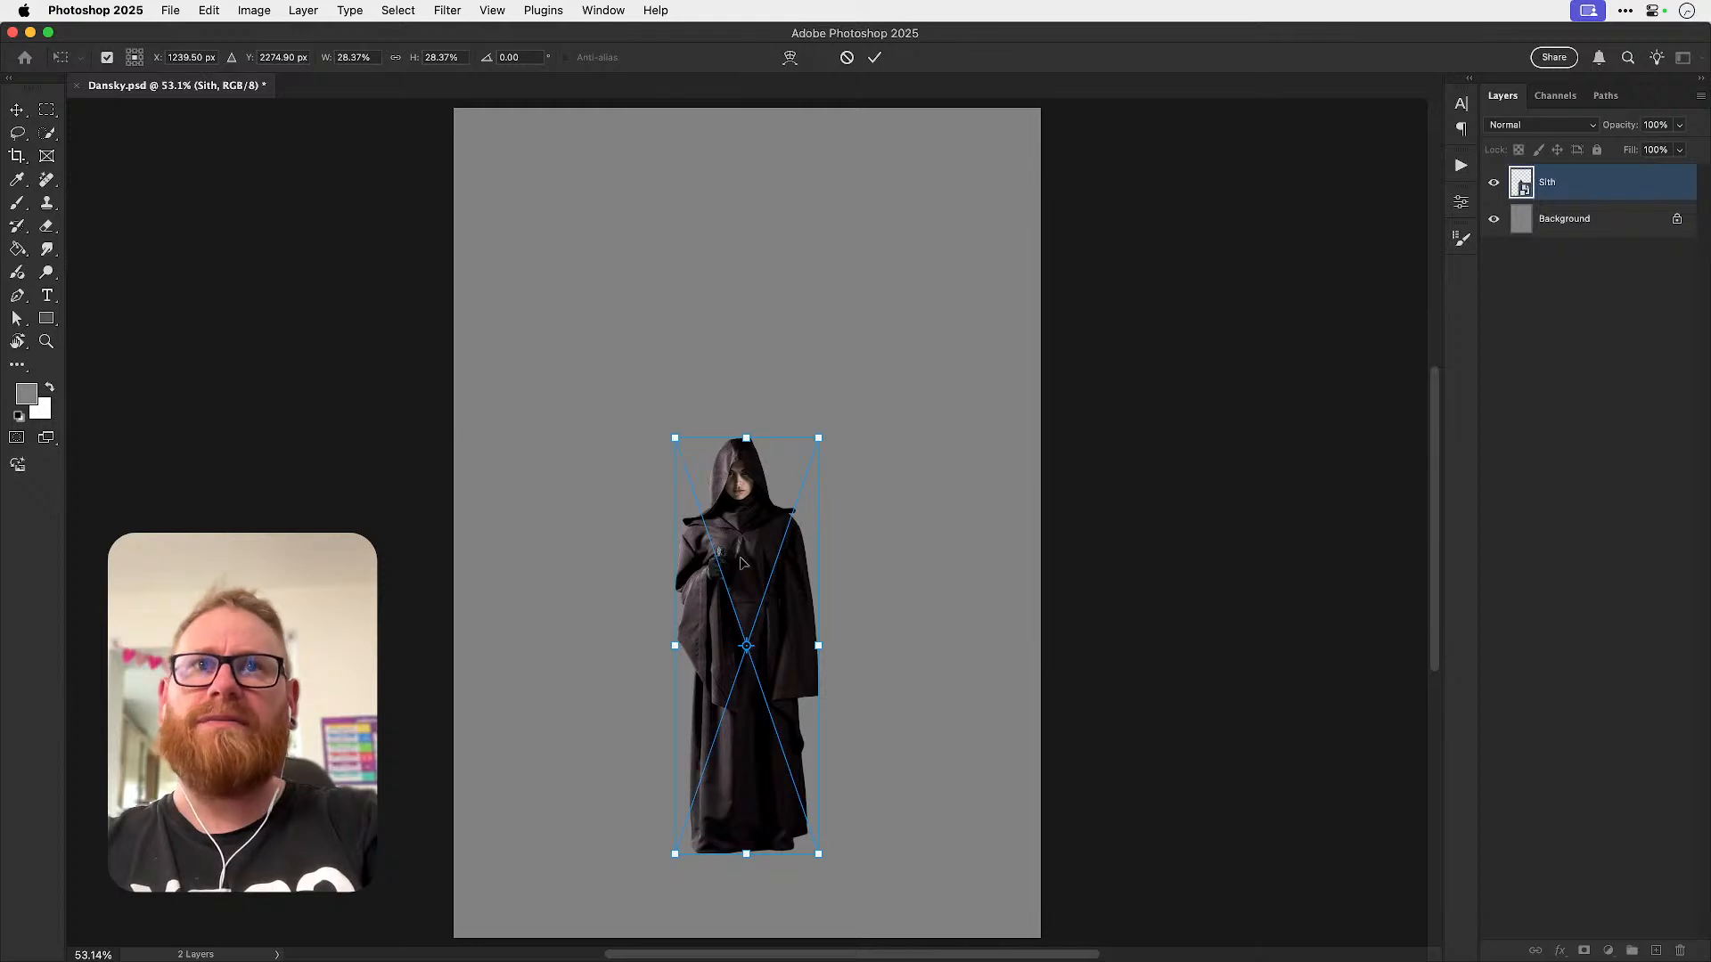
{"action": "key", "text": "Return"}
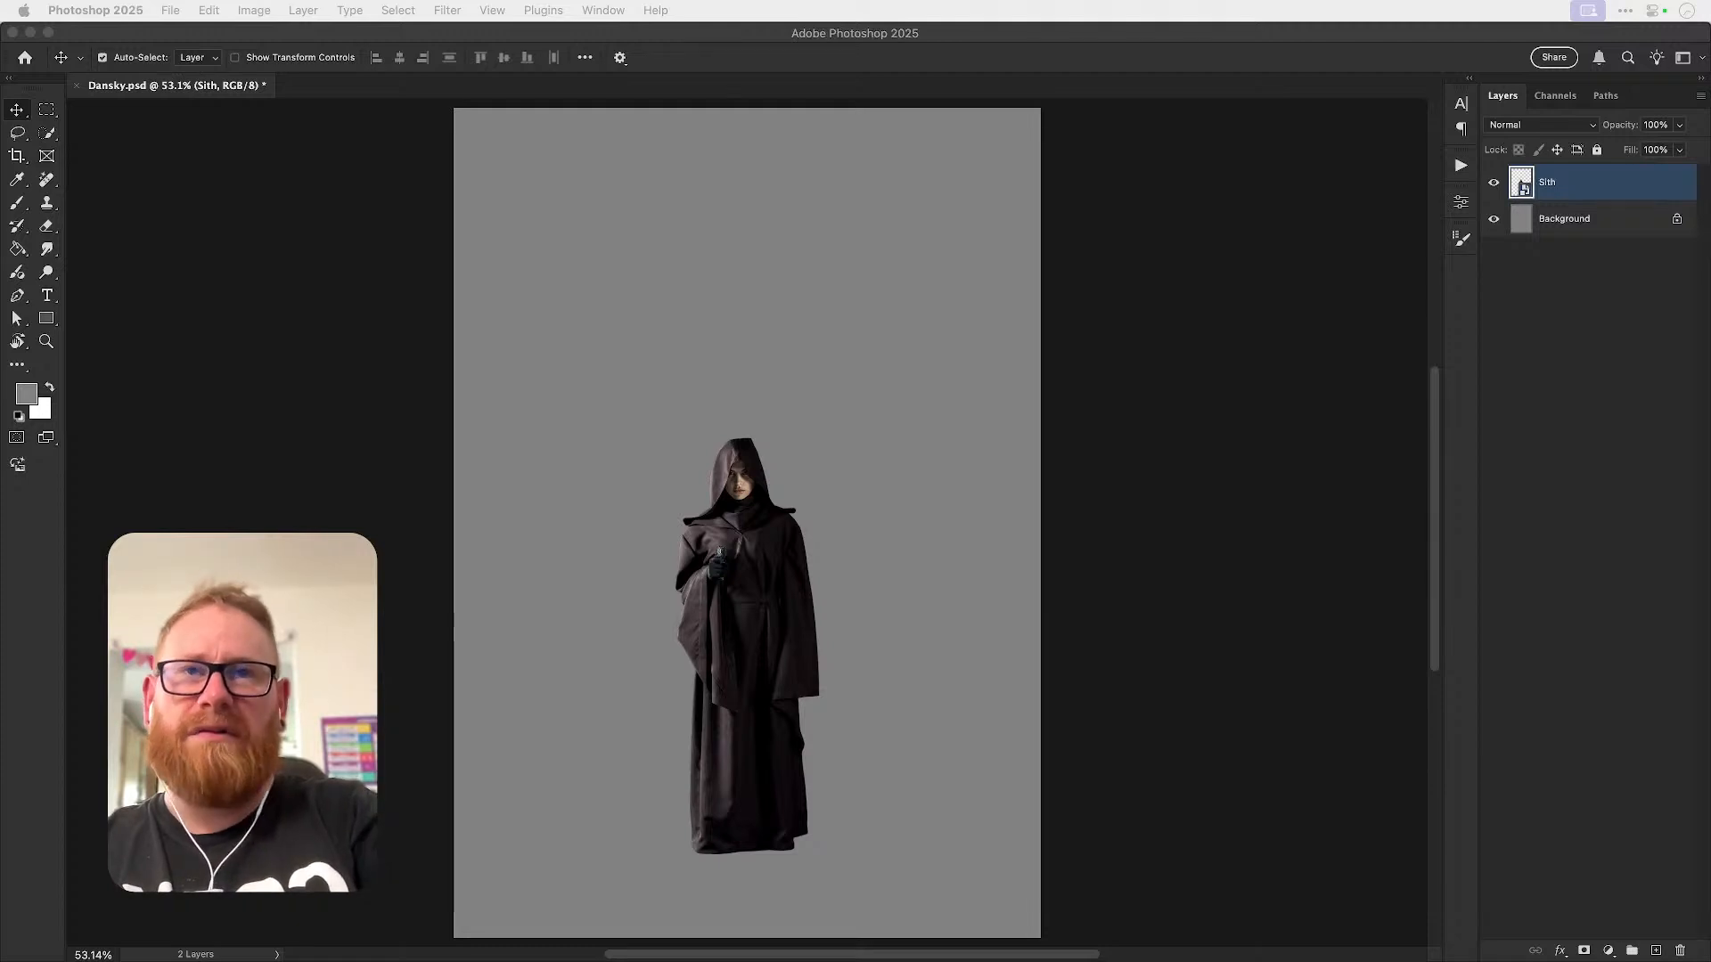
- Select the brown hooded cloak in the stock image with Select Subject and mask out its grey background
{"action": "left_click", "coordinate": [724, 691]}
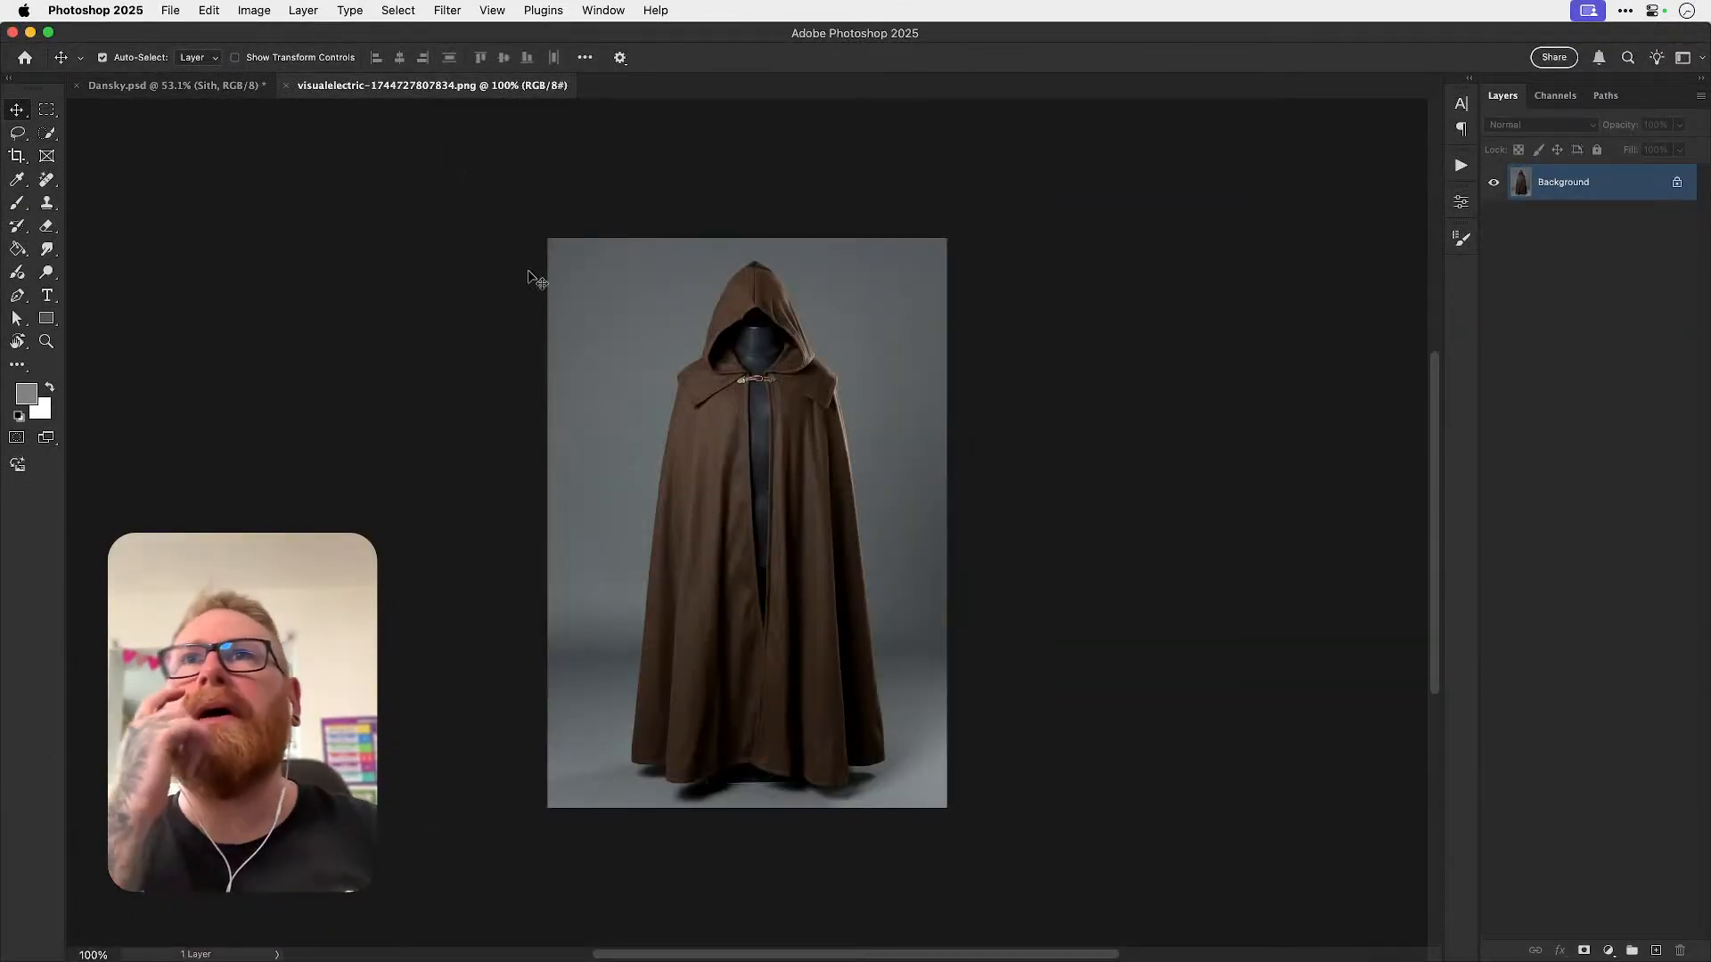
{"action": "left_click", "coordinate": [398, 10]}
{"action": "left_click", "coordinate": [411, 213]}
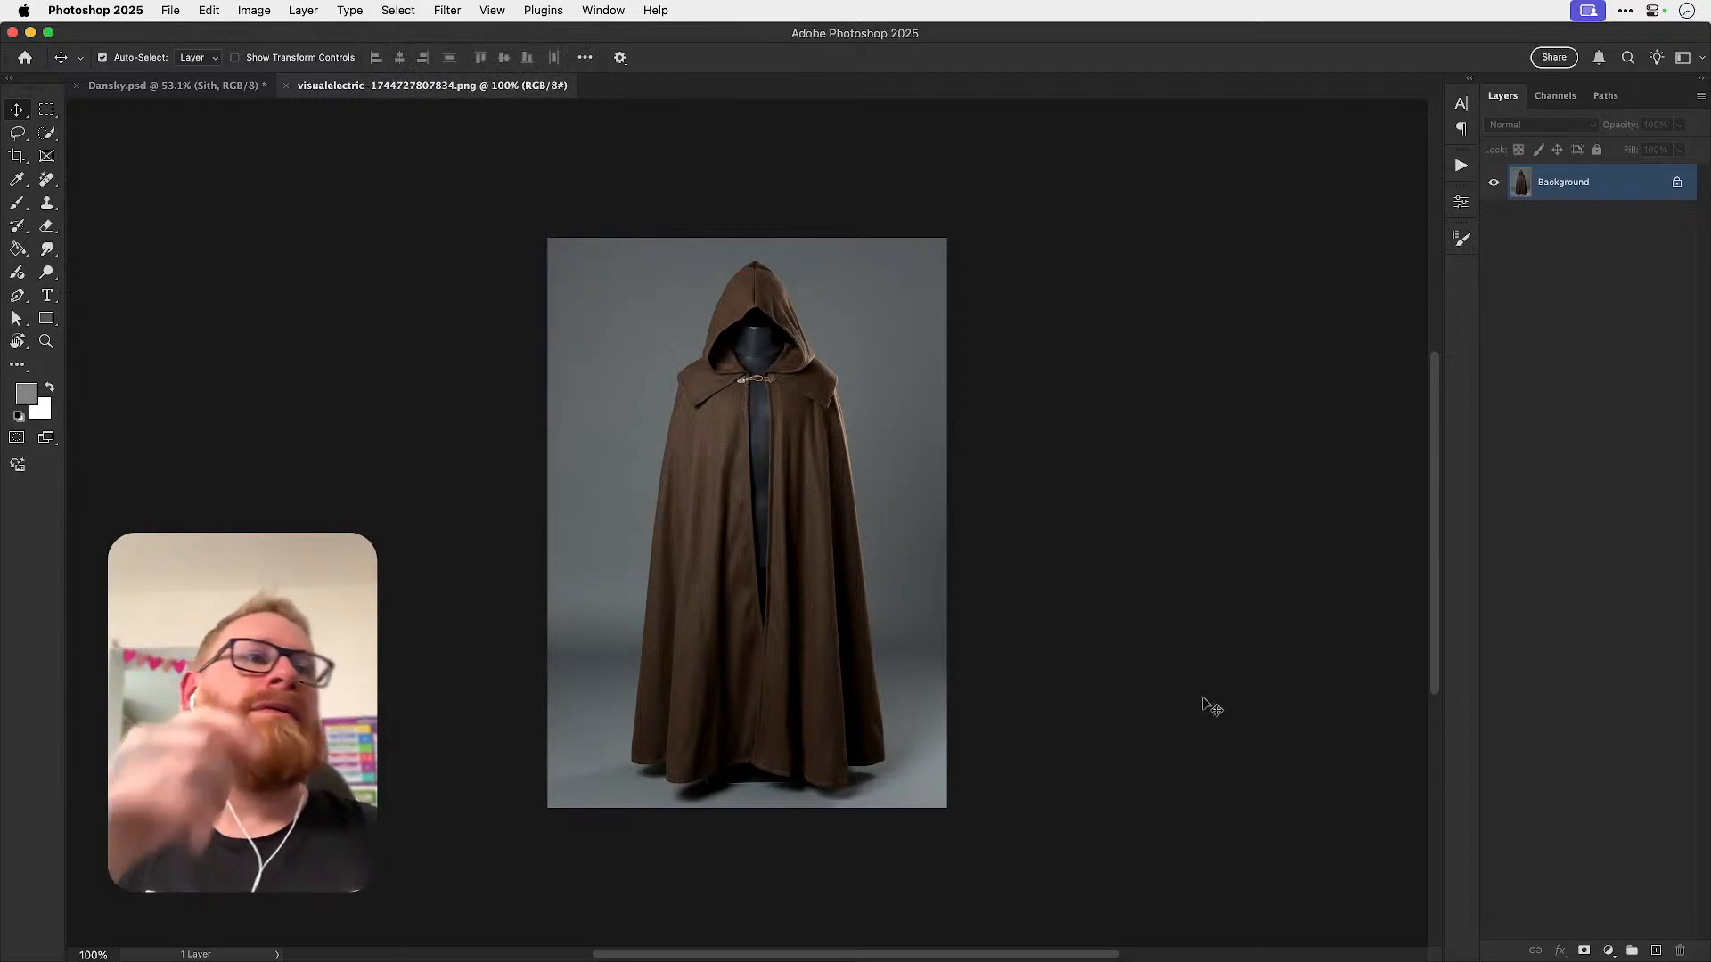
{"action": "left_click", "coordinate": [1583, 950]}
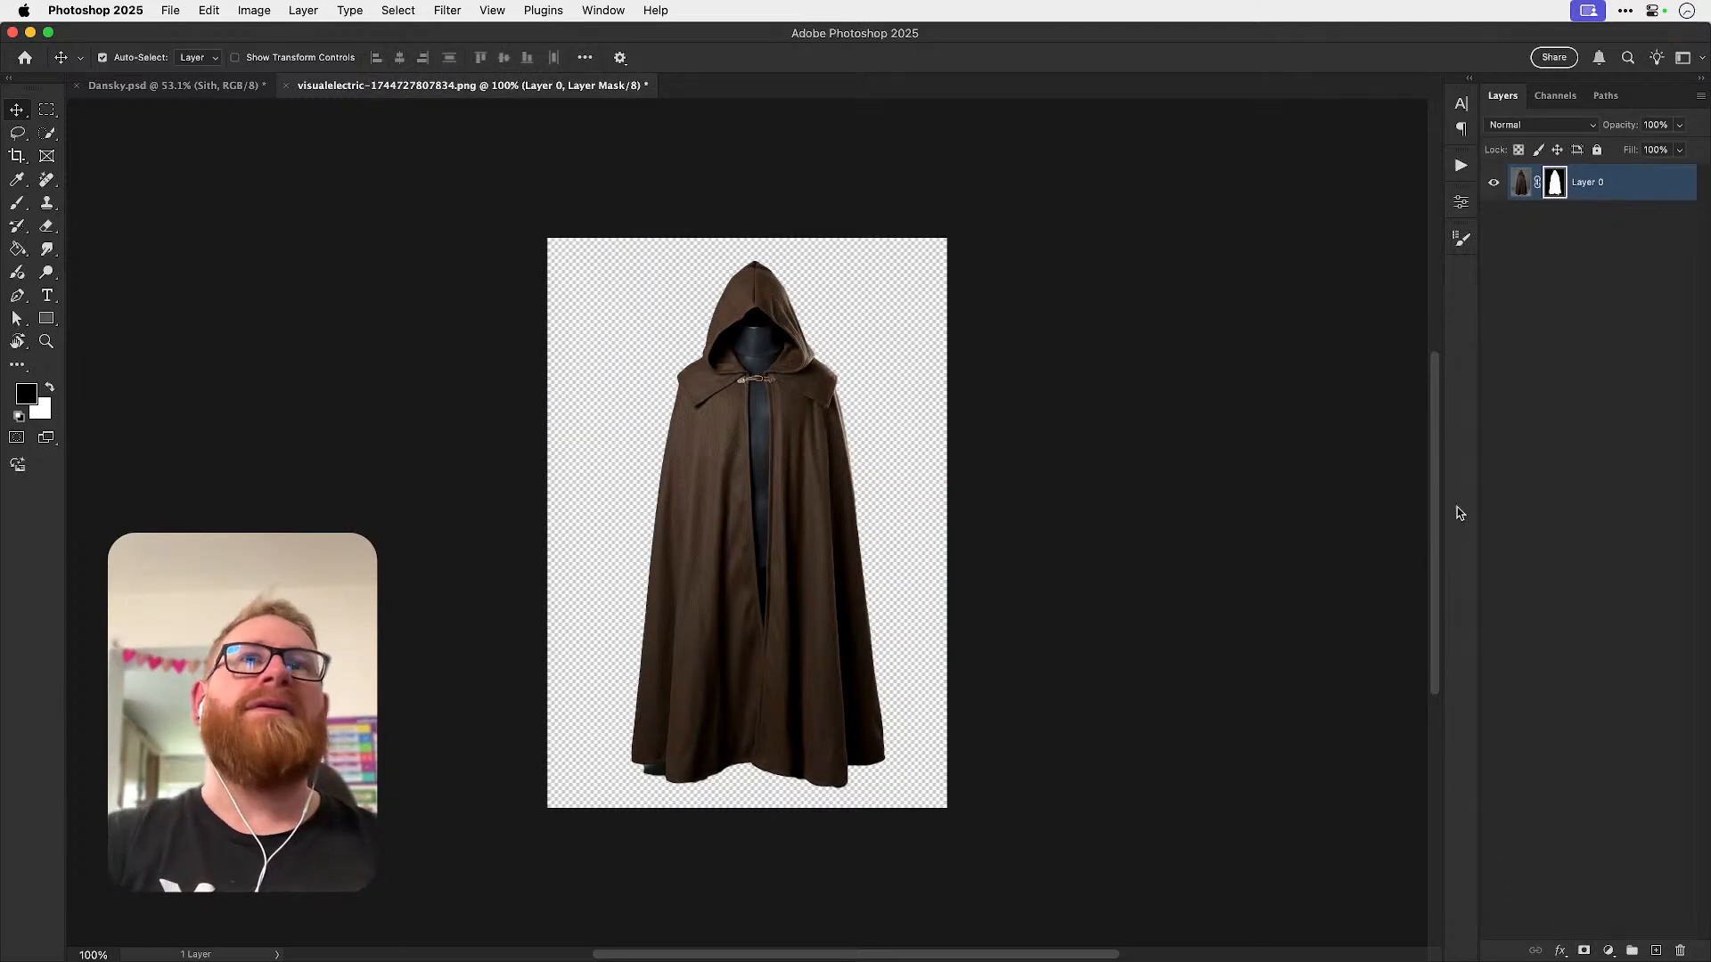
- Duplicate the masked cloak layer into Dansky.psd and close the stock image without saving
{"action": "right_click", "coordinate": [1586, 187]}
{"action": "left_click", "coordinate": [1516, 225]}
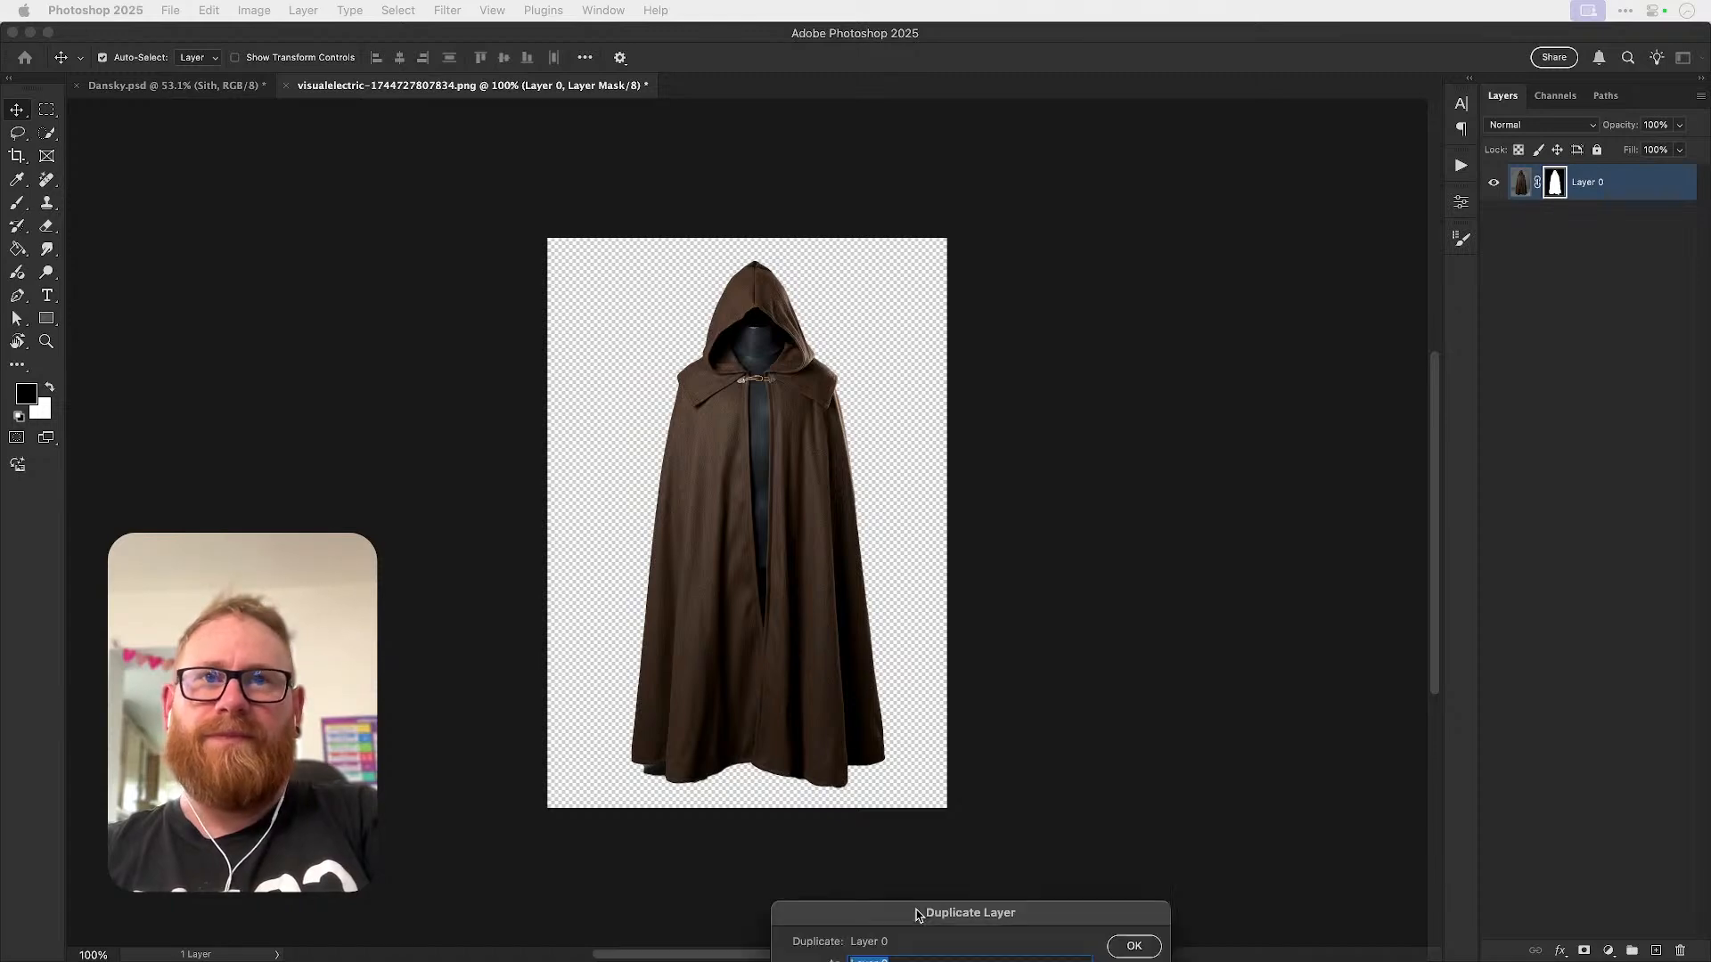
{"action": "left_click", "coordinate": [891, 751]}
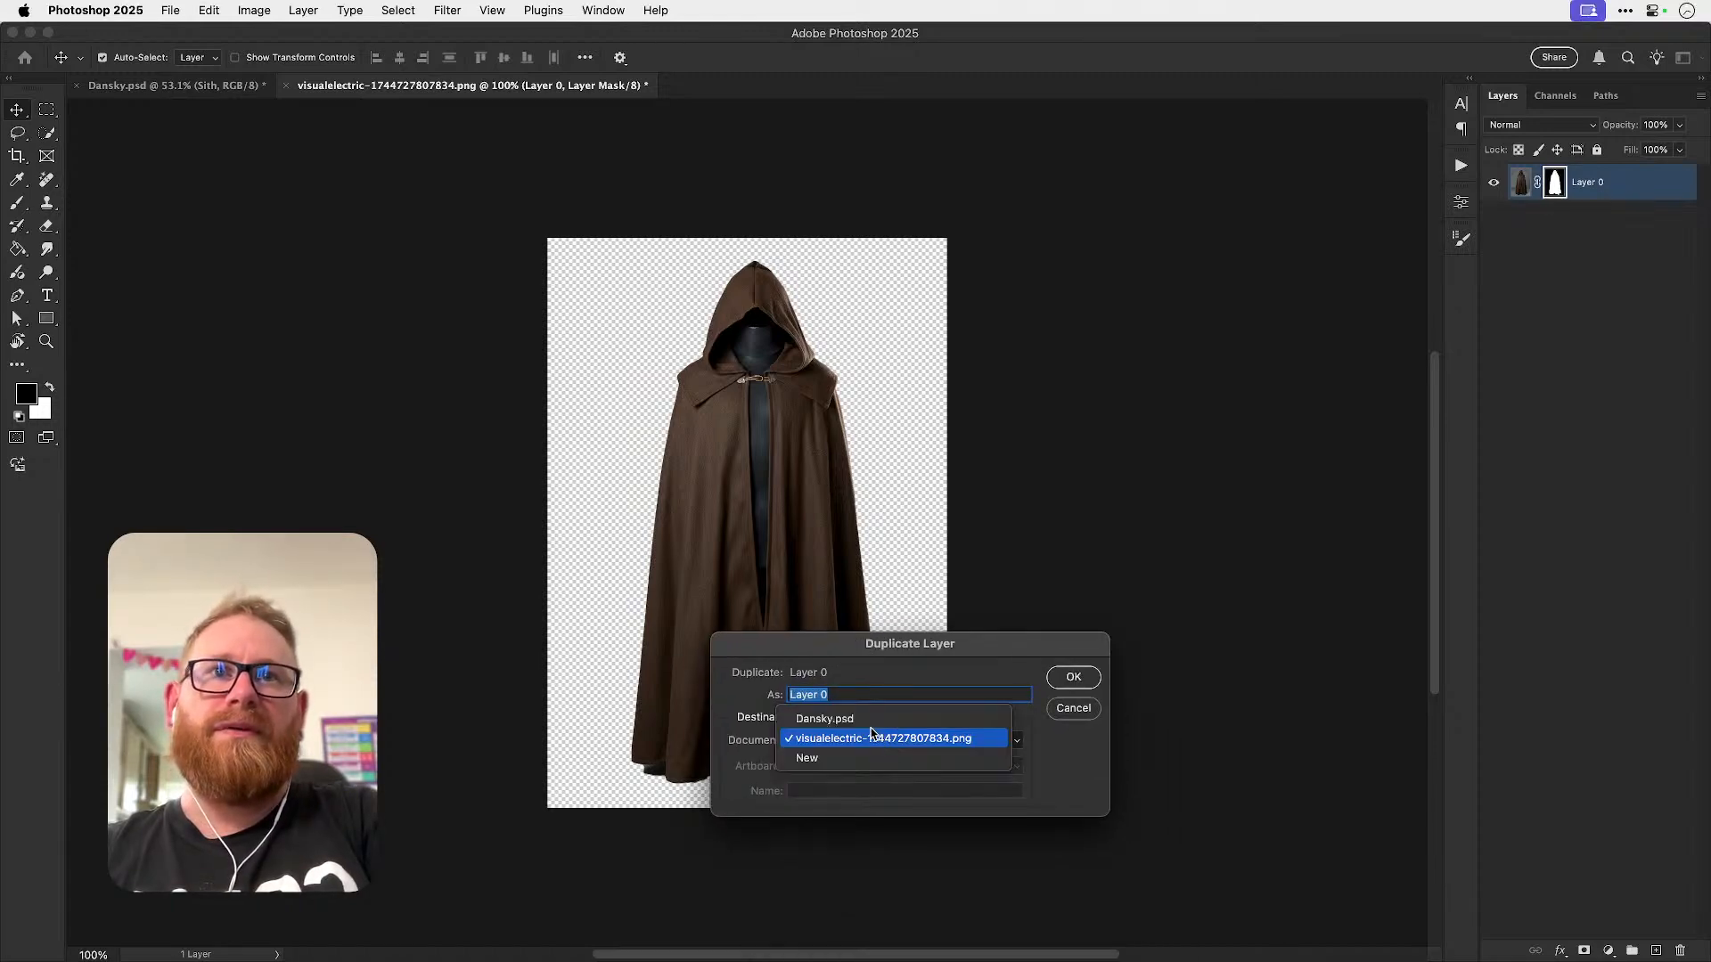
{"action": "left_click", "coordinate": [869, 729]}
{"action": "key", "text": "Return"}
{"action": "key", "text": "super+w"}
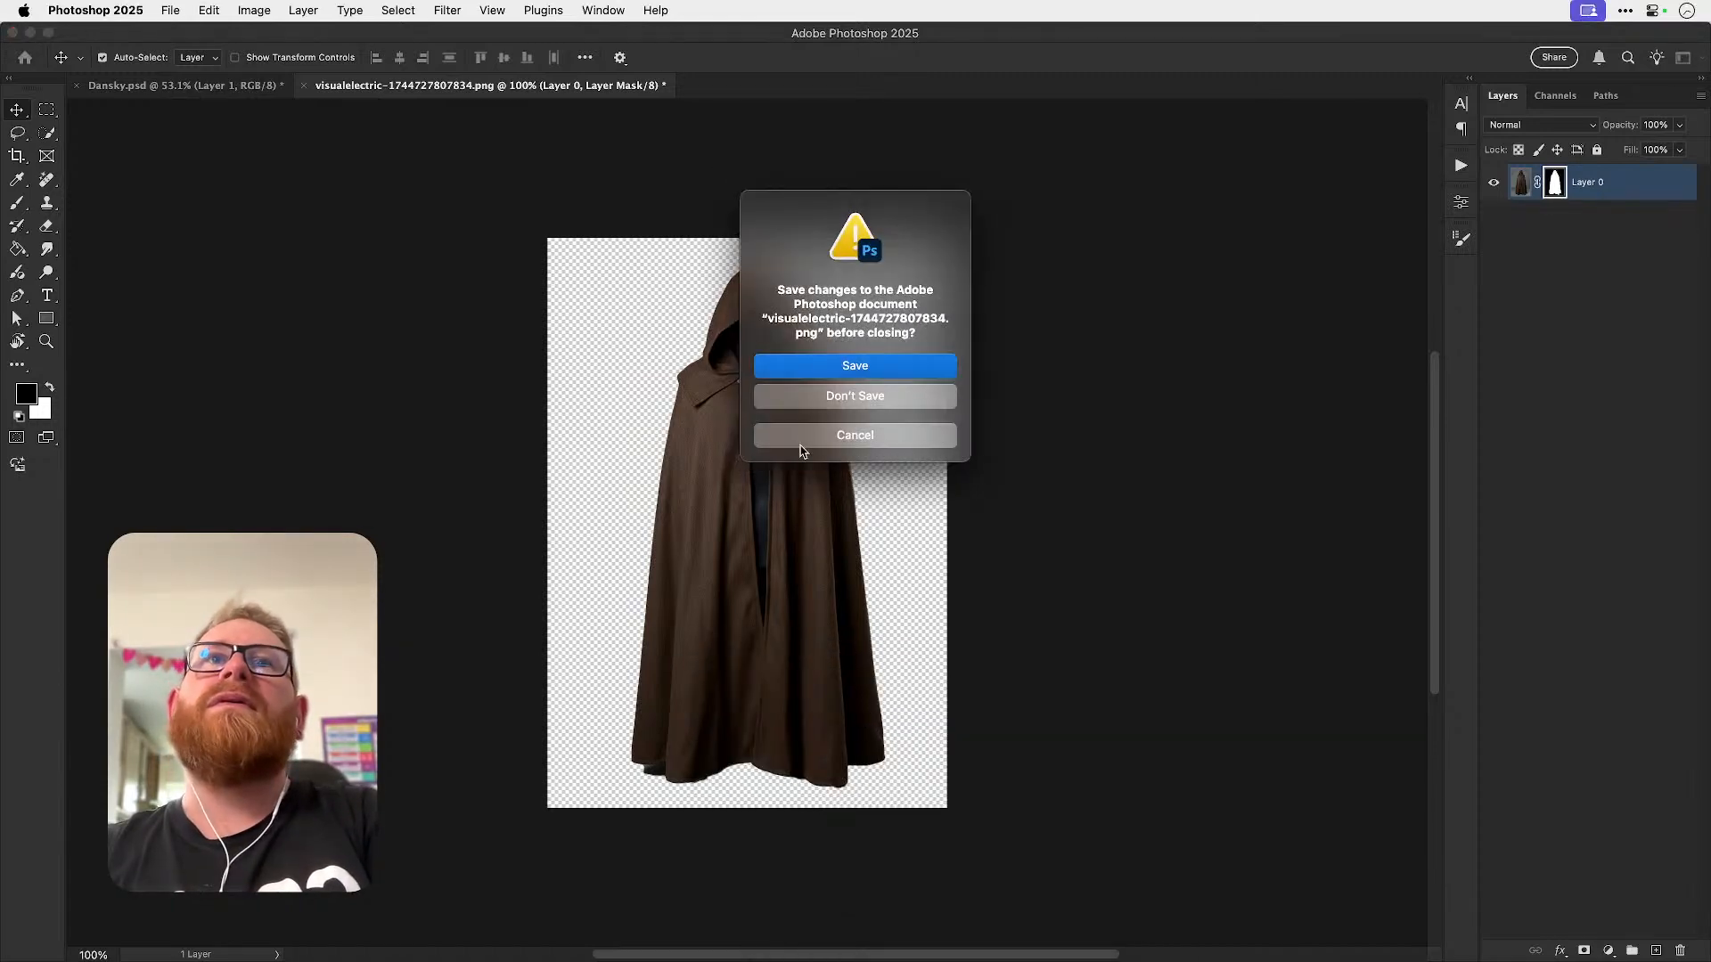
{"action": "left_click", "coordinate": [784, 397]}
- Move the cloak closer to the Sith figure and enlarge it to about 137%
{"action": "left_click_drag", "start_coordinate": [628, 319], "coordinate": [713, 478]}
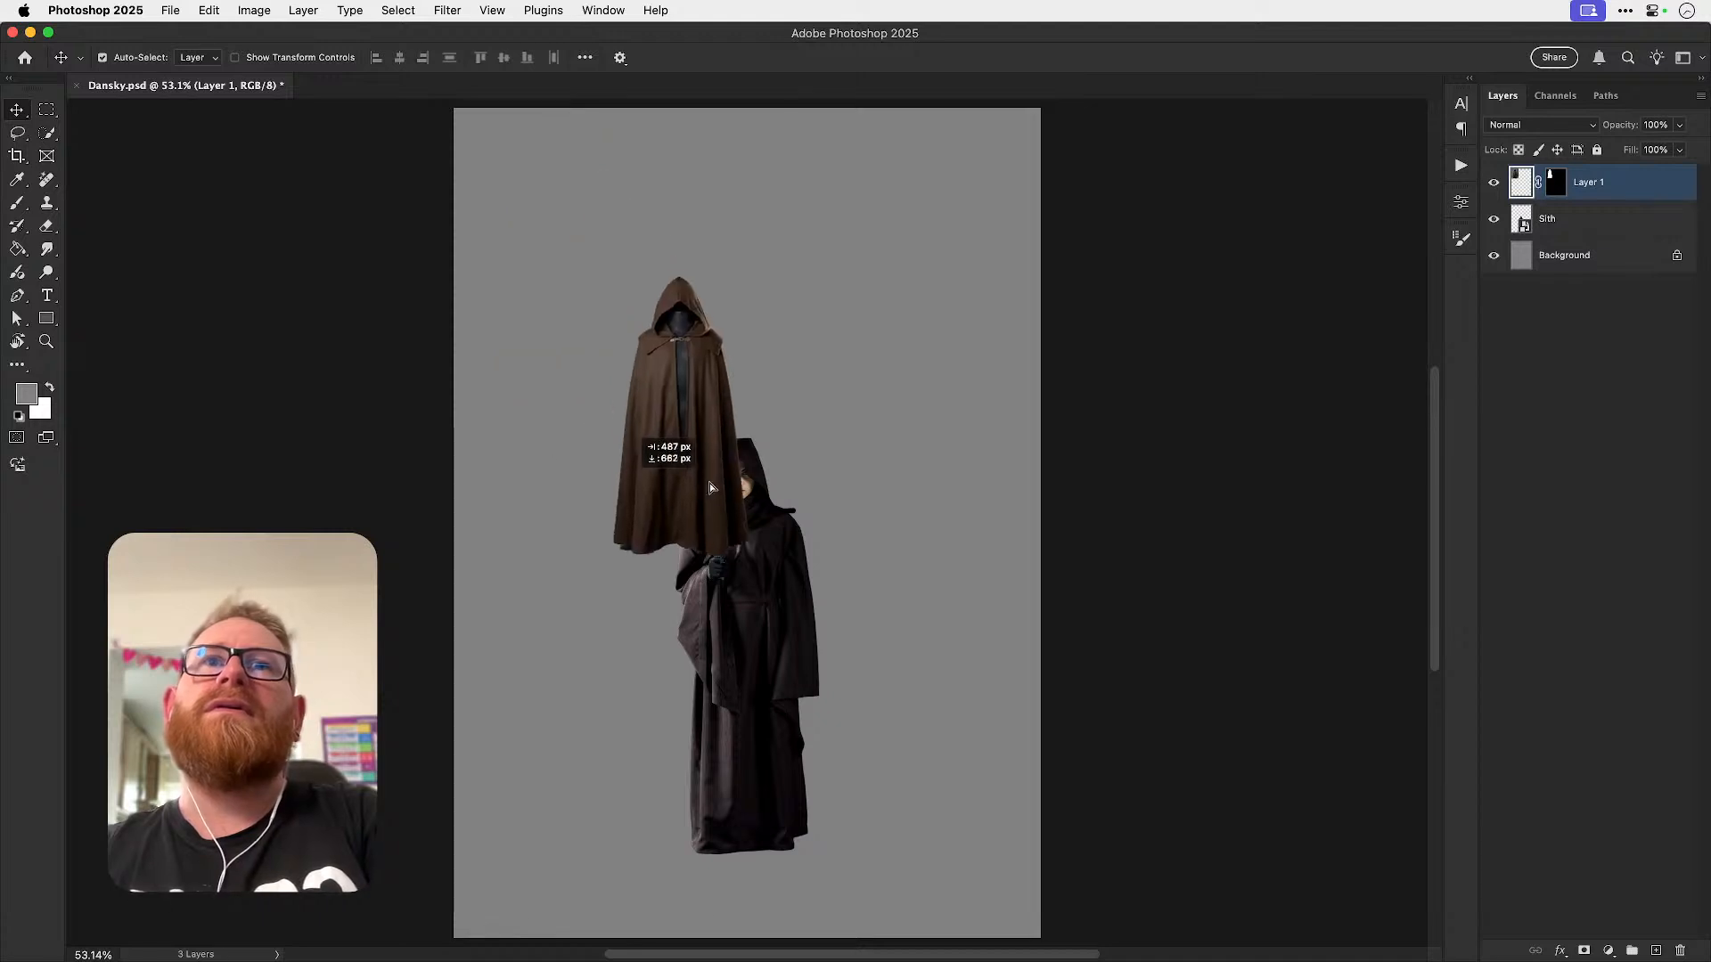
{"action": "key", "text": "super+t"}
{"action": "left_click_drag", "start_coordinate": [779, 262], "coordinate": [824, 207]}
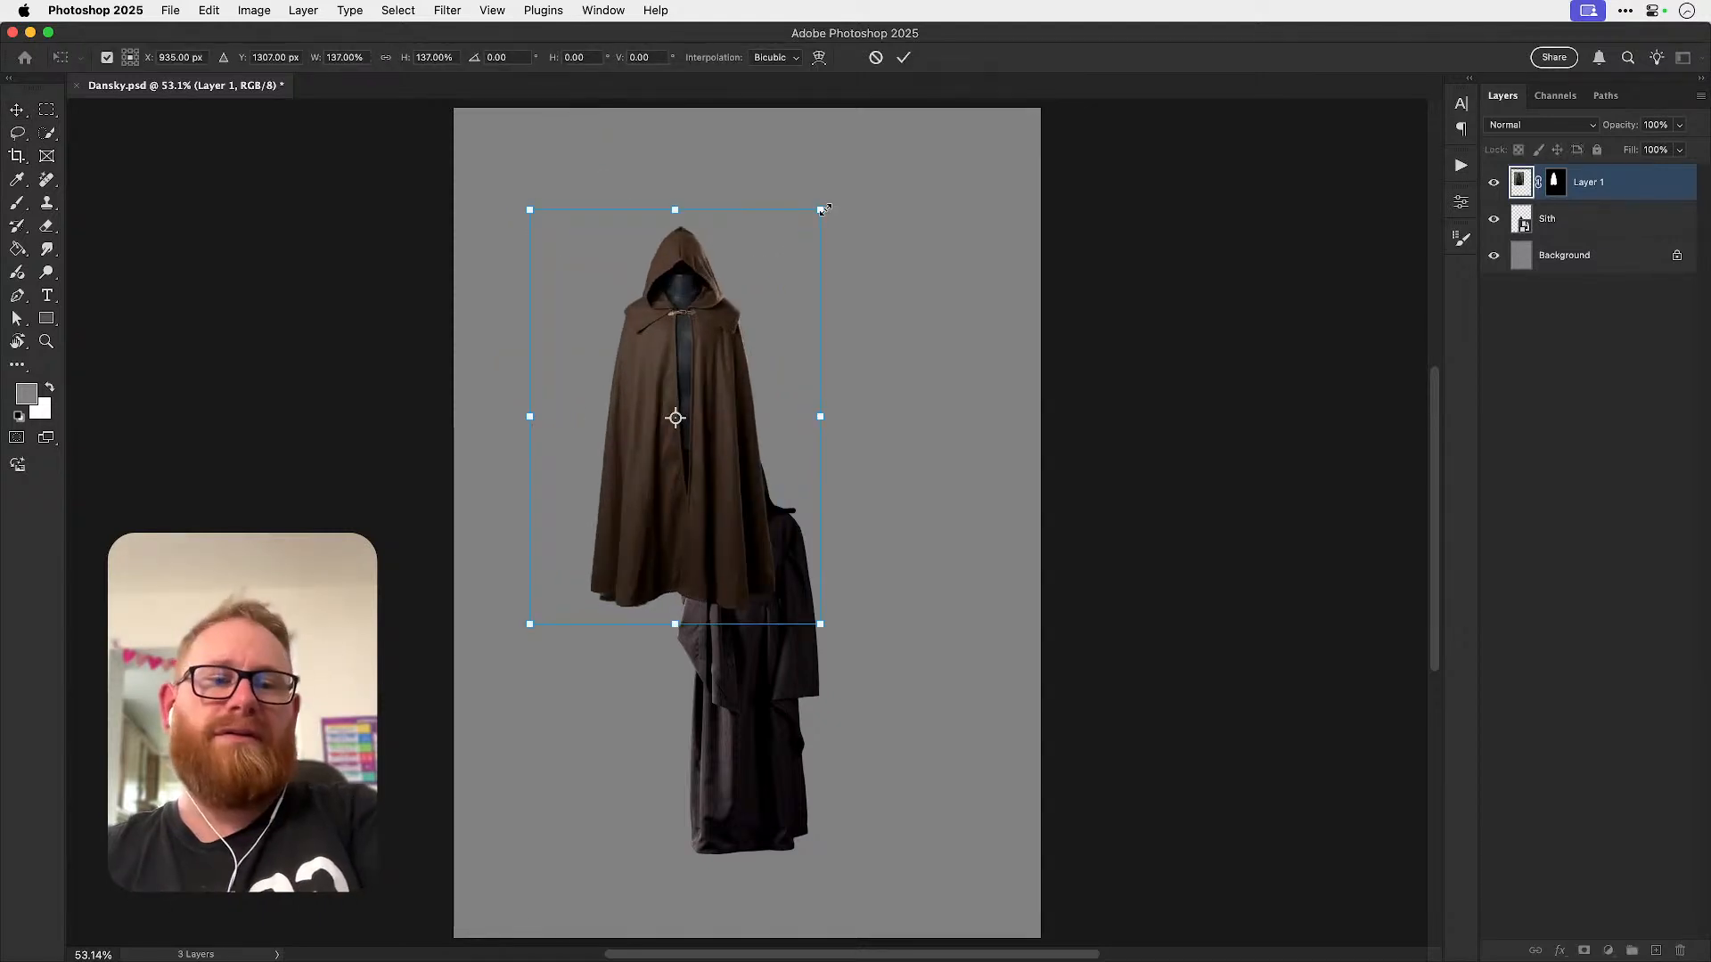
{"action": "key", "text": "Return"}
- Send the cloak layer below Sith and position the cloak centrally behind the figure
{"action": "key", "text": "super+bracketleft"}
{"action": "key", "text": "super+t"}
{"action": "left_click_drag", "start_coordinate": [742, 293], "coordinate": [812, 510]}
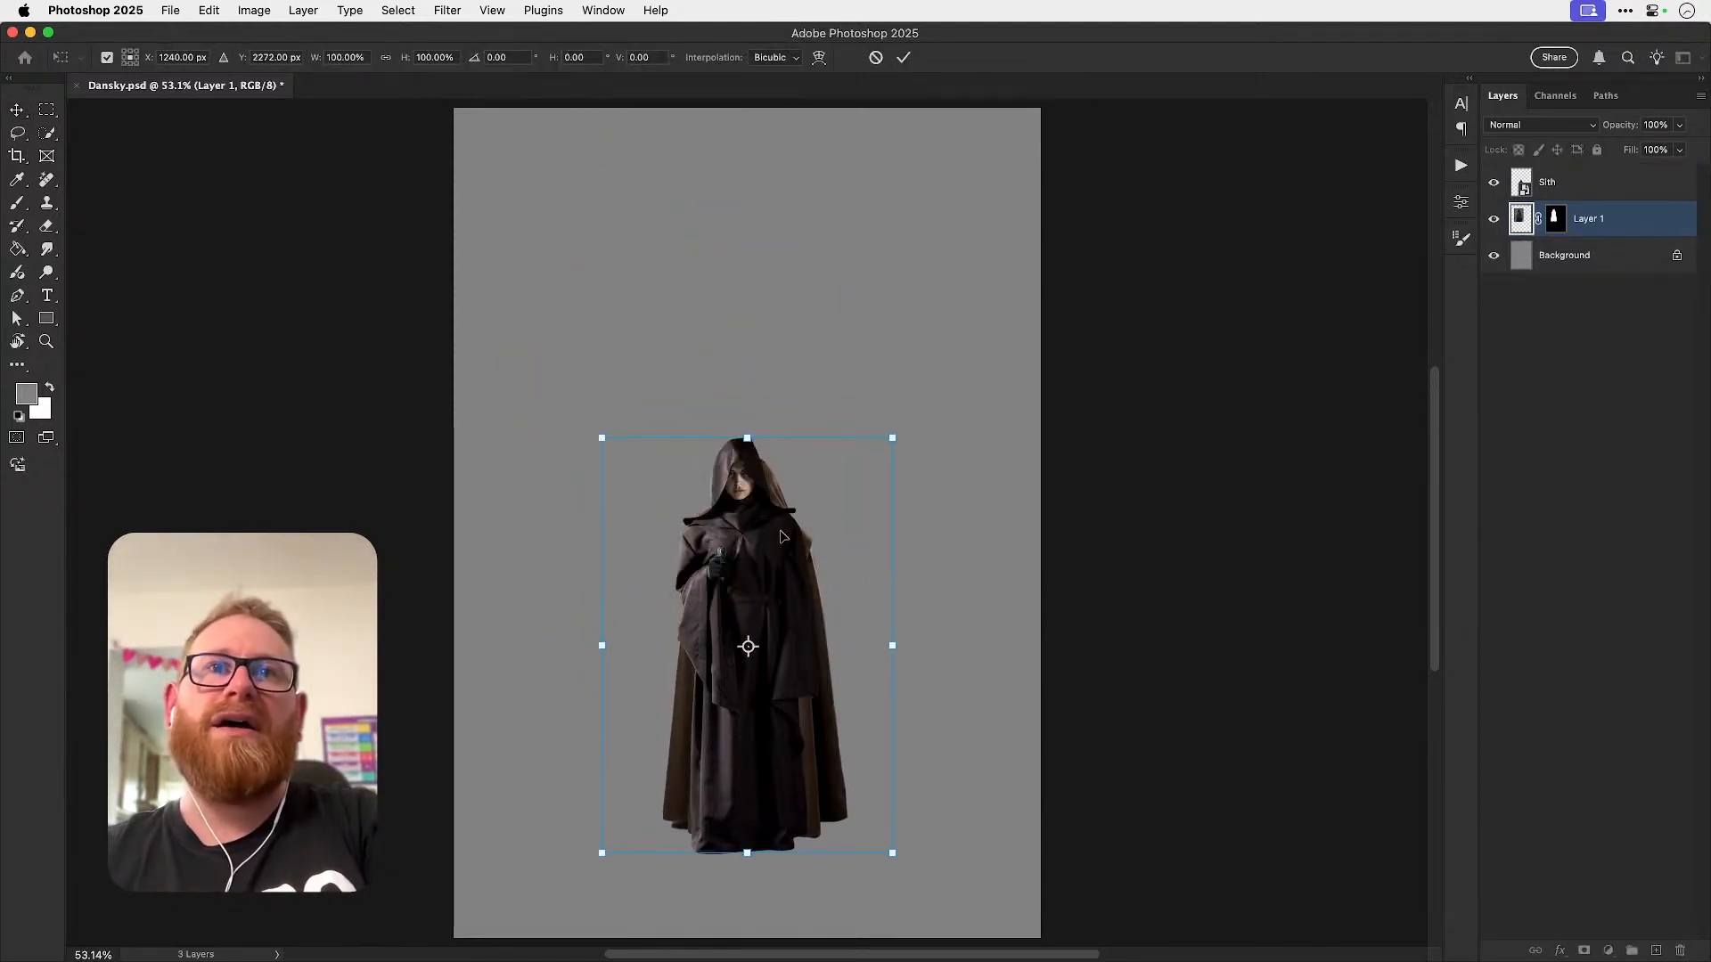
{"action": "key", "text": "Return"}
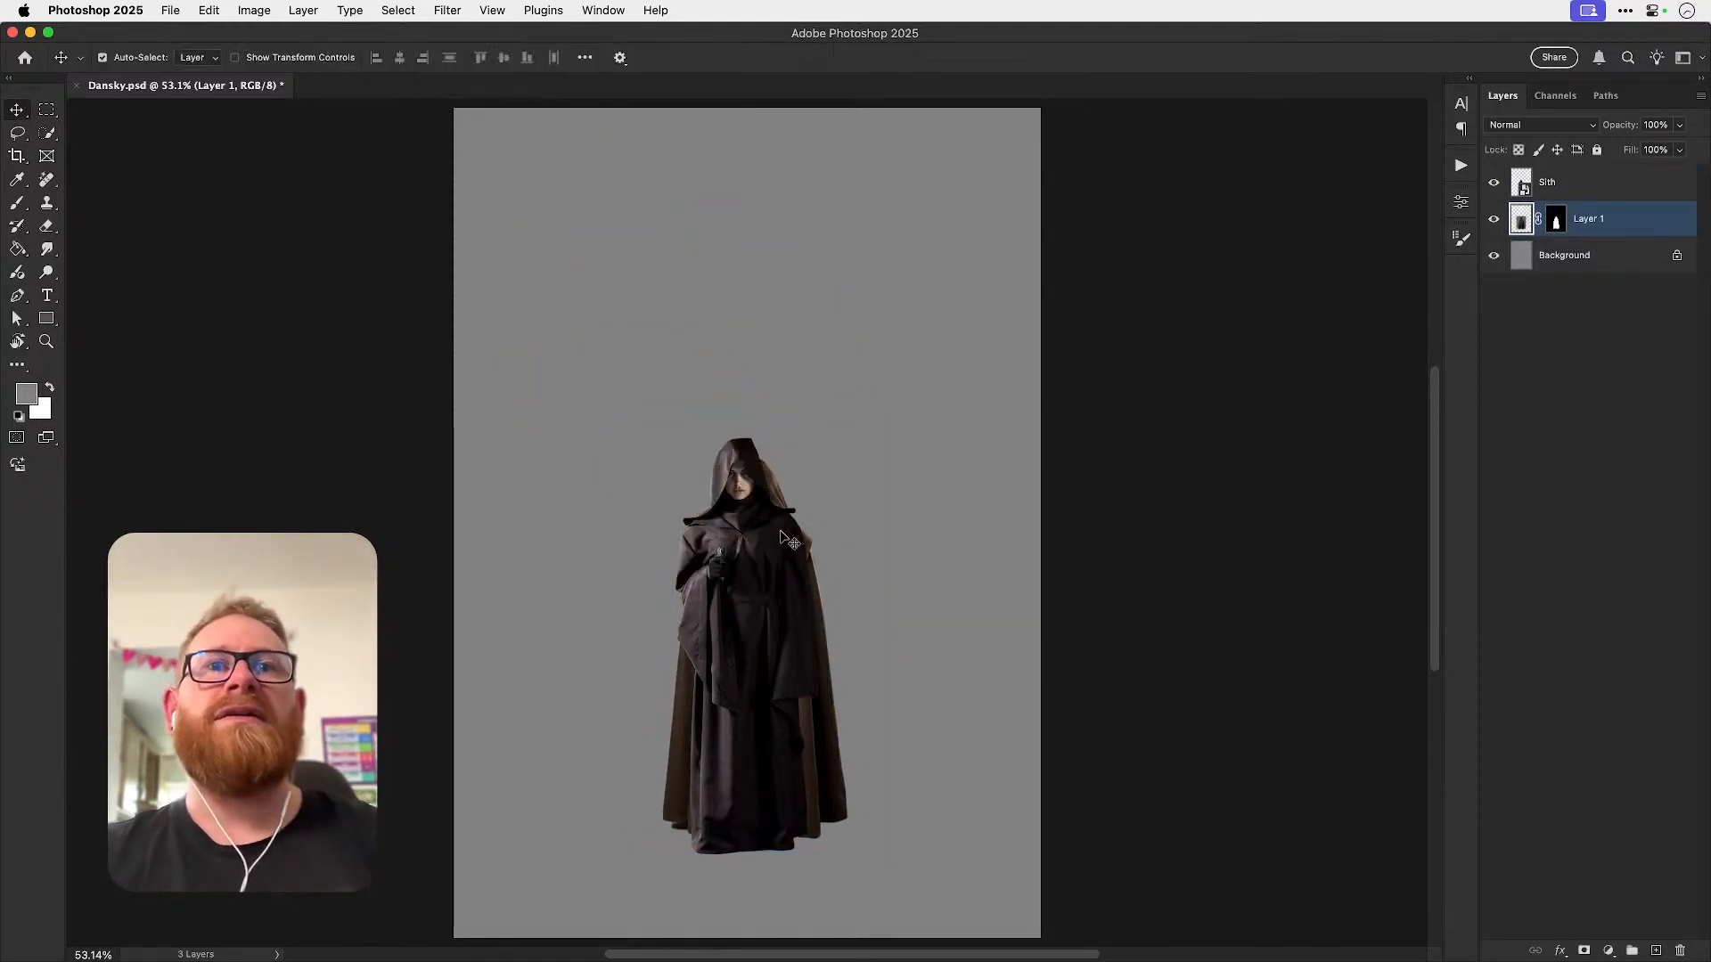
- Rename the cloak layer as Cloak and convert it to a smart object
{"action": "double_click", "coordinate": [1584, 217]}
{"action": "type", "text": "Cloak"}
{"action": "key", "text": "Return"}
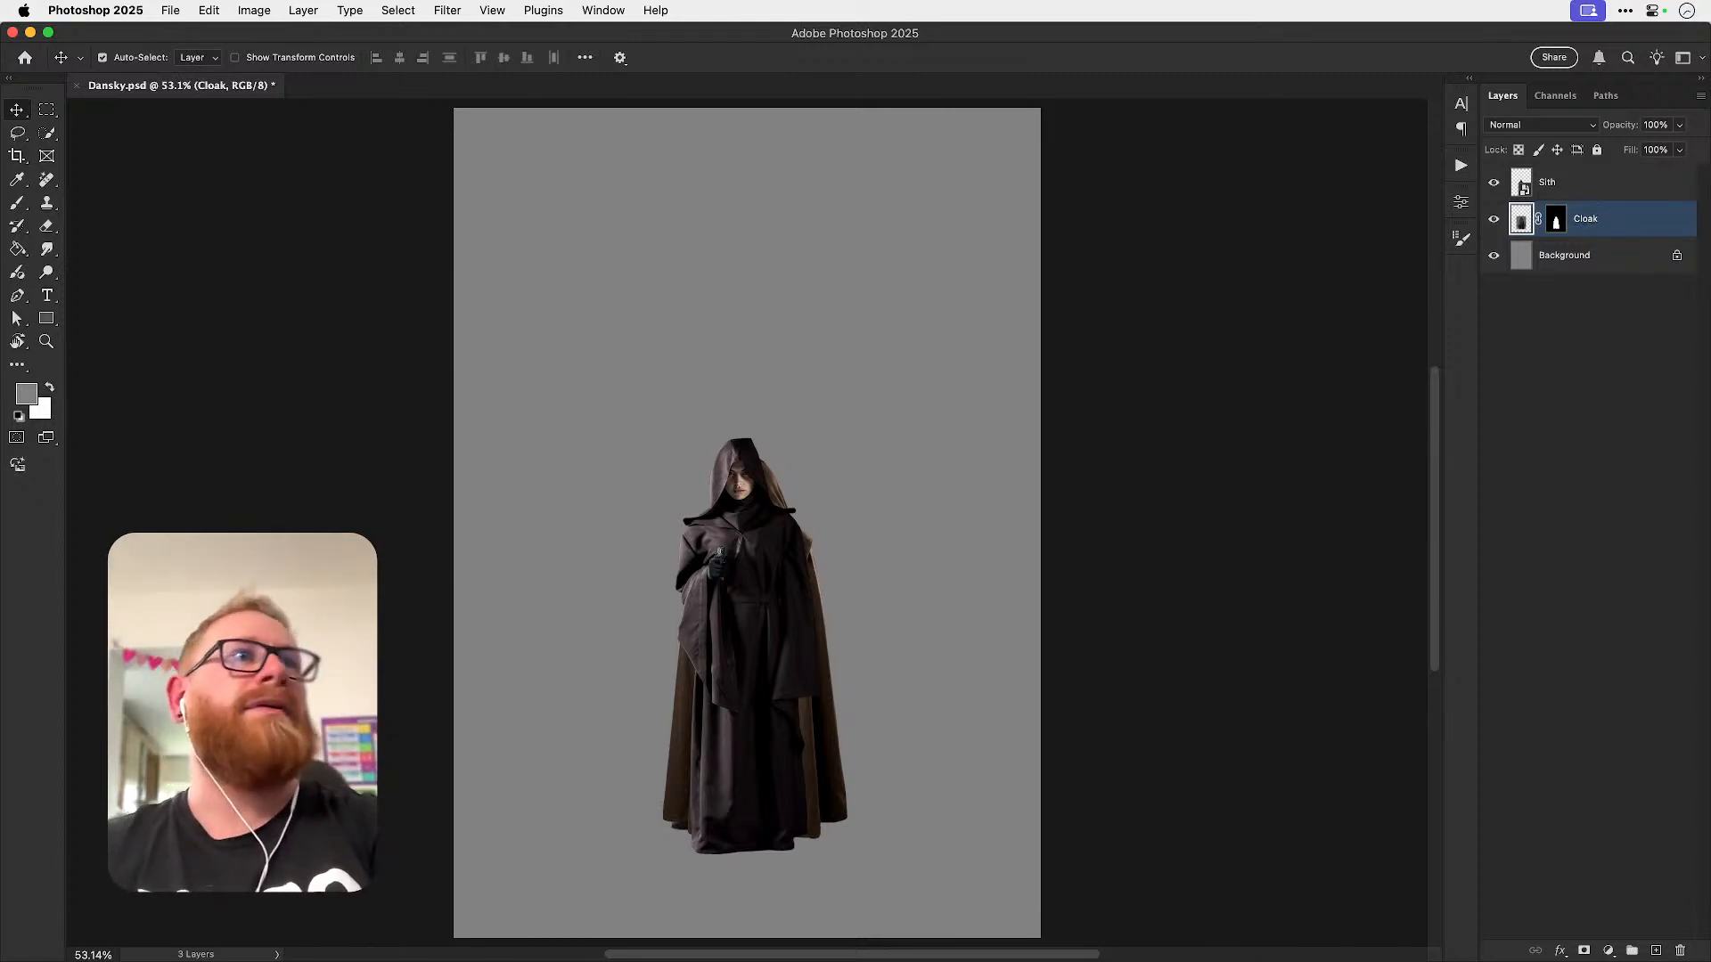
{"action": "right_click", "coordinate": [1597, 223]}
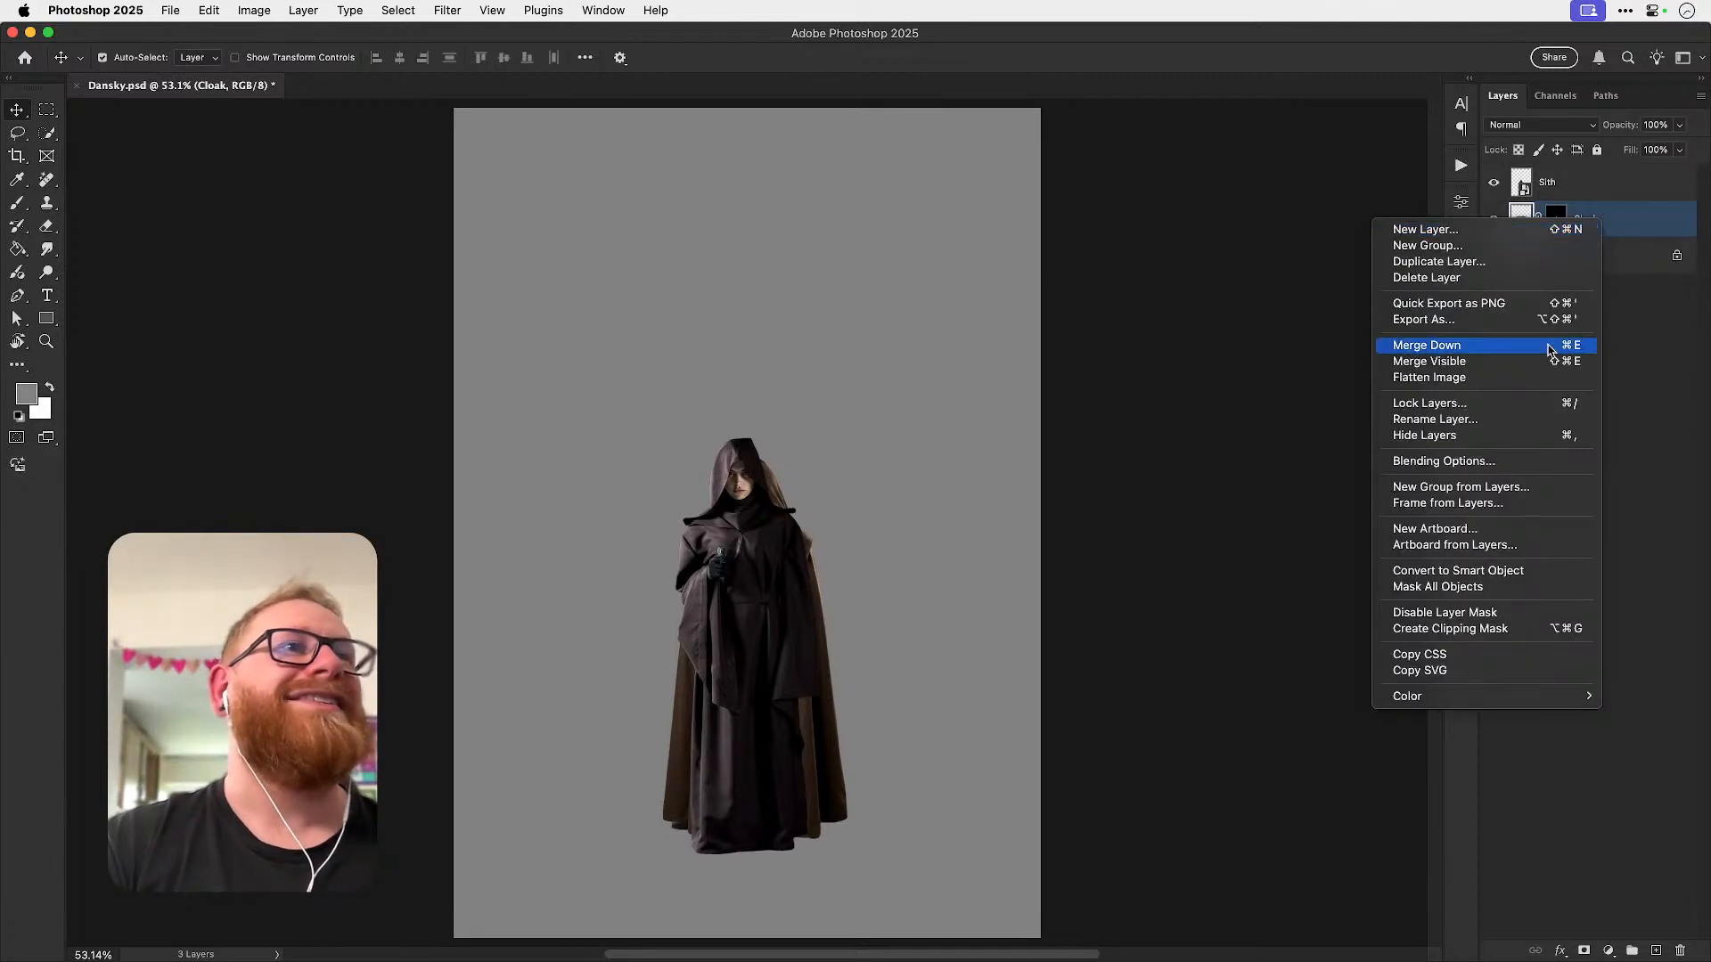
{"action": "left_click", "coordinate": [1404, 570]}
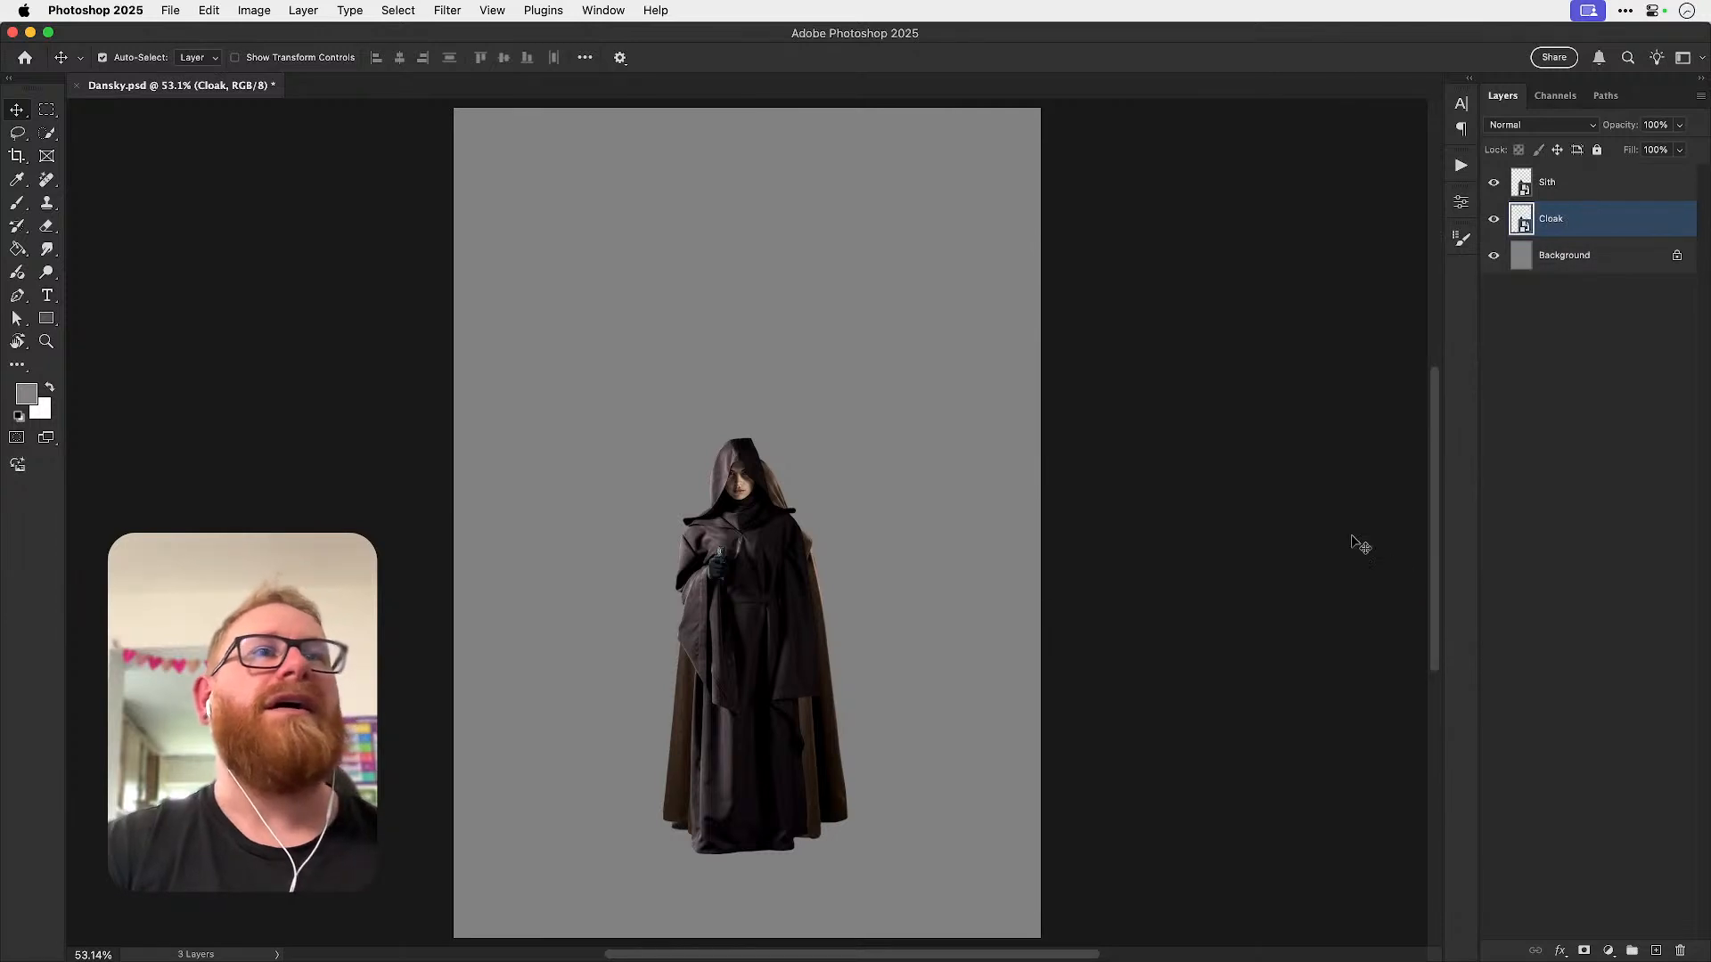
- Open the transform options for the Cloak layer
{"action": "left_click", "coordinate": [212, 13]}
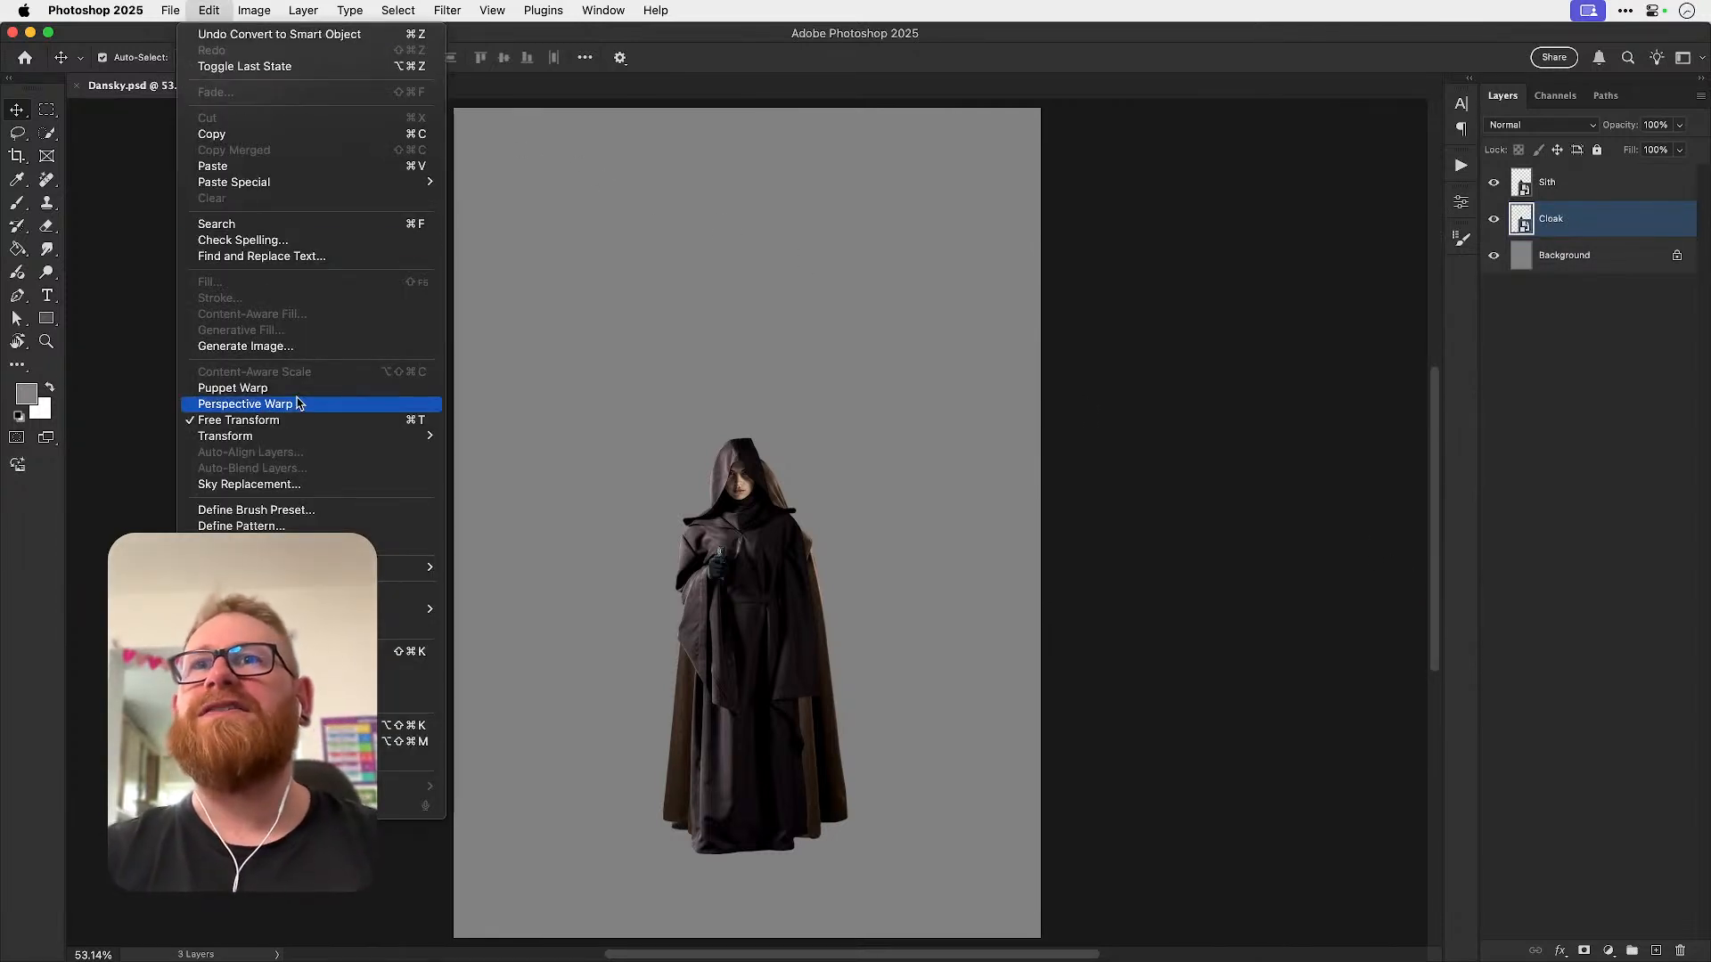
{"action": "mouse_move", "coordinate": [396, 435]}
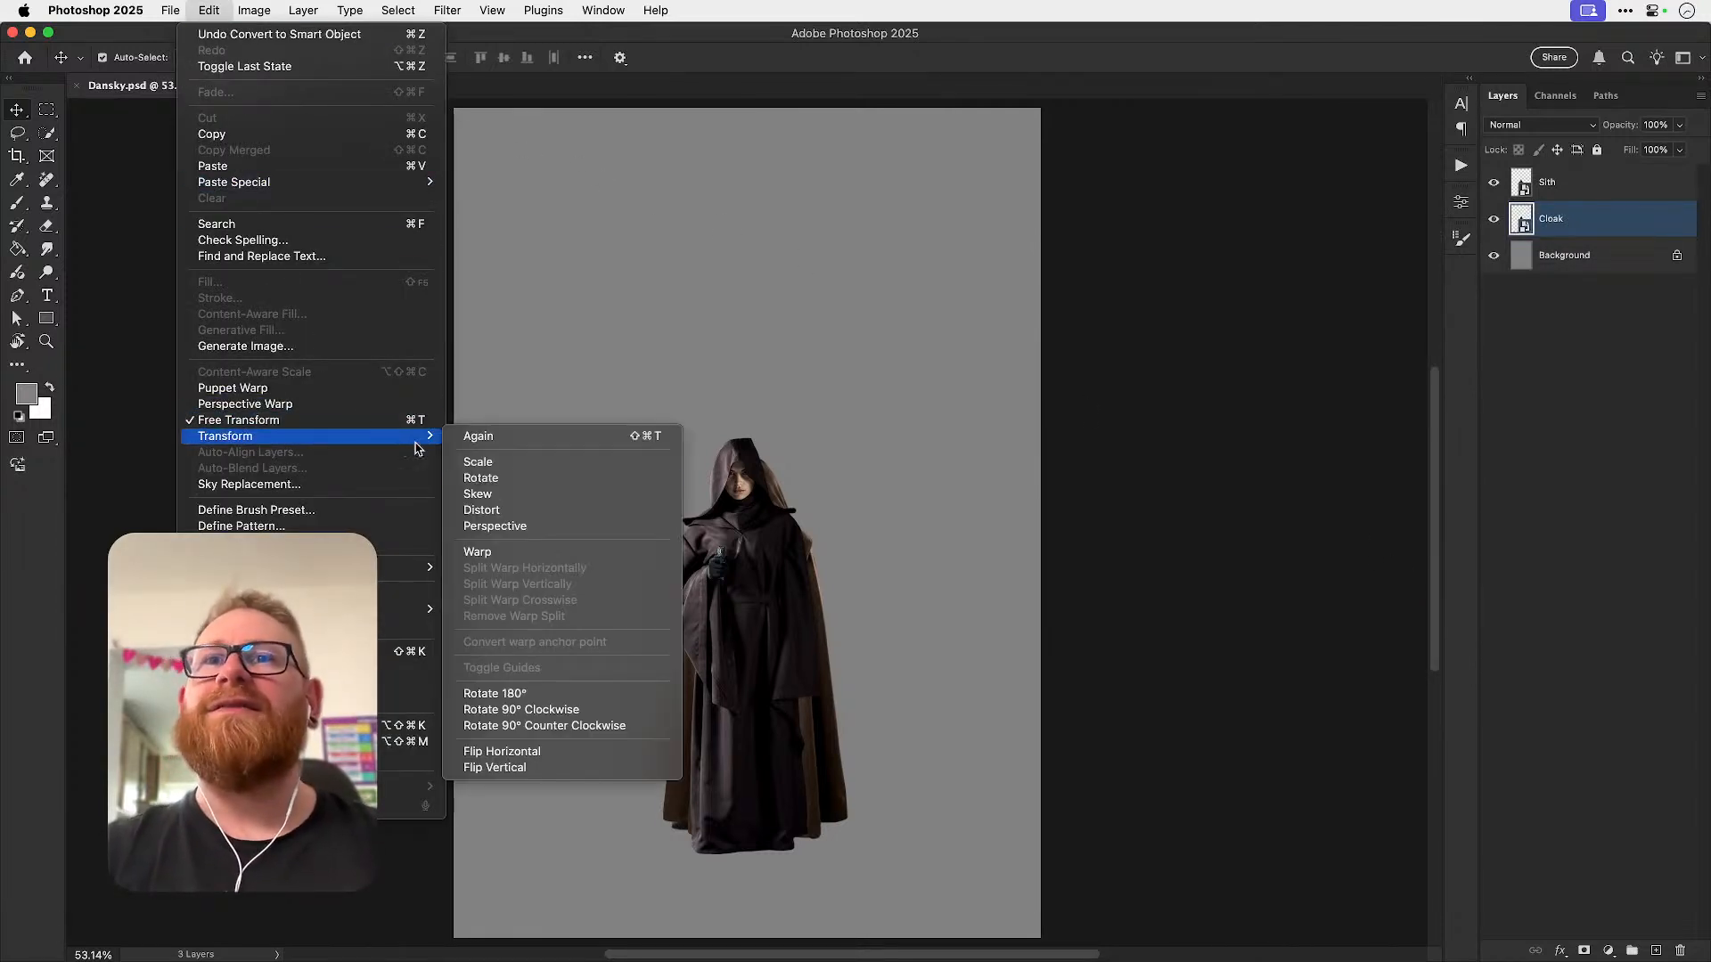
- Warp the Cloak layer with the Shell Lower preset and lower its bend to a moderate flare around the figure
{"action": "left_click", "coordinate": [503, 552]}
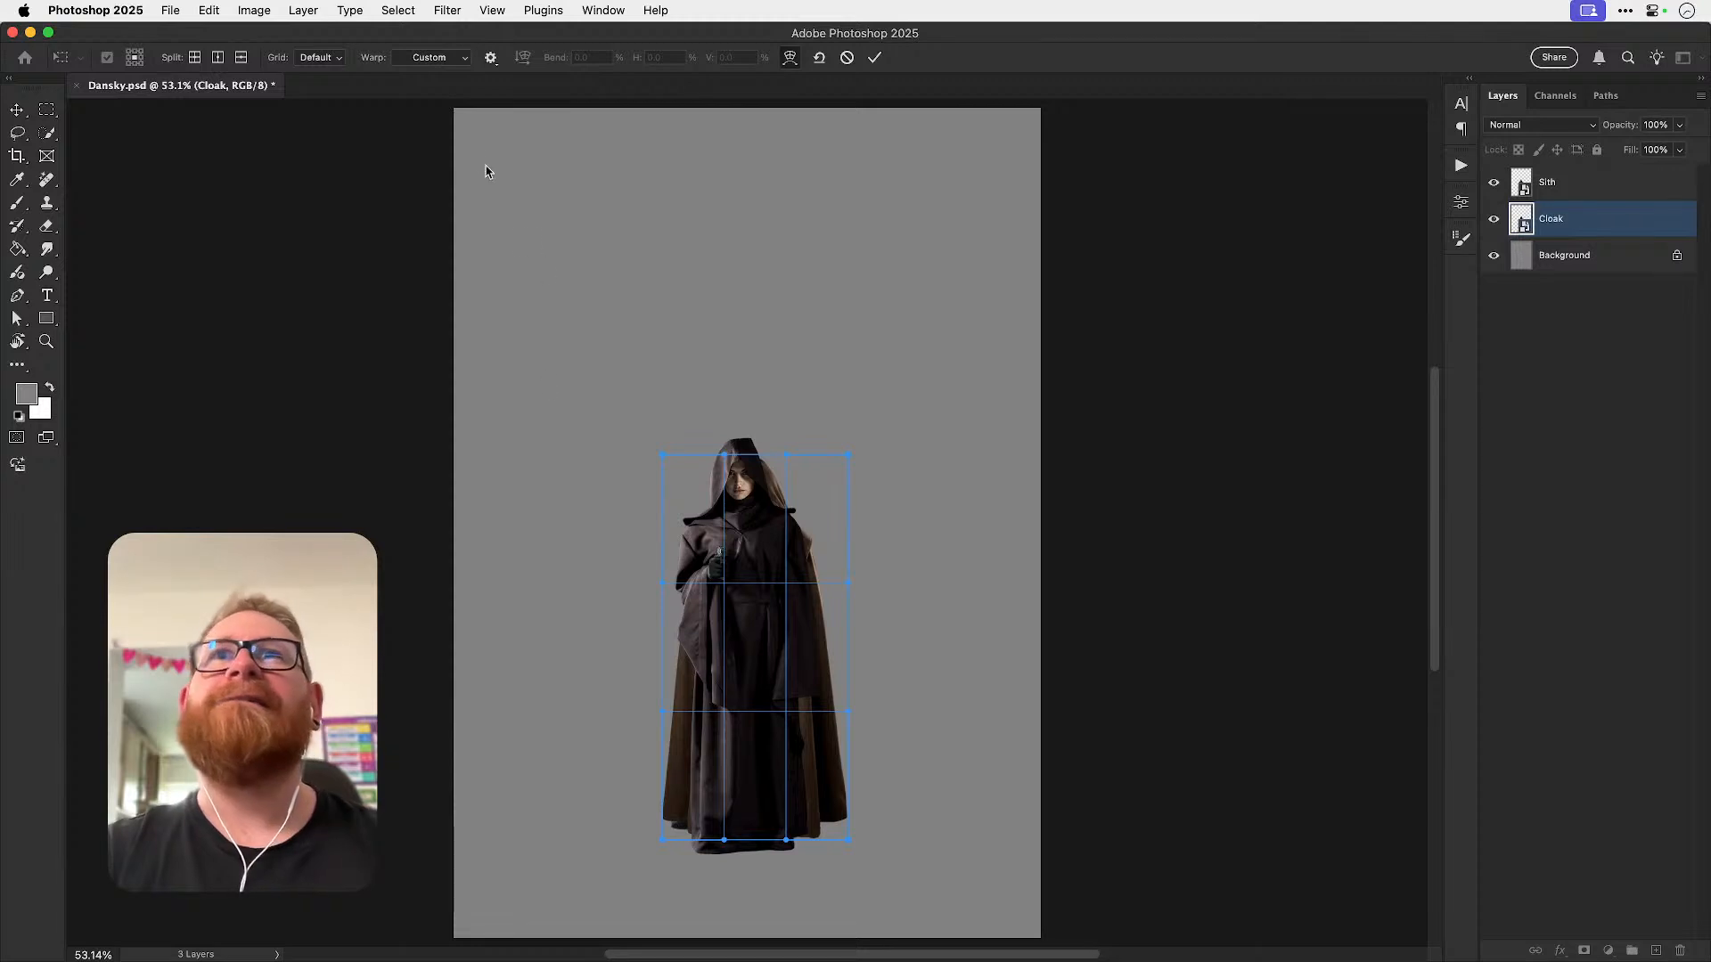
{"action": "left_click", "coordinate": [450, 61]}
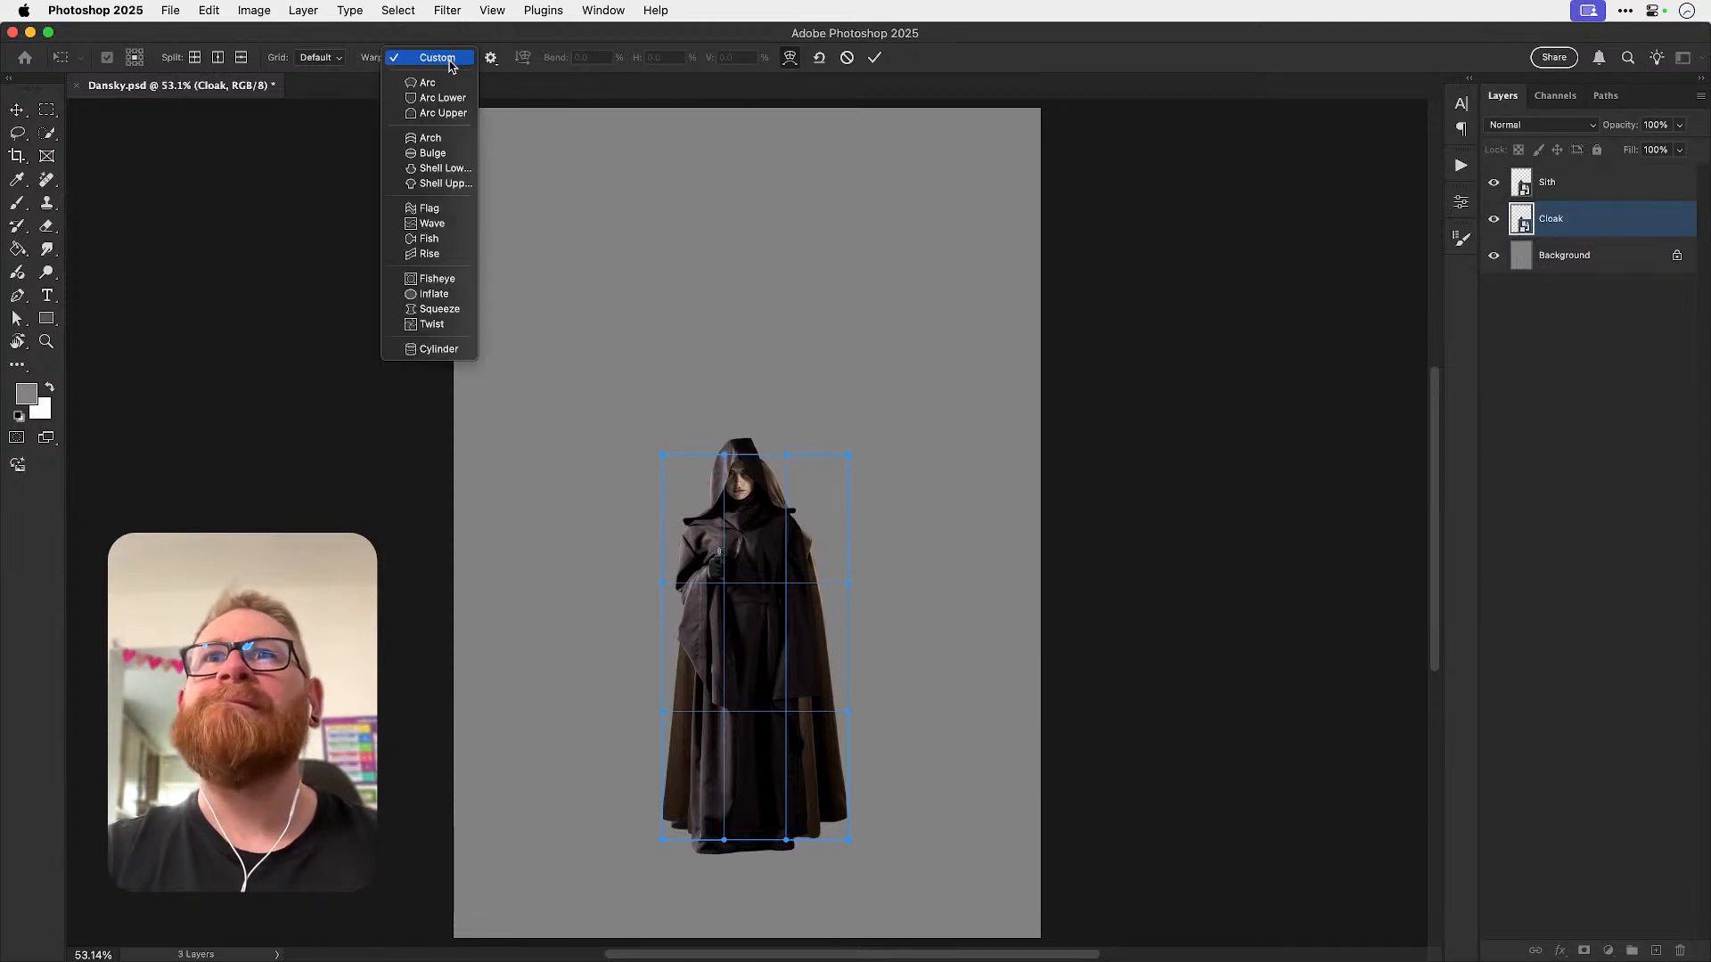
{"action": "left_click", "coordinate": [445, 168]}
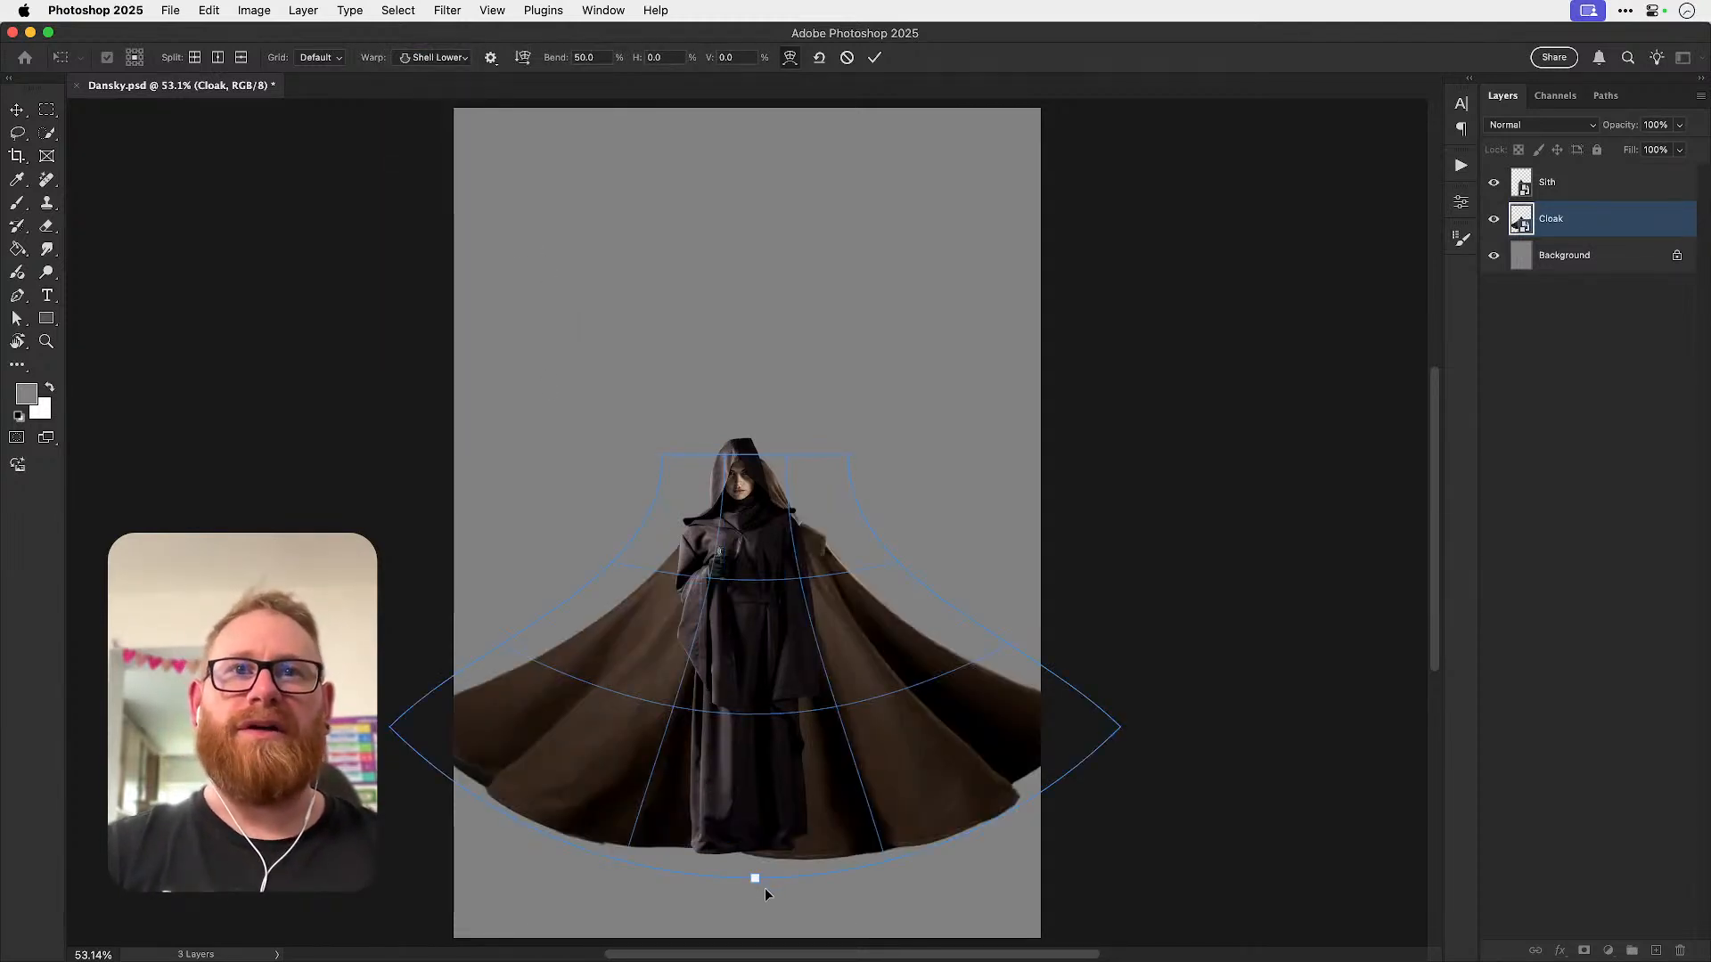
{"action": "mouse_move", "coordinate": [756, 880]}
{"action": "left_mouse_down"}
{"action": "mouse_move", "coordinate": [784, 782]}
{"action": "mouse_move", "coordinate": [782, 677]}
{"action": "mouse_move", "coordinate": [754, 847]}
{"action": "left_mouse_up"}
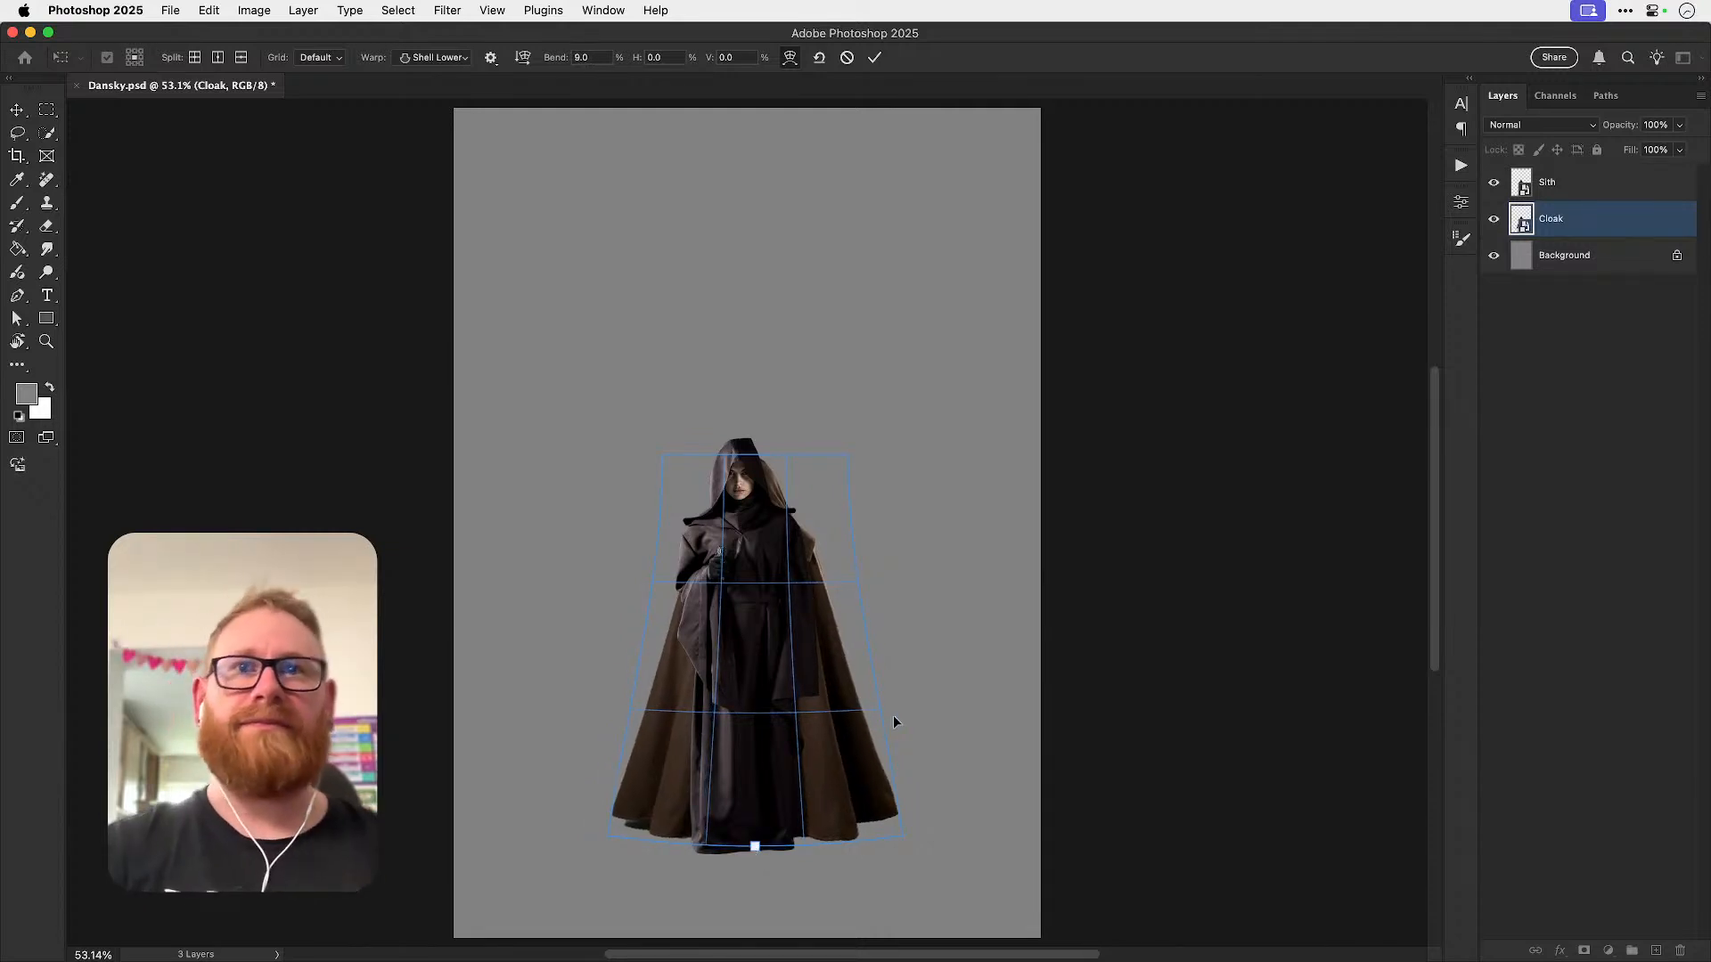
{"action": "left_click_drag", "start_coordinate": [756, 847], "coordinate": [757, 854]}
{"action": "key", "text": "Return"}
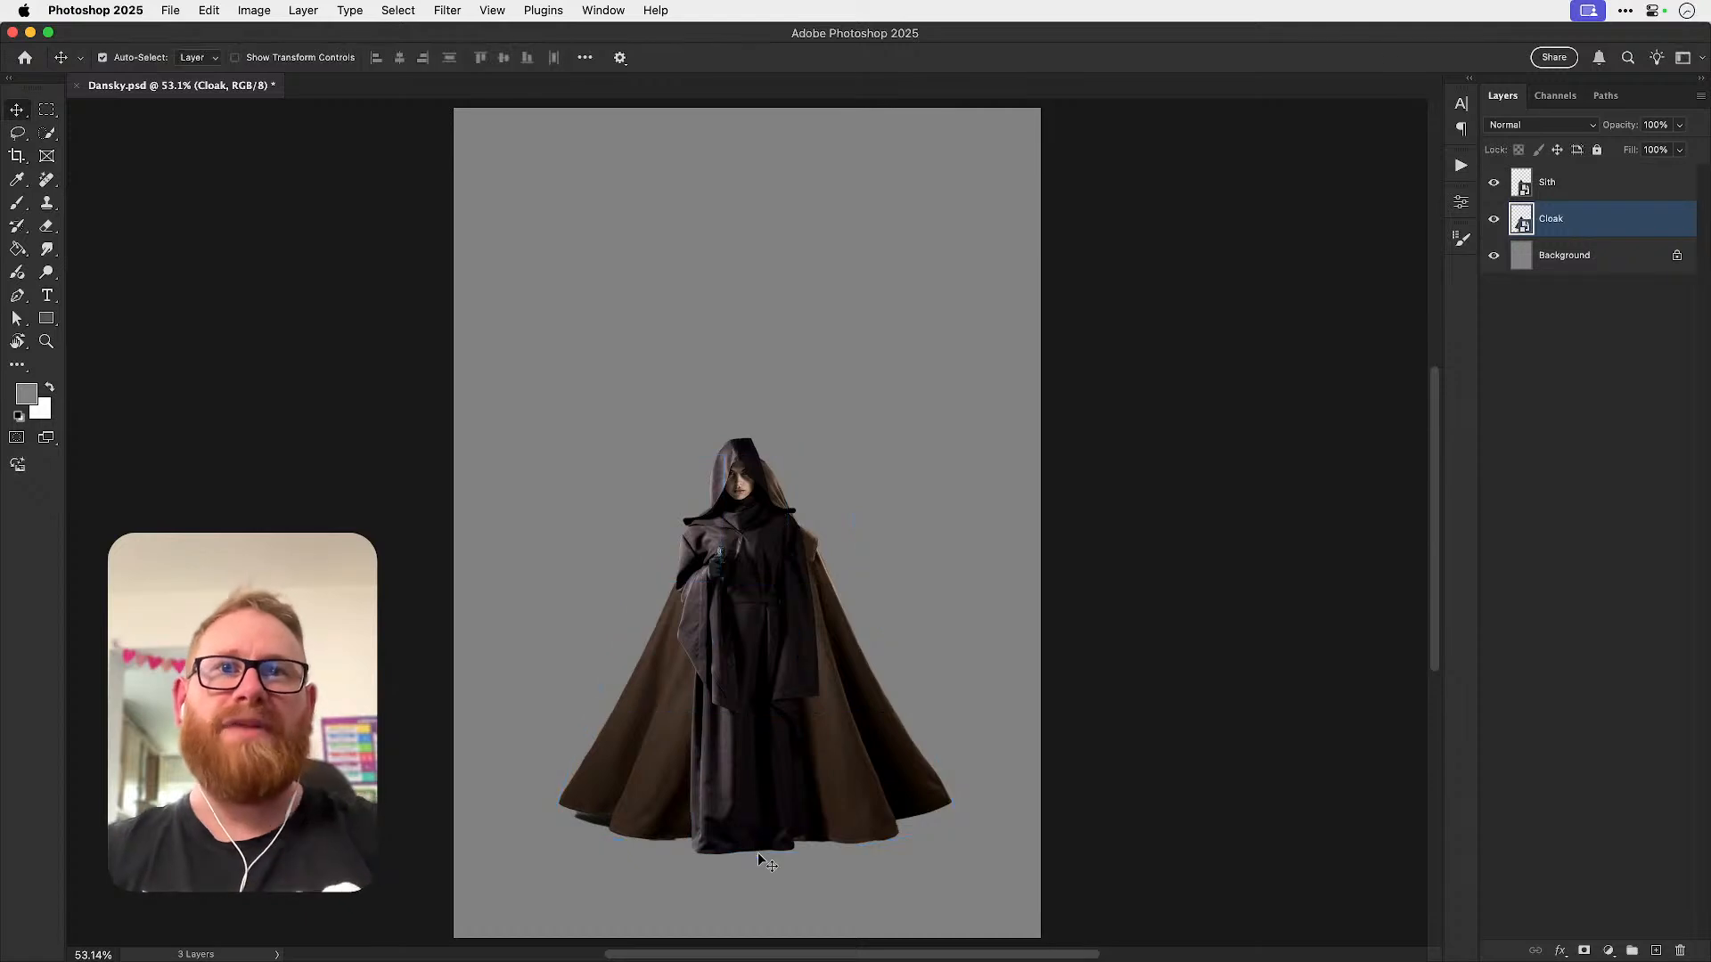
- Scale the cloak down to about 69% of its width and 79.5% of its height
{"action": "key", "text": "ctrl+t"}
{"action": "left_click_drag", "start_coordinate": [960, 456], "coordinate": [918, 497]}
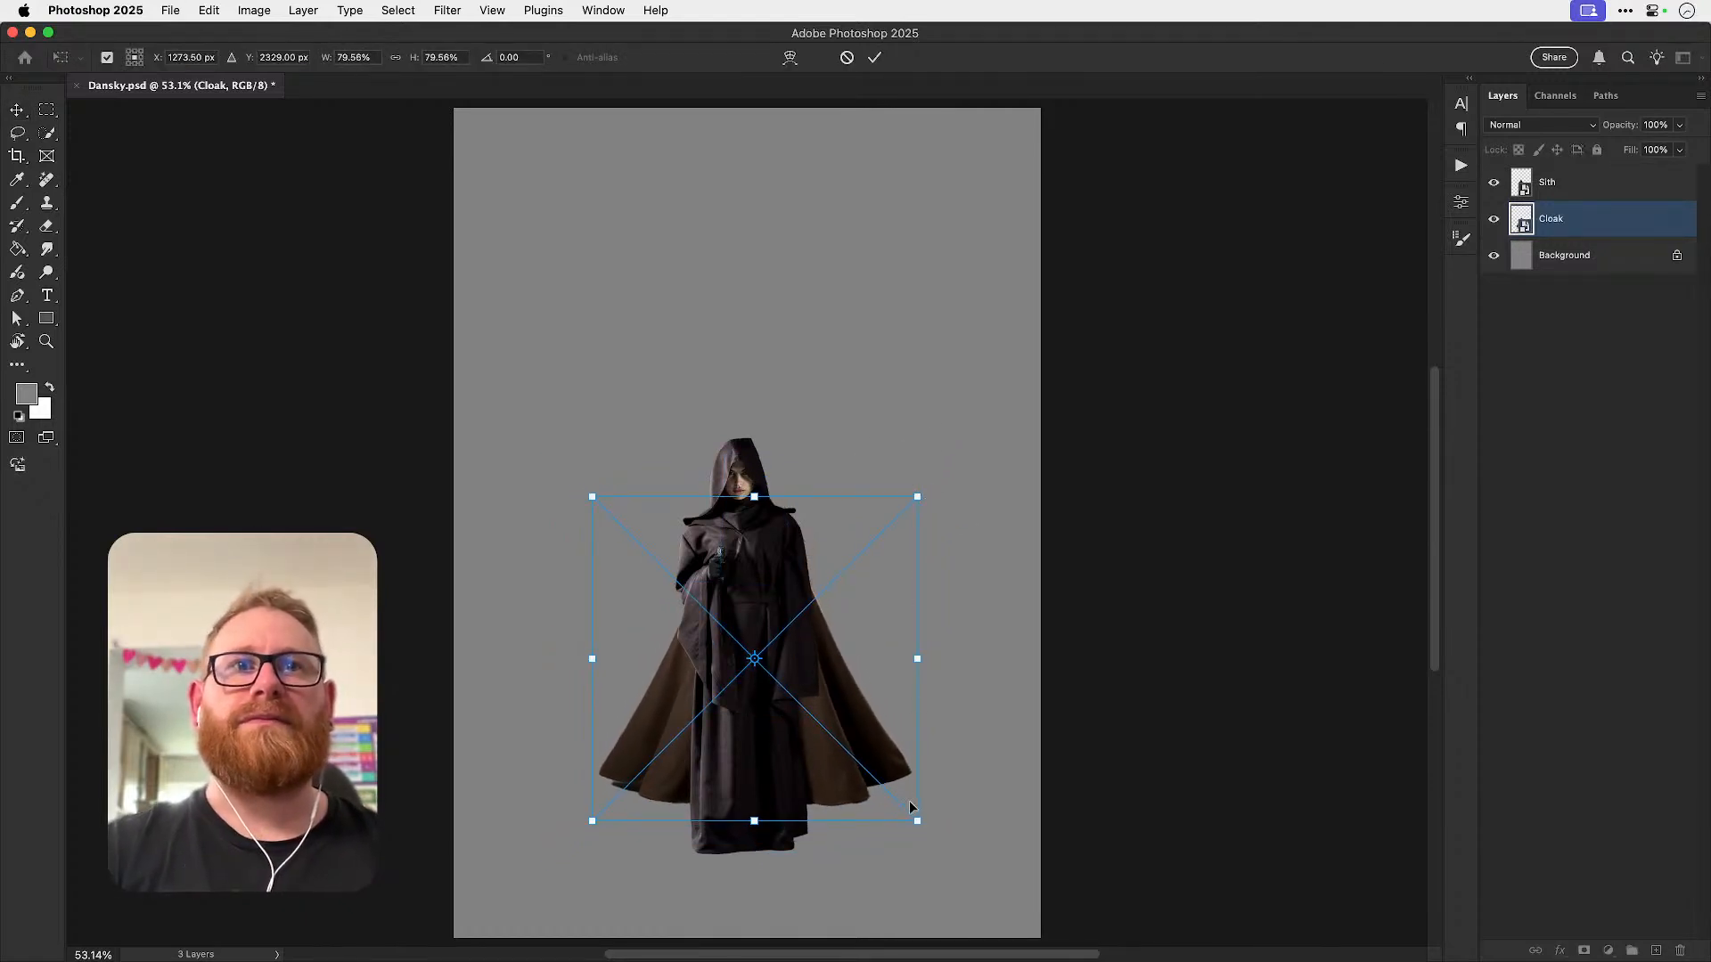
{"action": "left_click_drag", "start_coordinate": [918, 652], "coordinate": [896, 658]}
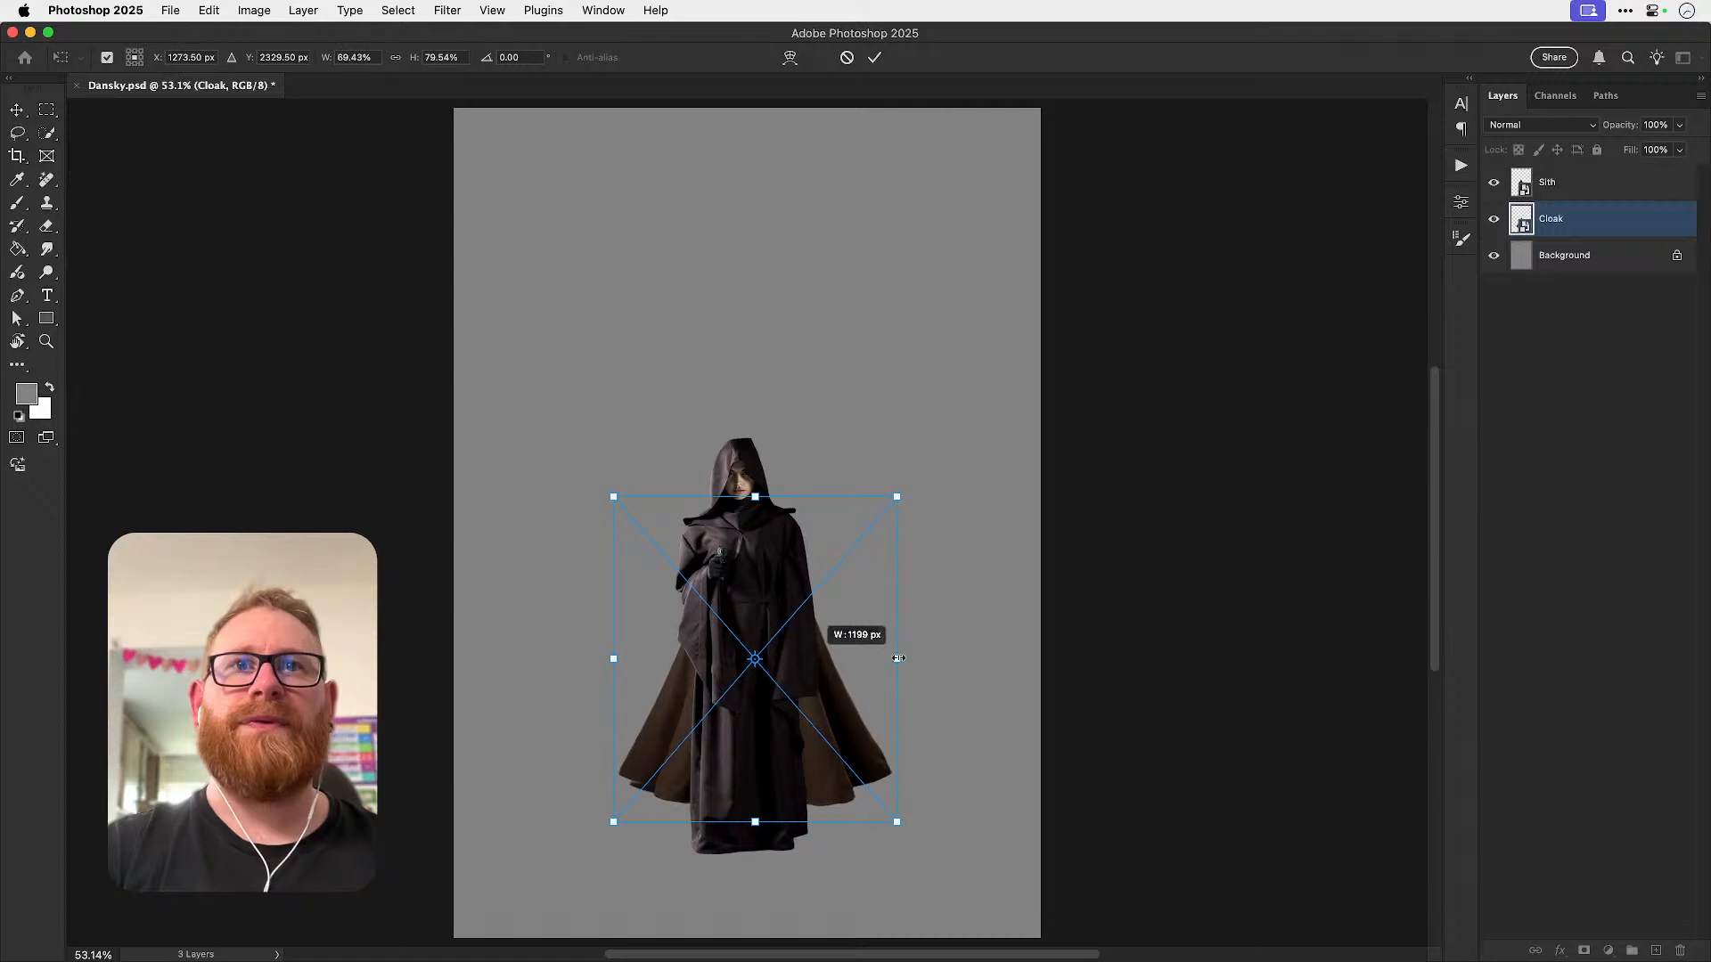
- Place the scaled cloak behind the Sith's lower body, nudge it slightly left and apply the transform
{"action": "left_click_drag", "start_coordinate": [818, 608], "coordinate": [1035, 310]}
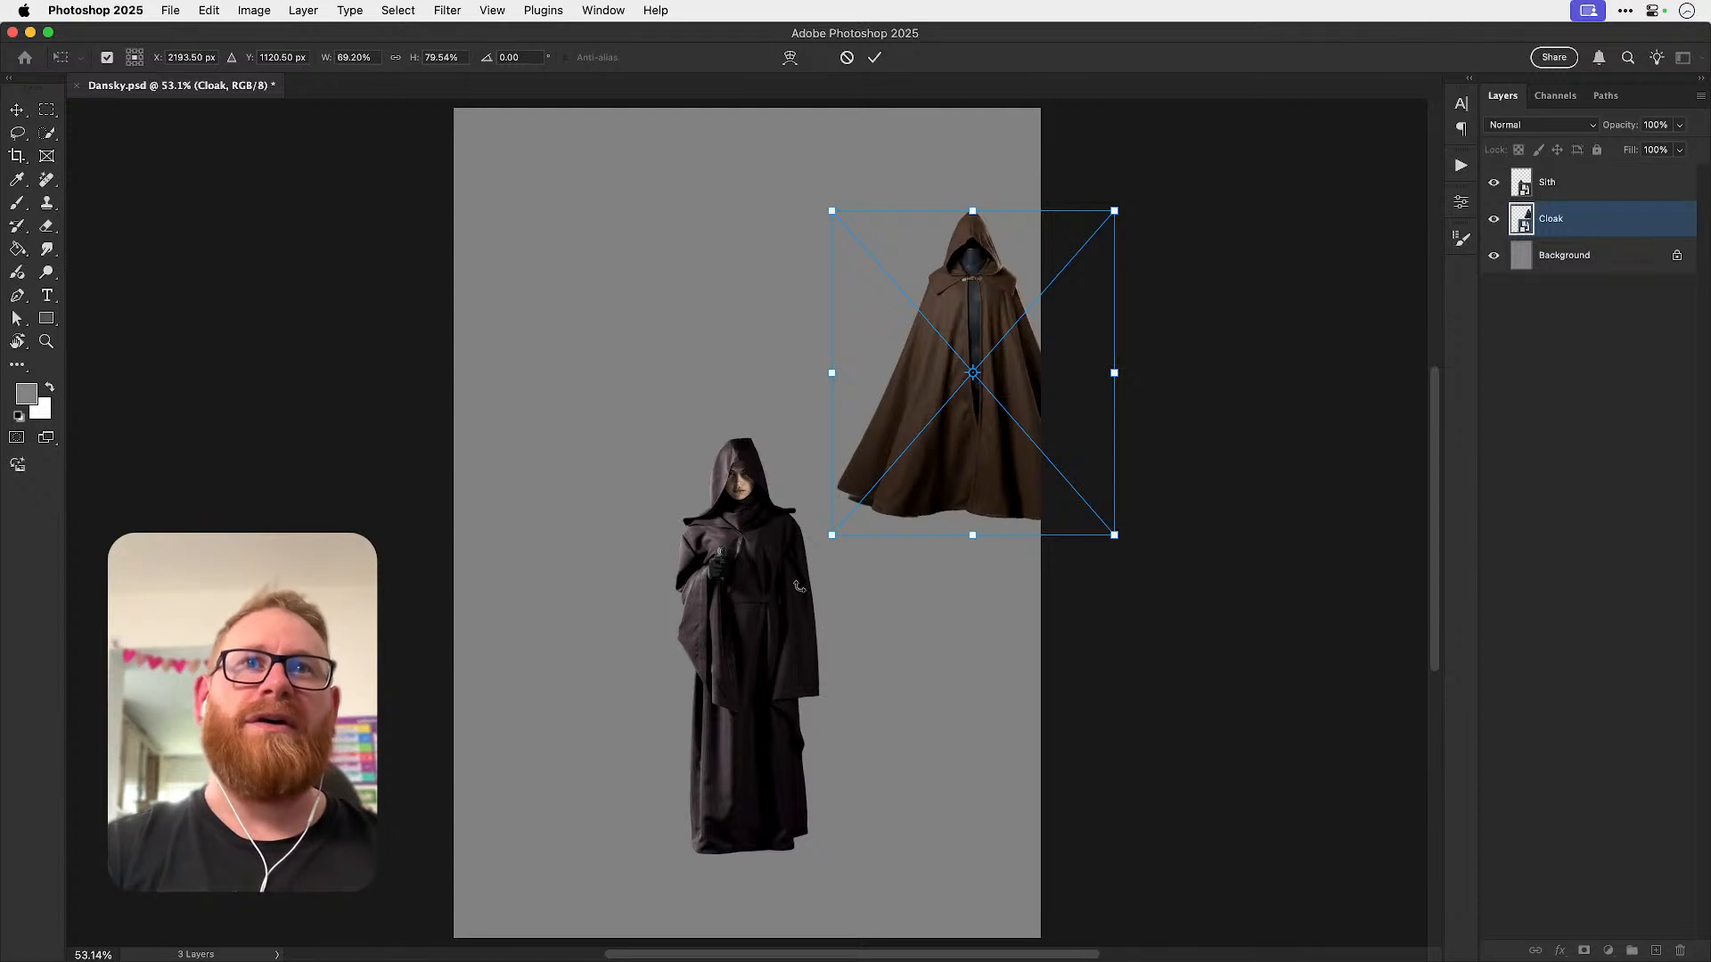
{"action": "left_click_drag", "start_coordinate": [980, 430], "coordinate": [755, 732]}
{"action": "key", "text": "Left"}
{"action": "key", "text": "Left"}
{"action": "key", "text": "Left"}
{"action": "key", "text": "Left"}
{"action": "key", "text": "Left"}
{"action": "key", "text": "Left"}
{"action": "key", "text": "Left"}
{"action": "key", "text": "Left"}
{"action": "key", "text": "Left"}
{"action": "key", "text": "Left"}
{"action": "key", "text": "Left"}
{"action": "key", "text": "Left"}
{"action": "key", "text": "Left"}
{"action": "key", "text": "Left"}
{"action": "key", "text": "Left"}
{"action": "key", "text": "Left"}
{"action": "key", "text": "Left"}
{"action": "key", "text": "Left"}
{"action": "key", "text": "Left"}
{"action": "key", "text": "Left"}
{"action": "key", "text": "Return"}
{"action": "key", "text": "z"}
{"action": "left_click_drag", "start_coordinate": [655, 640], "coordinate": [779, 605]}
{"action": "key", "text": "v"}
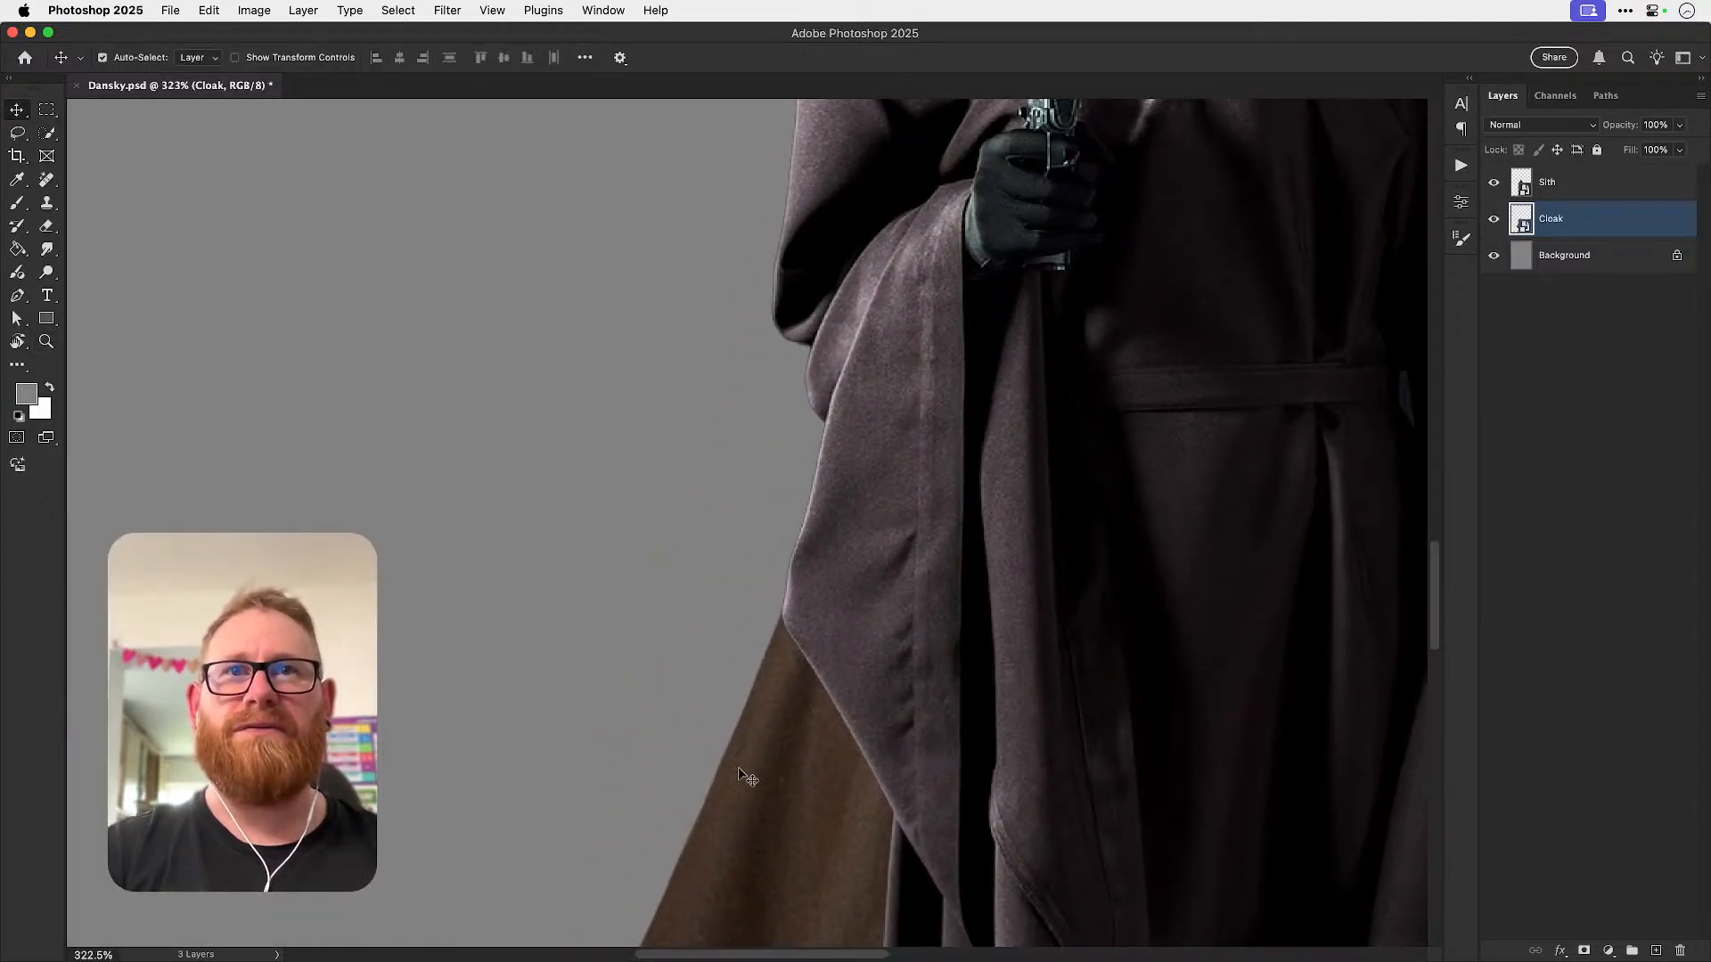
{"action": "key", "text": "super+0"}
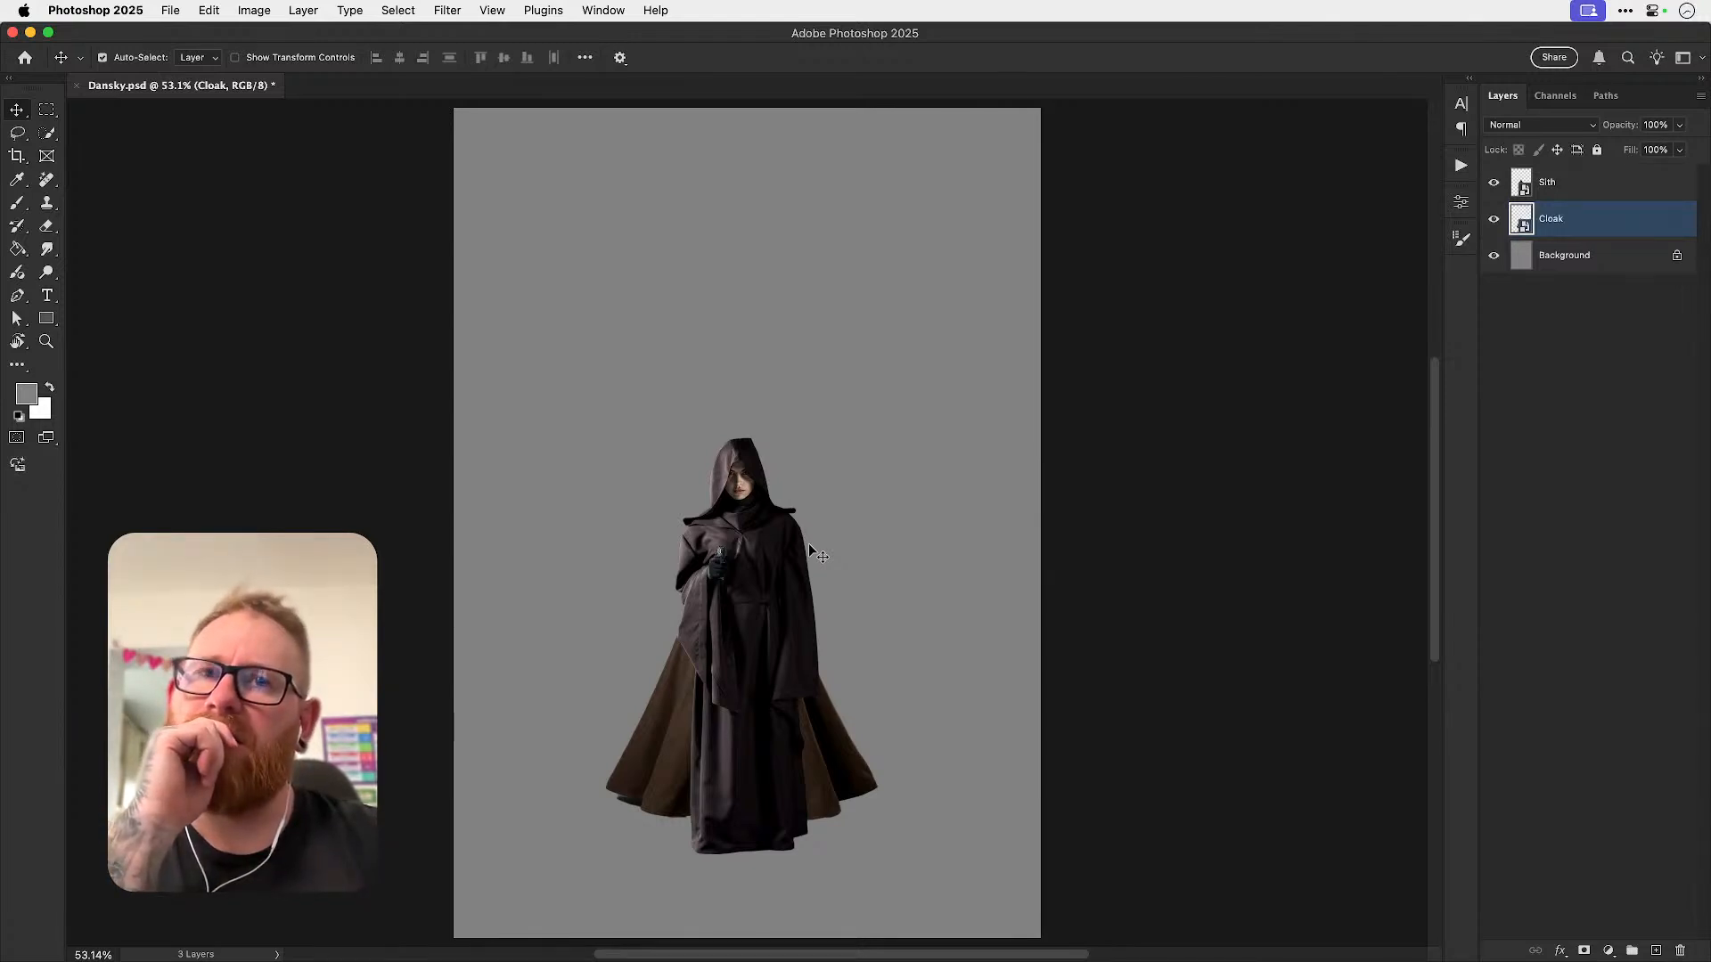
- Duplicate the cloak above all layers, scale the copy down and place it in front of the Sith's legs
{"action": "key", "text": "super+j"}
{"action": "key", "text": "super+shift+bracketright"}
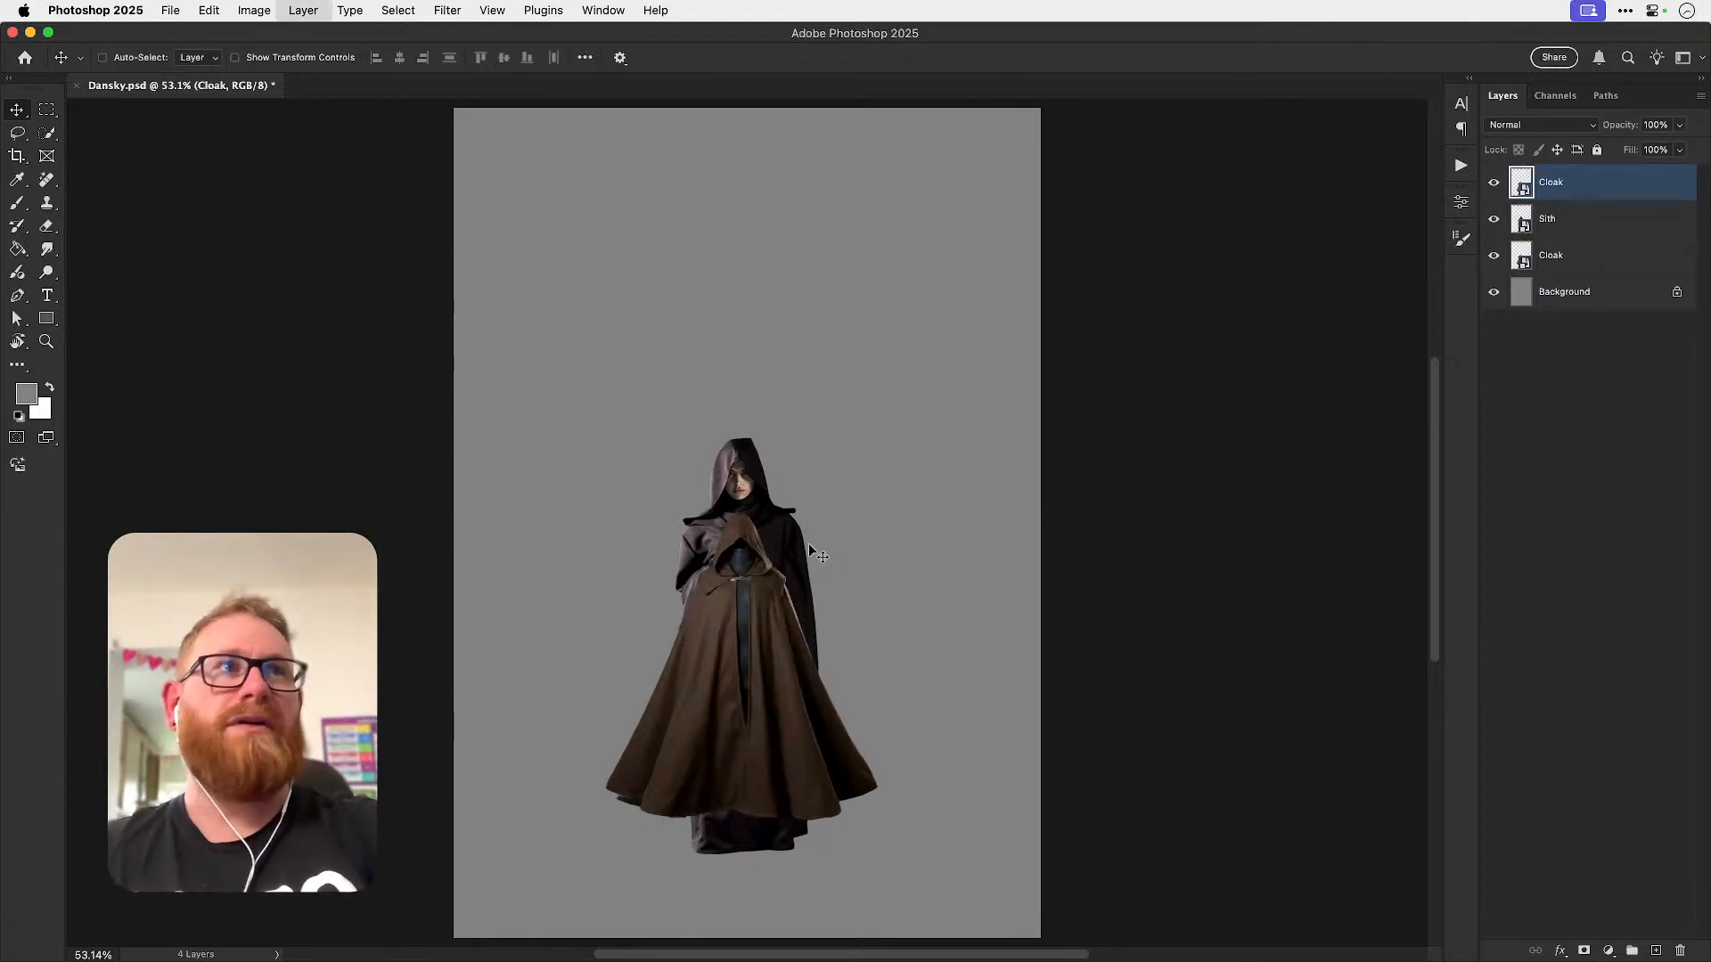
{"action": "key", "text": "super+t"}
{"action": "left_click_drag", "start_coordinate": [877, 513], "coordinate": [833, 568]}
{"action": "left_click_drag", "start_coordinate": [792, 709], "coordinate": [793, 820]}
{"action": "mouse_move", "coordinate": [836, 677]}
{"action": "left_mouse_down"}
{"action": "mouse_move", "coordinate": [816, 700]}
{"action": "mouse_move", "coordinate": [832, 680]}
{"action": "left_mouse_up"}
{"action": "key", "text": "Return"}
{"action": "left_click_drag", "start_coordinate": [720, 770], "coordinate": [764, 753]}
- Reduce the front cloak copy's saturation to about -56 with Hue/Saturation
{"action": "key", "text": "z"}
{"action": "left_click", "coordinate": [752, 773]}
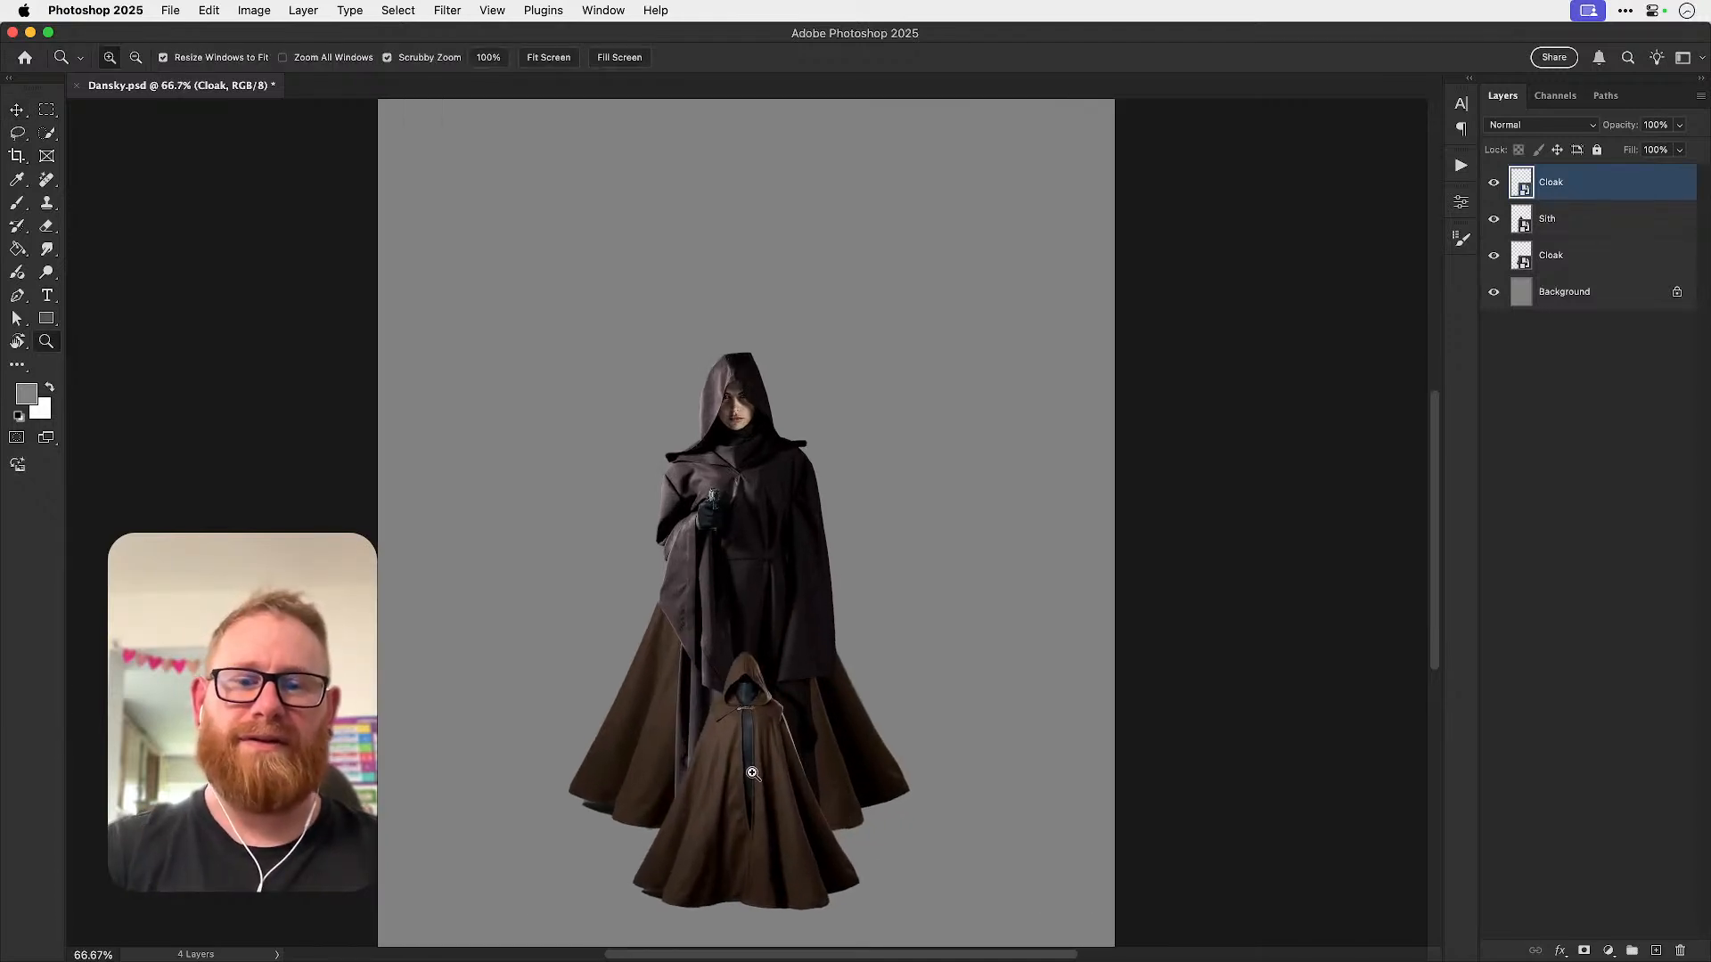
{"action": "key", "text": "super+u"}
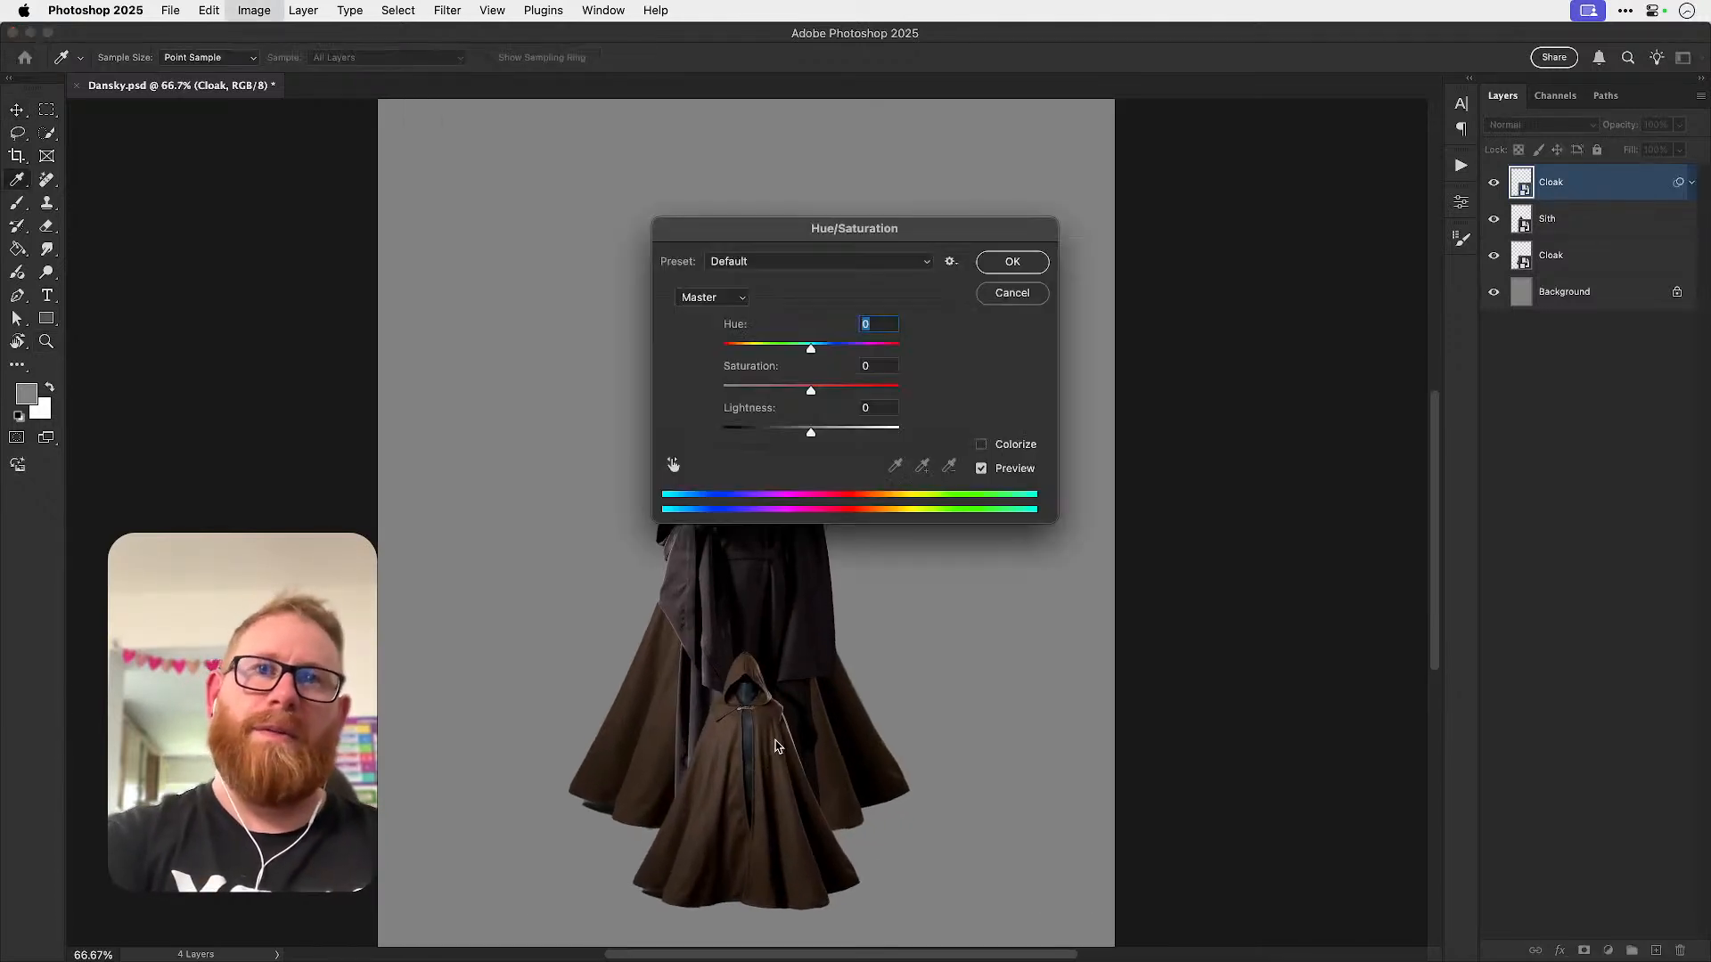
{"action": "left_click_drag", "start_coordinate": [790, 390], "coordinate": [763, 396]}
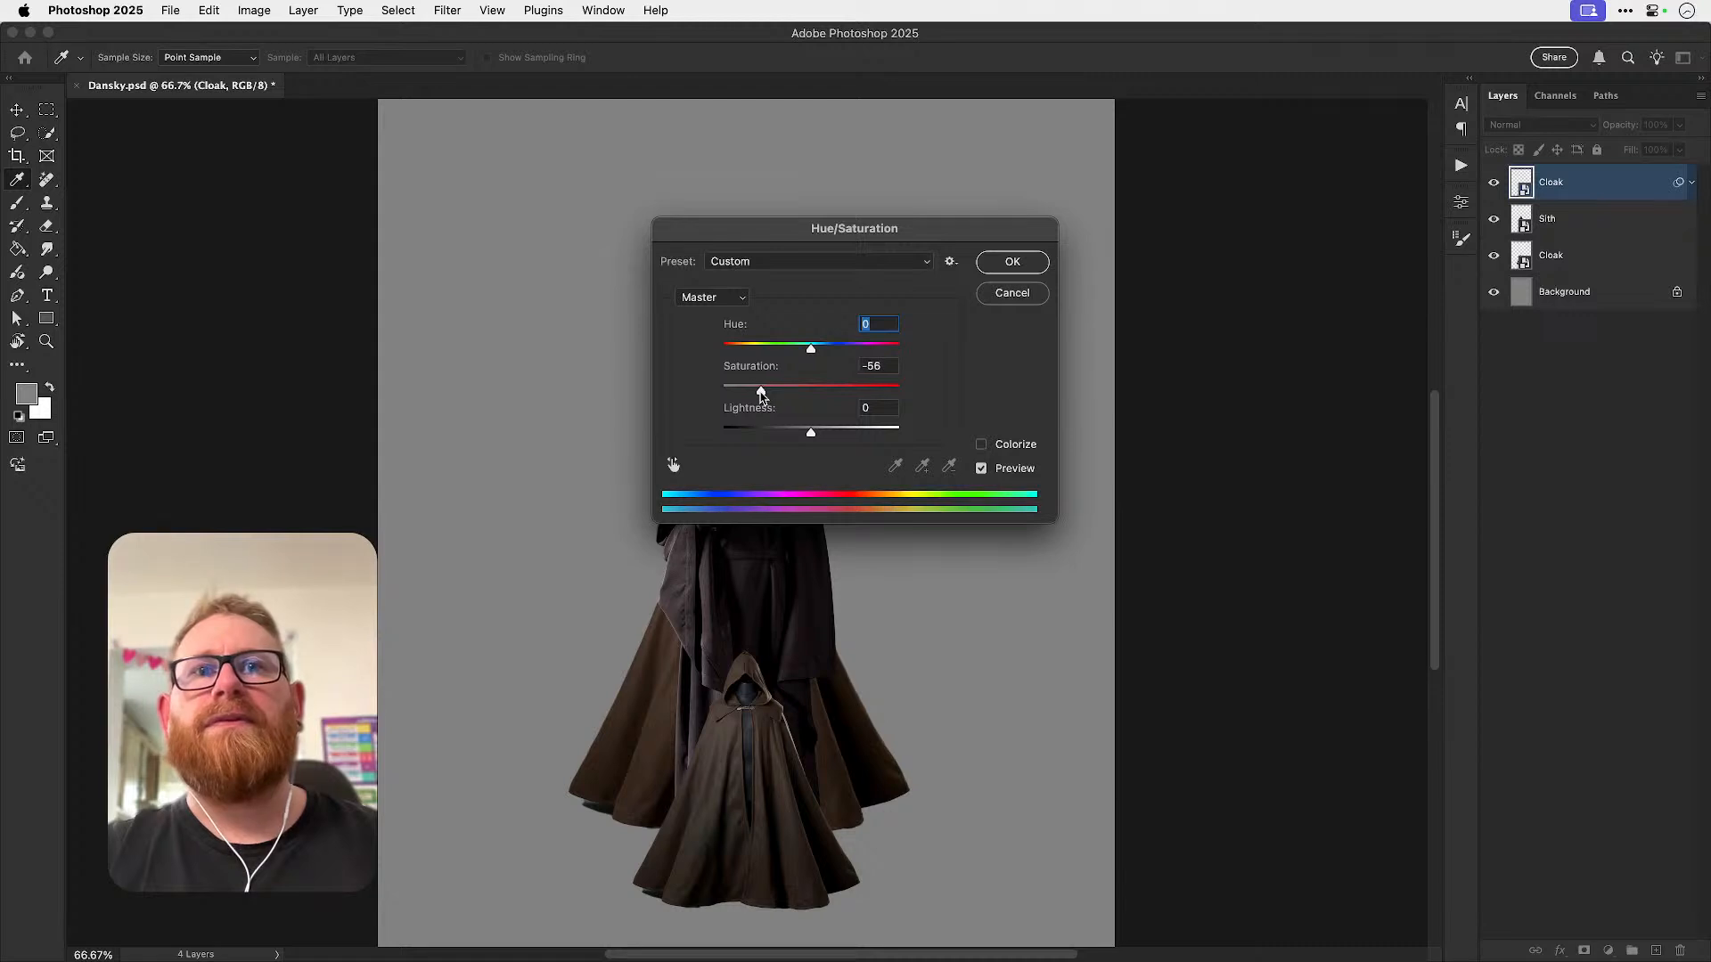
{"action": "left_click", "coordinate": [998, 262]}
- Move the desaturated cloak copy up over the Sith's torso and delete that copy
{"action": "key", "text": "v"}
{"action": "left_click_drag", "start_coordinate": [753, 748], "coordinate": [748, 575]}
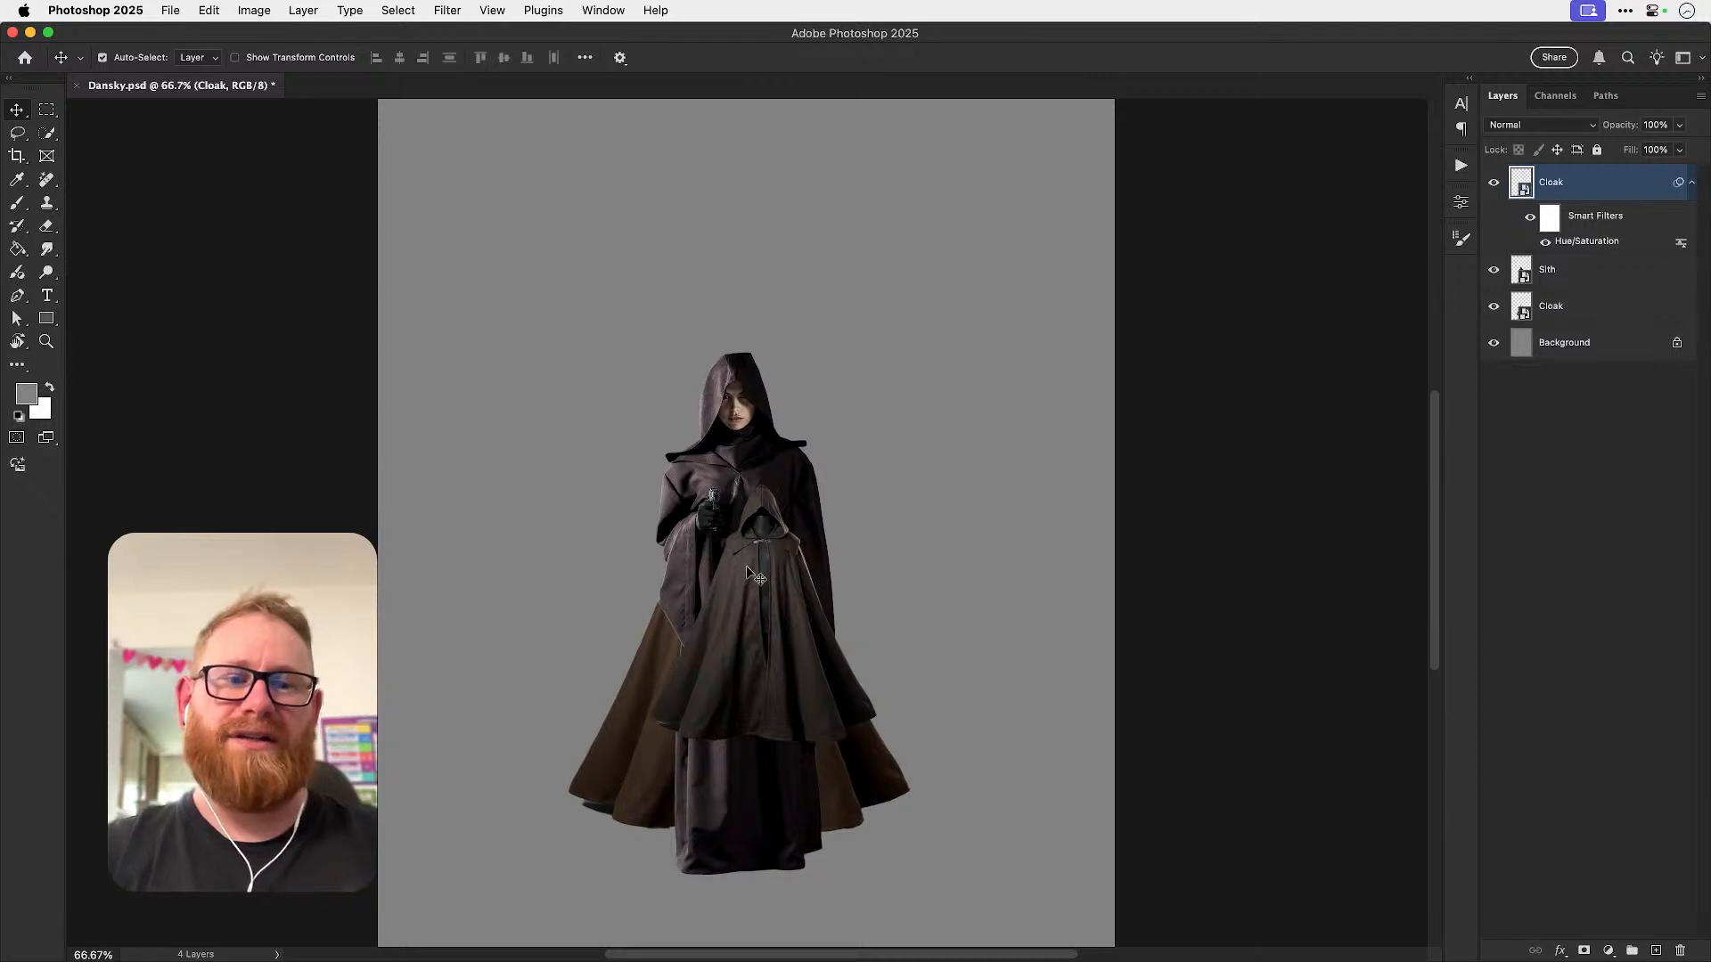
{"action": "key", "text": "Delete"}
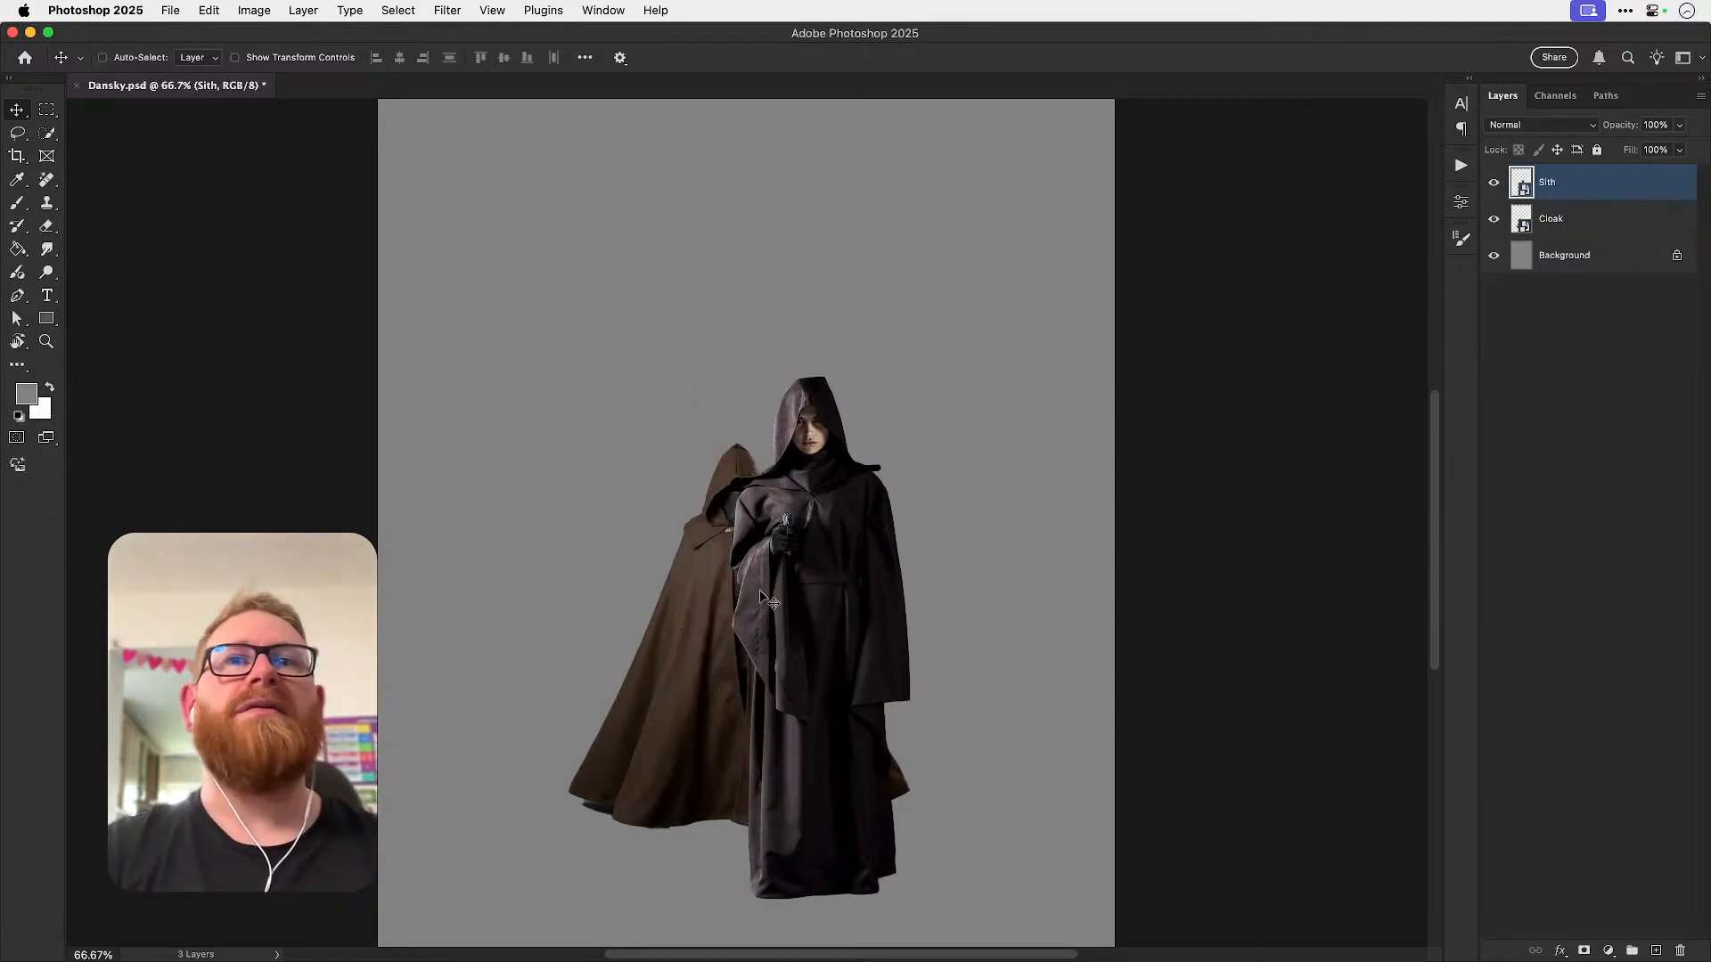
- Start a Puppet Warp on the Sith layer and pin the lower robe, the neck and the waist
{"action": "left_click", "coordinate": [210, 10]}
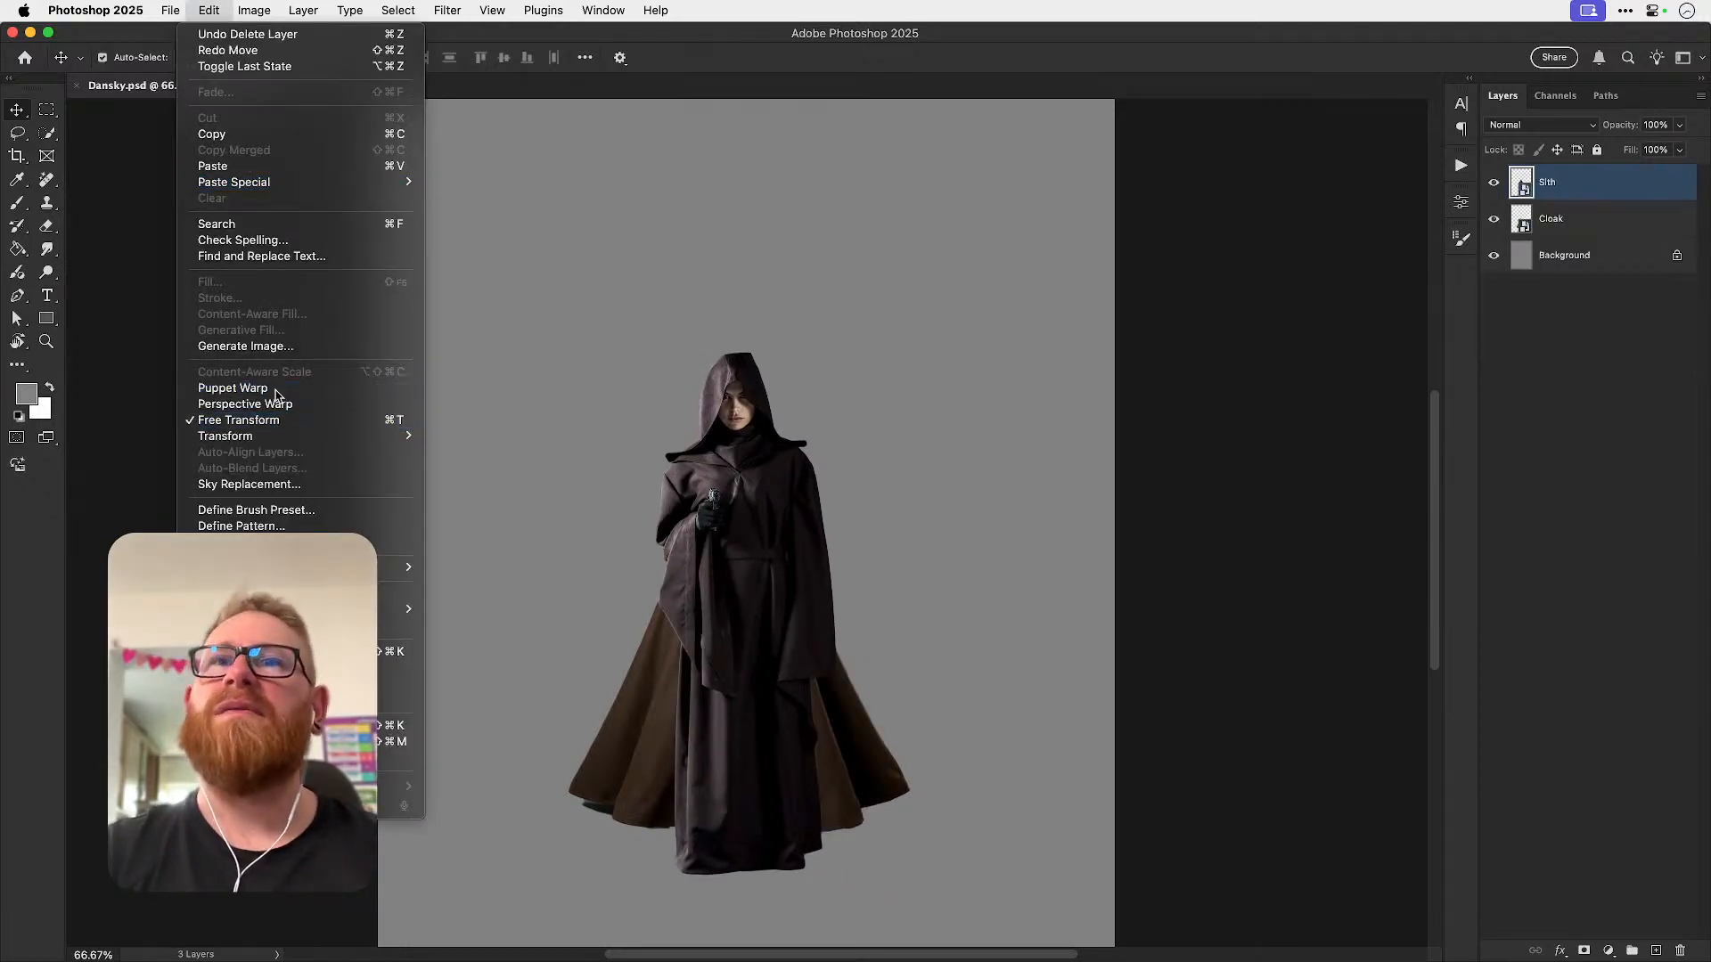
{"action": "left_click", "coordinate": [268, 392]}
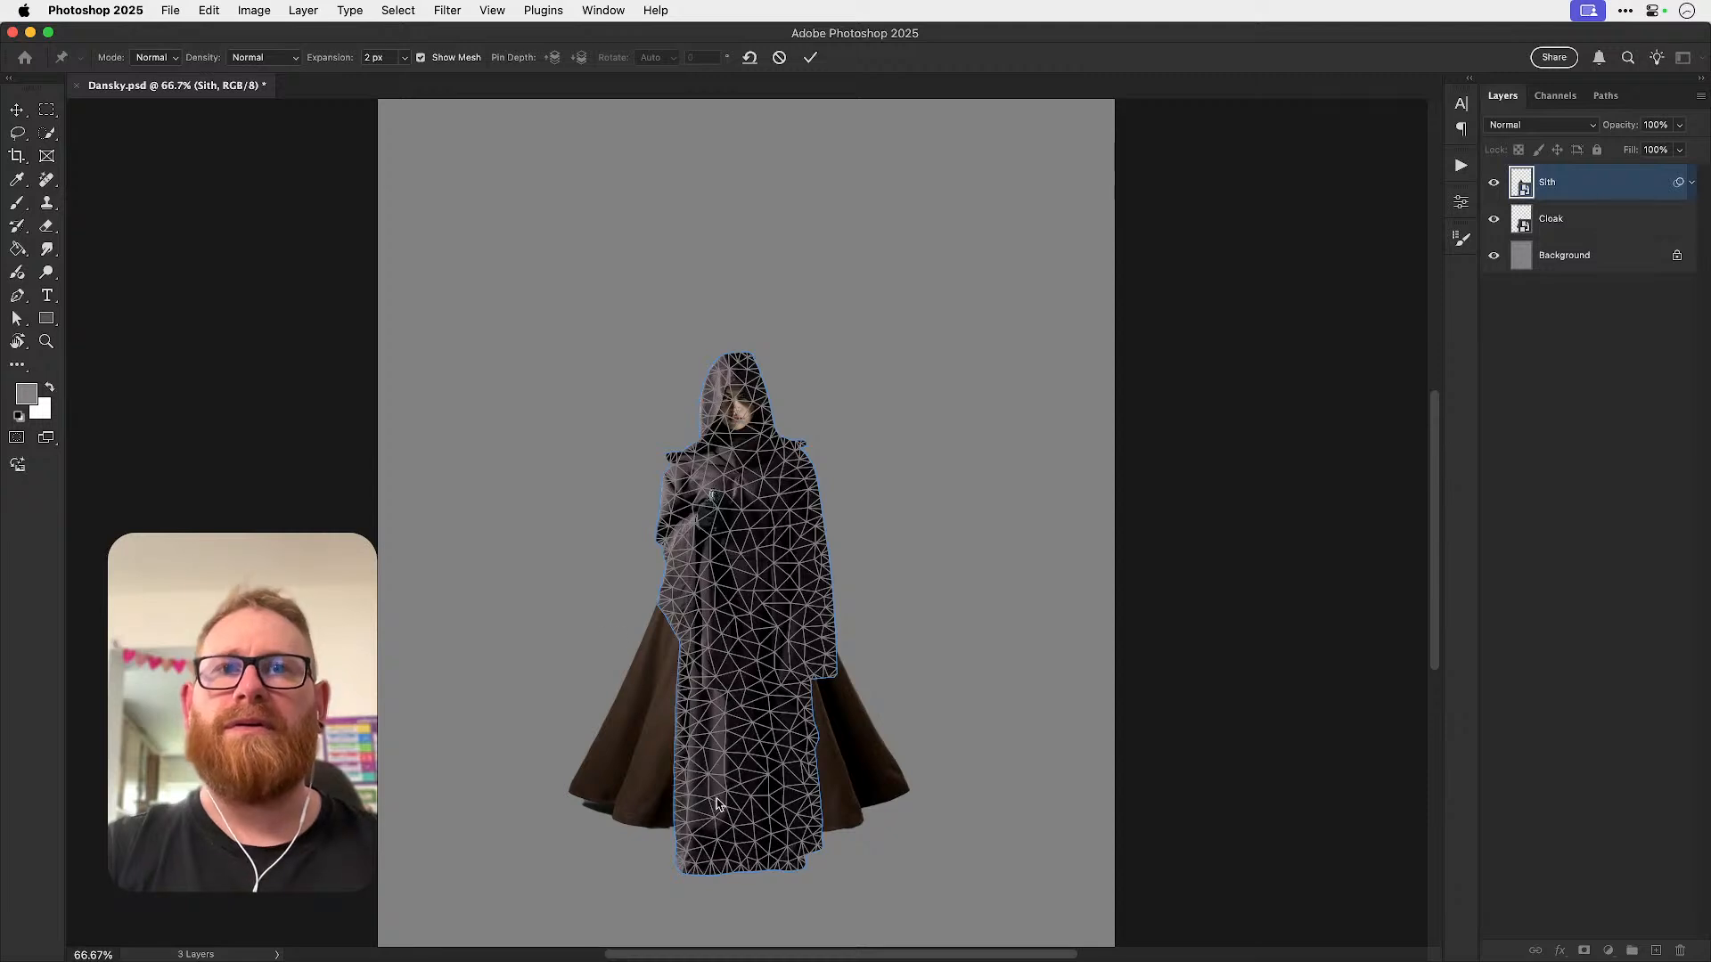
{"action": "left_click", "coordinate": [746, 791]}
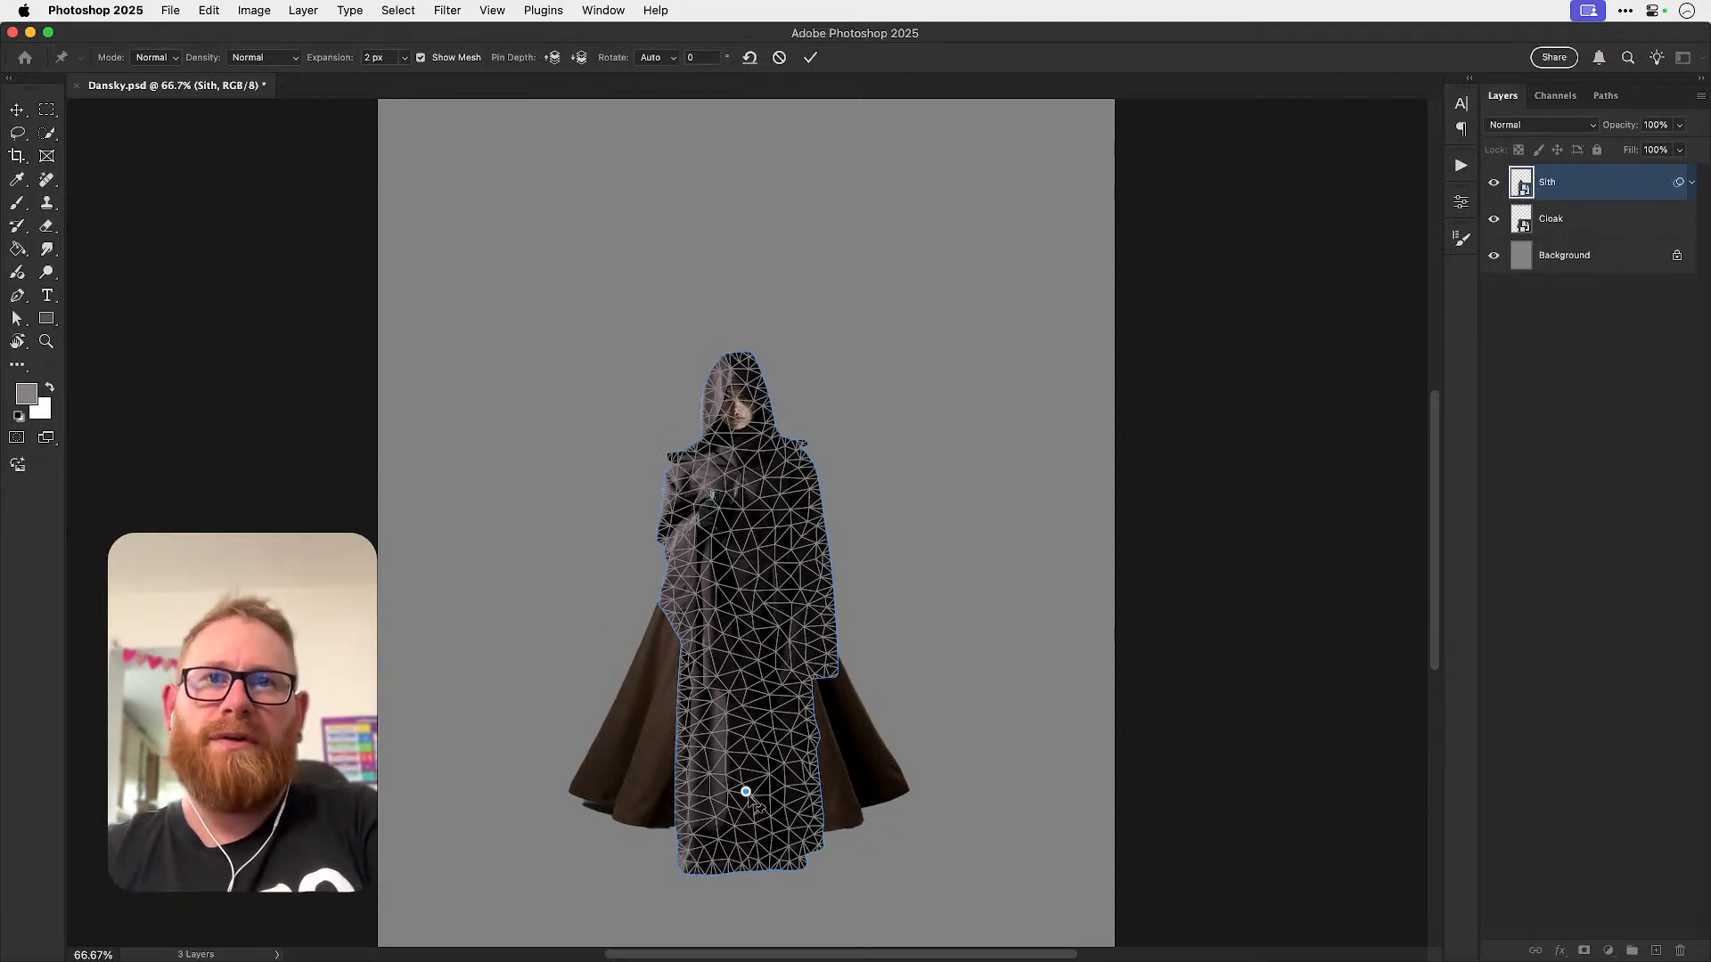
{"action": "left_click", "coordinate": [683, 784]}
{"action": "left_click", "coordinate": [813, 787]}
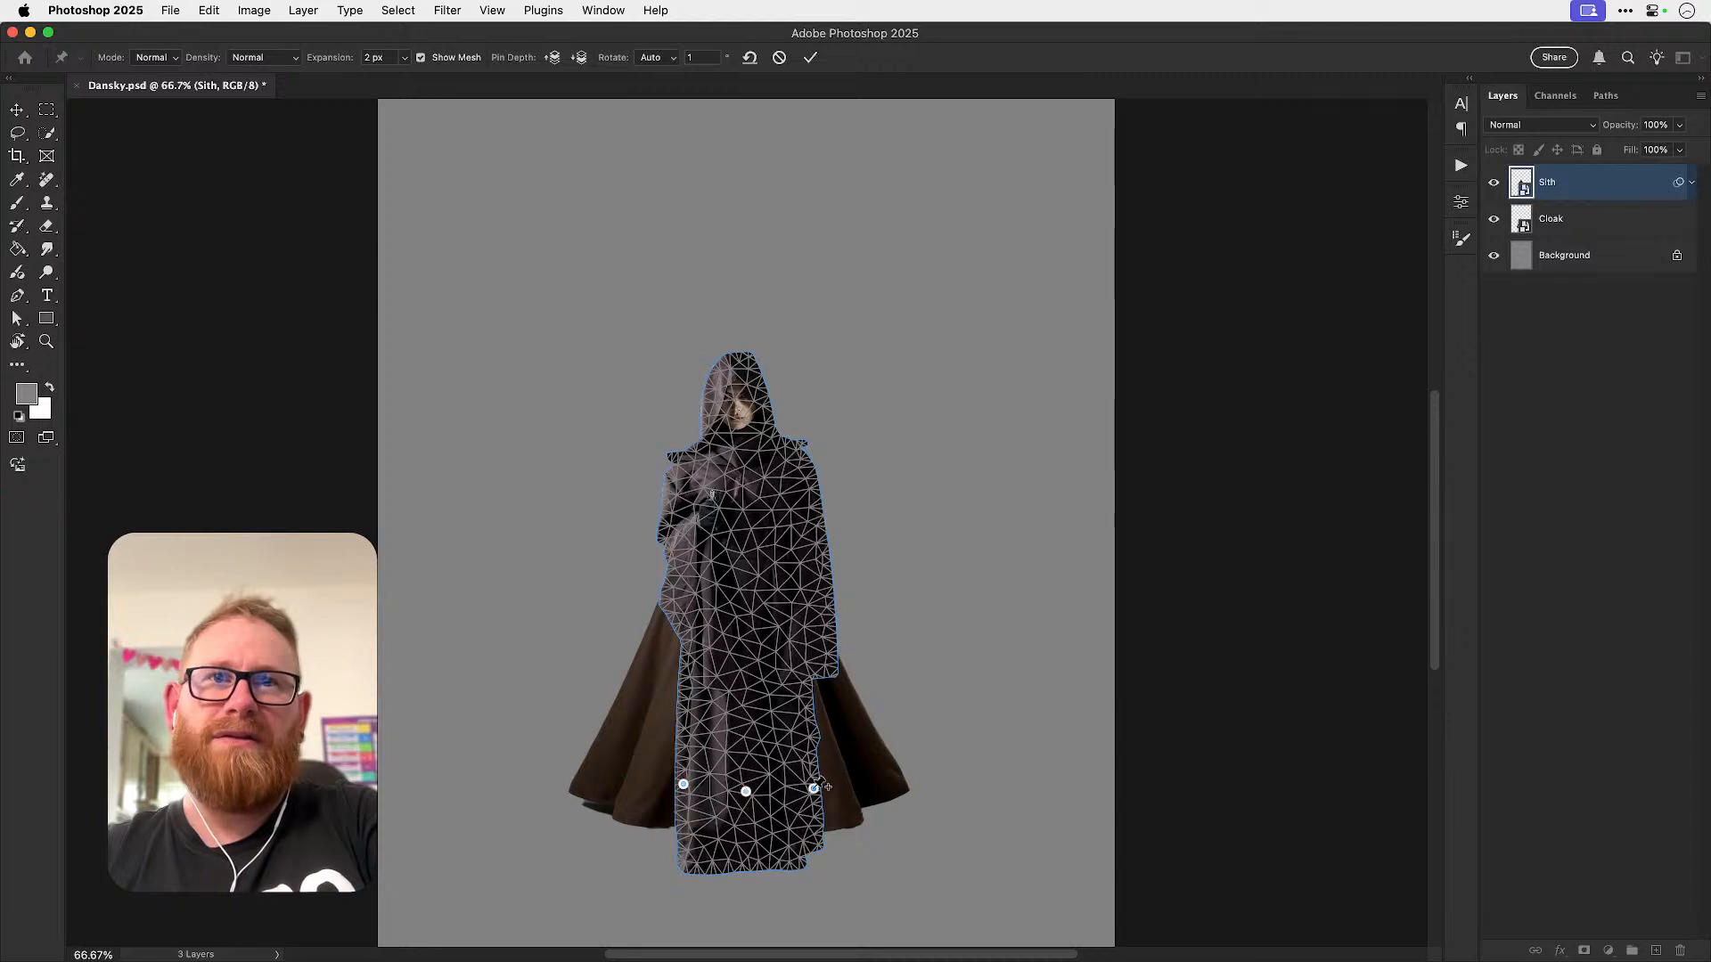
{"action": "left_click_drag", "start_coordinate": [688, 864], "coordinate": [653, 867]}
{"action": "key", "text": "super+z"}
{"action": "left_click", "coordinate": [733, 429]}
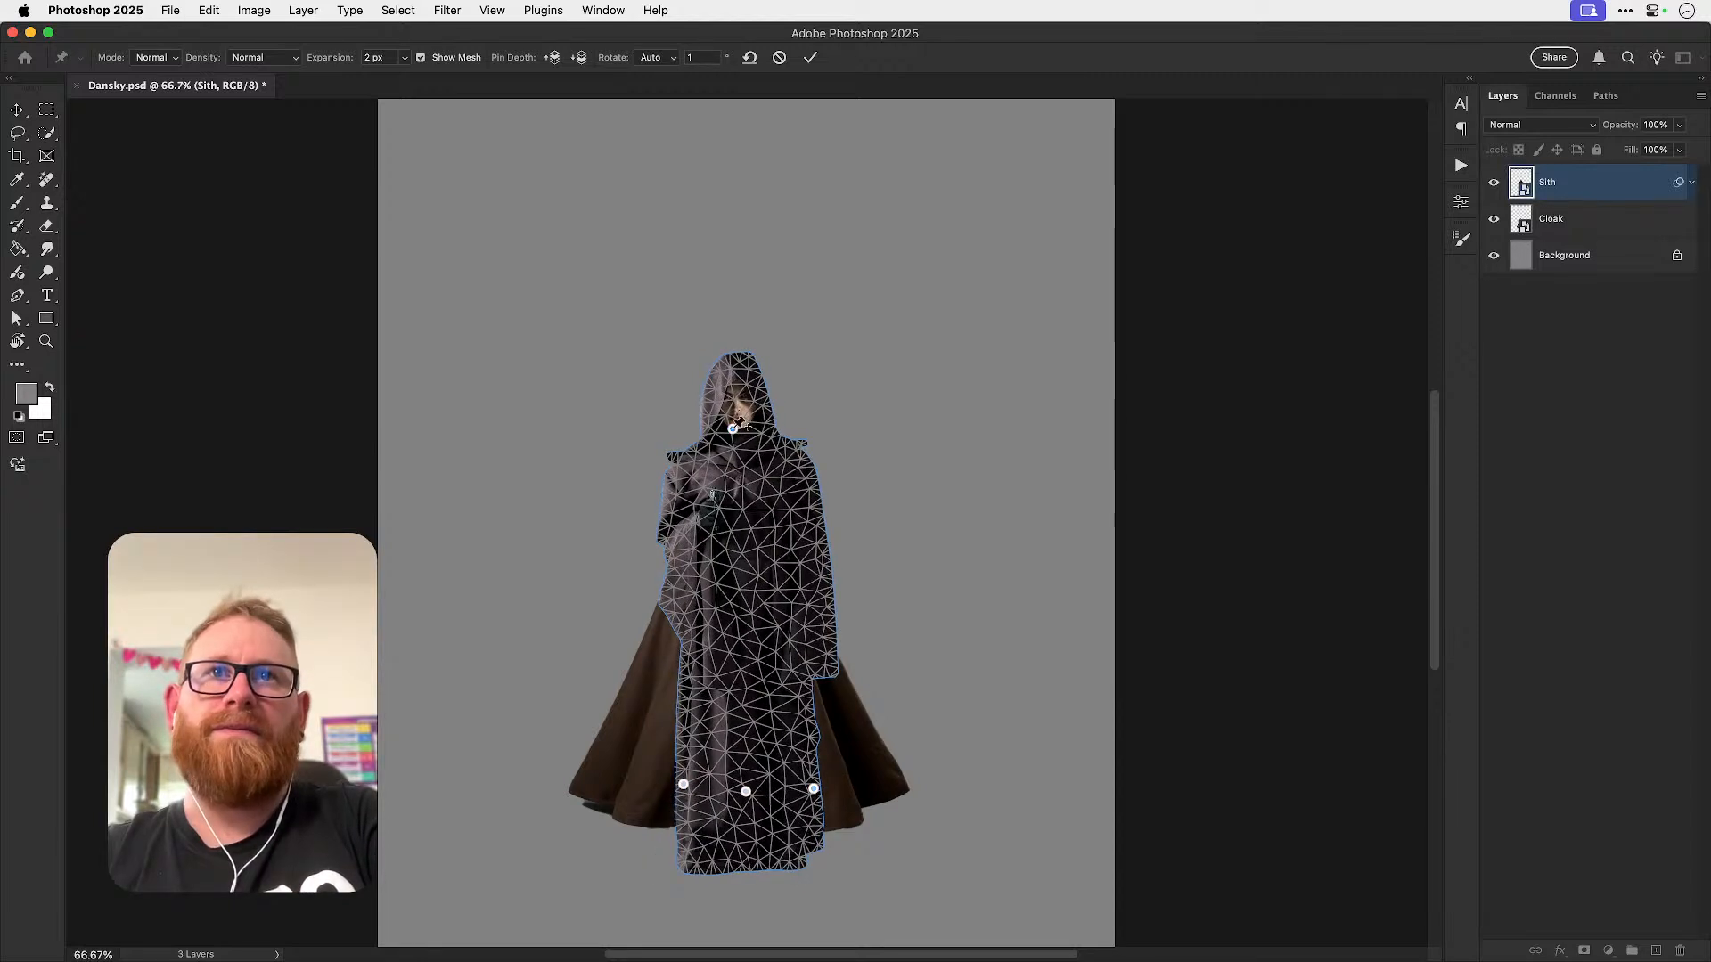
{"action": "left_click", "coordinate": [754, 583]}
- Pin both bottom corners of the robe, pull them outward to flare the hem, and apply the Puppet Warp
{"action": "left_click_drag", "start_coordinate": [693, 855], "coordinate": [669, 857]}
{"action": "left_click", "coordinate": [809, 853]}
{"action": "left_click_drag", "start_coordinate": [809, 852], "coordinate": [851, 862]}
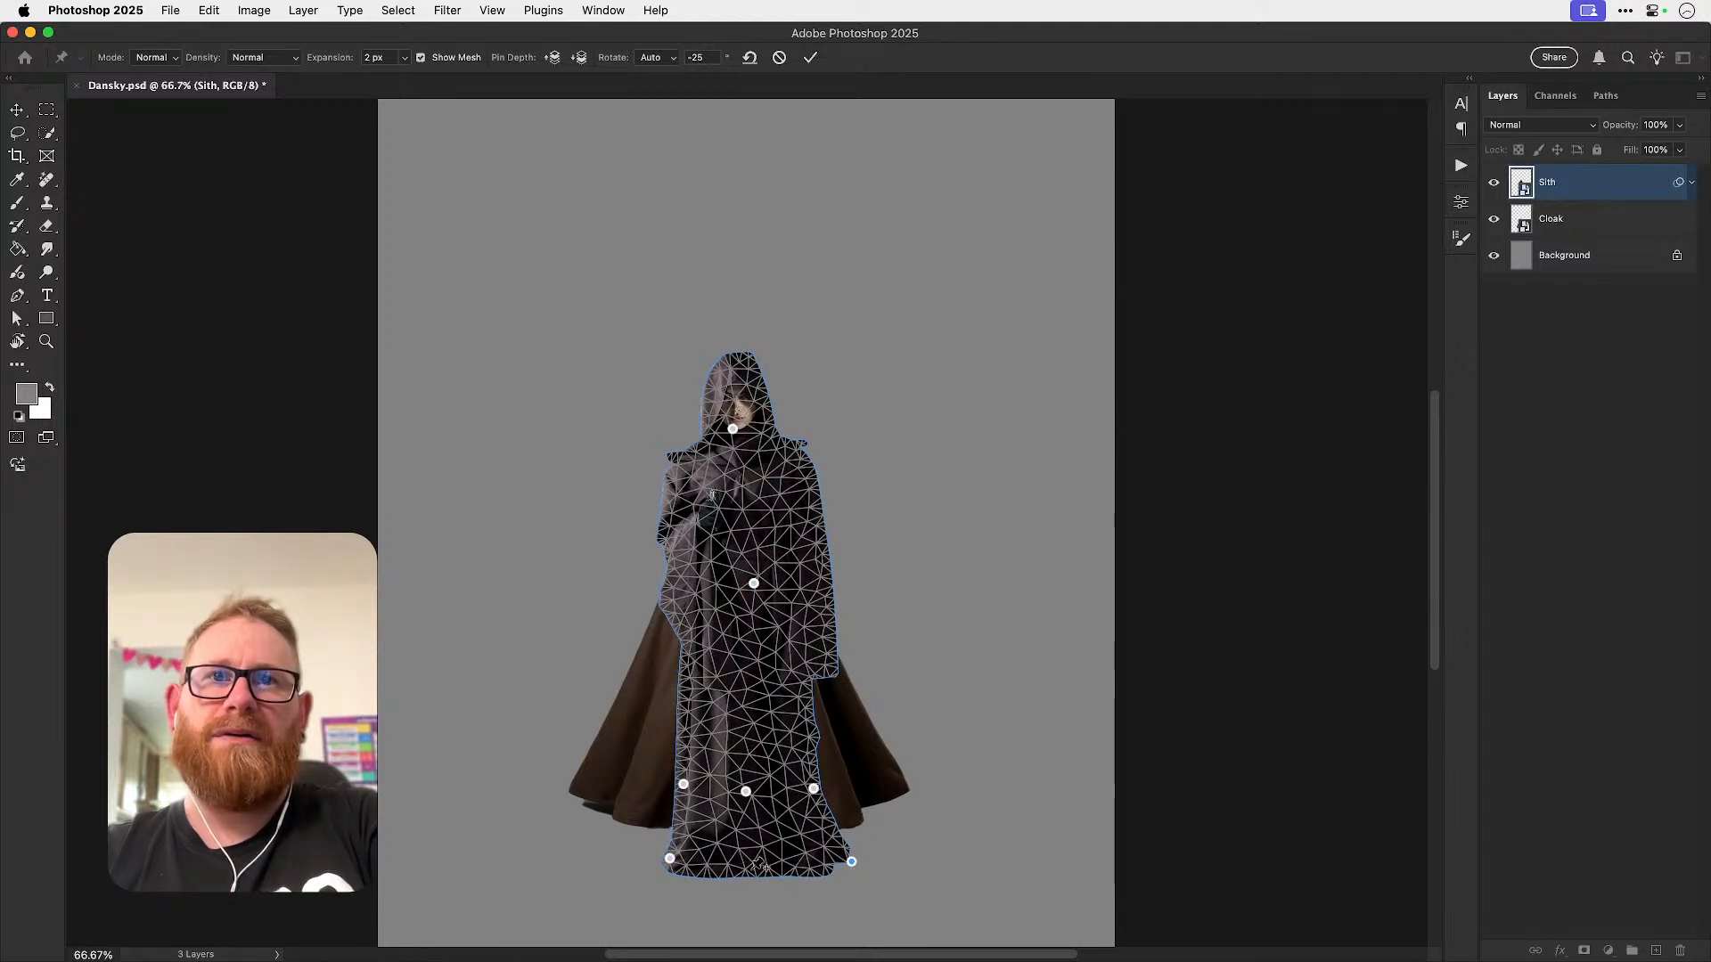
{"action": "left_click_drag", "start_coordinate": [669, 858], "coordinate": [652, 865]}
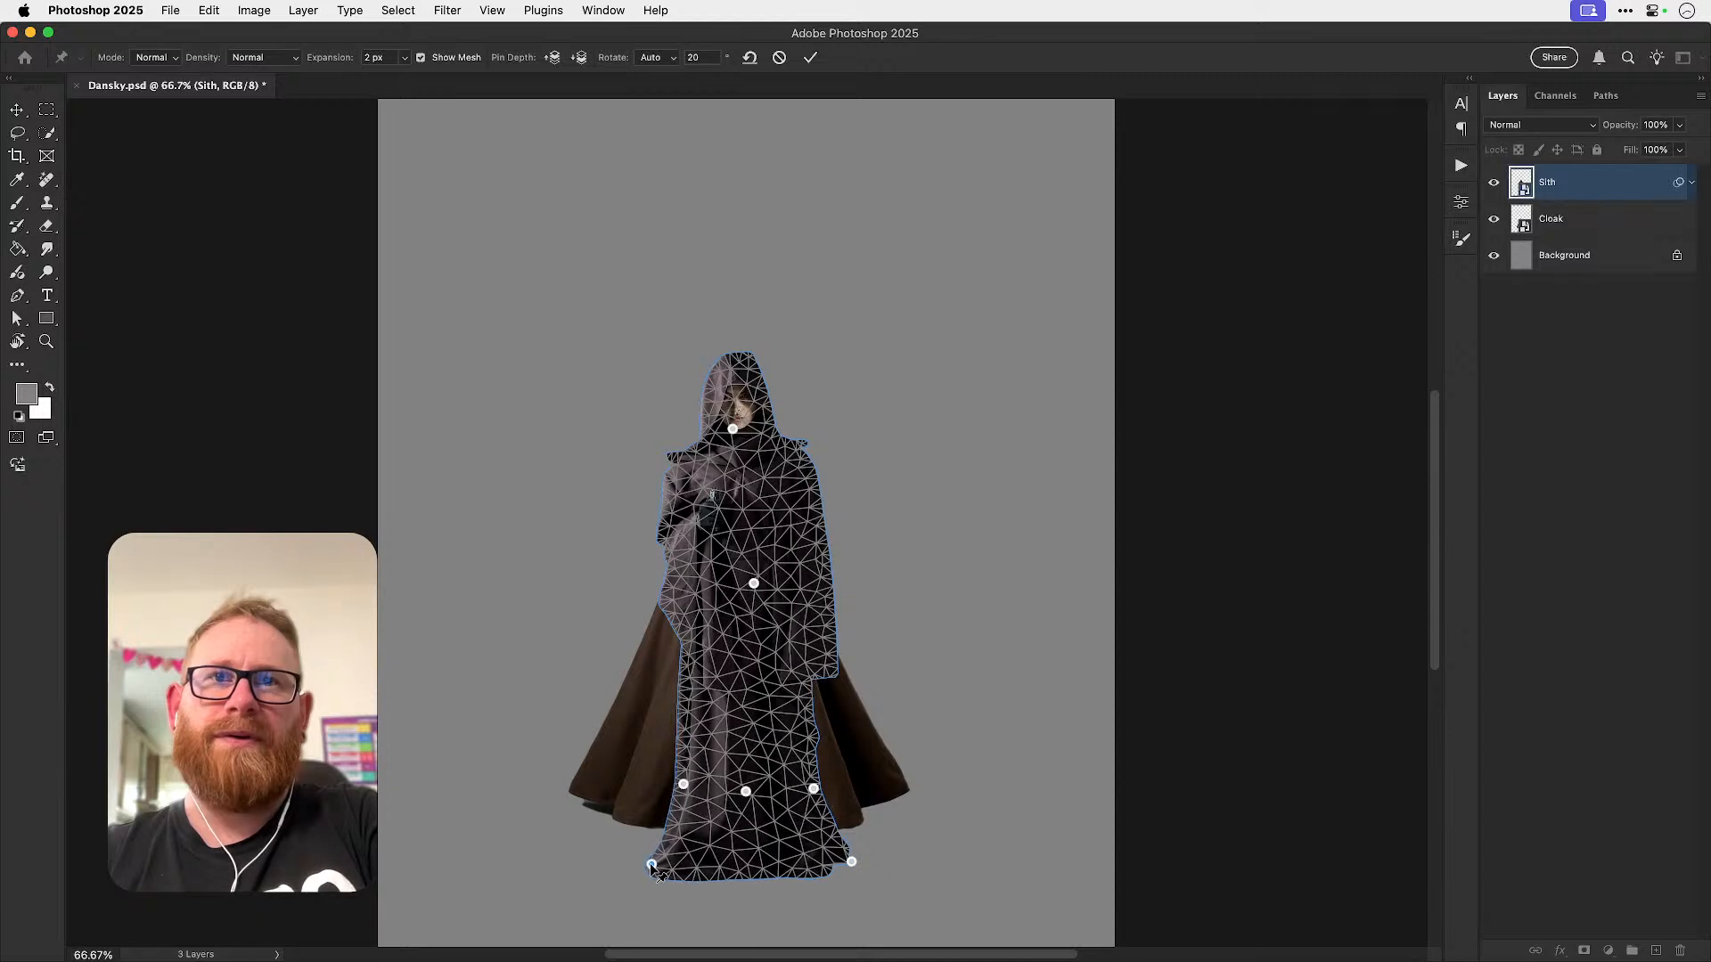
{"action": "key", "text": "Return"}
- Compare the robe with and without the Puppet Warp and undo the warp
{"action": "key", "text": "super+z"}
{"action": "key", "text": "super+shift+z"}
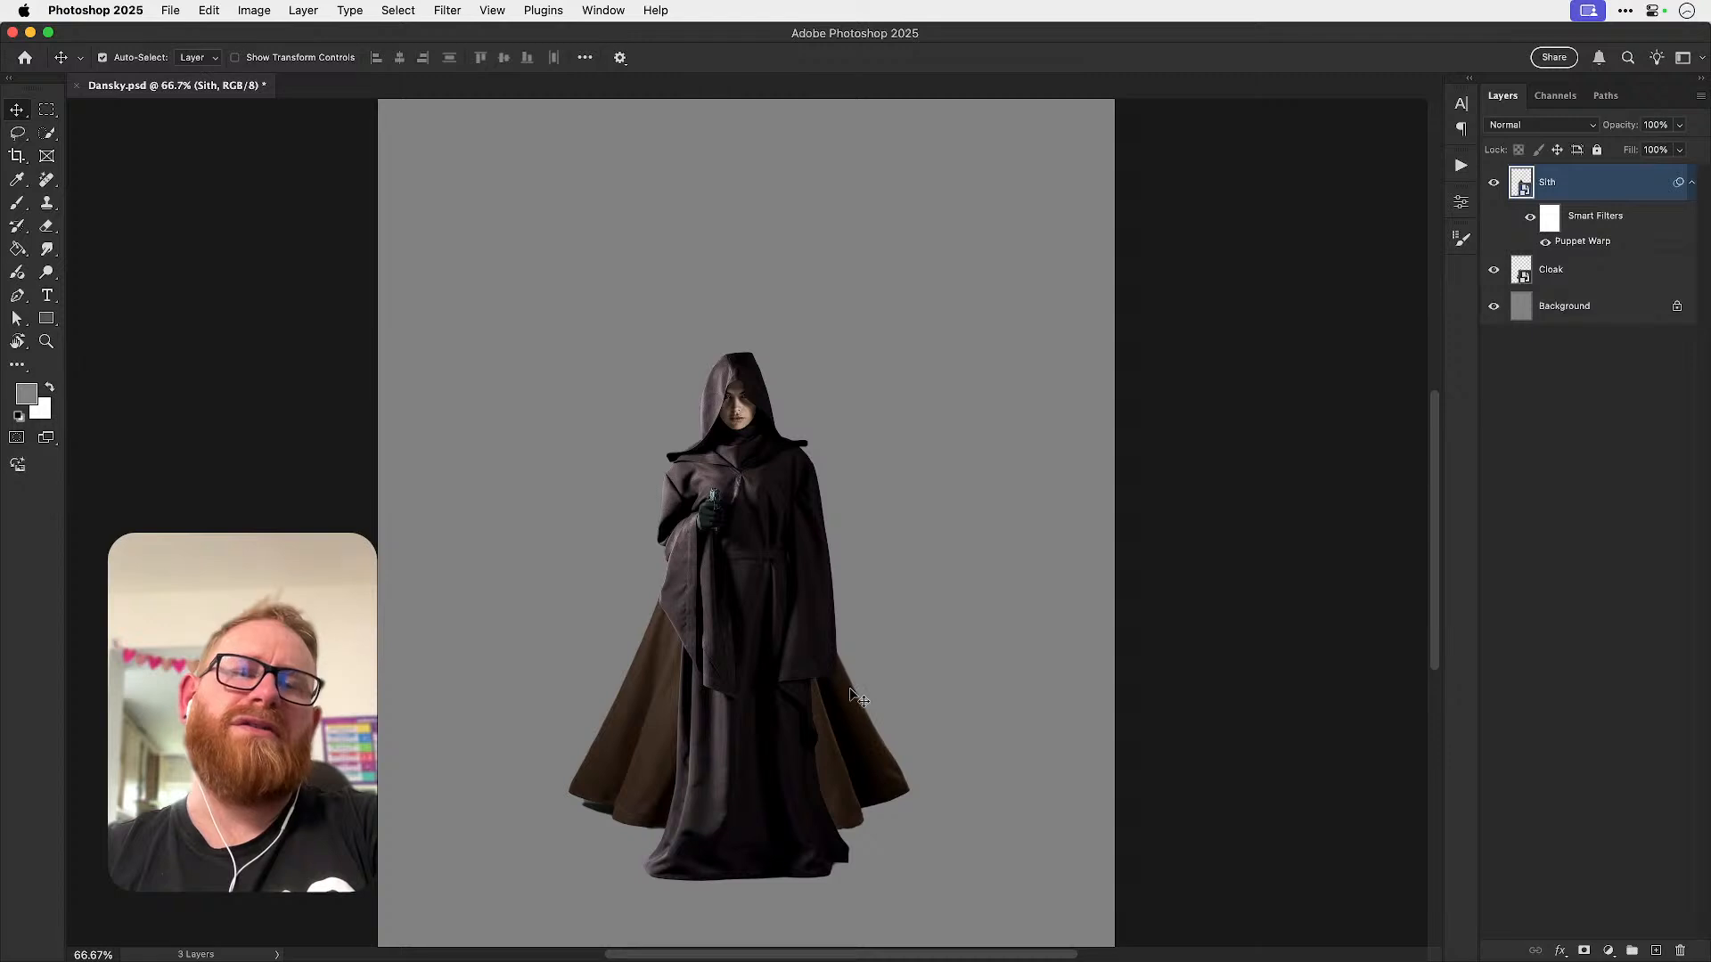
{"action": "key", "text": "super+z"}
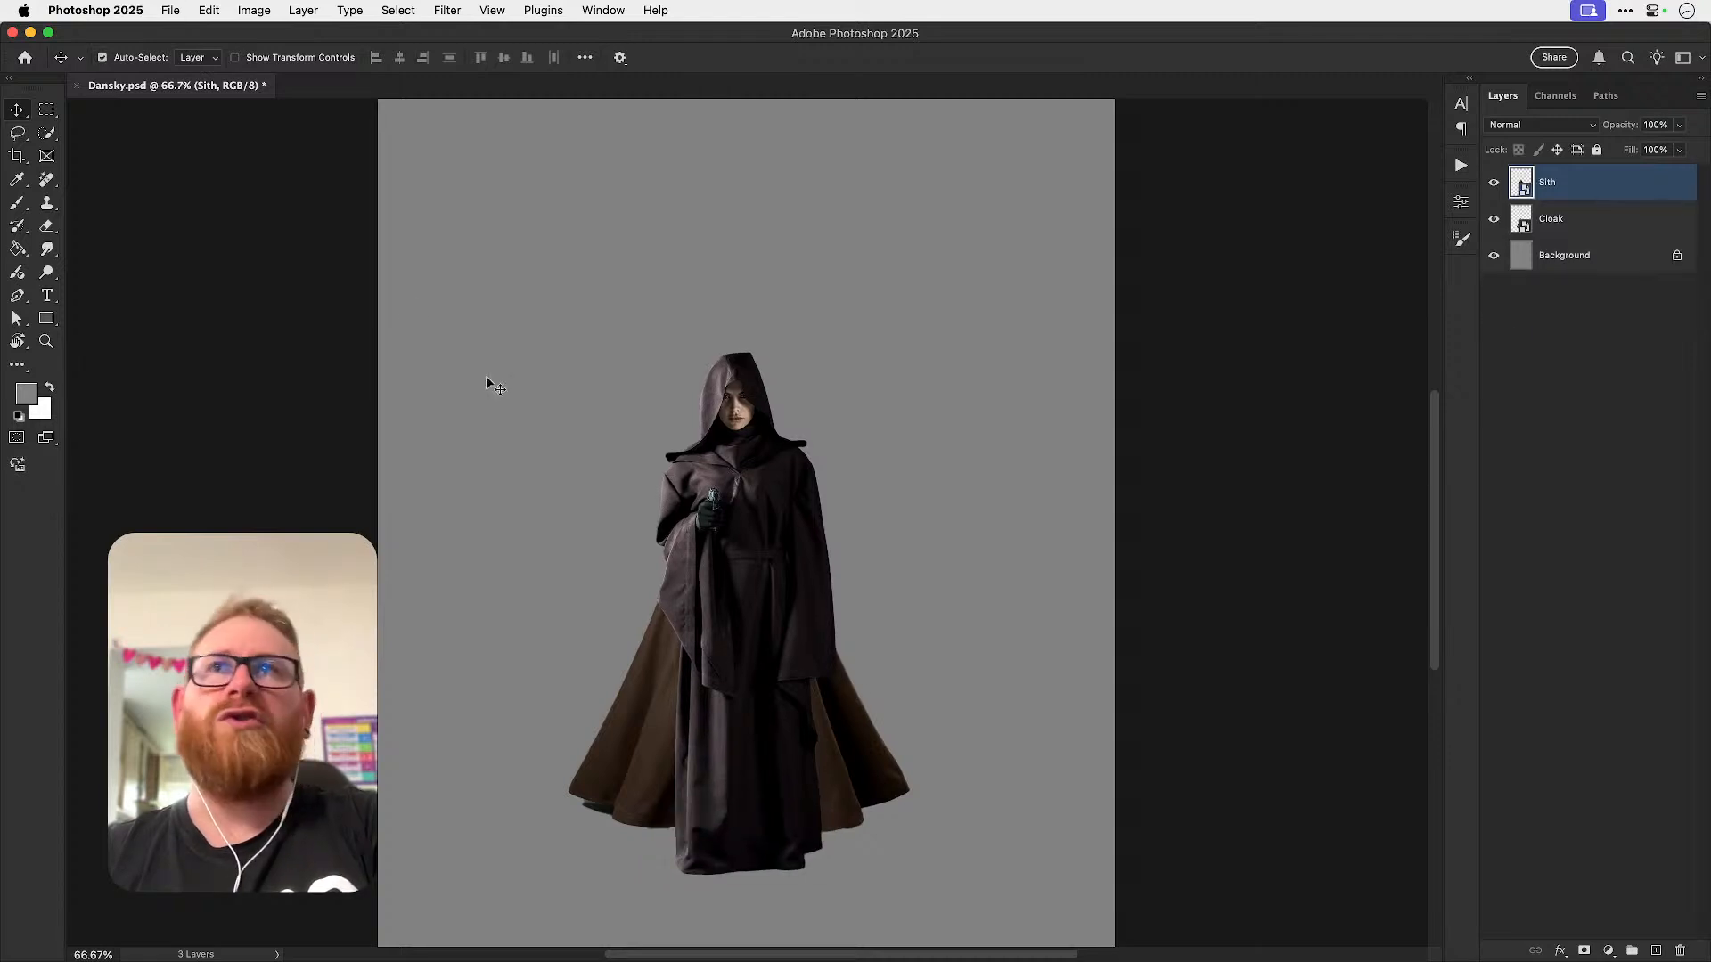
- Open the Sith layer in Liquify, enlarge the Forward Warp brush to 600 and push the robe's bottom-left corner outward
{"action": "left_click", "coordinate": [445, 10]}
{"action": "left_click", "coordinate": [486, 176]}
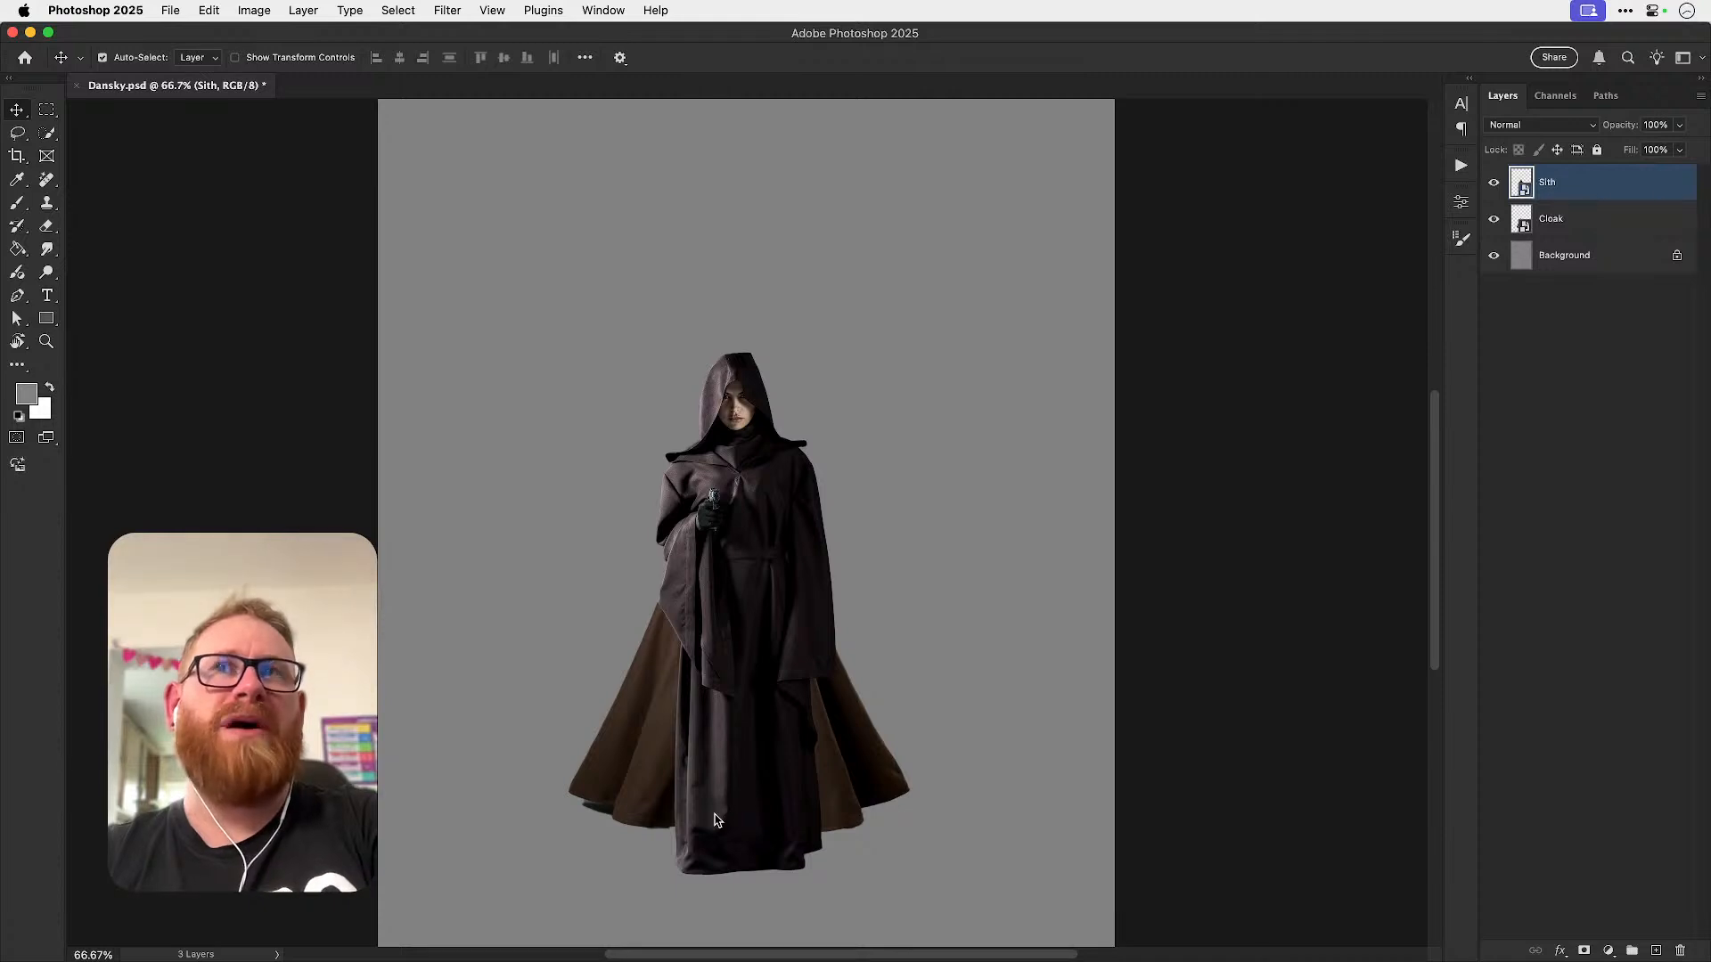
{"action": "key", "text": "bracketright"}
{"action": "key", "text": "bracketright"}
{"action": "key", "text": "bracketright"}
{"action": "key", "text": "bracketright"}
{"action": "key", "text": "bracketright"}
{"action": "key", "text": "bracketright"}
{"action": "key", "text": "bracketright"}
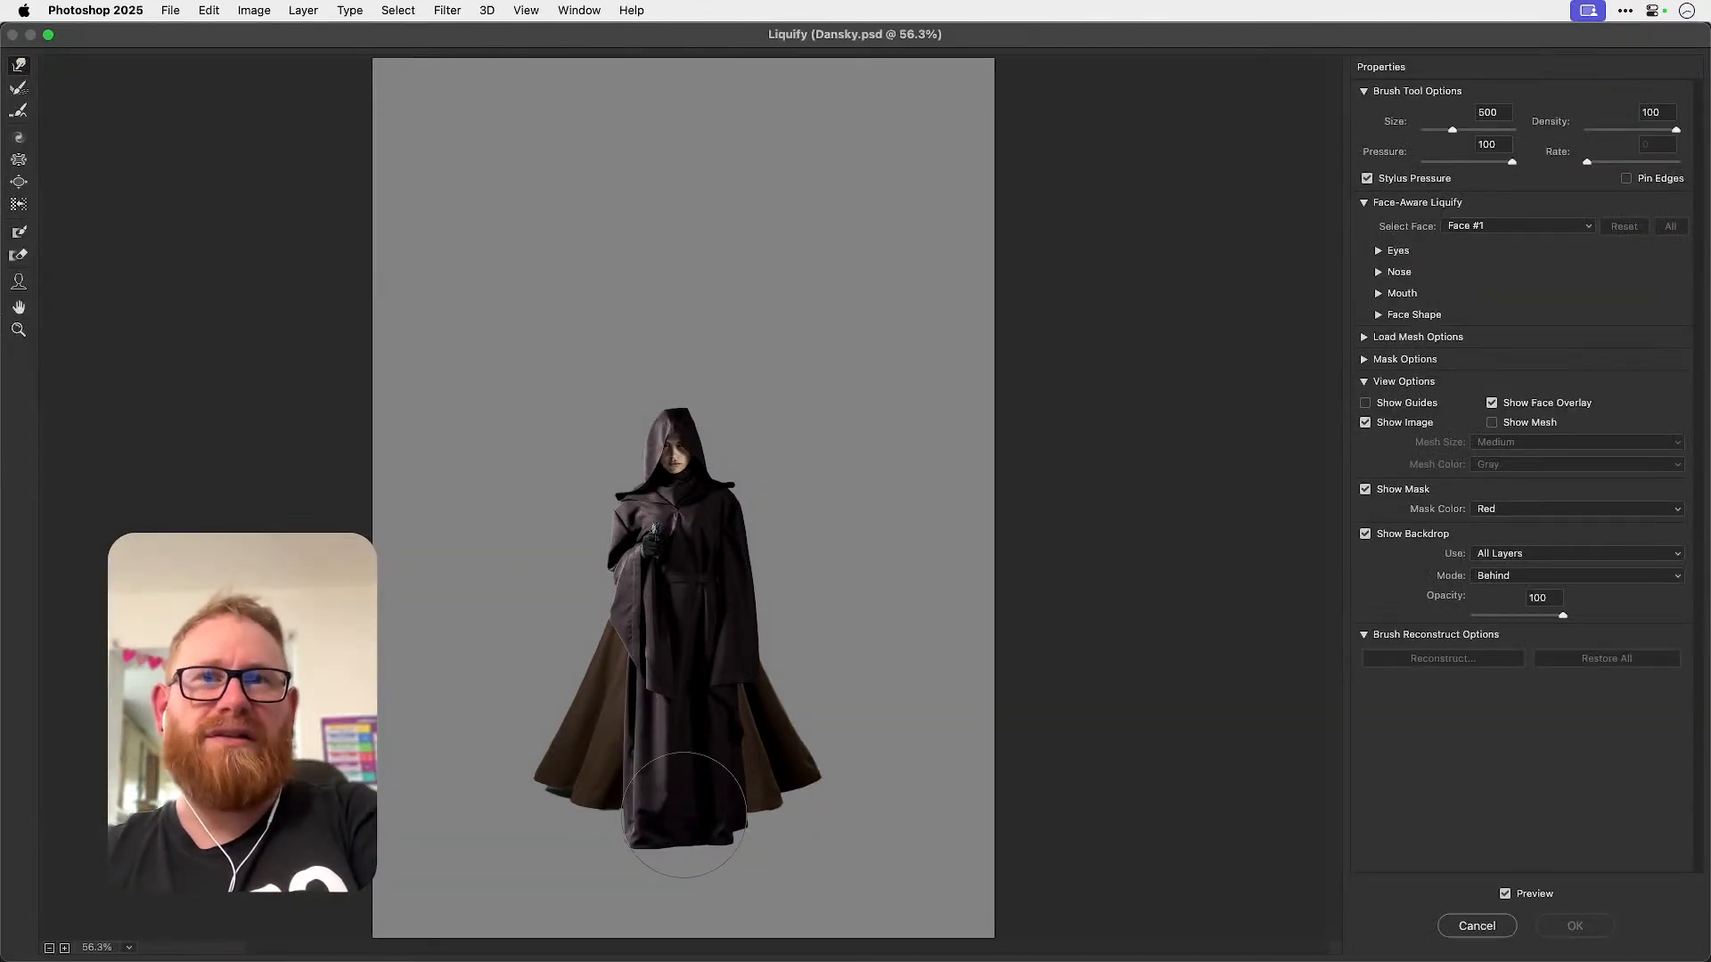
{"action": "left_click", "coordinate": [594, 833]}
{"action": "key", "text": "super+z"}
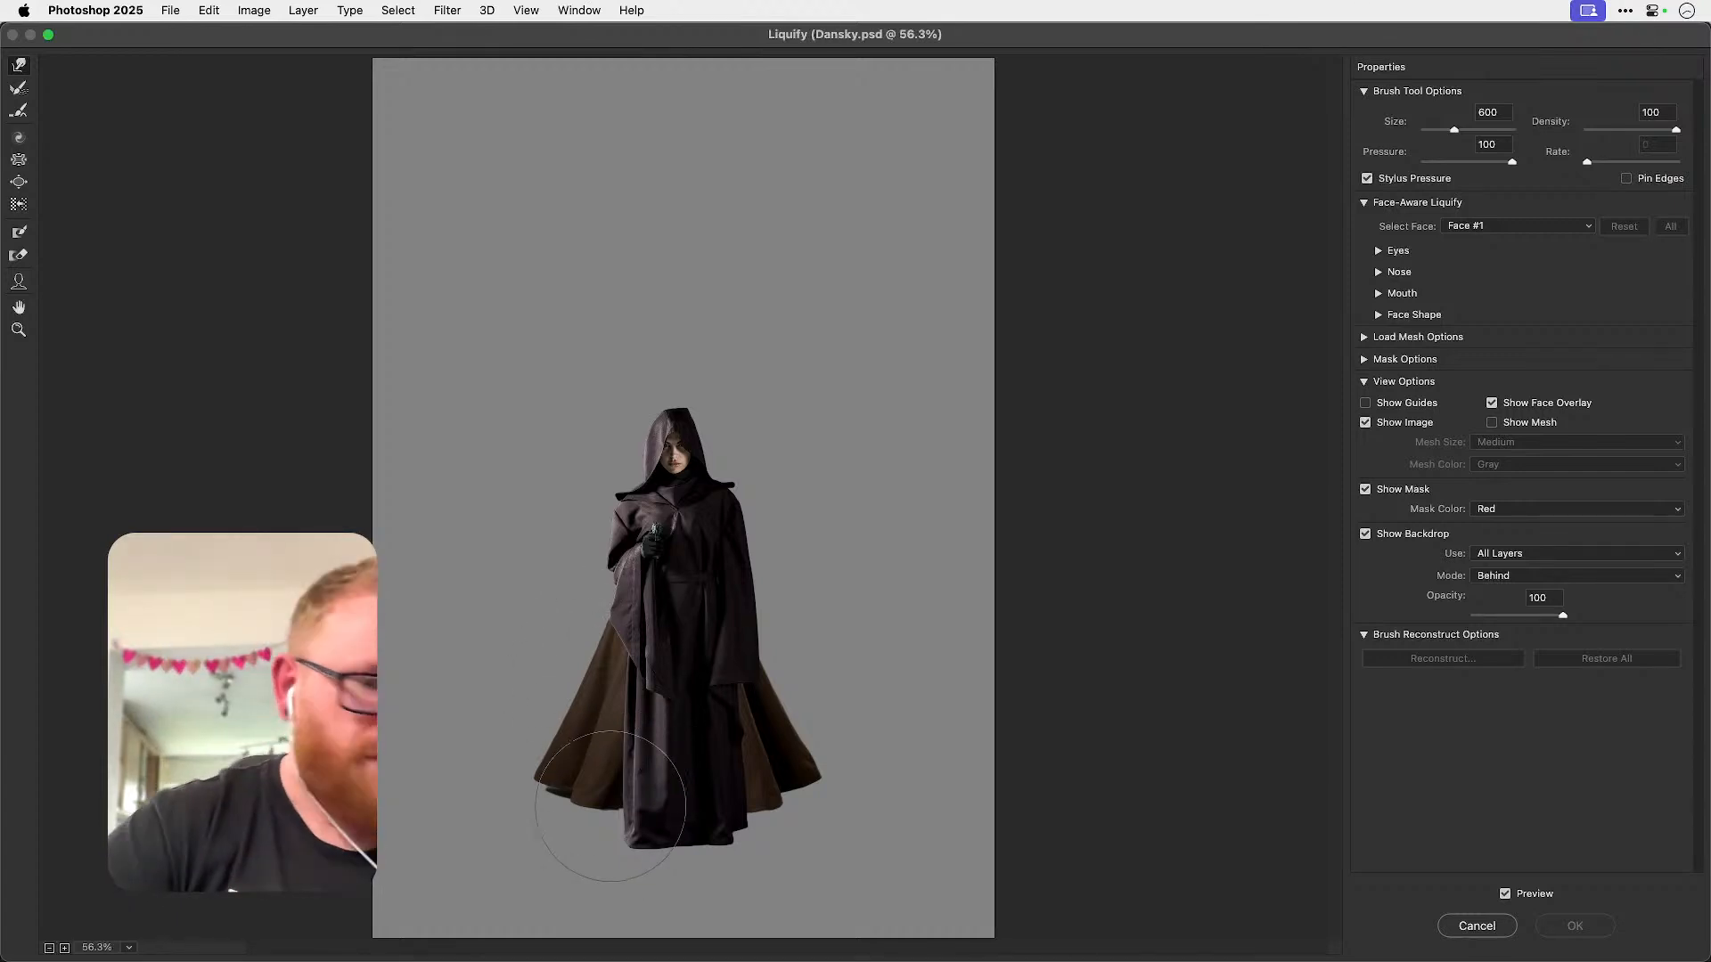
{"action": "left_click_drag", "start_coordinate": [619, 862], "coordinate": [606, 866]}
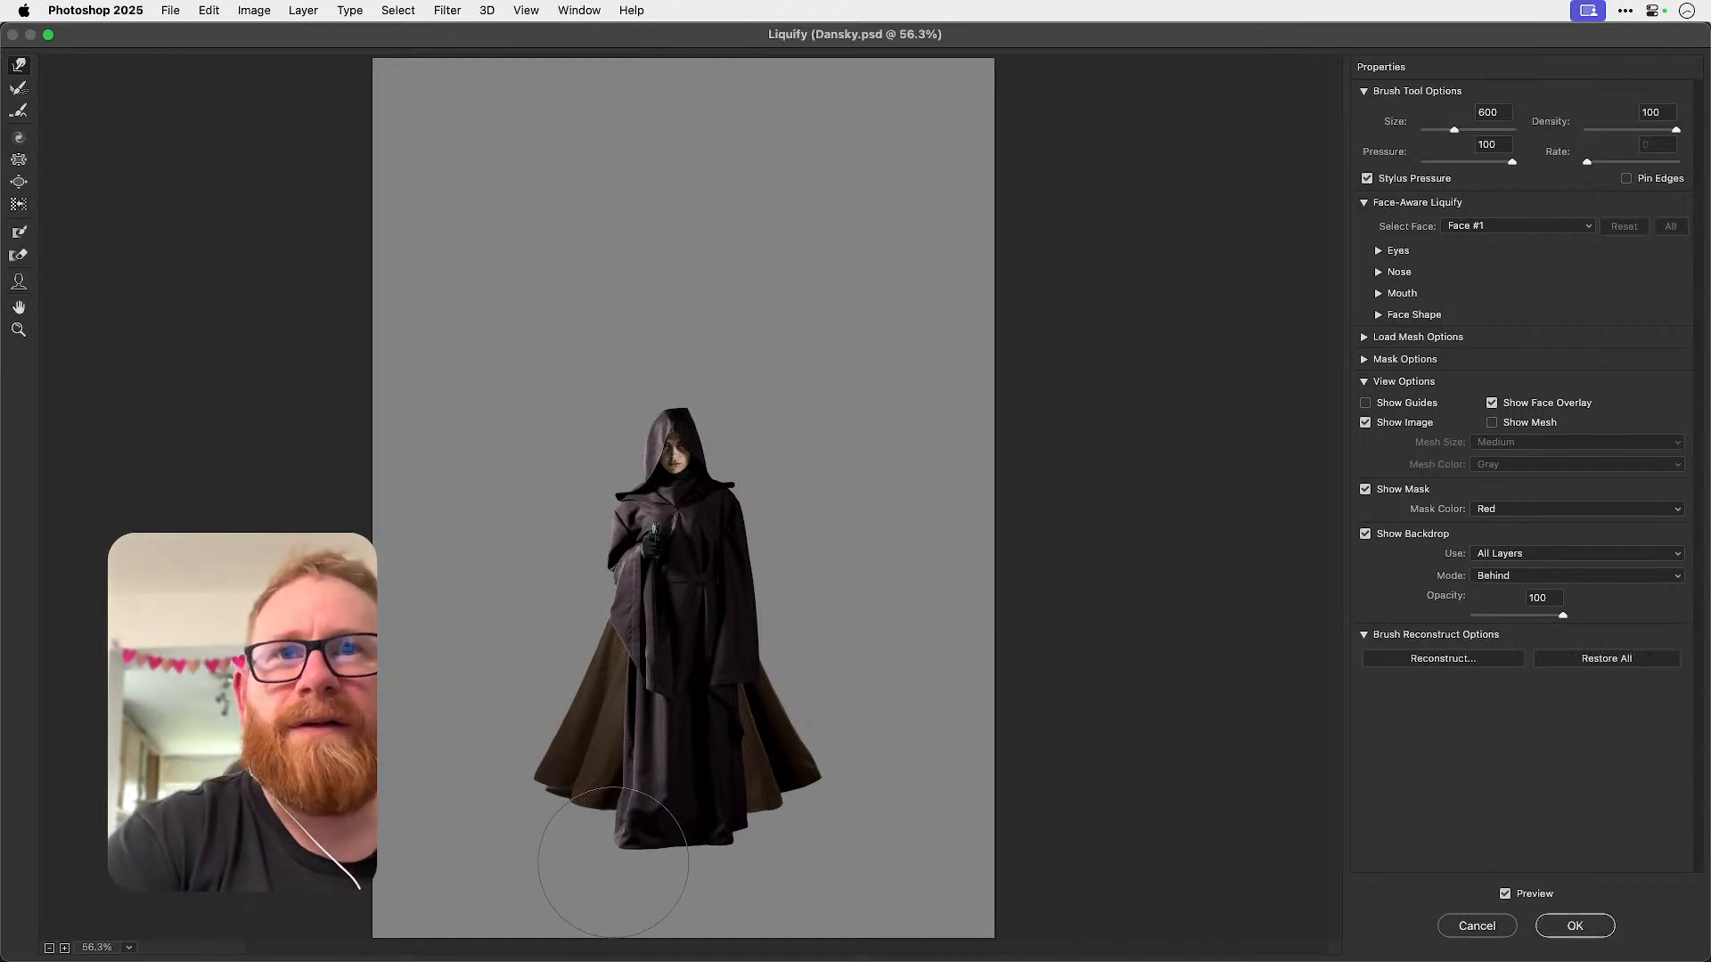
- Push the robe's left hem further outward with varying brush sizes and reduce the Liquify brush to 400
{"action": "key", "text": "bracketright"}
{"action": "key", "text": "bracketright"}
{"action": "key", "text": "bracketright"}
{"action": "key", "text": "bracketleft"}
{"action": "key", "text": "bracketleft"}
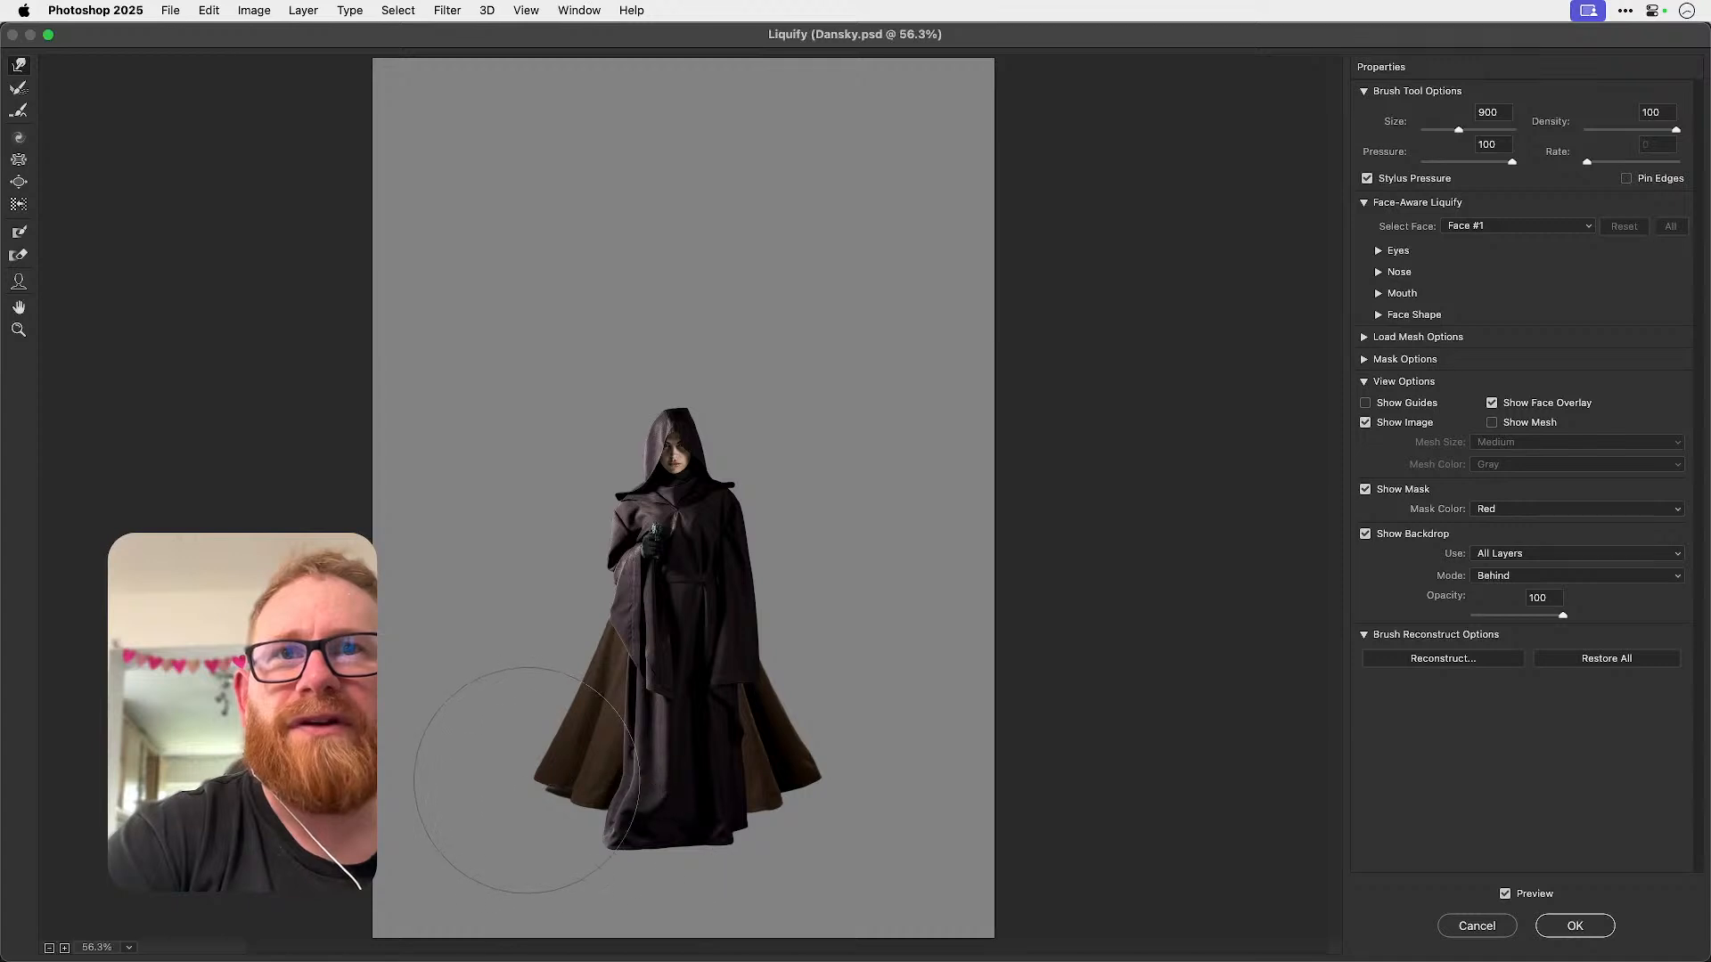
{"action": "key", "text": "bracketleft"}
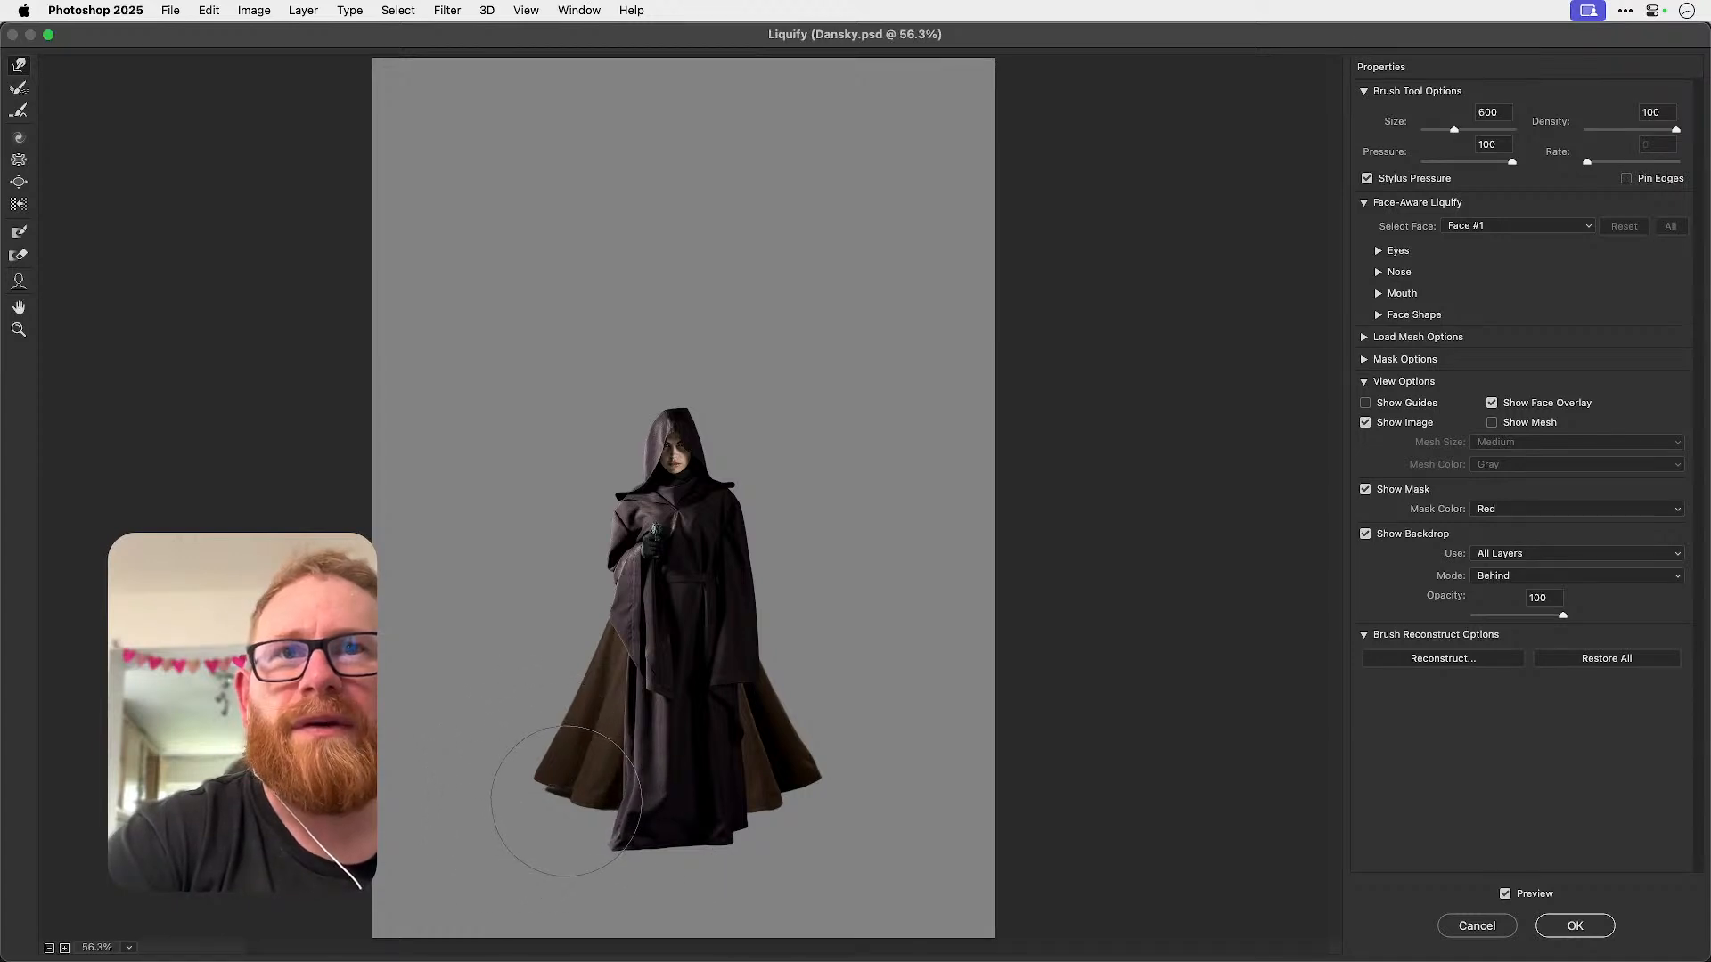
{"action": "key", "text": "bracketleft"}
{"action": "key", "text": "bracketleft"}
{"action": "key", "text": "bracketleft"}
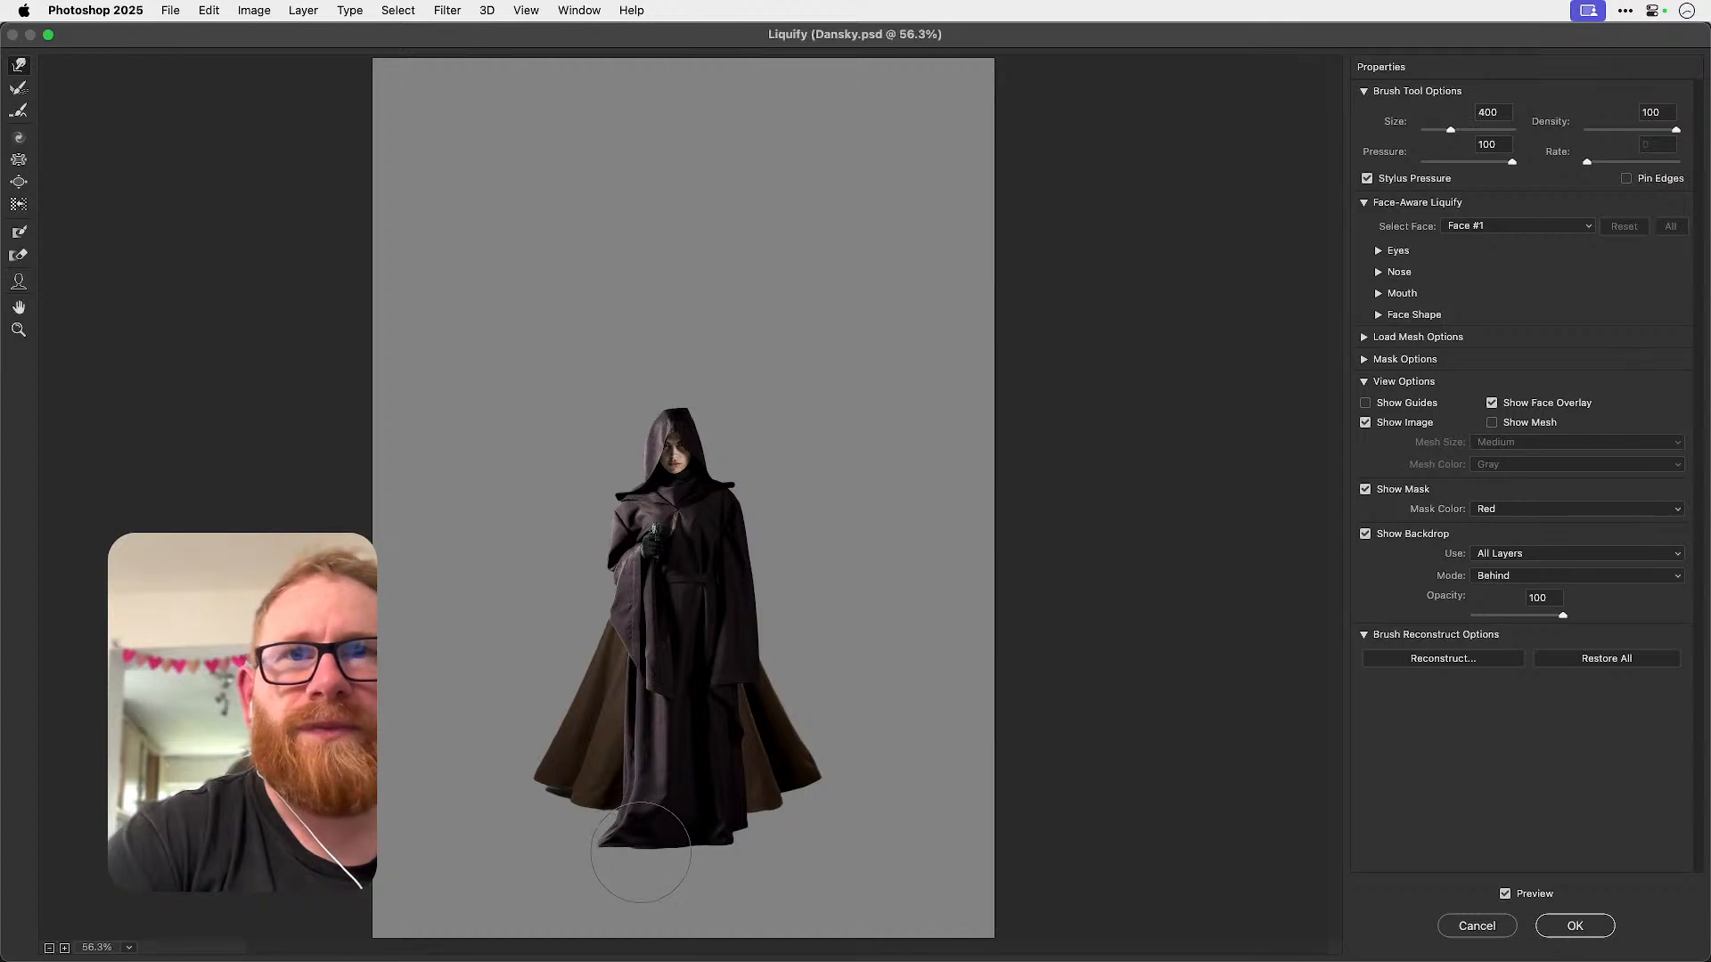
- Push the robe's bottom-right corner outward to flare the hem and set the brush size to 500
{"action": "mouse_move", "coordinate": [702, 823]}
{"action": "left_mouse_down"}
{"action": "mouse_move", "coordinate": [740, 830]}
{"action": "mouse_move", "coordinate": [759, 804]}
{"action": "mouse_move", "coordinate": [755, 837]}
{"action": "left_mouse_up"}
{"action": "key", "text": "bracketright"}
{"action": "key", "text": "bracketright"}
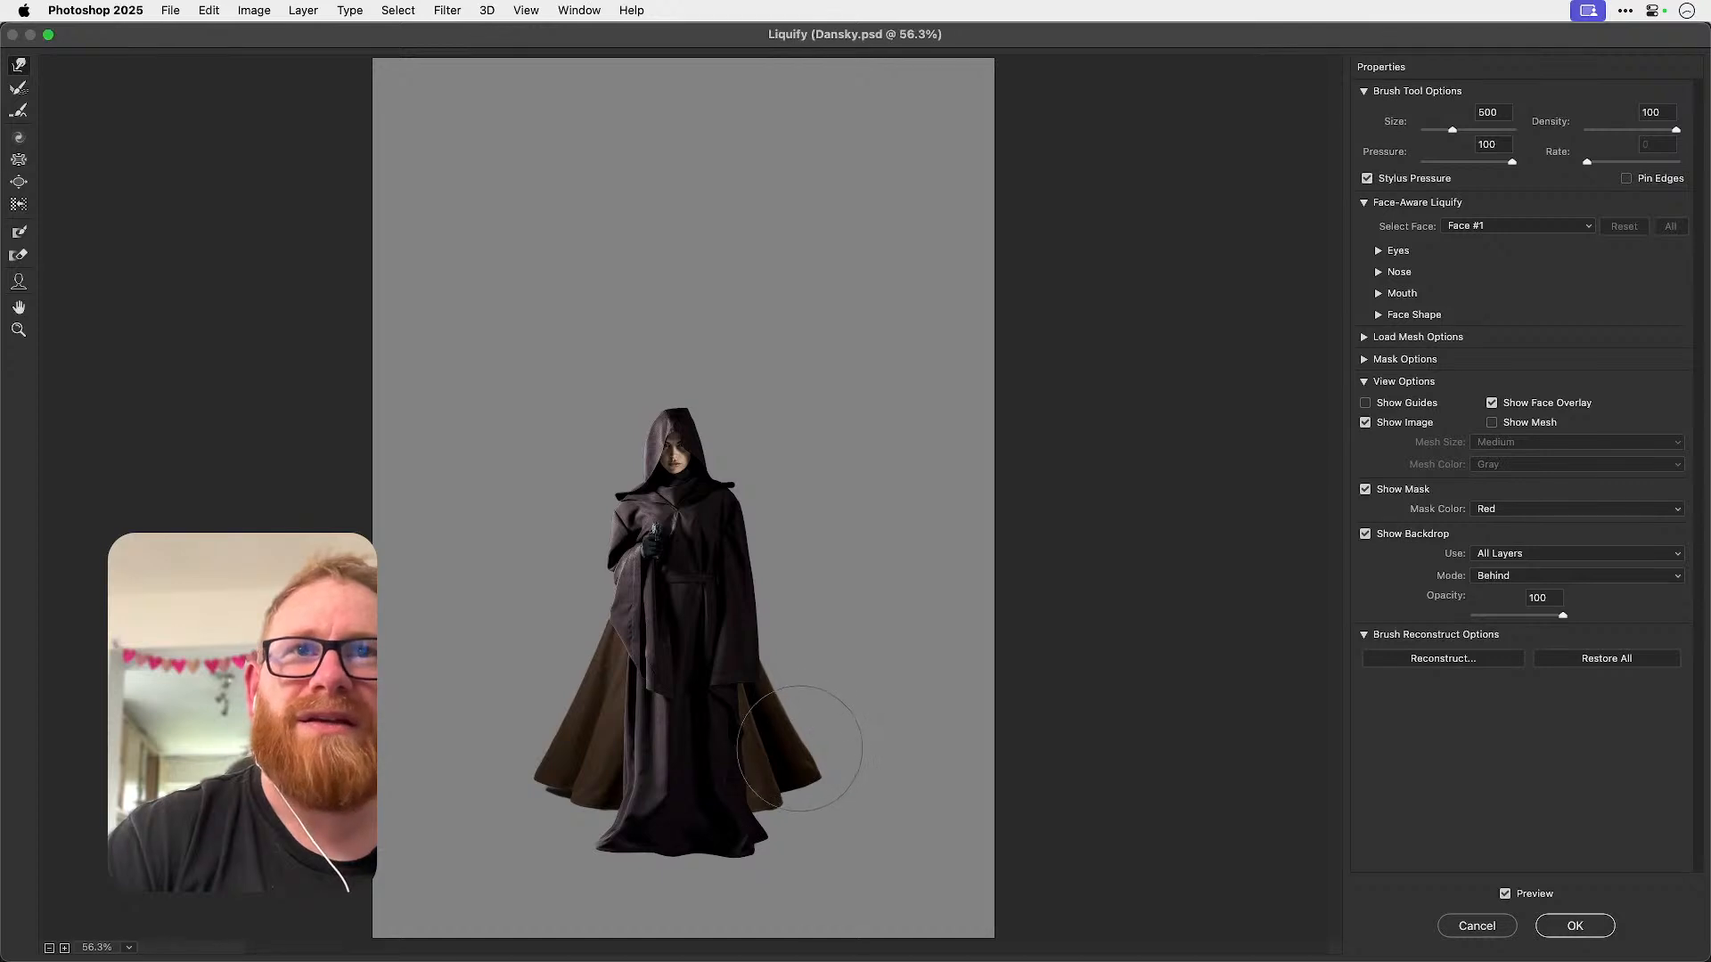
- Push the robe's bottom-left hem further outward in Liquify with brush sizes between 600 and 900, and reduce the brush to 400
{"action": "key", "text": "bracketright"}
{"action": "key", "text": "bracketright"}
{"action": "key", "text": "bracketleft"}
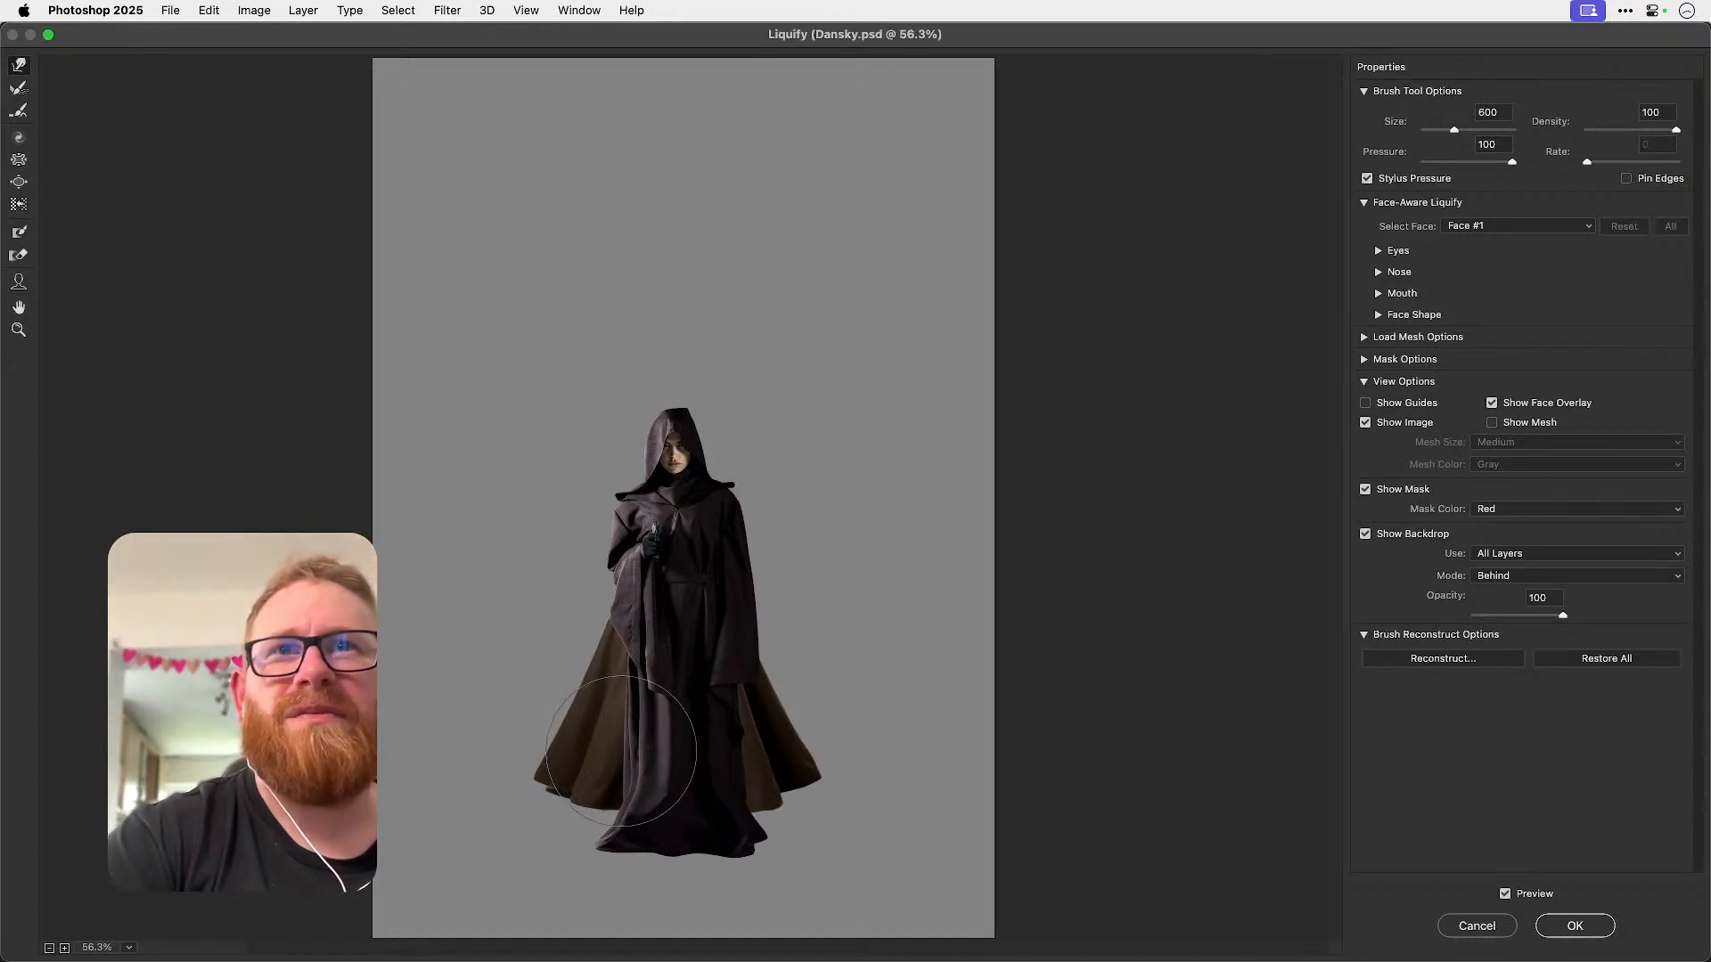
{"action": "key", "text": "bracketright"}
{"action": "key", "text": "bracketright"}
{"action": "key", "text": "bracketright"}
{"action": "key", "text": "bracketleft"}
{"action": "key", "text": "bracketleft"}
{"action": "key", "text": "bracketleft"}
{"action": "key", "text": "bracketleft"}
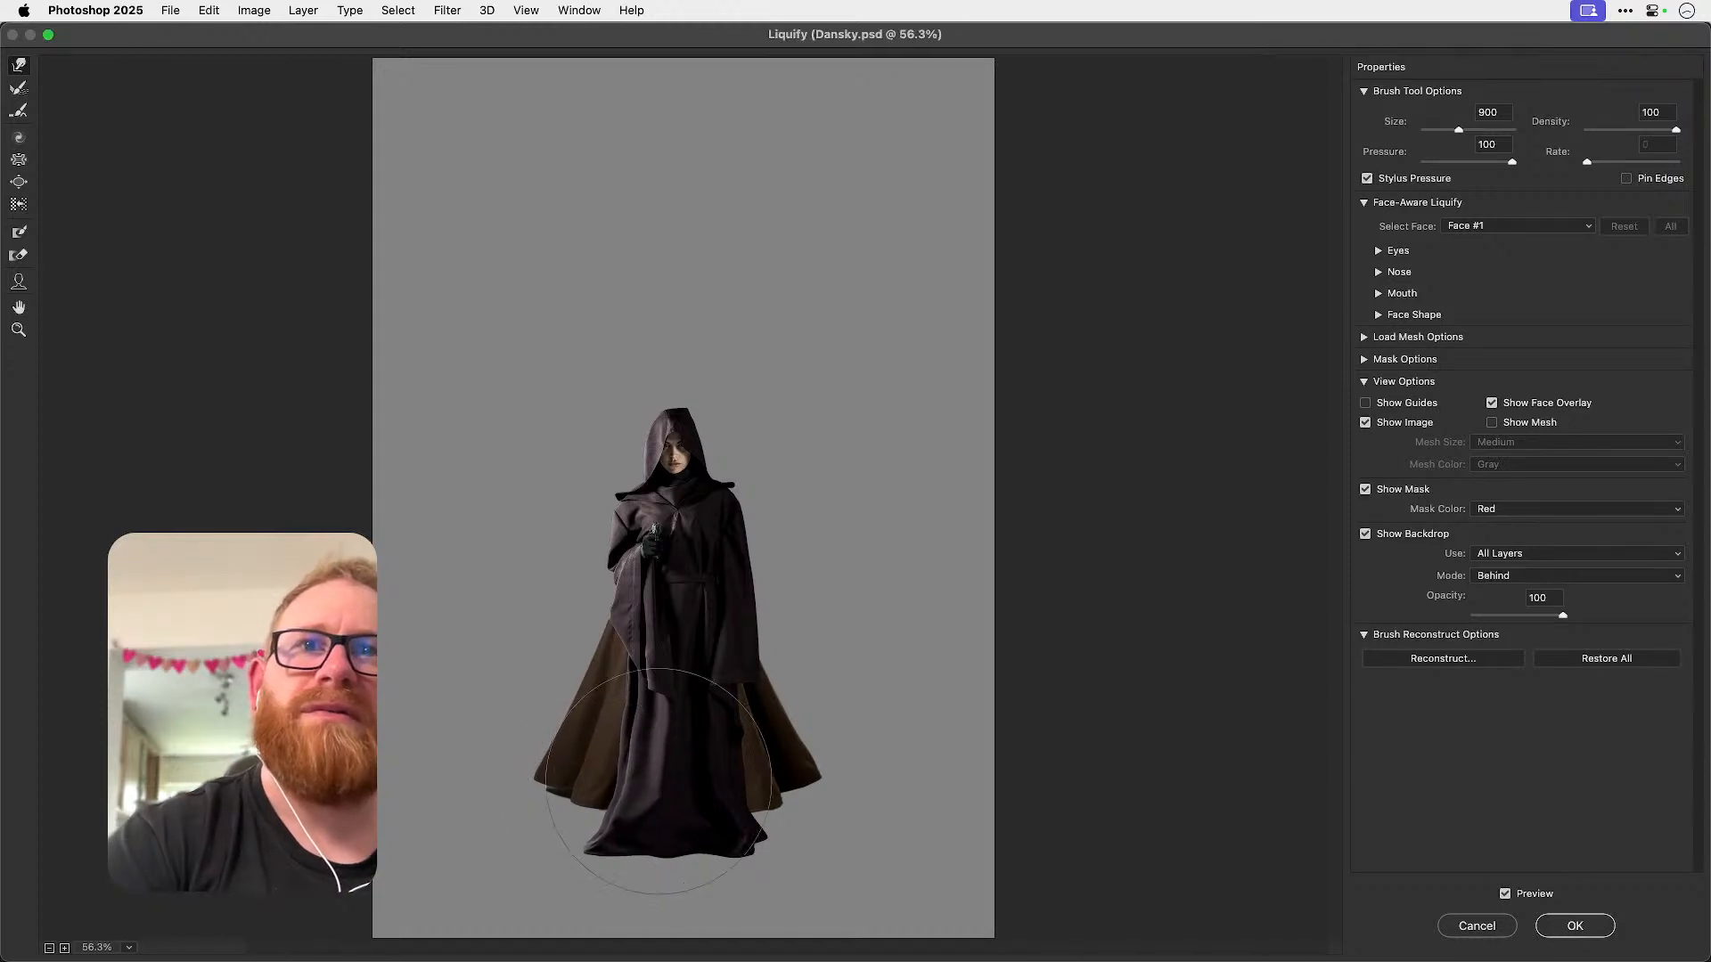
{"action": "key", "text": "bracketleft"}
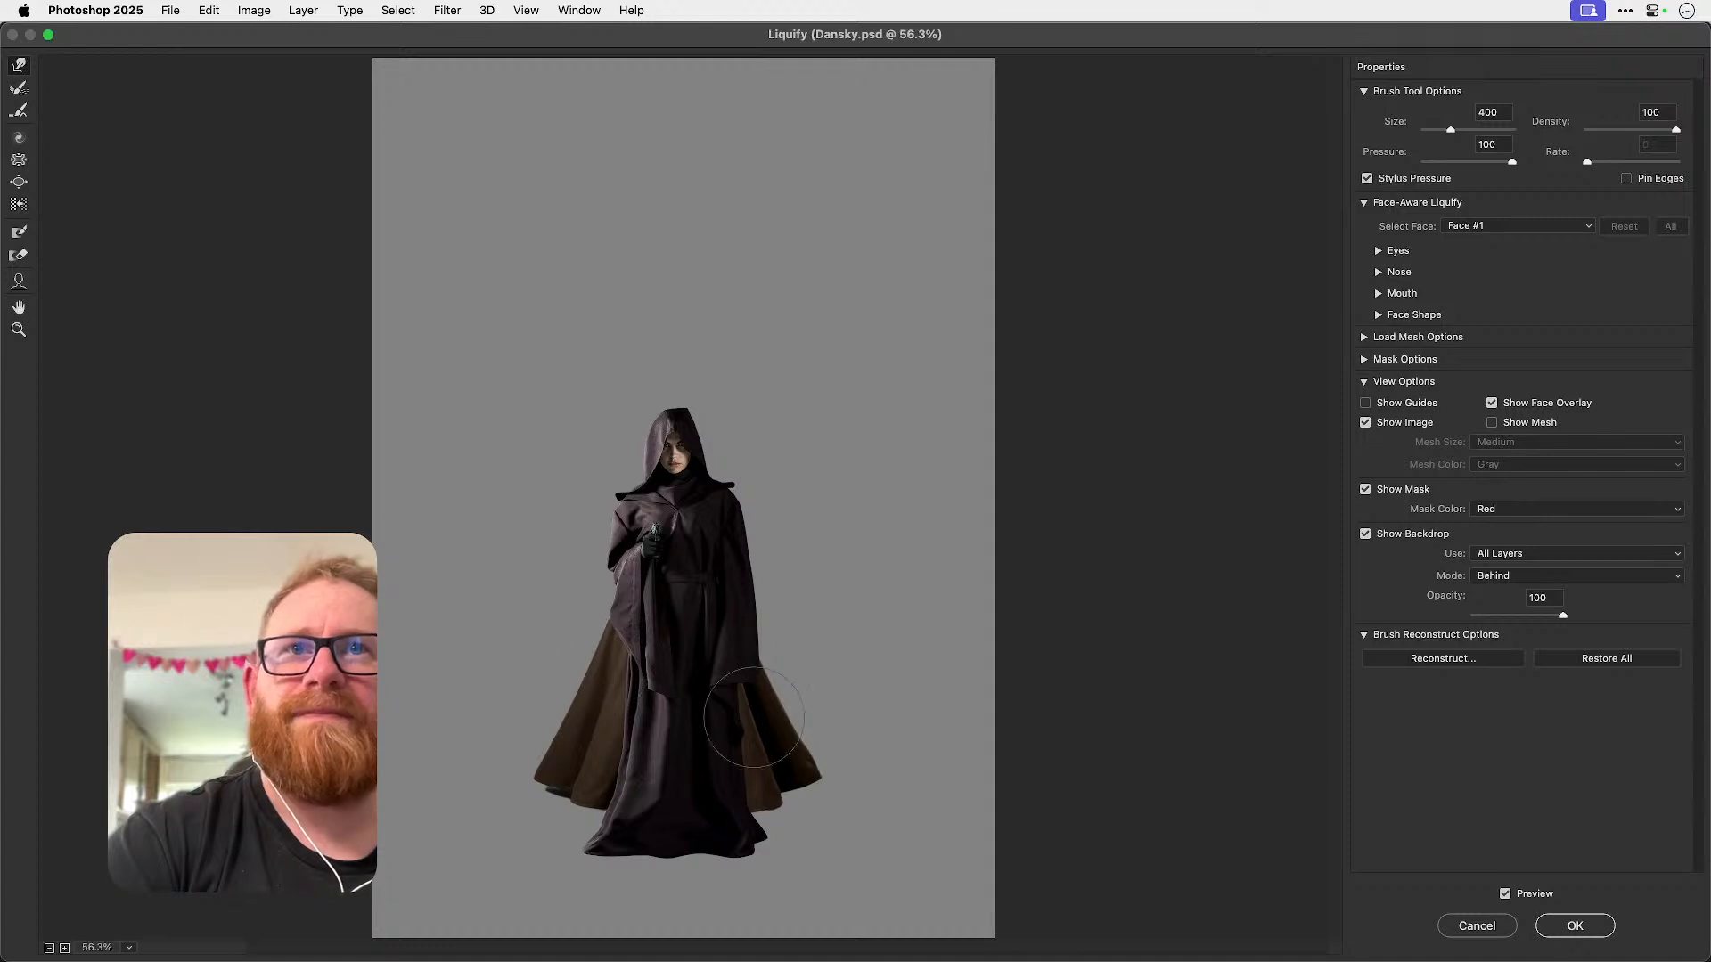
- Reshape the robe's bottom hem near its right corner with a 600 brush and apply the Liquify filter to the Sith layer
{"action": "key", "text": "bracketright"}
{"action": "key", "text": "bracketright"}
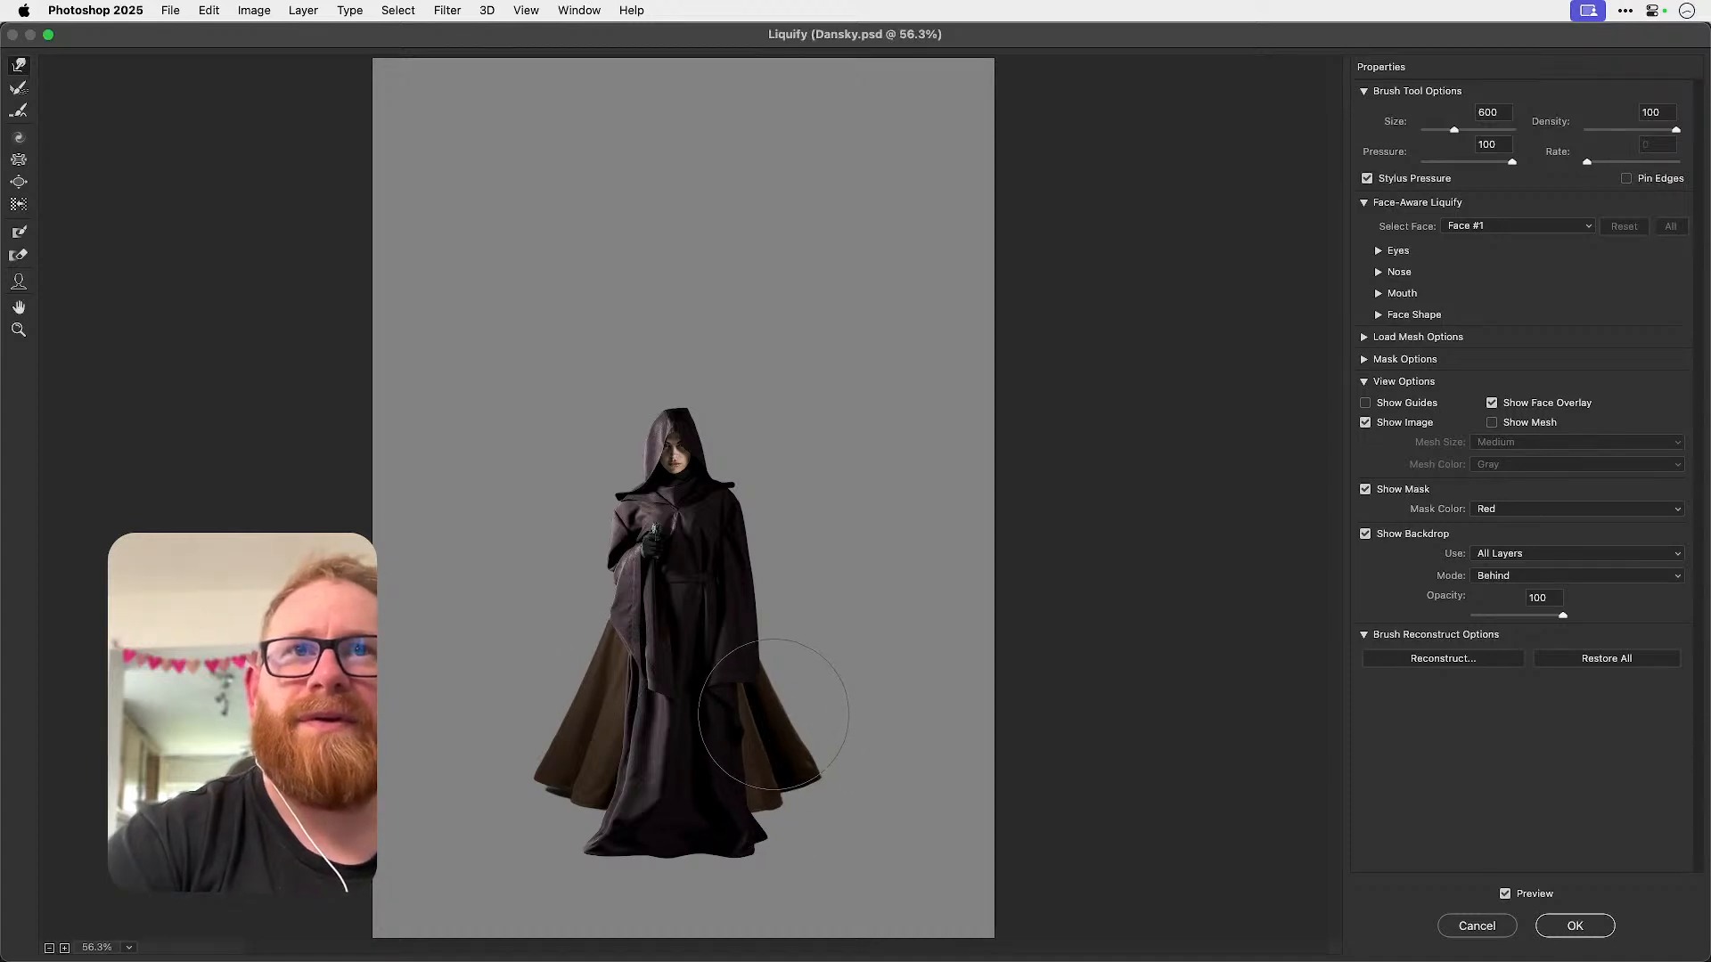
{"action": "left_click_drag", "start_coordinate": [768, 861], "coordinate": [681, 875]}
{"action": "key", "text": "Return"}
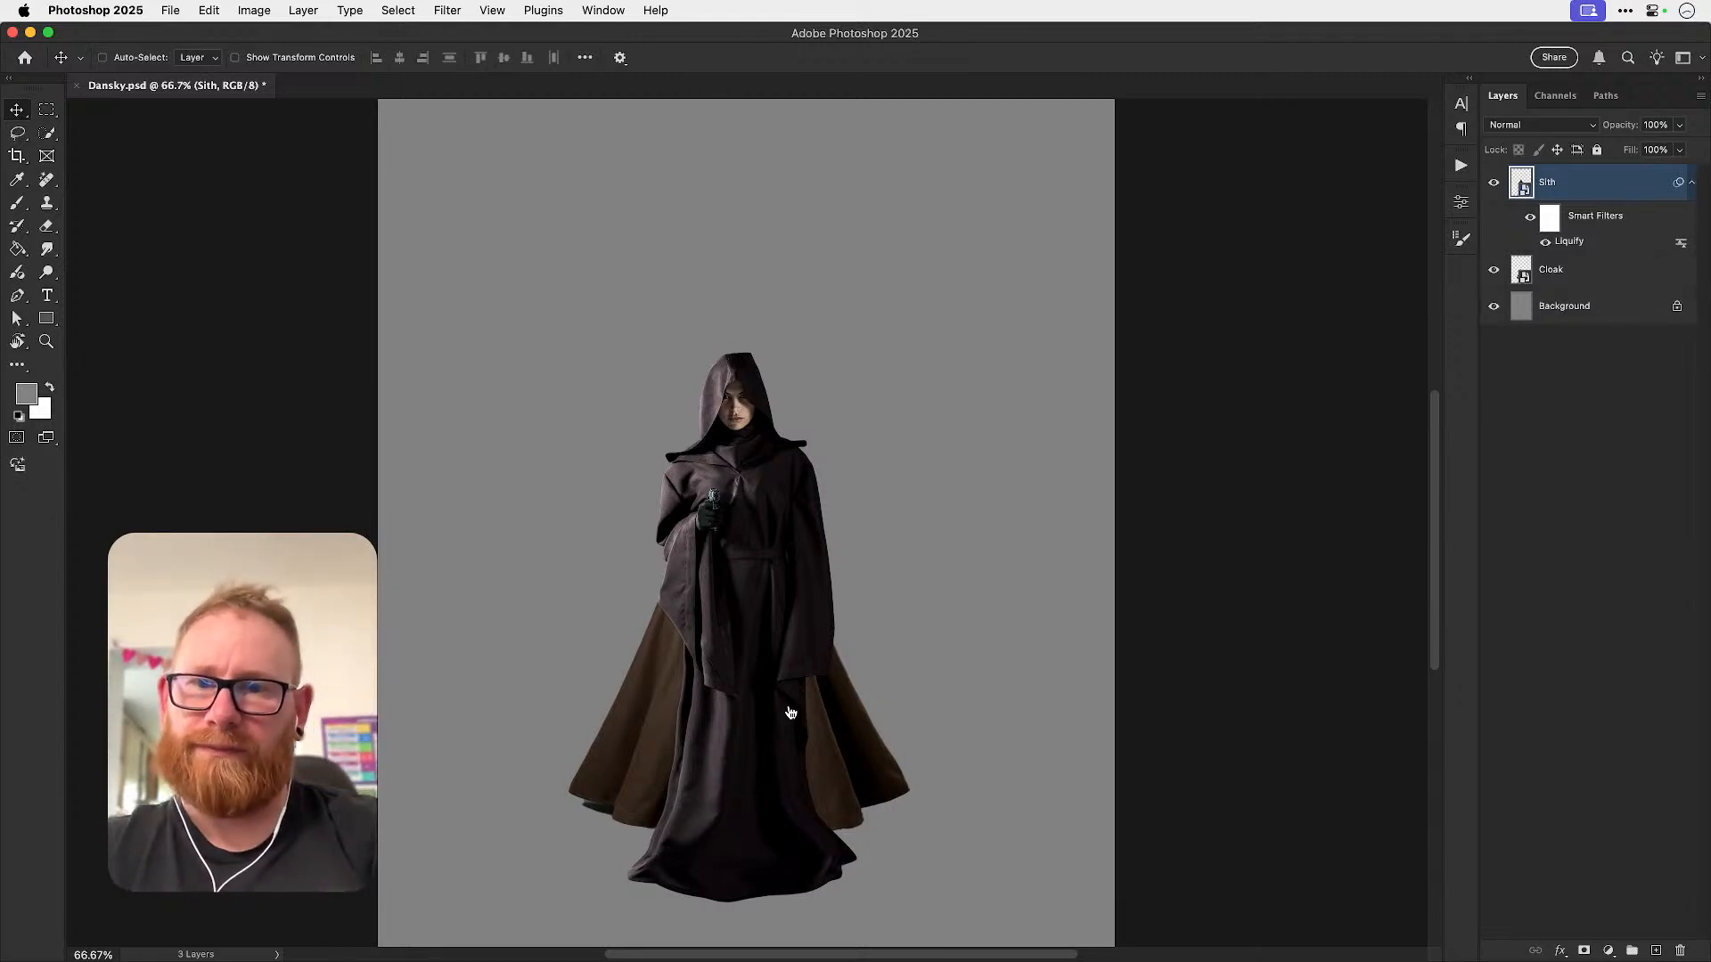
- Switch to the Visual Electric canvas in Chrome and look at the project's title options
{"action": "key", "text": "super+Tab"}
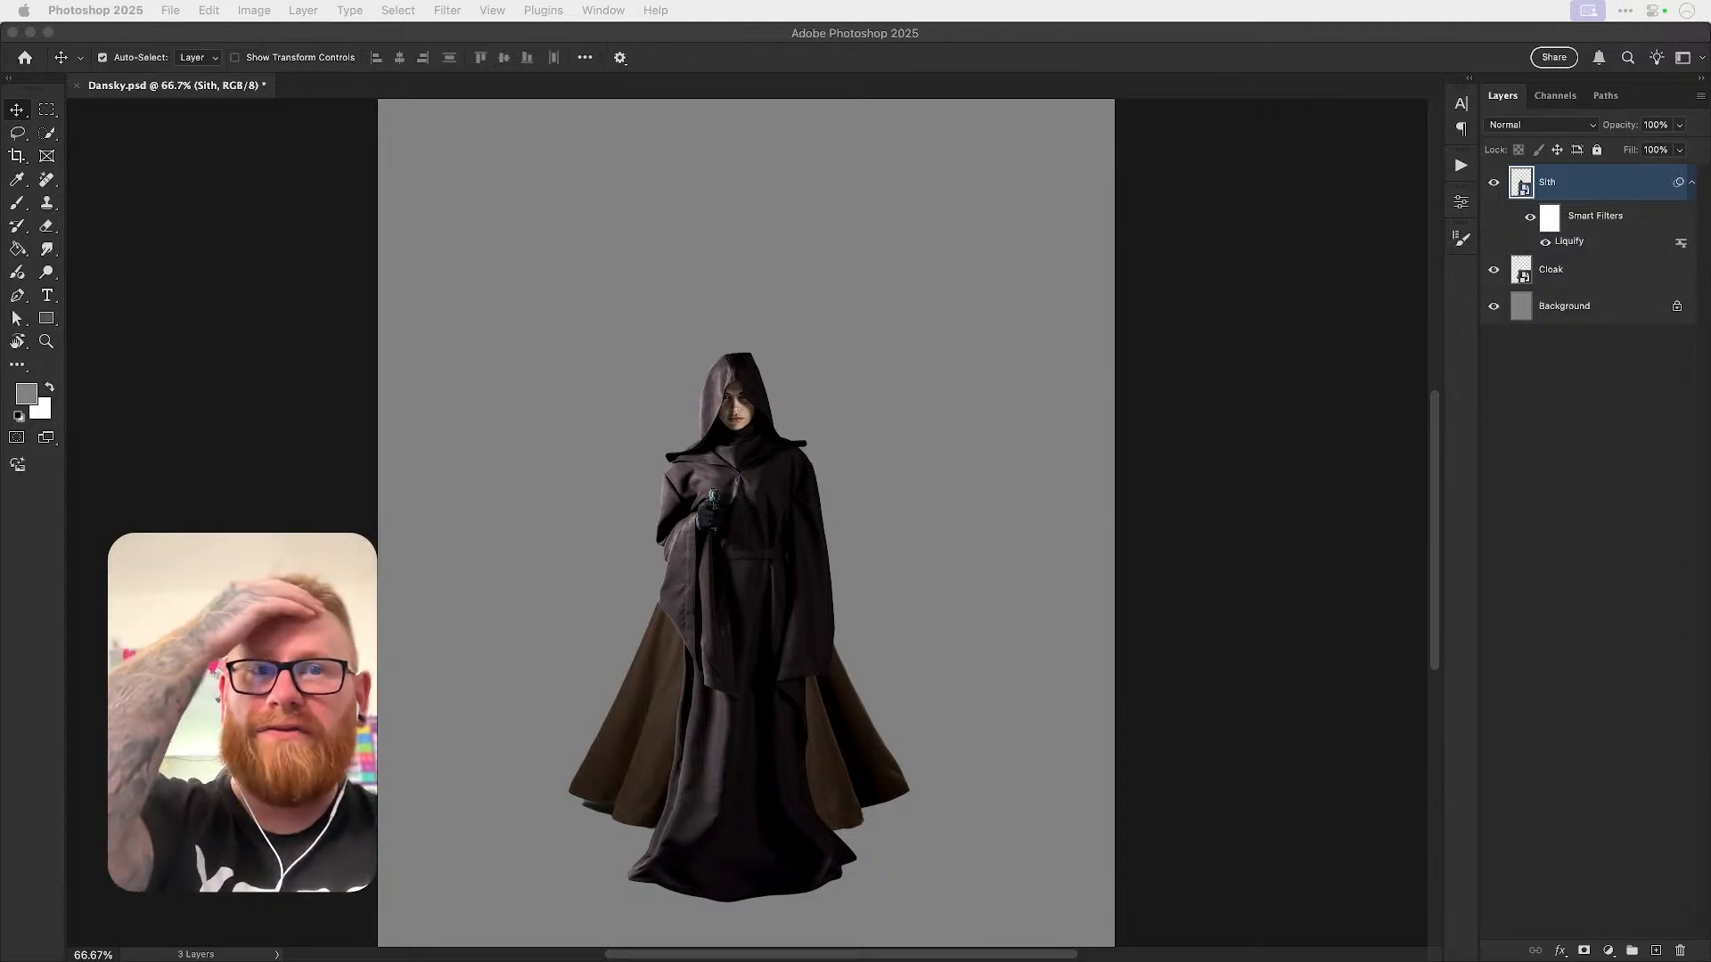
{"action": "left_click_drag", "start_coordinate": [463, 961], "coordinate": [437, 459]}
{"action": "left_click", "coordinate": [369, 459]}
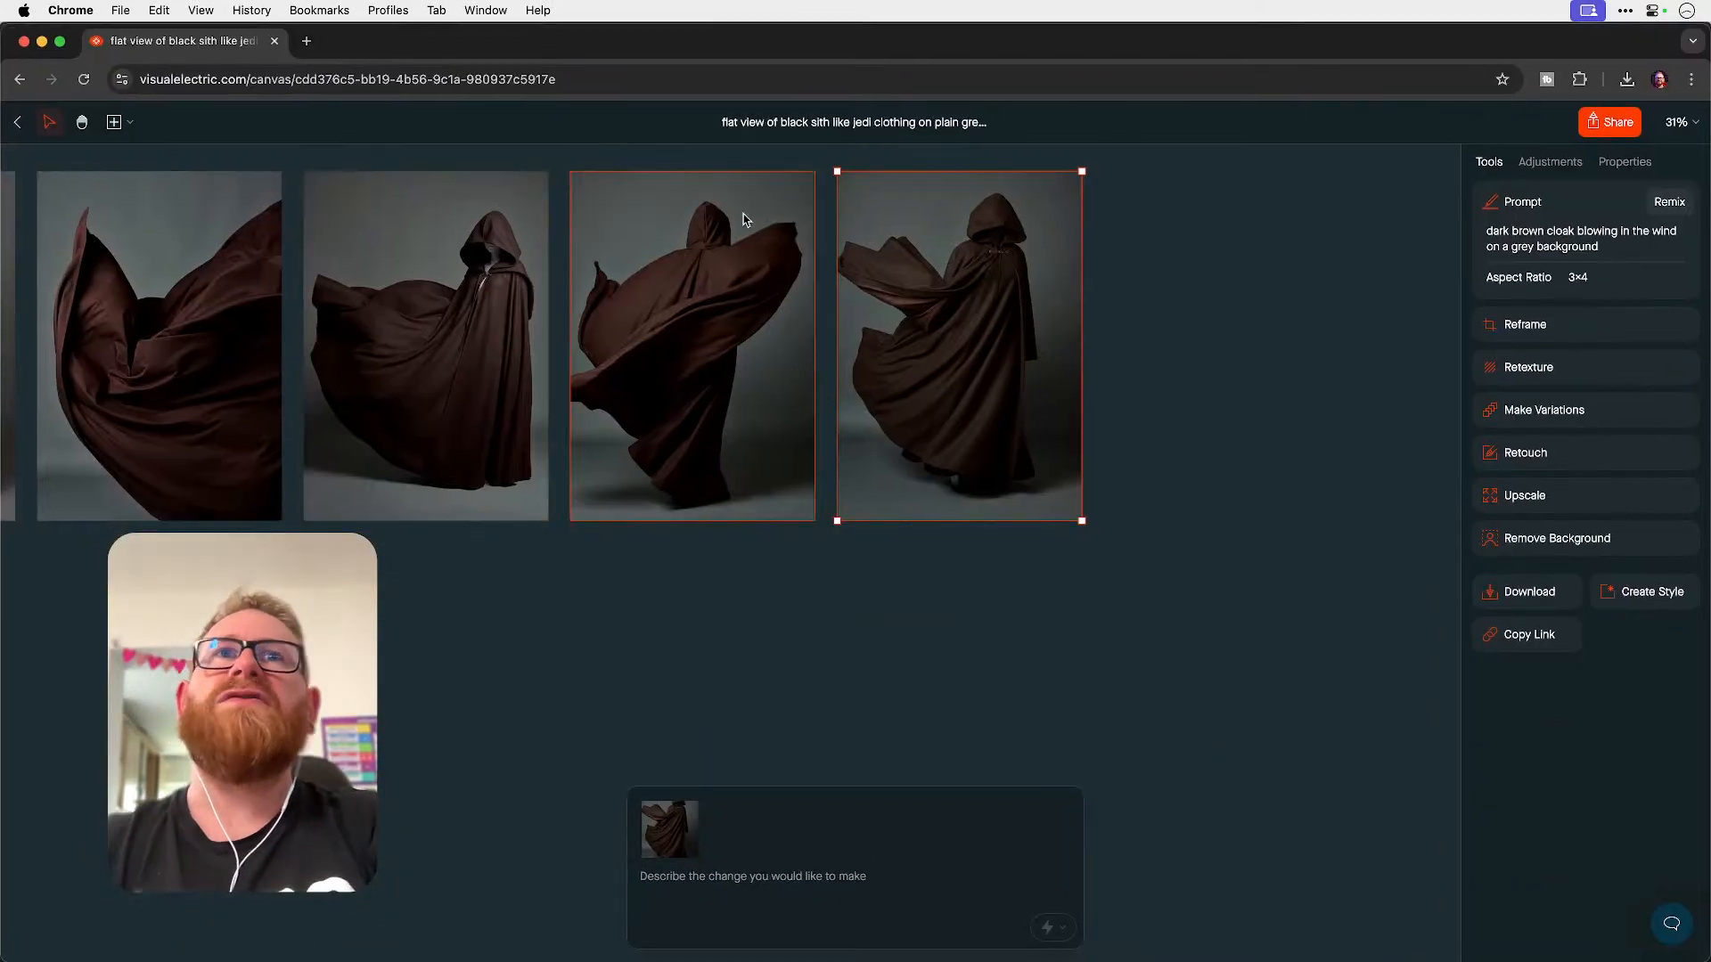
{"action": "left_click", "coordinate": [1010, 121]}
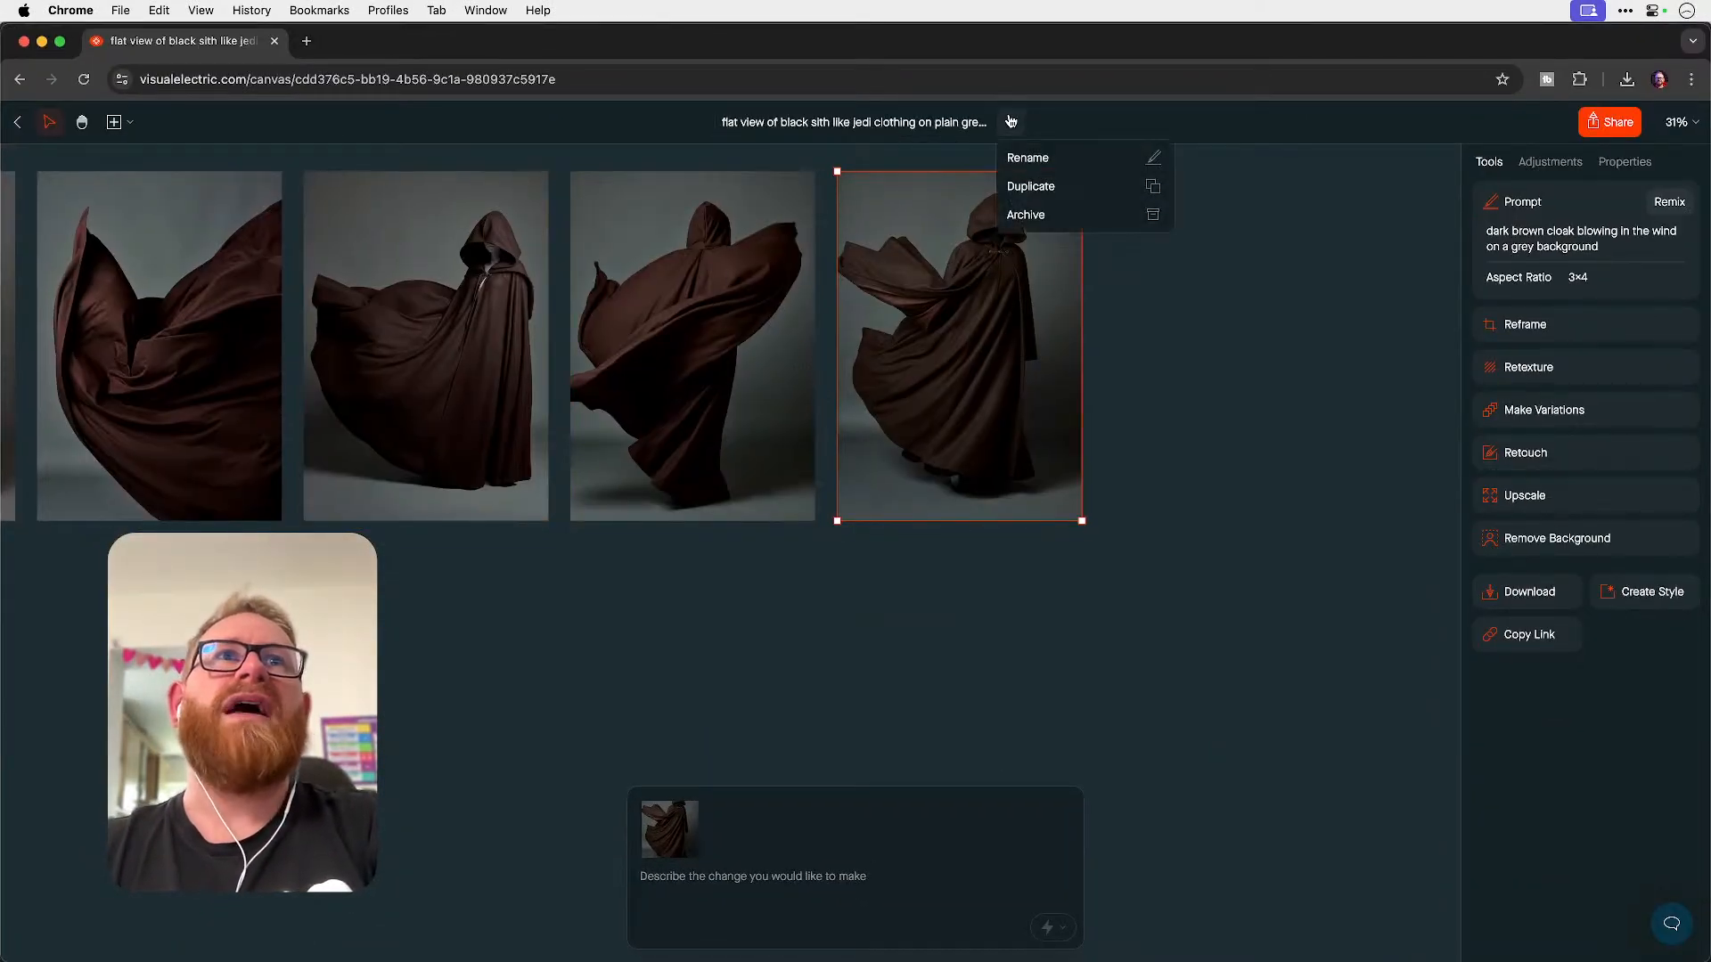
{"action": "left_click", "coordinate": [1010, 122]}
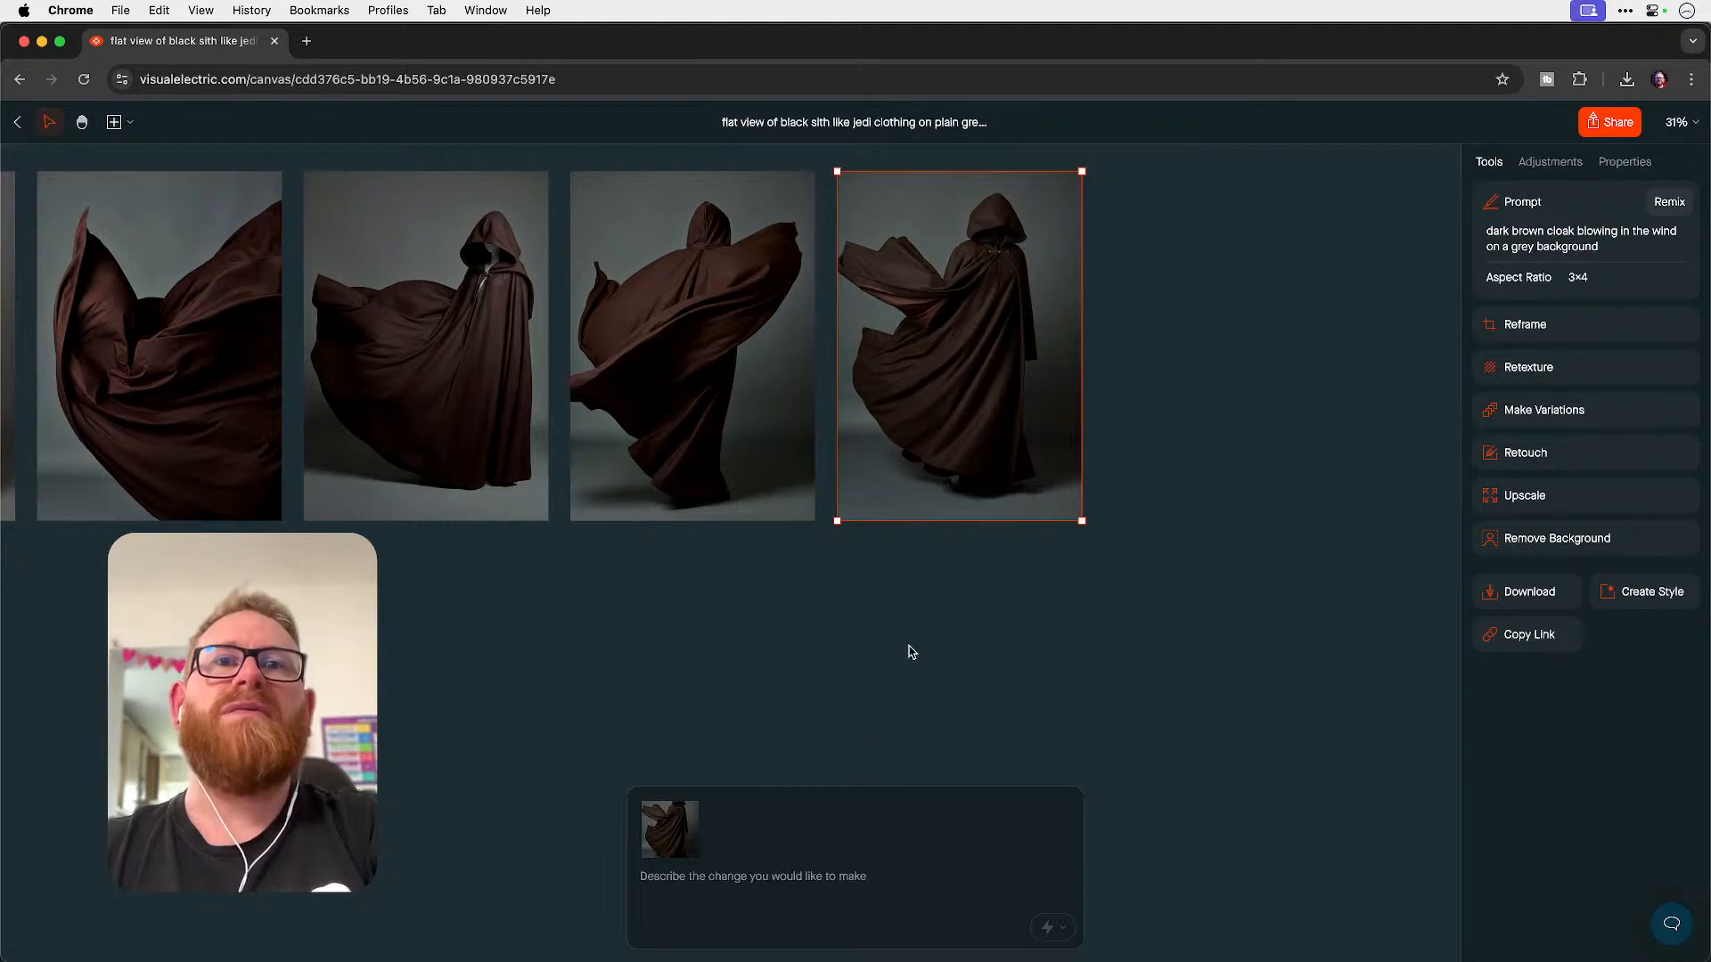
- Generate new images from the selected cloak with the prompt "dark brown cloak blowing in the wind on a plain grey background"
{"action": "left_click", "coordinate": [828, 874]}
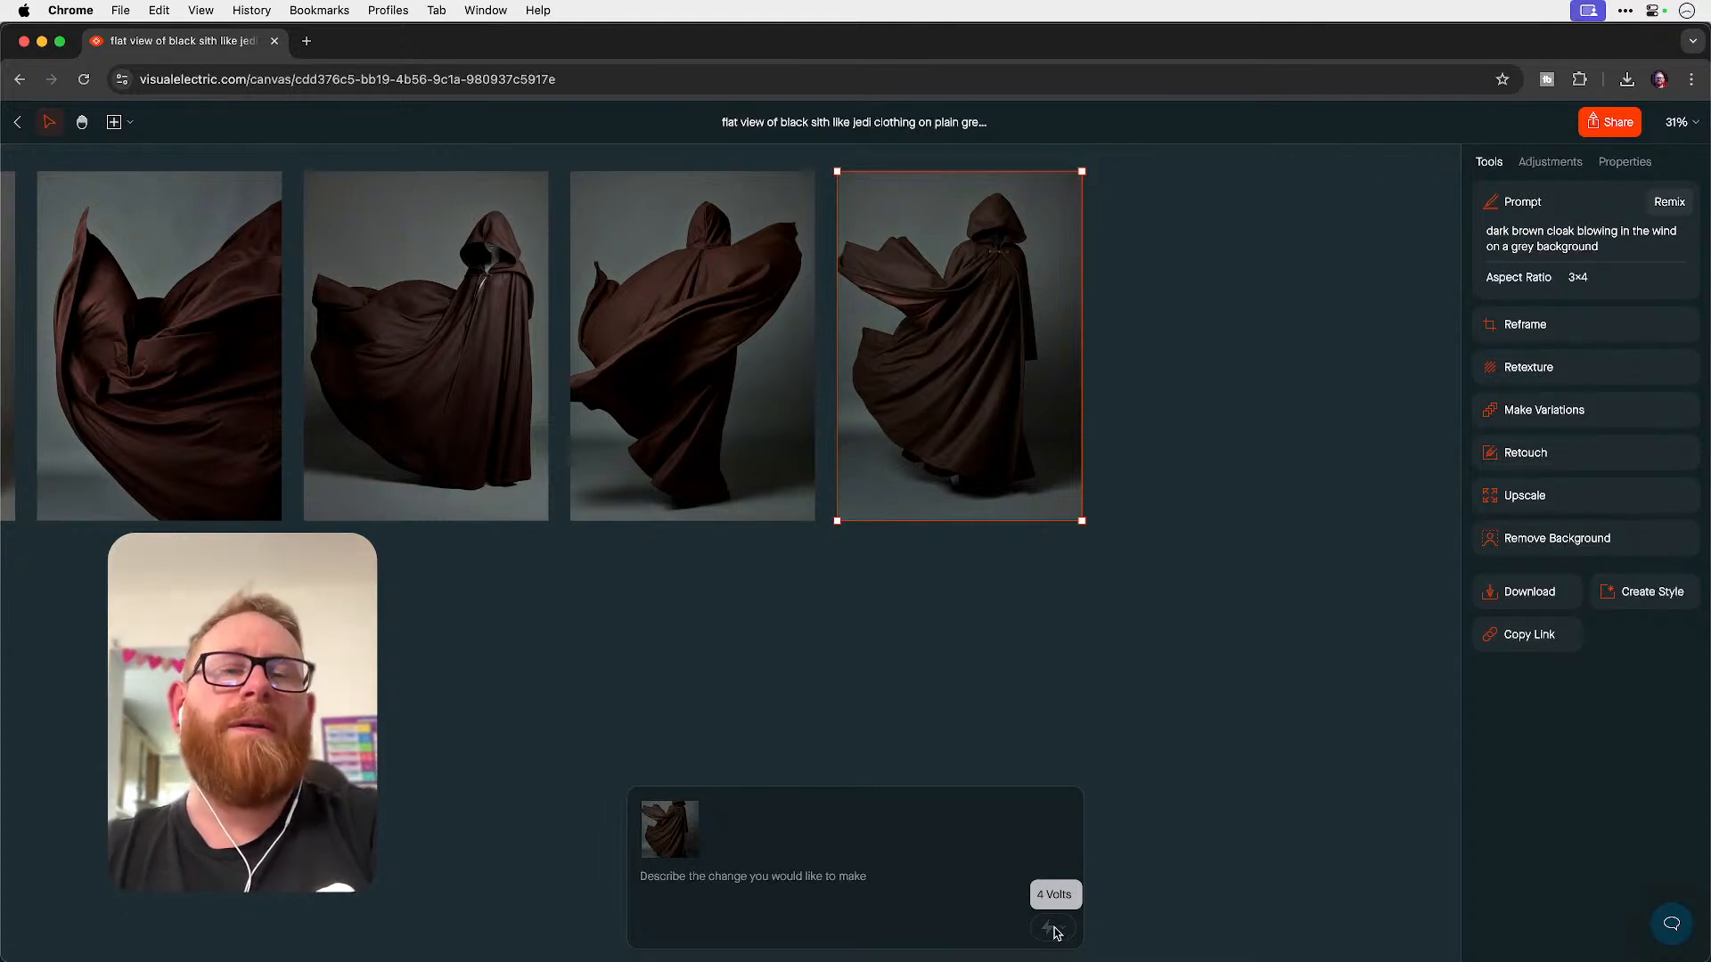
{"action": "type", "text": "dark brown"}
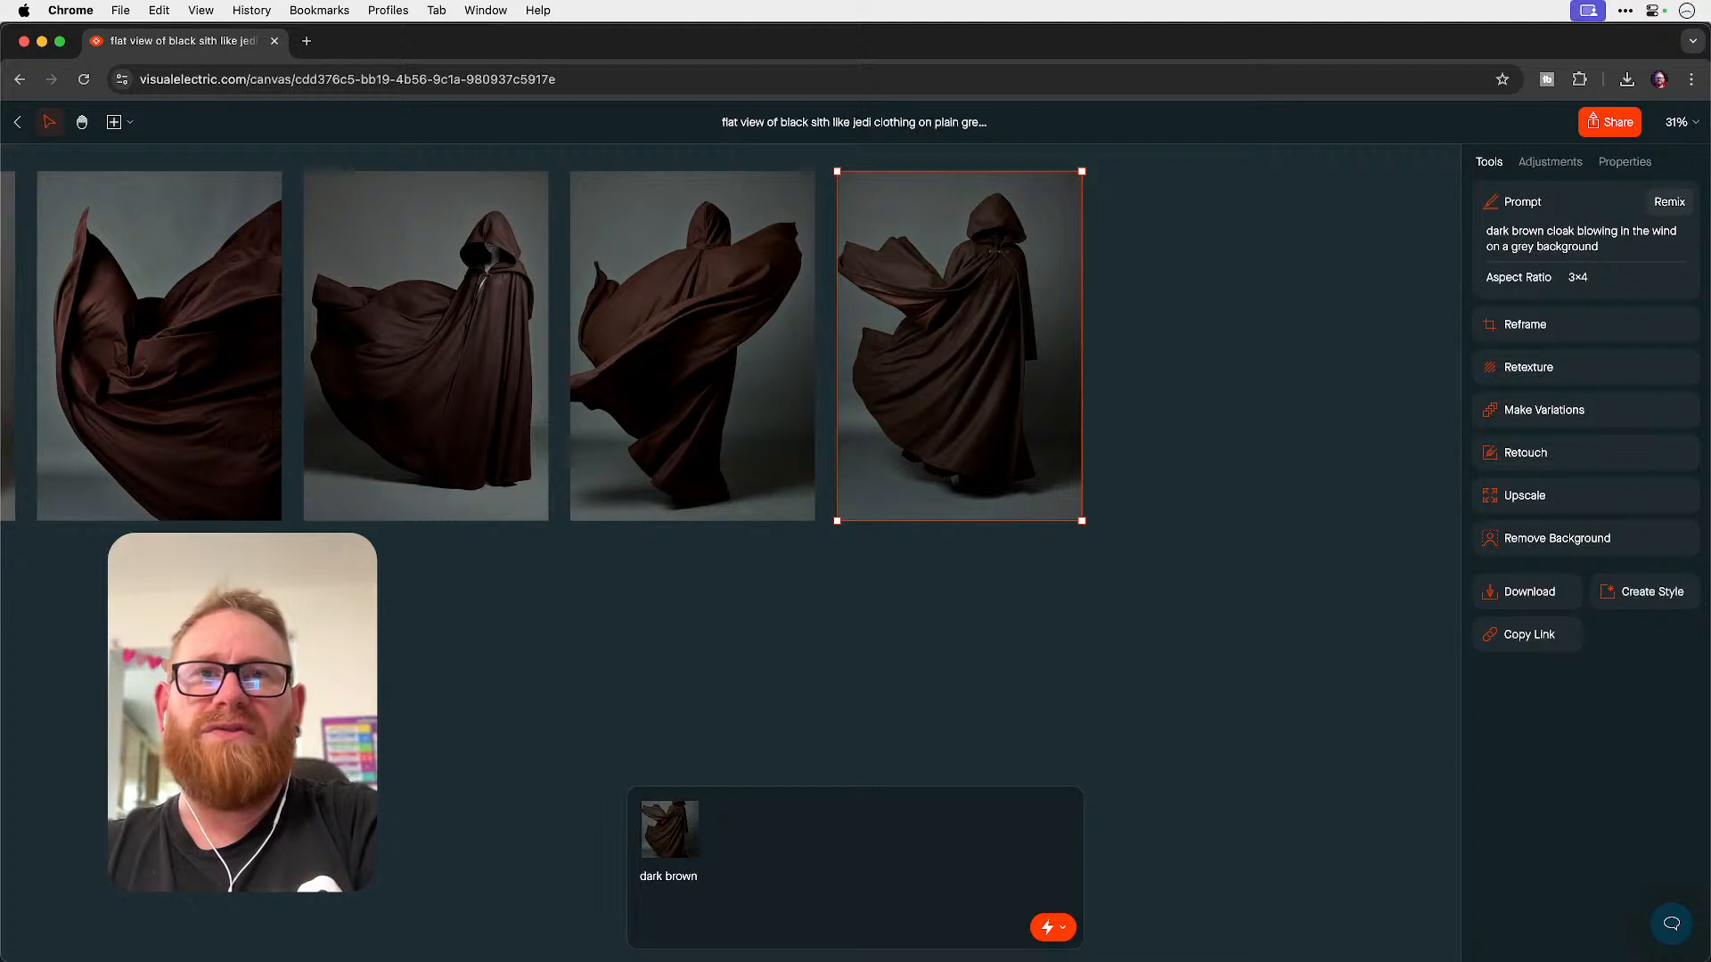
{"action": "type", "text": " cl"}
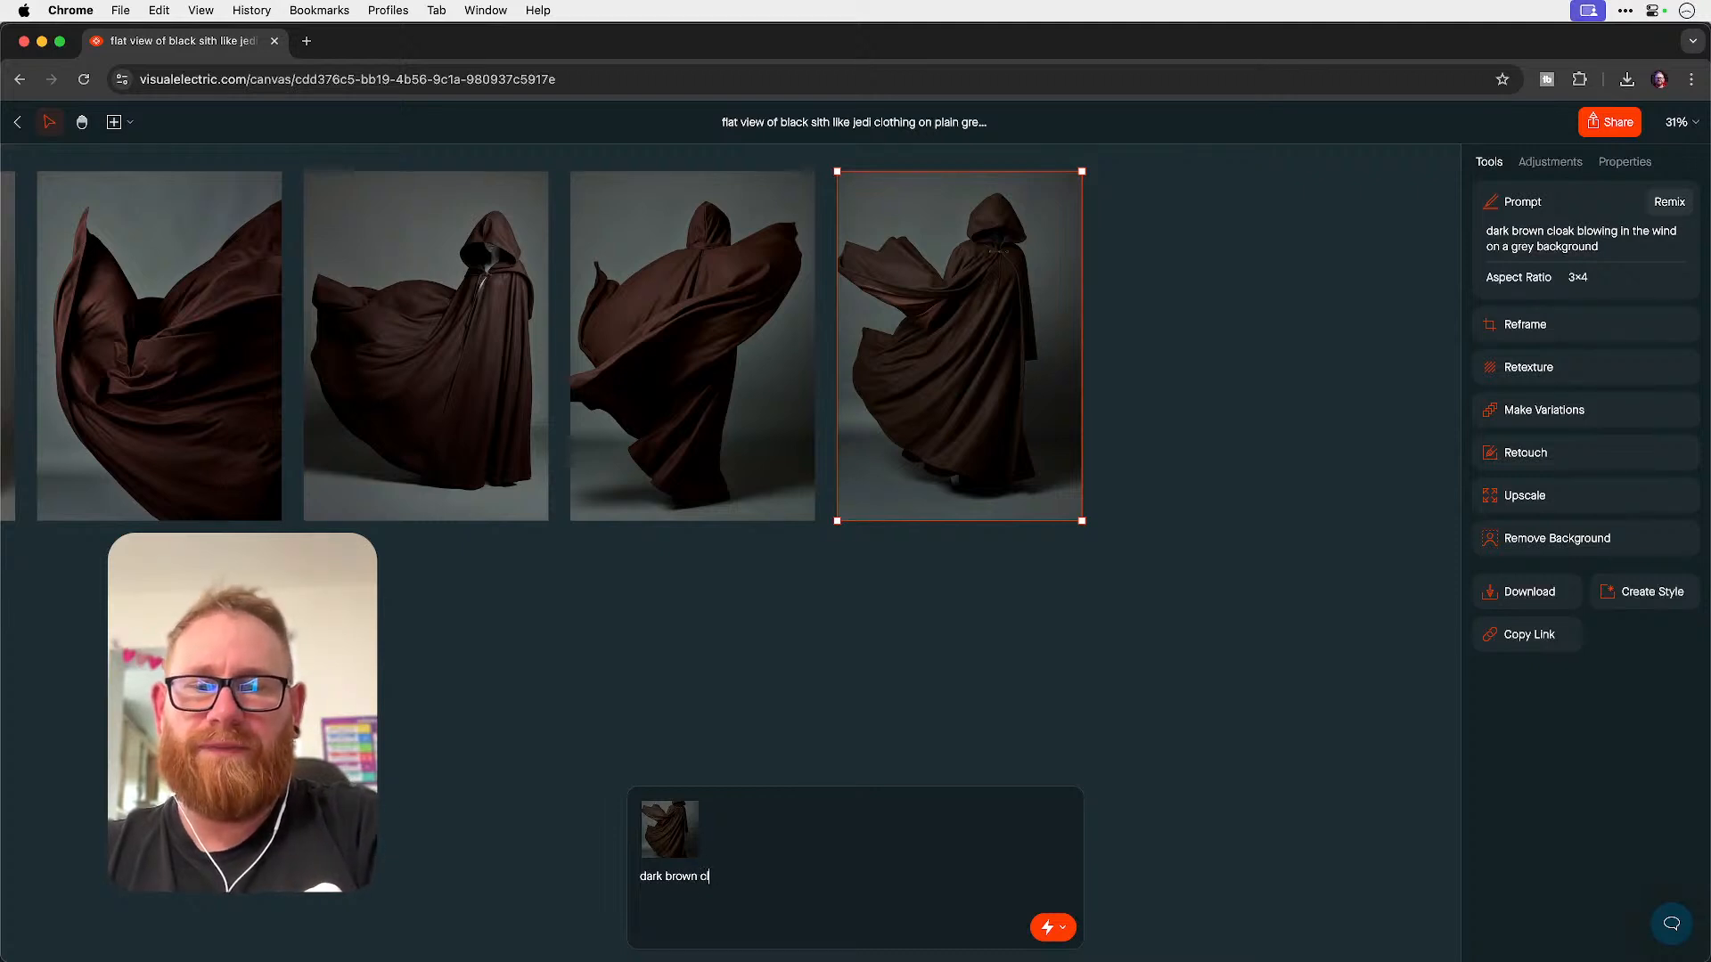
{"action": "type", "text": "oak blowing in the wind on"}
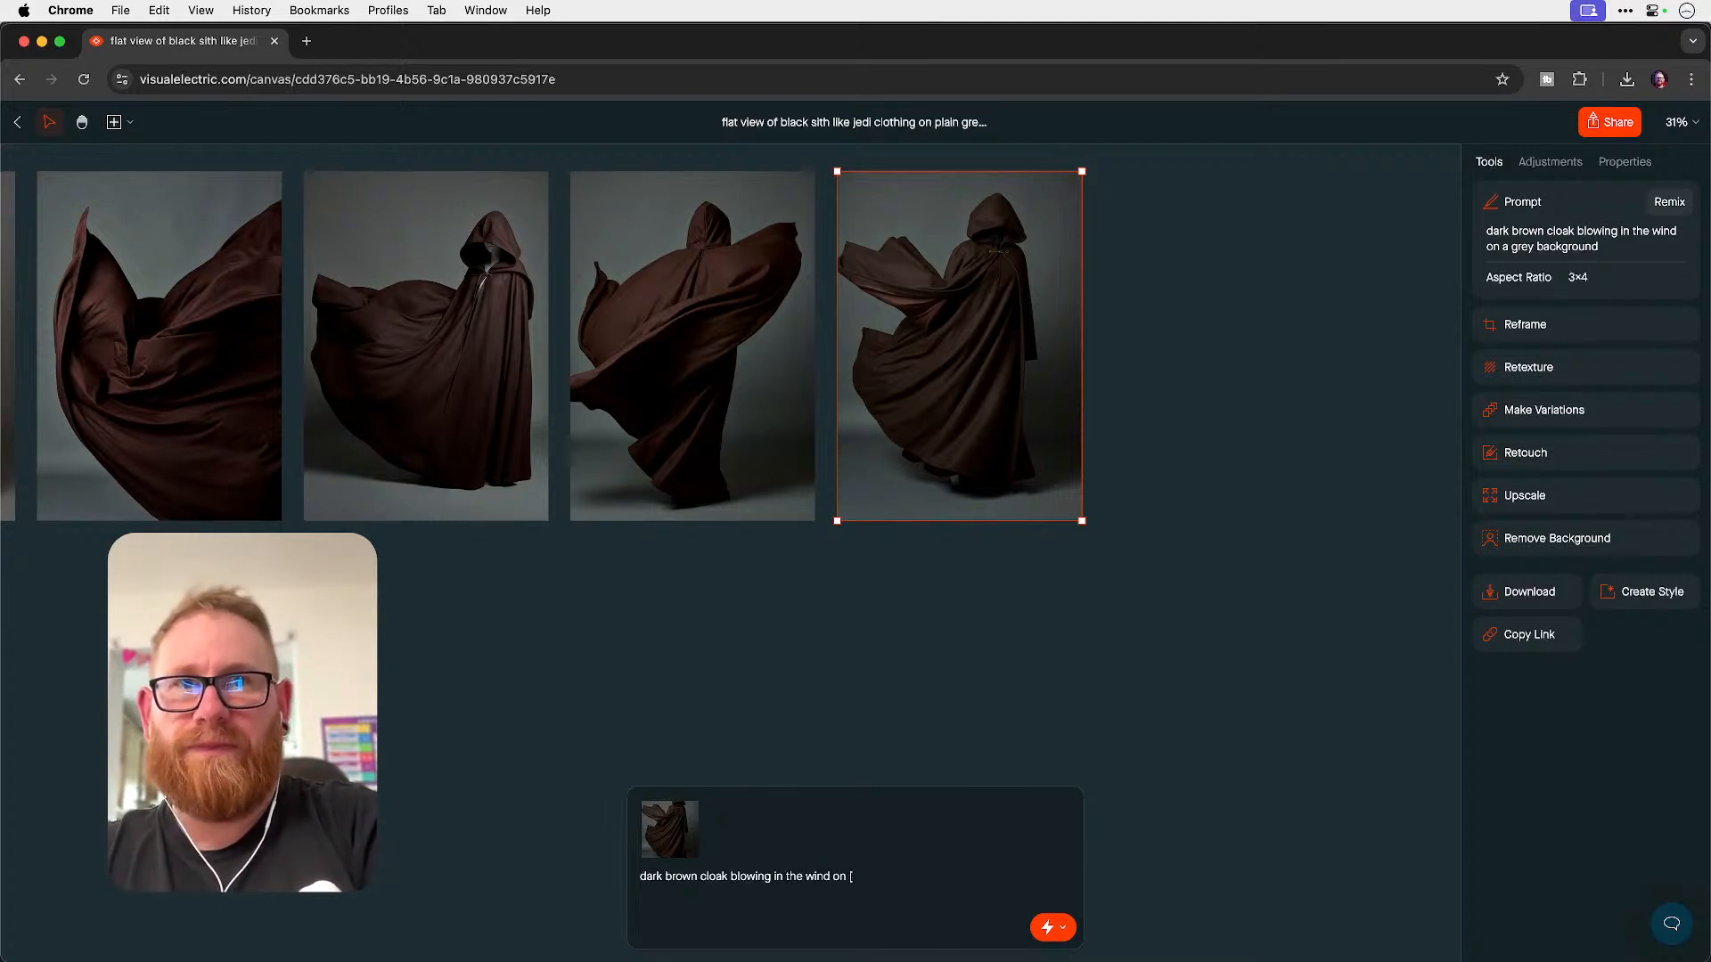
{"action": "type", "text": " plain grey background"}
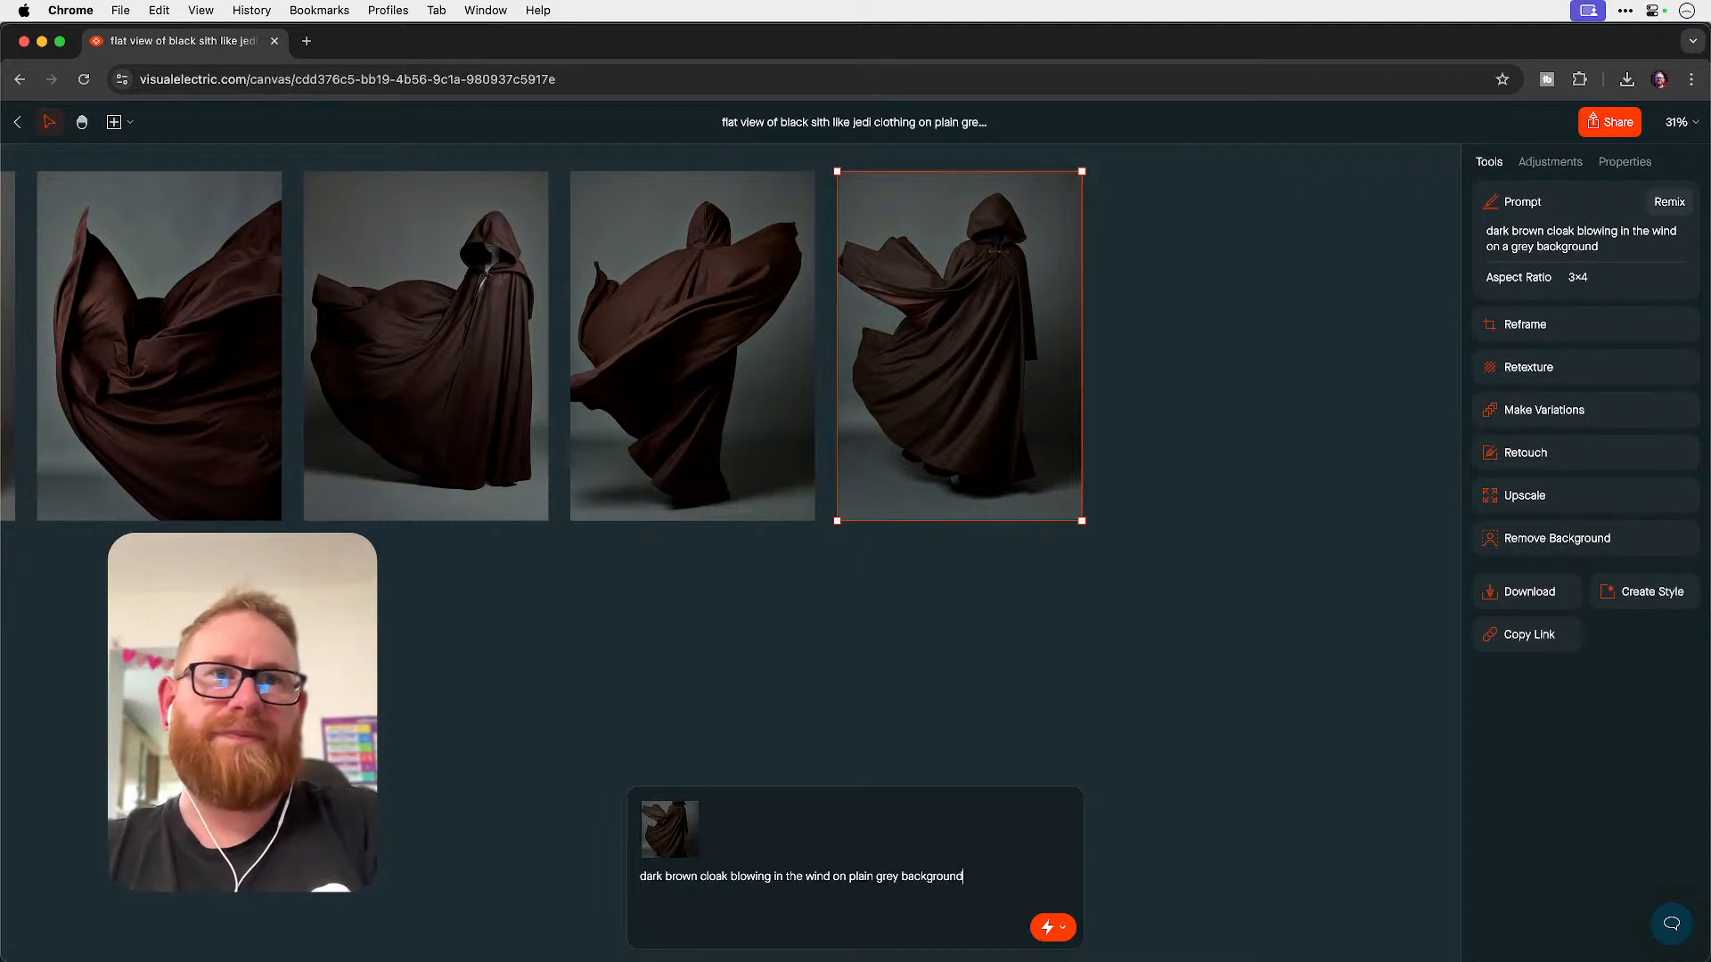
{"action": "key", "text": "super+a"}
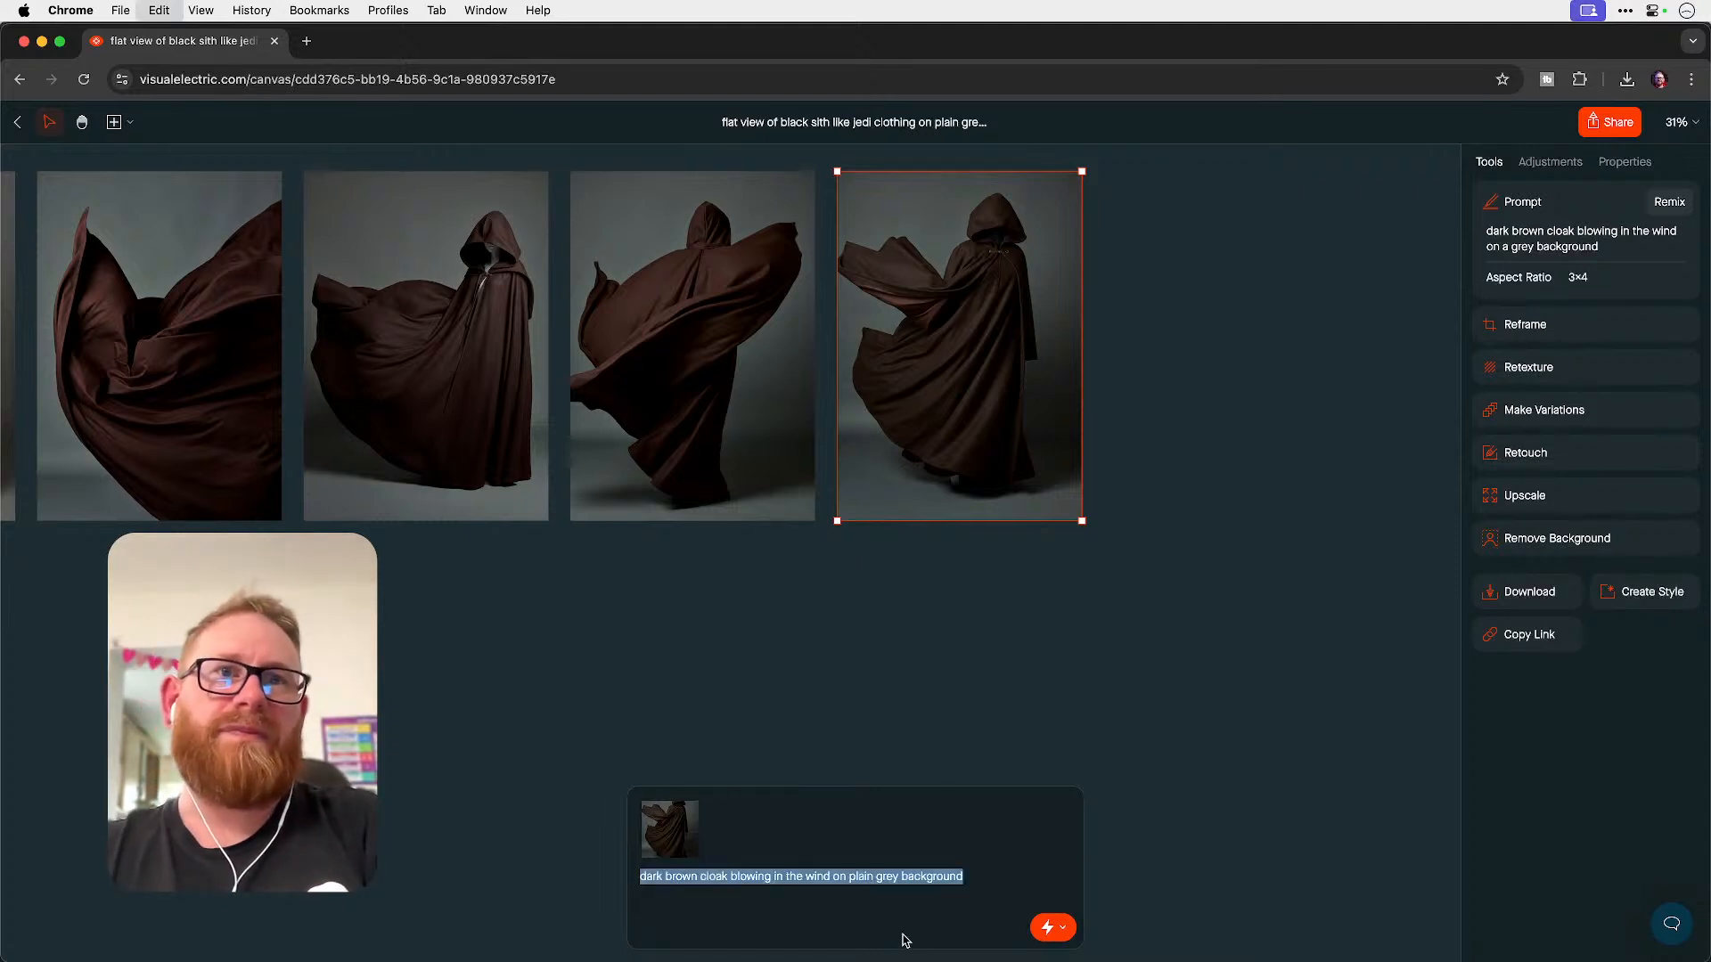
{"action": "left_click", "coordinate": [1046, 928]}
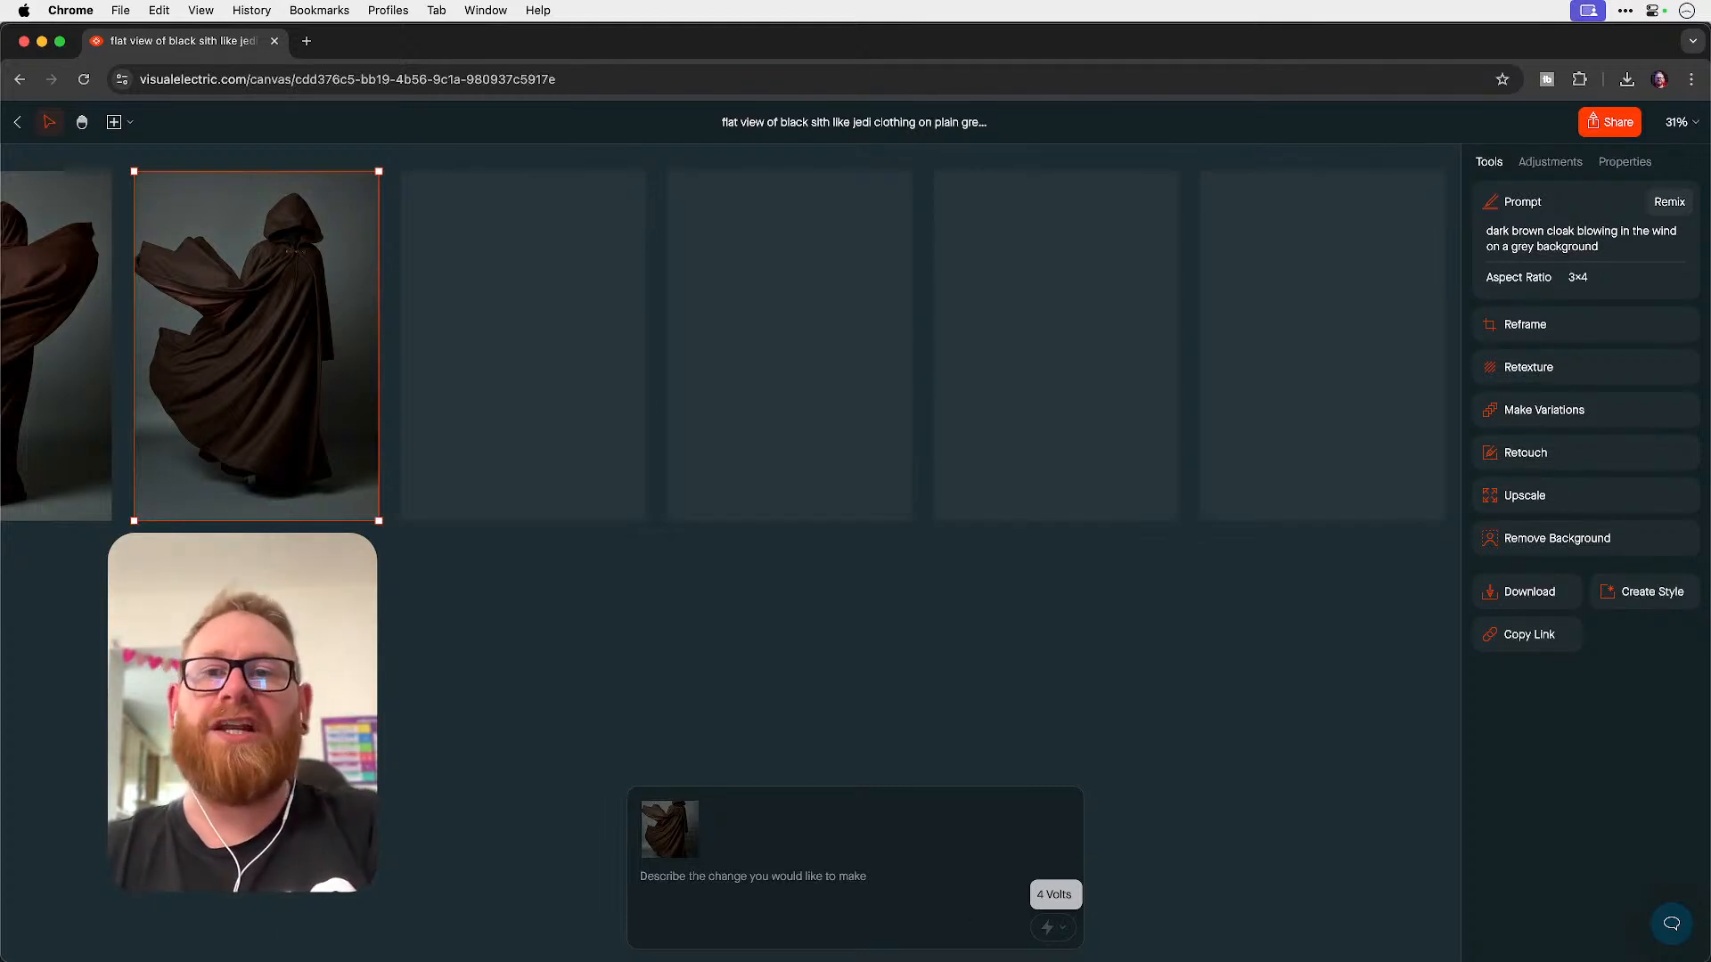
{"action": "left_click", "coordinate": [602, 720]}
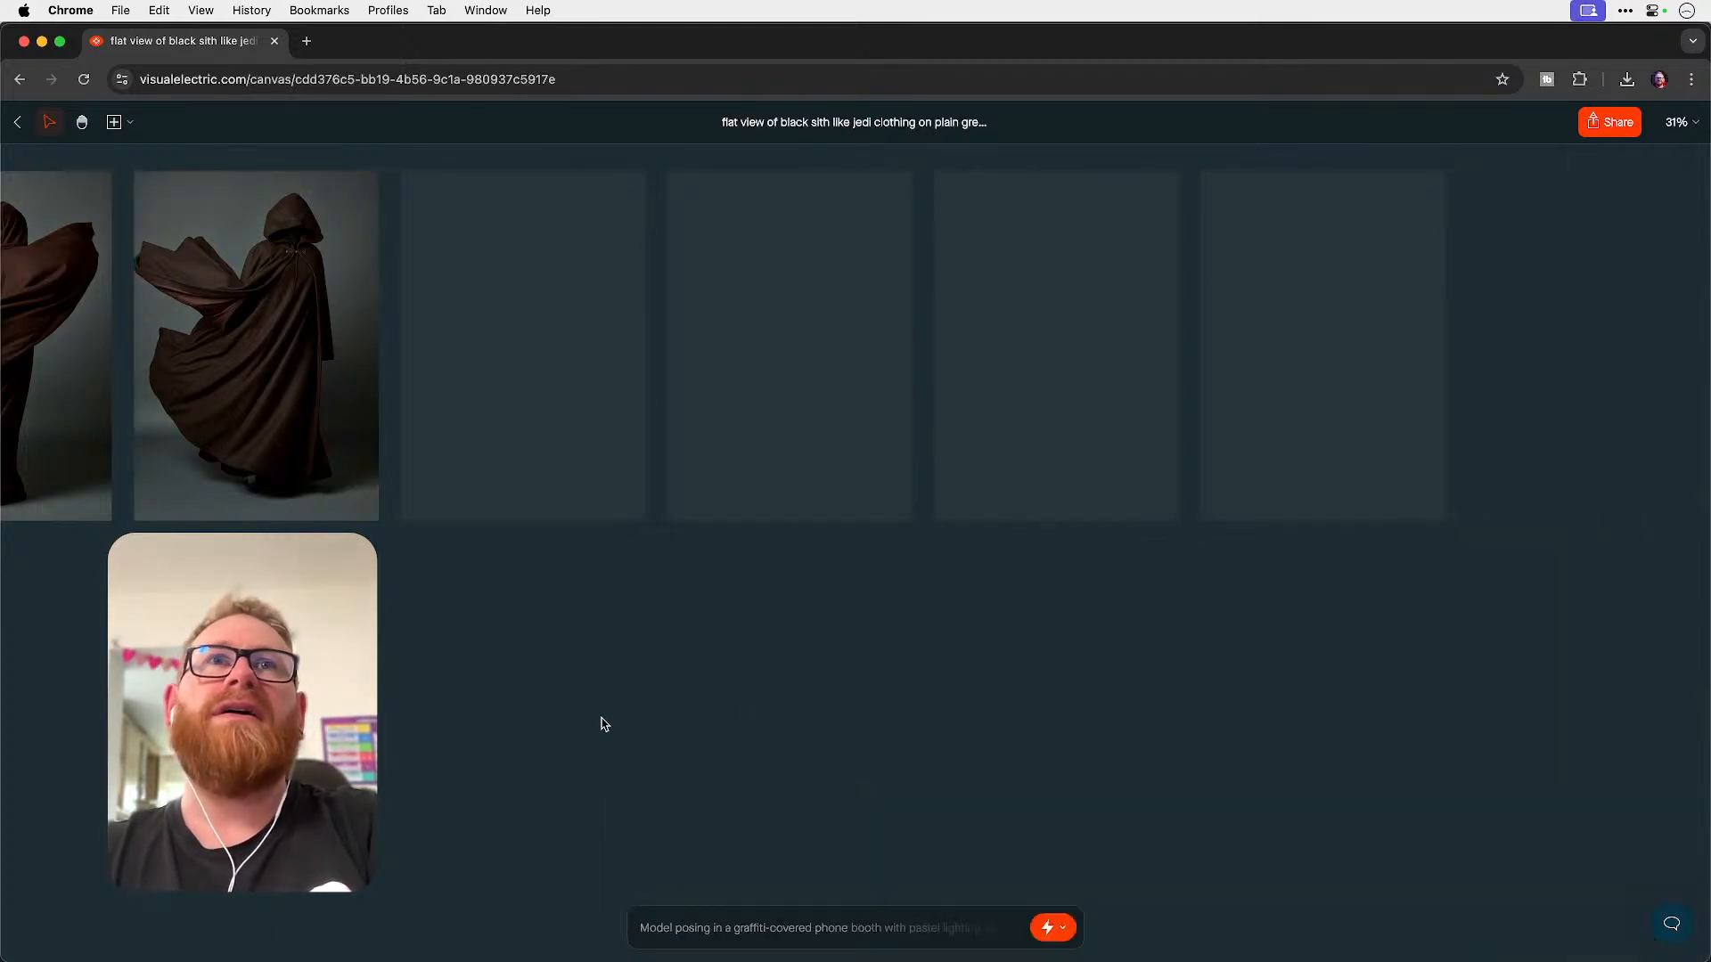
{"action": "left_click", "coordinate": [810, 927]}
{"action": "left_click", "coordinate": [879, 640]}
{"action": "left_click", "coordinate": [847, 923]}
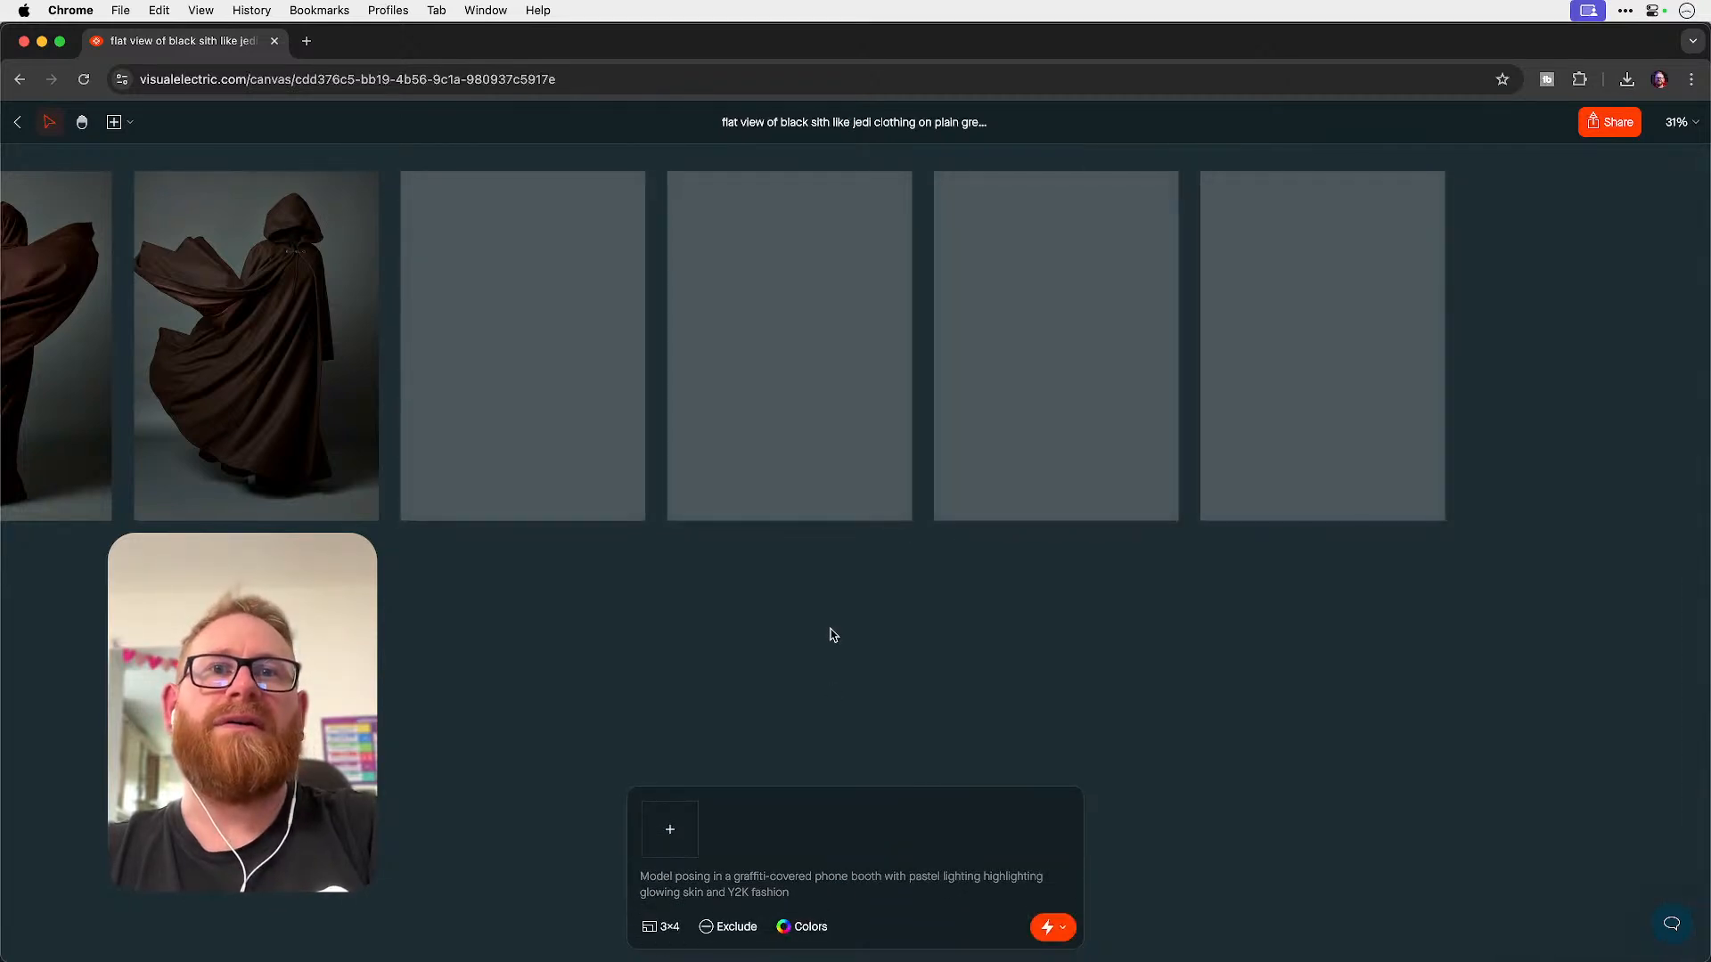
{"action": "left_click", "coordinate": [826, 700]}
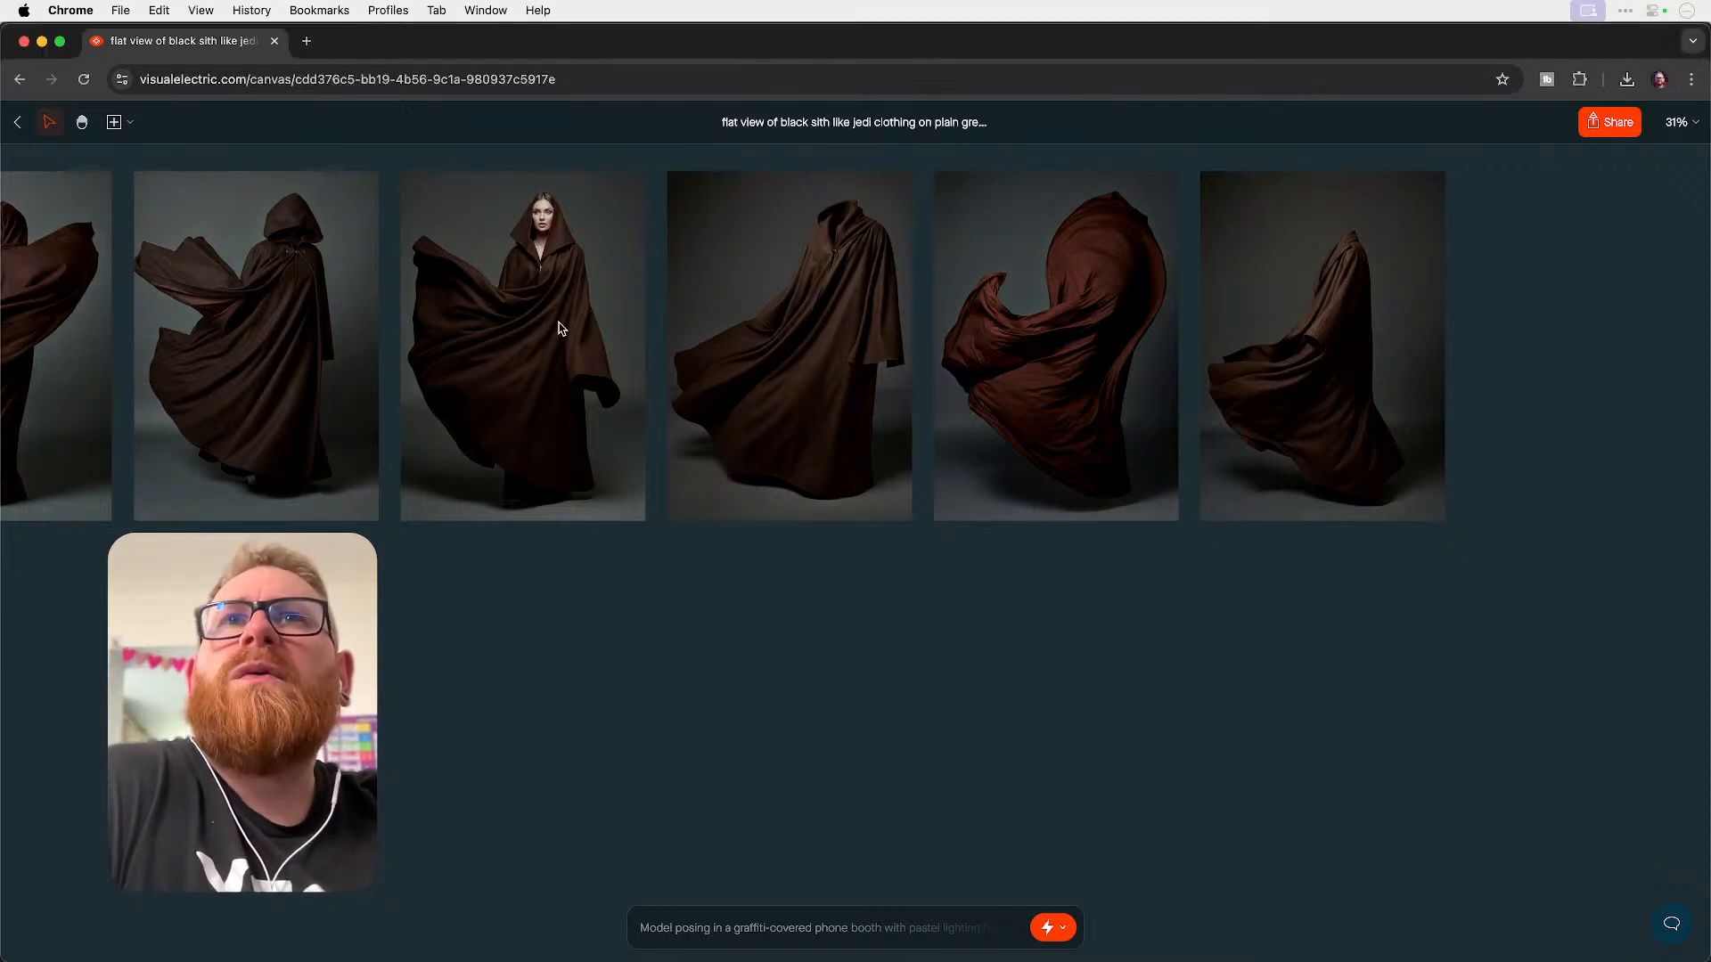
- Select the new image of the hooded woman, remix its prompt and generate another set of cloak images
{"action": "left_click", "coordinate": [555, 265]}
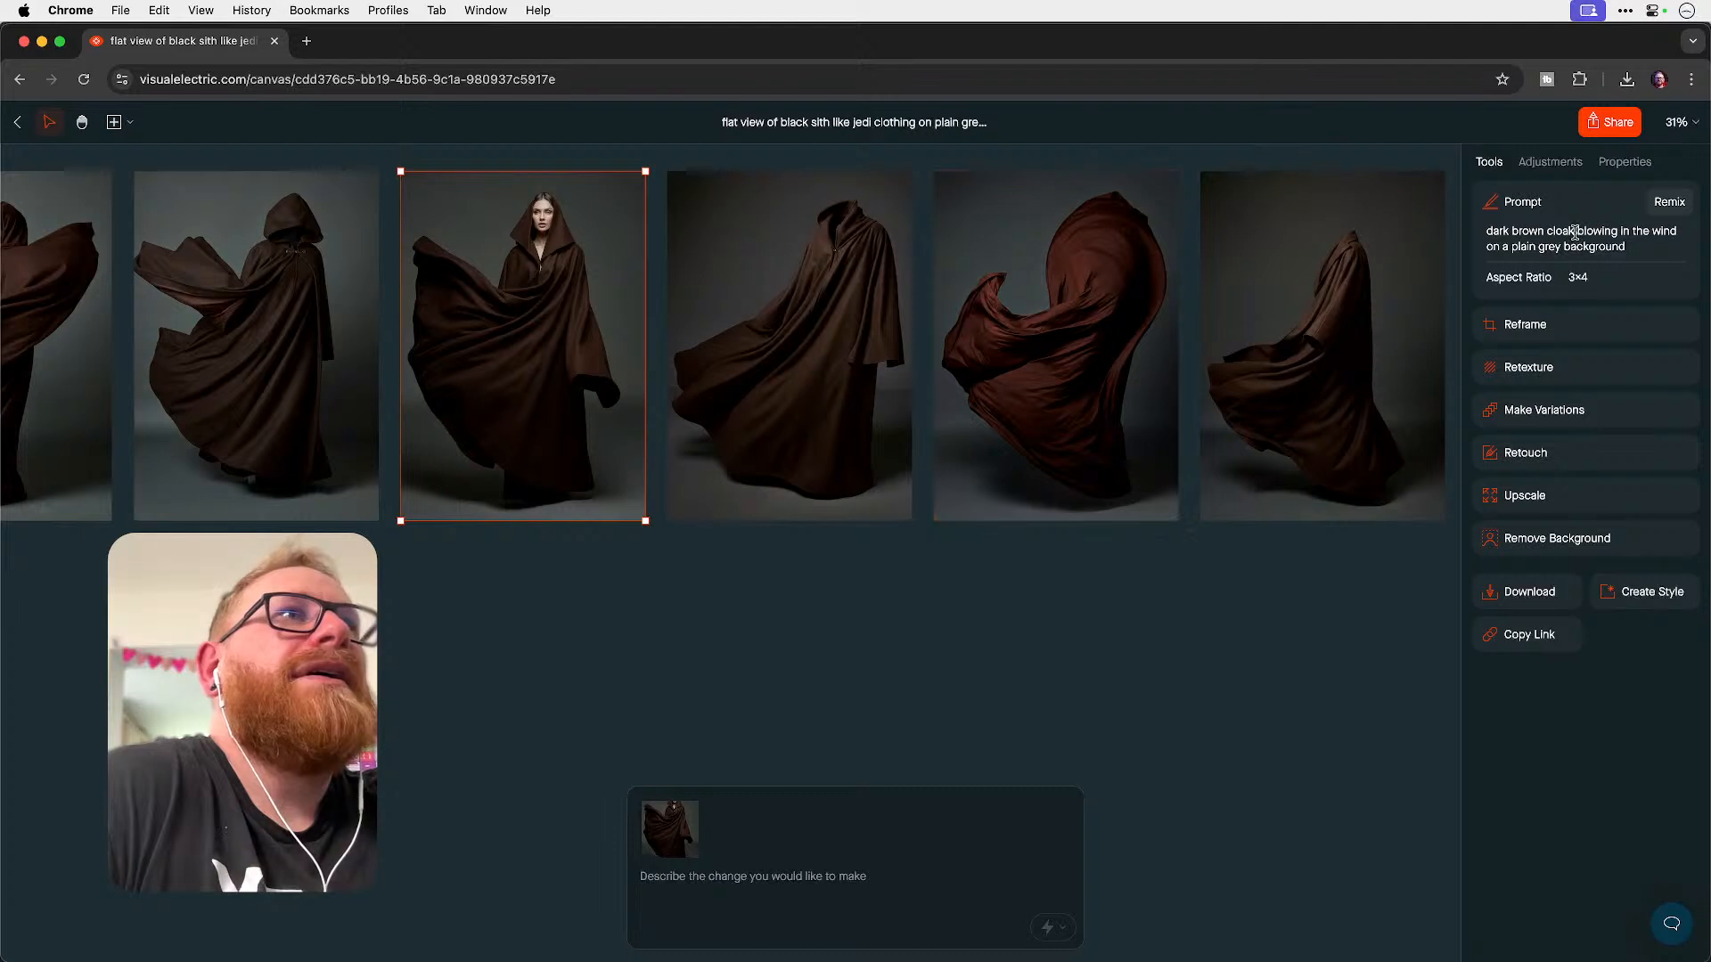
{"action": "left_click", "coordinate": [1671, 204]}
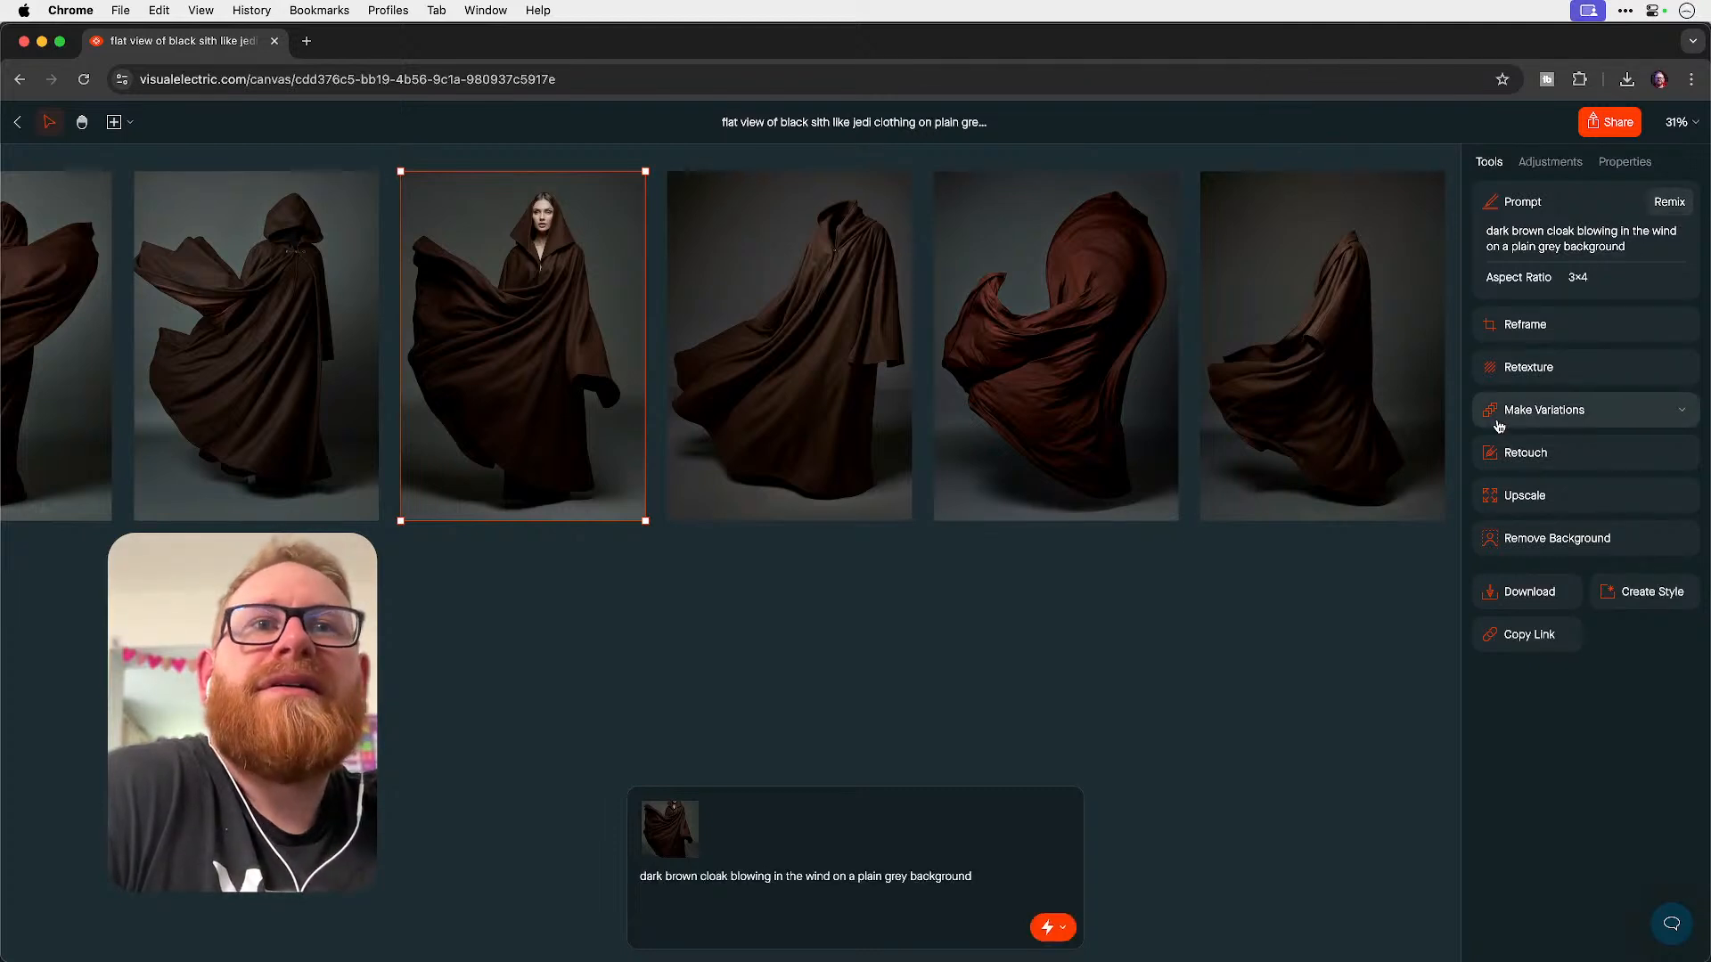
{"action": "left_click", "coordinate": [1044, 929]}
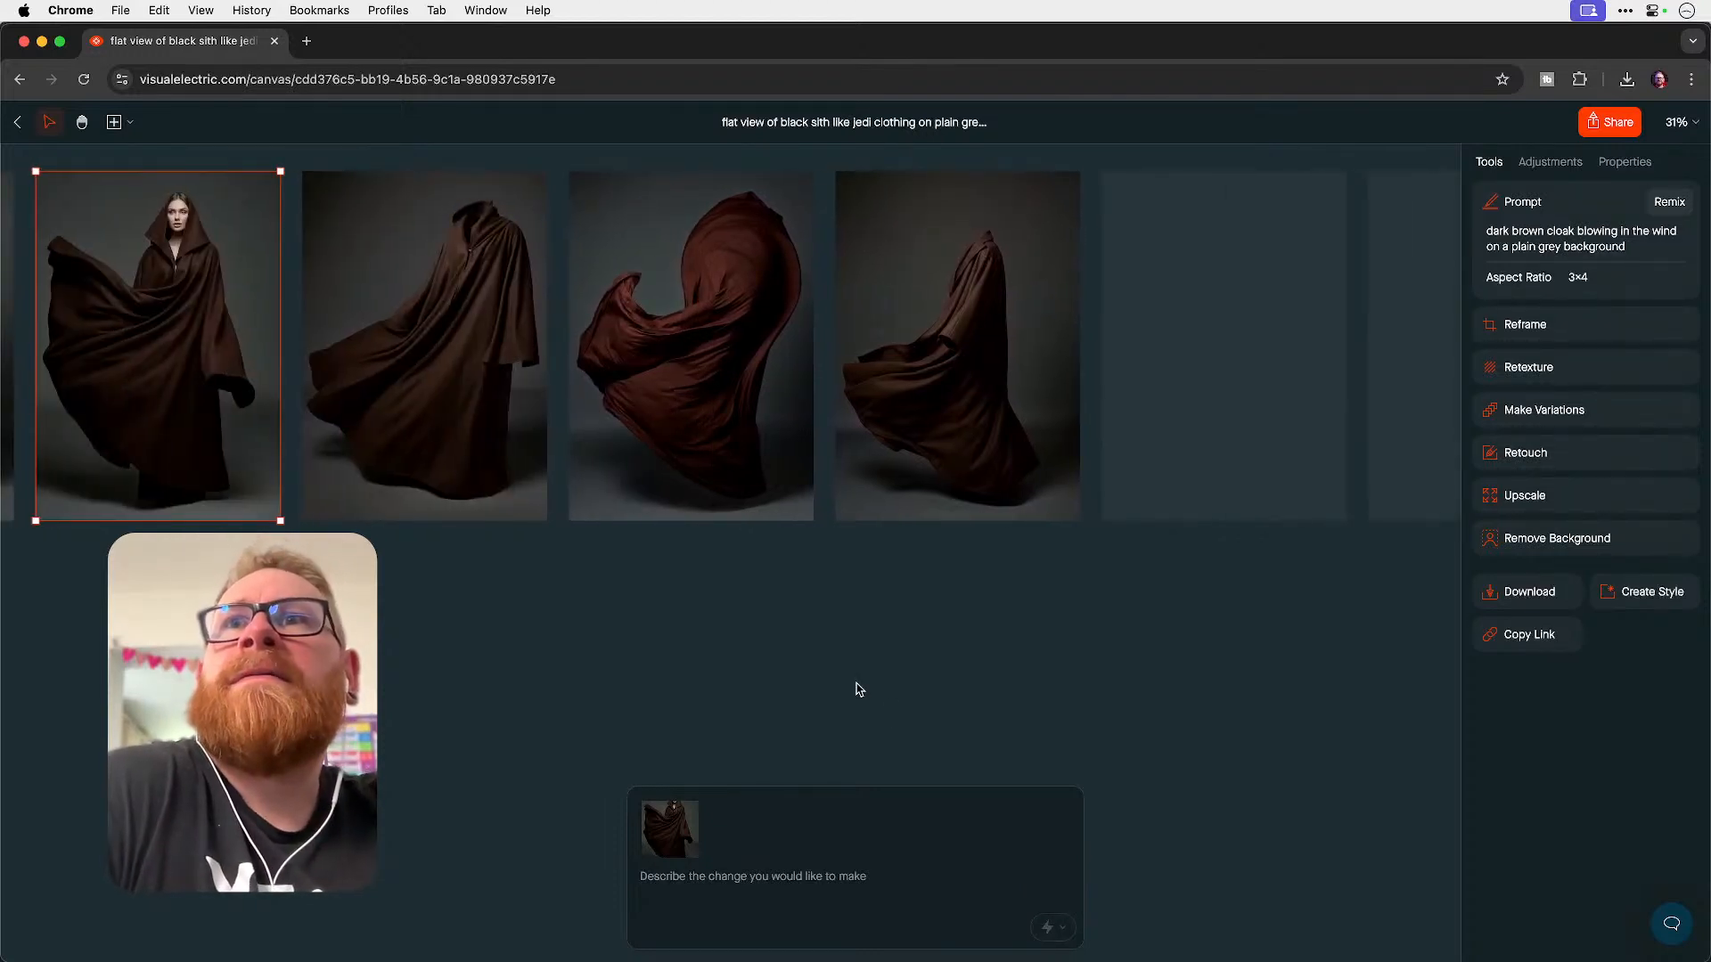
- Check the Sith figure in Photoshop, return to Chrome and review the newly generated cloak images
{"action": "key", "text": "super+Tab"}
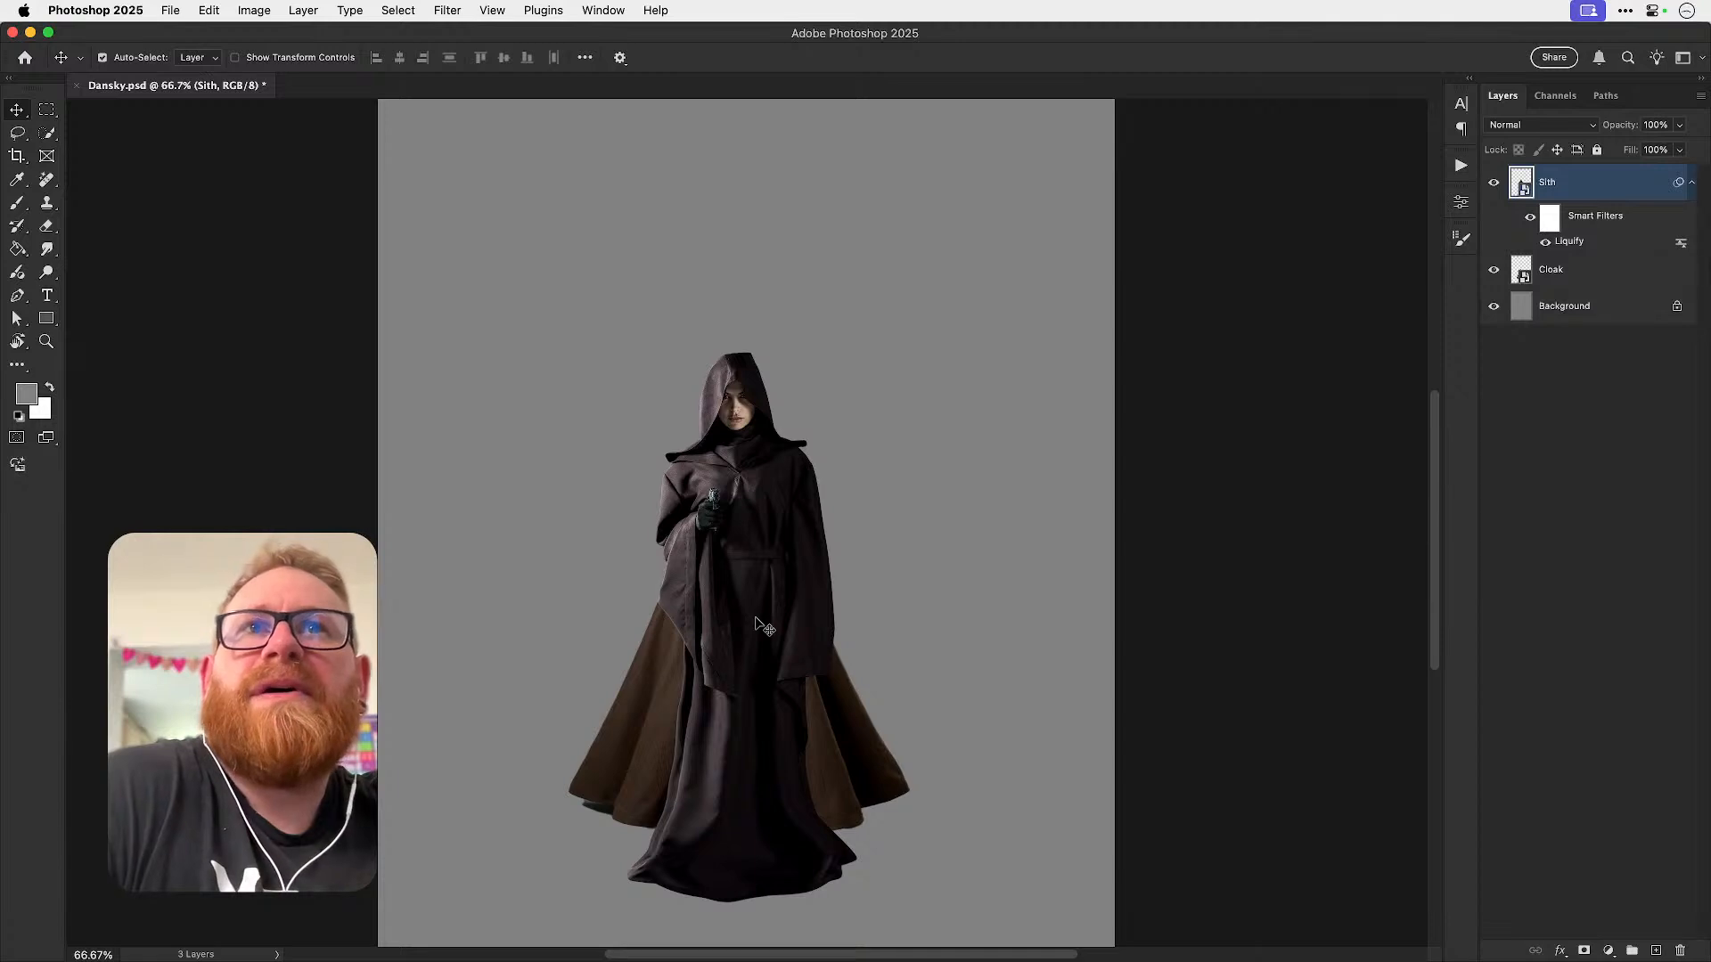
{"action": "key", "text": "super+Tab"}
{"action": "scroll", "coordinate": [780, 569], "scroll_direction": "left", "scroll_amount": 5}
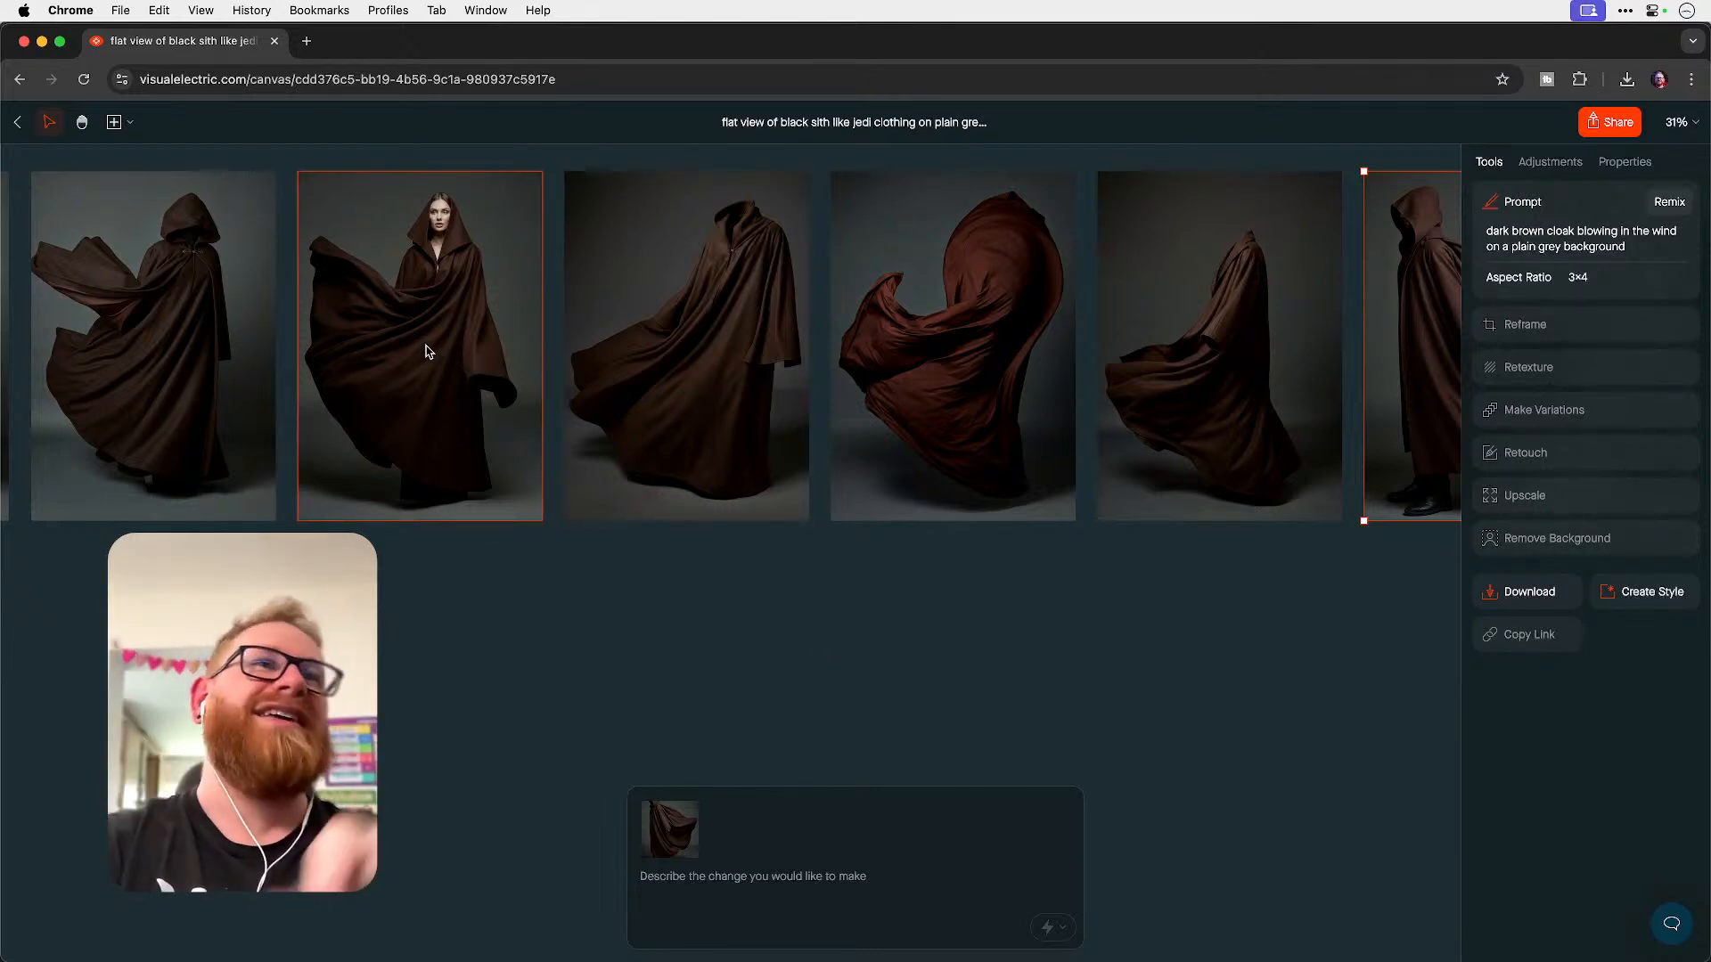
{"action": "scroll", "coordinate": [425, 351], "scroll_direction": "right", "scroll_amount": 10}
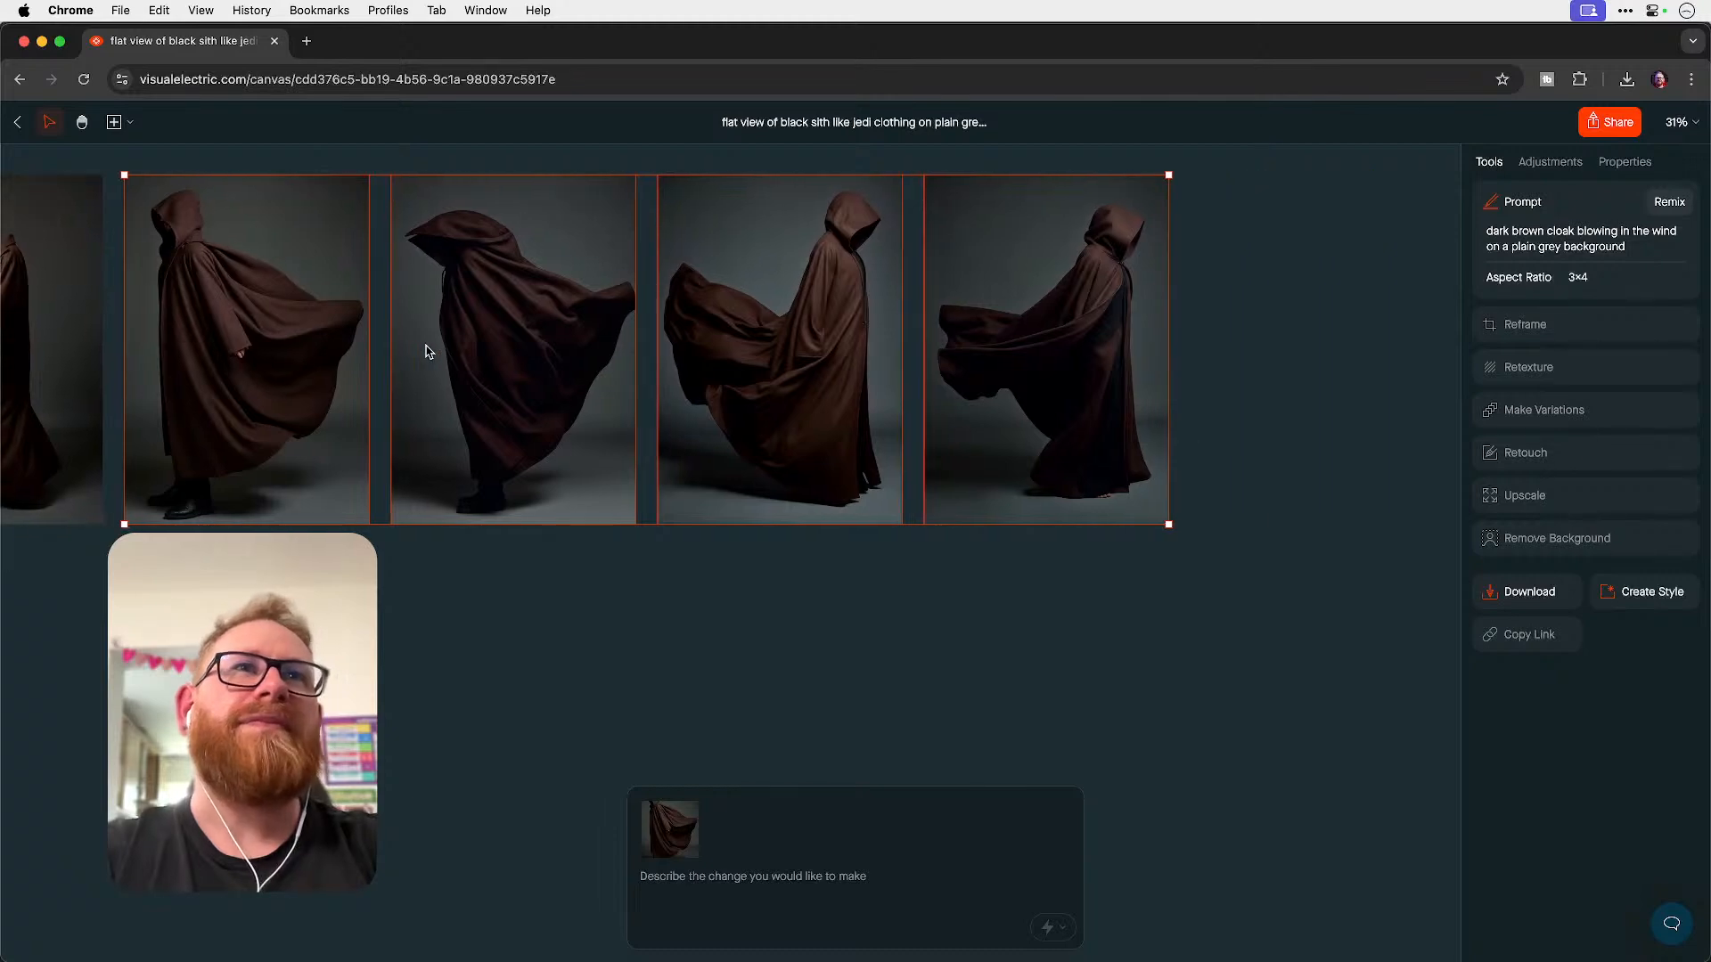
{"action": "scroll", "coordinate": [426, 351], "scroll_direction": "right", "scroll_amount": 5}
- Select the hooded woman image and examine its cloak up close beside the neighbouring cloak images
{"action": "left_click", "coordinate": [504, 324]}
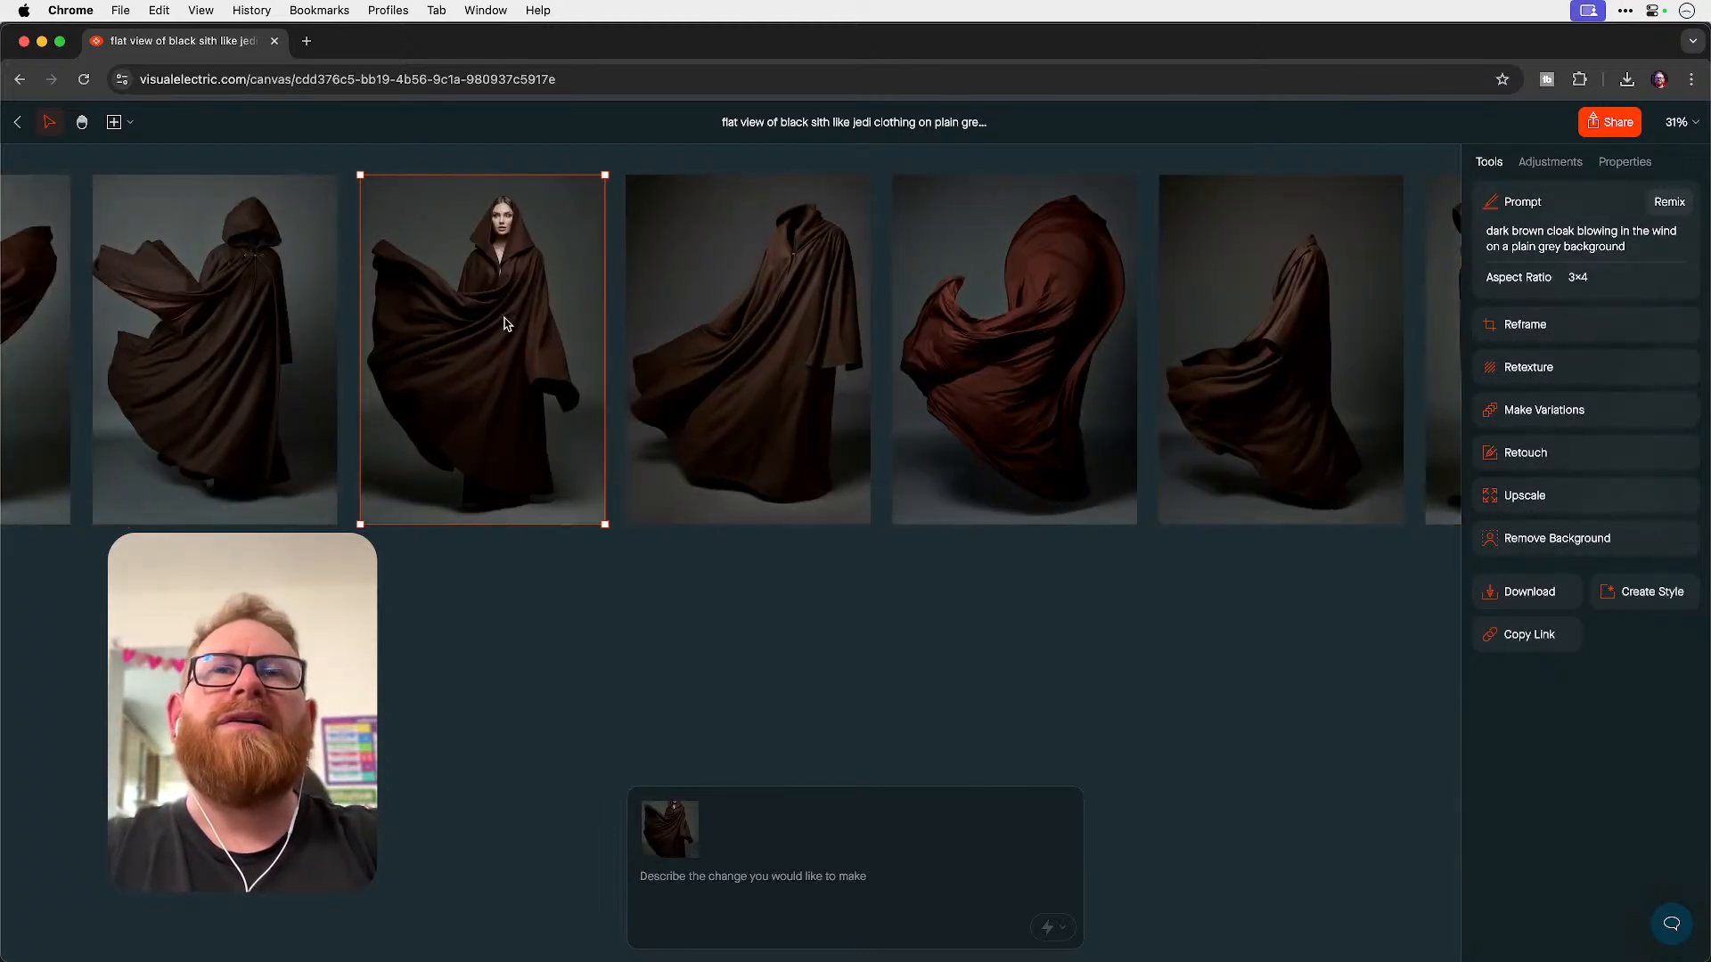
{"action": "key", "text": "super+equal"}
{"action": "key", "text": "super+equal"}
{"action": "scroll", "coordinate": [505, 323], "scroll_direction": "up", "scroll_amount": 9}
{"action": "scroll", "coordinate": [504, 323], "scroll_direction": "left", "scroll_amount": 8}
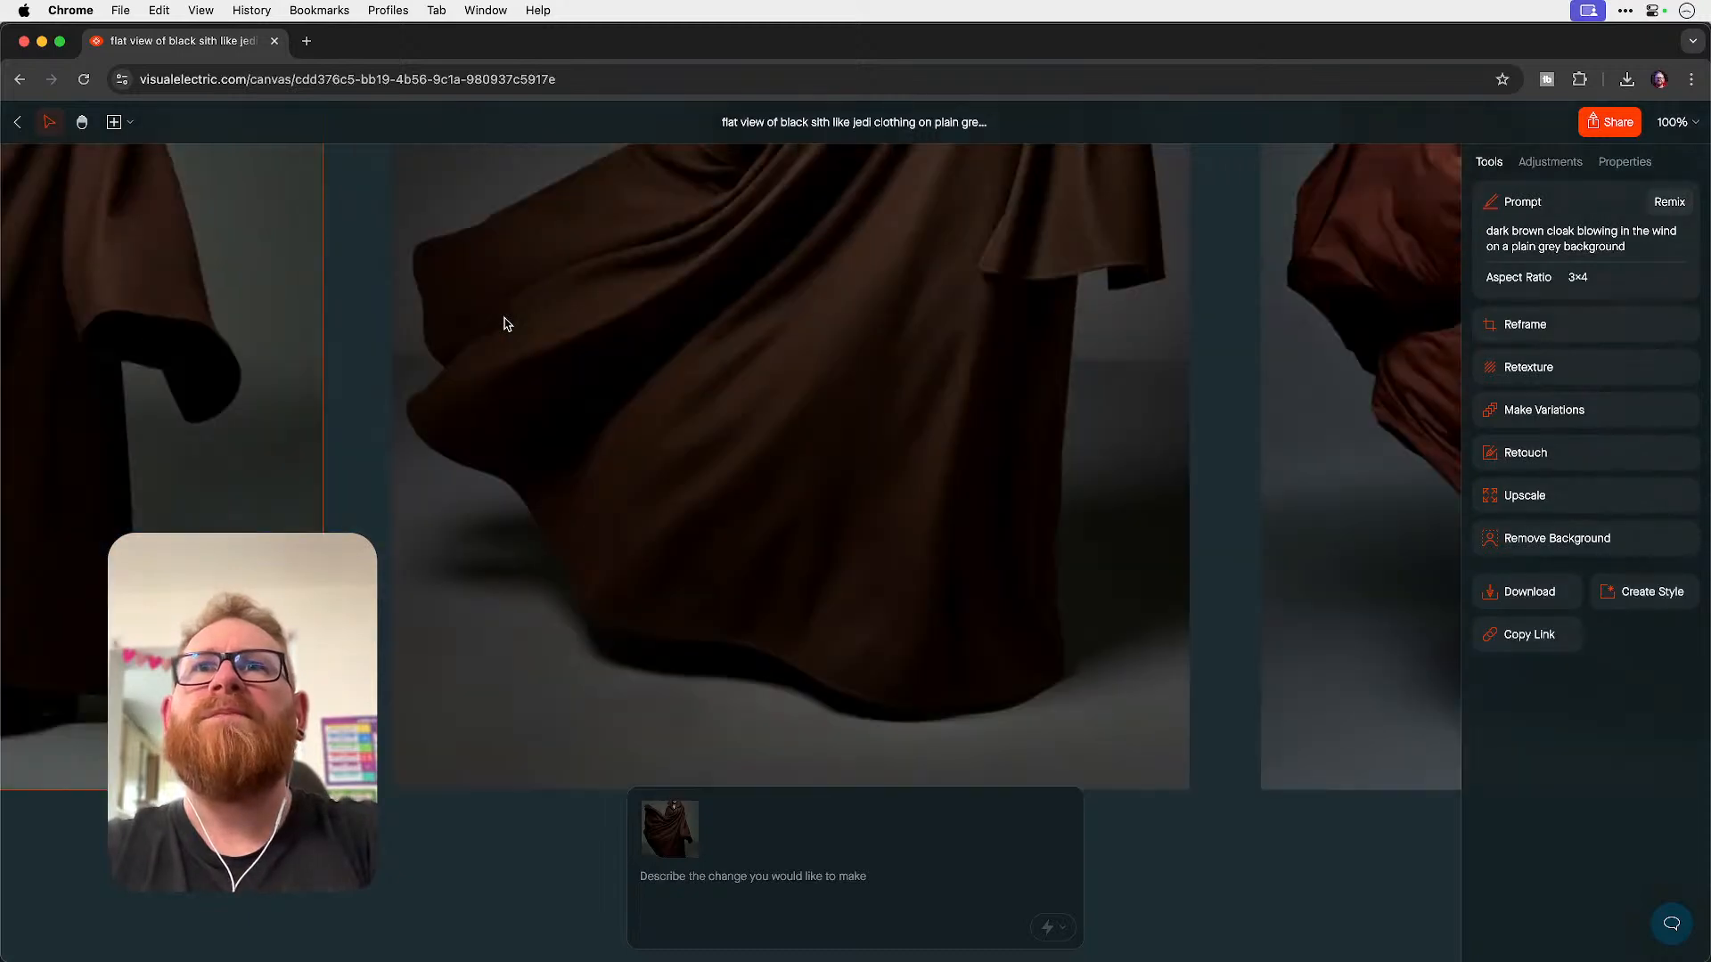
{"action": "scroll", "coordinate": [507, 324], "scroll_direction": "left", "scroll_amount": 1}
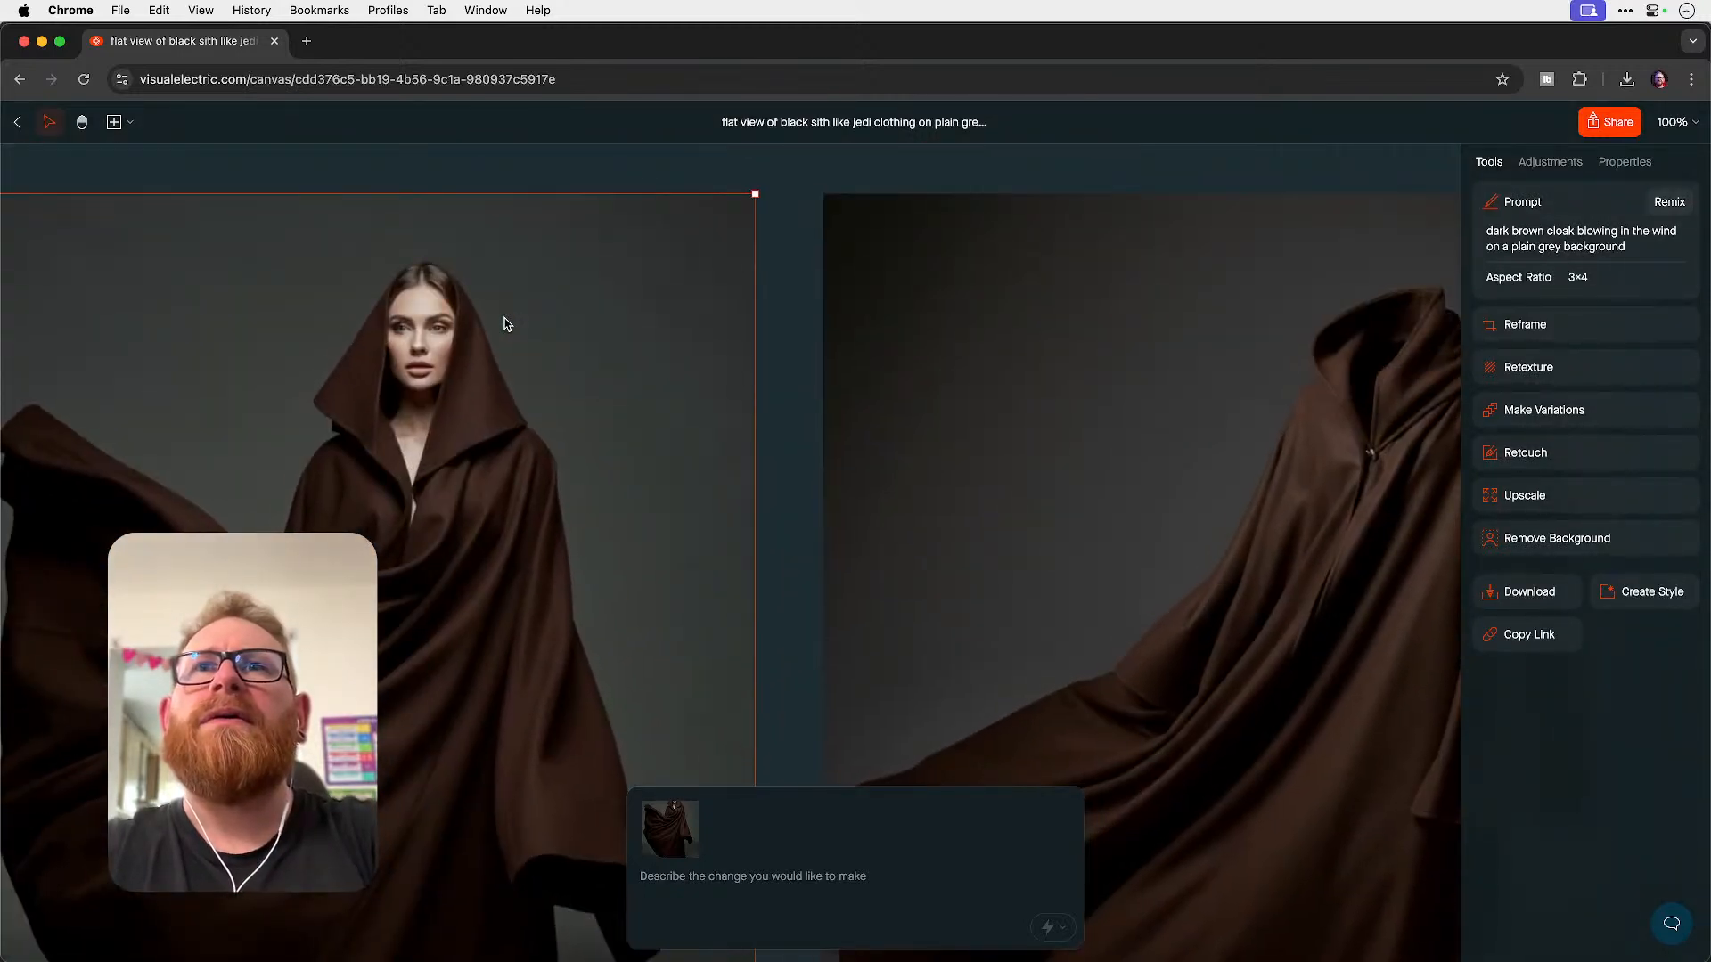
{"action": "scroll", "coordinate": [505, 323], "scroll_direction": "down", "scroll_amount": 4}
{"action": "scroll", "coordinate": [504, 324], "scroll_direction": "left", "scroll_amount": 5}
{"action": "scroll", "coordinate": [504, 324], "scroll_direction": "down", "scroll_amount": 1}
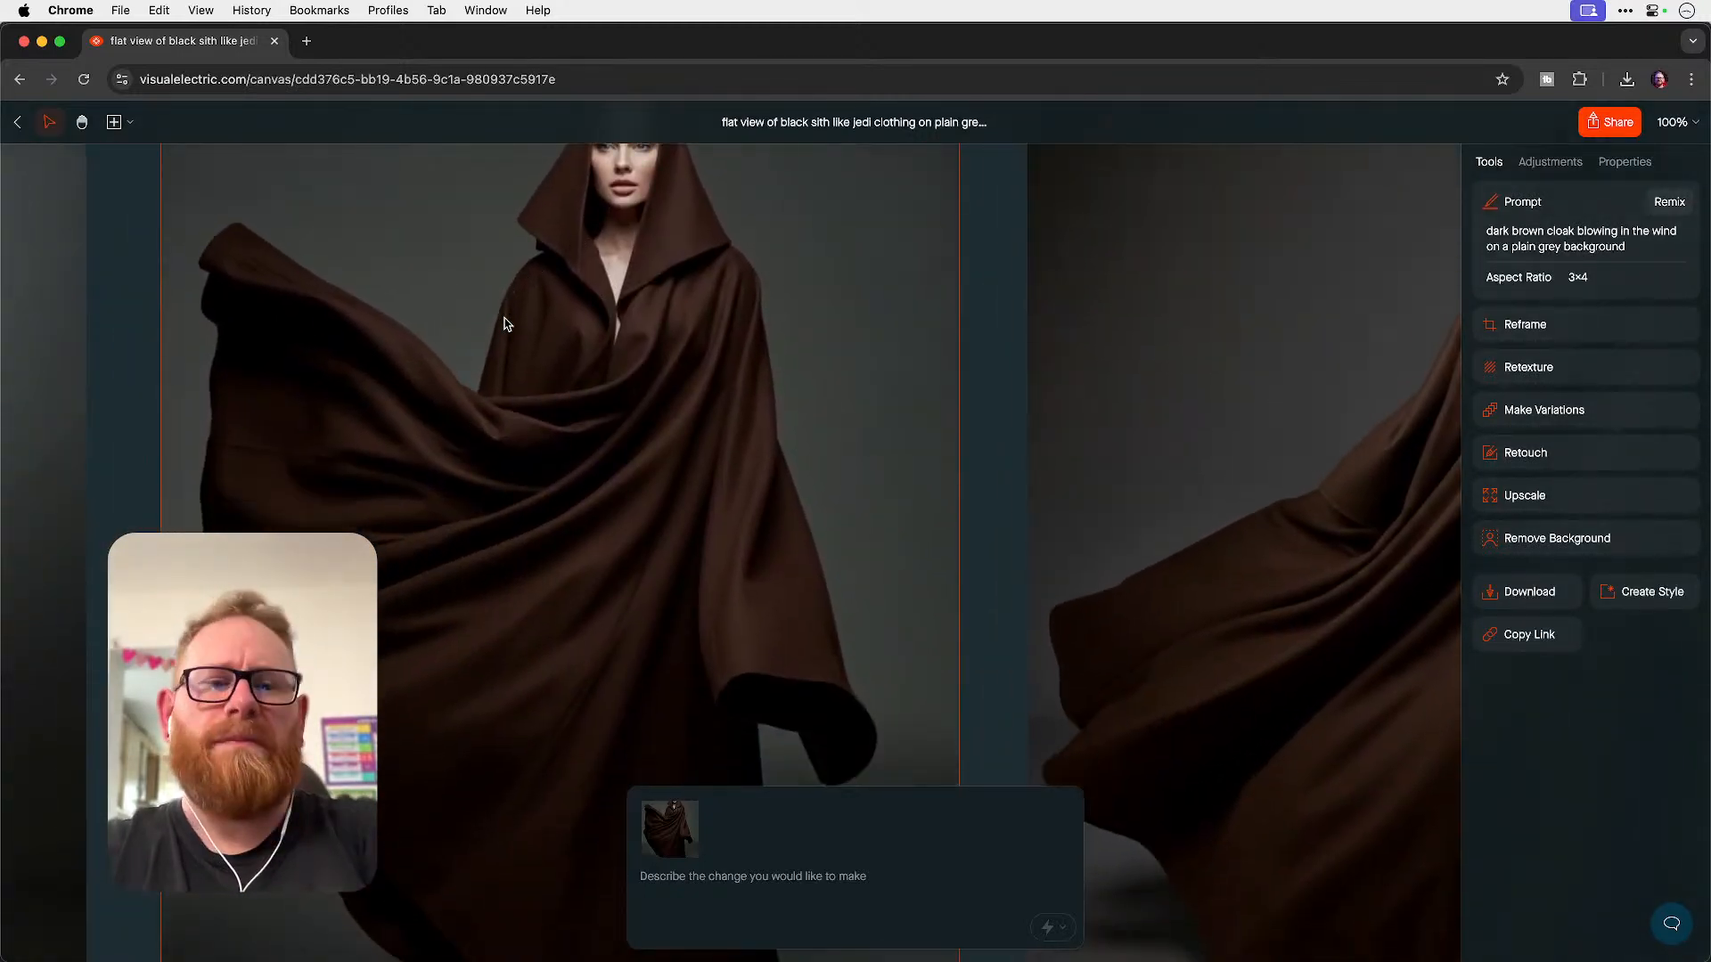
{"action": "key", "text": "super+minus"}
{"action": "key", "text": "super+minus"}
{"action": "scroll", "coordinate": [504, 323], "scroll_direction": "down", "scroll_amount": 2}
{"action": "scroll", "coordinate": [504, 323], "scroll_direction": "right", "scroll_amount": 3}
{"action": "scroll", "coordinate": [505, 324], "scroll_direction": "right", "scroll_amount": 3}
{"action": "scroll", "coordinate": [505, 324], "scroll_direction": "down", "scroll_amount": 1}
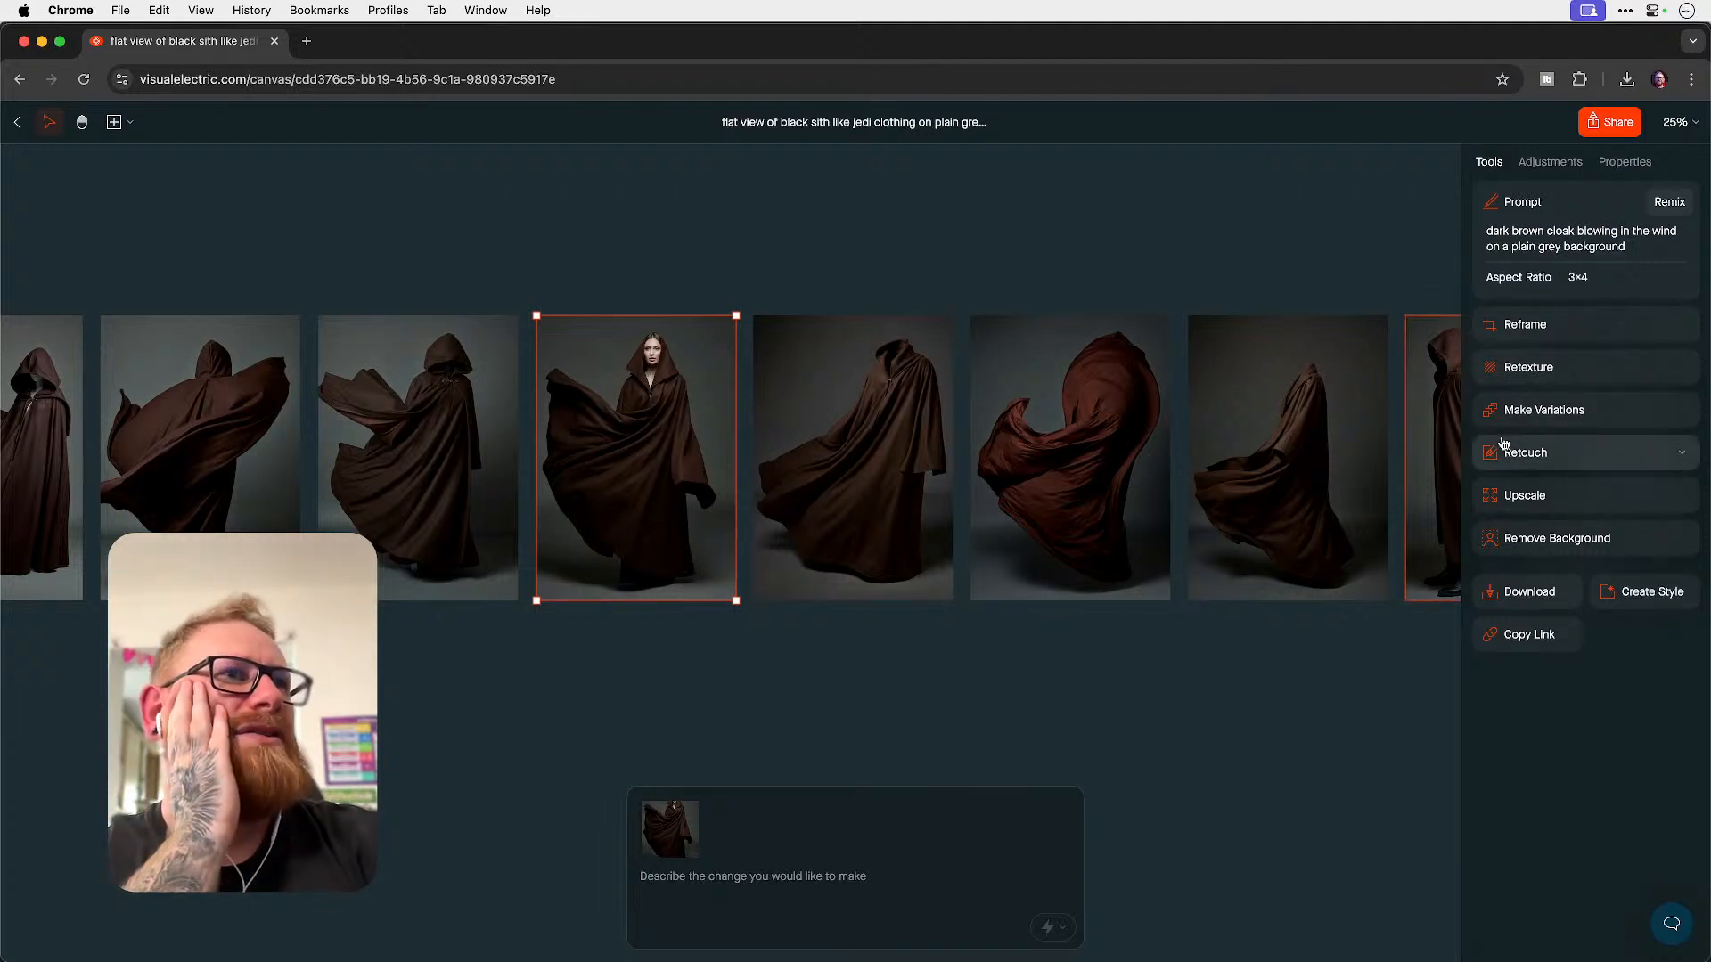
- Download the hooded woman image, upscale it 4× and deselect the enlarged version
{"action": "left_click", "coordinate": [1536, 593]}
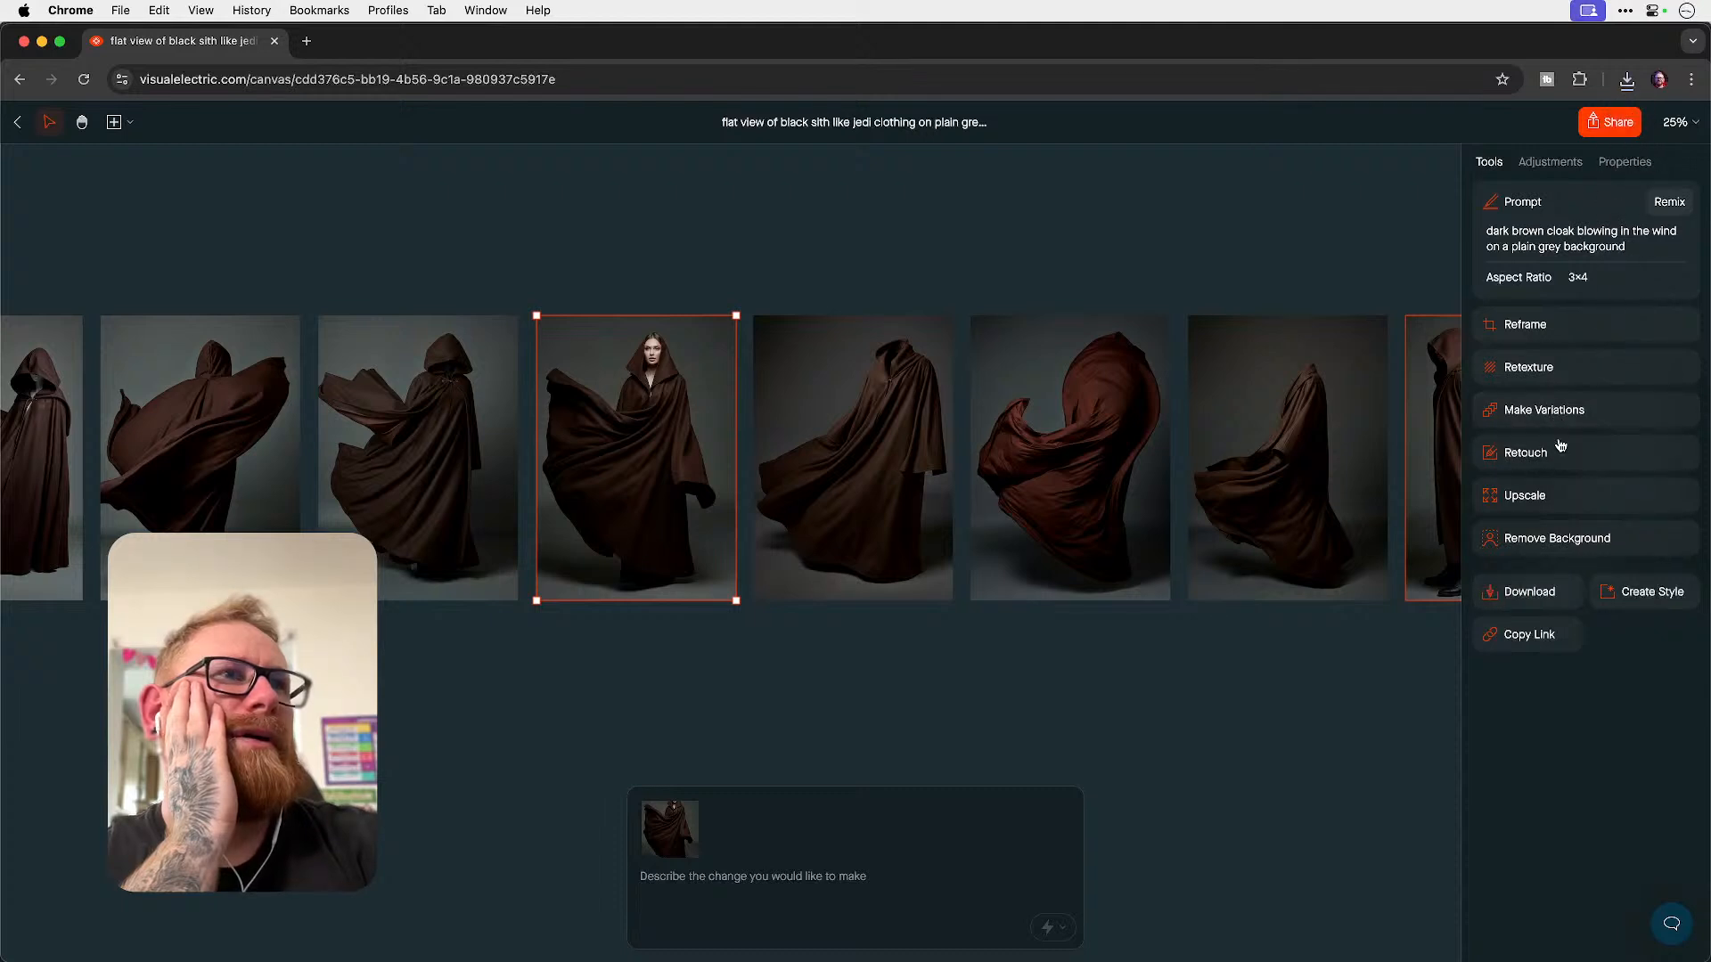
{"action": "left_click", "coordinate": [1555, 495]}
{"action": "left_click", "coordinate": [1666, 449]}
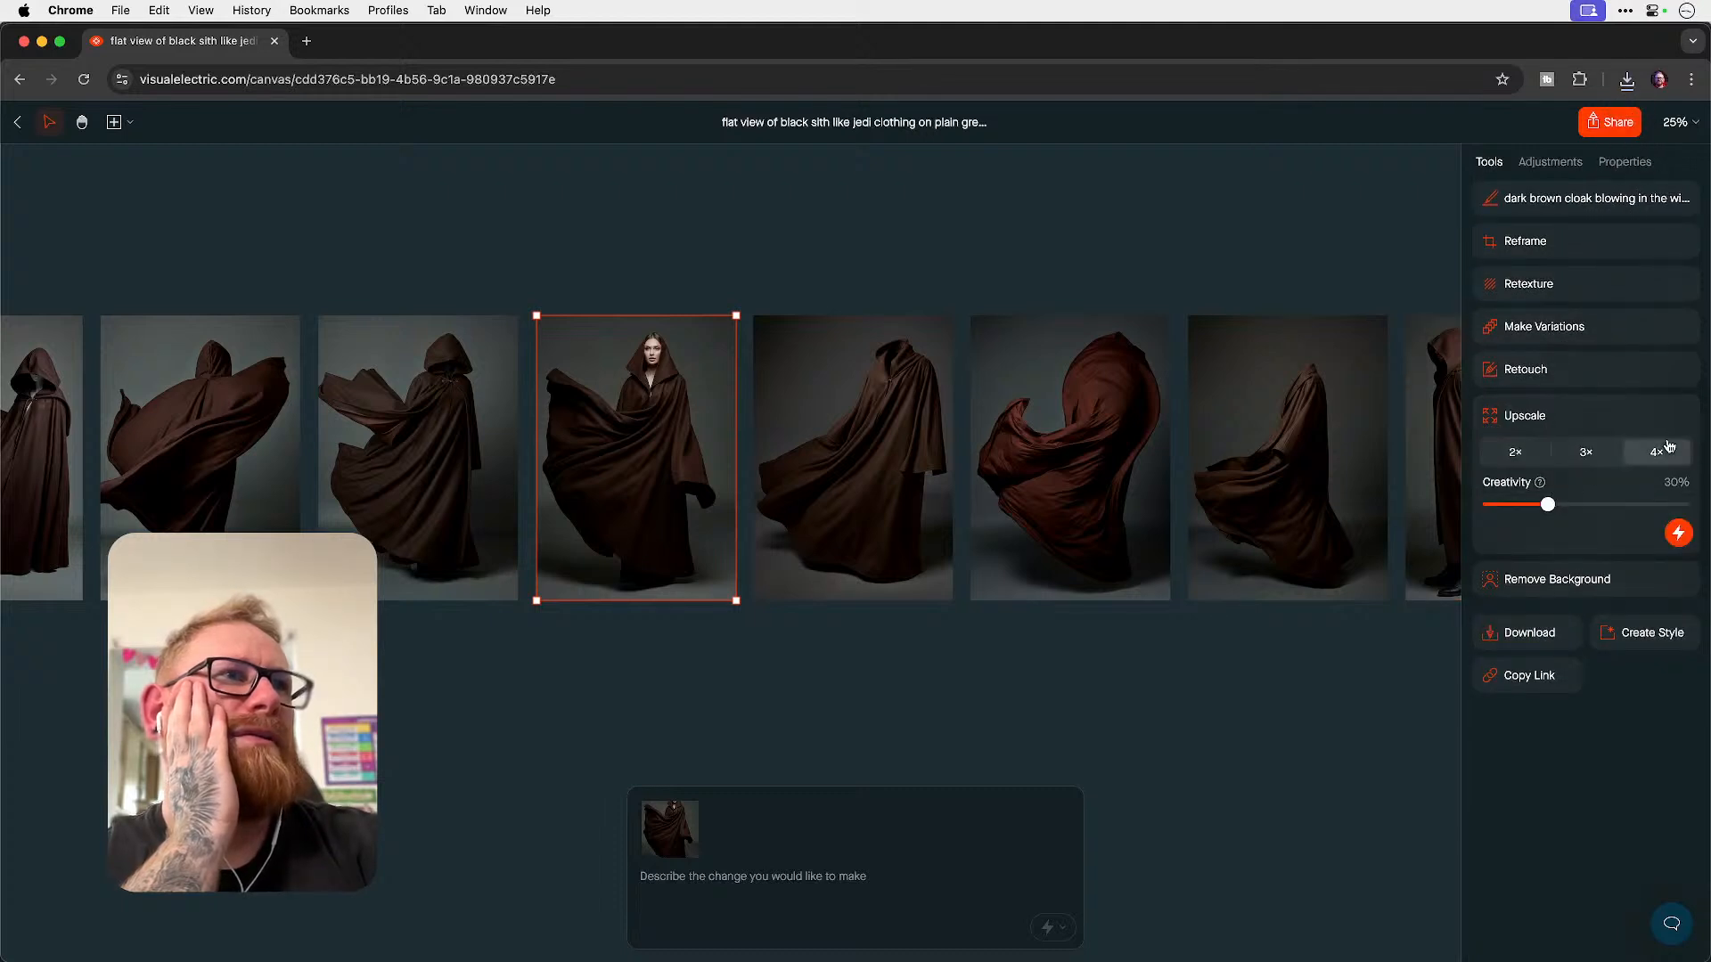
{"action": "left_click", "coordinate": [1677, 533]}
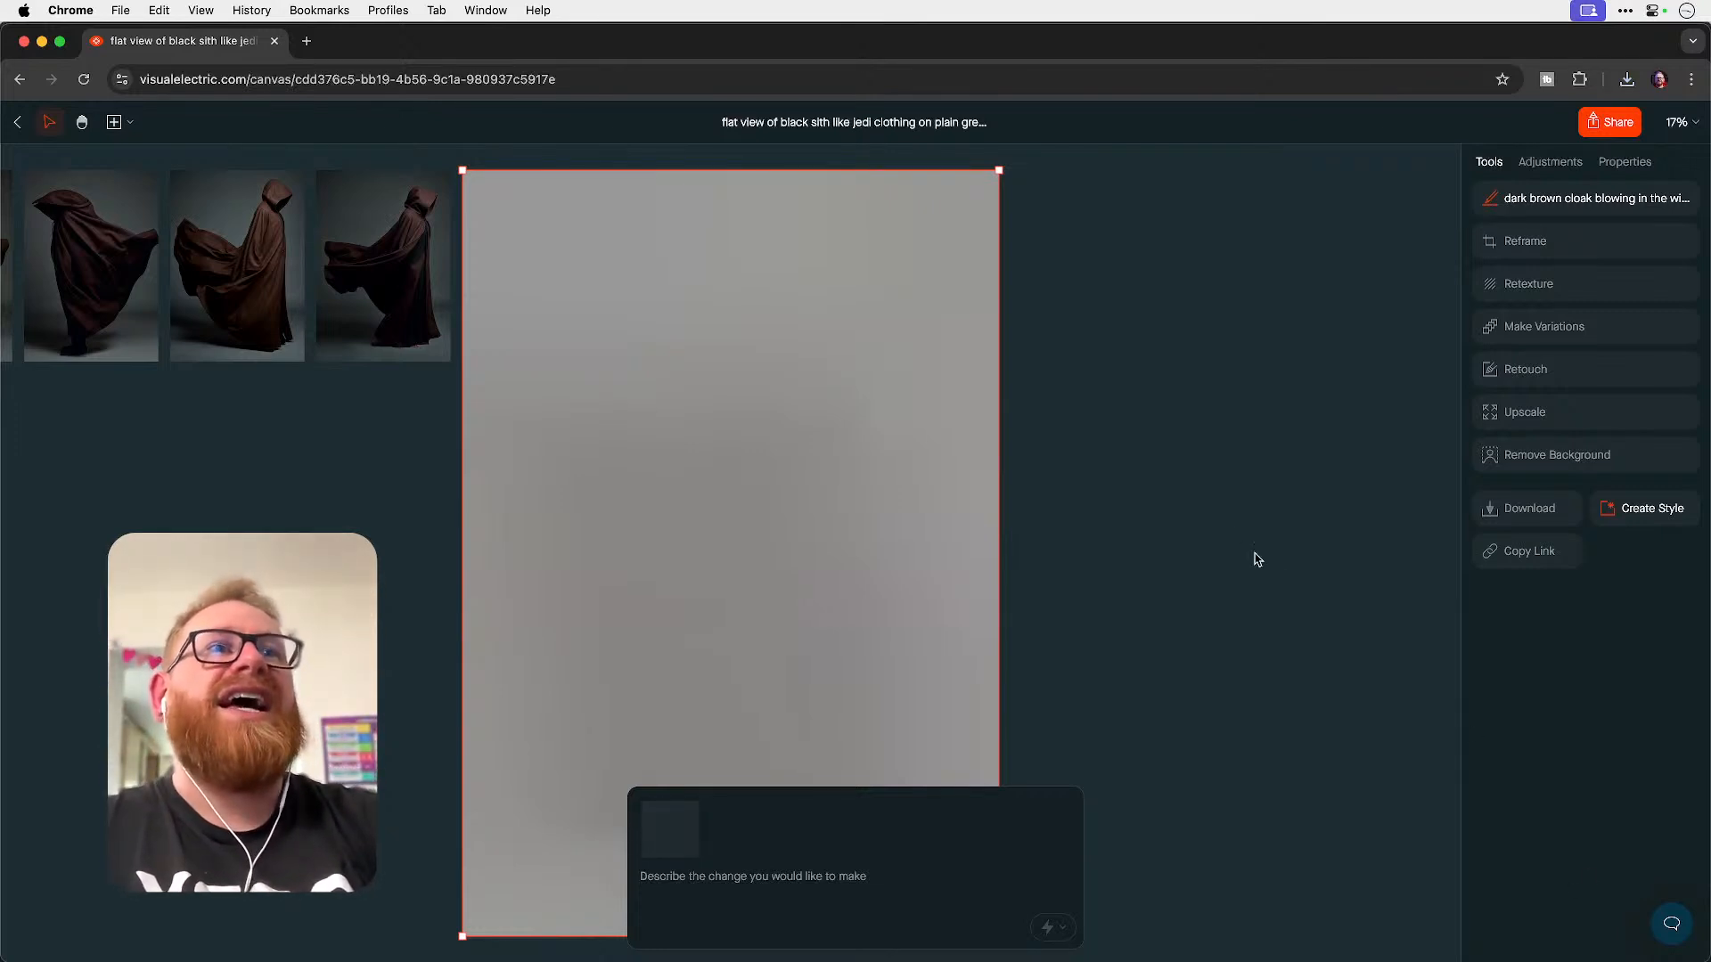
{"action": "scroll", "coordinate": [1230, 534], "scroll_direction": "left", "scroll_amount": 10}
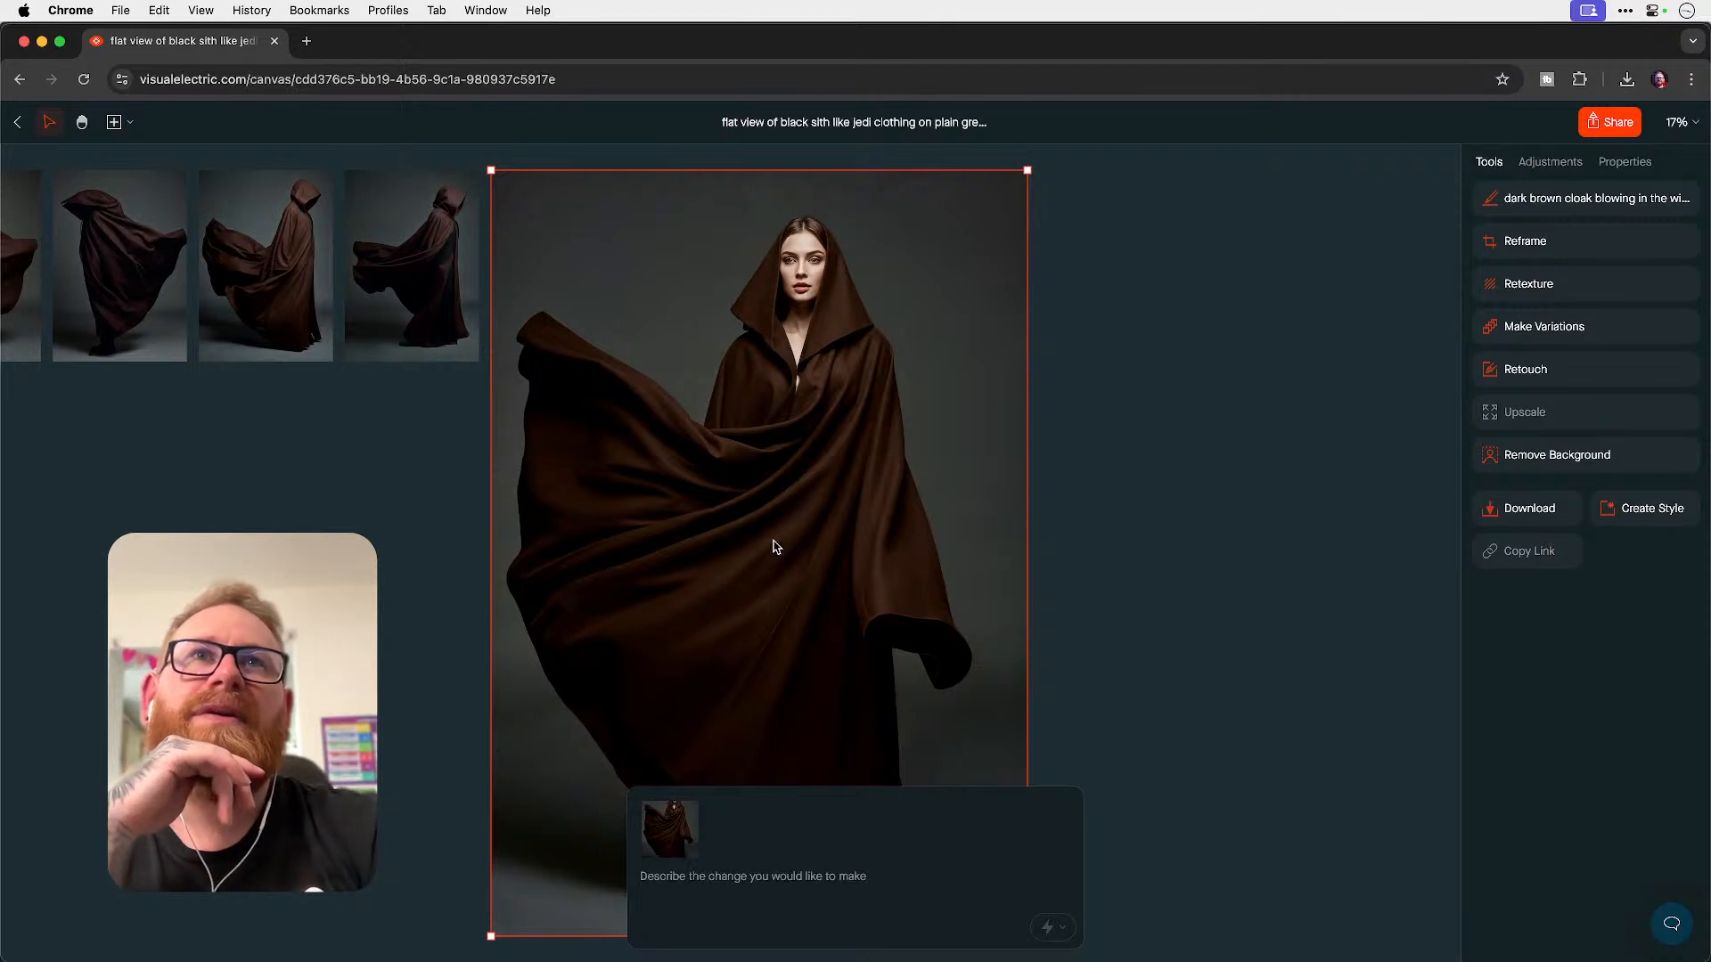
{"action": "left_click", "coordinate": [1149, 493]}
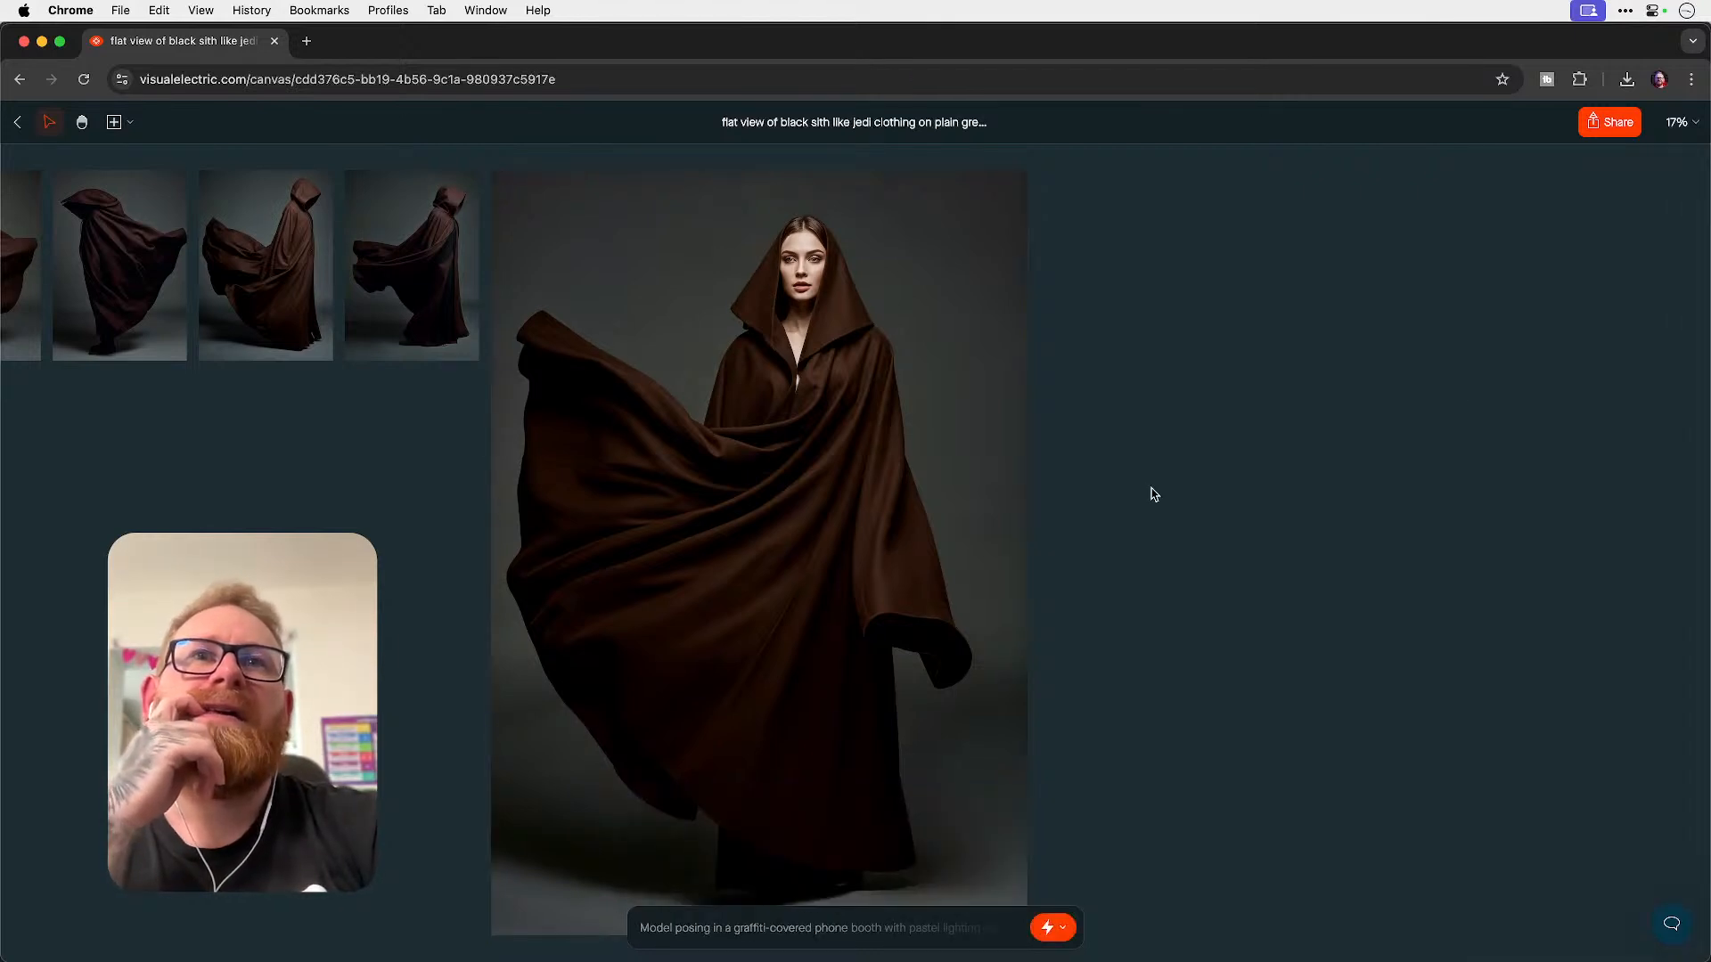
{"action": "left_click", "coordinate": [821, 564]}
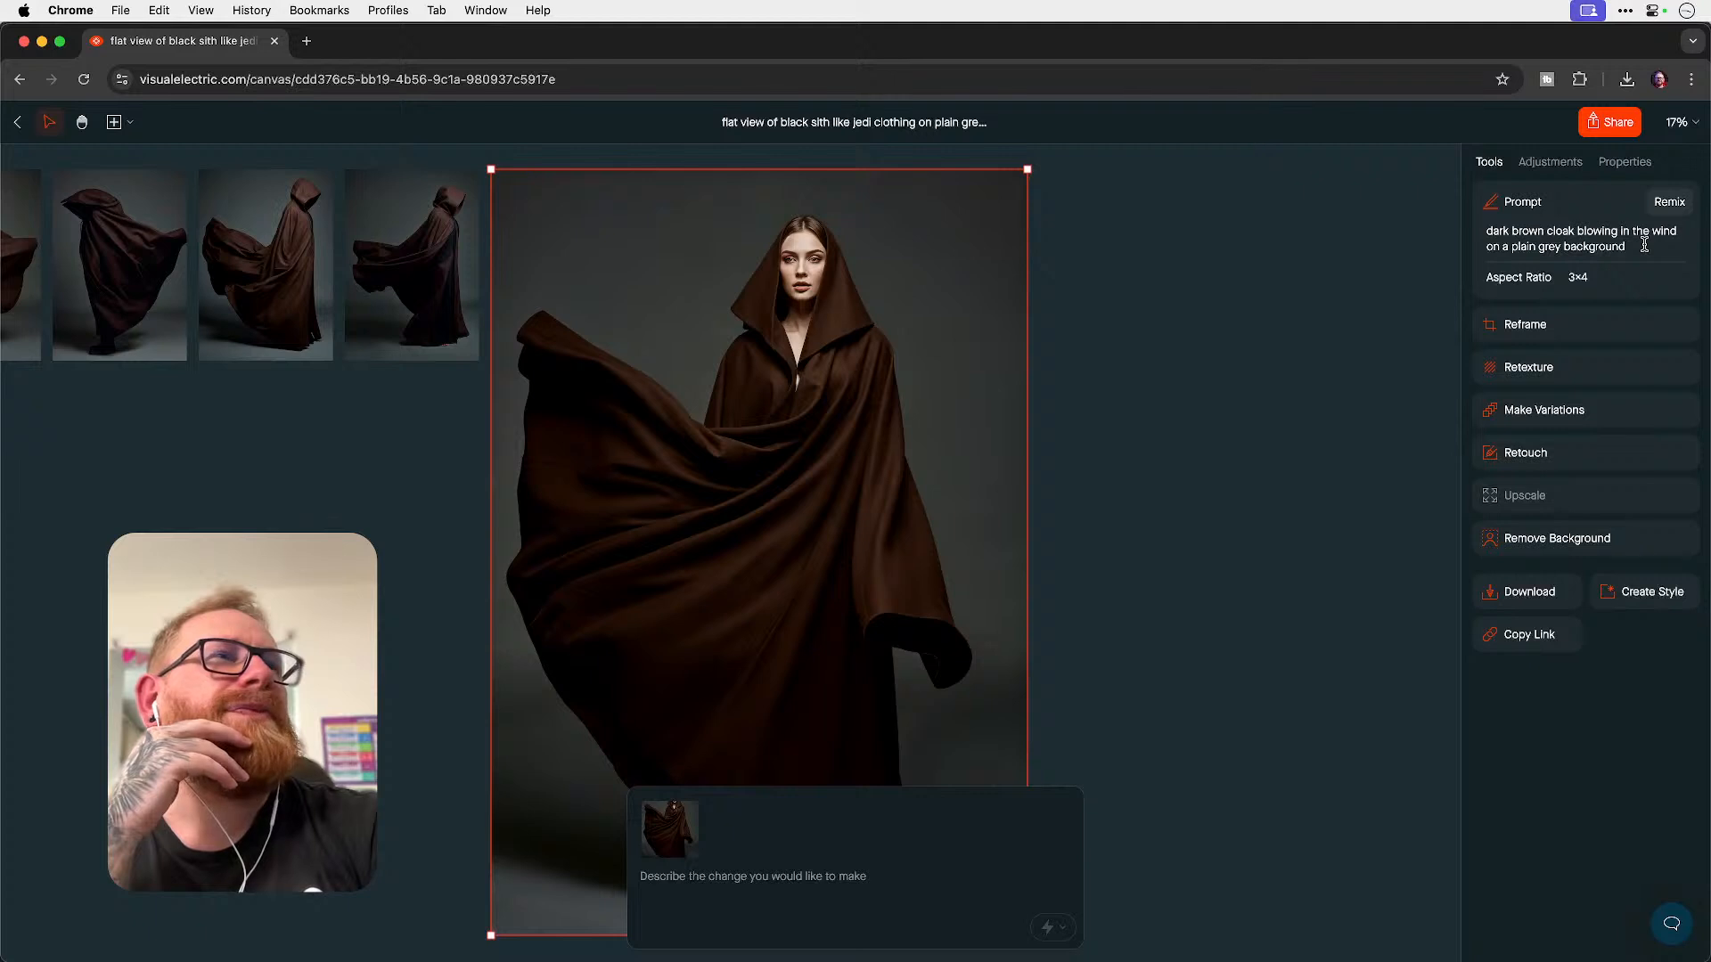
{"action": "left_click_drag", "start_coordinate": [1623, 246], "coordinate": [1481, 247]}
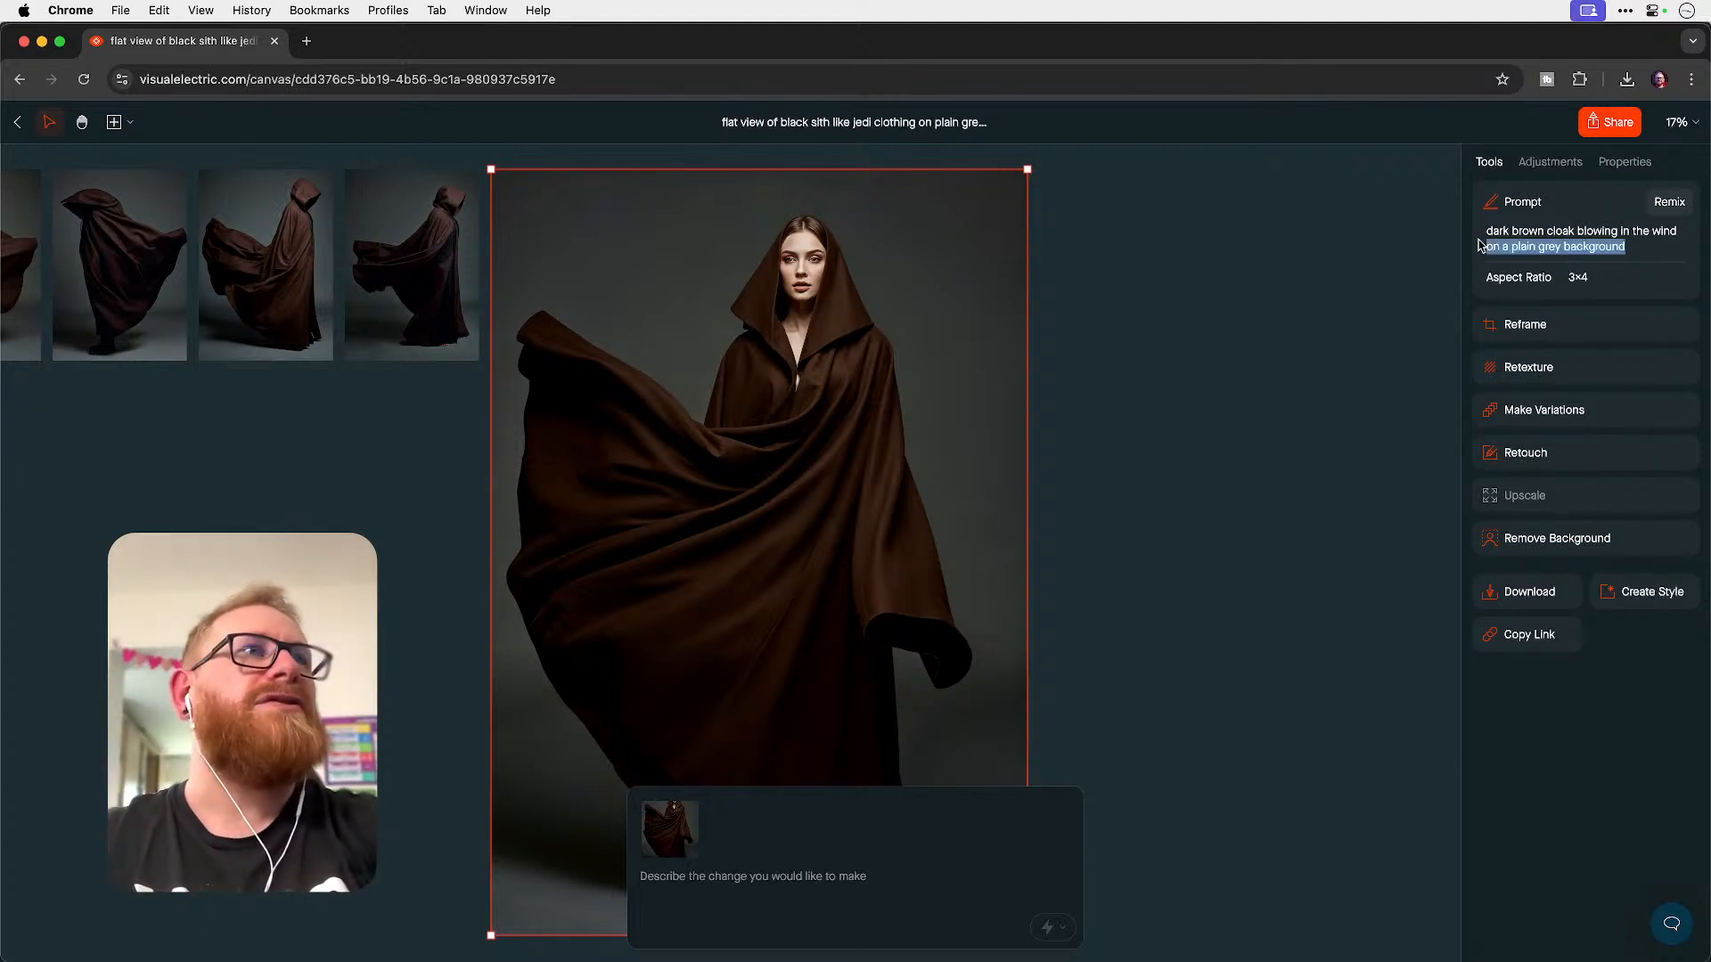
{"action": "left_click_drag", "start_coordinate": [1623, 247], "coordinate": [1483, 231]}
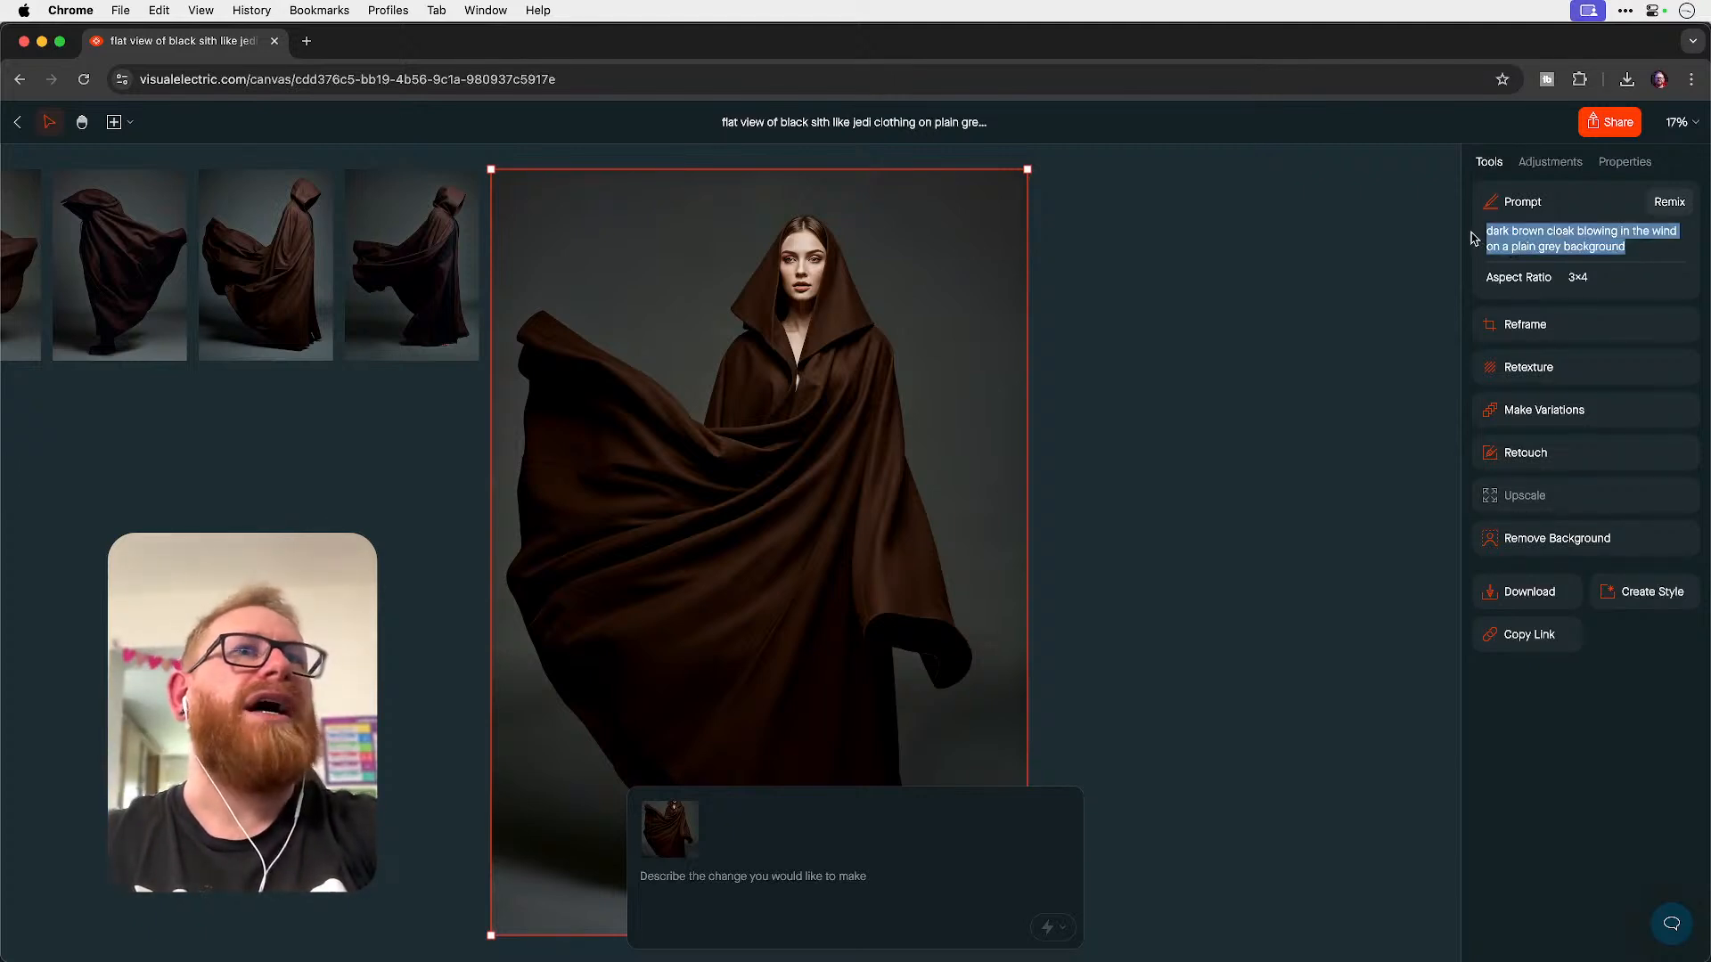
{"action": "scroll", "coordinate": [879, 505], "scroll_direction": "left", "scroll_amount": 1}
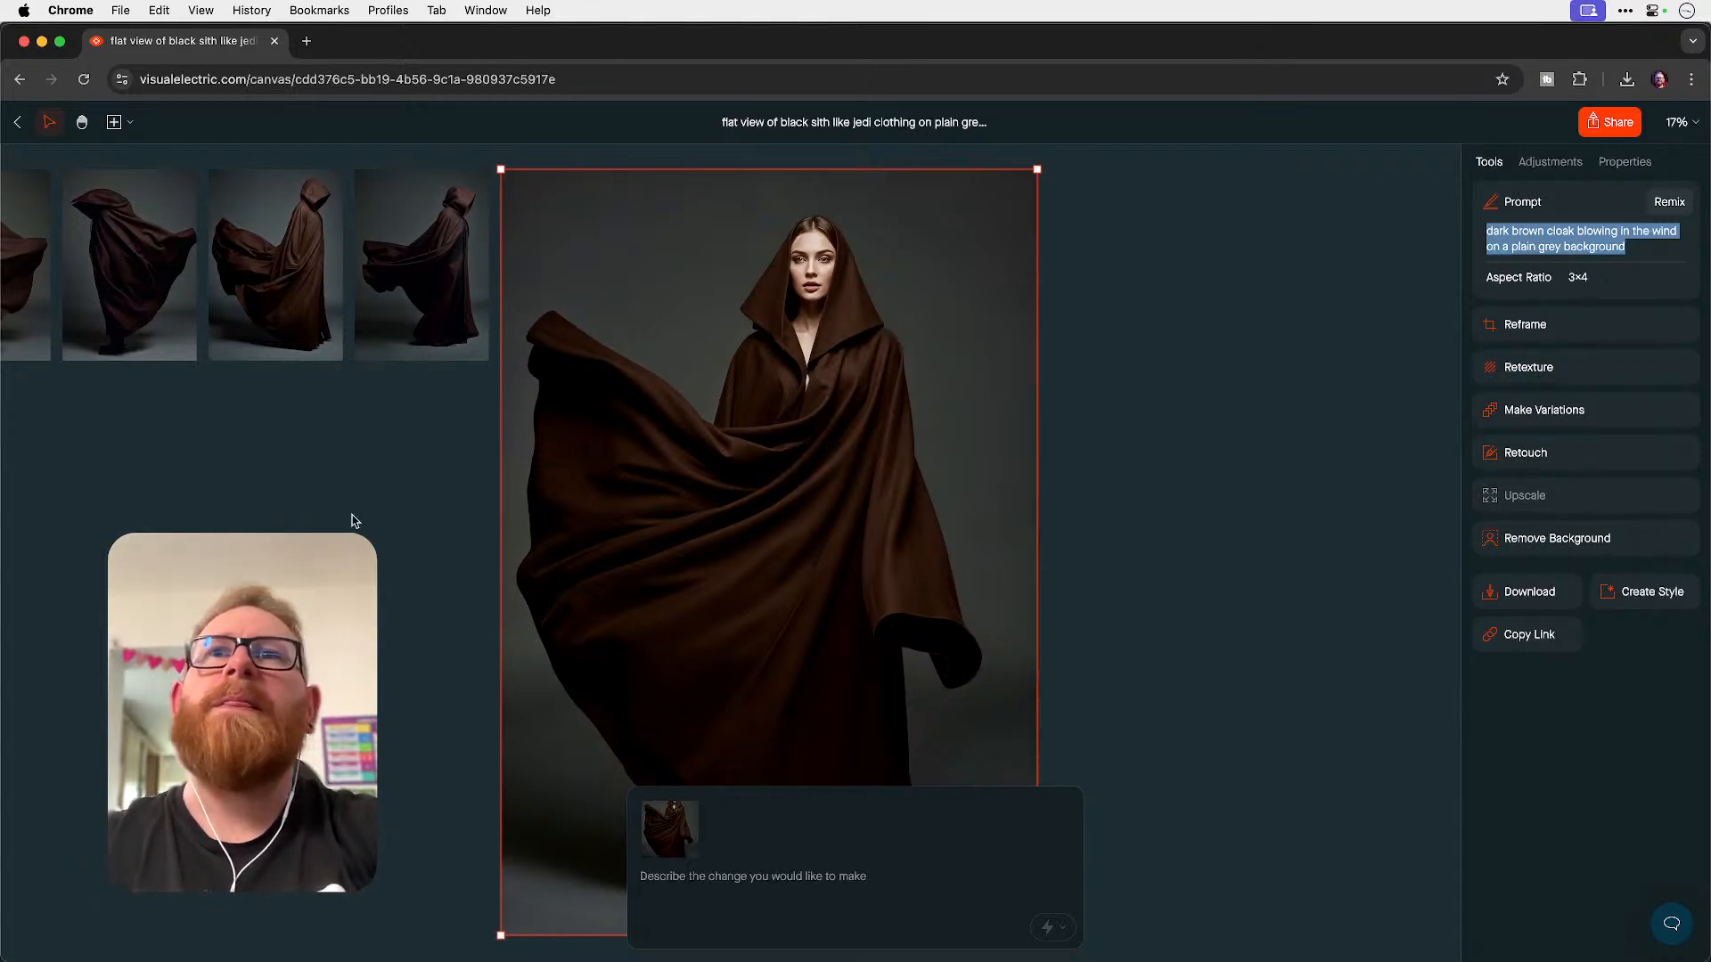
{"action": "scroll", "coordinate": [351, 520], "scroll_direction": "left", "scroll_amount": 10}
{"action": "left_click", "coordinate": [489, 511]}
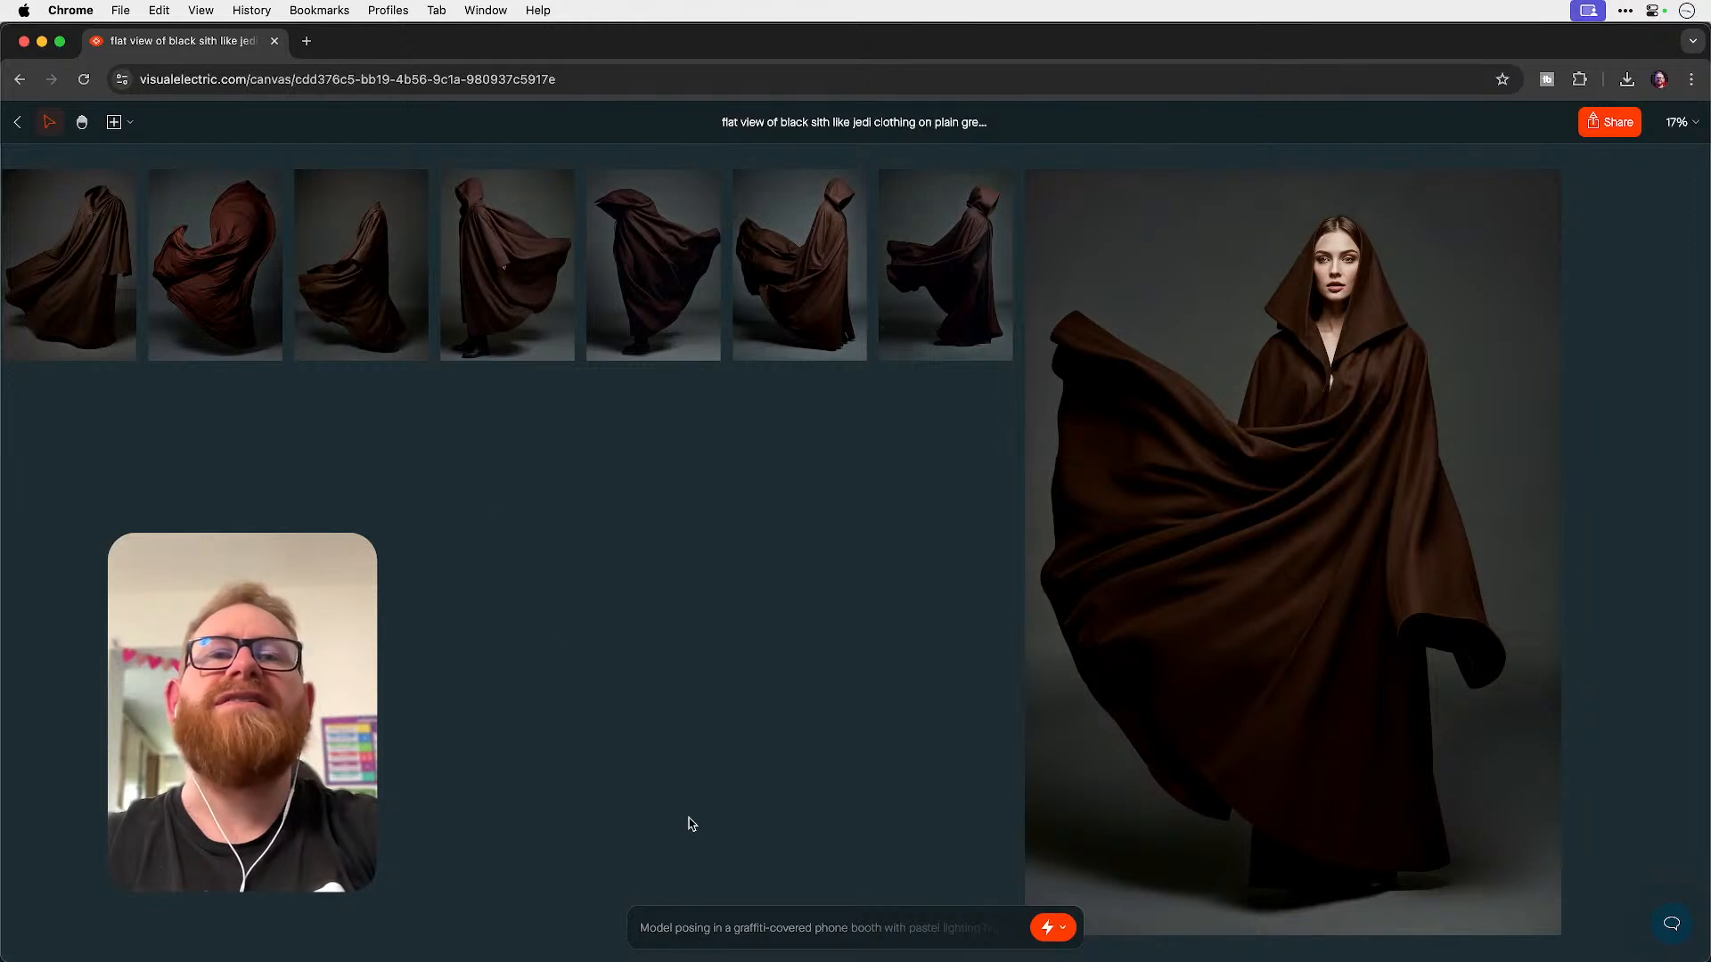
{"action": "left_click", "coordinate": [725, 929]}
{"action": "key", "text": "cmd+v"}
{"action": "key", "text": "cmd+a"}
{"action": "key", "text": "BackSpace"}
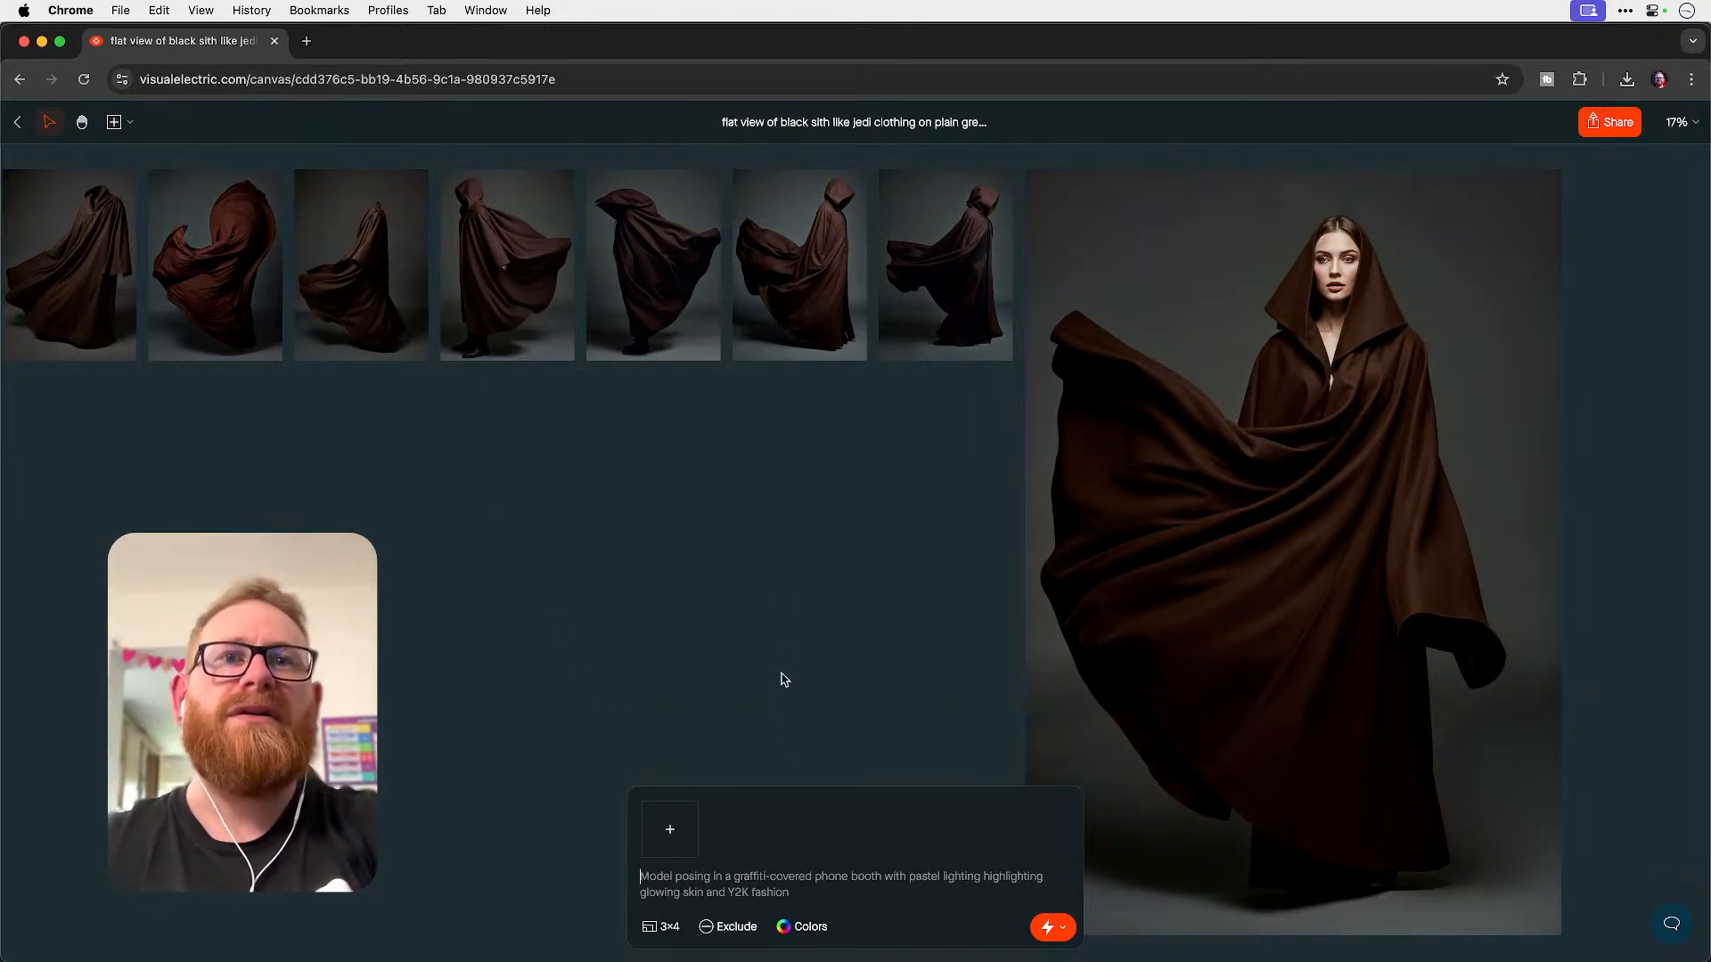
- Remix the enlarged hooded woman image's prompt to read "female with serious expression, in dark brown cloak blowing in the wind on a plain grey background"
{"action": "scroll", "coordinate": [775, 707], "scroll_direction": "right", "scroll_amount": 5}
{"action": "left_click", "coordinate": [837, 526]}
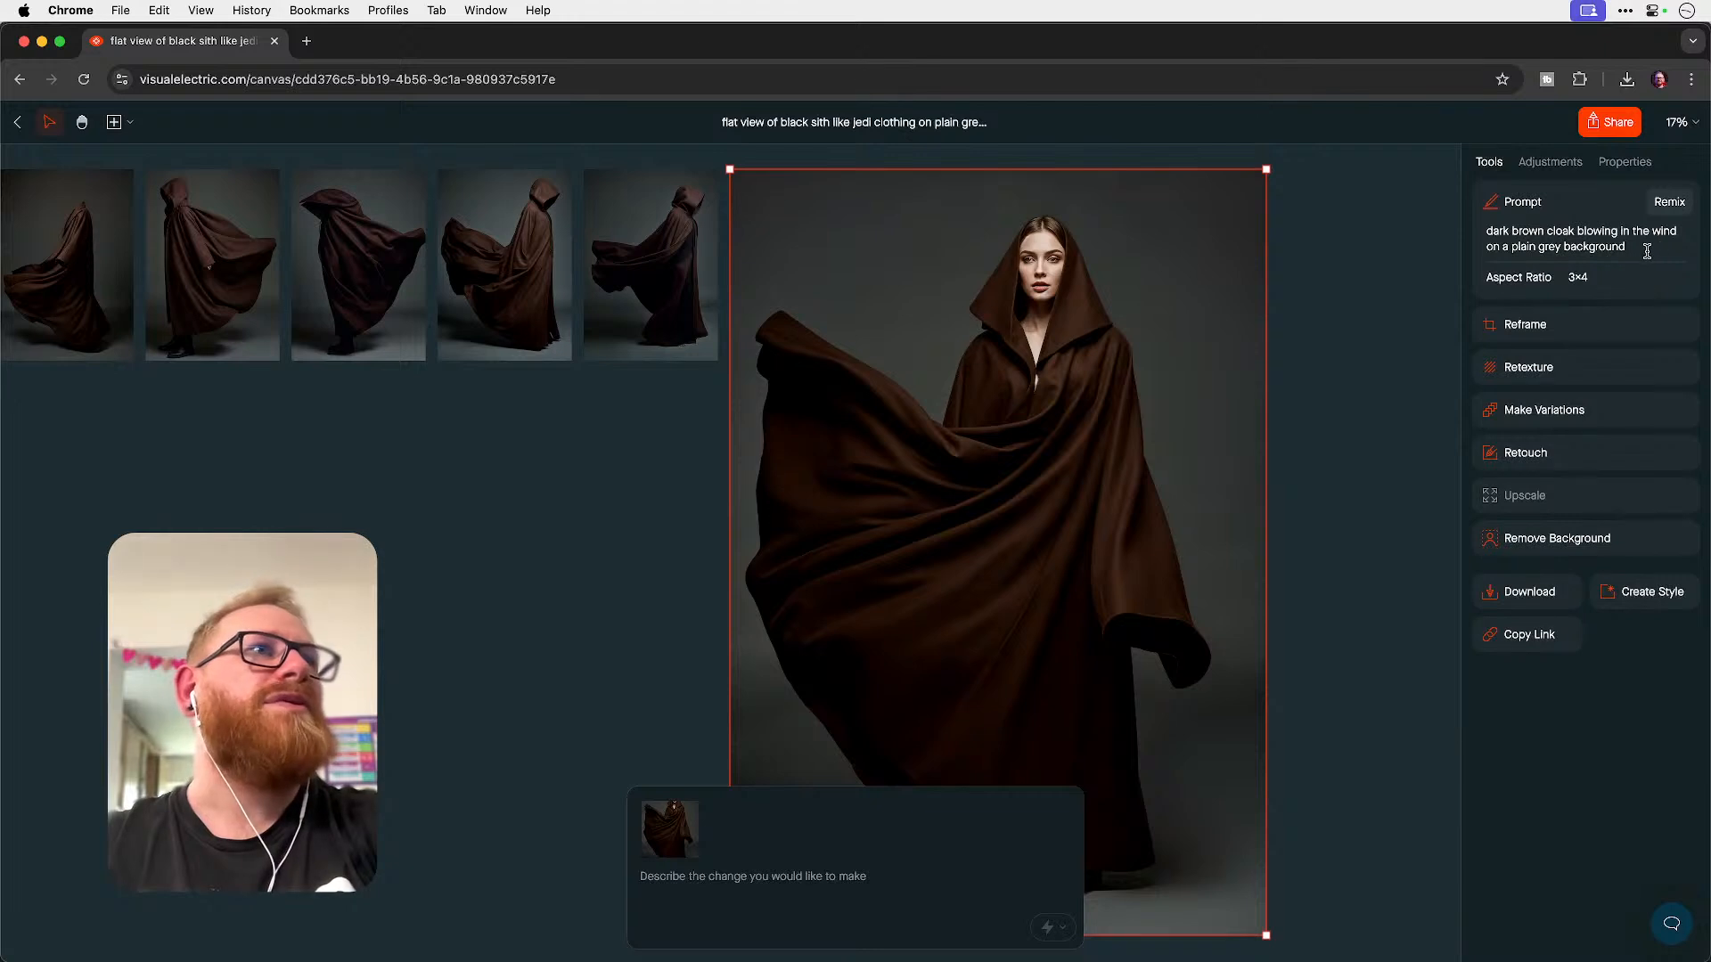
{"action": "left_click", "coordinate": [1669, 203]}
{"action": "scroll", "coordinate": [714, 634], "scroll_direction": "left", "scroll_amount": 3}
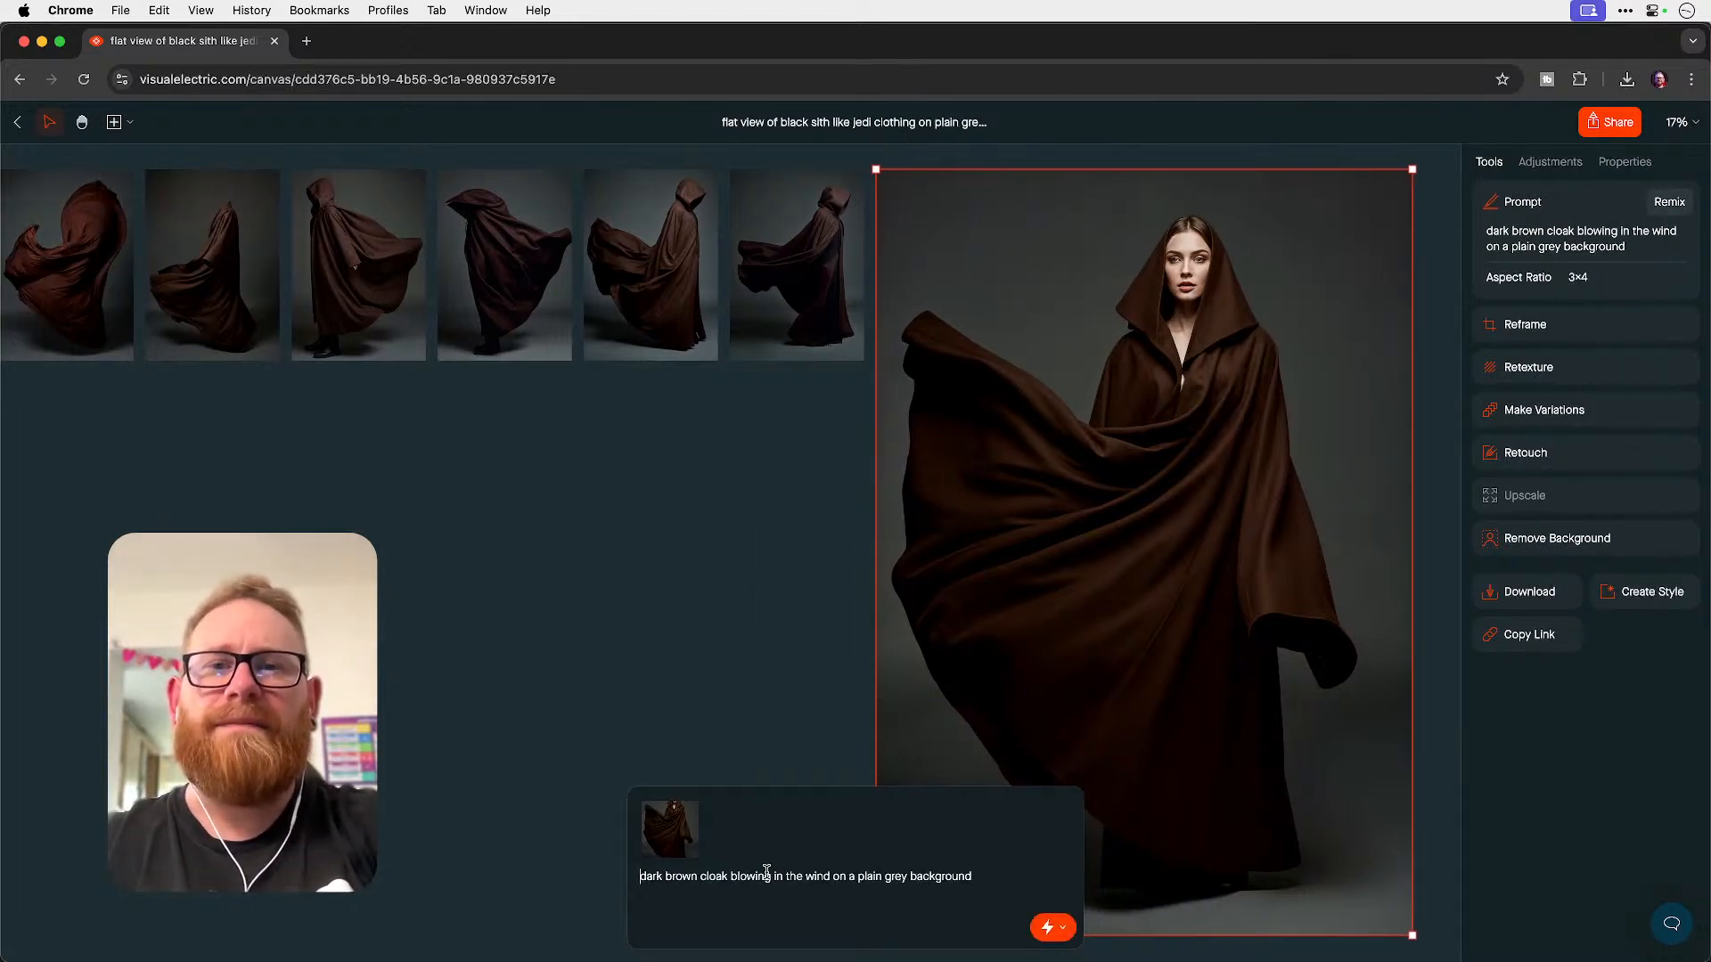
{"action": "type", "text": "female"}
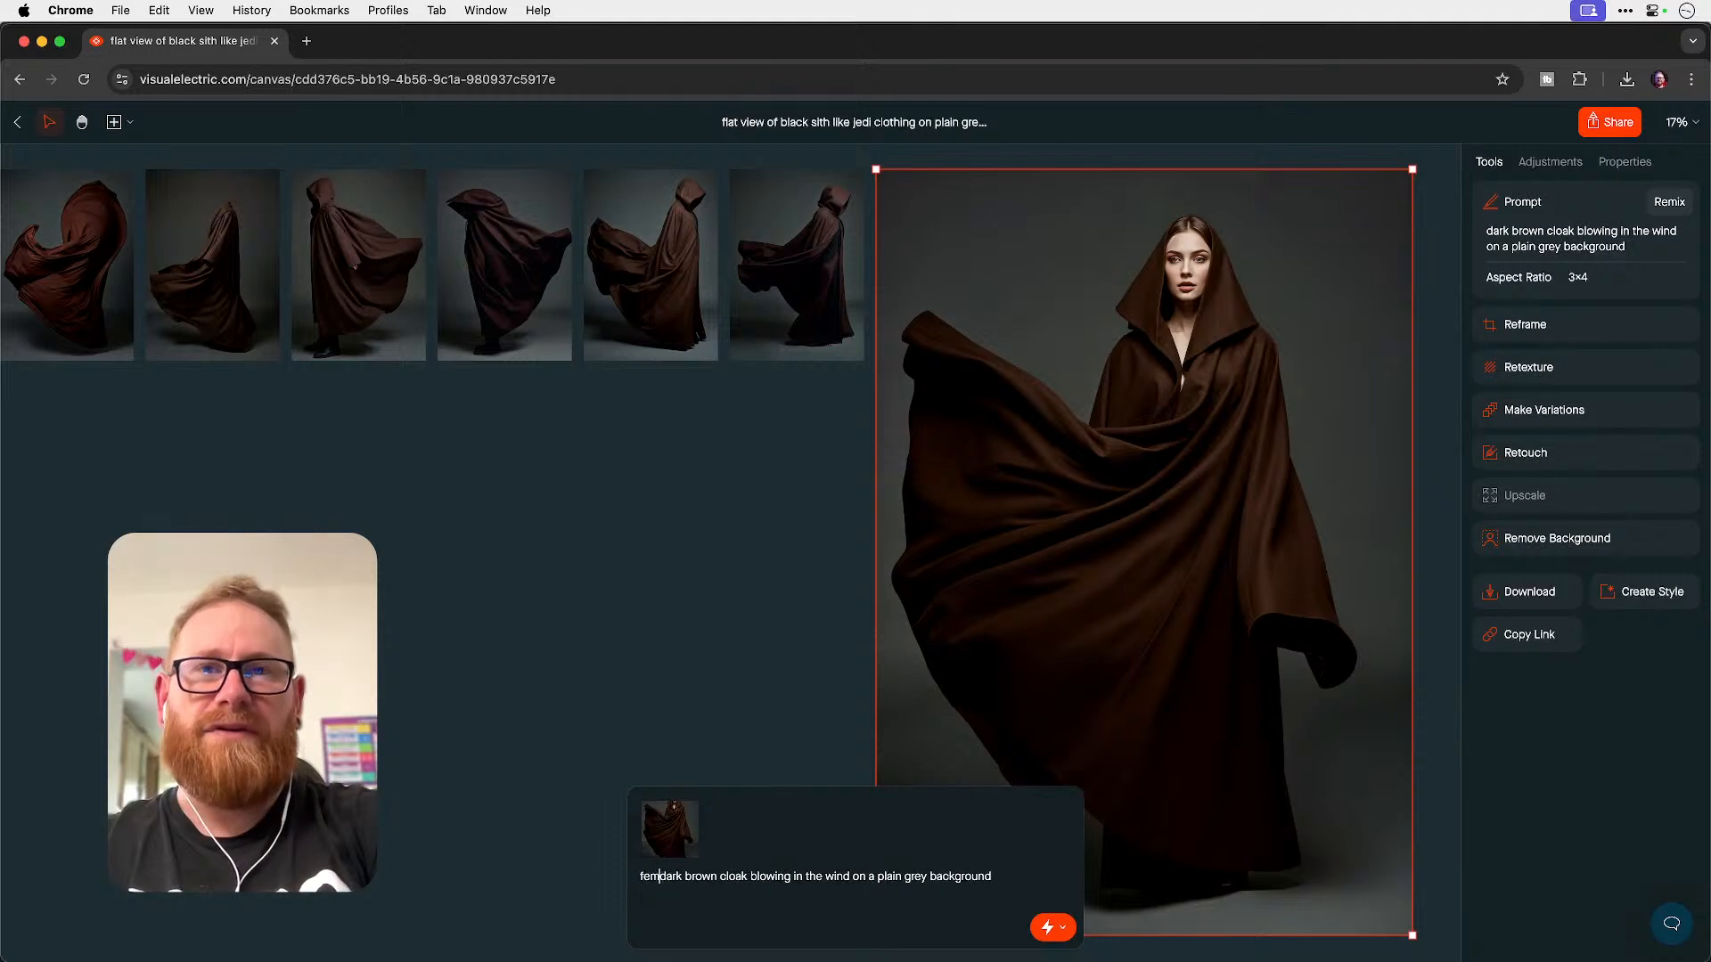
{"action": "type", "text": " in"}
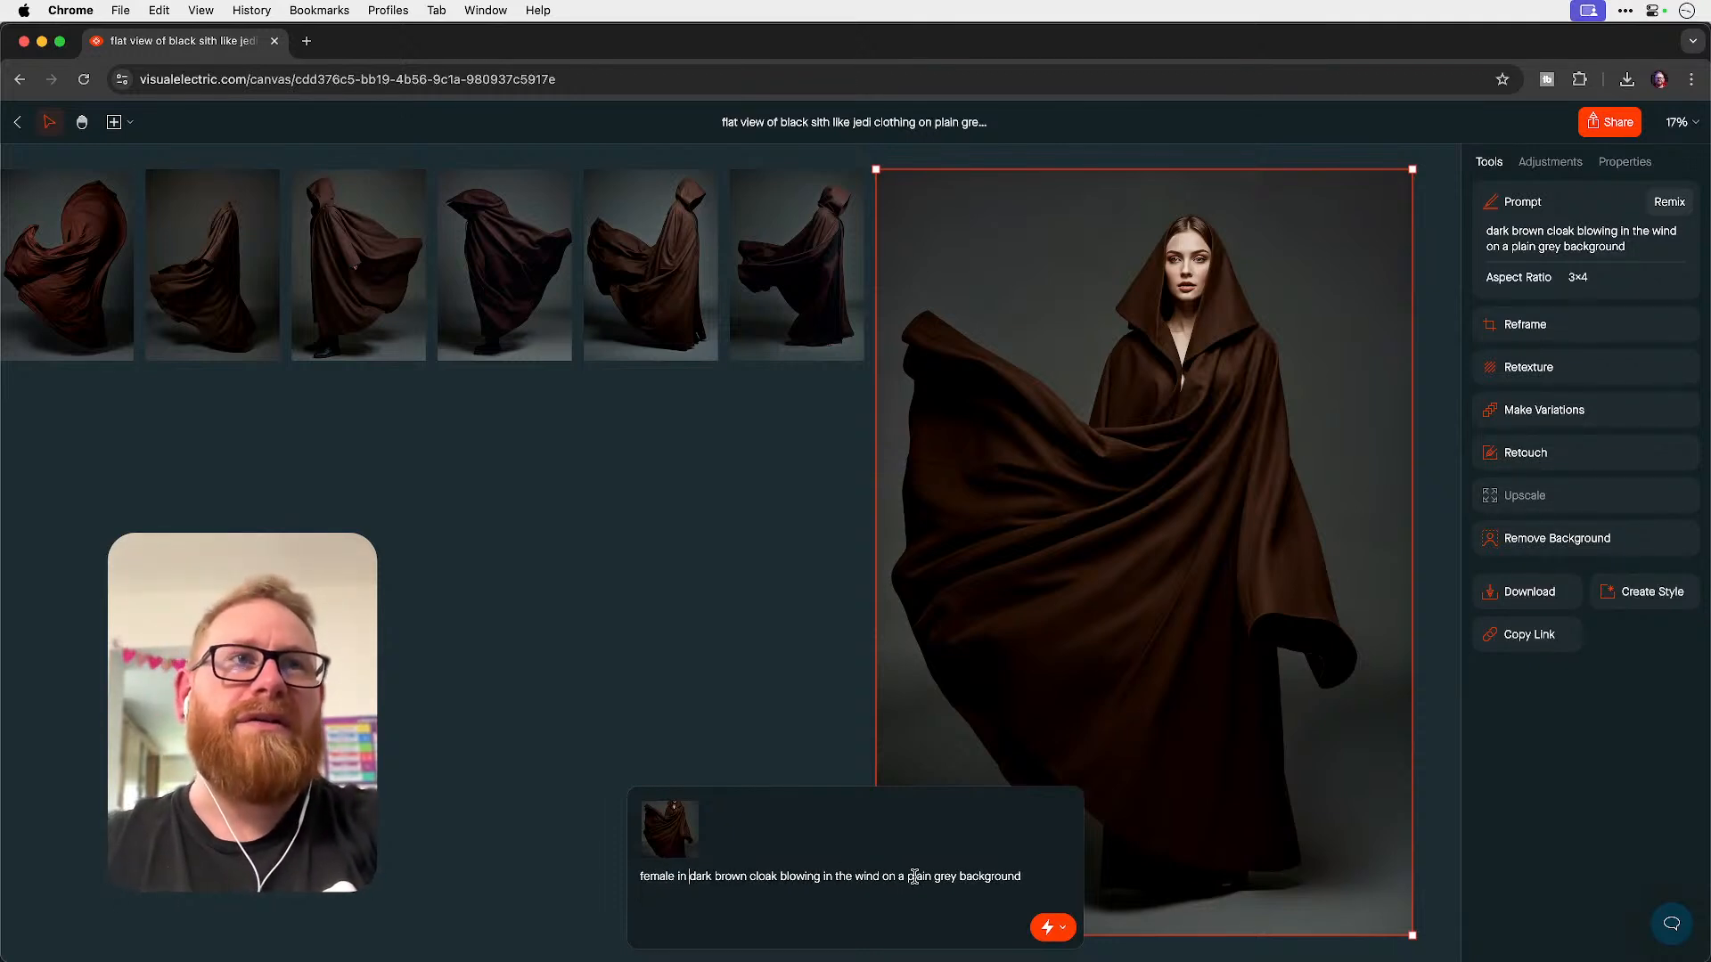
{"action": "left_click", "coordinate": [676, 876]}
{"action": "type", "text": "with serious e"}
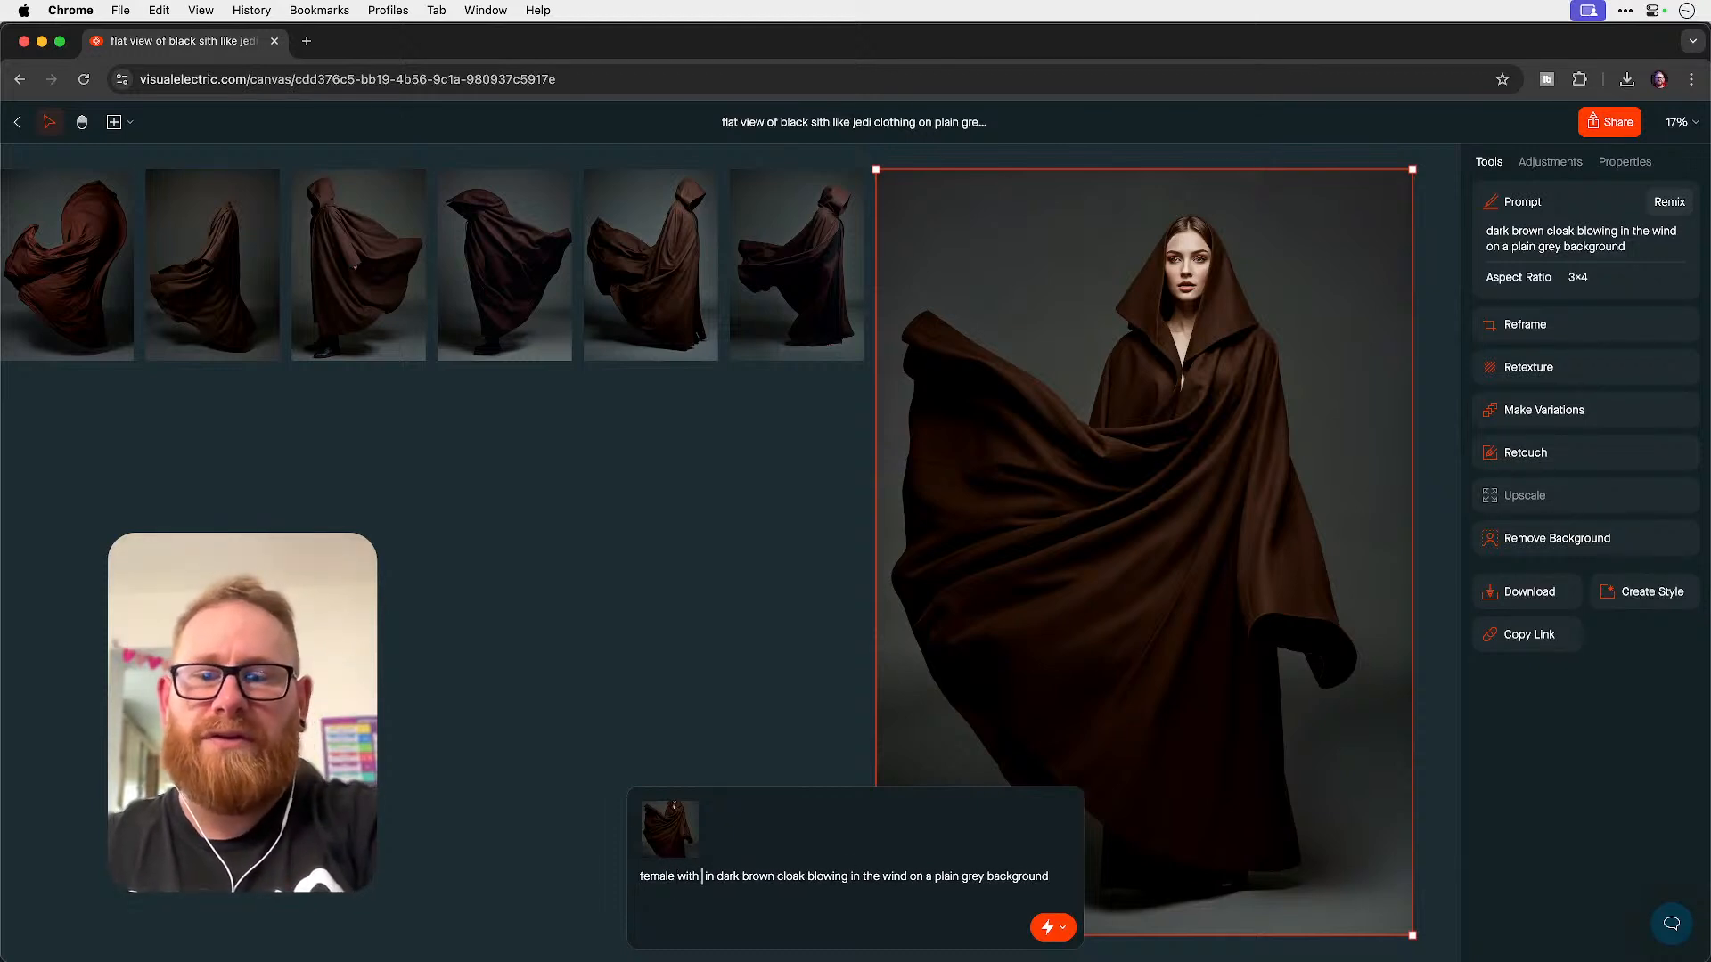
{"action": "type", "text": "xpression,"}
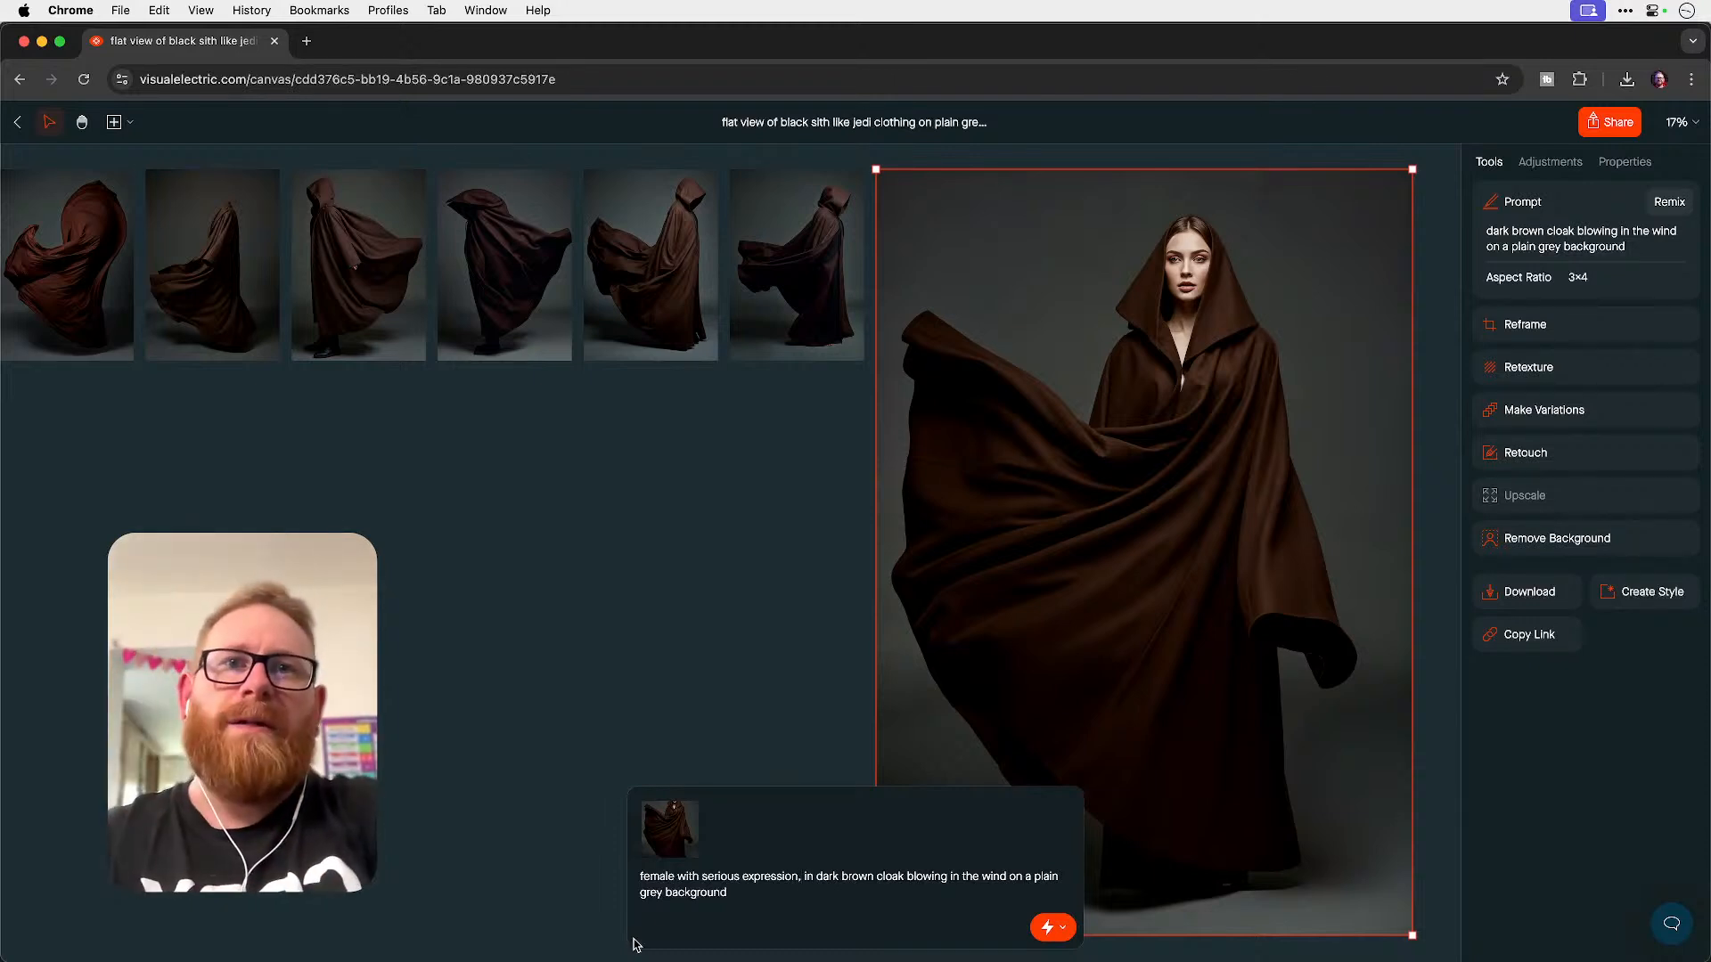
- Copy the full edited prompt text and generate a set of images from it
{"action": "left_click_drag", "start_coordinate": [729, 892], "coordinate": [636, 884]}
{"action": "key", "text": "super+c"}
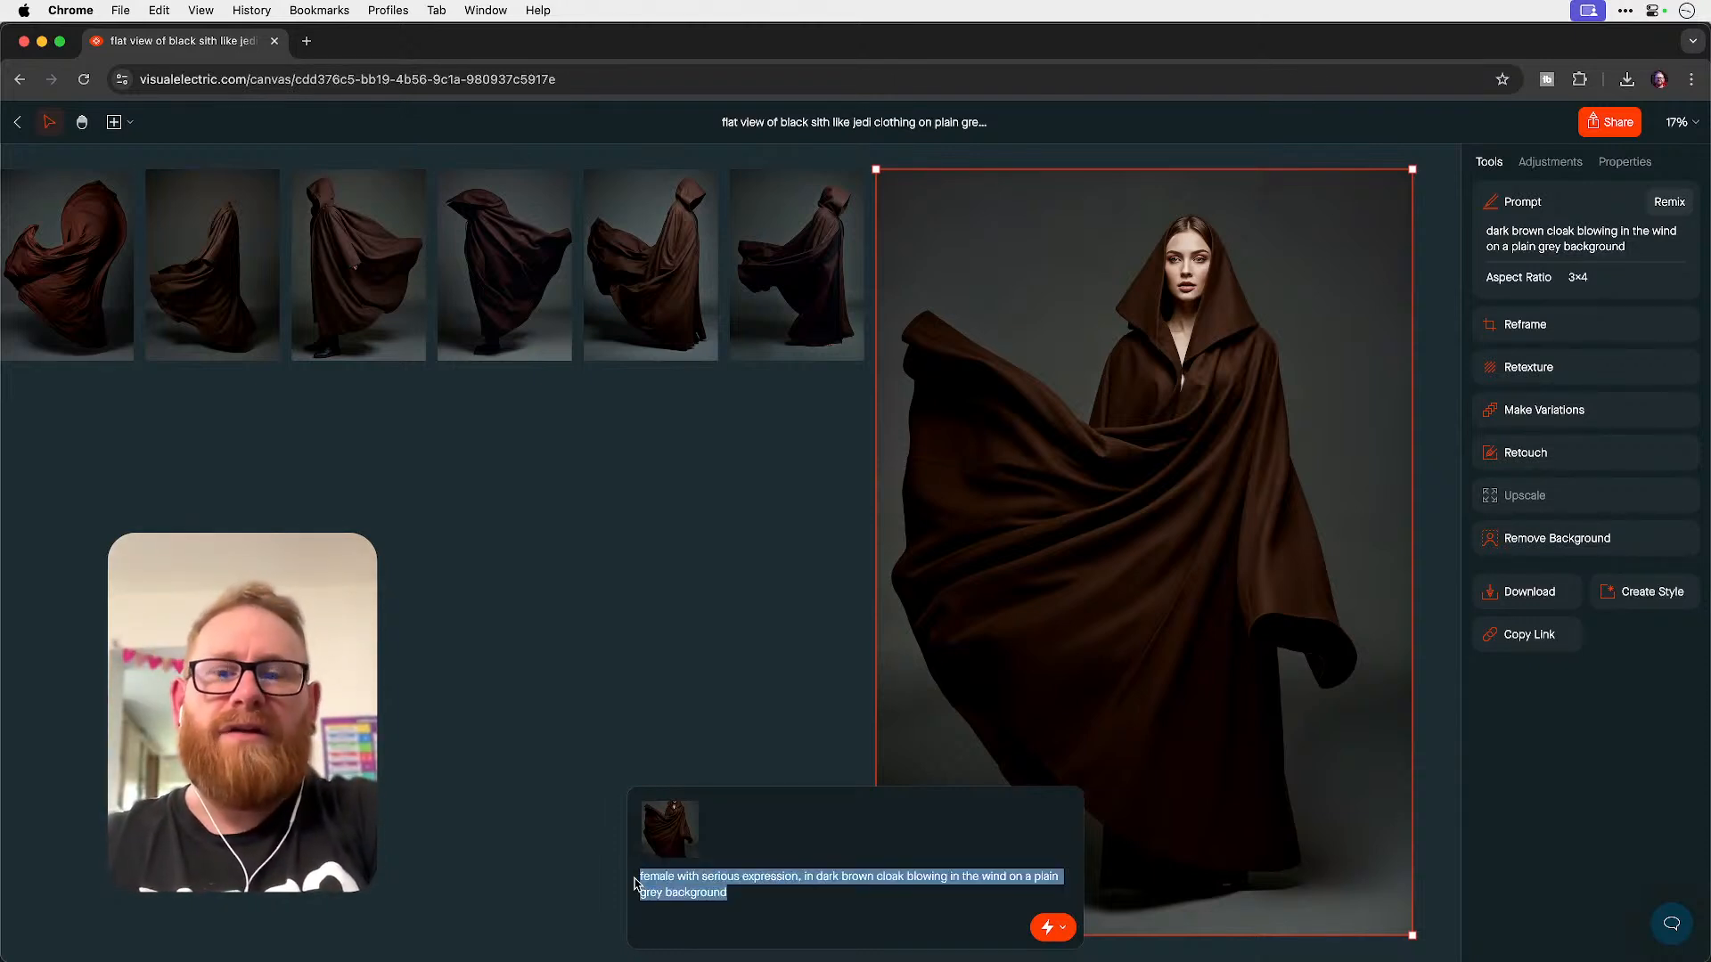
{"action": "left_click", "coordinate": [1049, 927]}
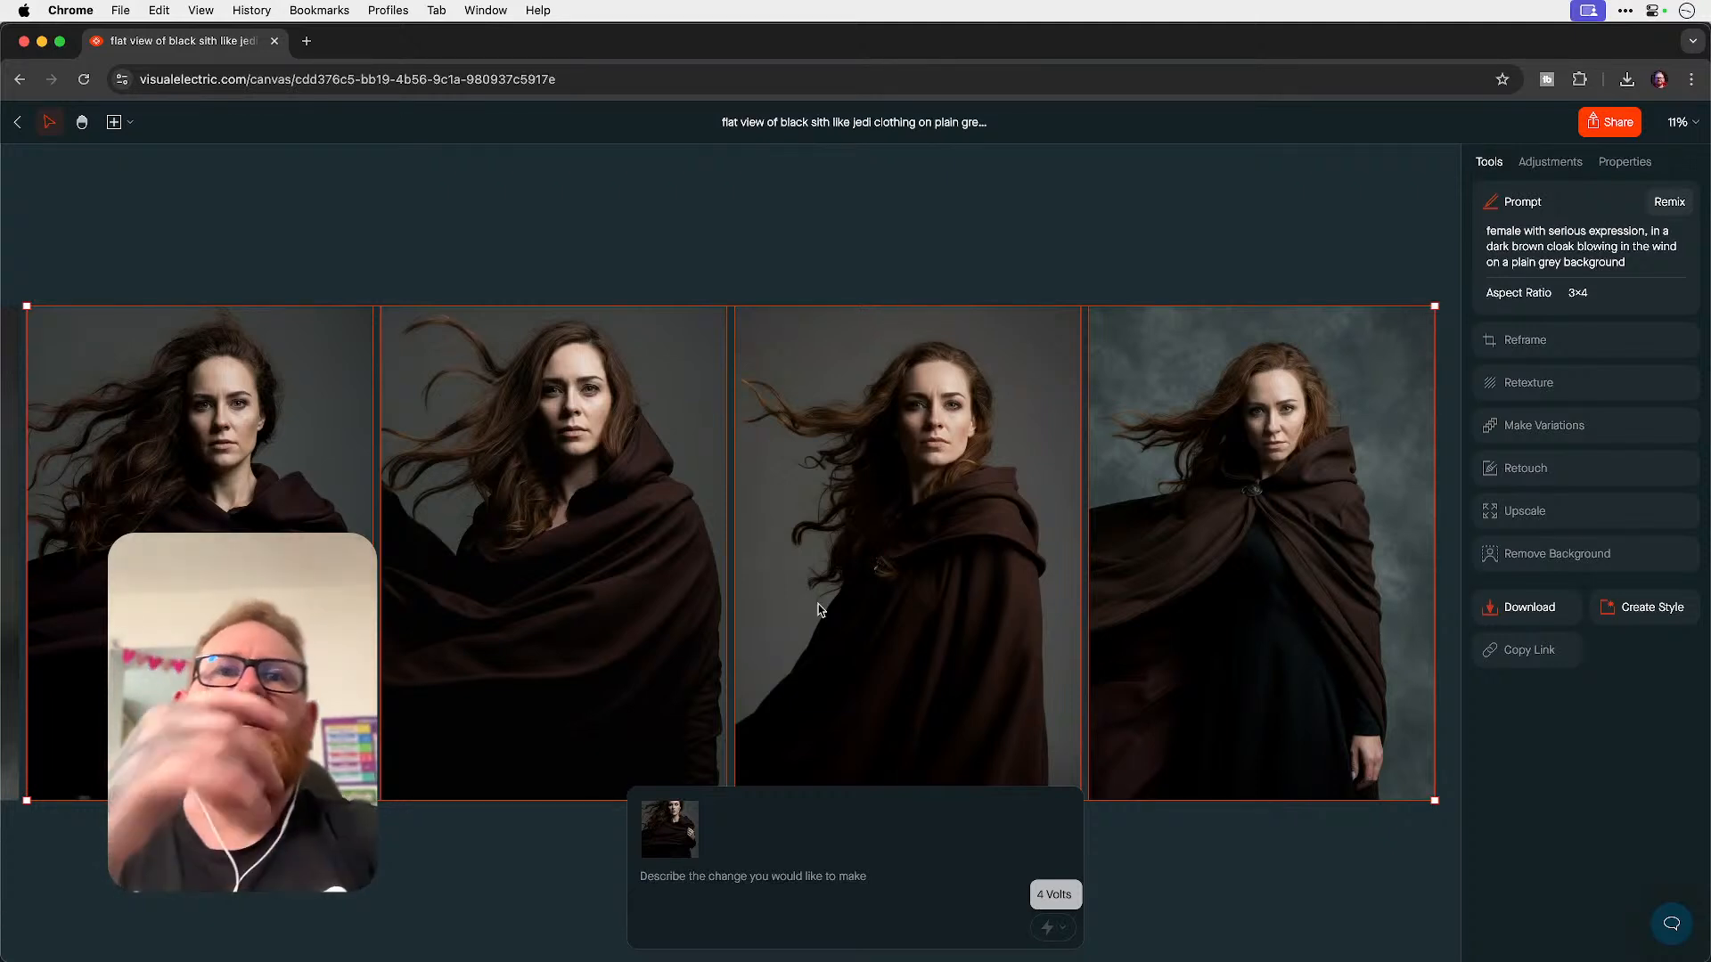
- Reuse the copied prompt for the new images, add "full body shot of" at its start and generate another set
{"action": "left_click", "coordinate": [786, 873]}
{"action": "key", "text": "super+v"}
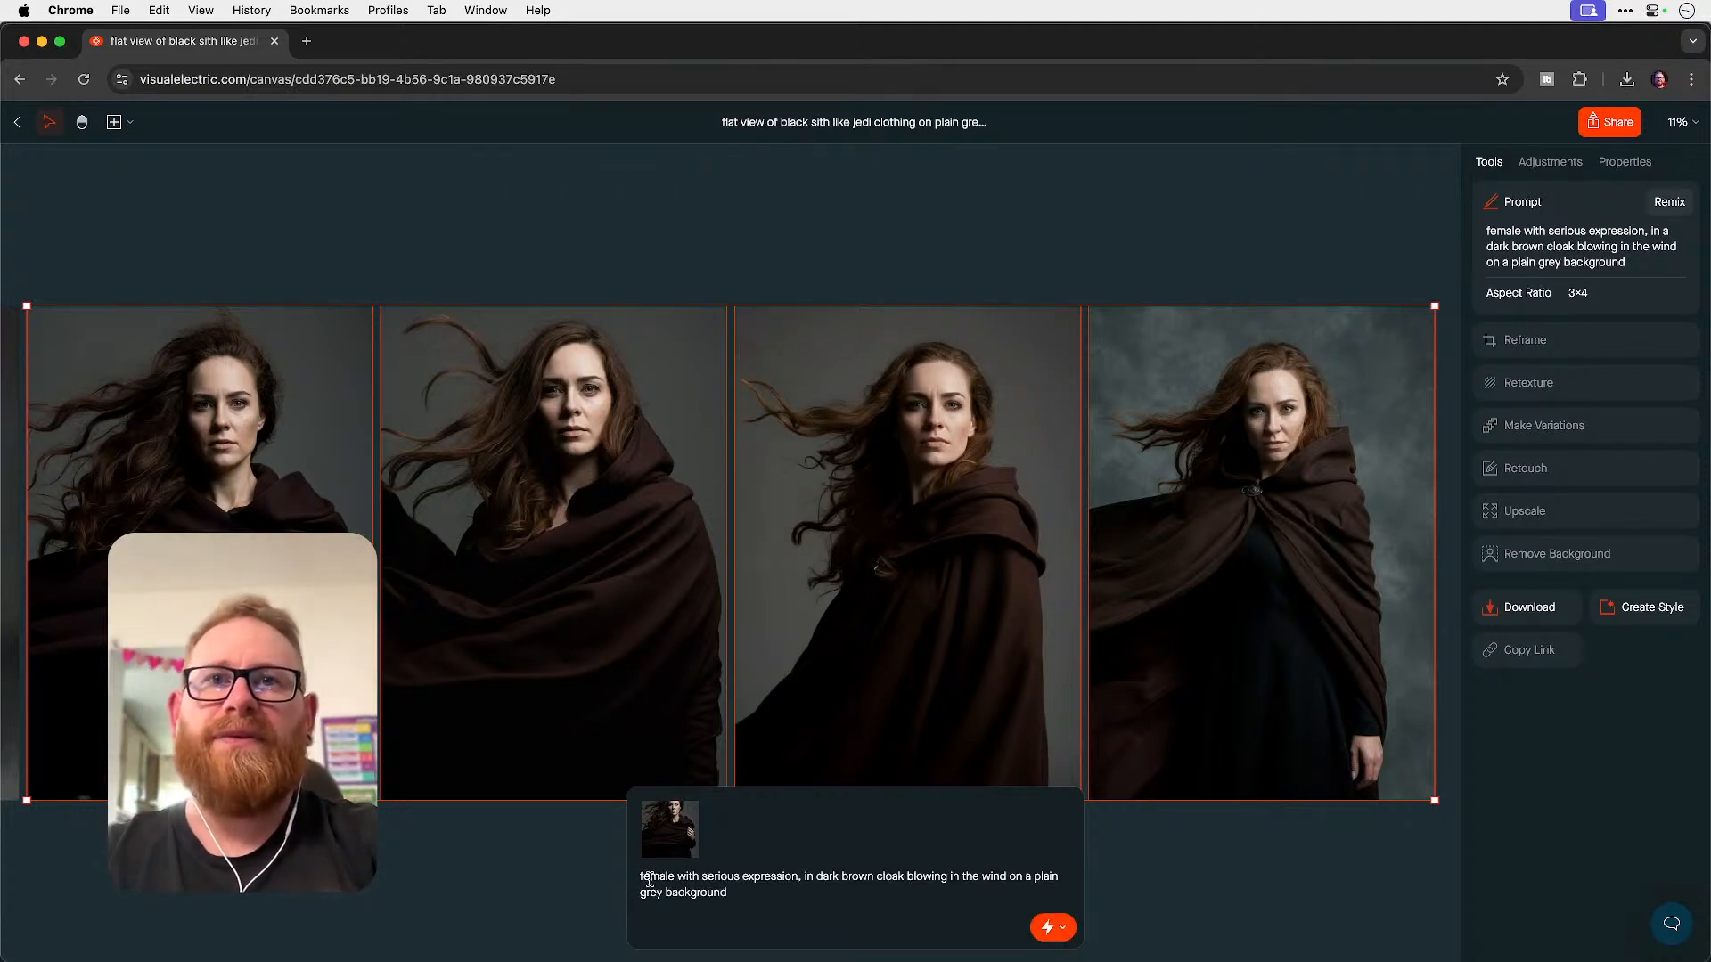
{"action": "type", "text": "full body shot of"}
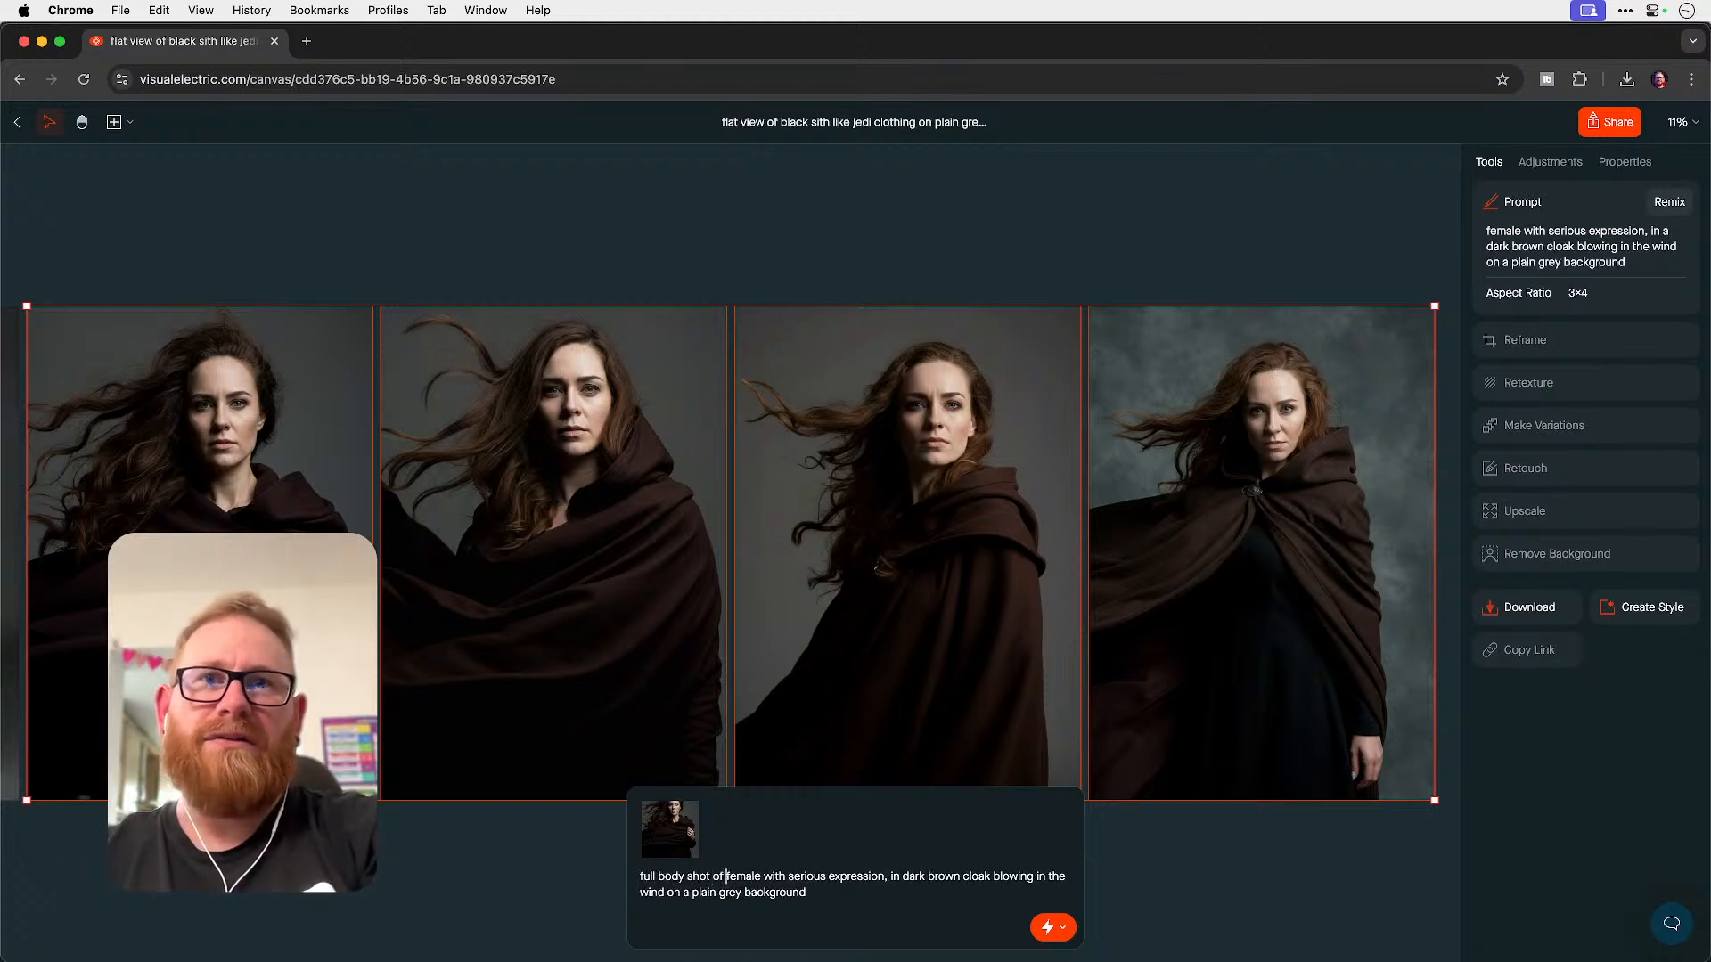
{"action": "key", "text": "Return"}
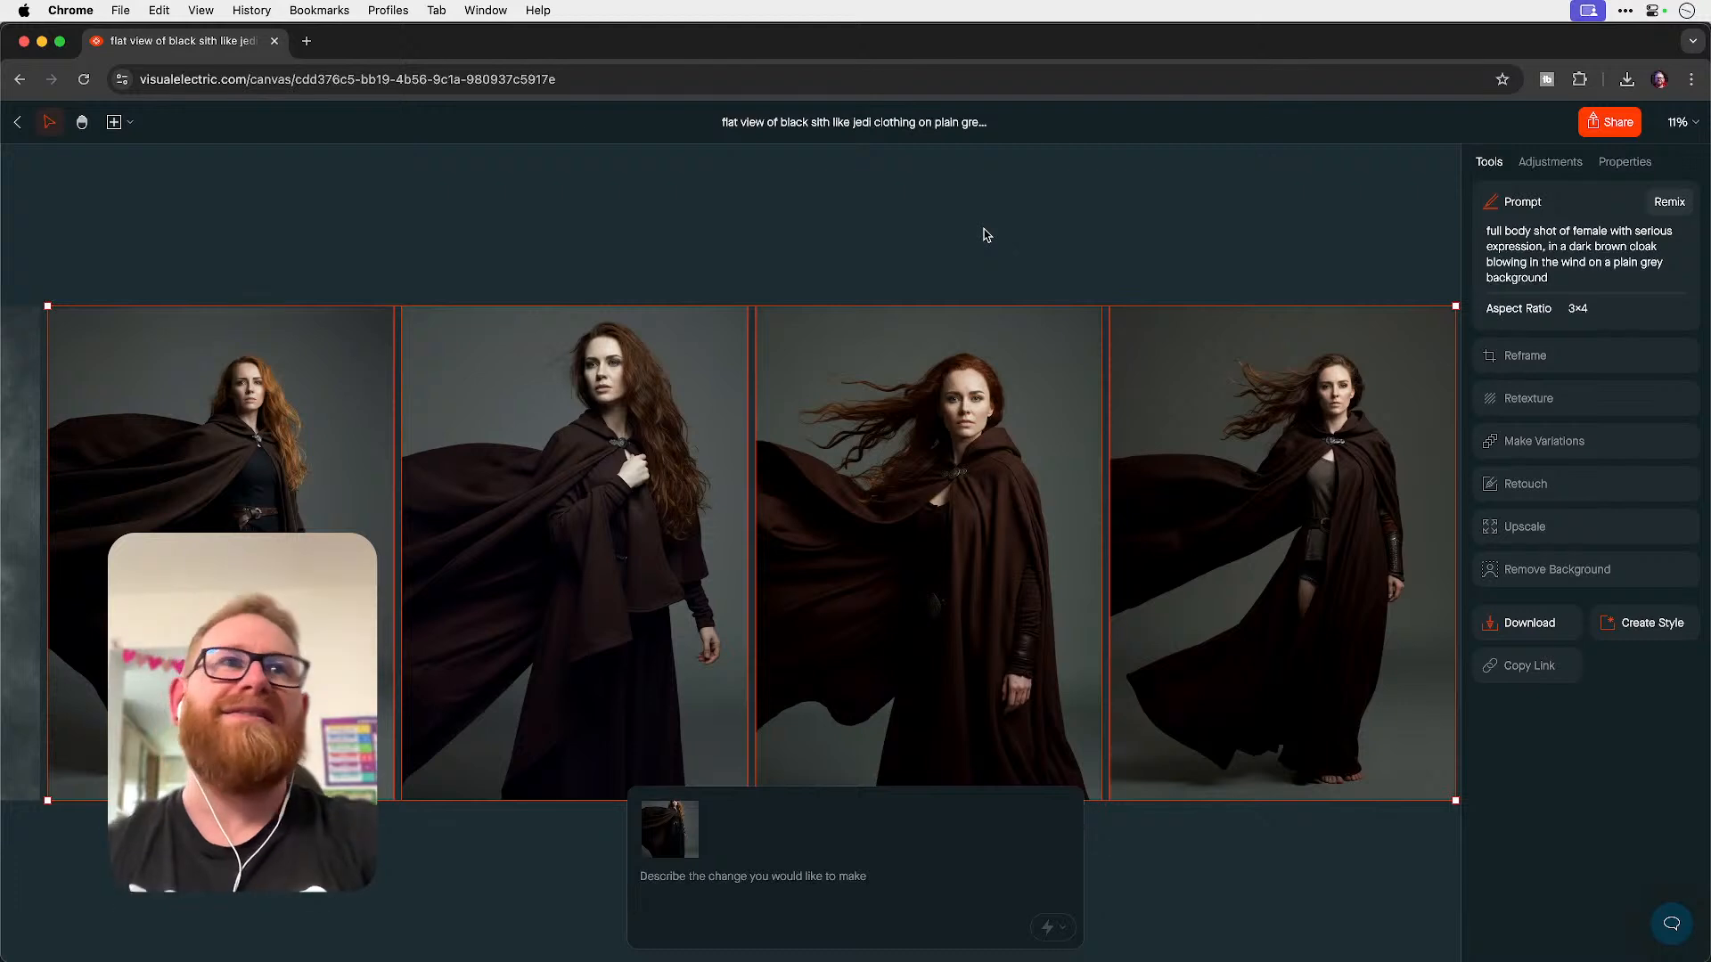
- Select the barefoot full-length woman in the windswept cloak, remix and copy its prompt, and generate two more sets of images from it
{"action": "left_click", "coordinate": [1153, 211]}
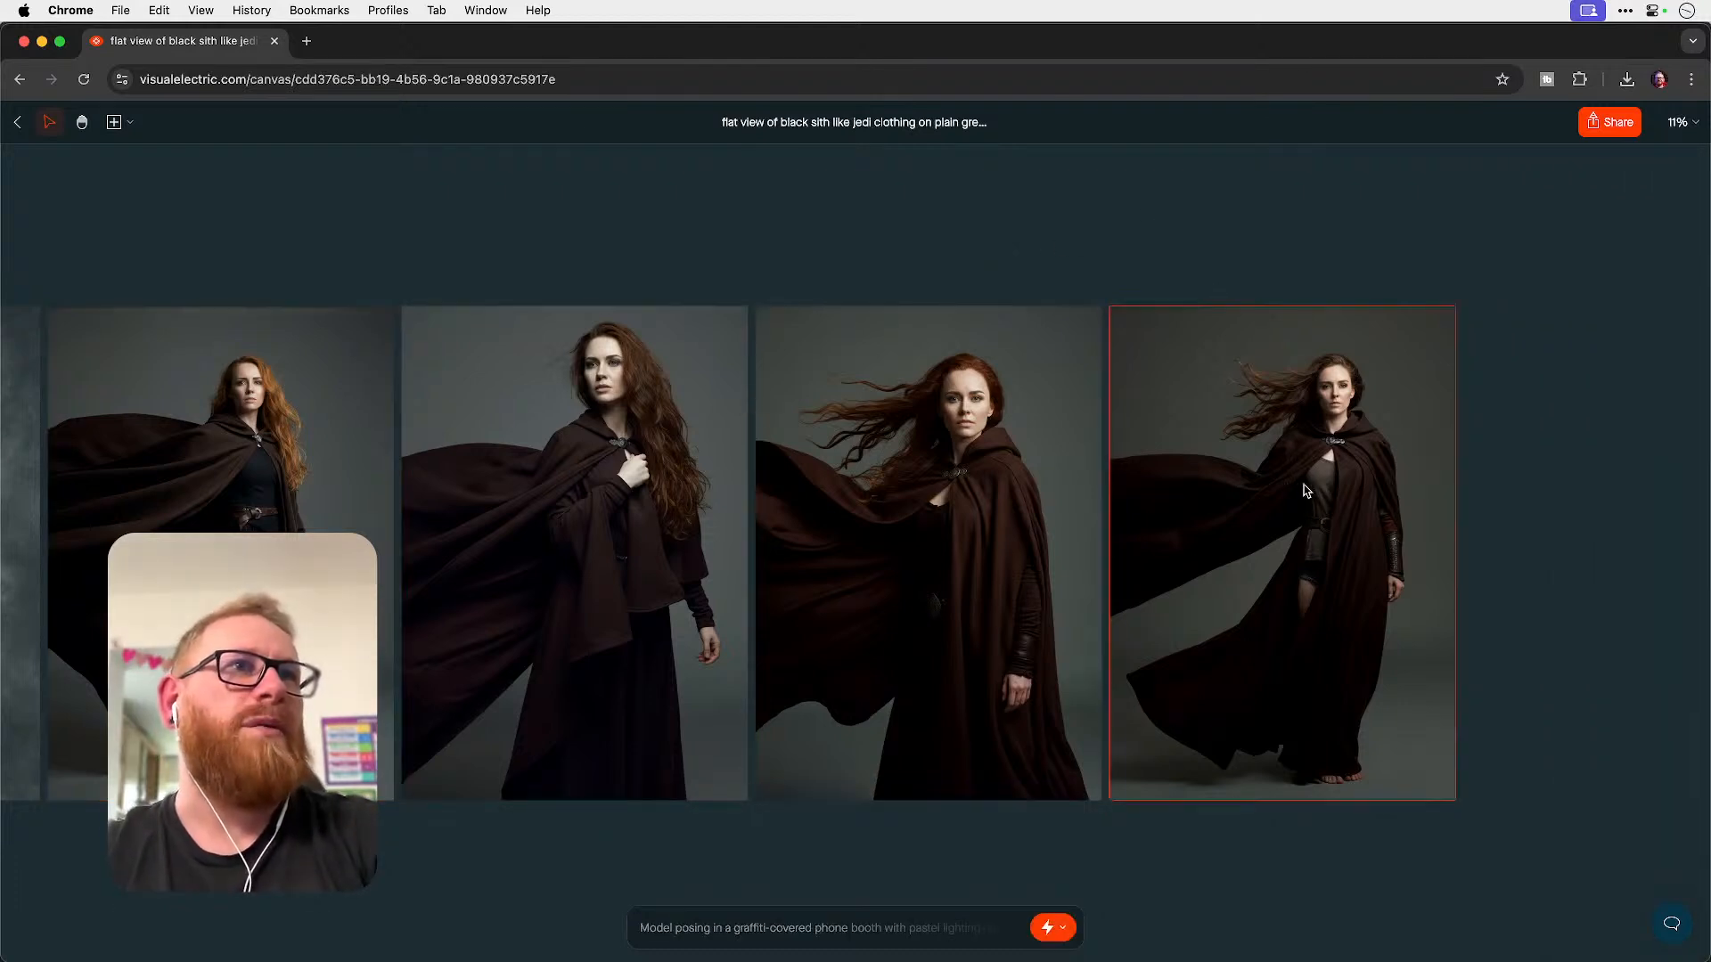
{"action": "left_click", "coordinate": [1298, 473]}
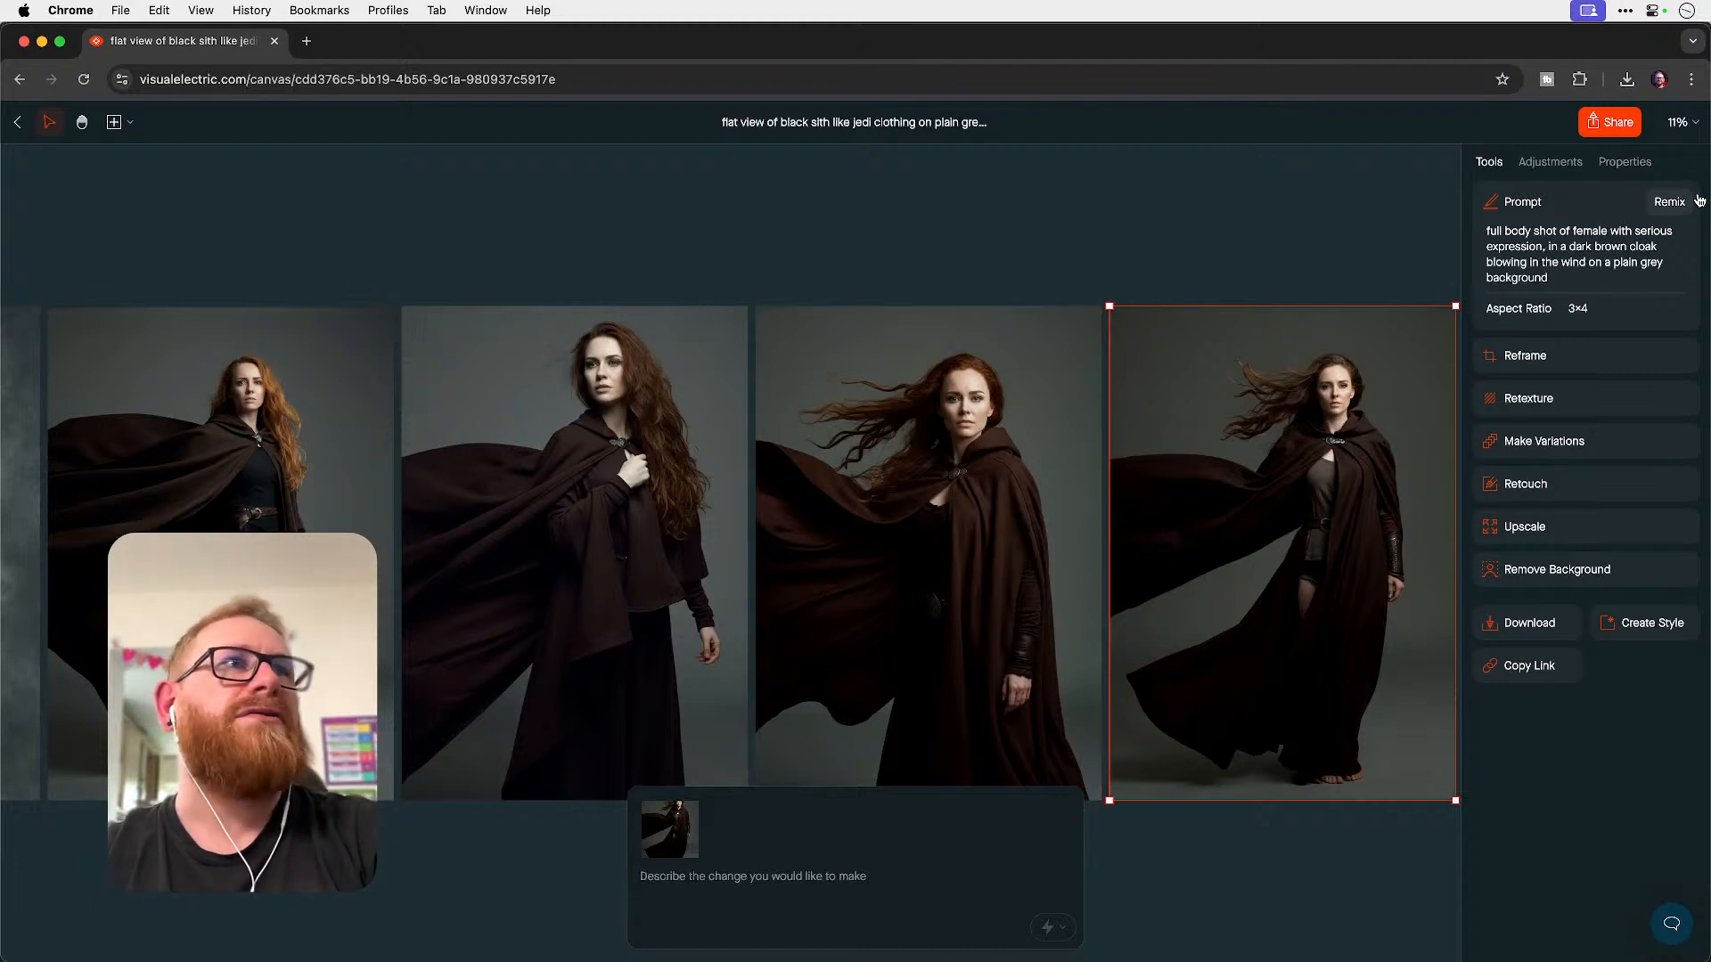
{"action": "left_click", "coordinate": [1661, 204]}
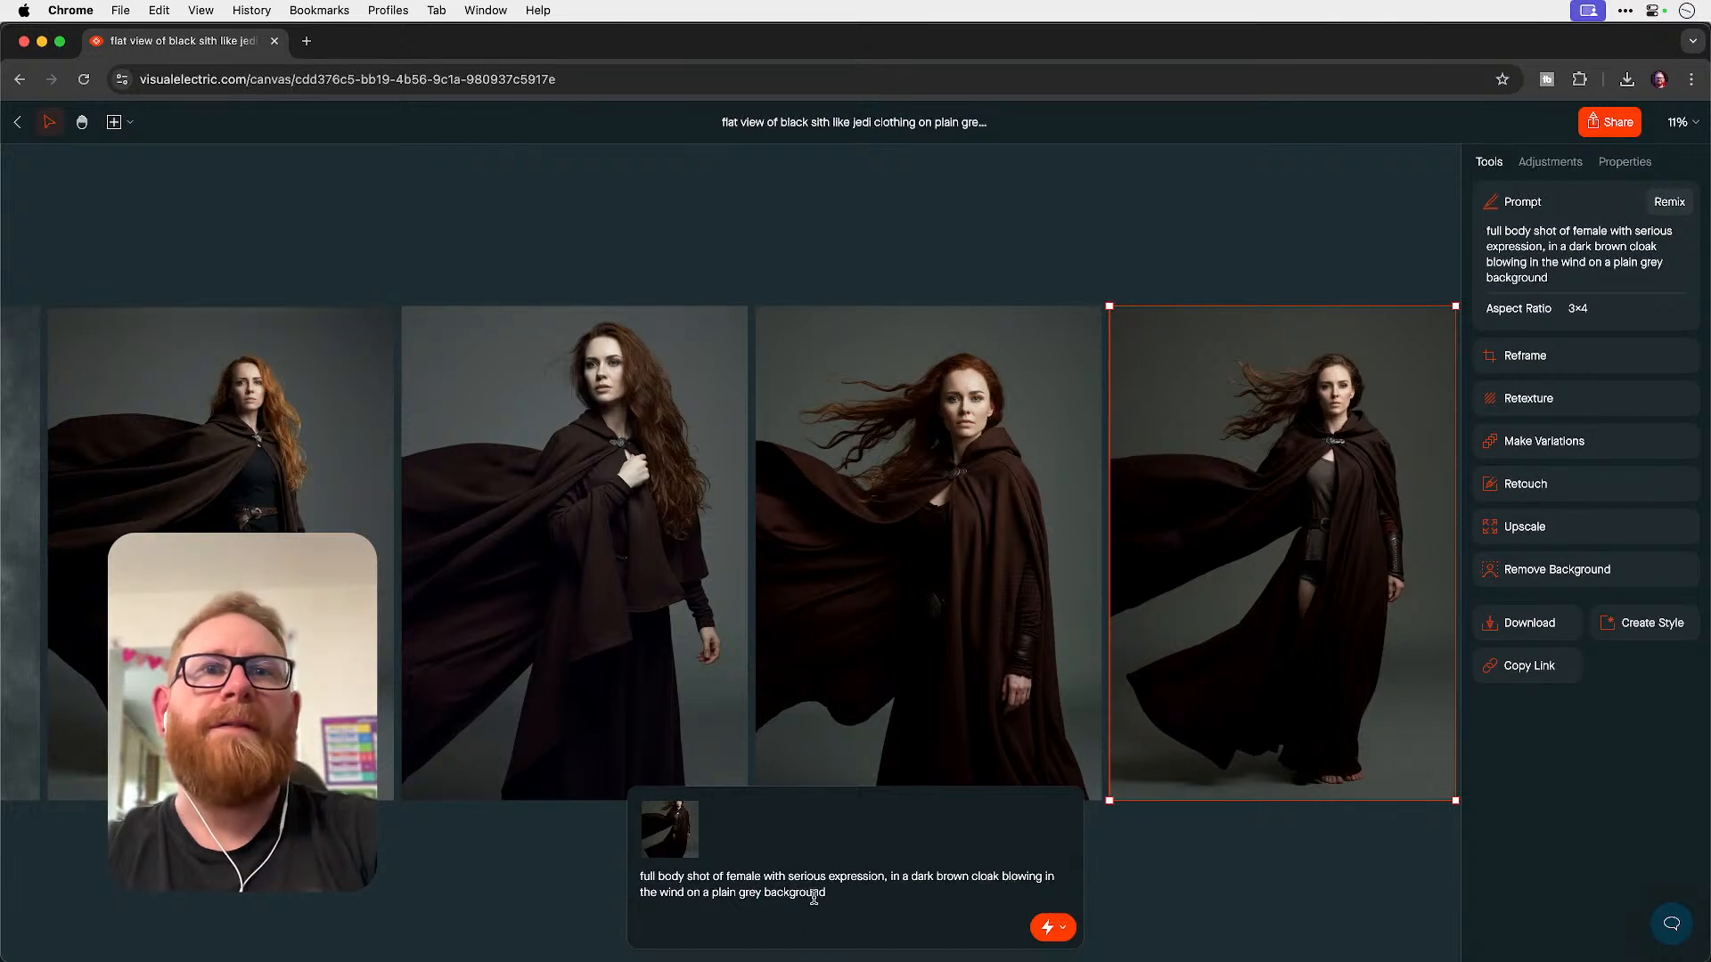
{"action": "key", "text": "super+a"}
{"action": "key", "text": "super+c"}
{"action": "left_click", "coordinate": [1050, 928]}
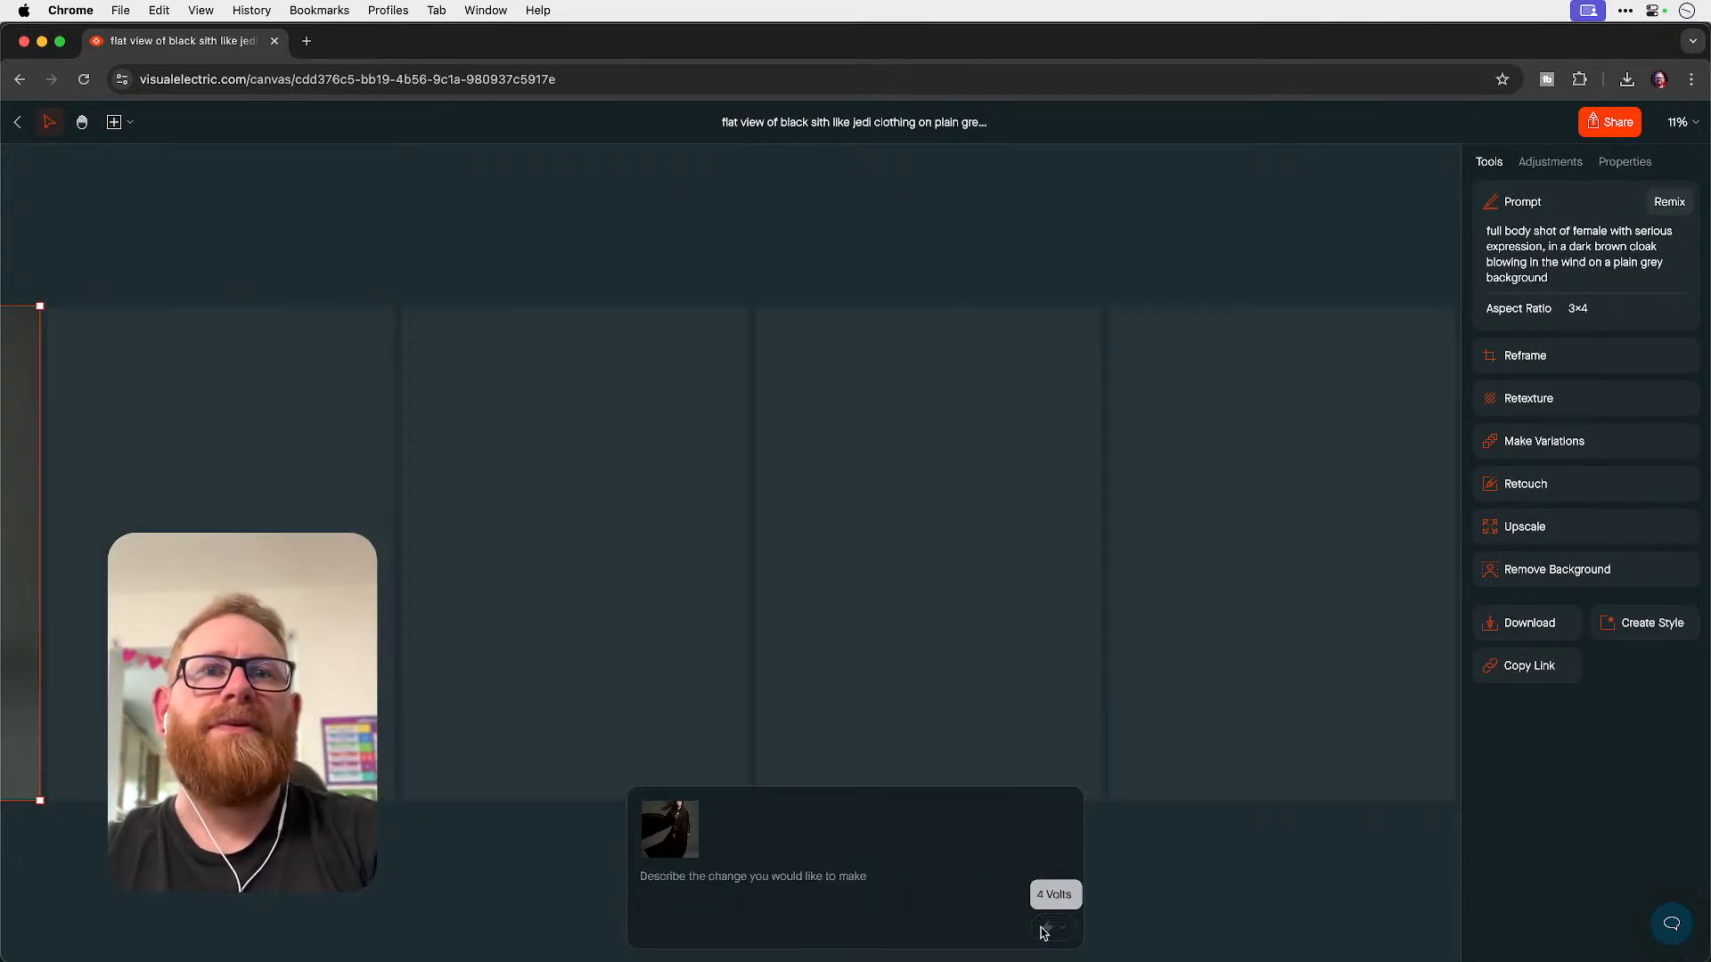
{"action": "key", "text": "super+v"}
{"action": "left_click", "coordinate": [1053, 930]}
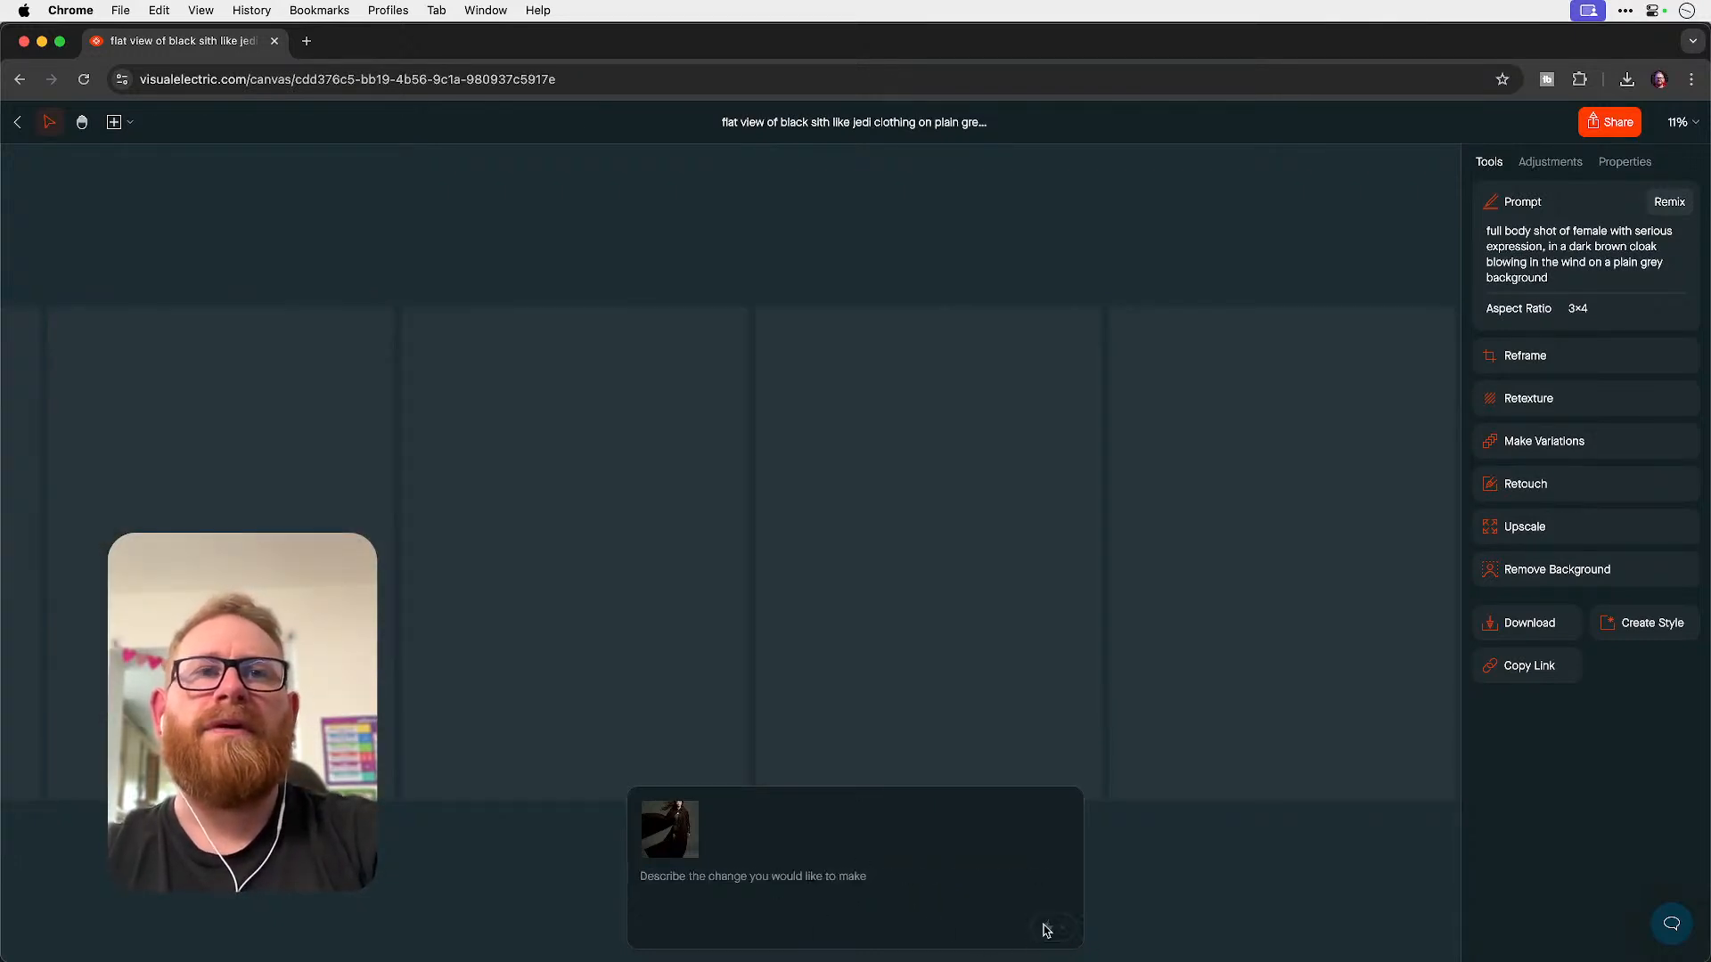
- Deselect the source image and compare the newly generated cloaked women with it
{"action": "scroll", "coordinate": [914, 774], "scroll_direction": "left", "scroll_amount": 5}
{"action": "scroll", "coordinate": [915, 773], "scroll_direction": "left", "scroll_amount": 12}
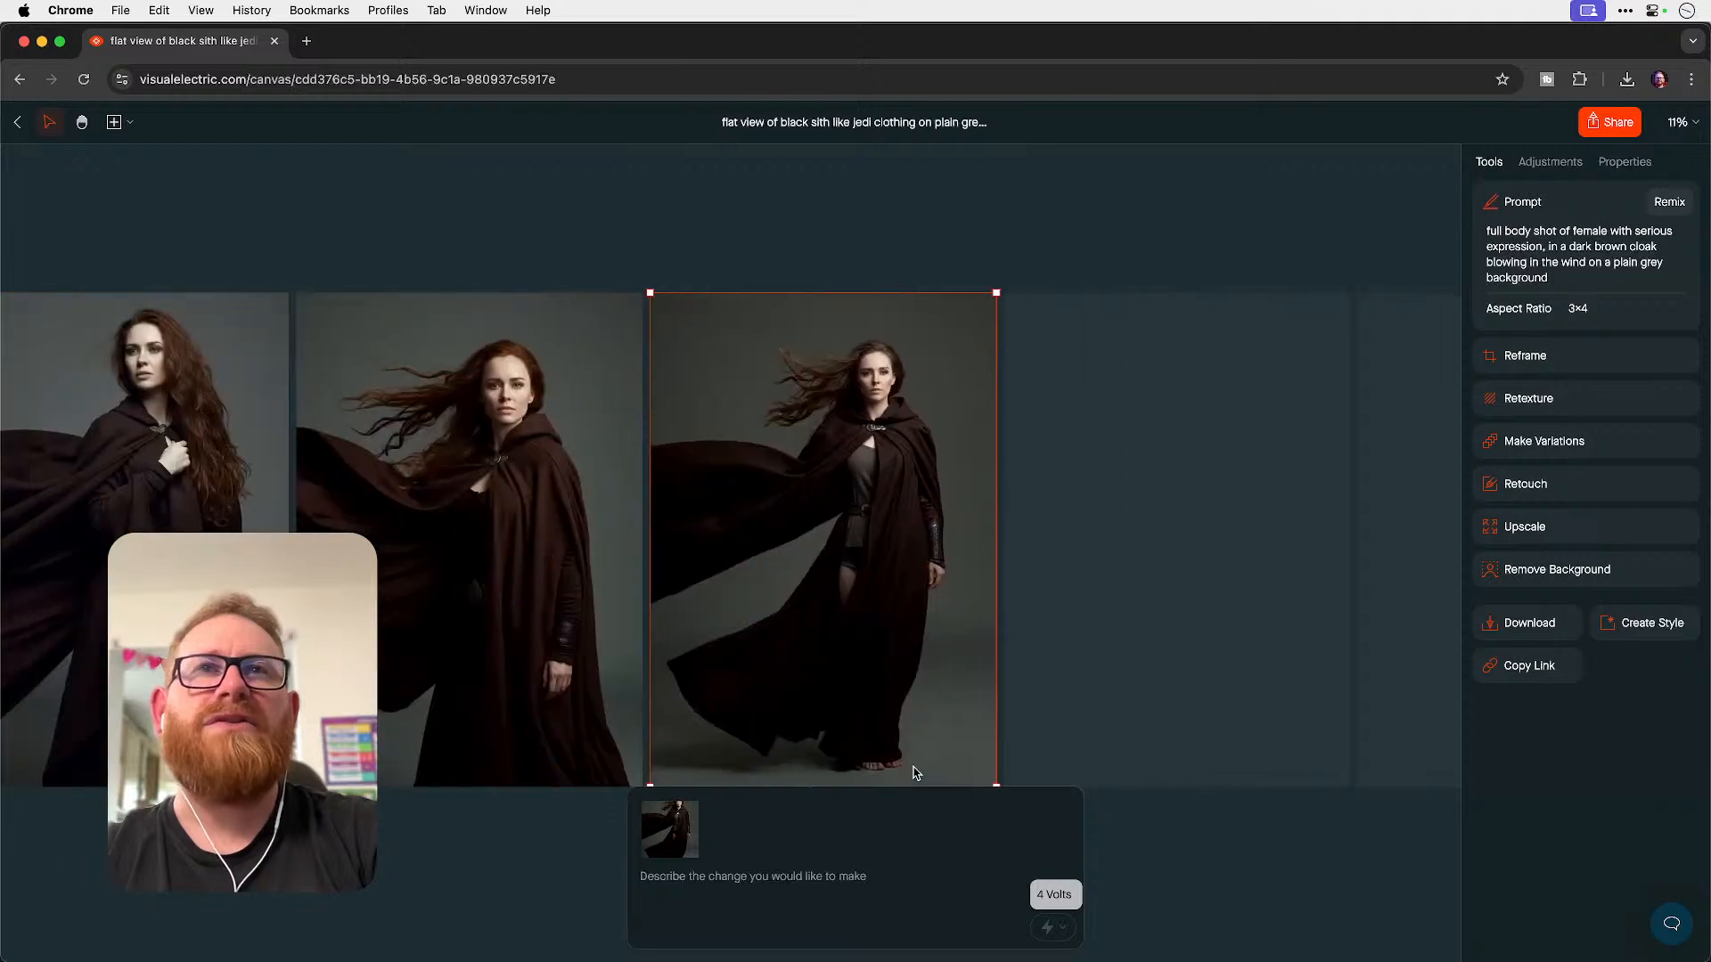
{"action": "left_click", "coordinate": [879, 199]}
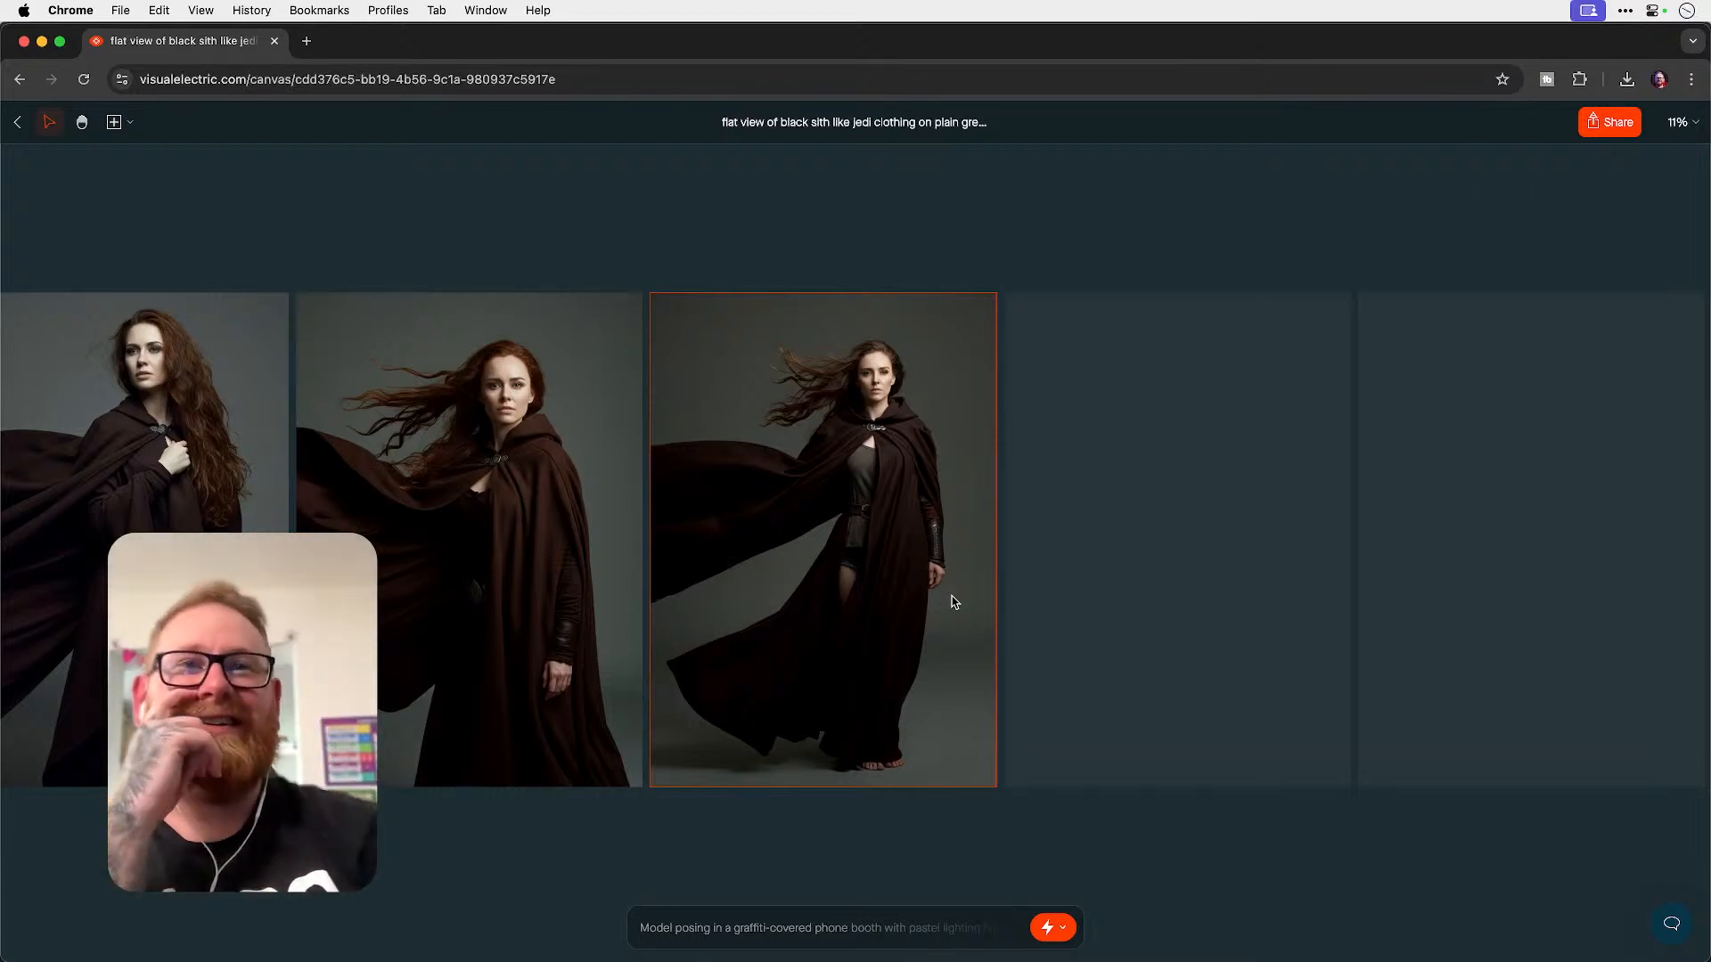
{"action": "scroll", "coordinate": [1016, 599], "scroll_direction": "right", "scroll_amount": 15}
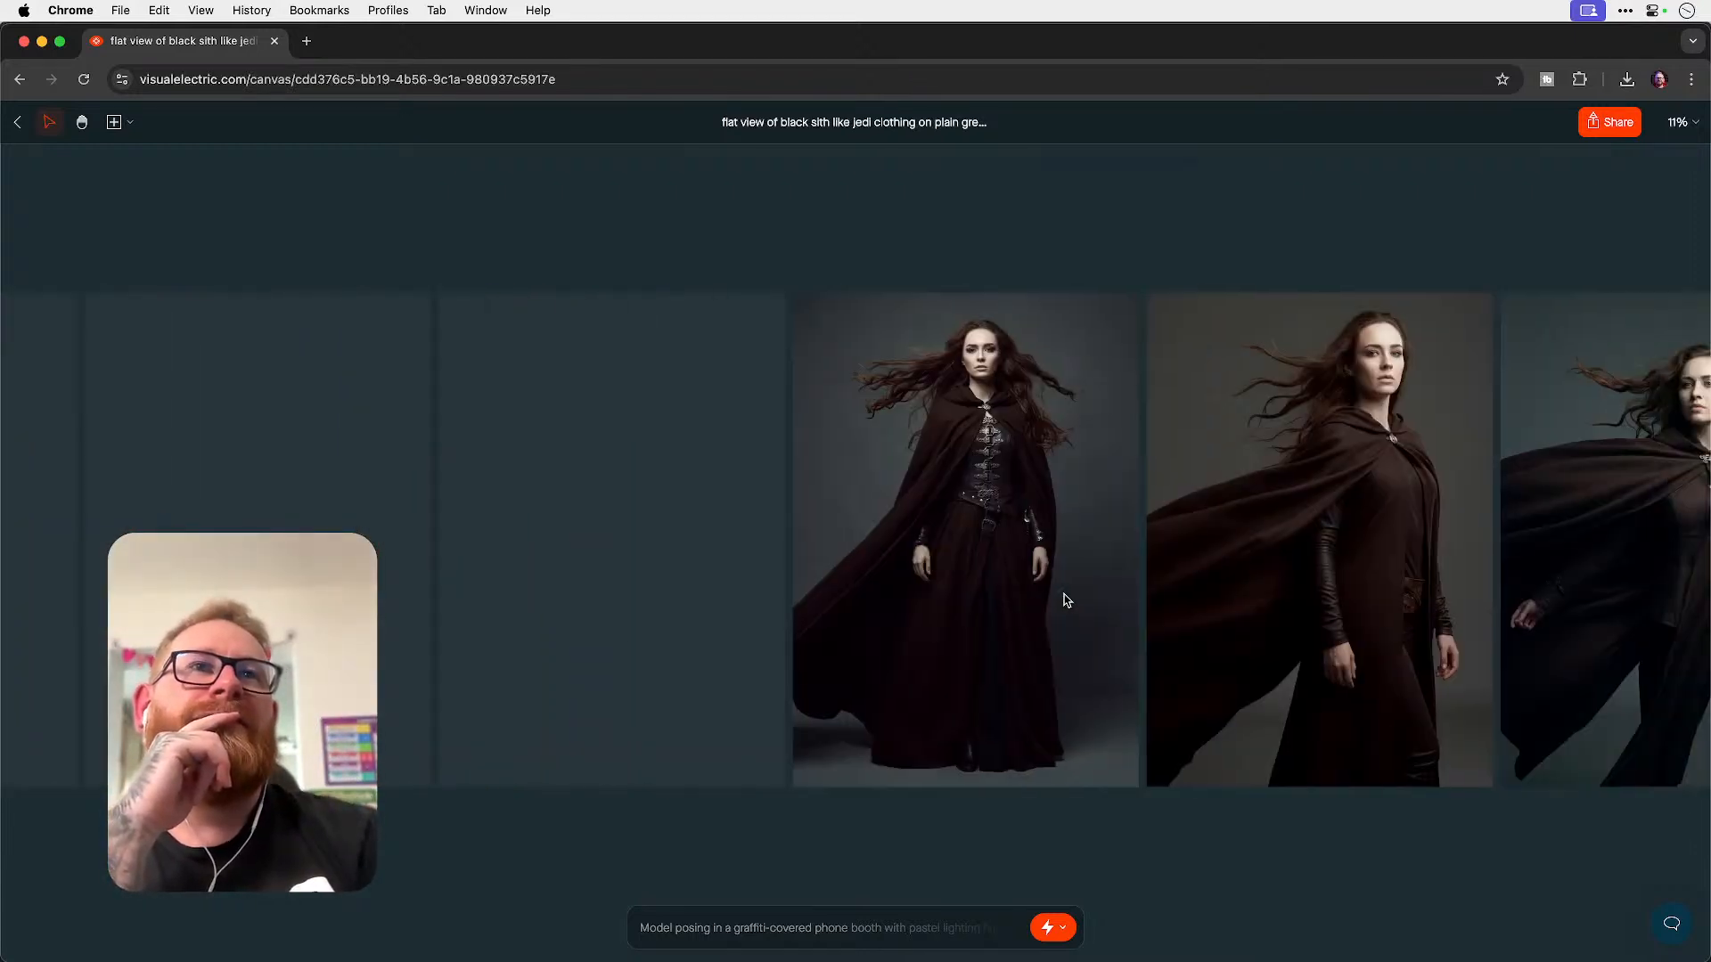
{"action": "scroll", "coordinate": [1066, 599], "scroll_direction": "right", "scroll_amount": 6}
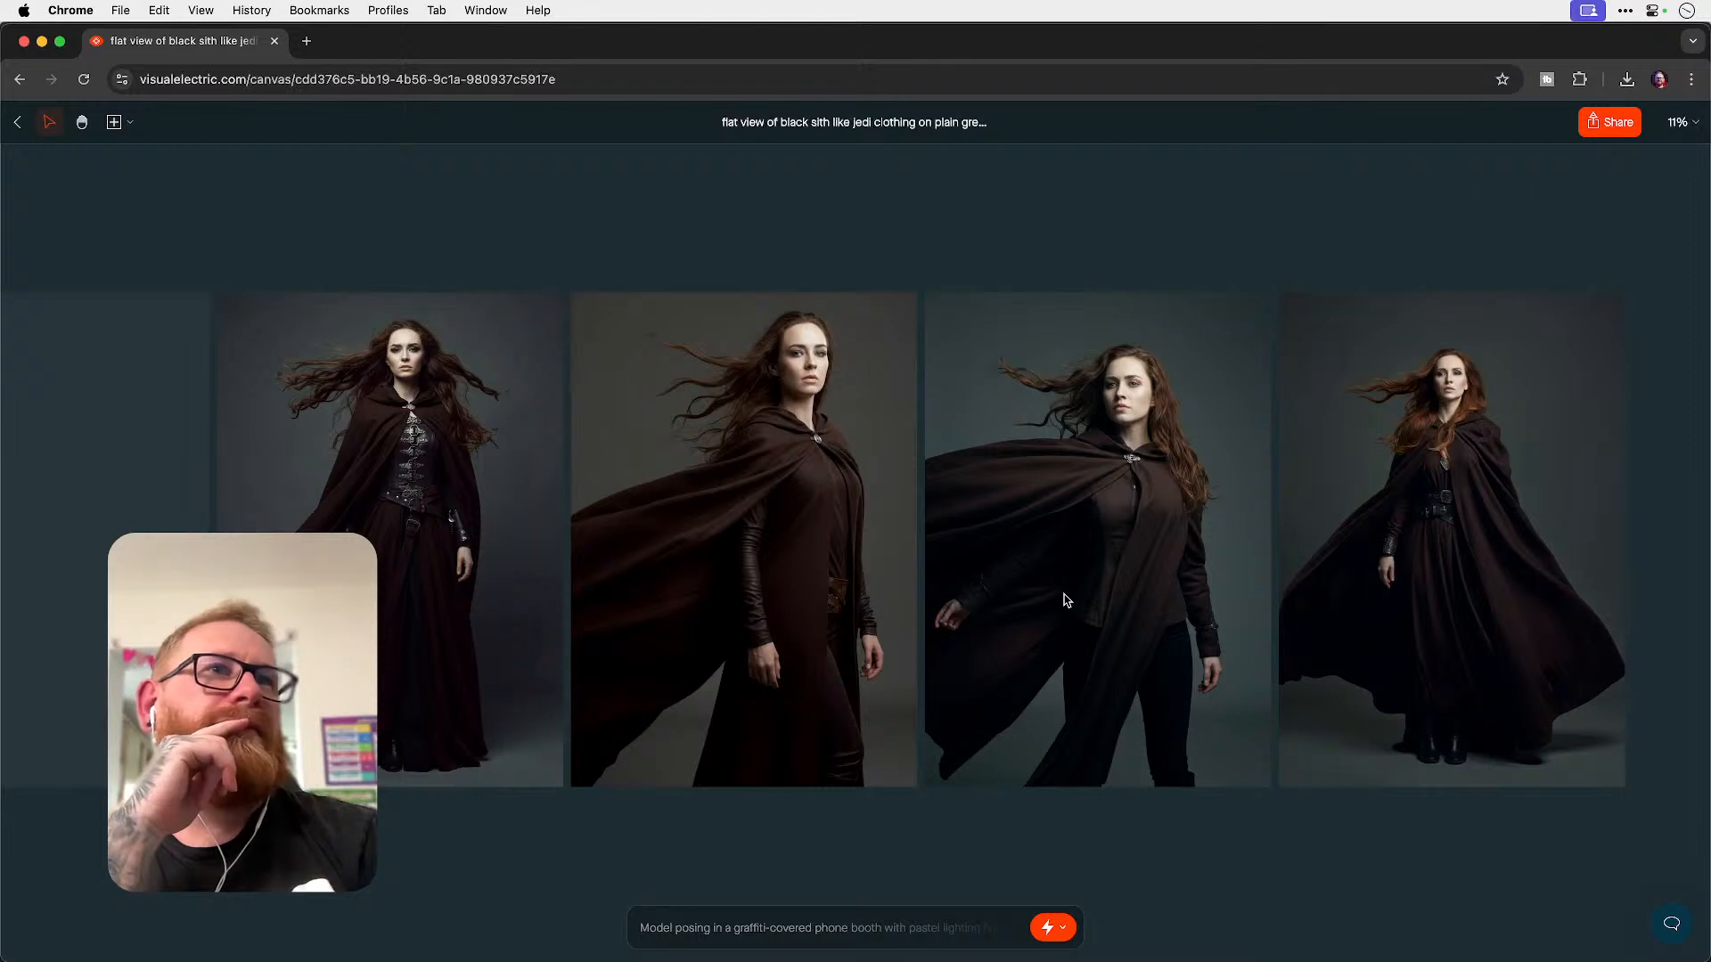
{"action": "scroll", "coordinate": [1066, 600], "scroll_direction": "left", "scroll_amount": 20}
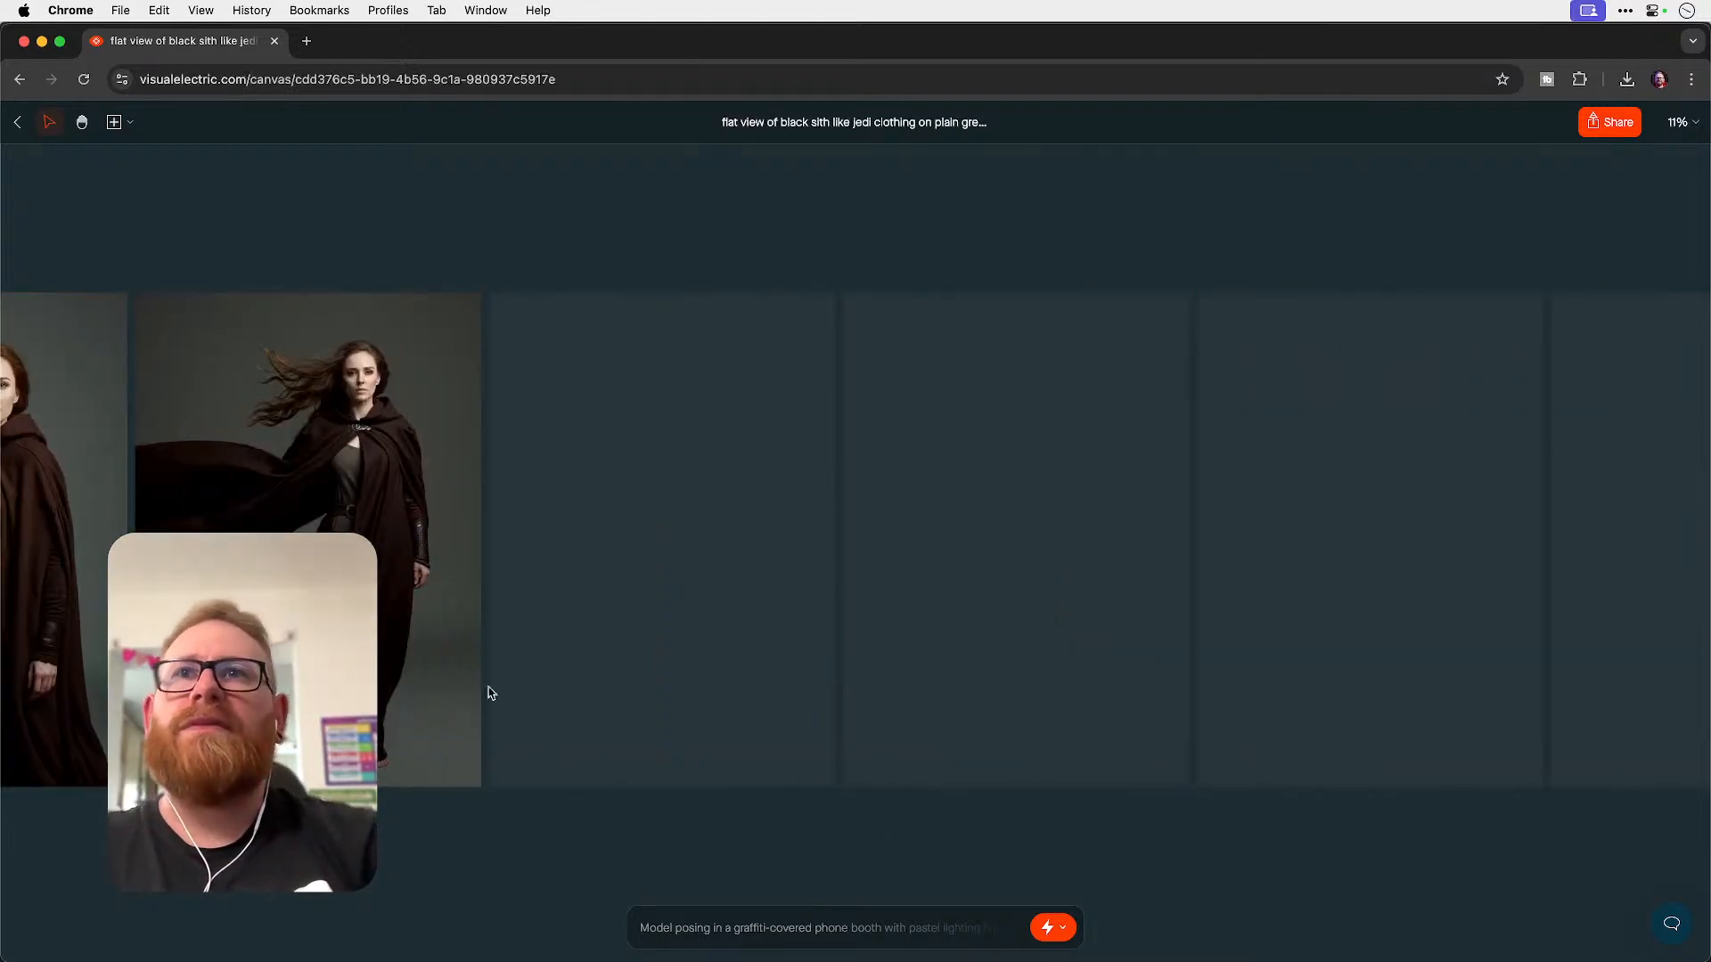
- Select the barefoot full-length woman image and upscale it 4× with creativity at 30%
{"action": "left_click", "coordinate": [361, 470]}
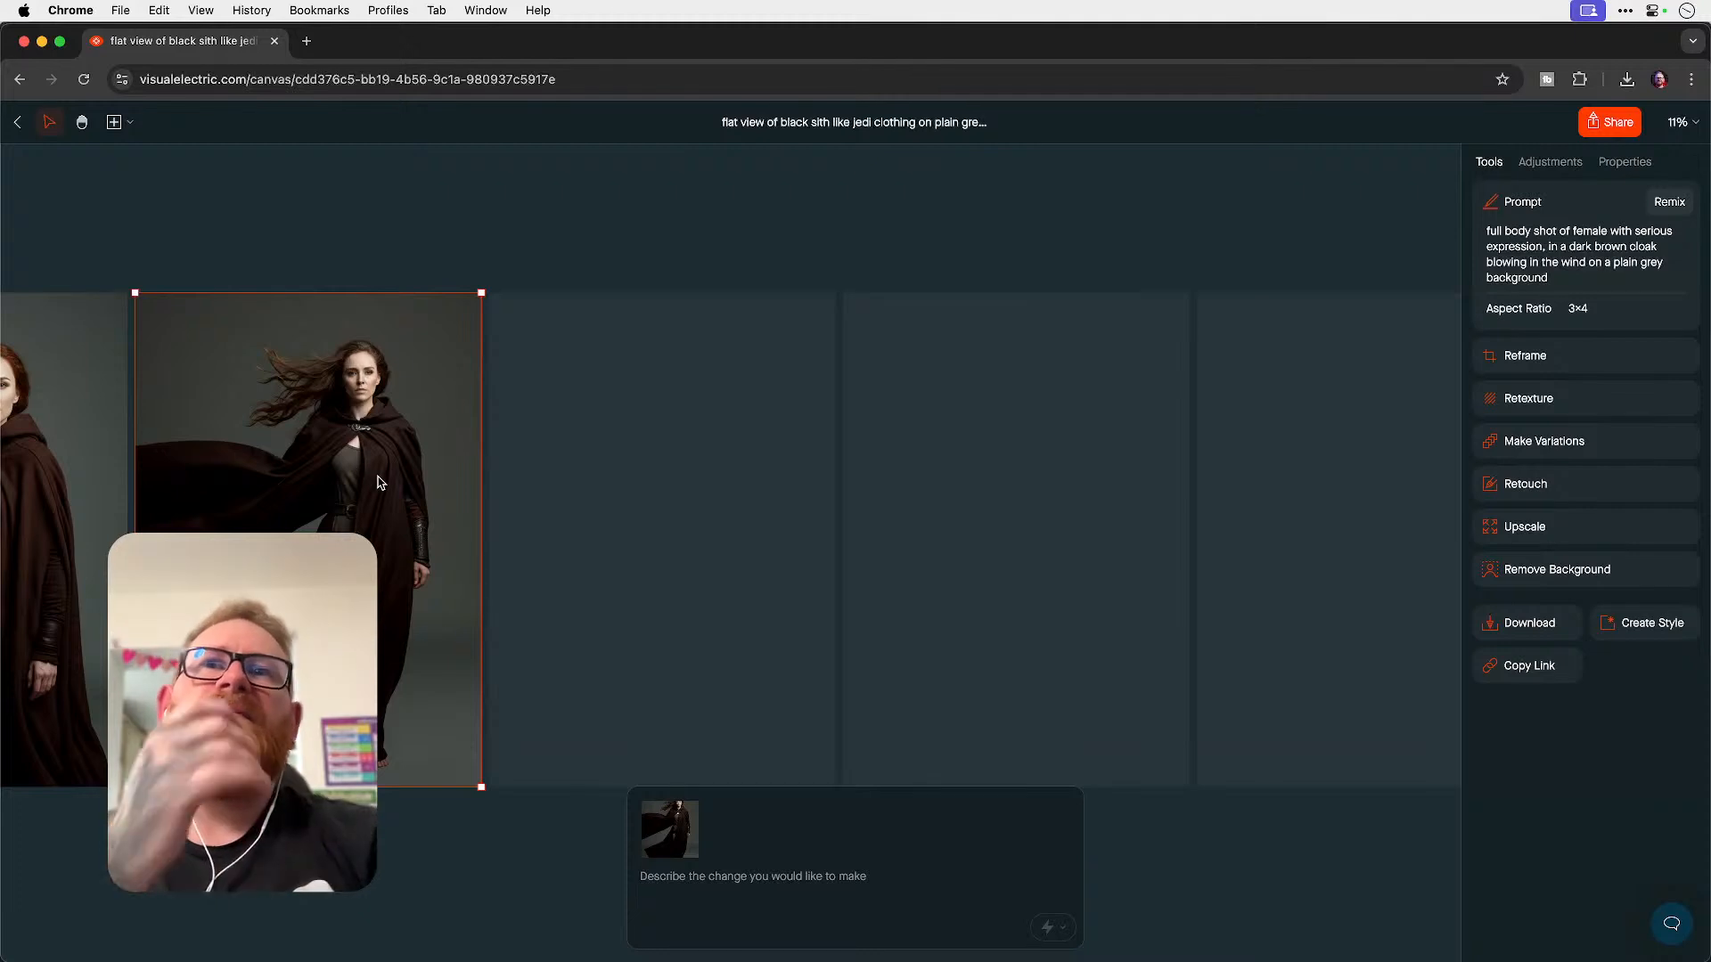
{"action": "left_click", "coordinate": [1528, 526]}
{"action": "left_click", "coordinate": [1655, 451]}
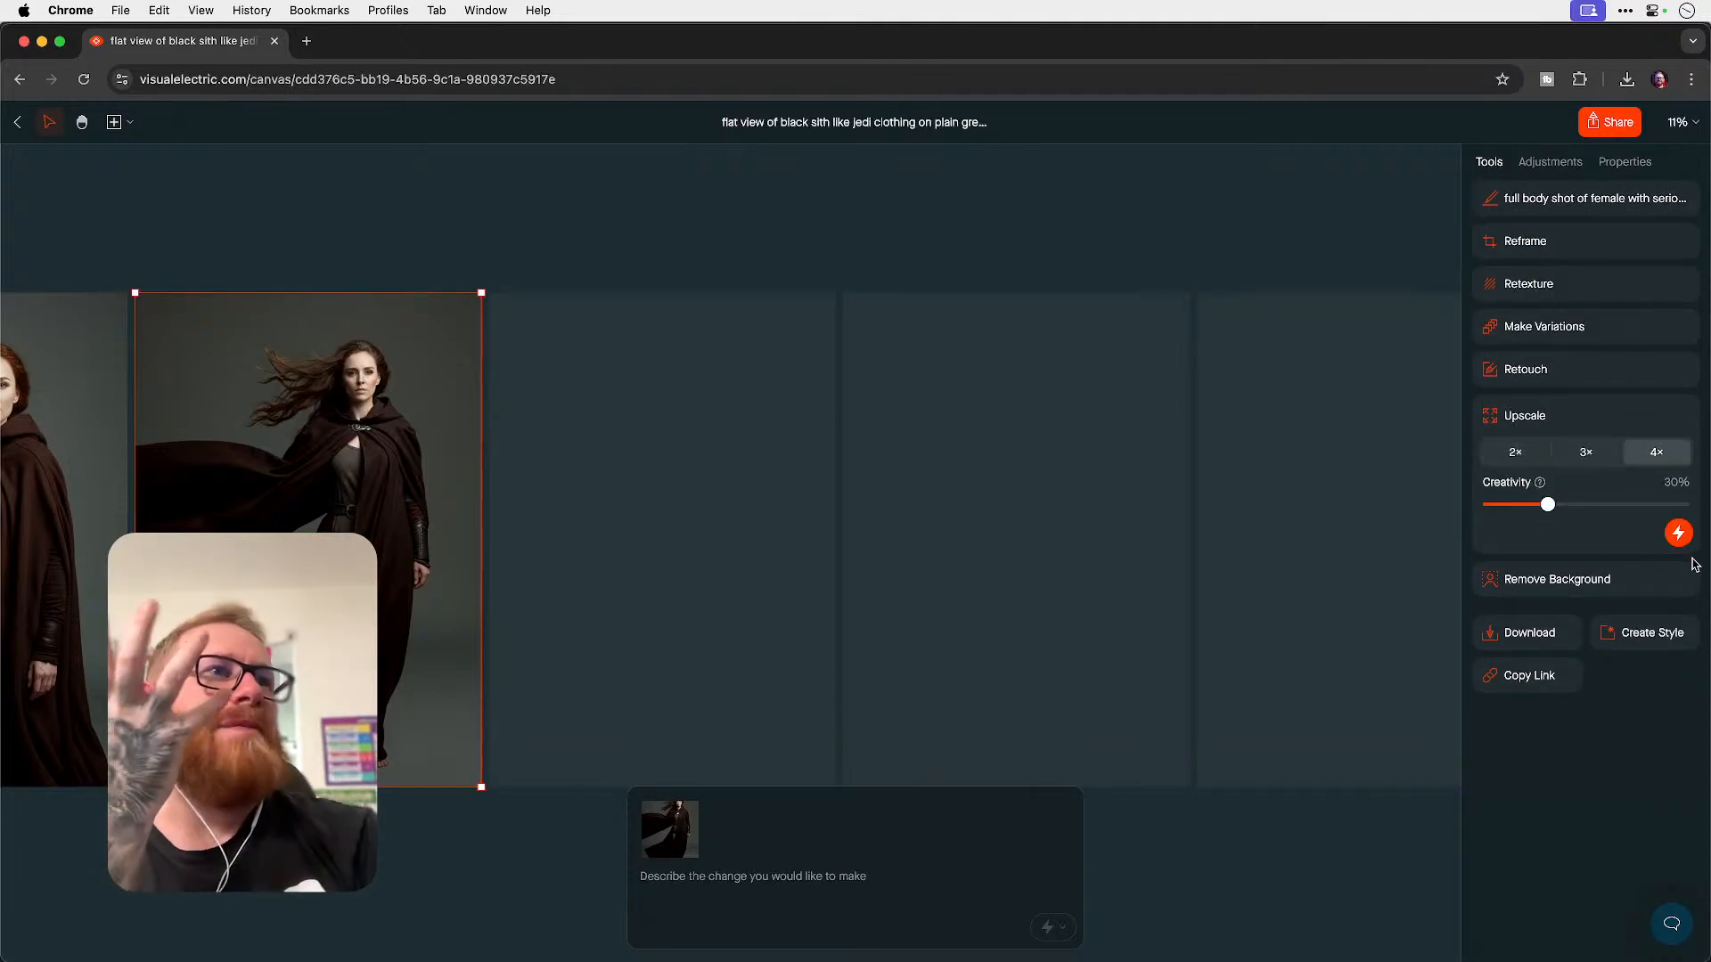
{"action": "left_click", "coordinate": [1679, 533]}
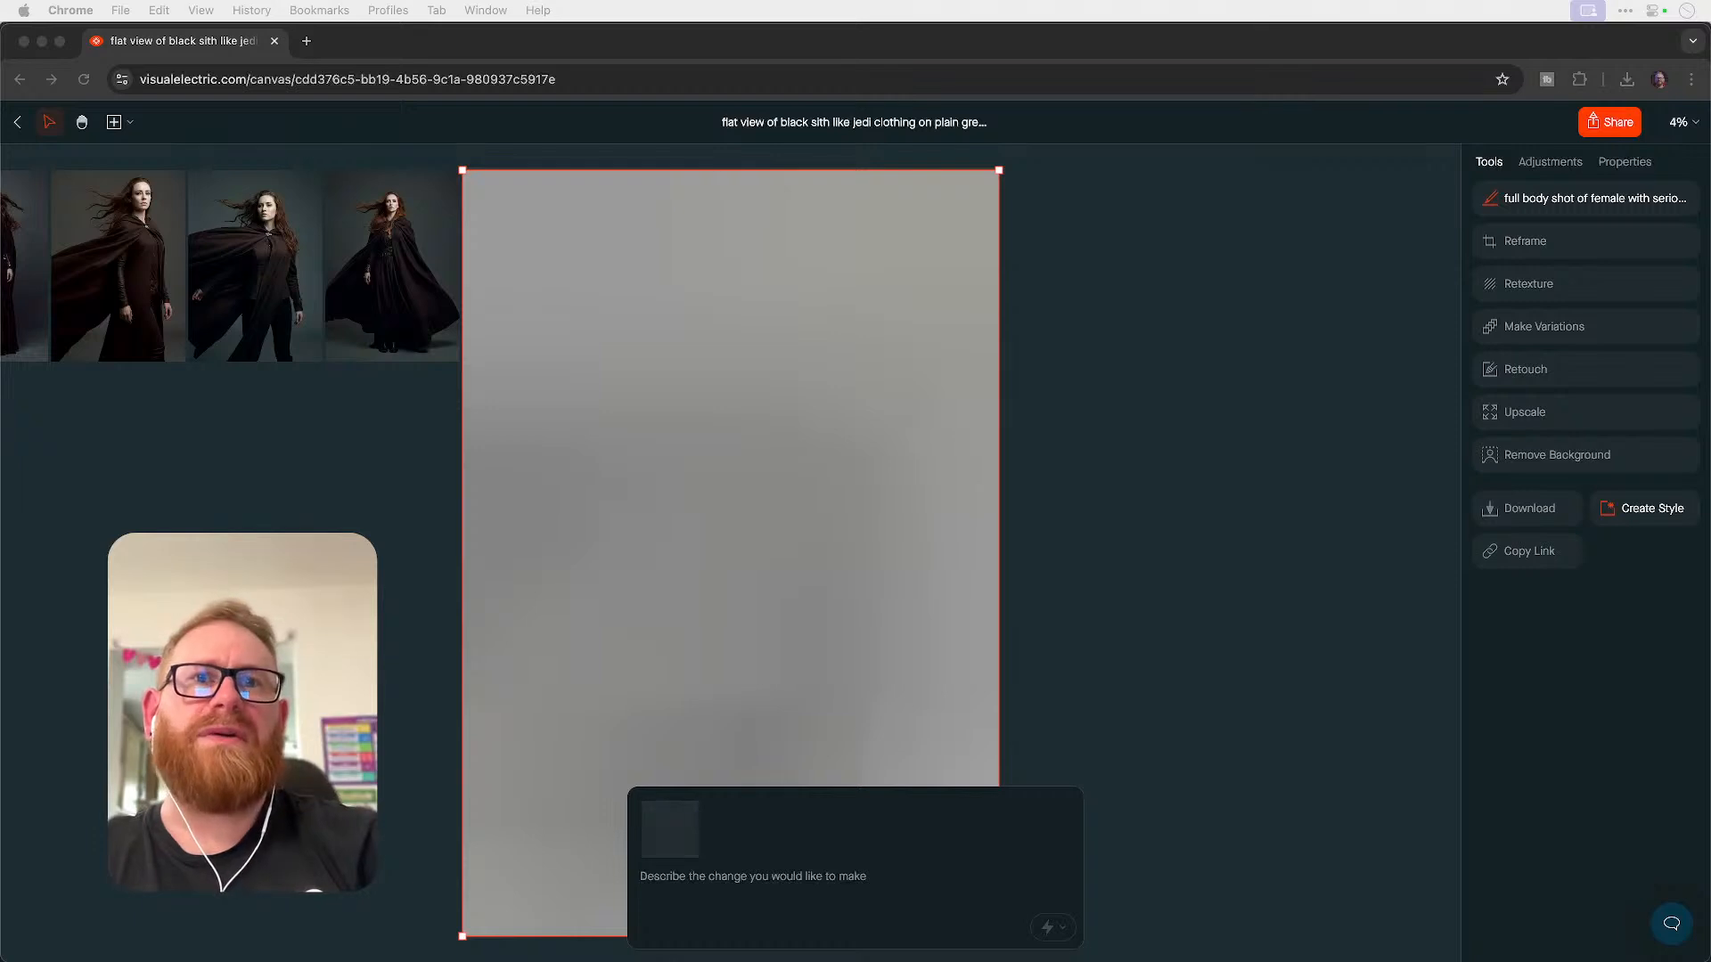
- Download the upscaled image of the full-length cloaked woman and deselect it
{"action": "key", "text": "F11"}
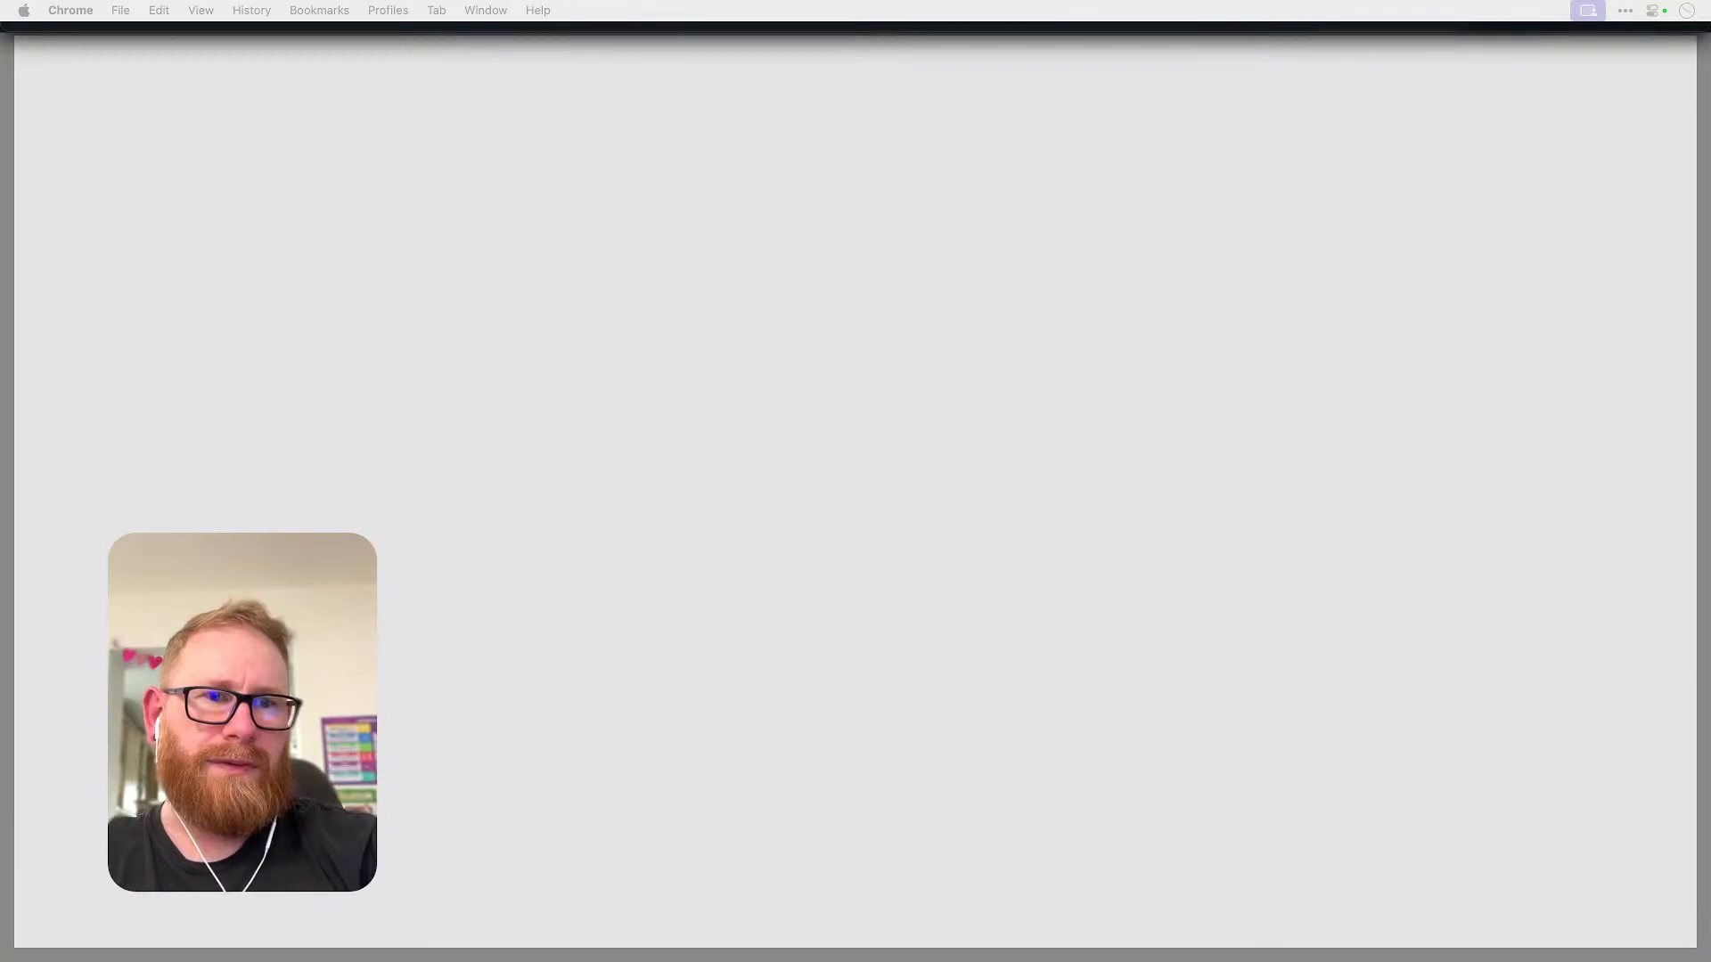
{"action": "key", "text": "F11"}
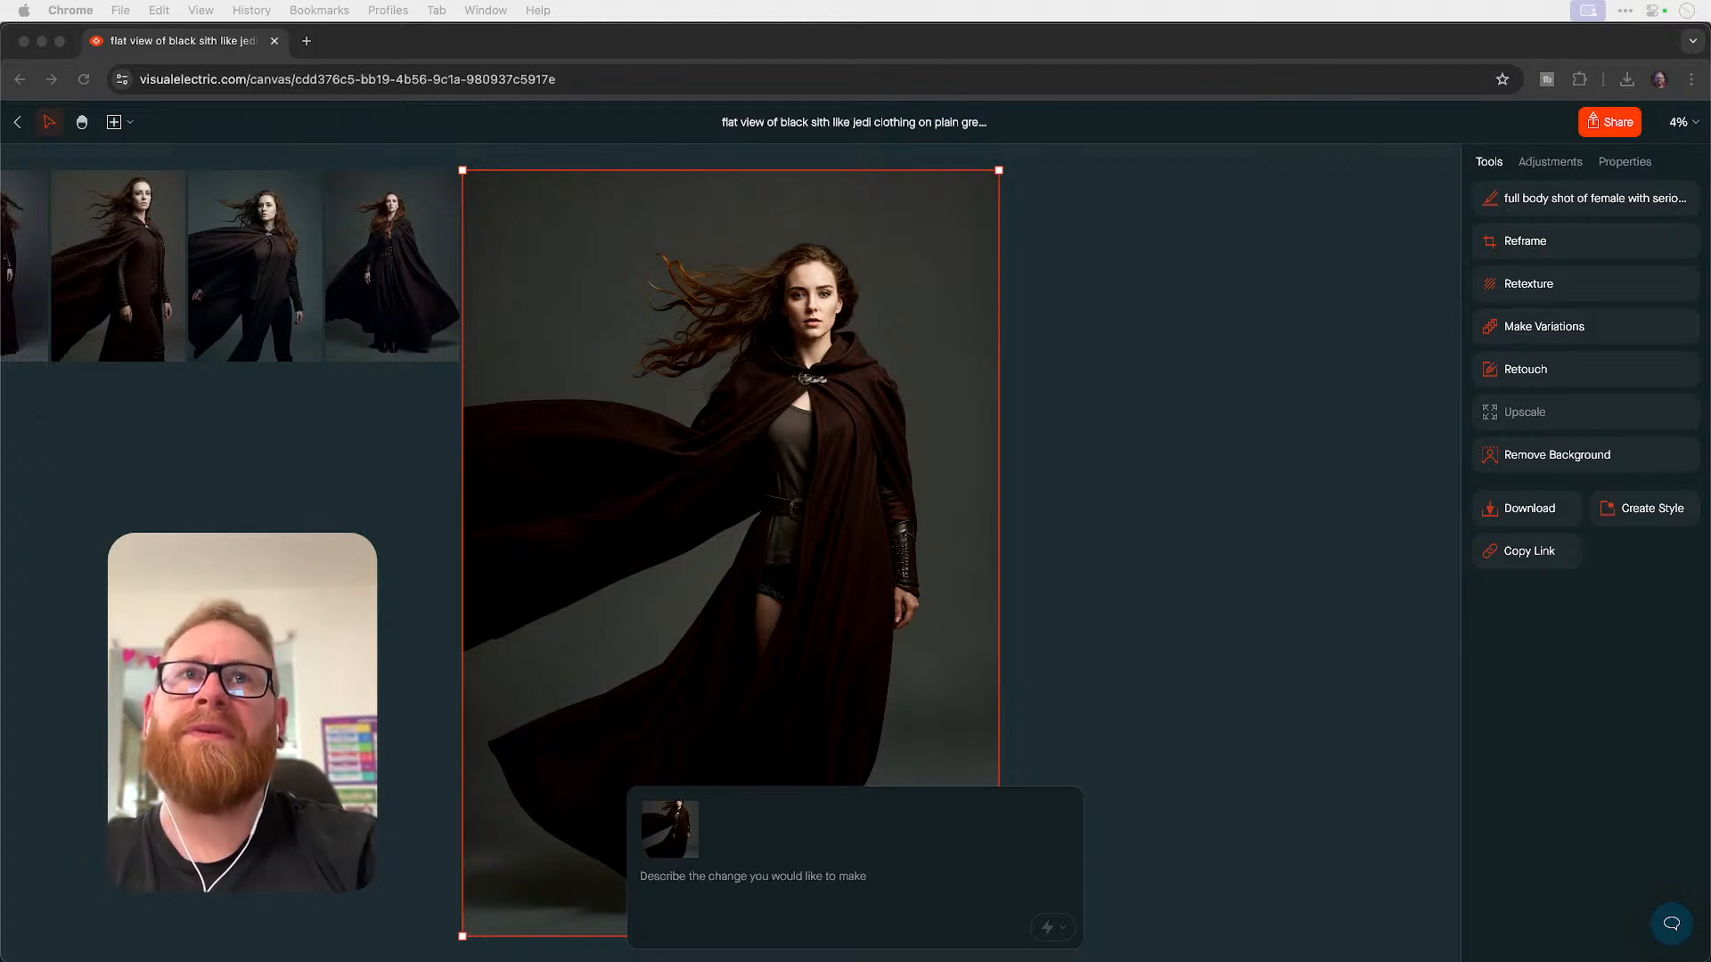
{"action": "left_click", "coordinate": [1190, 565]}
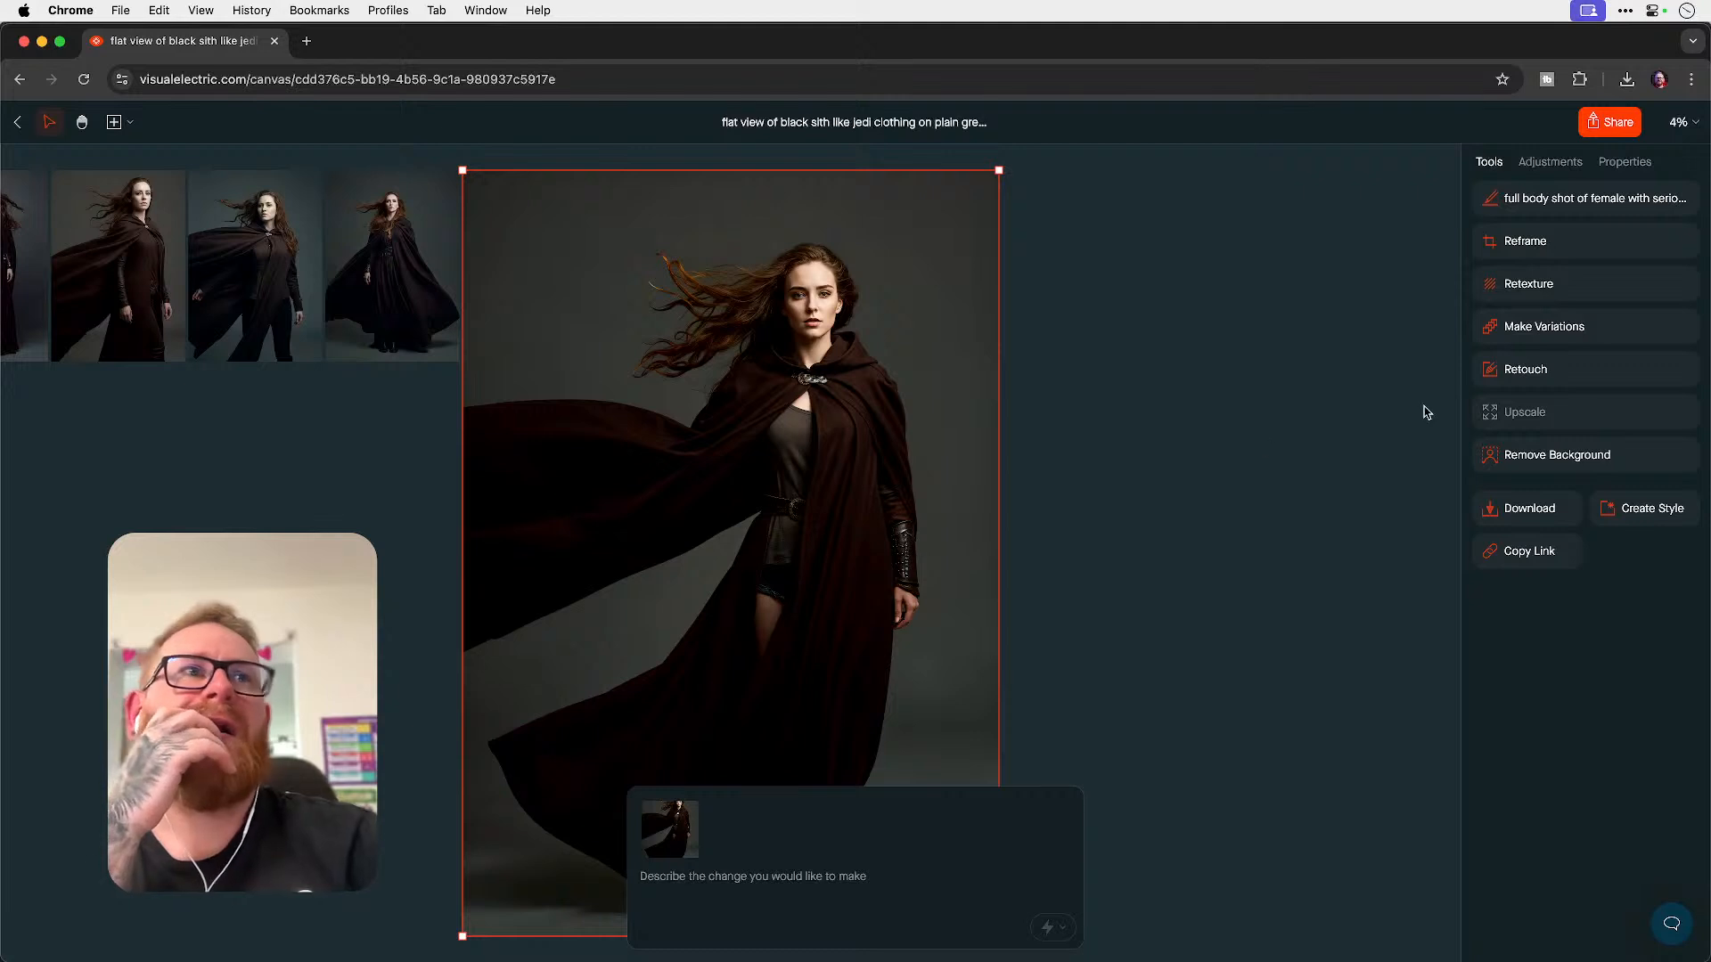
{"action": "left_click", "coordinate": [1529, 508]}
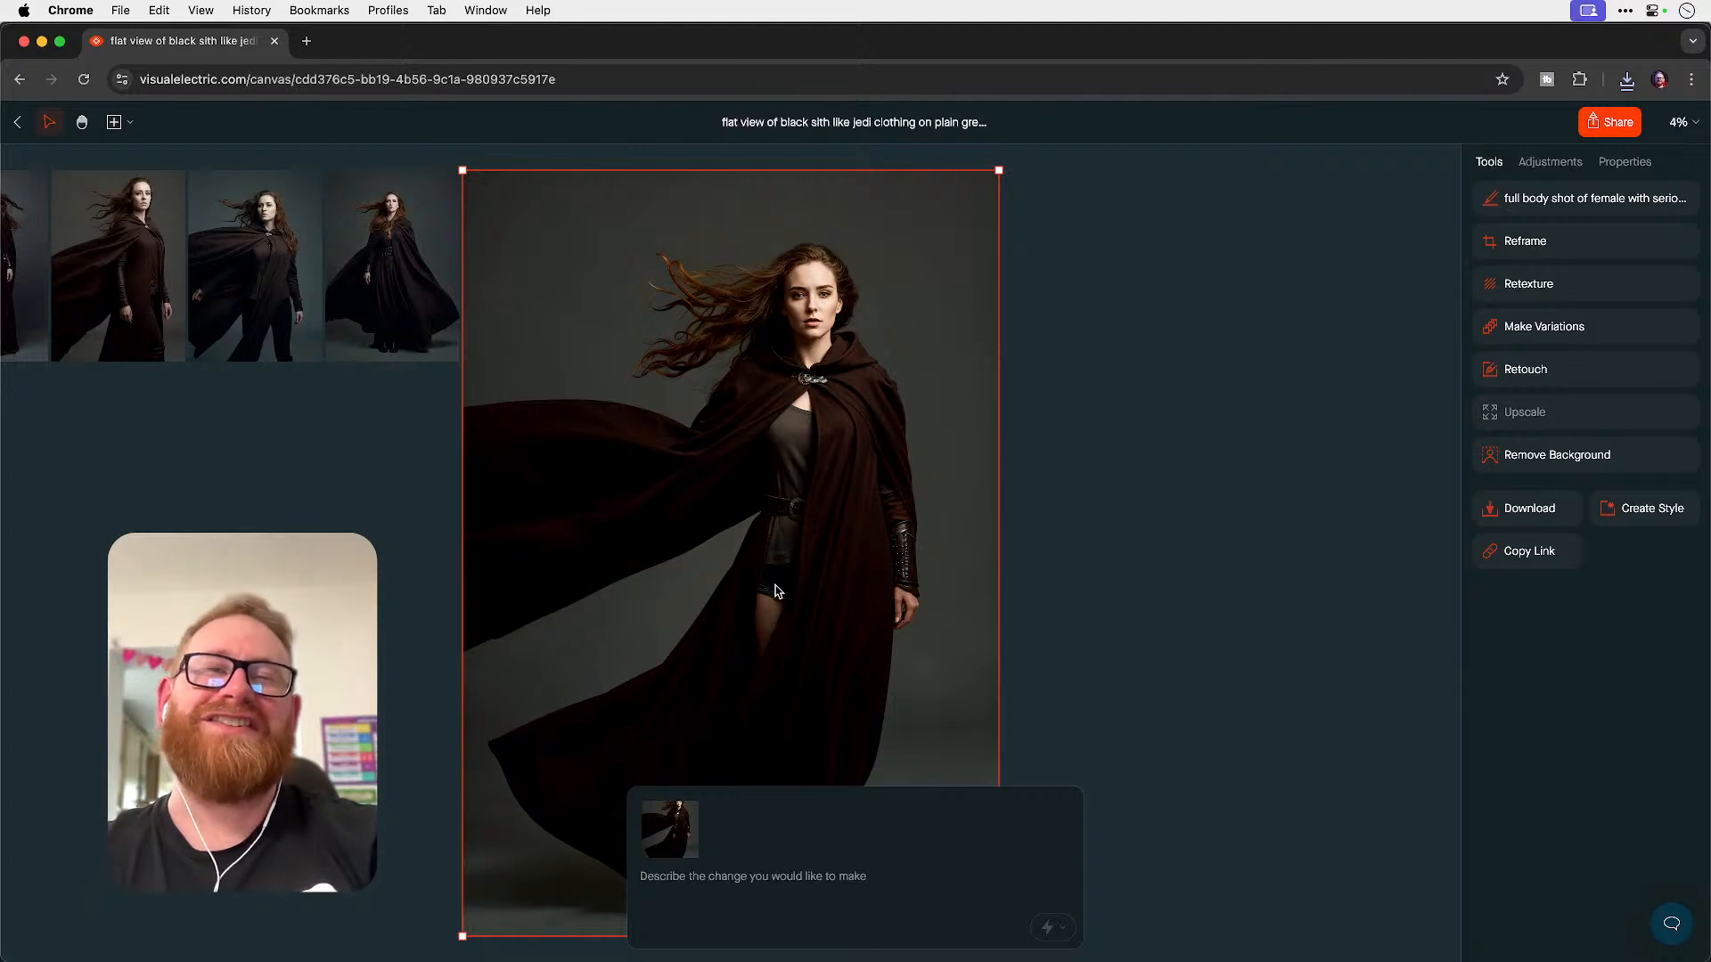
{"action": "left_click", "coordinate": [1229, 513]}
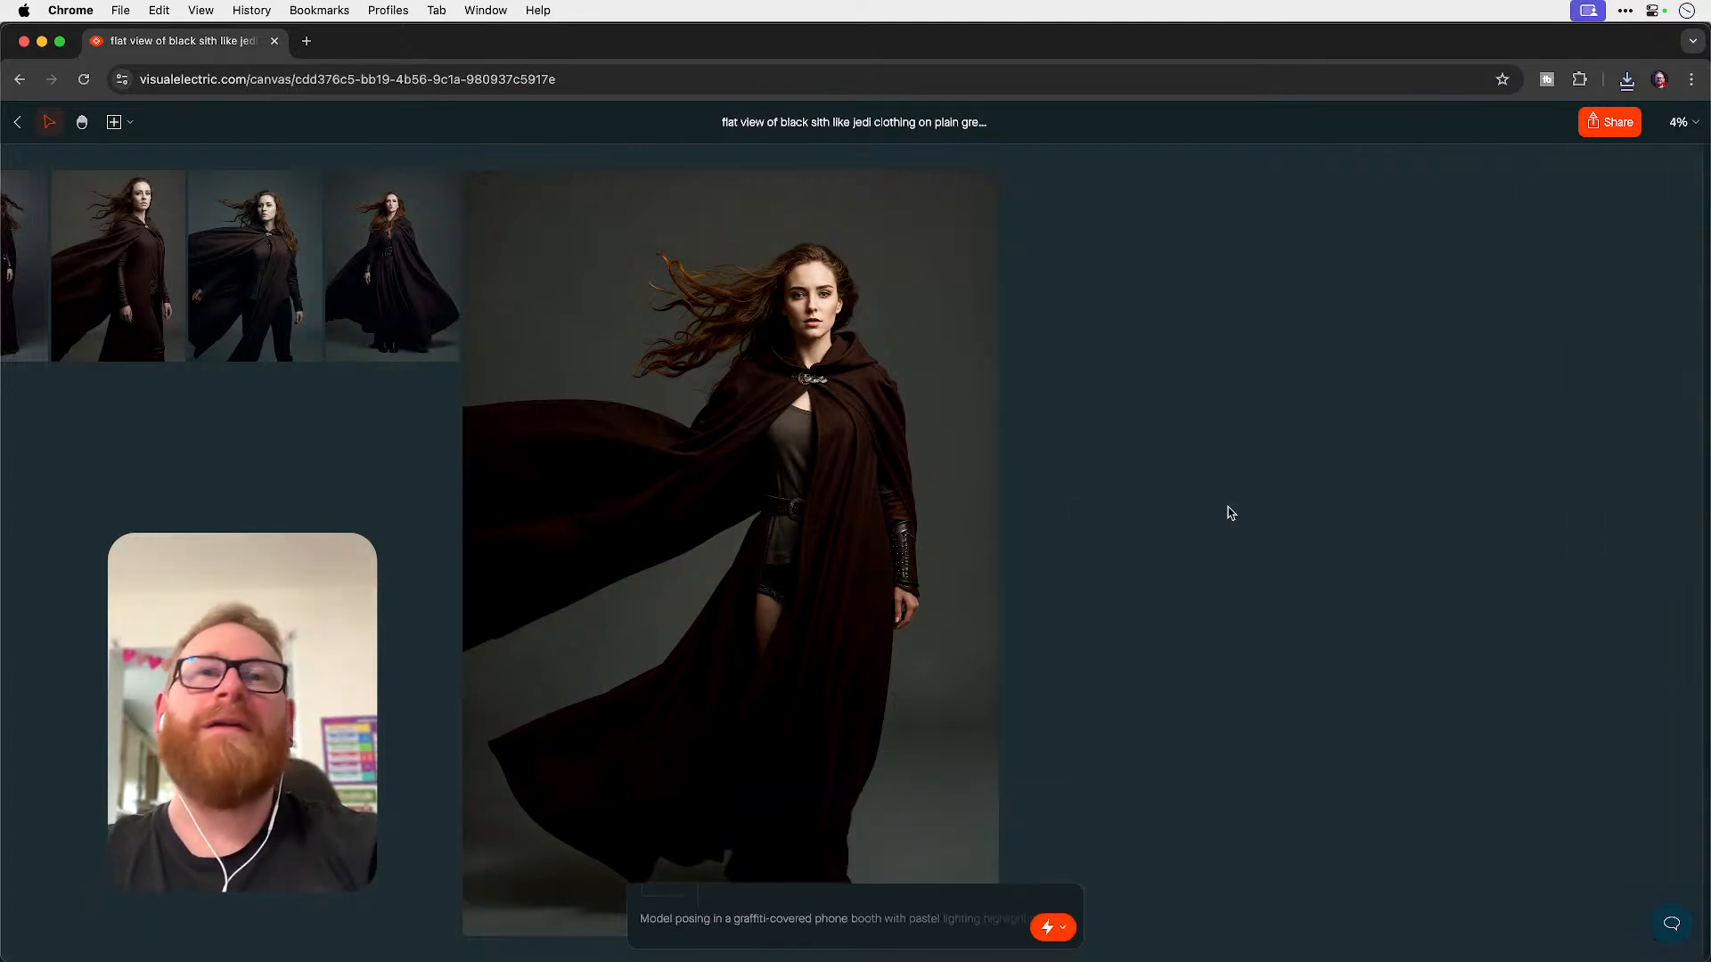
- Switch to Photoshop (Beta) with the downloaded image of the full-length cloaked woman open
{"action": "key", "text": "F11"}
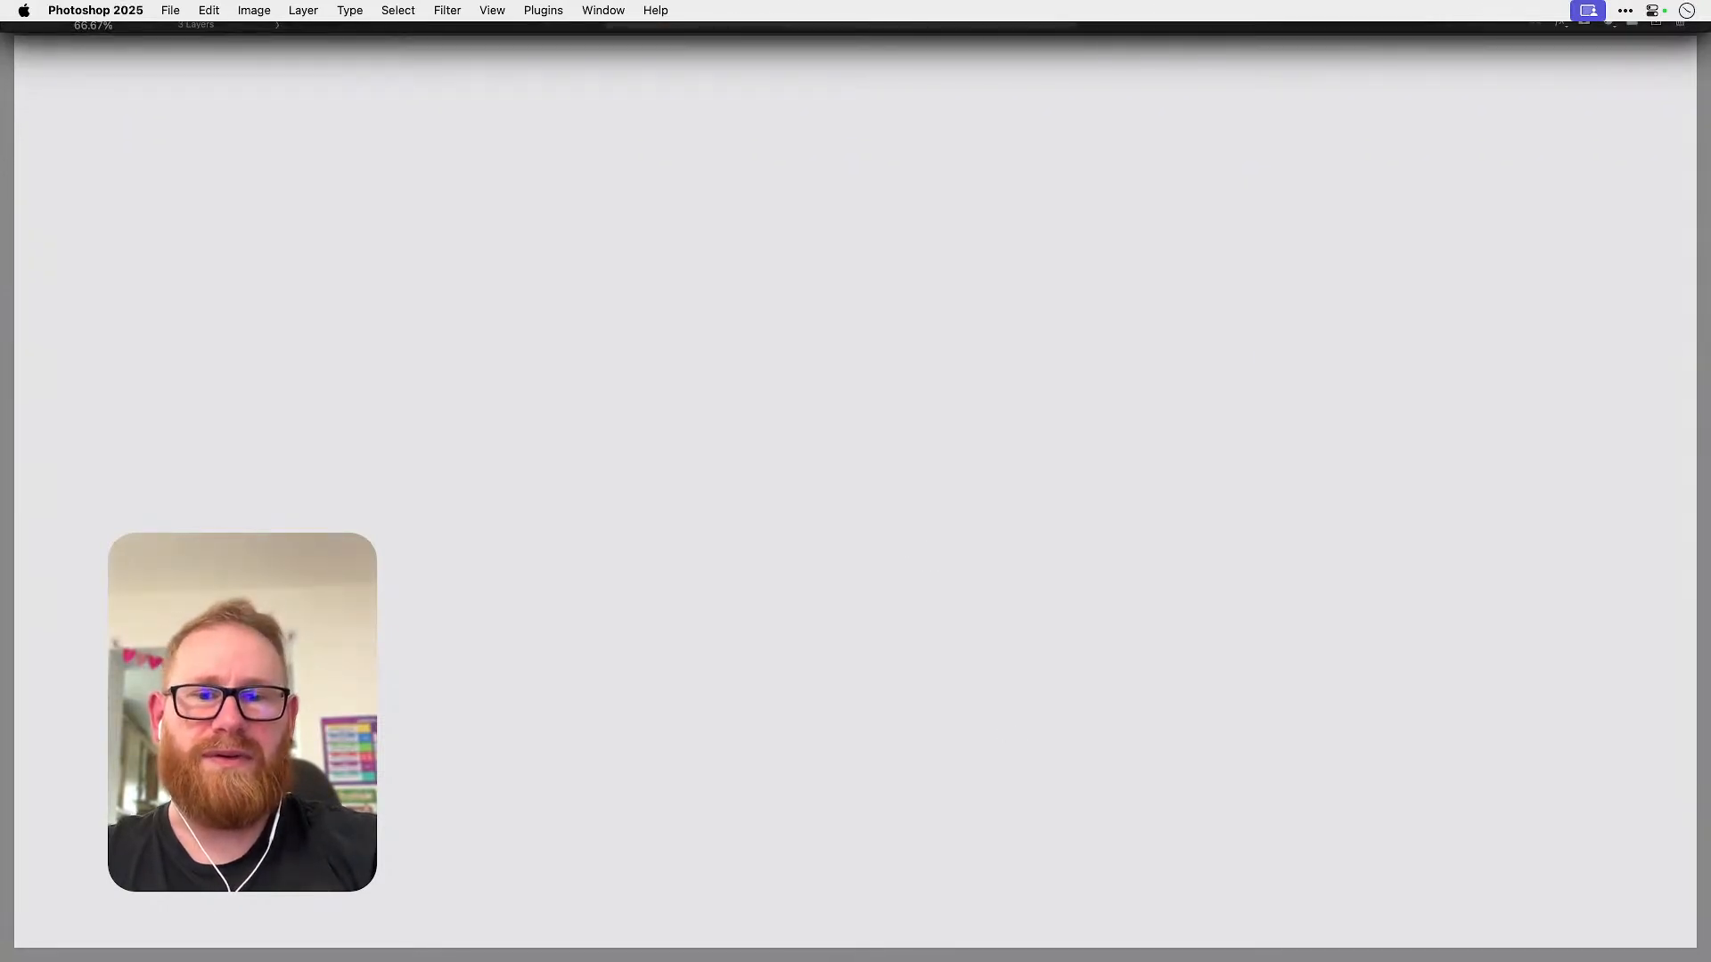
{"action": "key", "text": "F11"}
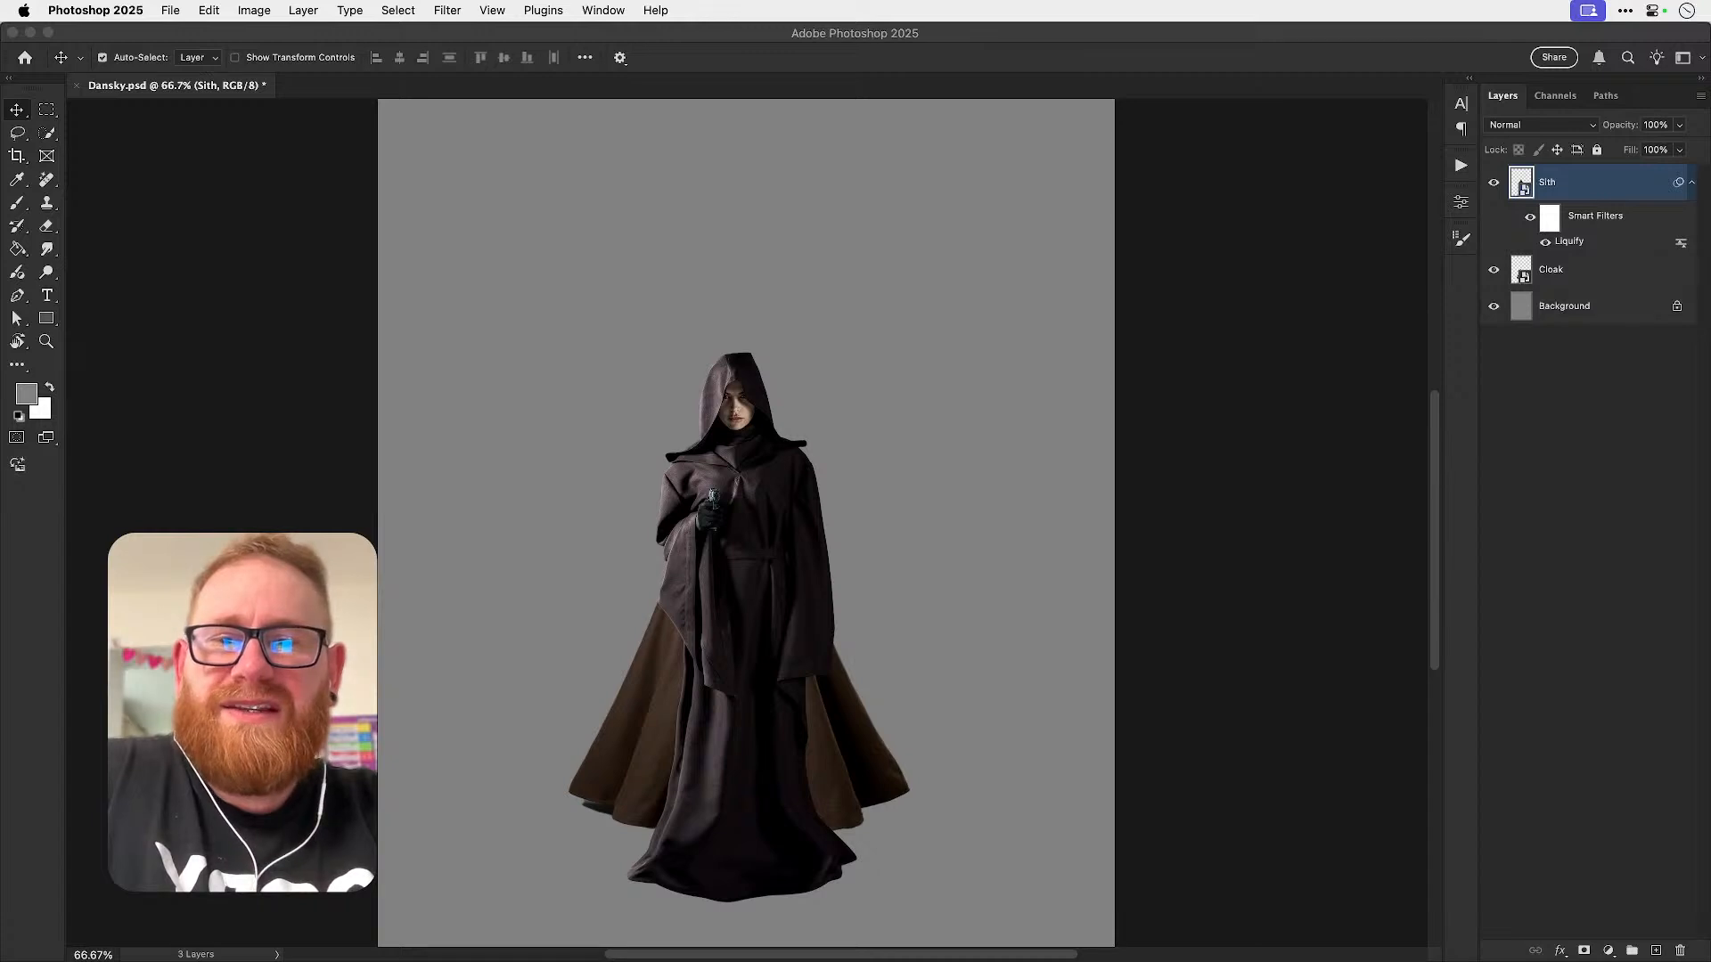
{"action": "key", "text": "super+Tab"}
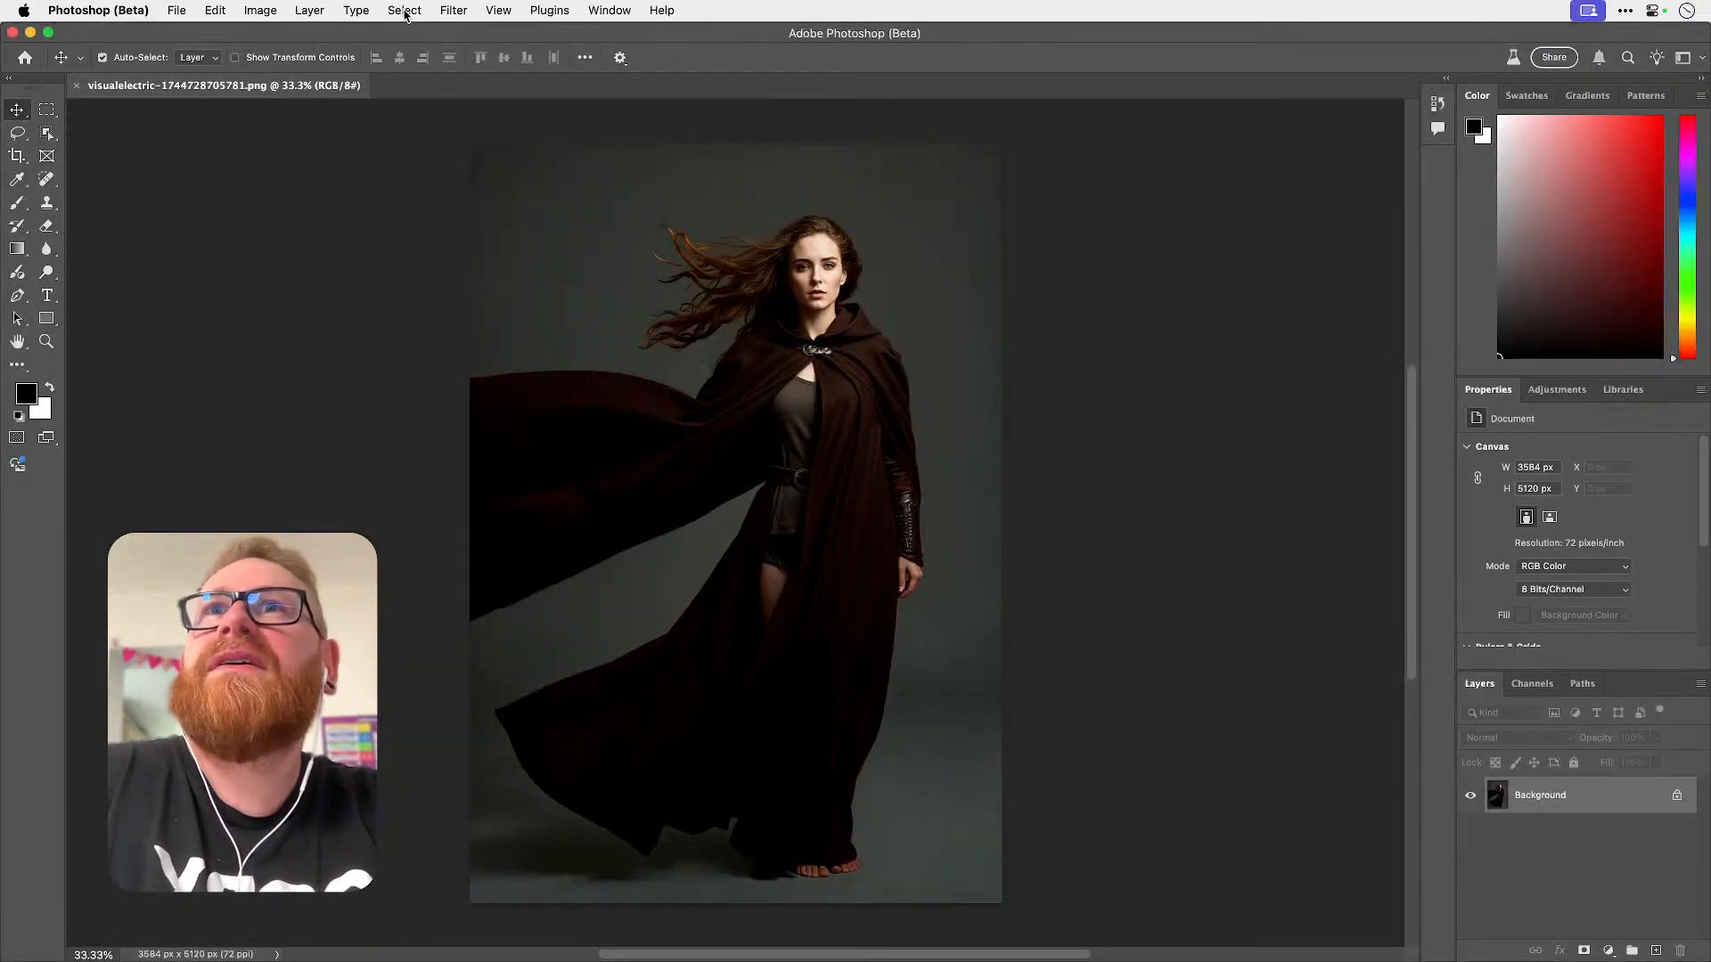
- Select the cloaked woman as the subject and mask out the background behind her
{"action": "left_click", "coordinate": [405, 12]}
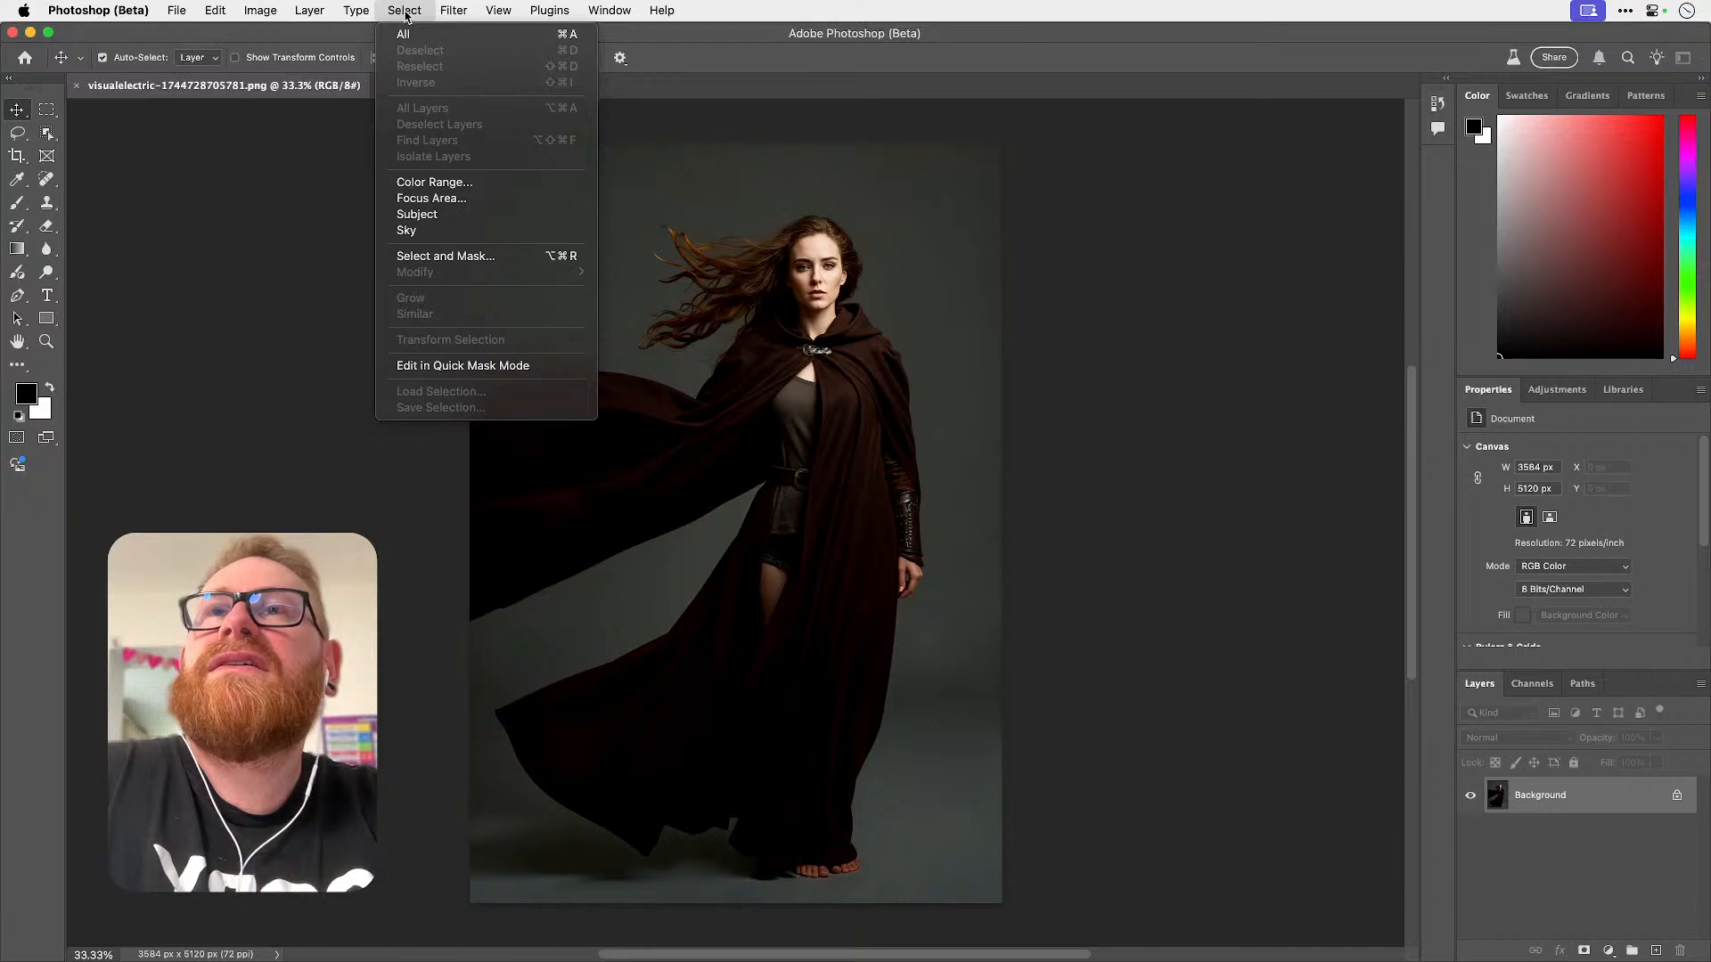
{"action": "left_click", "coordinate": [406, 13]}
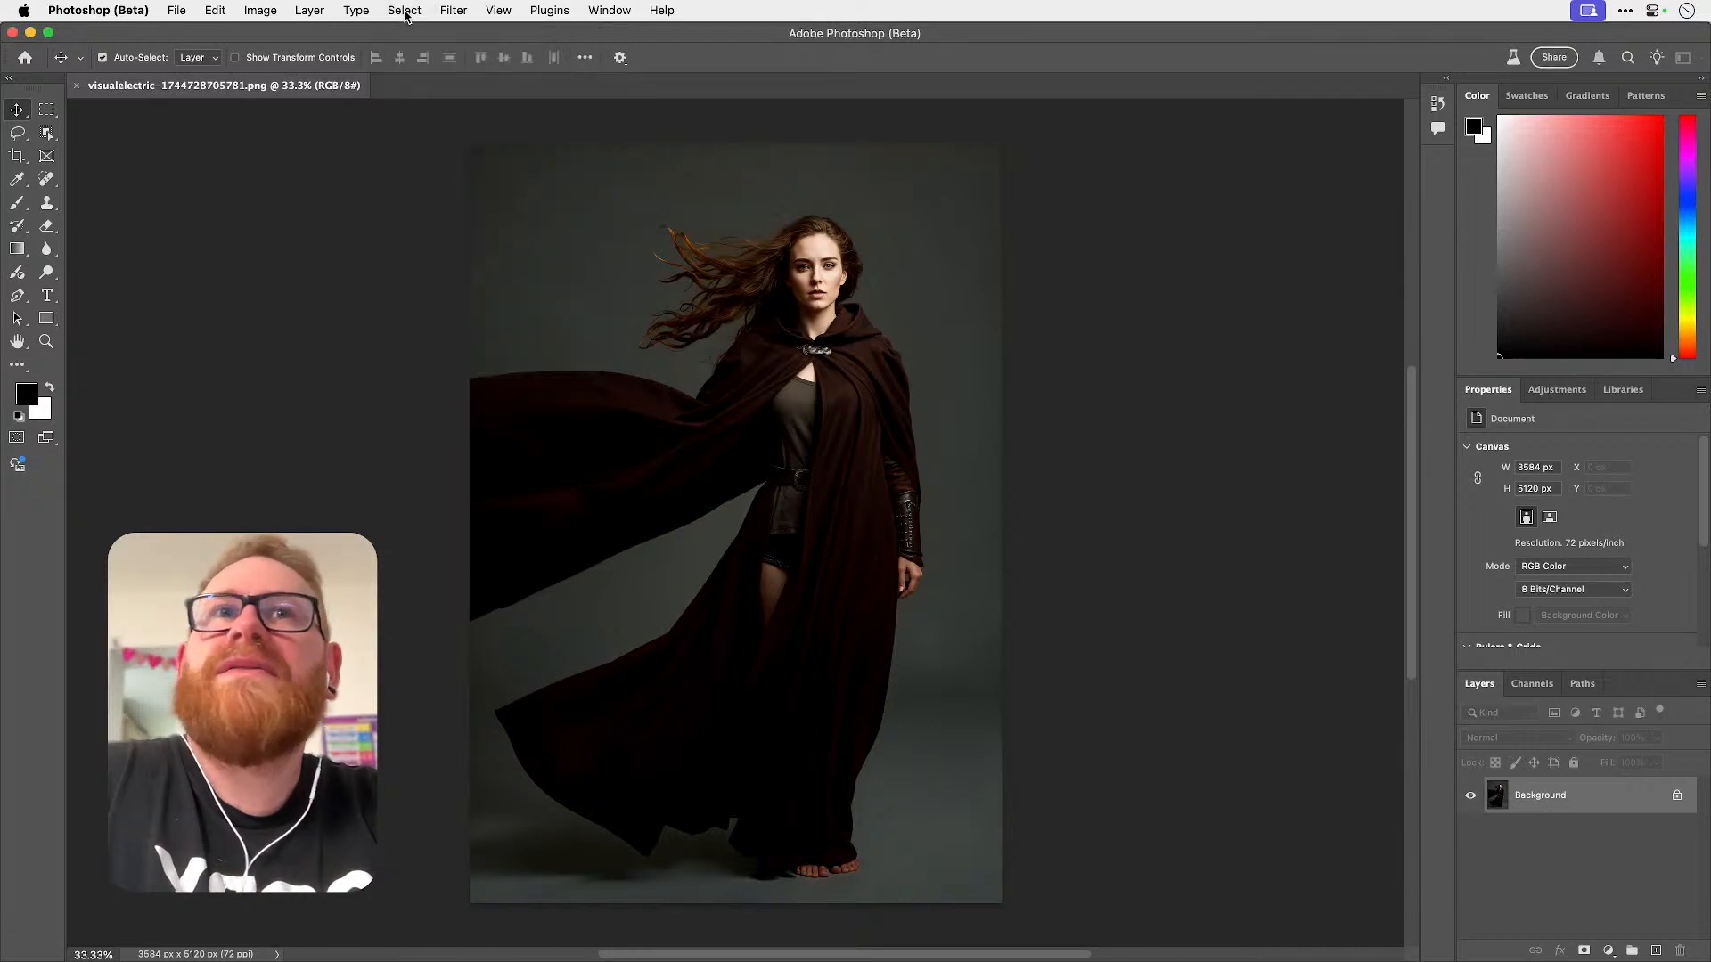
{"action": "left_click", "coordinate": [405, 12]}
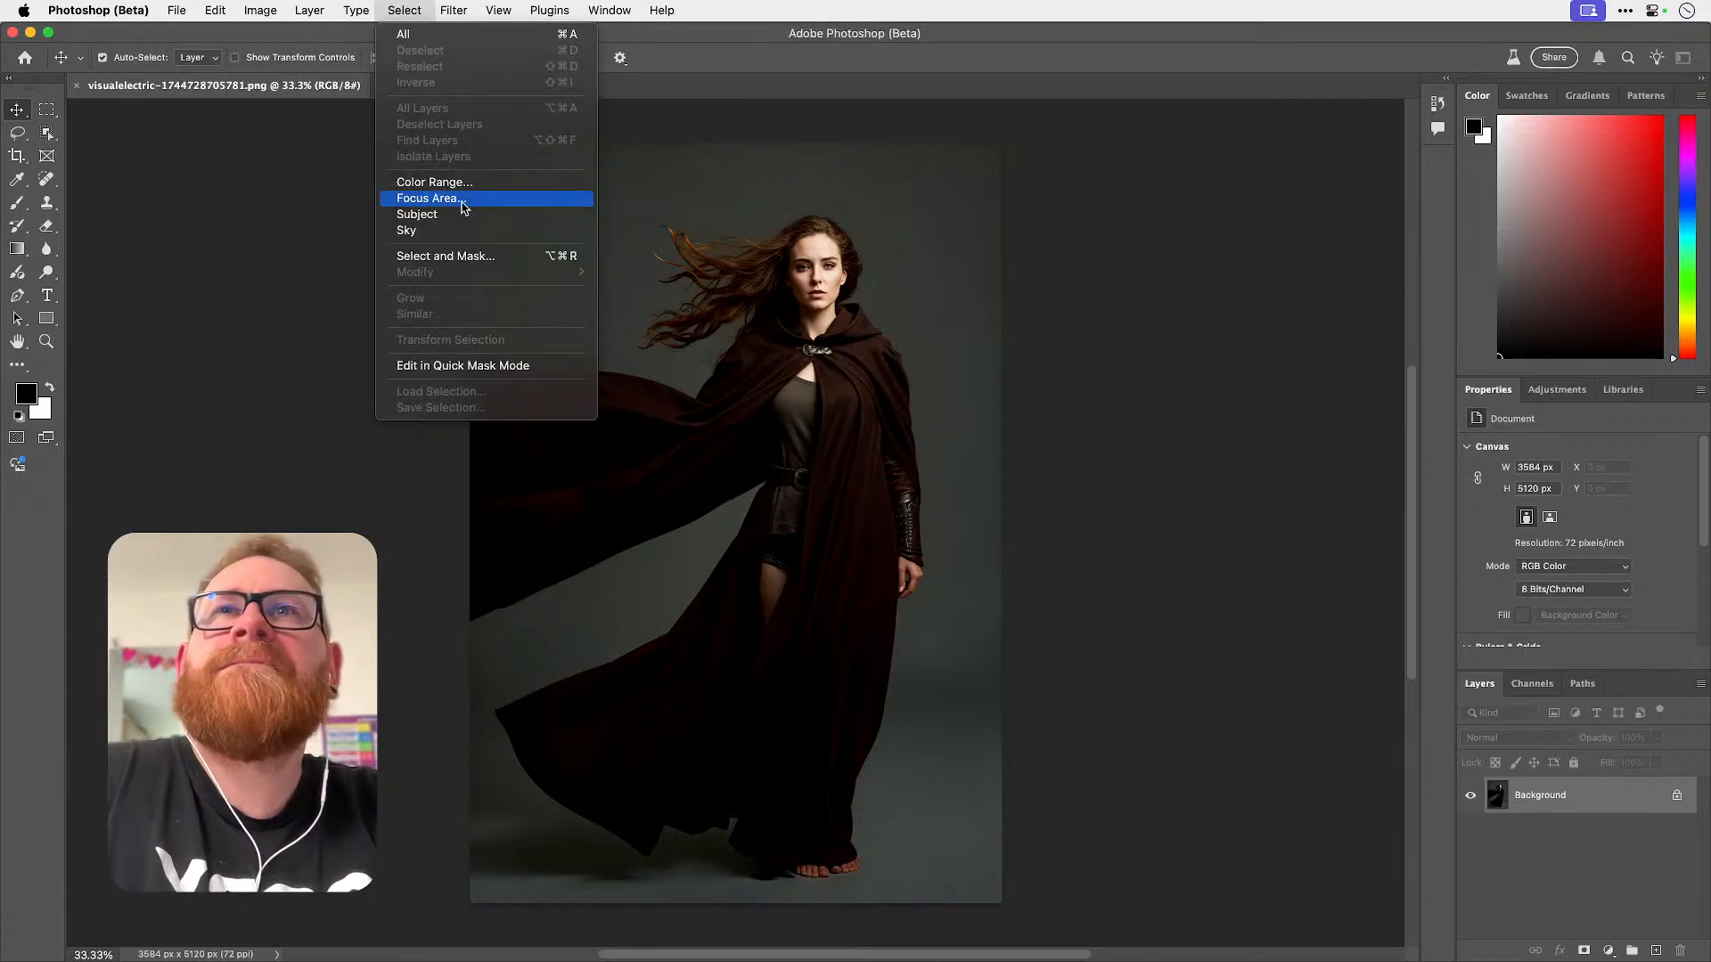
{"action": "left_click", "coordinate": [454, 218]}
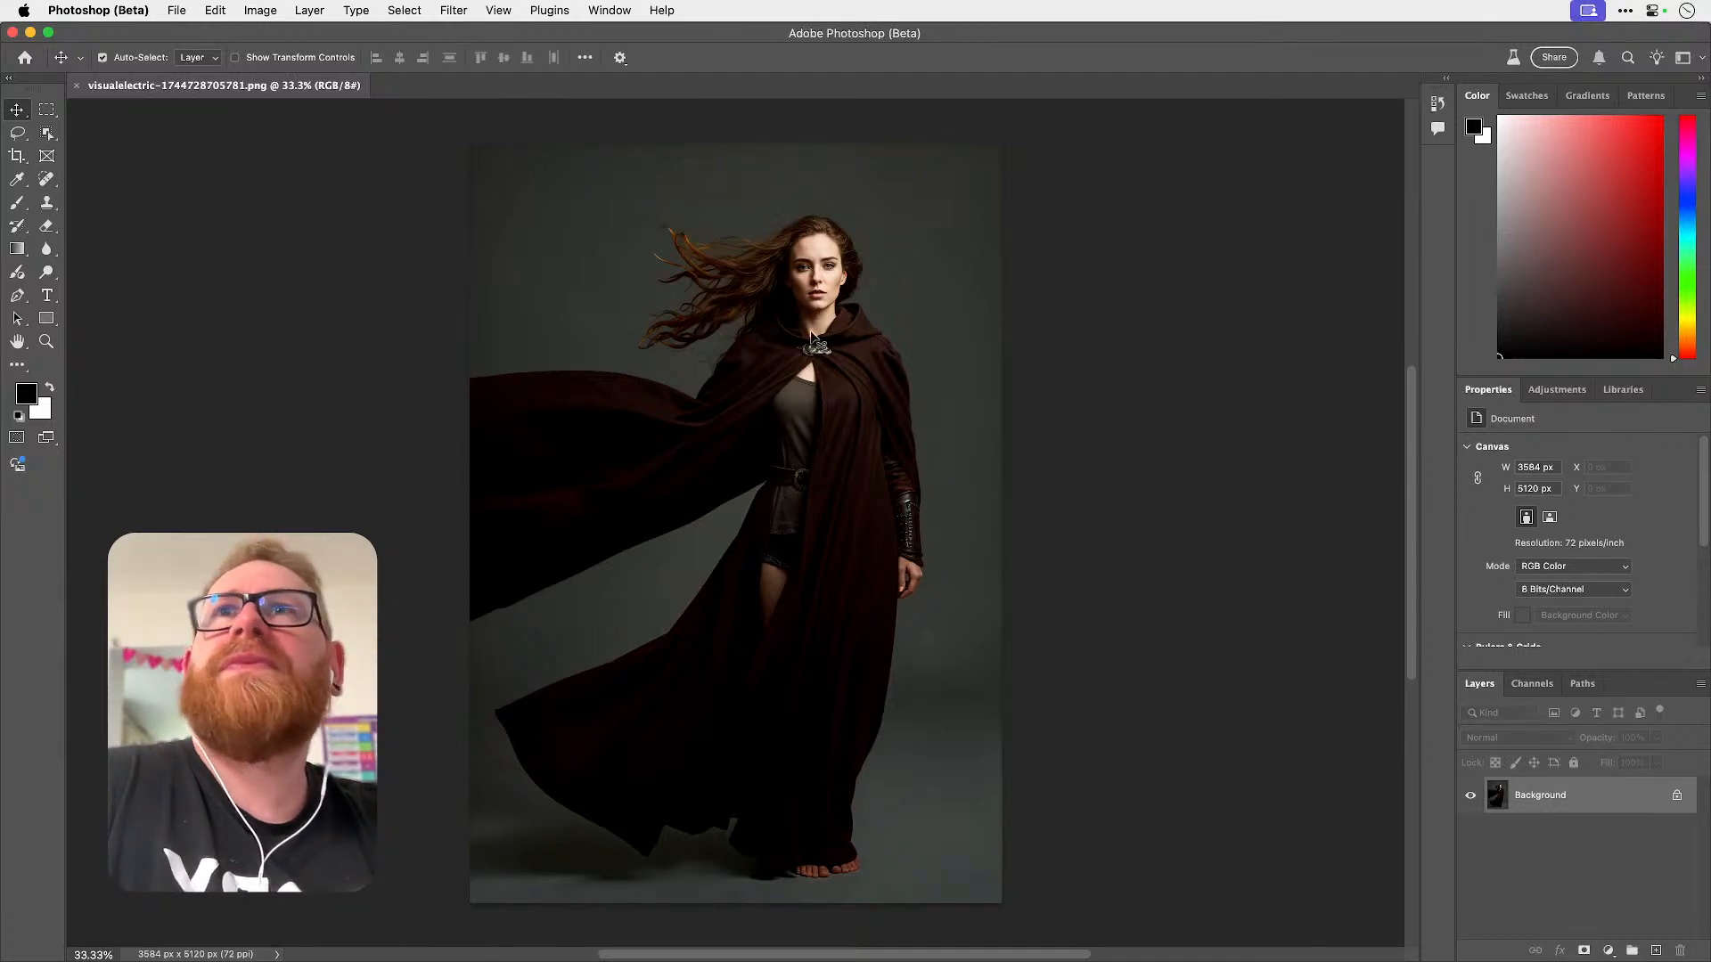
{"action": "left_click", "coordinate": [424, 10]}
{"action": "left_click", "coordinate": [445, 216]}
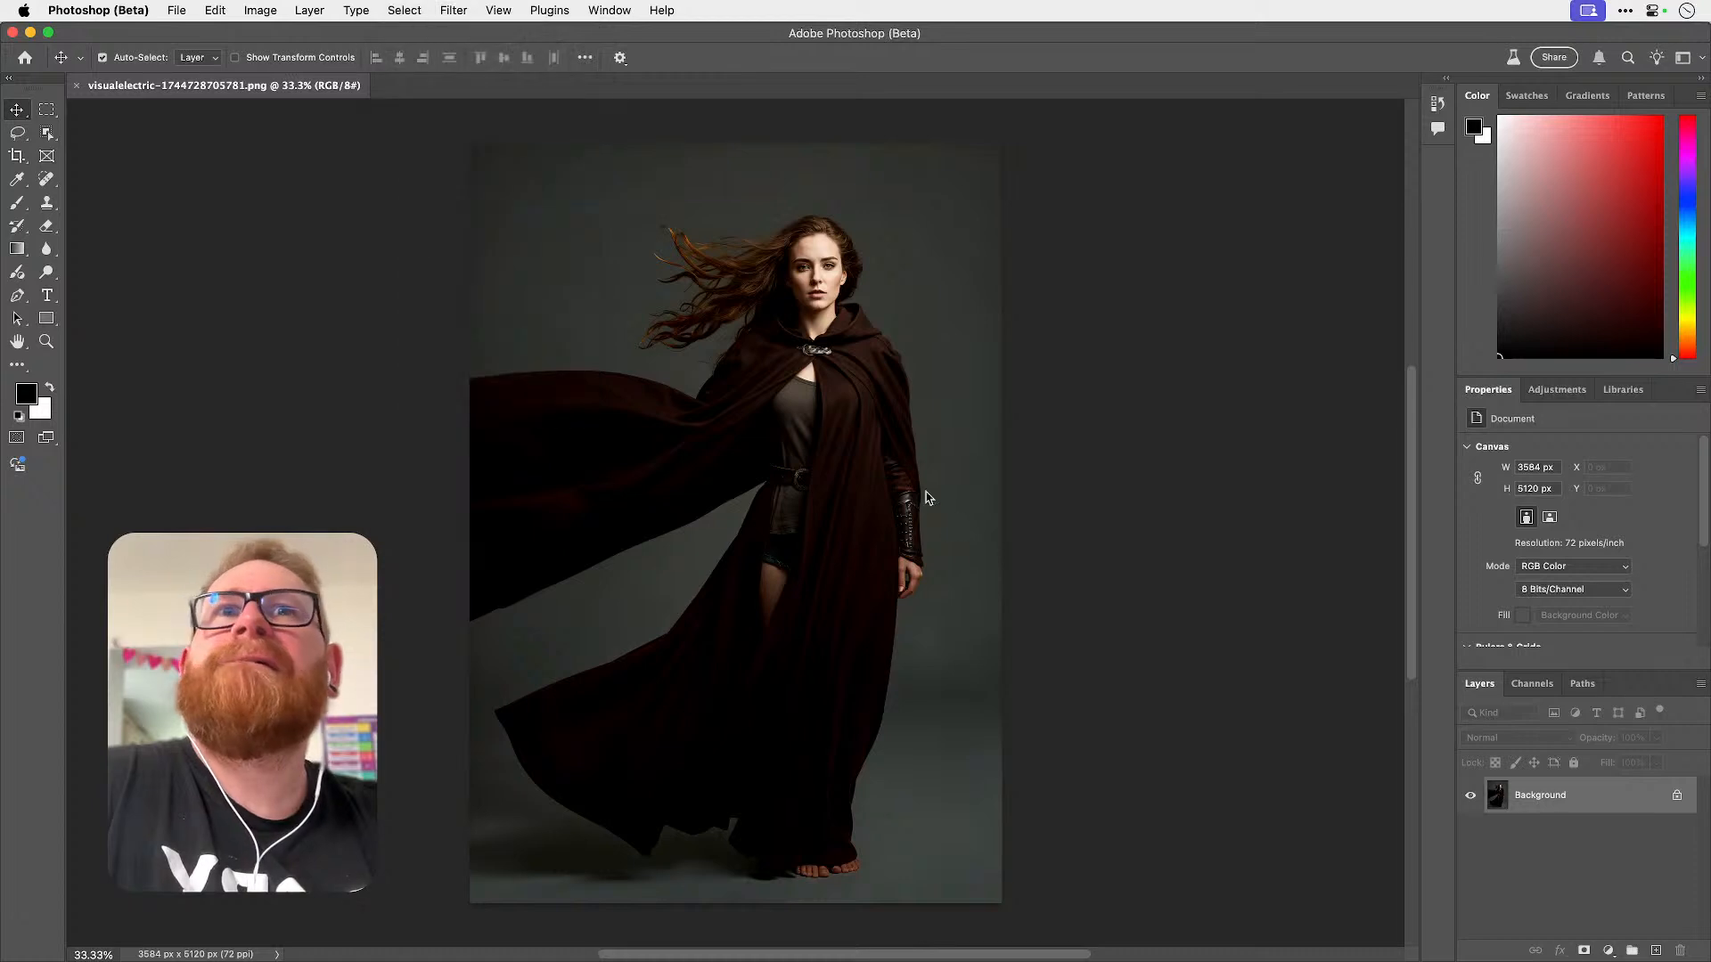
{"action": "left_click", "coordinate": [879, 364]}
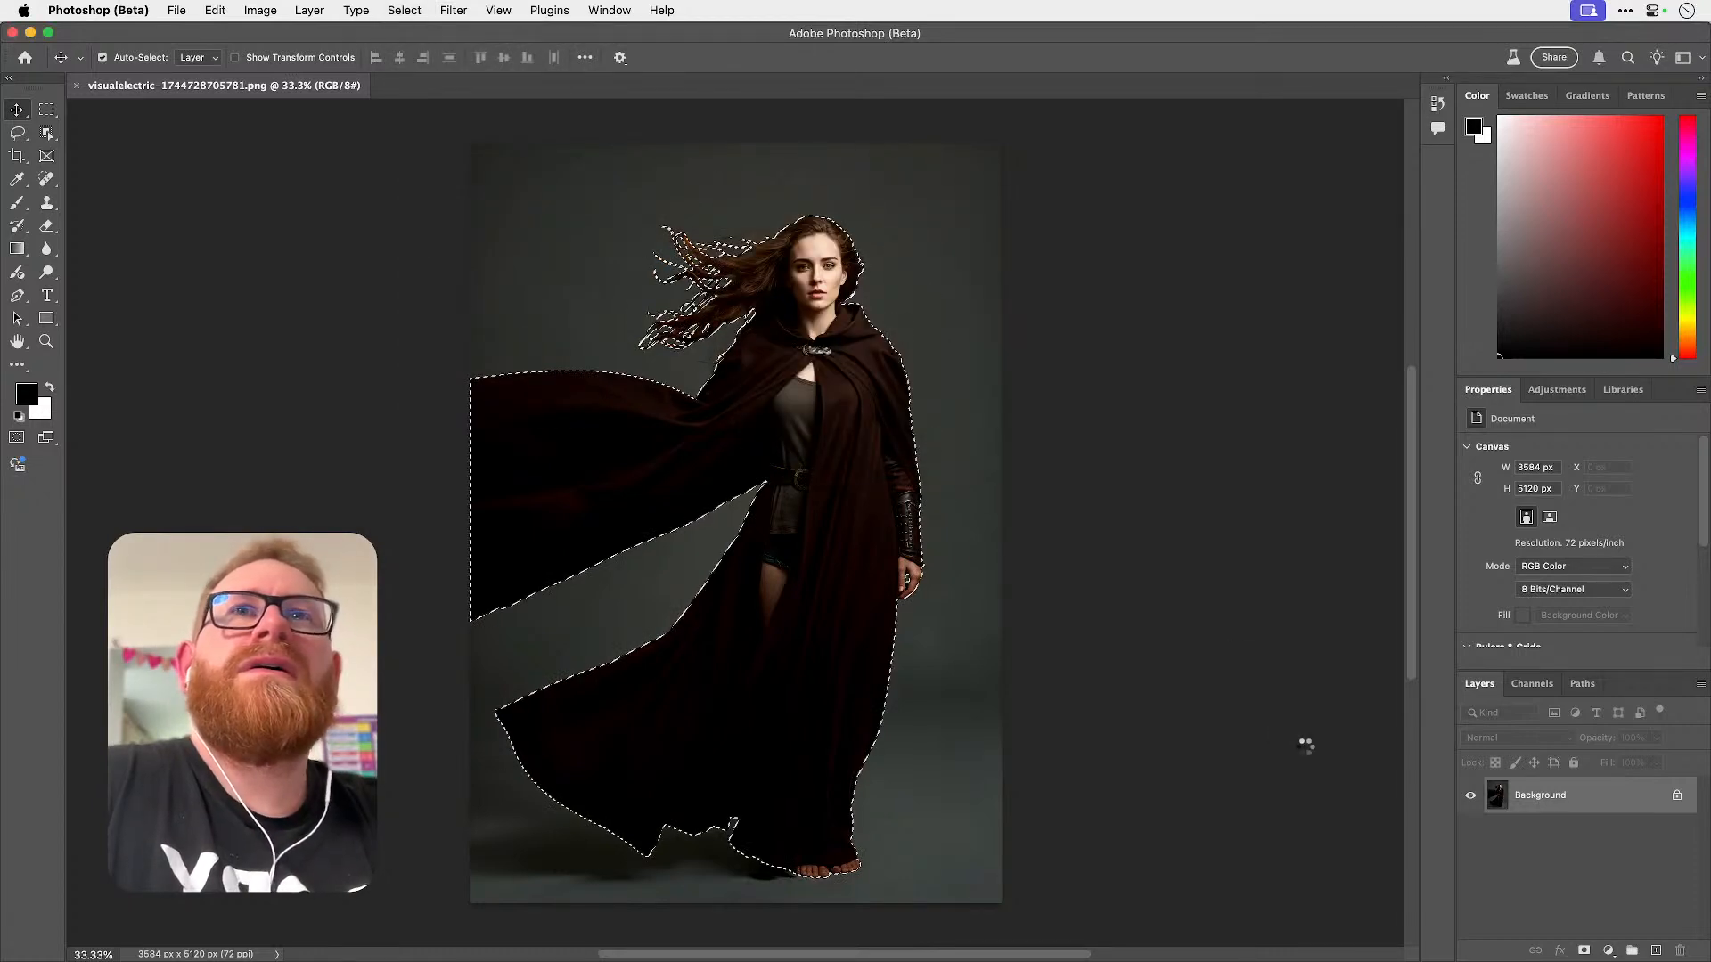
{"action": "left_click", "coordinate": [1583, 951]}
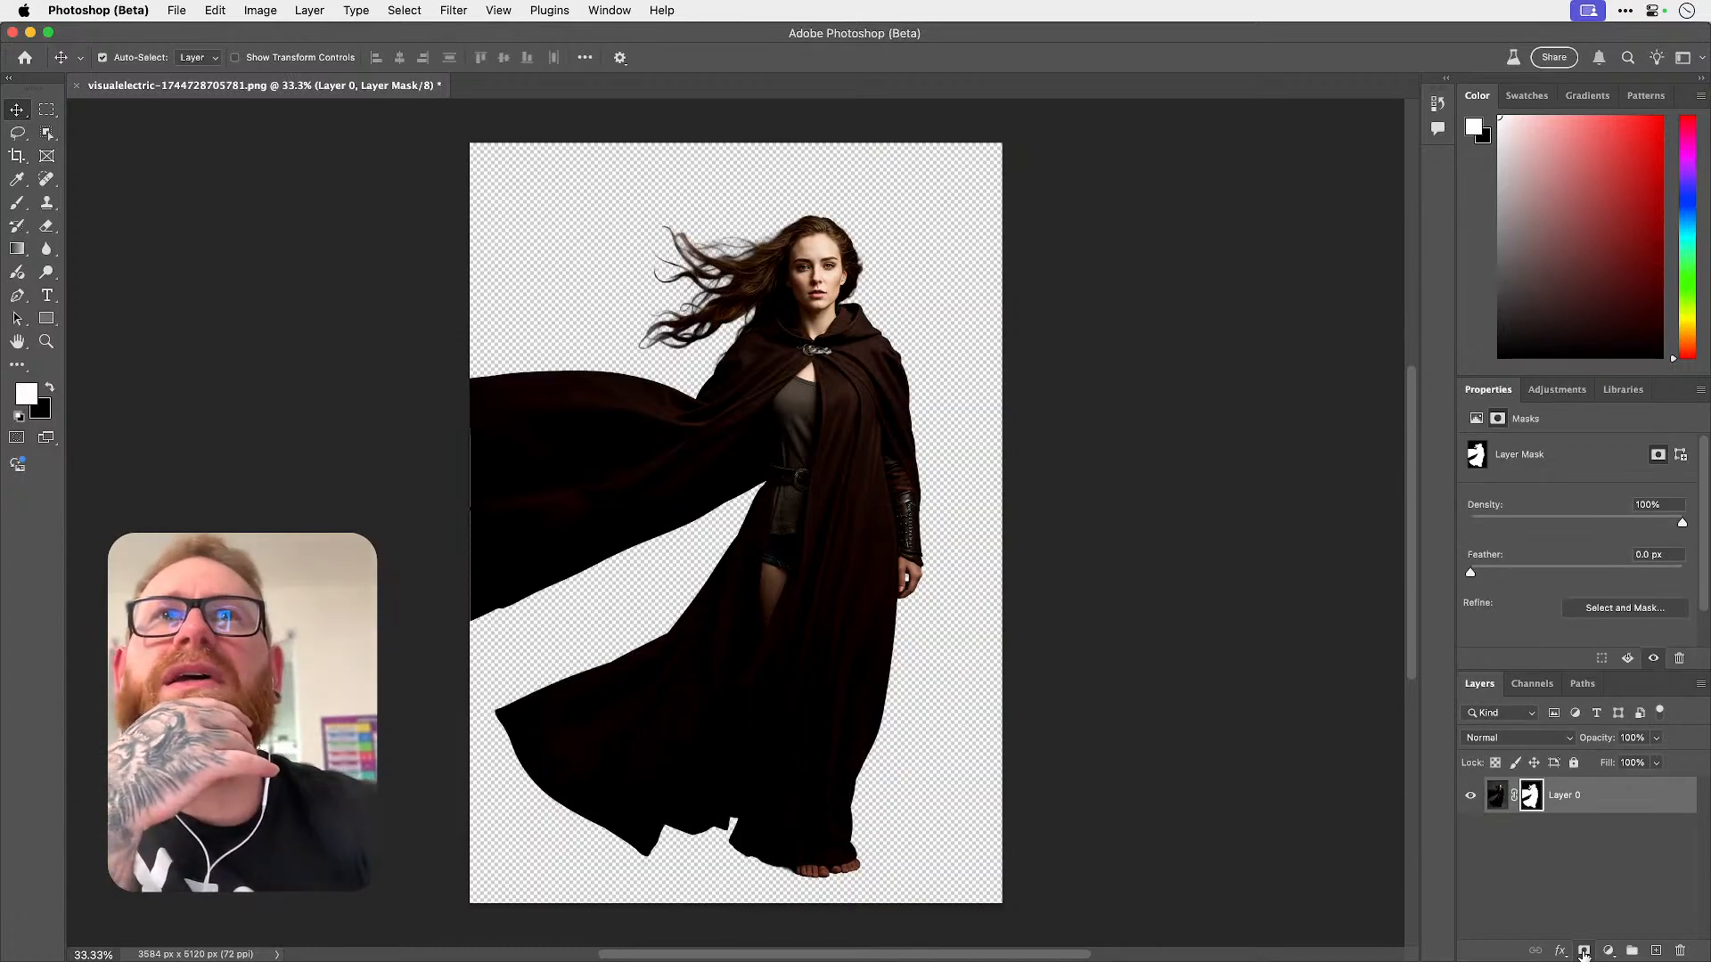
- Check the mask edges around the woman's windblown hair and rename the masked layer Jedi
{"action": "key", "text": "z"}
{"action": "left_click", "coordinate": [702, 294]}
{"action": "left_click", "coordinate": [702, 294]}
{"action": "left_click", "coordinate": [702, 294]}
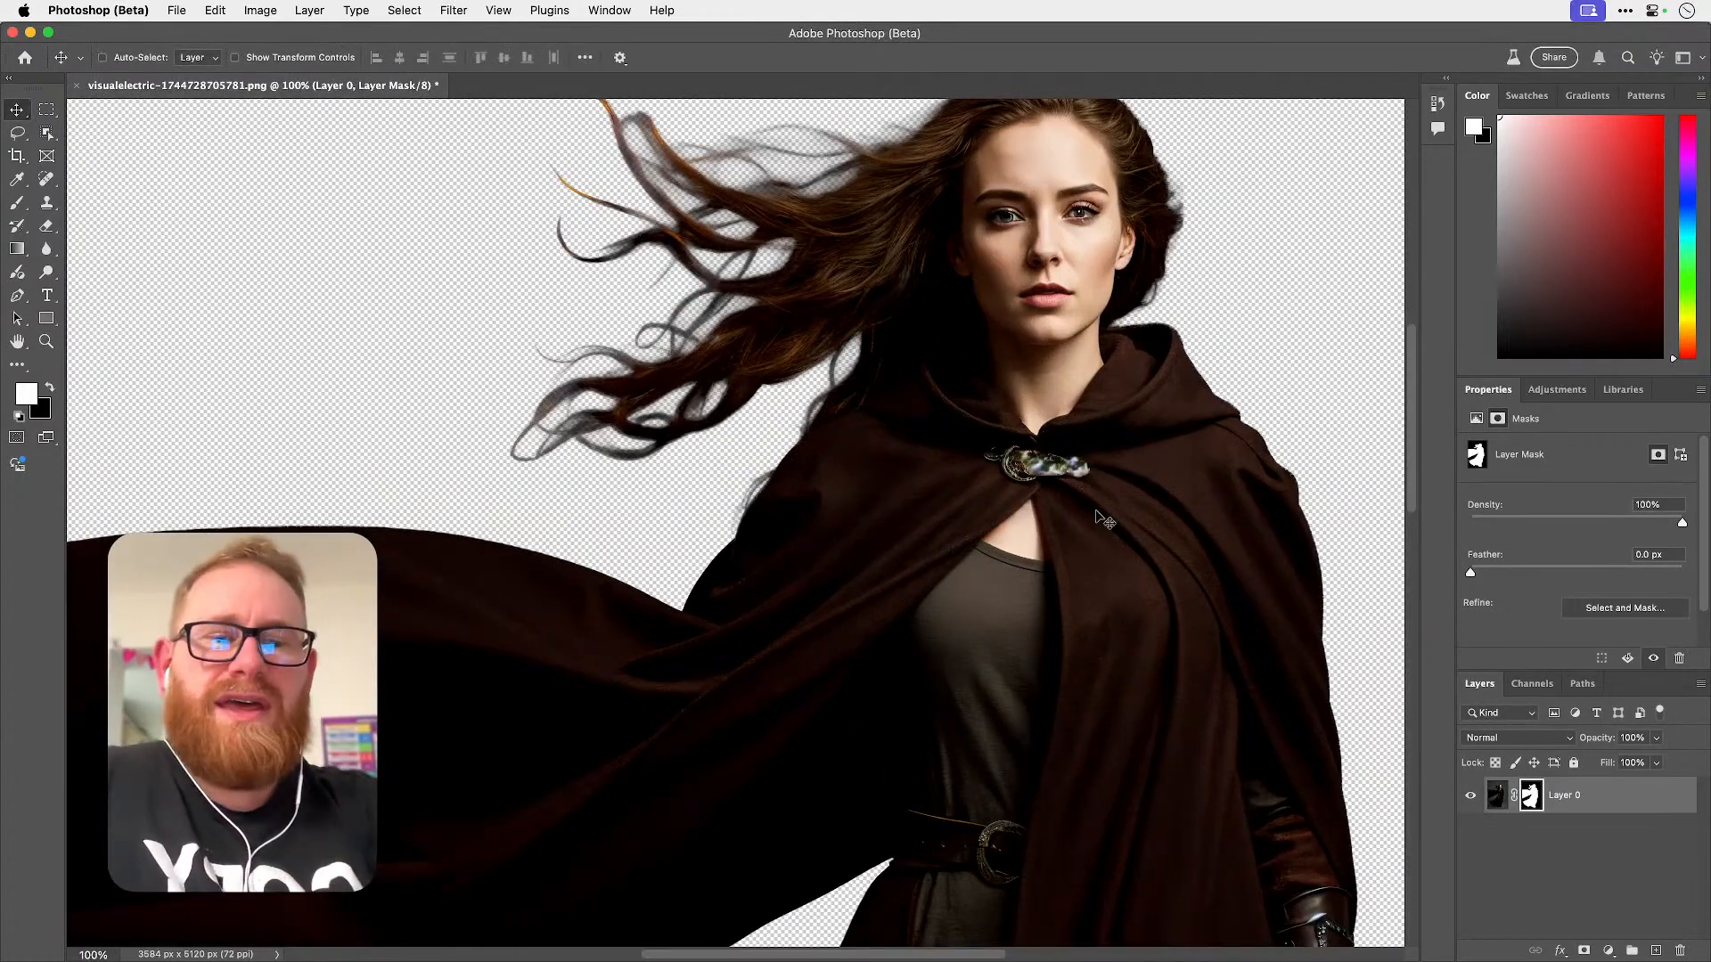
{"action": "key", "text": "super+0"}
{"action": "double_click", "coordinate": [1564, 796]}
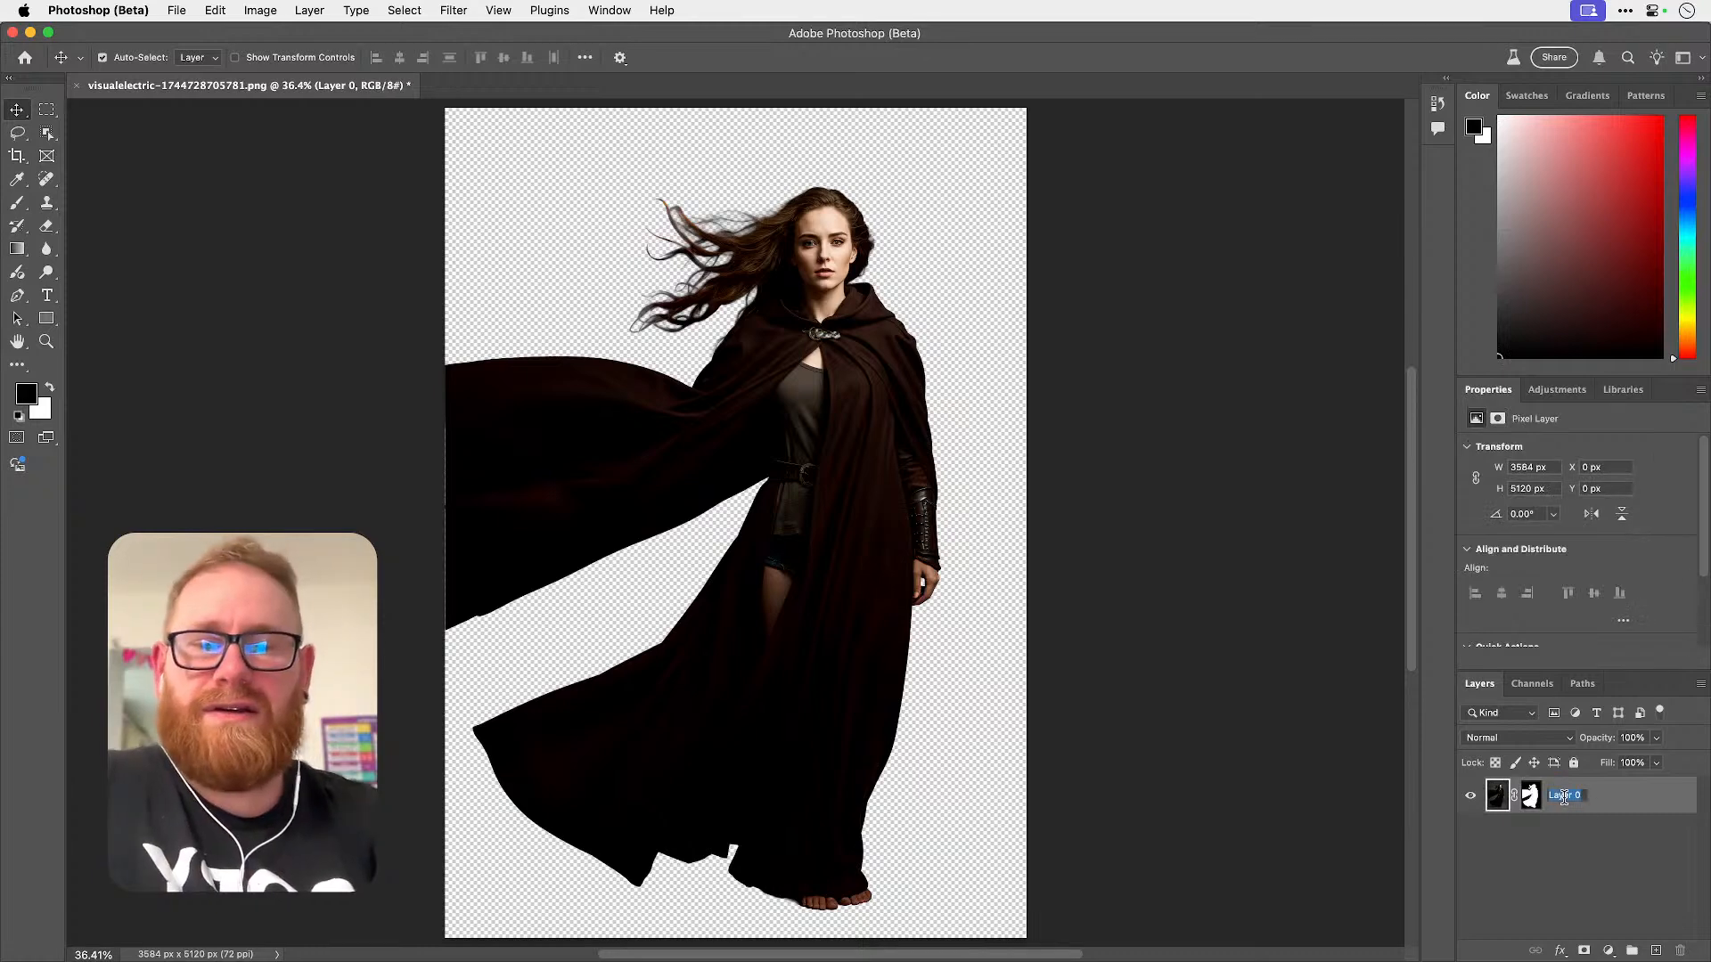
{"action": "type", "text": "Jedi"}
{"action": "key", "text": "Return"}
{"action": "right_click", "coordinate": [1565, 802]}
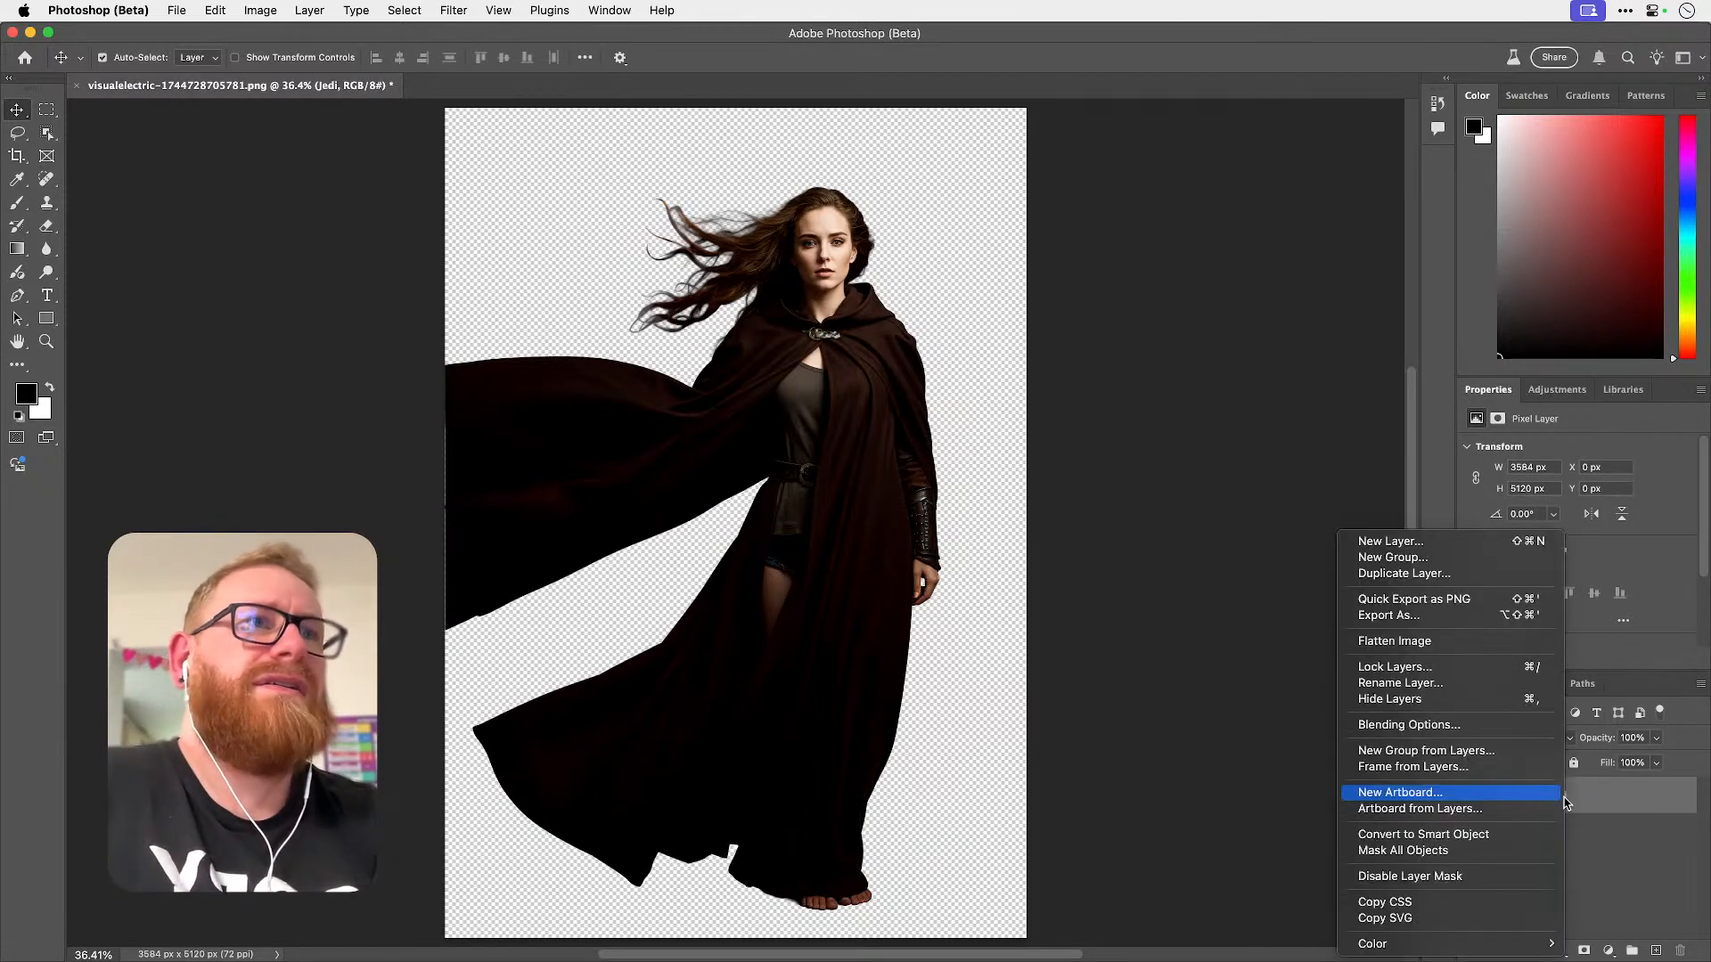
{"action": "left_click", "coordinate": [1423, 605]}
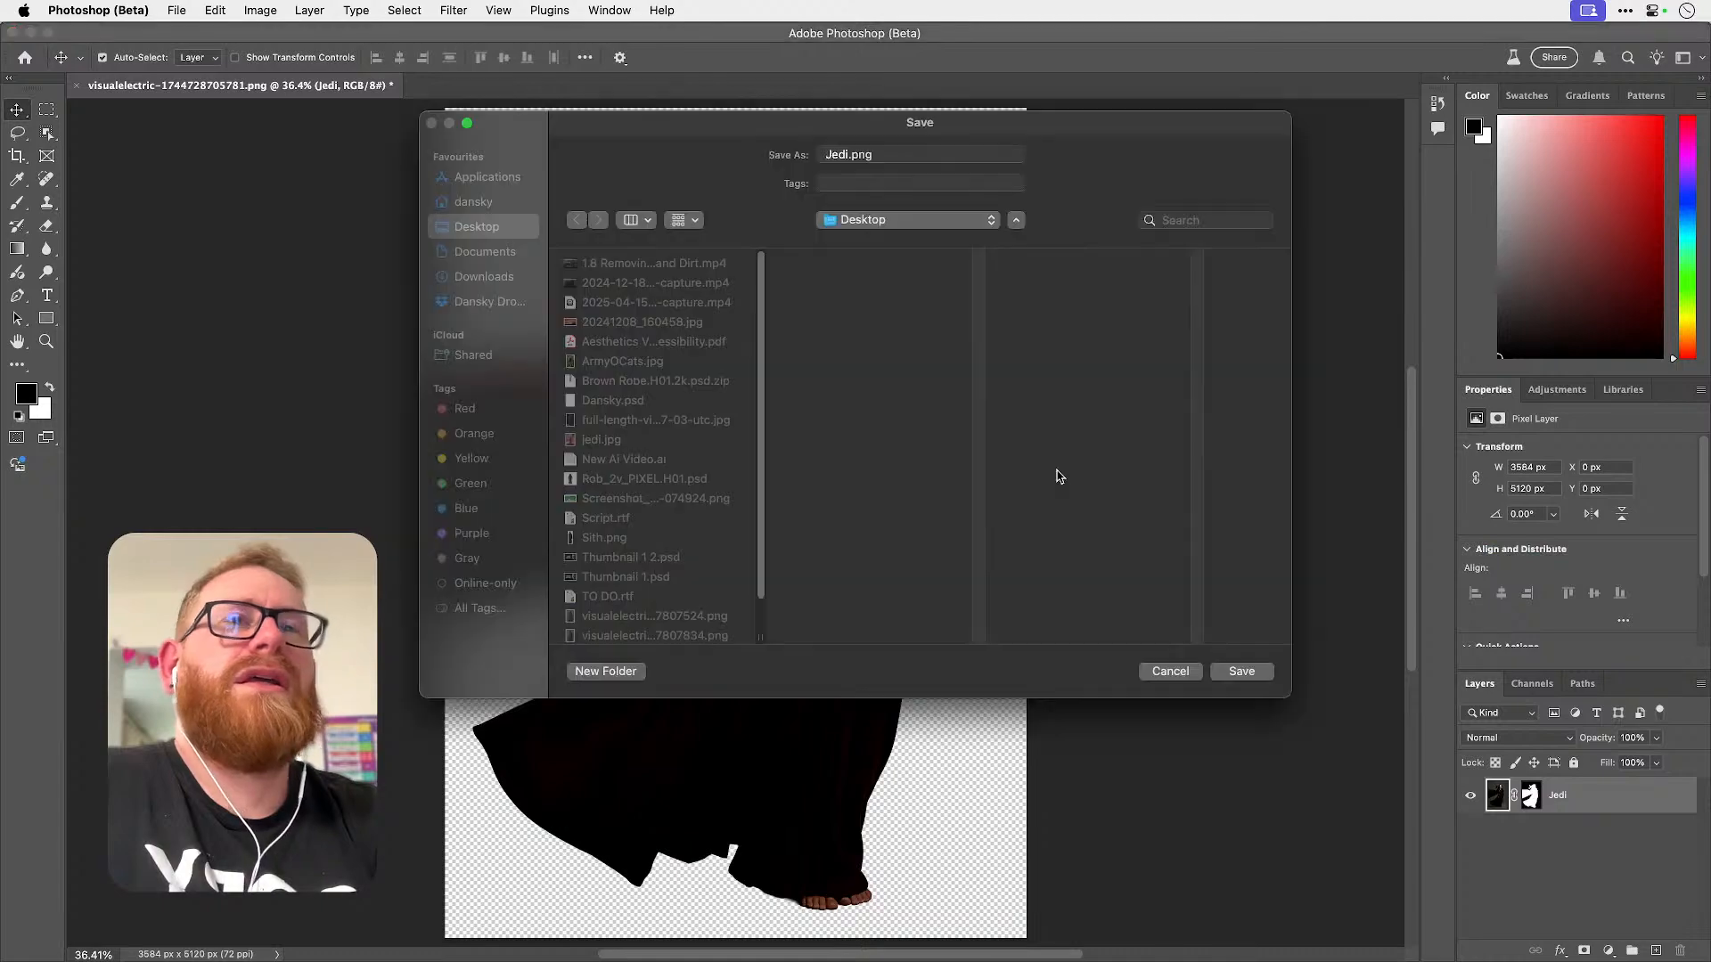
{"action": "left_click", "coordinate": [1169, 670]}
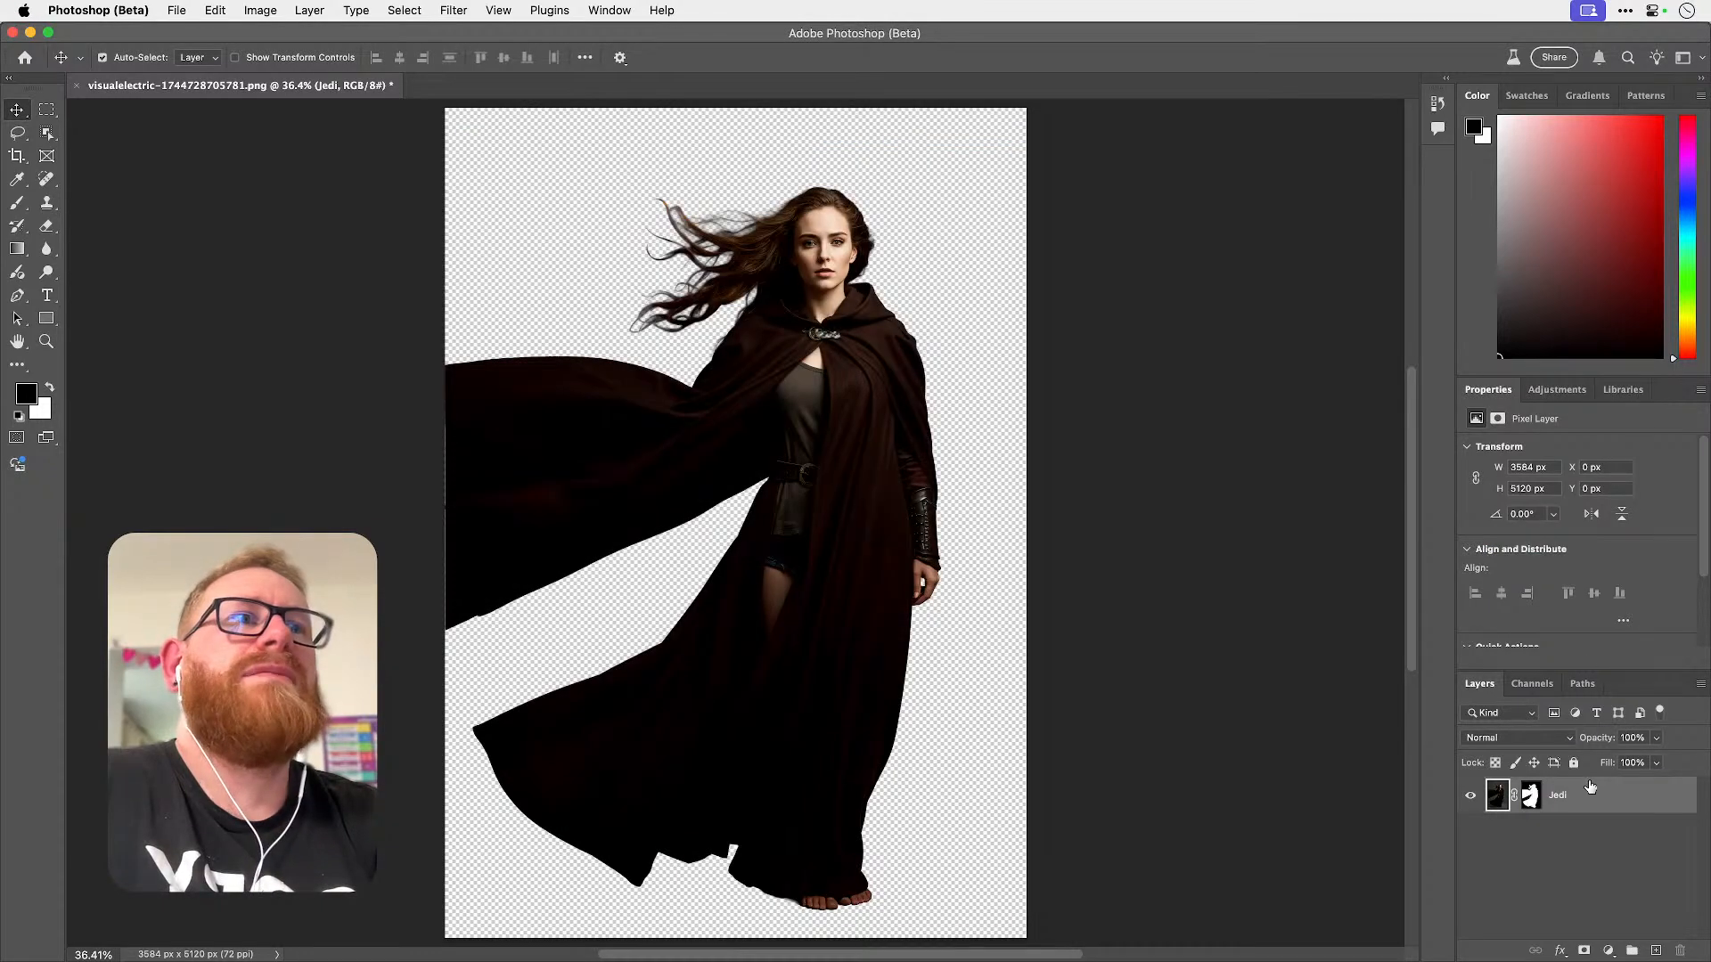
{"action": "key", "text": "super+shift+s"}
{"action": "type", "text": "Jedi"}
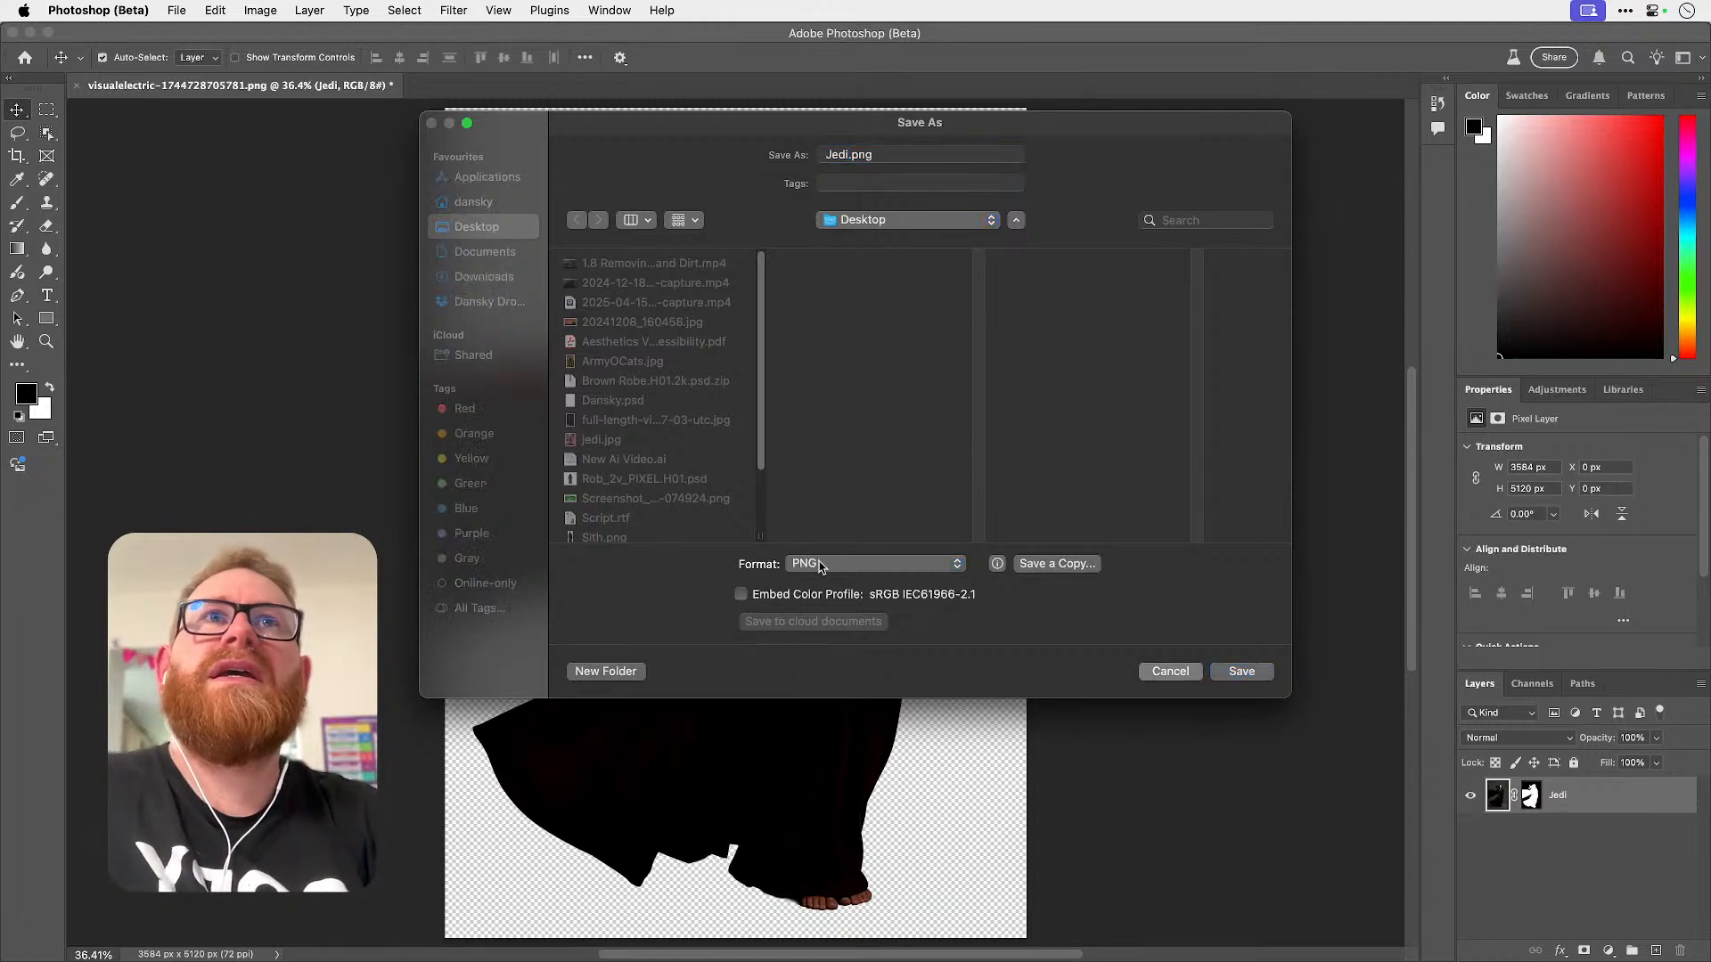
{"action": "key", "text": "Escape"}
- Save the masked image to the Desktop in Photoshop format under the name Jedi
{"action": "key", "text": "super+shift+s"}
{"action": "left_click", "coordinate": [823, 564]}
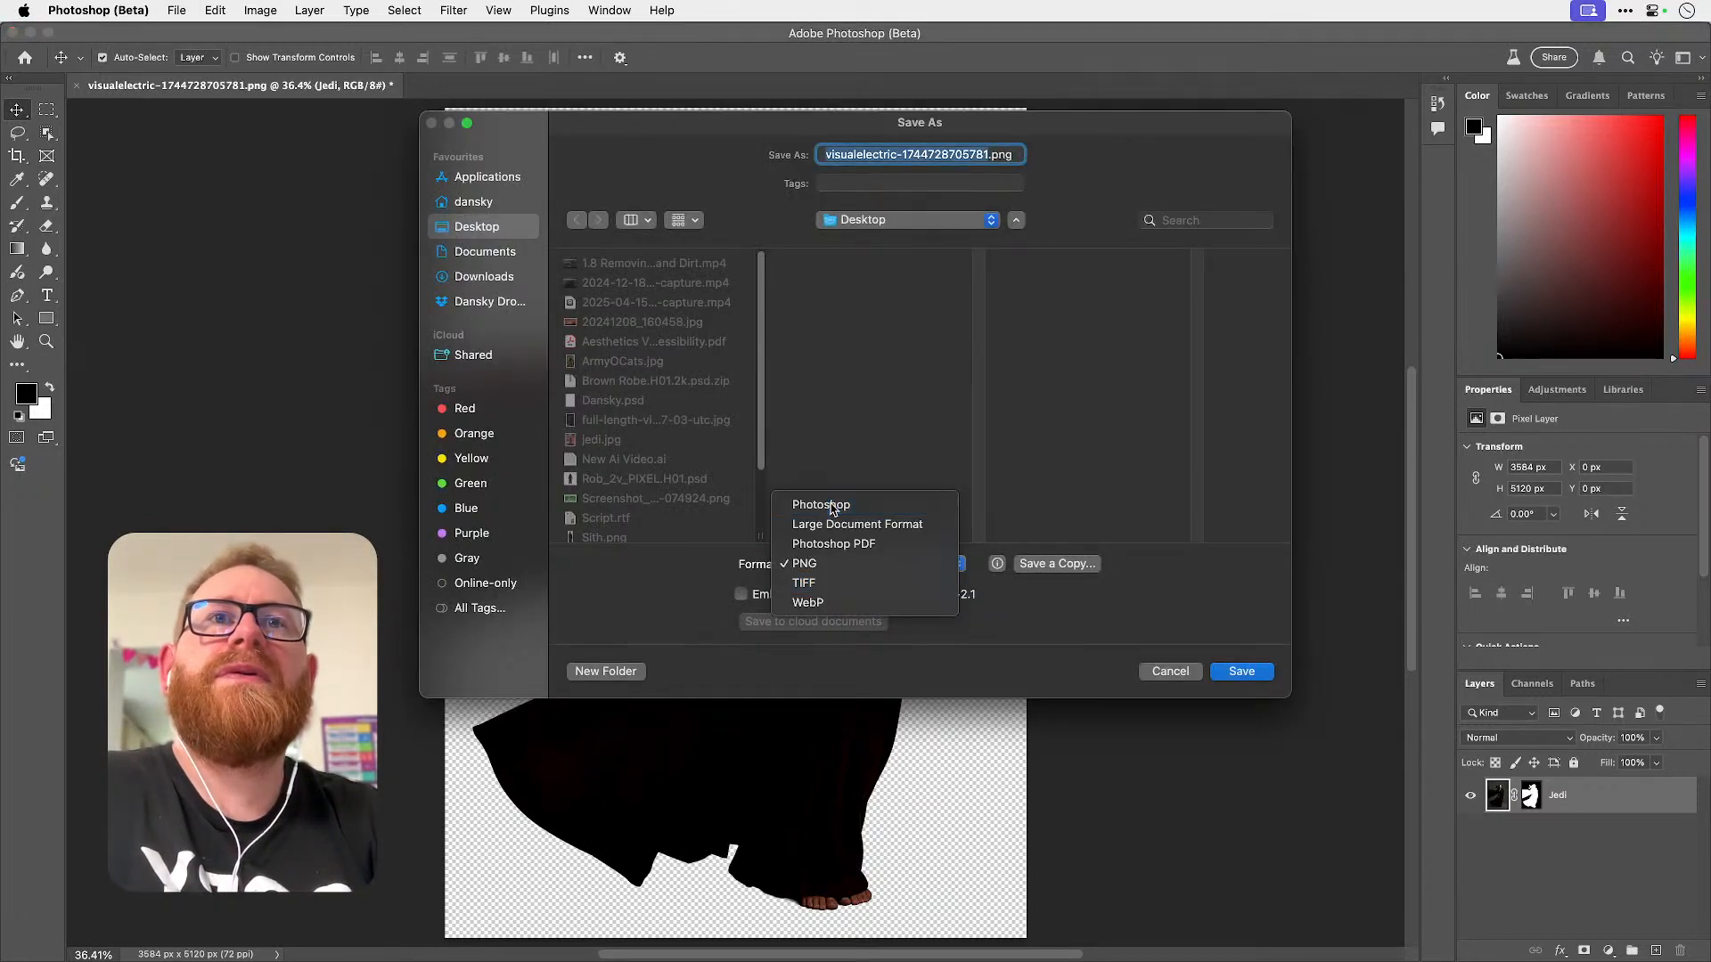
{"action": "left_click", "coordinate": [831, 506]}
{"action": "type", "text": "Jedi"}
{"action": "key", "text": "Return"}
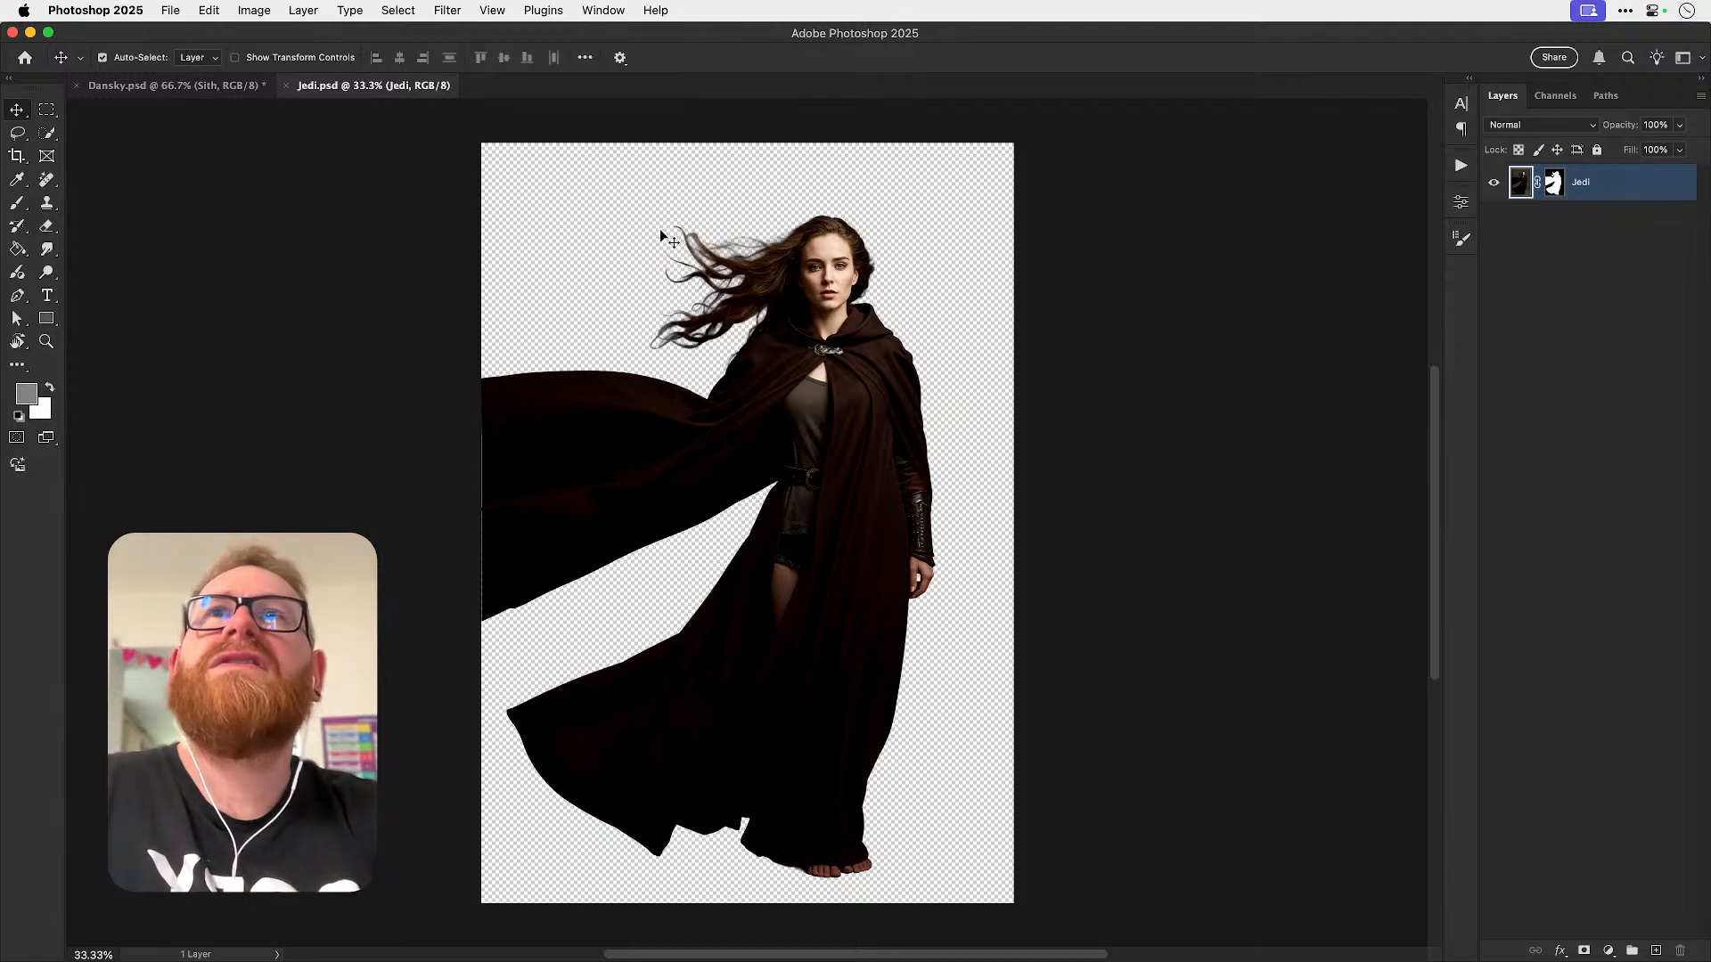
- In Jedi.psd in Photoshop 2025, convert the Jedi layer to a smart object, duplicate it into Dansky.psd and close Jedi.psd
{"action": "right_click", "coordinate": [1650, 183]}
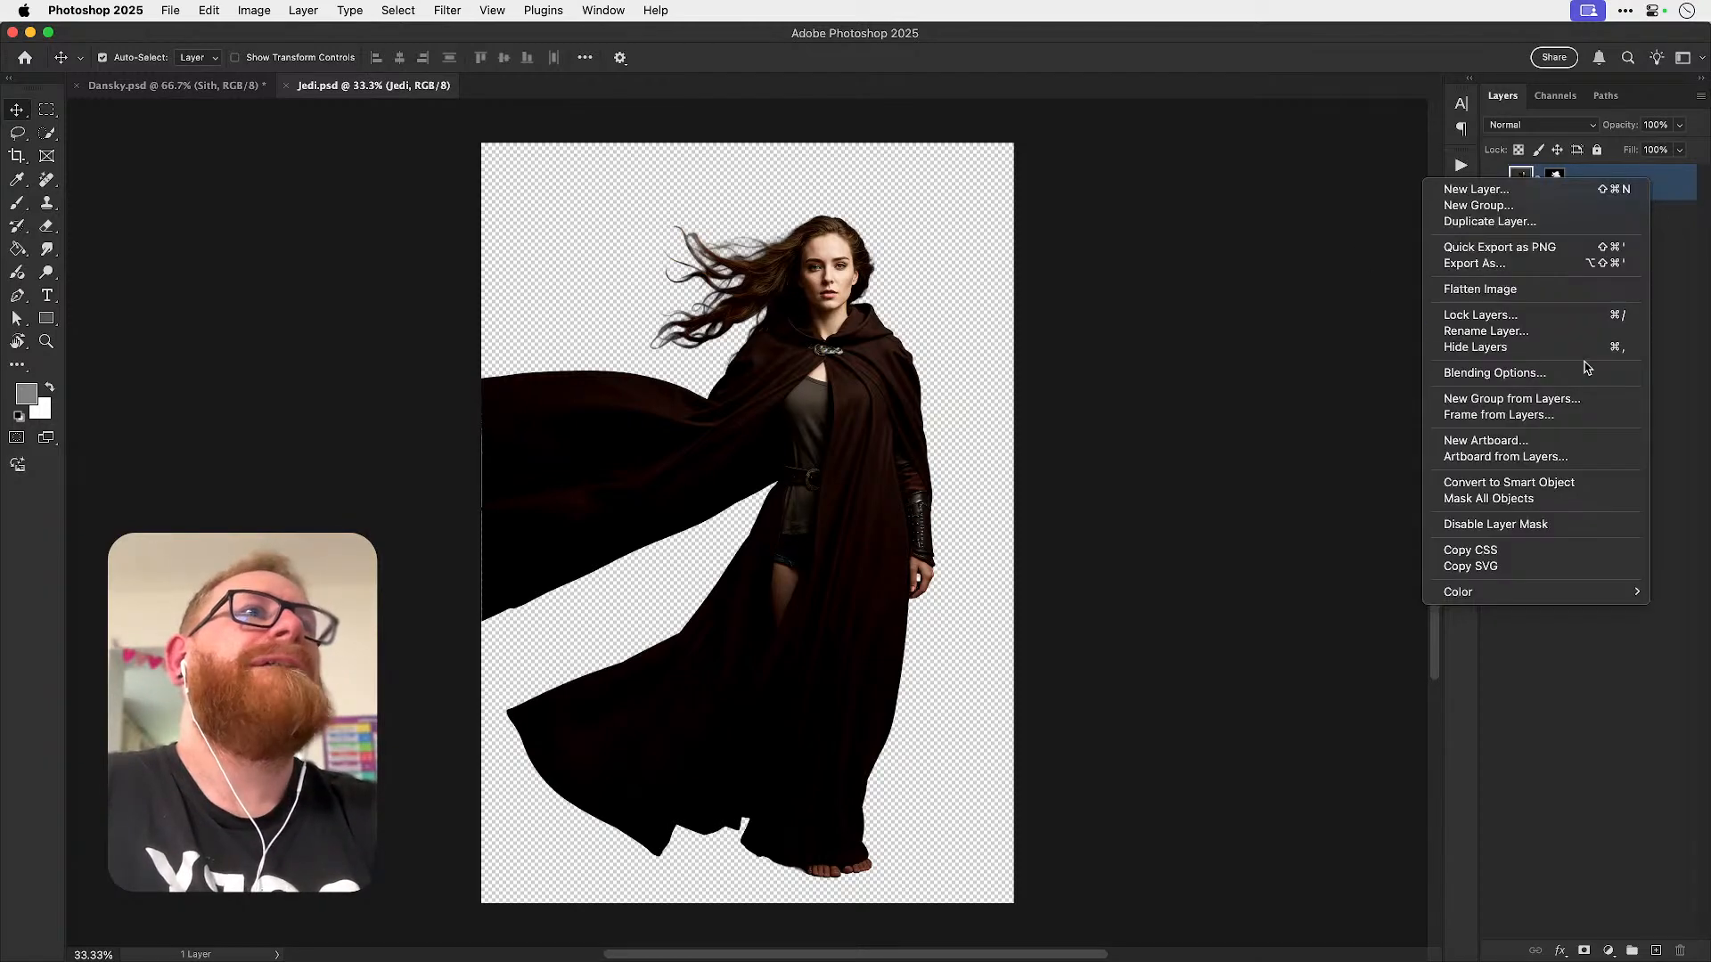
{"action": "left_click", "coordinate": [1542, 482]}
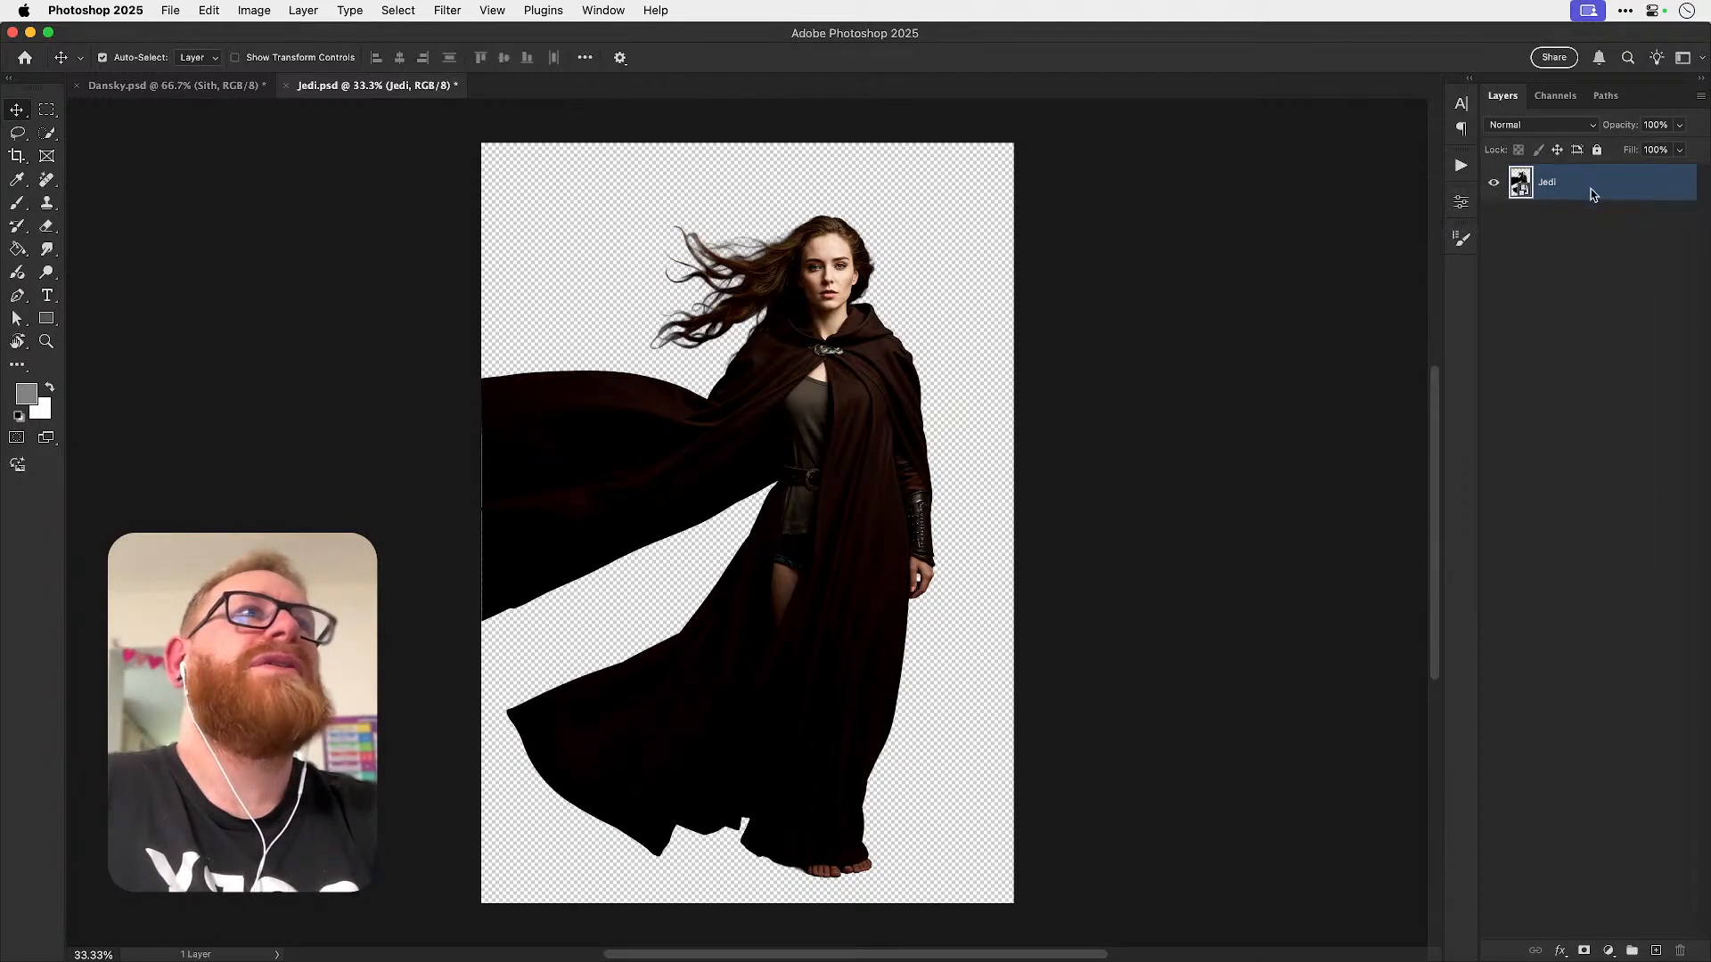
{"action": "right_click", "coordinate": [1593, 194]}
{"action": "left_click", "coordinate": [1470, 229]}
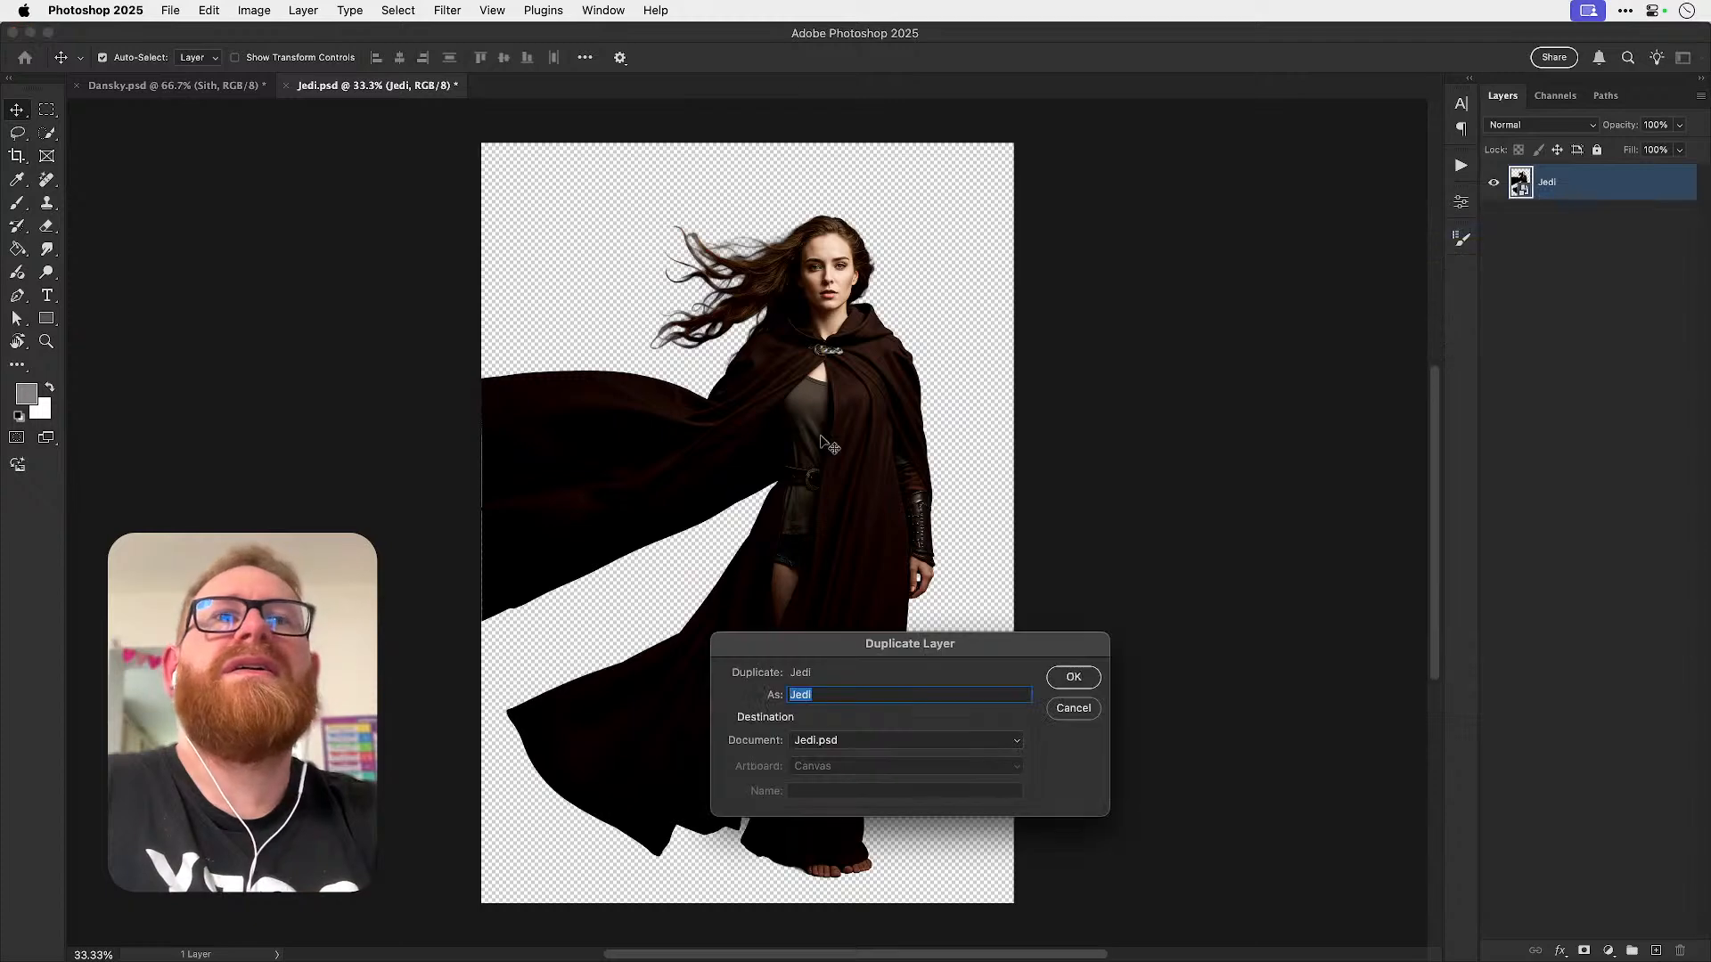
{"action": "left_click", "coordinate": [843, 740]}
{"action": "left_click", "coordinate": [839, 718]}
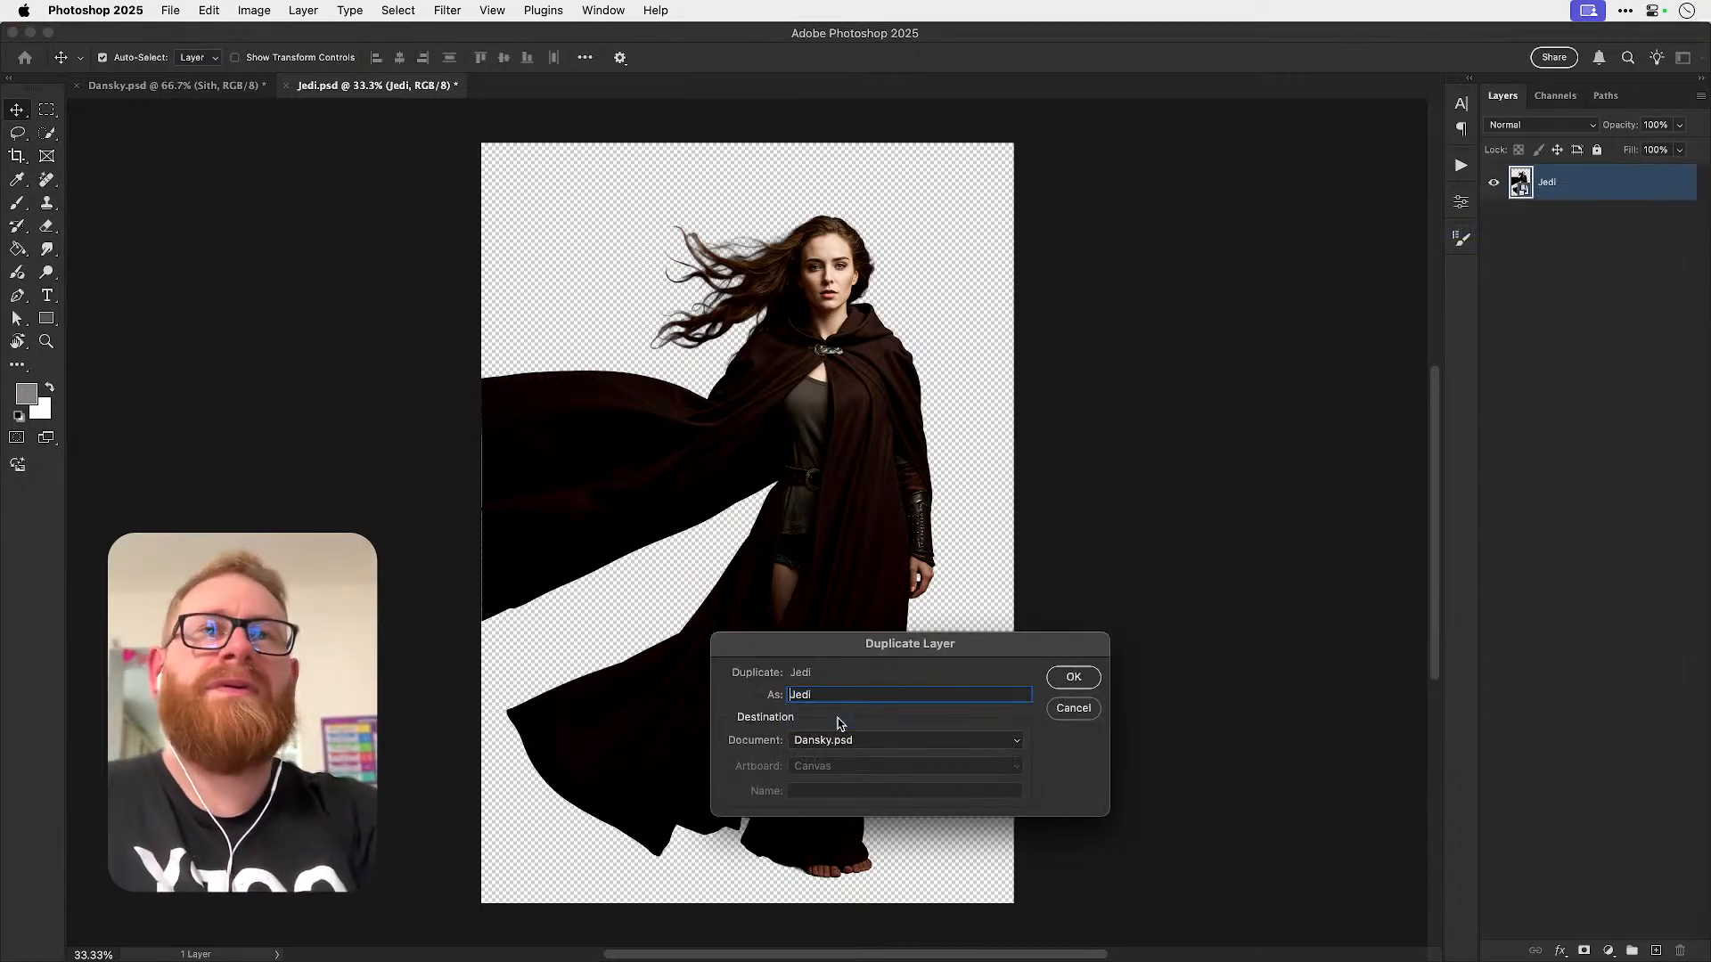
{"action": "key", "text": "Return"}
{"action": "key", "text": "super+w"}
- Scale the Jedi layer down proportionally about its centre to 7.32%
{"action": "left_click", "coordinate": [869, 389]}
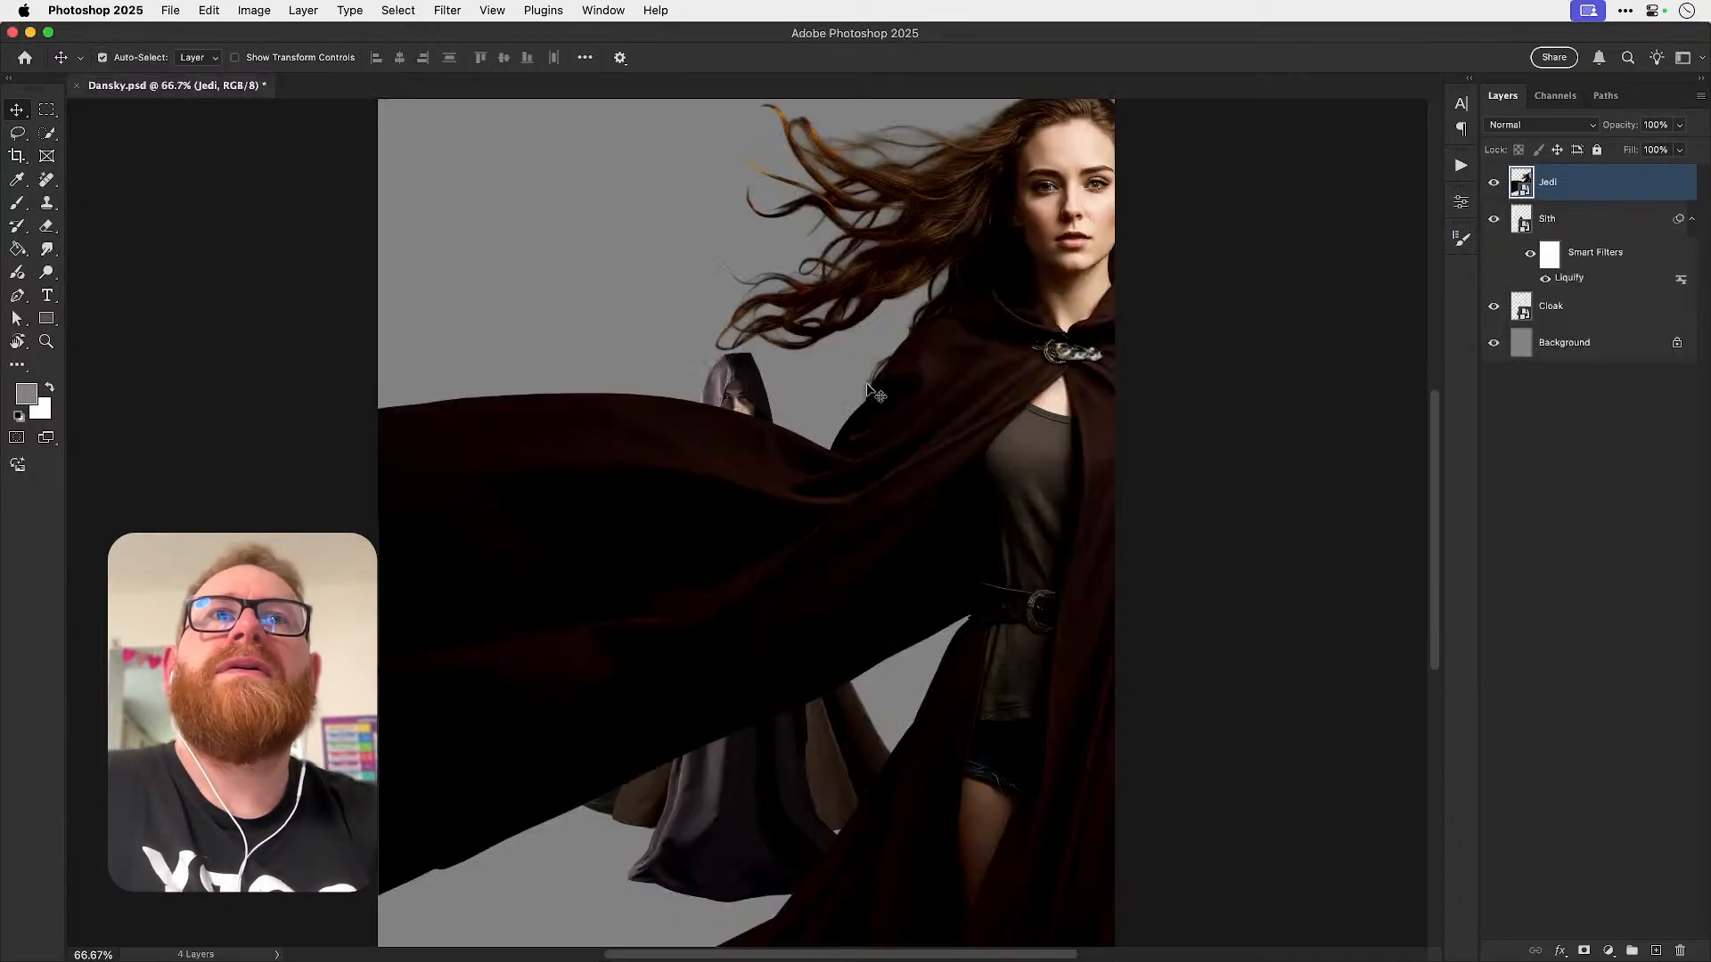
{"action": "key", "text": "super+t"}
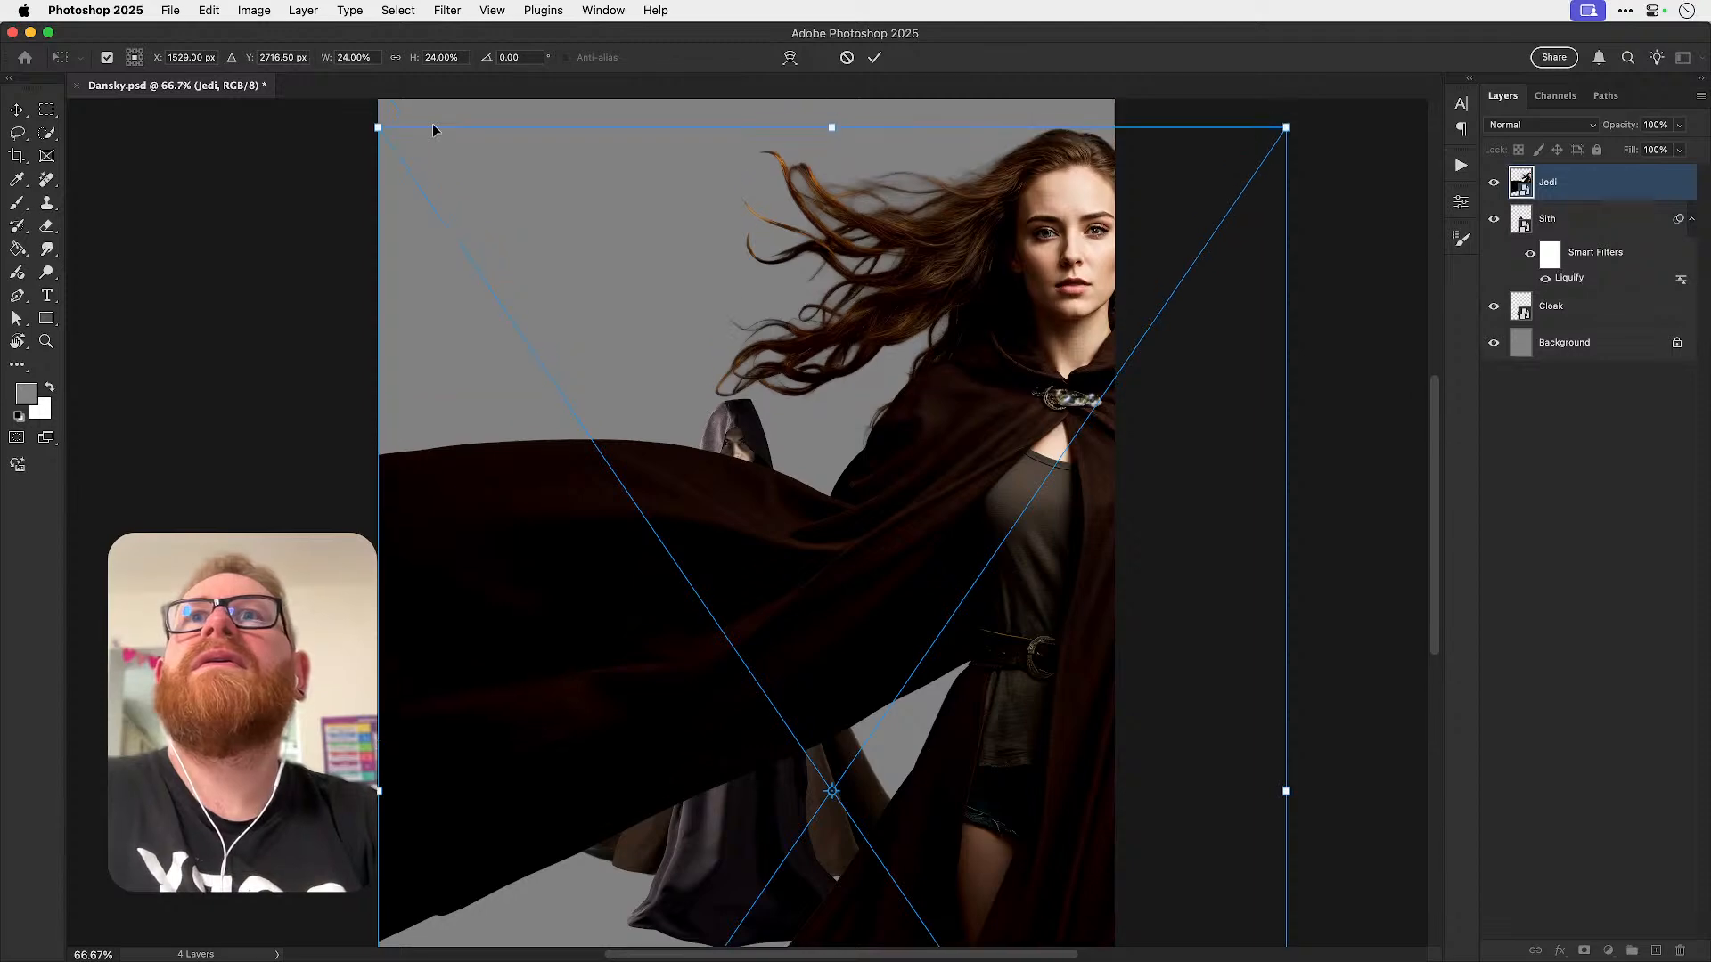
{"action": "left_click_drag", "start_coordinate": [381, 120], "coordinate": [694, 589]}
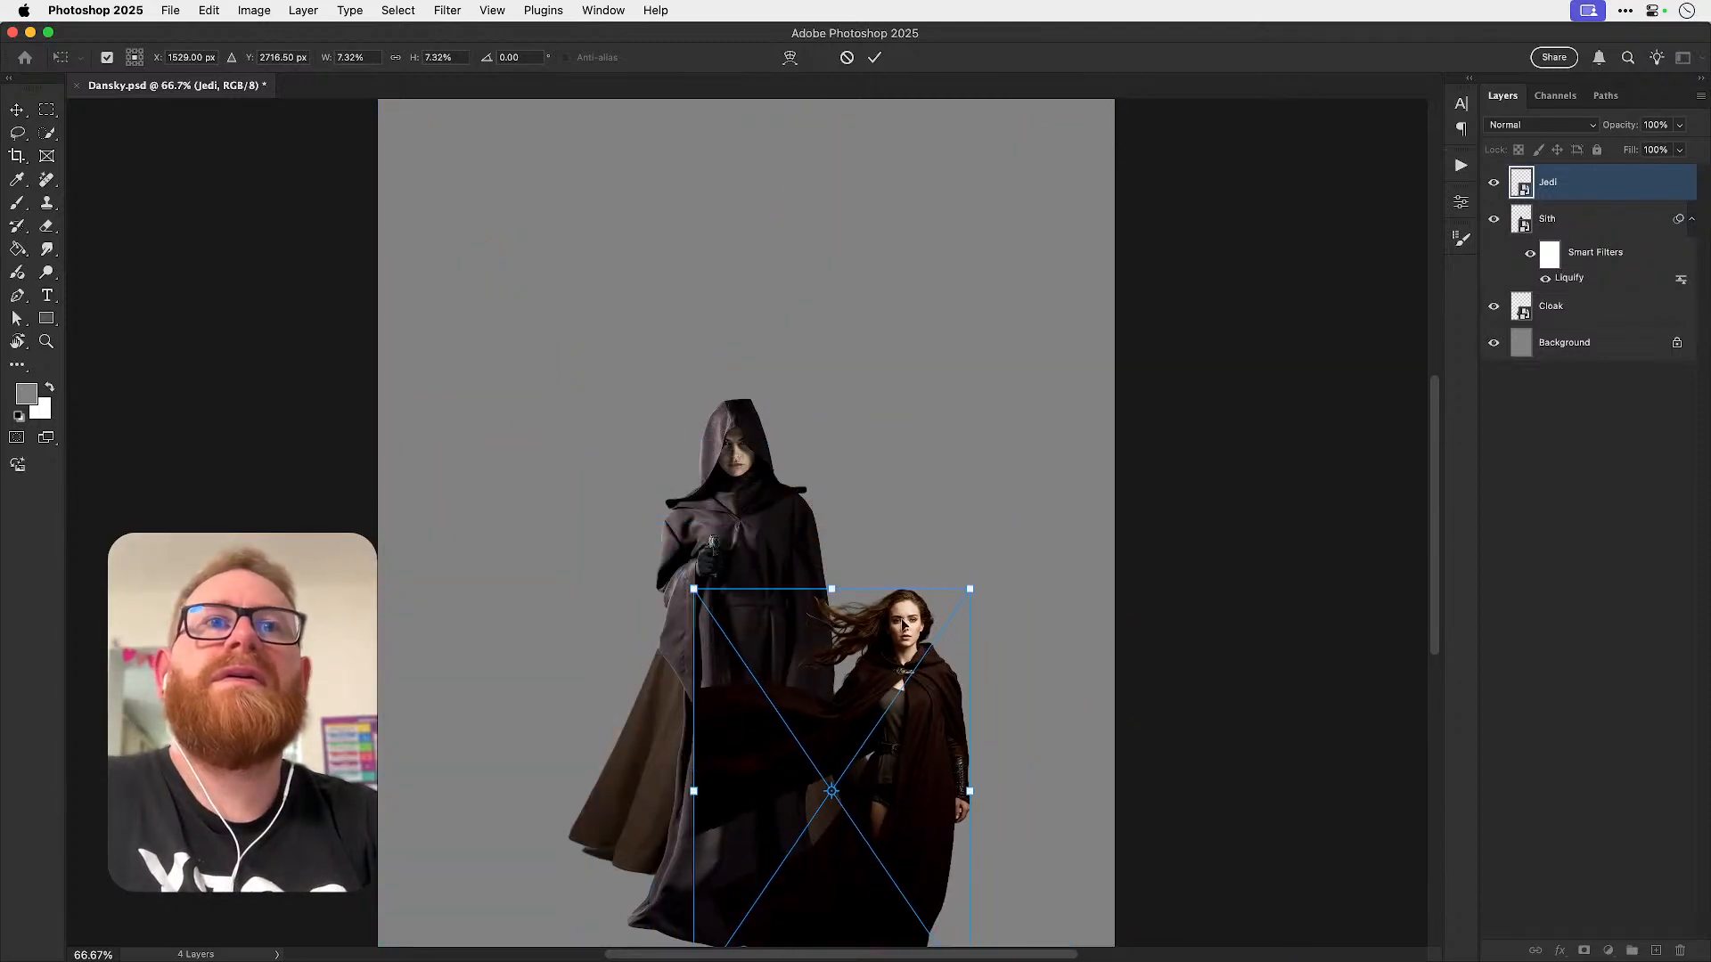
{"action": "key", "text": "Return"}
- Delete the Sith and Cloak layers and move the Jedi figure to about the middle of the canvas
{"action": "left_click", "coordinate": [1577, 221]}
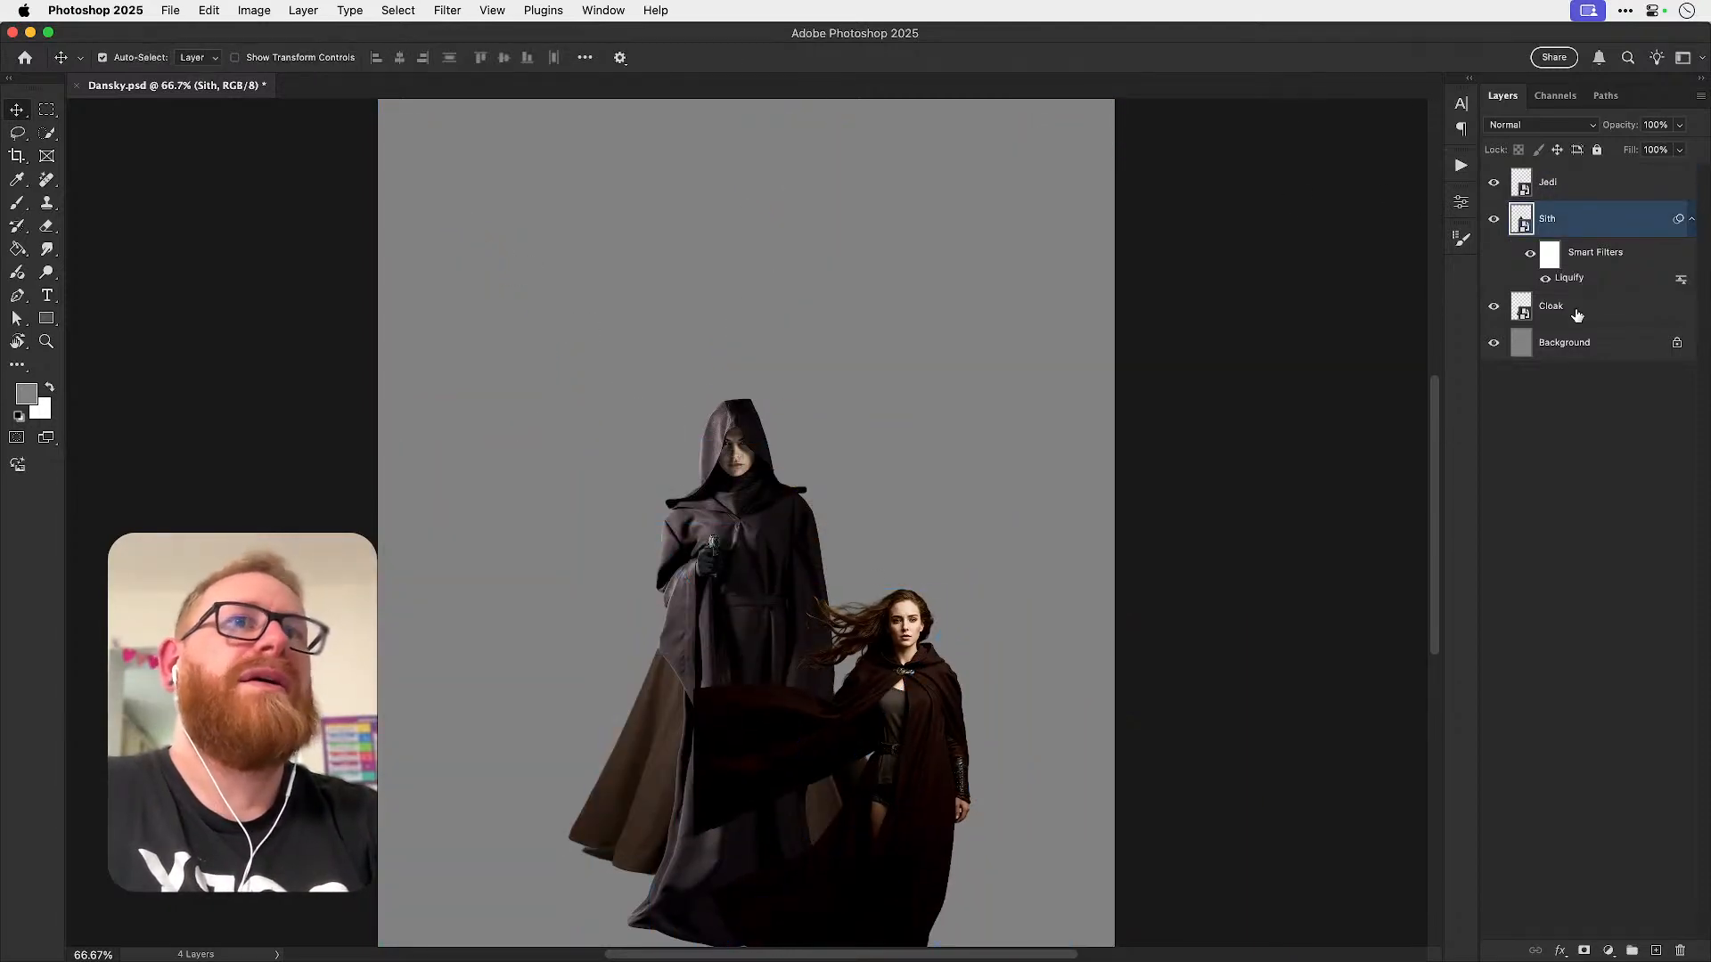
{"action": "left_click", "coordinate": [1577, 307], "text": "shift"}
{"action": "key", "text": "Delete"}
{"action": "left_click_drag", "start_coordinate": [909, 700], "coordinate": [750, 556]}
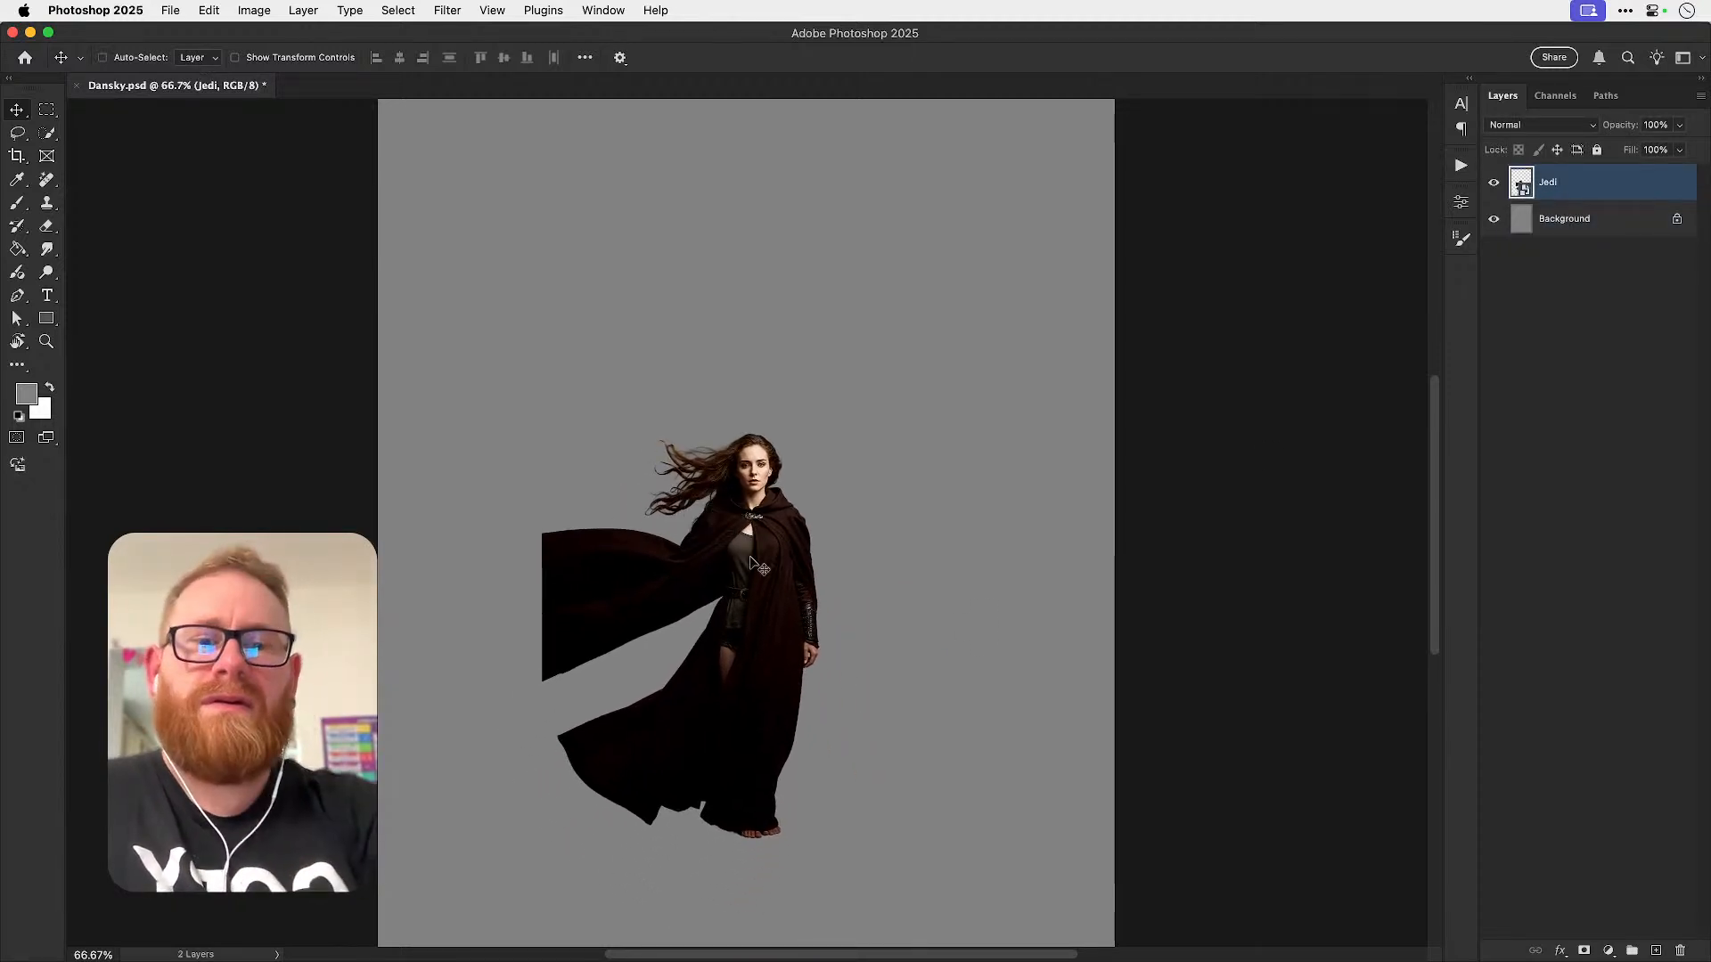
{"action": "key", "text": "super+0"}
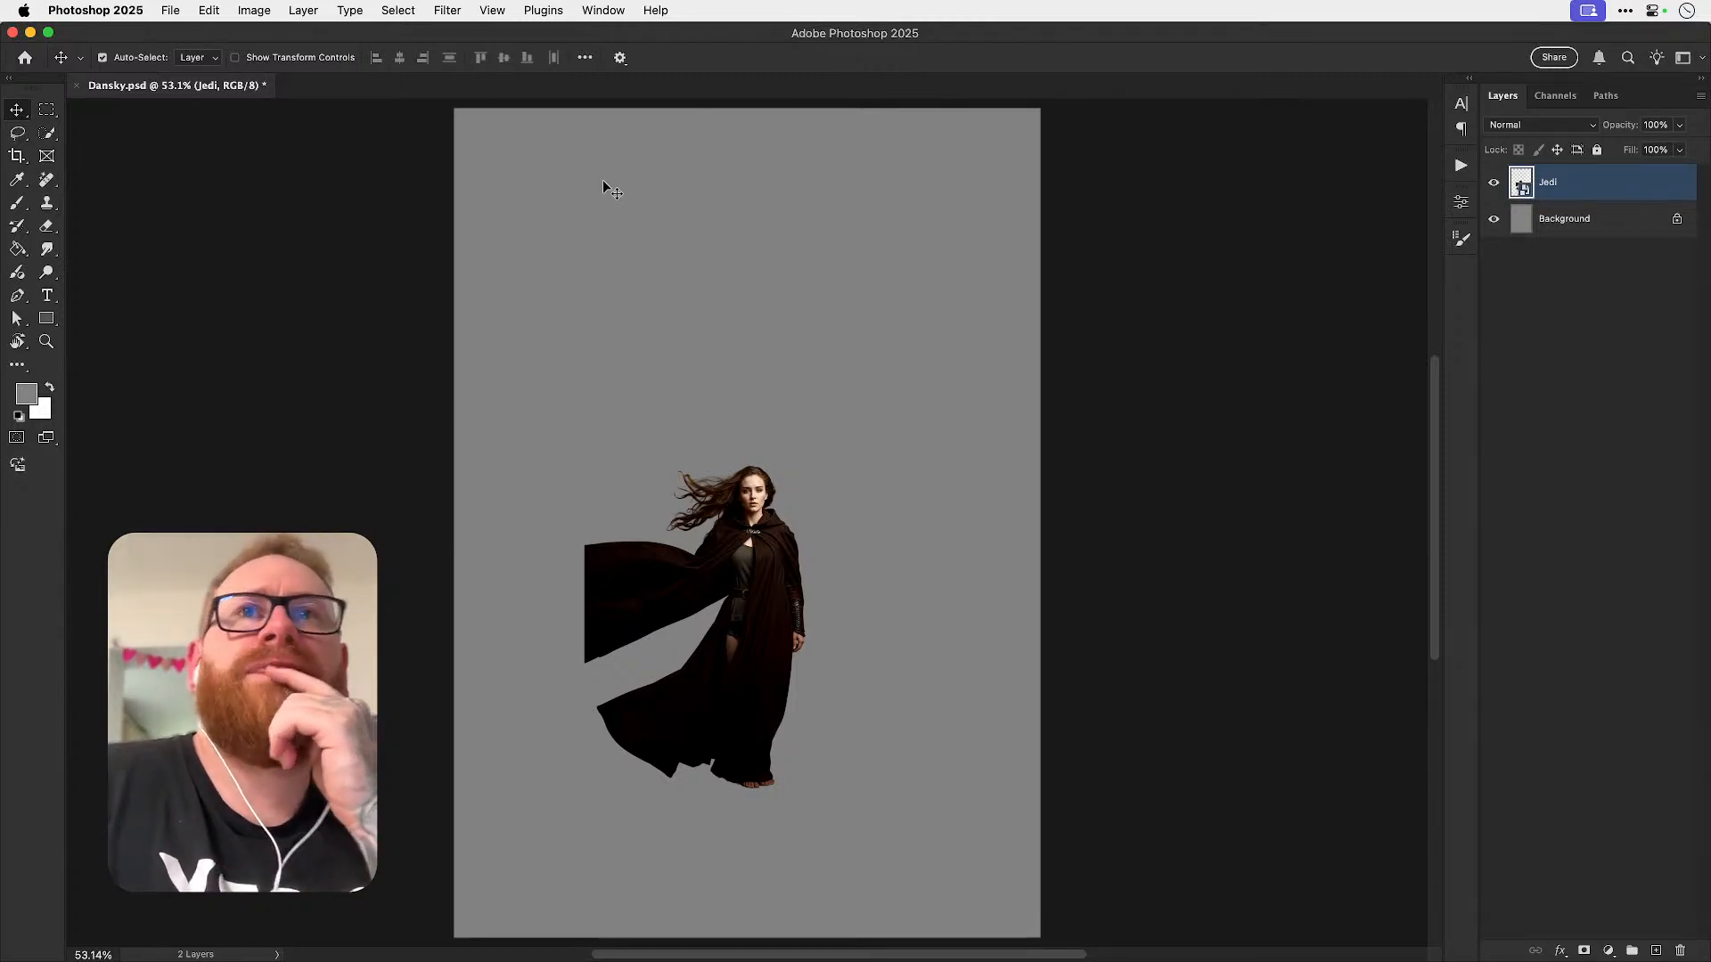
- Draw a rectangle about 1500 × 1175 px above the Jedi figure and centre it horizontally on the canvas
{"action": "left_click", "coordinate": [46, 318]}
{"action": "left_click_drag", "start_coordinate": [569, 158], "coordinate": [923, 434]}
{"action": "key", "text": "v"}
{"action": "key", "text": "super+a"}
{"action": "left_click", "coordinate": [399, 58]}
{"action": "key", "text": "super+d"}
- Fill the rectangle with dark grey #616161 and shift the Jedi figure slightly downward
{"action": "left_click", "coordinate": [1252, 378]}
{"action": "left_click", "coordinate": [1432, 414]}
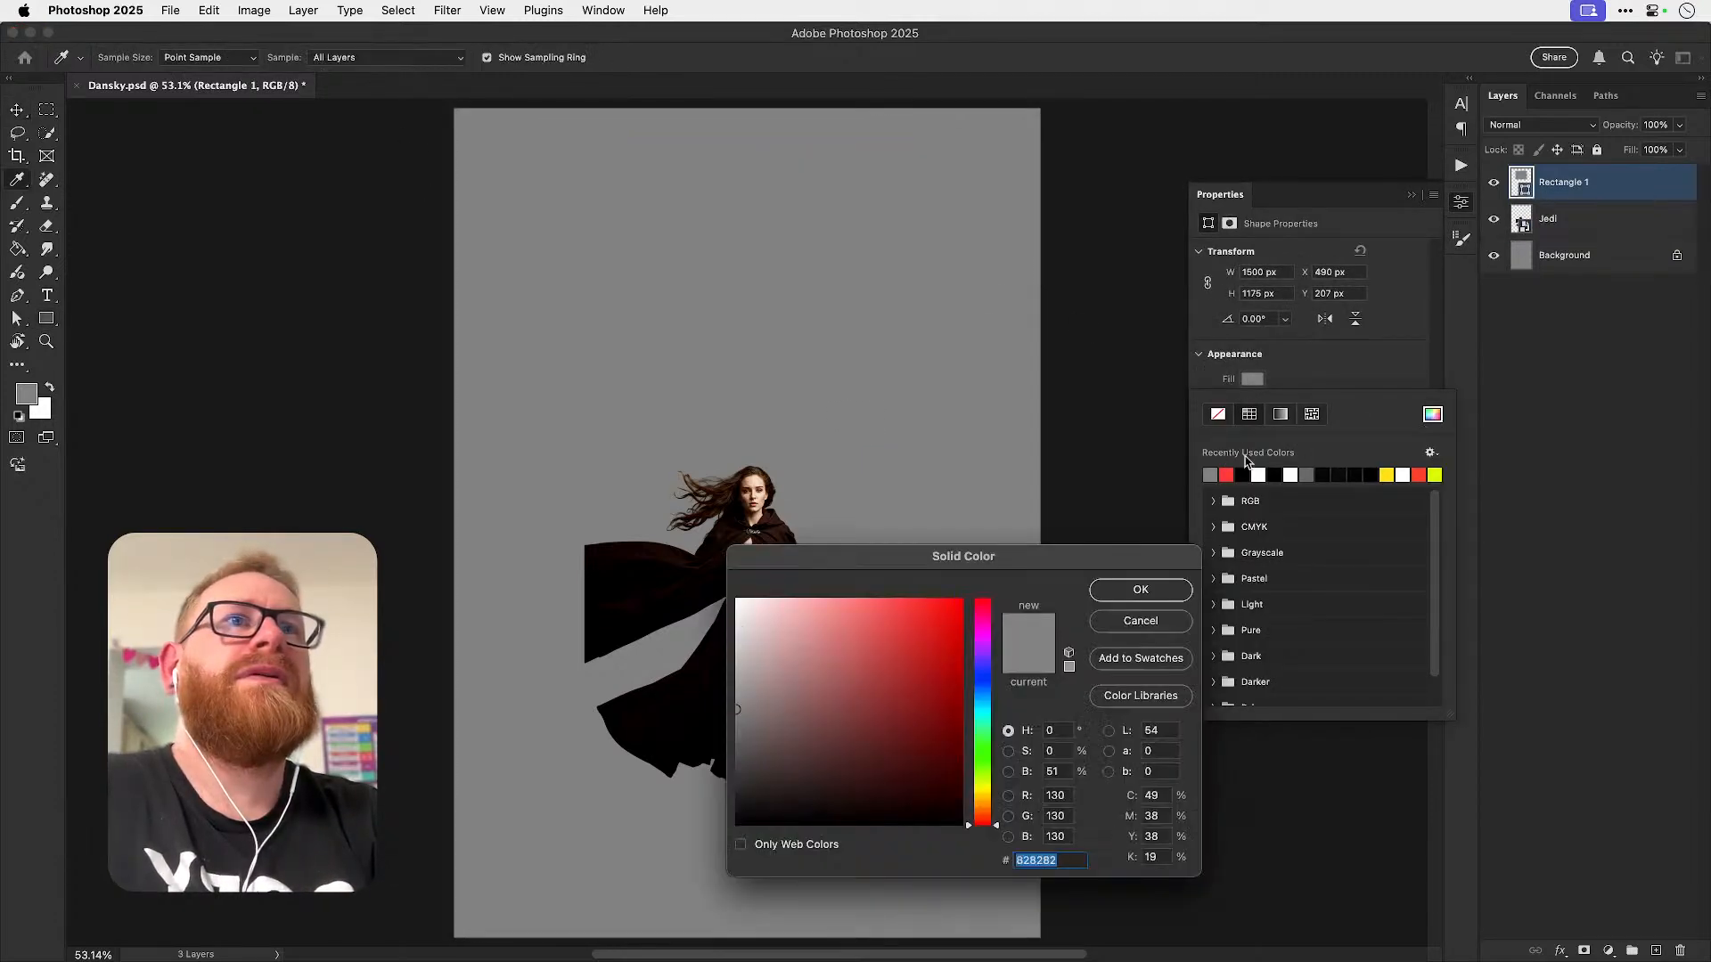
{"action": "left_click_drag", "start_coordinate": [755, 718], "coordinate": [715, 739]}
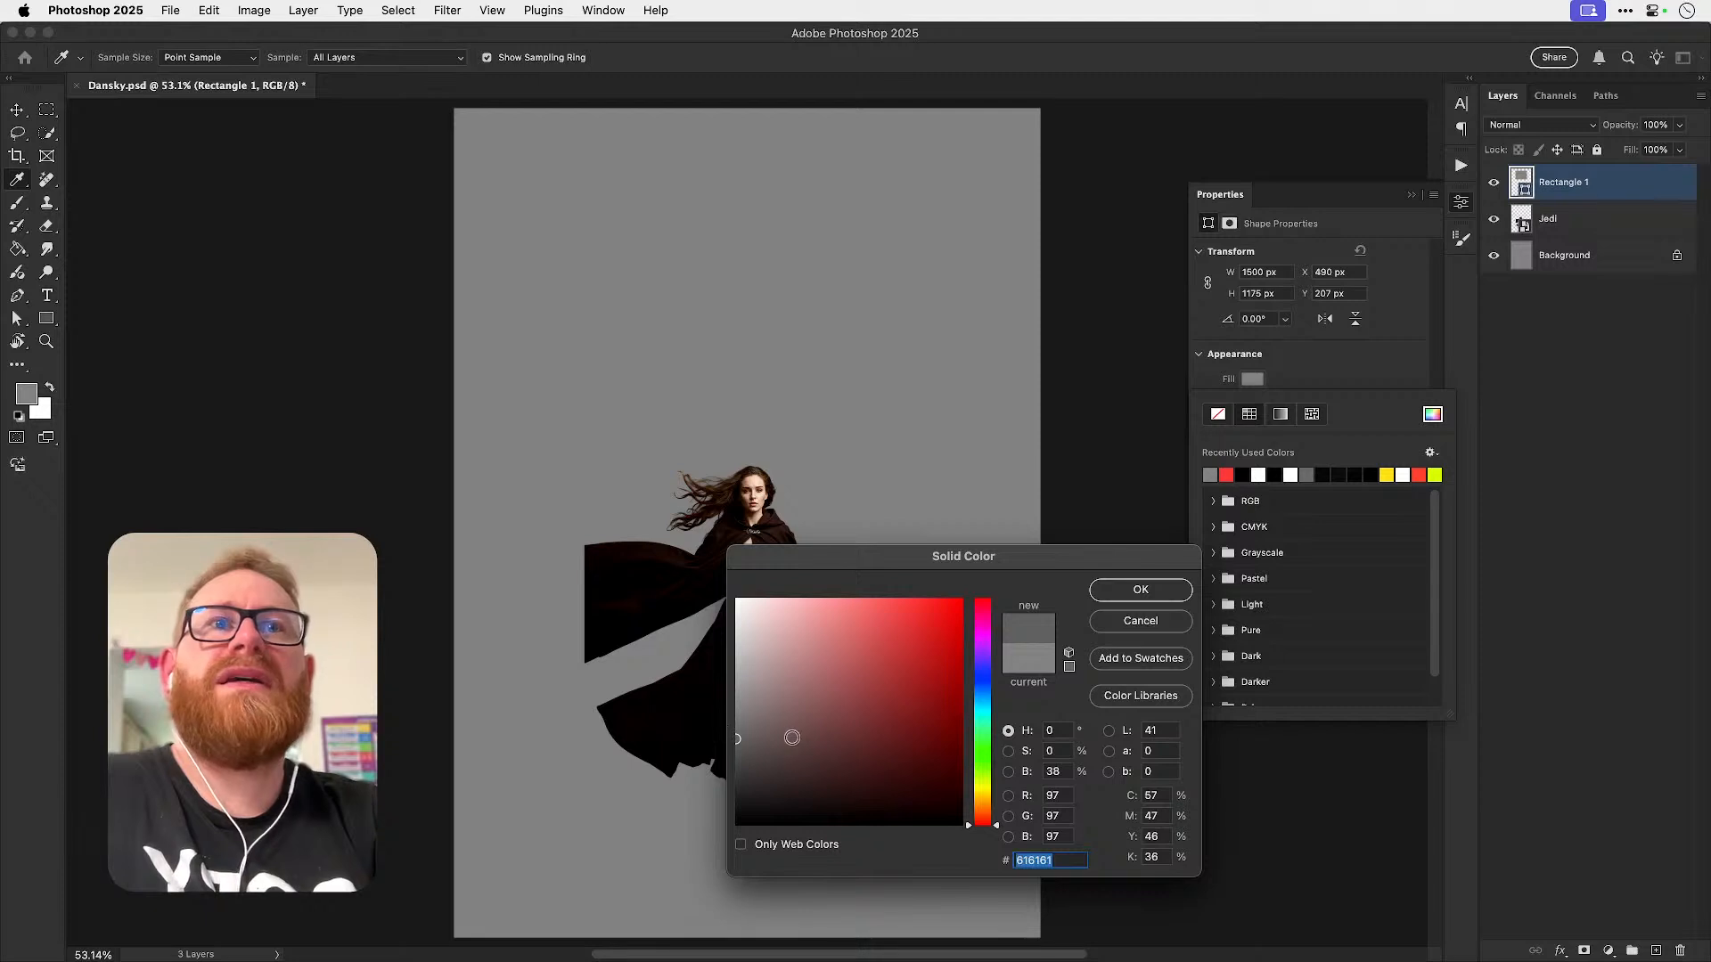
{"action": "key", "text": "Return"}
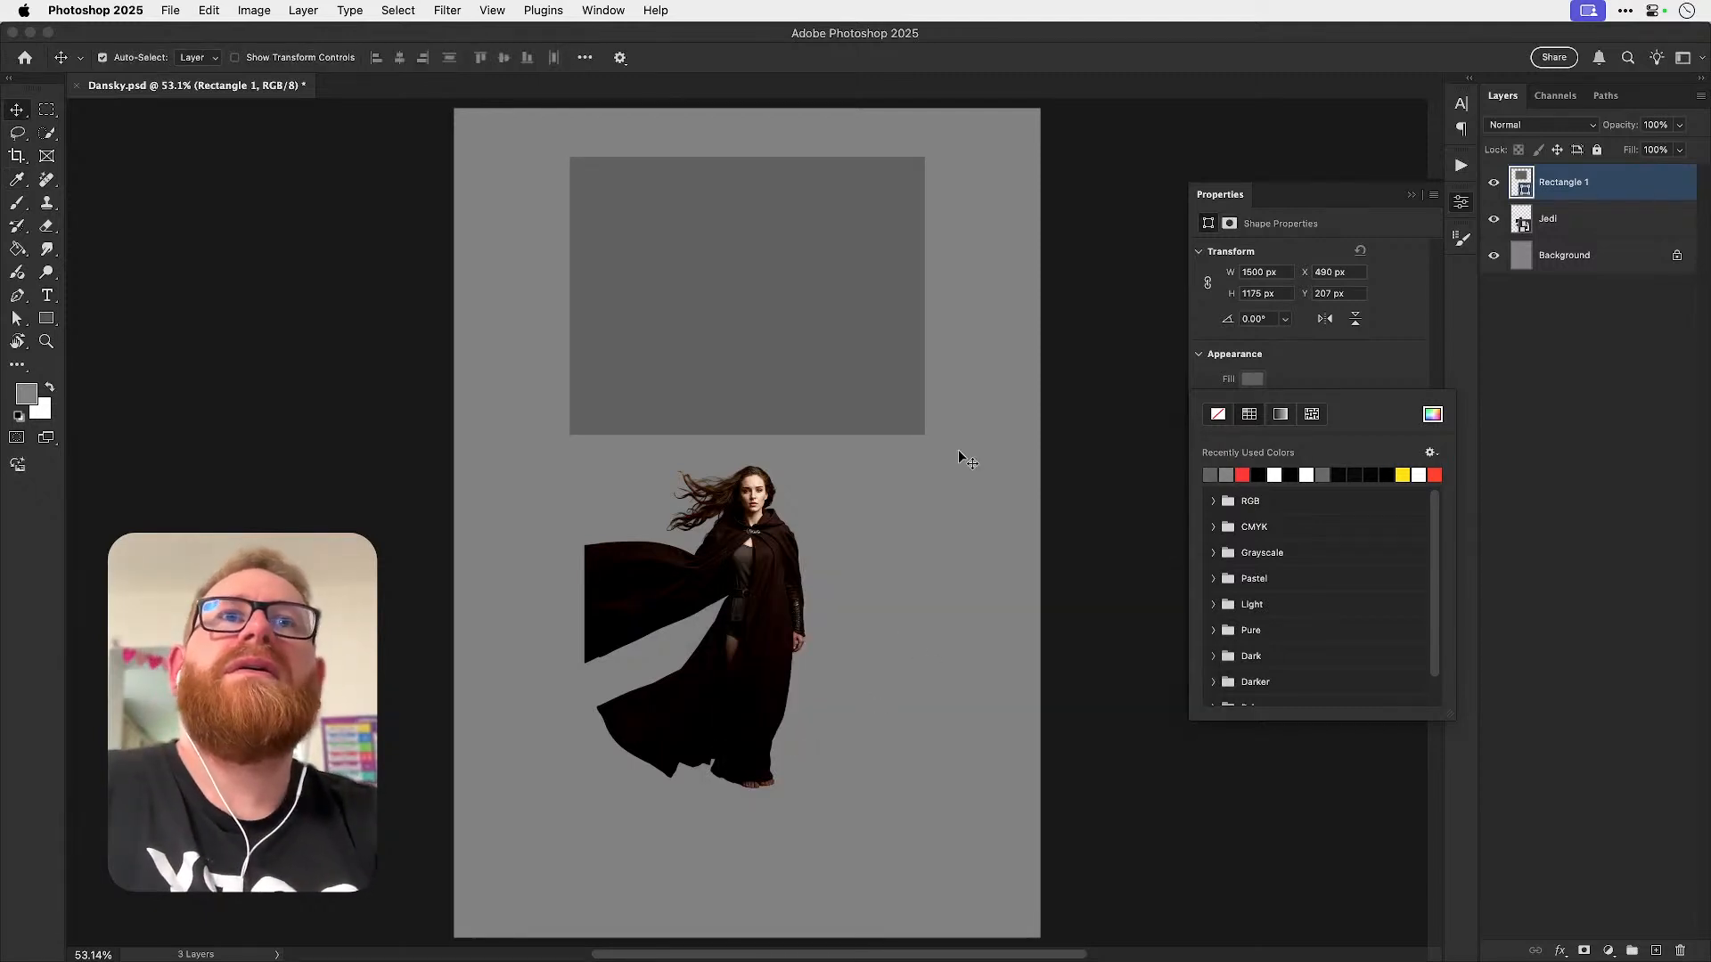
{"action": "left_click_drag", "start_coordinate": [759, 557], "coordinate": [758, 572]}
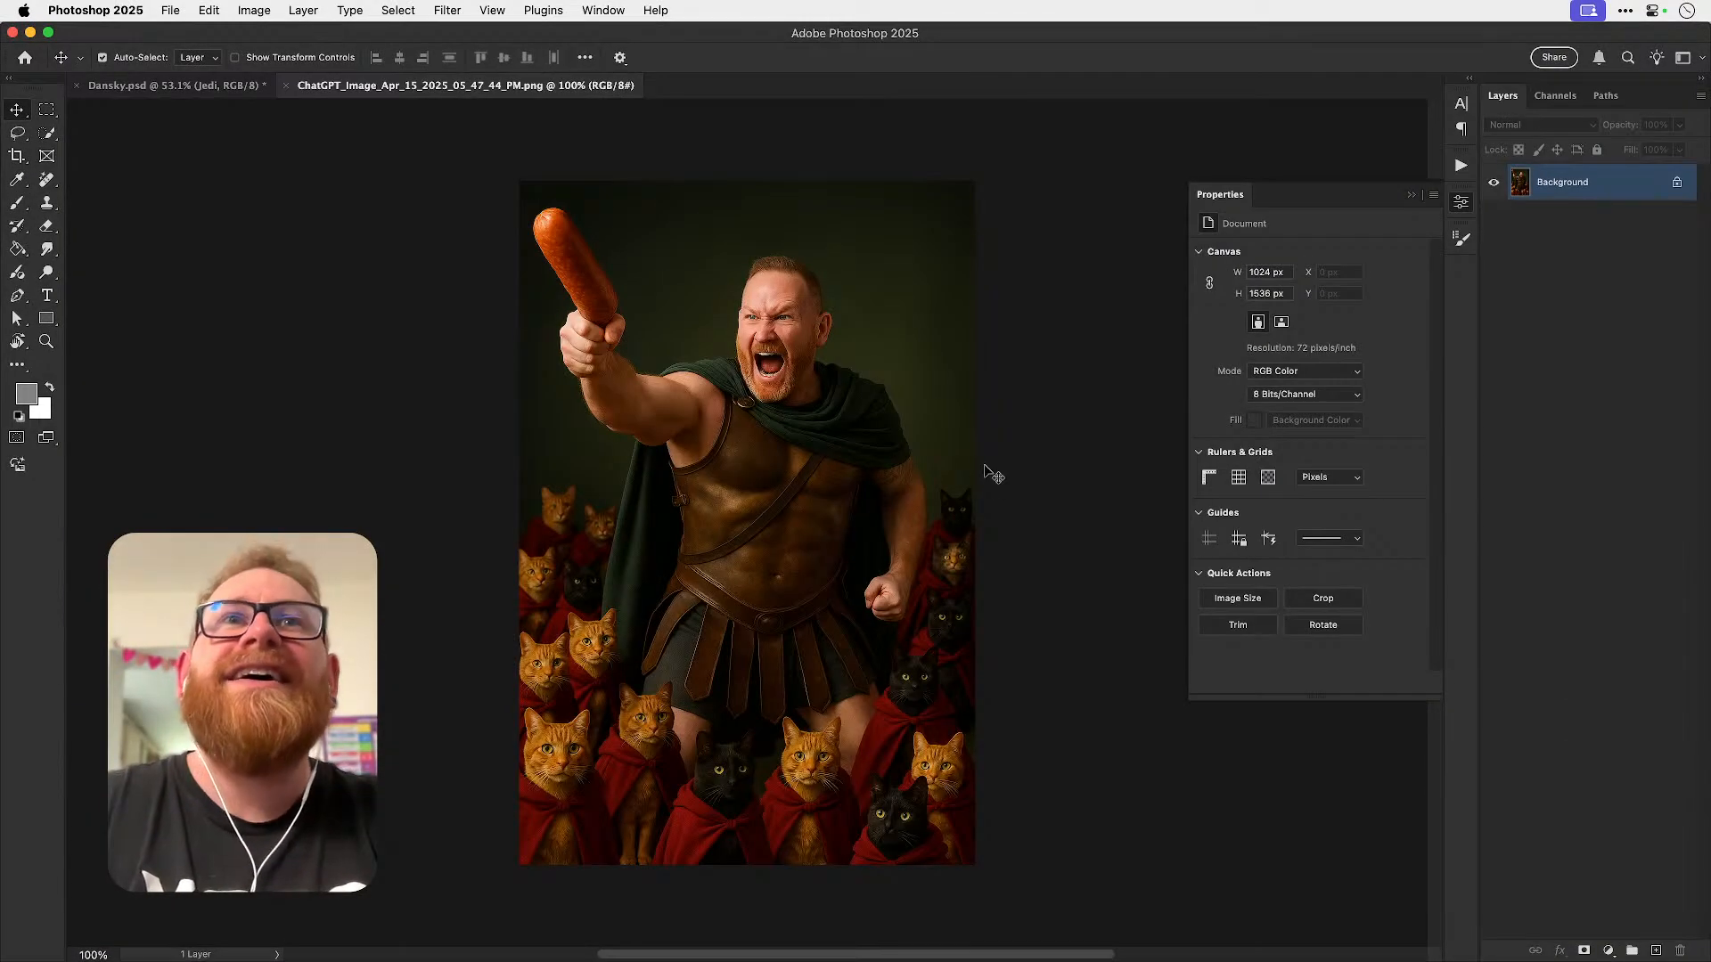
- Hide the shape and document properties and close the ChatGPT image of the gladiator with cats
{"action": "left_click", "coordinate": [1462, 204]}
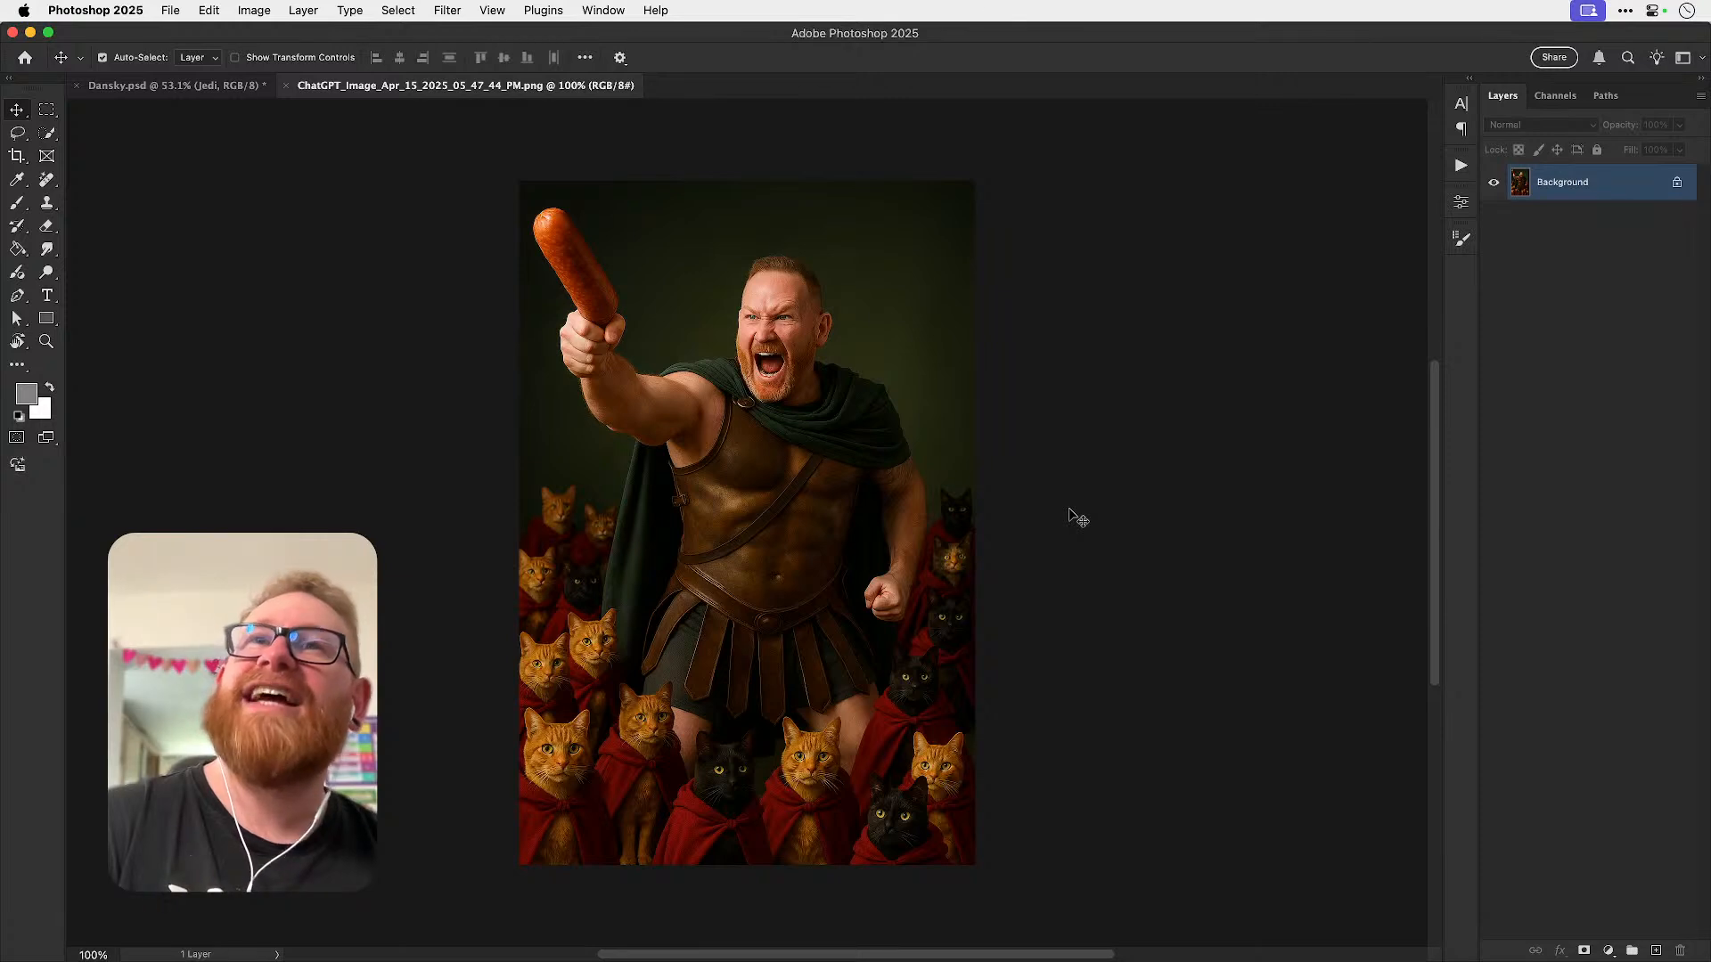
{"action": "key", "text": "super+w"}
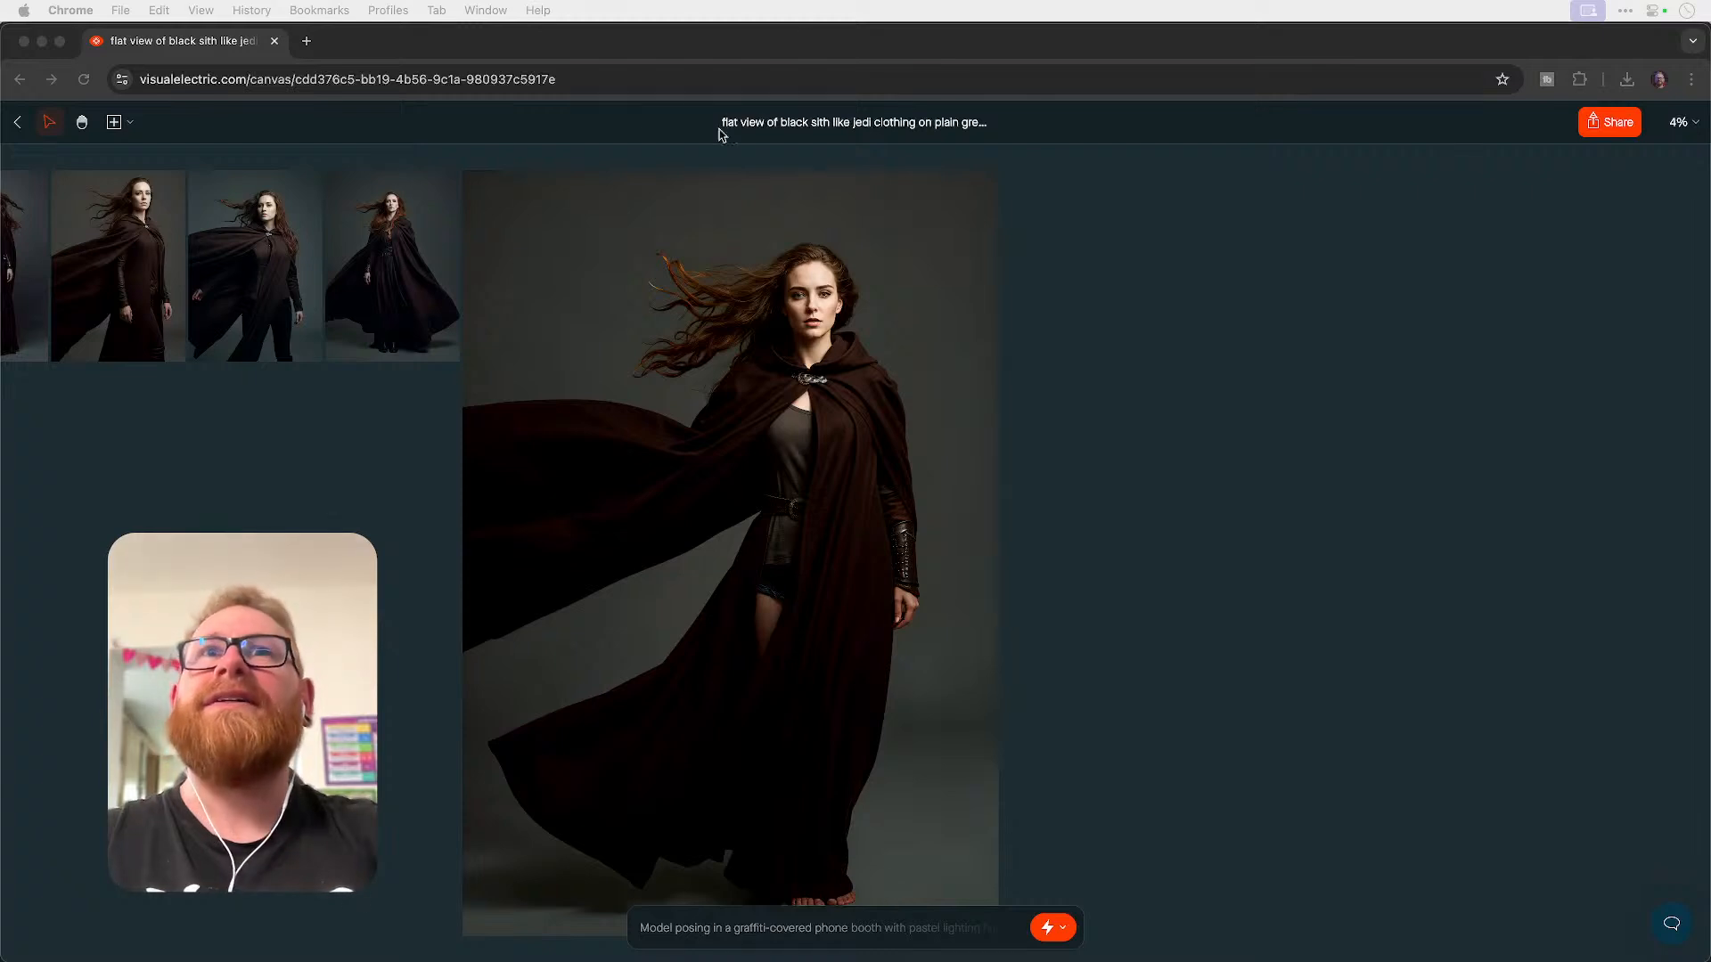
- Generate 3×4 images from the prompt "insane yellow and orange sunset"
{"action": "left_click", "coordinate": [835, 932]}
{"action": "left_click", "coordinate": [845, 931]}
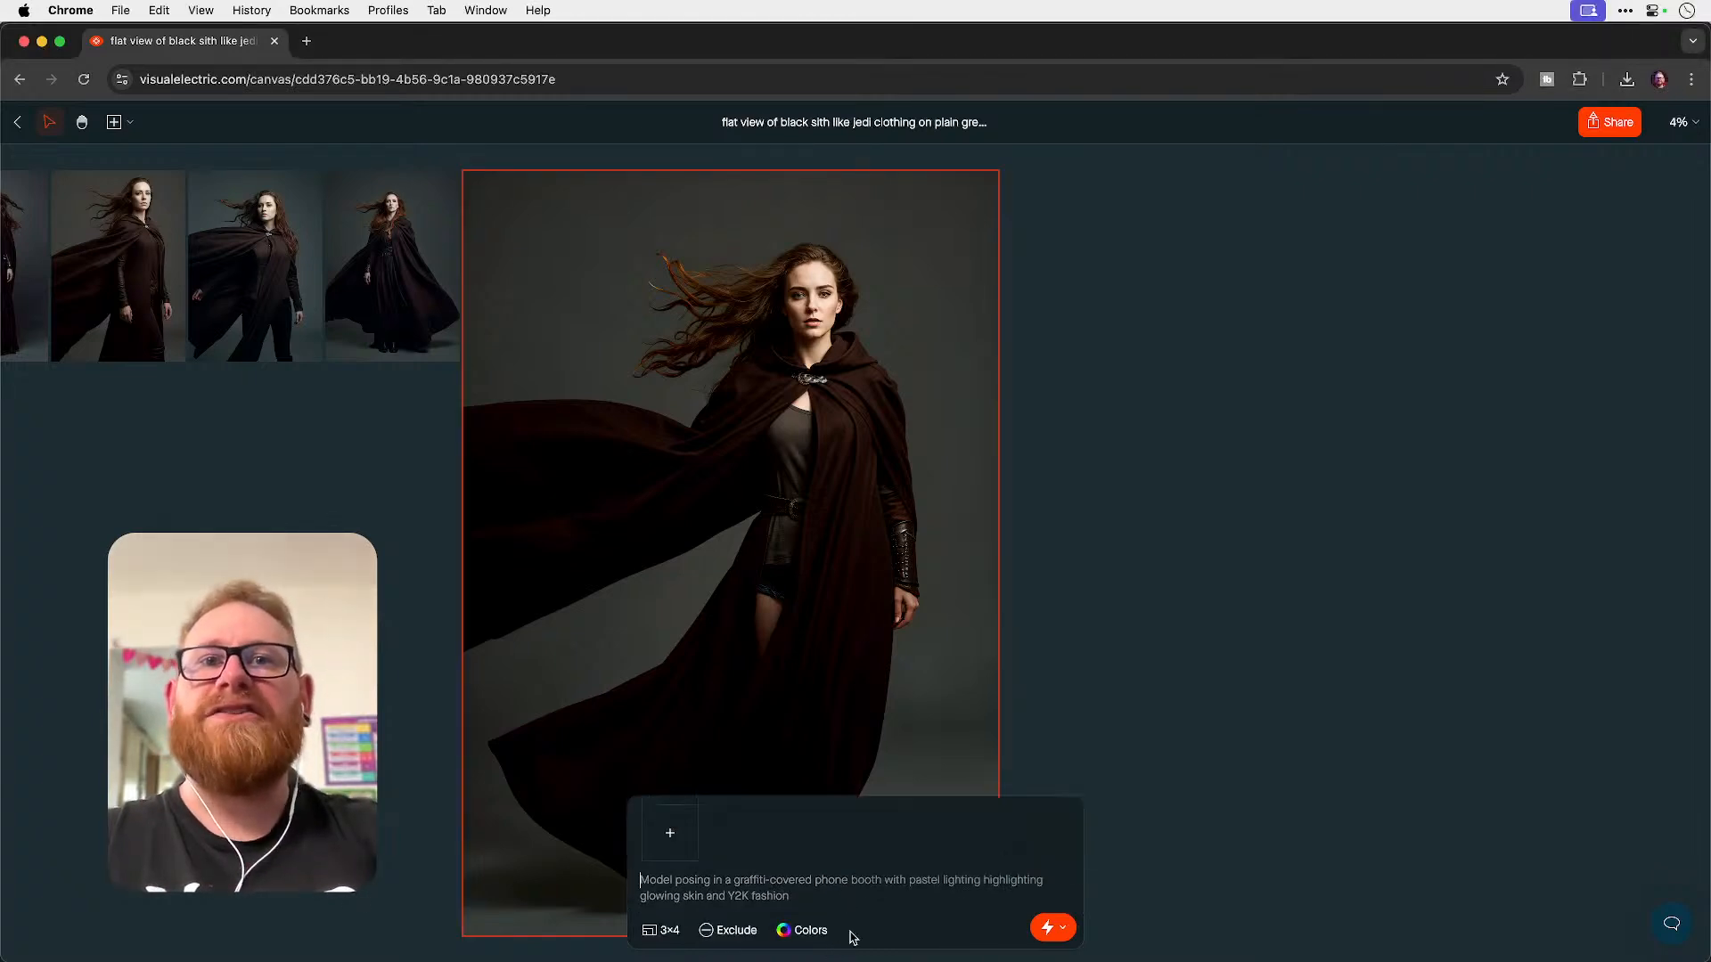
{"action": "type", "text": "insa"}
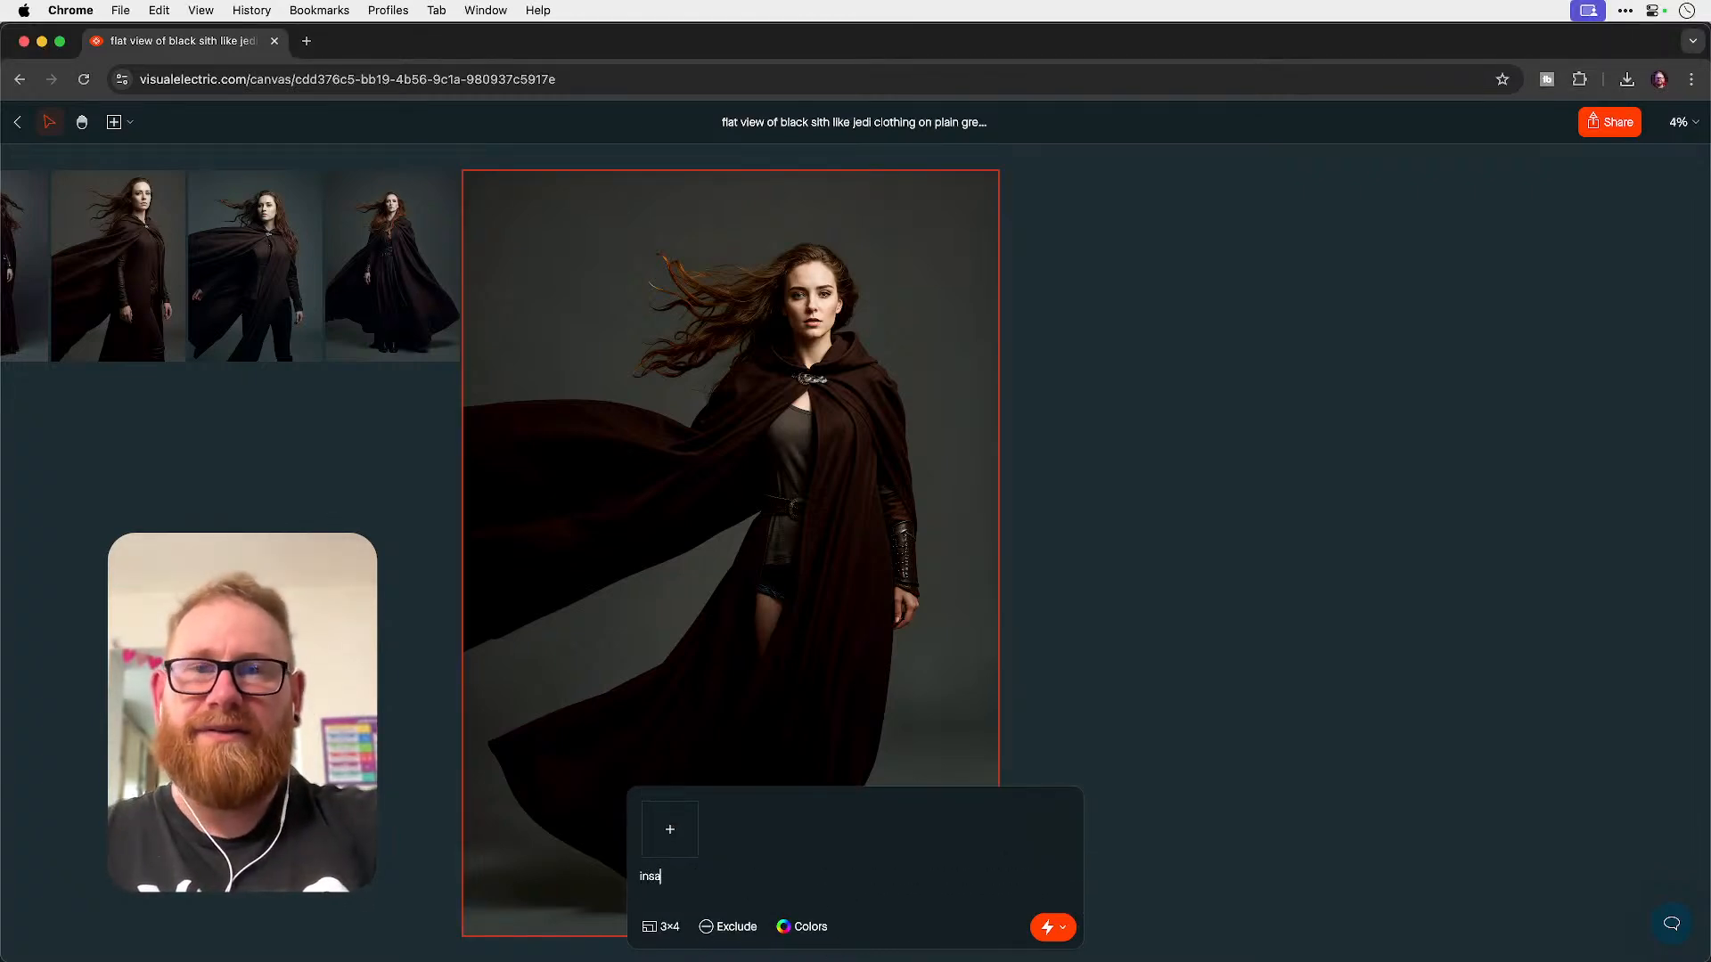
{"action": "type", "text": "ne yellow ad "}
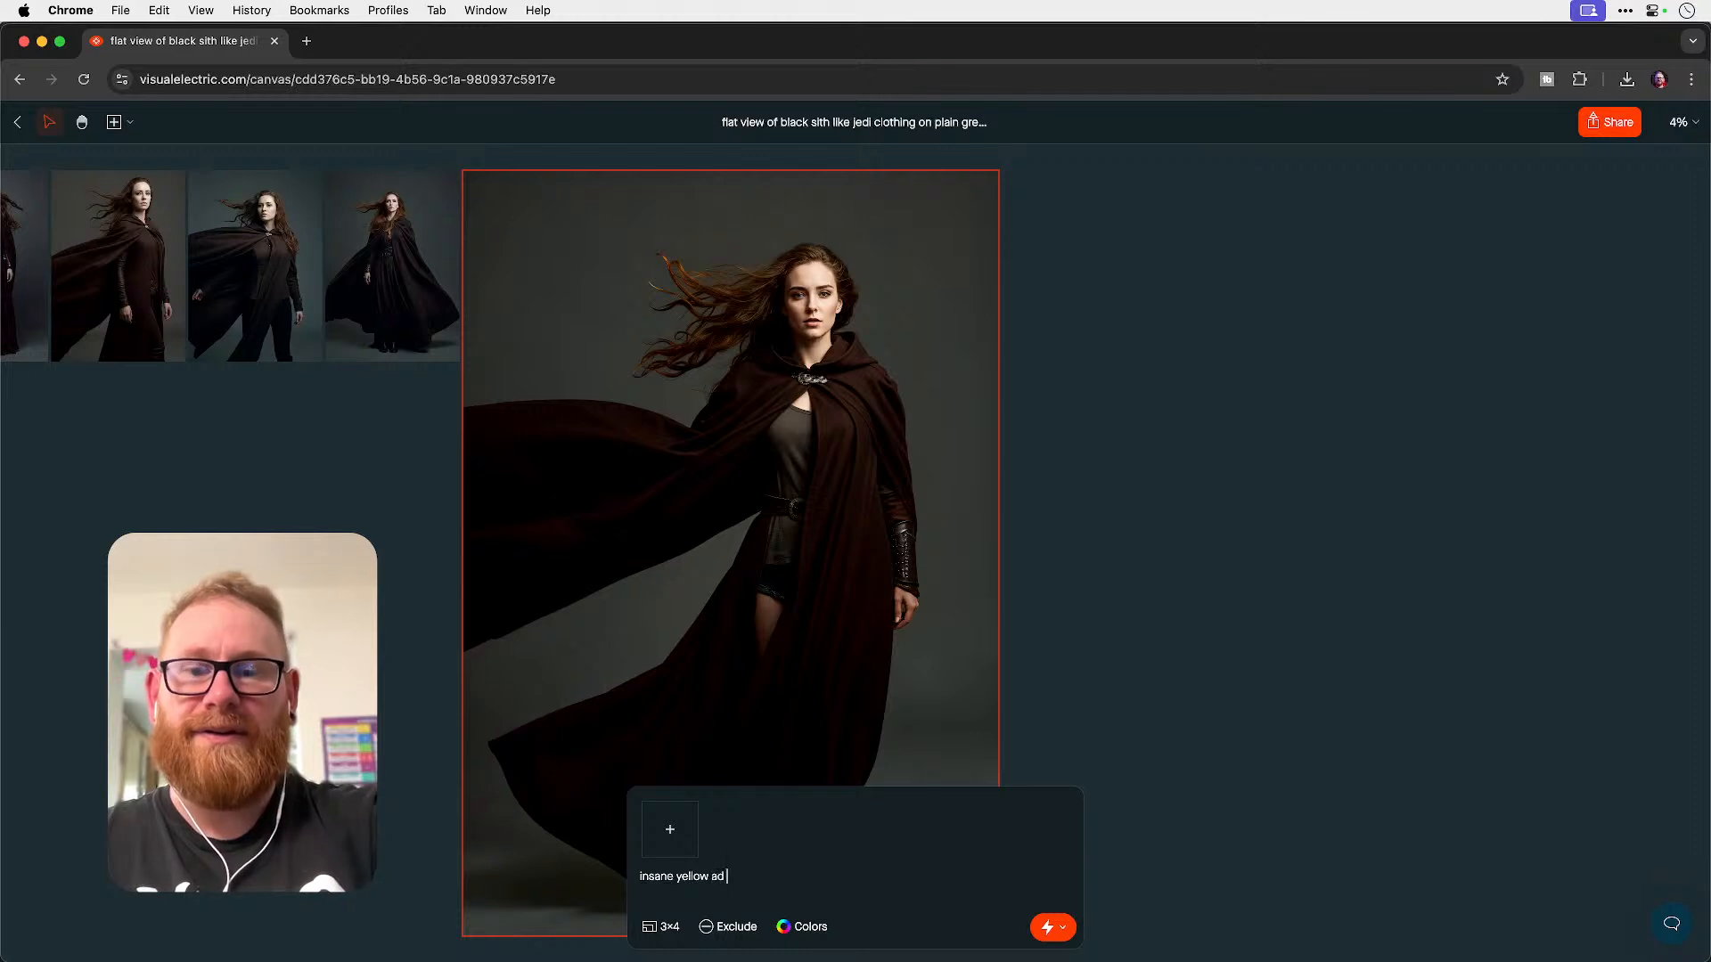
{"action": "type", "text": "orange sunset"}
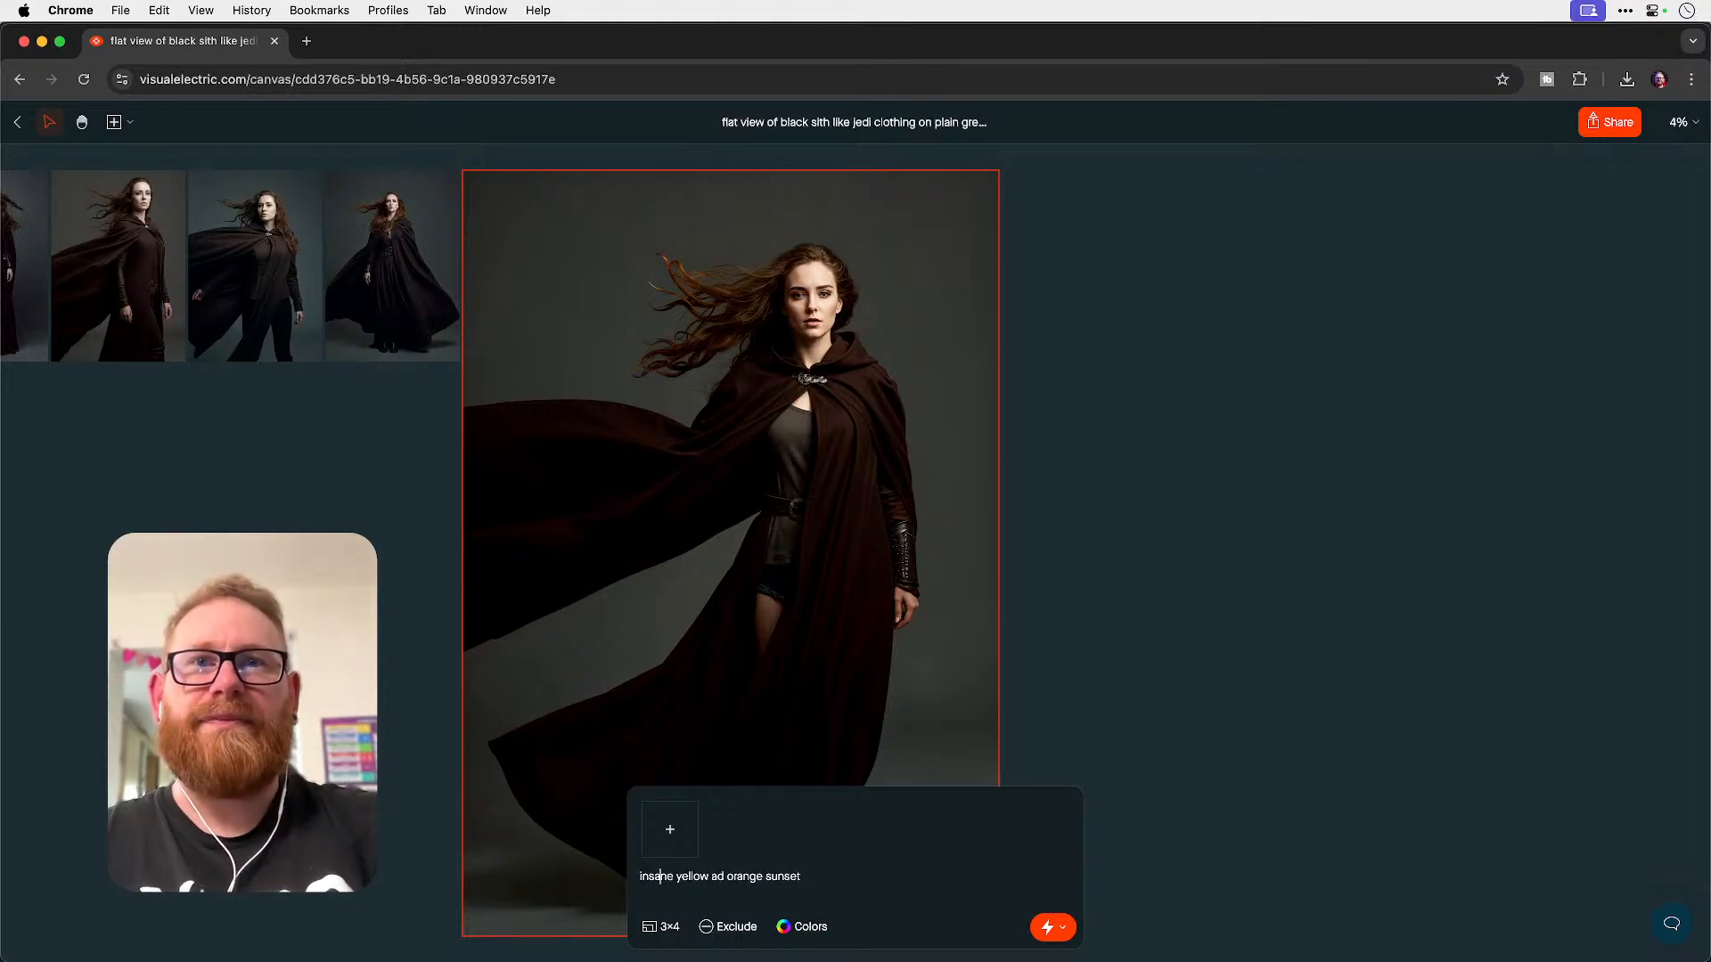
{"action": "type", "text": "n"}
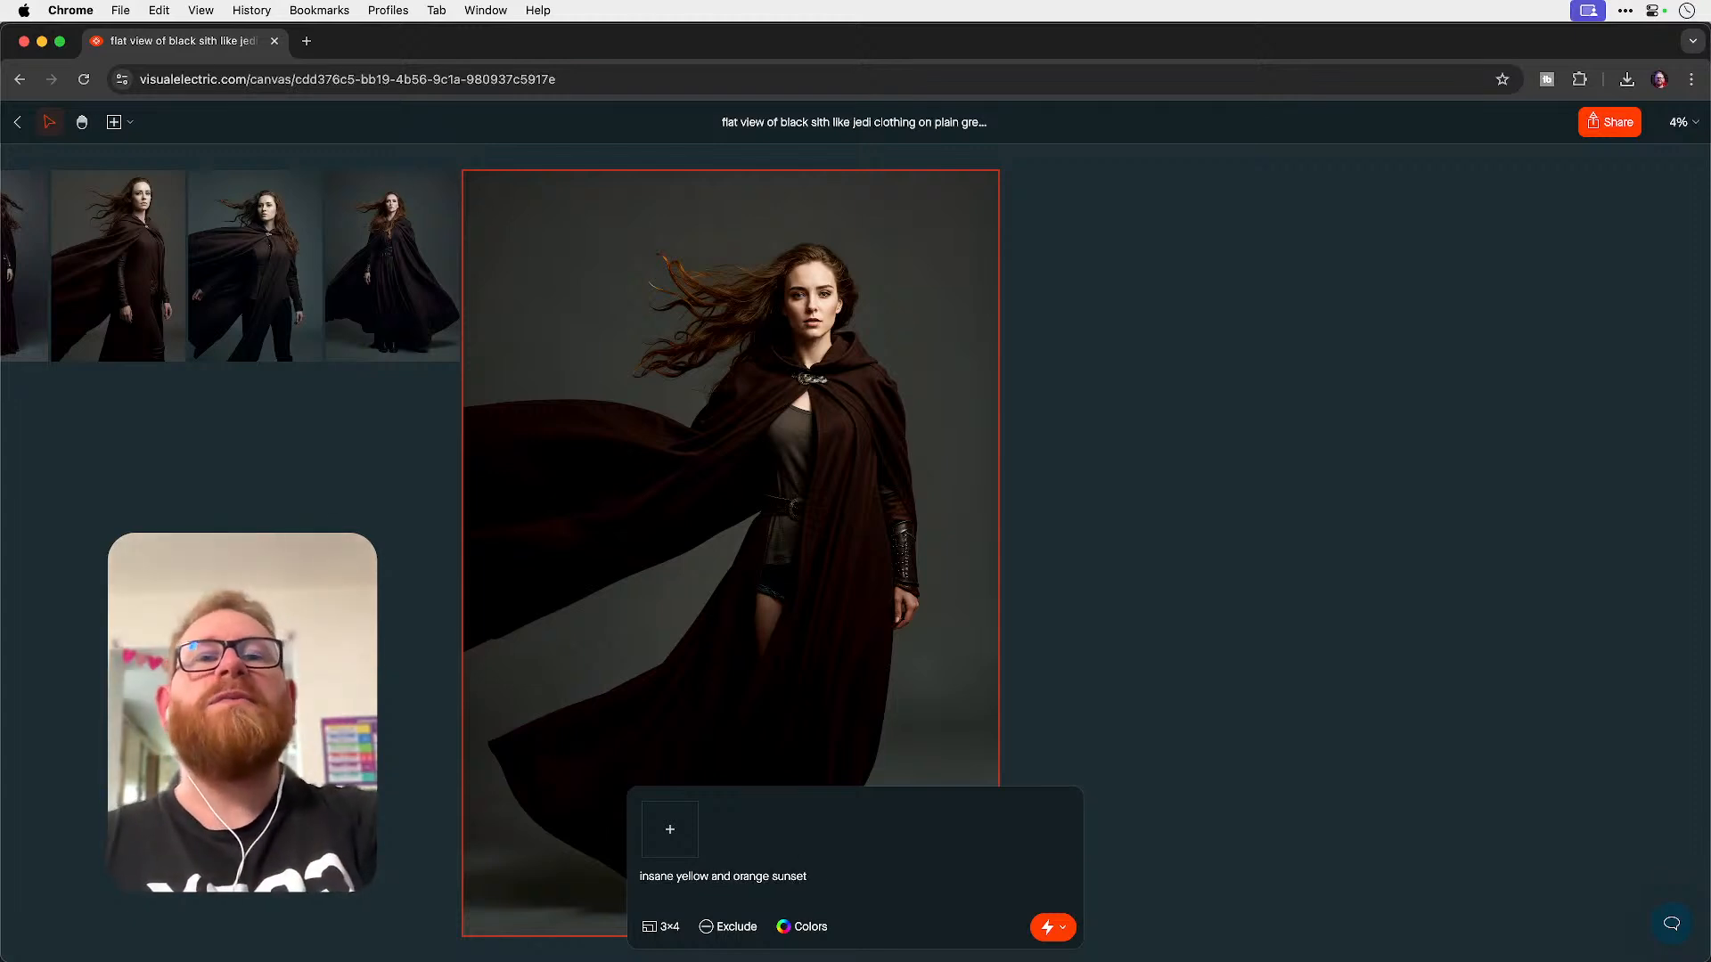
{"action": "left_click", "coordinate": [663, 927]}
{"action": "left_click", "coordinate": [1053, 927]}
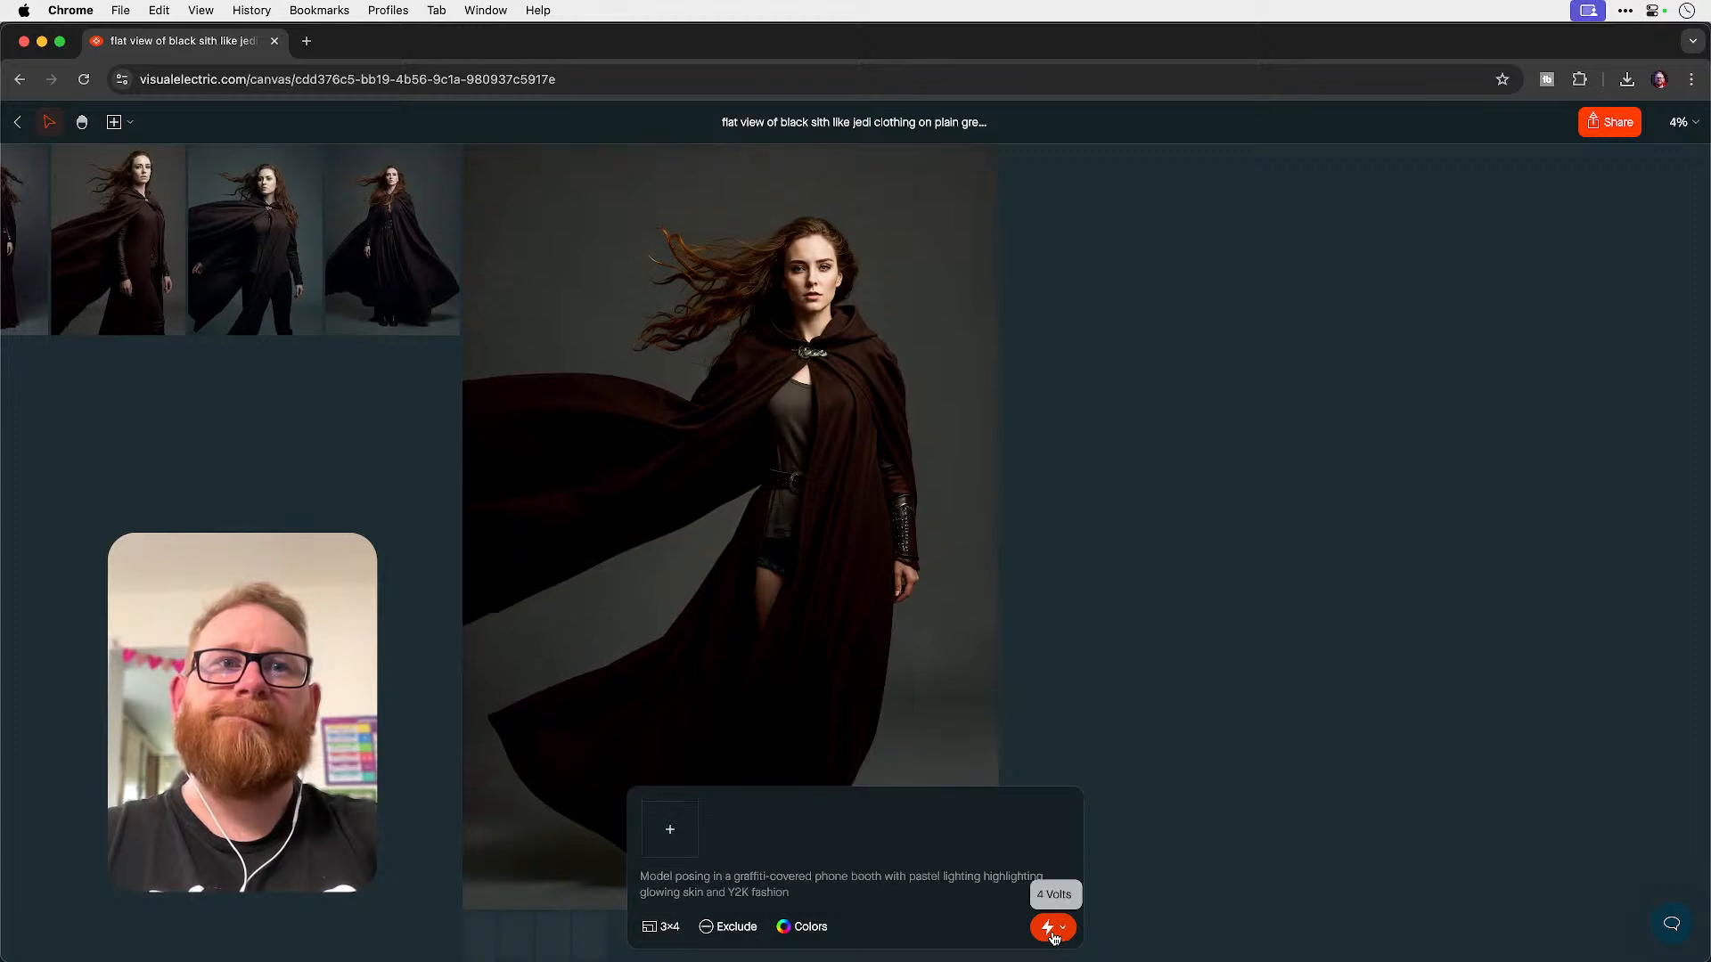
- Examine the four new sunset image placeholders below the large Jedi picture
{"action": "scroll", "coordinate": [1139, 724], "scroll_direction": "down", "scroll_amount": 2}
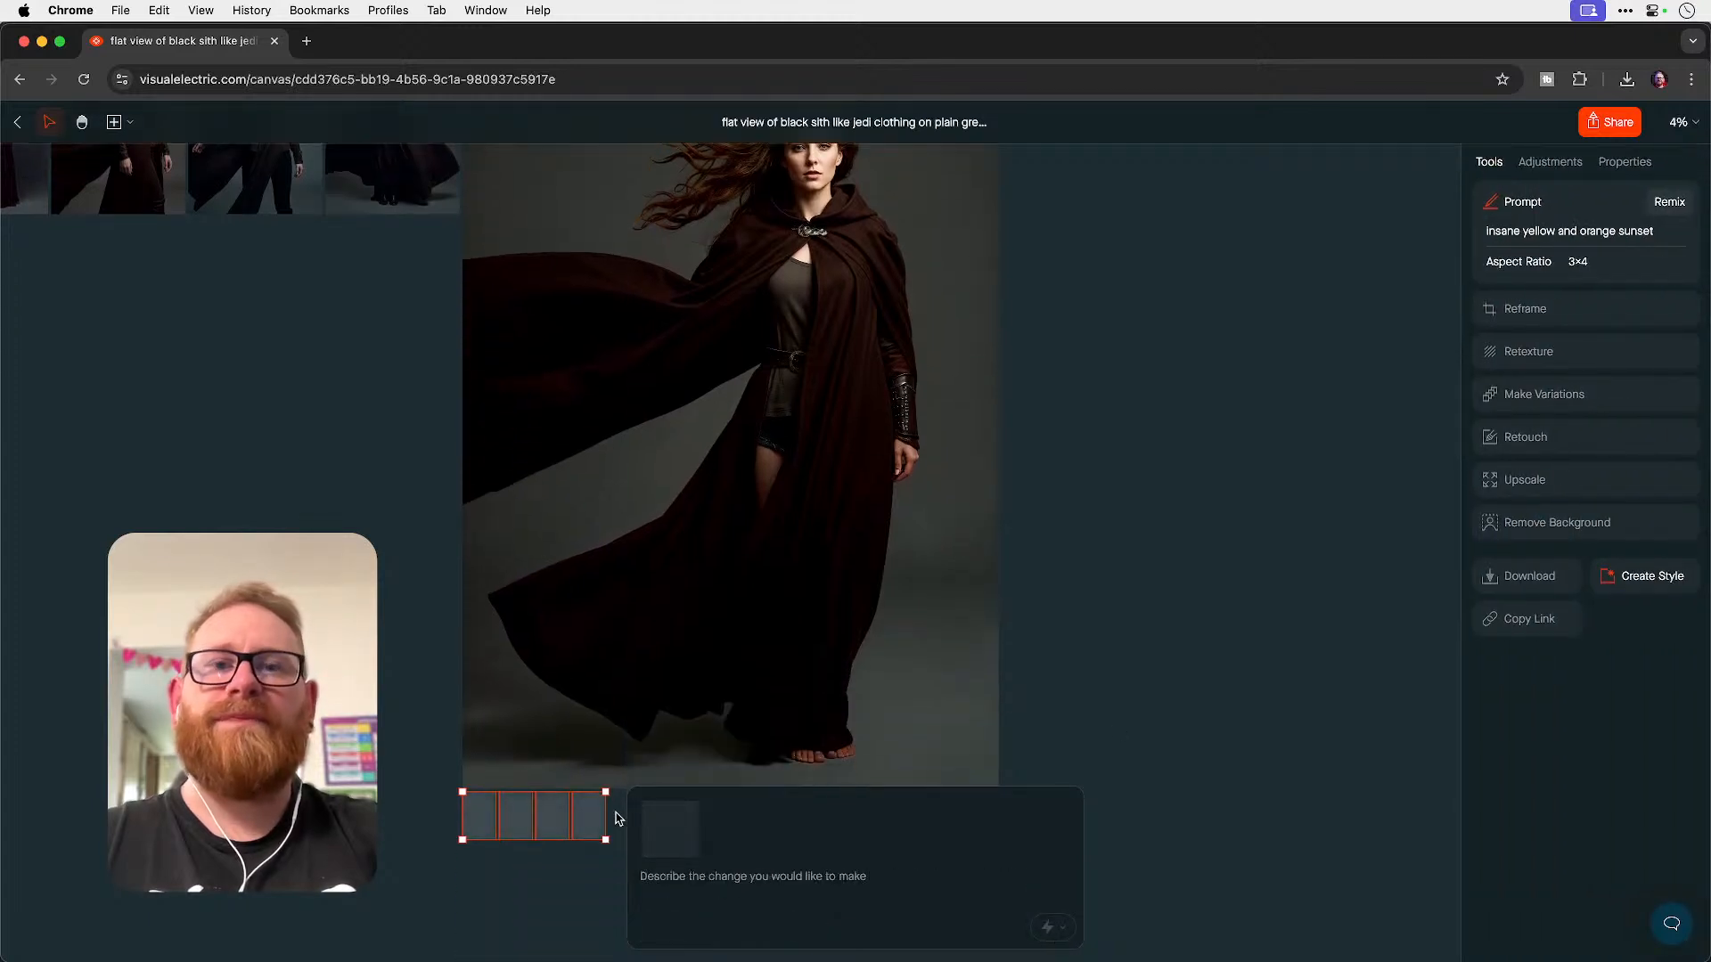
{"action": "key", "text": "super+="}
{"action": "key", "text": "super+="}
{"action": "scroll", "coordinate": [616, 817], "scroll_direction": "down", "scroll_amount": 10}
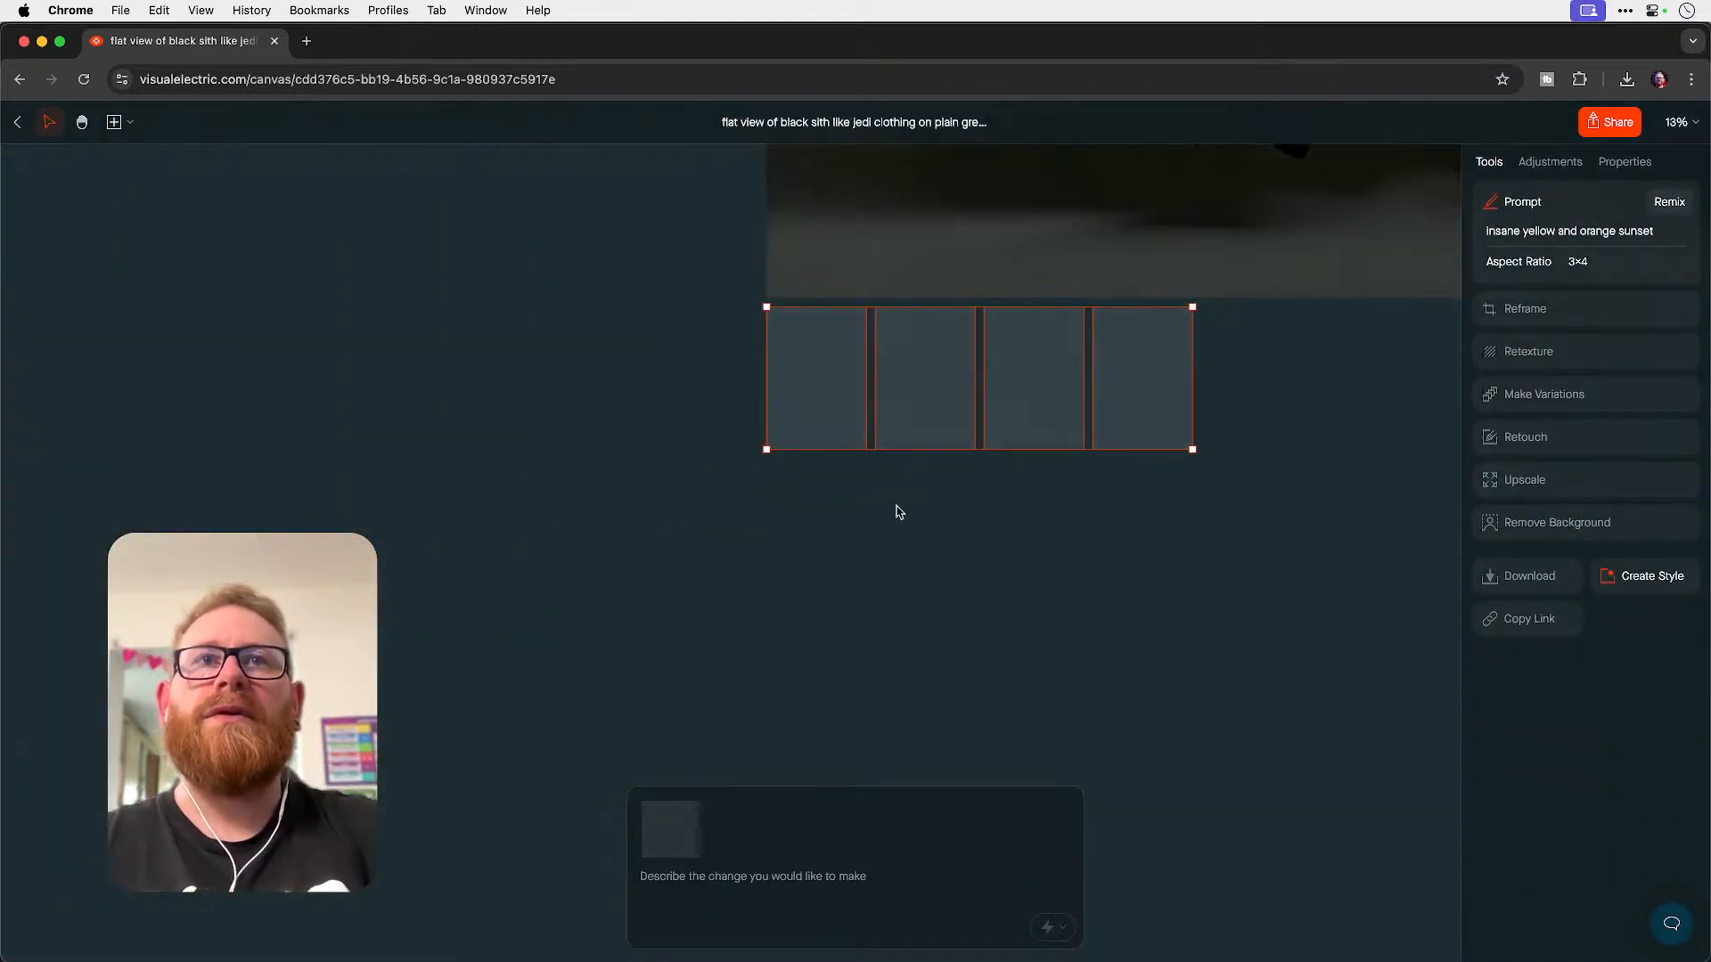
{"action": "key", "text": "super+="}
{"action": "scroll", "coordinate": [969, 434], "scroll_direction": "up", "scroll_amount": 2}
{"action": "scroll", "coordinate": [968, 434], "scroll_direction": "right", "scroll_amount": 3}
{"action": "scroll", "coordinate": [968, 434], "scroll_direction": "up", "scroll_amount": 2}
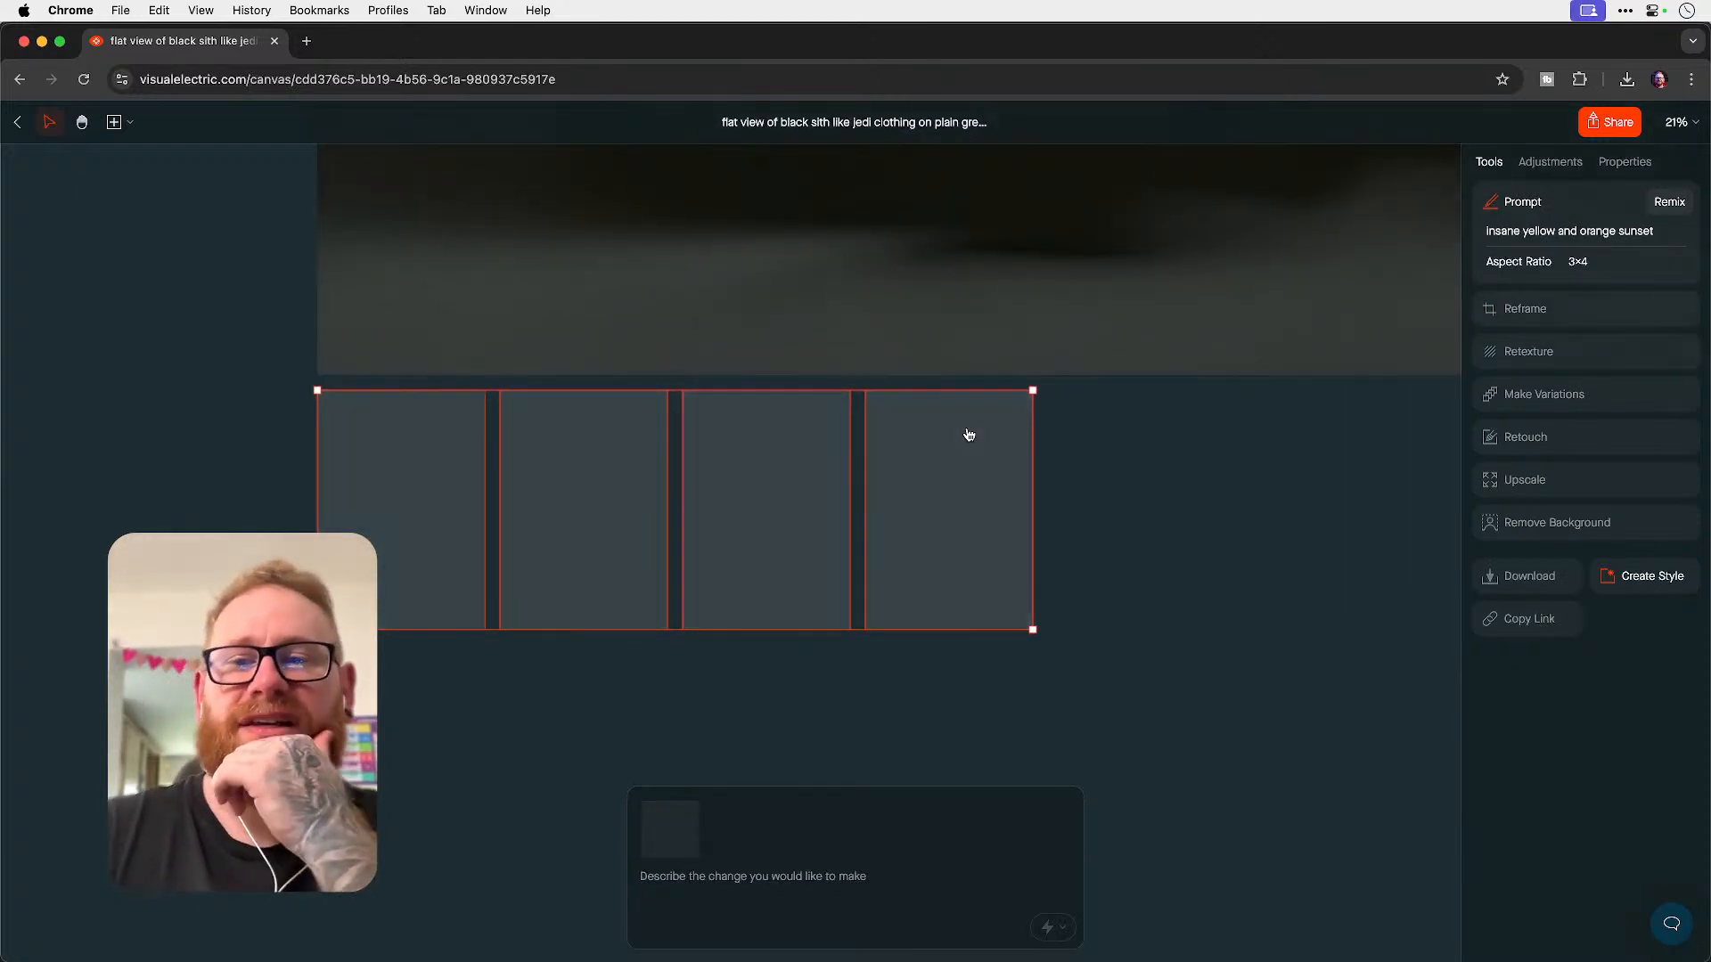
- Switch to Photoshop and shift the Jedi figure slightly downward in Dansky.psd
{"action": "key", "text": "super+Tab"}
{"action": "left_click", "coordinate": [805, 362]}
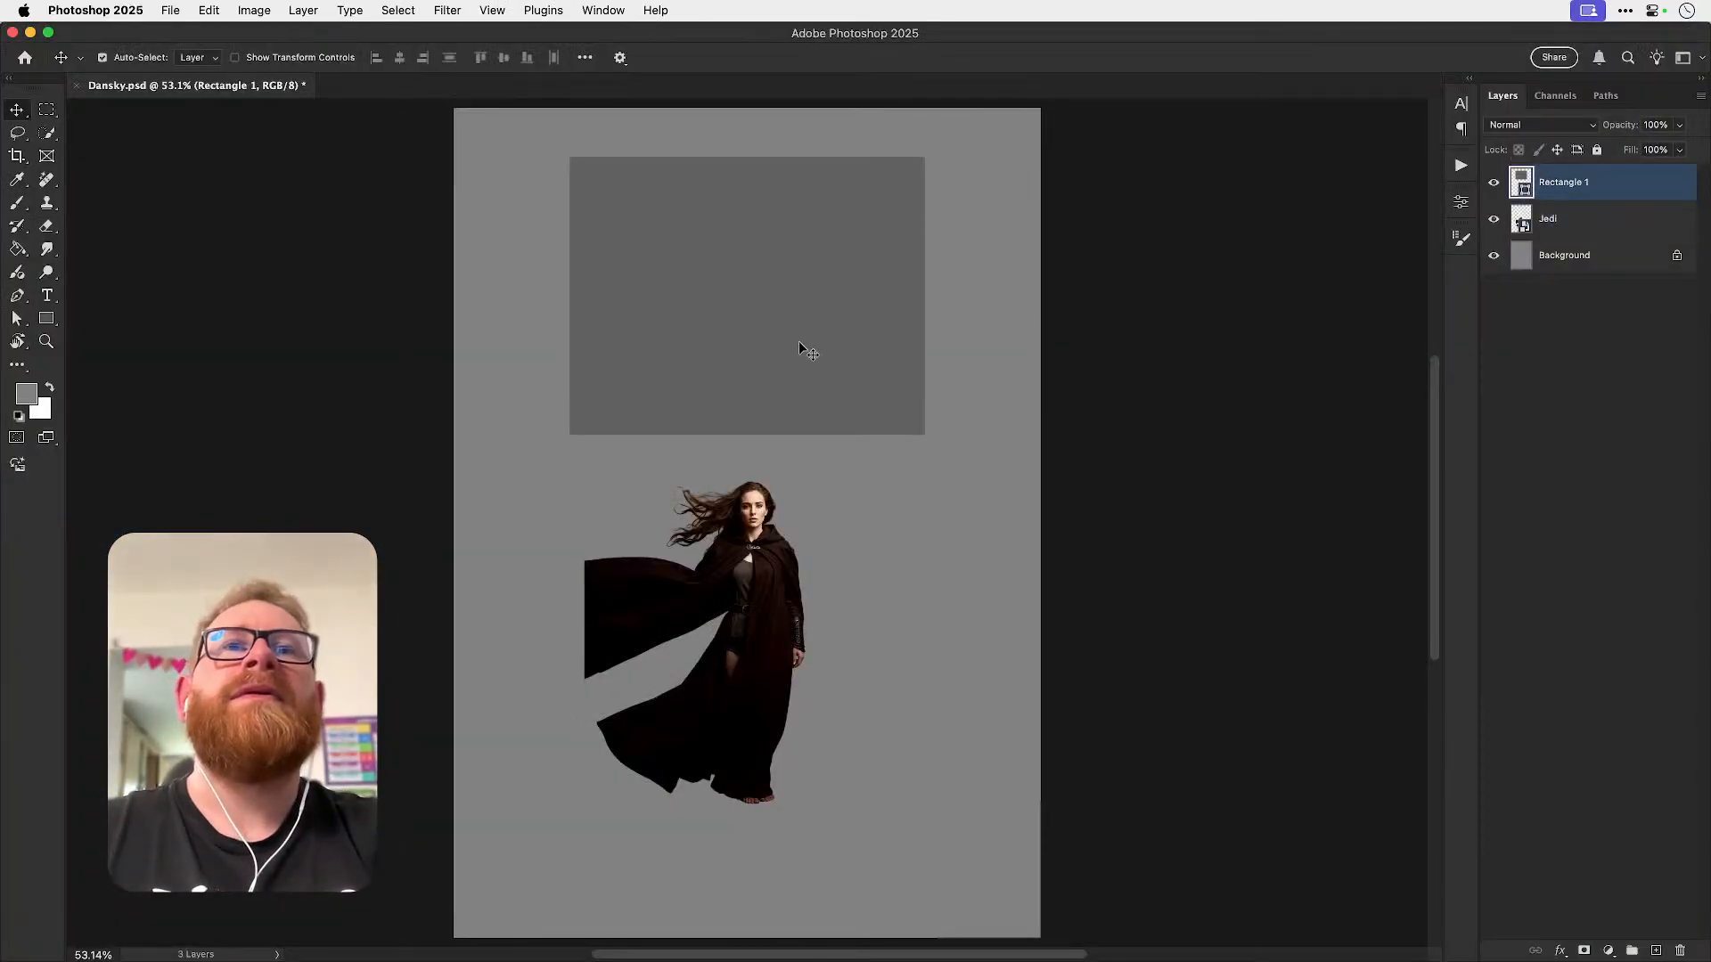
{"action": "left_click_drag", "start_coordinate": [738, 757], "coordinate": [745, 742]}
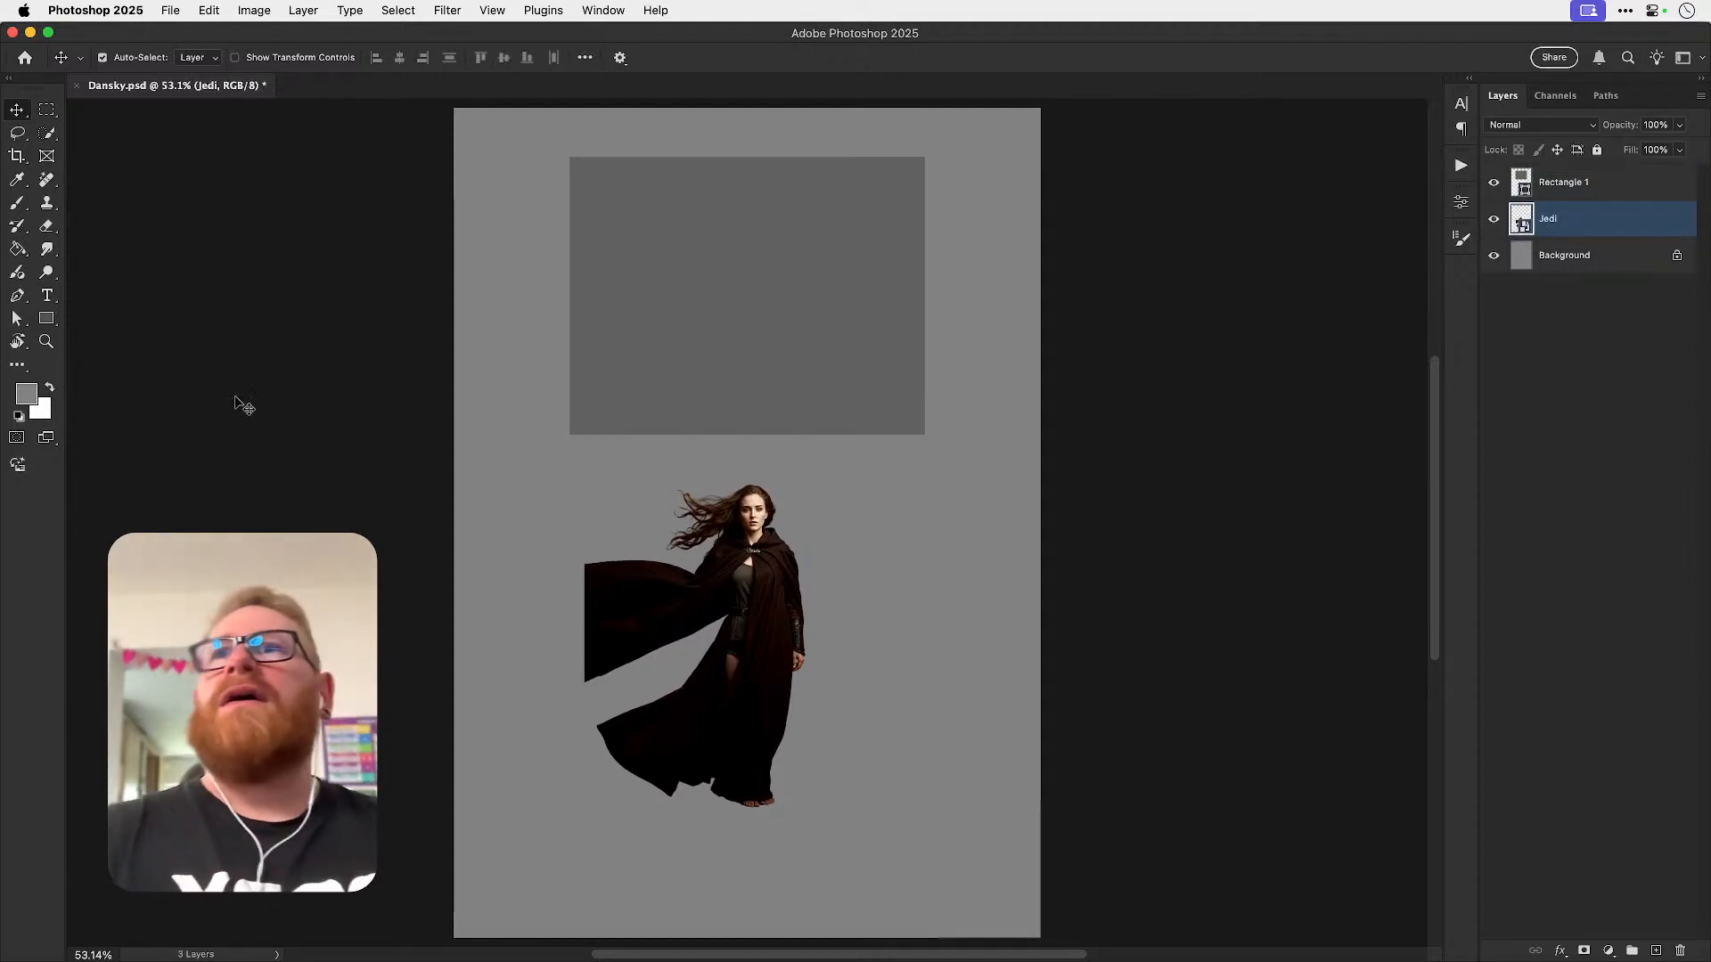
- Draw a thin vertical bar about 21 × 886 px to the right of the Jedi figure and fill it with black
{"action": "left_click", "coordinate": [46, 318]}
{"action": "left_click_drag", "start_coordinate": [882, 576], "coordinate": [885, 789]}
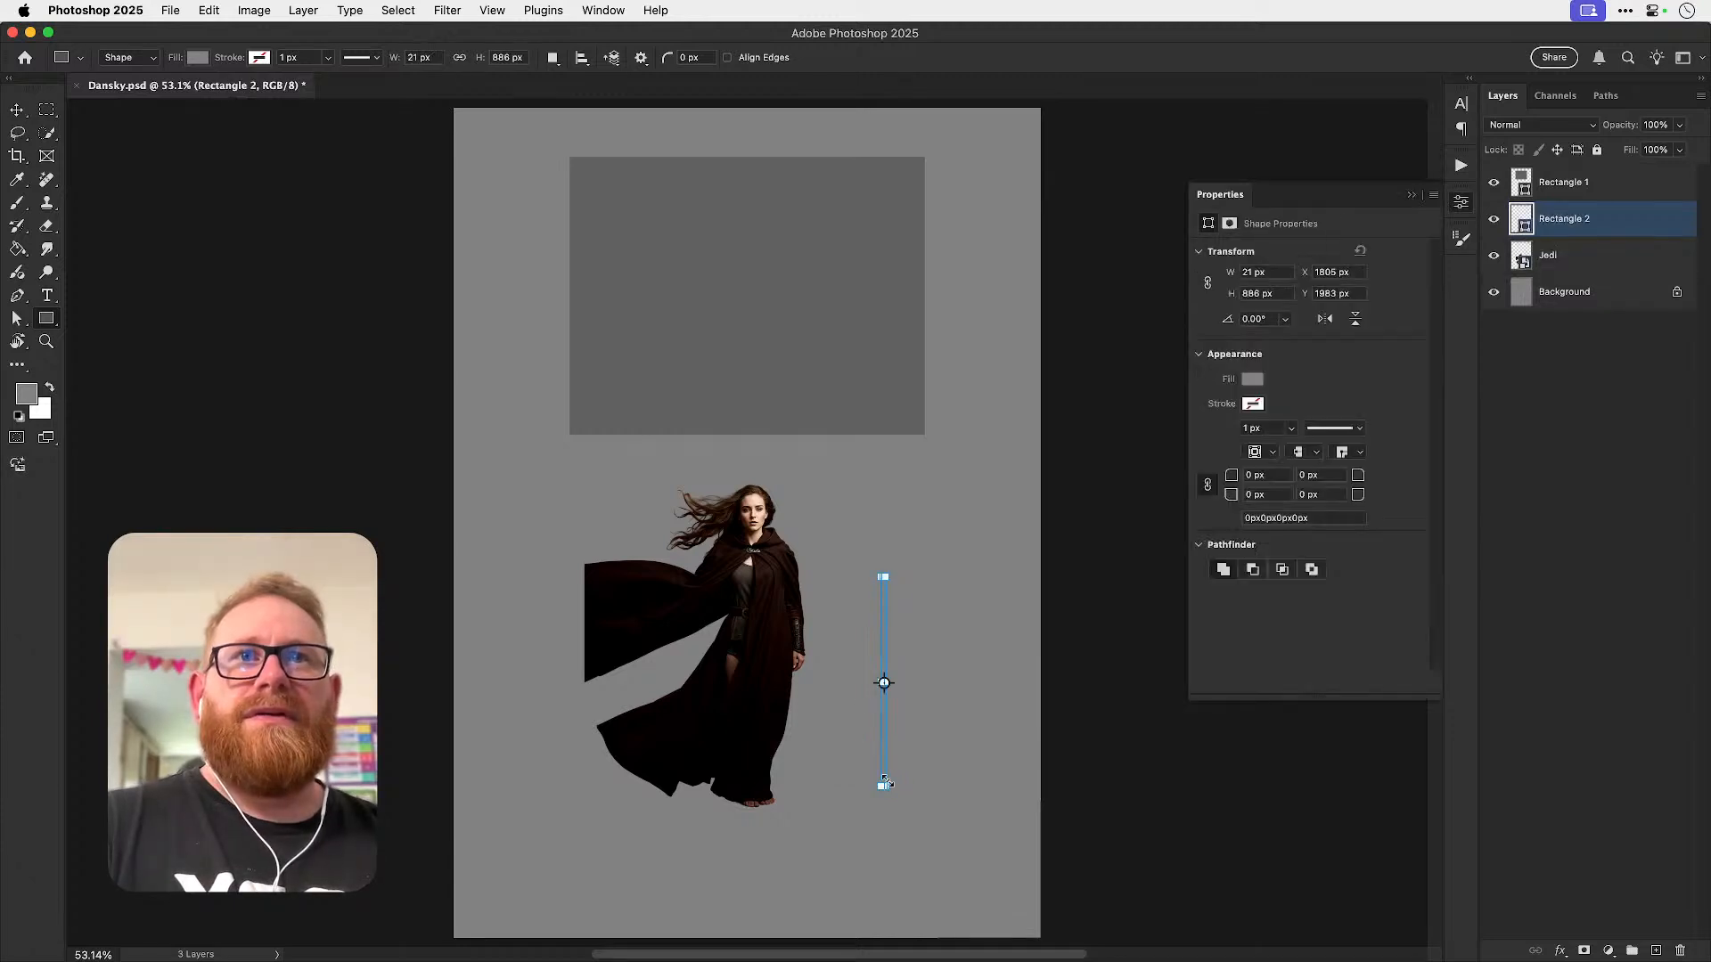
{"action": "key", "text": "v"}
{"action": "left_click", "coordinate": [1252, 379]}
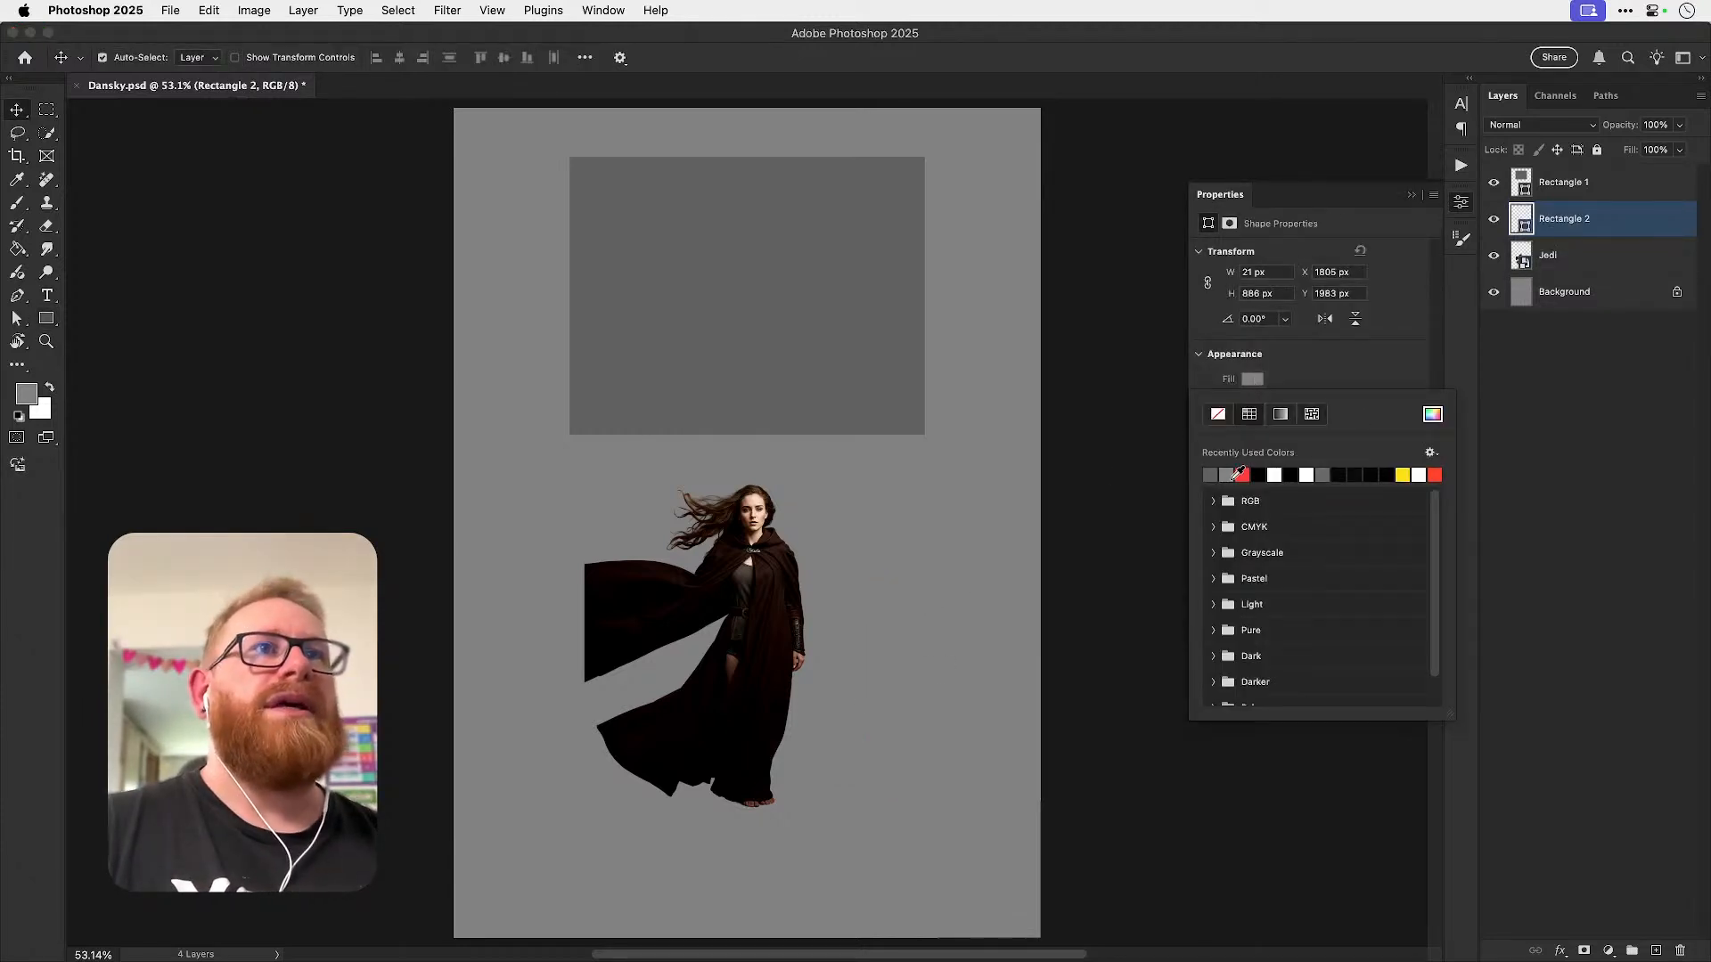
{"action": "left_click", "coordinate": [1289, 475]}
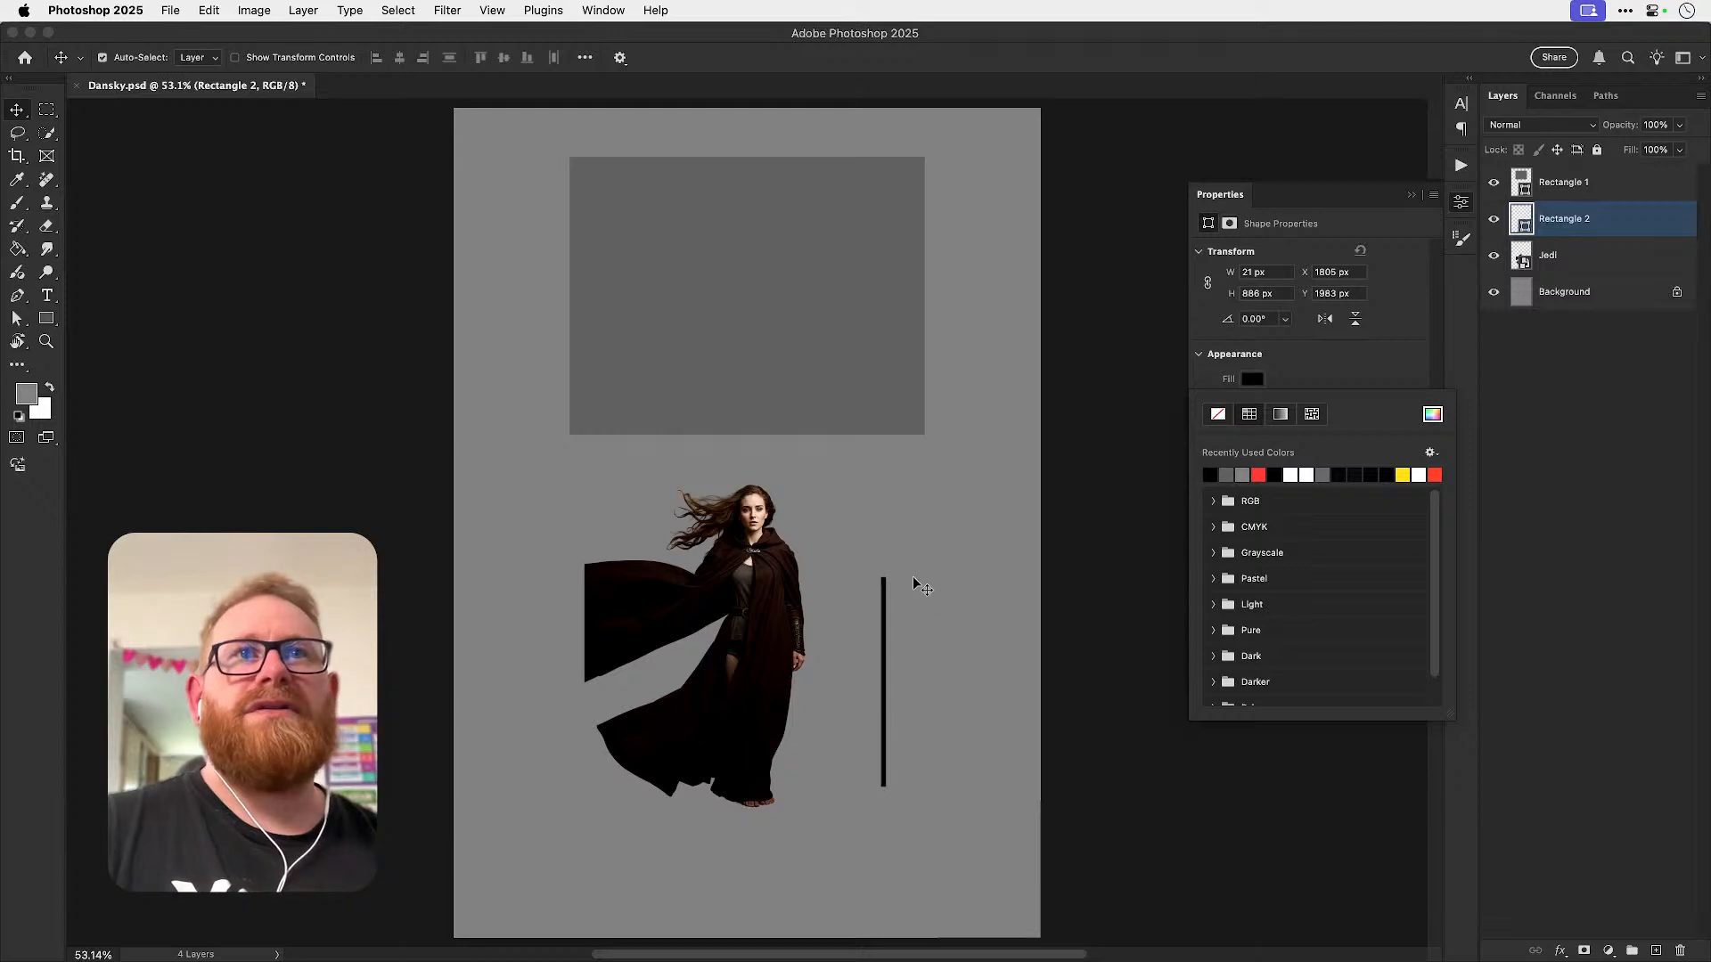
- Tilt the black bar clockwise by about 8°, place it beside the Jedi's hand and hide the shape properties
{"action": "key", "text": "super+t"}
{"action": "left_click_drag", "start_coordinate": [899, 578], "coordinate": [854, 648]}
{"action": "key", "text": "Return"}
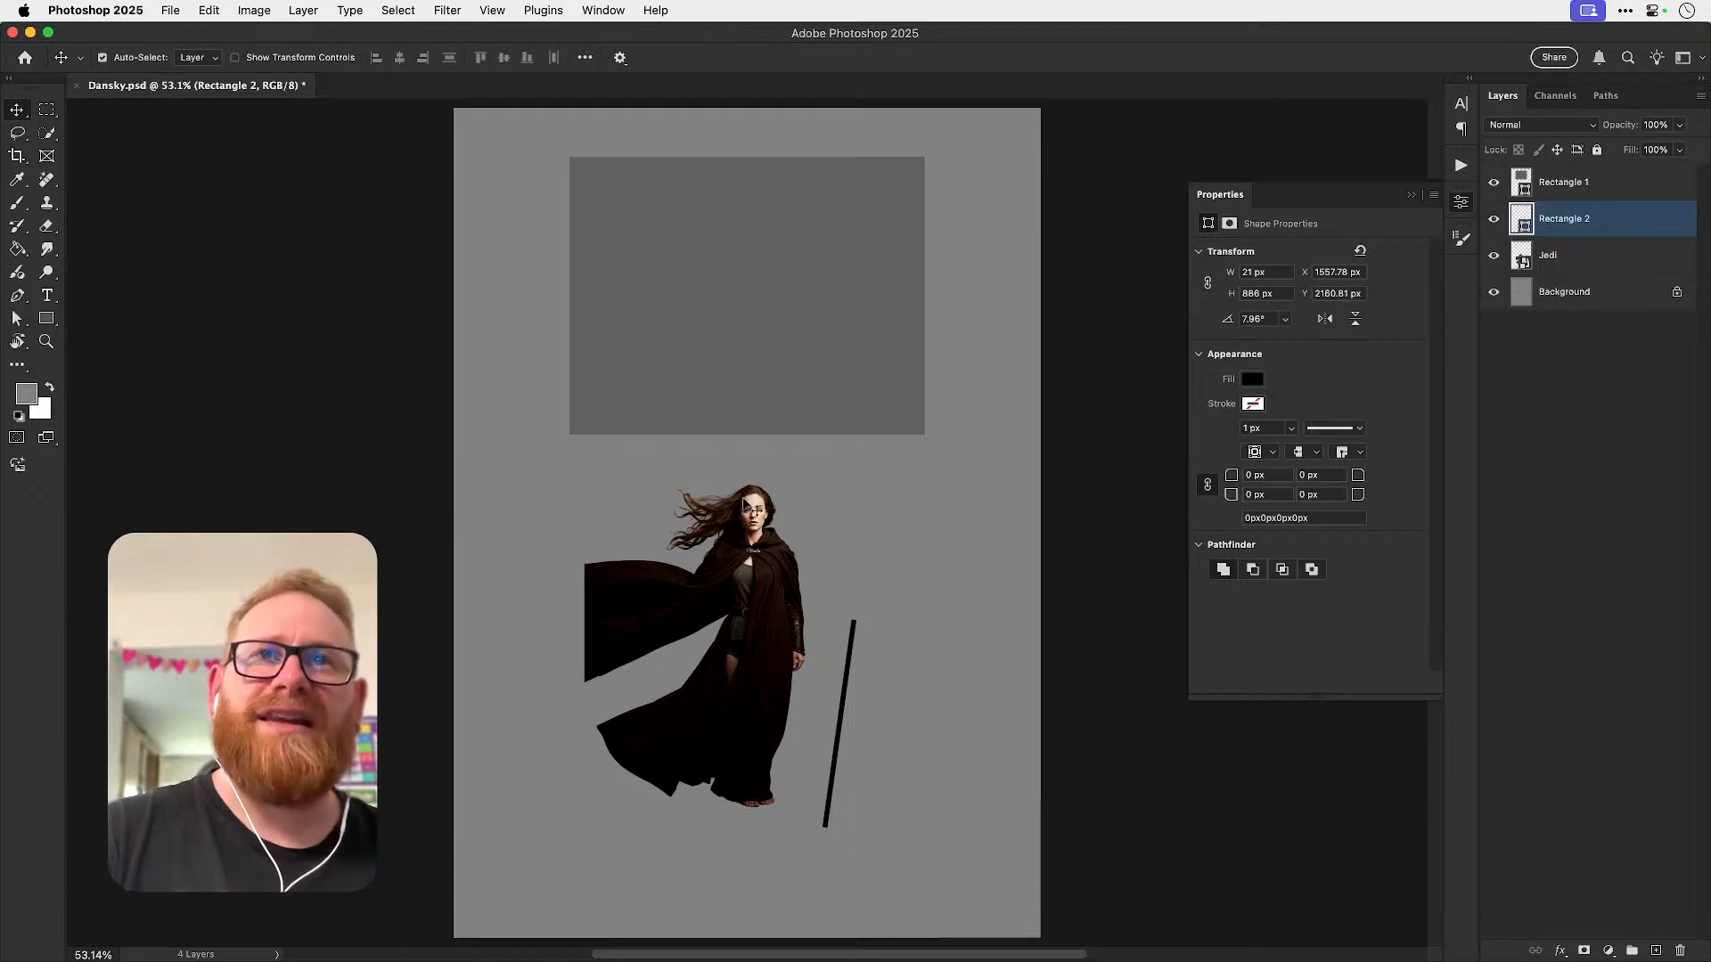
{"action": "left_click_drag", "start_coordinate": [850, 673], "coordinate": [848, 667]}
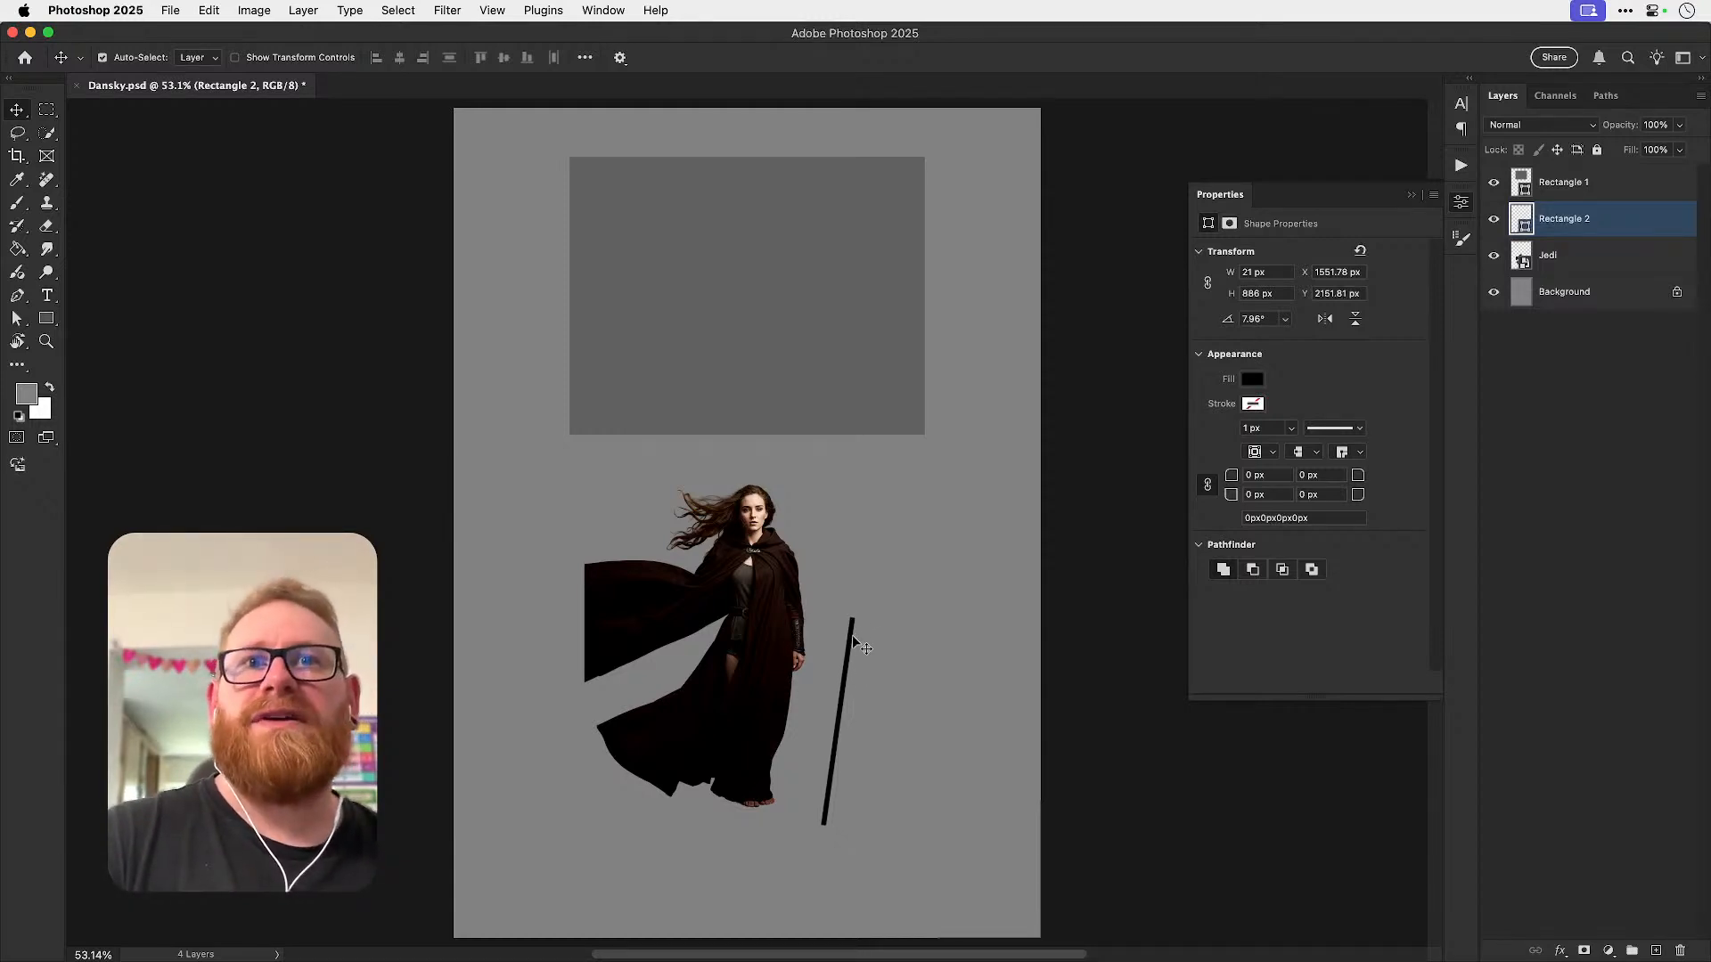
{"action": "left_click", "coordinate": [1461, 203]}
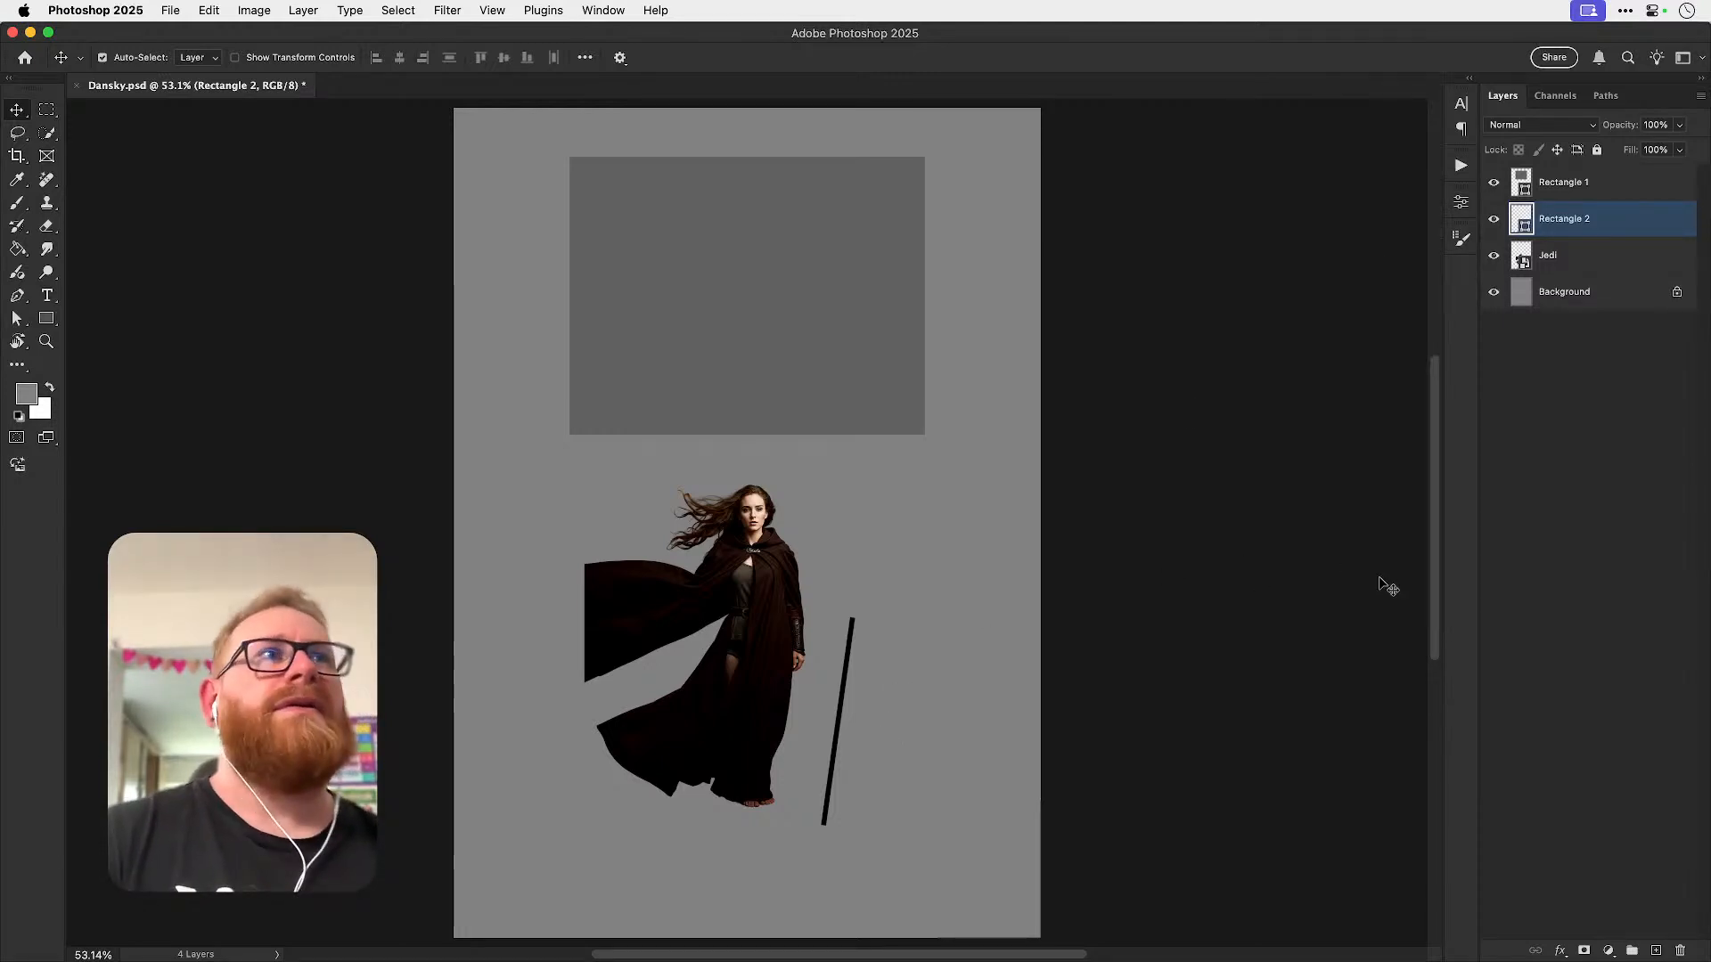
- Add a new layer below the Jedi layer and set the brush colour to grey #6c6c6c
{"action": "left_click", "coordinate": [1656, 950], "text": "super"}
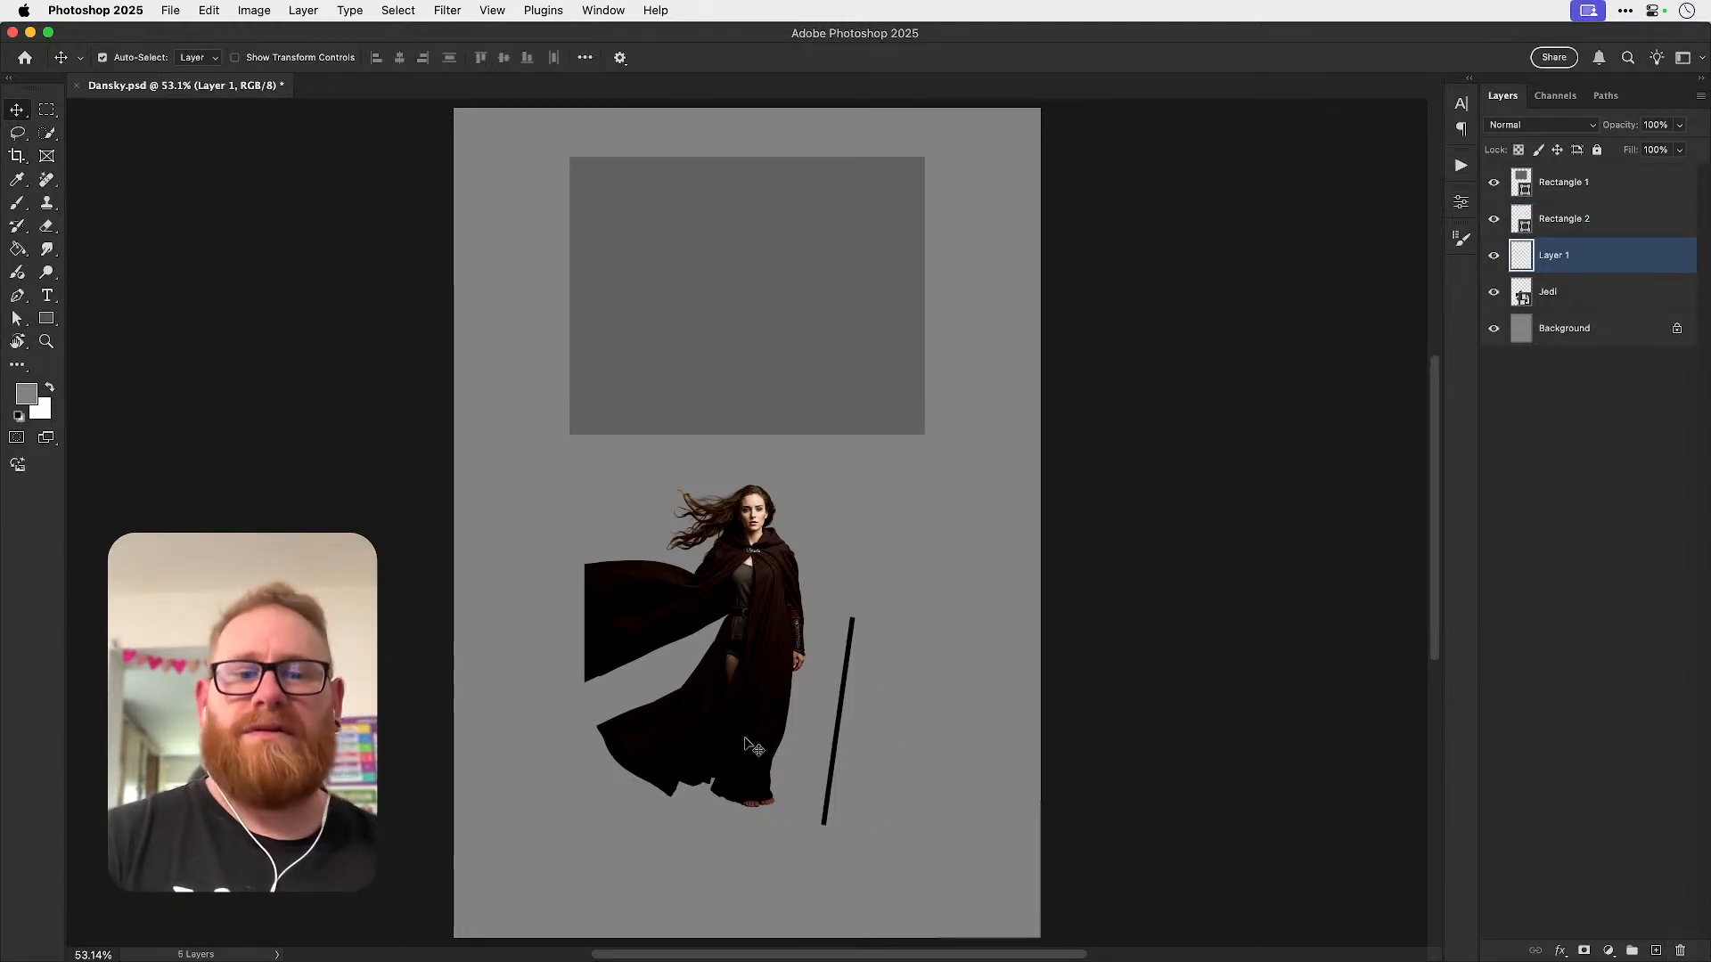
{"action": "key", "text": "super+bracketleft"}
{"action": "scroll", "coordinate": [806, 737], "scroll_direction": "down", "scroll_amount": 3}
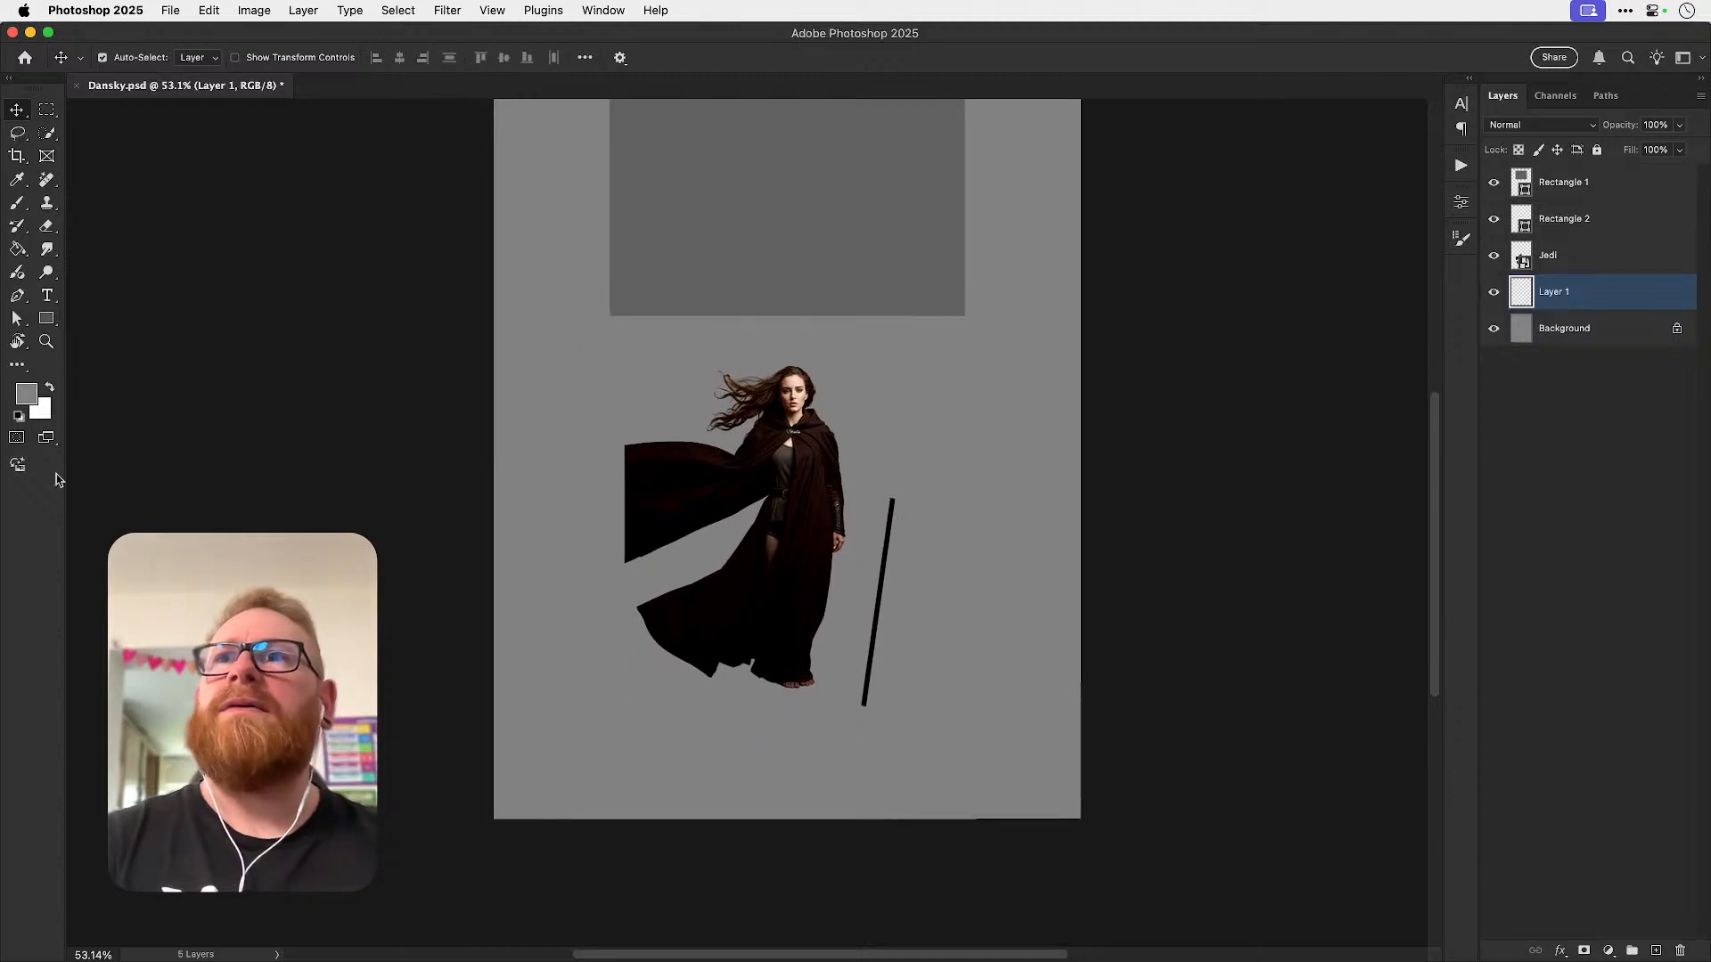
{"action": "left_click", "coordinate": [26, 395]}
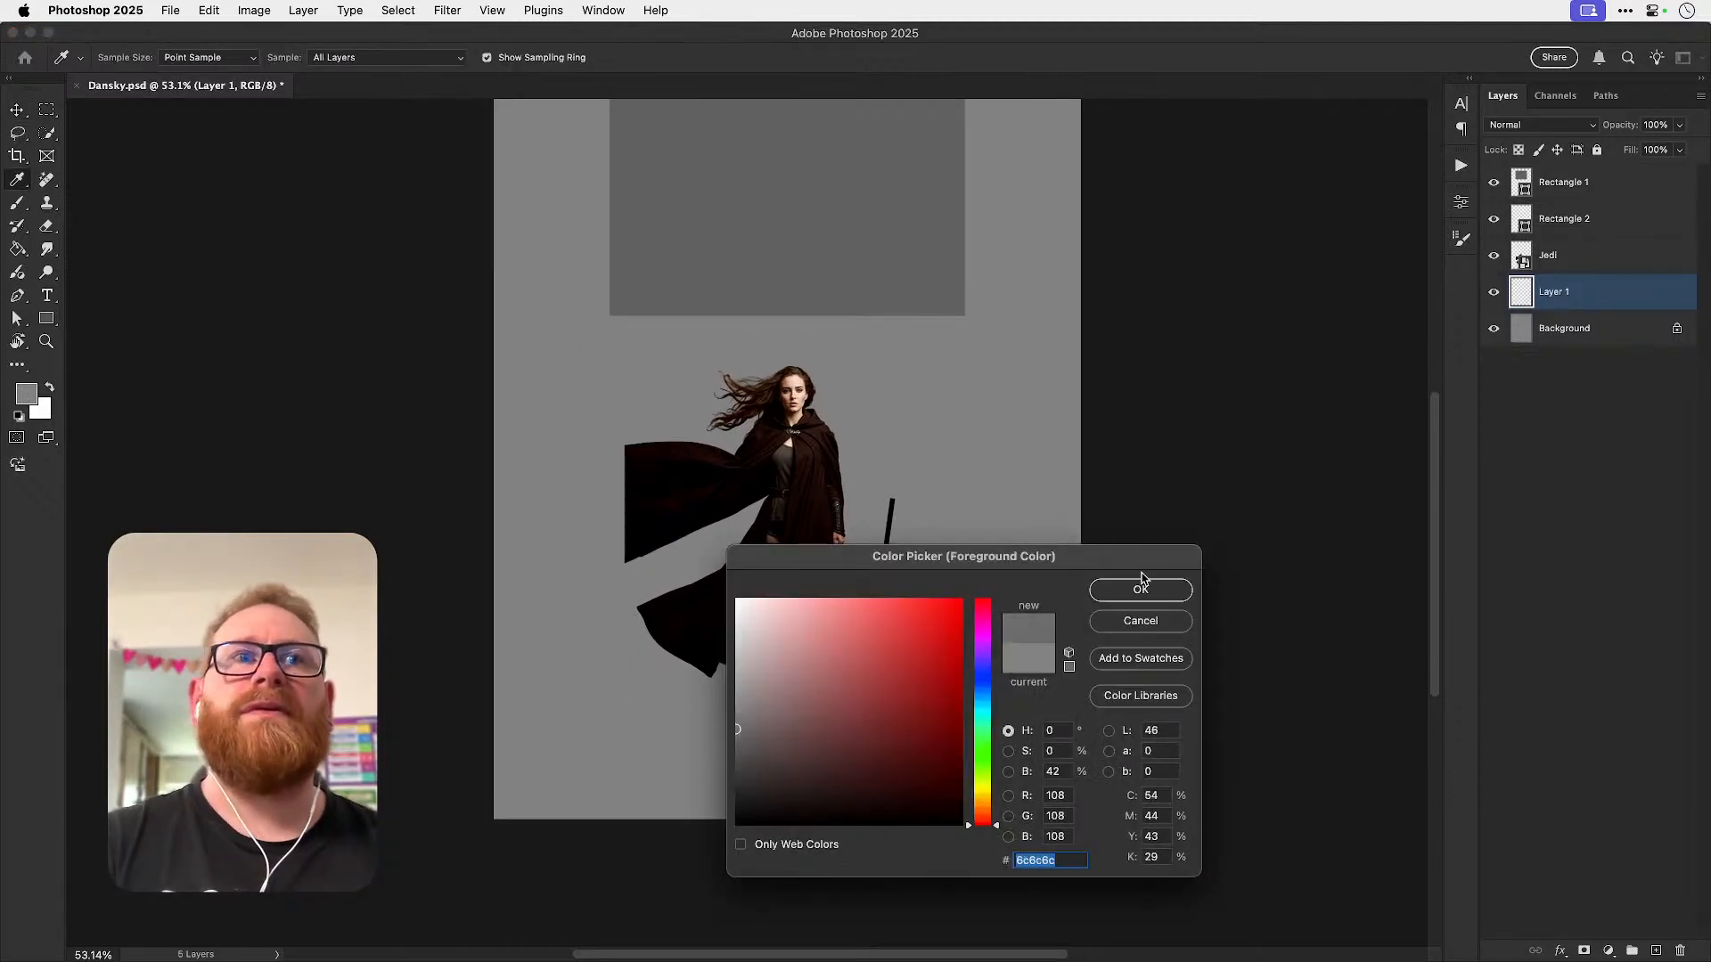
{"action": "left_click", "coordinate": [1141, 584]}
{"action": "key", "text": "b"}
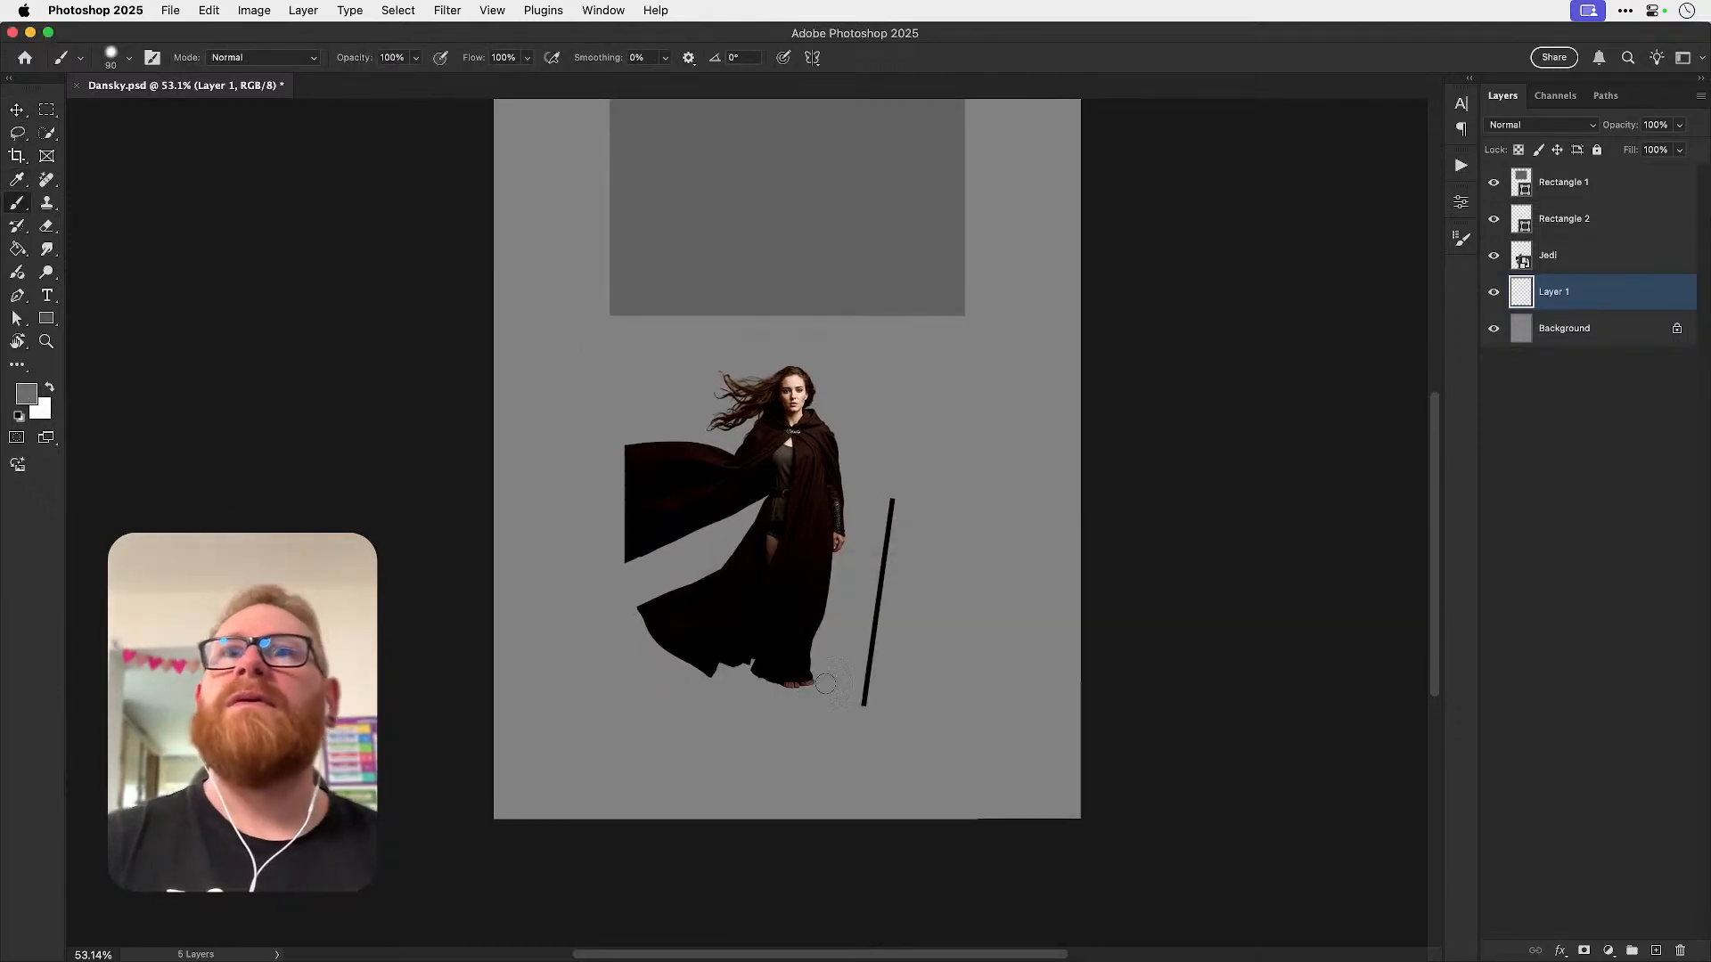
{"action": "scroll", "coordinate": [756, 755], "scroll_direction": "down", "scroll_amount": 2}
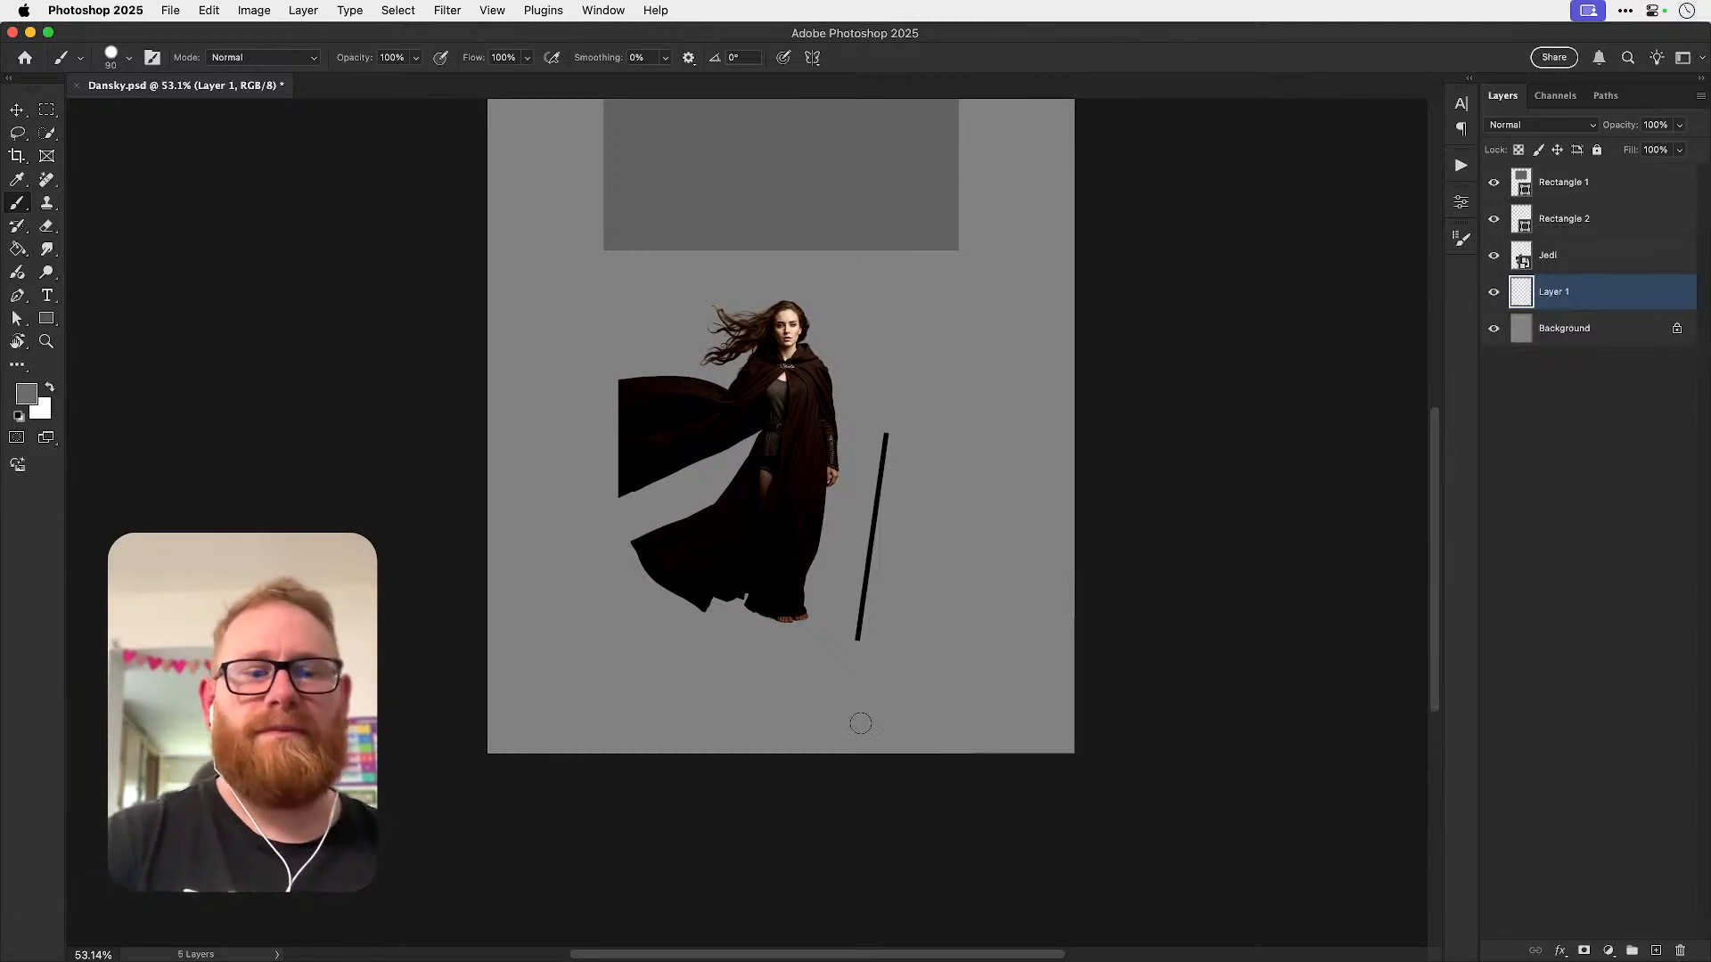
- Enlarge the brush to 150 px and paint a grey patch of ground under the Jedi's feet and cloak
{"action": "key", "text": "bracketright"}
{"action": "key", "text": "bracketright"}
{"action": "mouse_move", "coordinate": [738, 613]}
{"action": "left_mouse_down"}
{"action": "mouse_move", "coordinate": [781, 632]}
{"action": "mouse_move", "coordinate": [806, 630]}
{"action": "mouse_move", "coordinate": [818, 588]}
{"action": "mouse_move", "coordinate": [744, 607]}
{"action": "mouse_move", "coordinate": [740, 623]}
{"action": "mouse_move", "coordinate": [768, 620]}
{"action": "mouse_move", "coordinate": [810, 593]}
{"action": "mouse_move", "coordinate": [818, 626]}
{"action": "mouse_move", "coordinate": [780, 620]}
{"action": "left_mouse_up"}
{"action": "key", "text": "bracketright"}
{"action": "mouse_move", "coordinate": [668, 619]}
{"action": "left_mouse_down"}
{"action": "mouse_move", "coordinate": [792, 619]}
{"action": "mouse_move", "coordinate": [686, 619]}
{"action": "left_mouse_up"}
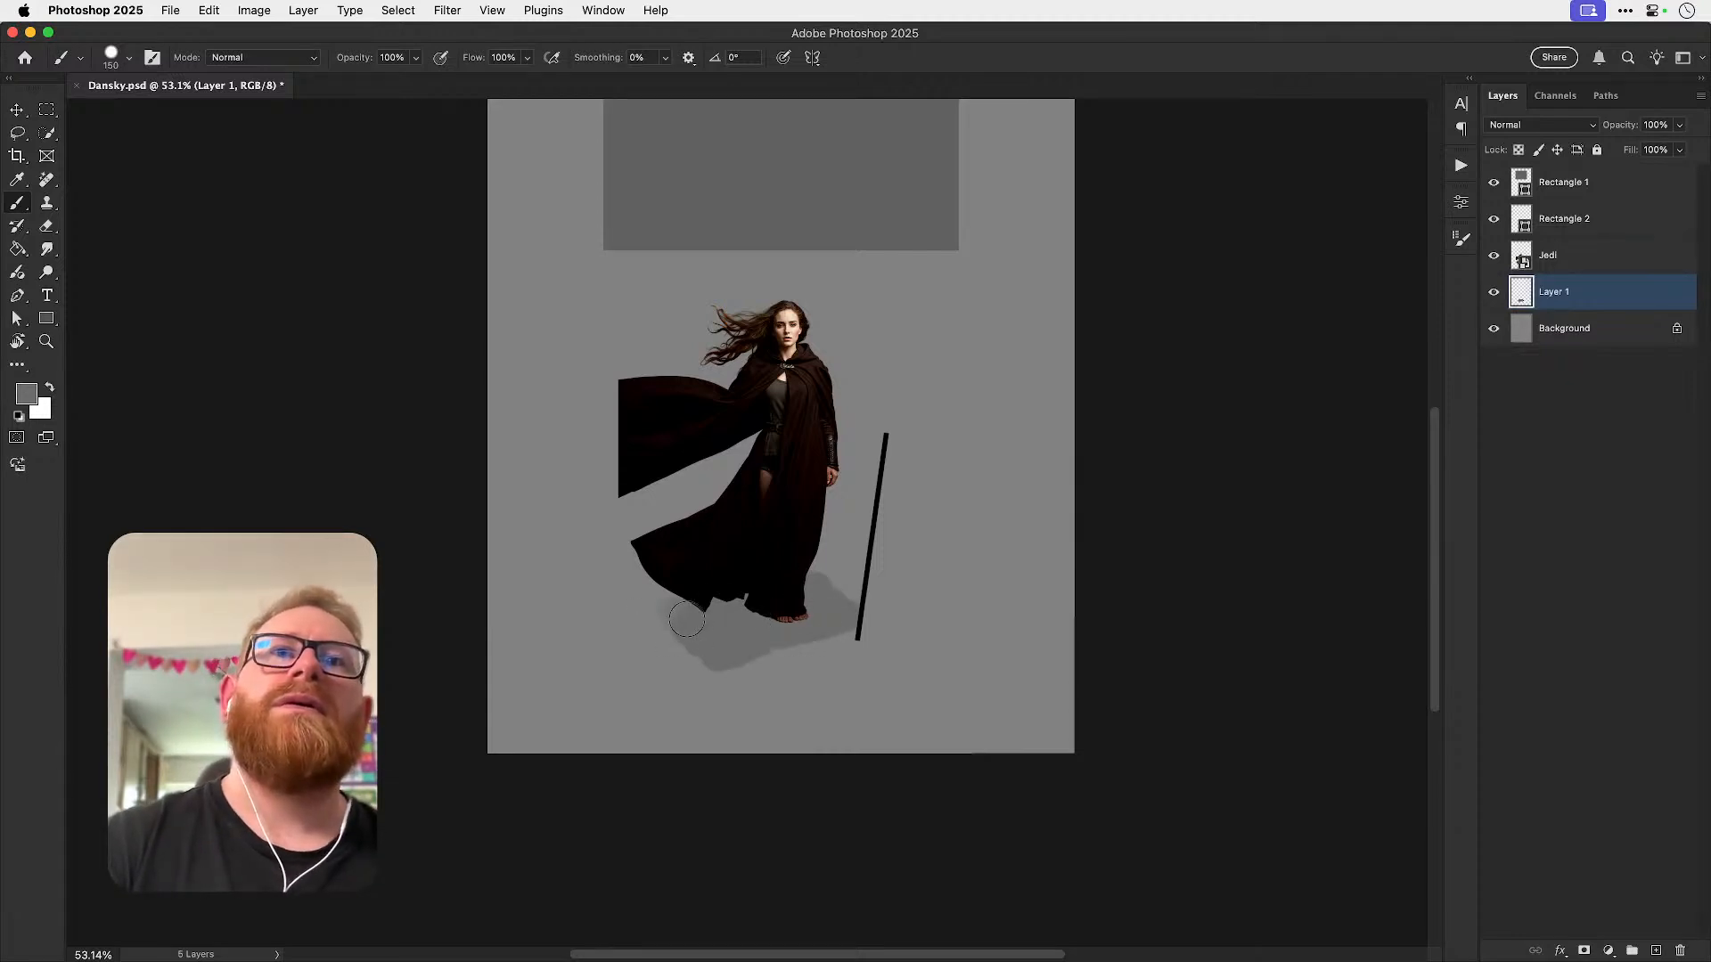
- Paint darker grey ground from the bar to the canvas's lower-left corner, adding a black patch there with 70% brush flow
{"action": "left_click", "coordinate": [27, 393]}
{"action": "left_click", "coordinate": [1141, 589]}
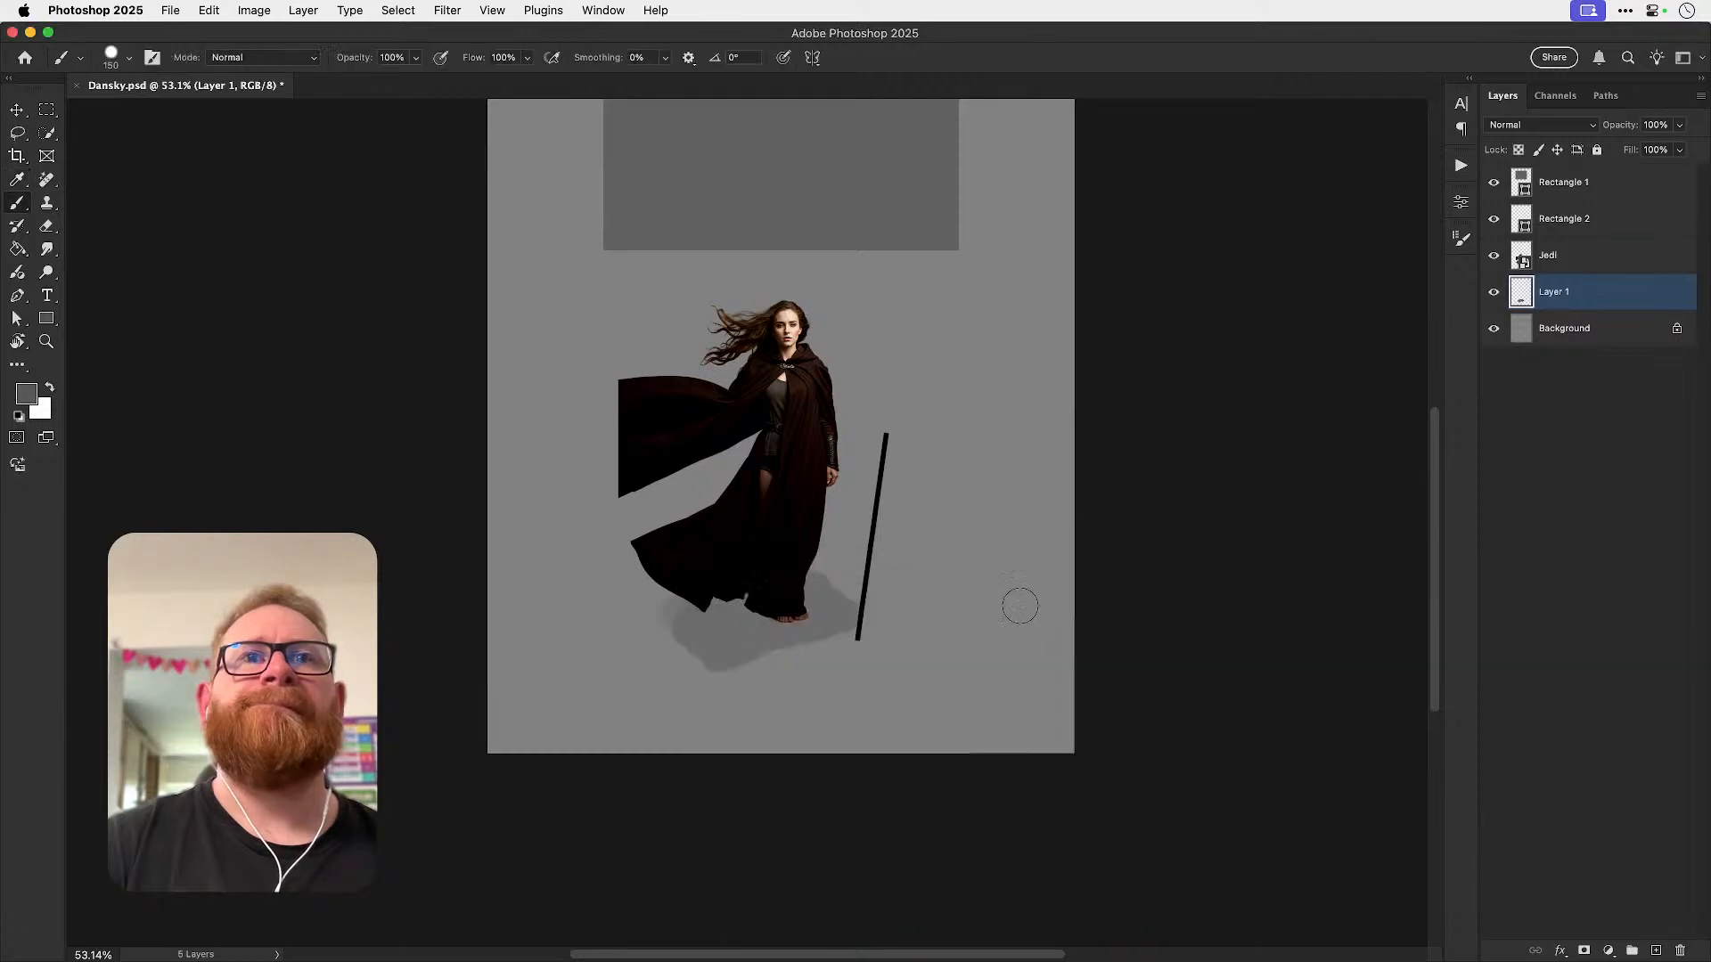
{"action": "mouse_move", "coordinate": [651, 644]}
{"action": "left_mouse_down"}
{"action": "mouse_move", "coordinate": [592, 685]}
{"action": "mouse_move", "coordinate": [677, 717]}
{"action": "mouse_move", "coordinate": [787, 660]}
{"action": "mouse_move", "coordinate": [774, 674]}
{"action": "mouse_move", "coordinate": [651, 658]}
{"action": "left_mouse_up"}
{"action": "mouse_move", "coordinate": [564, 699]}
{"action": "left_mouse_down"}
{"action": "mouse_move", "coordinate": [523, 714]}
{"action": "mouse_move", "coordinate": [592, 718]}
{"action": "mouse_move", "coordinate": [552, 736]}
{"action": "mouse_move", "coordinate": [606, 735]}
{"action": "left_mouse_up"}
{"action": "key", "text": "d"}
{"action": "key", "text": "shift+7"}
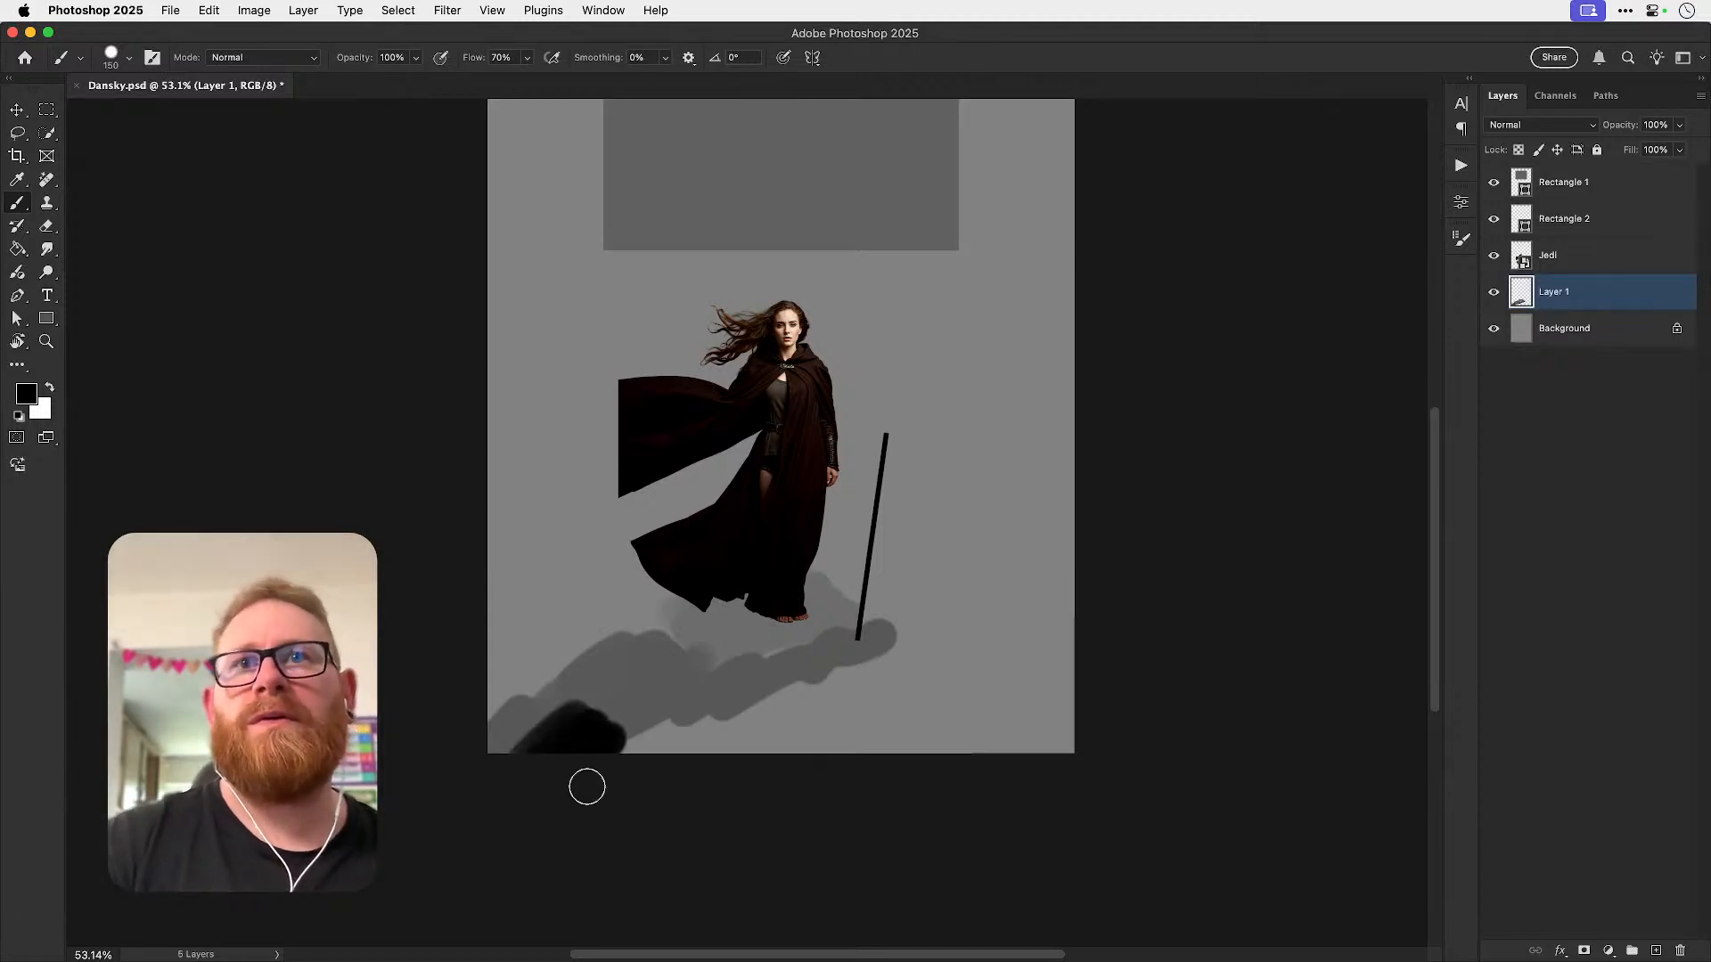
- Sample the dark grey of the ground and extend the mound to the canvas's lower-right corner
{"action": "key", "text": "i"}
{"action": "left_click", "coordinate": [692, 699]}
{"action": "key", "text": "b"}
{"action": "mouse_move", "coordinate": [682, 717]}
{"action": "left_mouse_down"}
{"action": "mouse_move", "coordinate": [647, 750]}
{"action": "mouse_move", "coordinate": [675, 730]}
{"action": "mouse_move", "coordinate": [756, 729]}
{"action": "mouse_move", "coordinate": [756, 759]}
{"action": "mouse_move", "coordinate": [831, 717]}
{"action": "mouse_move", "coordinate": [831, 757]}
{"action": "mouse_move", "coordinate": [871, 746]}
{"action": "mouse_move", "coordinate": [811, 687]}
{"action": "mouse_move", "coordinate": [924, 683]}
{"action": "mouse_move", "coordinate": [1016, 773]}
{"action": "mouse_move", "coordinate": [1066, 790]}
{"action": "left_mouse_up"}
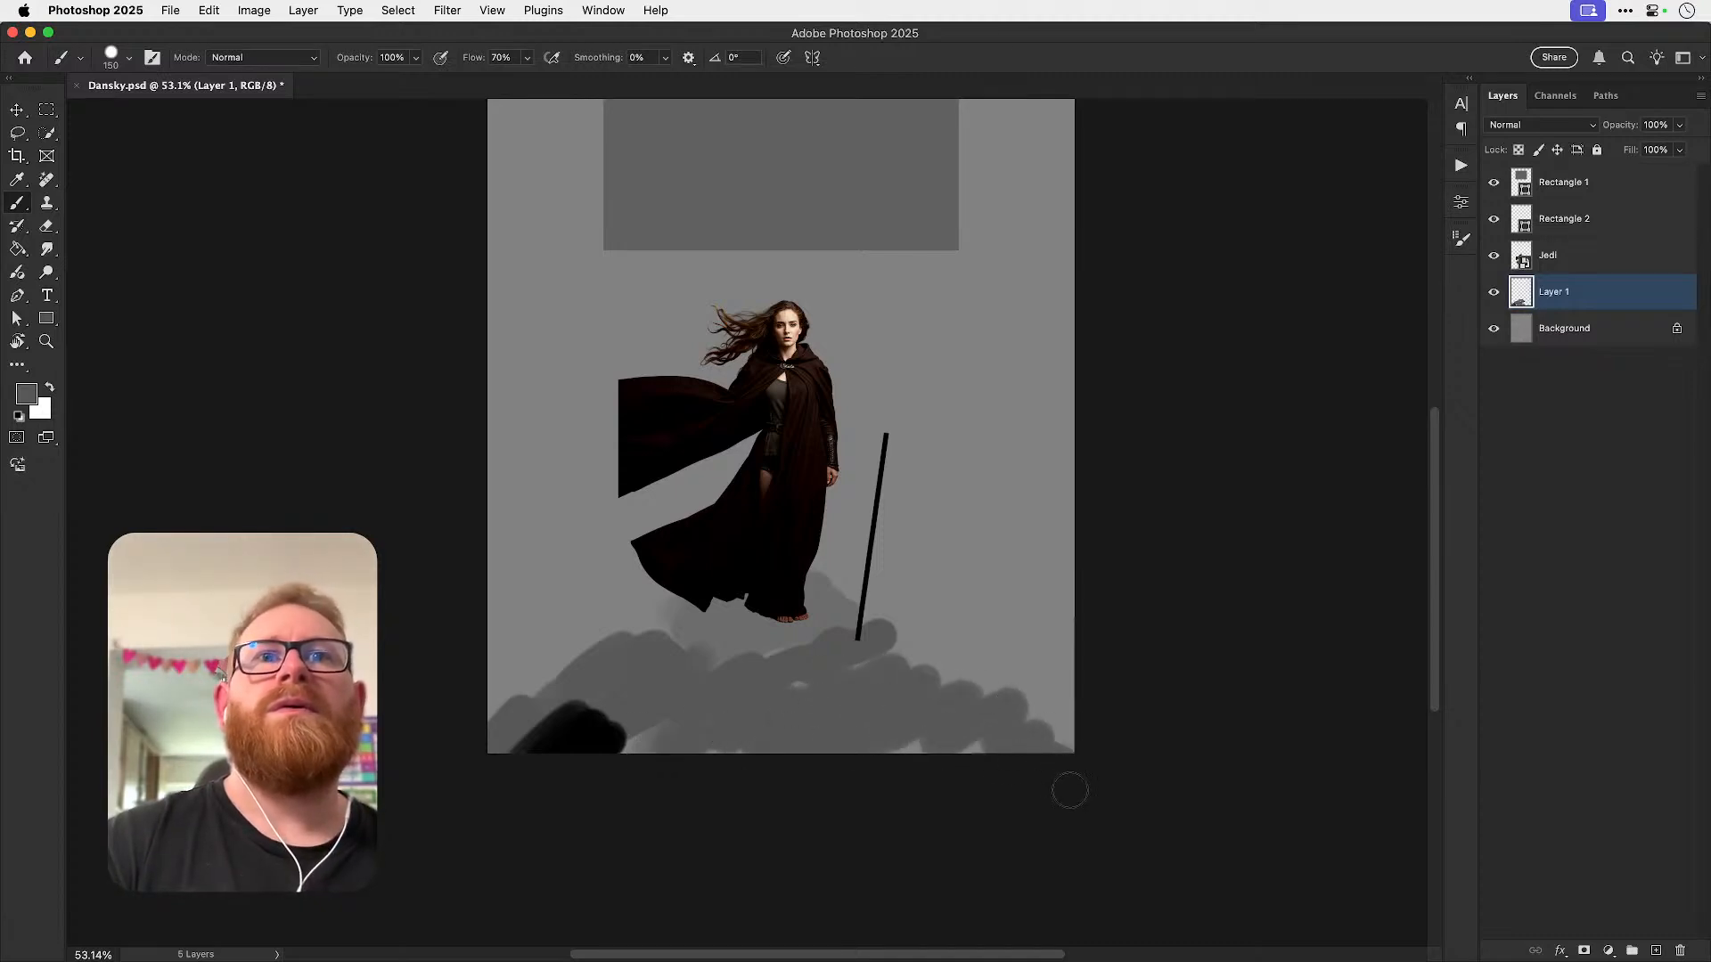
- Sample the black patch and paint a dark rock shape at the bottom of the canvas, below the bar
{"action": "key", "text": "i"}
{"action": "left_click", "coordinate": [628, 733]}
{"action": "key", "text": "b"}
{"action": "mouse_move", "coordinate": [791, 790]}
{"action": "left_mouse_down"}
{"action": "mouse_move", "coordinate": [898, 703]}
{"action": "mouse_move", "coordinate": [923, 762]}
{"action": "mouse_move", "coordinate": [1012, 756]}
{"action": "mouse_move", "coordinate": [805, 767]}
{"action": "mouse_move", "coordinate": [722, 791]}
{"action": "mouse_move", "coordinate": [726, 821]}
{"action": "left_mouse_up"}
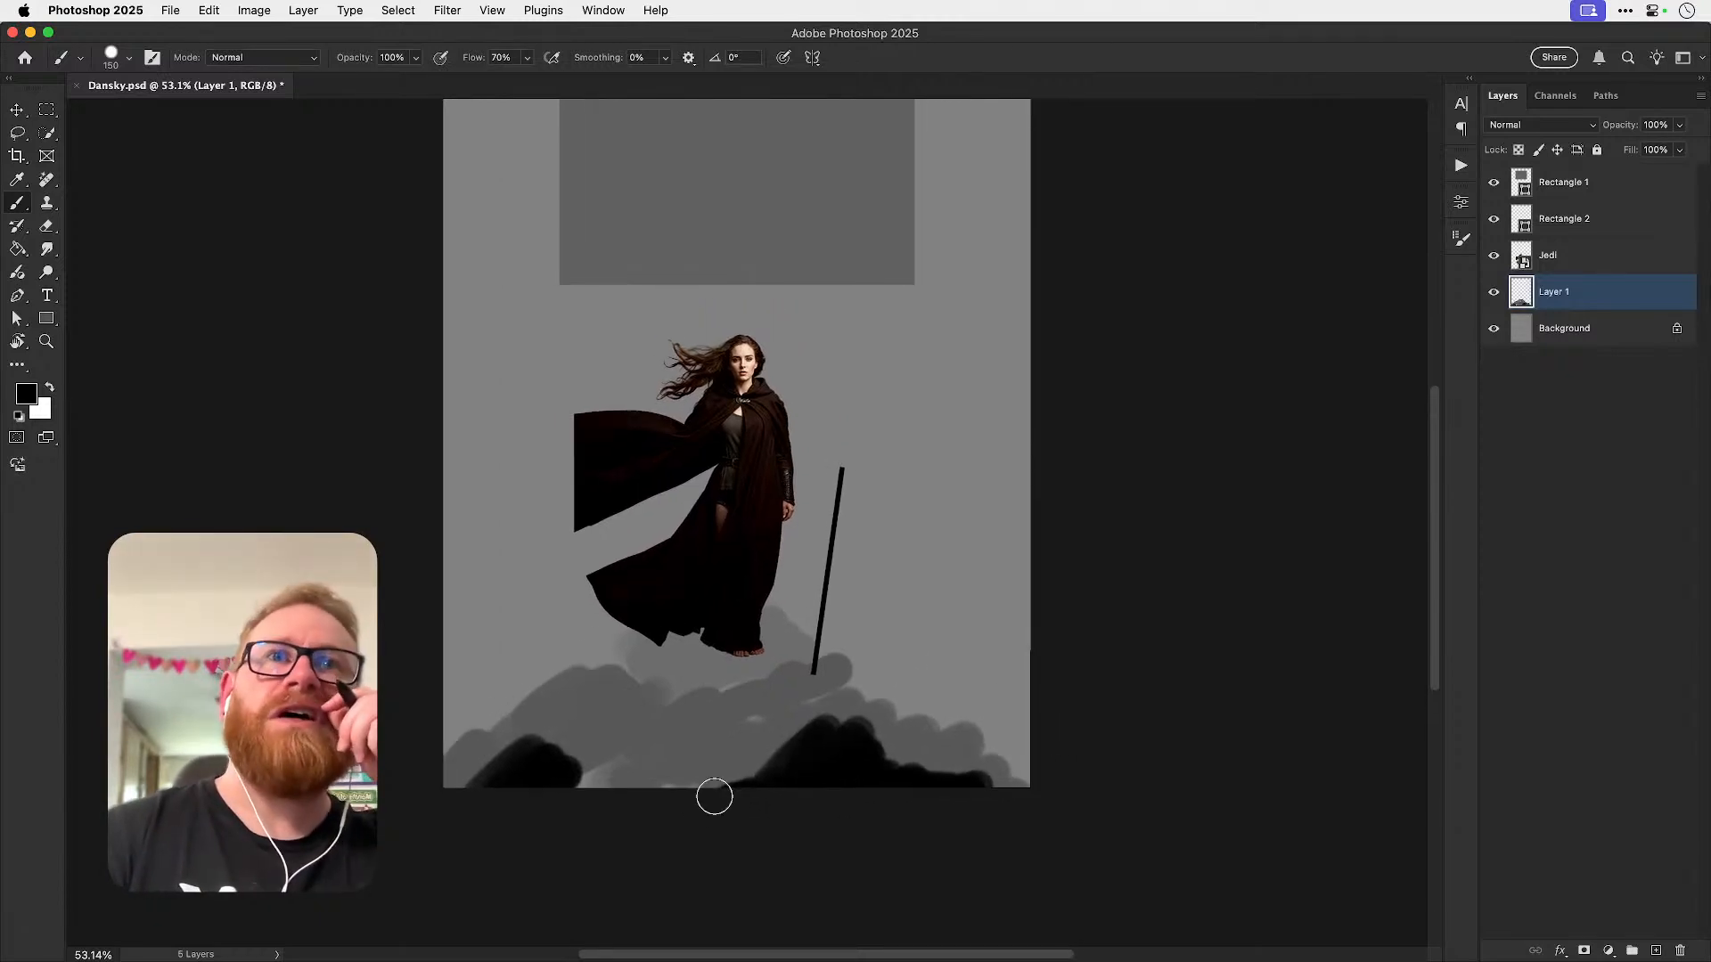
{"action": "mouse_move", "coordinate": [706, 655]}
{"action": "left_mouse_down"}
{"action": "mouse_move", "coordinate": [731, 773]}
{"action": "mouse_move", "coordinate": [708, 781]}
{"action": "left_mouse_up"}
{"action": "key", "text": "super+0"}
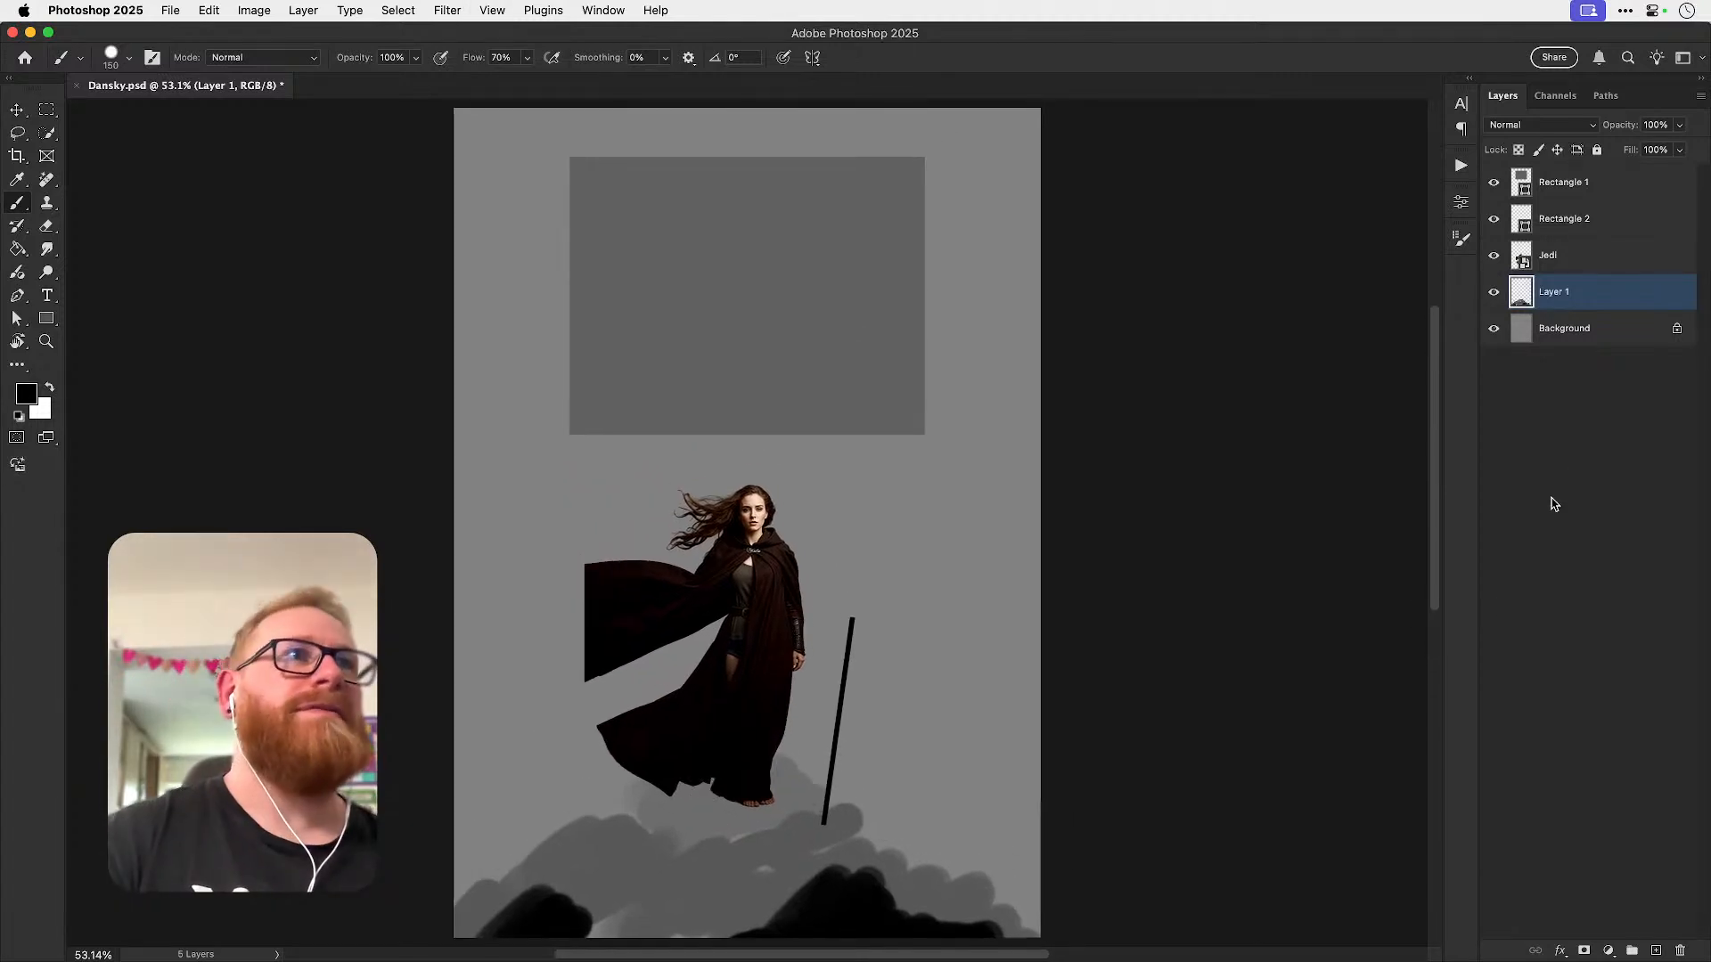
- Hide the Rectangle 1 layer and add a new layer directly above the Background
{"action": "left_click", "coordinate": [1494, 185]}
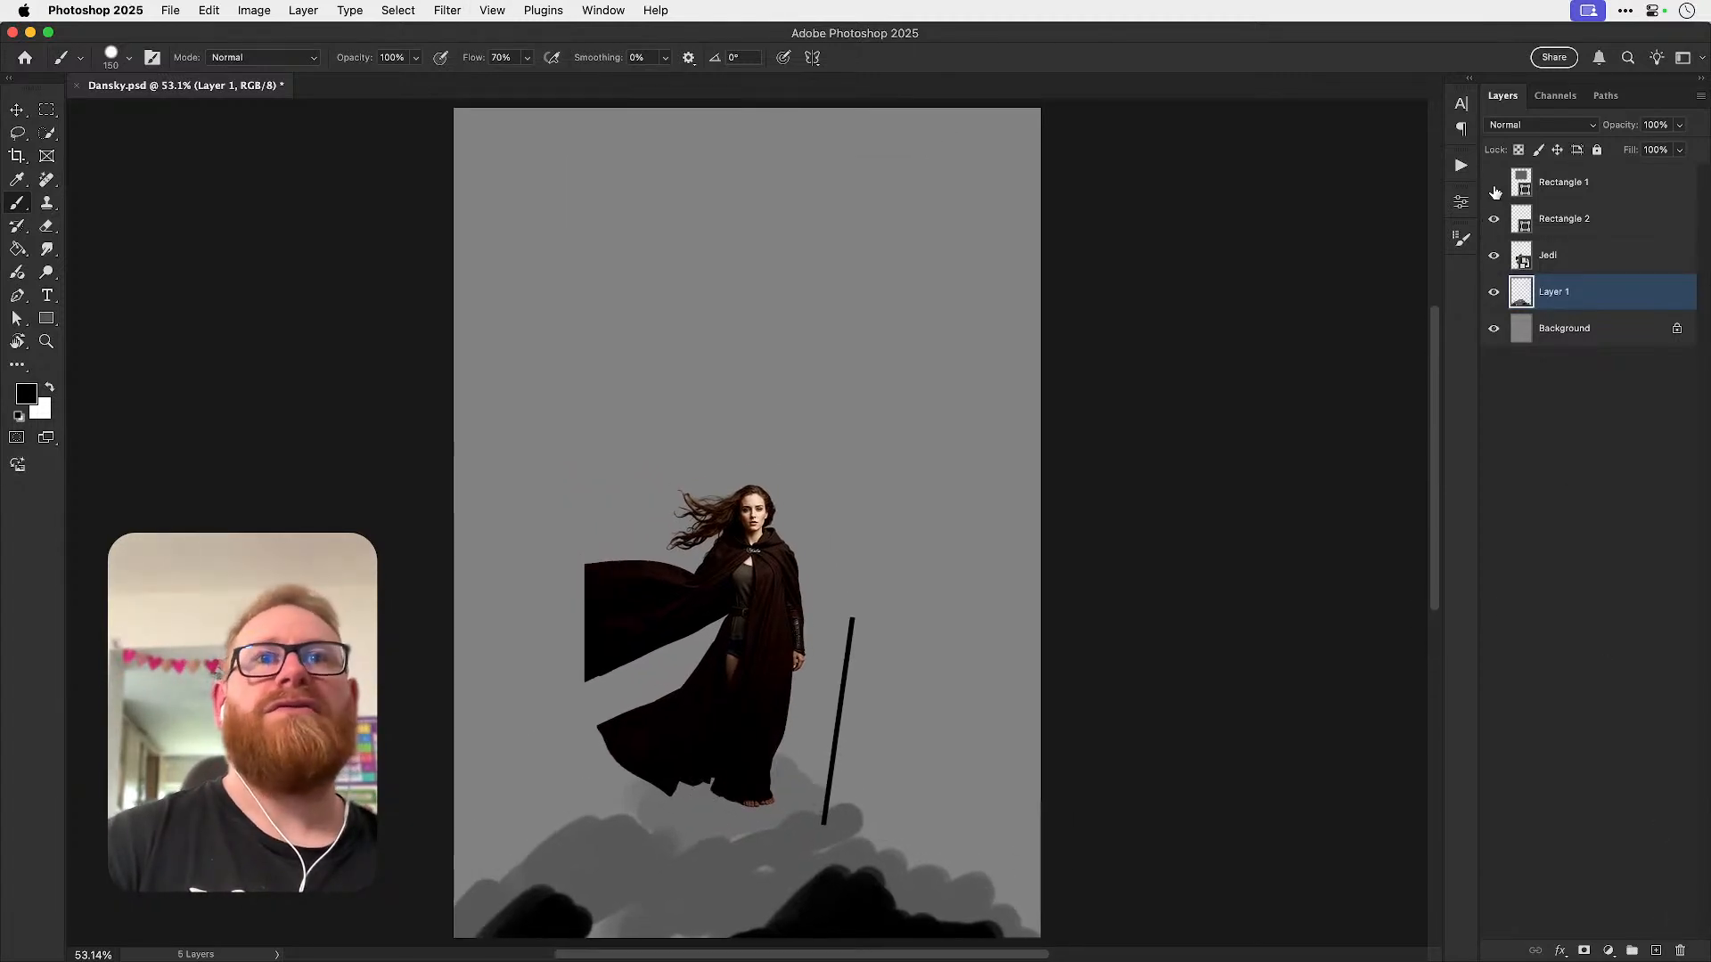
{"action": "left_click", "coordinate": [1590, 332]}
{"action": "left_click", "coordinate": [1655, 950]}
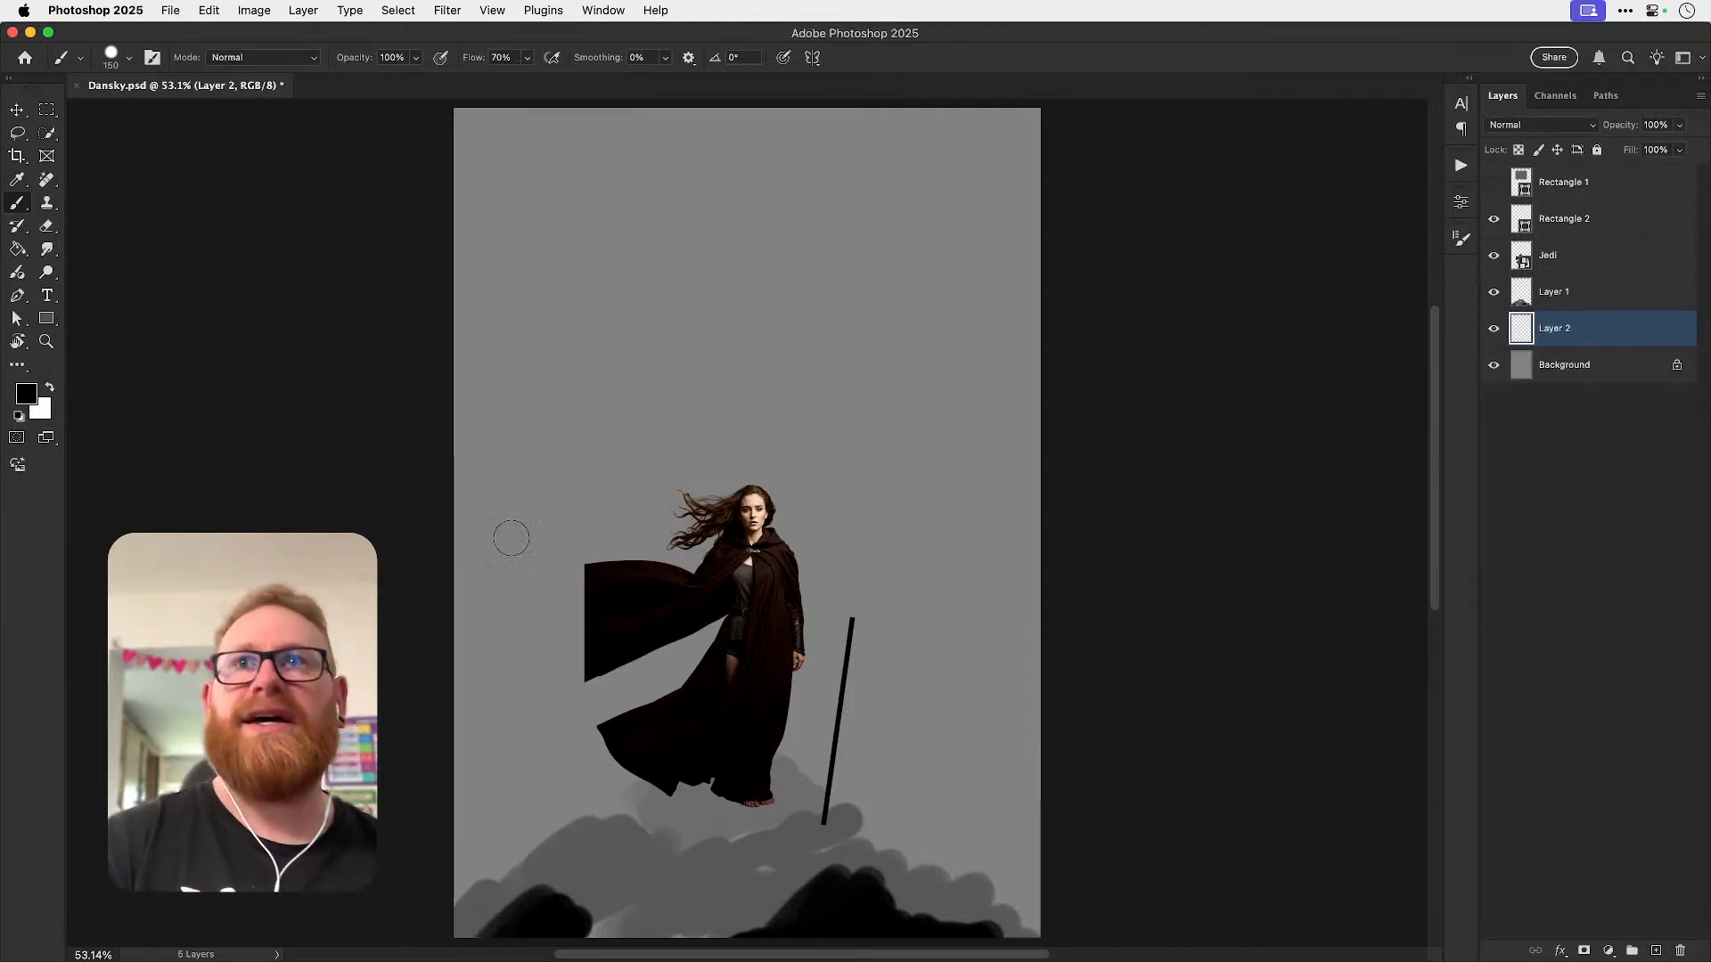
- Try painting black haze at the canvas's left edge behind the ground with a 400 px brush at 14% flow
{"action": "left_click", "coordinate": [526, 57]}
{"action": "left_click_drag", "start_coordinate": [530, 78], "coordinate": [482, 78]}
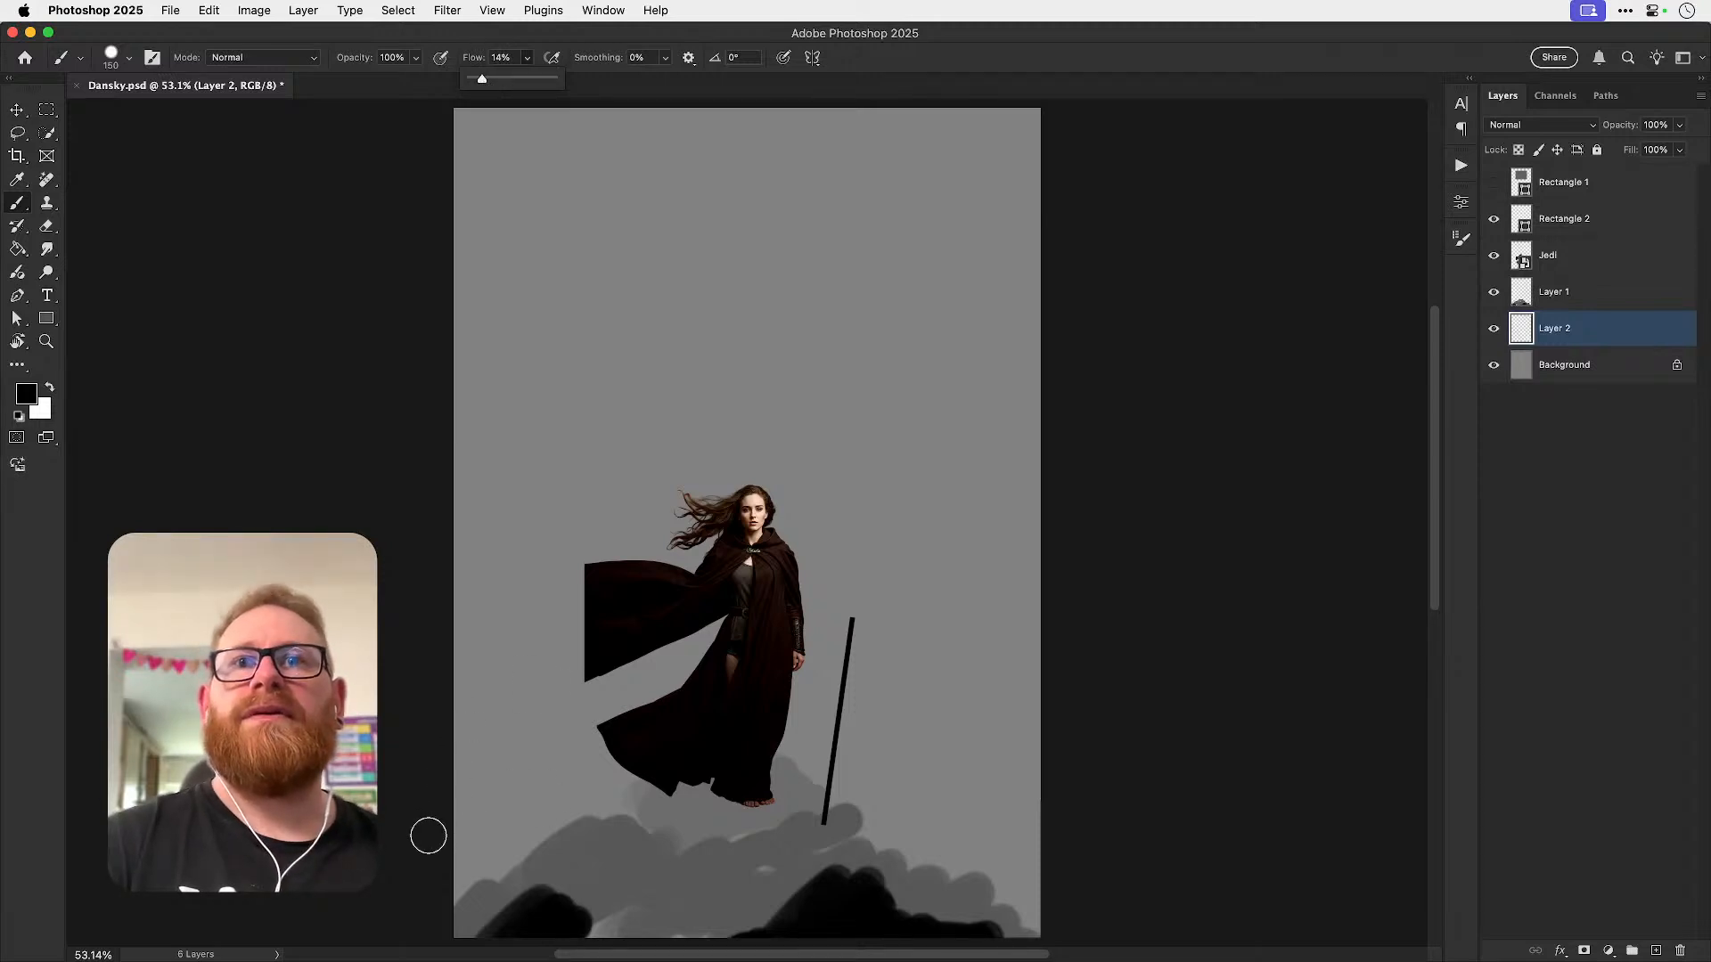
{"action": "left_click", "coordinate": [471, 798]}
{"action": "key", "text": "]"}
{"action": "key", "text": "]"}
{"action": "key", "text": "]"}
{"action": "key", "text": "]"}
{"action": "key", "text": "]"}
{"action": "mouse_move", "coordinate": [465, 818]}
{"action": "left_mouse_down"}
{"action": "mouse_move", "coordinate": [520, 790]}
{"action": "mouse_move", "coordinate": [595, 800]}
{"action": "left_mouse_up"}
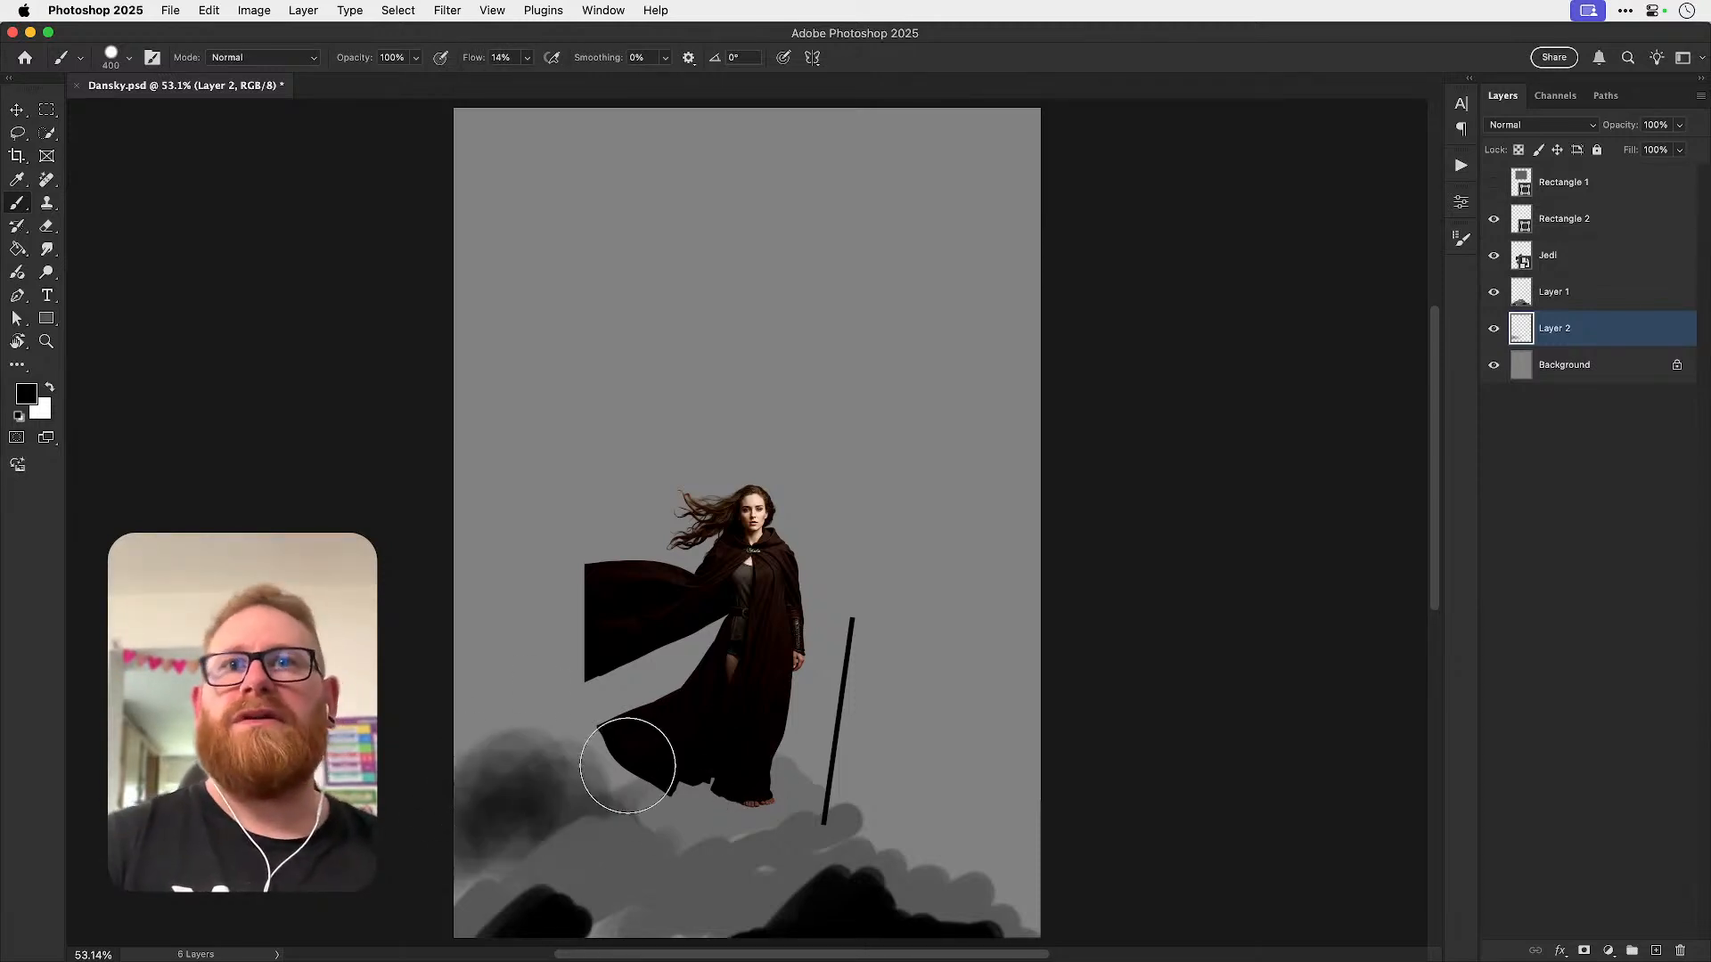
{"action": "key", "text": "super+z"}
- Set the brush flow to 5% and try out the Soft Round Pressure Opacity brush left of the cloak
{"action": "double_click", "coordinate": [500, 58]}
{"action": "type", "text": "5"}
{"action": "key", "text": "Return"}
{"action": "left_click", "coordinate": [128, 57]}
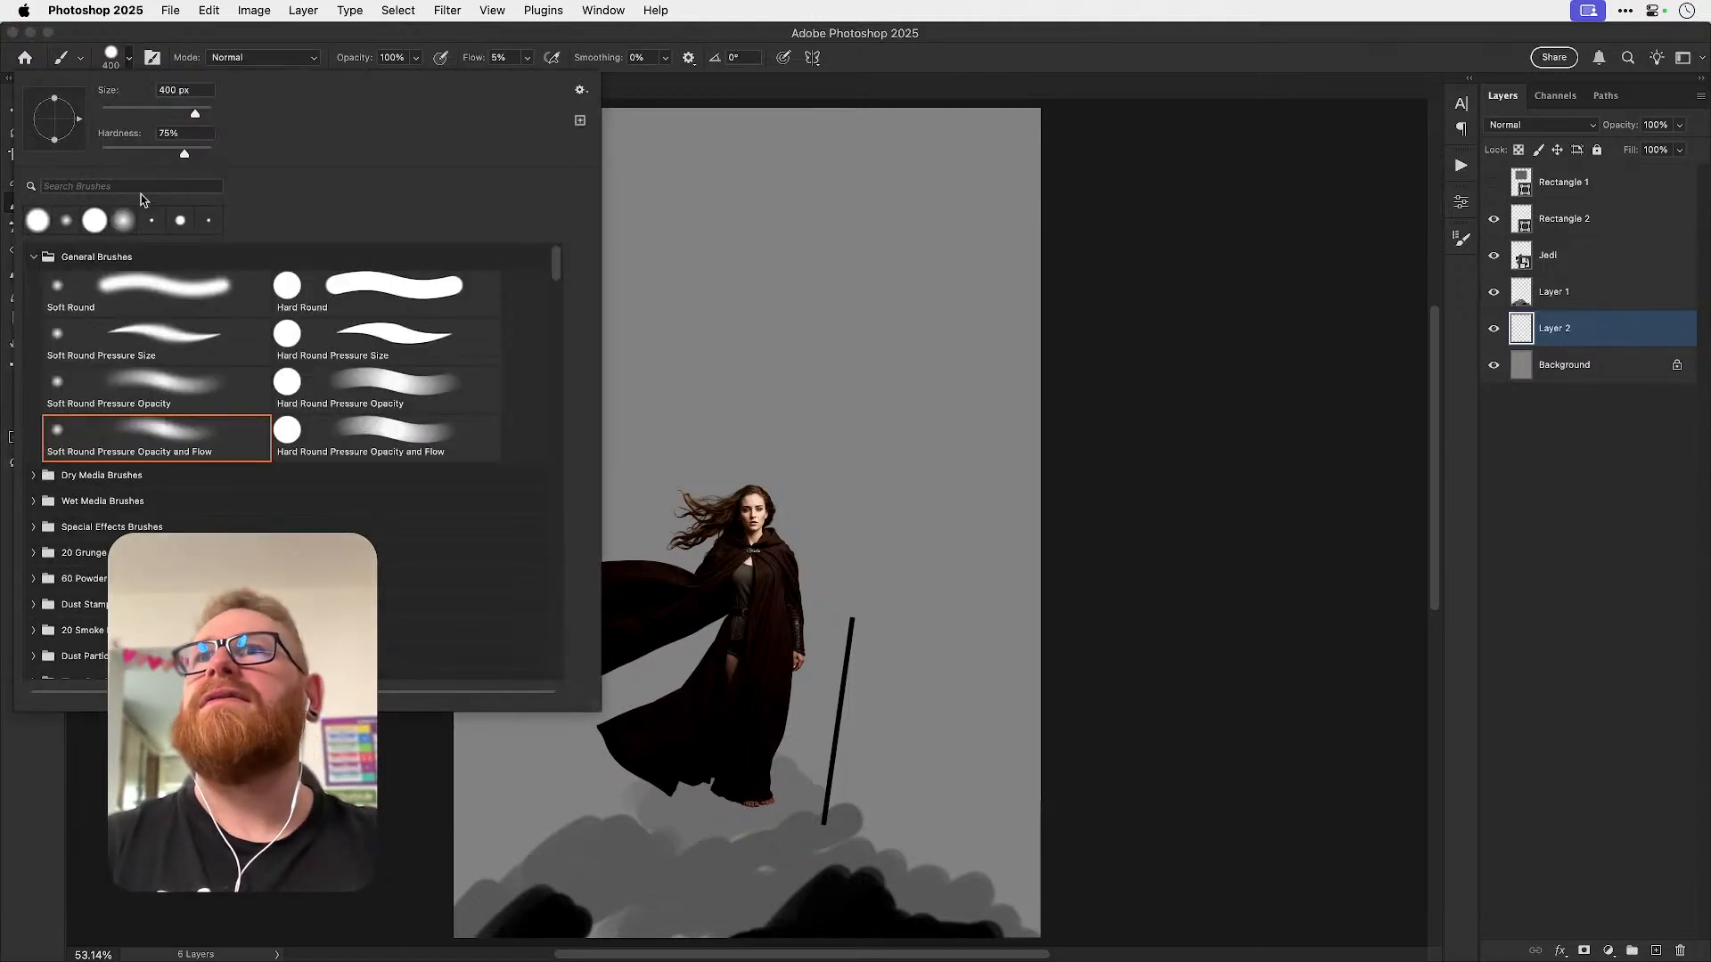
{"action": "left_click", "coordinate": [139, 376]}
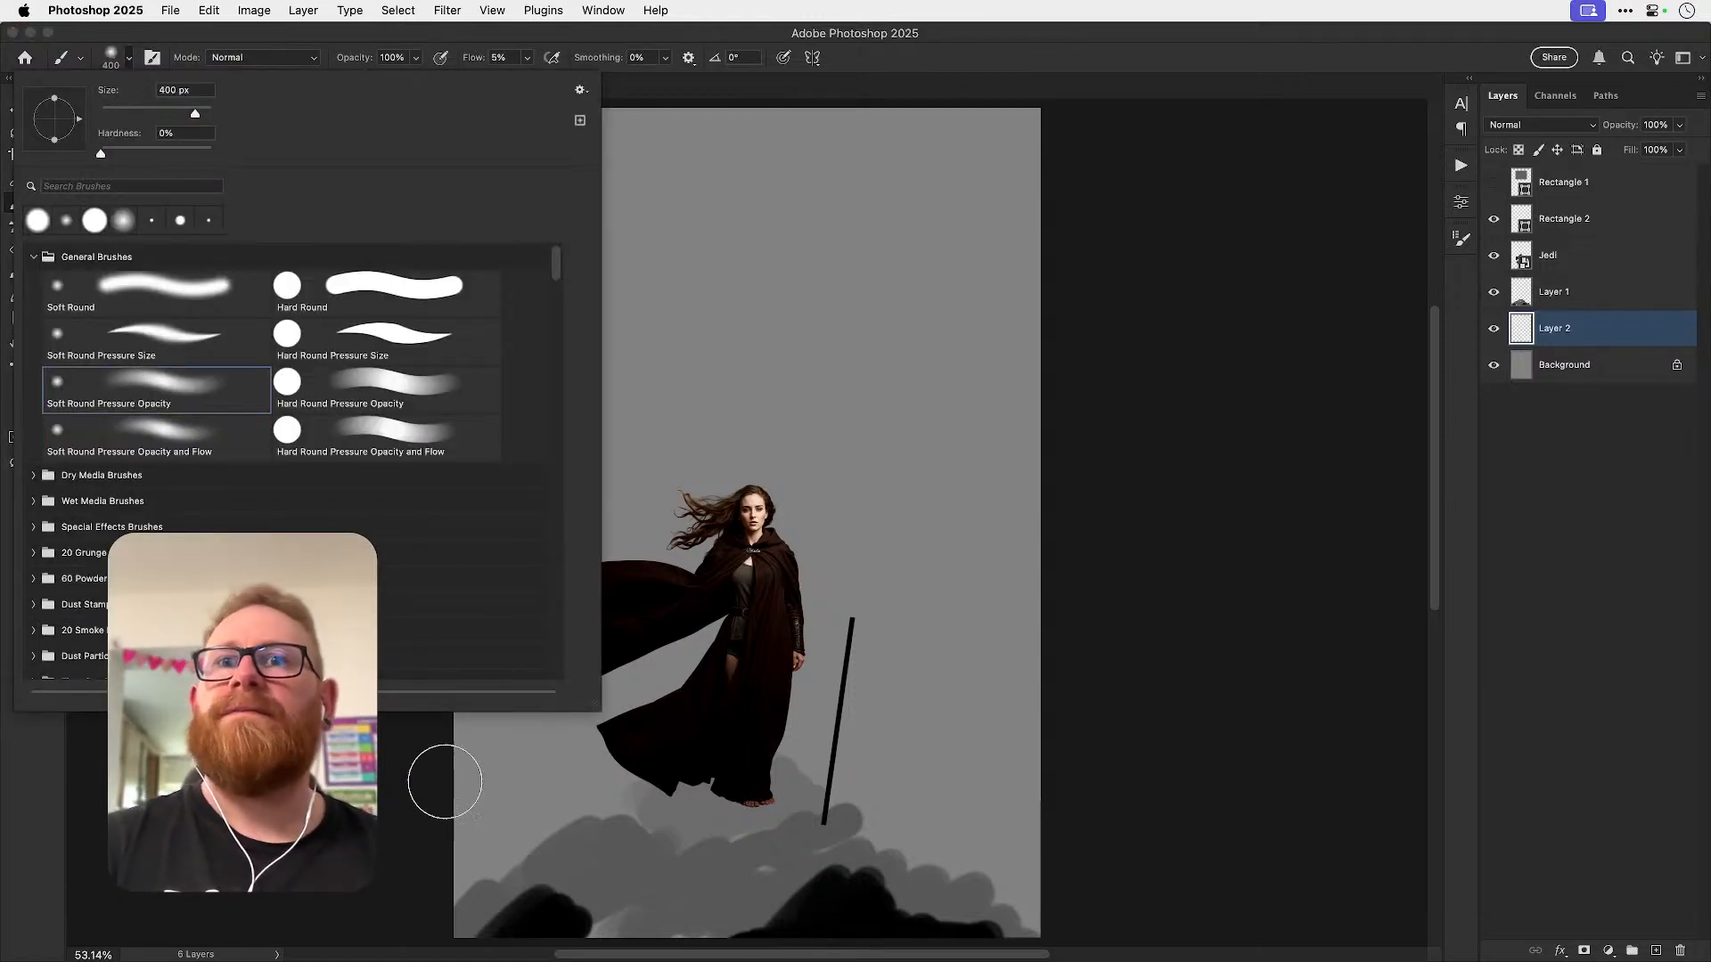
{"action": "mouse_move", "coordinate": [426, 795]}
{"action": "left_mouse_down"}
{"action": "mouse_move", "coordinate": [486, 833]}
{"action": "mouse_move", "coordinate": [598, 787]}
{"action": "left_mouse_up"}
{"action": "key", "text": "super+z"}
- Try painting a haze stroke left of the cloak with the 400 px soft brush at 5% flow
{"action": "left_click", "coordinate": [527, 57]}
{"action": "left_click", "coordinate": [128, 57]}
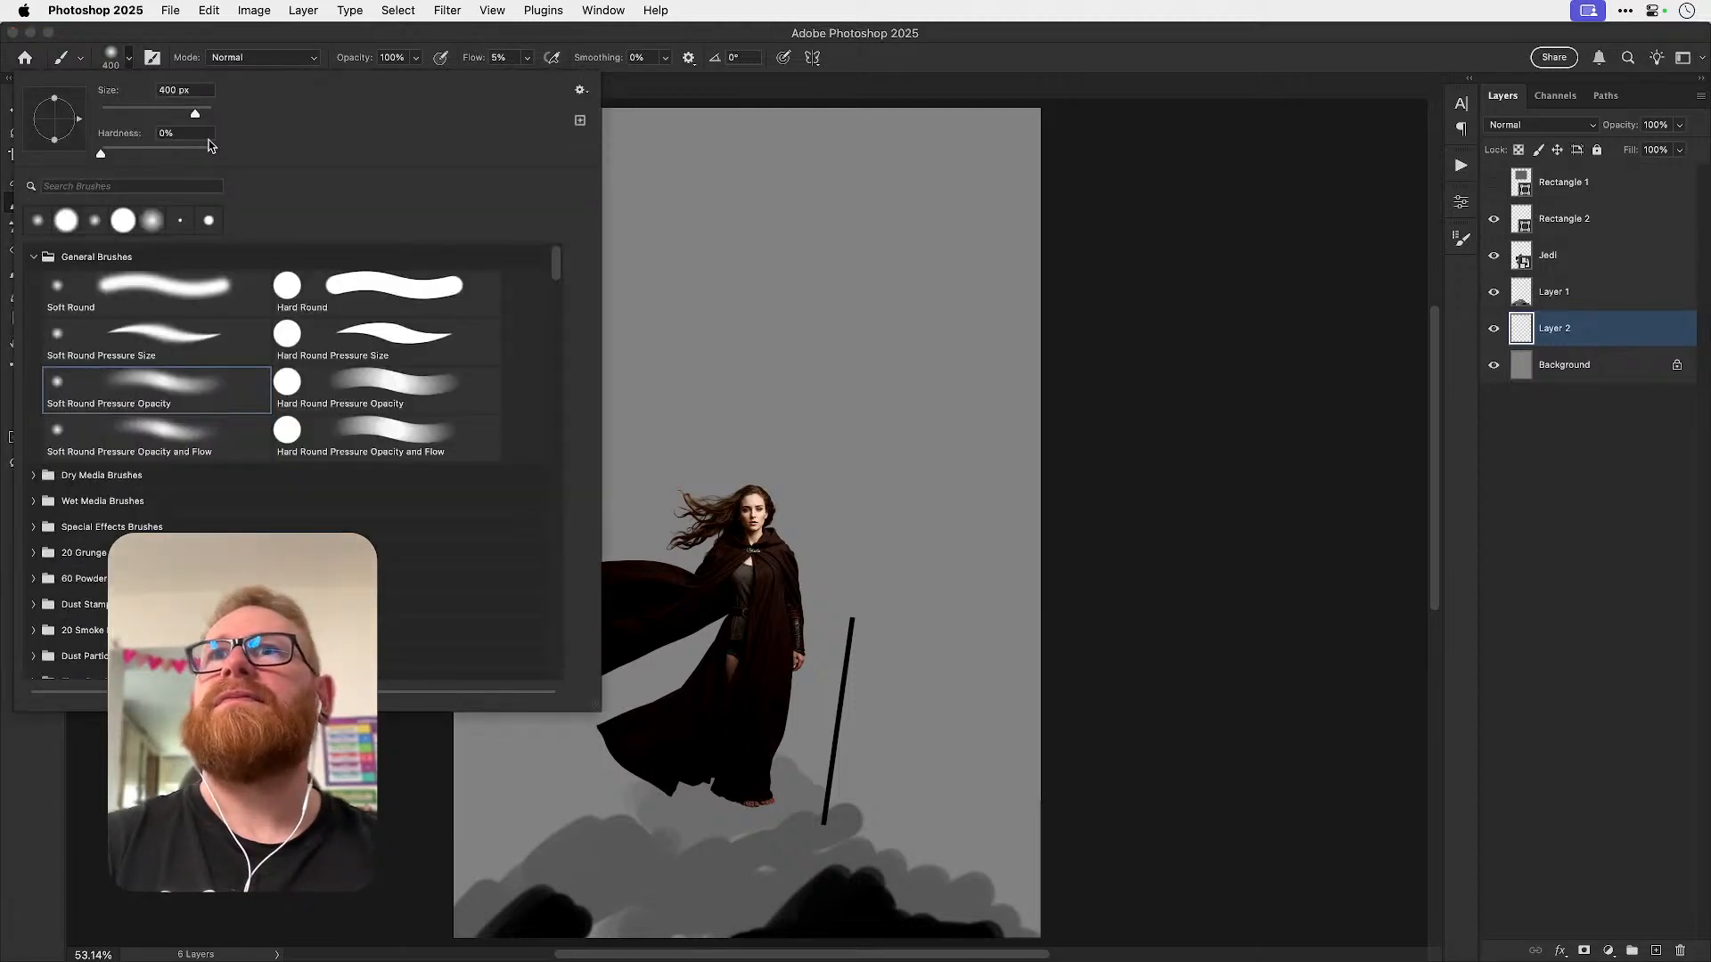
{"action": "left_click_drag", "start_coordinate": [200, 147], "coordinate": [271, 154]}
{"action": "mouse_move", "coordinate": [408, 777]}
{"action": "left_mouse_down"}
{"action": "mouse_move", "coordinate": [482, 786]}
{"action": "mouse_move", "coordinate": [559, 774]}
{"action": "left_mouse_up"}
{"action": "key", "text": "super+z"}
- Try painting dark haze with the Hard Round brush at 5% flow, around the bar and left of the cloak
{"action": "left_click", "coordinate": [128, 57]}
{"action": "left_click", "coordinate": [310, 313]}
{"action": "mouse_move", "coordinate": [859, 721]}
{"action": "left_mouse_down"}
{"action": "mouse_move", "coordinate": [897, 707]}
{"action": "mouse_move", "coordinate": [832, 775]}
{"action": "left_mouse_up"}
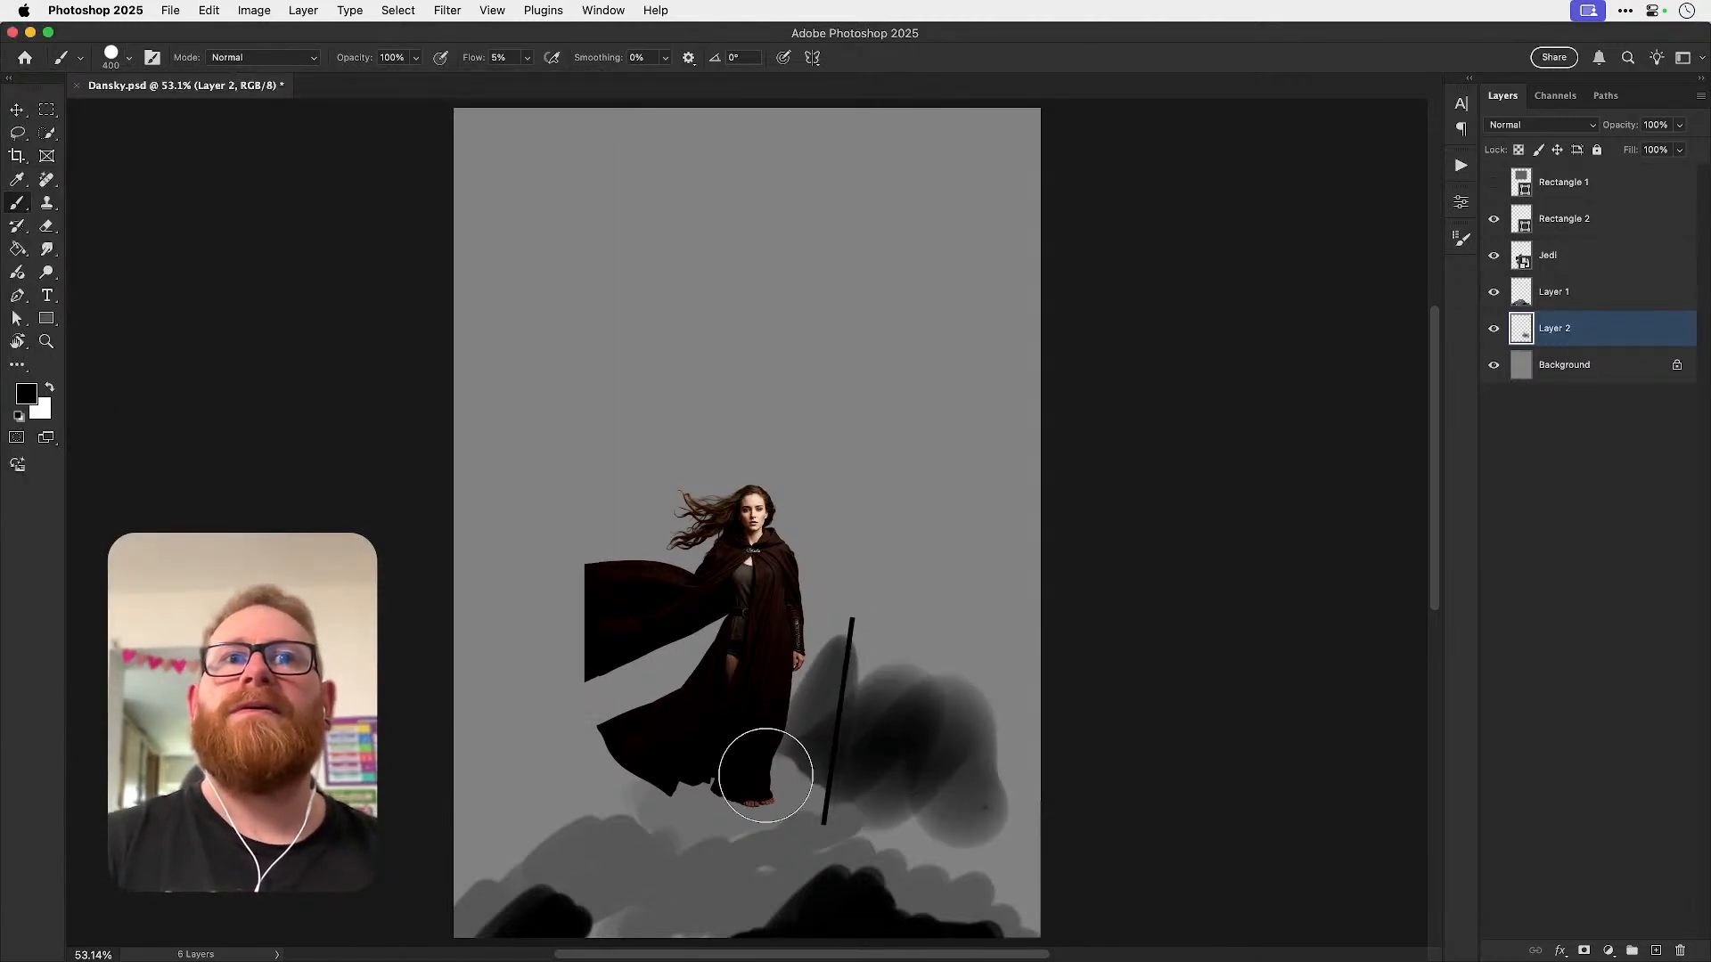
{"action": "key", "text": "super+z"}
{"action": "left_click_drag", "start_coordinate": [474, 816], "coordinate": [593, 768]}
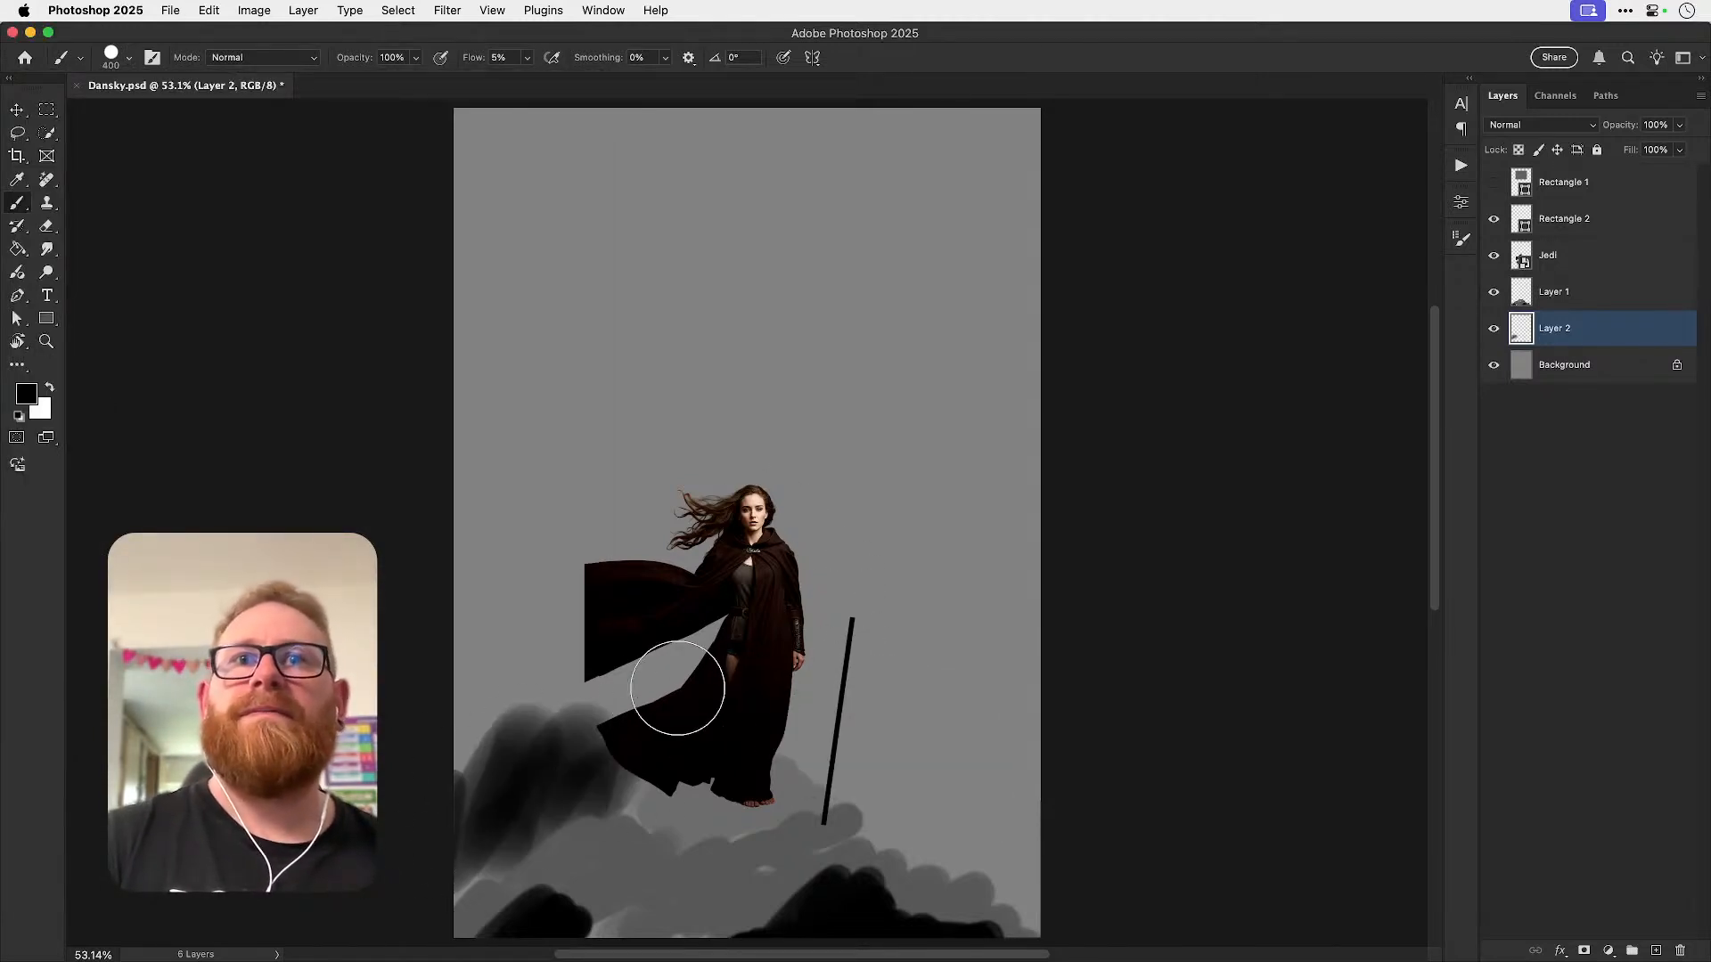
{"action": "key", "text": "super+z"}
- Try haze strokes across the lower canvas at higher brush flow, 20% first and 10% after that
{"action": "key", "text": "shift+2"}
{"action": "left_click_drag", "start_coordinate": [427, 733], "coordinate": [1183, 757]}
{"action": "key", "text": "super+z"}
{"action": "key", "text": "shift+1"}
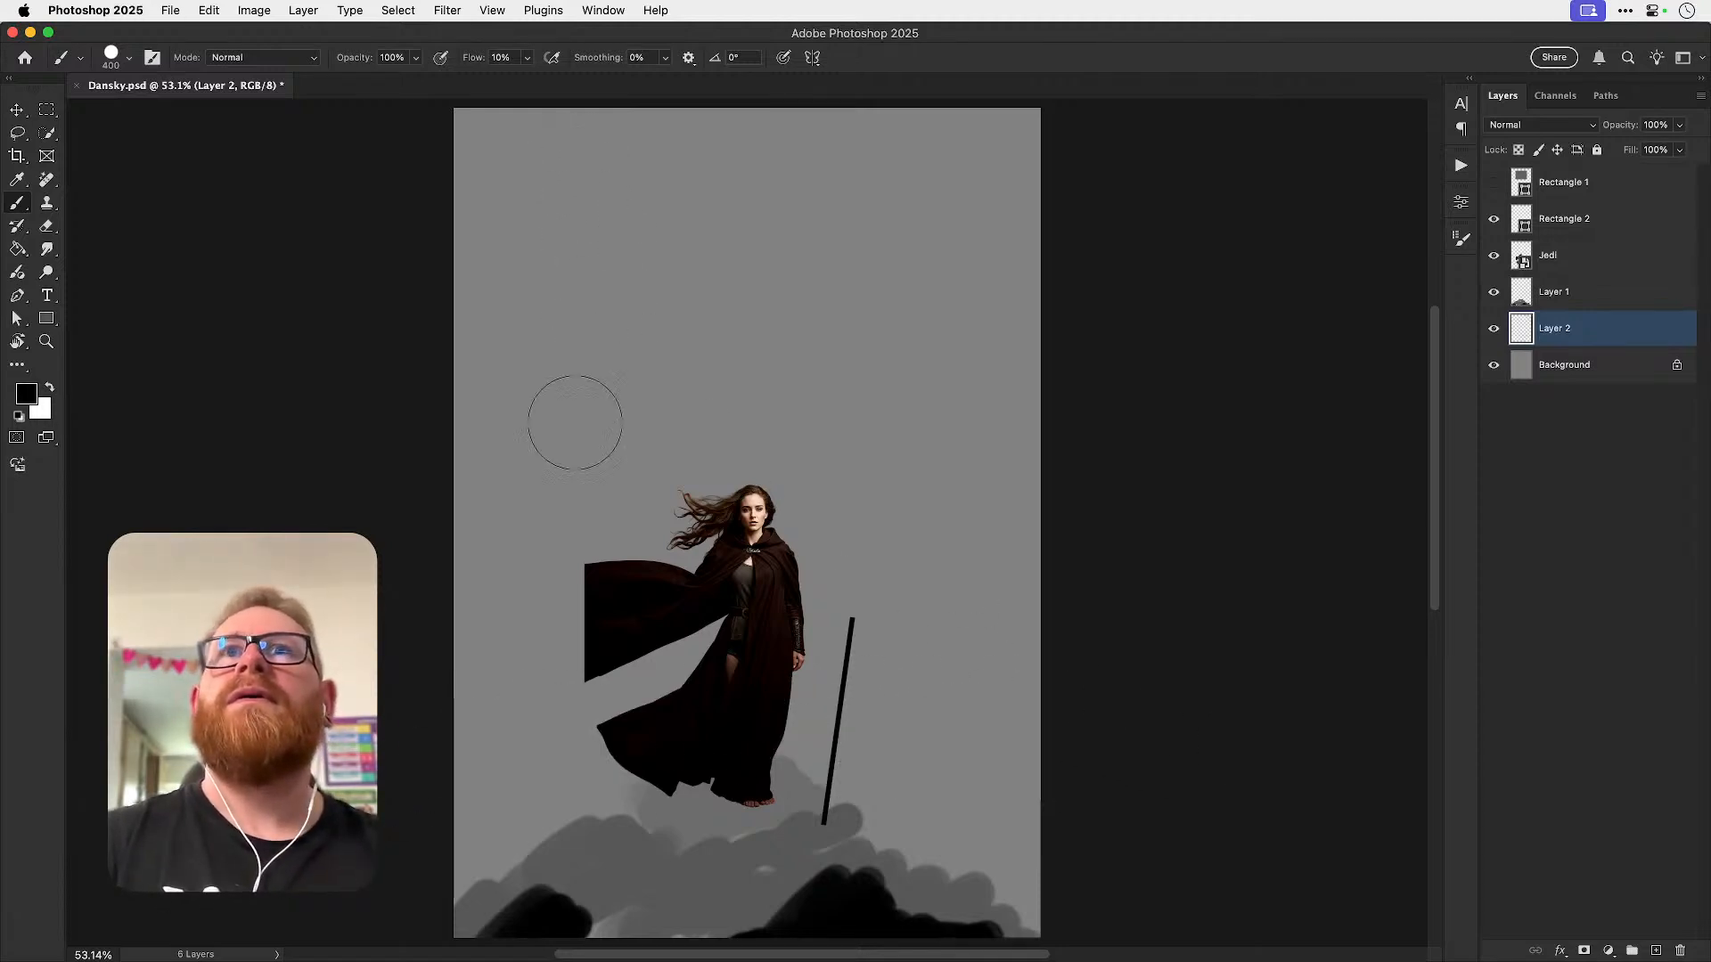
{"action": "left_click_drag", "start_coordinate": [462, 734], "coordinate": [1212, 755]}
{"action": "key", "text": "super+z"}
{"action": "mouse_move", "coordinate": [439, 703]}
{"action": "left_mouse_down"}
{"action": "mouse_move", "coordinate": [863, 676]}
{"action": "mouse_move", "coordinate": [562, 286]}
{"action": "mouse_move", "coordinate": [321, 526]}
{"action": "mouse_move", "coordinate": [695, 232]}
{"action": "left_mouse_up"}
{"action": "key", "text": "super+z"}
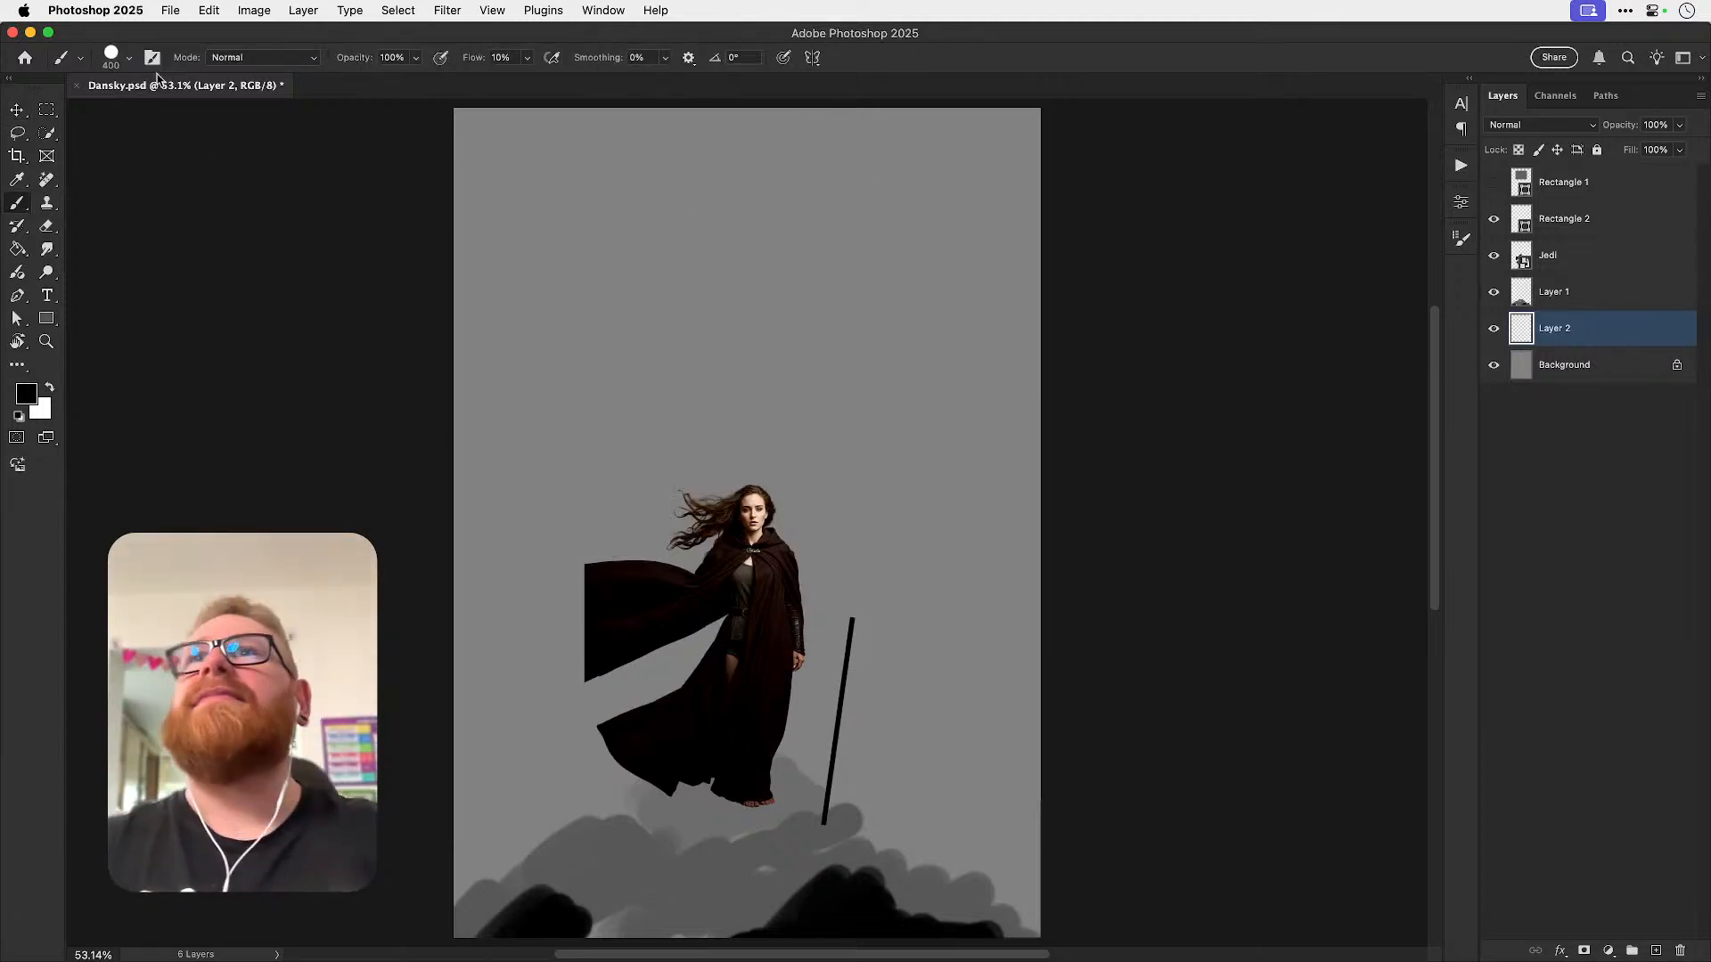
- Choose the Soft Round Pressure Opacity and Flow brush
{"action": "left_click", "coordinate": [129, 59]}
{"action": "left_click", "coordinate": [138, 445]}
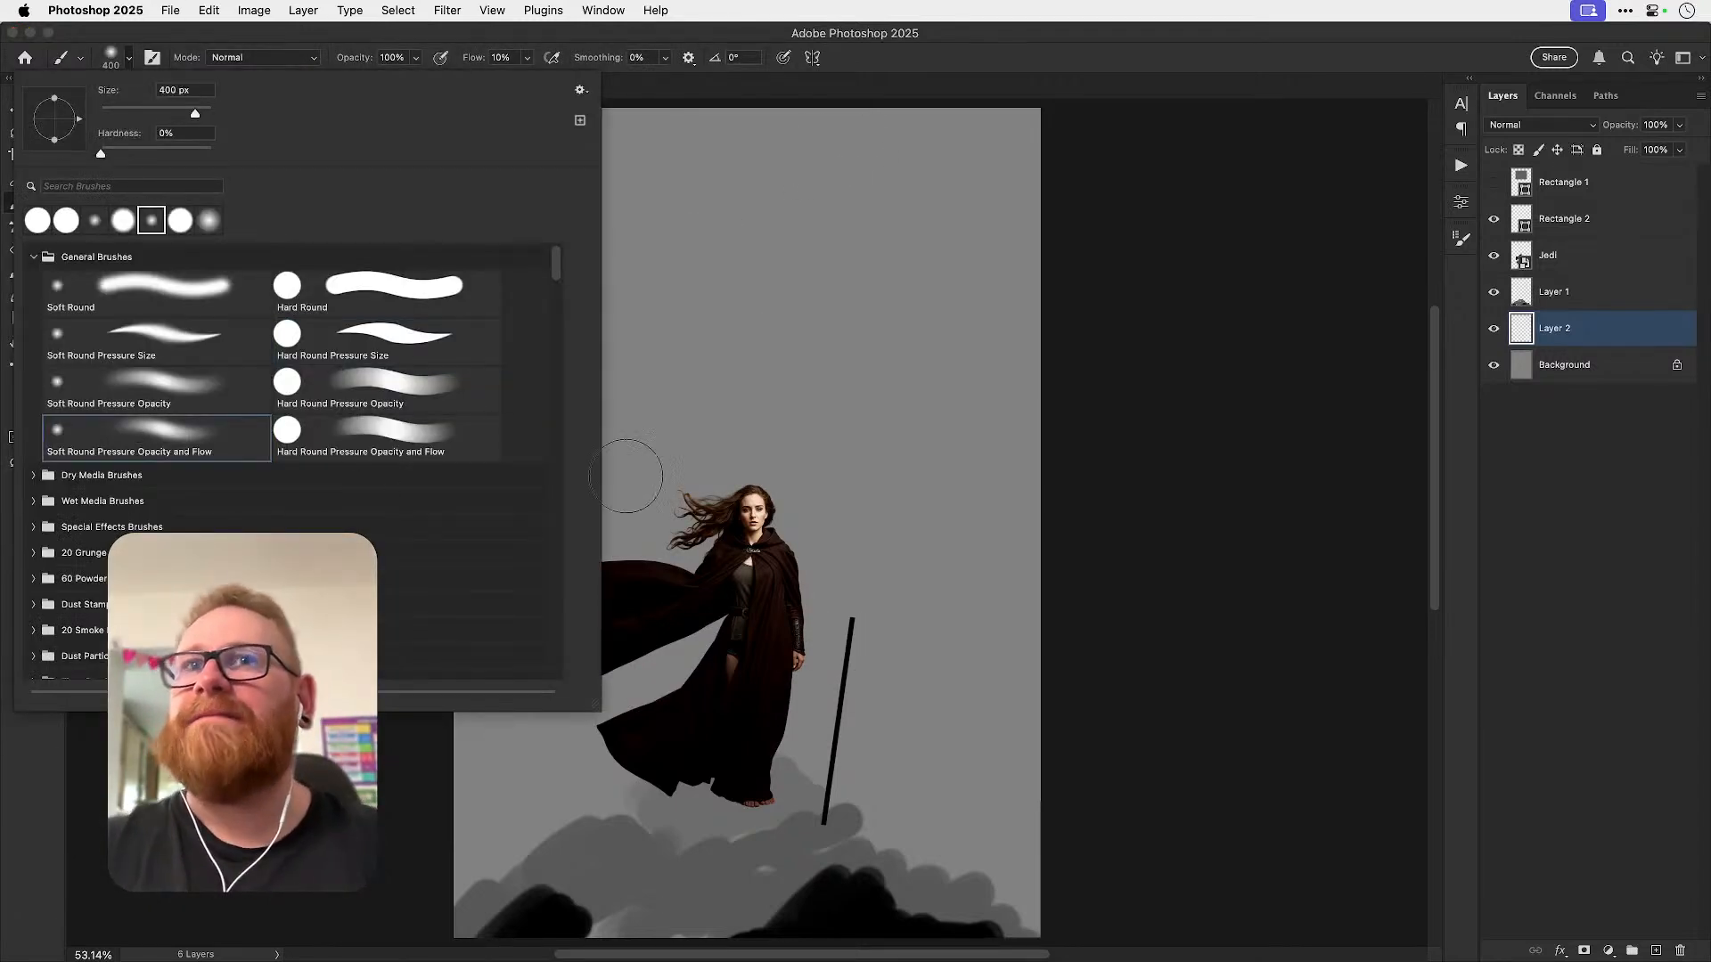
{"action": "left_click", "coordinate": [1114, 332]}
- Hide Layer 2 and delete it, keeping the painted ground on Layer 1 visible
{"action": "key", "text": "v"}
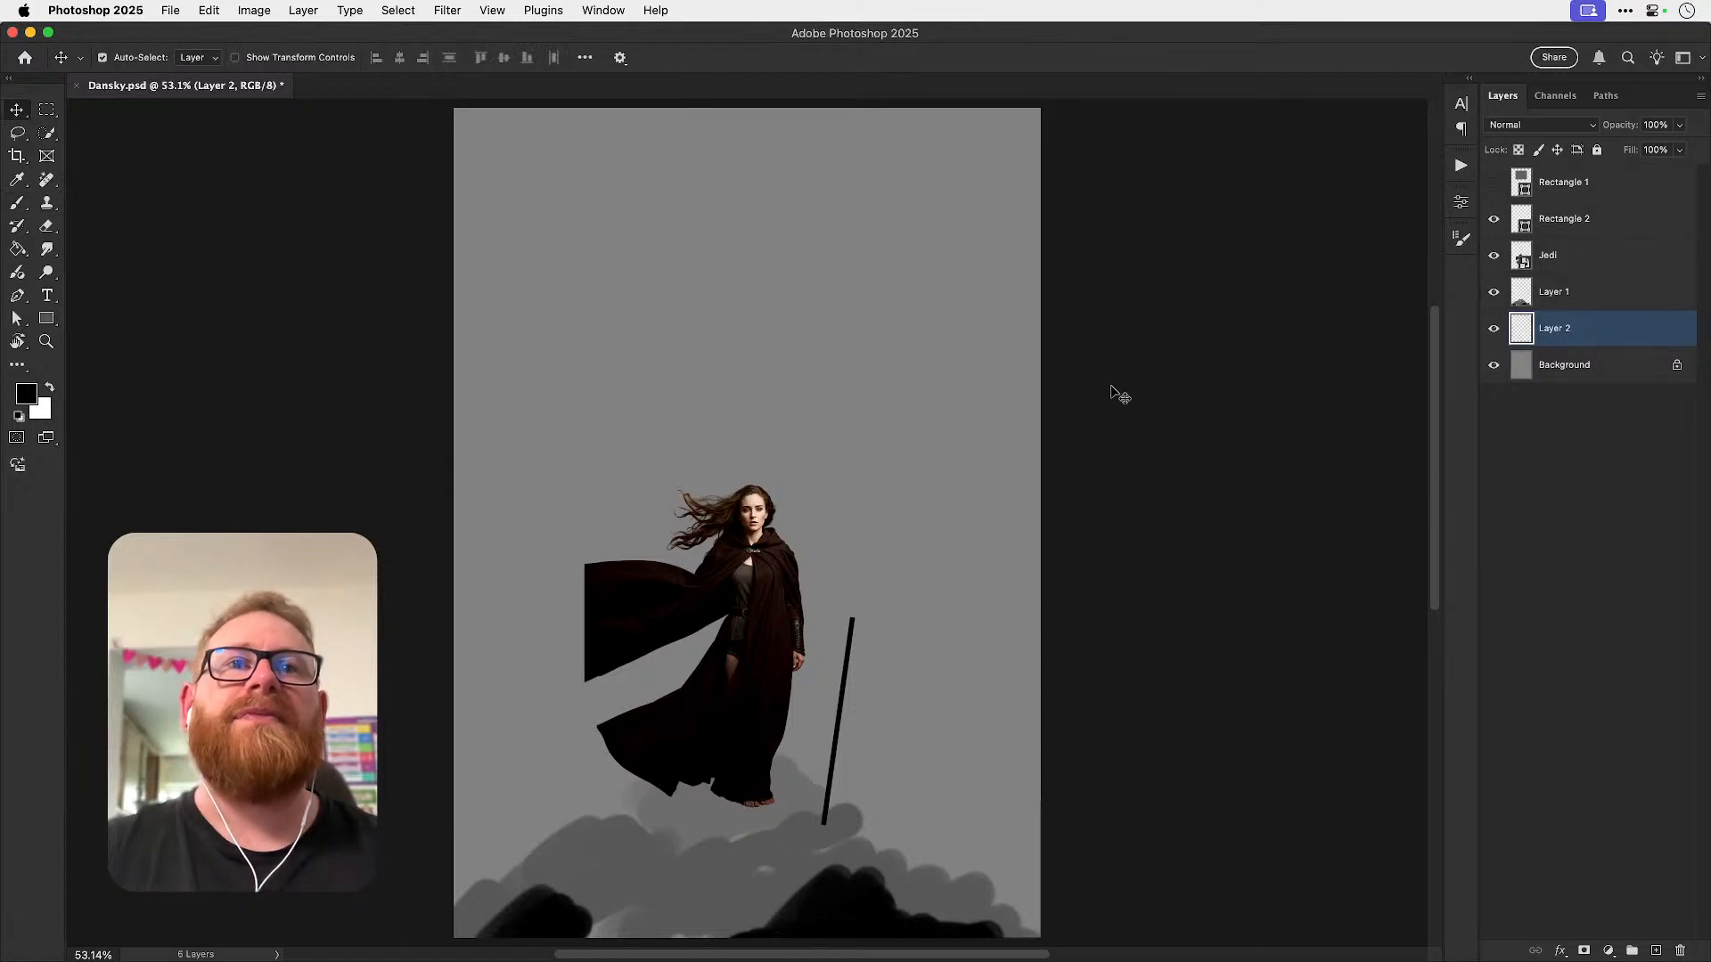
{"action": "left_click", "coordinate": [1494, 330]}
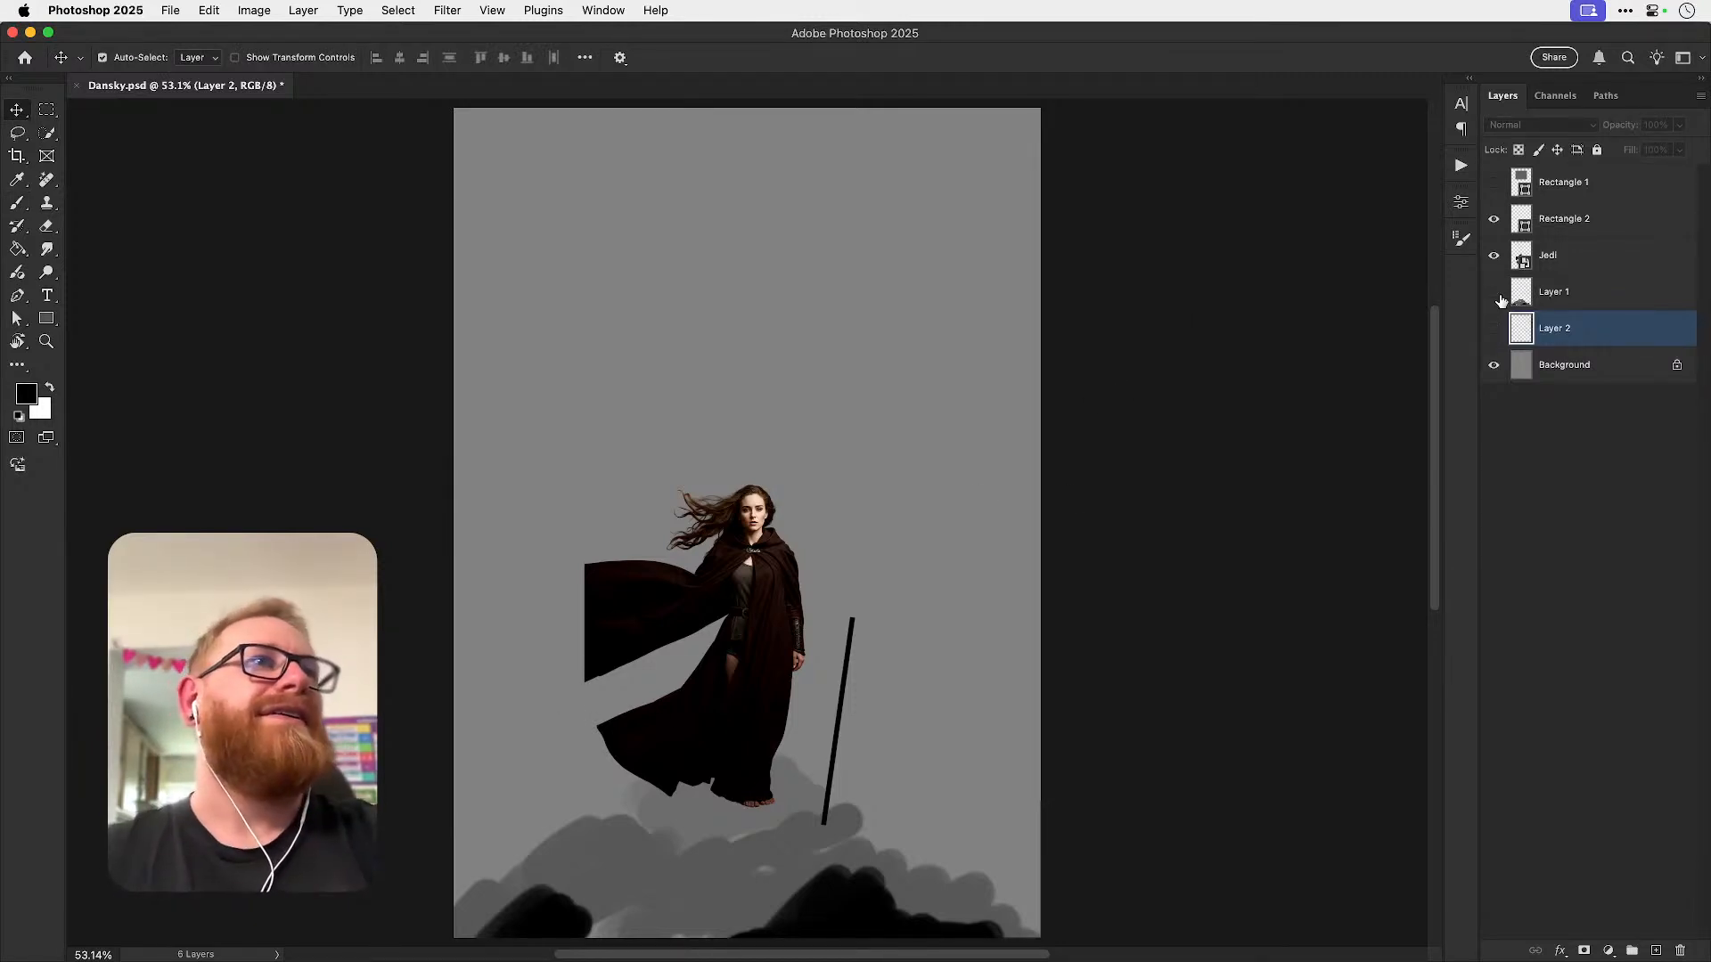
{"action": "left_click", "coordinate": [1559, 303]}
{"action": "left_click", "coordinate": [1494, 292]}
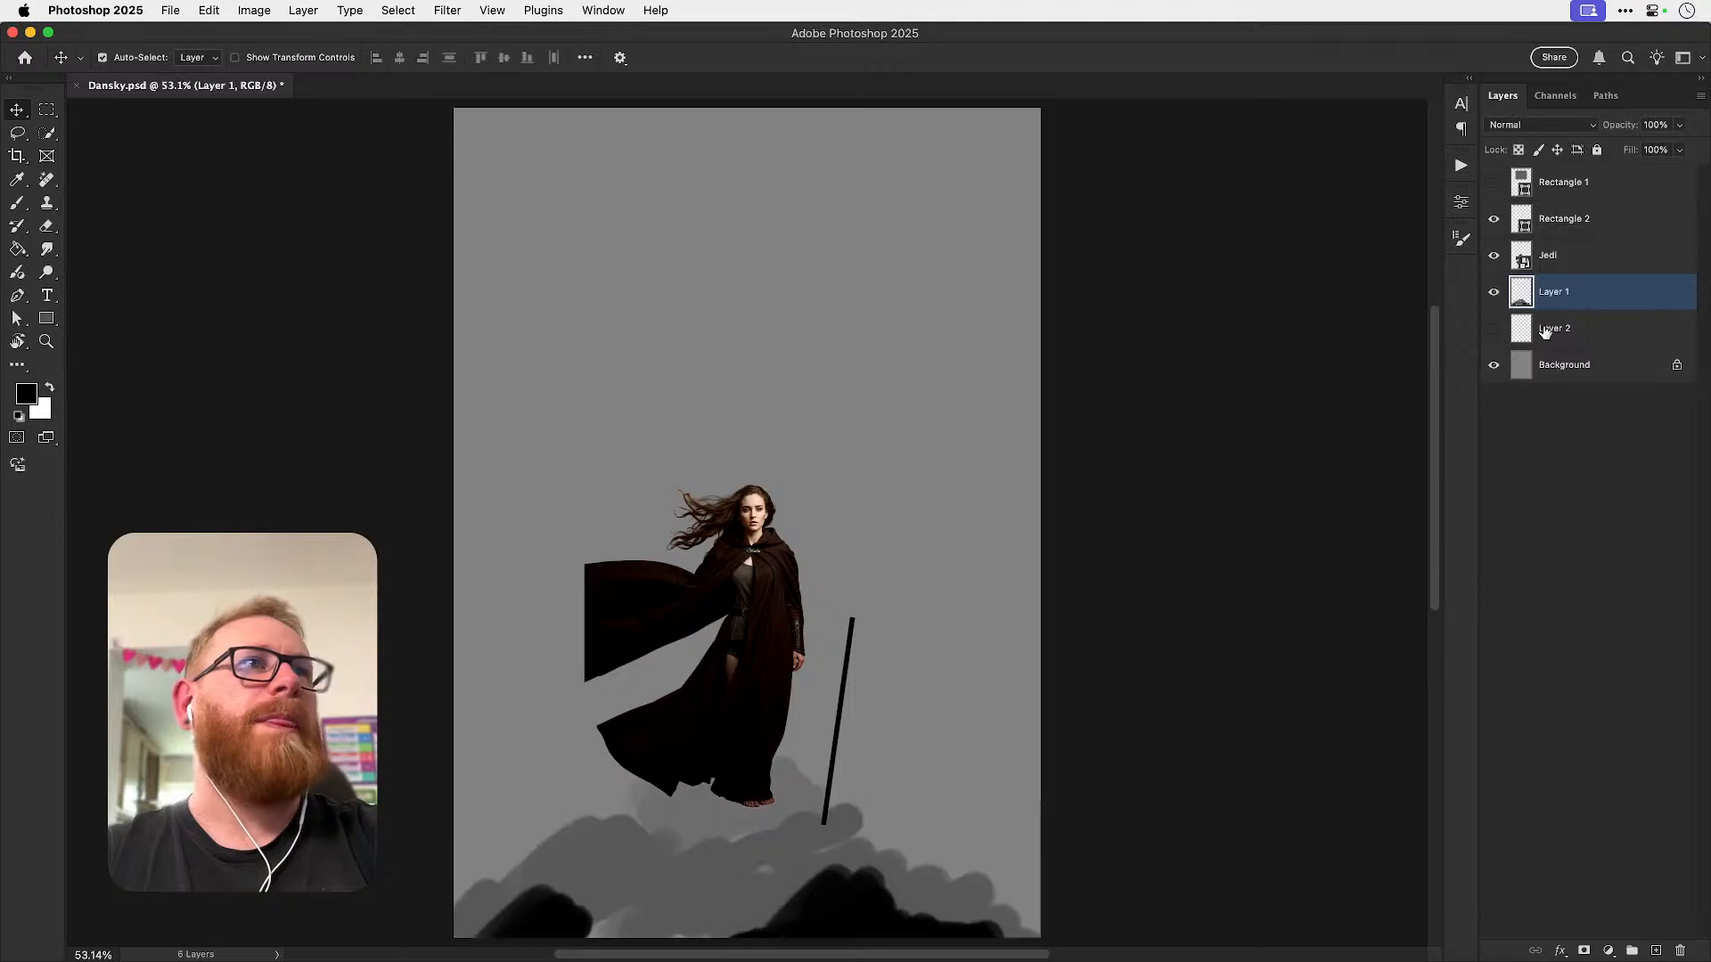
{"action": "left_click", "coordinate": [1538, 330]}
{"action": "key", "text": "Delete"}
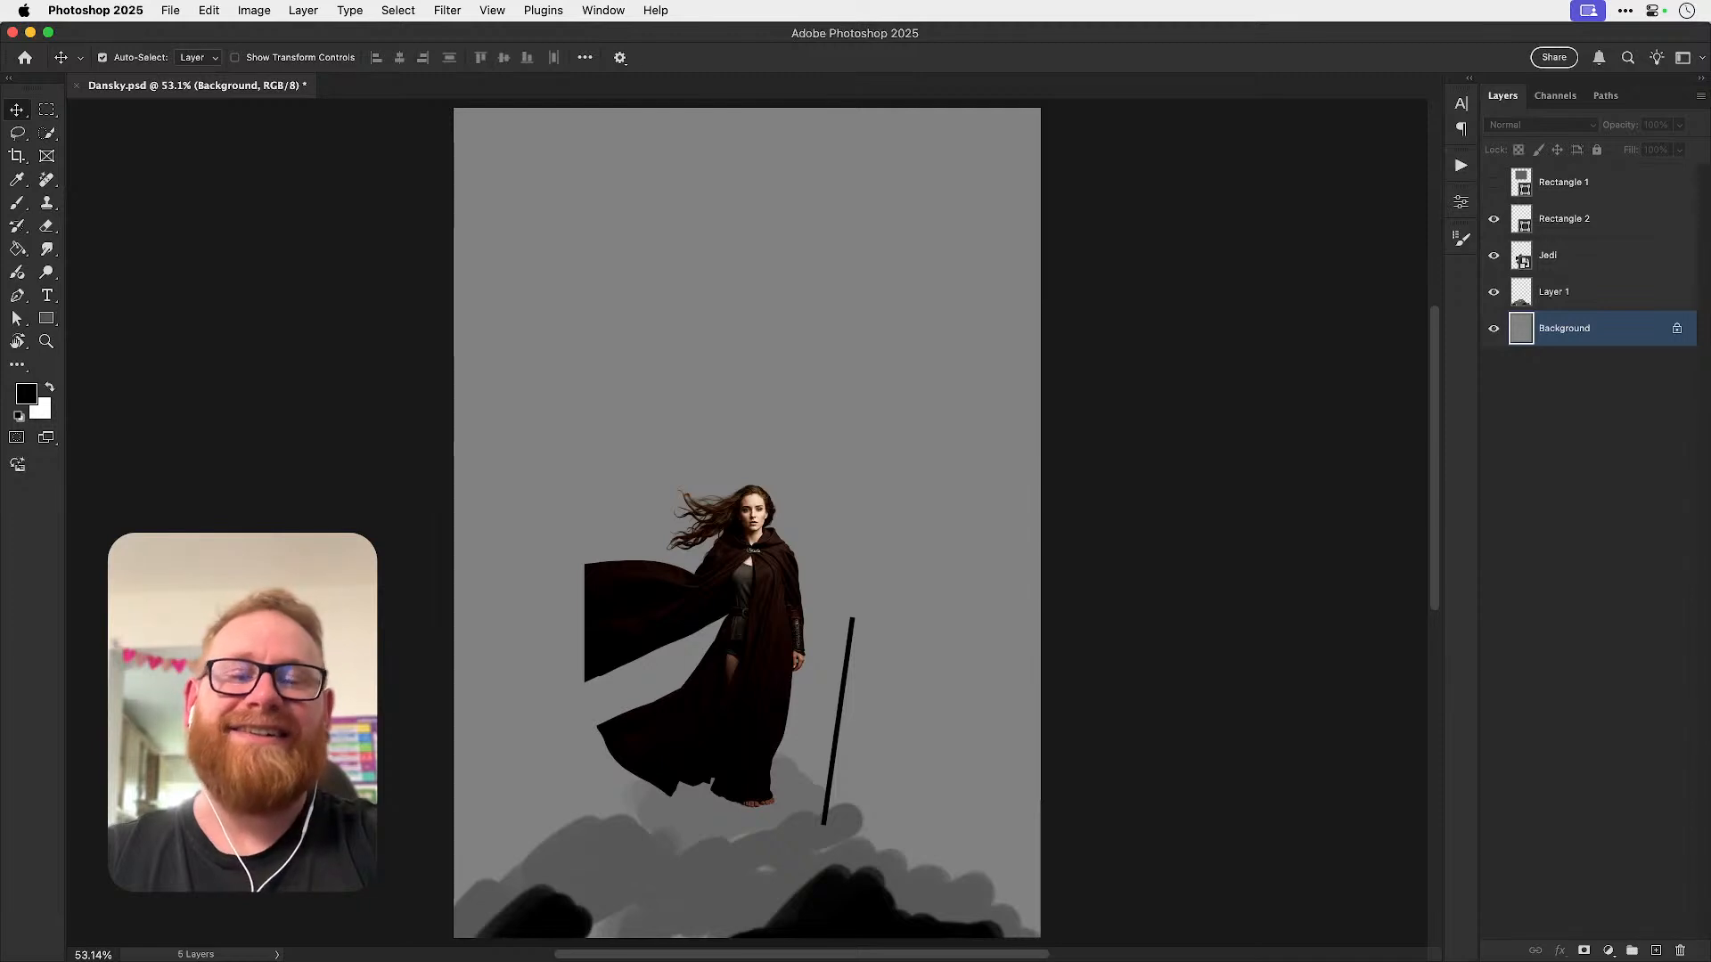
- Switch to Chrome to review the sunset images on the Visual Electric canvas
{"action": "key", "text": "super+Tab"}
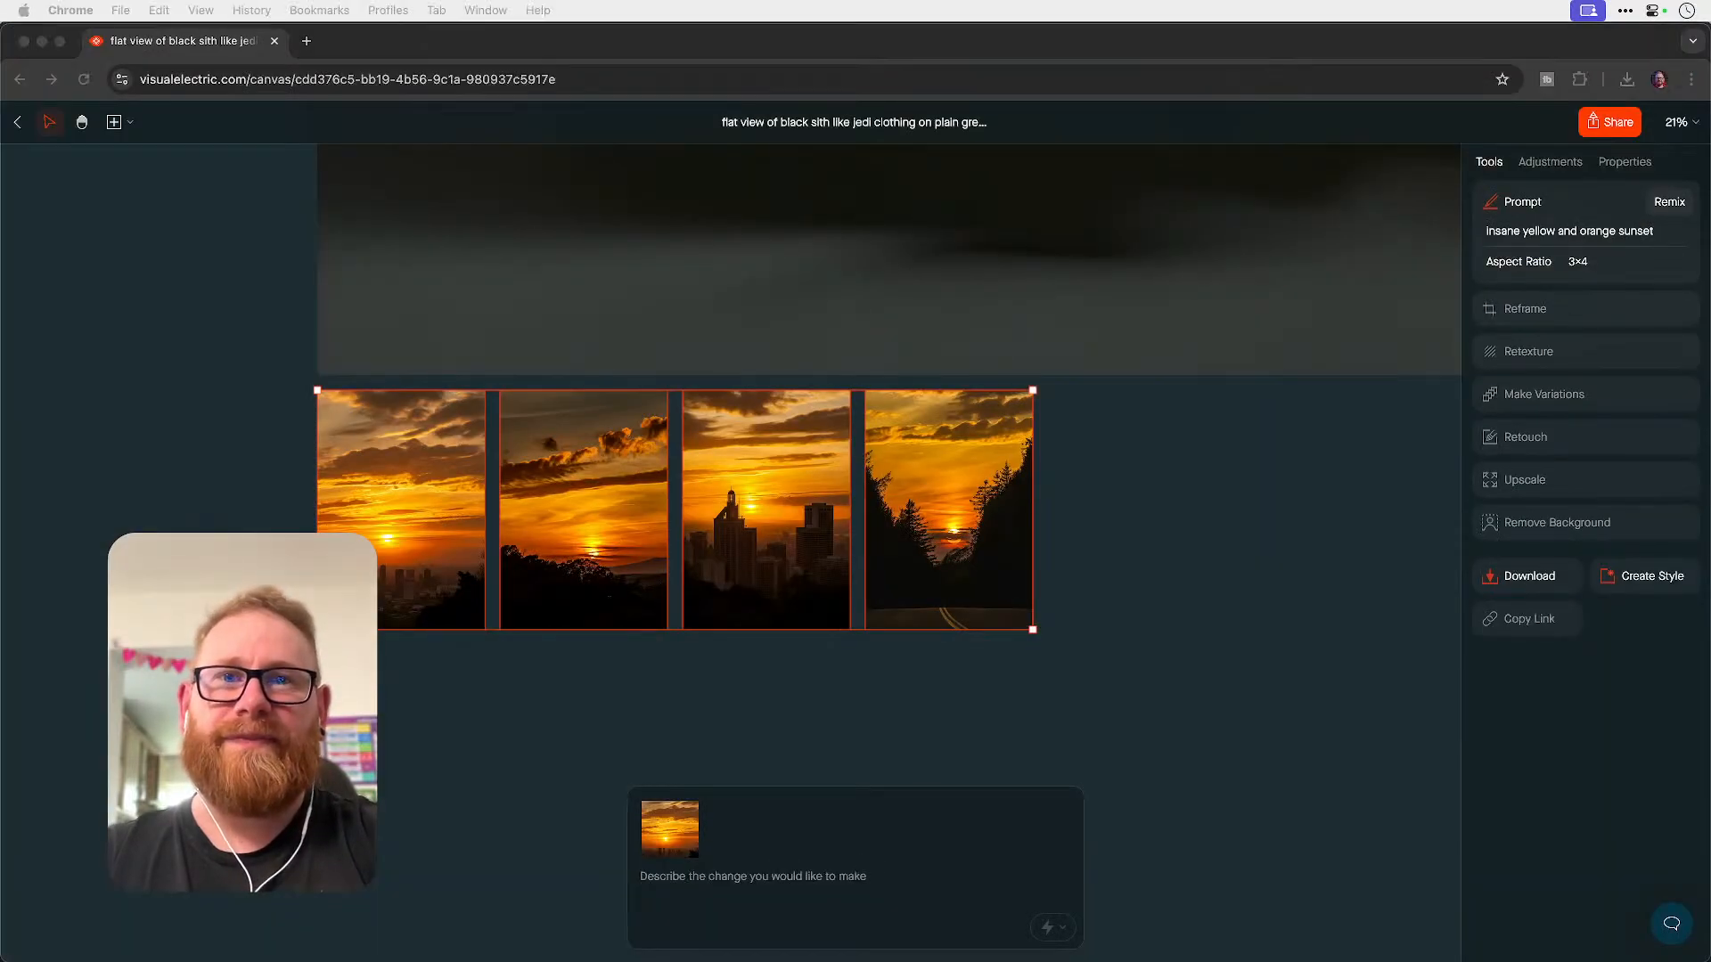
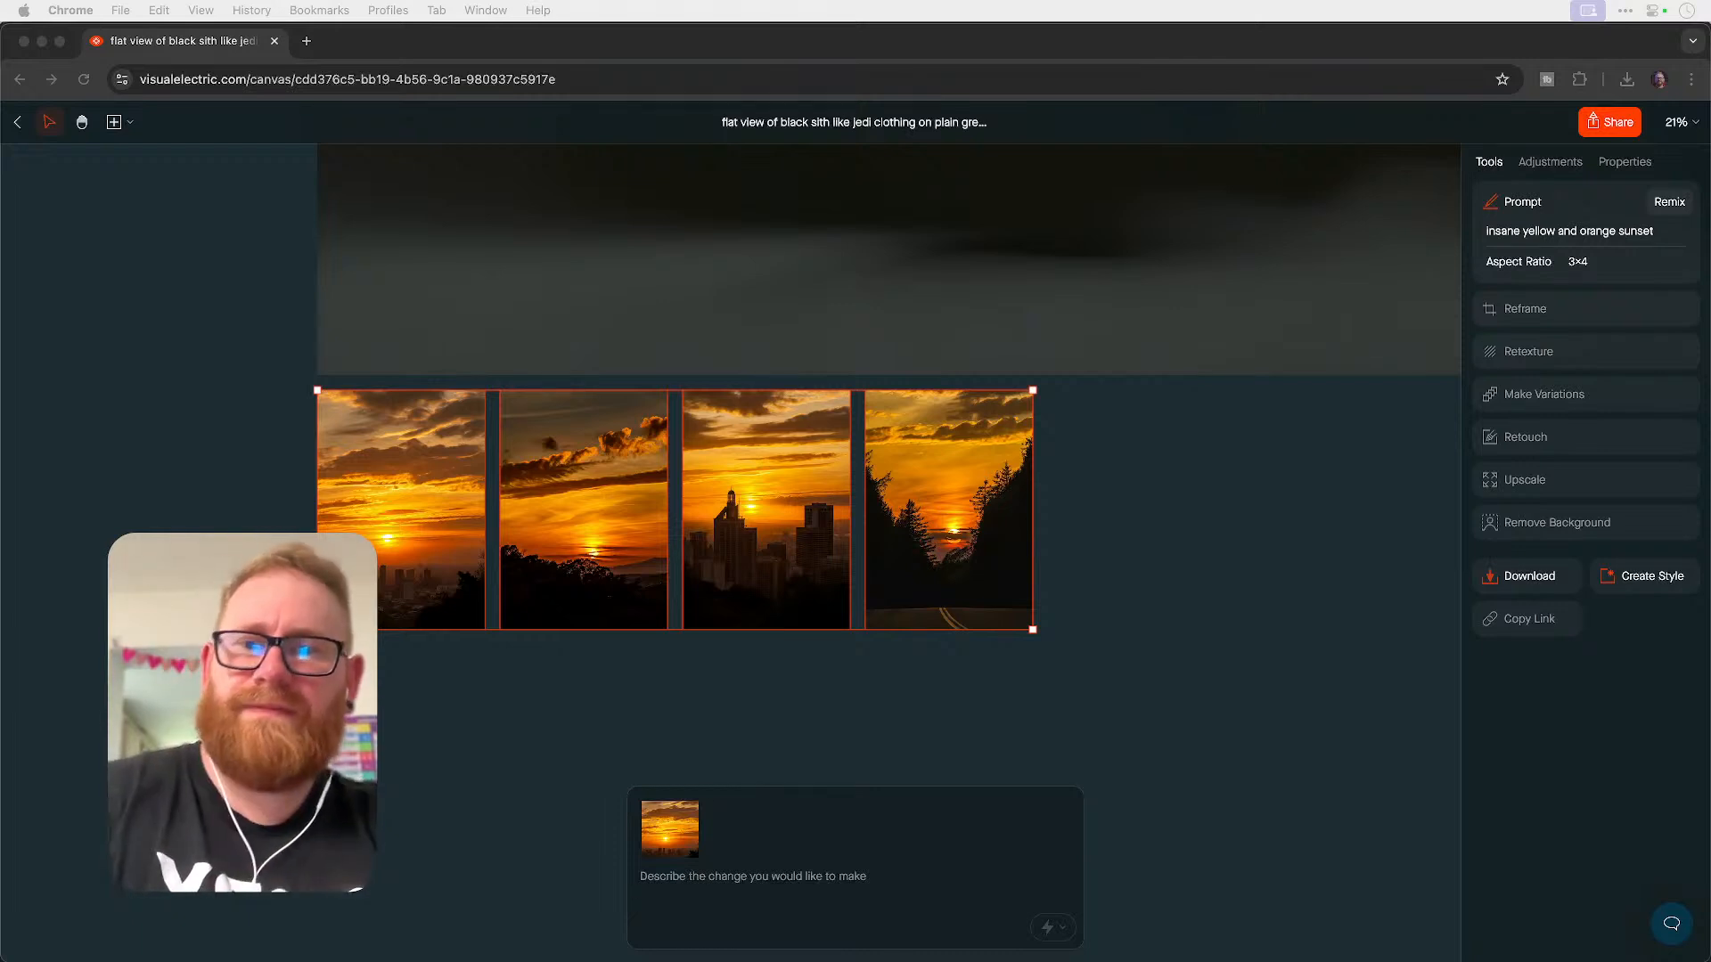
{"action": "key", "text": "F11"}
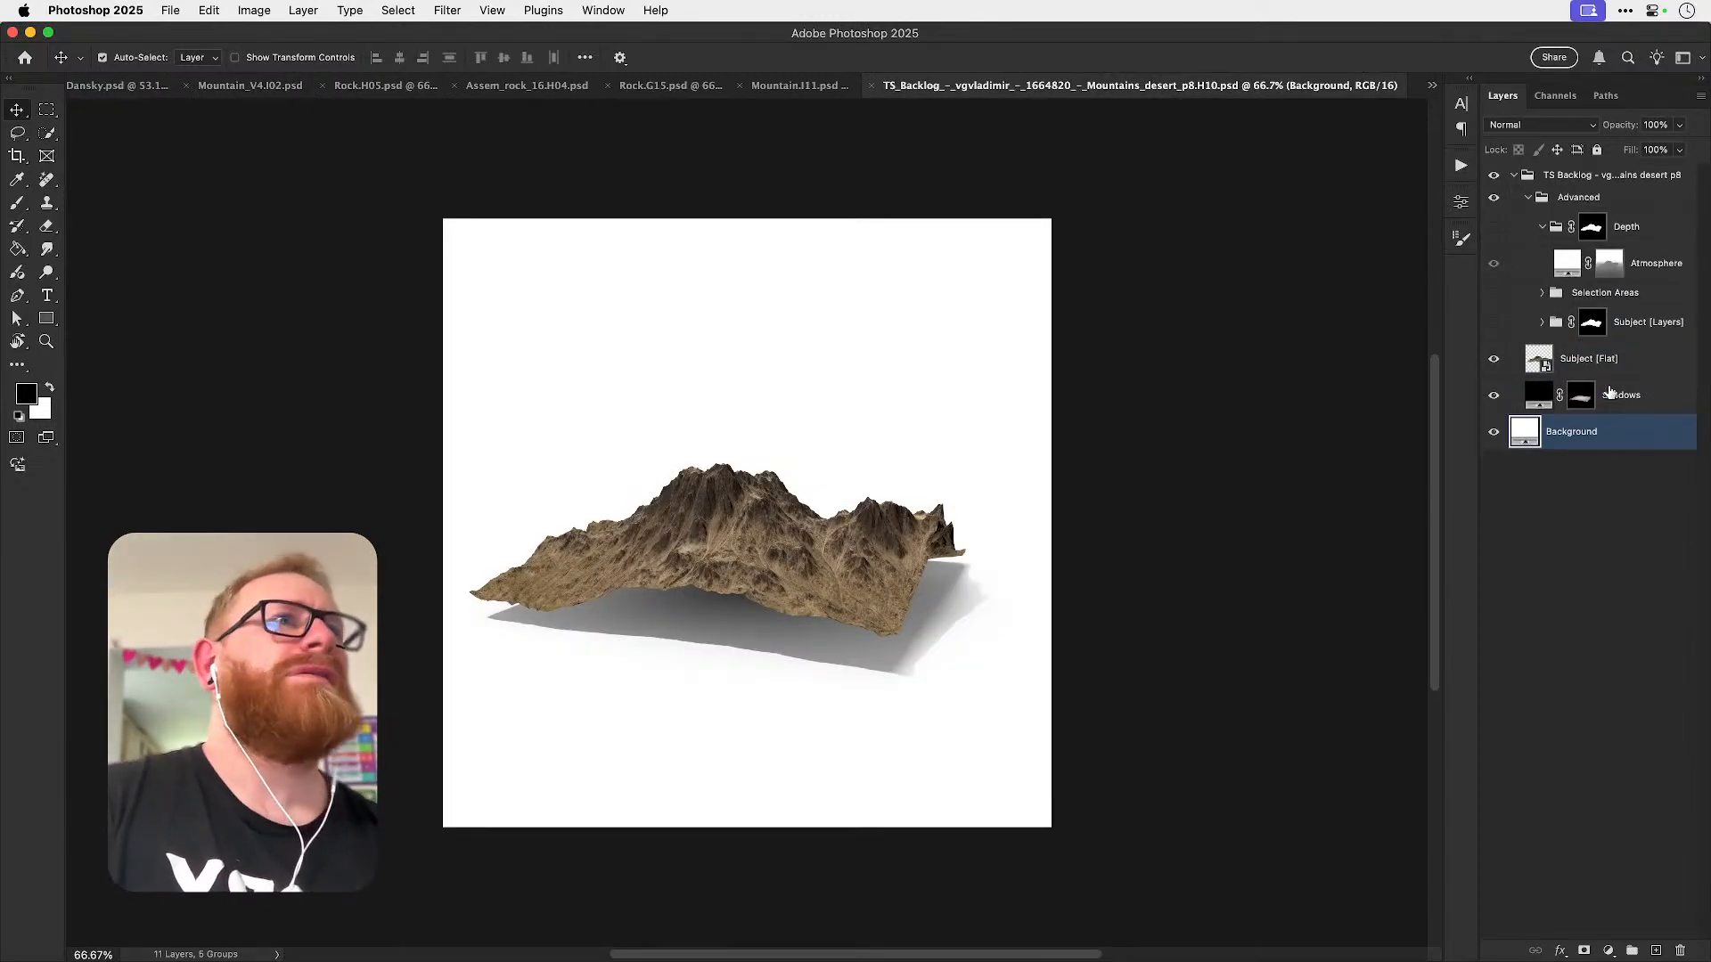
- Duplicate the desert mountain's Subject [Flat] layer into Dansky.psd, closing its source, and place it behind the bar at the canvas's right edge
{"action": "right_click", "coordinate": [1595, 364]}
{"action": "left_click", "coordinate": [1428, 396]}
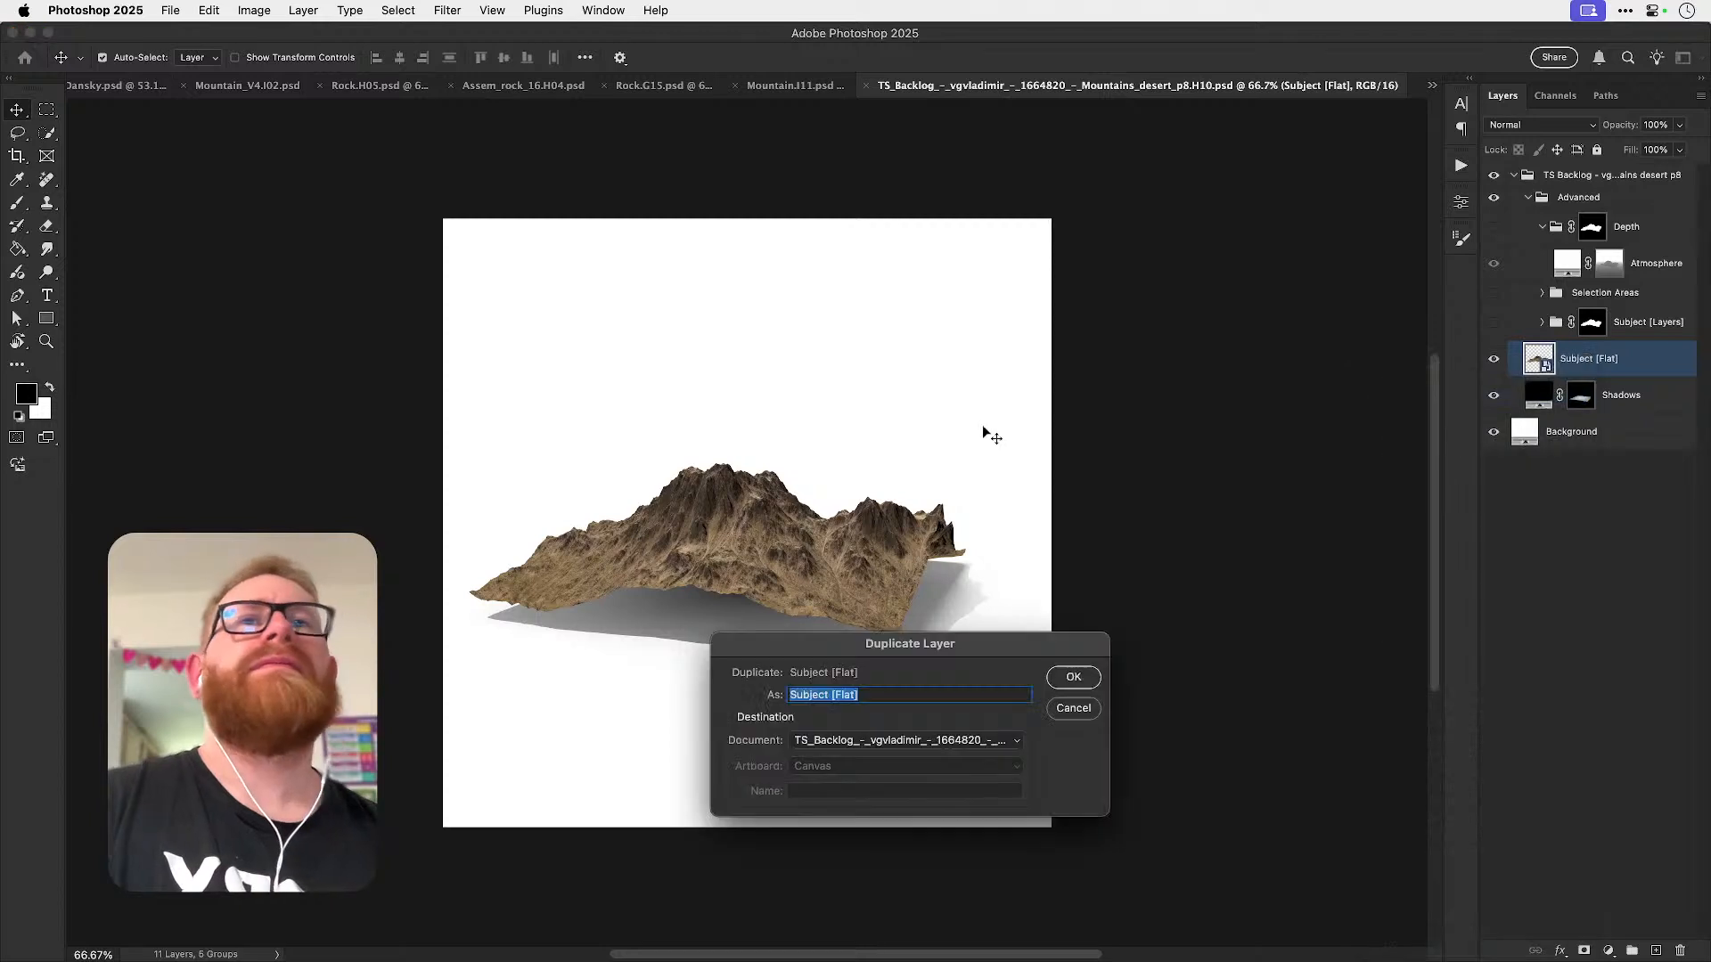
{"action": "left_click", "coordinate": [854, 738]}
{"action": "left_click", "coordinate": [861, 621]}
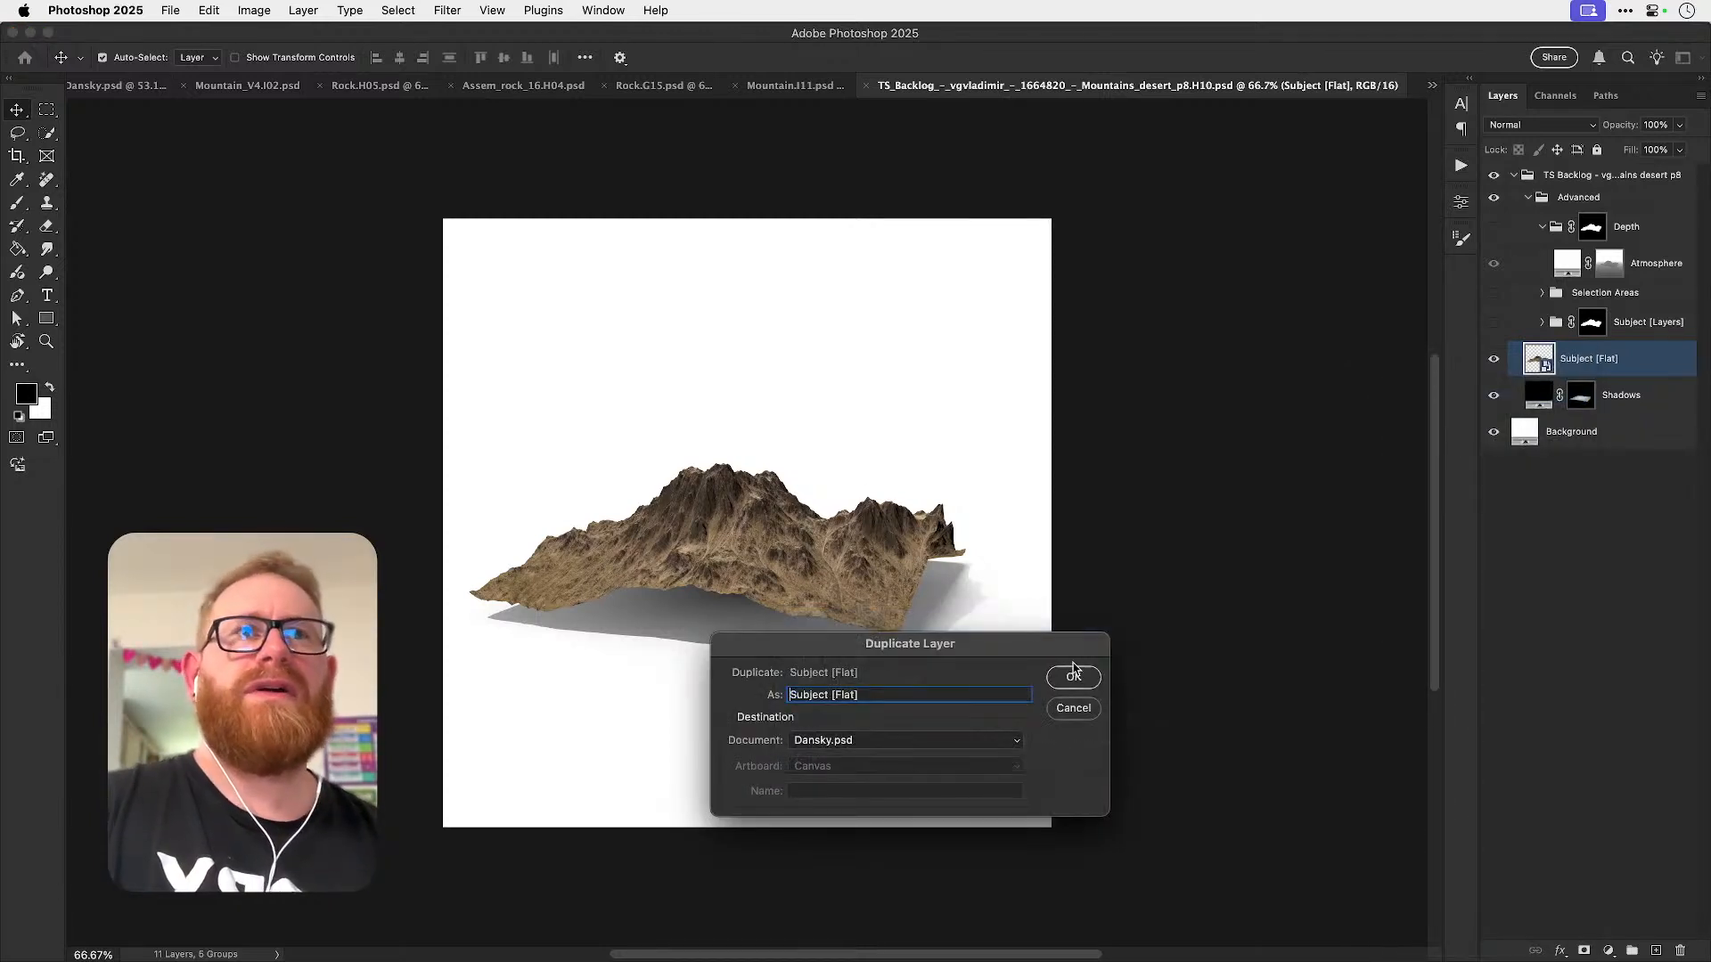
{"action": "left_click", "coordinate": [1077, 677]}
{"action": "key", "text": "super+w"}
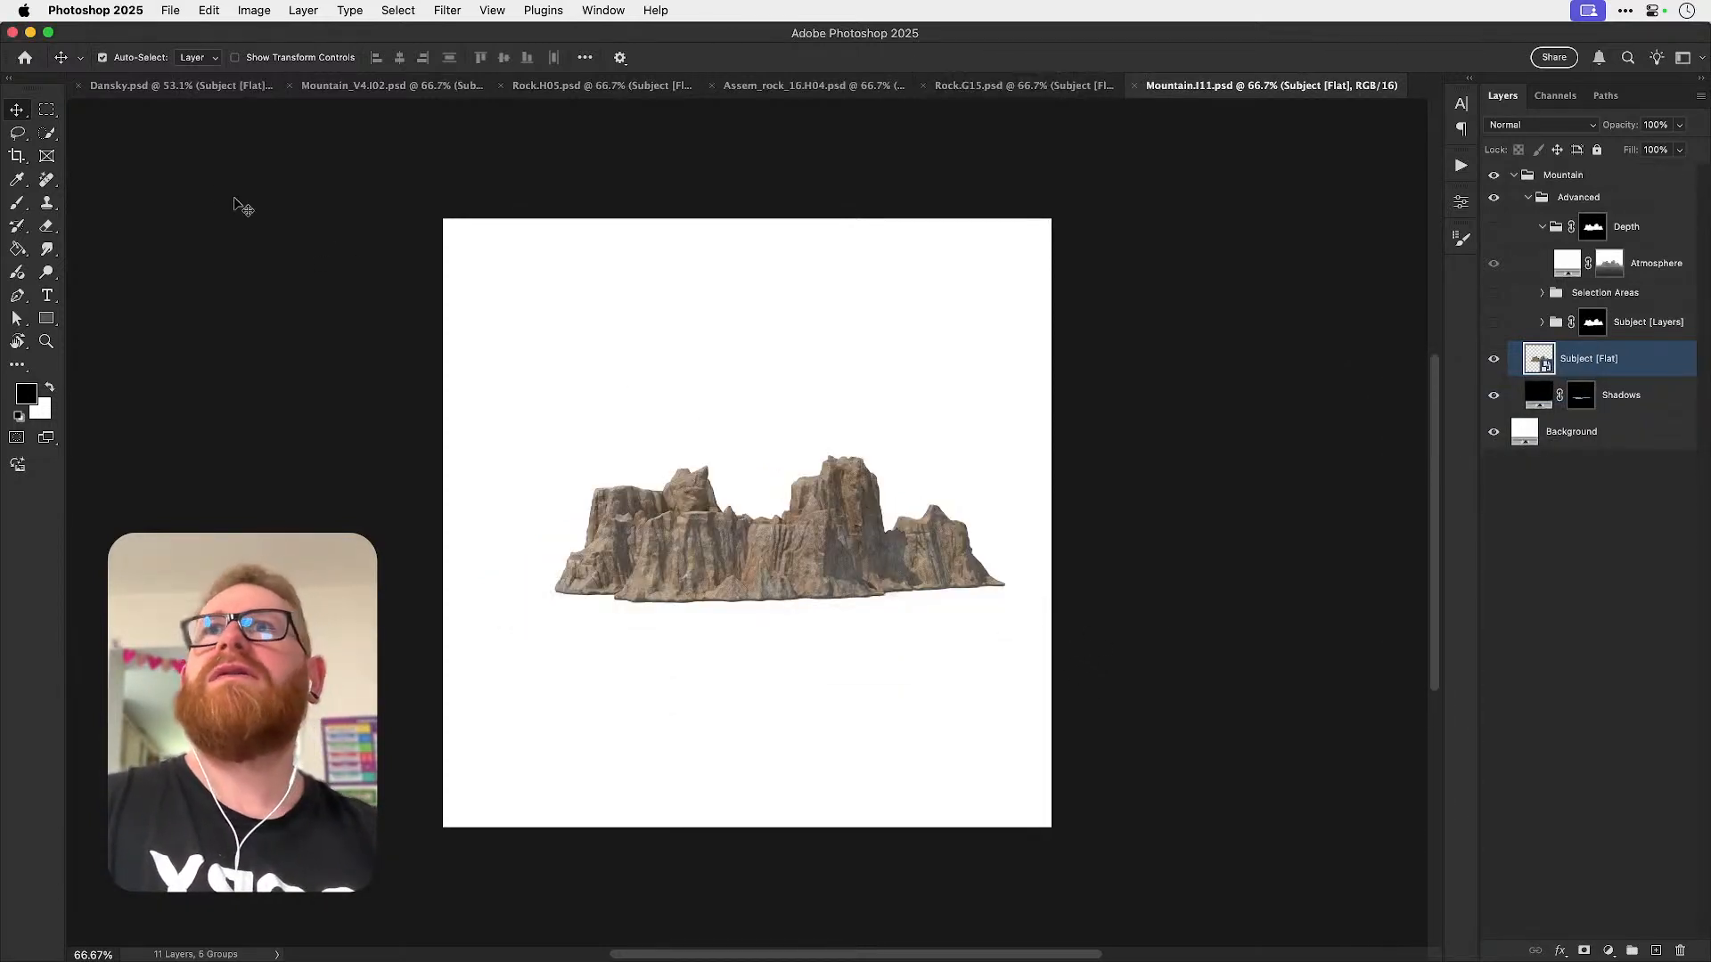
{"action": "left_click", "coordinate": [190, 86]}
{"action": "left_click_drag", "start_coordinate": [806, 381], "coordinate": [995, 726]}
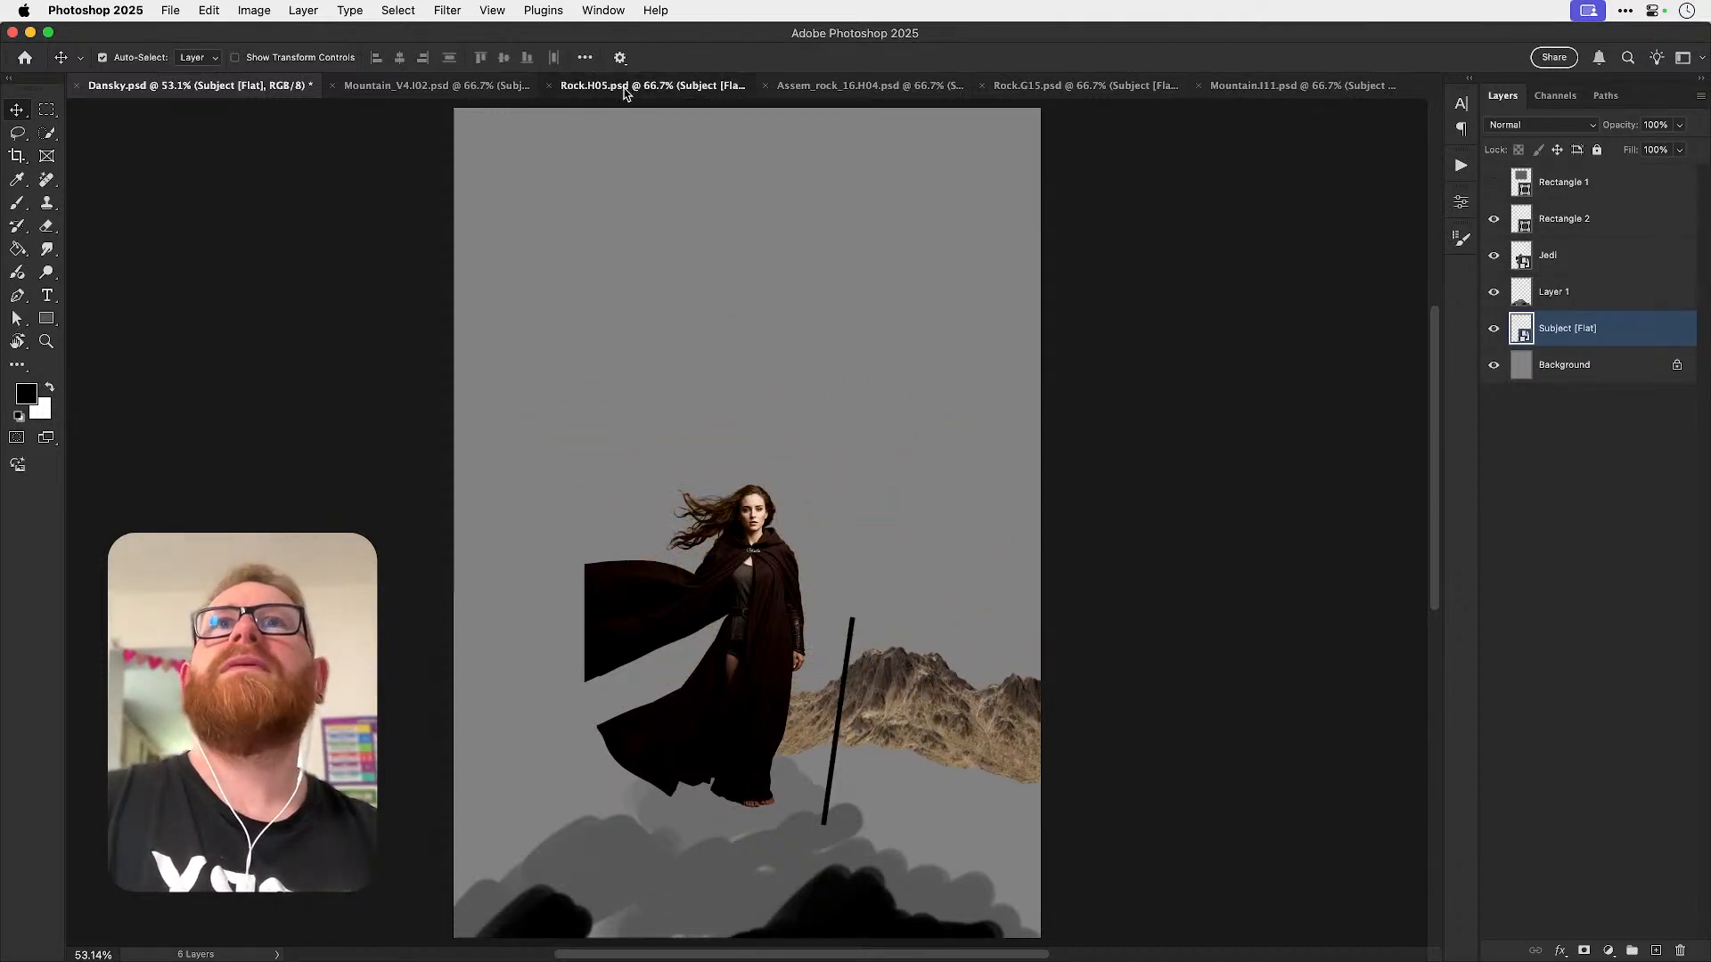
- Duplicate the Subject [Flat] rock stack from Rock.H05.psd into Dansky.psd and return to the composite
{"action": "left_click", "coordinate": [641, 88]}
{"action": "right_click", "coordinate": [1584, 352]}
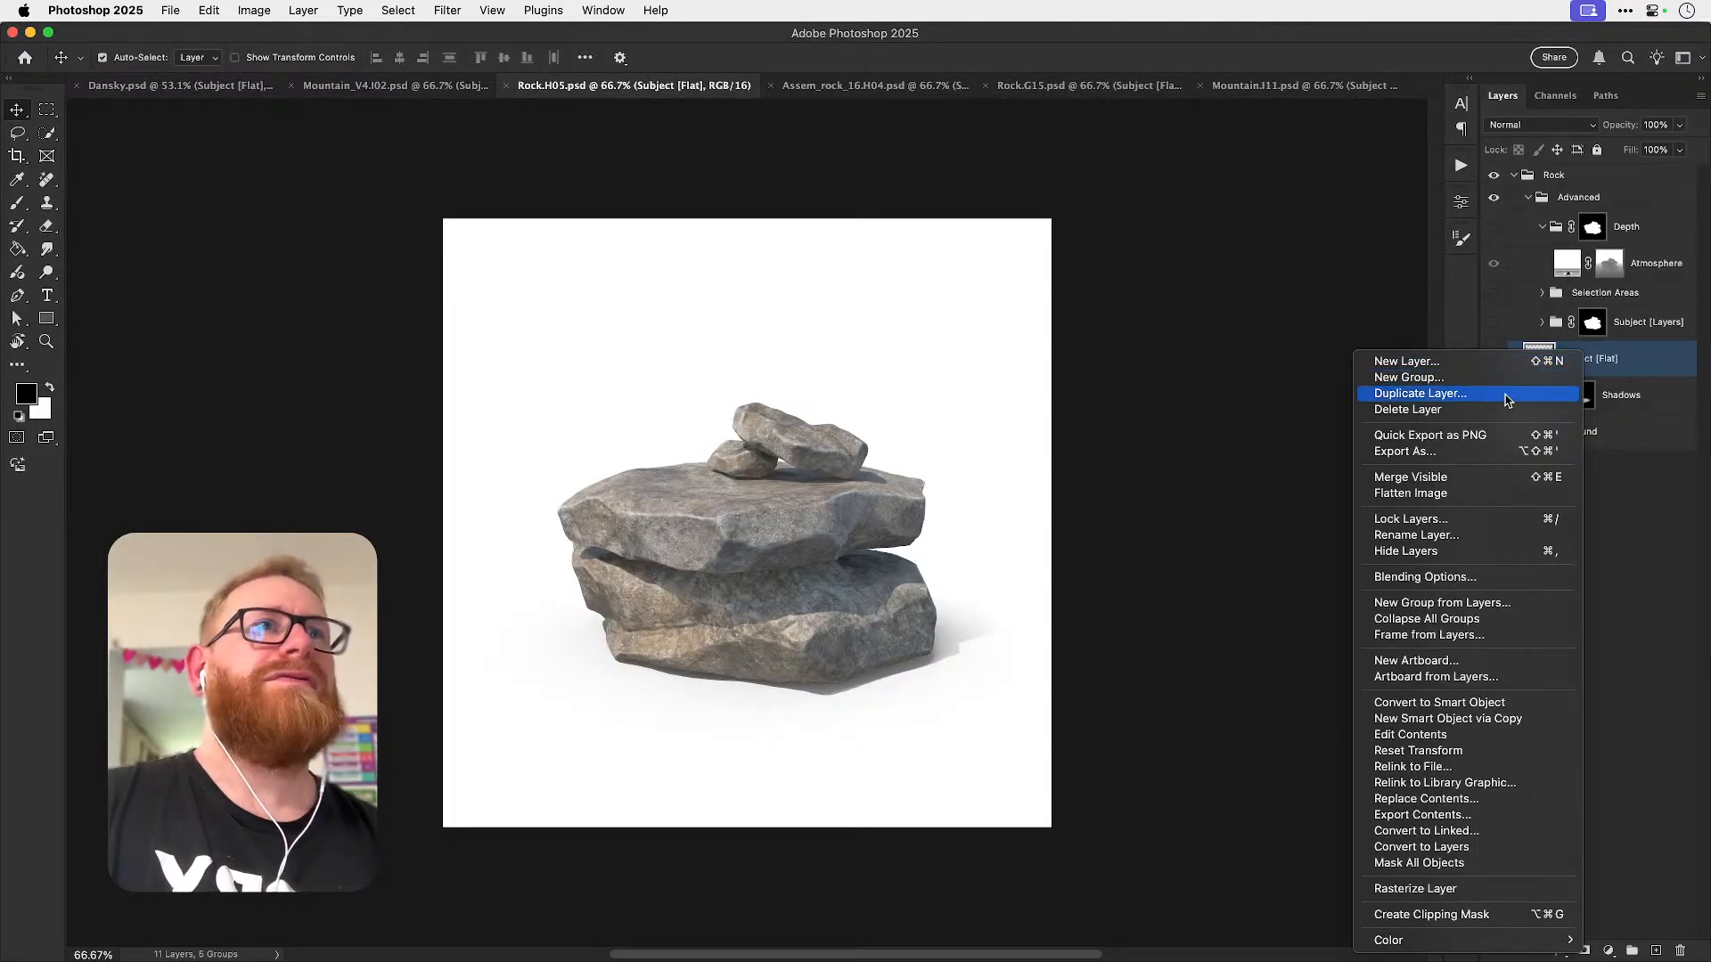
{"action": "left_click", "coordinate": [1426, 387]}
{"action": "left_click", "coordinate": [861, 751]}
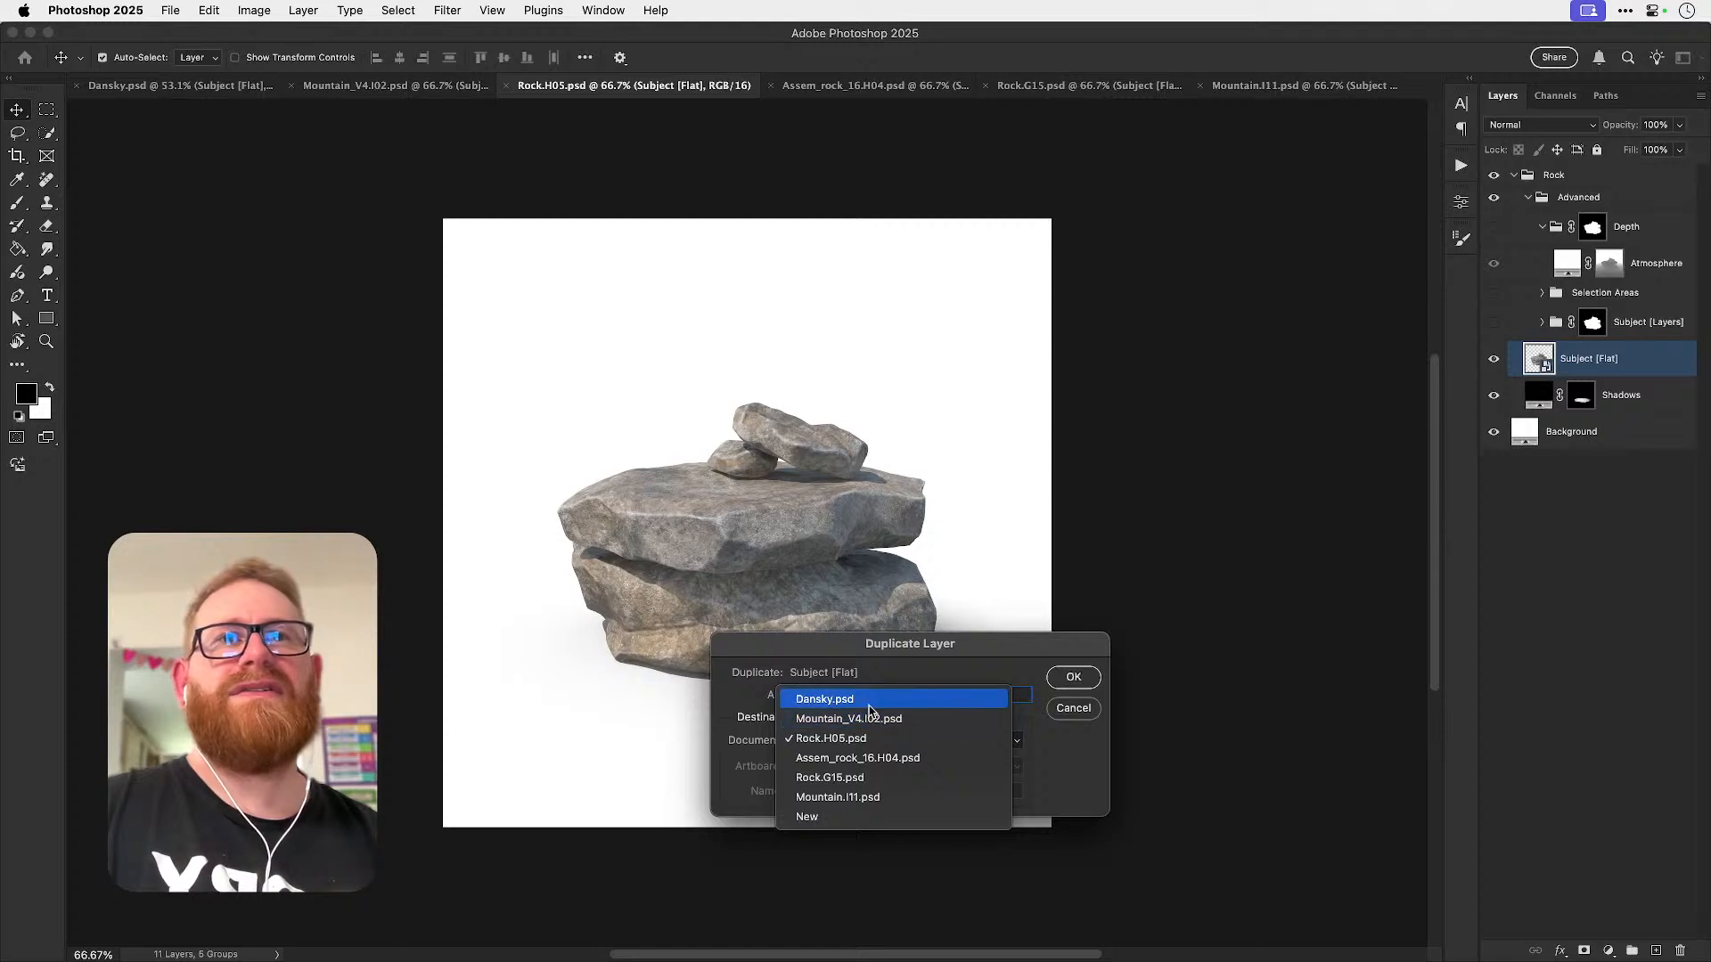
{"action": "left_click", "coordinate": [878, 697]}
{"action": "key", "text": "Return"}
{"action": "left_click", "coordinate": [187, 87]}
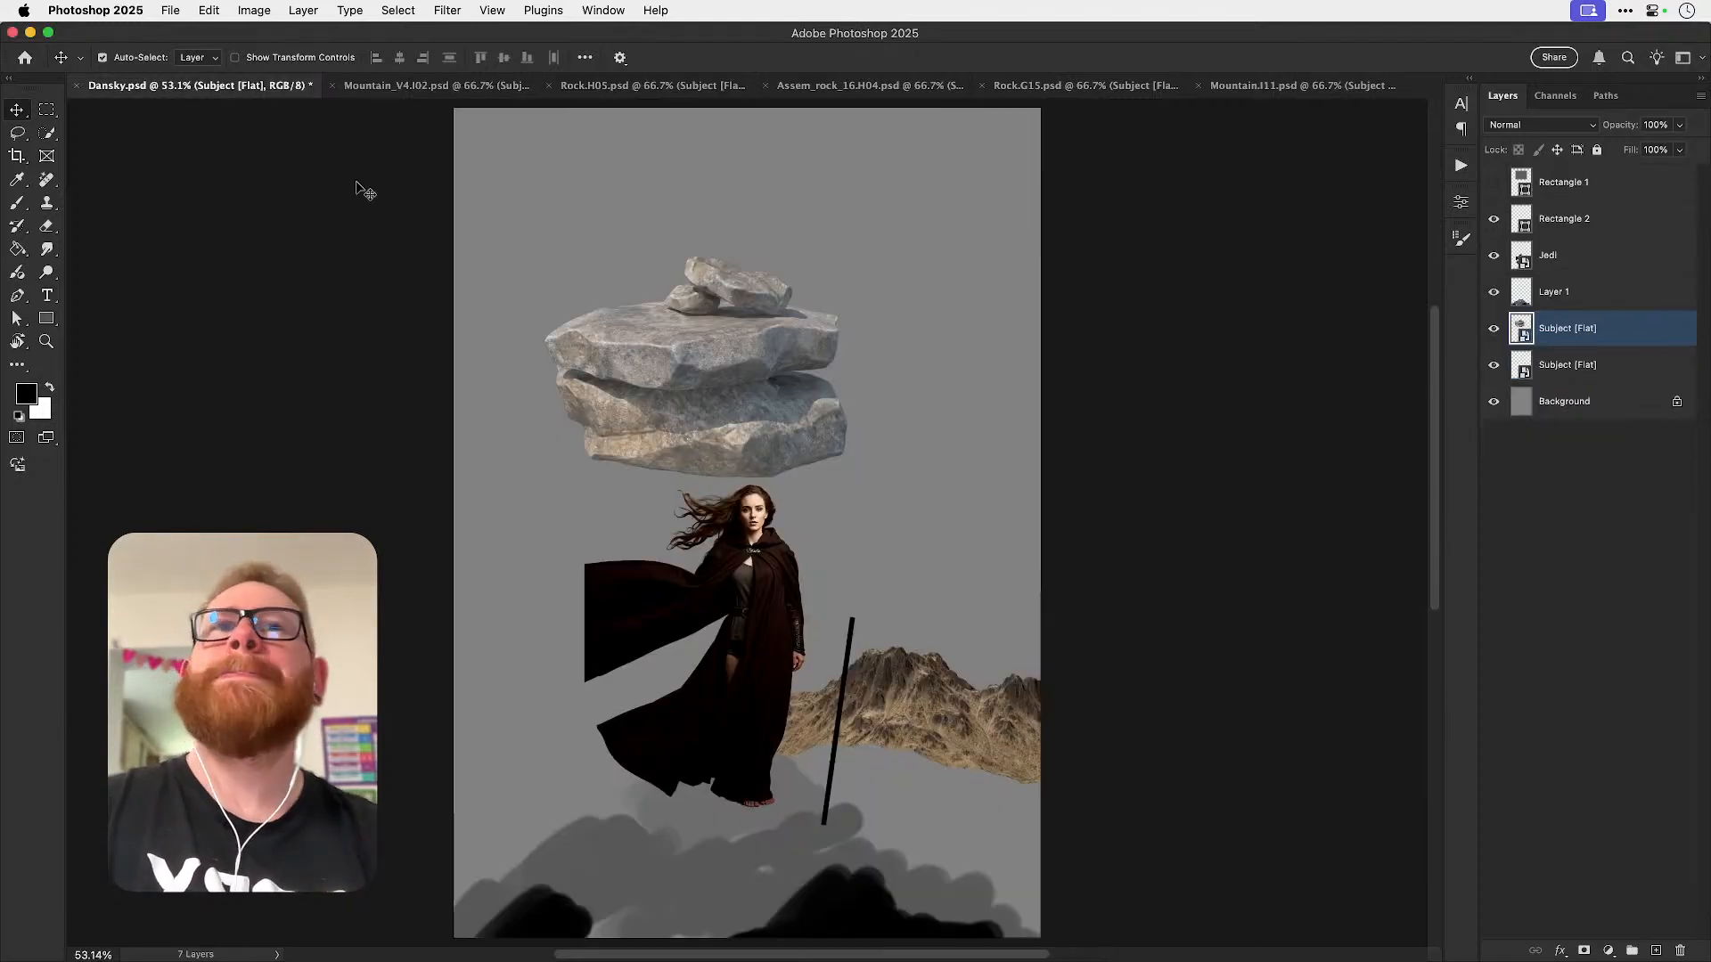
- Move the rock stack down so its flat top sits beneath the woman's feet
{"action": "key", "text": "super+t"}
{"action": "mouse_move", "coordinate": [780, 375]}
{"action": "left_mouse_down"}
{"action": "mouse_move", "coordinate": [661, 691]}
{"action": "mouse_move", "coordinate": [503, 747]}
{"action": "mouse_move", "coordinate": [735, 845]}
{"action": "mouse_move", "coordinate": [769, 891]}
{"action": "mouse_move", "coordinate": [809, 857]}
{"action": "left_mouse_up"}
{"action": "key", "text": "Return"}
- Hide the painted ground on Layer 1 and raise the Rectangle 2 bar onto the small rocks
{"action": "left_click", "coordinate": [1489, 296]}
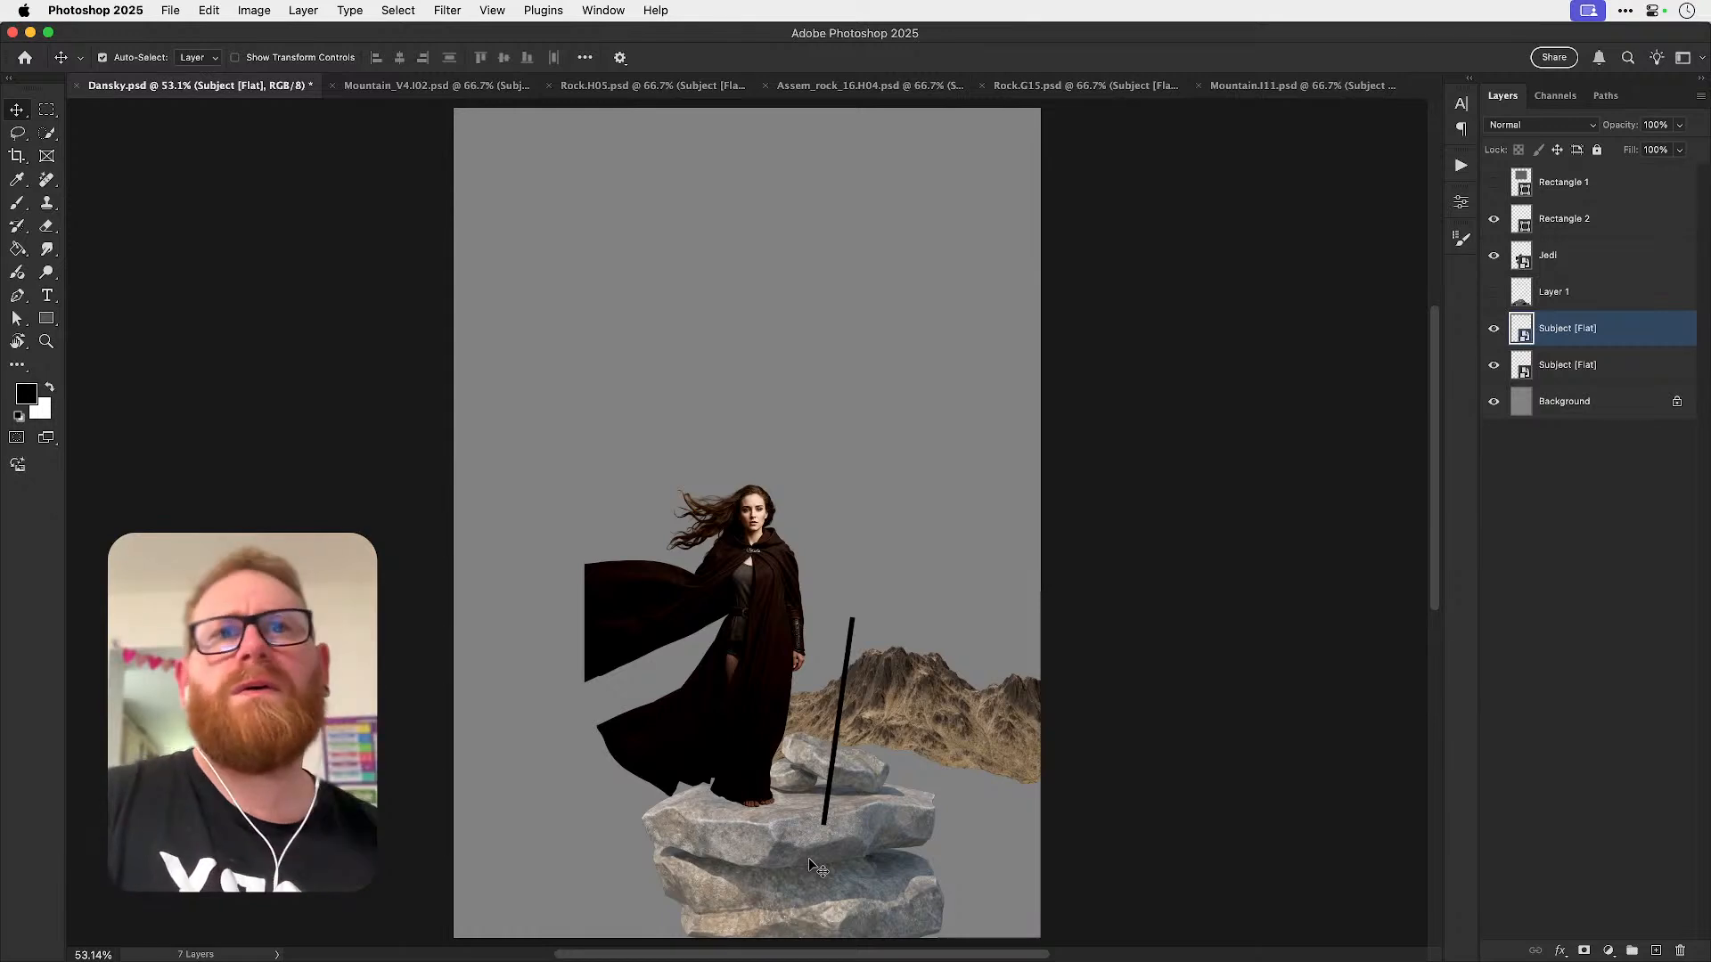
{"action": "left_click_drag", "start_coordinate": [841, 710], "coordinate": [850, 653]}
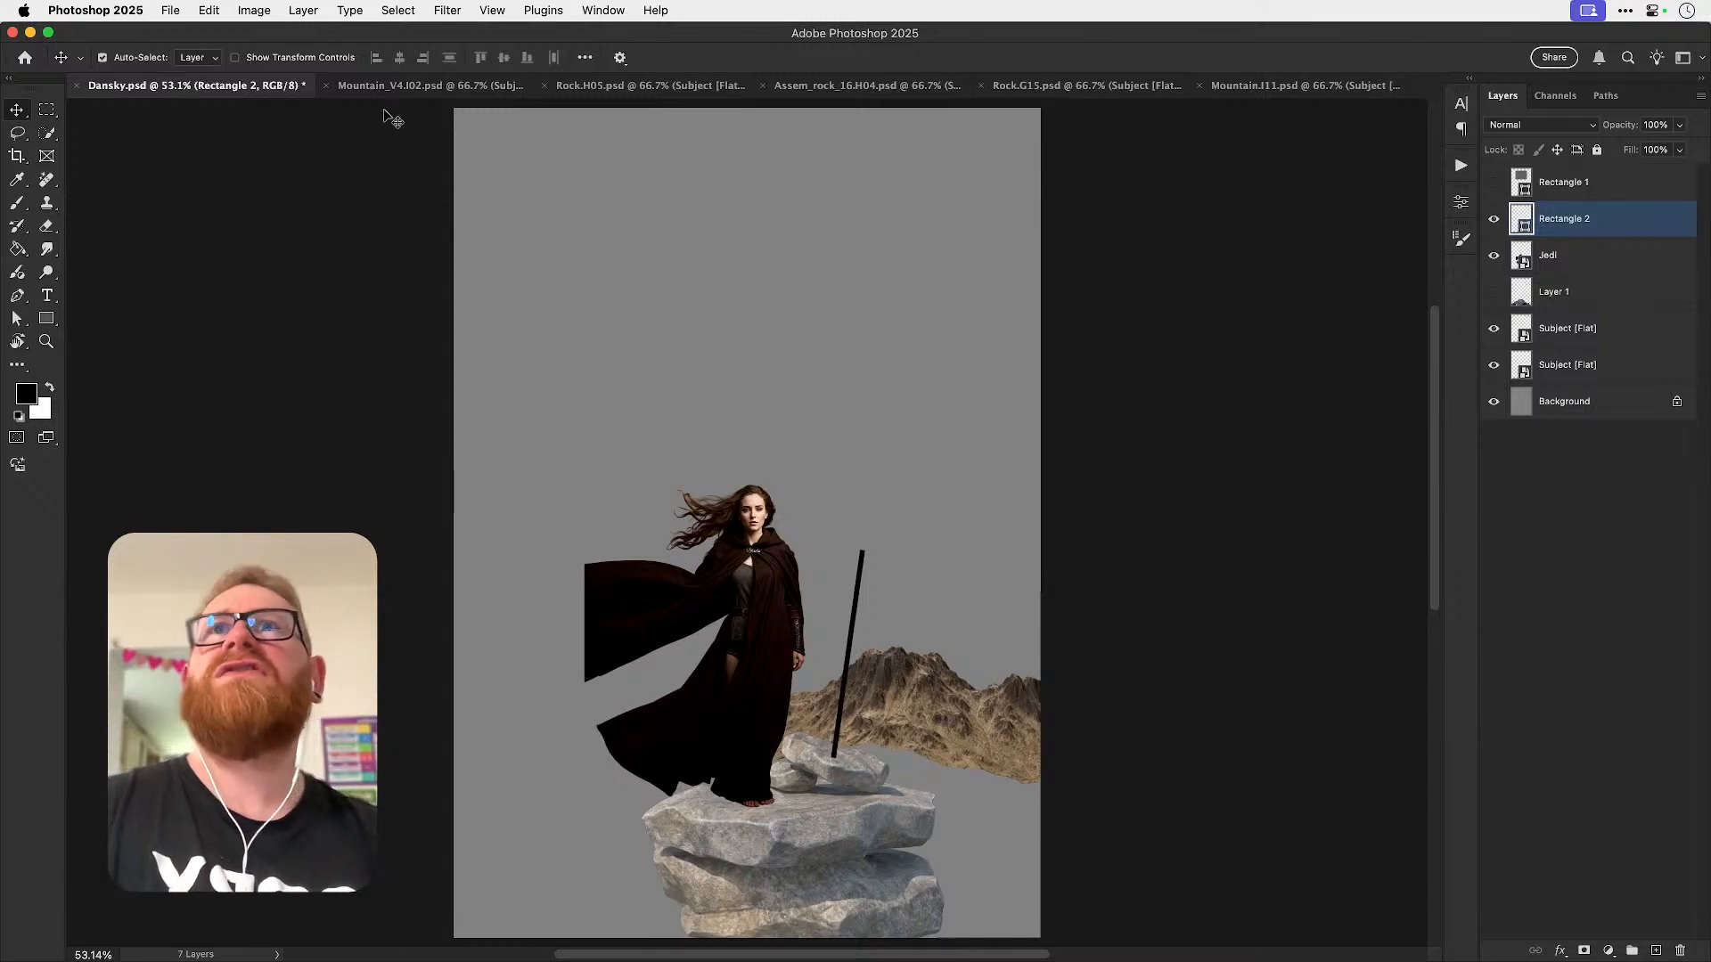
- Duplicate the Subject [Flat] layer of Mountain_V4.I02.psd into Dansky.psd and close the source document
{"action": "left_click", "coordinate": [403, 87]}
{"action": "right_click", "coordinate": [1573, 350]}
{"action": "left_click", "coordinate": [1443, 405]}
{"action": "left_click", "coordinate": [870, 740]}
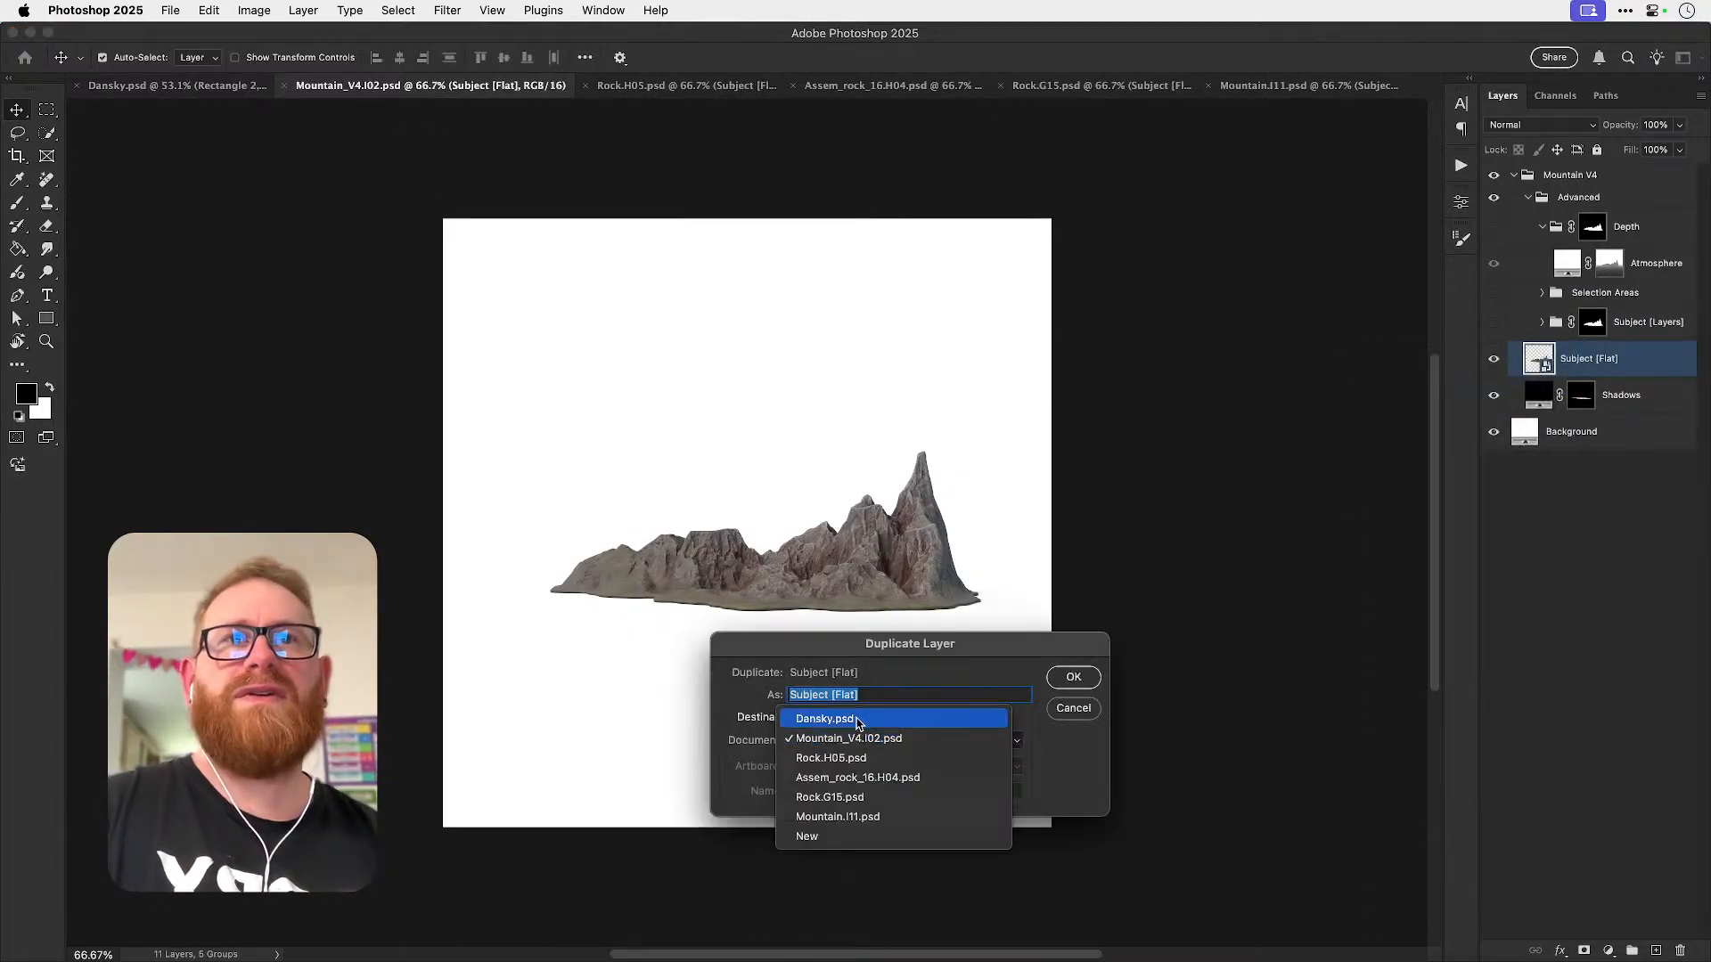
{"action": "left_click", "coordinate": [864, 721]}
{"action": "left_click", "coordinate": [1073, 678]}
{"action": "key", "text": "super+w"}
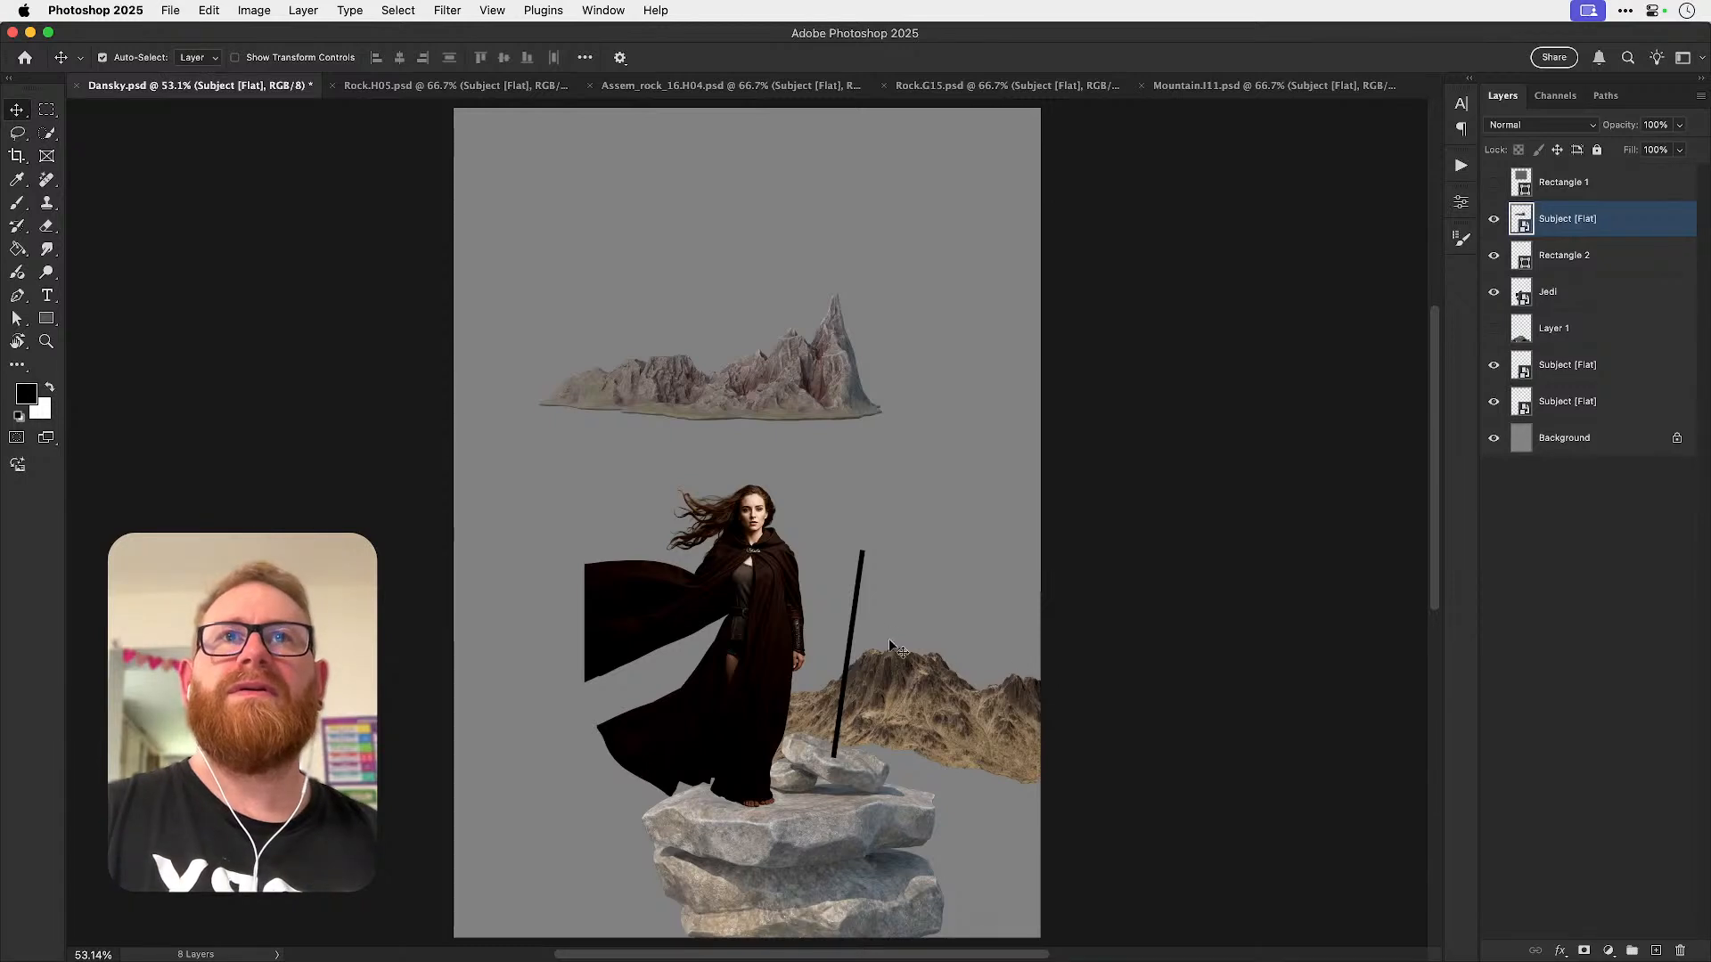
- Place the spiky mountain behind the cloak at the canvas's left edge and send its layer below the rock stack
{"action": "left_click_drag", "start_coordinate": [761, 369], "coordinate": [598, 699]}
{"action": "key", "text": "super+bracketleft"}
{"action": "key", "text": "super+bracketleft"}
{"action": "key", "text": "super+bracketleft"}
{"action": "key", "text": "super+bracketleft"}
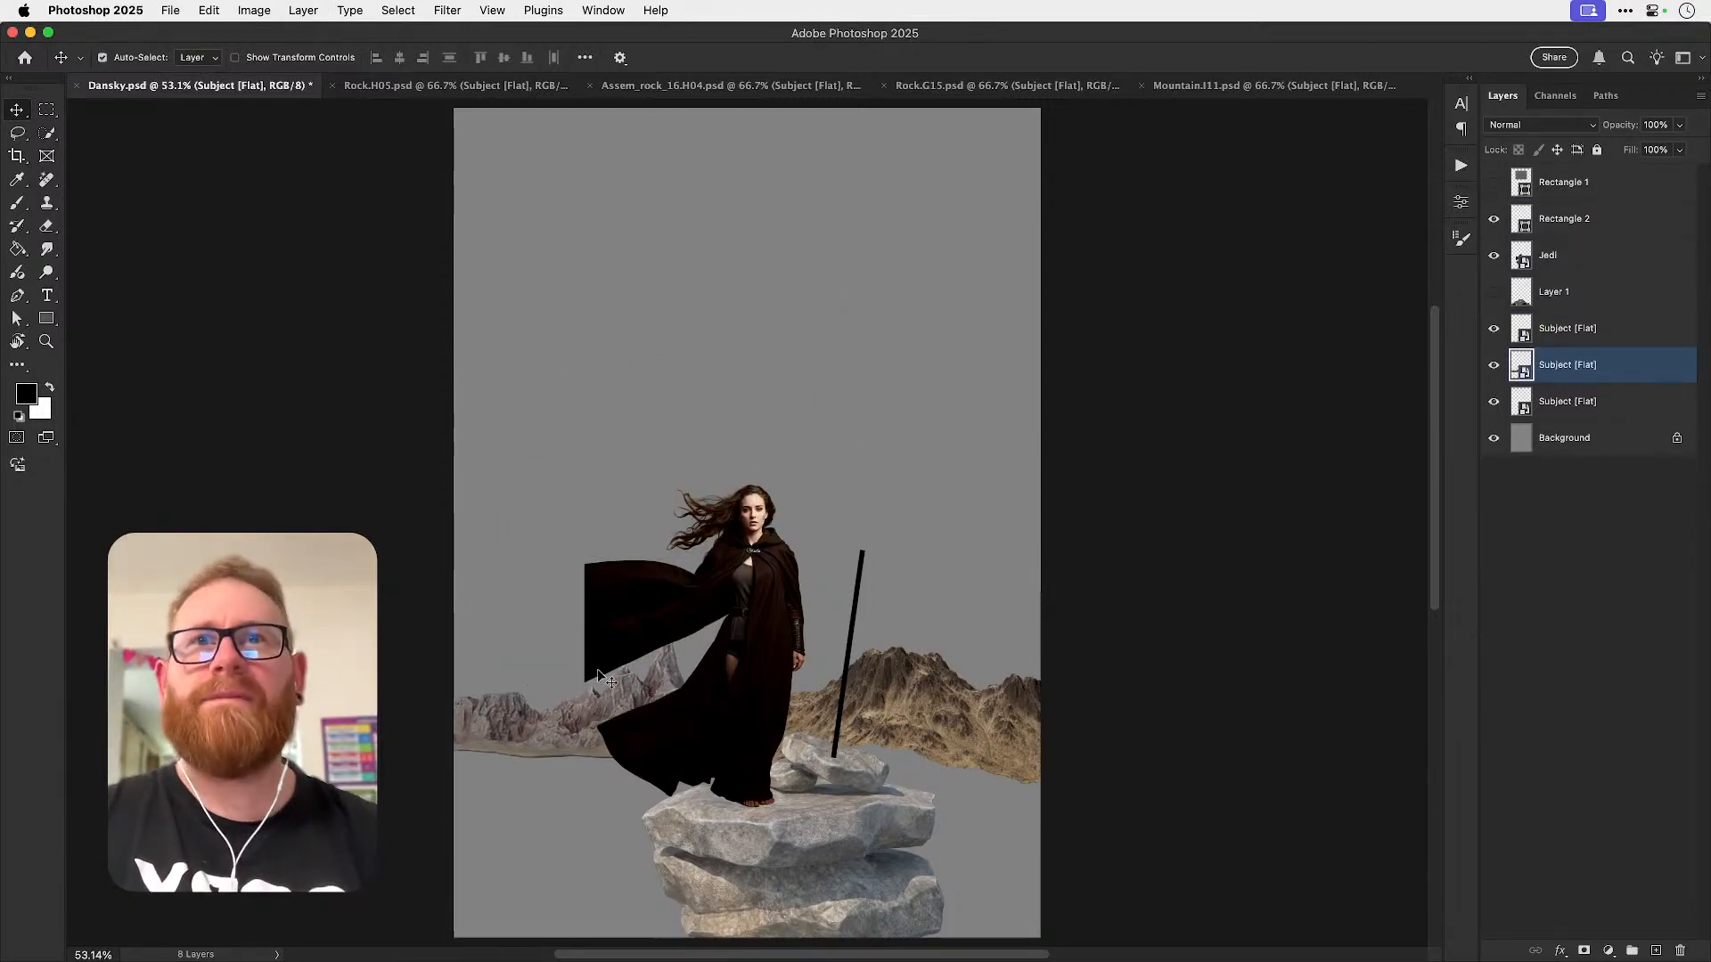
- Close Rock.H05.psd, and duplicate the Subject [Flat] layer of Assem_rock_16.H04.psd into Dansky.psd, closing that source too
{"action": "left_click", "coordinate": [509, 89]}
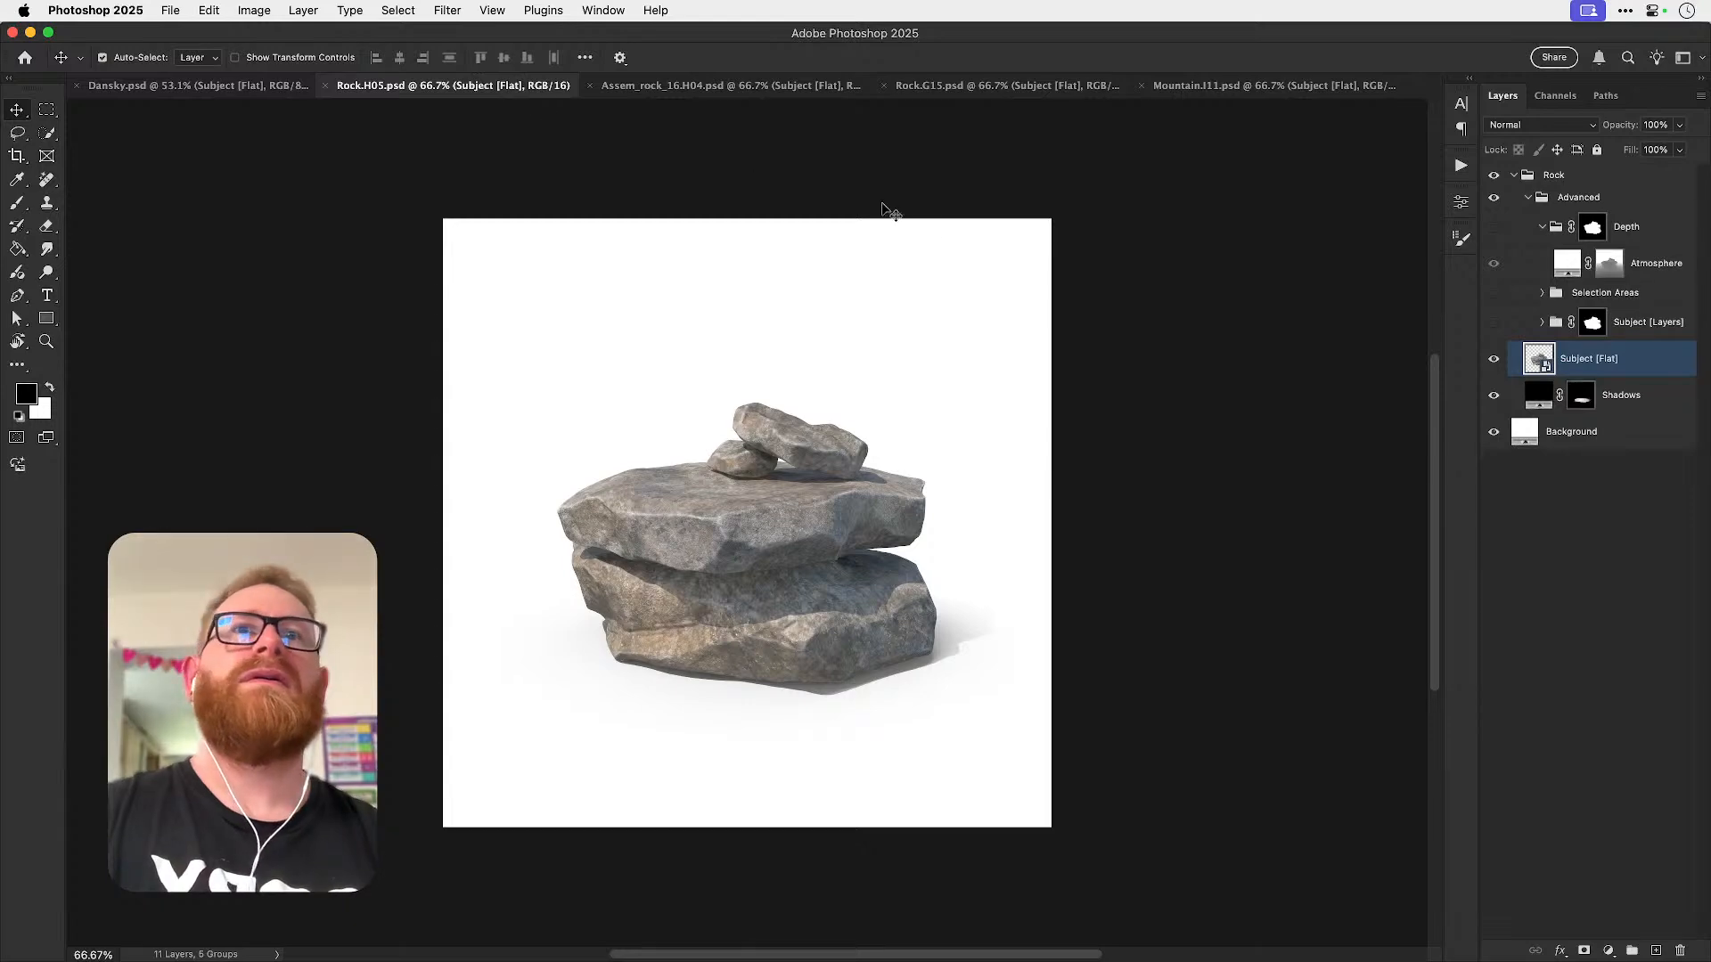
{"action": "key", "text": "super+w"}
{"action": "left_click", "coordinate": [543, 88]}
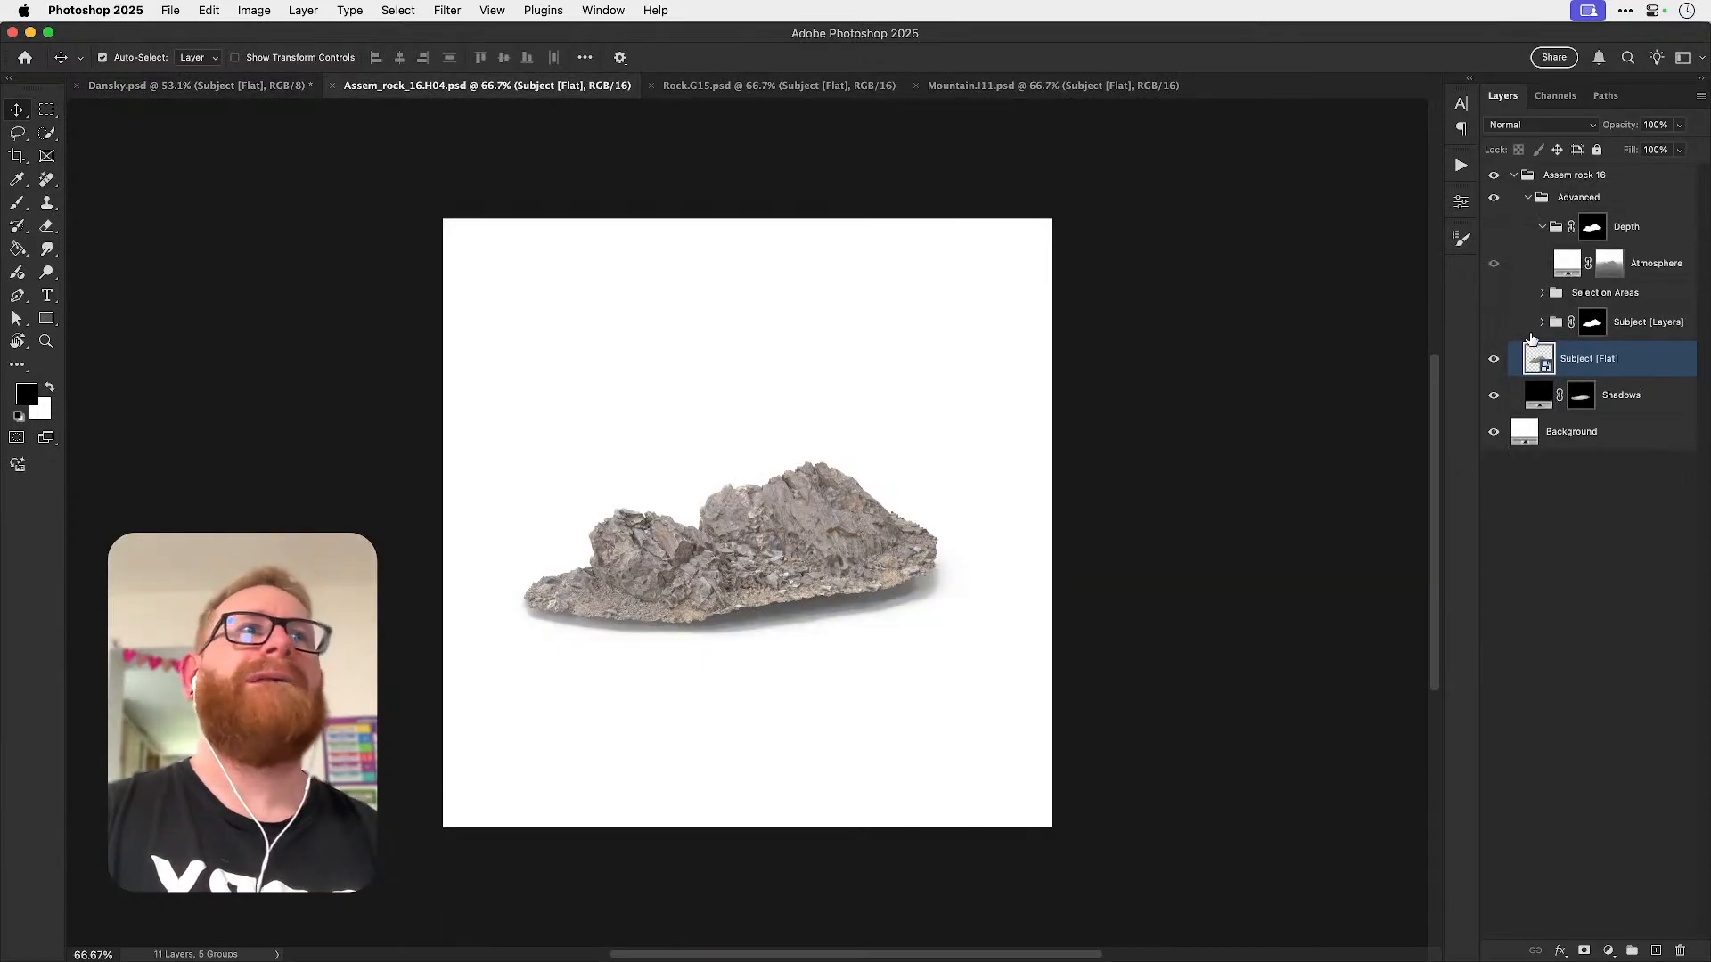
{"action": "right_click", "coordinate": [1603, 358]}
{"action": "left_click", "coordinate": [1552, 390]}
{"action": "left_click", "coordinate": [859, 739]}
{"action": "left_click", "coordinate": [859, 717]}
{"action": "left_click", "coordinate": [1087, 680]}
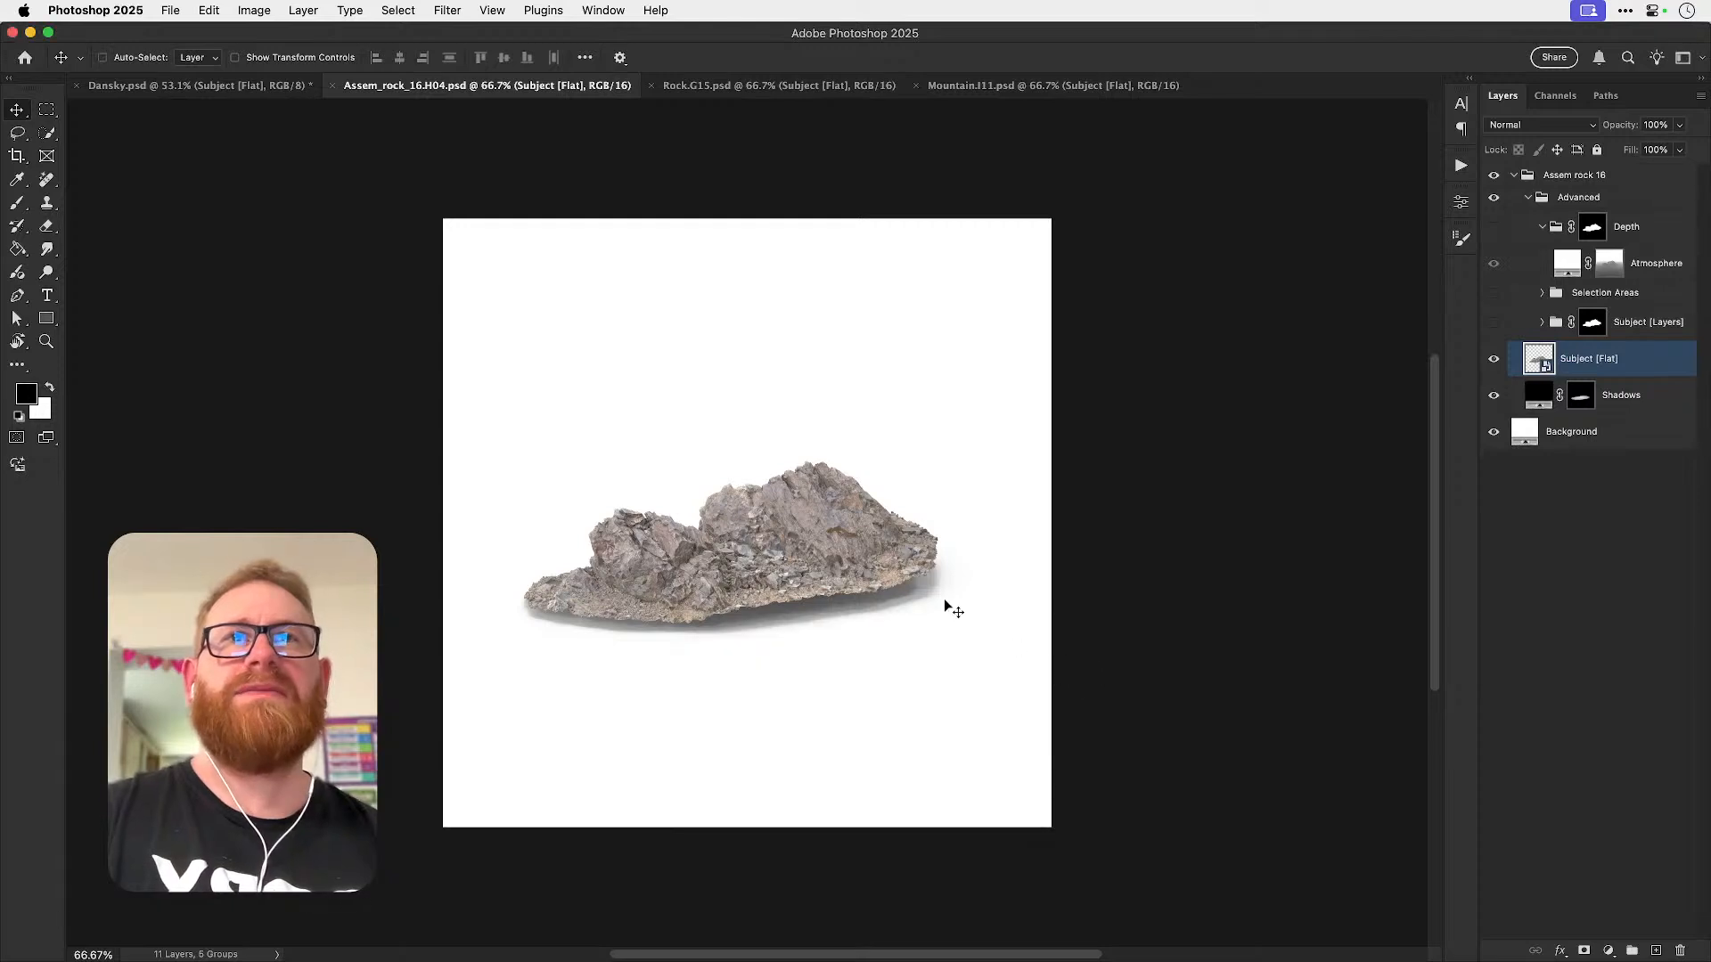
{"action": "key", "text": "super+w"}
- Move the rubble rock to the lower-left foreground and bring its layer to the front of the stack
{"action": "key", "text": "super+t"}
{"action": "left_click_drag", "start_coordinate": [767, 353], "coordinate": [660, 842]}
{"action": "key", "text": "Return"}
{"action": "key", "text": "super+bracketright"}
{"action": "key", "text": "super+shift+bracketright"}
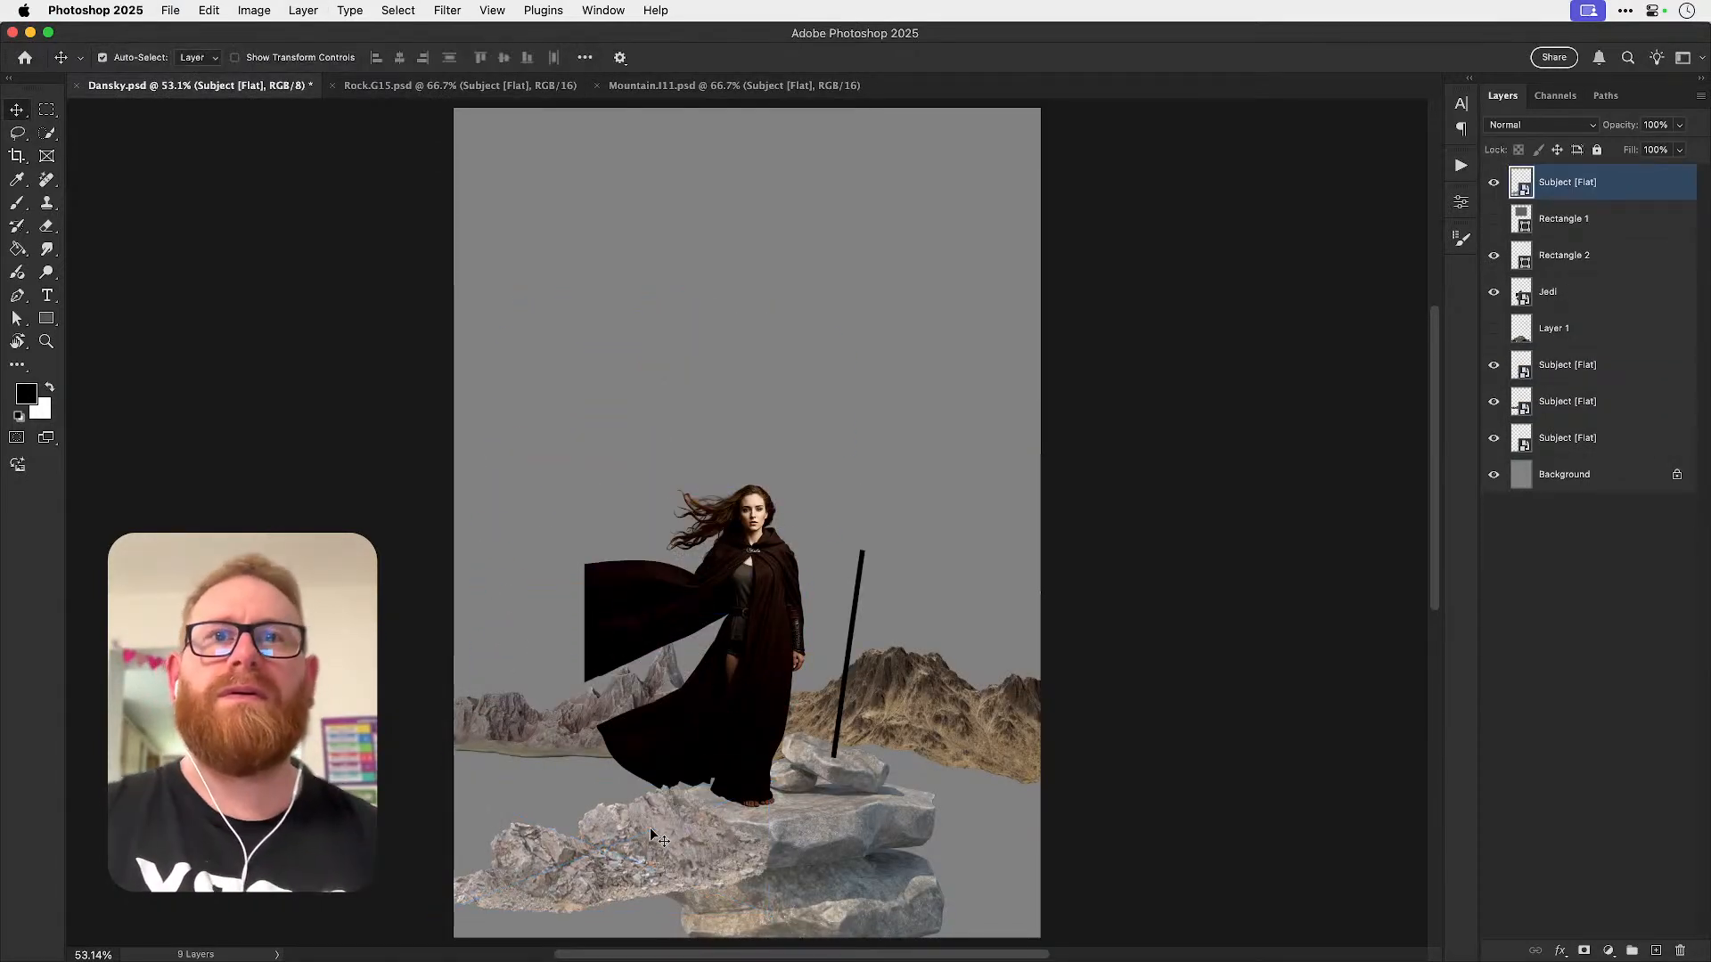
- Enlarge the rubble rock slightly and lower it to the canvas's bottom edge in front of the rock stack
{"action": "key", "text": "super+t"}
{"action": "left_click_drag", "start_coordinate": [769, 783], "coordinate": [803, 773]}
{"action": "key", "text": "Return"}
{"action": "left_click_drag", "start_coordinate": [729, 835], "coordinate": [707, 924]}
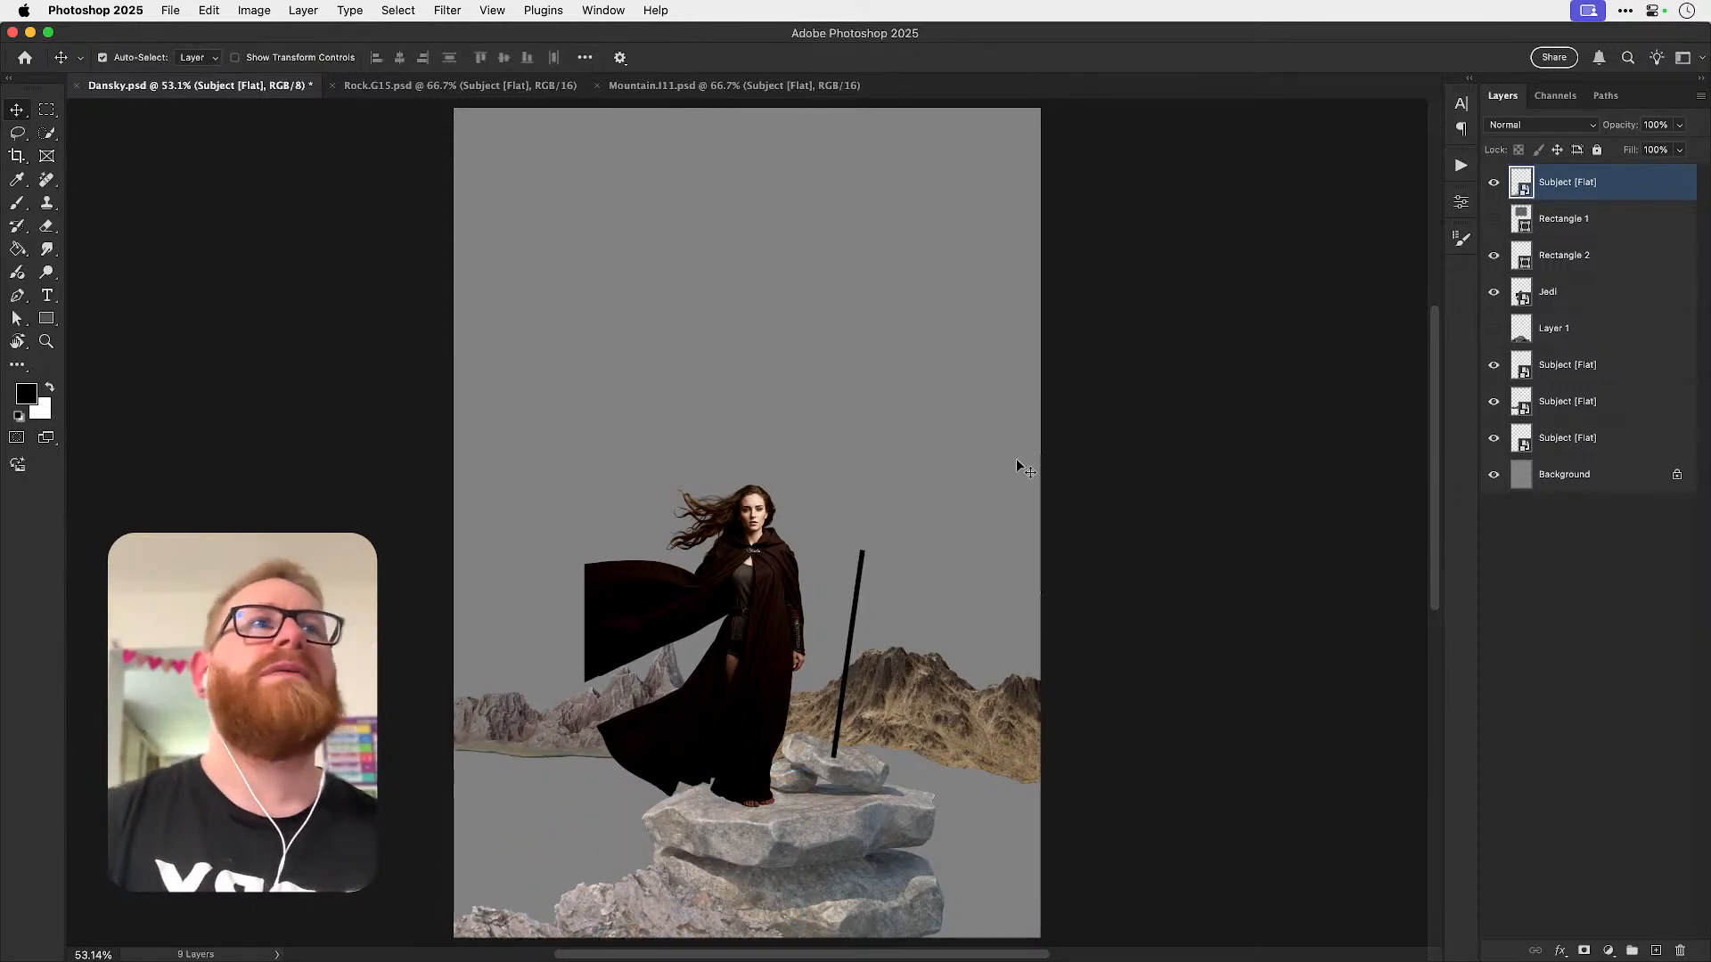
- Duplicate the Subject [Flat] cliff from Mountain.I11.psd into Dansky.psd and place it at the lower left beside the rock stack
{"action": "left_click", "coordinate": [672, 85]}
{"action": "right_click", "coordinate": [1590, 358]}
{"action": "left_click", "coordinate": [1390, 392]}
{"action": "left_click", "coordinate": [908, 741]}
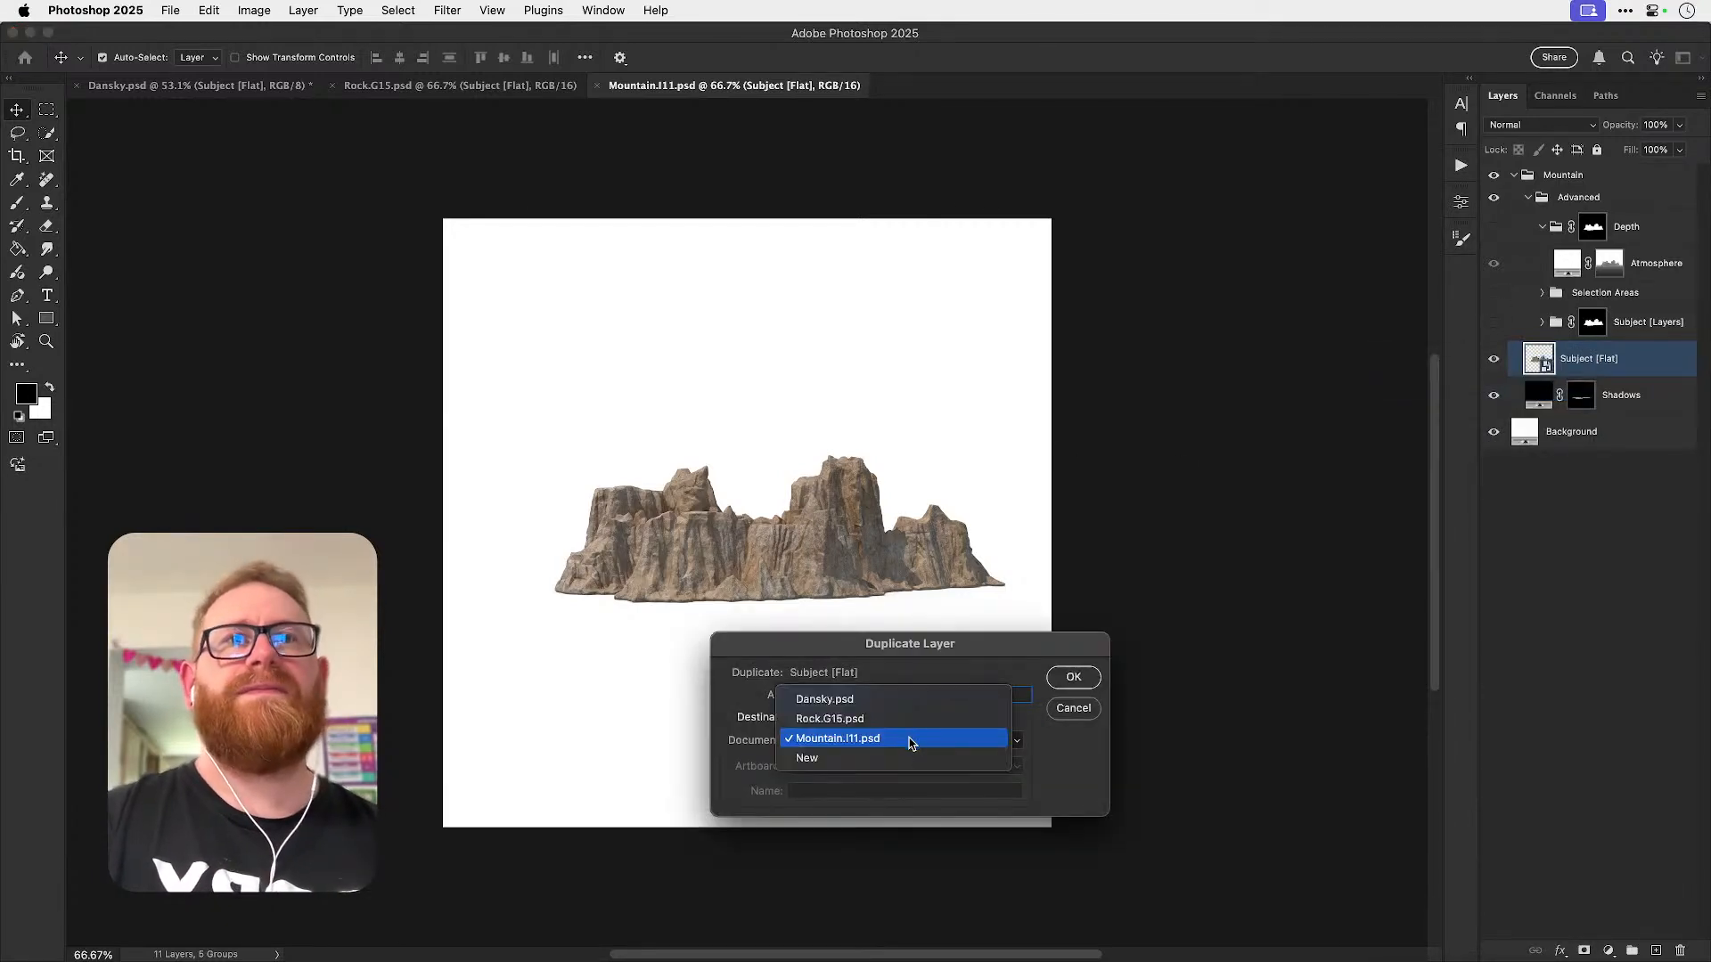
{"action": "left_click", "coordinate": [915, 699]}
{"action": "left_click", "coordinate": [1073, 678]}
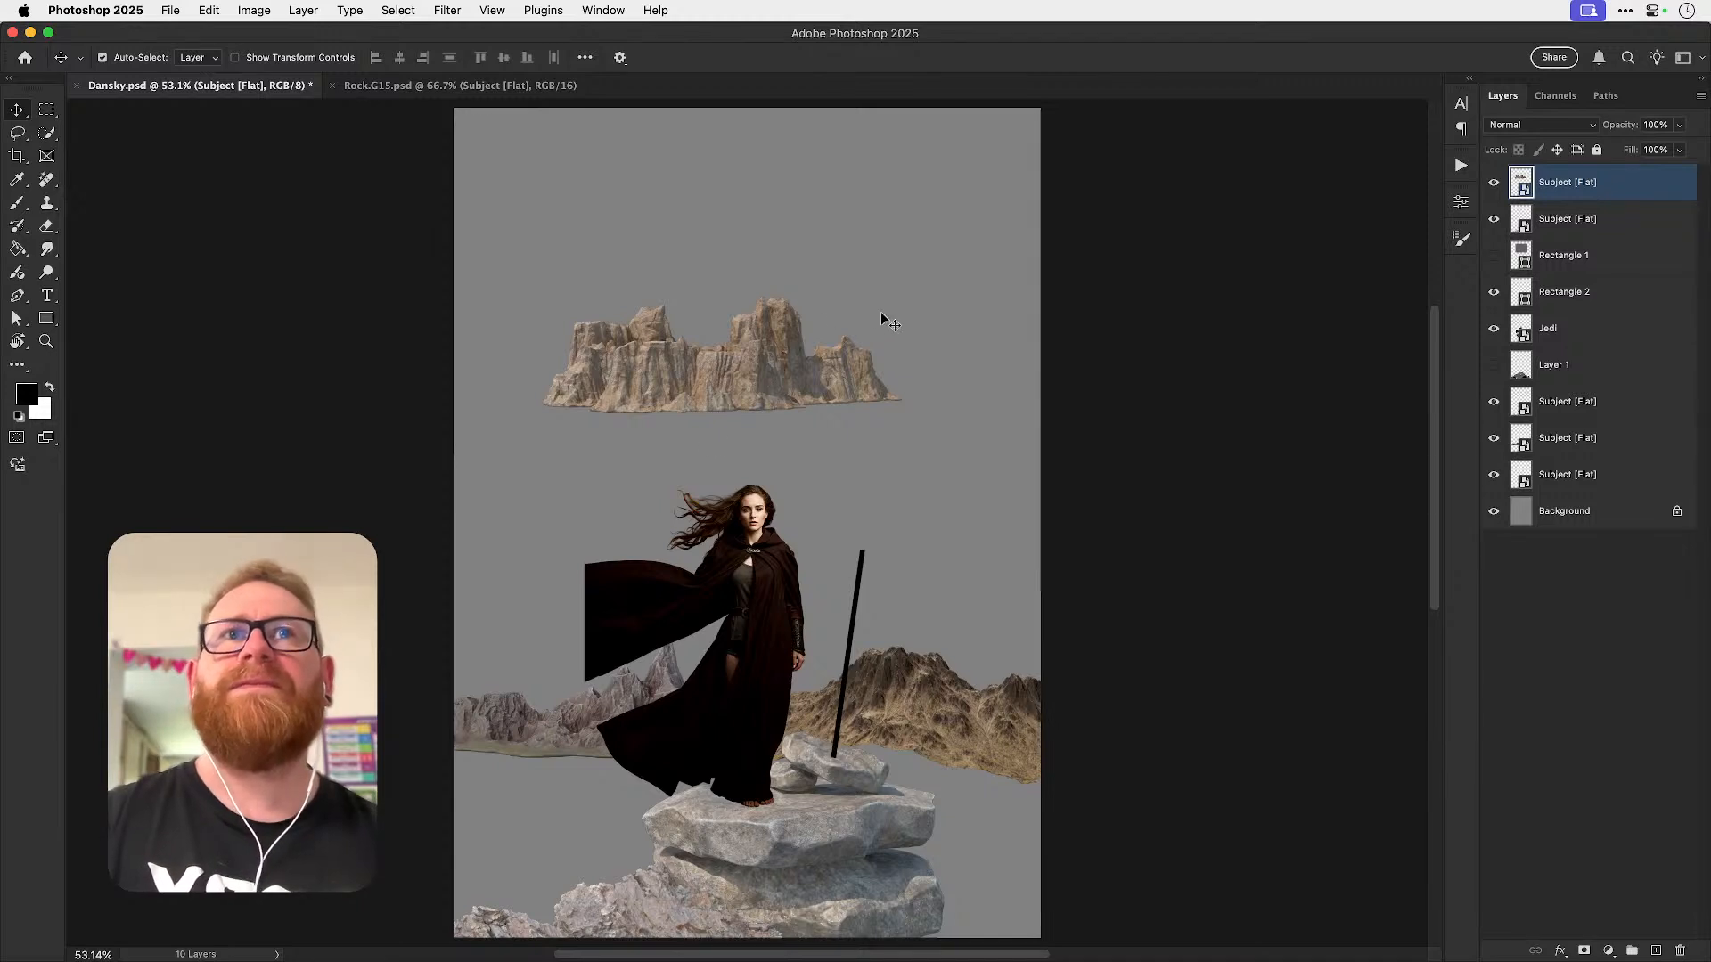
{"action": "left_click_drag", "start_coordinate": [832, 389], "coordinate": [645, 796]}
- Raise the spiky mountain behind the woman at the canvas's left and enlarge it to about 164%
{"action": "left_click_drag", "start_coordinate": [521, 704], "coordinate": [622, 565]}
{"action": "key", "text": "super+t"}
{"action": "left_click_drag", "start_coordinate": [805, 485], "coordinate": [896, 397]}
{"action": "left_click_drag", "start_coordinate": [864, 540], "coordinate": [713, 527]}
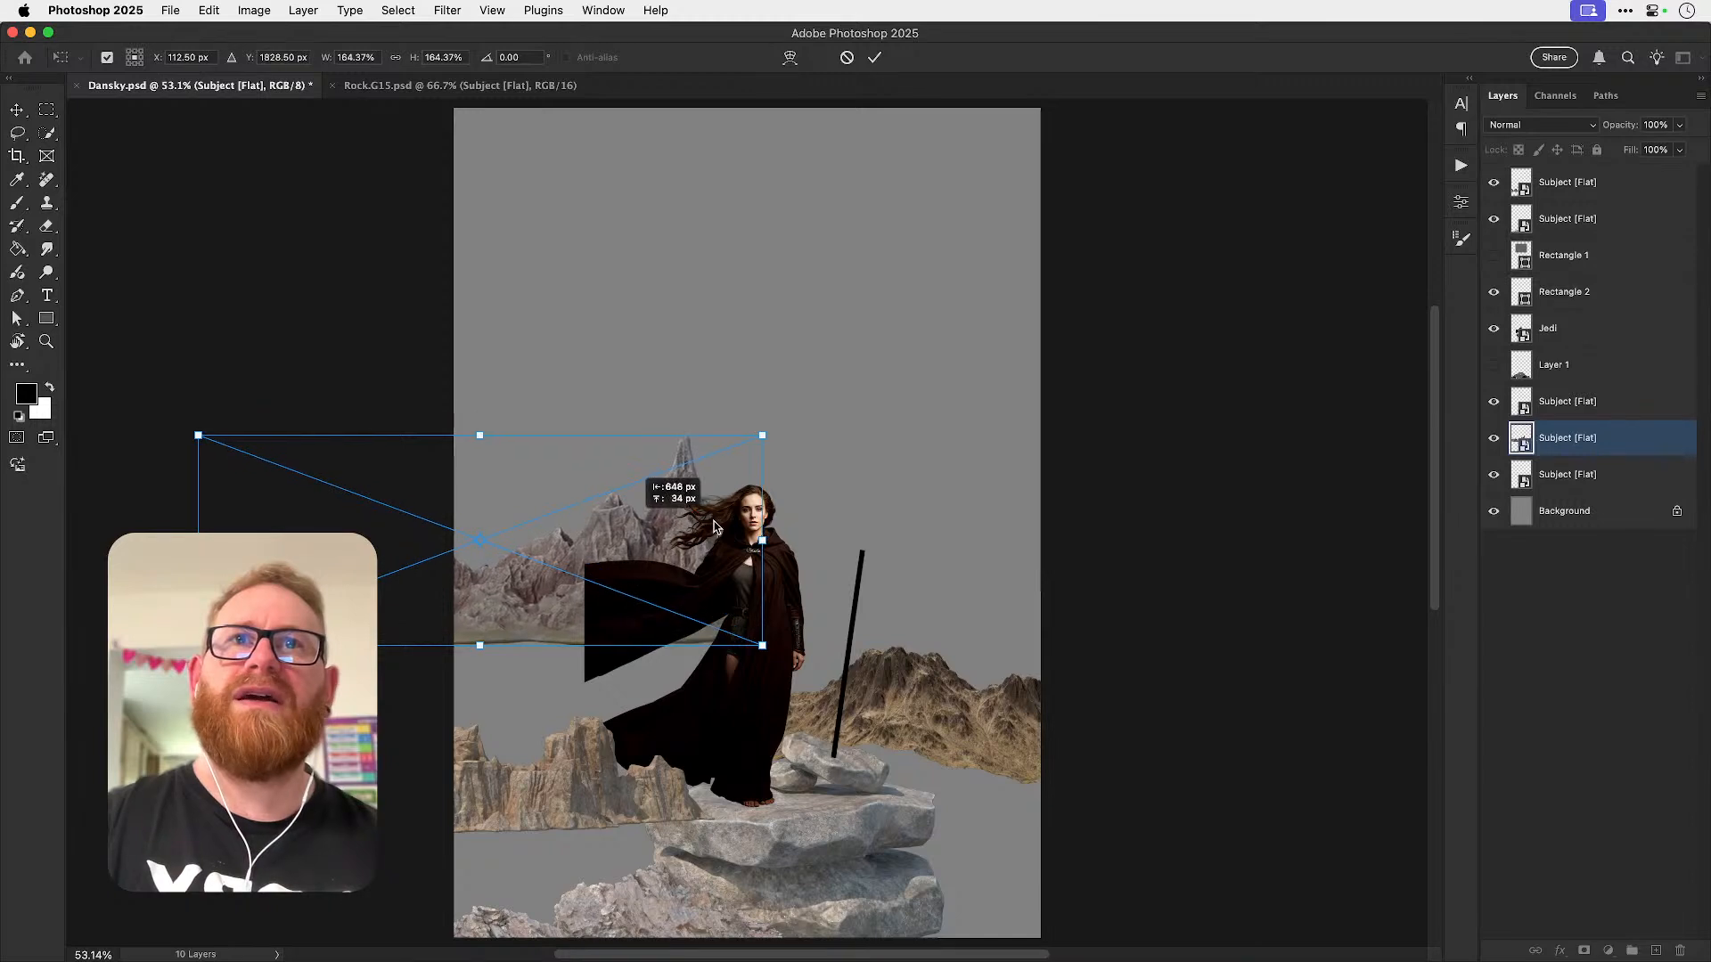
{"action": "key", "text": "Return"}
{"action": "mouse_move", "coordinate": [609, 543]}
{"action": "left_mouse_down"}
{"action": "mouse_move", "coordinate": [741, 526]}
{"action": "mouse_move", "coordinate": [619, 545]}
{"action": "left_mouse_up"}
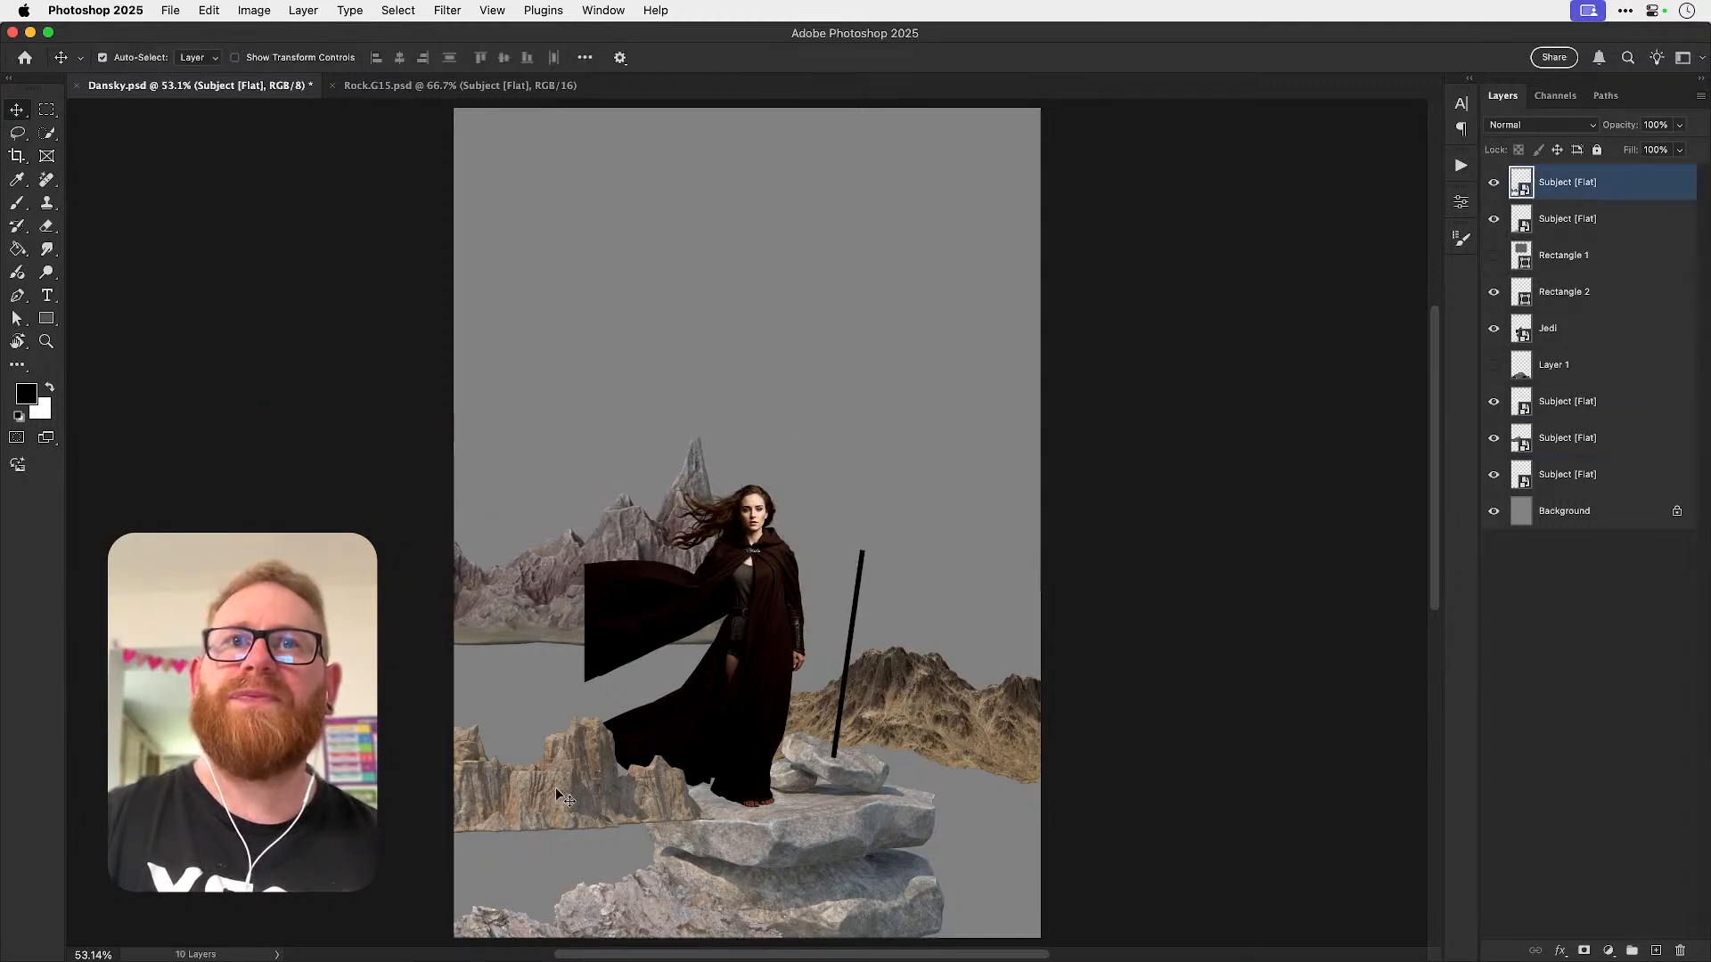
- Send the cliff layer behind the Jedi layer and raise the cliff slightly at the canvas's left edge
{"action": "key", "text": "super+shift+bracketright"}
{"action": "key", "text": "super+bracketleft"}
{"action": "key", "text": "super+bracketleft"}
{"action": "key", "text": "super+bracketleft"}
{"action": "key", "text": "super+bracketleft"}
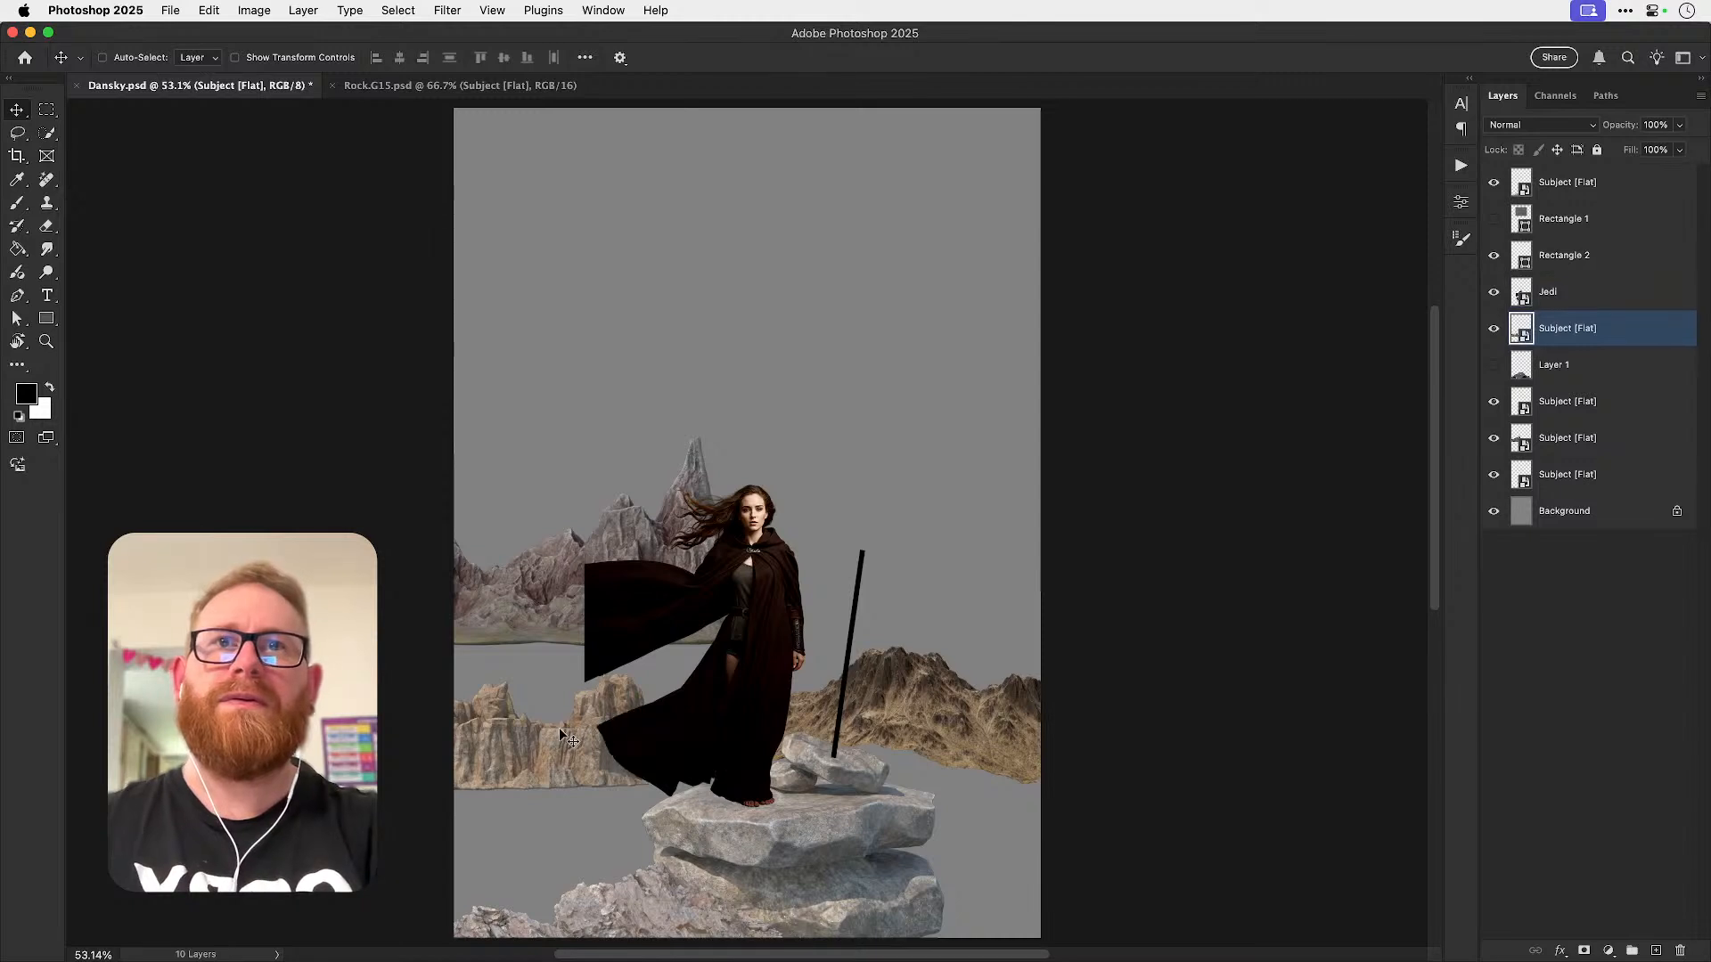
- Raise the cliff behind the woman's cape, and raise it again together with the spiky mountain and the brown mountain
{"action": "key", "text": "super+t"}
{"action": "key", "text": "Return"}
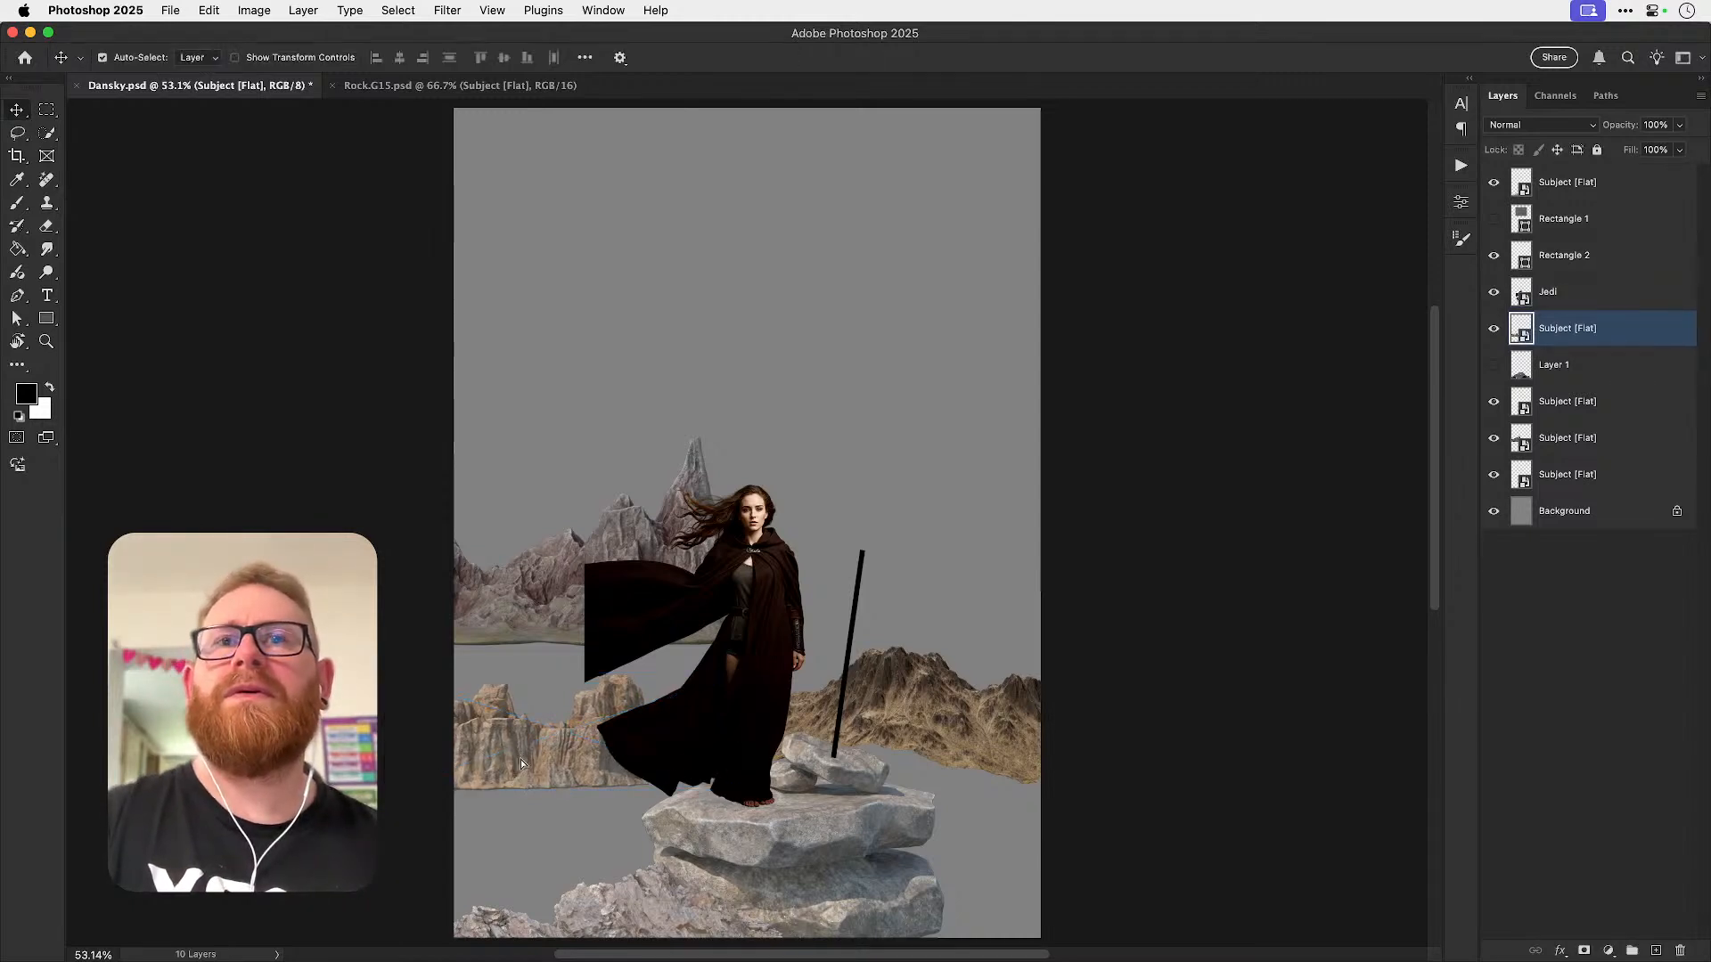
{"action": "left_click_drag", "start_coordinate": [523, 751], "coordinate": [577, 684]}
{"action": "left_click", "coordinate": [911, 706], "text": "shift"}
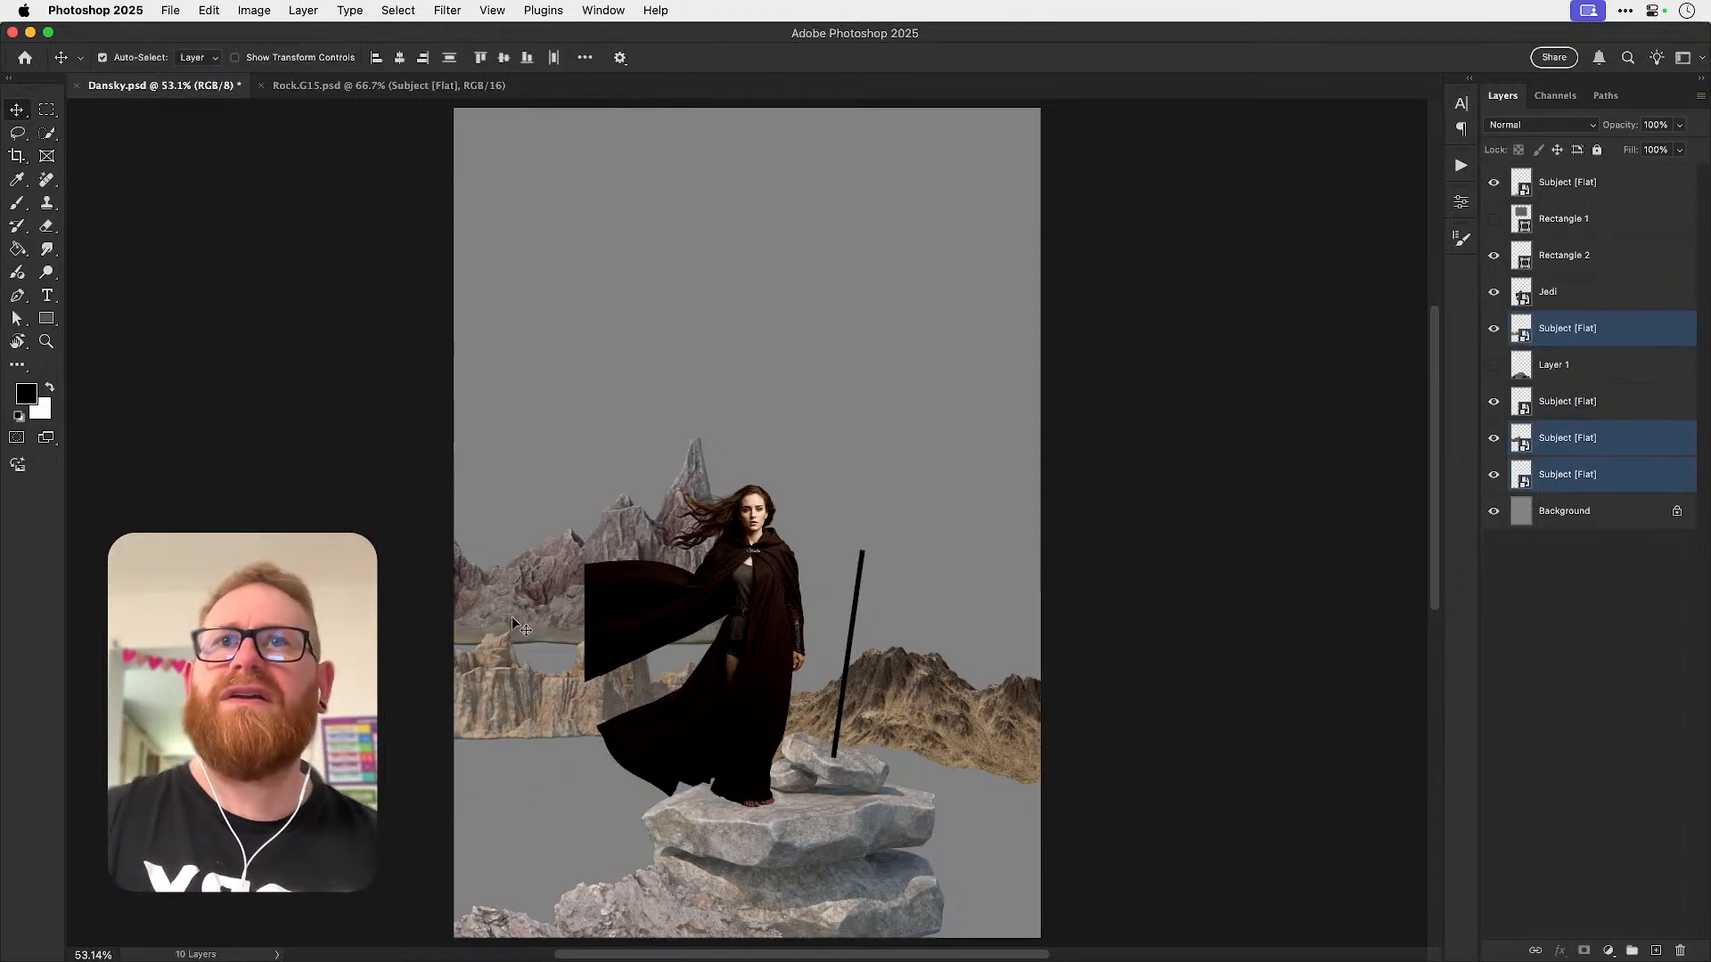
{"action": "left_click_drag", "start_coordinate": [516, 624], "coordinate": [506, 524]}
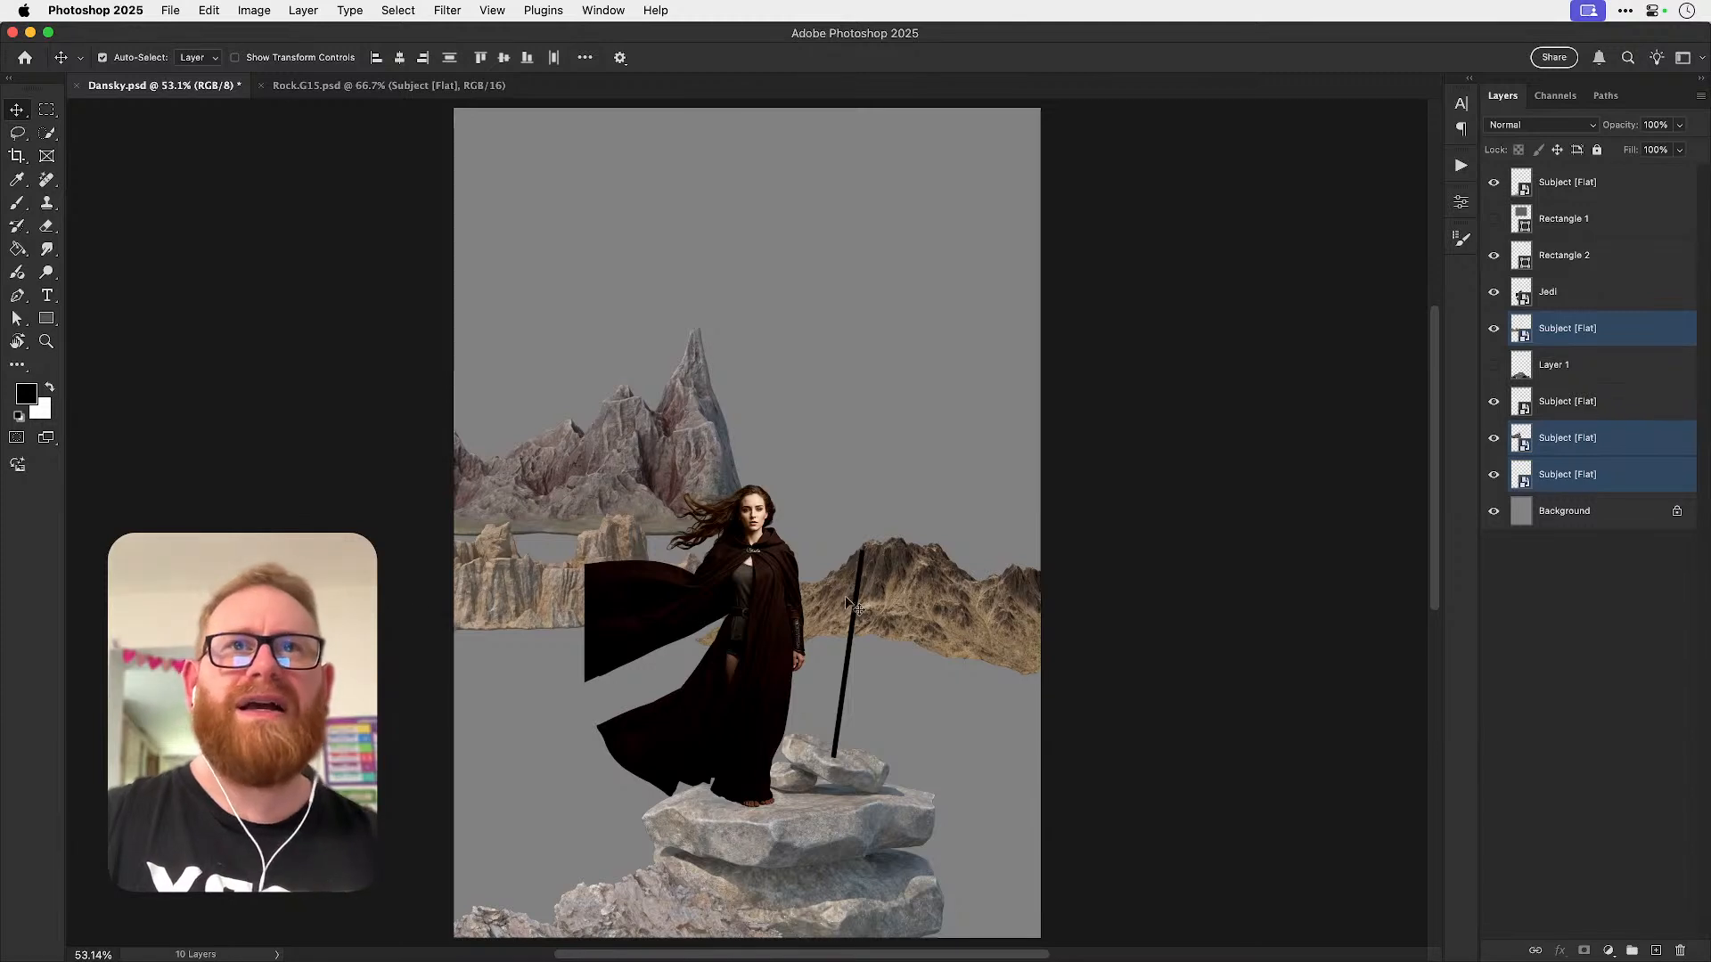
- Enlarge the cliff at the canvas's left edge, and lower the spiky mountain so its base sits behind the cliff
{"action": "left_click", "coordinate": [1180, 427]}
{"action": "mouse_move", "coordinate": [505, 631]}
{"action": "left_mouse_down"}
{"action": "mouse_move", "coordinate": [488, 640]}
{"action": "mouse_move", "coordinate": [510, 623]}
{"action": "left_mouse_up"}
{"action": "key", "text": "super+t"}
{"action": "left_click_drag", "start_coordinate": [783, 536], "coordinate": [816, 526]}
{"action": "key", "text": "Return"}
{"action": "mouse_move", "coordinate": [524, 630]}
{"action": "left_mouse_down"}
{"action": "mouse_move", "coordinate": [492, 642]}
{"action": "mouse_move", "coordinate": [498, 629]}
{"action": "left_mouse_up"}
{"action": "left_click_drag", "start_coordinate": [590, 459], "coordinate": [600, 512]}
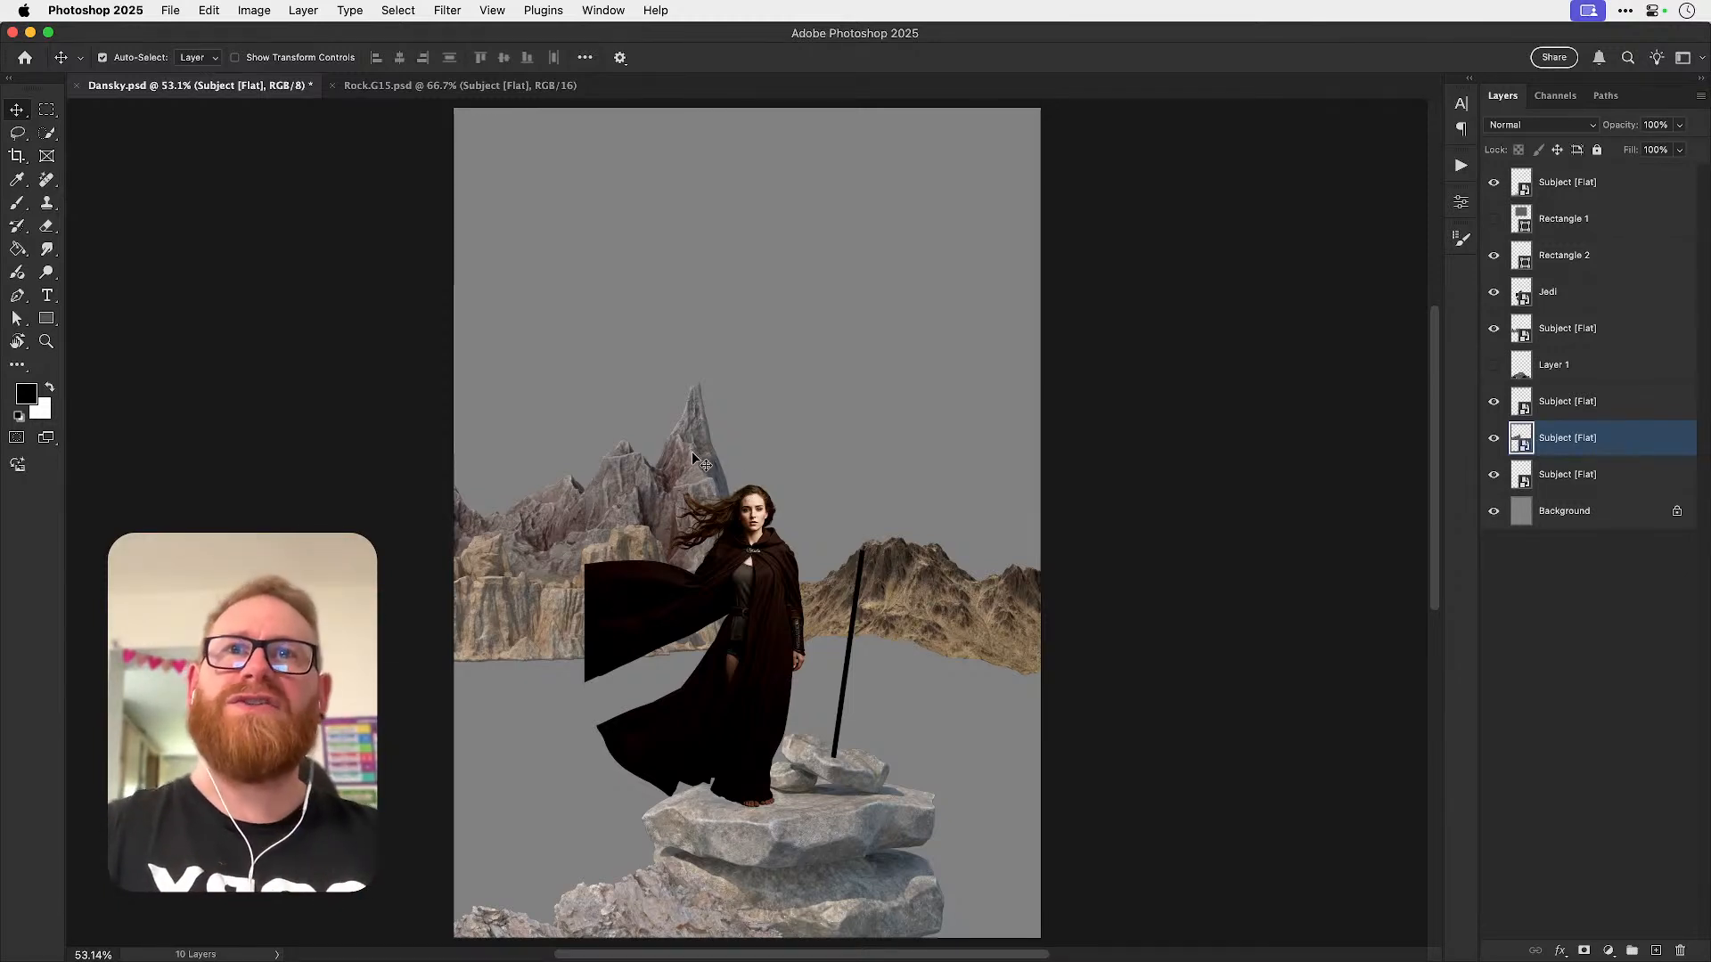
- Shrink the spiky mountain at the canvas's left and enlarge the brown mountain behind the black bar
{"action": "key", "text": "super+t"}
{"action": "left_click_drag", "start_coordinate": [774, 383], "coordinate": [677, 414]}
{"action": "key", "text": "Return"}
{"action": "left_click", "coordinate": [557, 586]}
{"action": "left_click", "coordinate": [914, 585]}
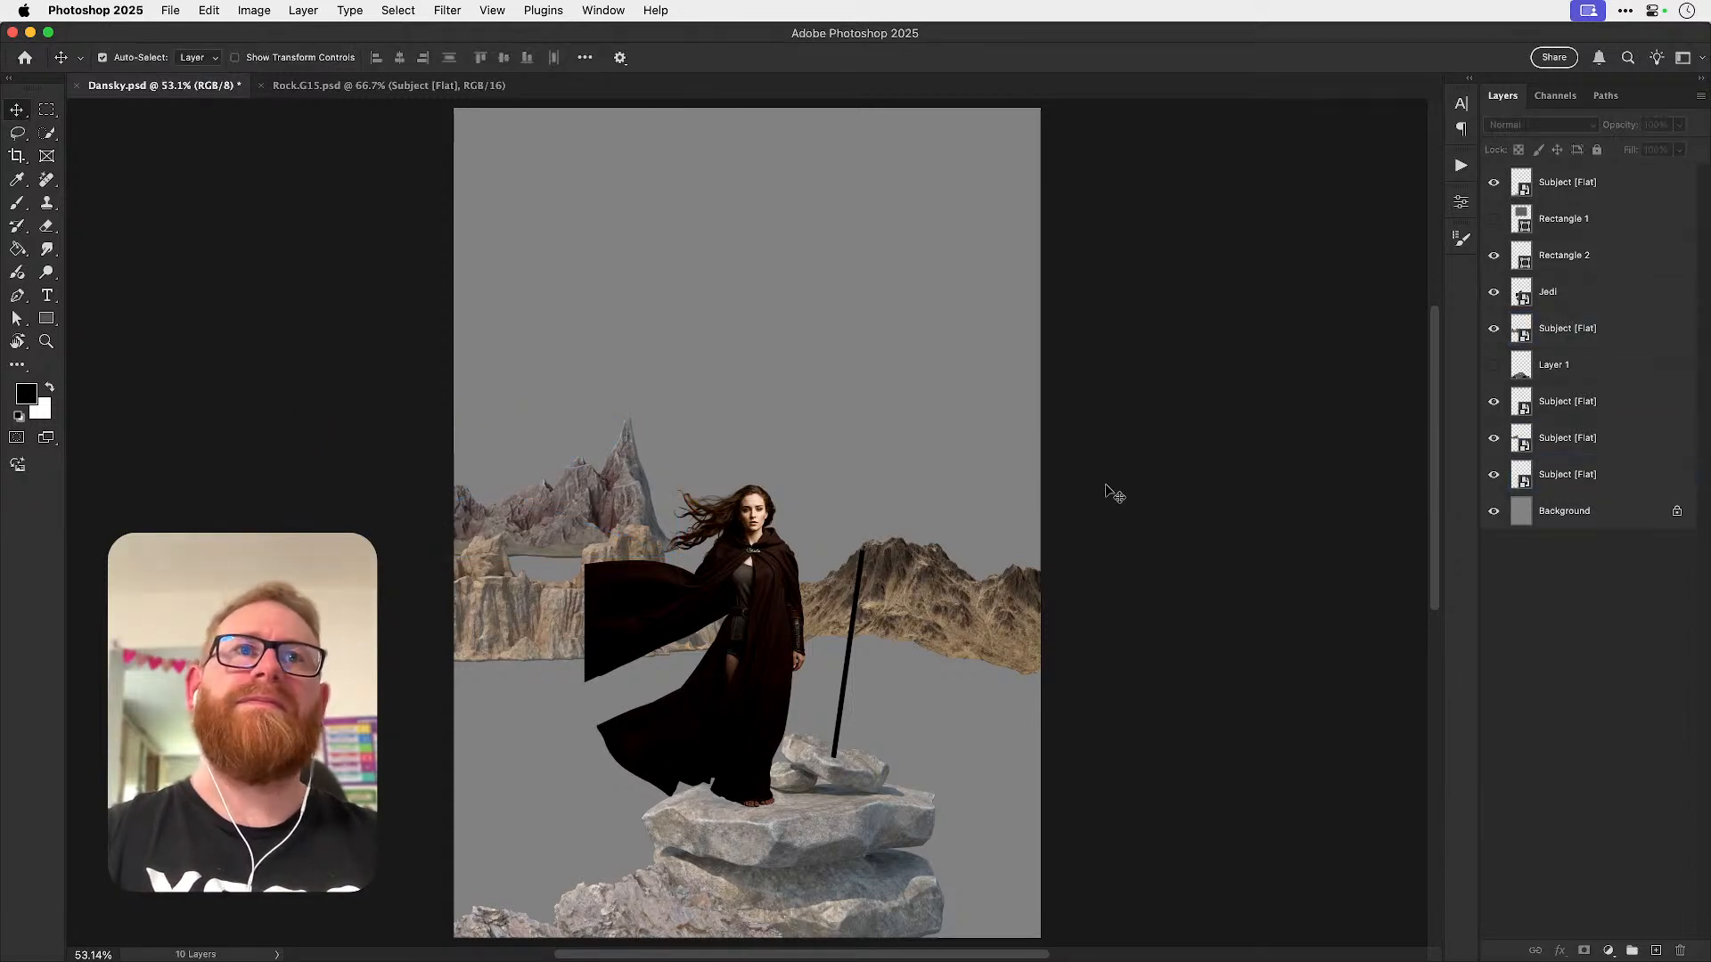
{"action": "key", "text": "super+t"}
{"action": "left_click_drag", "start_coordinate": [692, 534], "coordinate": [568, 486]}
{"action": "key", "text": "Return"}
- Move the cliff up above the woman, and add a horizontally flipped copy of the brown mountain on the canvas's left side
{"action": "left_click_drag", "start_coordinate": [552, 628], "coordinate": [714, 361]}
{"action": "left_click_drag", "start_coordinate": [931, 580], "coordinate": [605, 601]}
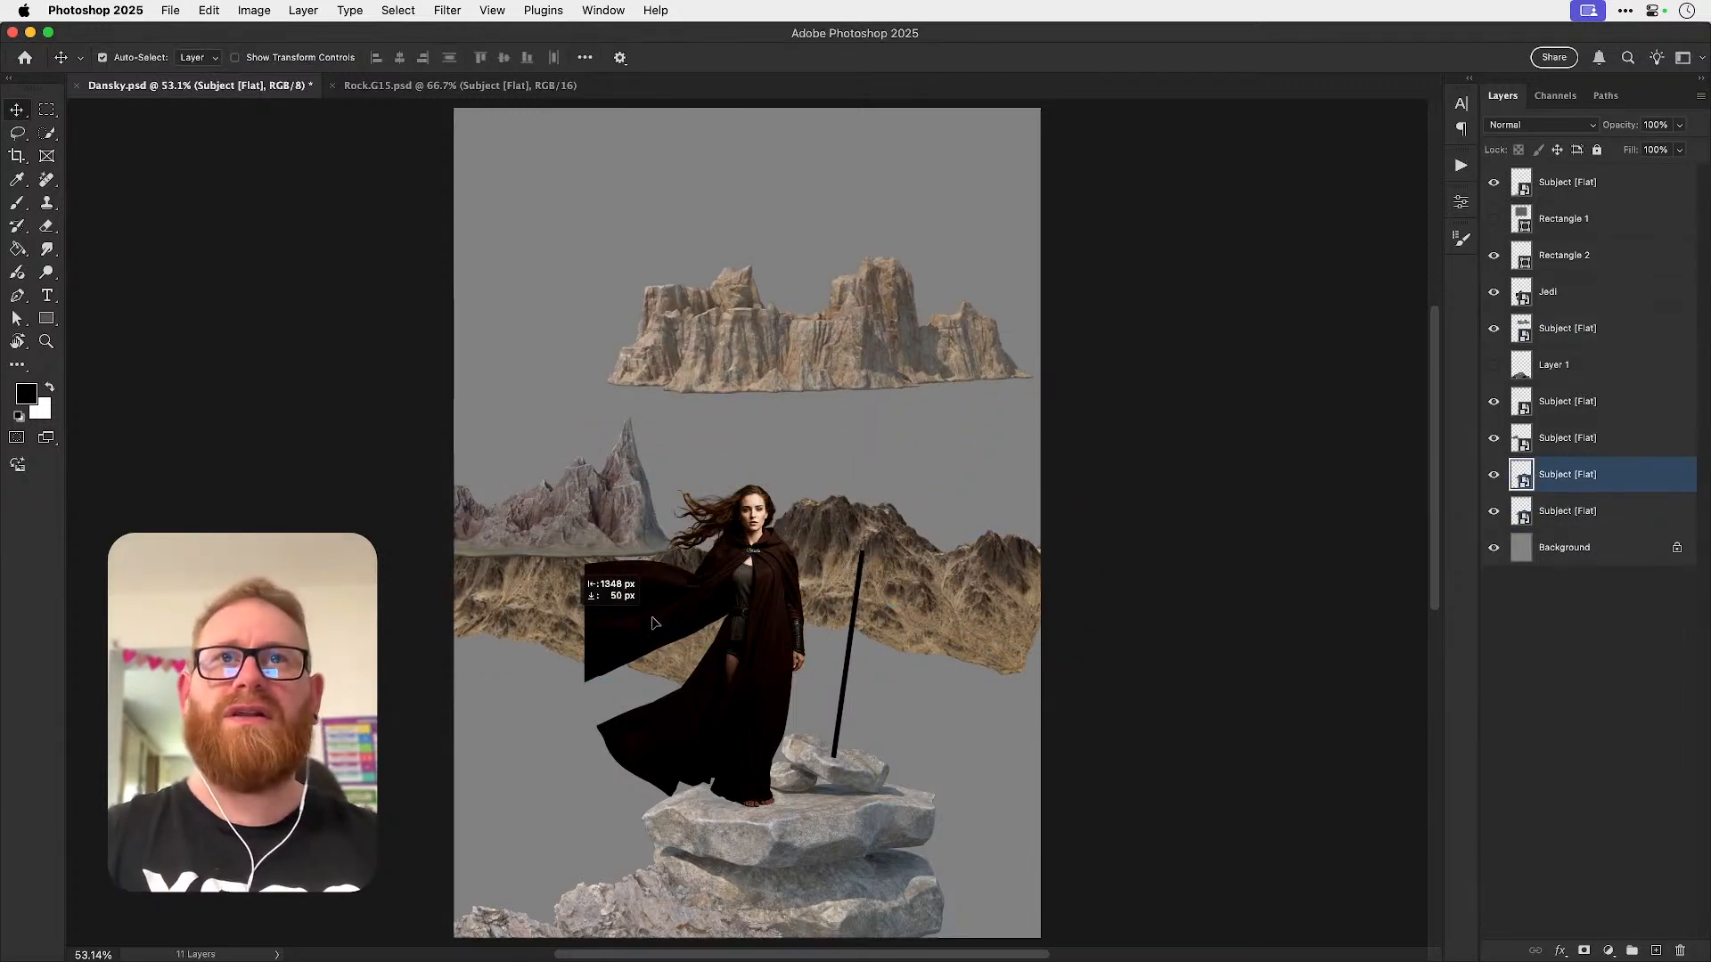
{"action": "left_click", "coordinate": [209, 11]}
{"action": "mouse_move", "coordinate": [357, 436]}
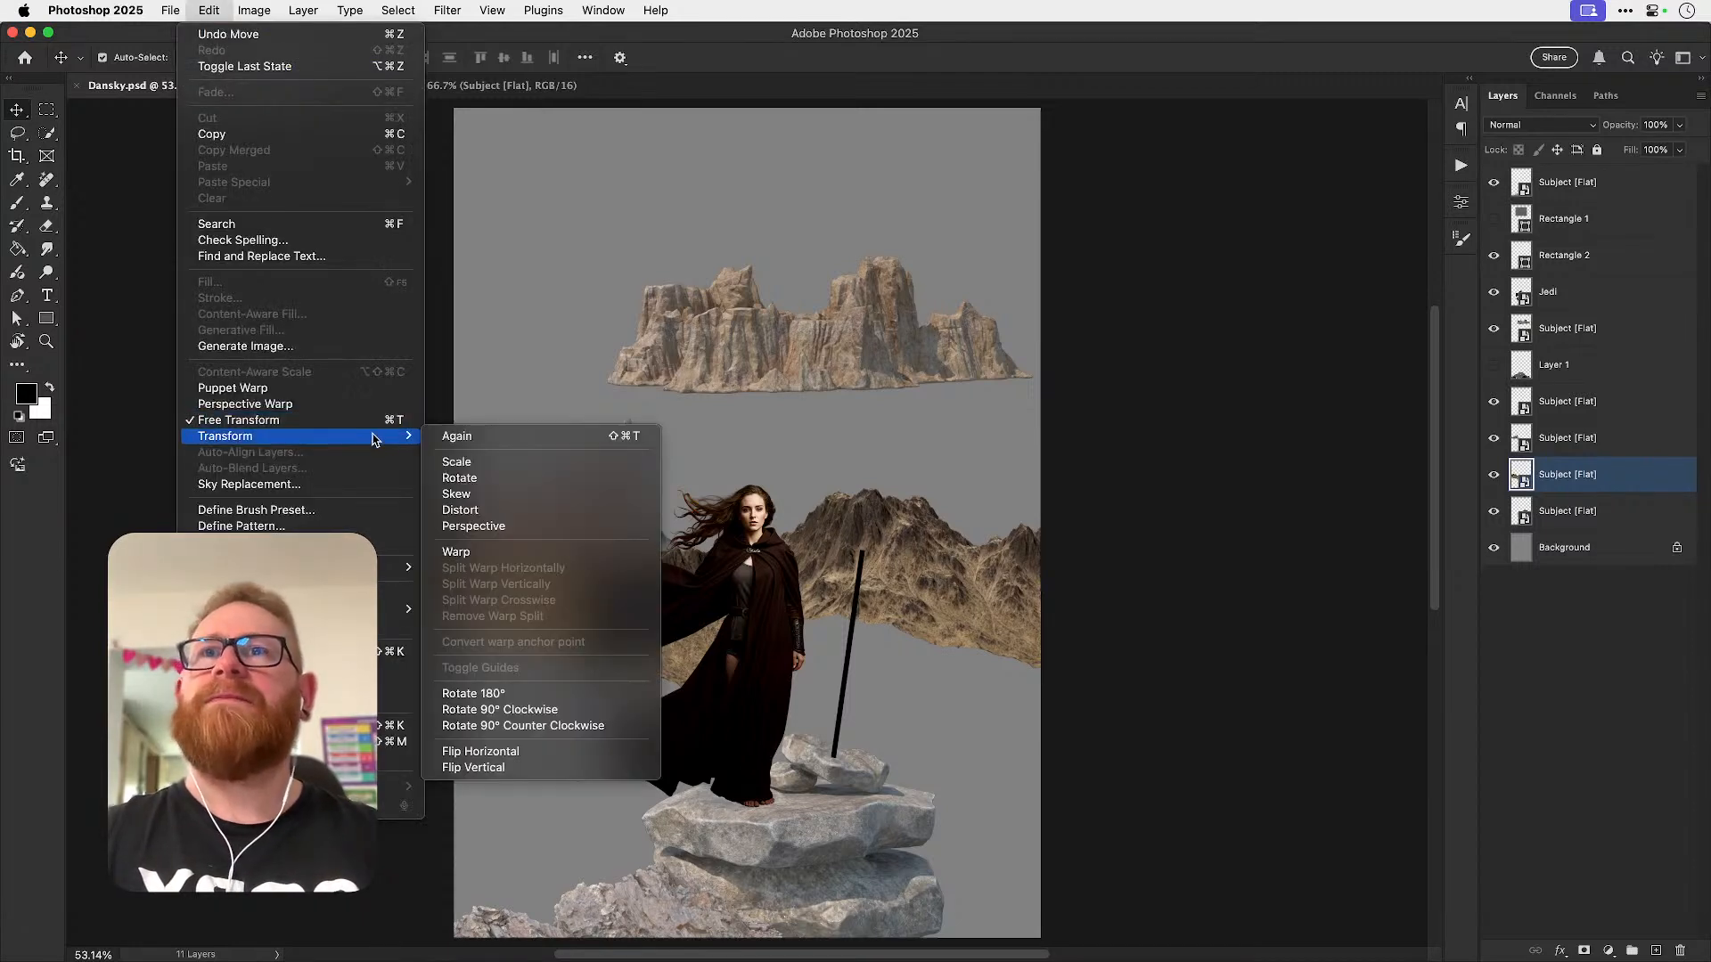
{"action": "left_click", "coordinate": [499, 749]}
{"action": "left_click_drag", "start_coordinate": [513, 613], "coordinate": [593, 570]}
- Move the spiky mountain to the canvas's upper left, and enlarge the flipped brown mountain copy at the left edge
{"action": "left_click_drag", "start_coordinate": [593, 498], "coordinate": [630, 261]}
{"action": "left_click_drag", "start_coordinate": [572, 561], "coordinate": [442, 583]}
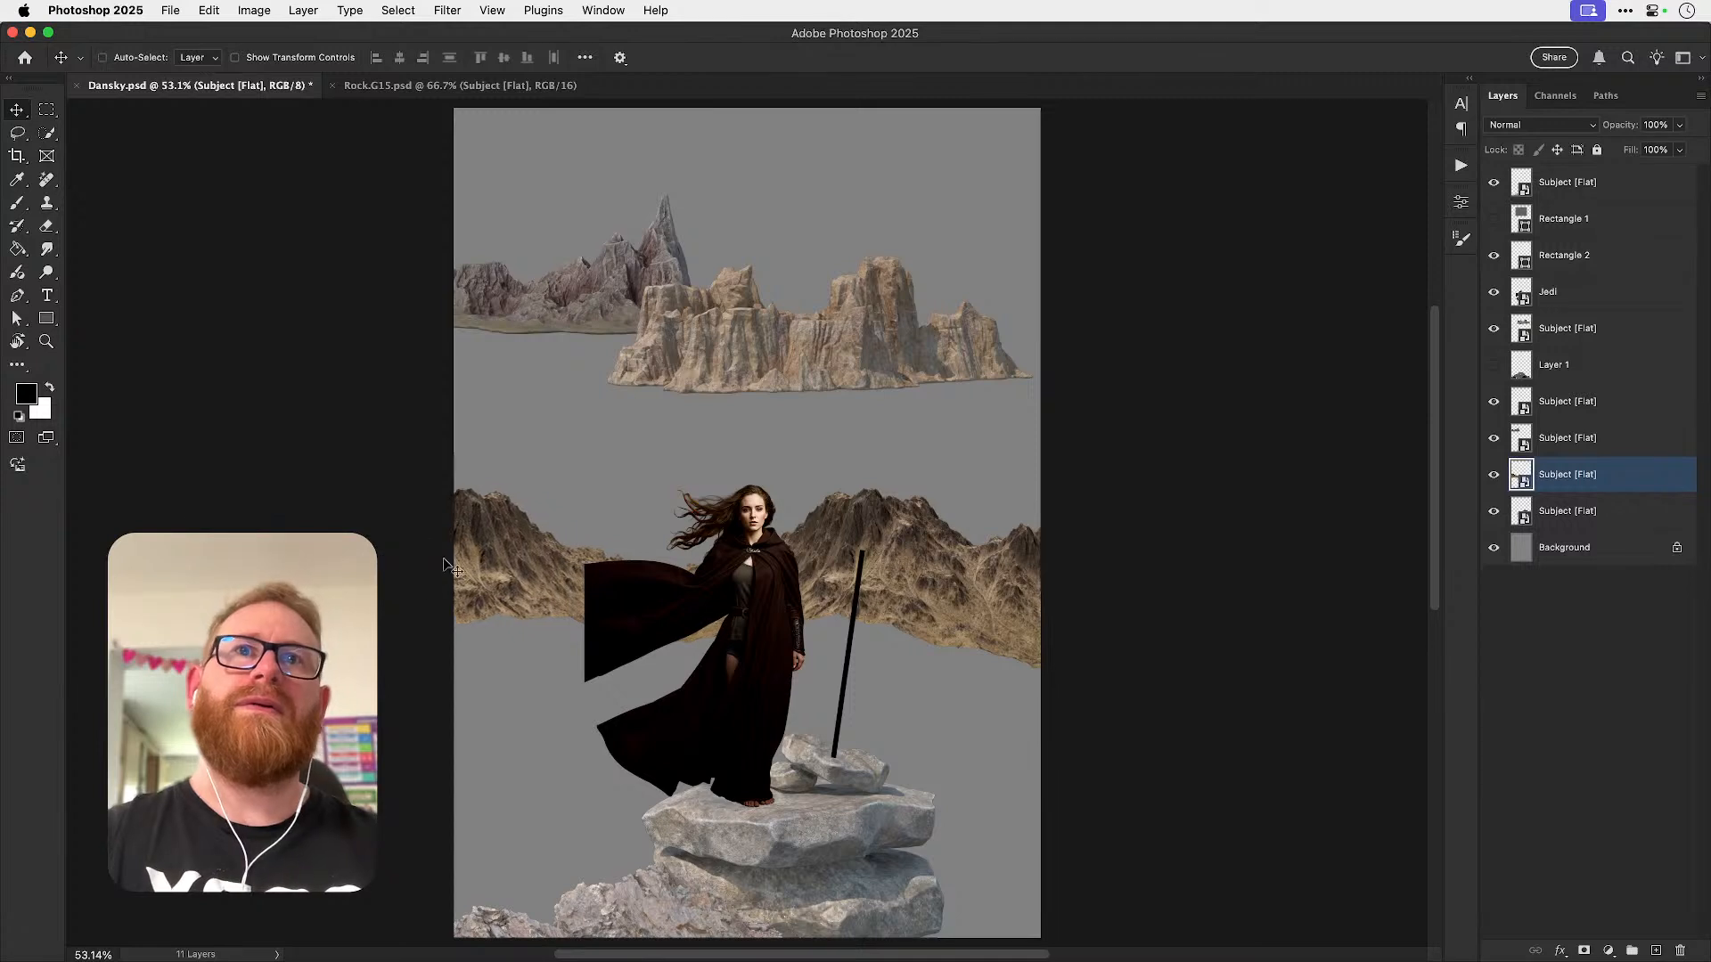
{"action": "key", "text": "super+t"}
{"action": "left_click_drag", "start_coordinate": [727, 489], "coordinate": [783, 469]}
{"action": "key", "text": "Return"}
{"action": "mouse_move", "coordinate": [495, 592]}
{"action": "left_mouse_down"}
{"action": "mouse_move", "coordinate": [457, 588]}
{"action": "mouse_move", "coordinate": [474, 558]}
{"action": "mouse_move", "coordinate": [484, 615]}
{"action": "mouse_move", "coordinate": [498, 597]}
{"action": "left_mouse_up"}
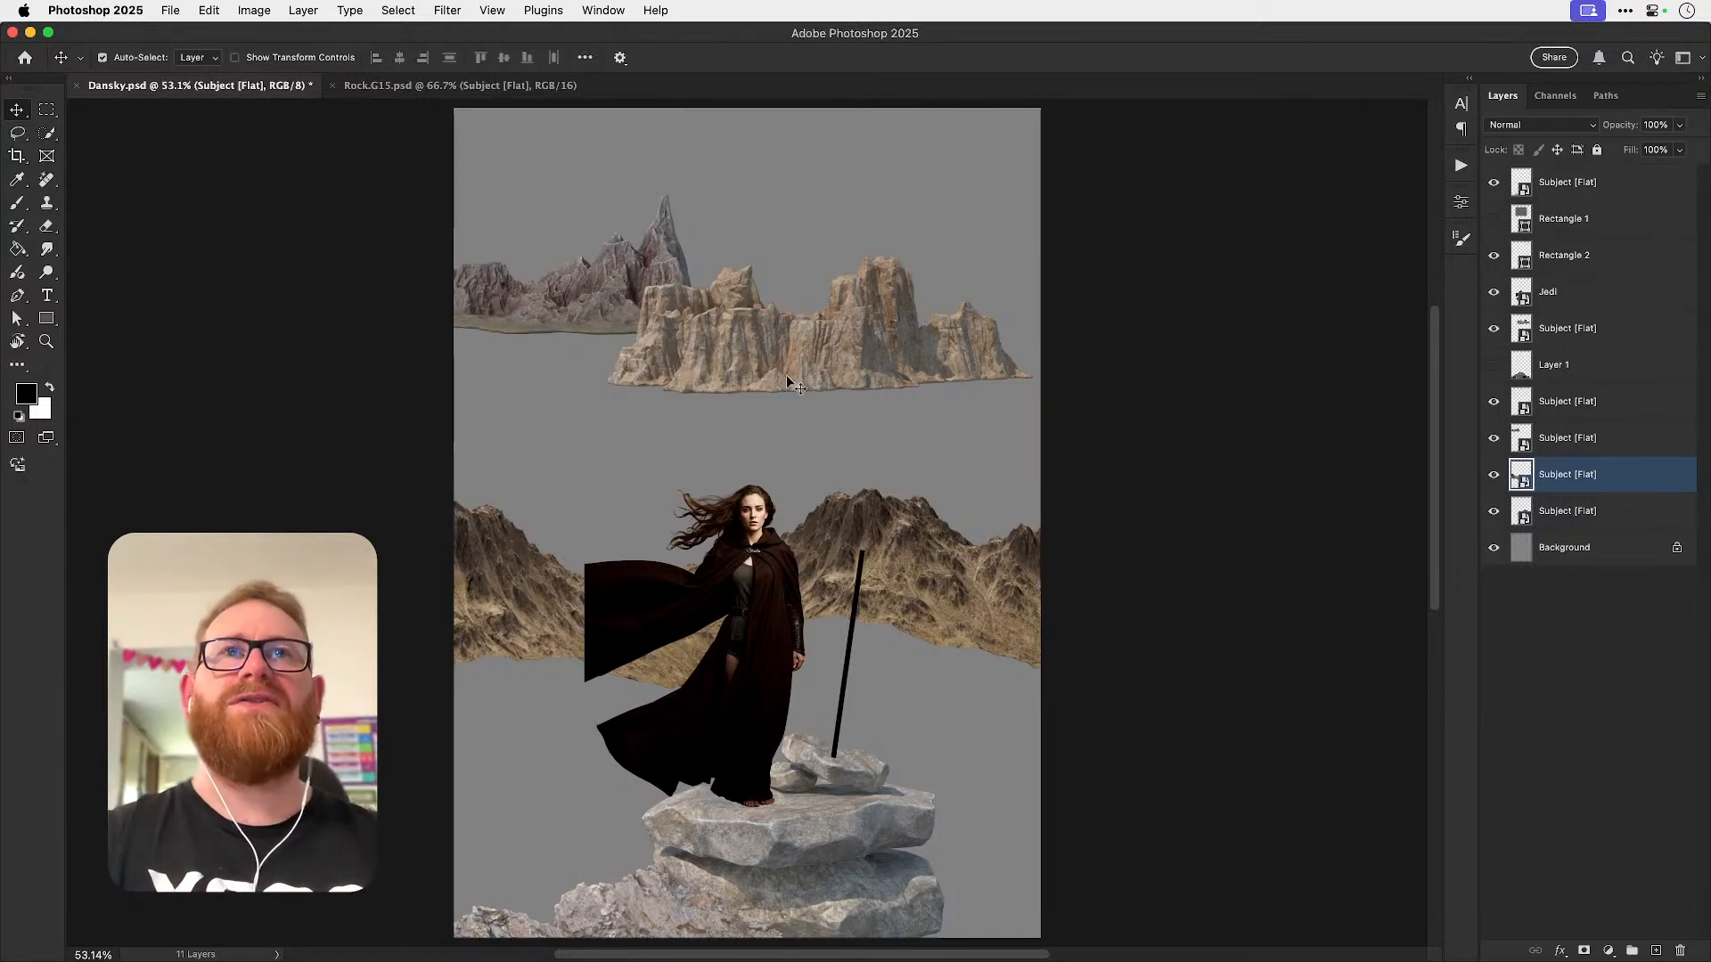
- Move the cliff down and right until it sits just above the brown mountain, and send it behind Layer 1
{"action": "left_click_drag", "start_coordinate": [797, 340], "coordinate": [884, 434]}
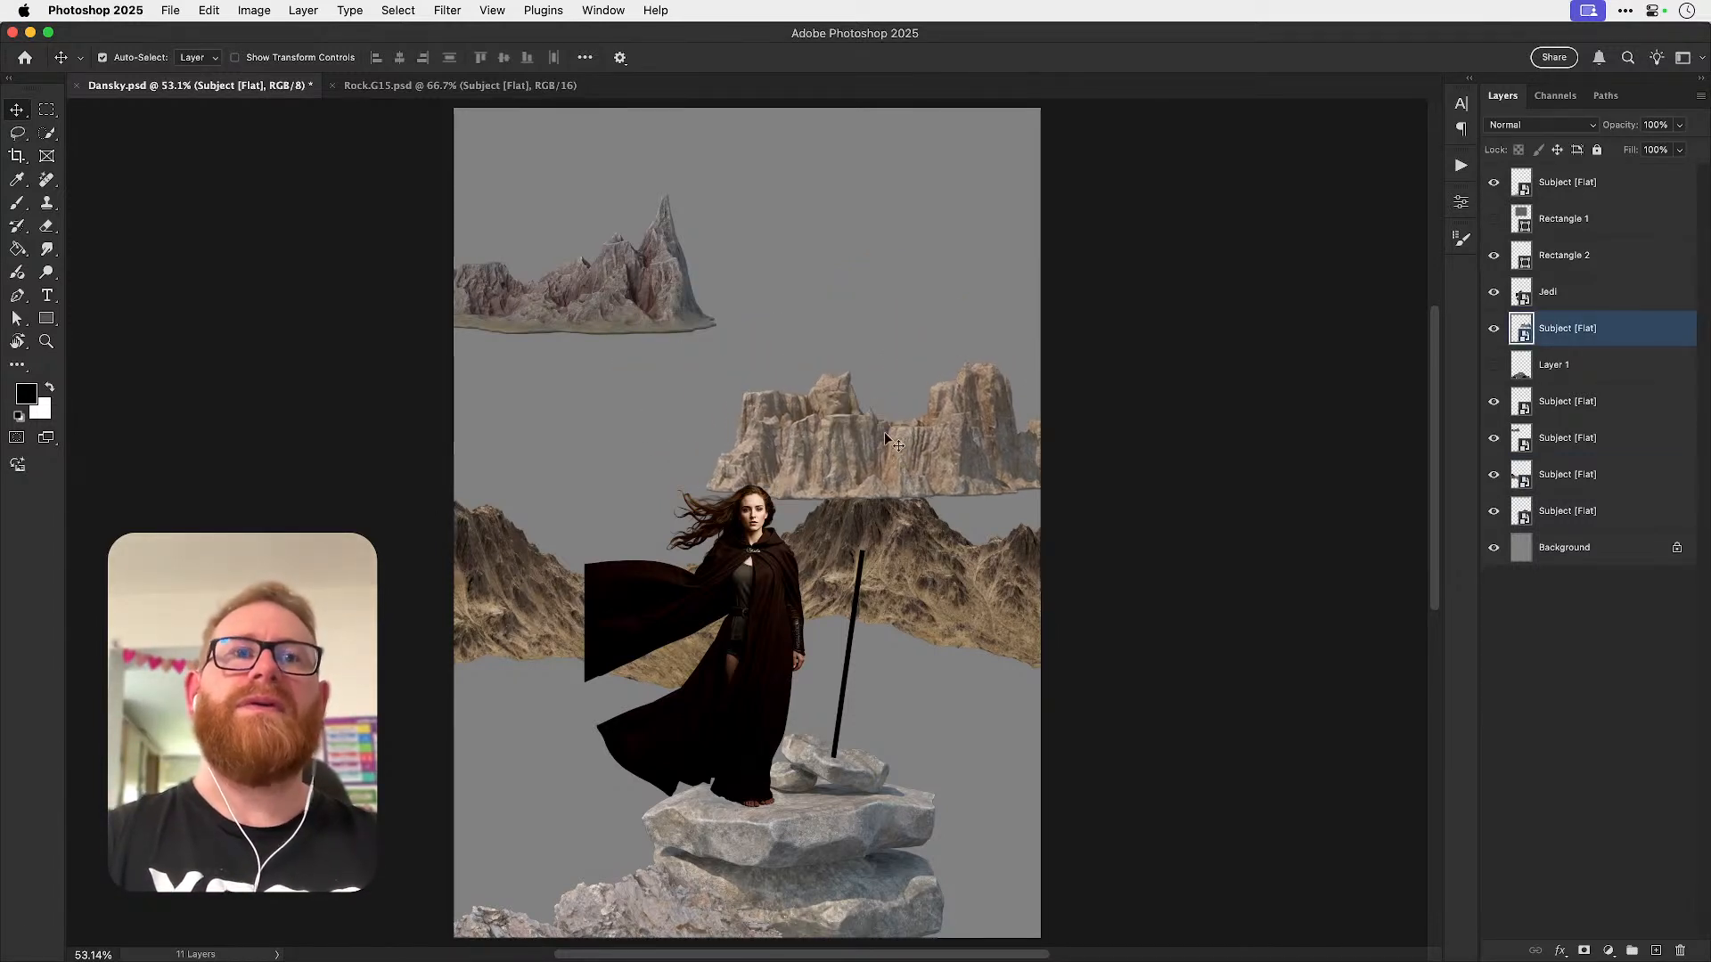
{"action": "key", "text": "super+bracketleft"}
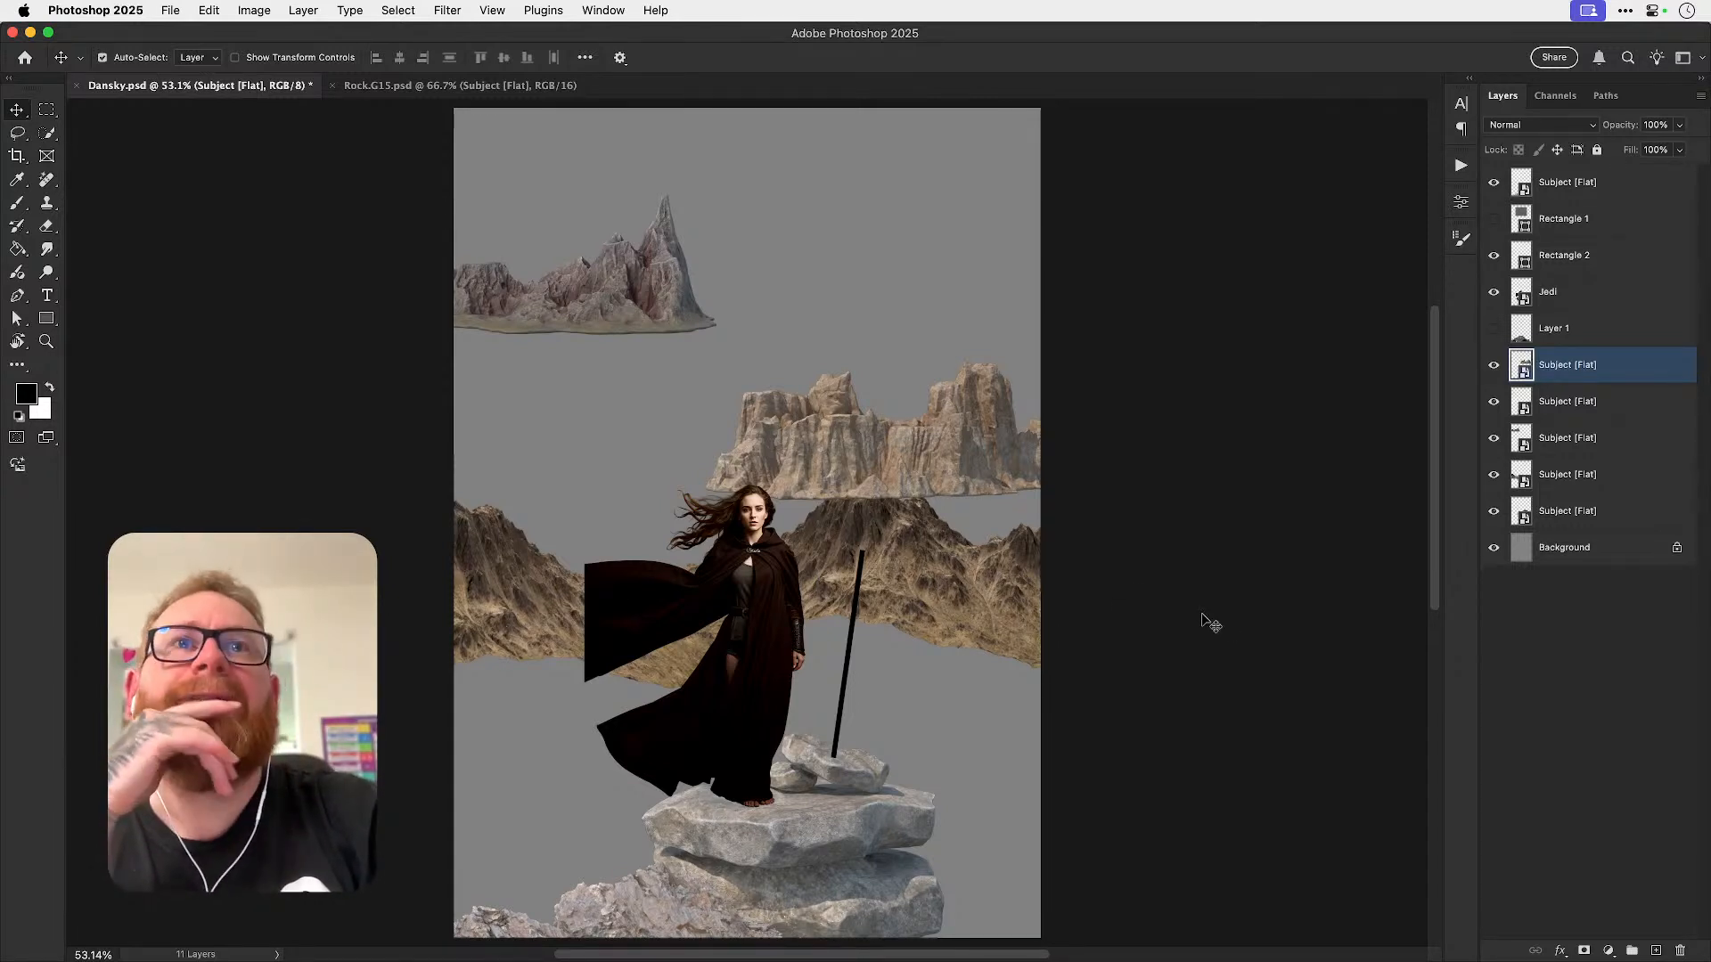
- Switch to the Visual Electric canvas in Chrome and review the generated sunset images
{"action": "key", "text": "super+alt+a"}
{"action": "key", "text": "super+Tab"}
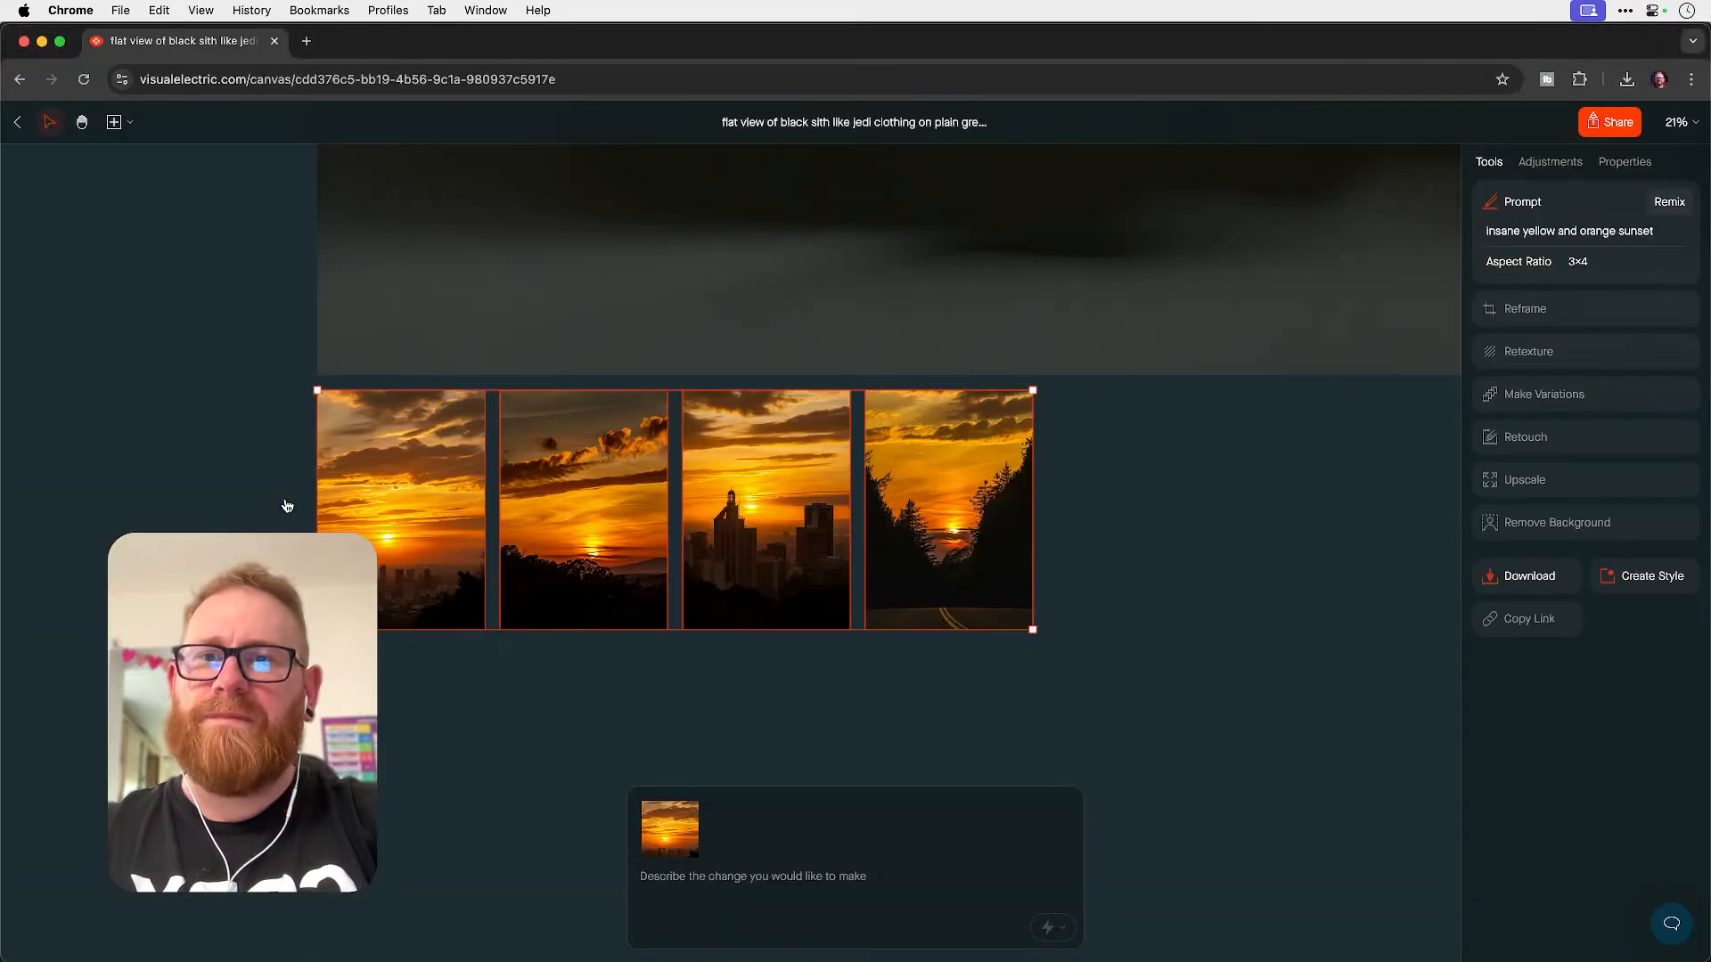
{"action": "left_click", "coordinate": [1195, 464]}
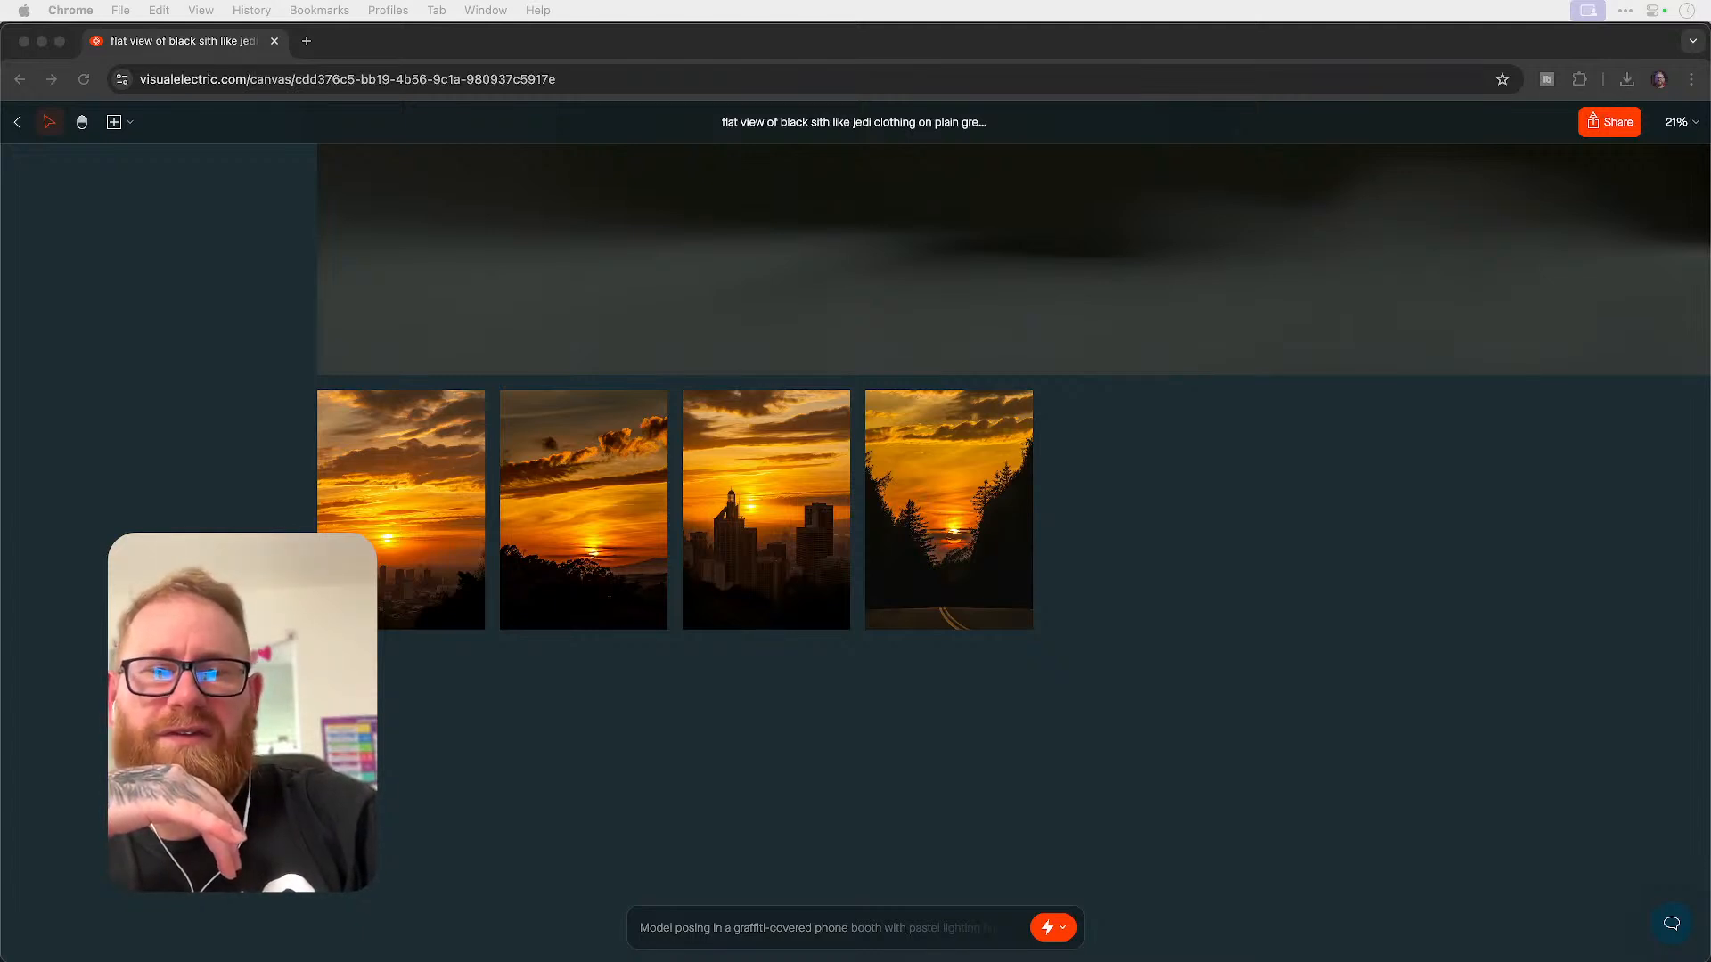
{"action": "key", "text": "super+Tab"}
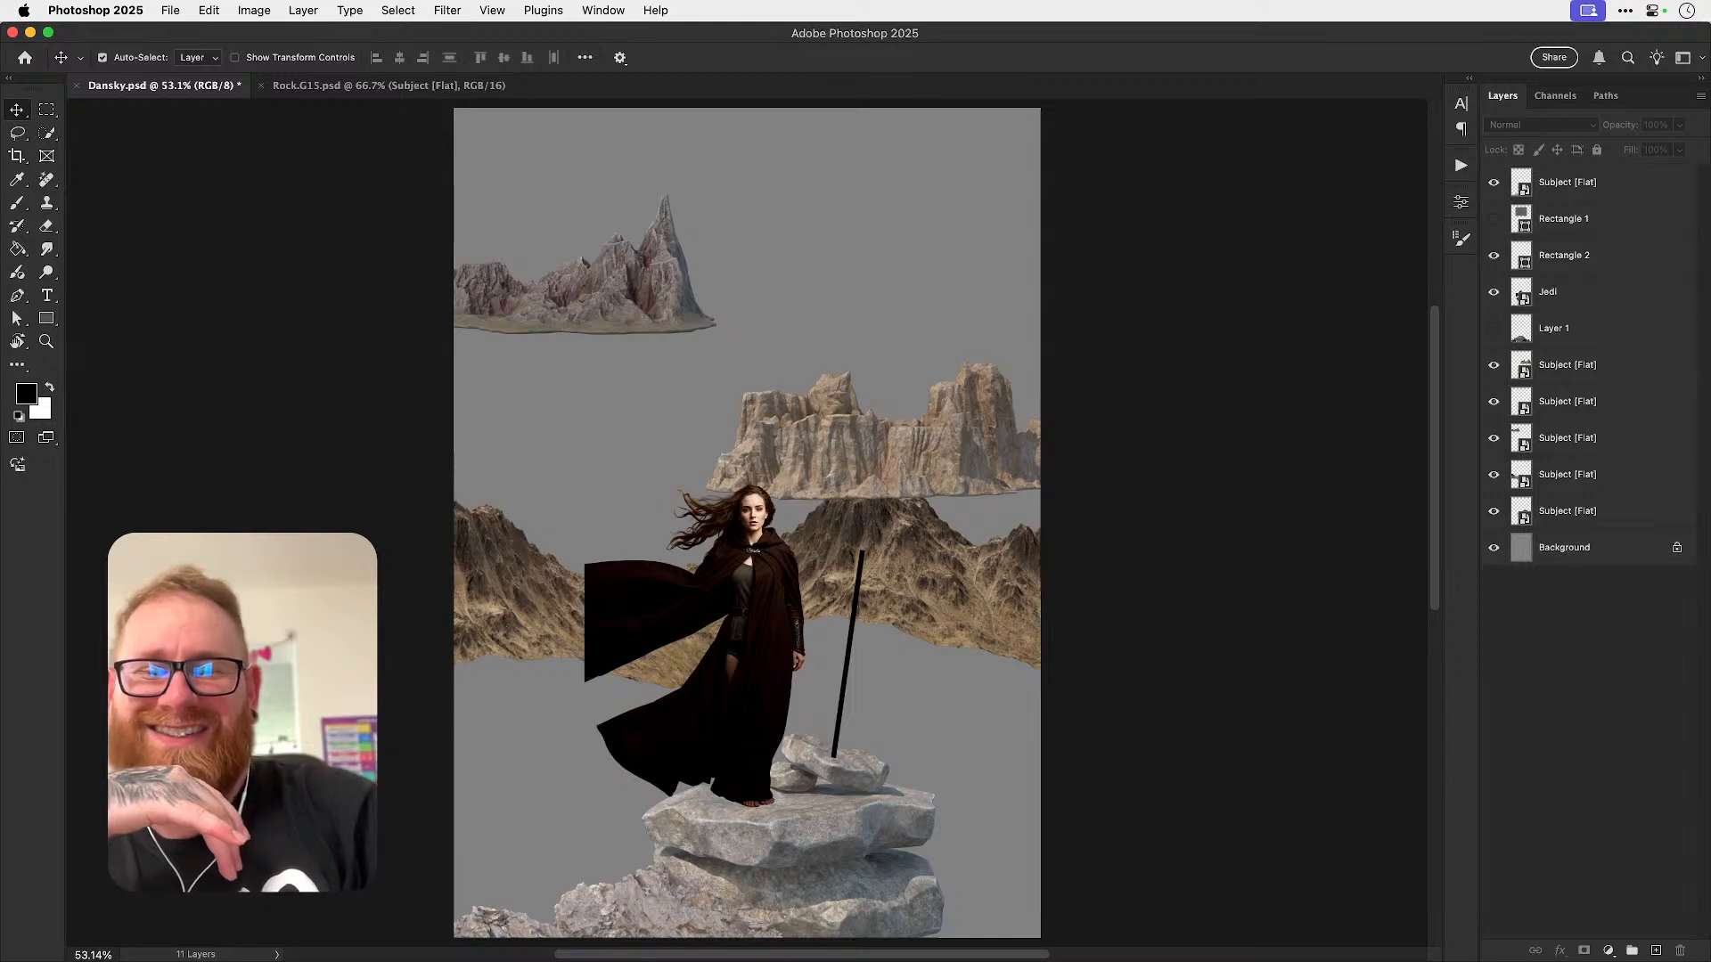
{"action": "key", "text": "super+Tab"}
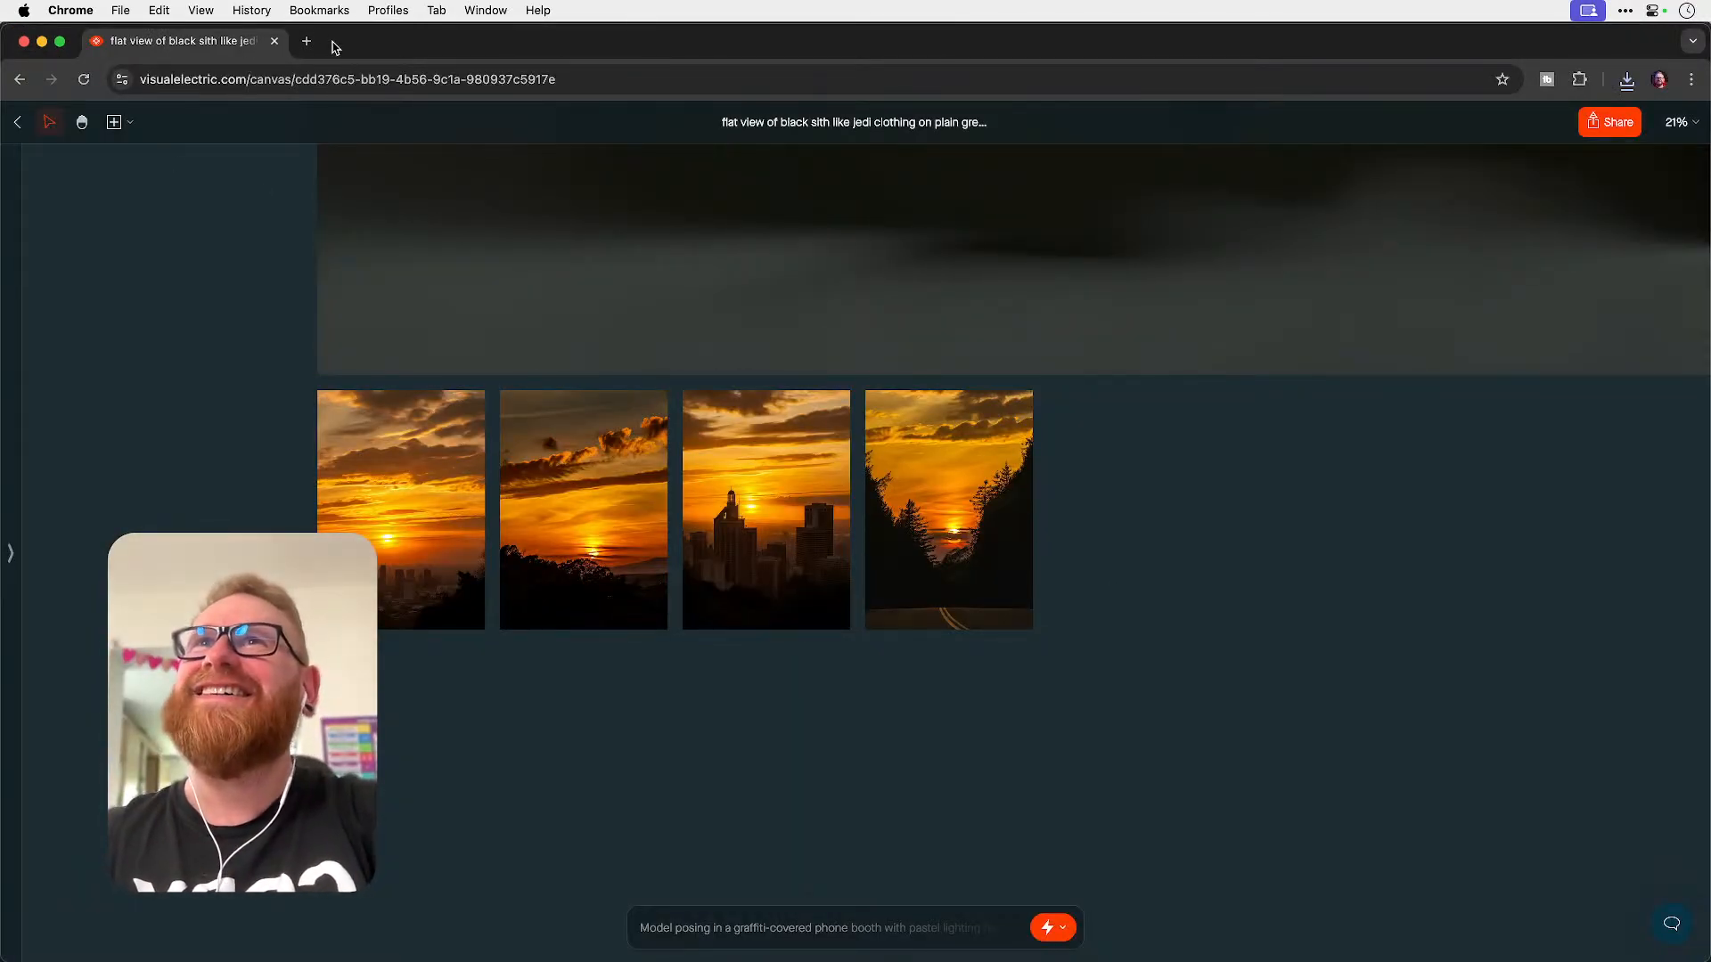
- Open the vertical port sunset photo in Photoshop and erase the two large birds from its sky with the Remove Tool
{"action": "key", "text": "F11"}
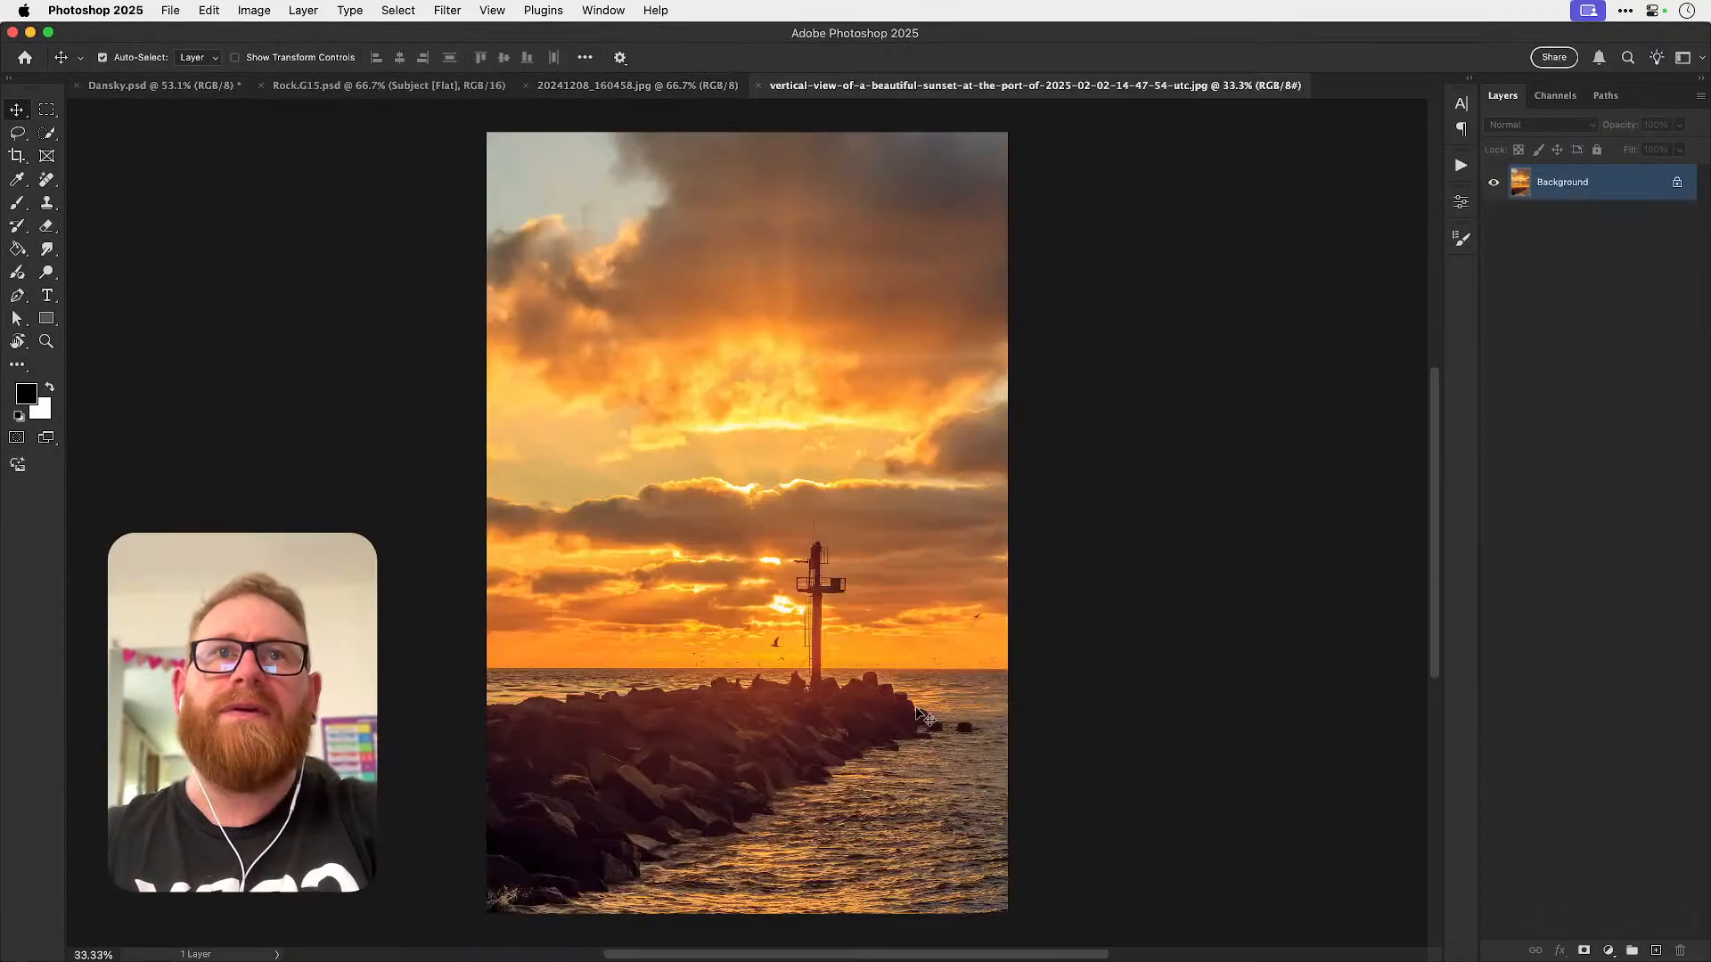
{"action": "key", "text": "z"}
{"action": "left_click_drag", "start_coordinate": [789, 675], "coordinate": [858, 672]}
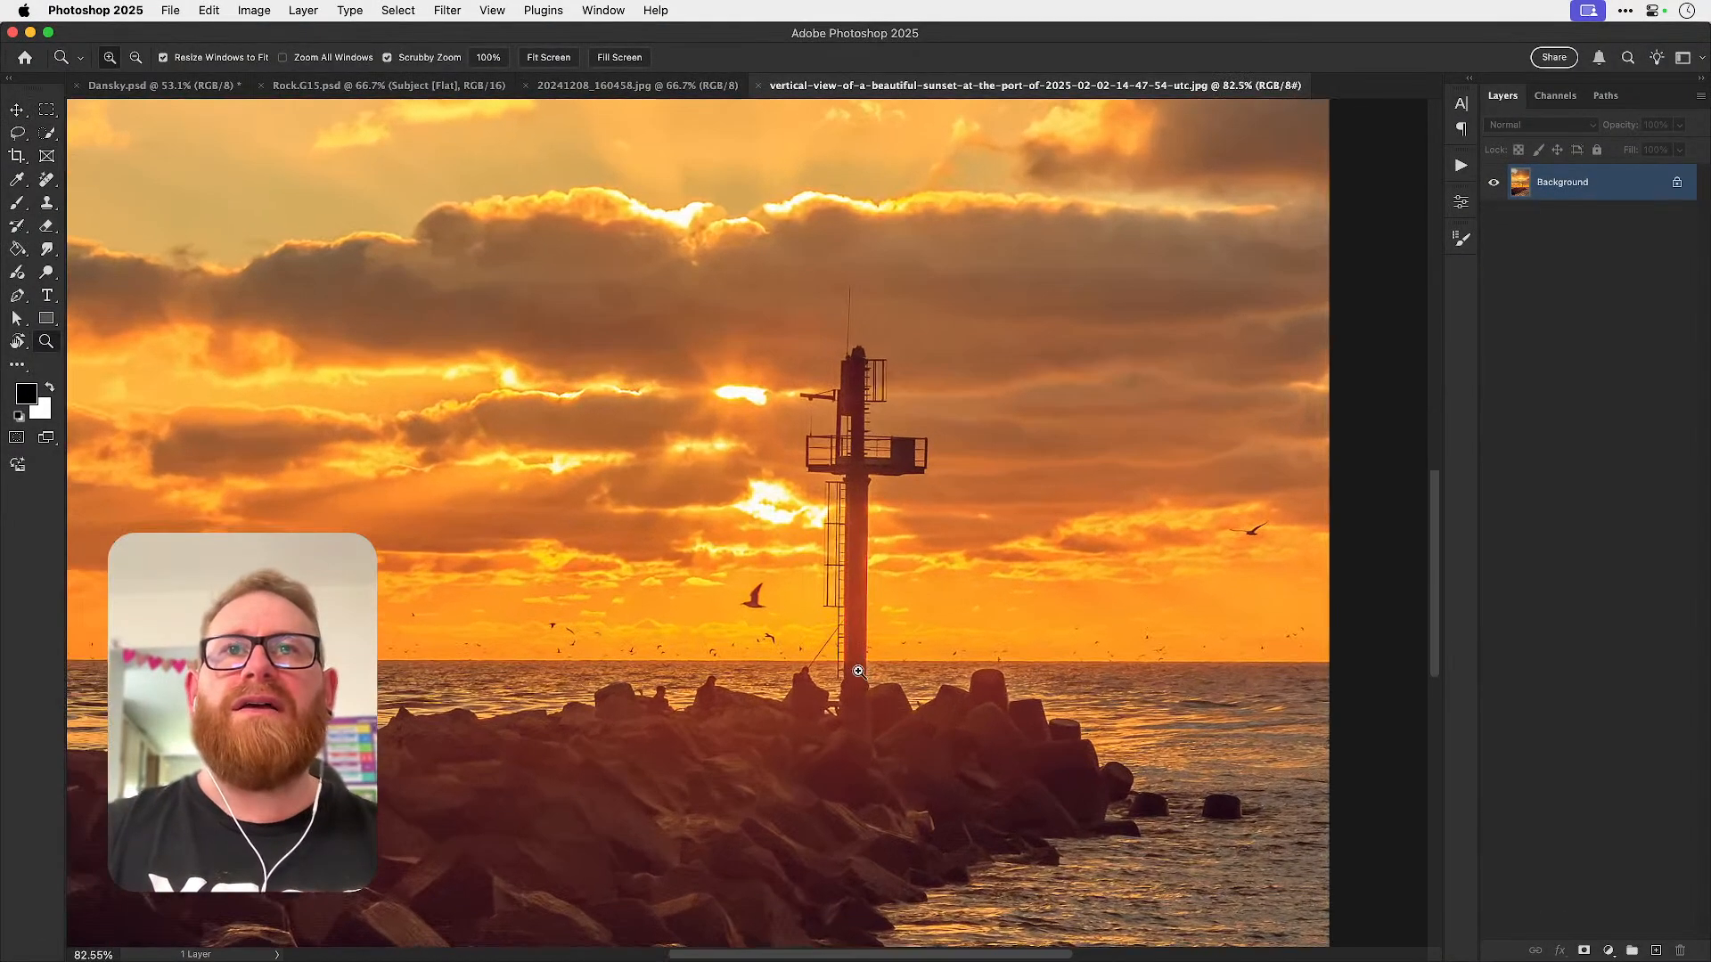
{"action": "left_click", "coordinate": [17, 133]}
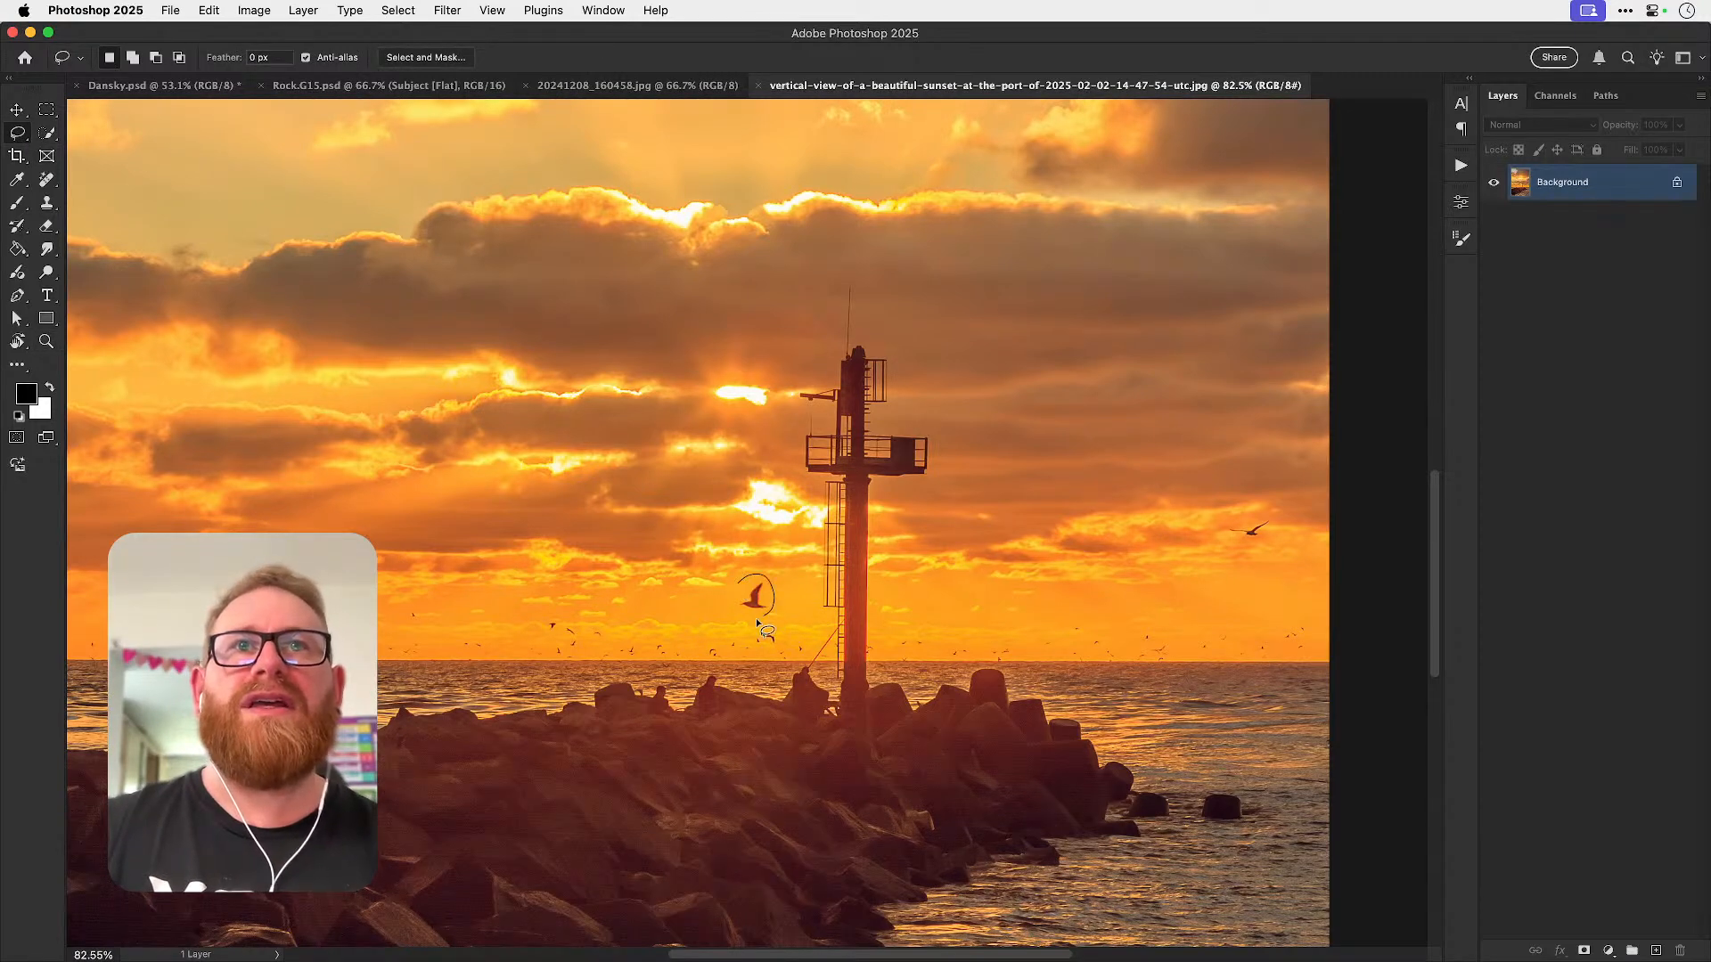
{"action": "left_click", "coordinate": [47, 179]}
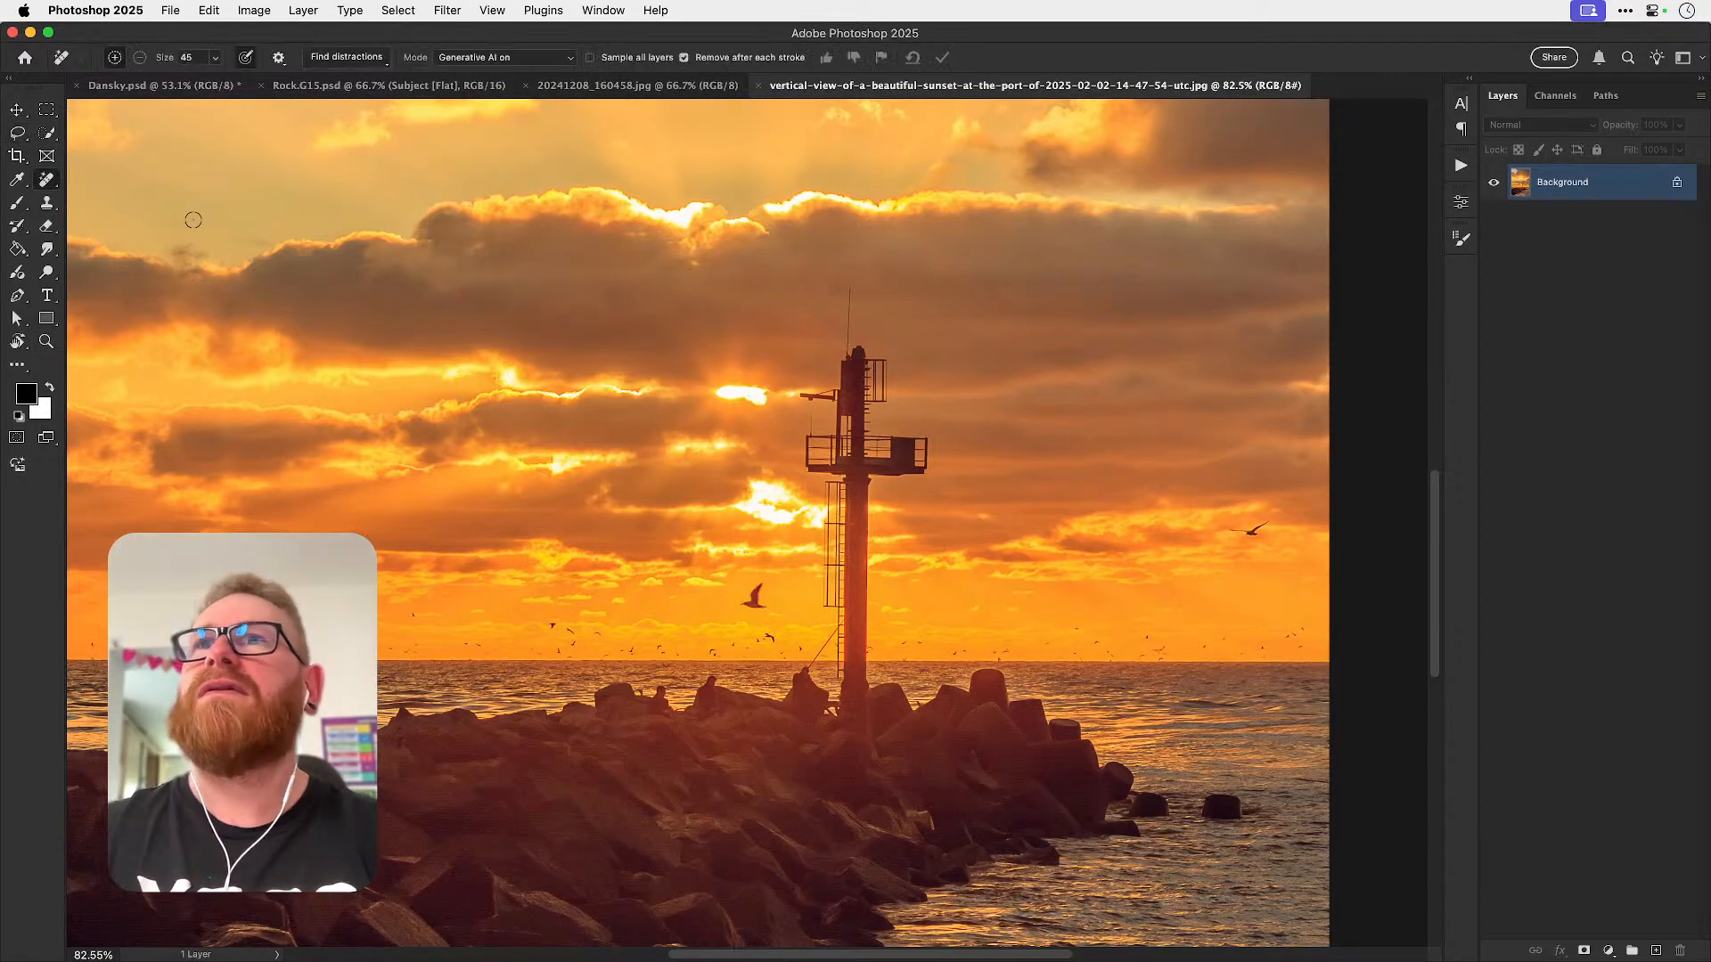
{"action": "left_click_drag", "start_coordinate": [753, 603], "coordinate": [757, 590]}
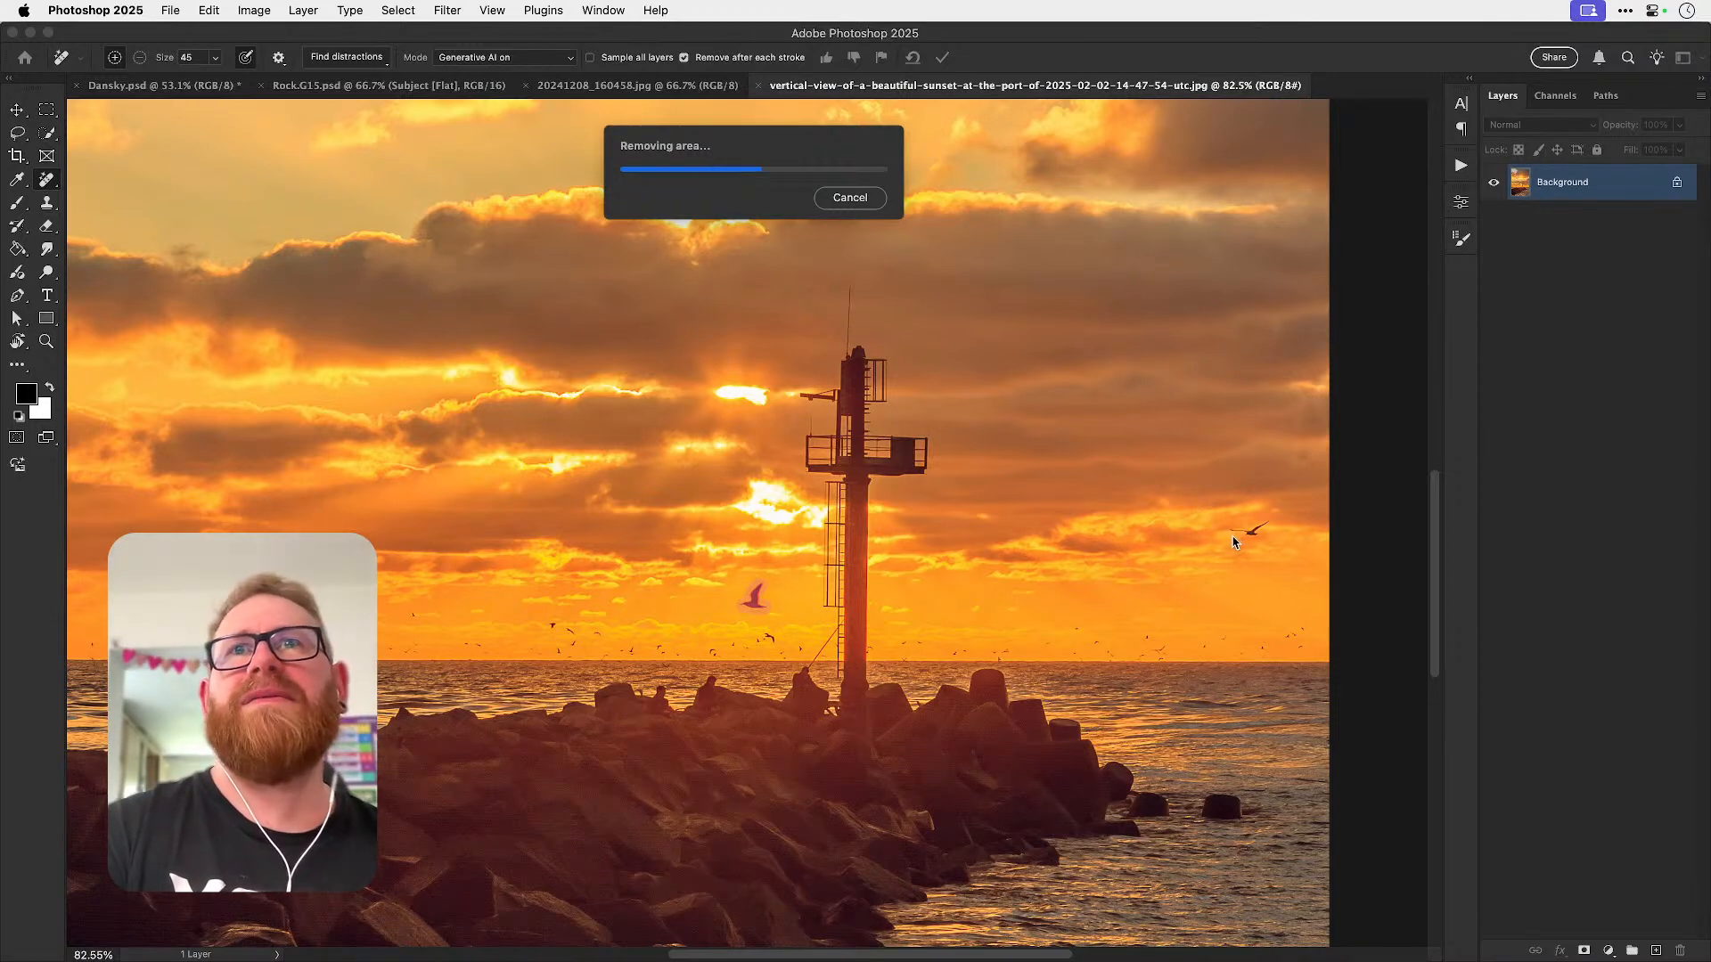
{"action": "left_click_drag", "start_coordinate": [1228, 531], "coordinate": [1280, 517]}
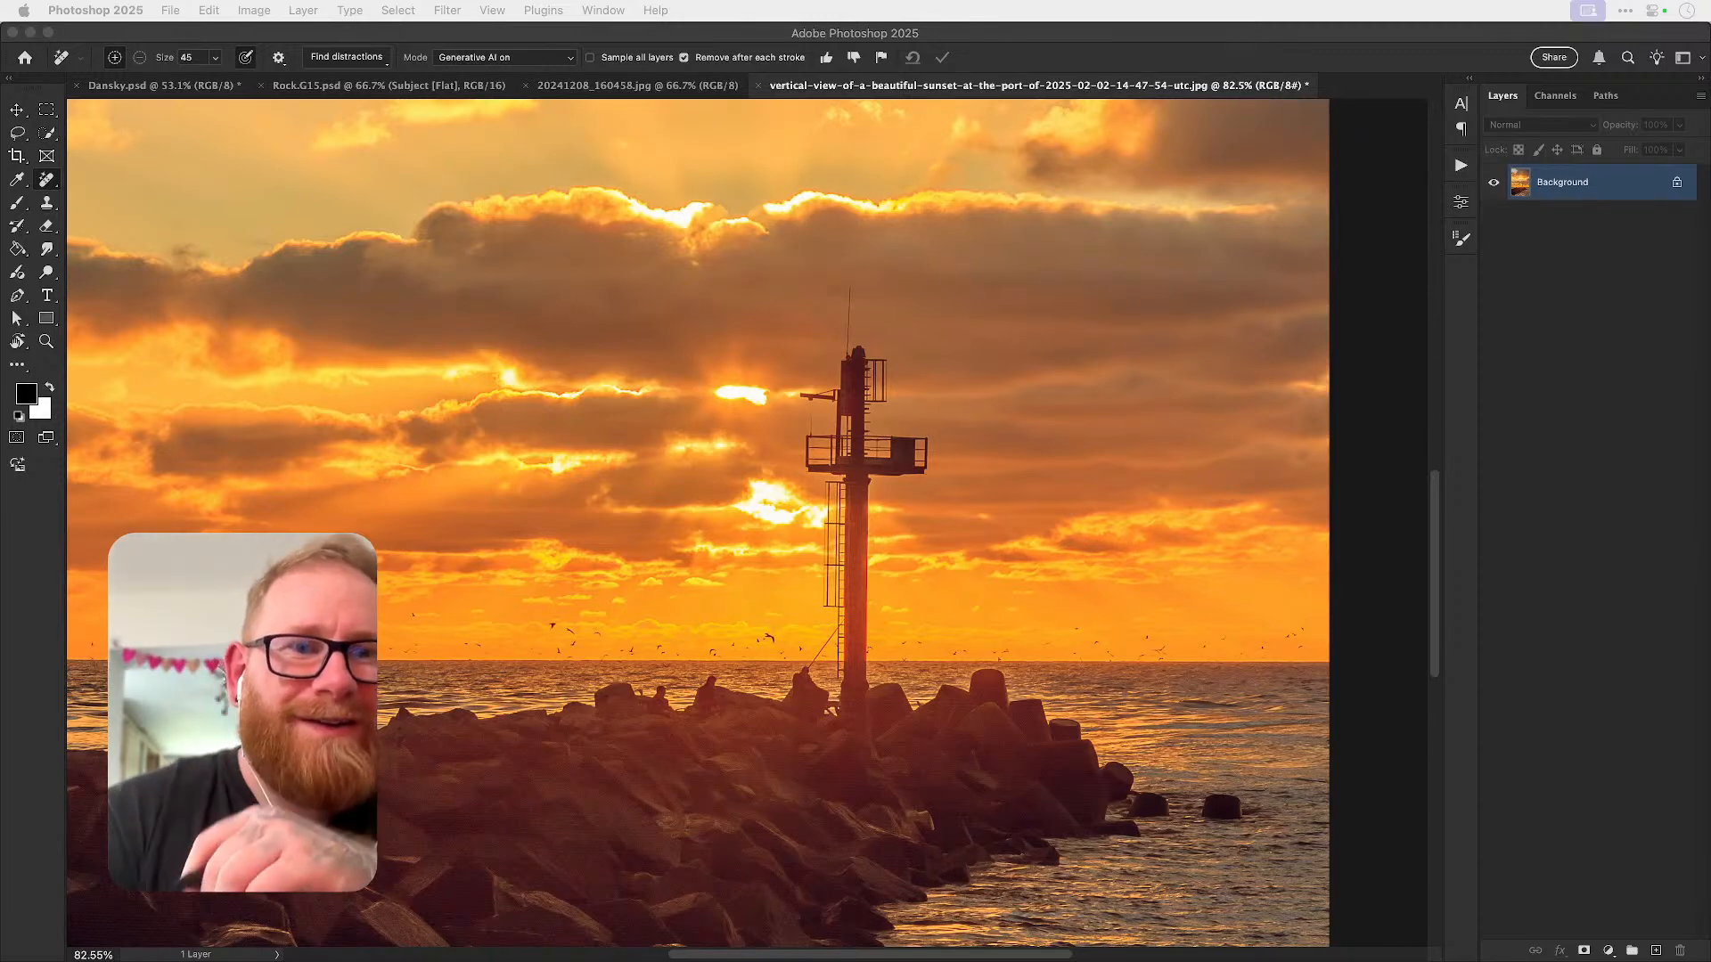
- Remove the beacon tower from the end of the jetty using the Remove Tool at brush size 80
{"action": "left_click", "coordinate": [918, 519]}
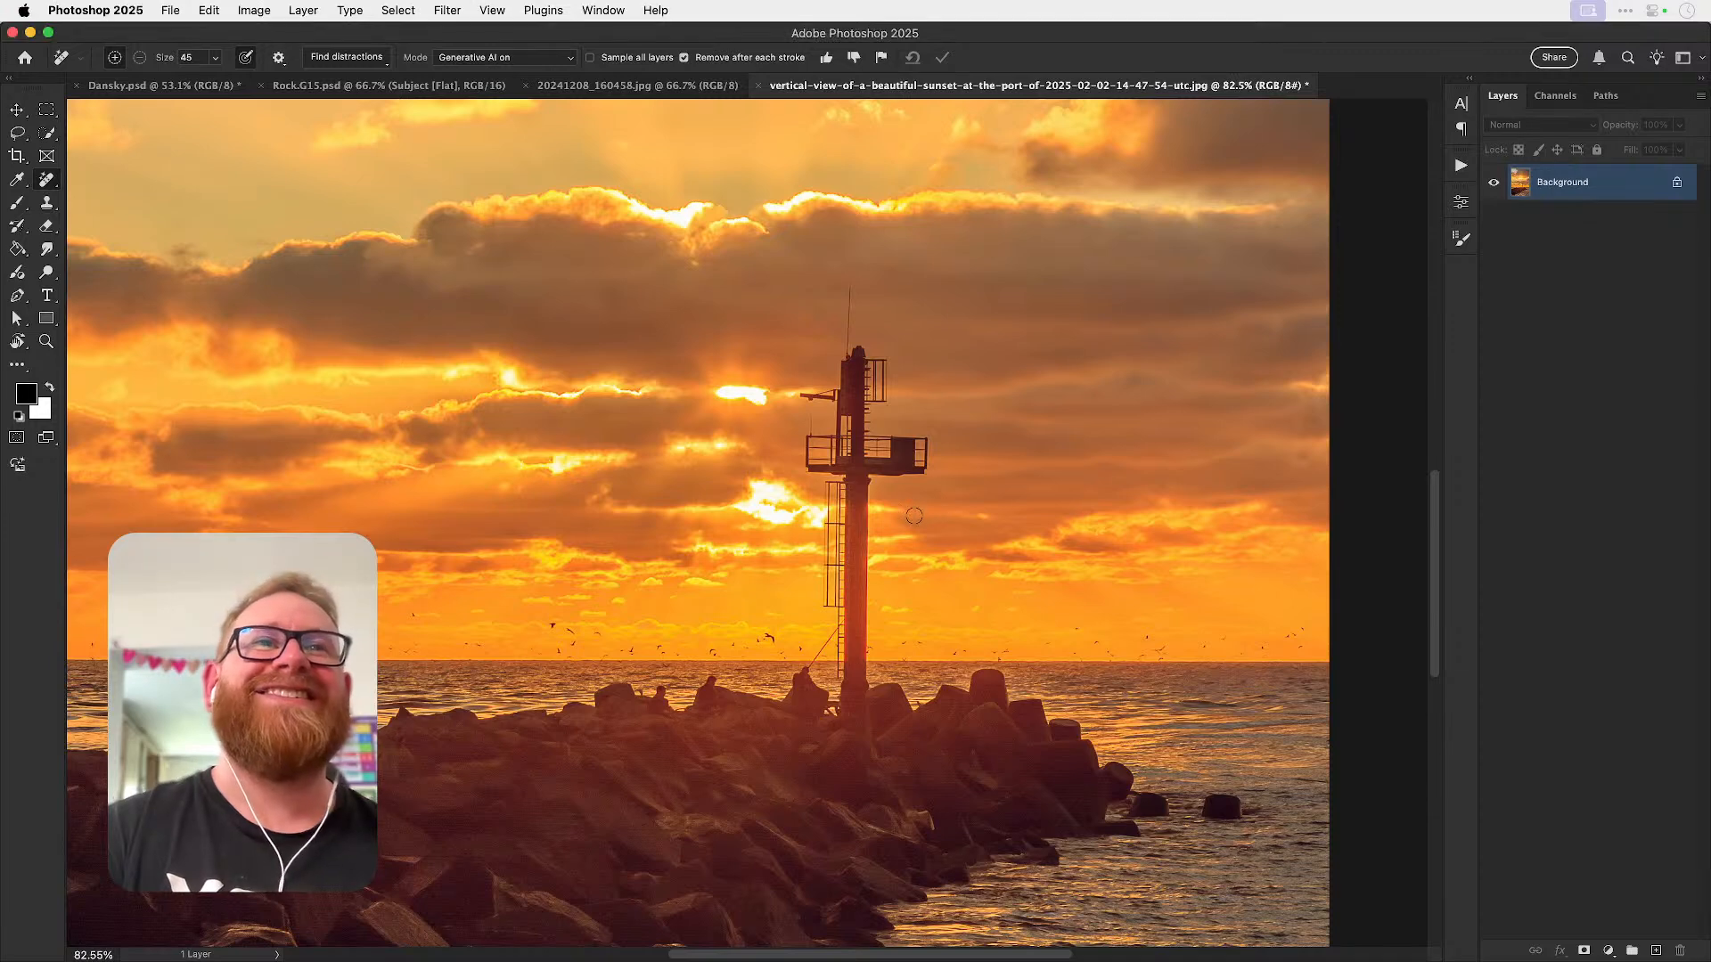
{"action": "key", "text": "]"}
{"action": "key", "text": "]"}
{"action": "key", "text": "]"}
{"action": "key", "text": "]"}
{"action": "mouse_move", "coordinate": [833, 427]}
{"action": "left_mouse_down"}
{"action": "mouse_move", "coordinate": [804, 395]}
{"action": "mouse_move", "coordinate": [836, 395]}
{"action": "mouse_move", "coordinate": [846, 294]}
{"action": "mouse_move", "coordinate": [850, 381]}
{"action": "mouse_move", "coordinate": [855, 344]}
{"action": "mouse_move", "coordinate": [881, 390]}
{"action": "mouse_move", "coordinate": [849, 385]}
{"action": "mouse_move", "coordinate": [837, 460]}
{"action": "mouse_move", "coordinate": [810, 446]}
{"action": "mouse_move", "coordinate": [813, 471]}
{"action": "mouse_move", "coordinate": [854, 445]}
{"action": "mouse_move", "coordinate": [889, 477]}
{"action": "mouse_move", "coordinate": [923, 475]}
{"action": "mouse_move", "coordinate": [851, 478]}
{"action": "mouse_move", "coordinate": [841, 497]}
{"action": "mouse_move", "coordinate": [828, 477]}
{"action": "mouse_move", "coordinate": [827, 609]}
{"action": "mouse_move", "coordinate": [861, 489]}
{"action": "mouse_move", "coordinate": [815, 661]}
{"action": "mouse_move", "coordinate": [845, 675]}
{"action": "mouse_move", "coordinate": [857, 641]}
{"action": "mouse_move", "coordinate": [860, 682]}
{"action": "left_mouse_up"}
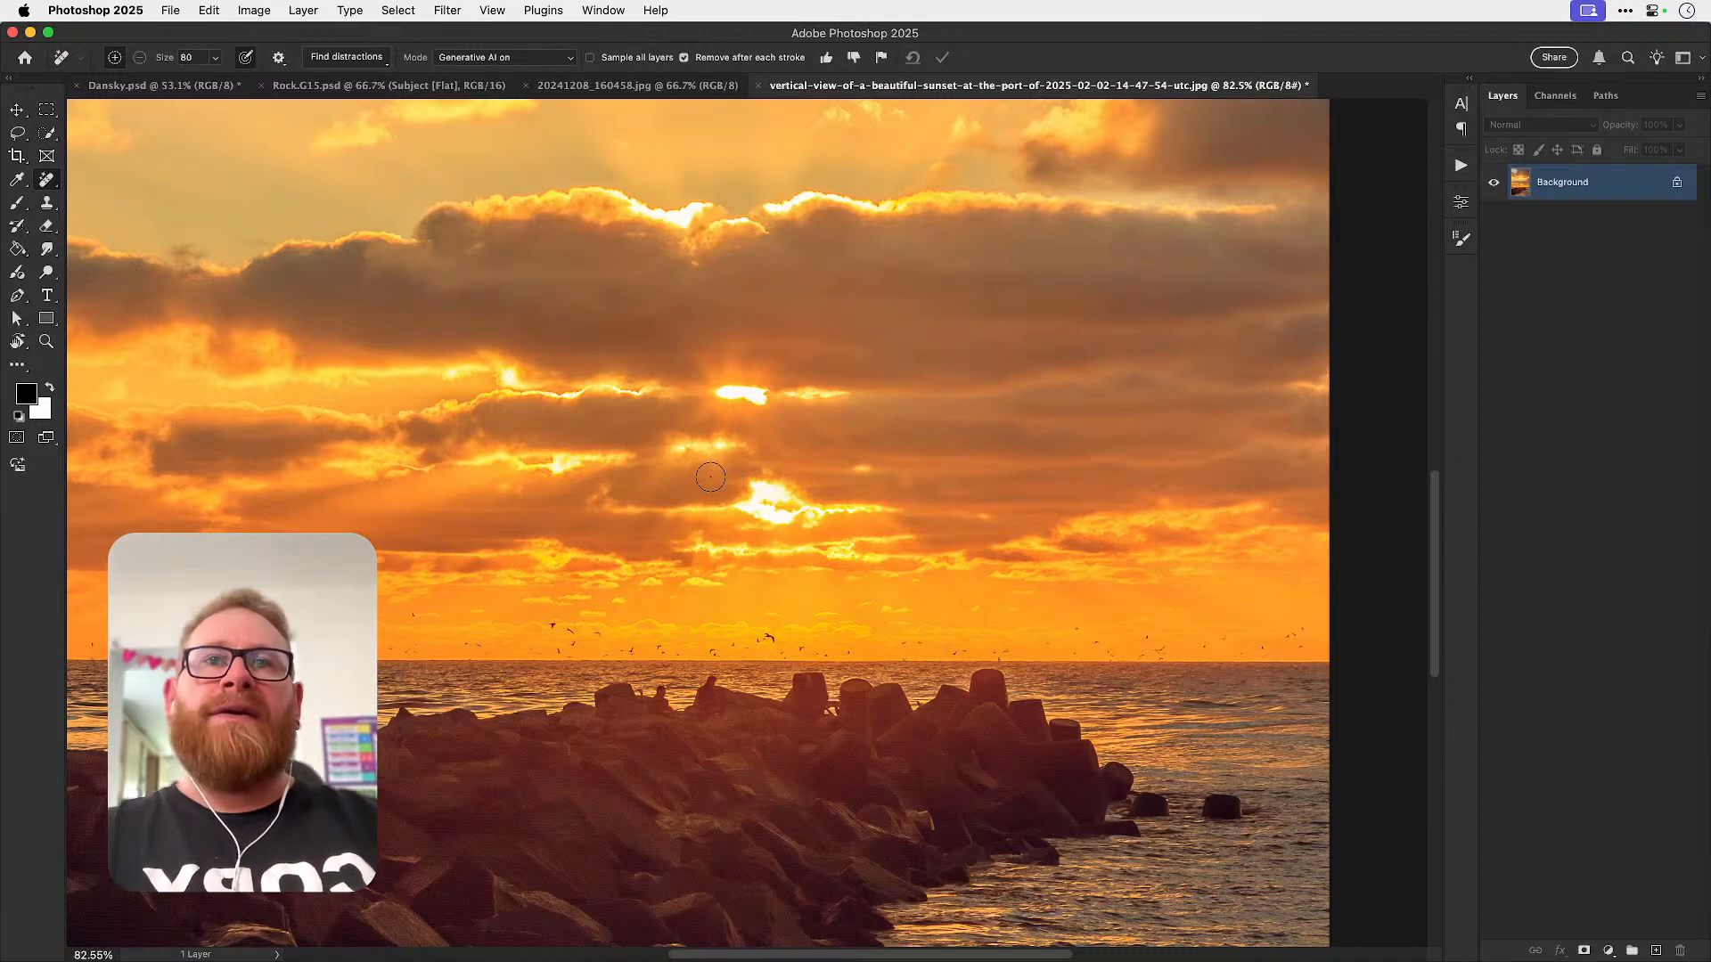
- Copy the sky above the horizon from the sunset photo and paste it into Dansky.psd directly above the Background layer
{"action": "key", "text": "super+0"}
{"action": "key", "text": "m"}
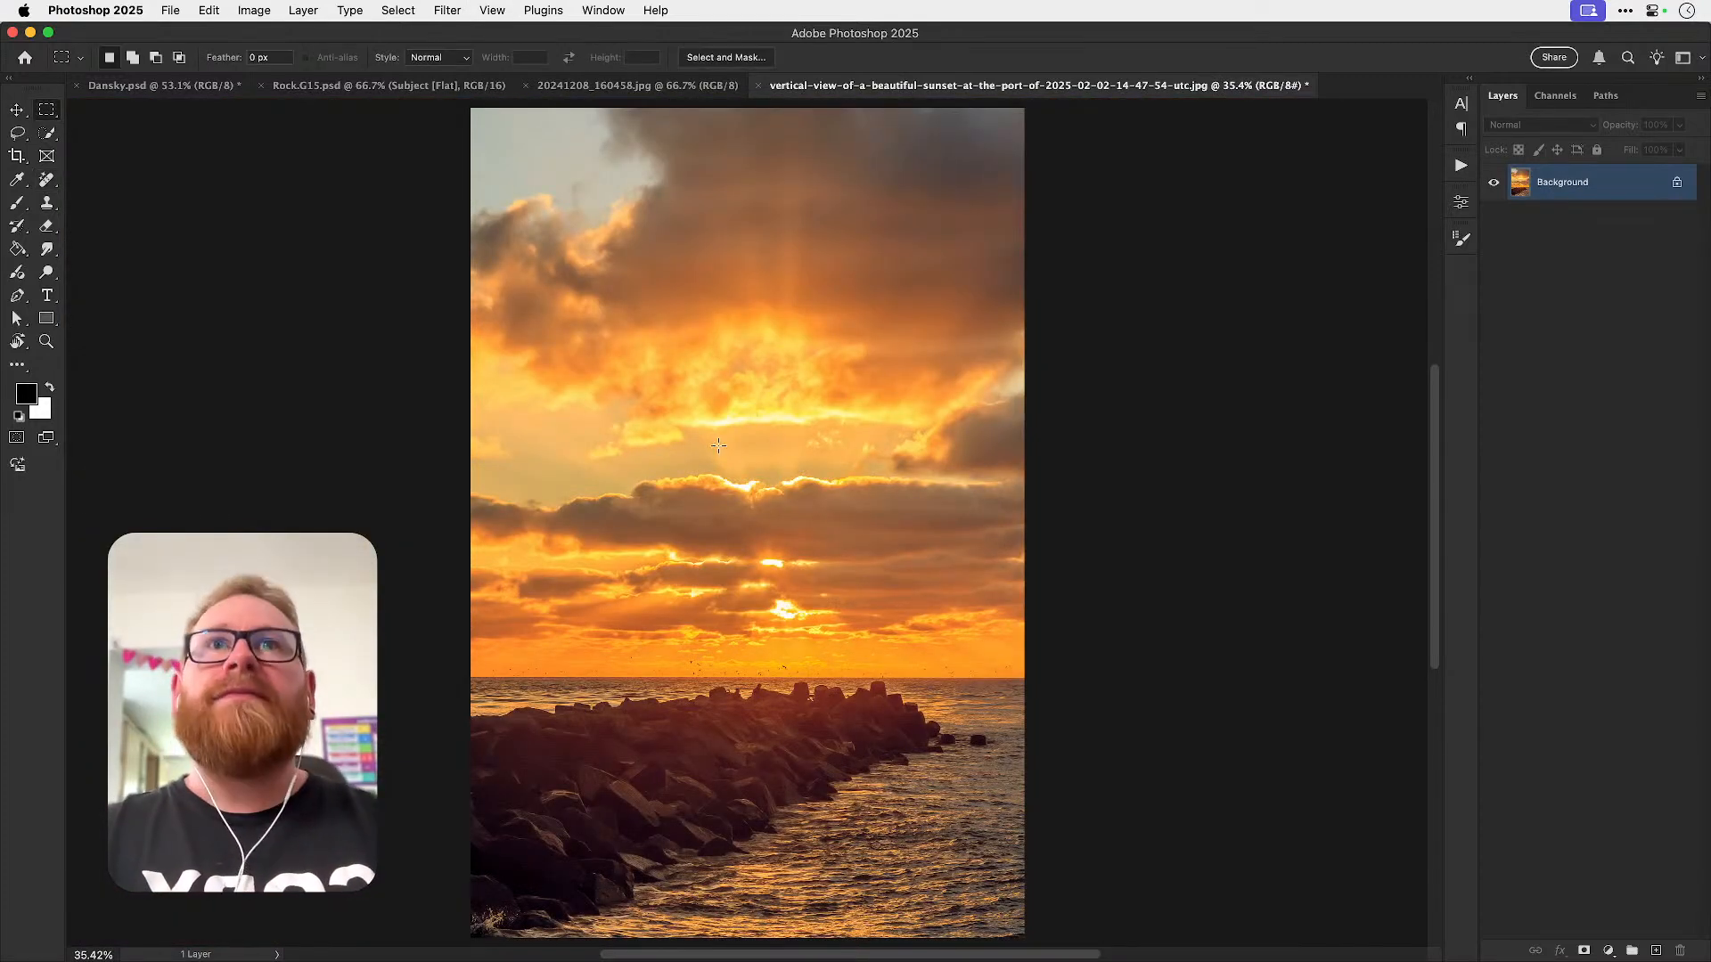
{"action": "left_click_drag", "start_coordinate": [458, 100], "coordinate": [1090, 661]}
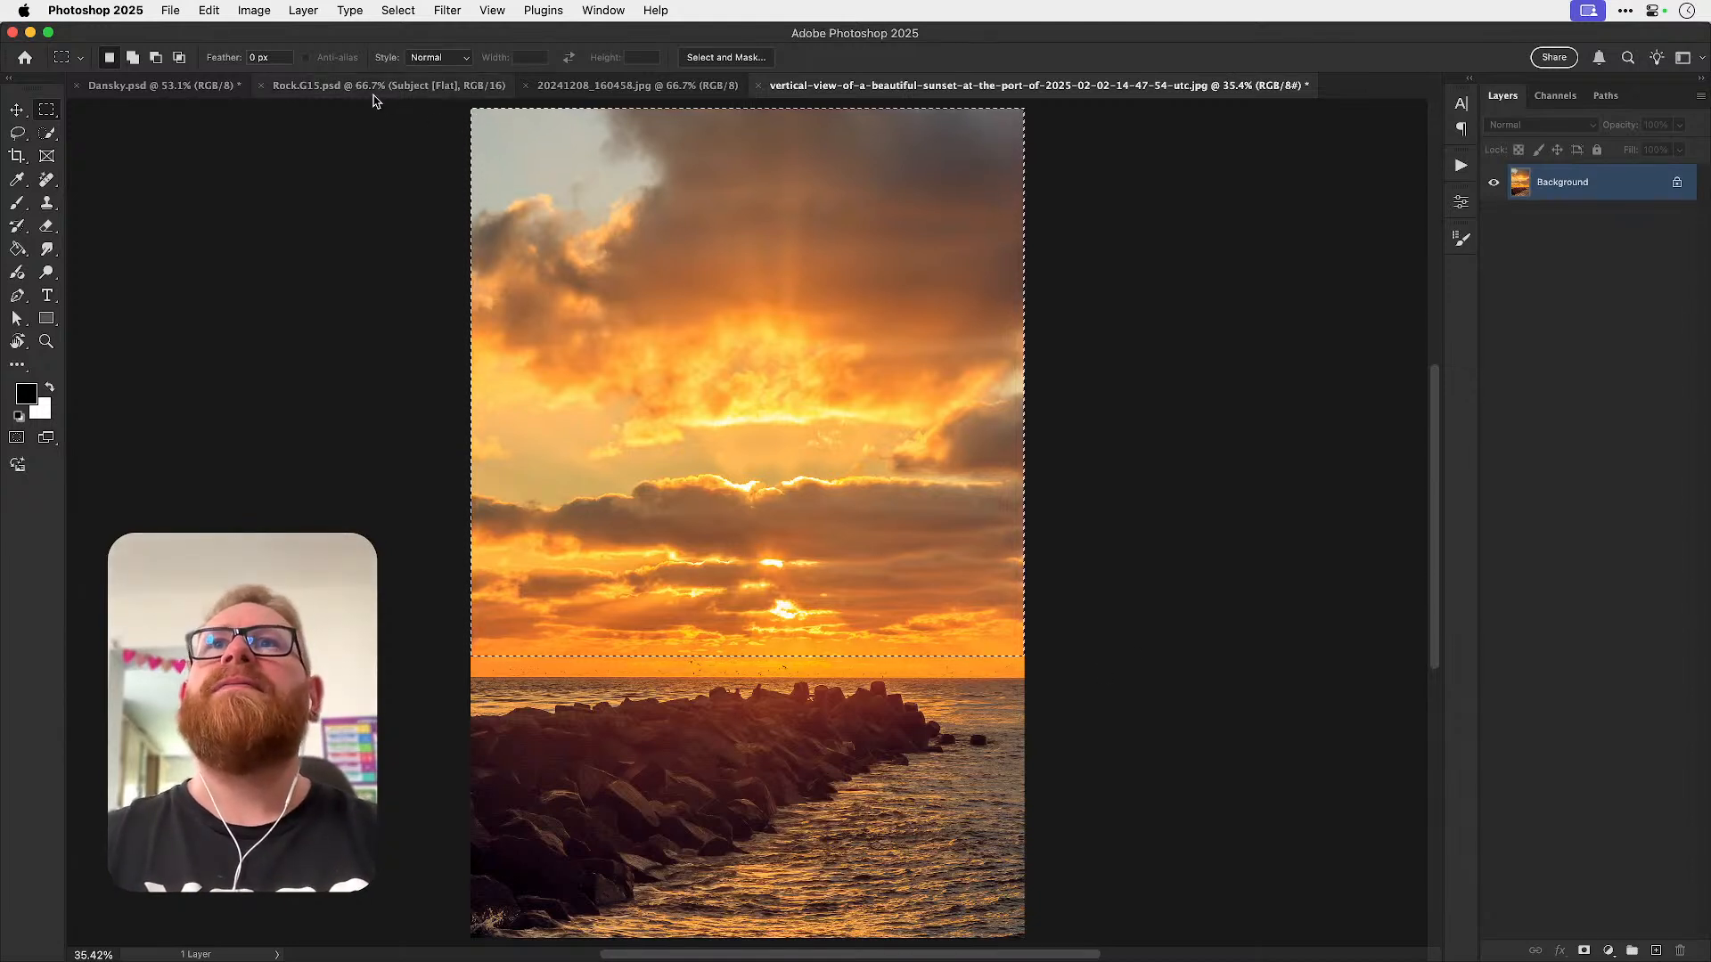
{"action": "left_click", "coordinate": [187, 89]}
{"action": "key", "text": "v"}
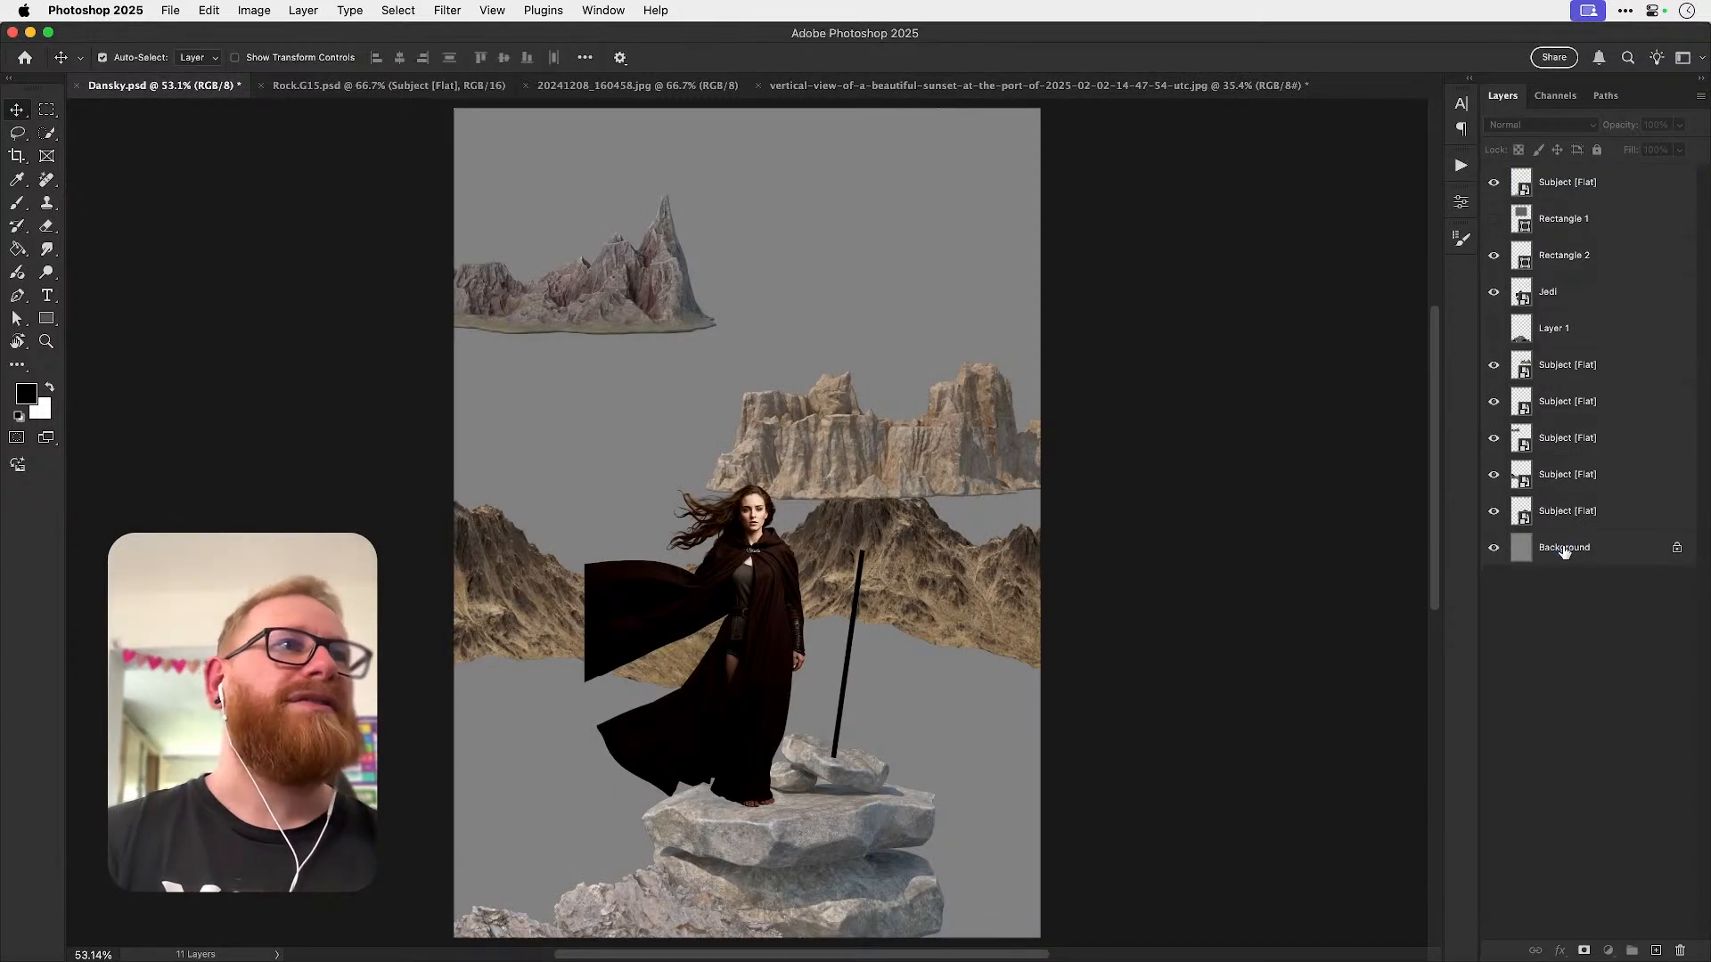
{"action": "left_click", "coordinate": [1578, 545]}
{"action": "key", "text": "cmd+v"}
- Rename the pasted sky layer Sunset and convert it to a smart object
{"action": "key", "text": "super+minus"}
{"action": "key", "text": "super+minus"}
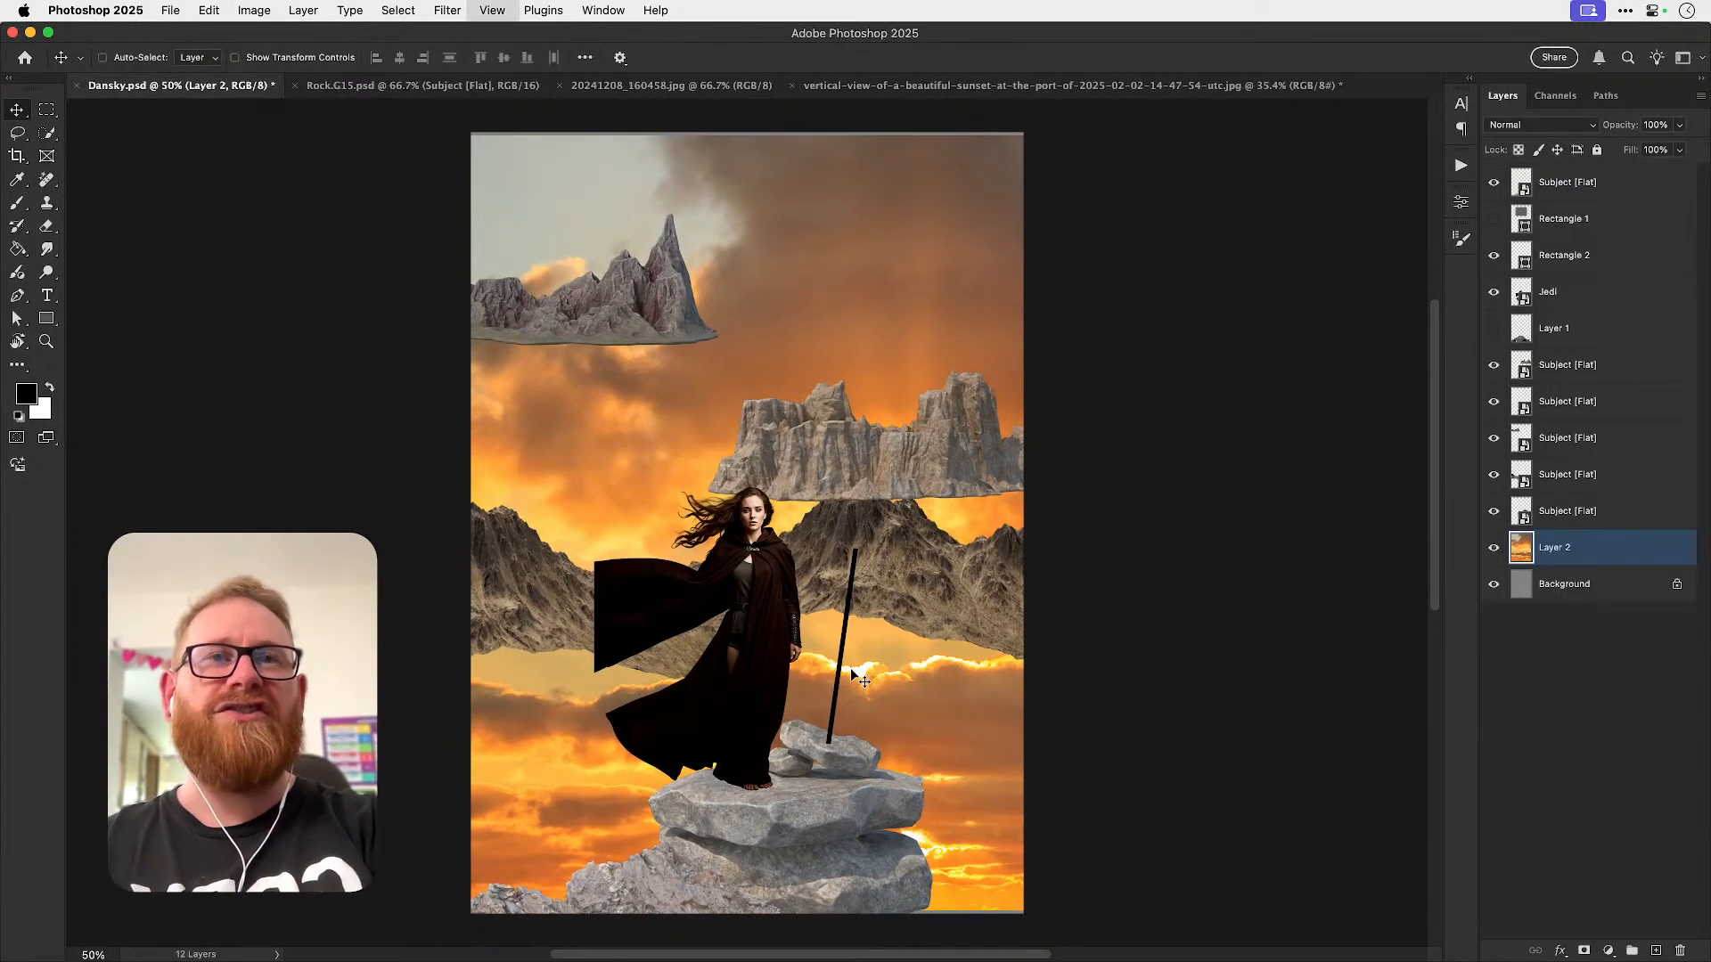
{"action": "double_click", "coordinate": [1551, 553]}
{"action": "type", "text": "Sunset"}
{"action": "key", "text": "Return"}
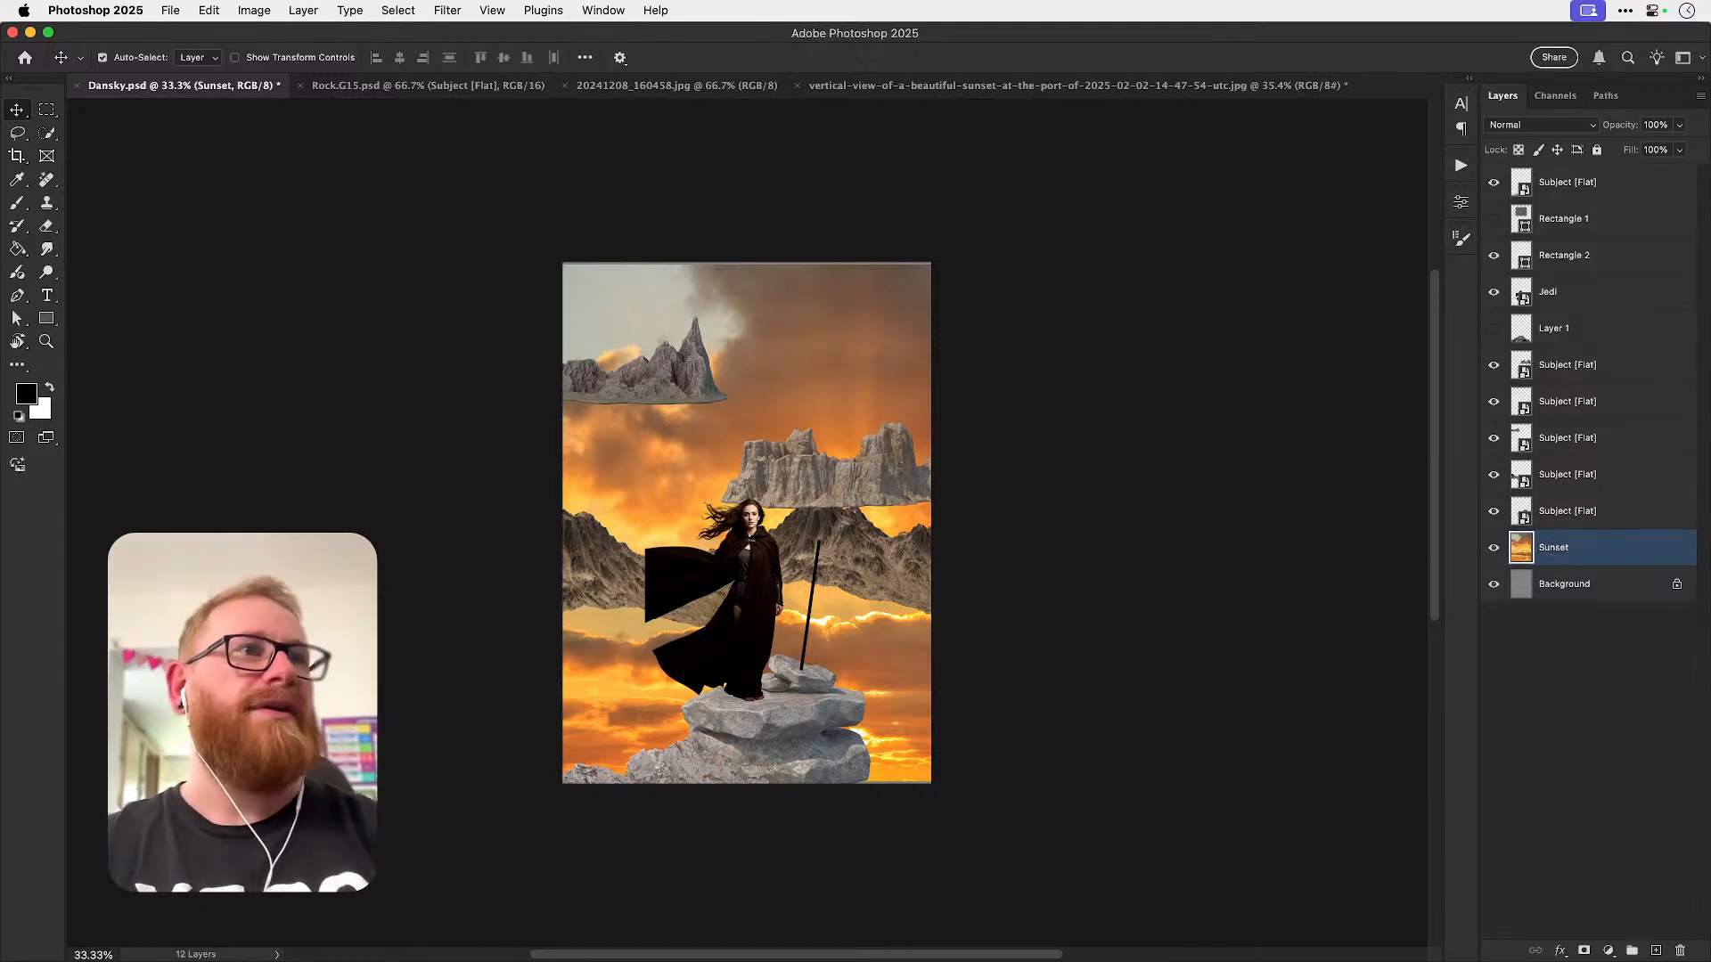
{"action": "right_click", "coordinate": [1609, 557]}
{"action": "left_click", "coordinate": [1470, 833]}
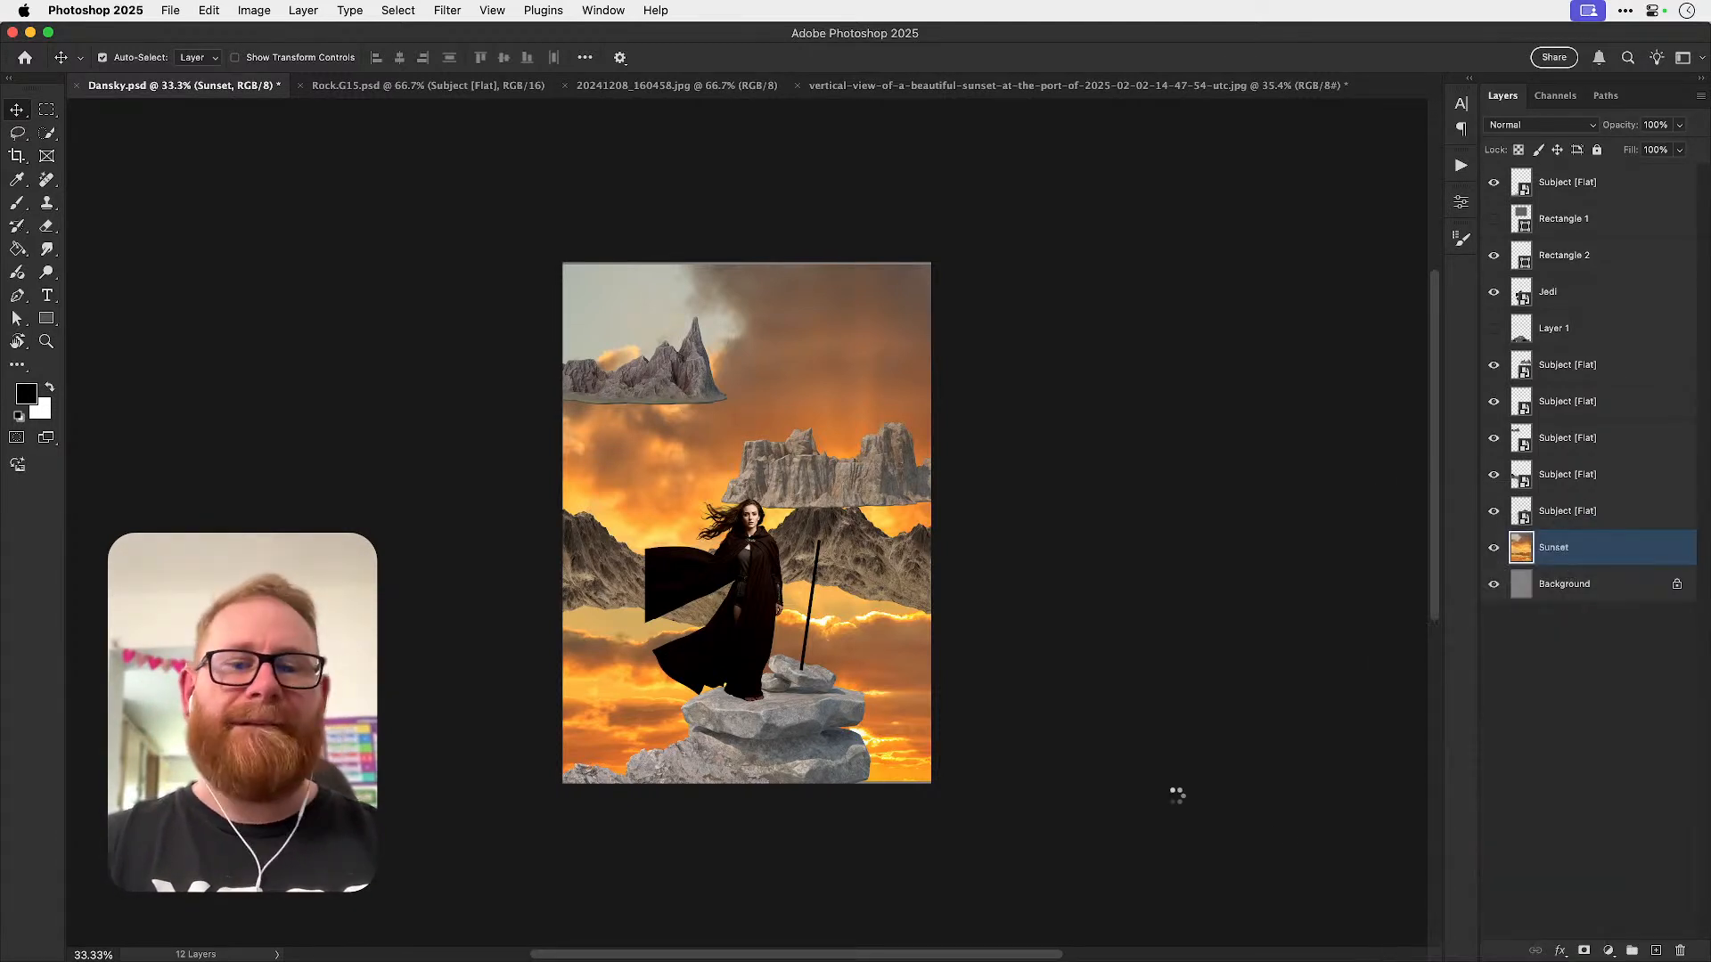
- Shrink the Sunset layer to slightly more than half its size and shift it to the canvas's upper right behind the cliff
{"action": "key", "text": "super+t"}
{"action": "left_click_drag", "start_coordinate": [1083, 781], "coordinate": [856, 575]}
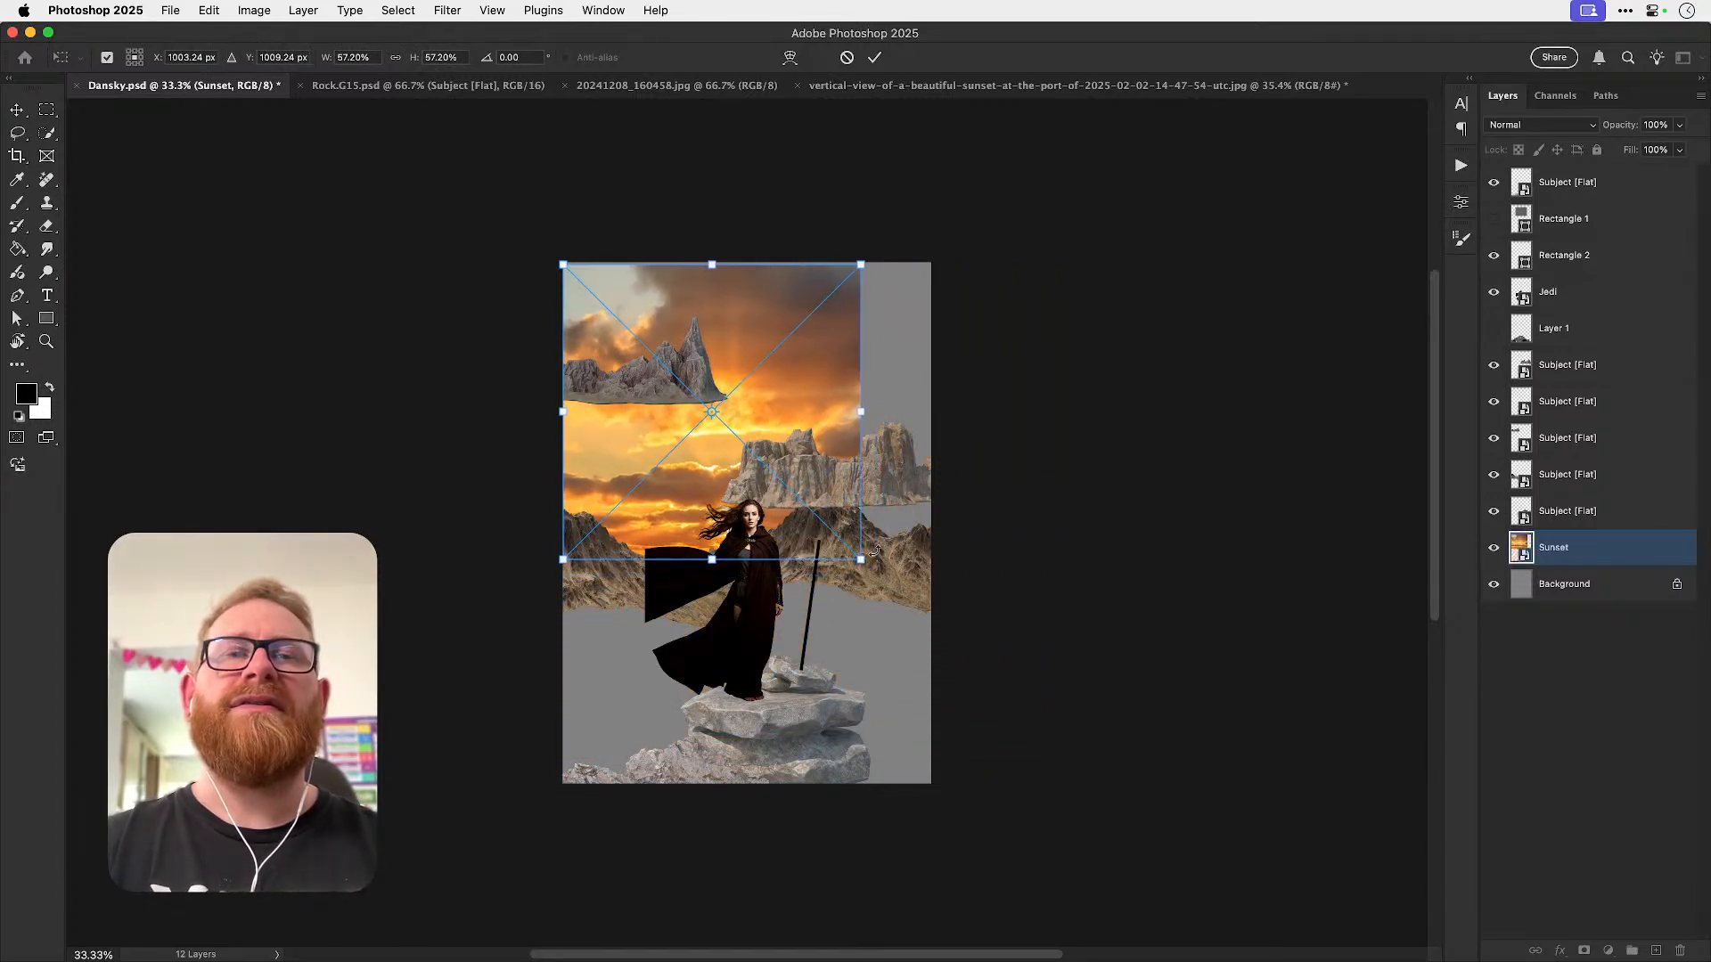
{"action": "left_click_drag", "start_coordinate": [858, 262], "coordinate": [866, 258]}
{"action": "left_click_drag", "start_coordinate": [823, 316], "coordinate": [954, 313]}
{"action": "key", "text": "Return"}
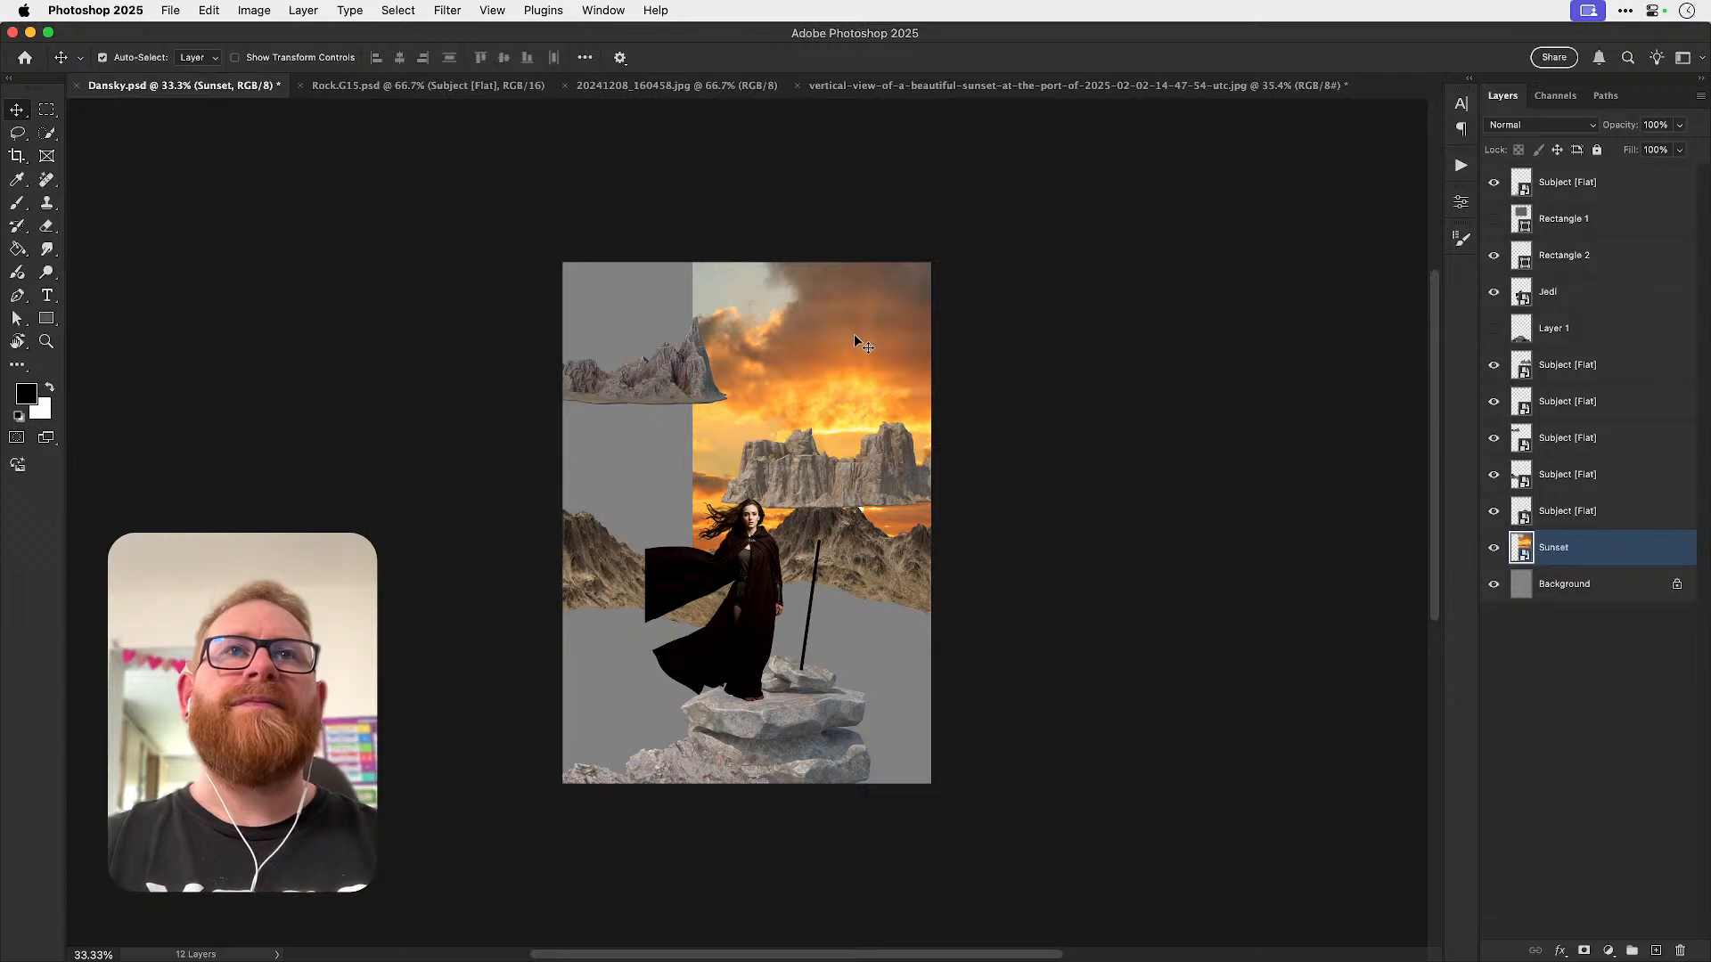
- Try filling the empty left side of the sky with a horizontally flipped copy of the Sunset layer, comparing both layers' visibility
{"action": "key", "text": "super+j"}
{"action": "left_click", "coordinate": [210, 10]}
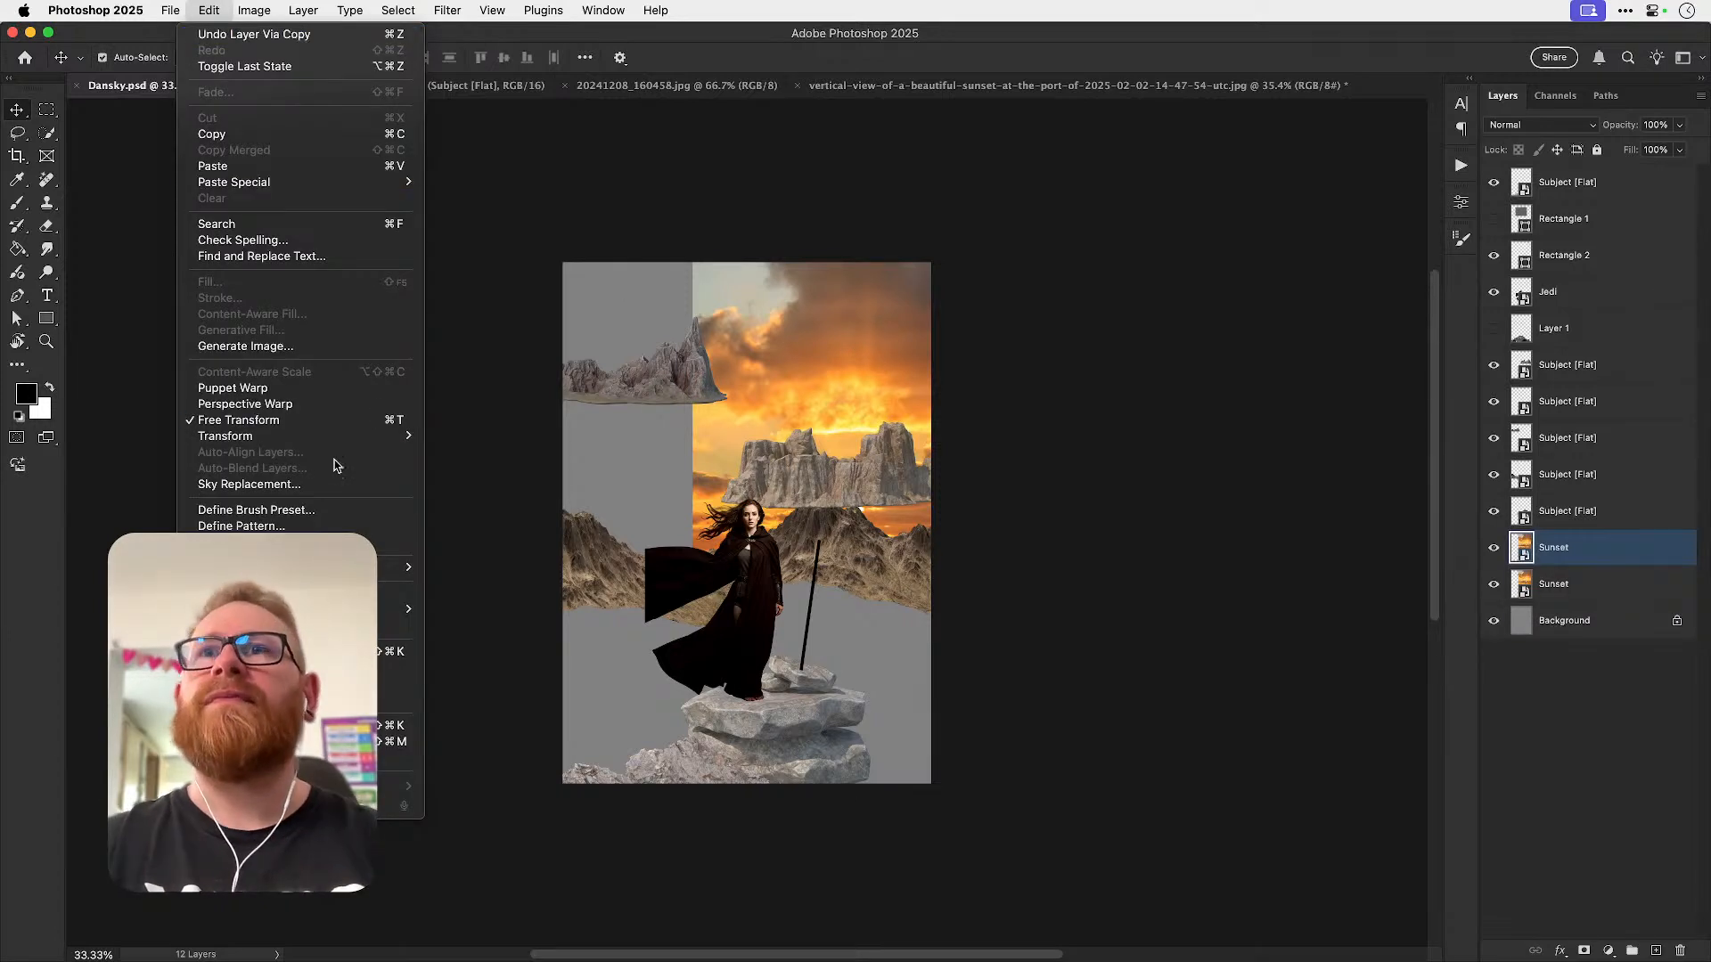
{"action": "mouse_move", "coordinate": [347, 446]}
{"action": "left_click", "coordinate": [526, 751]}
{"action": "left_click_drag", "start_coordinate": [873, 370], "coordinate": [567, 372]}
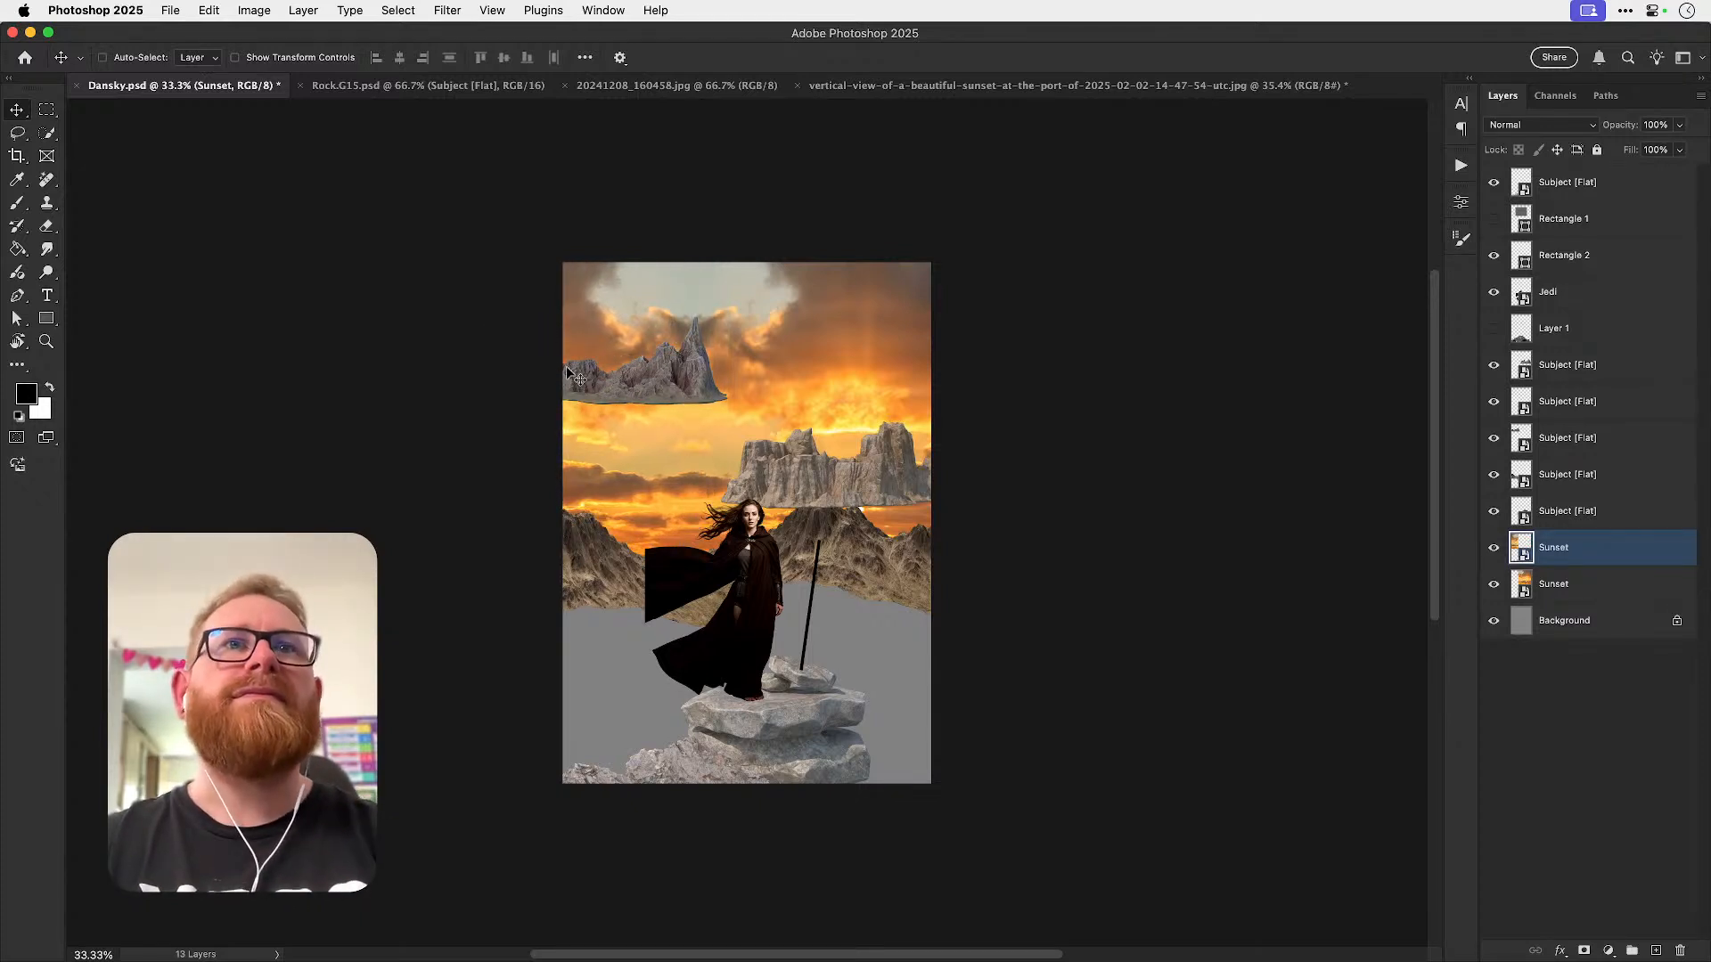
{"action": "left_click", "coordinate": [1494, 549]}
{"action": "left_click", "coordinate": [1494, 548]}
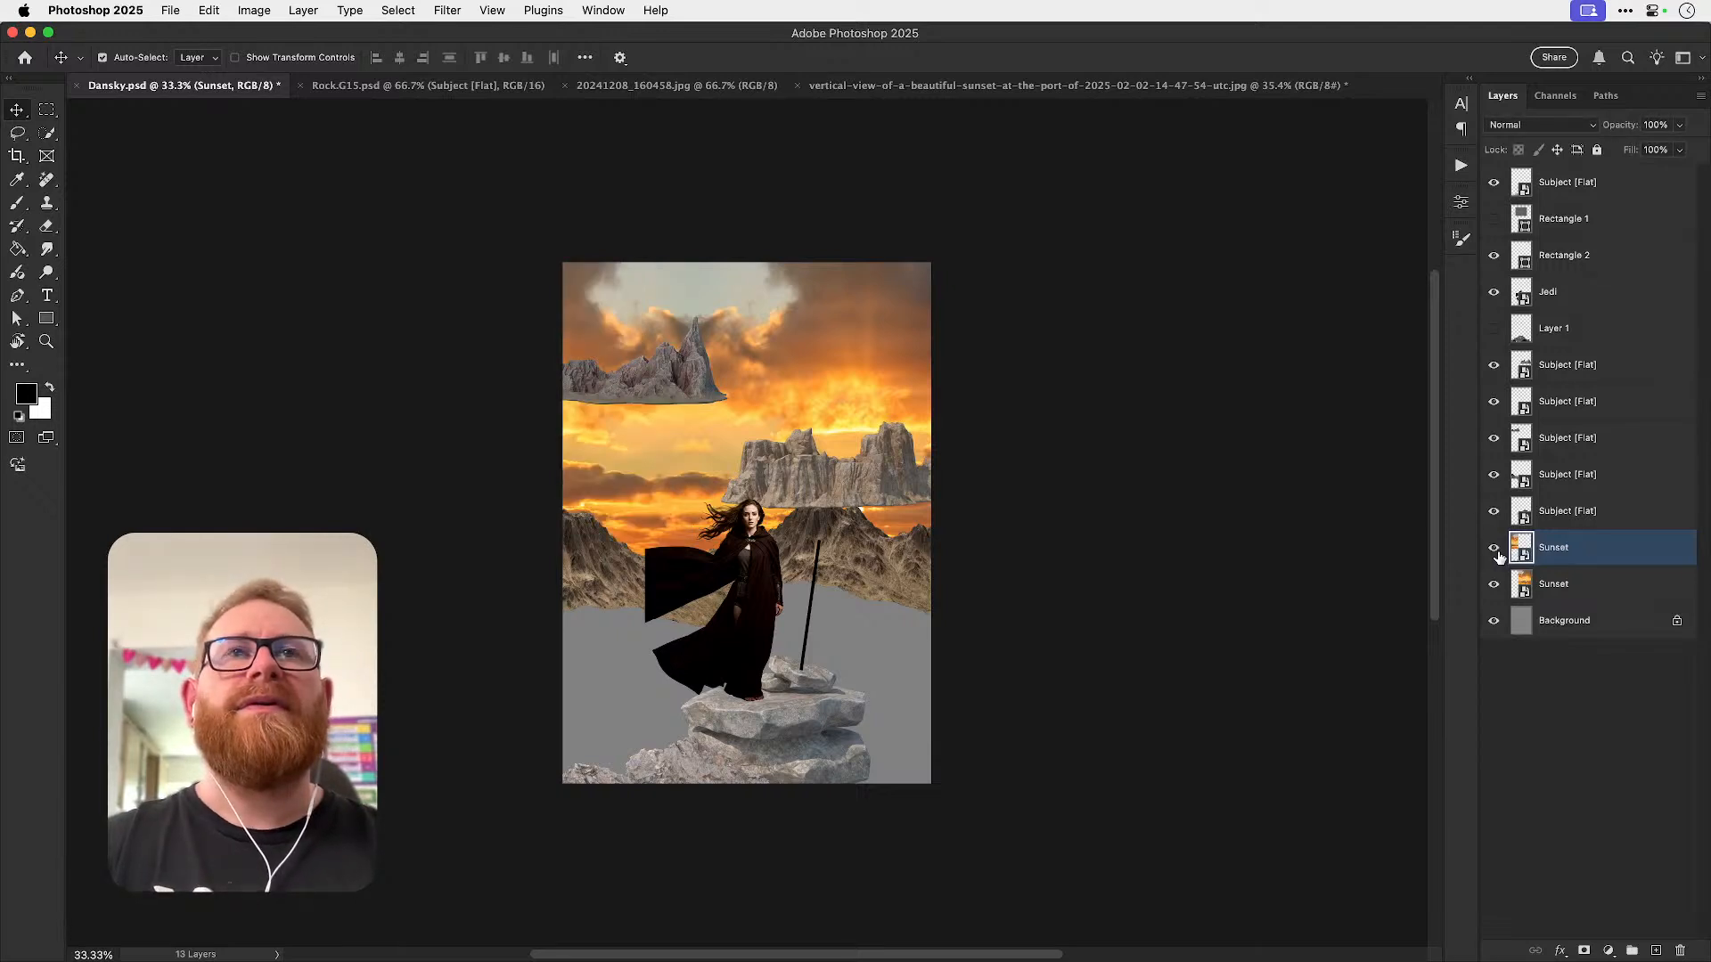
{"action": "left_click", "coordinate": [1494, 585]}
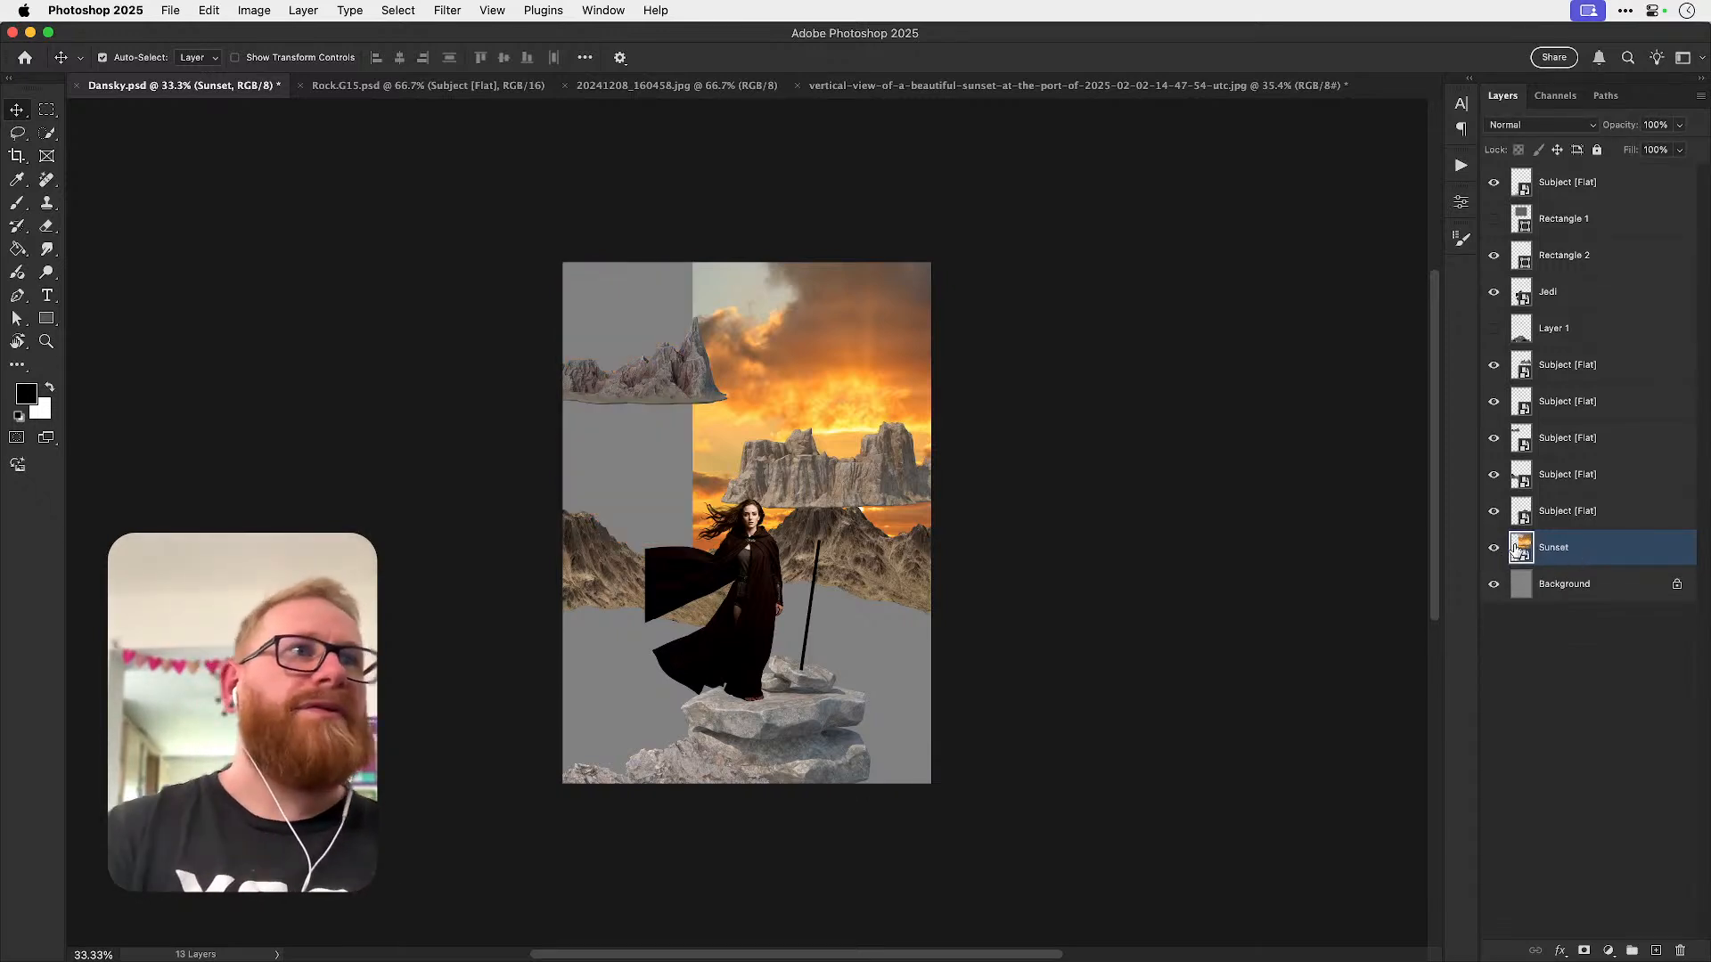
- Open the Sunset smart object's contents and extend the canvas to the left using Crop with Generative Expand fill
{"action": "double_click", "coordinate": [1521, 547]}
{"action": "key", "text": "super+minus"}
{"action": "key", "text": "super+minus"}
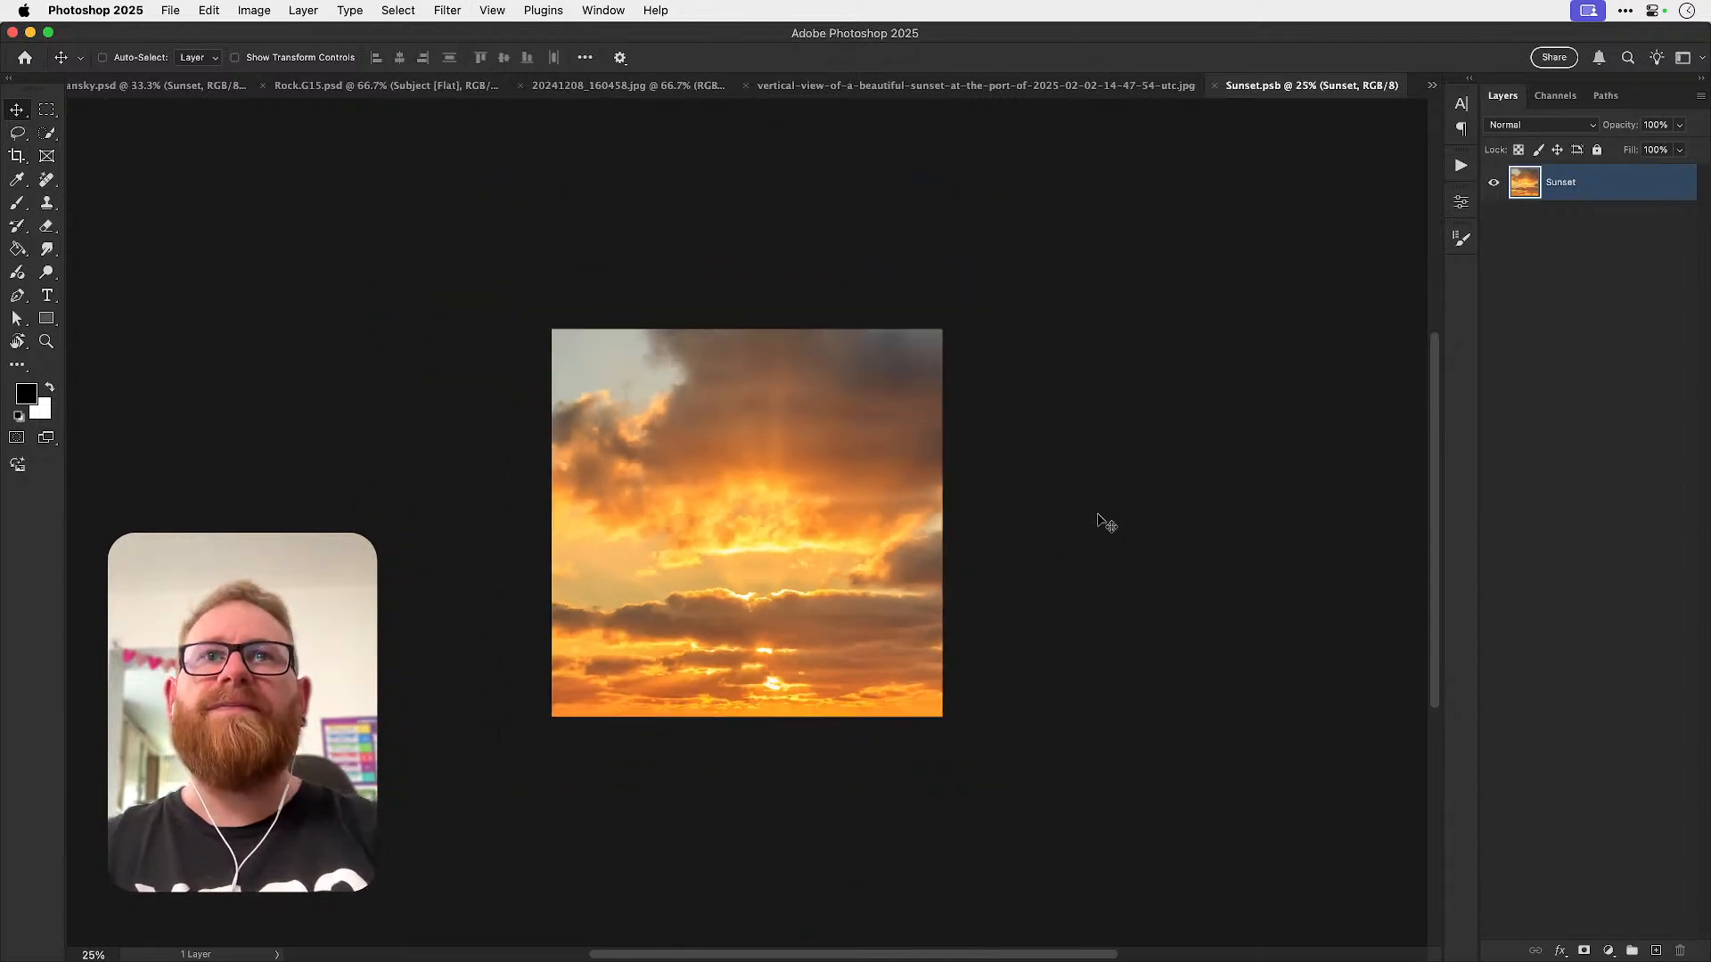
{"action": "left_click", "coordinate": [17, 157]}
{"action": "left_click_drag", "start_coordinate": [551, 532], "coordinate": [415, 537]}
{"action": "left_click", "coordinate": [854, 57]}
{"action": "left_click", "coordinate": [847, 73]}
{"action": "left_click", "coordinate": [1014, 58]}
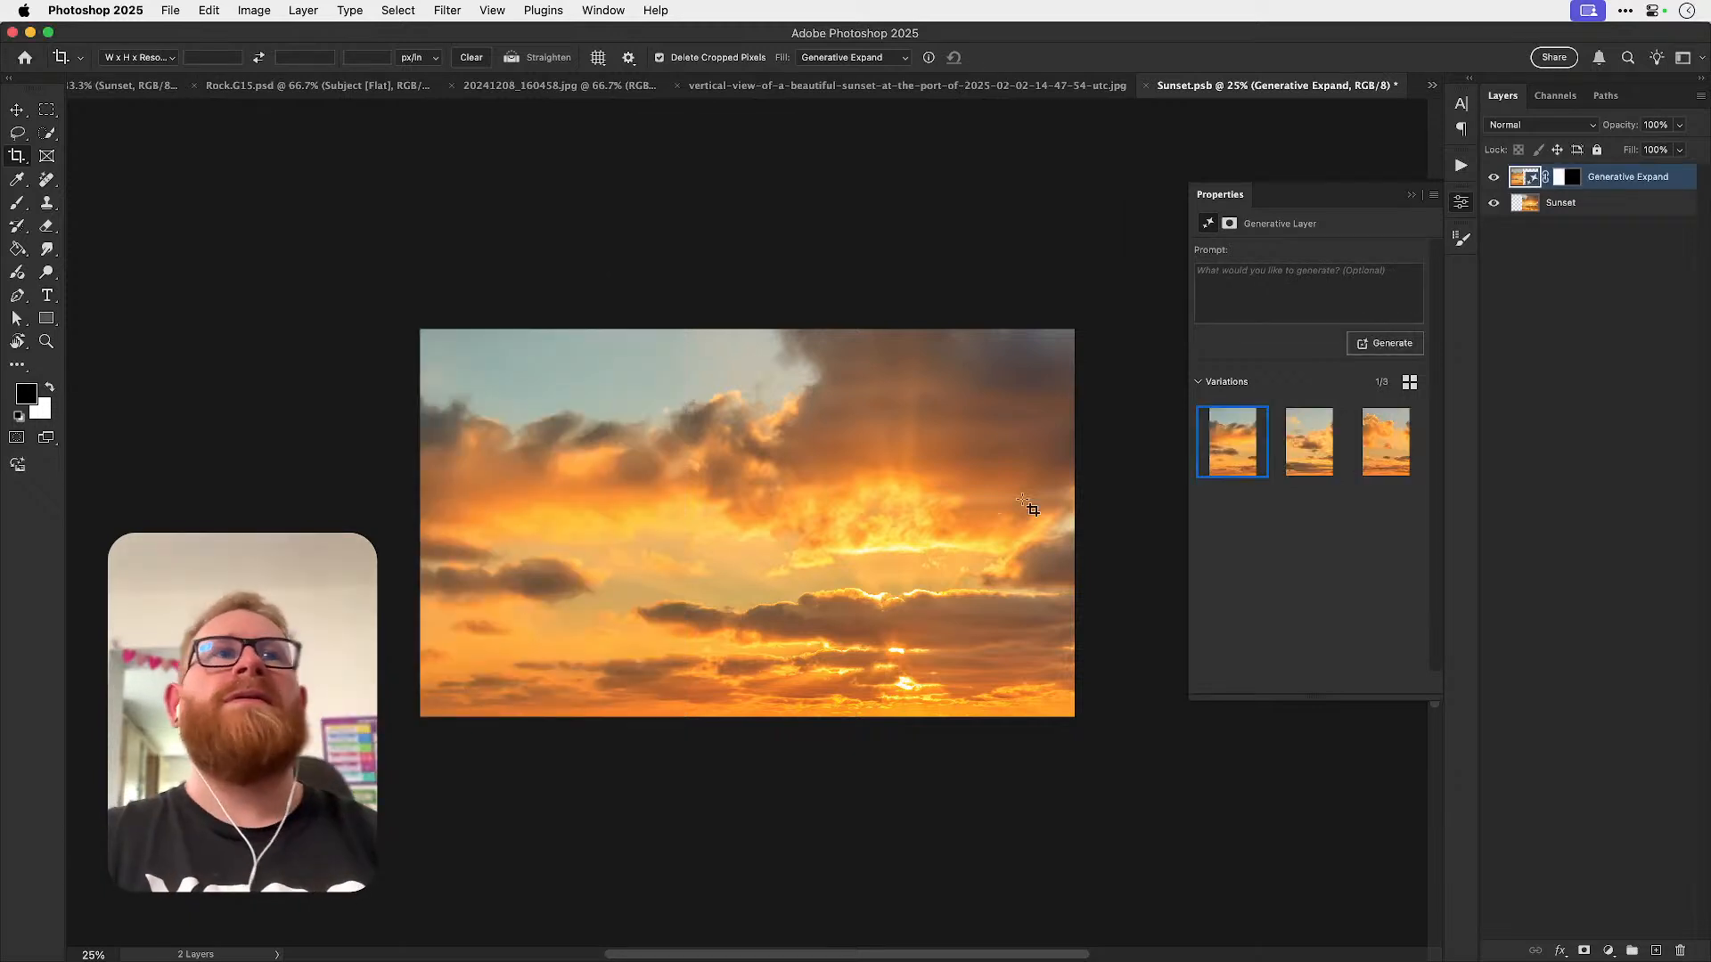
- Compare the generated variations of the left sky extension and keep the second one
{"action": "left_click", "coordinate": [1309, 441]}
{"action": "left_click", "coordinate": [1380, 446]}
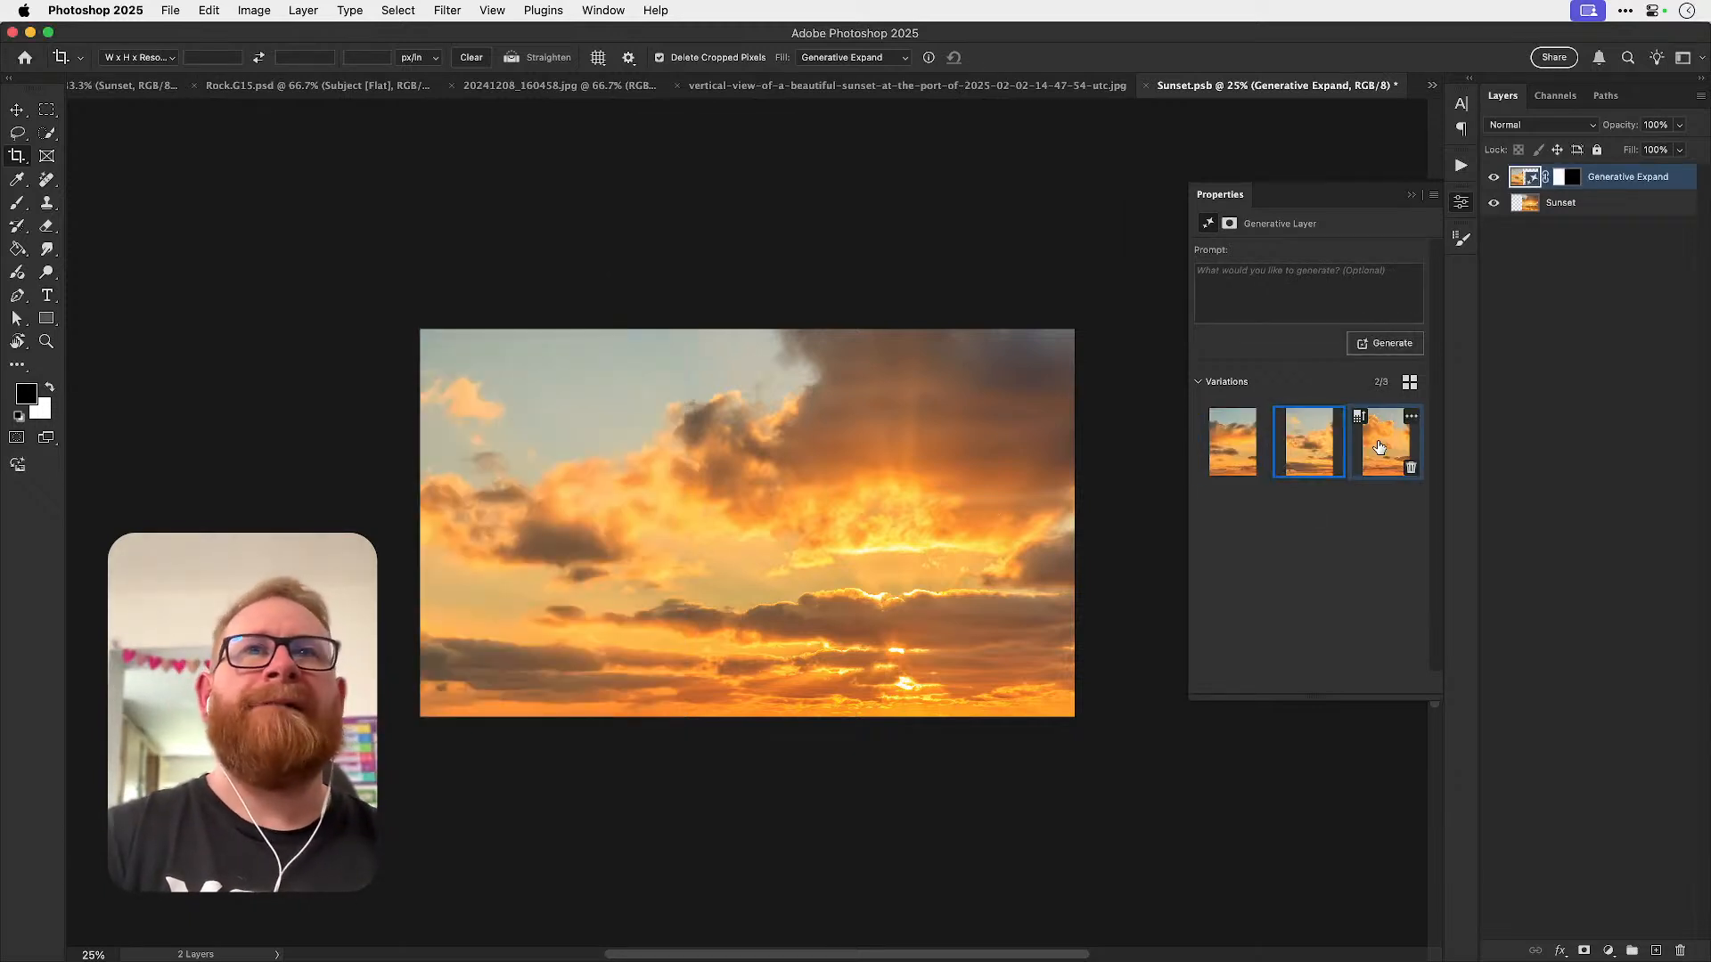
{"action": "left_click", "coordinate": [1306, 441]}
- Save and close the extended Sunset contents, and shift the Sunset layer left and slightly up to fill the sky in Dansky.psd
{"action": "key", "text": "v"}
{"action": "left_click", "coordinate": [1562, 205], "text": "shift"}
{"action": "key", "text": "super+s"}
{"action": "left_click", "coordinate": [760, 239]}
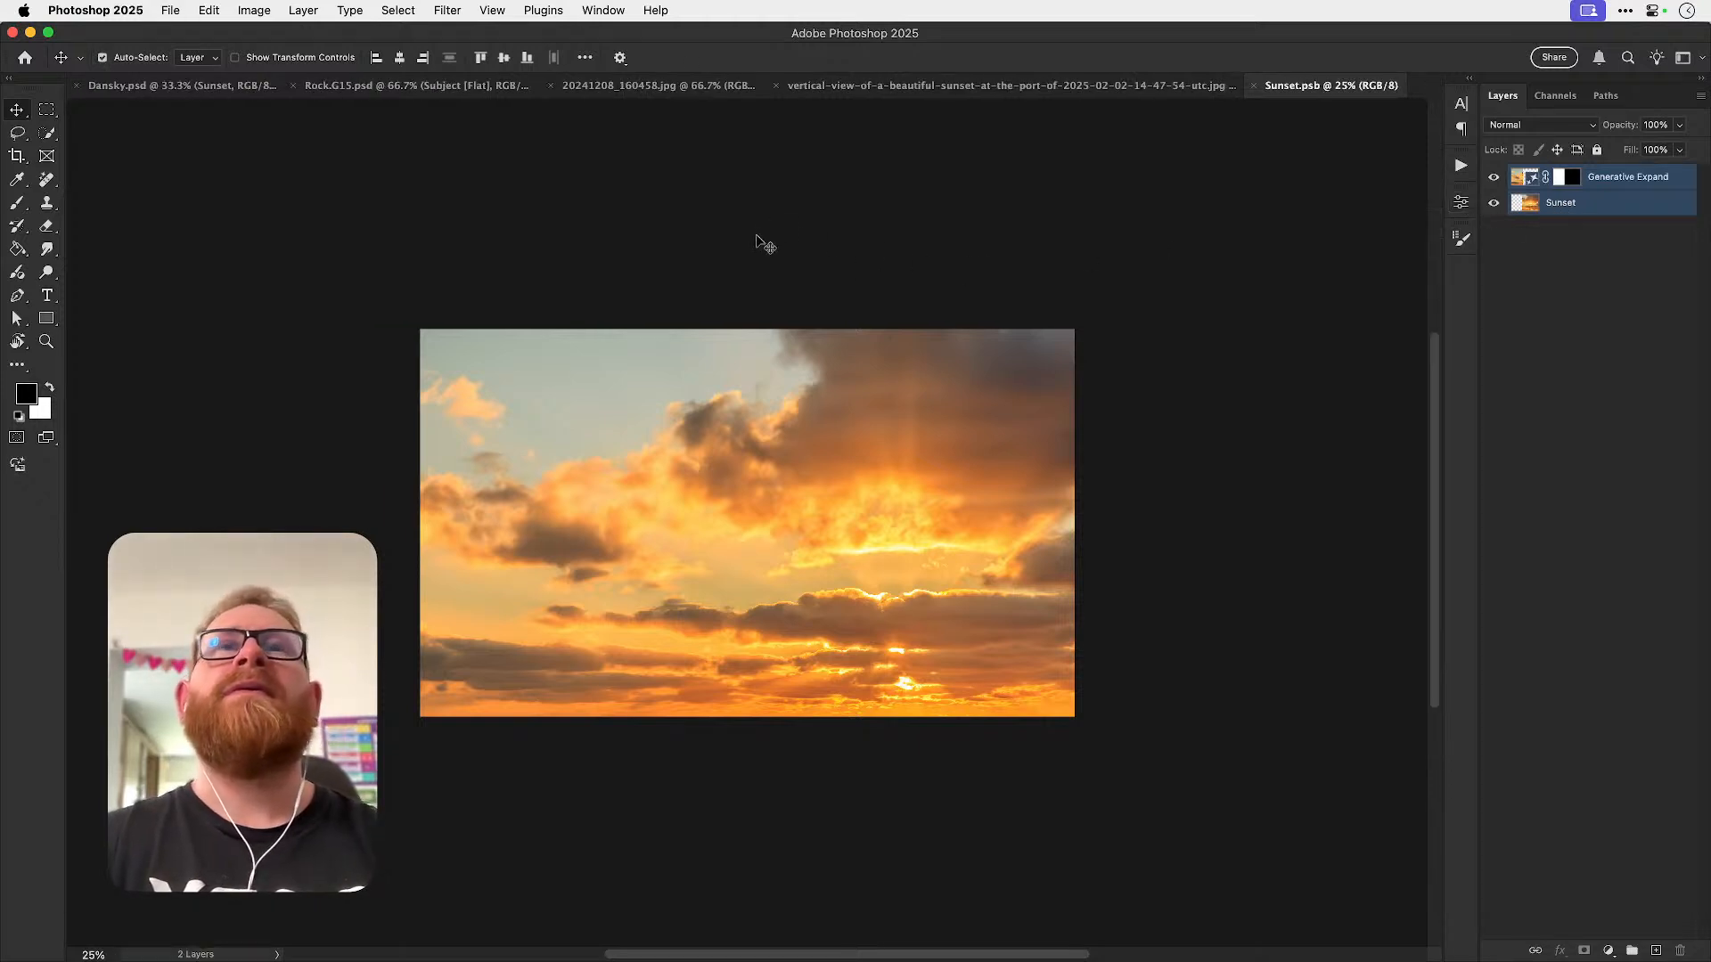
{"action": "key", "text": "super+w"}
{"action": "left_click_drag", "start_coordinate": [894, 424], "coordinate": [788, 390]}
- Hide the two floating mountain layers, the cliff and the peaks, that sit in front of the sky
{"action": "left_click", "coordinate": [796, 458]}
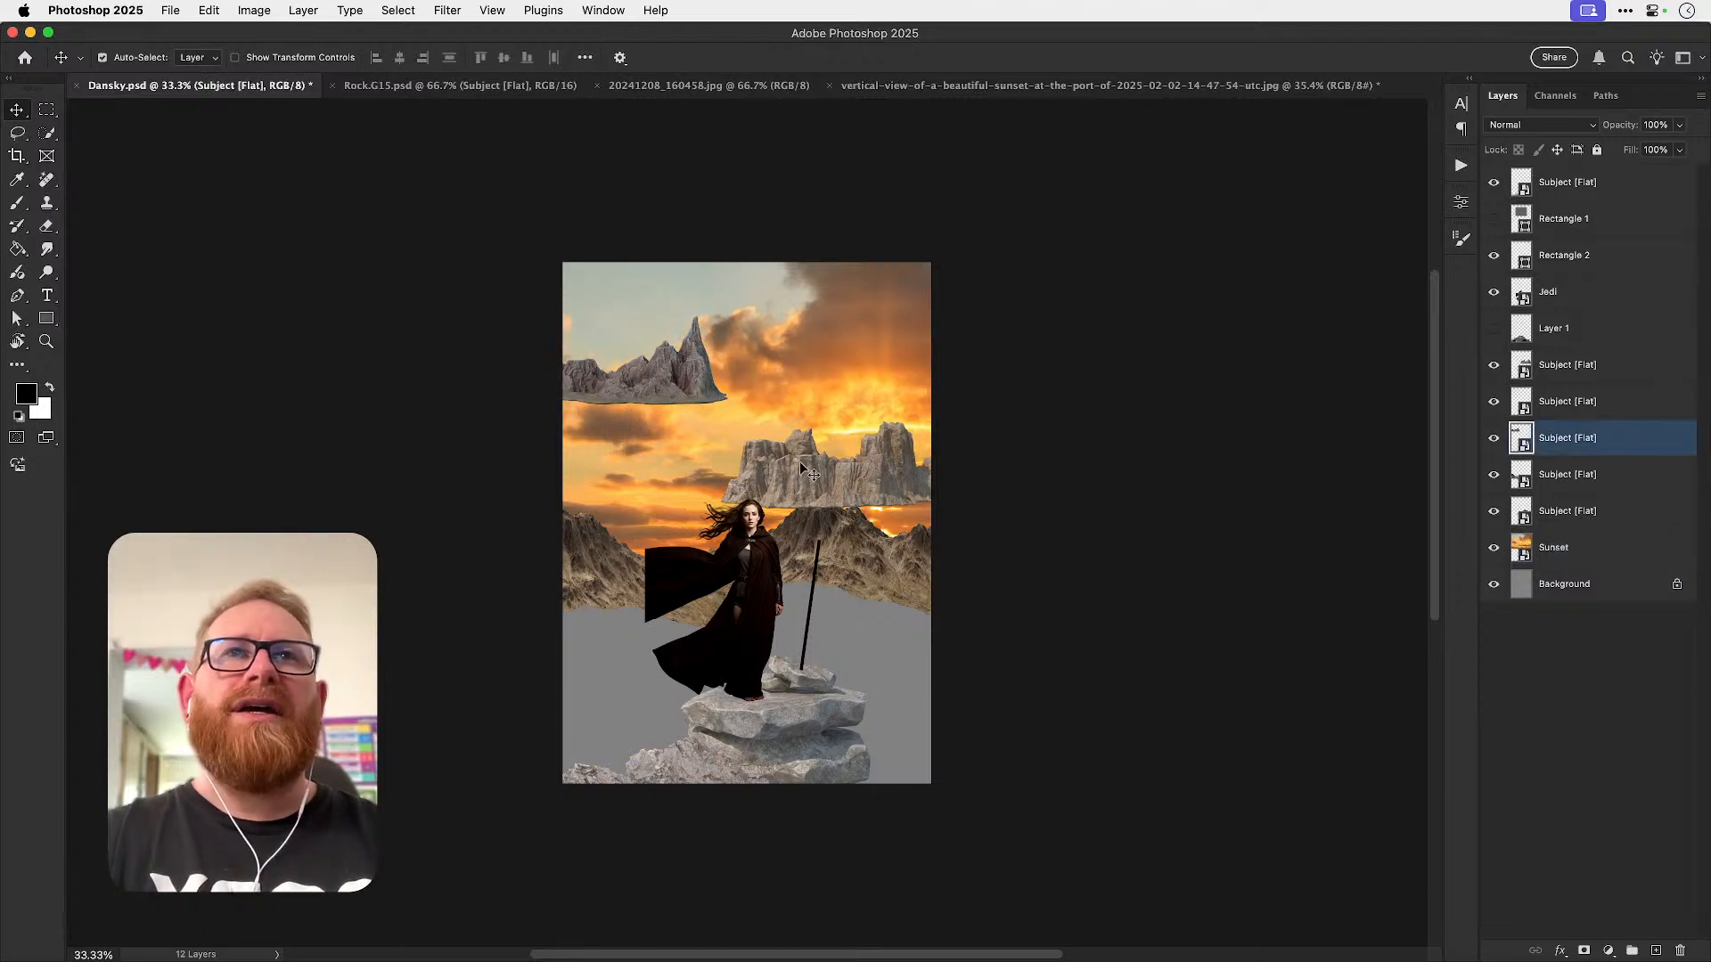
{"action": "left_click", "coordinate": [797, 458], "text": "shift"}
{"action": "left_click", "coordinate": [1493, 365]}
{"action": "left_click", "coordinate": [1494, 438]}
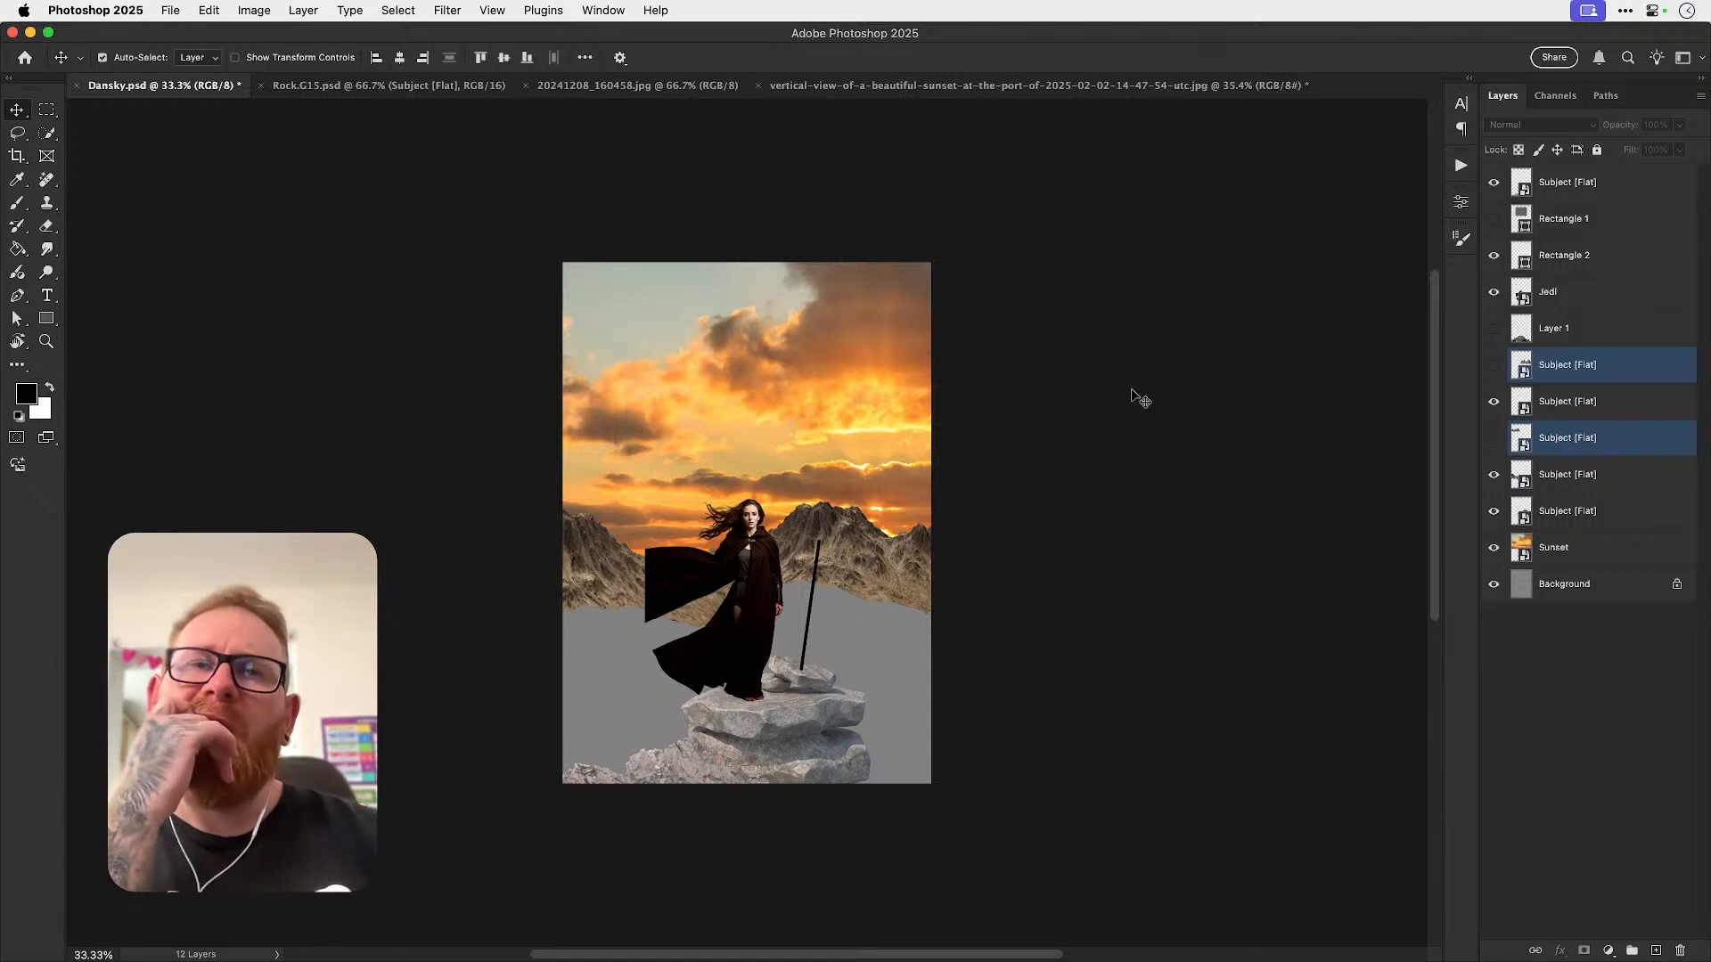
{"action": "left_click", "coordinate": [1103, 417]}
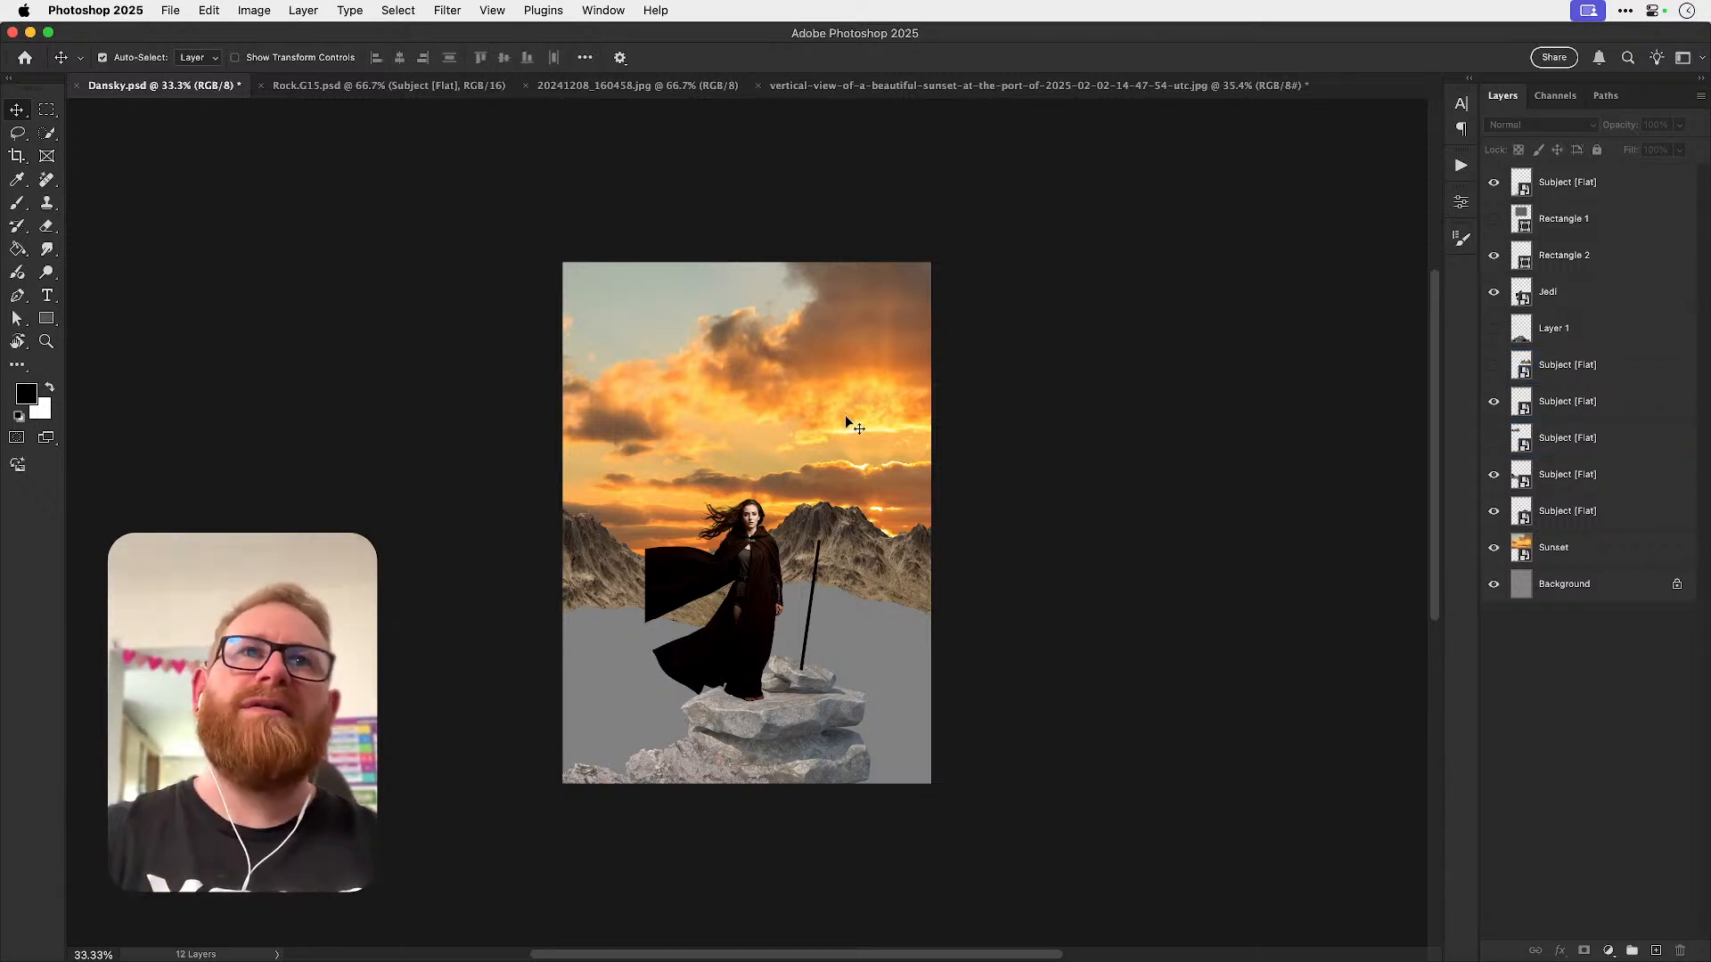
- Fine-tune the Sunset layer's height with small nudges so it sits slightly higher behind the mountains
{"action": "left_click_drag", "start_coordinate": [845, 418], "coordinate": [841, 374]}
{"action": "key", "text": "super+z"}
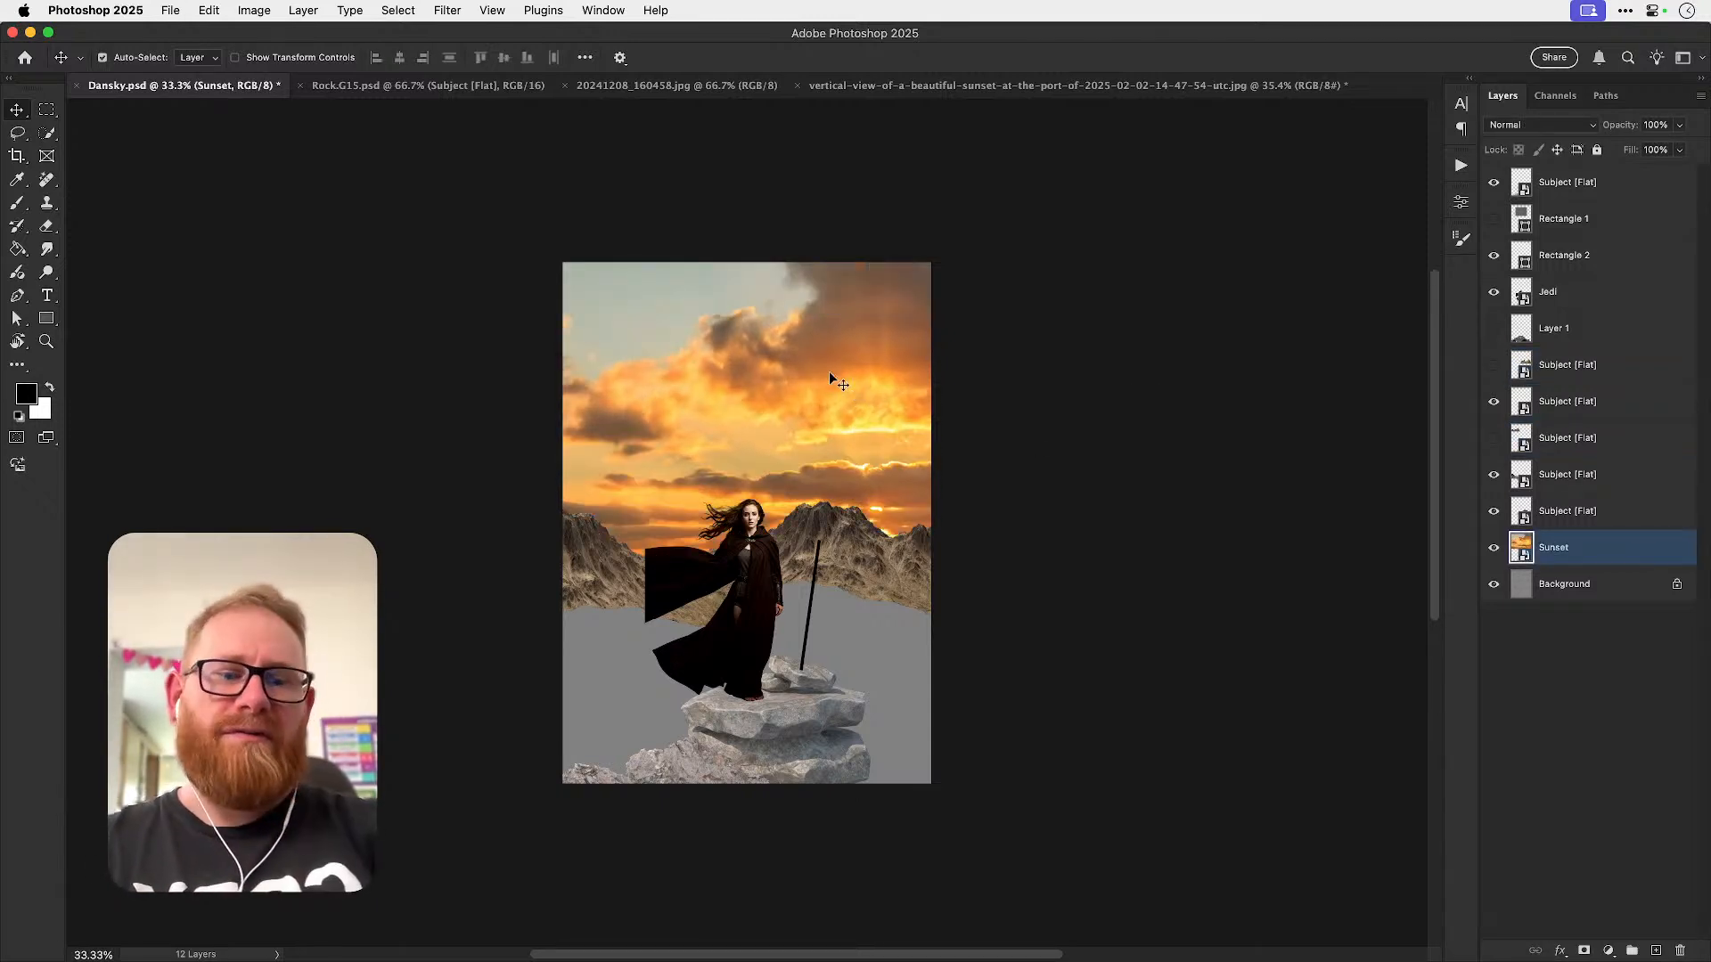
{"action": "key", "text": "Up"}
{"action": "key", "text": "Up"}
{"action": "key", "text": "Up"}
{"action": "key", "text": "Up"}
{"action": "key", "text": "Up"}
{"action": "key", "text": "Up"}
{"action": "key", "text": "Up"}
{"action": "key", "text": "Up"}
{"action": "key", "text": "Up"}
{"action": "key", "text": "Up"}
{"action": "key", "text": "Up"}
{"action": "key", "text": "Up"}
{"action": "key", "text": "Up"}
{"action": "key", "text": "Up"}
{"action": "key", "text": "Up"}
{"action": "key", "text": "Up"}
{"action": "key", "text": "Up"}
{"action": "key", "text": "Up"}
{"action": "key", "text": "Up"}
{"action": "key", "text": "Up"}
{"action": "key", "text": "Down"}
{"action": "key", "text": "Down"}
{"action": "key", "text": "Down"}
{"action": "key", "text": "Down"}
{"action": "key", "text": "Down"}
{"action": "key", "text": "Down"}
{"action": "key", "text": "Down"}
{"action": "key", "text": "Down"}
{"action": "key", "text": "Down"}
- Select both brown mountain layers behind the Jedi and move them down together to lower the horizon
{"action": "left_click", "coordinate": [614, 563]}
{"action": "left_click", "coordinate": [859, 556], "text": "shift"}
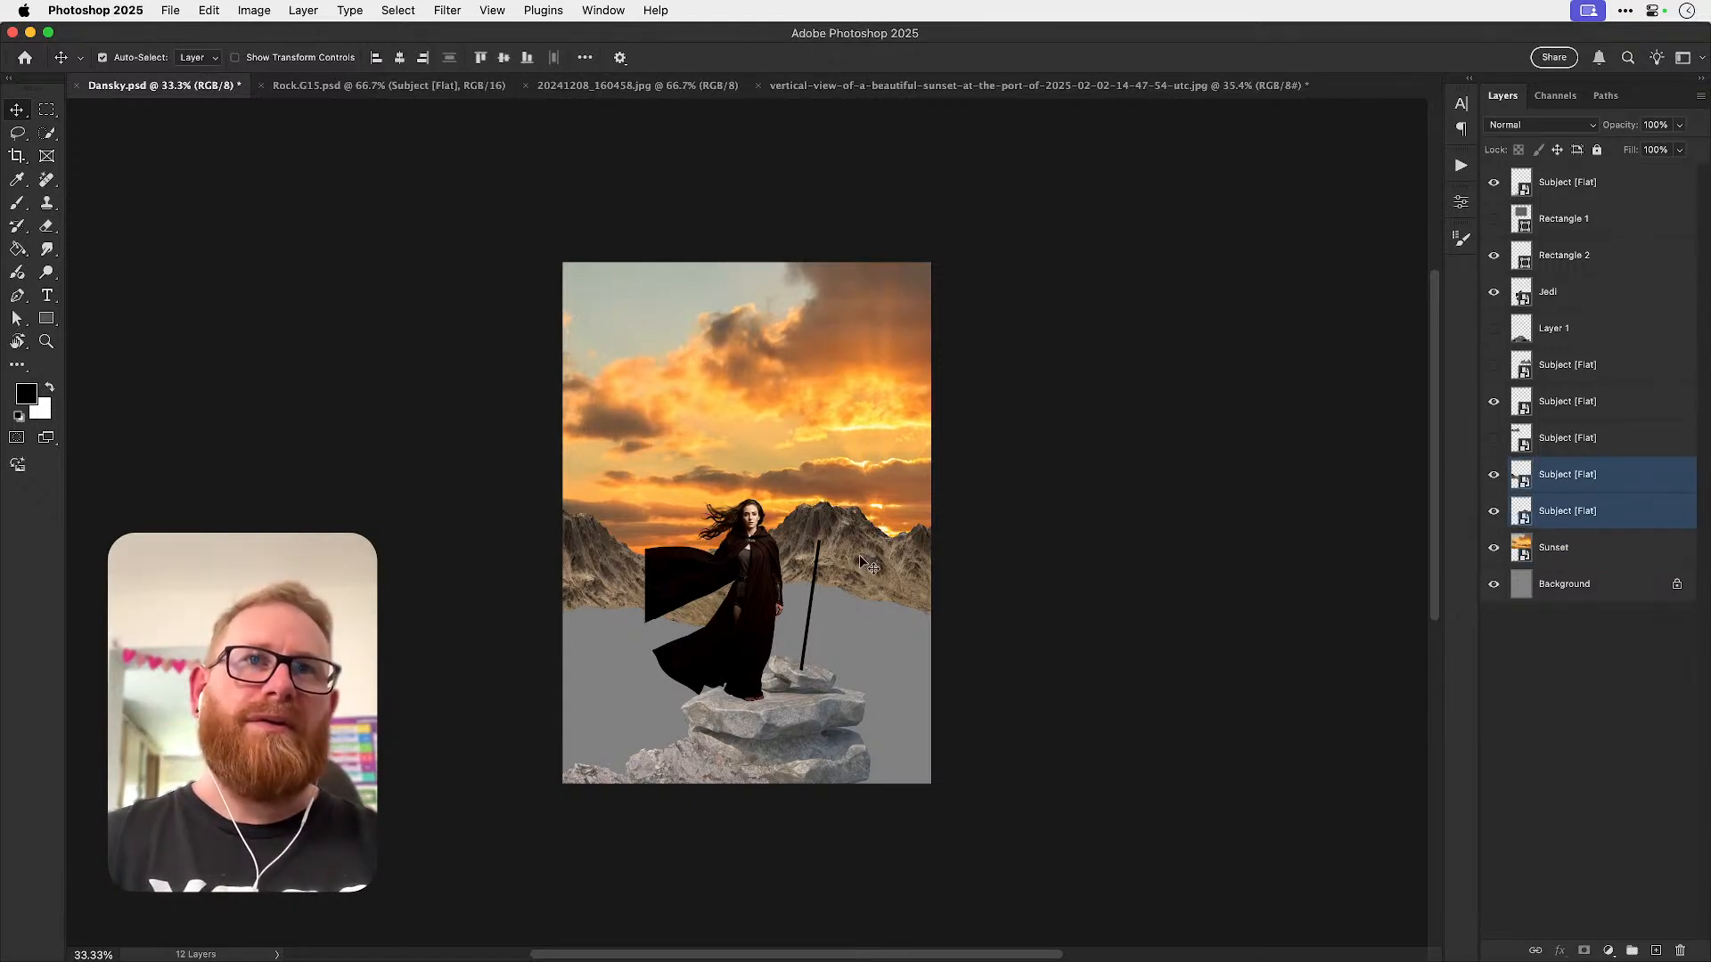
{"action": "left_click_drag", "start_coordinate": [883, 571], "coordinate": [877, 618]}
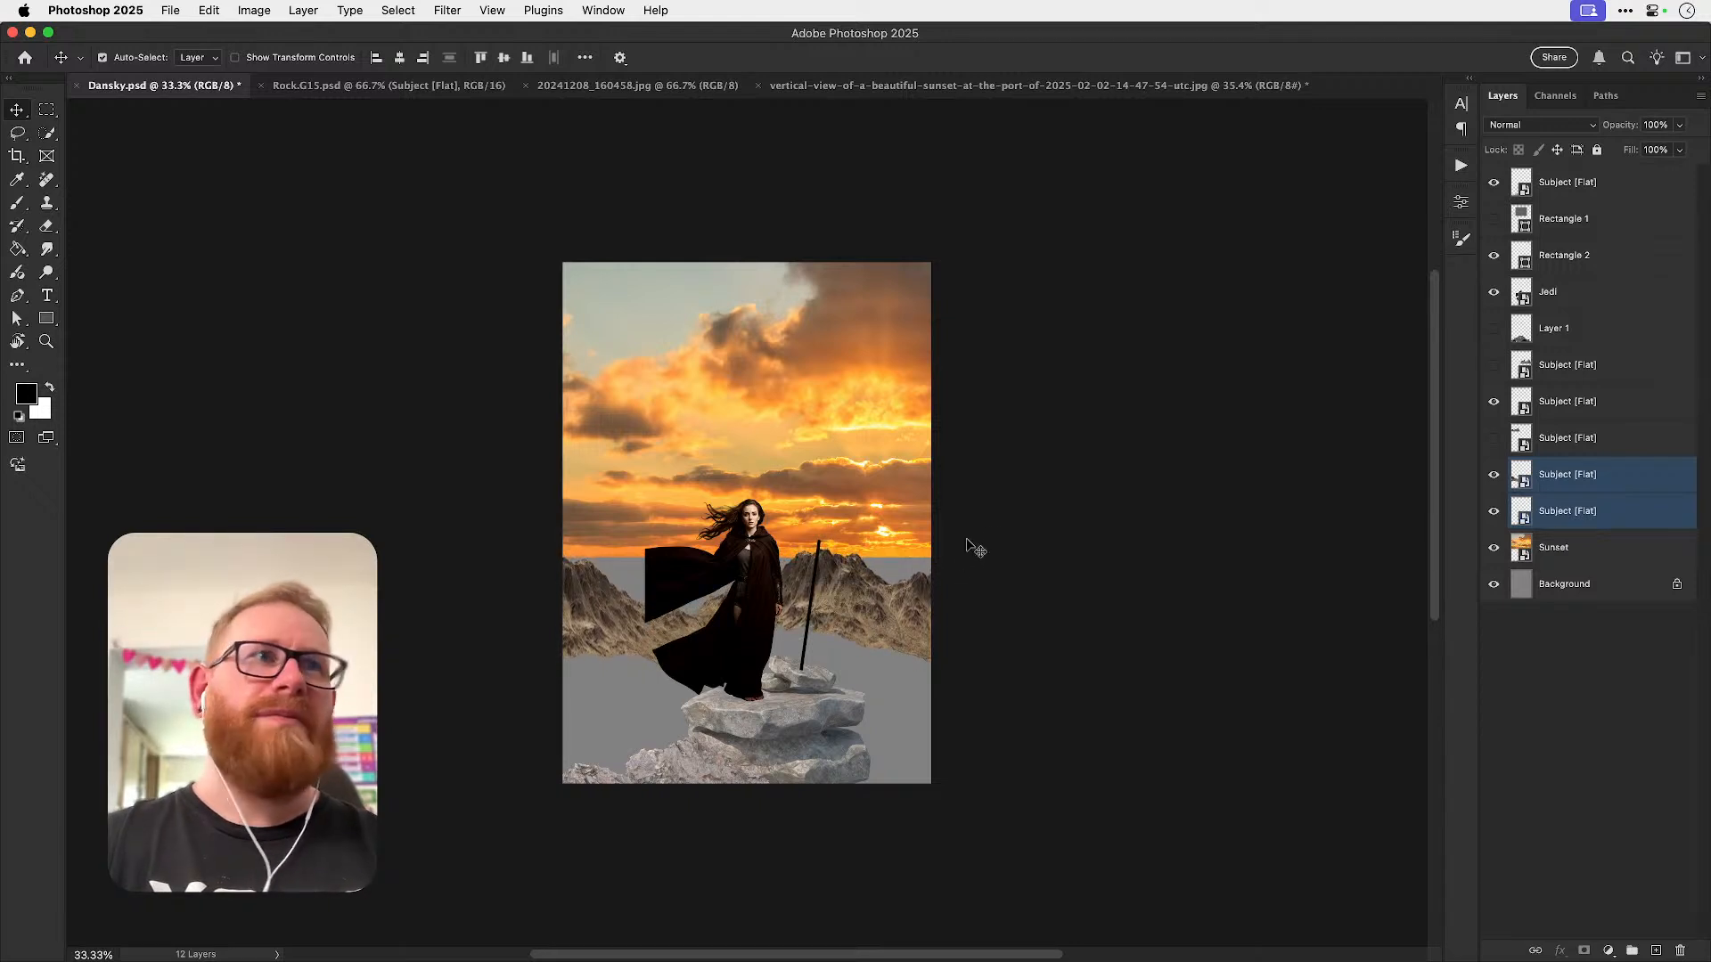
- Reopen the Sunset smart object's contents and extend the canvas below the sky using Crop with Generative Expand fill
{"action": "left_click", "coordinate": [889, 488]}
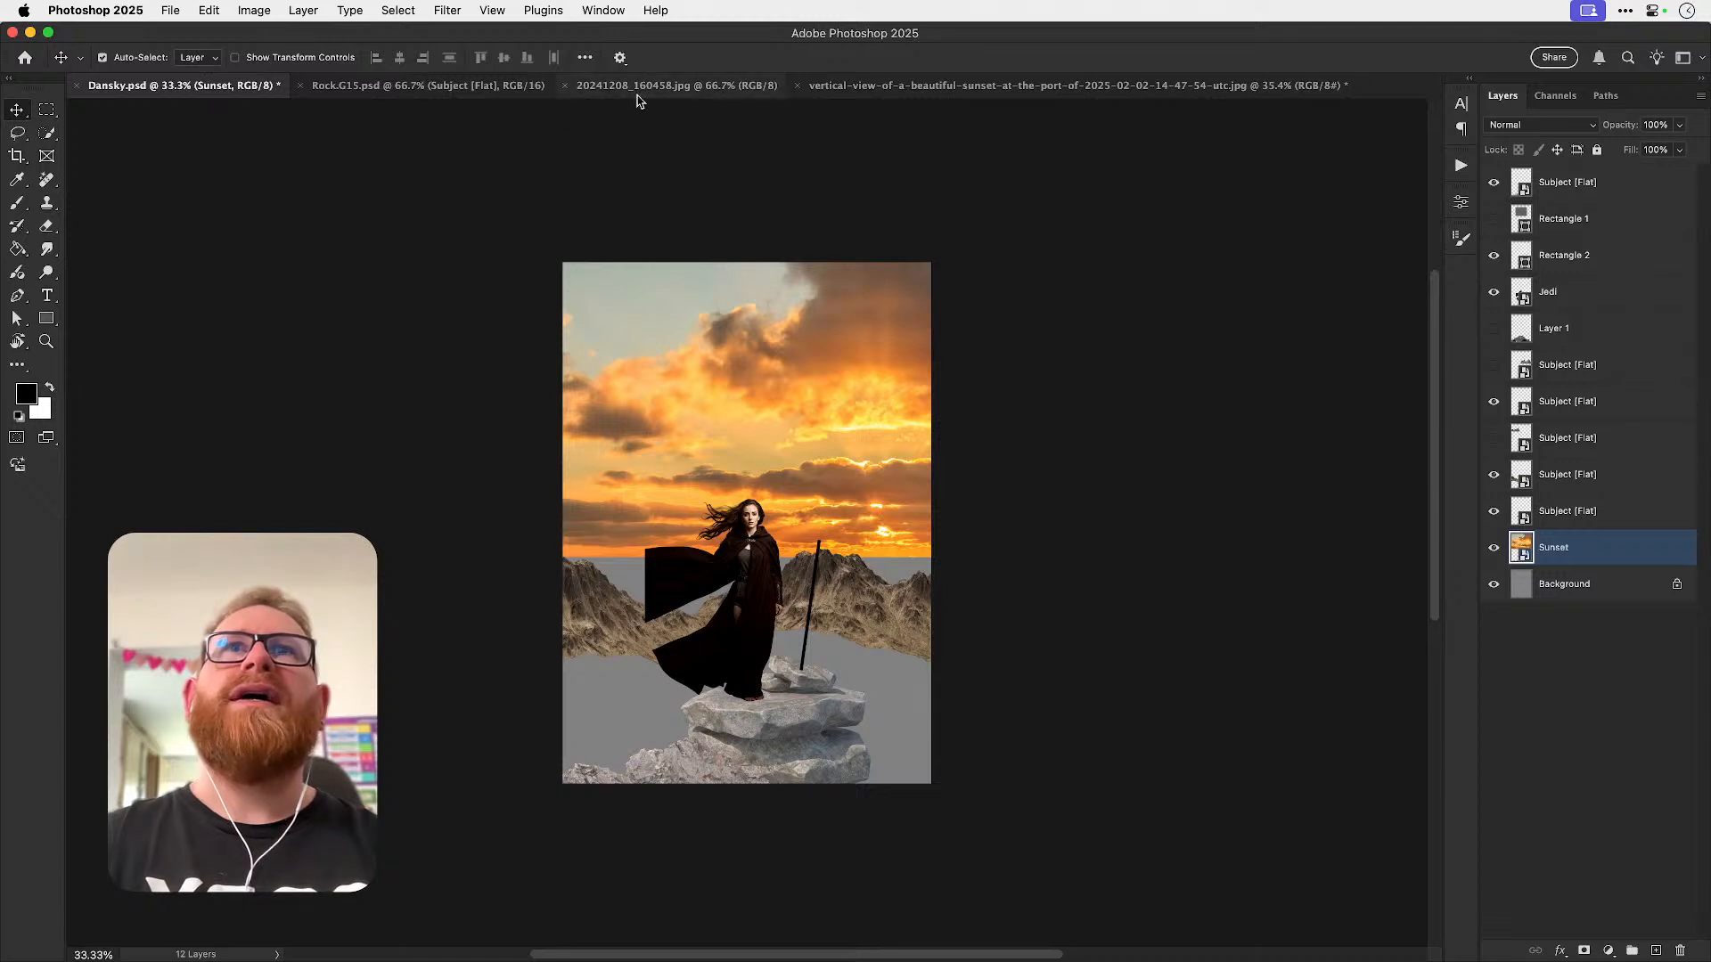
{"action": "double_click", "coordinate": [1521, 551]}
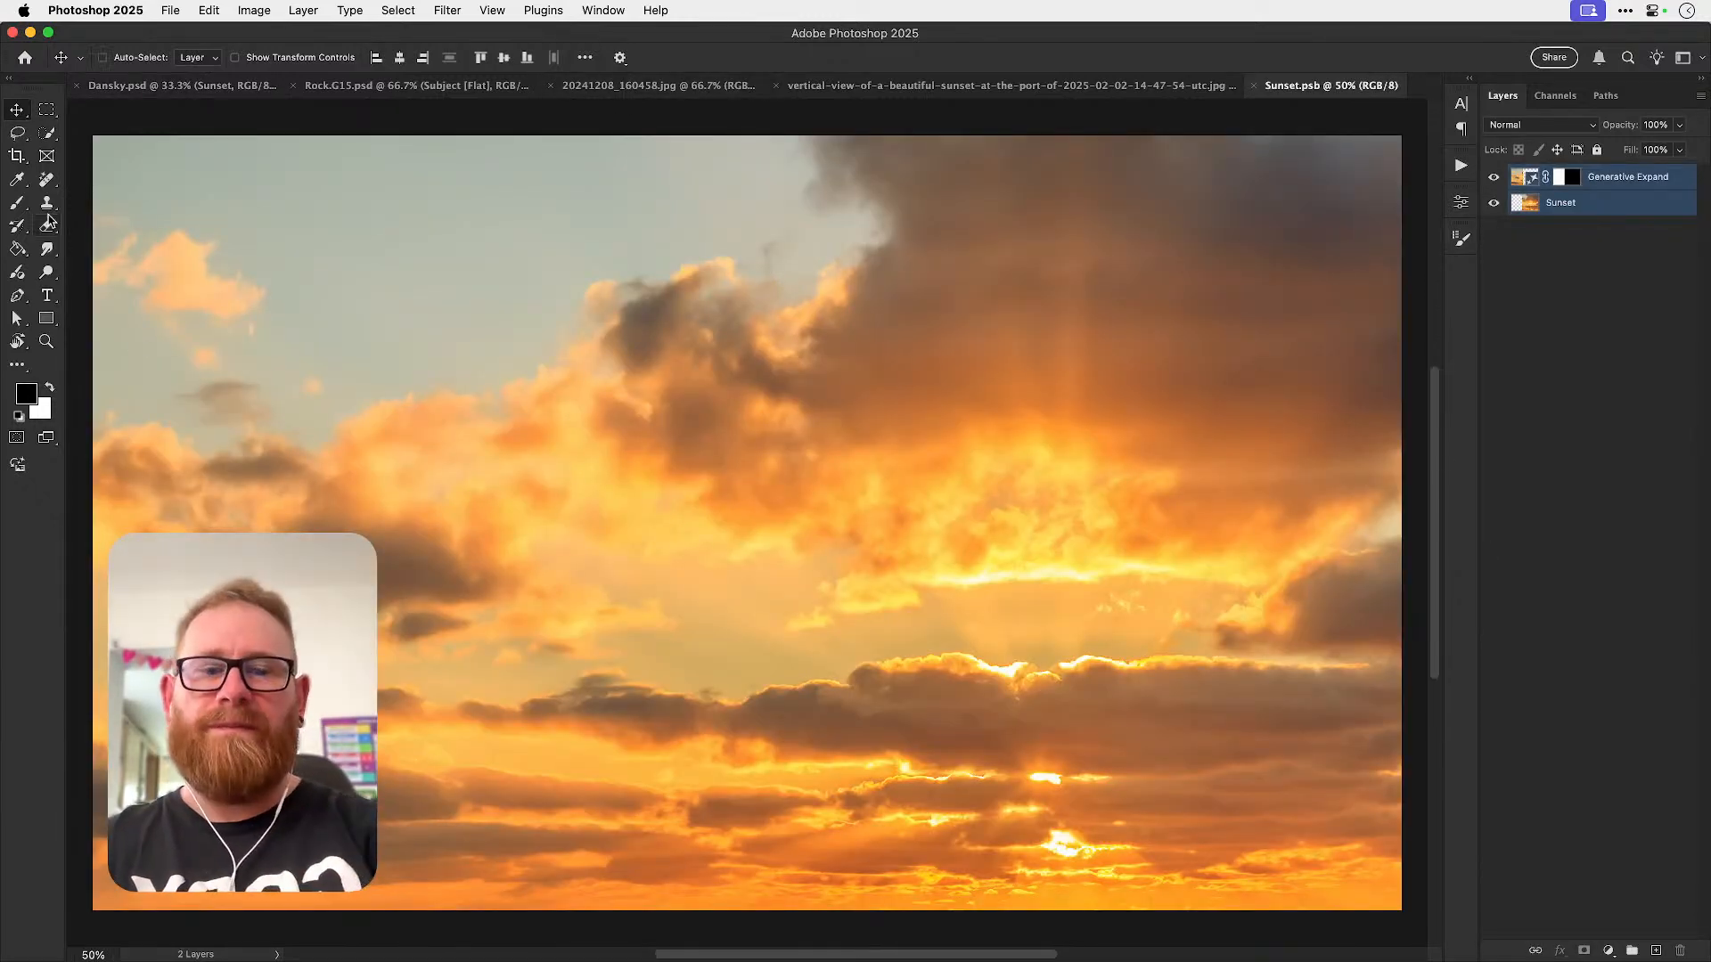
{"action": "key", "text": "super+minus"}
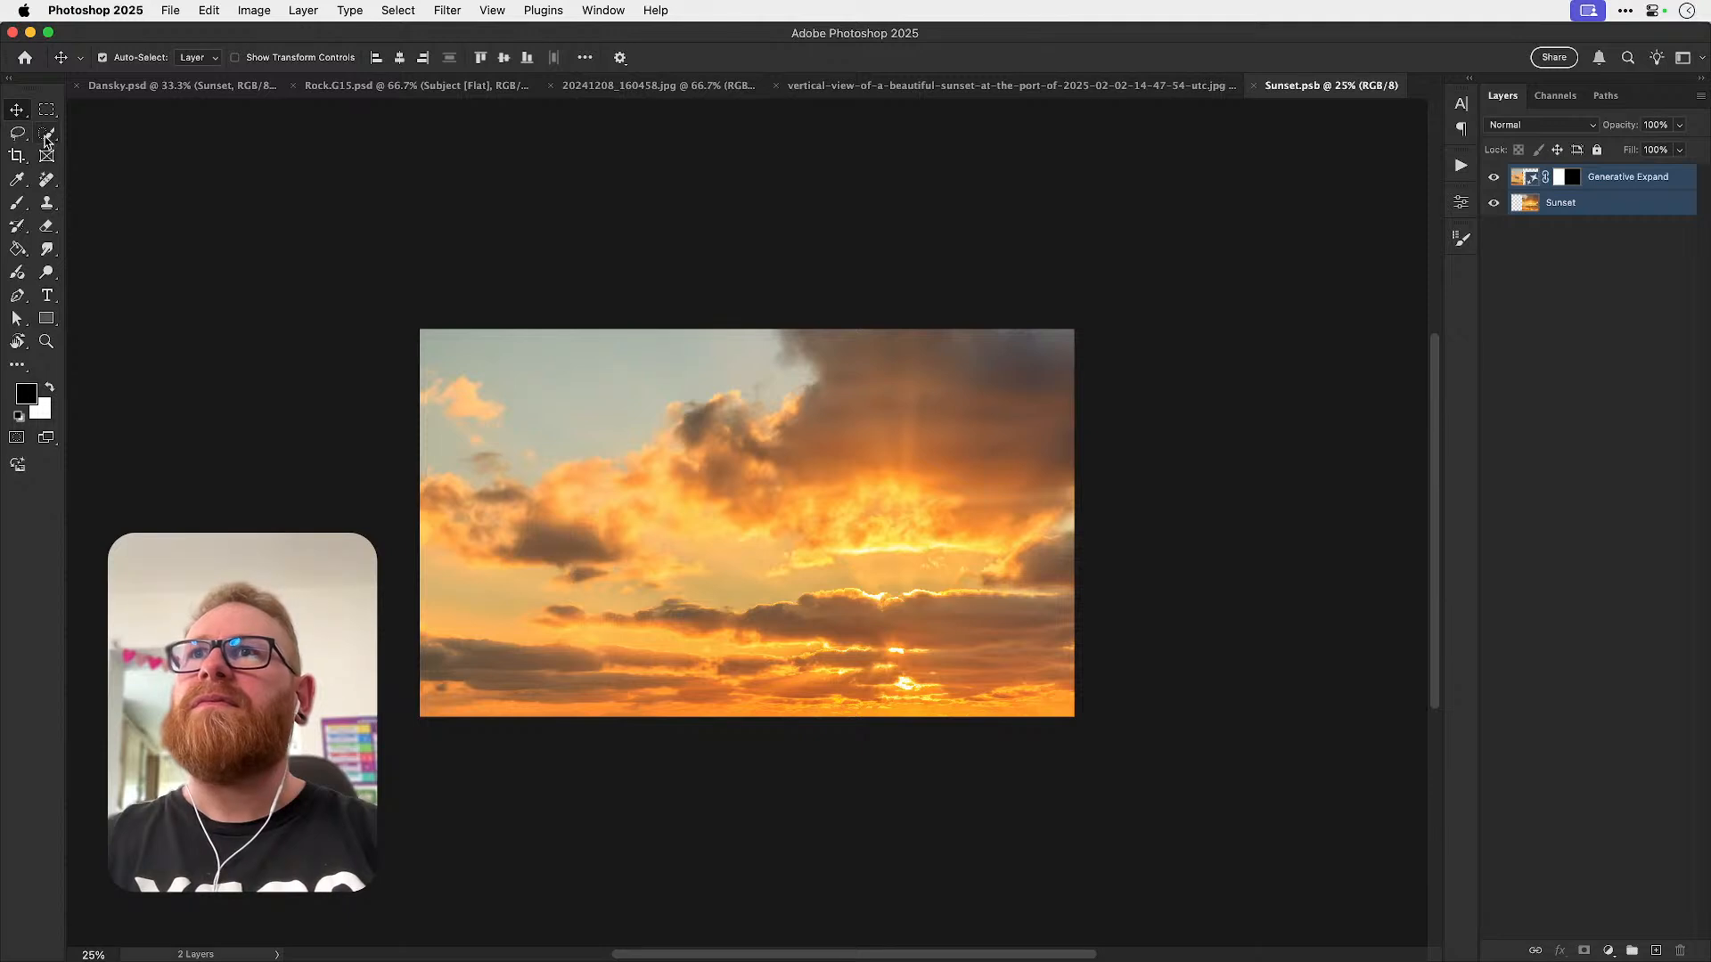
{"action": "key", "text": "c"}
{"action": "left_click_drag", "start_coordinate": [753, 718], "coordinate": [748, 784]}
{"action": "left_click", "coordinate": [867, 60]}
{"action": "left_click", "coordinate": [847, 80]}
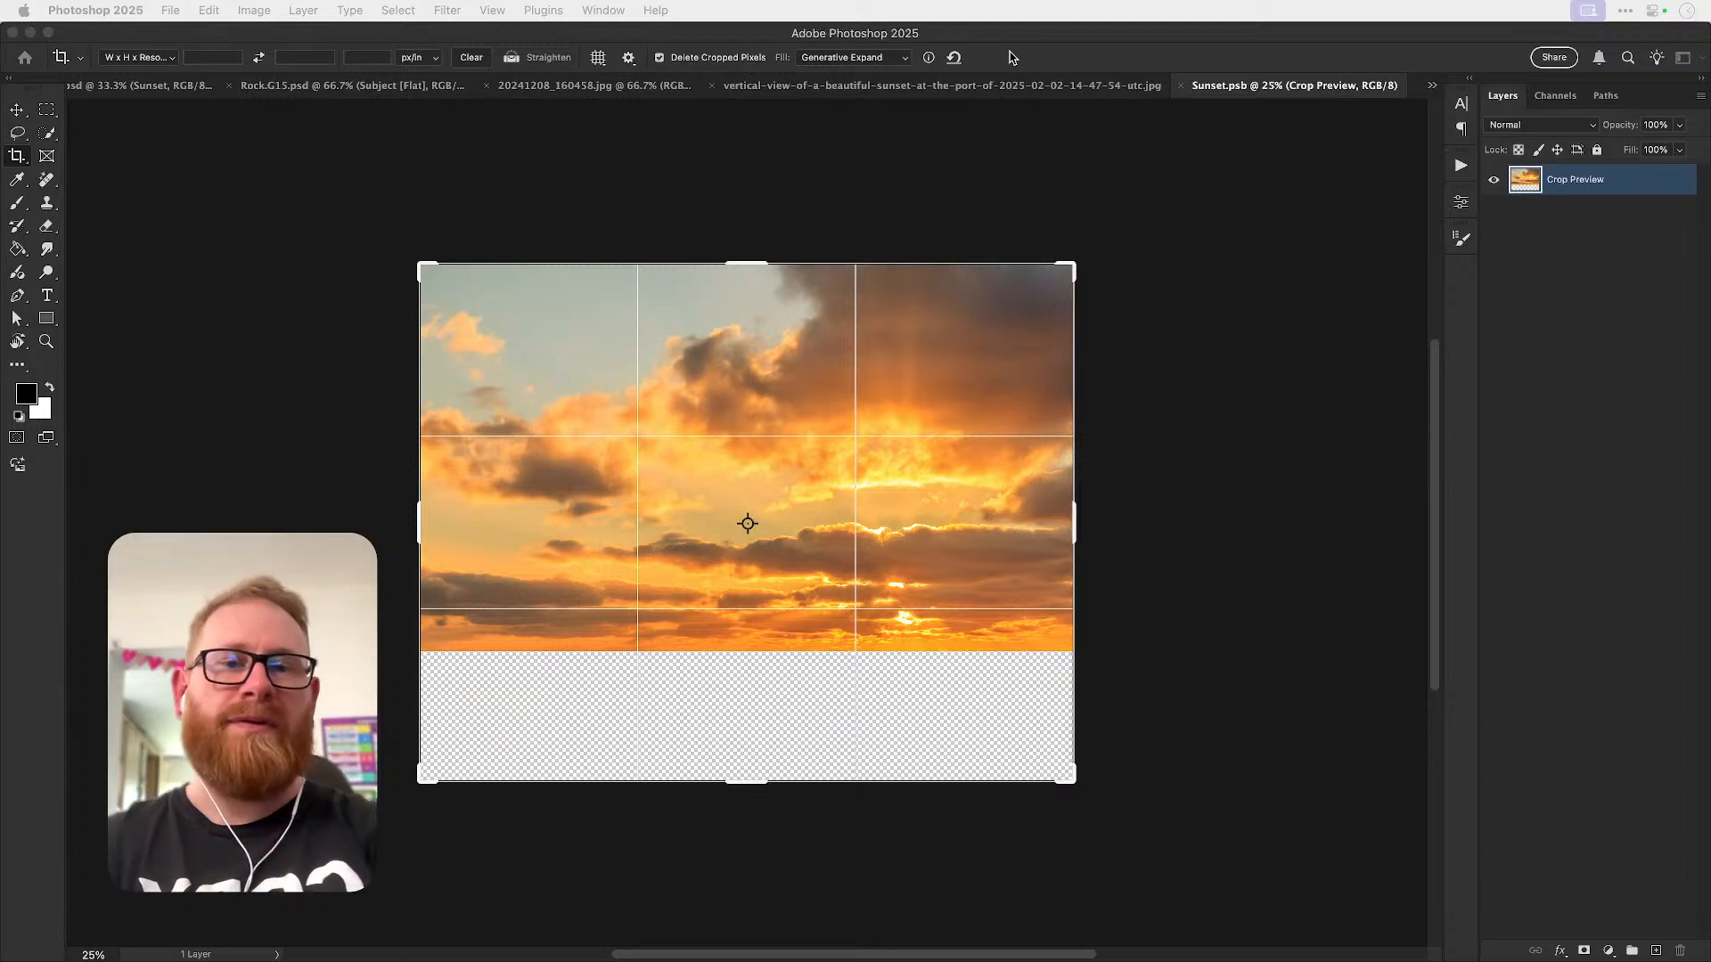
{"action": "left_click", "coordinate": [1012, 57]}
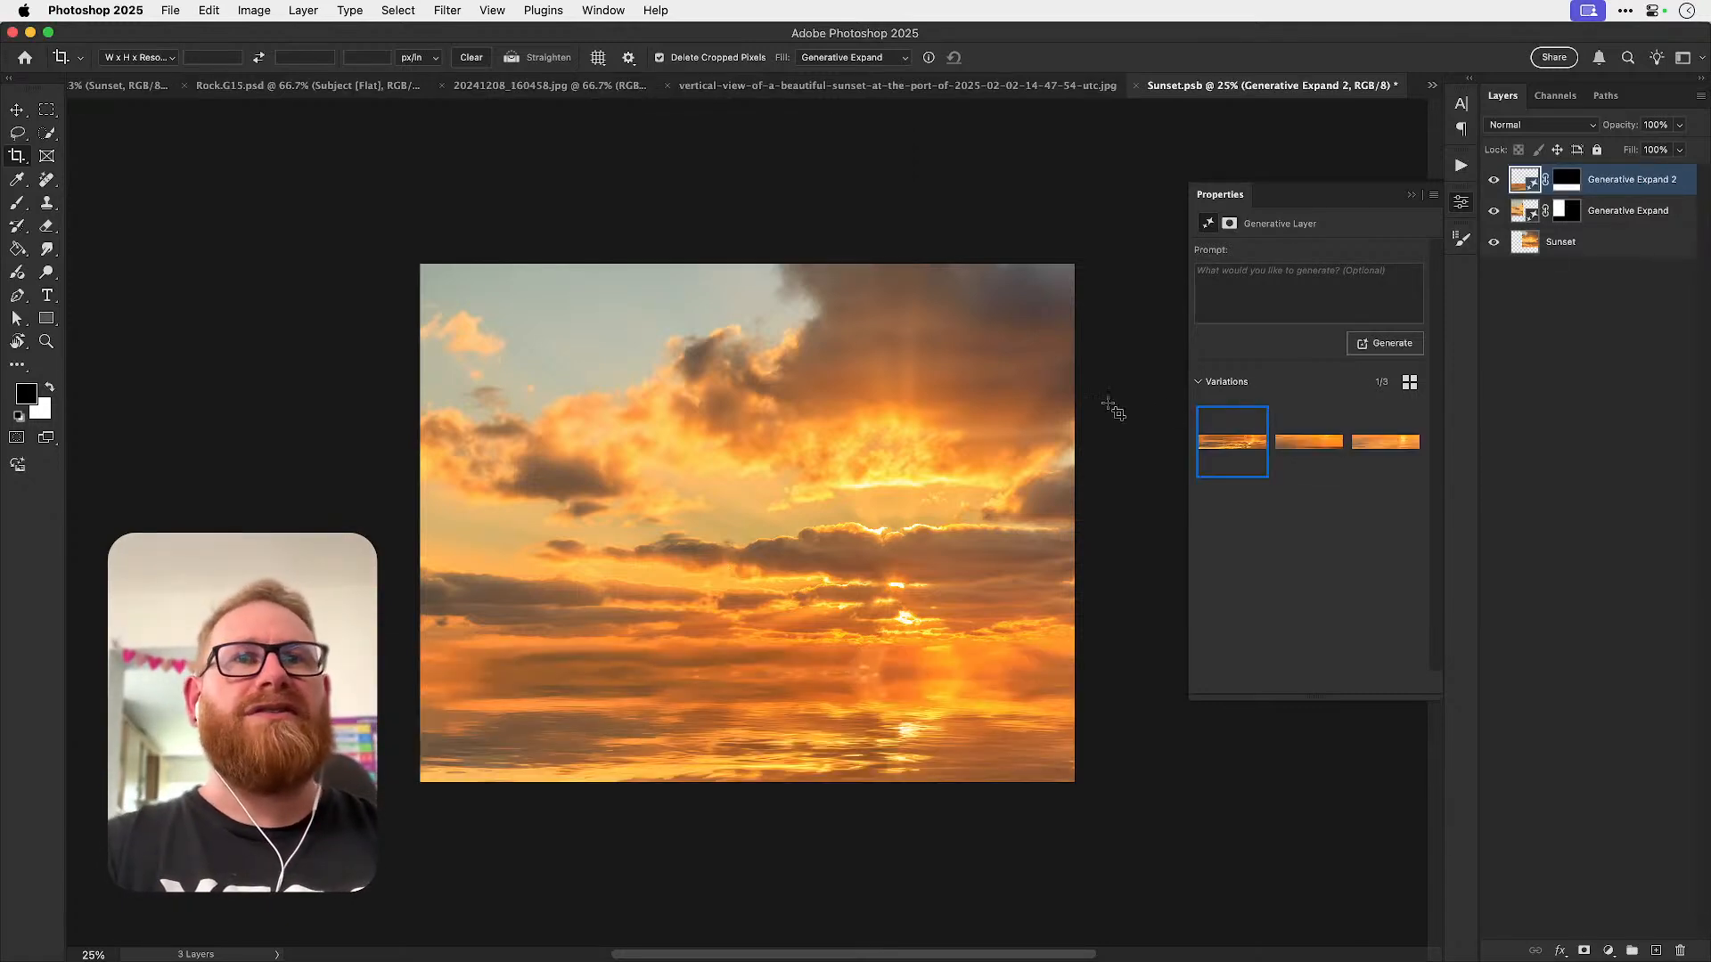
- Compare the variations of the lower sky extension, keep the second one, and save and close the Sunset contents
{"action": "left_click", "coordinate": [1305, 443]}
{"action": "left_click", "coordinate": [1386, 443]}
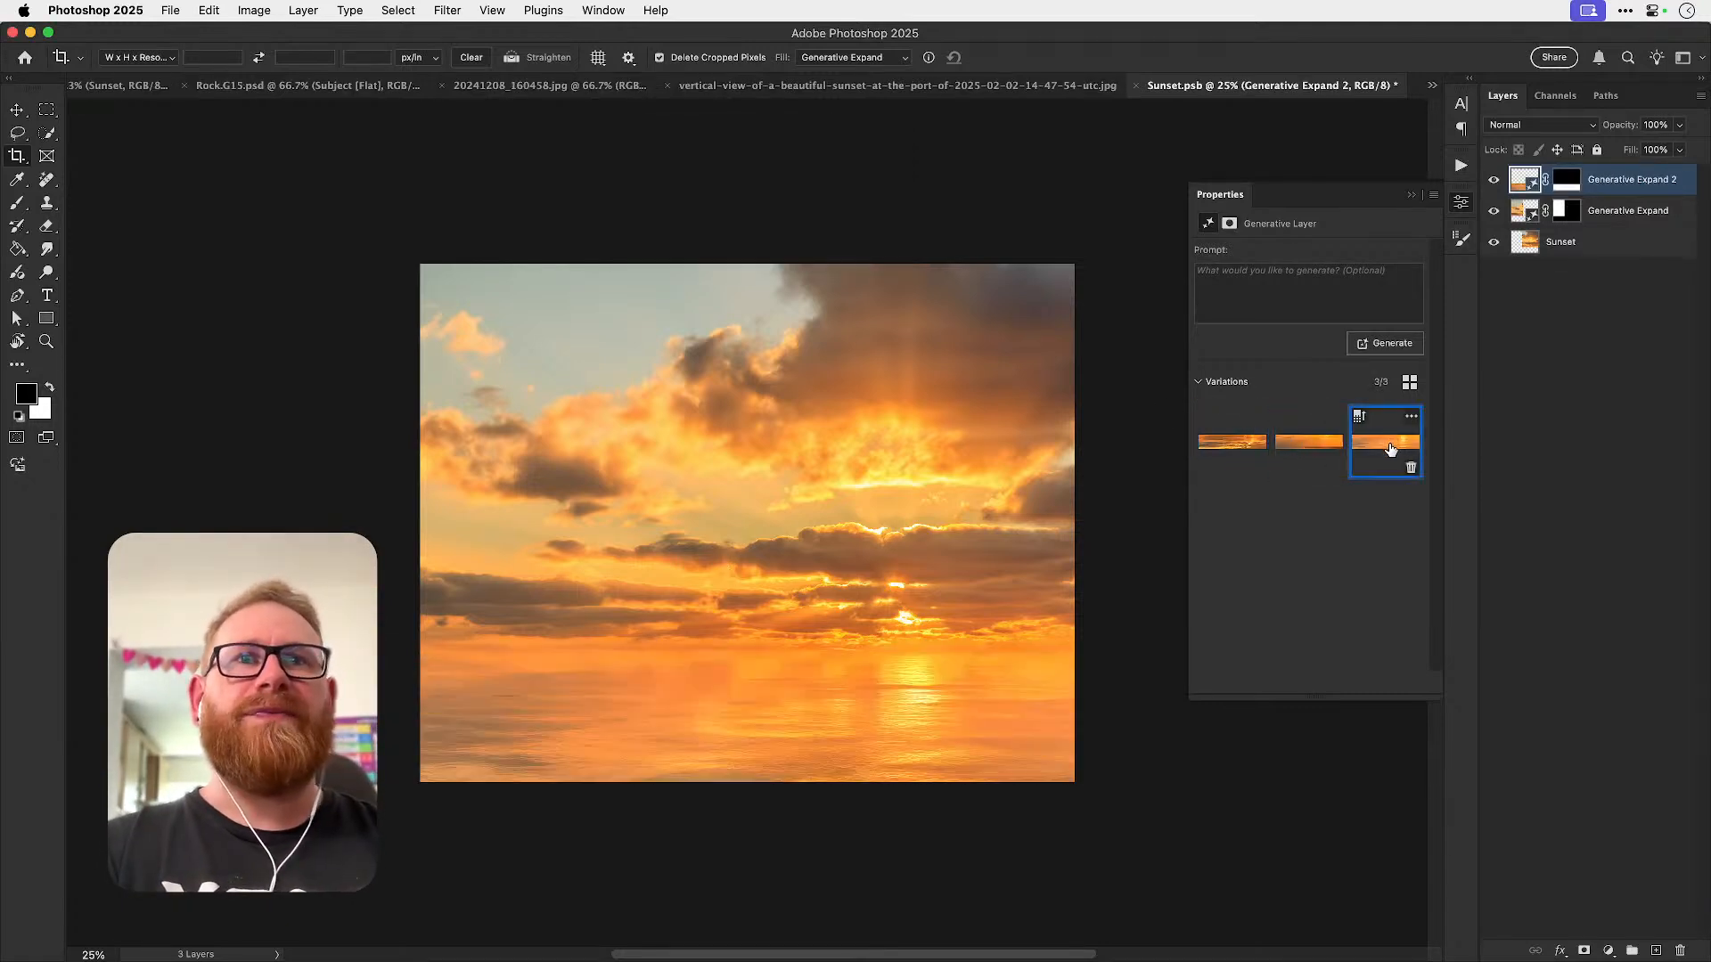
{"action": "left_click", "coordinate": [1302, 444]}
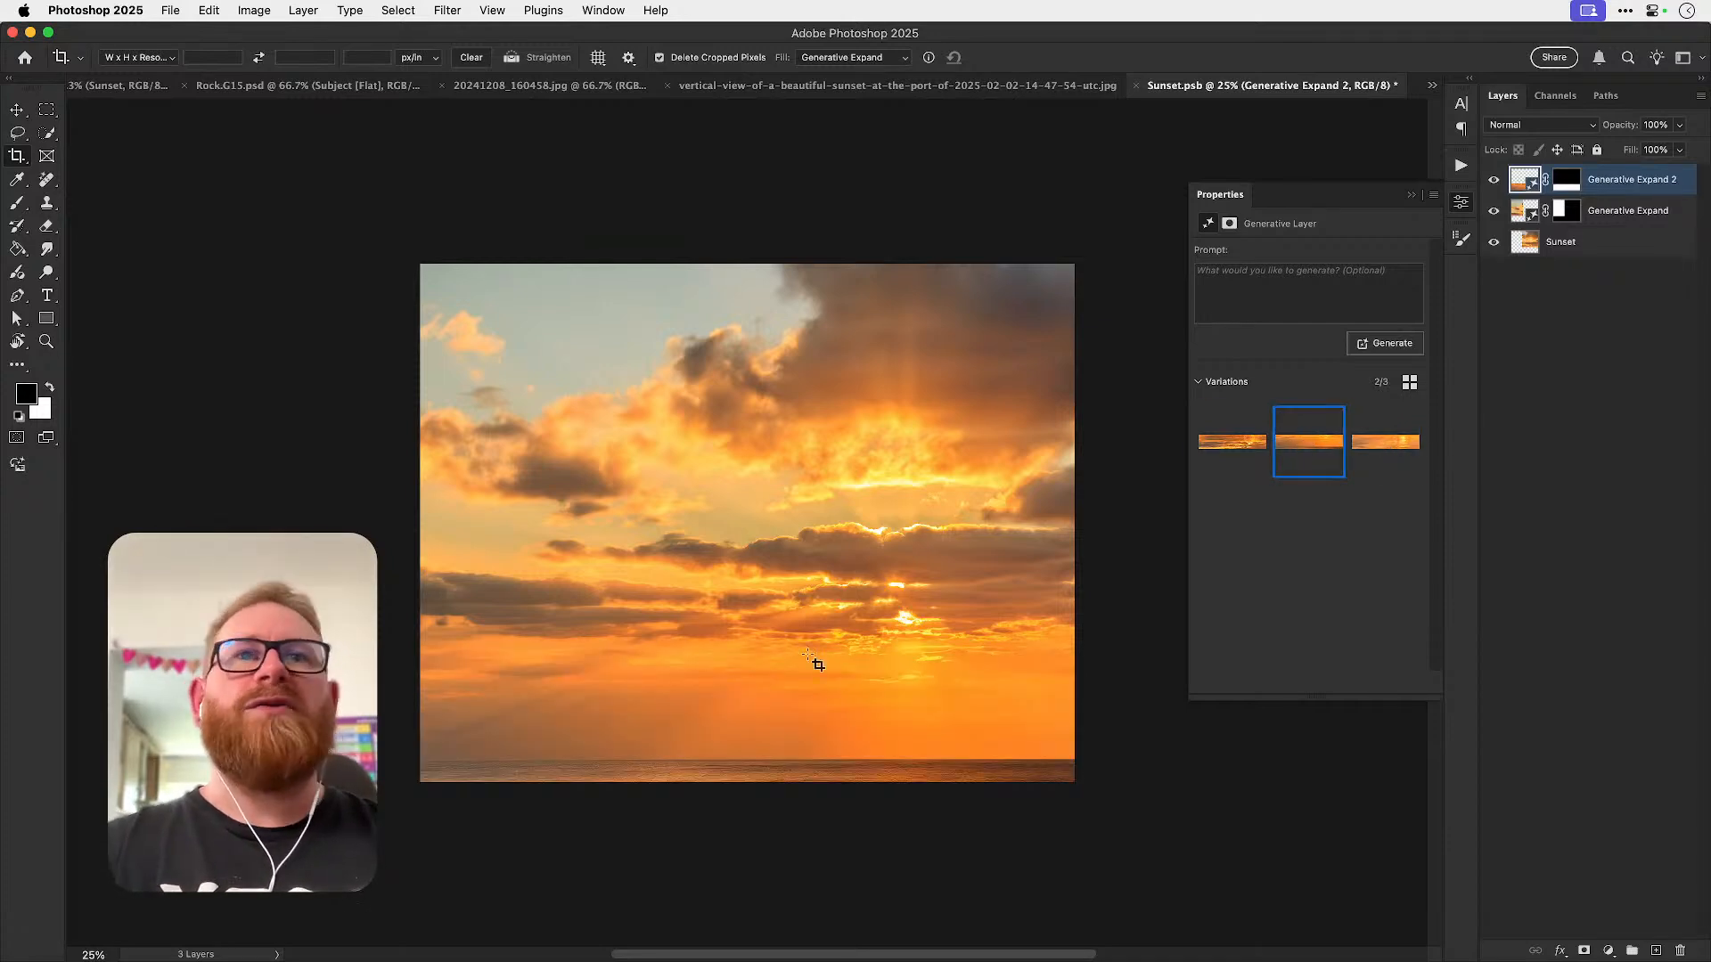
{"action": "key", "text": "super+s"}
{"action": "key", "text": "v"}
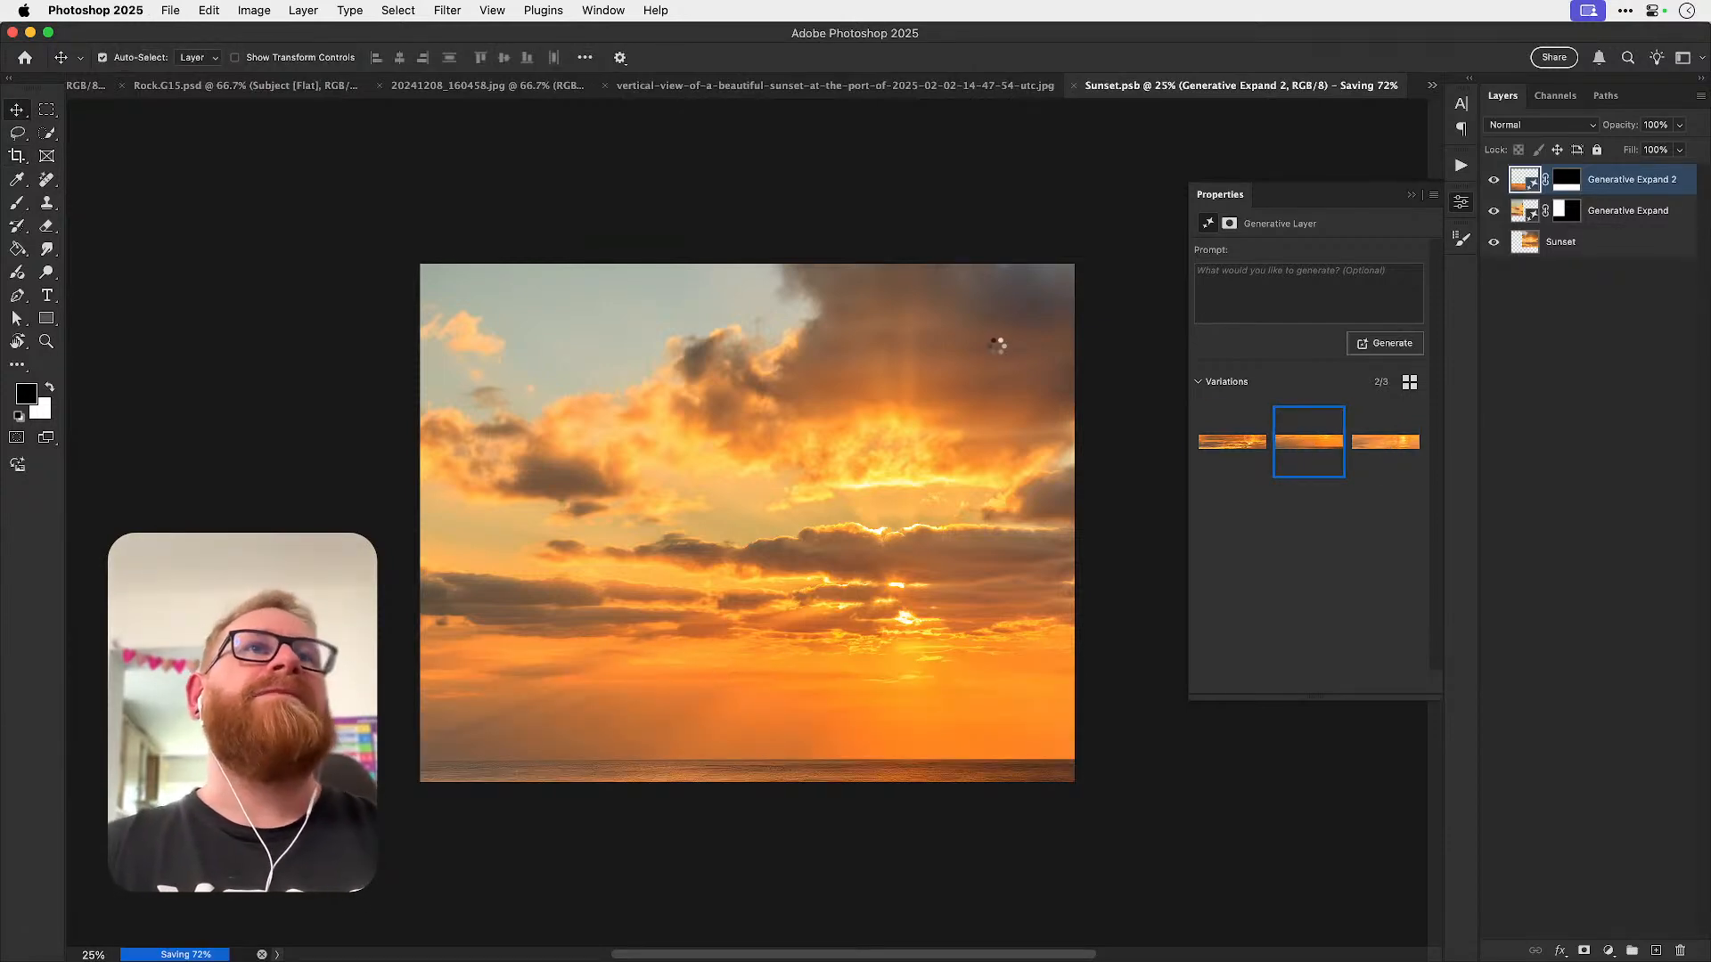
{"action": "left_click", "coordinate": [1460, 203]}
{"action": "key", "text": "super+w"}
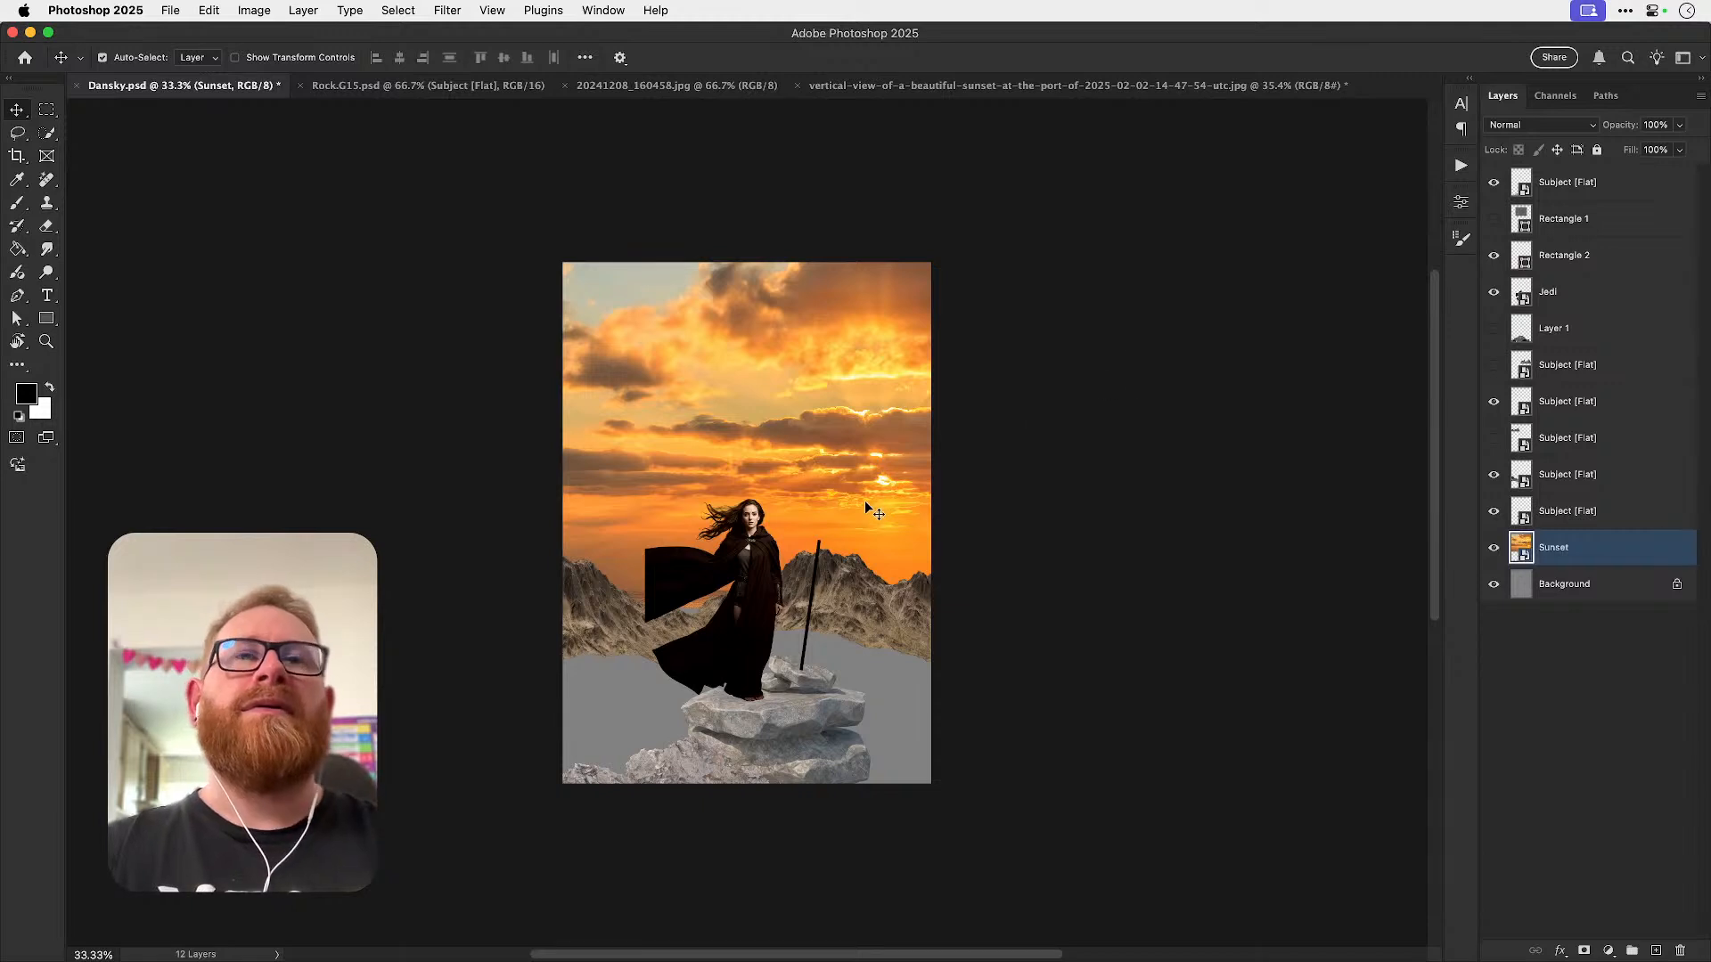
- Reopen the Sunset contents and enhance the detail of the active variation on the Generative Expand 2 and Generative Expand layers
{"action": "double_click", "coordinate": [1521, 546]}
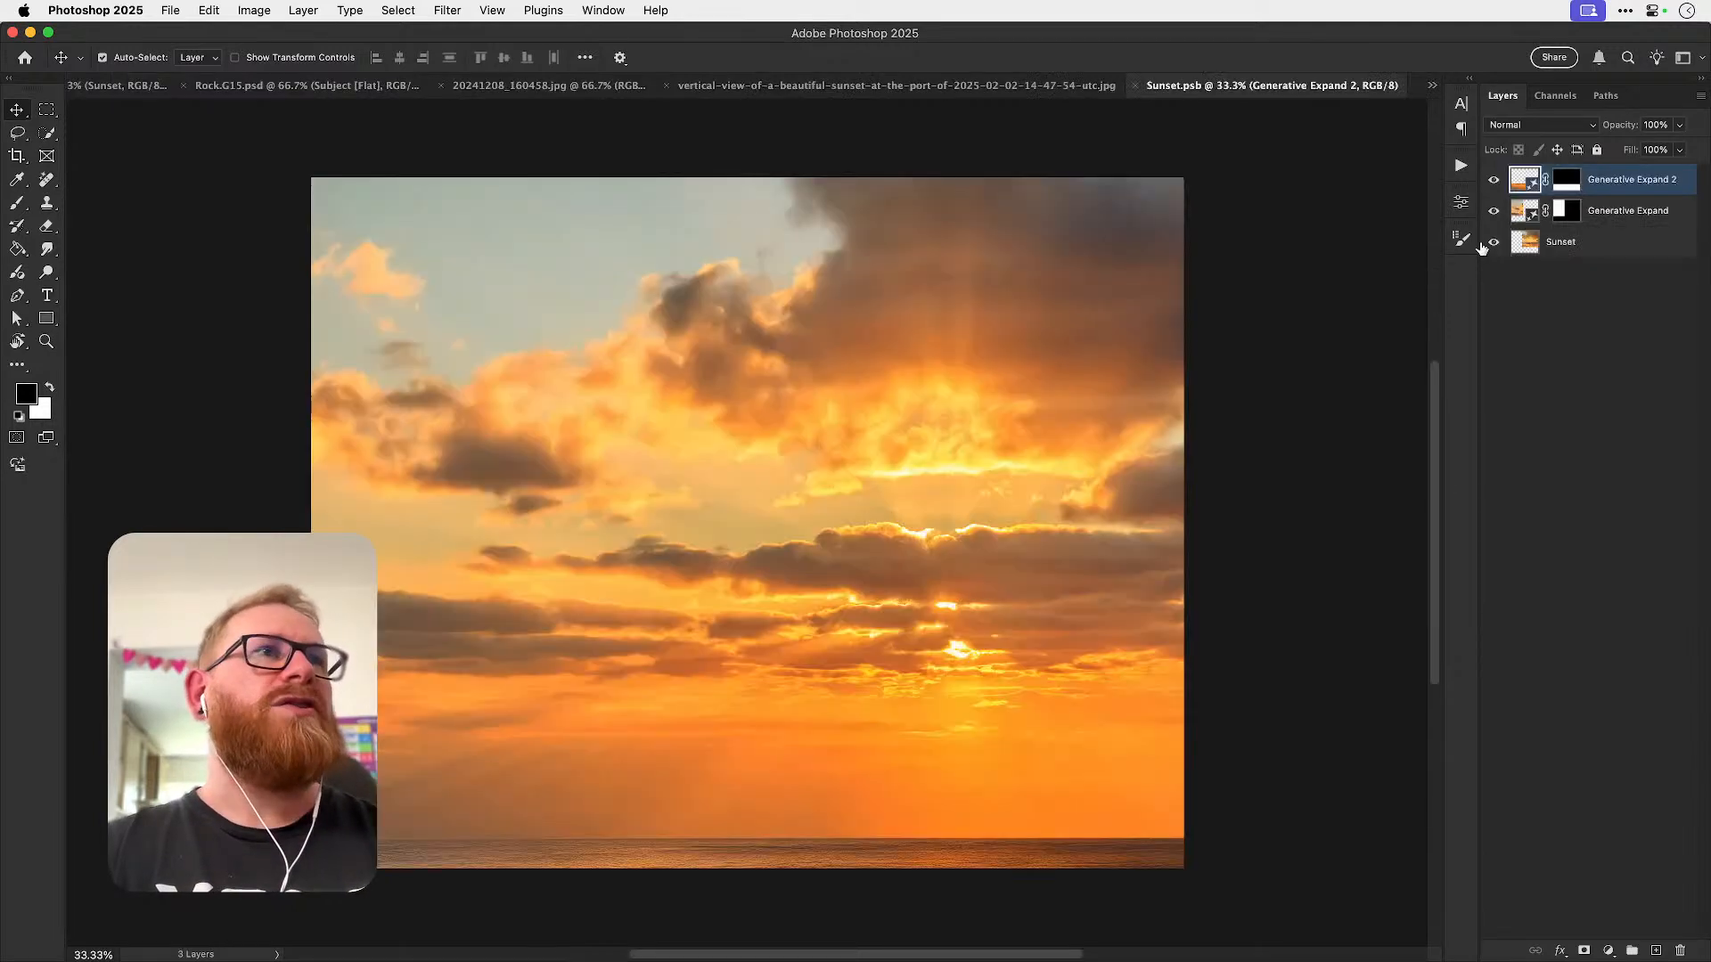
{"action": "left_click", "coordinate": [1460, 203]}
{"action": "mouse_move", "coordinate": [1308, 437]}
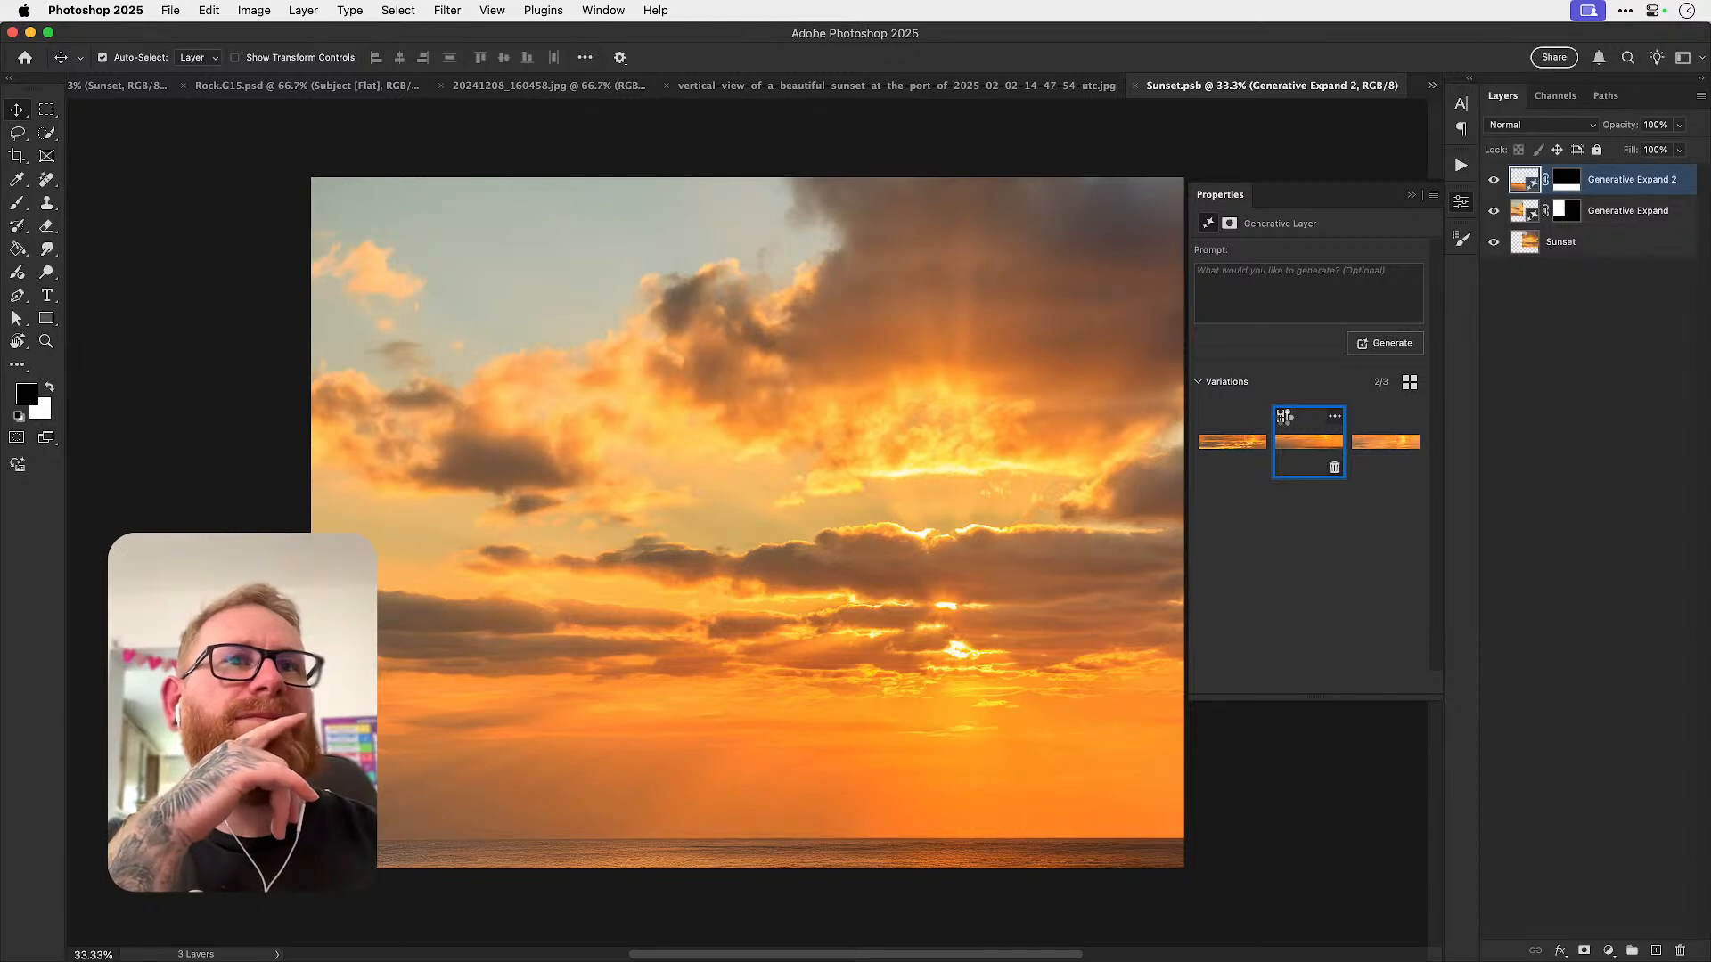
{"action": "left_click", "coordinate": [1284, 417]}
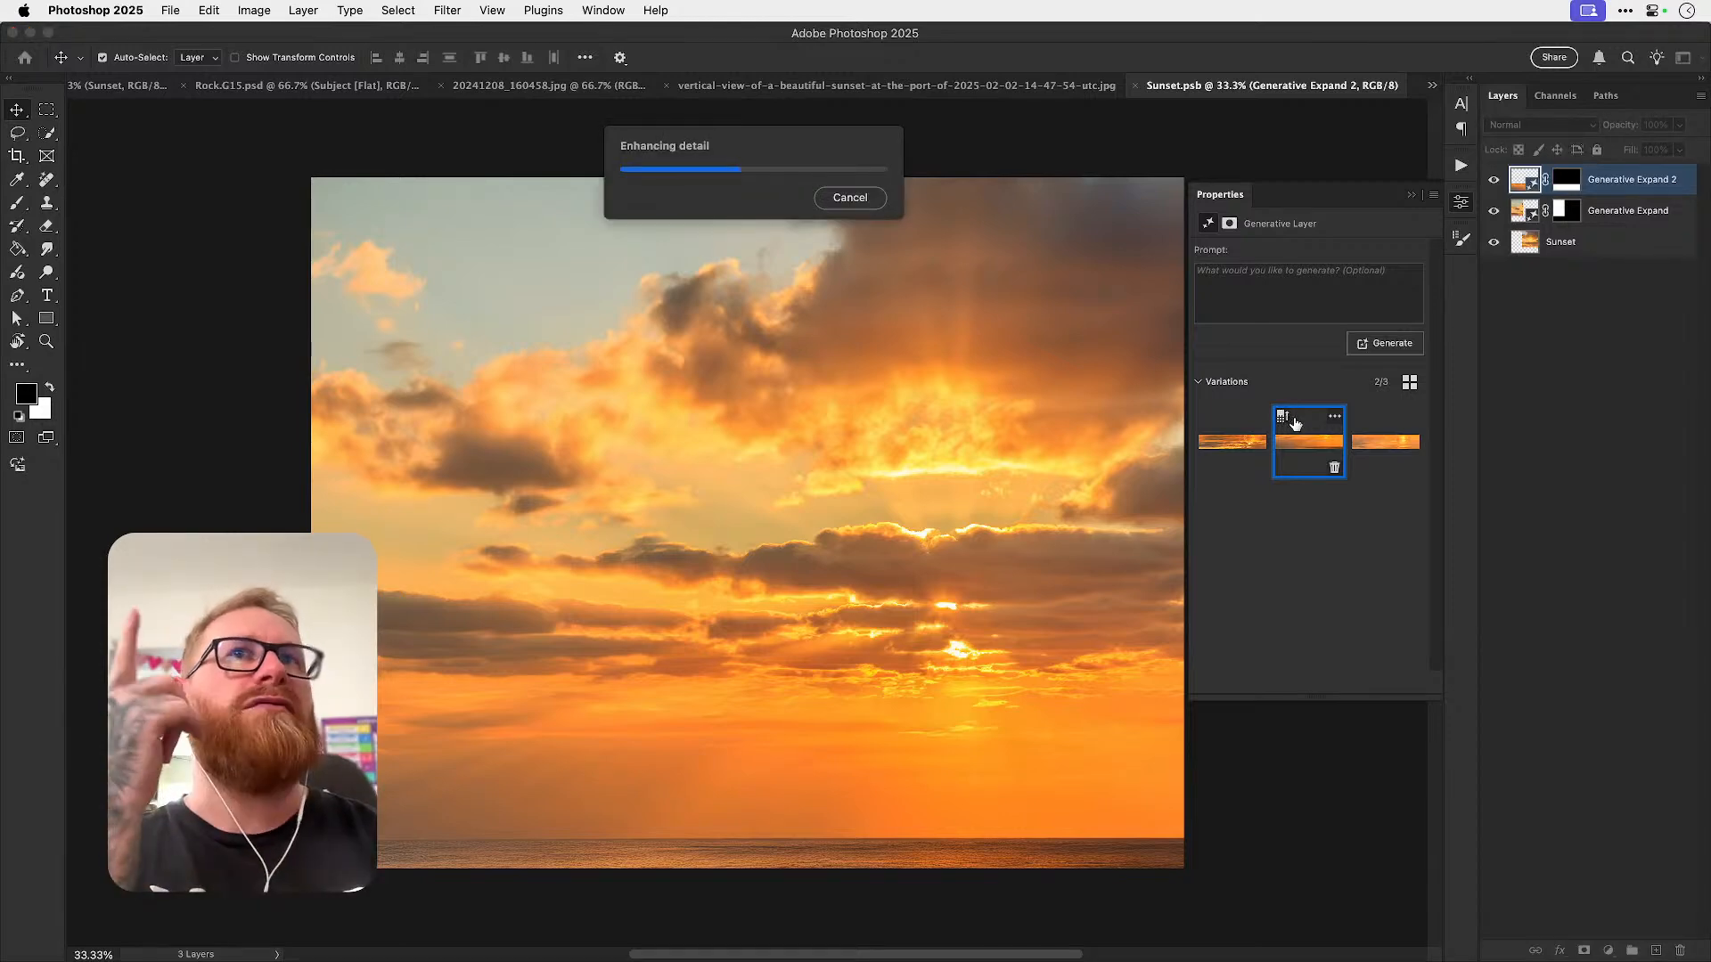
{"action": "left_click", "coordinate": [1623, 212]}
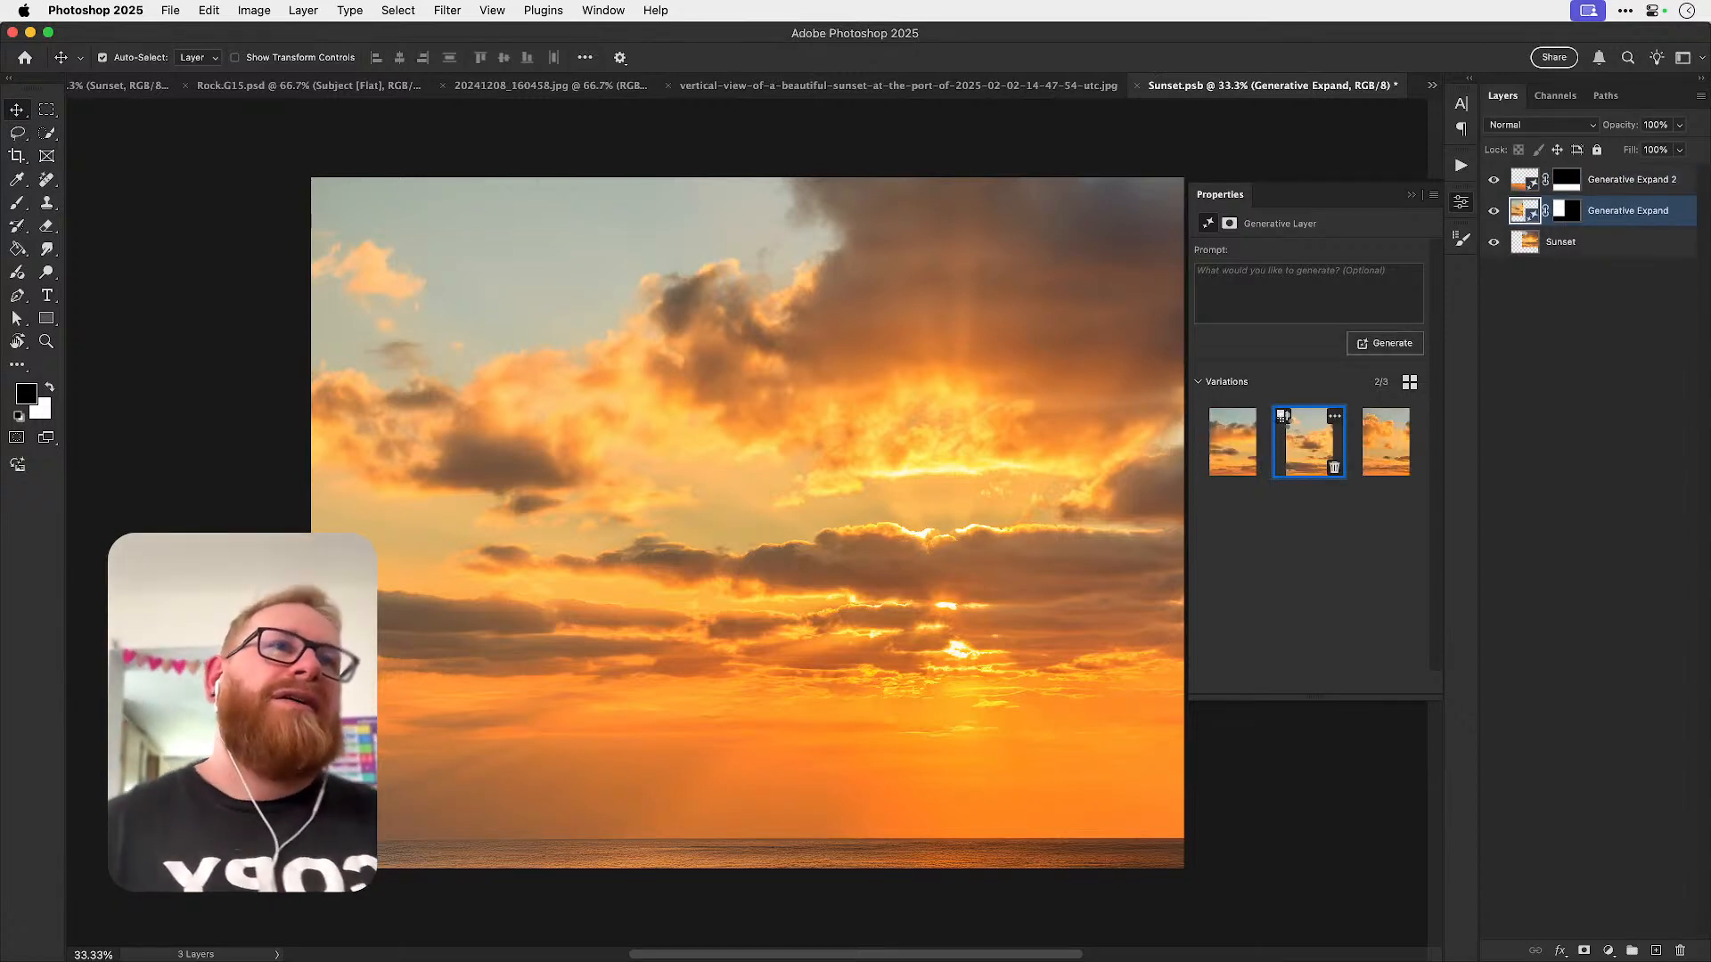
{"action": "left_click", "coordinate": [1282, 417]}
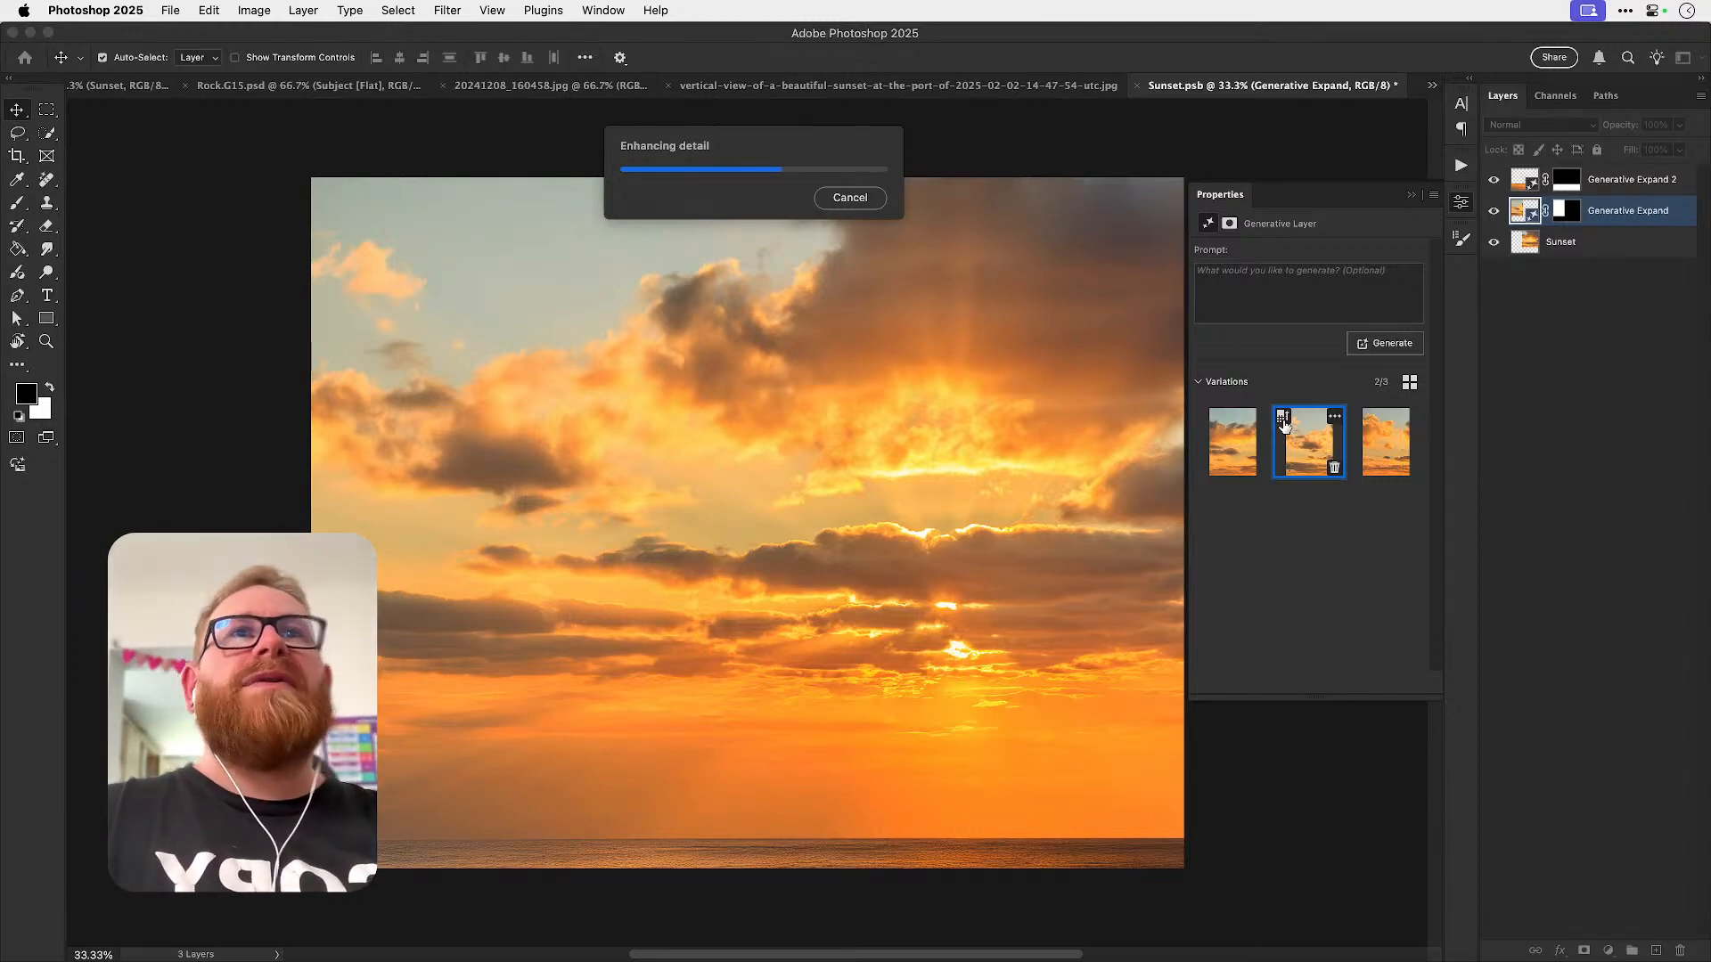
- Save and close the enhanced Sunset contents to update the sky in Dansky.psd
{"action": "key", "text": "super+s"}
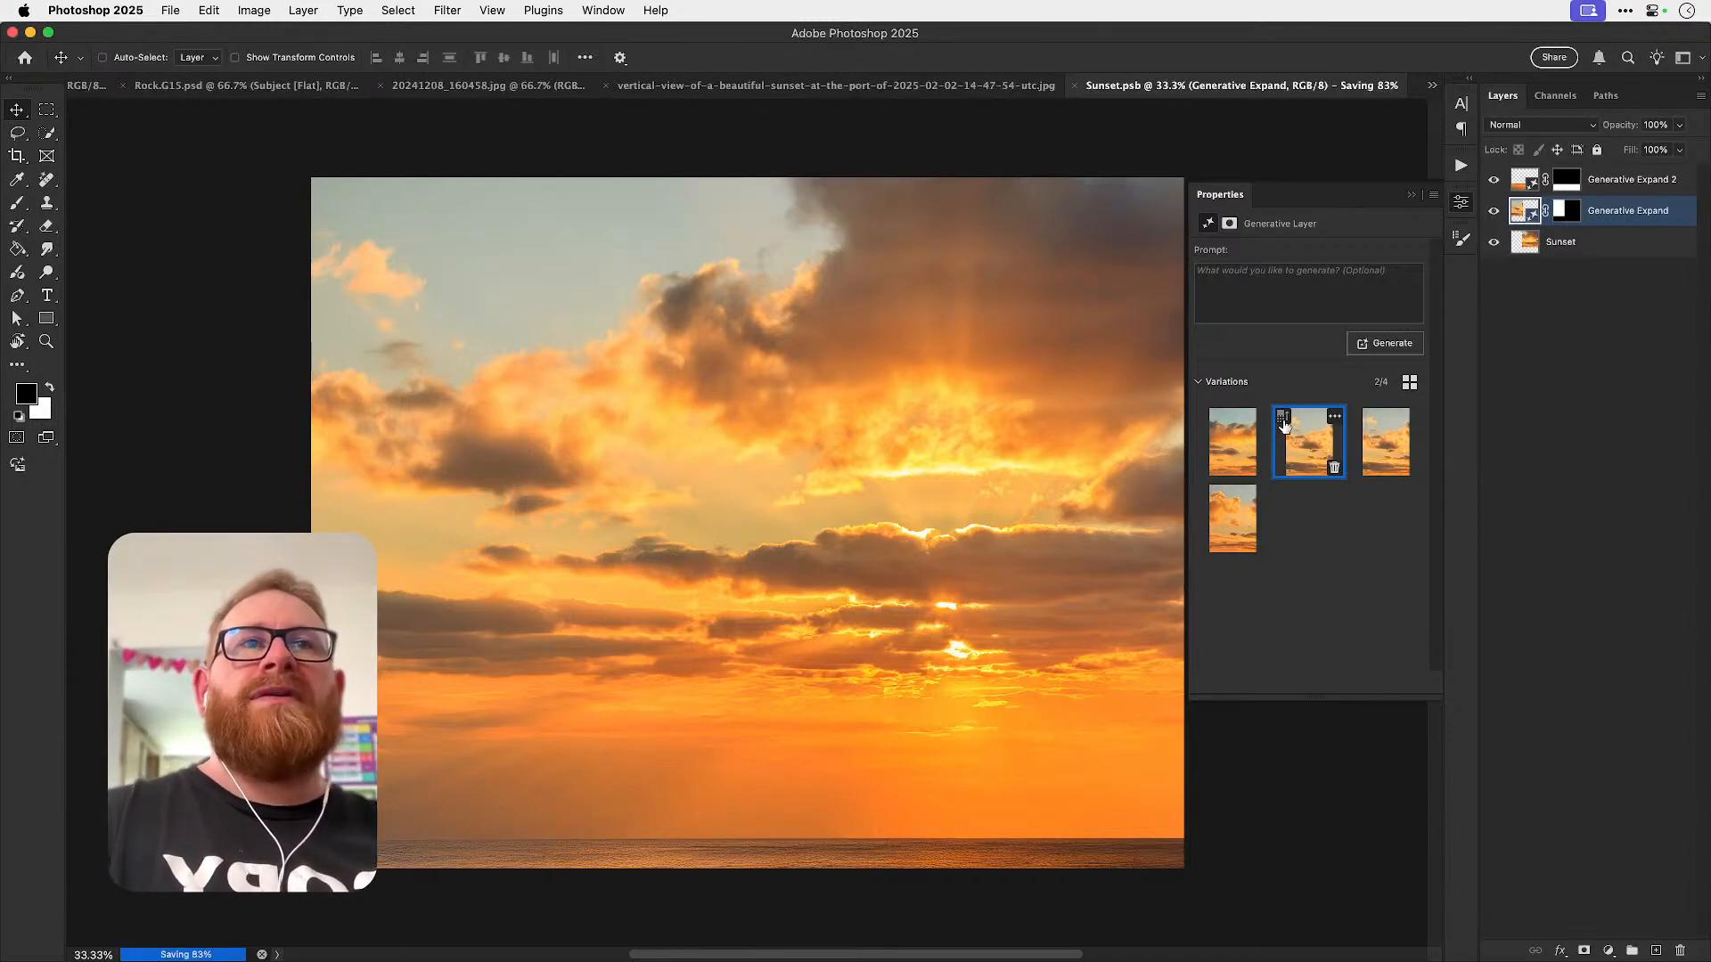
{"action": "key", "text": "super+w"}
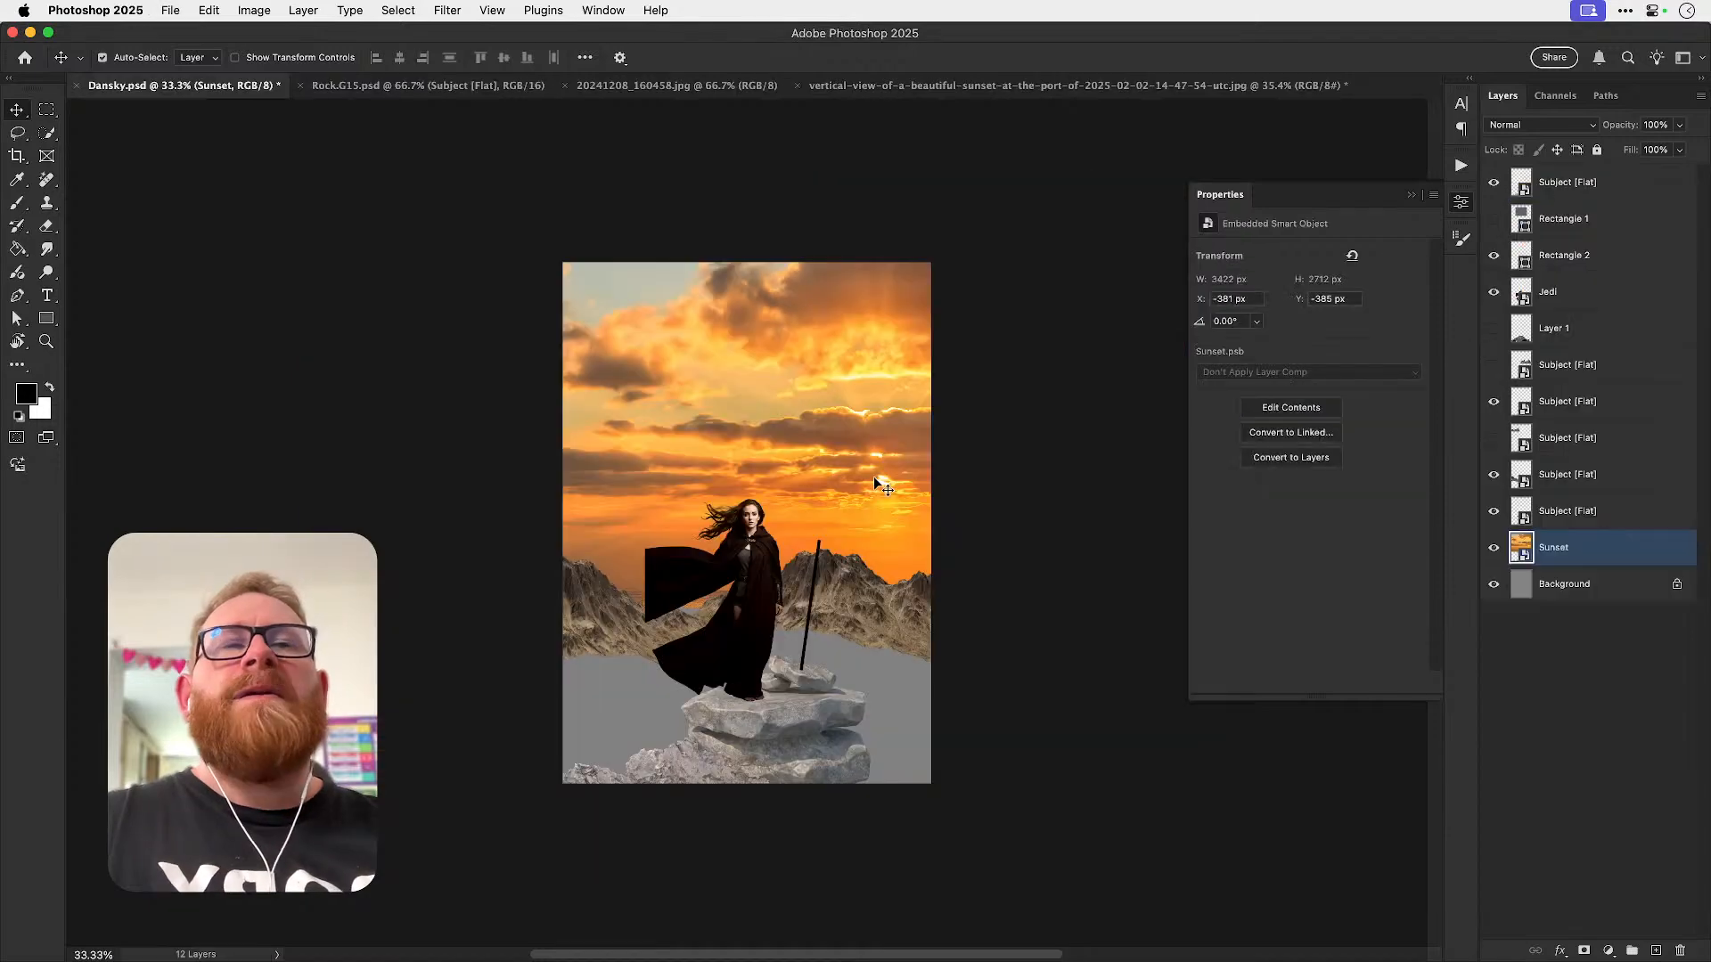
{"action": "left_click", "coordinate": [1464, 203]}
- Free-transform the black staff rectangle beside the Jedi to adjust its tilt slightly
{"action": "key", "text": "super+space"}
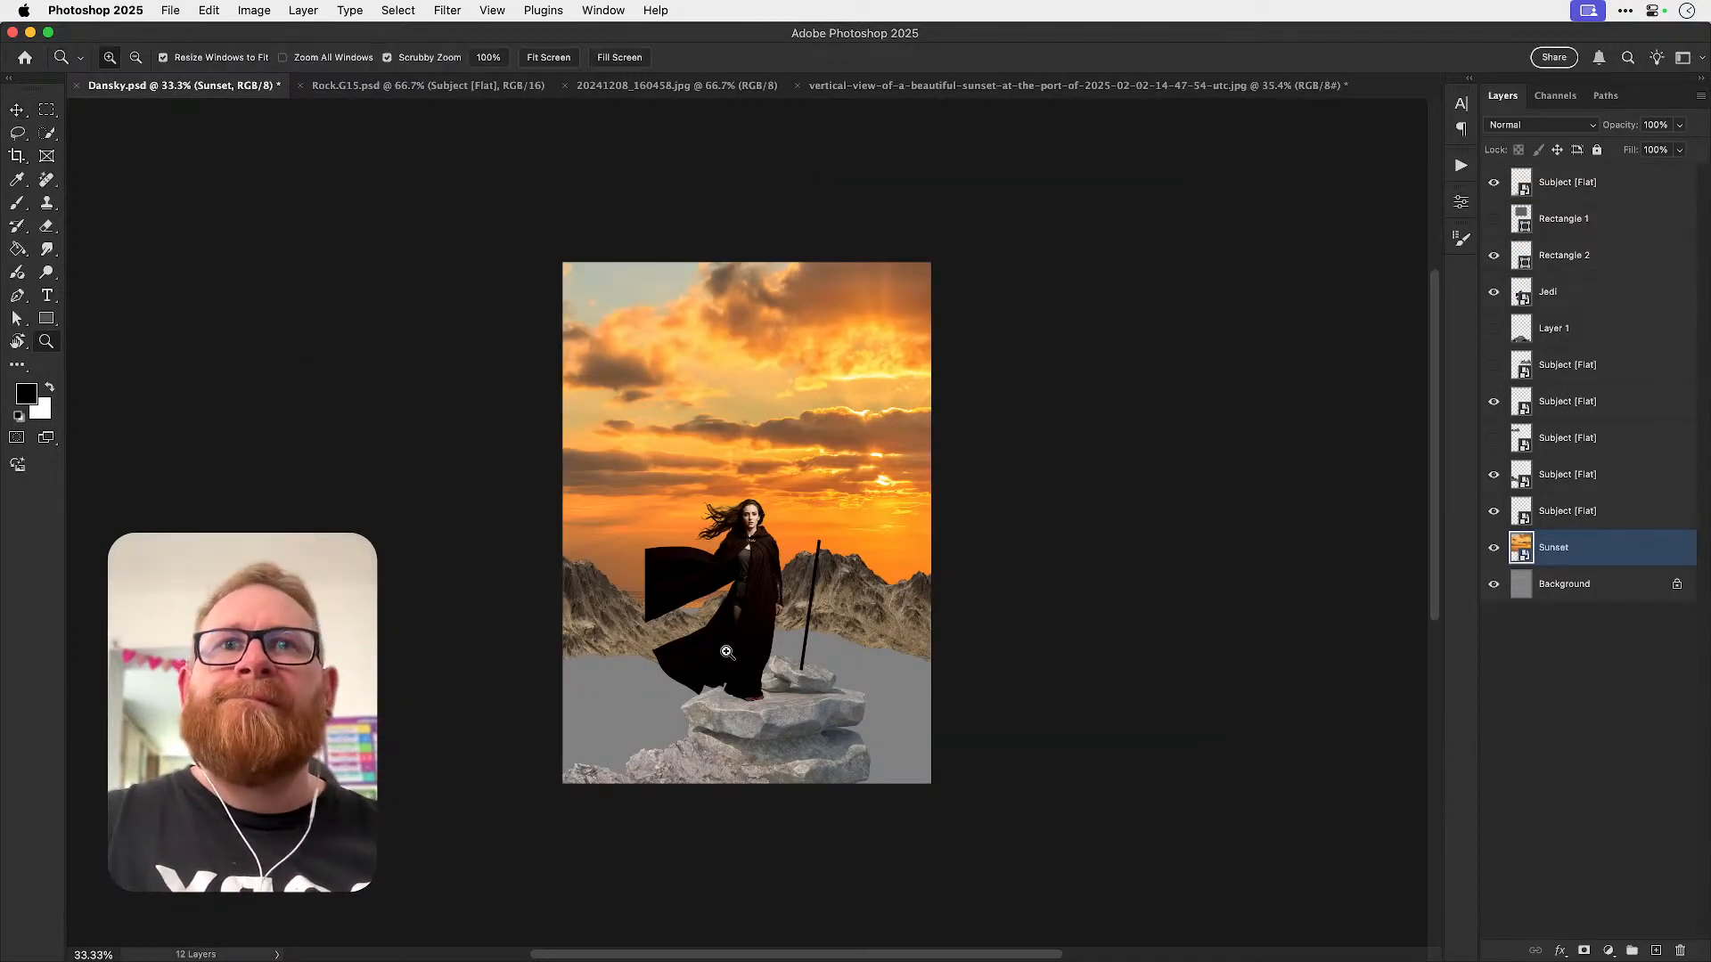
{"action": "left_click", "coordinate": [728, 653]}
{"action": "left_click_drag", "start_coordinate": [770, 617], "coordinate": [769, 574]}
{"action": "left_click_drag", "start_coordinate": [808, 692], "coordinate": [793, 700]}
{"action": "left_click", "coordinate": [841, 579]}
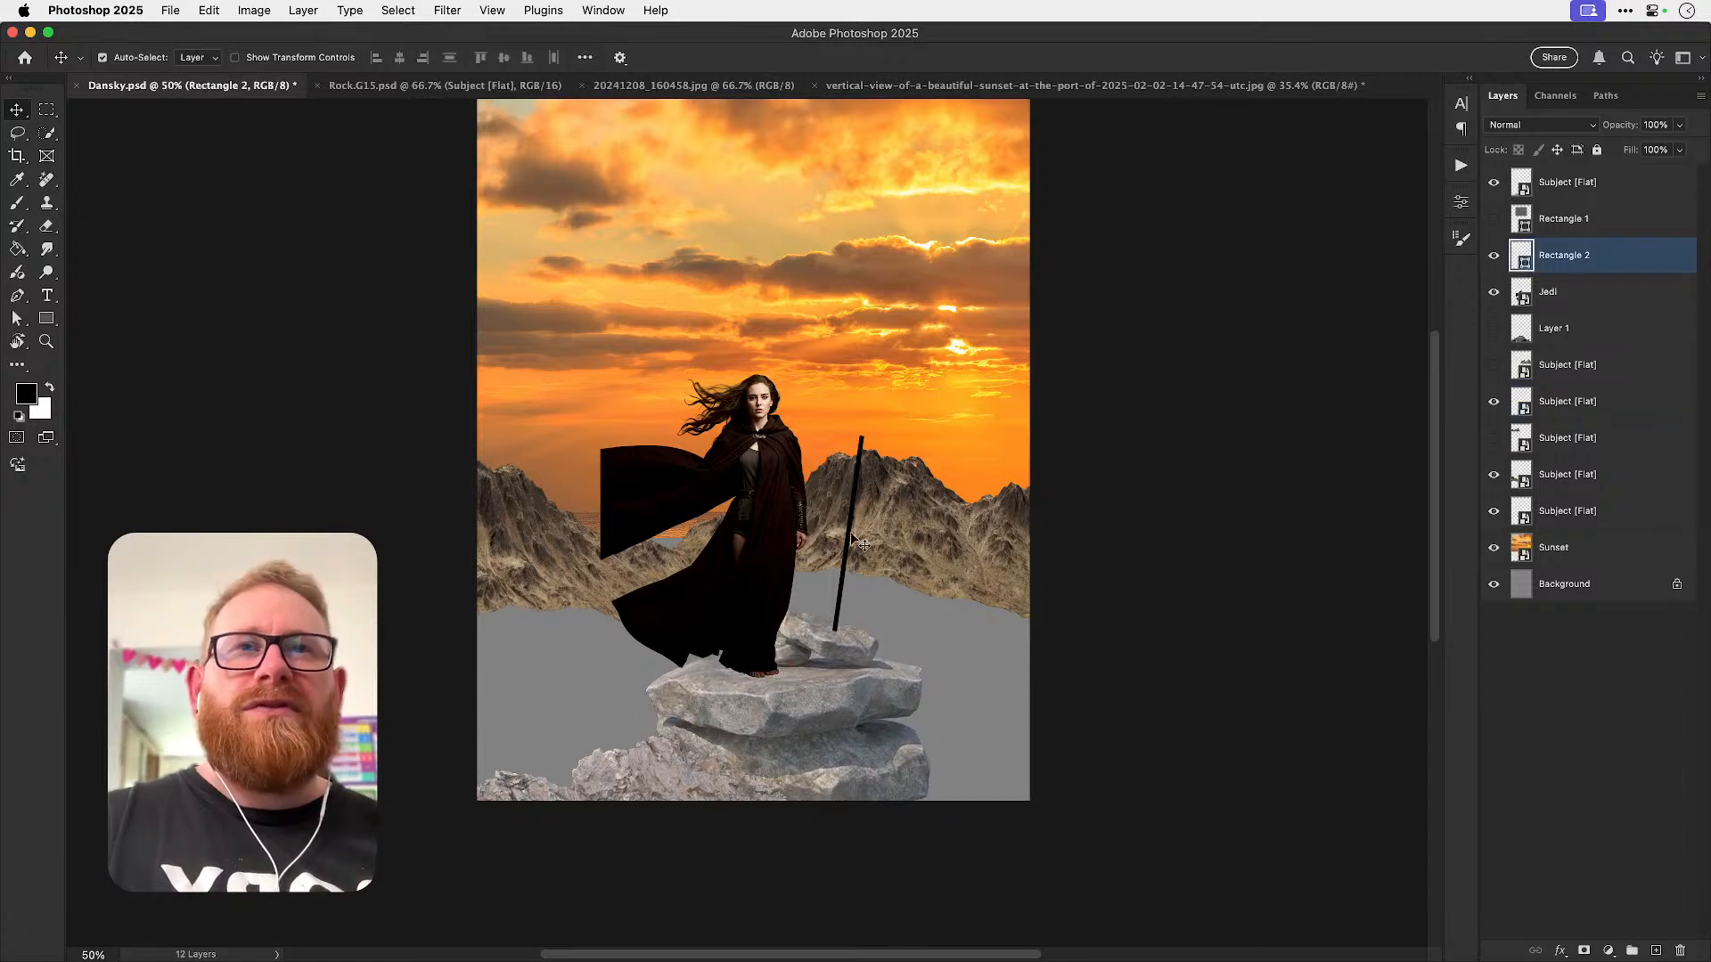
{"action": "key", "text": "super+t"}
{"action": "left_click_drag", "start_coordinate": [903, 427], "coordinate": [895, 427]}
{"action": "key", "text": "Return"}
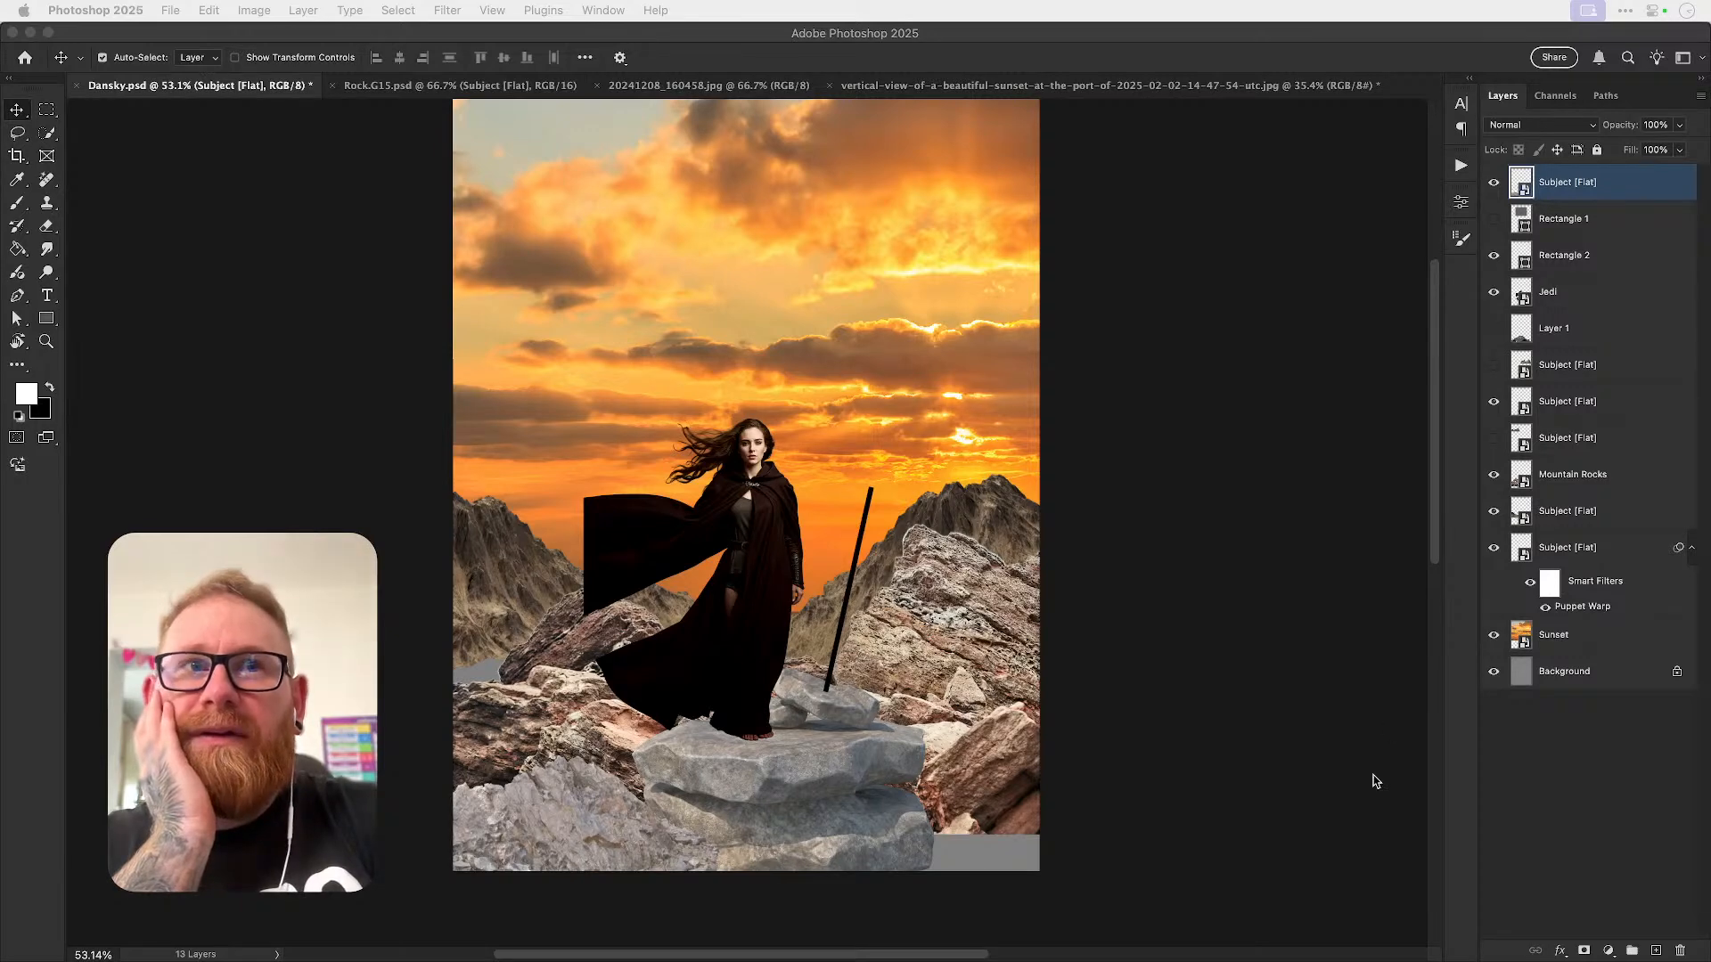
{"action": "left_click", "coordinate": [1313, 614]}
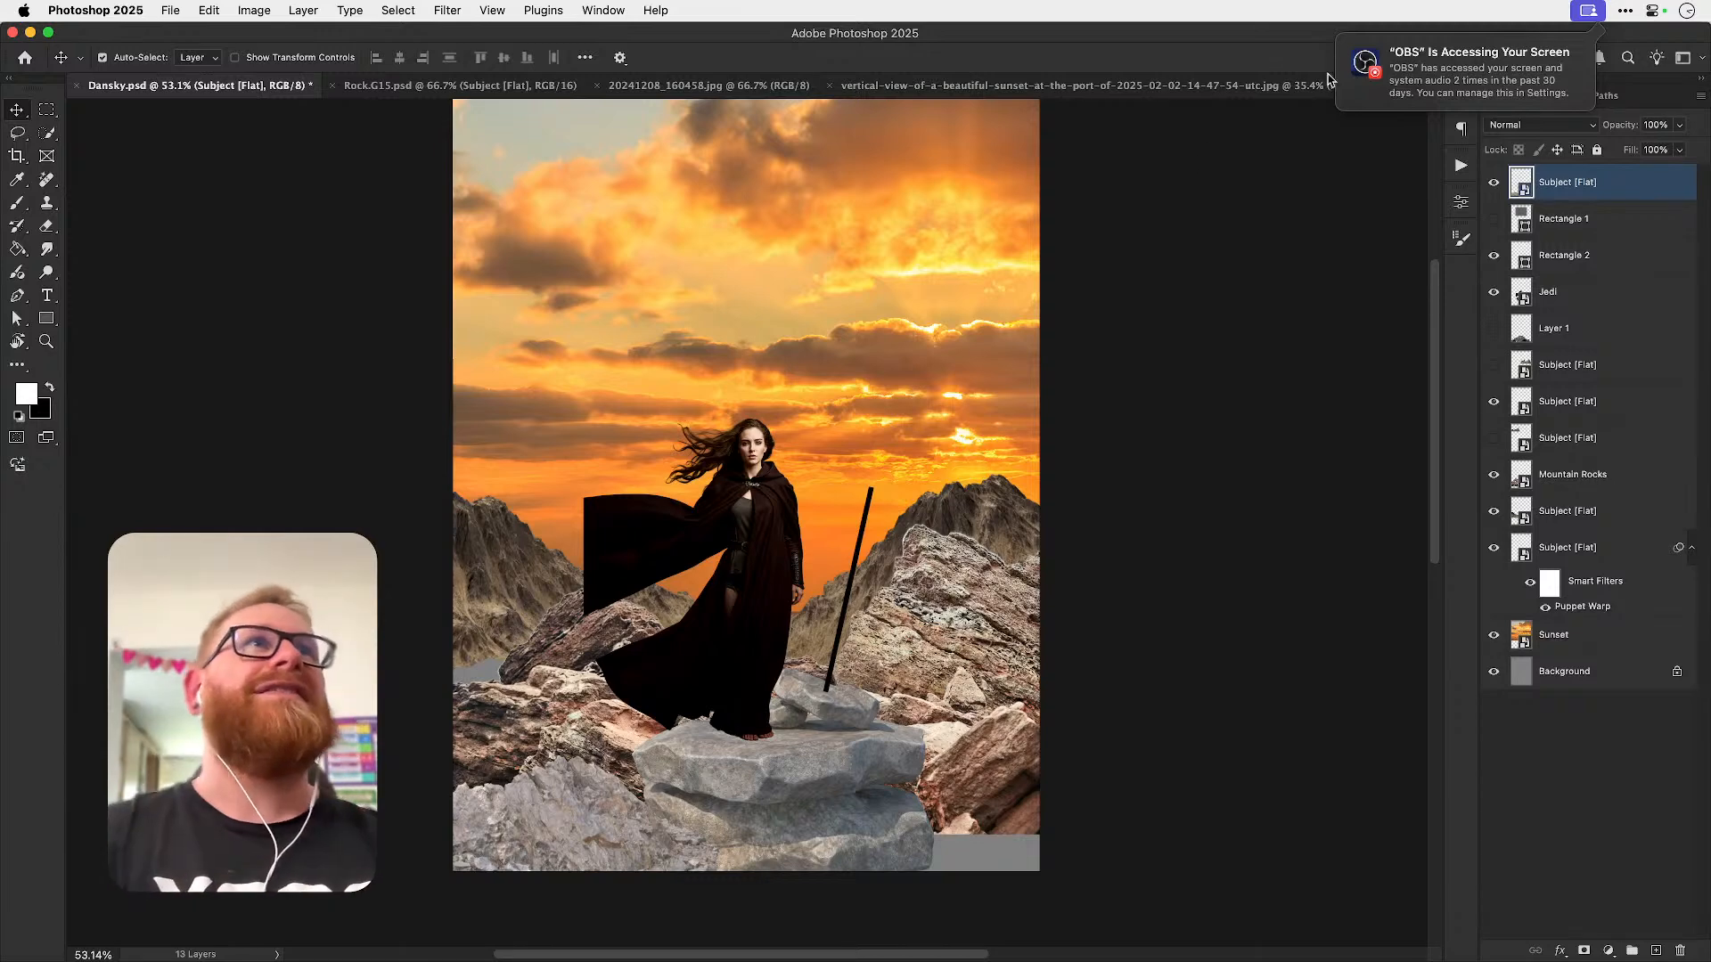
{"action": "left_click", "coordinate": [1270, 290]}
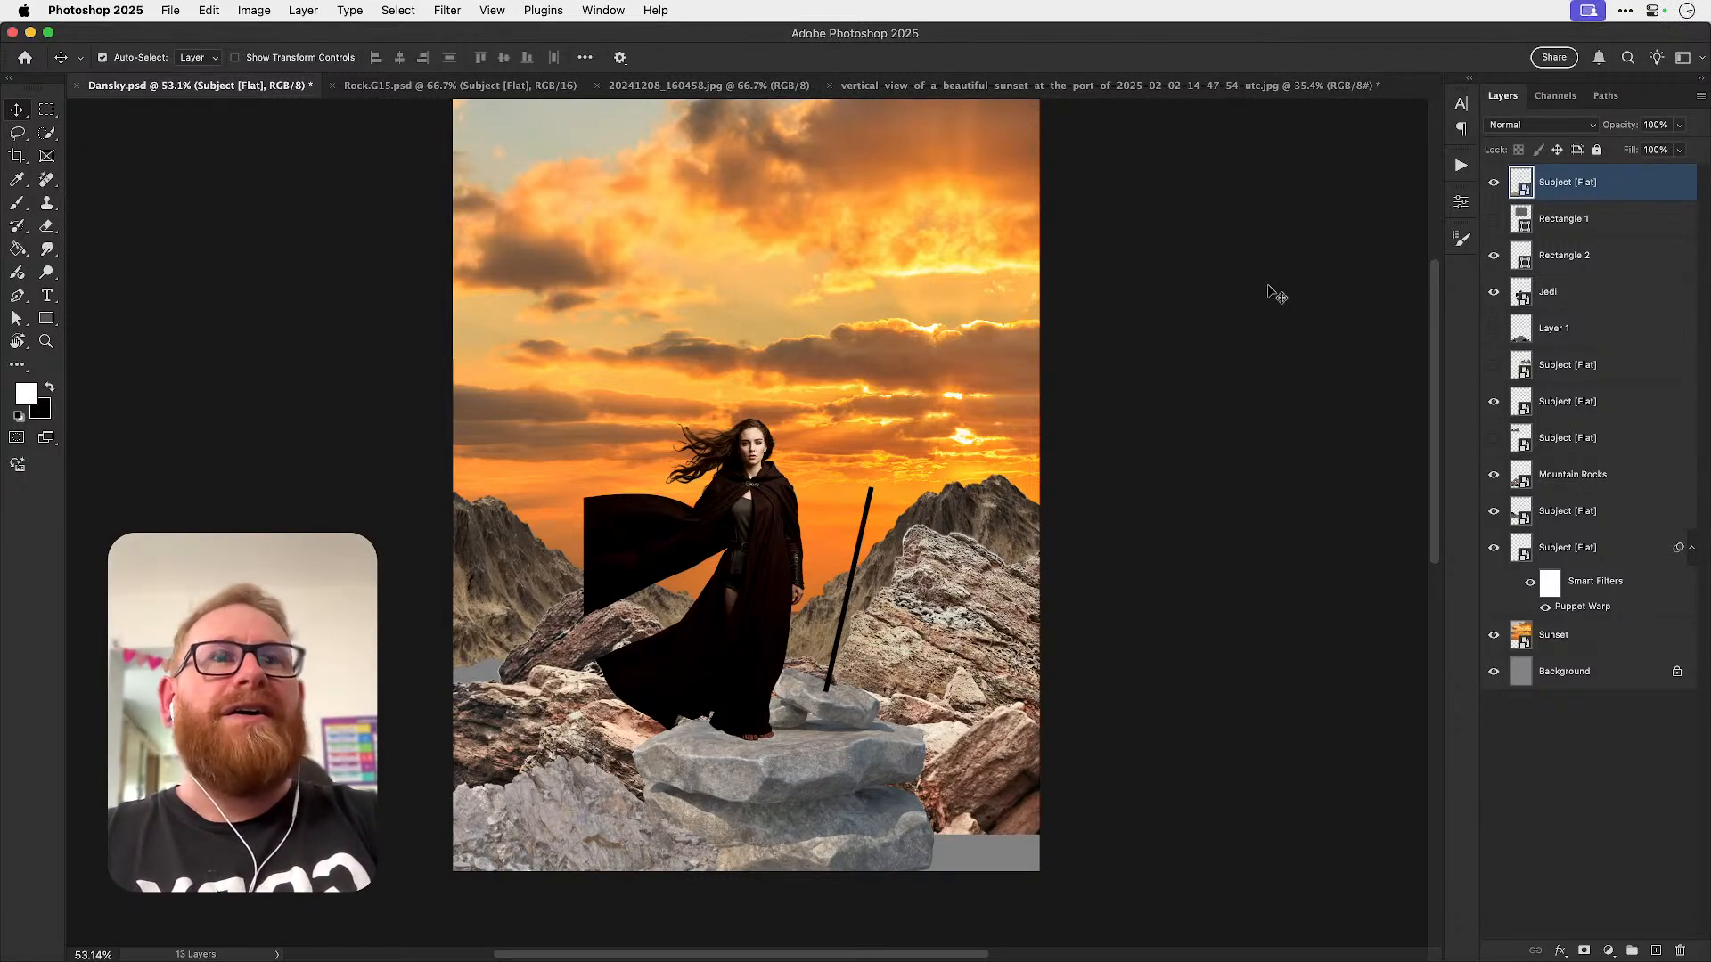
{"action": "left_click", "coordinate": [1219, 579]}
{"action": "scroll", "coordinate": [517, 739], "scroll_direction": "down", "scroll_amount": 2}
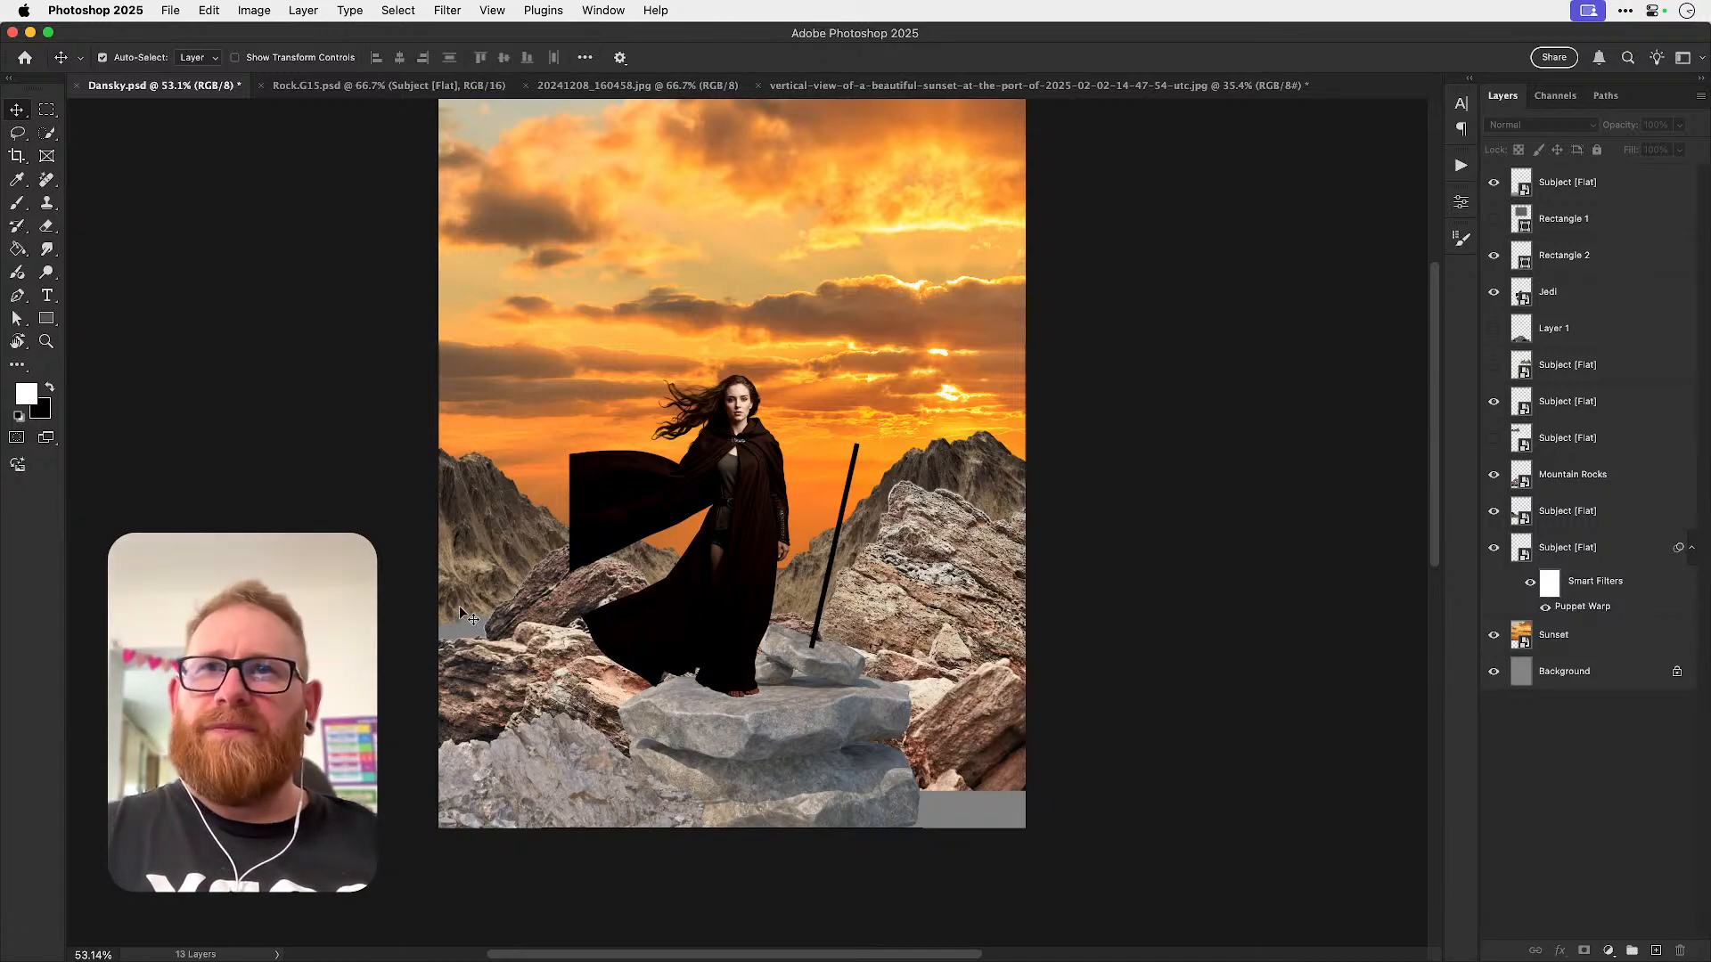
- Move the front gray rock right over the stone slab, and place a duplicate of it over the canvas's empty bottom-right corner
{"action": "left_click_drag", "start_coordinate": [558, 788], "coordinate": [670, 788]}
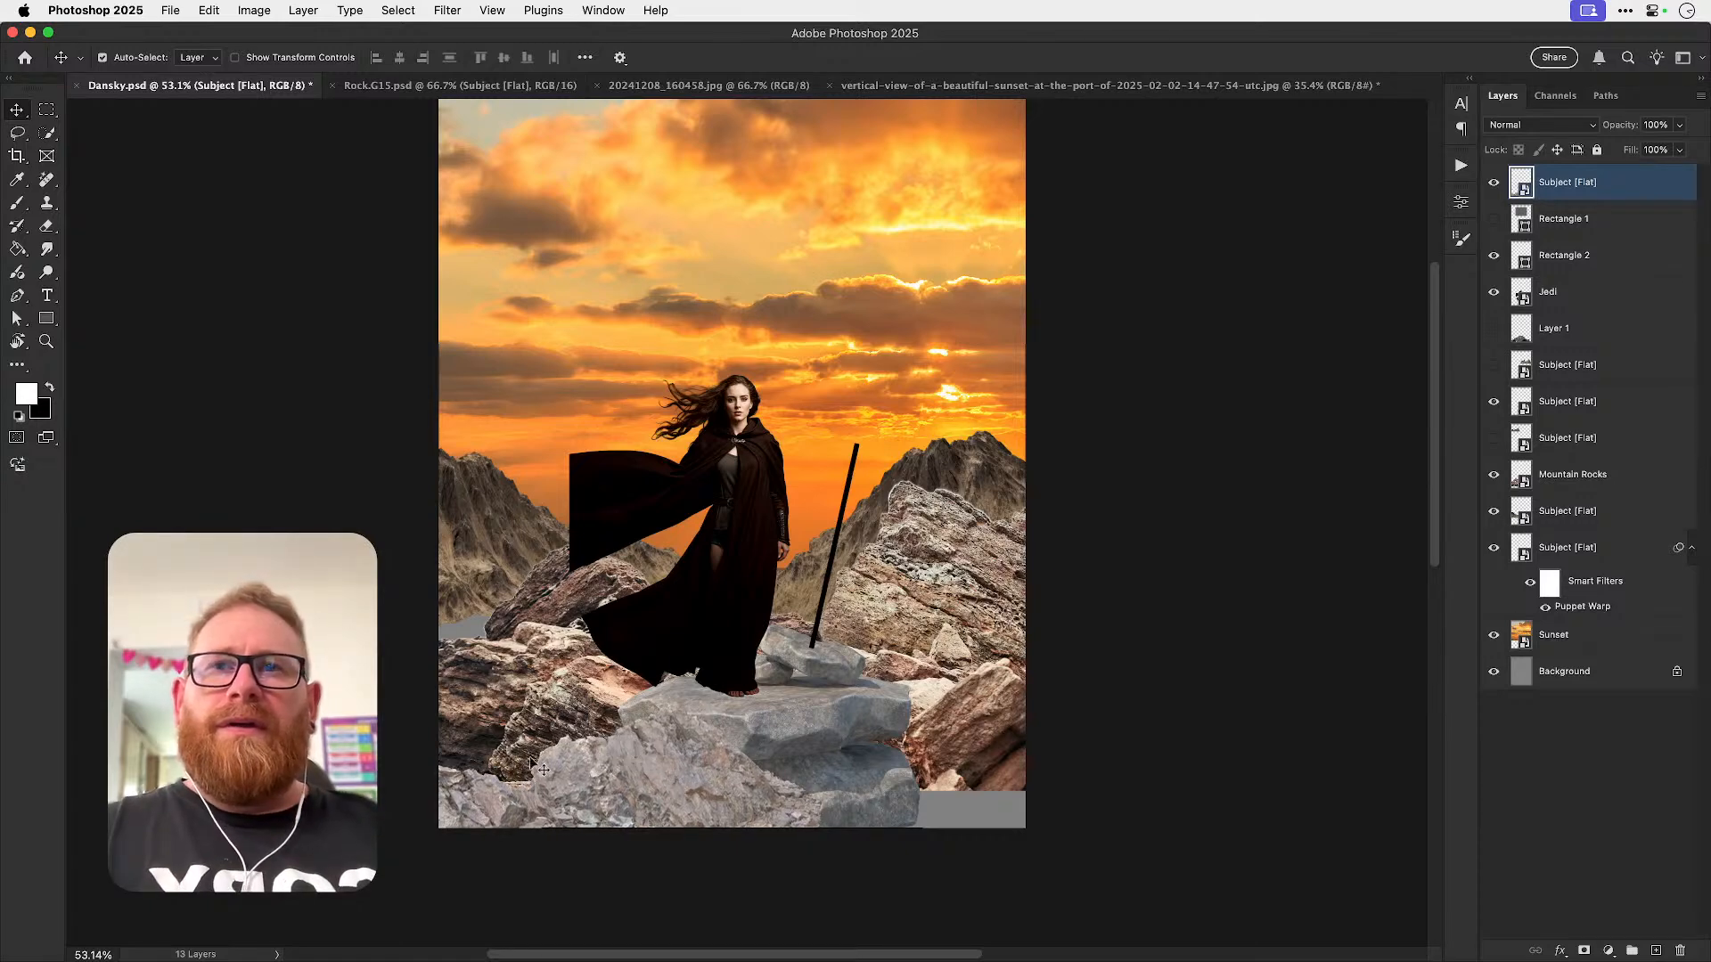
{"action": "key", "text": "super+t"}
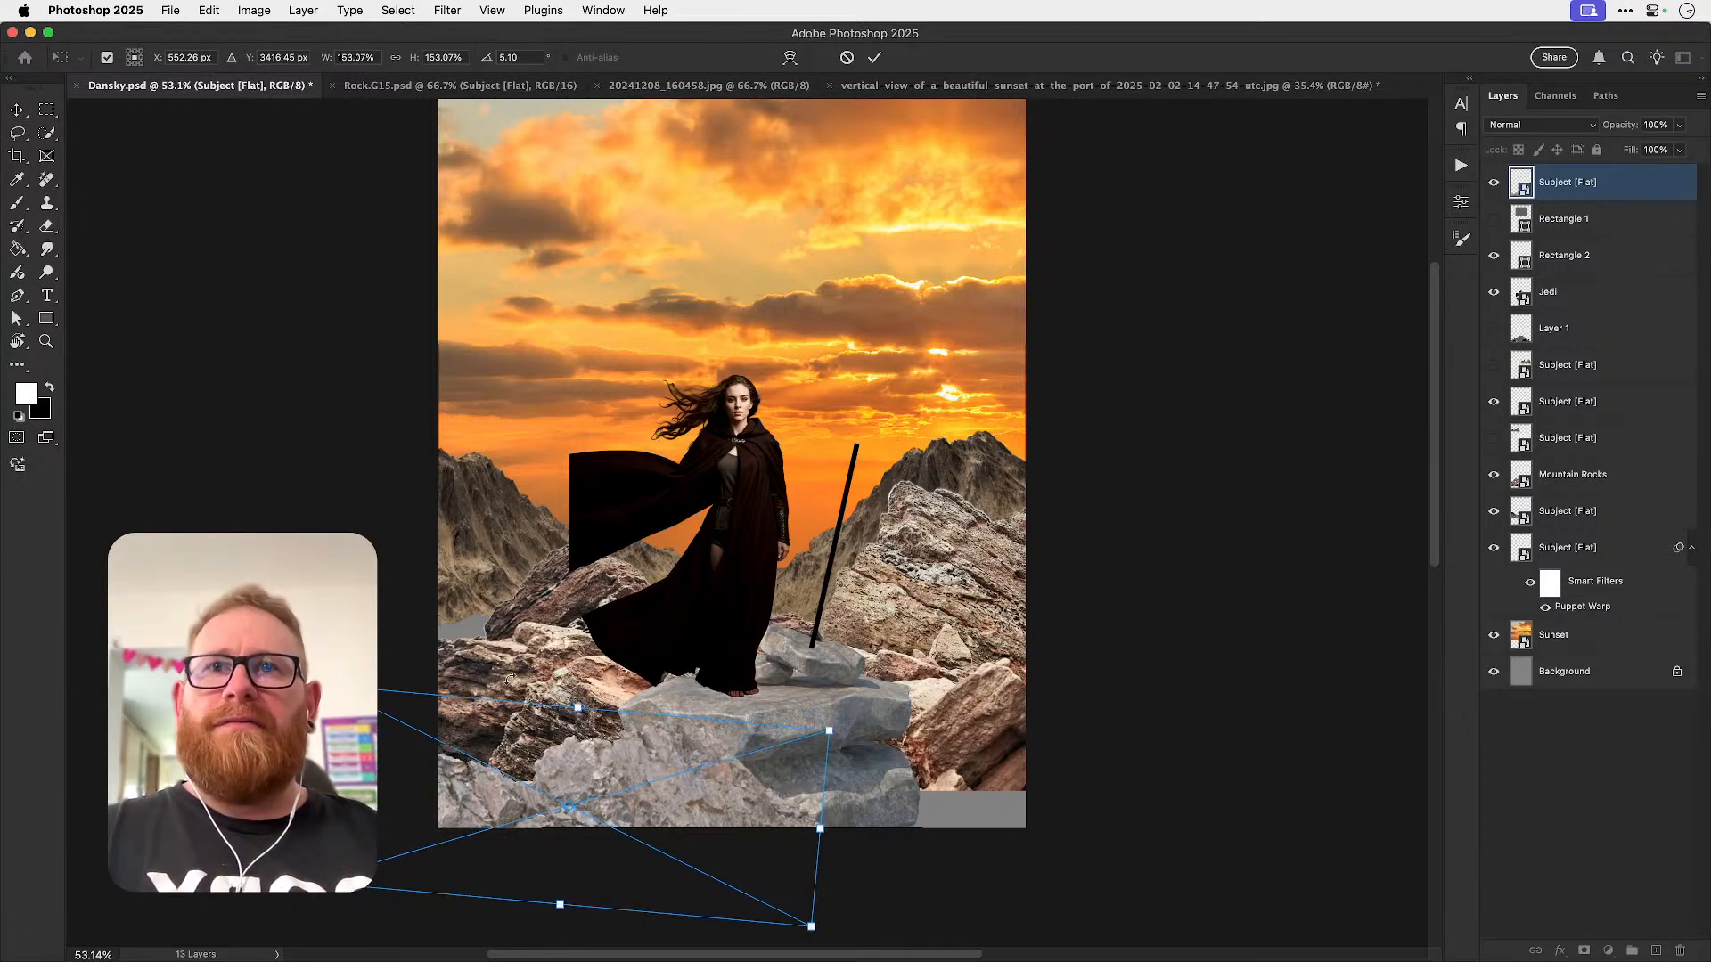
{"action": "key", "text": "Return"}
{"action": "key", "text": "super+j"}
{"action": "left_click_drag", "start_coordinate": [672, 781], "coordinate": [1173, 784]}
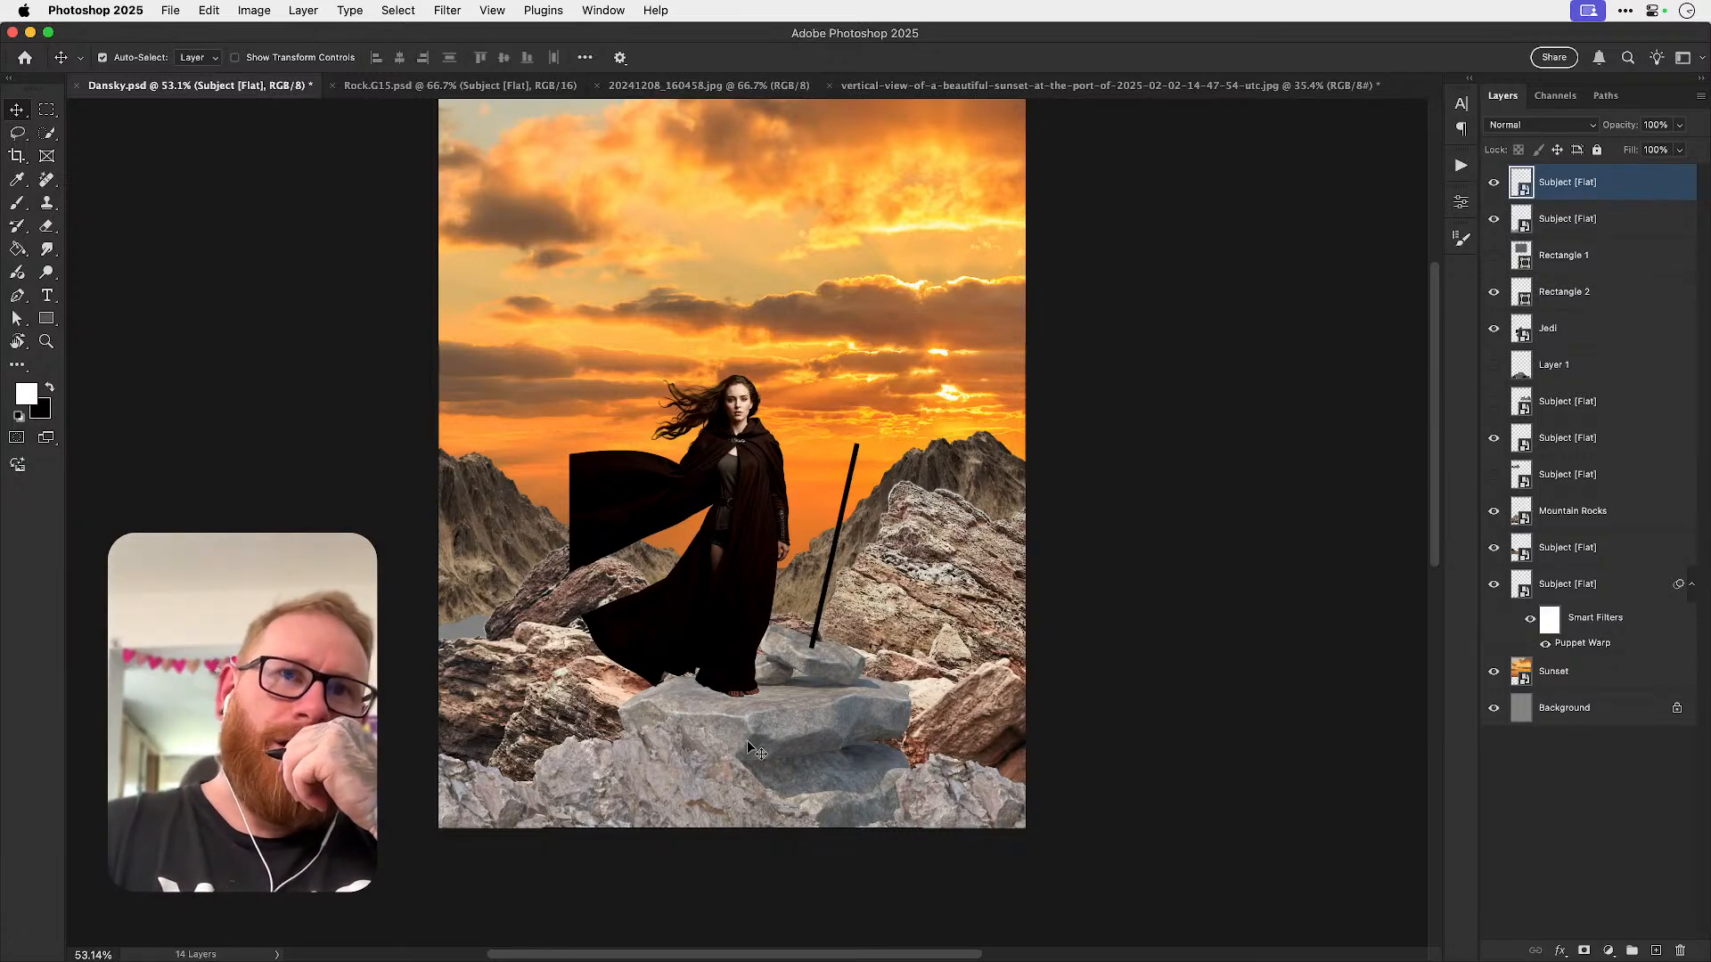
- Save the Dansky.psd composite
{"action": "scroll", "coordinate": [747, 740], "scroll_direction": "up", "scroll_amount": 3}
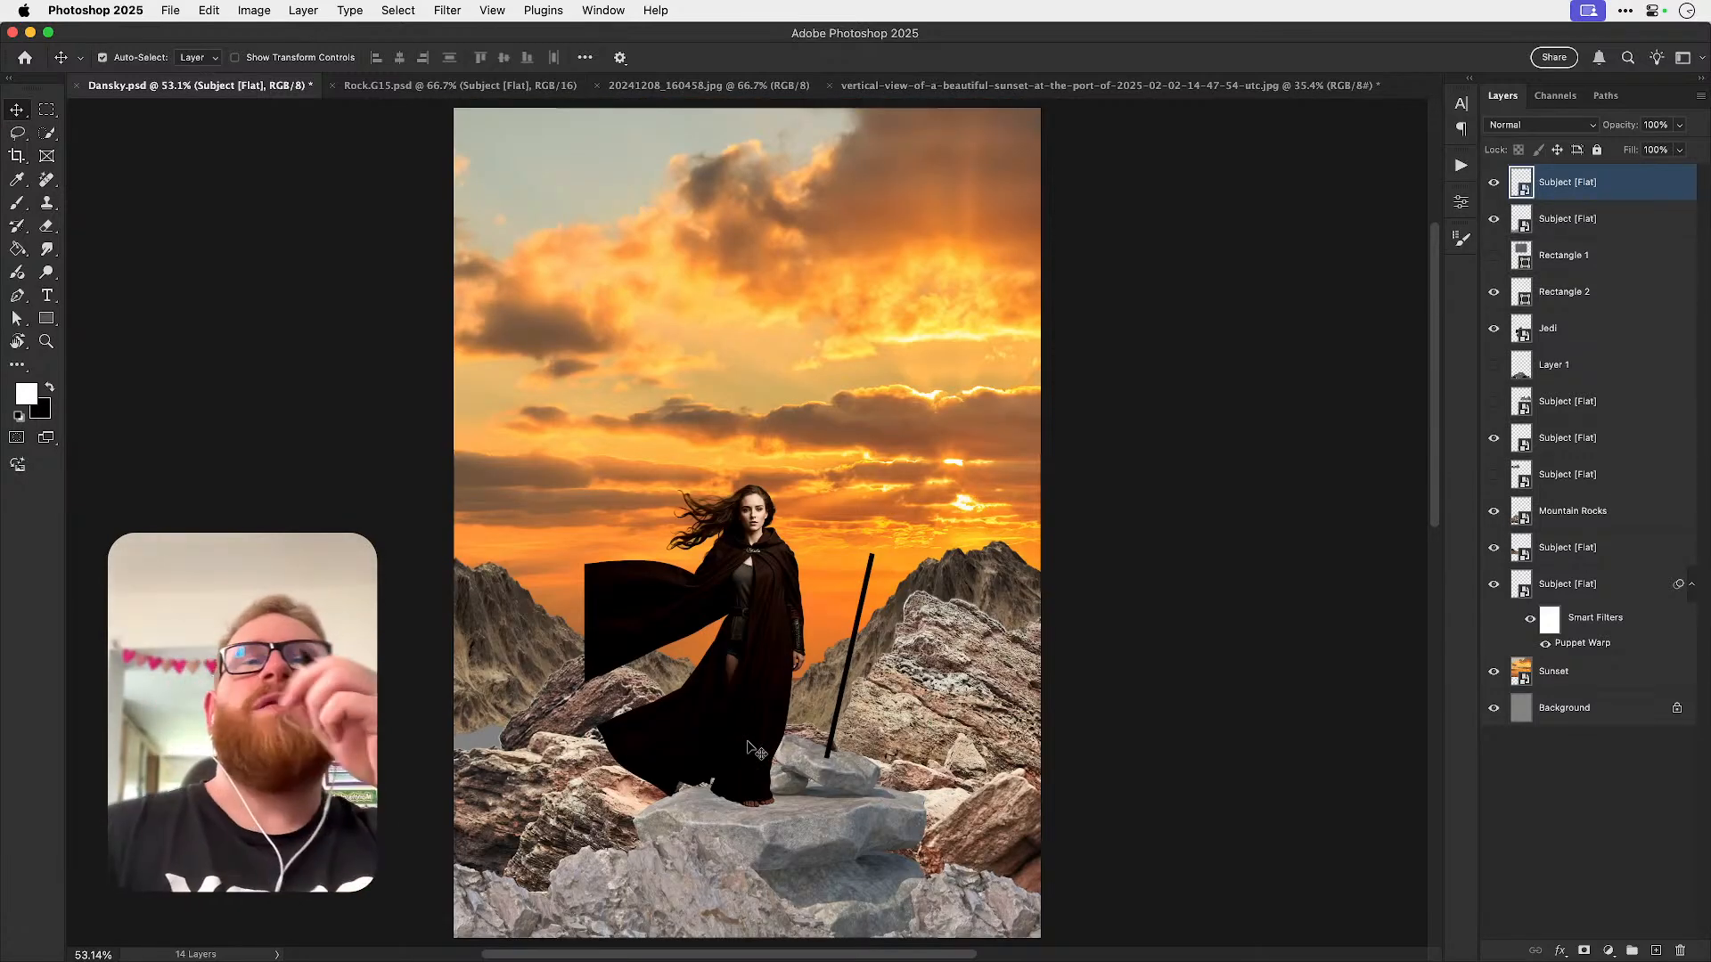
{"action": "key", "text": "super"}
{"action": "key", "text": "super+s"}
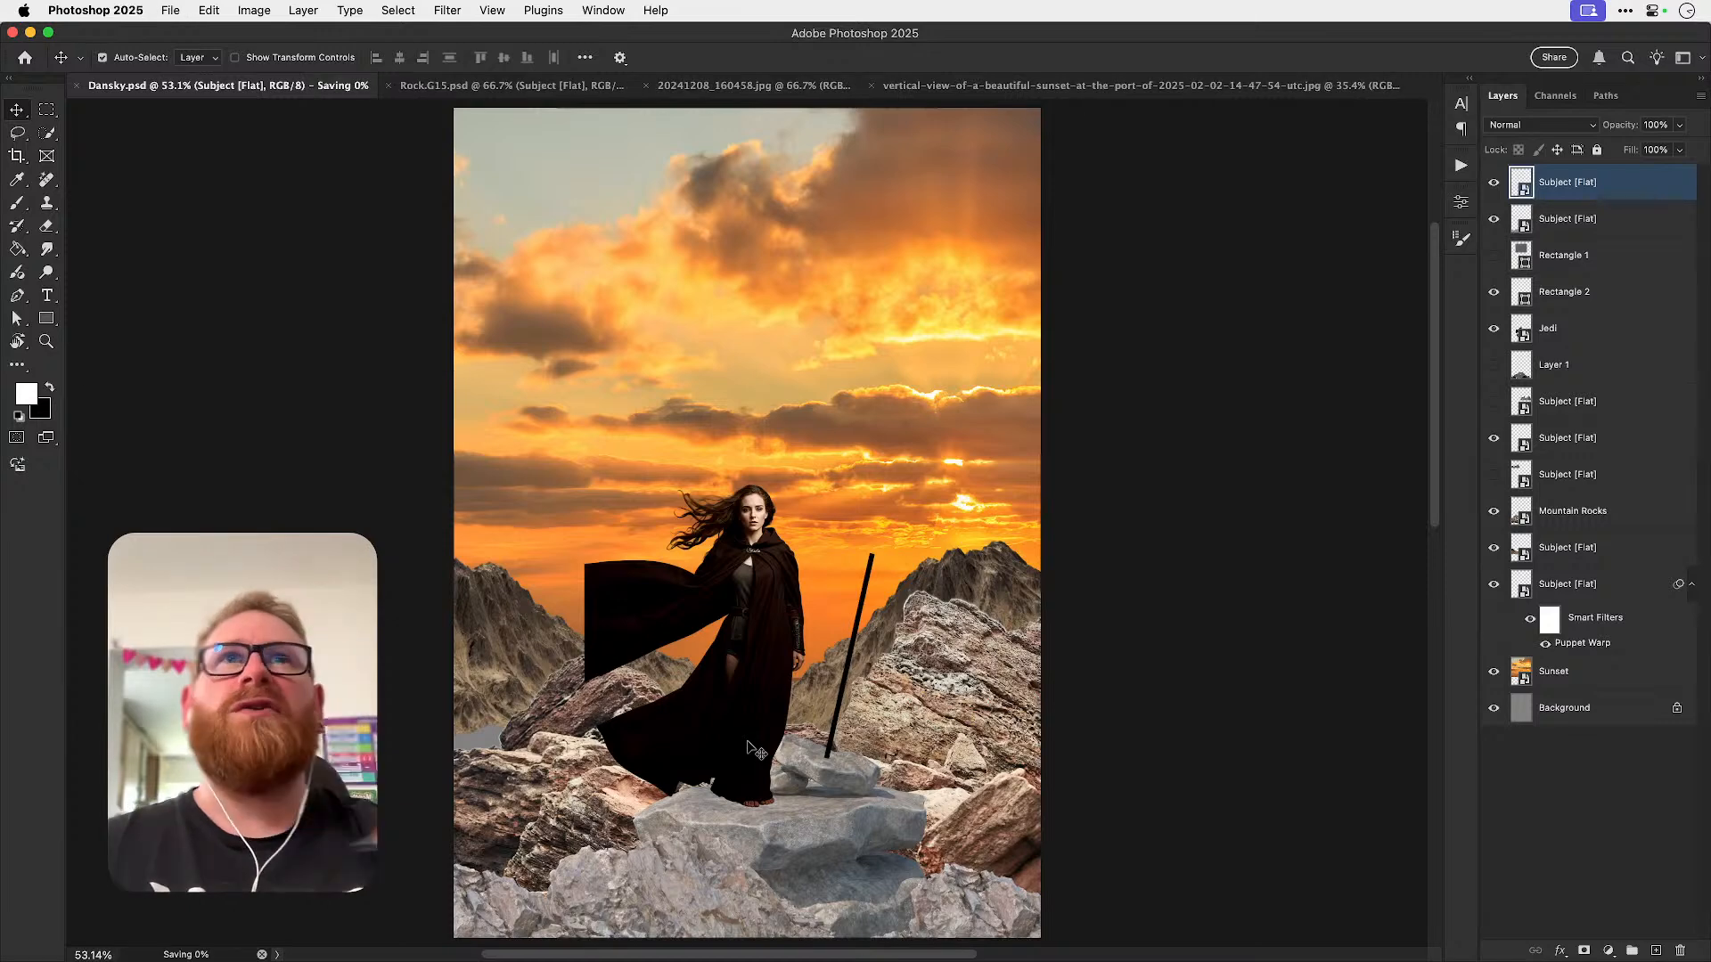
- Close the sunset photo without saving its changes, and close 20241208_160458.jpg and Rock.G15.psd, leaving only Dansky.psd open
{"action": "left_click", "coordinate": [1095, 87]}
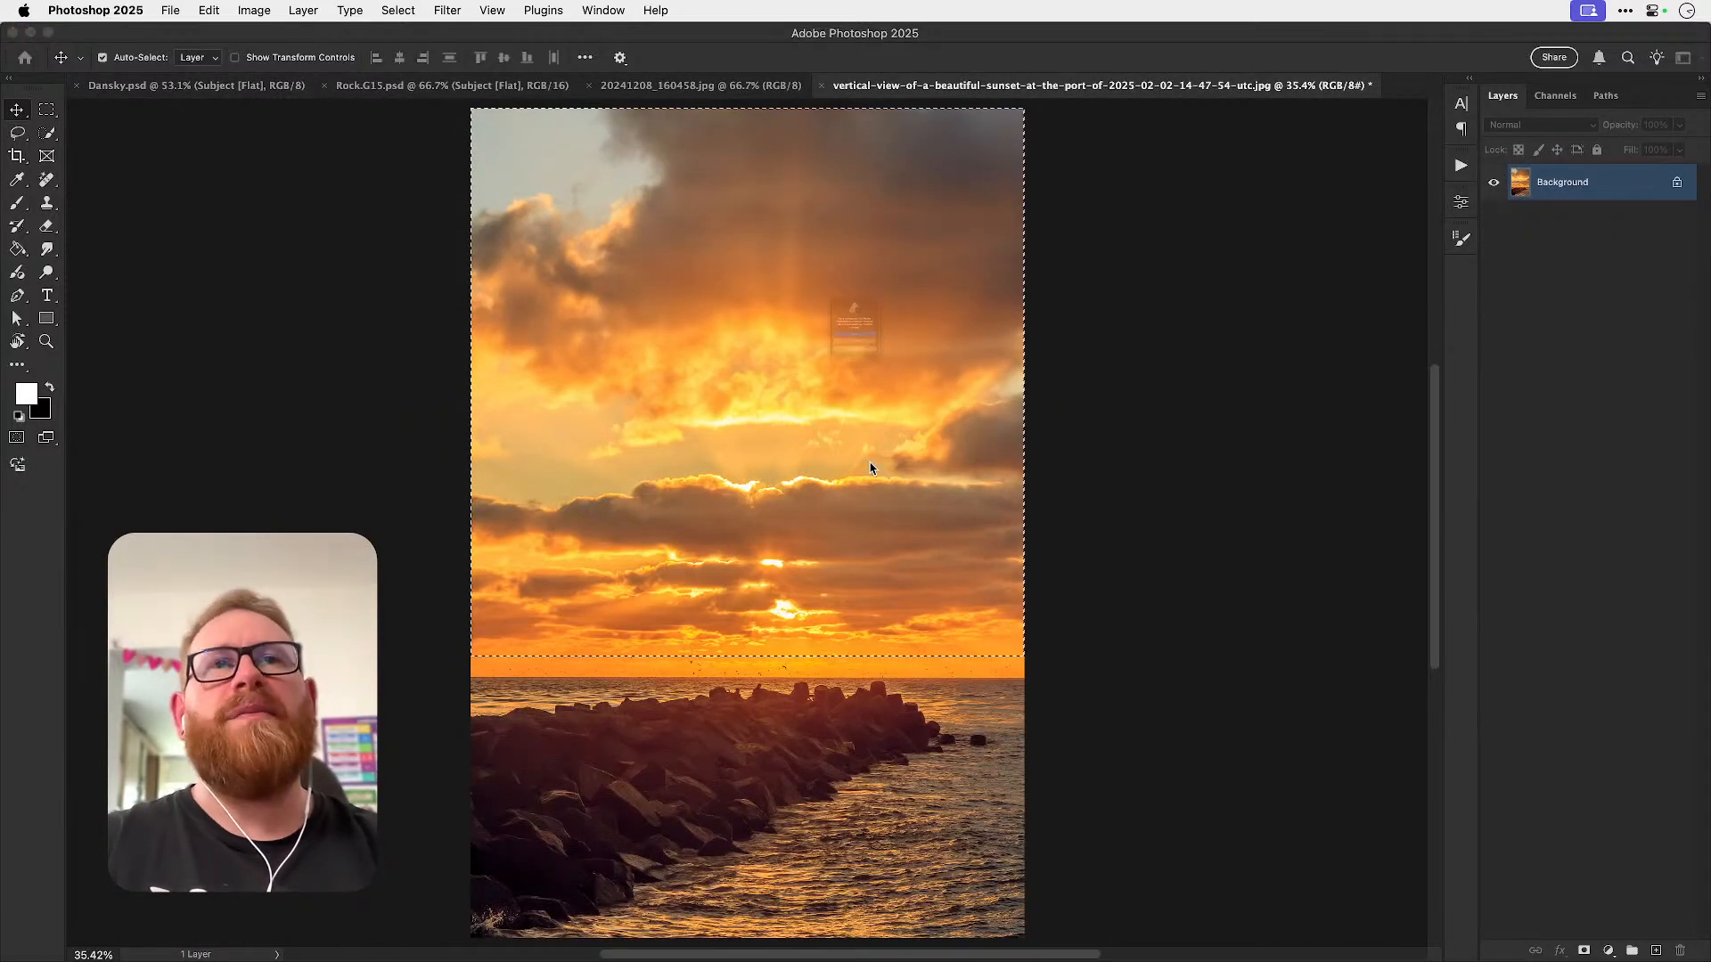
{"action": "key", "text": "super+w"}
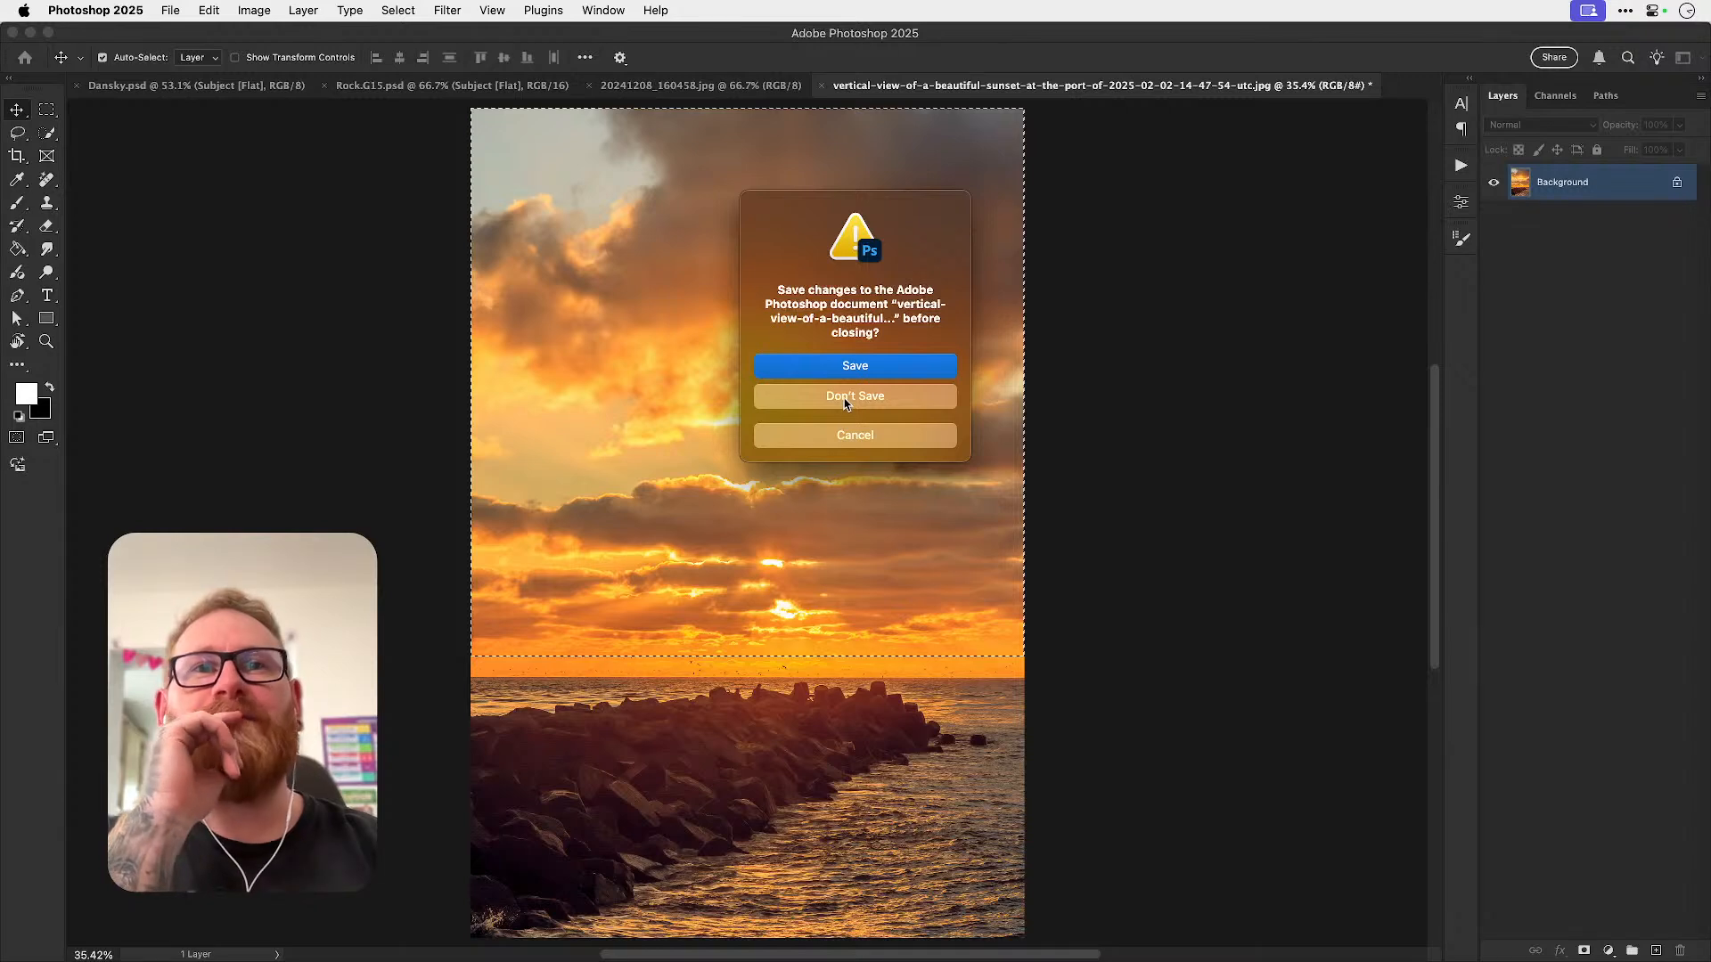
{"action": "left_click", "coordinate": [848, 401]}
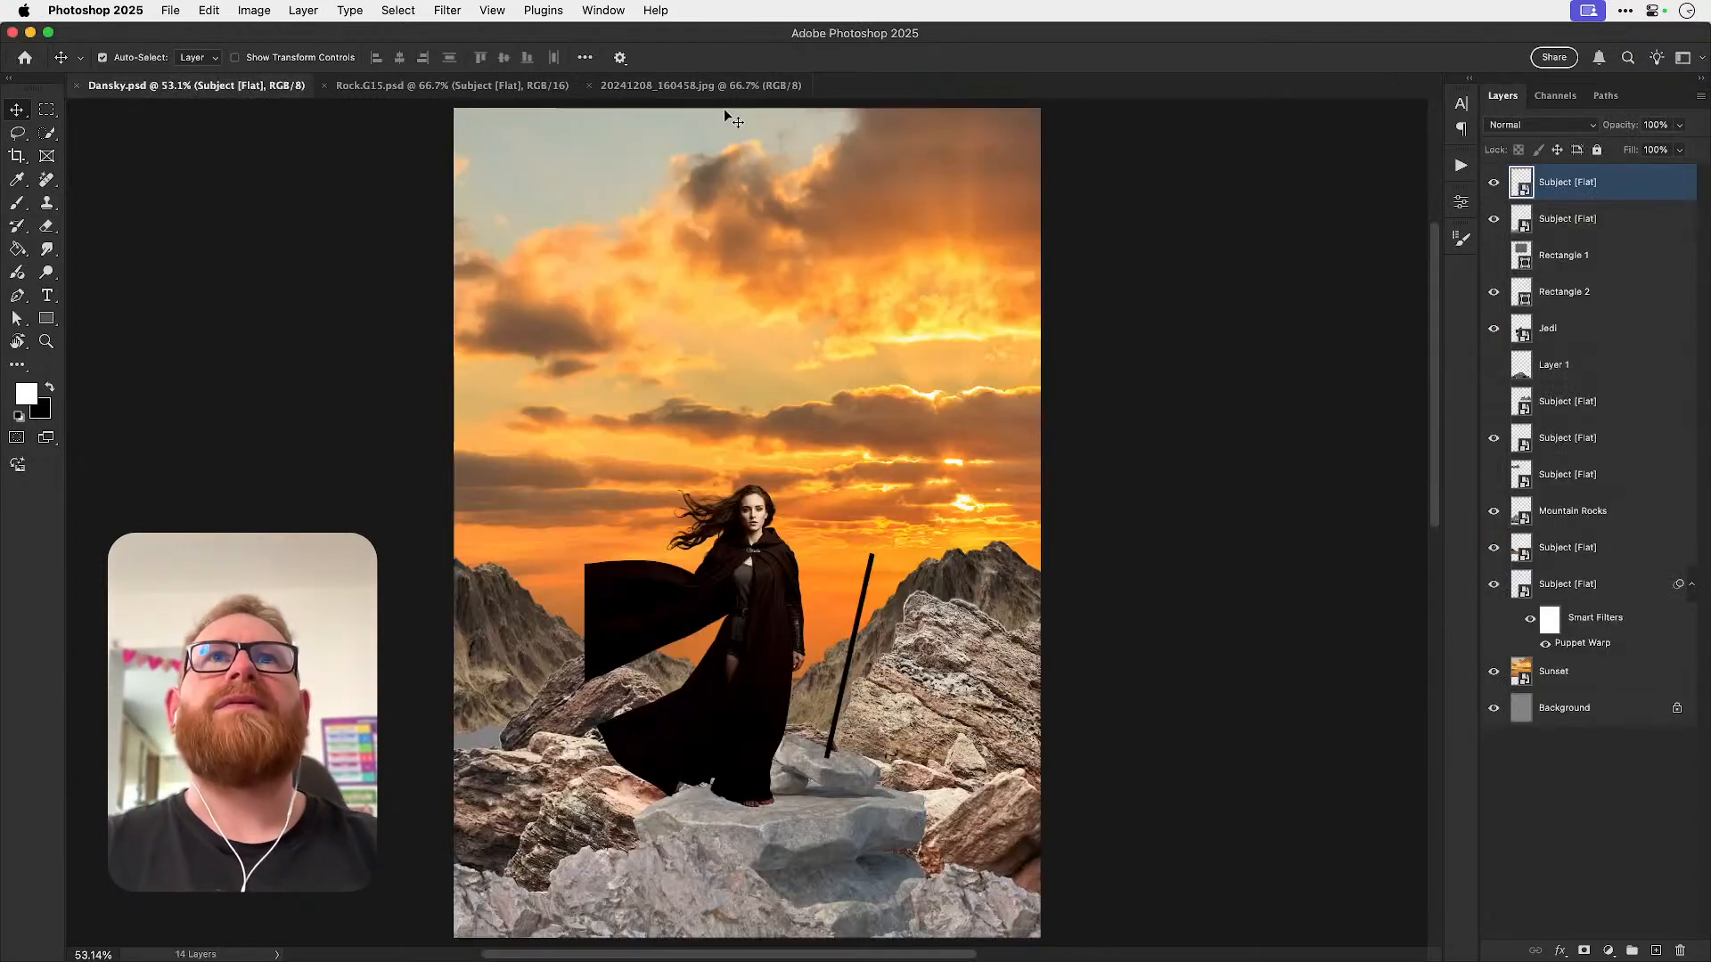
{"action": "left_click", "coordinate": [726, 86]}
{"action": "key", "text": "super+w"}
{"action": "left_click", "coordinate": [519, 86]}
{"action": "key", "text": "super+w"}
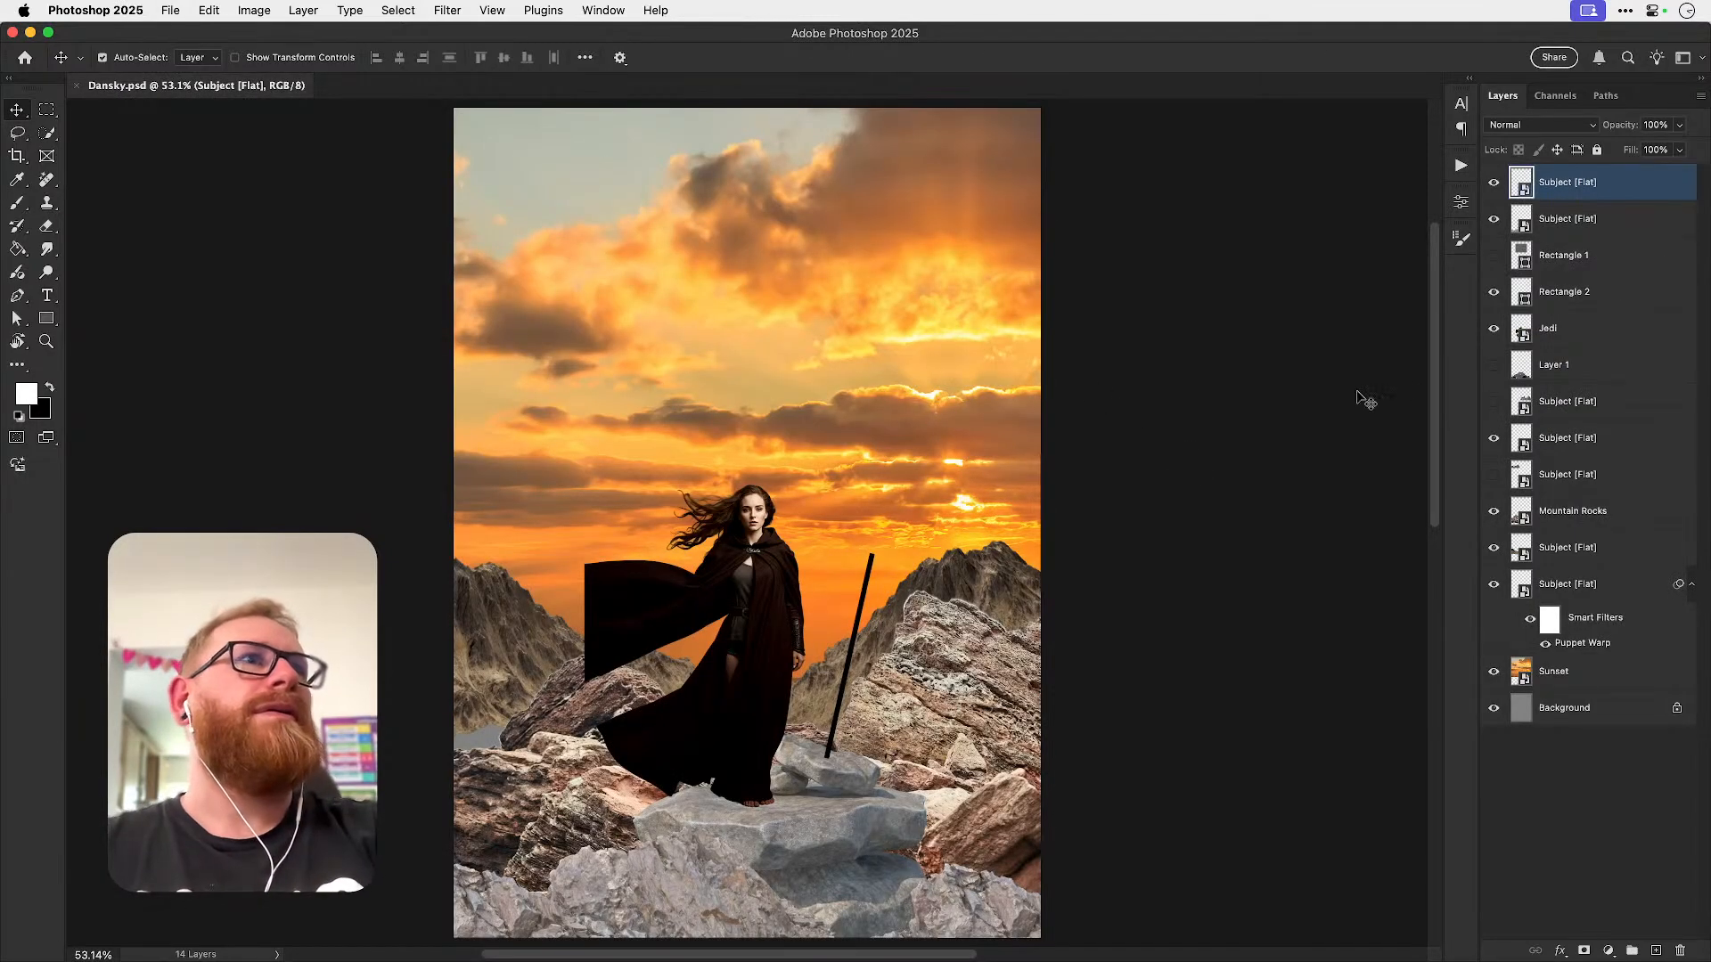
- Delete the hidden Rectangle 1 layer and the rough gray painted Layer 1
{"action": "left_click", "coordinate": [1589, 268]}
{"action": "key", "text": "BackSpace"}
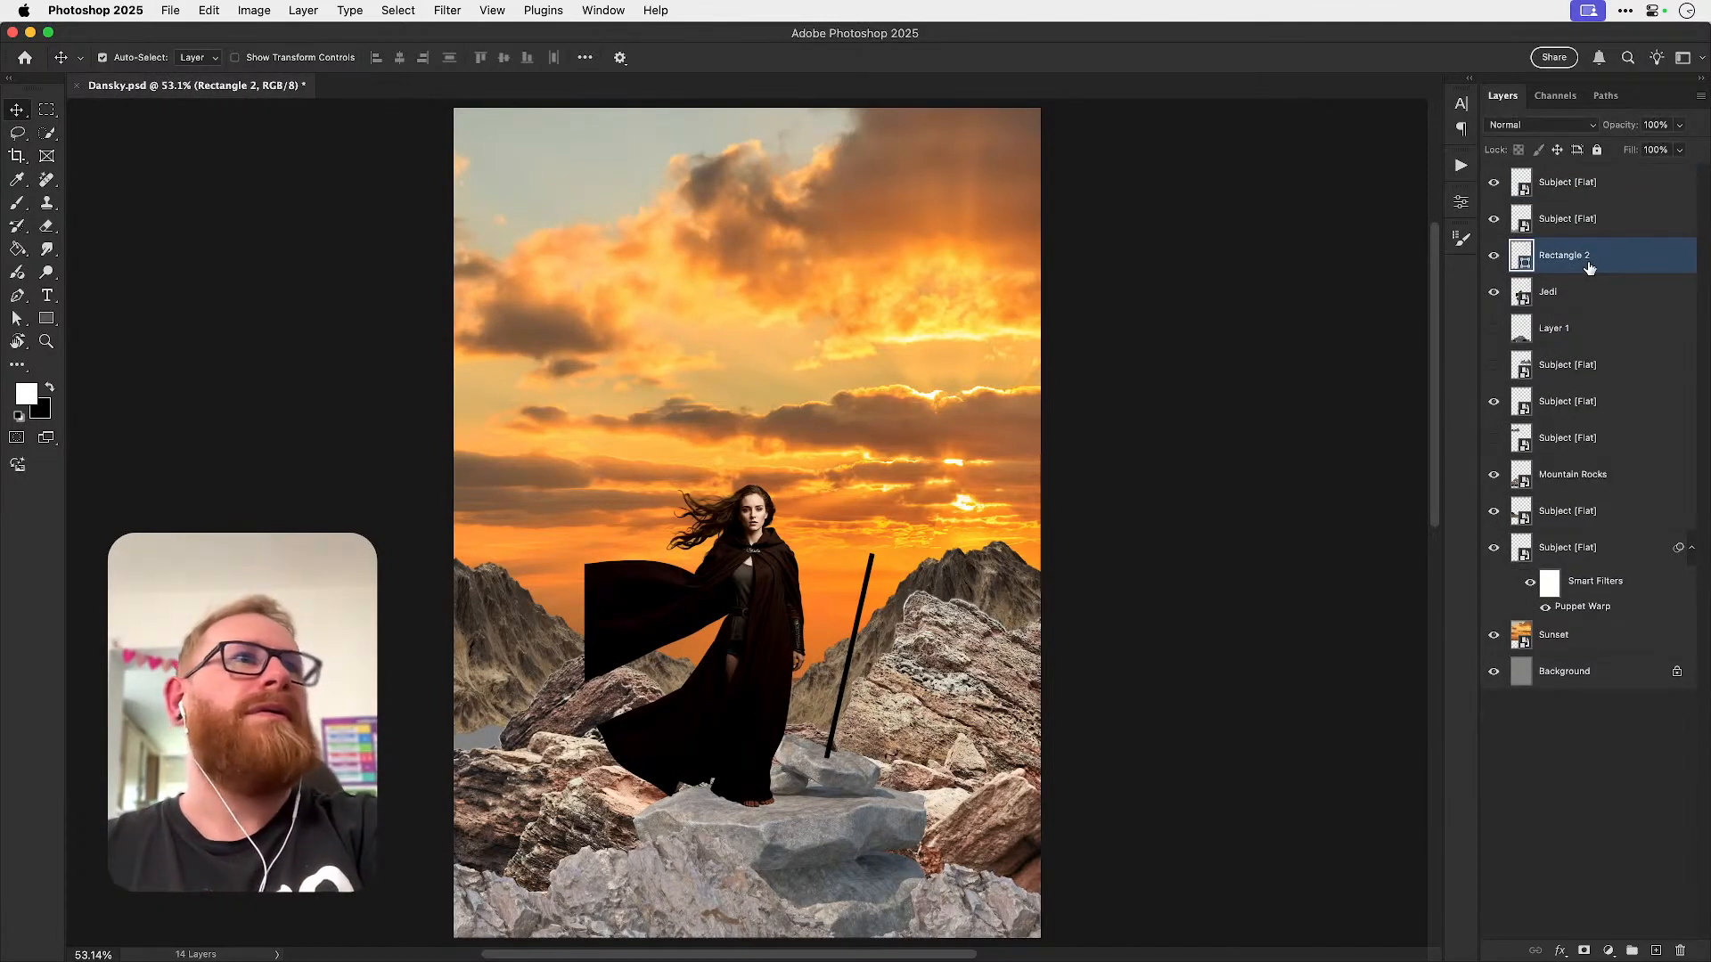
{"action": "left_click", "coordinate": [1494, 329]}
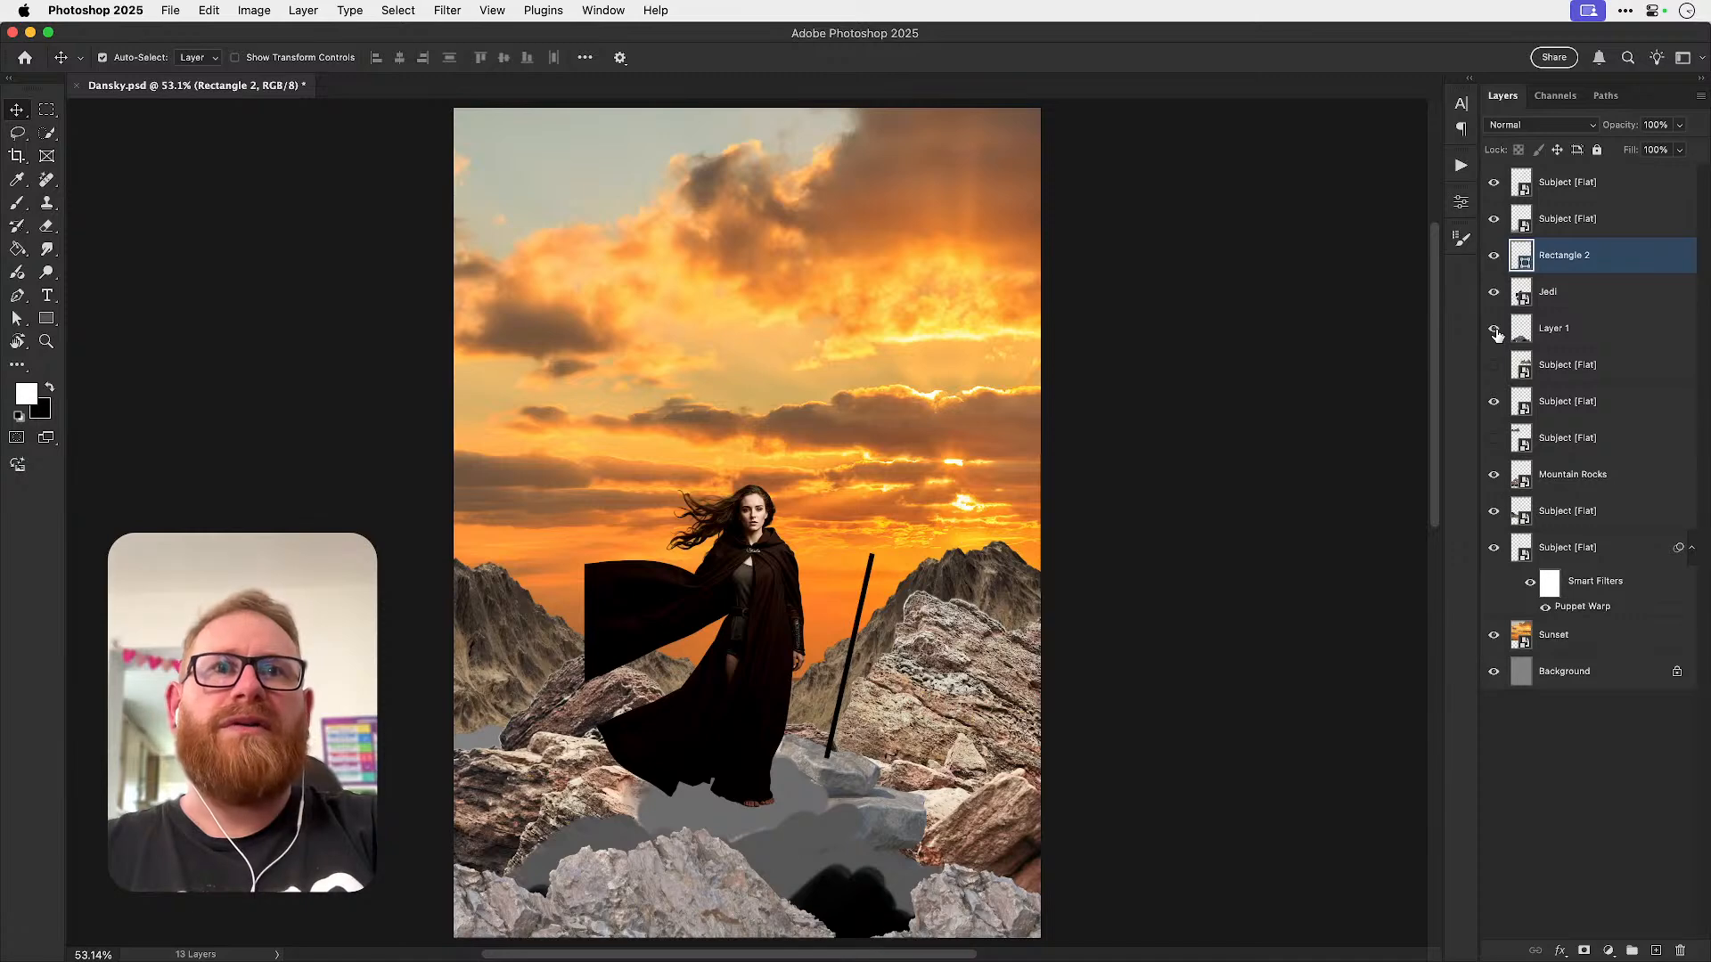
{"action": "left_click", "coordinate": [1494, 329]}
{"action": "left_click", "coordinate": [1558, 335]}
{"action": "key", "text": "BackSpace"}
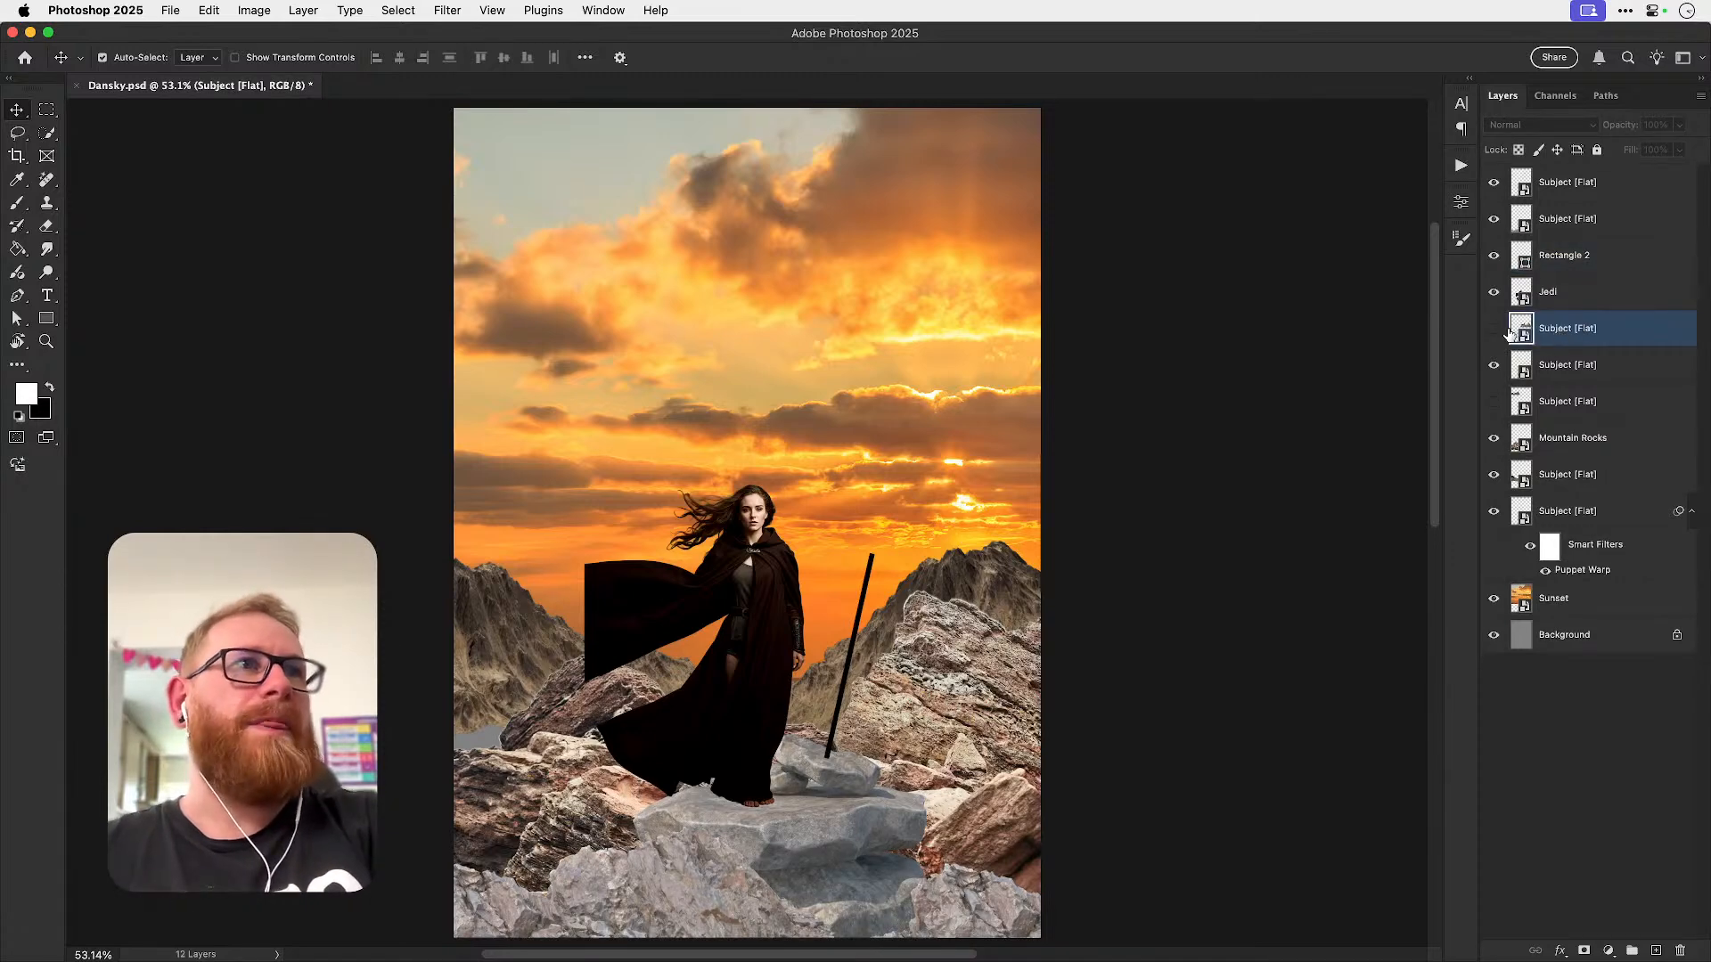
- Show the hidden rock layer below Jedi, lower it to the mountain horizon, and send it behind all other rocks, directly above Sunset
{"action": "left_click", "coordinate": [1494, 330]}
{"action": "left_click_drag", "start_coordinate": [827, 459], "coordinate": [869, 627]}
{"action": "key", "text": "super+bracketleft"}
{"action": "key", "text": "super+bracketleft"}
{"action": "key", "text": "super+bracketleft"}
{"action": "key", "text": "super+bracketleft"}
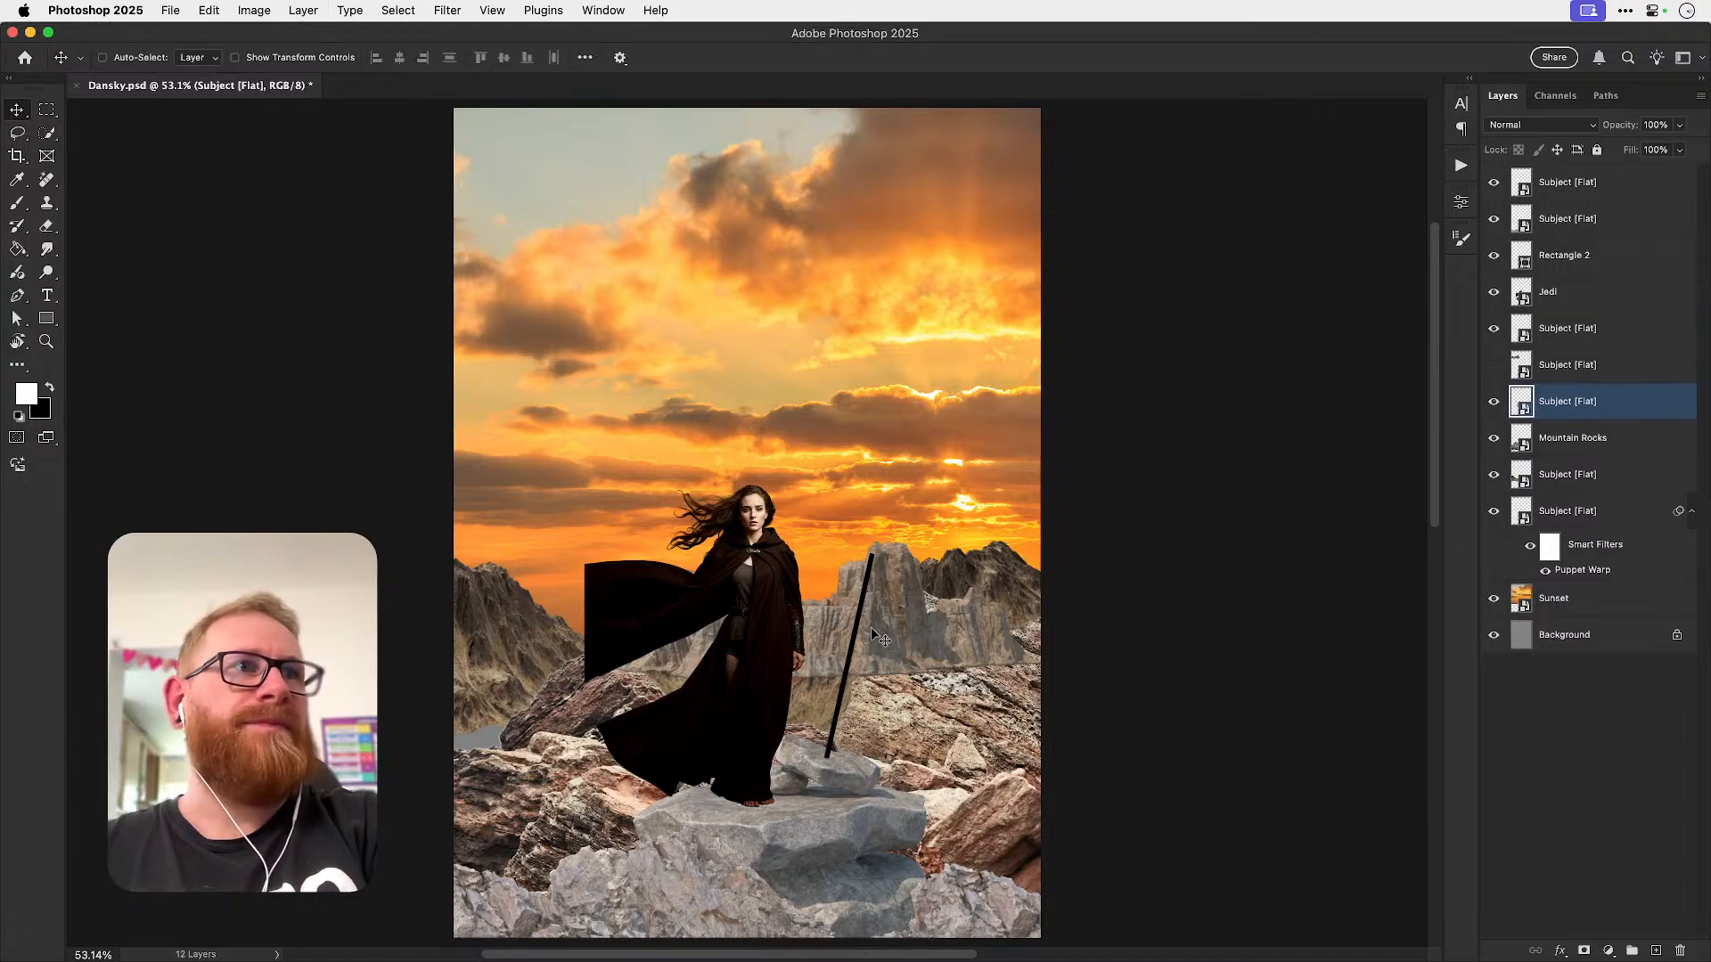
{"action": "key", "text": "super+t"}
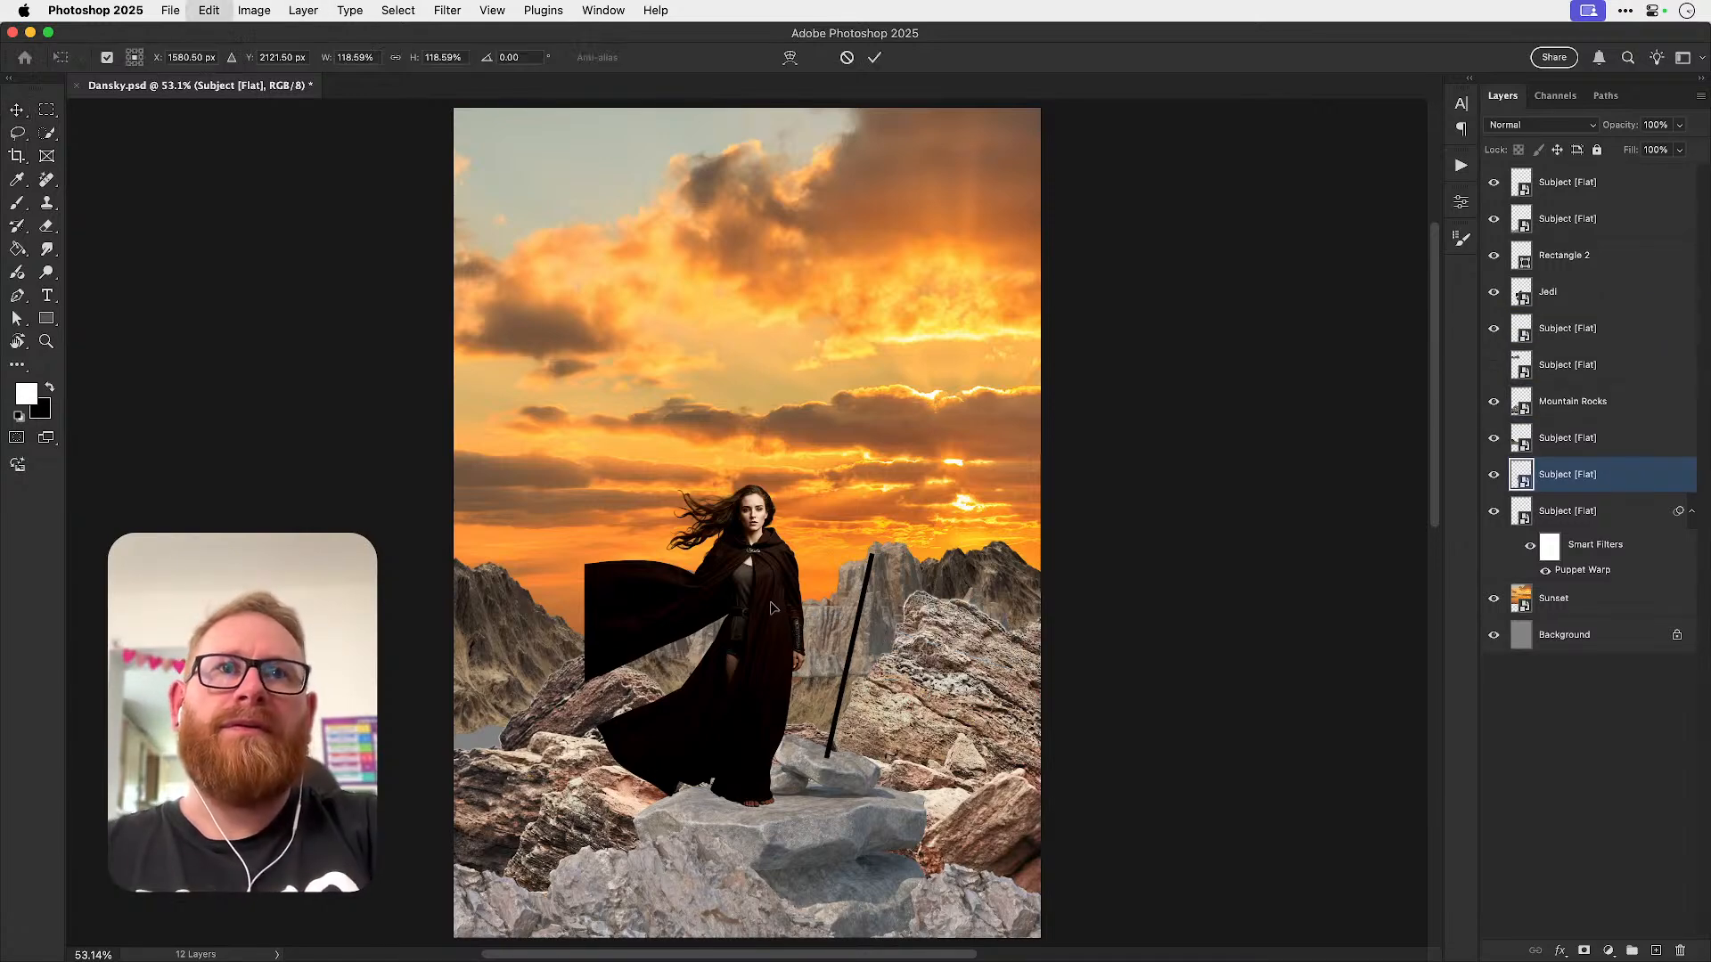
{"action": "key", "text": "Escape"}
{"action": "key", "text": "super+bracketleft"}
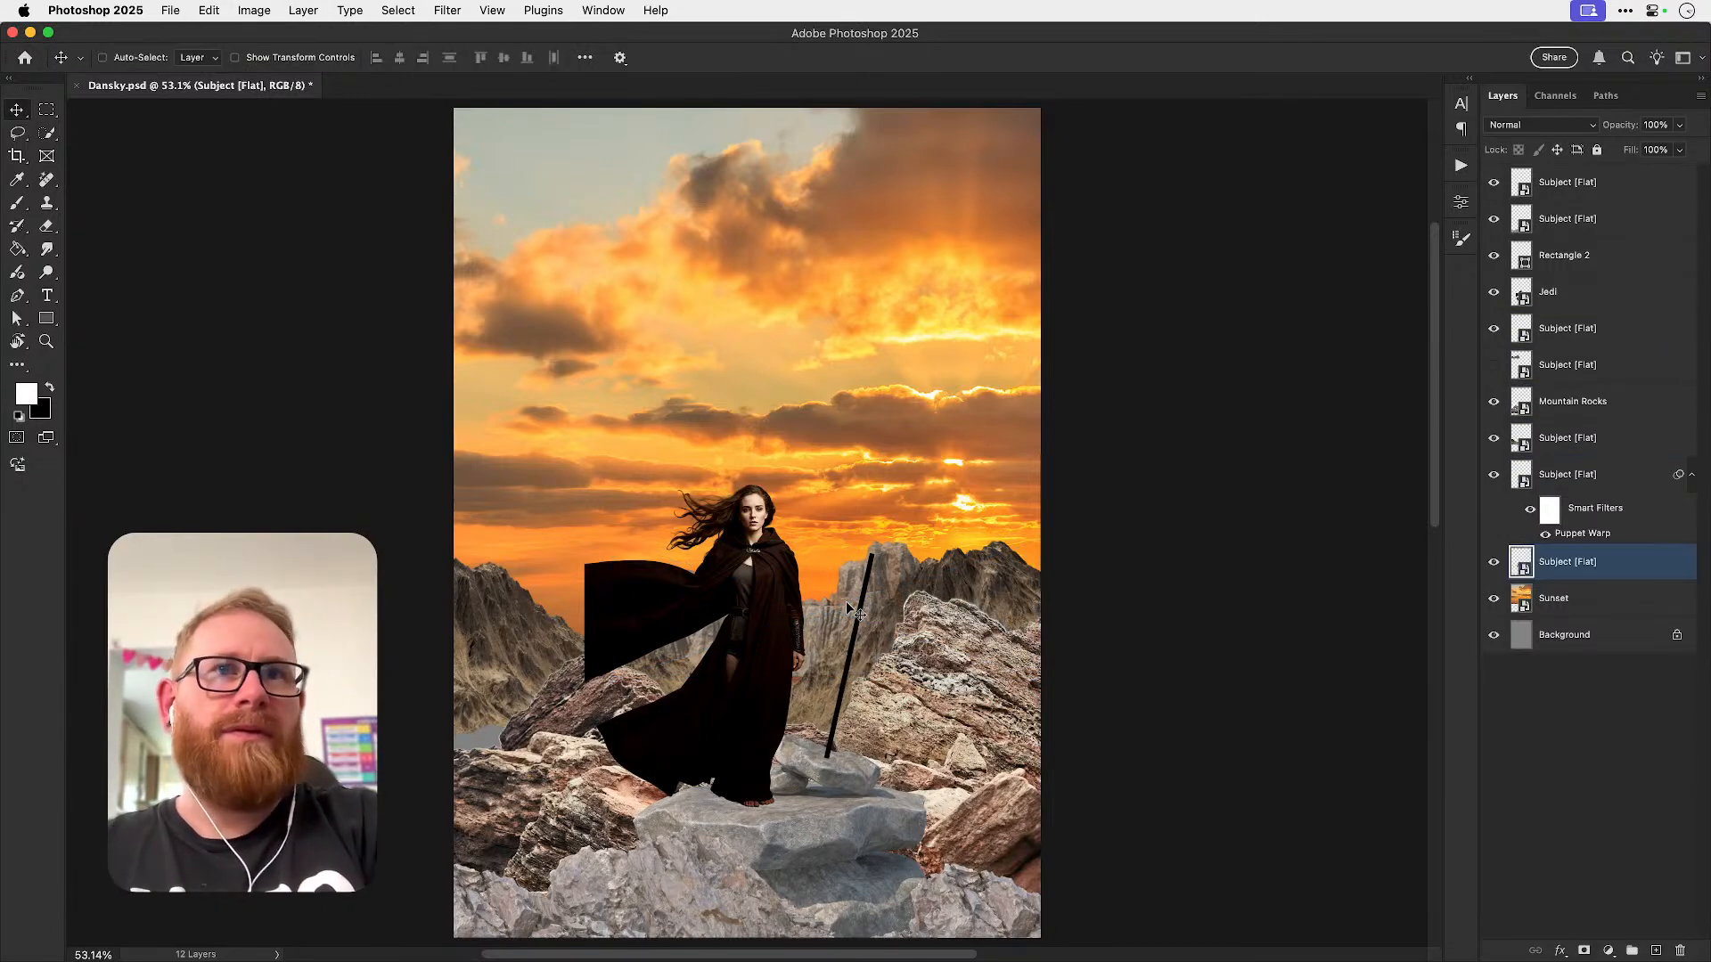
- Free-transform the gray background rocks so their peaks sit behind the Jedi, between the two brown mountains
{"action": "key", "text": "super+t"}
{"action": "mouse_move", "coordinate": [888, 607]}
{"action": "left_mouse_down"}
{"action": "mouse_move", "coordinate": [932, 613]}
{"action": "mouse_move", "coordinate": [895, 583]}
{"action": "mouse_move", "coordinate": [880, 622]}
{"action": "left_mouse_up"}
{"action": "key", "text": "Return"}
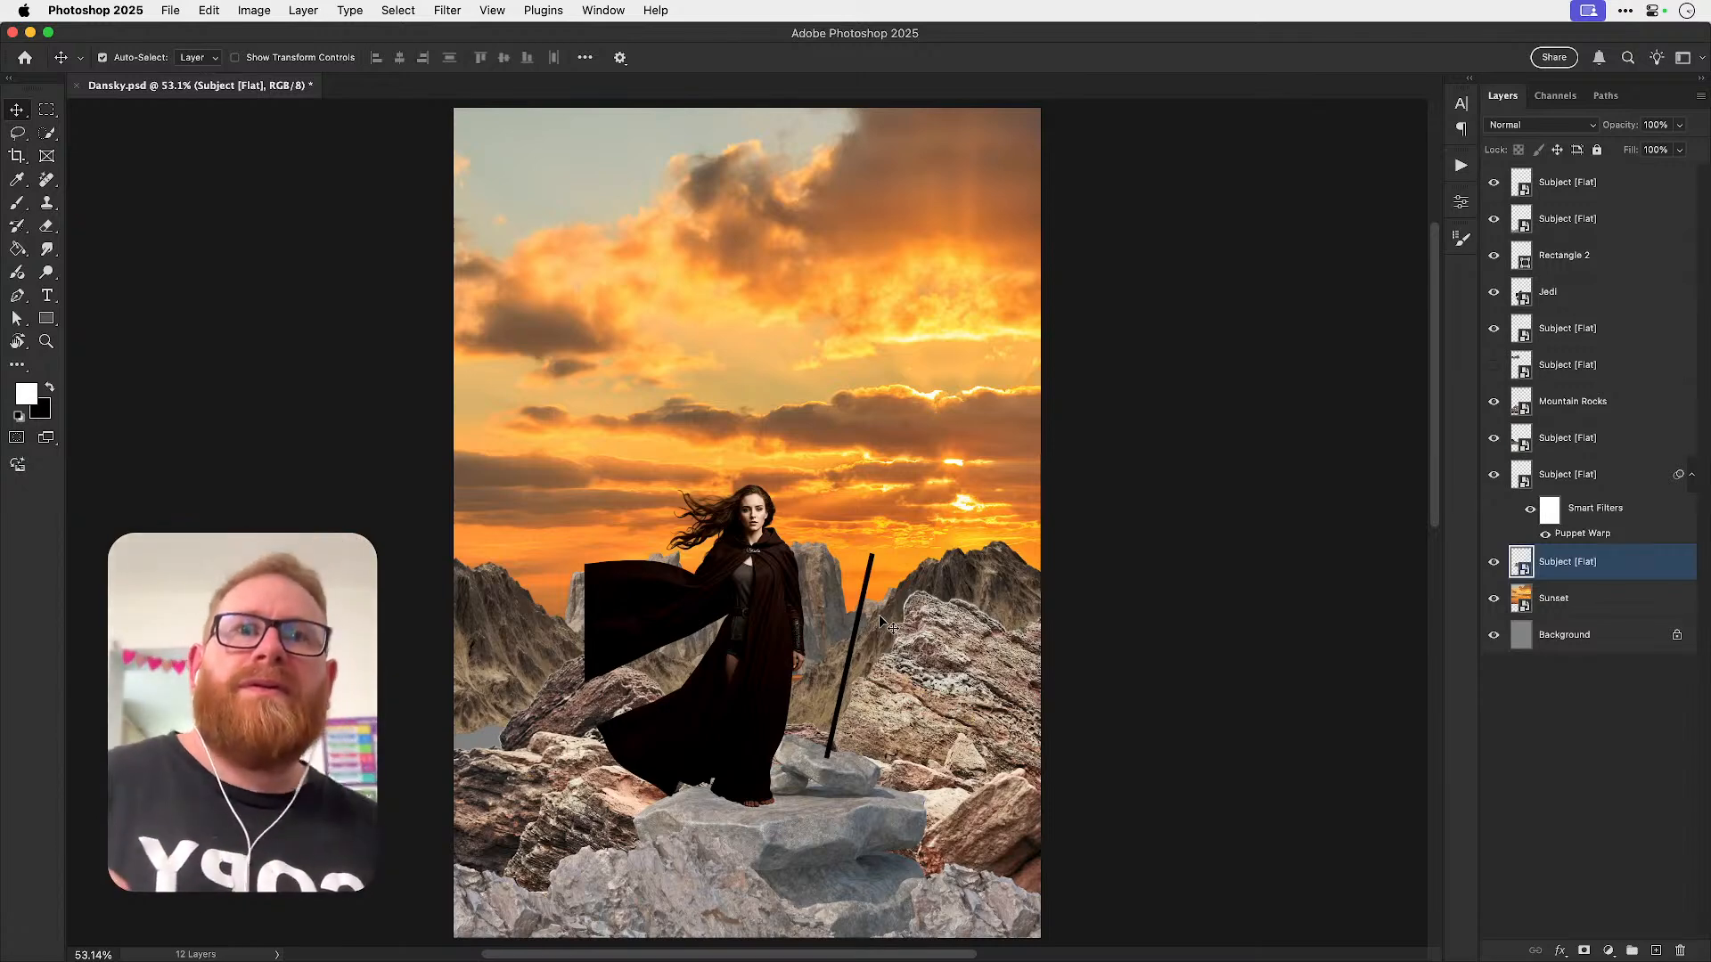
- Rename the front center rock's layer Foreground Rocks 1 and the black staff's Rectangle 2 layer Lightsaber
{"action": "left_click", "coordinate": [682, 885]}
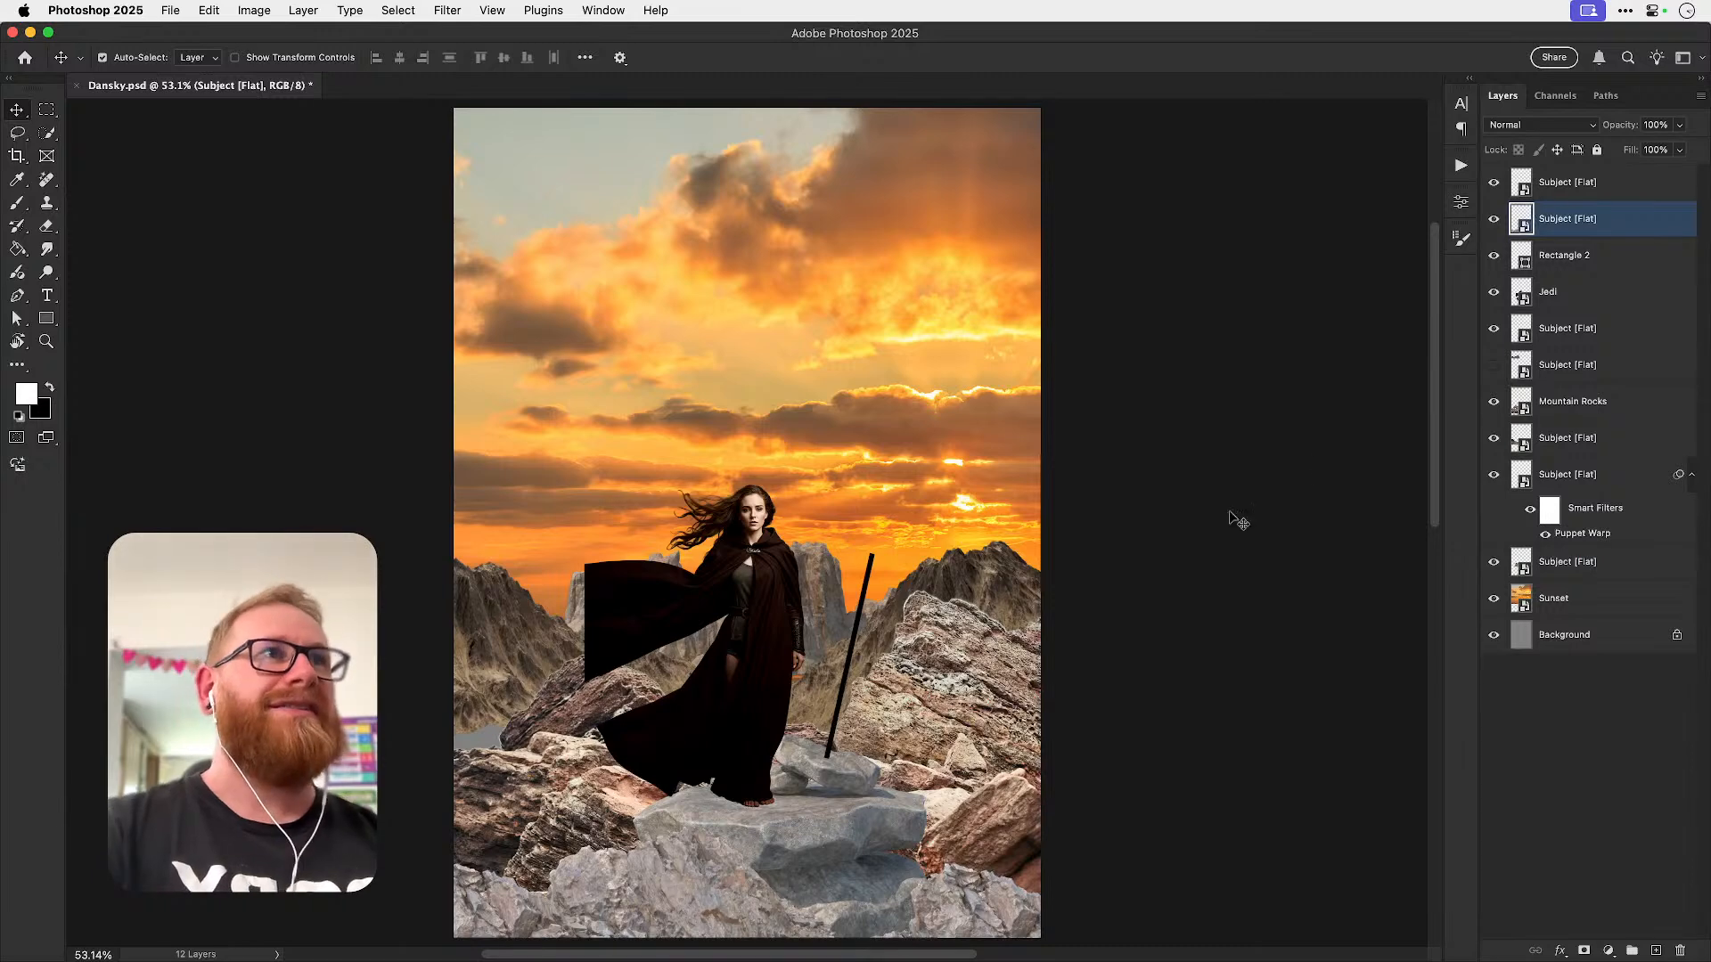
{"action": "double_click", "coordinate": [1566, 219]}
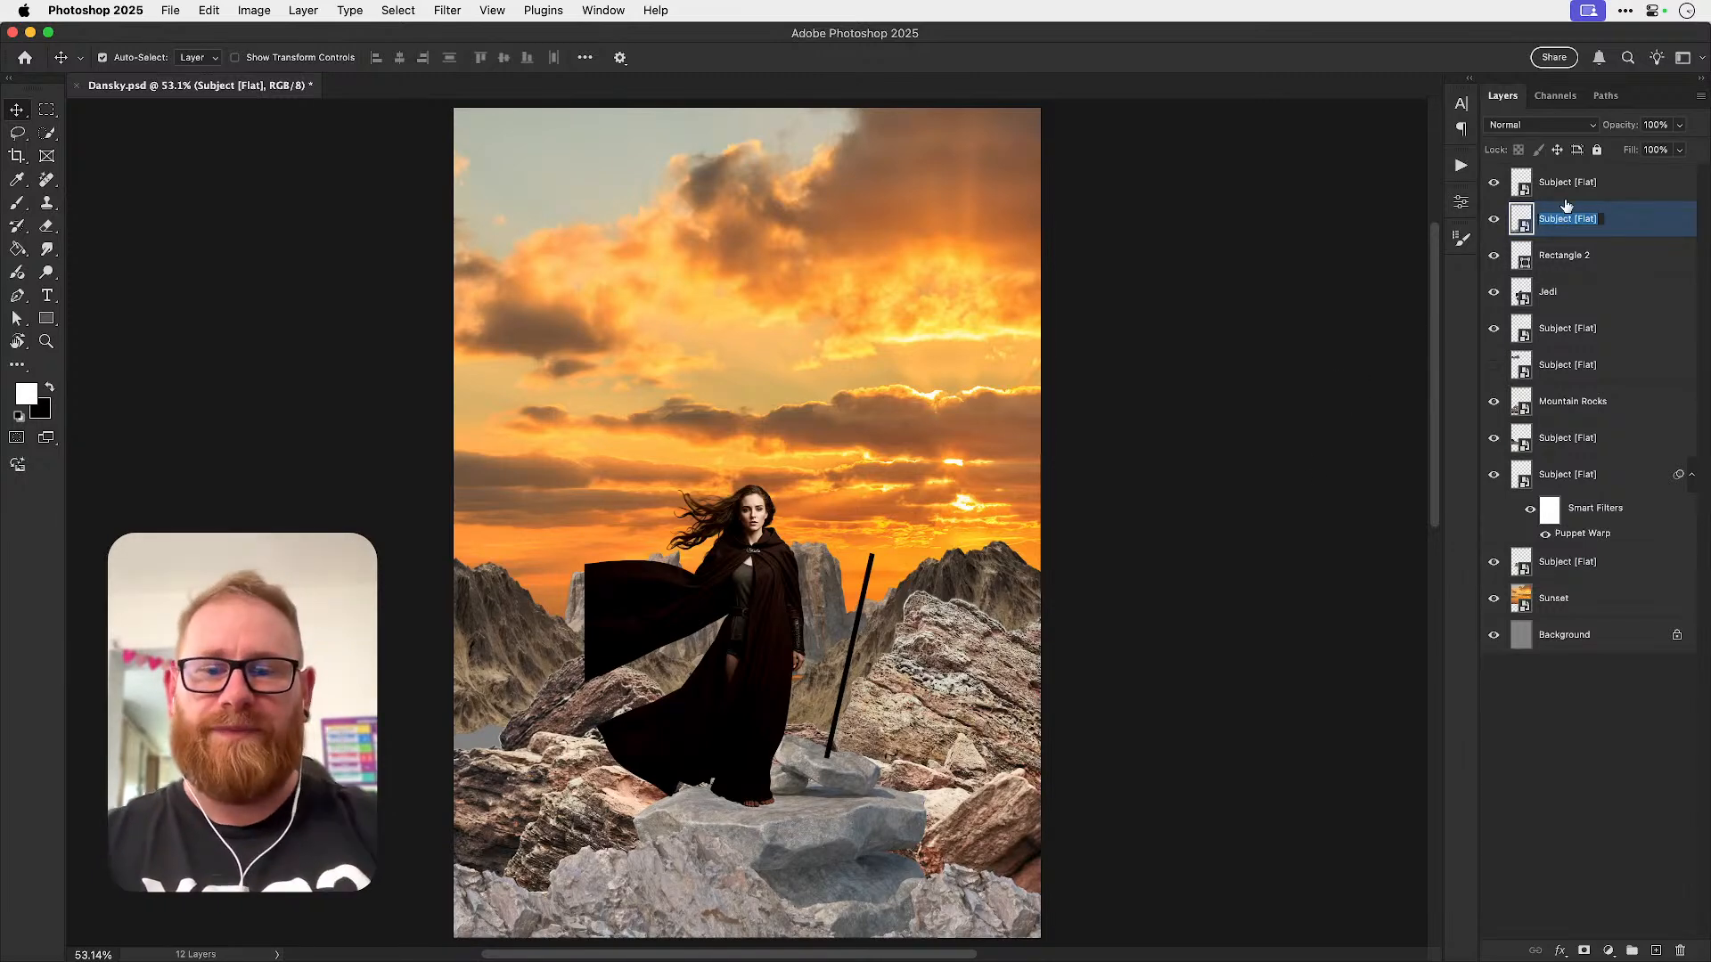
{"action": "type", "text": "Foreground Rocks 1"}
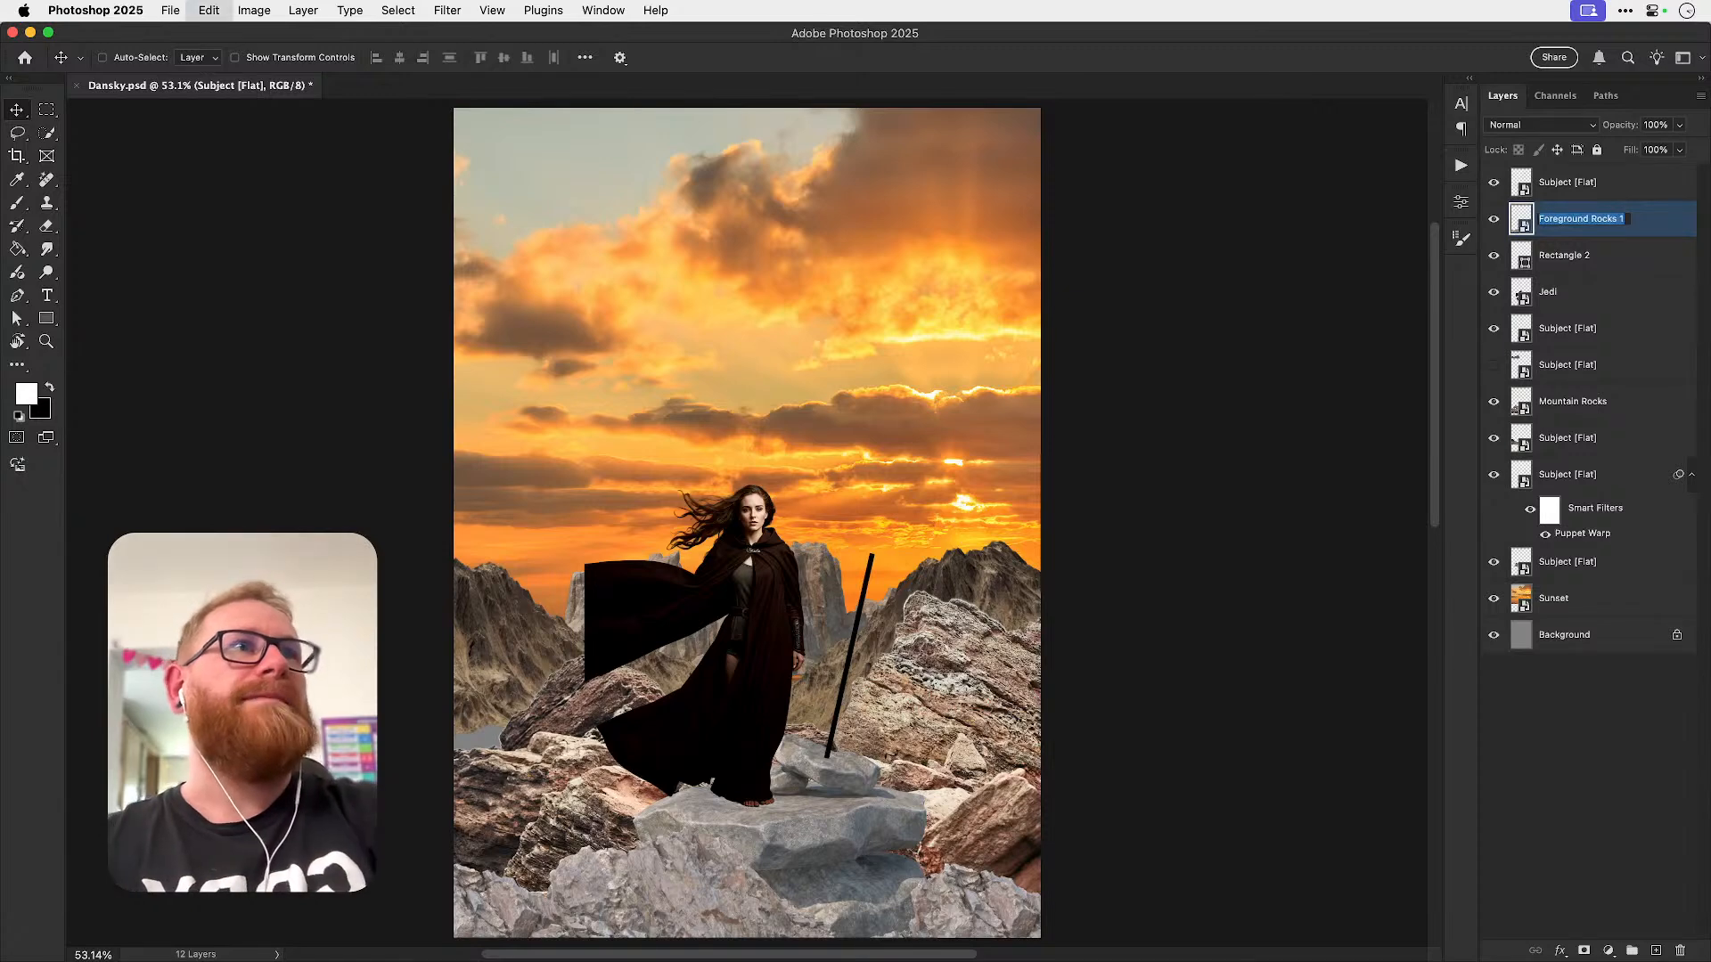
{"action": "key", "text": "Return"}
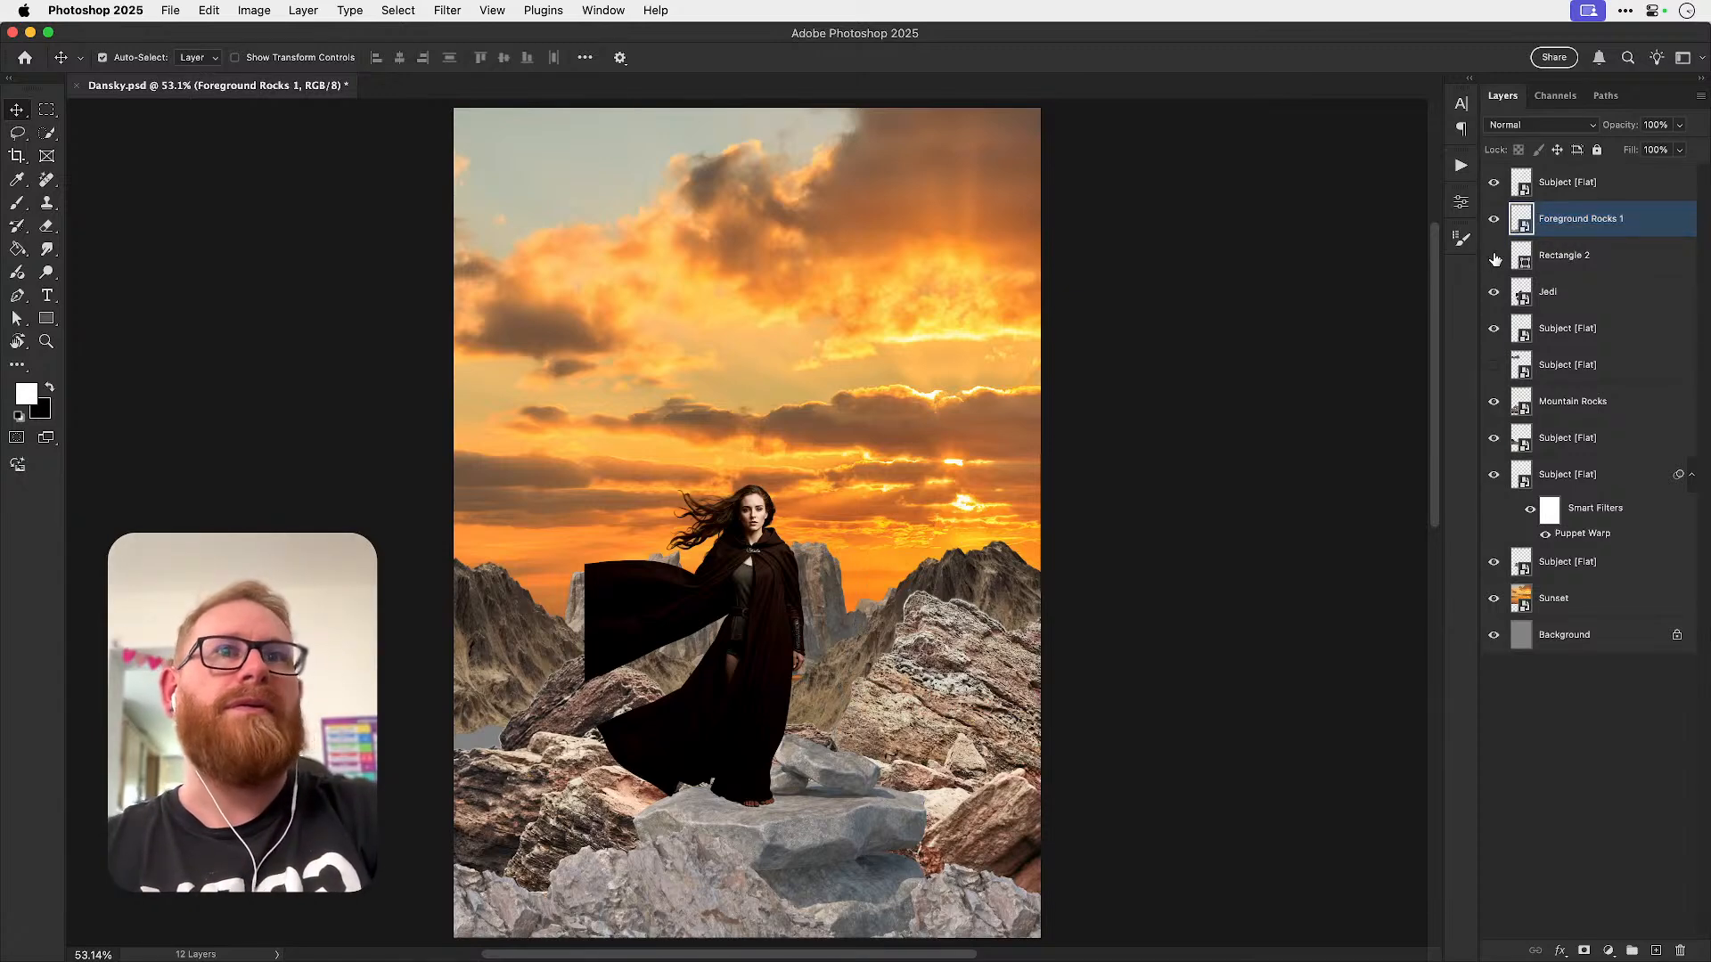
{"action": "double_click", "coordinate": [1552, 255]}
{"action": "type", "text": "Lightsaber"}
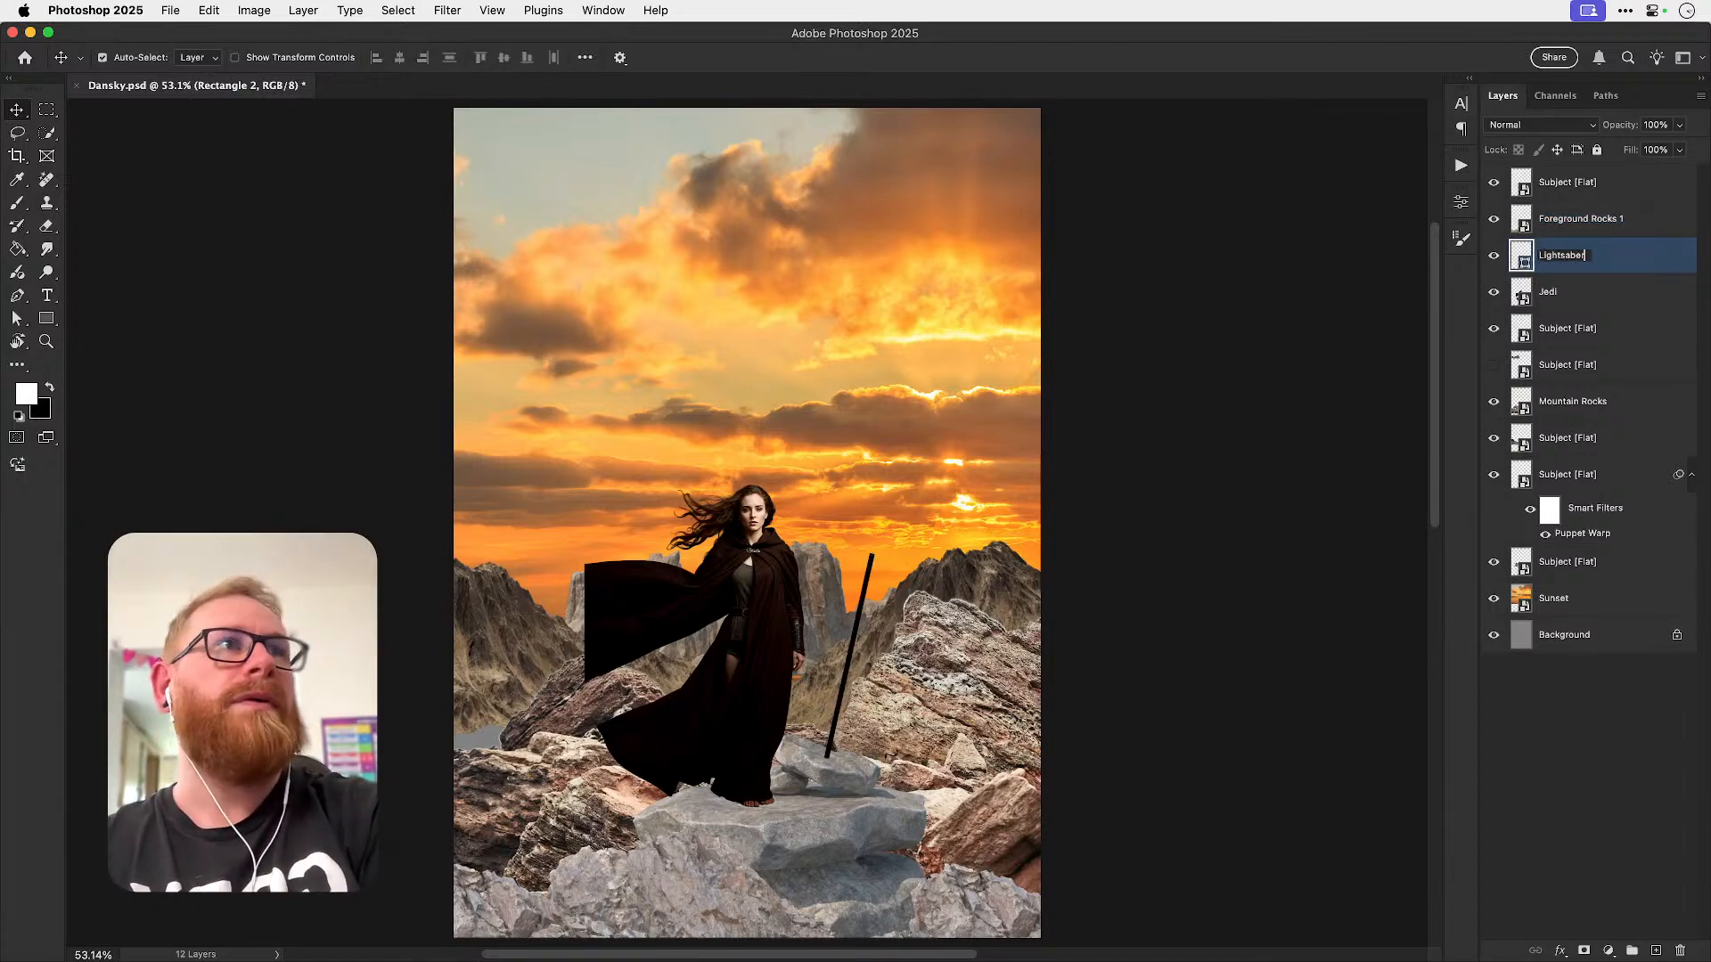
{"action": "key", "text": "Return"}
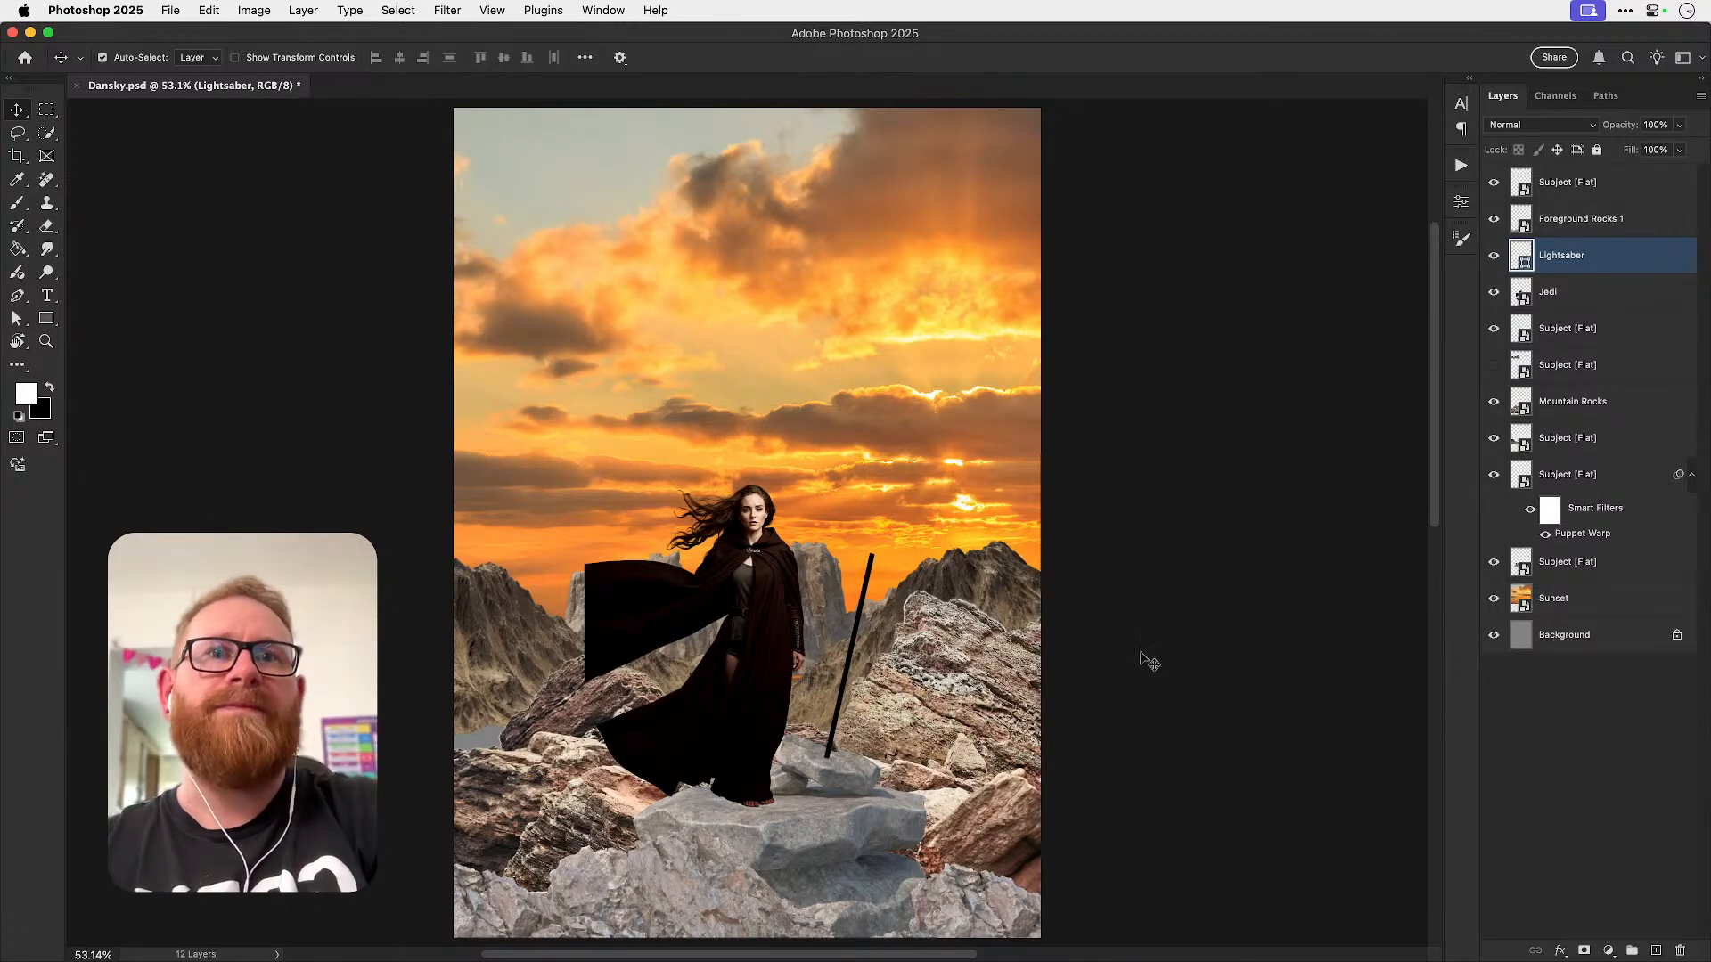
- Rename the layer of the stone slab under the Jedi as Hero Rocks
{"action": "left_click", "coordinate": [809, 836]}
{"action": "double_click", "coordinate": [1567, 328]}
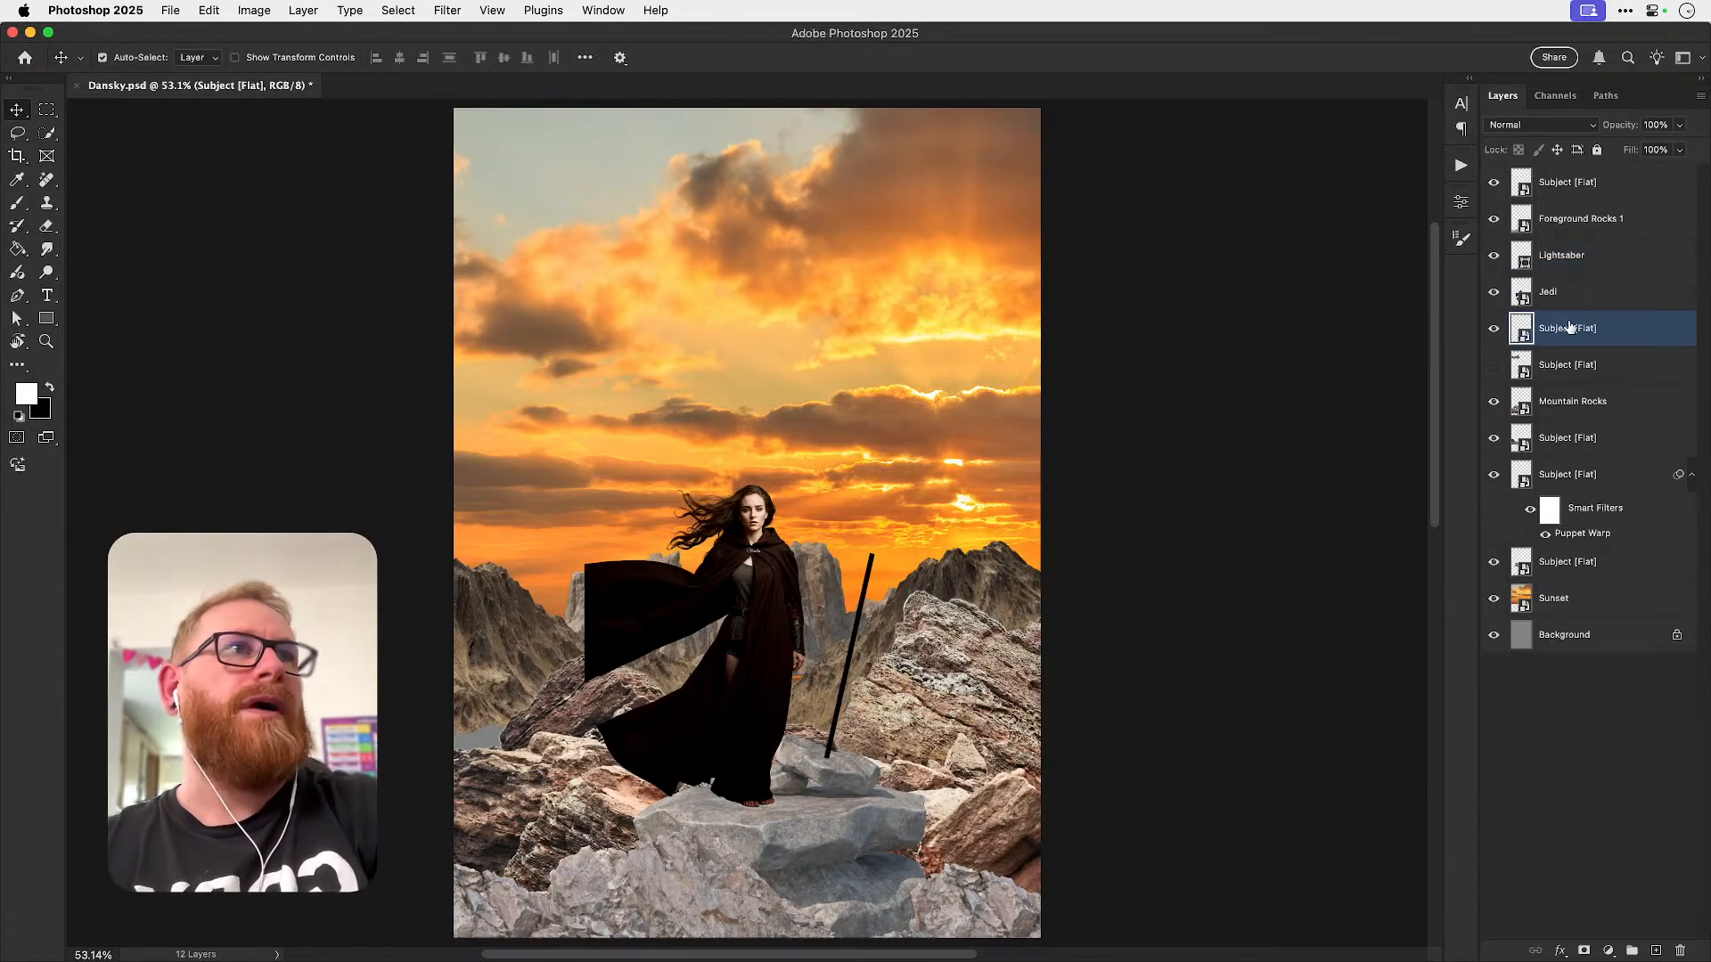
{"action": "type", "text": "Hero "}
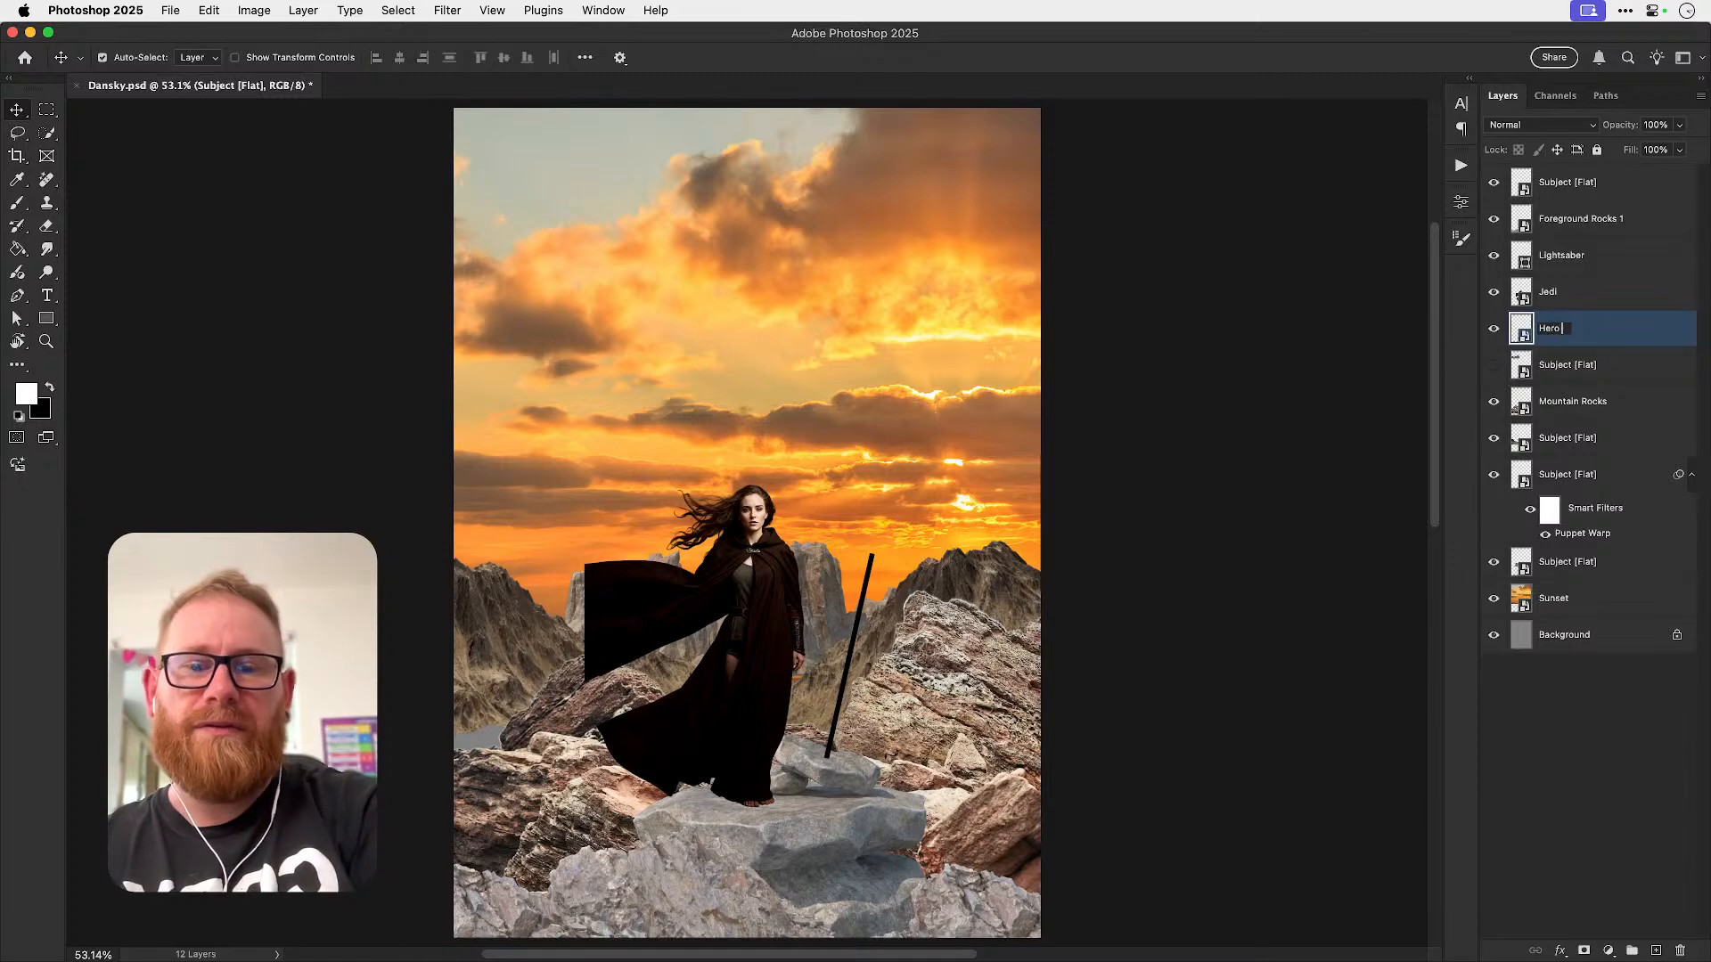
{"action": "type", "text": "Rocks"}
{"action": "key", "text": "Return"}
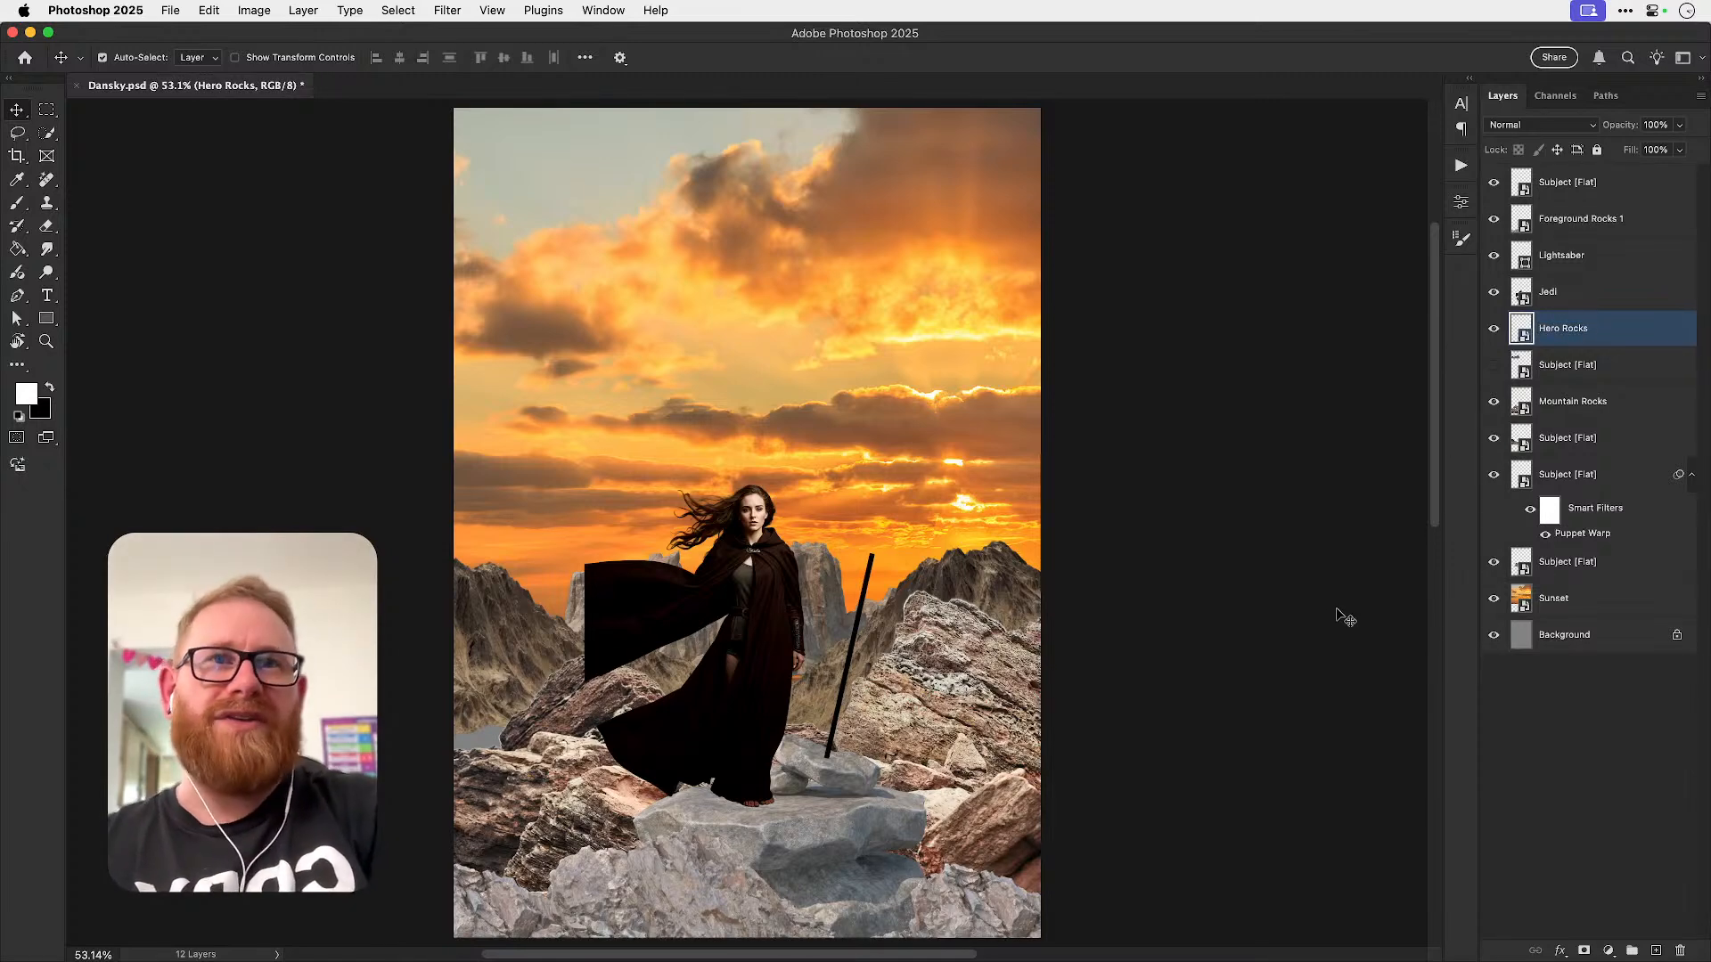
- Rename the bottom-right foreground rock's layer Foreground Rocks 2 and place it below Foreground Rocks 1
{"action": "left_click", "coordinate": [952, 907]}
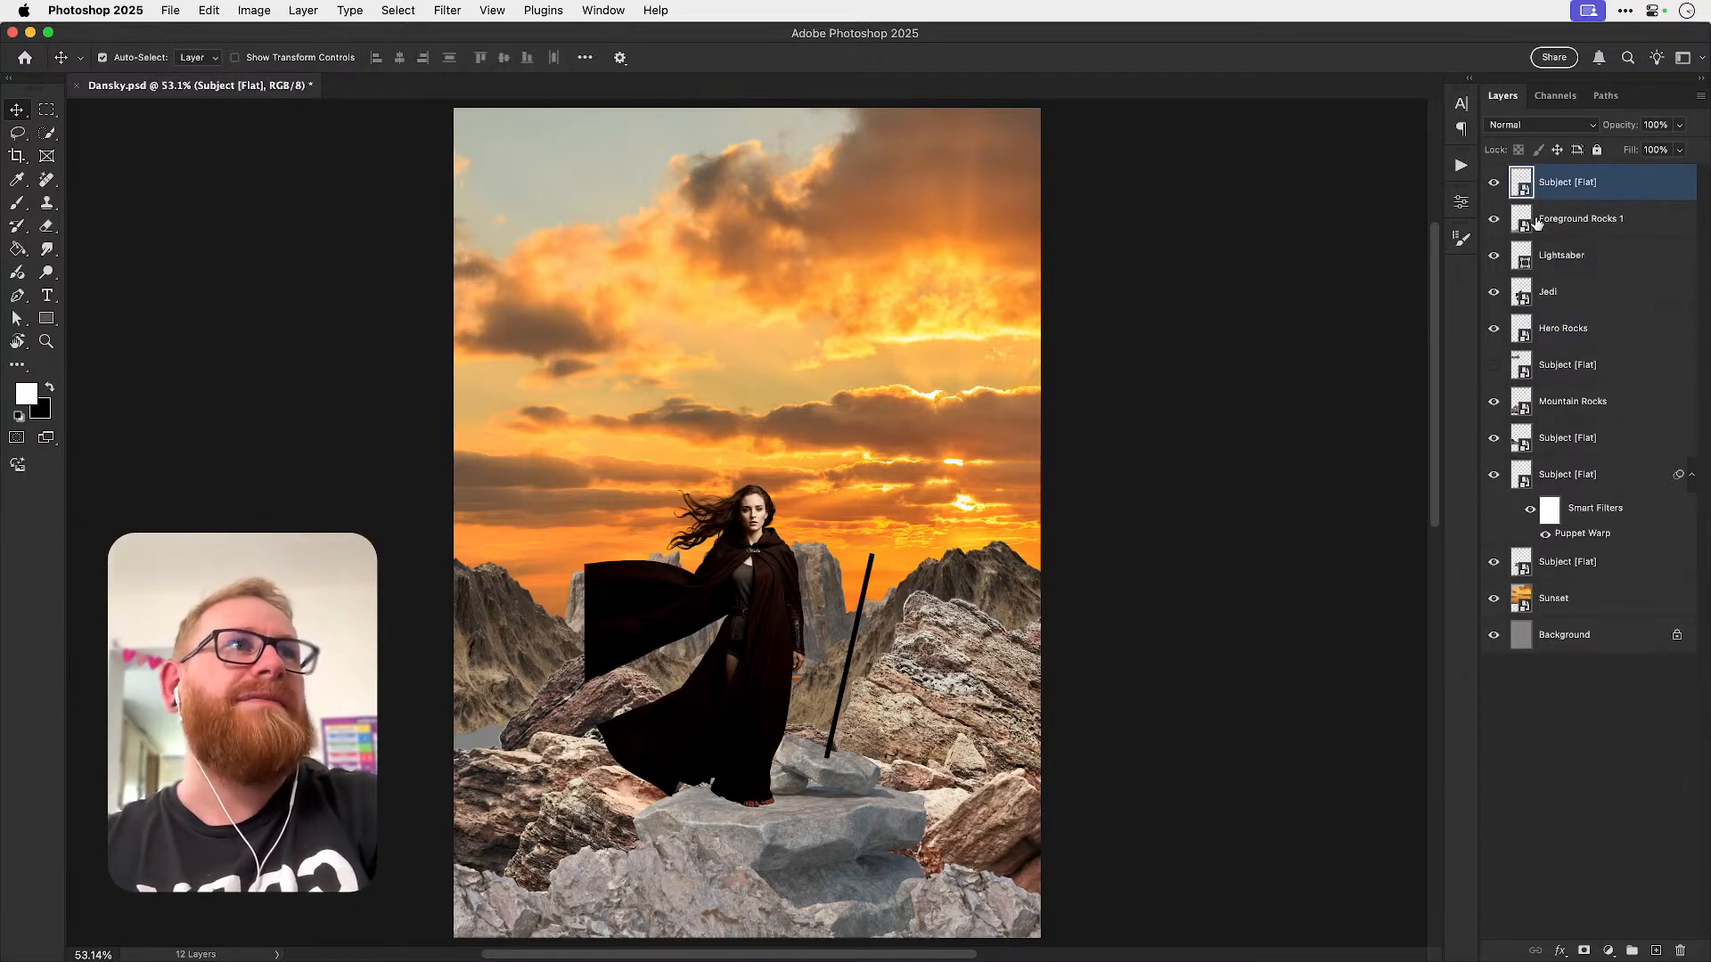
{"action": "double_click", "coordinate": [1559, 183]}
{"action": "type", "text": "Foreground Rocks 1"}
{"action": "key", "text": "BackSpace"}
{"action": "type", "text": "2"}
{"action": "key", "text": "Return"}
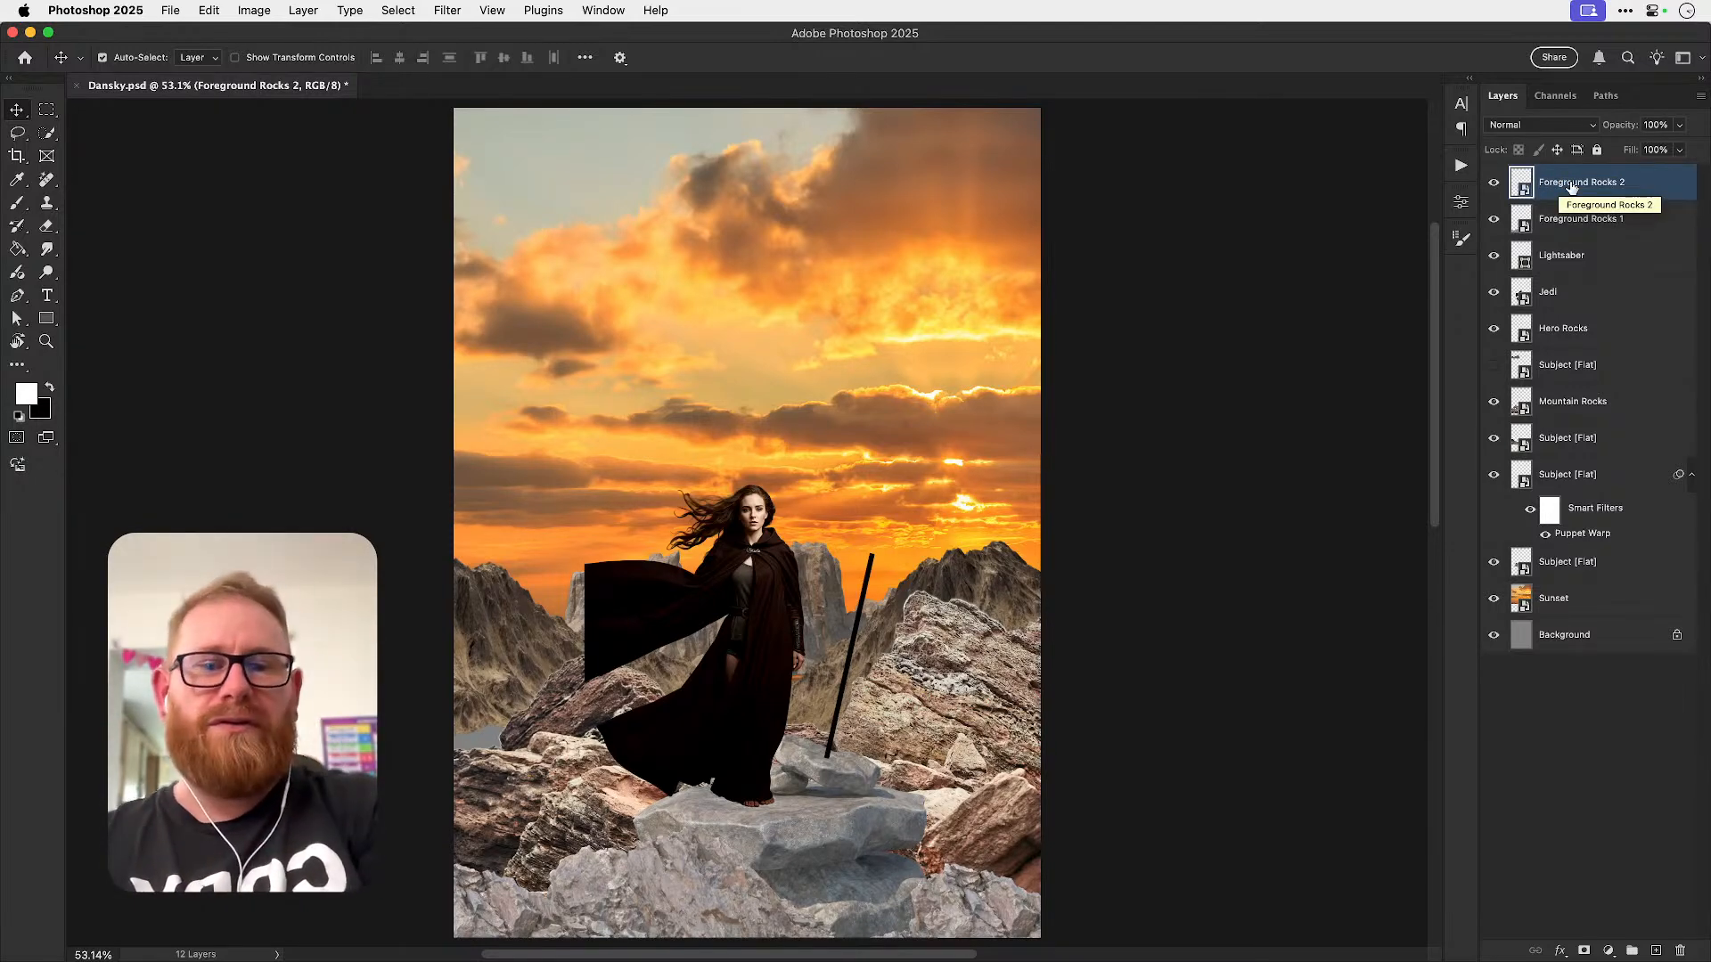
{"action": "key", "text": "super+bracketleft"}
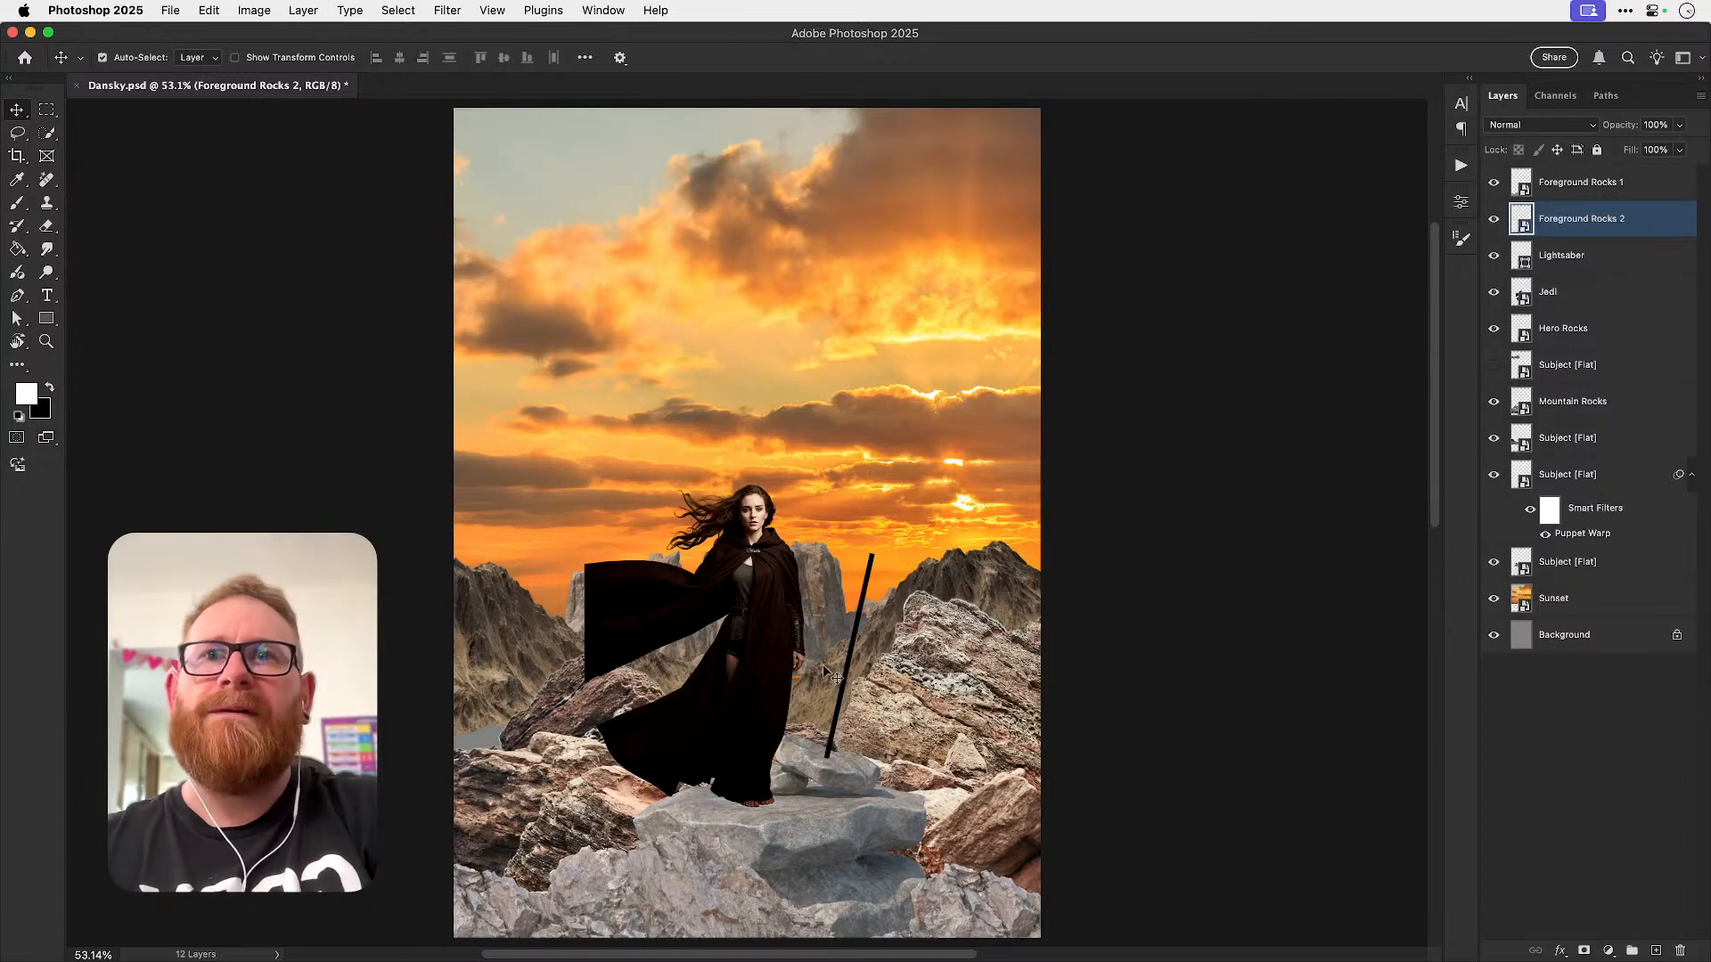
- Identify the reddish rocks behind the slab by toggling the Mountain Rocks layer, and rename that layer Medium Rocks 1
{"action": "left_click", "coordinate": [554, 789]}
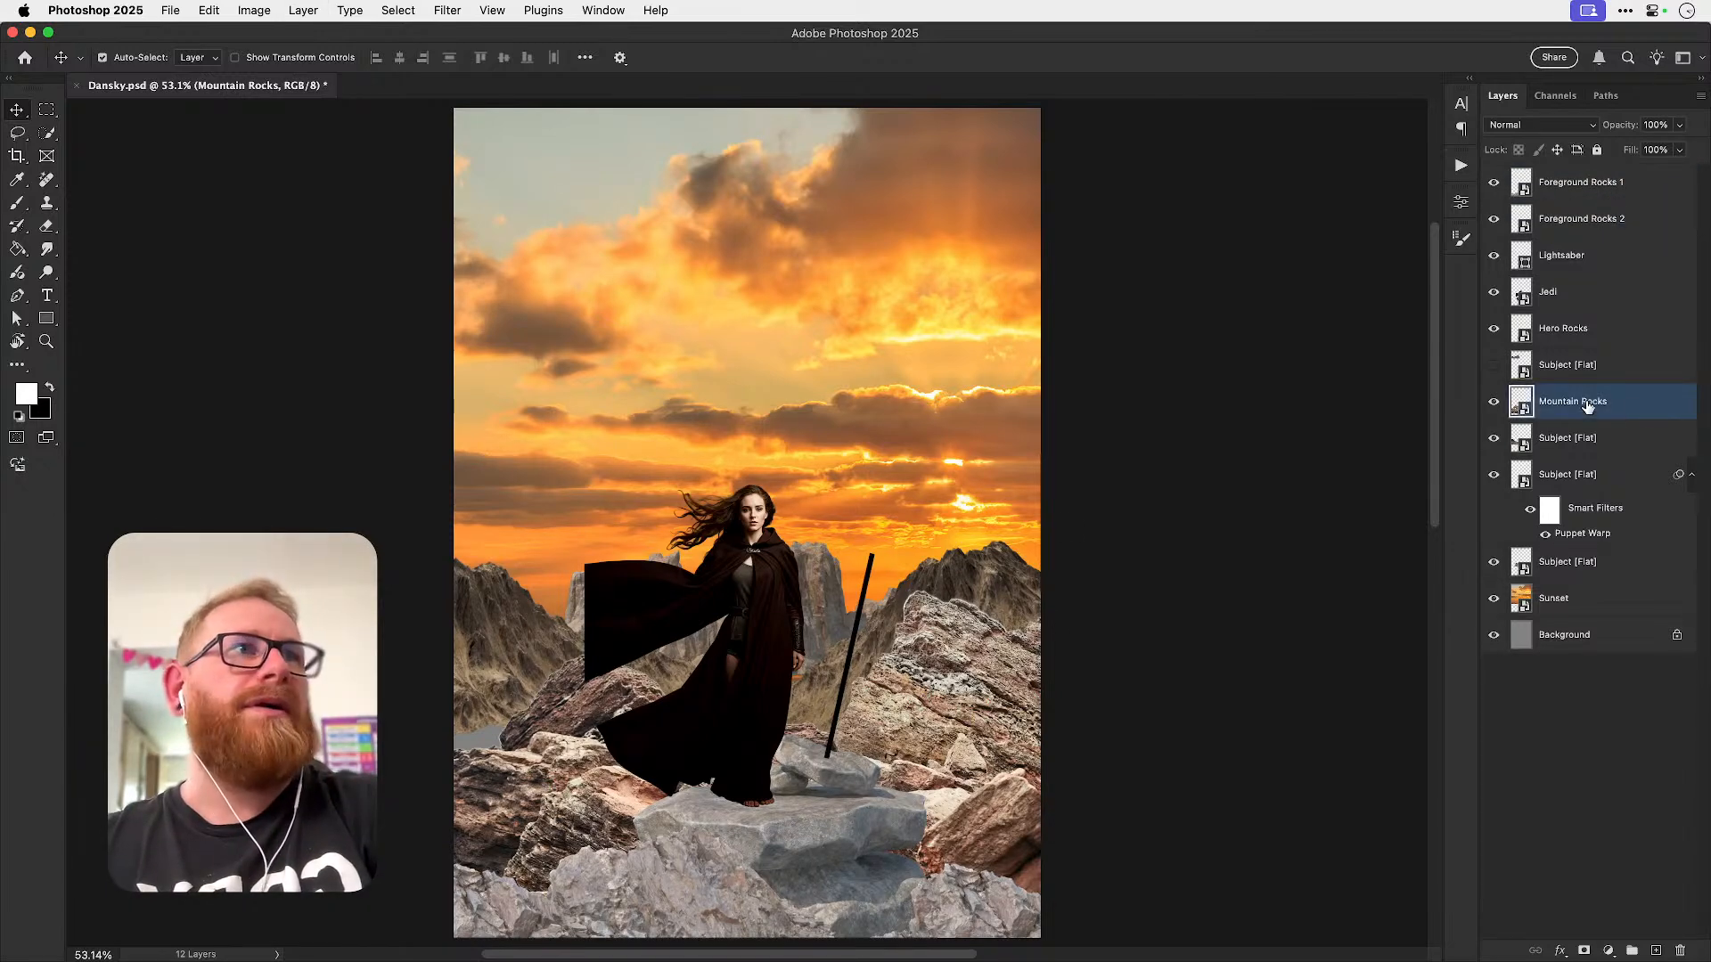
{"action": "left_click", "coordinate": [1493, 402]}
{"action": "left_click", "coordinate": [1494, 403]}
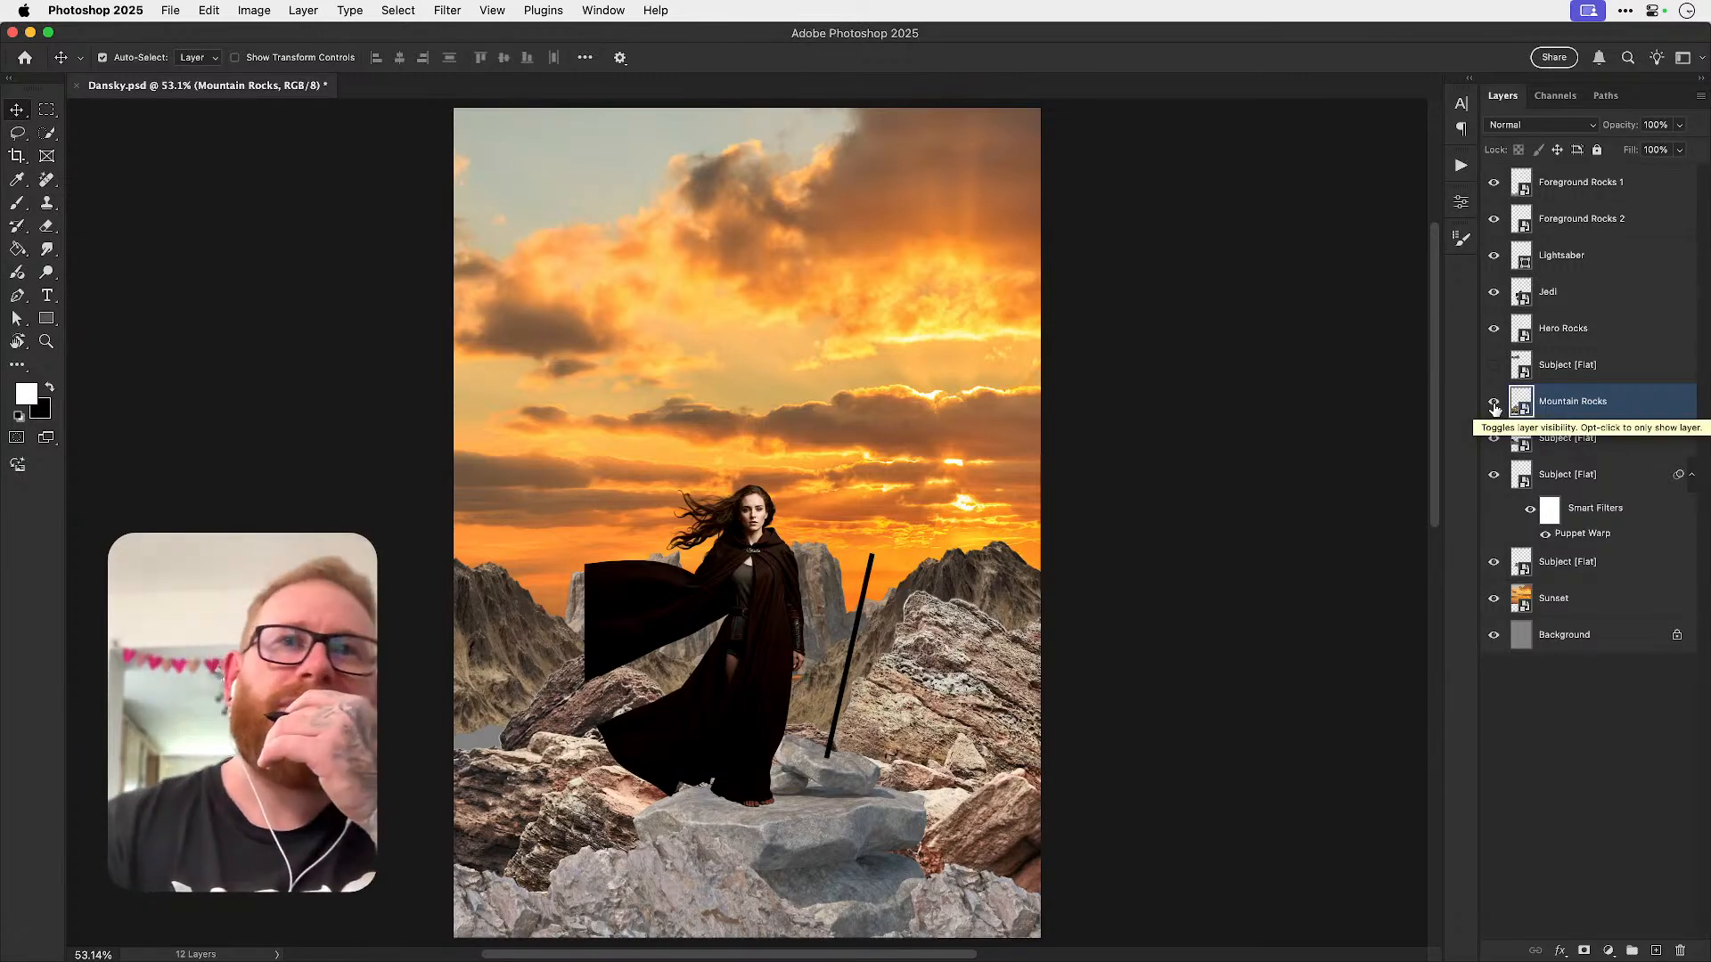
{"action": "left_click", "coordinate": [640, 869]}
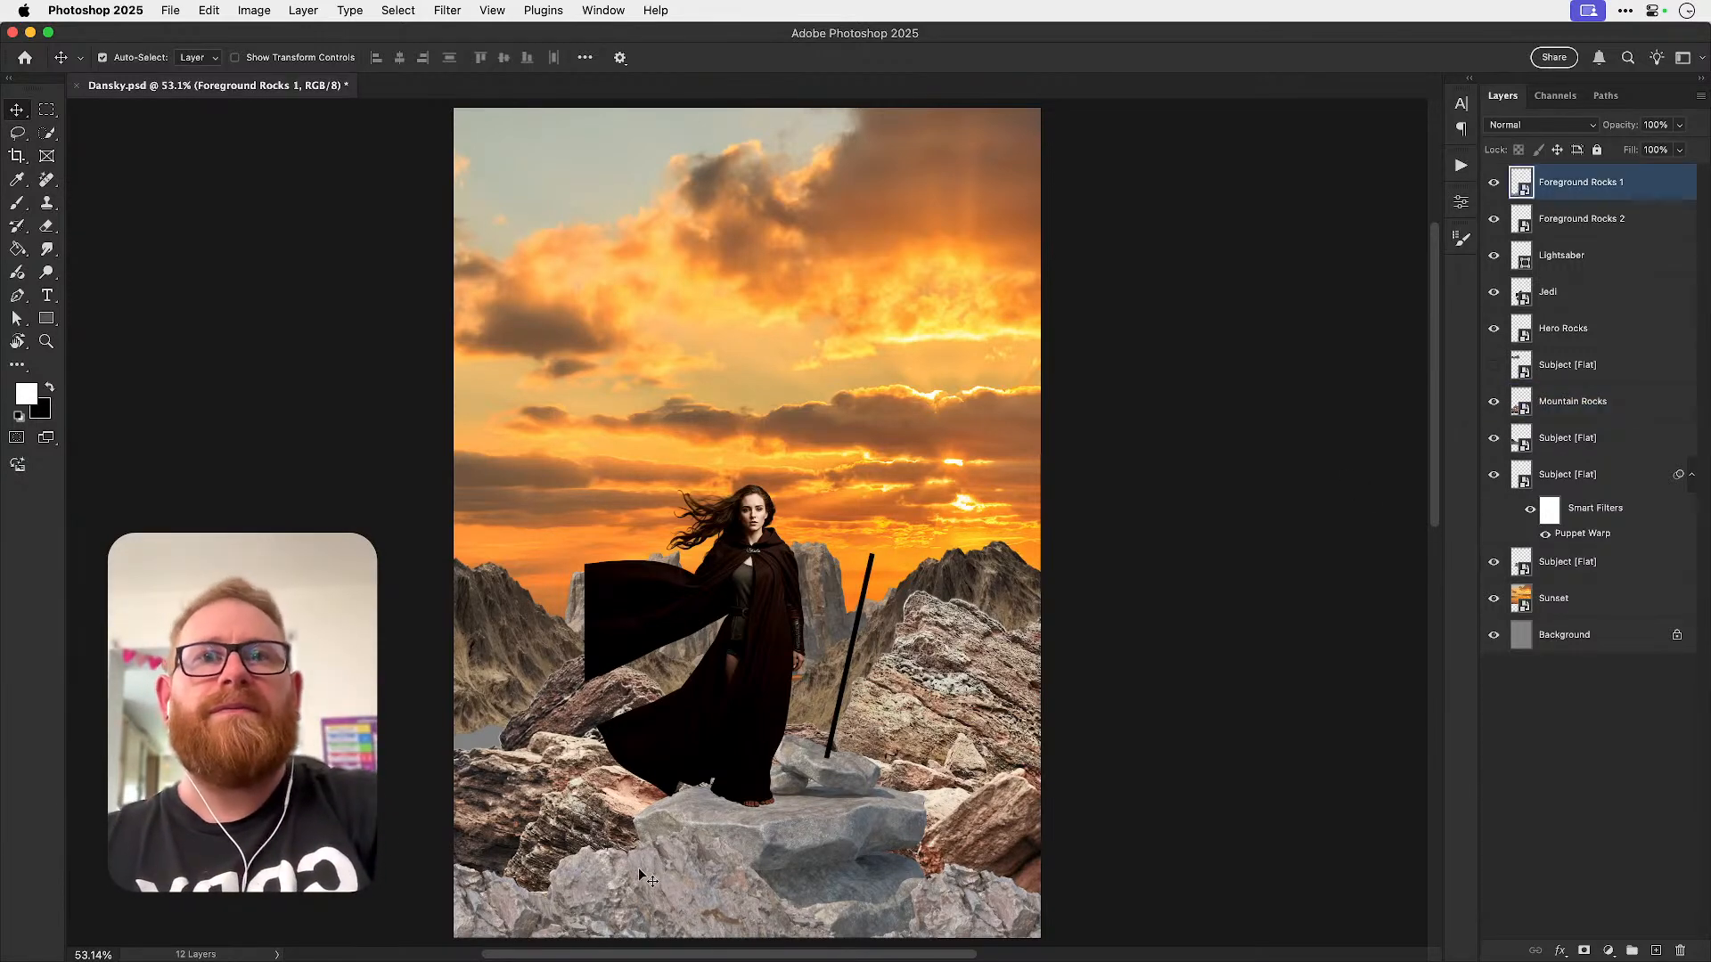
{"action": "left_click", "coordinate": [565, 774]}
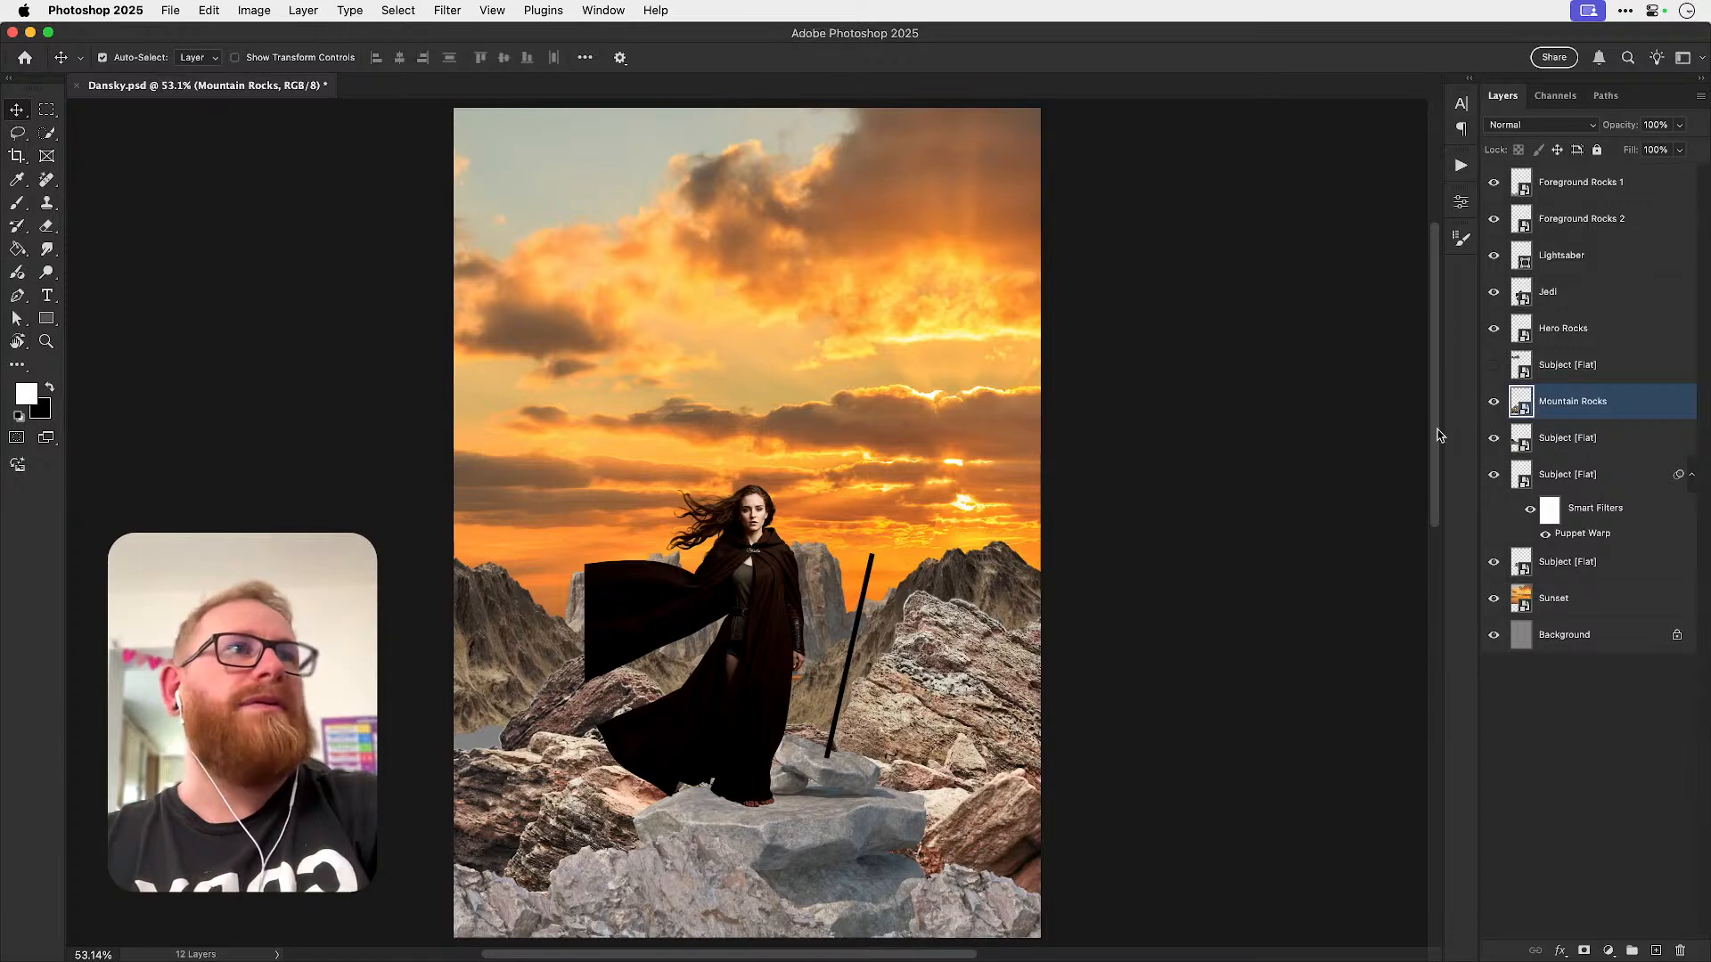
{"action": "double_click", "coordinate": [1563, 401]}
{"action": "type", "text": "Medium"}
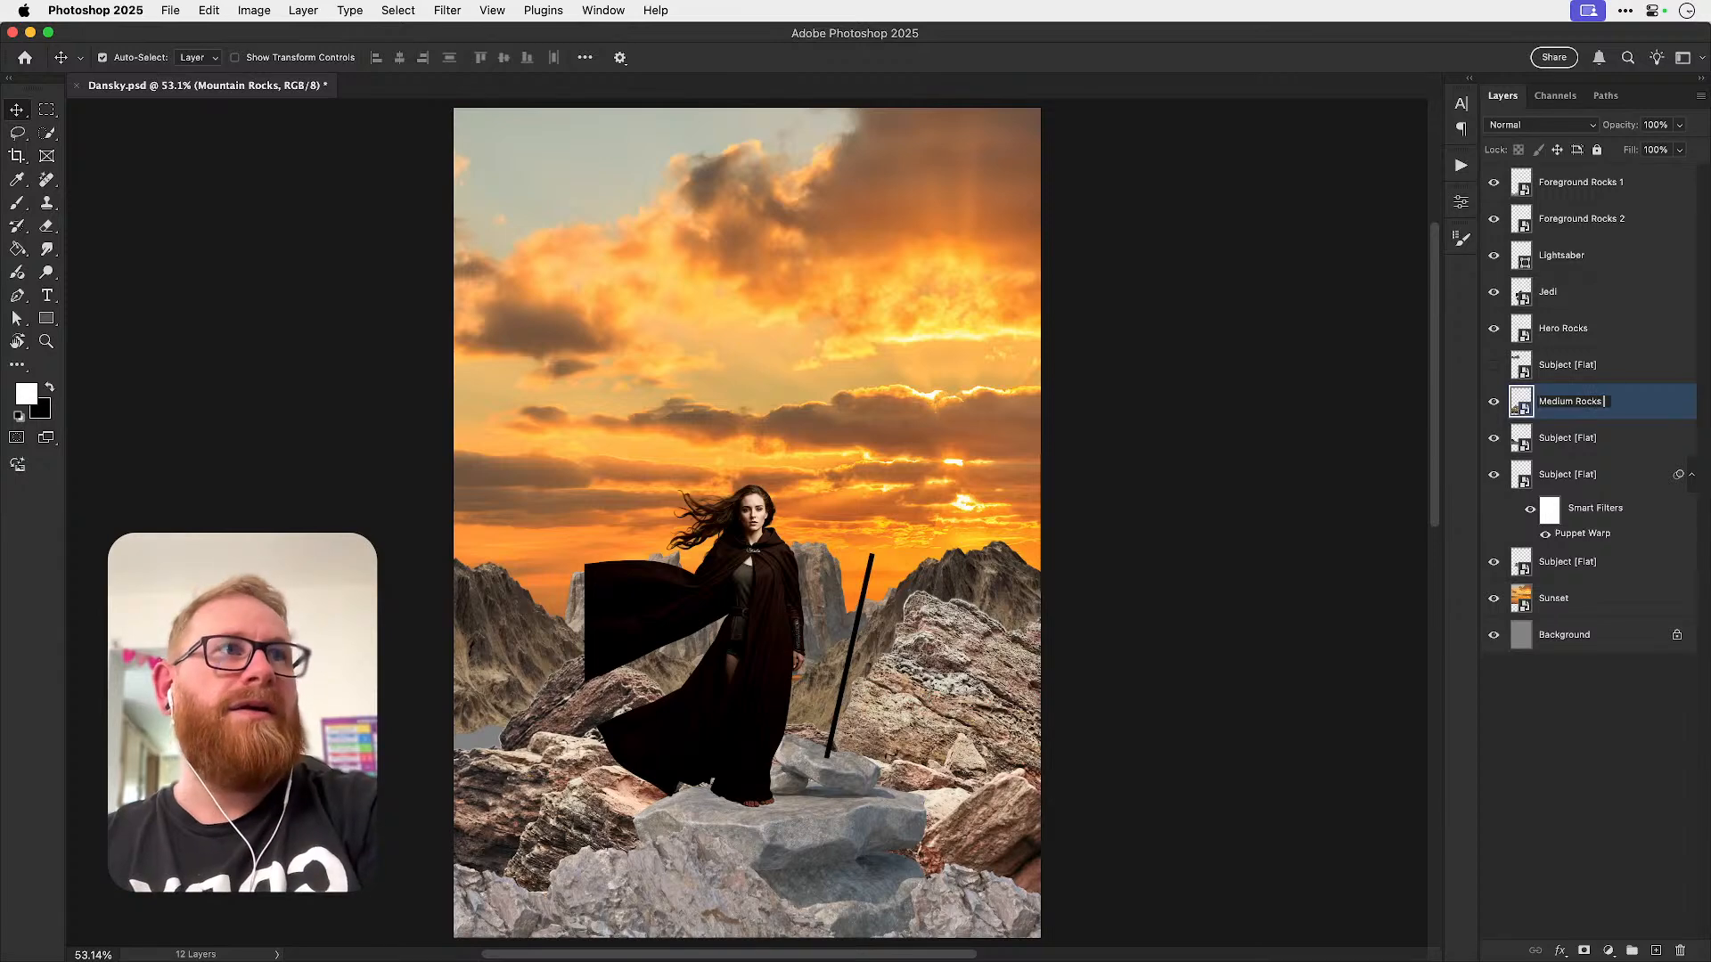
{"action": "key", "text": "Return"}
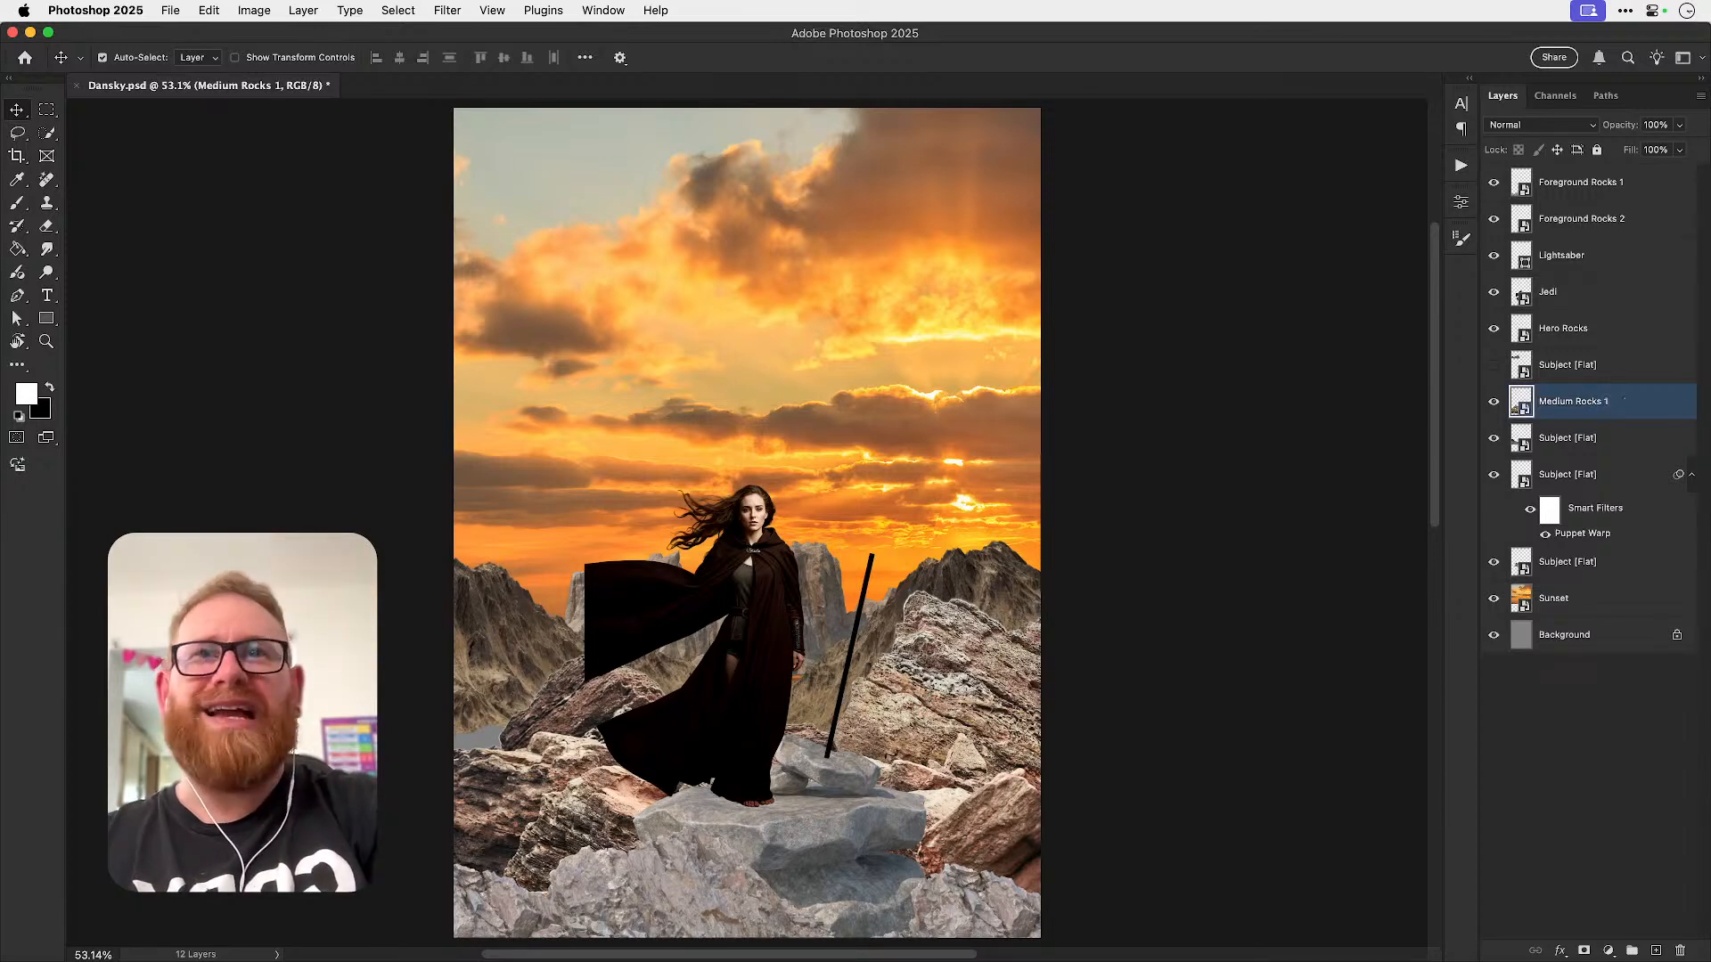
- Rename the unnamed rock layer directly below Medium Rocks 1 as Distant Rocks 1
{"action": "left_click", "coordinate": [592, 631]}
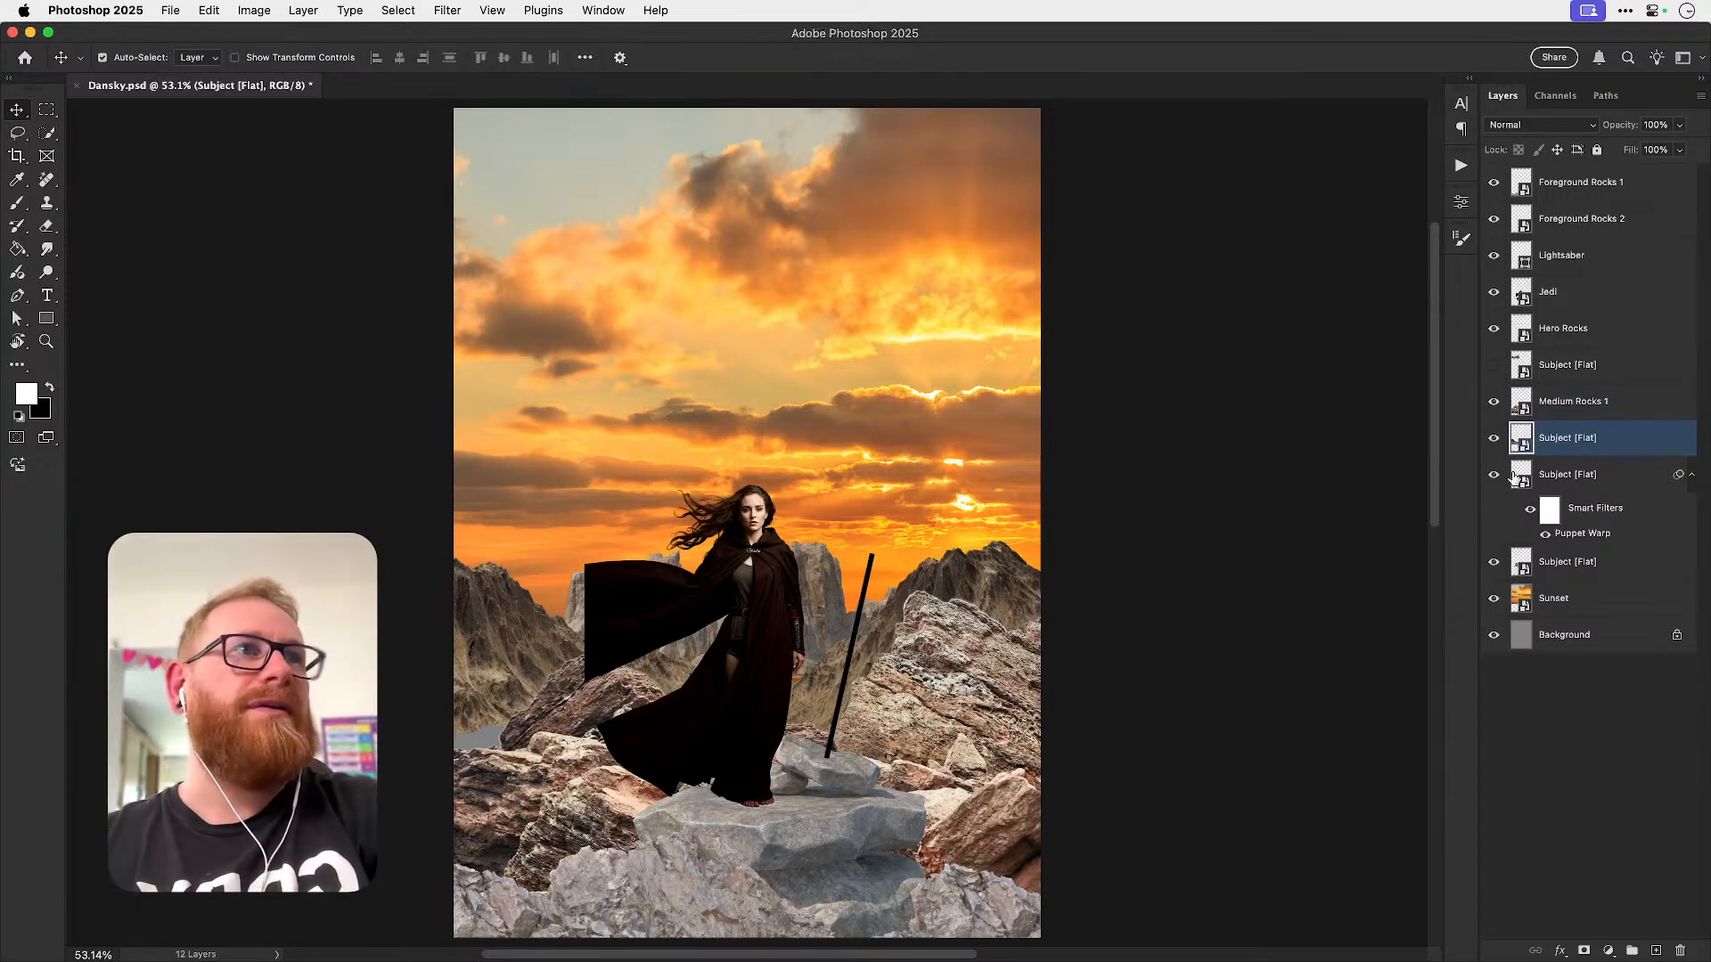
{"action": "double_click", "coordinate": [1573, 440]}
{"action": "type", "text": "Fa"}
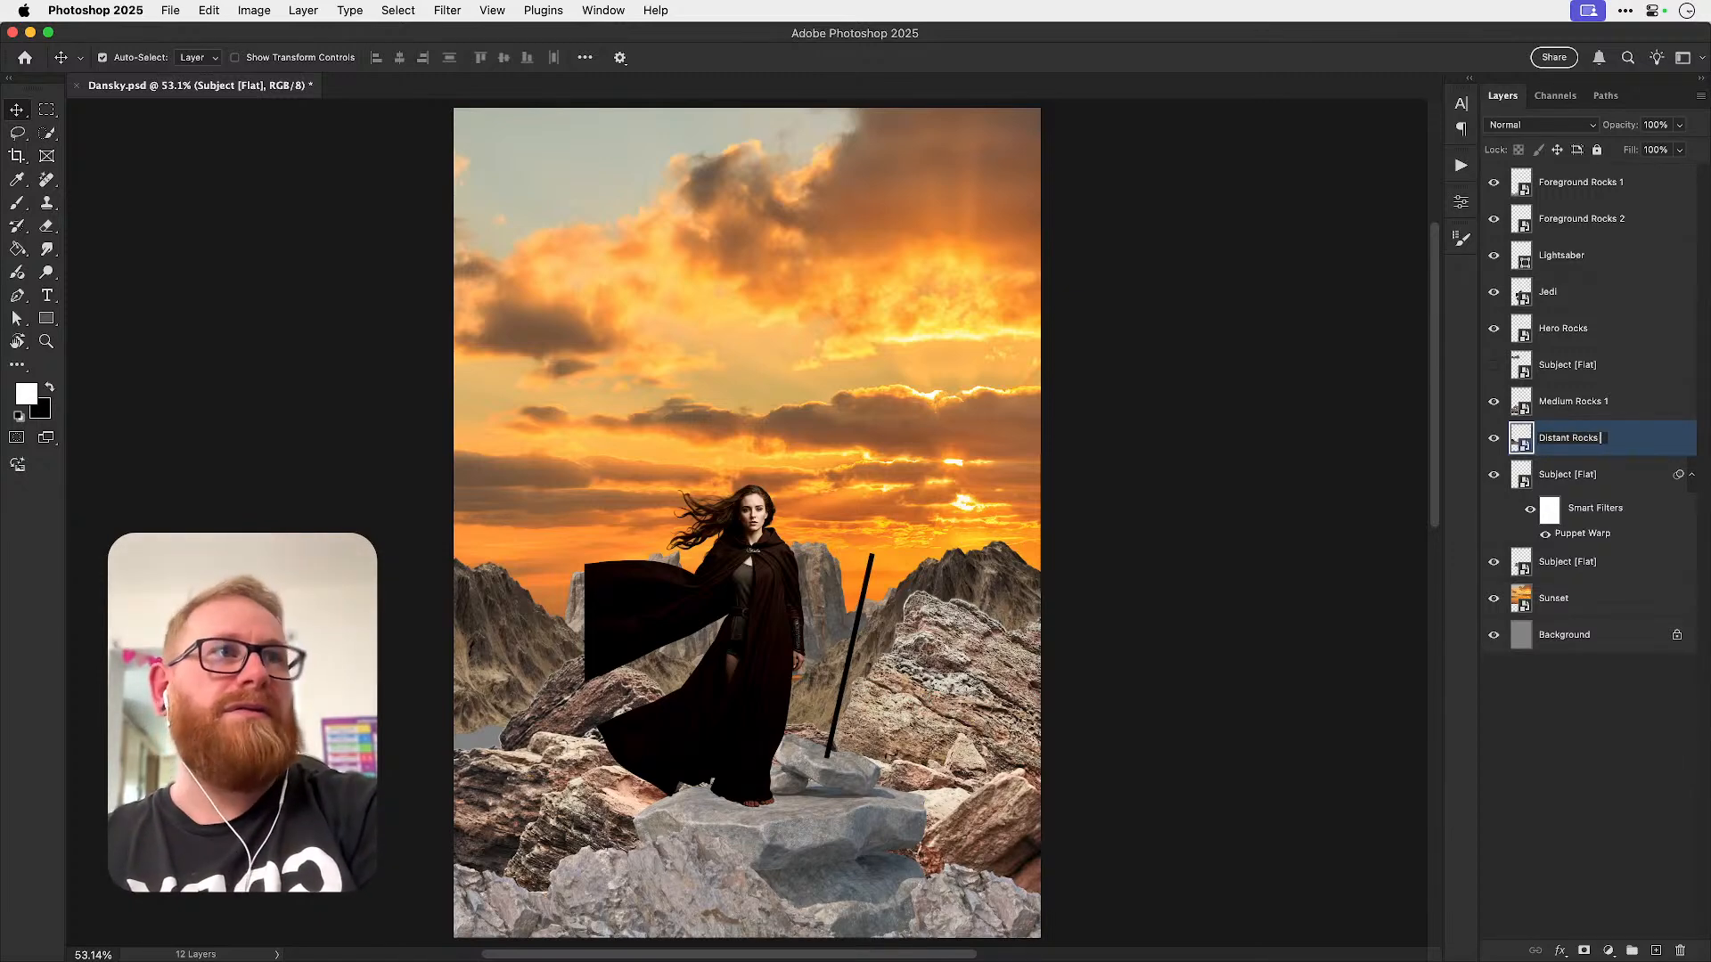
{"action": "left_click", "coordinate": [103, 57]}
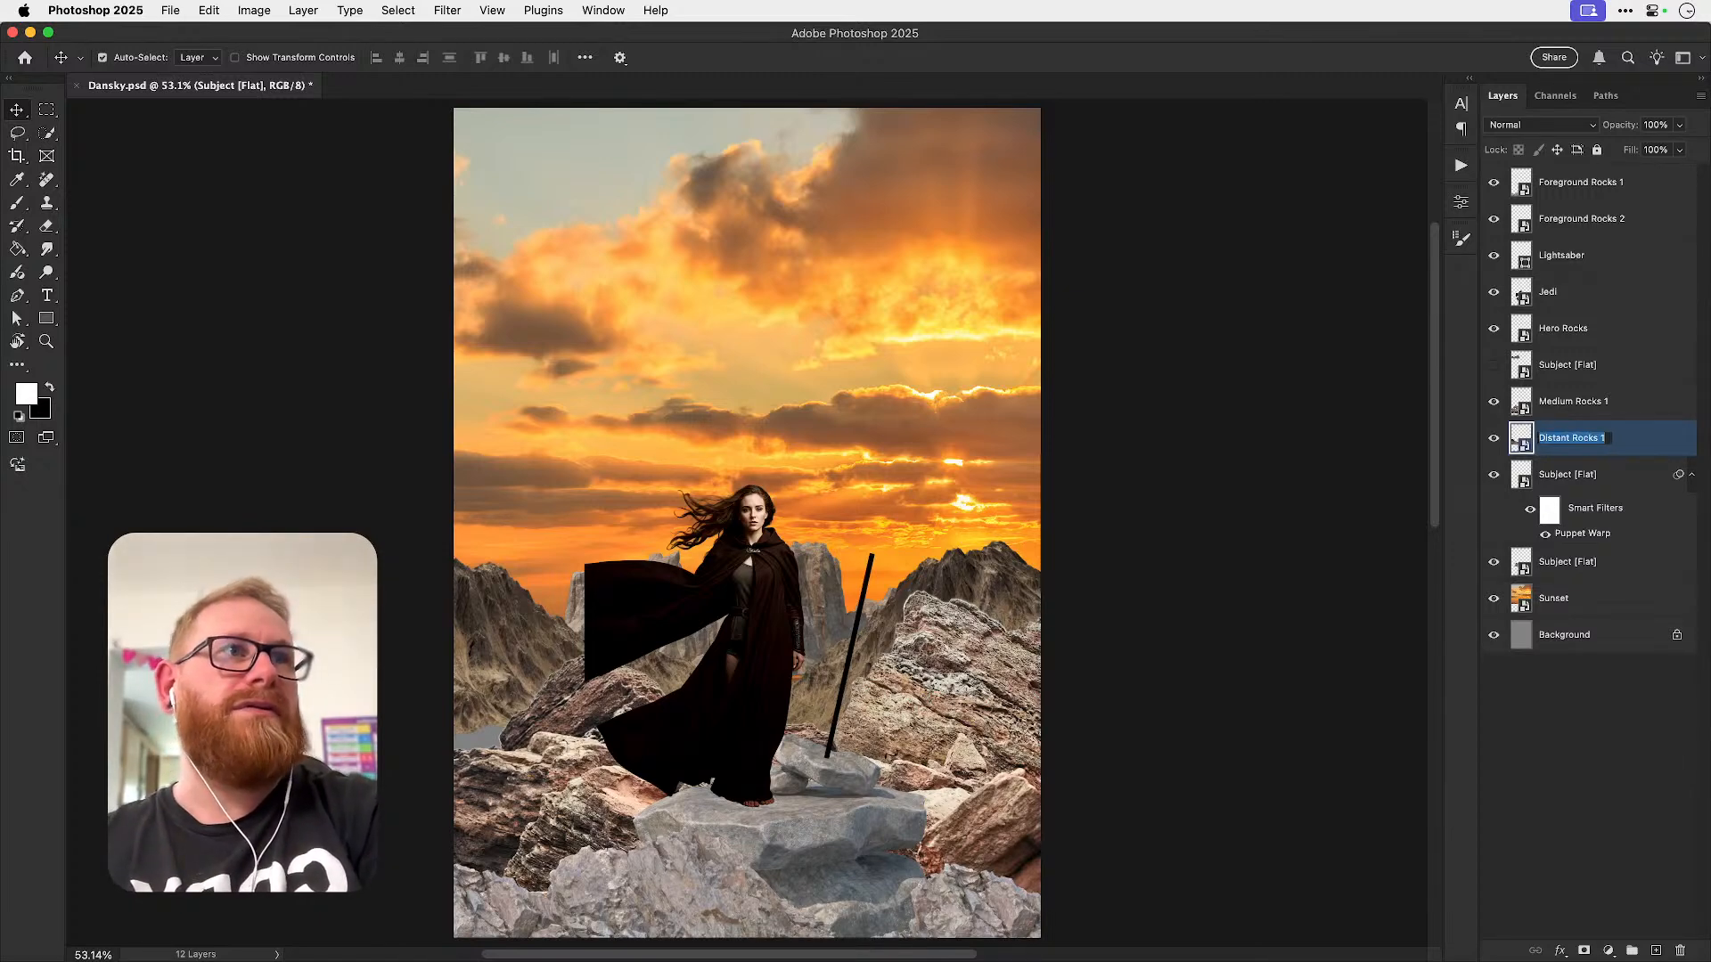
- Rename the puppet-warped mountain layer as Distant Rocks 2
{"action": "left_click", "coordinate": [1024, 581]}
{"action": "double_click", "coordinate": [1577, 474]}
{"action": "type", "text": "Distant Rocks 1"}
{"action": "key", "text": "BackSpace"}
{"action": "type", "text": "2"}
{"action": "key", "text": "Return"}
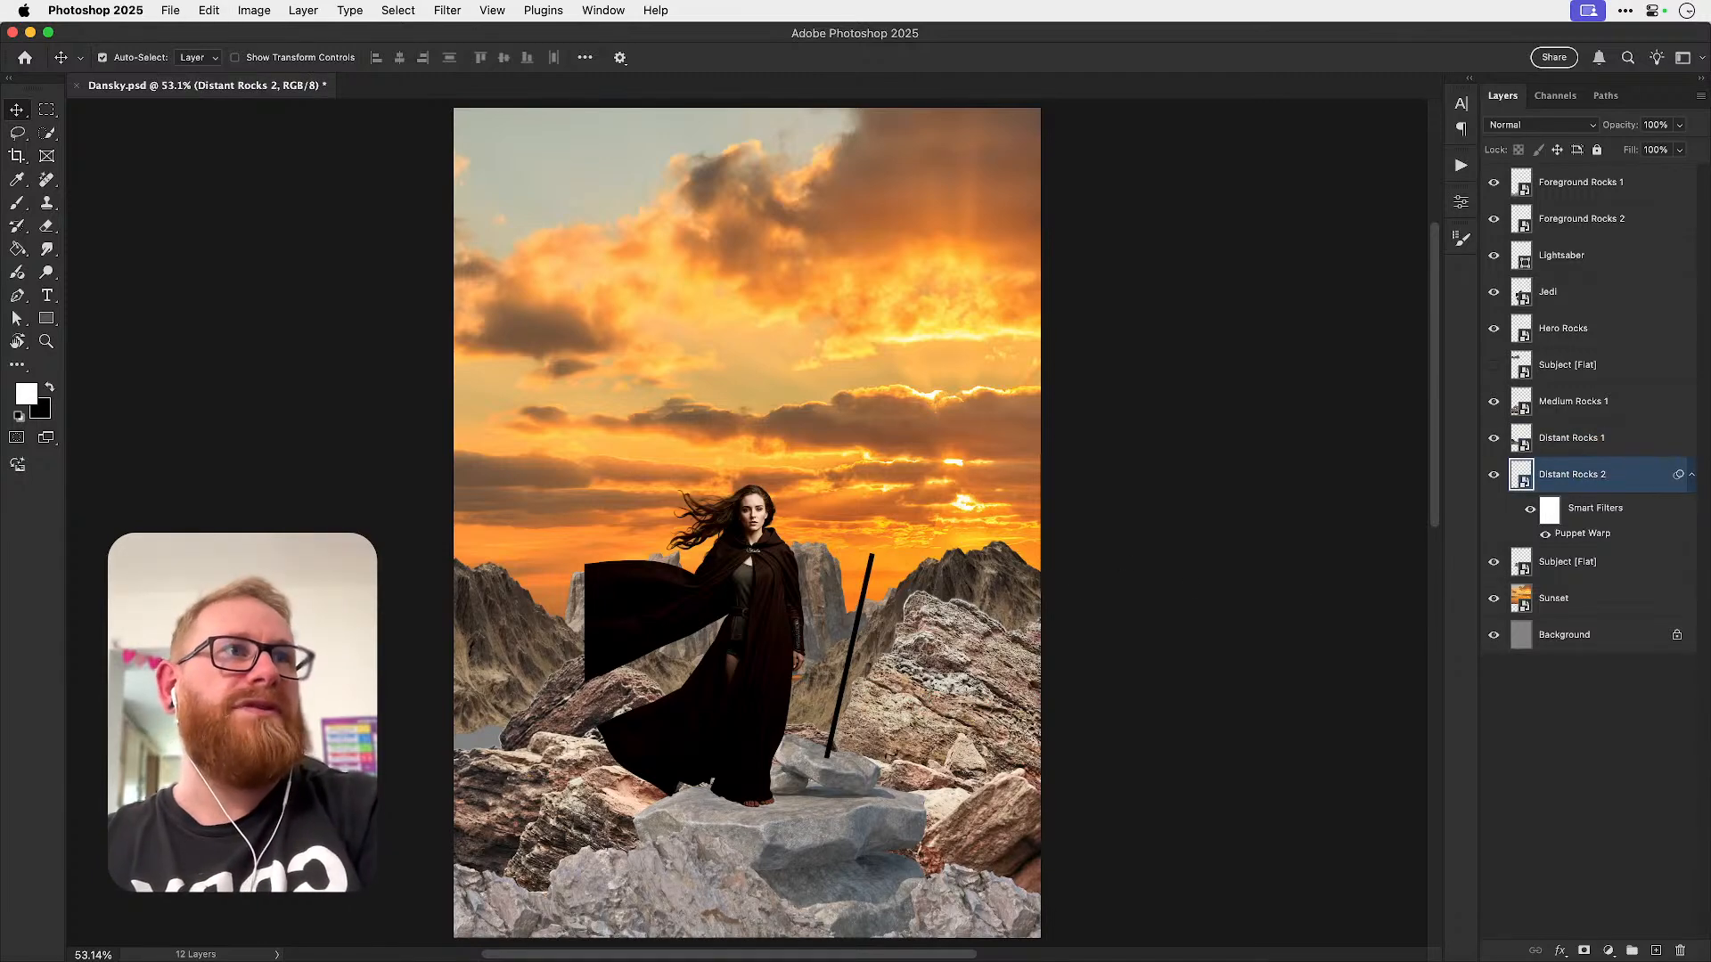
- Rename the grey mountain layer directly above Sunset as Very Distant Rocks 1
{"action": "left_click", "coordinate": [581, 608]}
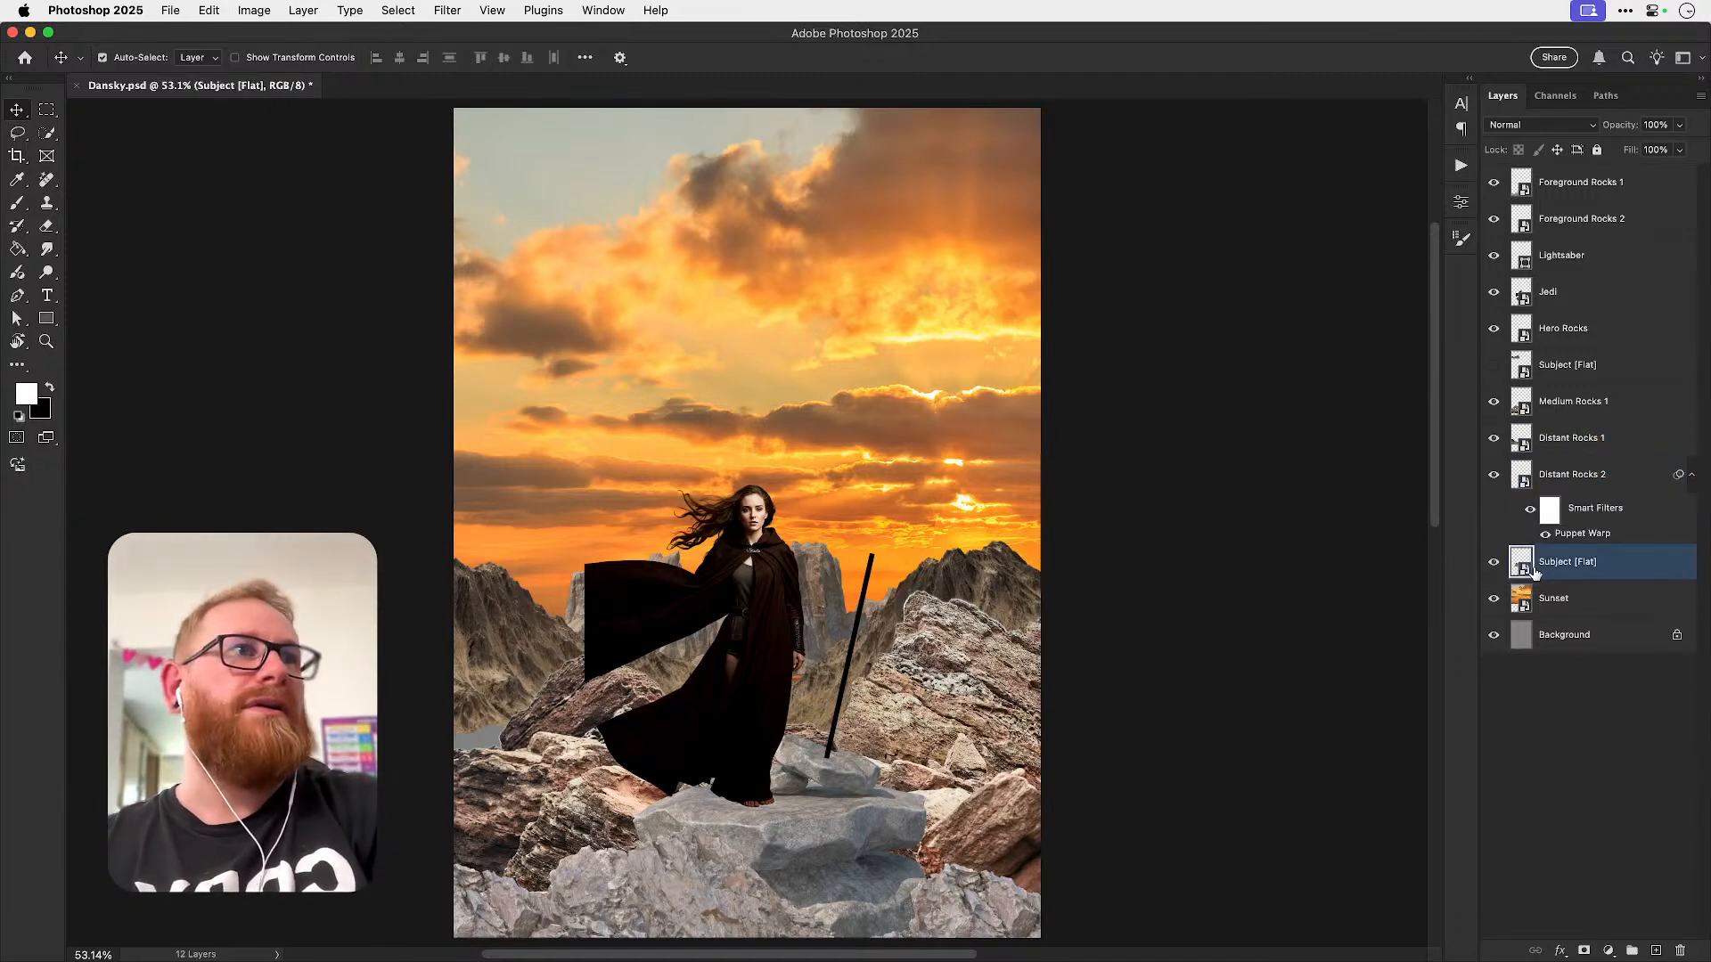
{"action": "double_click", "coordinate": [1566, 561]}
{"action": "type", "text": "Distant Rocks 1"}
{"action": "key", "text": "Up"}
{"action": "type", "text": "Very"}
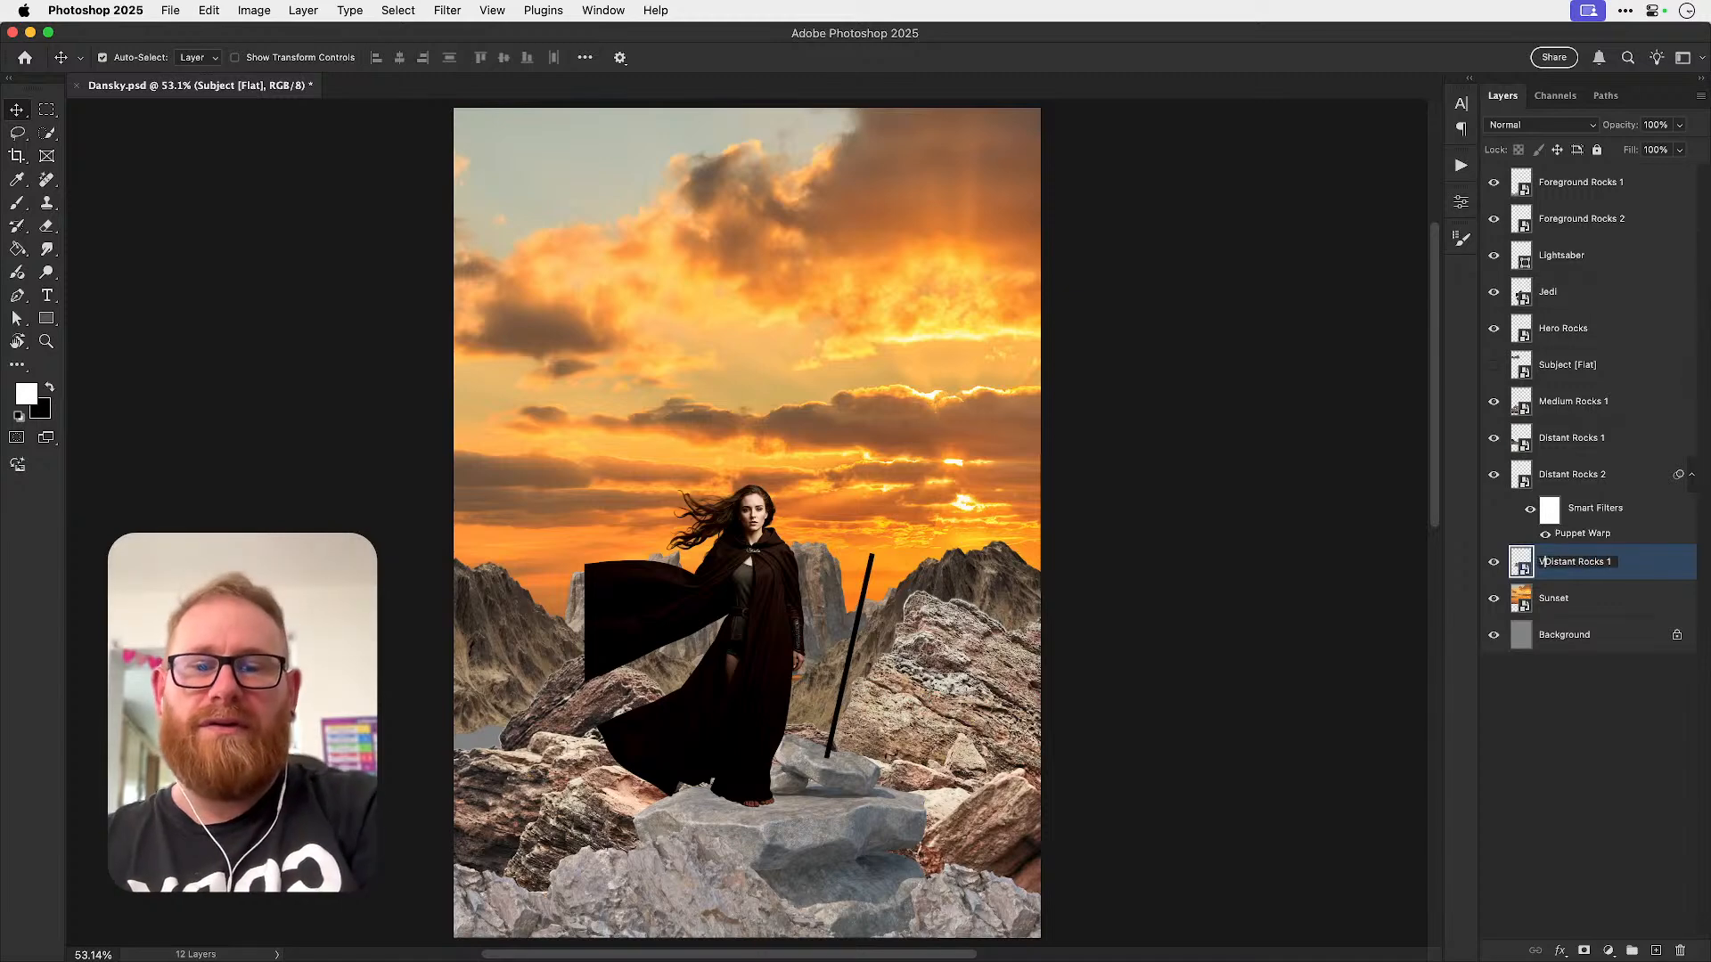
{"action": "key", "text": "Return"}
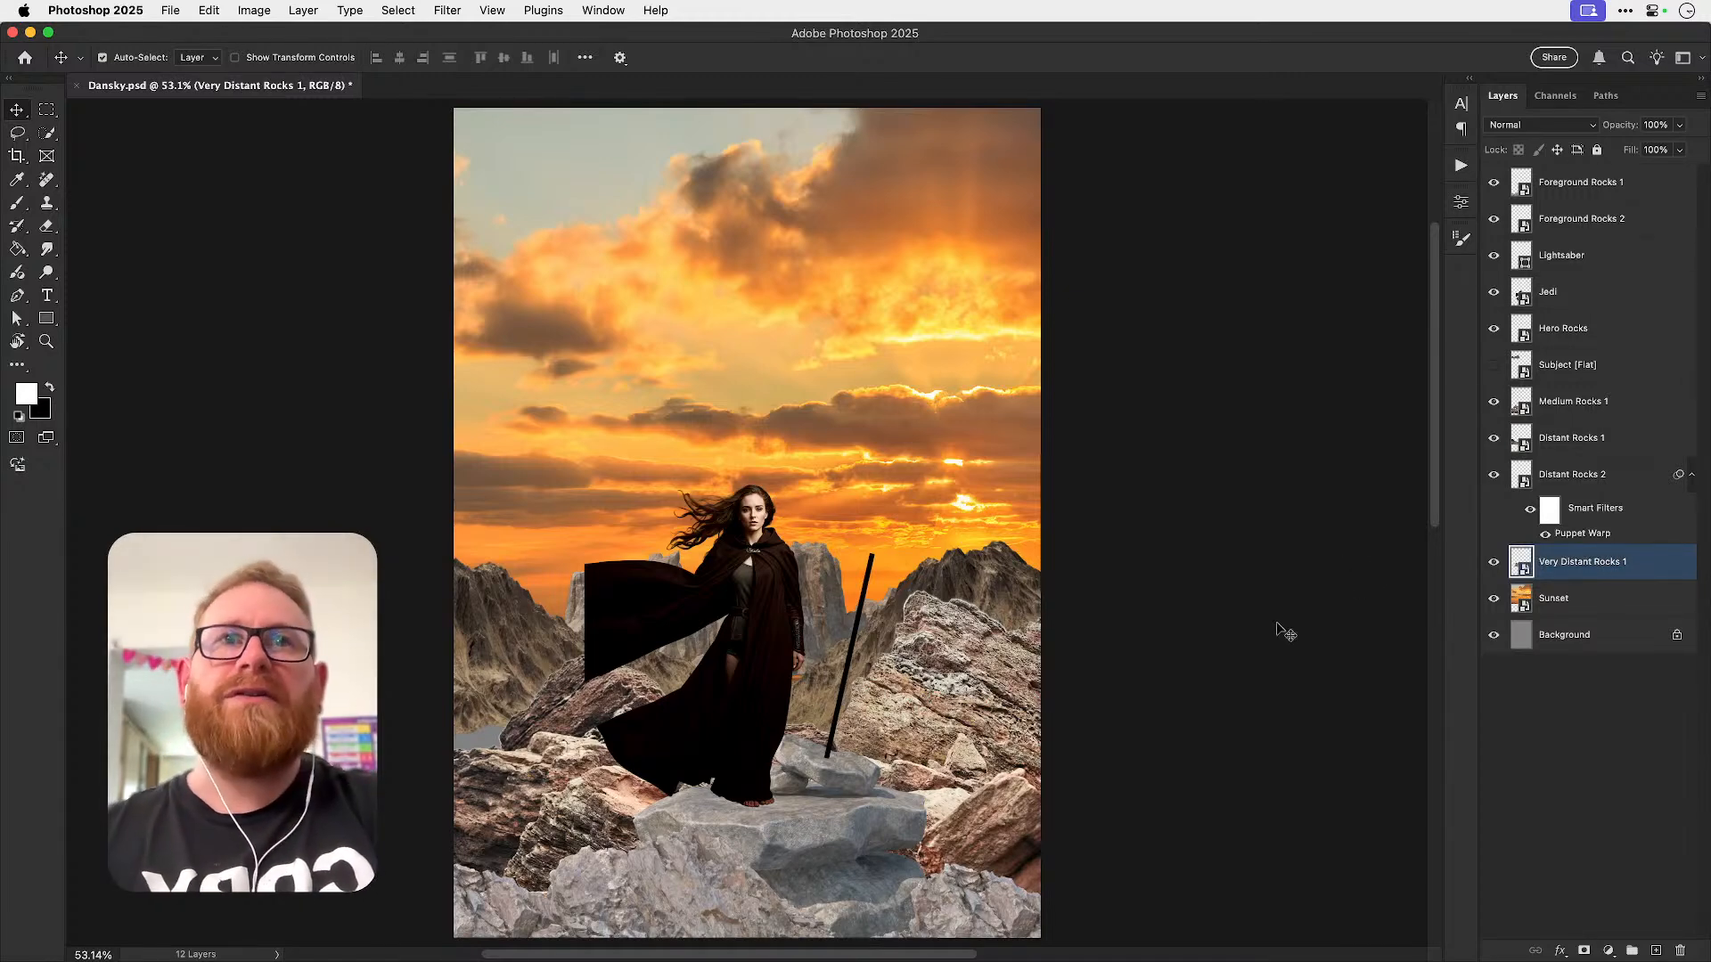
- Show the hidden Subject [Flat] mountain layer and place it directly above Very Distant Rocks 1
{"action": "left_click", "coordinate": [1494, 366]}
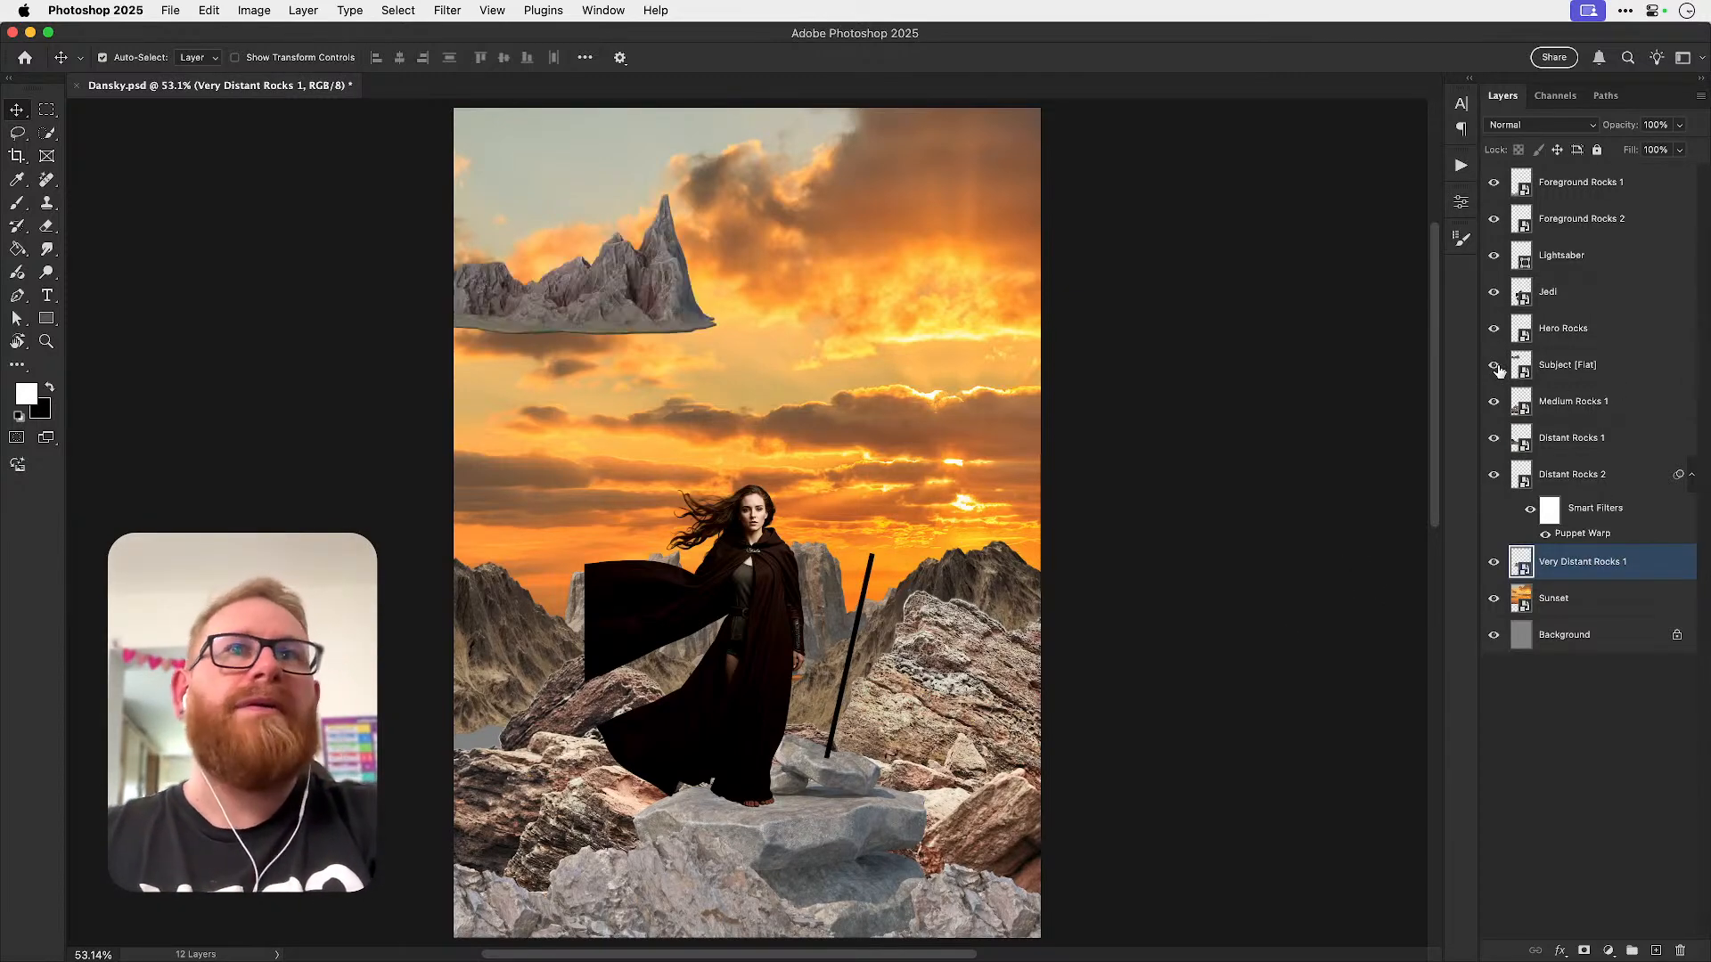
{"action": "left_click", "coordinate": [1555, 372]}
{"action": "key", "text": "super+bracketleft"}
{"action": "key", "text": "super+bracketleft"}
{"action": "key", "text": "super+bracketleft"}
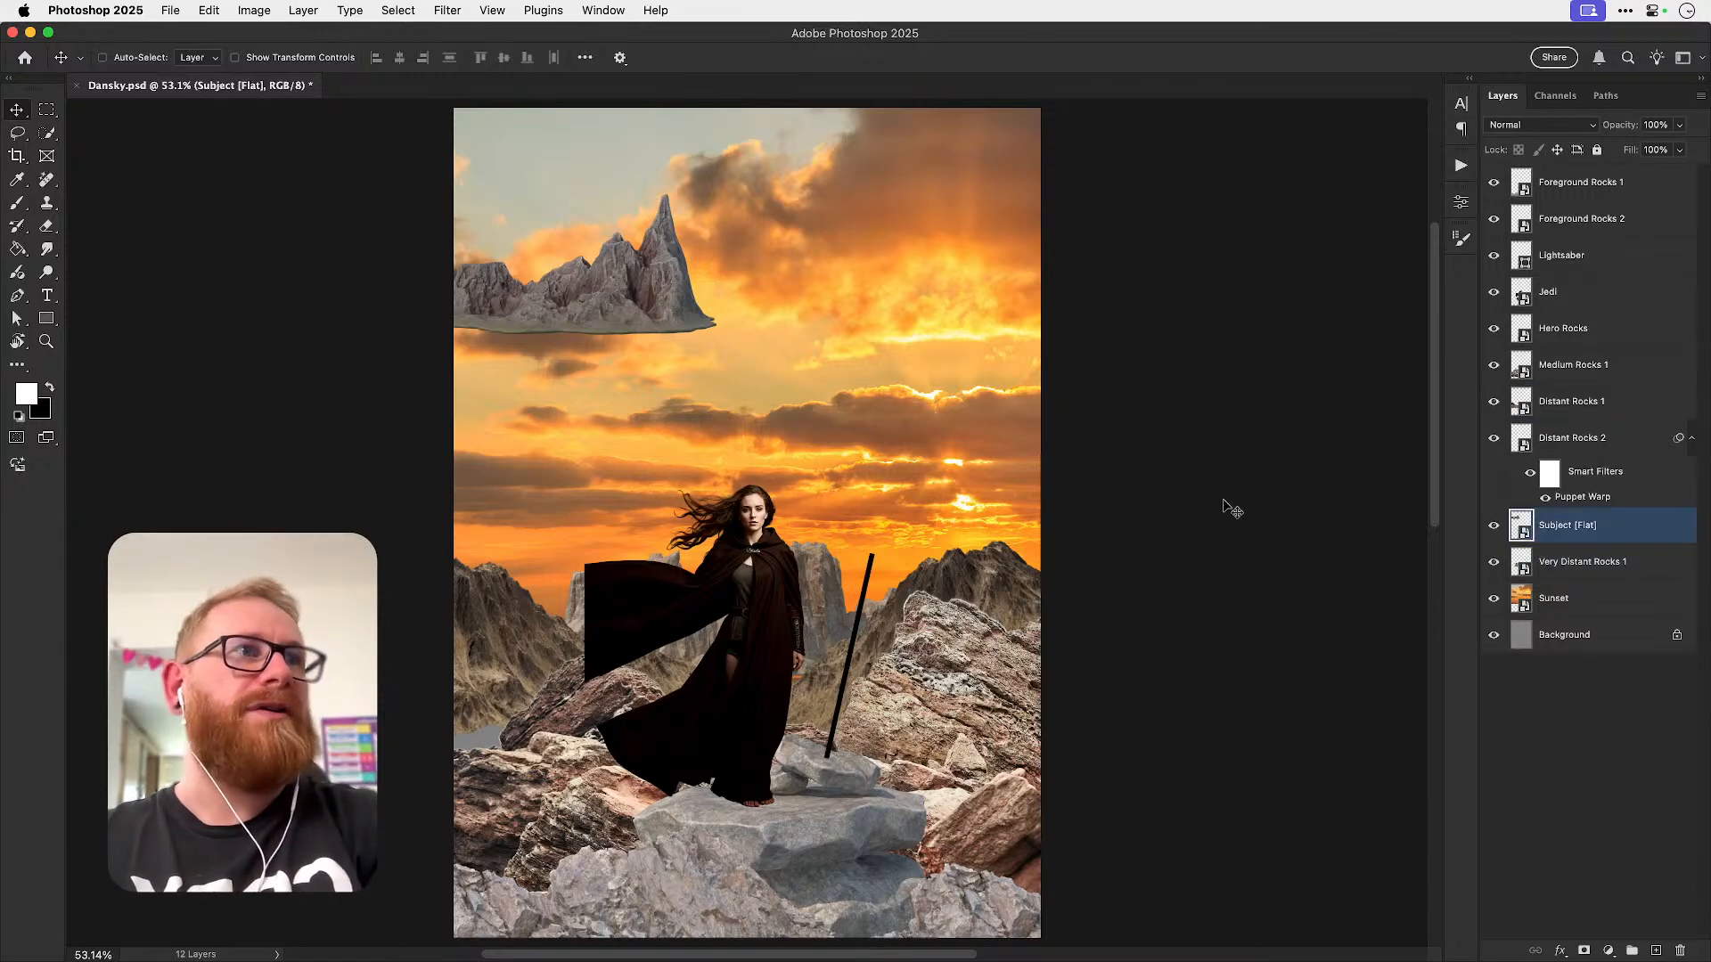
{"action": "key", "text": "super+bracketleft"}
{"action": "key", "text": "super+bracketright"}
- Move the Subject [Flat] mountain down to the horizon at the canvas's right edge and flip it horizontally
{"action": "key", "text": "super+t"}
{"action": "left_click_drag", "start_coordinate": [657, 297], "coordinate": [1027, 576]}
{"action": "left_click", "coordinate": [209, 10]}
{"action": "mouse_move", "coordinate": [267, 436]}
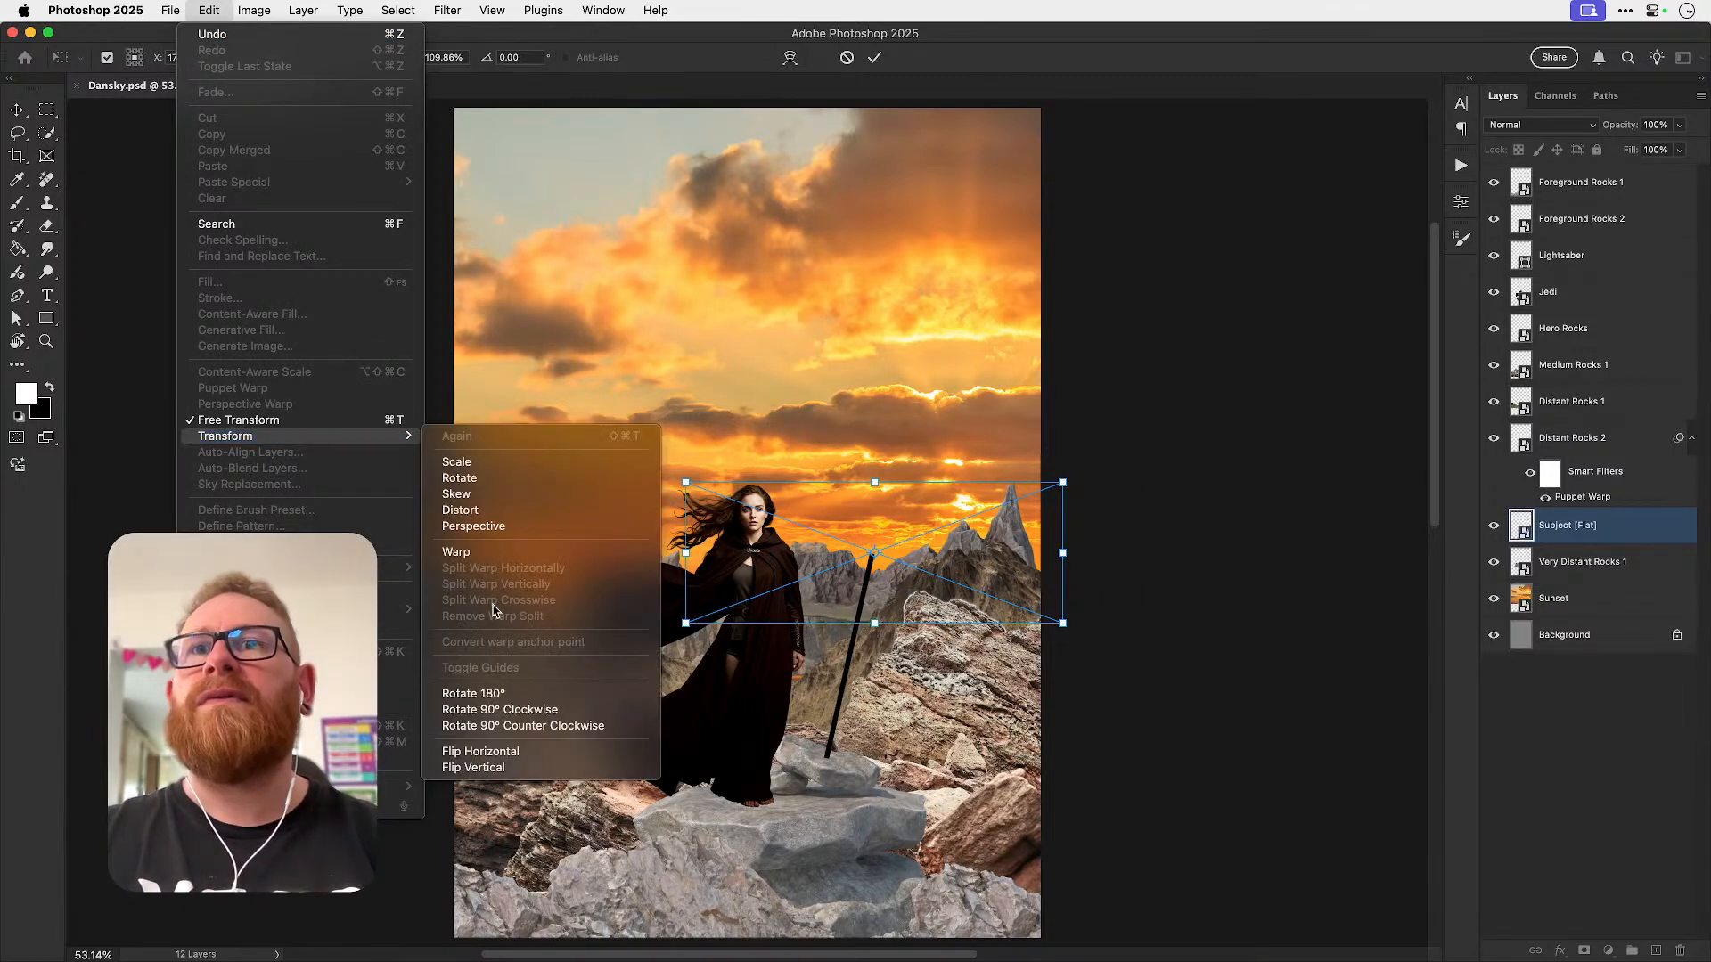
{"action": "left_click", "coordinate": [485, 753]}
{"action": "left_click_drag", "start_coordinate": [921, 588], "coordinate": [1027, 611]}
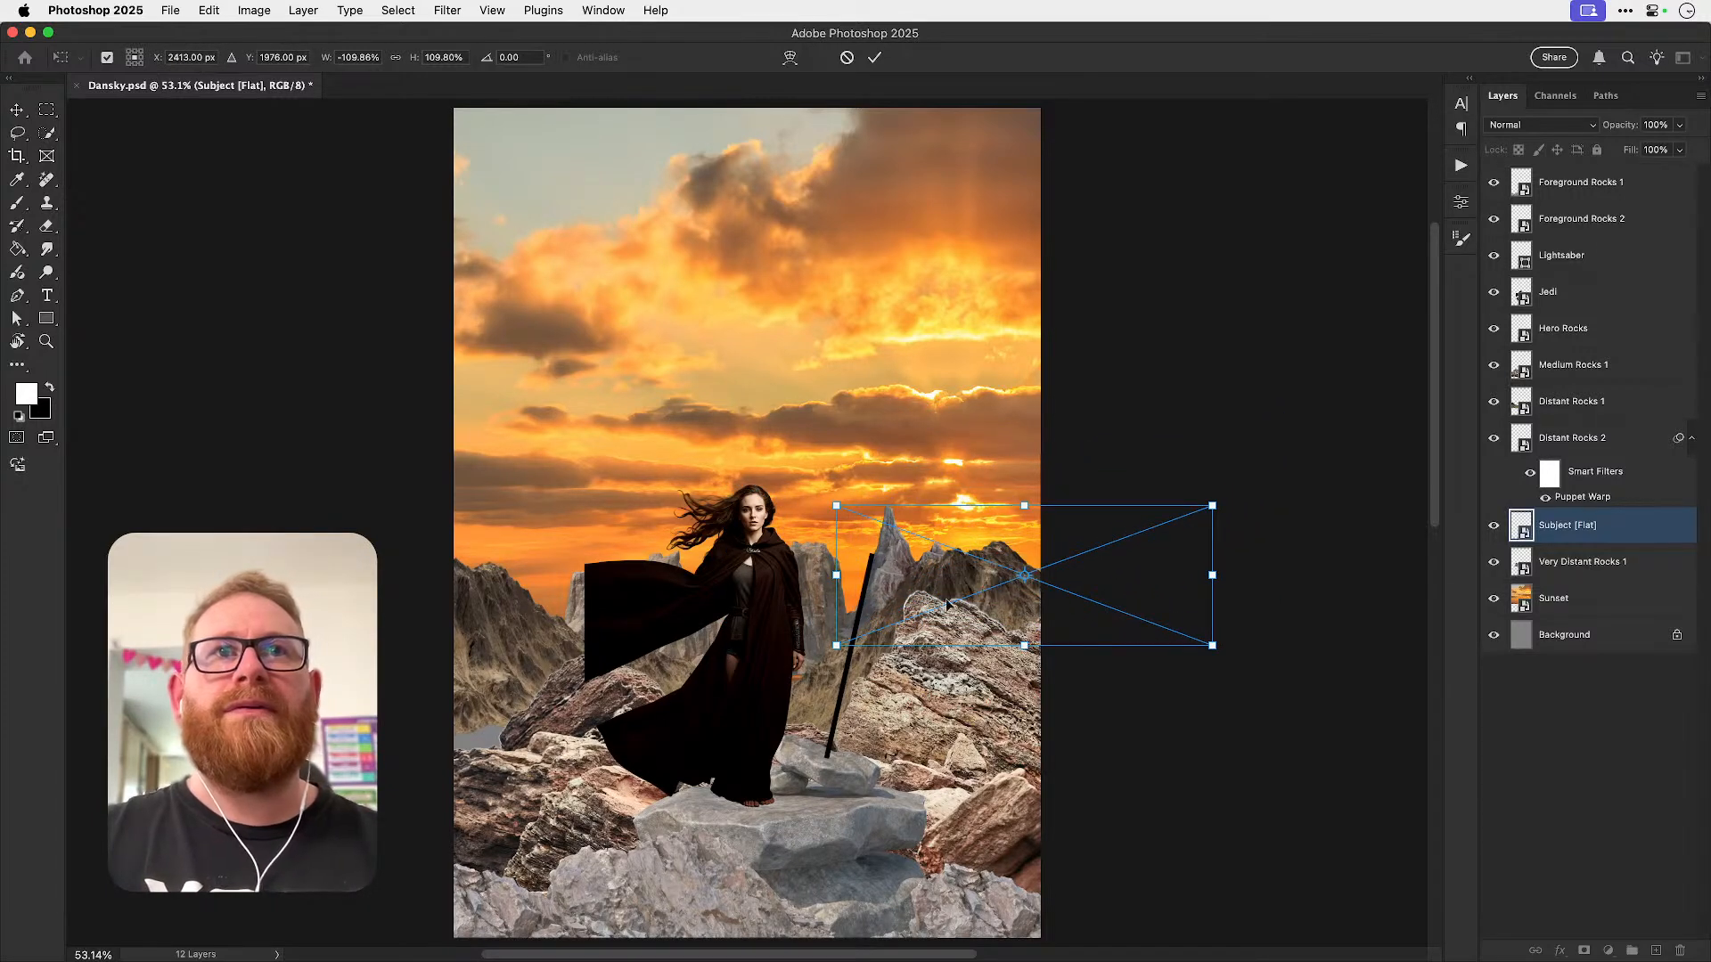
{"action": "key", "text": "Return"}
- Scale the flipped mountain down to about 58% and place it behind the lightsaber, between the Jedi and the right-hand mountain
{"action": "mouse_move", "coordinate": [895, 558]}
{"action": "left_mouse_down"}
{"action": "mouse_move", "coordinate": [950, 551]}
{"action": "mouse_move", "coordinate": [948, 528]}
{"action": "mouse_move", "coordinate": [893, 533]}
{"action": "left_mouse_up"}
{"action": "key", "text": "ctrl+t"}
{"action": "left_click_drag", "start_coordinate": [1209, 489], "coordinate": [1090, 532]}
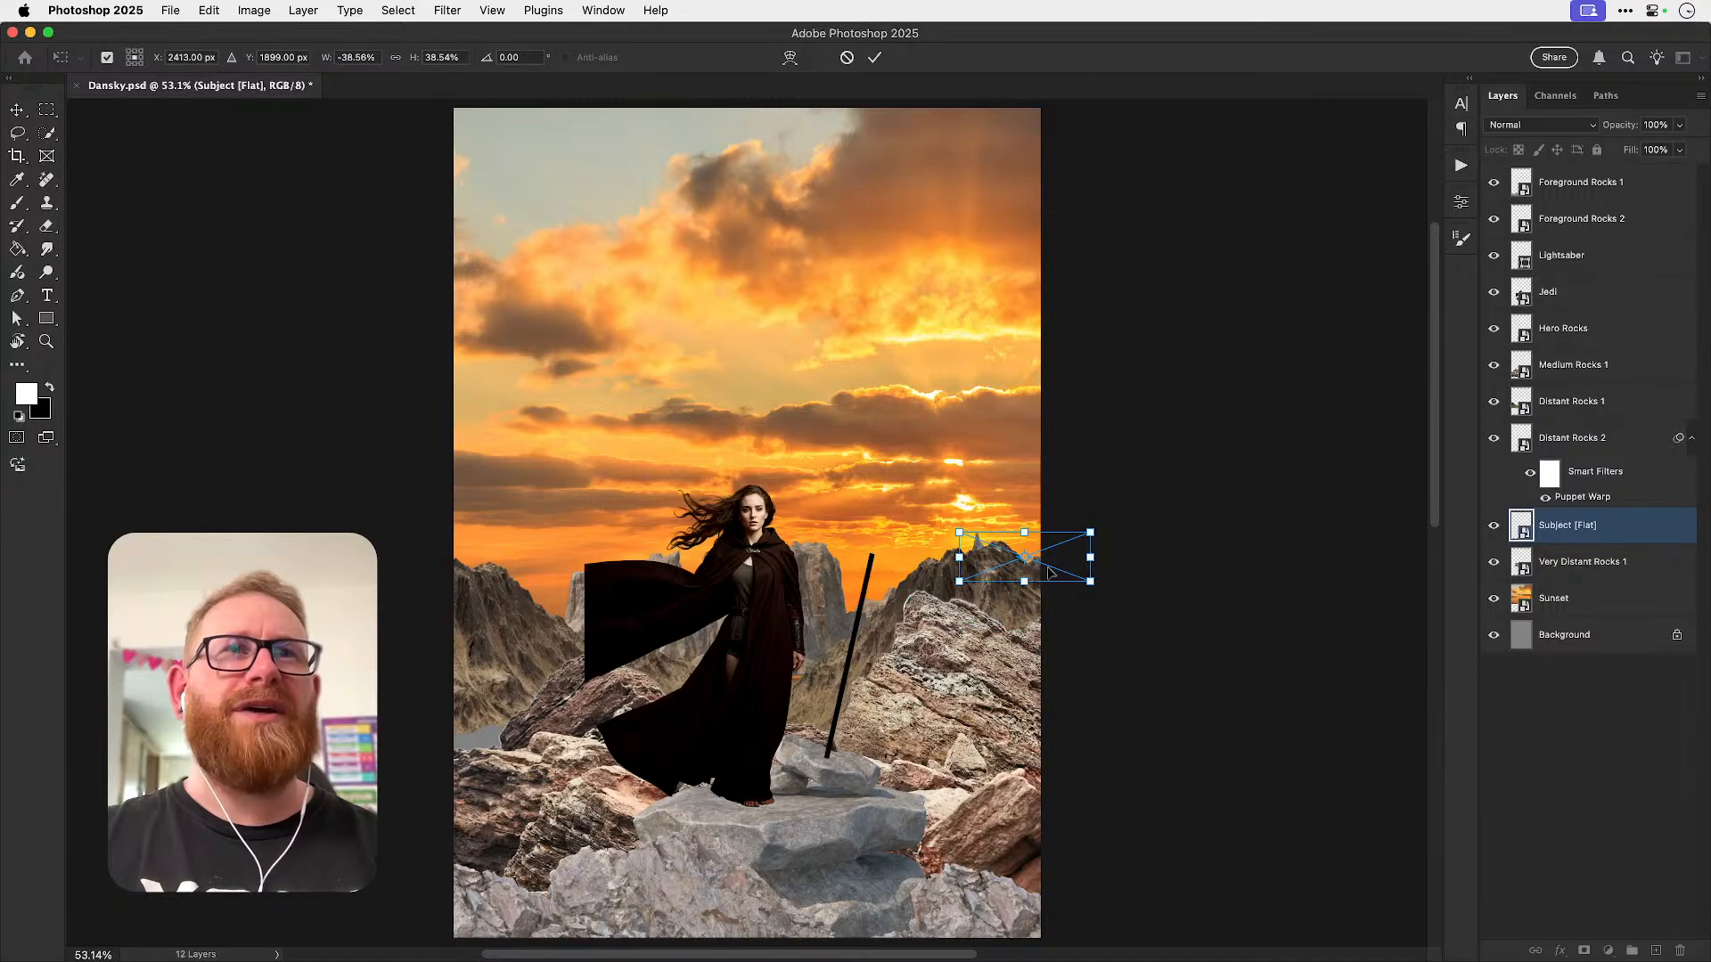
{"action": "key", "text": "super+z"}
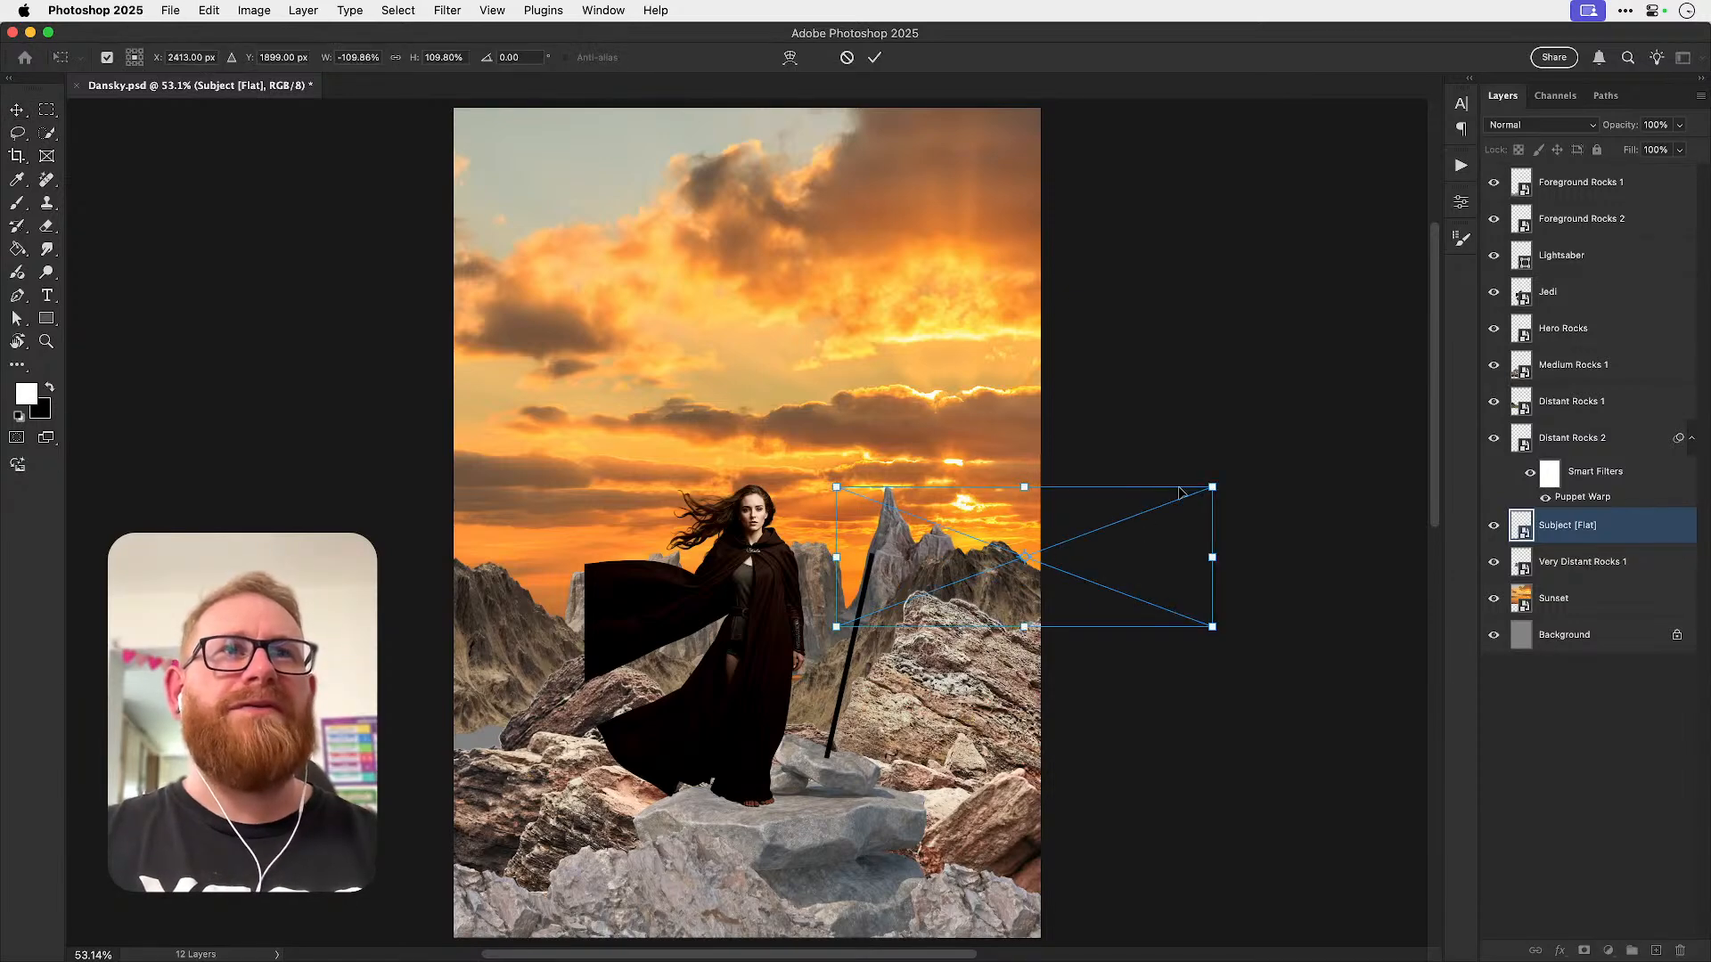
{"action": "left_click_drag", "start_coordinate": [1213, 489], "coordinate": [973, 581]}
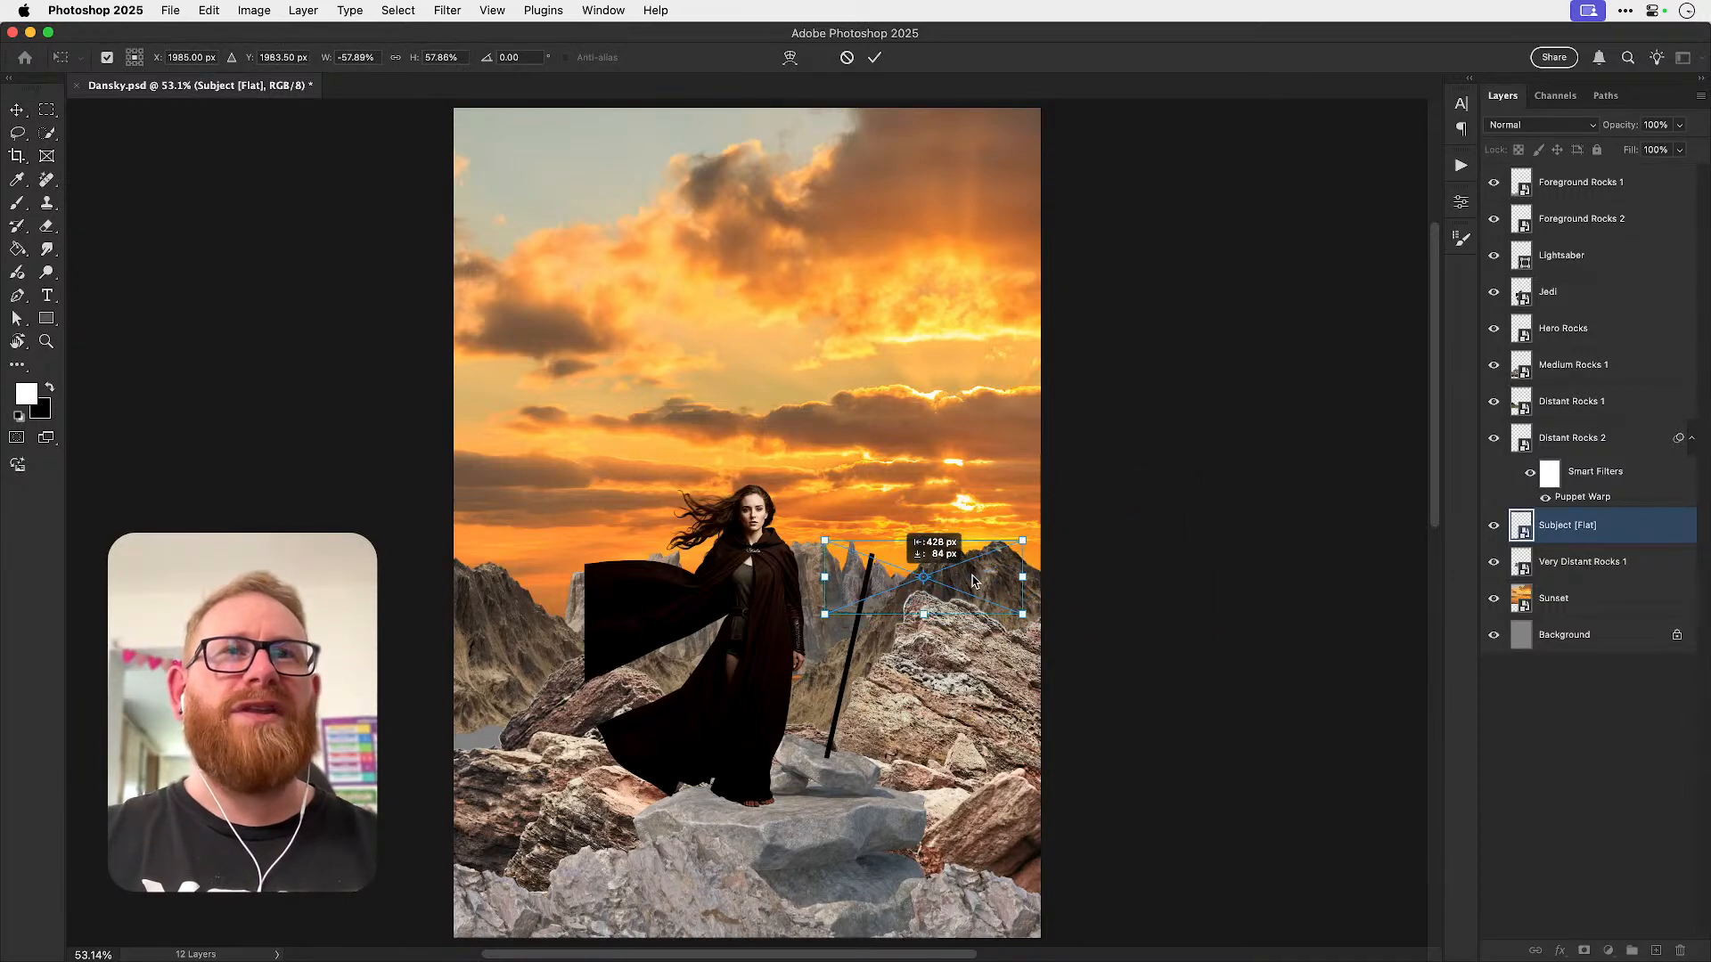
{"action": "key", "text": "Return"}
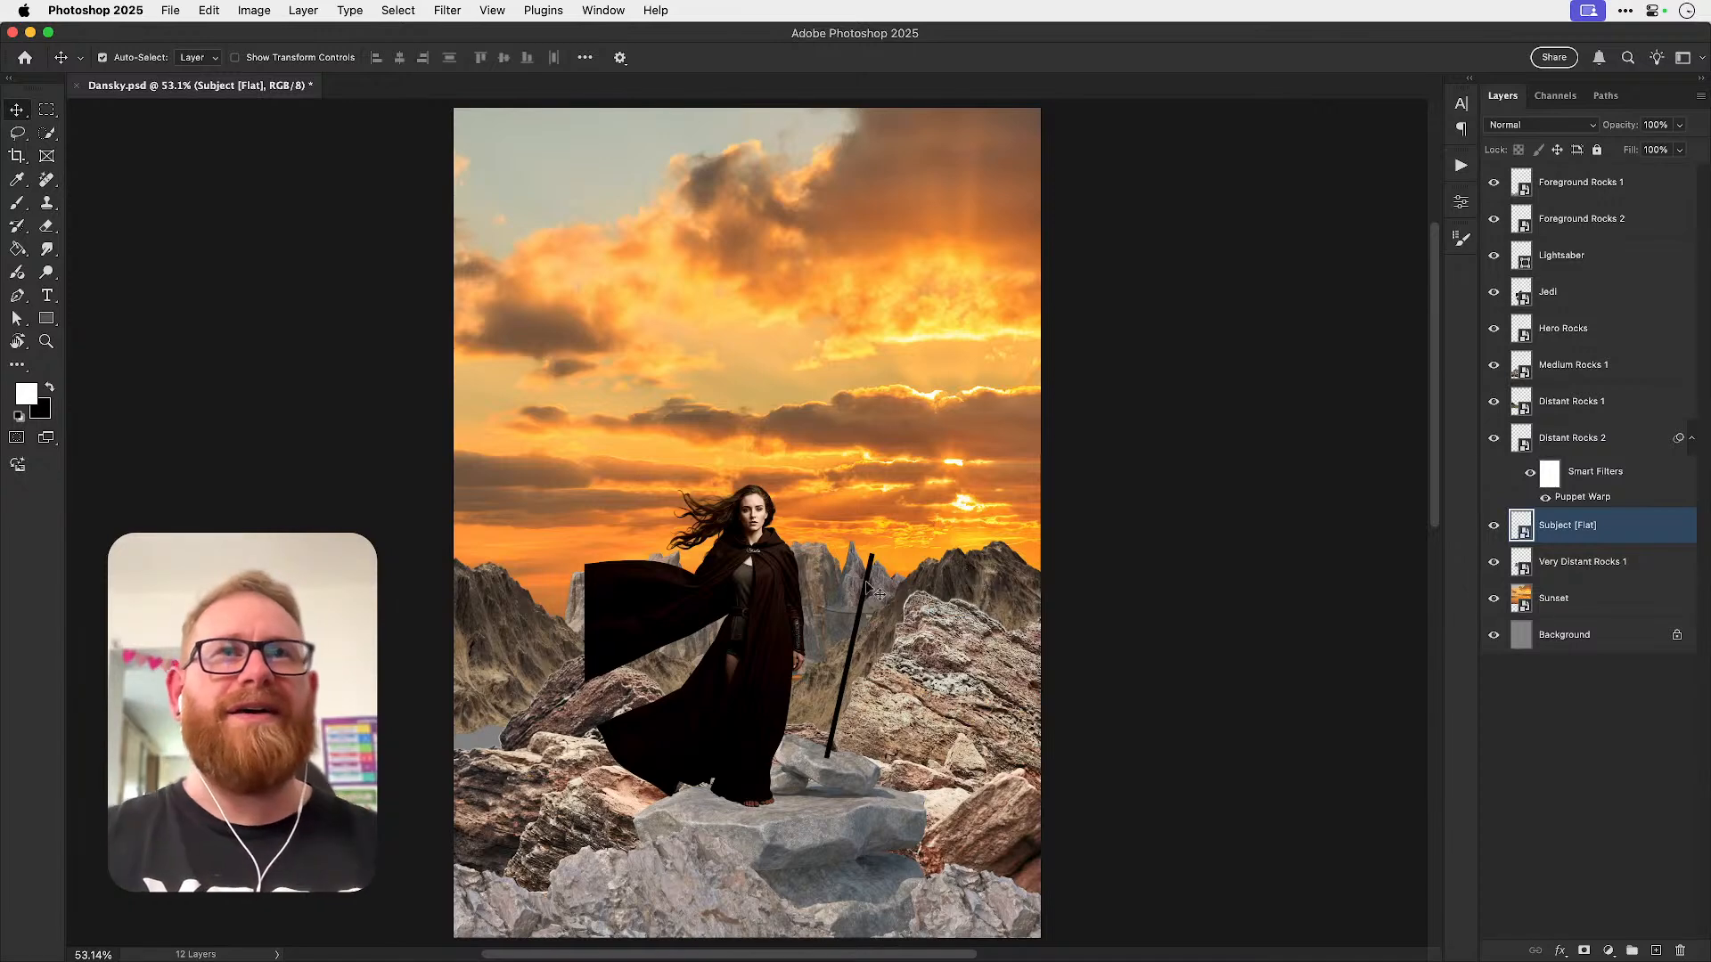
- Shrink the Subject [Flat] mountain further and place it on the horizon behind the Jedi, reaching toward the lightsaber
{"action": "left_click_drag", "start_coordinate": [813, 564], "coordinate": [766, 477]}
{"action": "key", "text": "super+t"}
{"action": "left_click_drag", "start_coordinate": [909, 452], "coordinate": [815, 478]}
{"action": "left_click_drag", "start_coordinate": [606, 524], "coordinate": [560, 602]}
{"action": "key", "text": "Return"}
{"action": "left_click", "coordinate": [791, 602]}
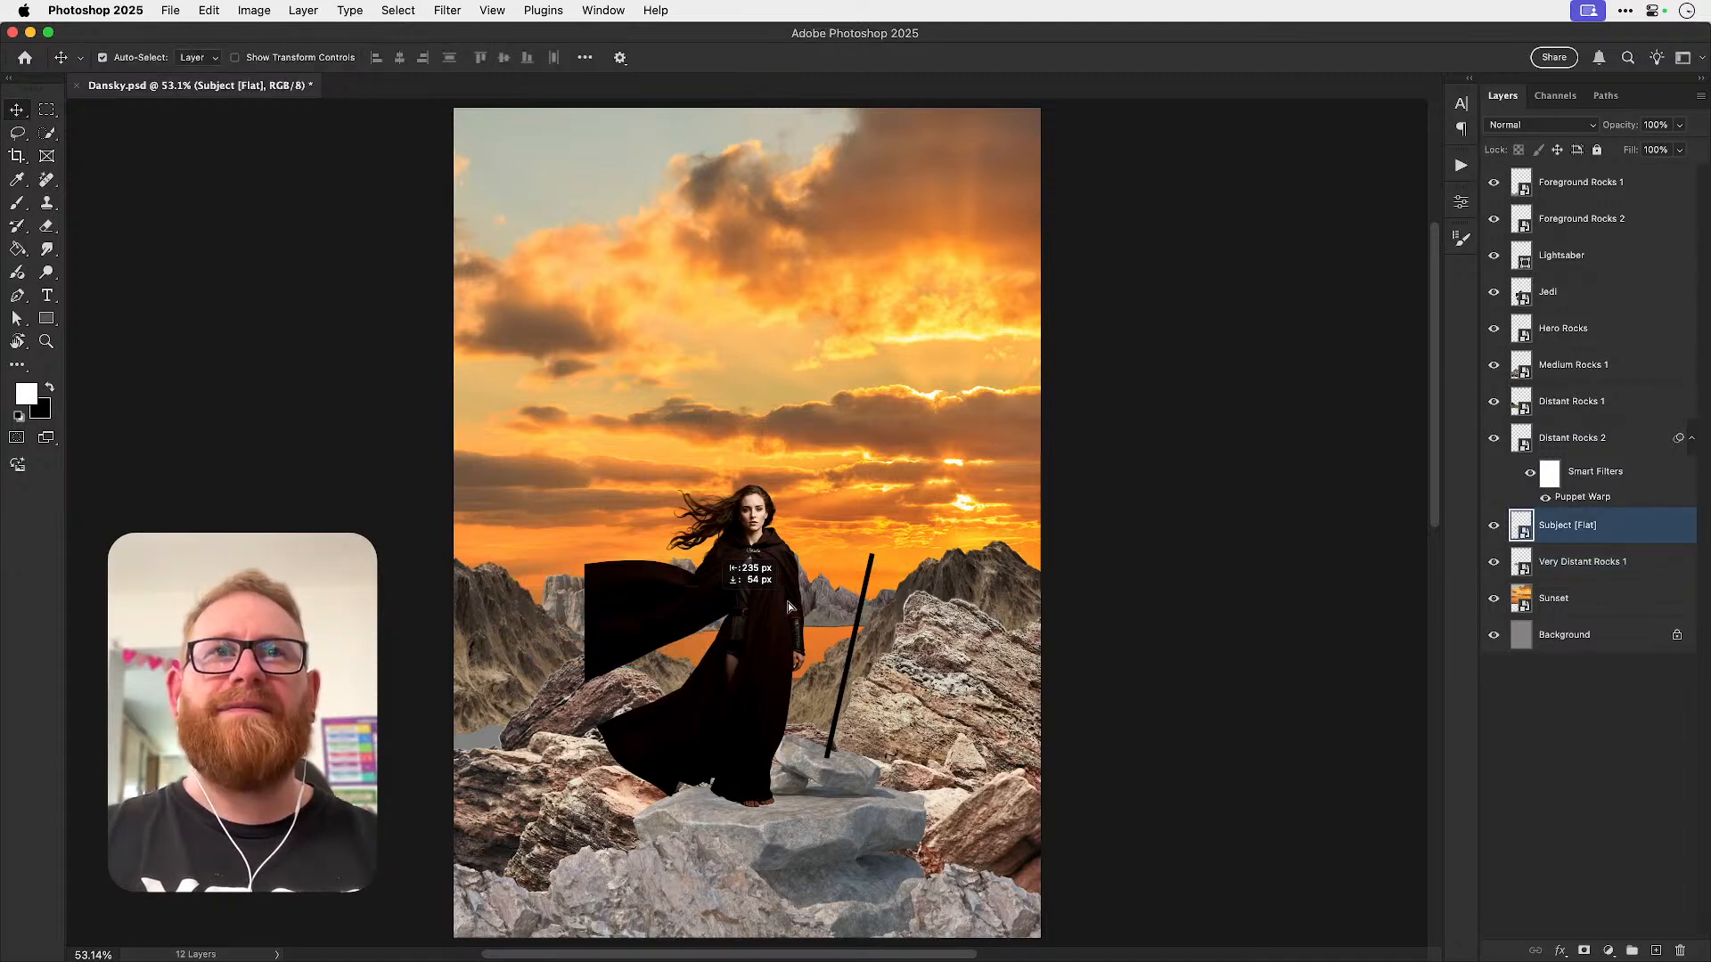
- Flip the small mountain range horizontally and shift it so its tall spire stands just right of the lightsaber
{"action": "left_click", "coordinate": [209, 10]}
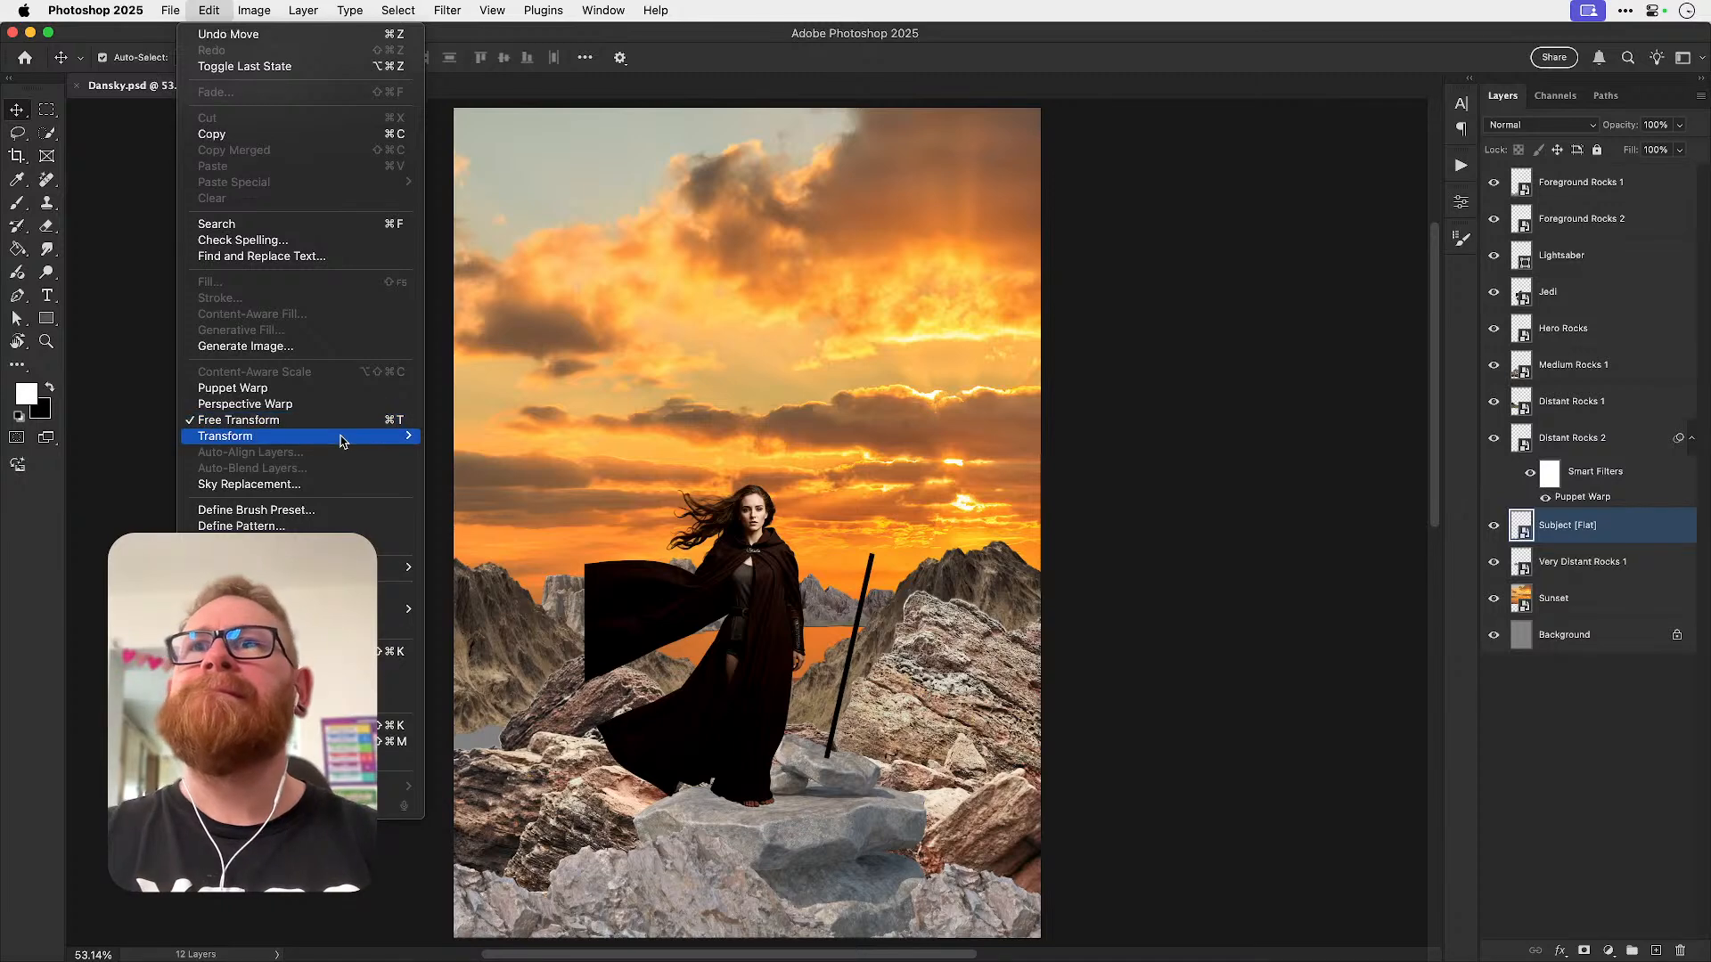
{"action": "mouse_move", "coordinate": [335, 436]}
{"action": "left_click", "coordinate": [480, 751]}
{"action": "left_click_drag", "start_coordinate": [831, 611], "coordinate": [793, 613]}
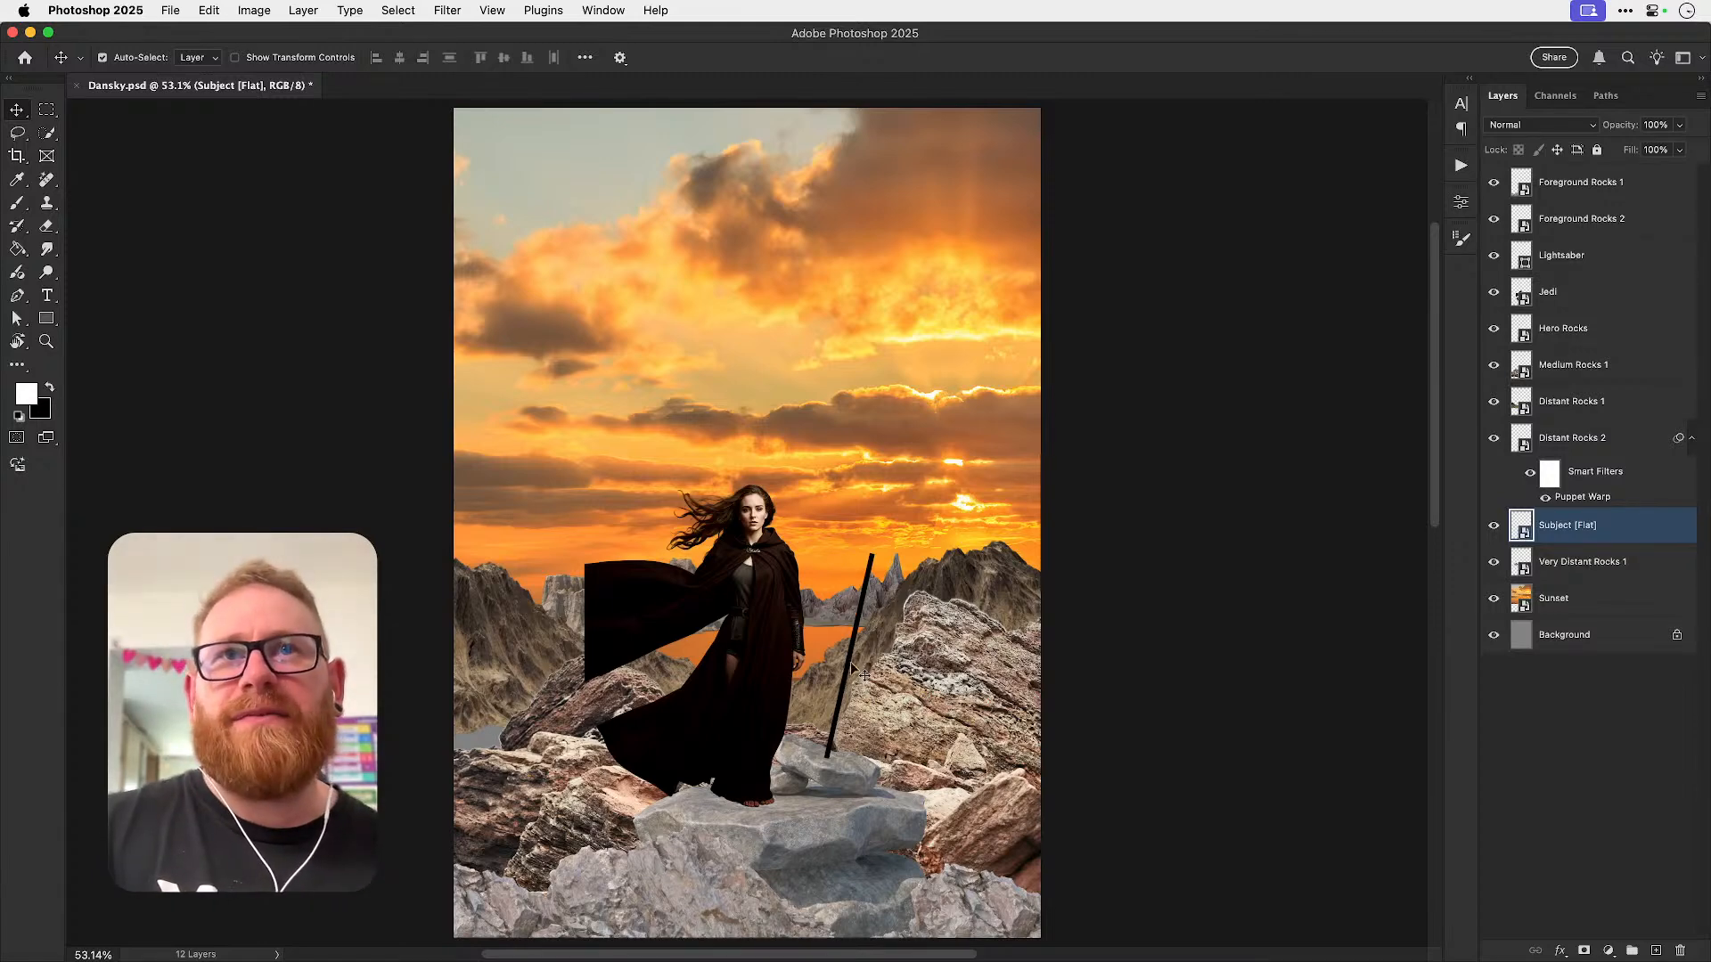
- Hide the Jedi layer and bring the Lightsaber and Jedi layers to the top of the layer stack
{"action": "left_click", "coordinate": [1493, 291]}
{"action": "left_click", "coordinate": [1551, 295]}
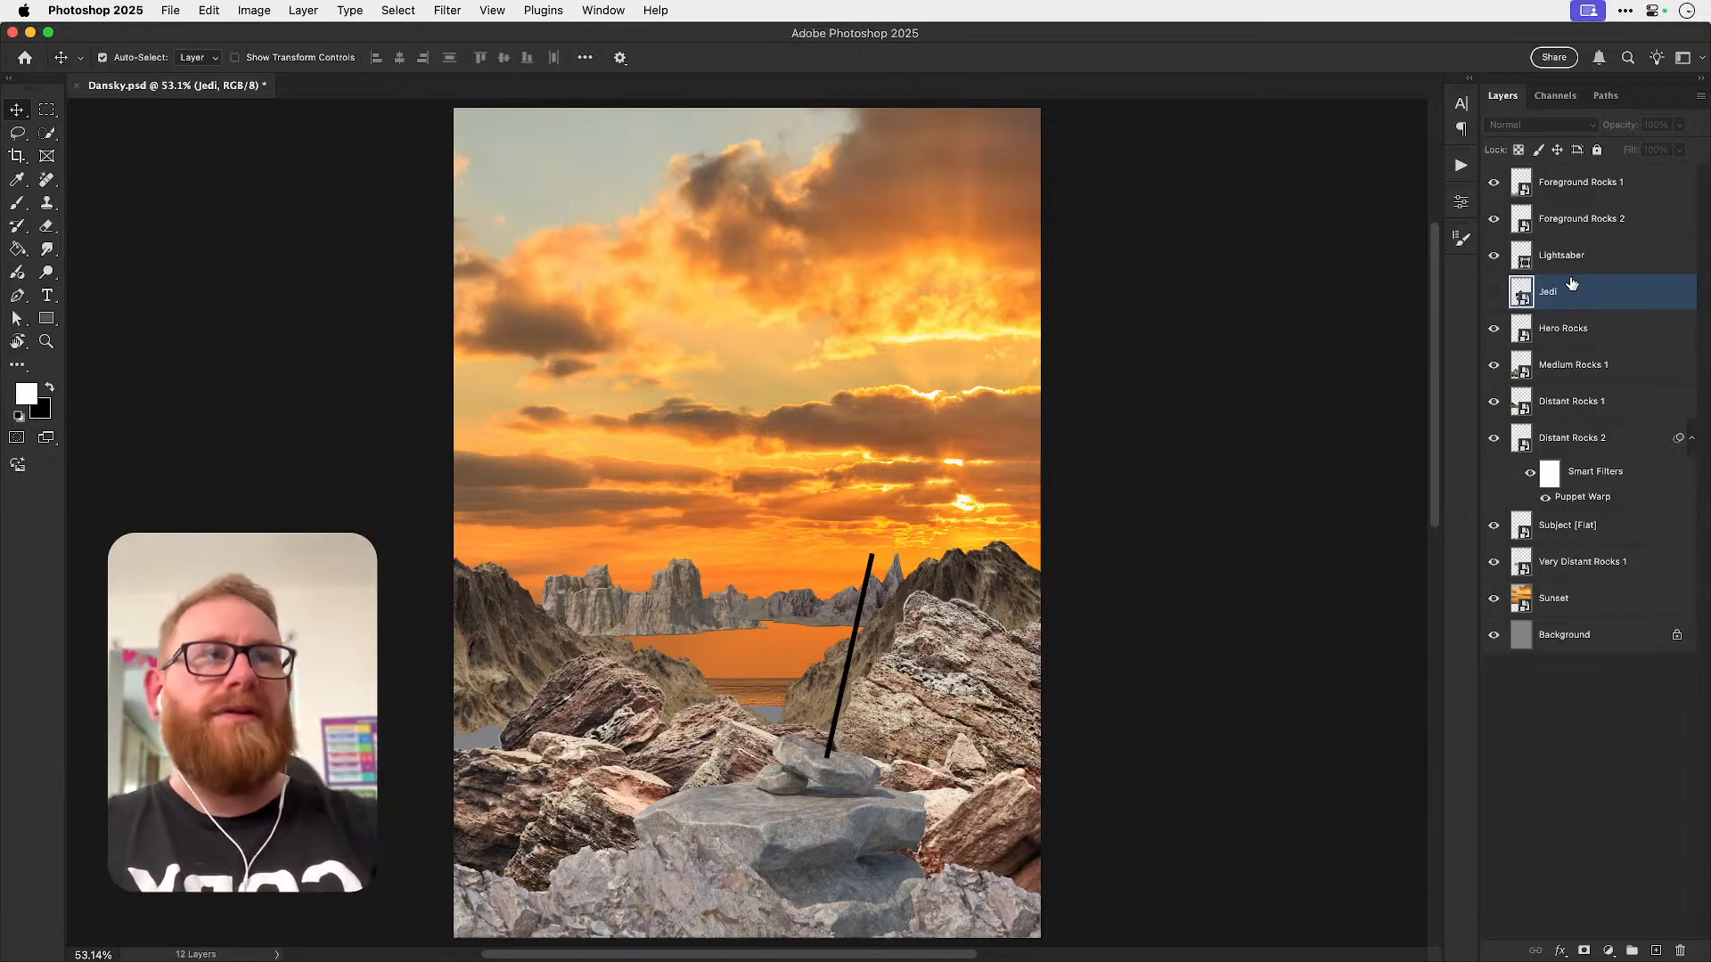
{"action": "left_click", "coordinate": [1550, 260], "text": "shift"}
{"action": "key", "text": "super+shift+bracketright"}
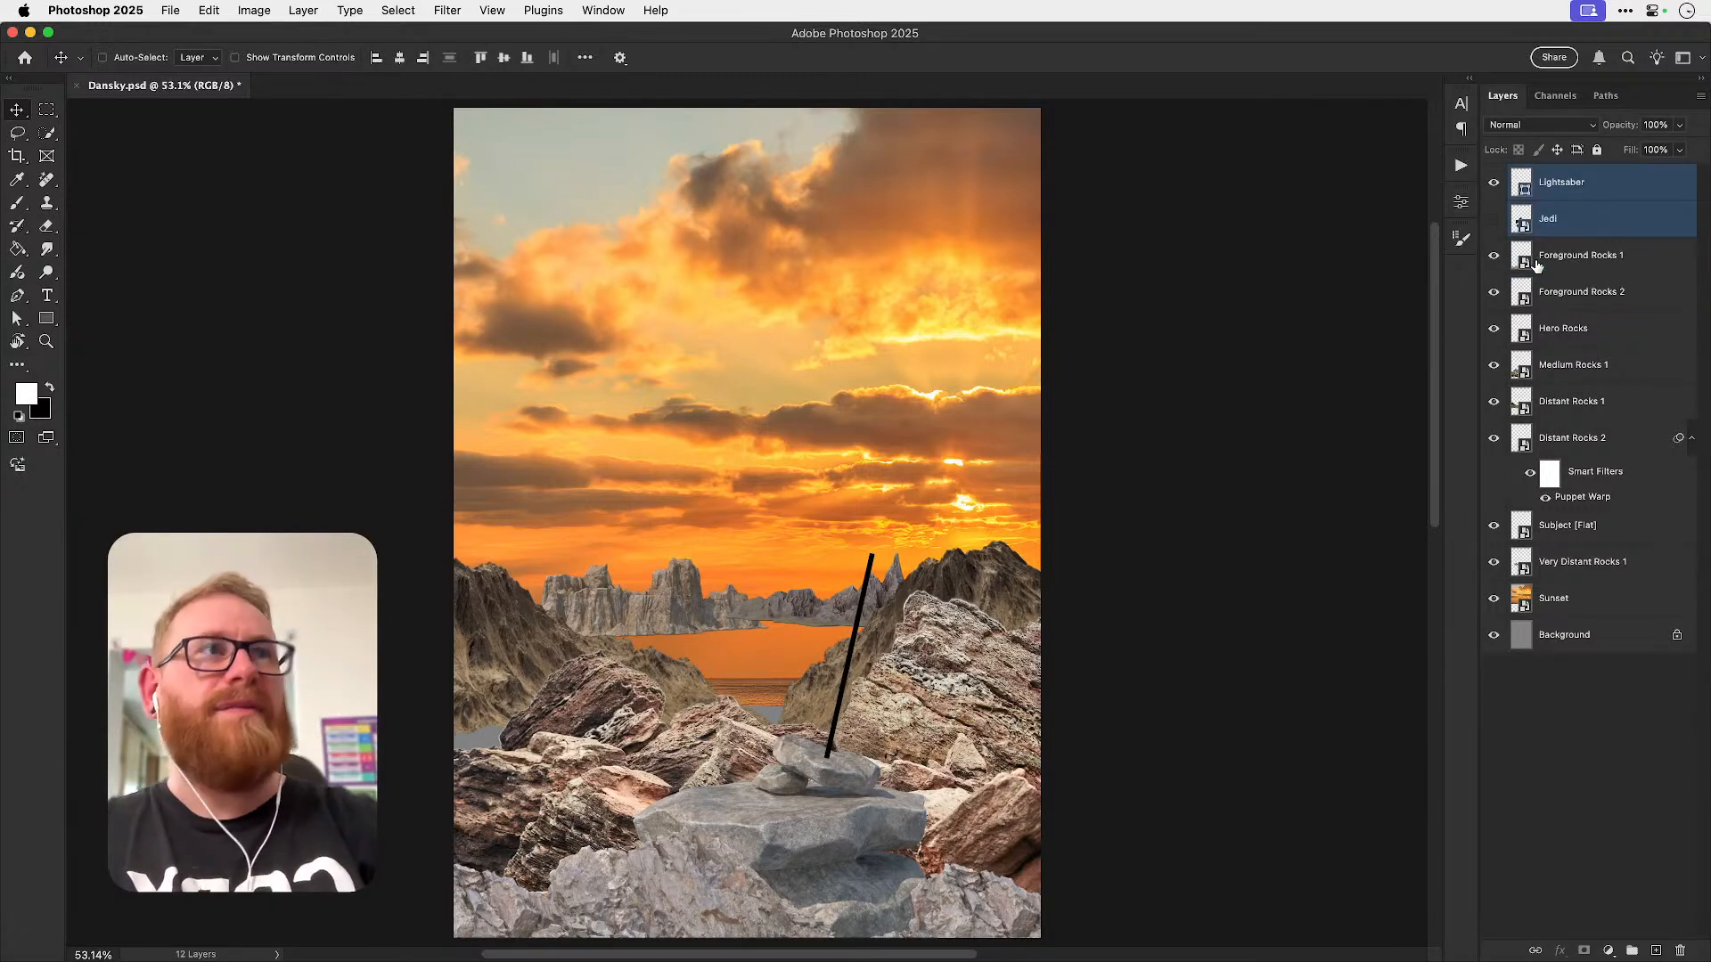
- Duplicate the Distant Rocks 1 layer and place the copy directly below Distant Rocks 2
{"action": "left_click", "coordinate": [1158, 523]}
{"action": "scroll", "coordinate": [733, 674], "scroll_direction": "up", "scroll_amount": 2}
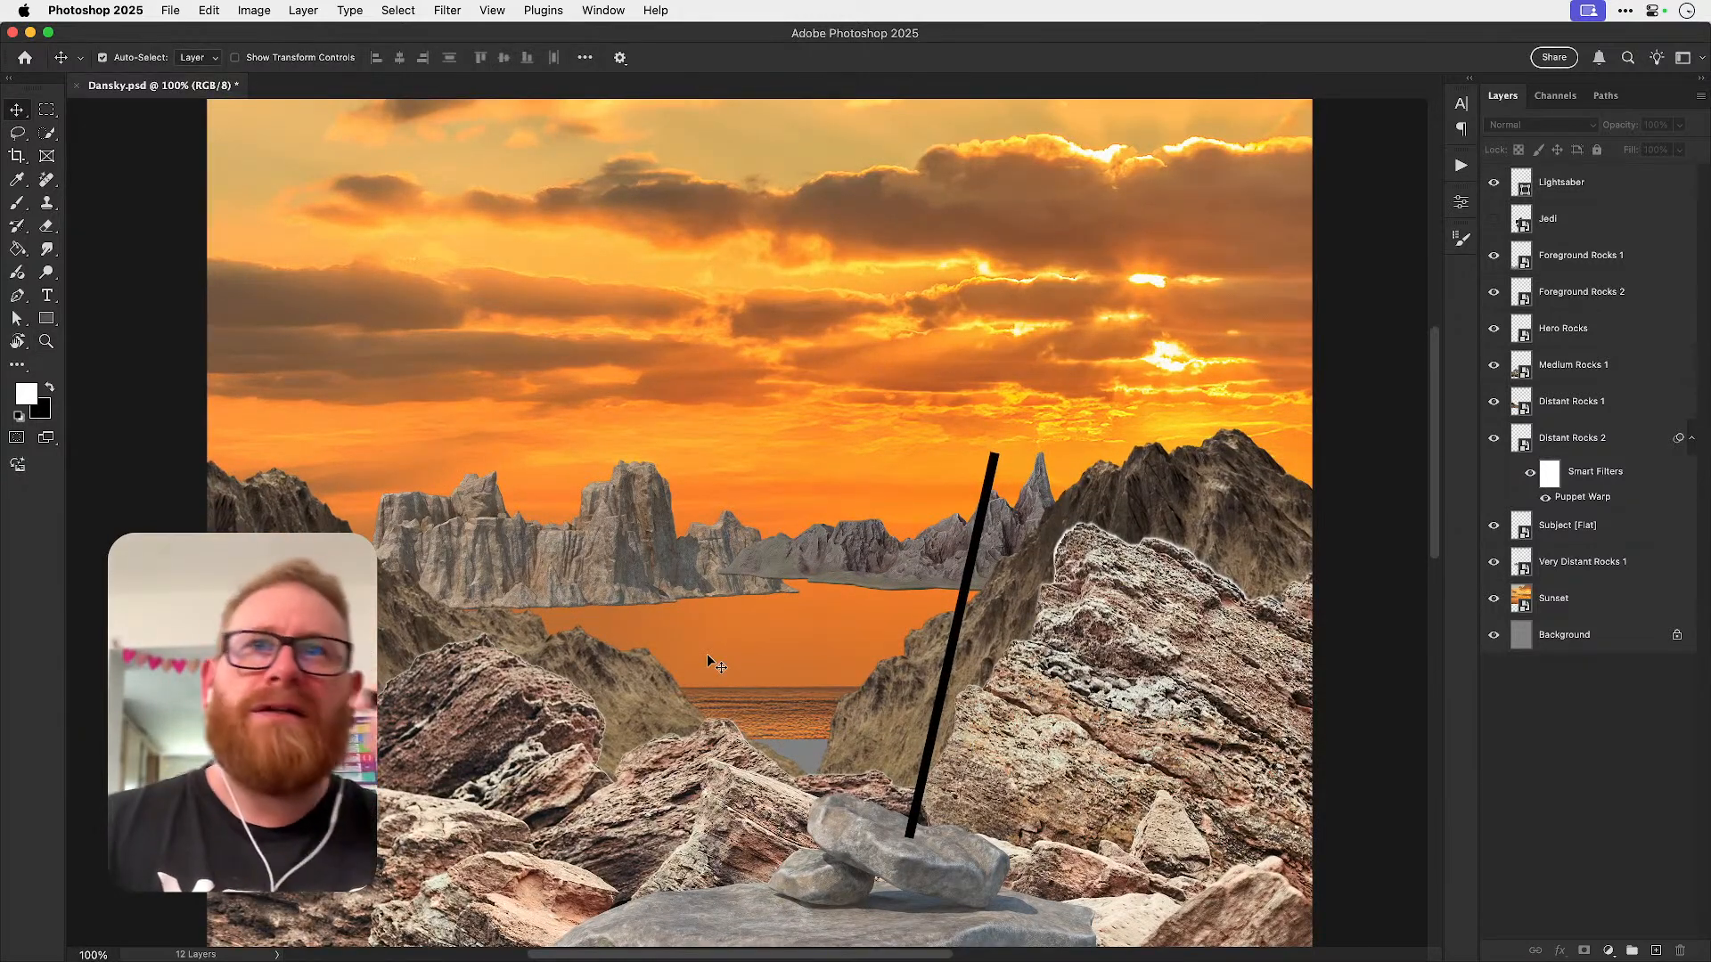
{"action": "left_click", "coordinate": [343, 614]}
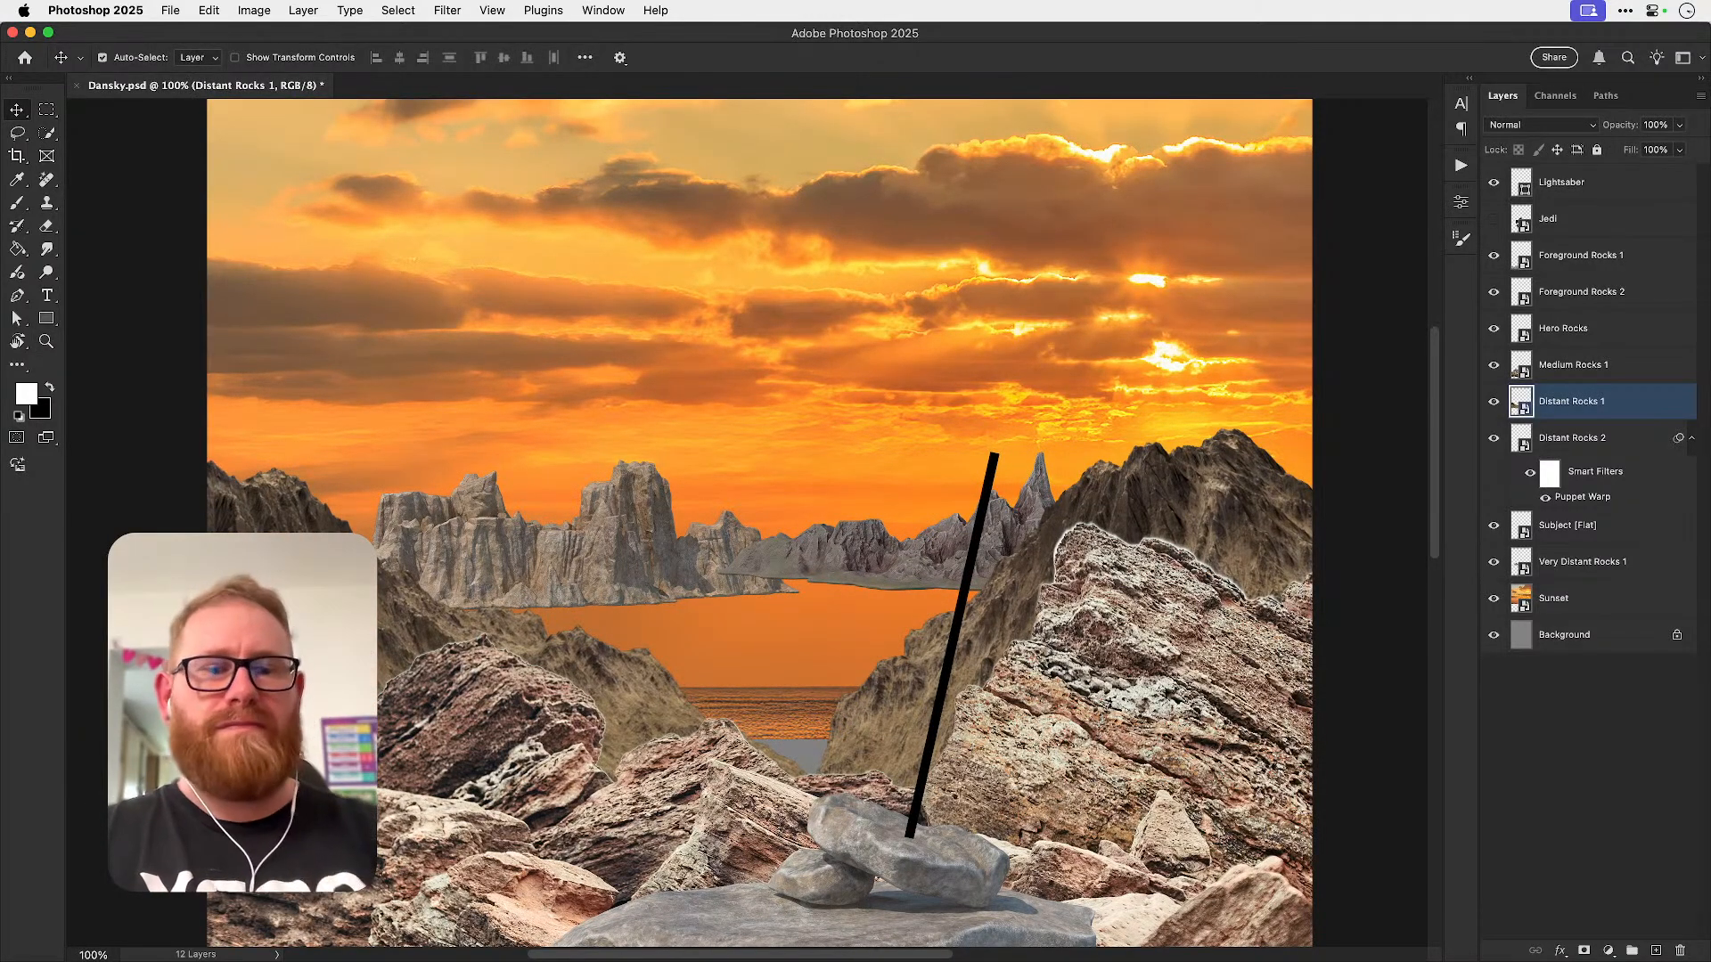
{"action": "key", "text": "super+j"}
{"action": "key", "text": "super+bracketleft"}
{"action": "key", "text": "super+bracketleft"}
- Free-transform the Distant Rocks 1 copy, enlarging and moving it into the water gap between the mountains
{"action": "key", "text": "super+t"}
{"action": "left_click_drag", "start_coordinate": [343, 615], "coordinate": [904, 615]}
{"action": "left_click_drag", "start_coordinate": [109, 462], "coordinate": [56, 563]}
{"action": "left_click_drag", "start_coordinate": [893, 572], "coordinate": [648, 591]}
- Stretch the copy past the canvas's right edge to about 213% width and 158% height, covering the water gap
{"action": "key", "text": "super+minus"}
{"action": "key", "text": "super+minus"}
{"action": "left_click_drag", "start_coordinate": [973, 504], "coordinate": [1250, 485]}
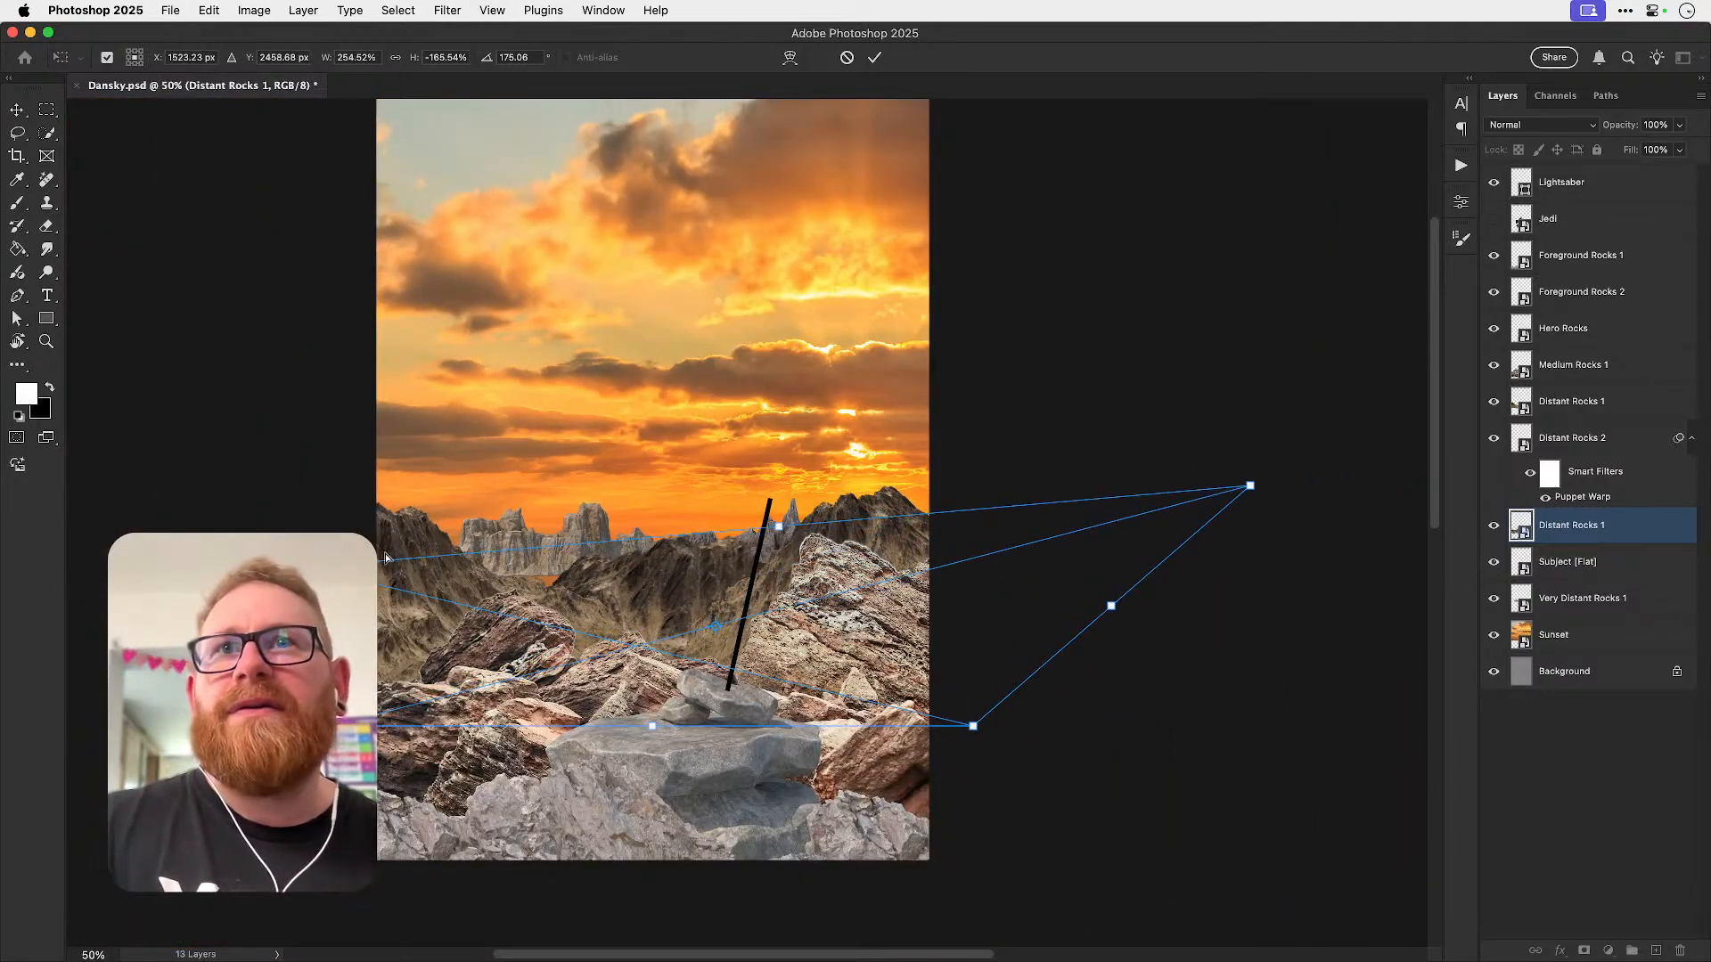
{"action": "key", "text": "super+z"}
{"action": "mouse_move", "coordinate": [1015, 698]}
{"action": "left_mouse_down"}
{"action": "mouse_move", "coordinate": [1042, 675]}
{"action": "mouse_move", "coordinate": [1044, 700]}
{"action": "left_mouse_up"}
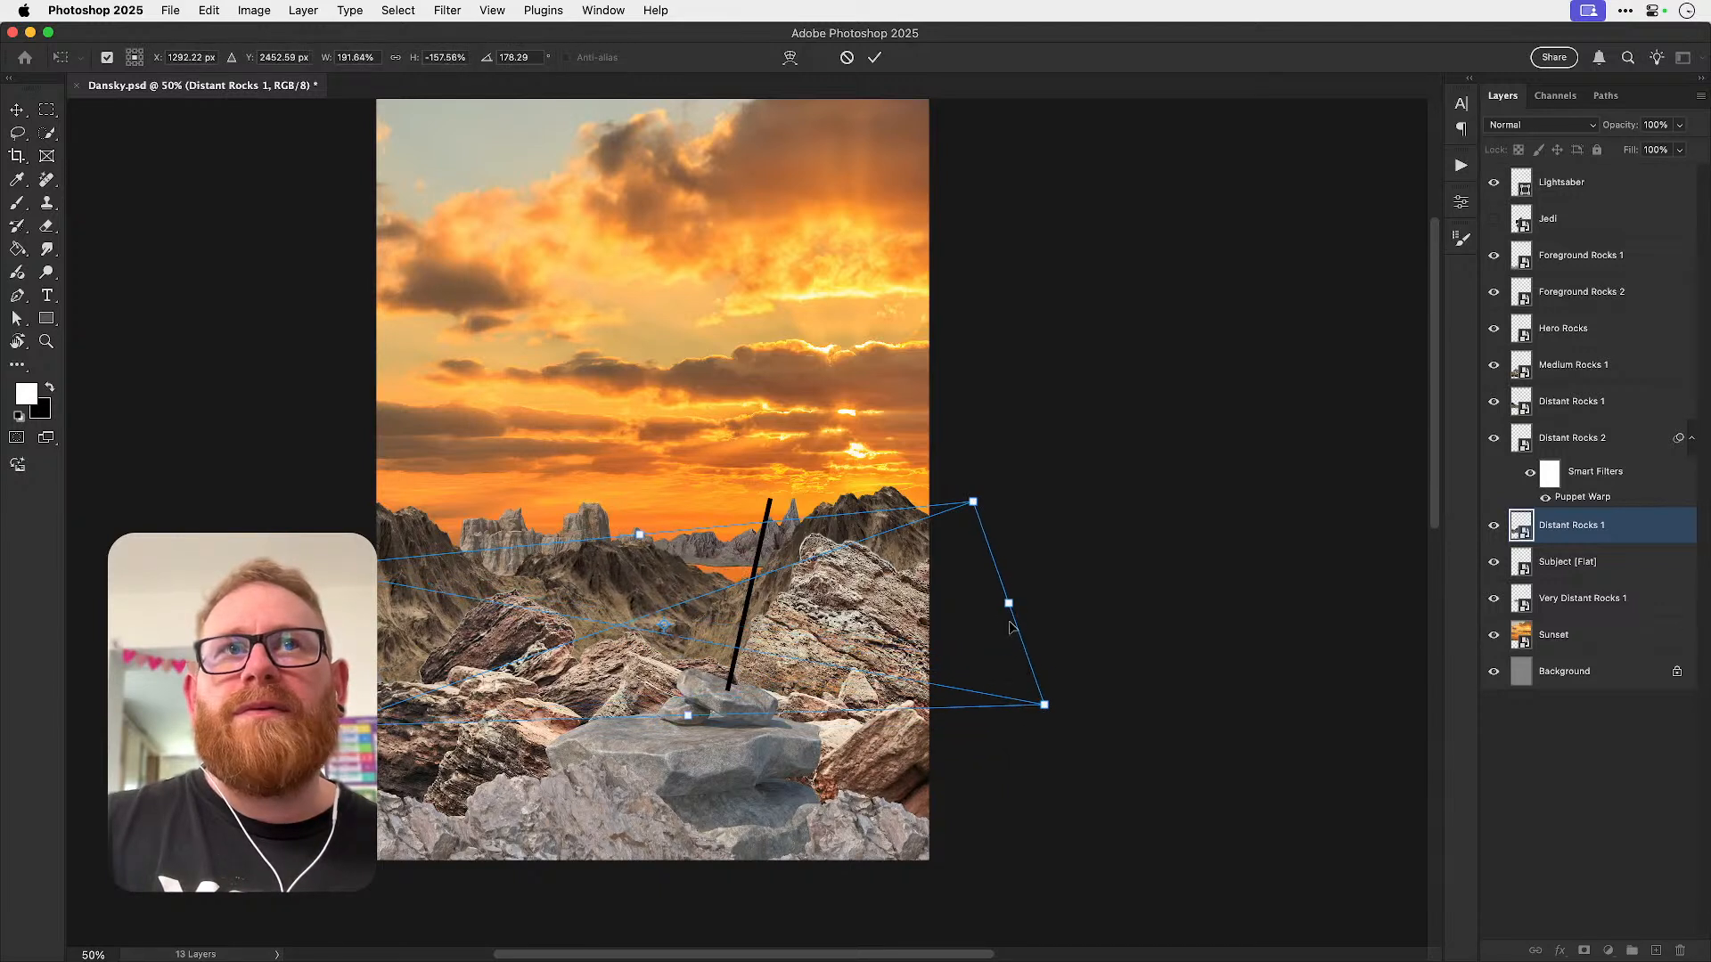
{"action": "left_click_drag", "start_coordinate": [1012, 603], "coordinate": [1101, 596]}
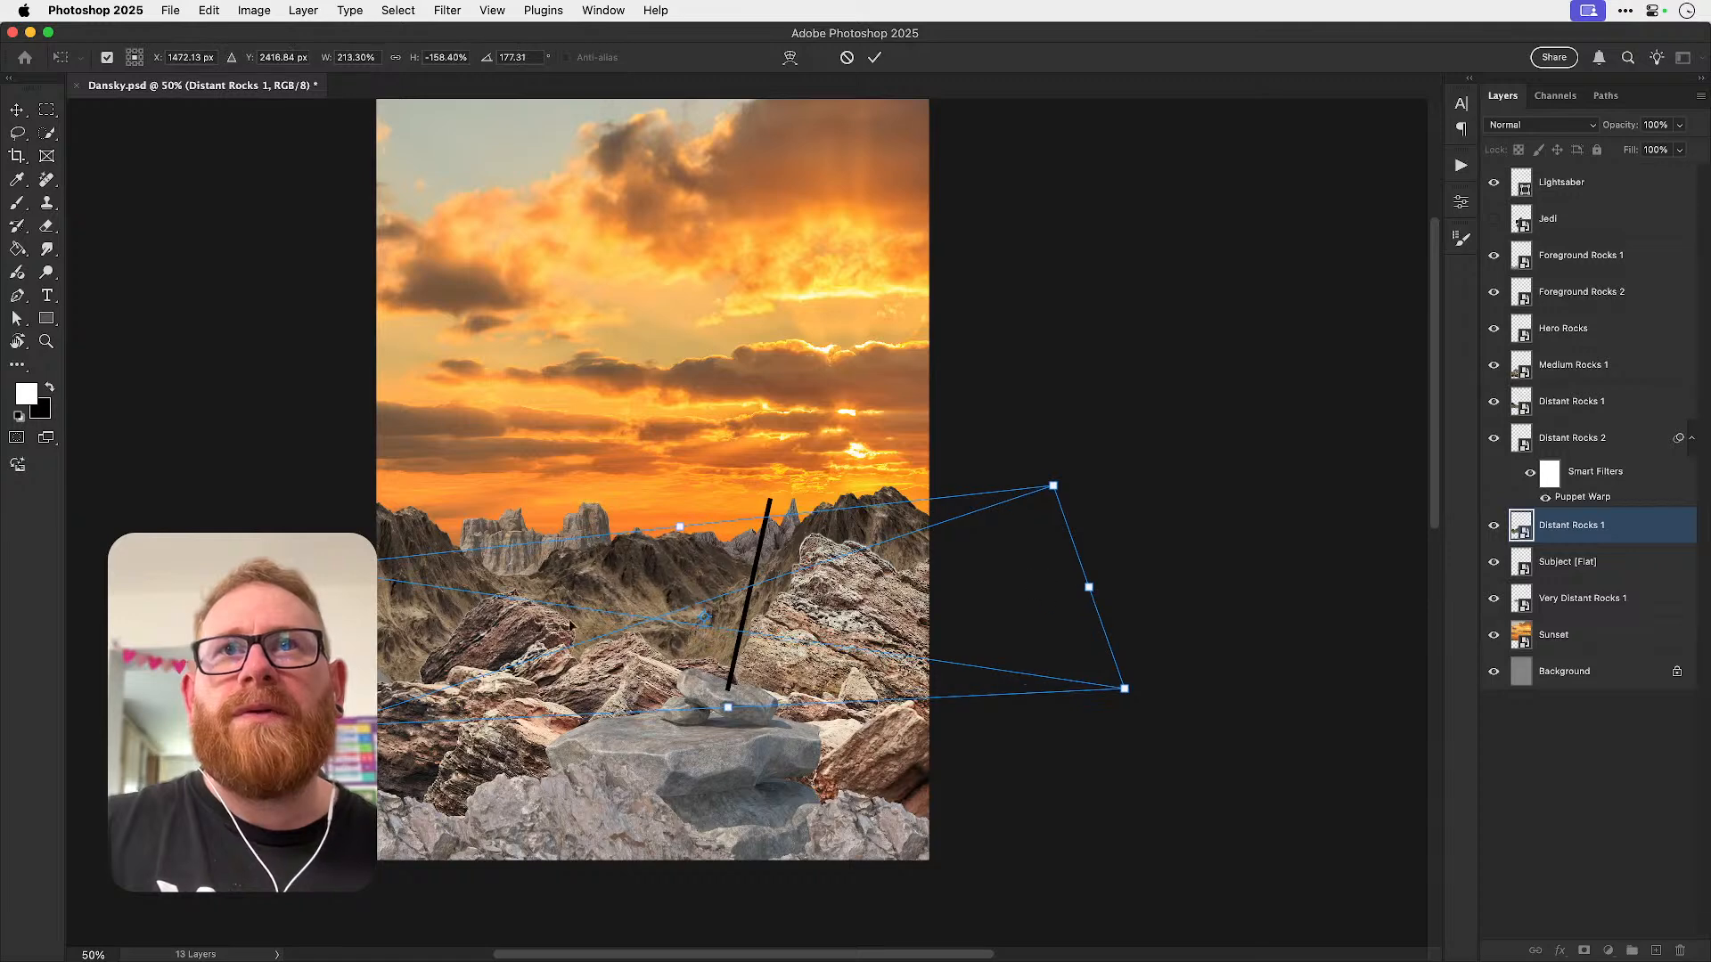
{"action": "left_click_drag", "start_coordinate": [306, 568], "coordinate": [293, 568]}
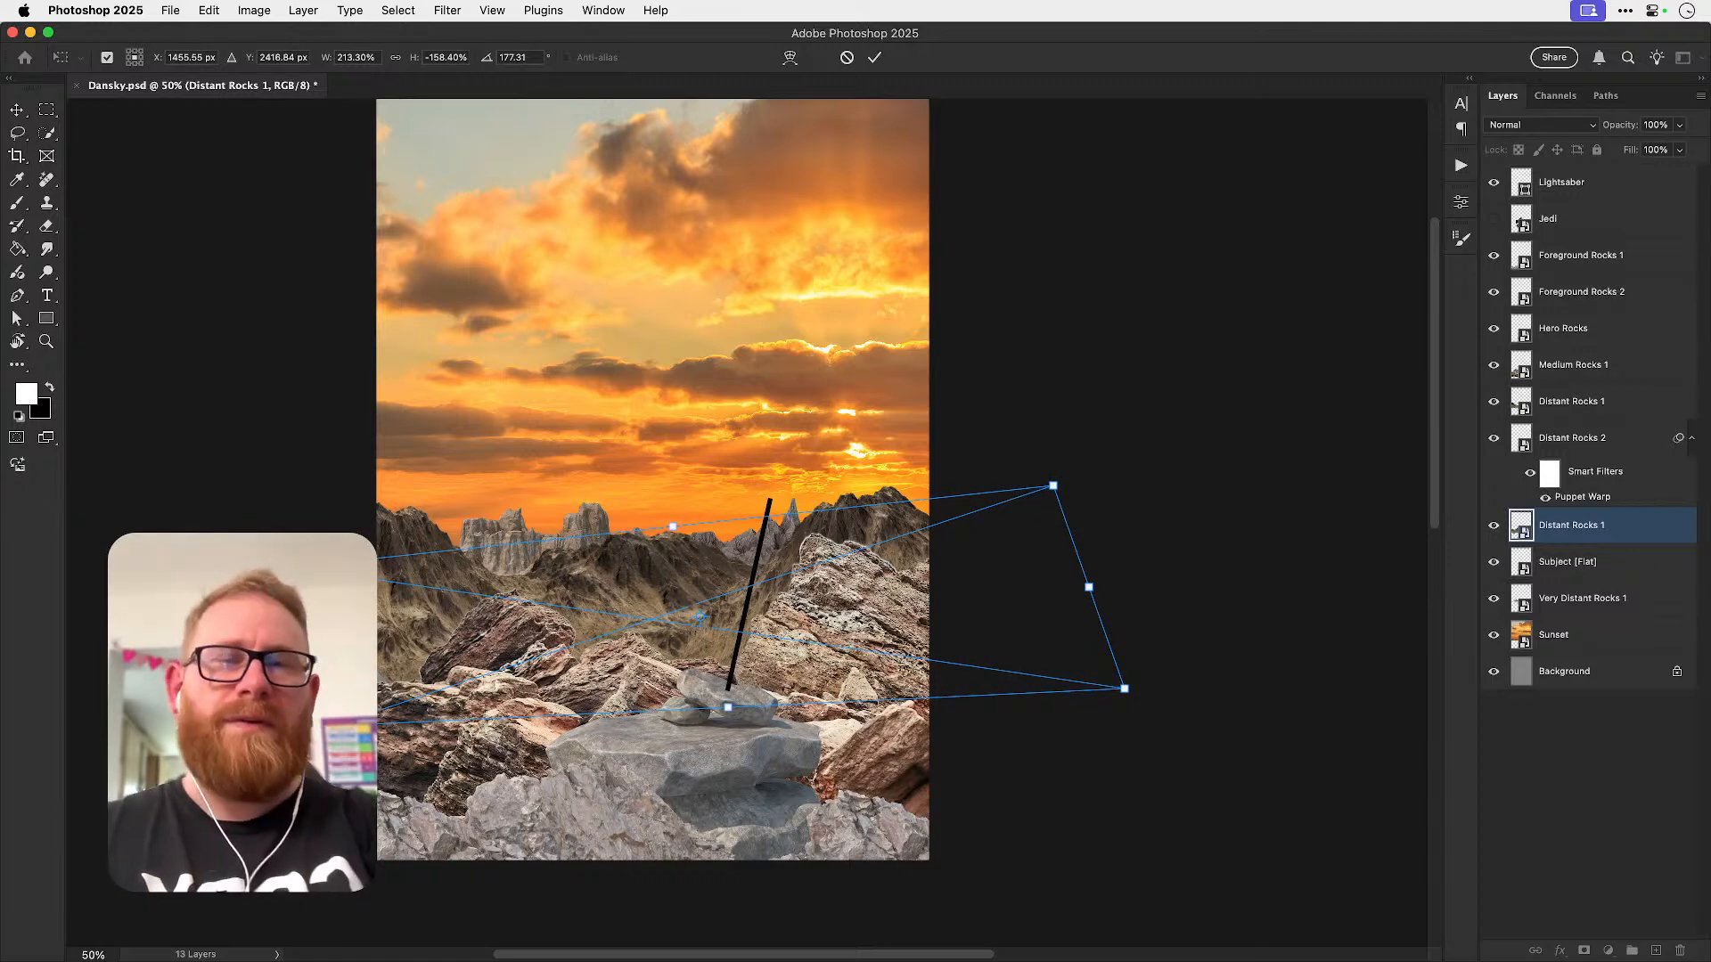
{"action": "key", "text": "Return"}
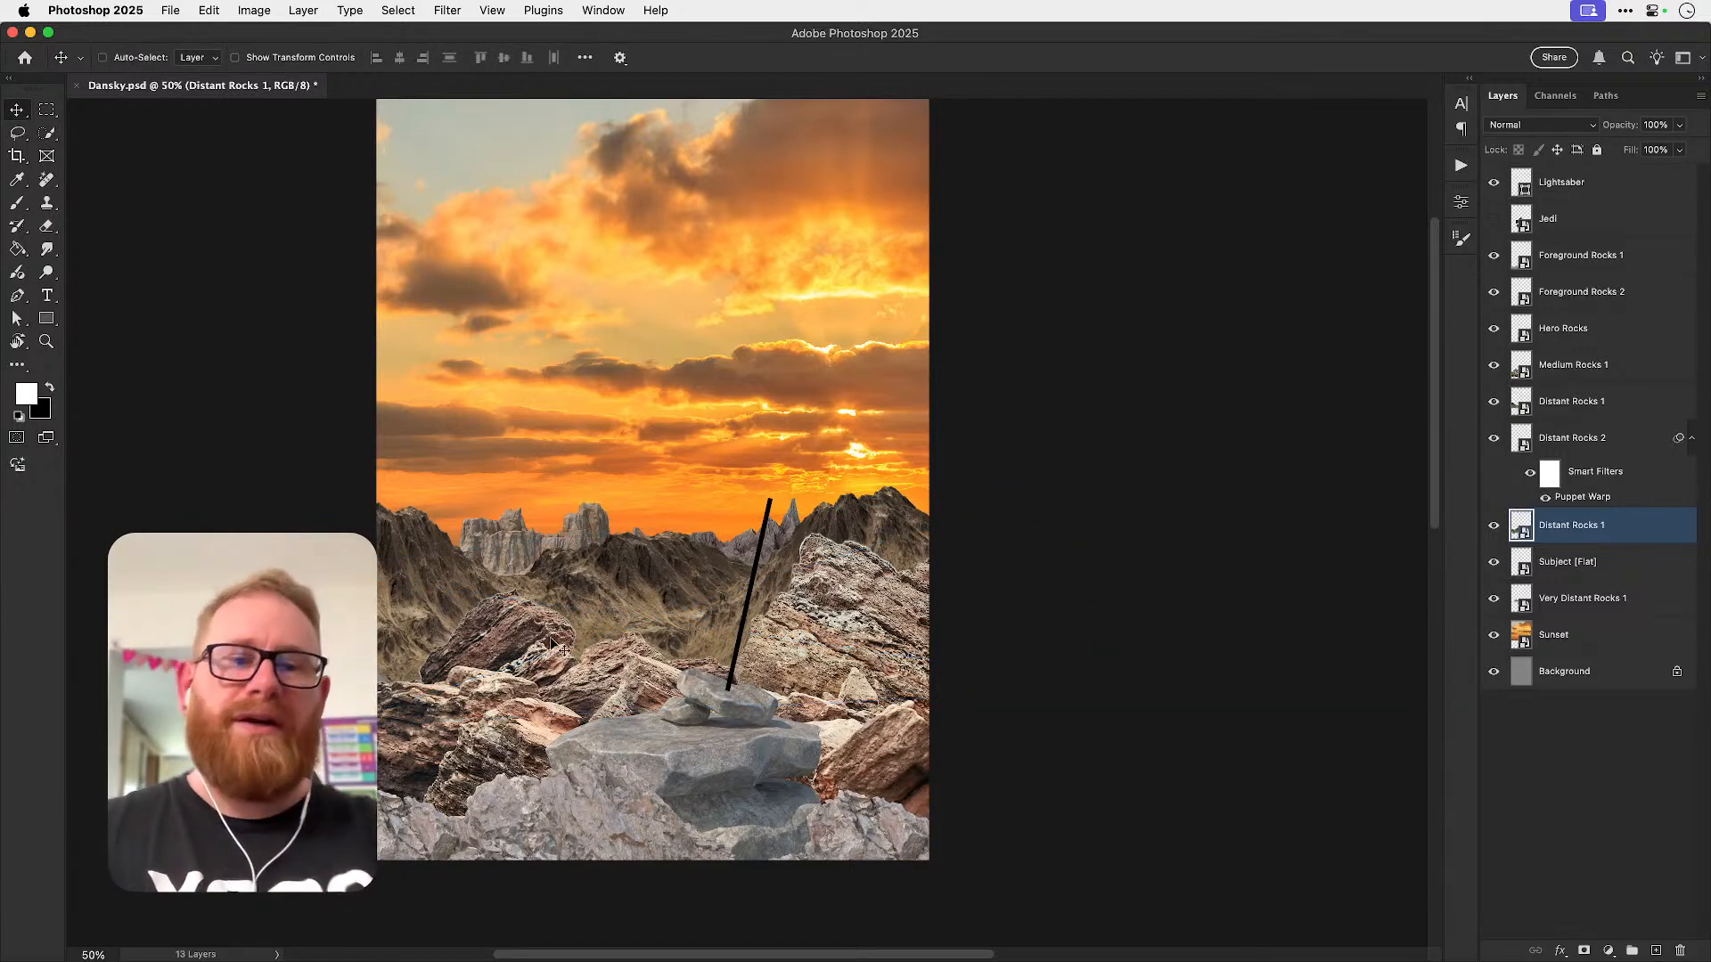
{"action": "scroll", "coordinate": [551, 640], "scroll_direction": "up", "scroll_amount": 1}
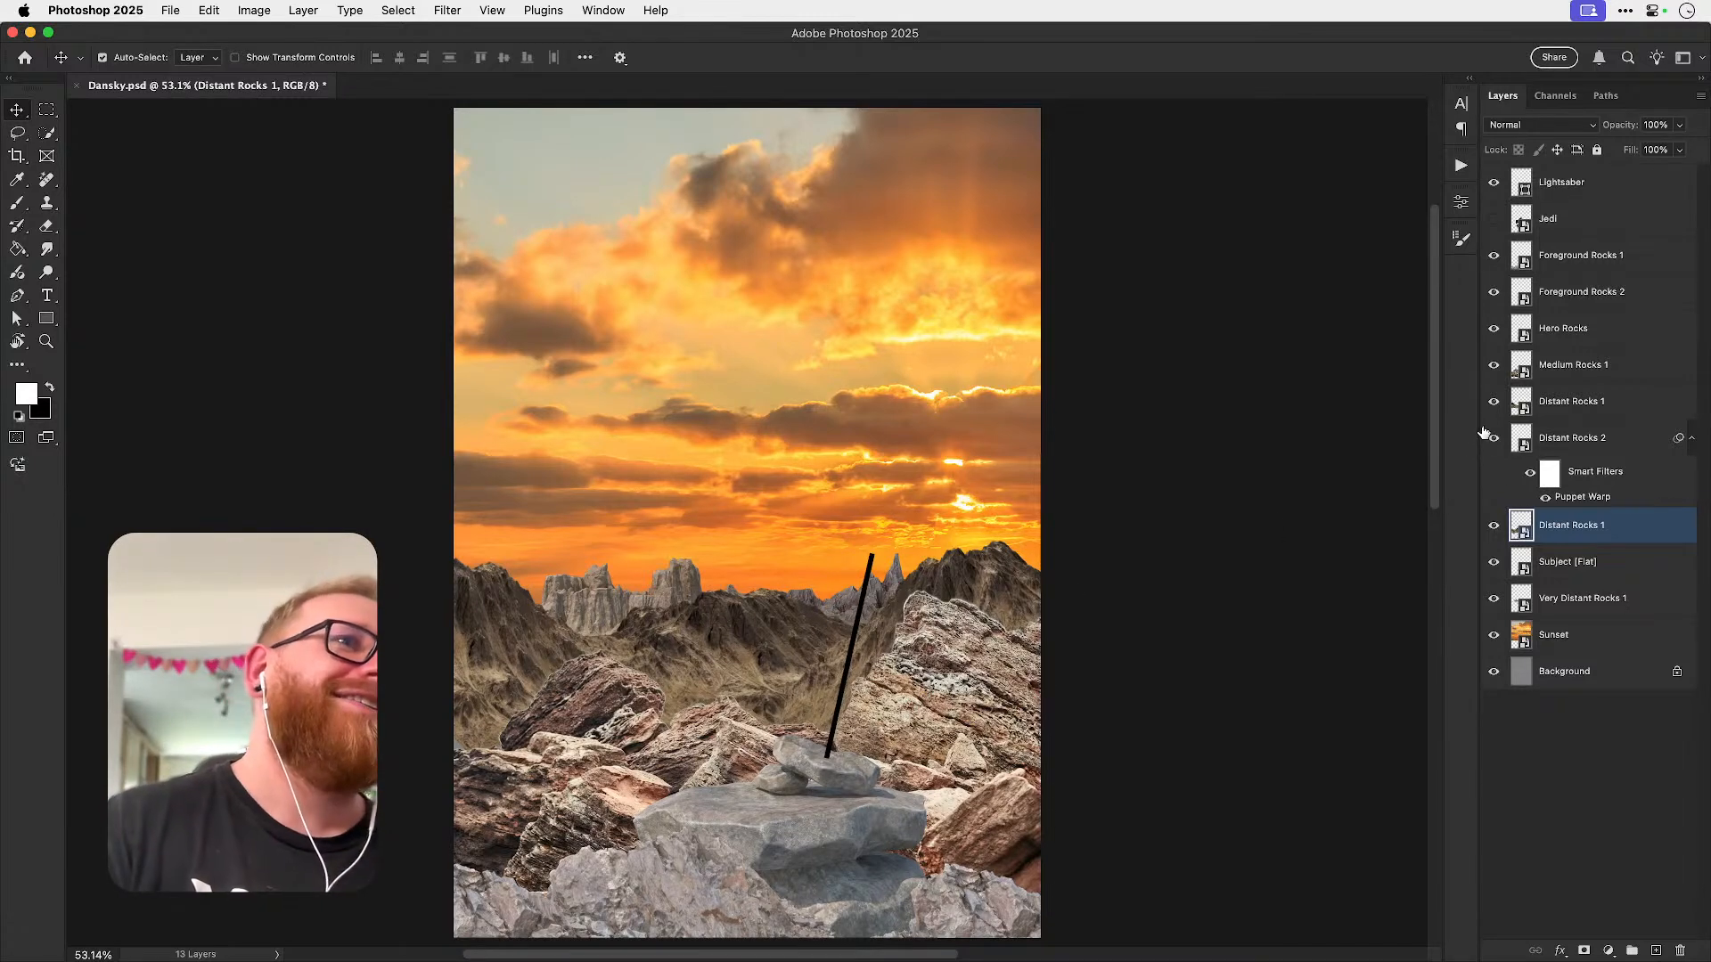
- Show the Jedi layer again and try shifting the Very Distant Rocks 1 layer slightly left
{"action": "left_click", "coordinate": [1493, 221]}
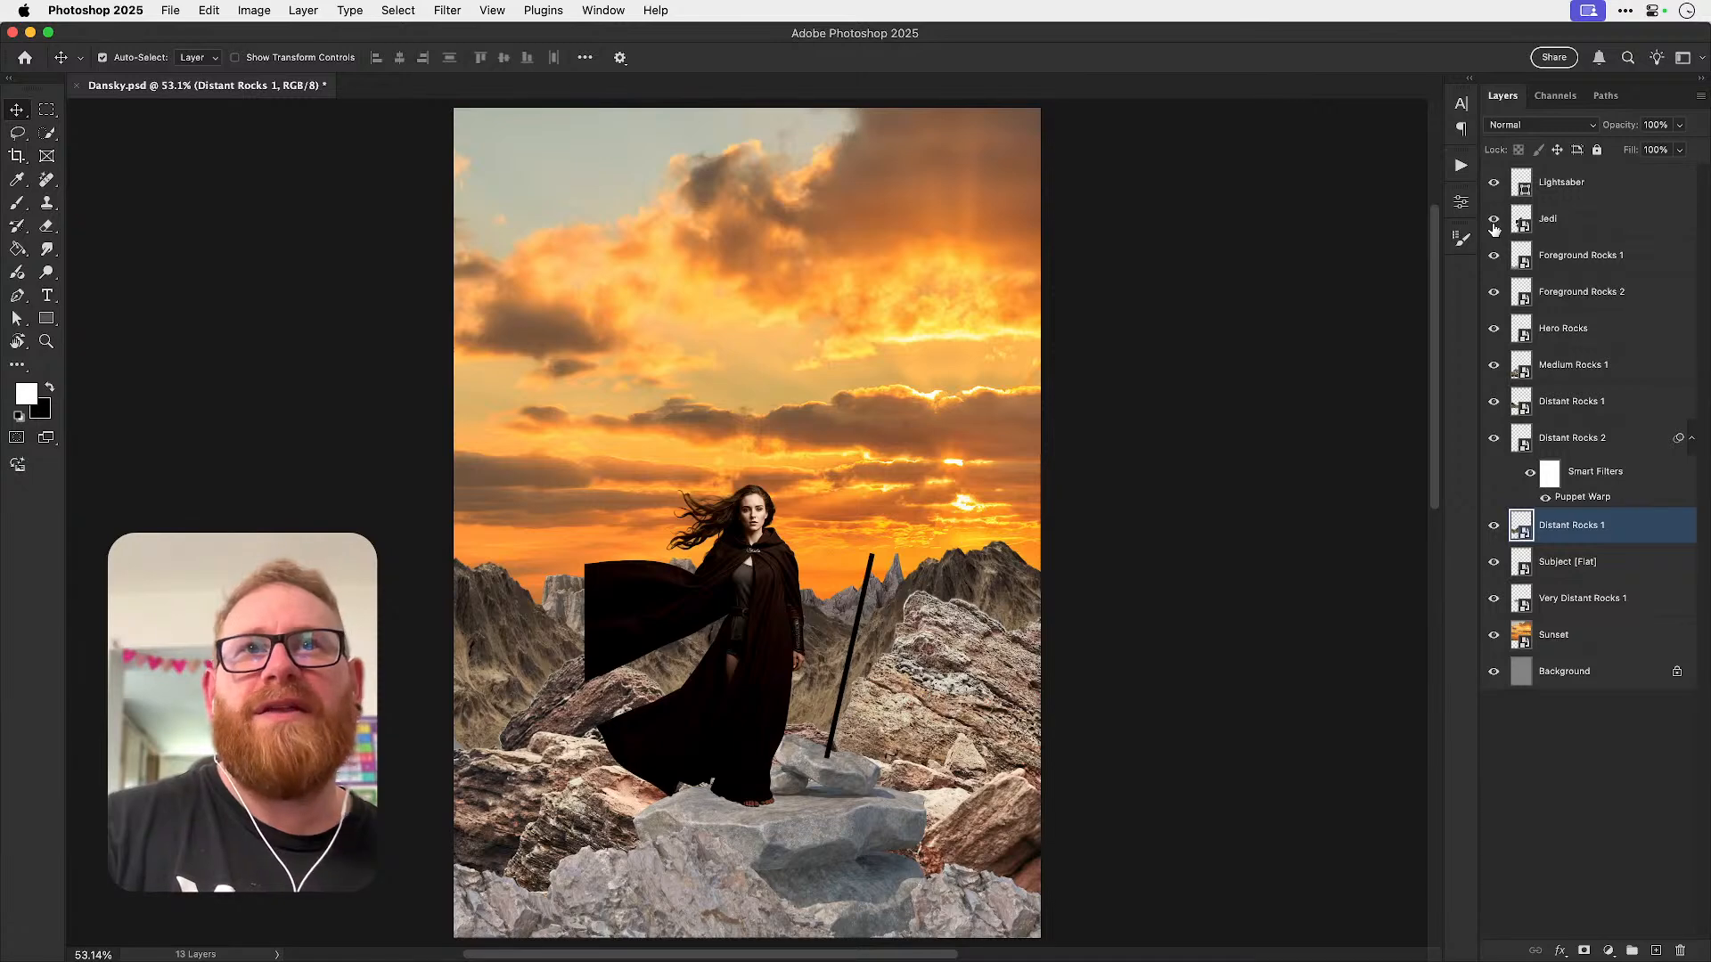
{"action": "left_click_drag", "start_coordinate": [587, 581], "coordinate": [545, 589]}
{"action": "key", "text": "super+z"}
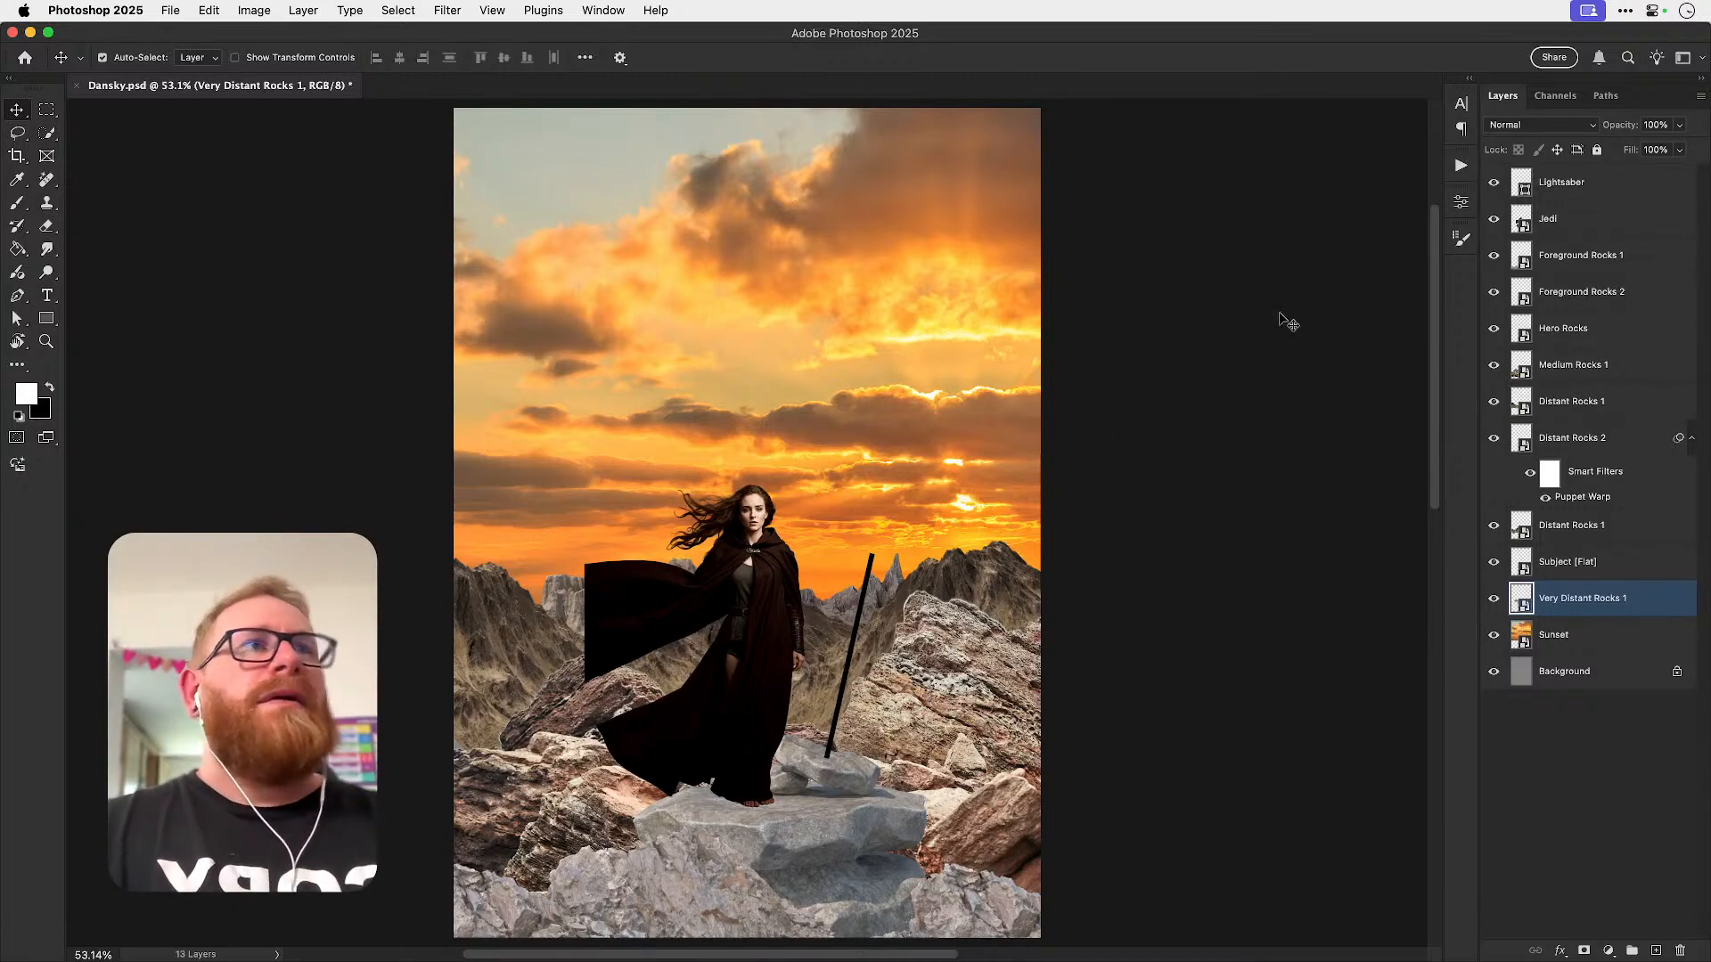
- Put the Jedi layer into its own group named Jedi
{"action": "left_click", "coordinate": [1554, 220]}
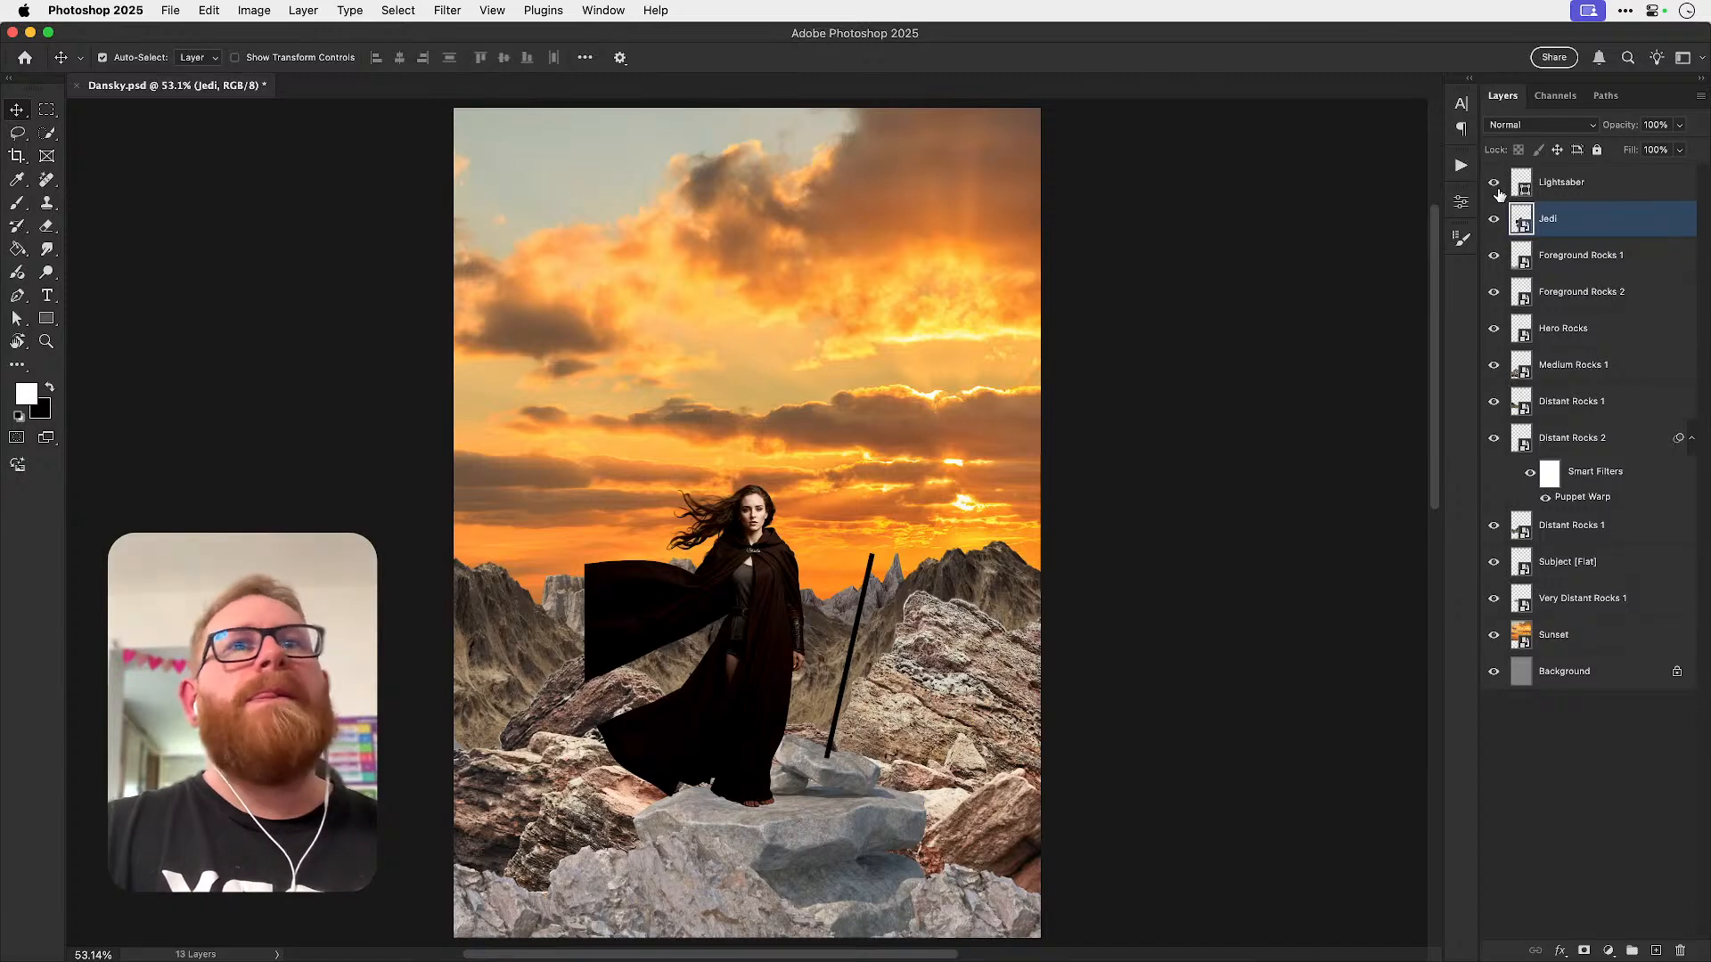
{"action": "left_click", "coordinate": [1573, 189]}
{"action": "left_click", "coordinate": [1568, 228]}
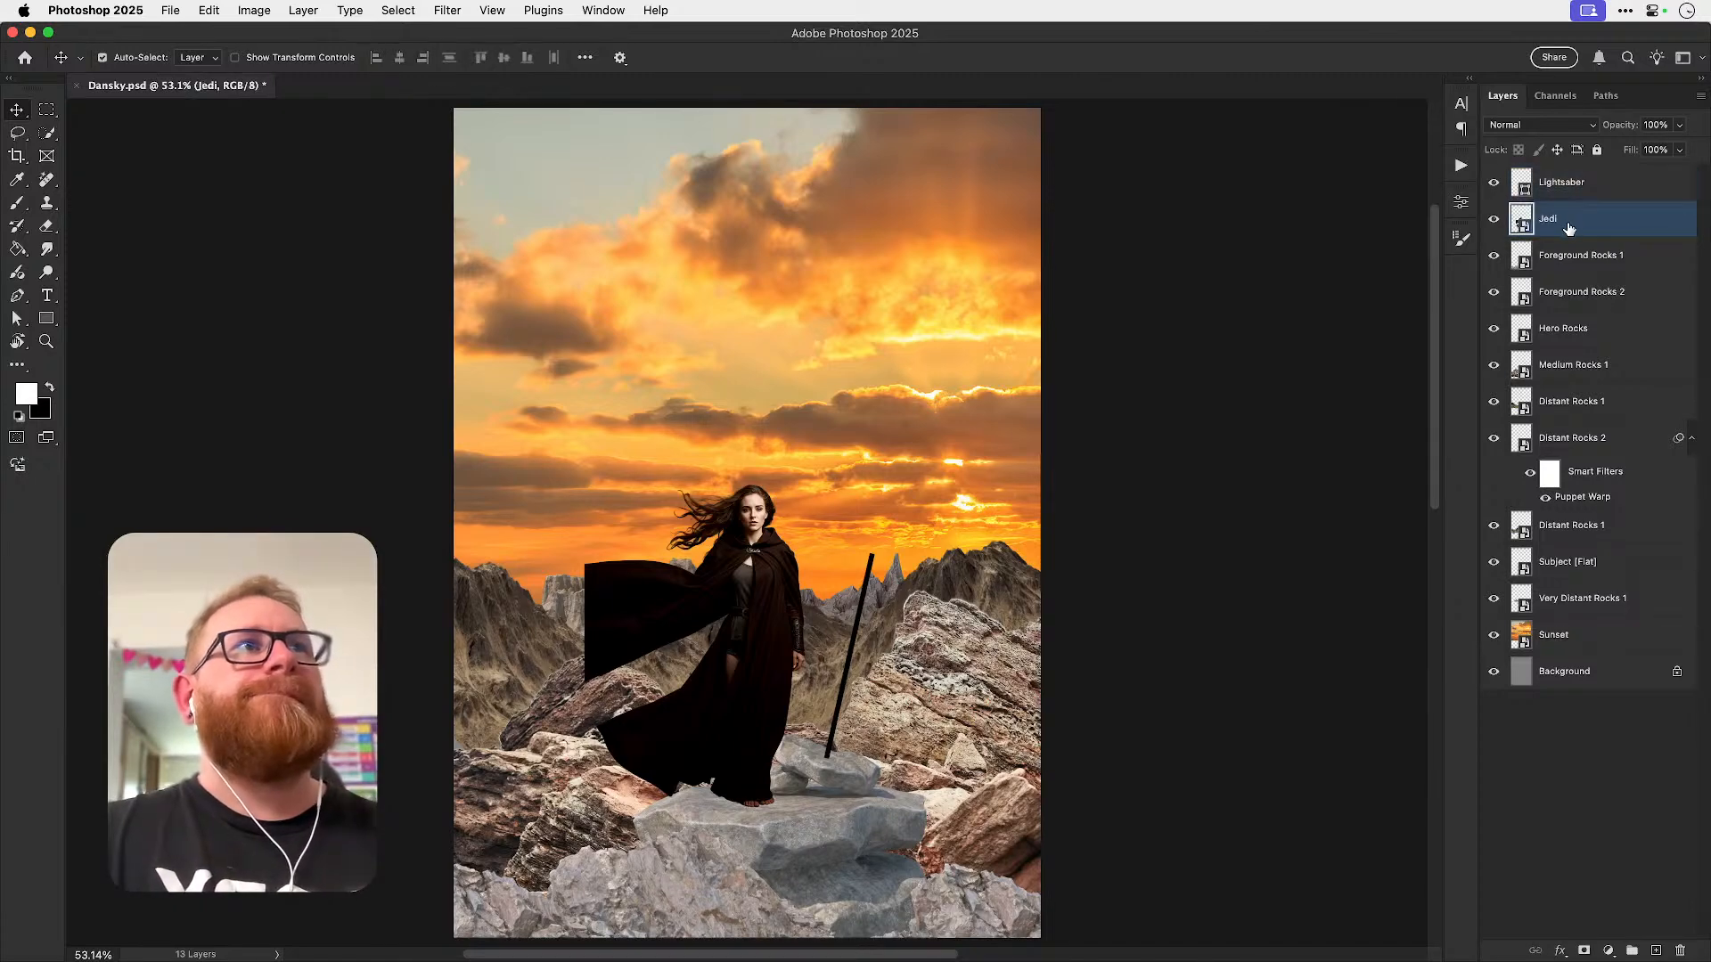
{"action": "key", "text": "super+g"}
{"action": "double_click", "coordinate": [1561, 211]}
{"action": "type", "text": "Jedi"}
{"action": "key", "text": "Return"}
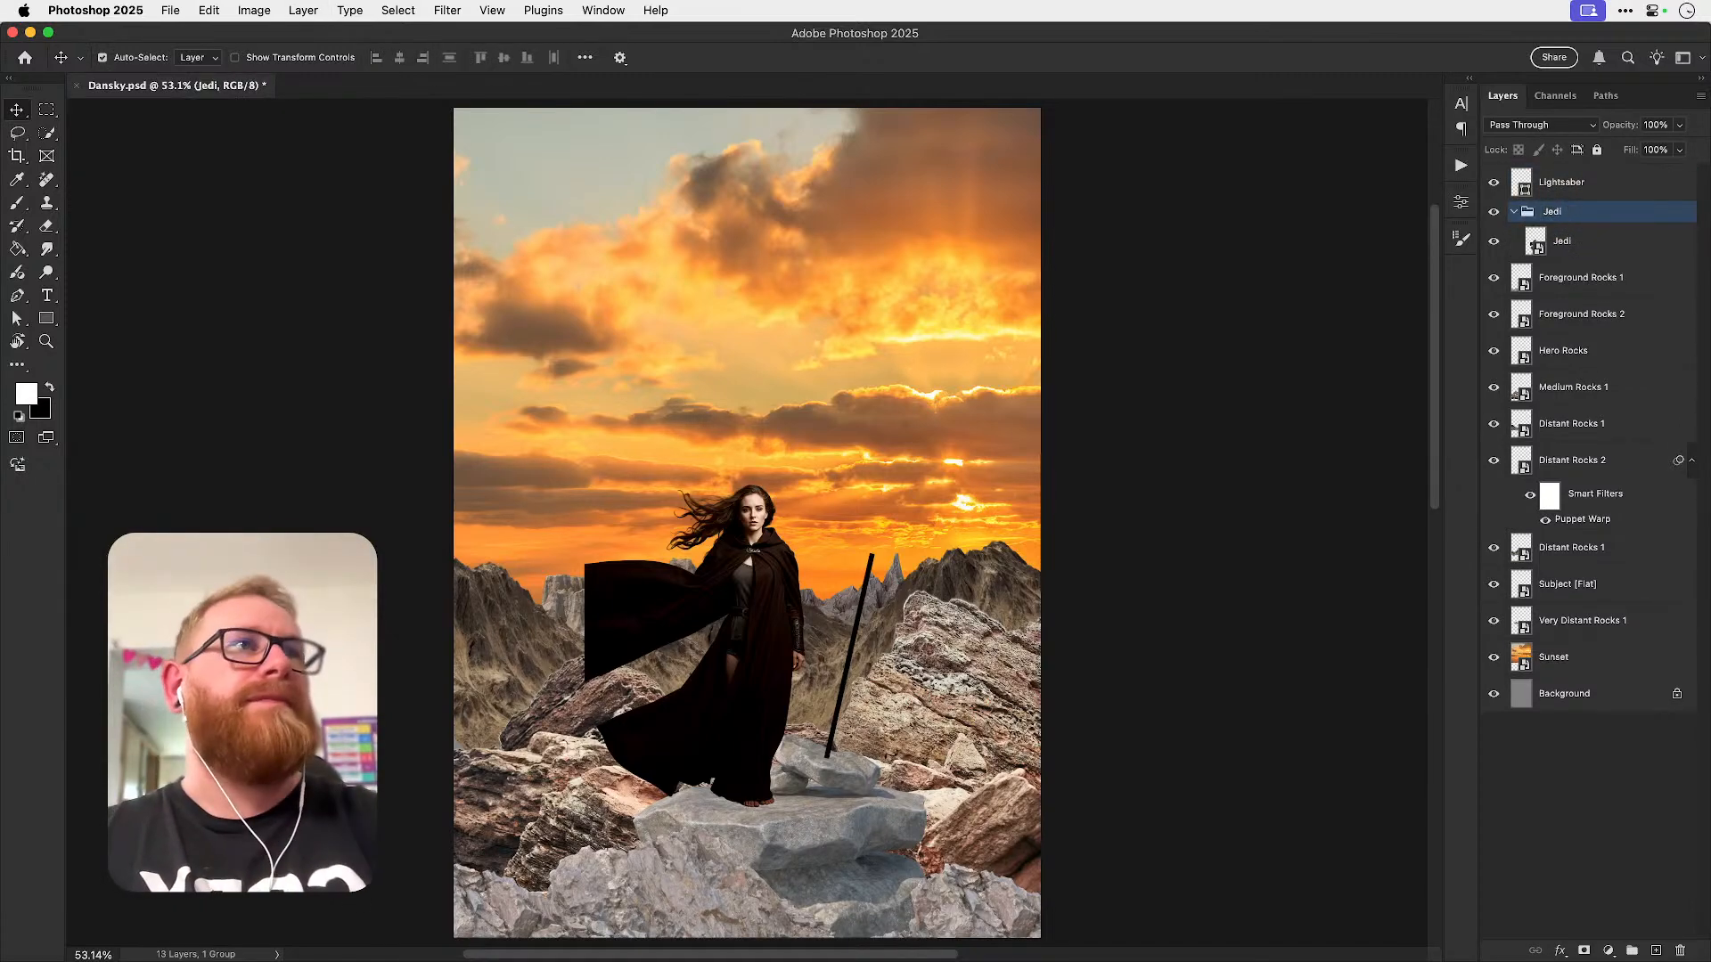
- Put the Lightsaber layer into its own group named Lightsaber
{"action": "left_click", "coordinate": [1557, 185]}
{"action": "key", "text": "super+g"}
{"action": "double_click", "coordinate": [1574, 177]}
{"action": "type", "text": "Lightsaber"}
{"action": "key", "text": "Return"}
- Collapse the Lightsaber and Jedi groups and toggle their visibility to examine the rocks without them
{"action": "left_click", "coordinate": [1513, 174]}
{"action": "left_click", "coordinate": [1513, 197]}
{"action": "left_click_drag", "start_coordinate": [1493, 174], "coordinate": [1493, 197]}
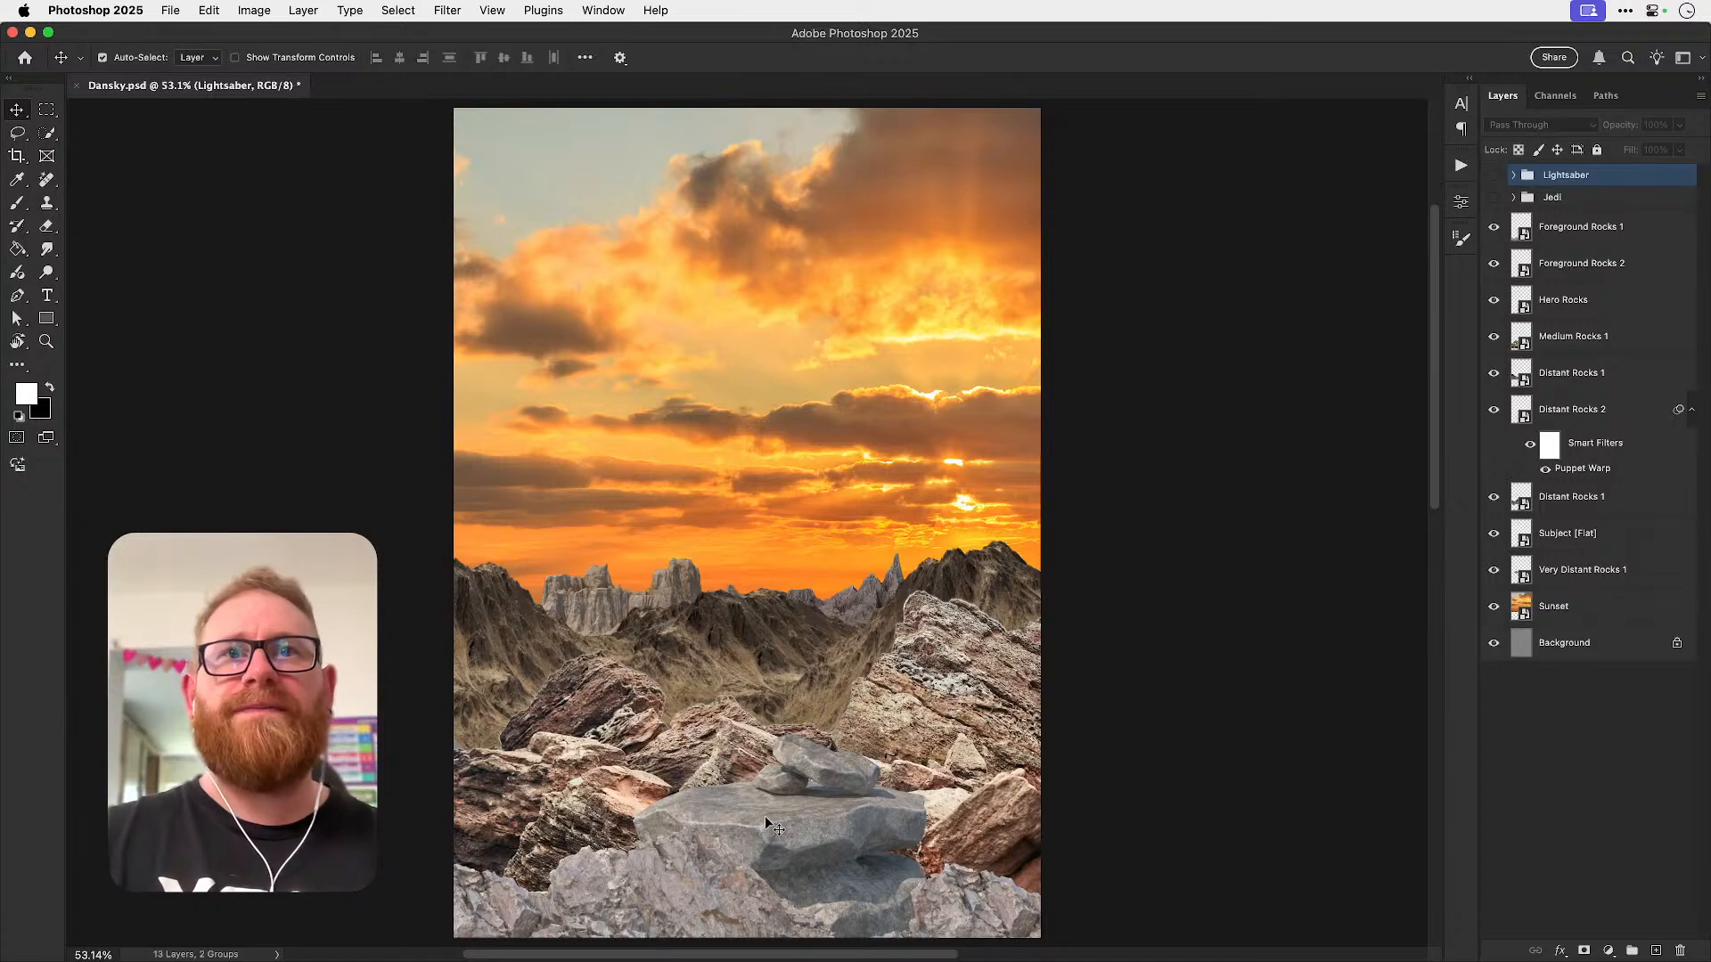
{"action": "left_click_drag", "start_coordinate": [1493, 197], "coordinate": [1490, 176]}
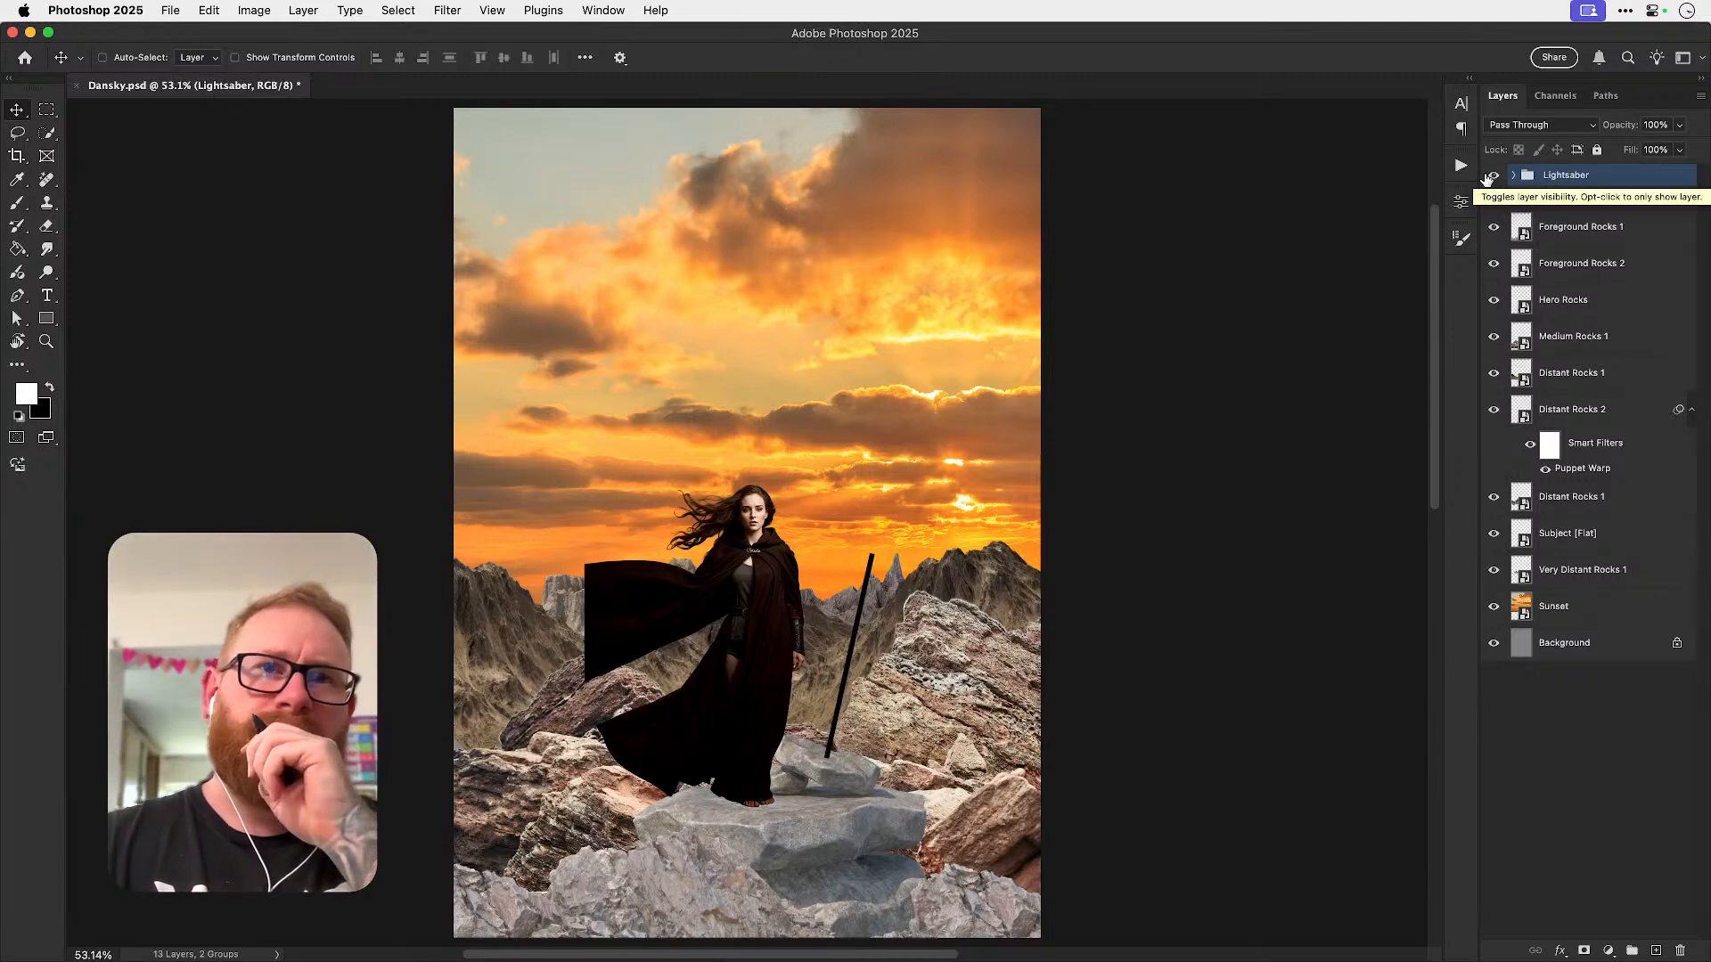
- Select the Hero Rocks and Lightsaber layers together and nudge them slightly left beneath the Jedi
{"action": "left_click", "coordinate": [823, 831]}
{"action": "left_click", "coordinate": [830, 739], "text": "shift"}
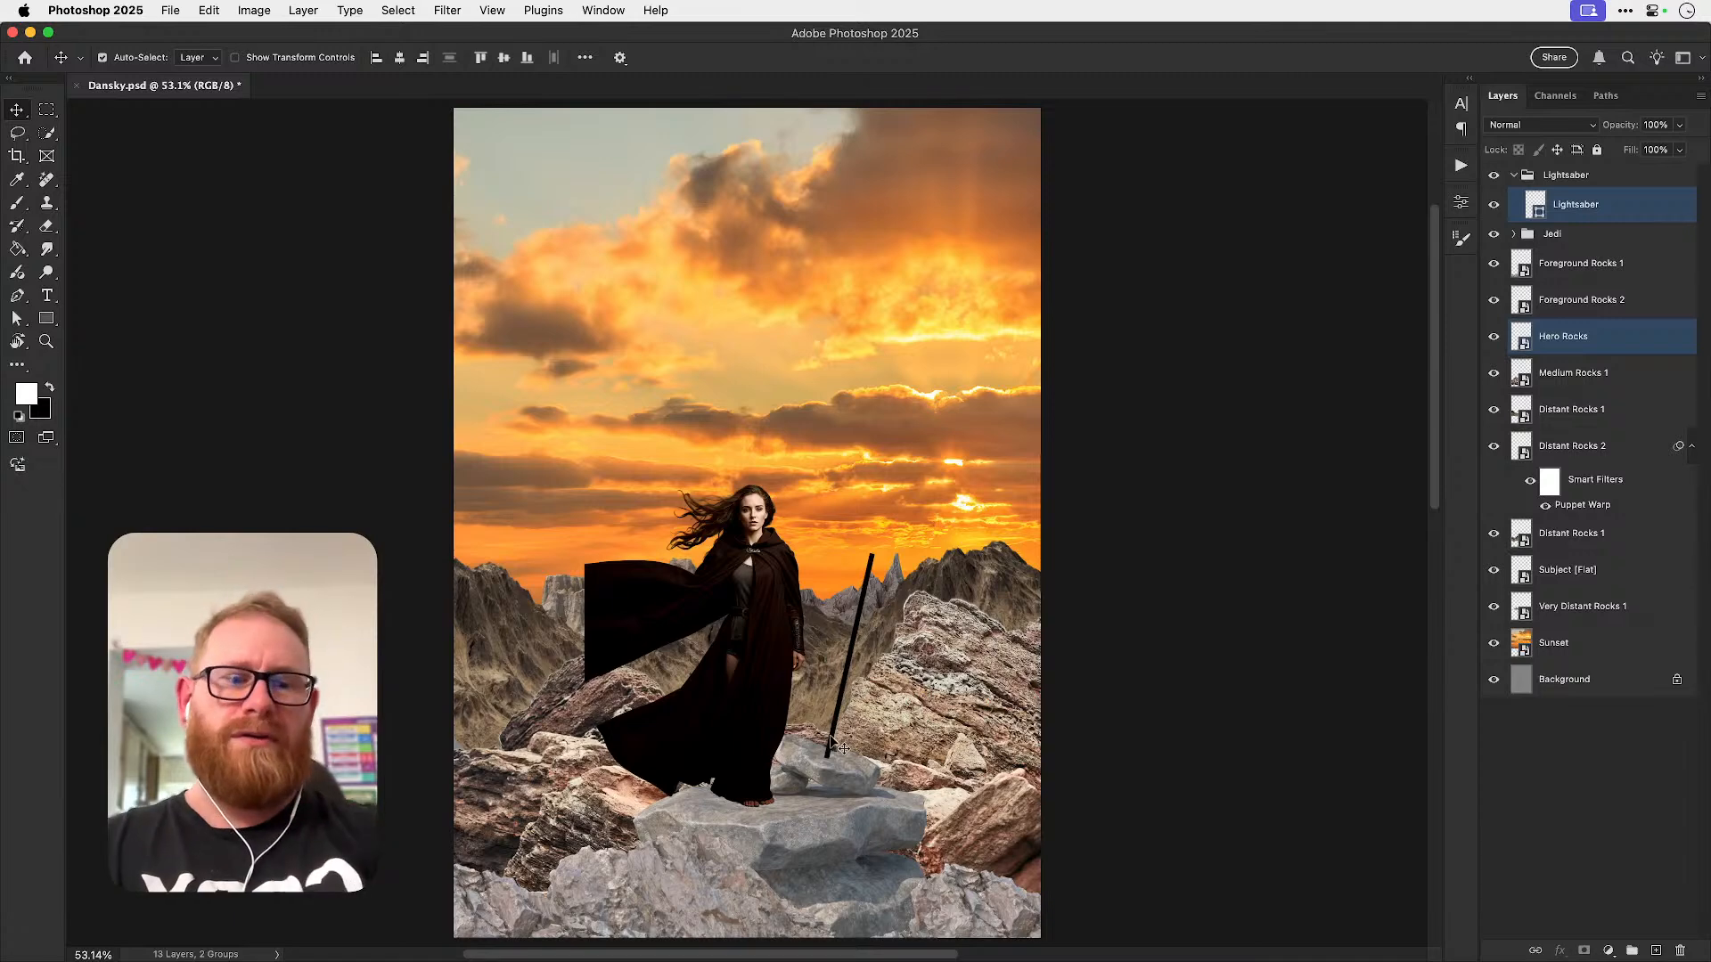
{"action": "key", "text": "shift+Left"}
{"action": "key", "text": "shift+Left"}
{"action": "key", "text": "shift+Left"}
{"action": "key", "text": "shift+Left"}
{"action": "key", "text": "shift+Left"}
{"action": "key", "text": "shift+Left"}
{"action": "key", "text": "shift+Left"}
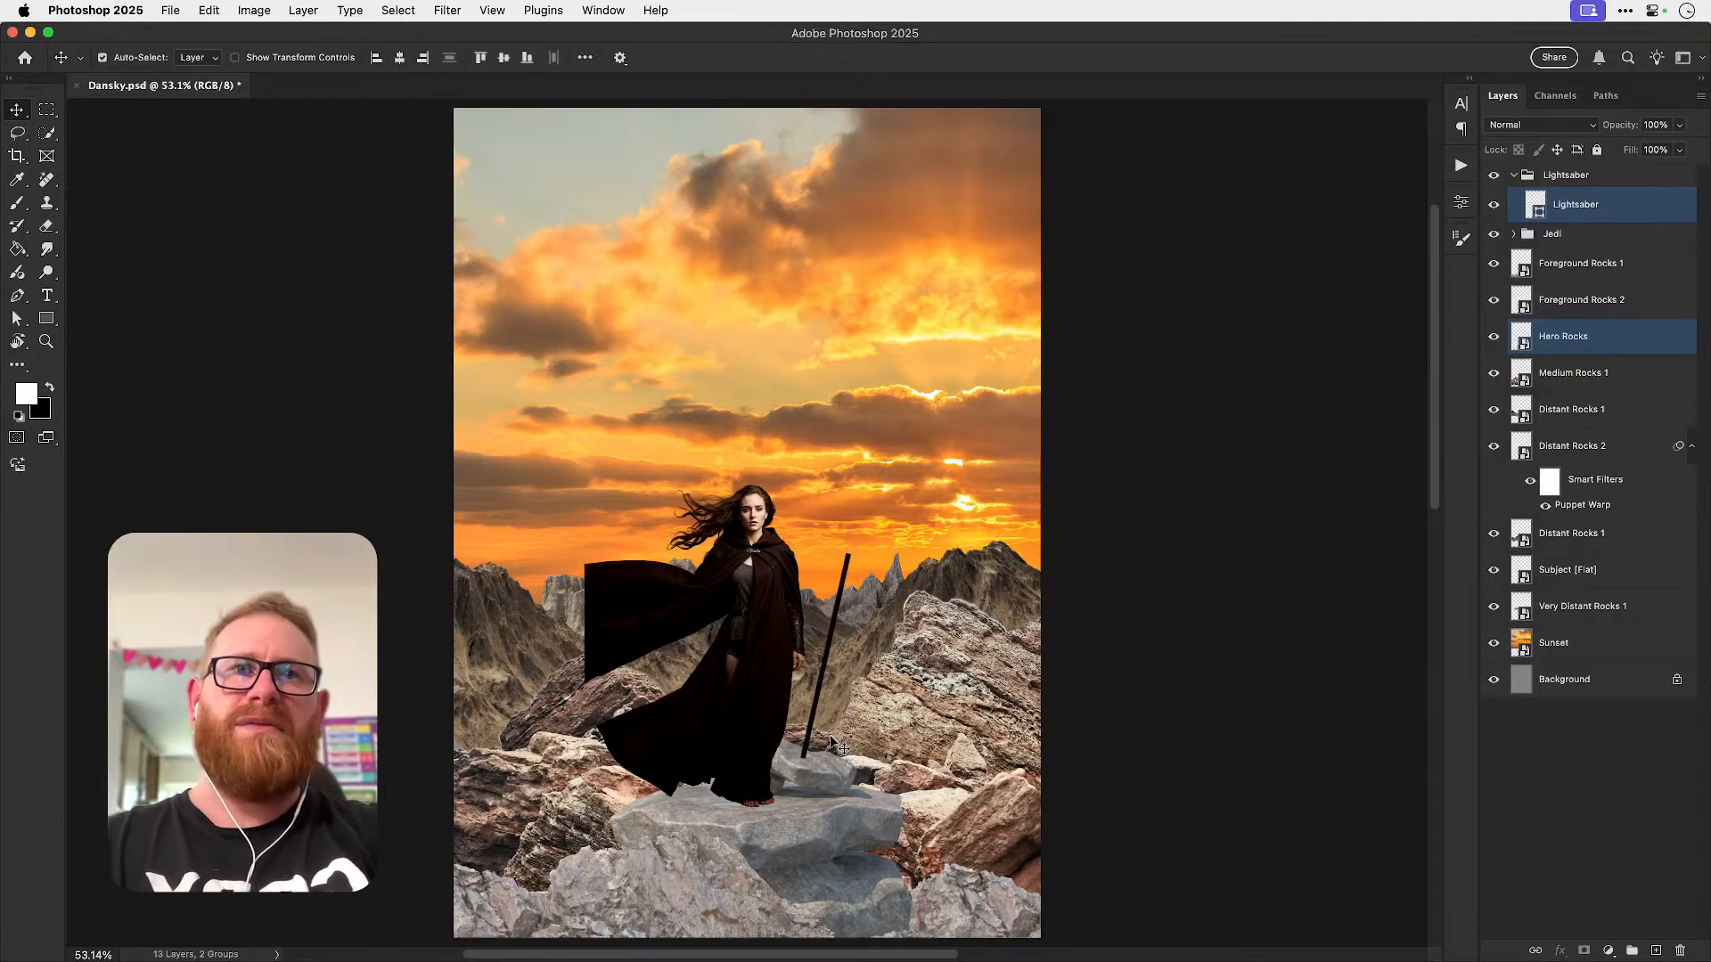
{"action": "key", "text": "shift+Right"}
{"action": "key", "text": "shift+Right"}
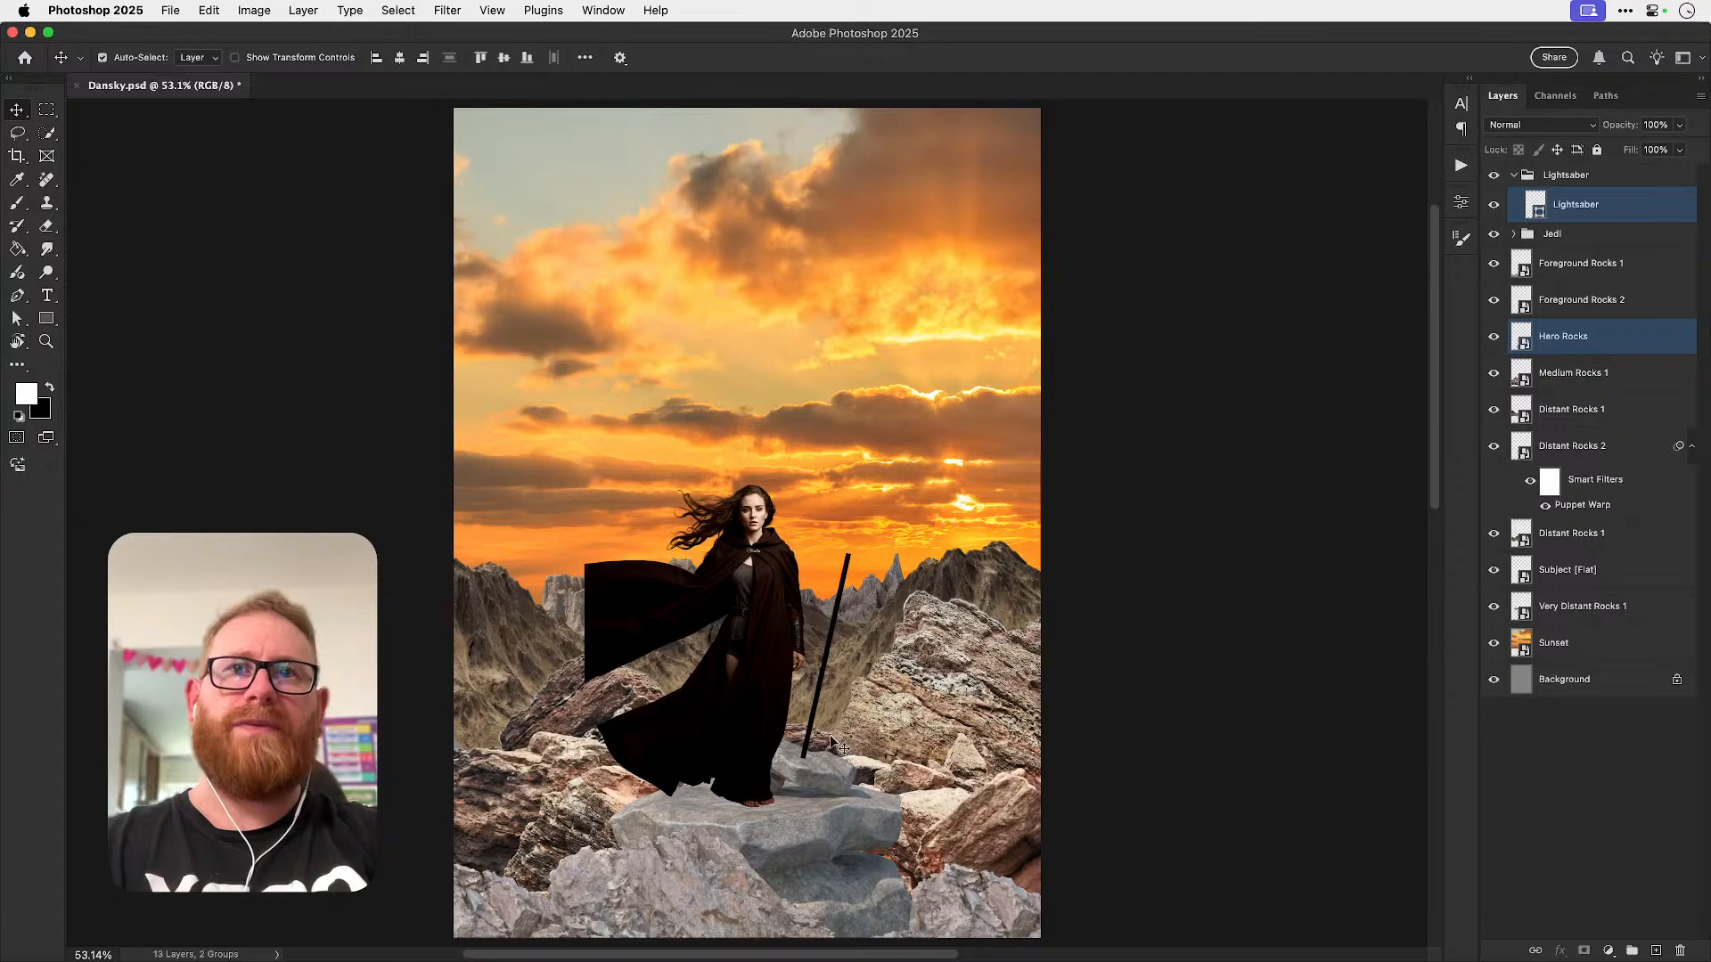
- Free-transform the selected Hero Rocks and Lightsaber layers to about 108% width and 102% height, and nudge them slightly right
{"action": "key", "text": "super+t"}
{"action": "scroll", "coordinate": [712, 748], "scroll_direction": "down", "scroll_amount": 5}
{"action": "mouse_move", "coordinate": [588, 768]}
{"action": "left_mouse_down"}
{"action": "mouse_move", "coordinate": [563, 788]}
{"action": "mouse_move", "coordinate": [568, 766]}
{"action": "left_mouse_up"}
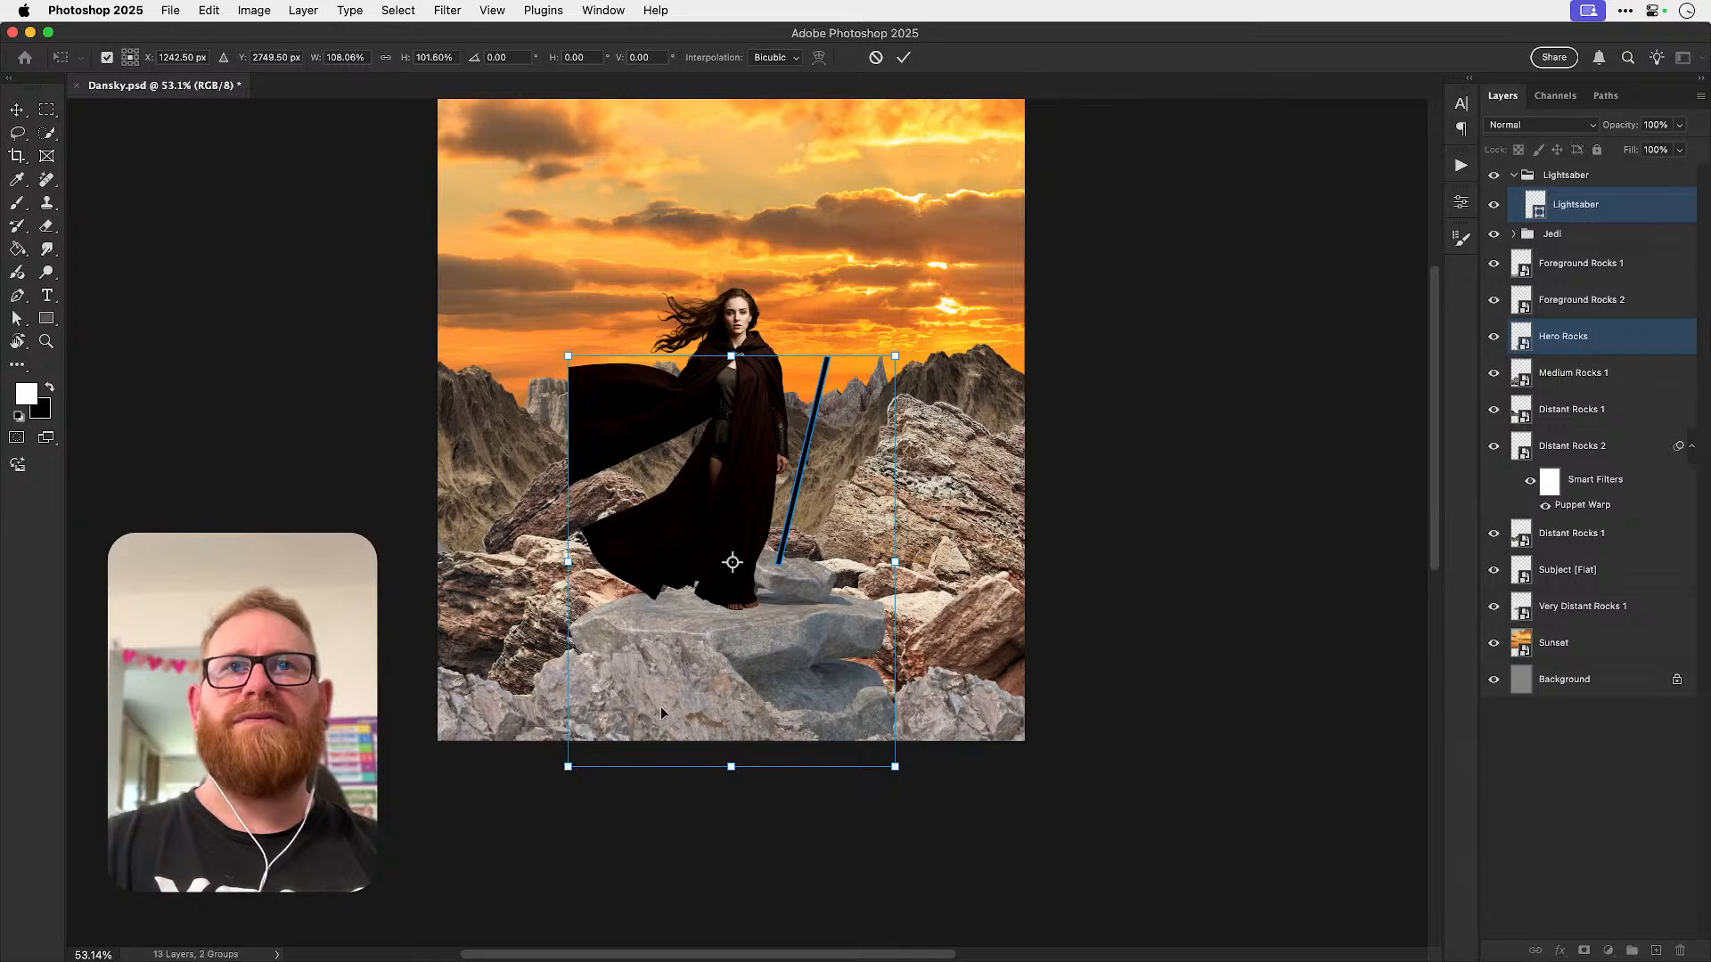
{"action": "key", "text": "Return"}
{"action": "key", "text": "shift+Right"}
{"action": "key", "text": "shift+Right"}
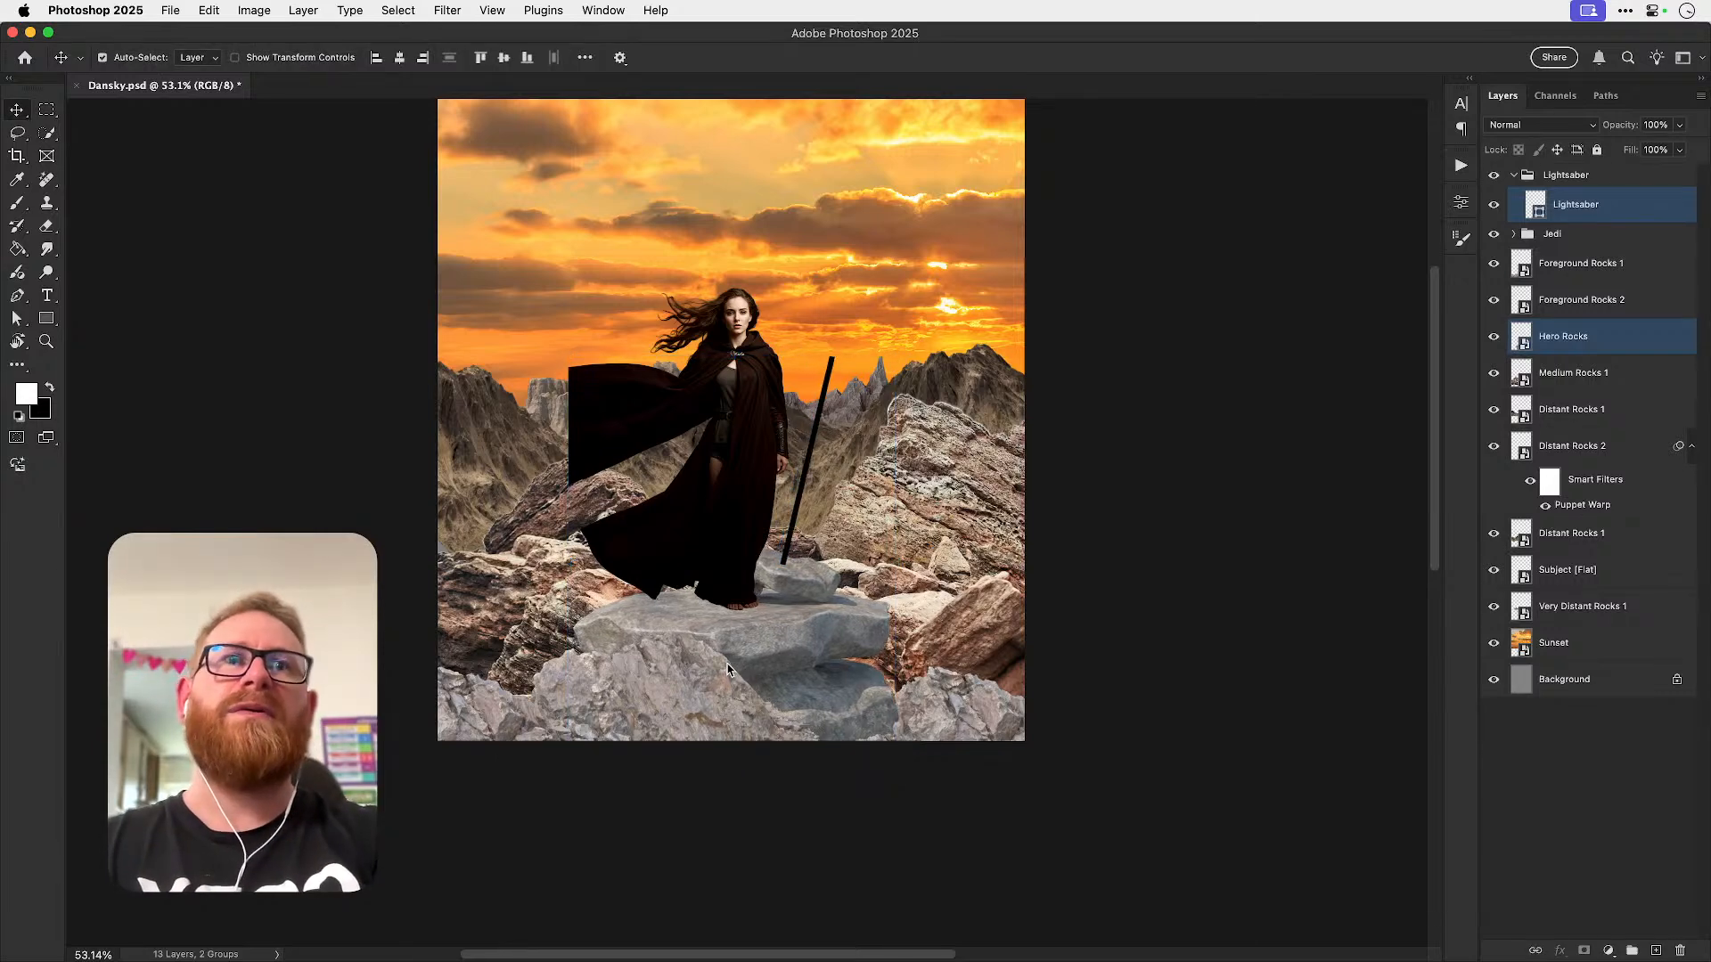
{"action": "key", "text": "super+0"}
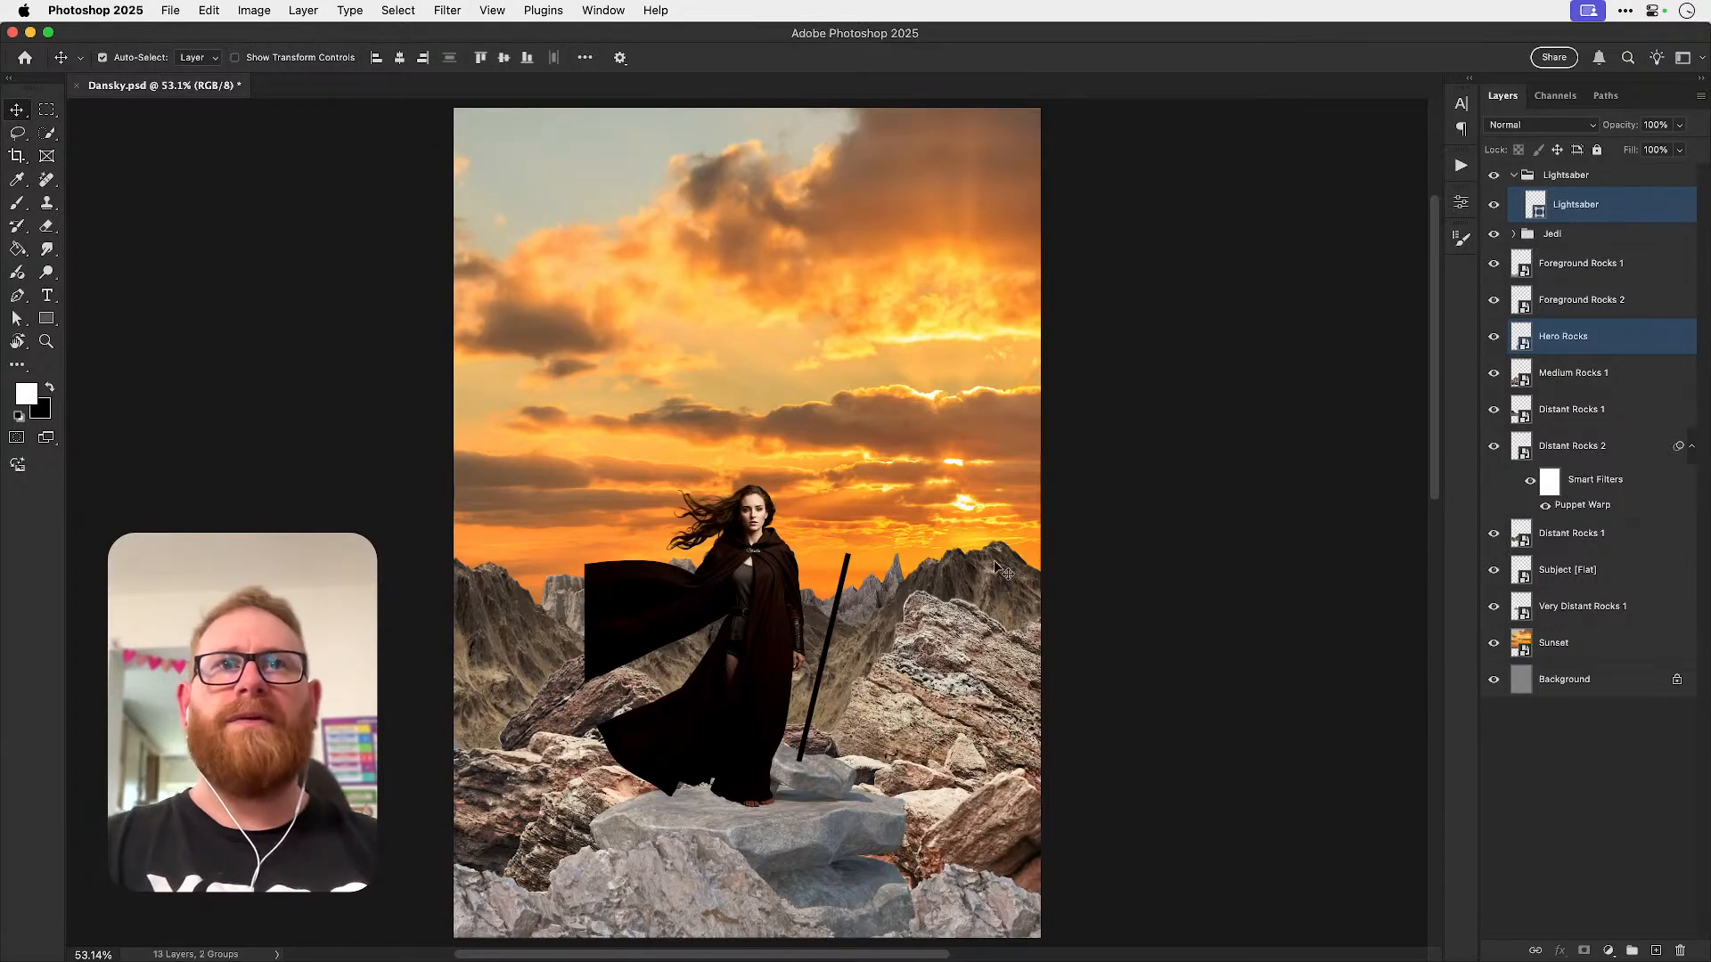
- Nudge only the Lightsaber layer further right, away from the Jedi, and save the document
{"action": "left_click", "coordinate": [1083, 579]}
{"action": "left_click", "coordinate": [819, 667]}
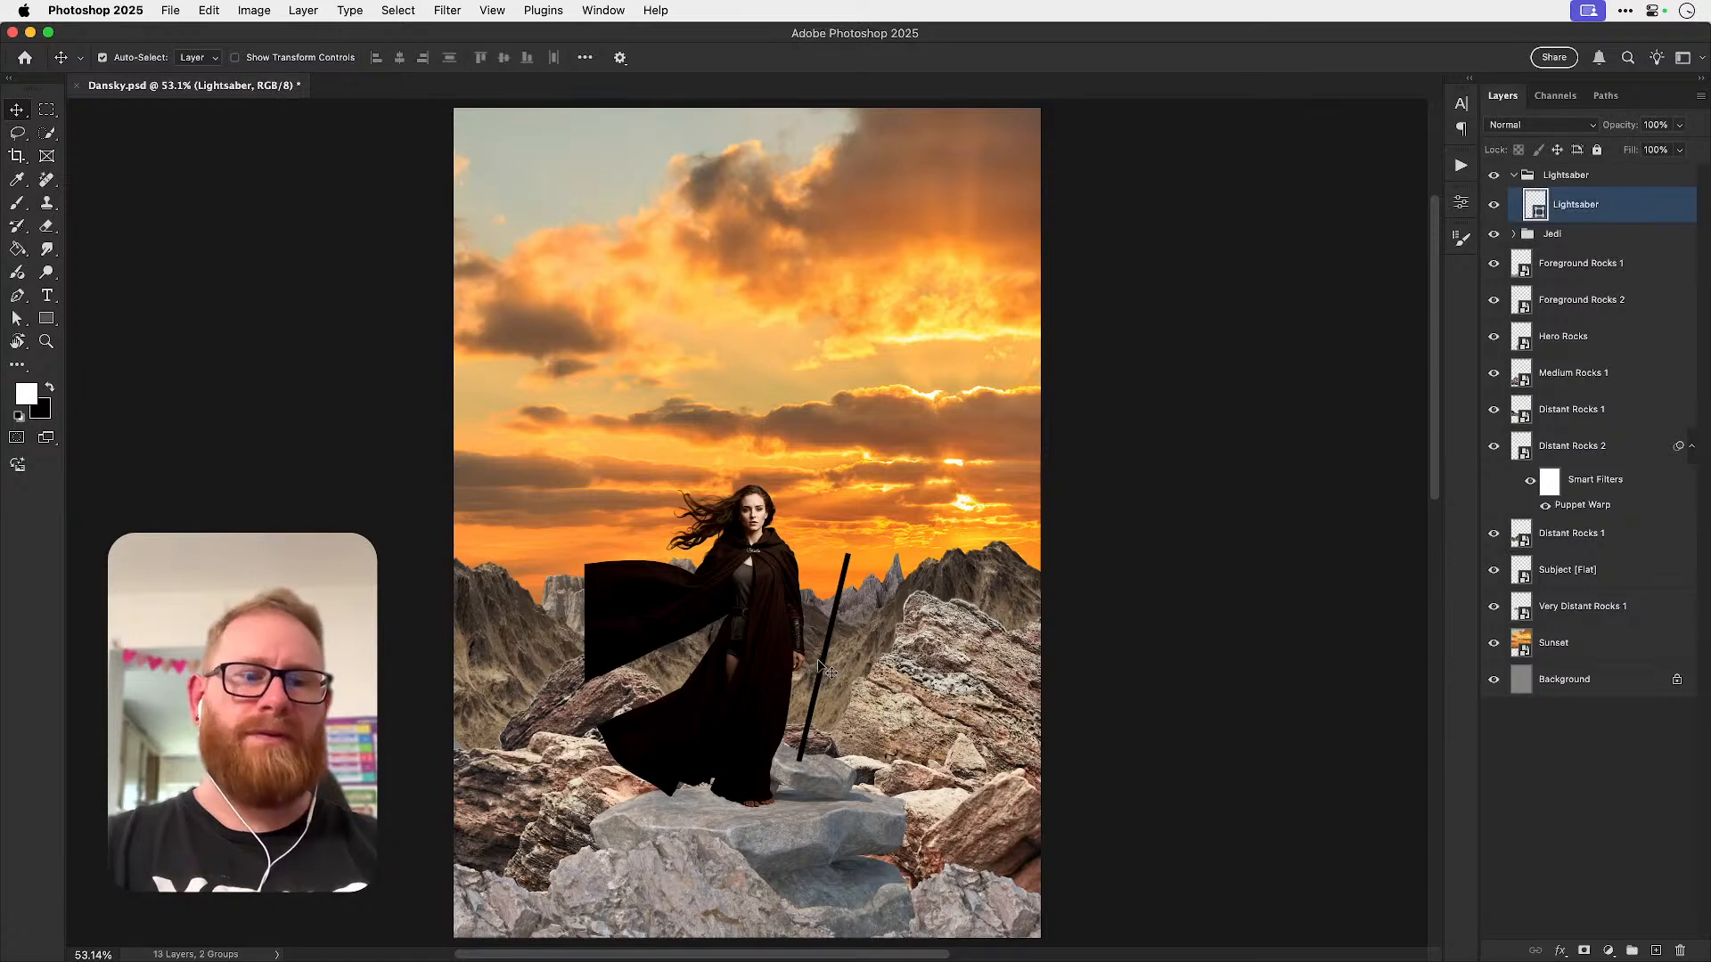
{"action": "key", "text": "shift+Right"}
{"action": "key", "text": "shift+Right"}
{"action": "key", "text": "shift+Right"}
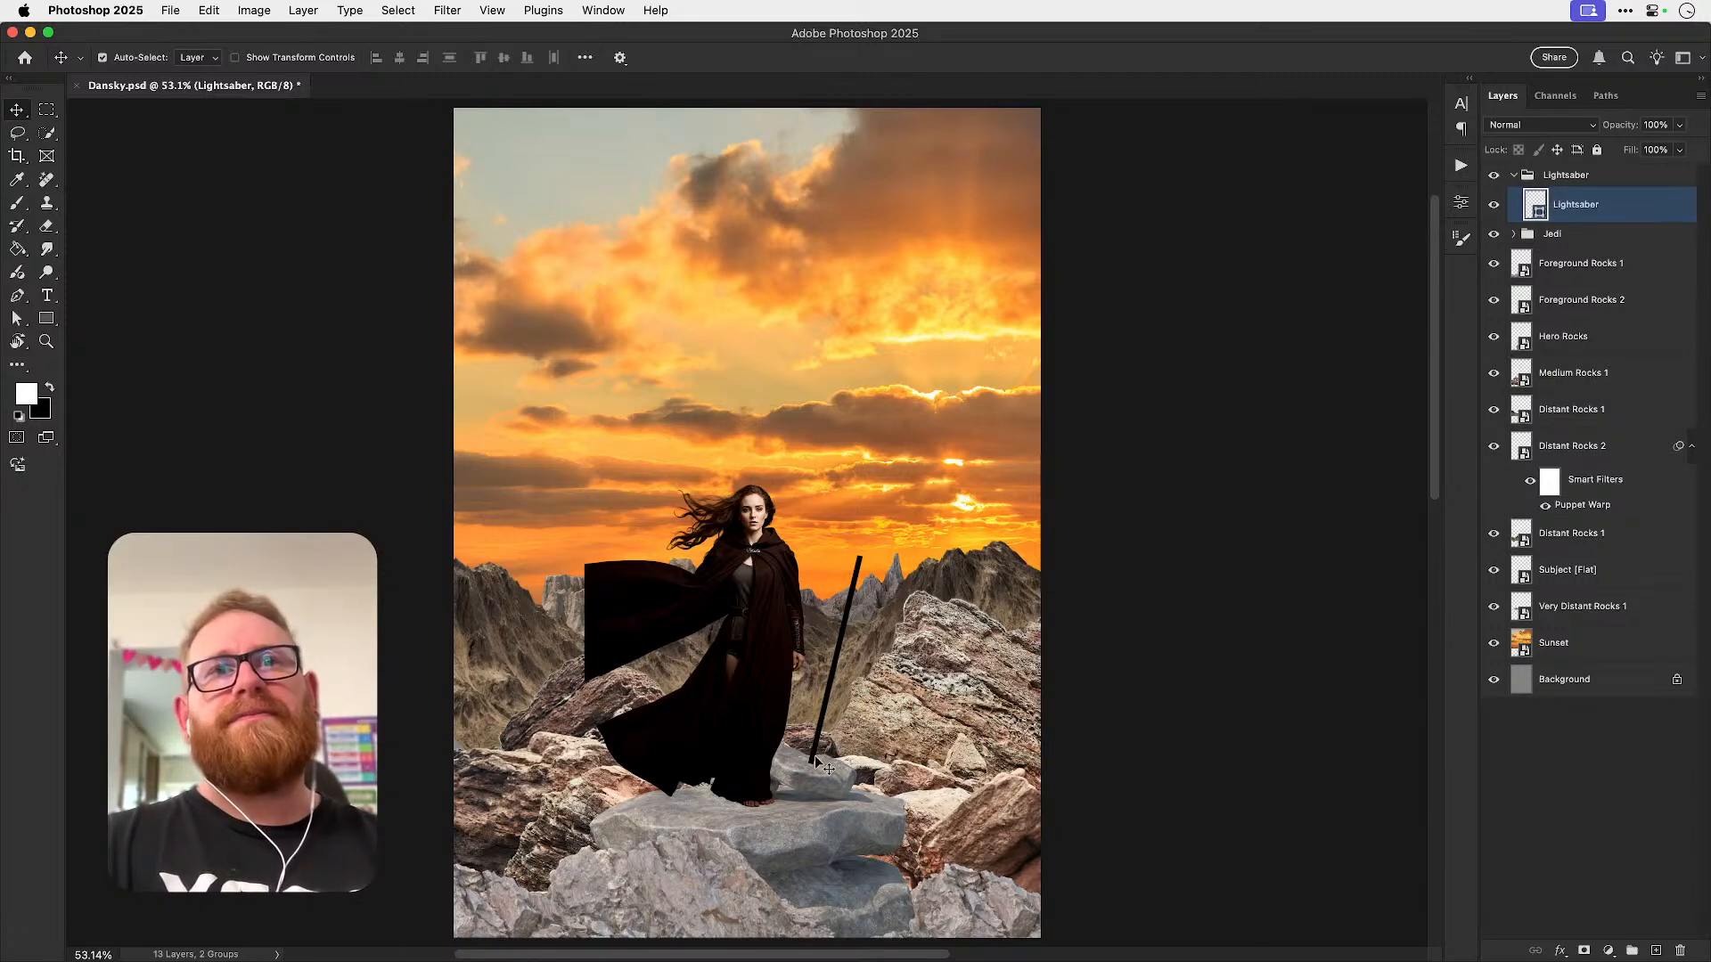
{"action": "left_click", "coordinate": [1494, 179]}
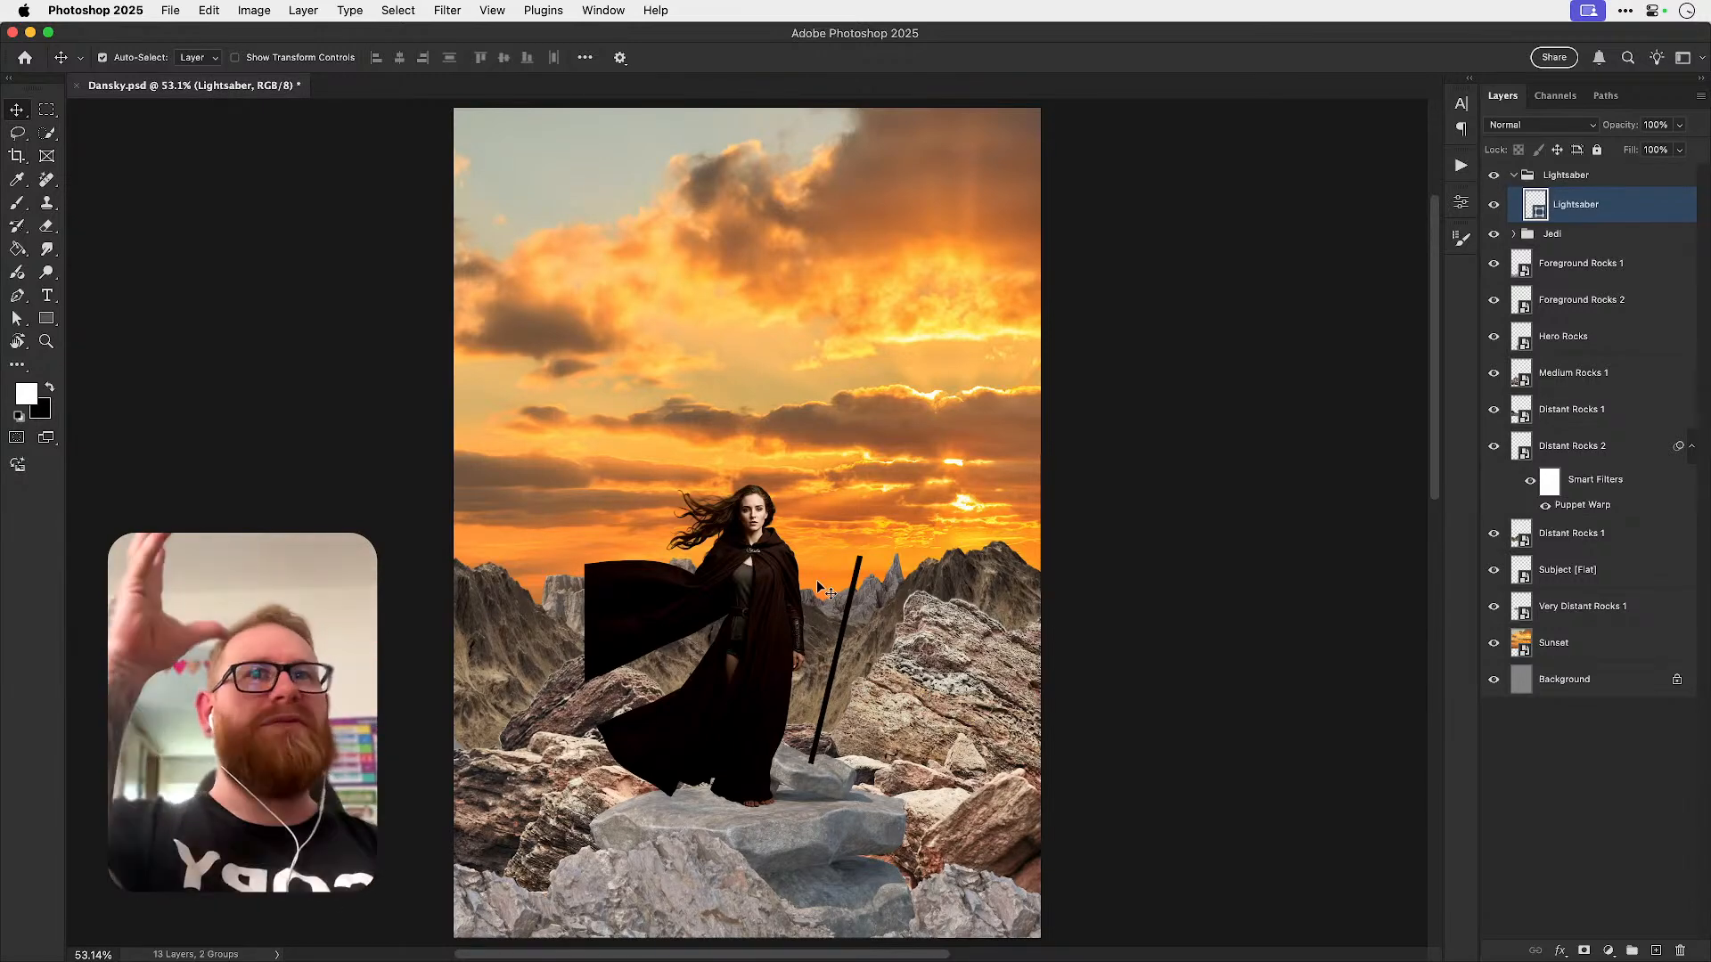
{"action": "key", "text": "super+s"}
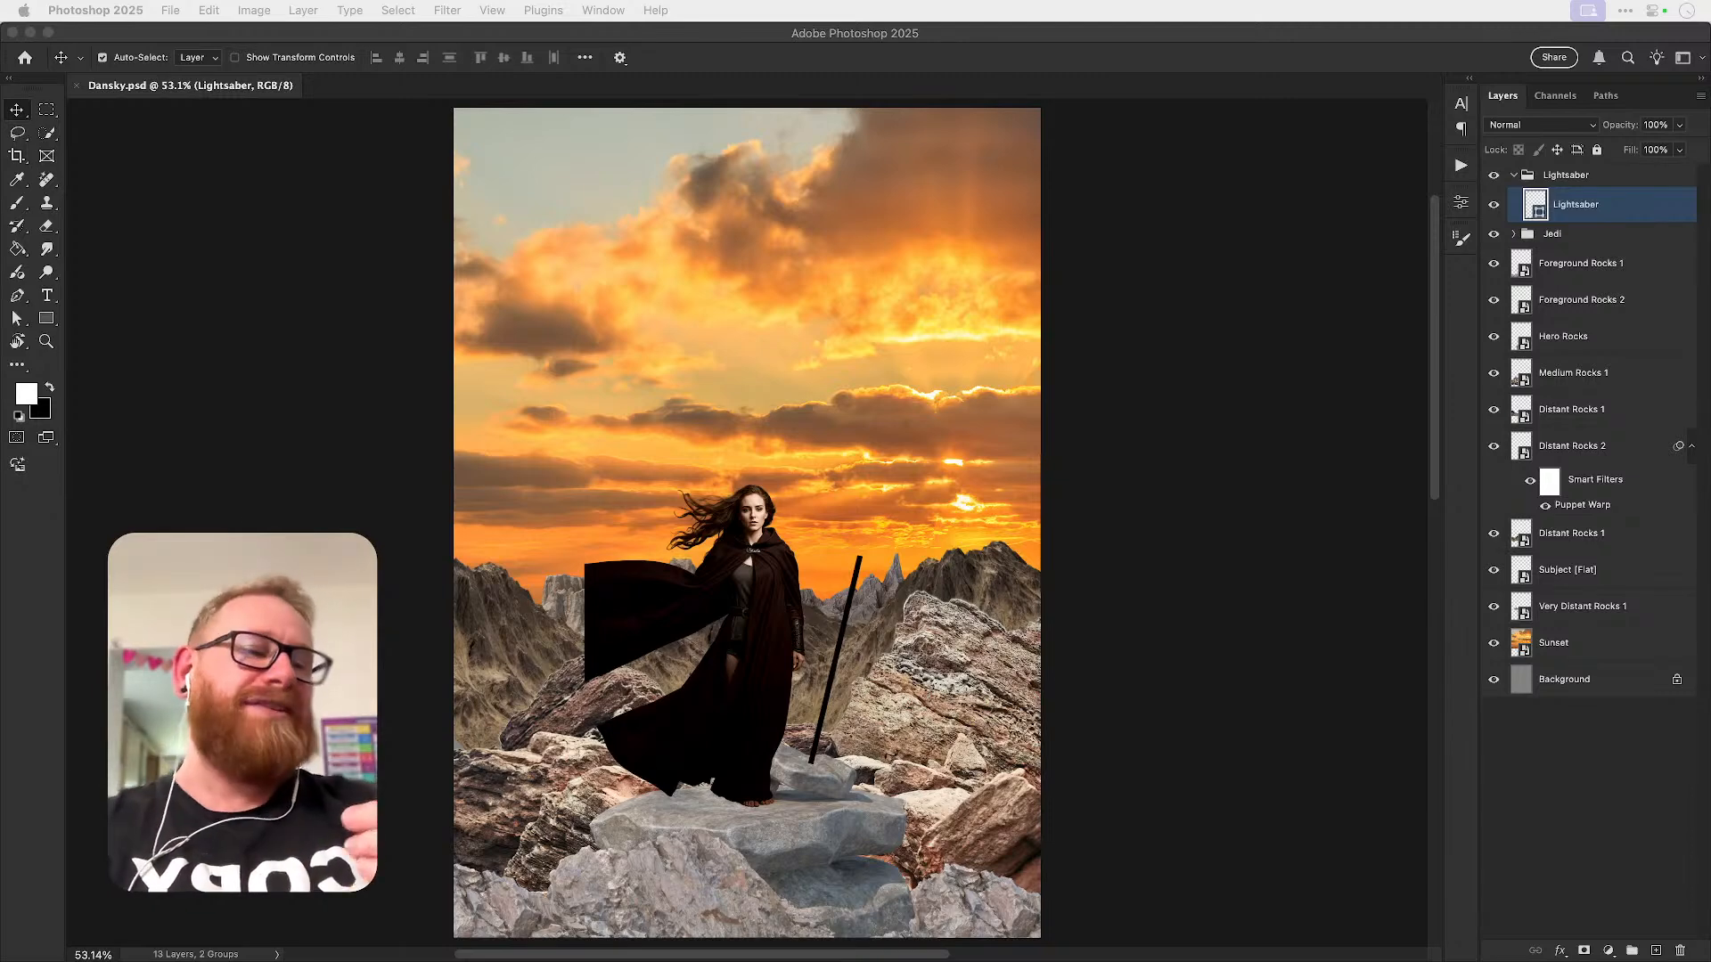
{"action": "left_click", "coordinate": [1136, 481]}
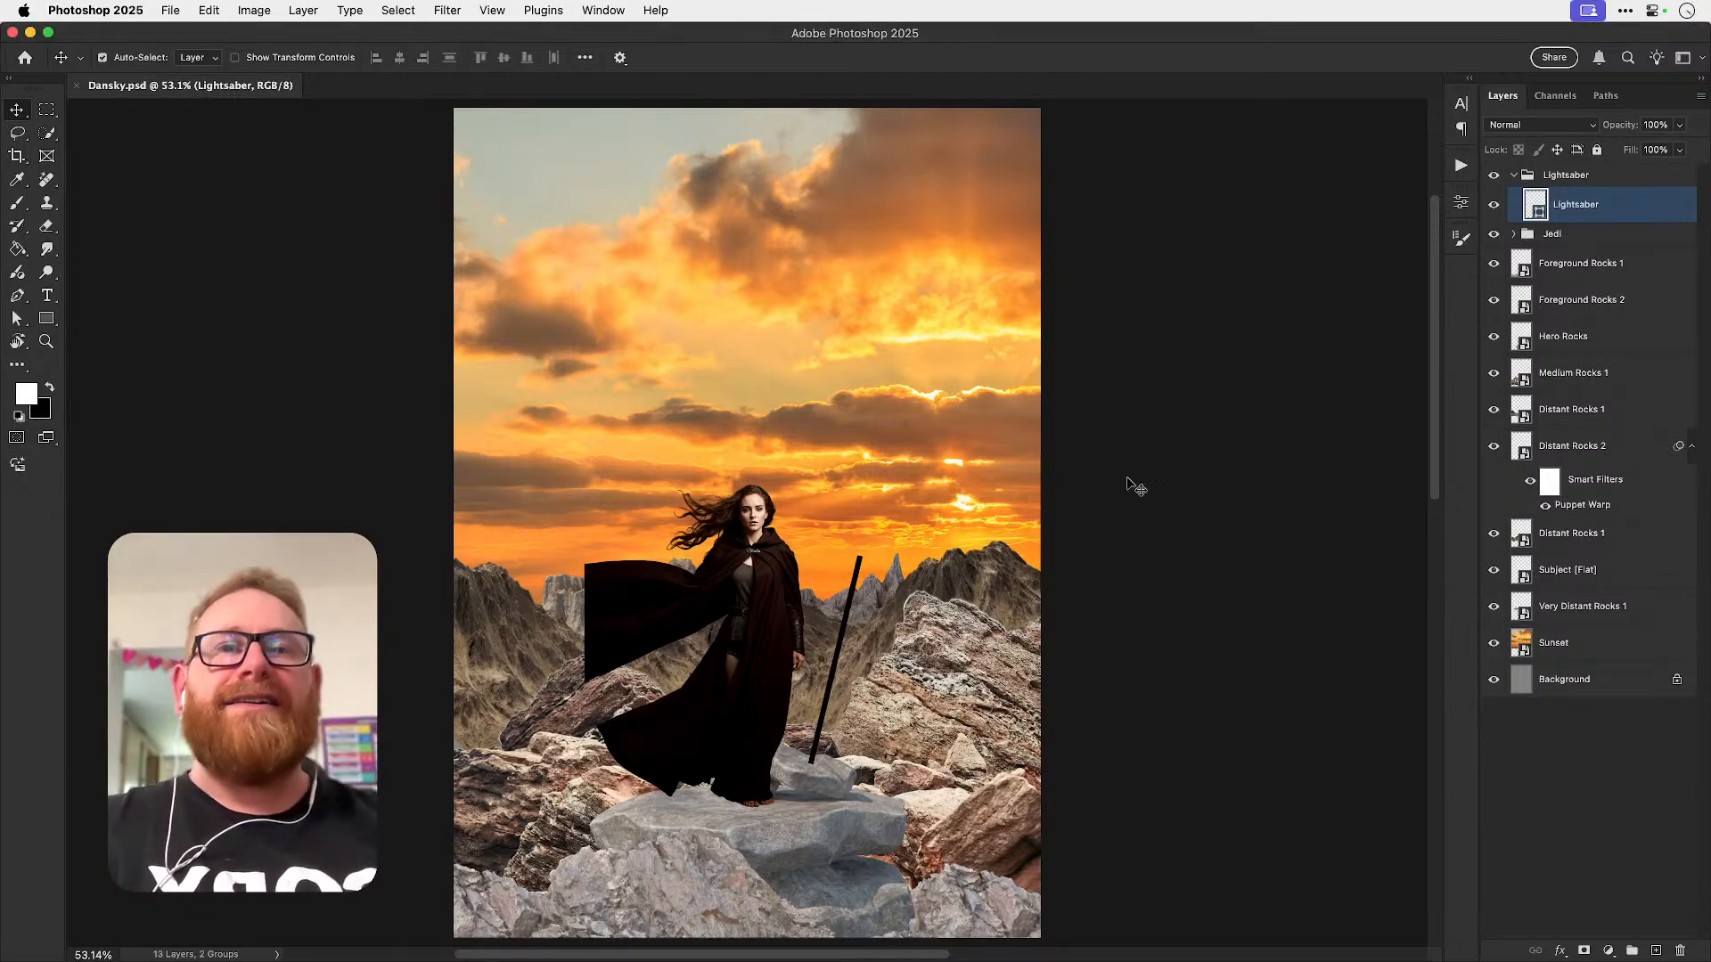
- Rotate the Foreground Rocks 1 layer counter-clockwise to about -16.4° and move it lower in front of the hero rock
{"action": "scroll", "coordinate": [744, 718], "scroll_direction": "down", "scroll_amount": 4}
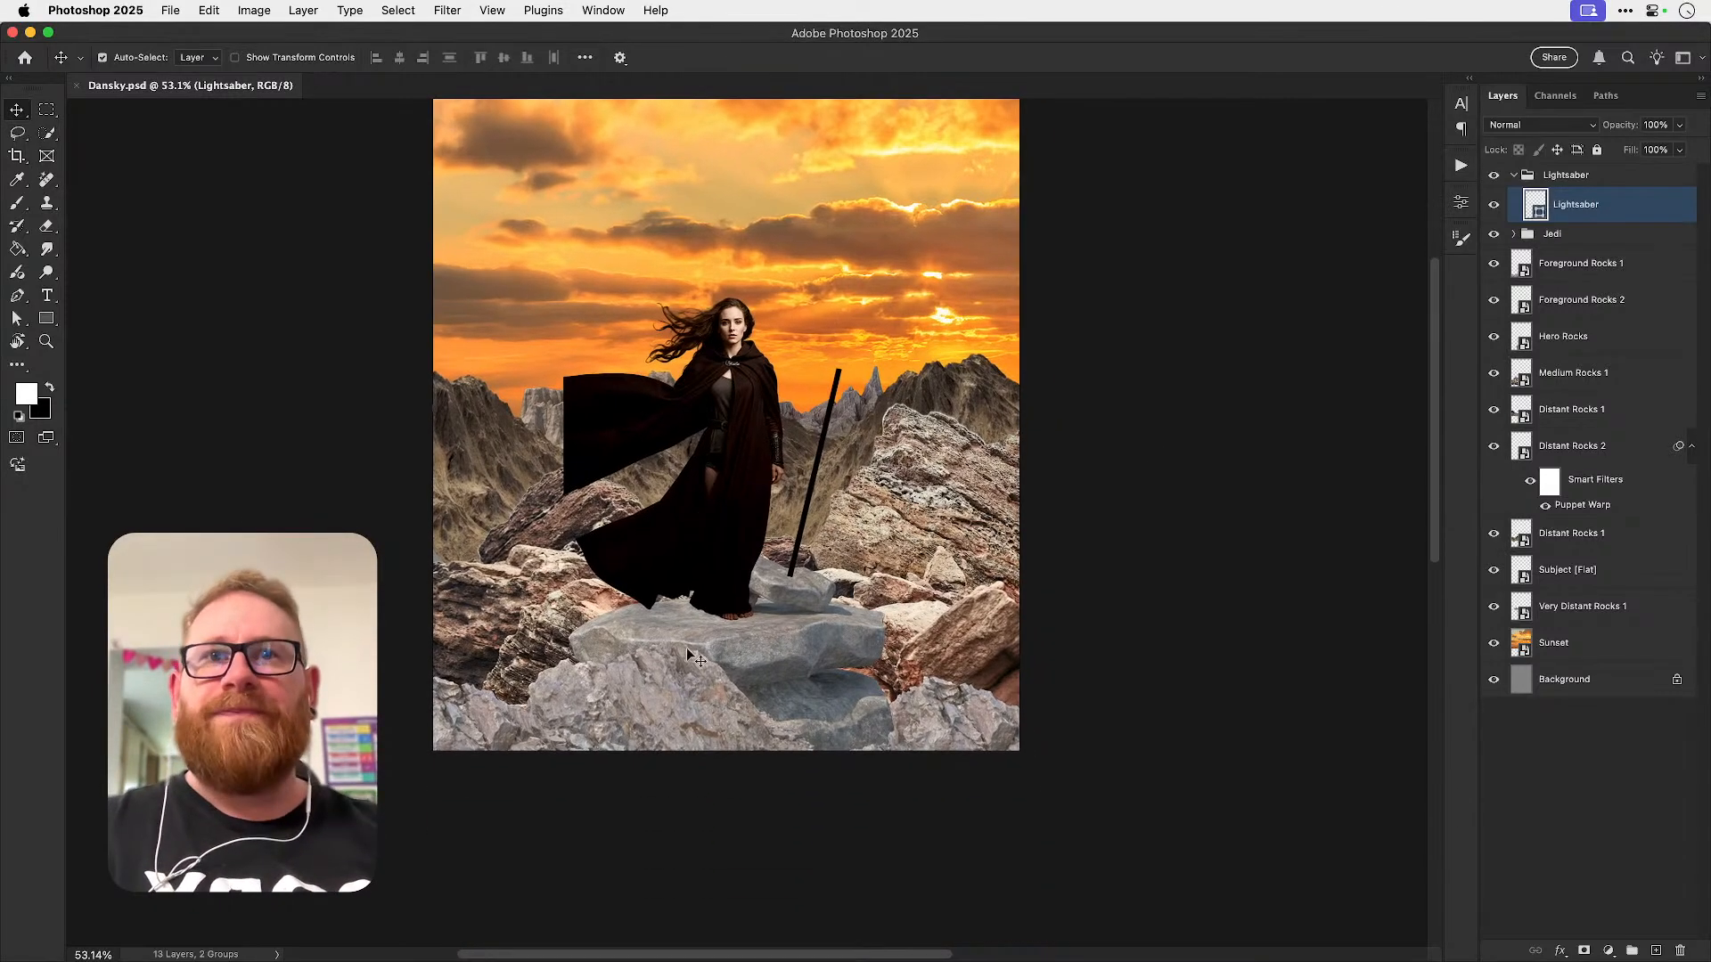
{"action": "left_click", "coordinate": [657, 717], "text": "super"}
{"action": "left_click", "coordinate": [666, 718]}
{"action": "key", "text": "super+t"}
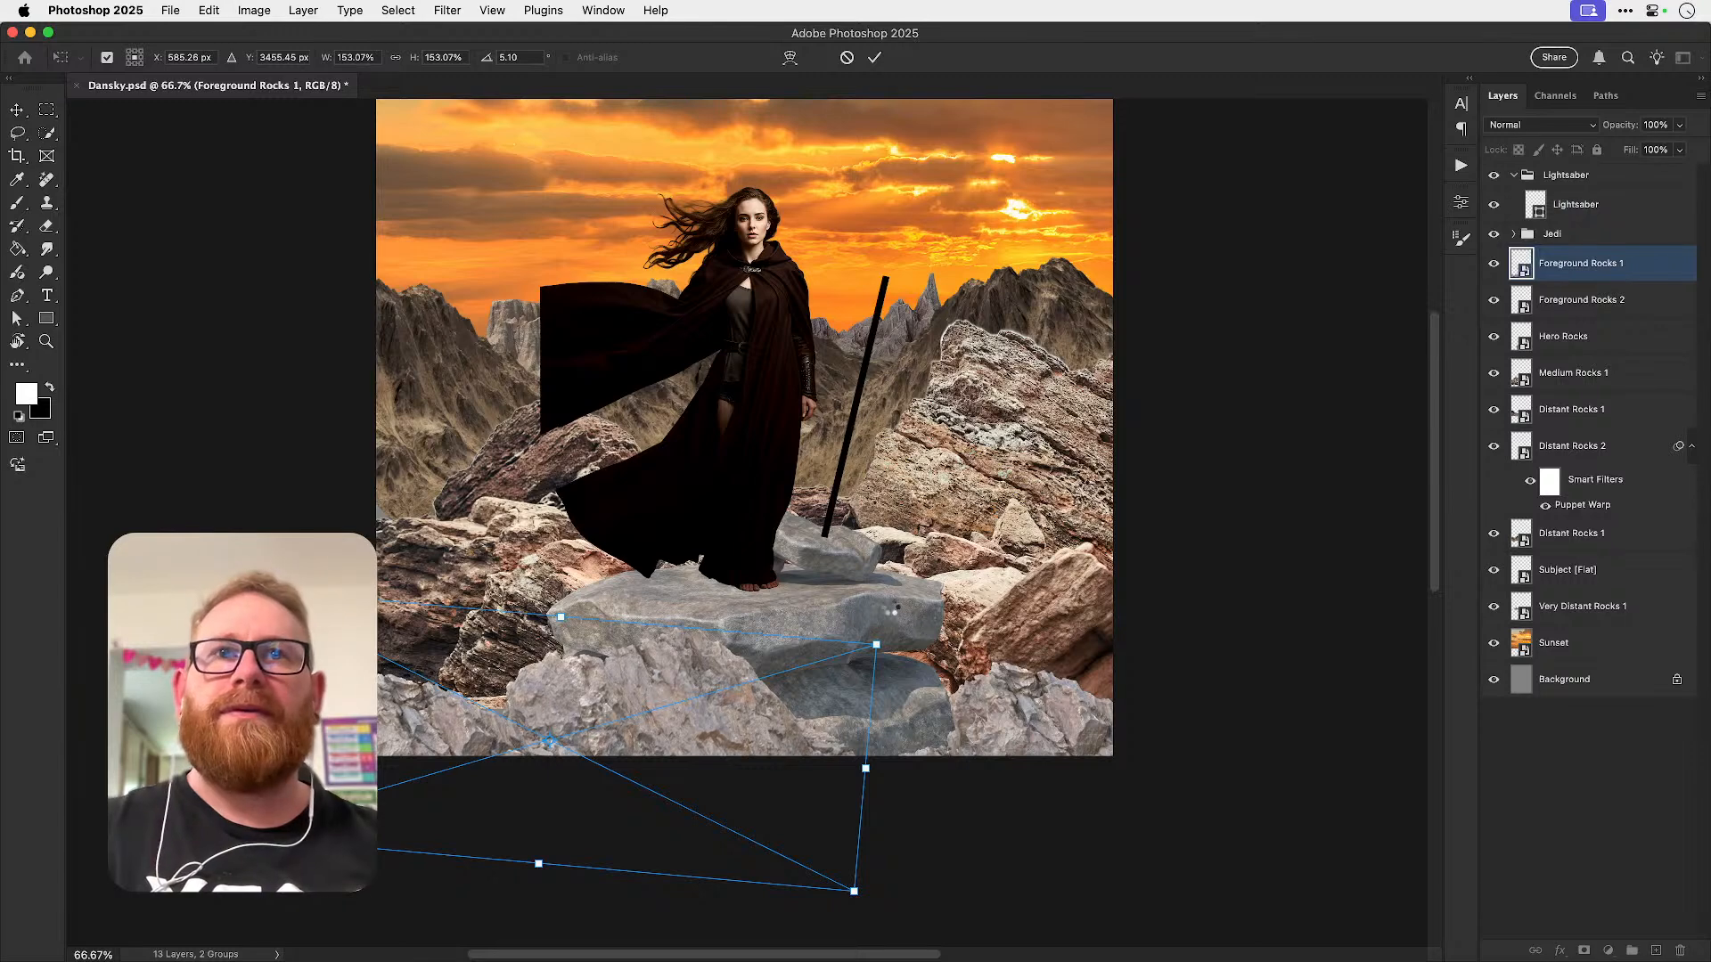
{"action": "left_click_drag", "start_coordinate": [900, 613], "coordinate": [784, 515]}
{"action": "key", "text": "Return"}
{"action": "left_click_drag", "start_coordinate": [734, 660], "coordinate": [752, 731]}
- Distort the corners of Foreground Rocks 1 to enlarge and level the rocks, and reposition them along the canvas's lower edge
{"action": "key", "text": "super+t"}
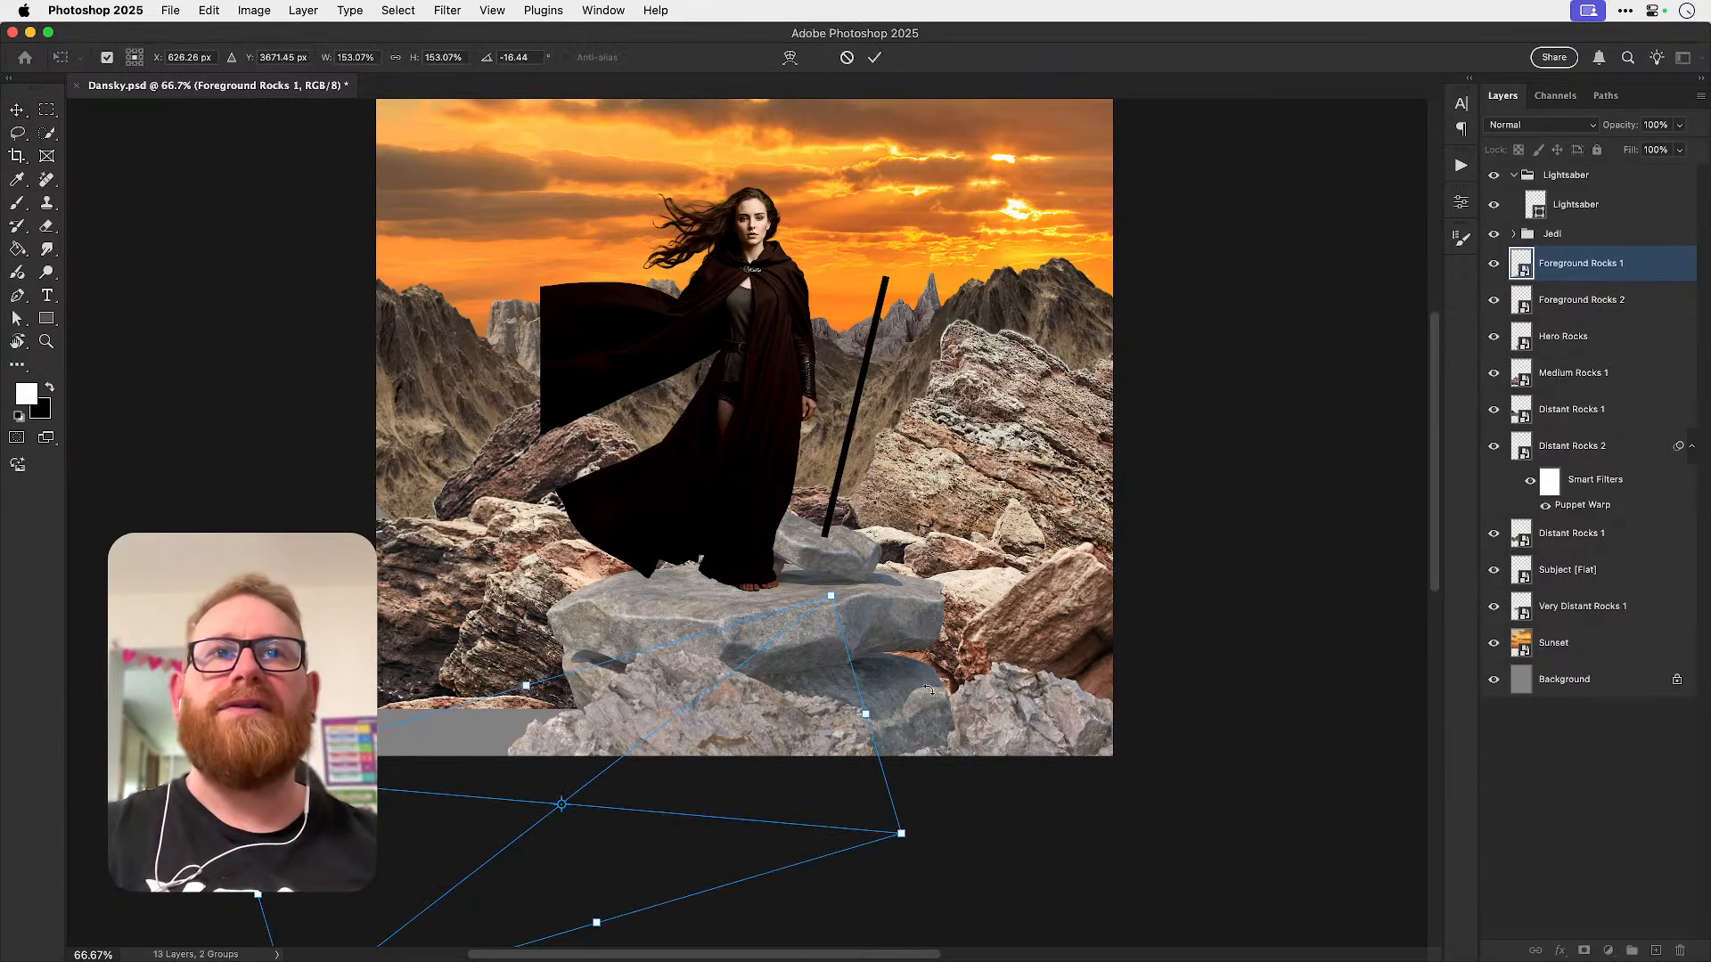
{"action": "left_click_drag", "start_coordinate": [897, 830], "coordinate": [934, 863]}
{"action": "left_click_drag", "start_coordinate": [221, 775], "coordinate": [235, 756]}
{"action": "left_click_drag", "start_coordinate": [934, 863], "coordinate": [938, 894]}
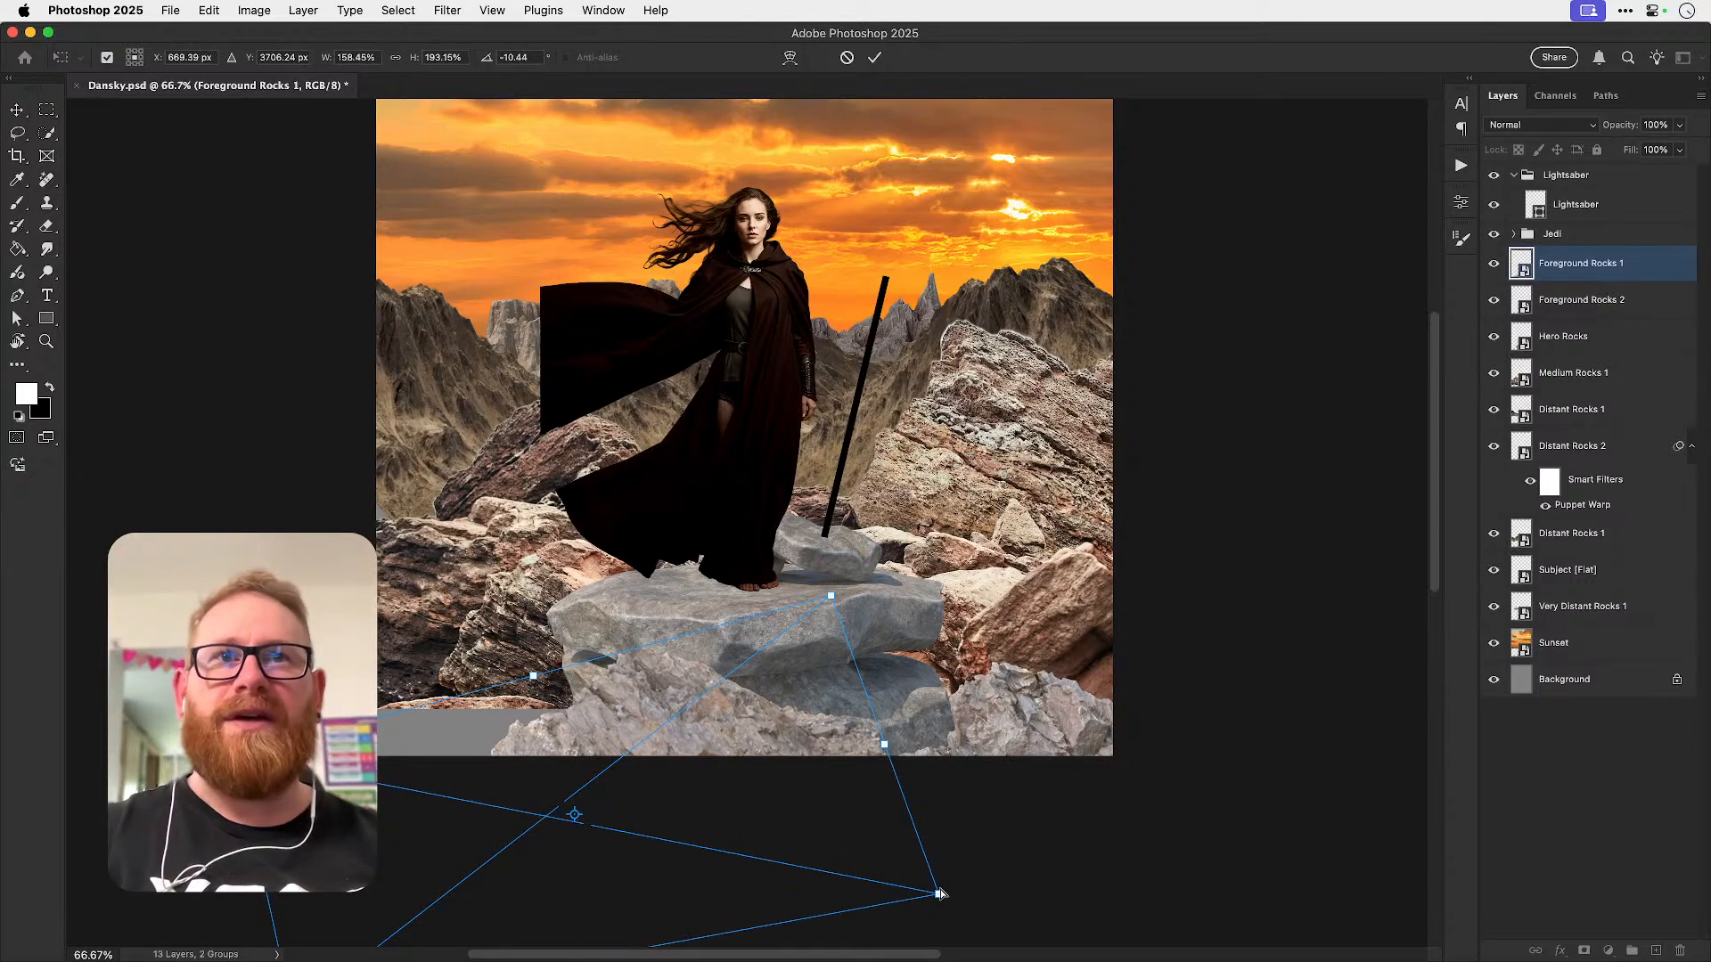
{"action": "left_click_drag", "start_coordinate": [840, 596], "coordinate": [927, 673]}
{"action": "left_click_drag", "start_coordinate": [785, 751], "coordinate": [773, 717]}
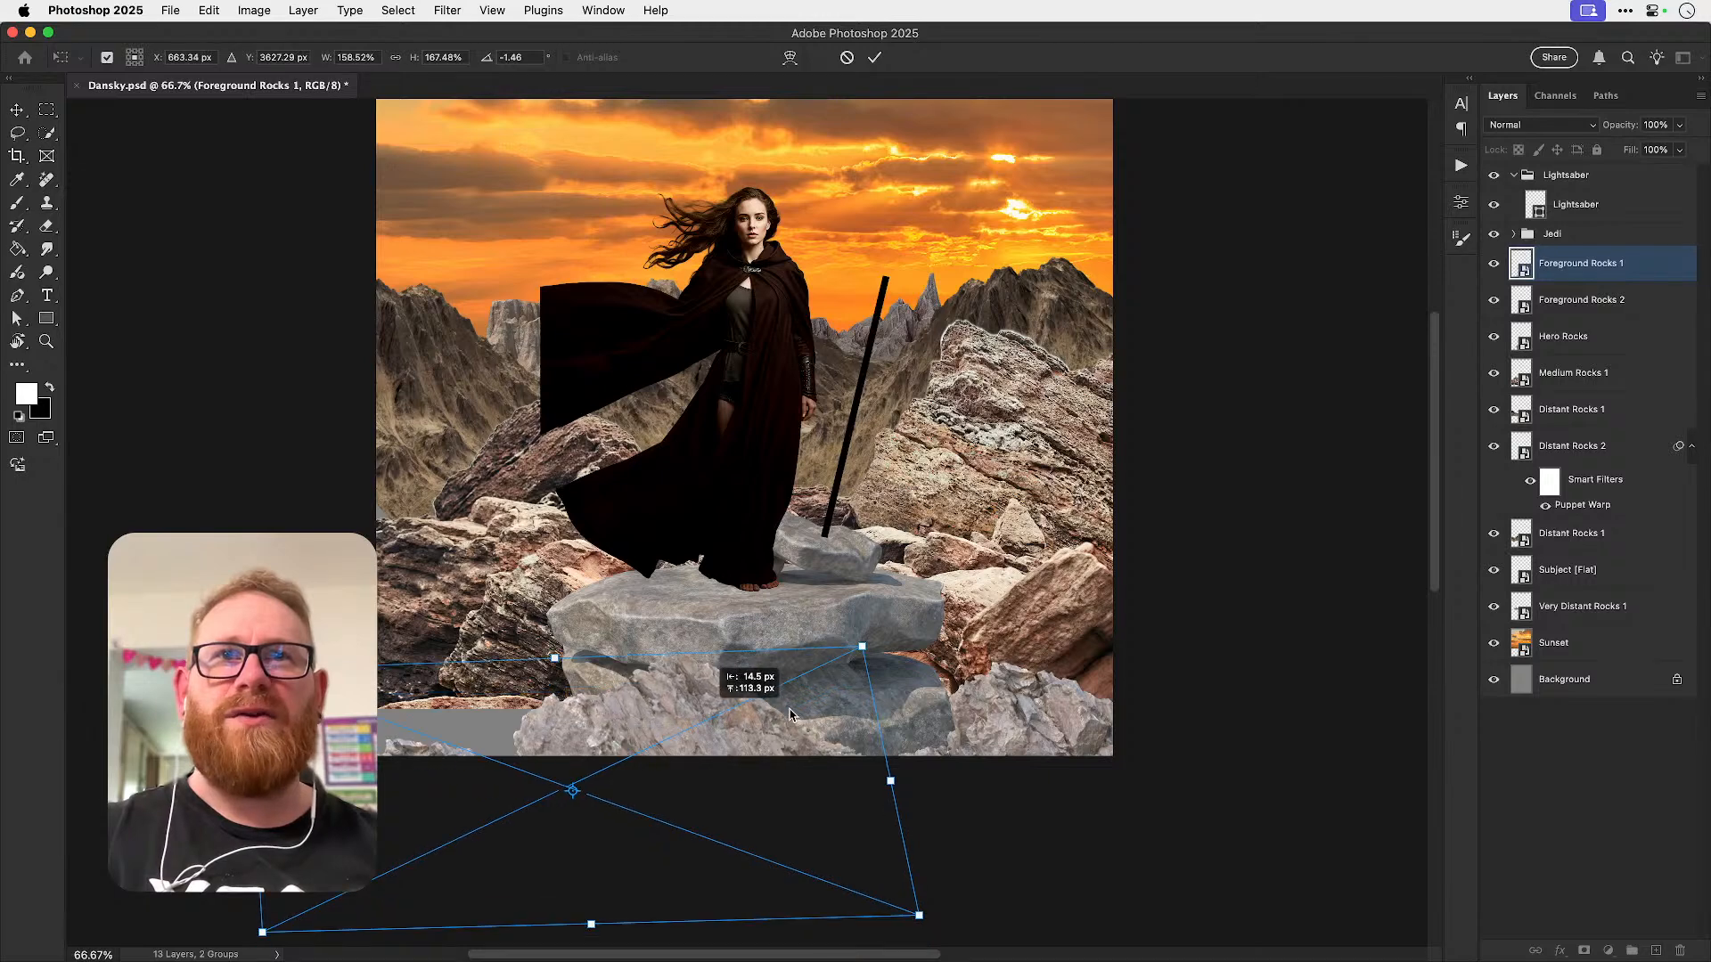
{"action": "key", "text": "Return"}
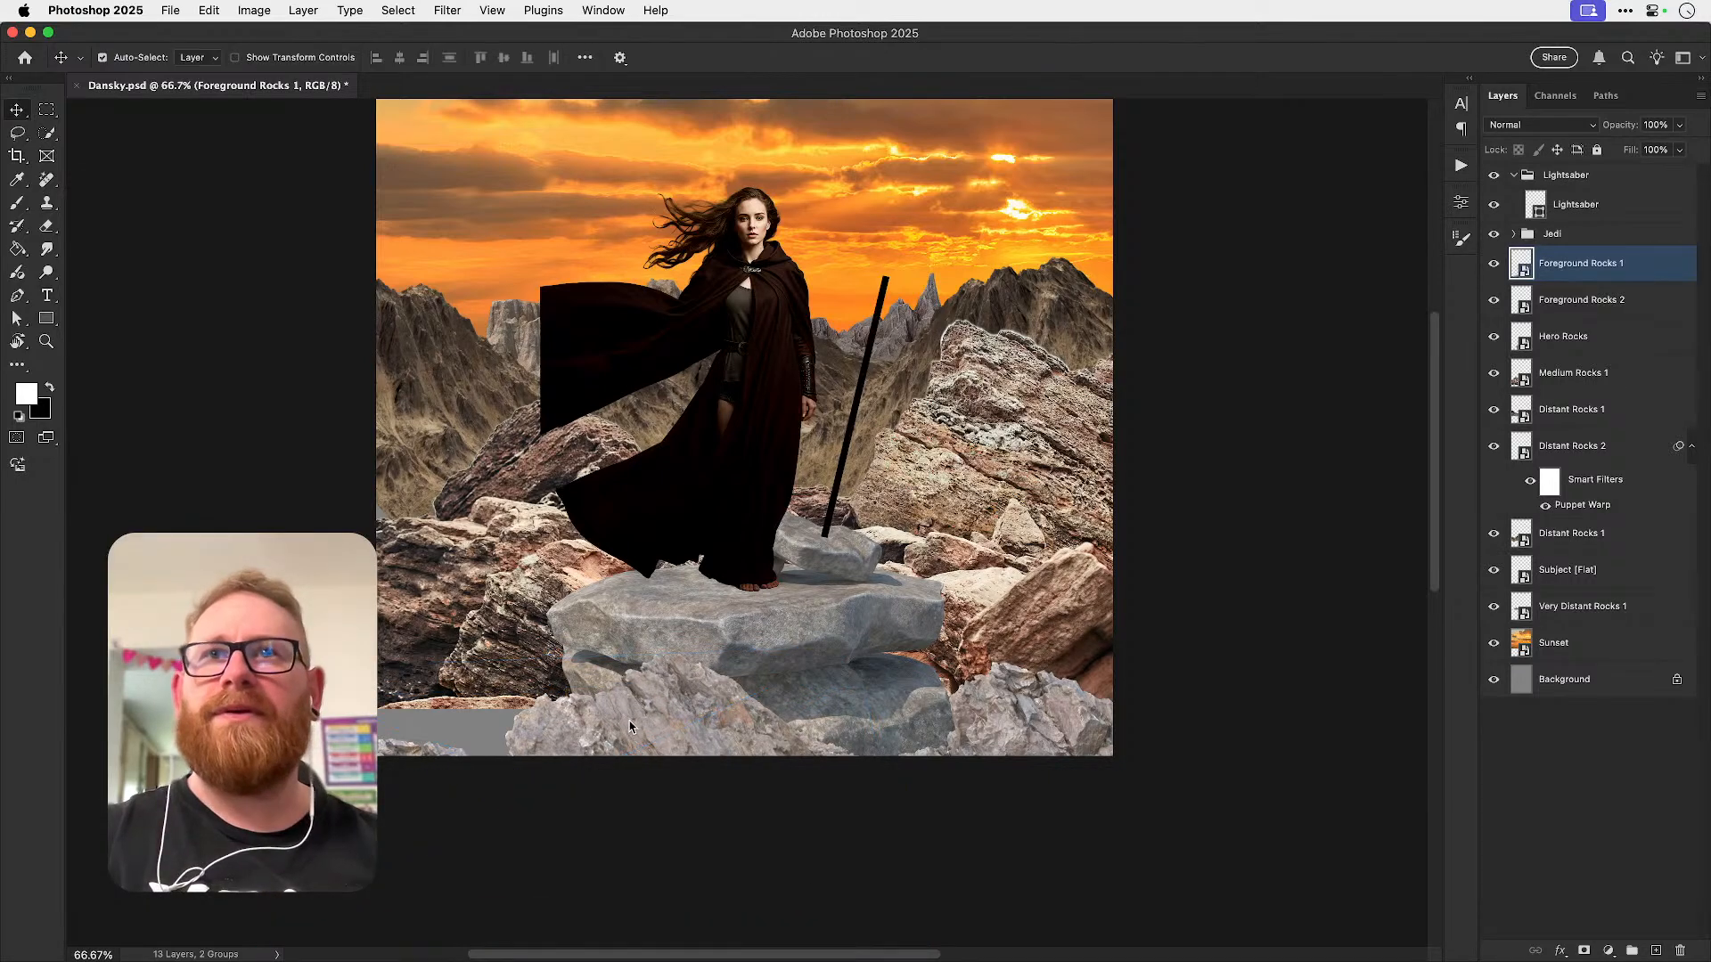
- Open the contents of the Medium Rocks 1 smart object for editing
{"action": "left_click", "coordinate": [502, 665]}
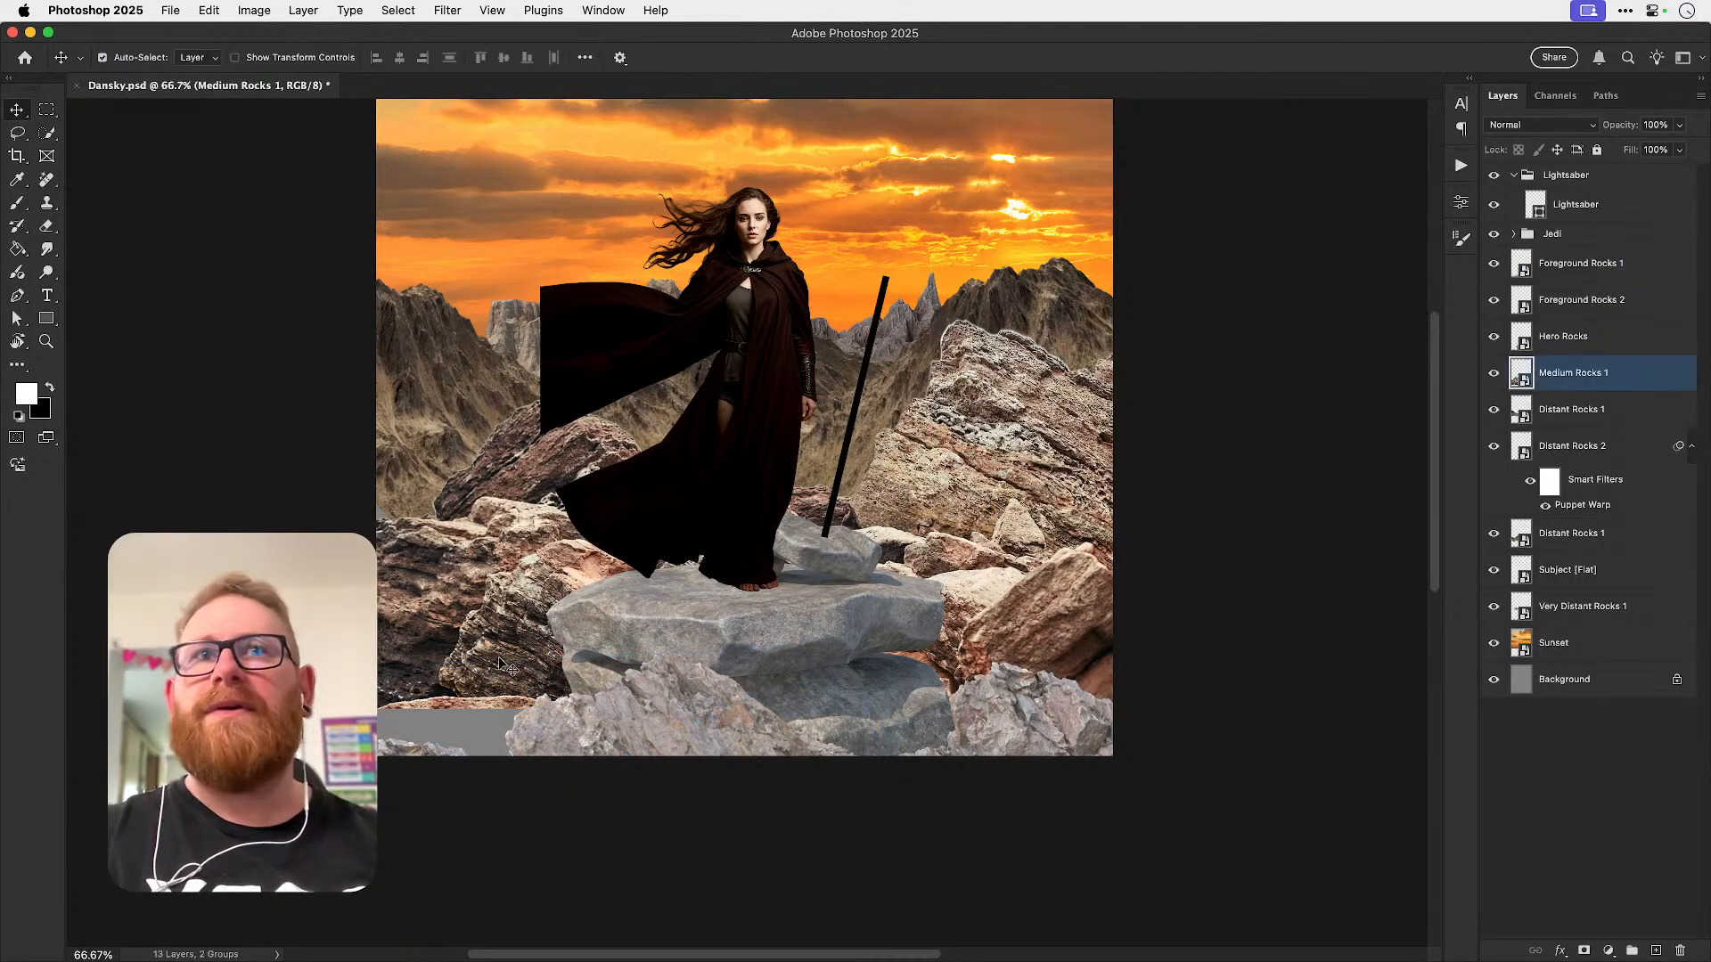
{"action": "double_click", "coordinate": [1519, 375]}
{"action": "key", "text": "super+minus"}
{"action": "key", "text": "super+minus"}
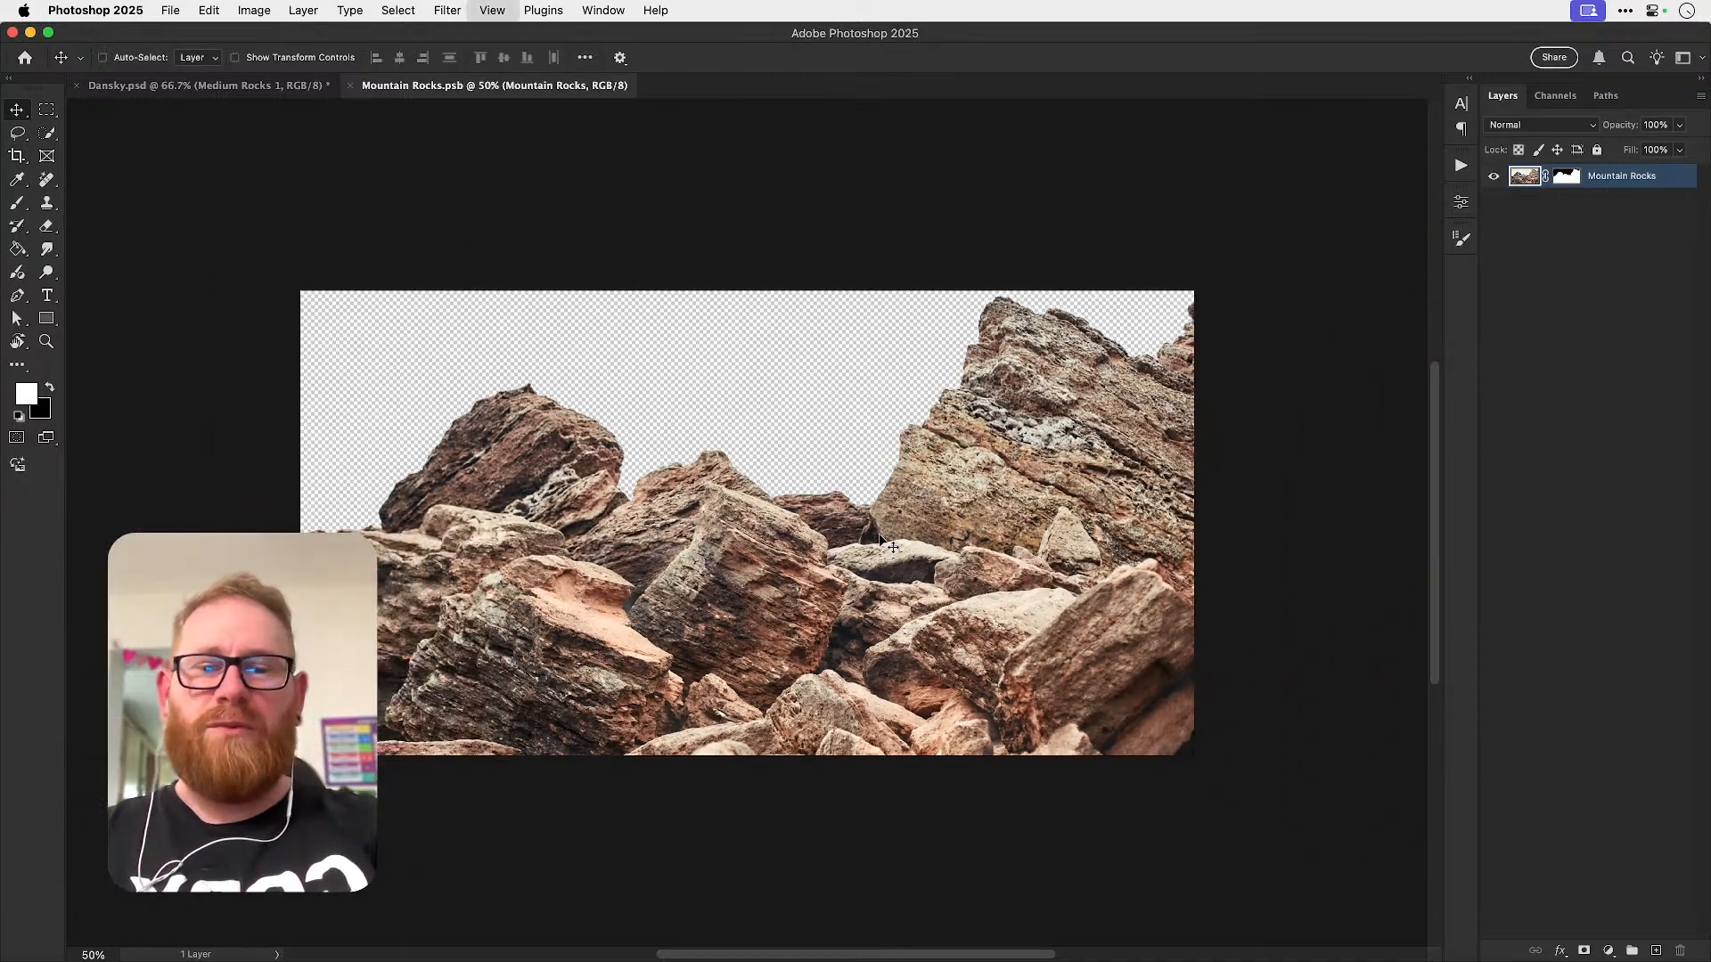
- Extend the crop area below the mountain rocks and open the fill choices for the expanded canvas
{"action": "left_click", "coordinate": [16, 155]}
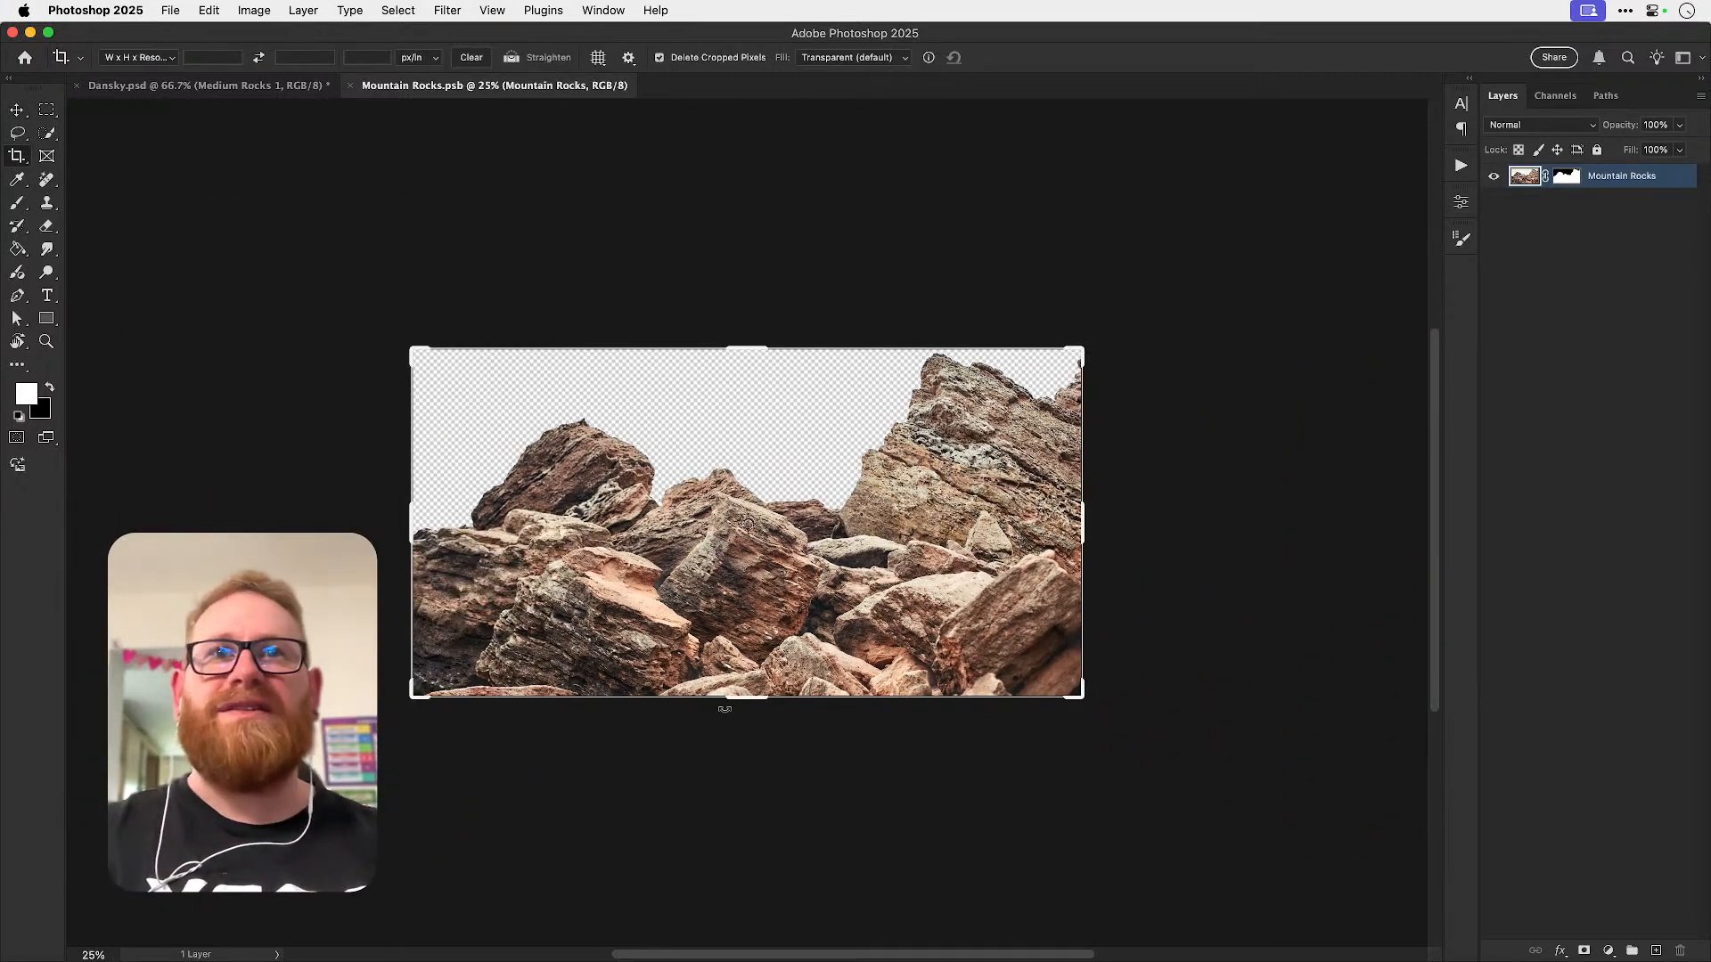
{"action": "left_click_drag", "start_coordinate": [749, 700], "coordinate": [752, 745]}
{"action": "left_click", "coordinate": [851, 57]}
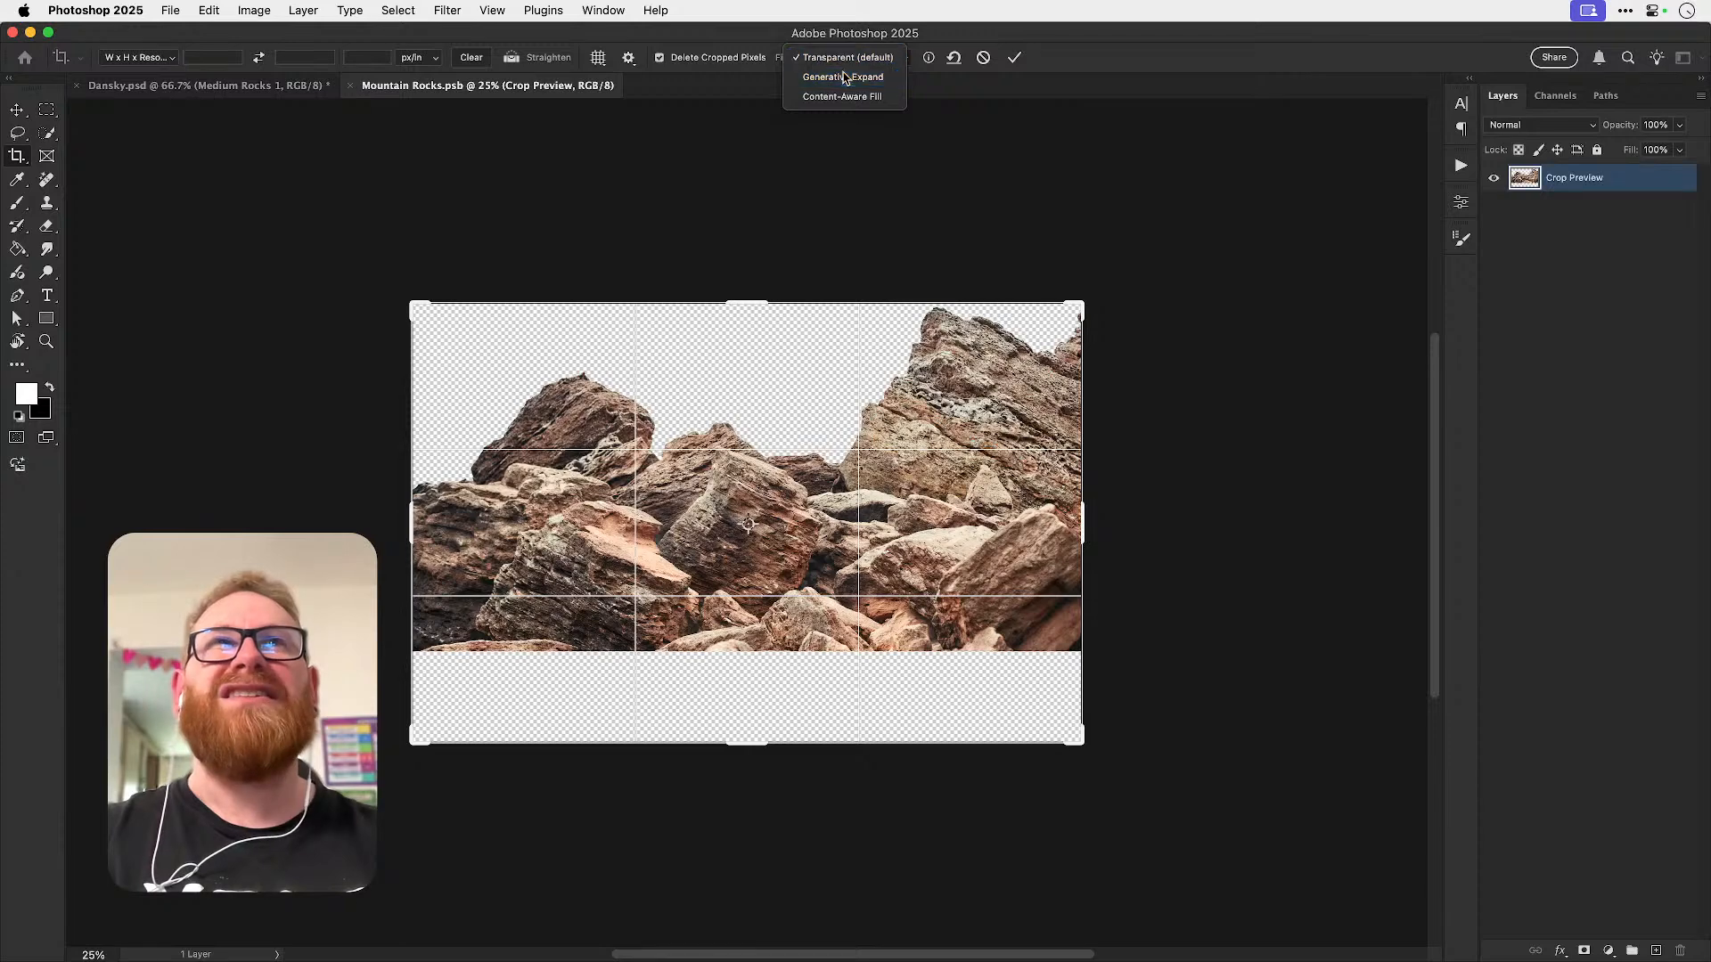
- Fill the canvas extension below the mountain rocks using Generative Expand, and save and close Mountain Rocks.psb
{"action": "left_click", "coordinate": [847, 77]}
{"action": "key", "text": "Return"}
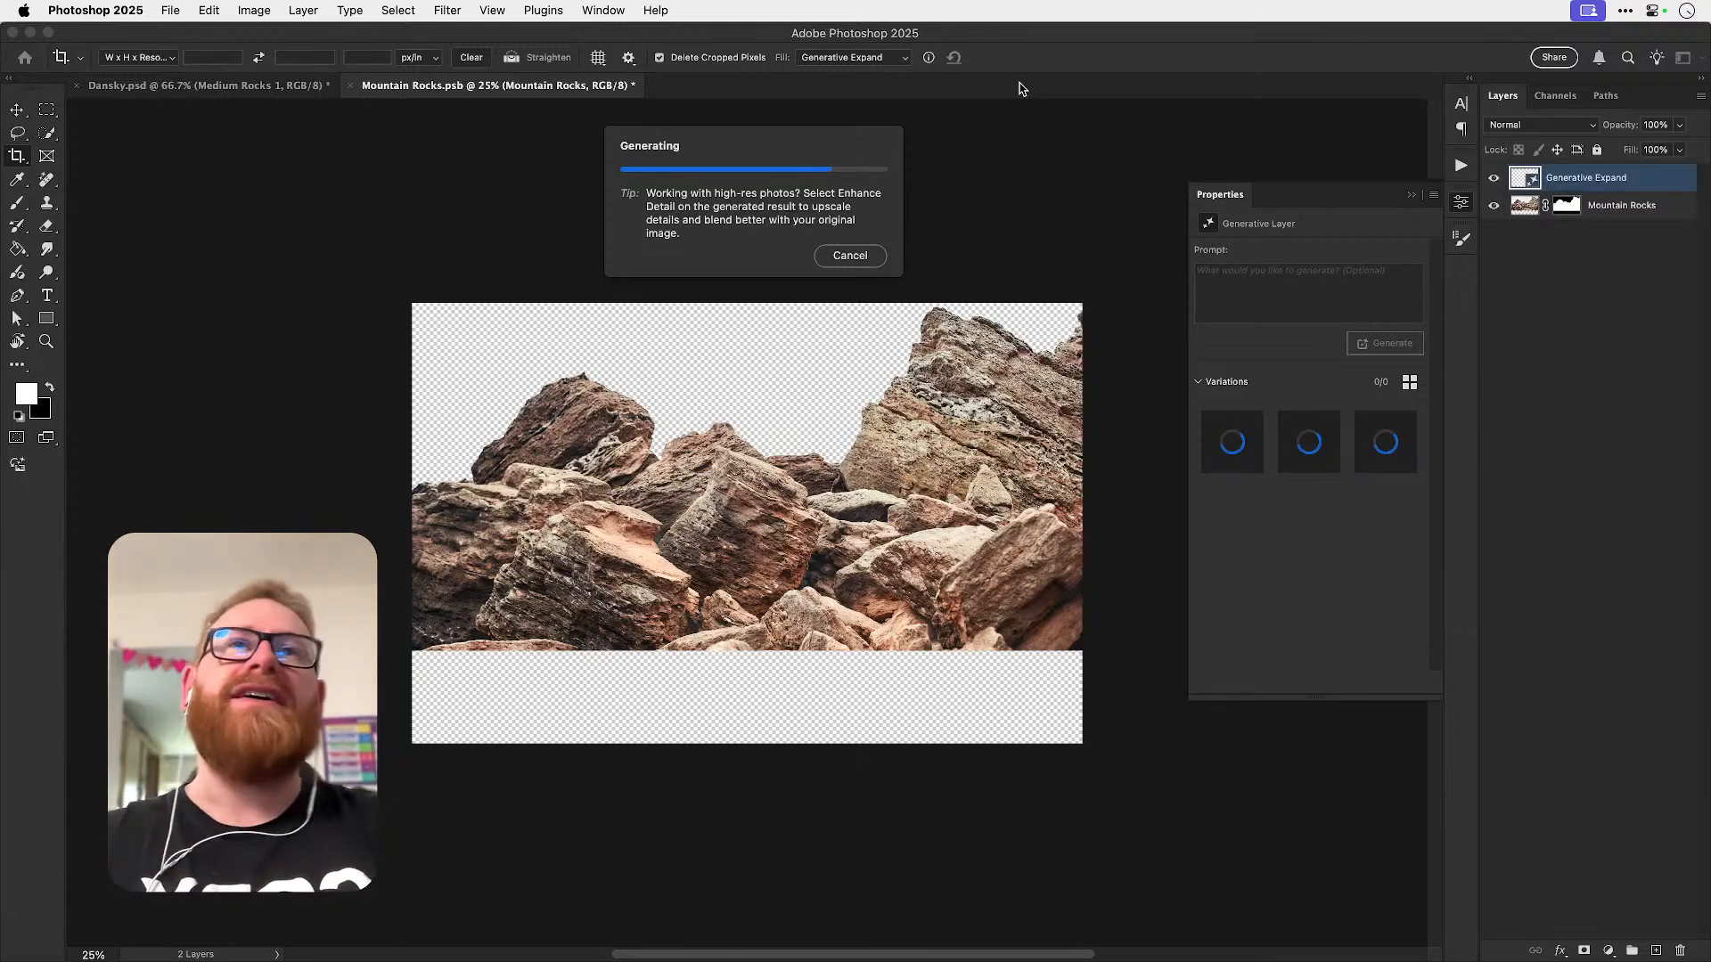
{"action": "left_click", "coordinate": [1460, 202]}
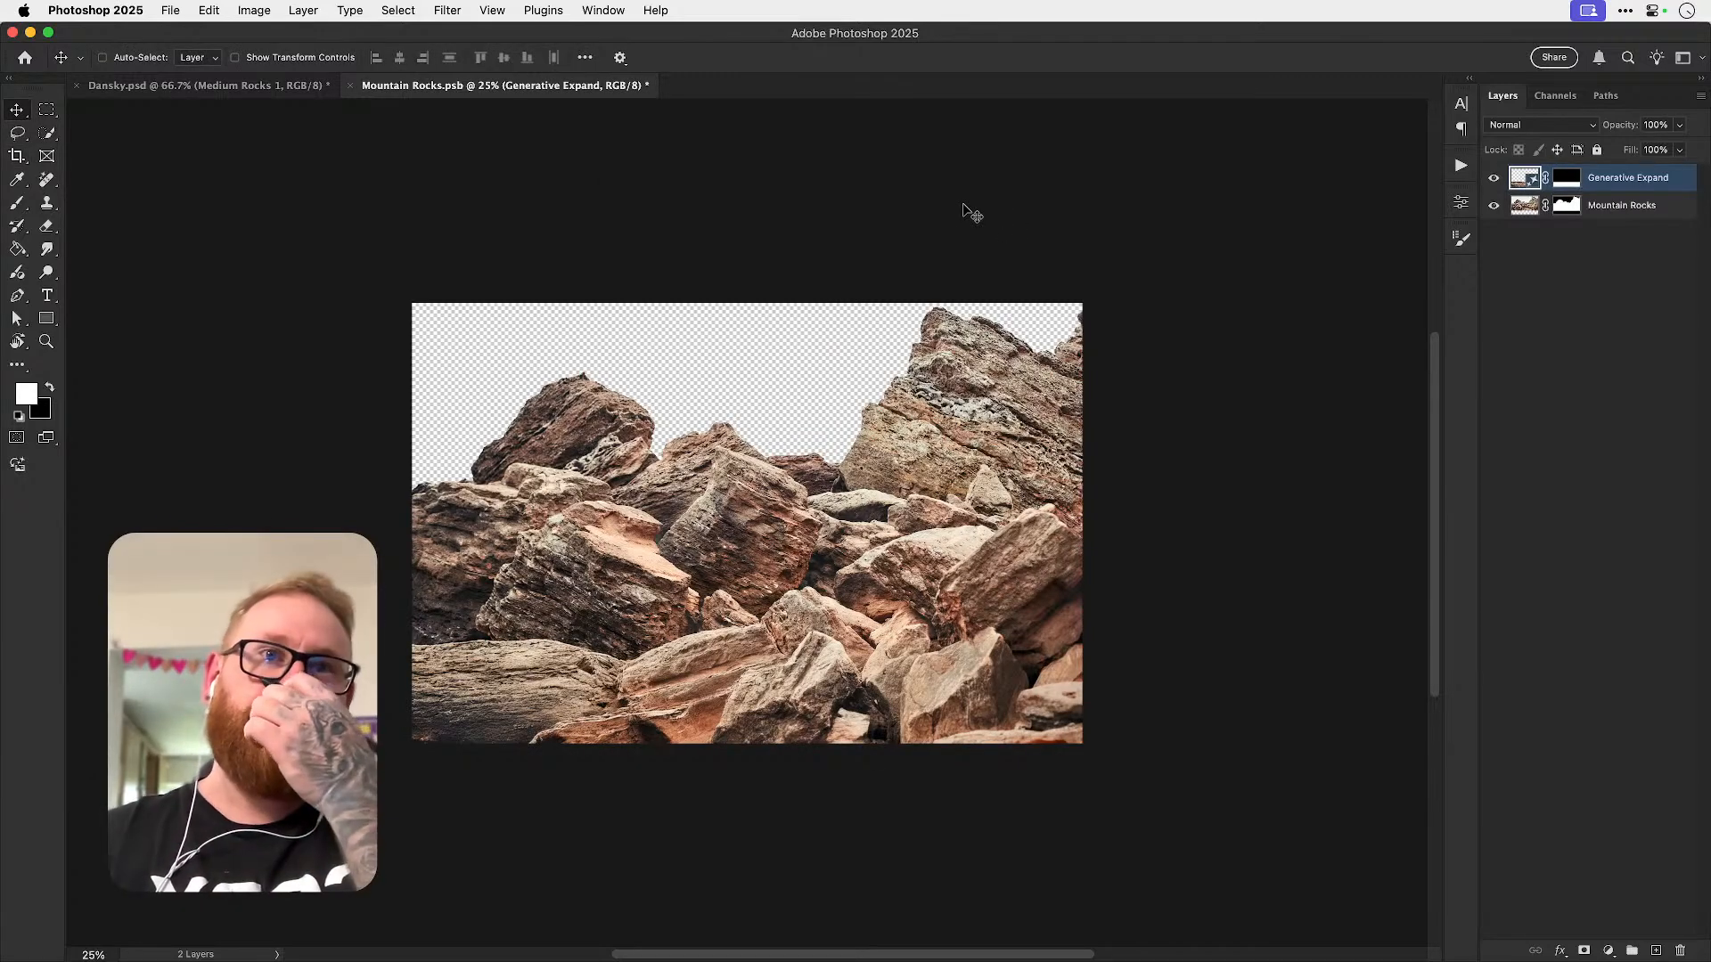
{"action": "key", "text": "super+s"}
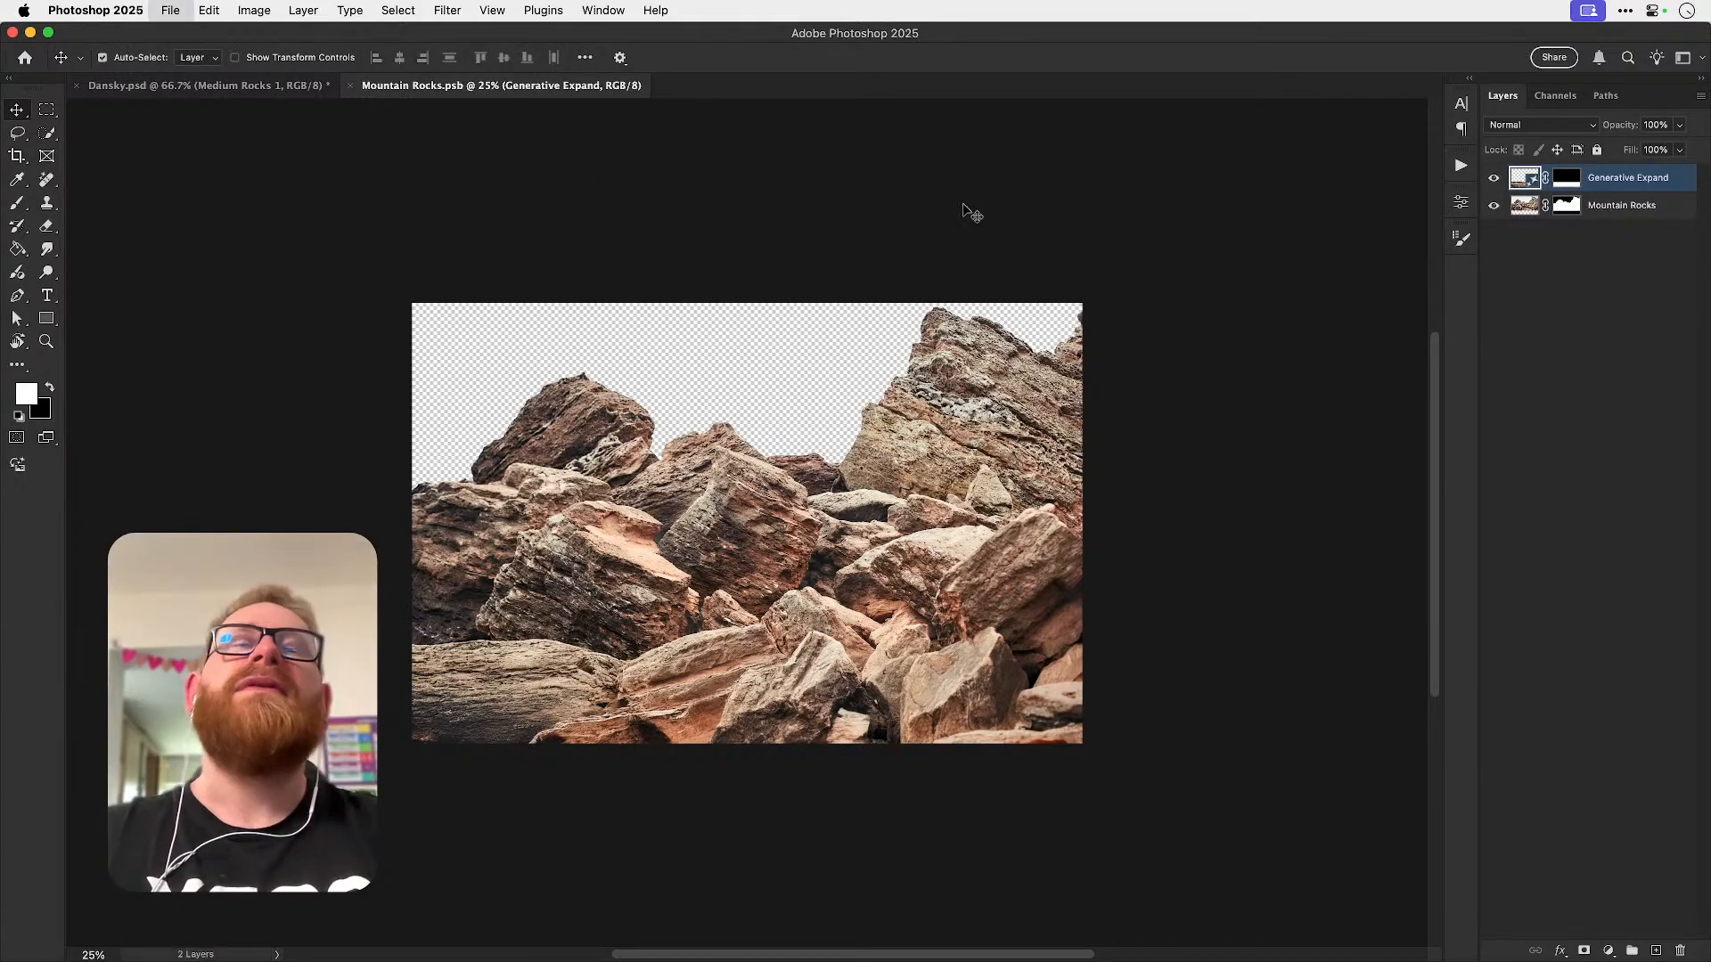
{"action": "key", "text": "super+w"}
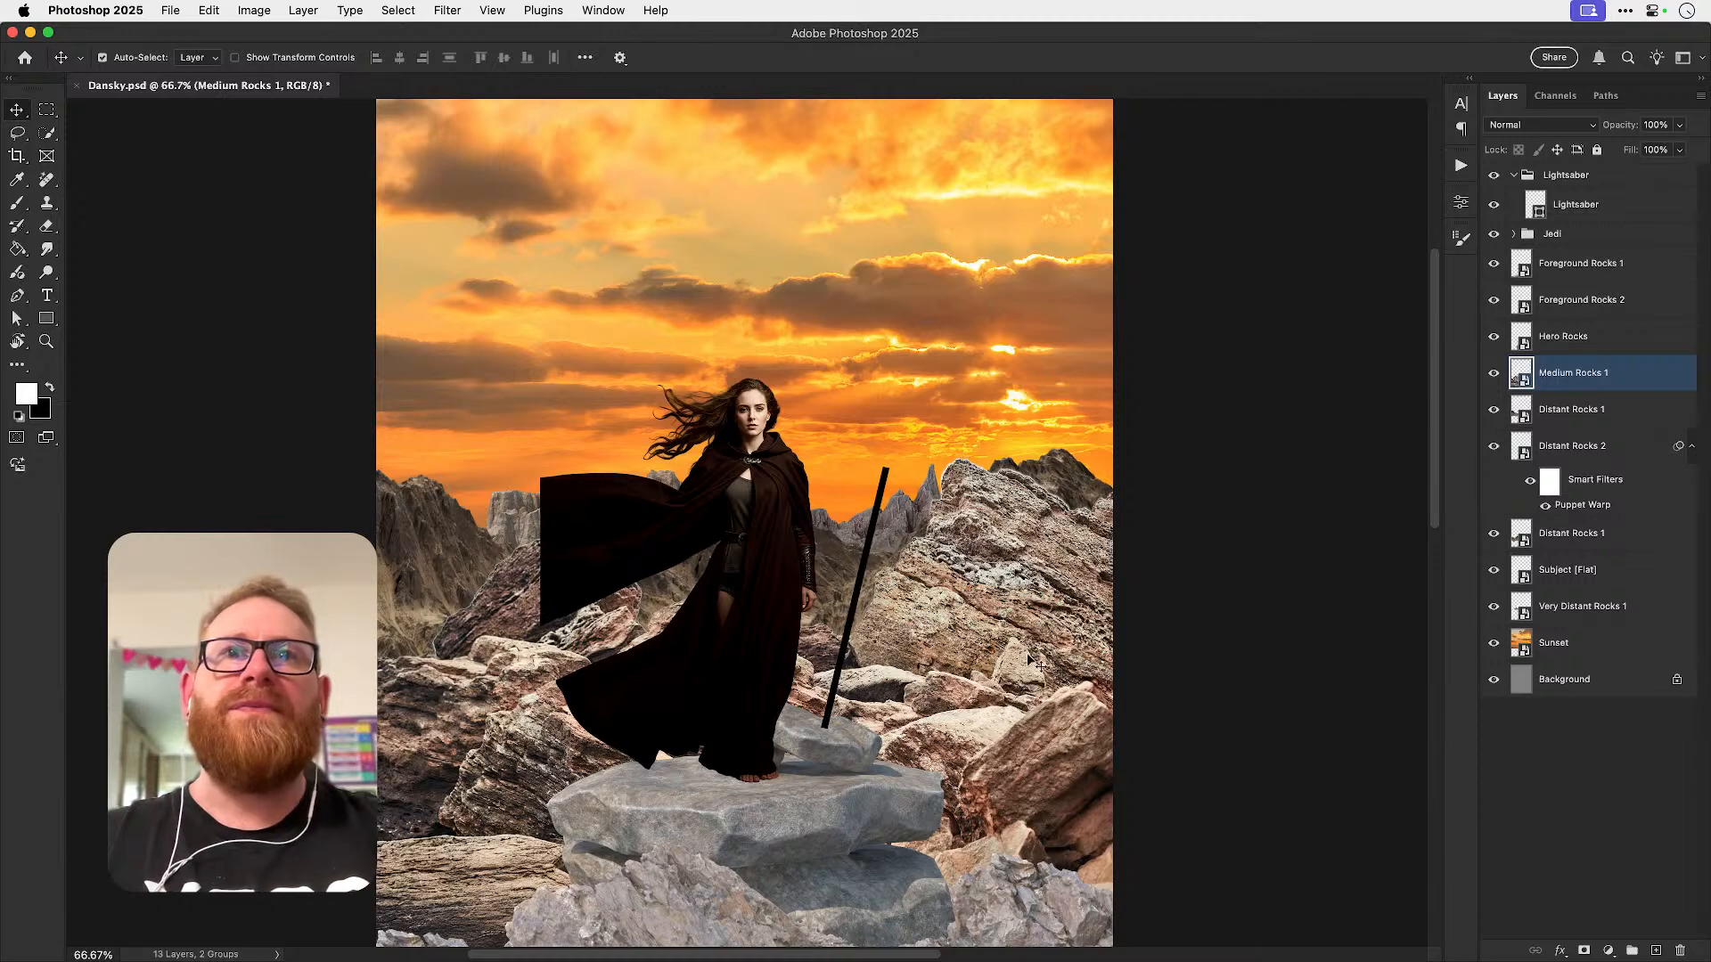
{"action": "mouse_move", "coordinate": [962, 625]}
{"action": "left_mouse_down"}
{"action": "mouse_move", "coordinate": [892, 579]}
{"action": "mouse_move", "coordinate": [937, 606]}
{"action": "left_mouse_up"}
{"action": "key", "text": "super+z"}
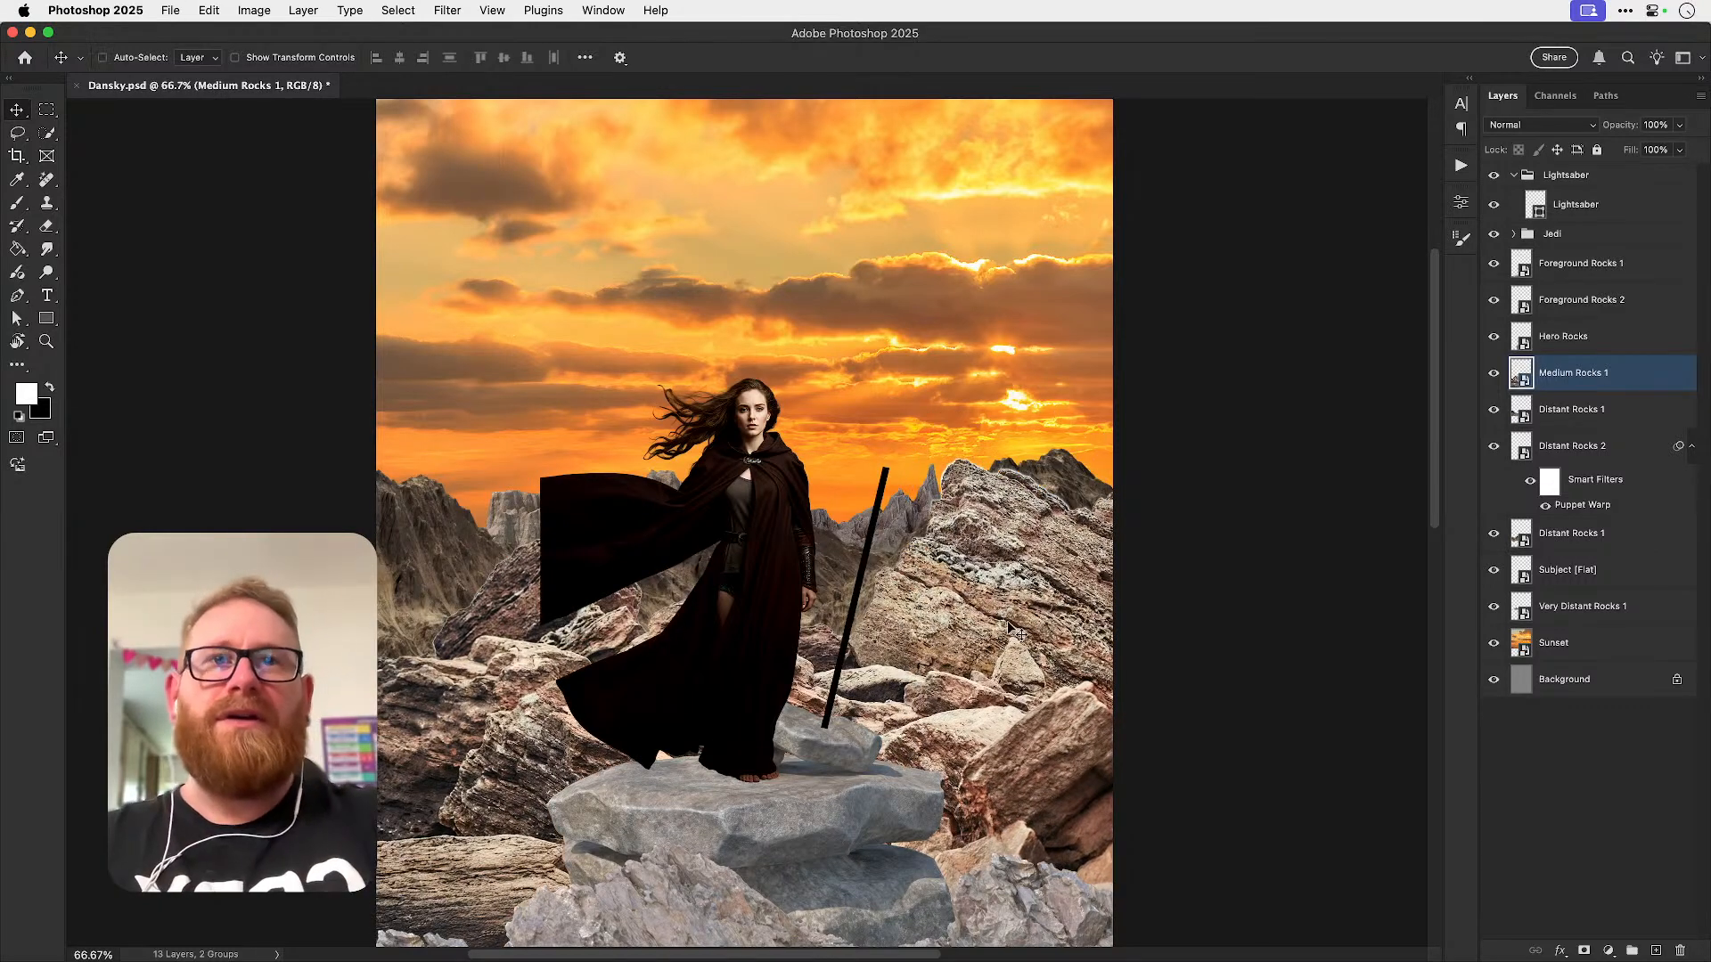
{"action": "key", "text": "super+minus"}
{"action": "key", "text": "super+minus"}
{"action": "key", "text": "super+t"}
{"action": "key", "text": "Escape"}
{"action": "key", "text": "super+z"}
{"action": "key", "text": "super+z"}
{"action": "key", "text": "super+shift+z"}
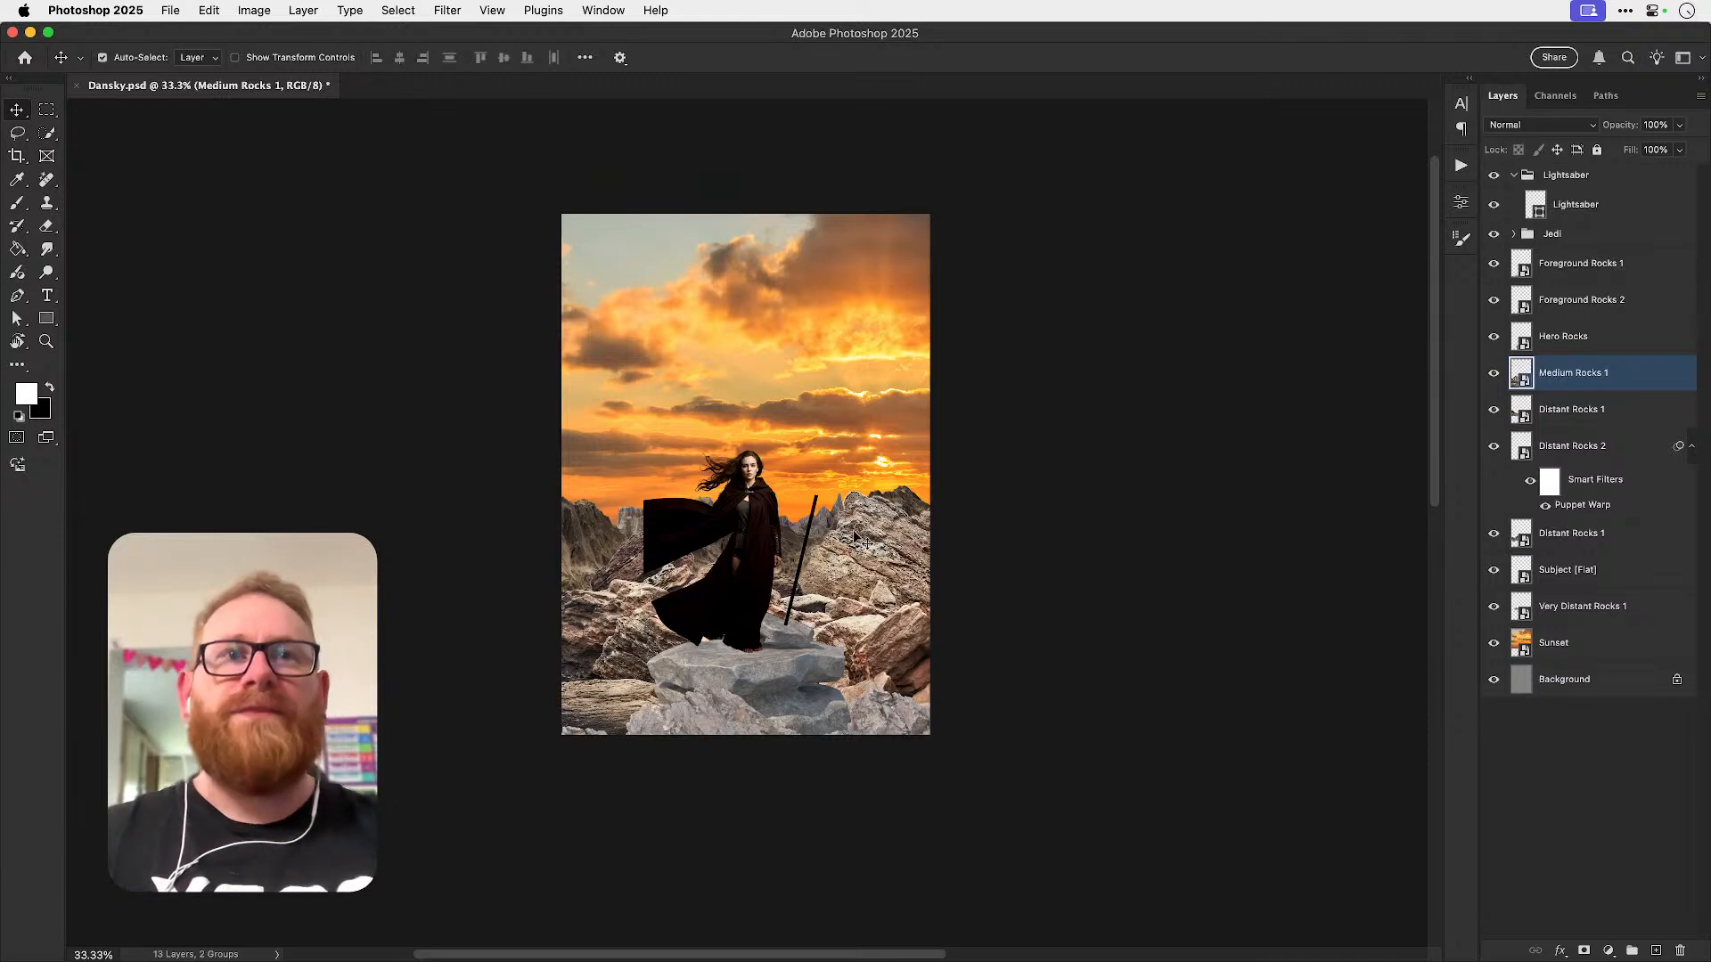
- Move the Medium Rocks 1 layer down so more of the distant mountains shows behind it, and save the document
{"action": "left_click_drag", "start_coordinate": [860, 555], "coordinate": [862, 611]}
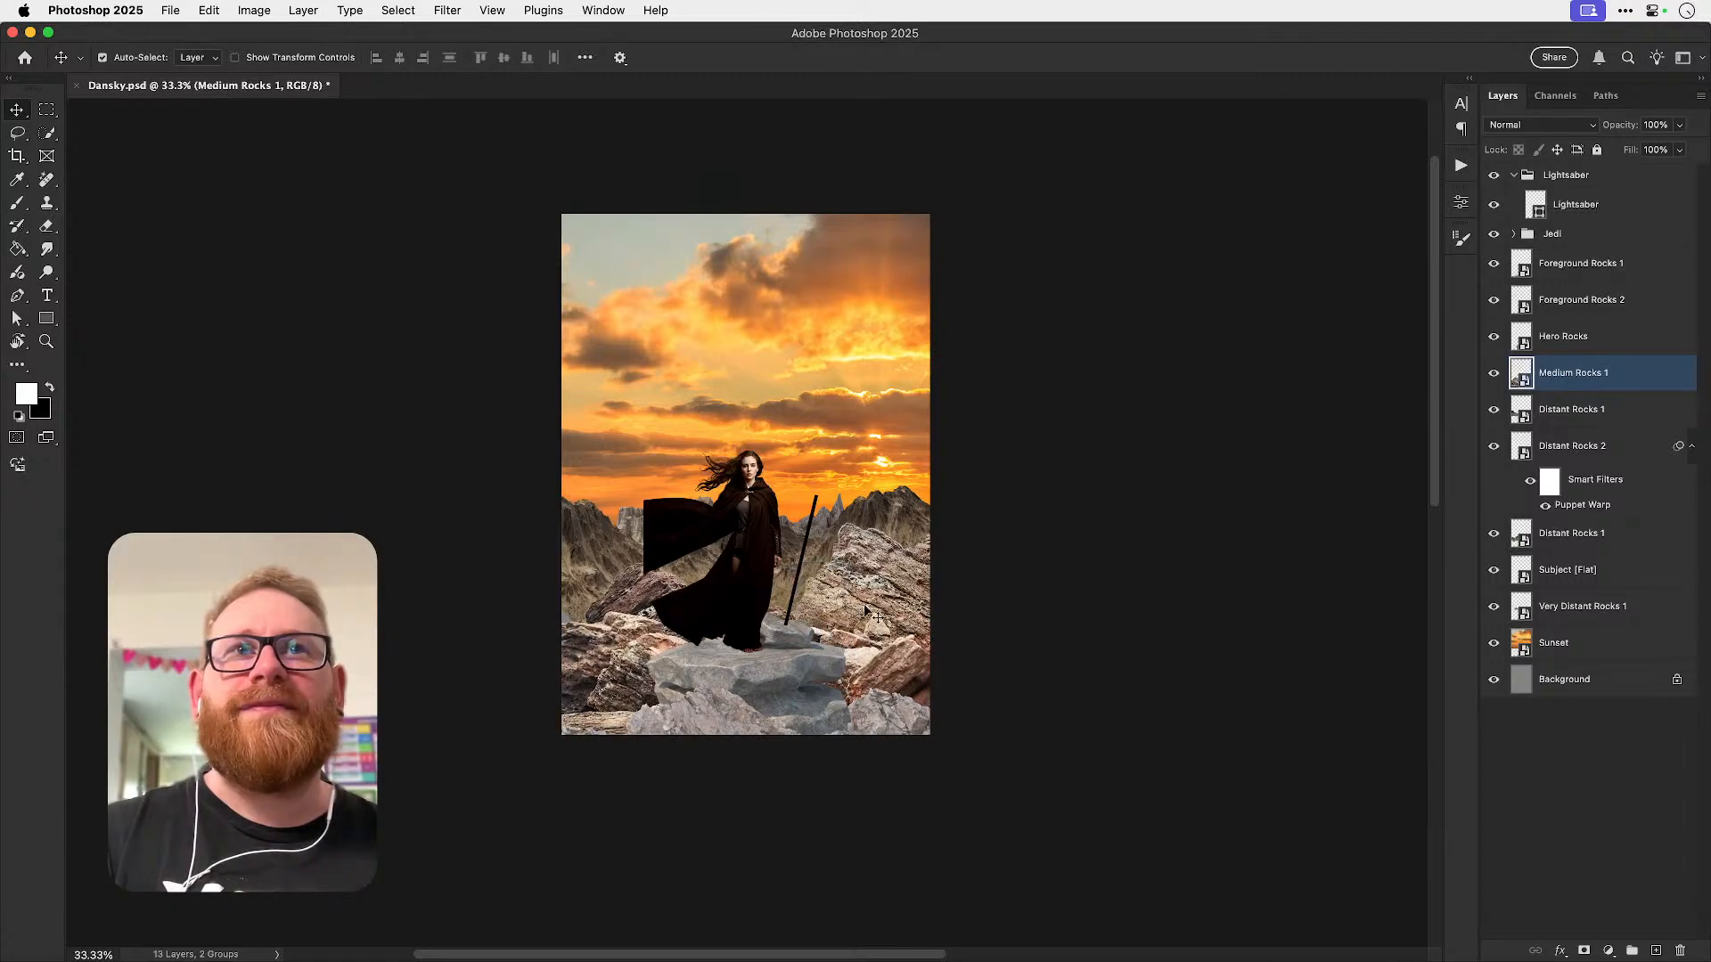
{"action": "left_click", "coordinate": [583, 645], "text": "super"}
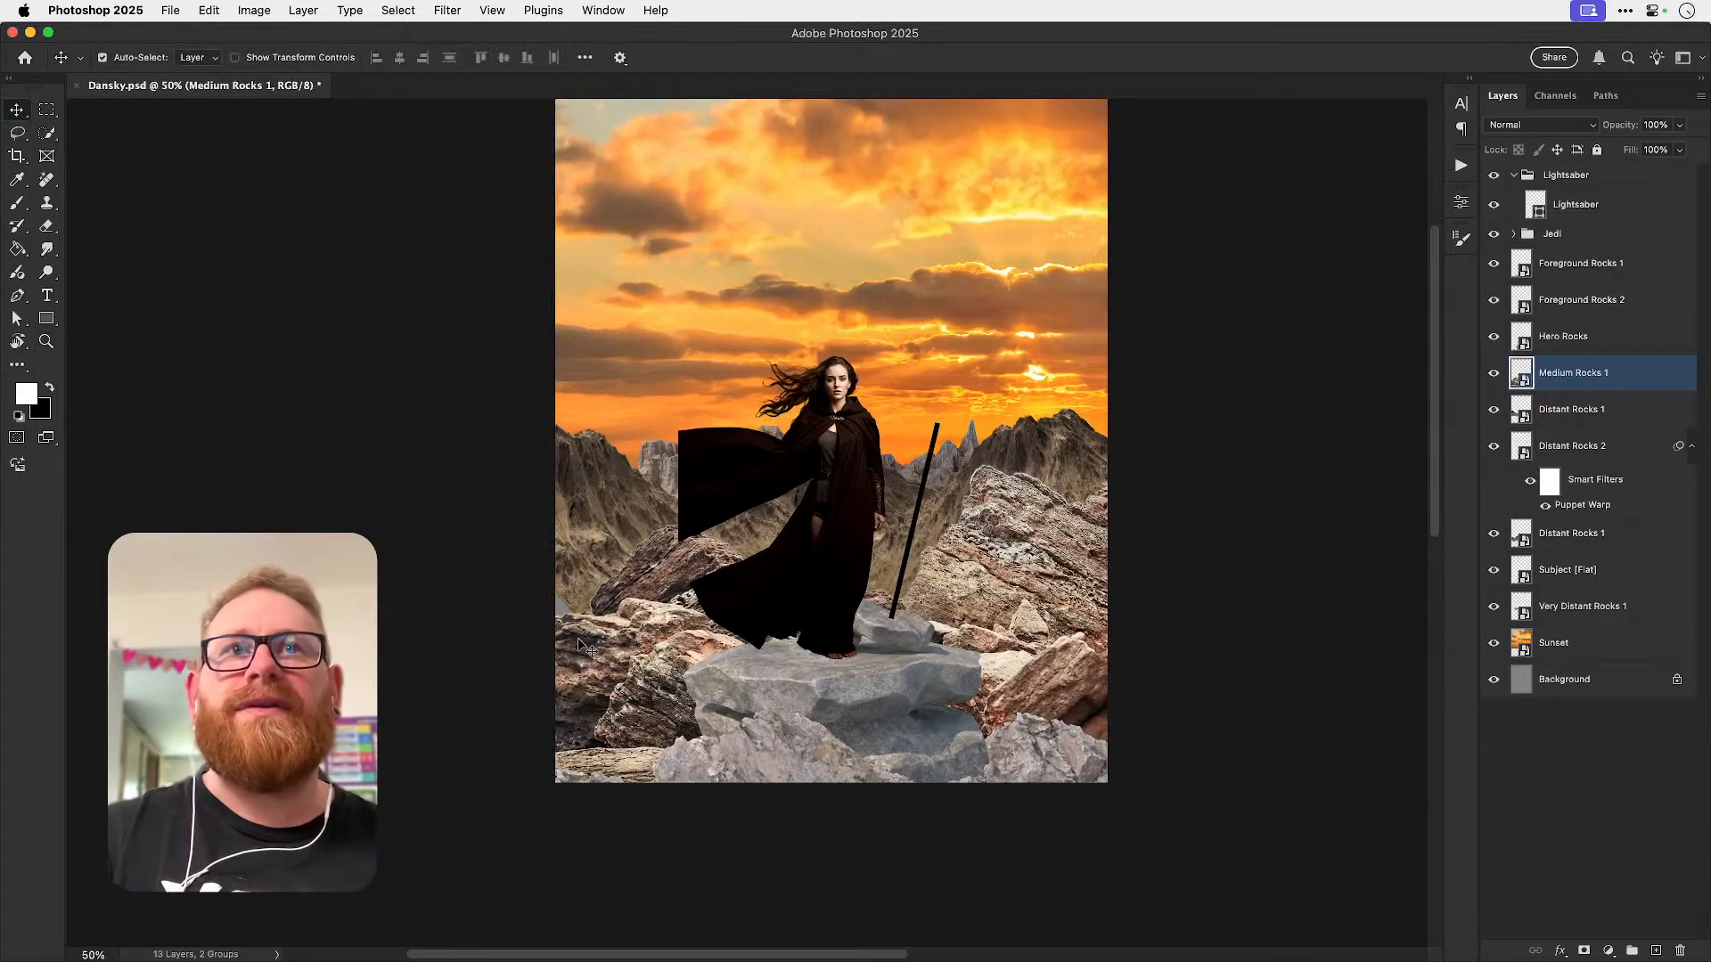
{"action": "key", "text": "super+0"}
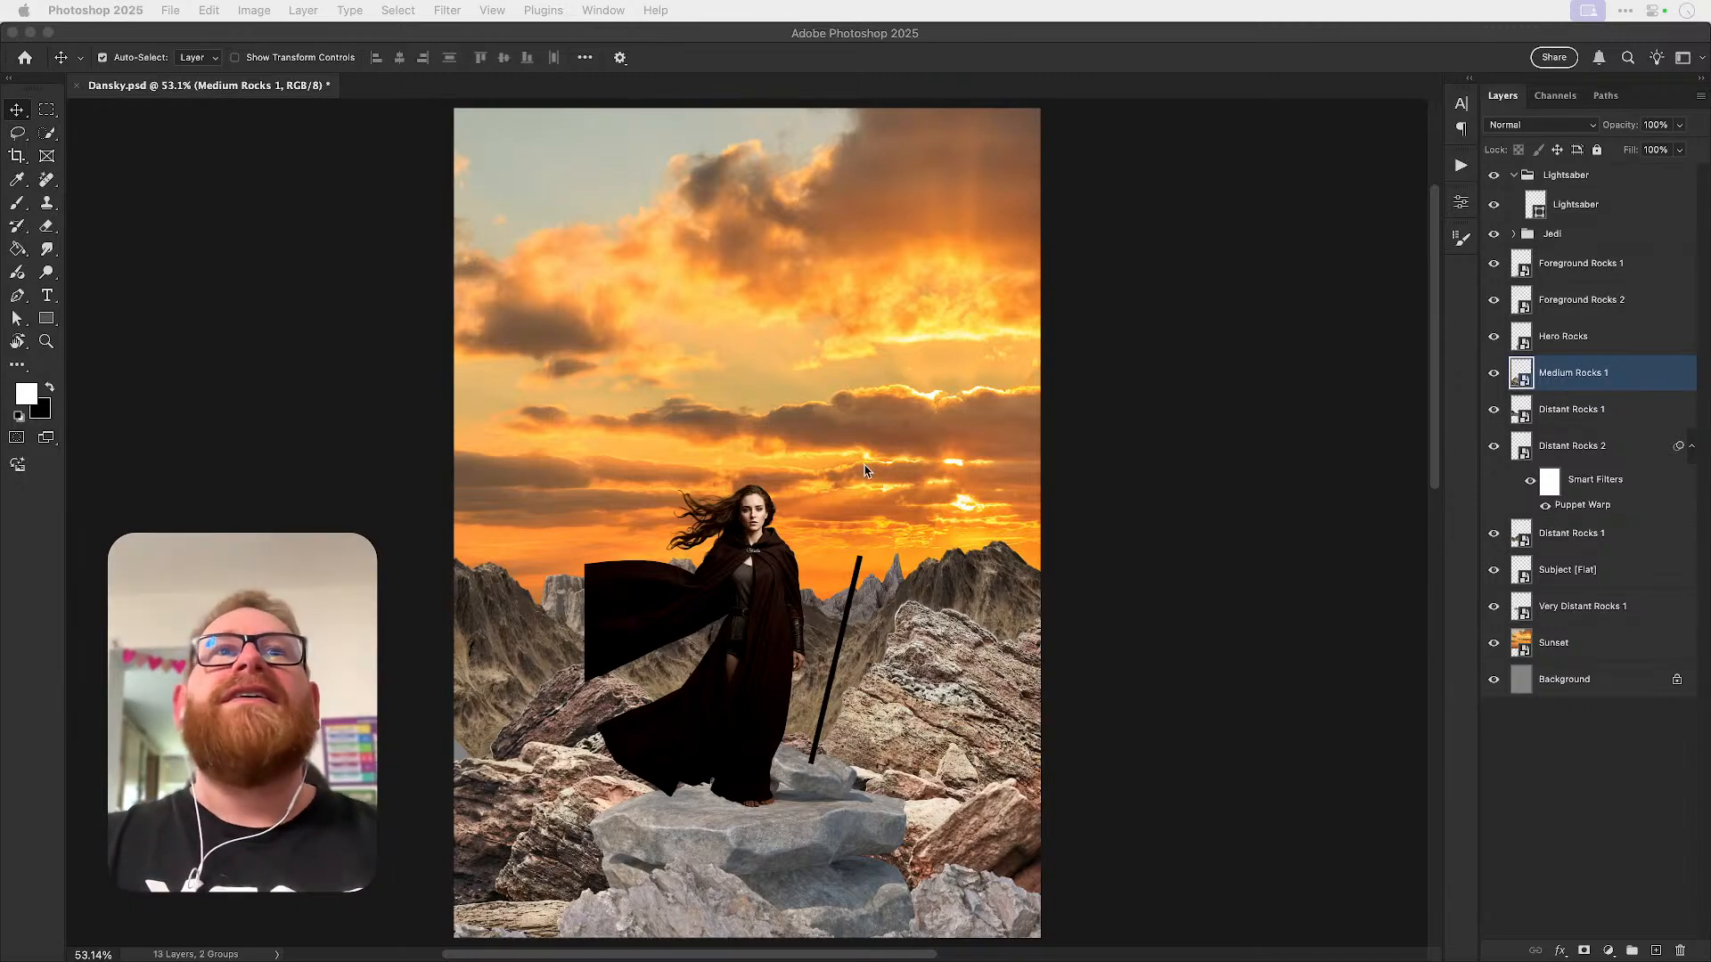
{"action": "left_click", "coordinate": [1153, 474]}
{"action": "key", "text": "super+s"}
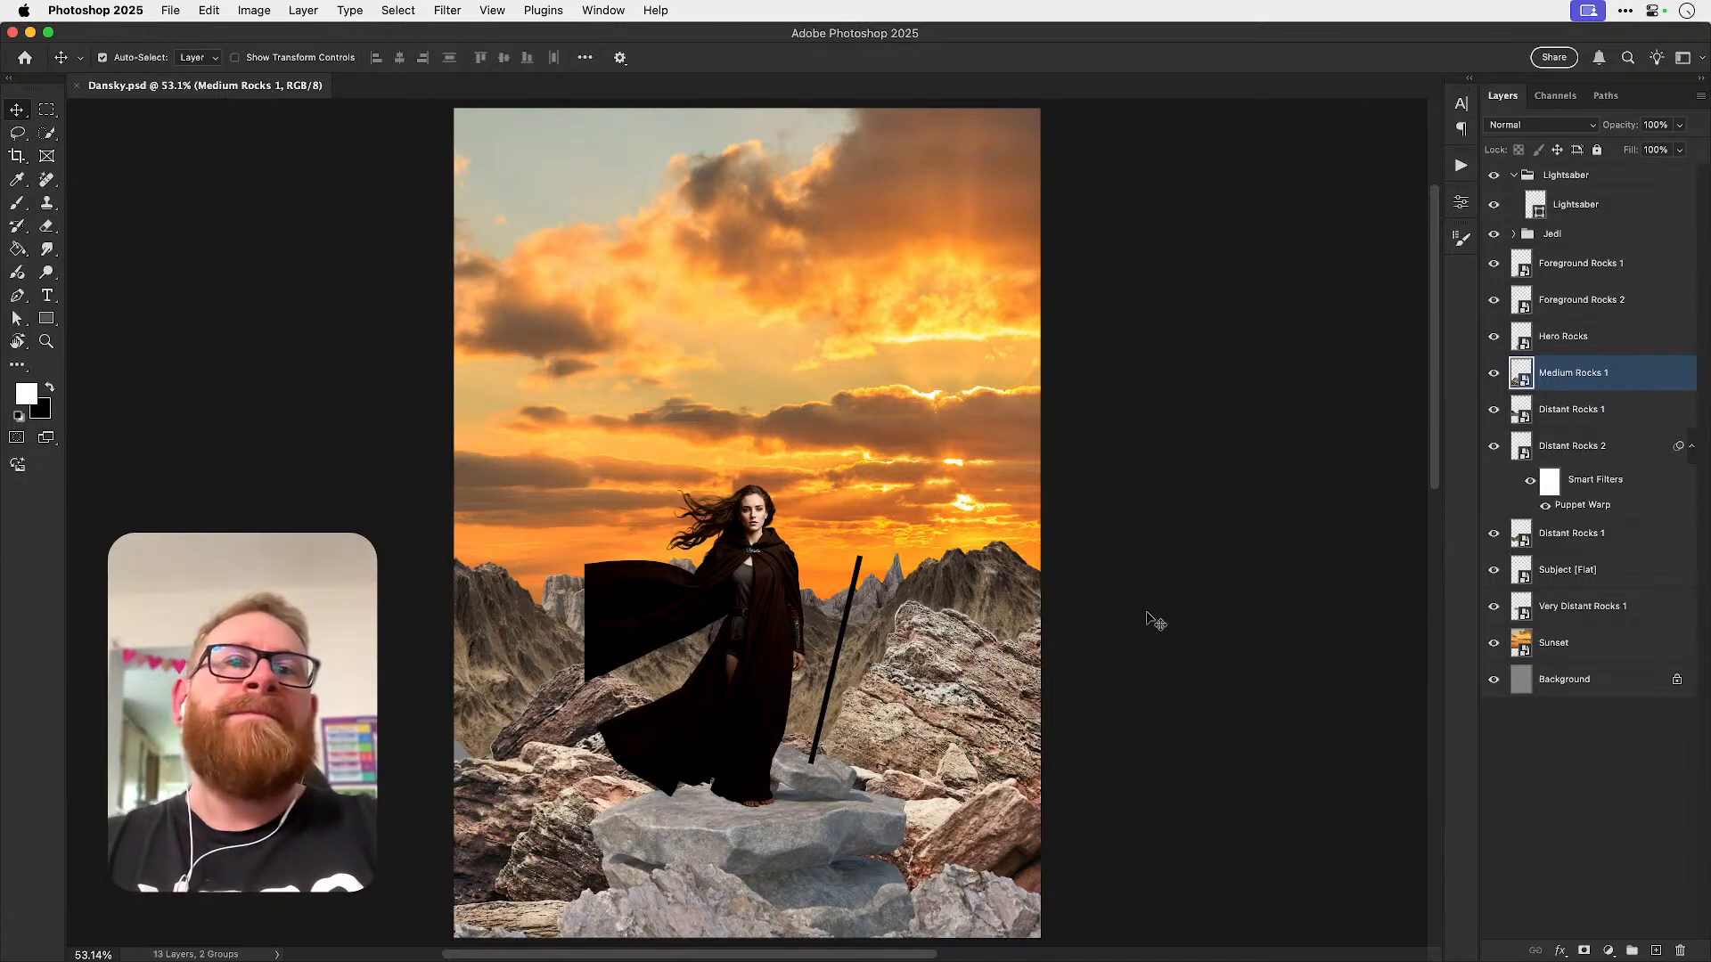
- Shift the Foreground Rocks 1 layer slightly to the left in front of the stone platform
{"action": "left_click", "coordinate": [682, 895]}
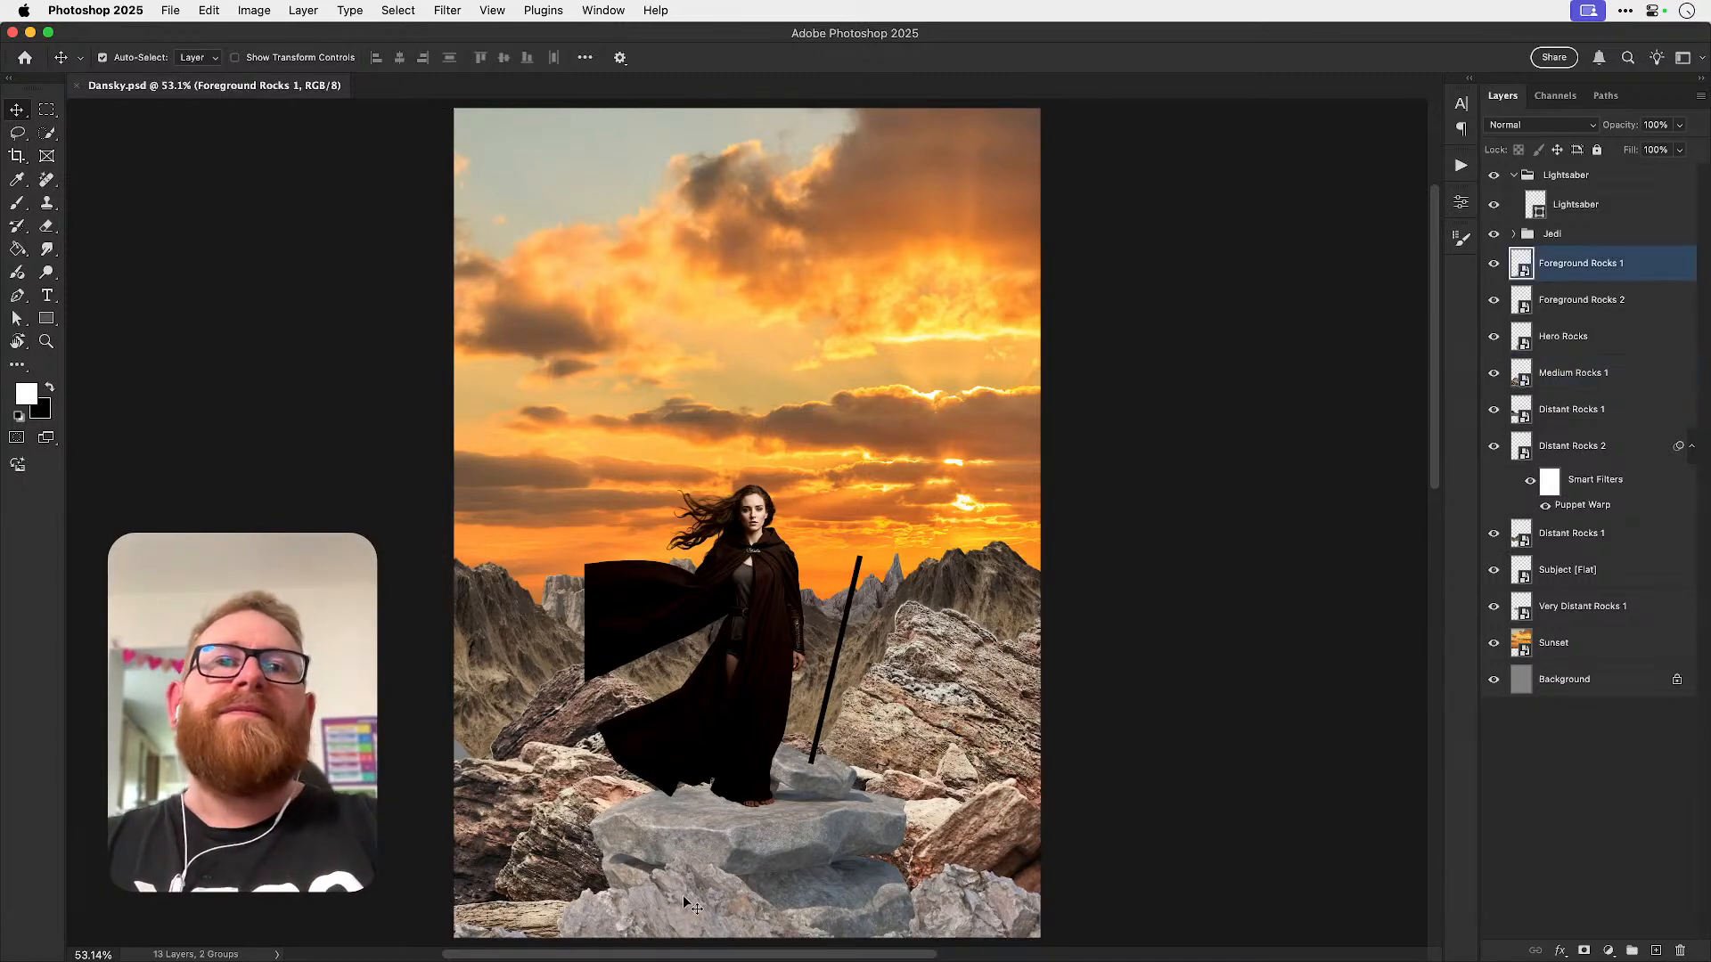
{"action": "scroll", "coordinate": [794, 624], "scroll_direction": "down", "scroll_amount": 5}
{"action": "key", "text": "super+t"}
{"action": "left_click_drag", "start_coordinate": [440, 652], "coordinate": [547, 655]}
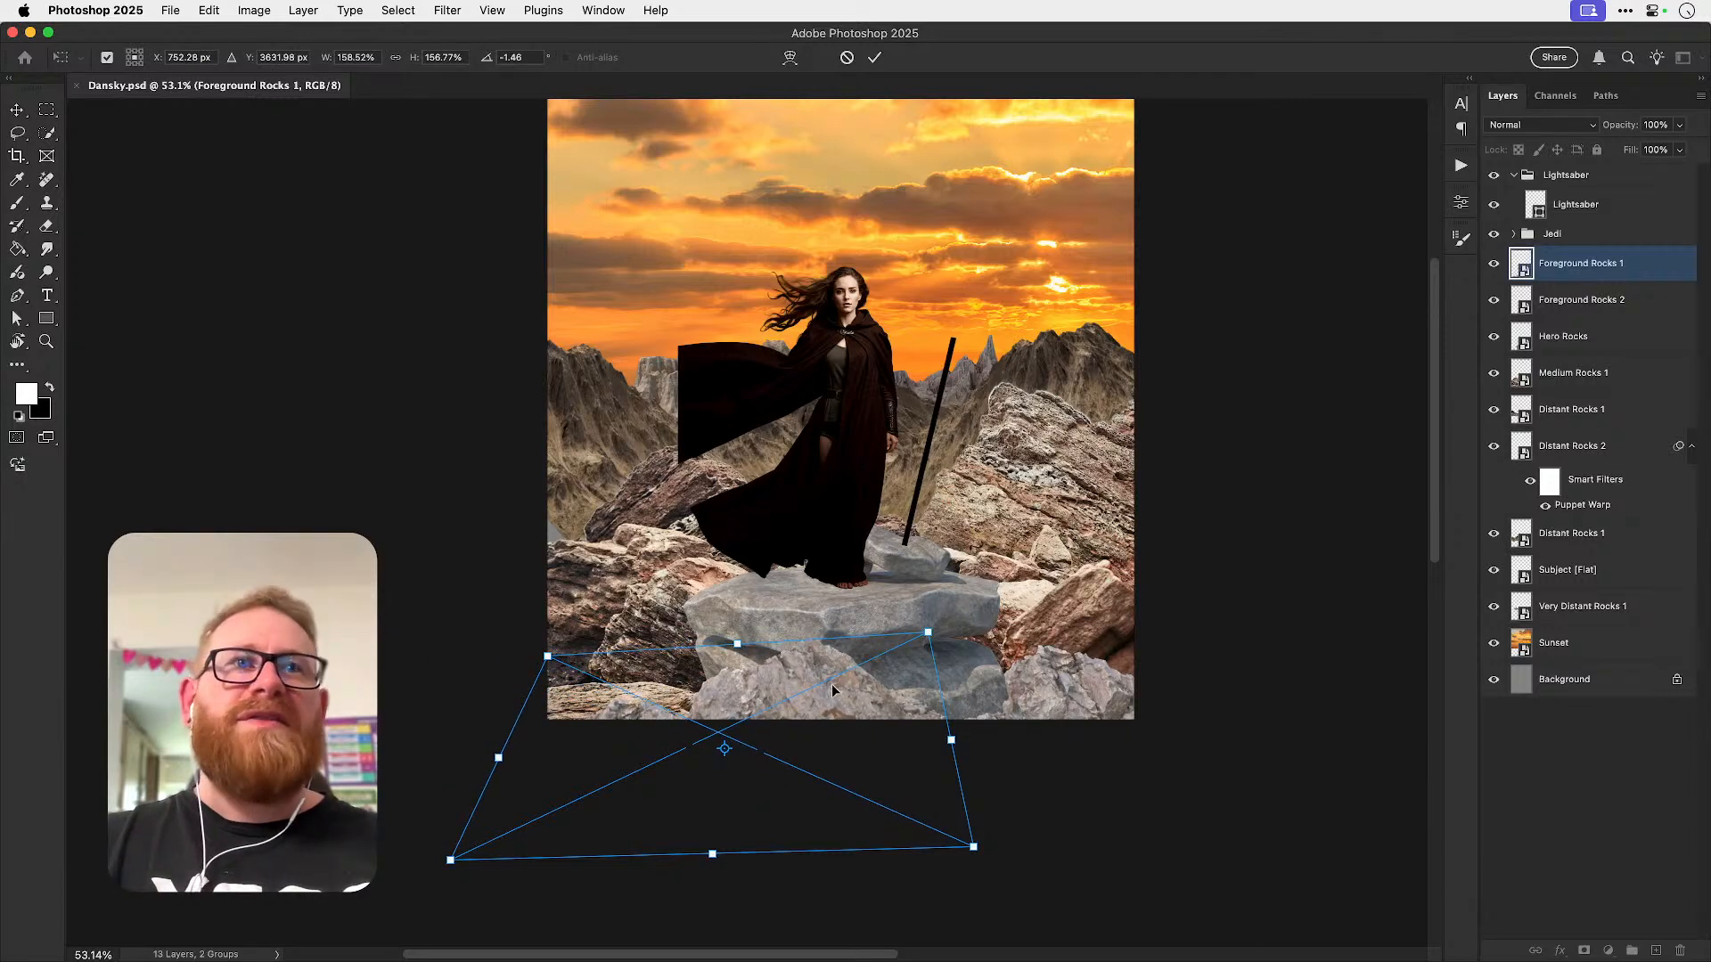
{"action": "left_click_drag", "start_coordinate": [829, 690], "coordinate": [820, 686]}
{"action": "key", "text": "Return"}
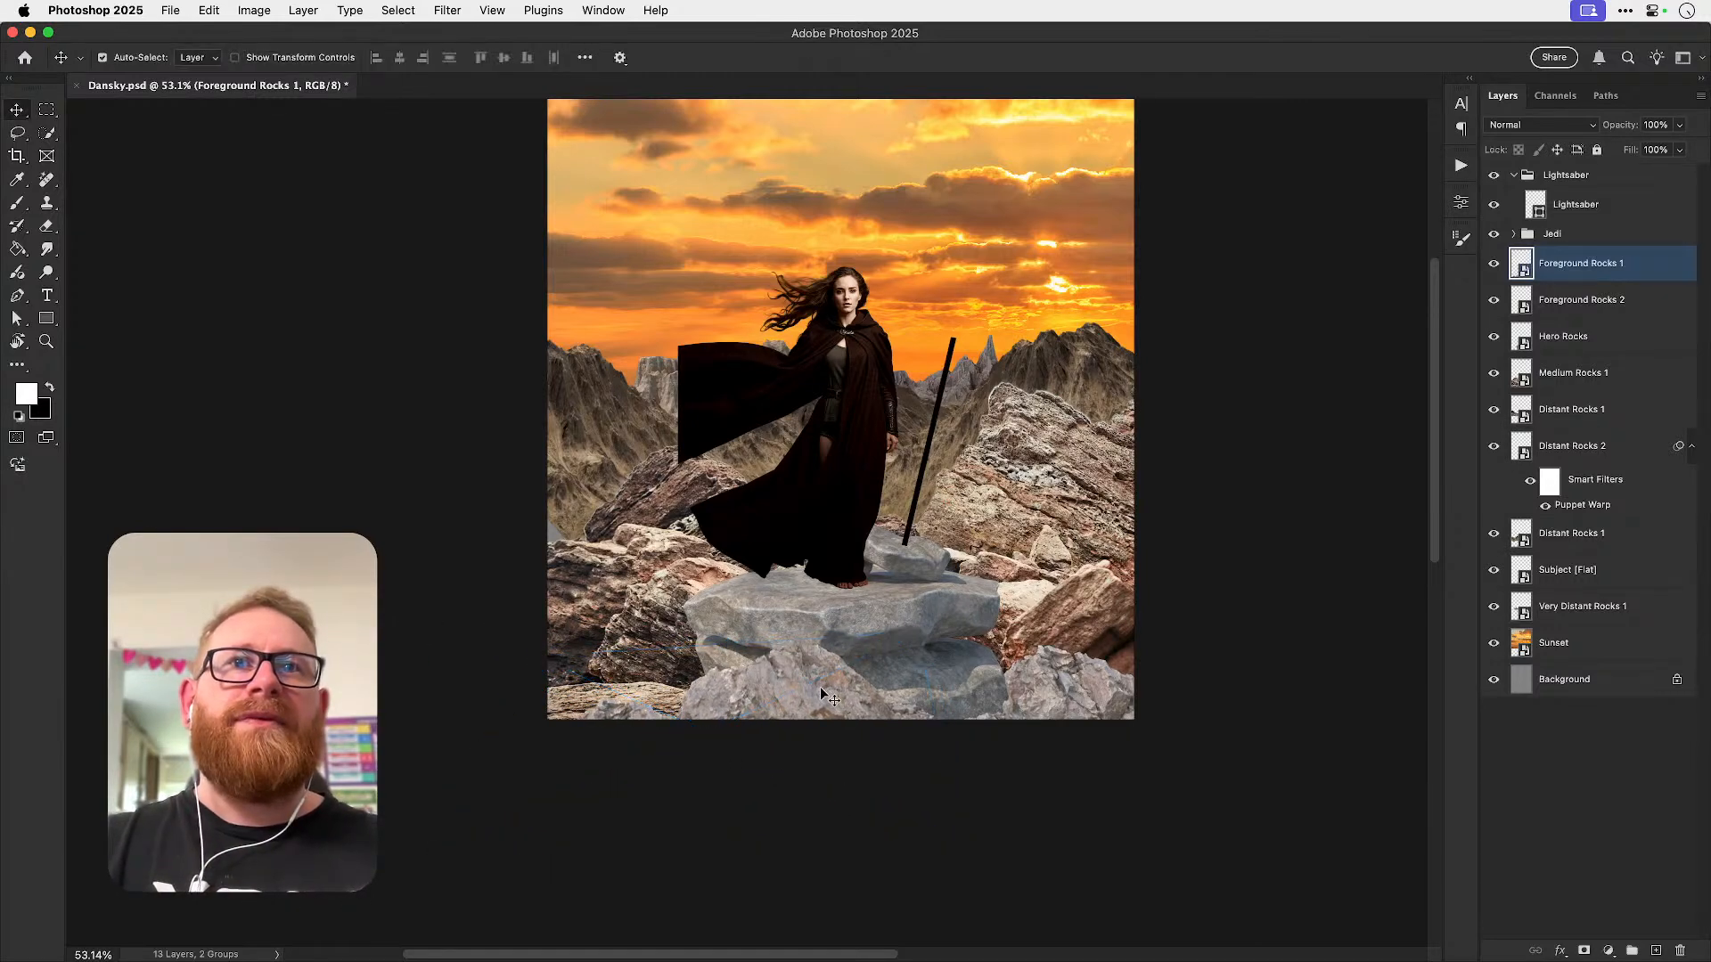
{"action": "key", "text": "super+0"}
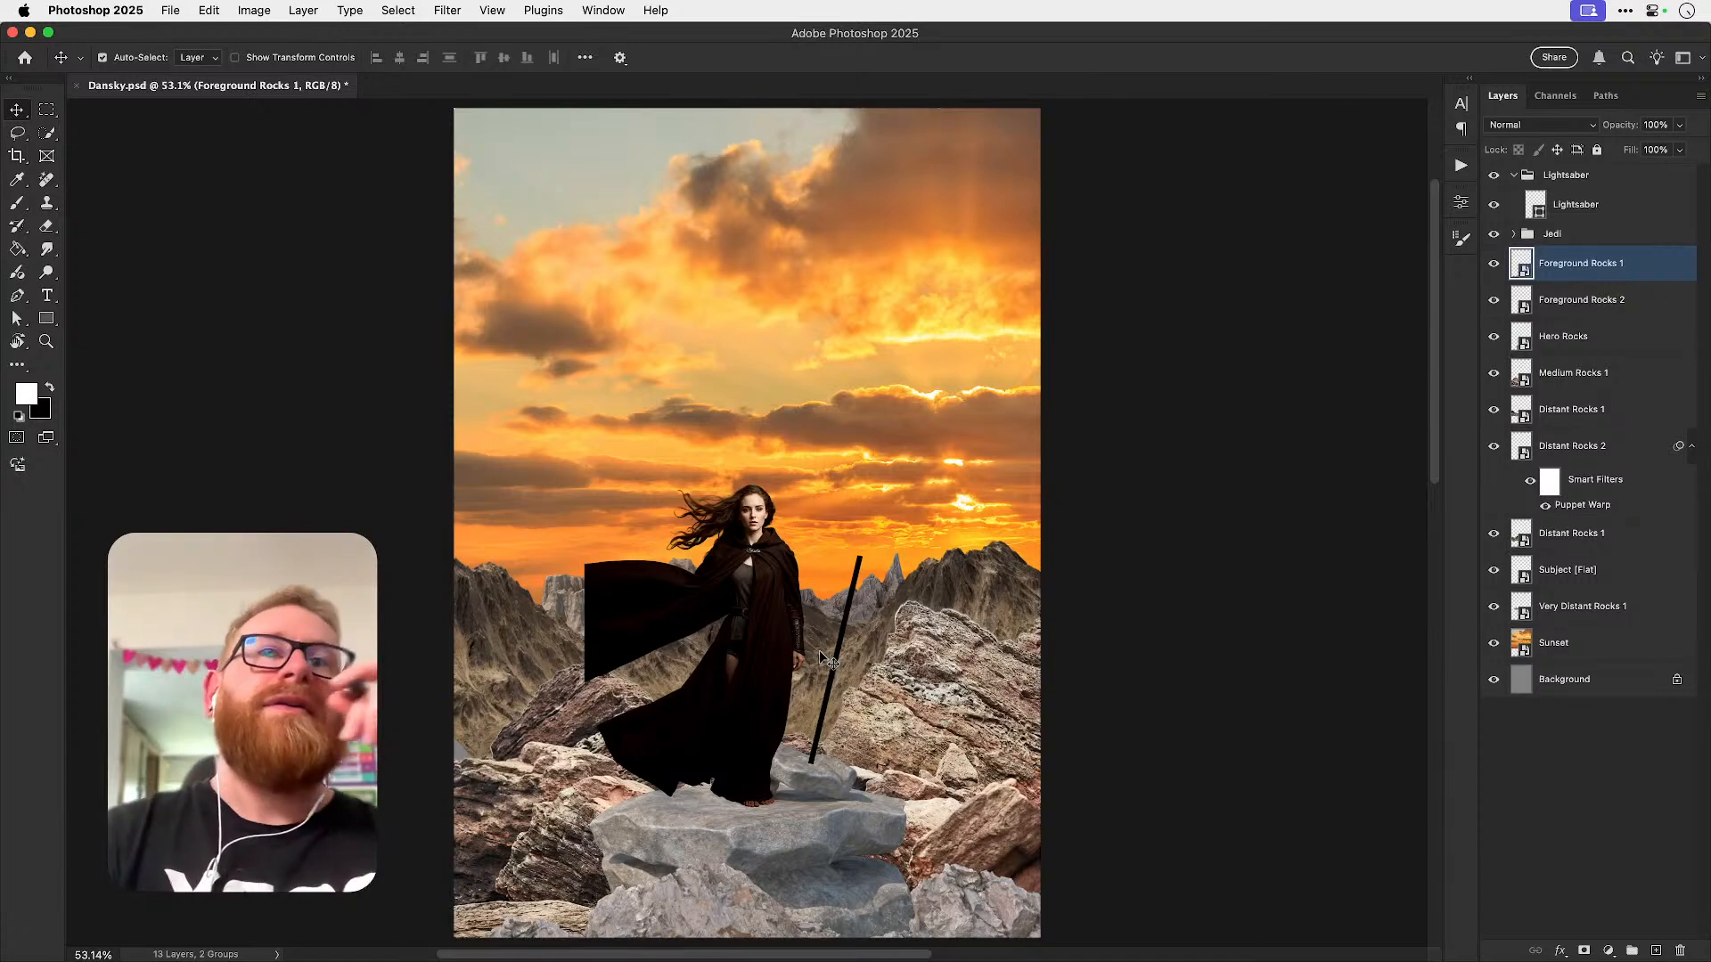
- Rename the lower of the two Distant Rocks 1 layers to Distant Rocks 3 and collapse the smart filters of Distant Rocks 2
{"action": "left_click", "coordinate": [488, 650]}
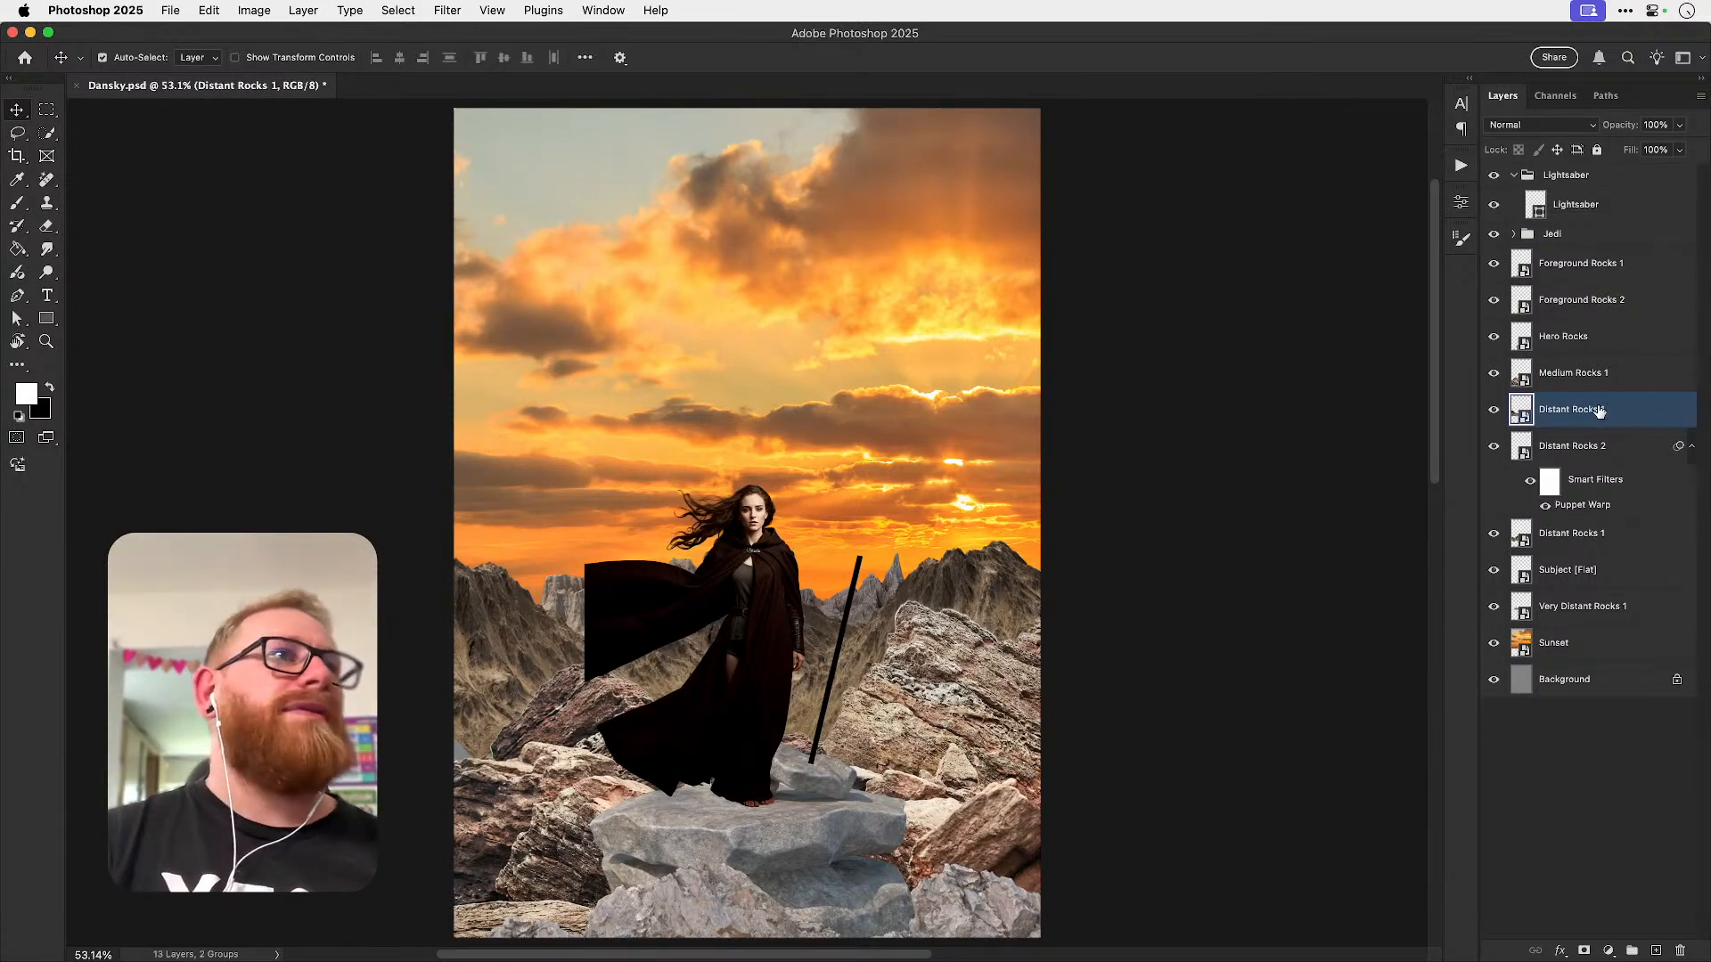
{"action": "left_click", "coordinate": [1494, 409]}
{"action": "left_click", "coordinate": [1493, 408]}
{"action": "left_click", "coordinate": [1494, 446]}
{"action": "left_click", "coordinate": [1494, 446]}
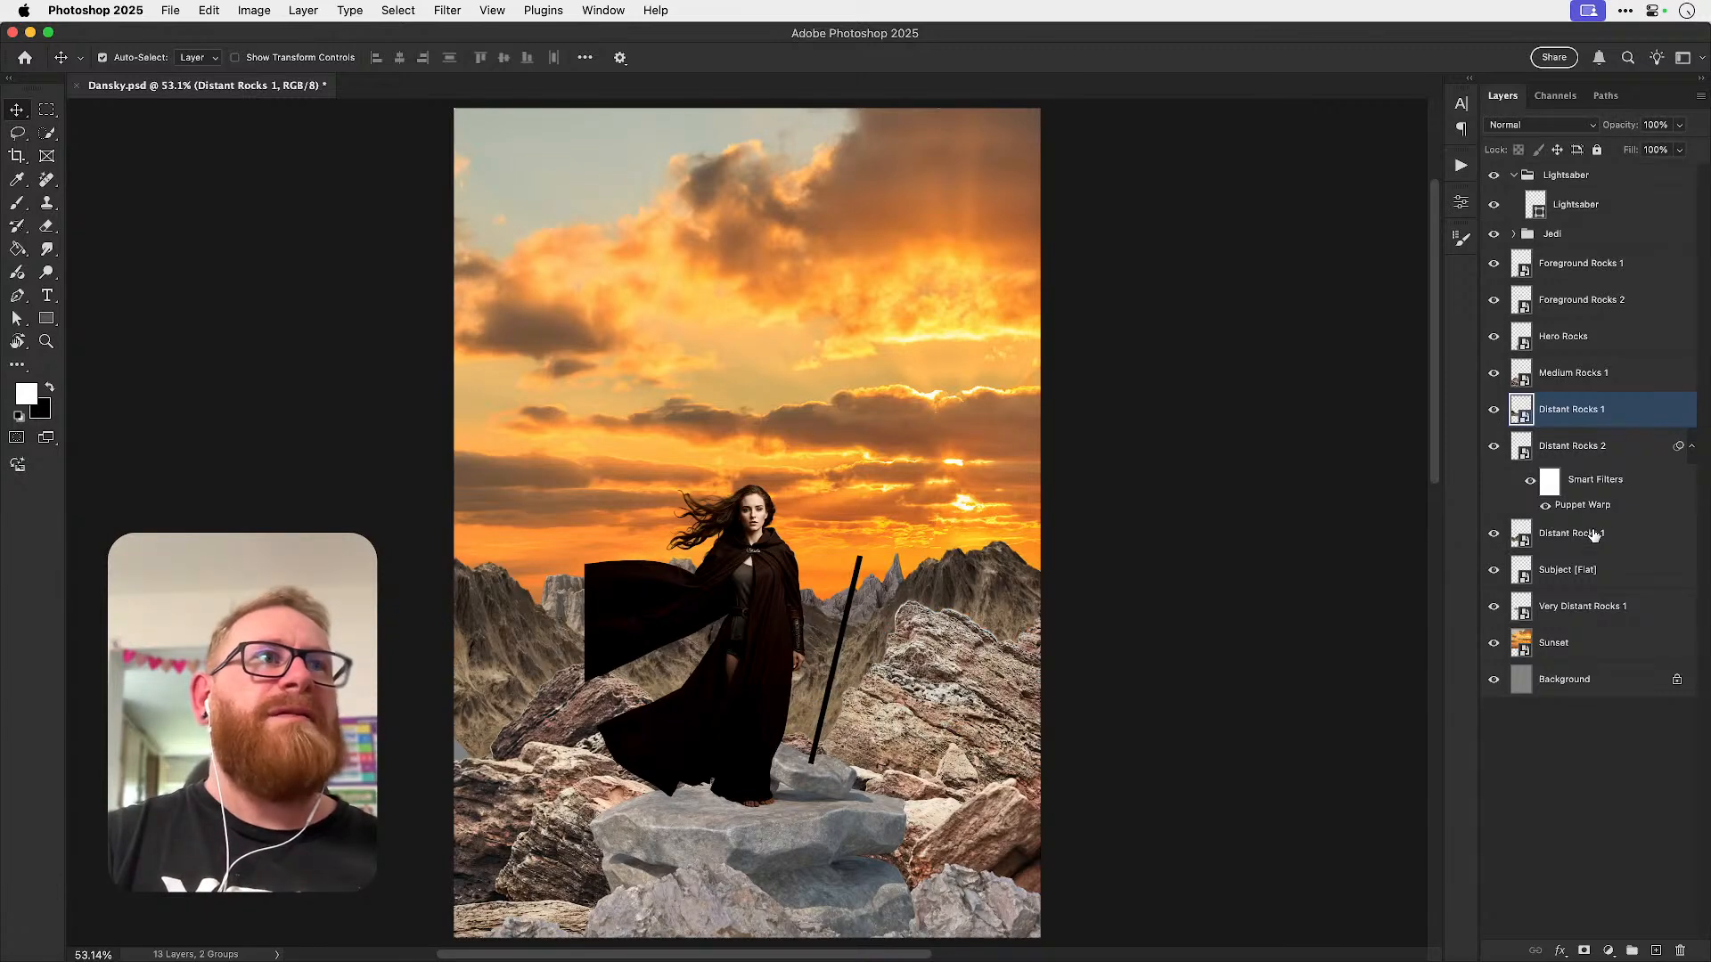
{"action": "double_click", "coordinate": [1571, 533]}
{"action": "key", "text": "Right"}
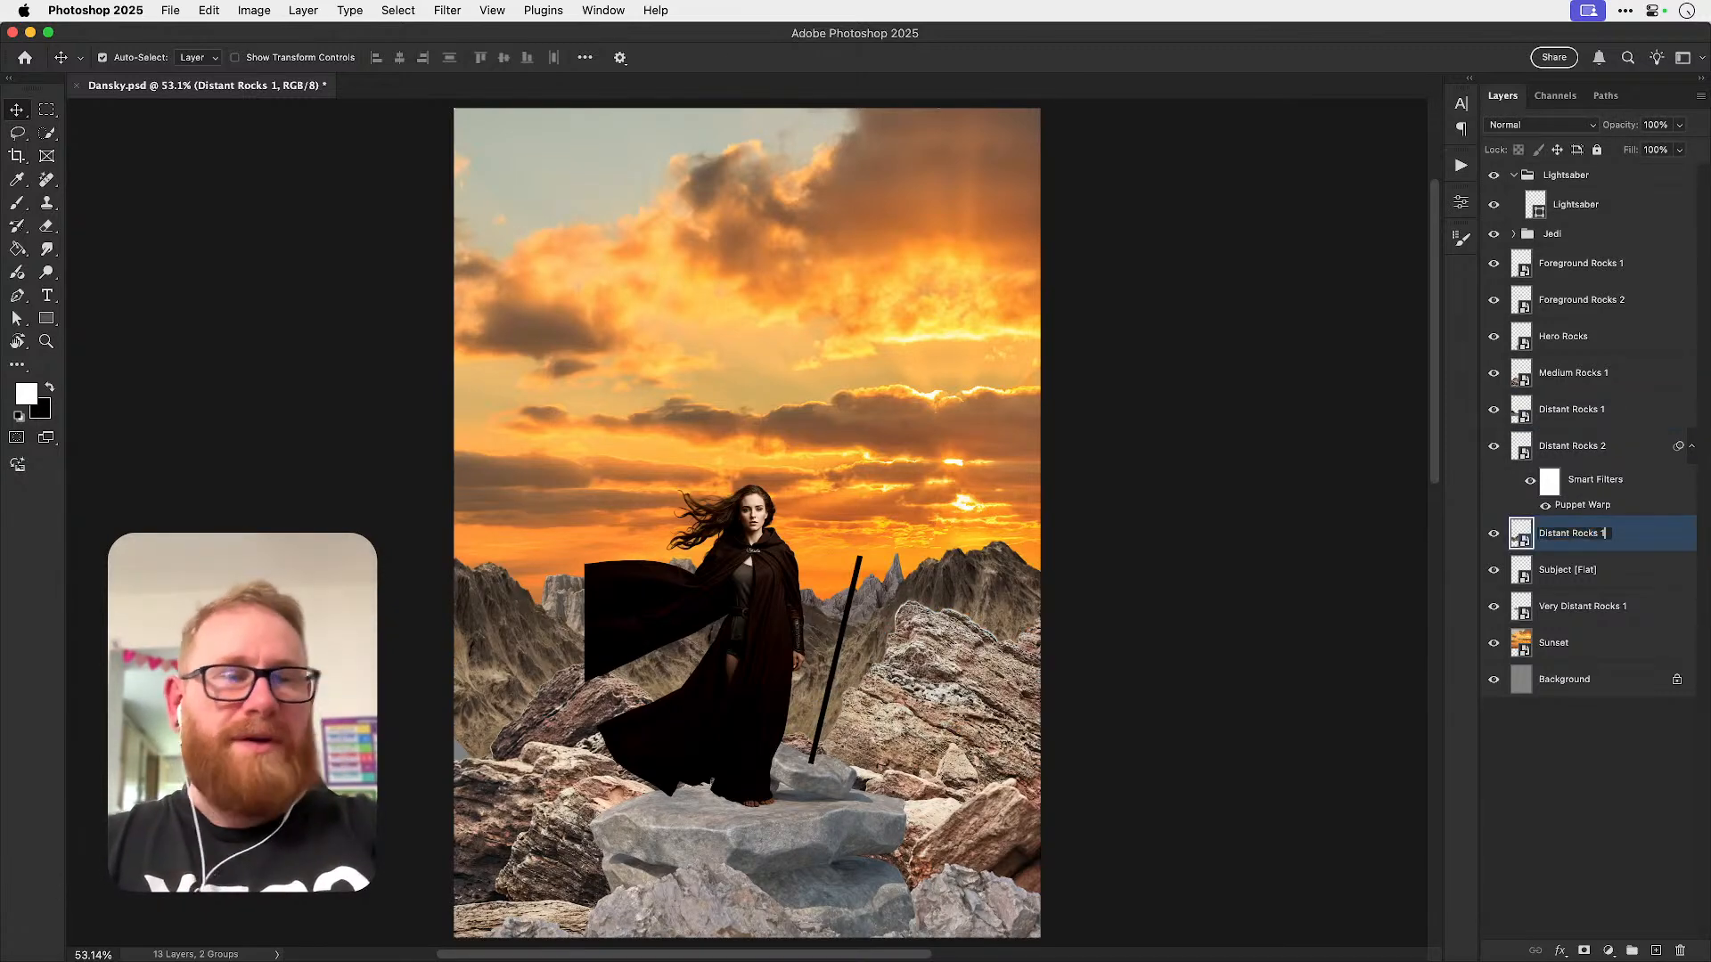
{"action": "key", "text": "BackSpace"}
{"action": "type", "text": "3"}
{"action": "key", "text": "Return"}
{"action": "left_click", "coordinate": [1691, 445]}
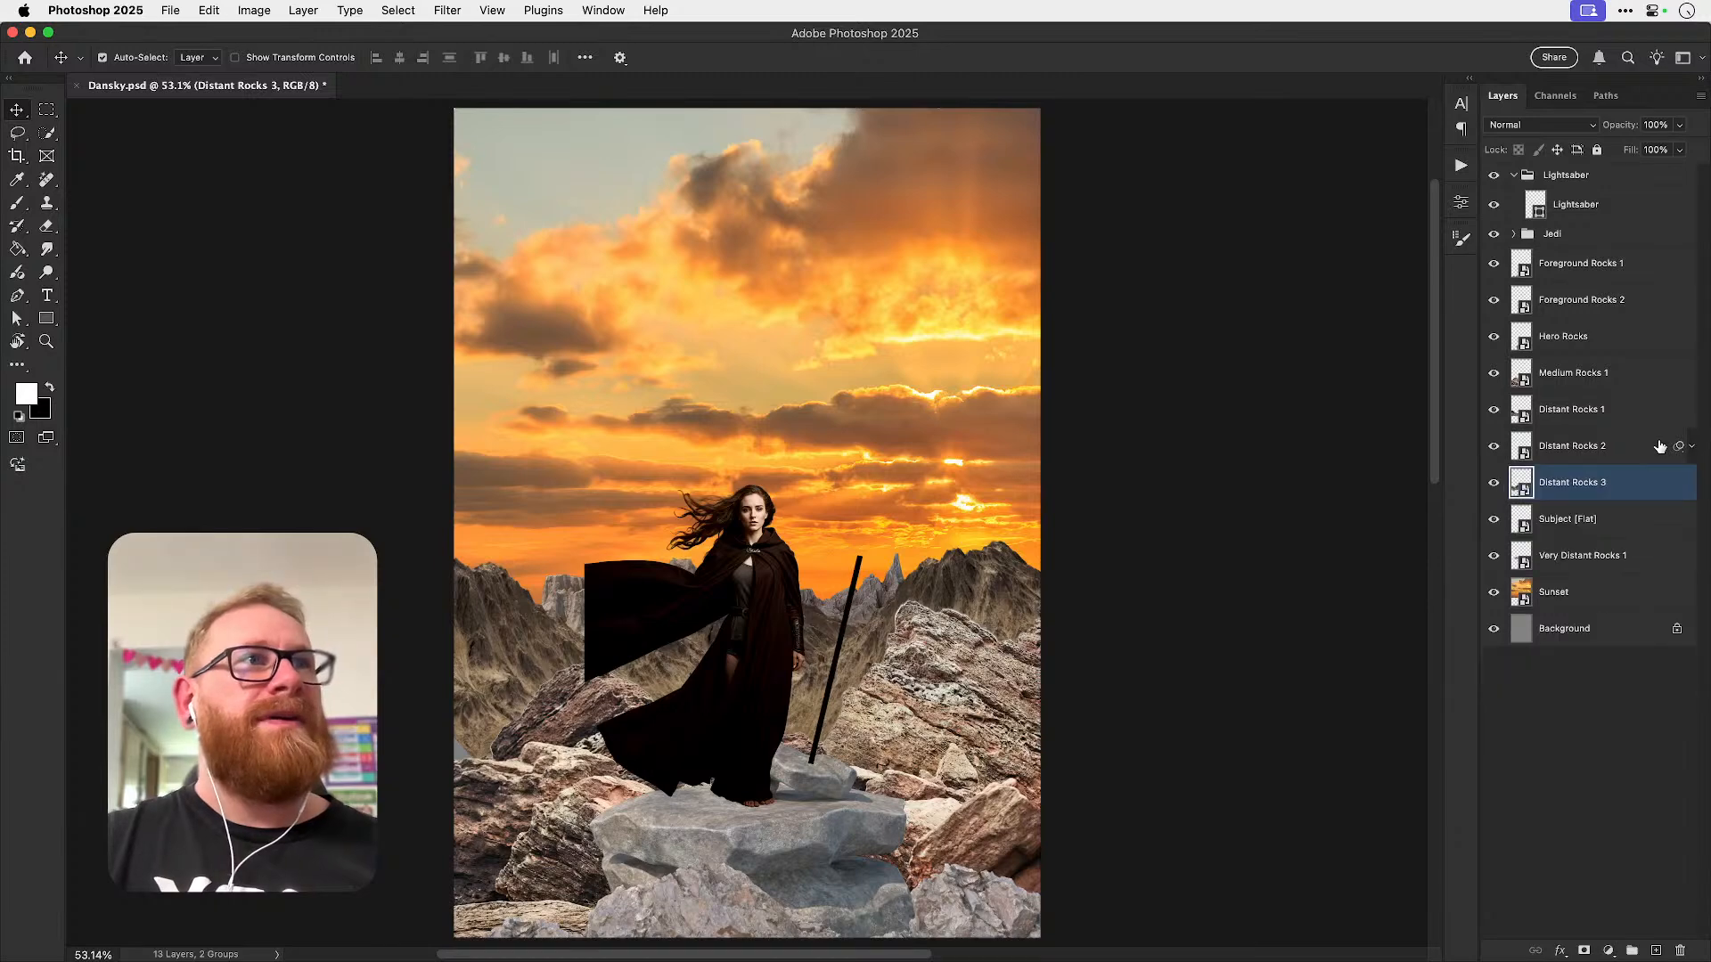
- Select the Distant Rocks 1, 2 and 3 layers and nudge them down together behind the medium rocks
{"action": "left_click", "coordinate": [1596, 409], "text": "shift"}
{"action": "key", "text": "super+t"}
{"action": "left_click_drag", "start_coordinate": [980, 555], "coordinate": [980, 604]}
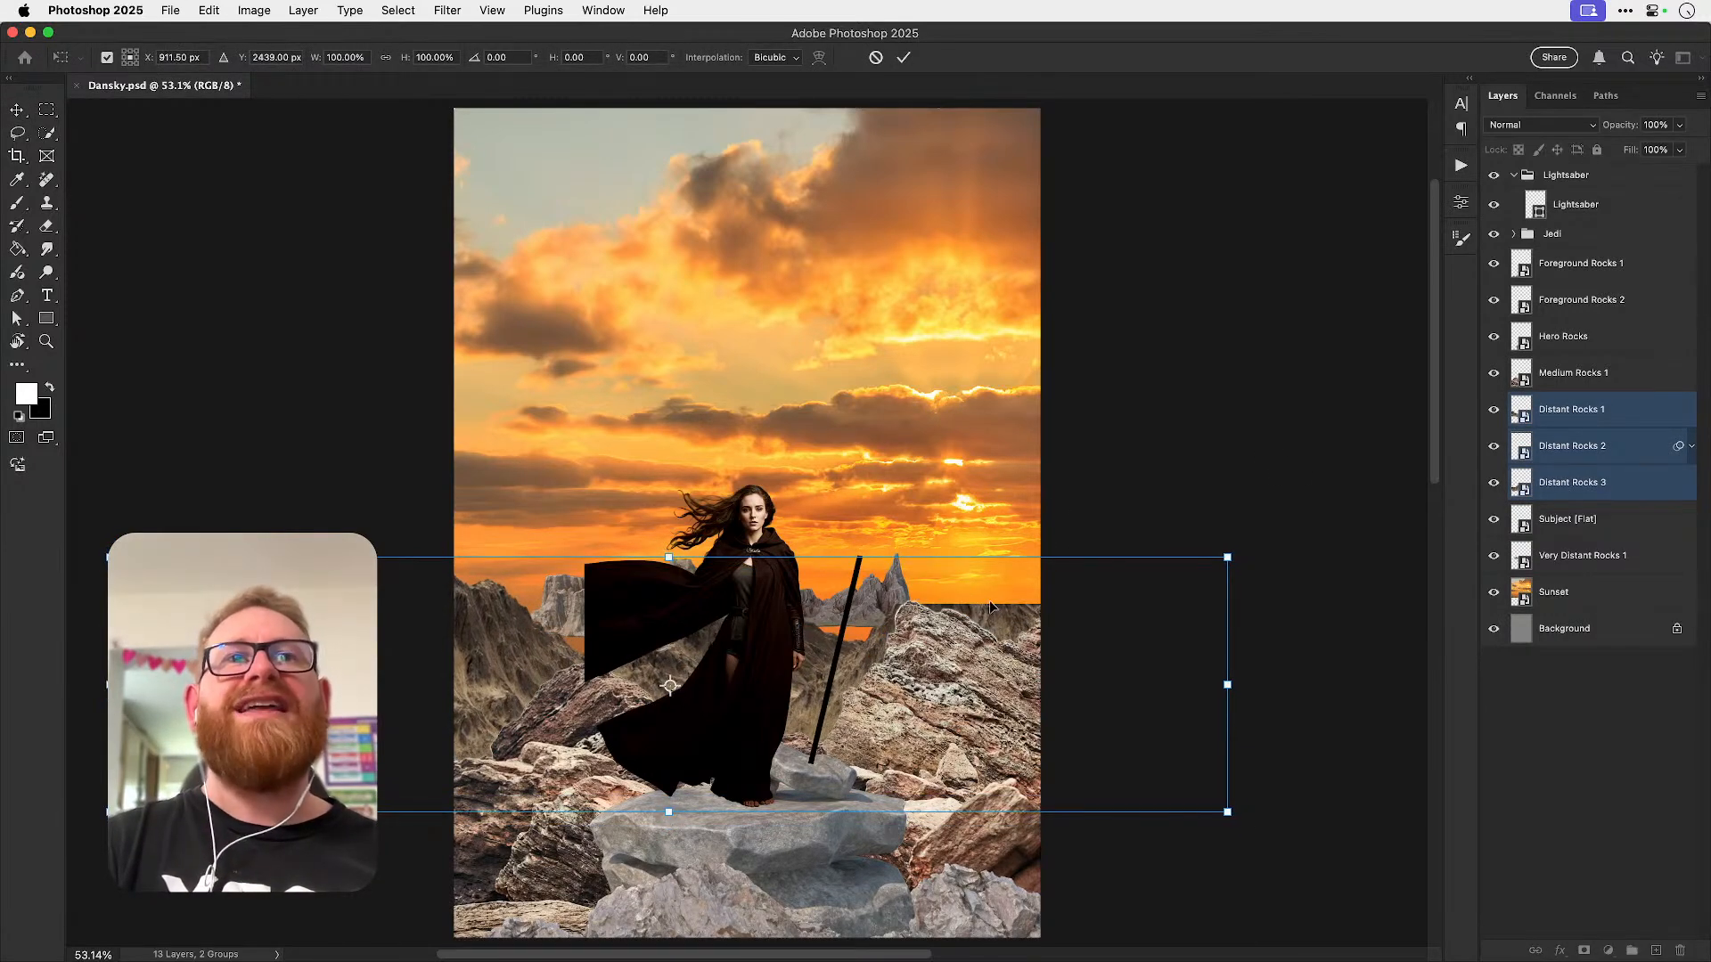
{"action": "key", "text": "super+z"}
{"action": "key", "text": "Return"}
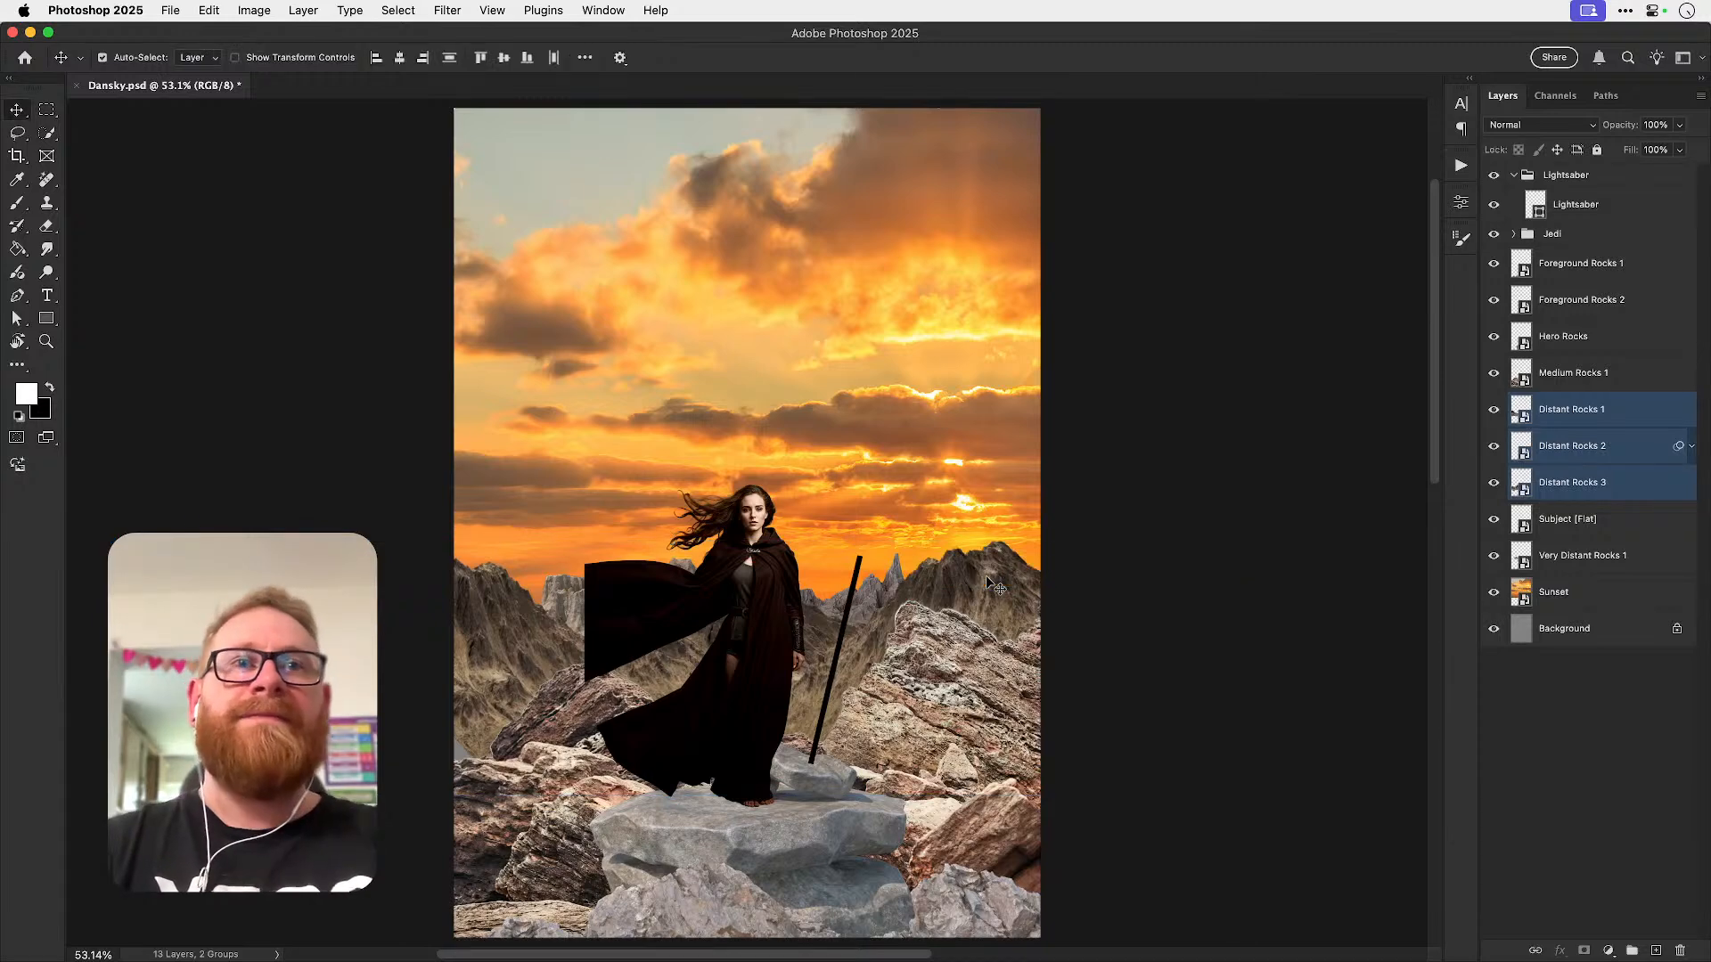
{"action": "key", "text": "shift+Down"}
{"action": "key", "text": "shift+Down"}
{"action": "key", "text": "shift+Down"}
{"action": "key", "text": "shift+Down"}
{"action": "key", "text": "shift+Down"}
{"action": "key", "text": "shift+Down"}
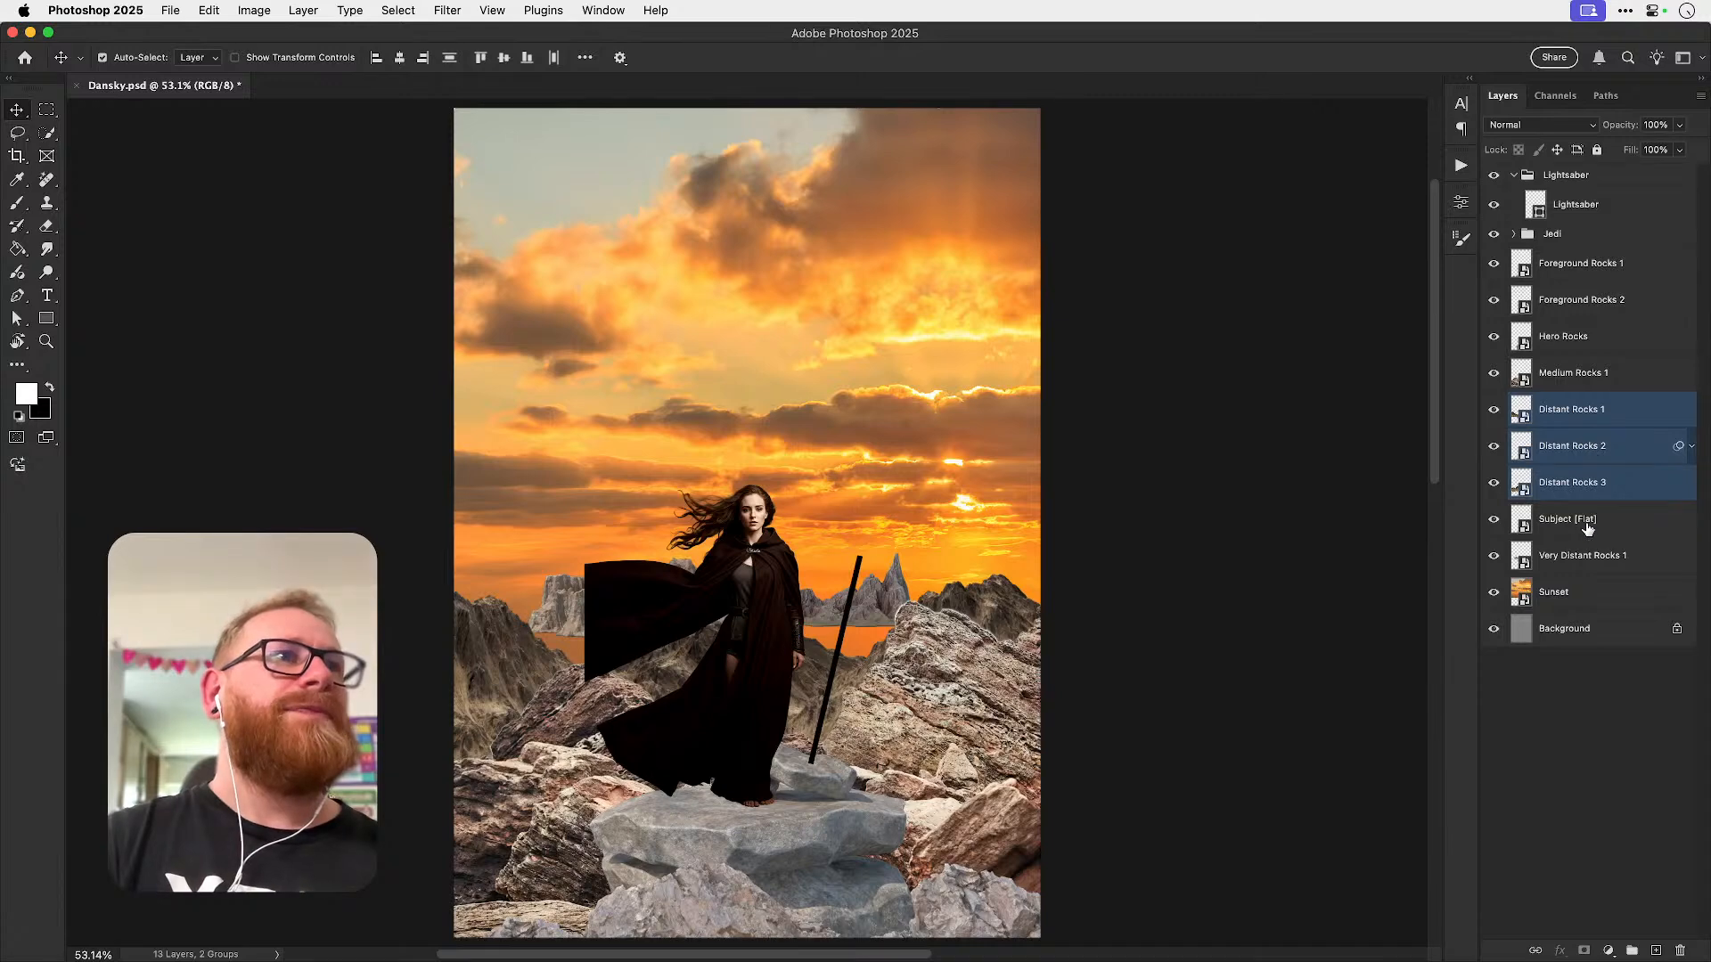
- Rename the Subject [Flat] layer to Very Distant Rocks 2, reusing the name of the Very Distant Rocks 1 layer
{"action": "left_click", "coordinate": [1589, 532]}
{"action": "left_click", "coordinate": [1493, 555]}
{"action": "left_click", "coordinate": [1493, 555]}
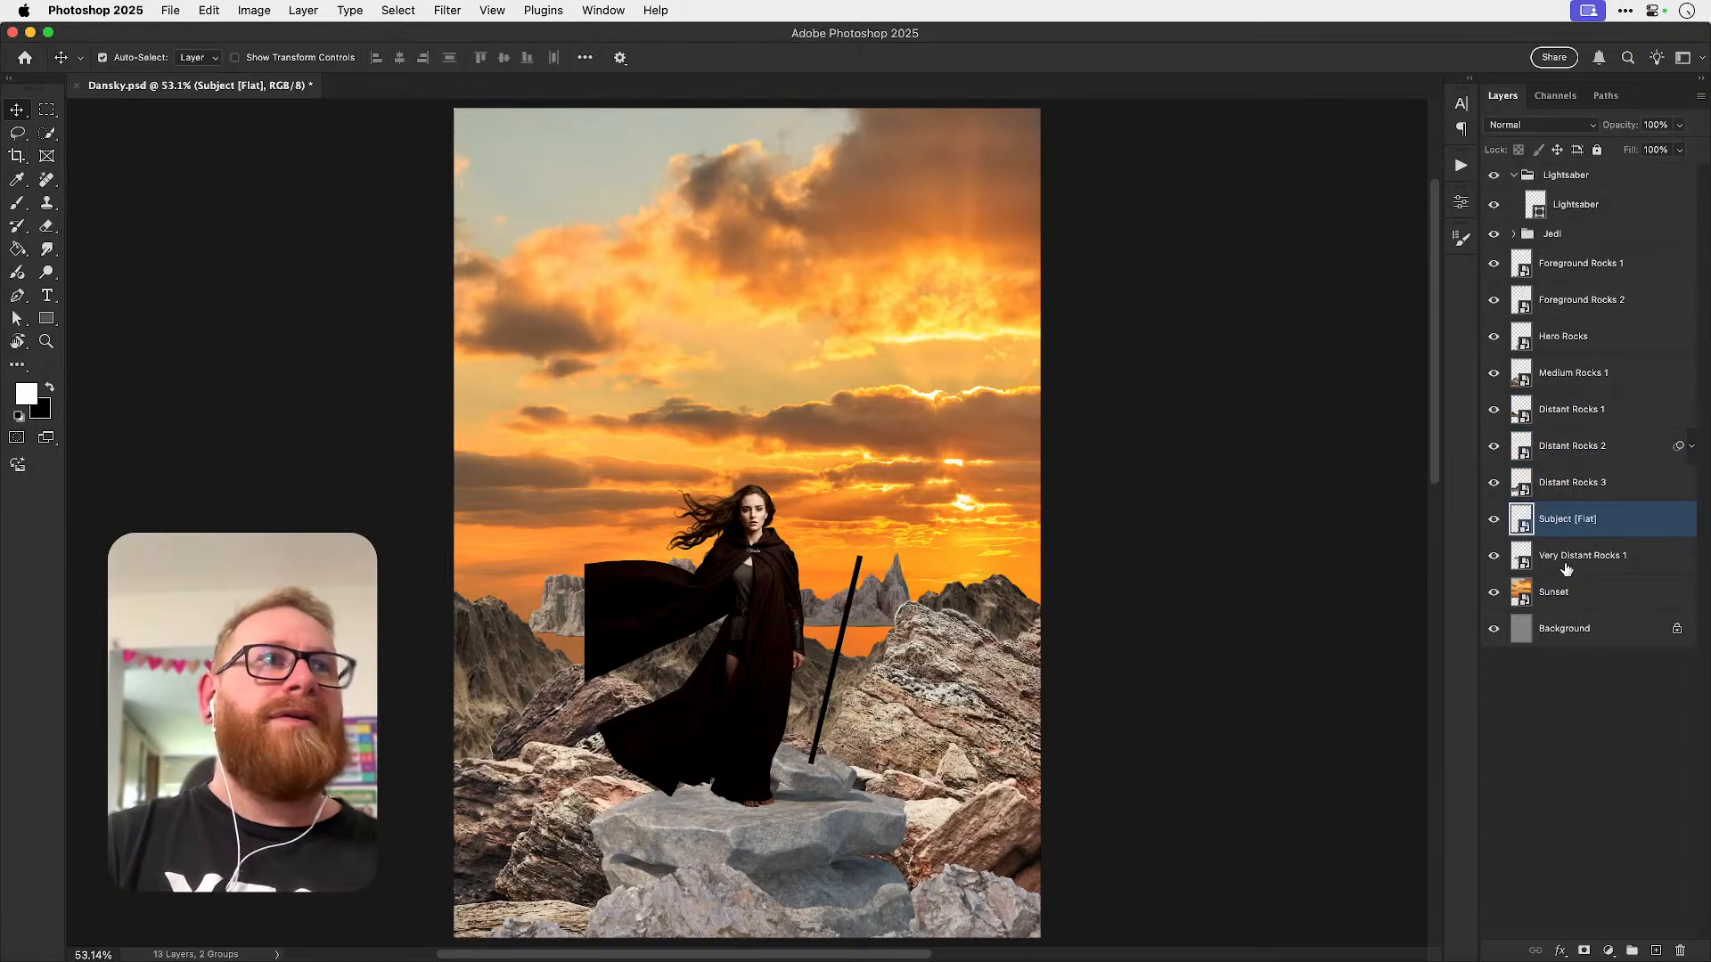
{"action": "double_click", "coordinate": [1568, 557]}
{"action": "key", "text": "super+c"}
{"action": "double_click", "coordinate": [1571, 523]}
{"action": "key", "text": "super+v"}
{"action": "key", "text": "BackSpace"}
{"action": "type", "text": "2"}
{"action": "key", "text": "Return"}
- Move both Very Distant Rocks layers down to the lowered horizon, enlarge them slightly, and save the document
{"action": "left_click", "coordinate": [1595, 557], "text": "shift"}
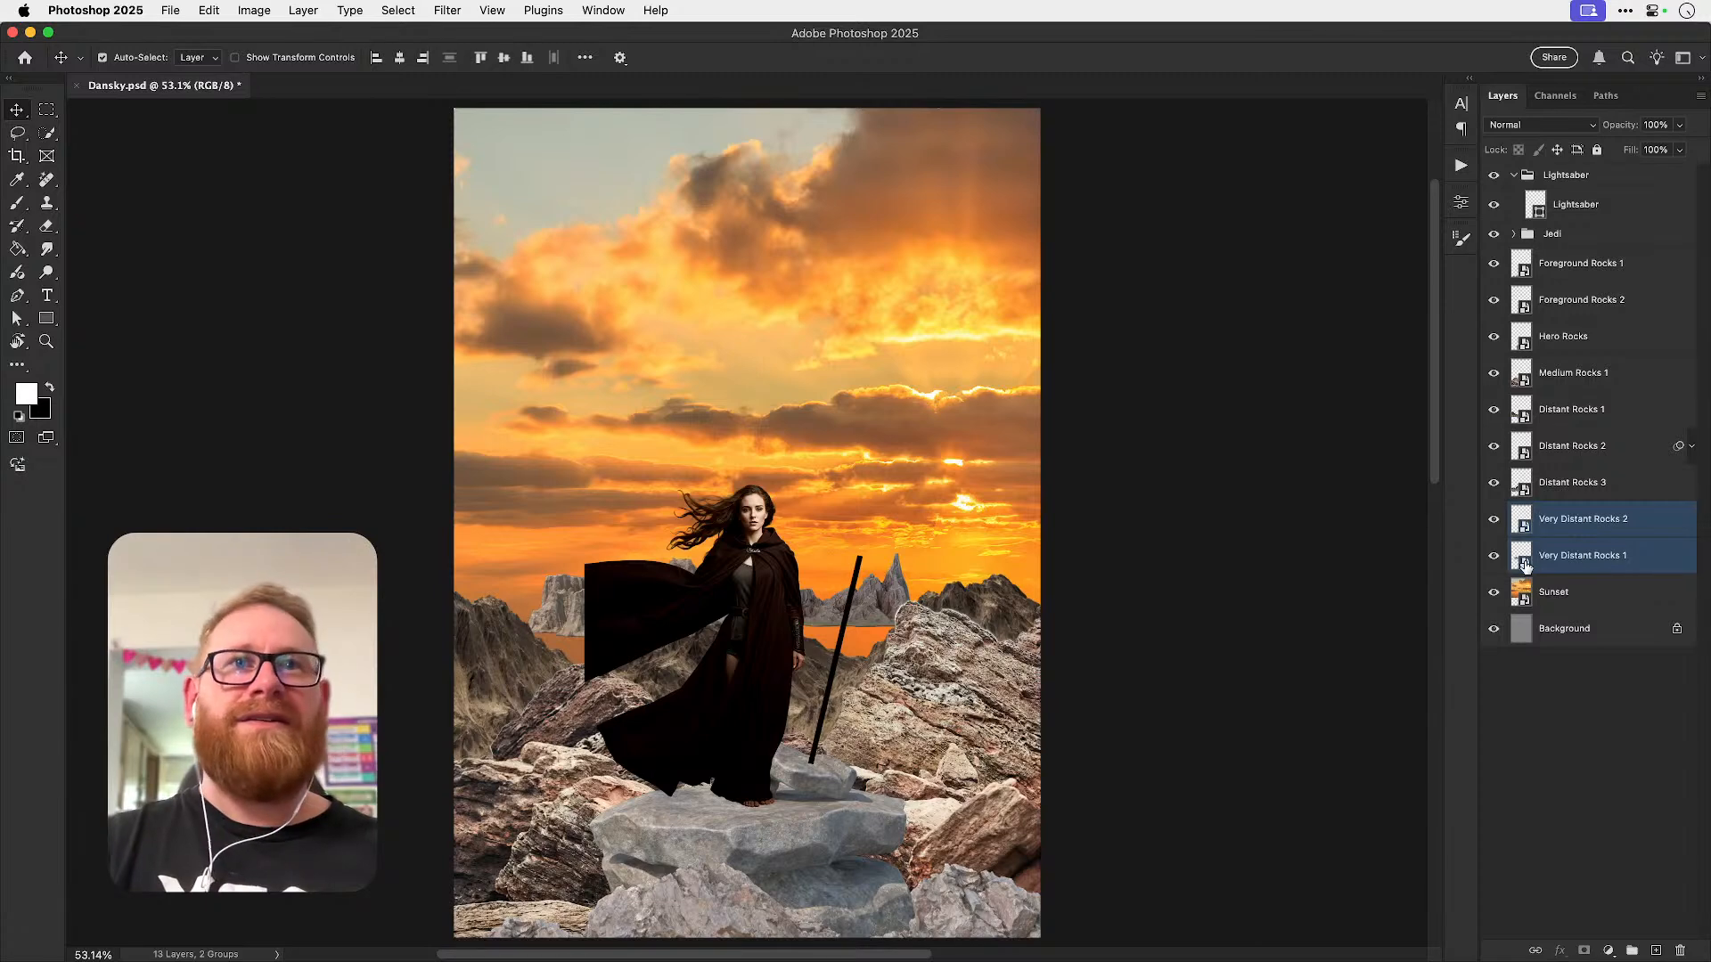
{"action": "key", "text": "super+t"}
{"action": "left_click_drag", "start_coordinate": [873, 622], "coordinate": [872, 657]}
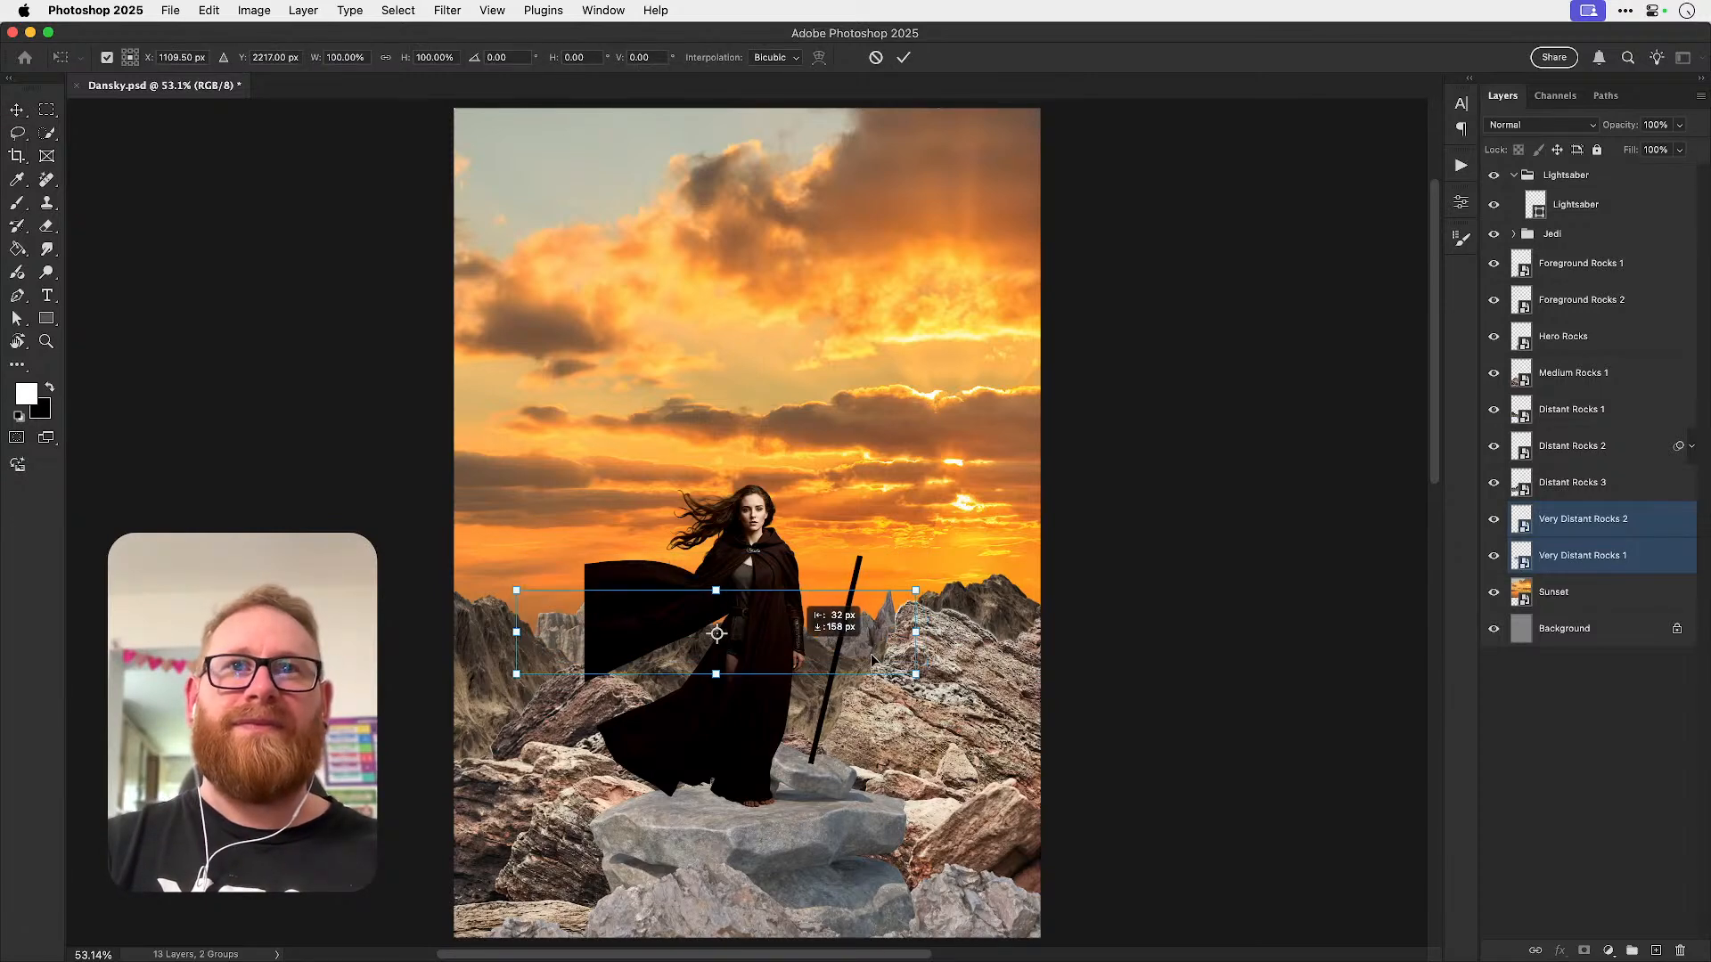
{"action": "left_click_drag", "start_coordinate": [917, 588], "coordinate": [931, 587]}
{"action": "key", "text": "Return"}
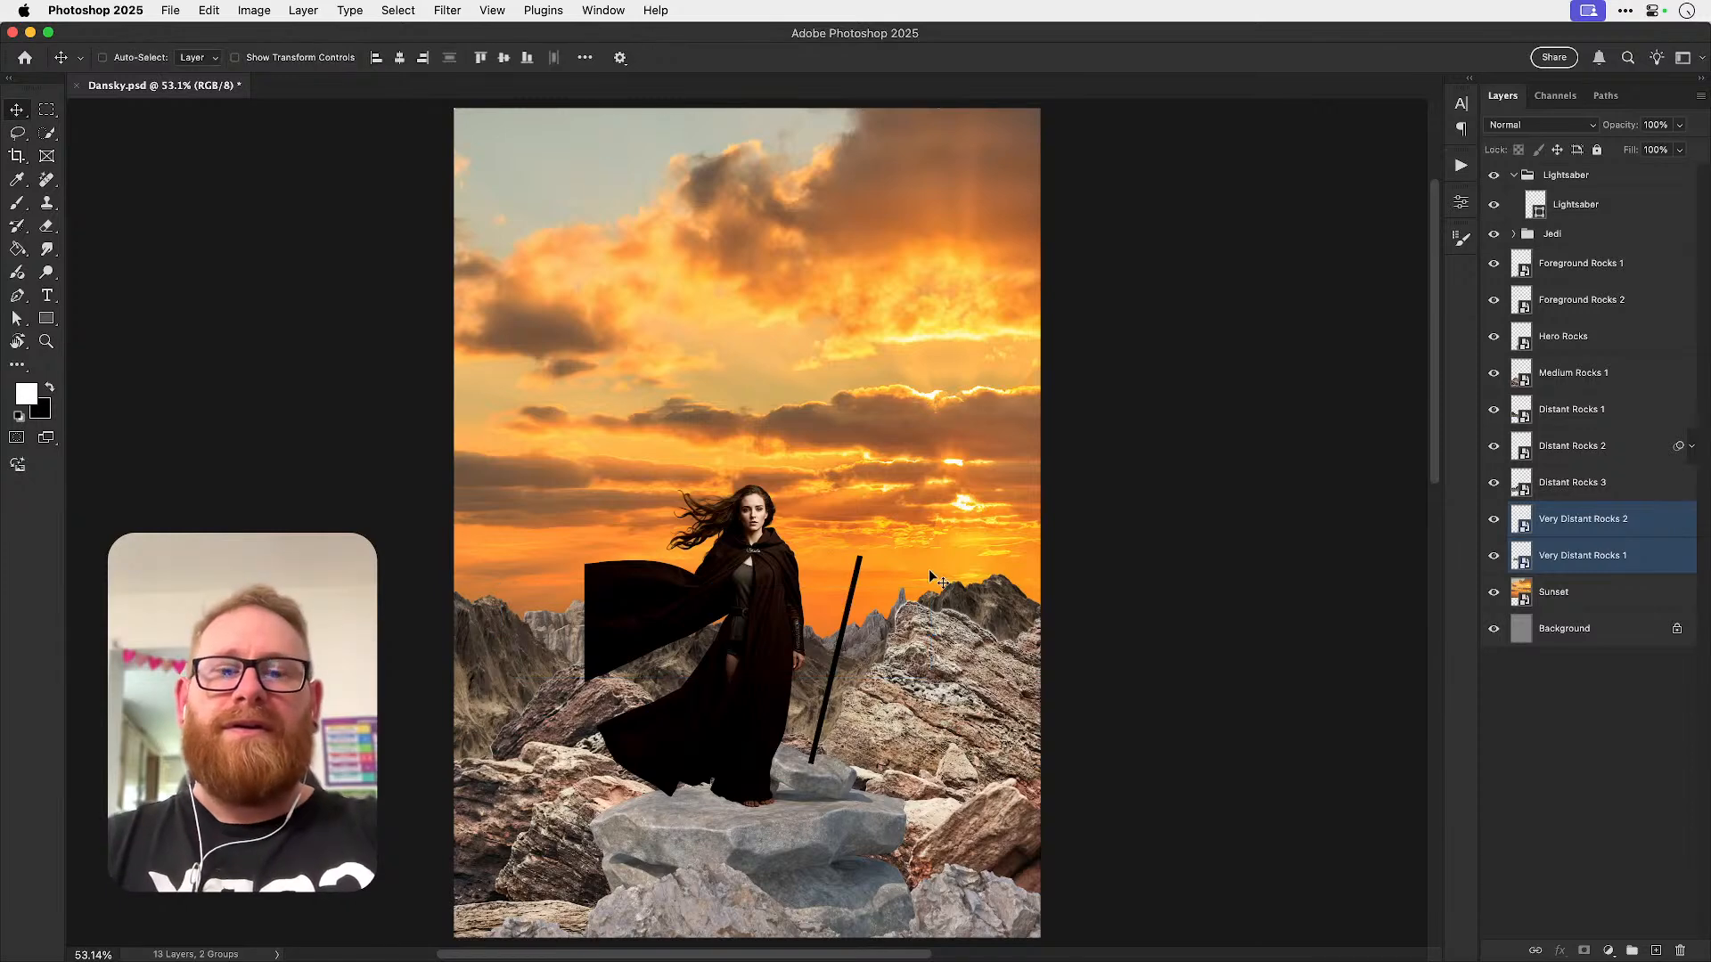
{"action": "key", "text": "super+s"}
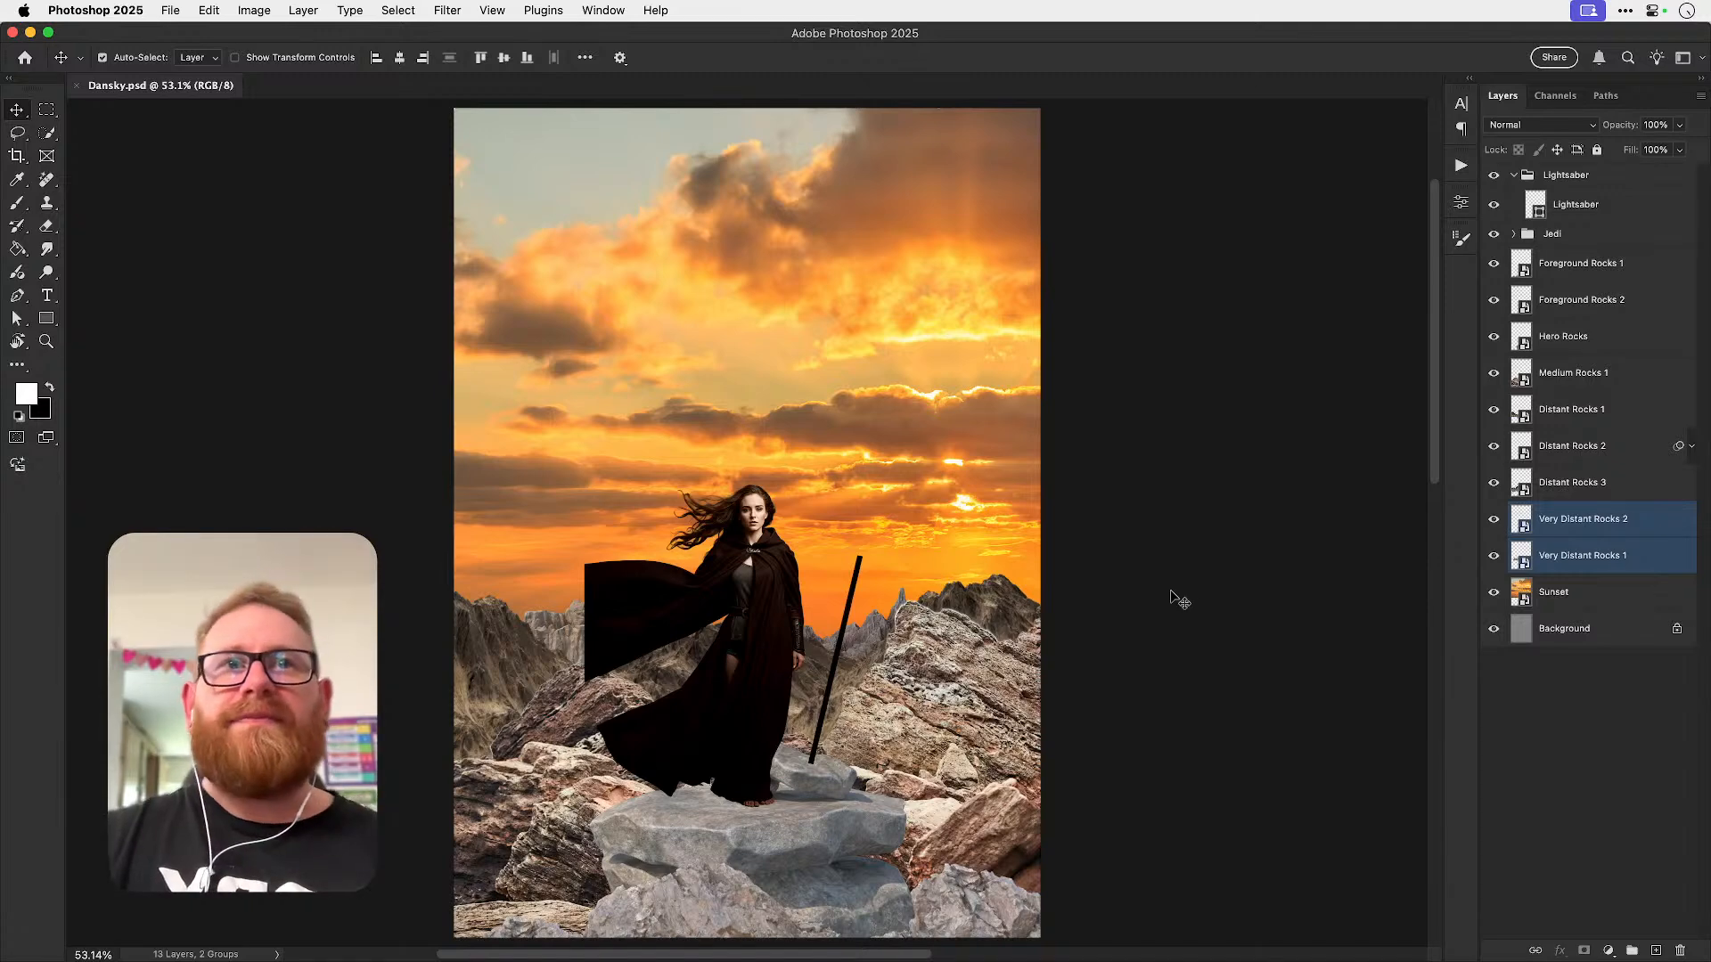
- Collapse the Lightsaber group, hide the Lightsaber and Jedi groups, and save the document
{"action": "left_click", "coordinate": [1203, 592]}
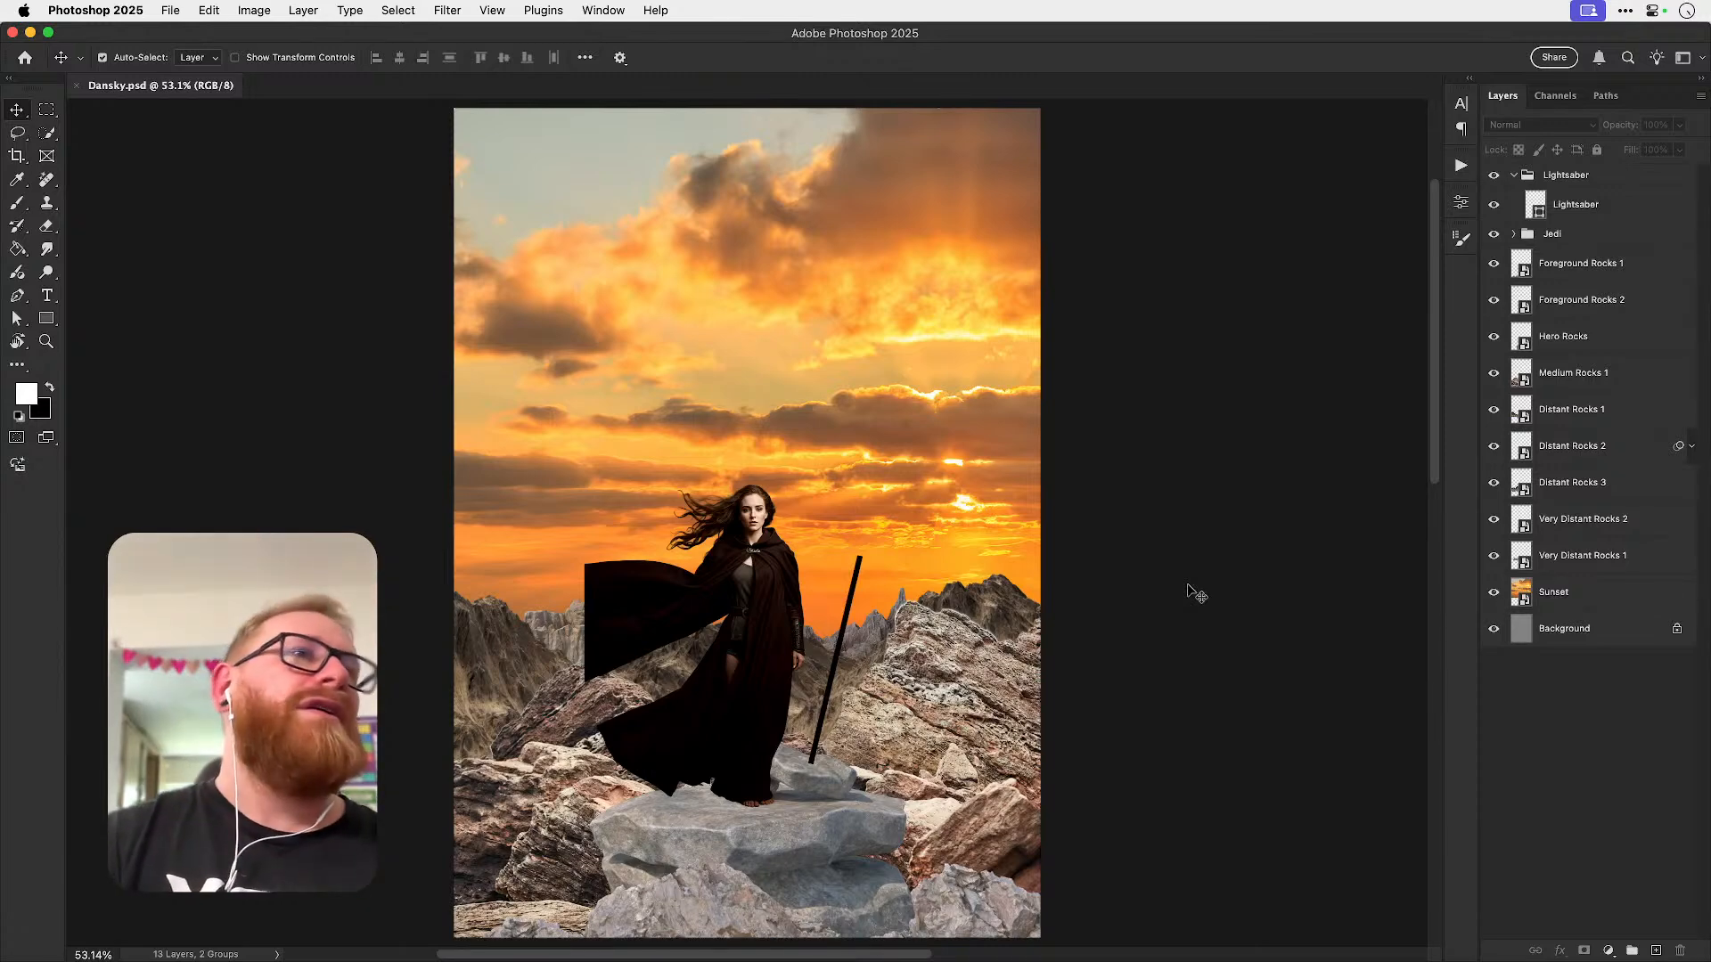
{"action": "left_click", "coordinate": [1512, 176]}
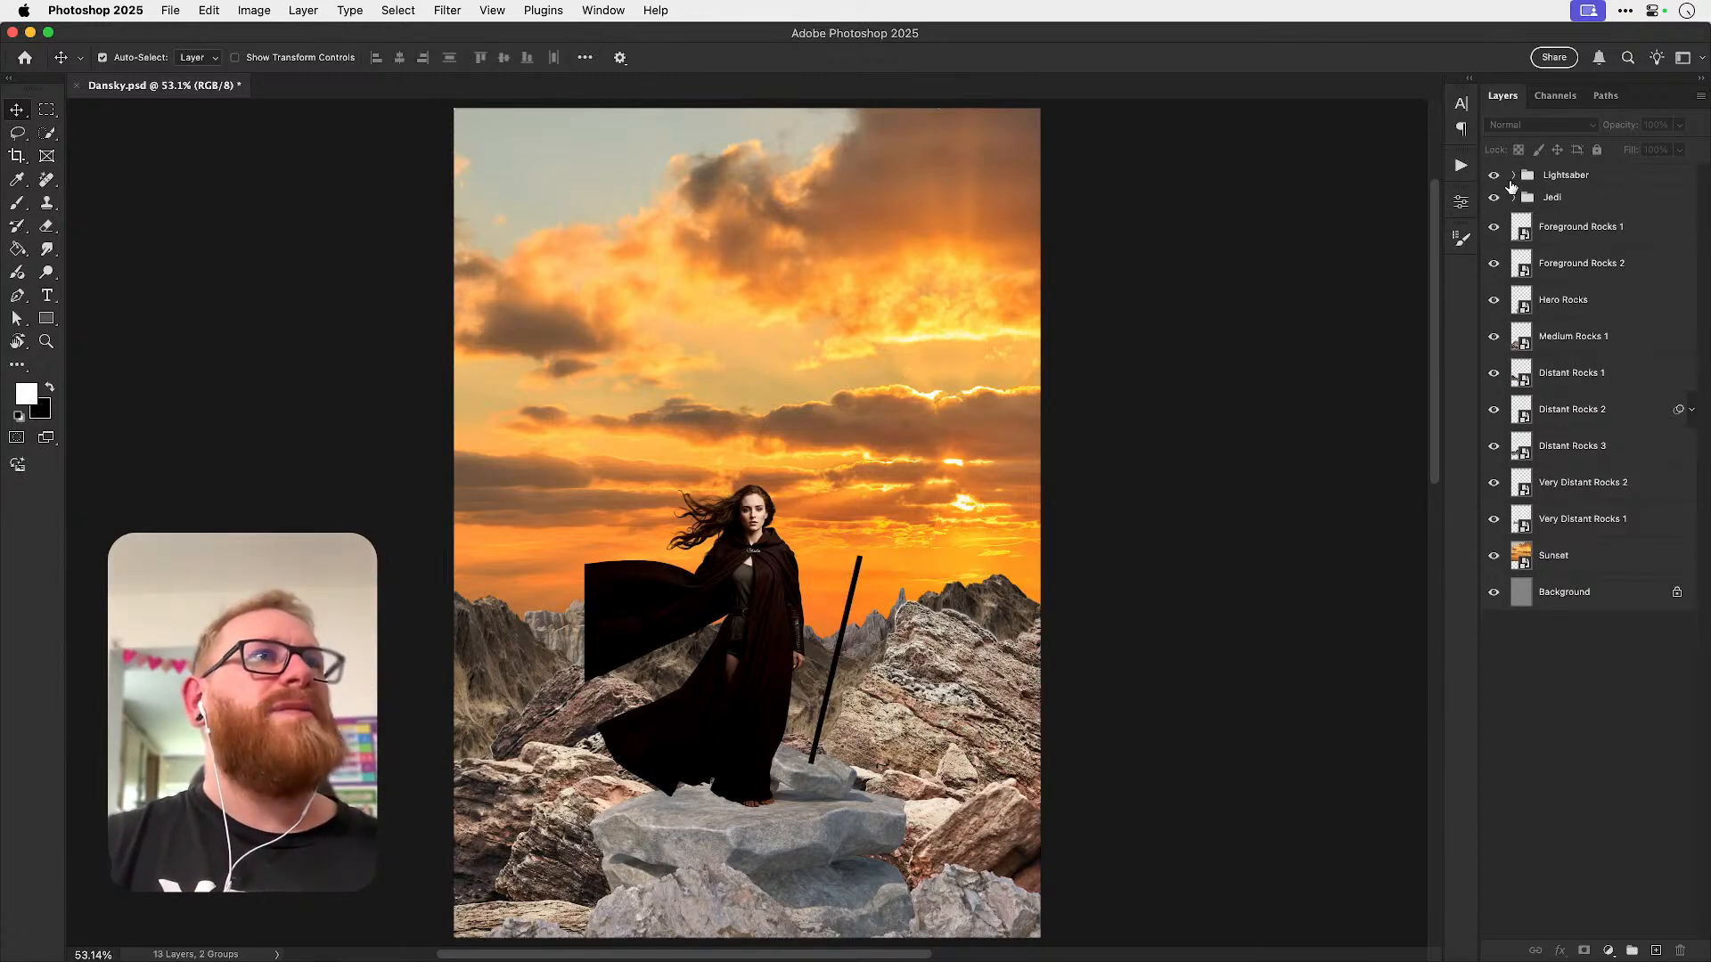
{"action": "left_click_drag", "start_coordinate": [1494, 178], "coordinate": [1494, 198]}
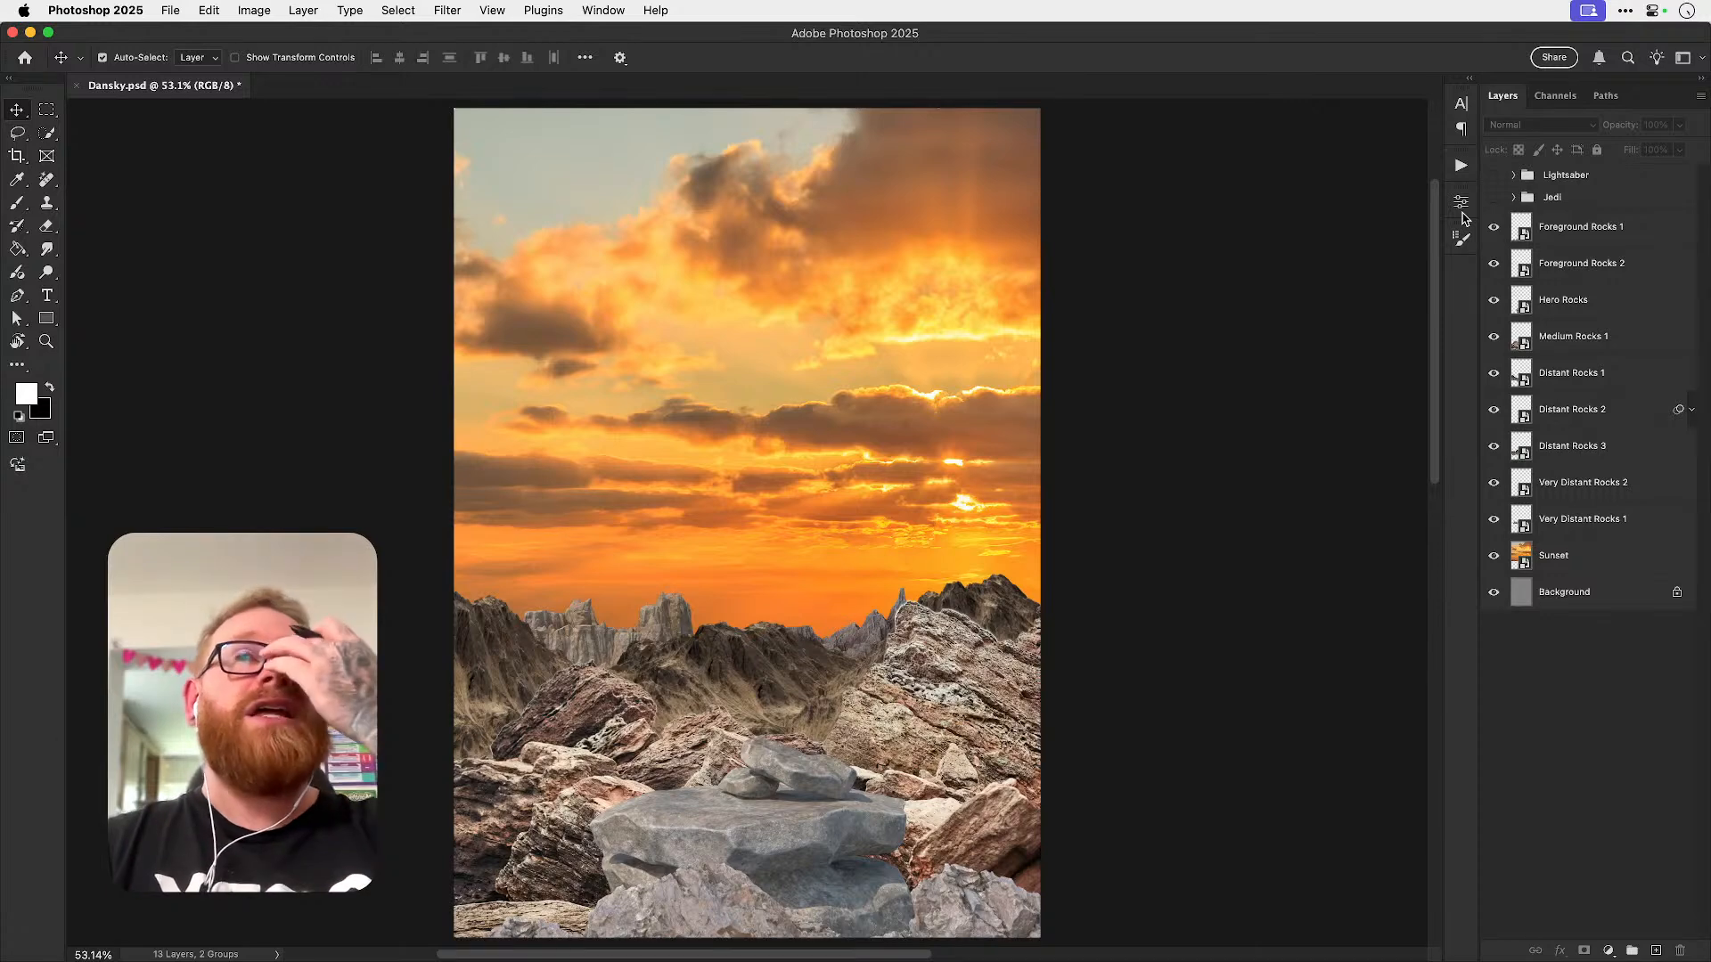
{"action": "key", "text": "super+s"}
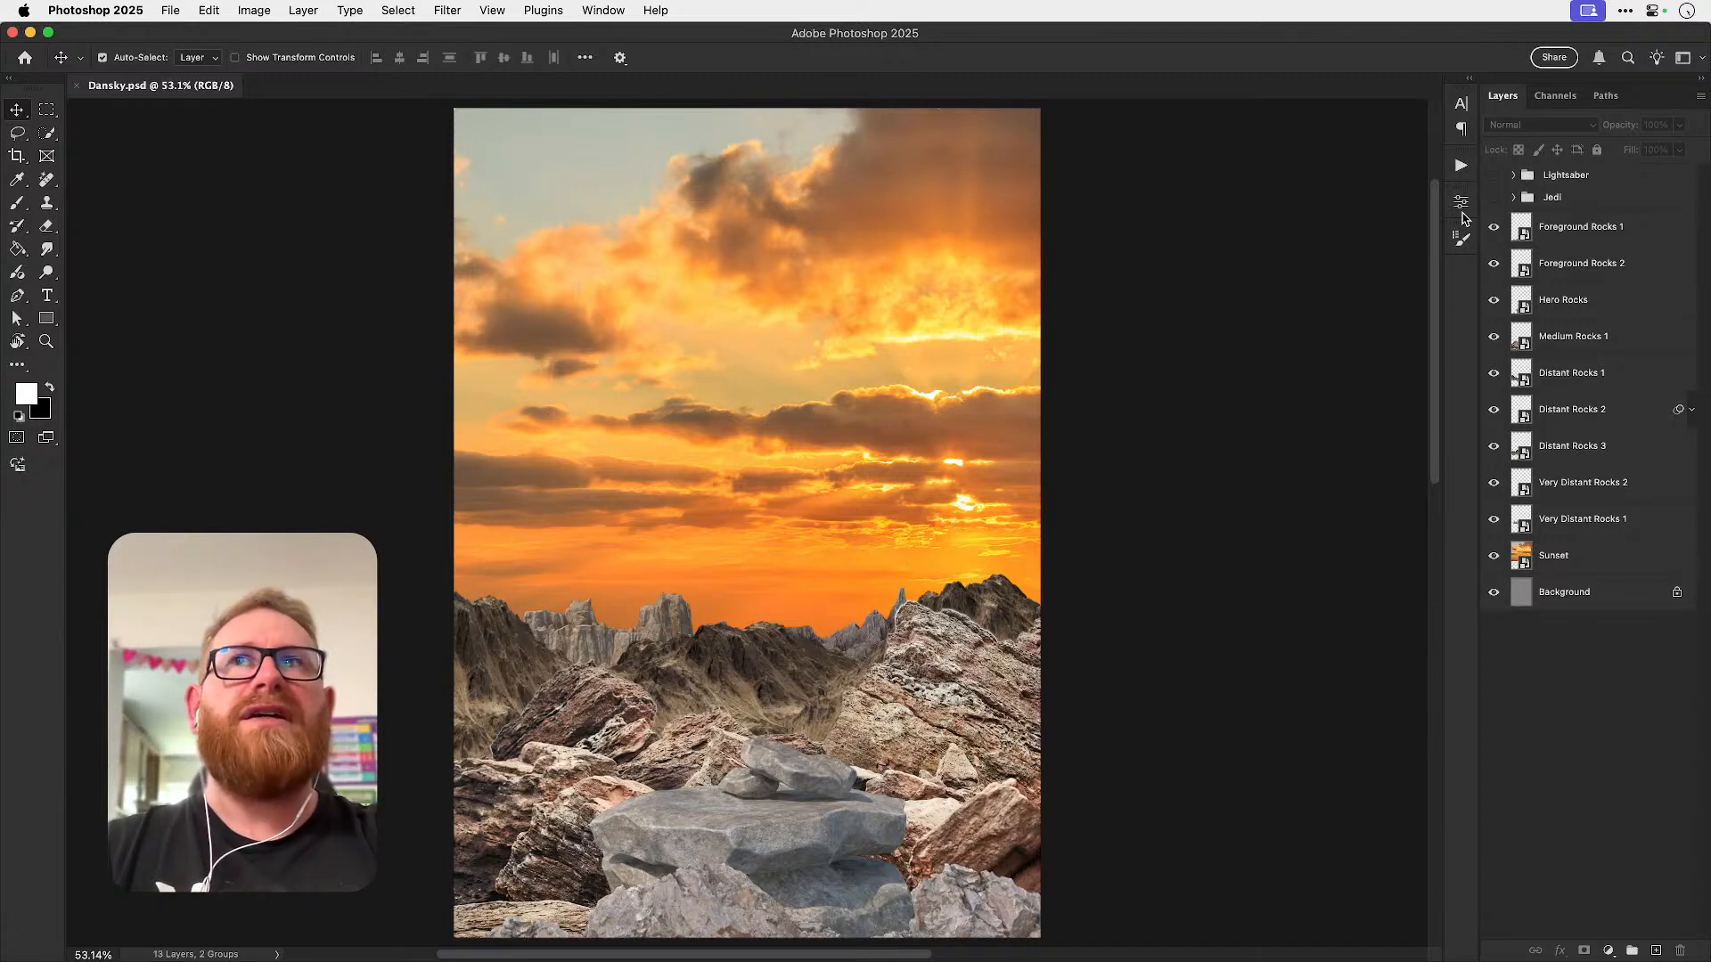
- Add a Hue/Saturation adjustment layer above Foreground Rocks 1 with Saturation at -100, and lock its position
{"action": "left_click_drag", "start_coordinate": [863, 641], "coordinate": [866, 602]}
{"action": "key", "text": "super+z"}
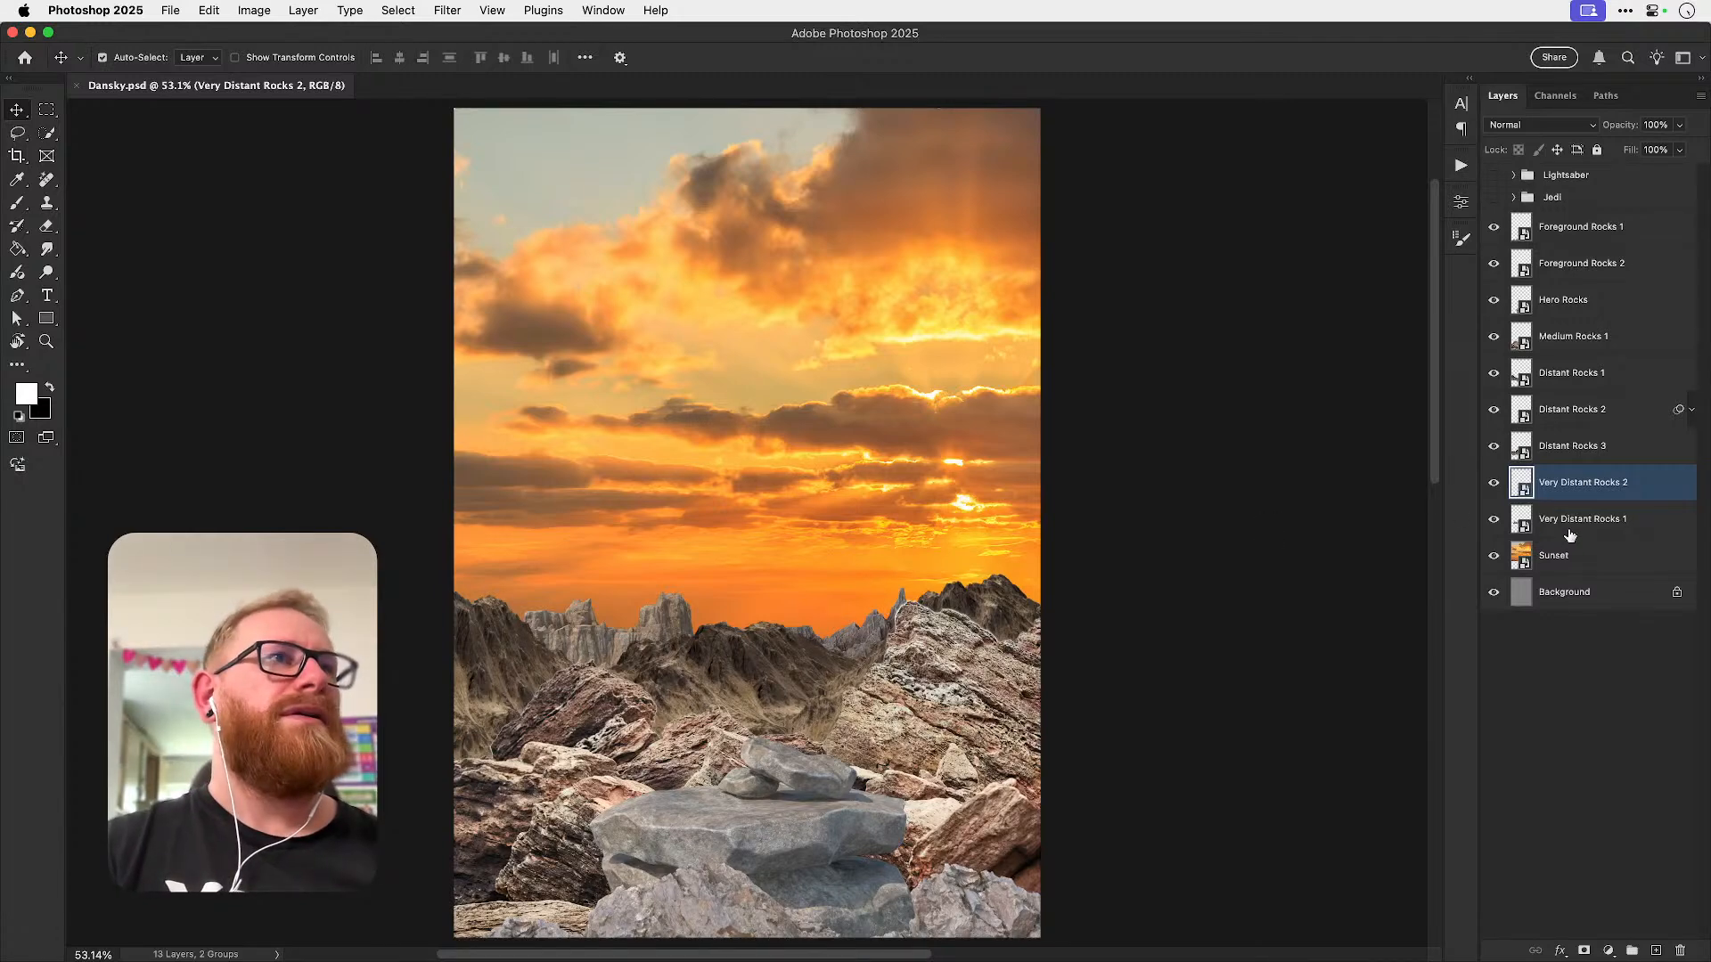
{"action": "left_click", "coordinate": [1582, 233]}
{"action": "left_click", "coordinate": [1607, 952]}
{"action": "left_click", "coordinate": [1623, 745]}
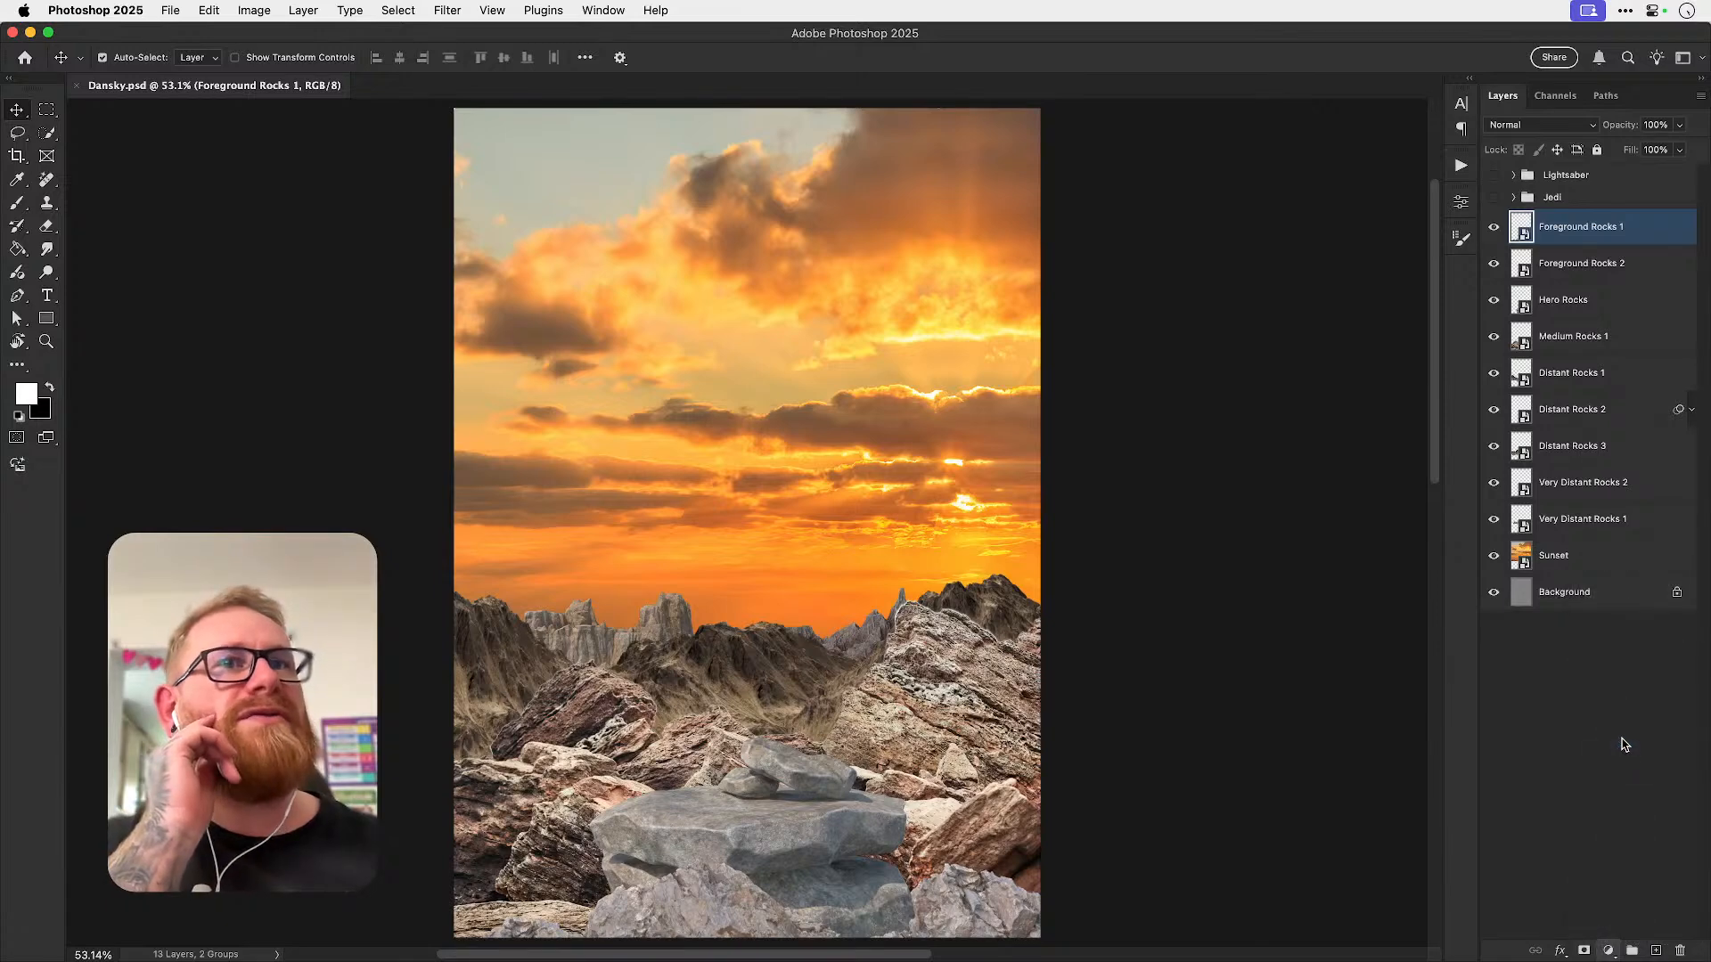
{"action": "left_click_drag", "start_coordinate": [1225, 354], "coordinate": [1169, 367]}
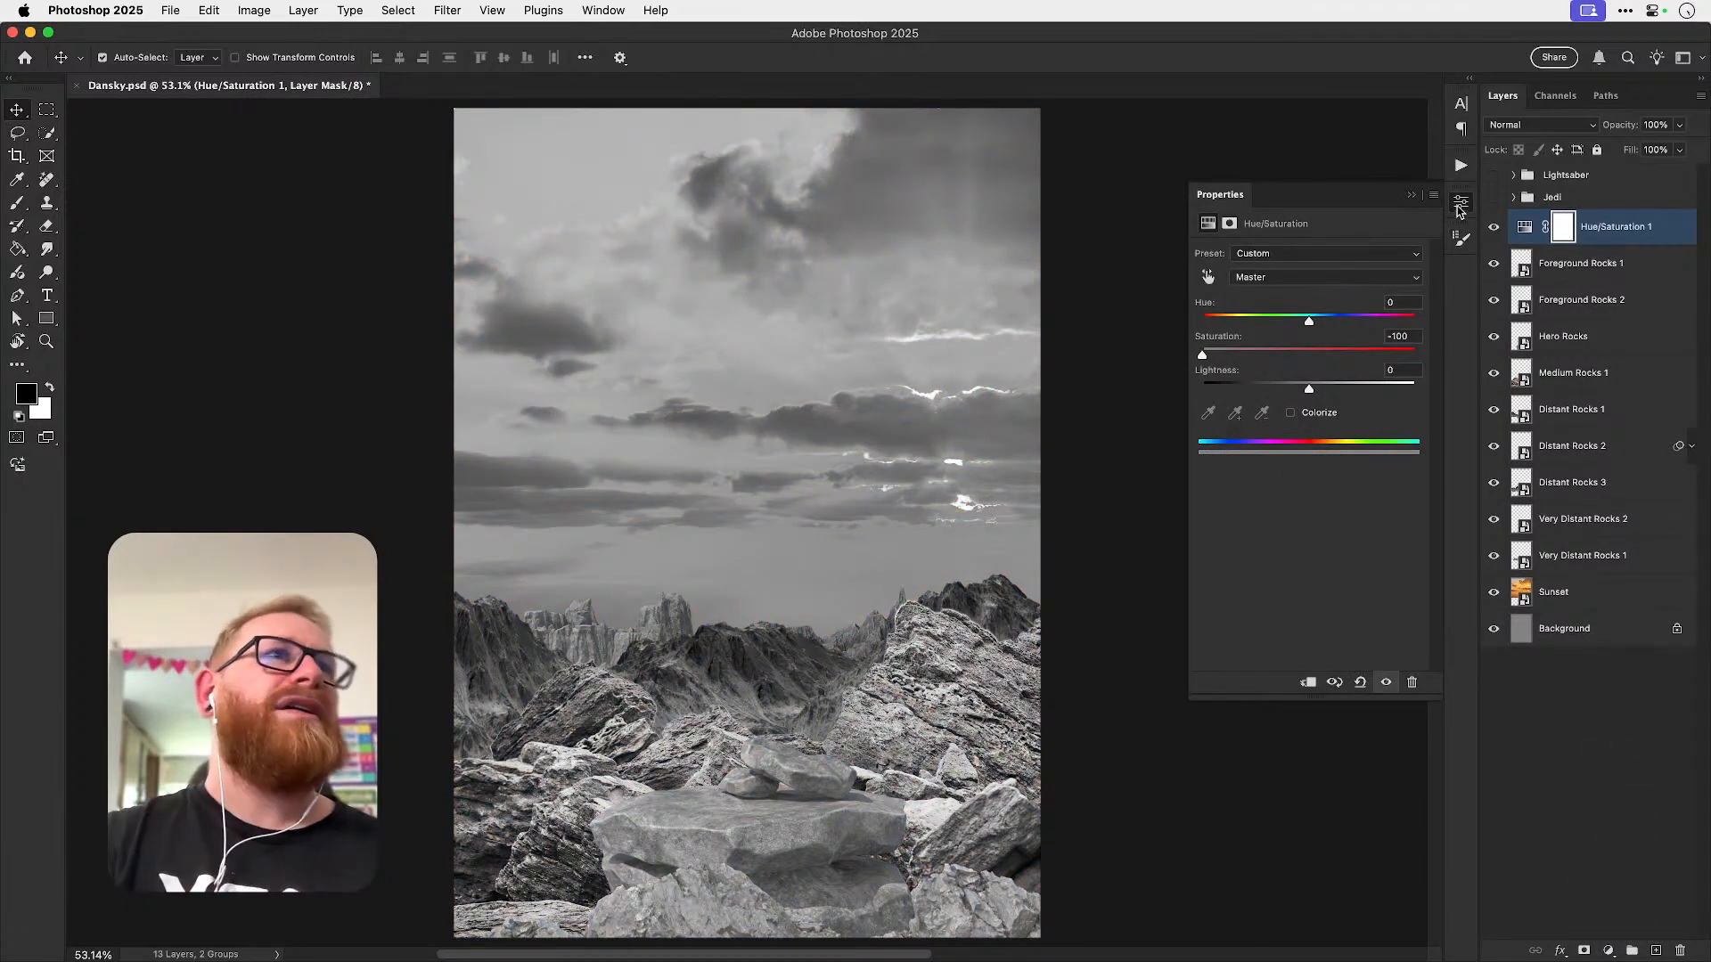
{"action": "left_click", "coordinate": [1459, 203]}
{"action": "left_click", "coordinate": [1556, 150]}
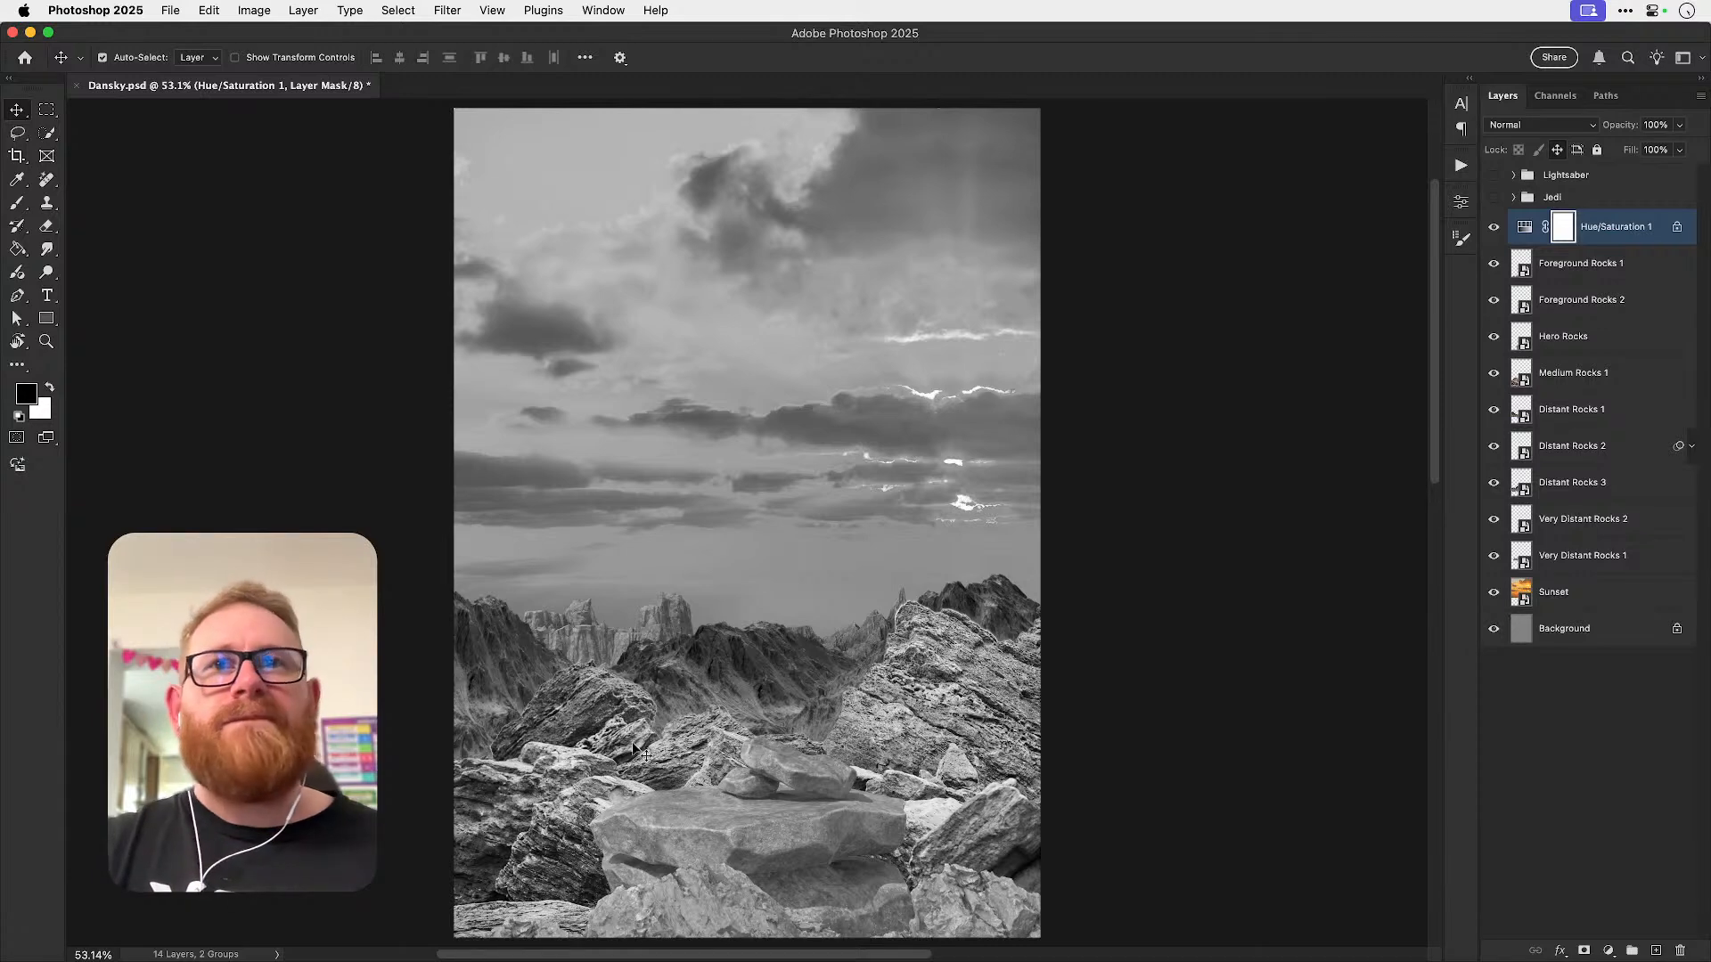
- Examine the hero rocks' tones against the surrounding rocks up close, comparing the view with and without the Hue/Saturation 1 adjustment
{"action": "key", "text": "z"}
{"action": "left_click", "coordinate": [656, 815]}
{"action": "left_click", "coordinate": [656, 815]}
{"action": "left_click_drag", "start_coordinate": [657, 814], "coordinate": [688, 761]}
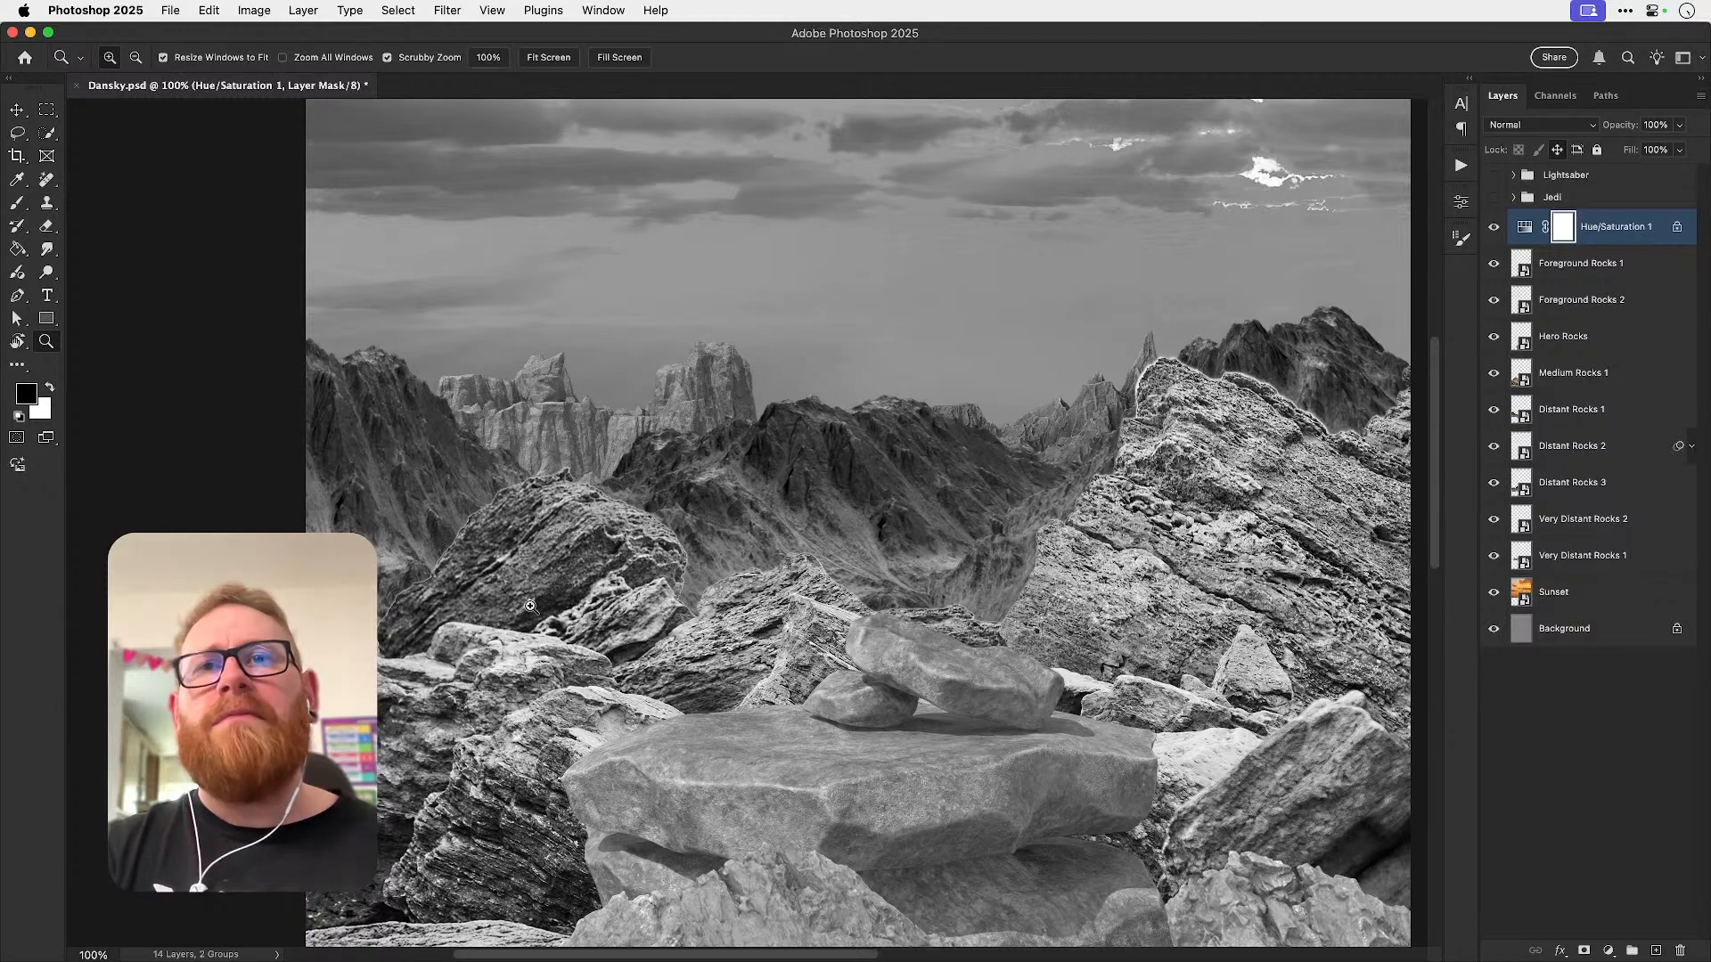
{"action": "left_click_drag", "start_coordinate": [862, 766], "coordinate": [847, 655]}
{"action": "left_click_drag", "start_coordinate": [846, 655], "coordinate": [874, 700]}
{"action": "key", "text": "v"}
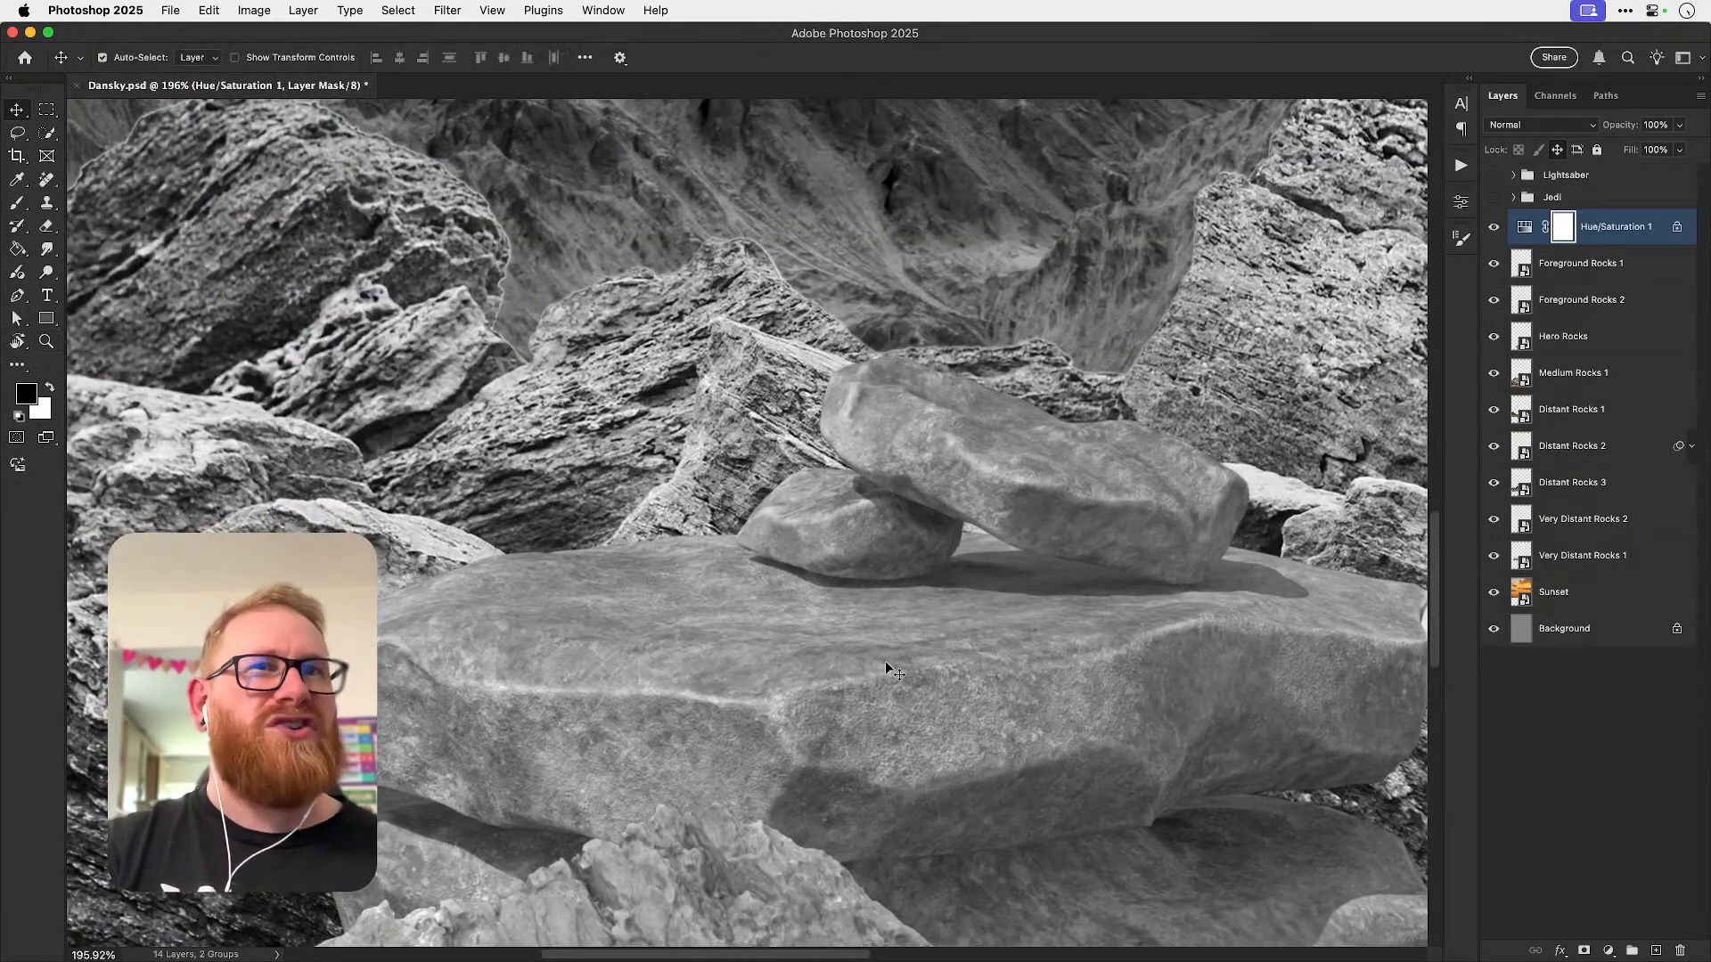
{"action": "key", "text": "super+0"}
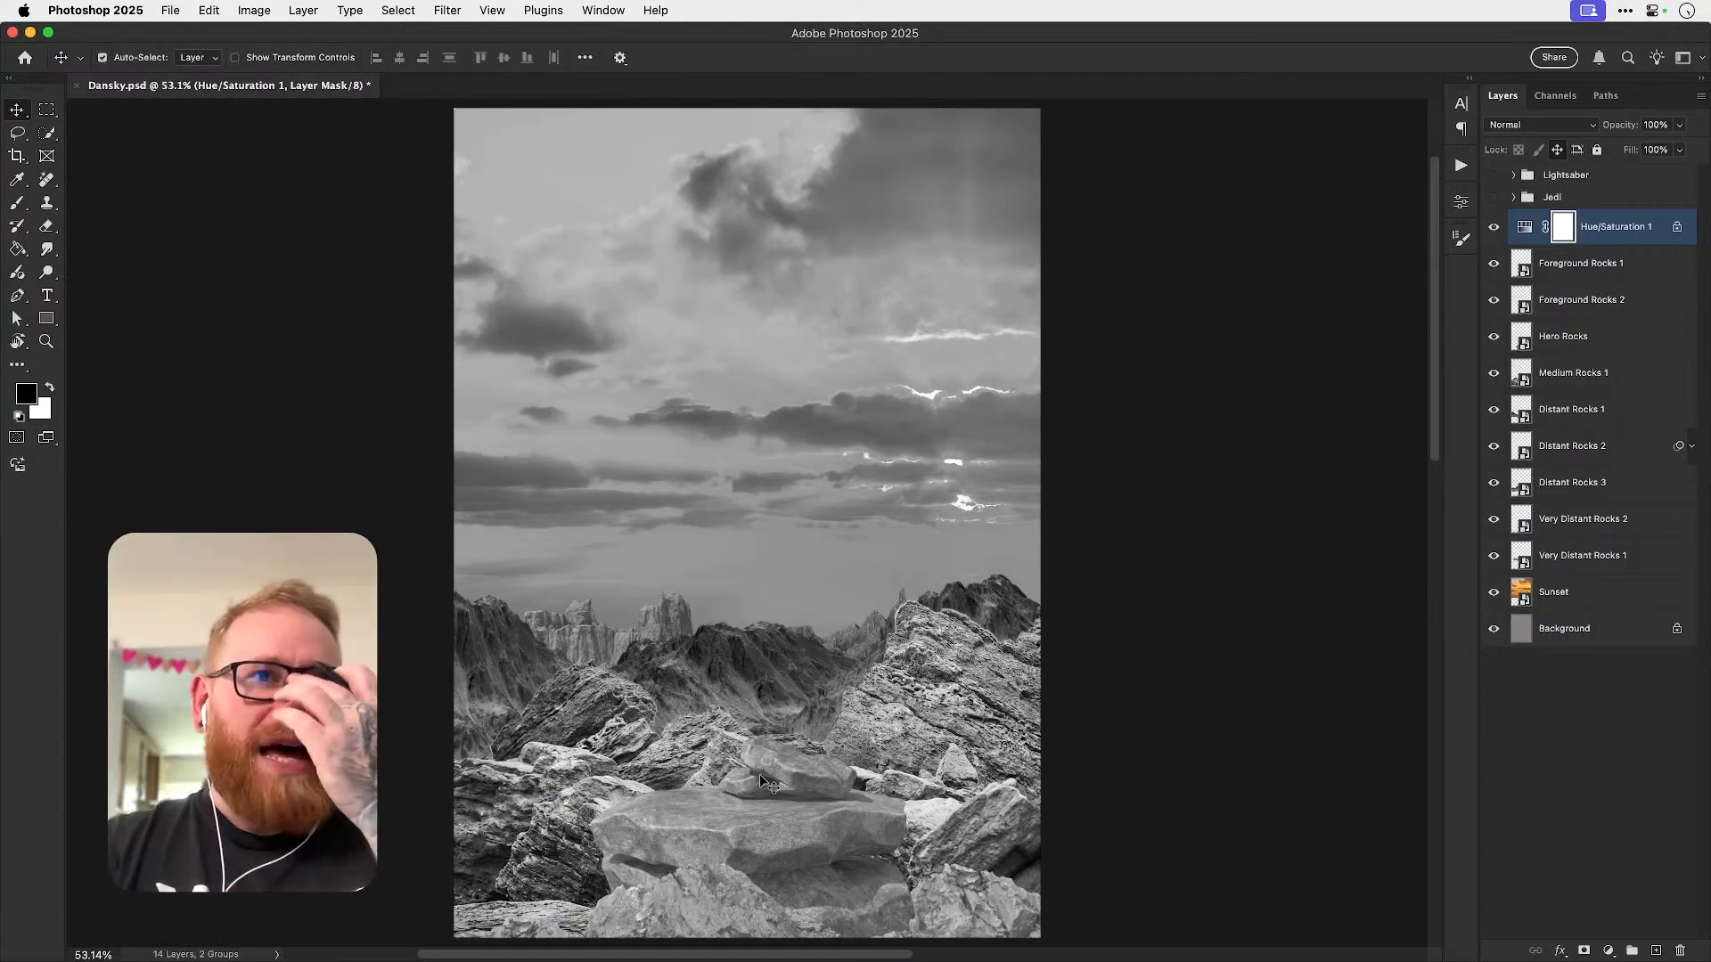
{"action": "key", "text": "z"}
{"action": "left_click", "coordinate": [596, 825]}
{"action": "left_click", "coordinate": [595, 825]}
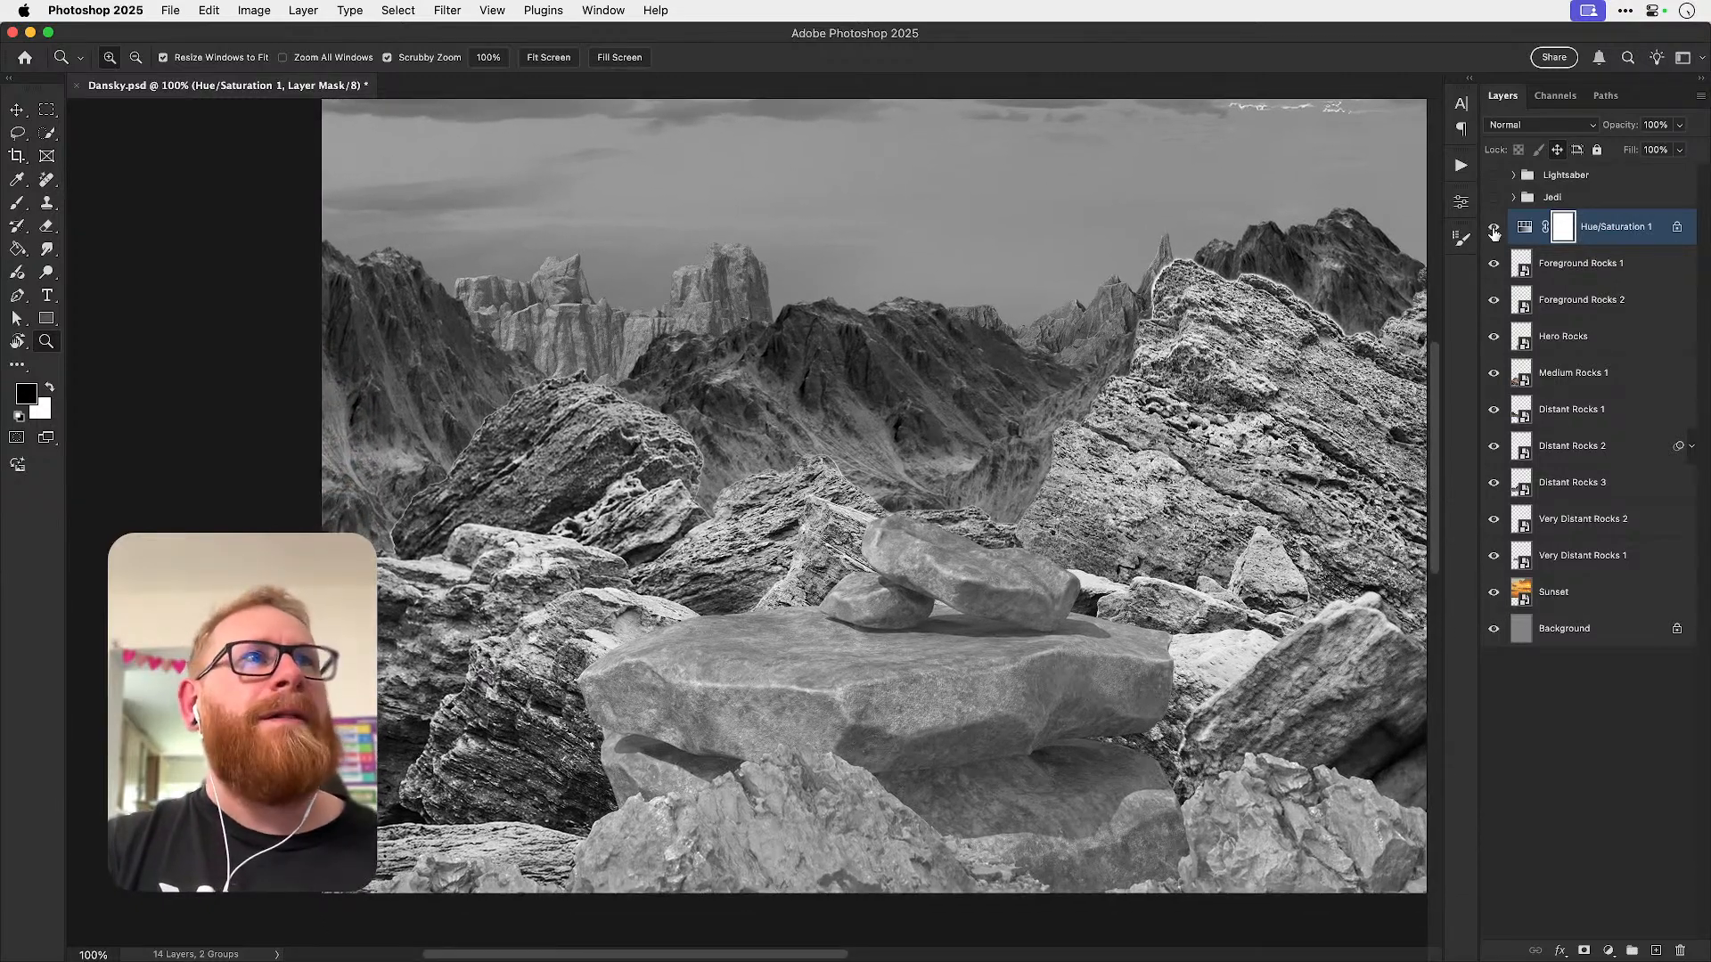
{"action": "left_click", "coordinate": [1494, 227]}
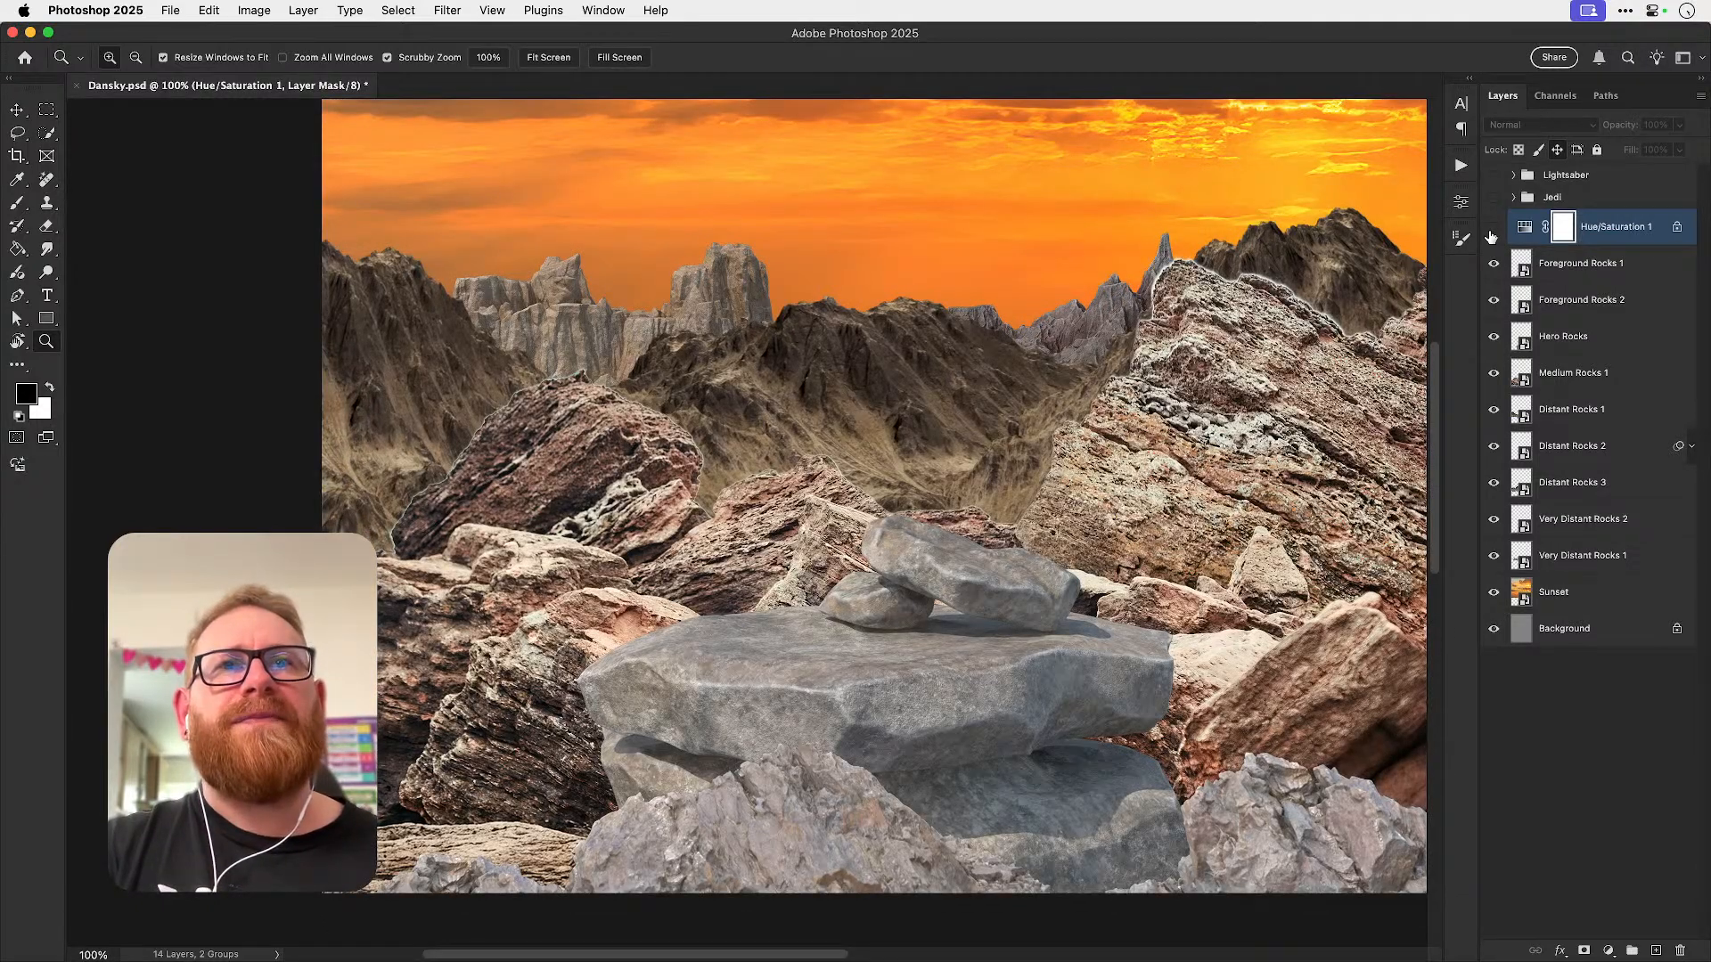
{"action": "left_click", "coordinate": [1493, 227]}
- Start a Curves adjustment on the Hero Rocks layer and darken its shadows by sampling the dark gap beneath the slab
{"action": "key", "text": "v"}
{"action": "left_click", "coordinate": [958, 713]}
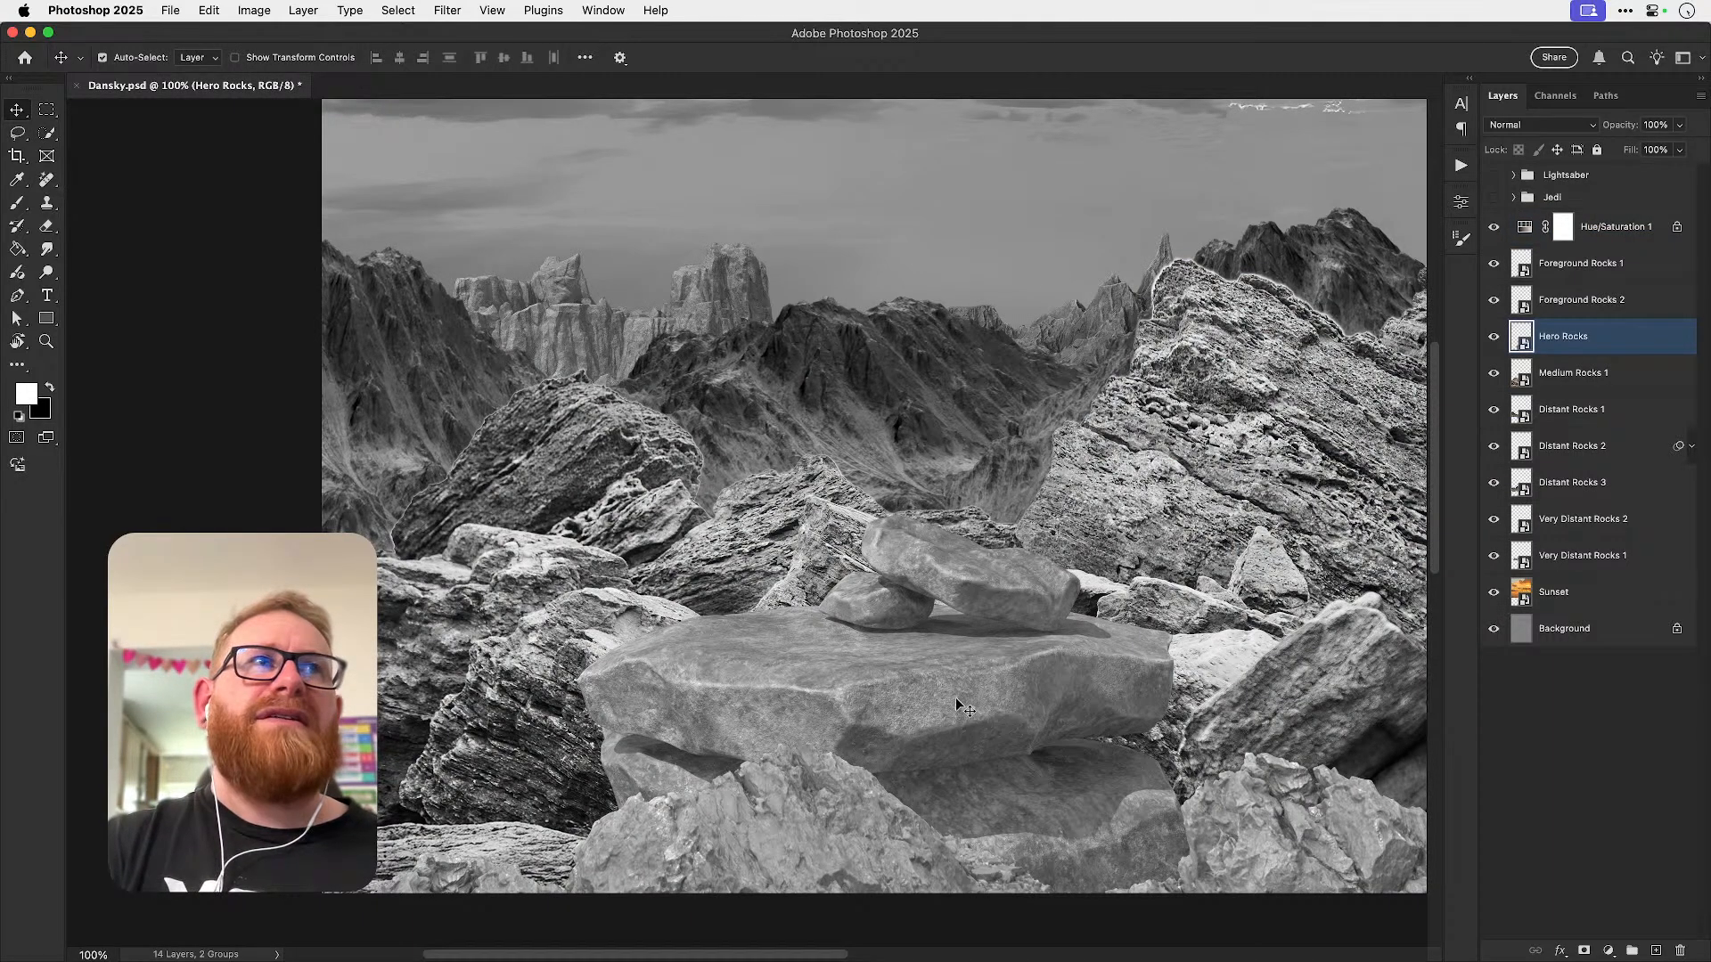
{"action": "left_click", "coordinate": [256, 12]}
{"action": "mouse_move", "coordinate": [303, 60]}
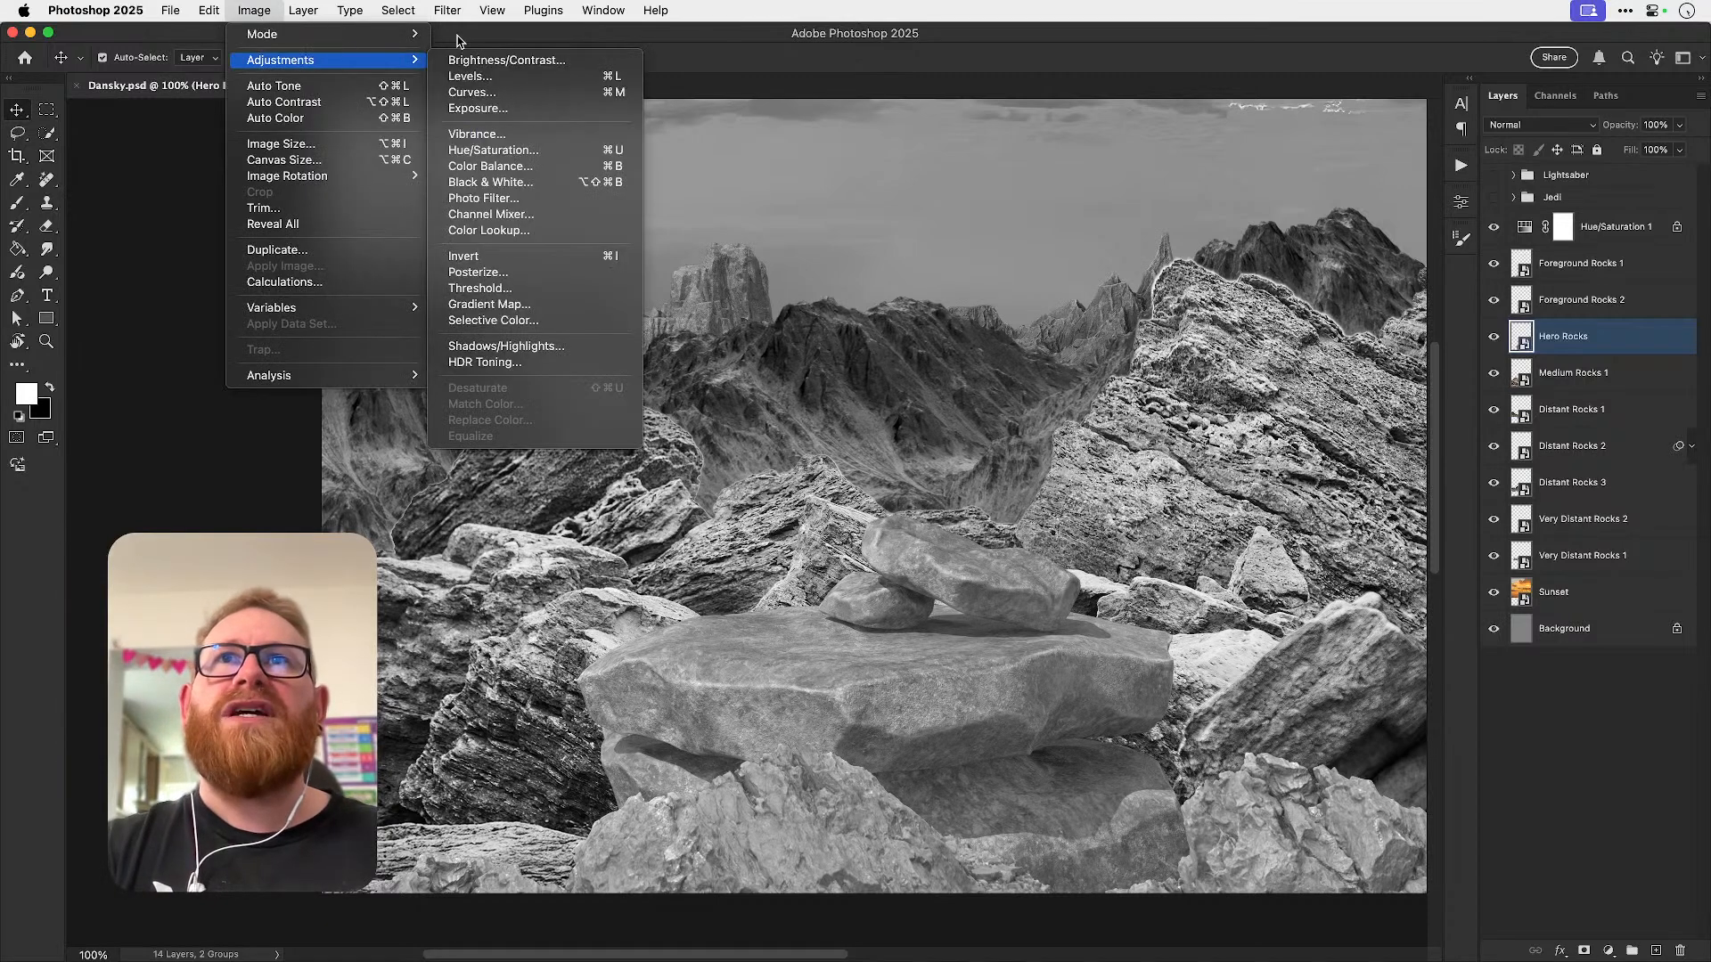
{"action": "left_click", "coordinate": [523, 95]}
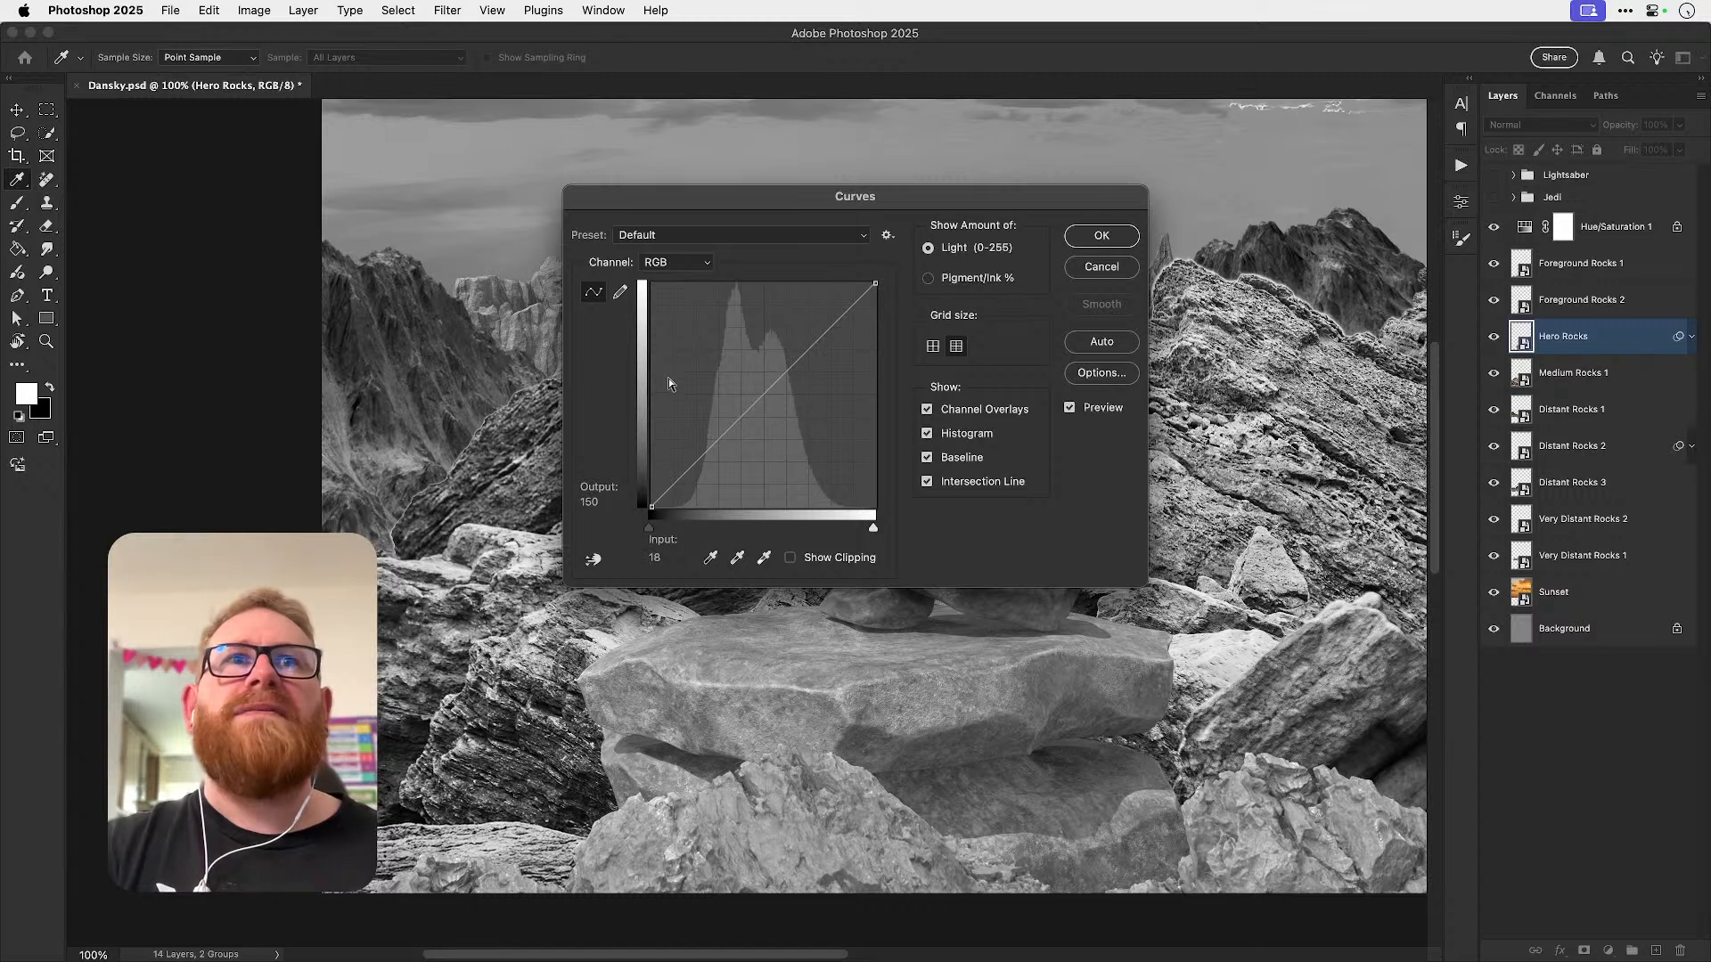
{"action": "left_click_drag", "start_coordinate": [800, 197], "coordinate": [1043, 142]}
{"action": "left_click", "coordinate": [839, 507]}
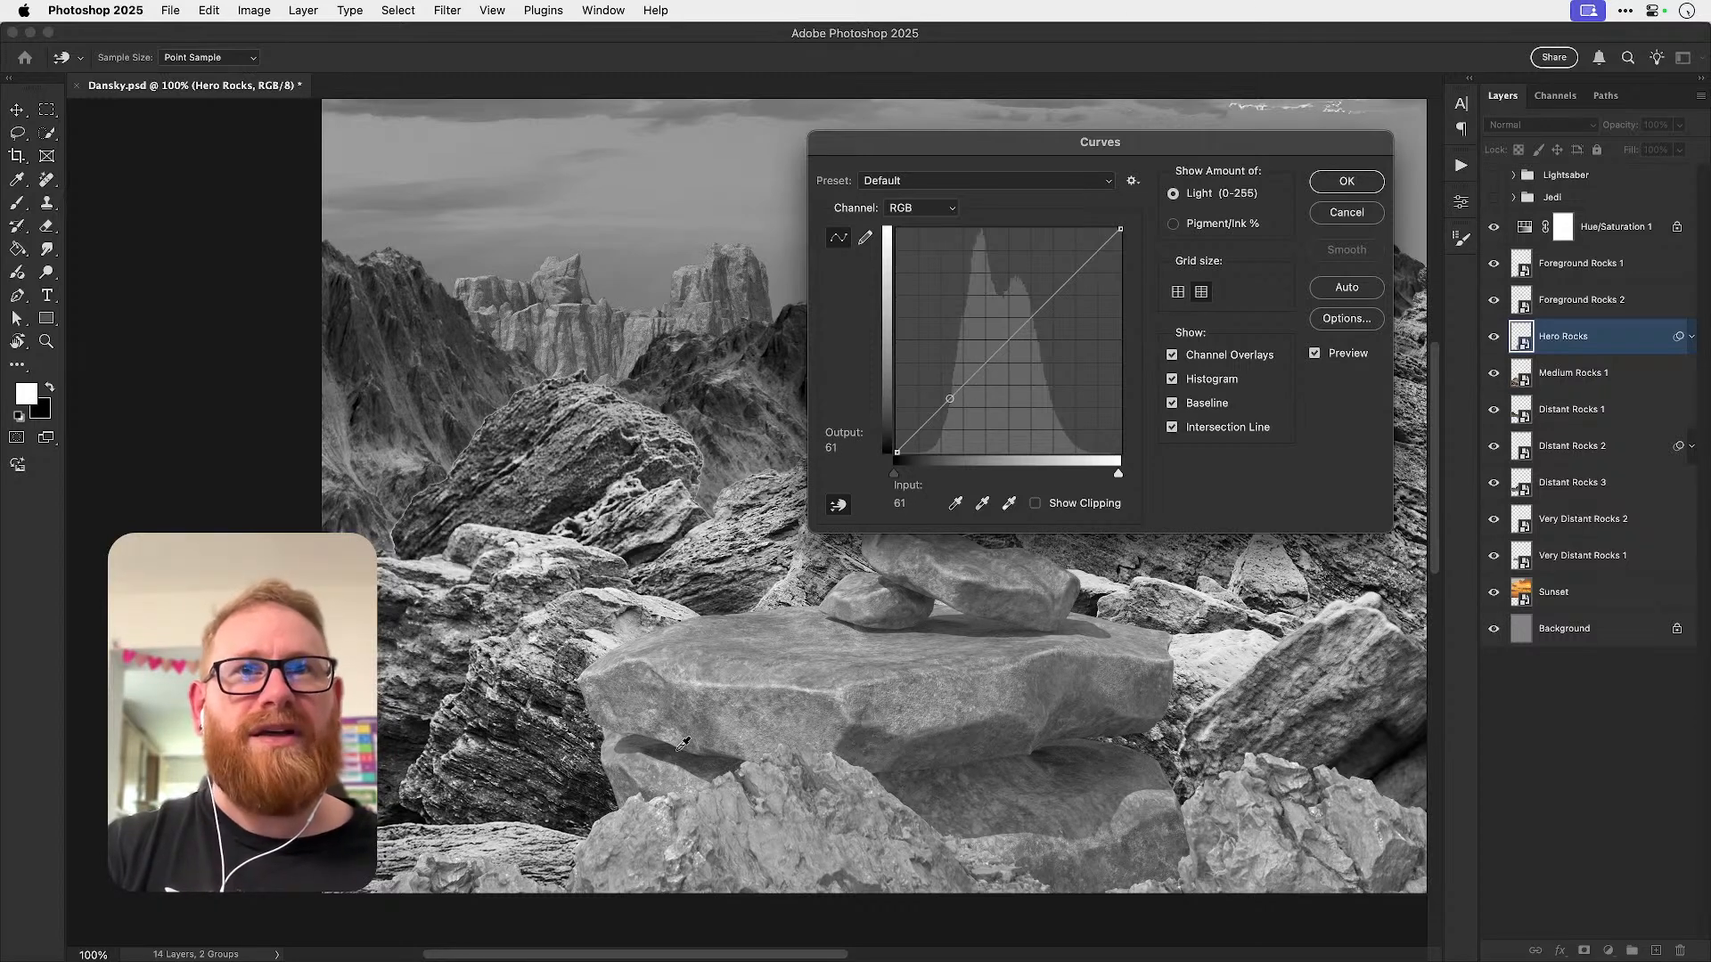
{"action": "left_click_drag", "start_coordinate": [666, 744], "coordinate": [664, 766]}
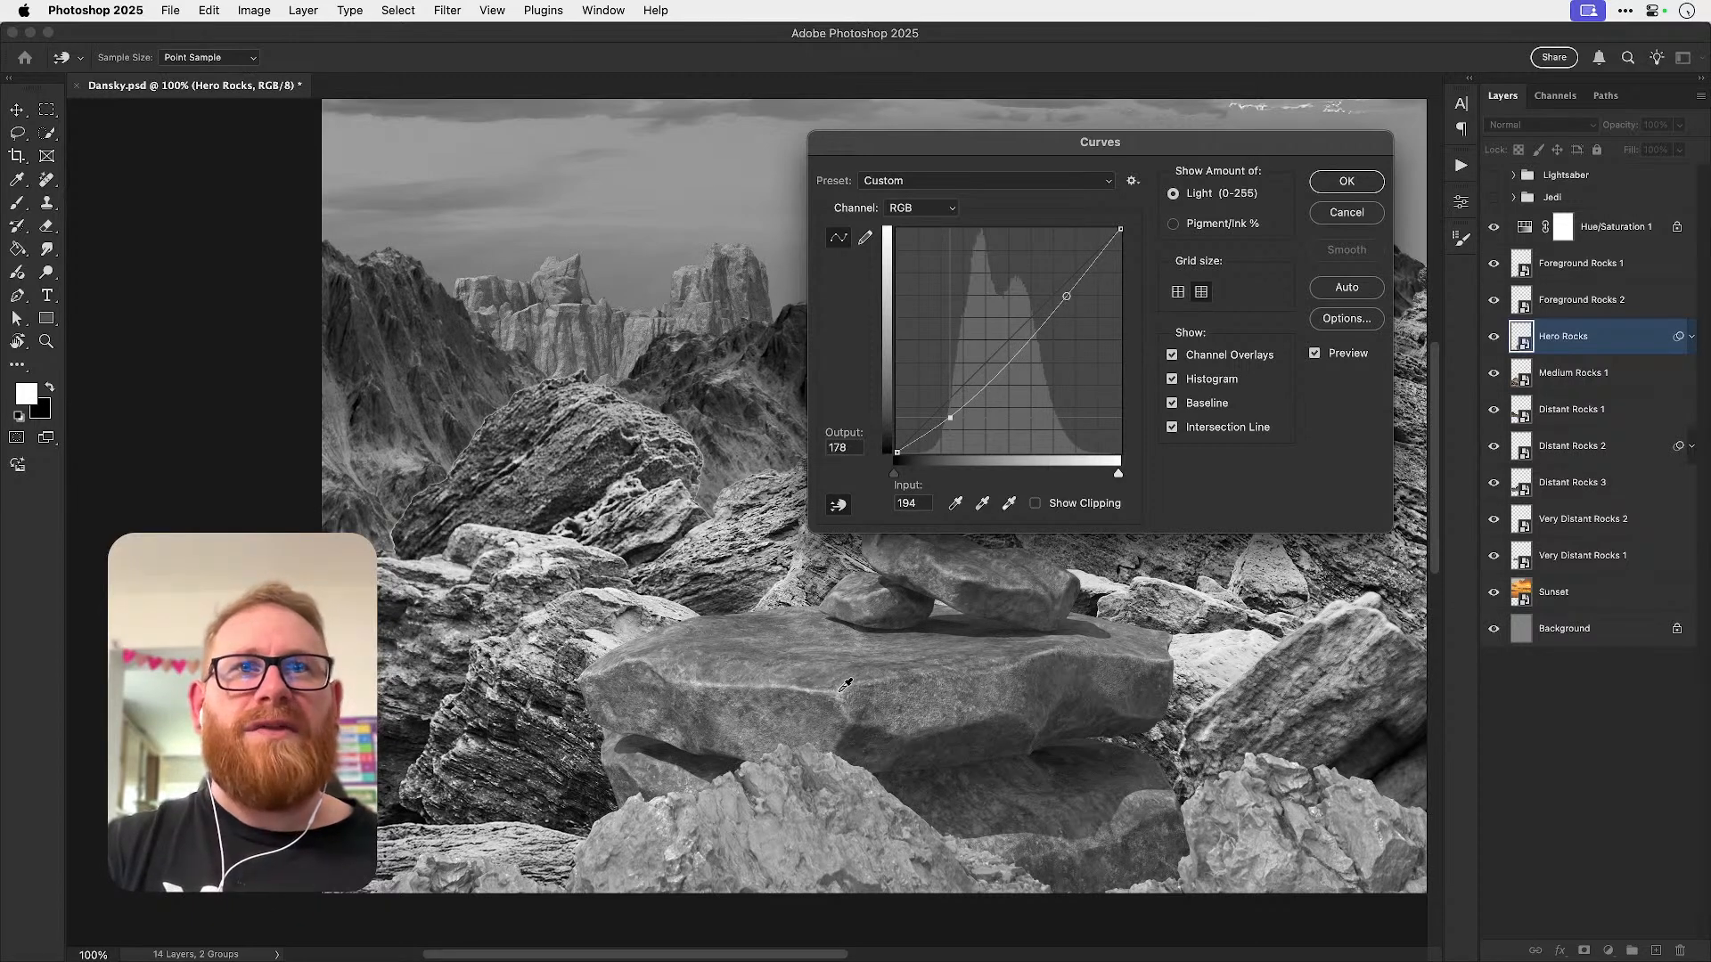
- Brighten the Hero Rocks highlights to input 186, output 205, deepen the shadows to input 67, output 31, and apply the curve
{"action": "left_click_drag", "start_coordinate": [843, 688], "coordinate": [843, 673]}
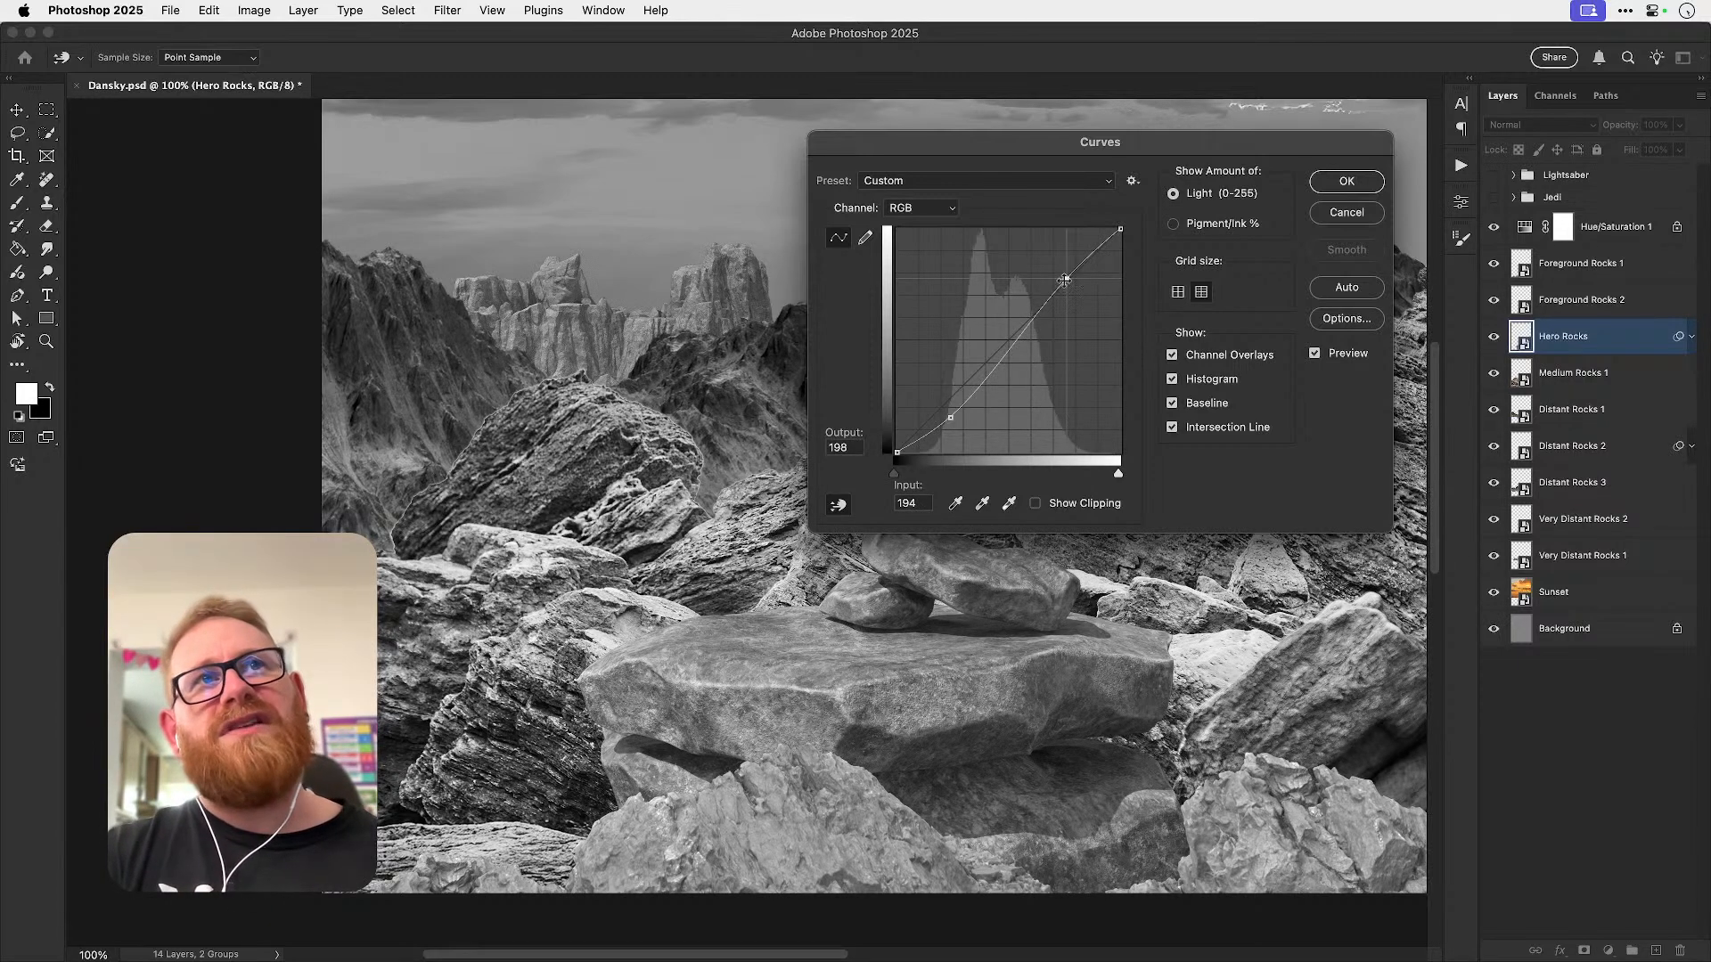
{"action": "left_click_drag", "start_coordinate": [1056, 282], "coordinate": [1059, 270]}
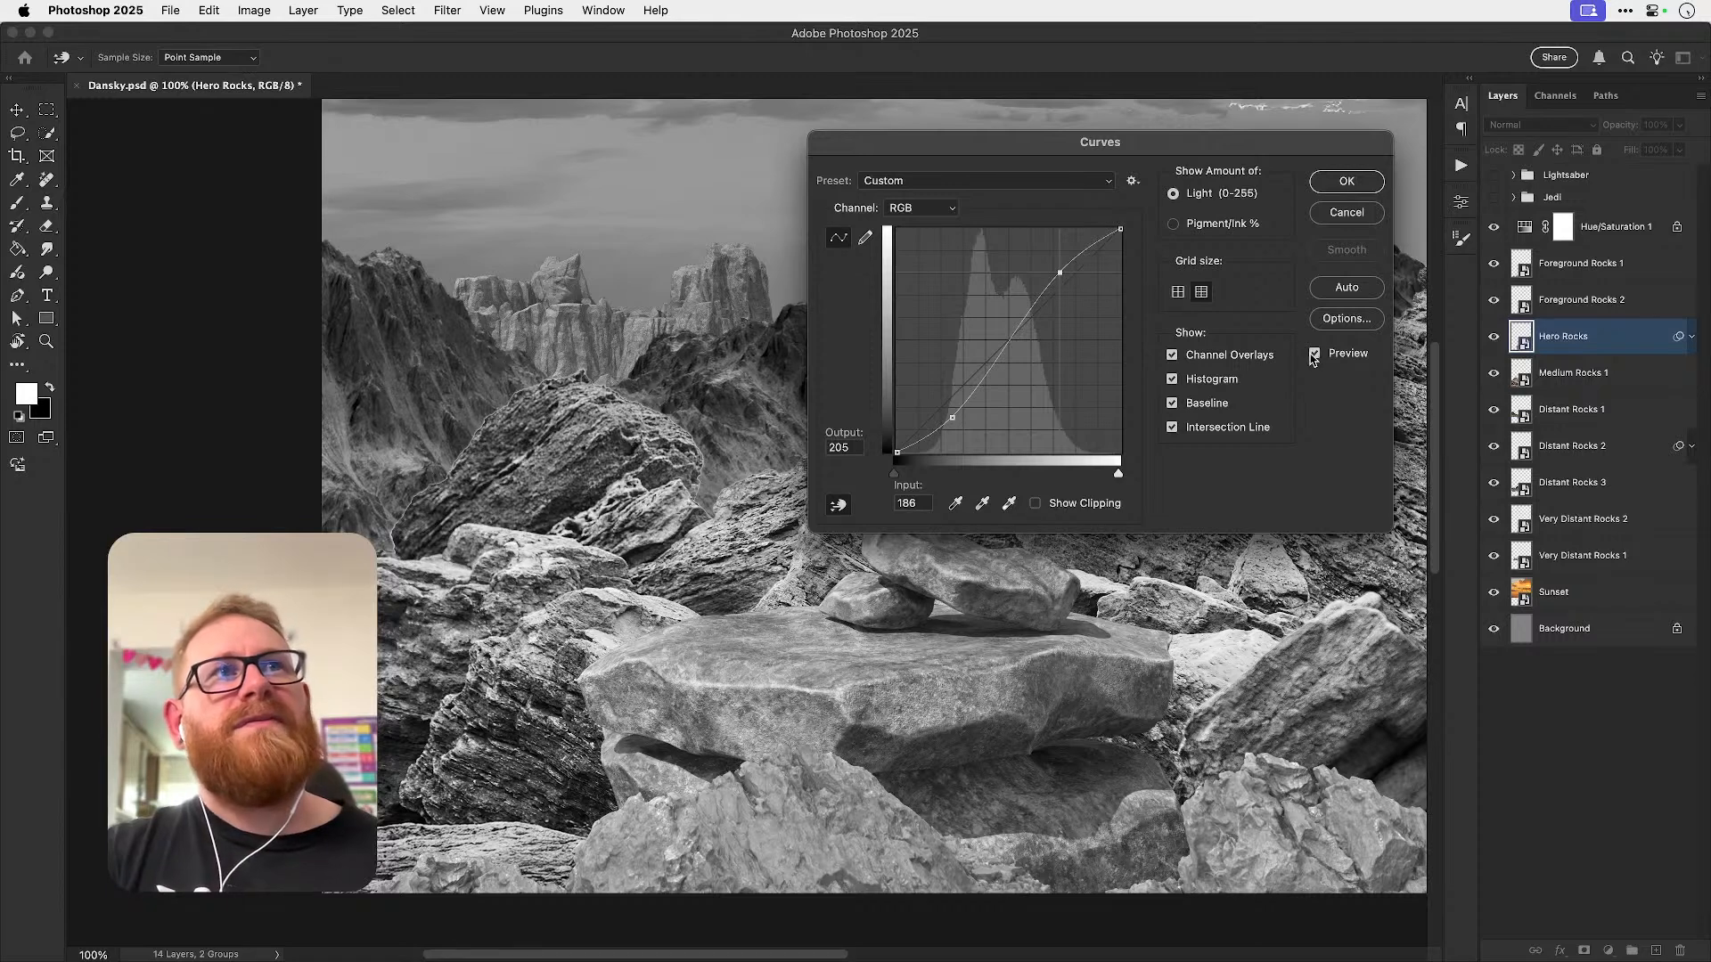
{"action": "left_click", "coordinate": [1313, 354]}
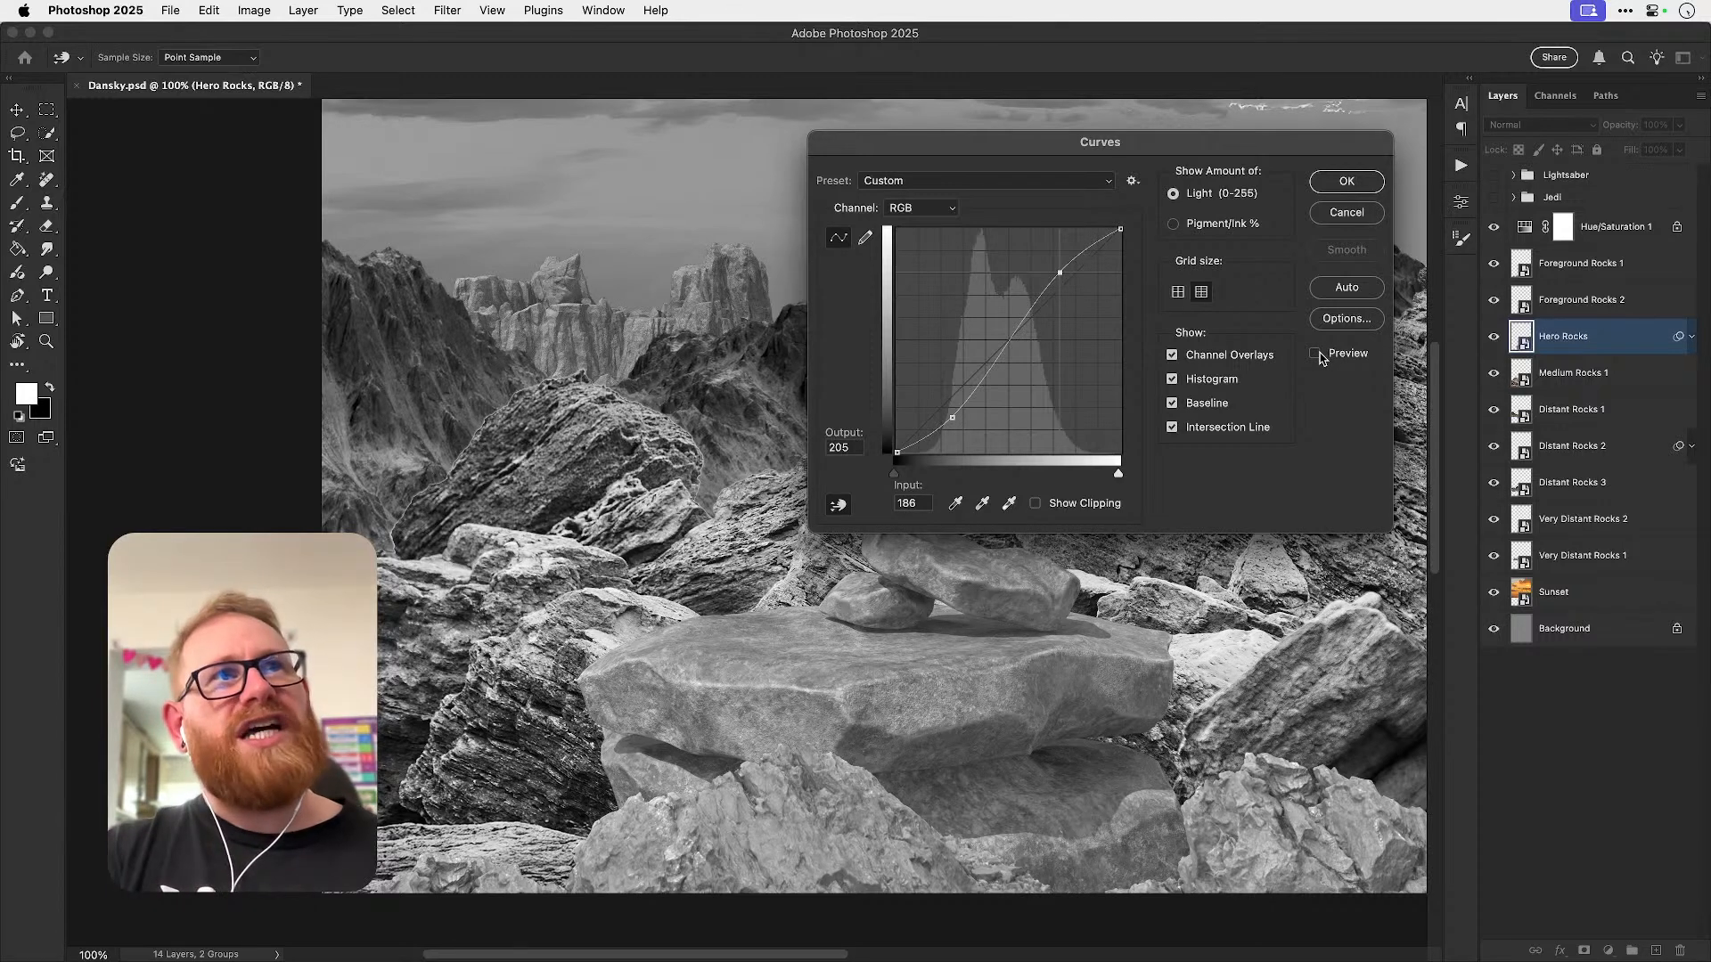
{"action": "left_click", "coordinate": [1315, 355]}
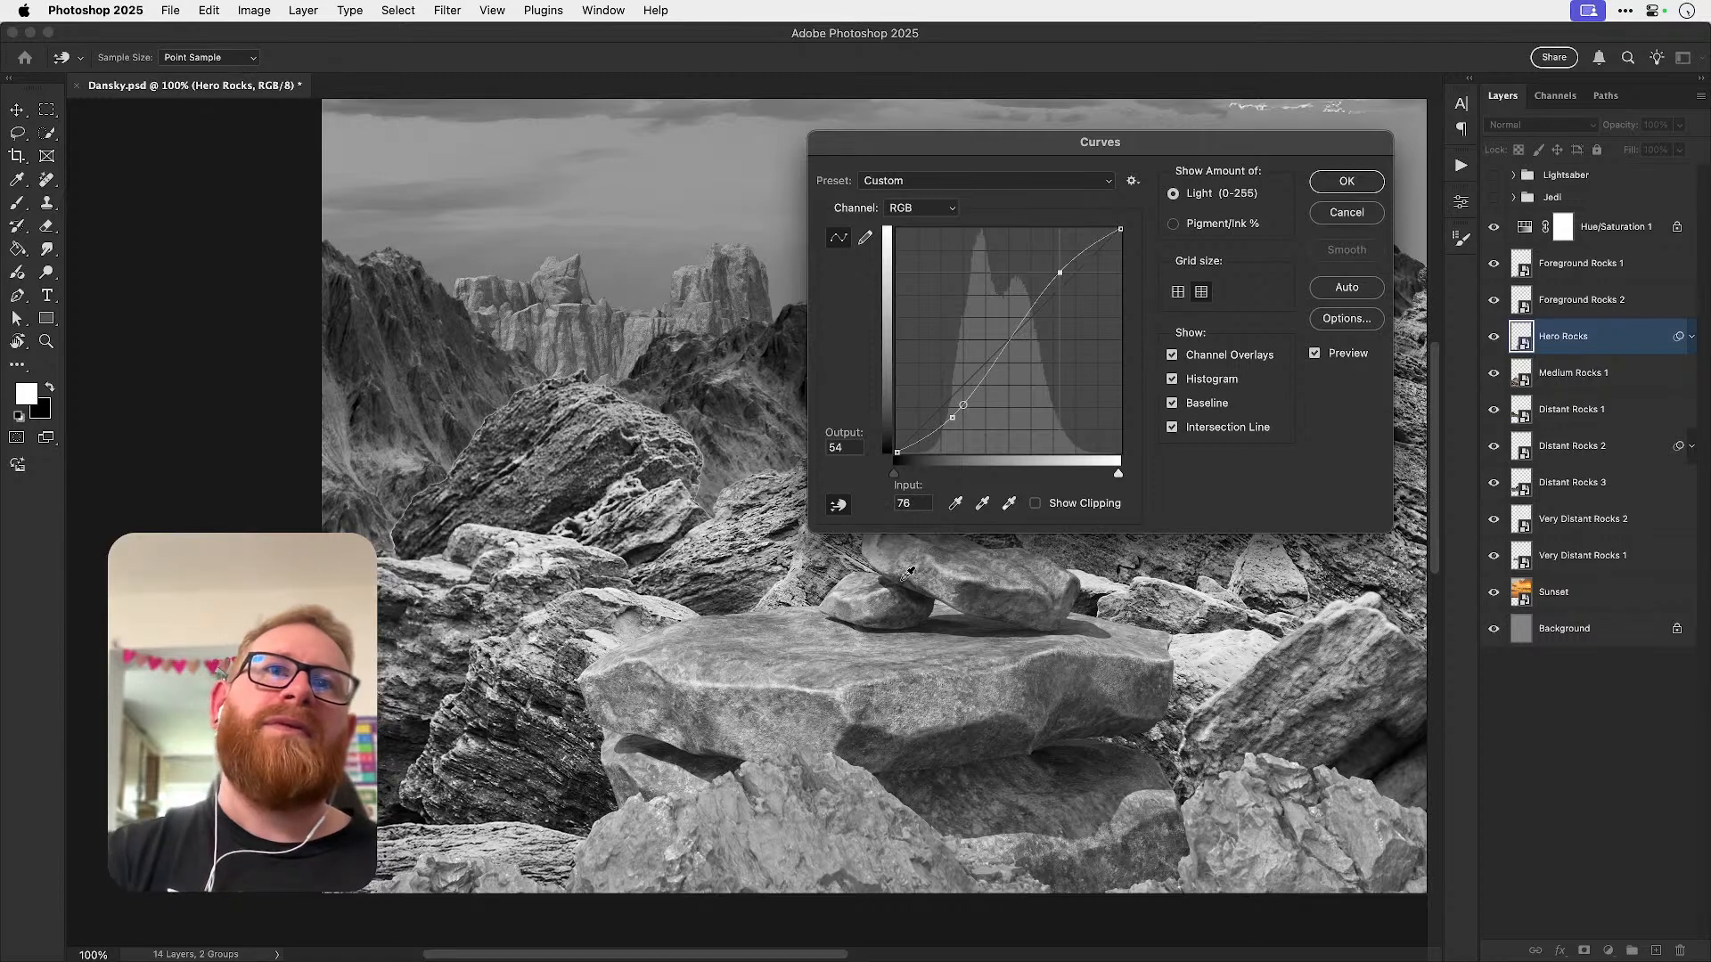
{"action": "left_click_drag", "start_coordinate": [951, 417], "coordinate": [955, 426]}
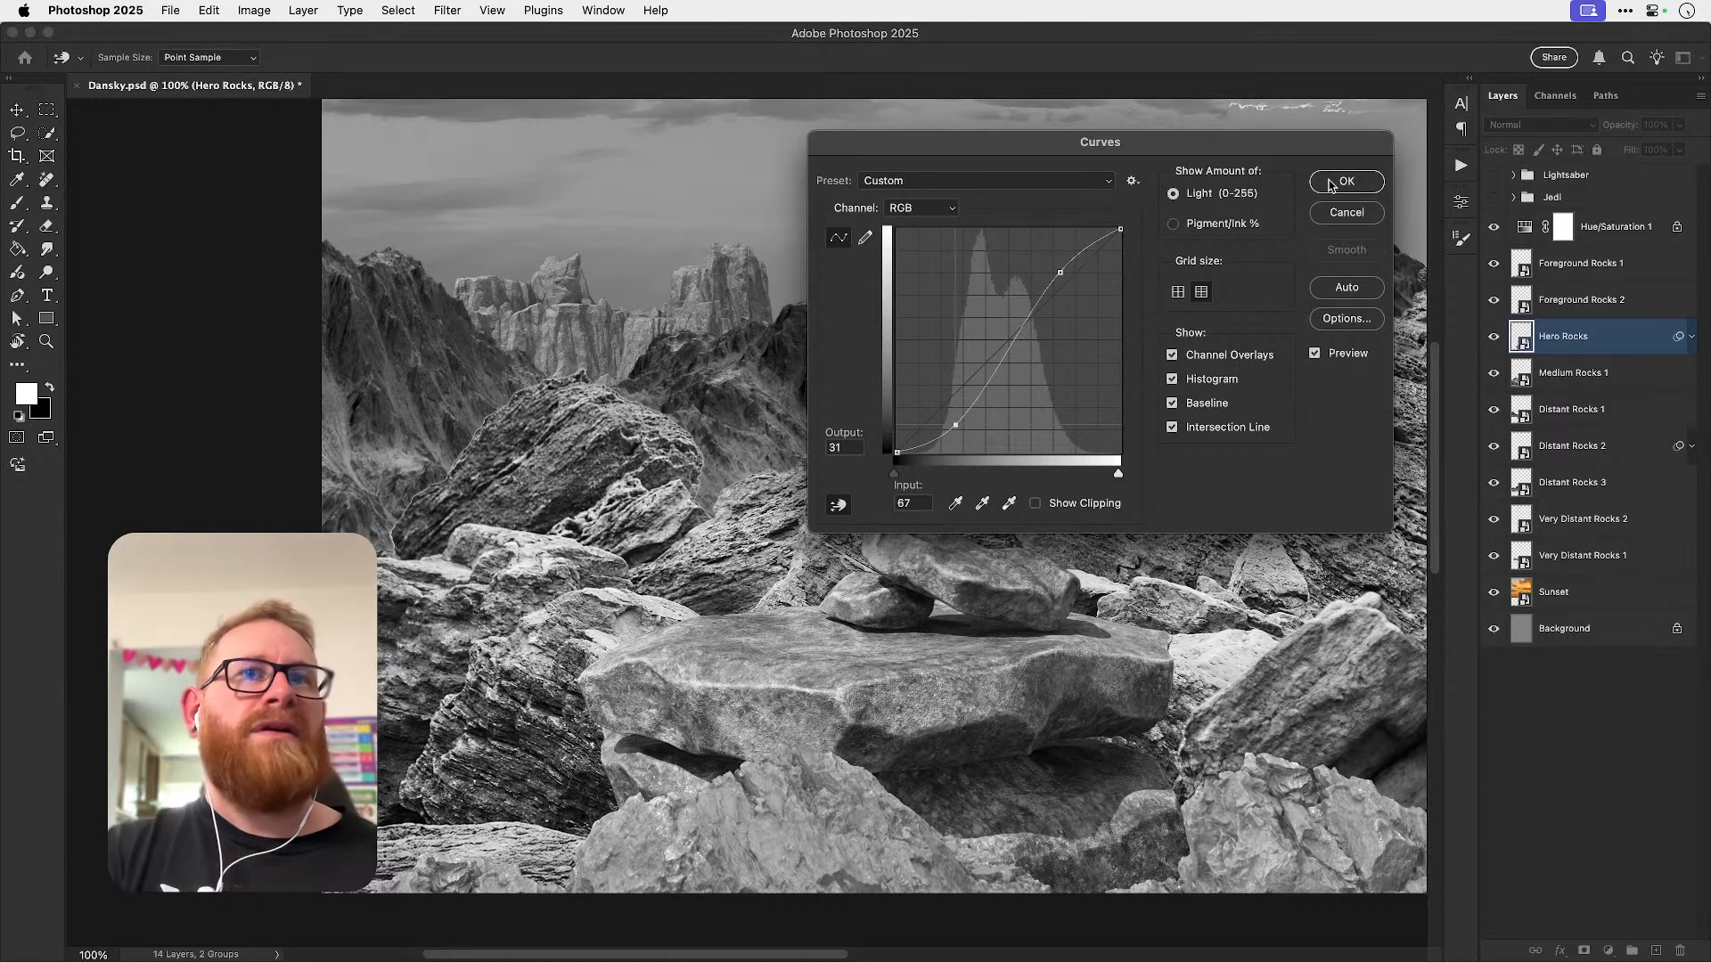
{"action": "left_click", "coordinate": [1334, 187]}
- Copy the Curves smart filter from Hero Rocks onto Foreground Rocks 1 and Foreground Rocks 2
{"action": "left_click_drag", "start_coordinate": [891, 641], "coordinate": [853, 551]}
{"action": "mouse_move", "coordinate": [761, 743]}
{"action": "left_mouse_down"}
{"action": "mouse_move", "coordinate": [767, 701]}
{"action": "mouse_move", "coordinate": [759, 737]}
{"action": "left_mouse_up"}
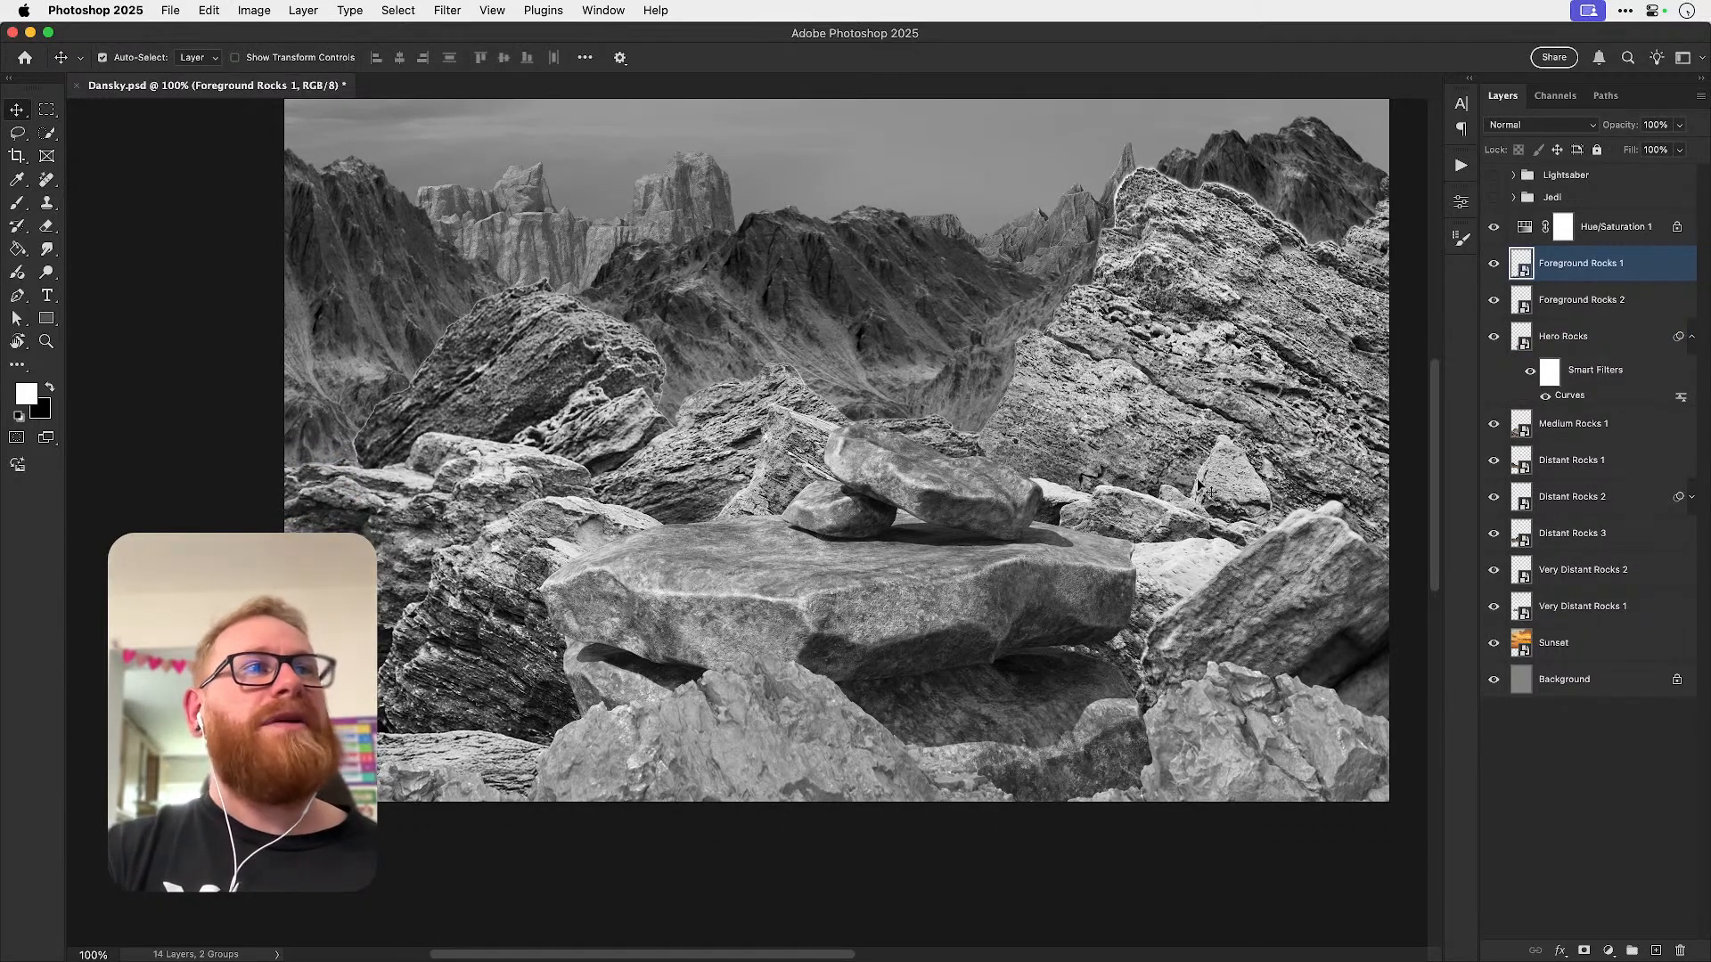
{"action": "left_click_drag", "start_coordinate": [1572, 400], "coordinate": [1583, 272]}
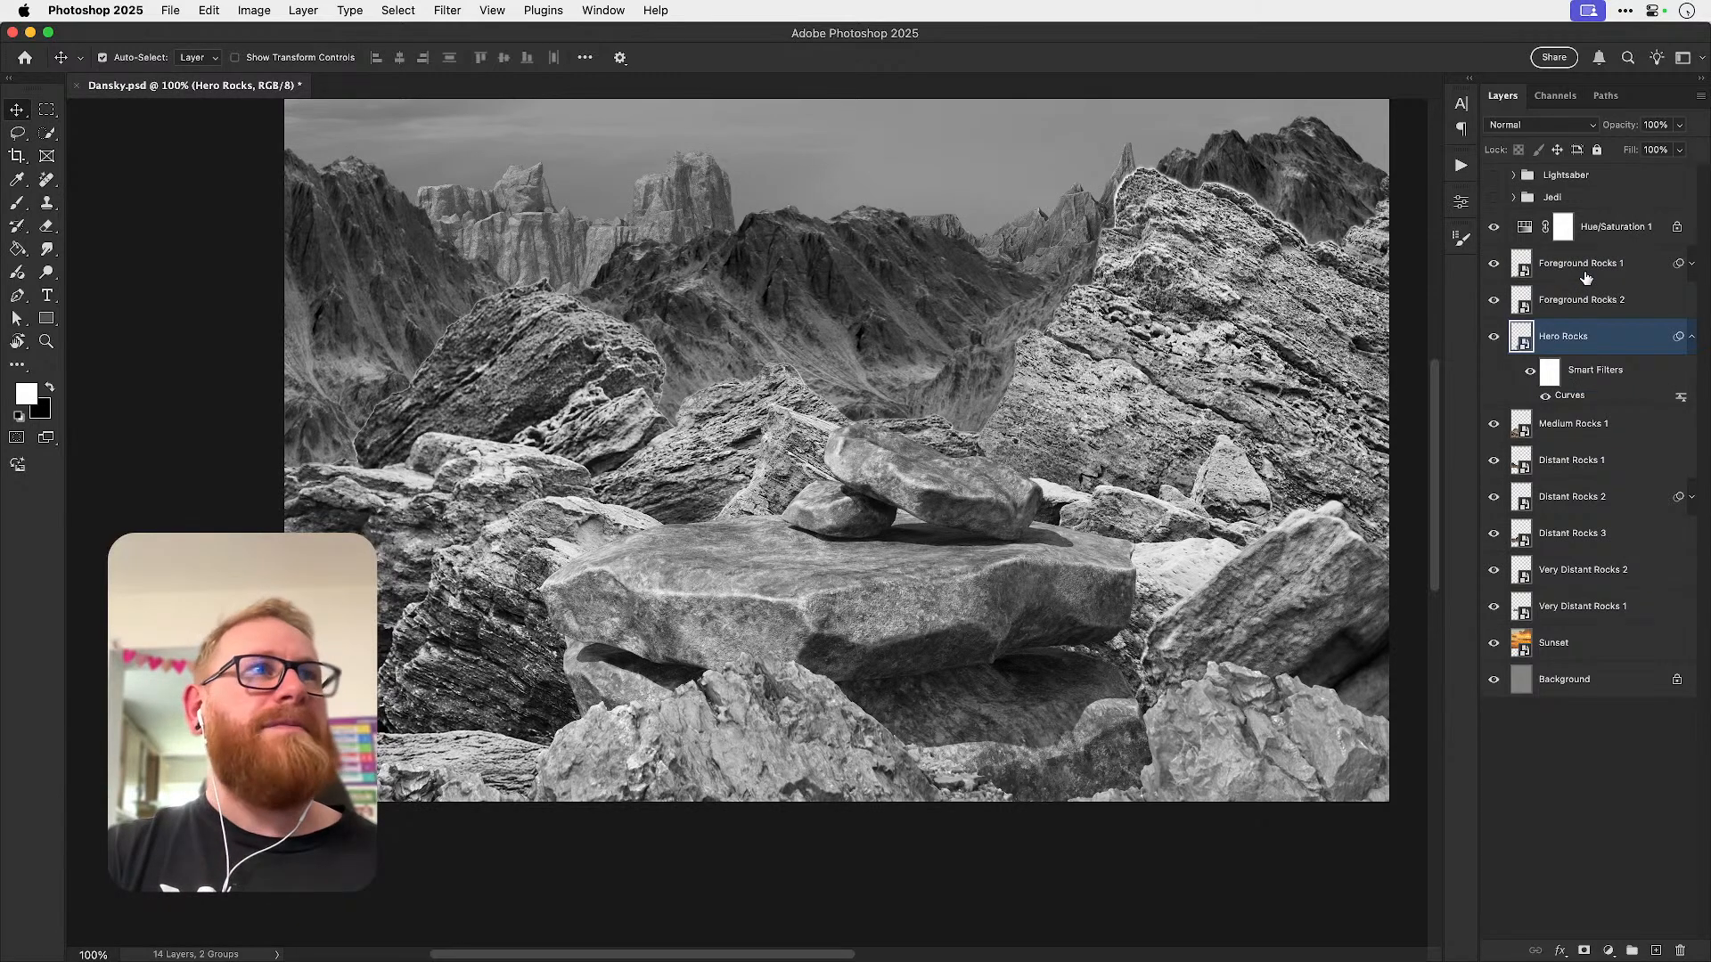
{"action": "left_click_drag", "start_coordinate": [1569, 401], "coordinate": [1575, 301]}
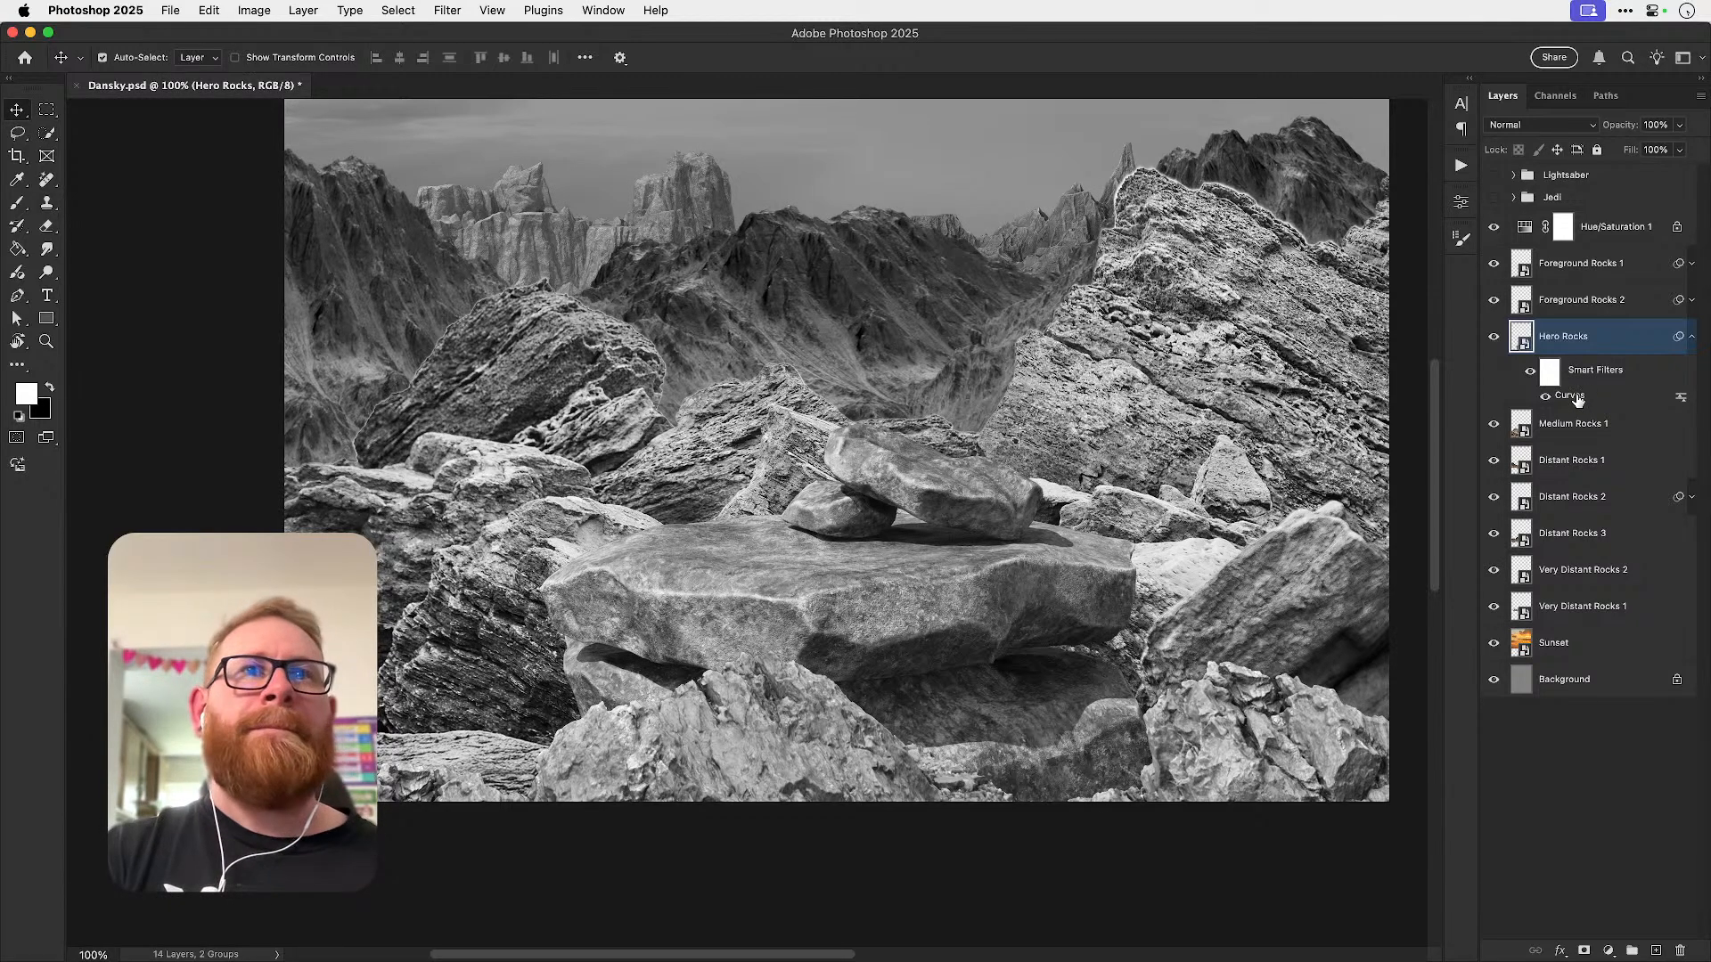
- Add a midtone point at input 128, output 83 to Foreground Rocks 1's Curves filter, and replace Foreground Rocks 2's Curves filter with a copy
{"action": "left_click", "coordinate": [1691, 300]}
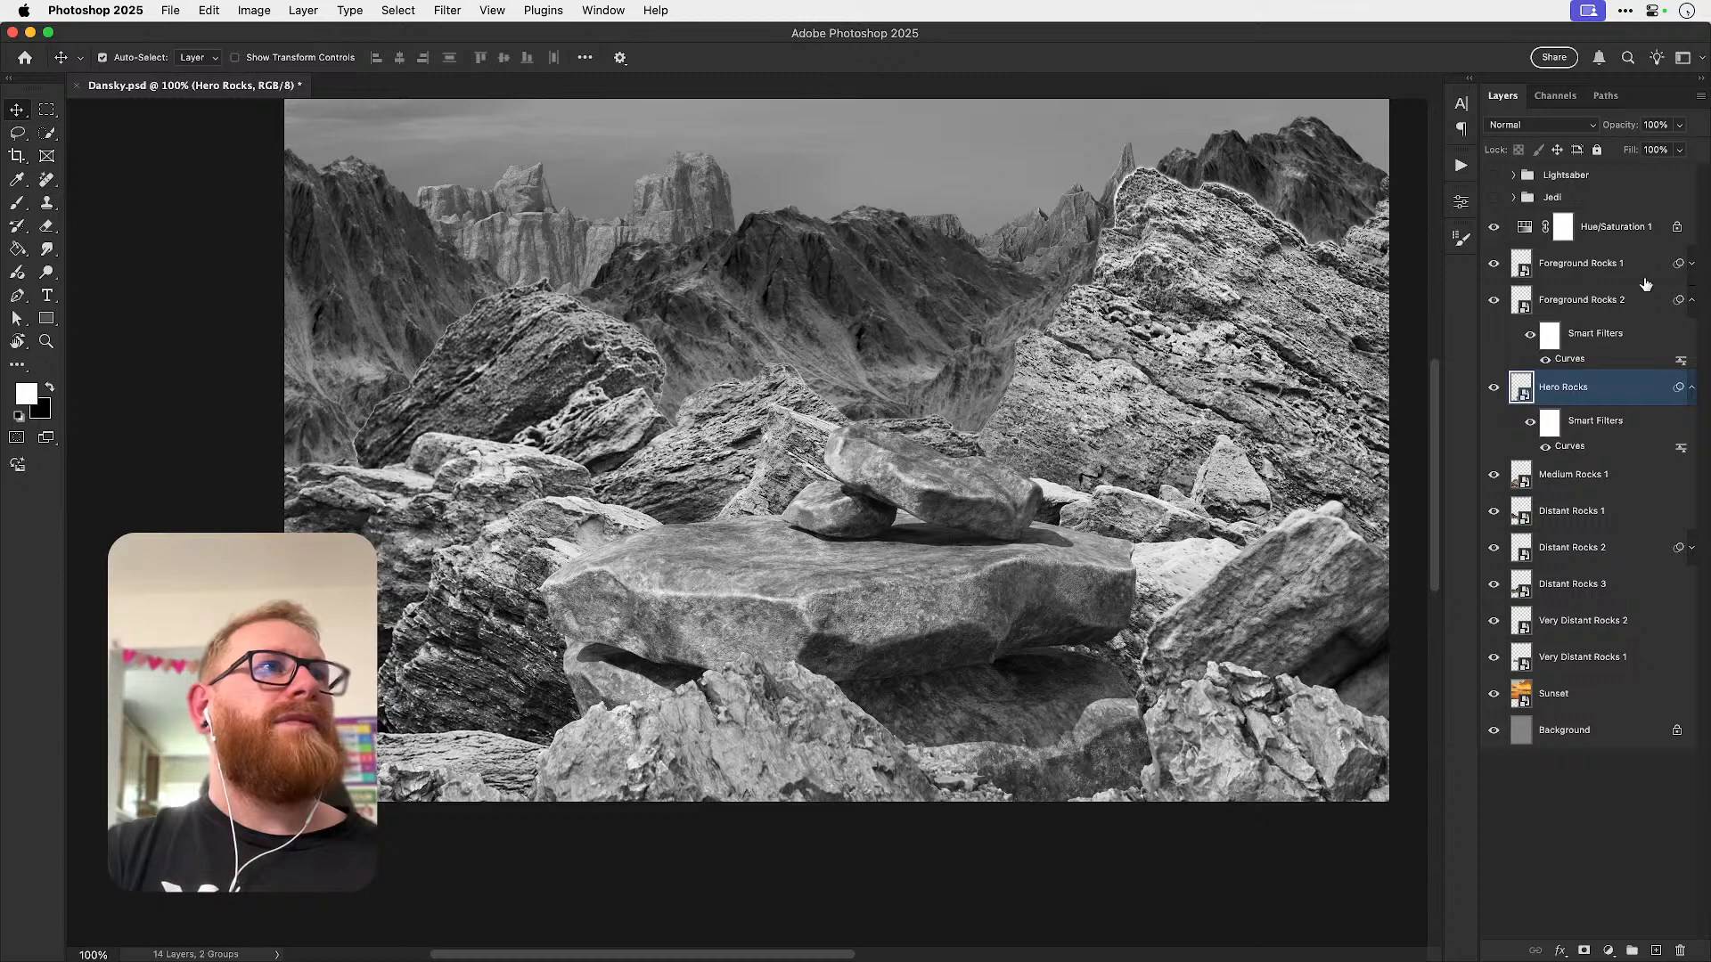
{"action": "left_click", "coordinate": [1691, 263]}
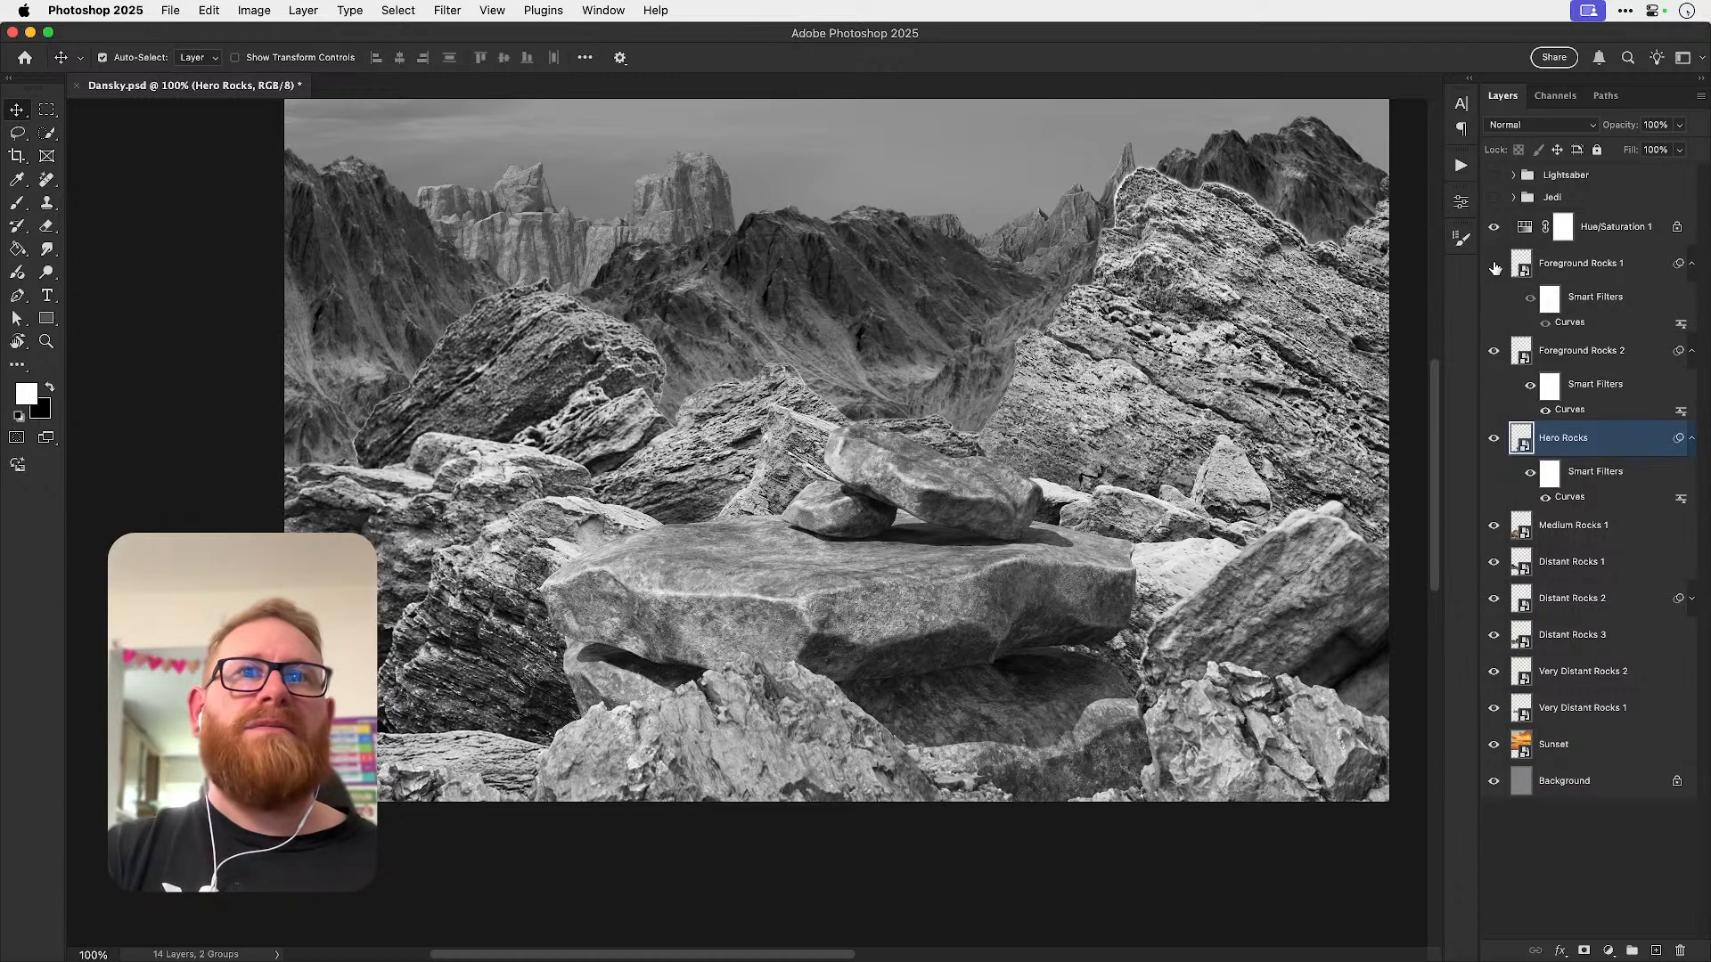
{"action": "double_click", "coordinate": [1569, 322]}
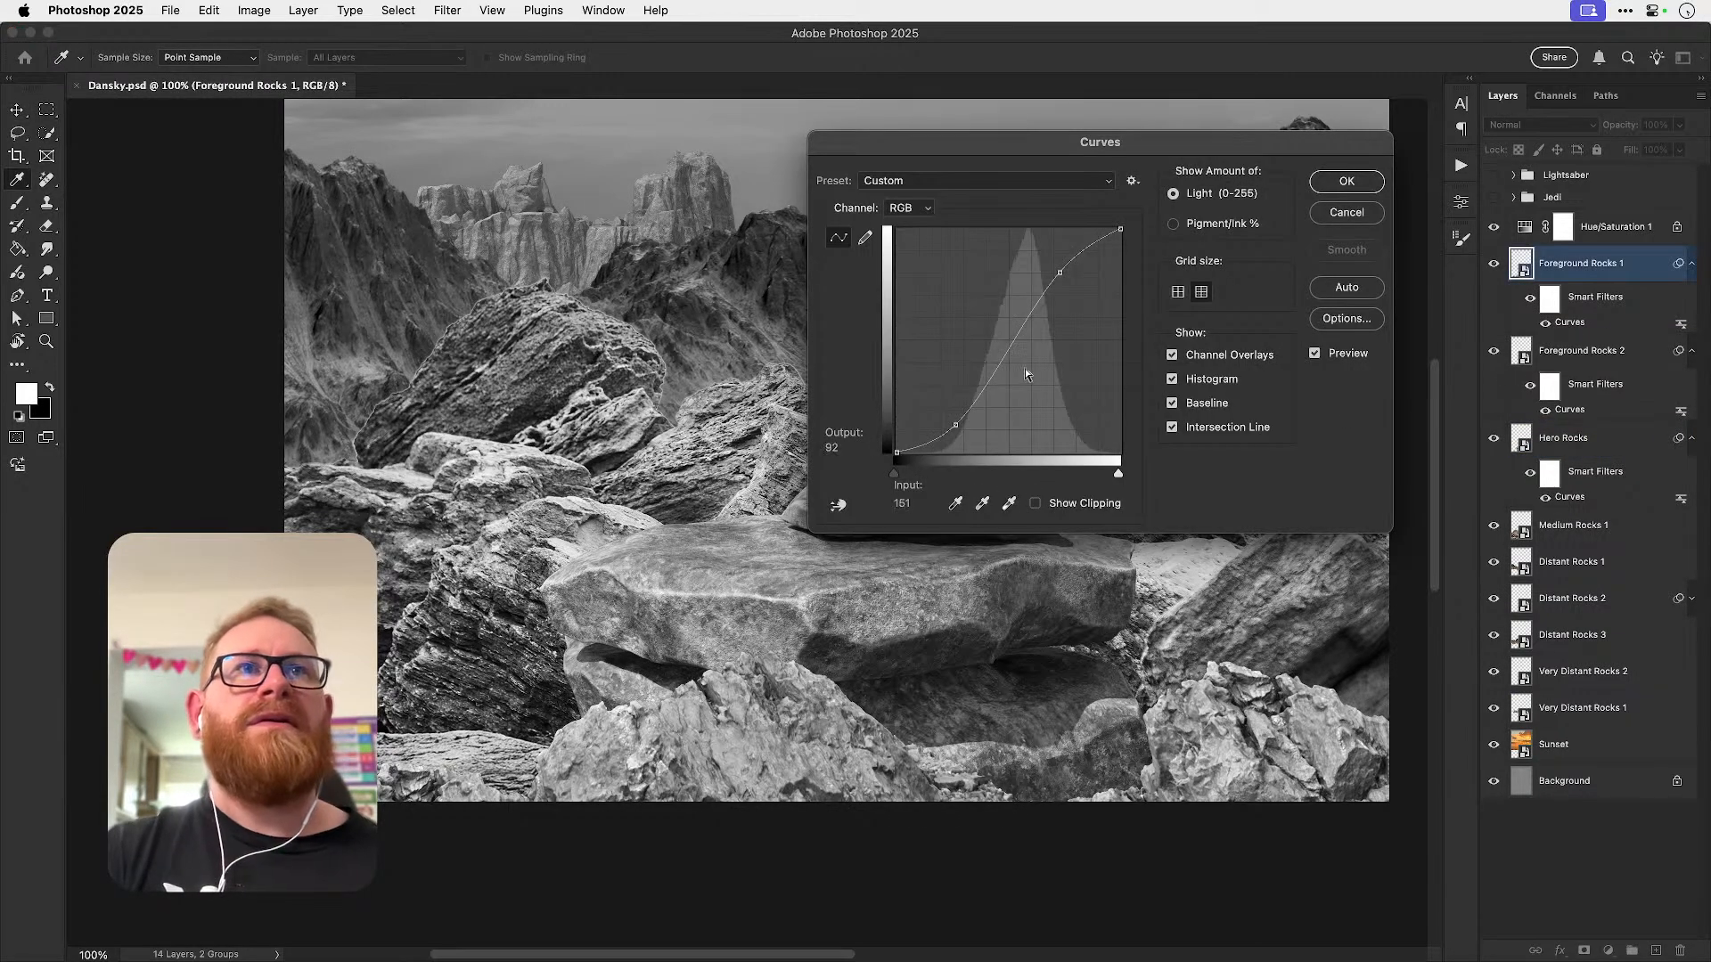
{"action": "left_click_drag", "start_coordinate": [1008, 349], "coordinate": [1006, 369]}
{"action": "left_click", "coordinate": [959, 424]}
{"action": "left_click", "coordinate": [1054, 273]}
{"action": "left_click_drag", "start_coordinate": [1007, 368], "coordinate": [1010, 379]}
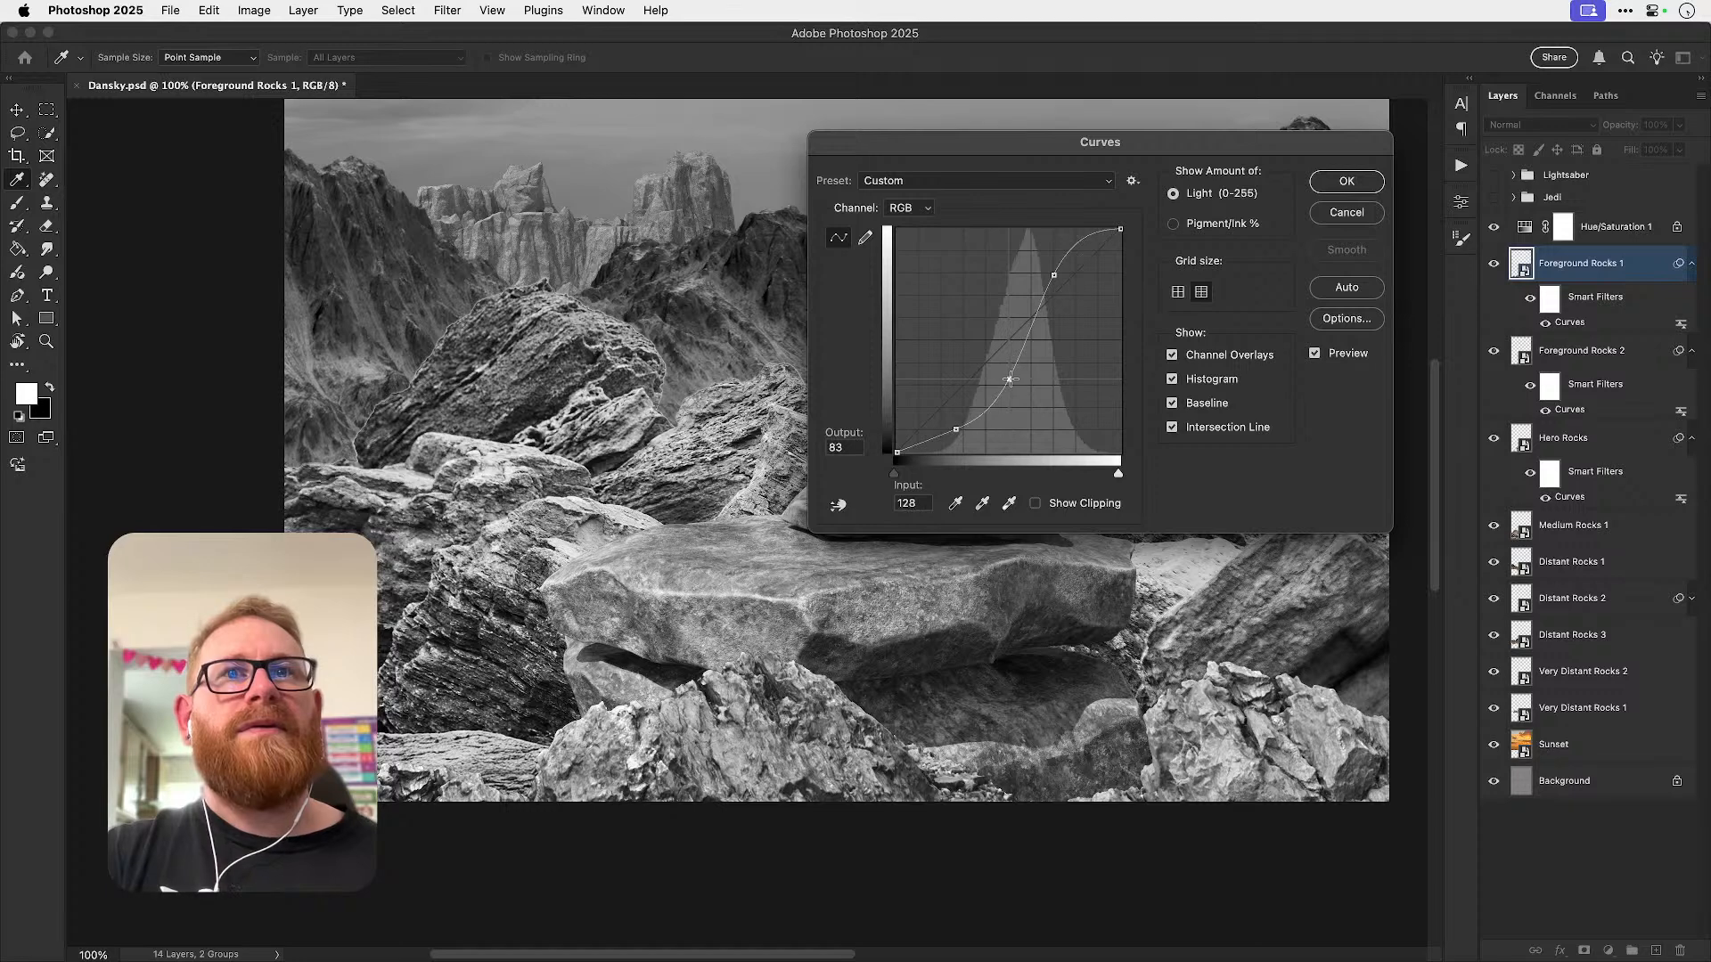
{"action": "left_click", "coordinate": [1325, 353]}
{"action": "left_click", "coordinate": [1326, 352]}
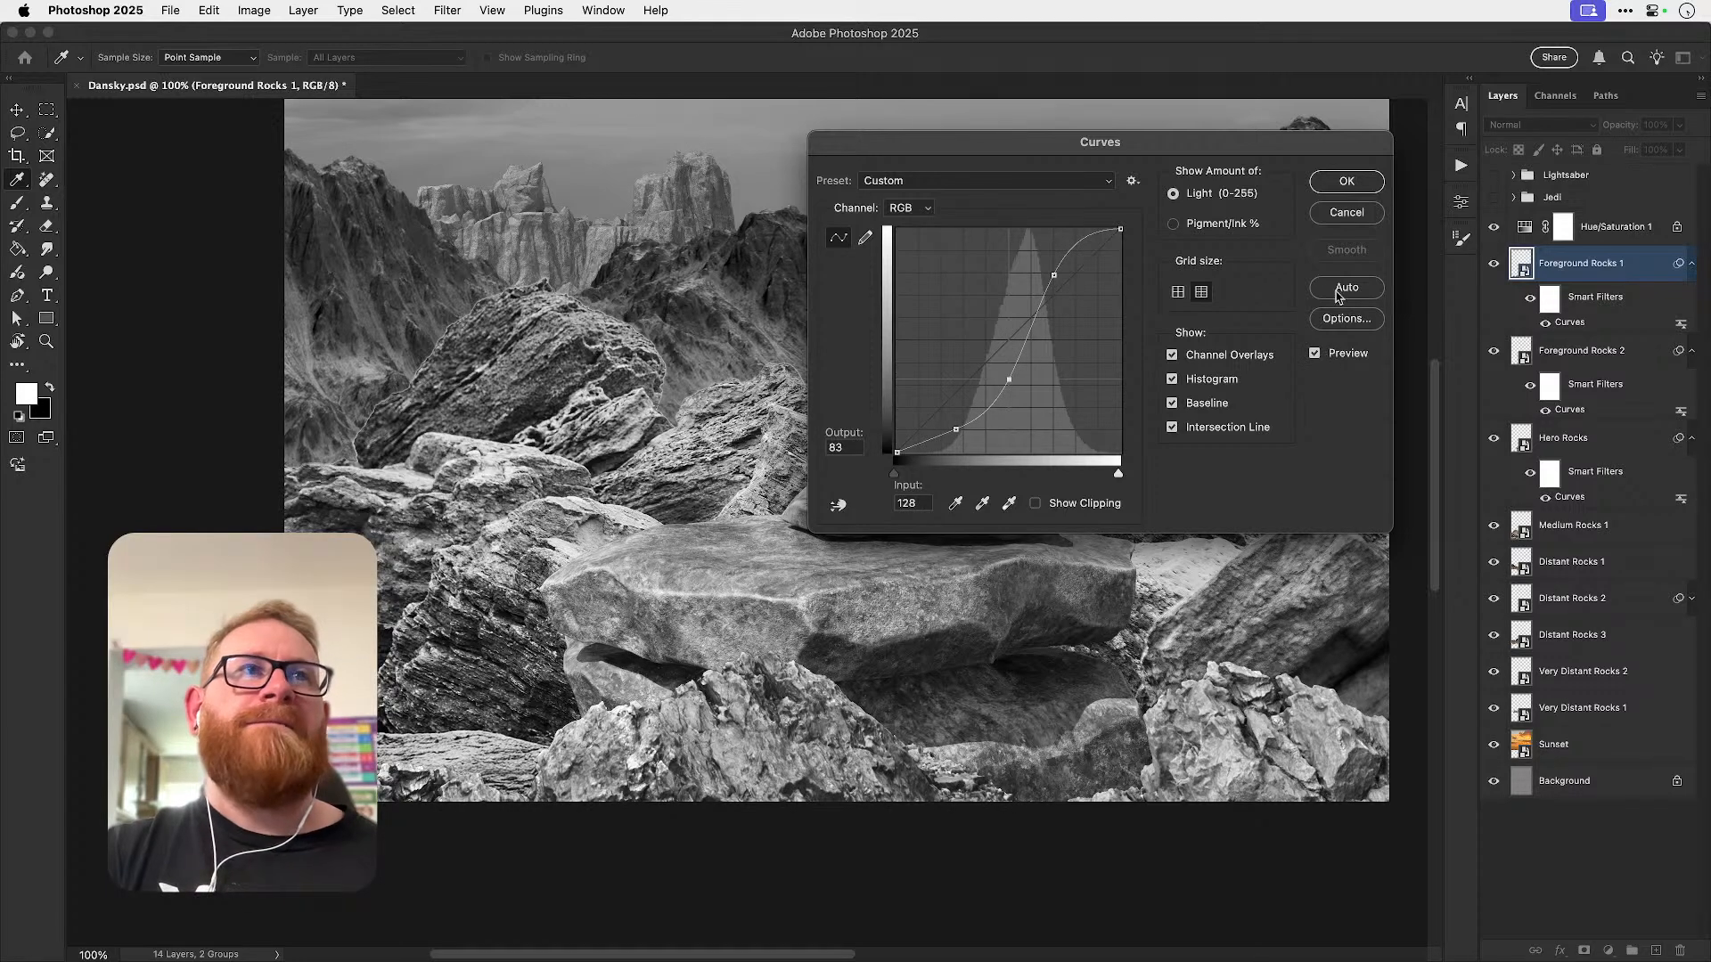
{"action": "left_click", "coordinate": [1346, 181]}
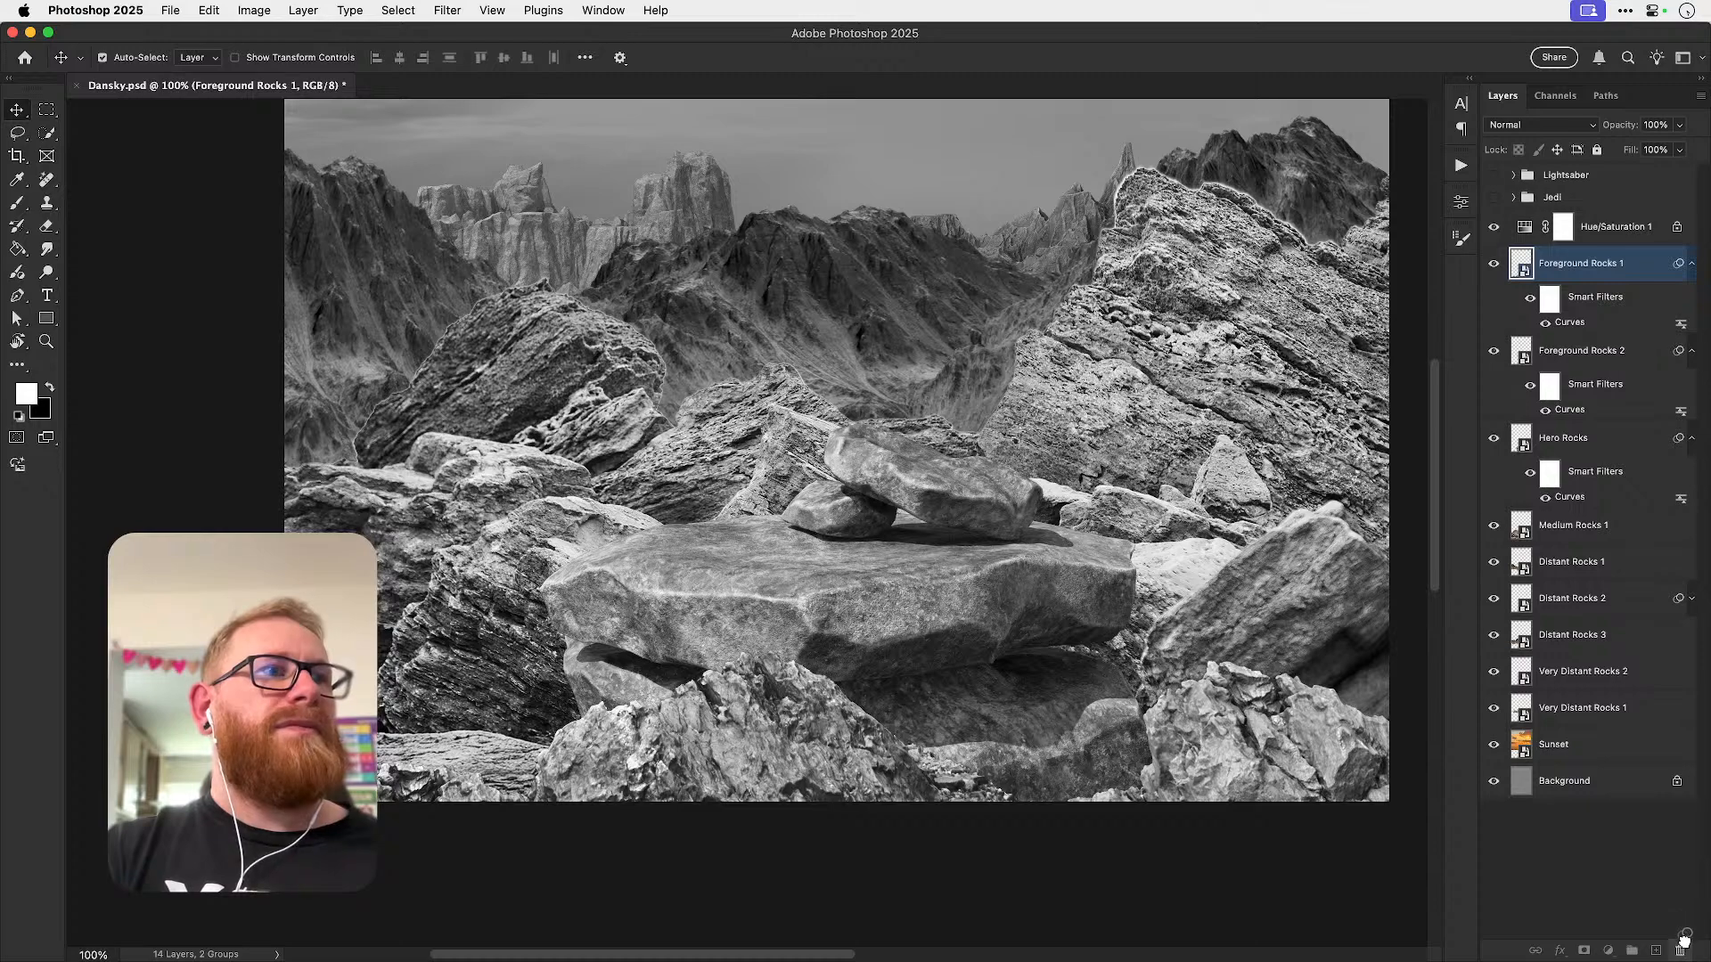
{"action": "left_click_drag", "start_coordinate": [1683, 937], "coordinate": [1683, 938]}
{"action": "left_click_drag", "start_coordinate": [1570, 324], "coordinate": [1584, 355]}
- Inspect the outline of the dark boulder in Medium Rocks 1 and open that layer's smart object contents
{"action": "left_click_drag", "start_coordinate": [945, 472], "coordinate": [1011, 569]}
{"action": "left_click", "coordinate": [570, 523], "text": "super"}
{"action": "left_click", "coordinate": [570, 524], "text": "super"}
{"action": "left_click_drag", "start_coordinate": [570, 524], "coordinate": [689, 465]}
{"action": "left_click_drag", "start_coordinate": [689, 465], "coordinate": [764, 449]}
{"action": "key", "text": "super+z"}
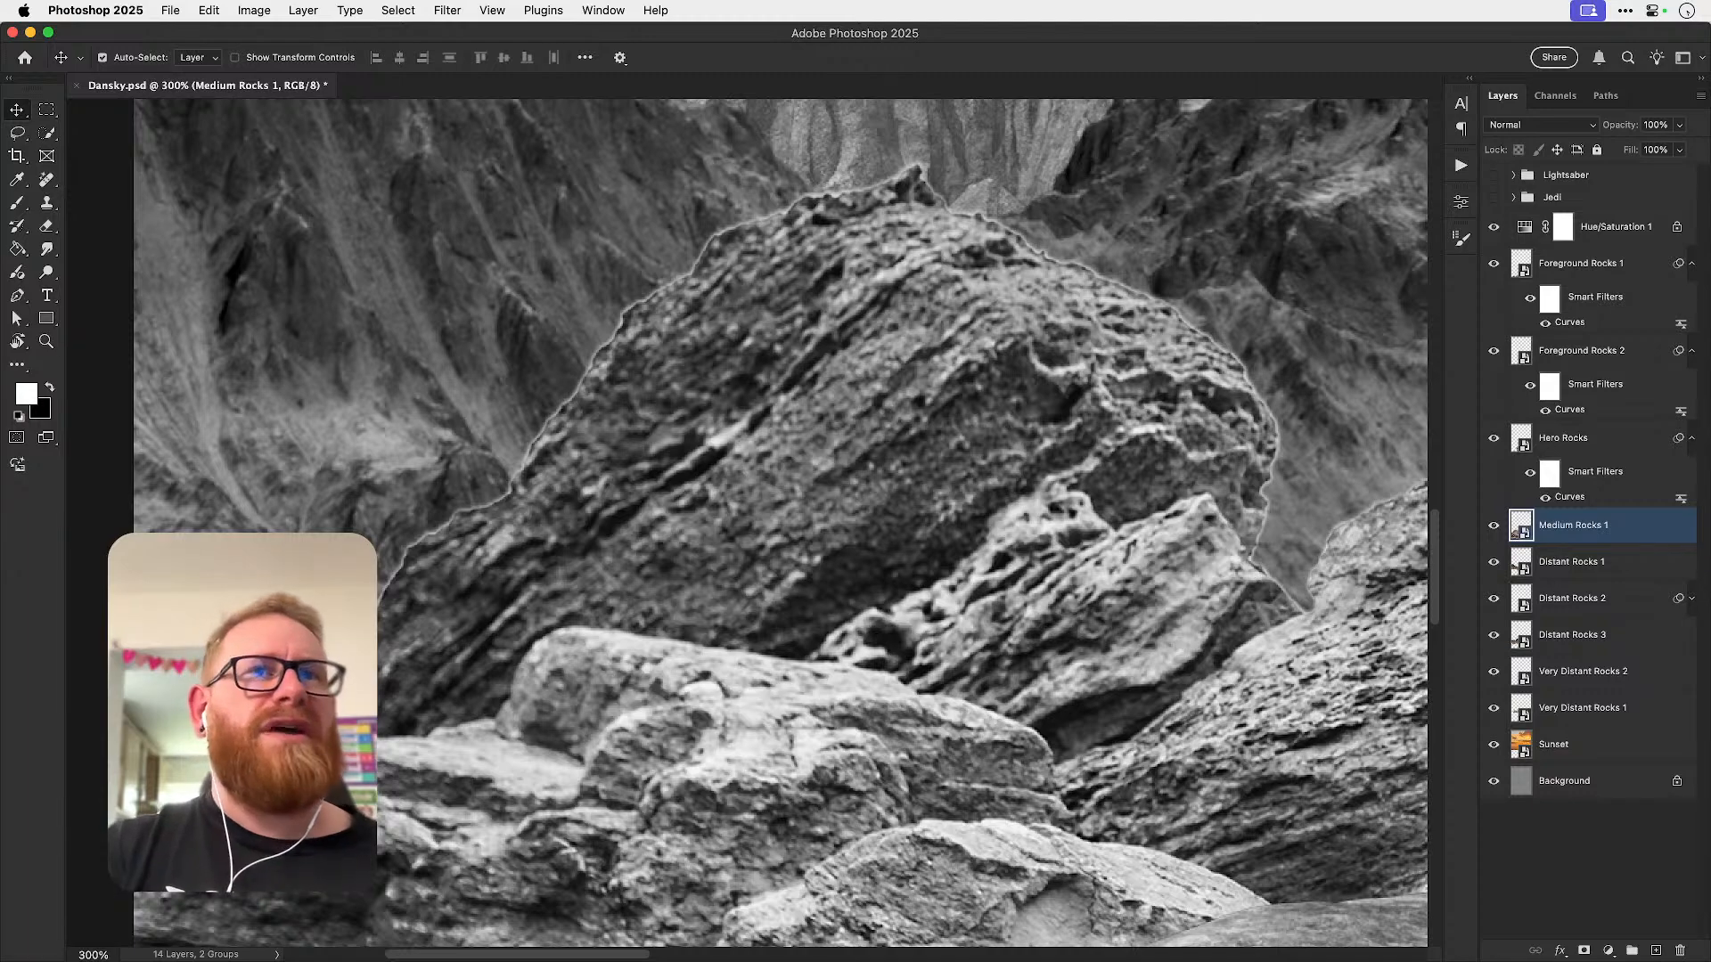
{"action": "double_click", "coordinate": [1521, 530]}
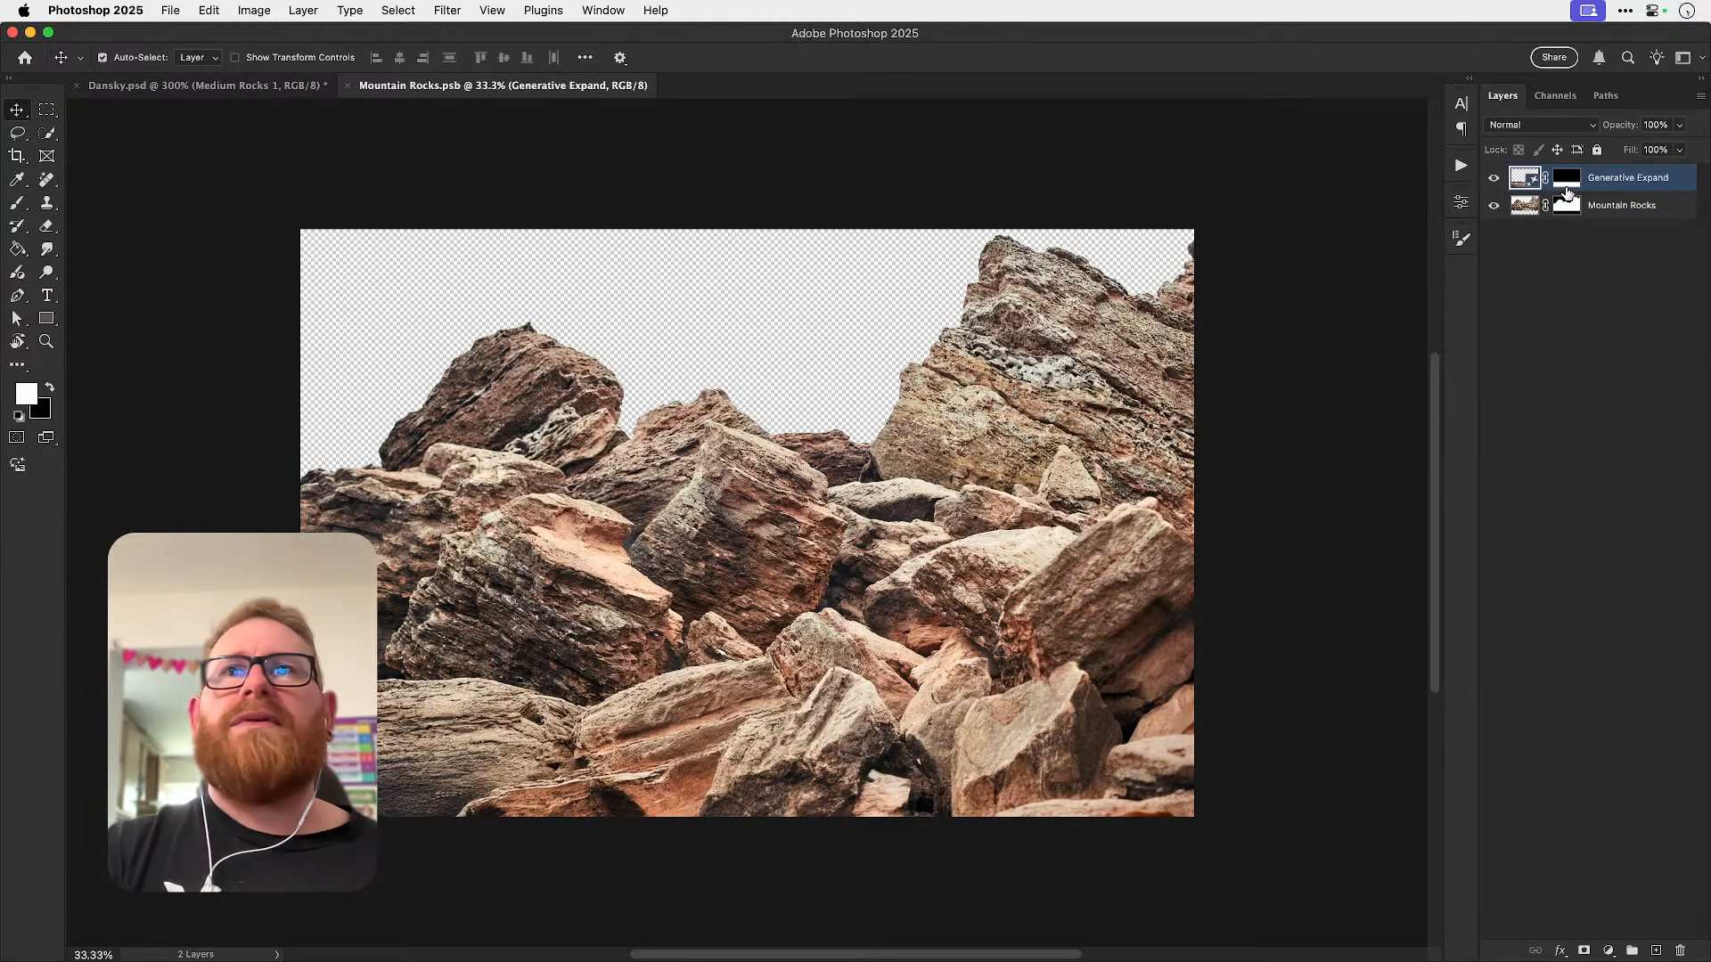
- Select the Mountain Rocks layer in the smart object and load its layer mask as a selection
{"action": "key", "text": "z"}
{"action": "left_click", "coordinate": [404, 506]}
{"action": "left_click", "coordinate": [403, 506]}
{"action": "left_click", "coordinate": [405, 508]}
{"action": "key", "text": "v"}
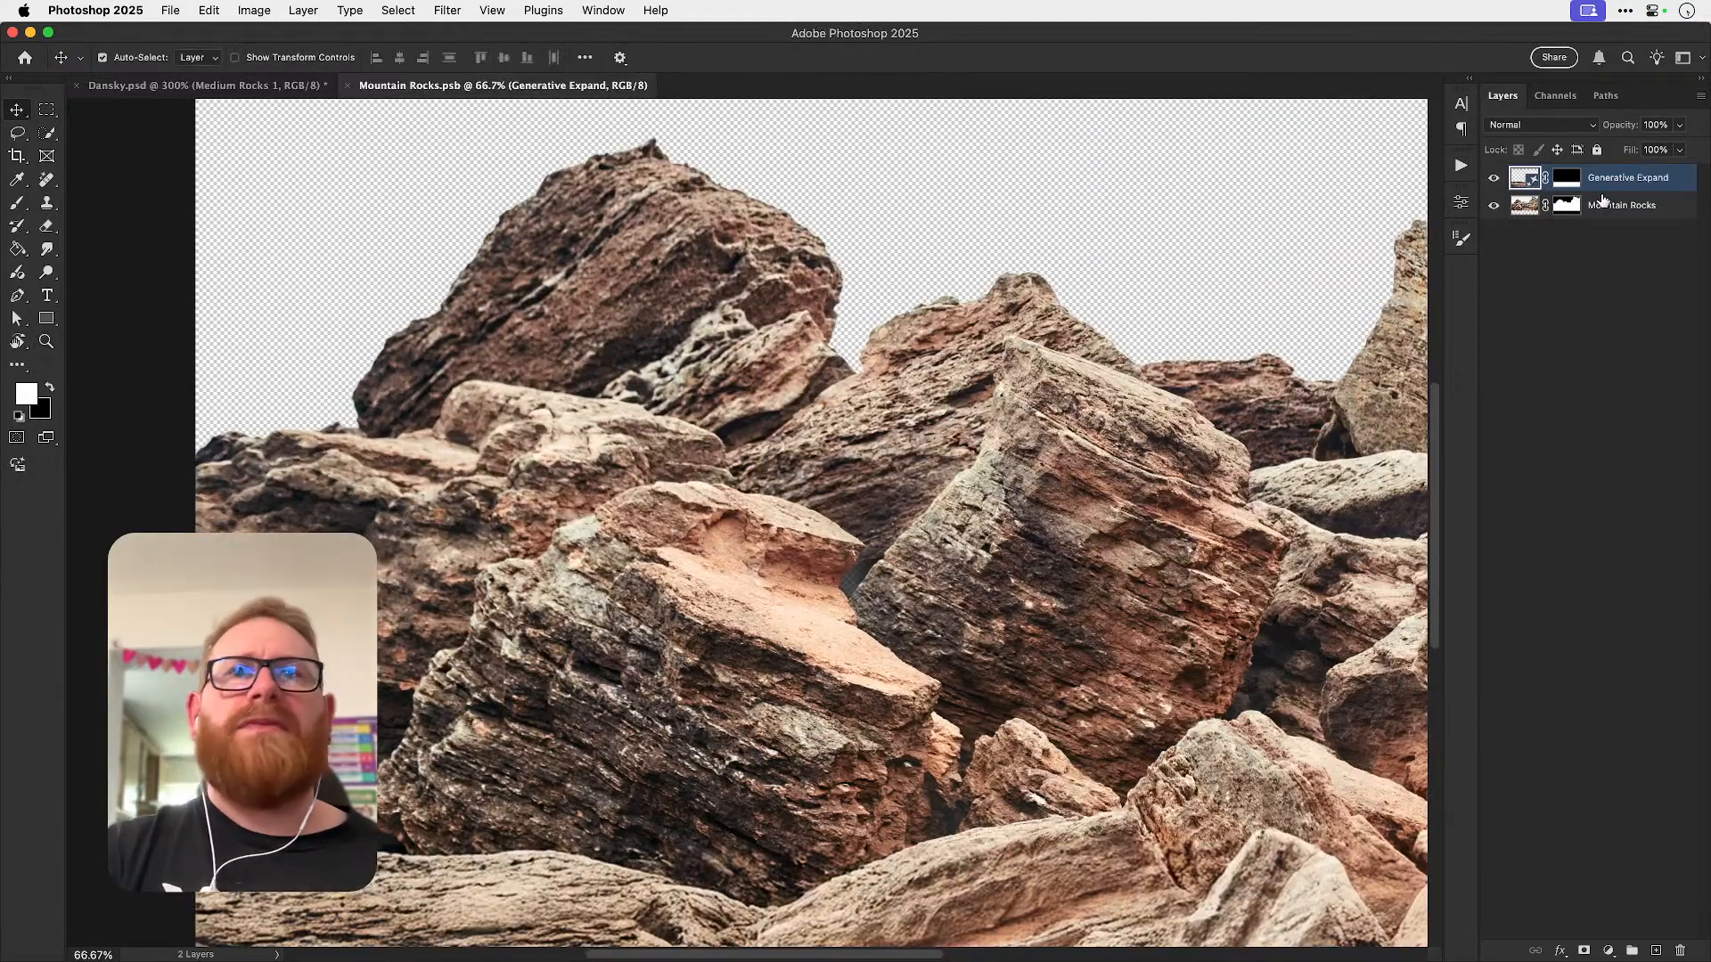
{"action": "left_click", "coordinate": [1494, 205]}
{"action": "left_click", "coordinate": [1494, 206]}
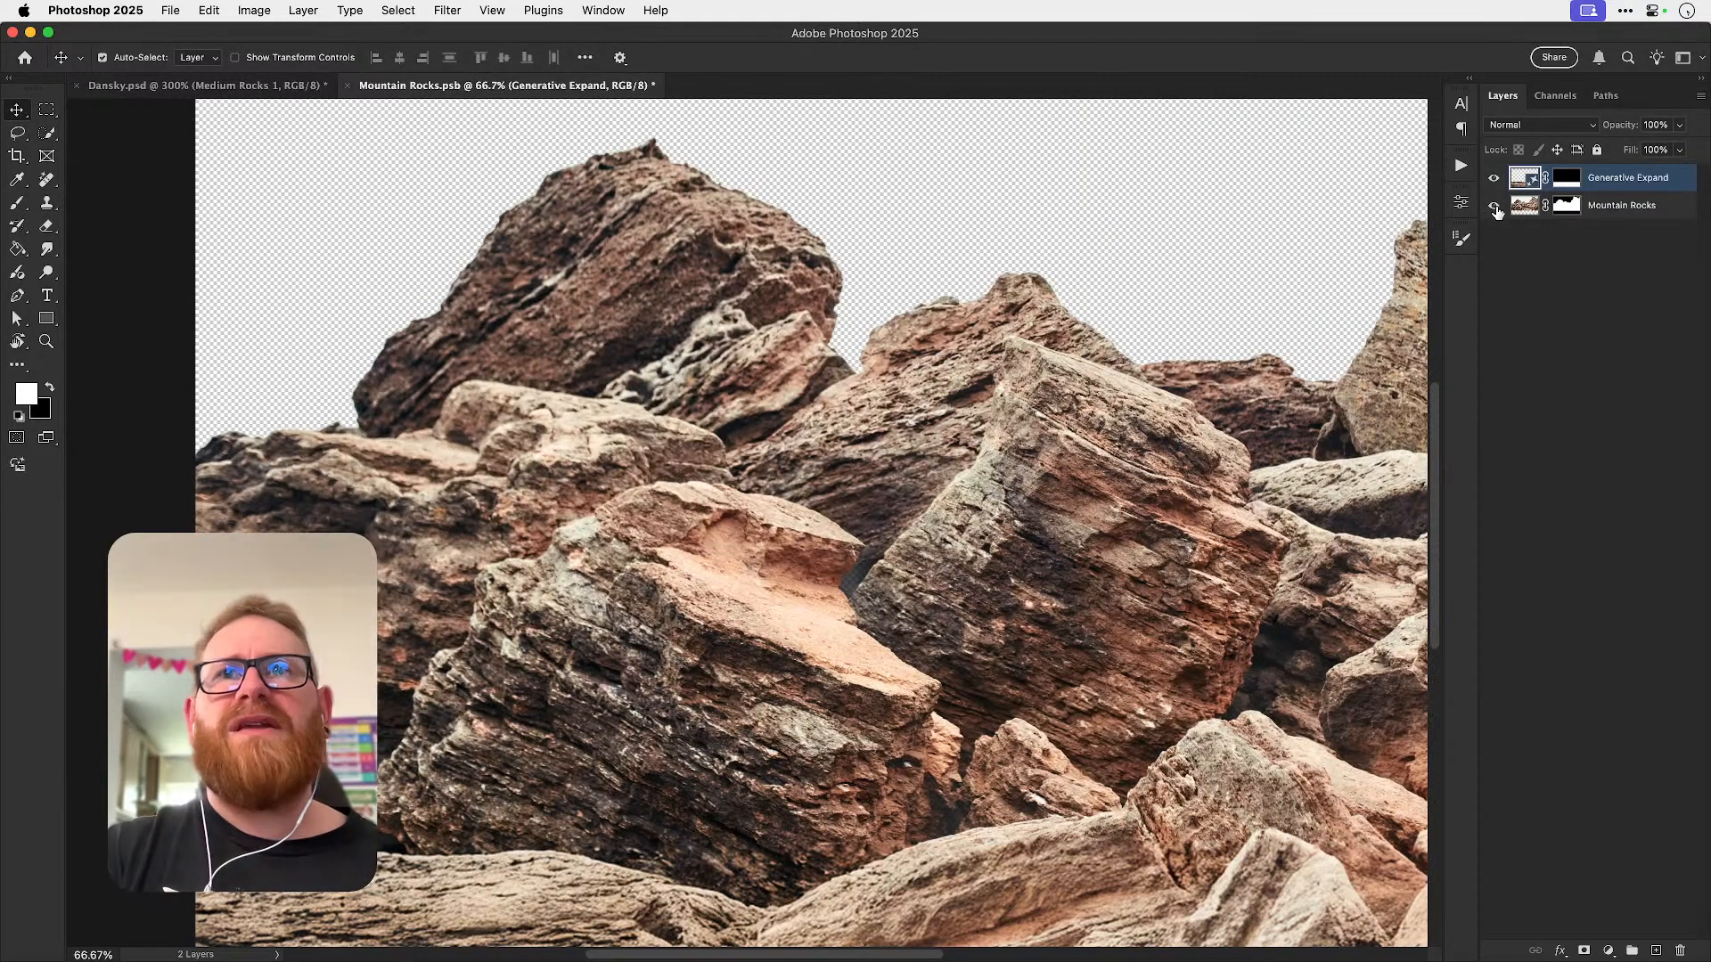
{"action": "left_click", "coordinate": [1599, 205], "text": "shift"}
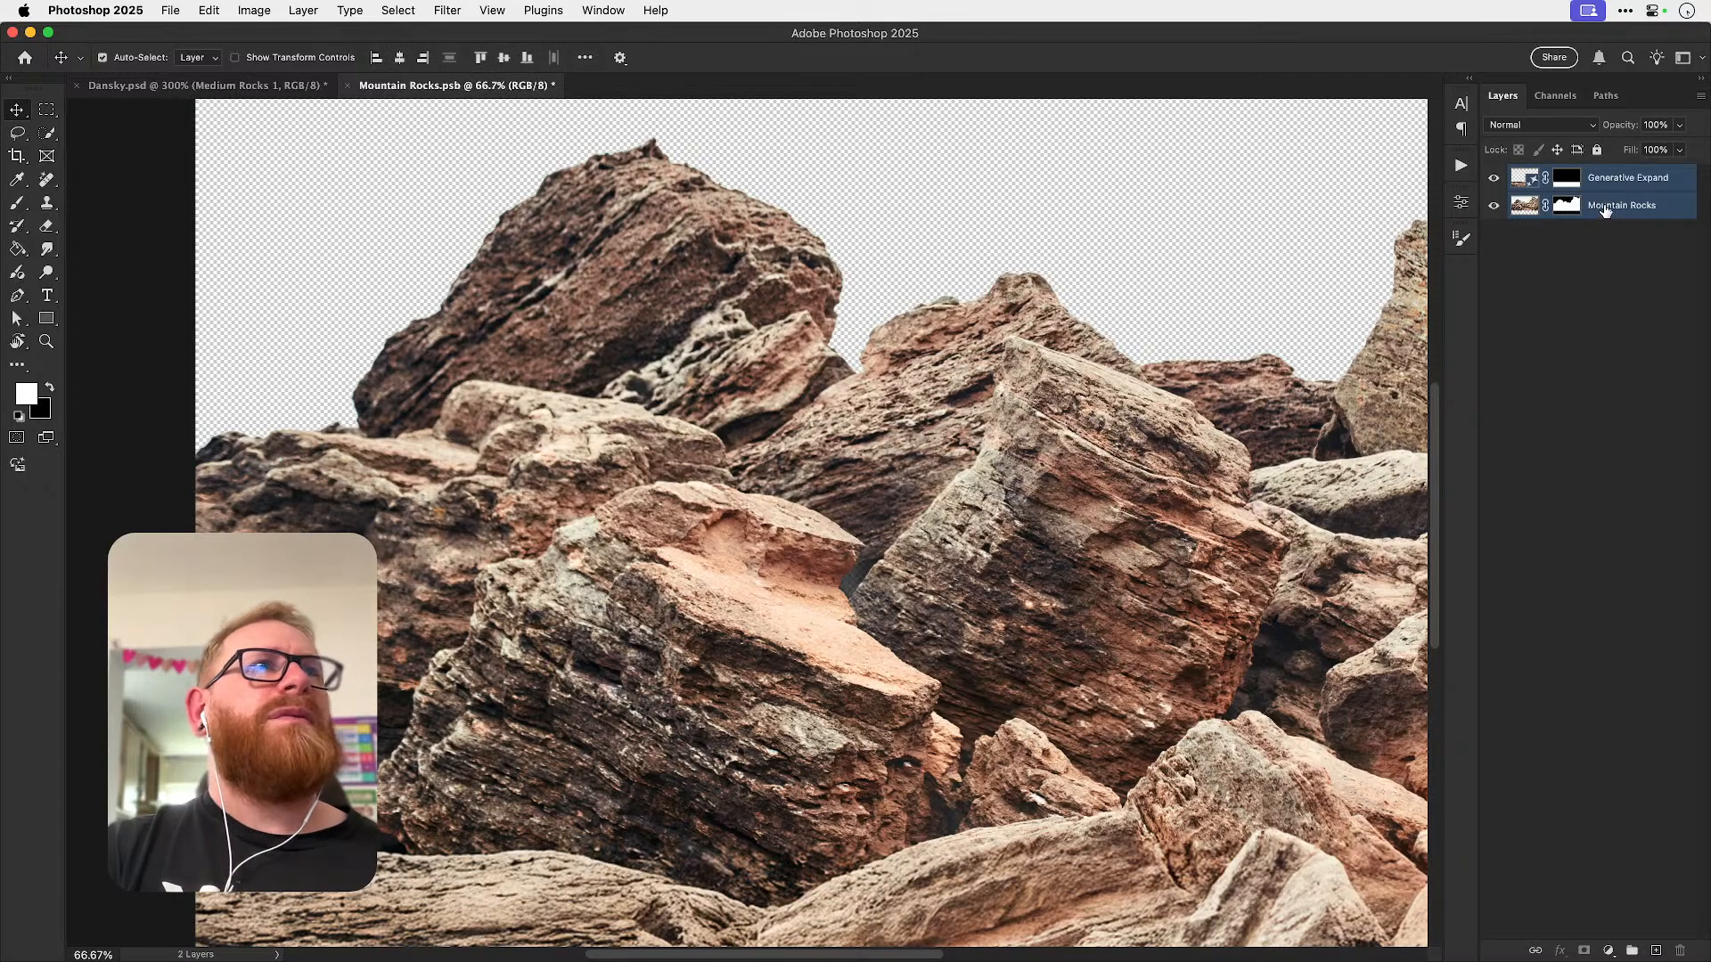
{"action": "left_click", "coordinate": [1605, 211]}
{"action": "left_click", "coordinate": [1566, 207], "text": "super"}
- Examine the colour fringe along the dark boulder's edge against the selection boundary at high magnification
{"action": "scroll", "coordinate": [1069, 312], "scroll_direction": "up", "scroll_amount": 4}
{"action": "key", "text": "z"}
{"action": "left_click_drag", "start_coordinate": [531, 390], "coordinate": [673, 390]}
{"action": "key", "text": "v"}
{"action": "key", "text": "z"}
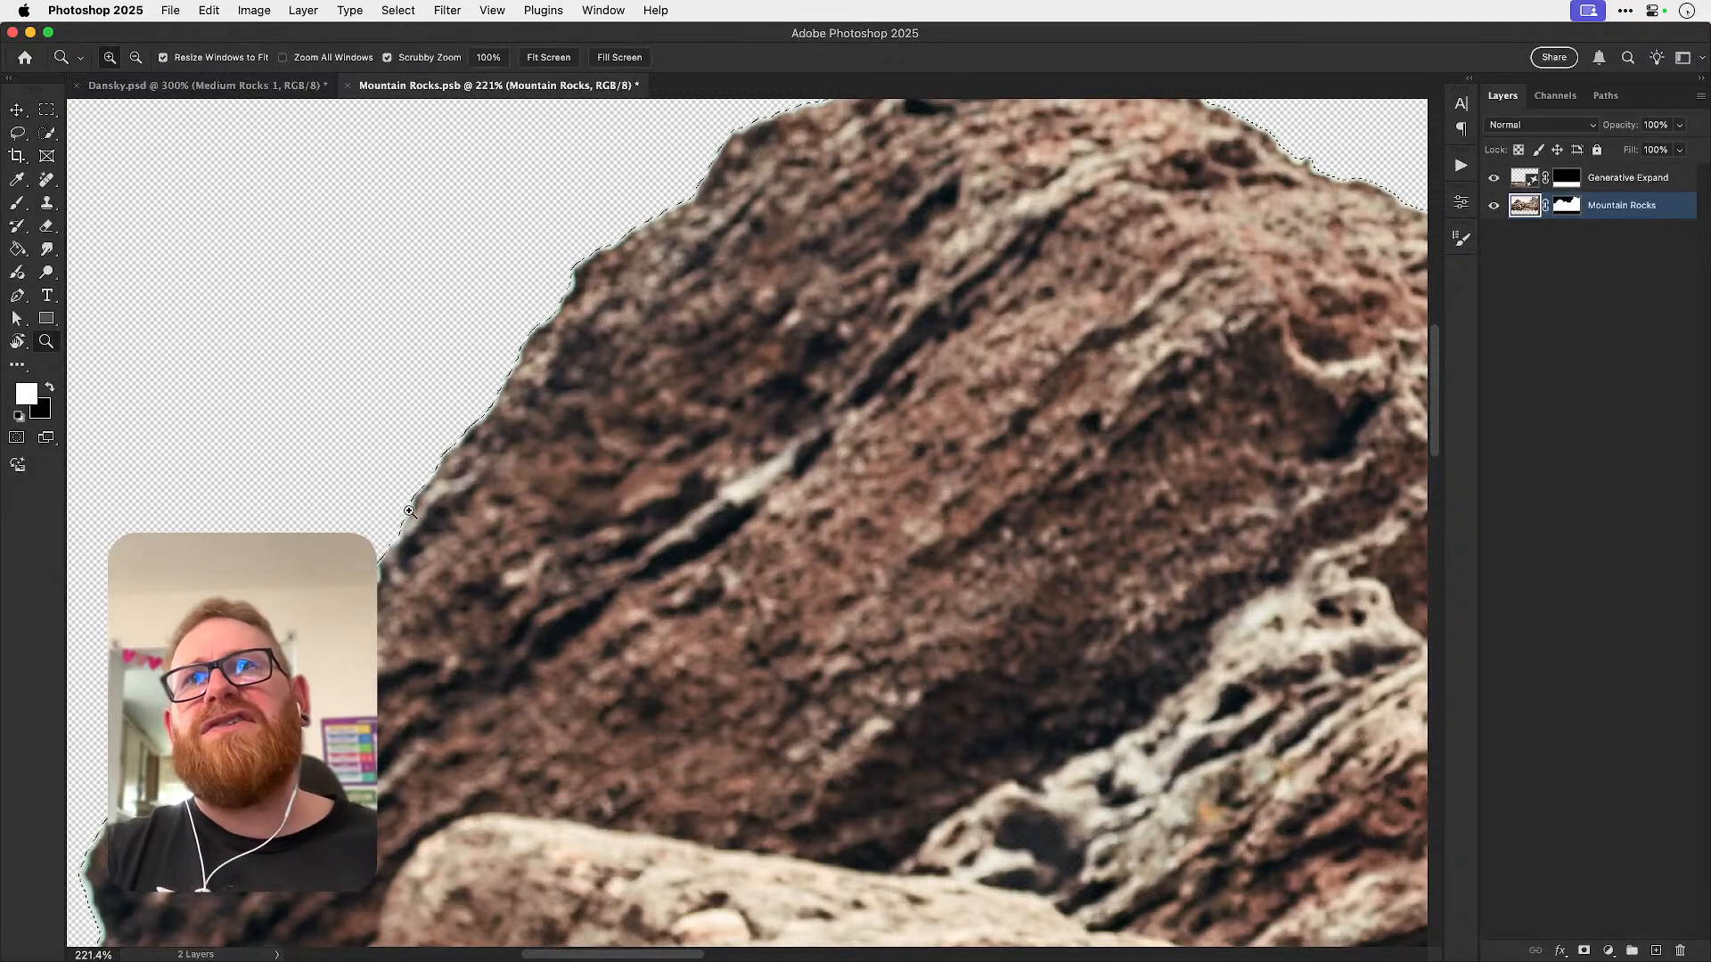
{"action": "left_click_drag", "start_coordinate": [393, 515], "coordinate": [534, 535]}
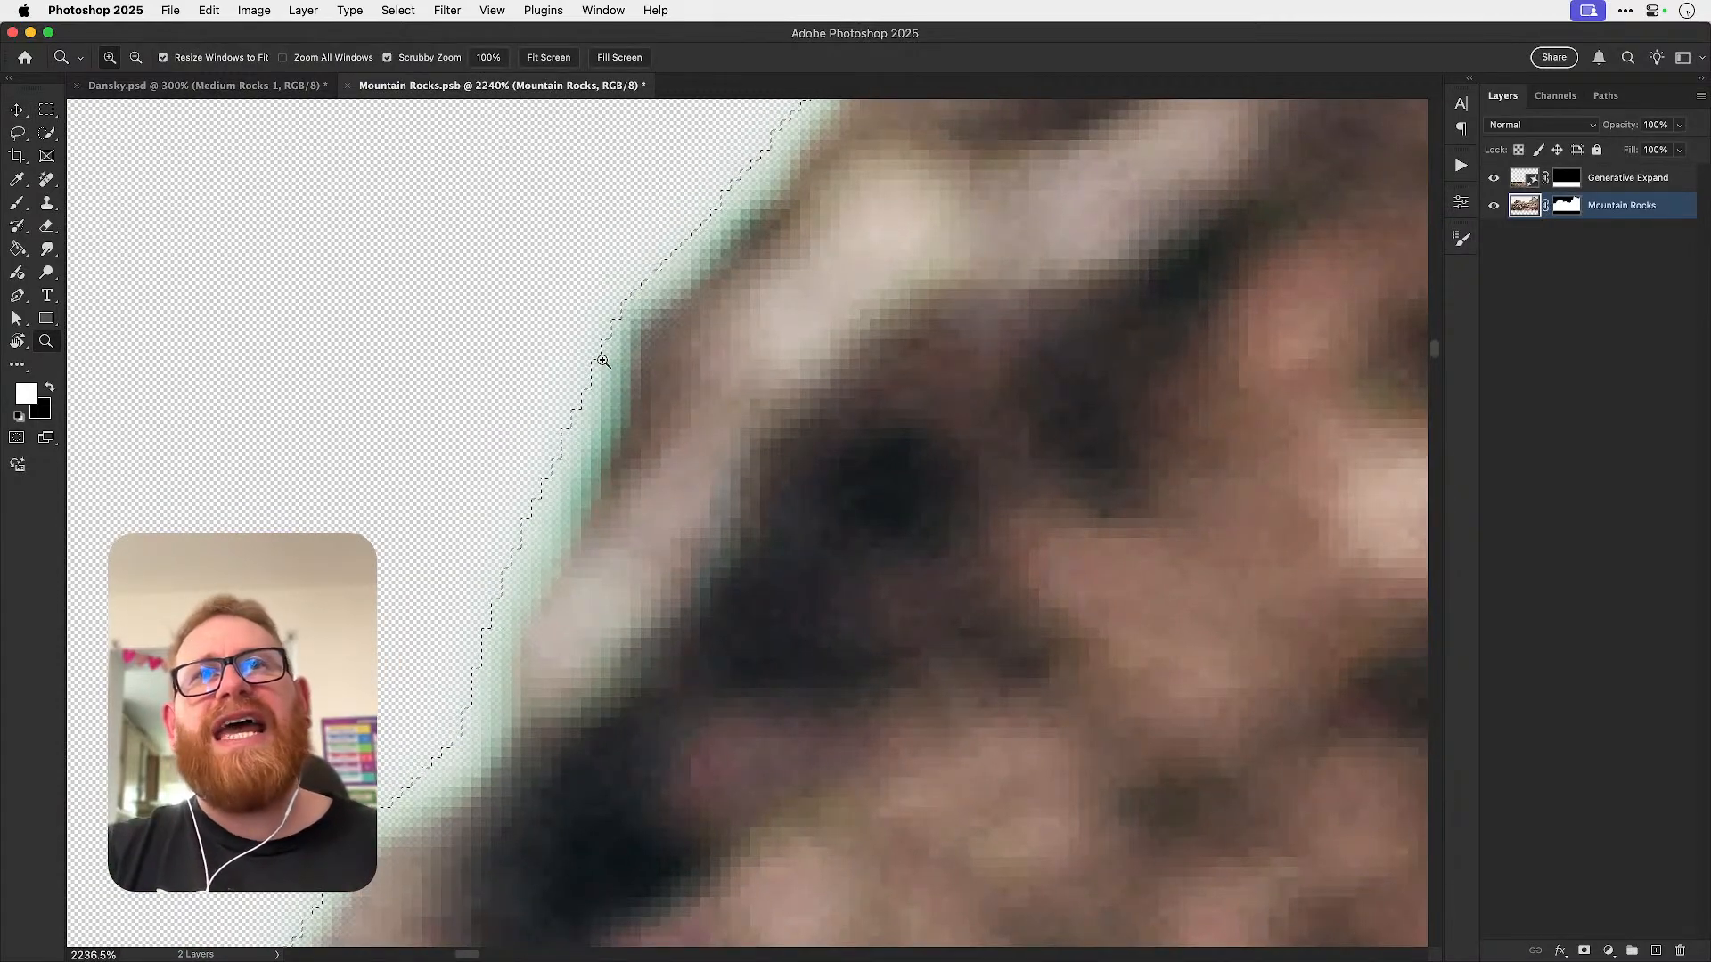
{"action": "key", "text": "v"}
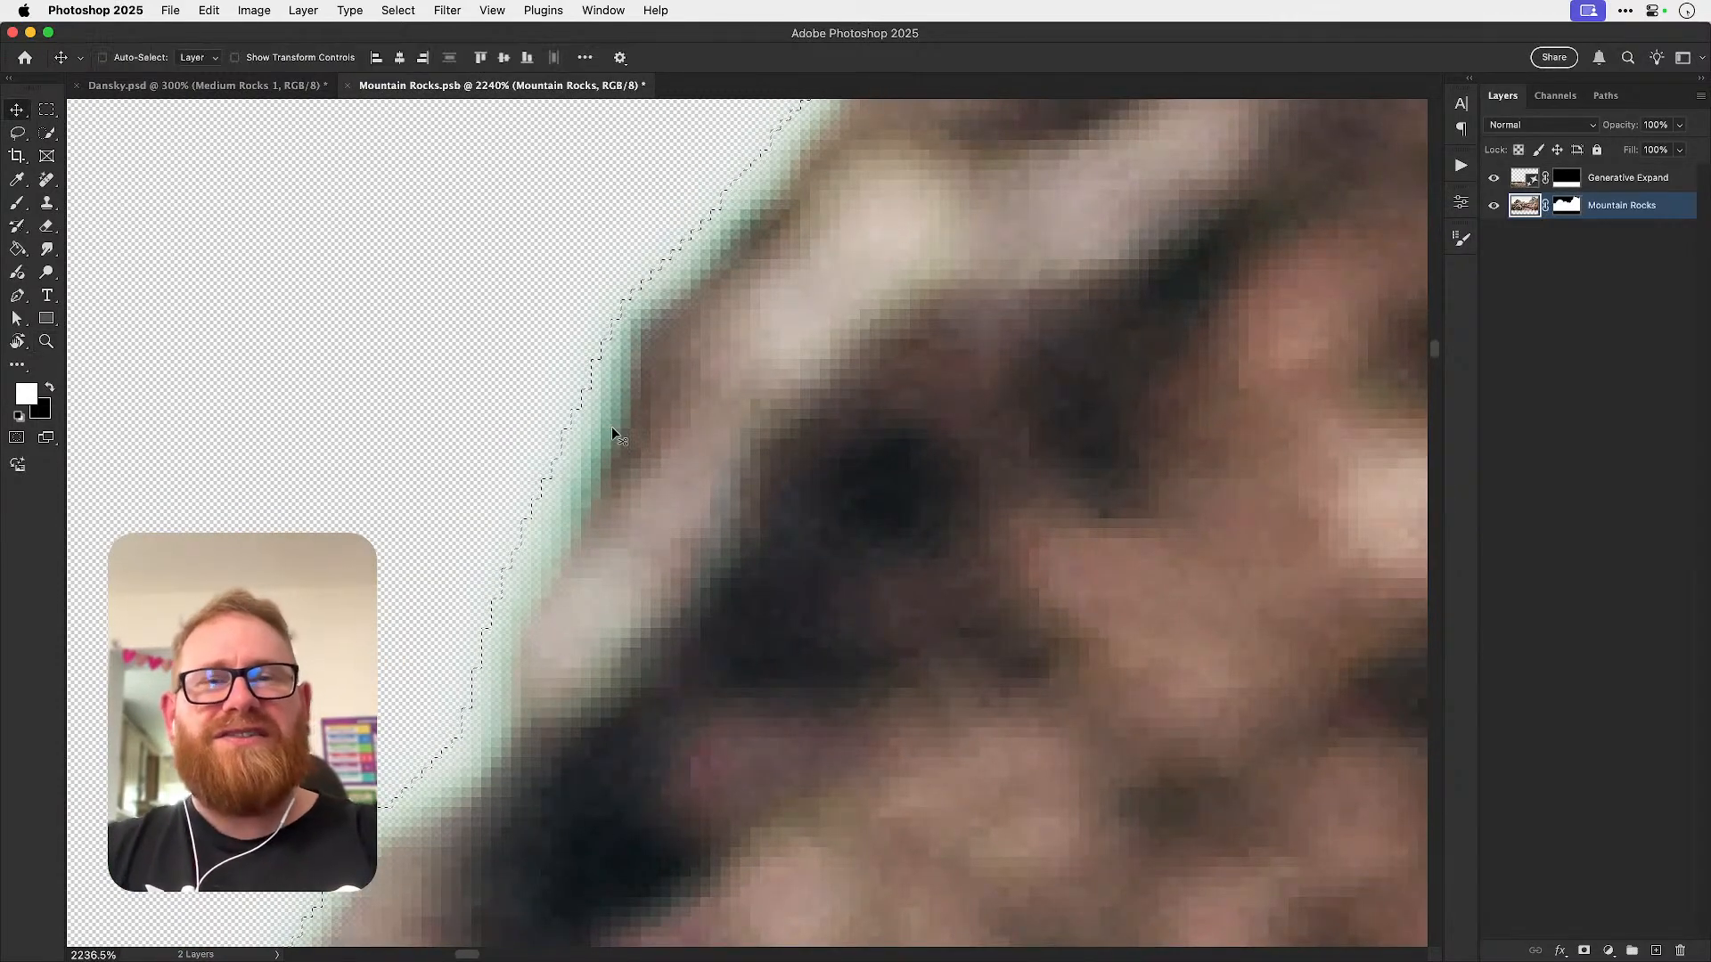
- Contract the selection around the Mountain Rocks cutout by 6 pixels
{"action": "key", "text": "super+minus"}
{"action": "key", "text": "super+minus"}
{"action": "key", "text": "super+minus"}
{"action": "key", "text": "super+minus"}
{"action": "left_click", "coordinate": [398, 10]}
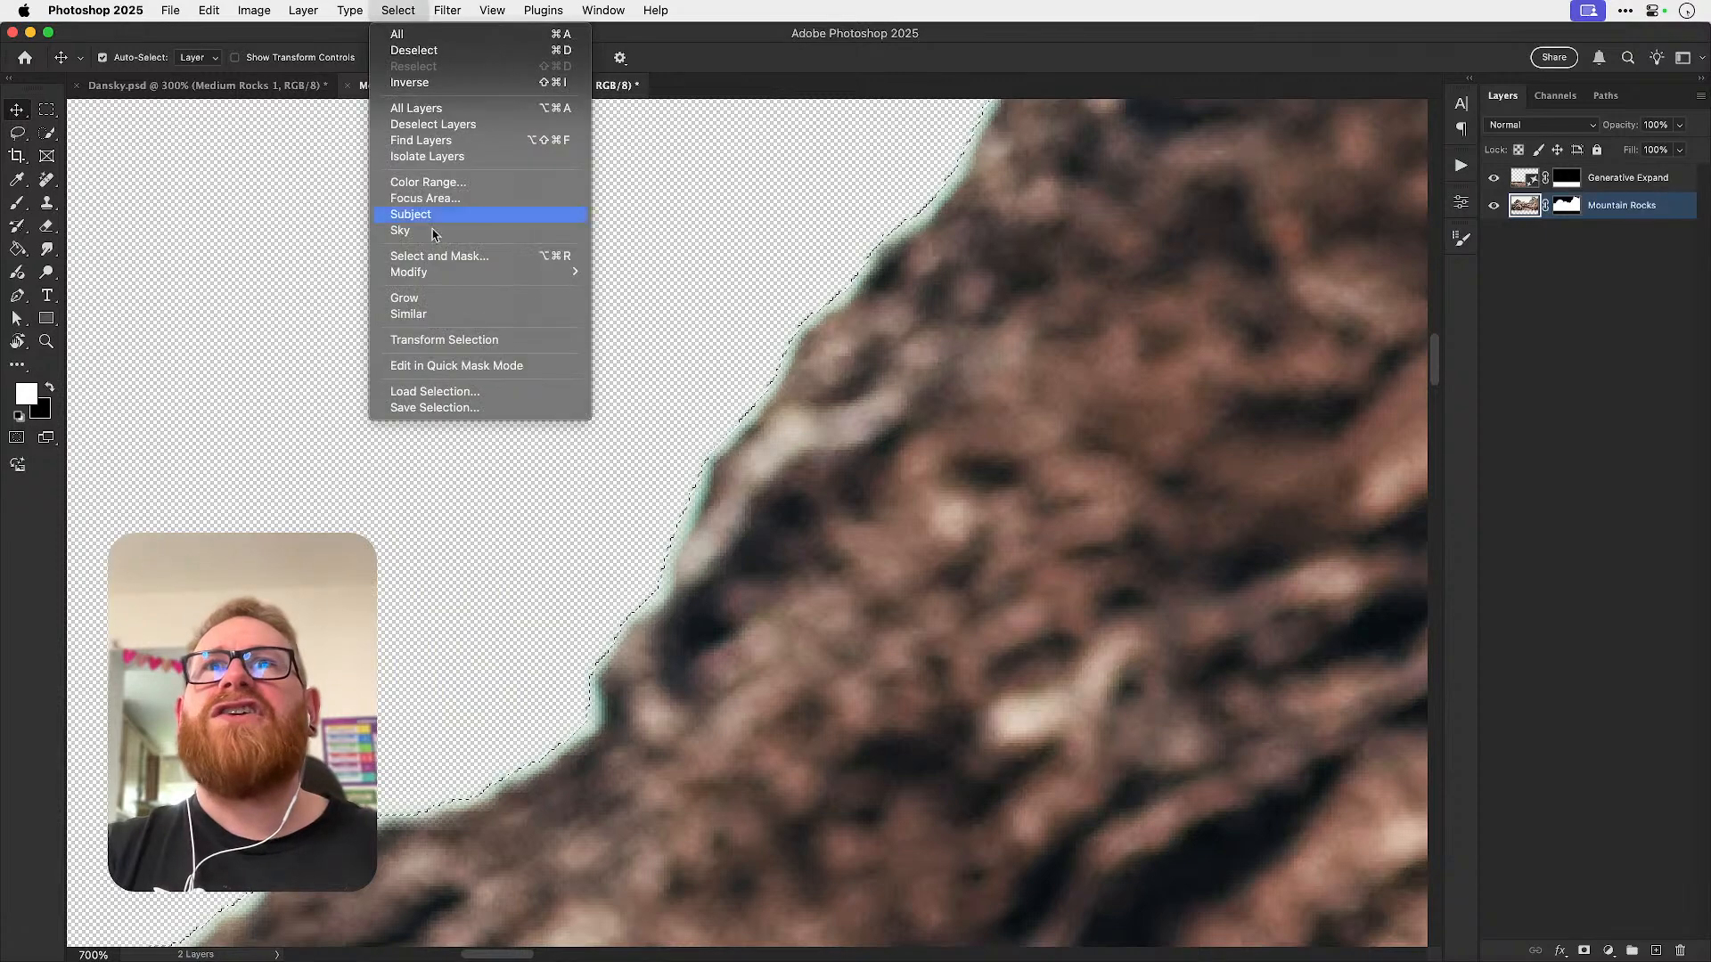
{"action": "mouse_move", "coordinate": [466, 272]}
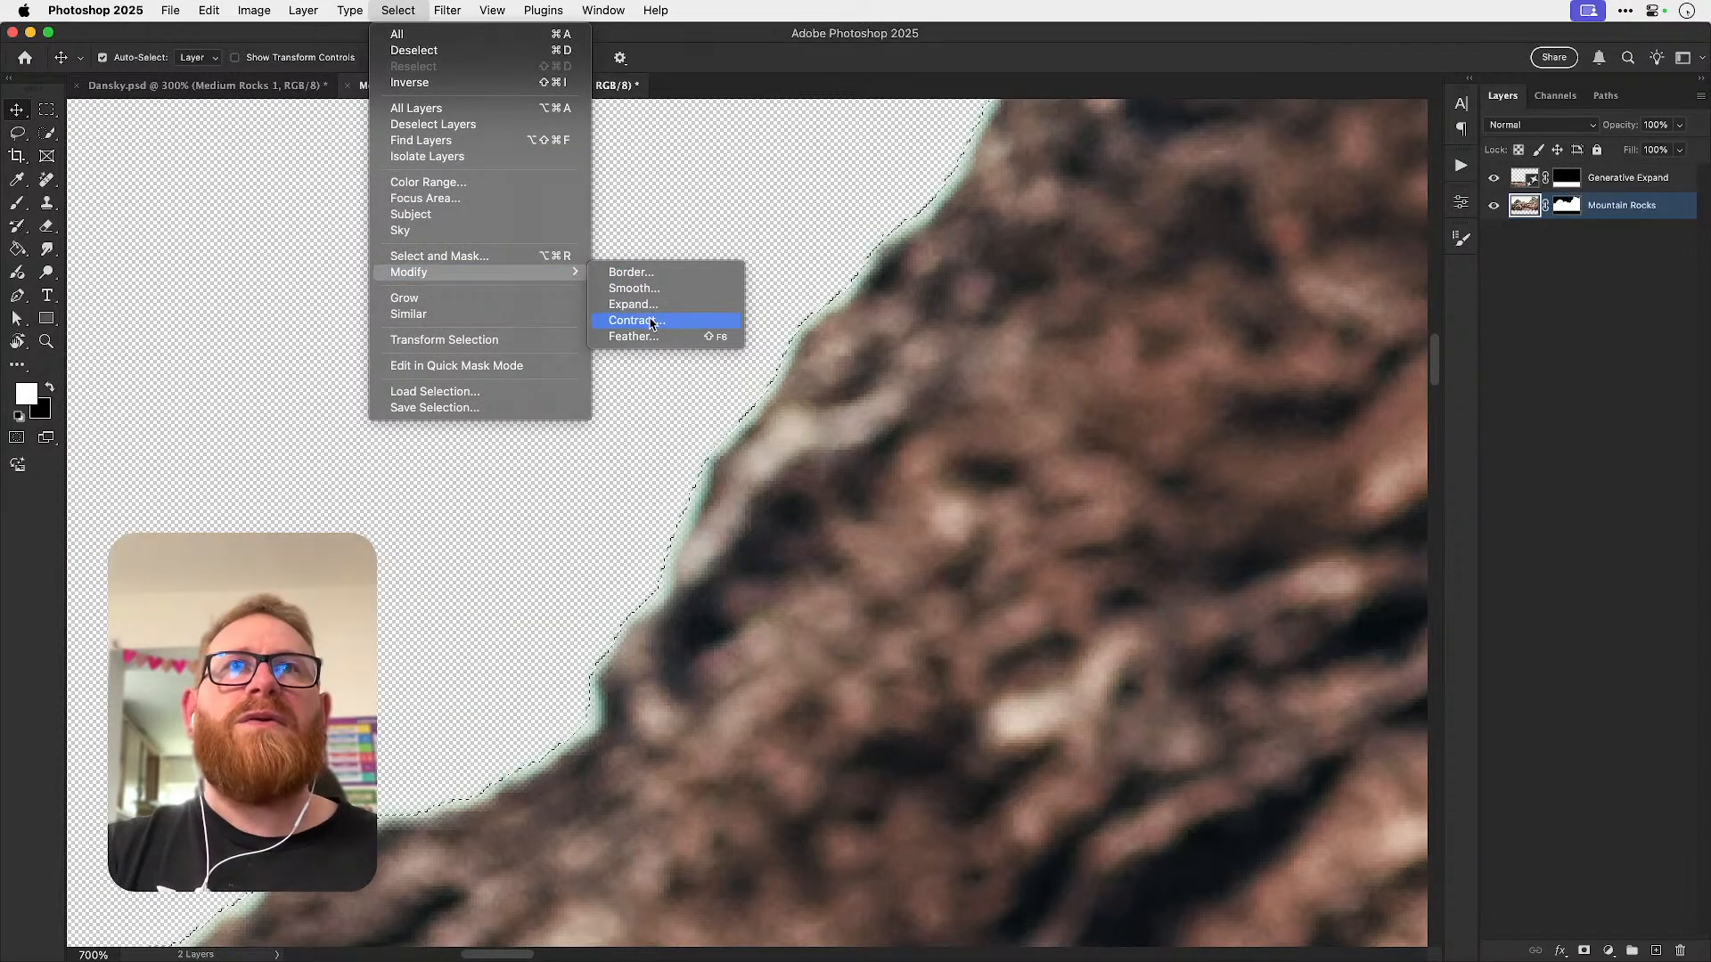
{"action": "left_click", "coordinate": [651, 323]}
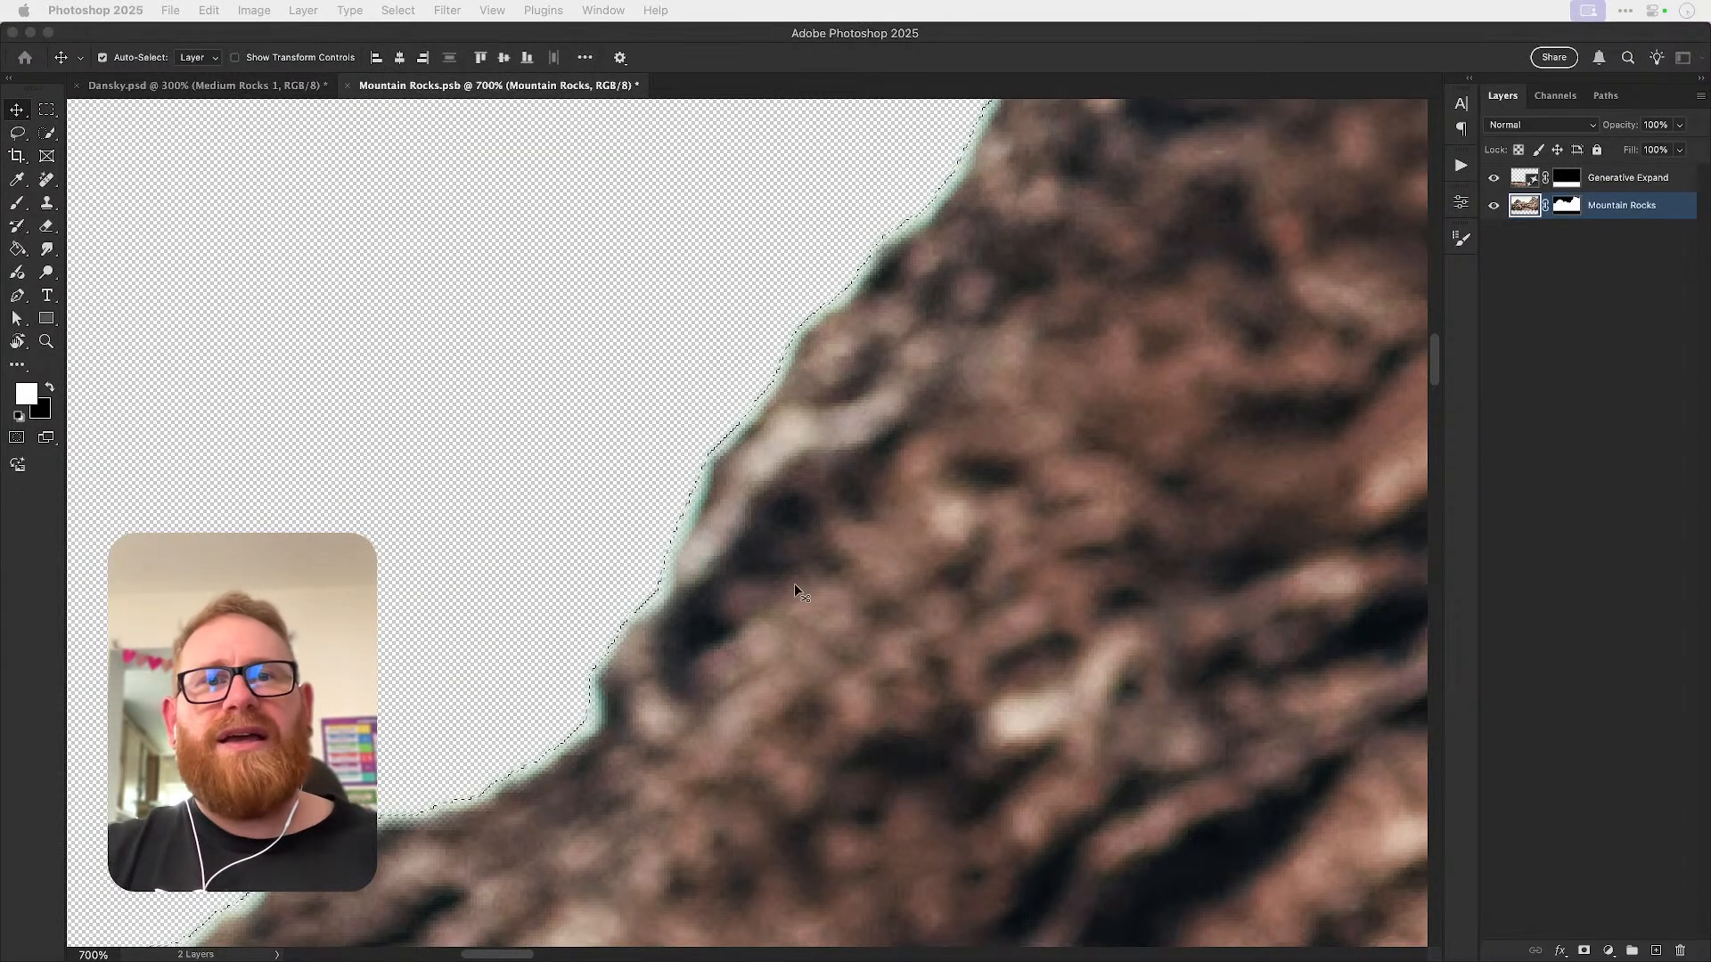
{"action": "left_click_drag", "start_coordinate": [1120, 729], "coordinate": [916, 436]}
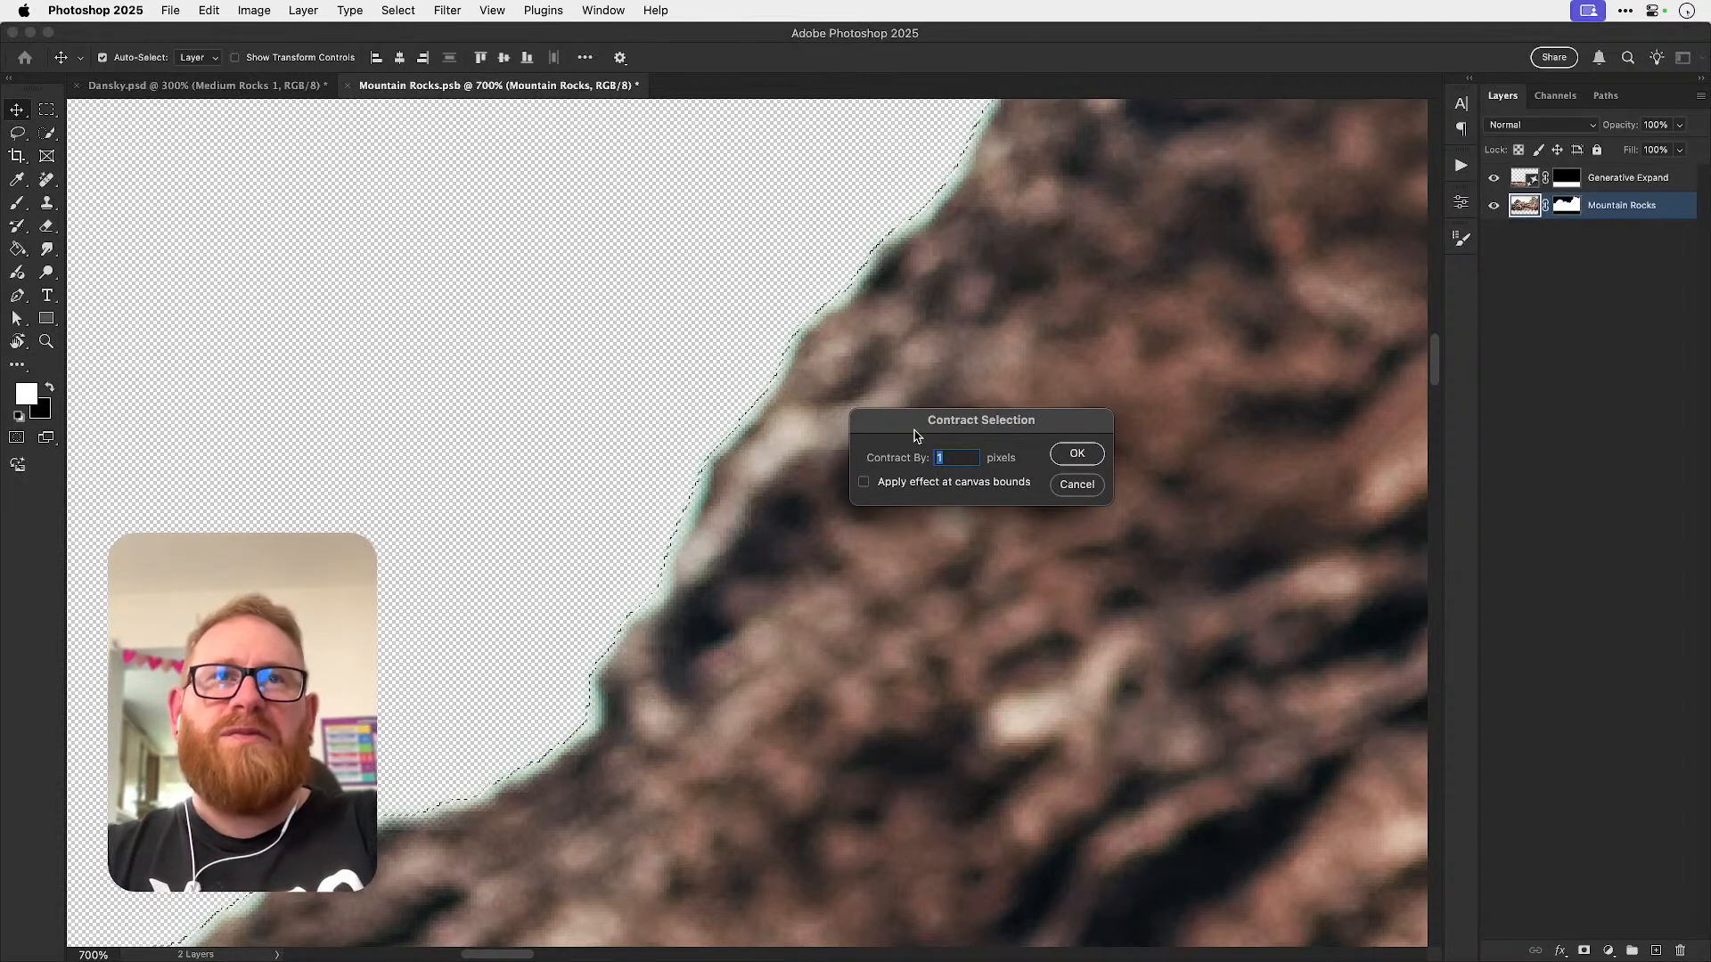
{"action": "key", "text": "Return"}
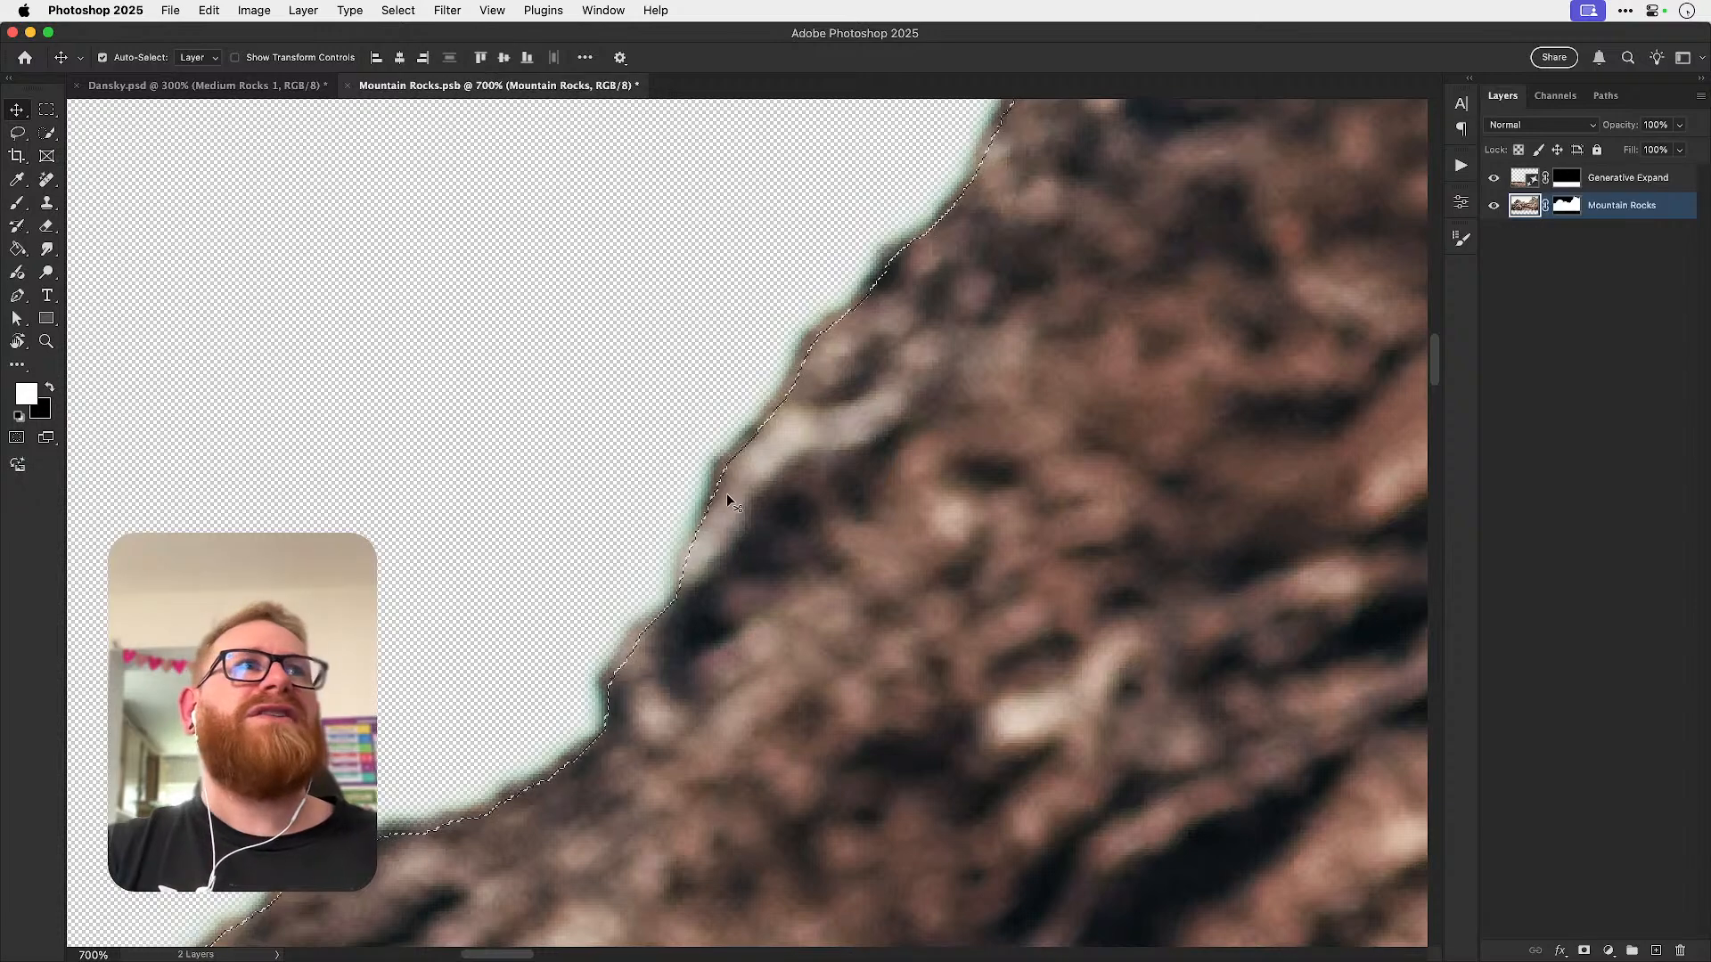
- Delete the Mountain Rocks layer mask and create a new mask from the contracted selection
{"action": "right_click", "coordinate": [1568, 206]}
{"action": "left_click", "coordinate": [1544, 241]}
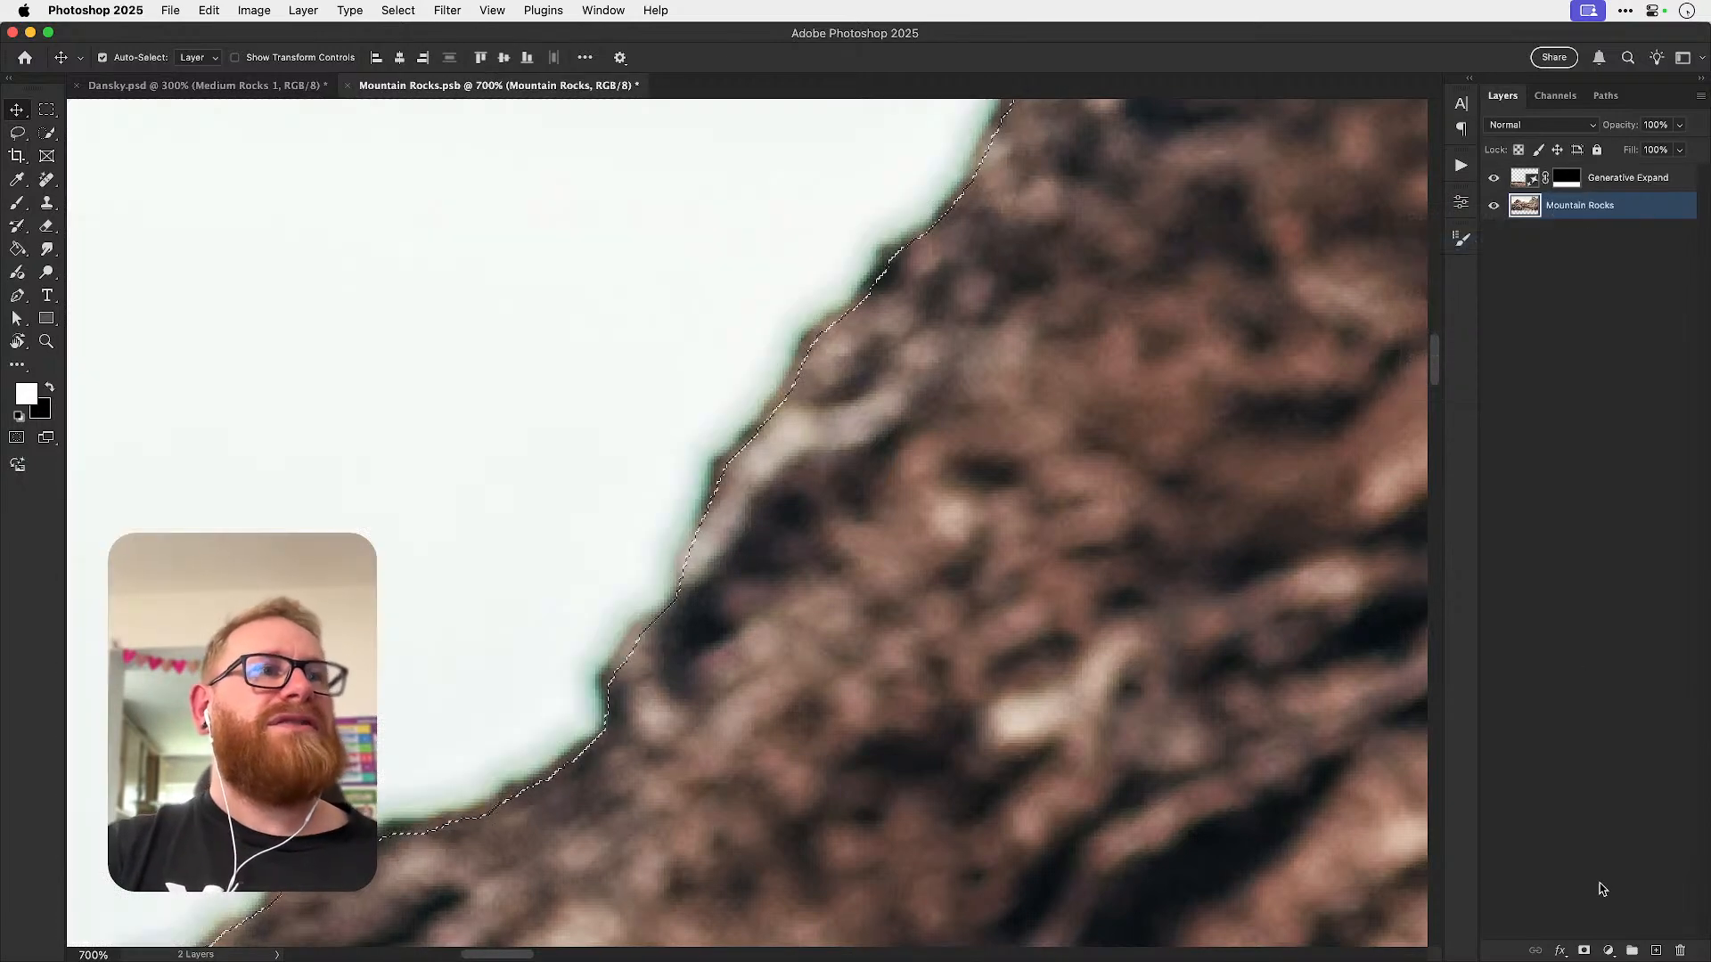
{"action": "left_click", "coordinate": [1583, 951]}
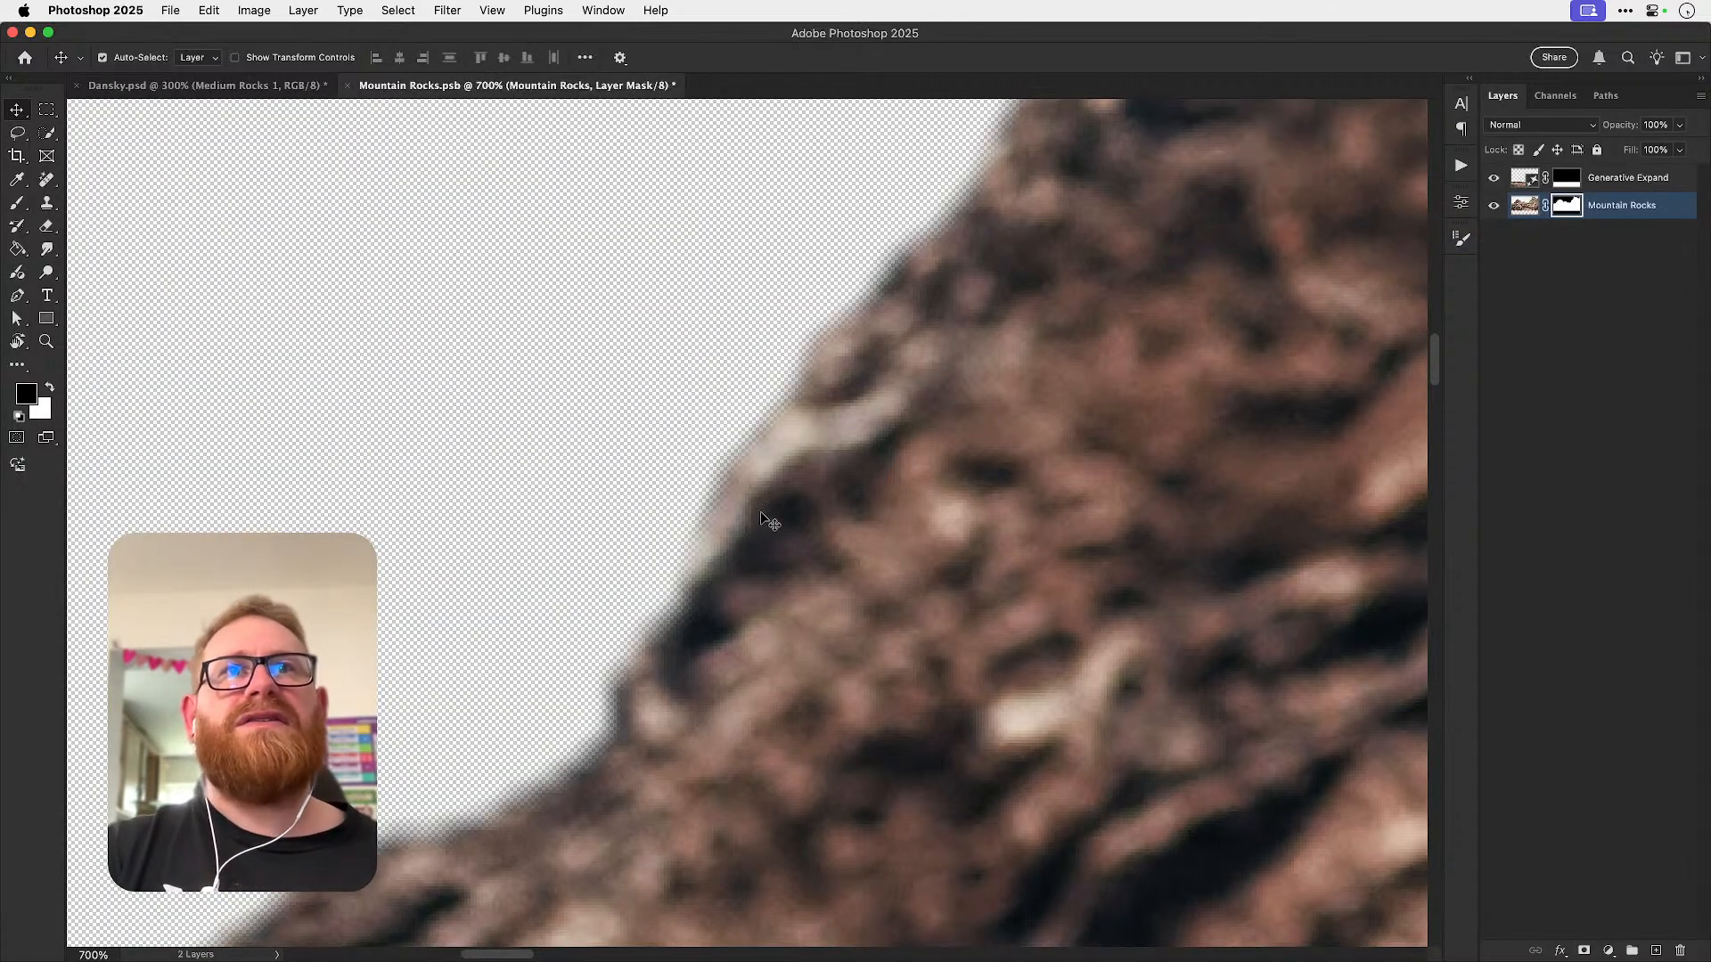
- Undo the new mask, contract the selection by another 6 pixels, and mask the Mountain Rocks layer with it
{"action": "key", "text": "super+z"}
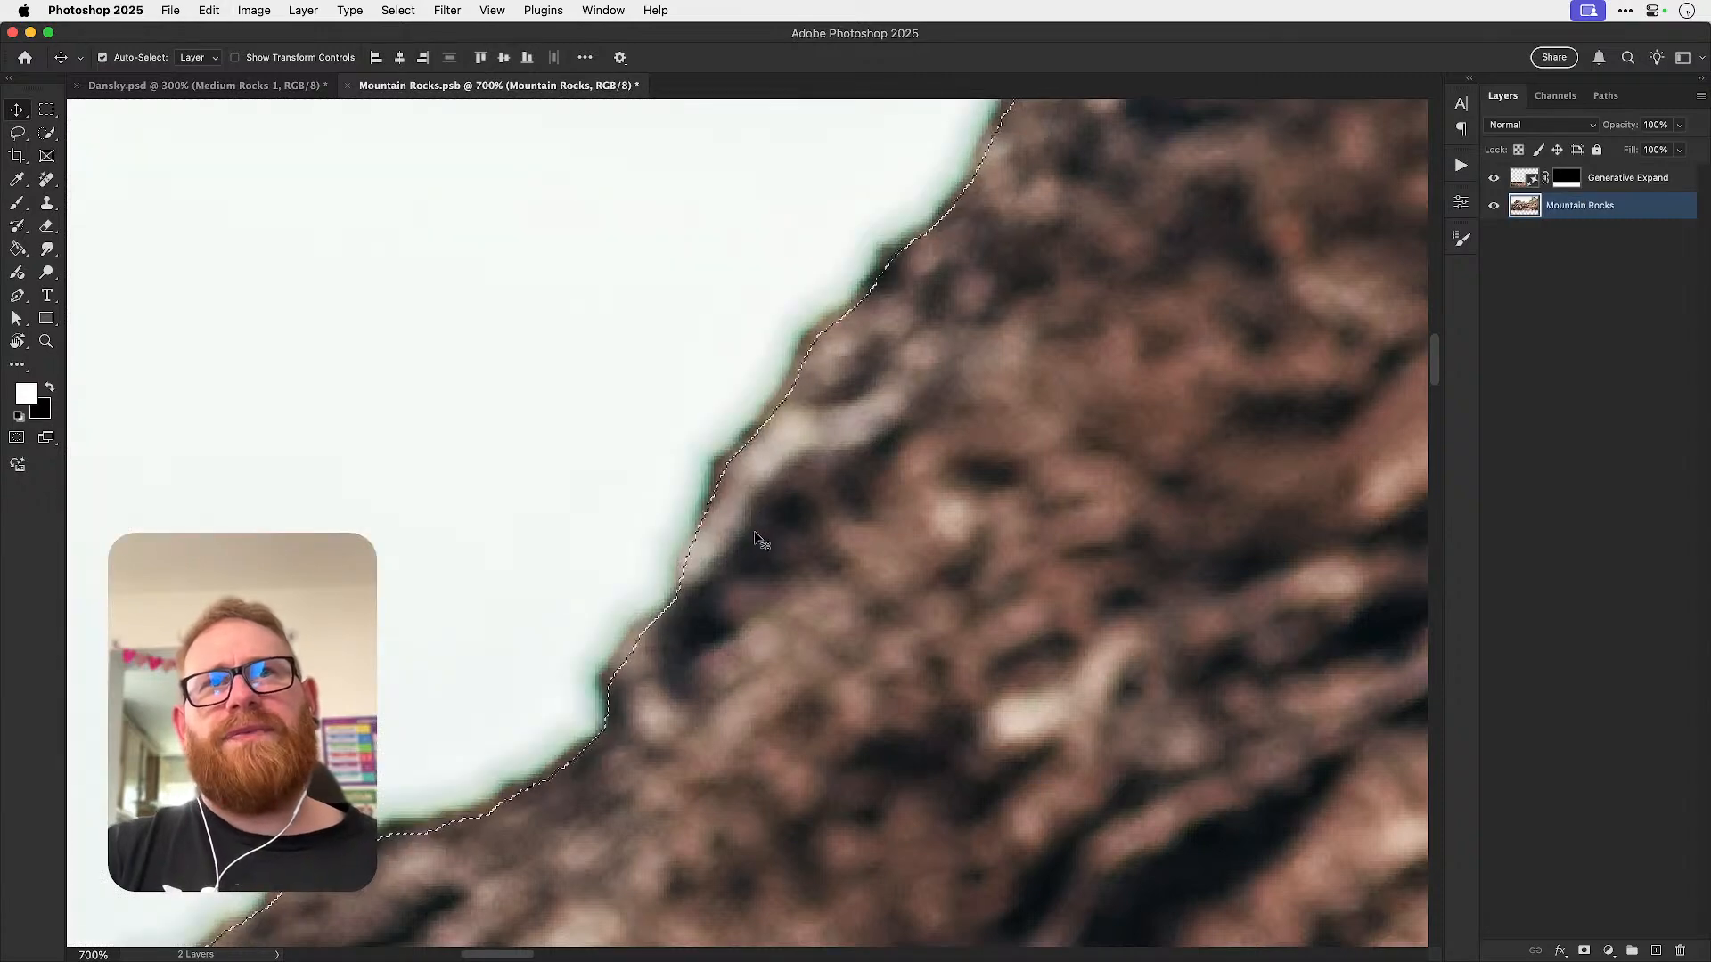
{"action": "left_click", "coordinate": [398, 10]}
{"action": "mouse_move", "coordinate": [461, 276]}
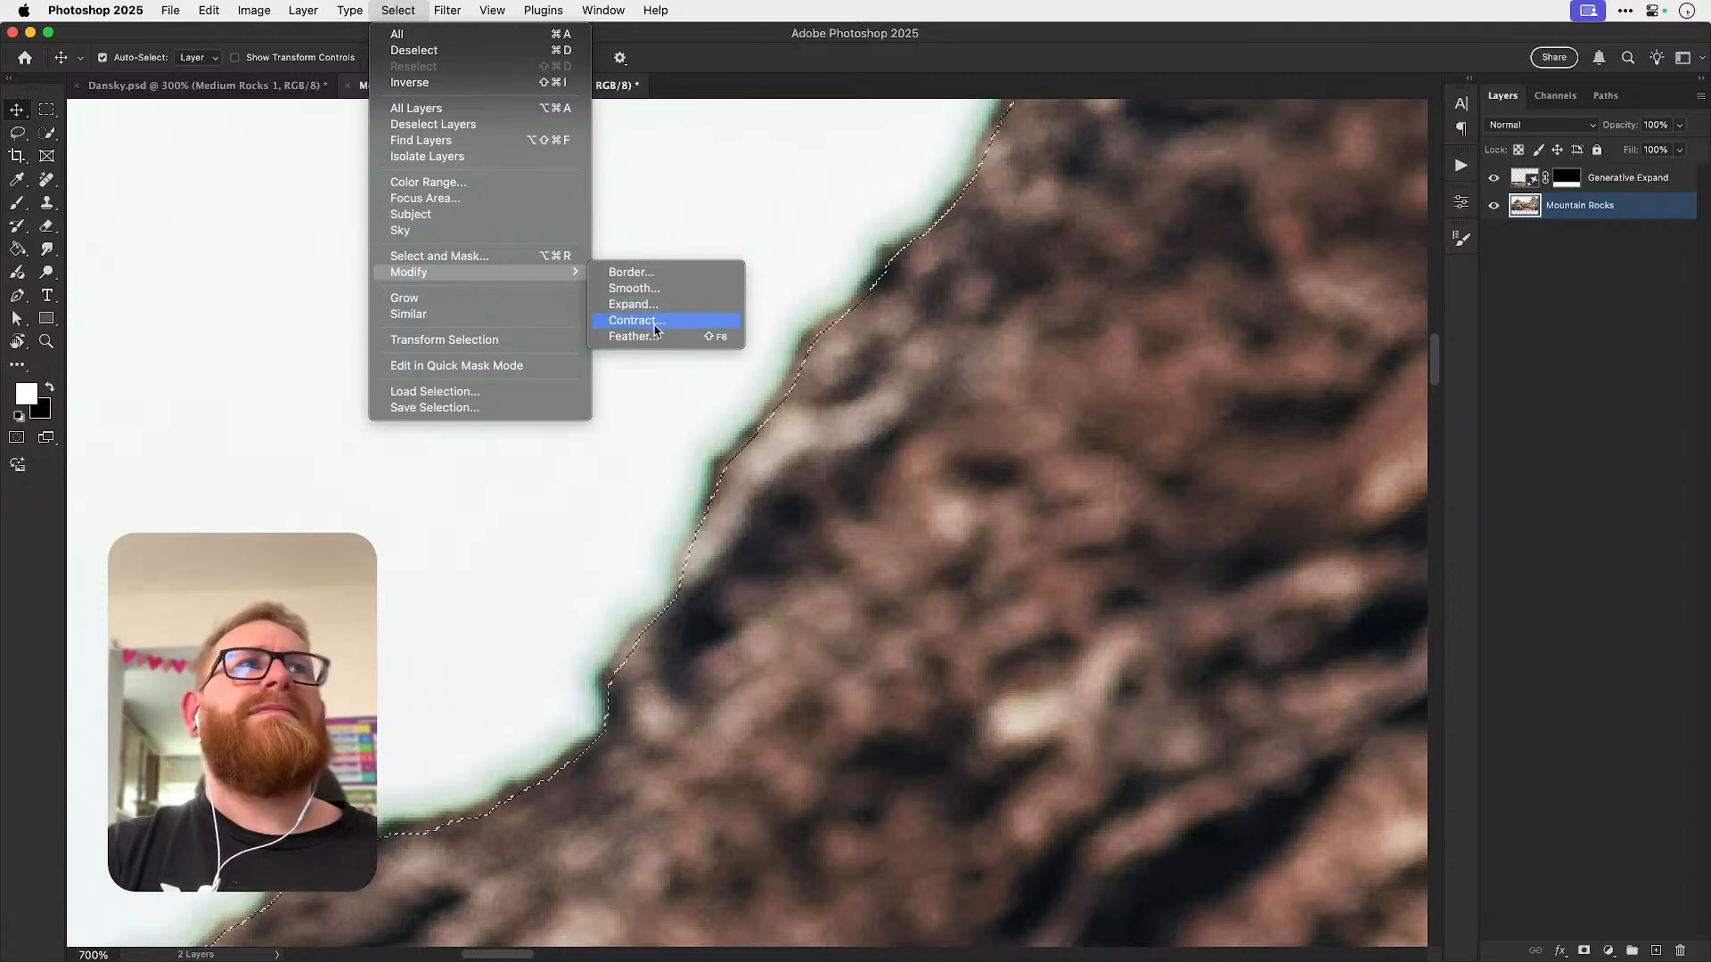
{"action": "left_click", "coordinate": [654, 322]}
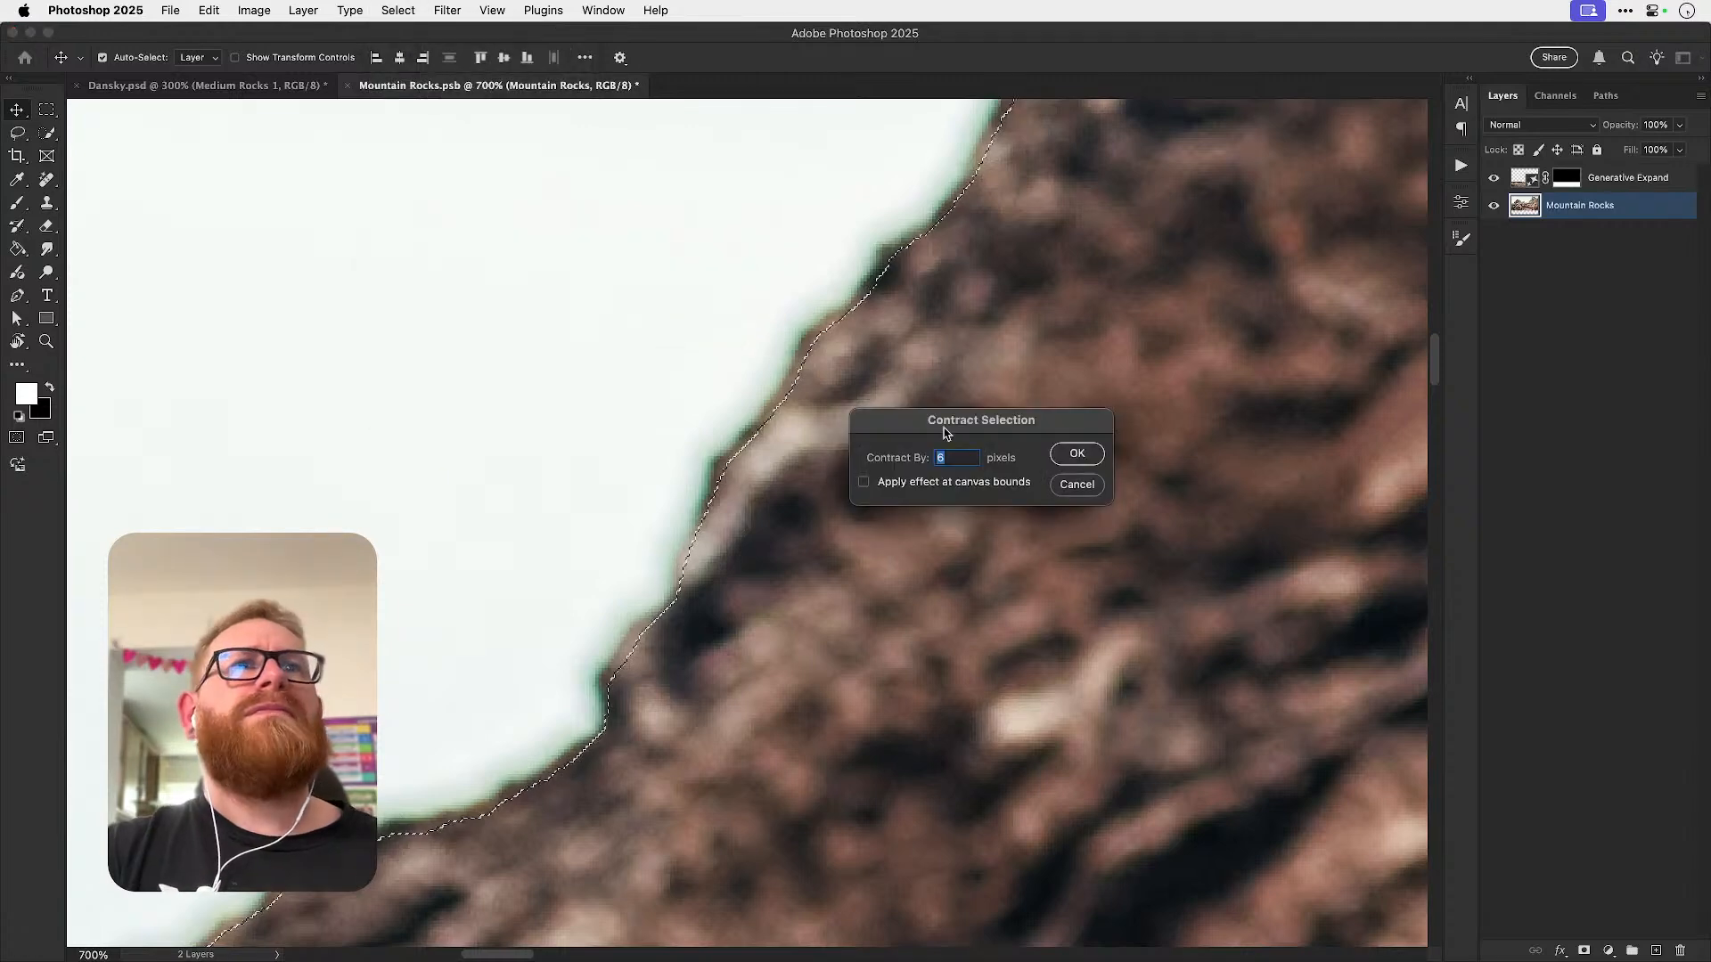
{"action": "left_click", "coordinate": [1077, 455]}
{"action": "left_click", "coordinate": [1584, 950]}
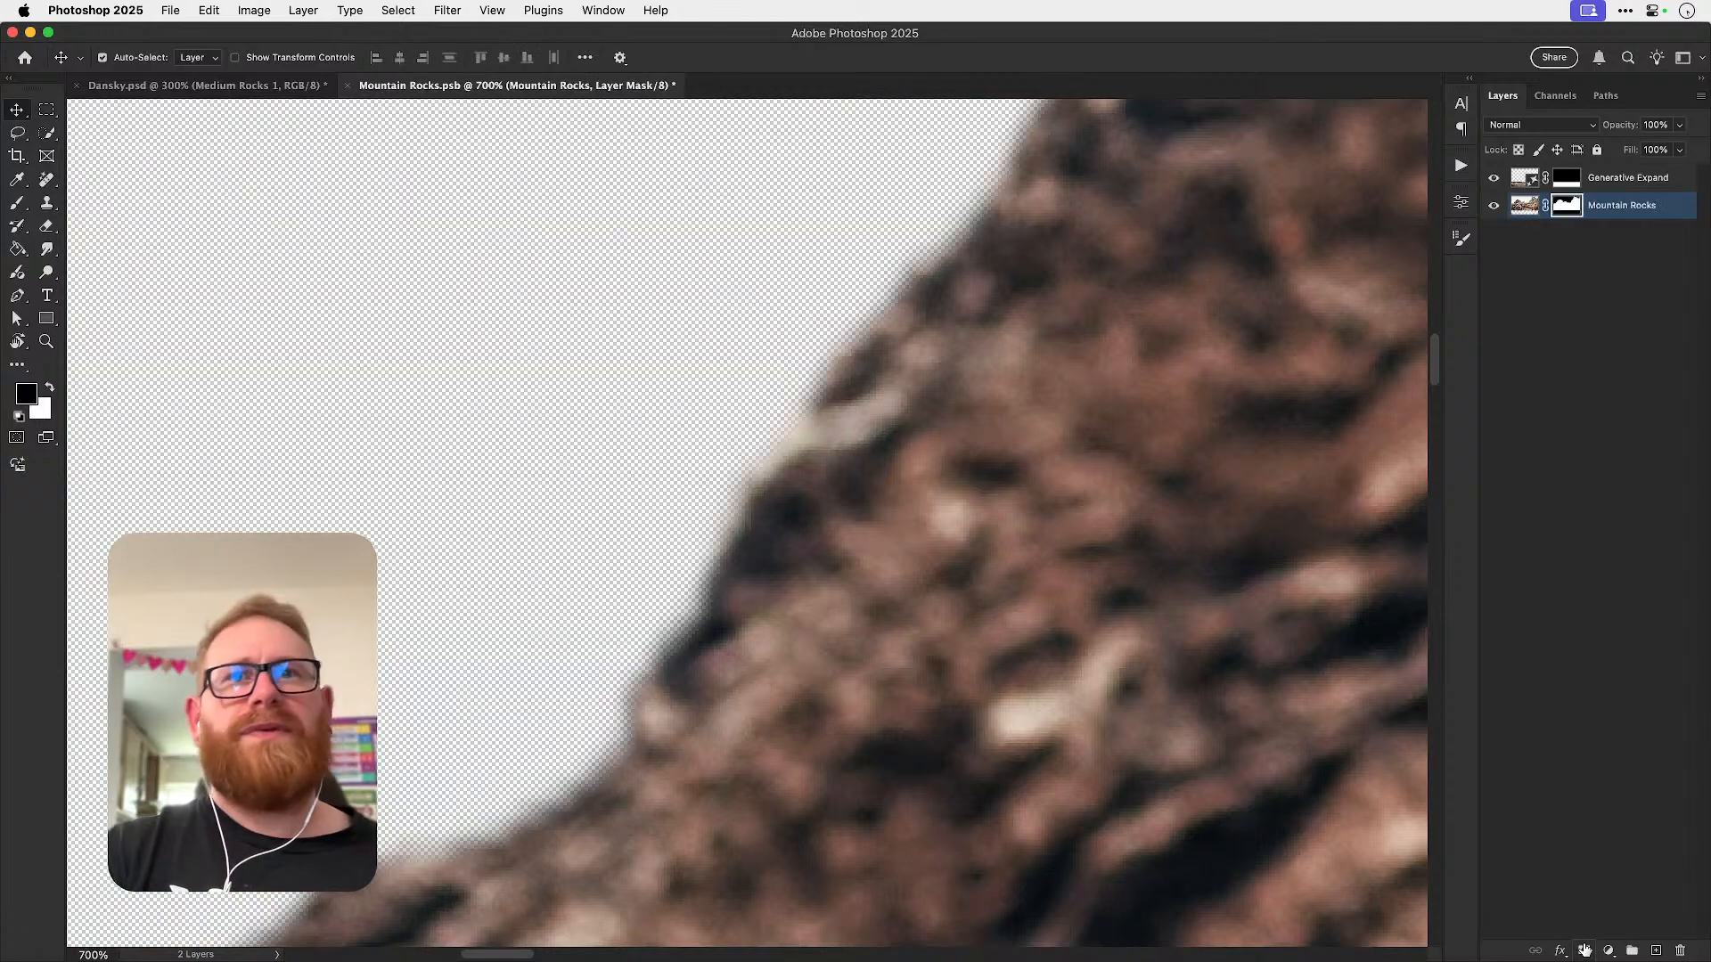
- Save the Mountain Rocks smart object, check the whole composition in Dansky.psd, and close Mountain Rocks.psb
{"action": "key", "text": "super+0"}
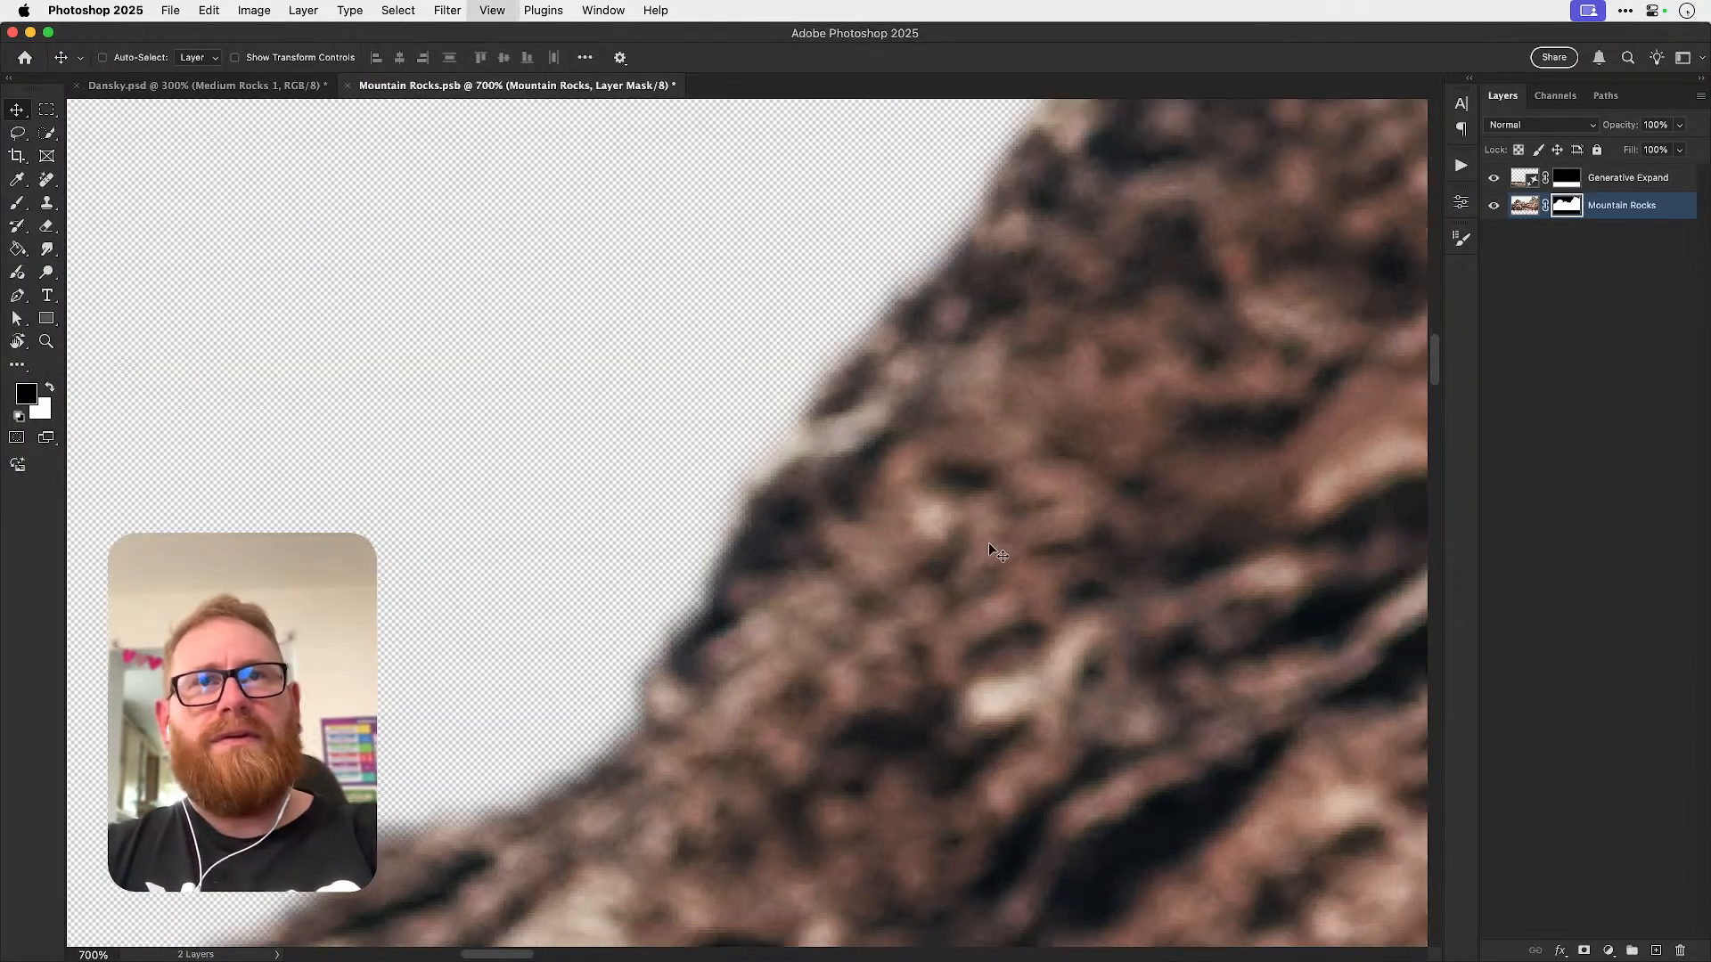
{"action": "key", "text": "super+minus"}
{"action": "key", "text": "super+s"}
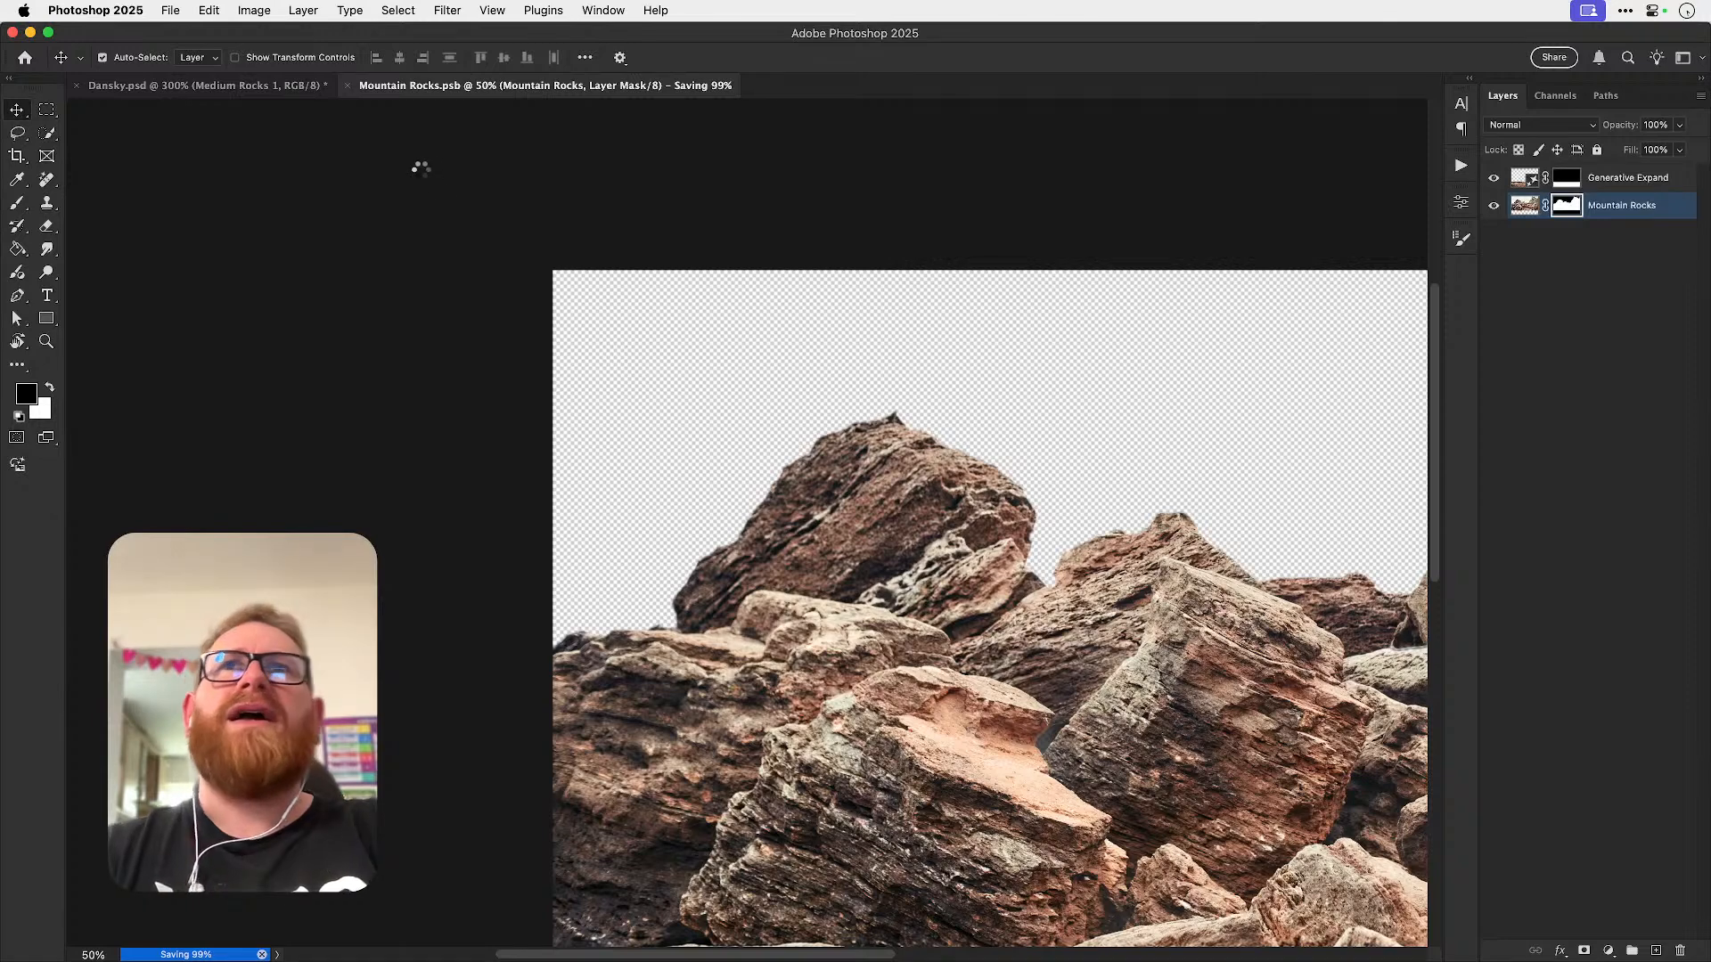
{"action": "left_click", "coordinate": [257, 88]}
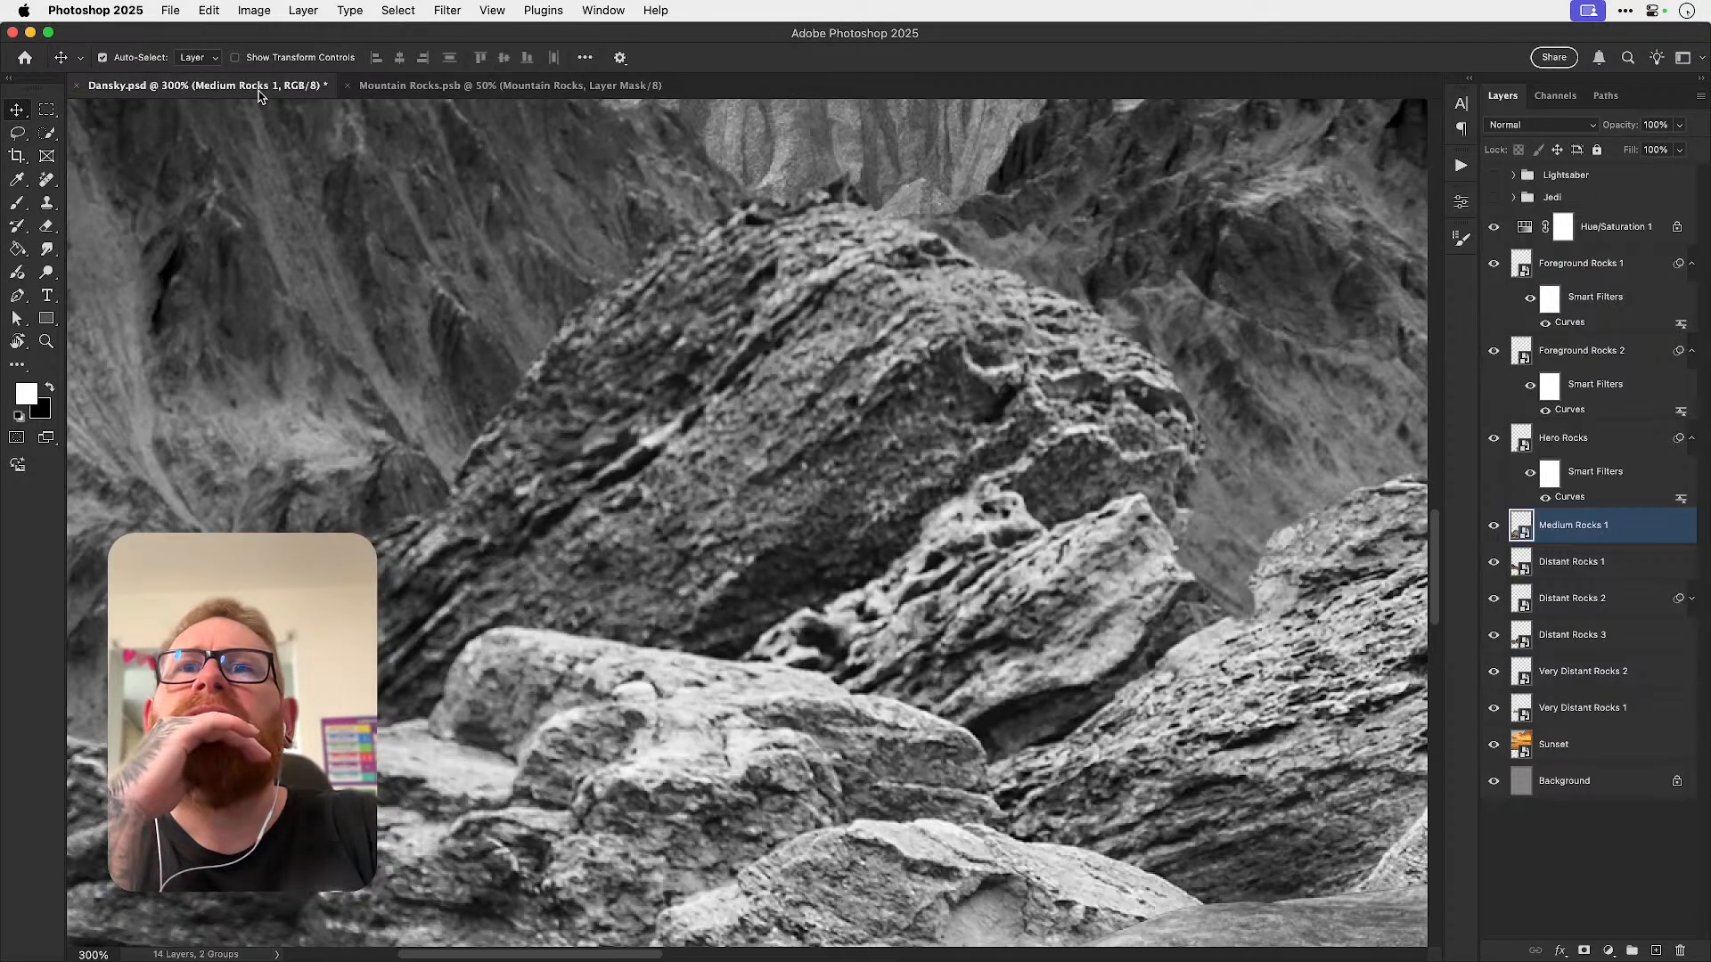
{"action": "key", "text": "super+0"}
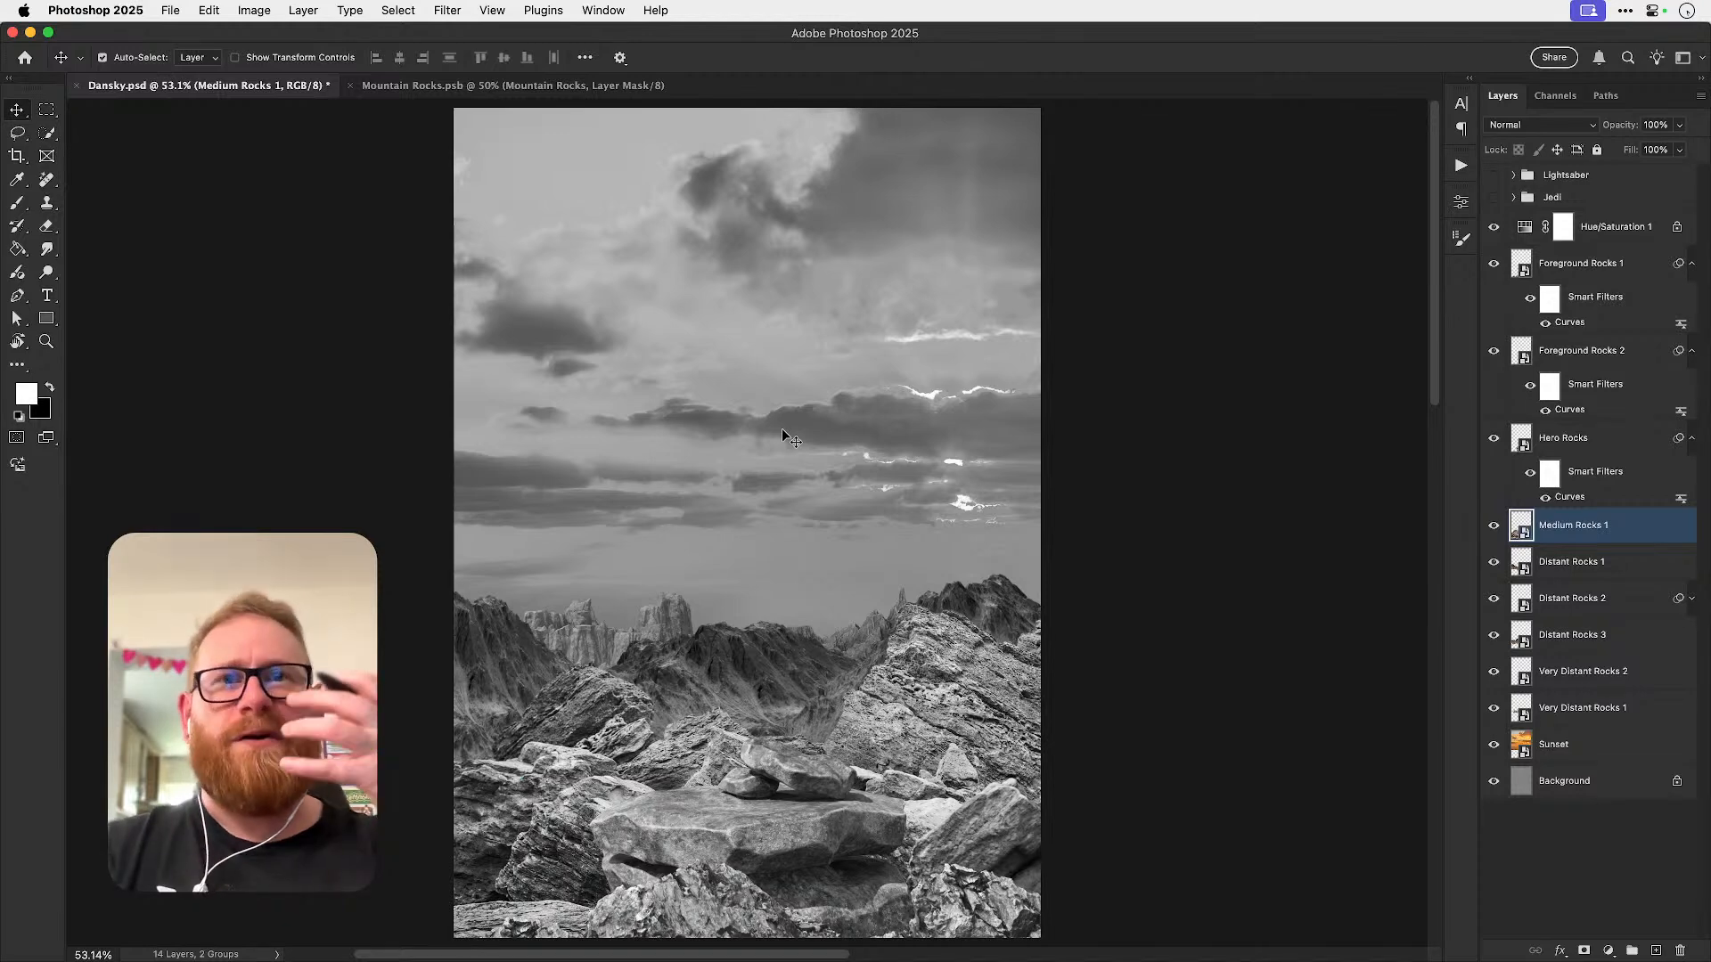
{"action": "left_click", "coordinate": [515, 86]}
{"action": "key", "text": "super+w"}
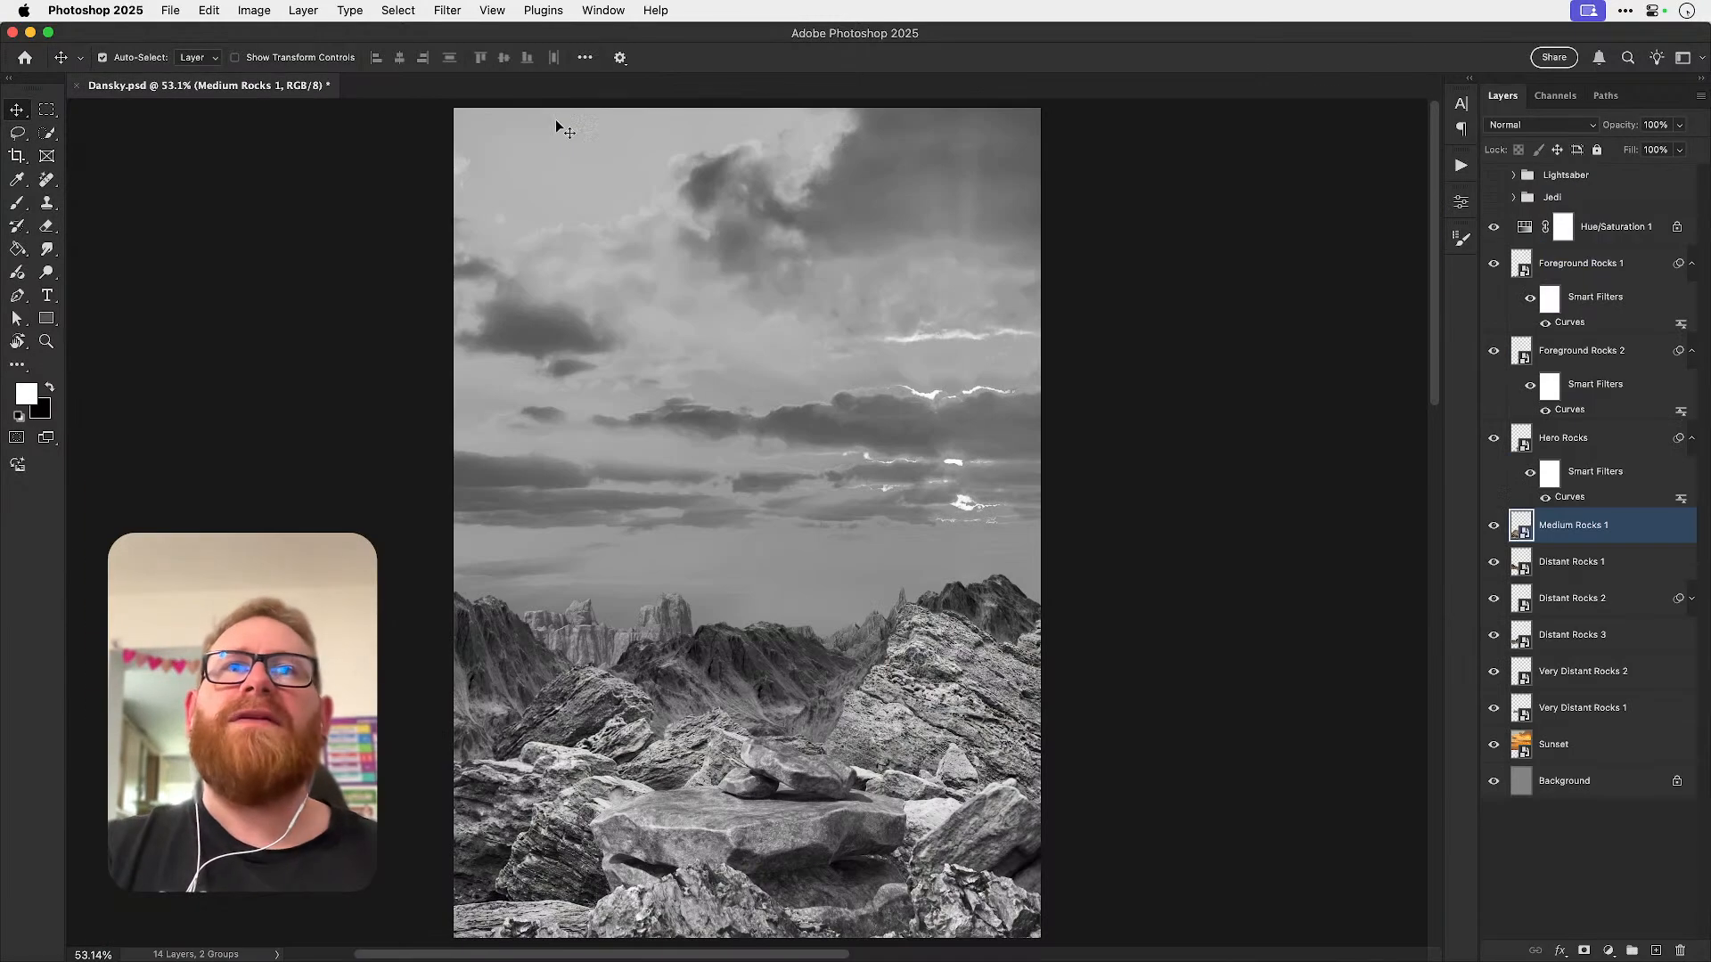
- Start a Curves filter on Distant Rocks 1 with a highlight point at input 149, output 183 and a shadow point at input 69, output 63
{"action": "scroll", "coordinate": [599, 753], "scroll_direction": "up", "scroll_amount": 1}
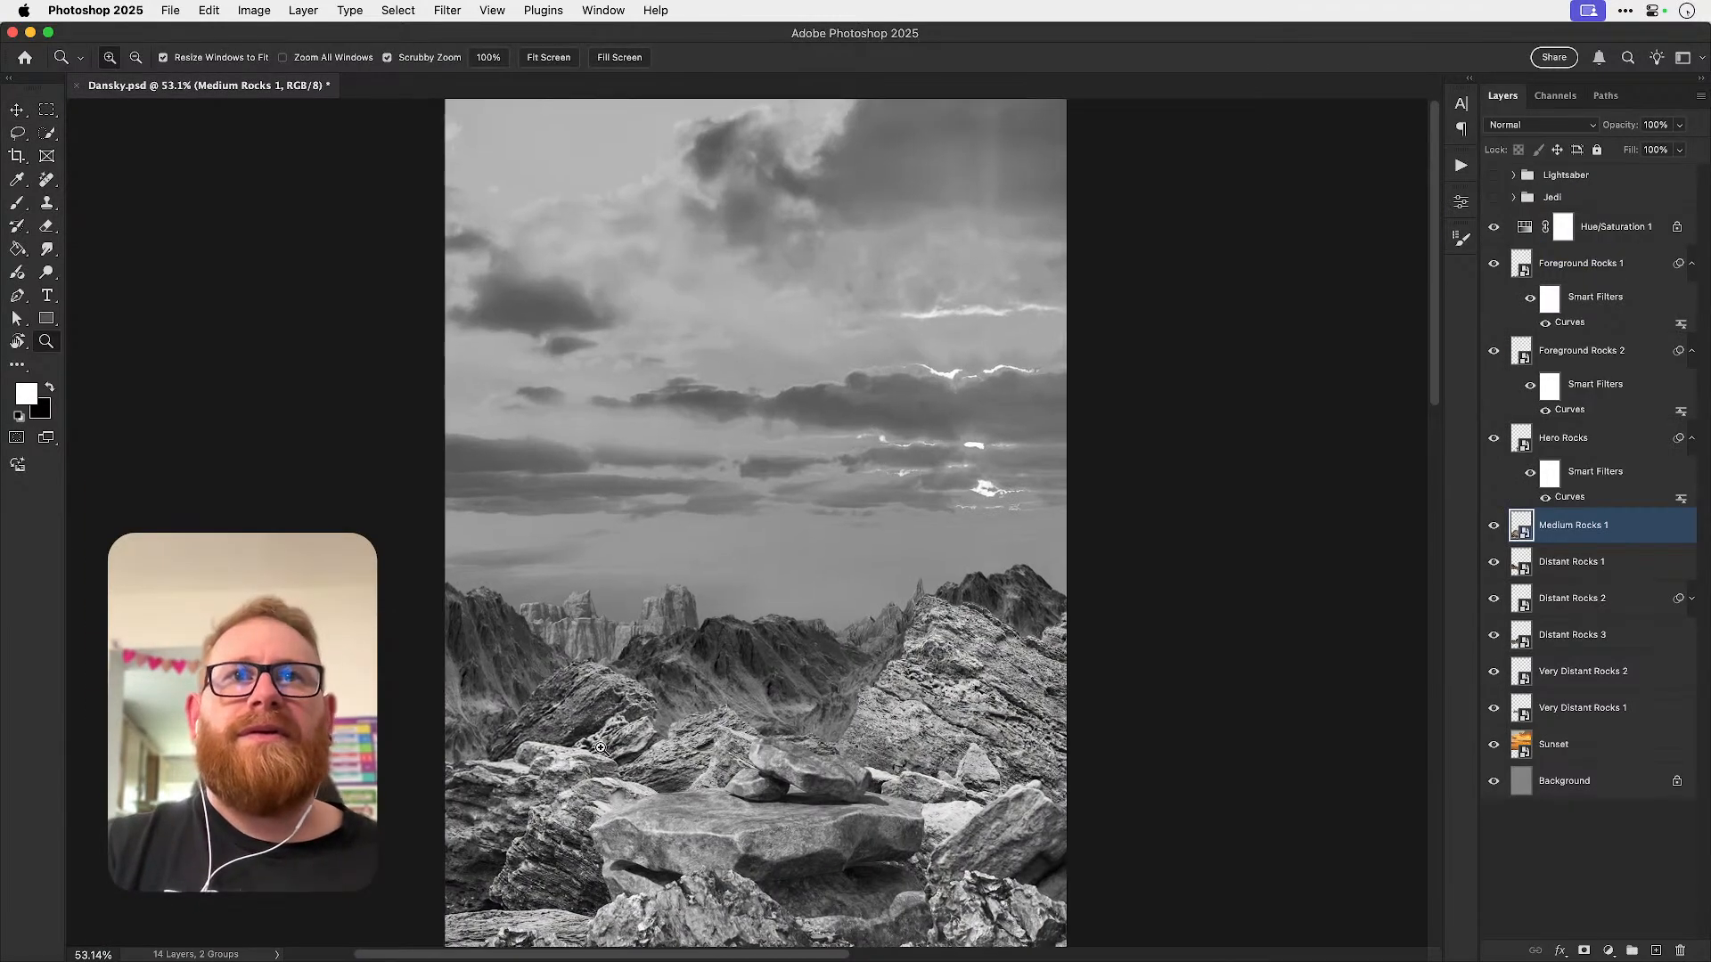
{"action": "left_click", "coordinate": [479, 657]}
{"action": "scroll", "coordinate": [481, 634], "scroll_direction": "up", "scroll_amount": 1}
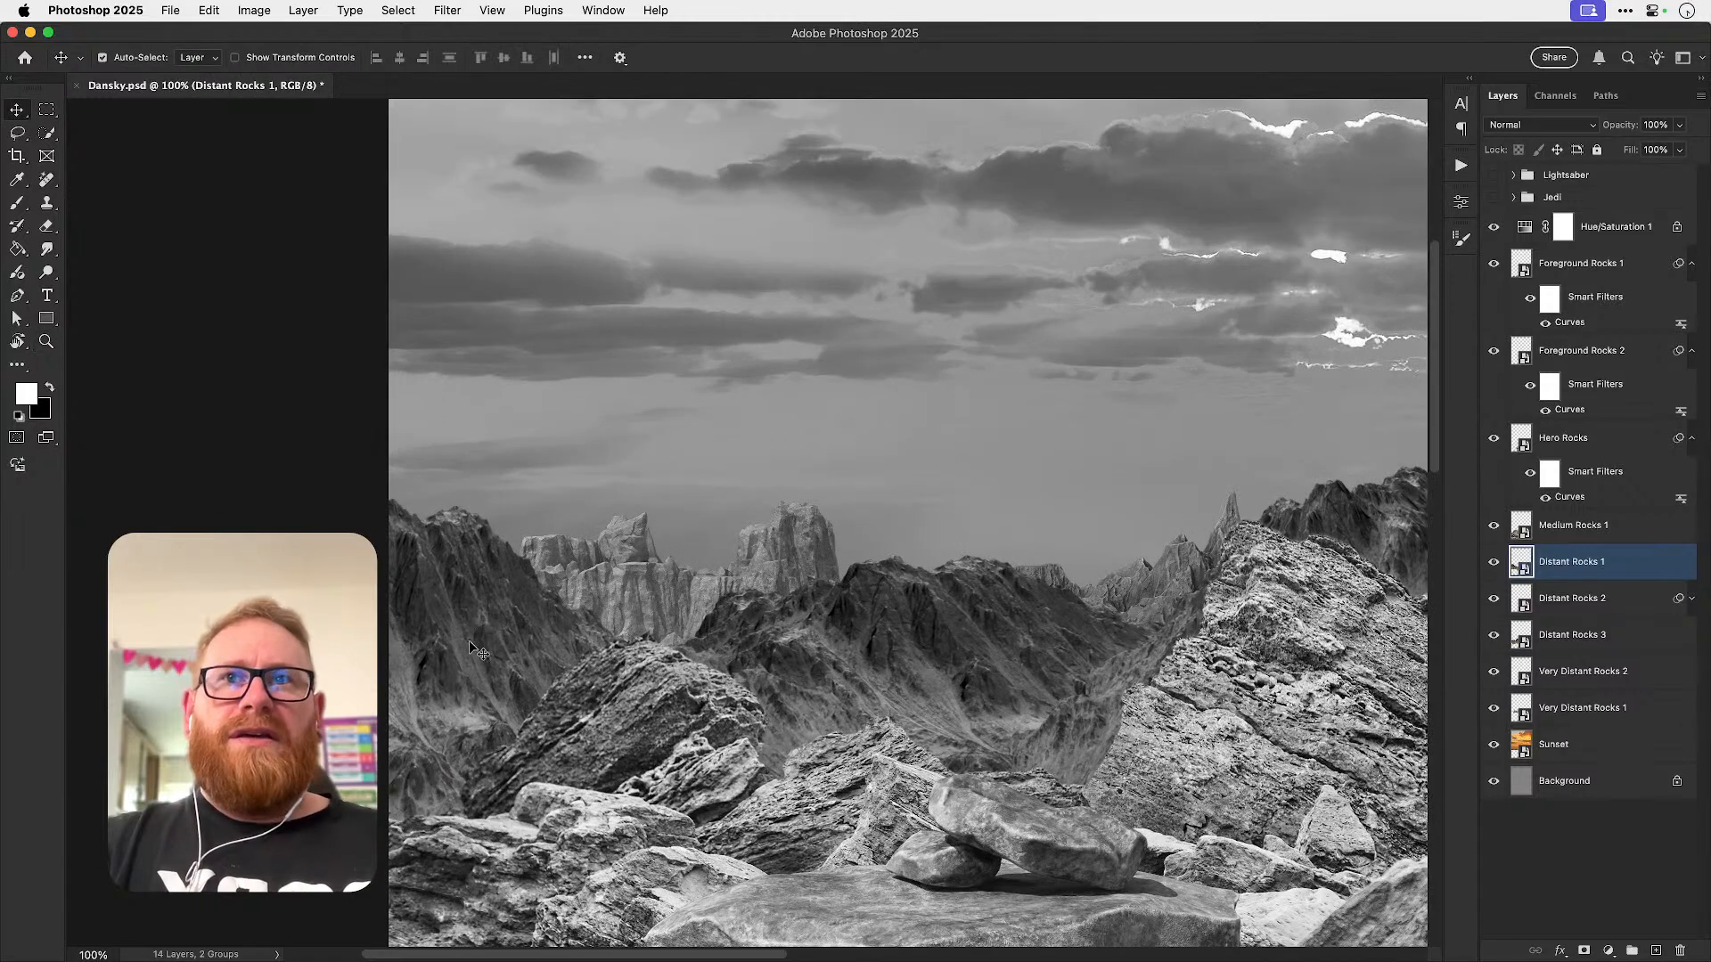
{"action": "left_click_drag", "start_coordinate": [466, 646], "coordinate": [457, 612]}
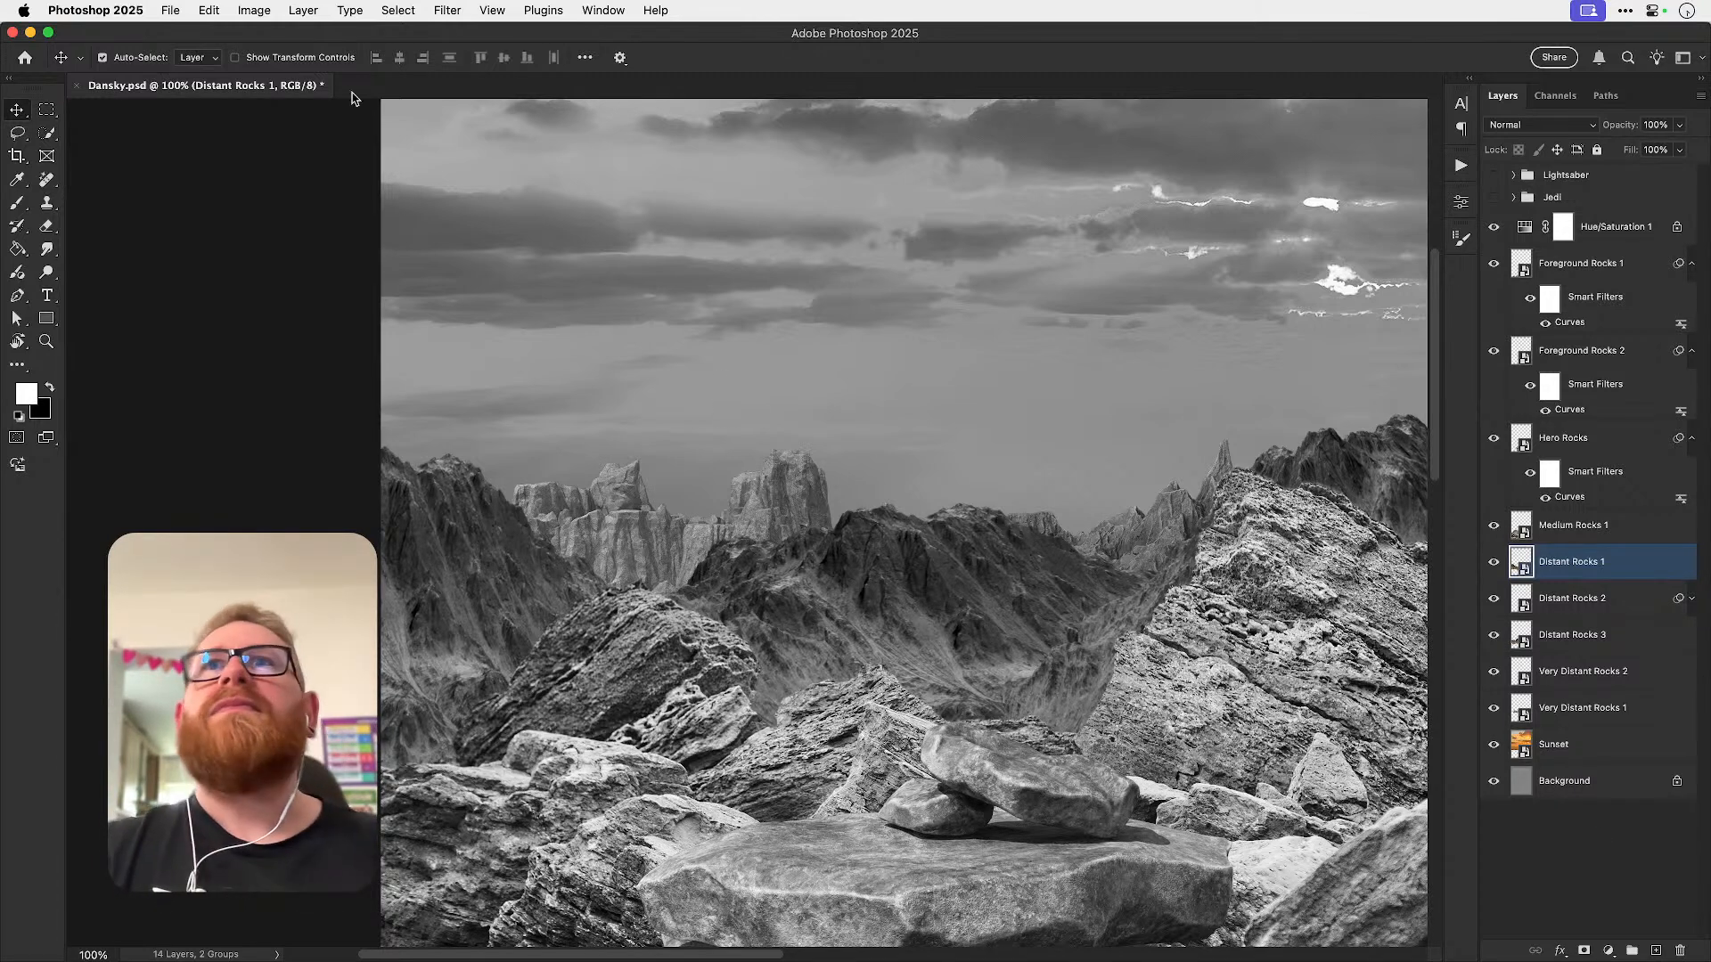
{"action": "left_click", "coordinate": [255, 11]}
{"action": "mouse_move", "coordinate": [276, 60]}
{"action": "left_click", "coordinate": [487, 94]}
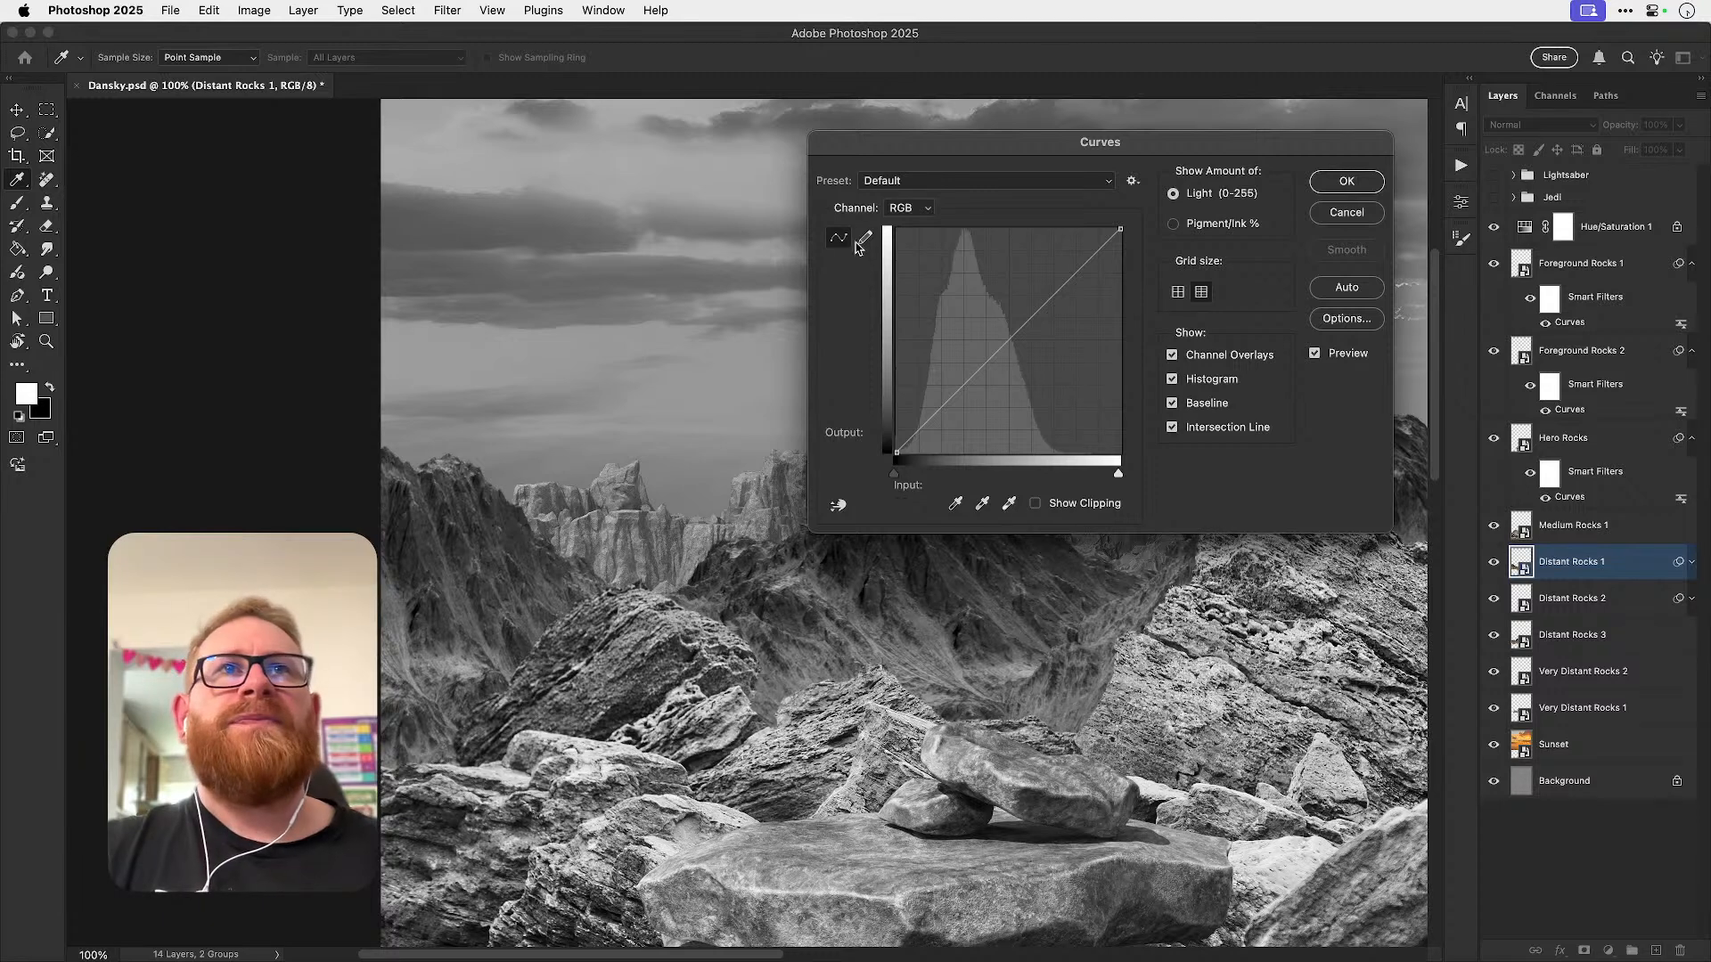
{"action": "left_click_drag", "start_coordinate": [1015, 318], "coordinate": [1027, 291]}
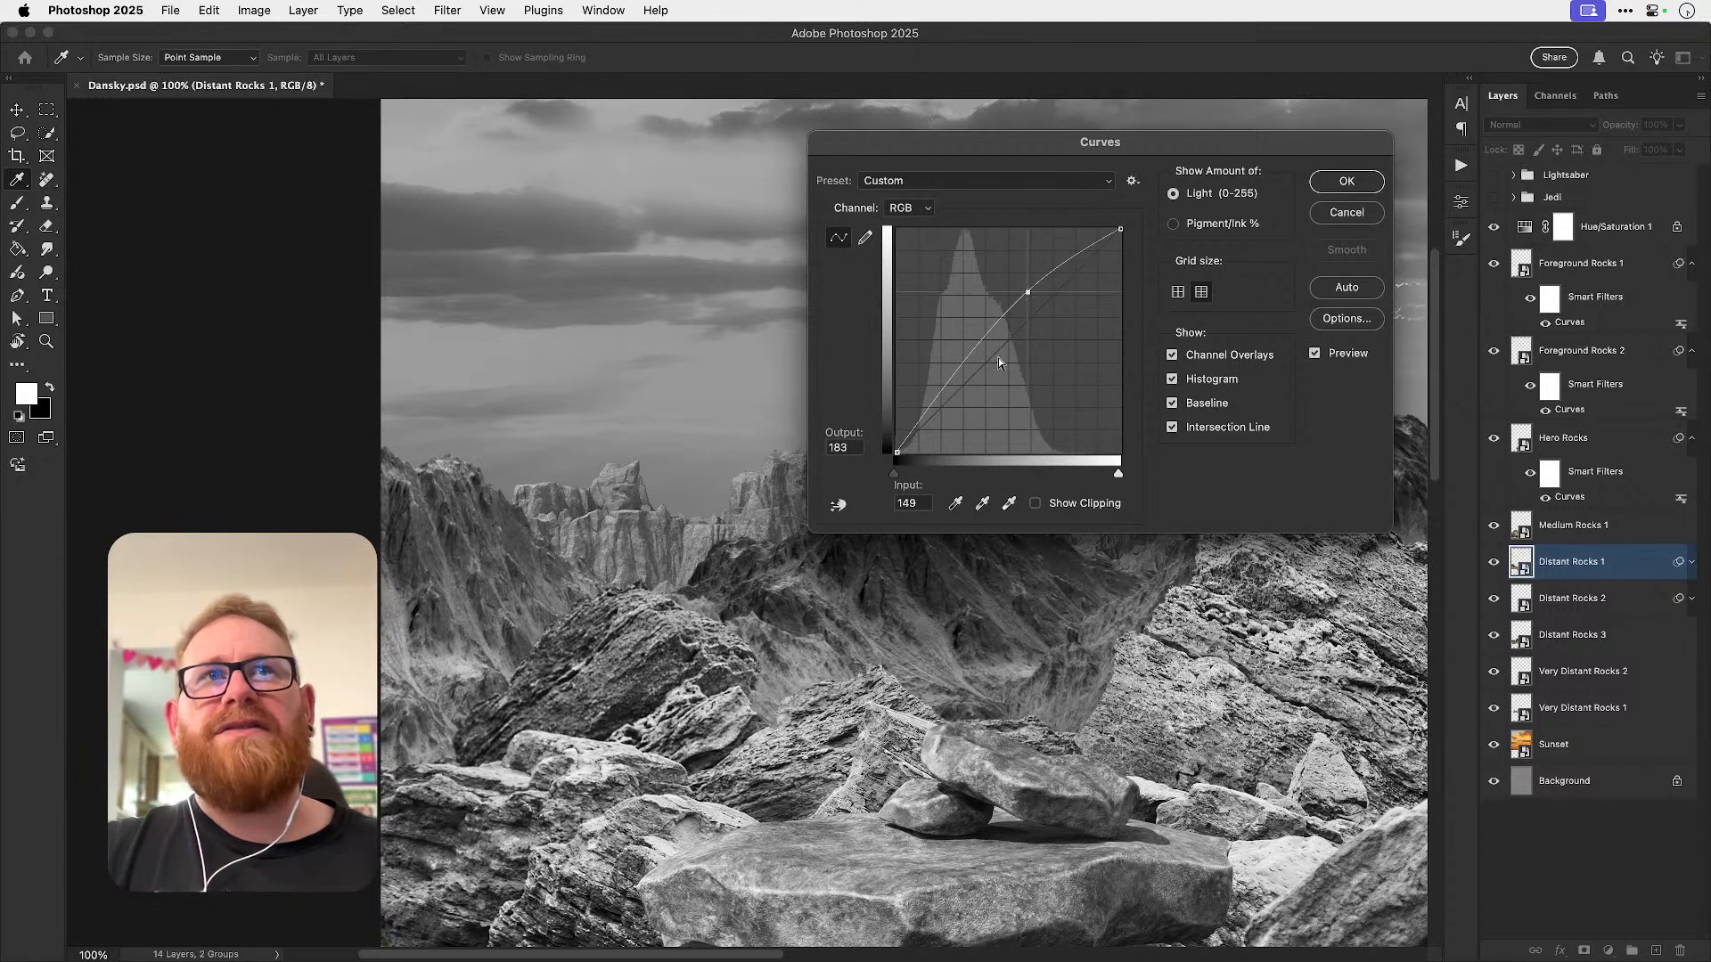
{"action": "left_click_drag", "start_coordinate": [943, 383], "coordinate": [959, 396]}
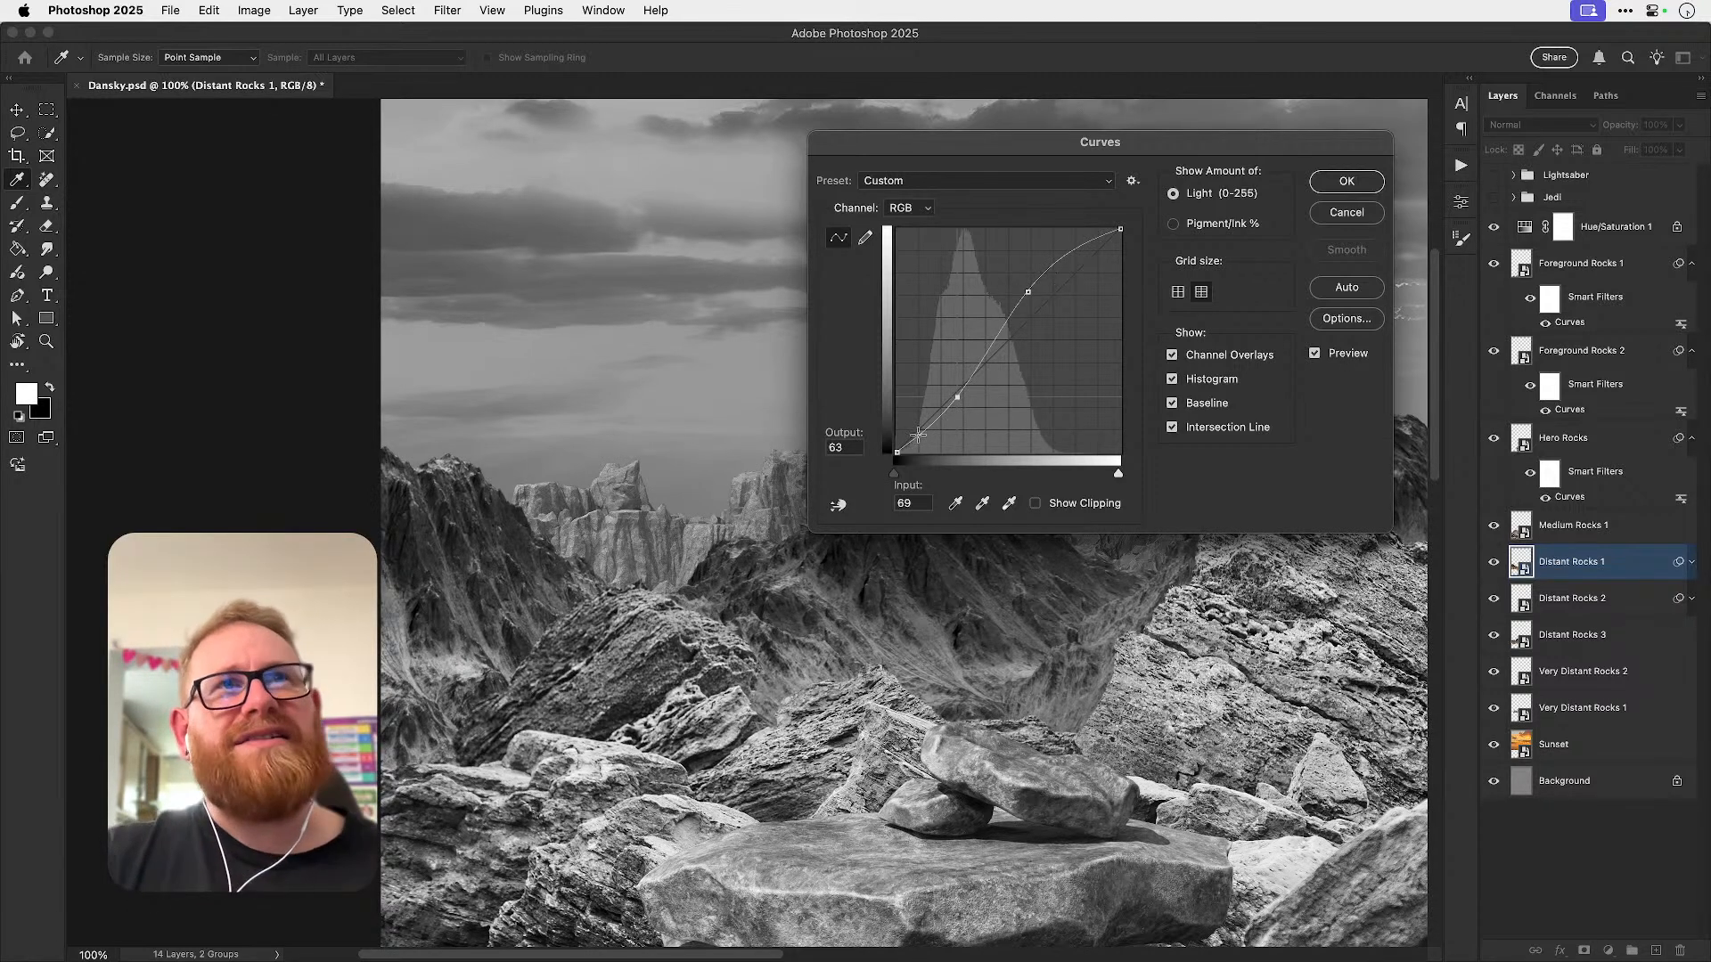
- Compare the Curves preview, lower the shadow point slightly, apply the filter to Distant Rocks 1 and copy it to Distant Rocks 3
{"action": "left_click", "coordinate": [1334, 357]}
{"action": "left_click", "coordinate": [1333, 363]}
{"action": "left_click_drag", "start_coordinate": [780, 611], "coordinate": [666, 495]}
{"action": "left_click_drag", "start_coordinate": [961, 398], "coordinate": [963, 406]}
{"action": "left_click", "coordinate": [1341, 185]}
{"action": "left_click_drag", "start_coordinate": [1570, 623], "coordinate": [1573, 694]}
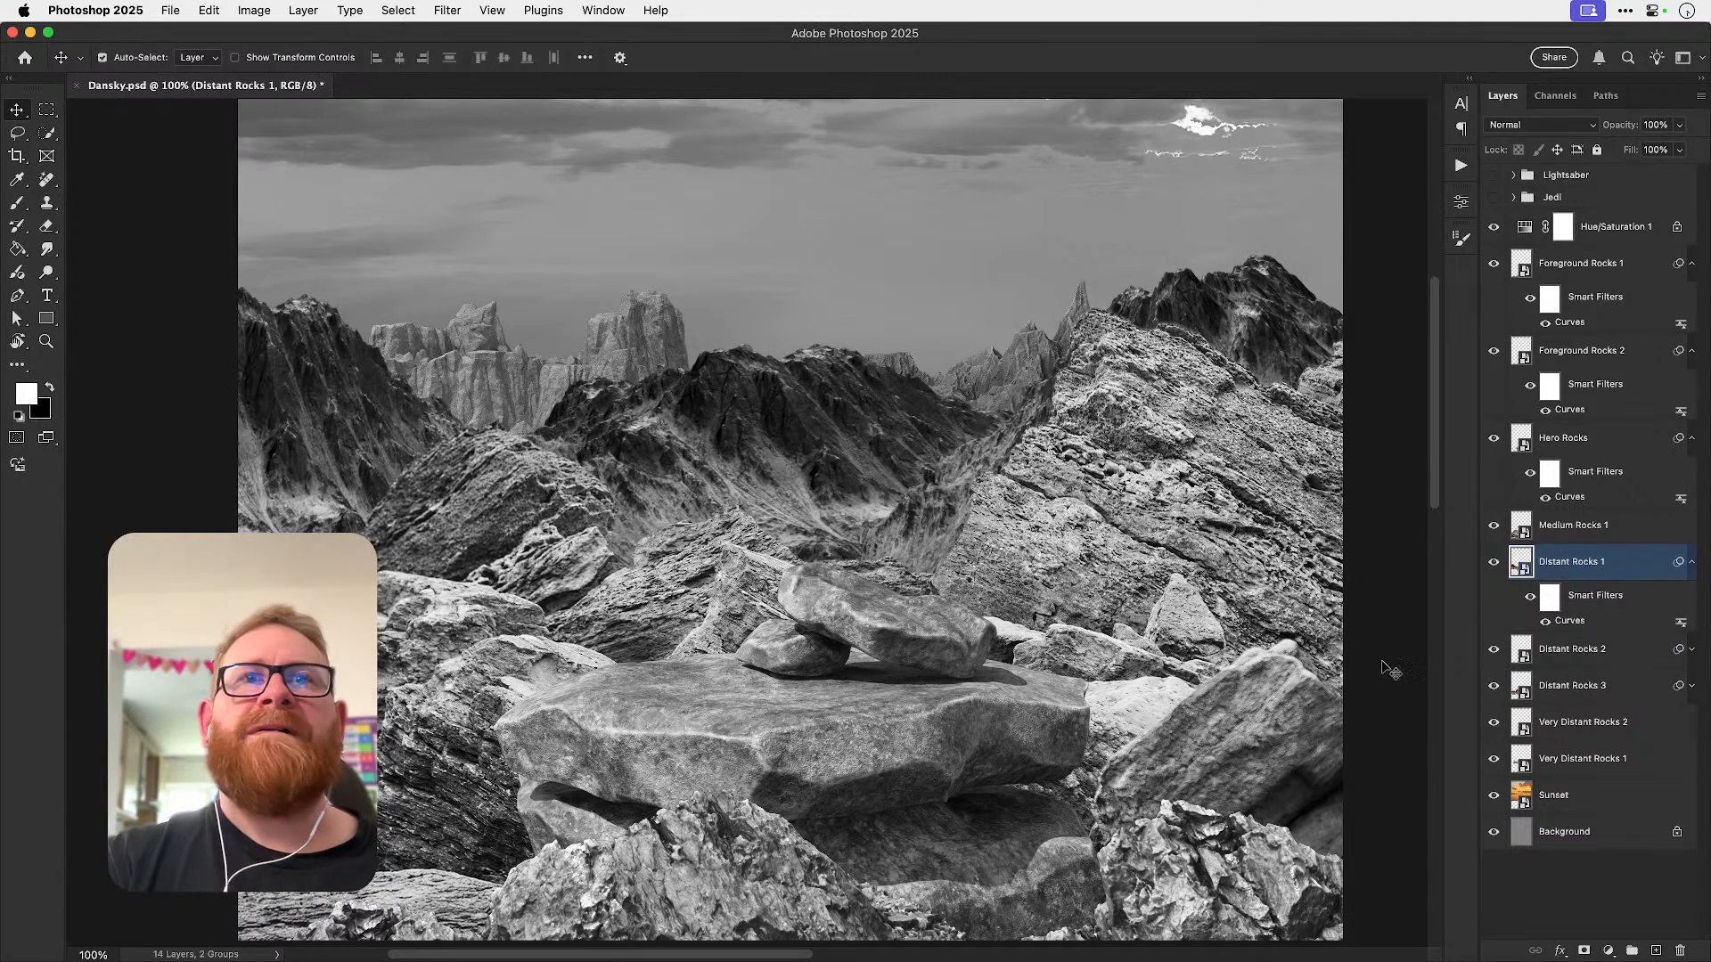
{"action": "key", "text": "super+0"}
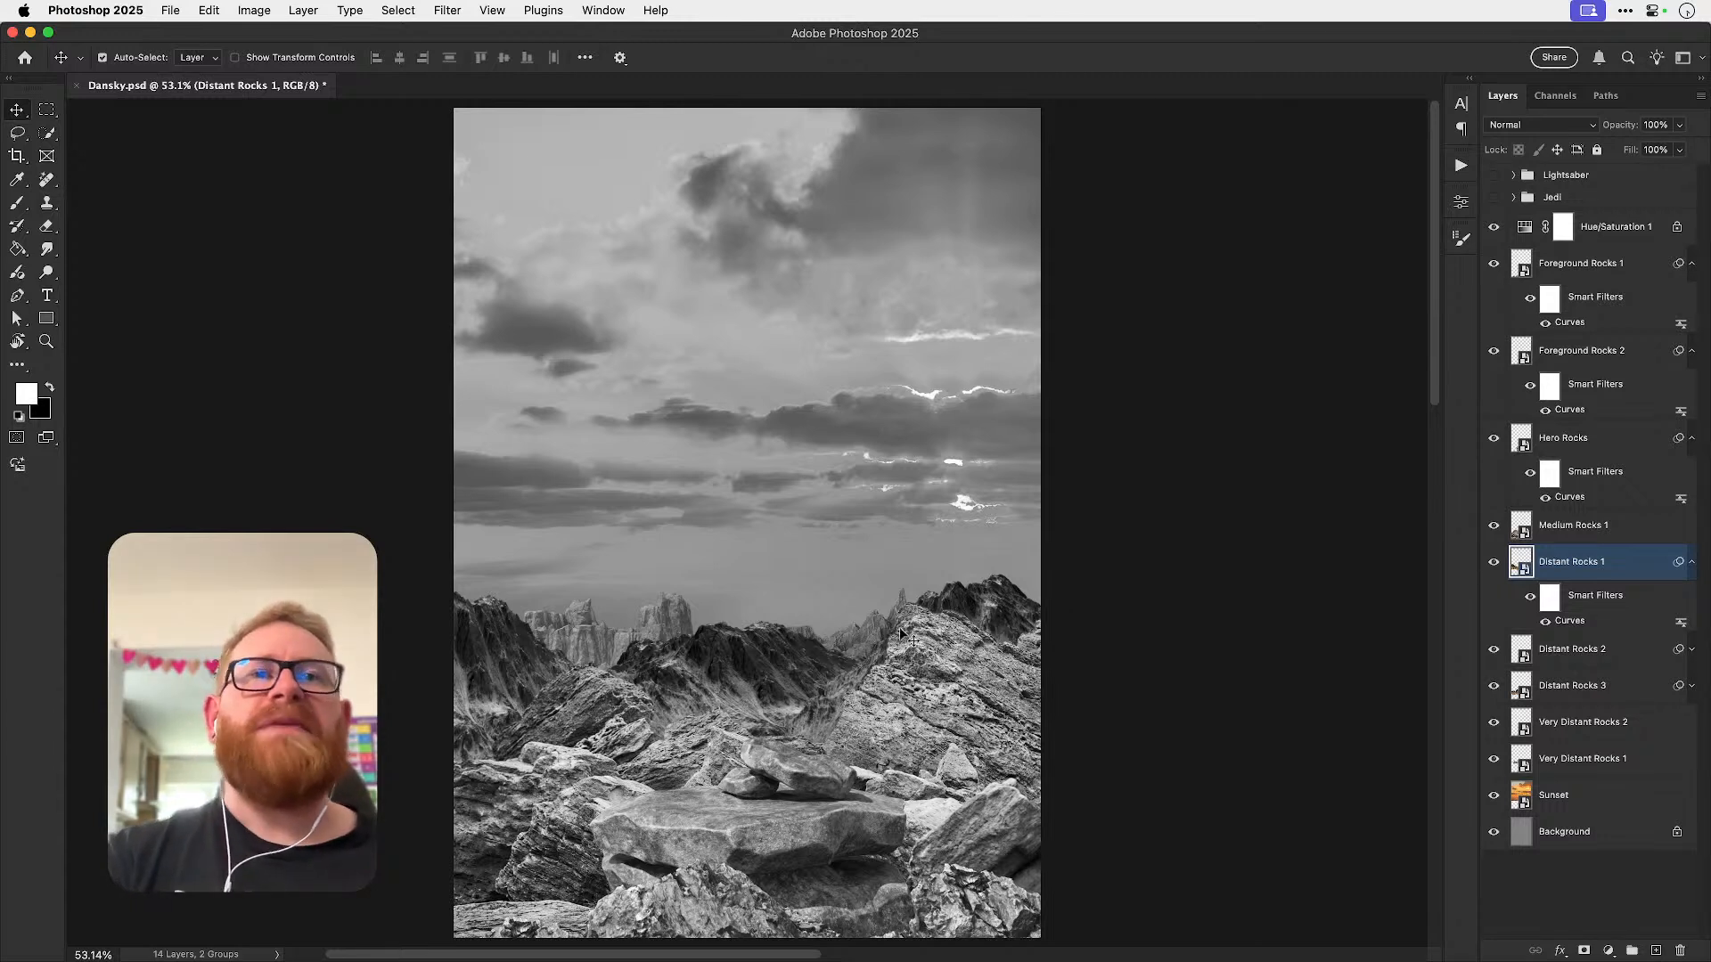
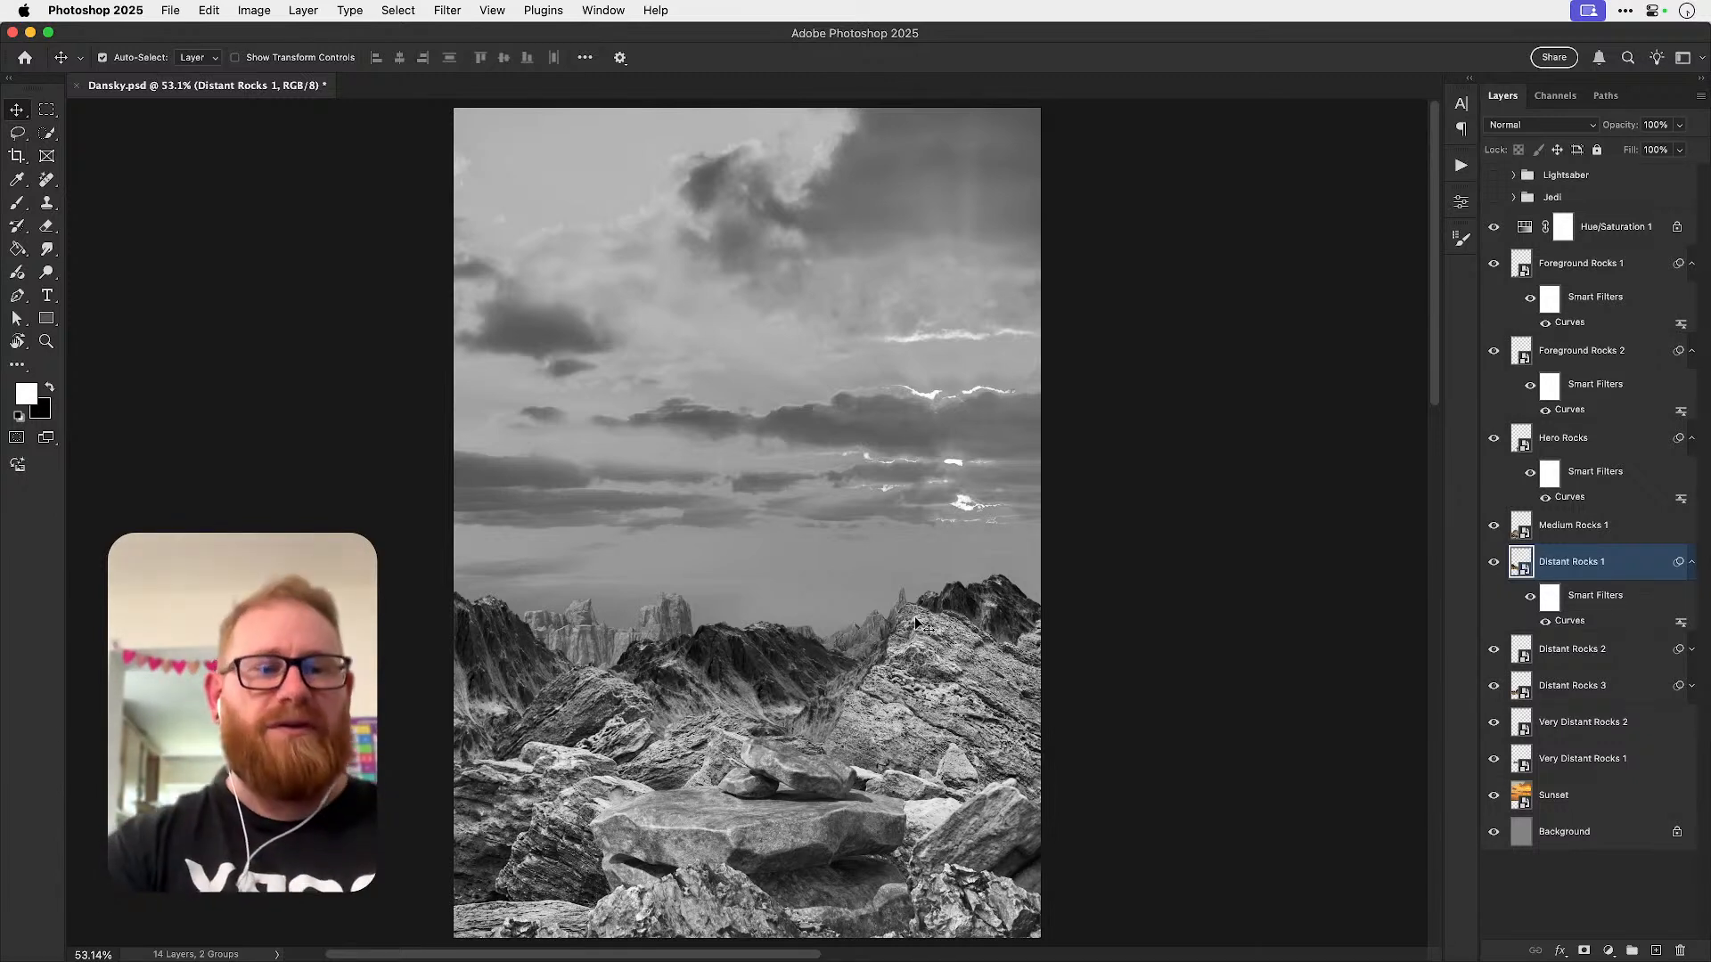
- Select Very Distant Rocks 1 and start a Curves filter with a shadow point at input 85, output 61
{"action": "left_click", "coordinate": [653, 663], "text": "super"}
{"action": "left_click", "coordinate": [653, 663], "text": "super"}
{"action": "left_click", "coordinate": [566, 638]}
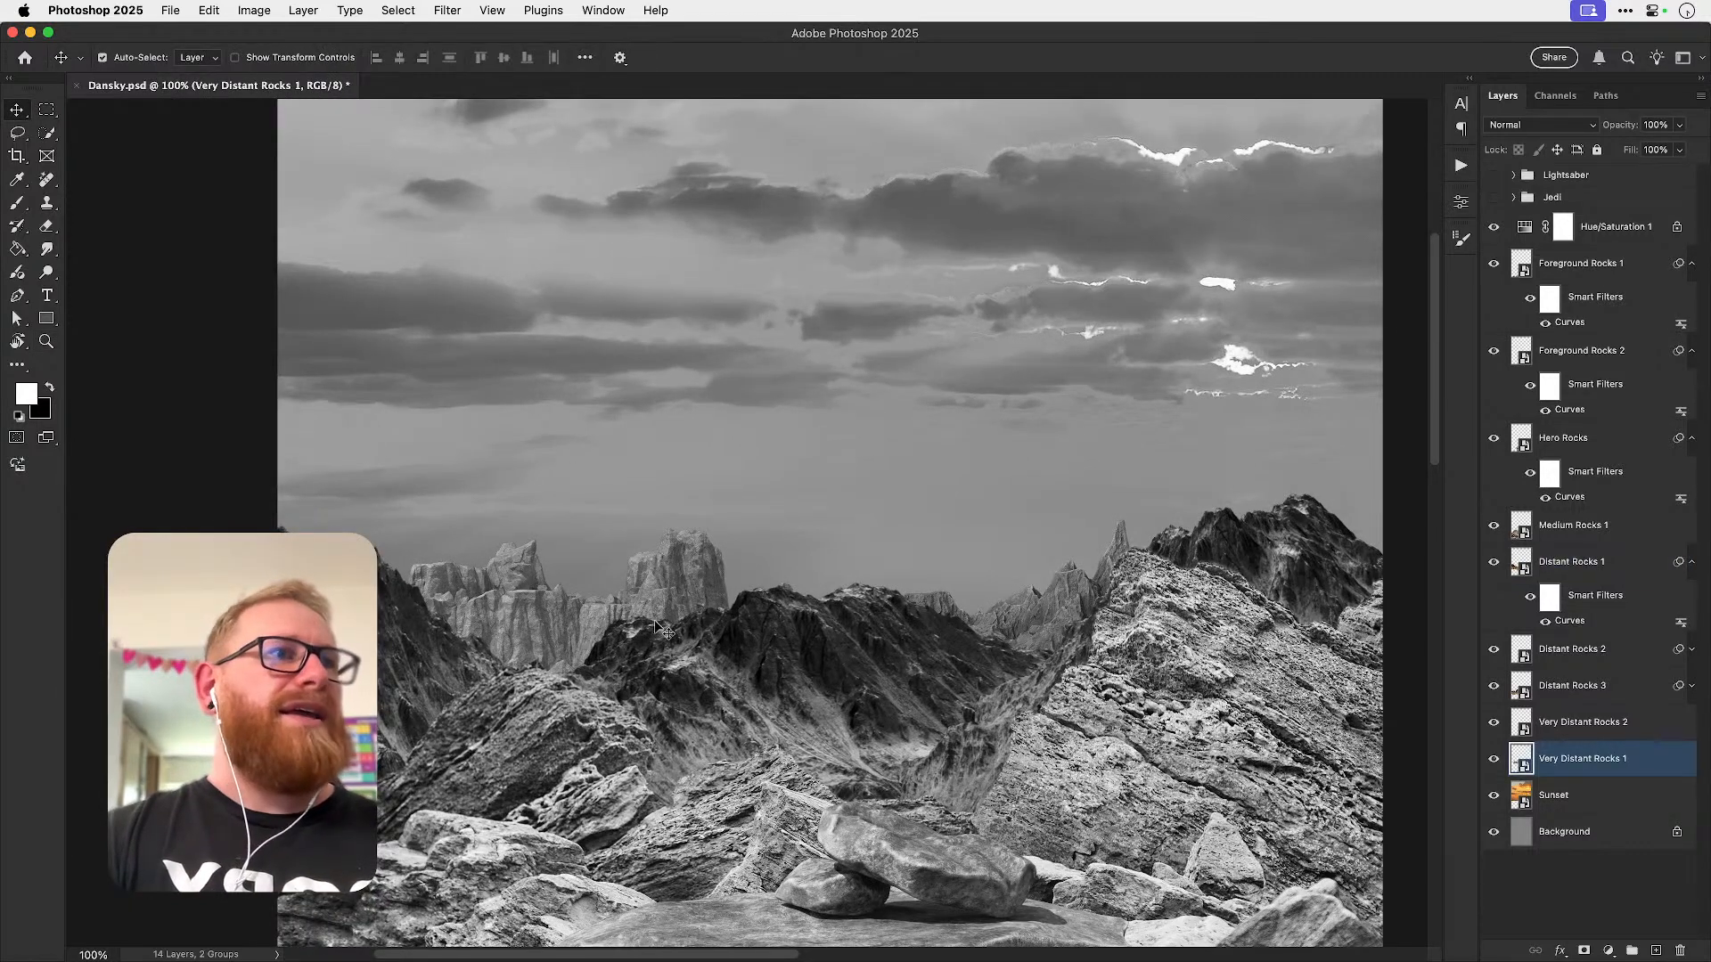
{"action": "left_click", "coordinate": [254, 10]}
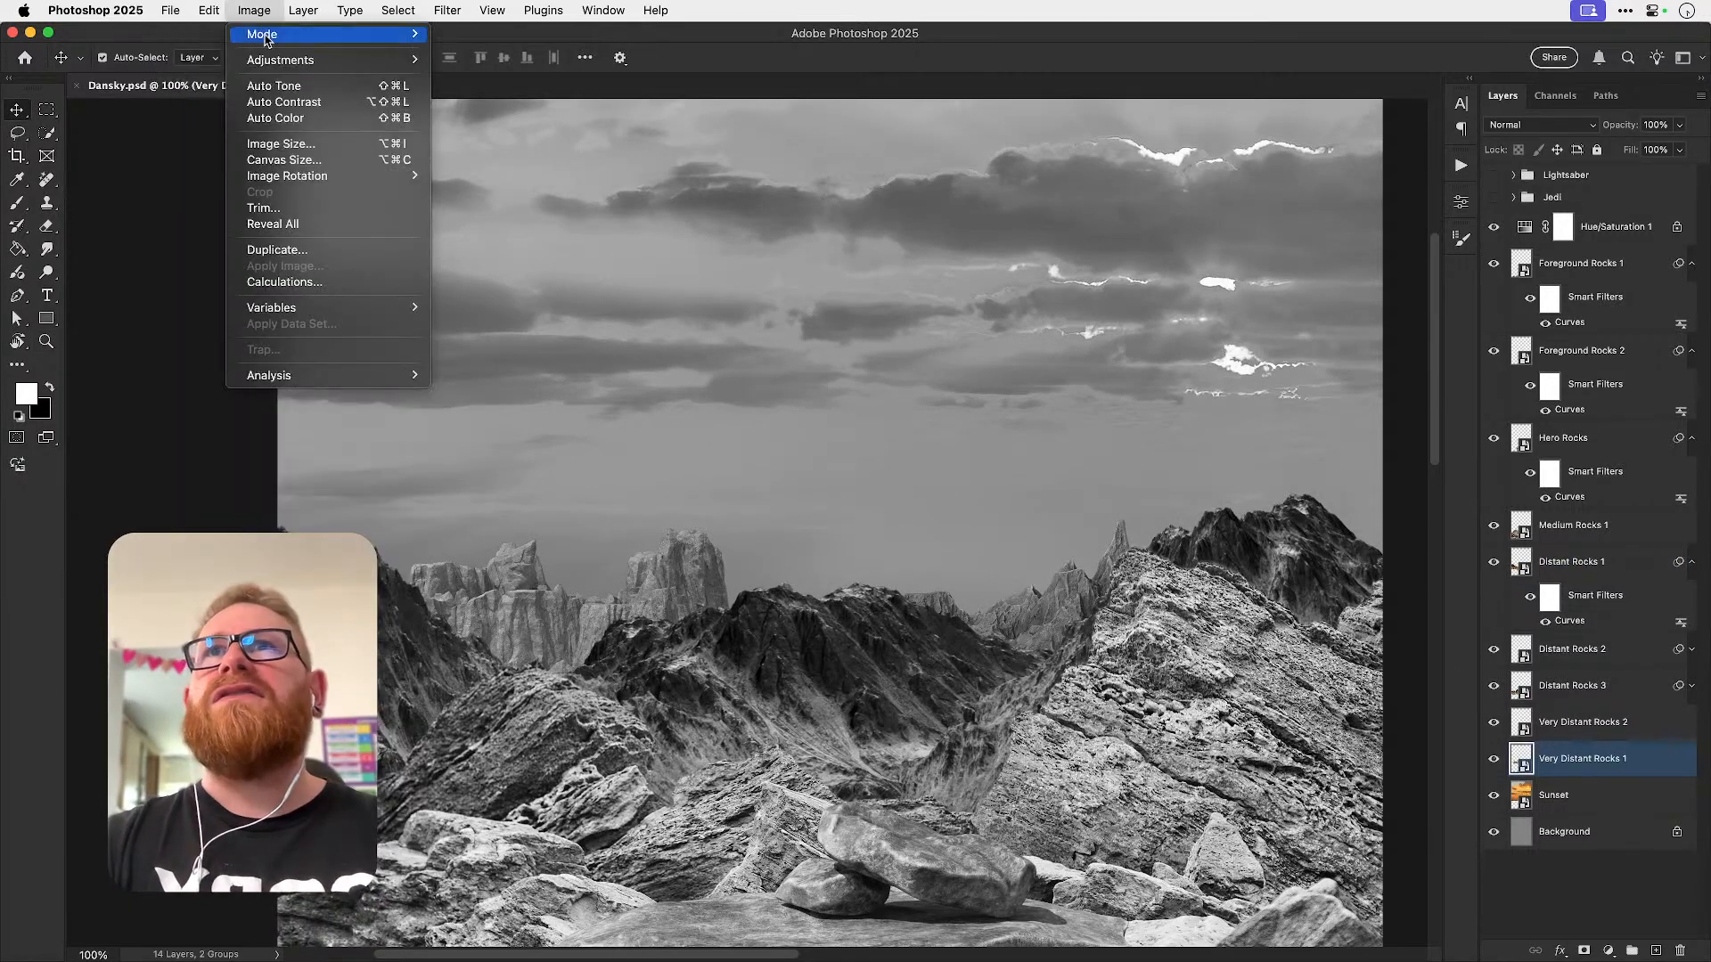
{"action": "mouse_move", "coordinate": [385, 60]}
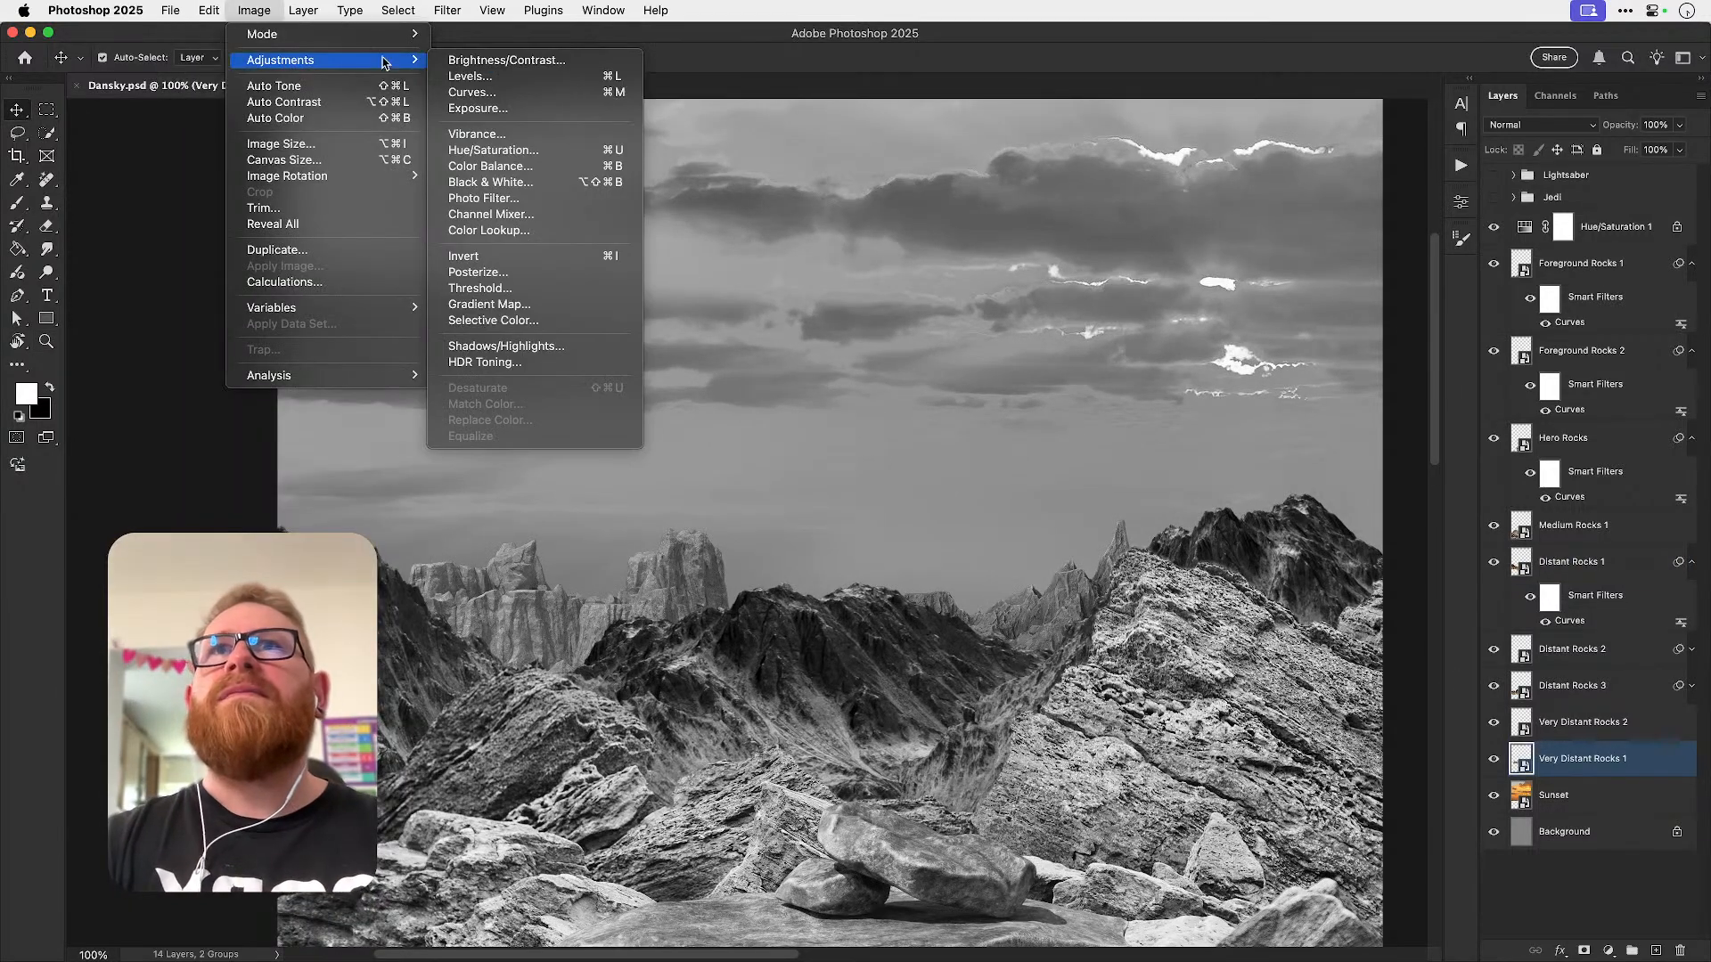
{"action": "left_click", "coordinate": [512, 92]}
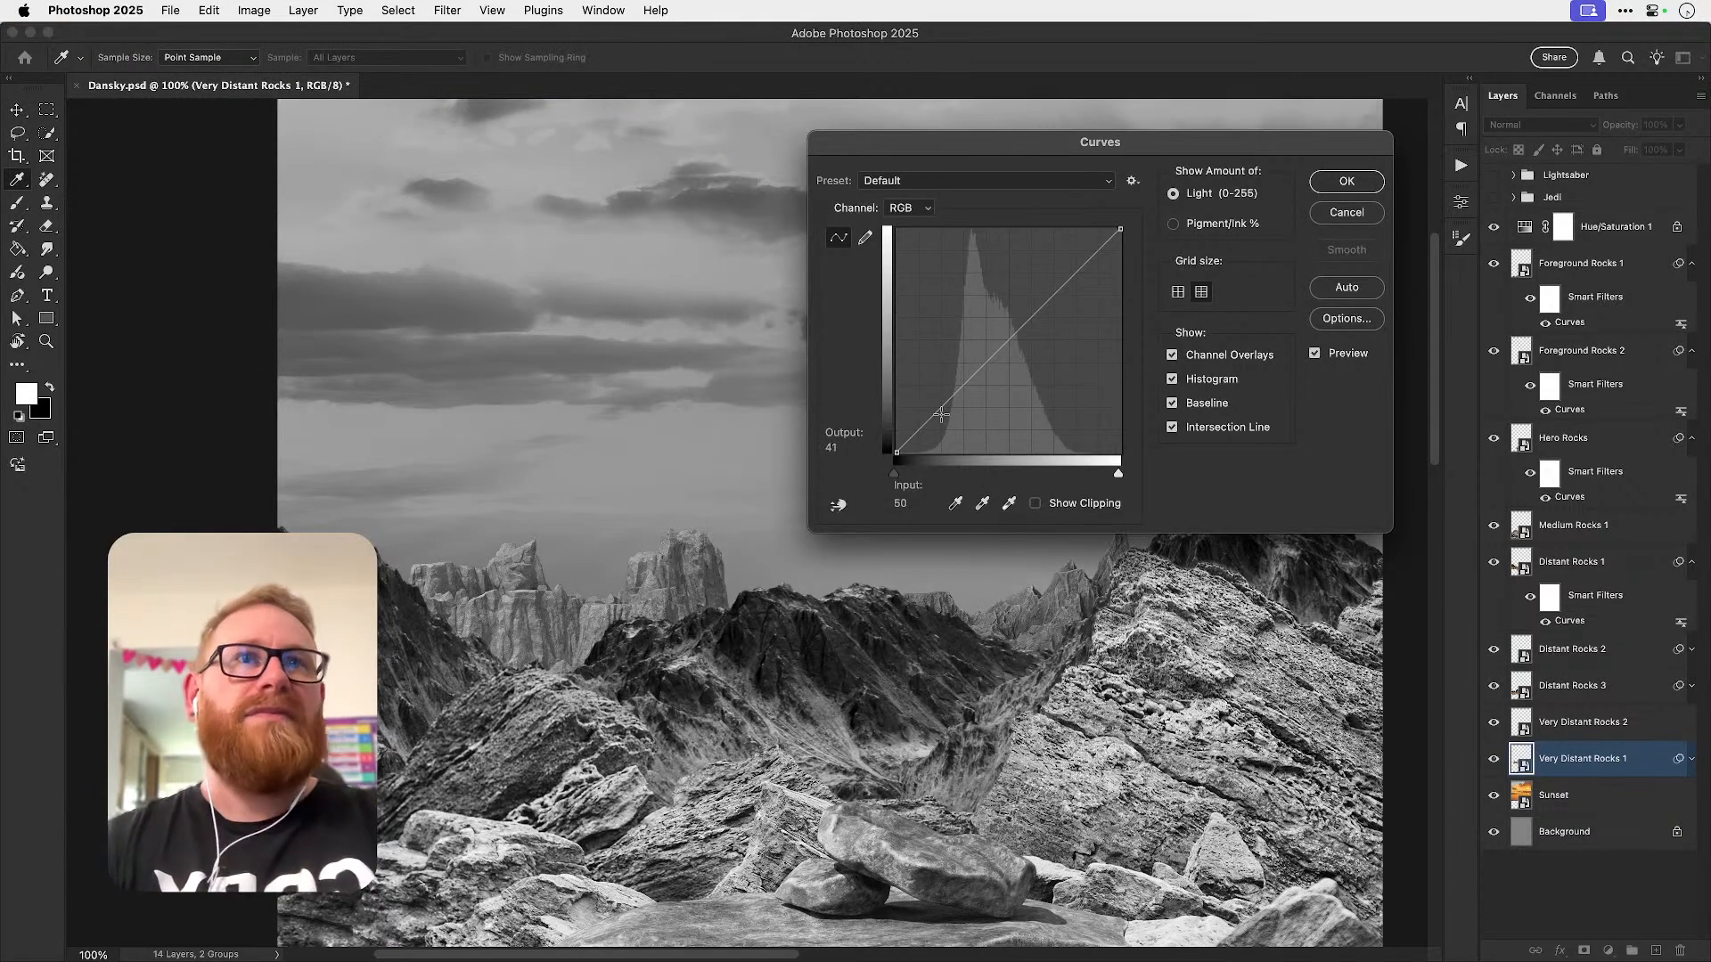
{"action": "left_click", "coordinate": [838, 504]}
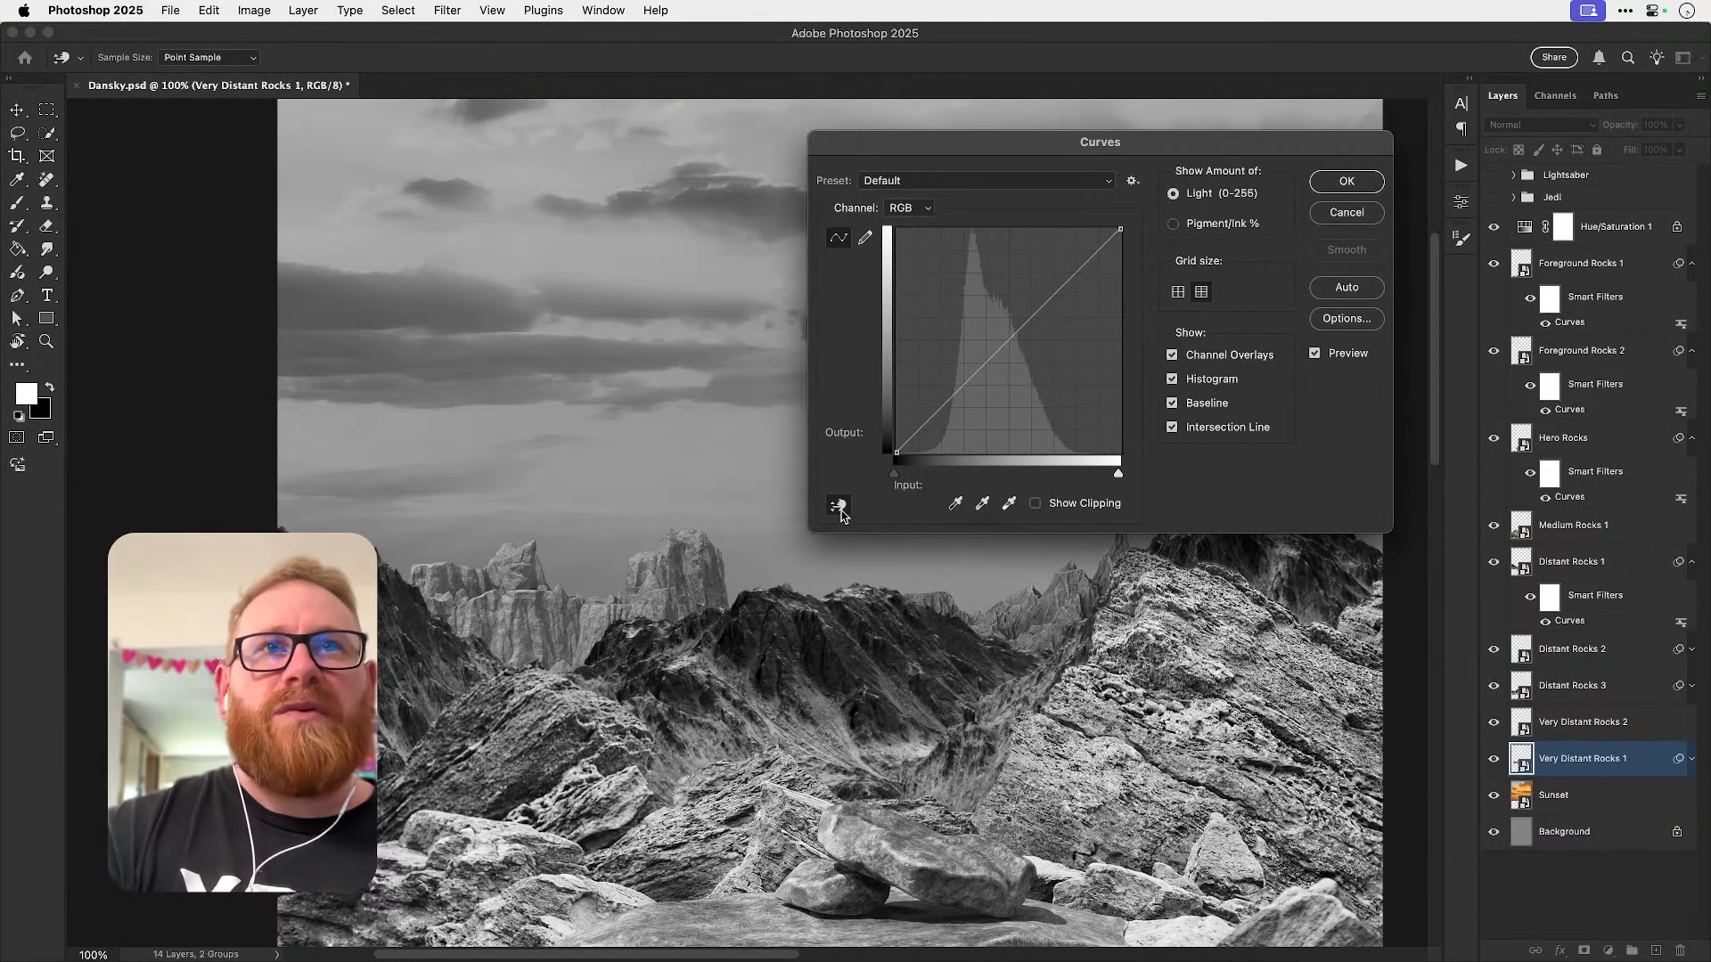
{"action": "left_click", "coordinate": [969, 384]}
{"action": "left_click_drag", "start_coordinate": [969, 385], "coordinate": [972, 396]}
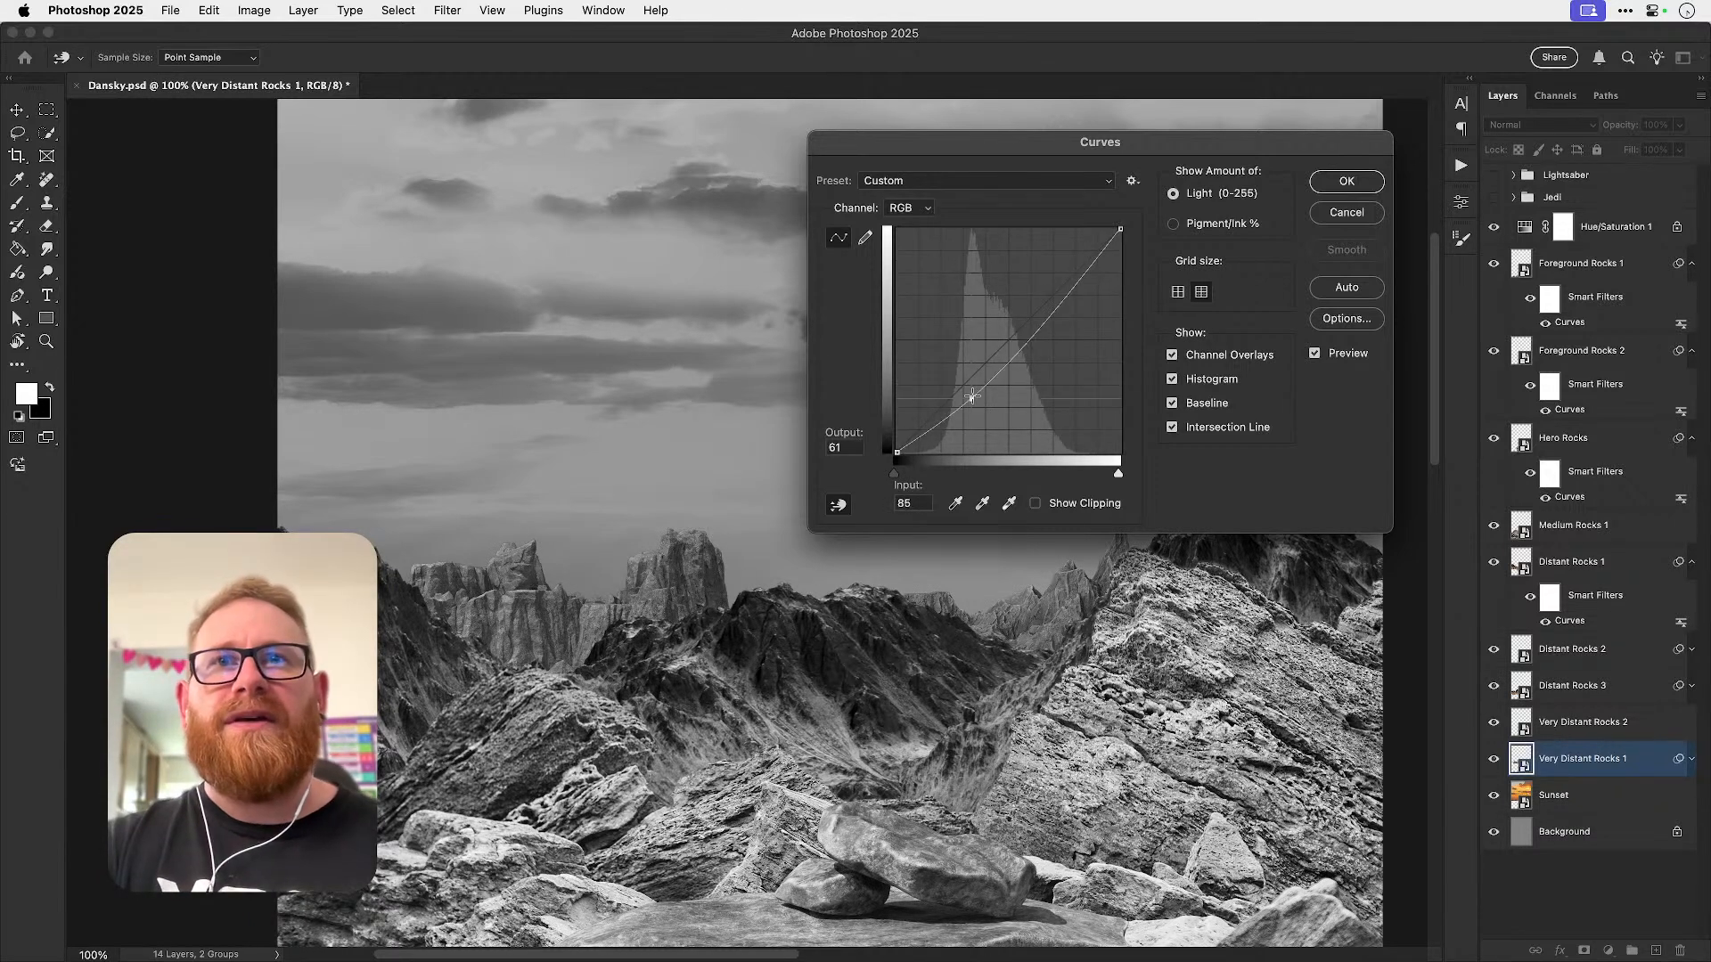
- Add a highlight point at input 160, output 164, lower the shadow point to output 47, and apply the Curves filter
{"action": "left_click_drag", "start_coordinate": [1047, 322], "coordinate": [1039, 314]}
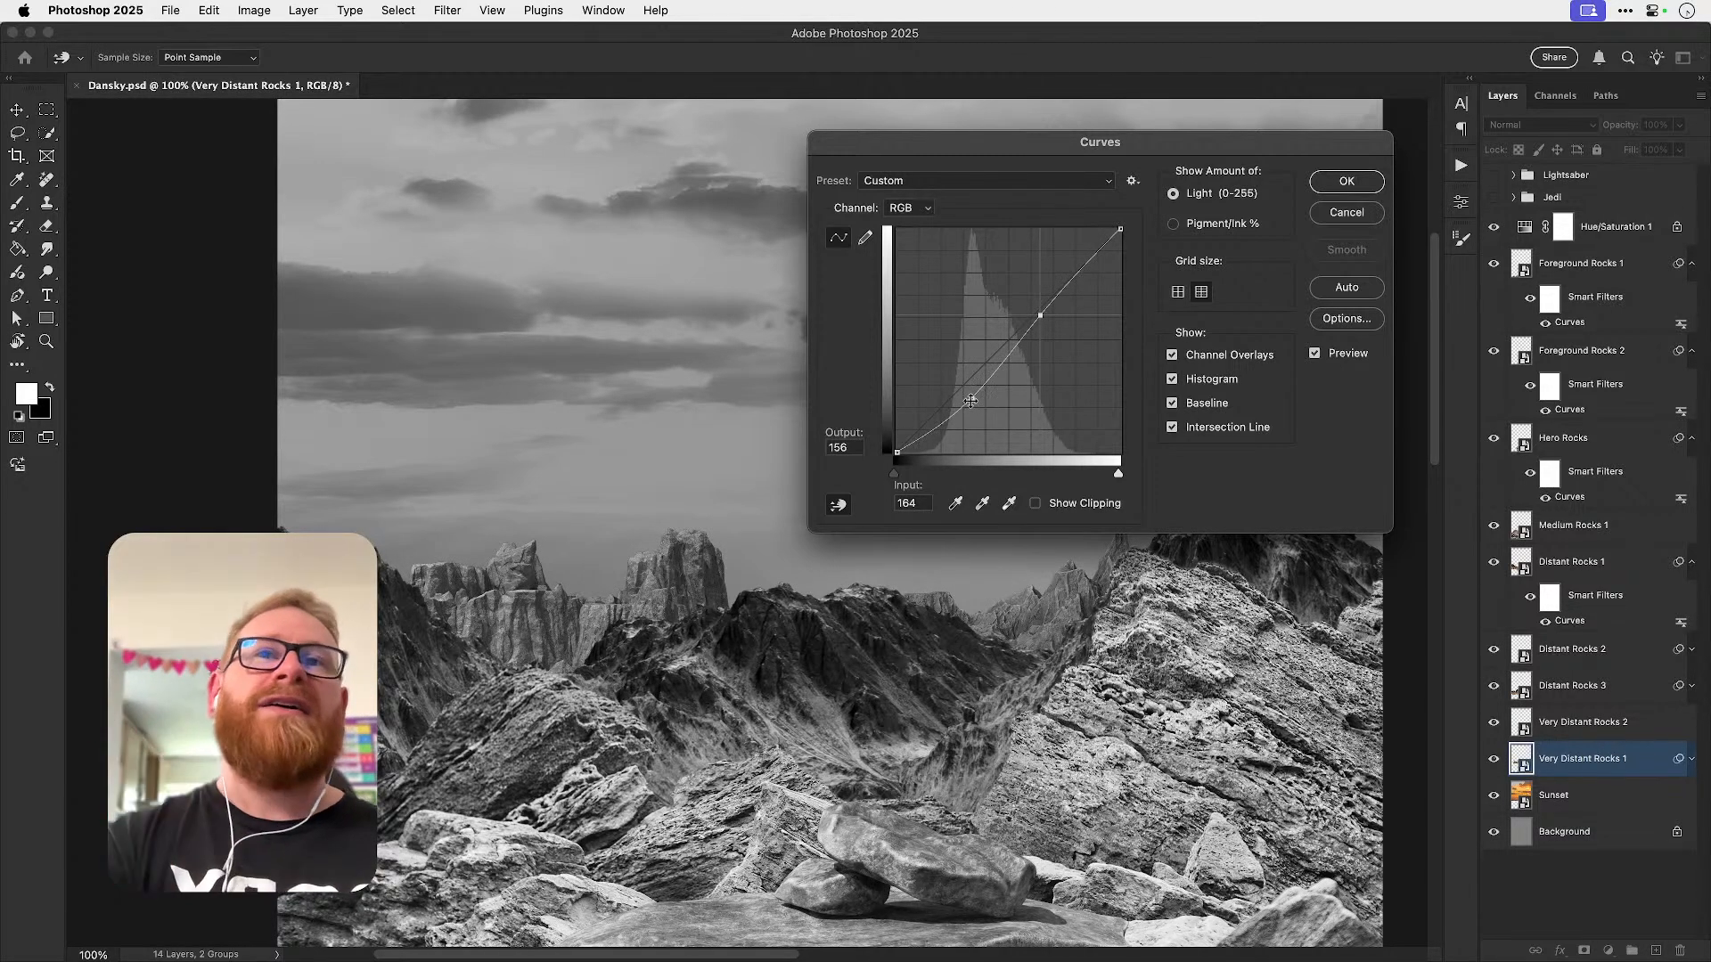
{"action": "left_click_drag", "start_coordinate": [972, 402], "coordinate": [974, 411]}
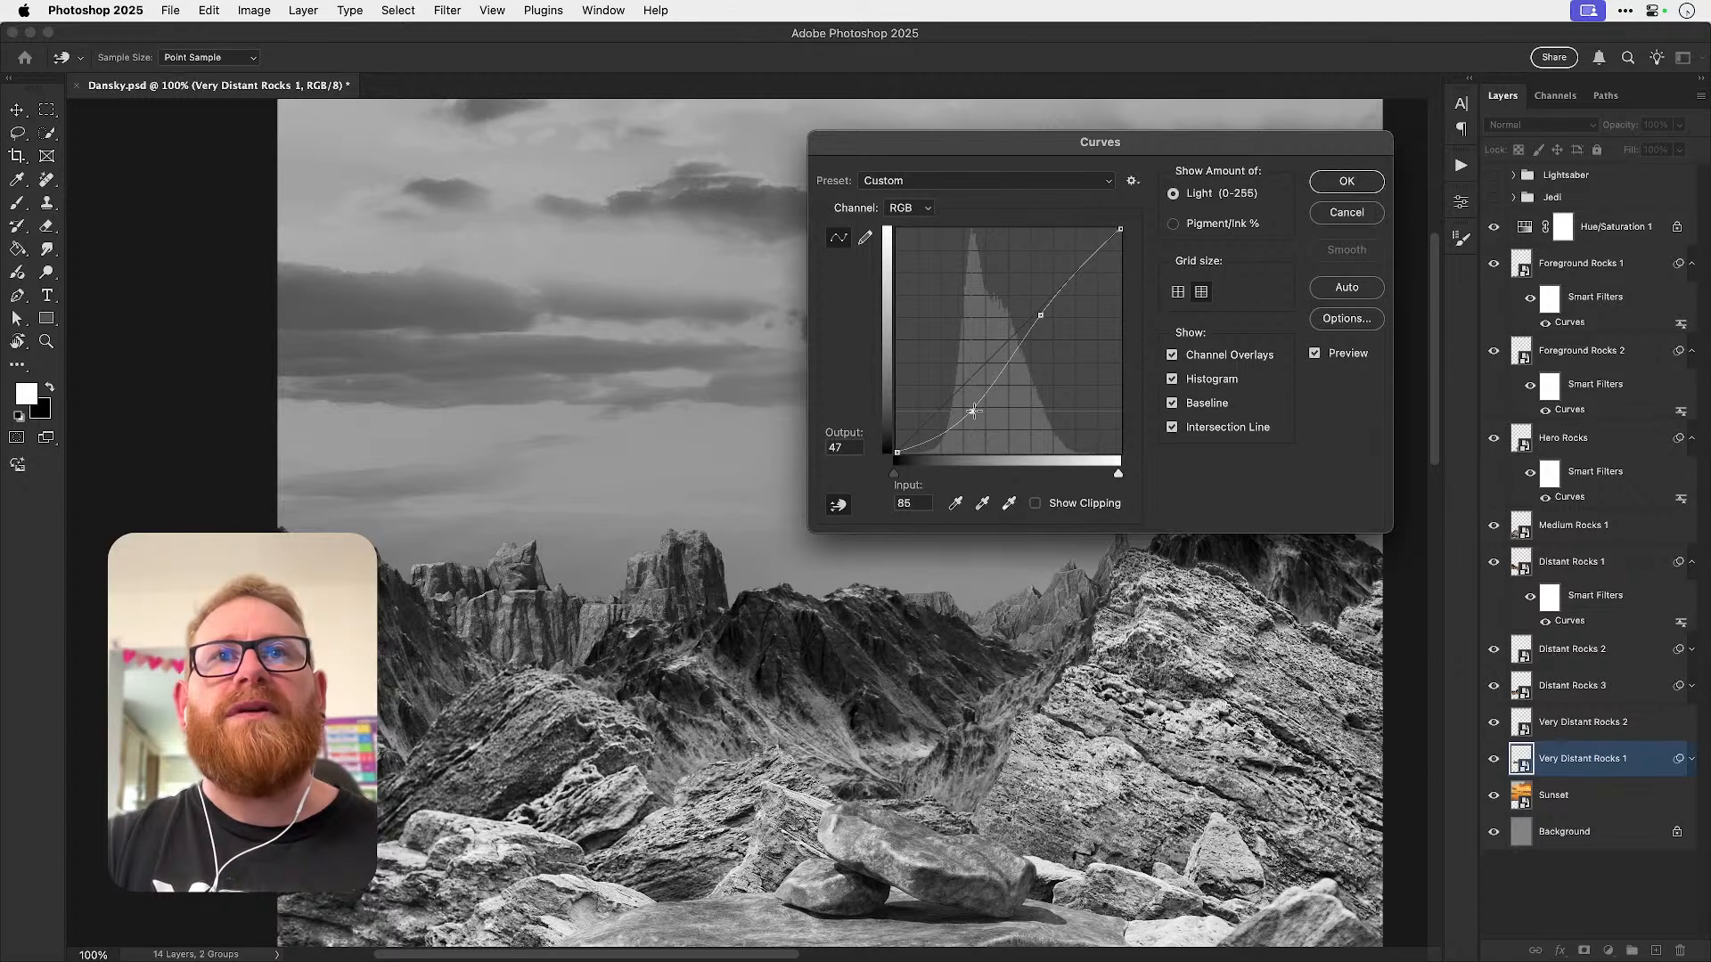
{"action": "left_click_drag", "start_coordinate": [1041, 314], "coordinate": [1037, 306]}
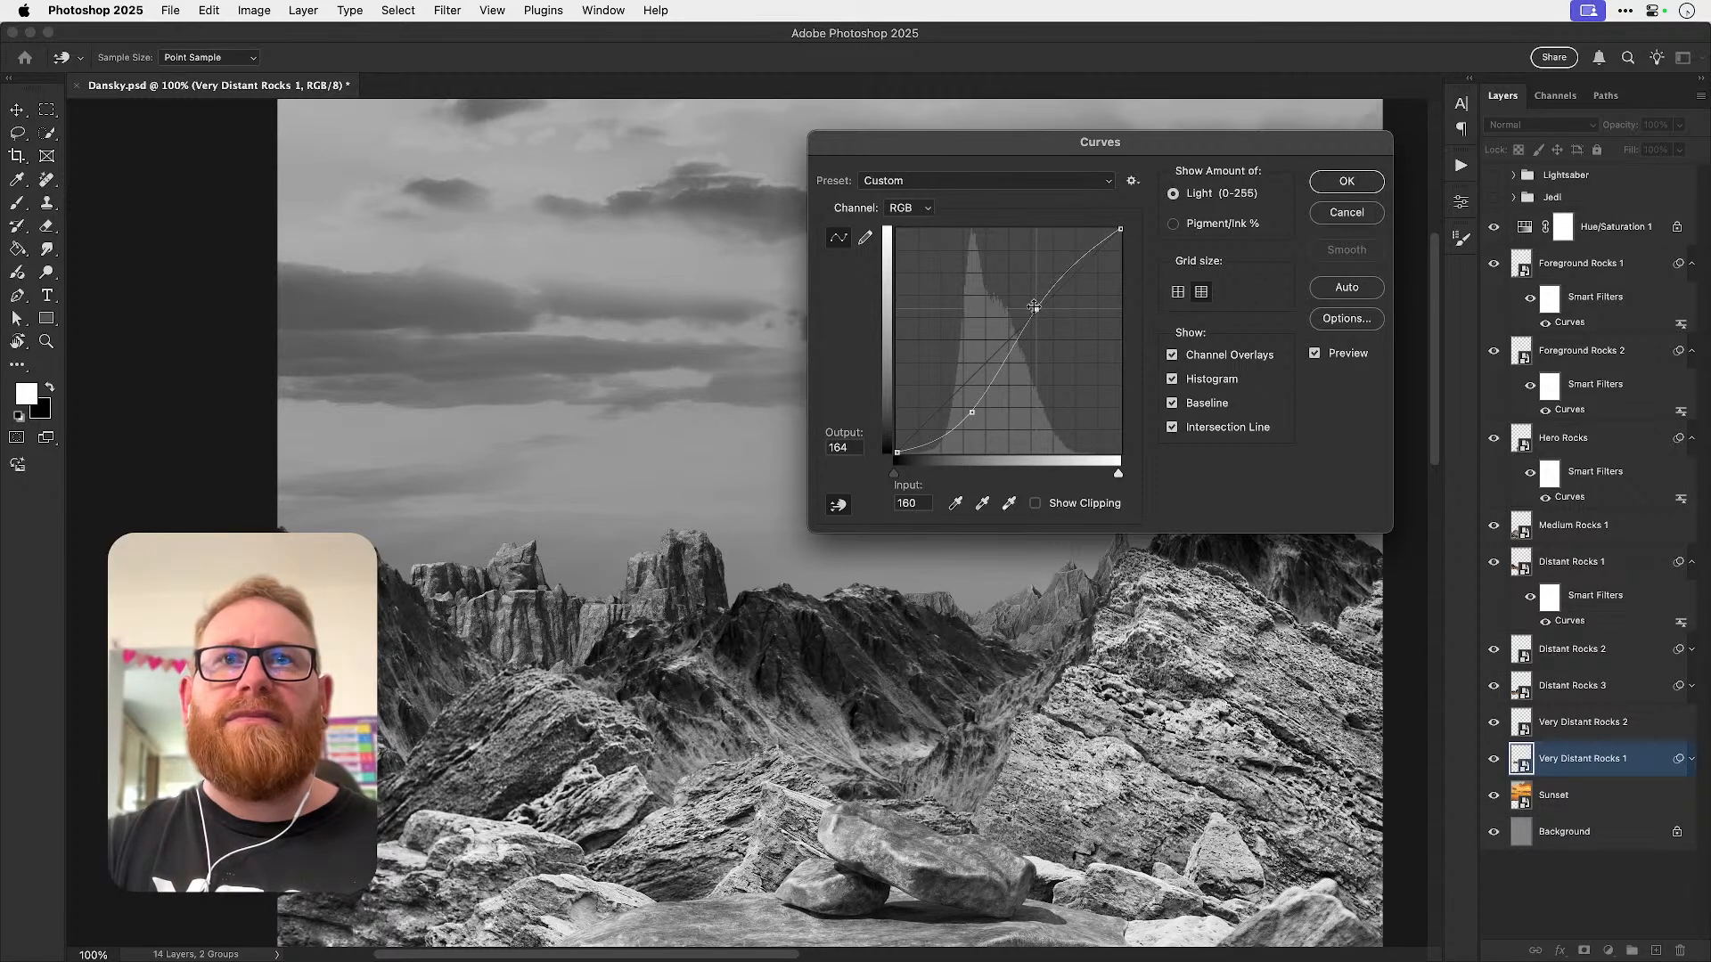
{"action": "left_click", "coordinate": [1343, 183]}
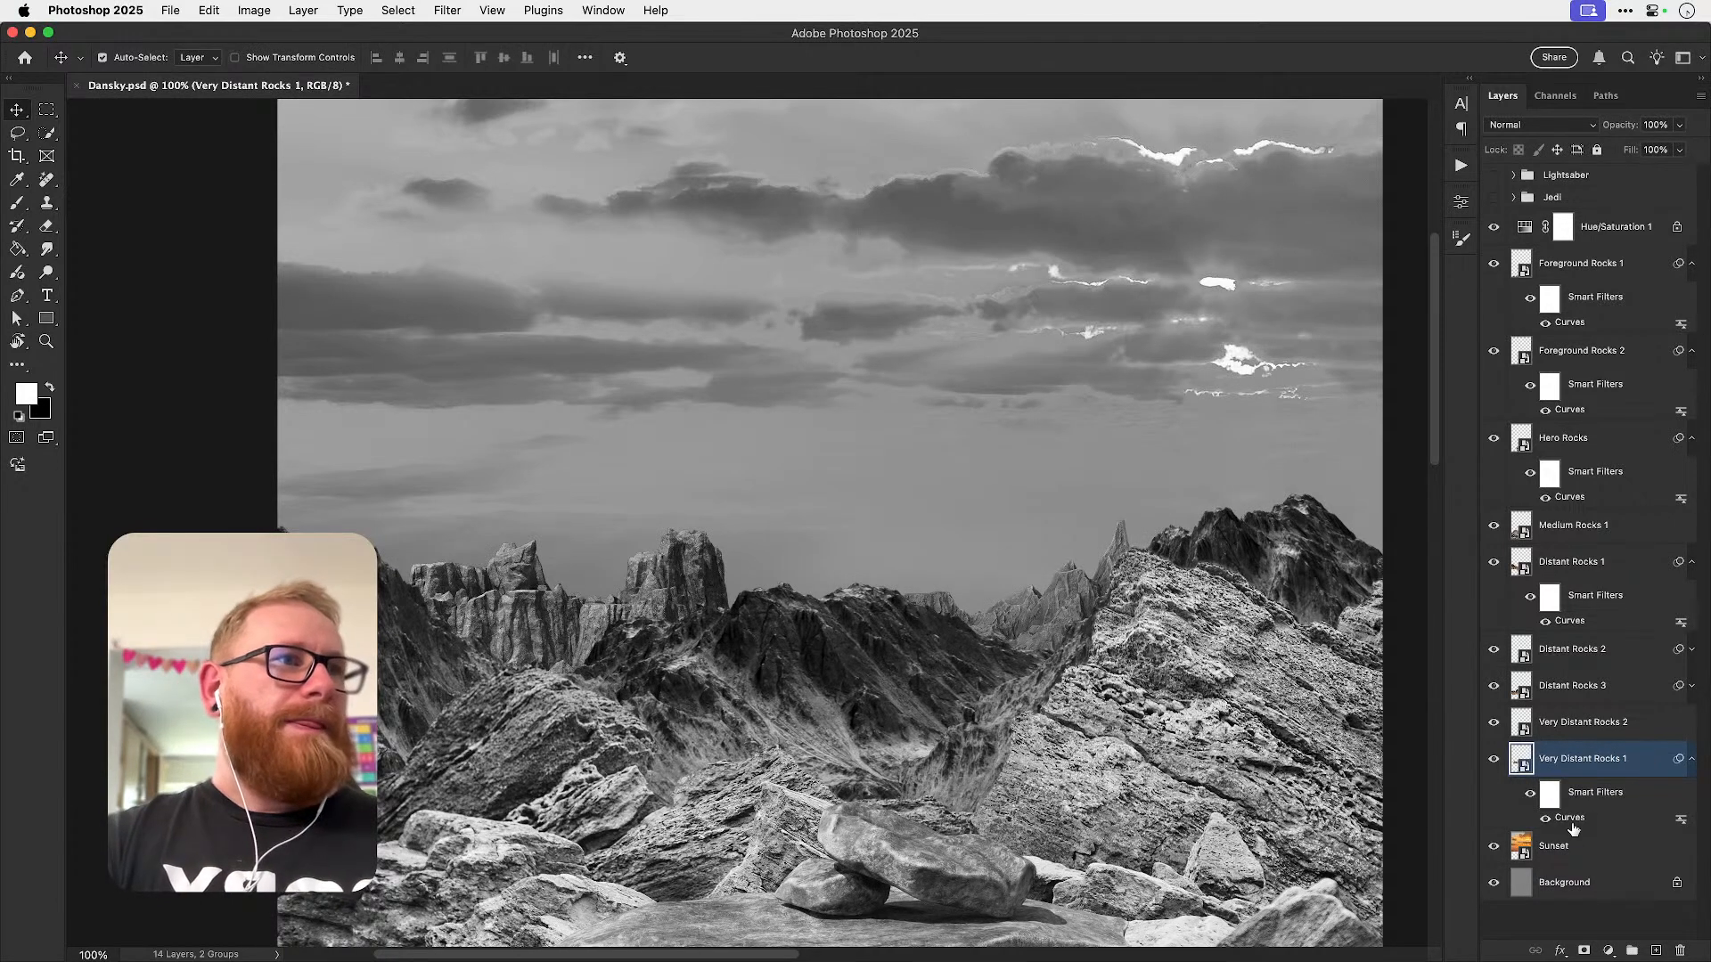
- Copy the Curves filter from Very Distant Rocks 1 to Very Distant Rocks 2
{"action": "left_click_drag", "start_coordinate": [1572, 822], "coordinate": [1618, 733]}
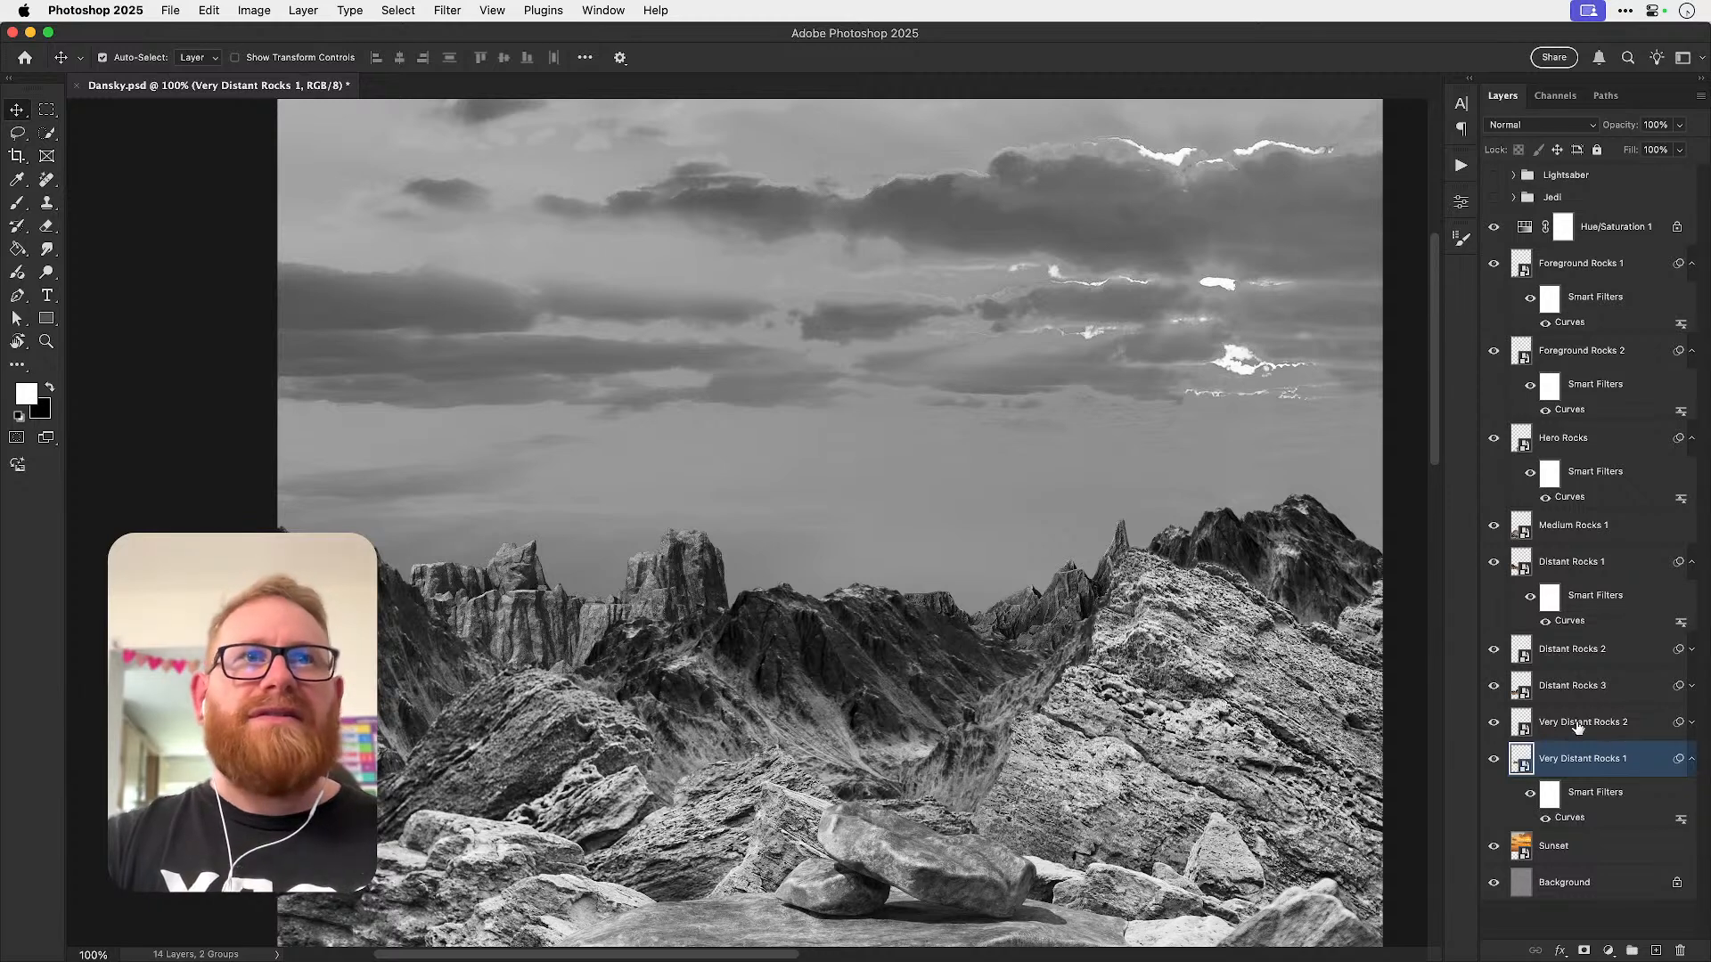
{"action": "key", "text": "super+0"}
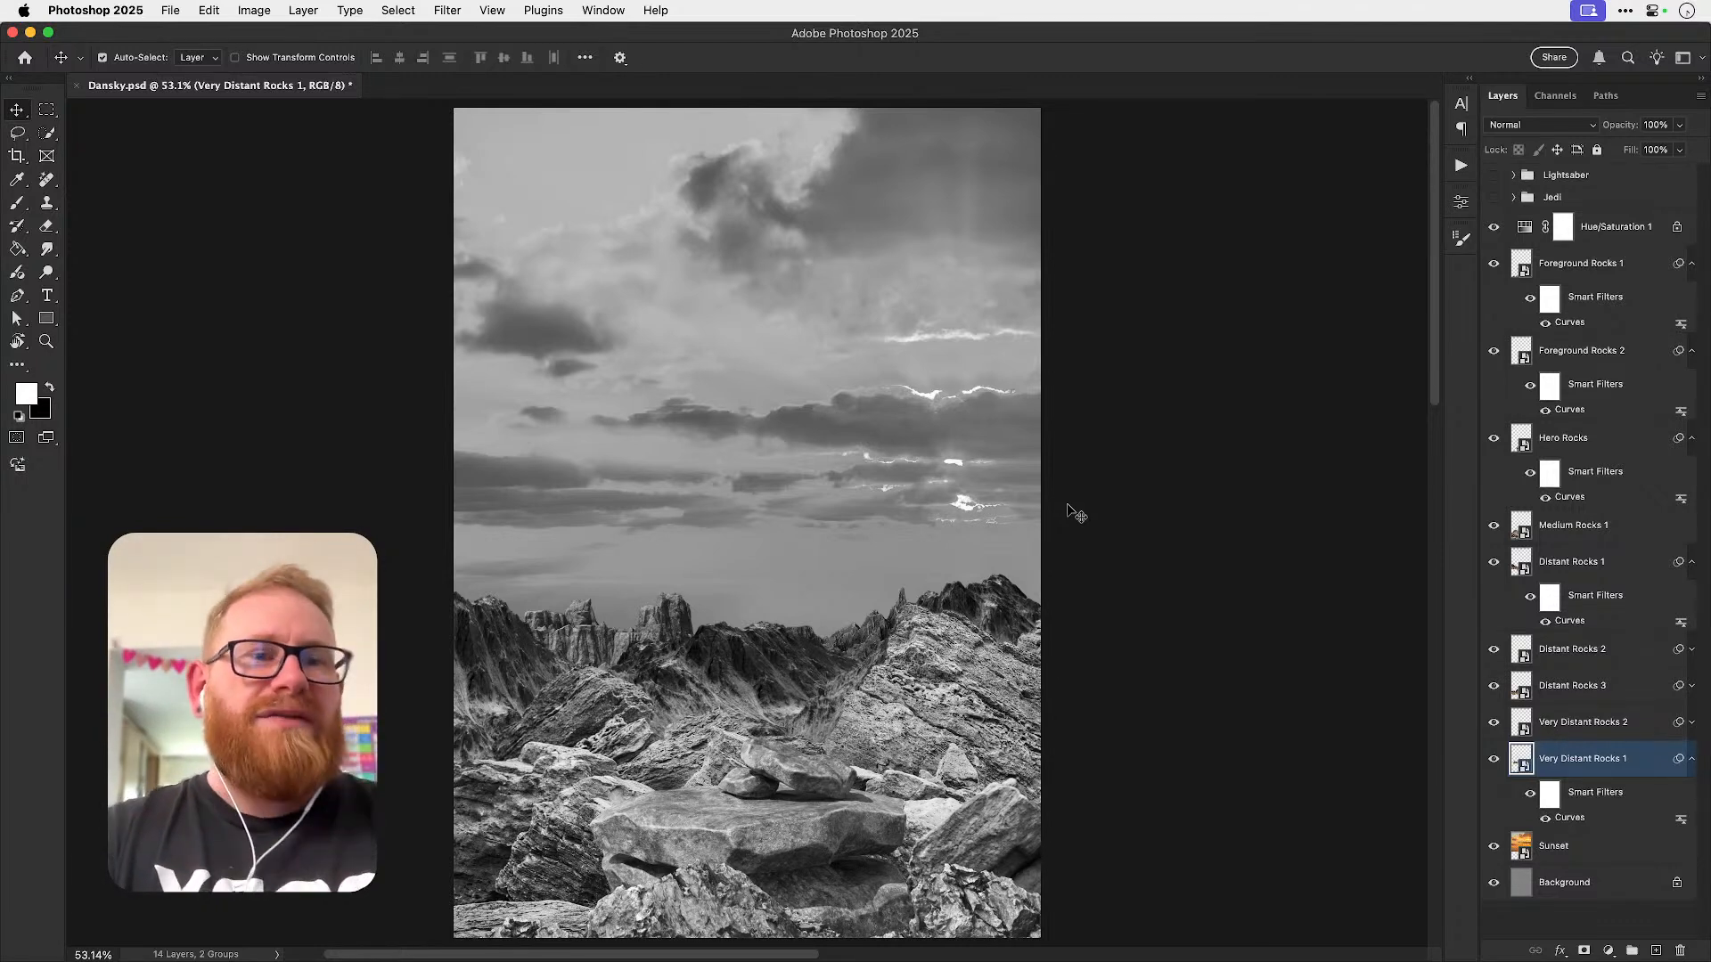
- Display the Info readouts and examine their options, the sky's pixel values and the available document status choices
{"action": "left_click", "coordinate": [603, 10]}
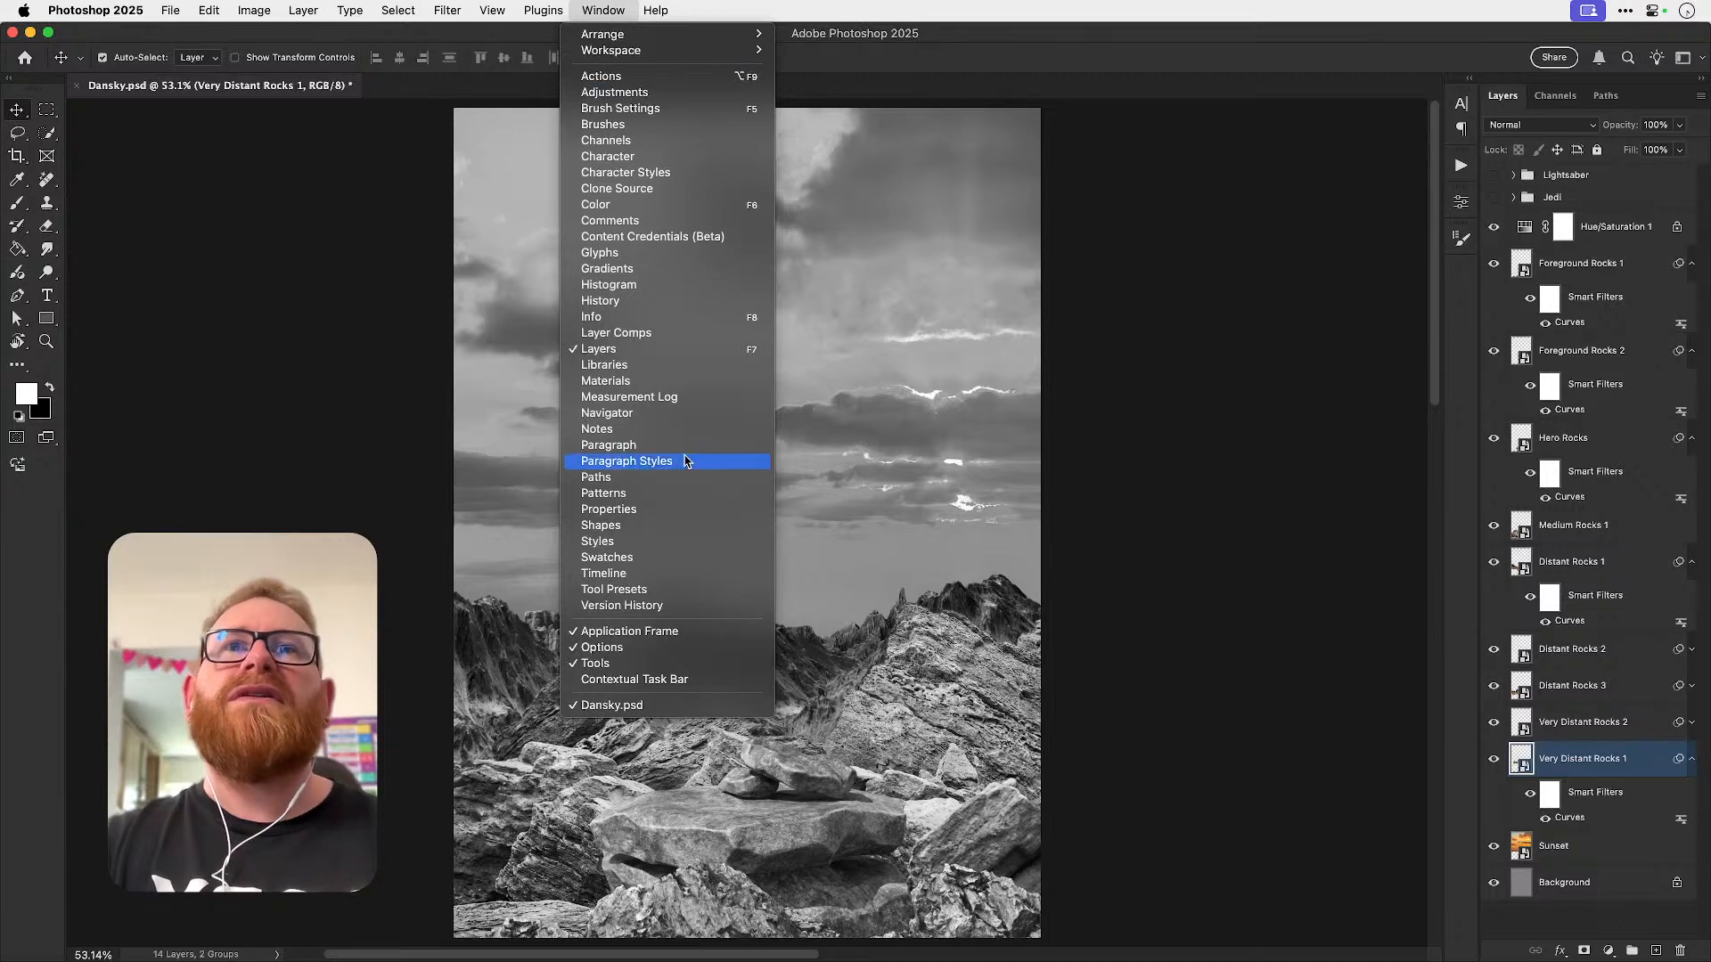
{"action": "left_click", "coordinate": [664, 318]}
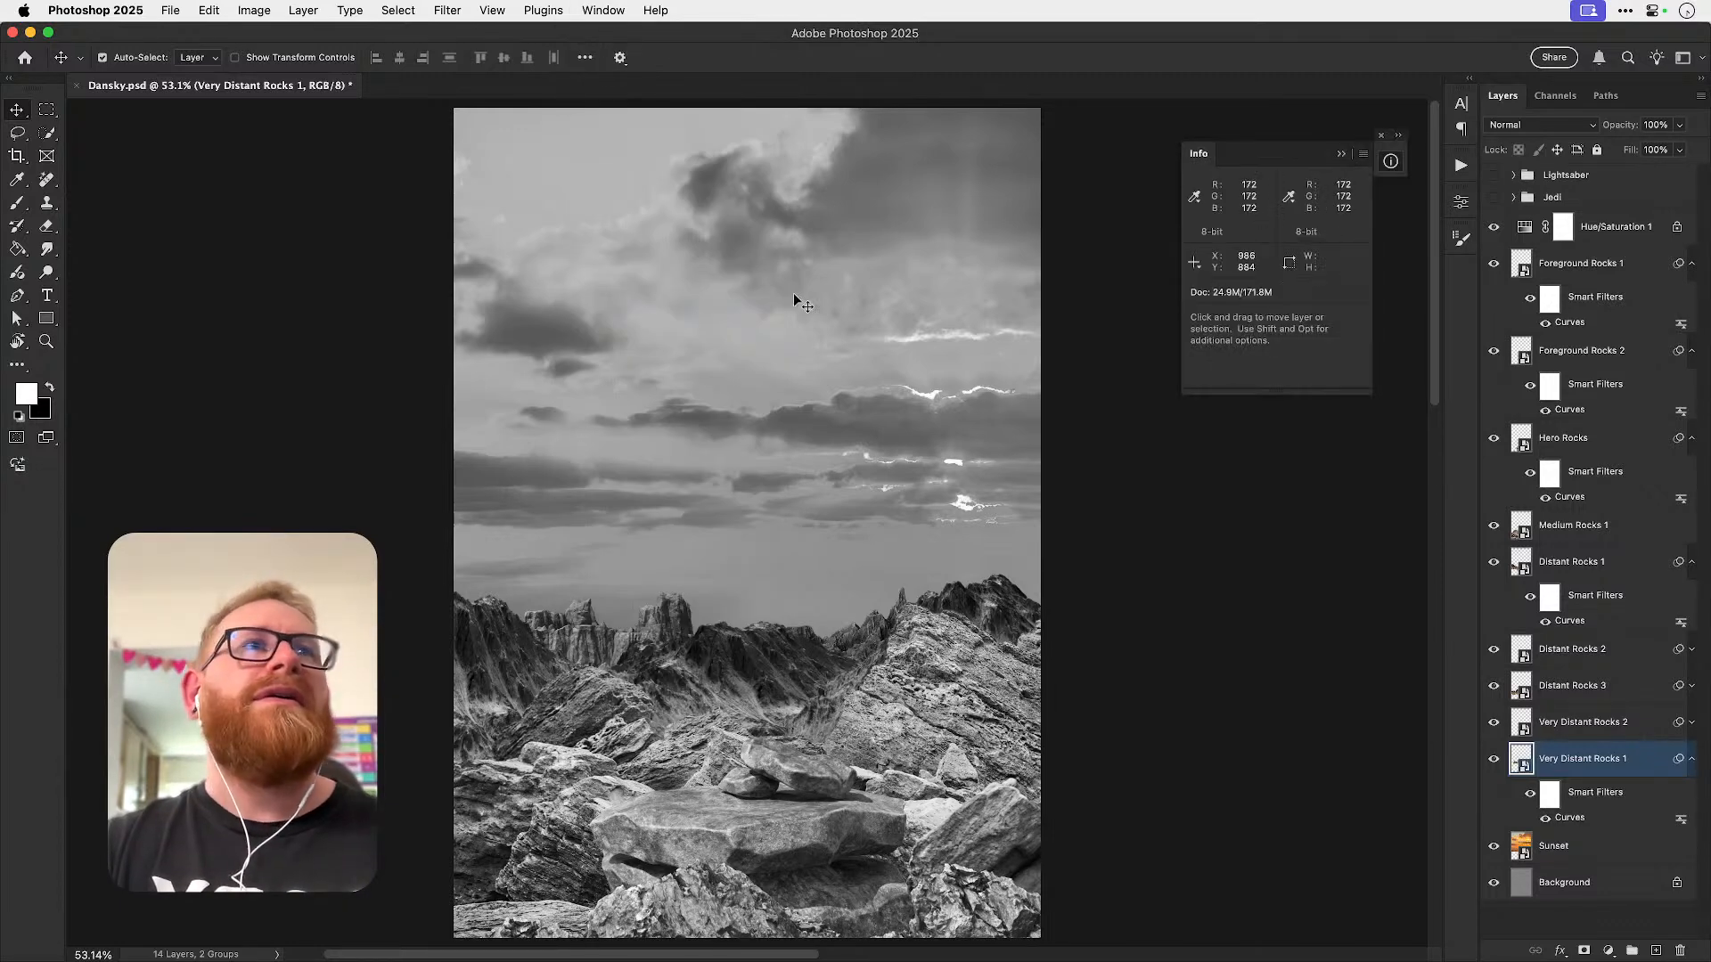
{"action": "left_click", "coordinate": [1362, 157]}
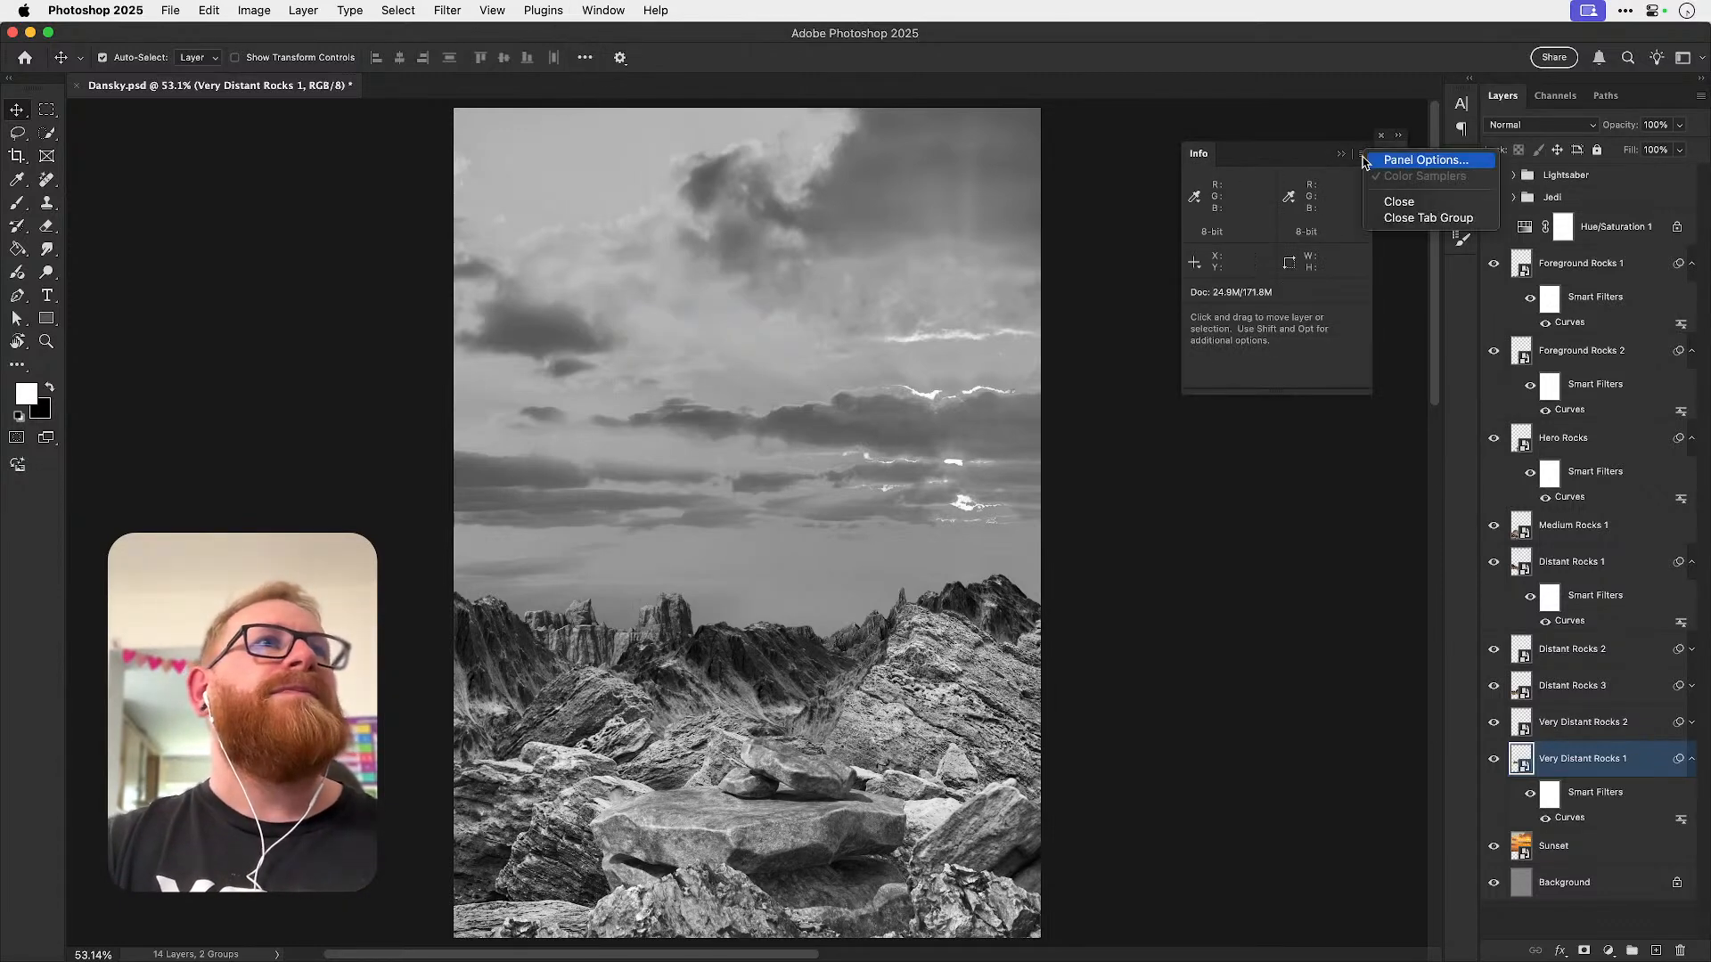
{"action": "left_click", "coordinate": [1275, 284]}
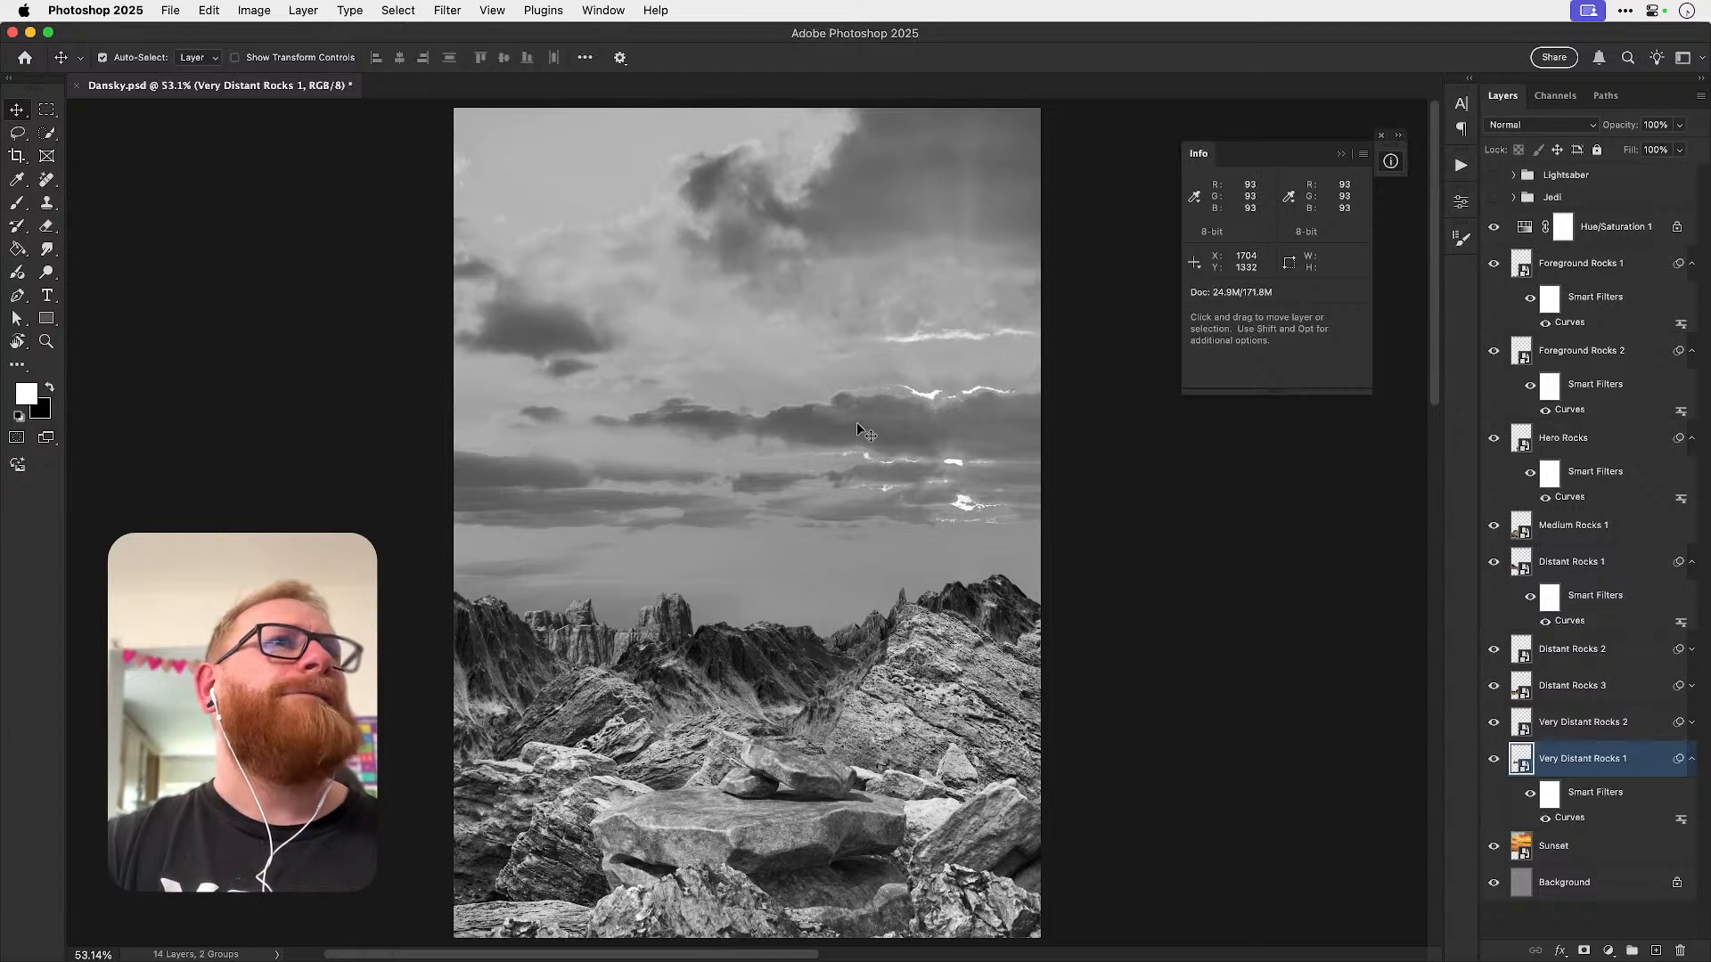
{"action": "left_click", "coordinate": [1363, 155]}
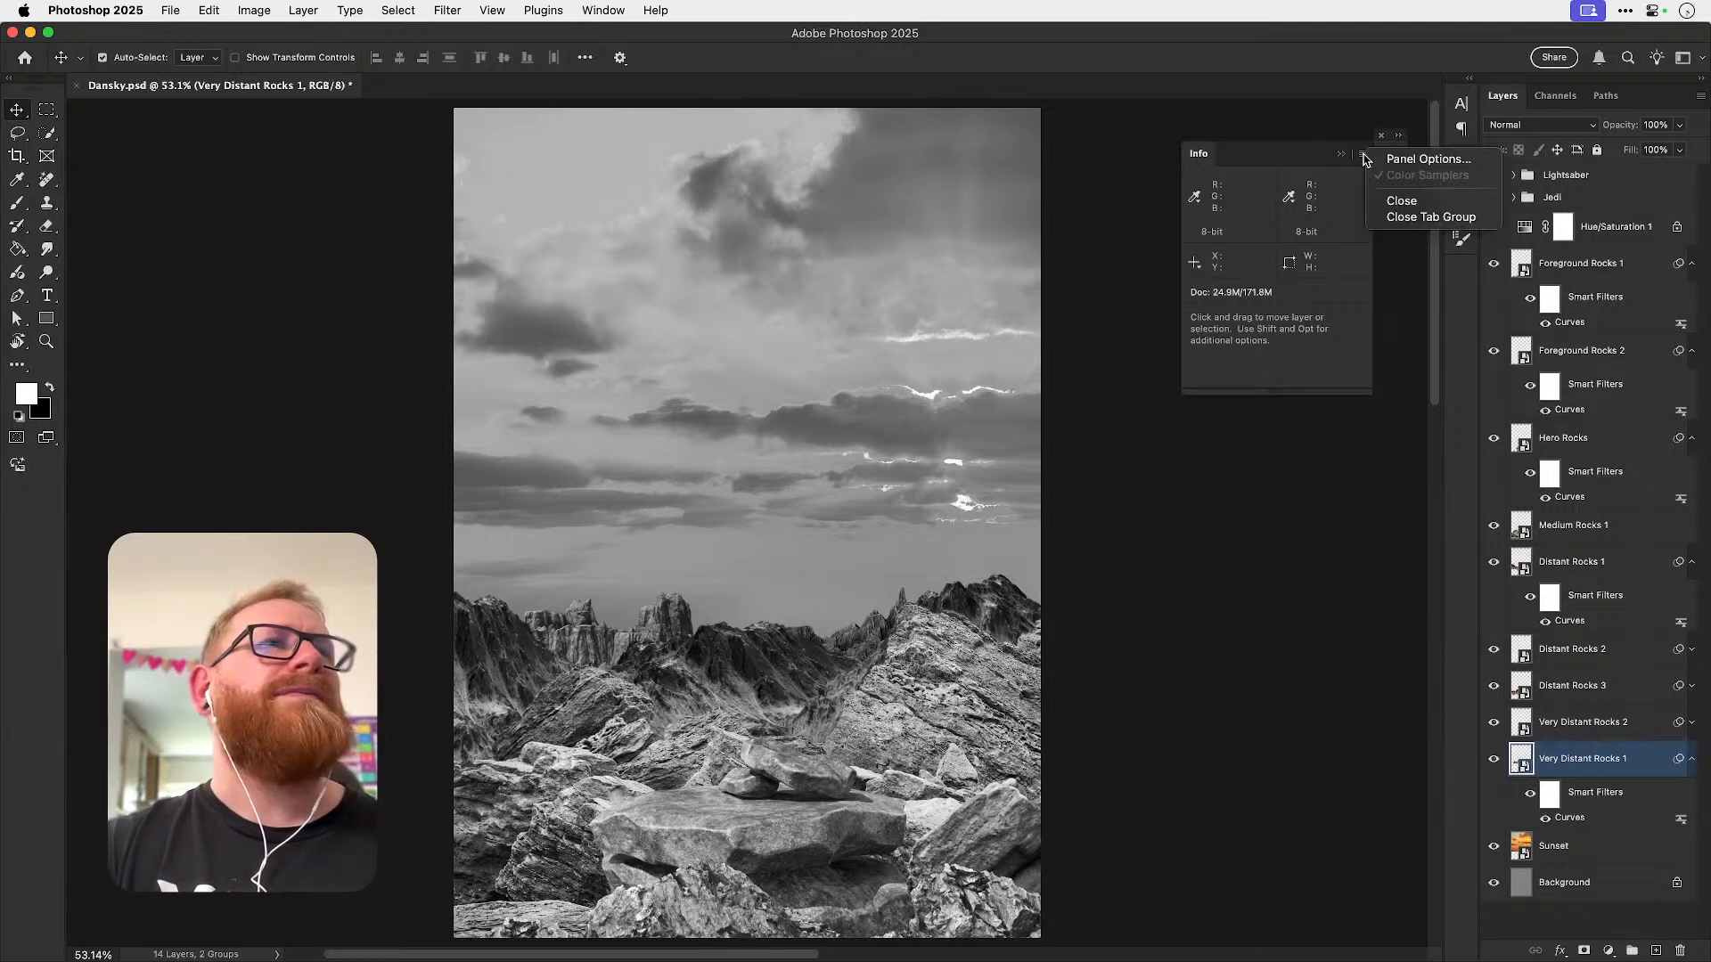
{"action": "left_click", "coordinate": [1340, 216]}
{"action": "left_click", "coordinate": [1390, 166]}
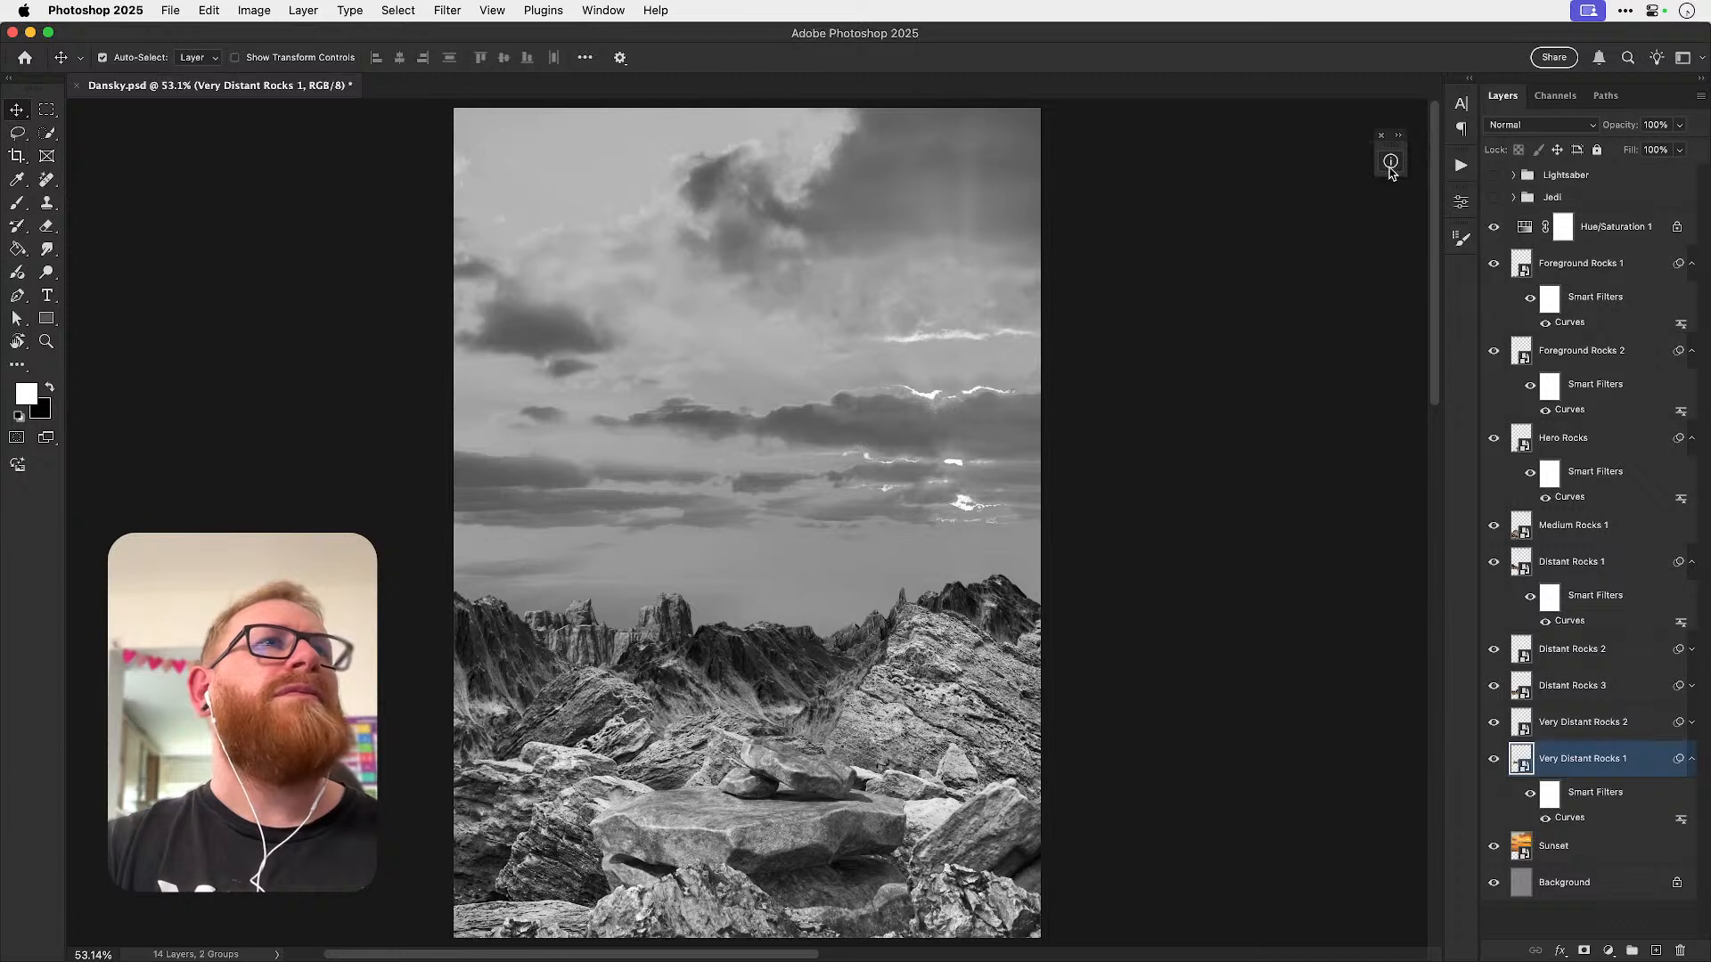
{"action": "left_click", "coordinate": [1391, 167]}
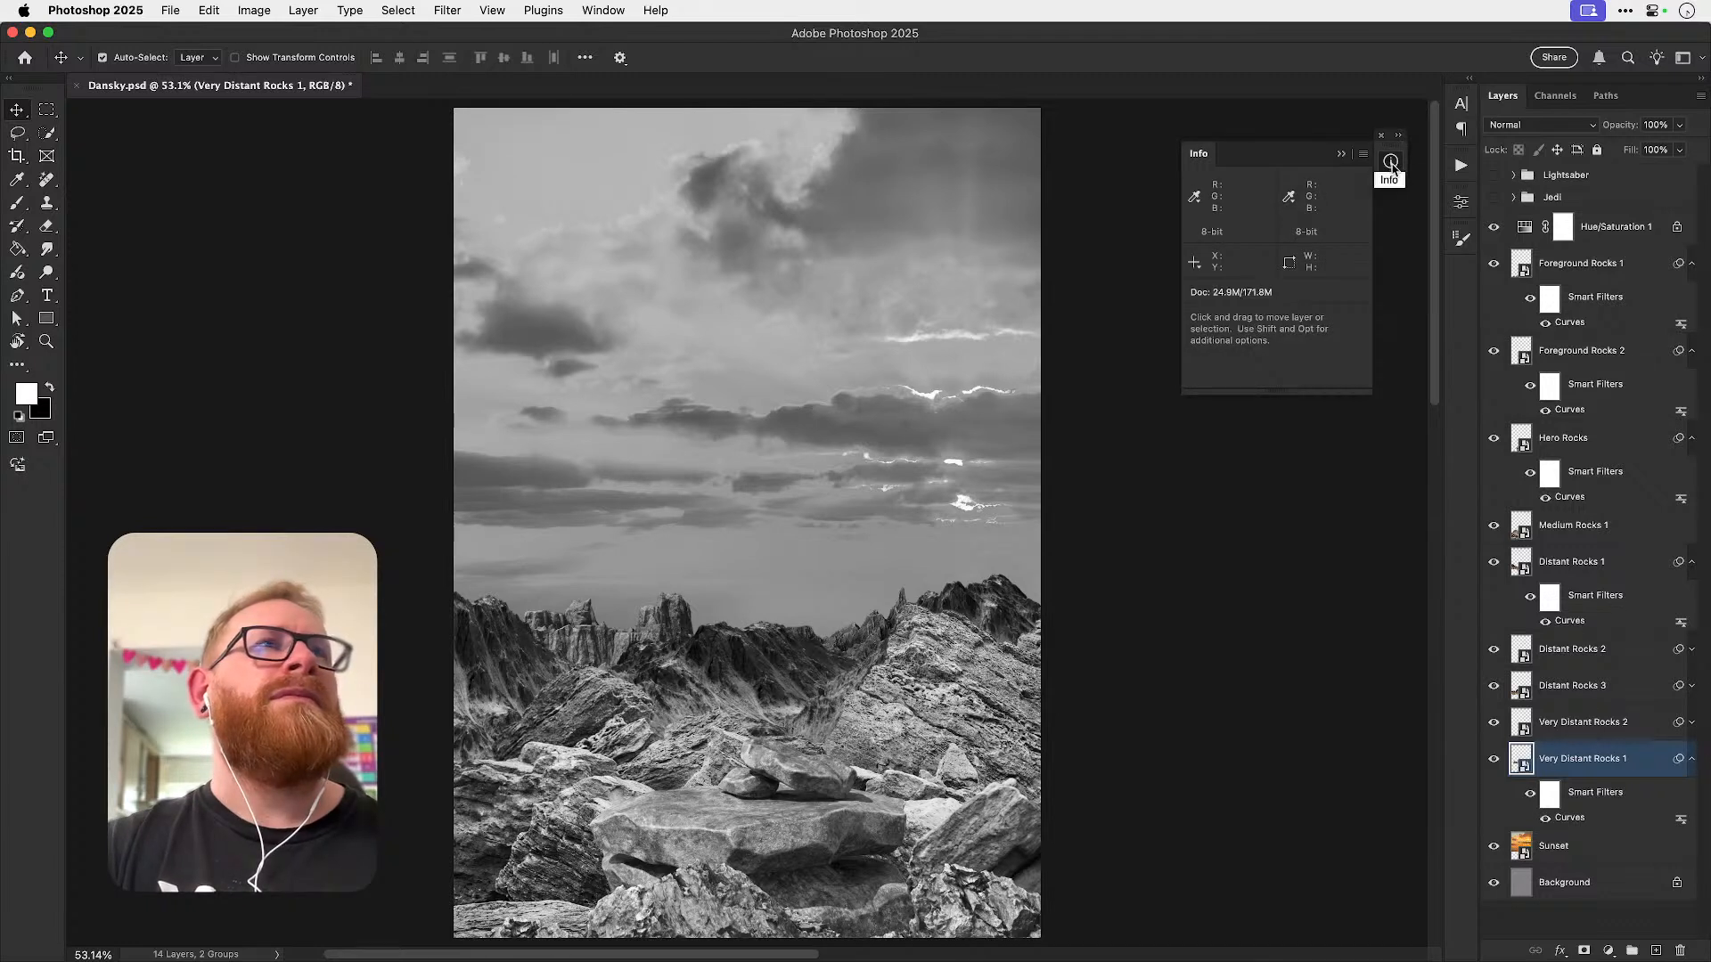
{"action": "left_click", "coordinate": [279, 954]}
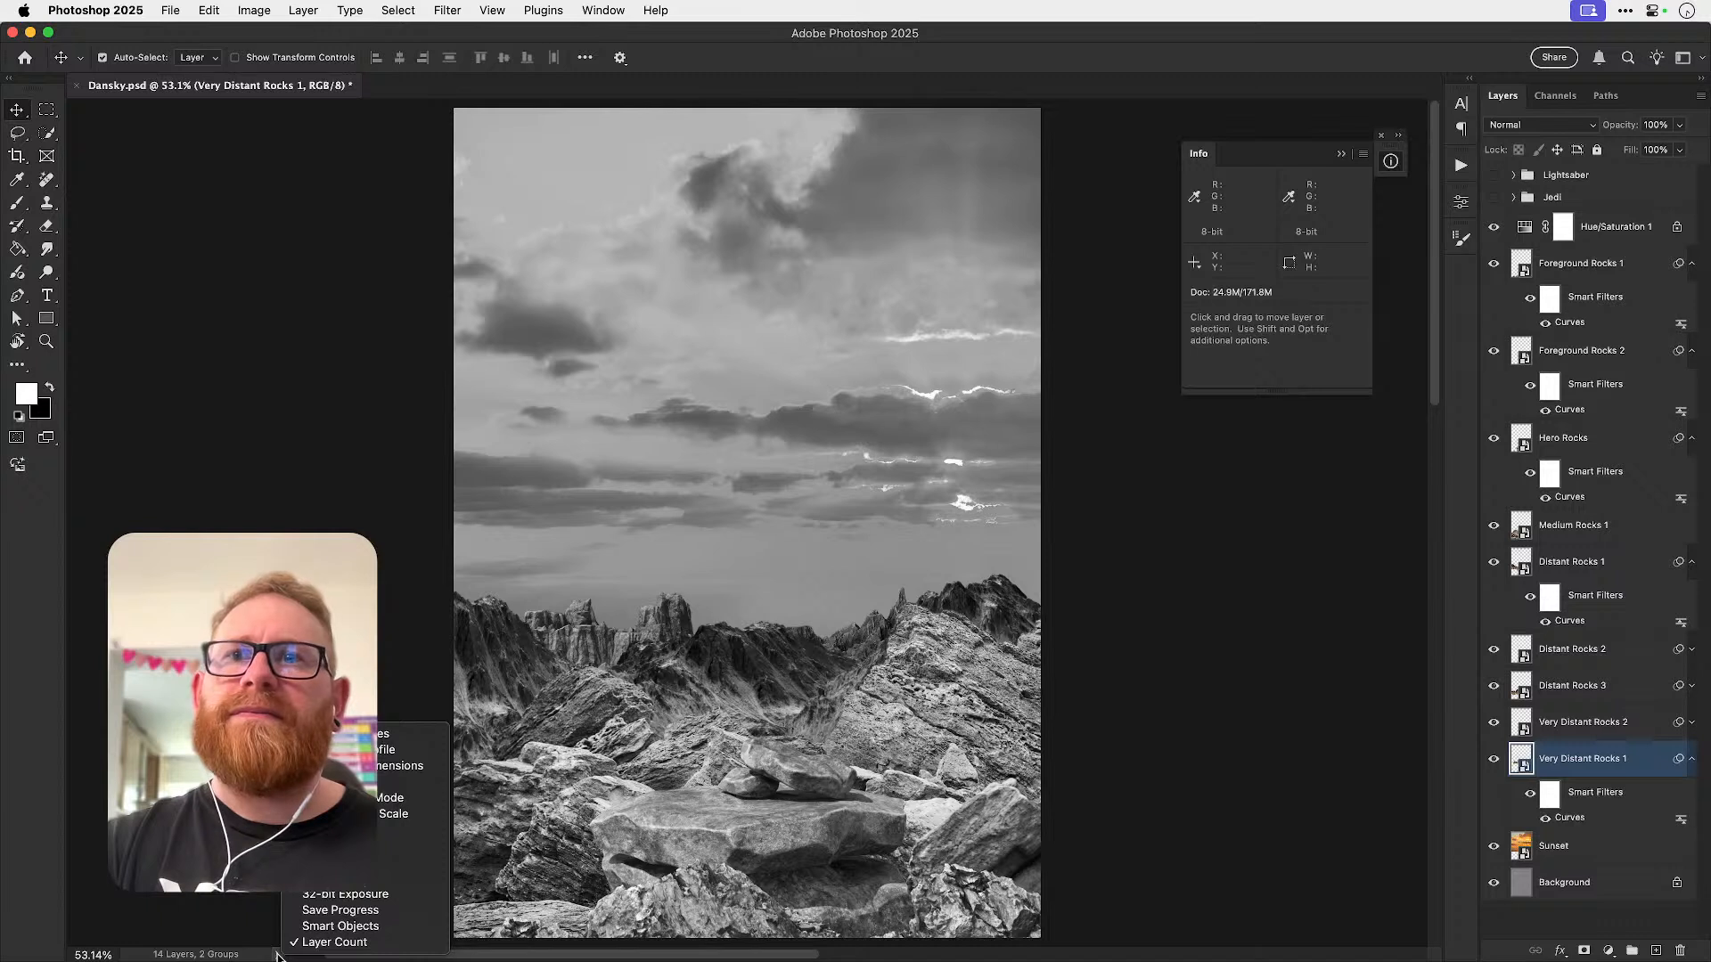
{"action": "left_click", "coordinate": [277, 955]}
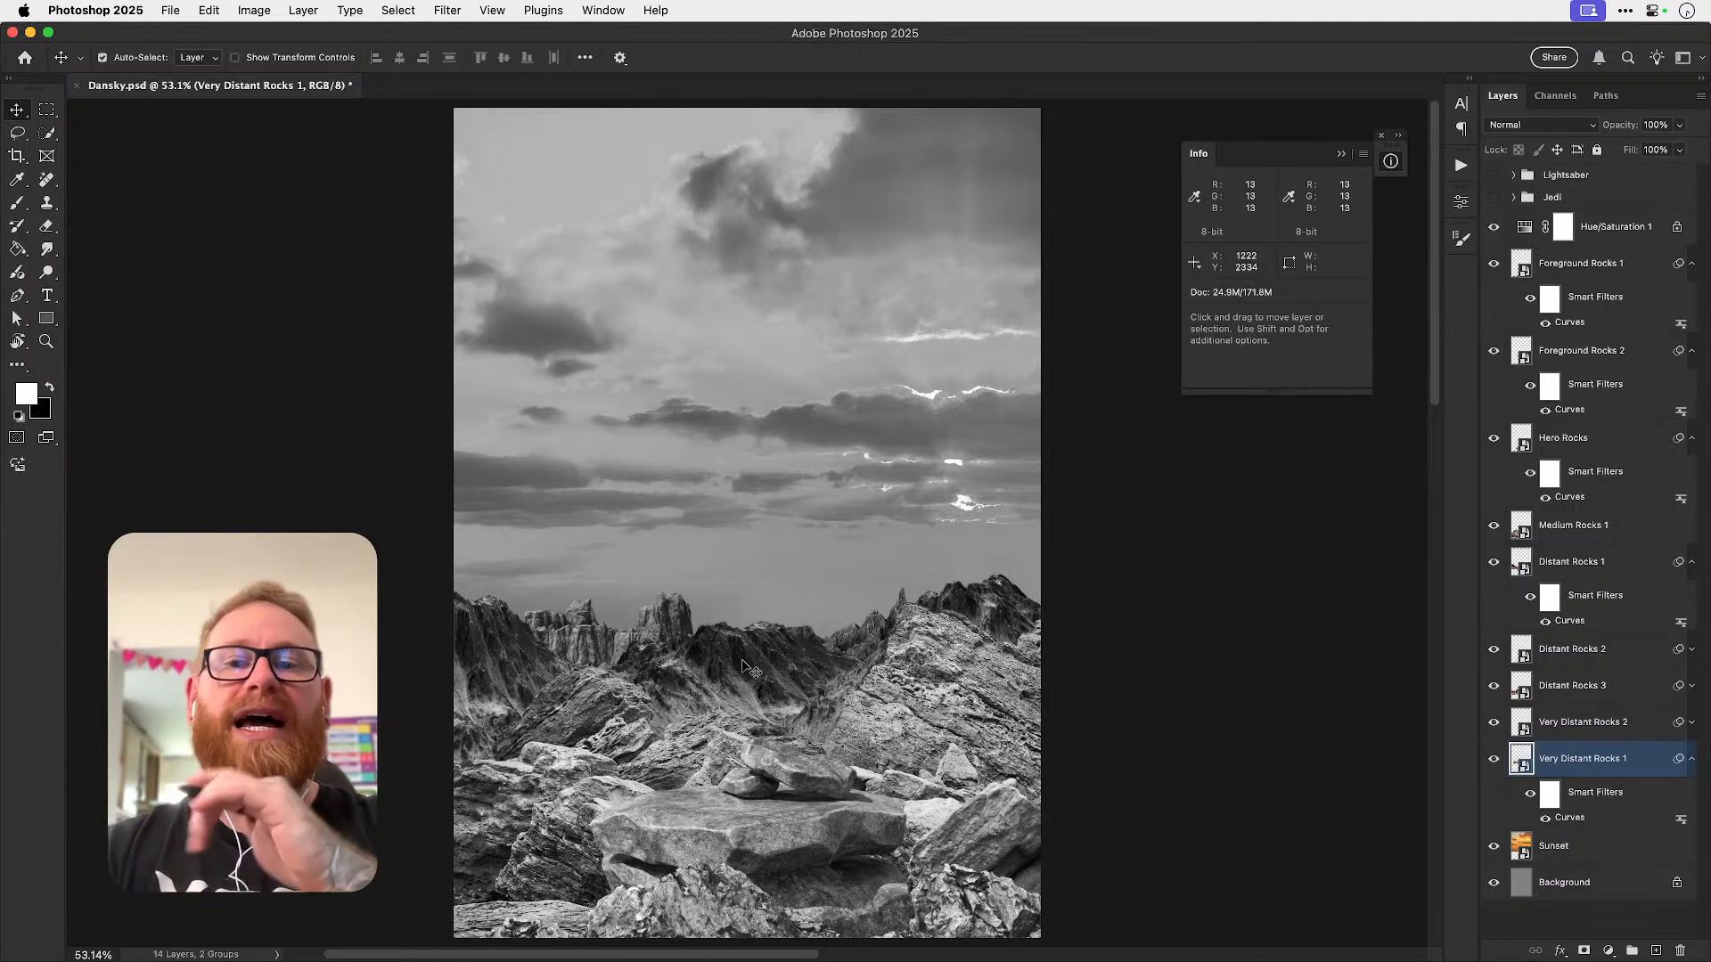
- Compare the landscape in colour and greyscale by toggling the Hue/Saturation 1 adjustment, and close the Info readouts
{"action": "left_click", "coordinate": [1494, 227]}
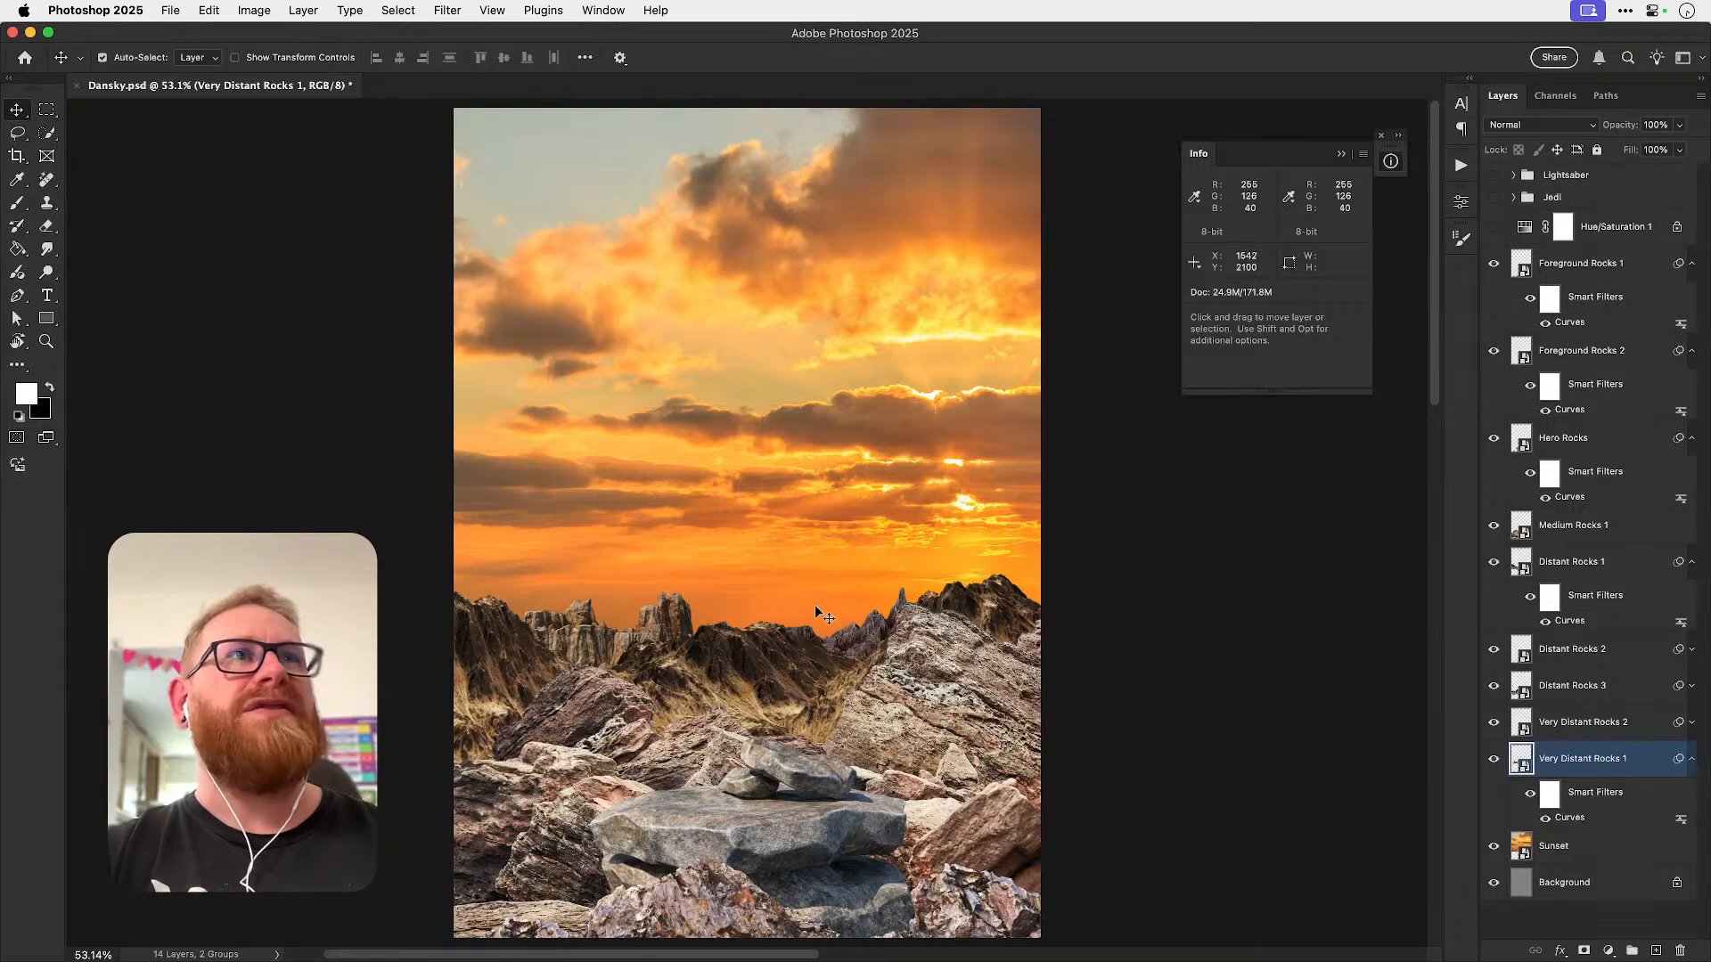
{"action": "left_click", "coordinate": [1493, 228]}
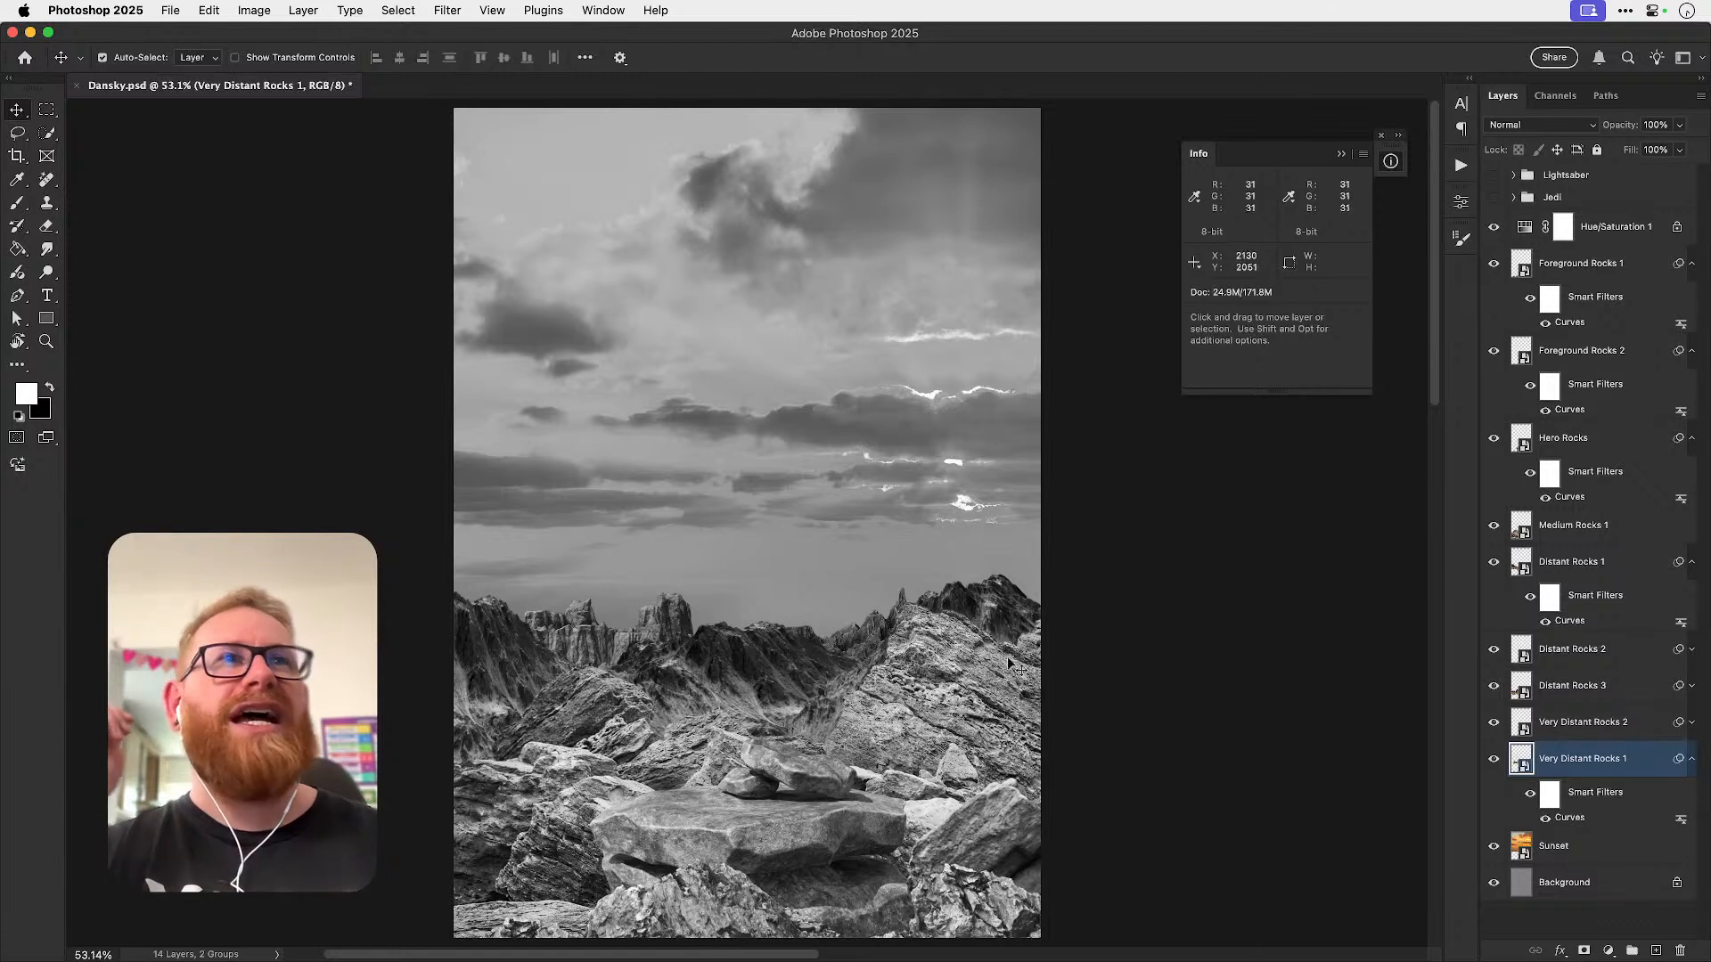
{"action": "left_click", "coordinate": [1381, 135]}
{"action": "scroll", "coordinate": [779, 624], "scroll_direction": "down", "scroll_amount": 1}
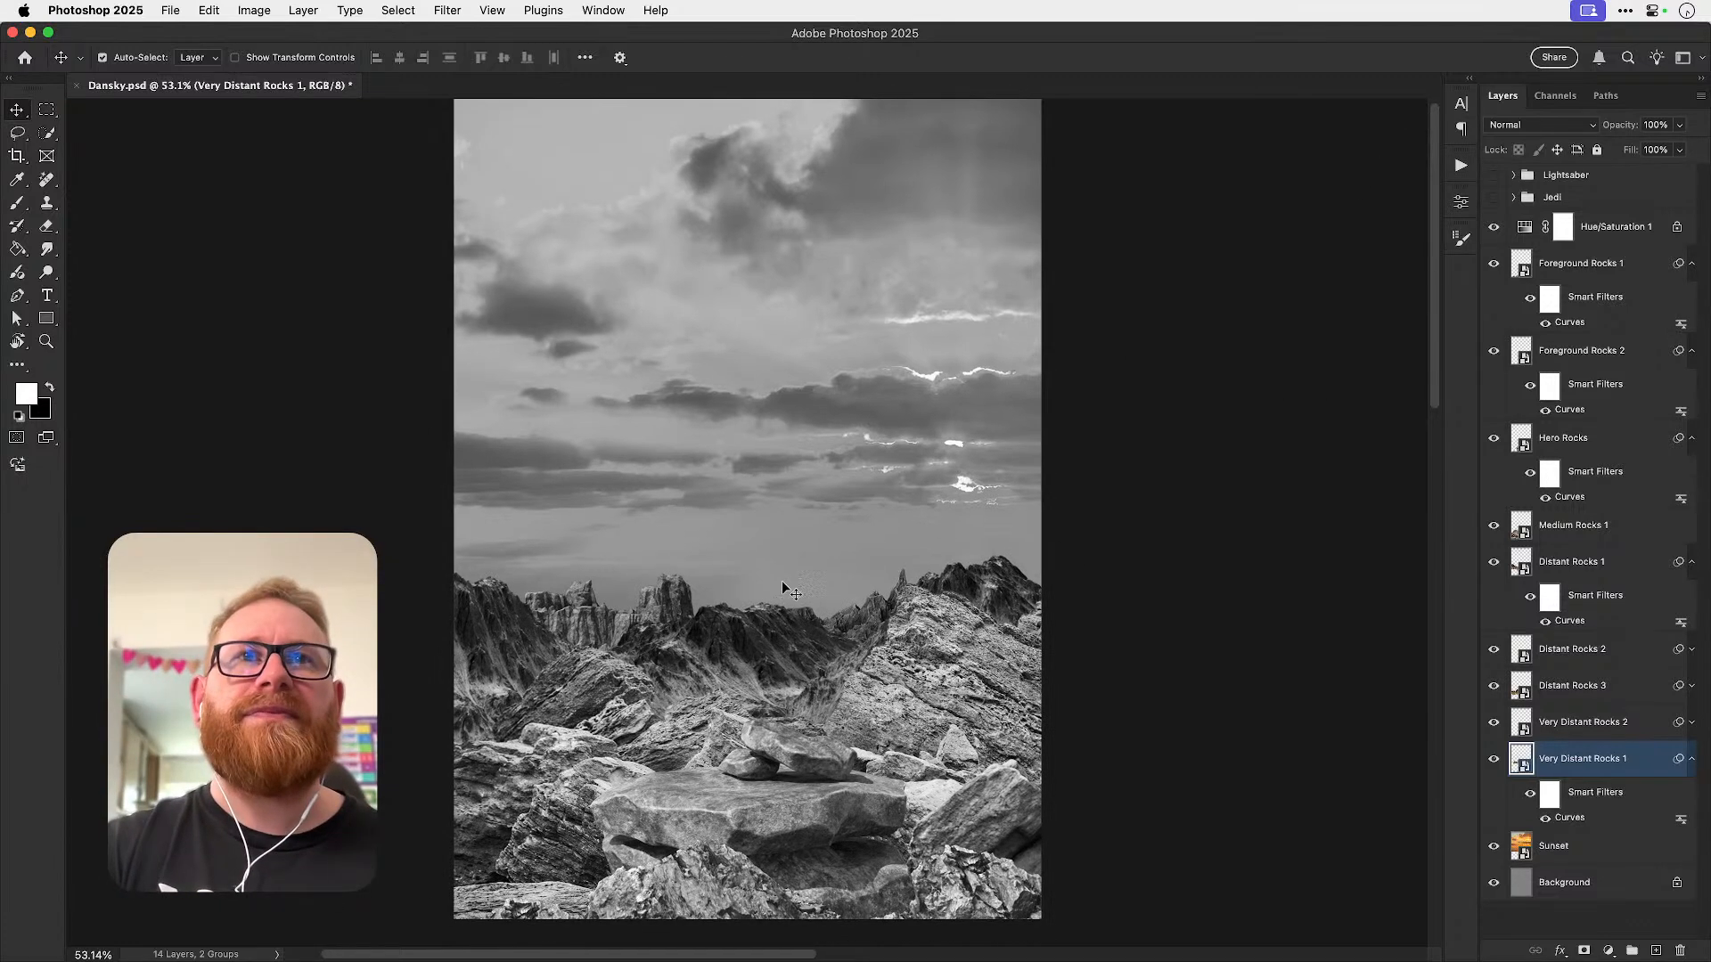
- Select the Sunset layer and hide the Hue/Saturation 1 adjustment to return the scene to full colour
{"action": "left_click", "coordinate": [1561, 848]}
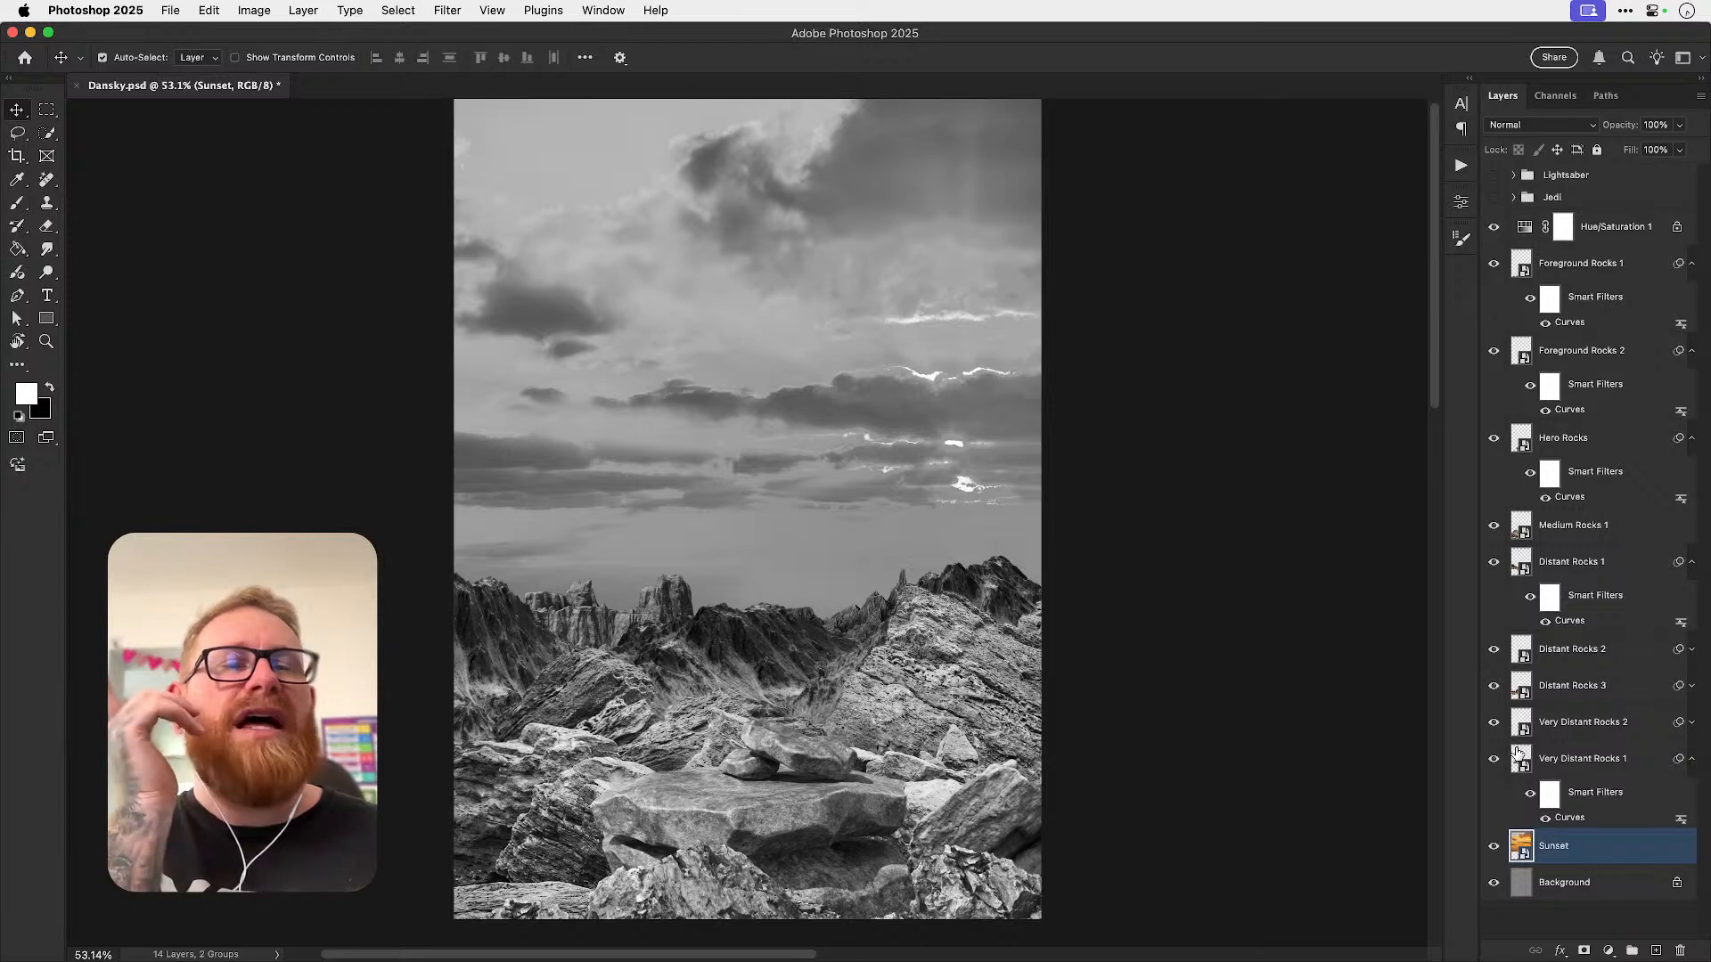
{"action": "left_click", "coordinate": [1494, 229]}
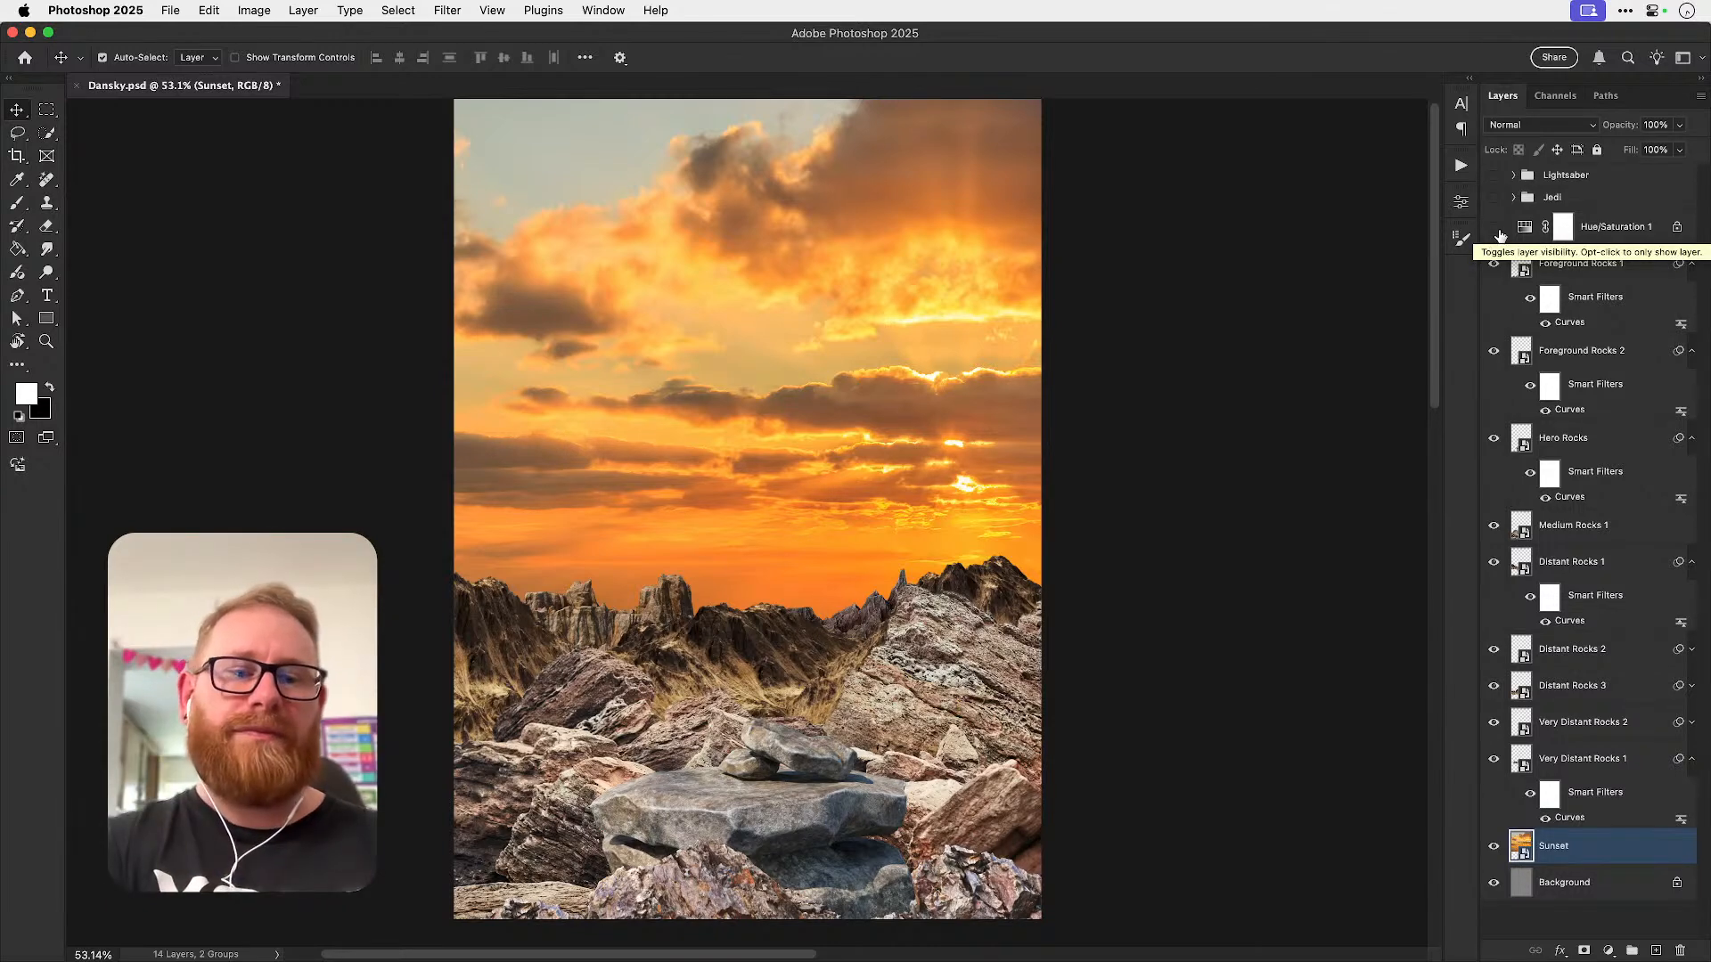
{"action": "key", "text": "super+0"}
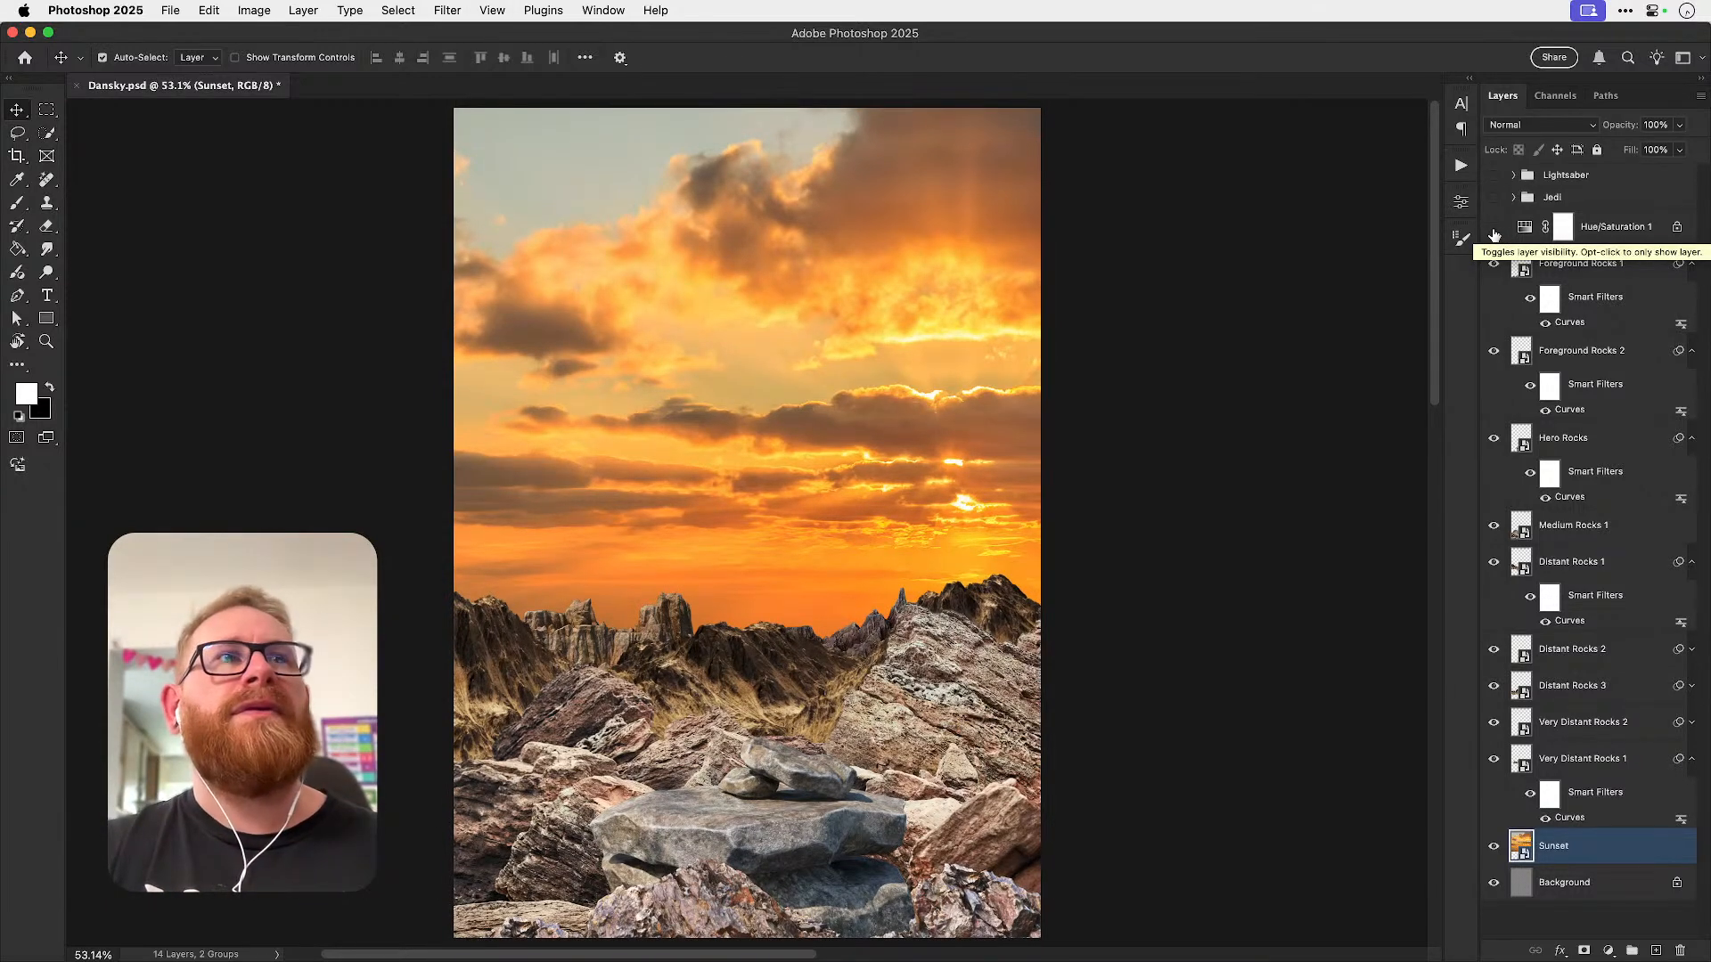
{"action": "left_click", "coordinate": [1494, 229]}
{"action": "left_click", "coordinate": [1495, 230]}
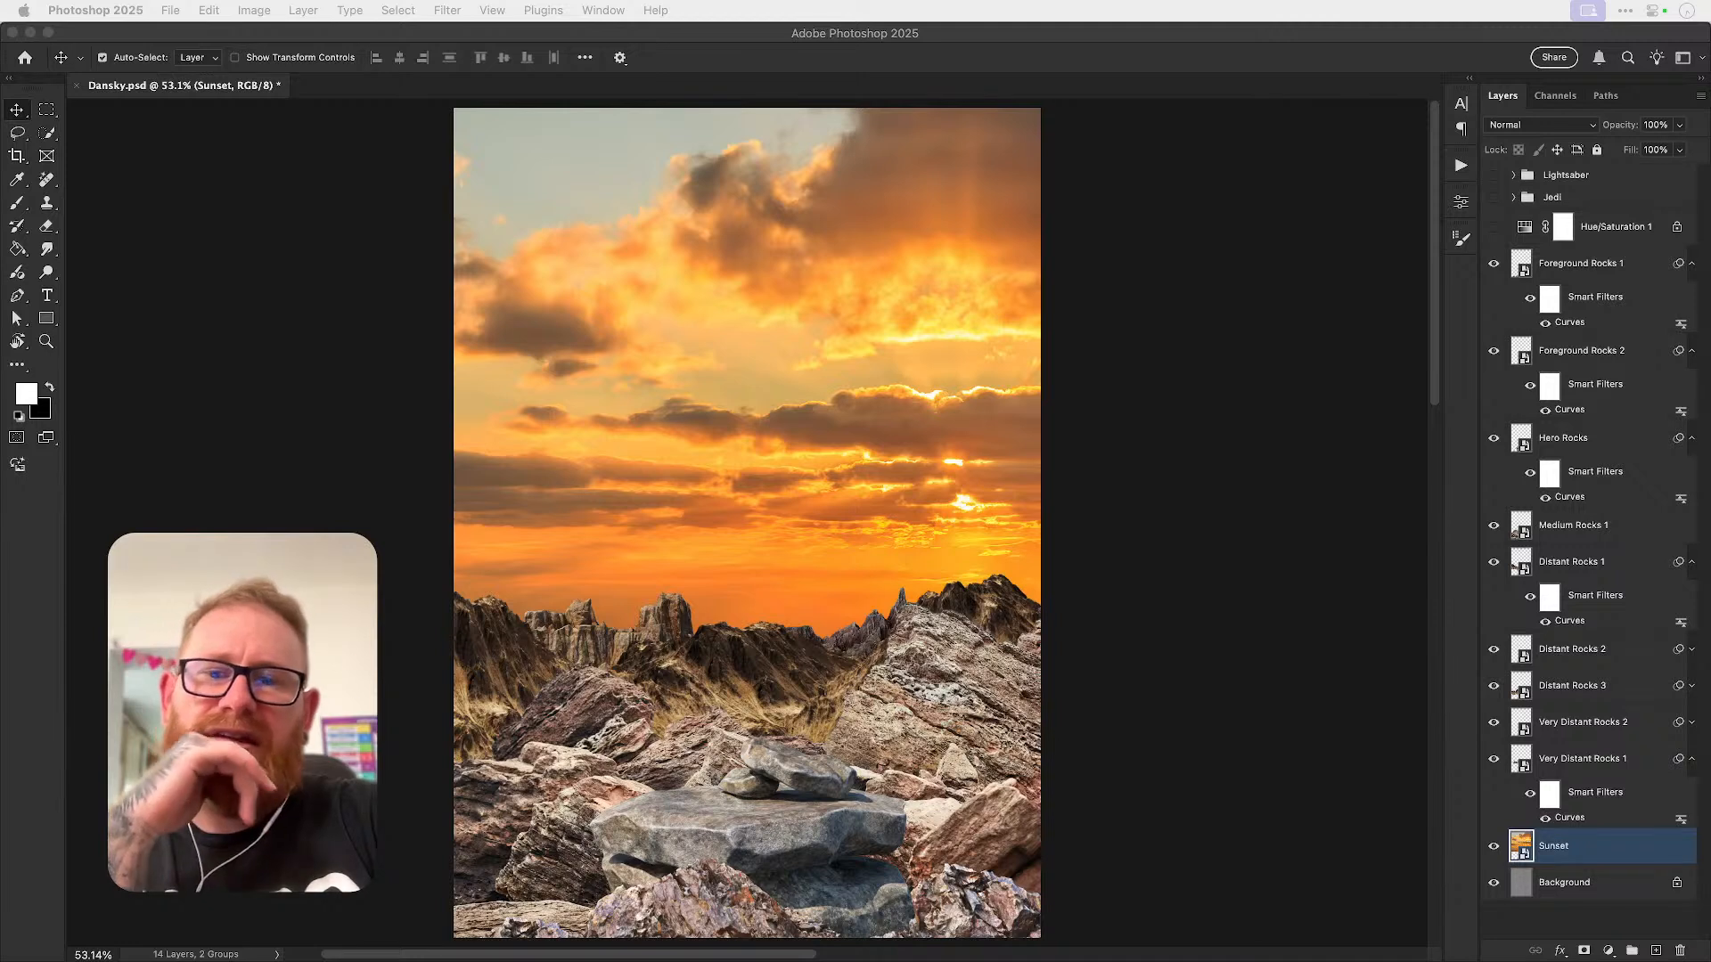
{"action": "key", "text": "super+Tab"}
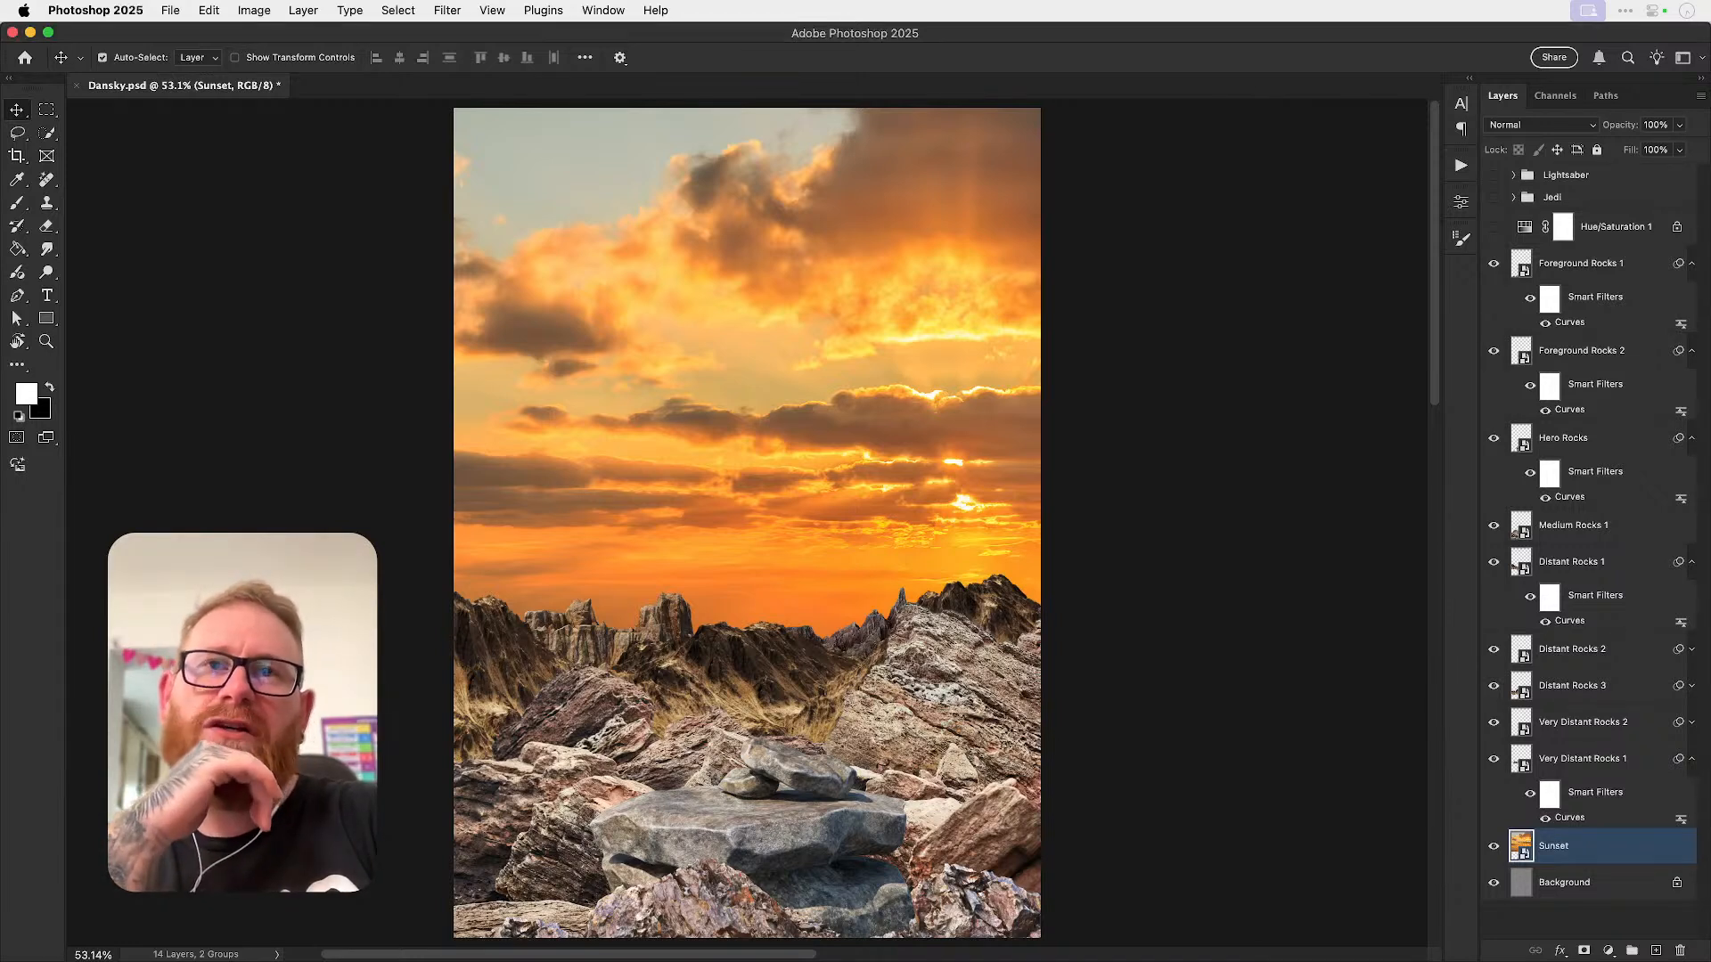
- Reopen the Curves filter on Distant Rocks 1 and add a Red channel point at input 114, output 131
{"action": "left_click", "coordinate": [518, 666]}
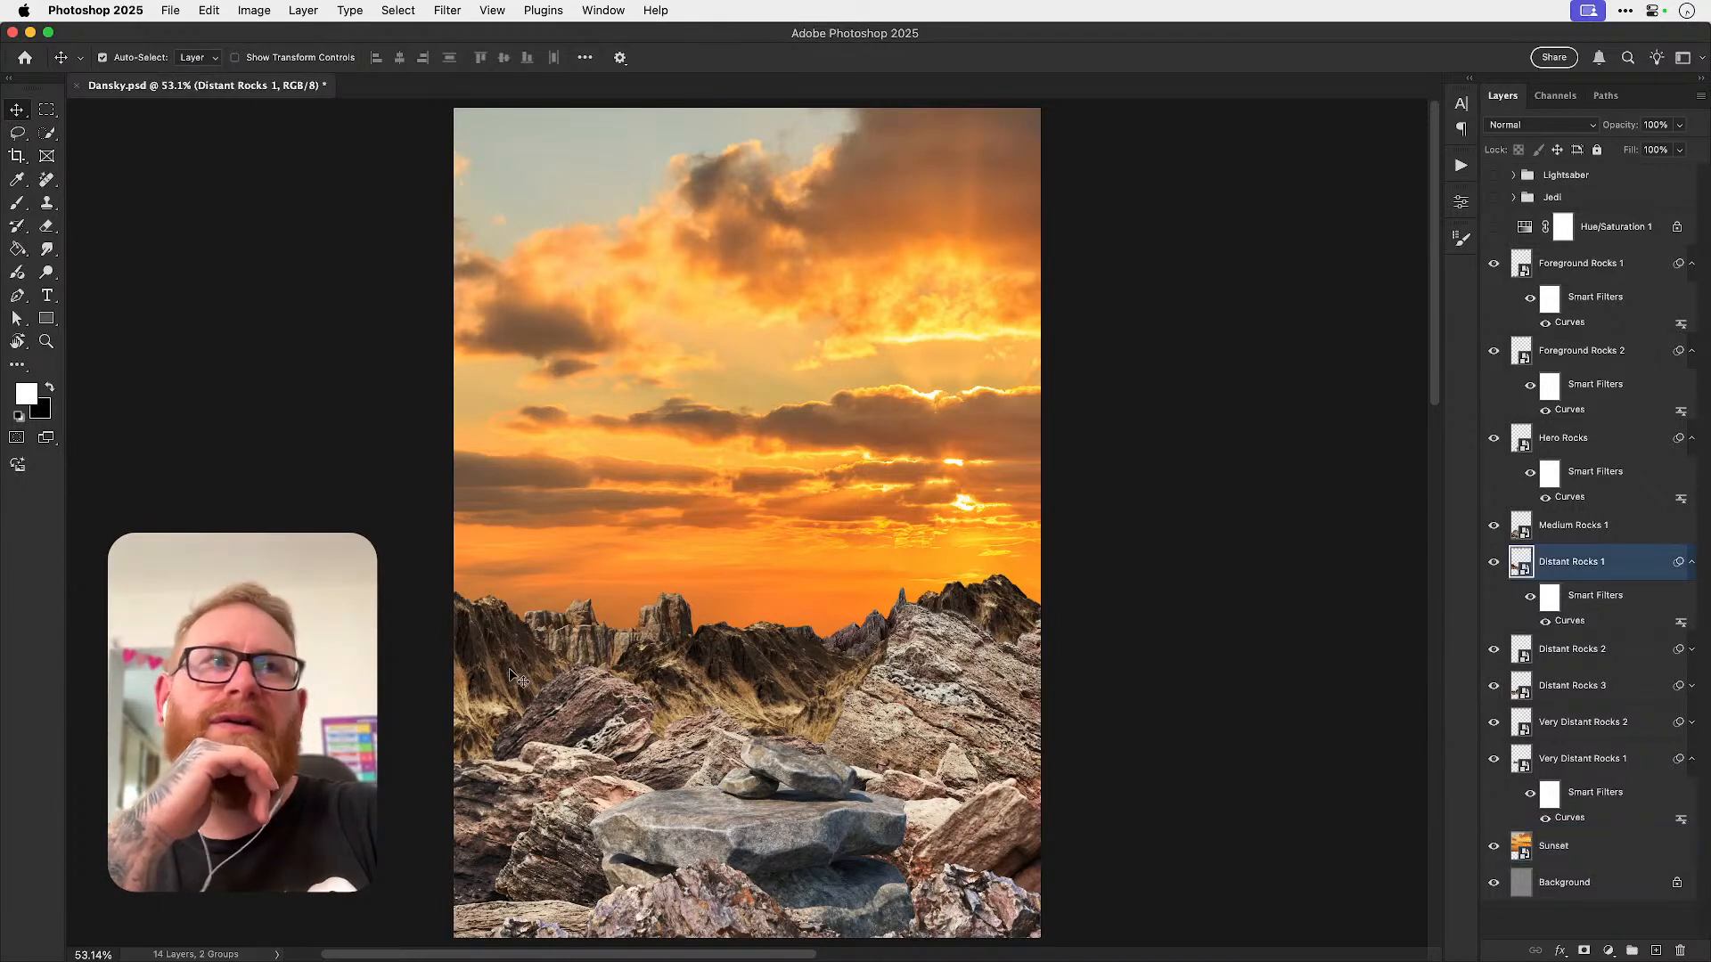
{"action": "double_click", "coordinate": [1581, 623]}
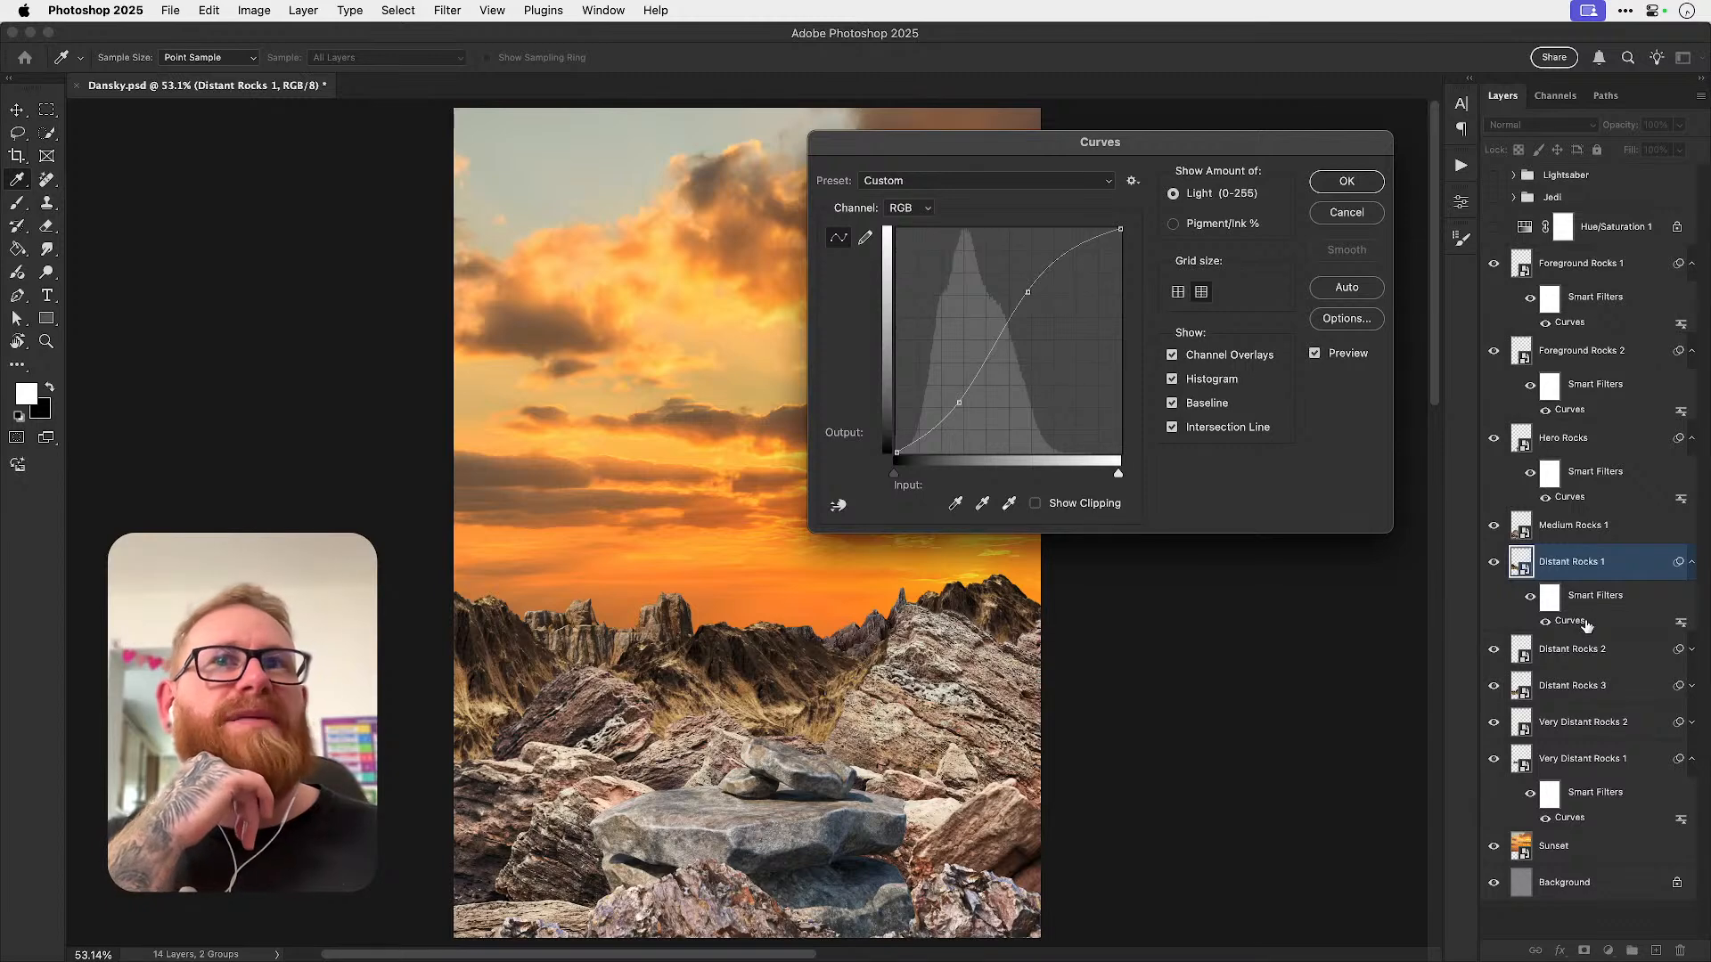
{"action": "left_click", "coordinate": [925, 210]}
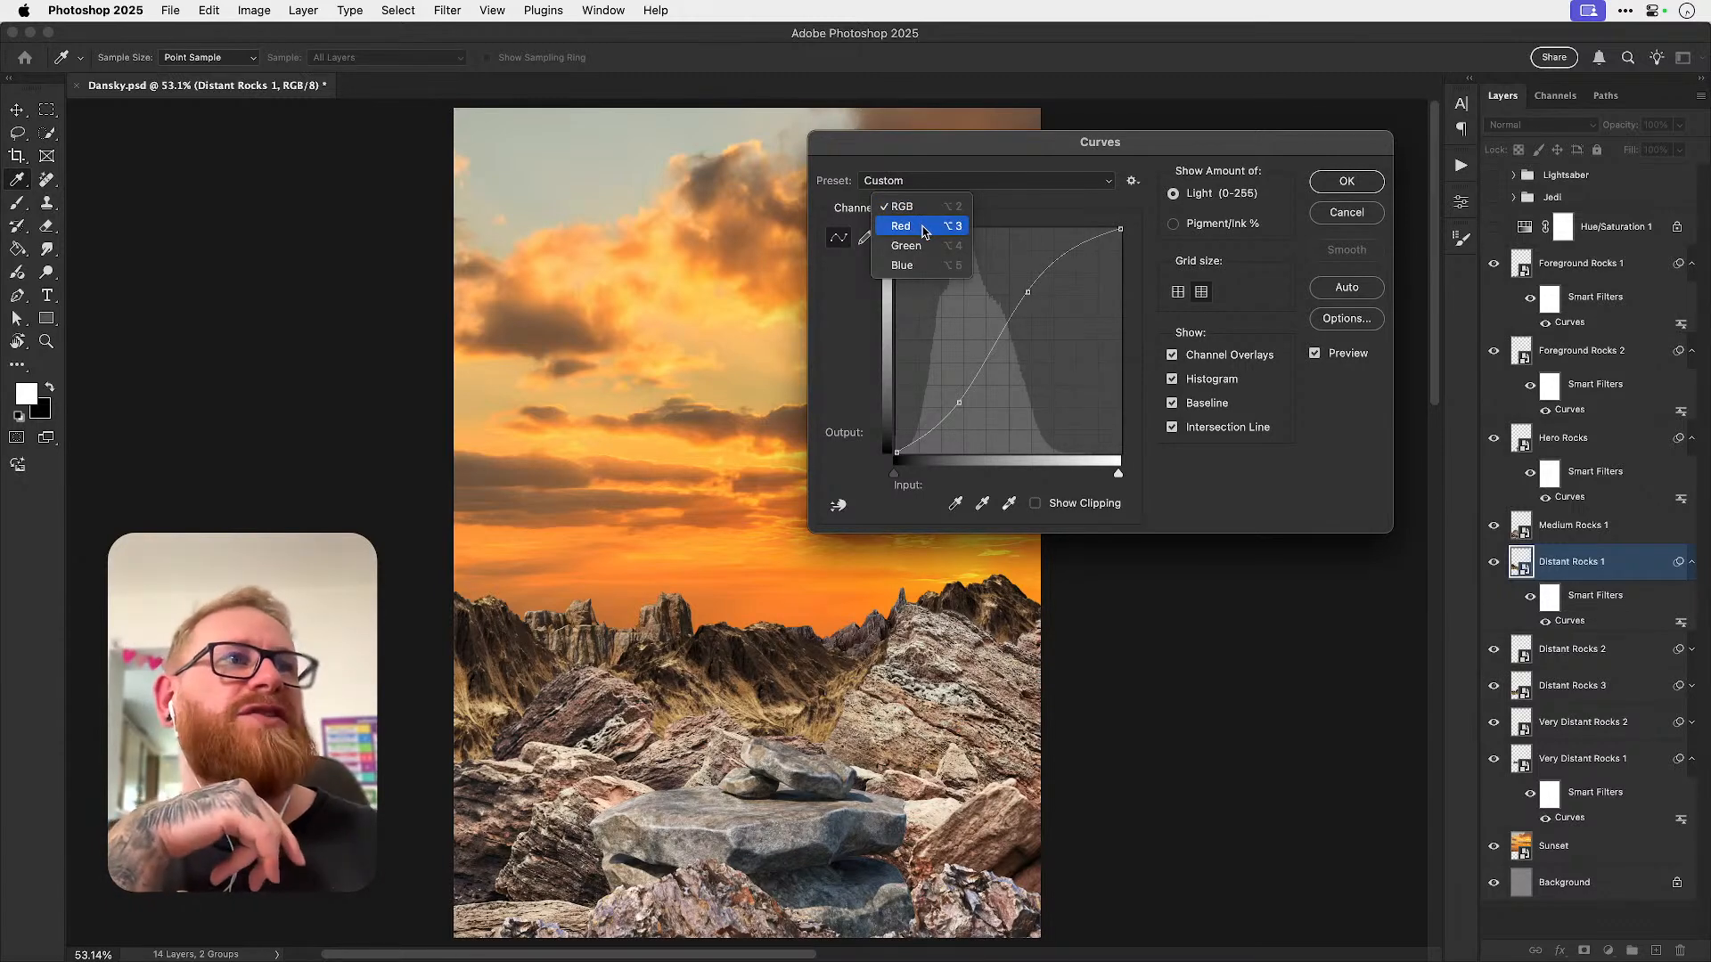
{"action": "left_click", "coordinate": [923, 228]}
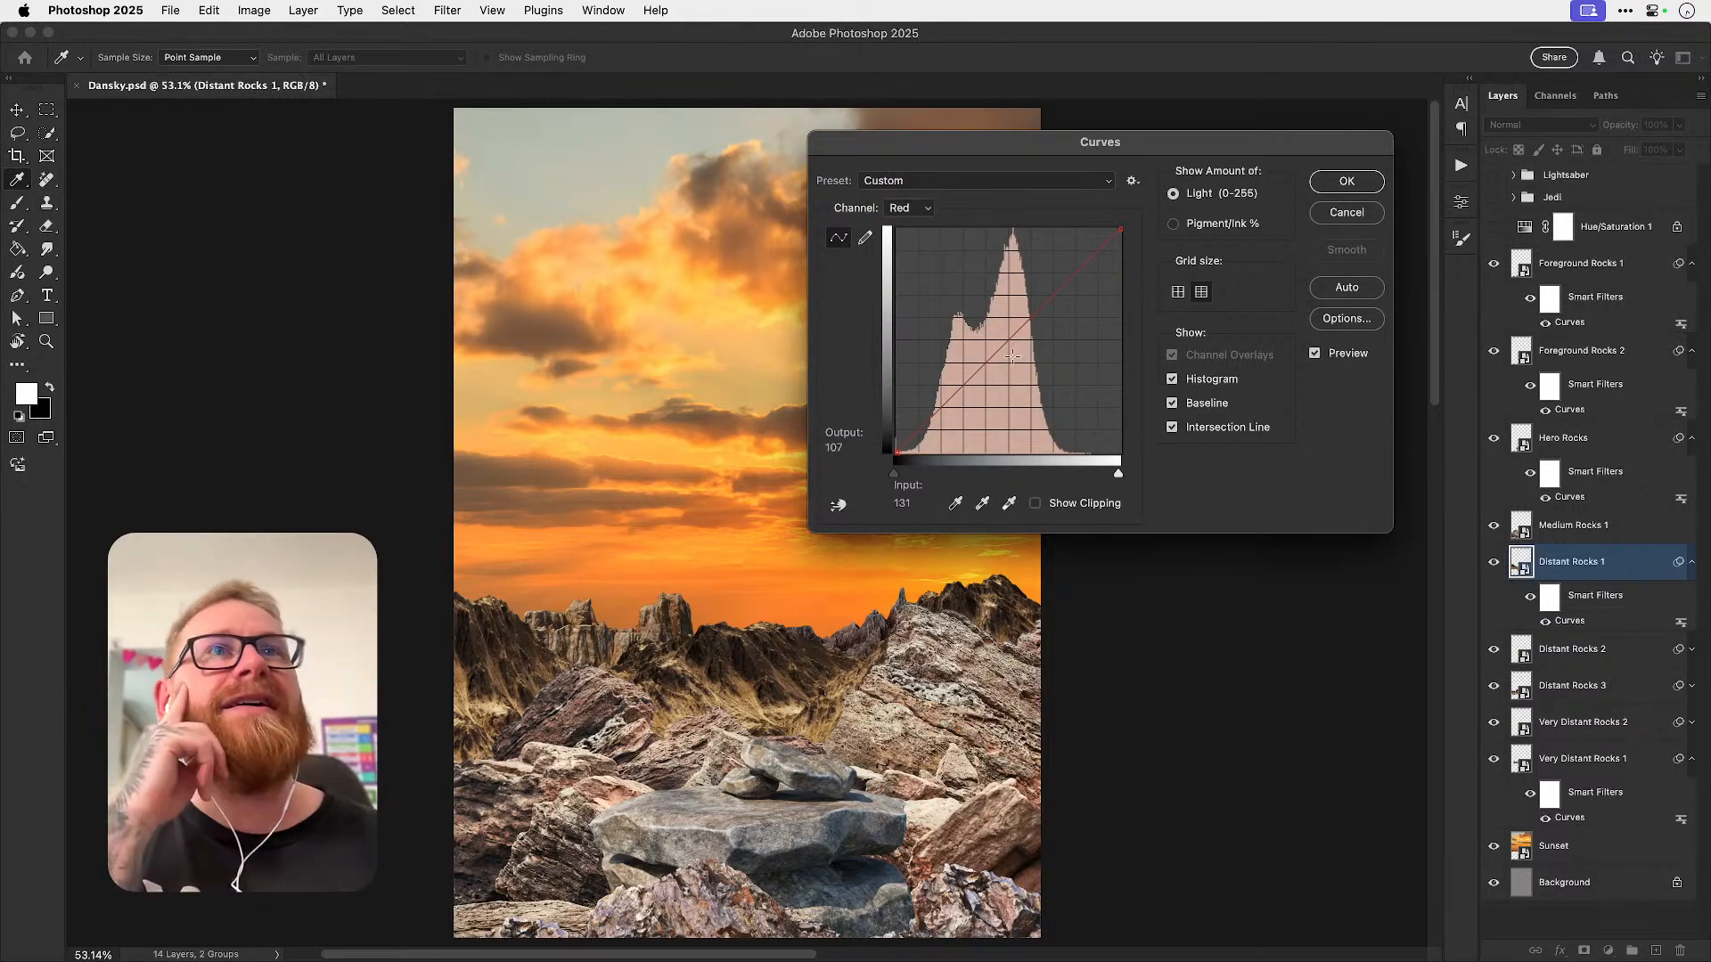
{"action": "left_click_drag", "start_coordinate": [995, 355], "coordinate": [995, 335]}
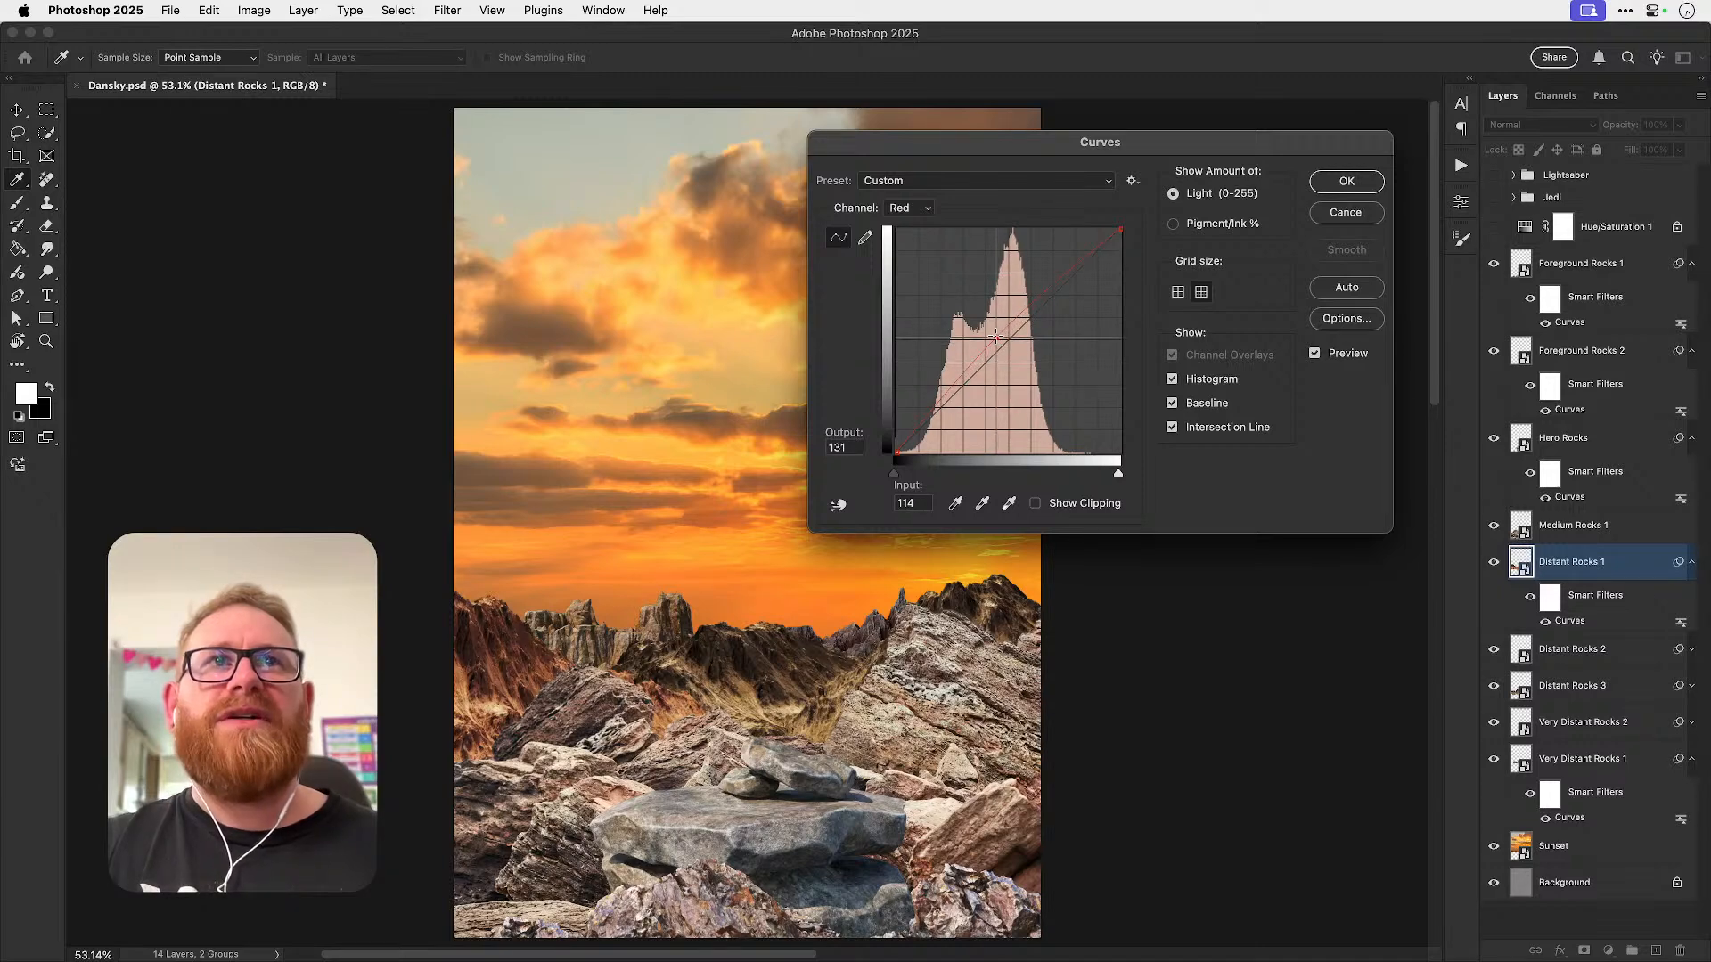
- Add a Blue channel point at input 123, output 130, and apply the revised Curves to Distant Rocks 1
{"action": "left_click", "coordinate": [914, 208]}
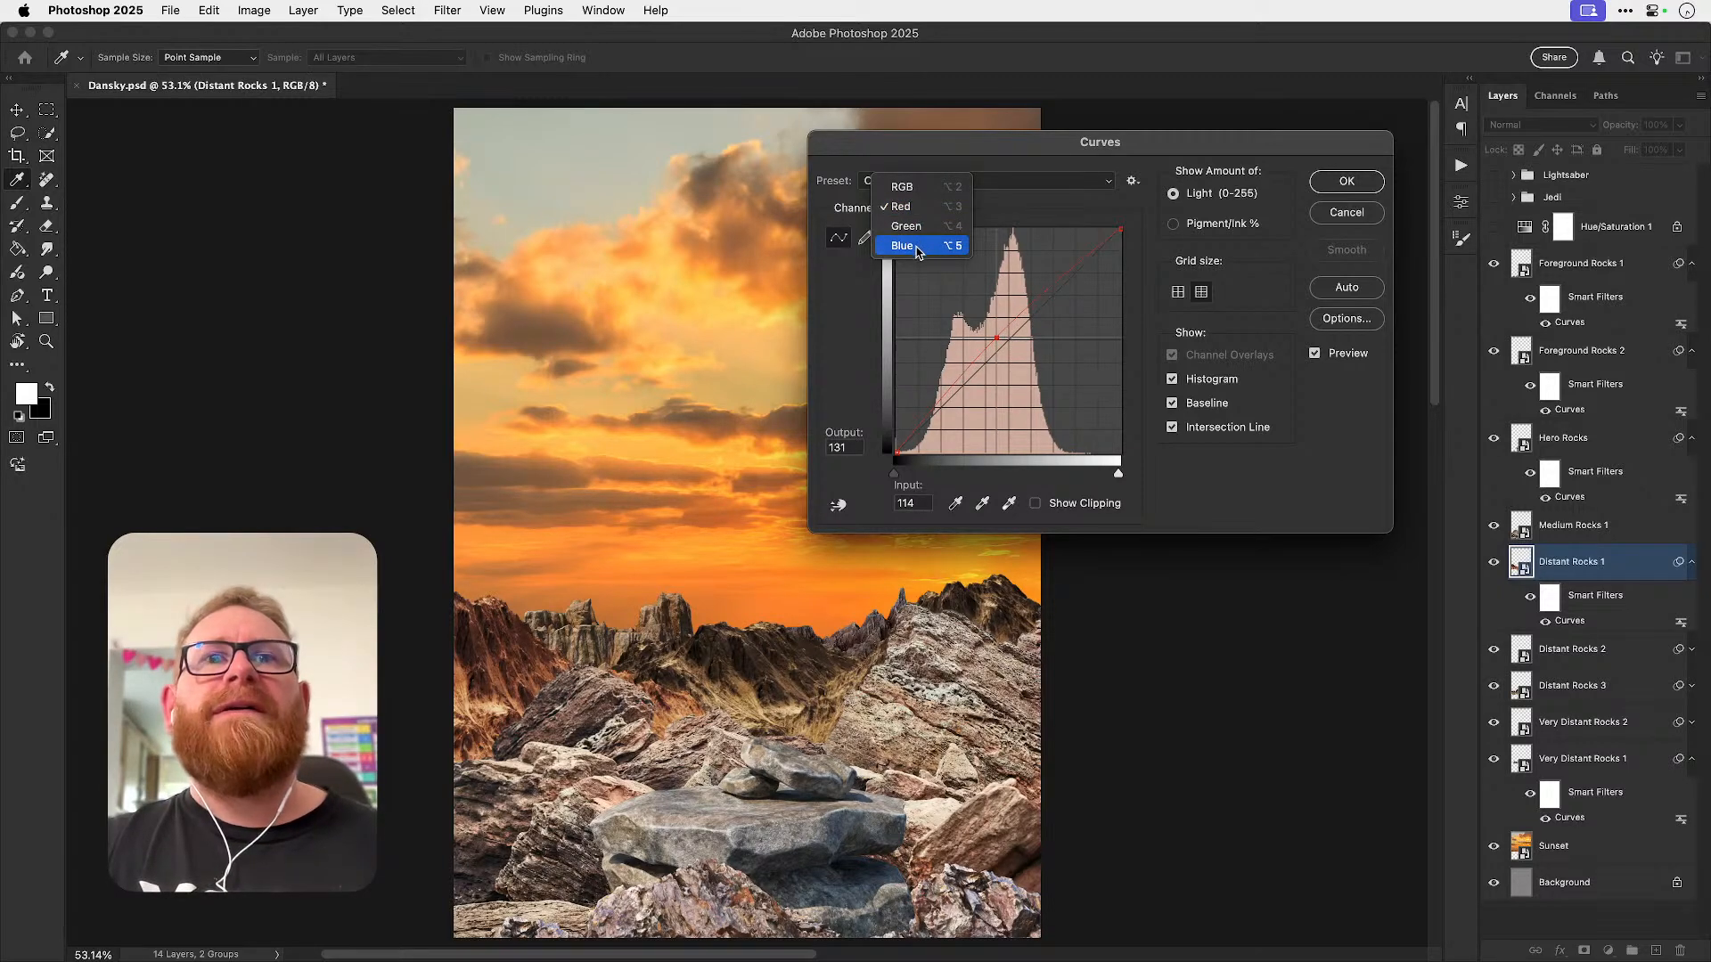
{"action": "left_click", "coordinate": [916, 250]}
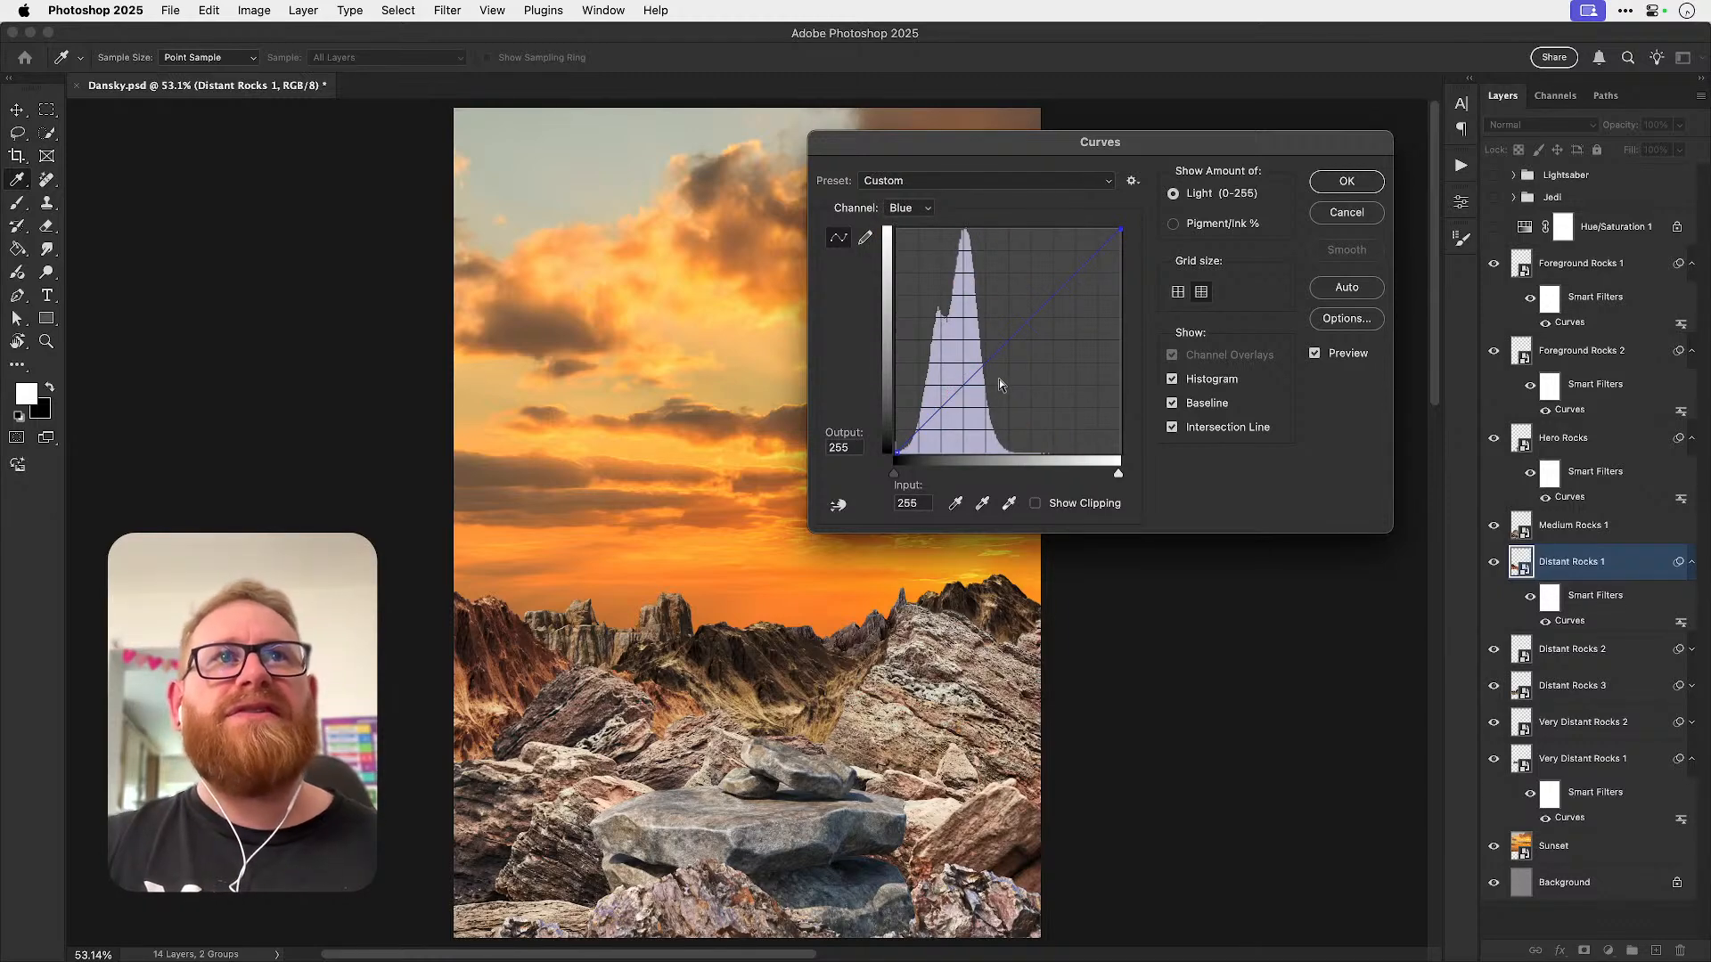
{"action": "left_click_drag", "start_coordinate": [1005, 343], "coordinate": [1004, 336]}
{"action": "left_click_drag", "start_coordinate": [998, 333], "coordinate": [1004, 338]}
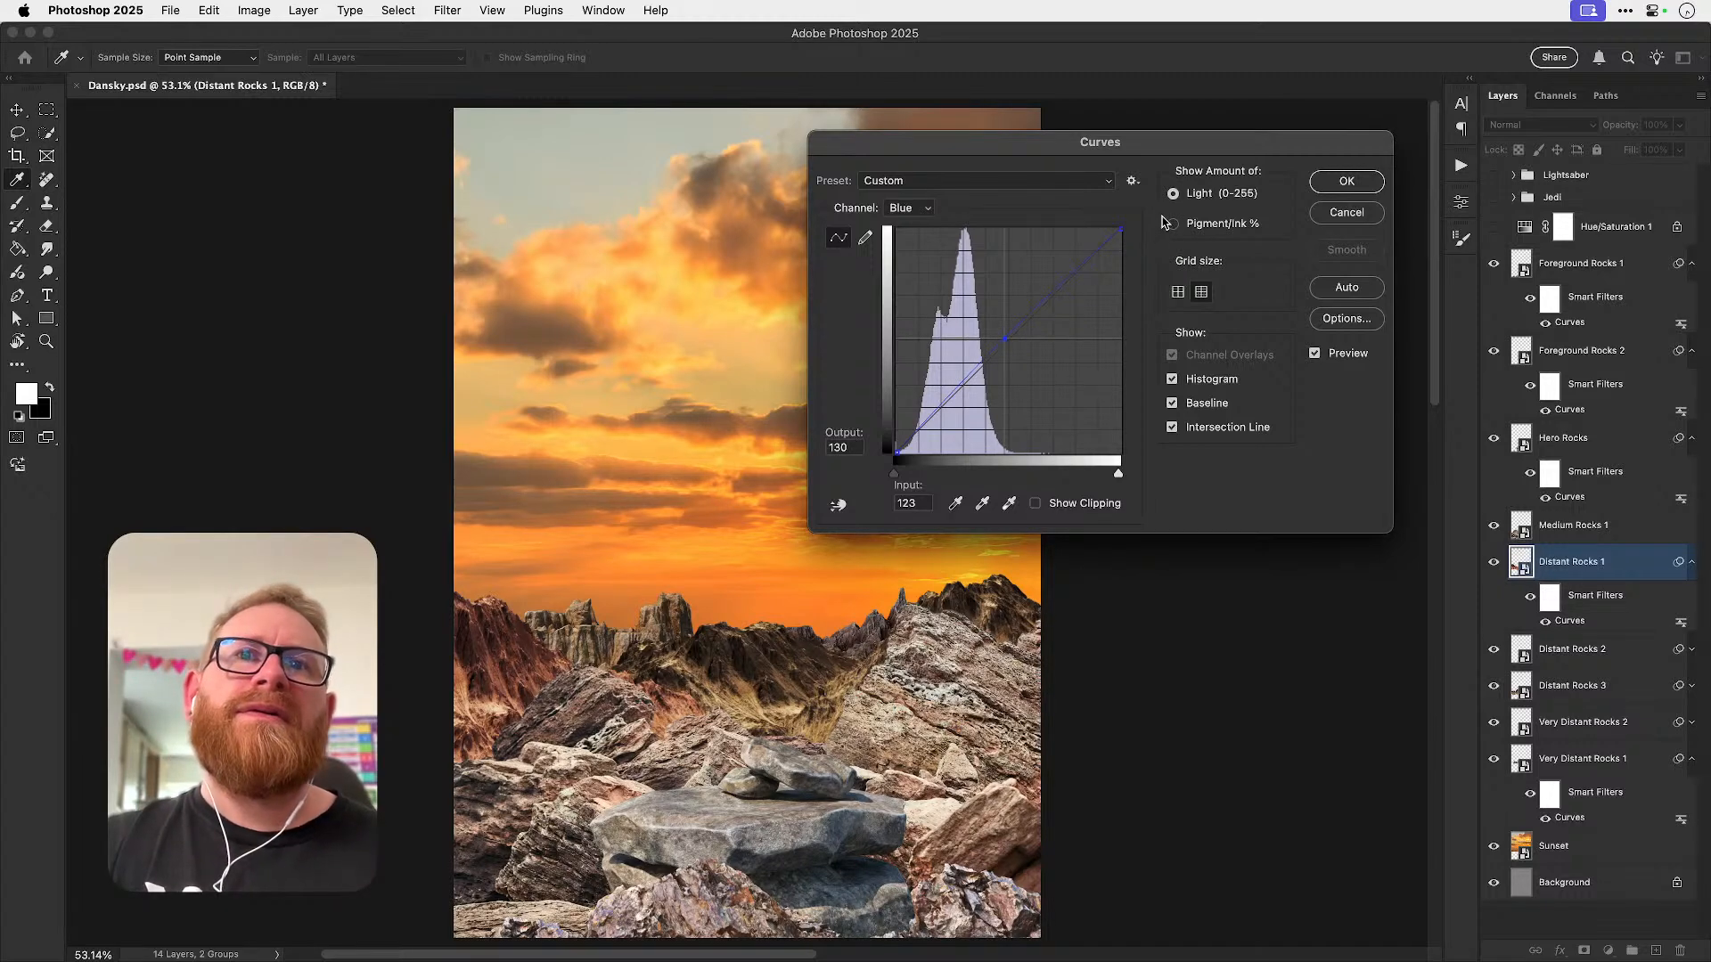
{"action": "left_click", "coordinate": [1342, 184]}
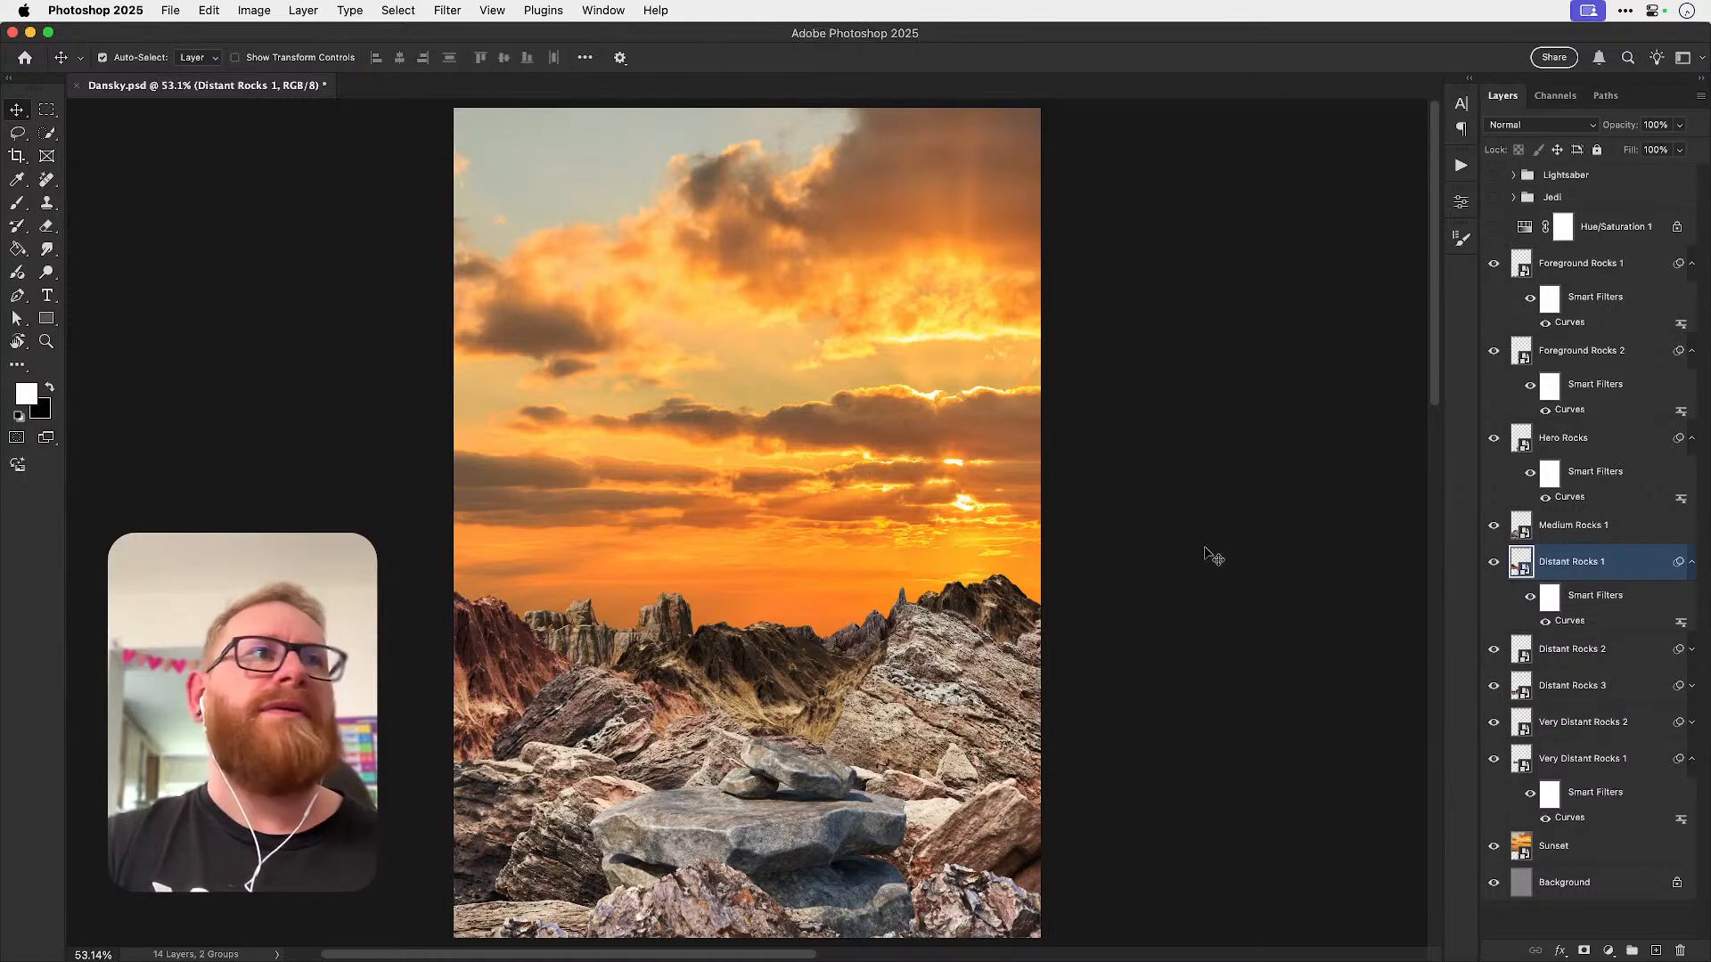
- Replace the Curves filters on Distant Rocks 2 and Distant Rocks 3 with the one from Distant Rocks 1
{"action": "left_click", "coordinate": [1691, 650]}
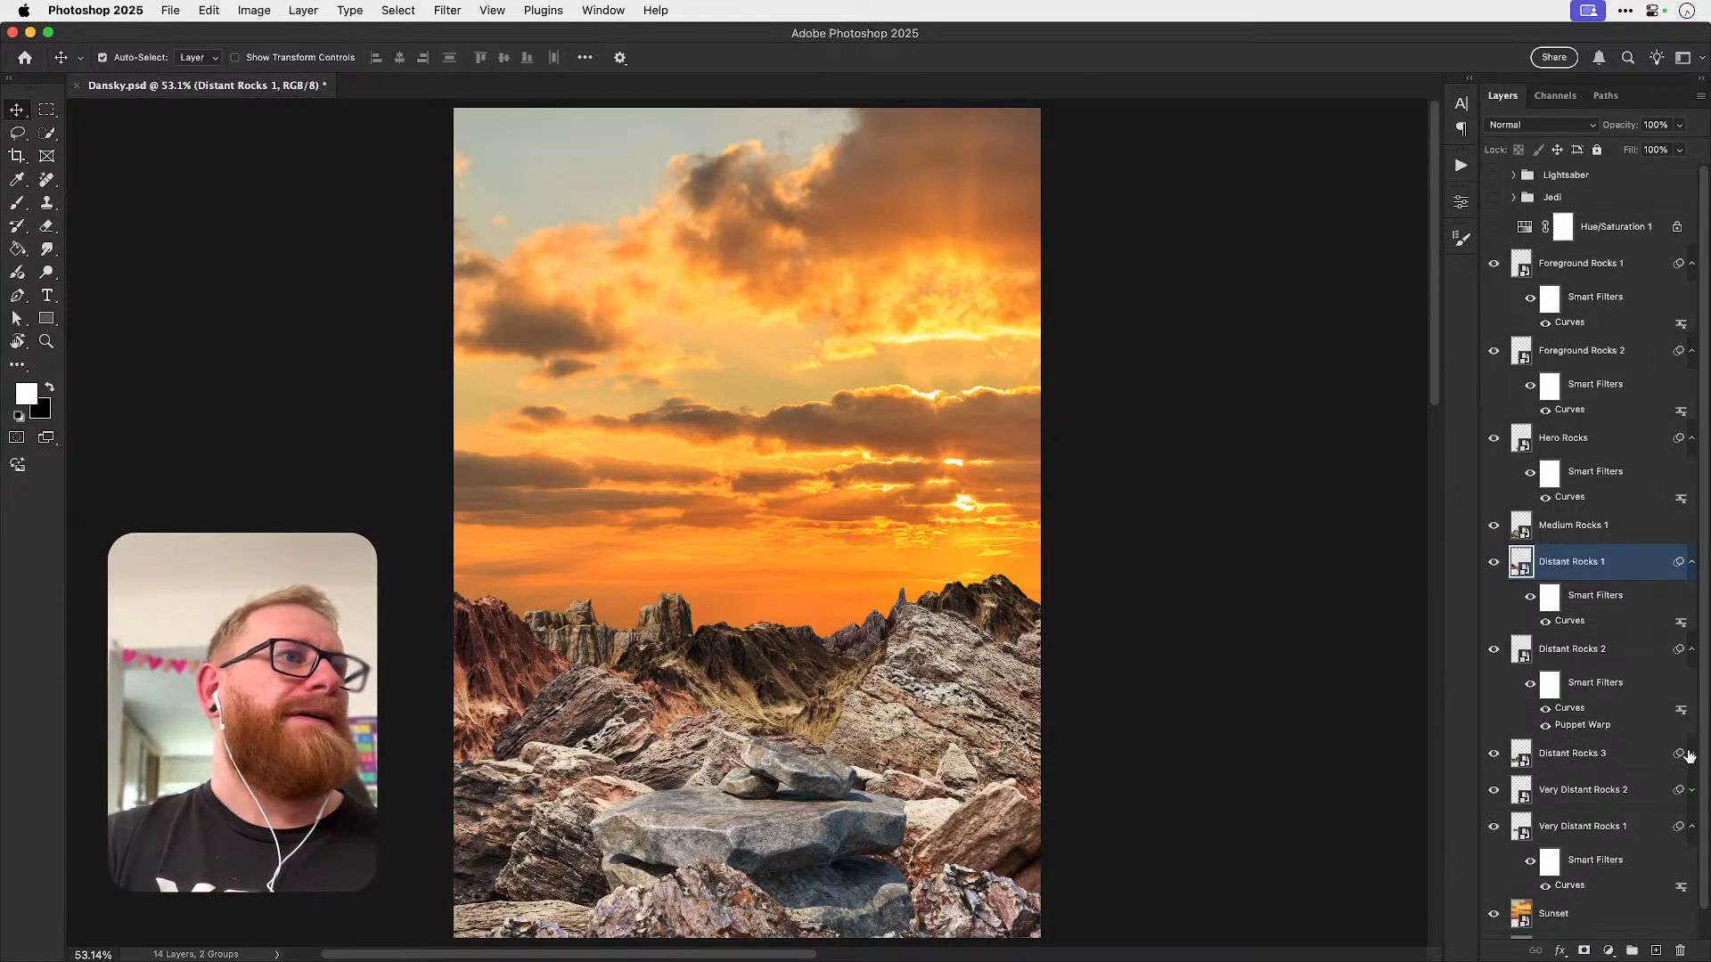
{"action": "left_click", "coordinate": [1691, 753]}
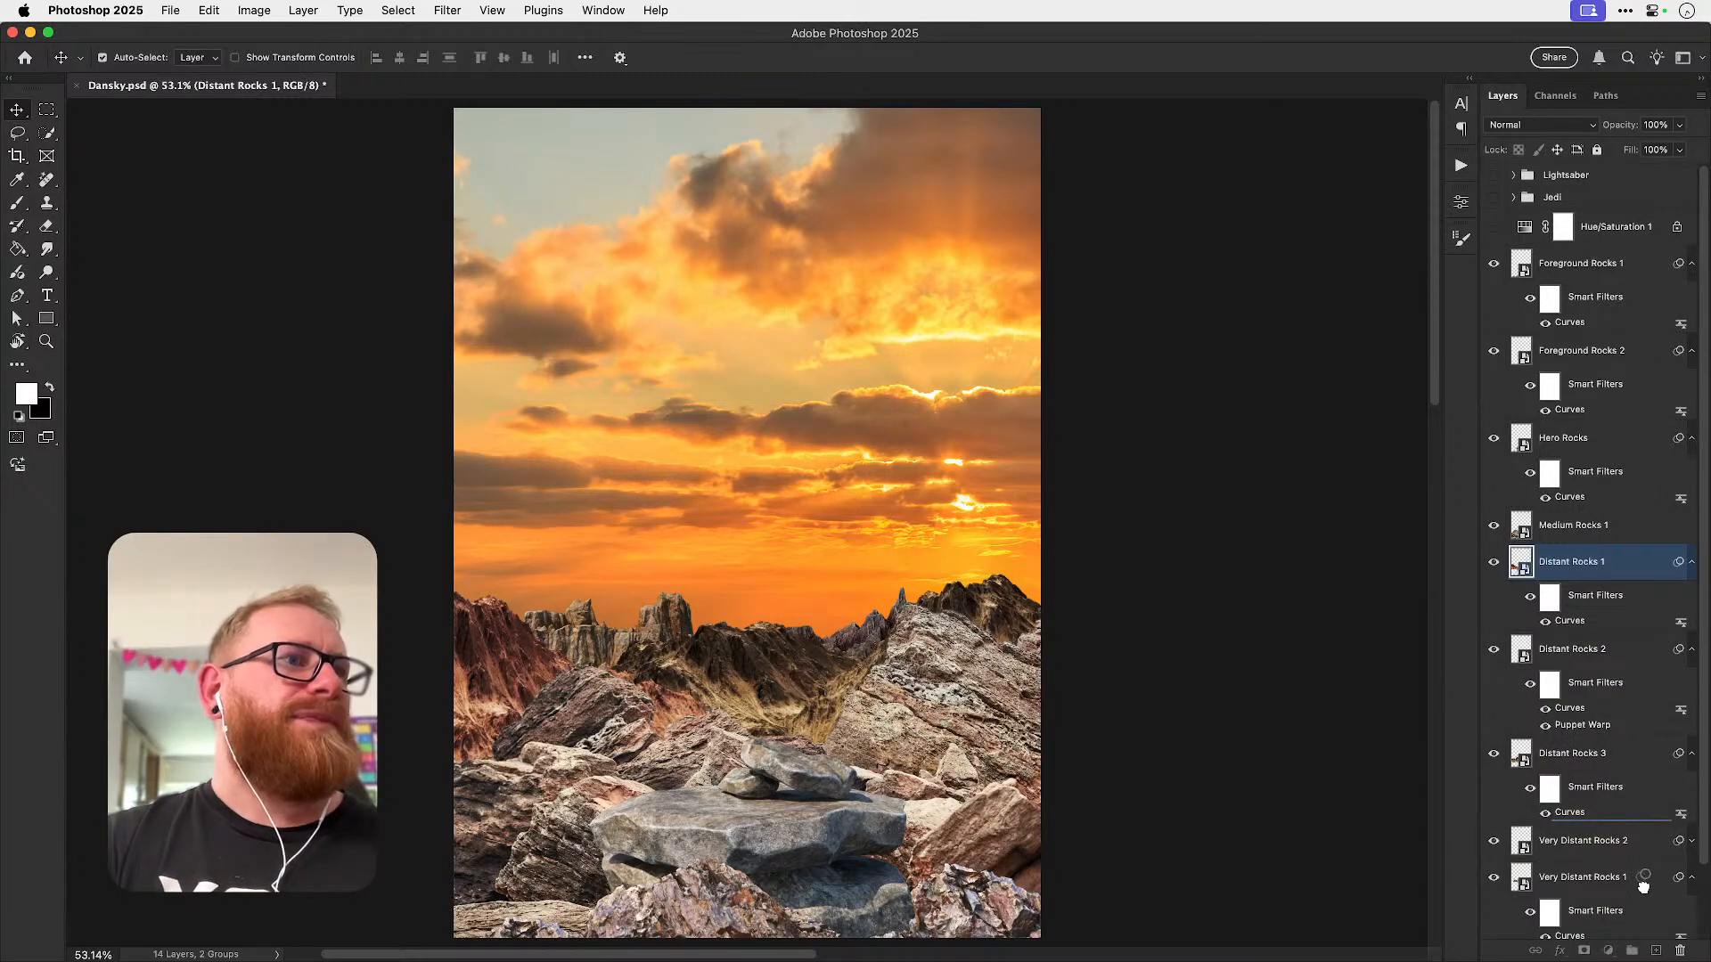
{"action": "scroll", "coordinate": [1670, 936], "scroll_direction": "down", "scroll_amount": 1}
{"action": "left_click_drag", "start_coordinate": [1669, 941], "coordinate": [1679, 950]}
{"action": "left_click_drag", "start_coordinate": [1572, 790], "coordinate": [1679, 950]}
{"action": "left_click_drag", "start_coordinate": [1579, 620], "coordinate": [1575, 753]}
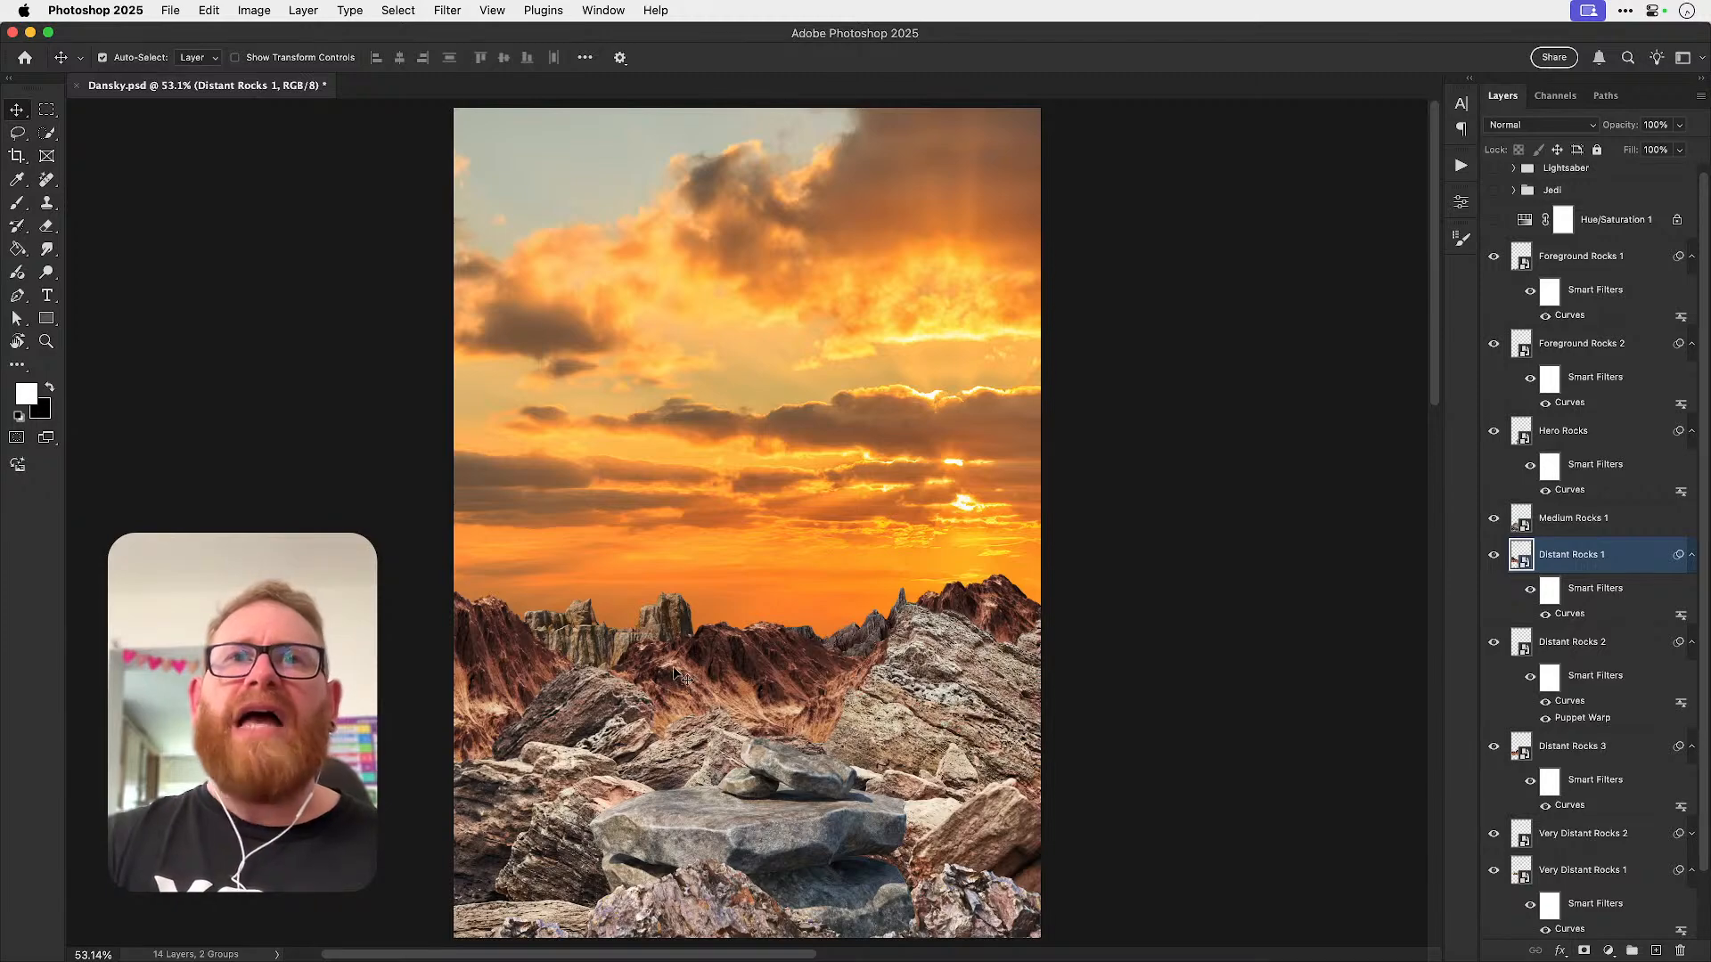
{"action": "scroll", "coordinate": [704, 675], "scroll_direction": "up", "scroll_amount": 5}
{"action": "scroll", "coordinate": [713, 707], "scroll_direction": "down", "scroll_amount": 5}
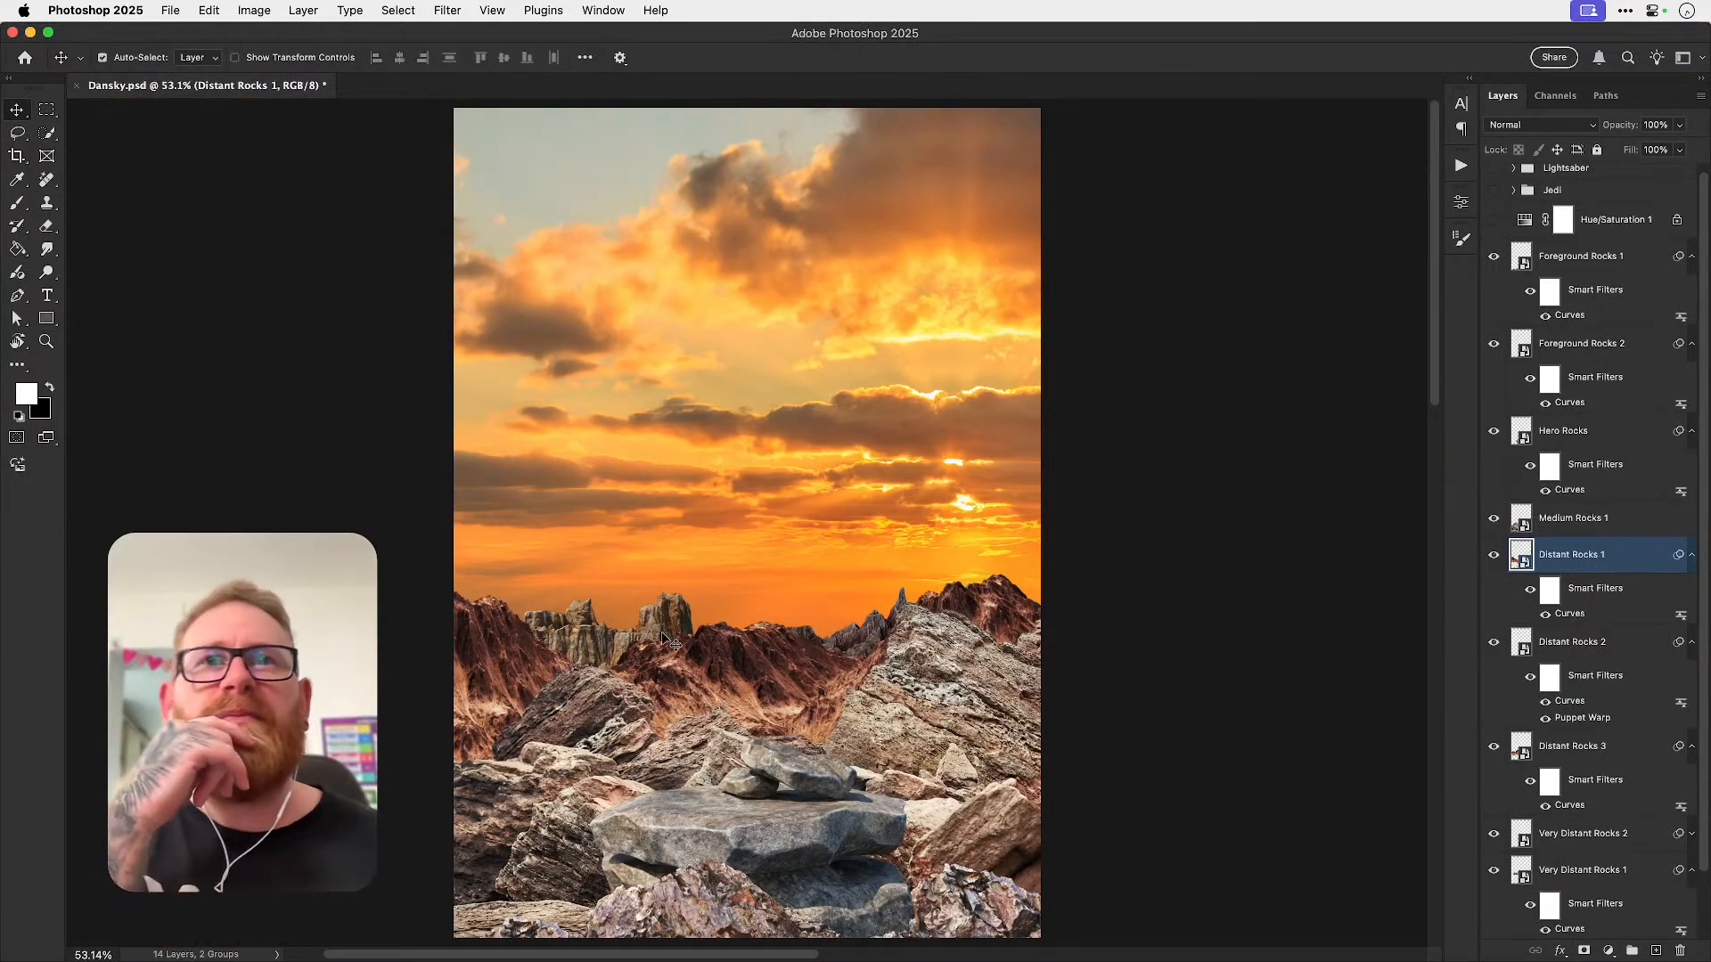
- Select Medium Rocks 1, start a Curves filter and raise the Red channel slightly at its midpoint
{"action": "left_click", "coordinate": [579, 730]}
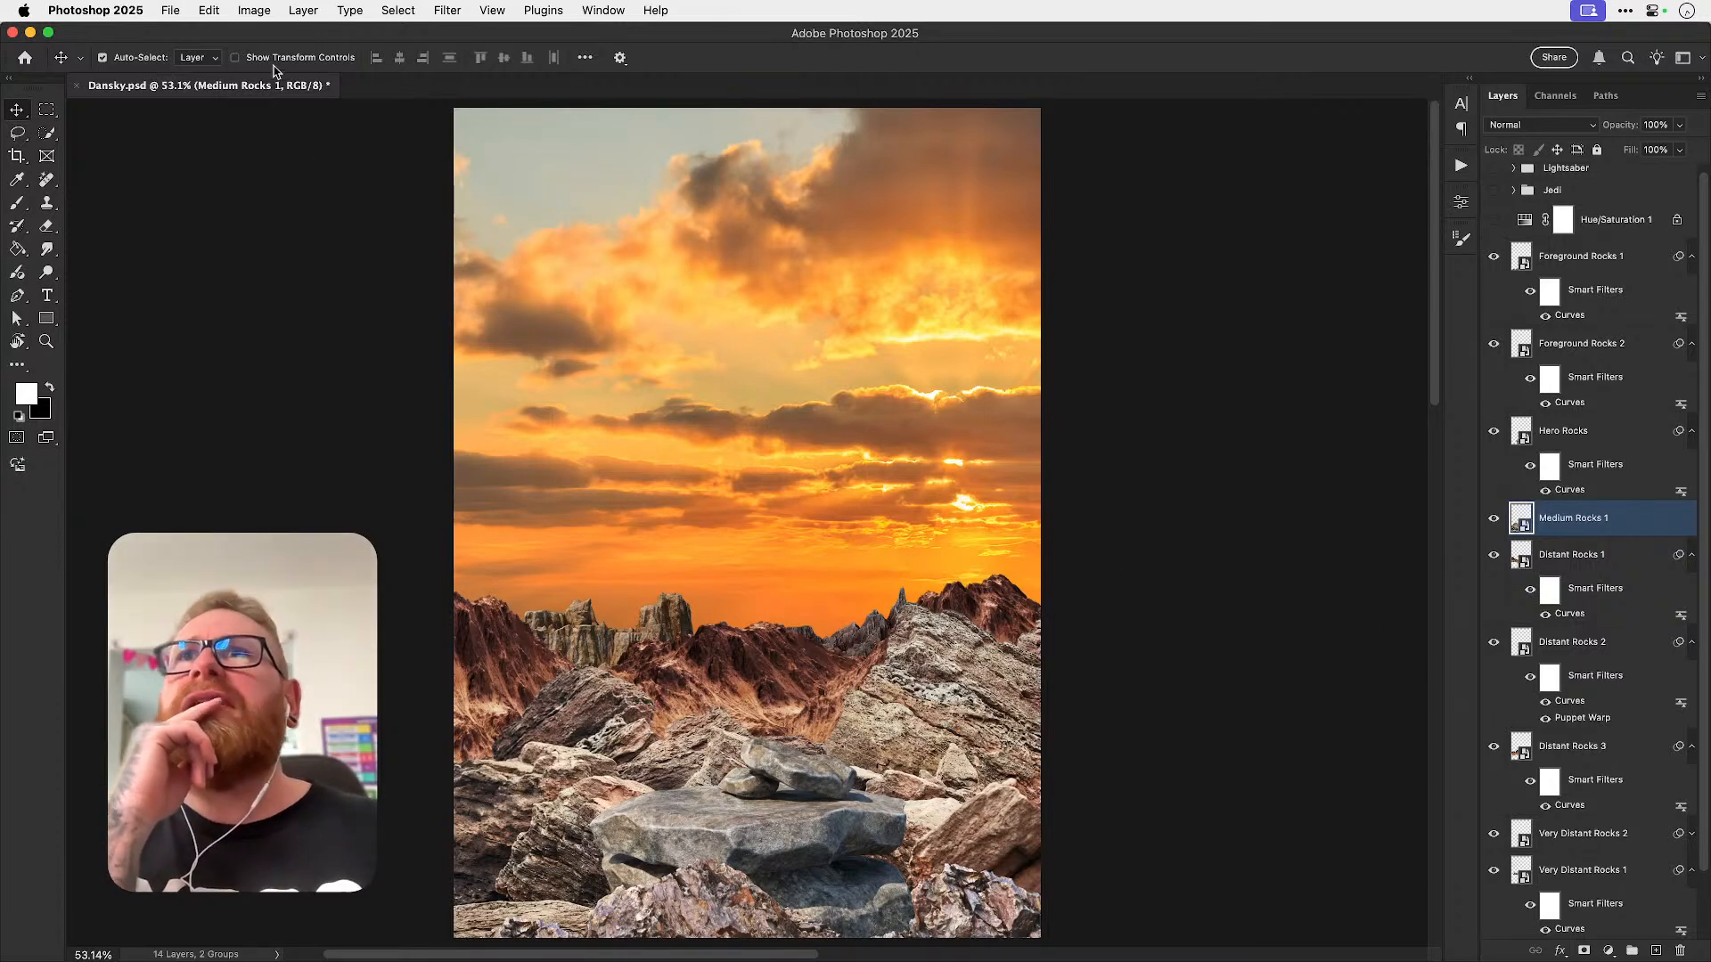
{"action": "left_click", "coordinate": [253, 10]}
{"action": "mouse_move", "coordinate": [285, 60]}
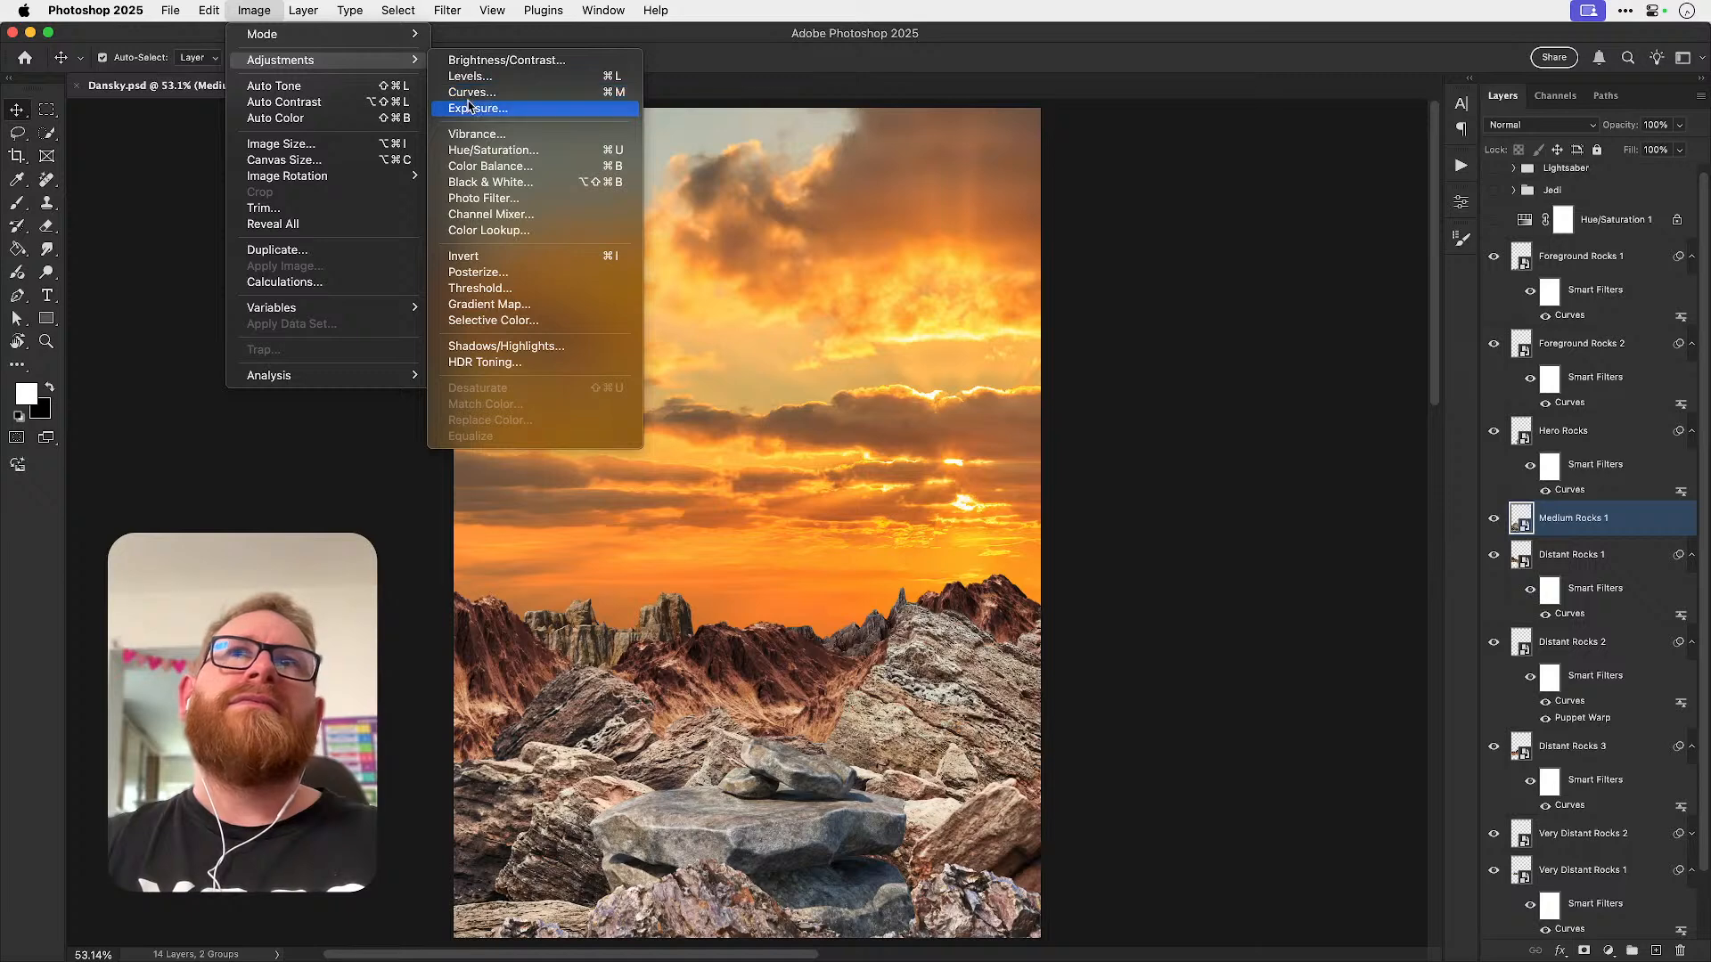
{"action": "left_click", "coordinate": [492, 92]}
{"action": "left_click", "coordinate": [909, 207]}
{"action": "left_click", "coordinate": [900, 226]}
{"action": "left_click_drag", "start_coordinate": [1008, 343], "coordinate": [1003, 335]}
- Darken Medium Rocks 1 with an RGB curve point at input 117, output 85
{"action": "left_click", "coordinate": [909, 210]}
{"action": "left_click", "coordinate": [906, 191]}
{"action": "left_click_drag", "start_coordinate": [1000, 354], "coordinate": [999, 377]}
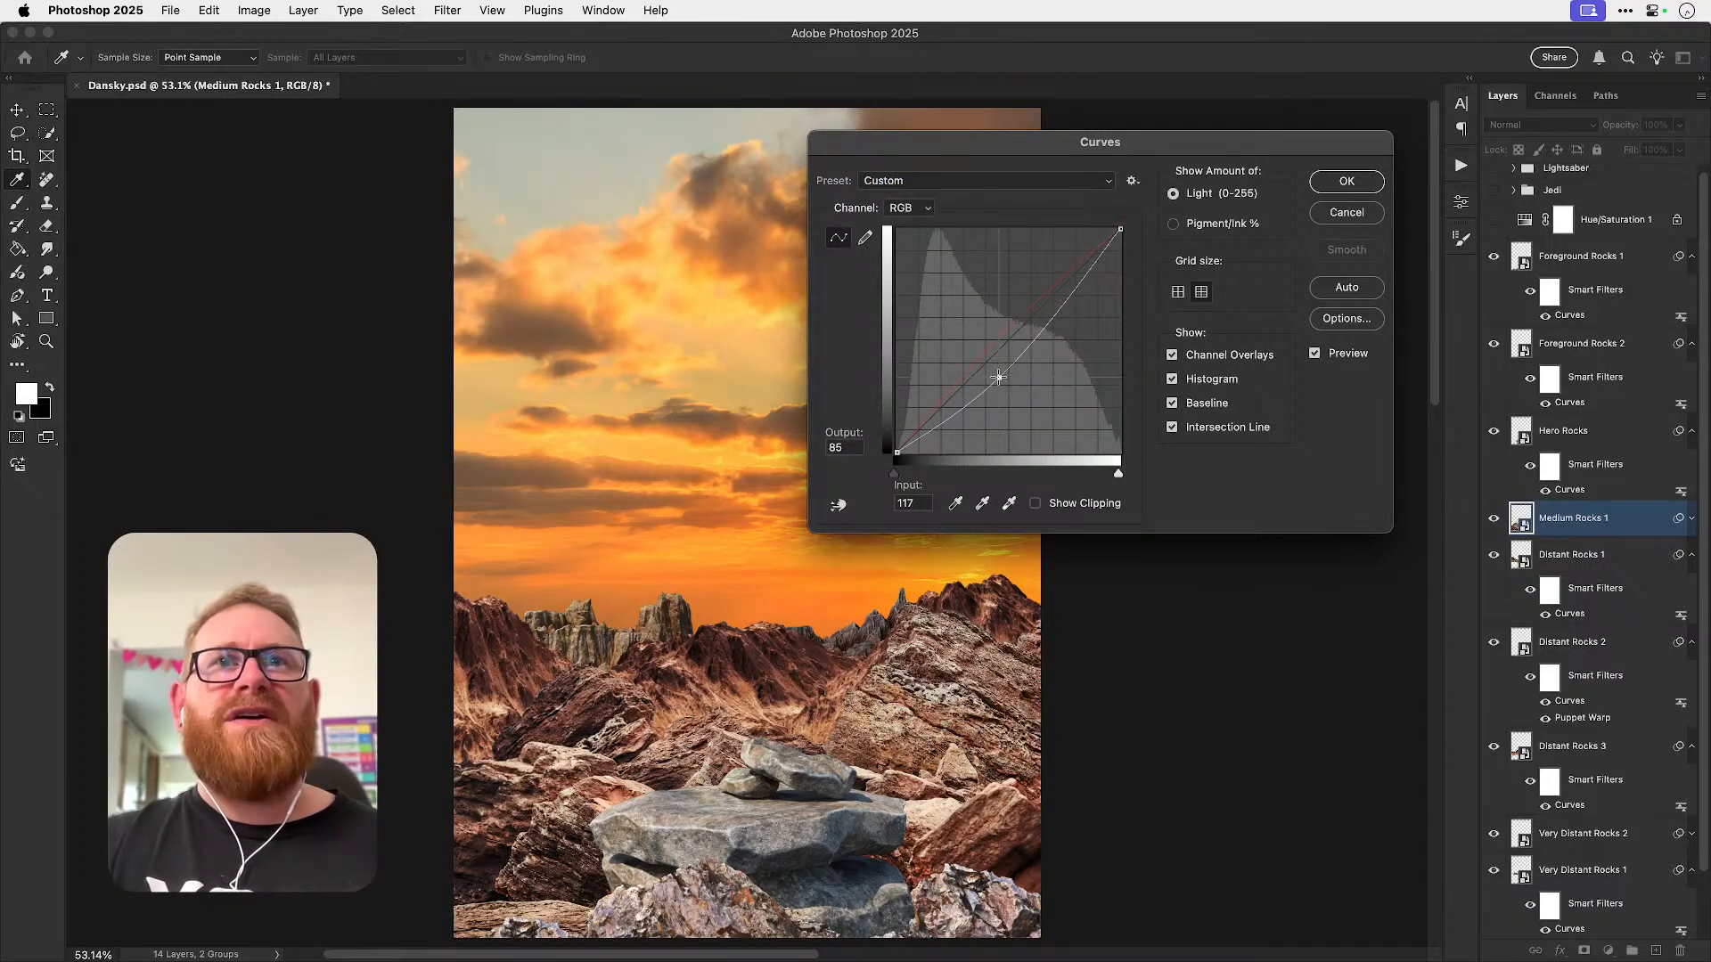
- Raise the Red channel's black point at input 0 to output 127 to judge the shadows, and settle on output 29
{"action": "left_click", "coordinate": [908, 208]}
{"action": "left_click", "coordinate": [901, 225]}
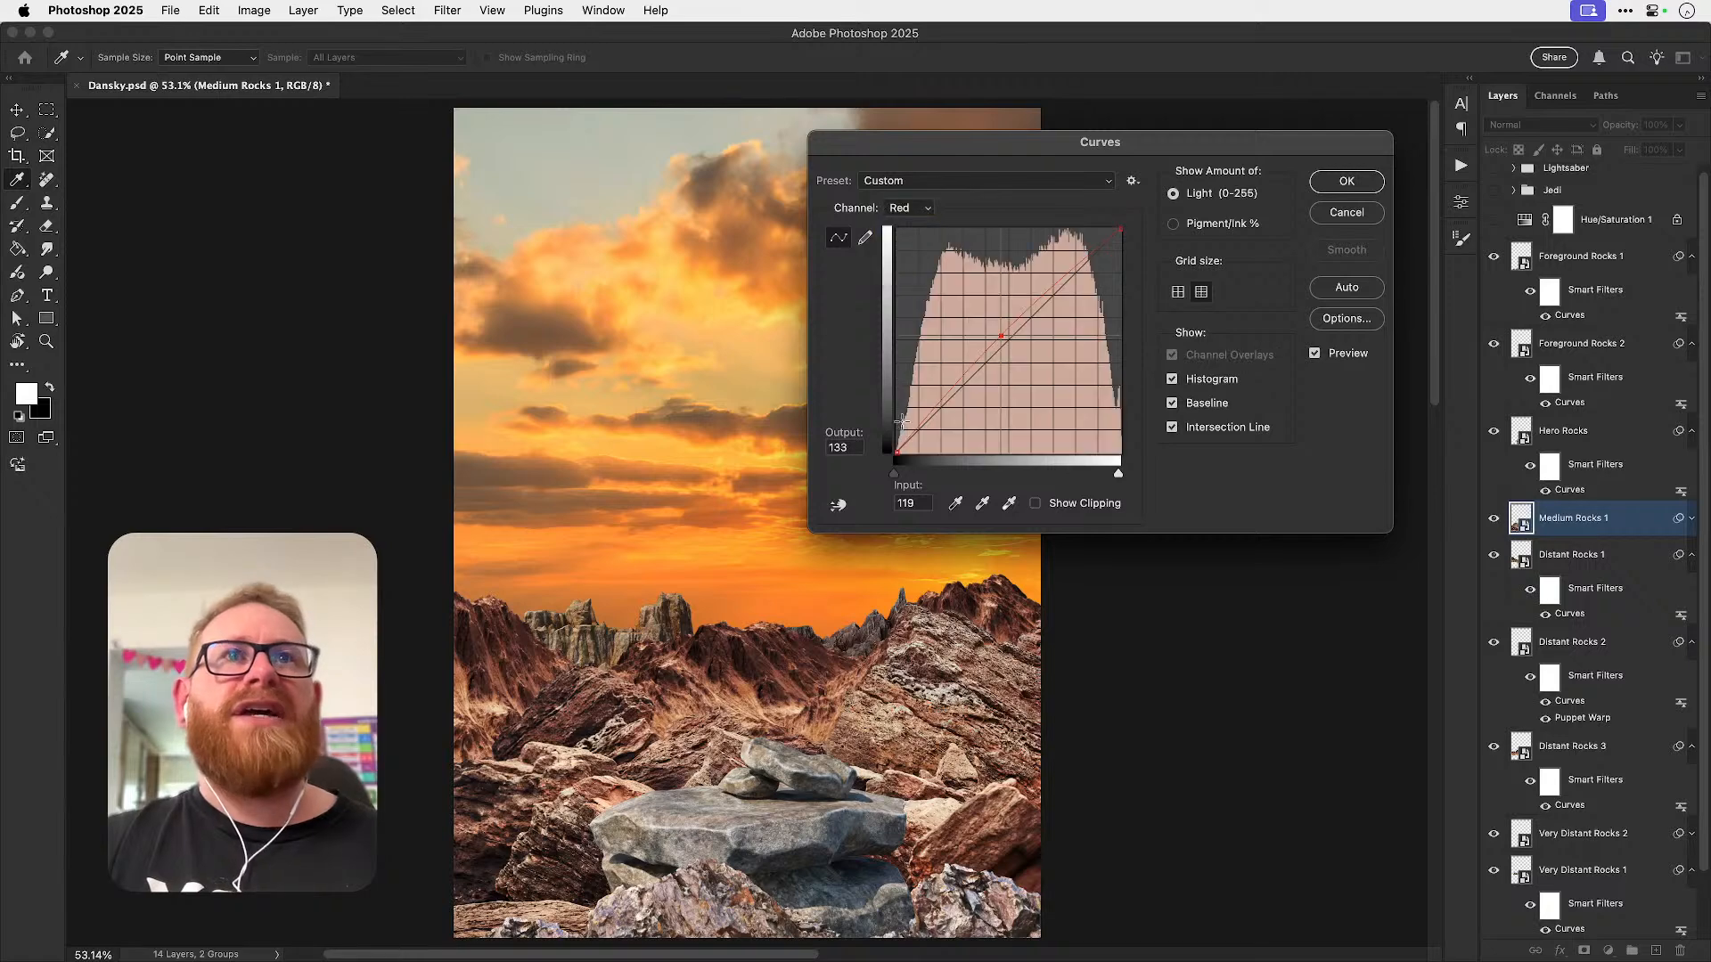
{"action": "left_click_drag", "start_coordinate": [896, 452], "coordinate": [883, 342]}
{"action": "key", "text": "super+1"}
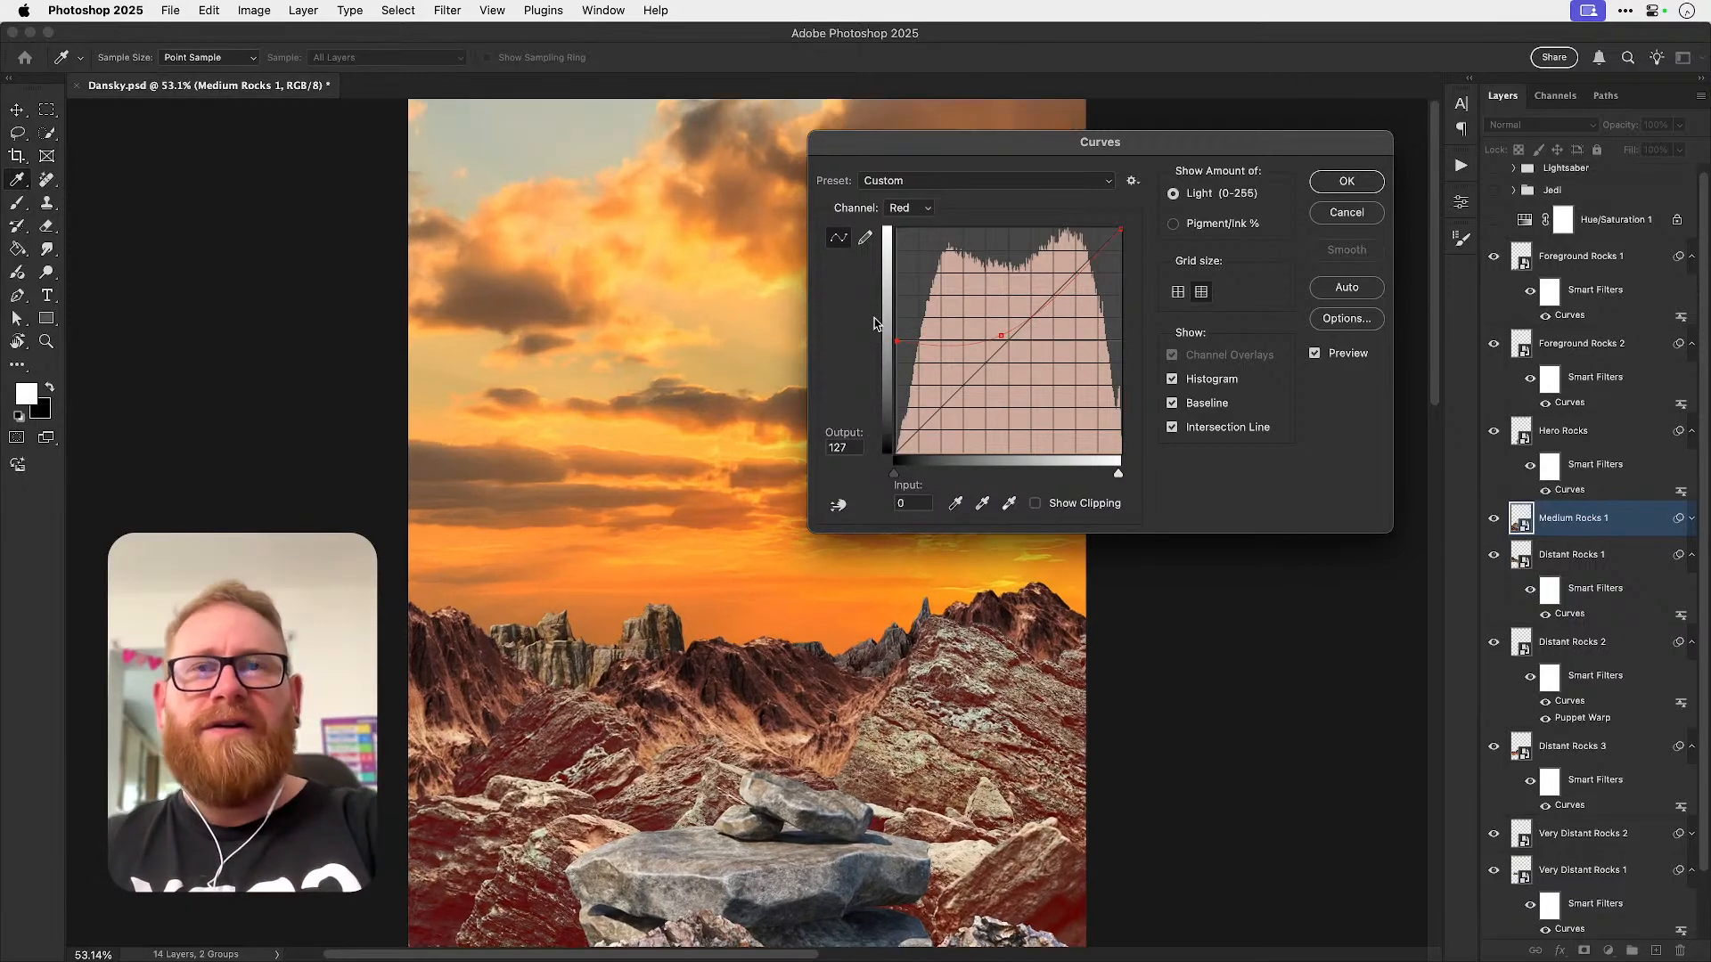
{"action": "left_click_drag", "start_coordinate": [768, 687], "coordinate": [869, 475]}
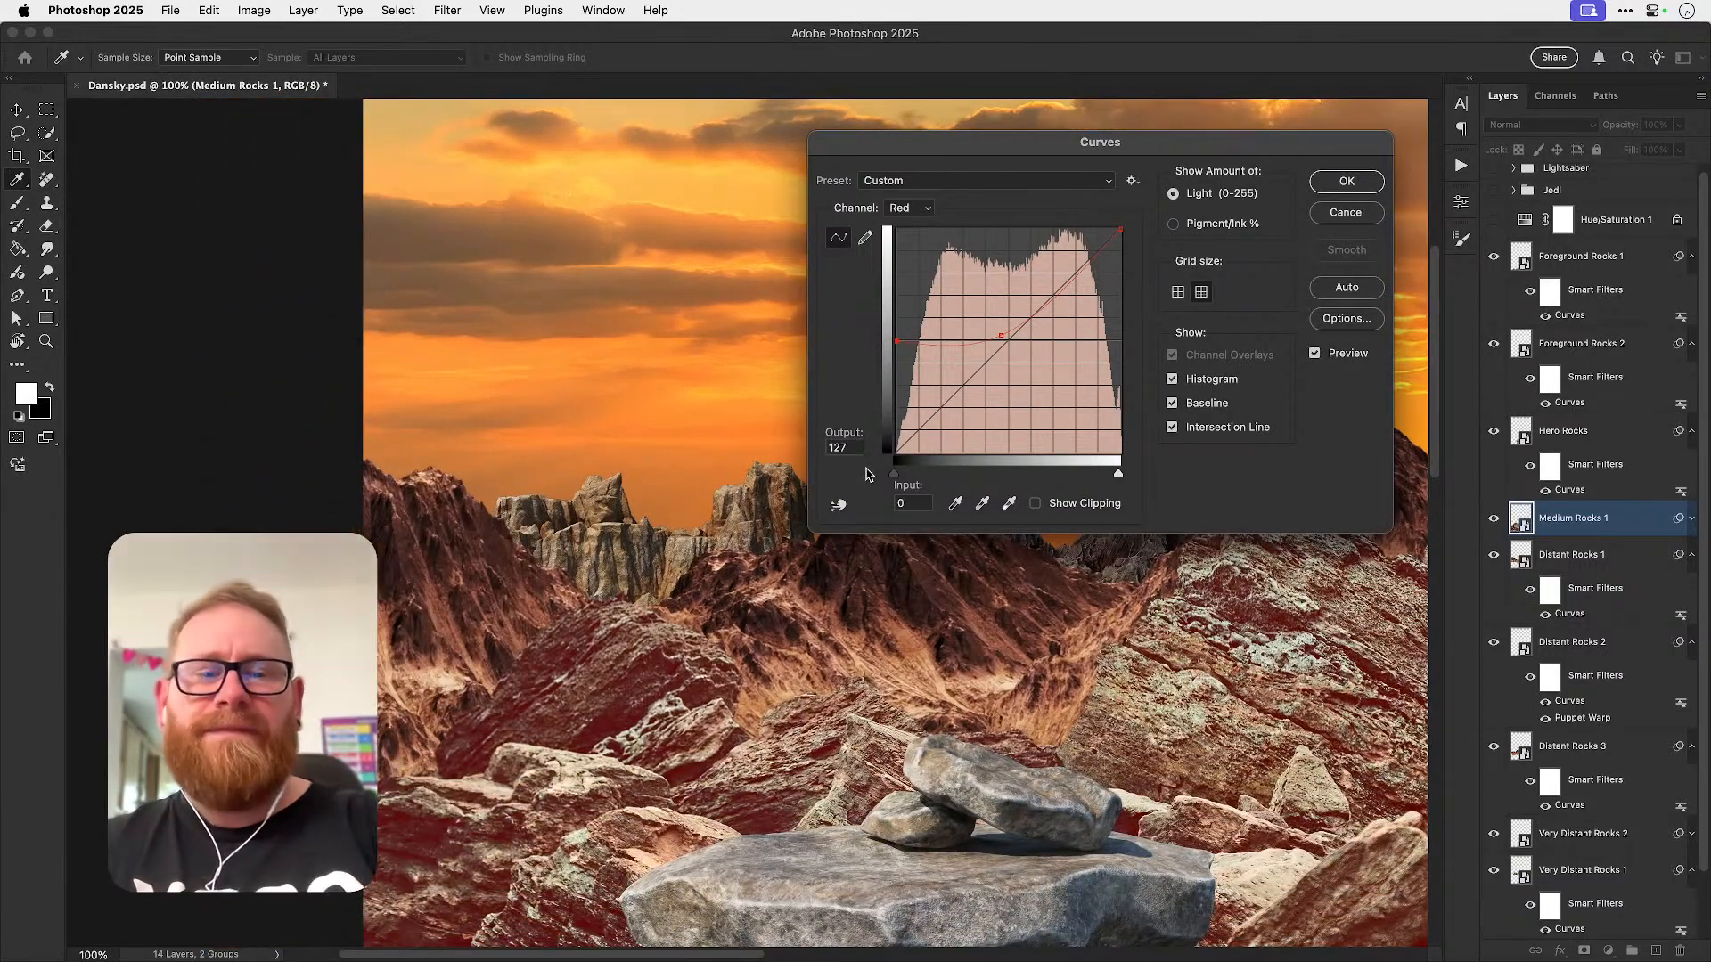
{"action": "key", "text": "super+plus"}
{"action": "key", "text": "super+plus"}
{"action": "left_click_drag", "start_coordinate": [436, 695], "coordinate": [760, 623]}
{"action": "left_click_drag", "start_coordinate": [599, 490], "coordinate": [620, 594]}
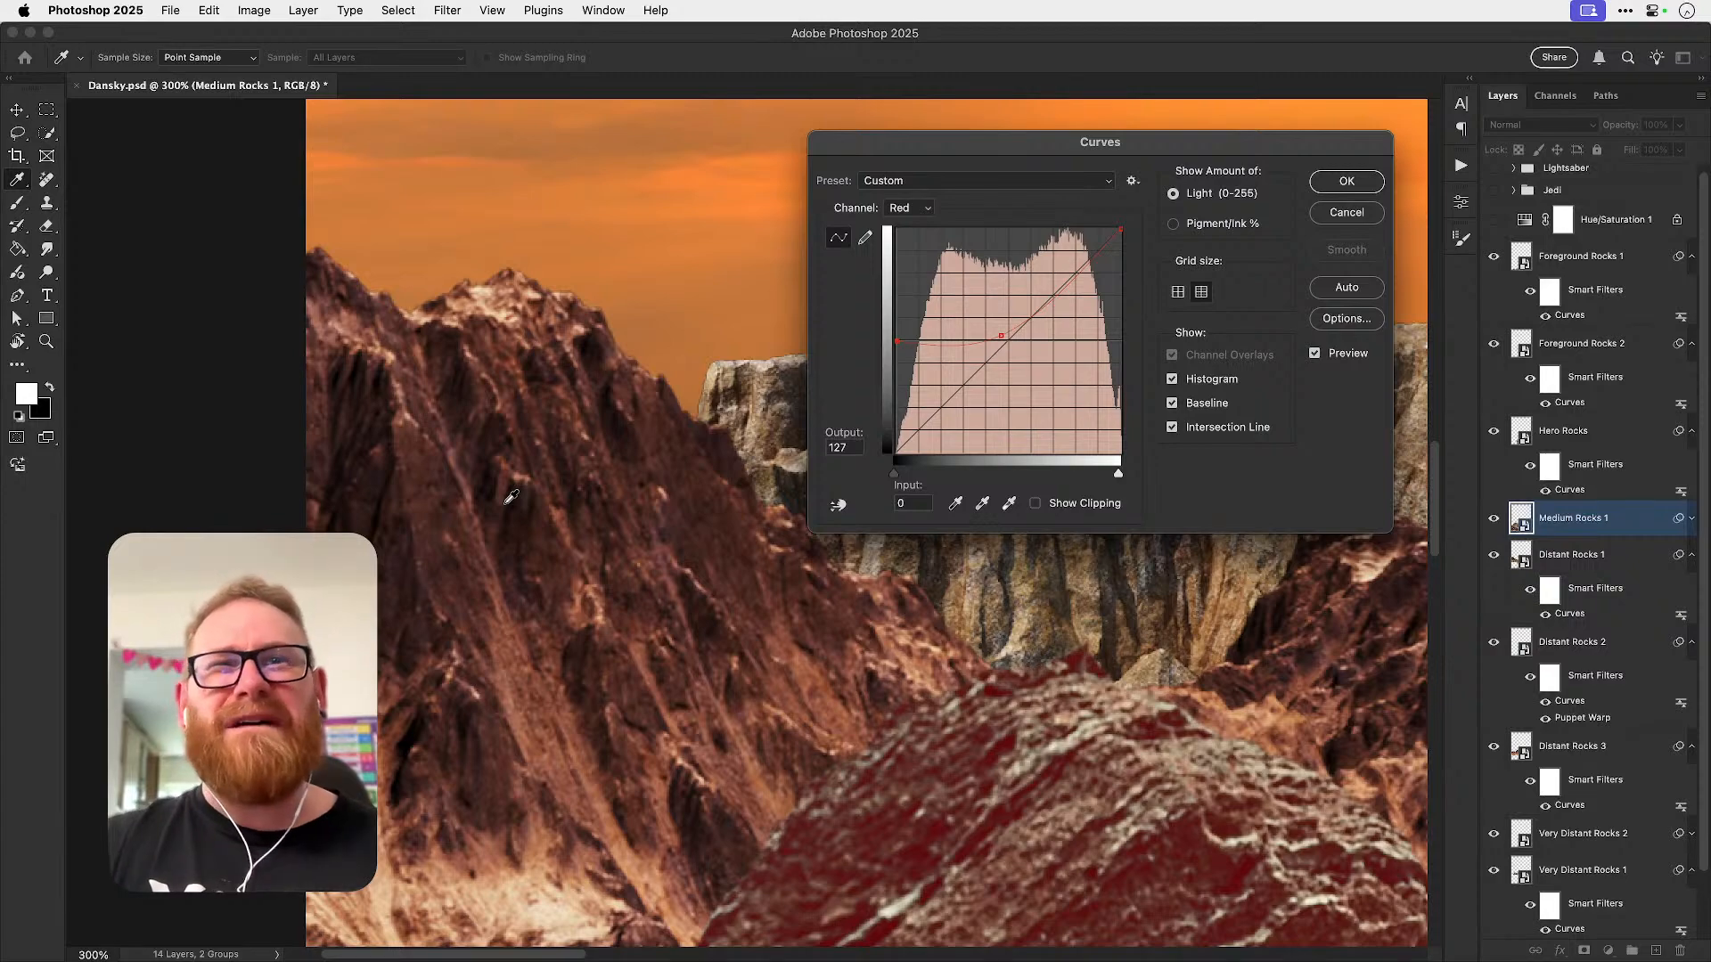
{"action": "left_click_drag", "start_coordinate": [749, 694], "coordinate": [592, 436]}
{"action": "left_click_drag", "start_coordinate": [902, 337], "coordinate": [896, 429]}
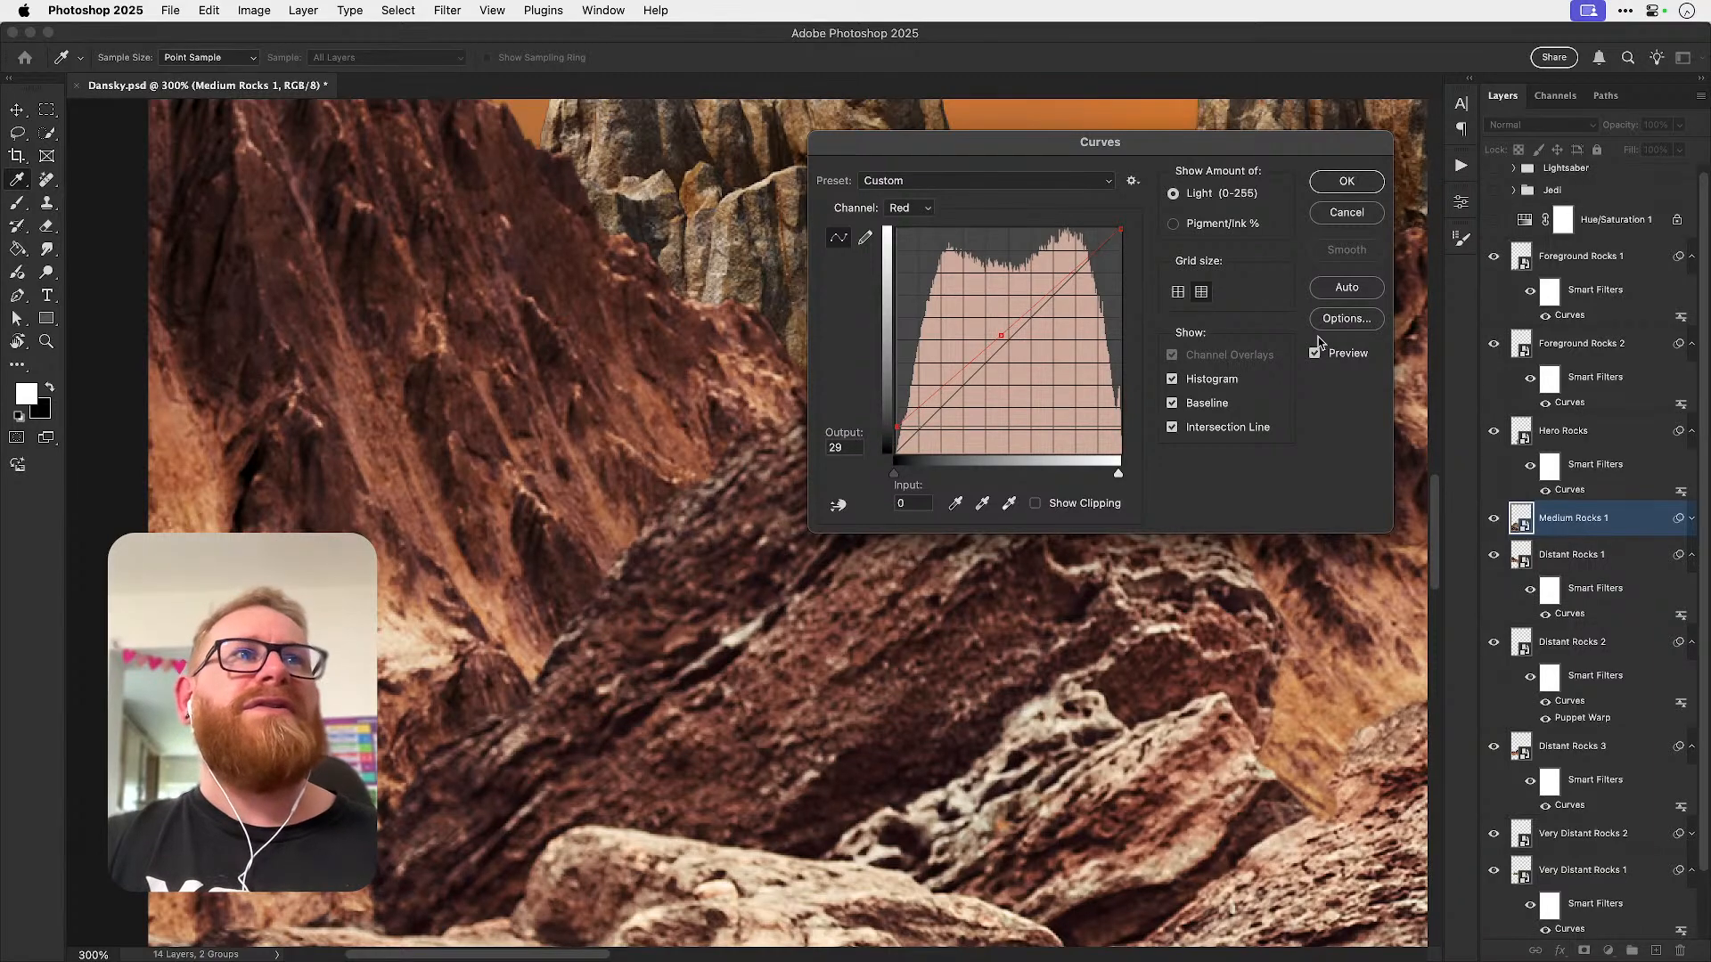
- Compare Medium Rocks 1 with and without the Curves preview and apply the filter
{"action": "left_click", "coordinate": [1314, 355]}
{"action": "left_click", "coordinate": [1314, 357]}
{"action": "left_click", "coordinate": [1314, 356]}
{"action": "left_click", "coordinate": [1314, 356]}
{"action": "left_click", "coordinate": [1315, 359]}
{"action": "left_click", "coordinate": [1314, 360]}
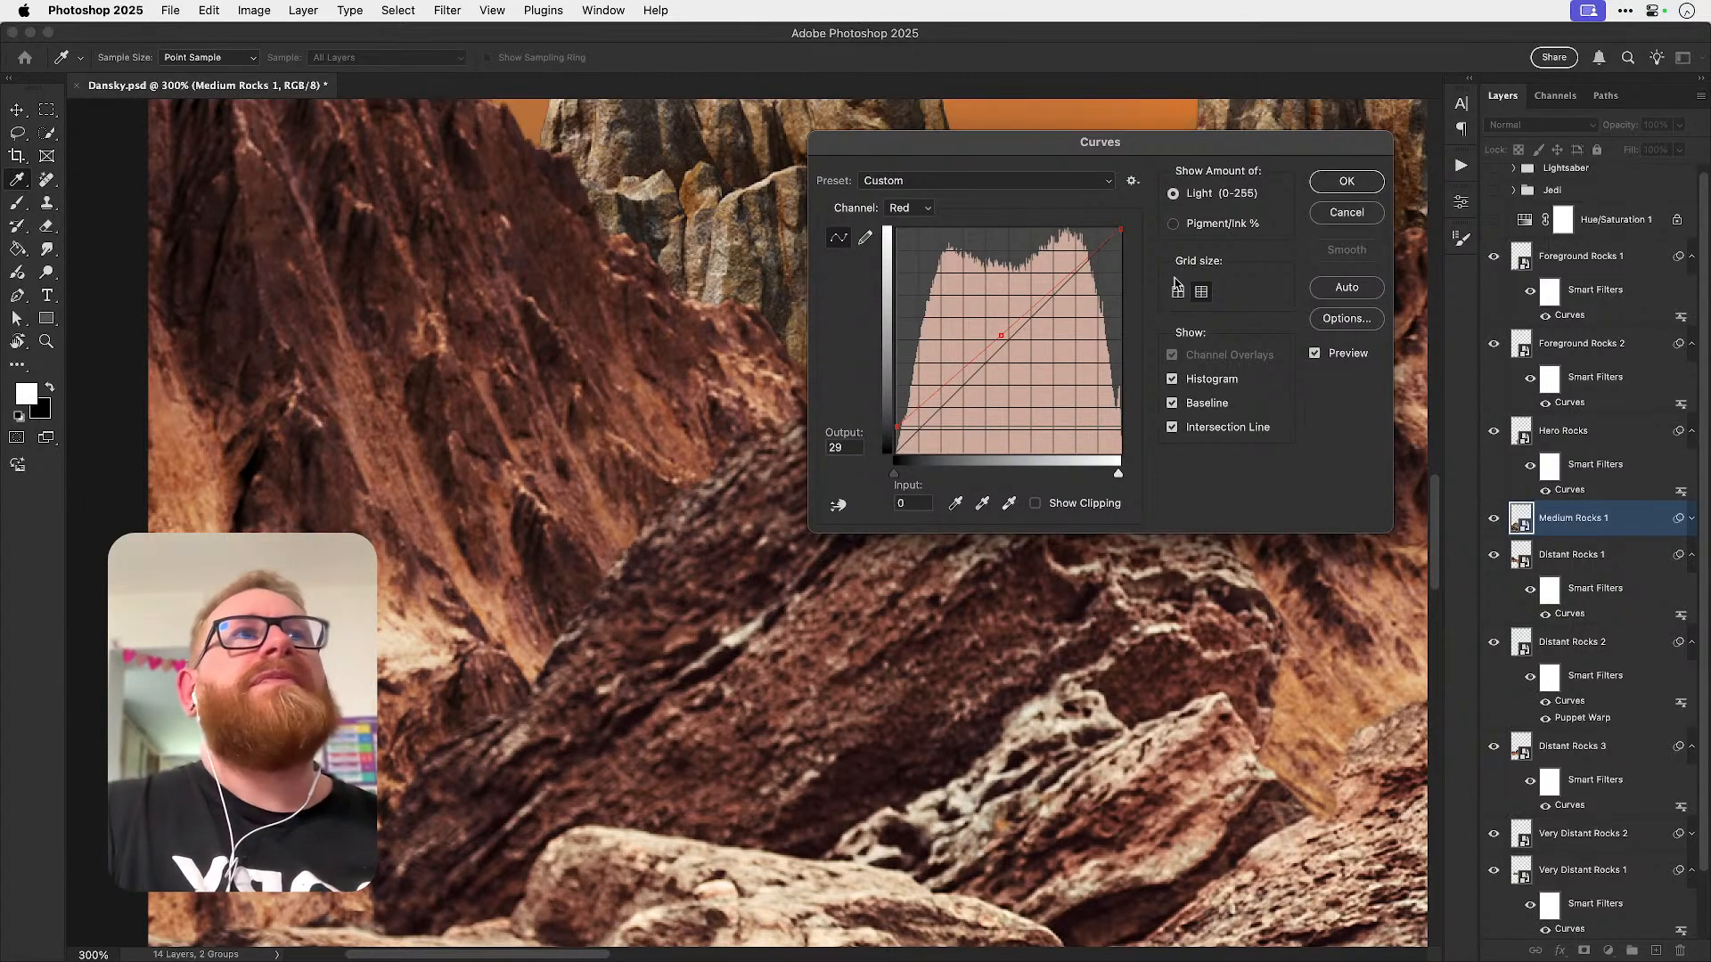
{"action": "left_click", "coordinate": [1347, 182]}
- Select the Hero Rocks layer in the image and undo its accidental shift
{"action": "key", "text": "super+0"}
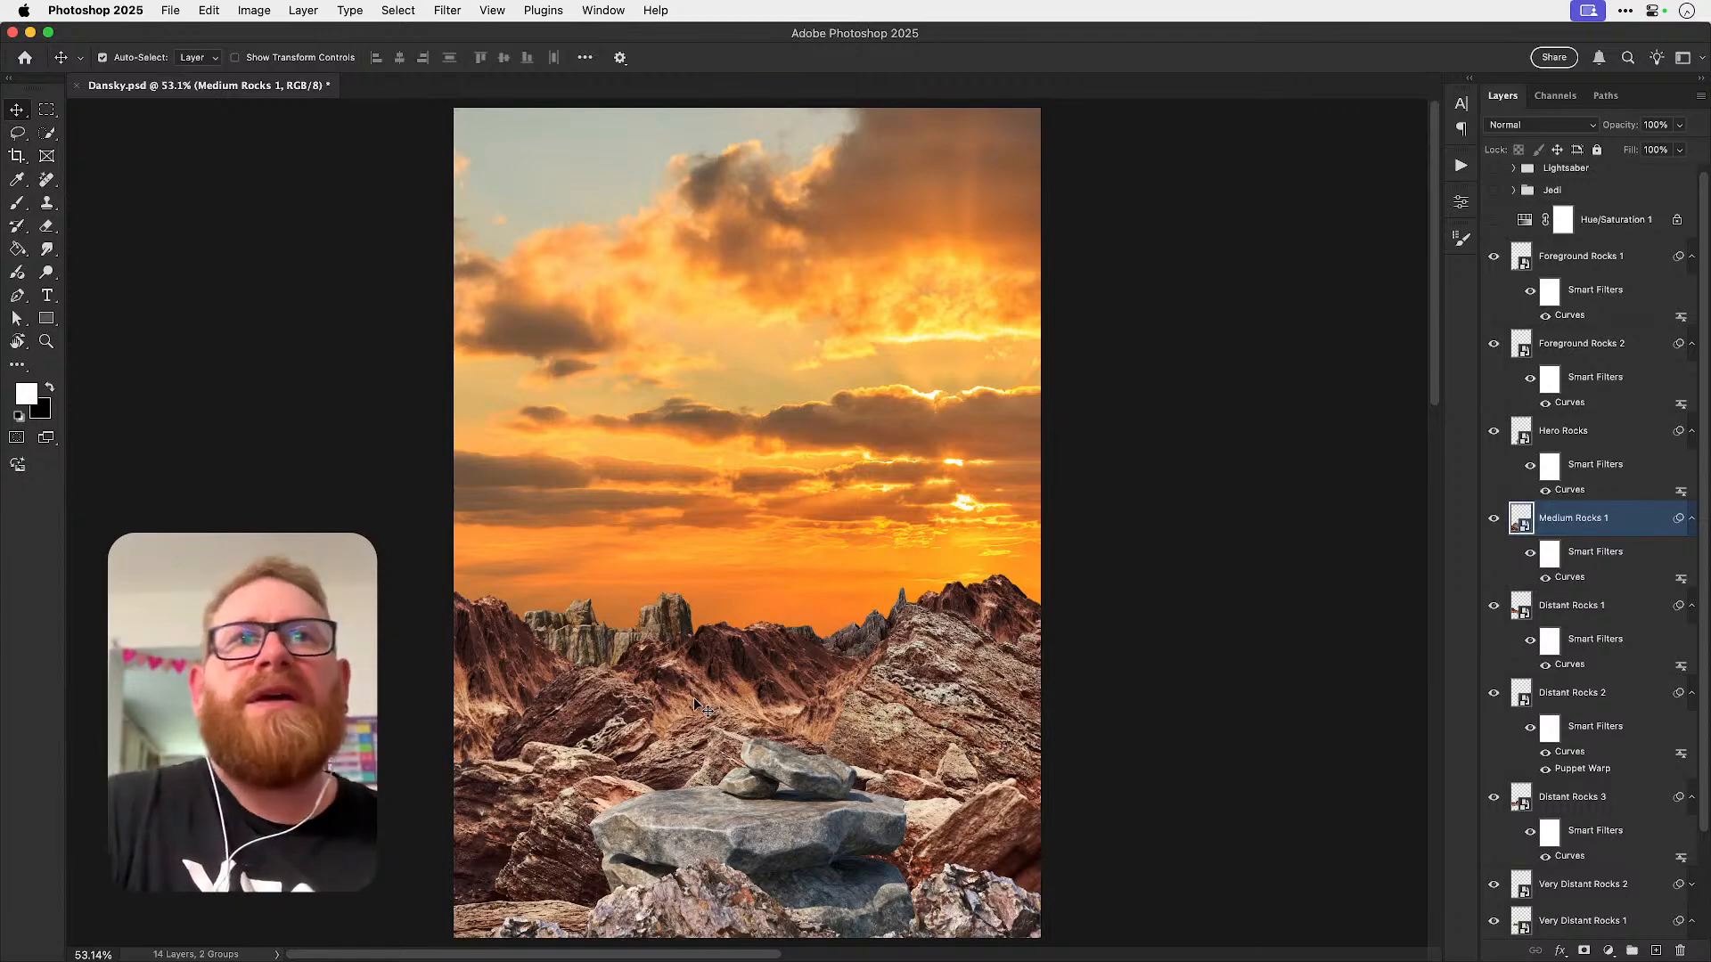
{"action": "key", "text": "z"}
{"action": "left_click", "coordinate": [693, 760]}
{"action": "left_click_drag", "start_coordinate": [703, 759], "coordinate": [751, 594]}
{"action": "key", "text": "v"}
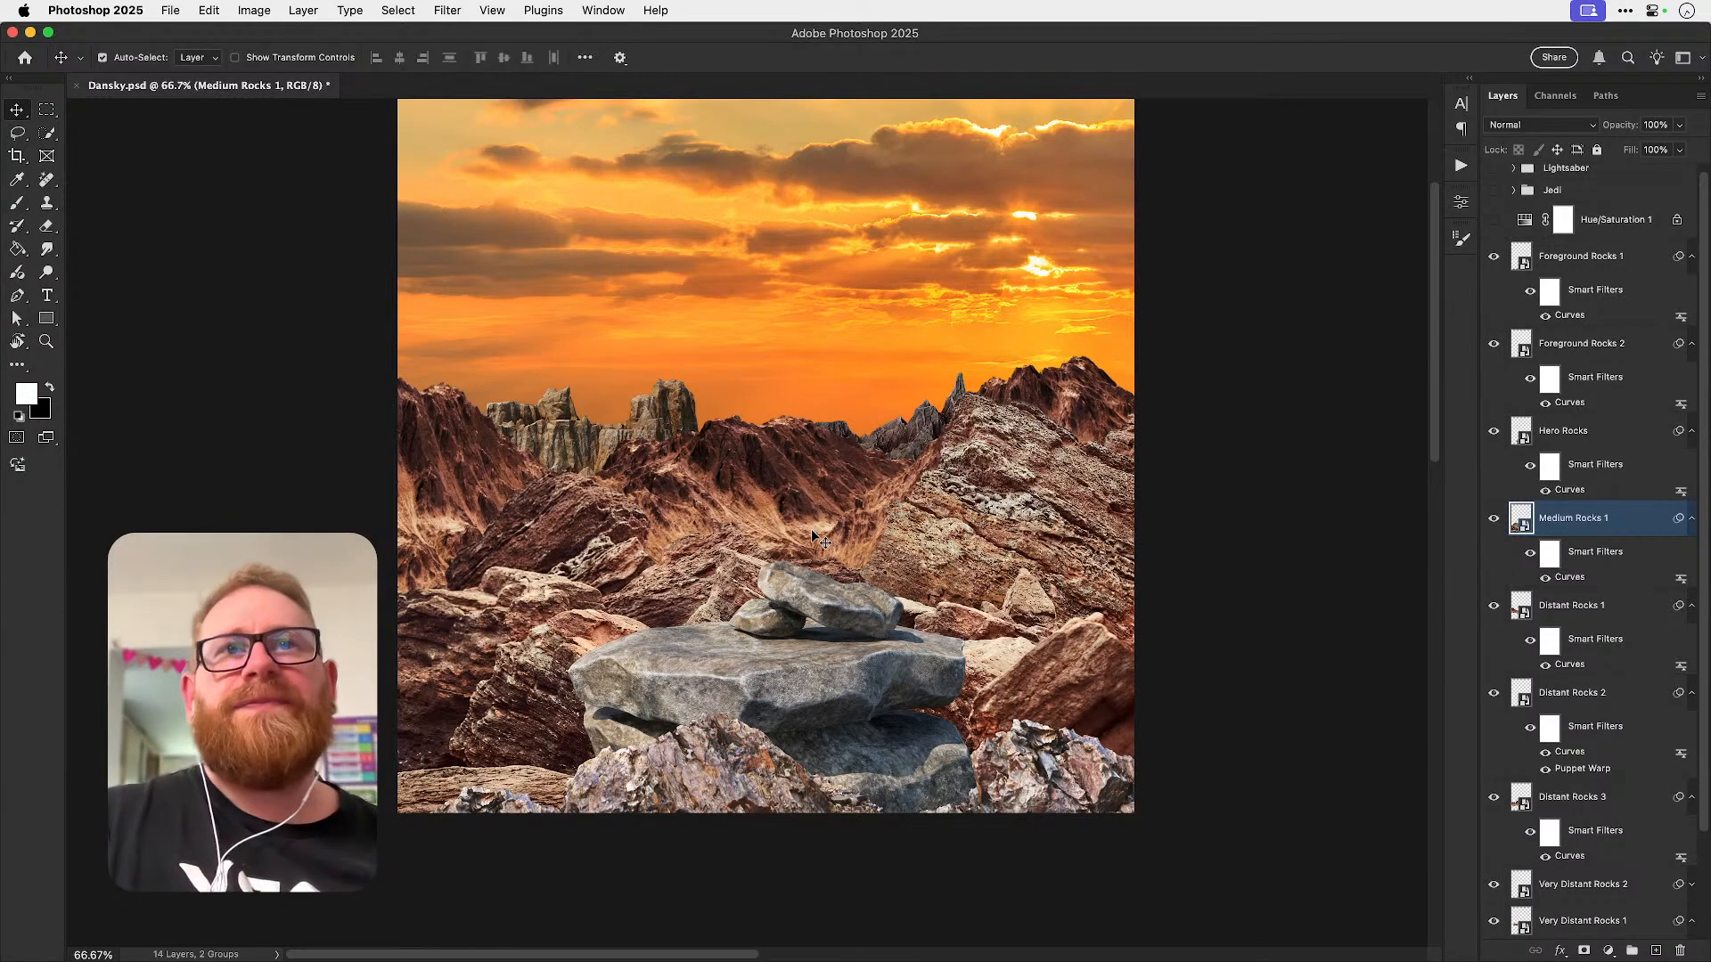
{"action": "left_click_drag", "start_coordinate": [820, 723], "coordinate": [825, 705]}
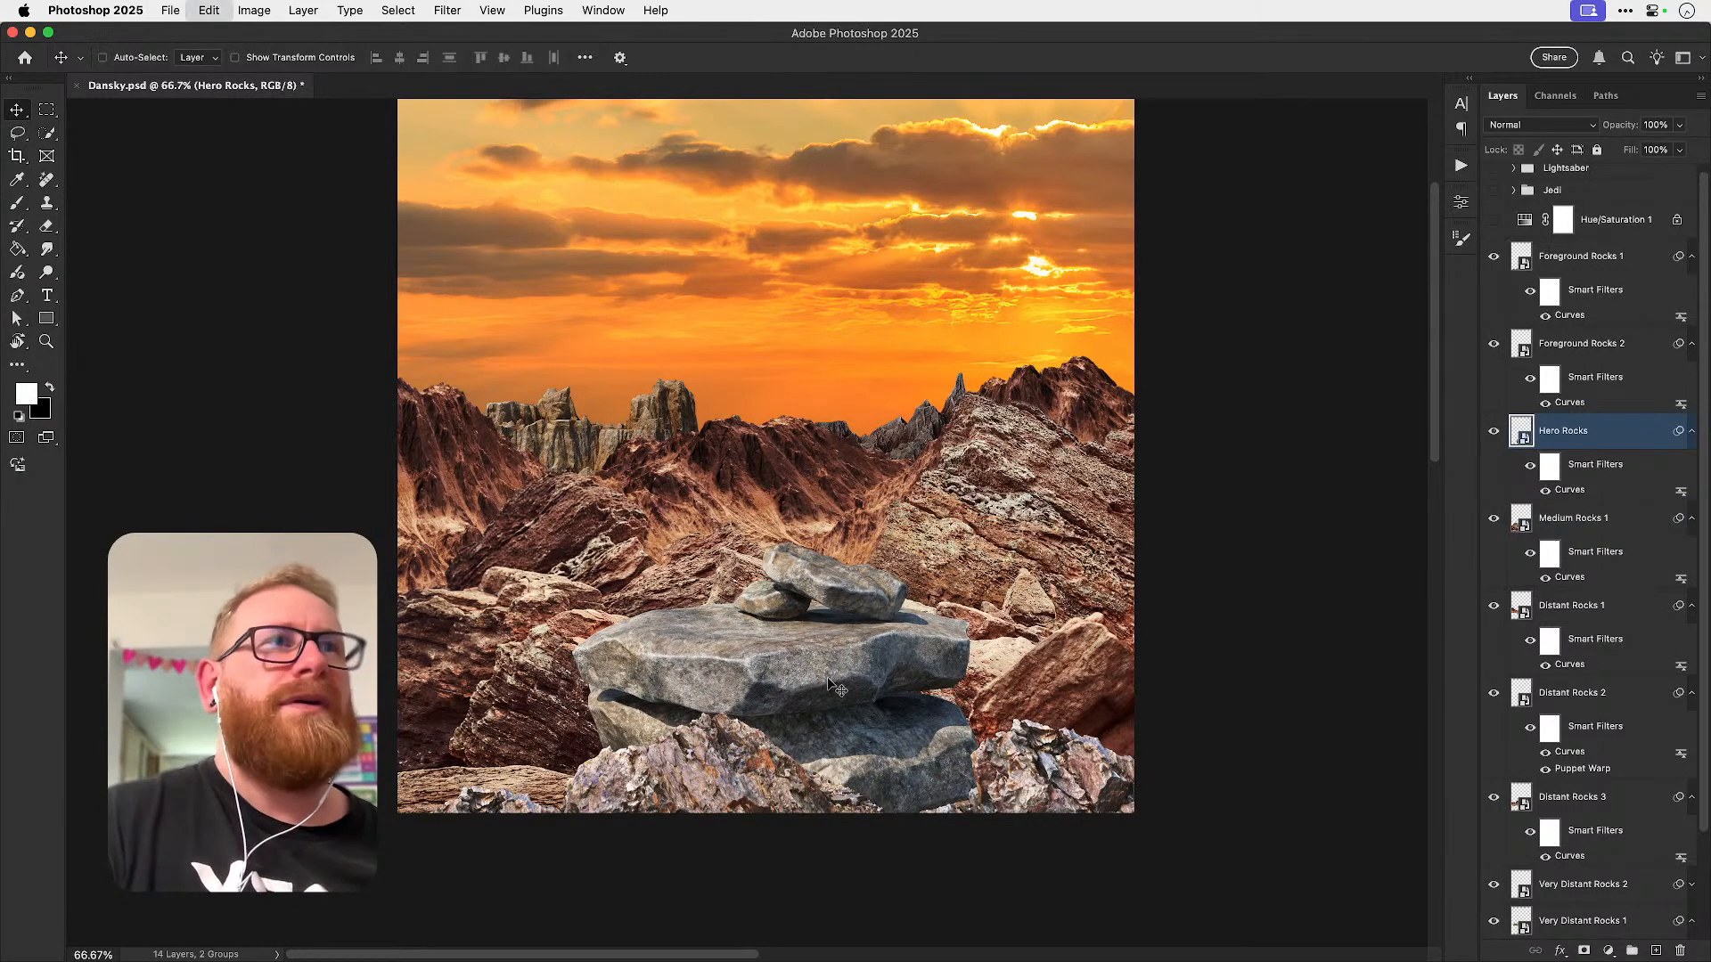
{"action": "key", "text": "super+z"}
- Reopen the Curves filter on Hero Rocks and add a Red channel point at input 112, output 141
{"action": "double_click", "coordinate": [1569, 490]}
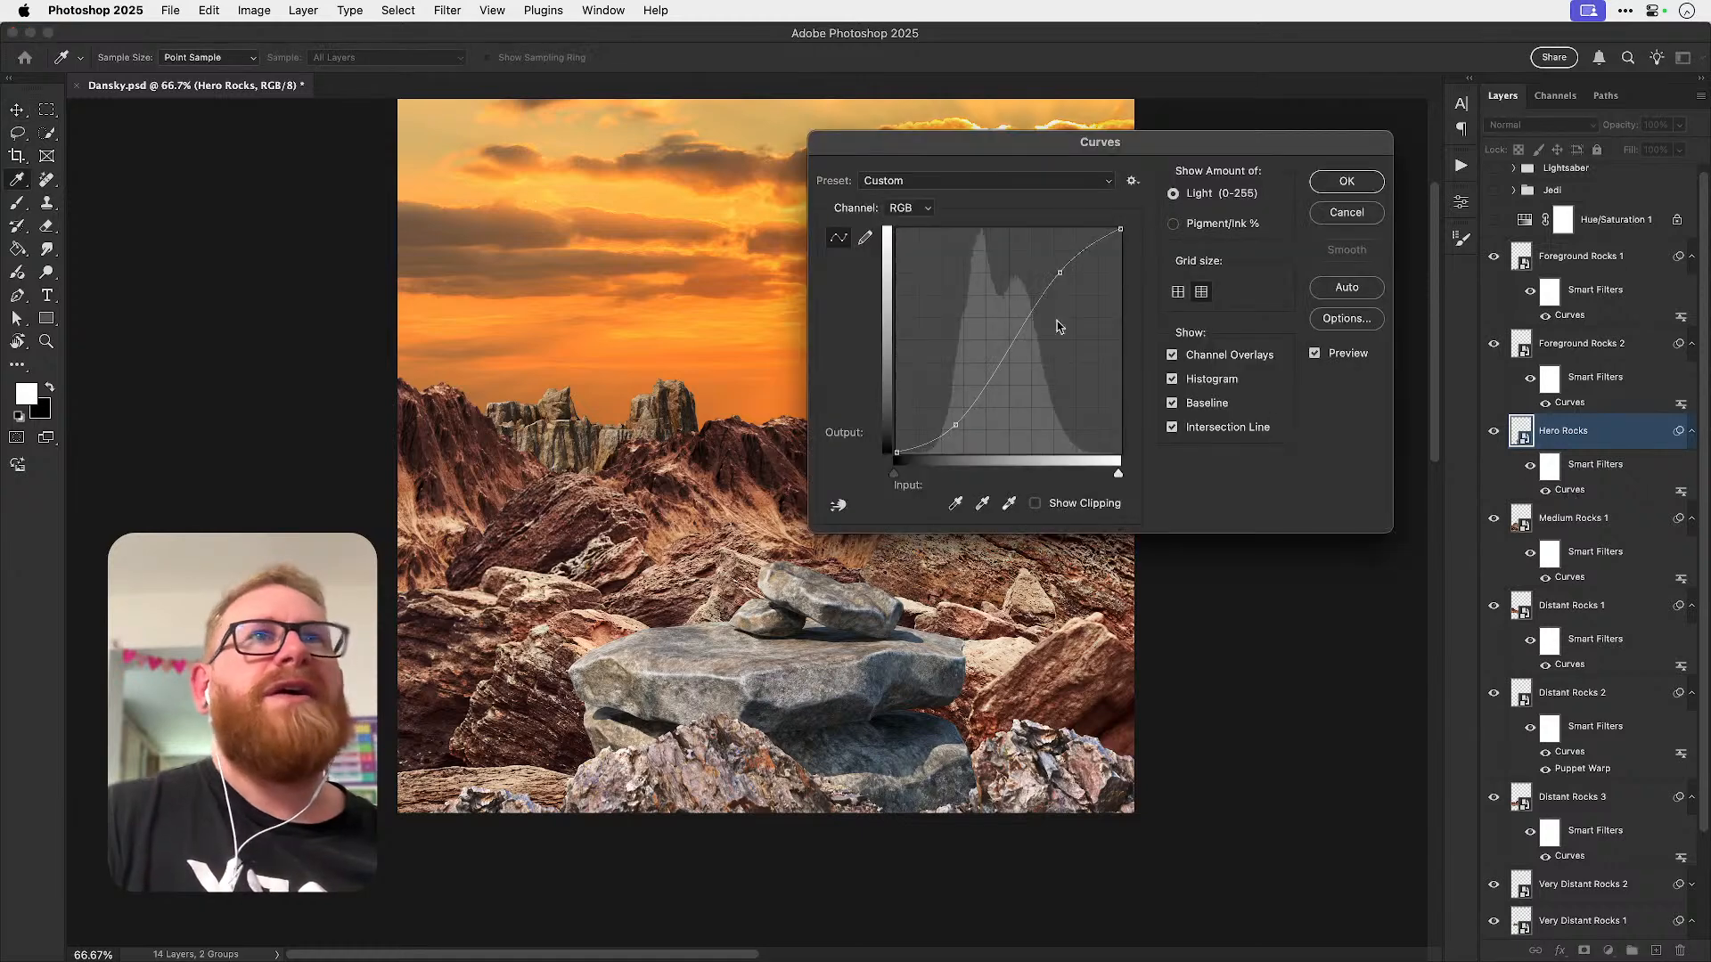
{"action": "left_click", "coordinate": [909, 207]}
{"action": "left_click", "coordinate": [904, 226]}
{"action": "left_click_drag", "start_coordinate": [1005, 353], "coordinate": [995, 329]}
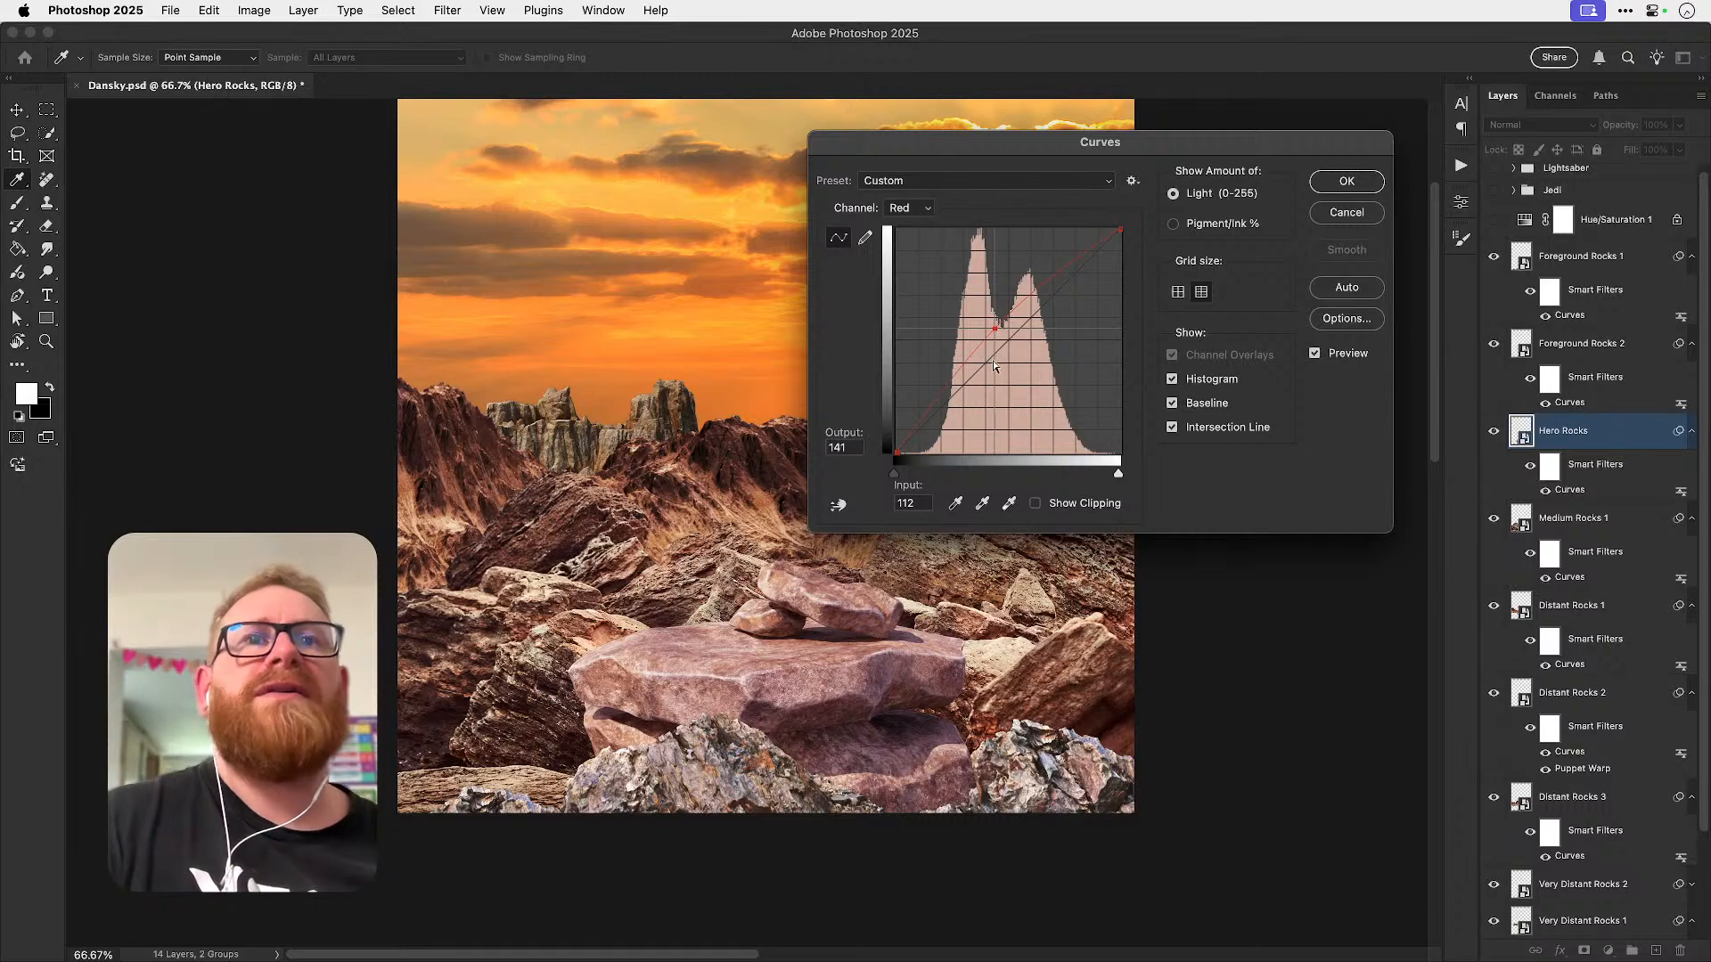
- Try a small Green channel midpoint adjustment on Hero Rocks and undo it
{"action": "left_click", "coordinate": [907, 207]}
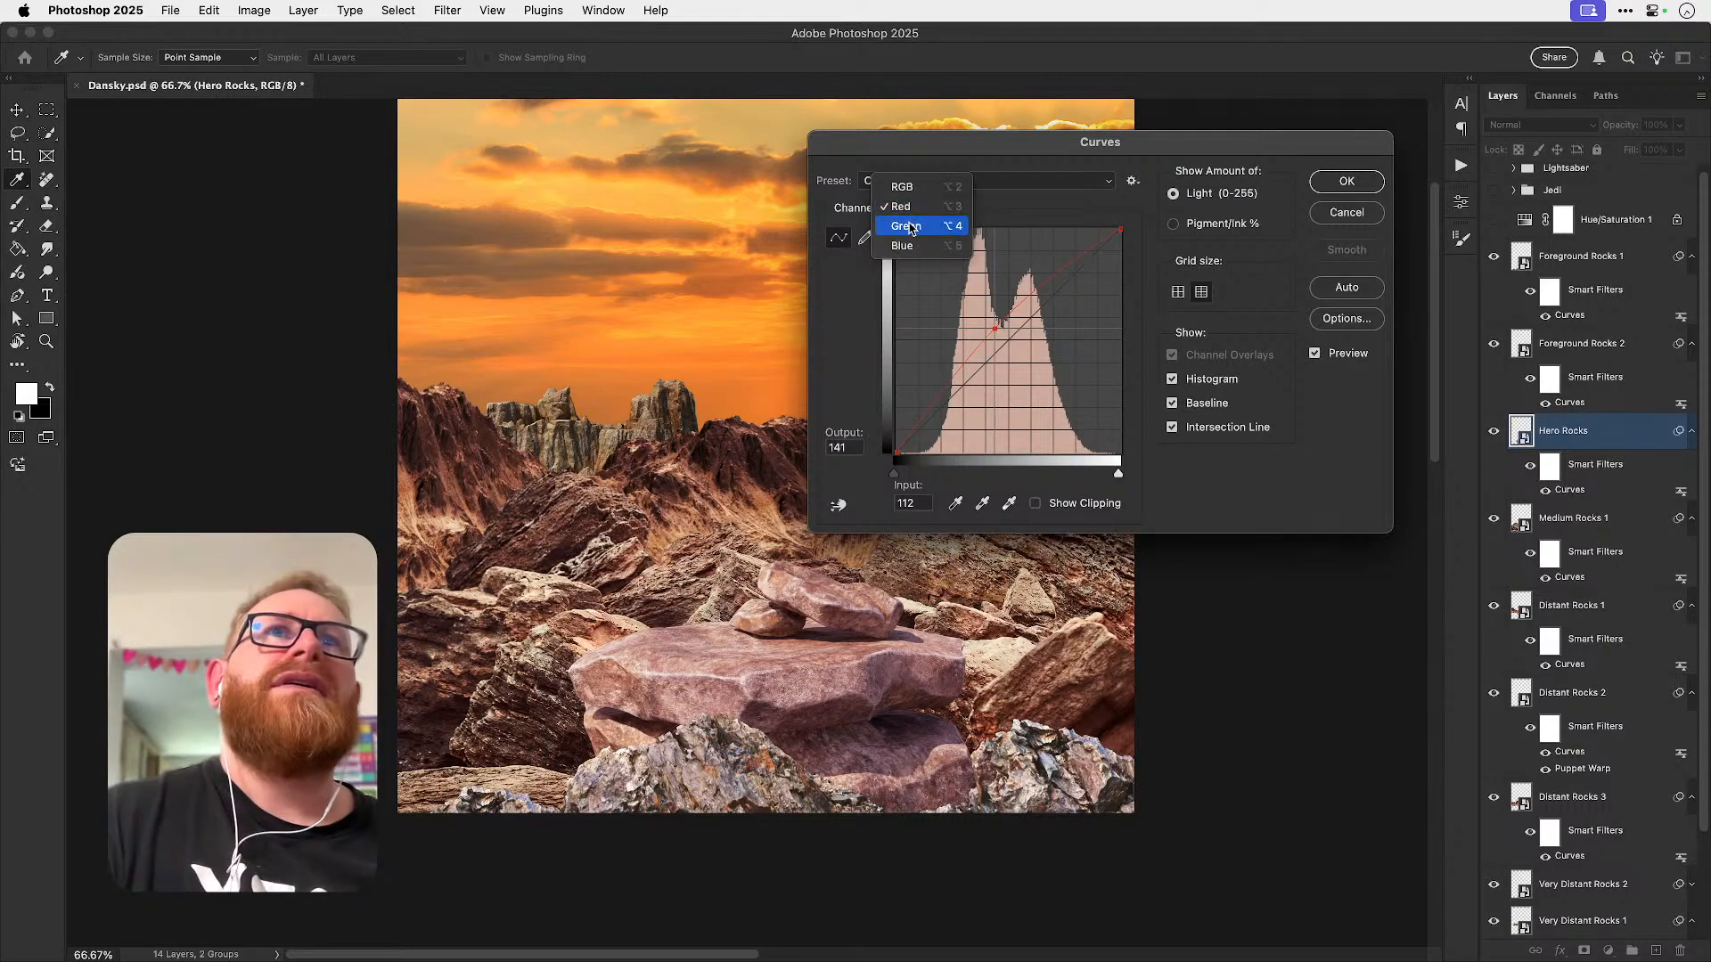
{"action": "left_click", "coordinate": [909, 224]}
{"action": "left_click_drag", "start_coordinate": [1004, 343], "coordinate": [1007, 341]}
{"action": "key", "text": "super+z"}
- Add a Blue channel point at input 132, output 122, compare the preview and apply the Curves to Hero Rocks
{"action": "left_click", "coordinate": [926, 207]}
{"action": "left_click", "coordinate": [922, 228]}
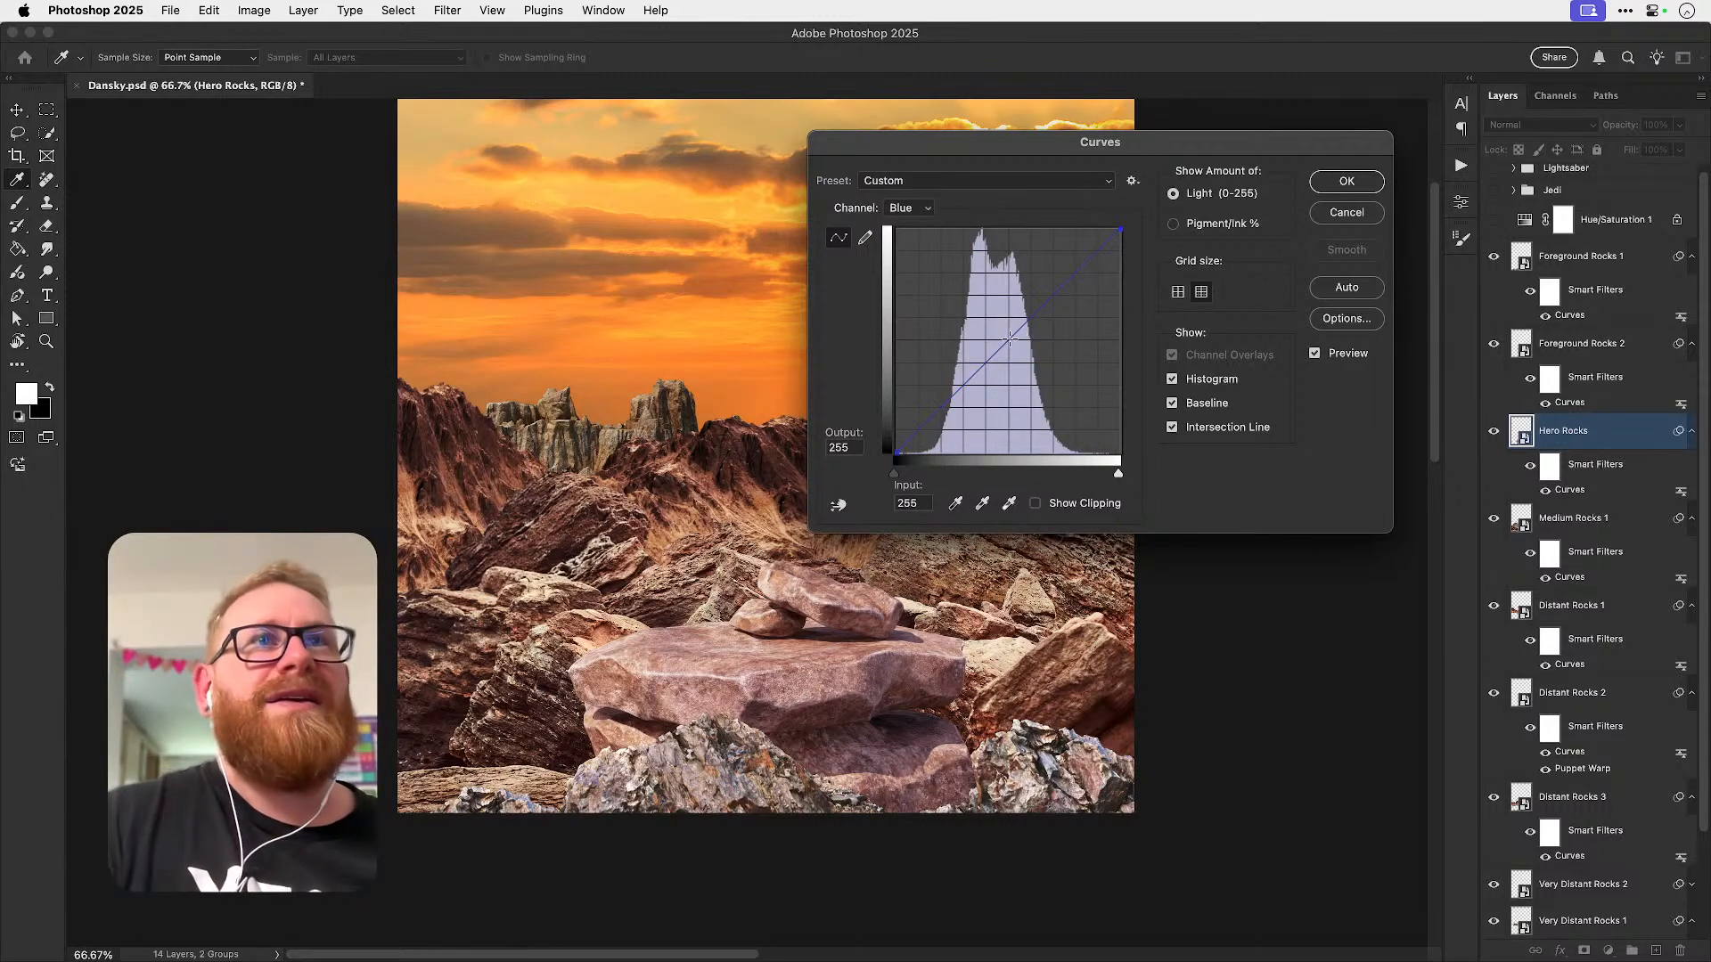
{"action": "left_click_drag", "start_coordinate": [1009, 338], "coordinate": [1013, 343]}
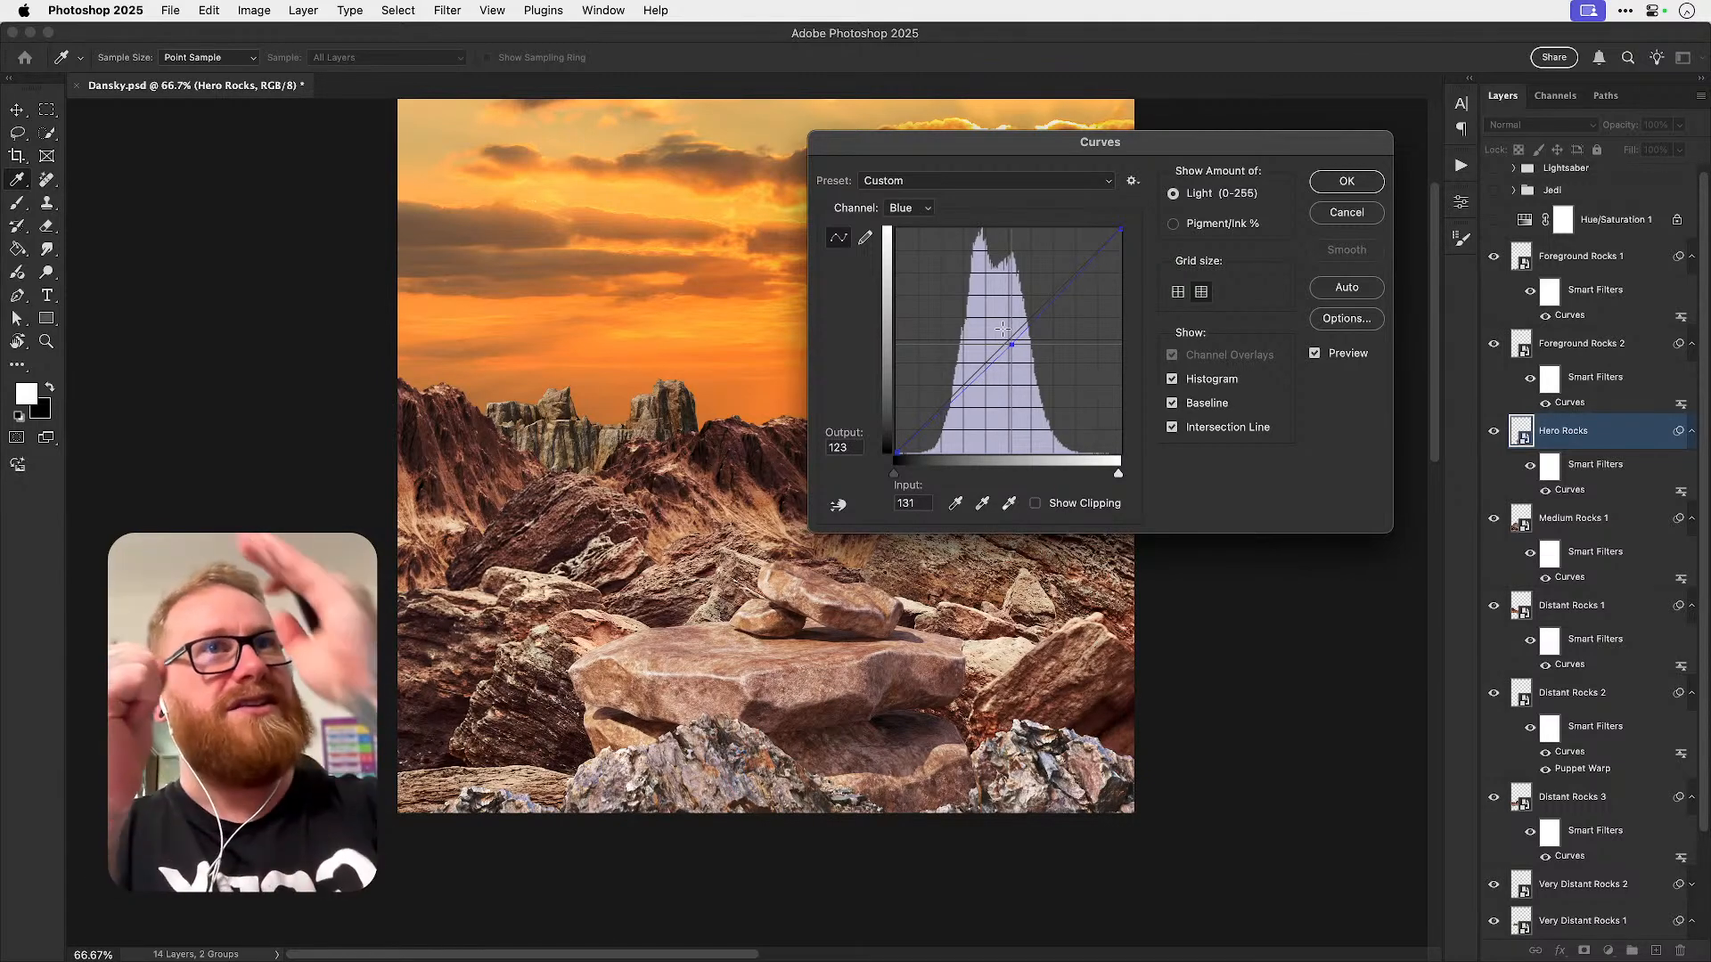
{"action": "mouse_move", "coordinate": [1011, 343]}
{"action": "left_mouse_down"}
{"action": "mouse_move", "coordinate": [1021, 379]}
{"action": "mouse_move", "coordinate": [1012, 345]}
{"action": "left_mouse_up"}
{"action": "left_click", "coordinate": [1315, 353]}
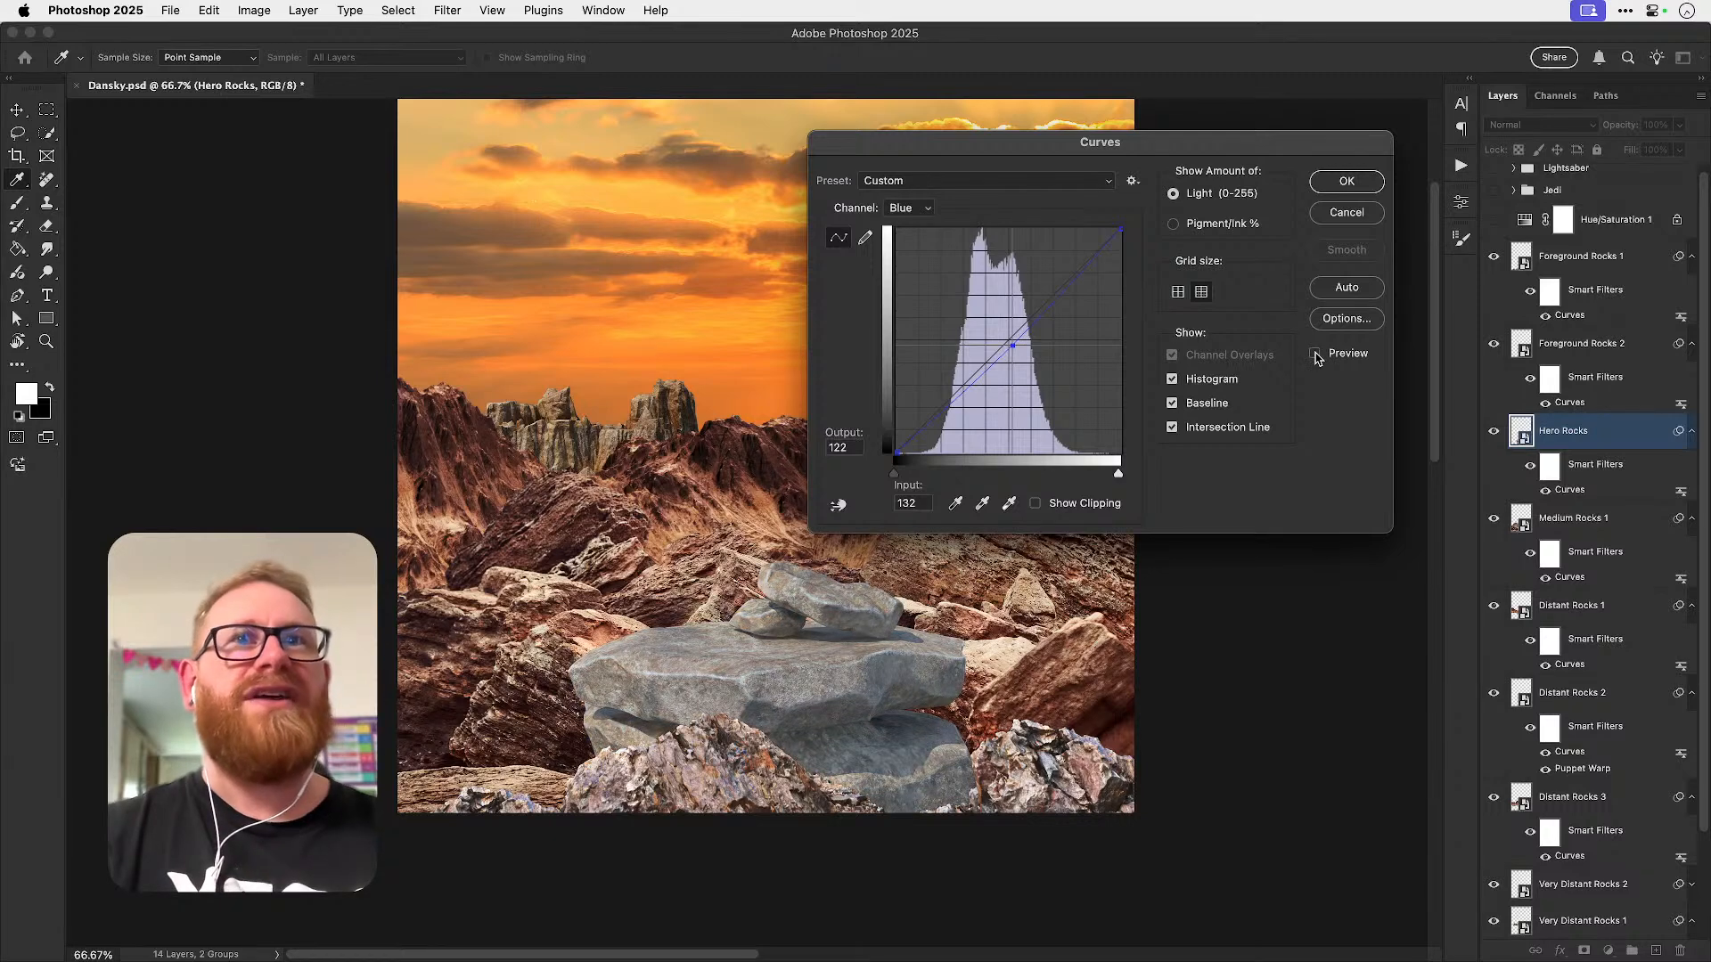
{"action": "left_click", "coordinate": [1315, 355]}
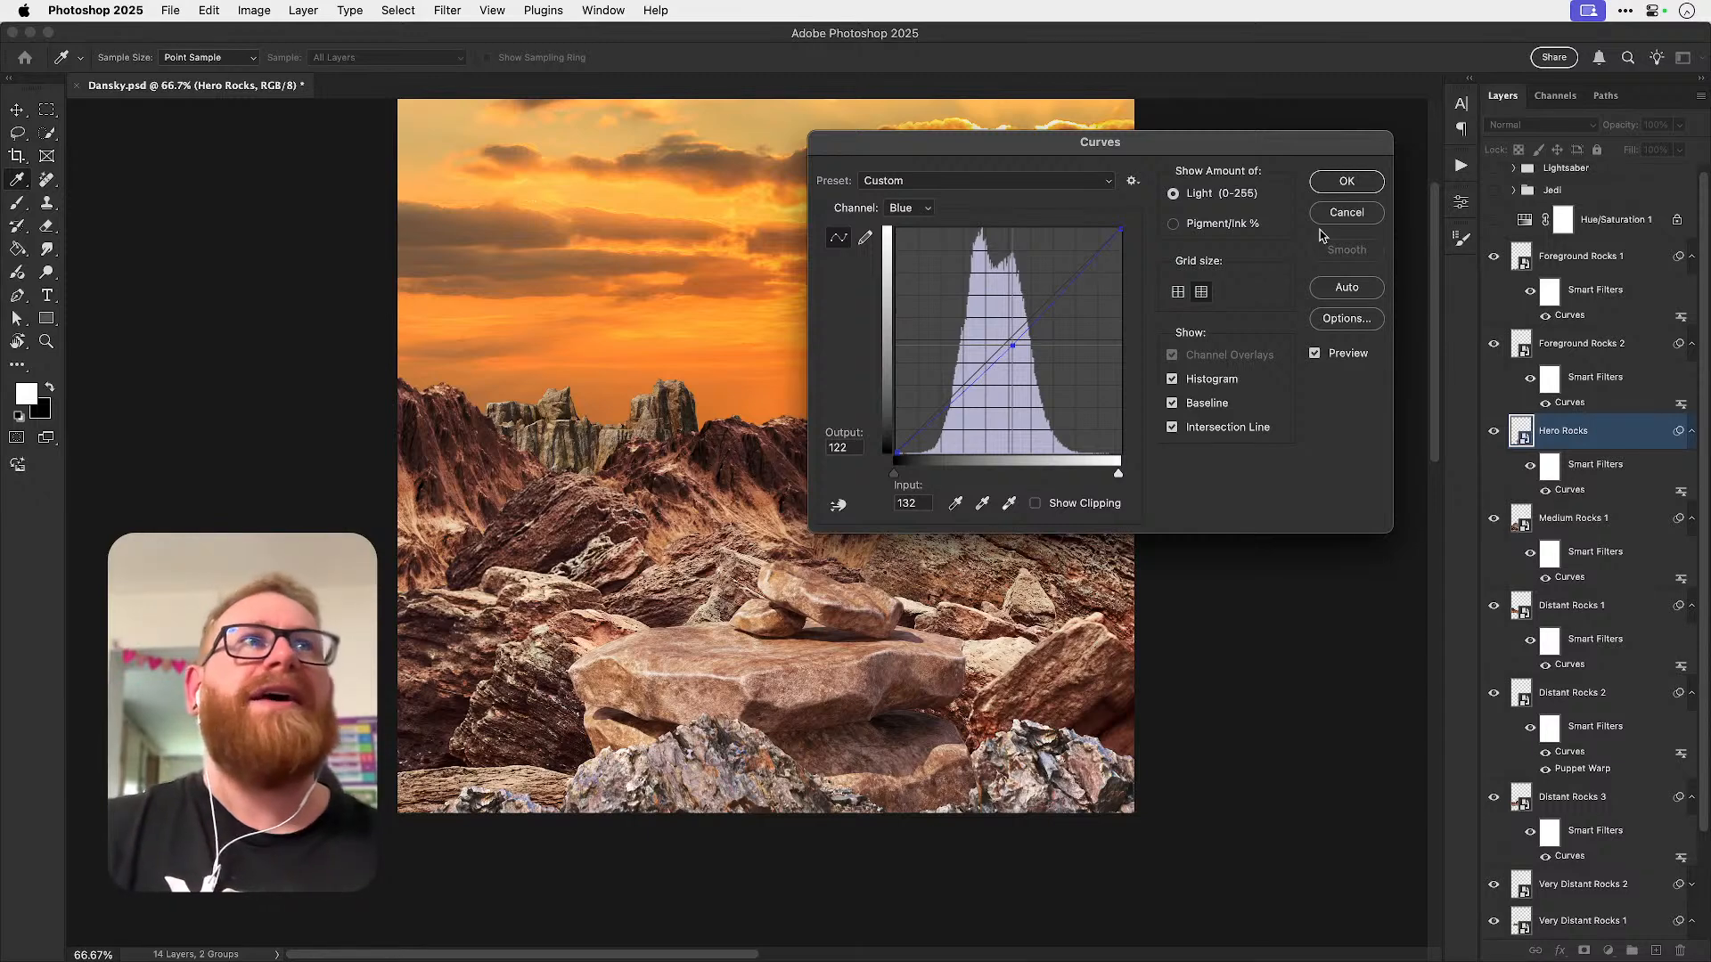
{"action": "left_click", "coordinate": [1346, 180]}
- Select the Foreground Rocks 1 layer in the image and undo its accidental shift
{"action": "left_click_drag", "start_coordinate": [899, 624], "coordinate": [882, 554]}
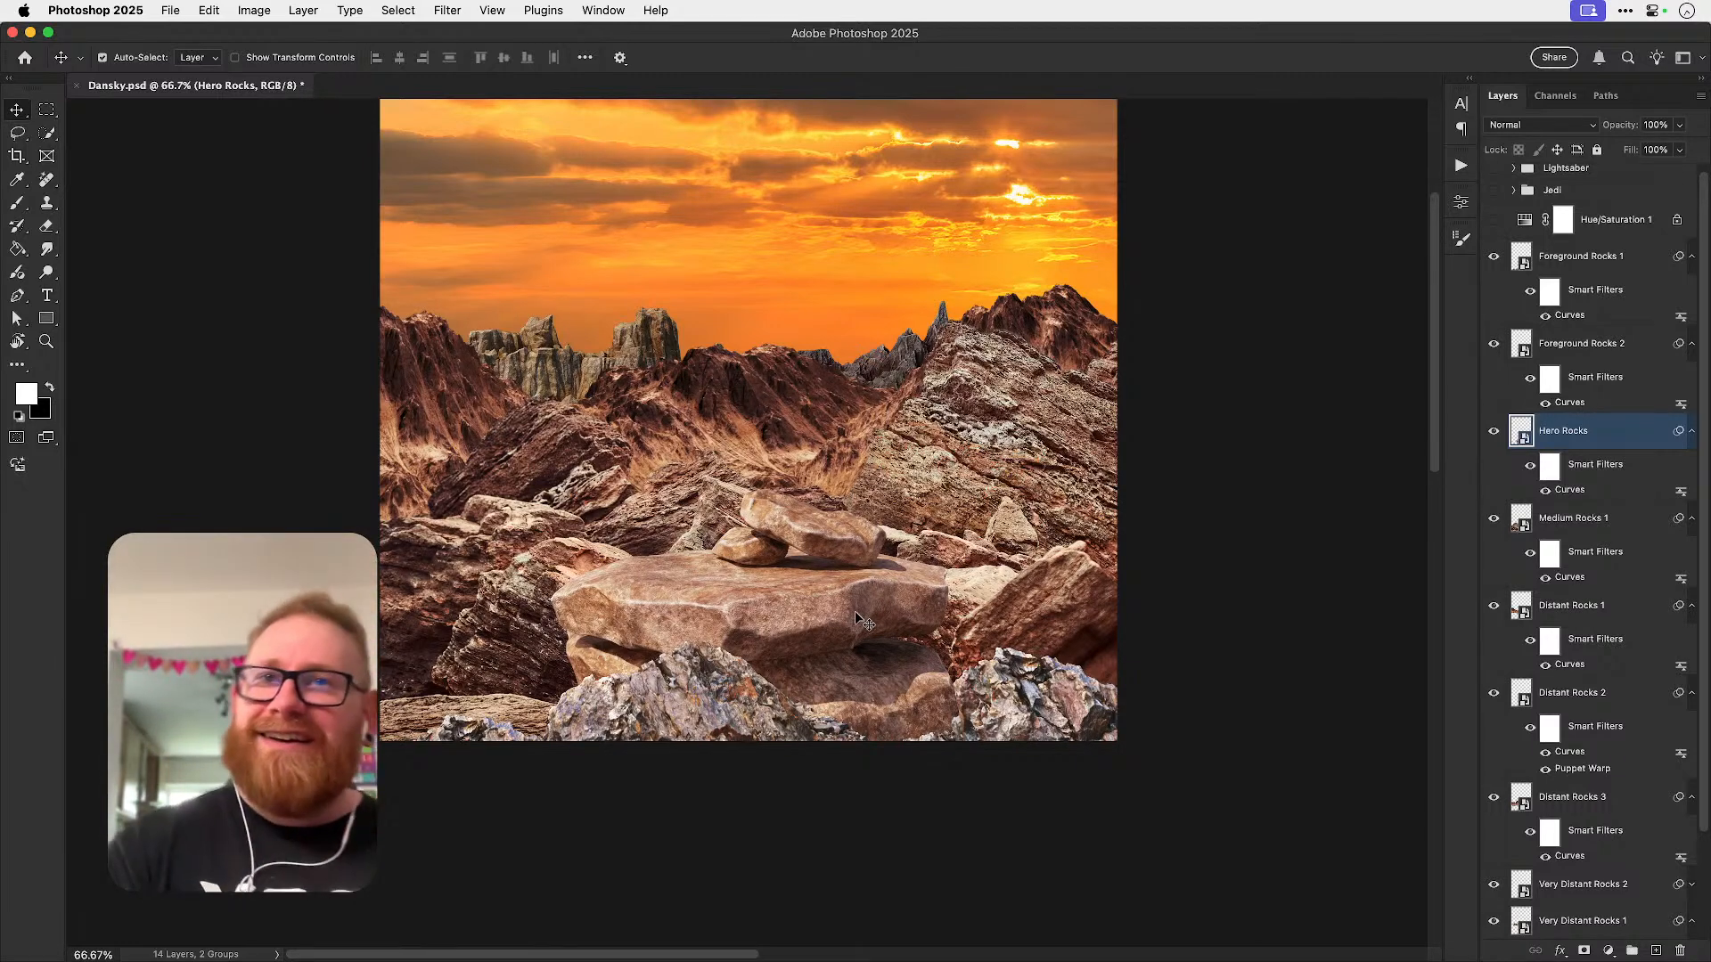
{"action": "scroll", "coordinate": [695, 702], "scroll_direction": "down", "scroll_amount": 3}
{"action": "key", "text": "z"}
{"action": "left_click", "coordinate": [711, 702]}
{"action": "left_click_drag", "start_coordinate": [707, 684], "coordinate": [684, 666]}
{"action": "key", "text": "super+z"}
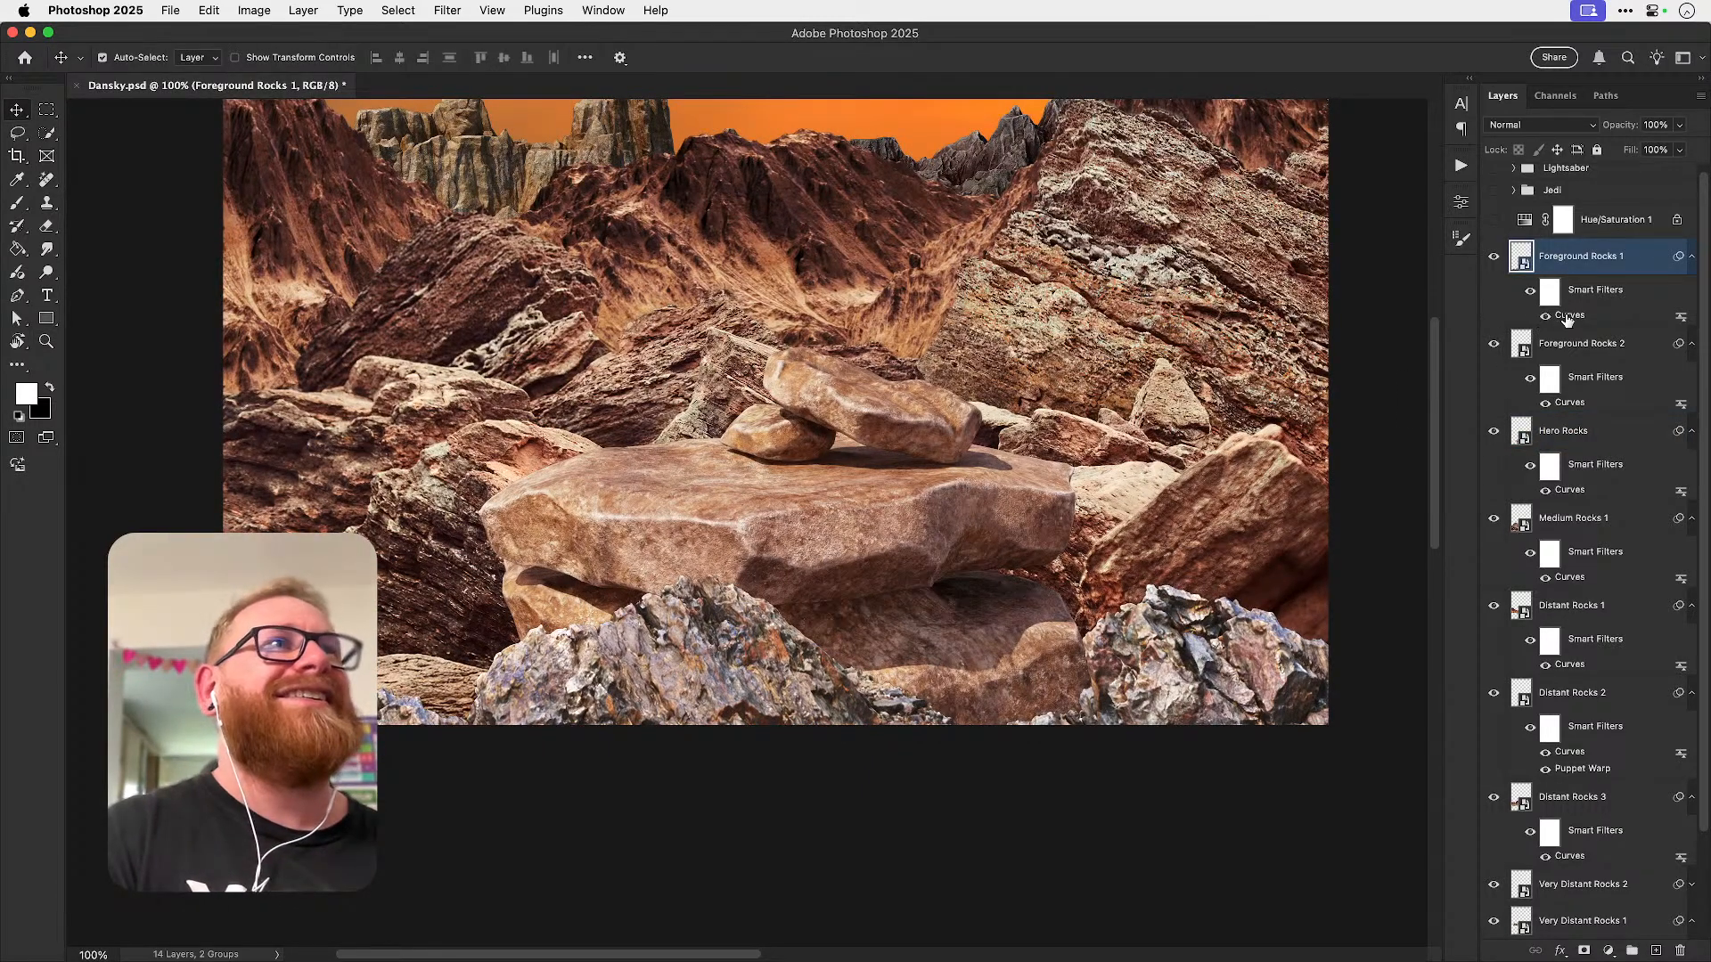
- Reopen the Curves filter on Foreground Rocks 1 and add a Red channel point at input 122, output 131
{"action": "double_click", "coordinate": [1569, 315]}
{"action": "left_click", "coordinate": [909, 208]}
{"action": "left_click", "coordinate": [902, 225]}
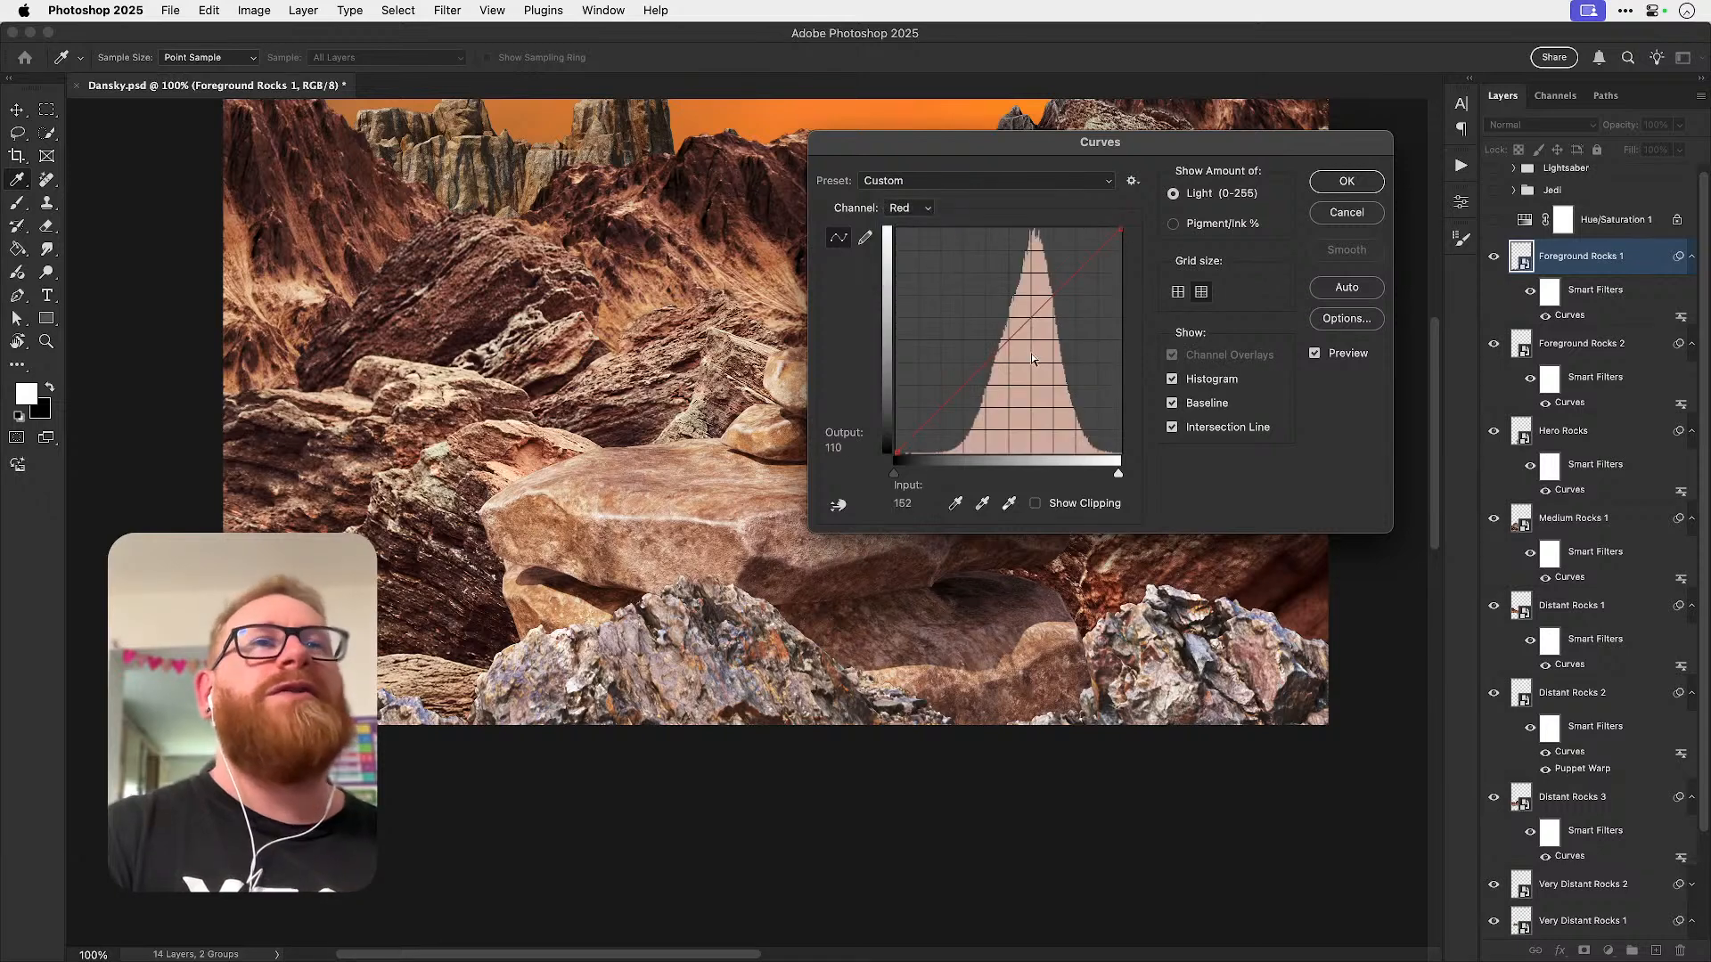
{"action": "left_click_drag", "start_coordinate": [1003, 344], "coordinate": [1001, 333]}
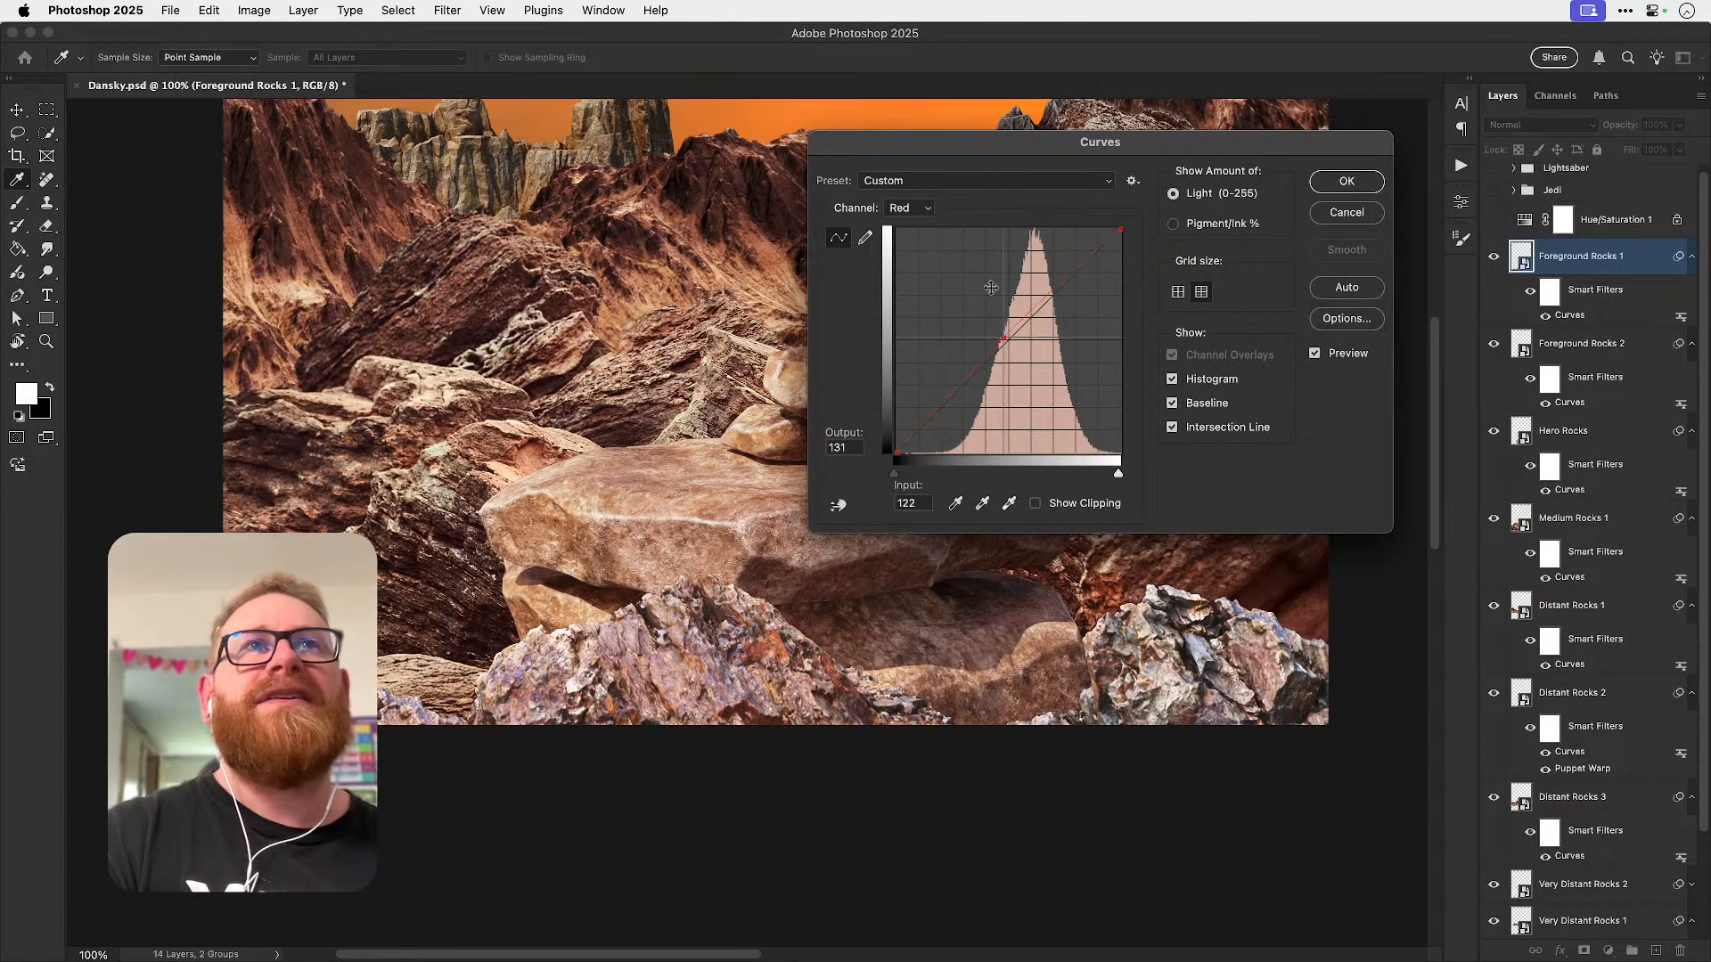
- Add a Blue channel point at input 129, output 124, and apply the Curves to Foreground Rocks 1
{"action": "left_click", "coordinate": [908, 210]}
{"action": "left_click", "coordinate": [902, 245]}
{"action": "left_click_drag", "start_coordinate": [1008, 339], "coordinate": [1009, 342]}
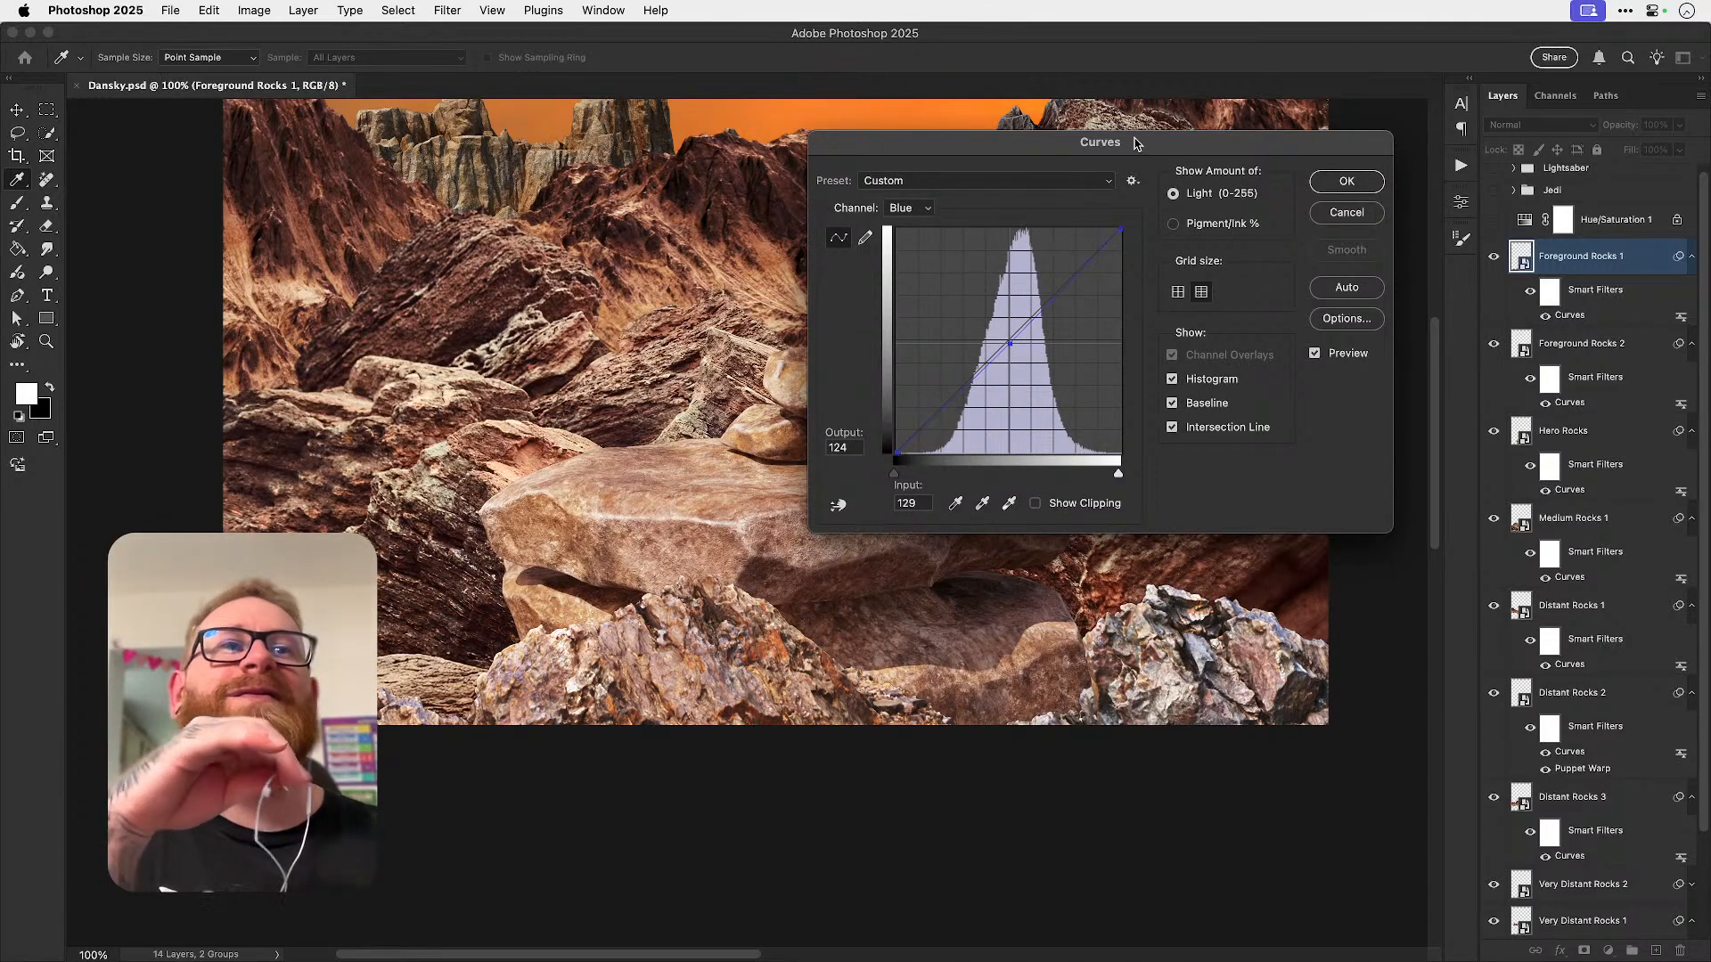
{"action": "left_click", "coordinate": [1347, 181]}
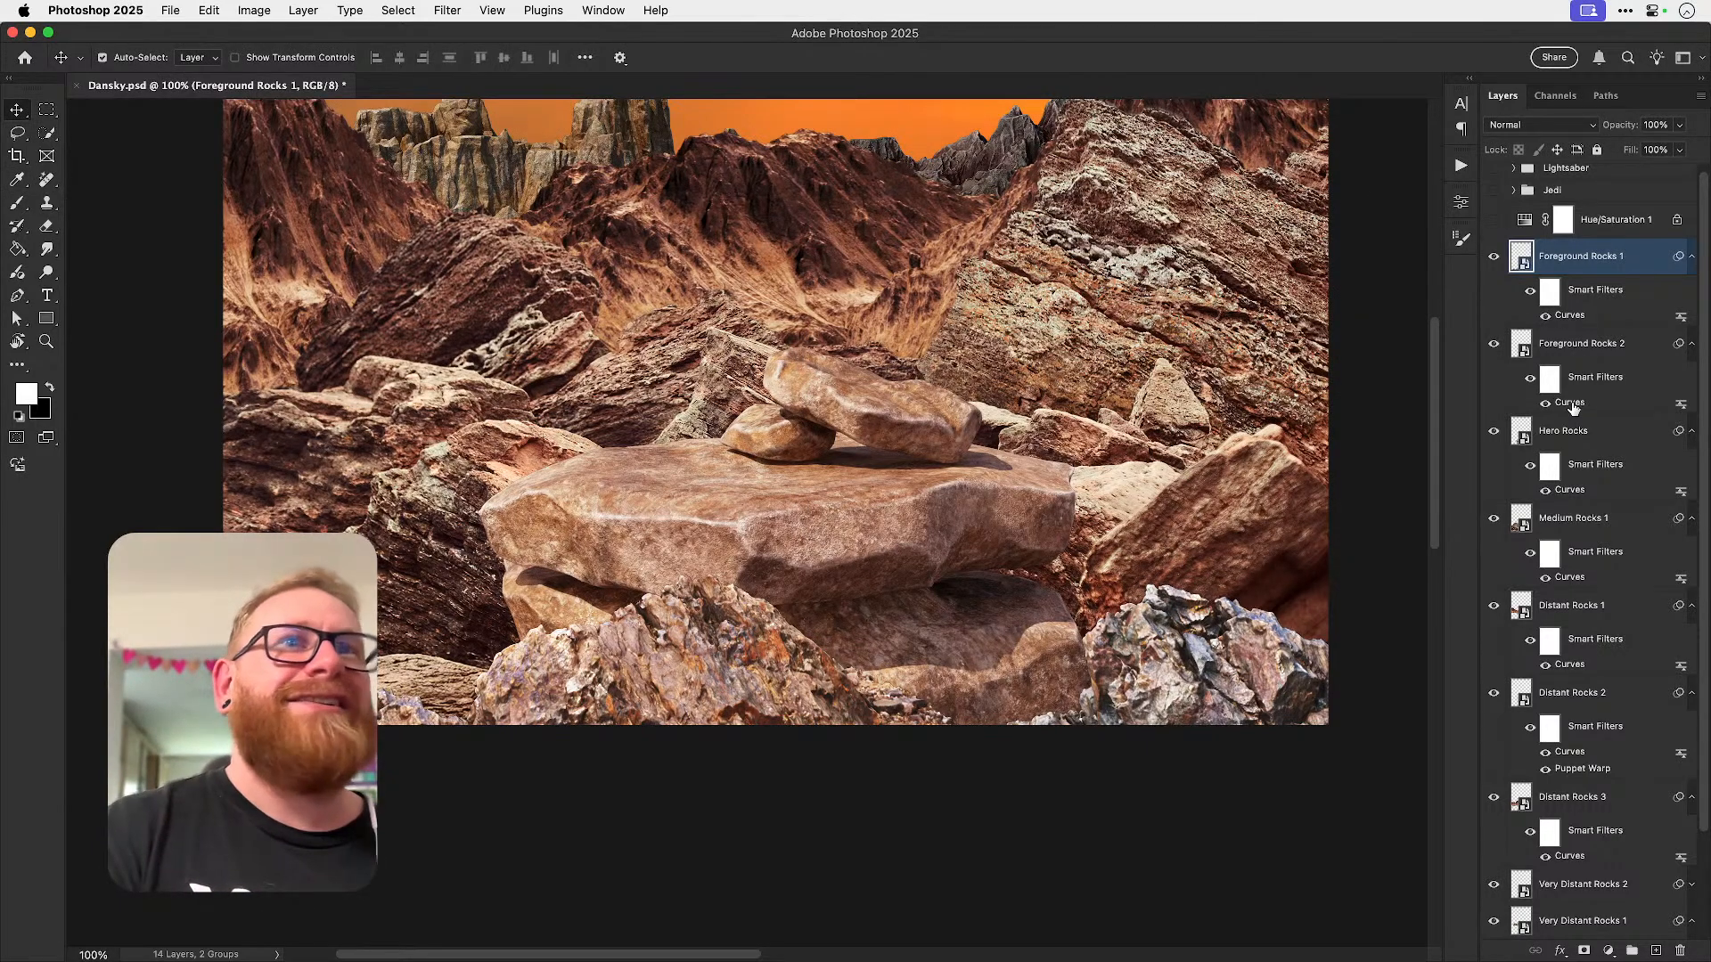
- Replace the Curves filter on Foreground Rocks 2 with a copy of the one from Foreground Rocks 1
{"action": "left_click_drag", "start_coordinate": [1571, 405], "coordinate": [1680, 951]}
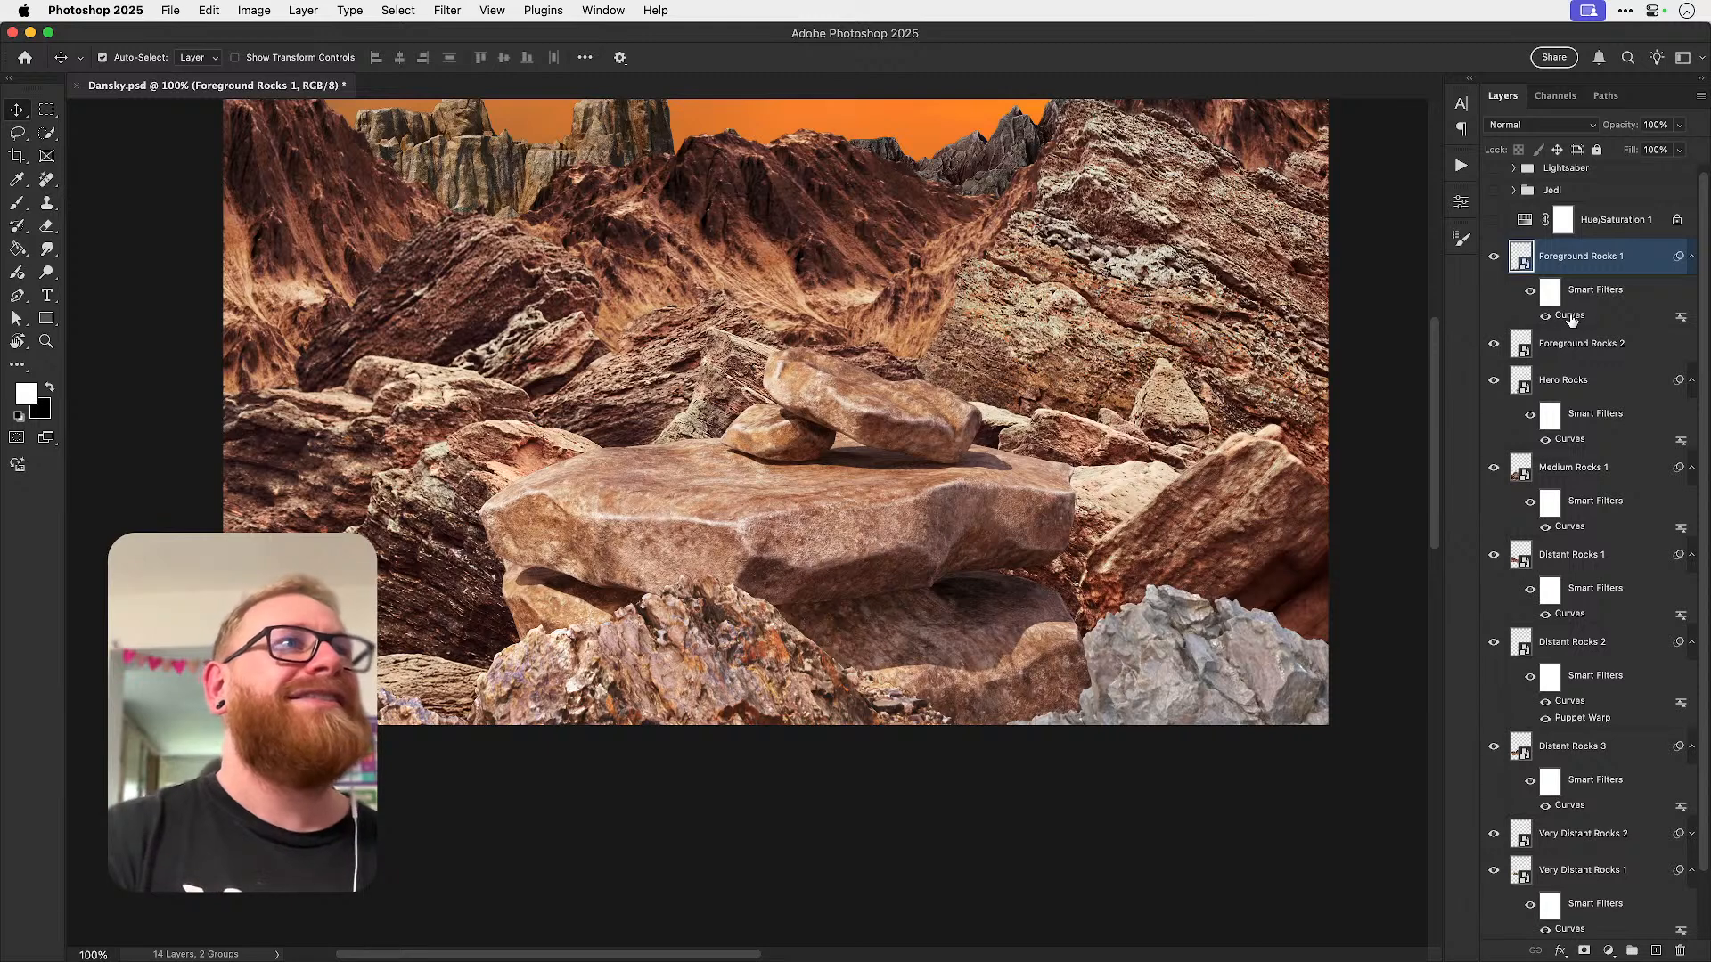
{"action": "key", "text": "super+z"}
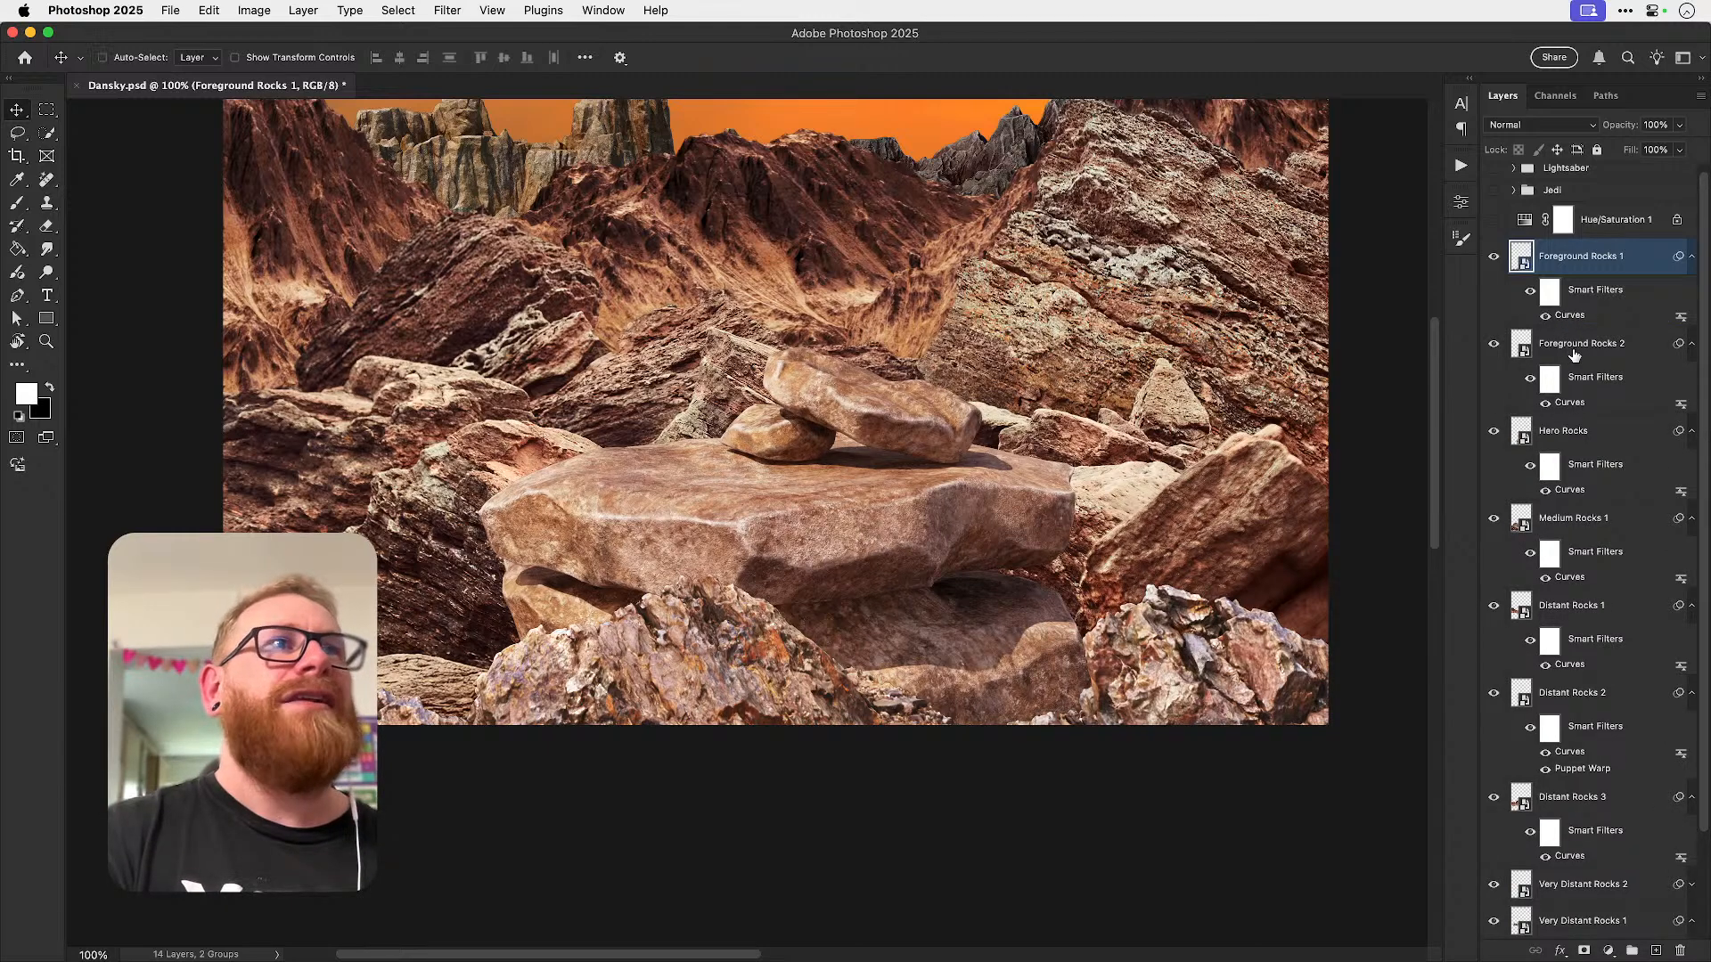
{"action": "key", "text": "super+shift+z"}
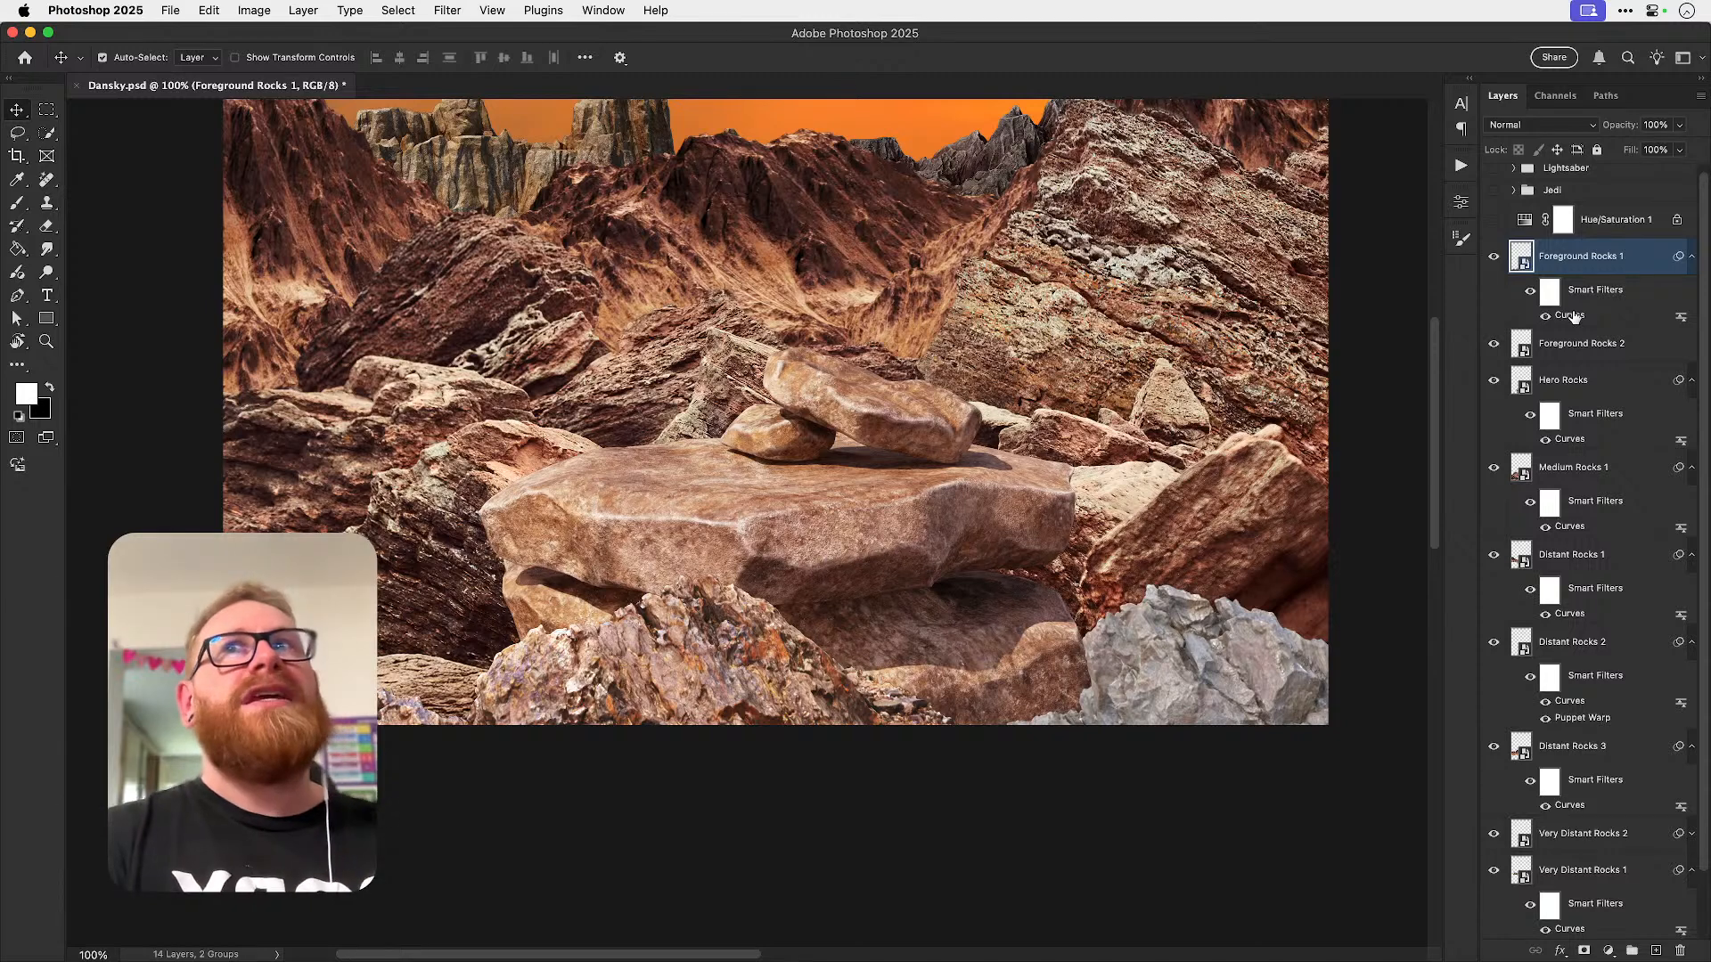
{"action": "left_click_drag", "start_coordinate": [1573, 316], "coordinate": [1586, 349]}
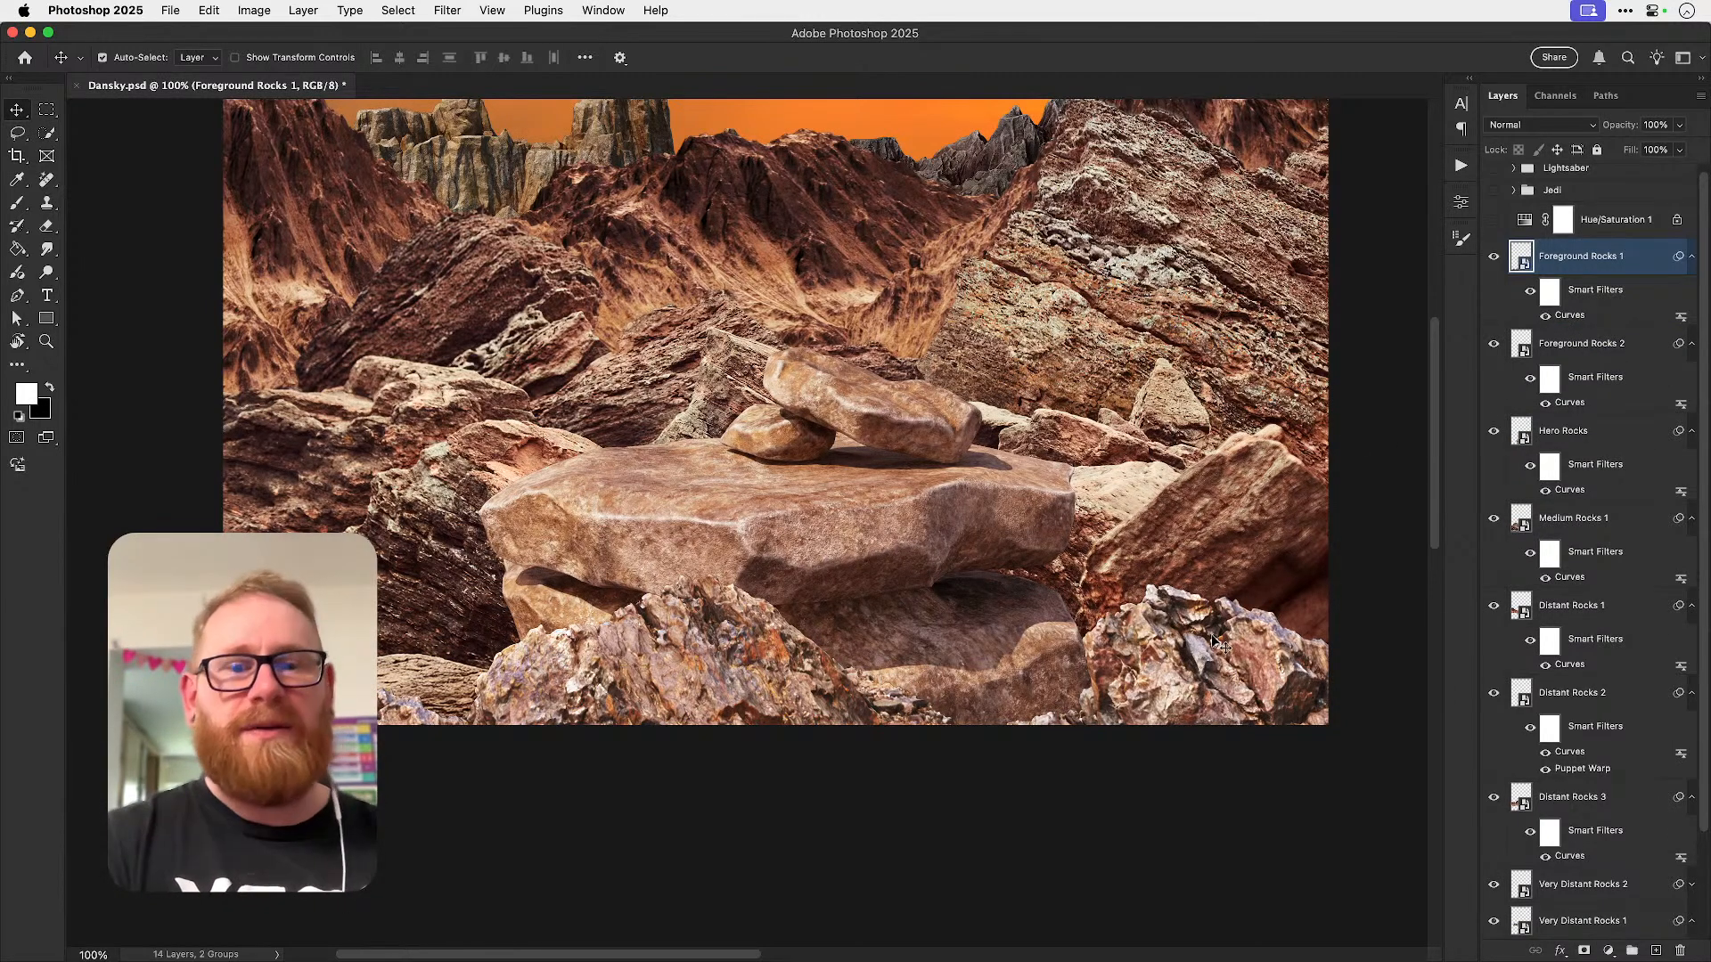
- Shift the Sunset layer to the right behind the rocks
{"action": "key", "text": "super+0"}
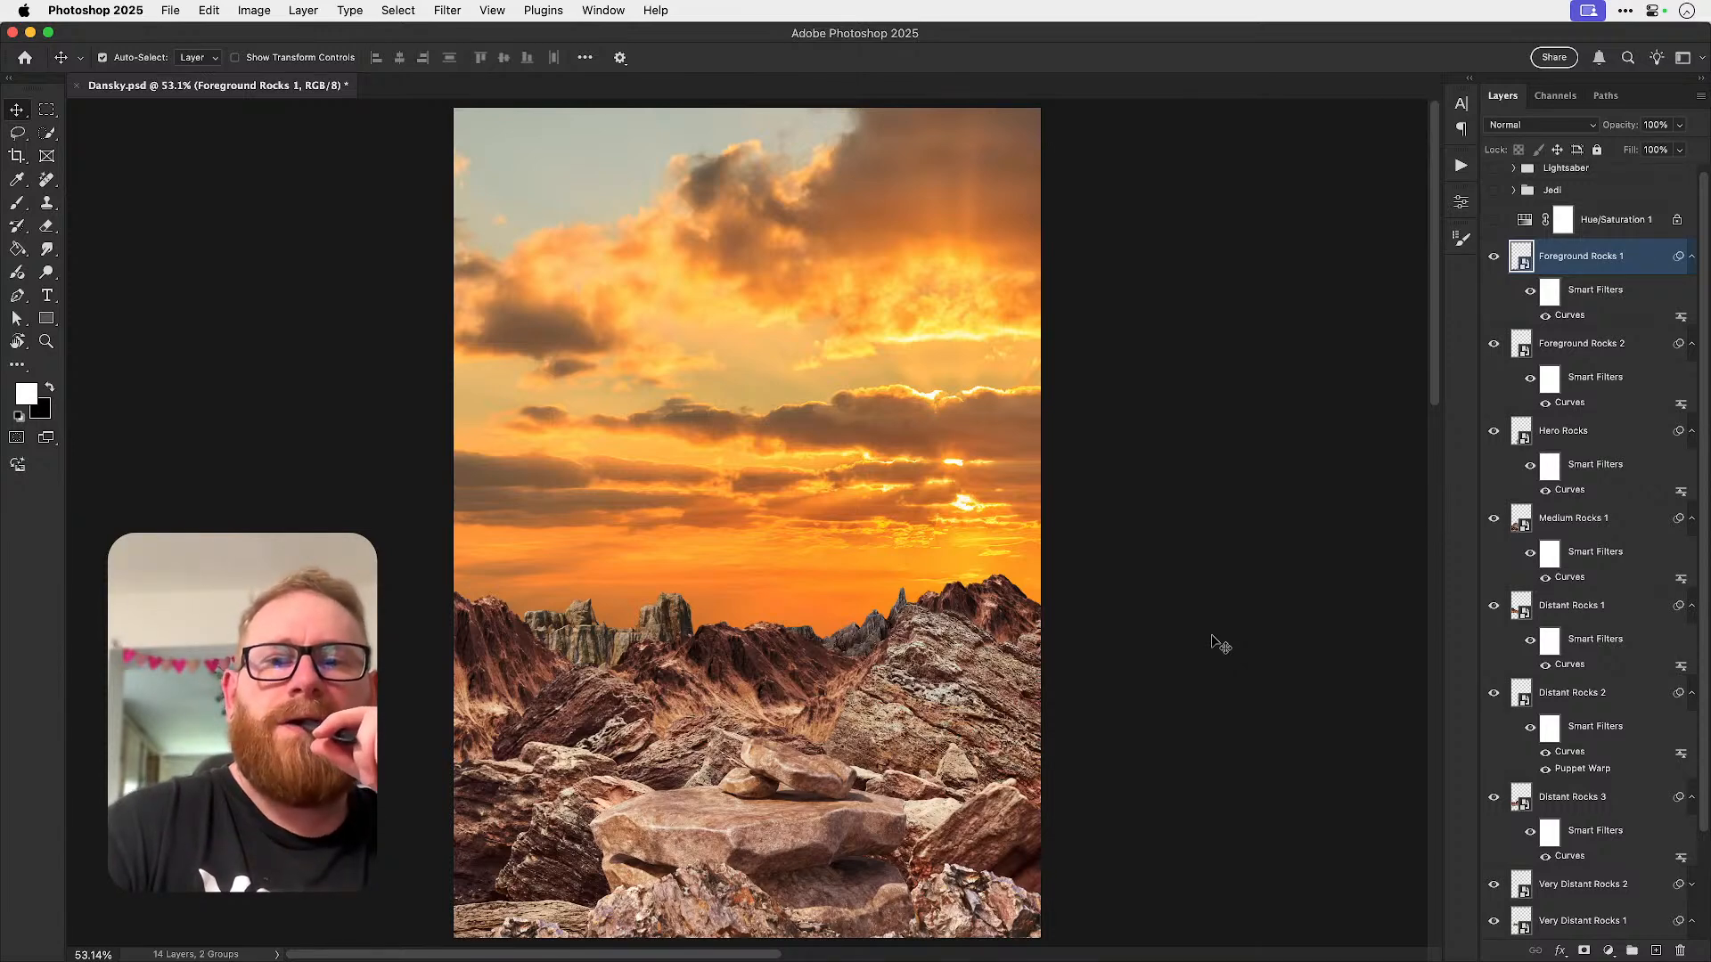
{"action": "left_click_drag", "start_coordinate": [663, 468], "coordinate": [743, 467]}
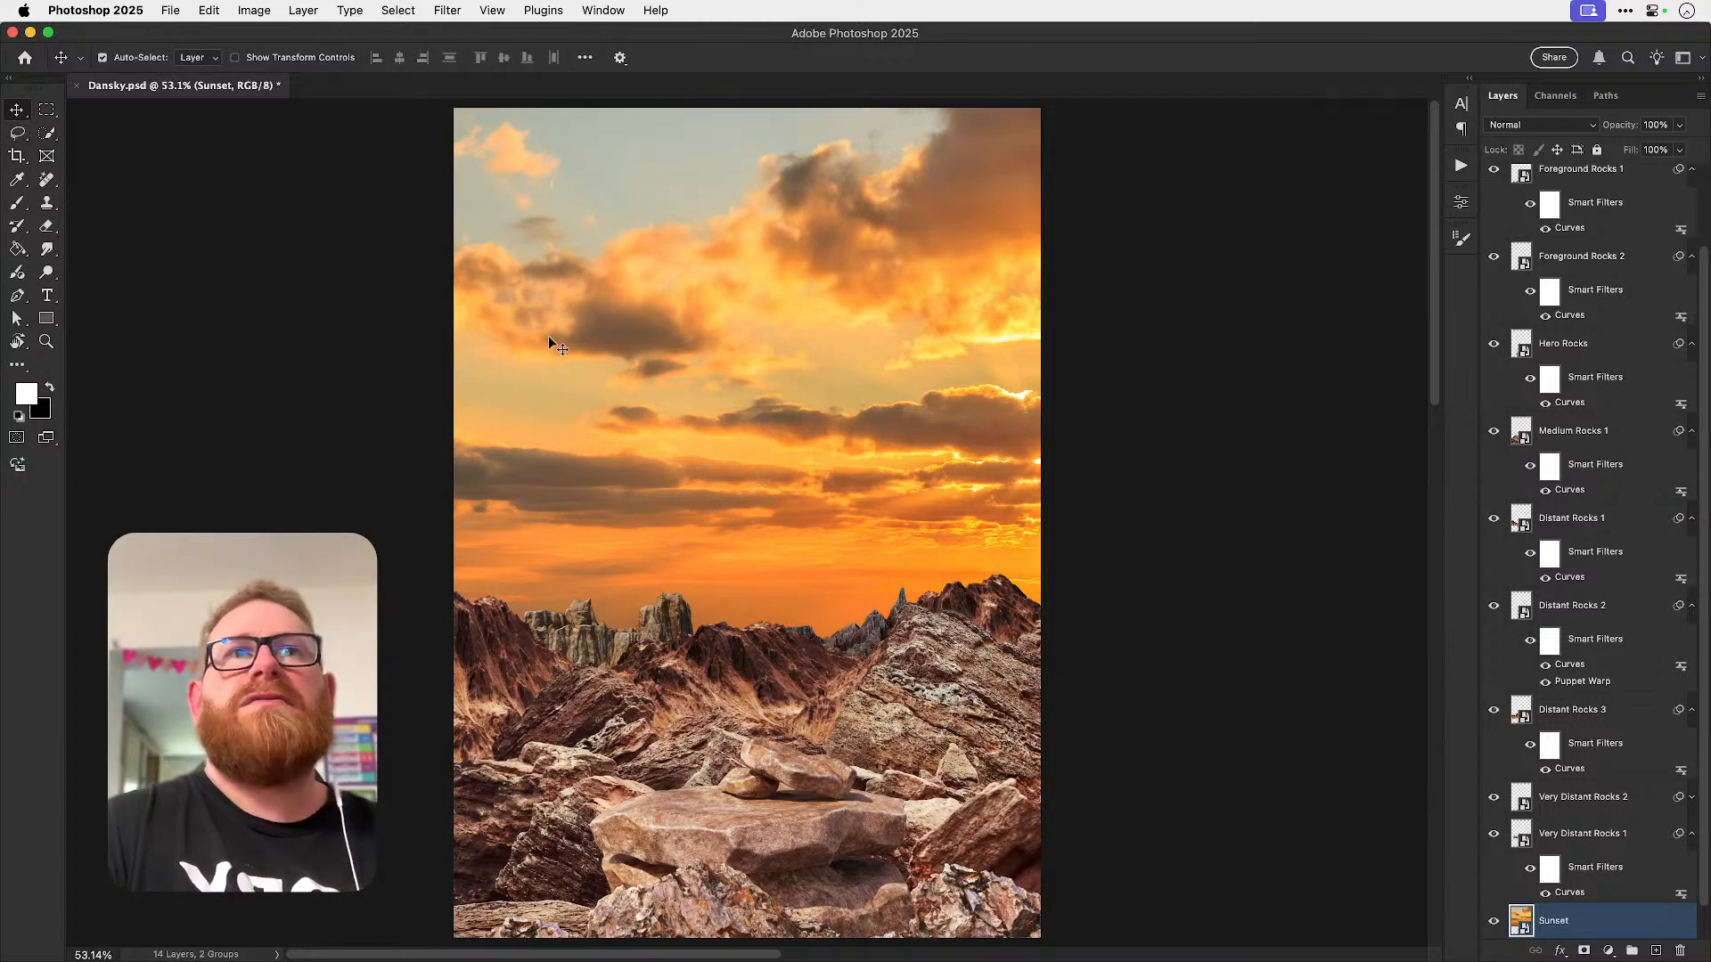
- Try flipping the Sunset layer horizontally and undo the flip
{"action": "left_click", "coordinate": [208, 10]}
{"action": "mouse_move", "coordinate": [360, 436]}
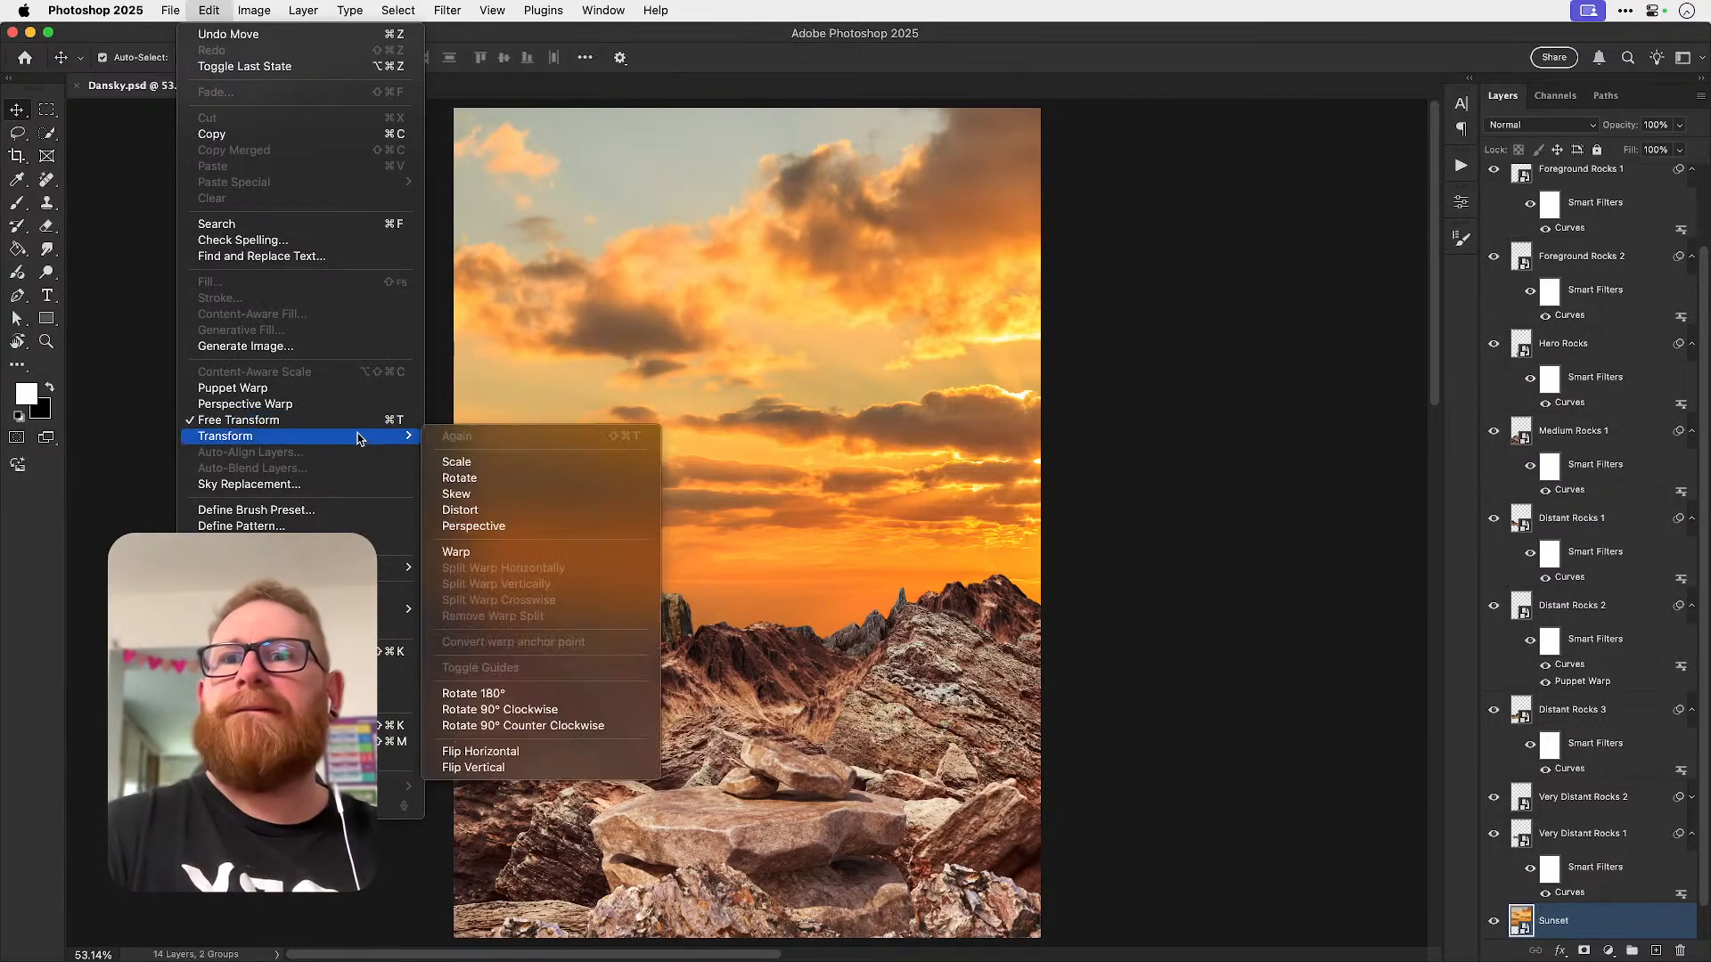
{"action": "left_click", "coordinate": [479, 753]}
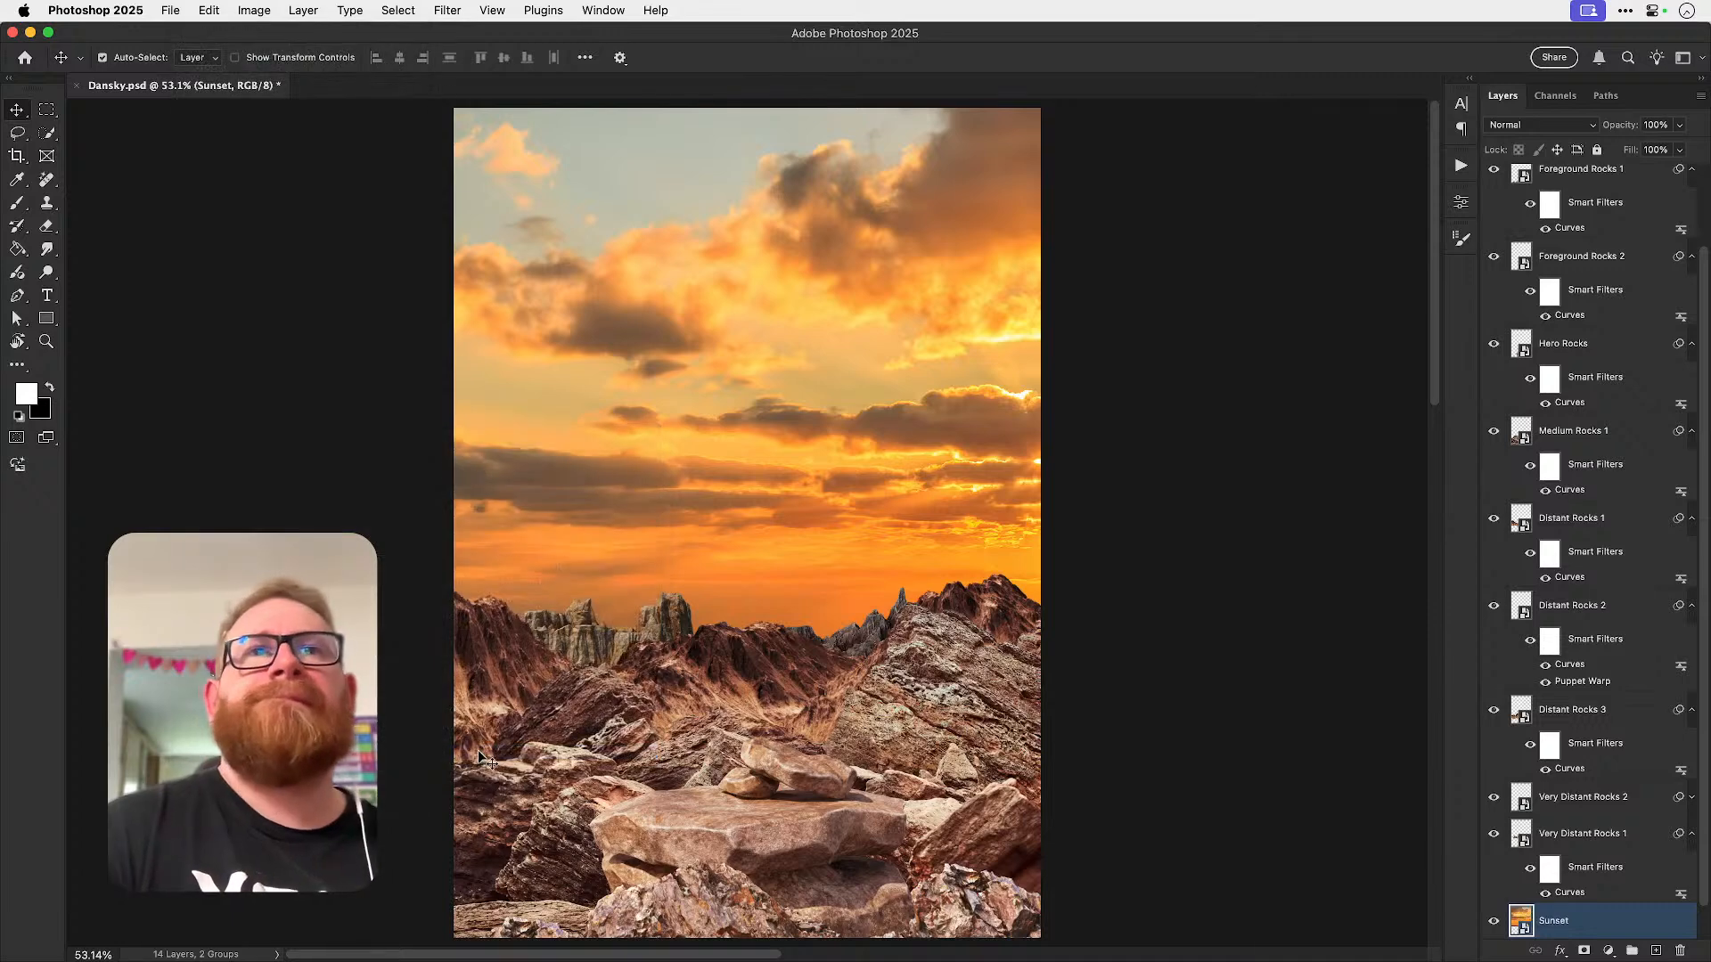
{"action": "key", "text": "super+z"}
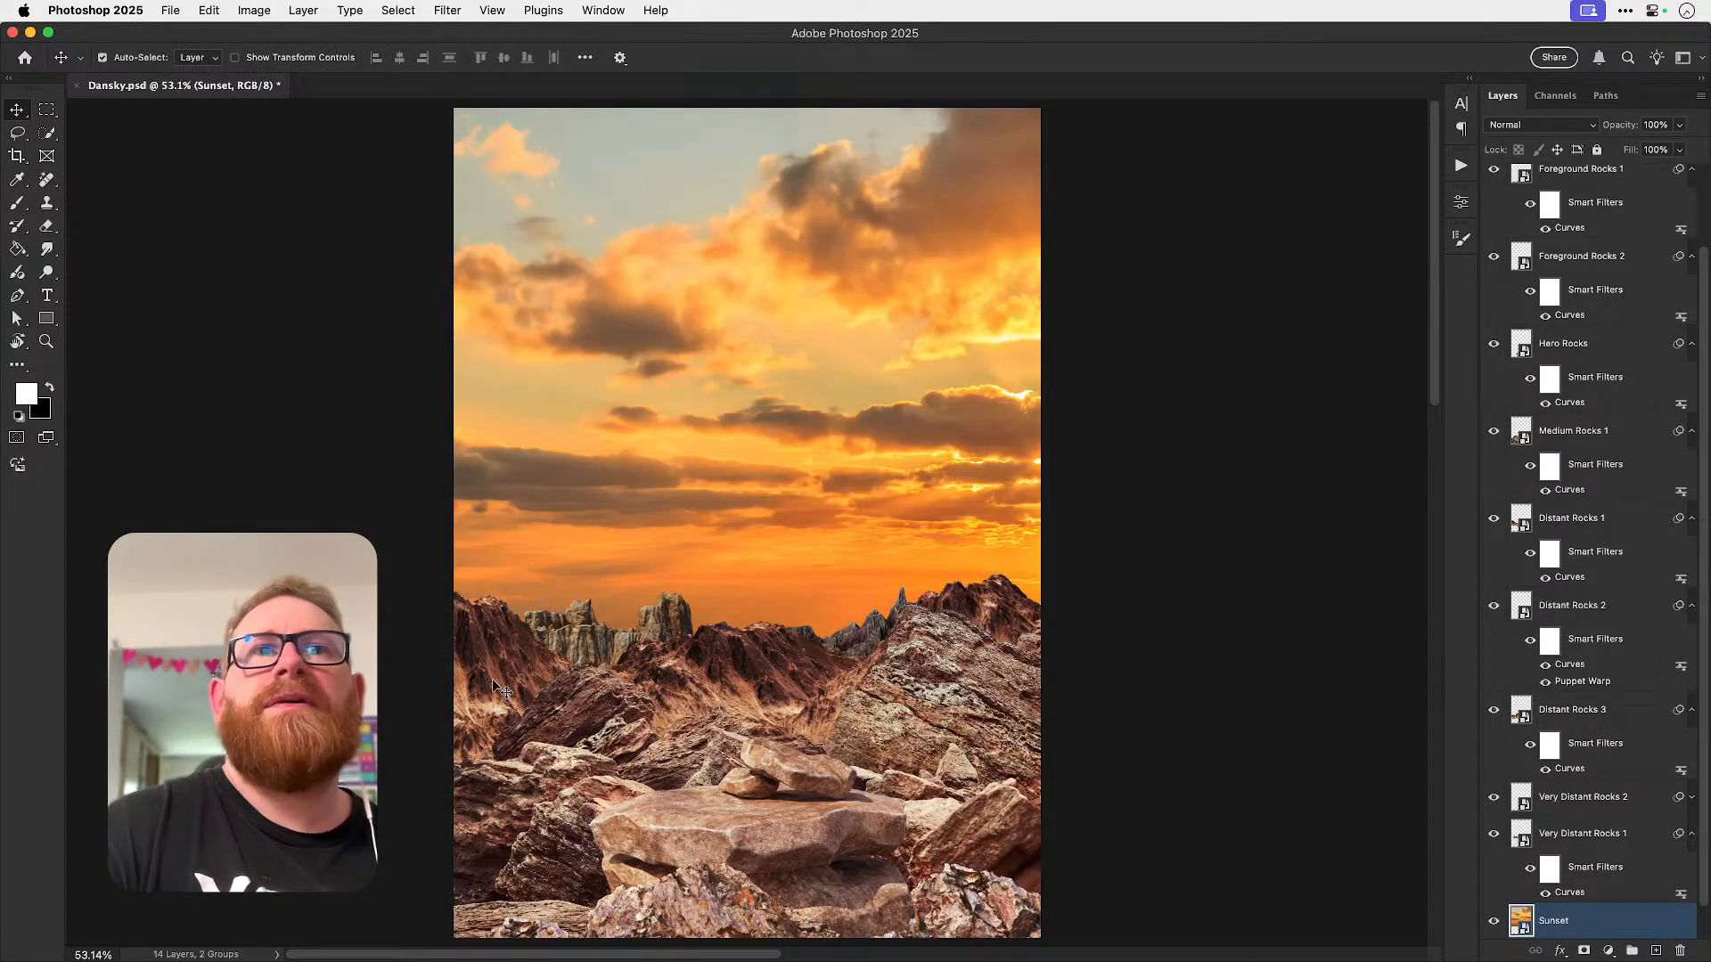
- Enlarge the Sunset layer proportionally to 59.50% with Free Transform
{"action": "key", "text": "super+minus"}
{"action": "key", "text": "super+t"}
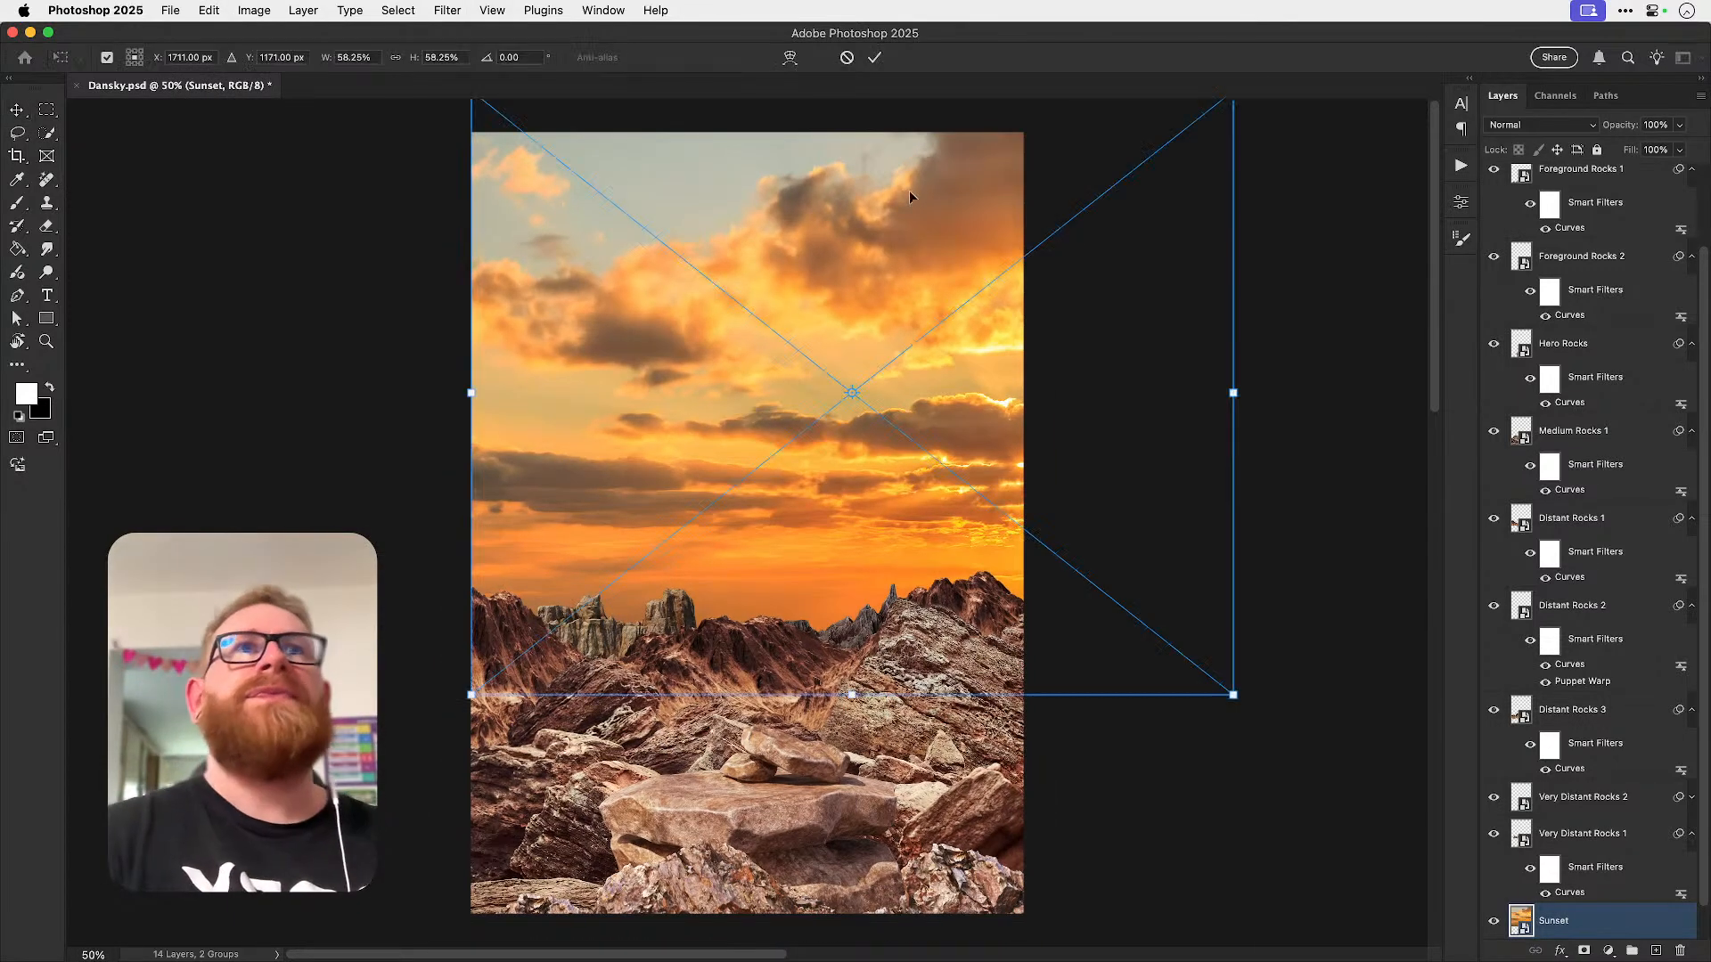
{"action": "scroll", "coordinate": [927, 222], "scroll_direction": "up", "scroll_amount": 3}
{"action": "left_click_drag", "start_coordinate": [1155, 210], "coordinate": [1172, 191]}
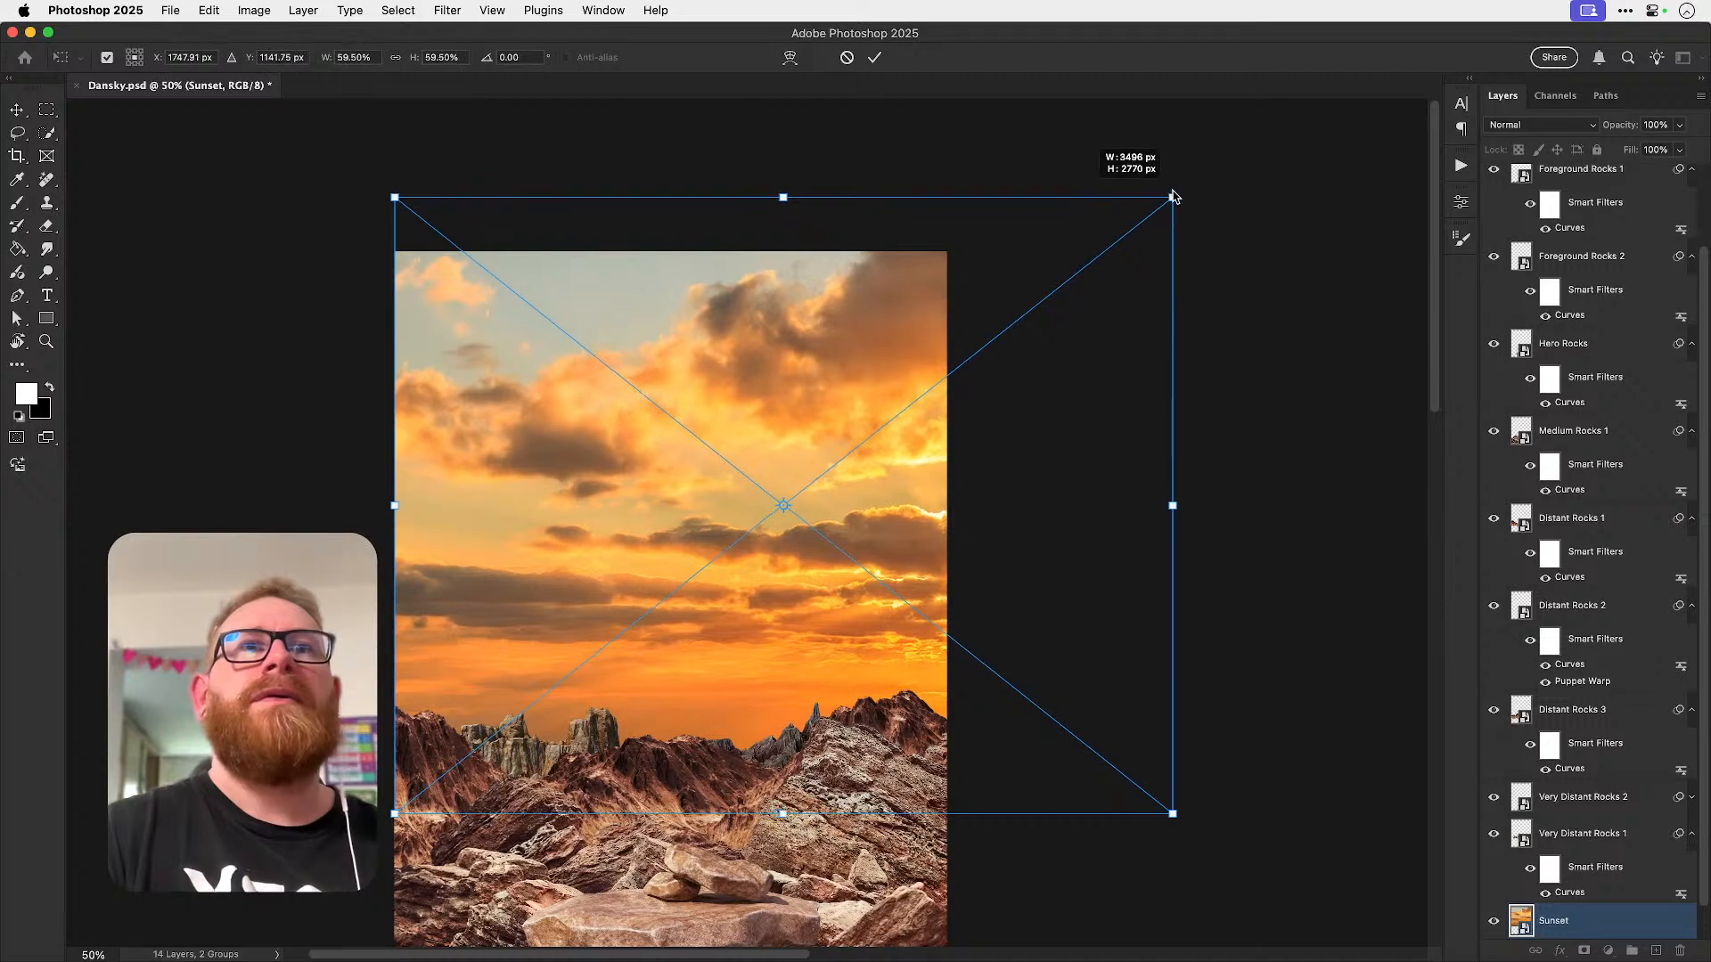
{"action": "key", "text": "Return"}
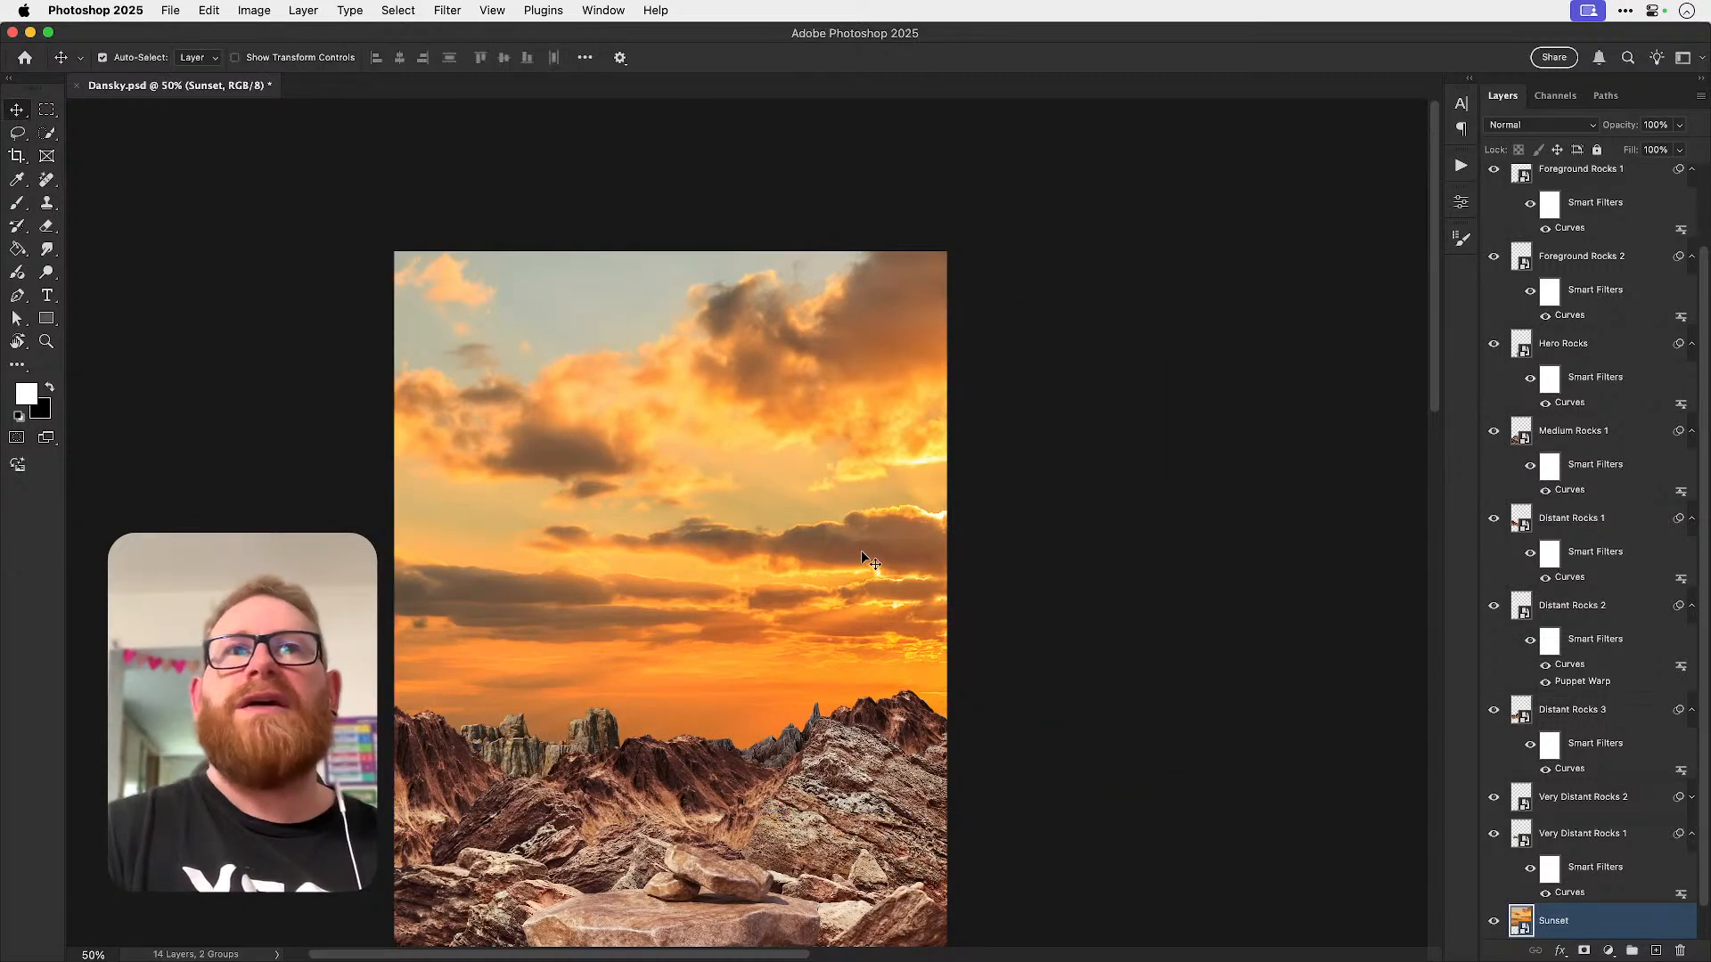
- Try shifting the Very Distant Rocks 1 layer slightly and undo the move
{"action": "key", "text": "super+0"}
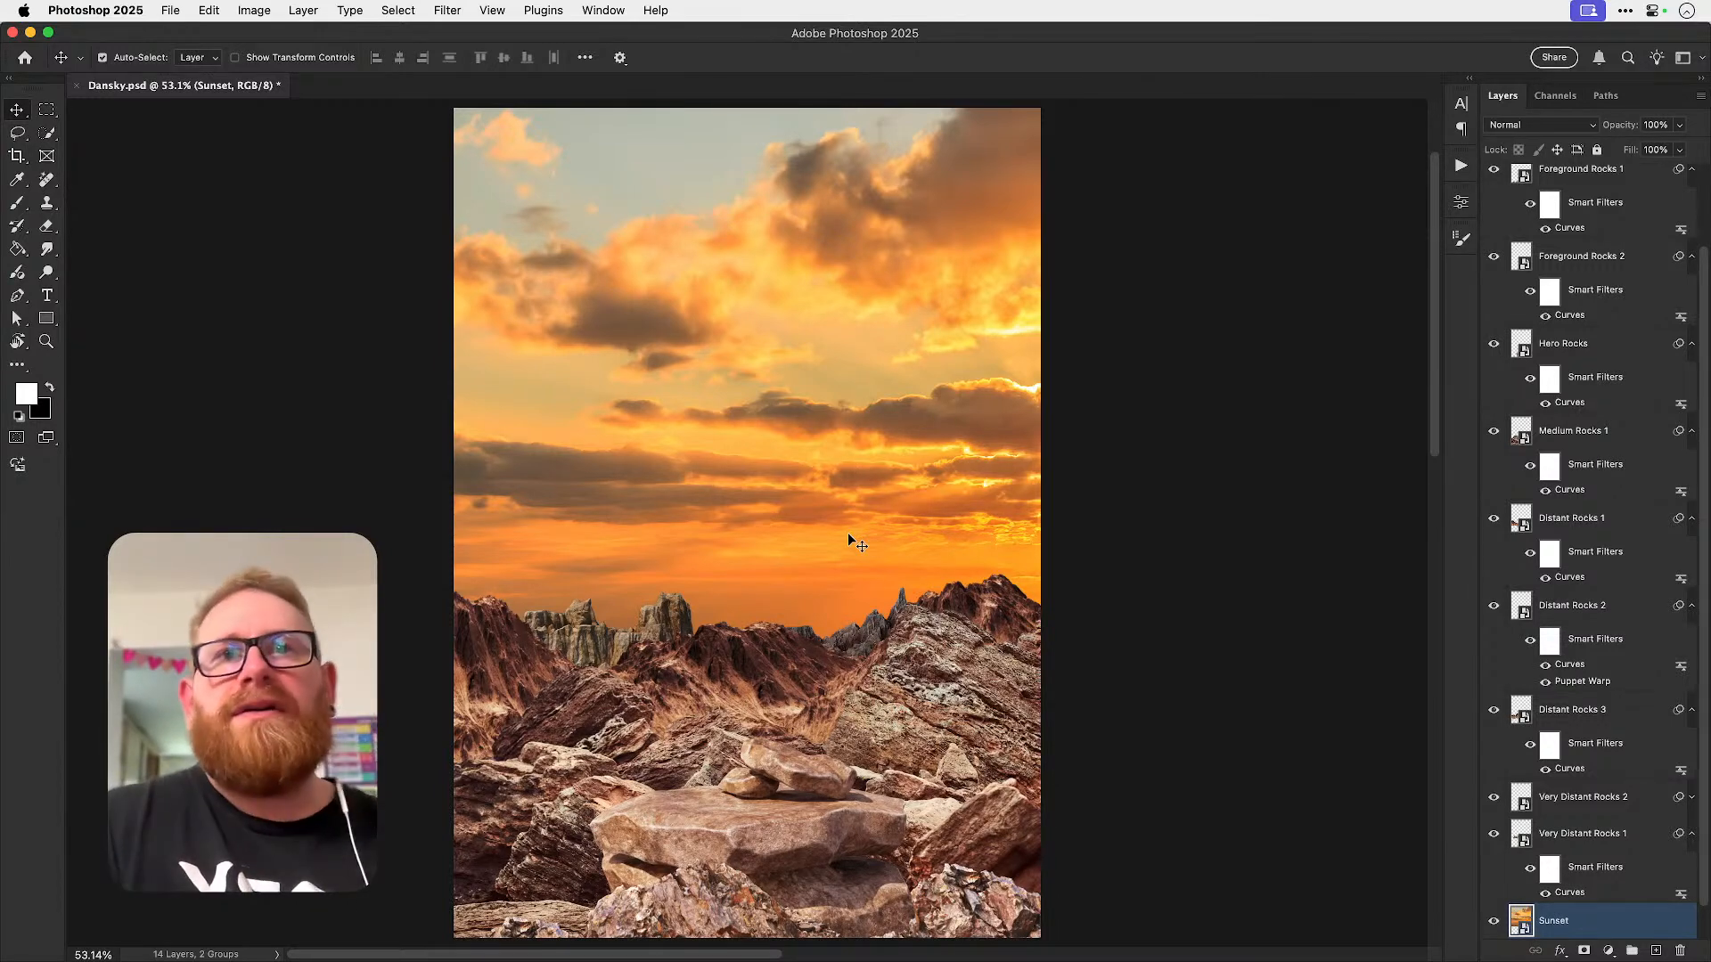
{"action": "left_click", "coordinate": [589, 655]}
{"action": "scroll", "coordinate": [590, 641], "scroll_direction": "up", "scroll_amount": 1}
{"action": "left_click_drag", "start_coordinate": [590, 628], "coordinate": [583, 607]}
{"action": "key", "text": "super+z"}
- Open the contents of the Very Distant Rocks 1 smart object and load the rock's outline as a selection
{"action": "key", "text": "z"}
{"action": "double_click", "coordinate": [592, 648]}
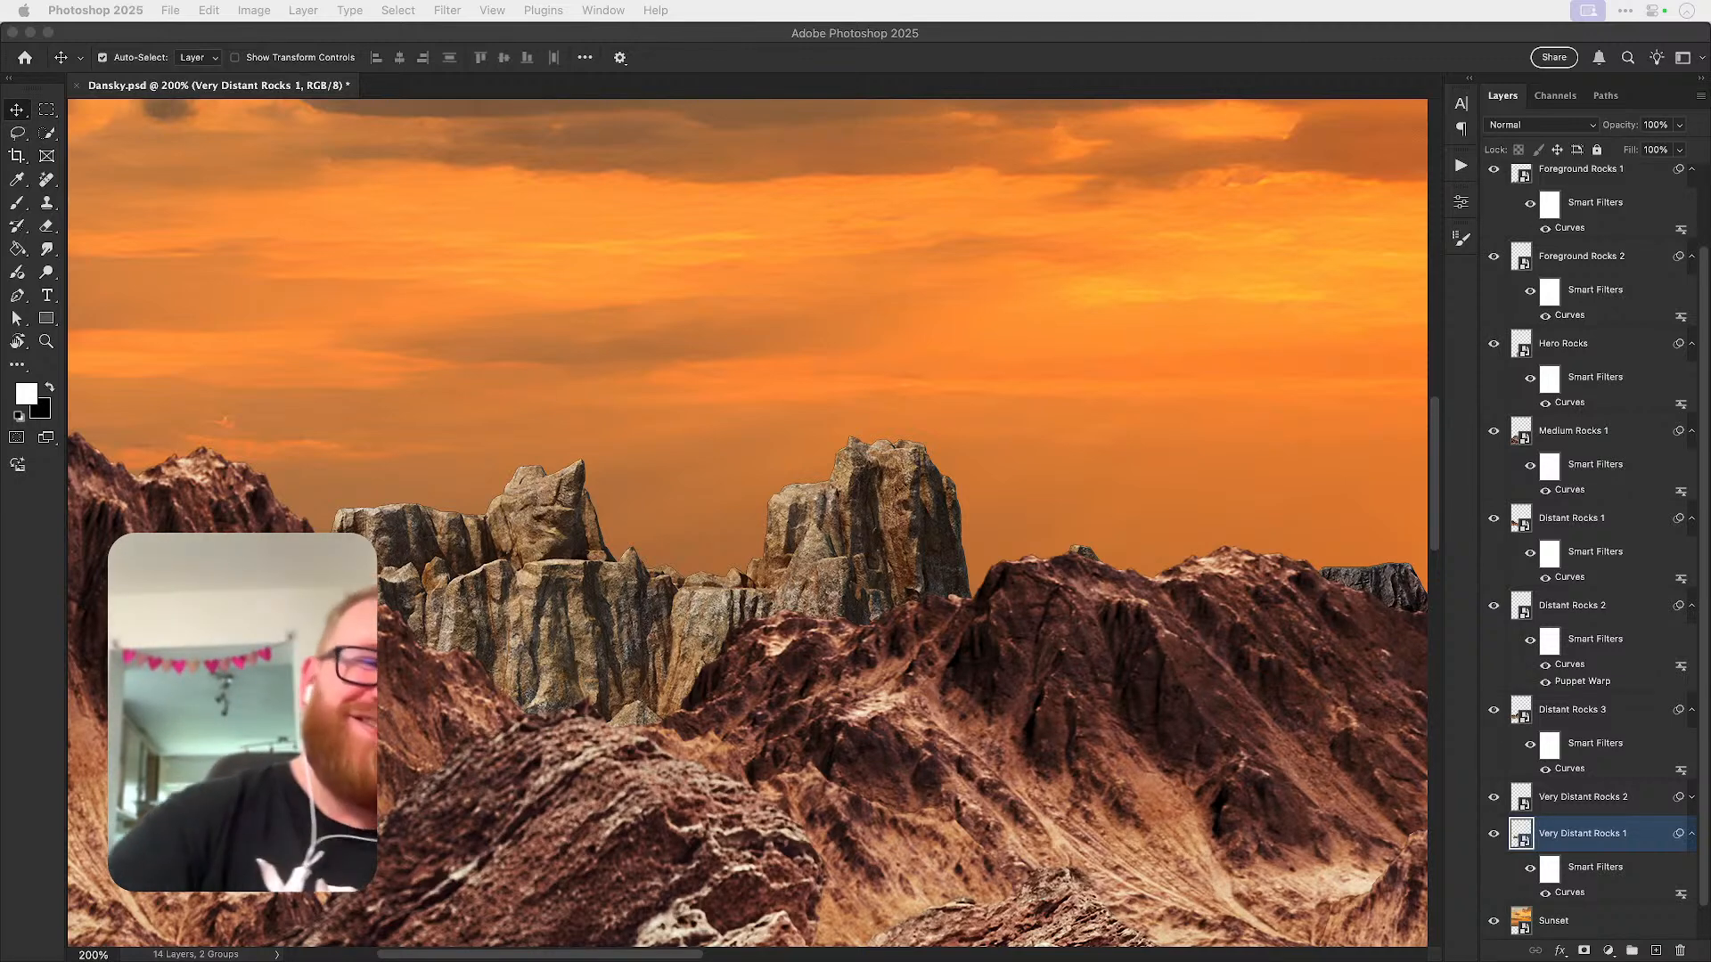
{"action": "left_click", "coordinate": [874, 169]}
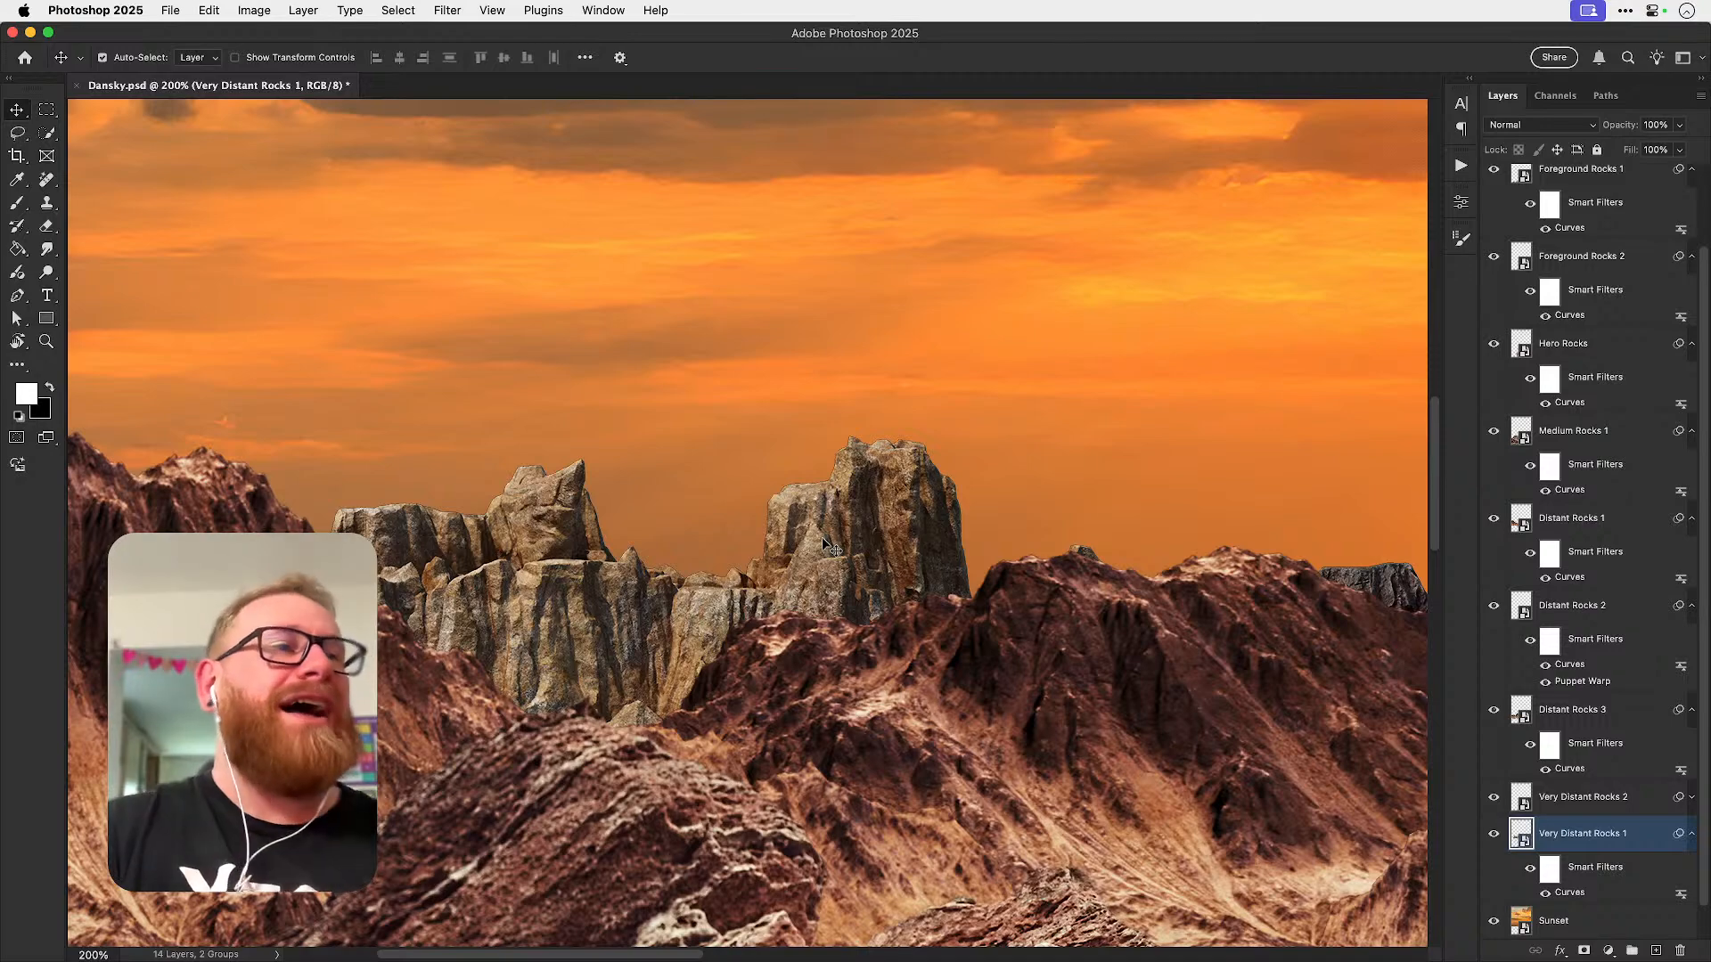
{"action": "double_click", "coordinate": [1521, 834]}
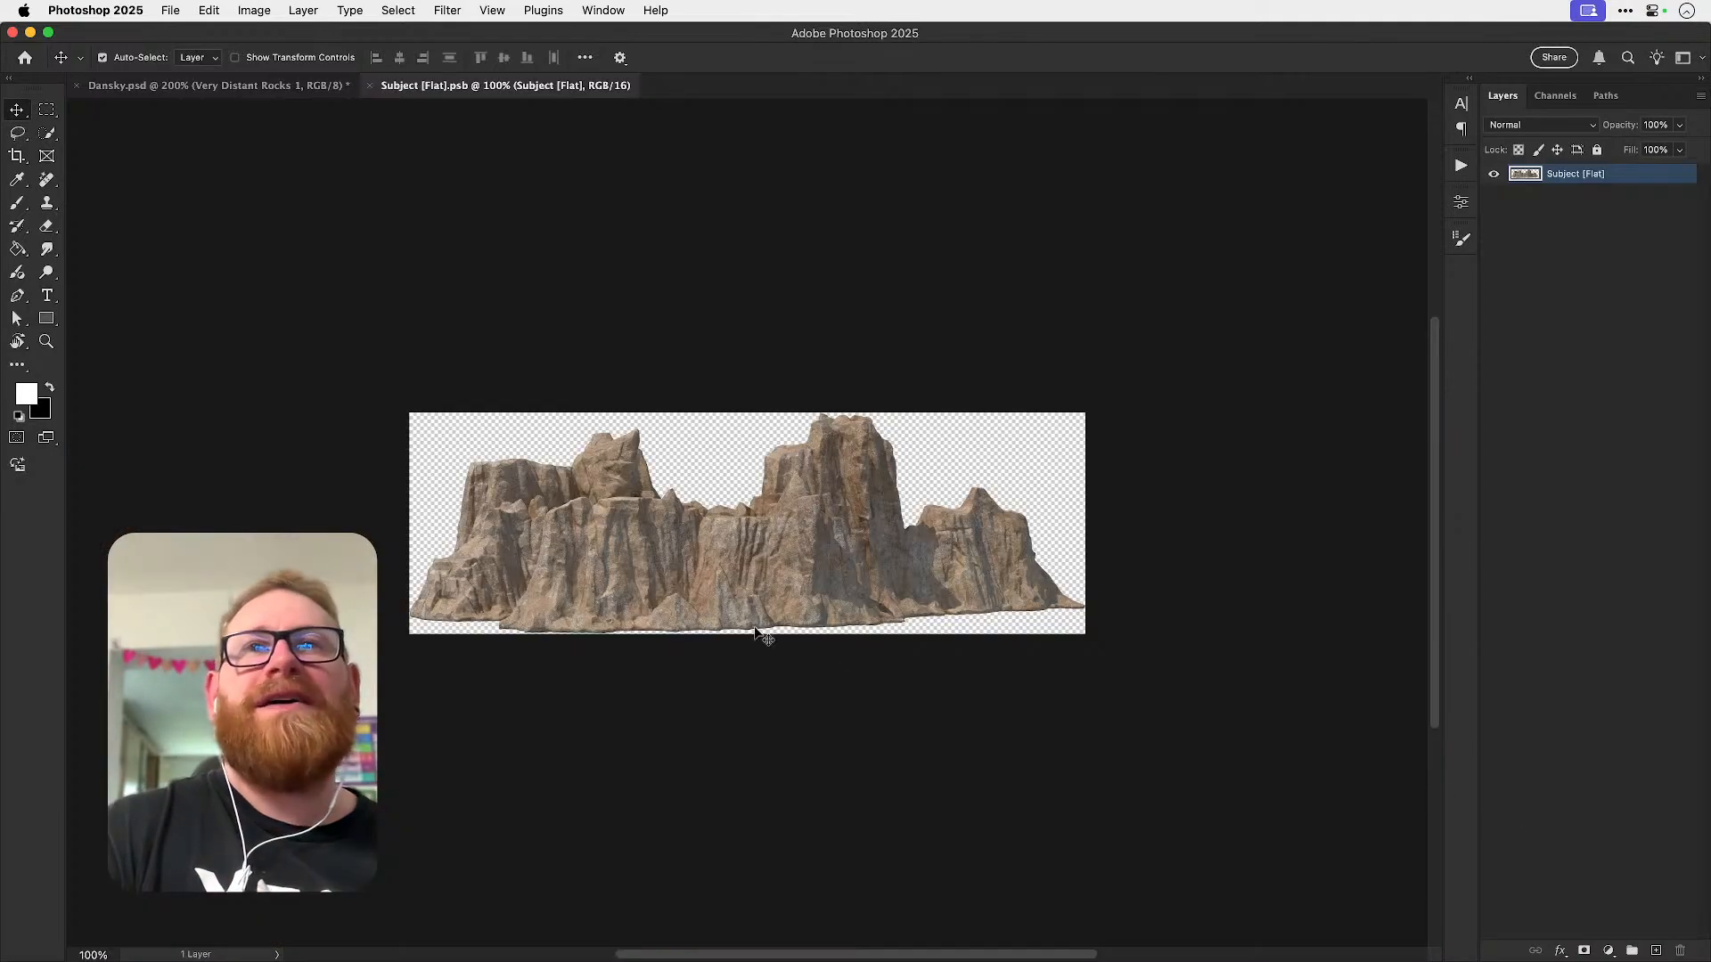
{"action": "left_click", "coordinate": [527, 519], "text": "super"}
{"action": "left_click", "coordinate": [516, 509], "text": "super"}
{"action": "scroll", "coordinate": [540, 513], "scroll_direction": "left", "scroll_amount": 1}
{"action": "left_click", "coordinate": [562, 519], "text": "super"}
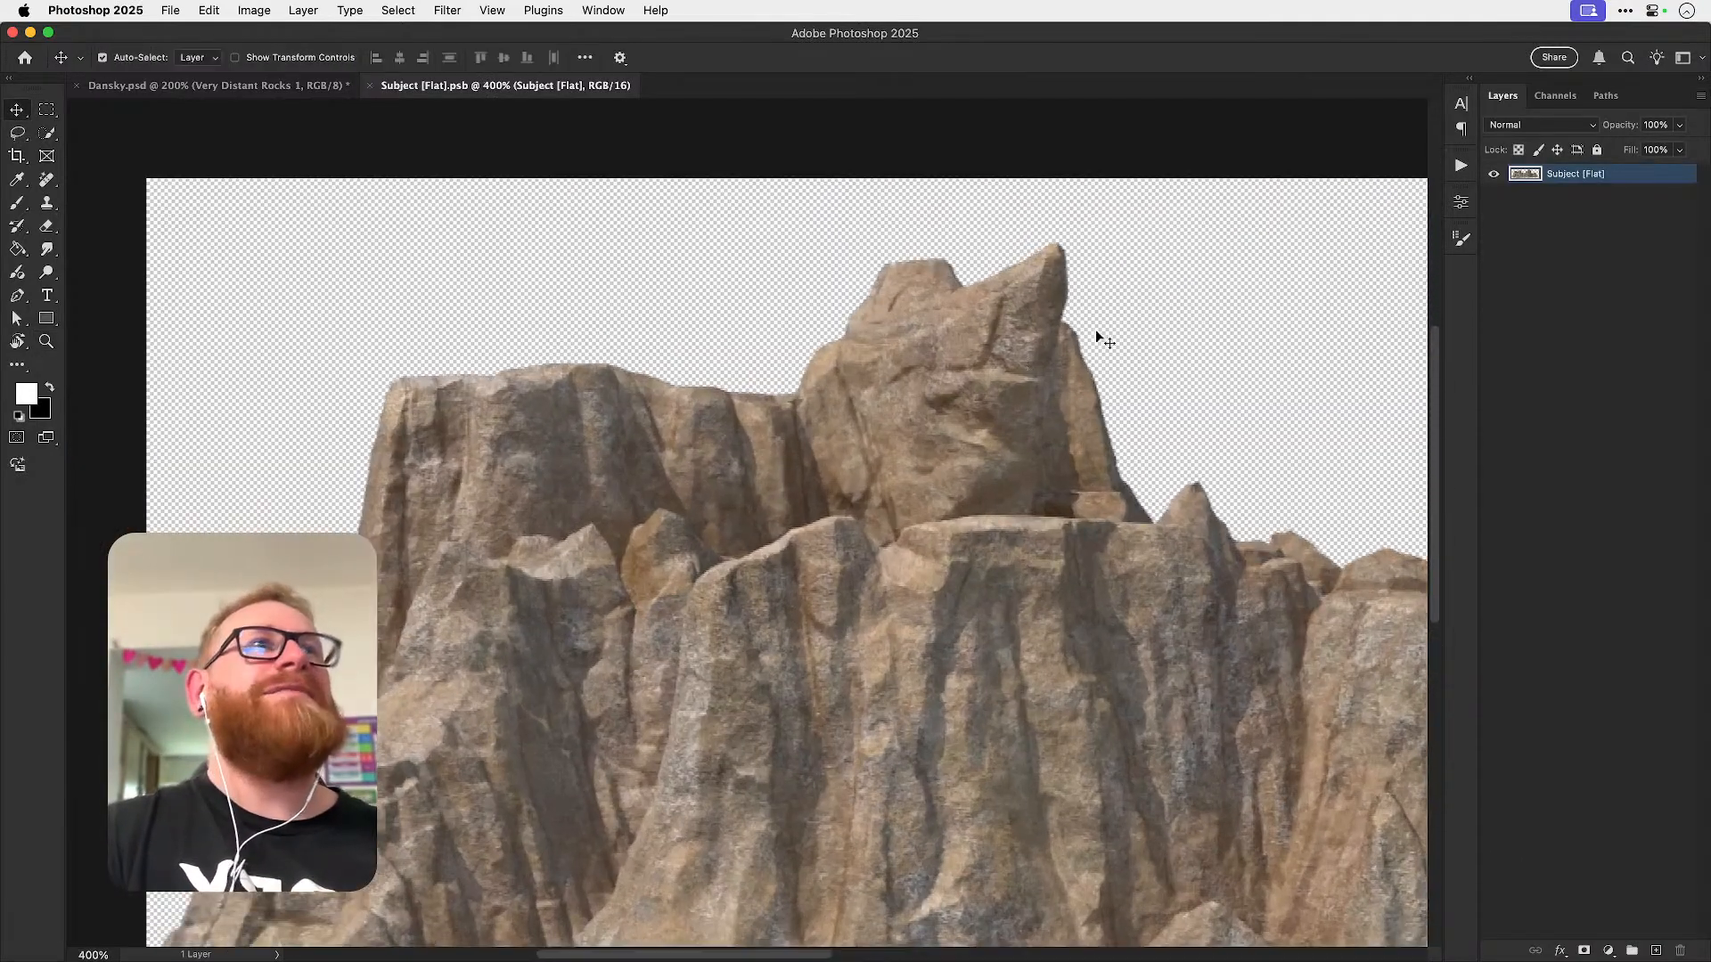
{"action": "left_click", "coordinate": [1522, 174], "text": "super"}
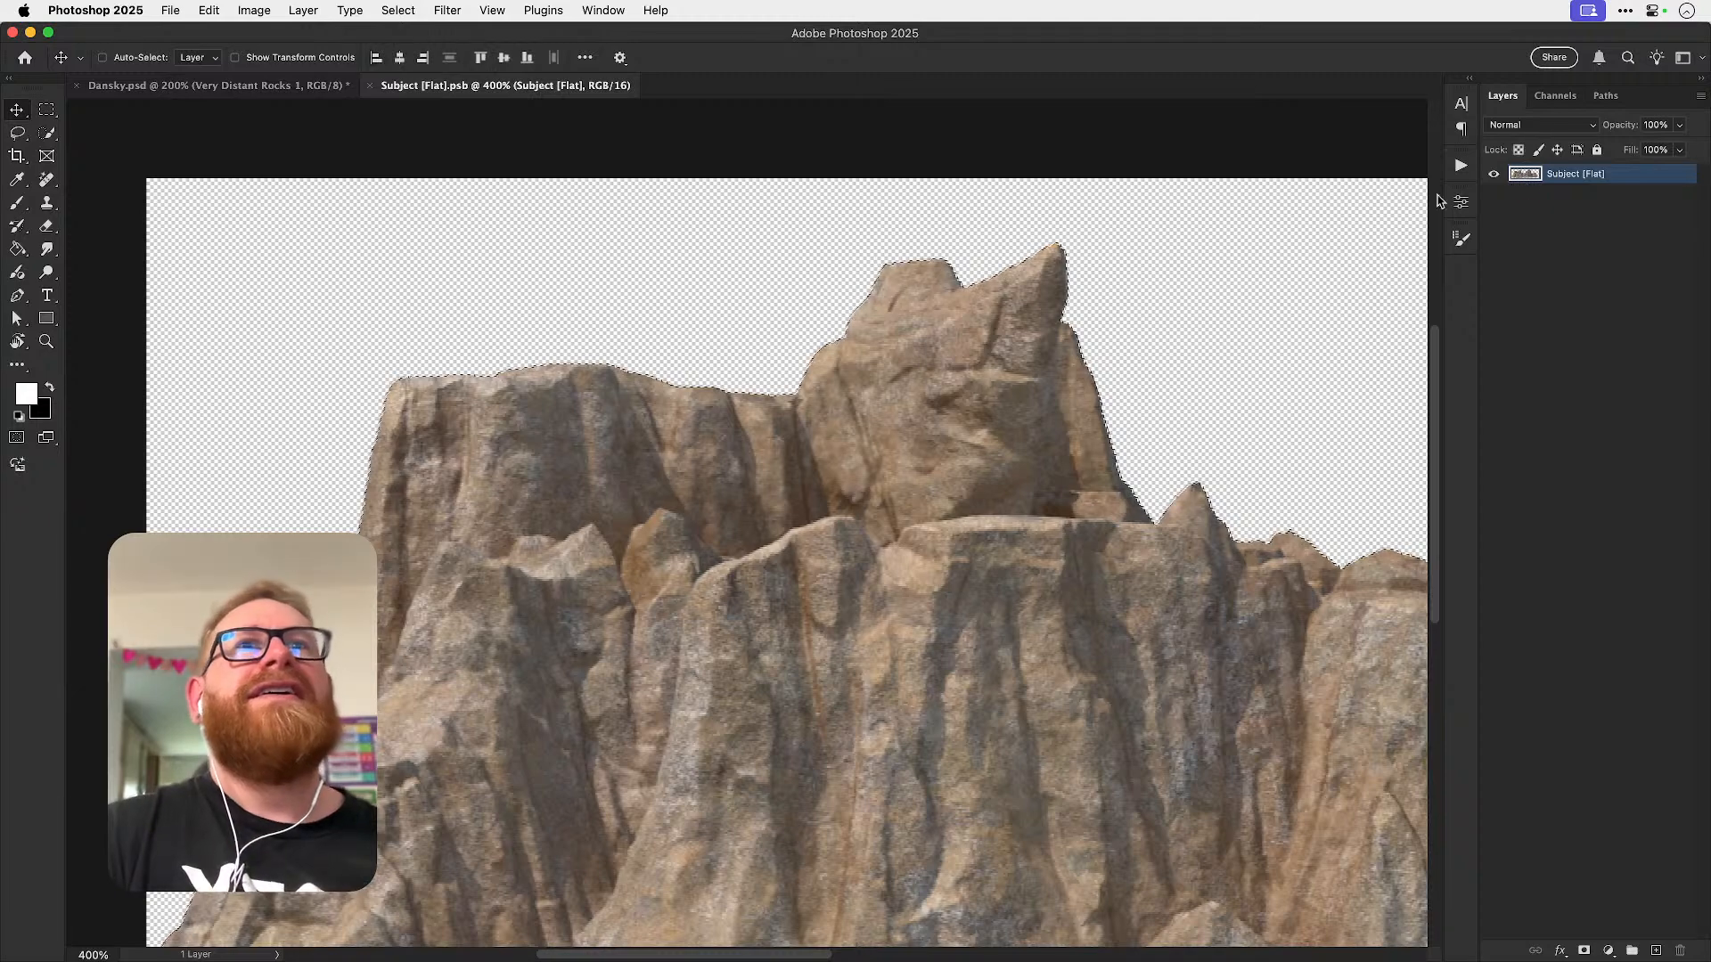
- Try contracting the selection around the rock's edge
{"action": "key", "text": "z"}
{"action": "left_click", "coordinate": [901, 320]}
{"action": "left_click", "coordinate": [901, 320]}
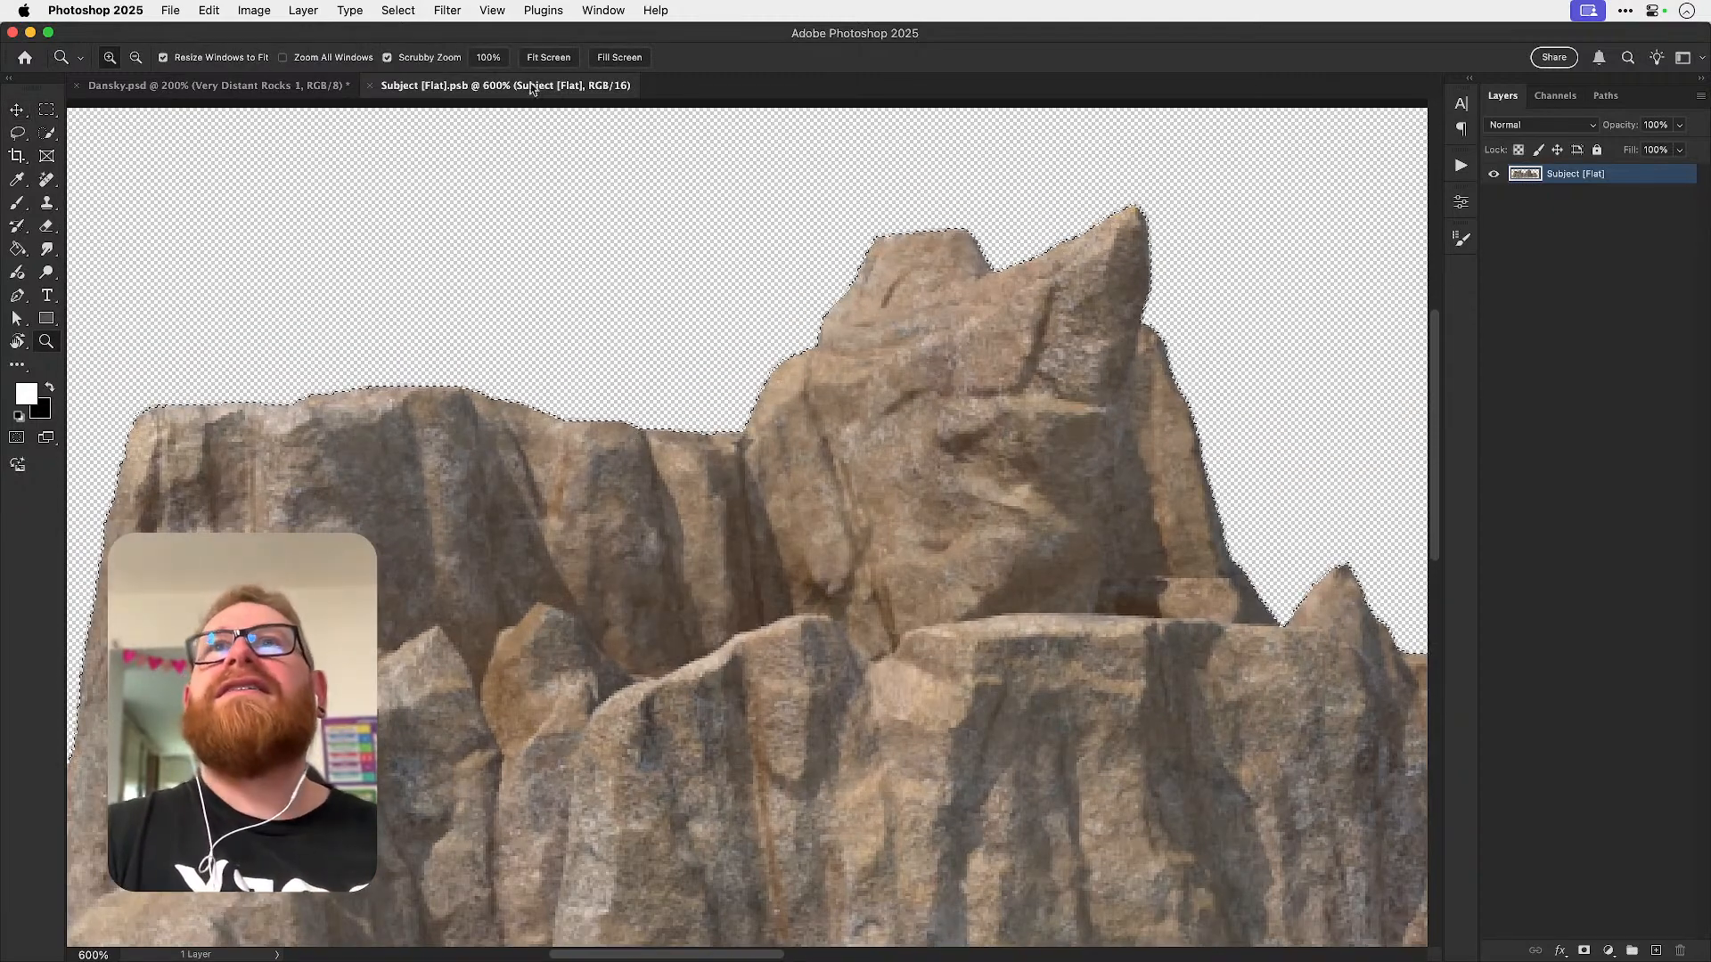
{"action": "left_click", "coordinate": [398, 9]}
{"action": "mouse_move", "coordinate": [476, 272]}
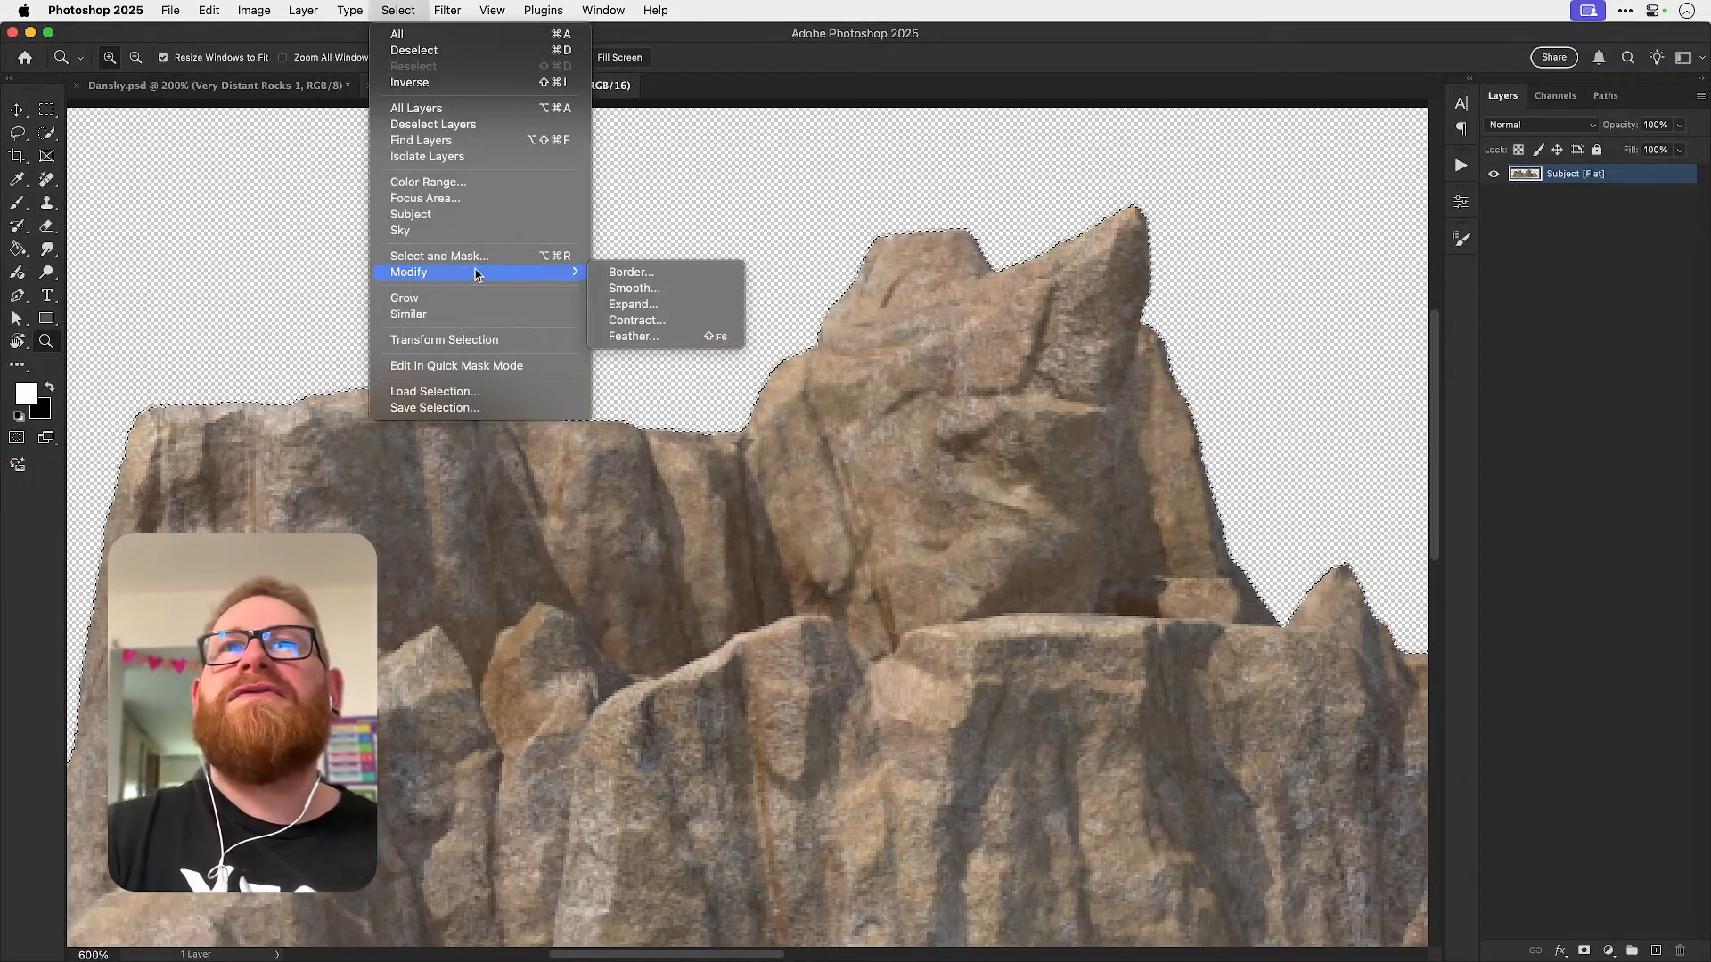
{"action": "left_click", "coordinate": [653, 321]}
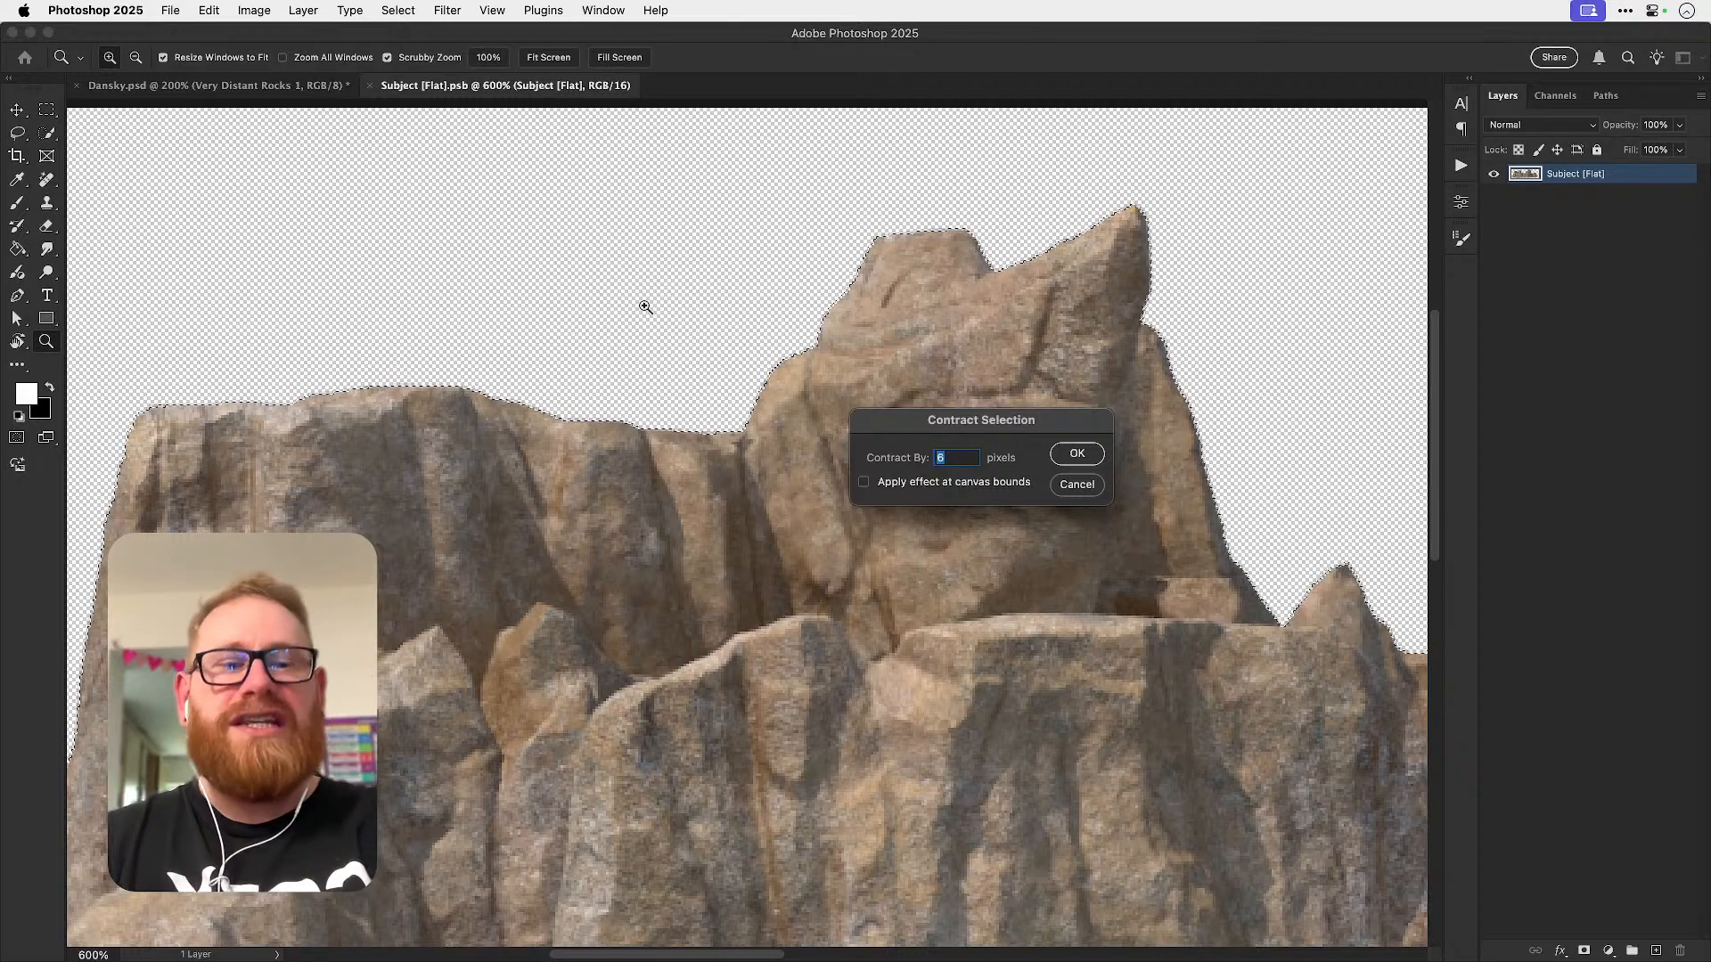
{"action": "key", "text": "Return"}
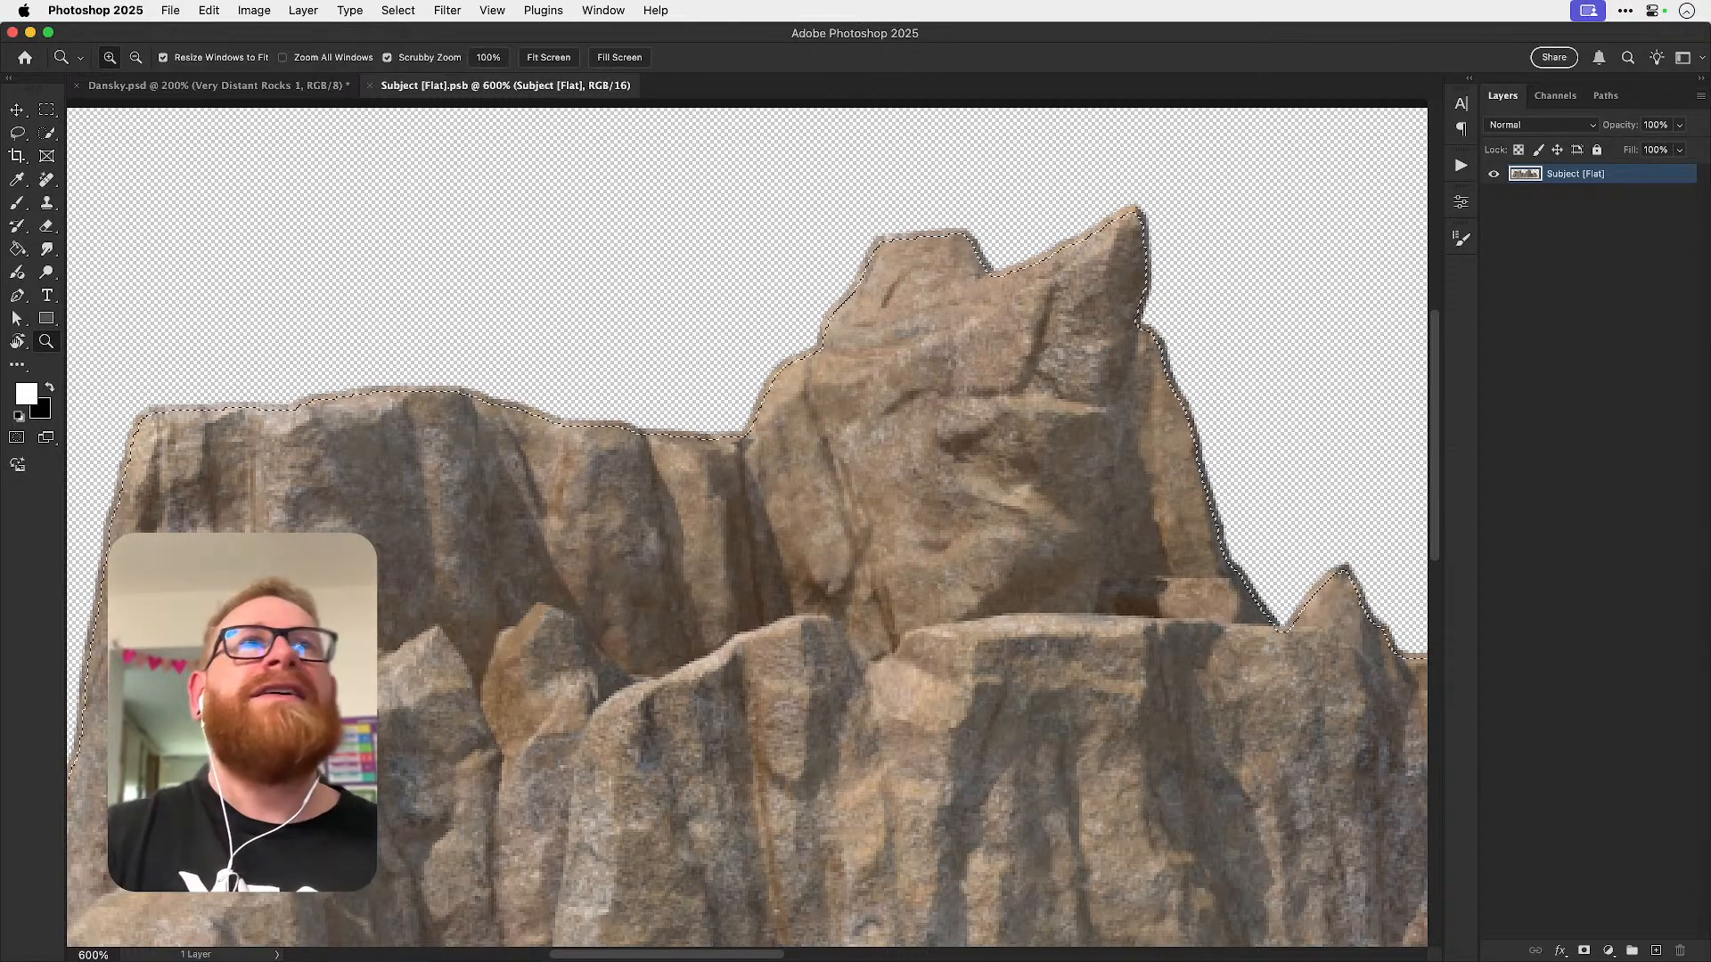
- Contract the original rock selection by a smaller amount and turn it into a layer mask on Subject [Flat]
{"action": "left_click", "coordinate": [366, 8]}
{"action": "mouse_move", "coordinate": [398, 10]}
{"action": "mouse_move", "coordinate": [499, 271]}
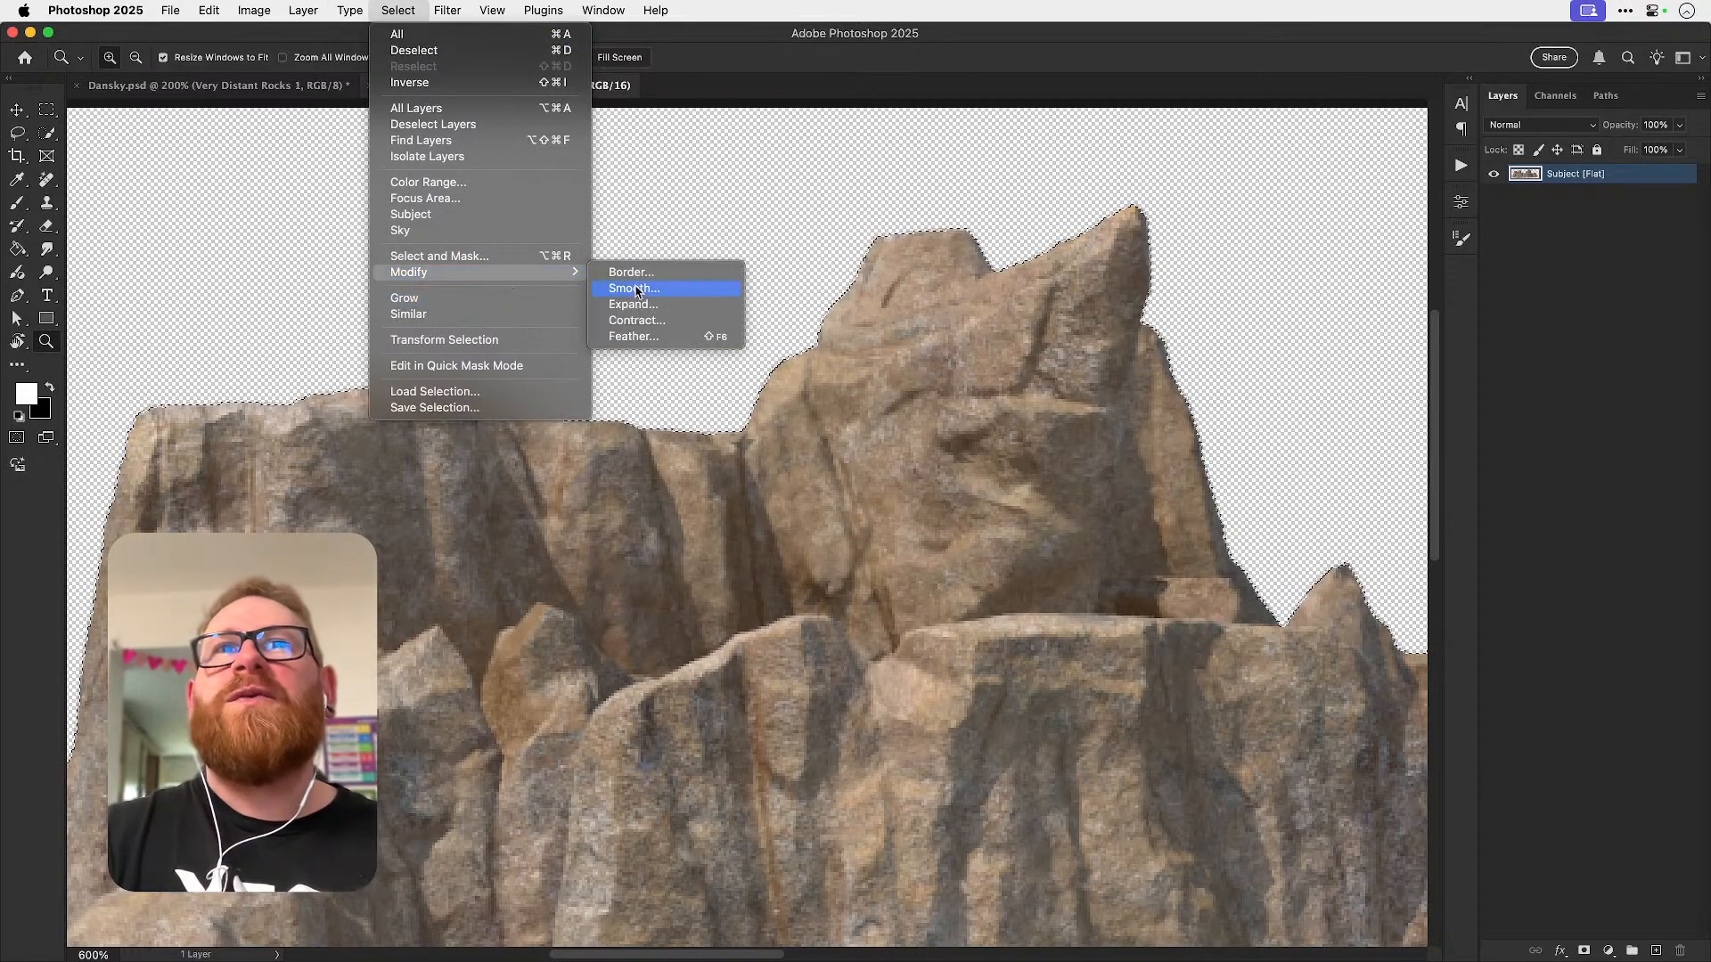
{"action": "left_click", "coordinate": [626, 319]}
{"action": "key", "text": "Return"}
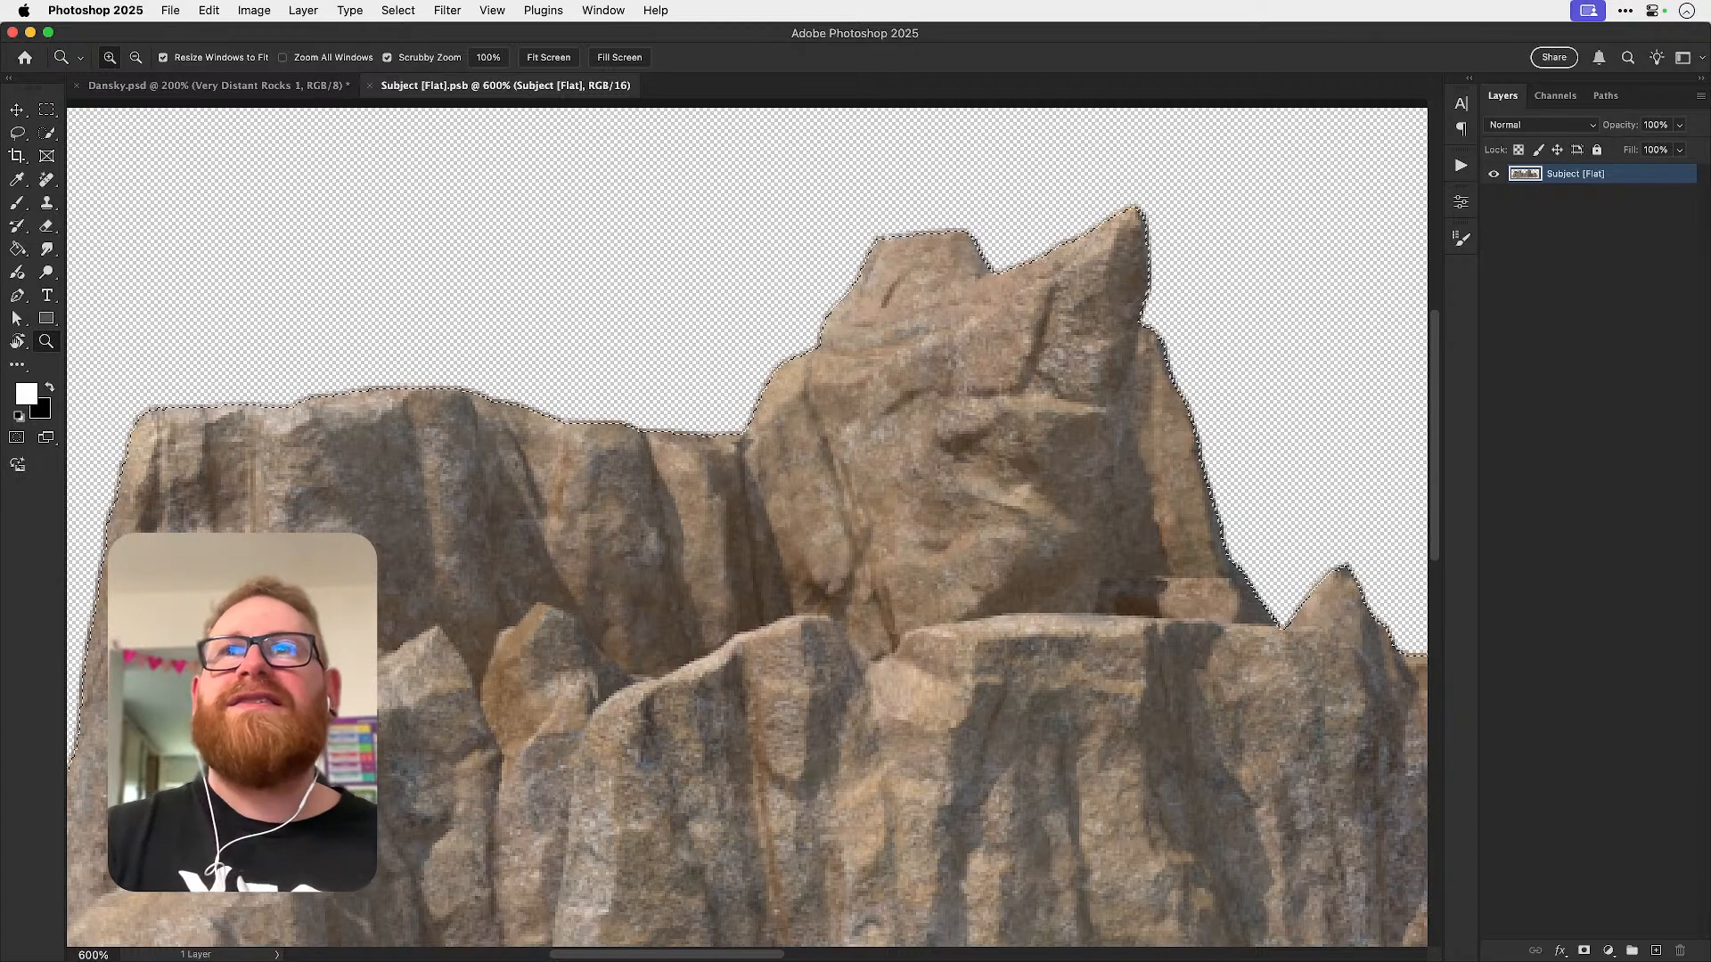
{"action": "left_click", "coordinate": [1584, 951]}
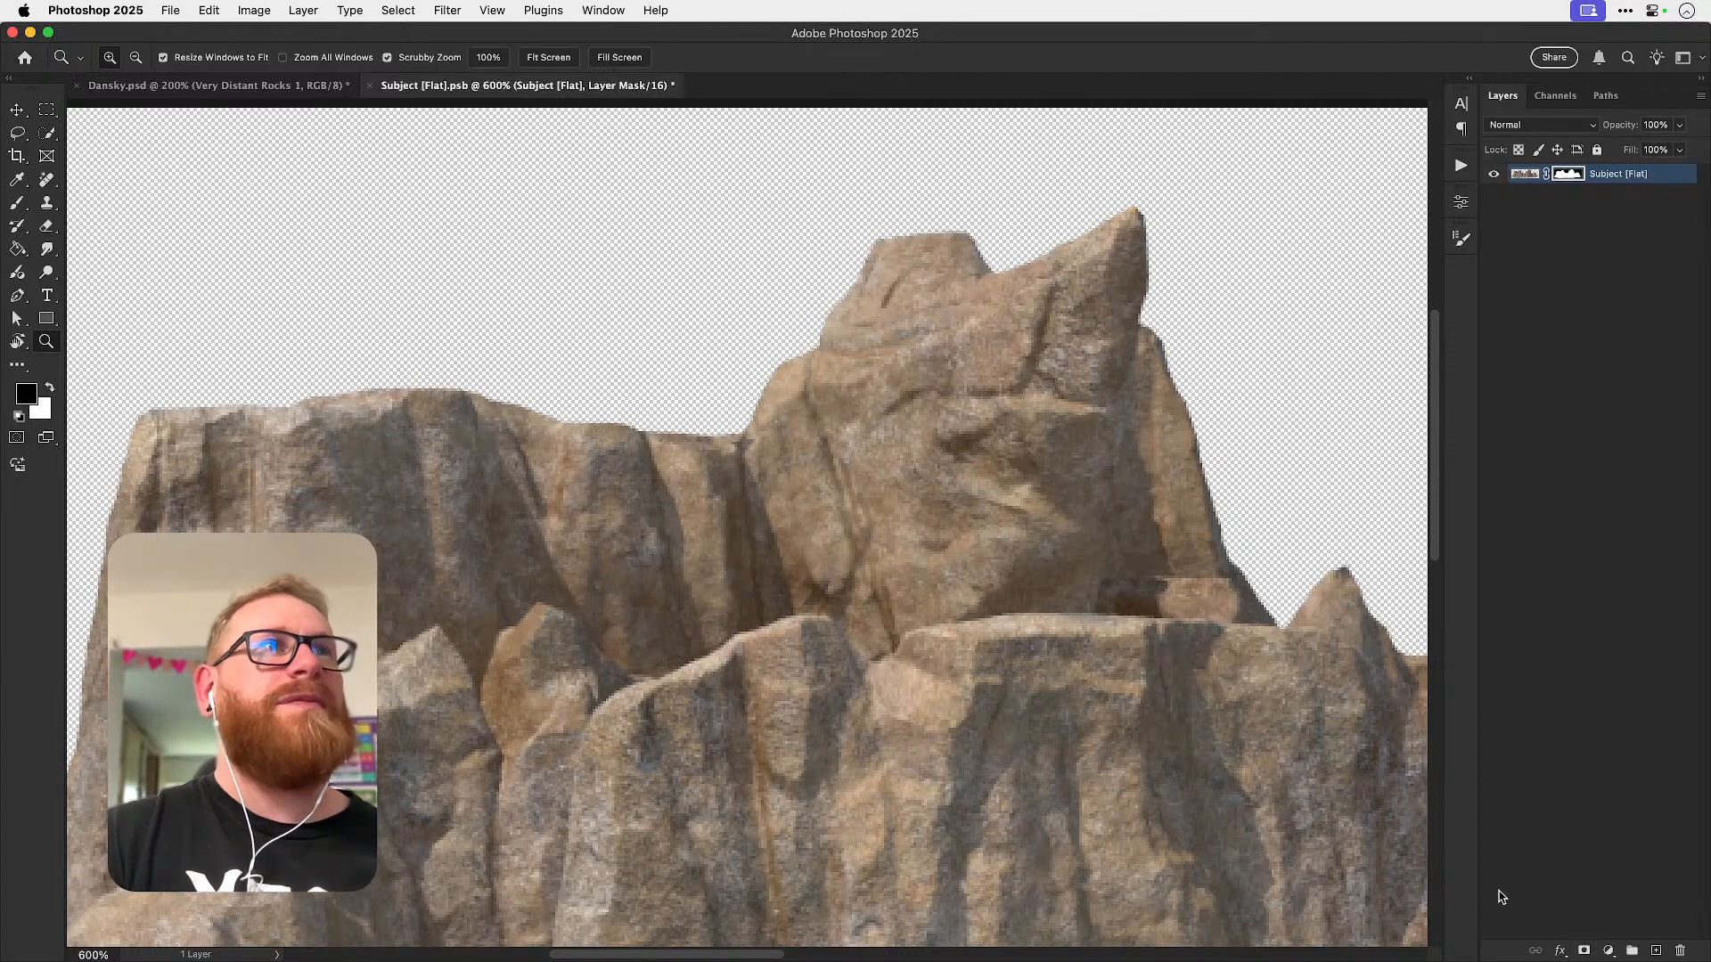
- Save the masked Very Distant Rocks 1 smart object contents and close them
{"action": "key", "text": "v"}
{"action": "key", "text": "super+0"}
{"action": "key", "text": "super+s"}
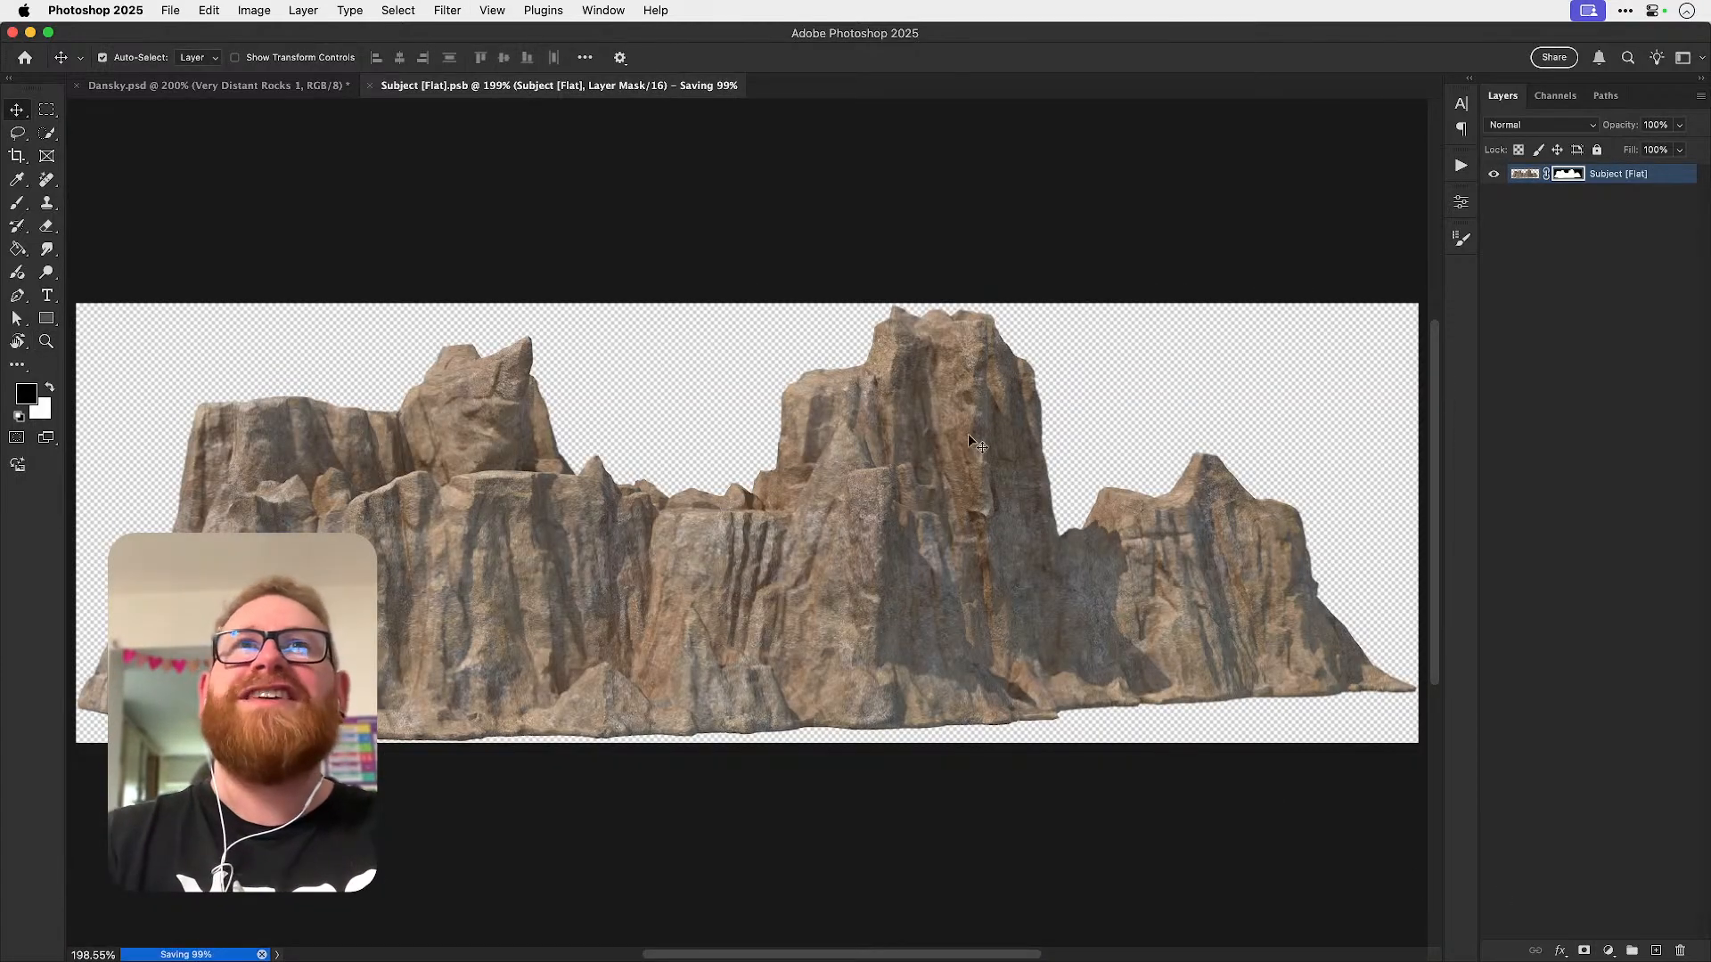
{"action": "key", "text": "super+w"}
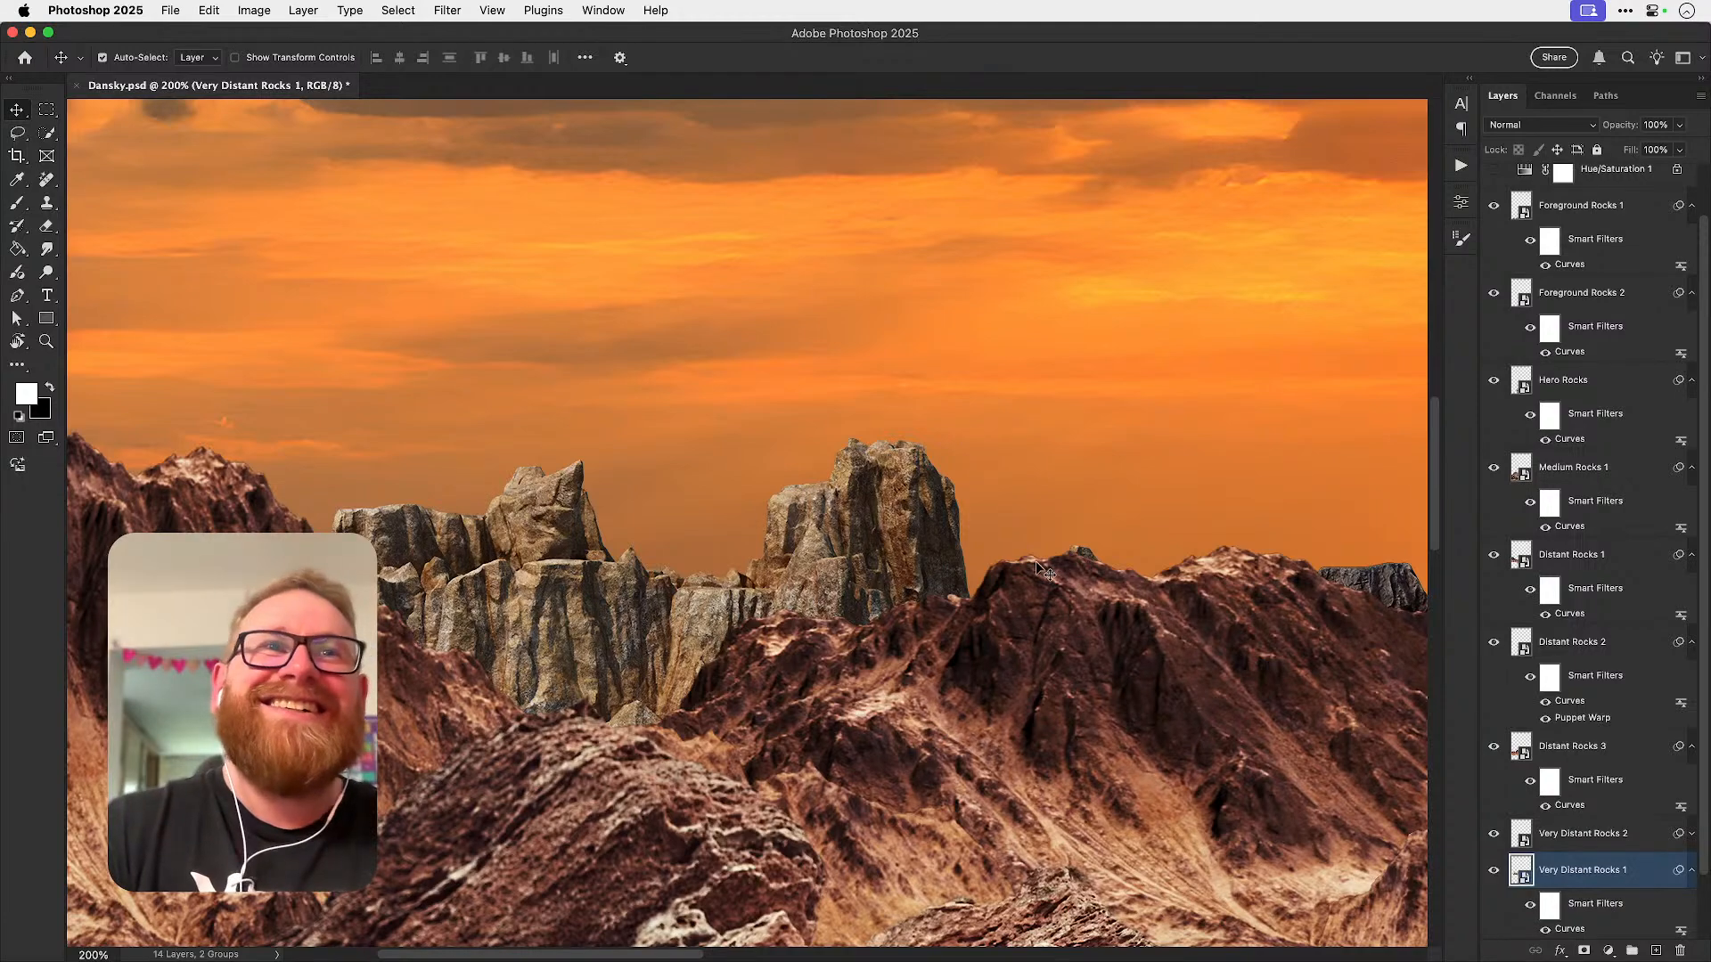
- Open the contents of the Very Distant Rocks 2 smart object and load the mountain outline as a selection
{"action": "scroll", "coordinate": [1048, 561], "scroll_direction": "right", "scroll_amount": 10}
{"action": "left_click", "coordinate": [782, 552]}
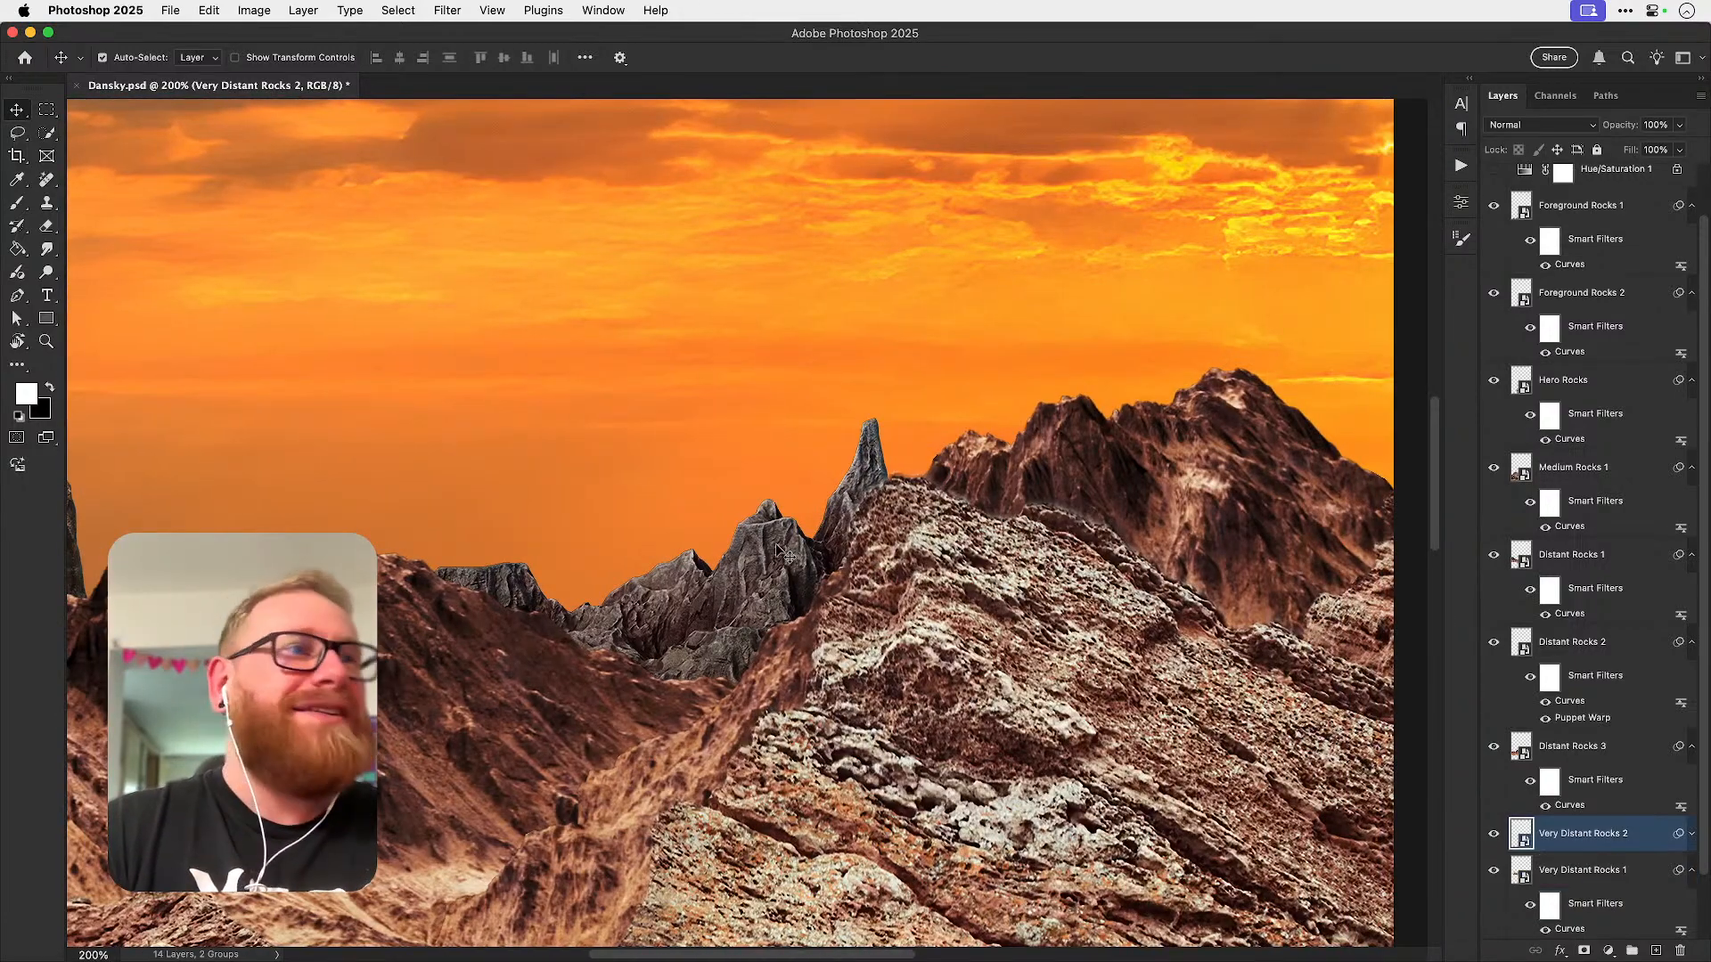
{"action": "double_click", "coordinate": [1524, 824]}
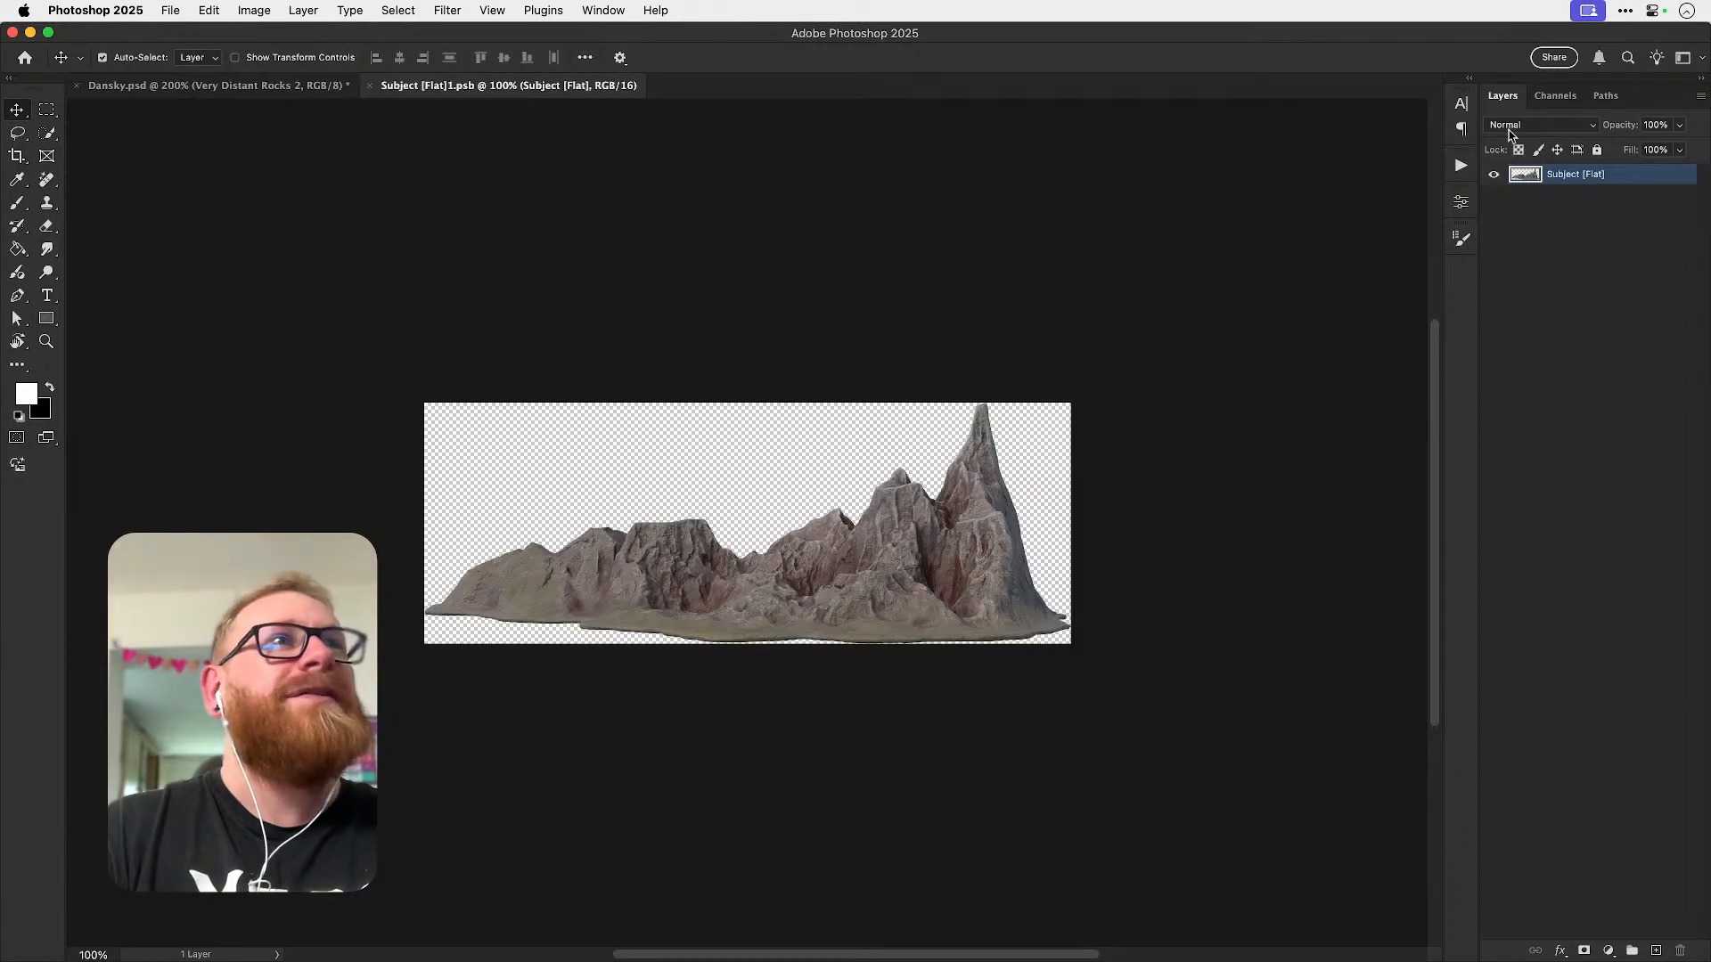
{"action": "key", "text": "z"}
{"action": "left_click", "coordinate": [787, 569]}
{"action": "left_click", "coordinate": [787, 569]}
{"action": "left_click", "coordinate": [787, 569]}
{"action": "left_click", "coordinate": [787, 569]}
{"action": "key", "text": "m"}
- Contract the mountain selection and add a layer mask from it to Subject [Flat]
{"action": "left_click", "coordinate": [398, 10]}
{"action": "mouse_move", "coordinate": [509, 275]}
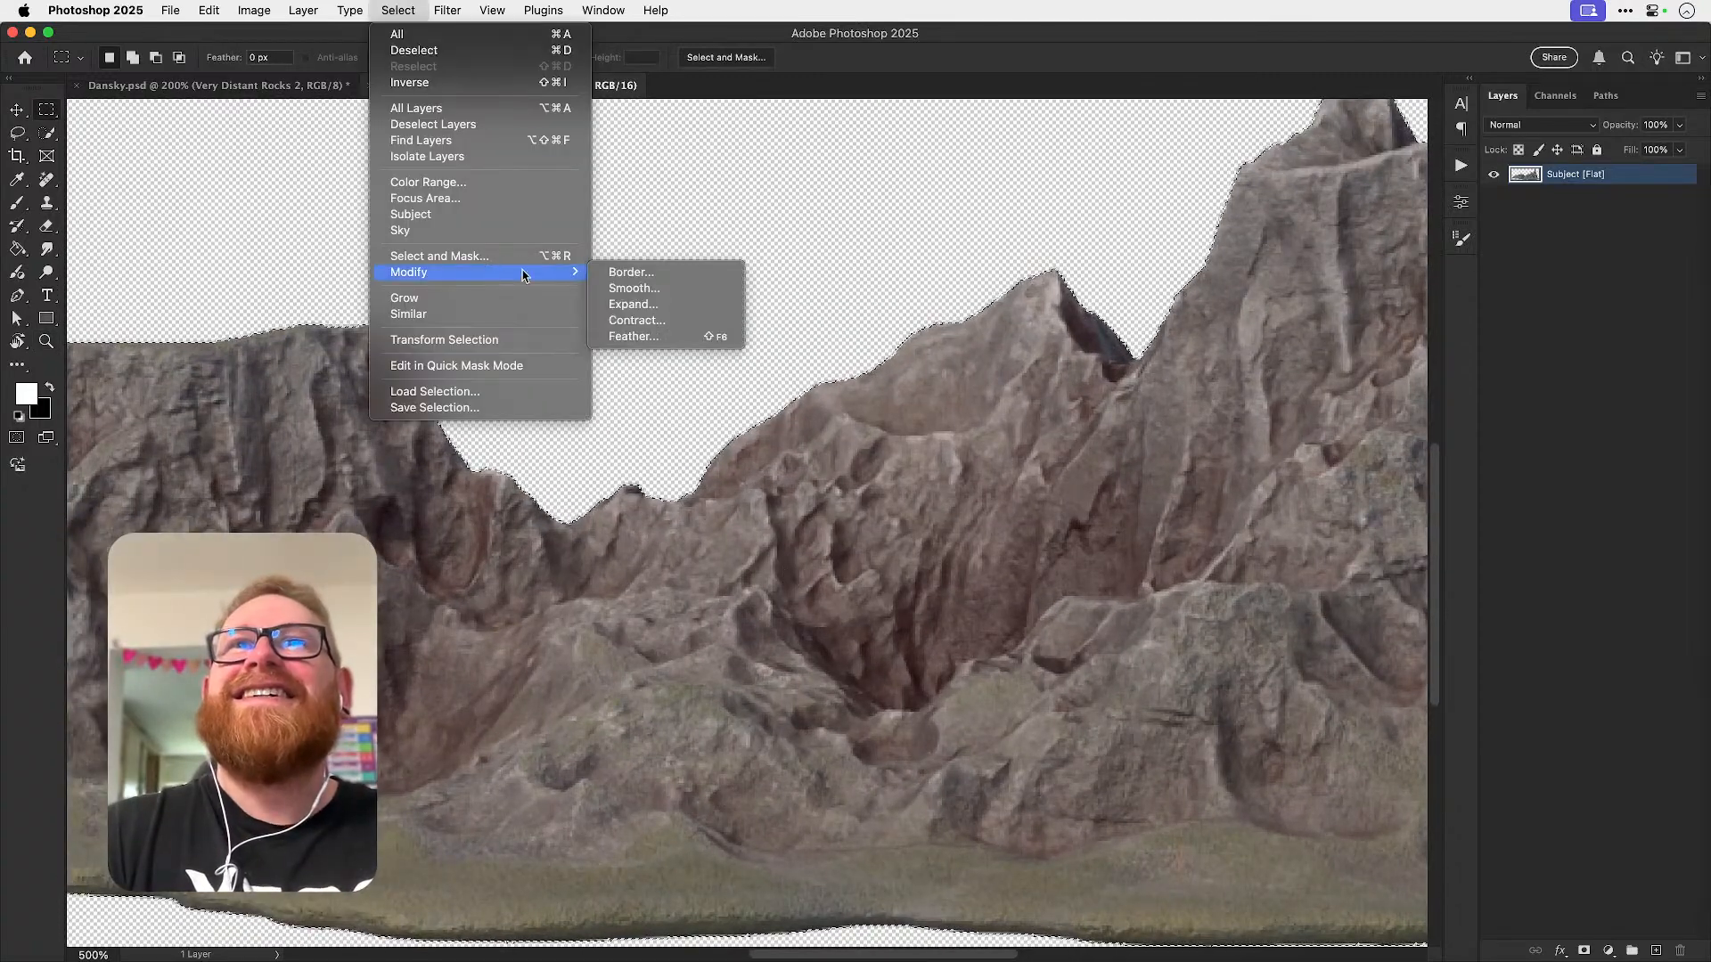
{"action": "left_click", "coordinate": [638, 323]}
{"action": "key", "text": "Return"}
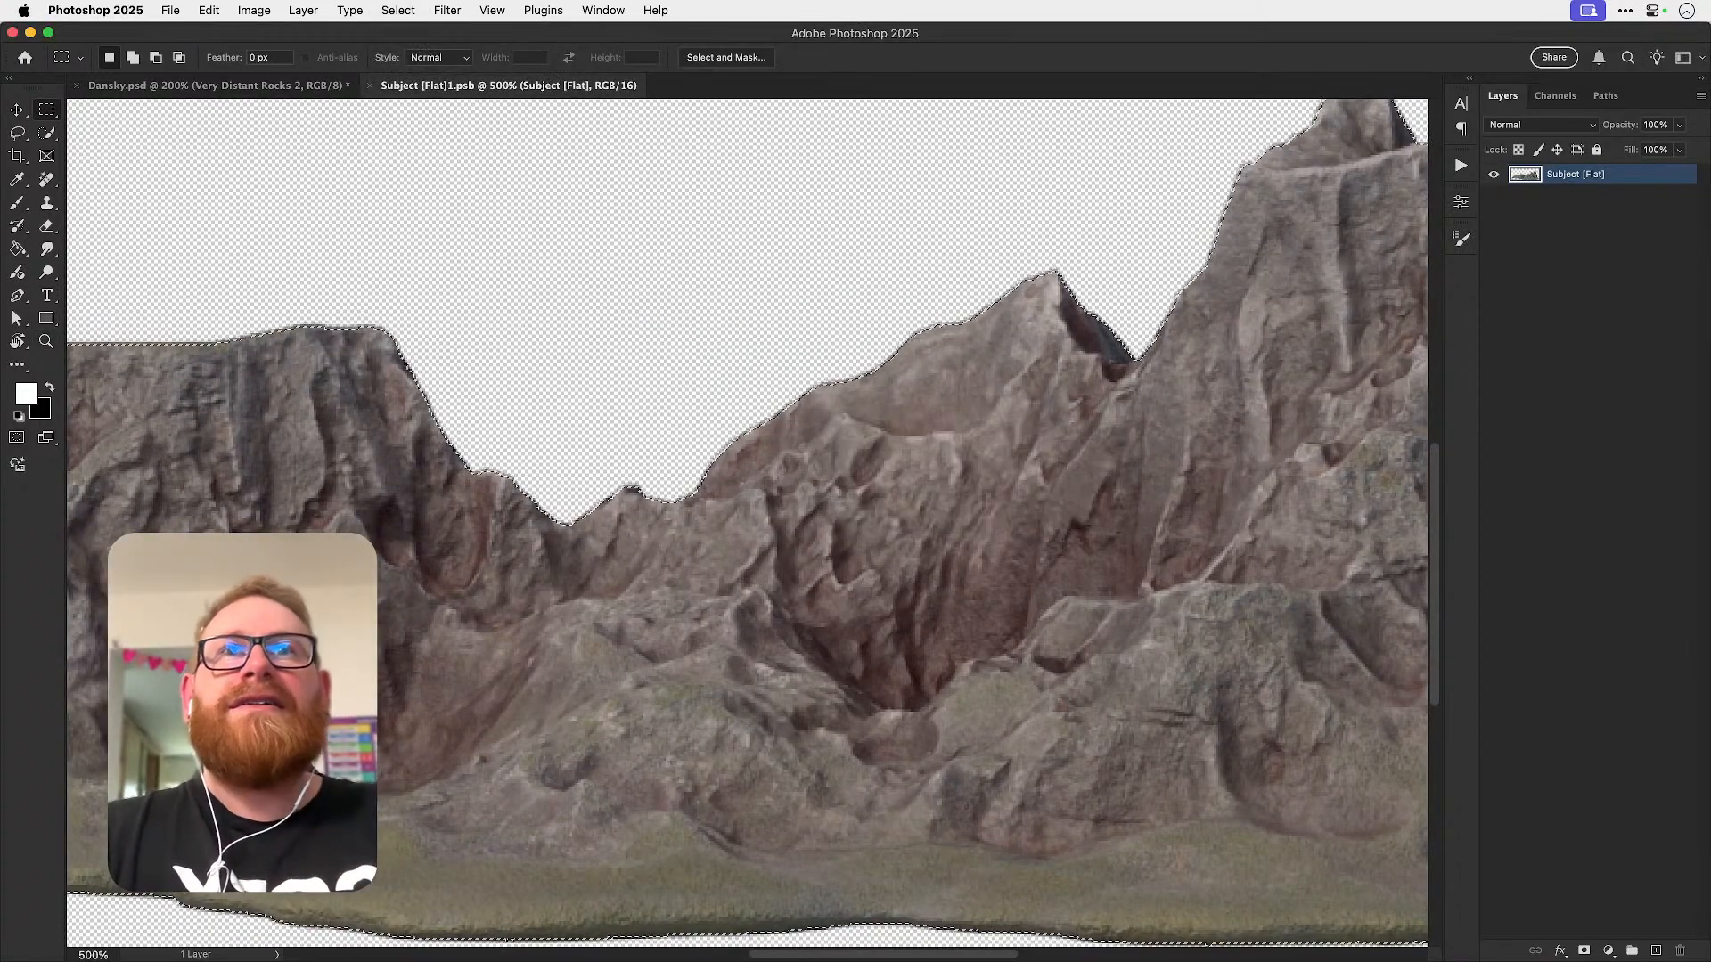
{"action": "left_click", "coordinate": [1583, 951]}
{"action": "key", "text": "x"}
- Save the masked Very Distant Rocks 2 smart object contents and close them
{"action": "key", "text": "v"}
{"action": "key", "text": "super+s"}
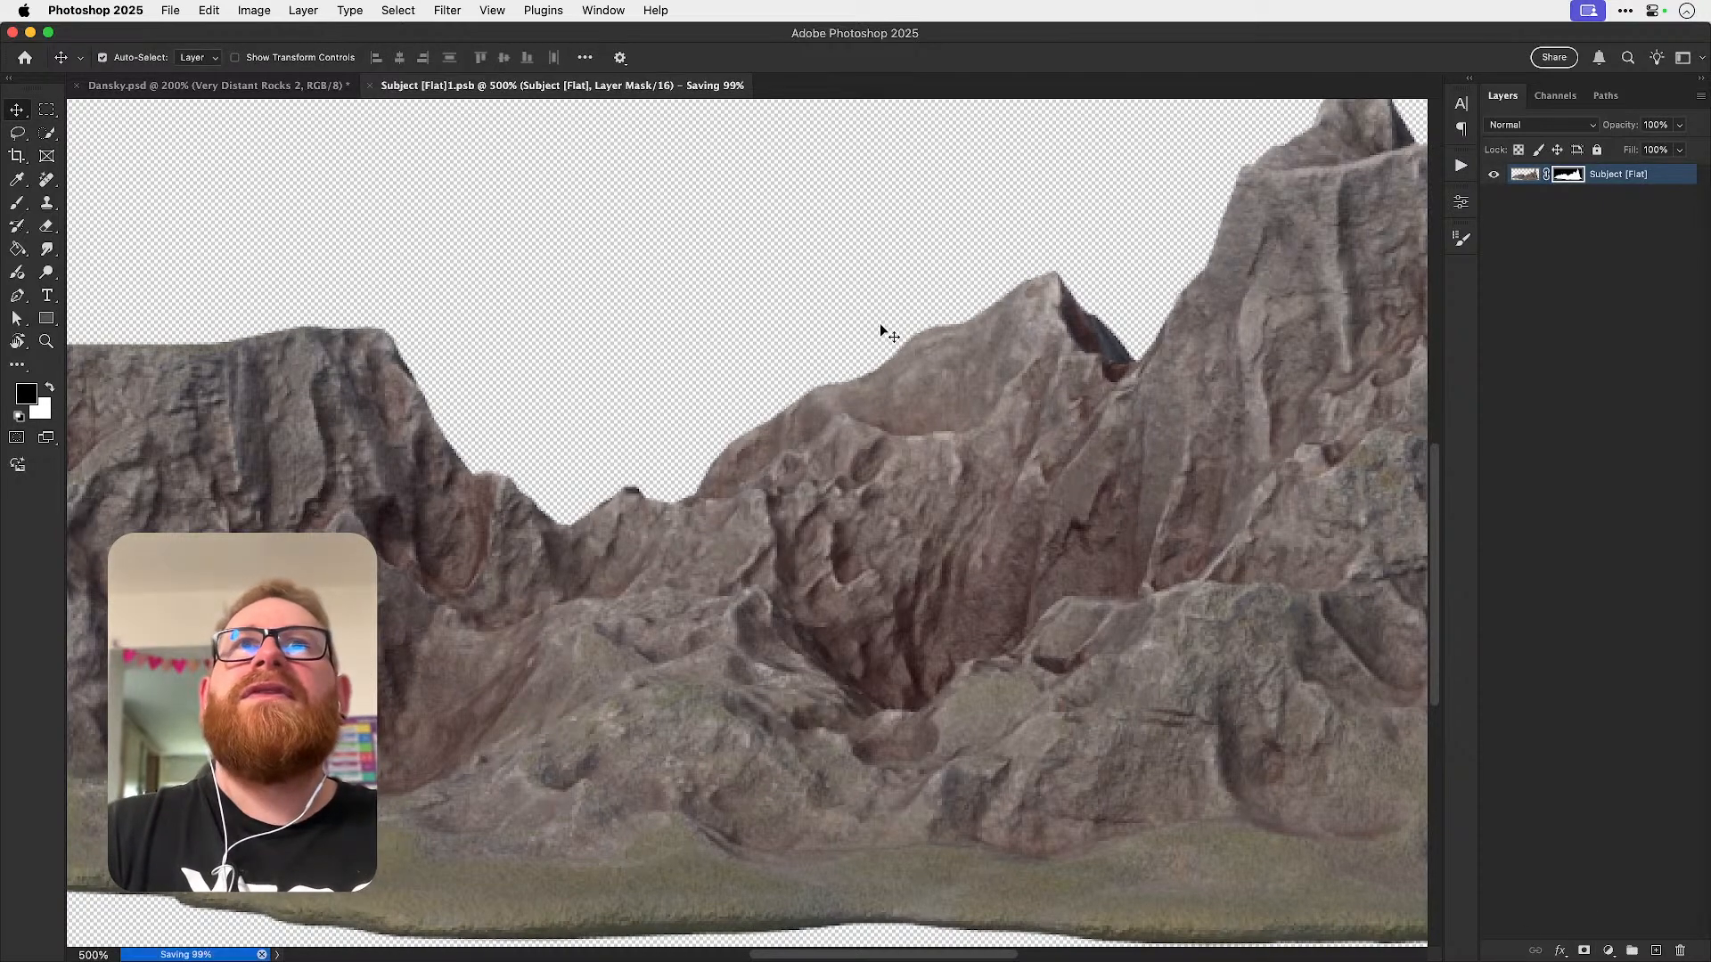
{"action": "key", "text": "super+w"}
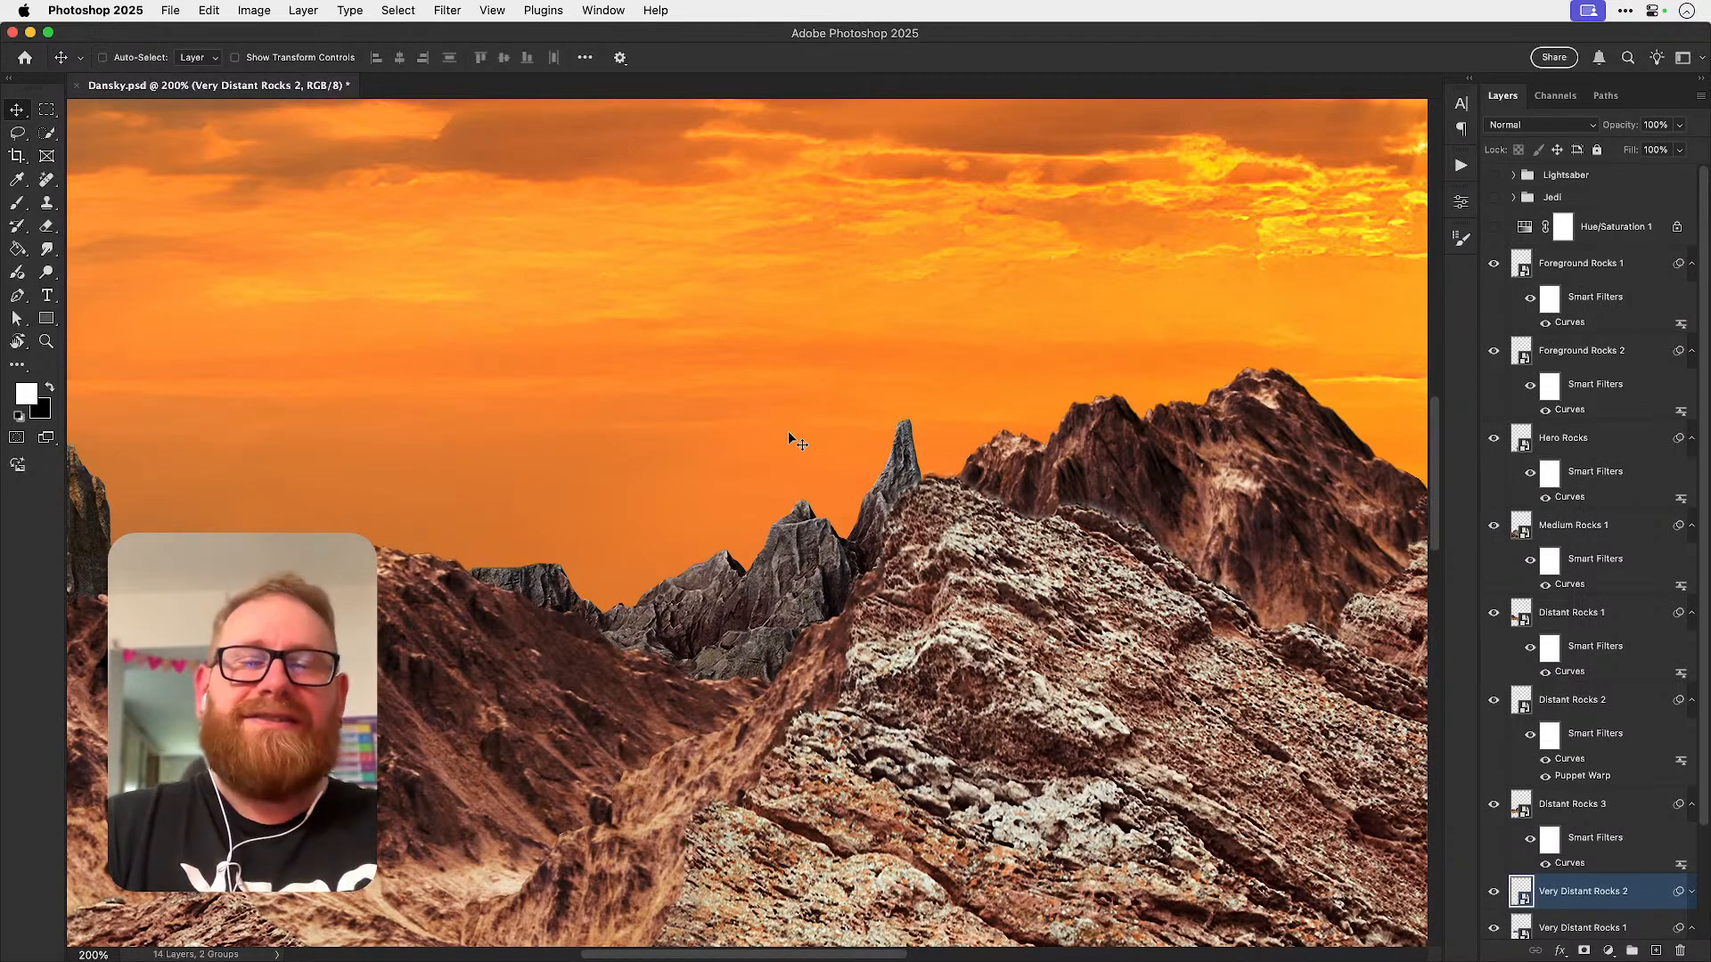
- Edit the Curves filter on Very Distant Rocks 1, raising the Red channel midpoint to input 119, output 134
{"action": "key", "text": "super+0"}
{"action": "key", "text": "z"}
{"action": "double_click", "coordinate": [606, 636]}
{"action": "key", "text": "v"}
{"action": "left_click", "coordinate": [554, 625]}
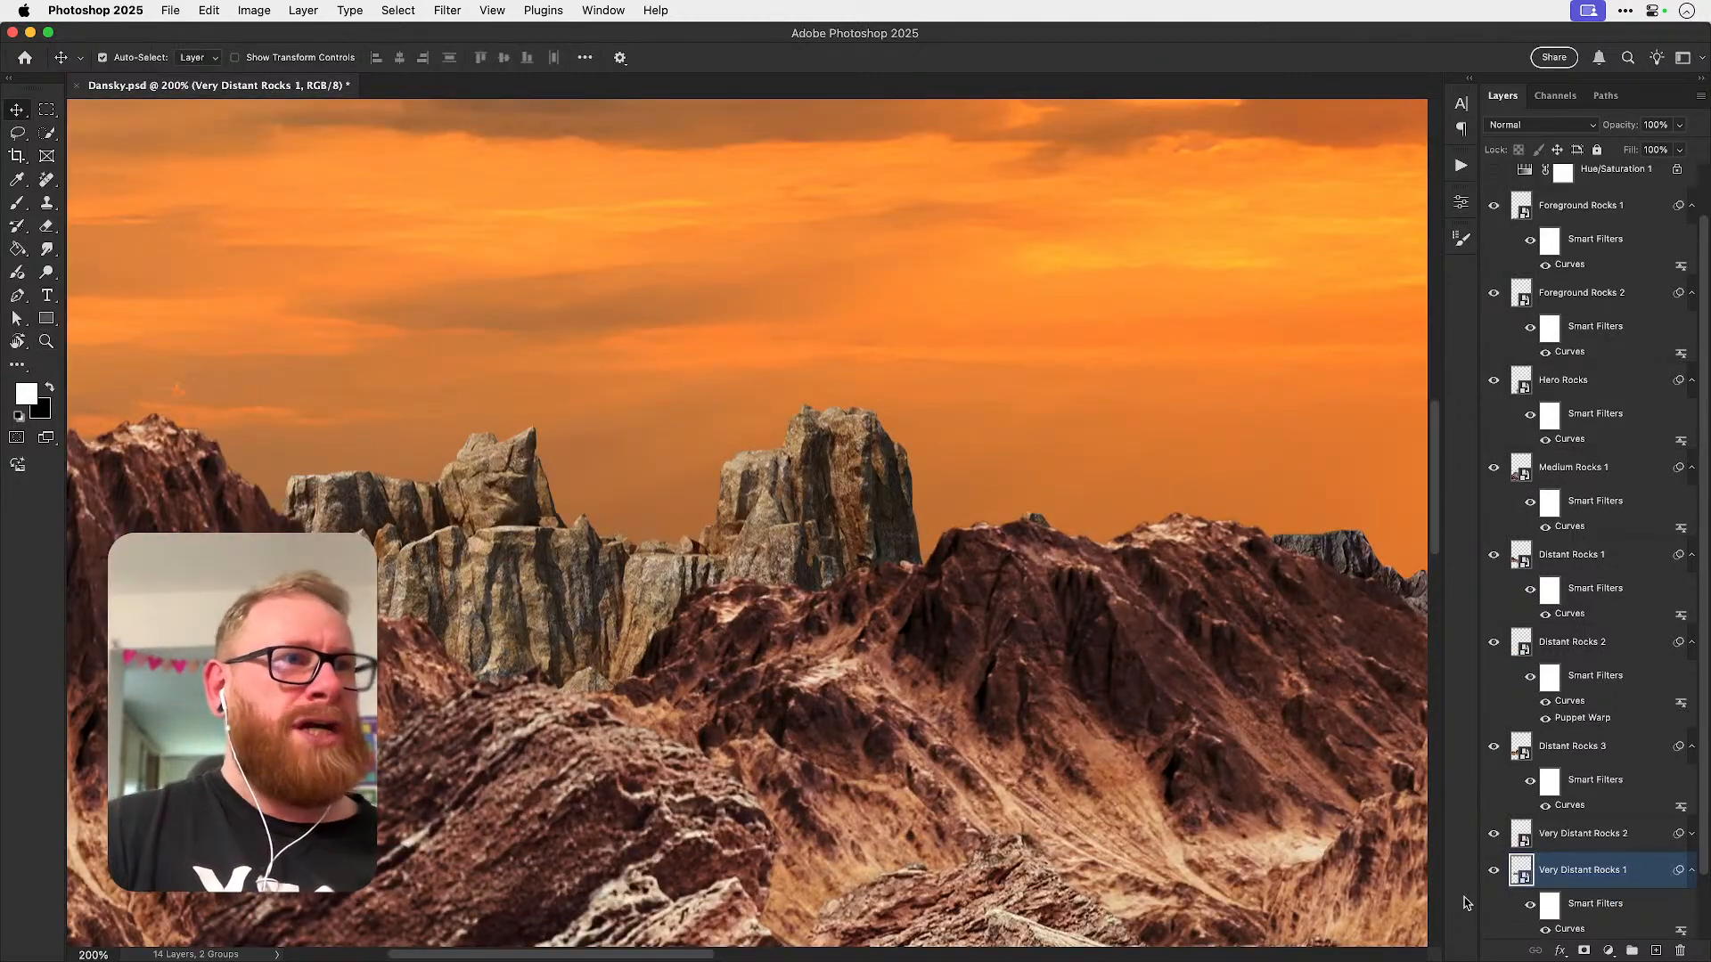
{"action": "double_click", "coordinate": [1569, 928]}
{"action": "left_click", "coordinate": [920, 216]}
{"action": "left_click", "coordinate": [923, 229]}
{"action": "left_click_drag", "start_coordinate": [1007, 339], "coordinate": [1003, 335]}
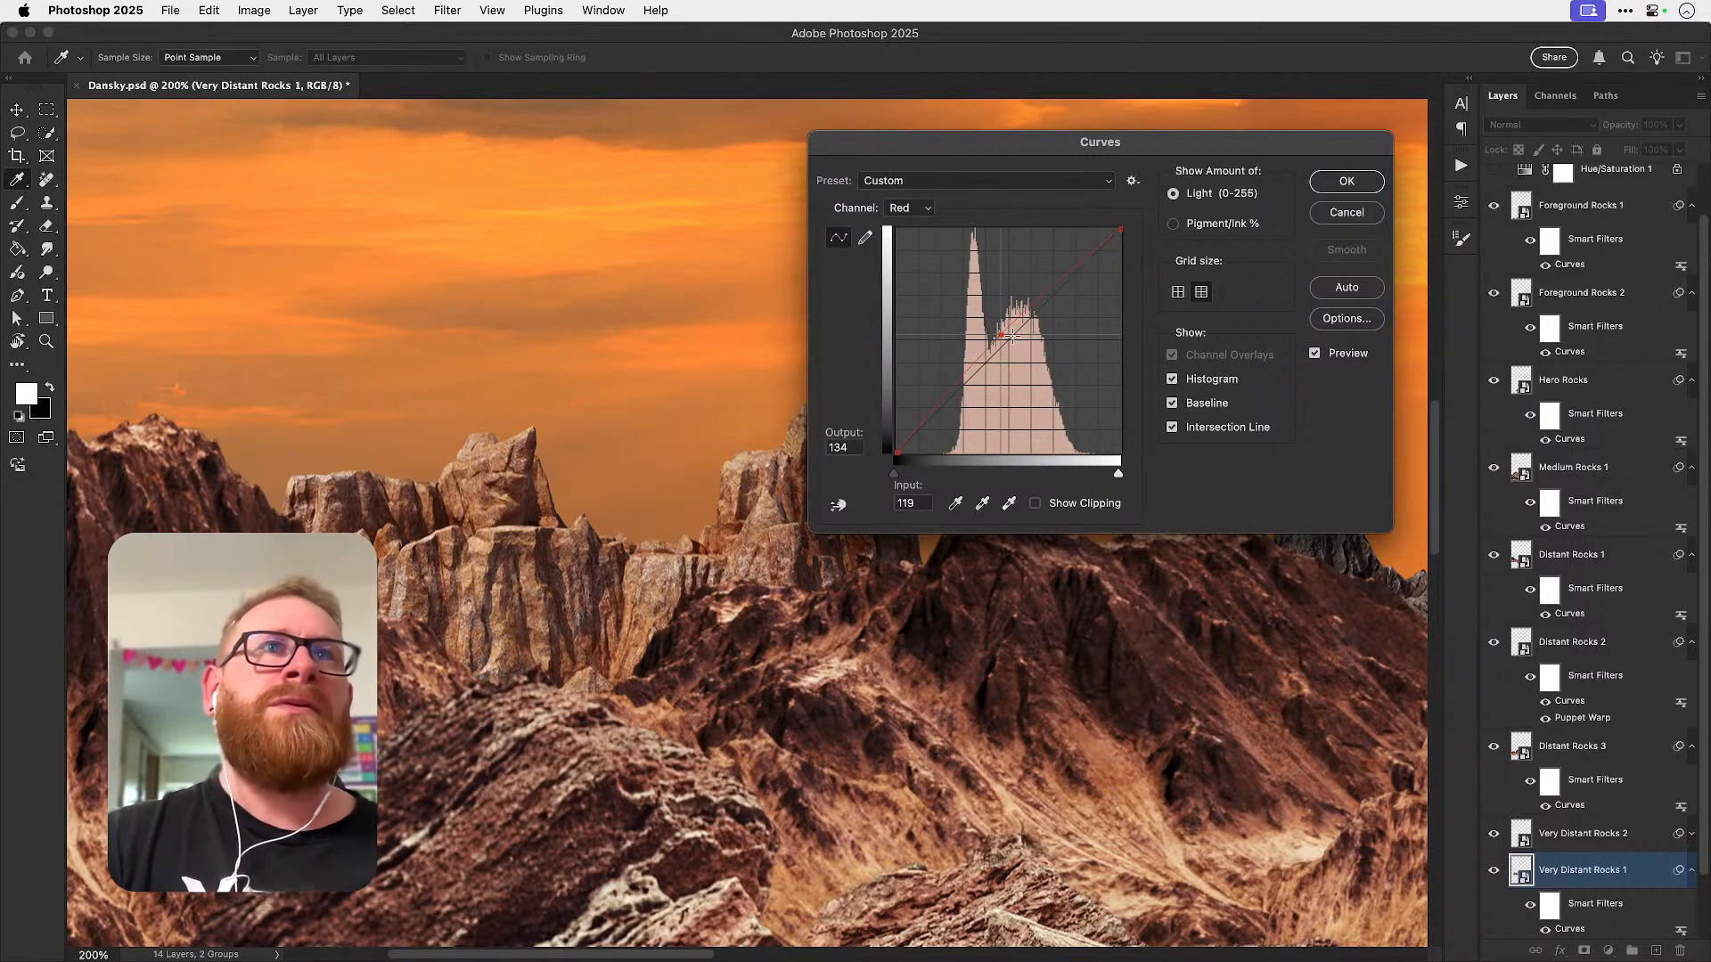
- Darken the shadows on the RGB curve of Very Distant Rocks 1 to input 86, output 43, and apply Curves
{"action": "left_click", "coordinate": [915, 210]}
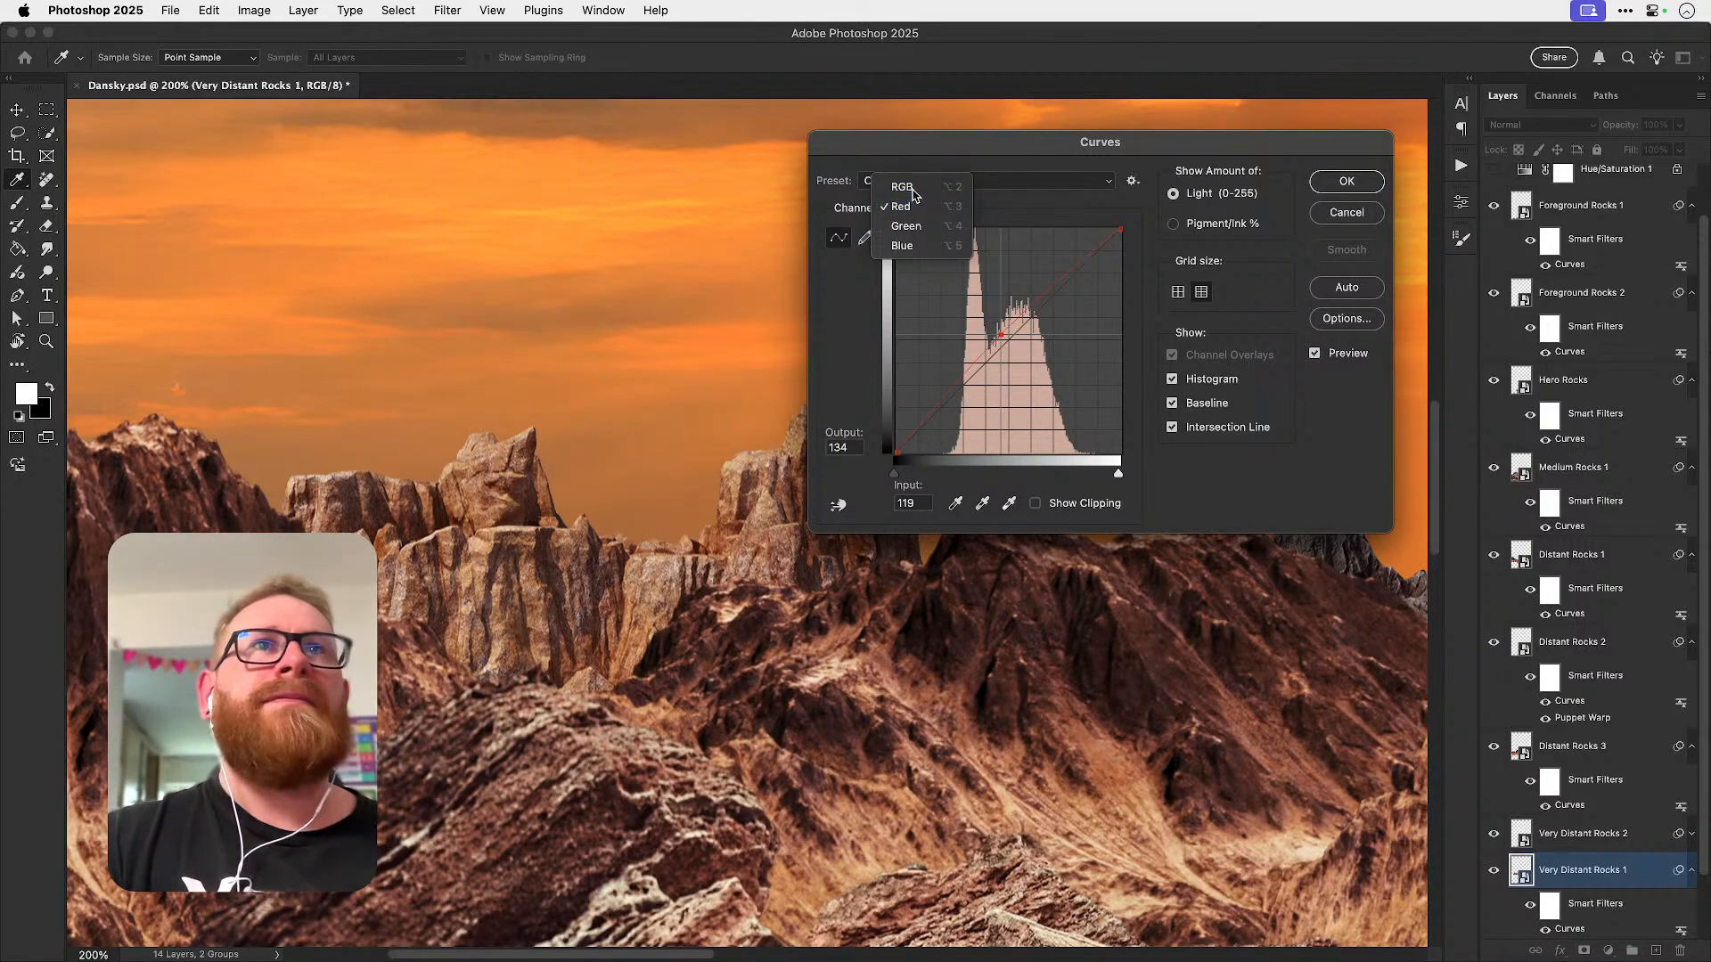
{"action": "left_click", "coordinate": [918, 189]}
{"action": "left_click_drag", "start_coordinate": [971, 414], "coordinate": [972, 414]}
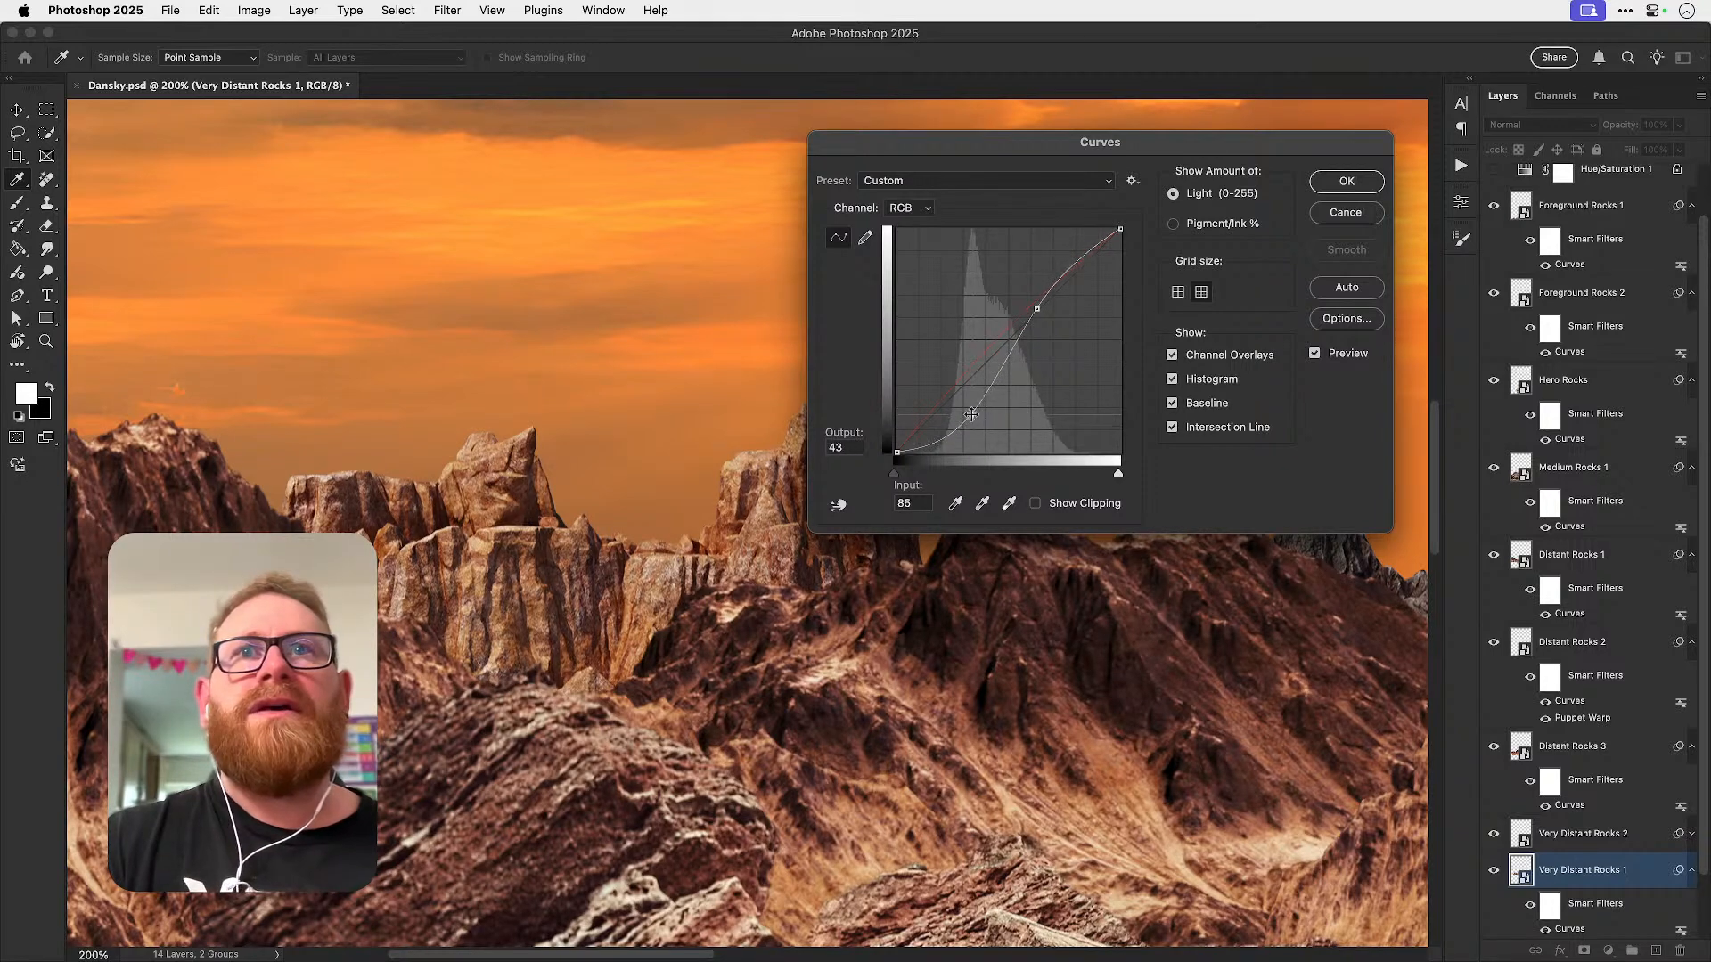
{"action": "left_click", "coordinate": [1347, 181]}
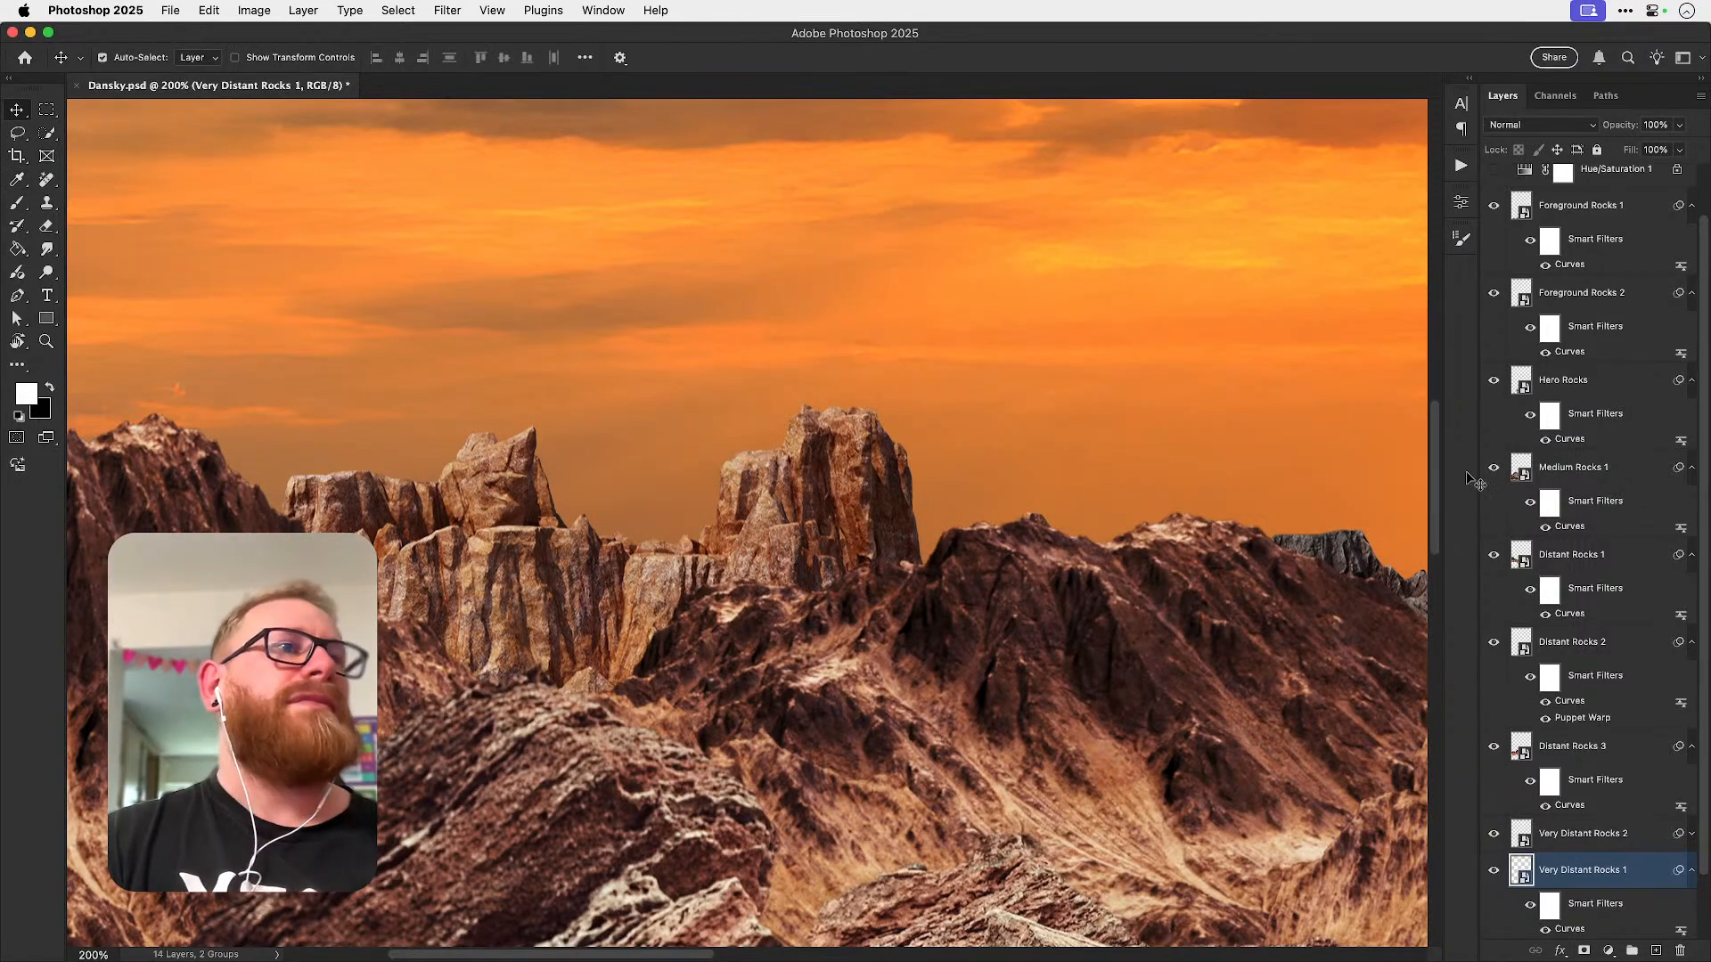
- Replace the Curves filter on Very Distant Rocks 2 with a copy of the one from Very Distant Rocks 1
{"action": "scroll", "coordinate": [1648, 841], "scroll_direction": "down", "scroll_amount": 2}
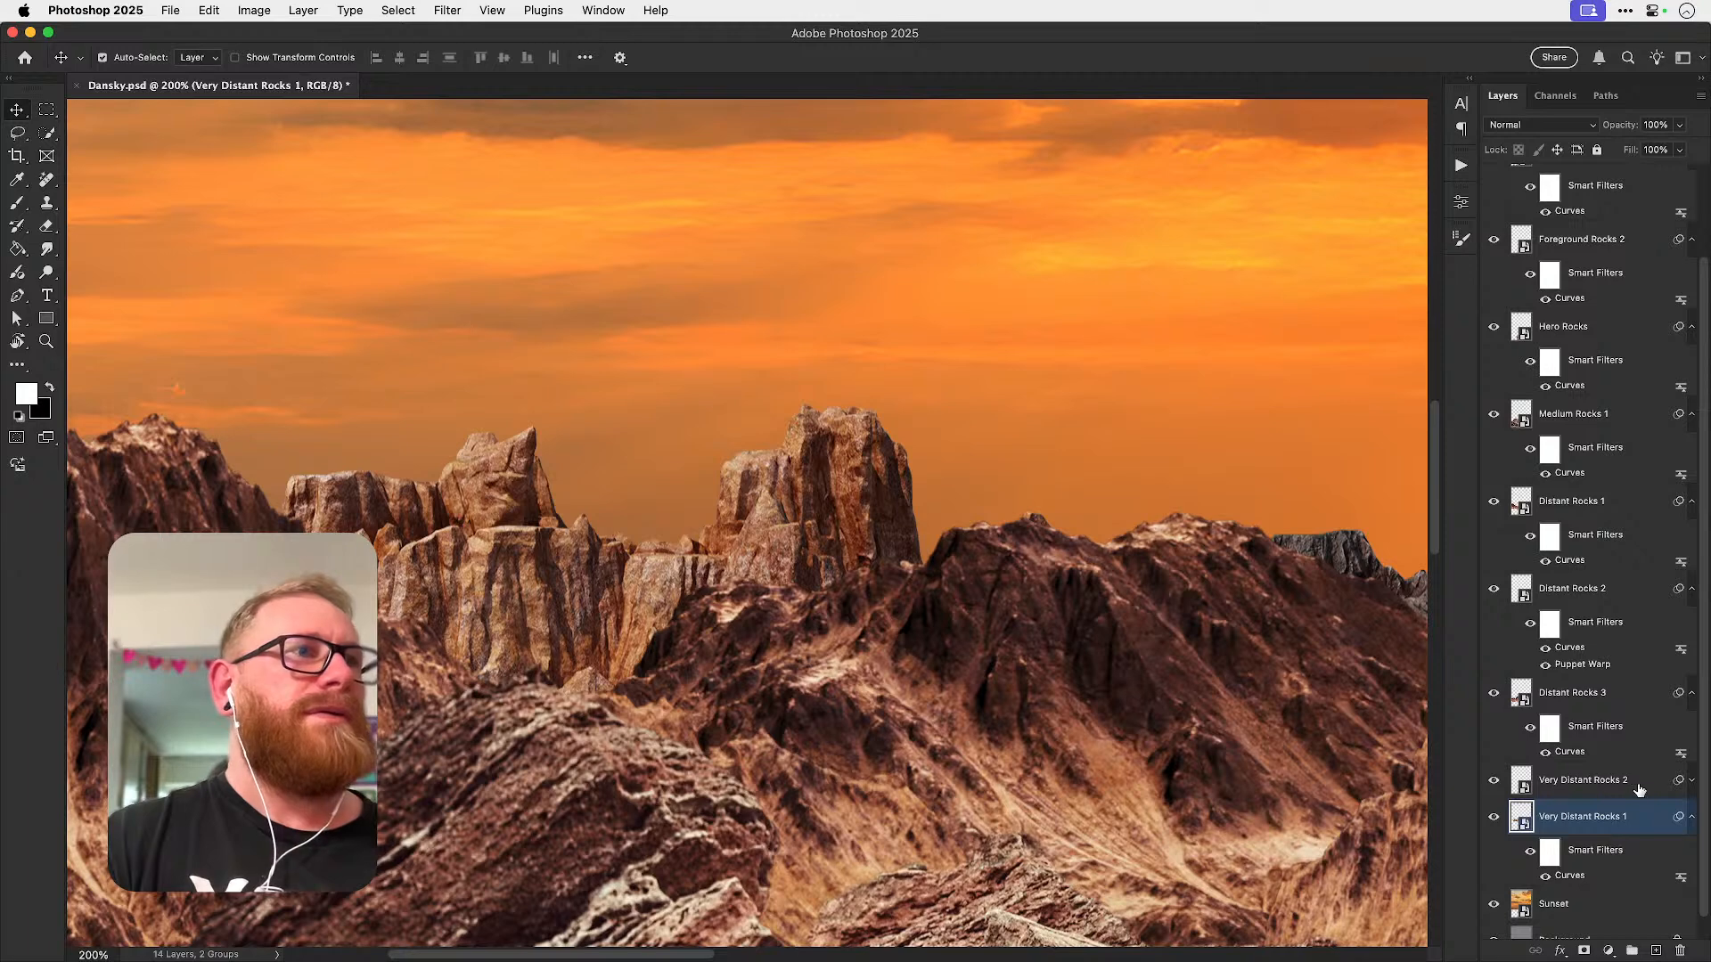
{"action": "left_click", "coordinate": [1691, 780]}
{"action": "scroll", "coordinate": [1686, 793], "scroll_direction": "down", "scroll_amount": 1}
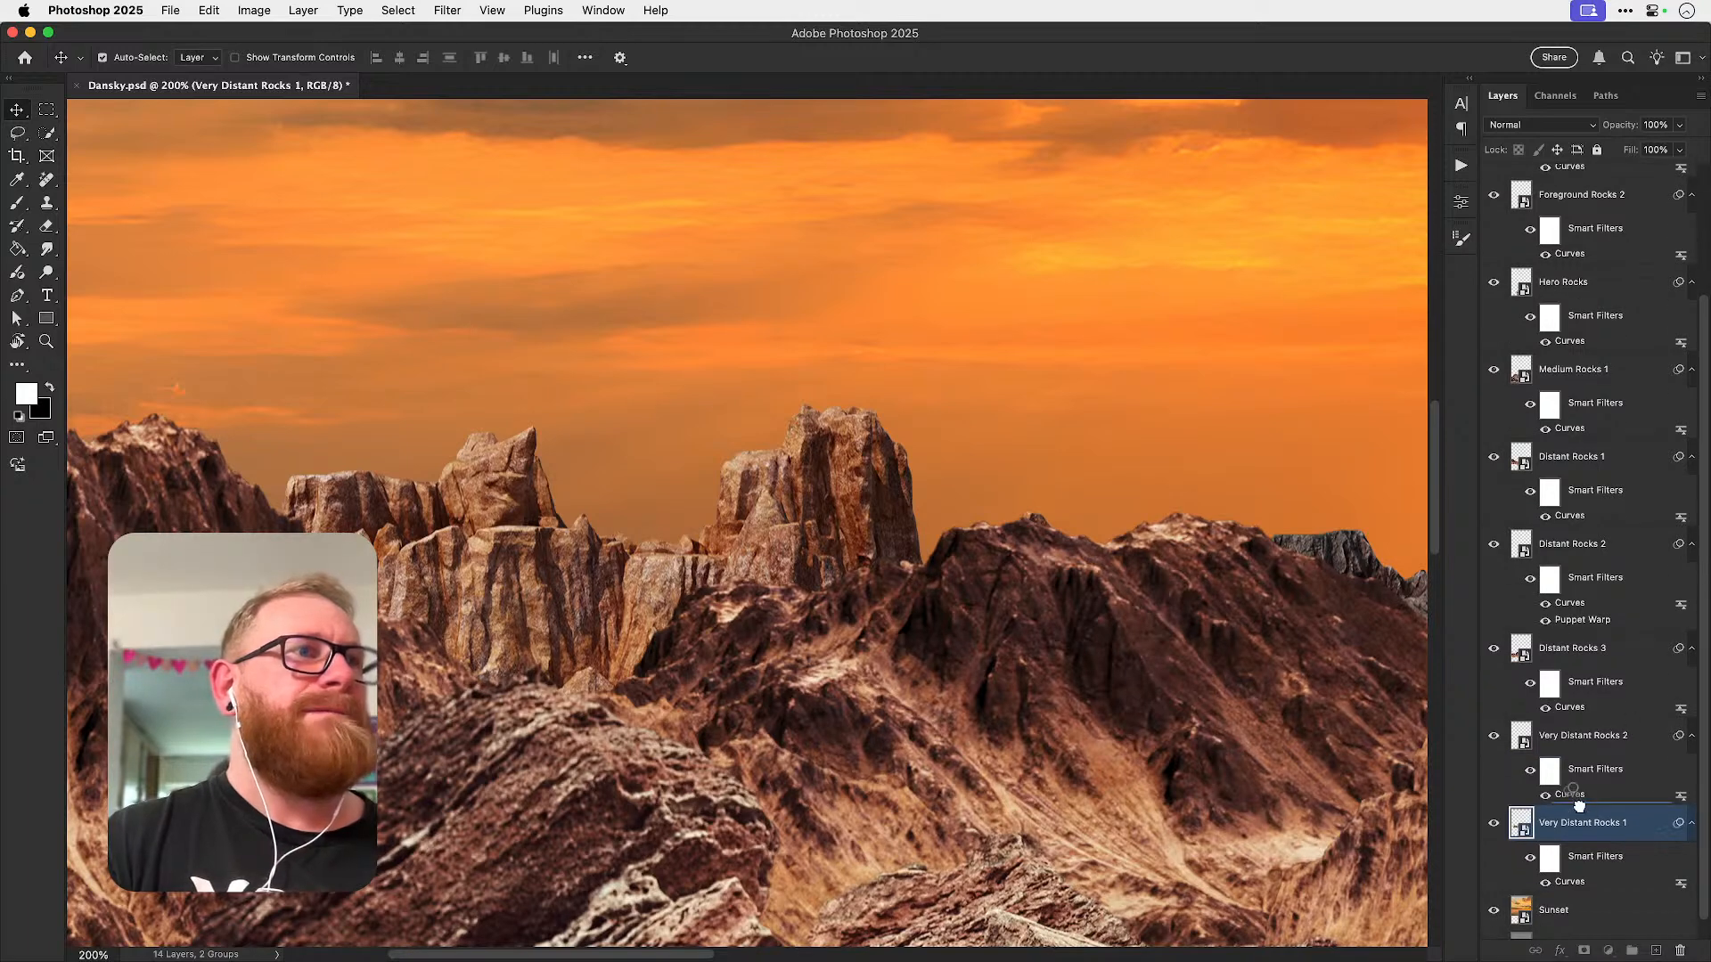
{"action": "left_click_drag", "start_coordinate": [1668, 936], "coordinate": [1680, 950]}
{"action": "left_click_drag", "start_coordinate": [1570, 860], "coordinate": [1601, 762]}
- Fit the whole composition in view and save the Dansky.psd document
{"action": "key", "text": "super+0"}
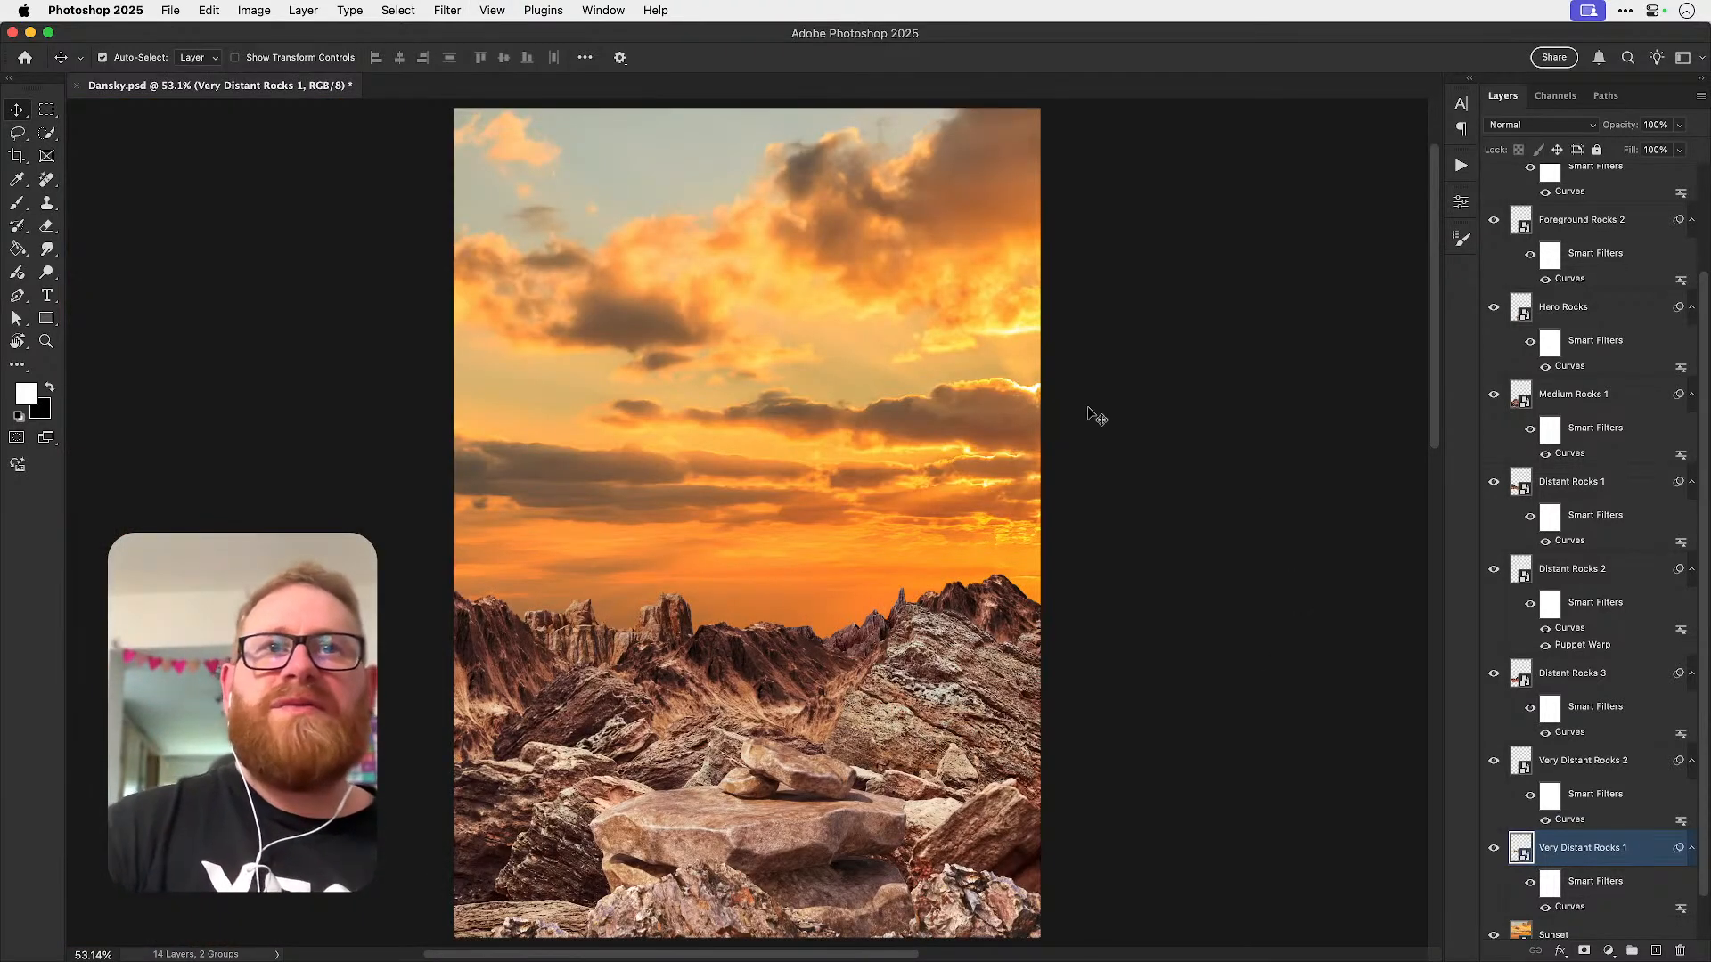
{"action": "key", "text": "super+0"}
{"action": "key", "text": "super+s"}
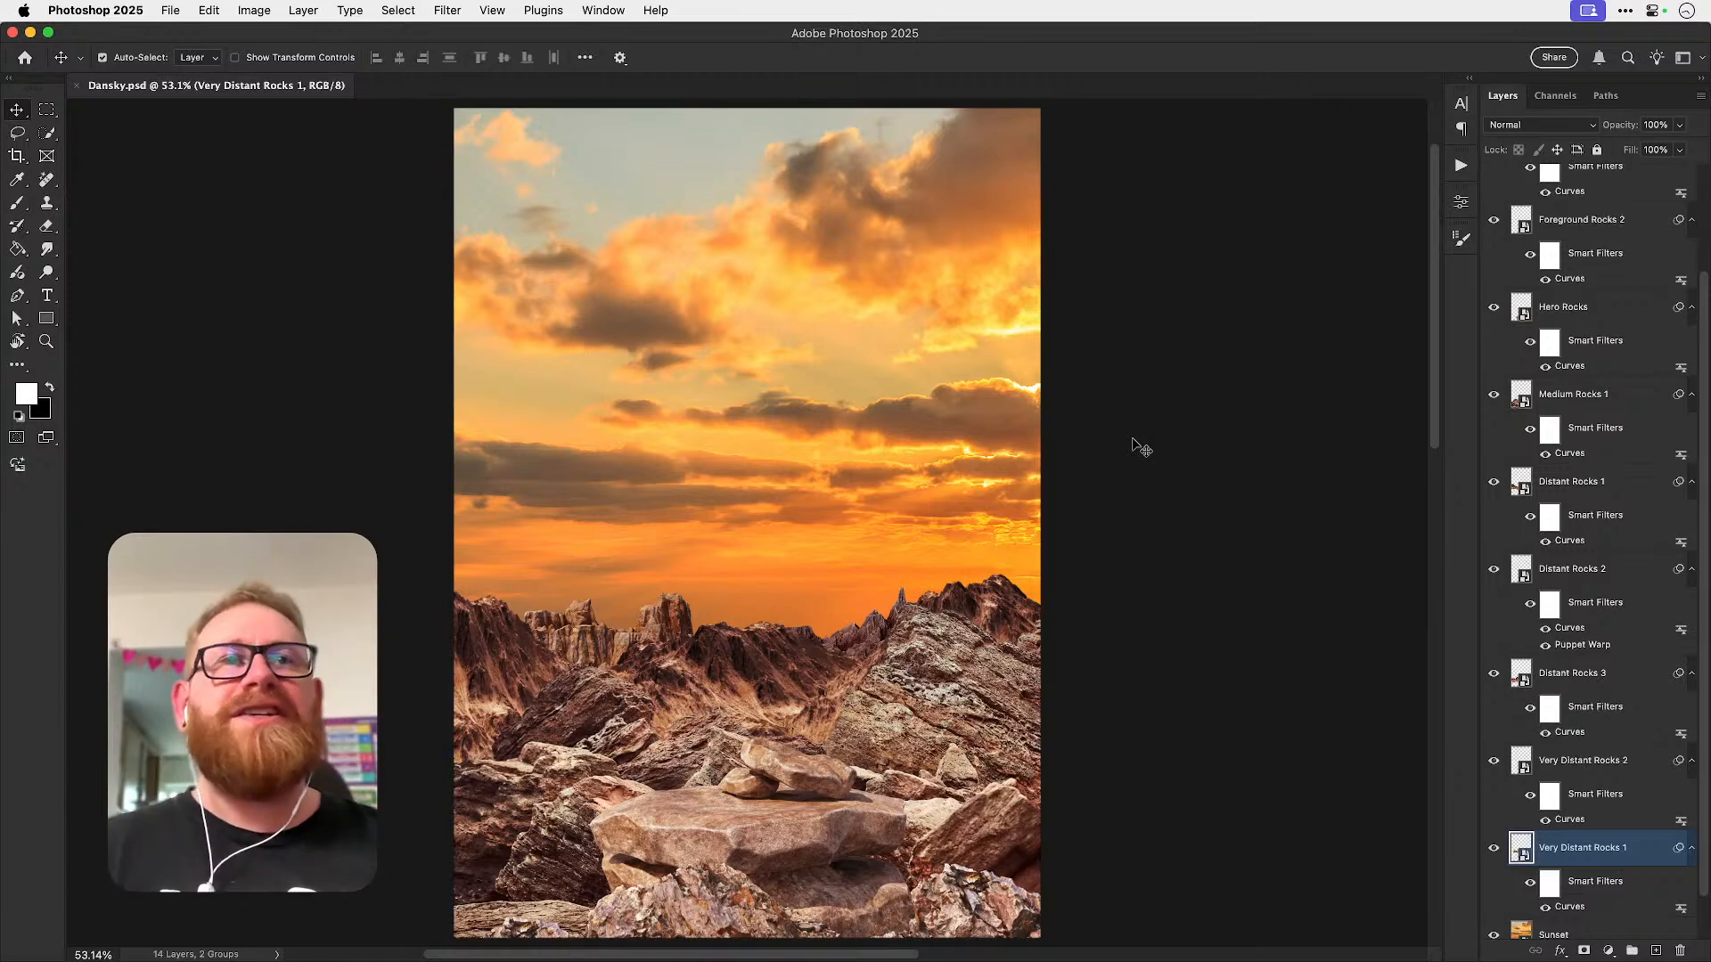
- Open the Sunset smart object's contents and add a Curves adjustment layer above Generative Expand 2
{"action": "left_click", "coordinate": [825, 560]}
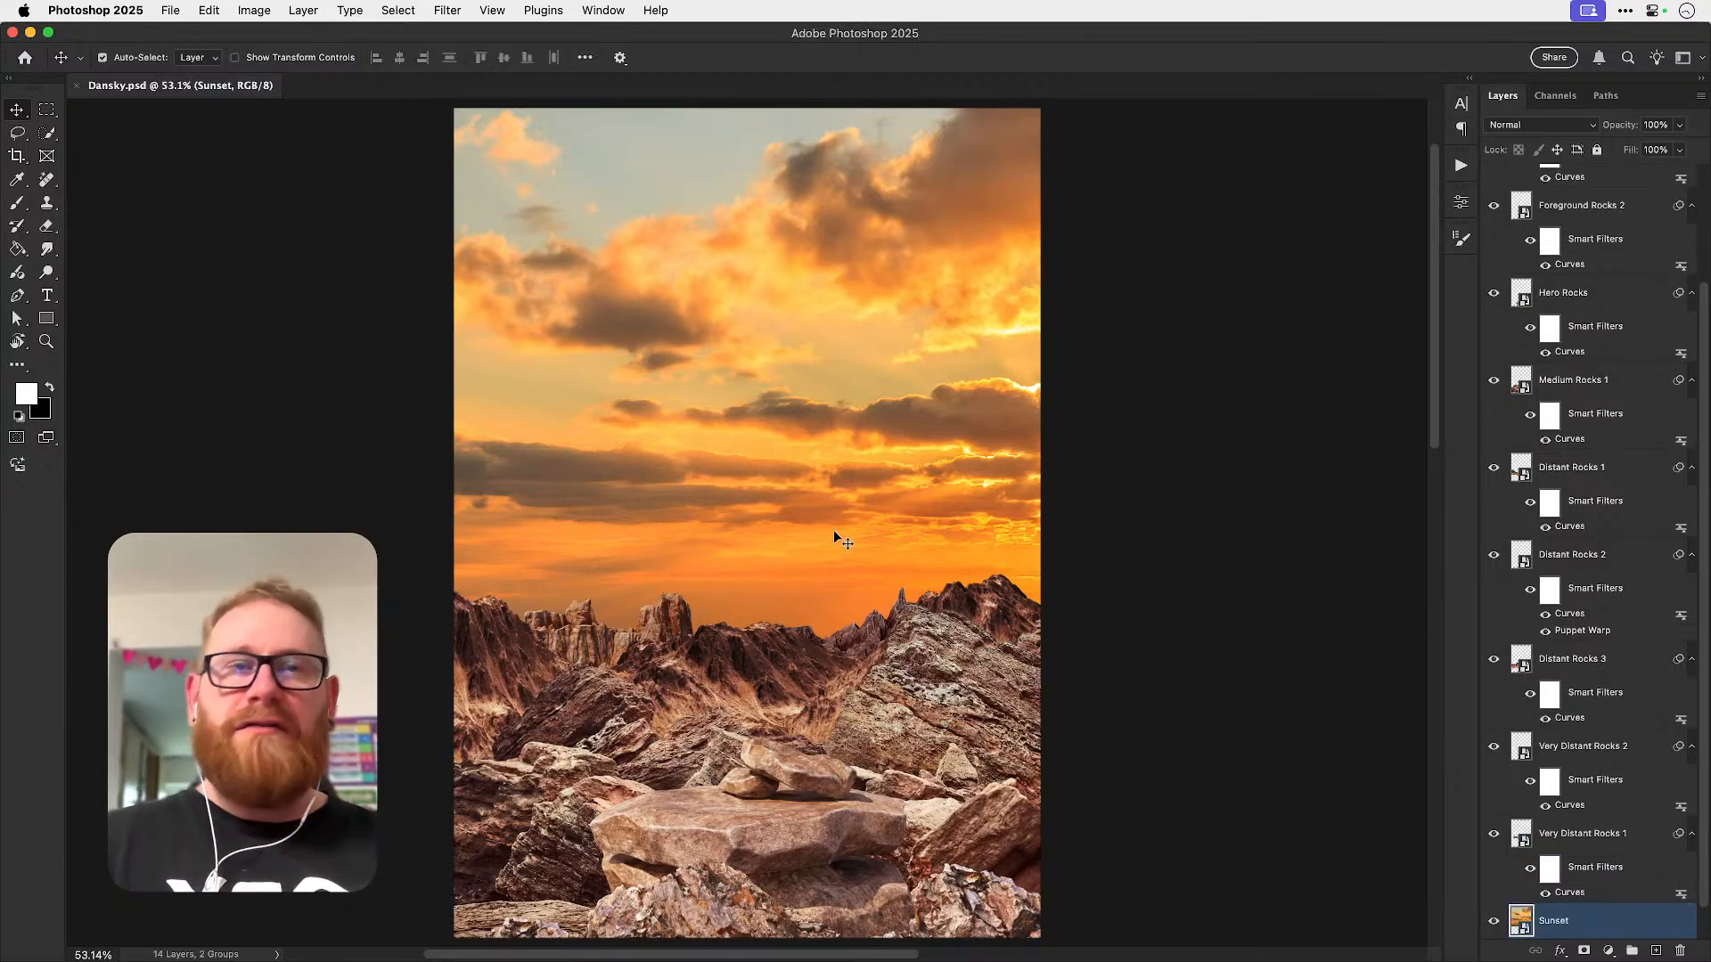
{"action": "double_click", "coordinate": [1531, 916]}
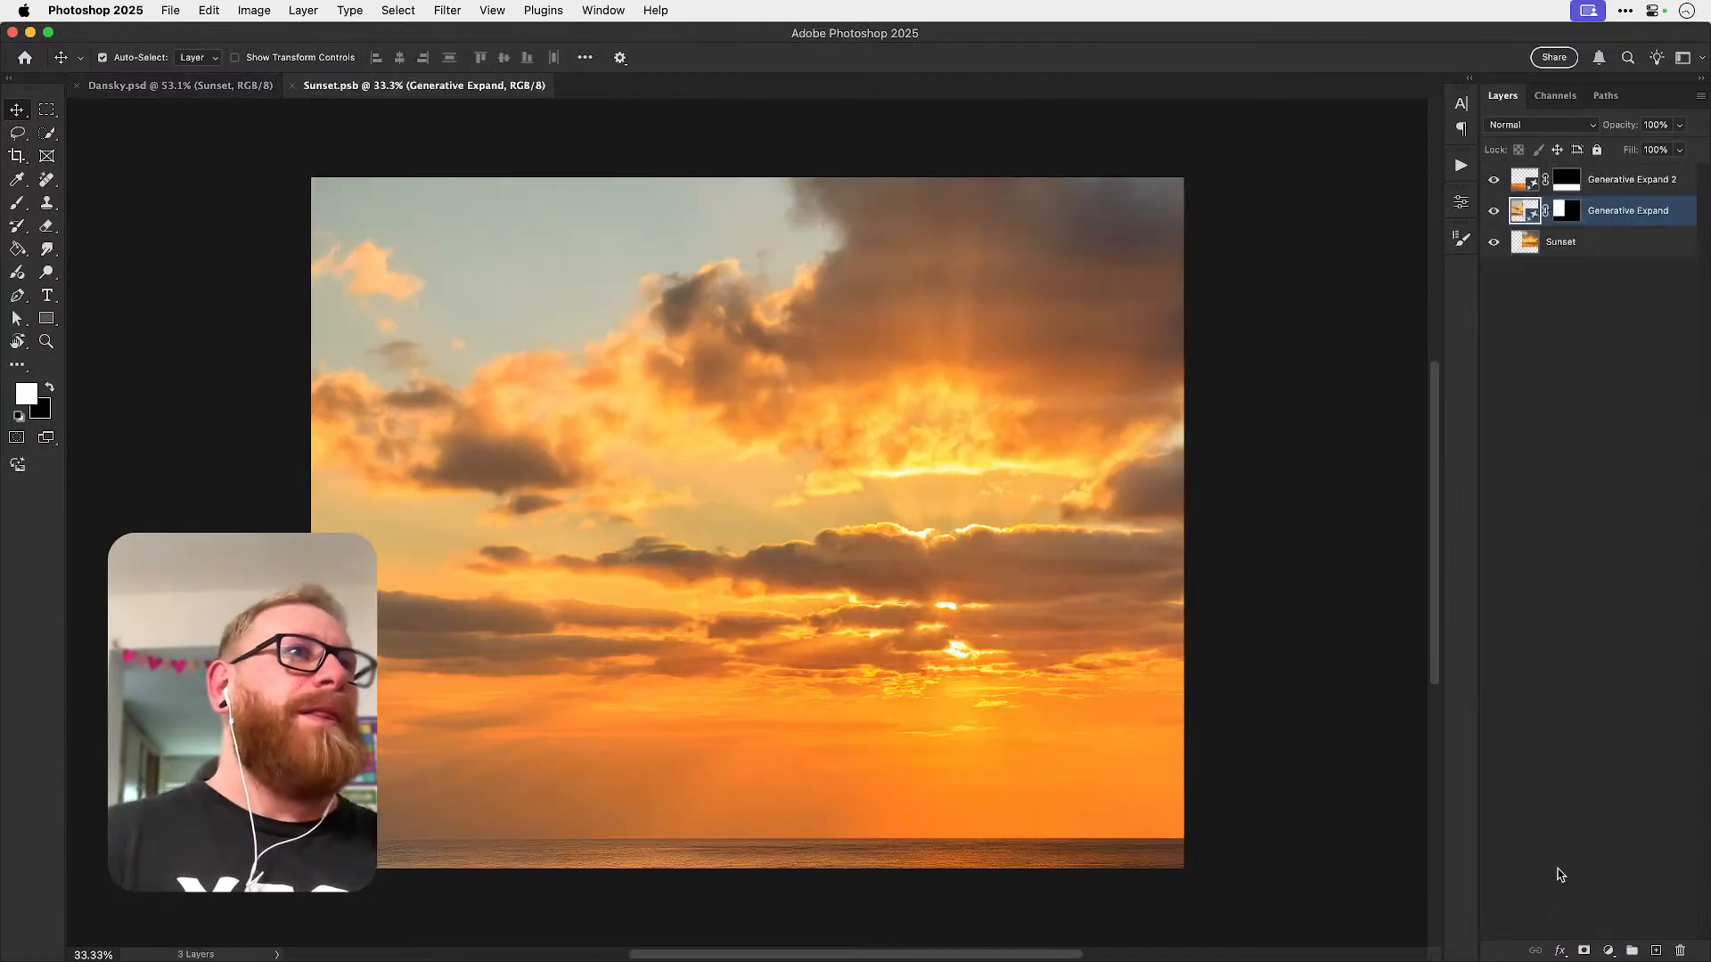
{"action": "left_click", "coordinate": [1608, 183]}
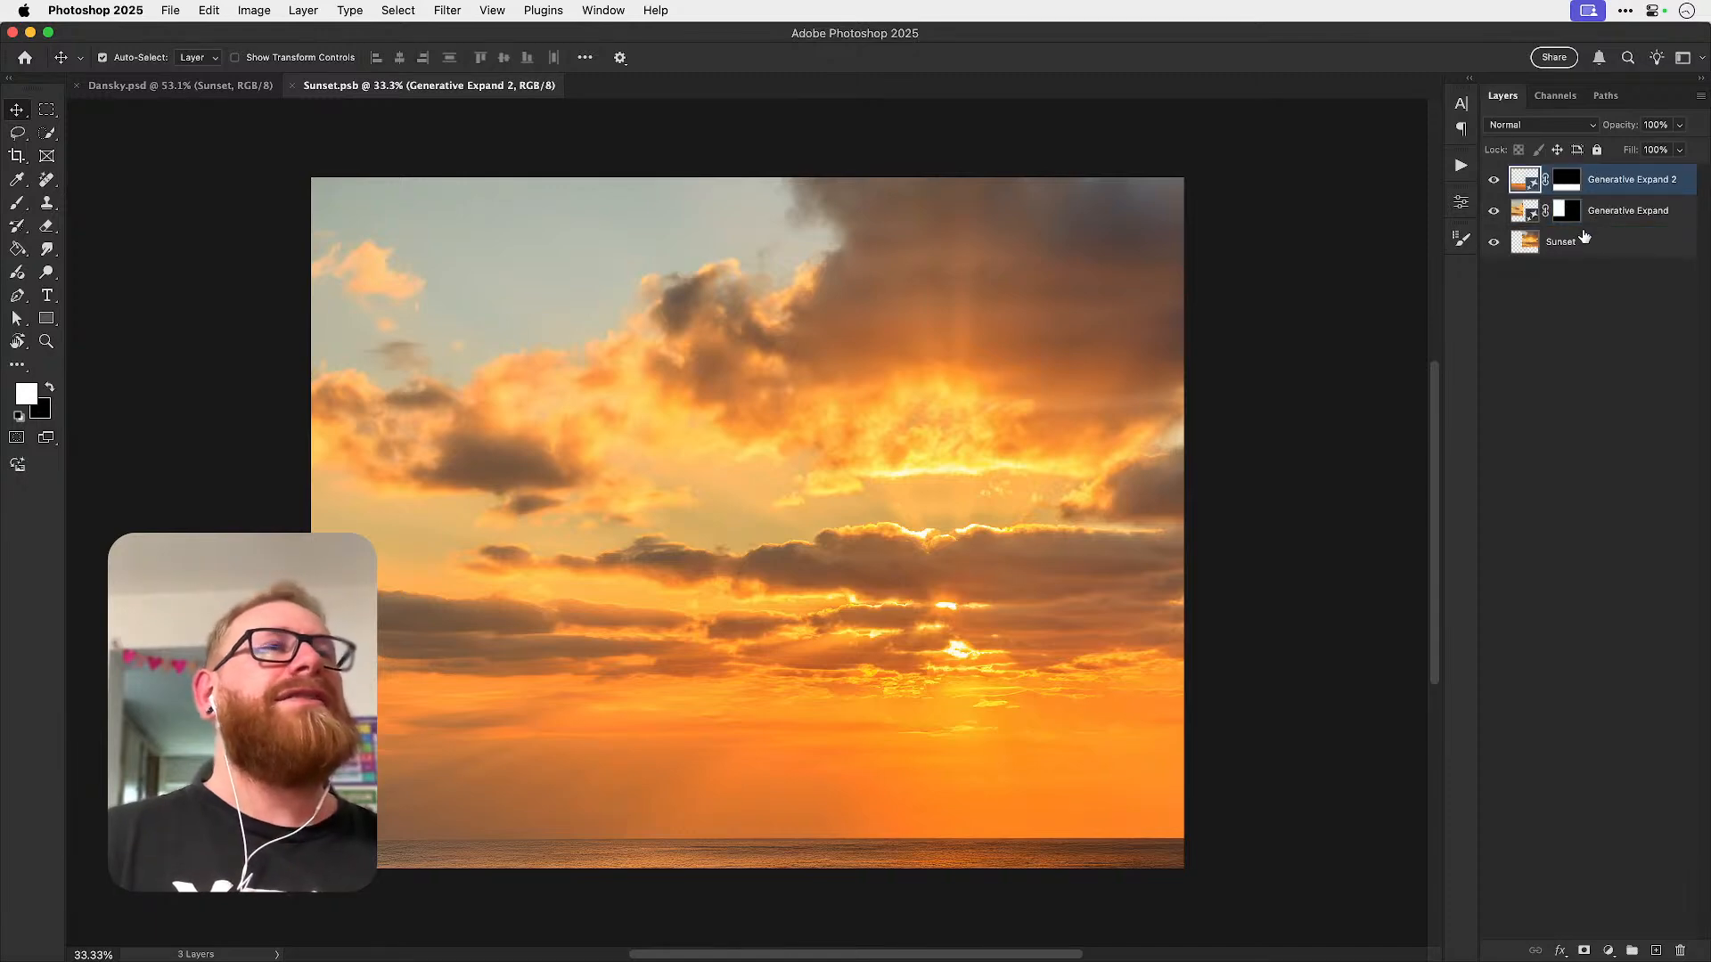
{"action": "left_click", "coordinate": [1608, 951]}
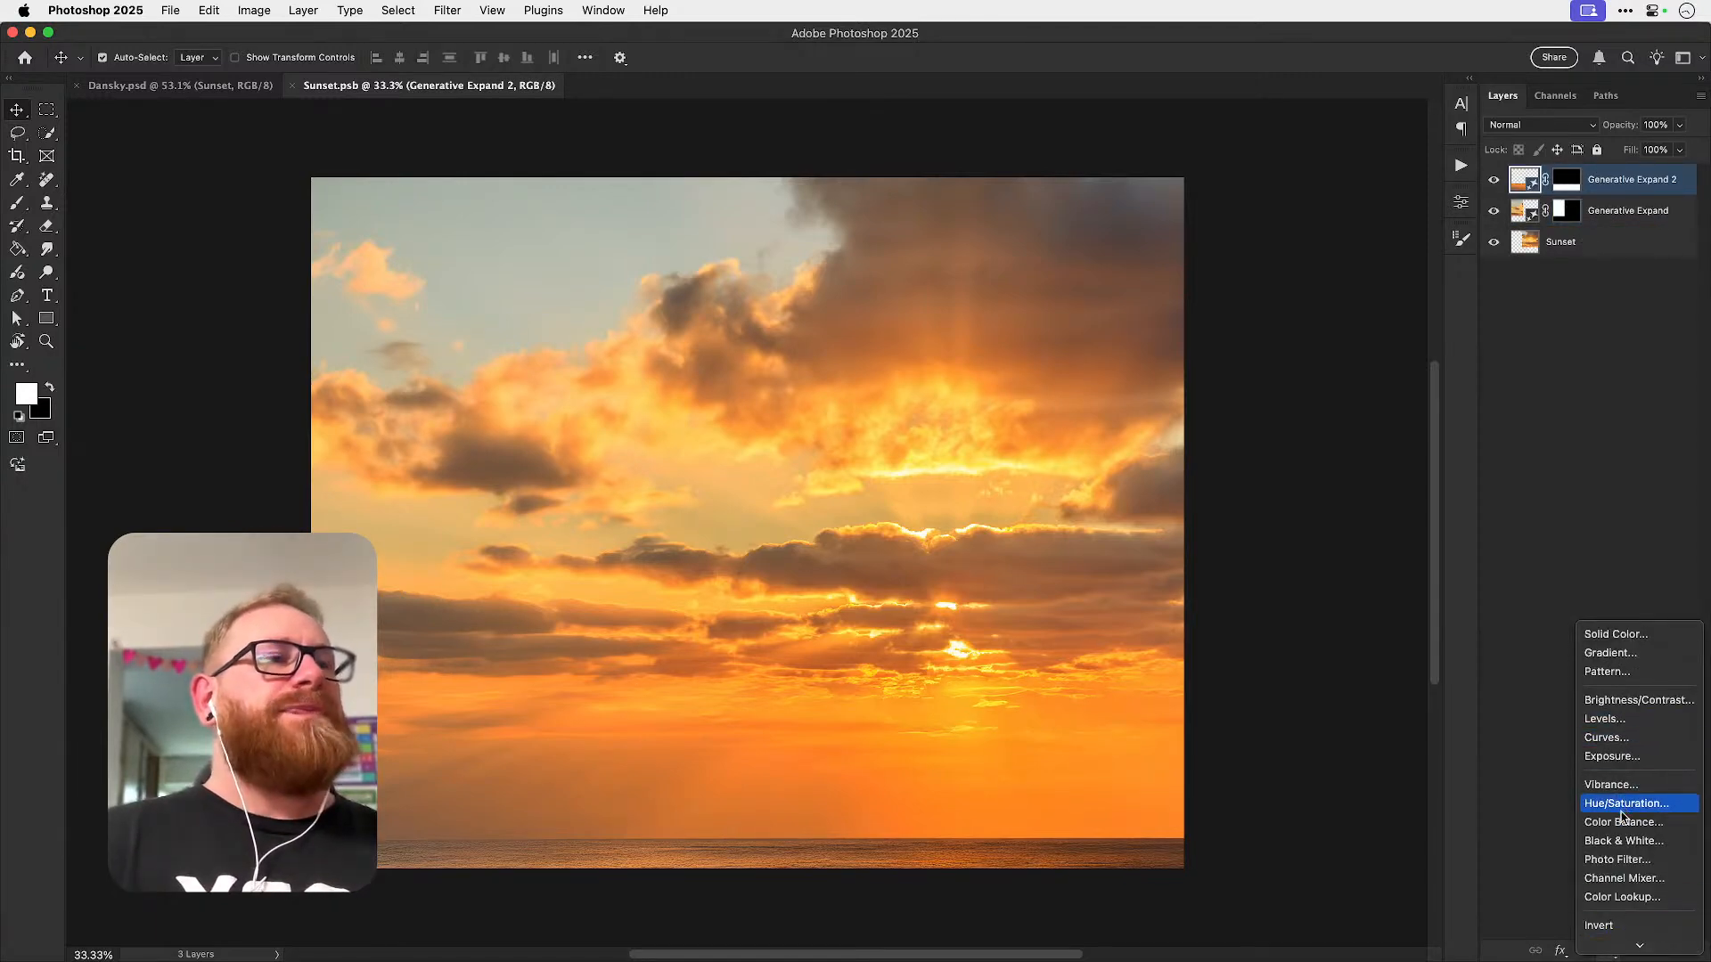
{"action": "left_click", "coordinate": [1608, 737]}
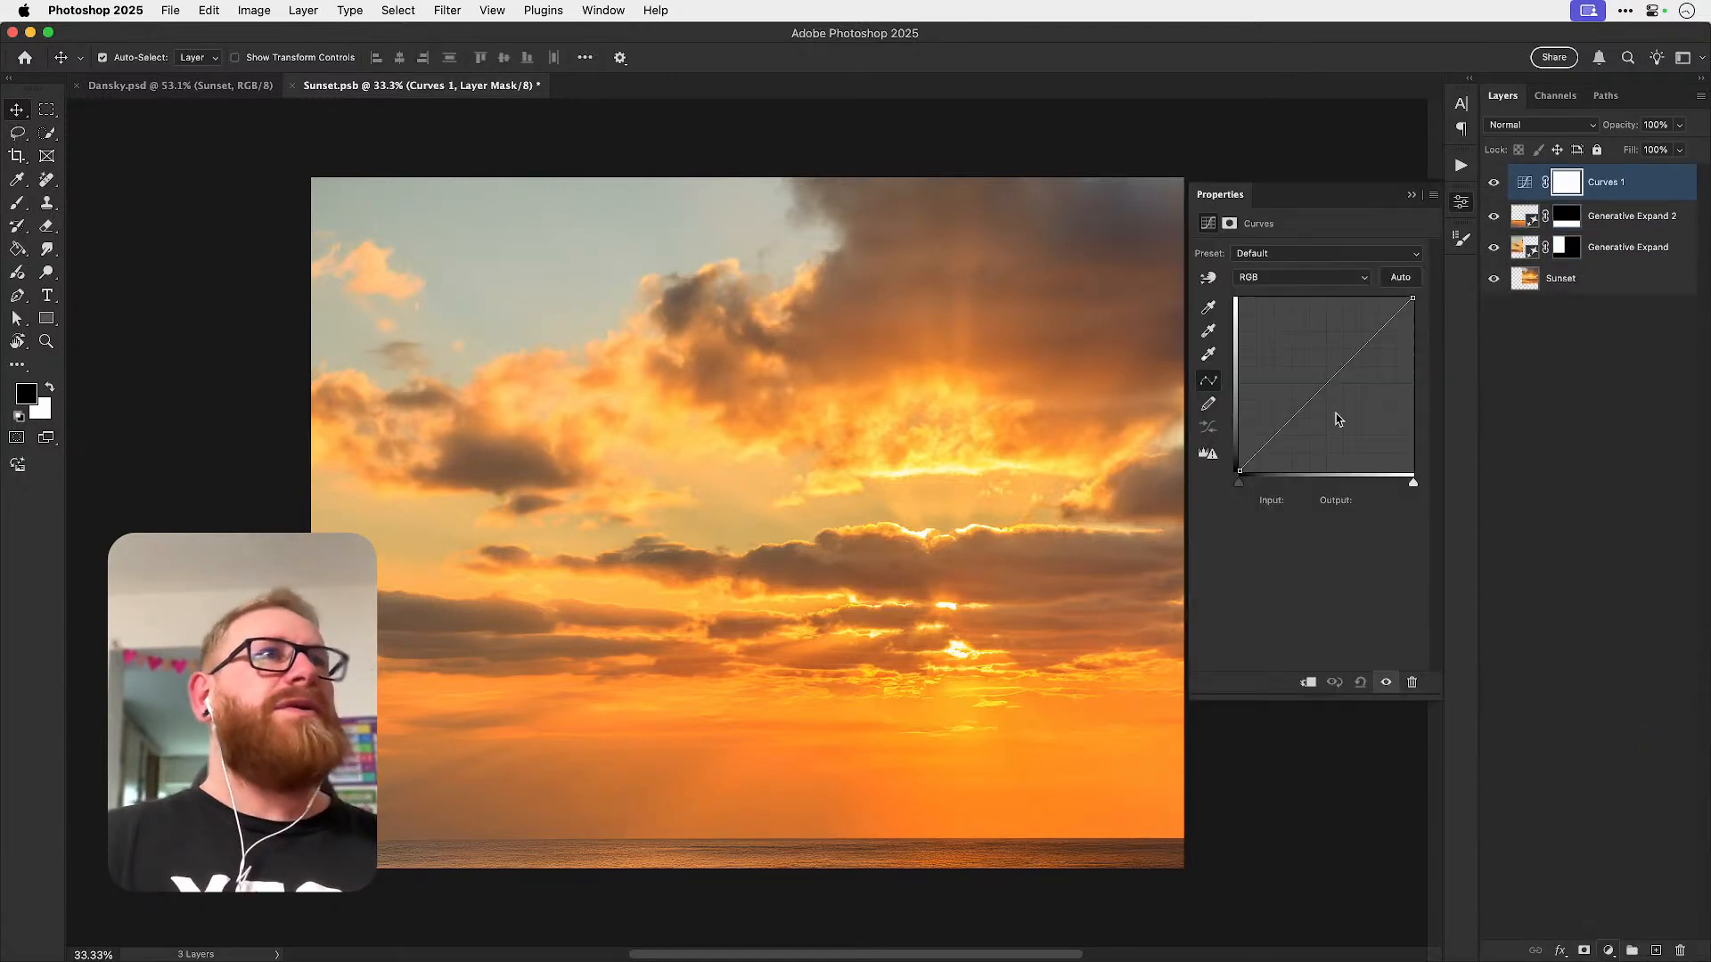
- On Curves 1, raise the Red curve at input 103 to output 142 and lower the RGB curve at input 128 to output 111
{"action": "left_click", "coordinate": [1261, 280]}
{"action": "left_click", "coordinate": [1256, 297]}
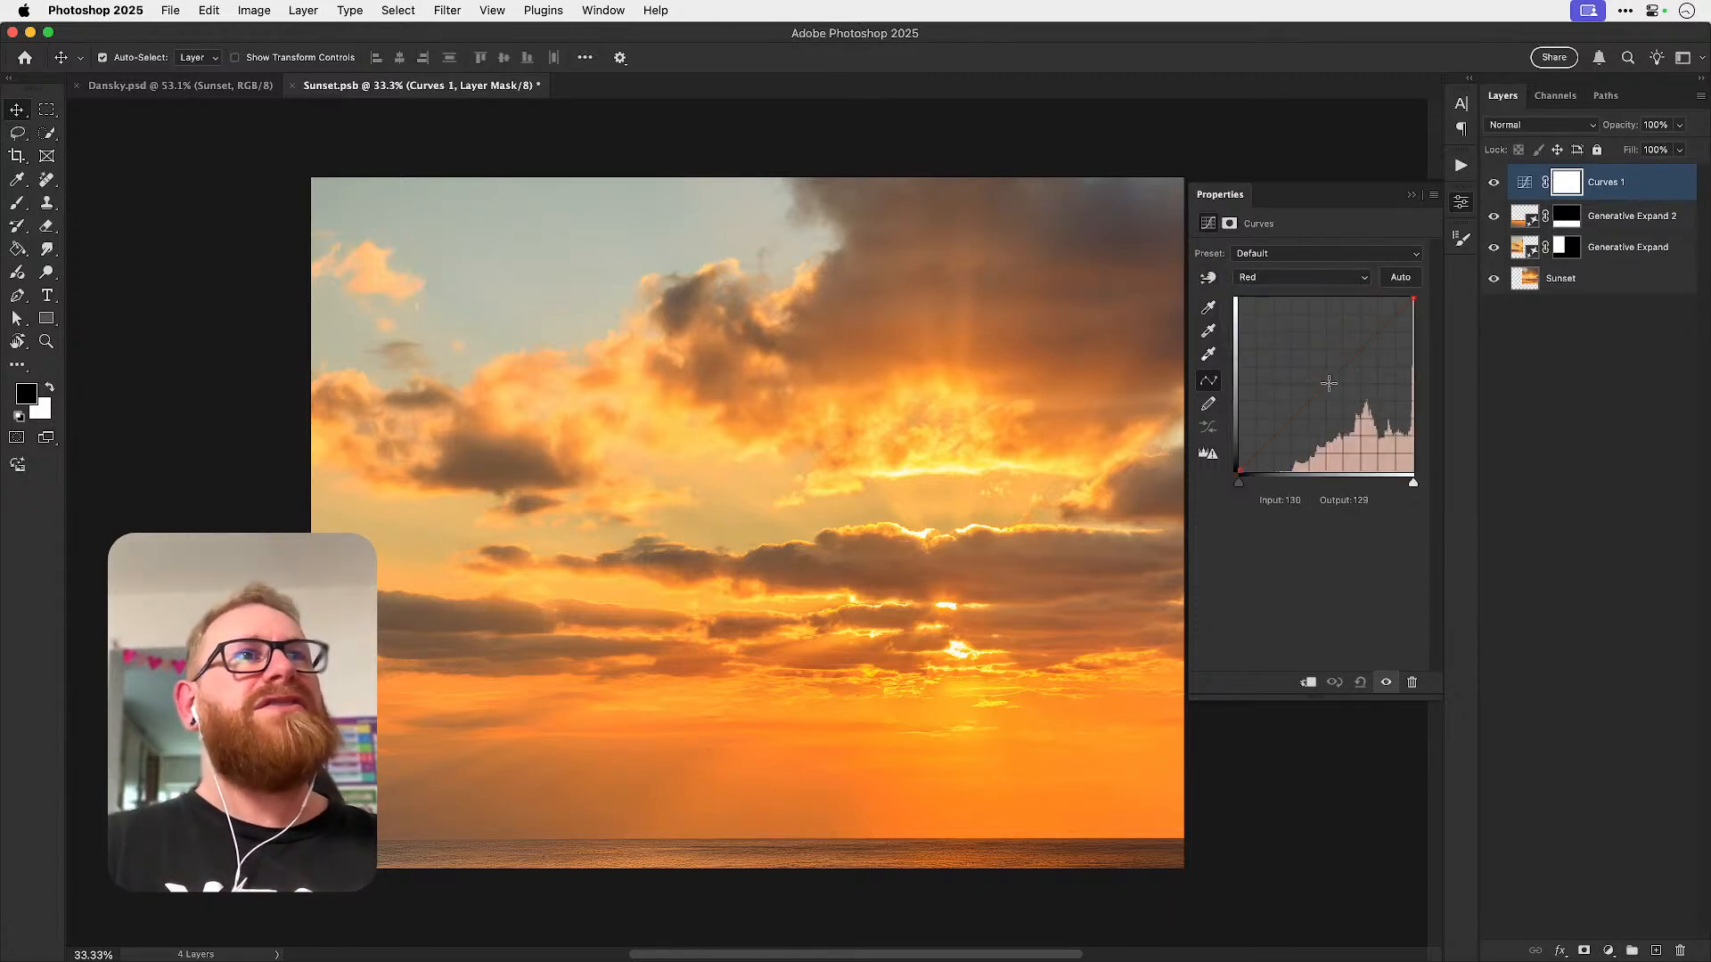
{"action": "left_click_drag", "start_coordinate": [1319, 376], "coordinate": [1308, 374]}
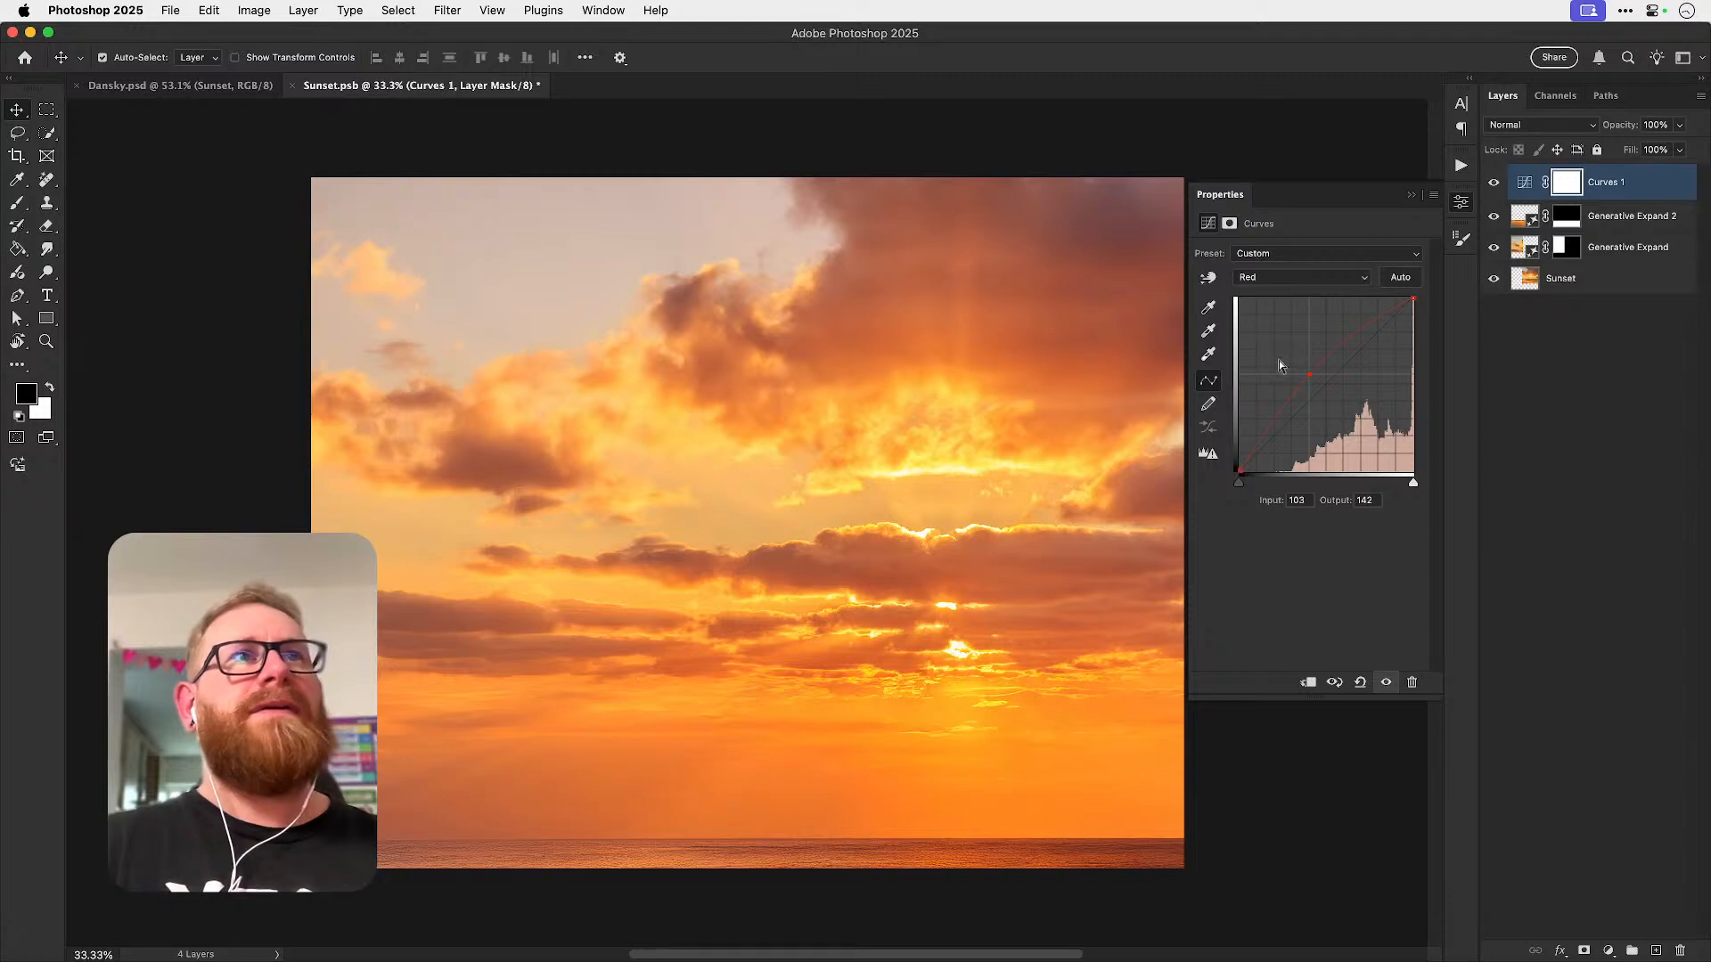
{"action": "left_click", "coordinate": [1274, 279]}
{"action": "left_click", "coordinate": [1250, 258]}
{"action": "left_click", "coordinate": [1328, 384]}
{"action": "left_click_drag", "start_coordinate": [1328, 384], "coordinate": [1326, 395]}
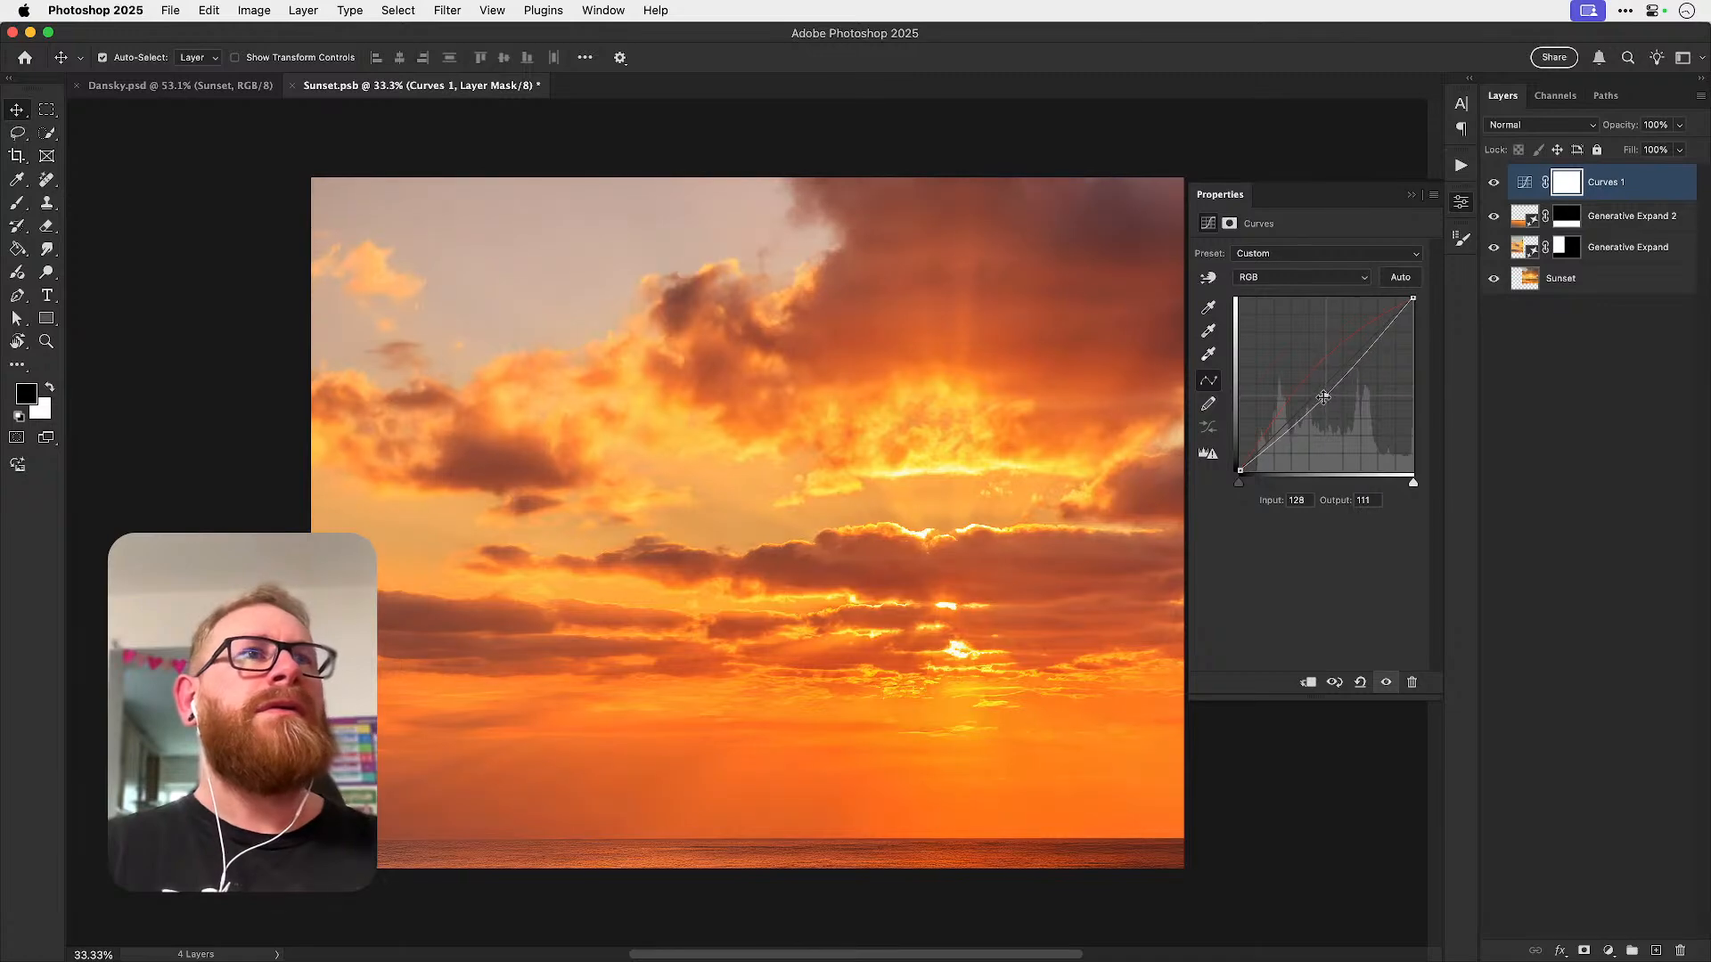
- Add a Color Balance adjustment layer above Curves 1 and set its Shadows to Cyan–Red +30 and Magenta–Green -7
{"action": "left_click", "coordinate": [1609, 950]}
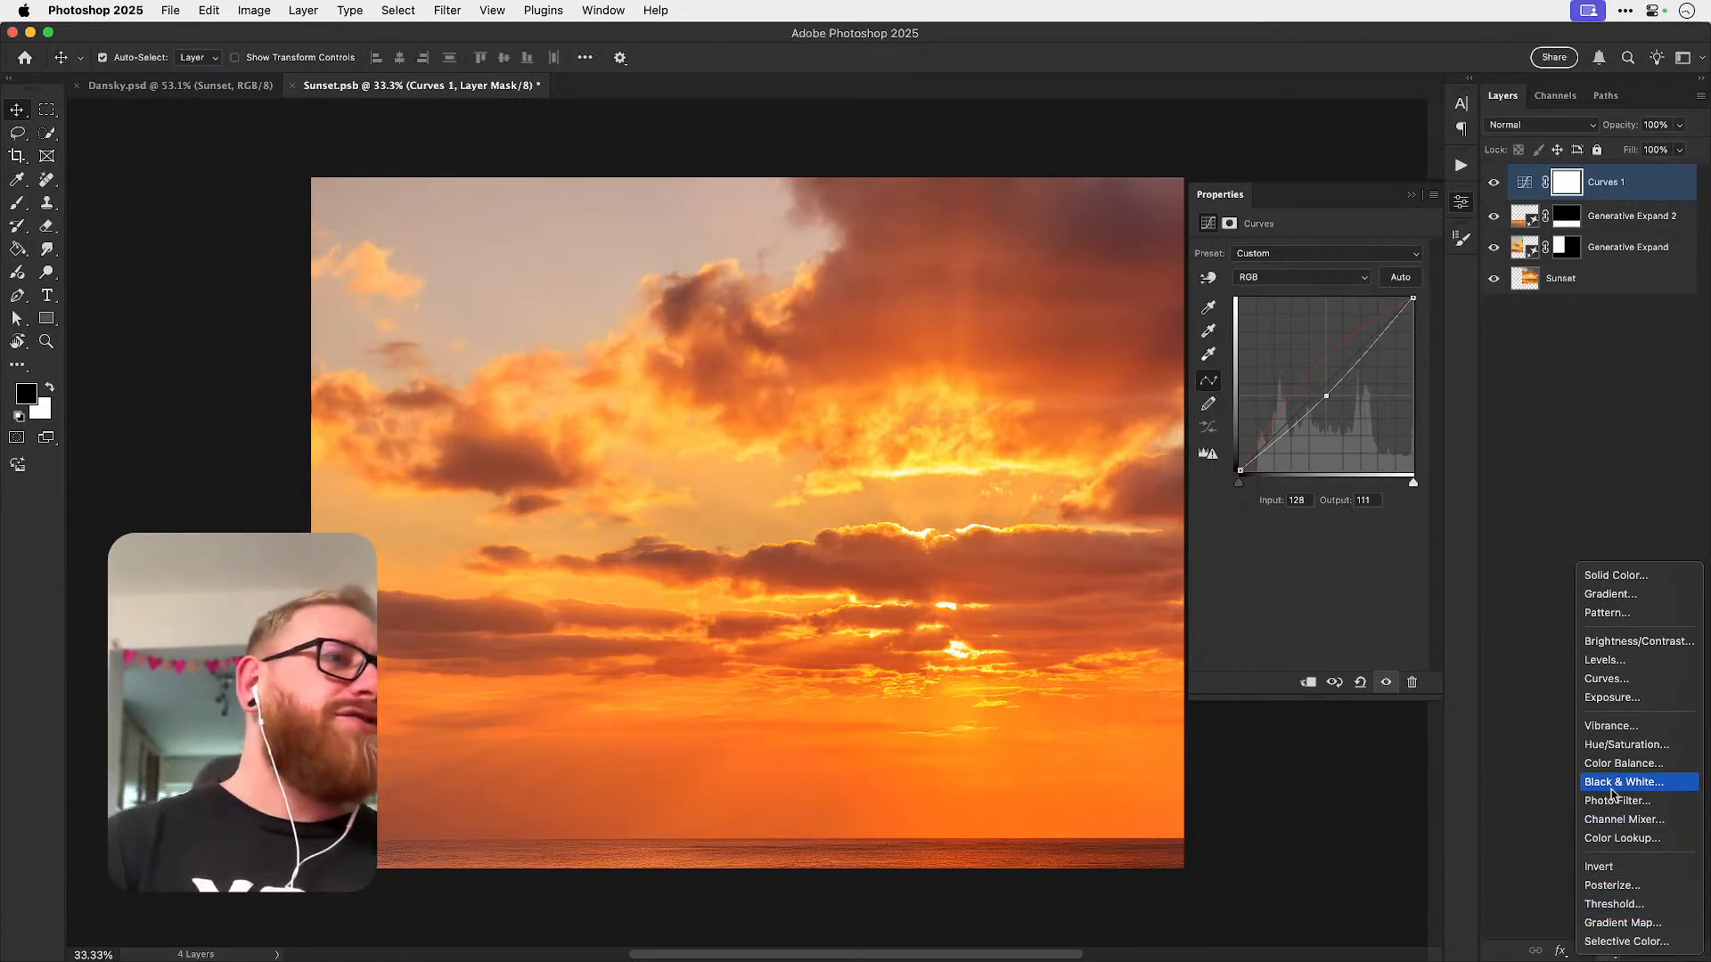
{"action": "left_click", "coordinate": [1621, 764]}
{"action": "left_click_drag", "start_coordinate": [1286, 294], "coordinate": [1272, 328]}
{"action": "left_click", "coordinate": [1269, 253]}
{"action": "left_click", "coordinate": [1265, 228]}
{"action": "left_click", "coordinate": [1280, 319]}
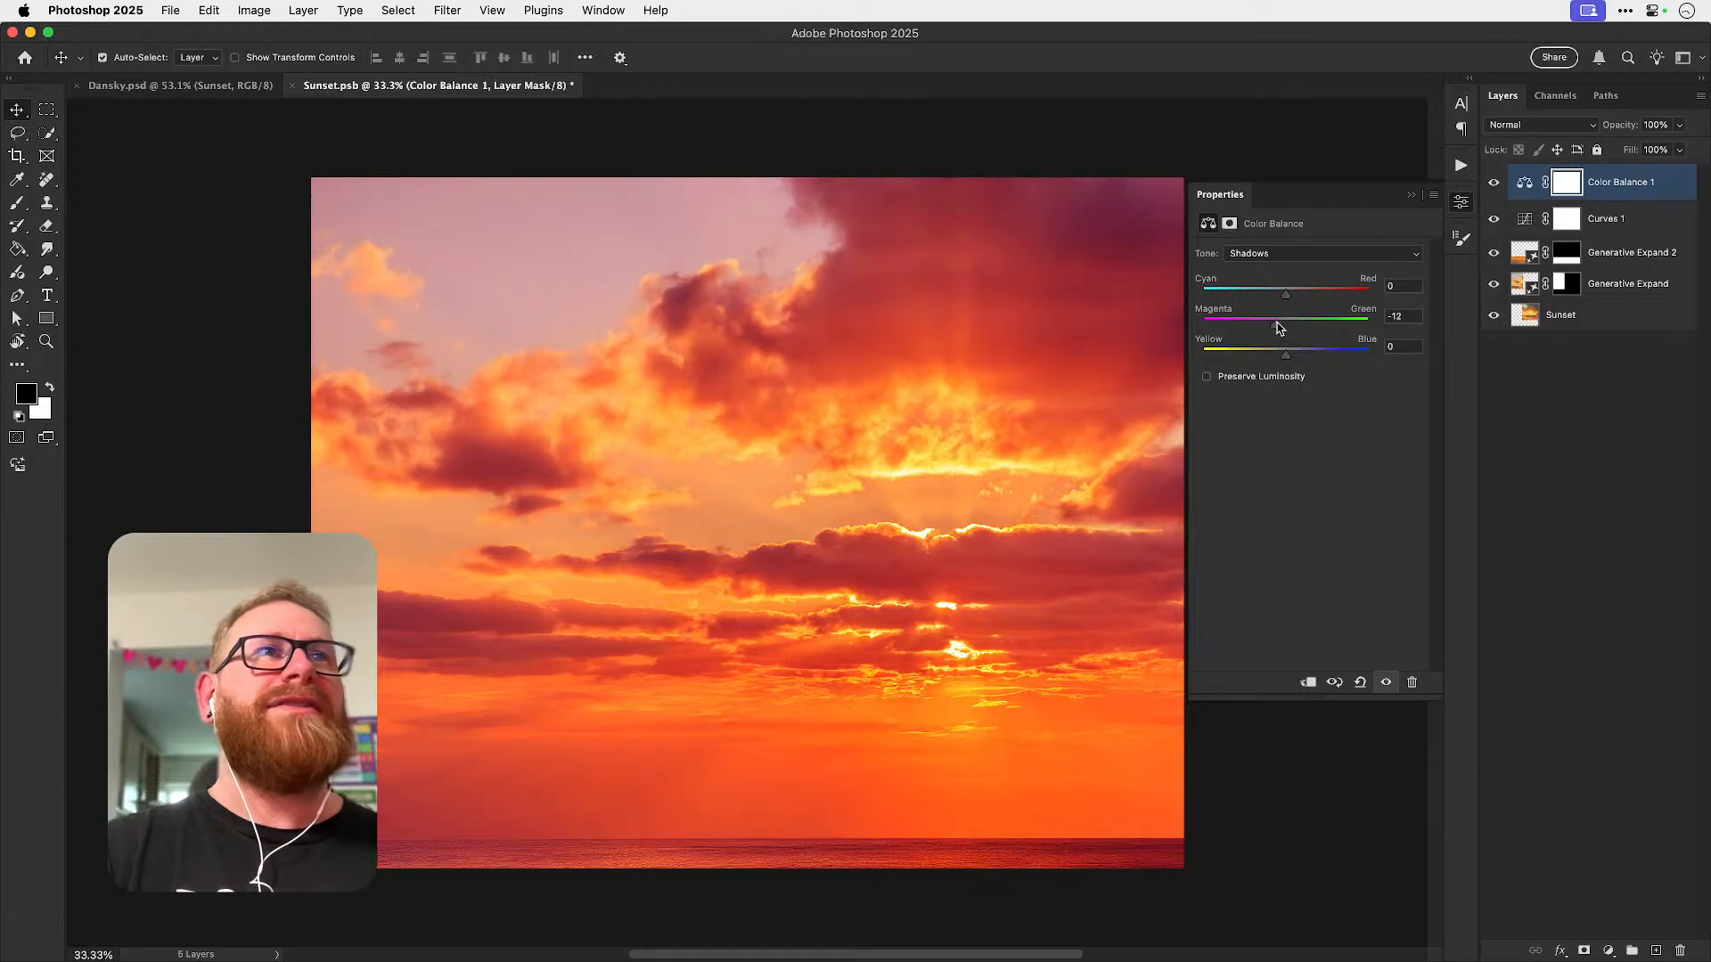
{"action": "mouse_move", "coordinate": [1287, 292]}
{"action": "left_mouse_down"}
{"action": "mouse_move", "coordinate": [1325, 294]}
{"action": "mouse_move", "coordinate": [1311, 294]}
{"action": "left_mouse_up"}
- Compare the sunset with and without the Color Balance 1 and Curves 1 adjustments
{"action": "left_click", "coordinate": [1493, 184]}
{"action": "left_click", "coordinate": [1493, 183]}
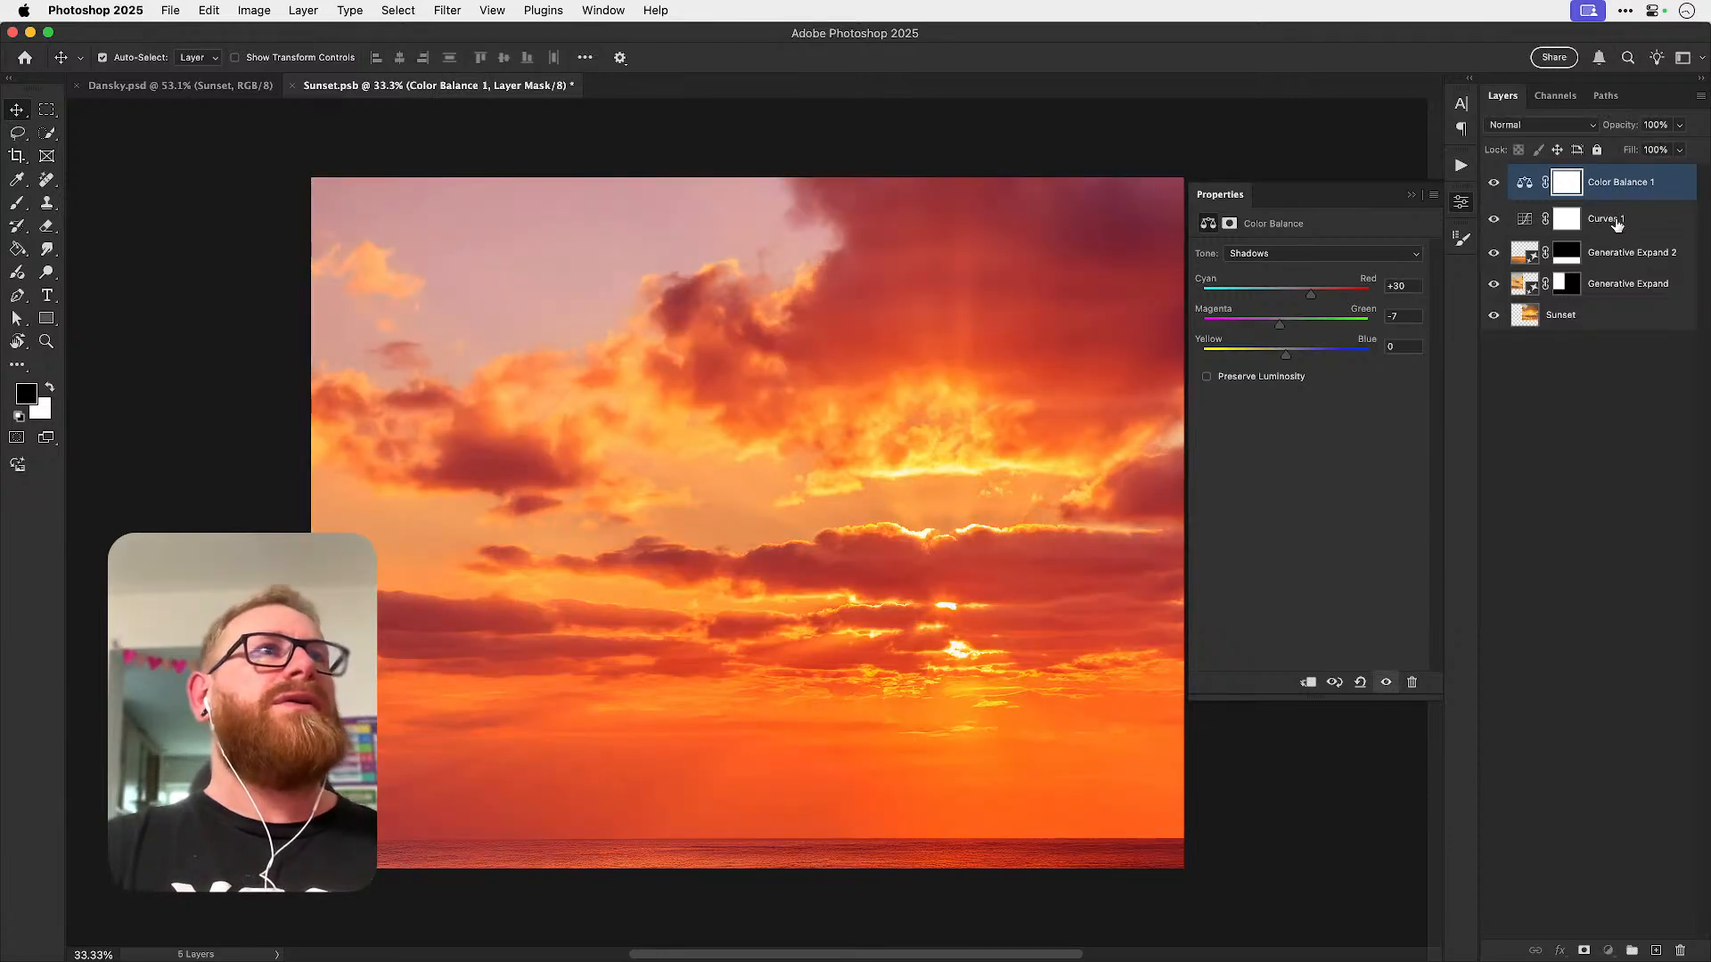
{"action": "left_click", "coordinate": [1508, 221]}
{"action": "left_click", "coordinate": [1494, 220]}
{"action": "left_click", "coordinate": [1494, 220]}
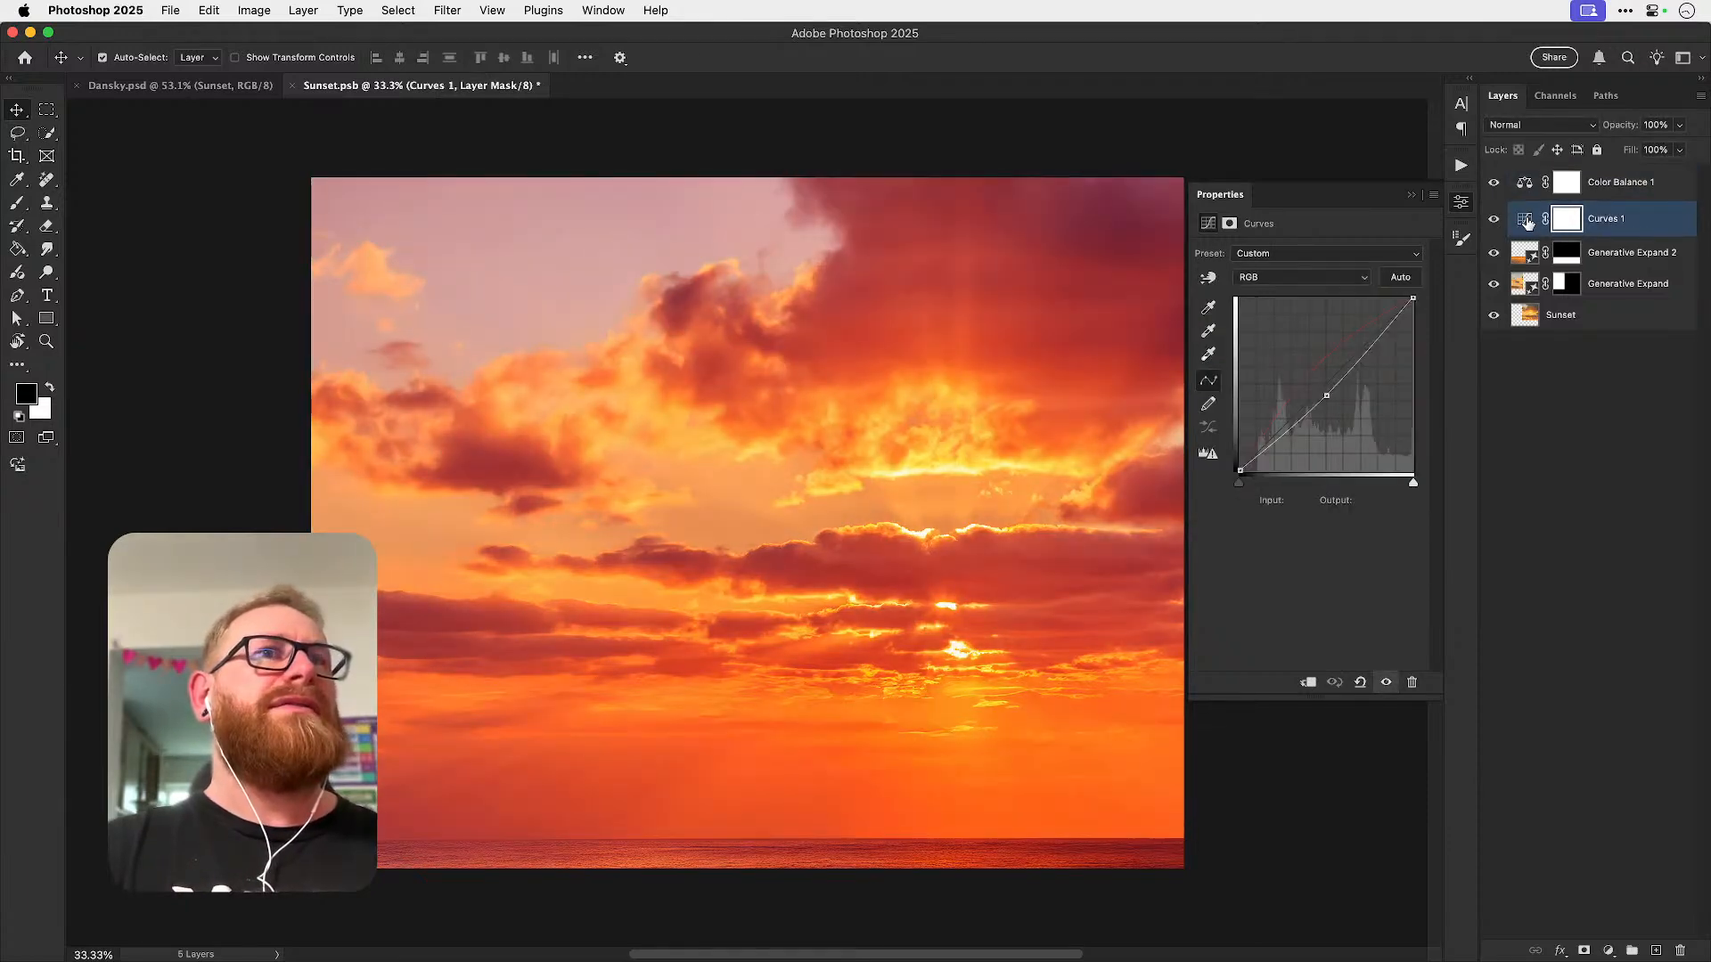
- Save Sunset.psb, check the updated sky in Dansky.psd and close the Sunset.psb document
{"action": "key", "text": "super+s"}
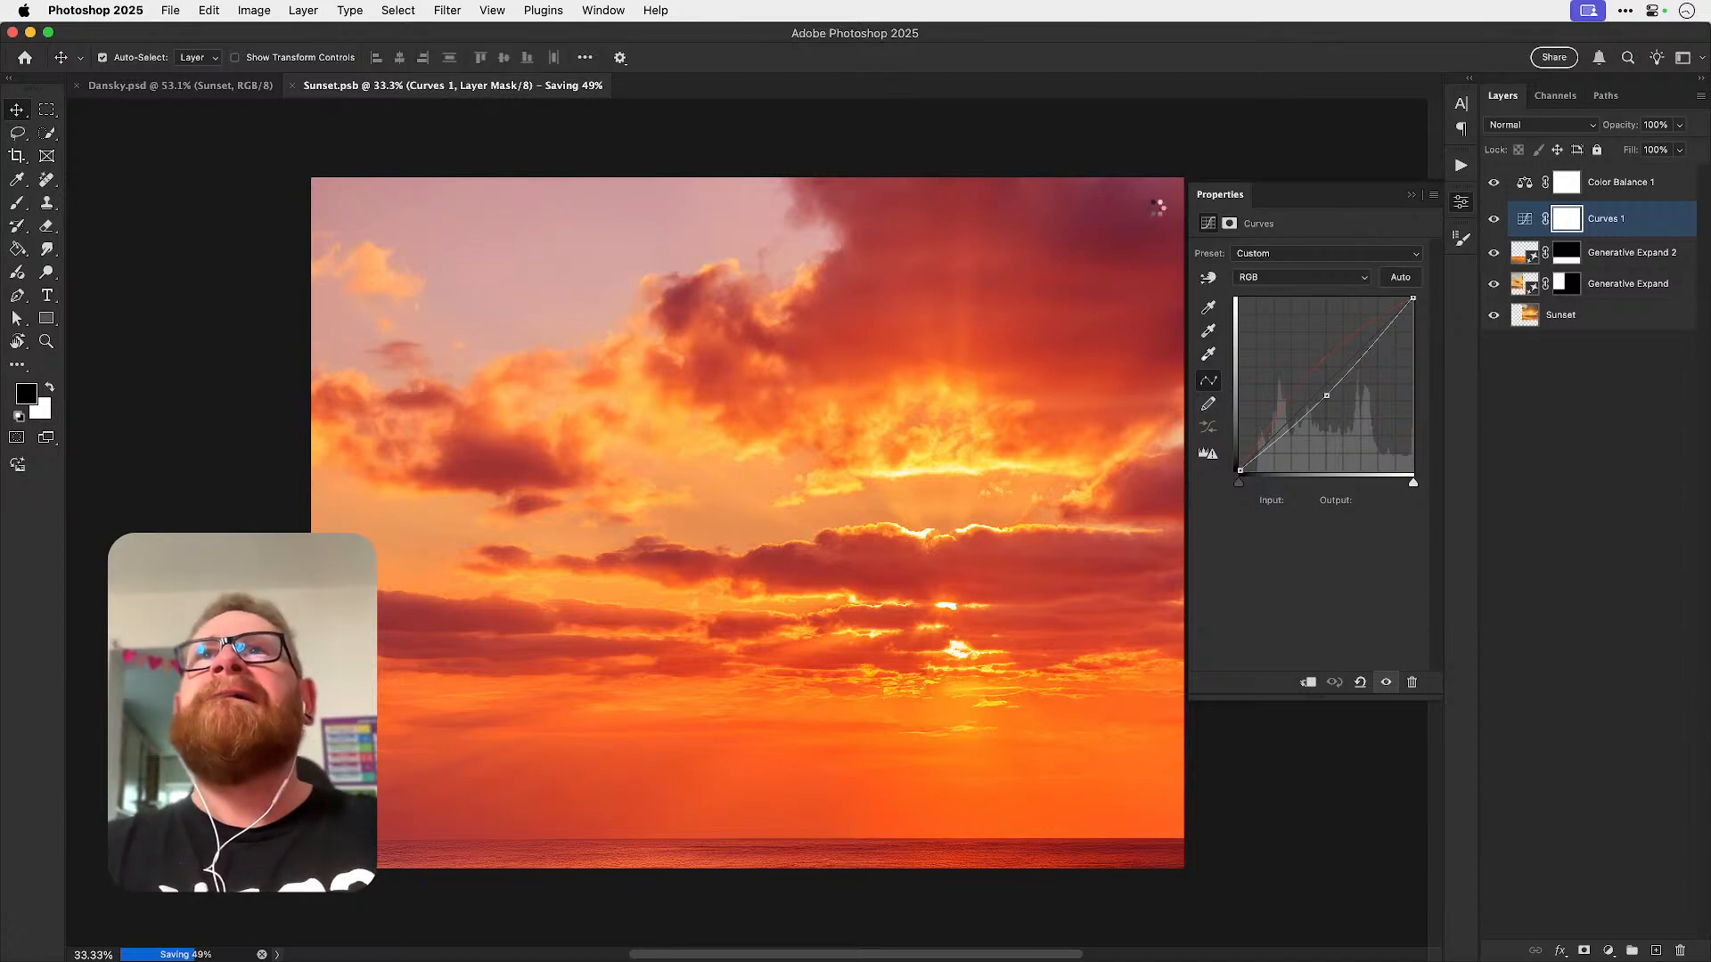
{"action": "left_click", "coordinate": [226, 86]}
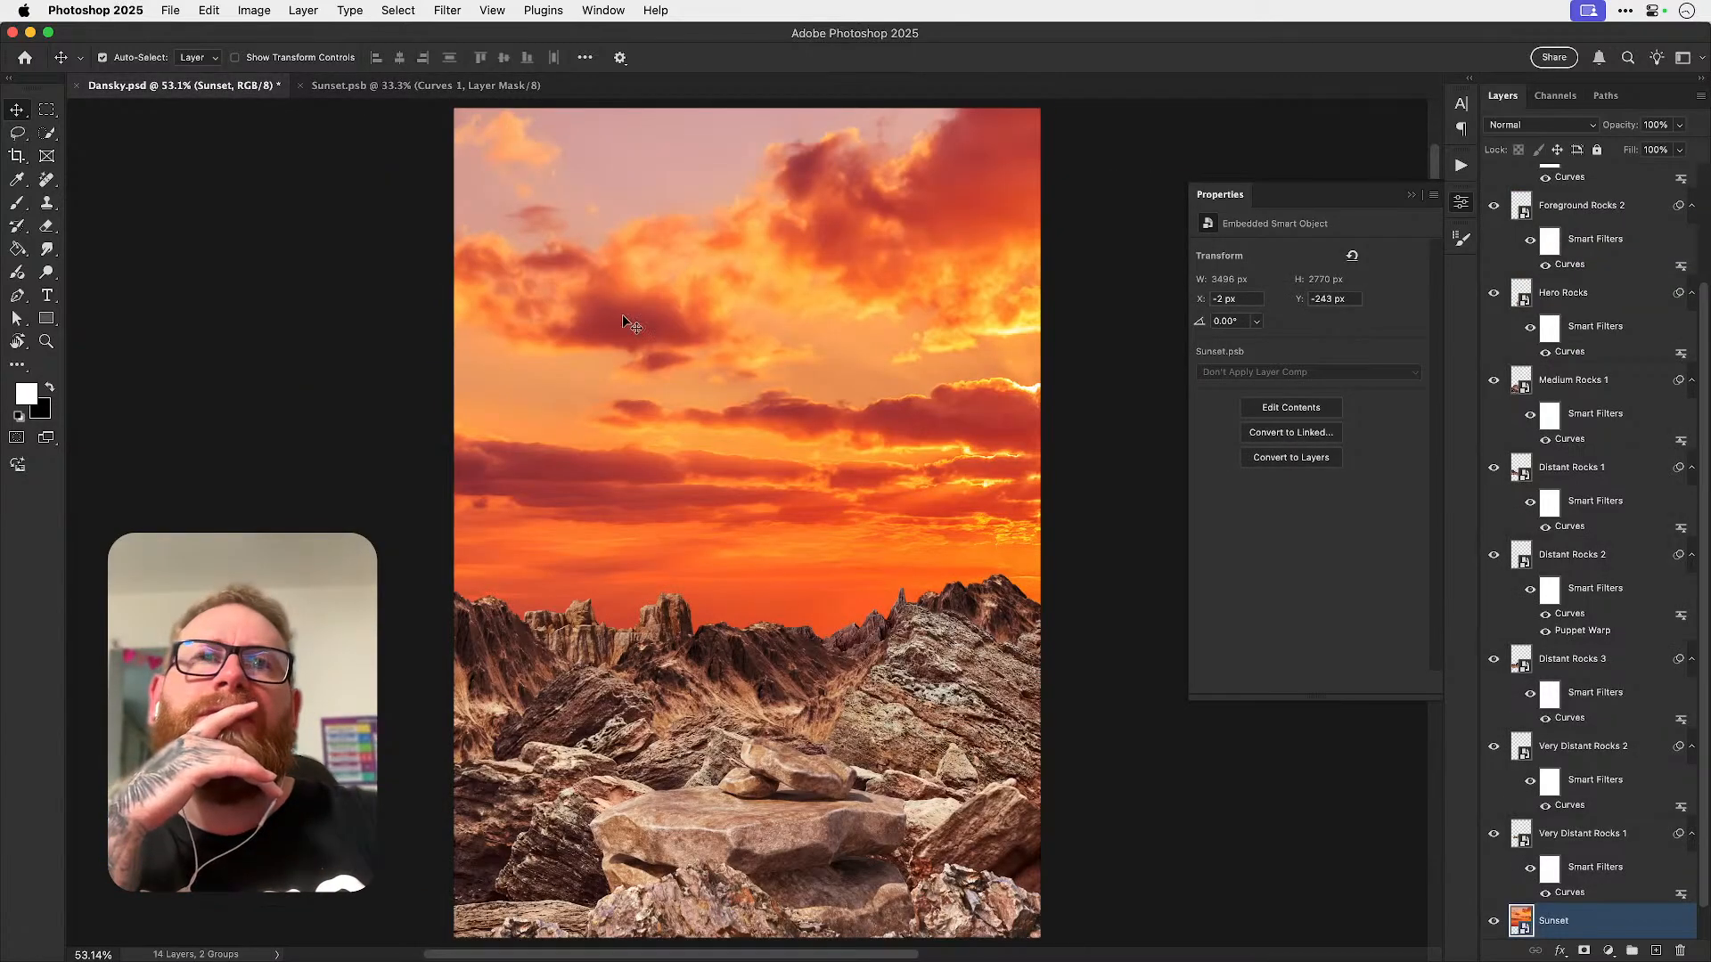
{"action": "left_click", "coordinate": [1455, 206]}
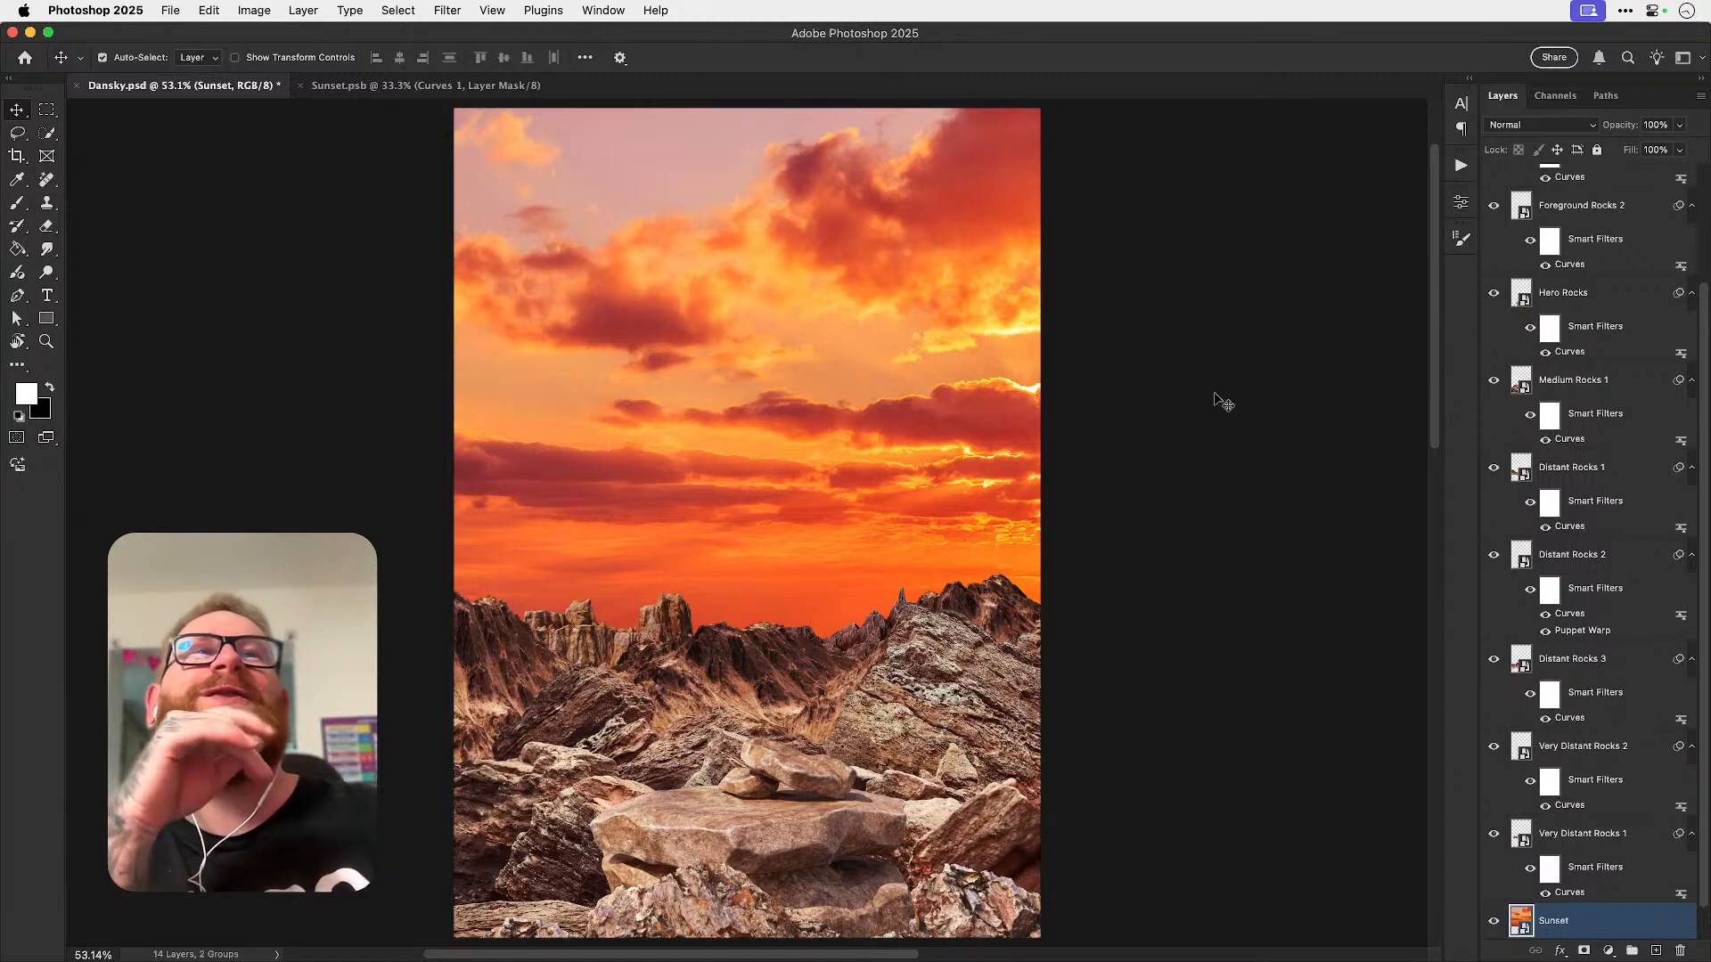
{"action": "left_click", "coordinate": [421, 89]}
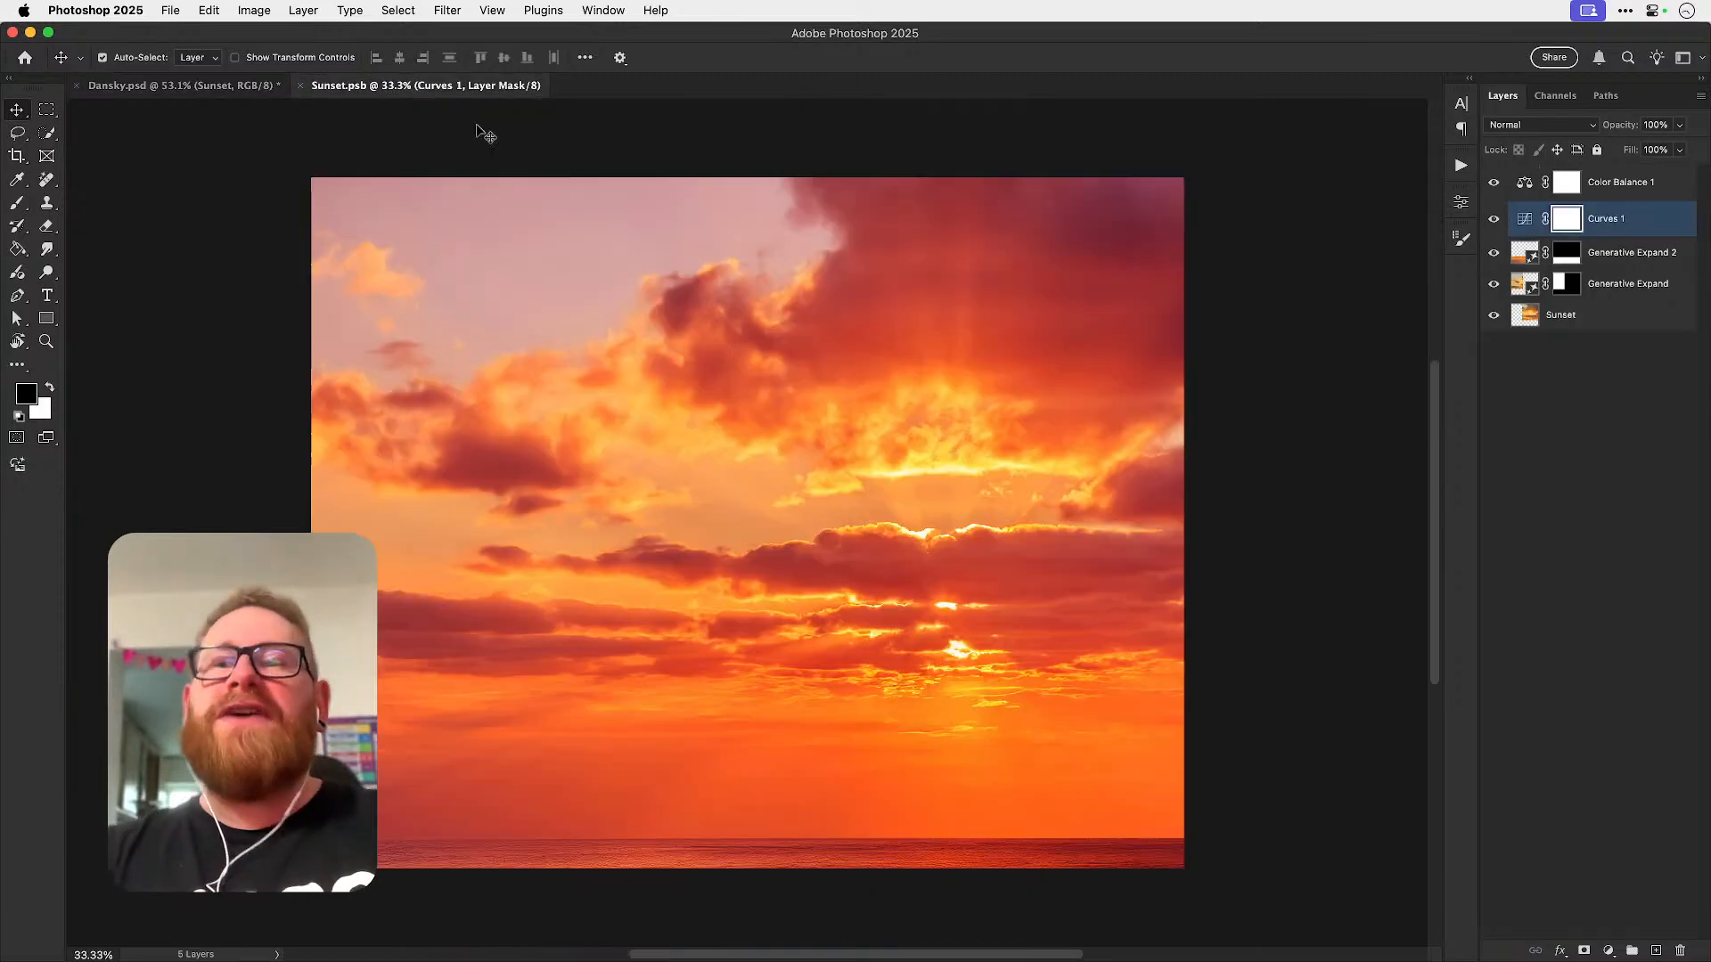
{"action": "key", "text": "super+w"}
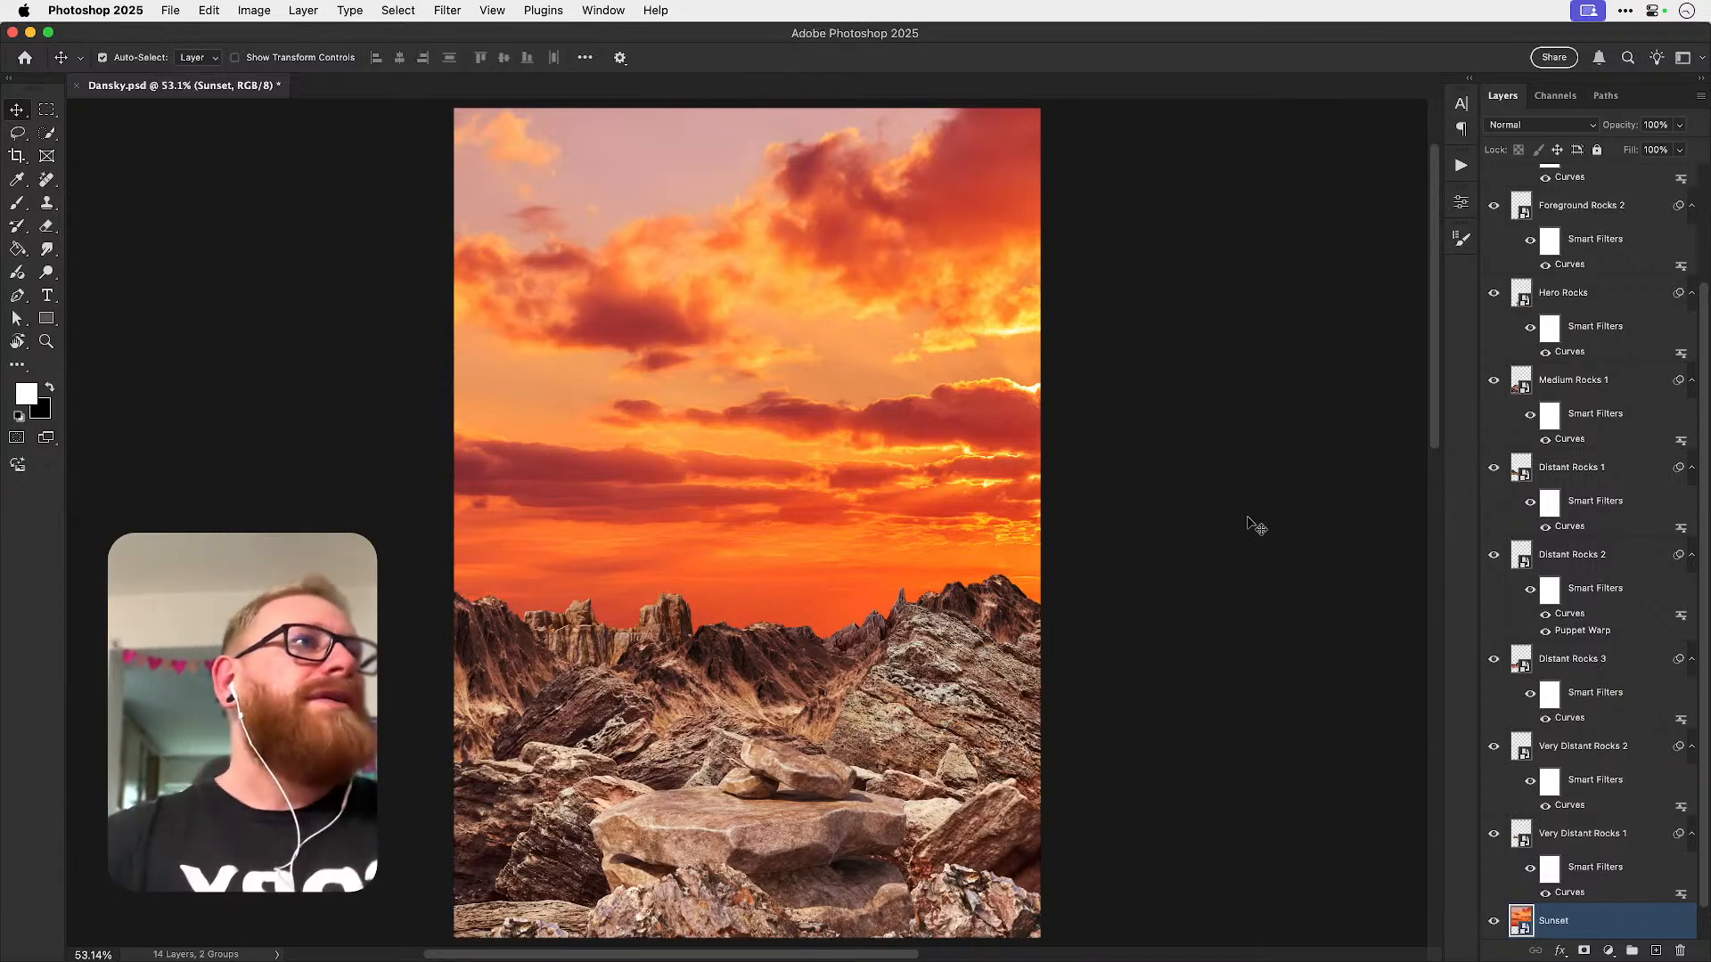
- Collapse the smart filter lists of all rock layers from Foreground Rocks 1 down to Very Distant Rocks 1
{"action": "scroll", "coordinate": [1560, 446], "scroll_direction": "up", "scroll_amount": 3}
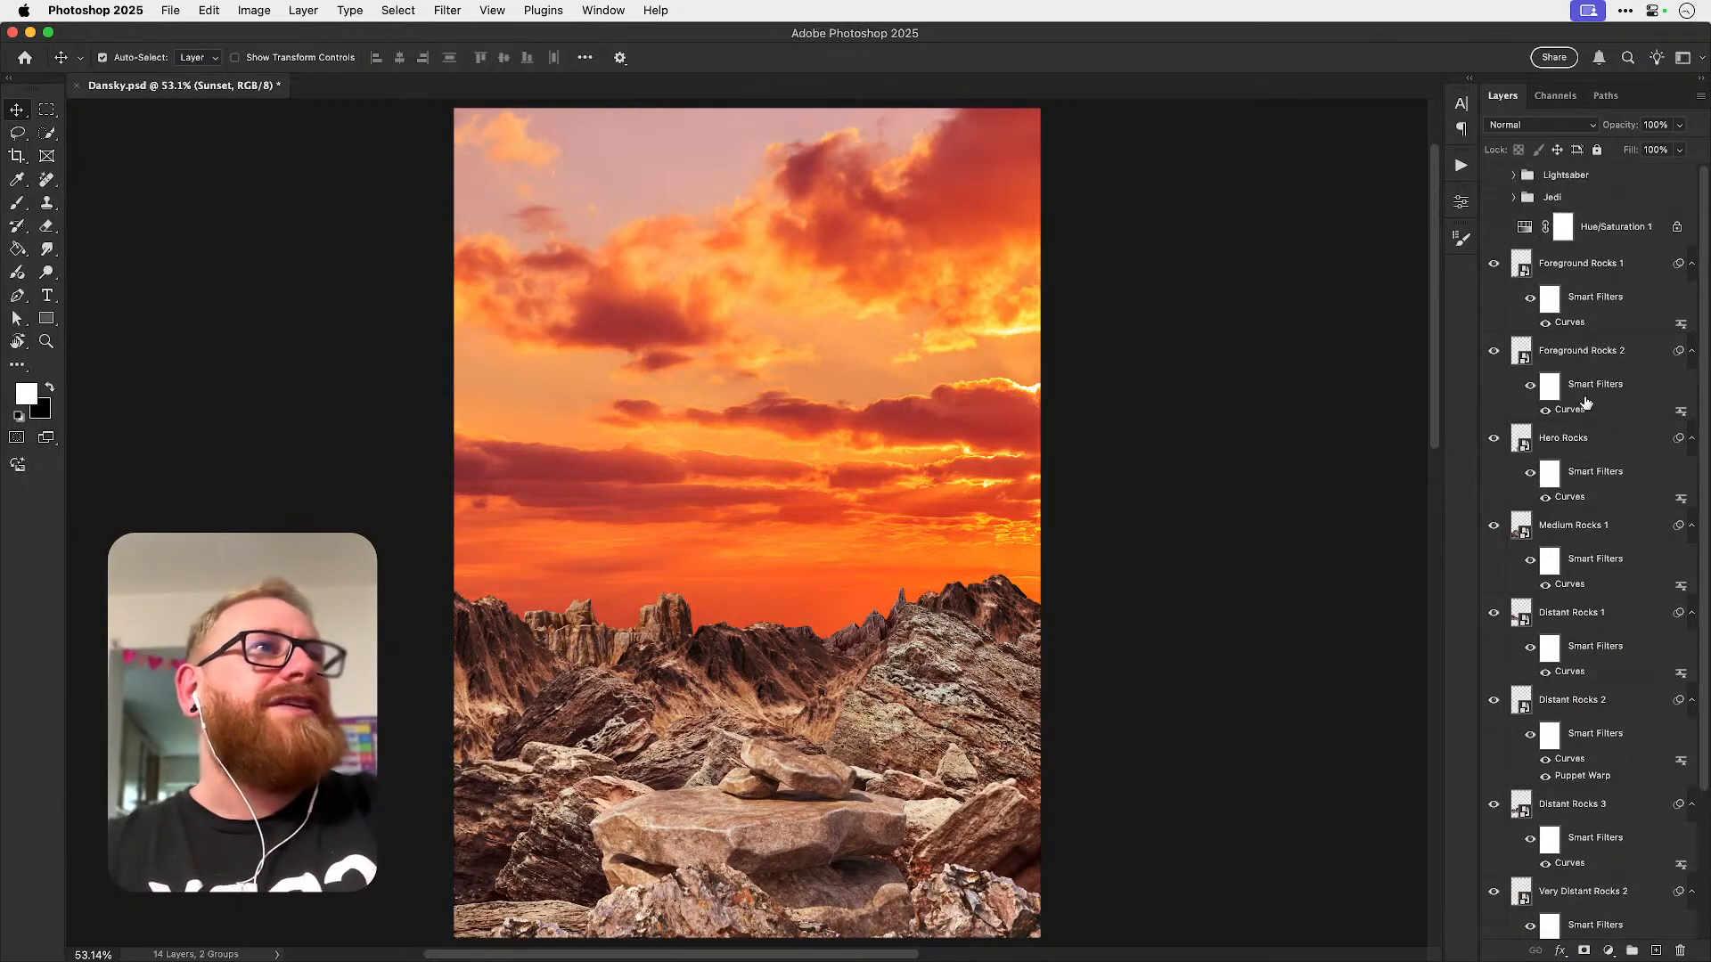
{"action": "left_click", "coordinate": [1691, 267]}
{"action": "left_click", "coordinate": [1691, 302]}
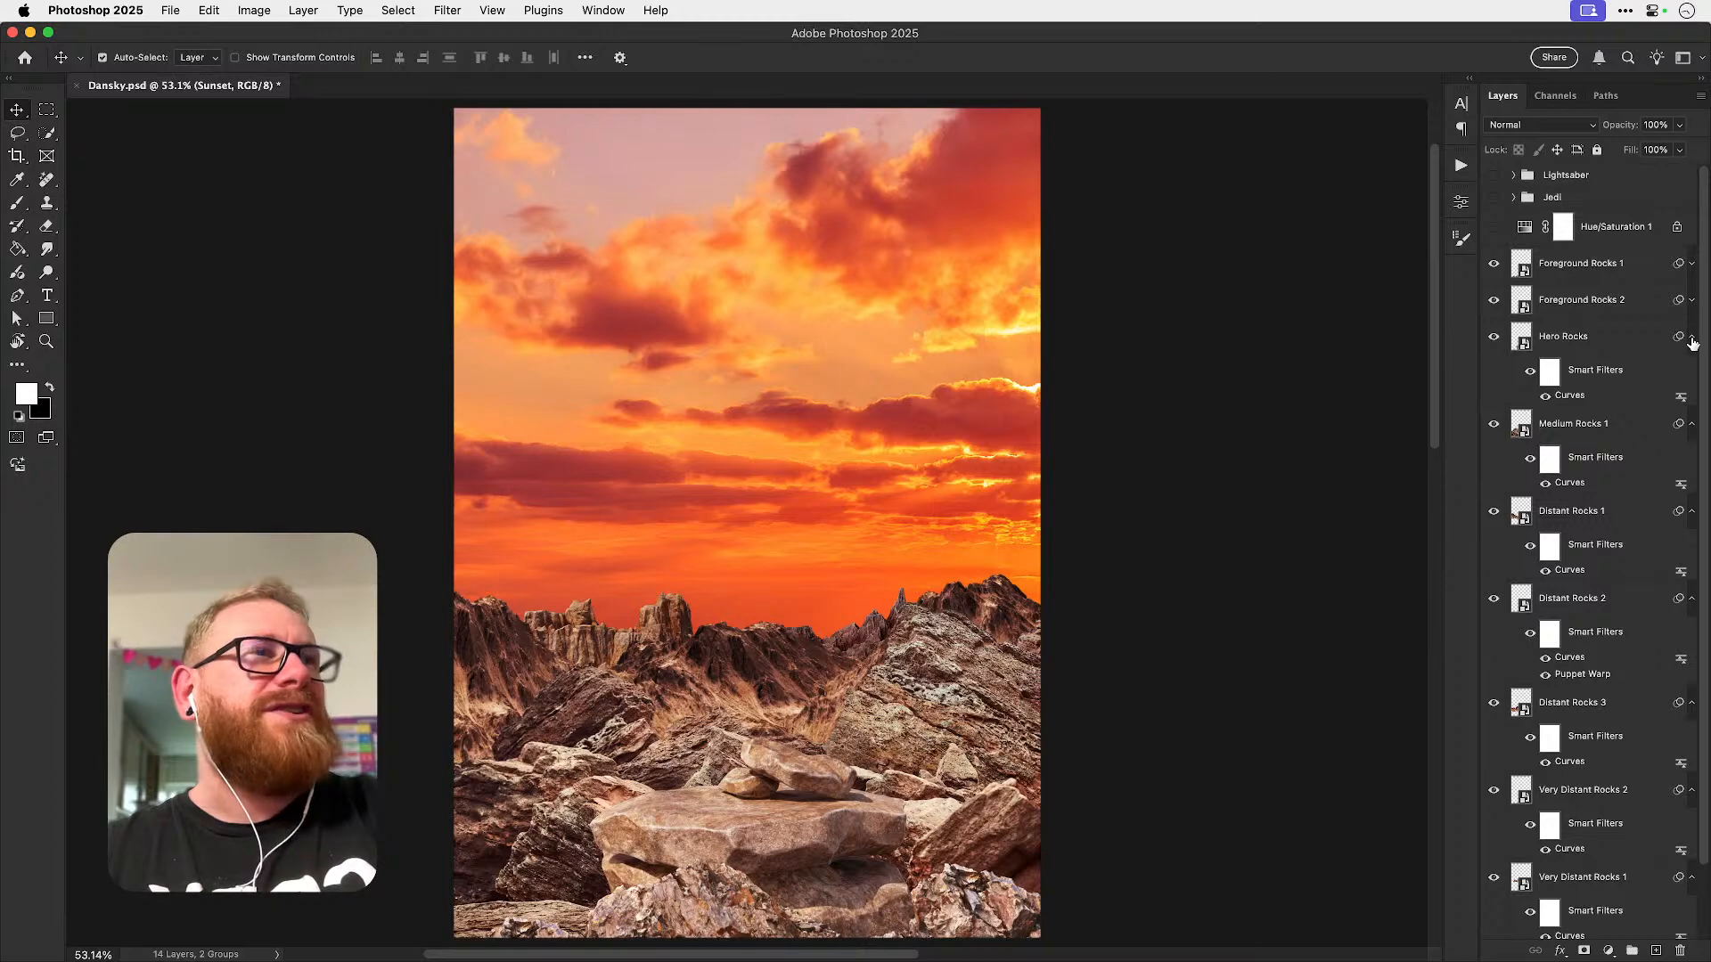
{"action": "left_click", "coordinate": [1691, 340]}
{"action": "left_click", "coordinate": [1691, 375]}
{"action": "left_click", "coordinate": [1691, 411]}
{"action": "left_click", "coordinate": [1691, 448]}
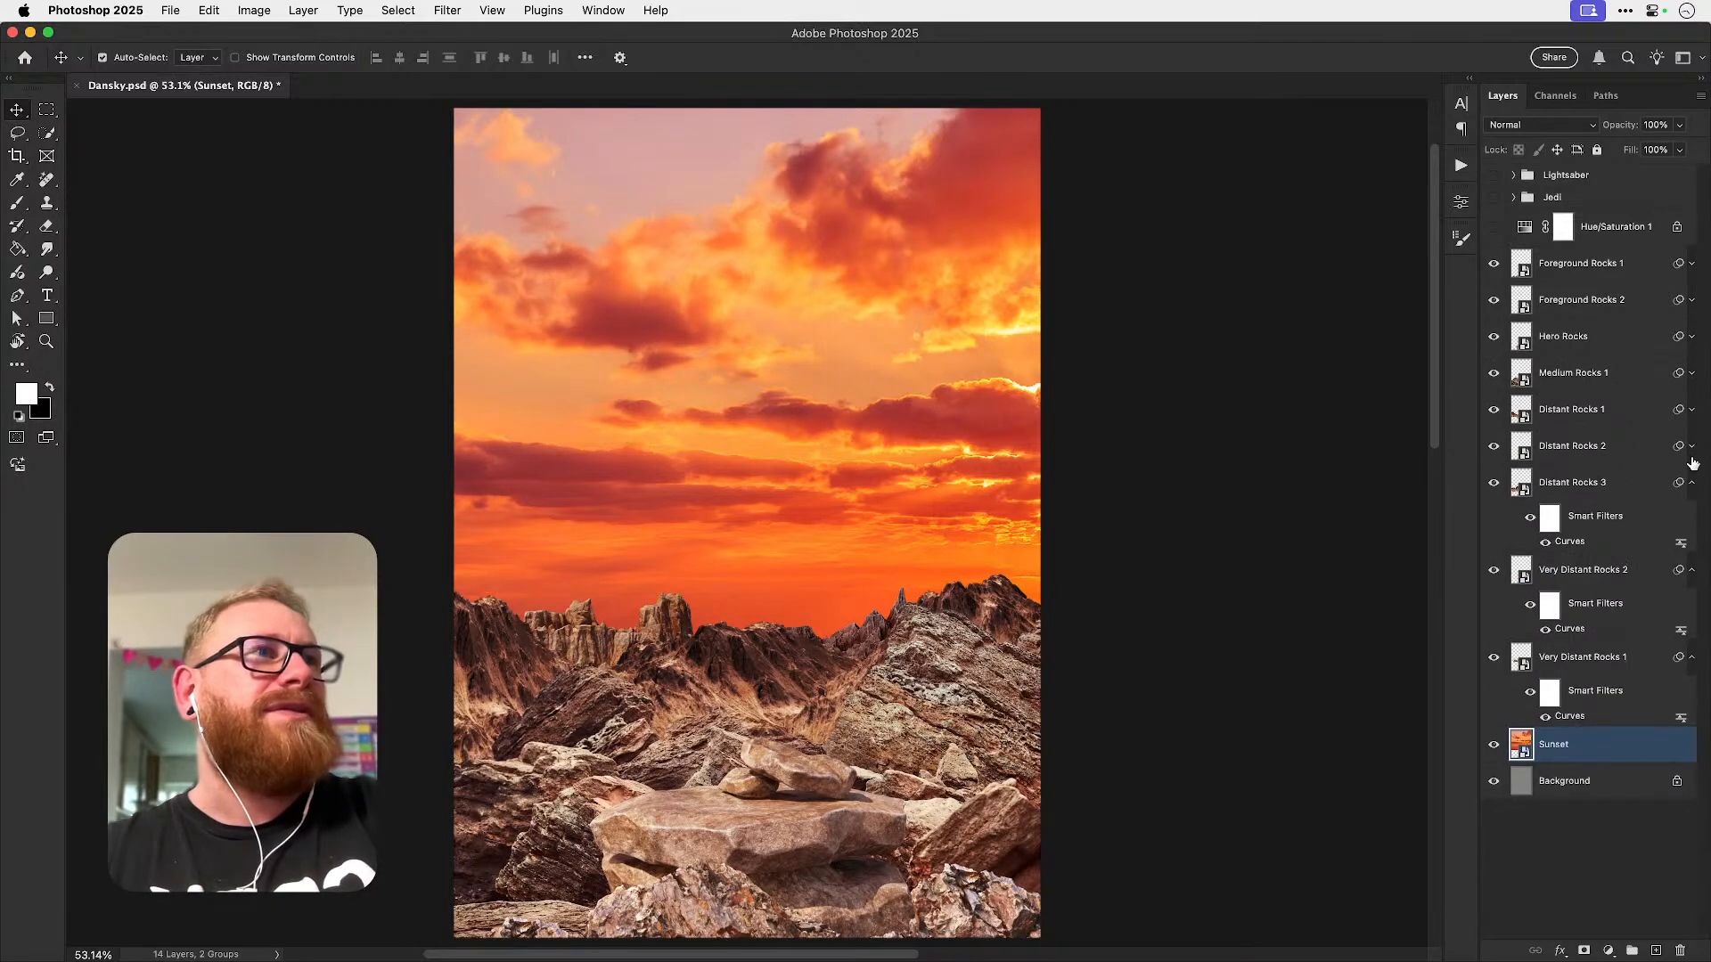
{"action": "left_click", "coordinate": [1691, 485]}
{"action": "left_click", "coordinate": [1691, 520]}
{"action": "left_click", "coordinate": [1691, 557]}
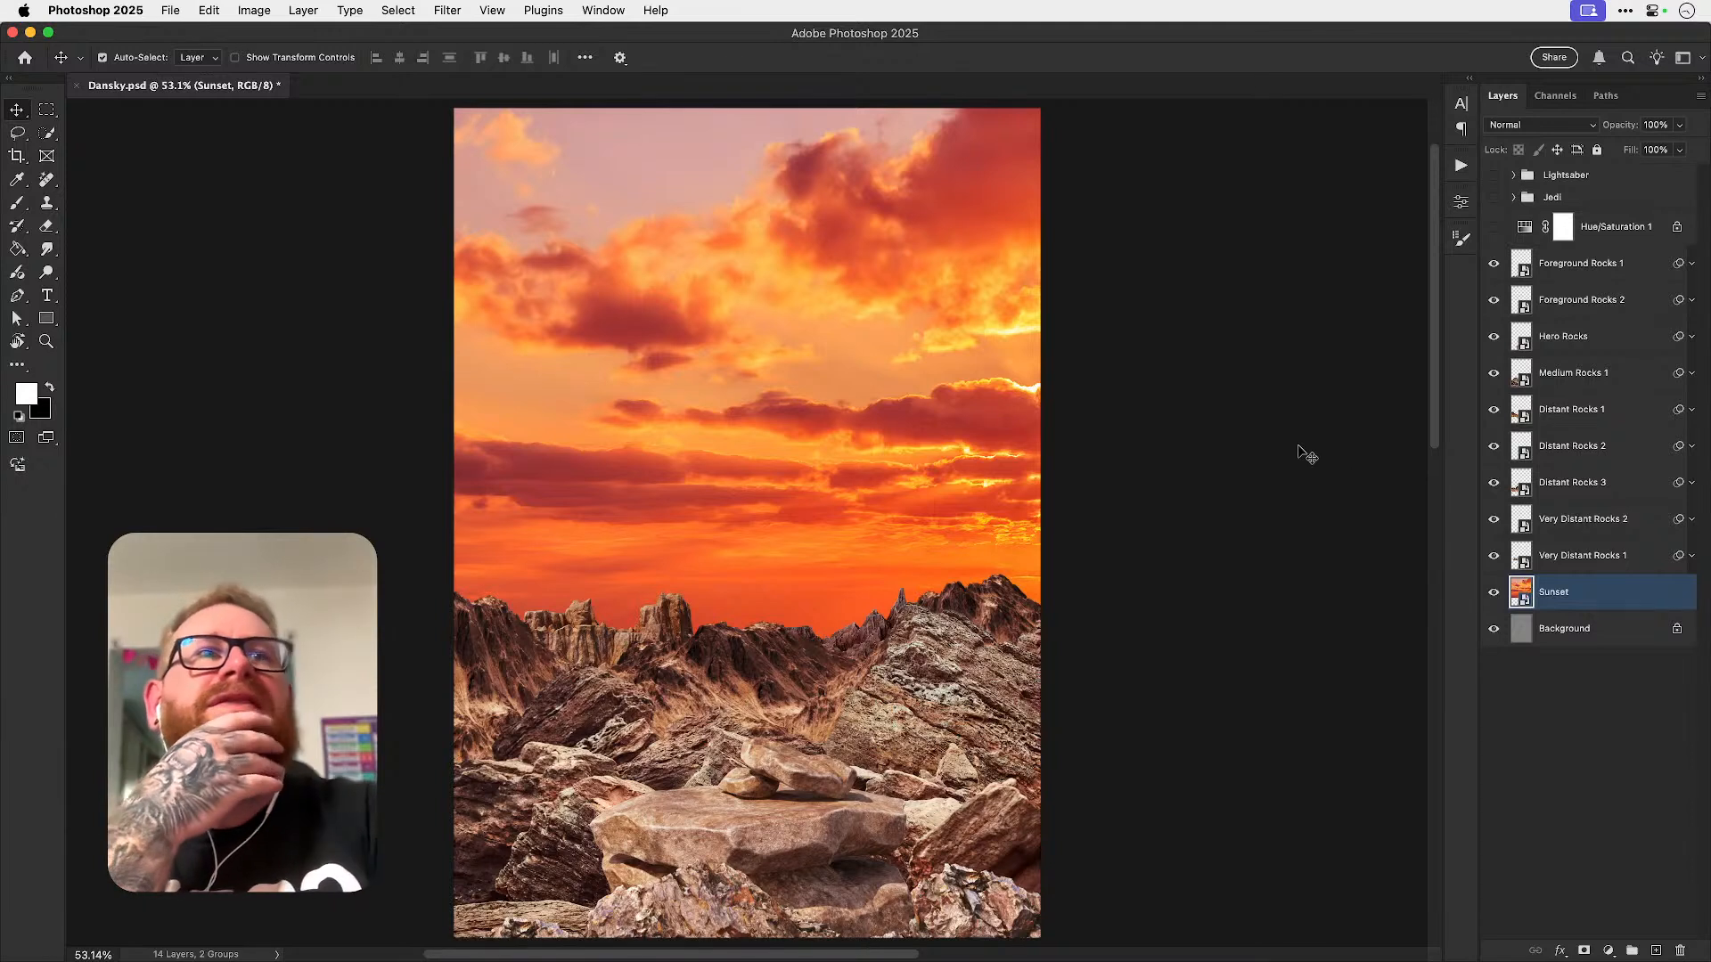
- Preview the scene with the Jedi and Lightsaber groups temporarily shown, and inspect the central rocks up close
{"action": "left_click_drag", "start_coordinate": [1491, 197], "coordinate": [1489, 176]}
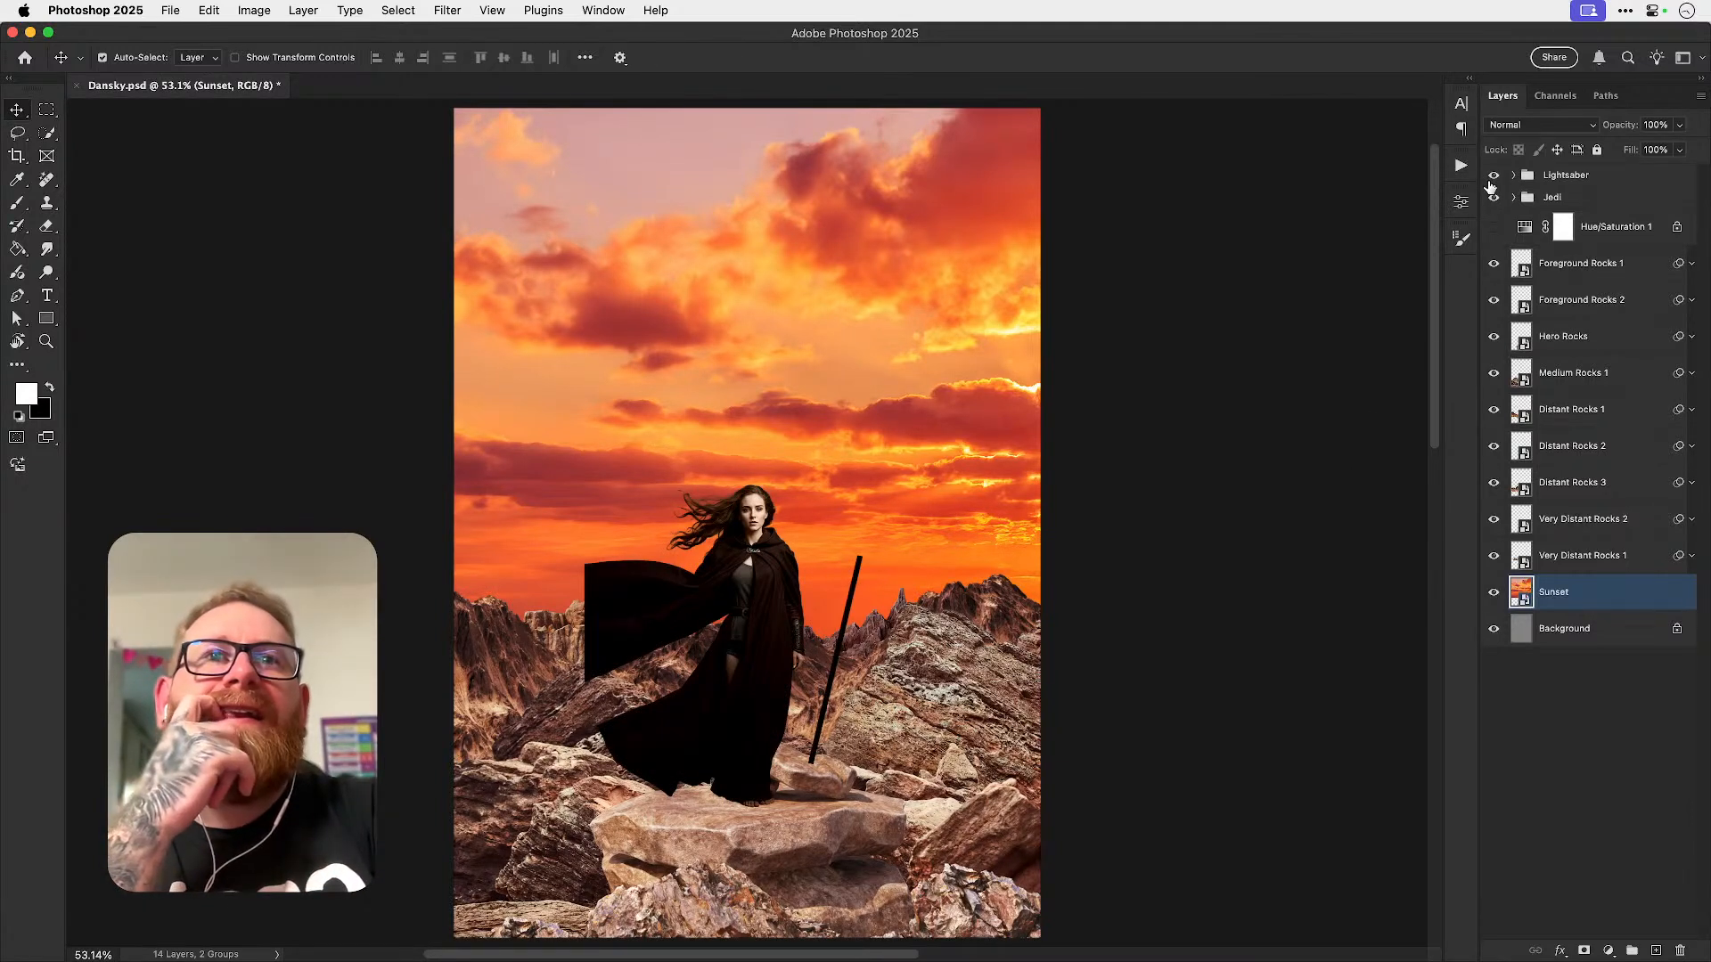
{"action": "left_click_drag", "start_coordinate": [1490, 183], "coordinate": [1493, 198]}
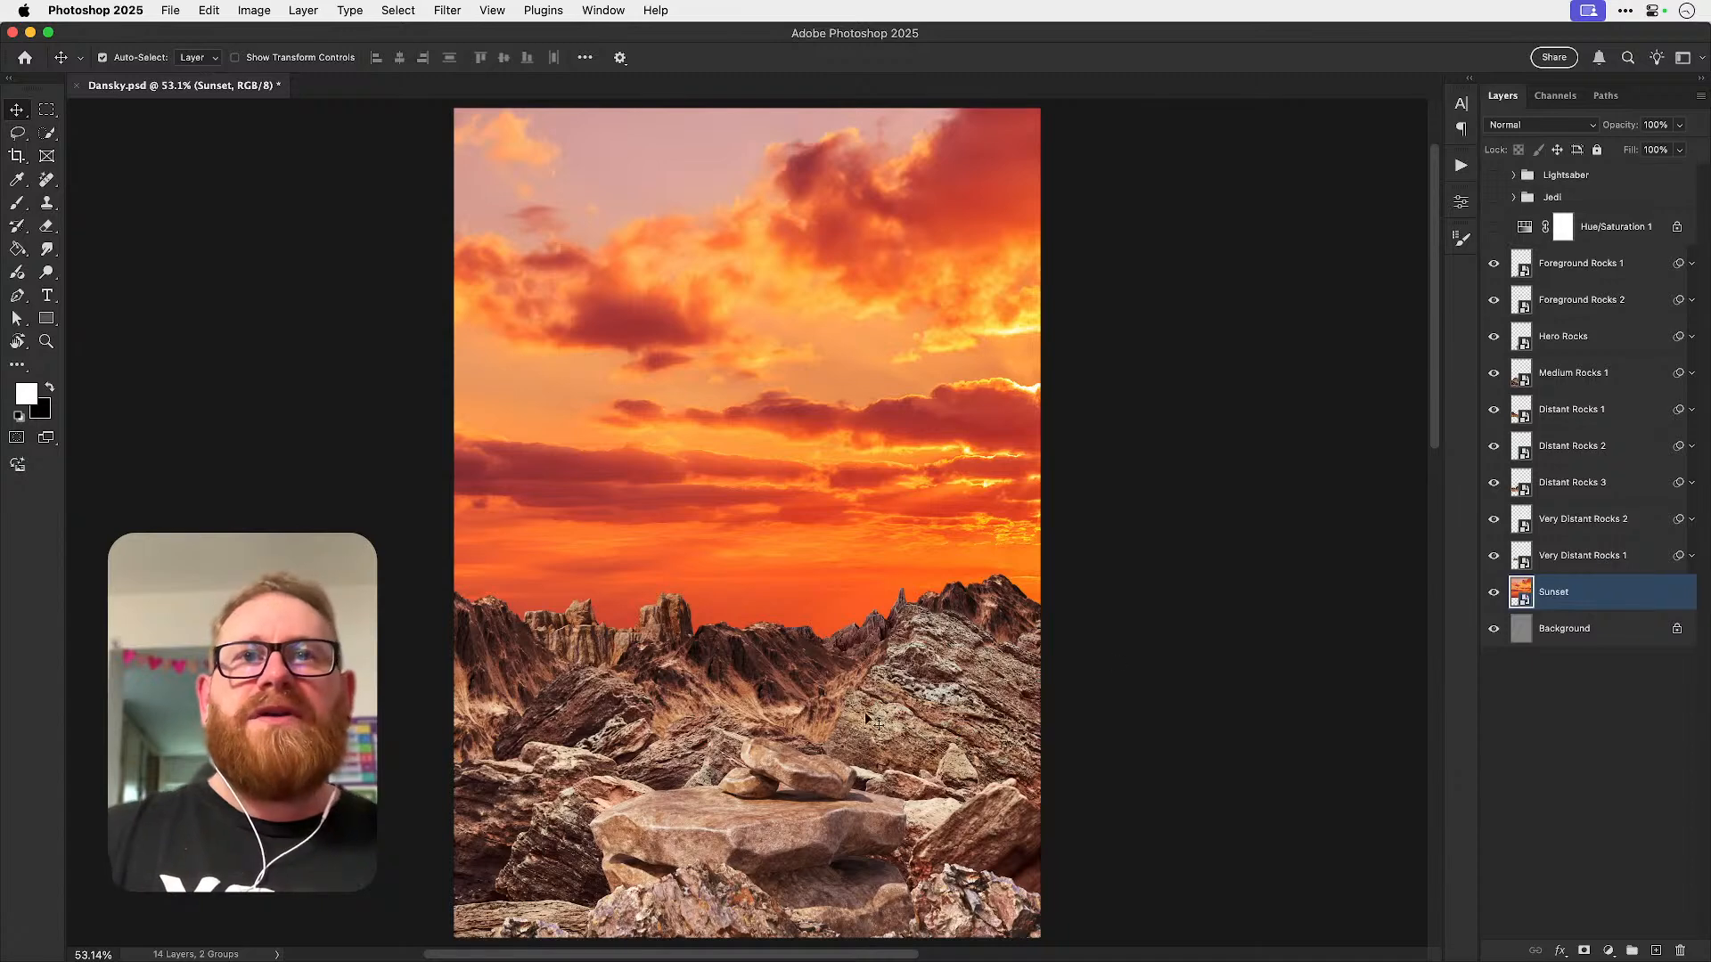
{"action": "key", "text": "z"}
{"action": "left_click", "coordinate": [757, 789]}
{"action": "key", "text": "v"}
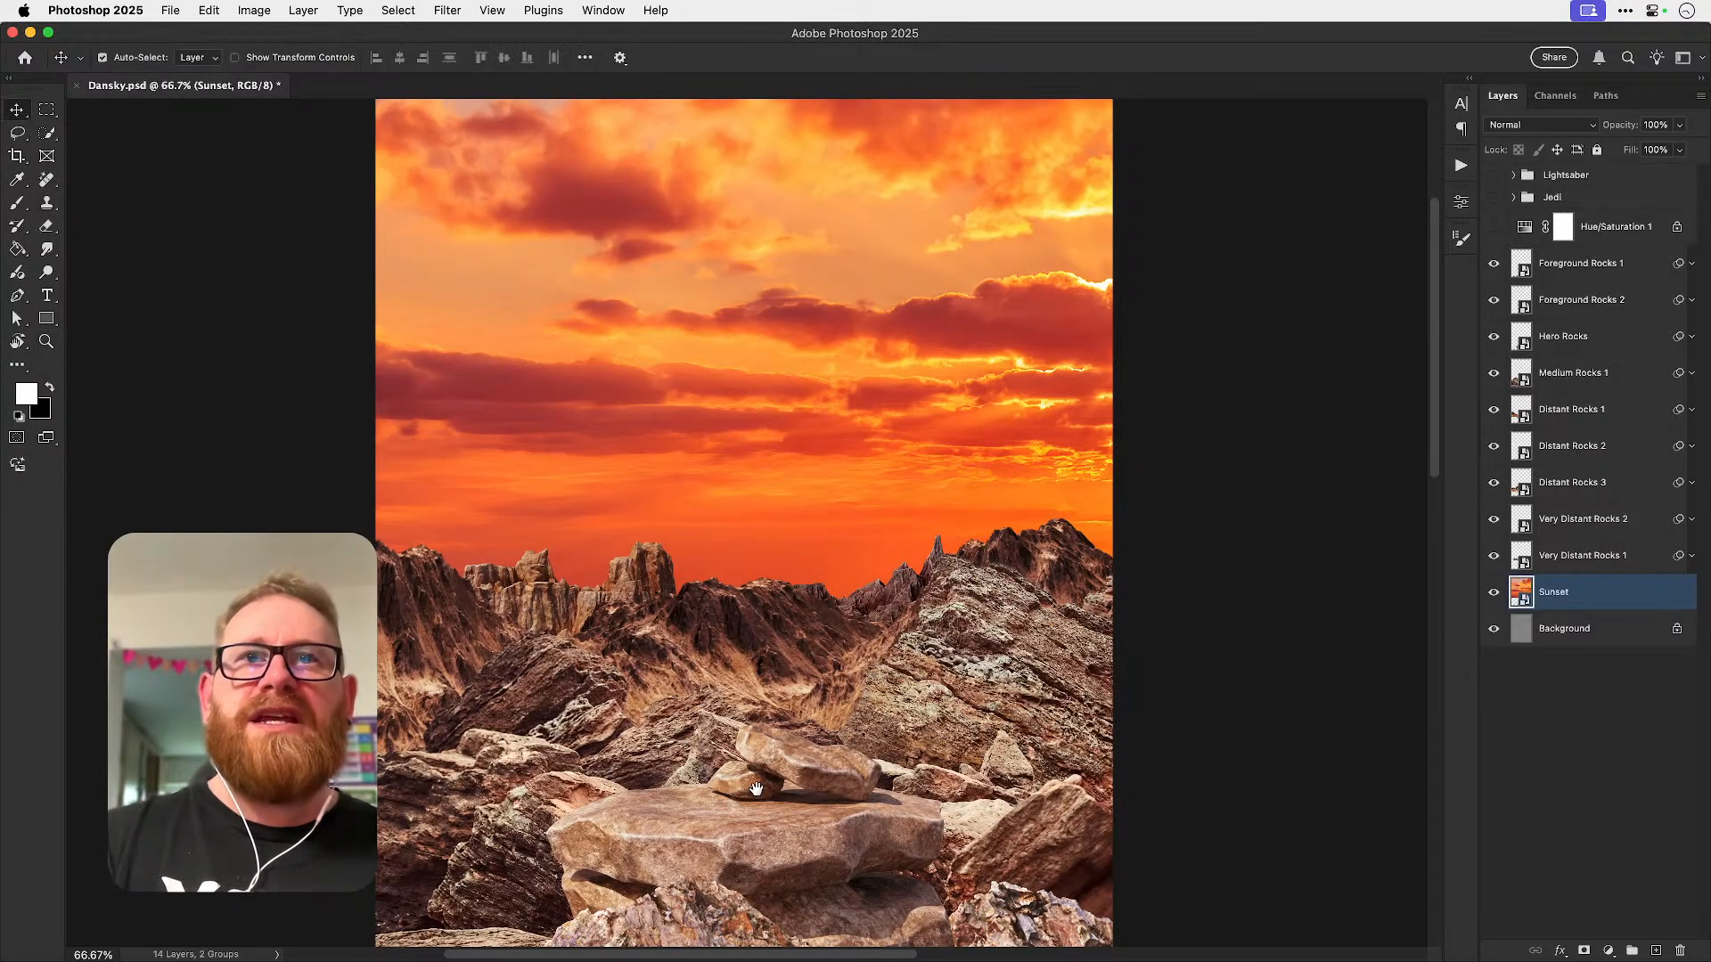
{"action": "left_click_drag", "start_coordinate": [757, 790], "coordinate": [746, 721]}
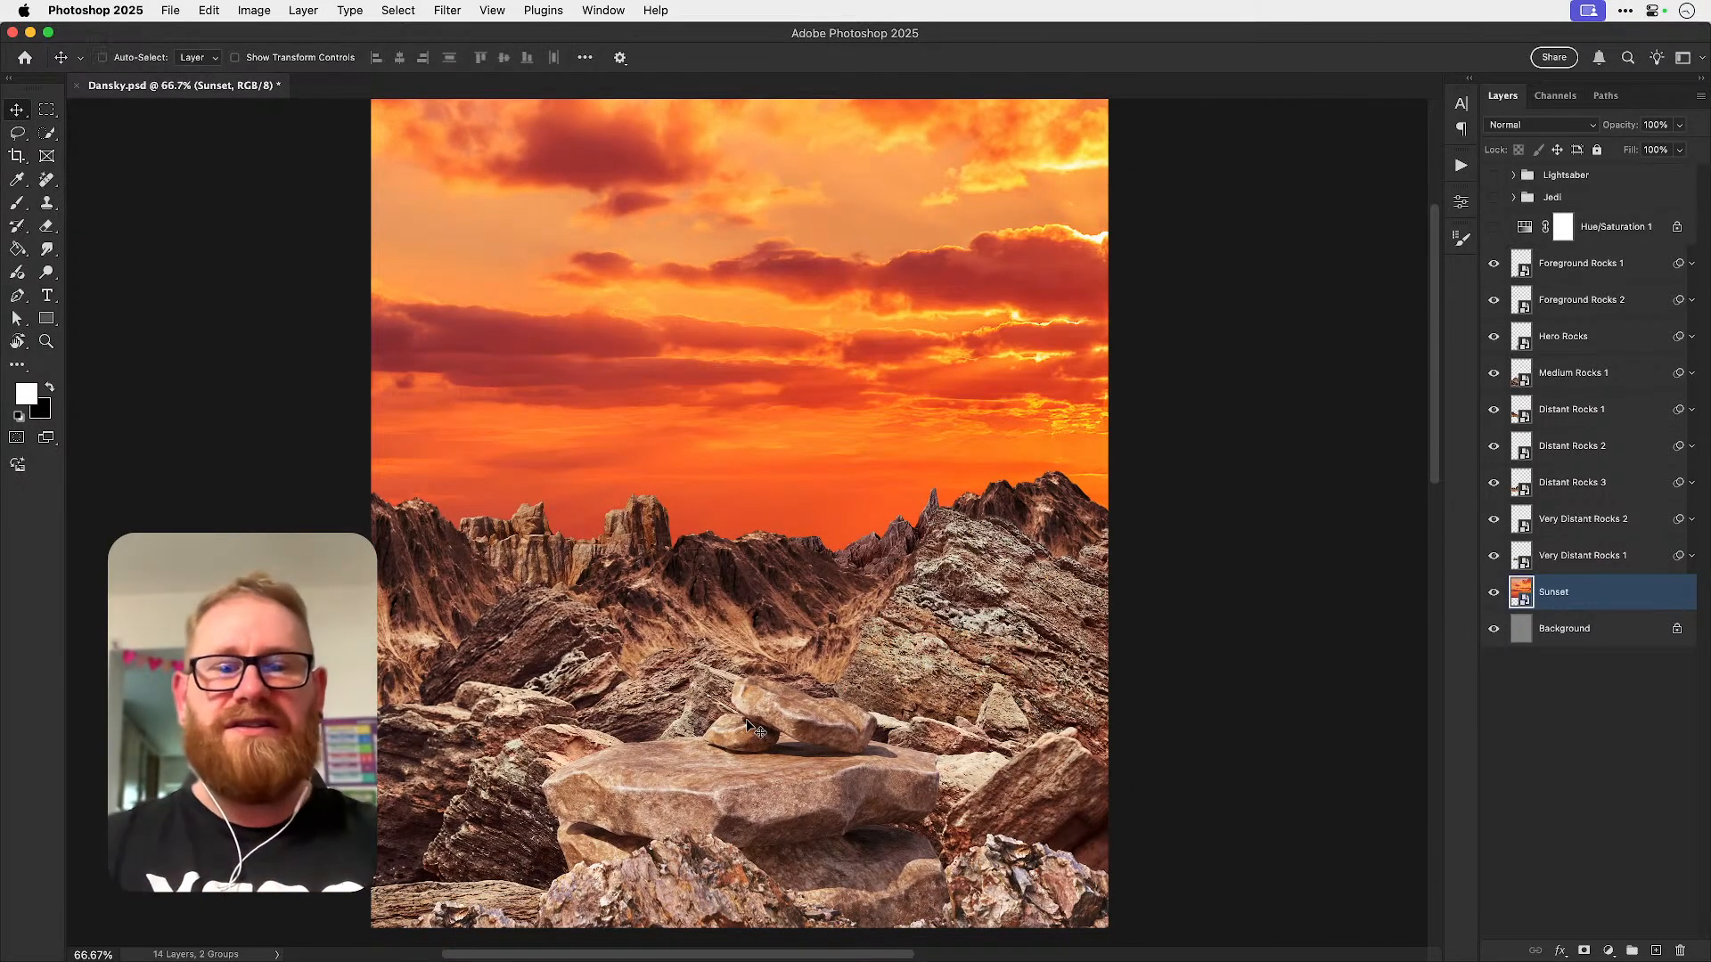
{"action": "key", "text": "super+0"}
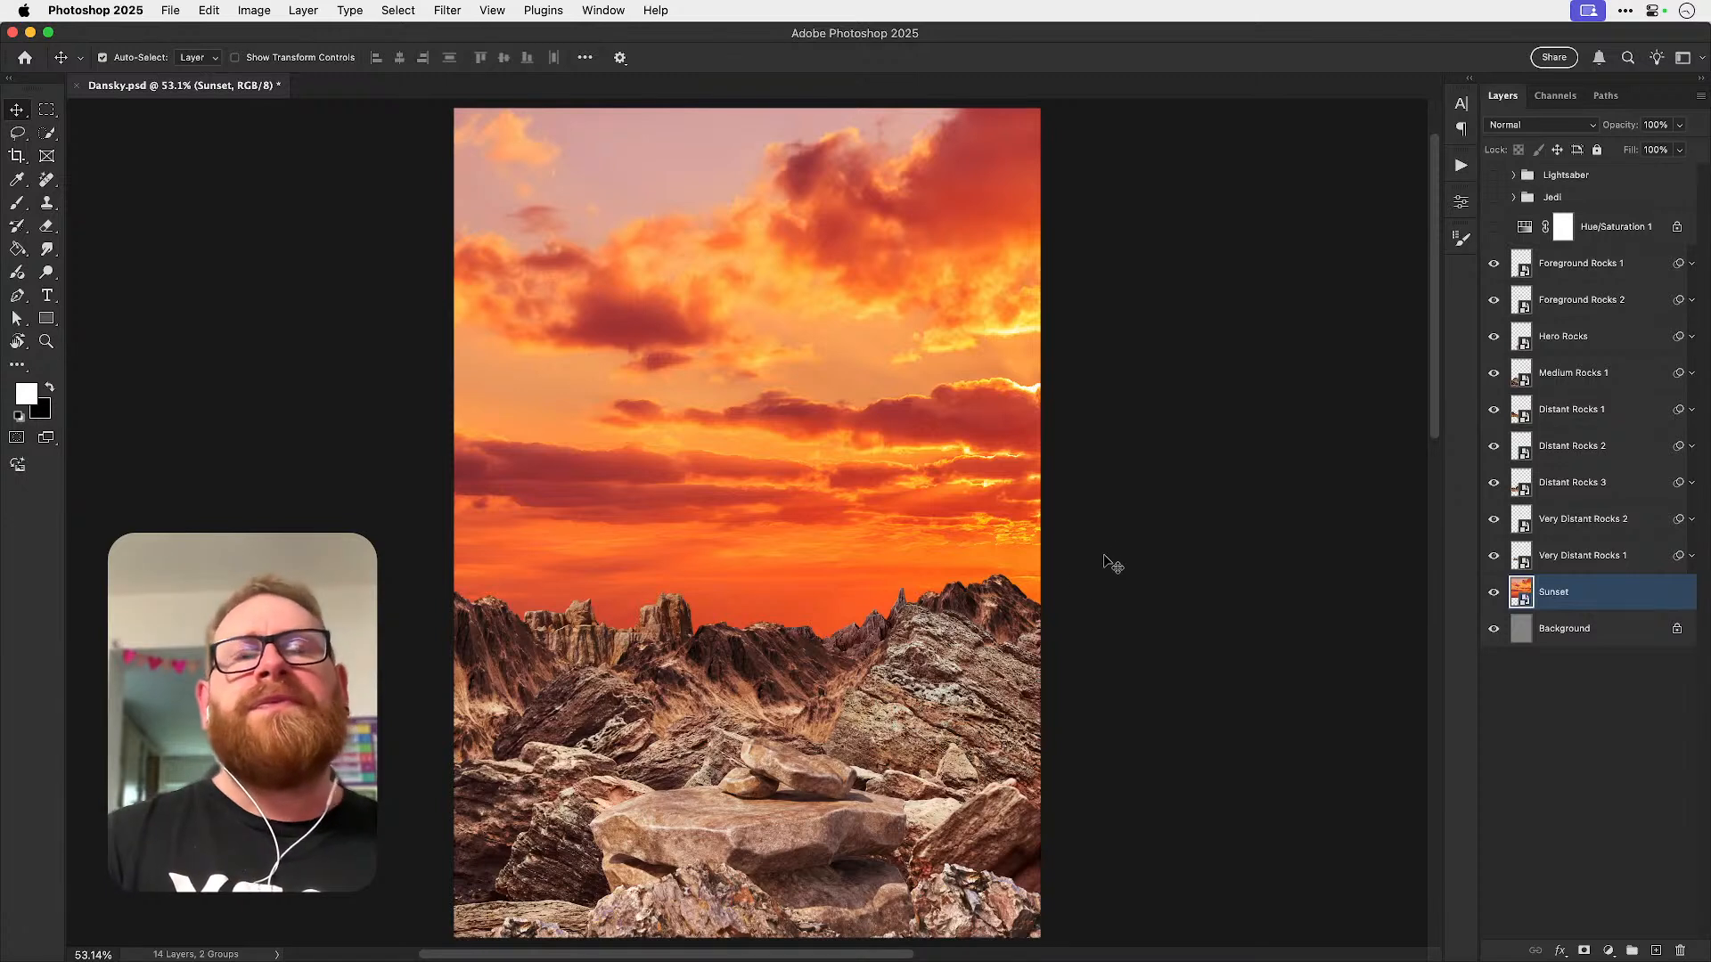
- Identify the Hero Rocks layer and add an orange-red ff481d Solid Color fill layer directly above Medium Rocks 1
{"action": "left_click", "coordinate": [770, 830]}
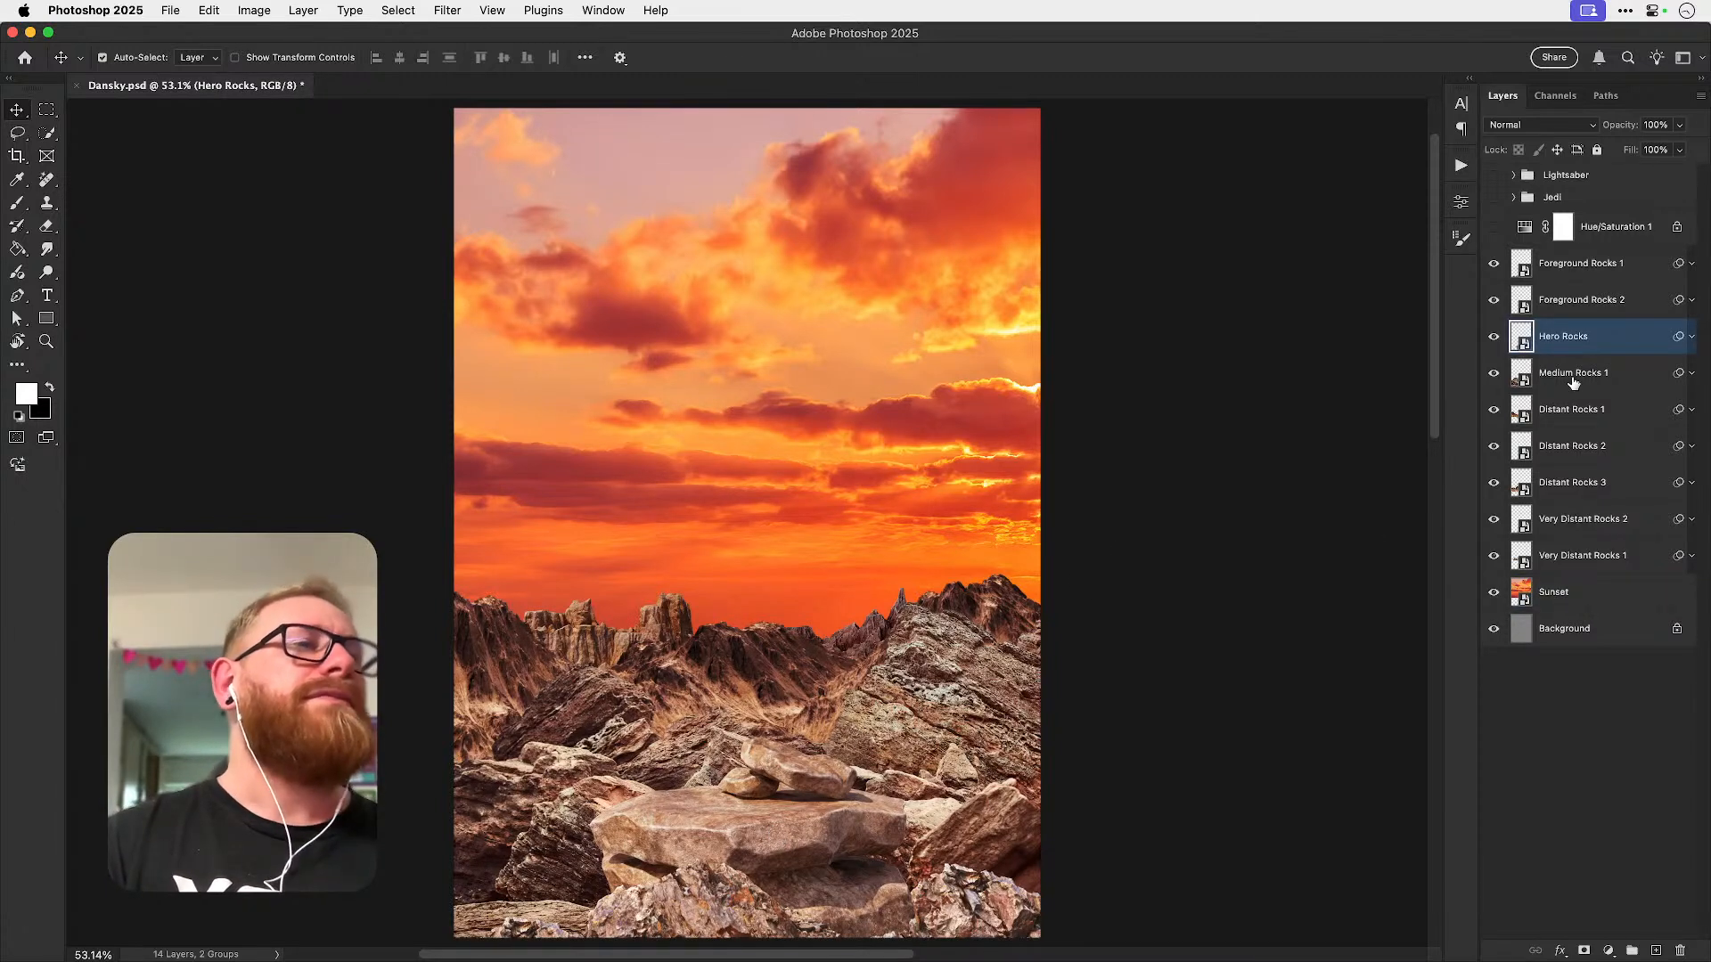
{"action": "left_click", "coordinate": [1495, 338]}
{"action": "left_click", "coordinate": [1493, 338]}
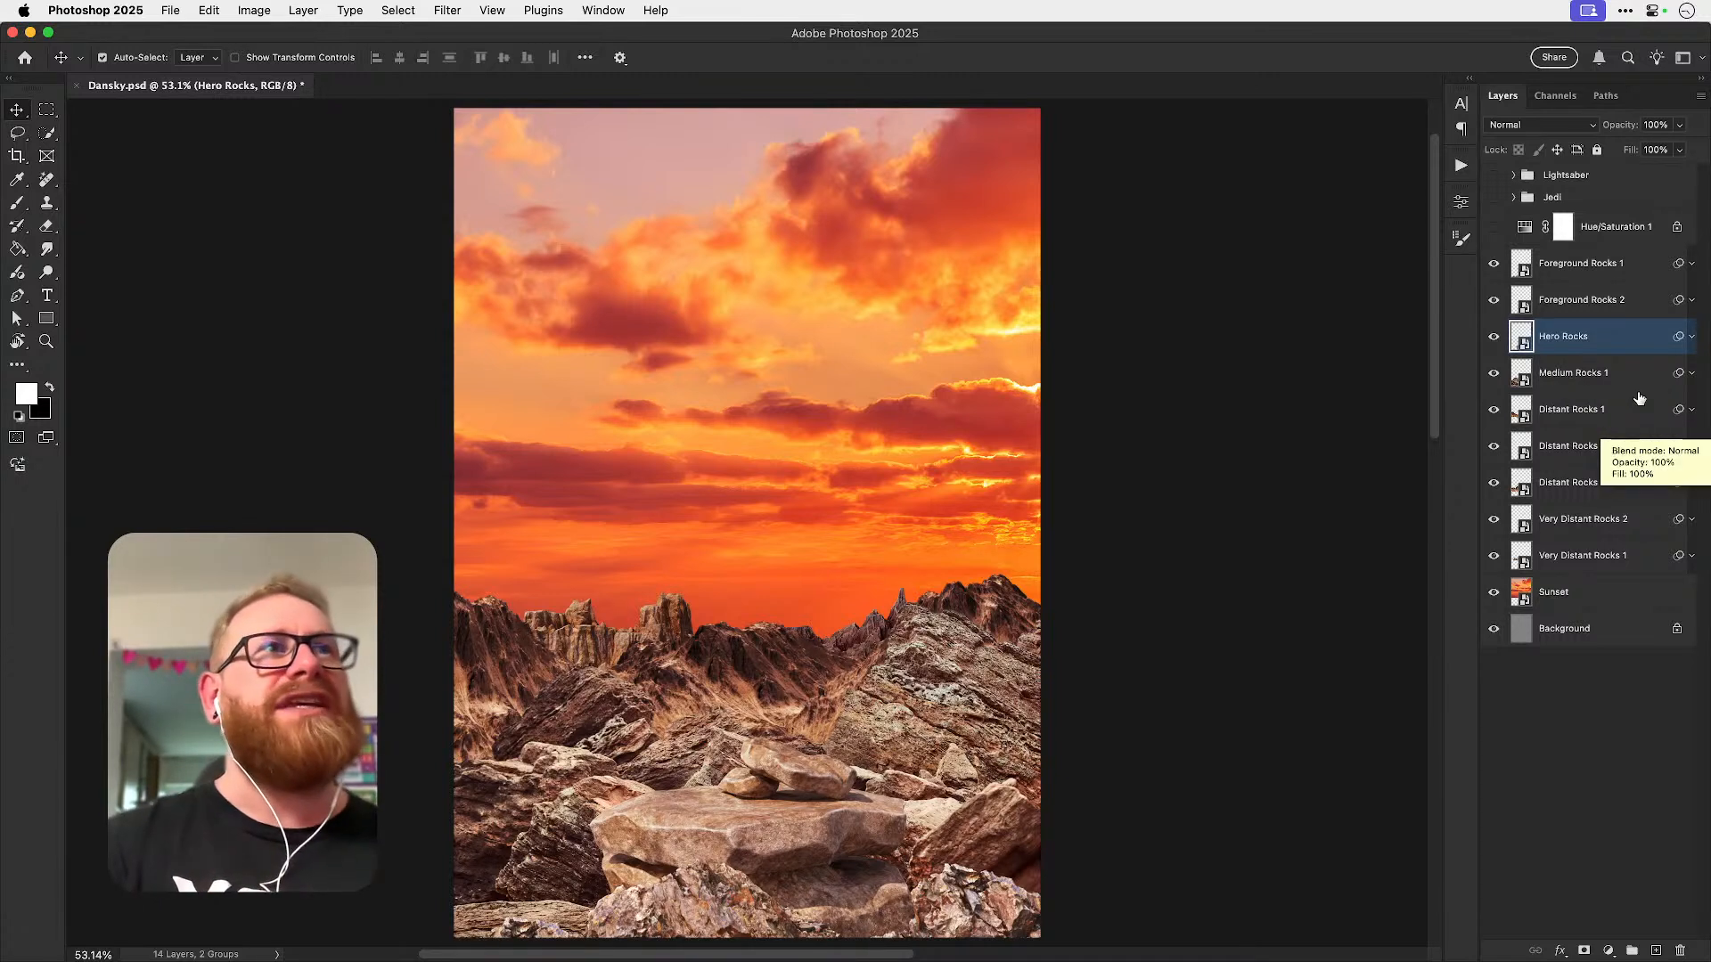
{"action": "left_click", "coordinate": [1581, 372]}
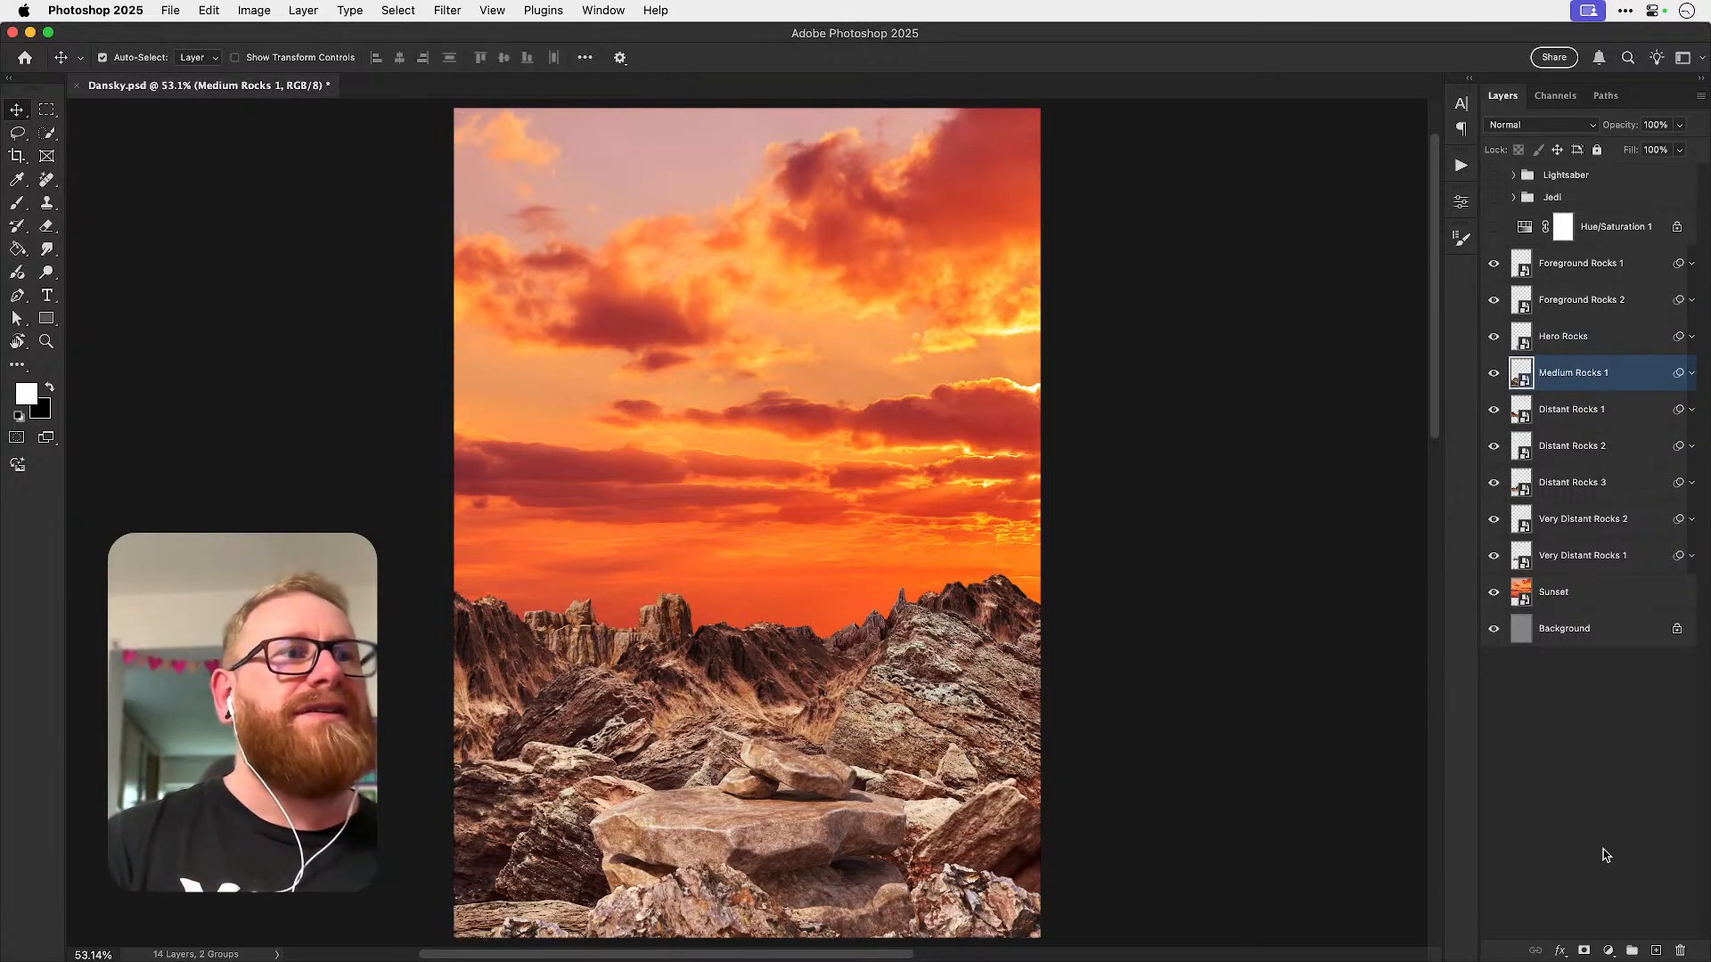
{"action": "left_click", "coordinate": [1612, 953]}
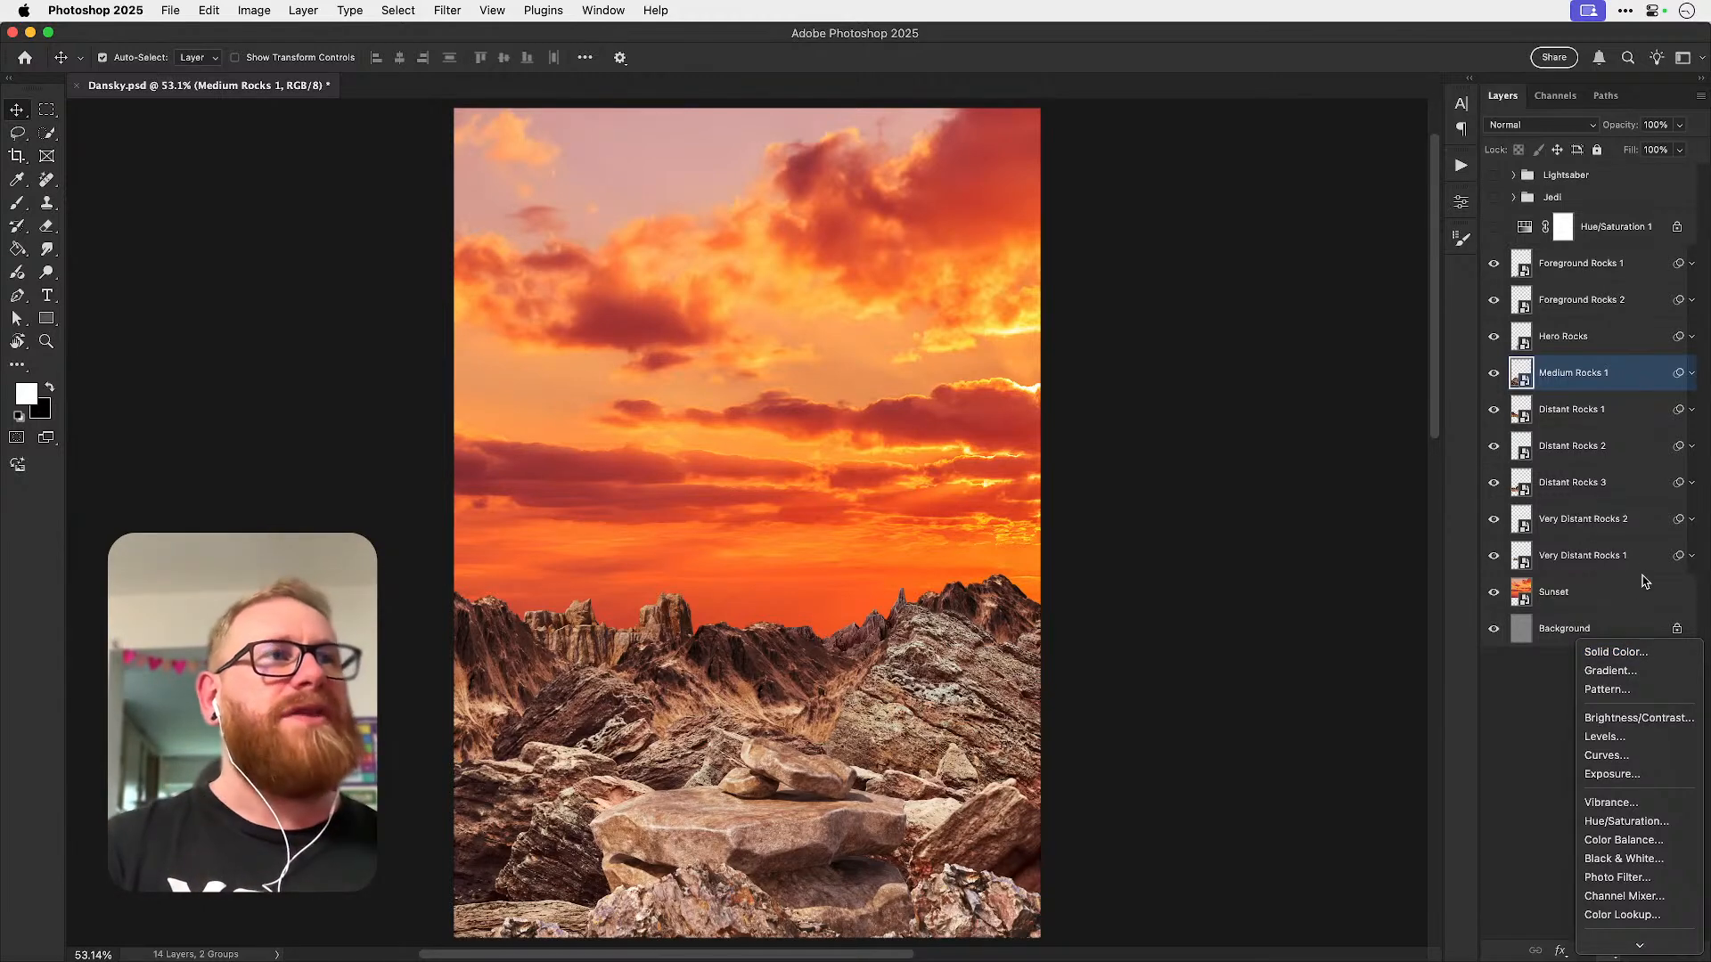
{"action": "left_click", "coordinate": [1615, 652]}
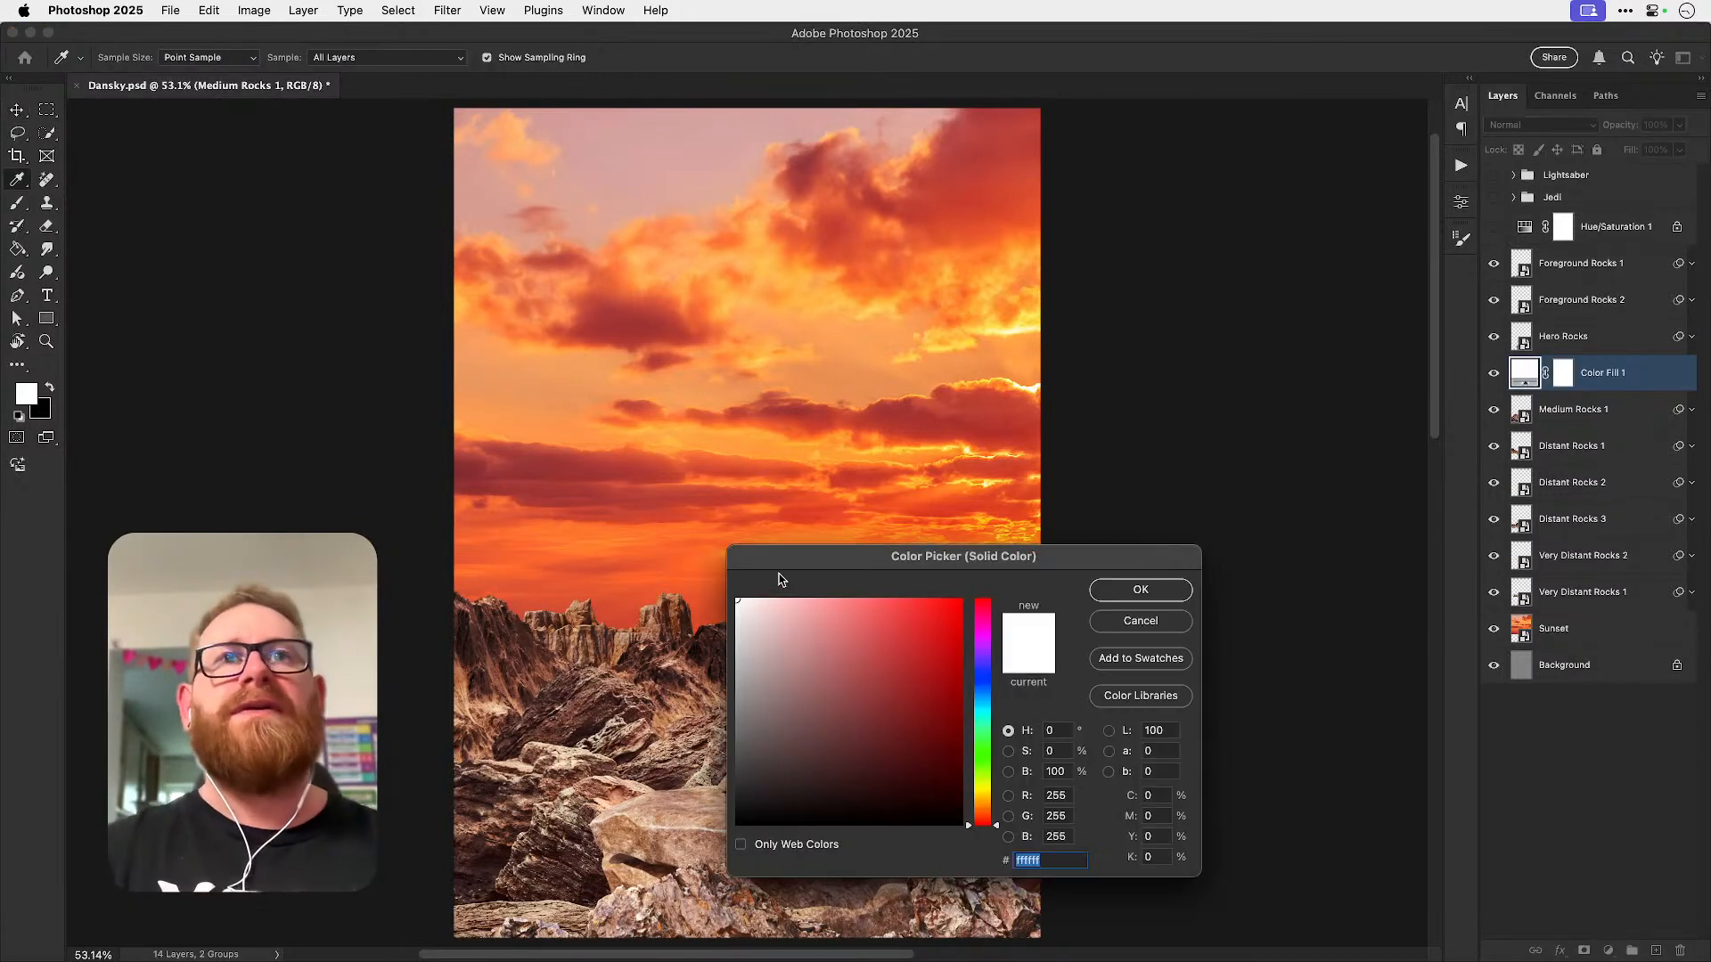
{"action": "left_click_drag", "start_coordinate": [984, 809], "coordinate": [983, 816]}
{"action": "left_click", "coordinate": [937, 598]}
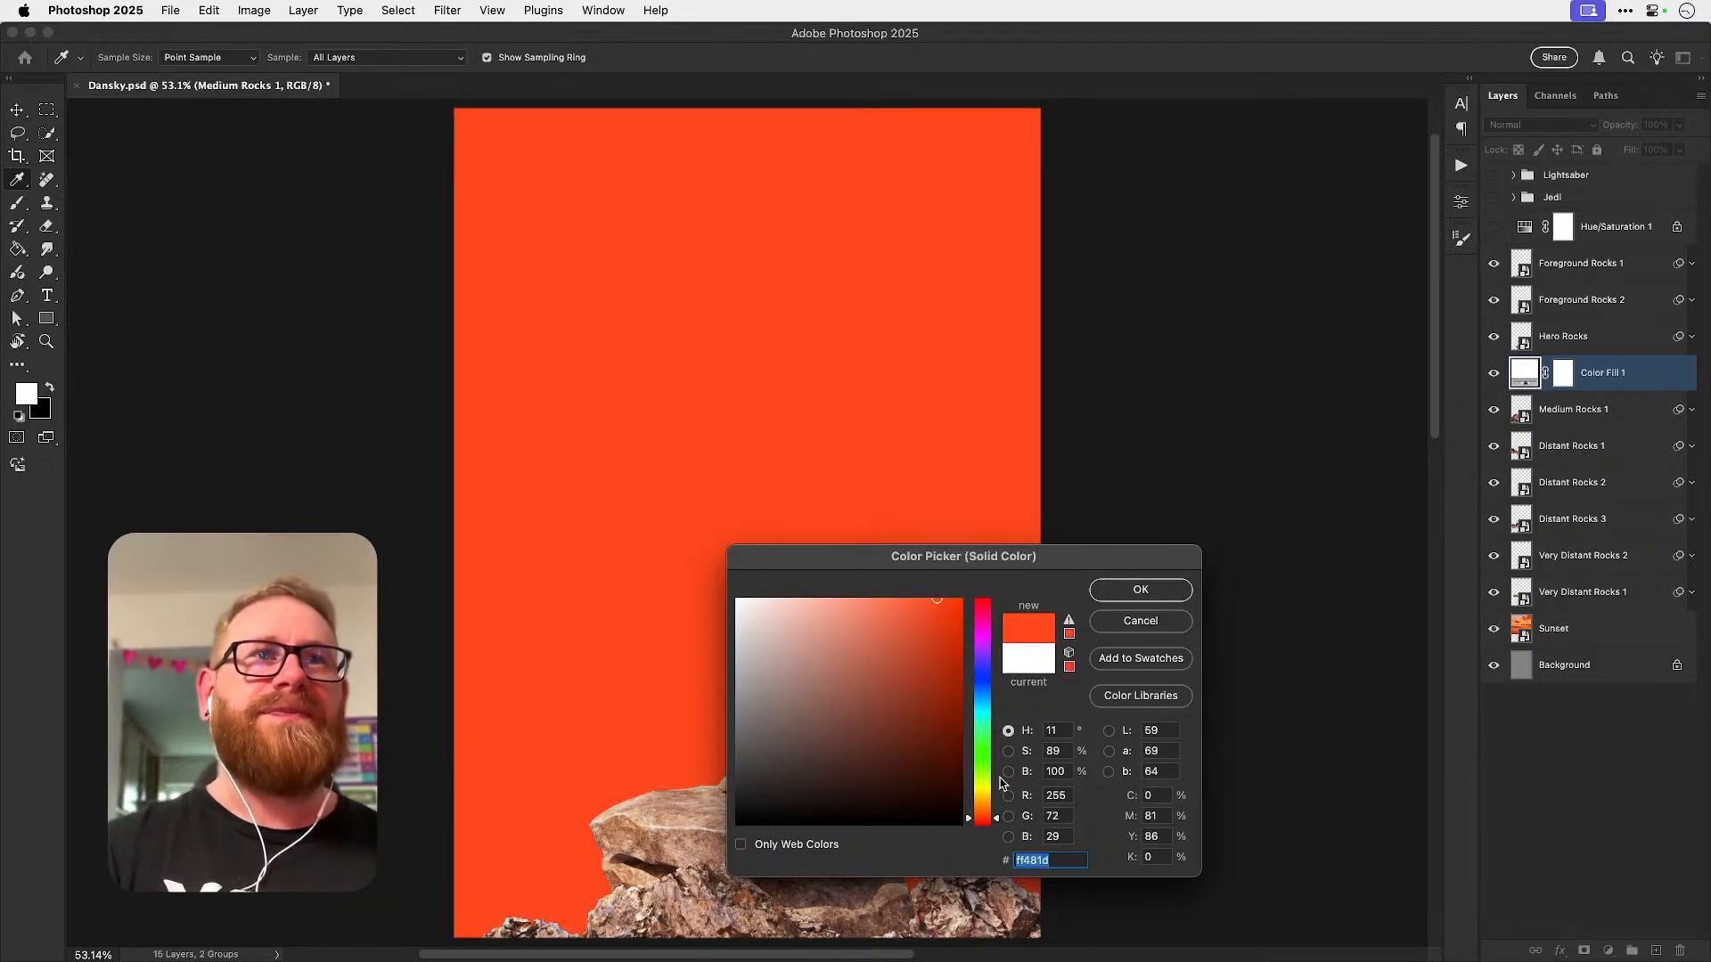
{"action": "left_click", "coordinate": [1141, 590]}
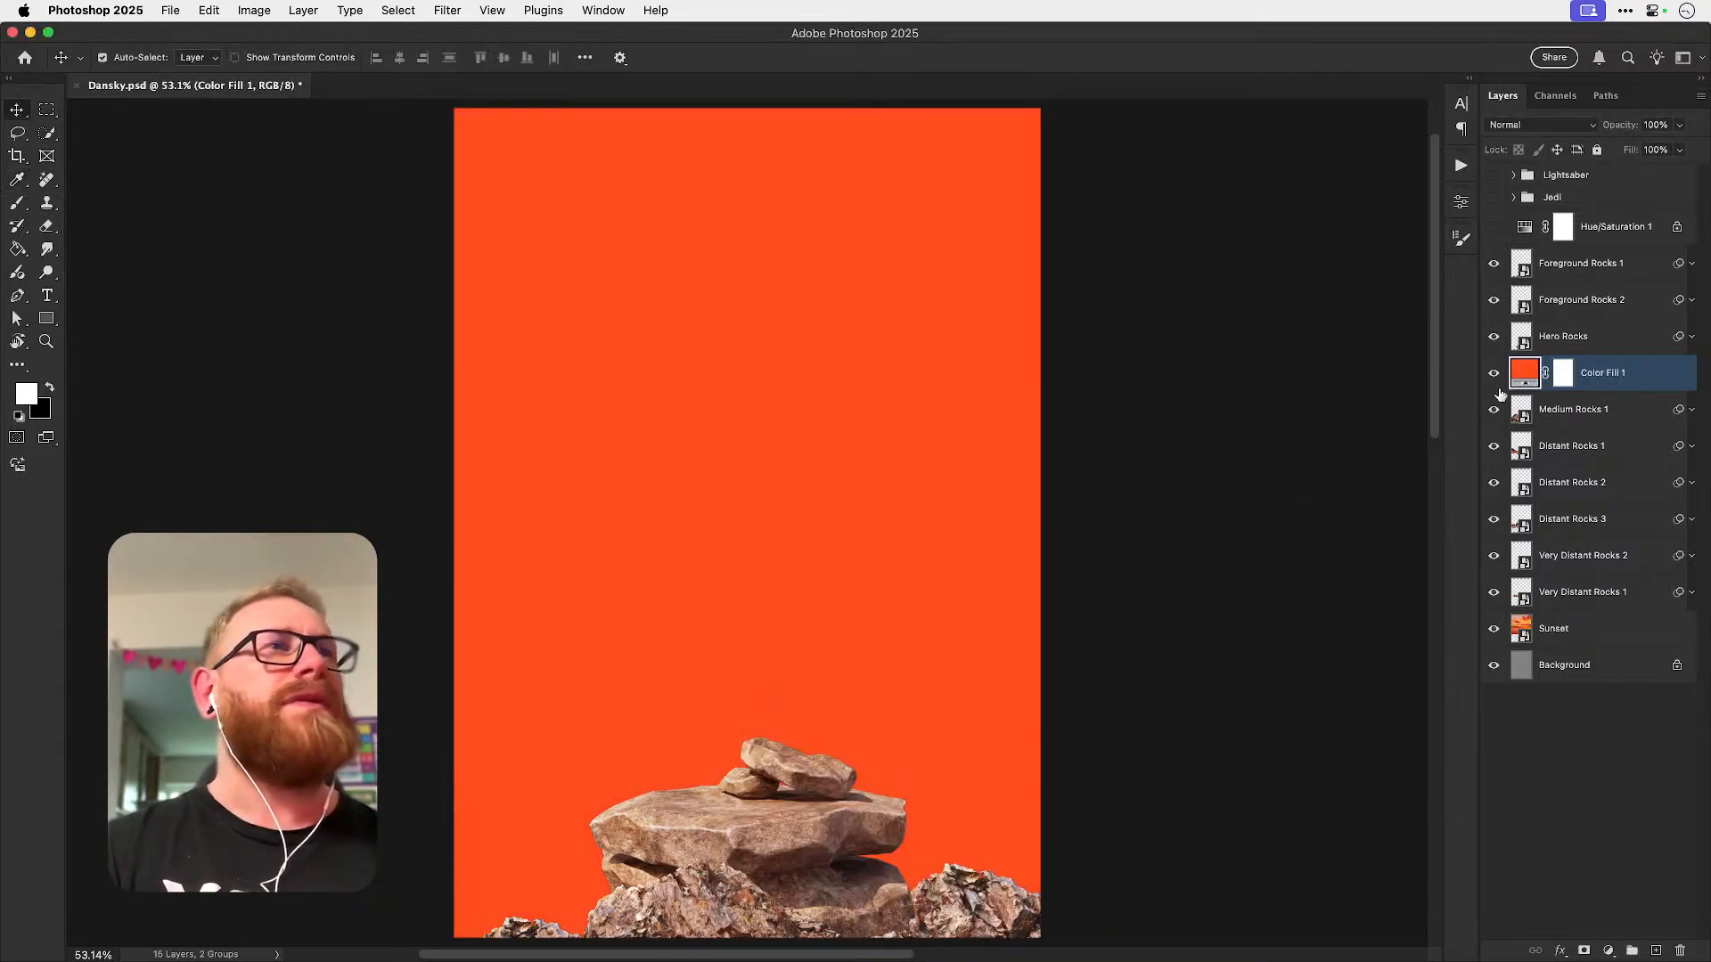
- Invert the Color Fill 1 layer mask to black and check which rocks belong to the Hero Rocks layer
{"action": "left_click", "coordinate": [1571, 371]}
{"action": "key", "text": "super+i"}
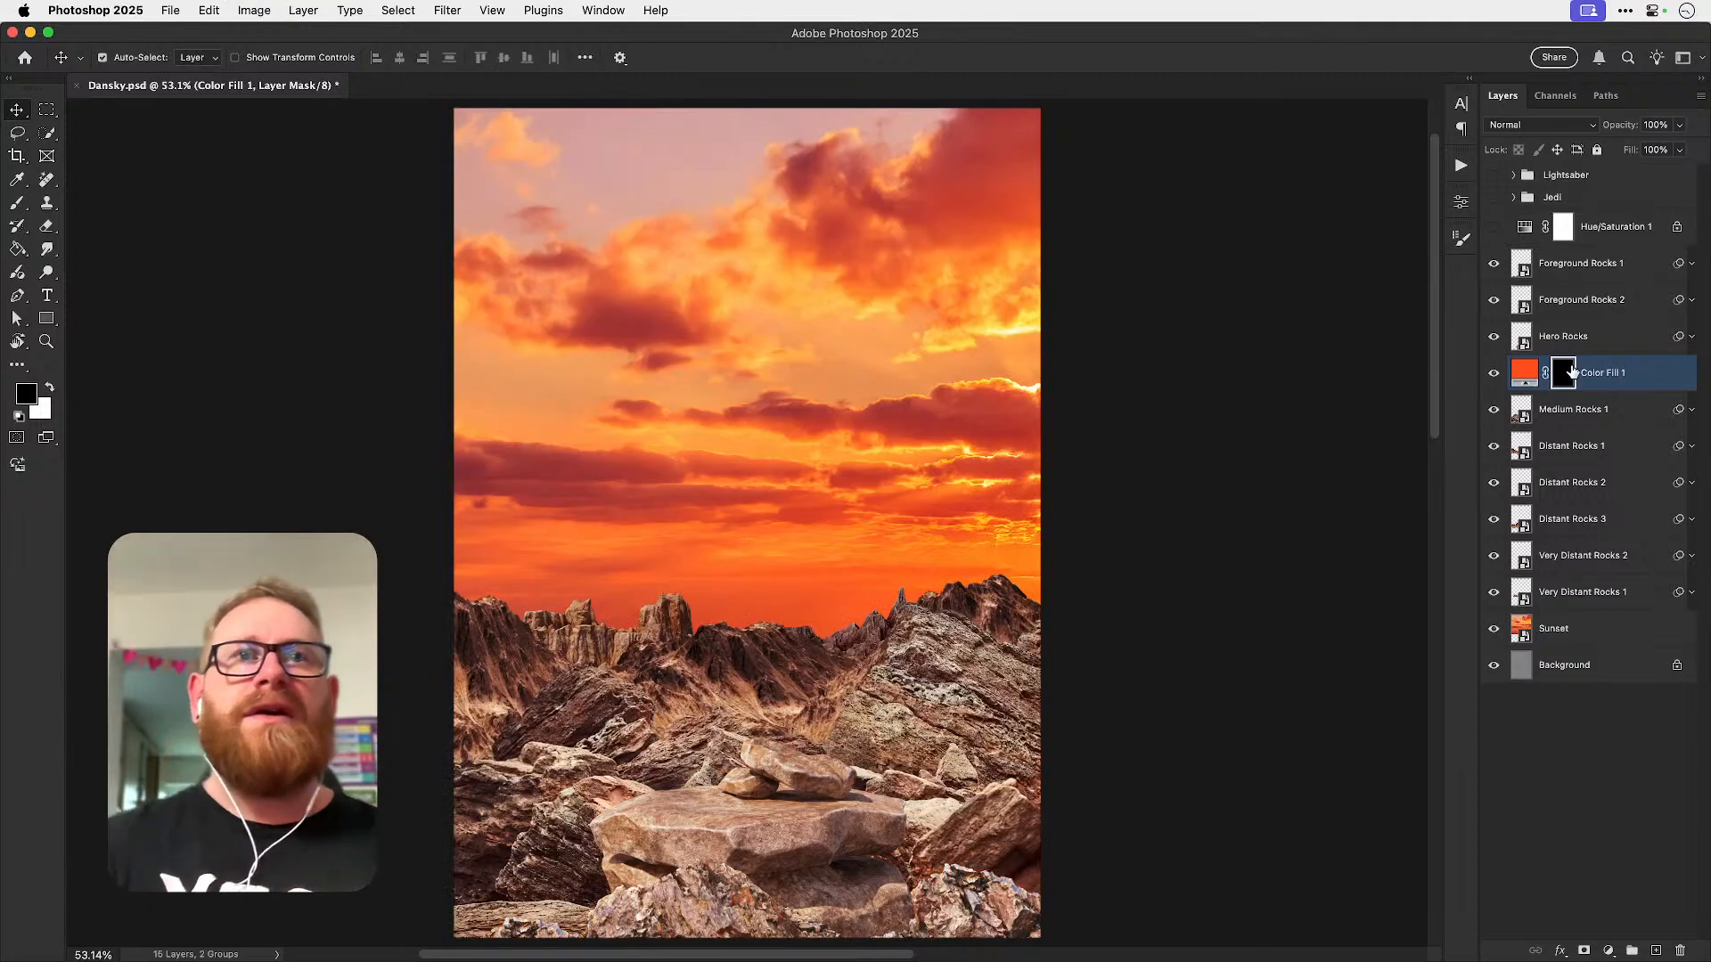
{"action": "left_click", "coordinate": [1494, 338]}
{"action": "left_click", "coordinate": [1494, 340]}
- Paint orange haze across the rocks behind the hero rock on the Color Fill 1 mask, using a large soft white brush at 5% flow
{"action": "key", "text": "b"}
{"action": "key", "text": "x"}
{"action": "left_click", "coordinate": [506, 57]}
{"action": "type", "text": "5"}
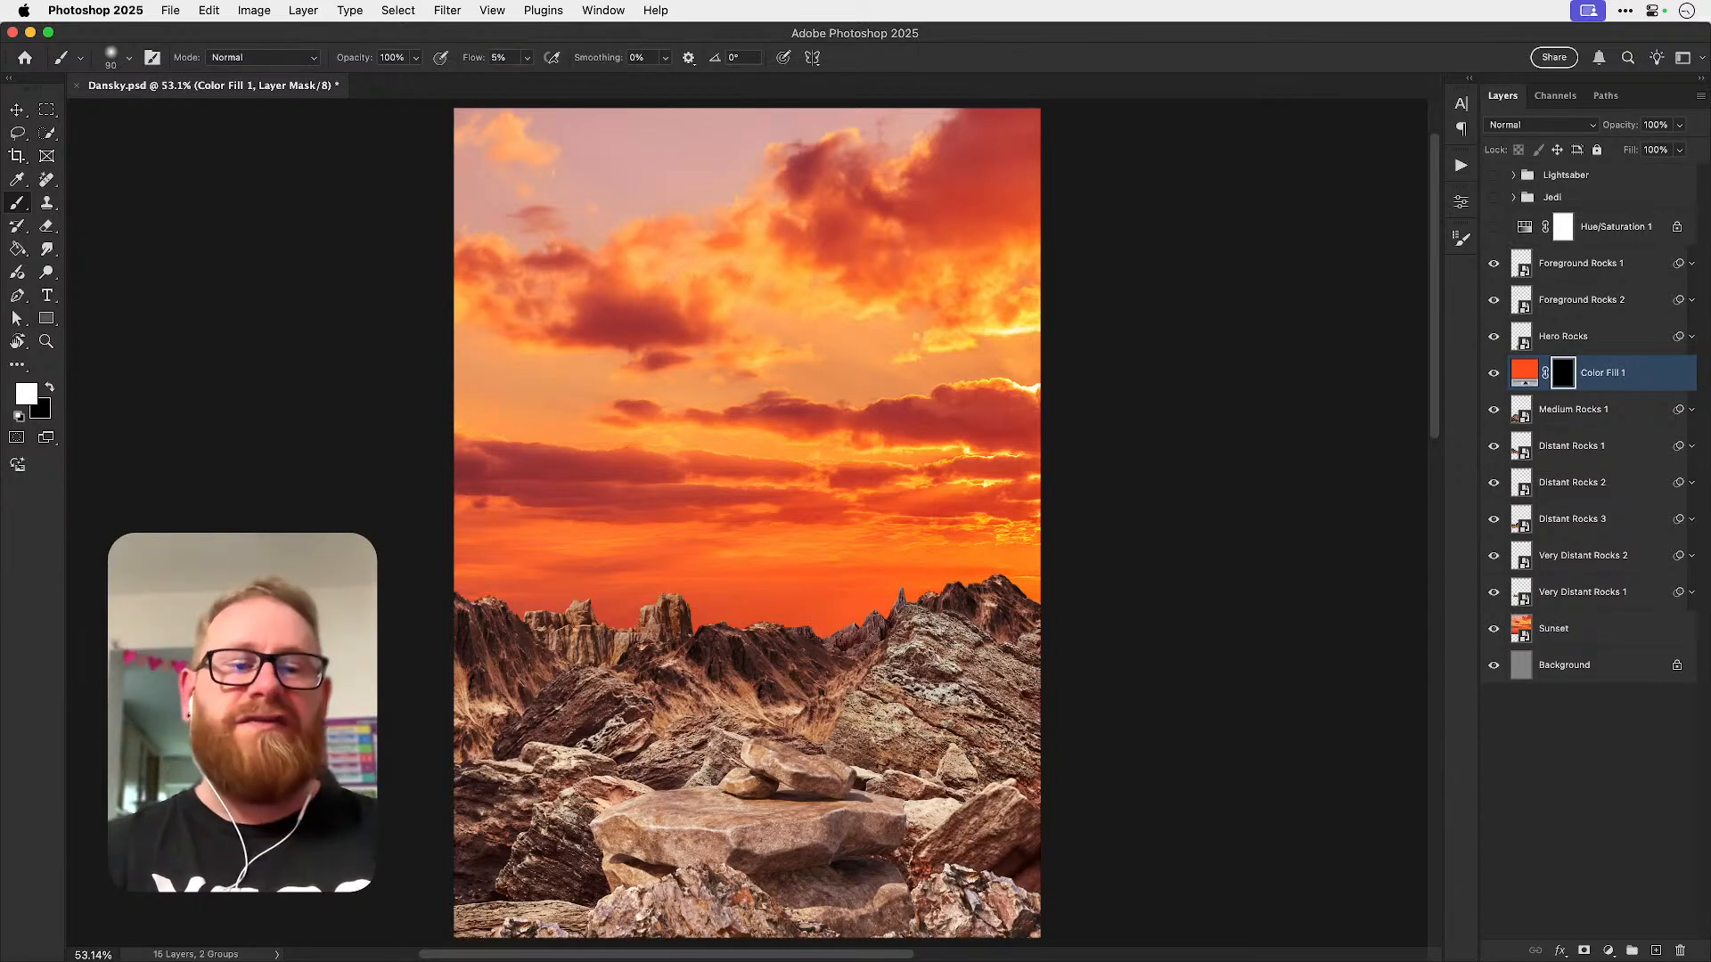
{"action": "key", "text": "bracketright"}
{"action": "left_click", "coordinate": [130, 58]}
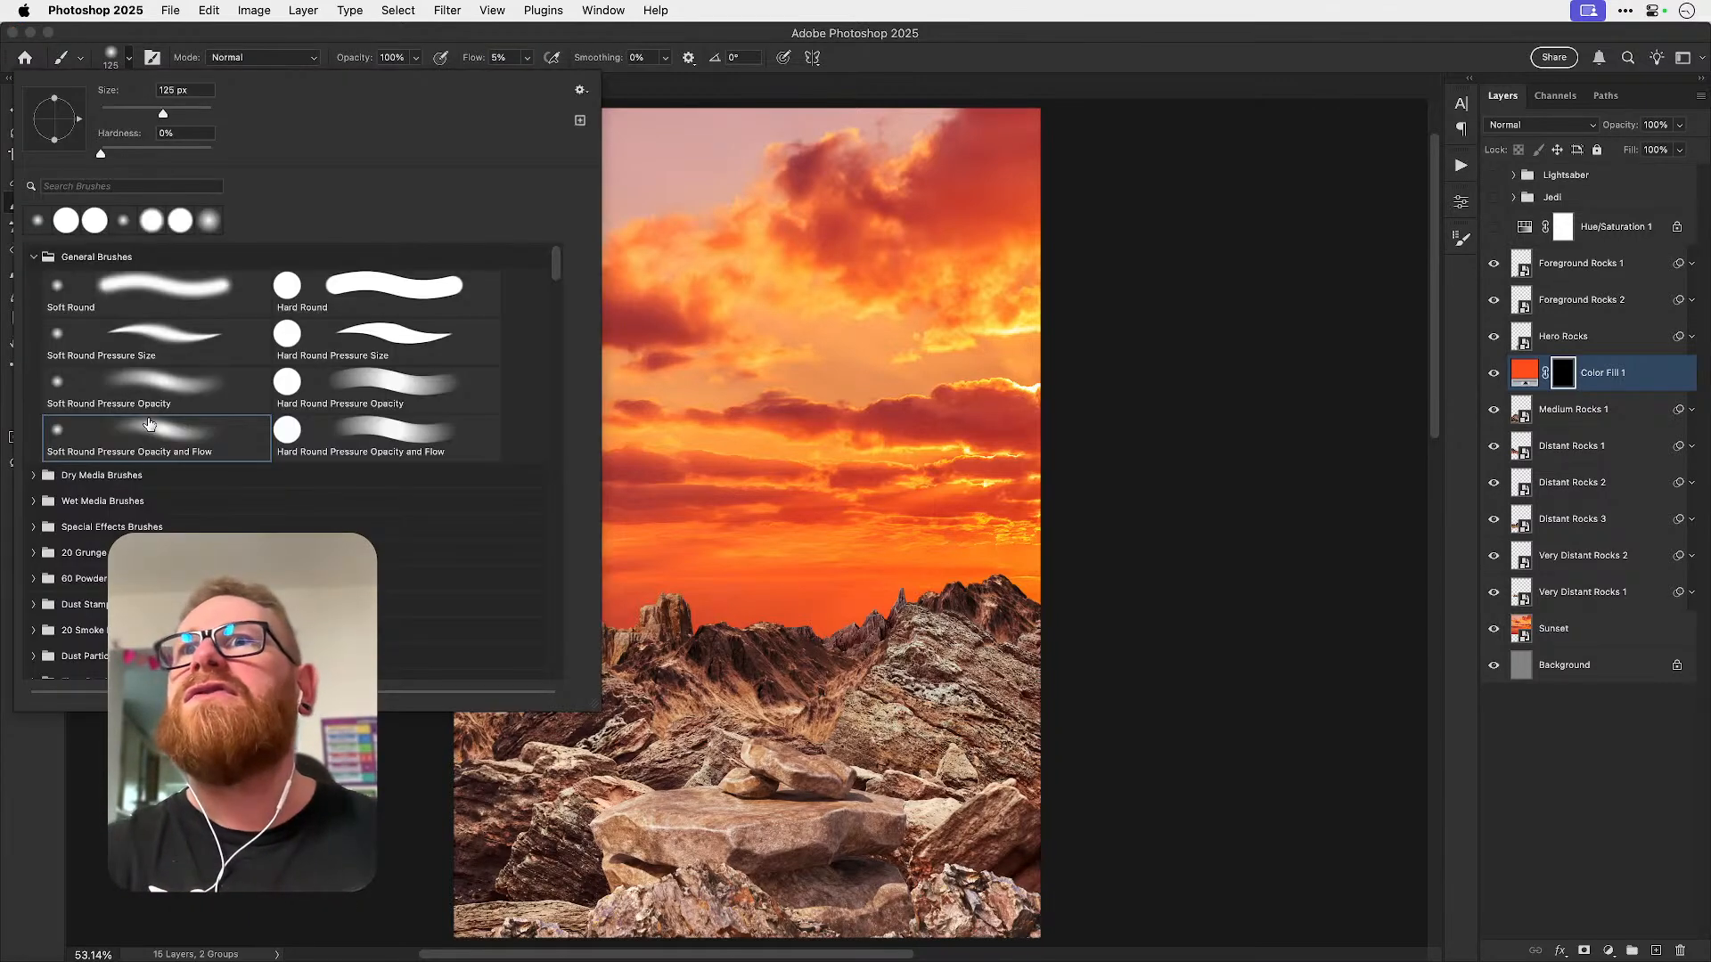
{"action": "left_click", "coordinate": [130, 56]}
{"action": "key", "text": "bracketright"}
{"action": "key", "text": "bracketright"}
{"action": "key", "text": "bracketright"}
{"action": "key", "text": "bracketright"}
{"action": "key", "text": "bracketright"}
{"action": "key", "text": "bracketright"}
{"action": "key", "text": "bracketright"}
{"action": "key", "text": "bracketright"}
{"action": "key", "text": "bracketright"}
{"action": "key", "text": "bracketright"}
{"action": "key", "text": "bracketright"}
{"action": "key", "text": "bracketright"}
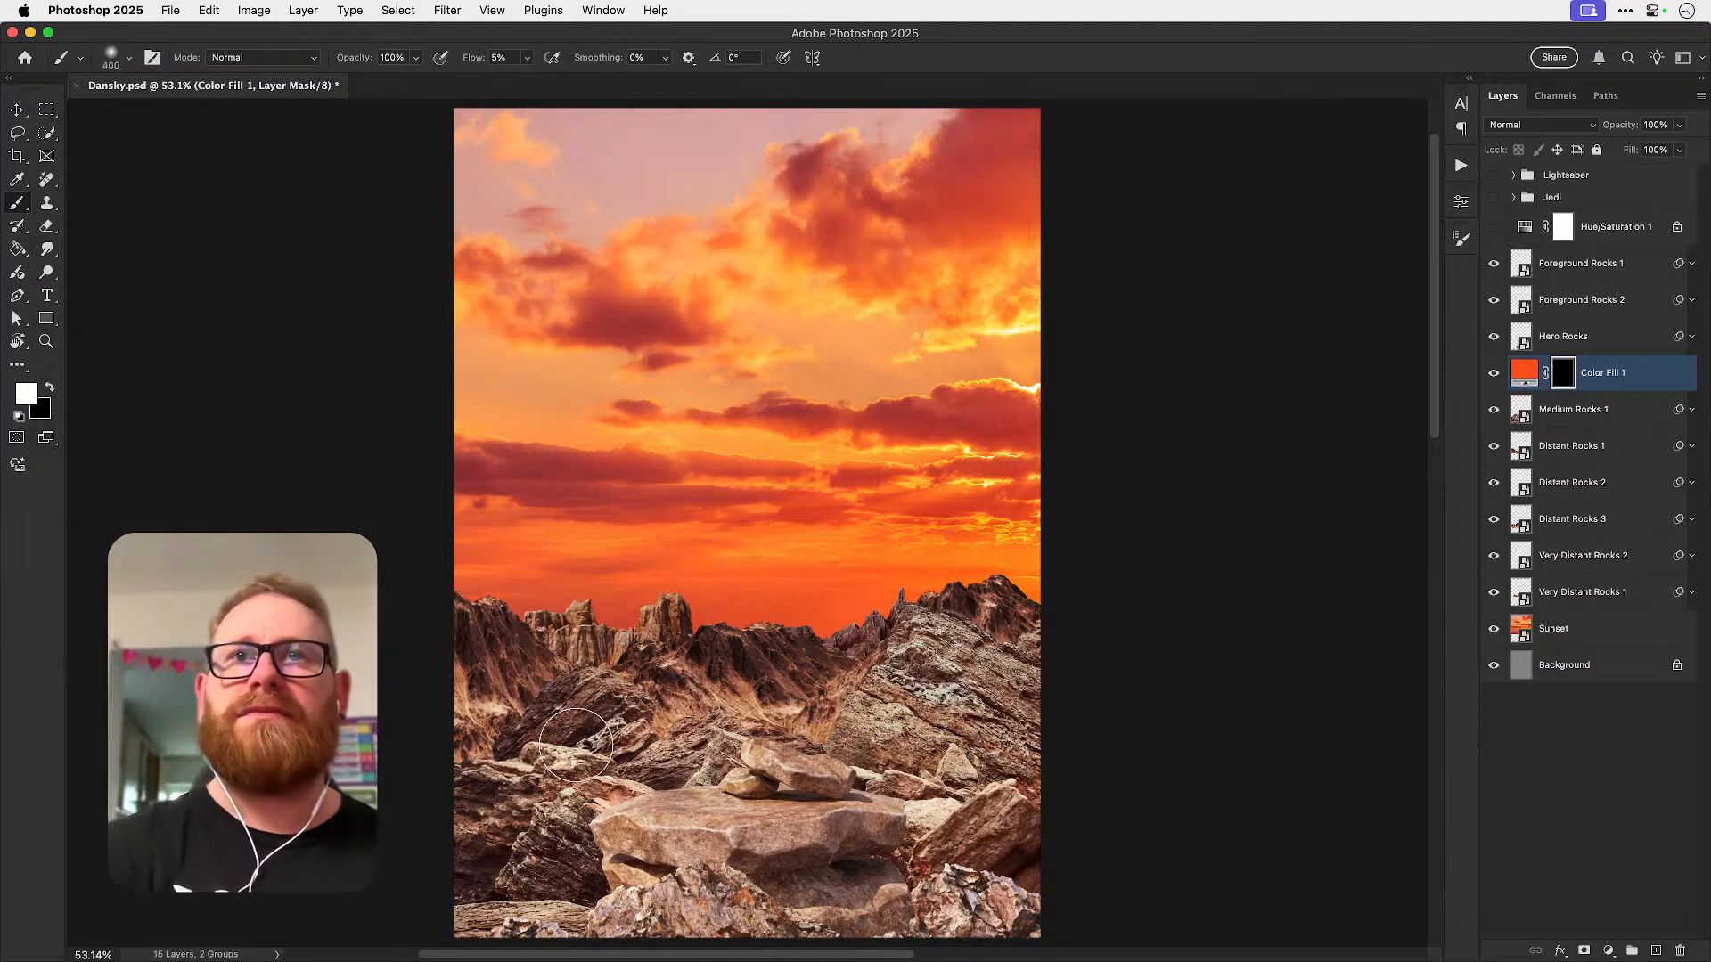
{"action": "left_click_drag", "start_coordinate": [1131, 675], "coordinate": [384, 659]}
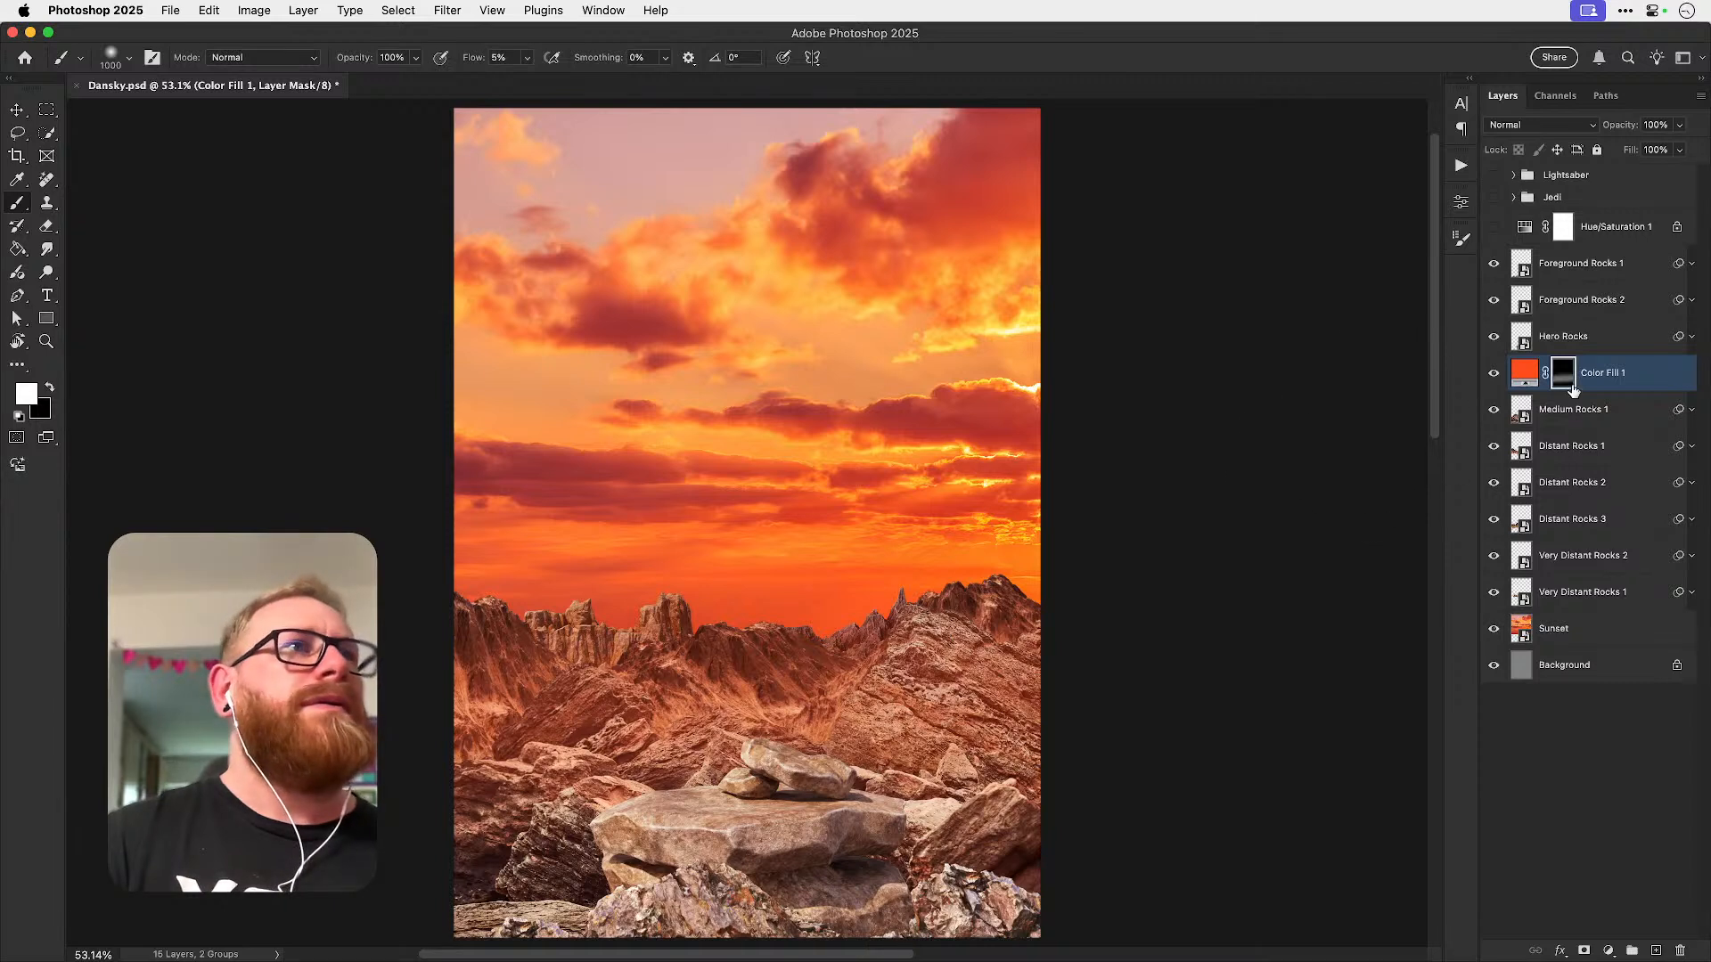
- Check the extent of Distant Rocks 1 and place a duplicate of Color Fill 1 between Medium Rocks 1 and Distant Rocks 1
{"action": "left_click", "coordinate": [1494, 447]}
{"action": "left_click", "coordinate": [1494, 446]}
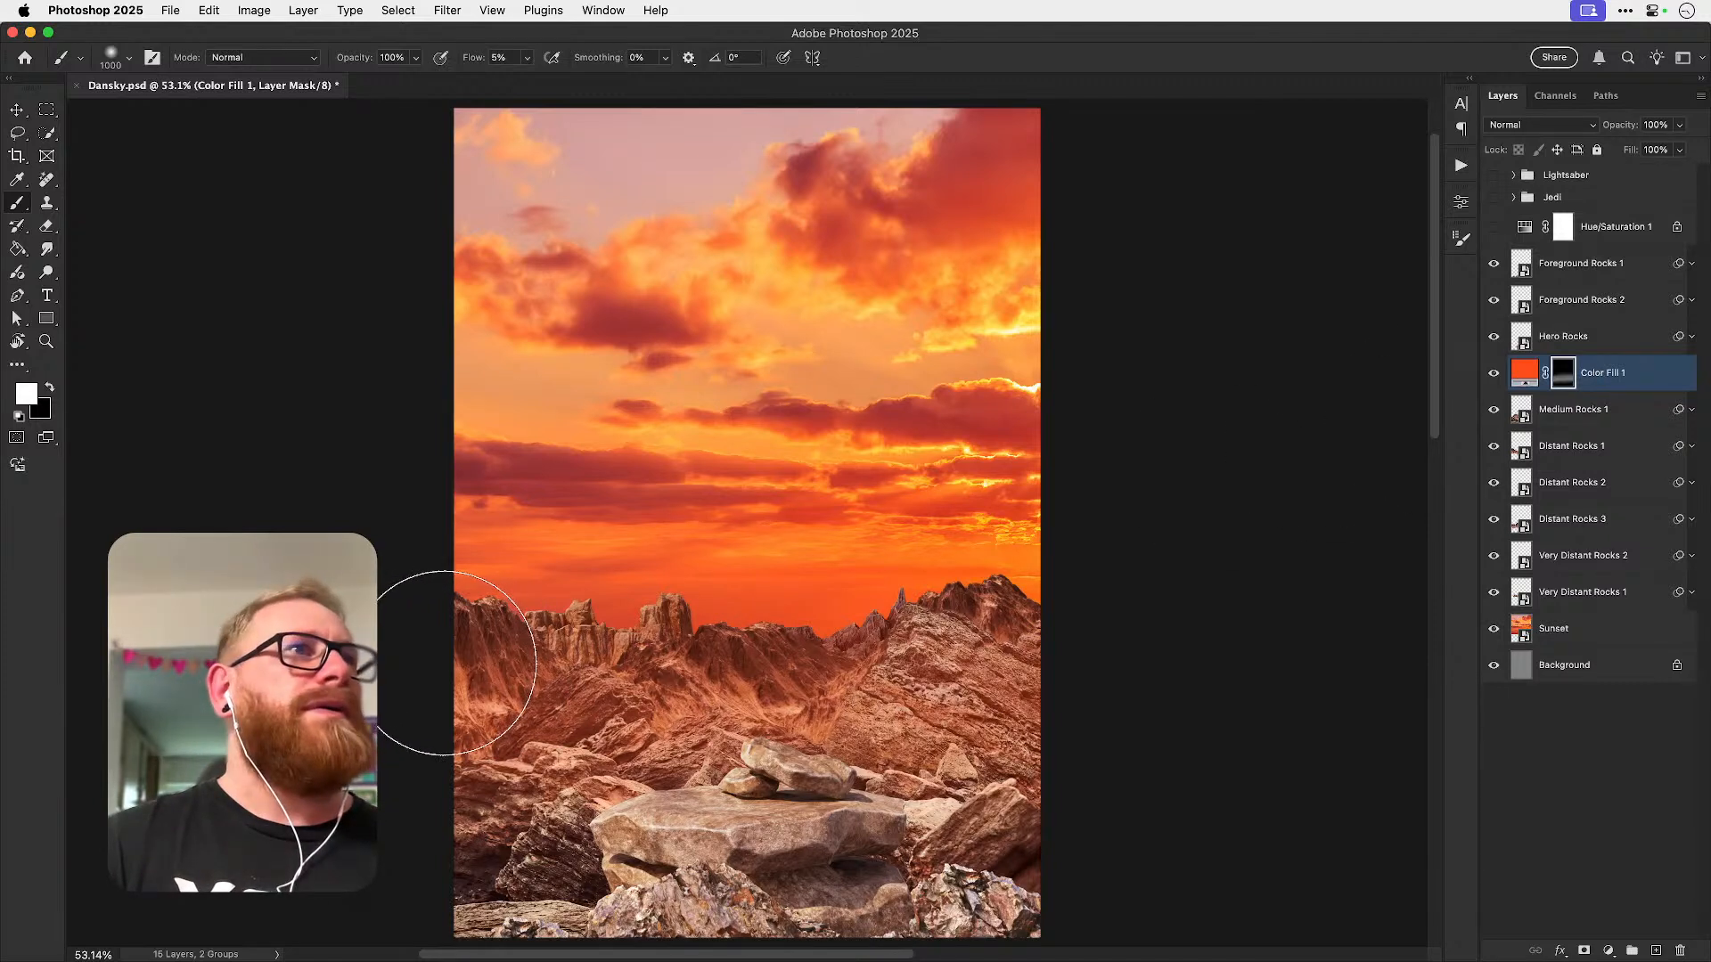
{"action": "left_click_drag", "start_coordinate": [1601, 375], "coordinate": [1601, 430]}
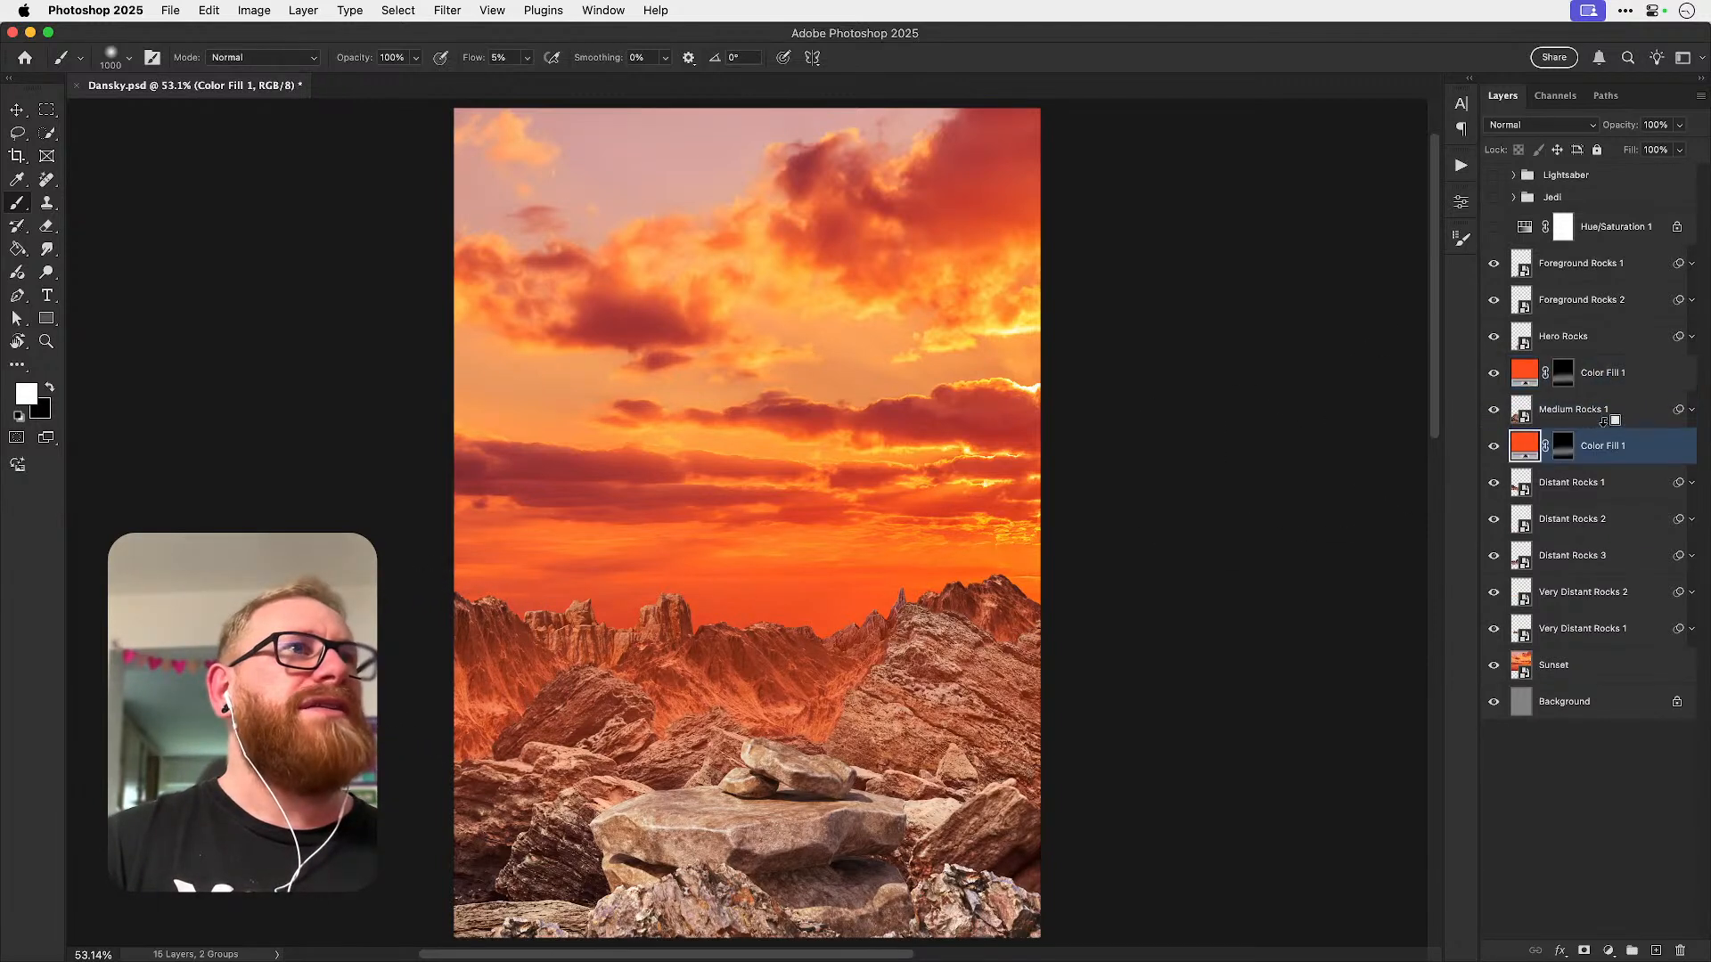
- Replace the mask of the Color Fill 1 layer above Distant Rocks 1 with a black one and paint white haze across the distant rocks
{"action": "right_click", "coordinate": [1559, 442]}
{"action": "left_click", "coordinate": [1595, 741]}
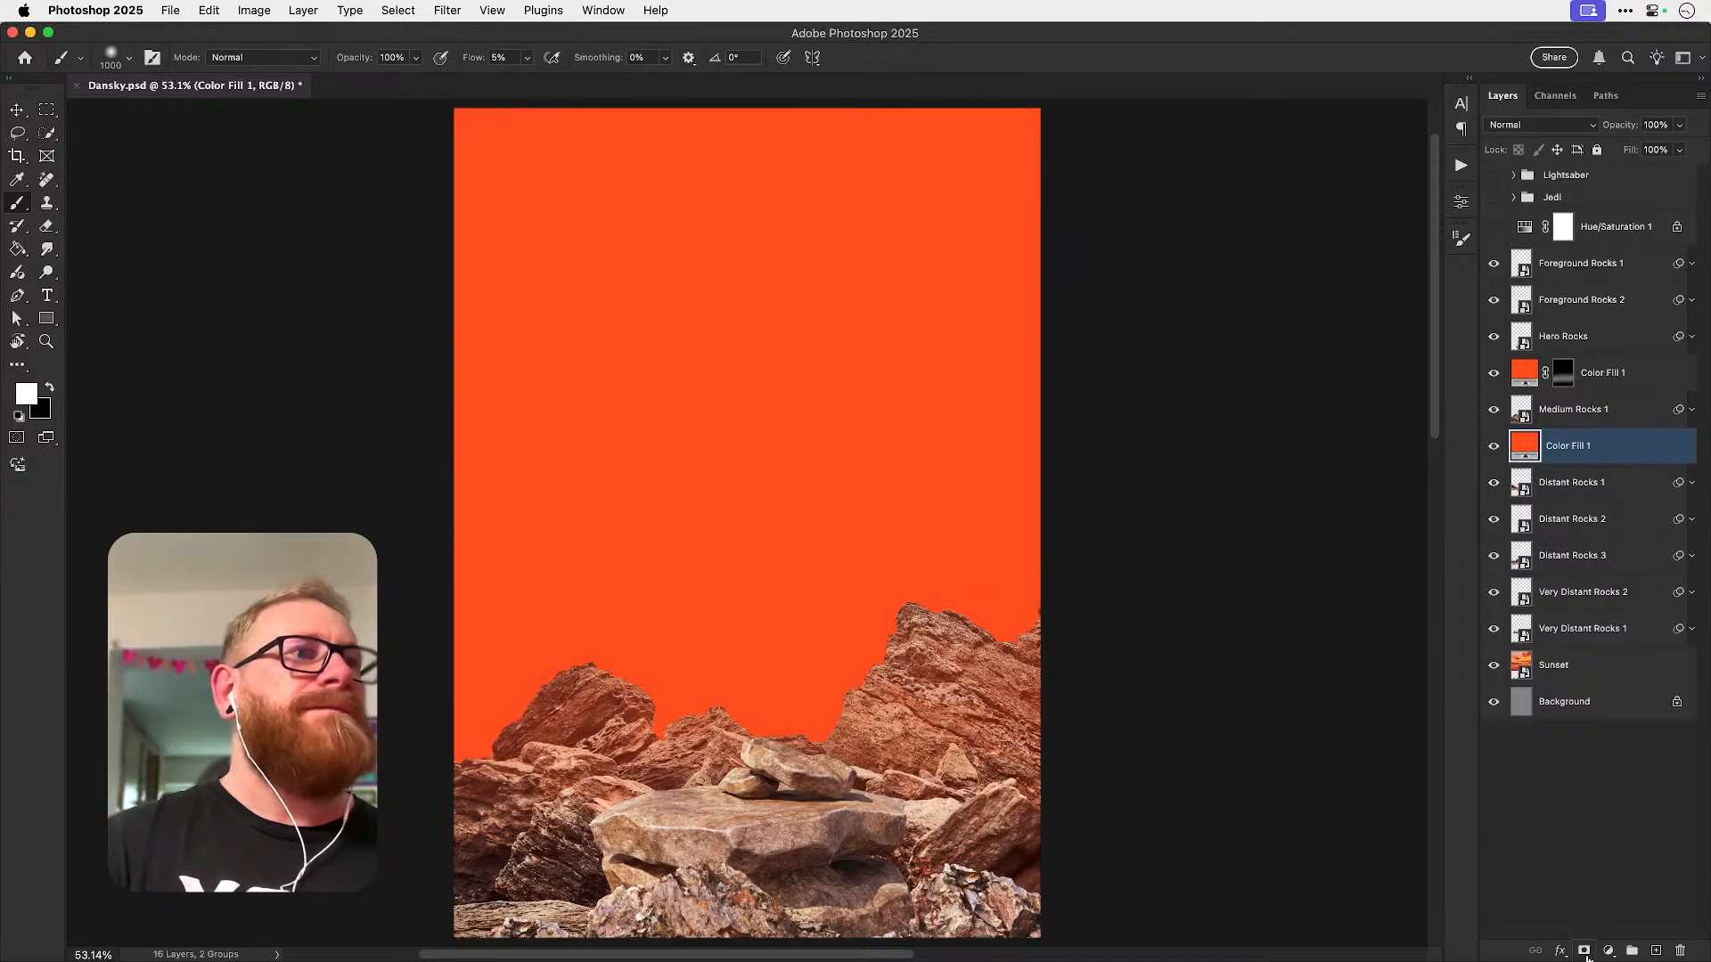
{"action": "left_click", "coordinate": [1584, 951], "text": "alt"}
{"action": "mouse_move", "coordinate": [514, 640]}
{"action": "left_mouse_down"}
{"action": "mouse_move", "coordinate": [1032, 623]}
{"action": "mouse_move", "coordinate": [459, 726]}
{"action": "mouse_move", "coordinate": [400, 604]}
{"action": "mouse_move", "coordinate": [1409, 603]}
{"action": "left_mouse_up"}
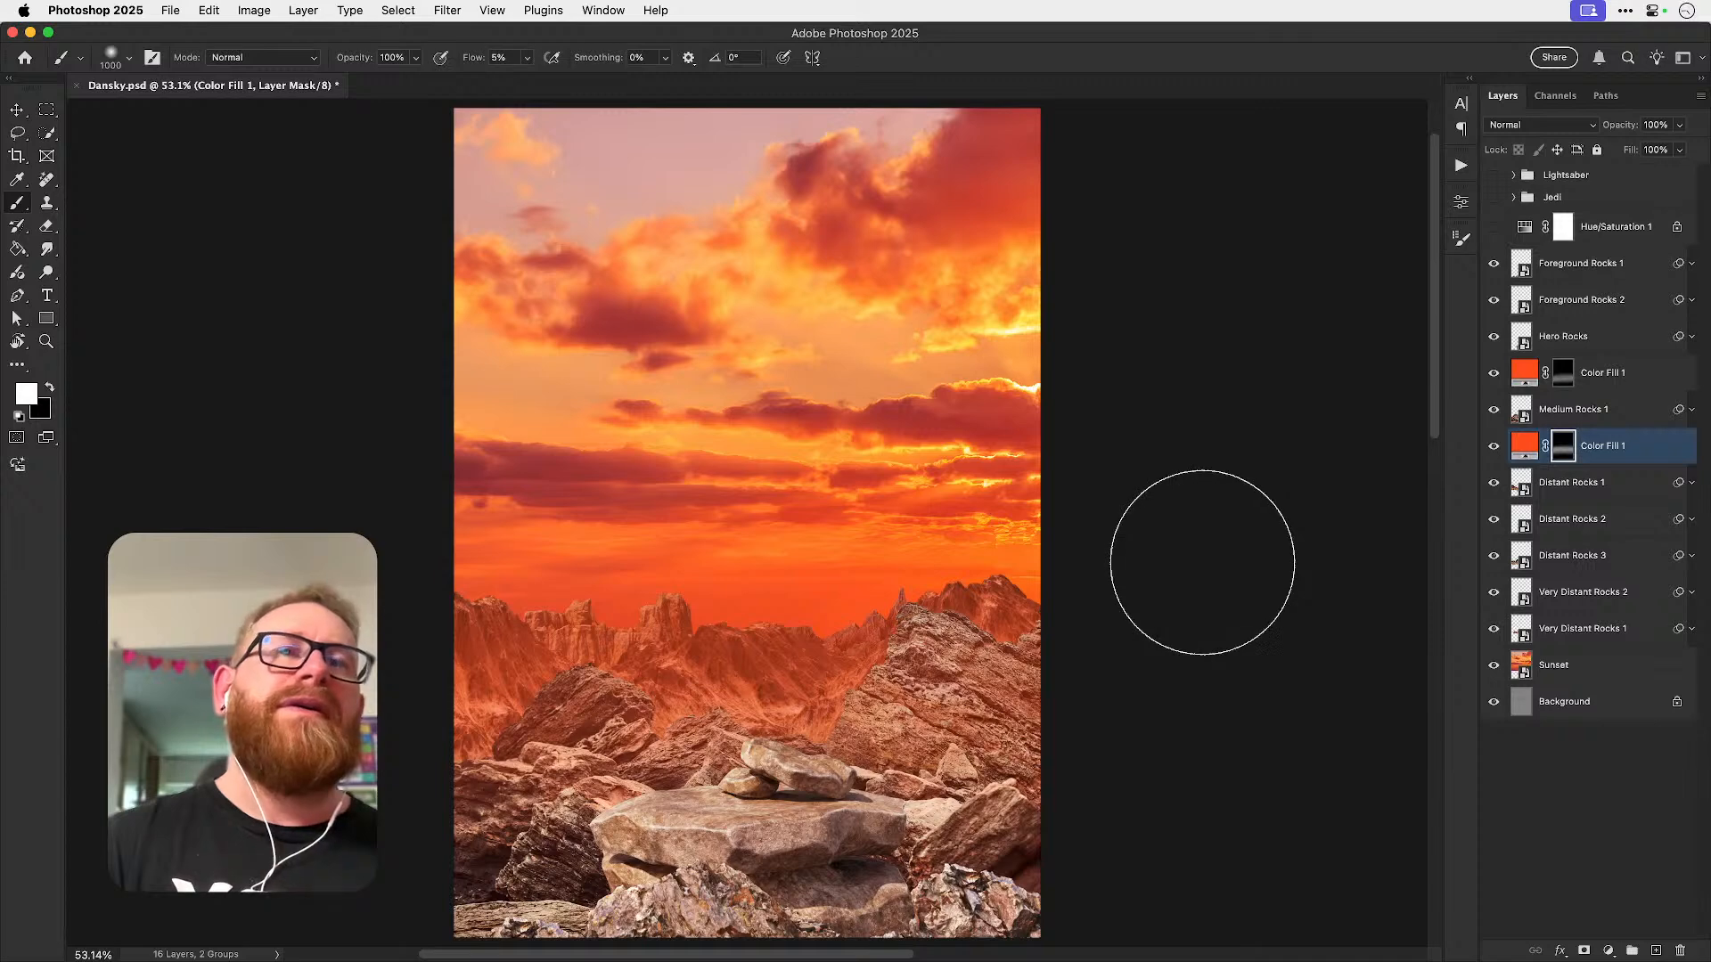
- Duplicate Color Fill 1 to between Distant Rocks 3 and Very Distant Rocks 2, give it a fresh black mask and paint haze over the very distant rocks
{"action": "left_click_drag", "start_coordinate": [1608, 455], "coordinate": [1599, 574]}
{"action": "right_click", "coordinate": [1573, 595]}
{"action": "left_click", "coordinate": [1461, 629]}
{"action": "left_click", "coordinate": [1585, 952], "text": "alt"}
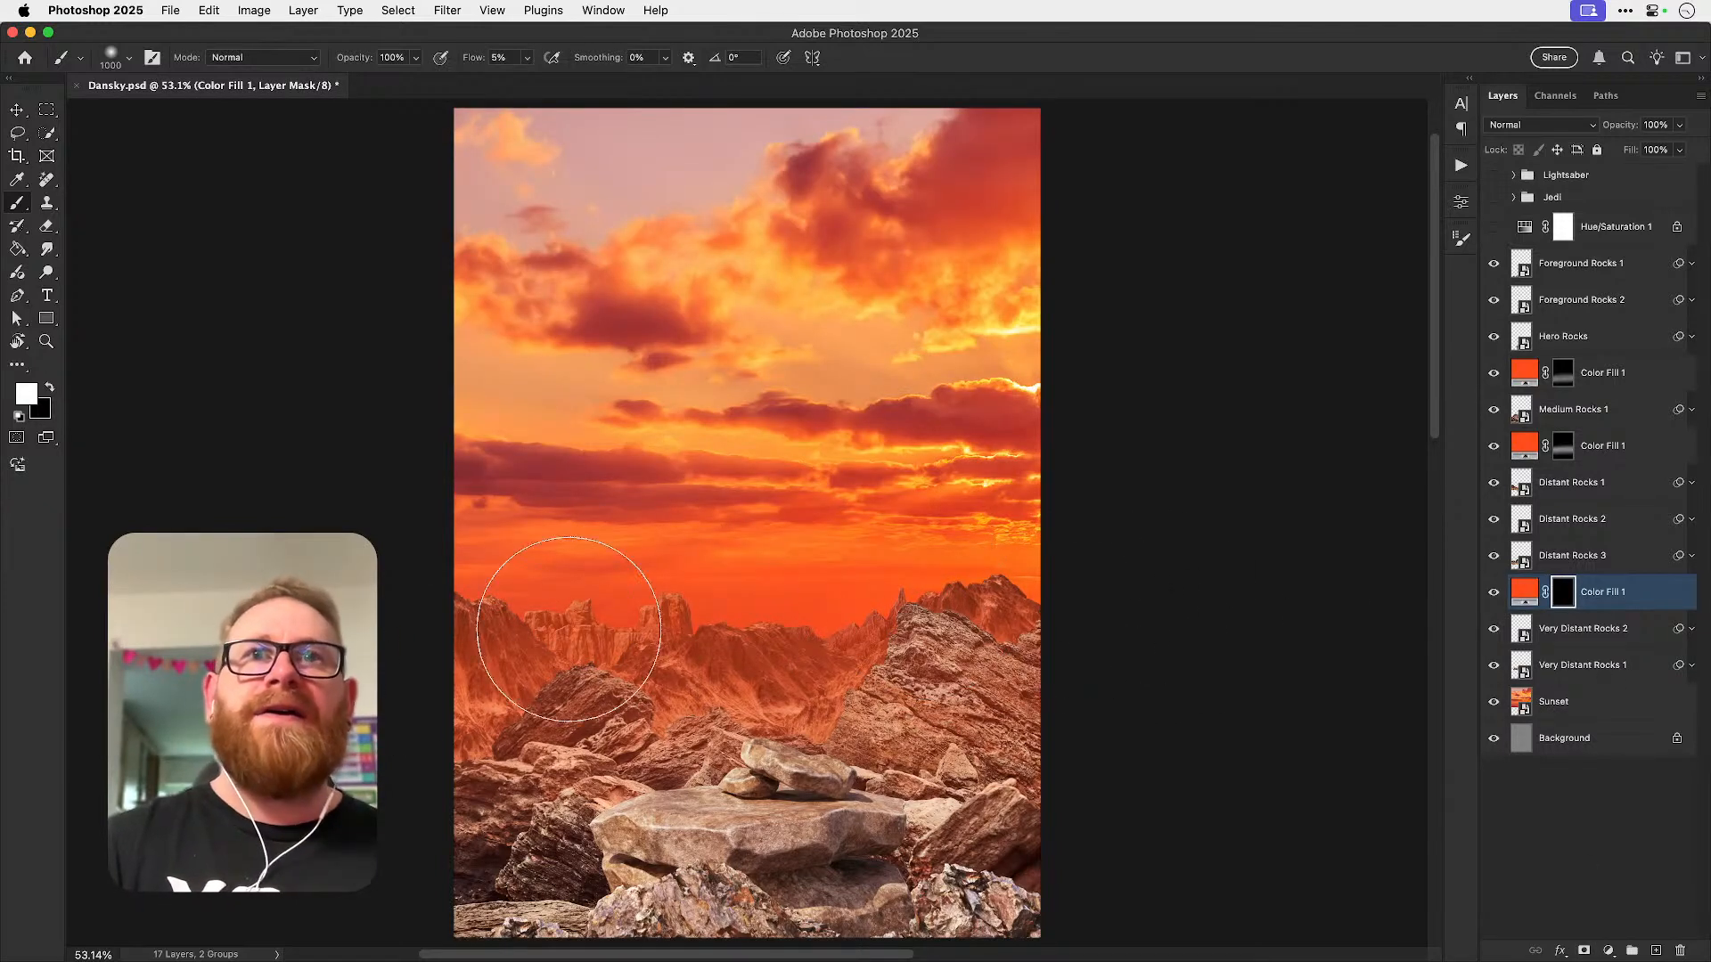
{"action": "mouse_move", "coordinate": [922, 571]}
{"action": "left_mouse_down"}
{"action": "mouse_move", "coordinate": [751, 601]}
{"action": "mouse_move", "coordinate": [856, 670]}
{"action": "mouse_move", "coordinate": [785, 707]}
{"action": "mouse_move", "coordinate": [622, 639]}
{"action": "left_mouse_up"}
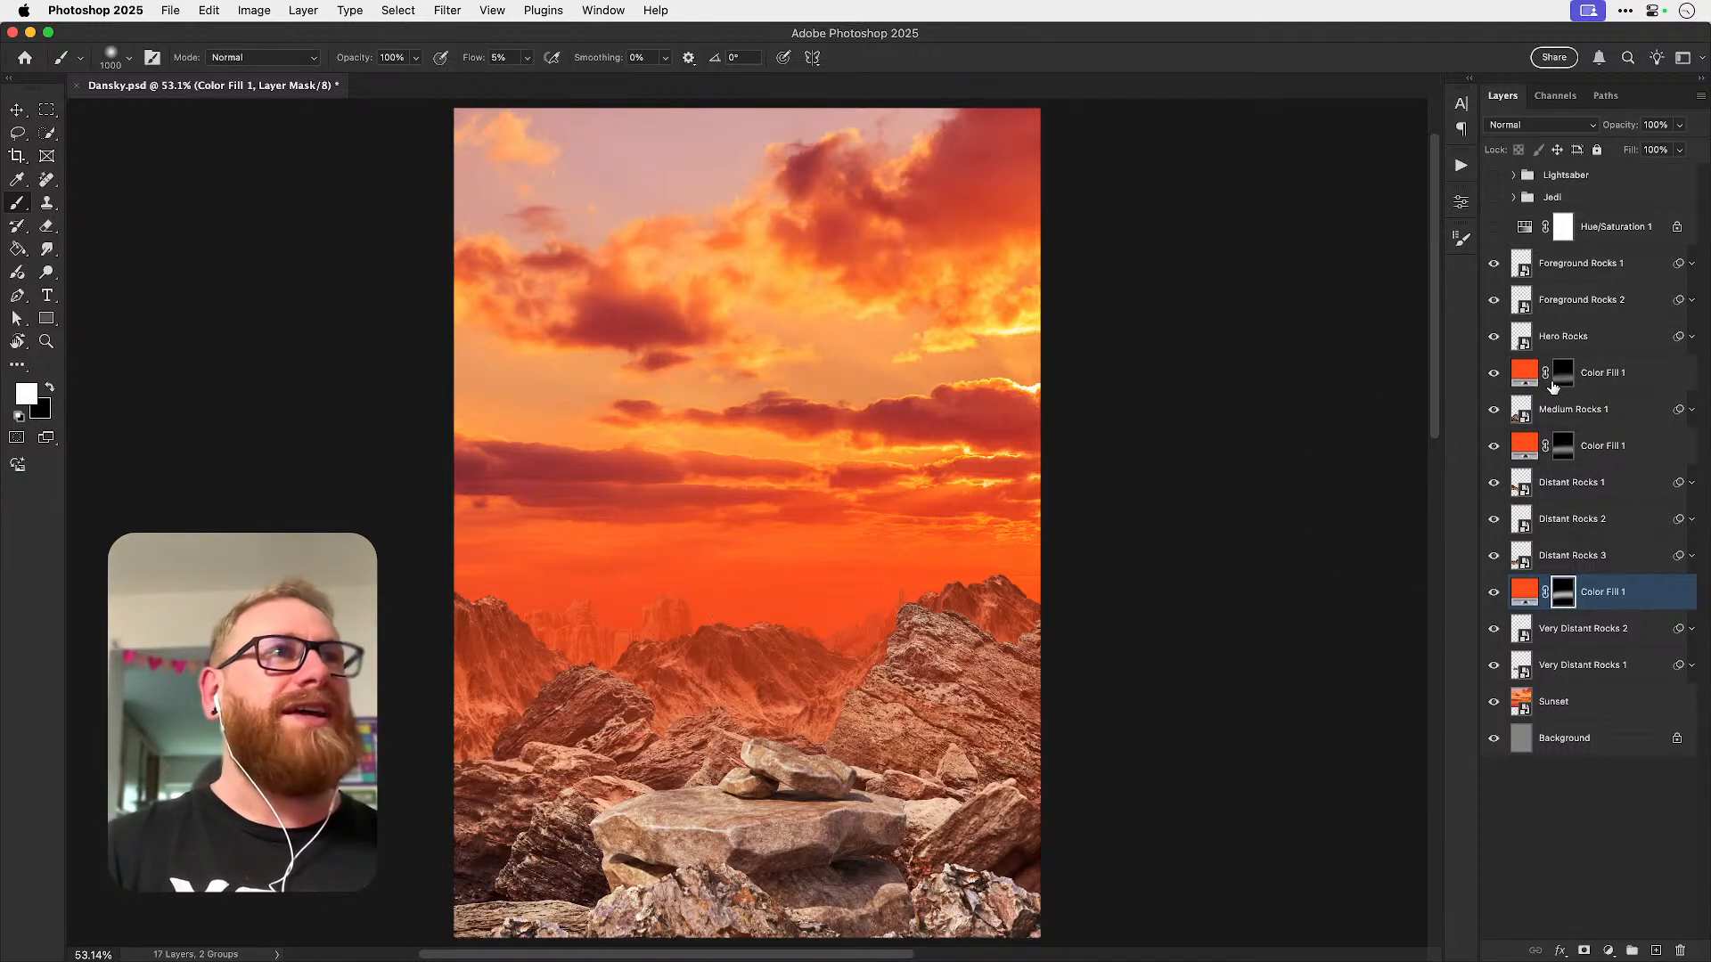
- Touch up the haze on the masks of the Color Fill 1 layers above Medium Rocks 1 and above Distant Rocks 1
{"action": "left_click", "coordinate": [1561, 378]}
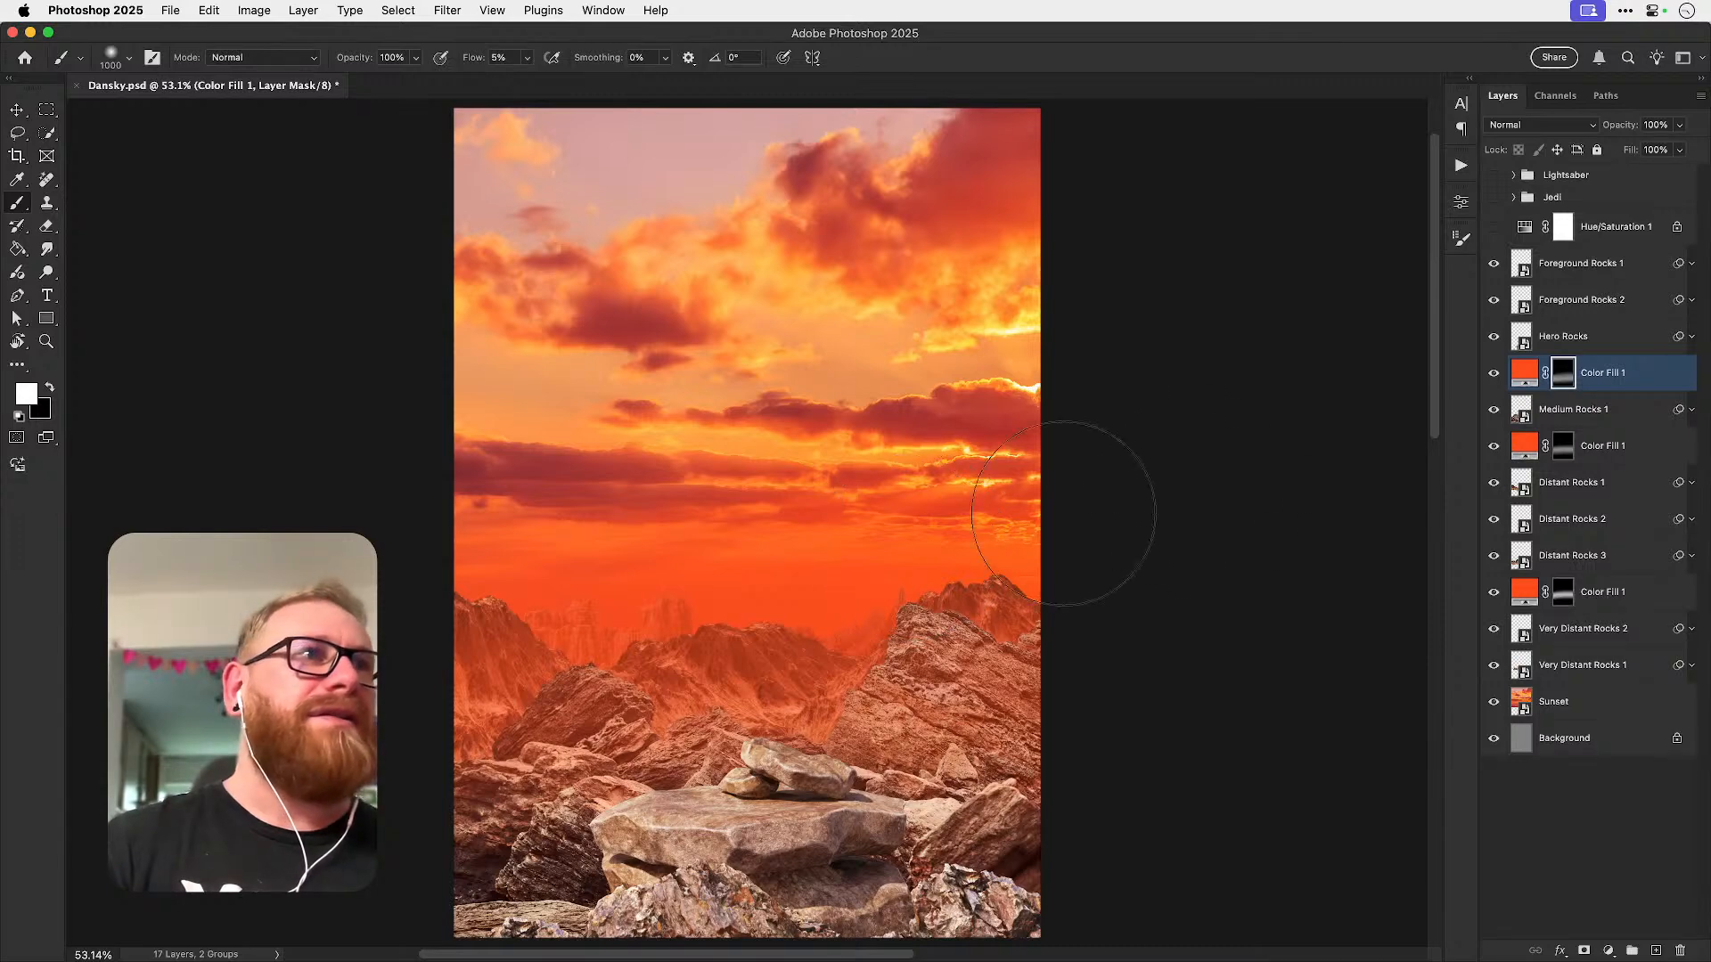
{"action": "left_click", "coordinate": [1562, 447]}
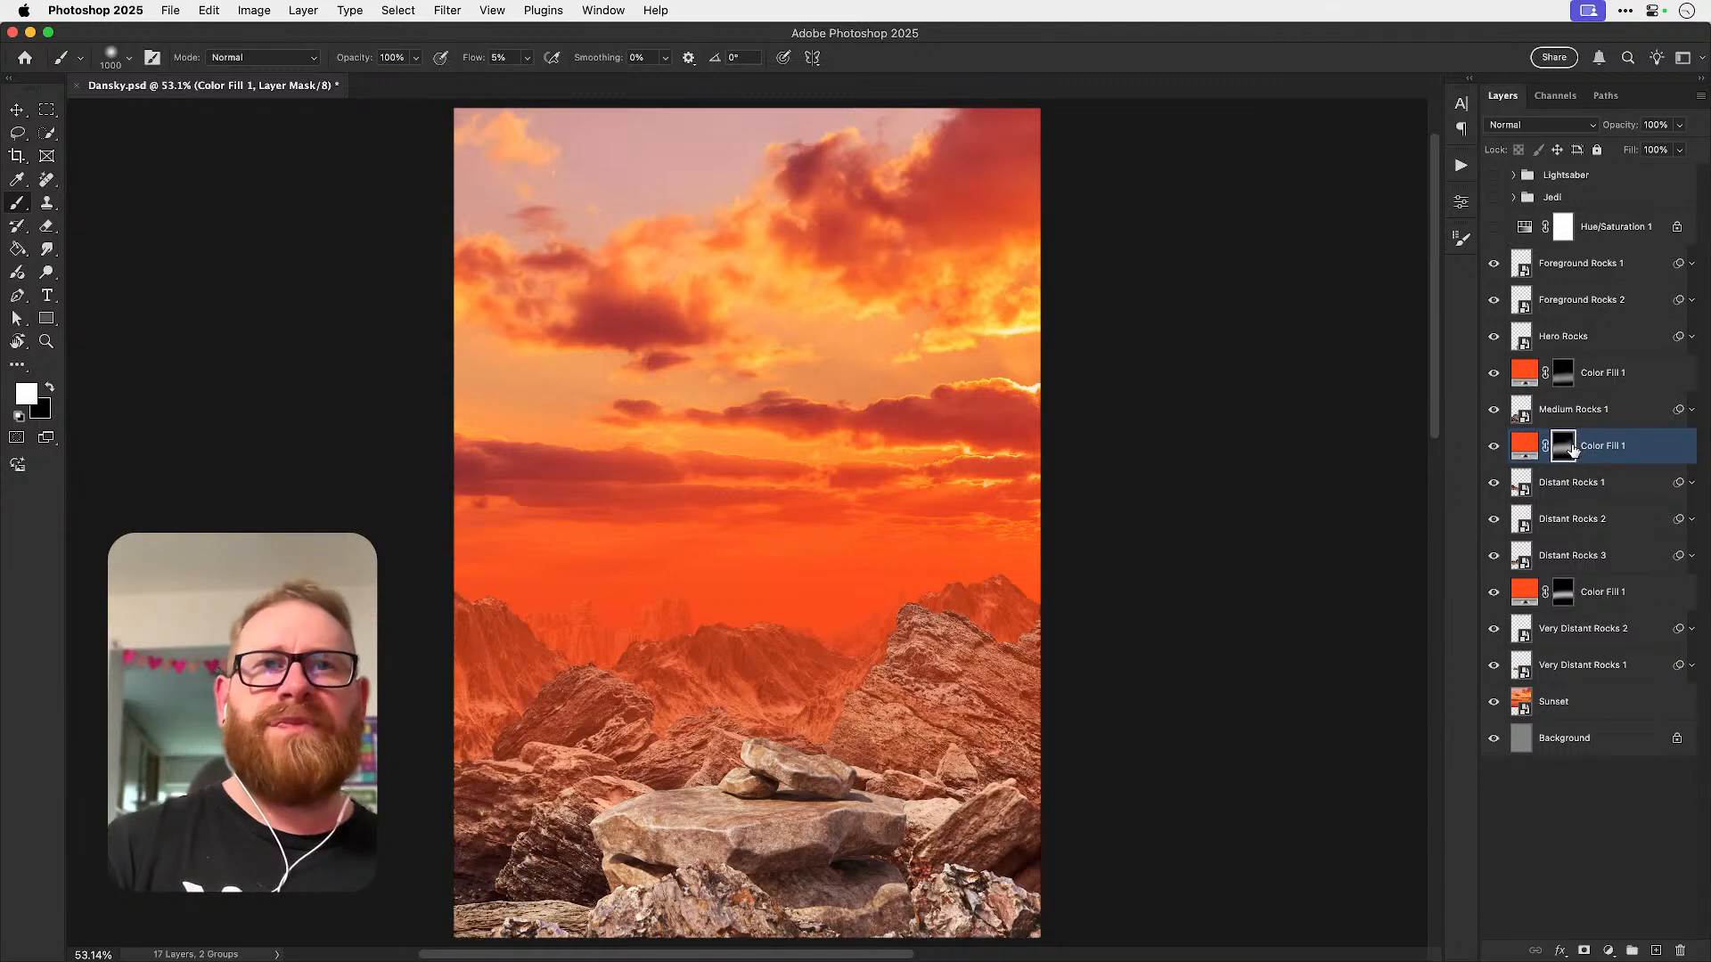
- Duplicate Color Fill 1 above Foreground Rocks 1, give it a fresh black mask and paint light haze along the base of the foreground rocks
{"action": "left_click", "coordinate": [1607, 383]}
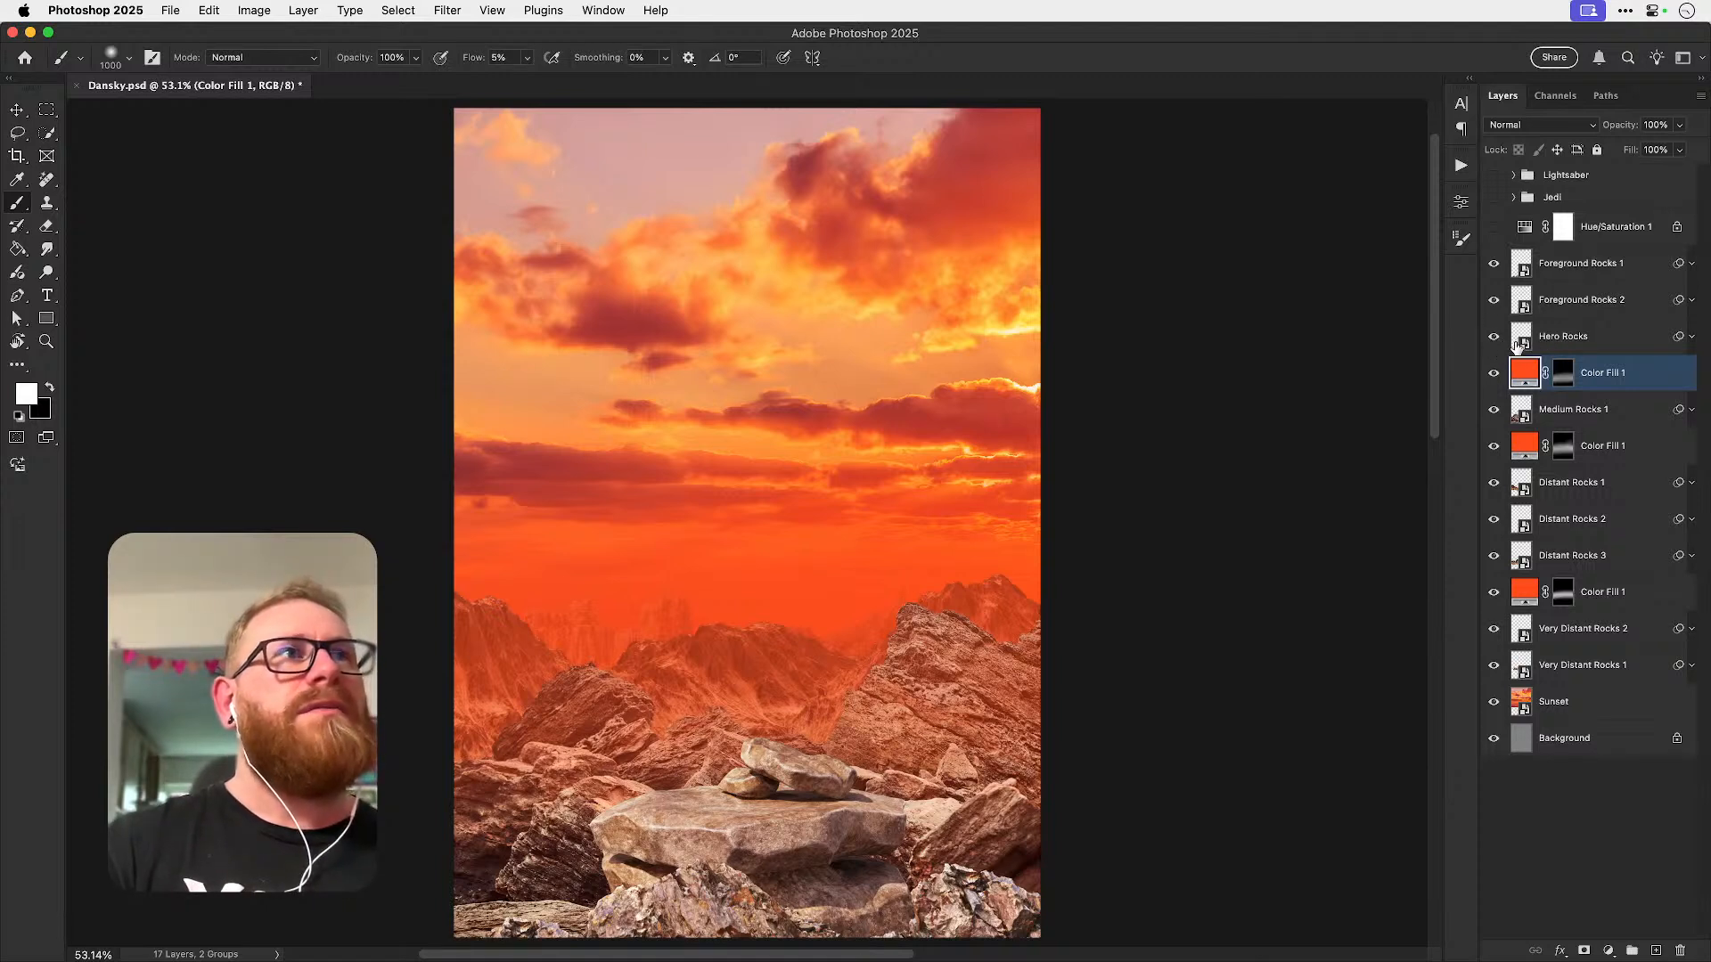
{"action": "left_click_drag", "start_coordinate": [1611, 383], "coordinate": [1592, 260]}
{"action": "right_click", "coordinate": [1563, 271]}
{"action": "left_click", "coordinate": [1538, 305]}
{"action": "left_click", "coordinate": [1584, 950], "text": "alt"}
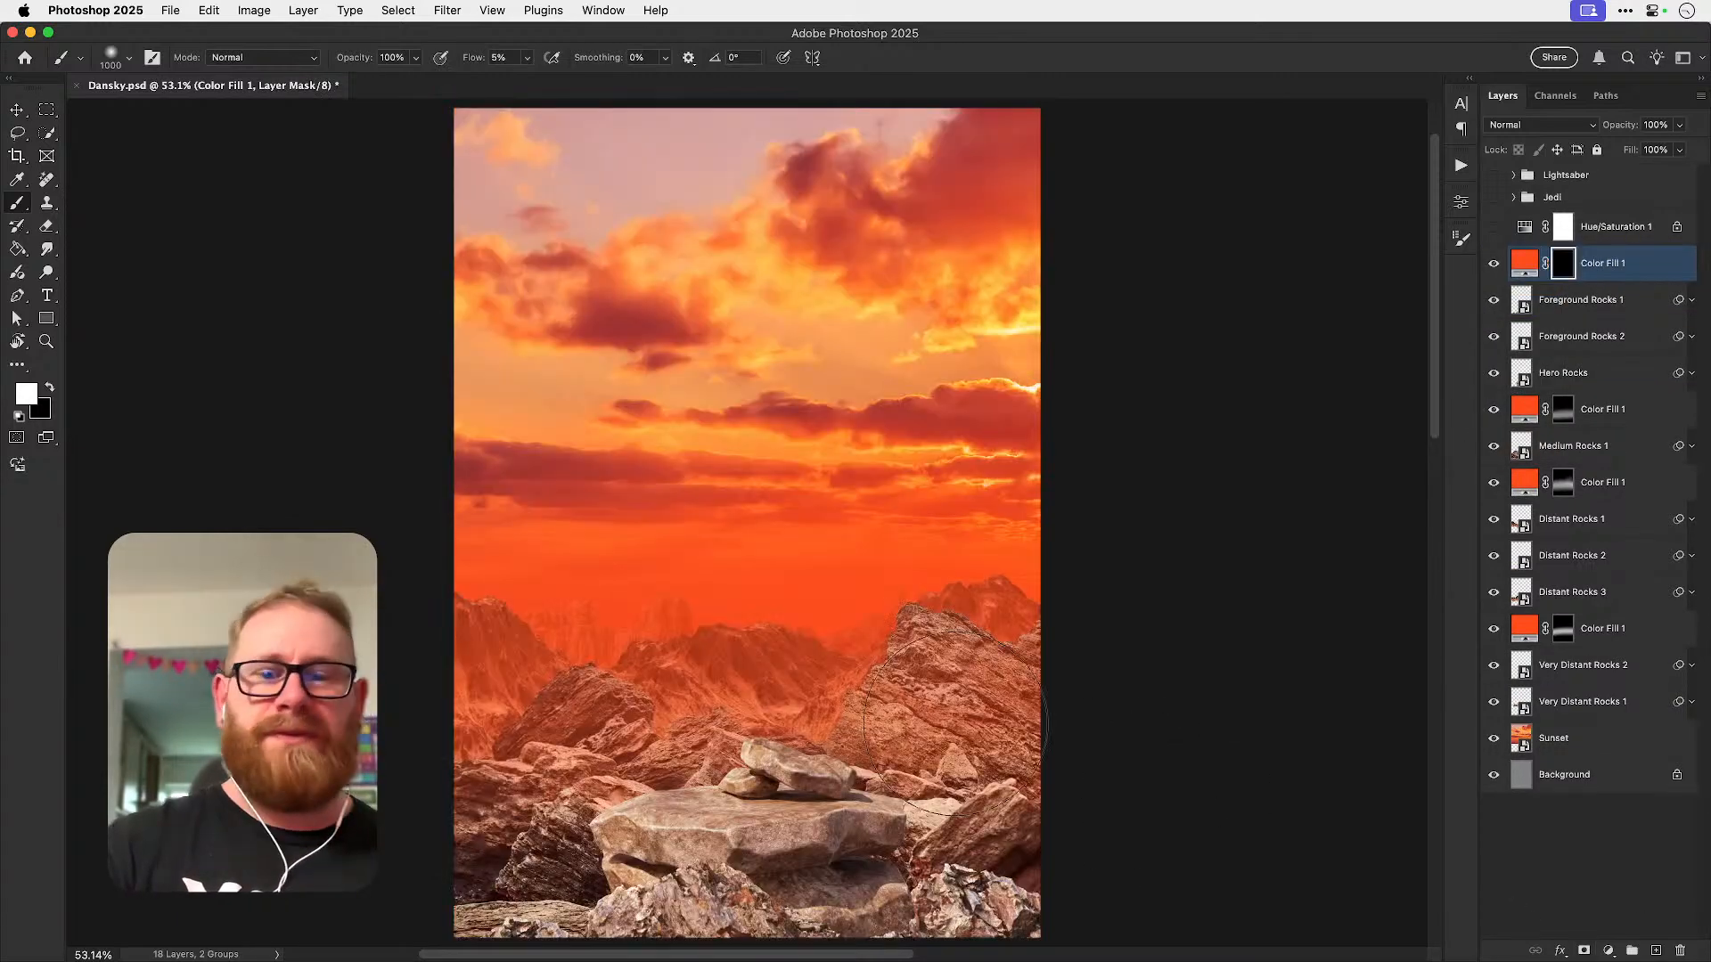
{"action": "scroll", "coordinate": [981, 734], "scroll_direction": "down", "scroll_amount": 5}
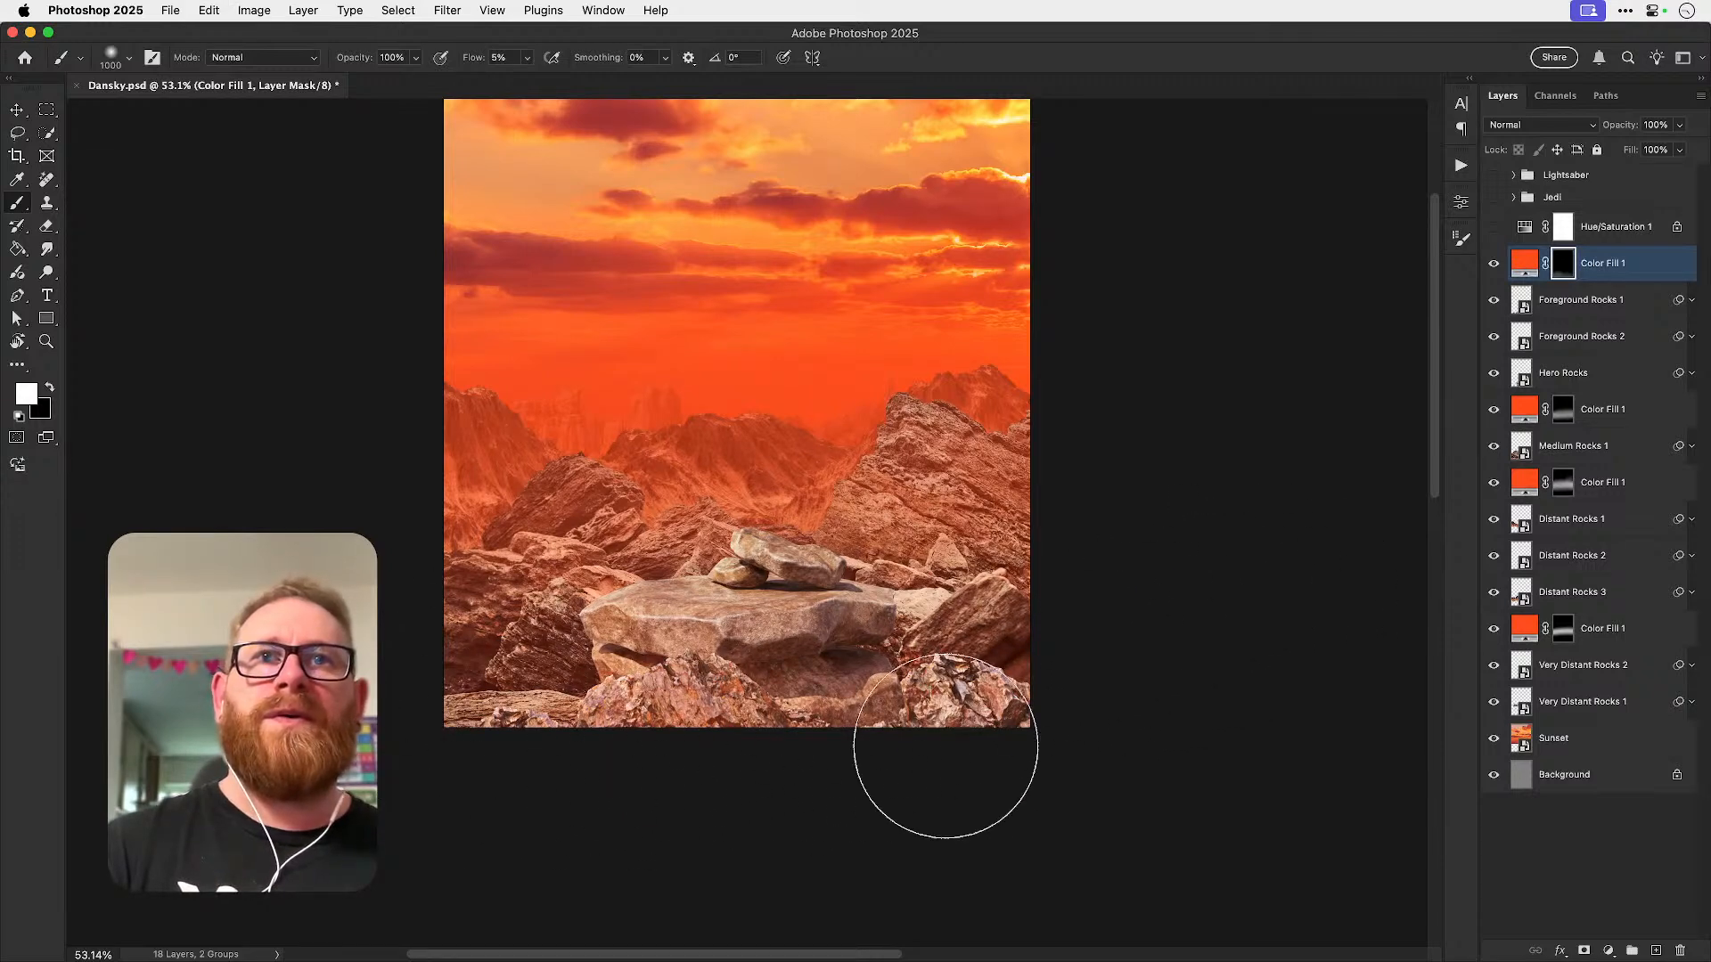
{"action": "key", "text": "v"}
{"action": "key", "text": "super+0"}
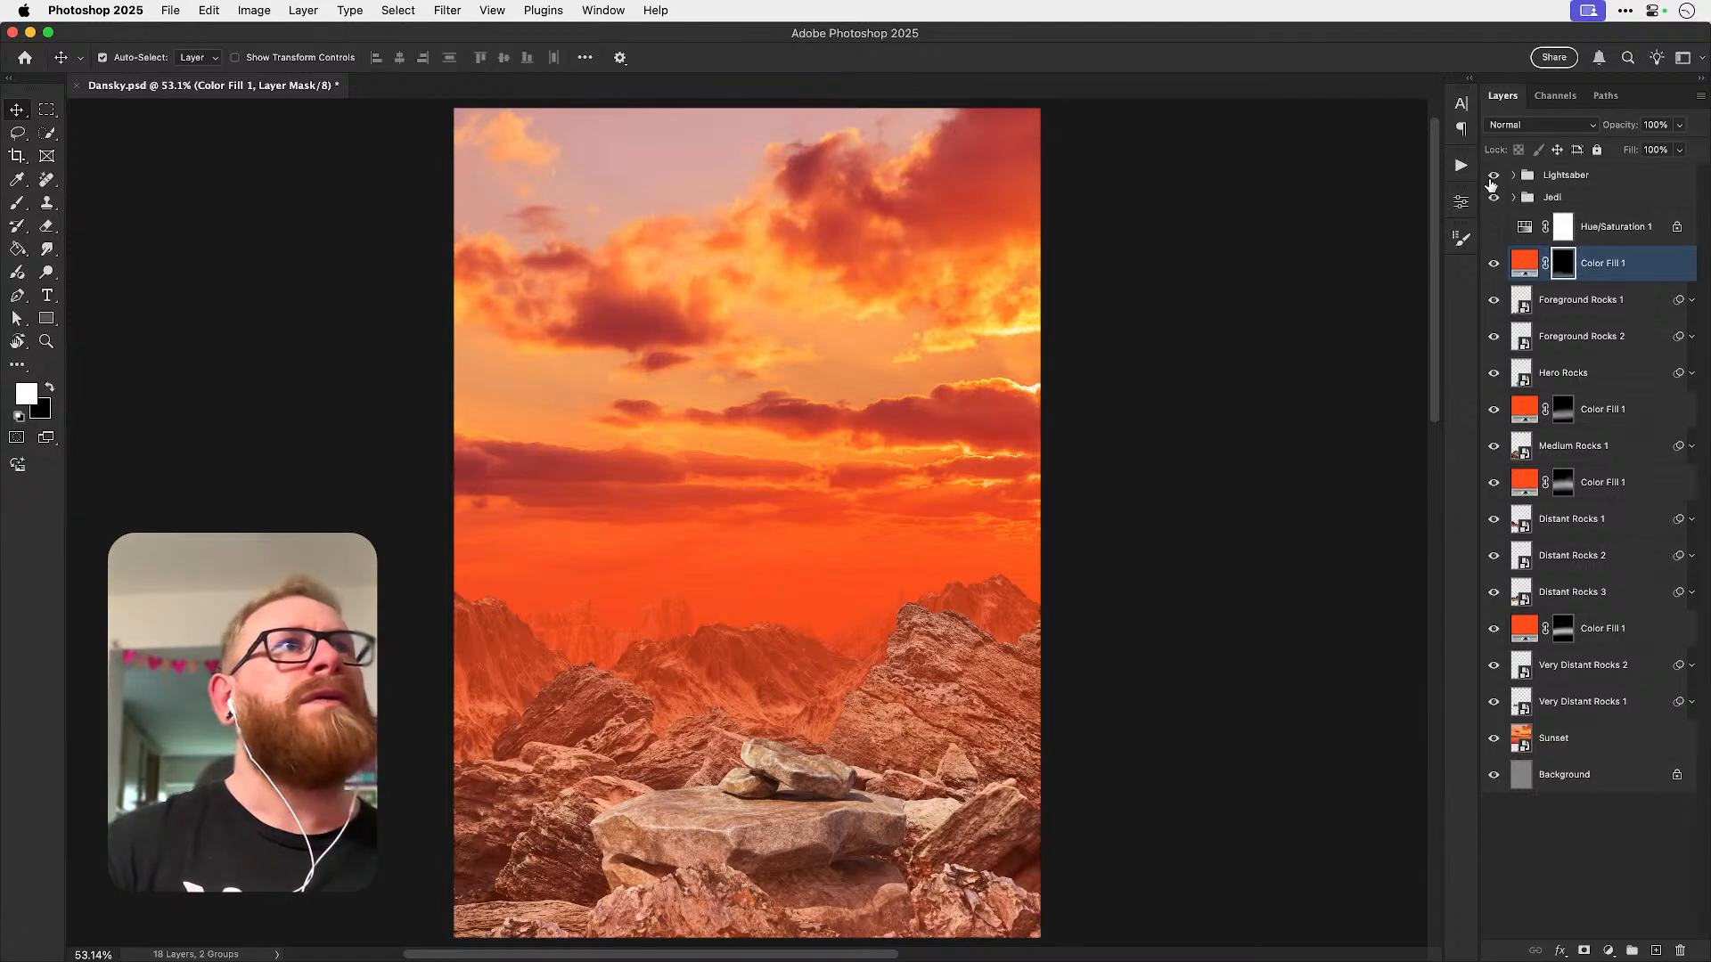
- Preview the Lightsaber and Jedi groups against the hazy landscape and hide both again
{"action": "left_click", "coordinate": [1493, 195]}
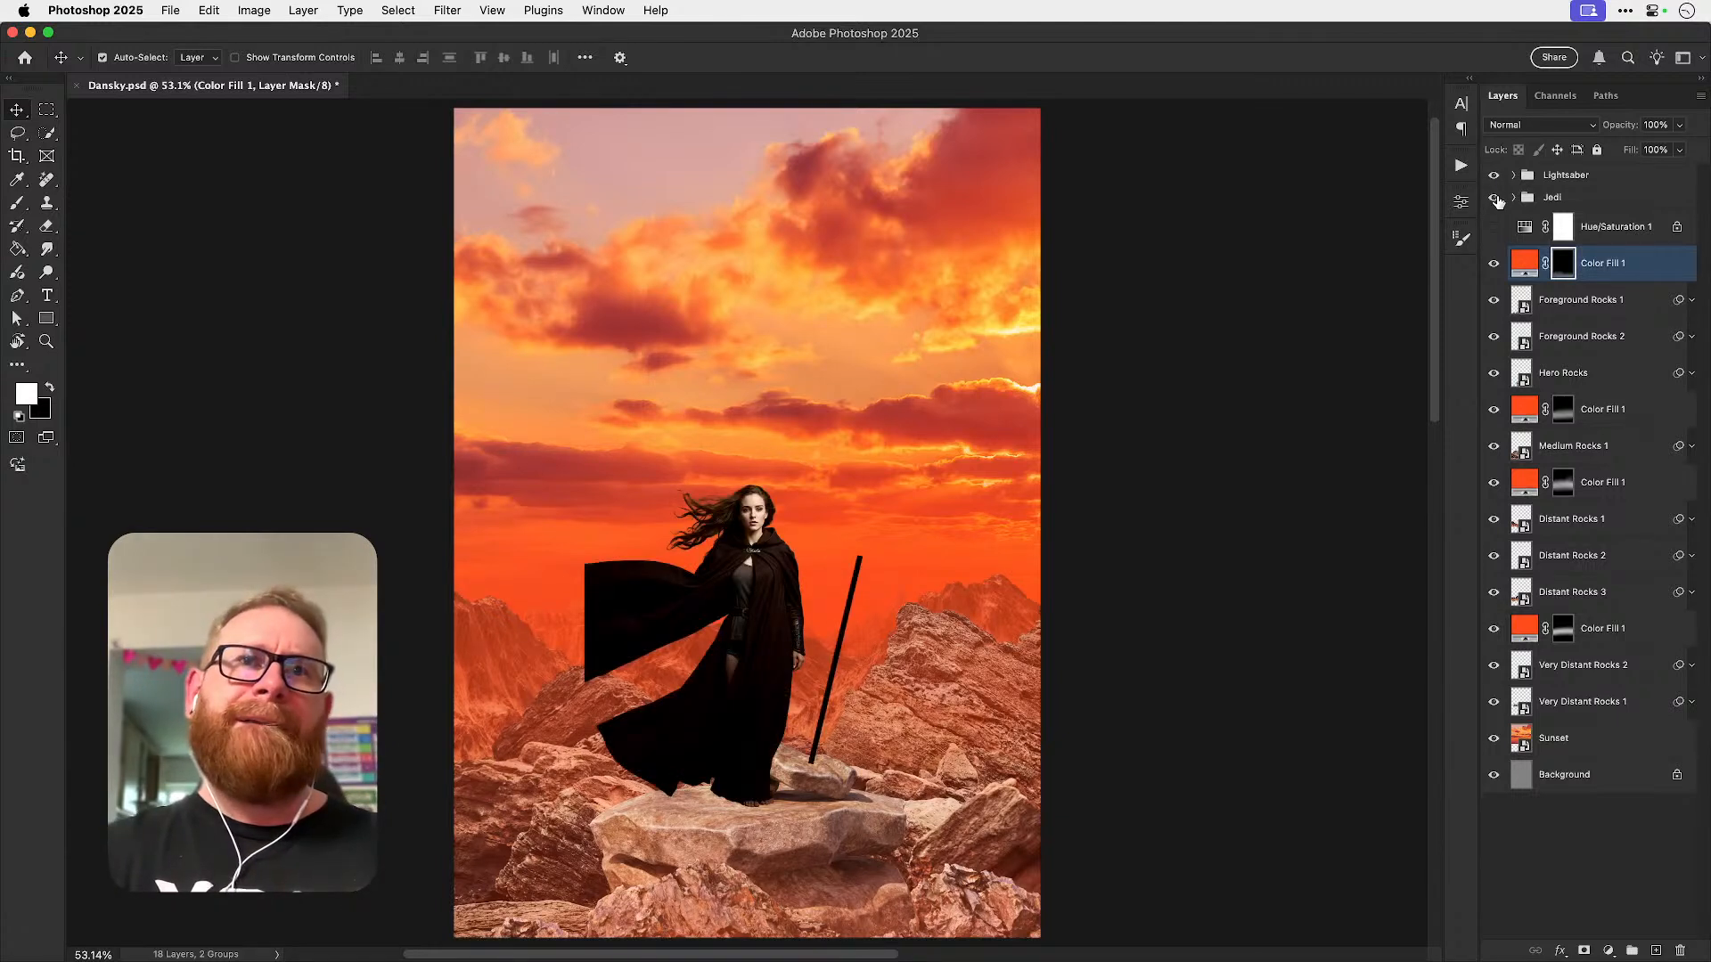
{"action": "left_click", "coordinate": [1493, 175]}
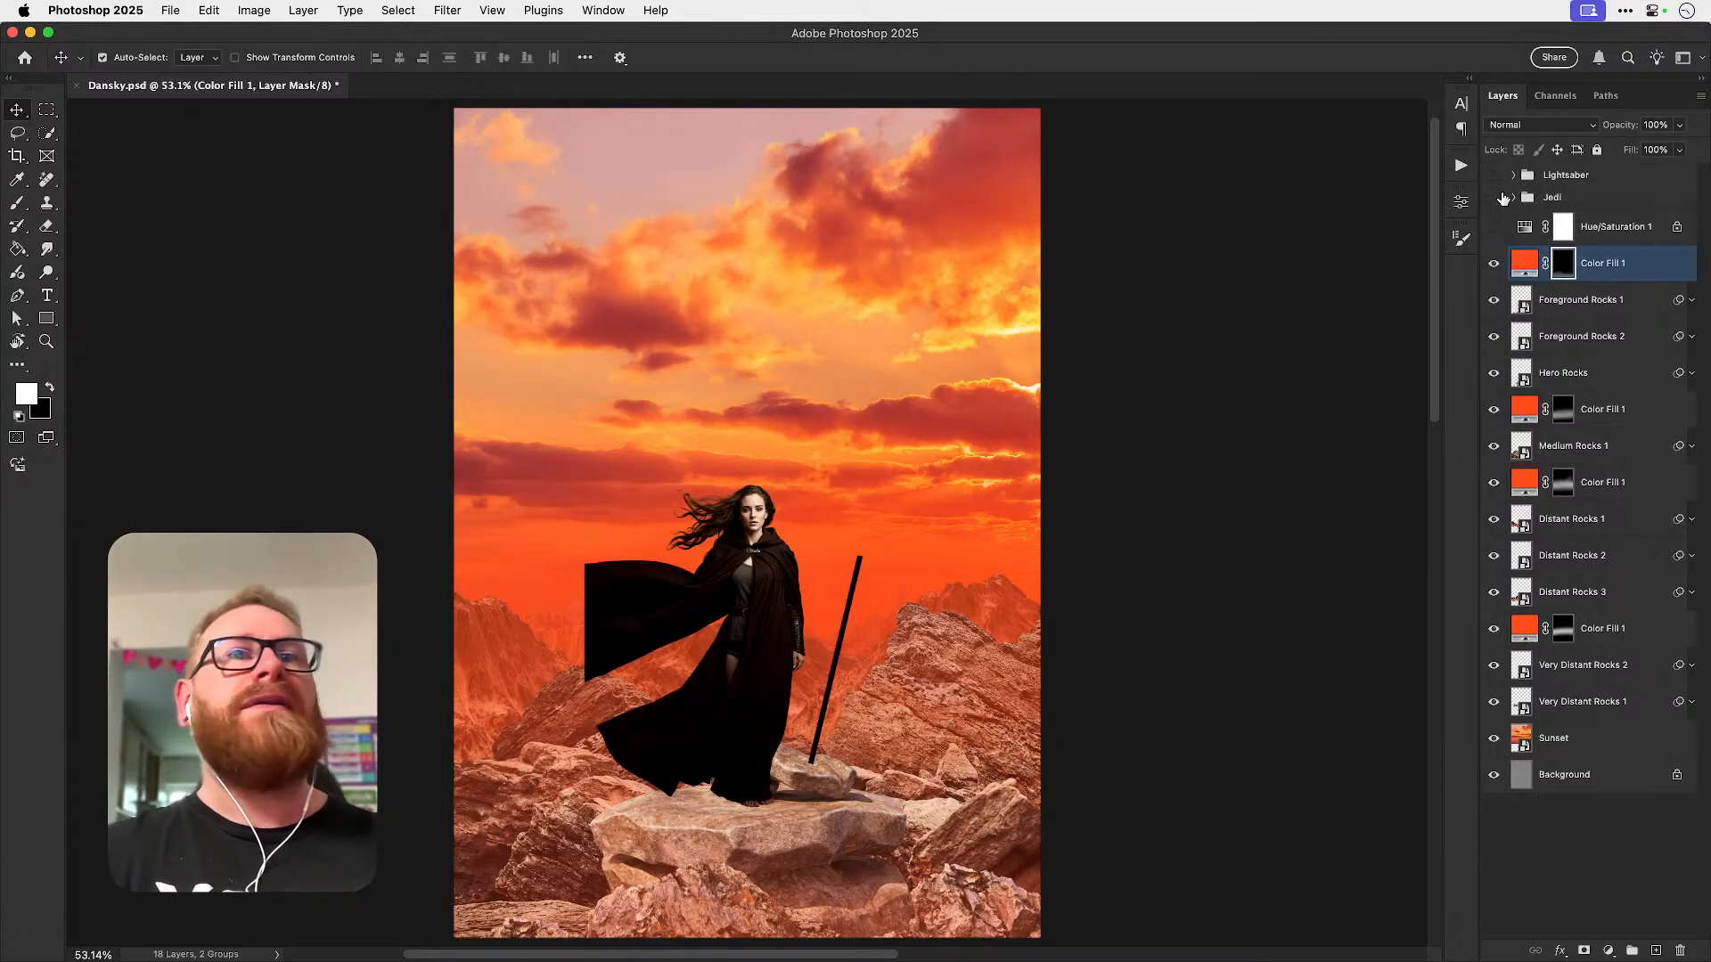
{"action": "left_click", "coordinate": [1493, 197]}
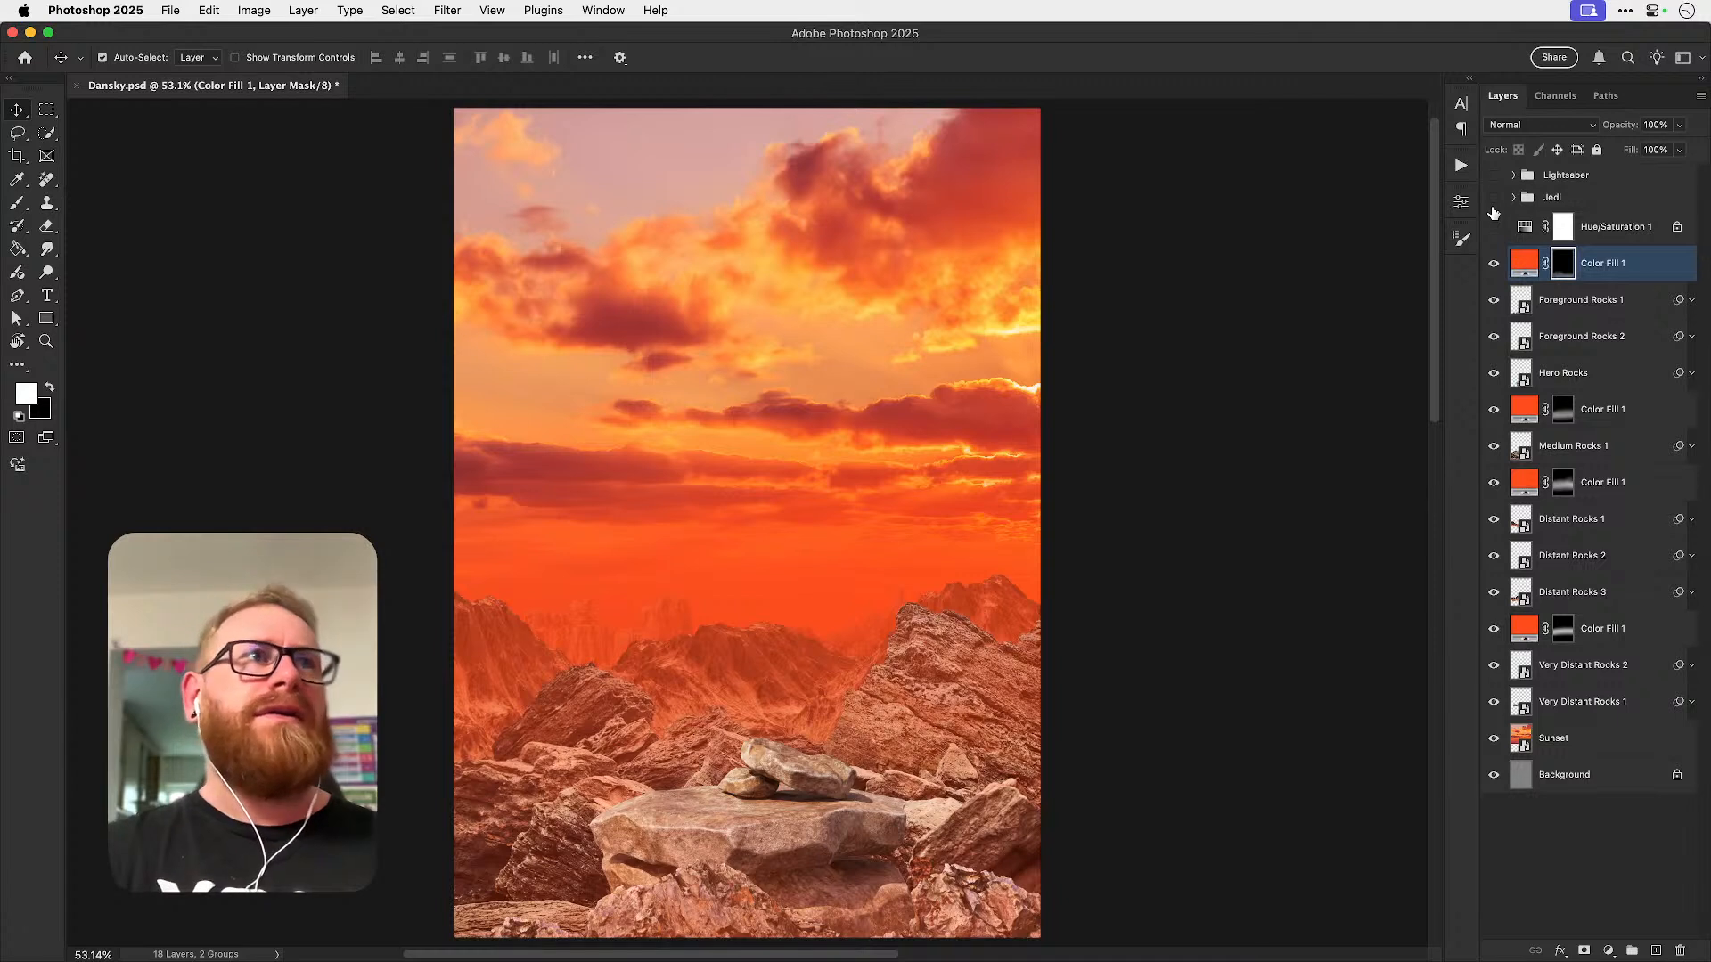
- Compare the scene with and without the Color Fill 1 haze layers above Very Distant Rocks 2 and above Medium Rocks 1
{"action": "left_click", "coordinate": [1495, 630]}
{"action": "left_click", "coordinate": [1494, 630]}
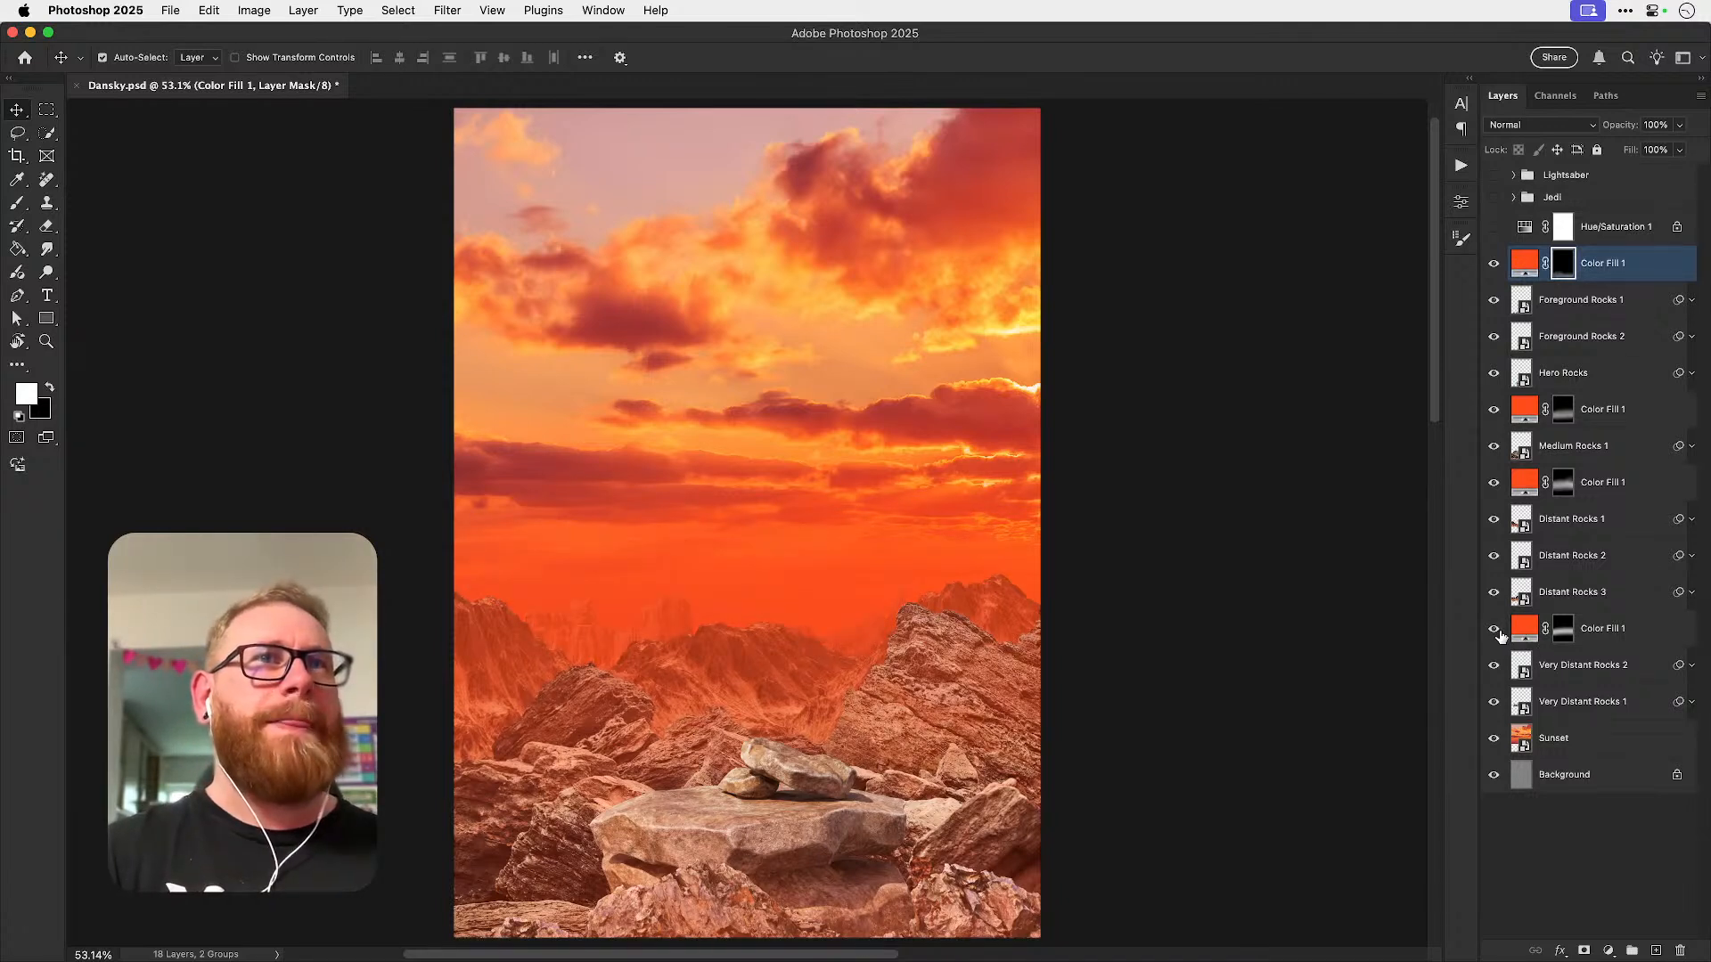
{"action": "left_click", "coordinate": [1494, 412]}
{"action": "left_click", "coordinate": [1494, 411]}
{"action": "left_click", "coordinate": [1494, 411]}
{"action": "left_click", "coordinate": [1494, 412]}
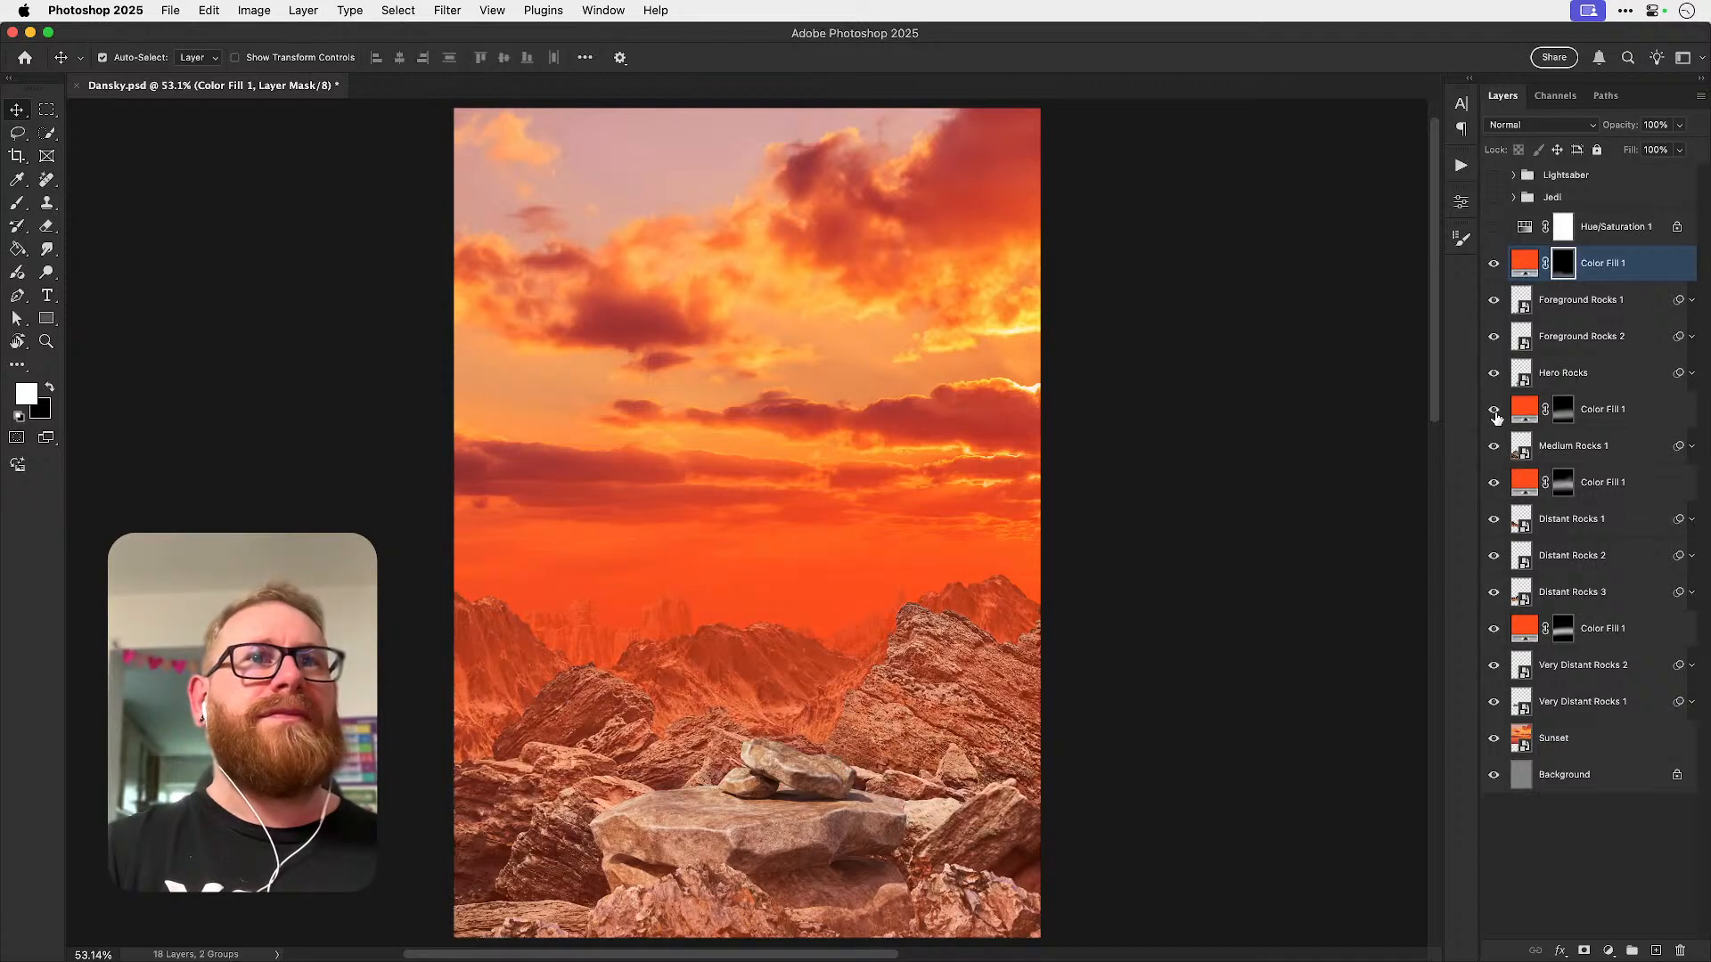
- Try a yellow-orange ffba43 for the Color Fill 1 haze layer between Hero Rocks and Medium Rocks 1
{"action": "left_click", "coordinate": [1526, 410]}
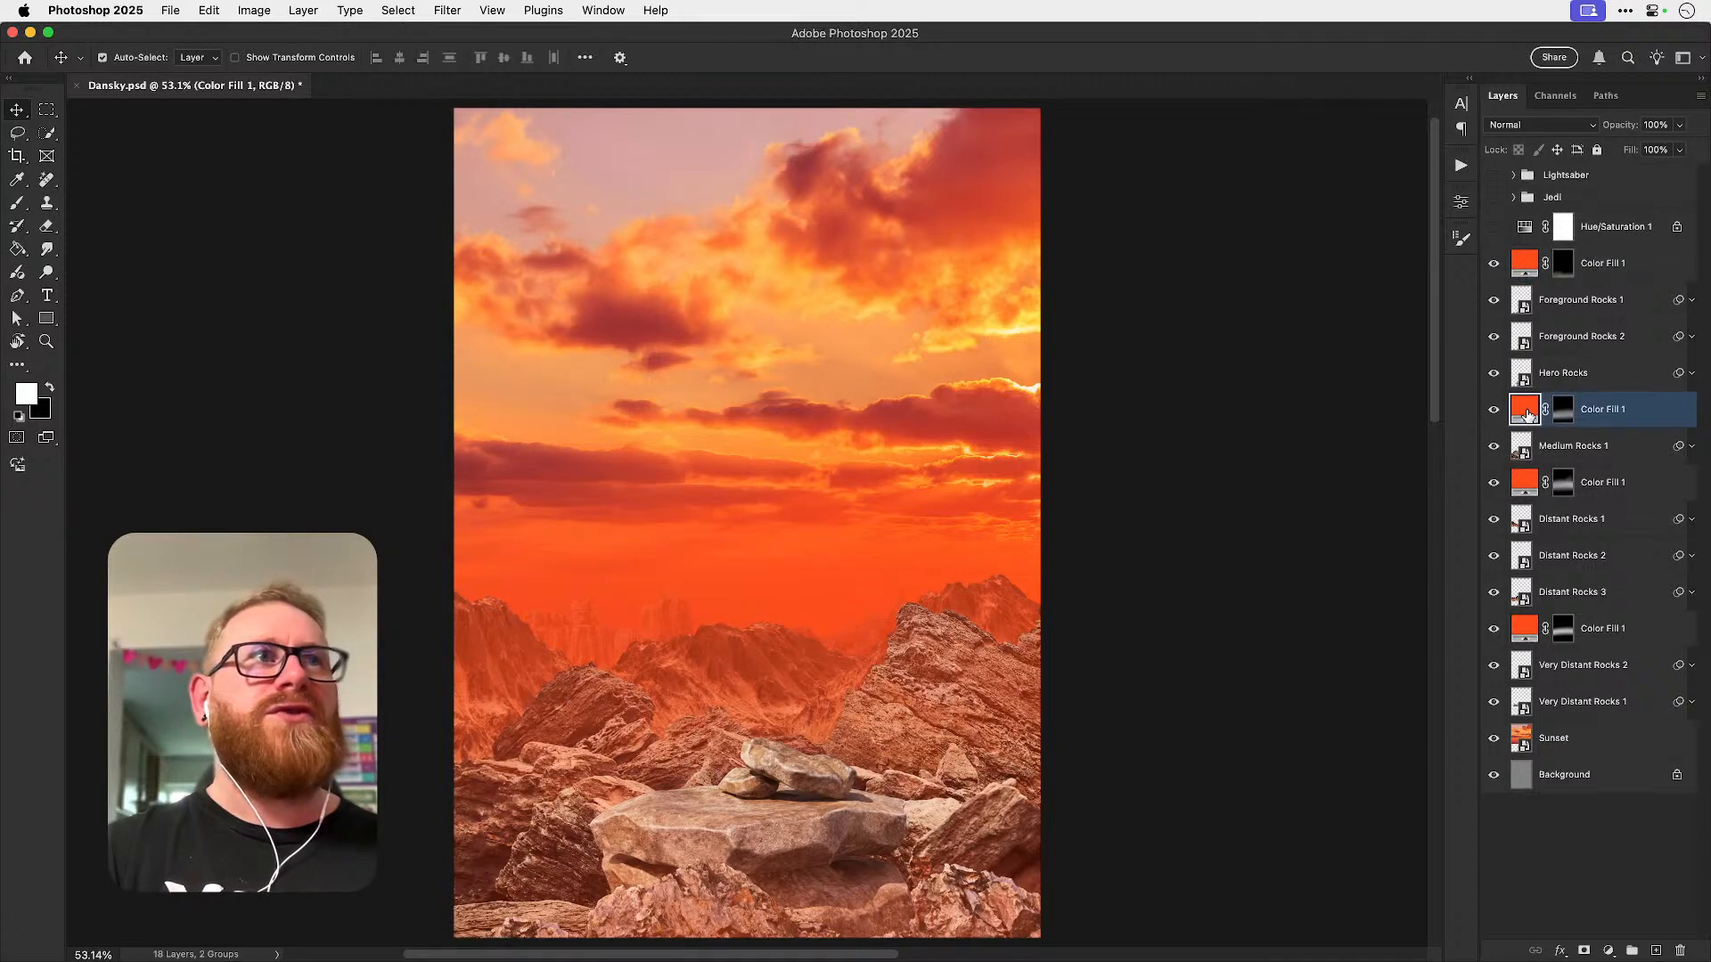
{"action": "double_click", "coordinate": [1527, 411]}
{"action": "left_click", "coordinate": [783, 599]}
{"action": "left_click_drag", "start_coordinate": [890, 556], "coordinate": [1221, 366]}
{"action": "left_click_drag", "start_coordinate": [1321, 630], "coordinate": [1324, 611]}
{"action": "left_click", "coordinate": [1167, 425]}
{"action": "left_click", "coordinate": [1177, 408]}
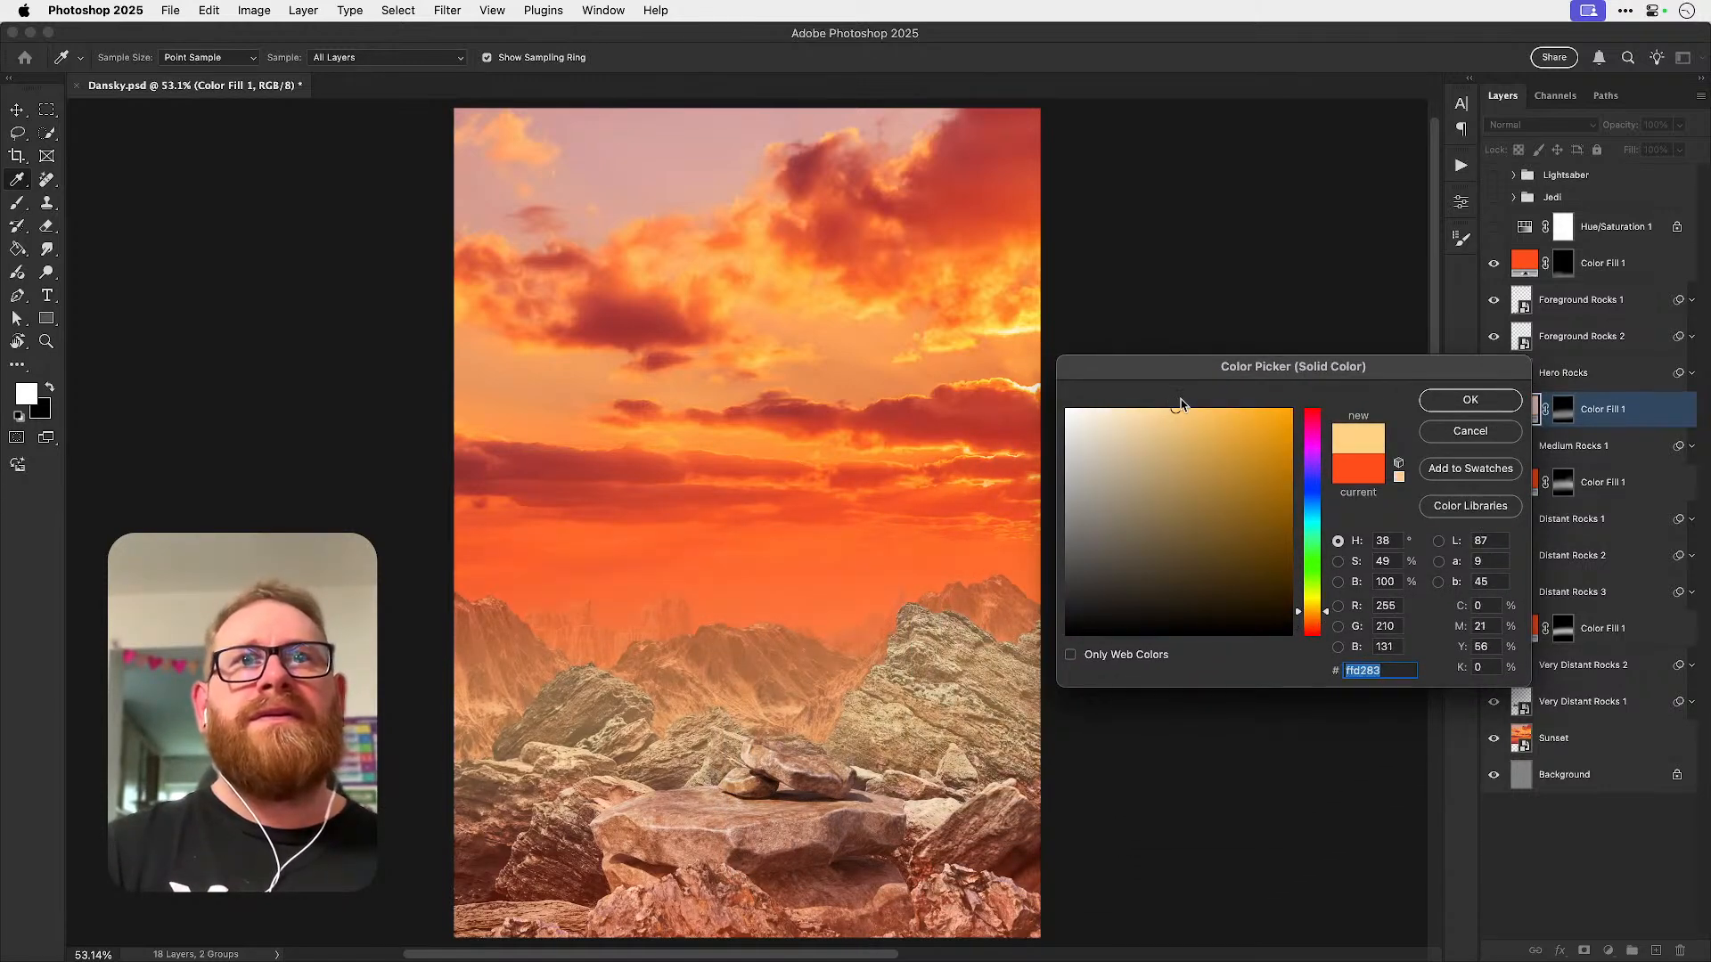
{"action": "left_click_drag", "start_coordinate": [1183, 406], "coordinate": [1234, 401]}
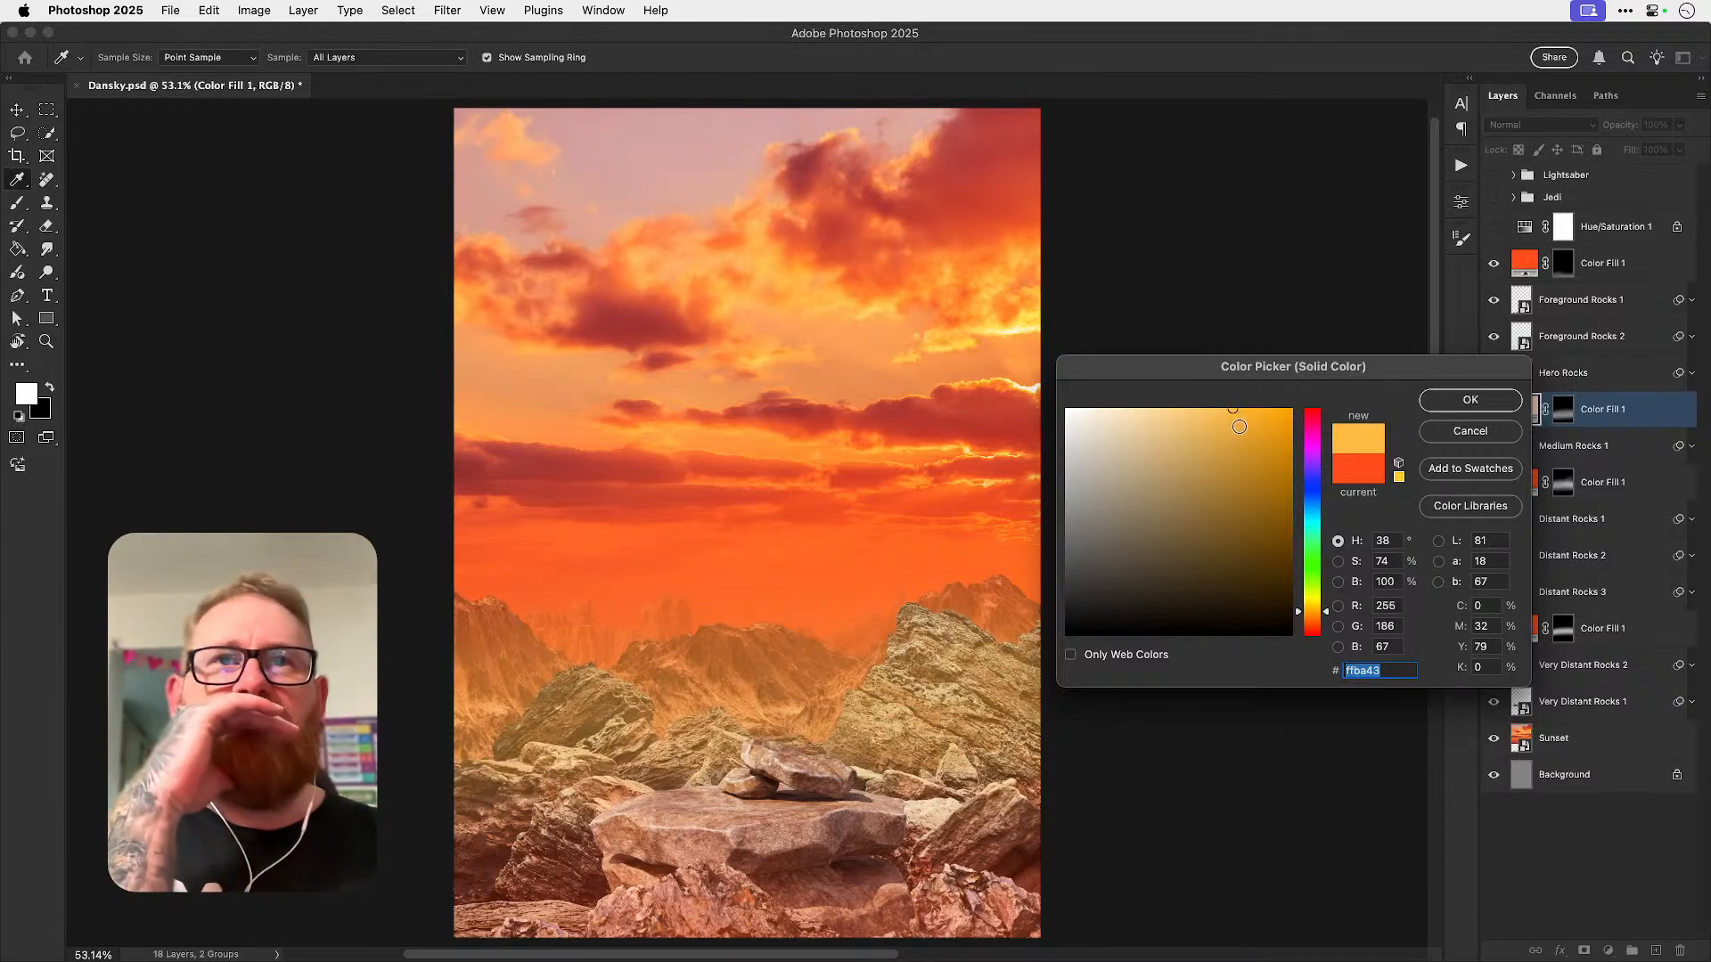
{"action": "left_click", "coordinate": [1437, 436]}
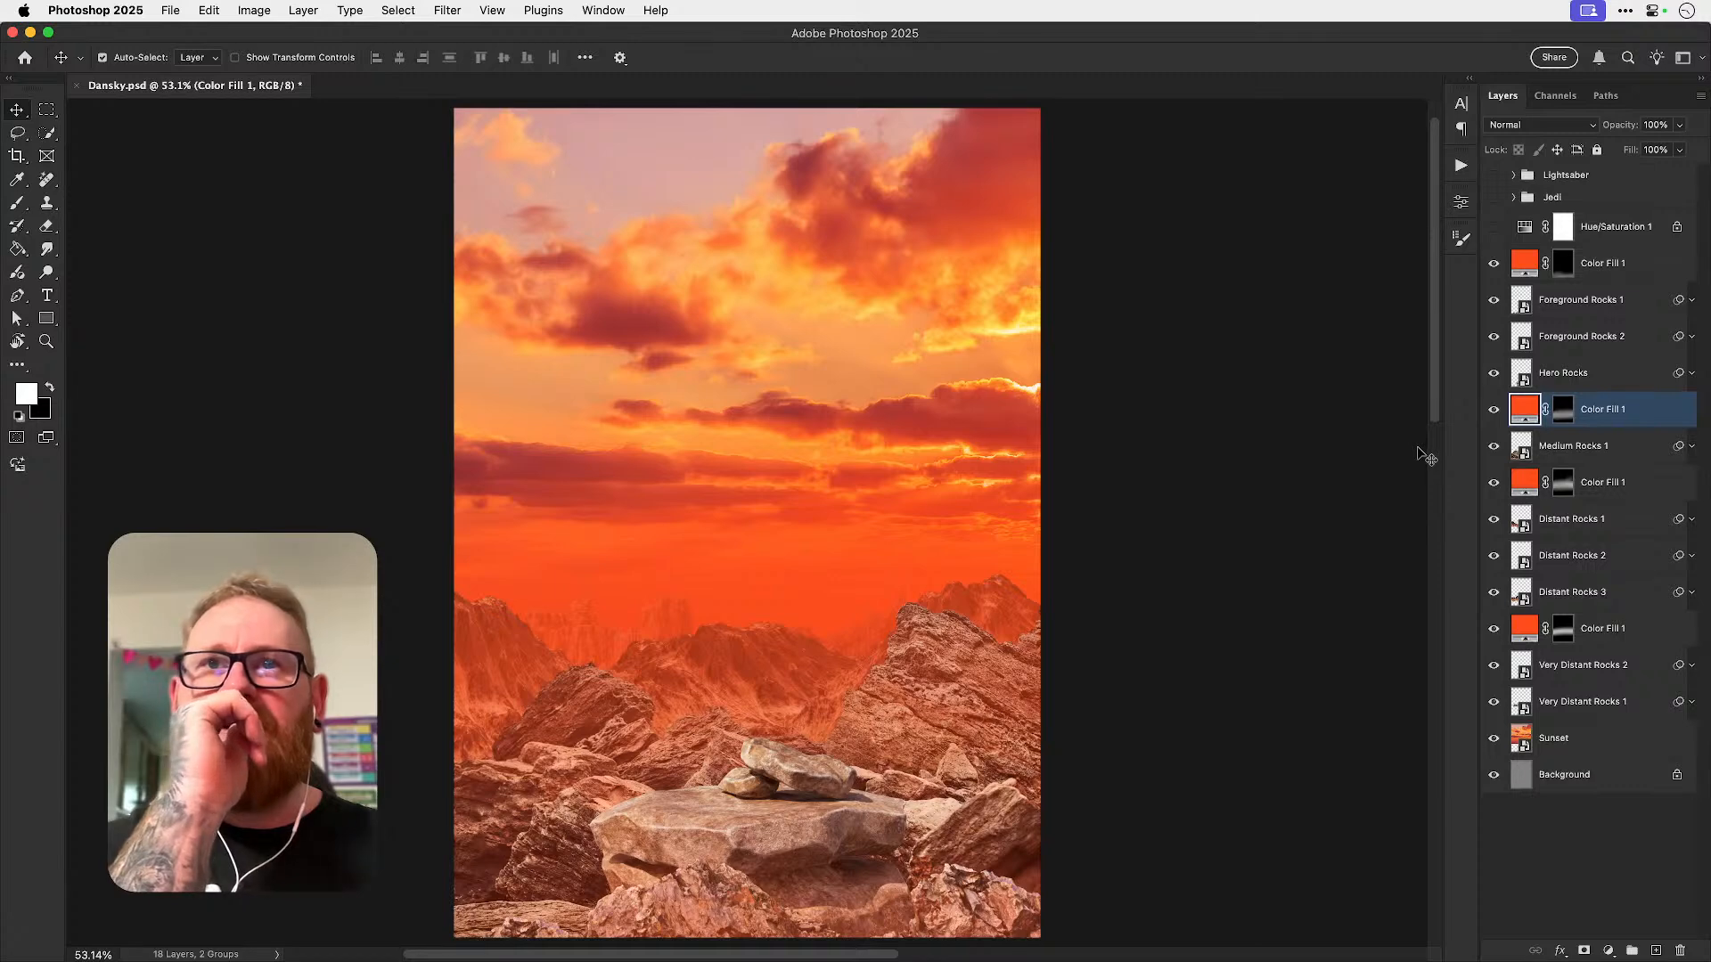
- Check the extent of Medium Rocks 1 and Distant Rocks 1 and compare them with and without the haze layers directly above each
{"action": "left_click", "coordinate": [1601, 452]}
{"action": "left_click", "coordinate": [1493, 447]}
{"action": "left_click", "coordinate": [1493, 447]}
{"action": "left_click", "coordinate": [1494, 526]}
{"action": "left_click", "coordinate": [1494, 526]}
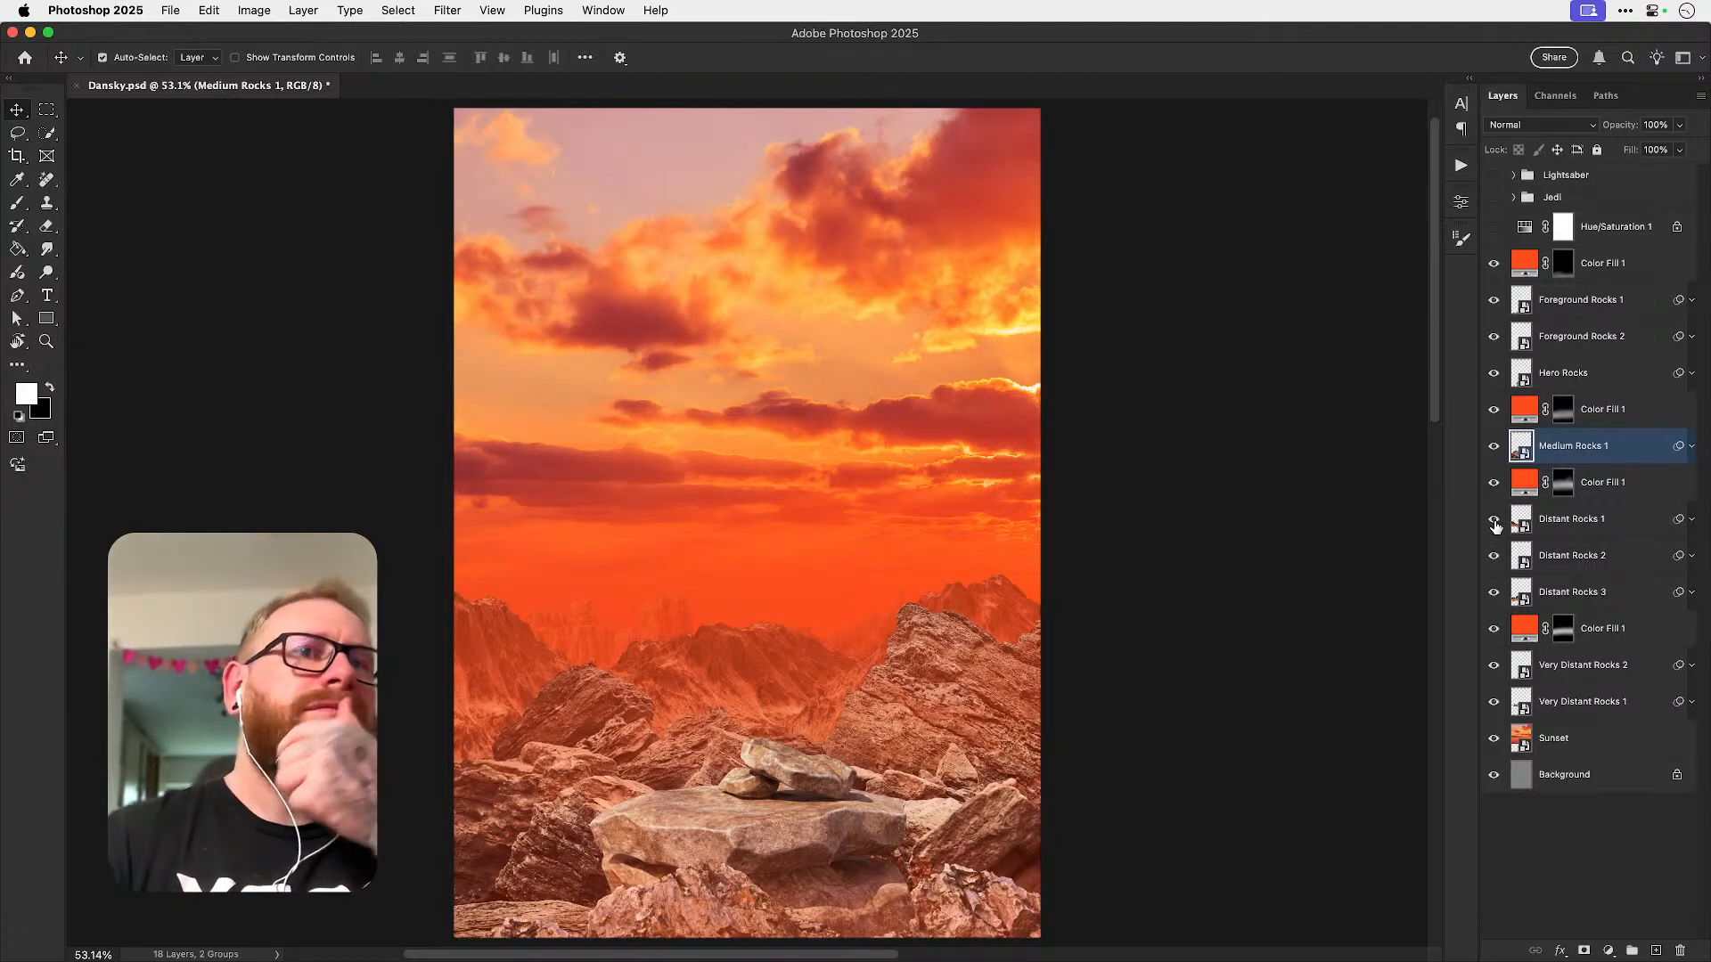
{"action": "left_click", "coordinate": [1494, 412]}
{"action": "left_click", "coordinate": [1492, 484]}
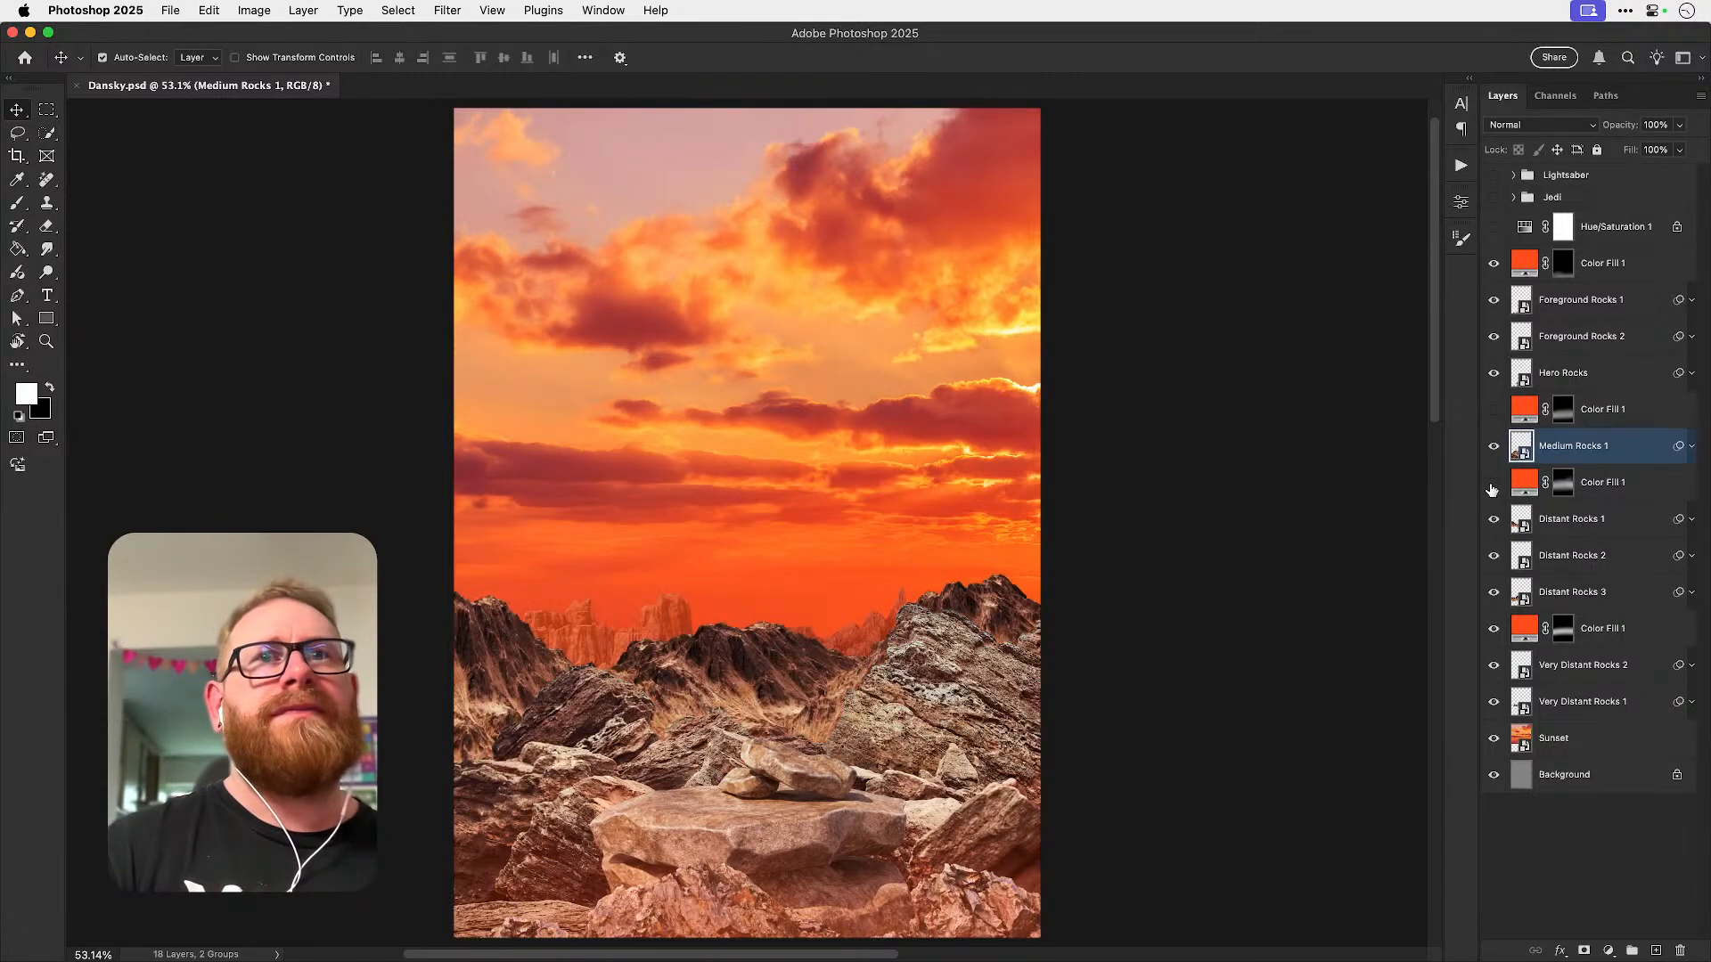
{"action": "left_click", "coordinate": [1492, 484]}
{"action": "left_click", "coordinate": [1494, 411]}
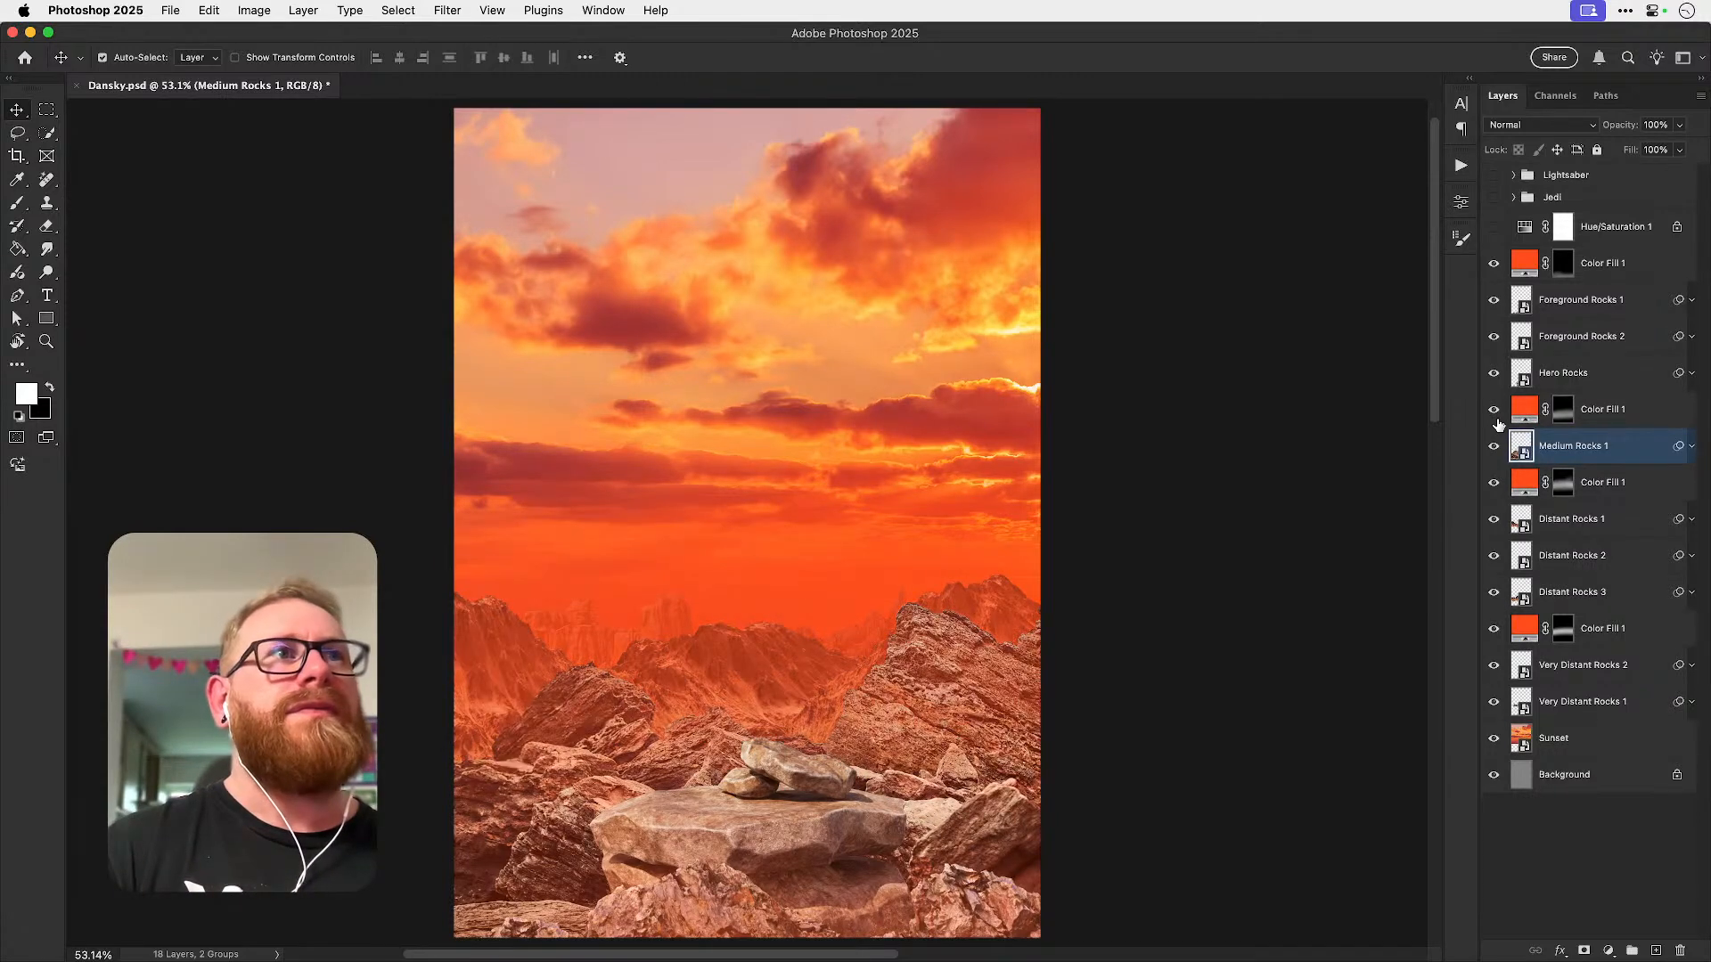
- Group Distant Rocks 1 through Distant Rocks 3, name the group Distant Rocks and check its extent
{"action": "left_click", "coordinate": [1592, 521]}
{"action": "left_click", "coordinate": [1583, 590], "text": "shift"}
{"action": "key", "text": "super+g"}
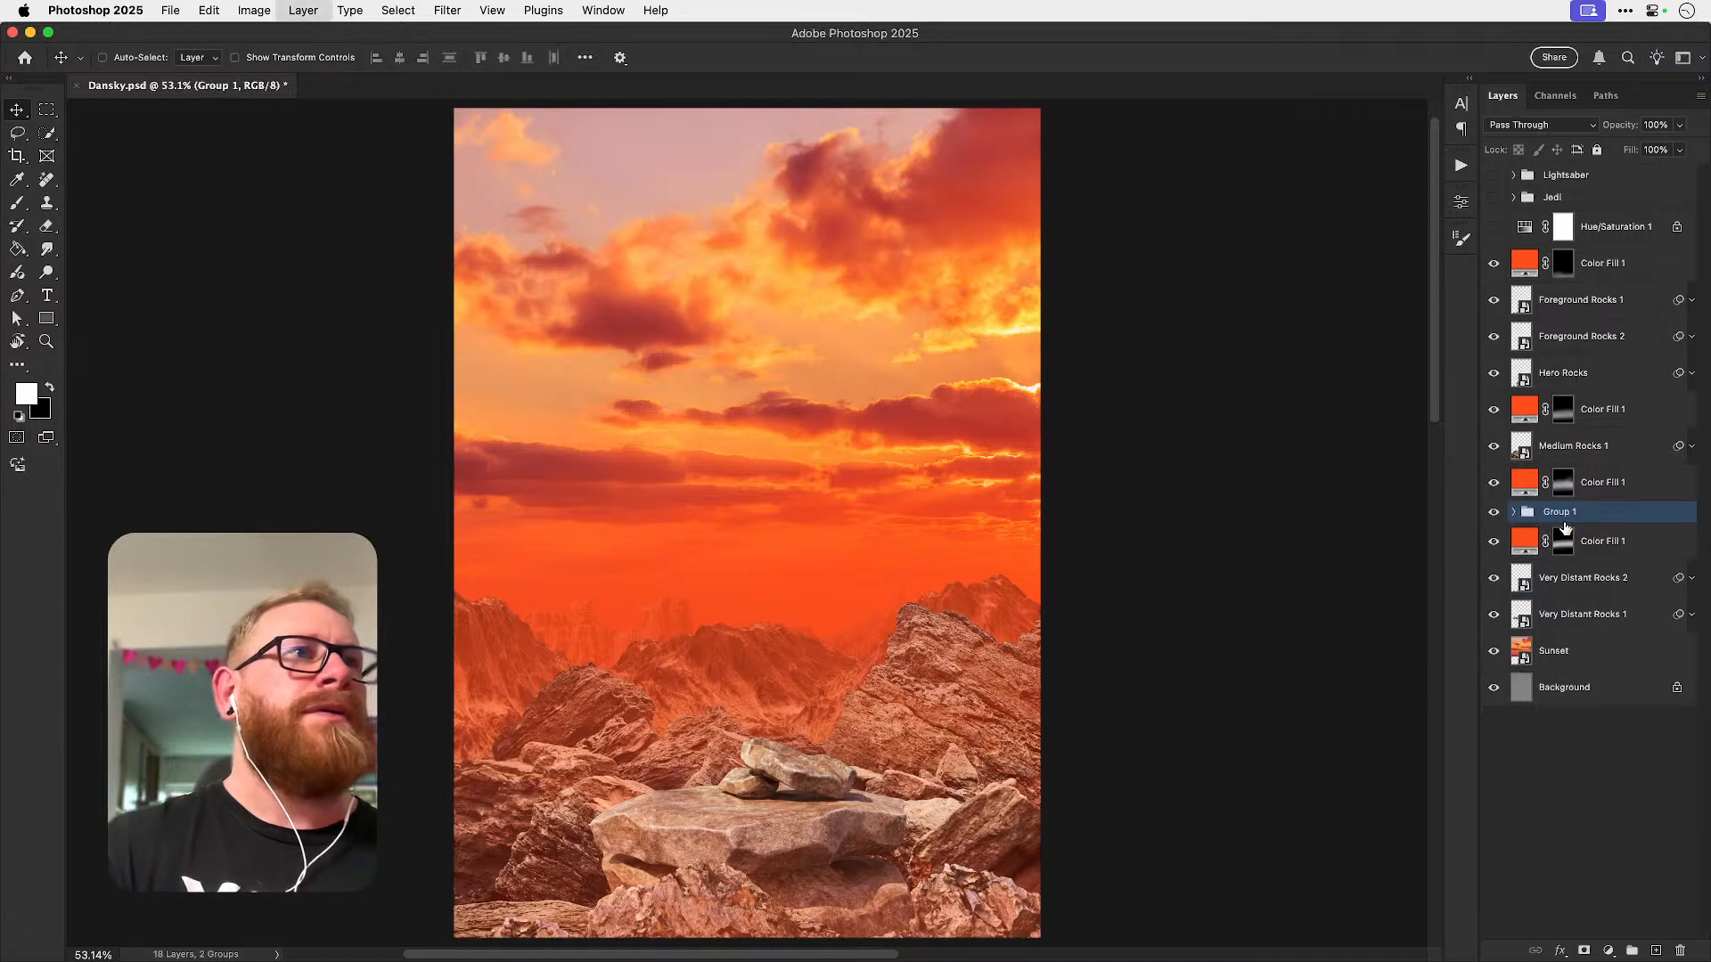
{"action": "double_click", "coordinate": [1558, 511]}
{"action": "type", "text": "Dis"}
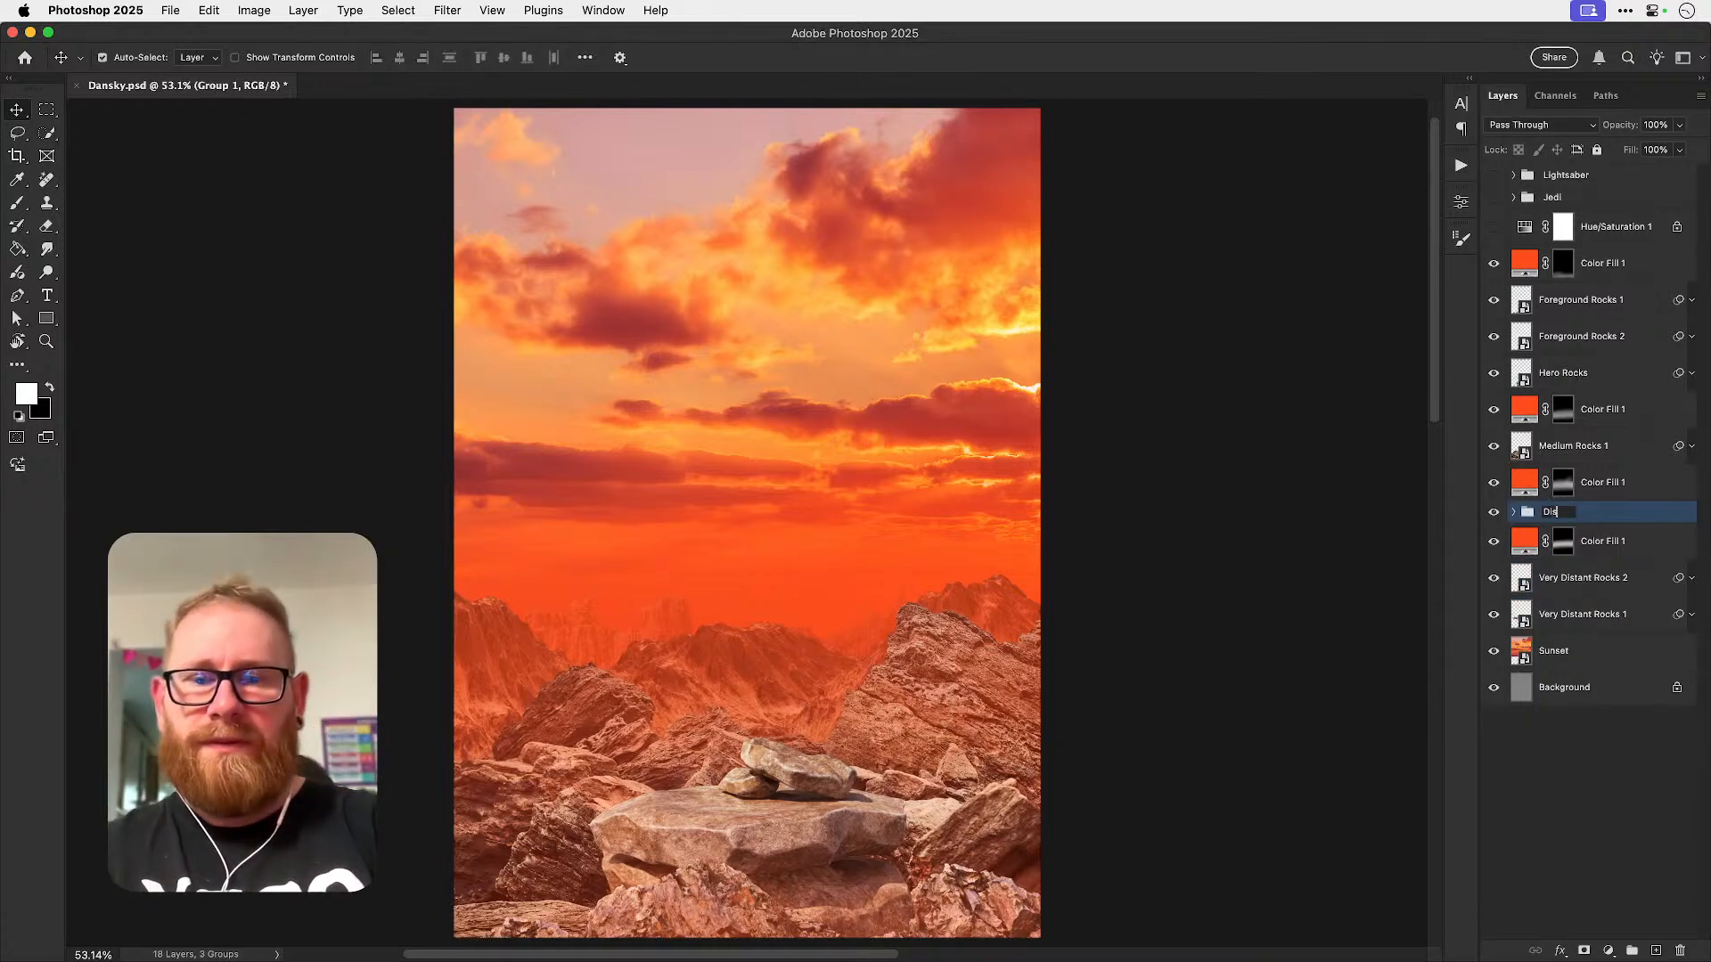
{"action": "type", "text": "tant Rocks"}
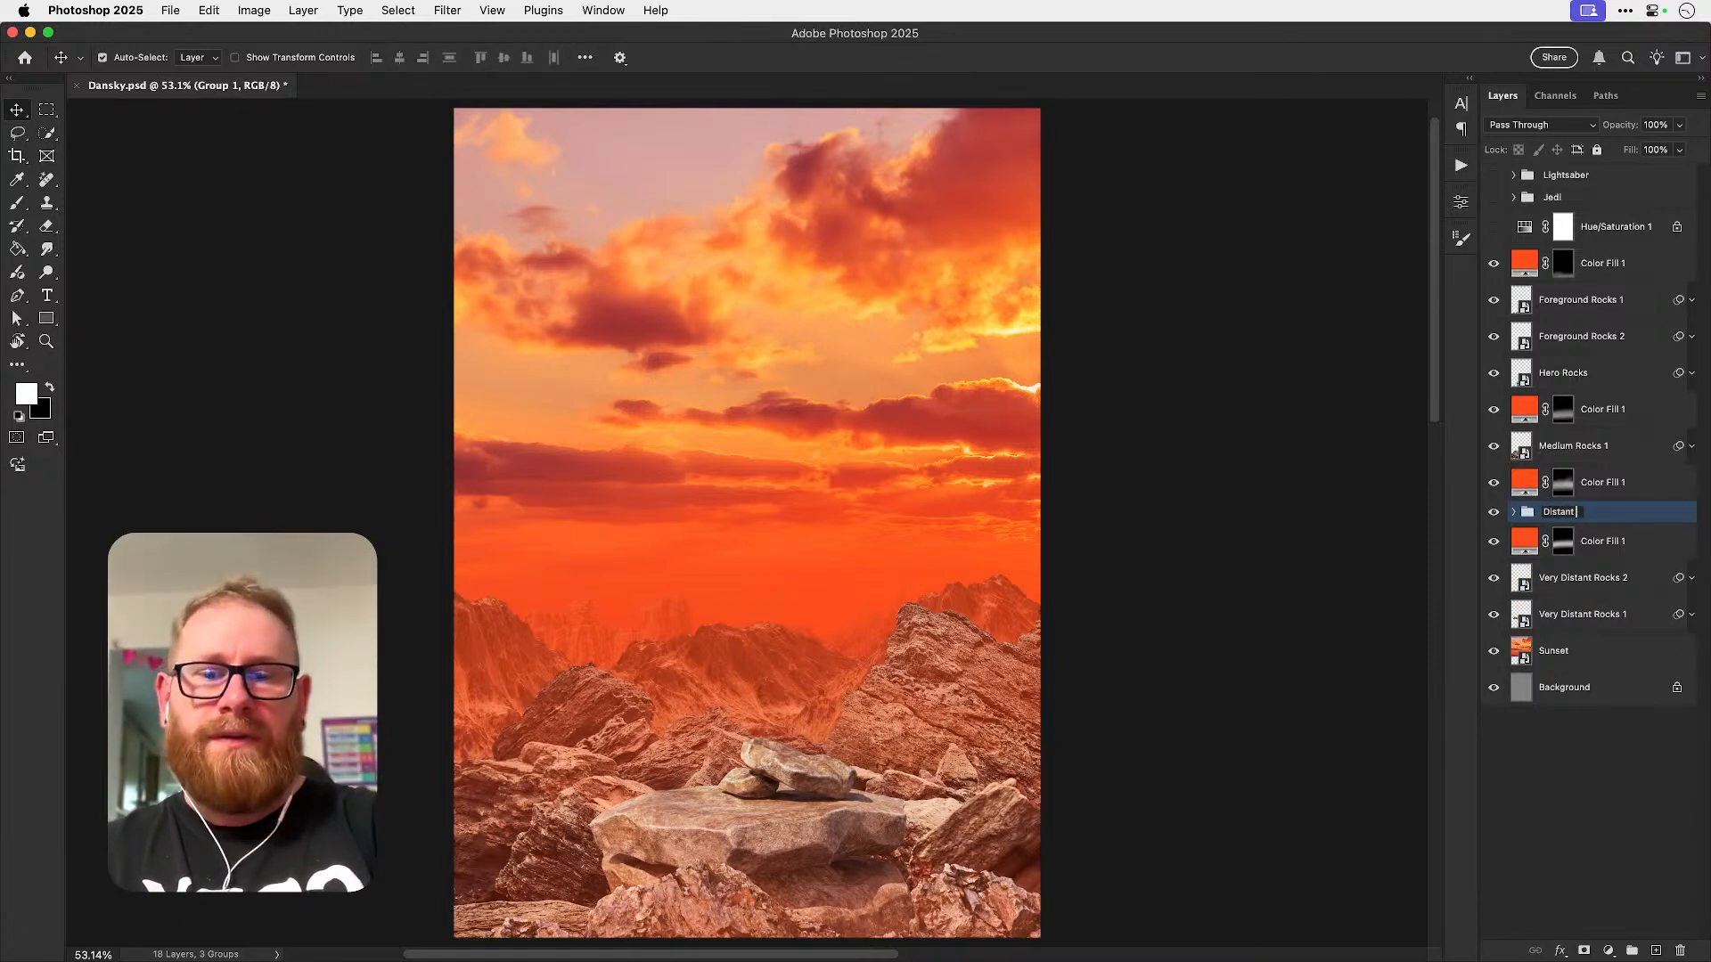
{"action": "key", "text": "Return"}
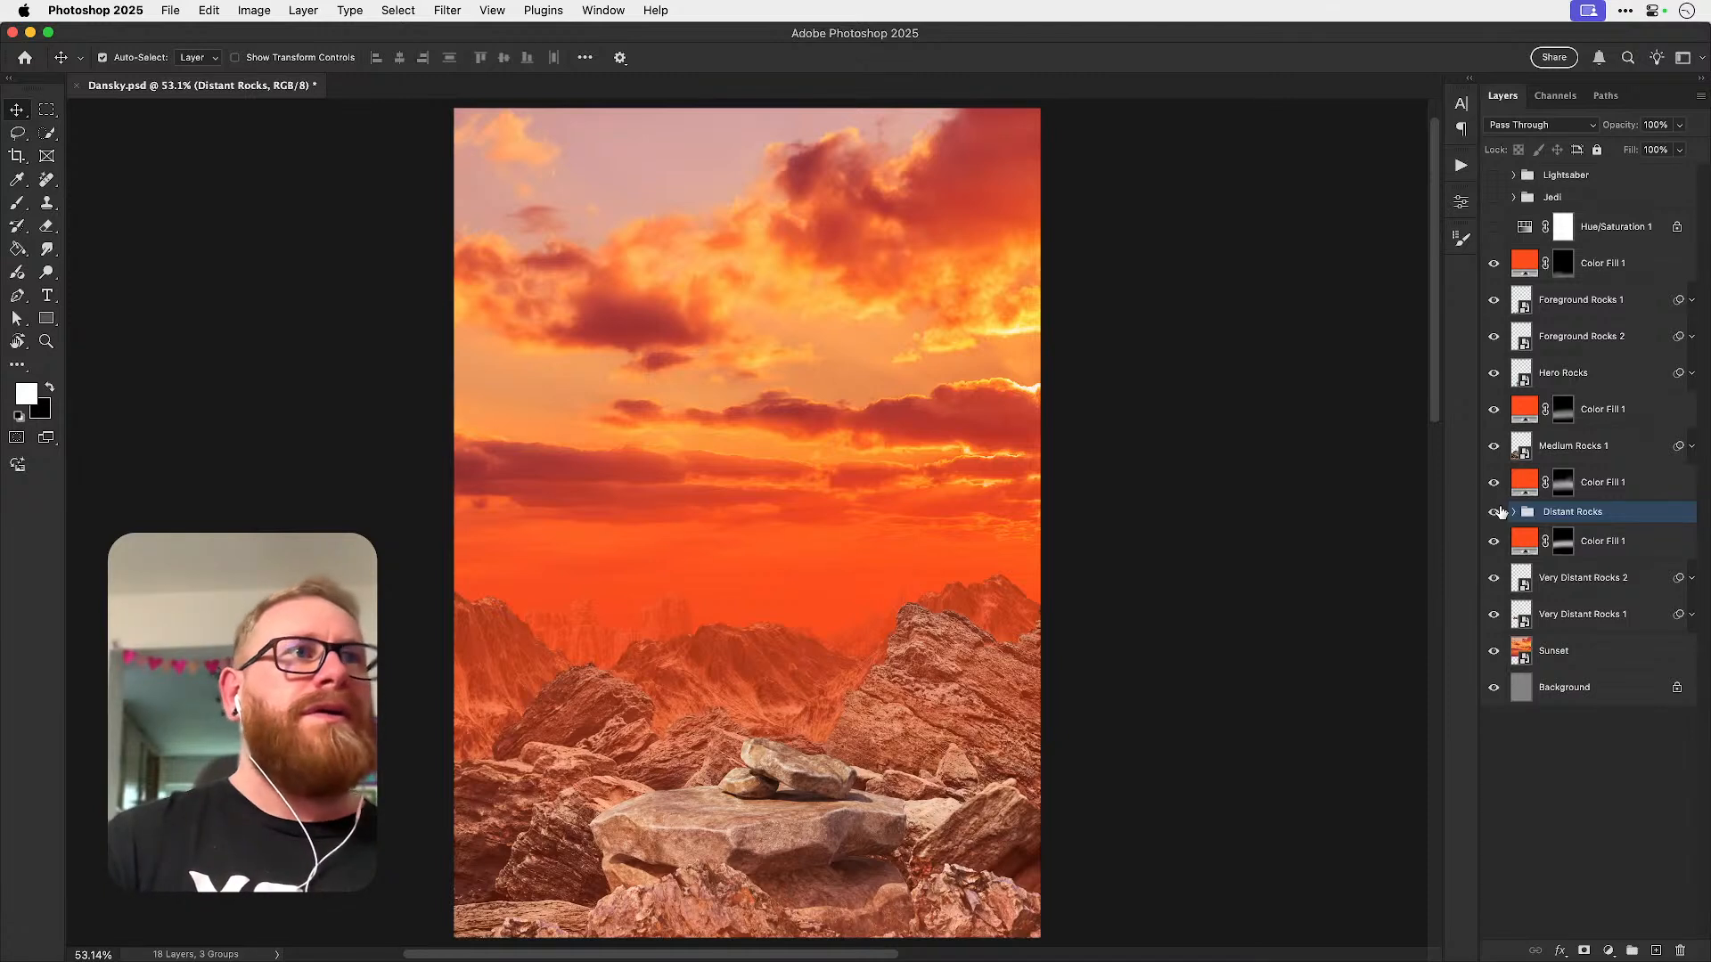
{"action": "left_click", "coordinate": [1493, 511]}
{"action": "left_click", "coordinate": [1493, 511]}
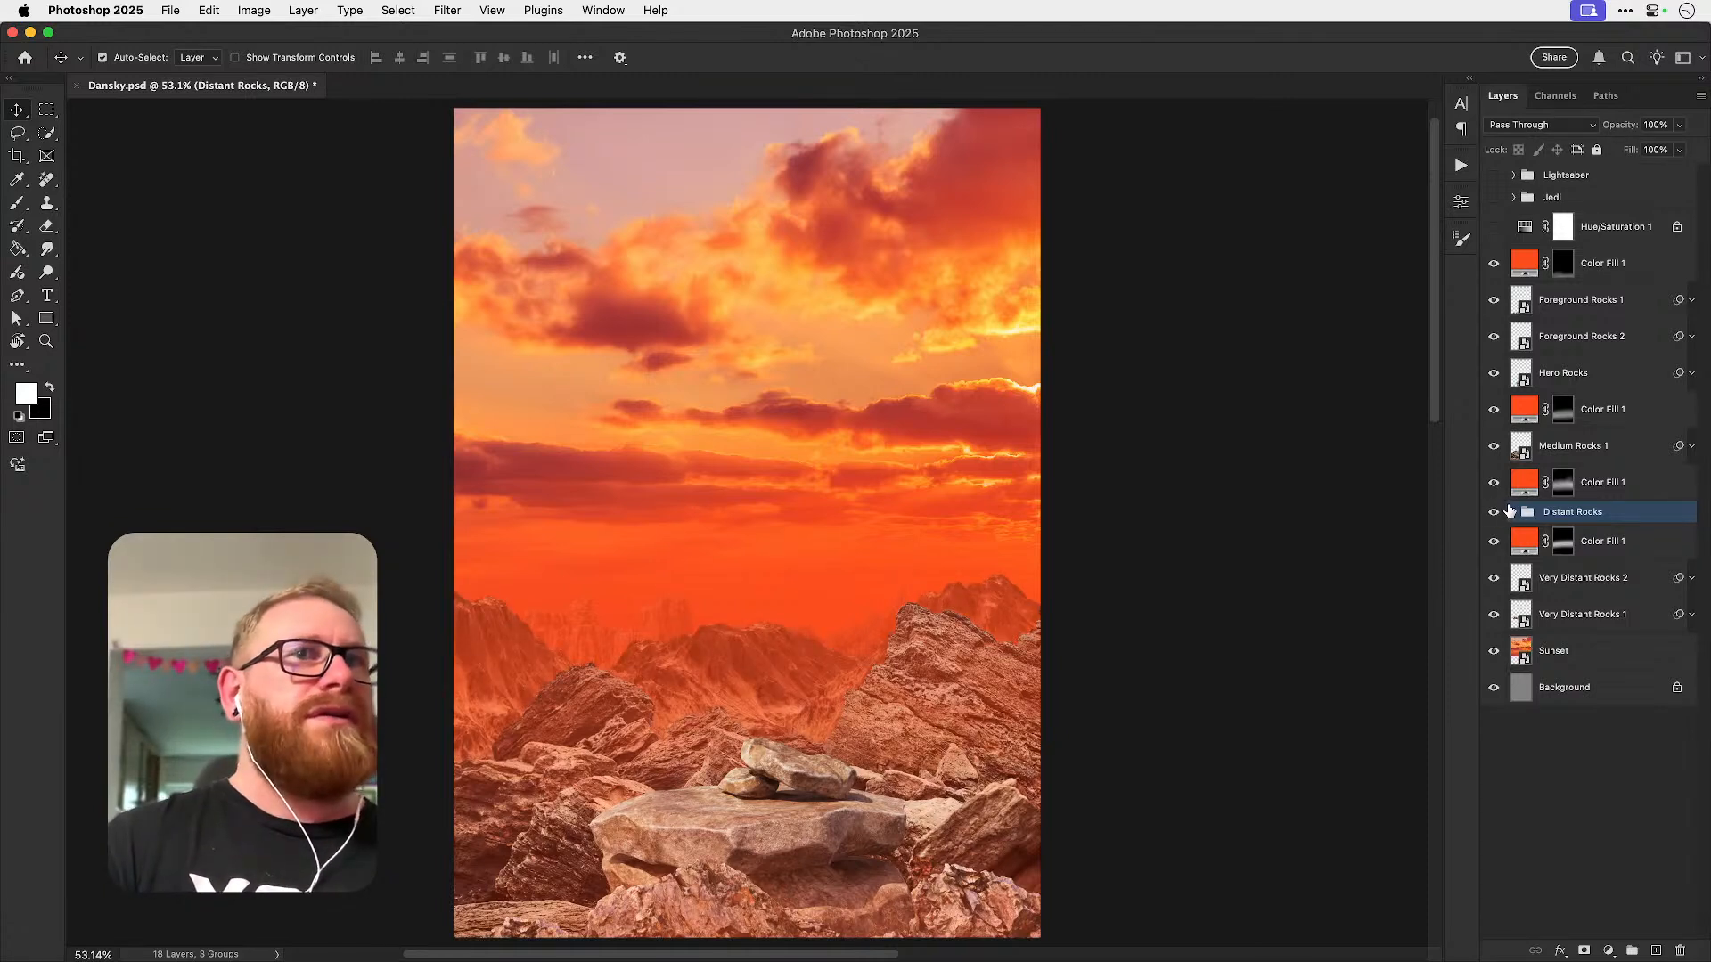
- Add a Curves adjustment clipped to the Distant Rocks group, lifting the black point and raising the midtones to input 126, output 155
{"action": "left_click", "coordinate": [1608, 950]}
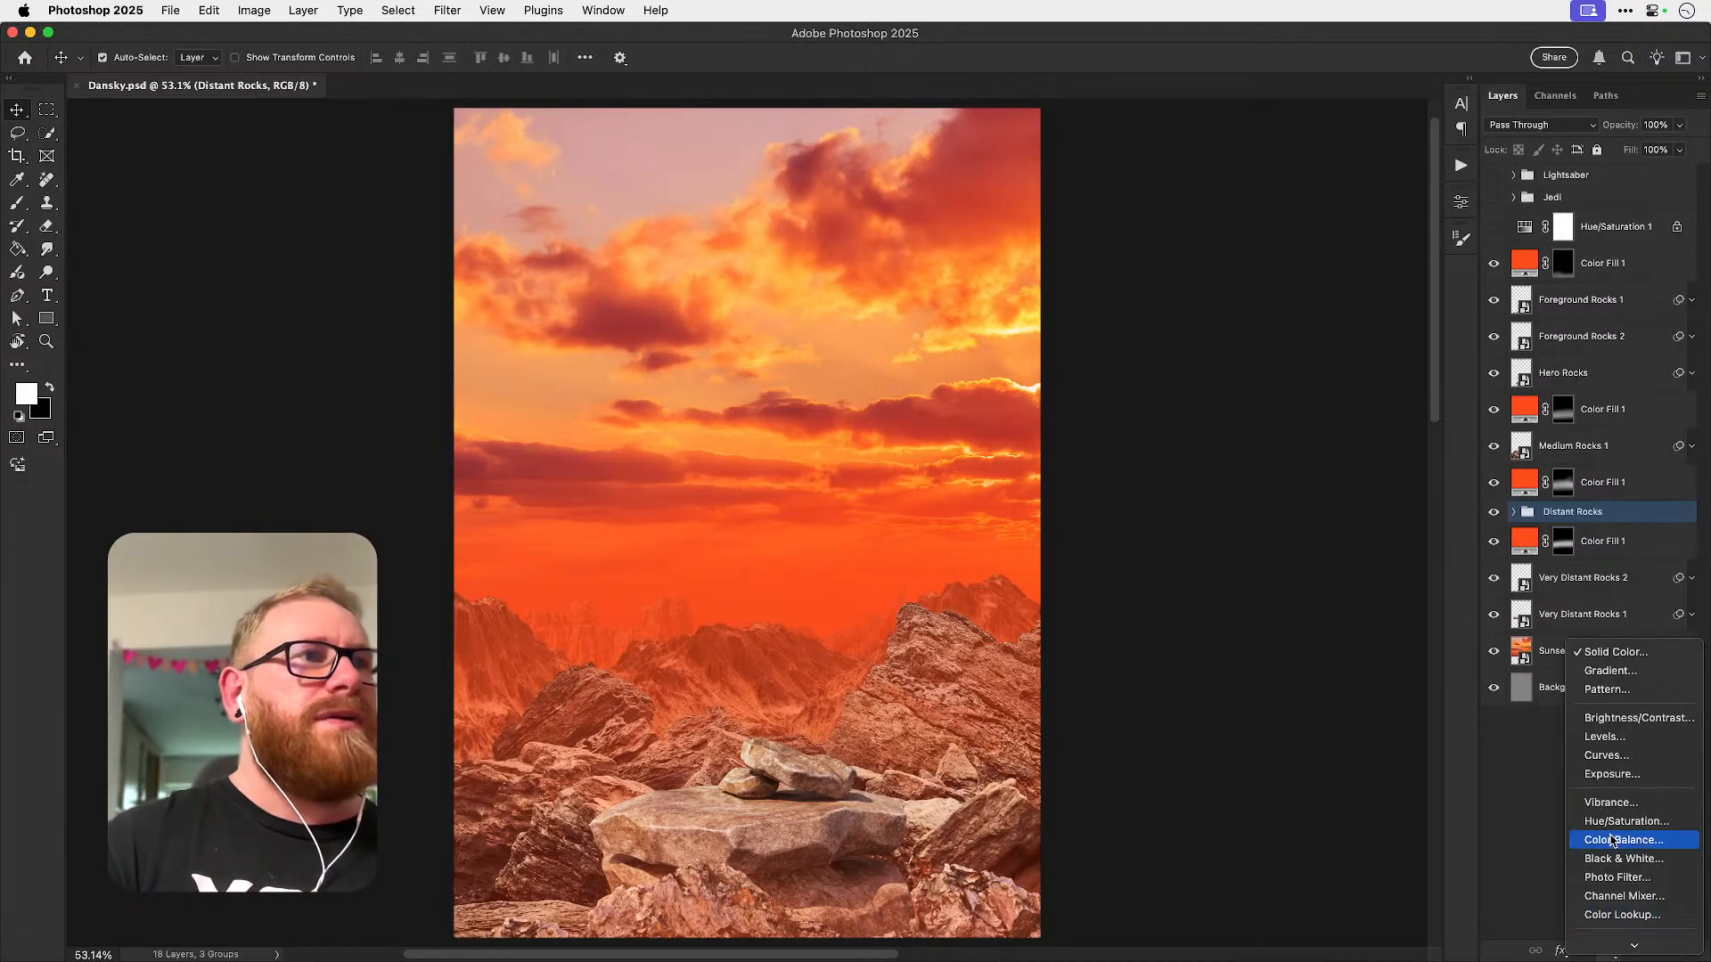
{"action": "left_click", "coordinate": [1603, 756]}
{"action": "left_click", "coordinate": [1308, 682]}
{"action": "left_click_drag", "start_coordinate": [1239, 471], "coordinate": [1240, 426]}
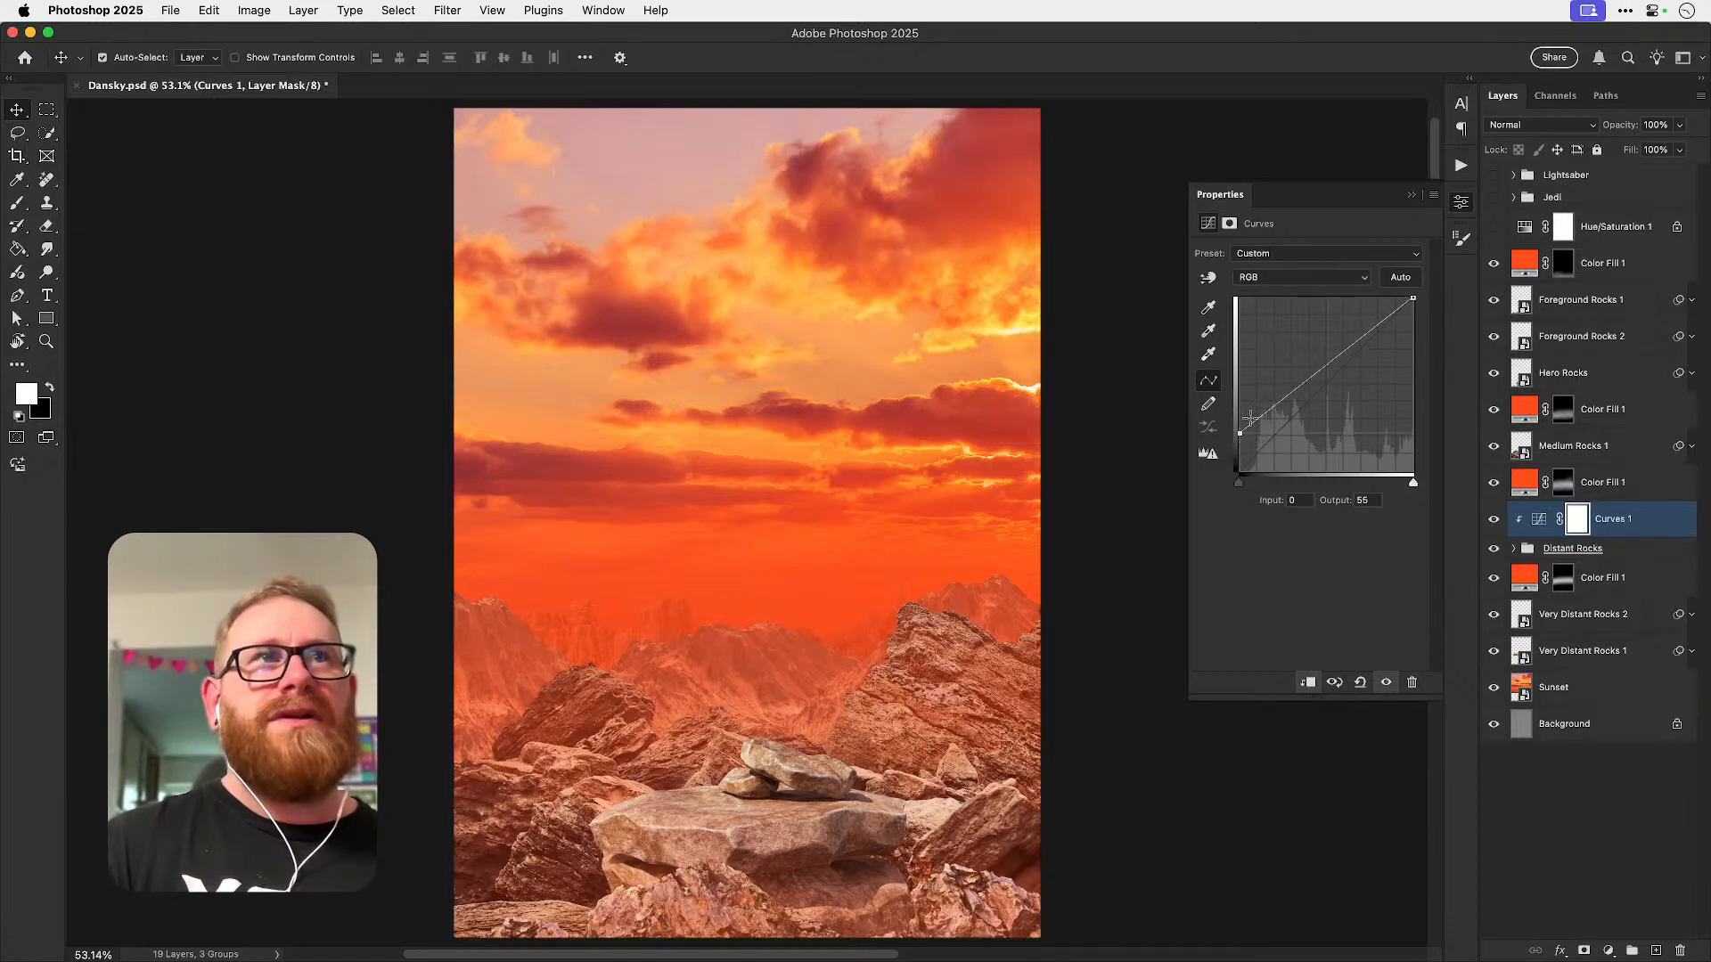
{"action": "left_click_drag", "start_coordinate": [1322, 365], "coordinate": [1322, 384]}
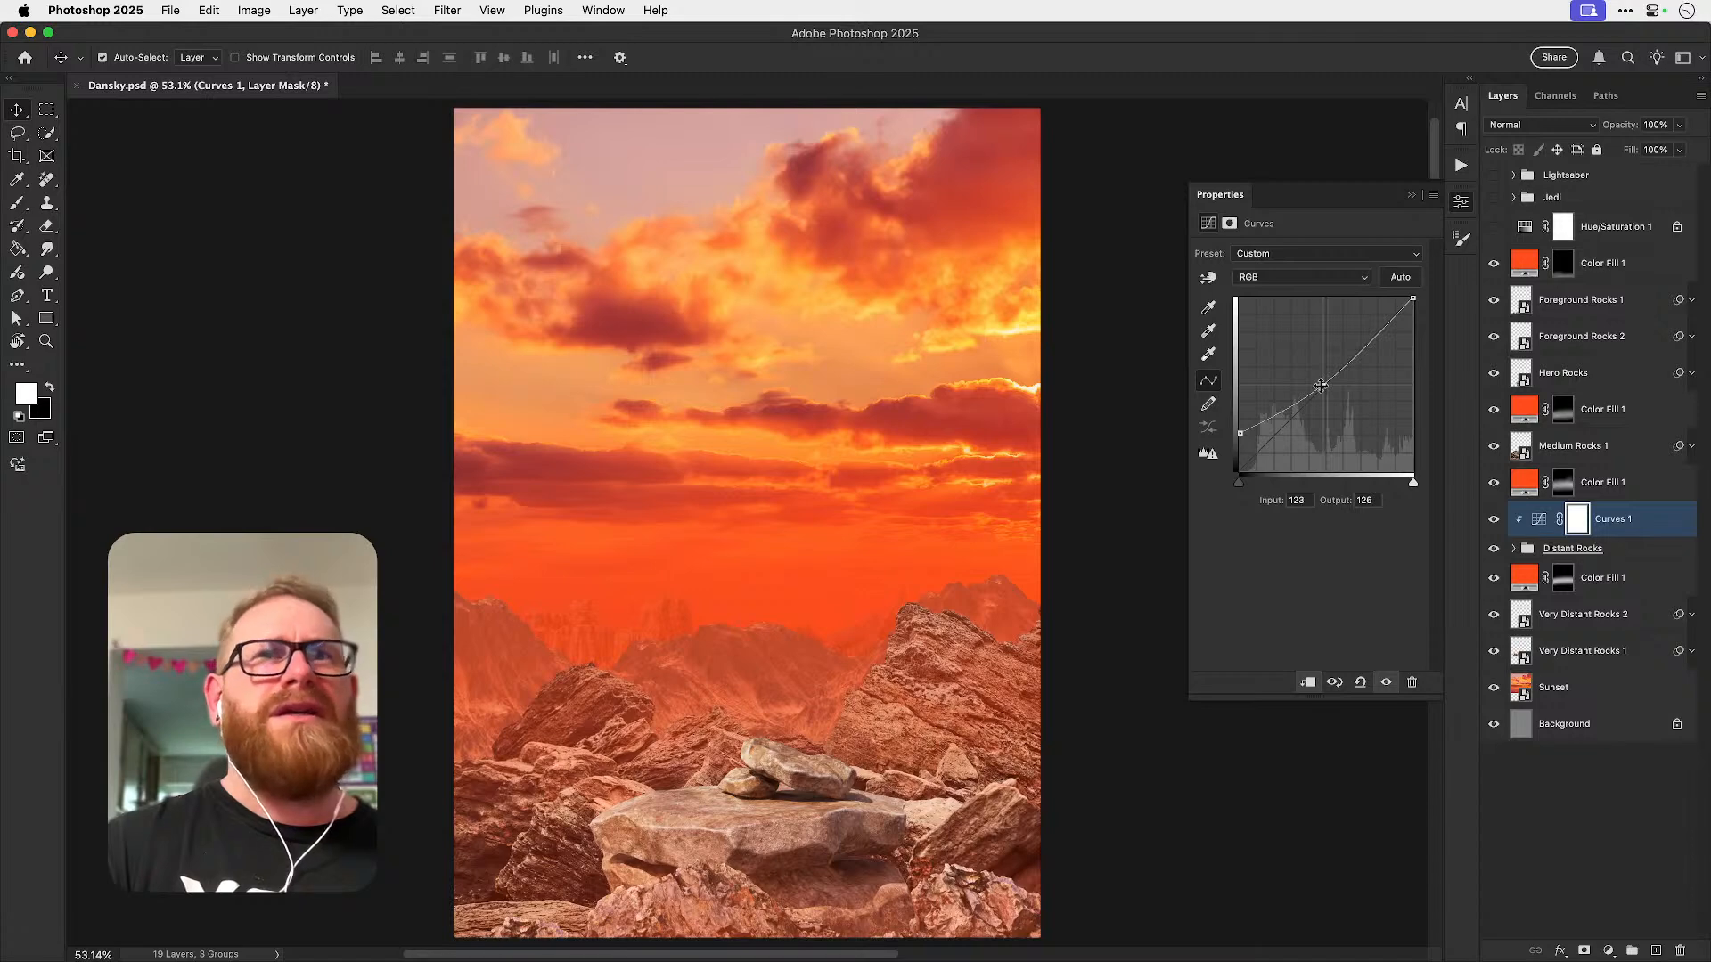
{"action": "left_click_drag", "start_coordinate": [1239, 433], "coordinate": [1239, 448]}
{"action": "left_click_drag", "start_coordinate": [1318, 390], "coordinate": [1319, 369]}
- Try moving the Red channel's black point inward on the Distant Rocks Curves adjustment, and undo it
{"action": "left_click", "coordinate": [1266, 278]}
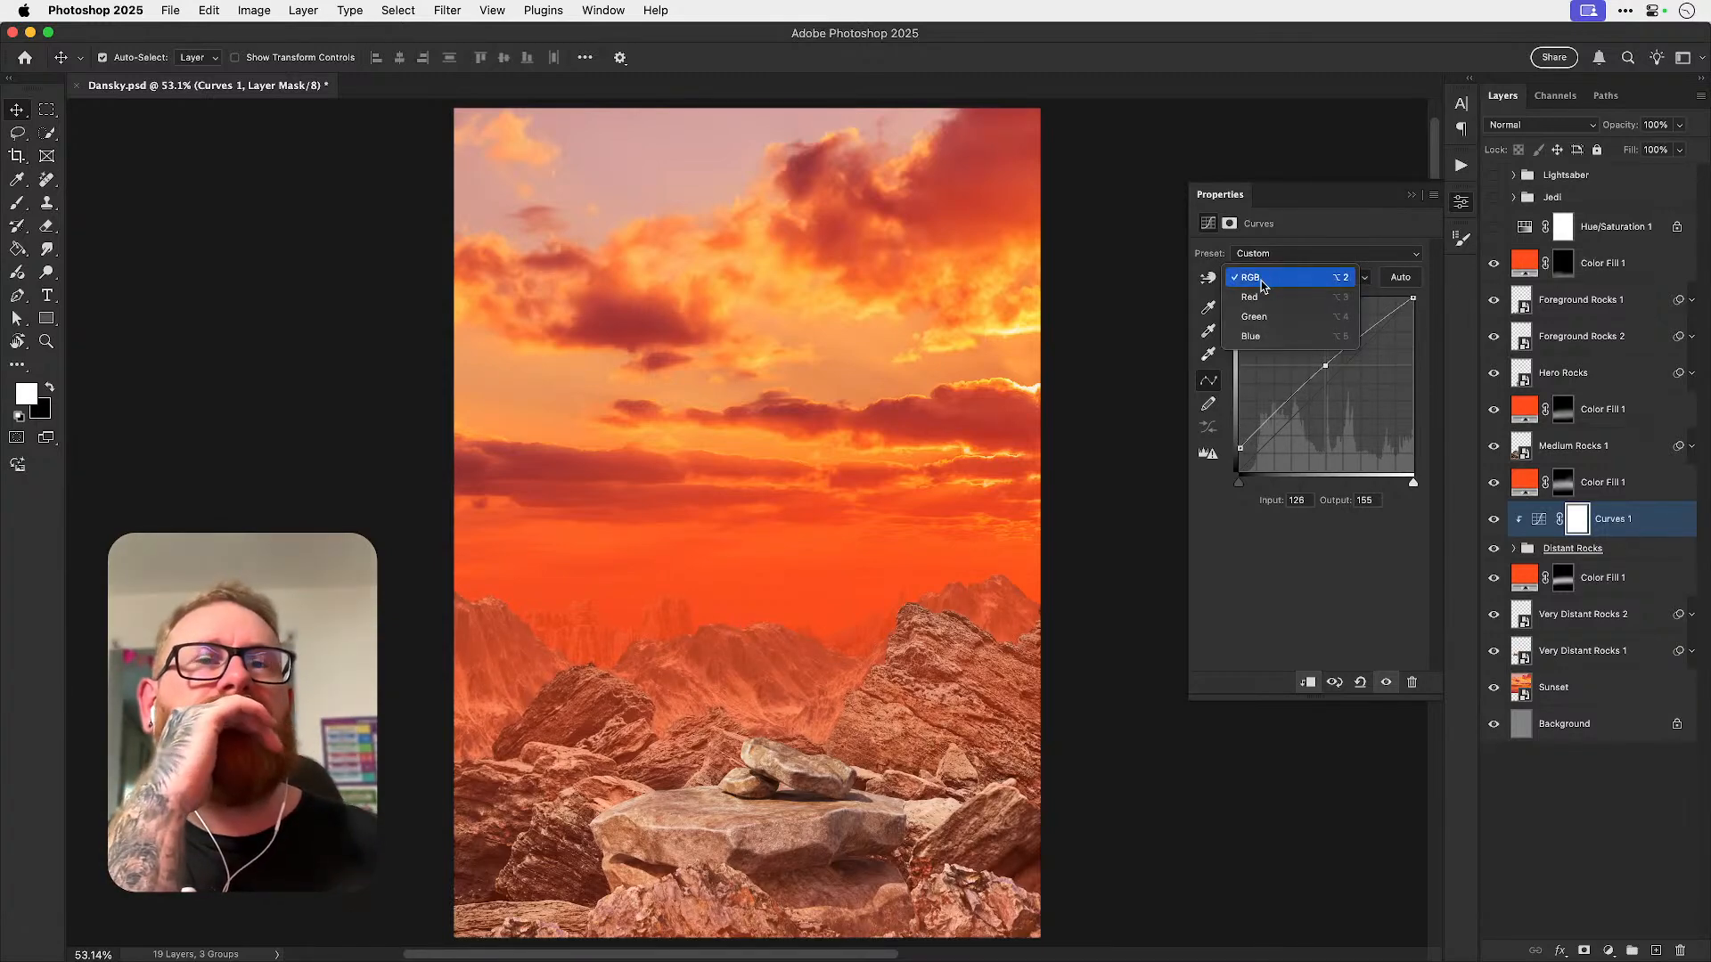
{"action": "left_click", "coordinate": [1254, 297]}
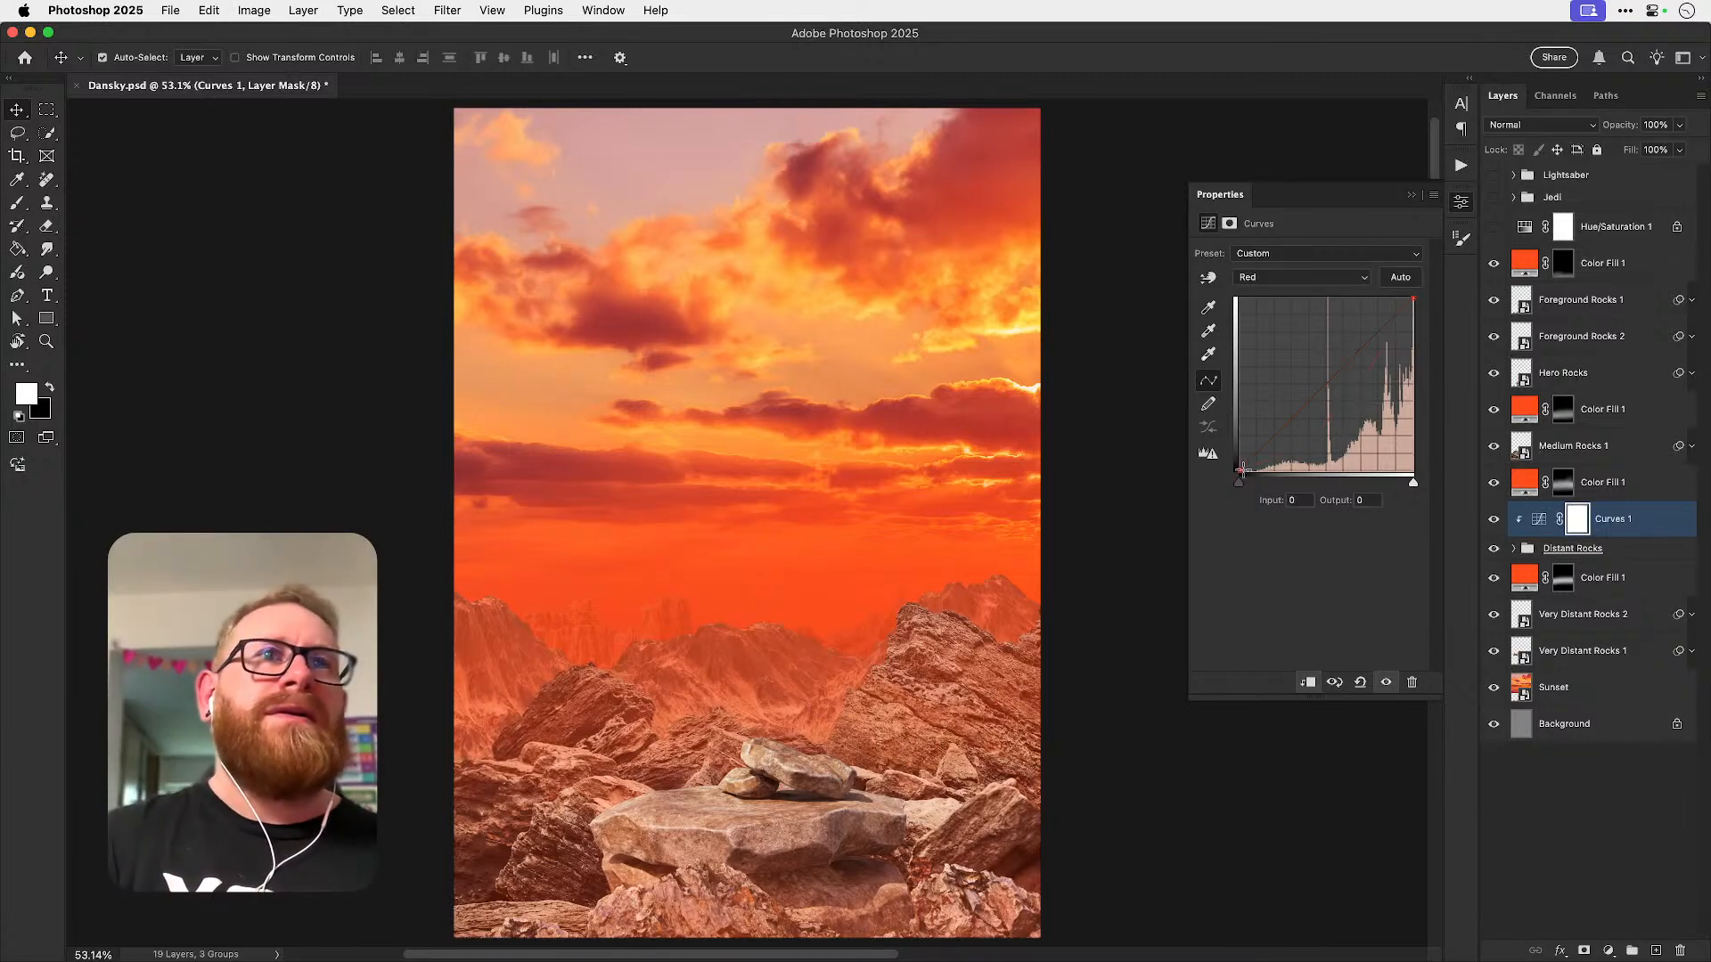
{"action": "left_click_drag", "start_coordinate": [1239, 470], "coordinate": [1284, 470]}
{"action": "key", "text": "super+z"}
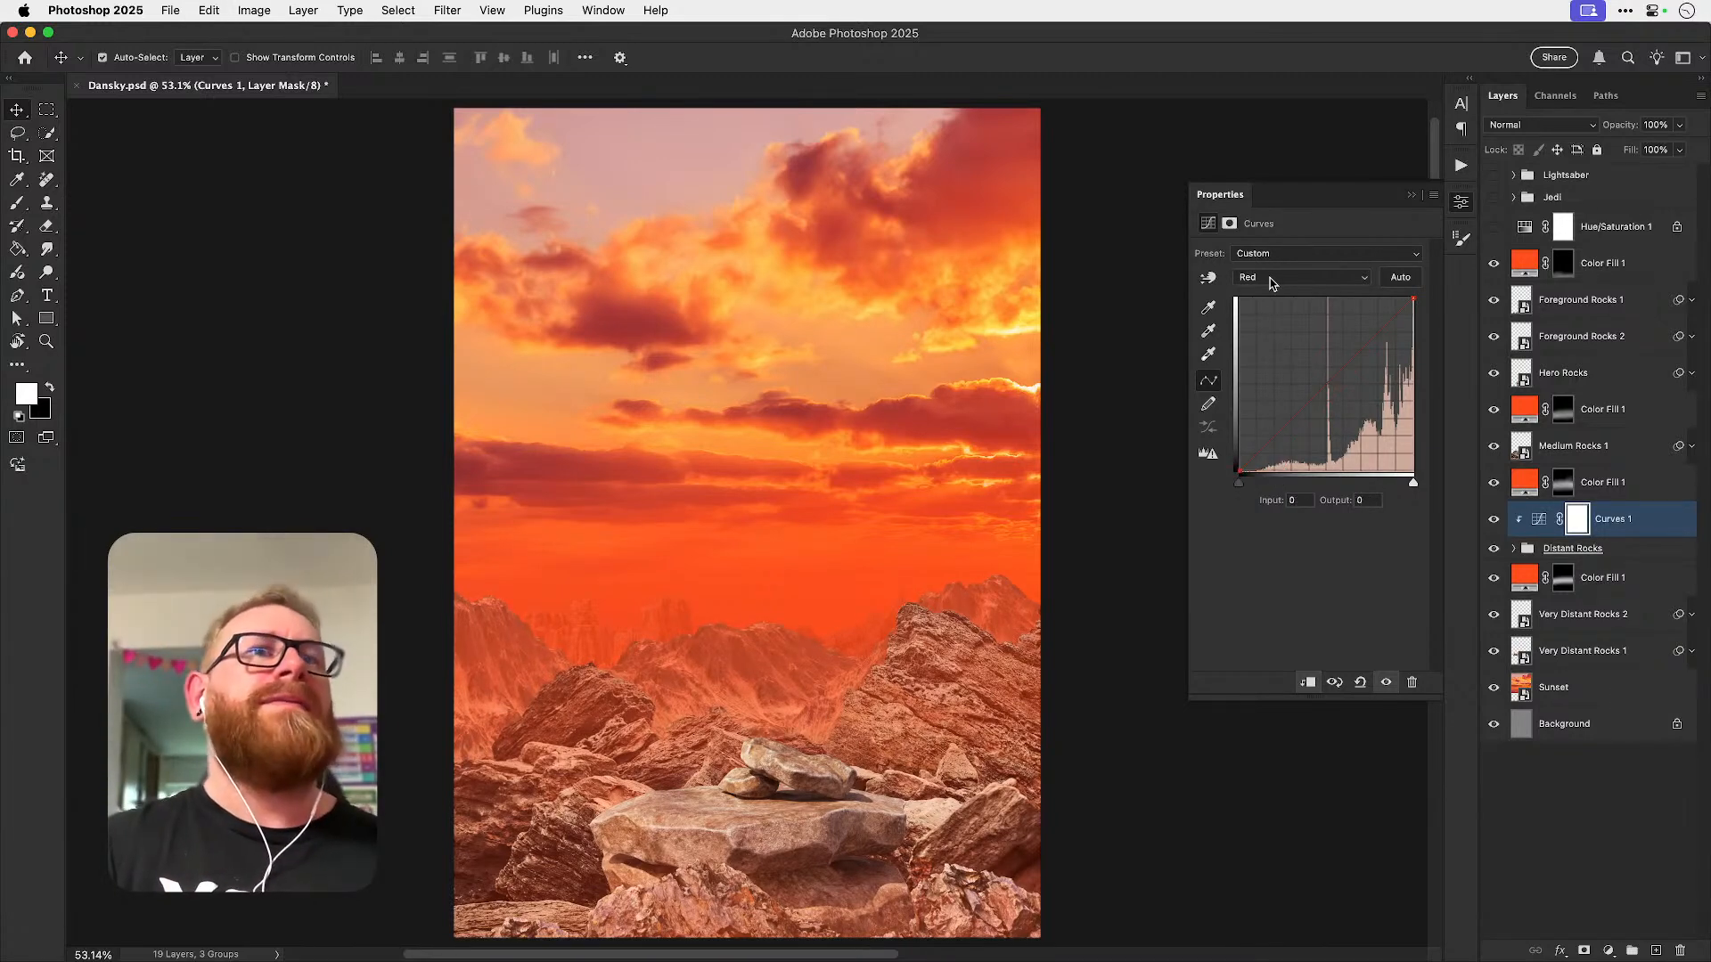
- Compare the Distant Rocks group with and without its Curves adjustment, and select that adjustment layer
{"action": "left_click", "coordinate": [1494, 523]}
{"action": "left_click", "coordinate": [1494, 524]}
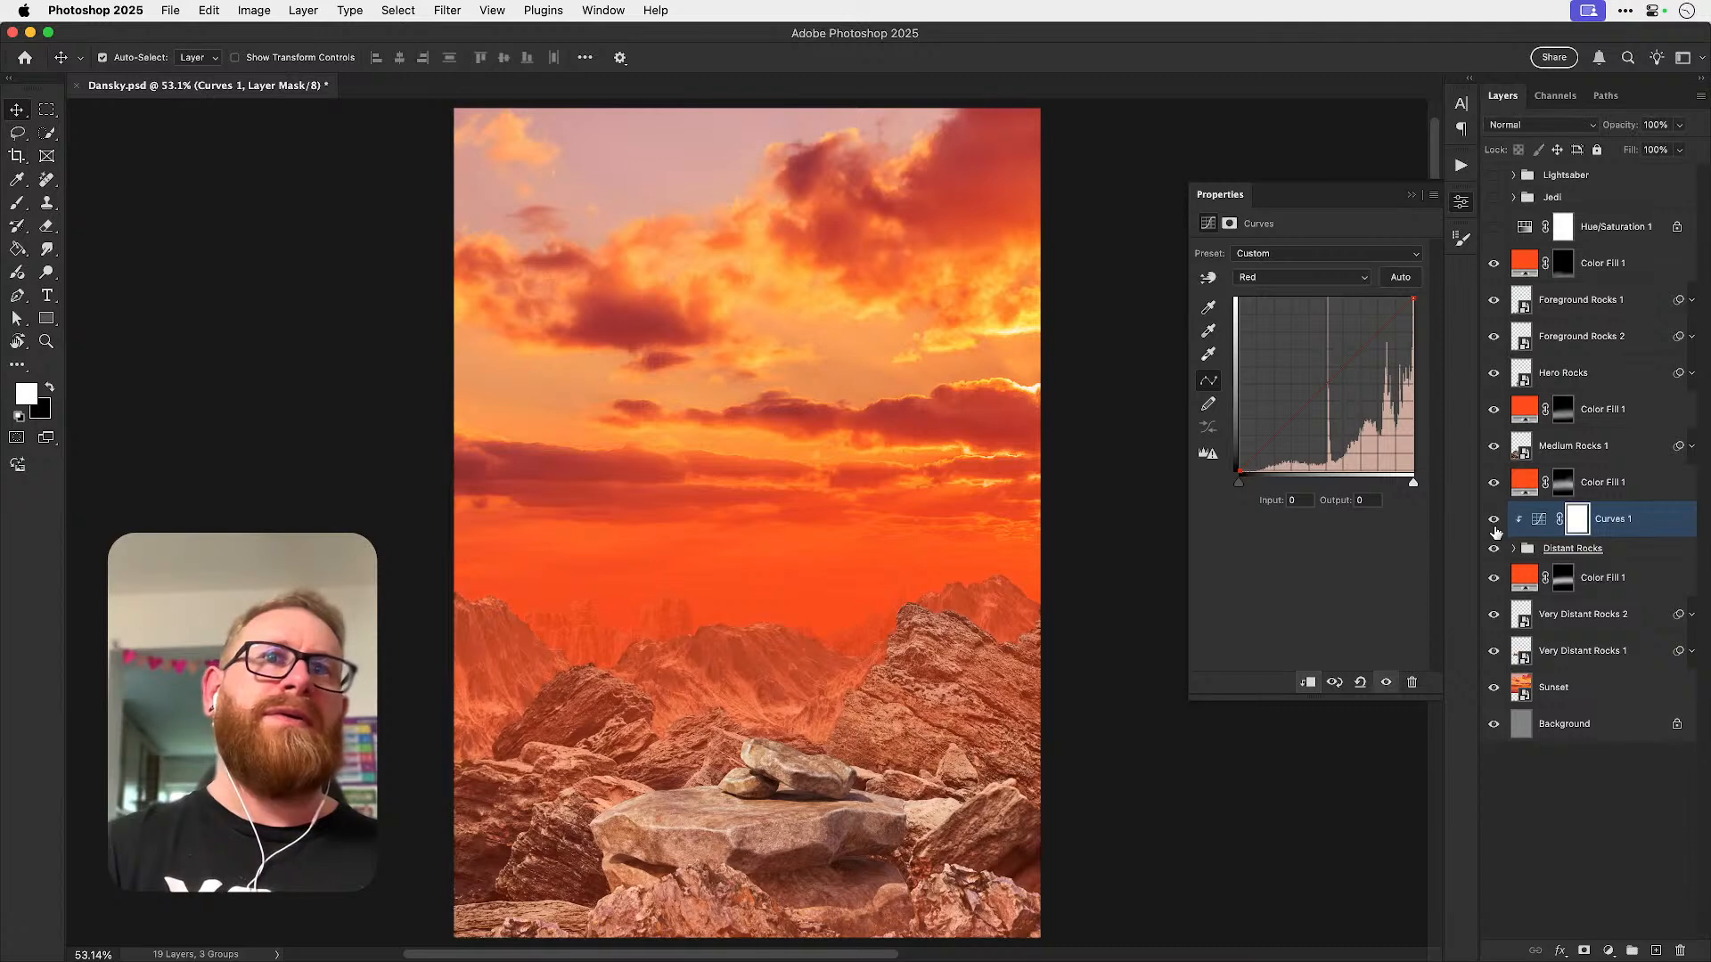
{"action": "left_click", "coordinate": [1630, 523]}
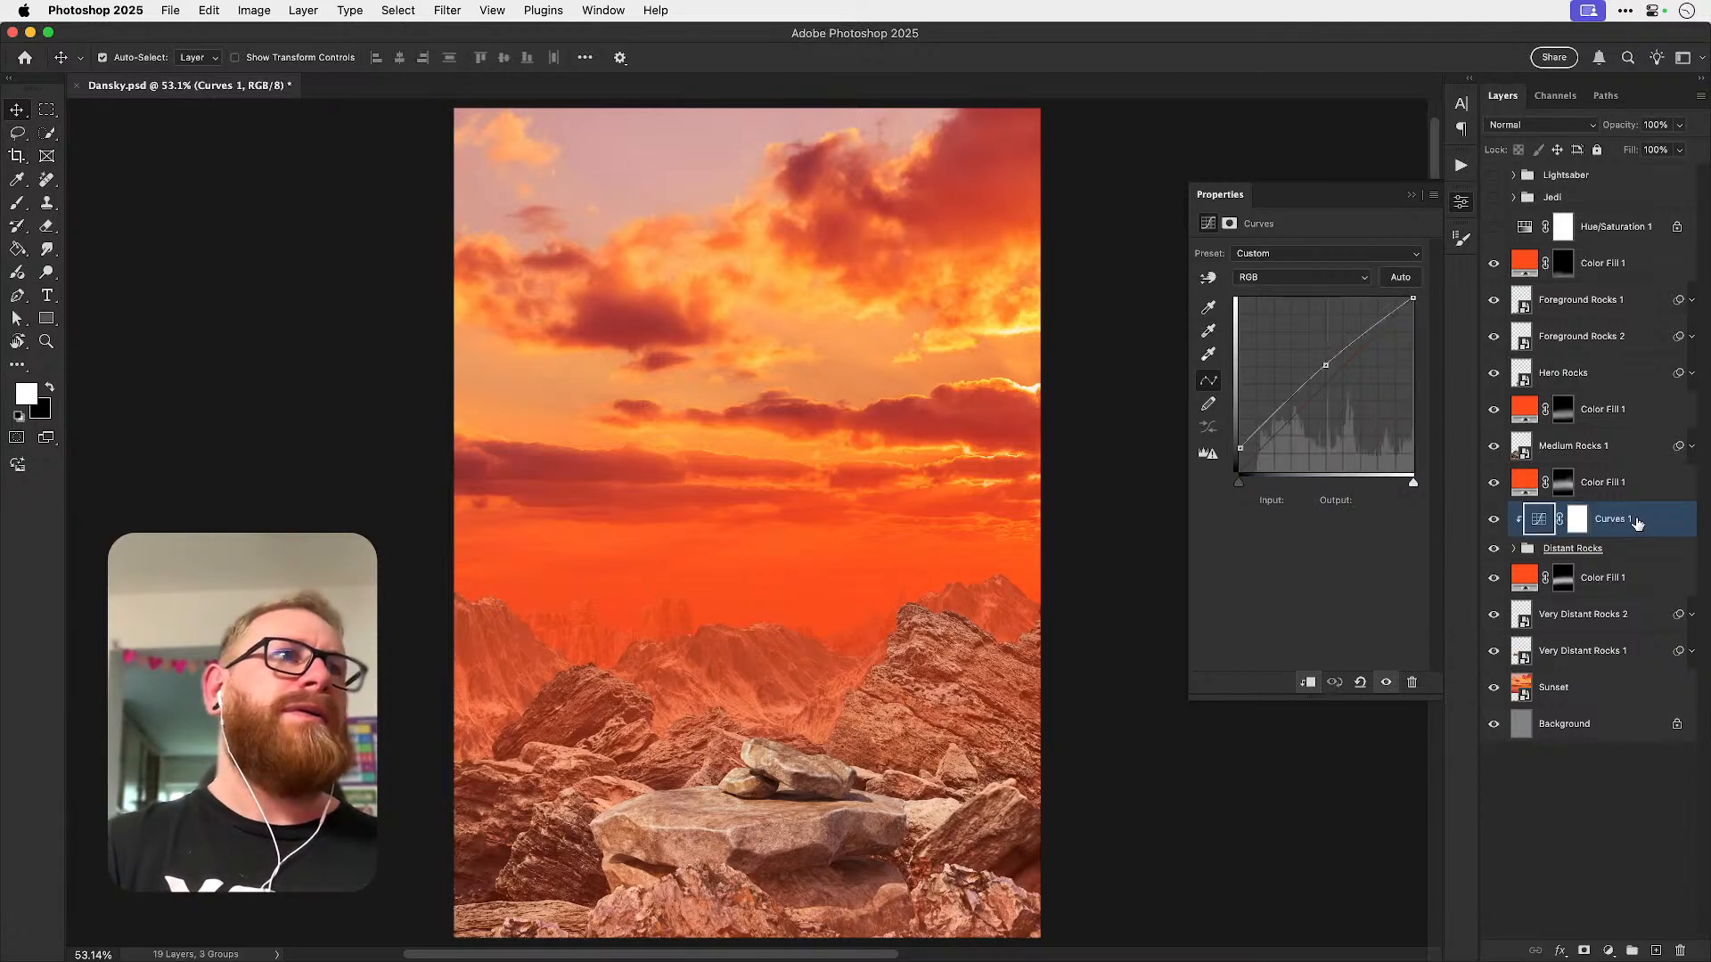
- Delete the Curves adjustment above Distant Rocks, then group Foreground Rocks 1 and 2 and name the group Foreground Rocks
{"action": "key", "text": "BackSpace"}
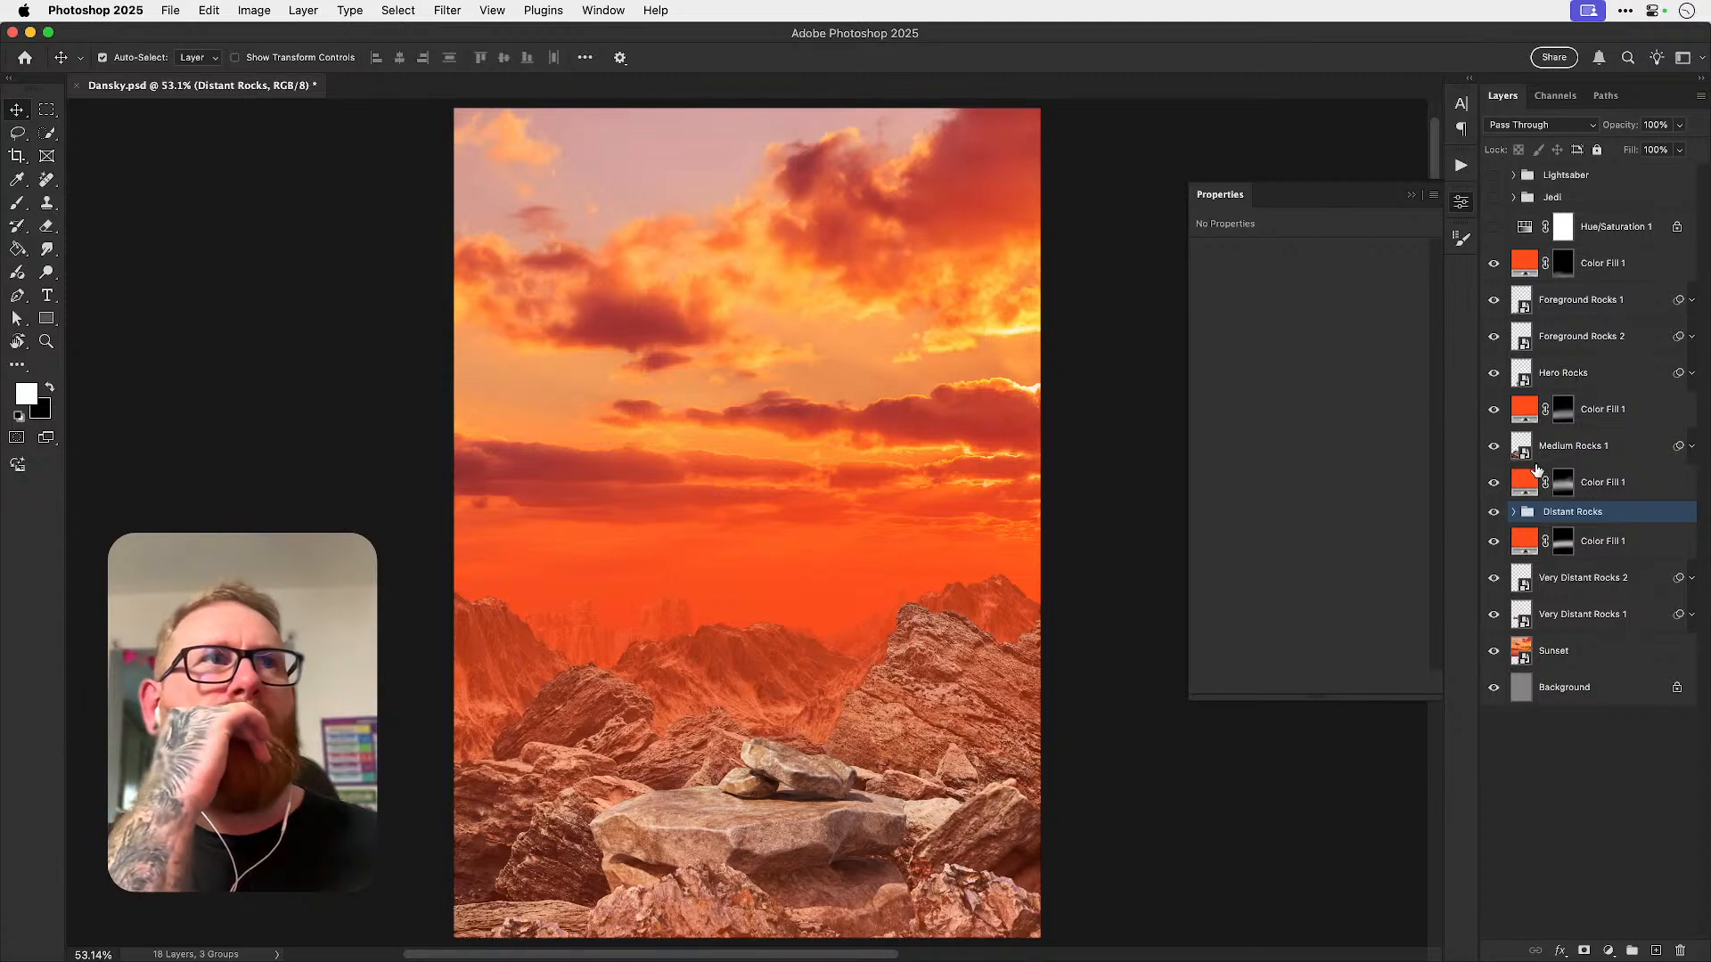
{"action": "left_click", "coordinate": [1577, 303]}
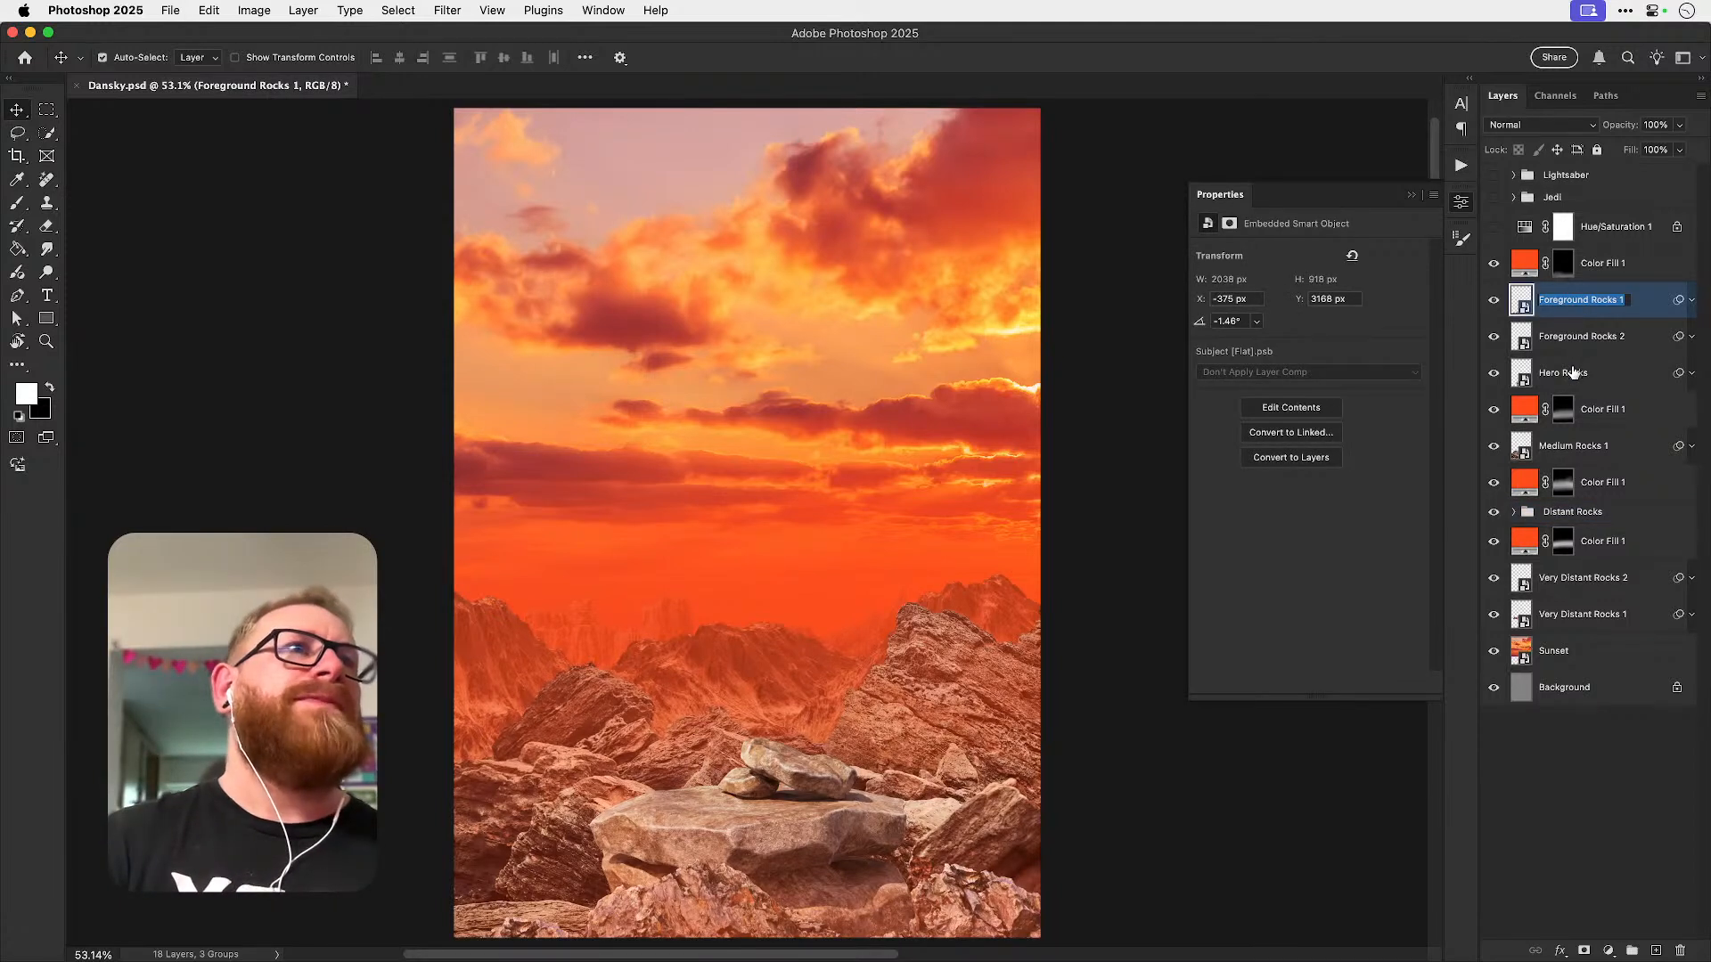
{"action": "left_click", "coordinate": [1571, 345], "text": "shift"}
{"action": "key", "text": "super+g"}
{"action": "double_click", "coordinate": [1568, 292]}
{"action": "type", "text": "Foreground Rocks 1"}
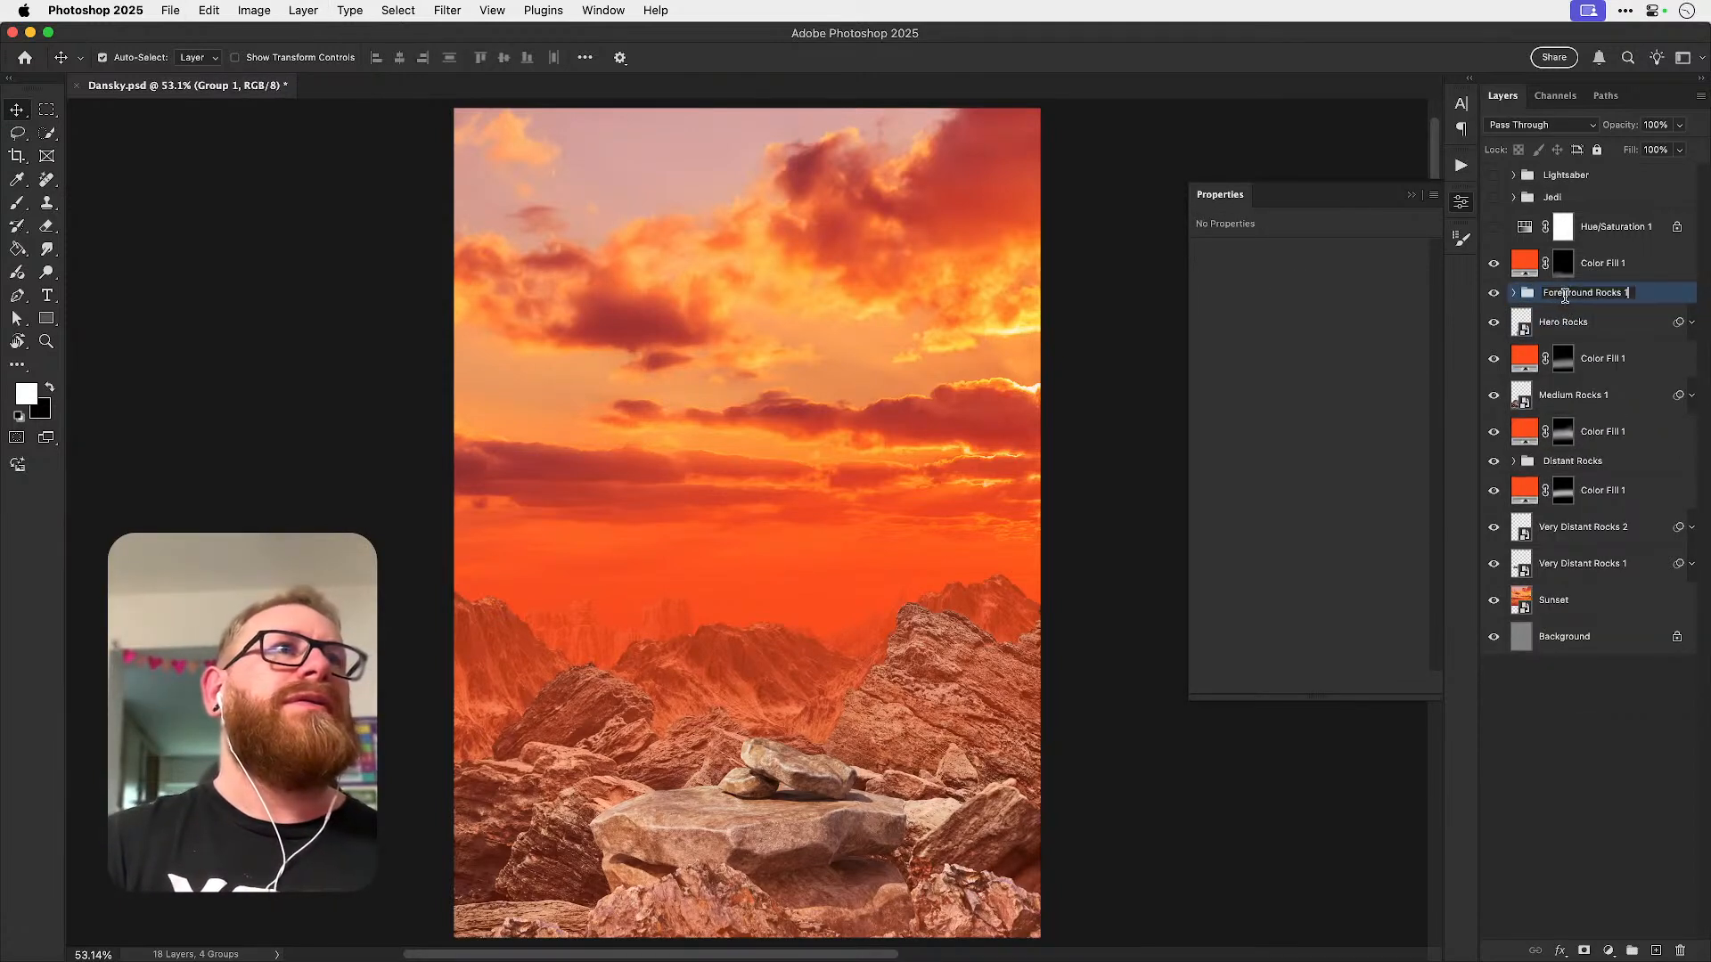
{"action": "key", "text": "Return"}
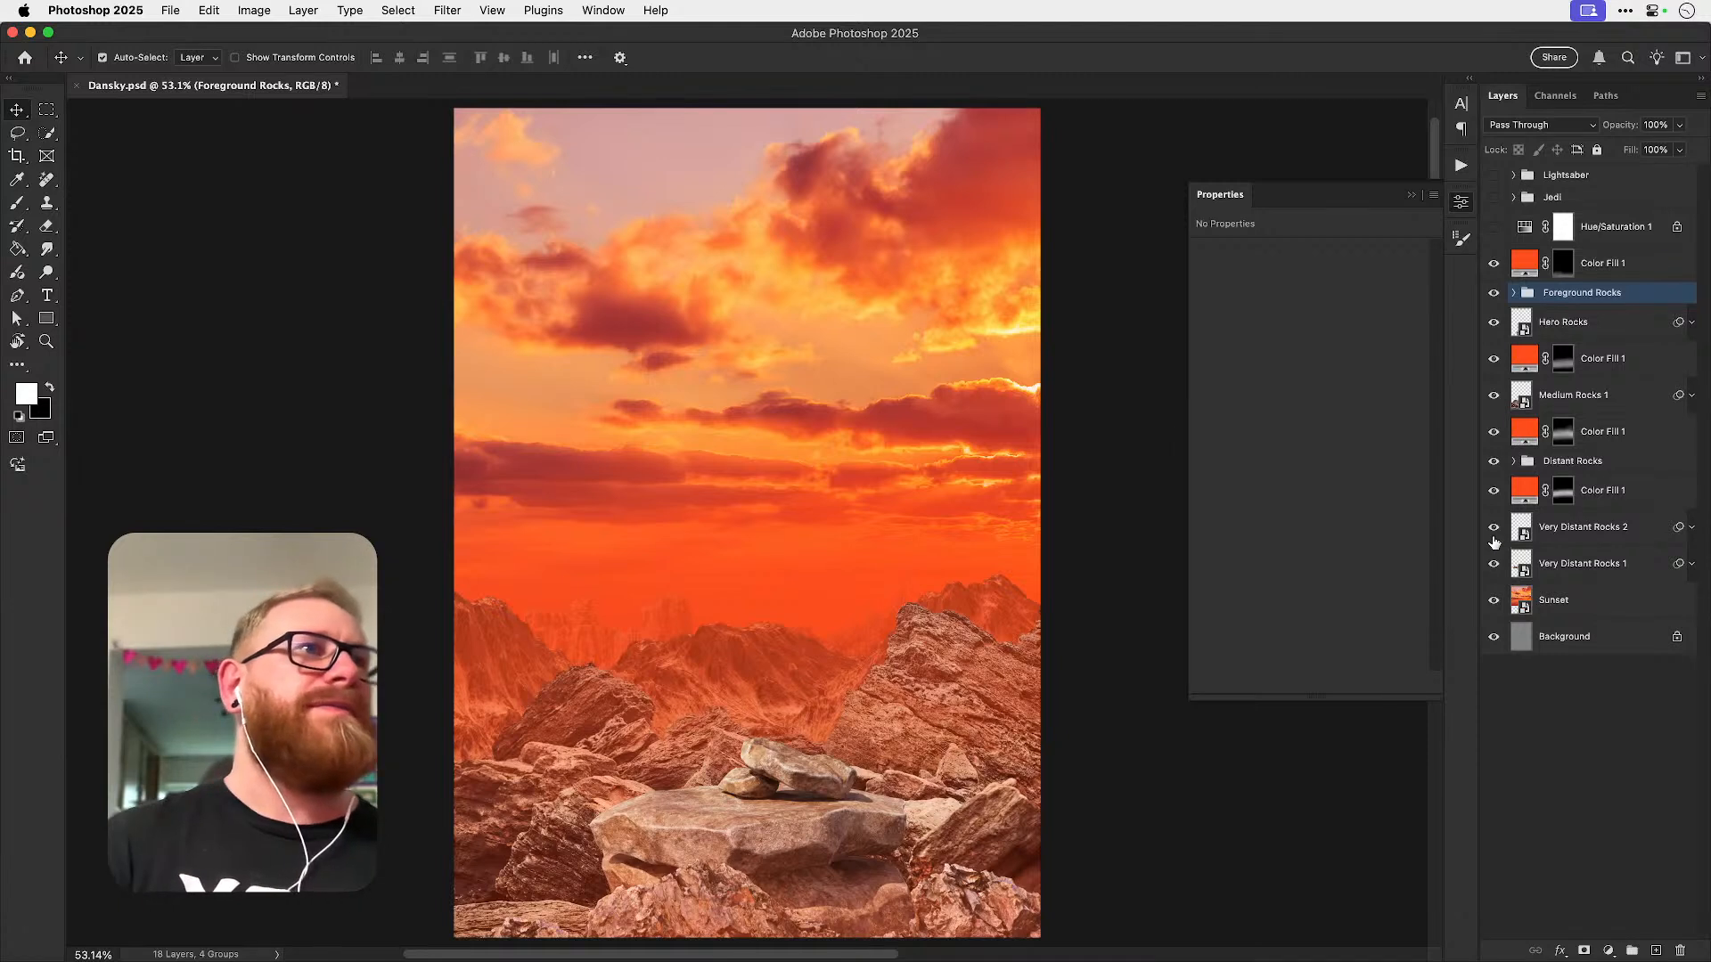
- Group Very Distant Rocks 1 and Very Distant Rocks 2 and name the group Very Distant Rocks
{"action": "left_click", "coordinate": [1561, 540]}
{"action": "left_click", "coordinate": [1575, 559], "text": "shift"}
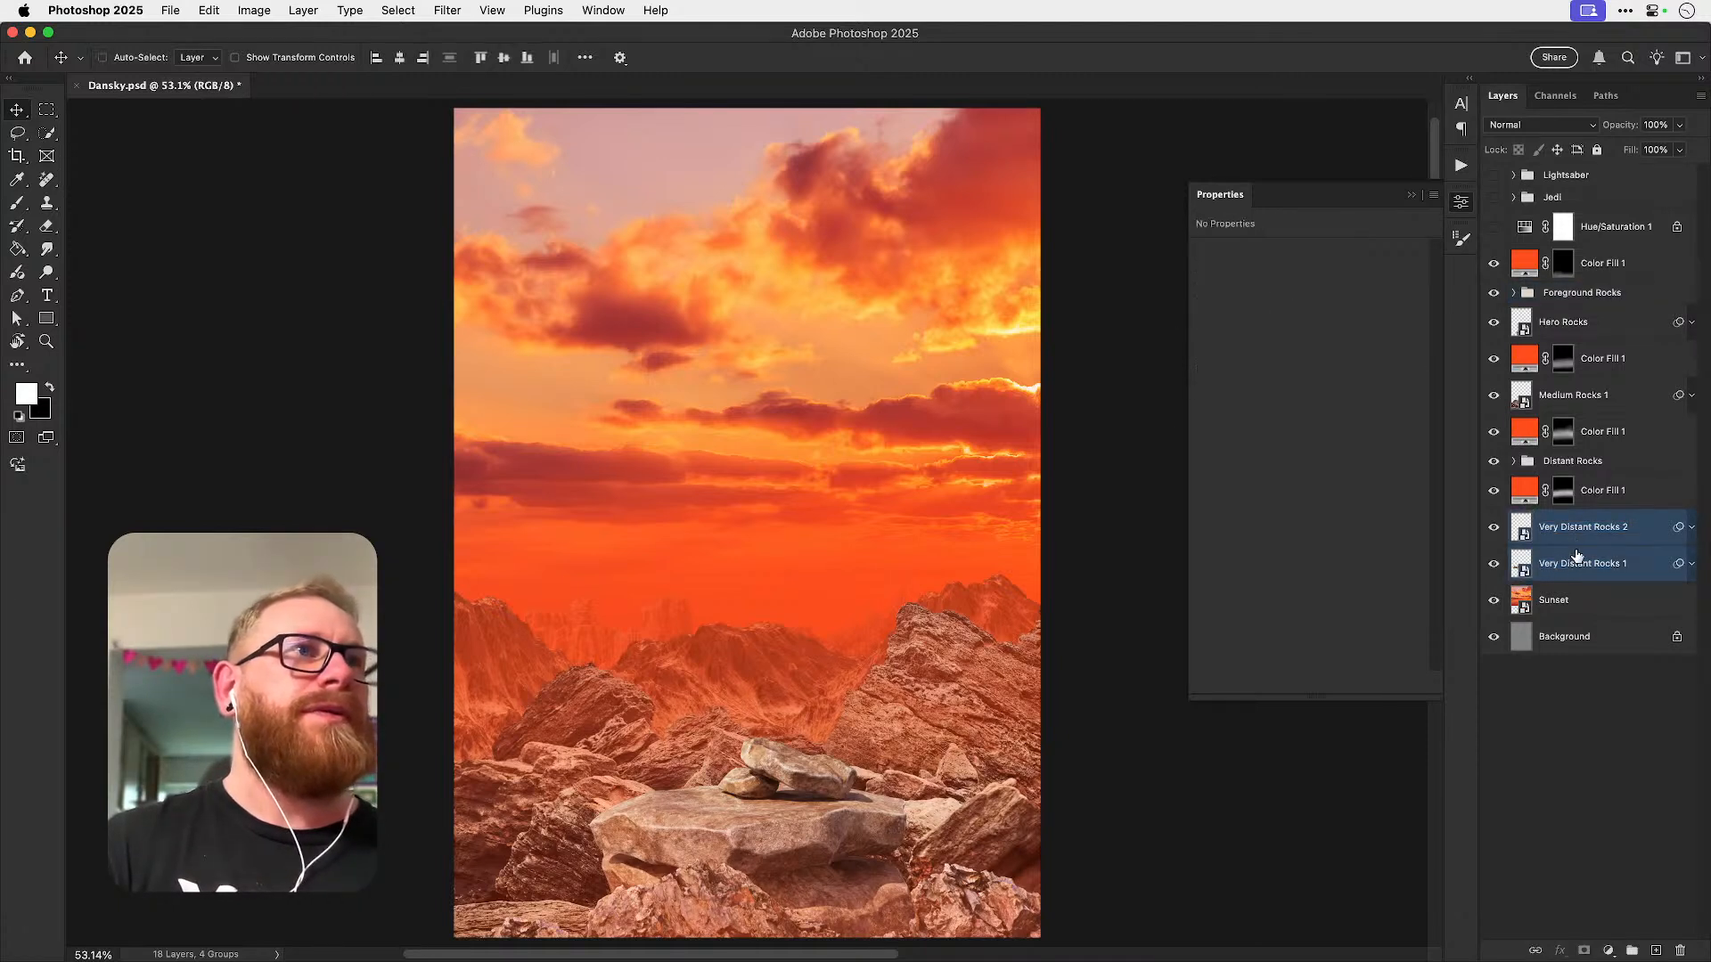
{"action": "key", "text": "super+g"}
{"action": "double_click", "coordinate": [1568, 519]}
{"action": "type", "text": "Very Distant Rocks 2"}
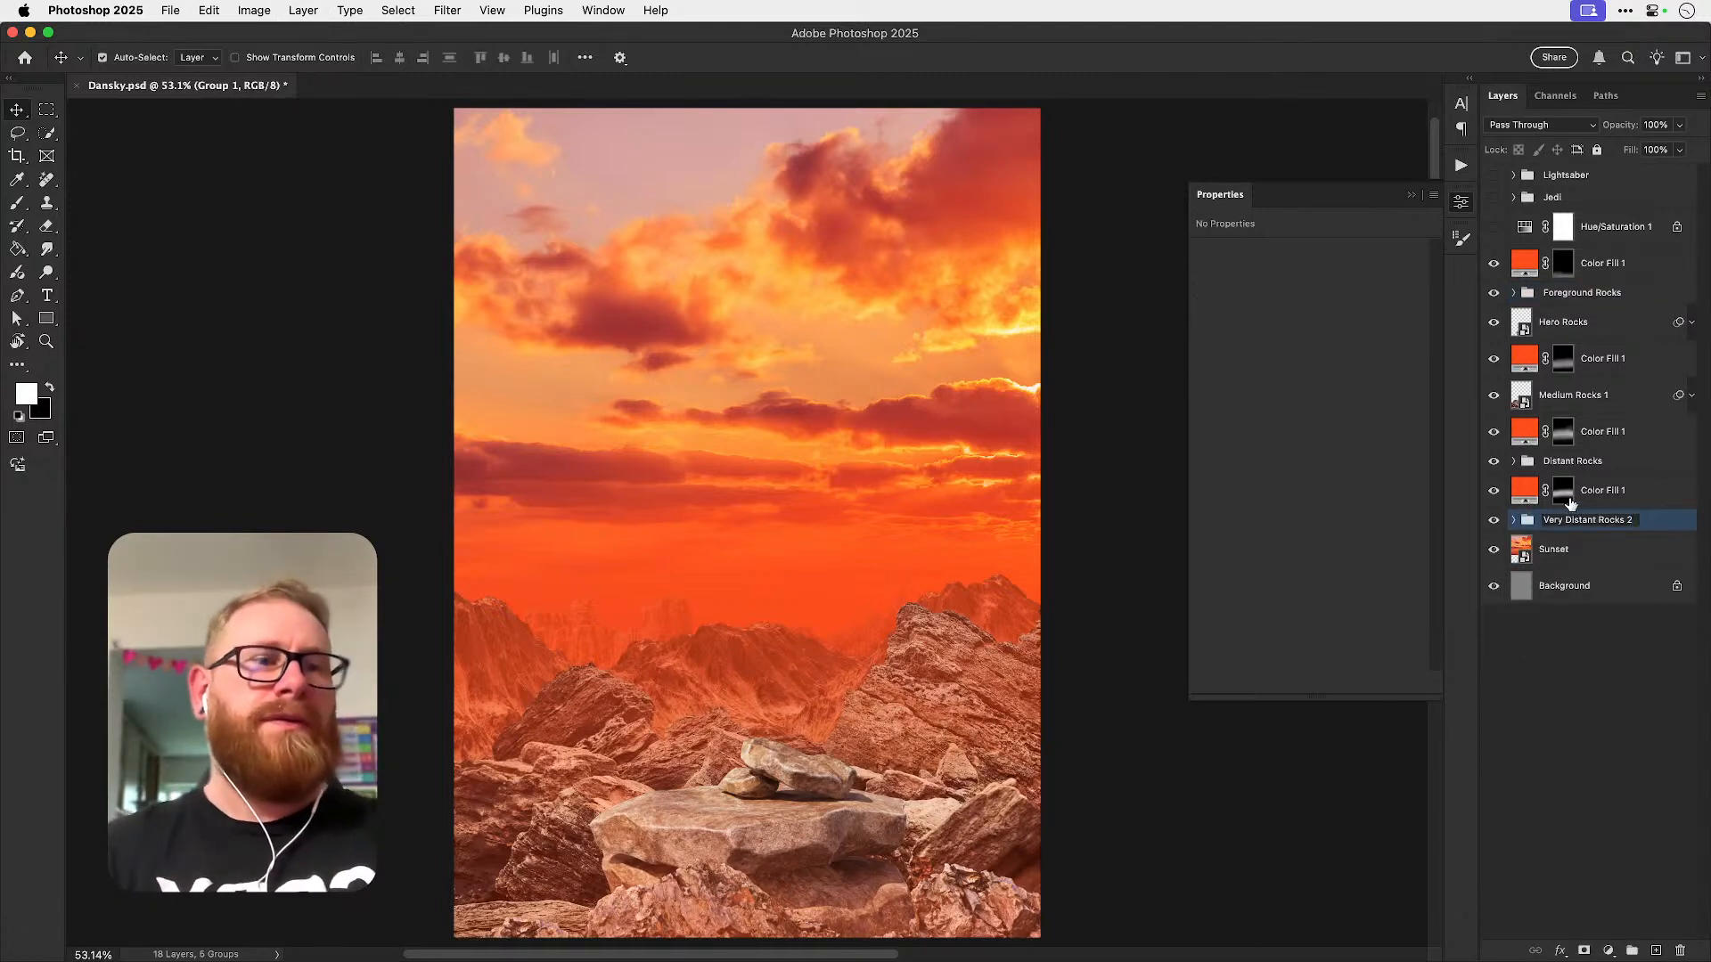
{"action": "key", "text": "BackSpace"}
{"action": "key", "text": "BackSpace"}
{"action": "key", "text": "Return"}
- Put the Medium Rocks 1 layer in its own group named Medium Rocks and collapse the group
{"action": "left_click", "coordinate": [1571, 397]}
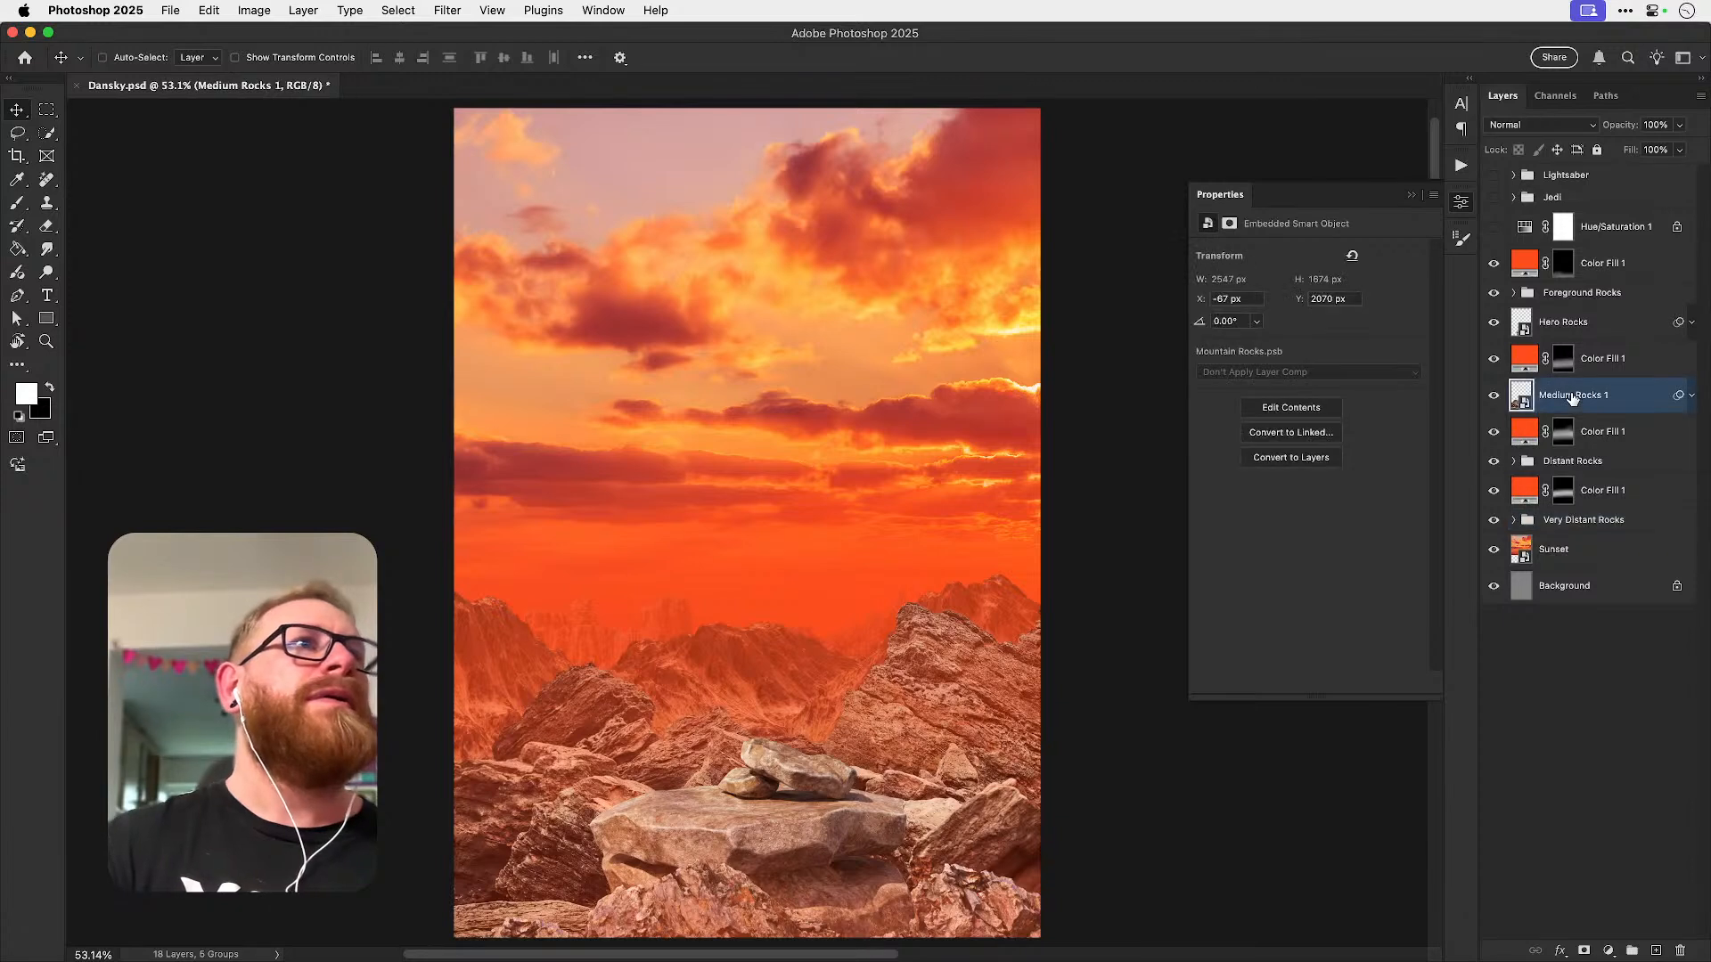
{"action": "key", "text": "super+g"}
{"action": "double_click", "coordinate": [1558, 388]}
{"action": "type", "text": "Medium Rocks"}
{"action": "key", "text": "Return"}
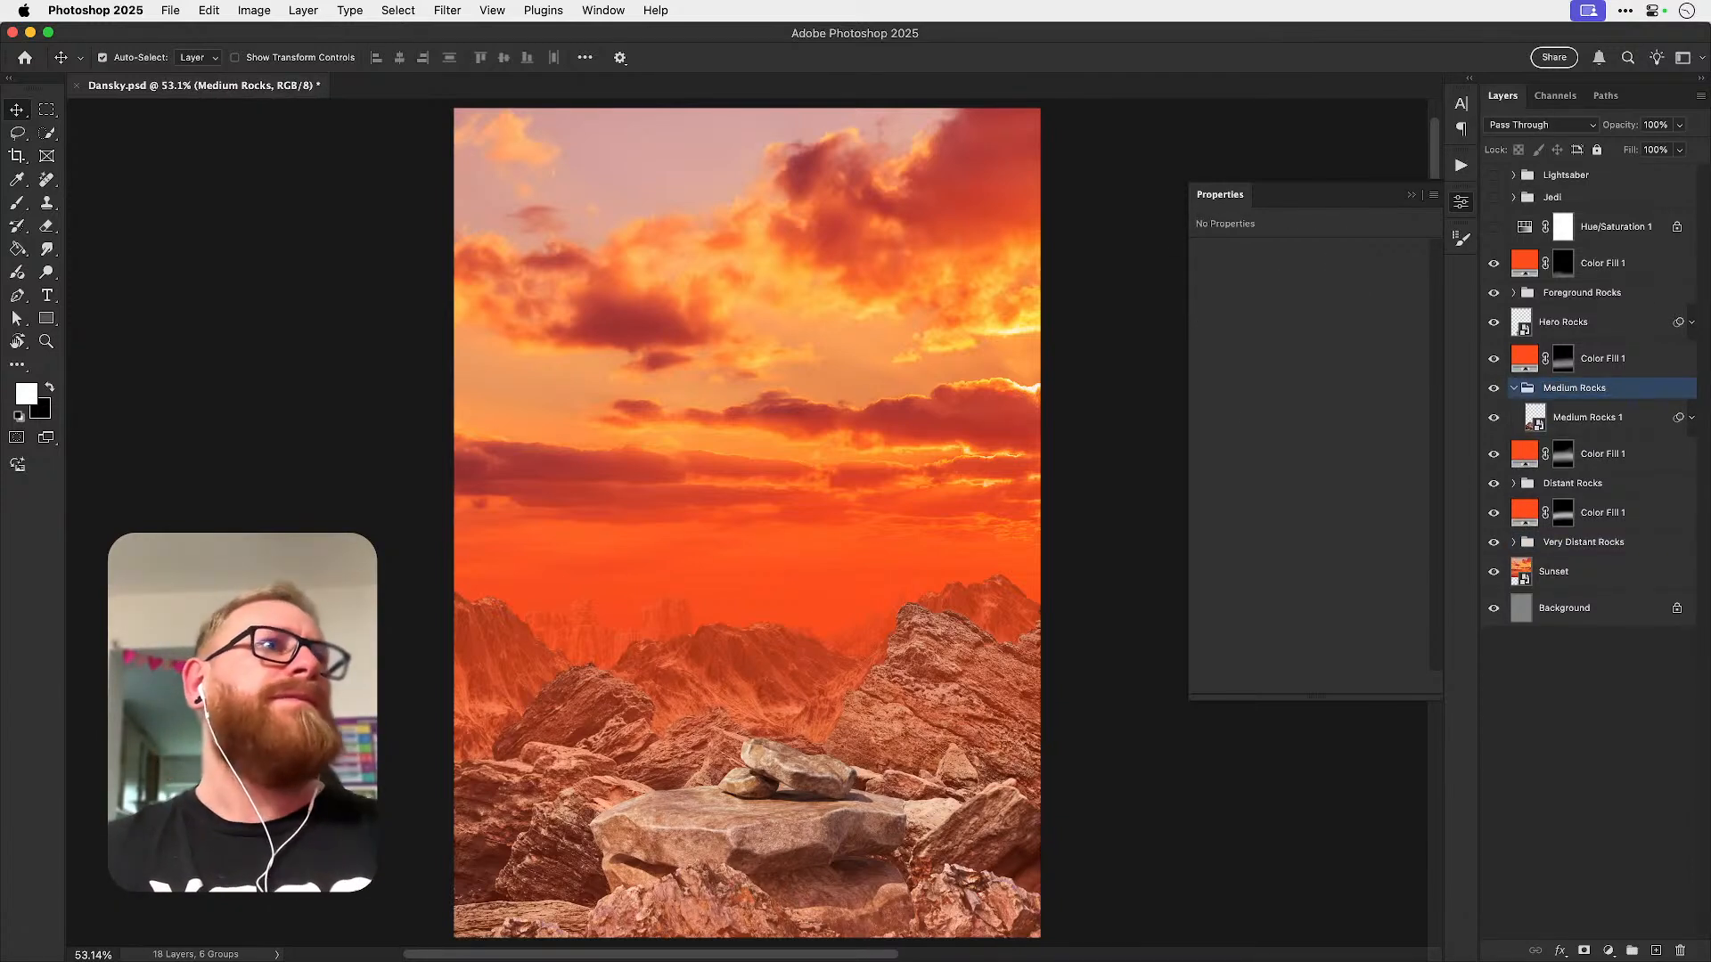
{"action": "left_click", "coordinate": [1513, 388]}
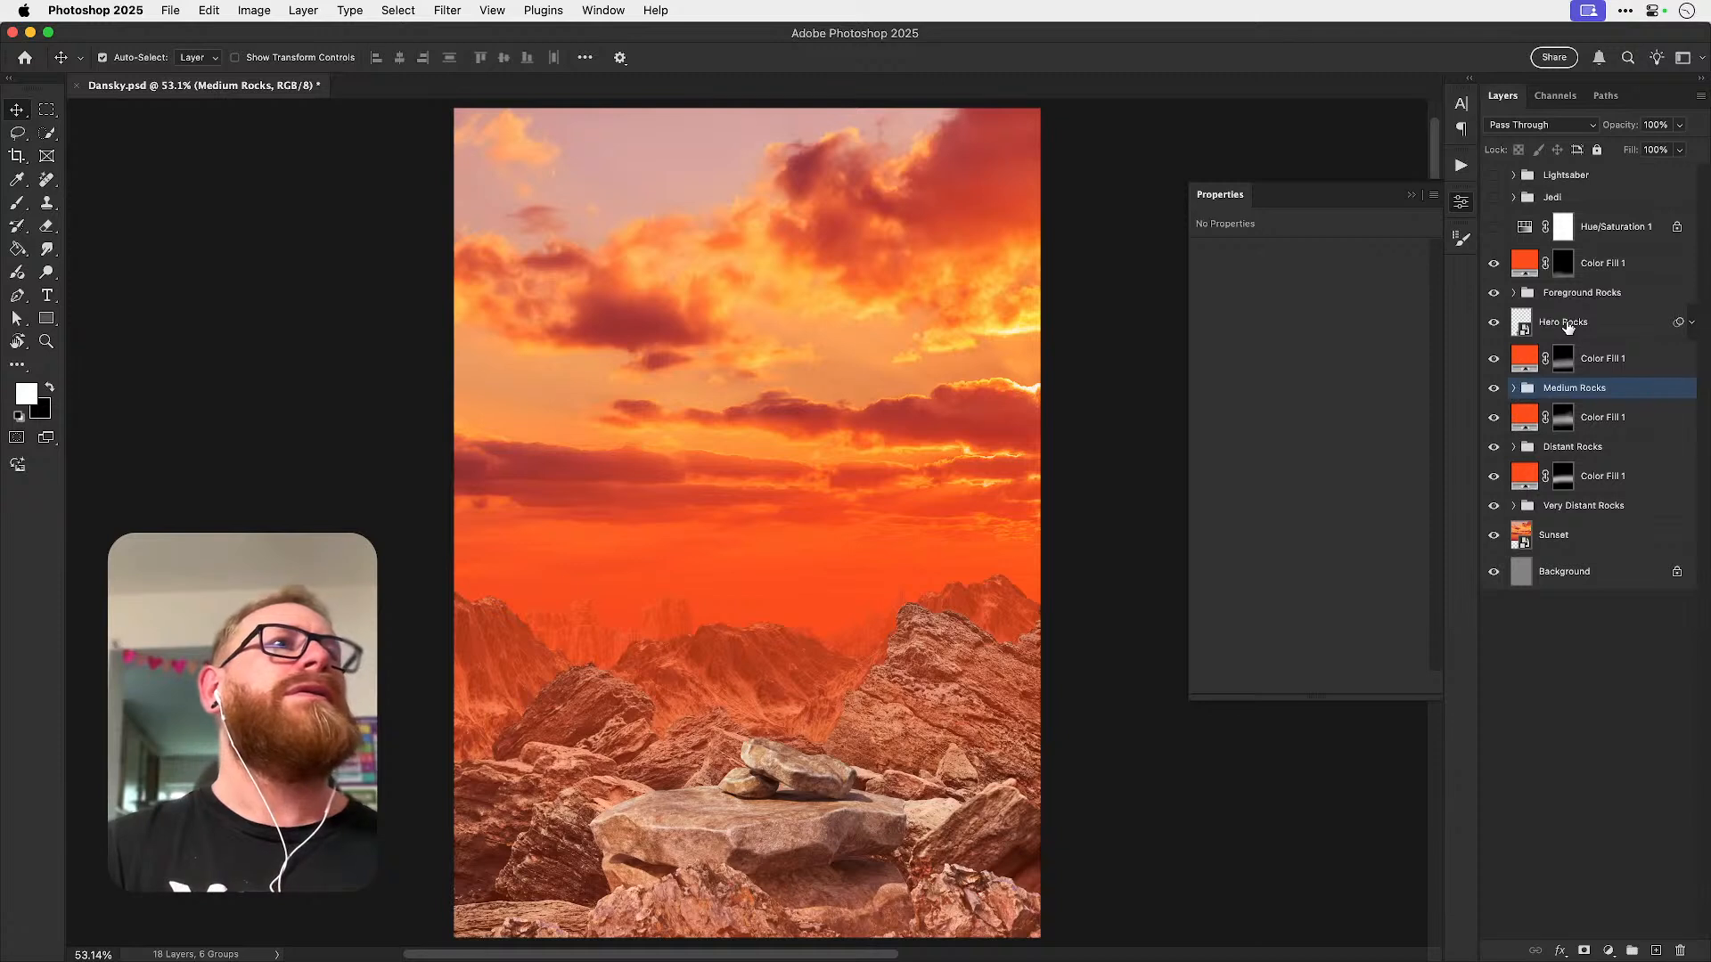
- Put the Hero Rocks layer in a group also named Hero Rocks, and save the document
{"action": "left_click", "coordinate": [1568, 323]}
{"action": "key", "text": "super+g"}
{"action": "double_click", "coordinate": [1560, 315]}
{"action": "type", "text": "Hero Rocks"}
{"action": "key", "text": "Return"}
{"action": "key", "text": "super+s"}
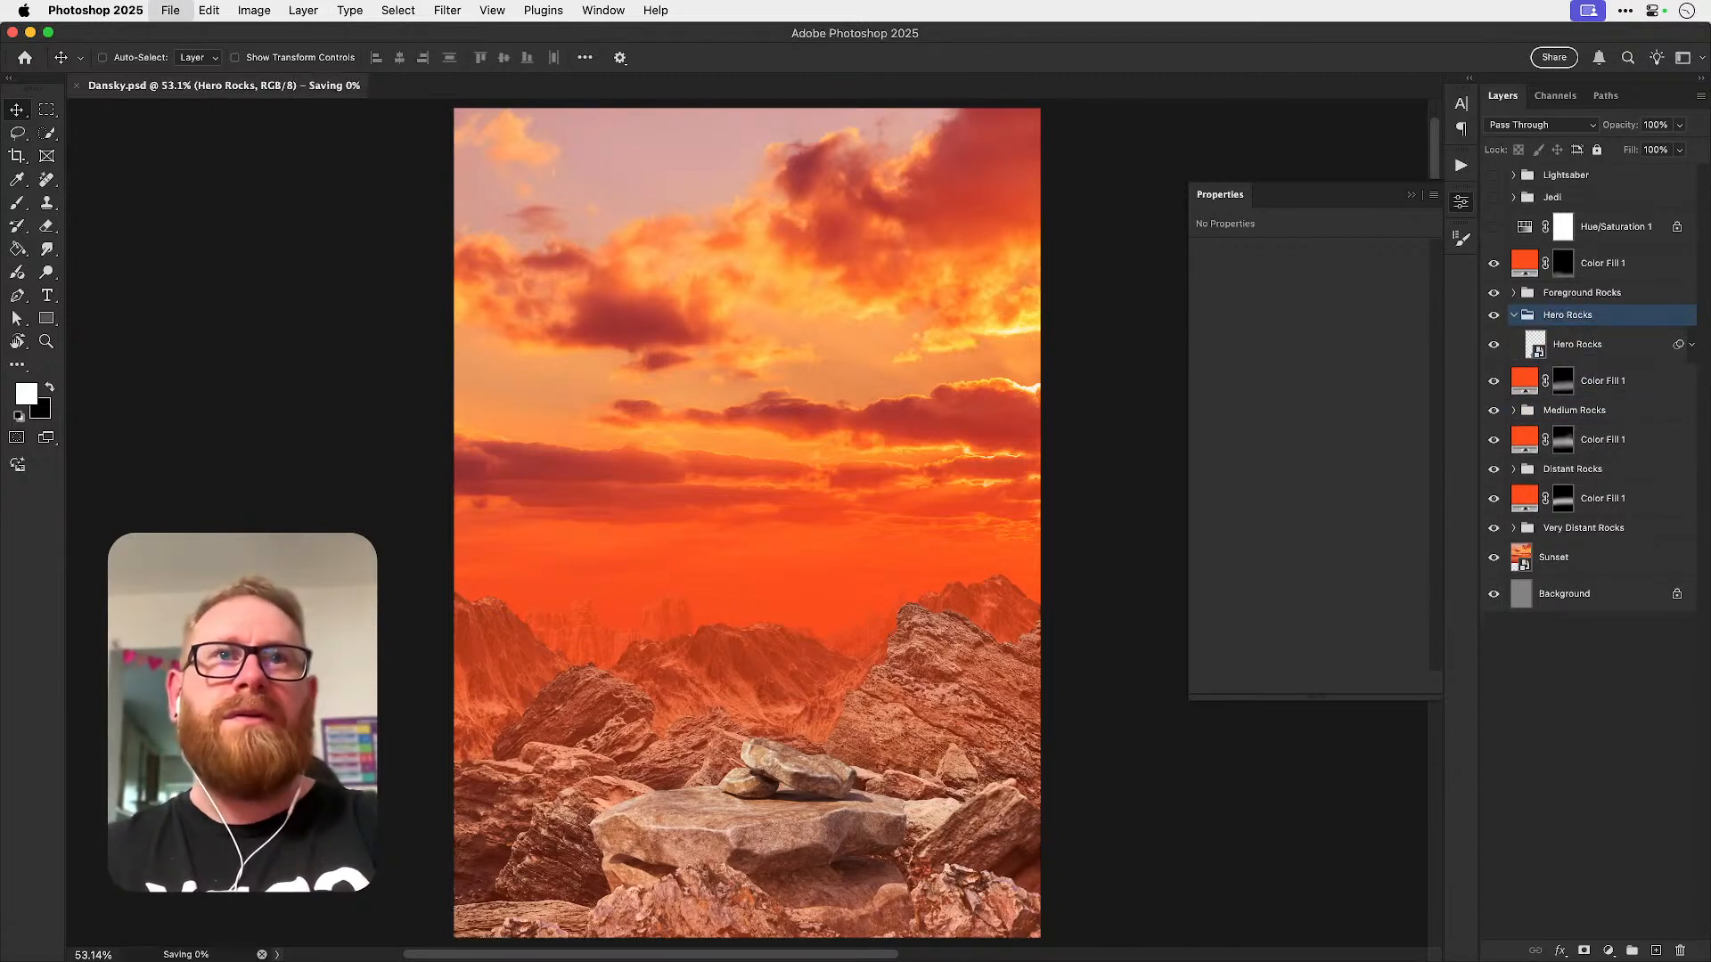
{"action": "left_click", "coordinate": [1460, 202]}
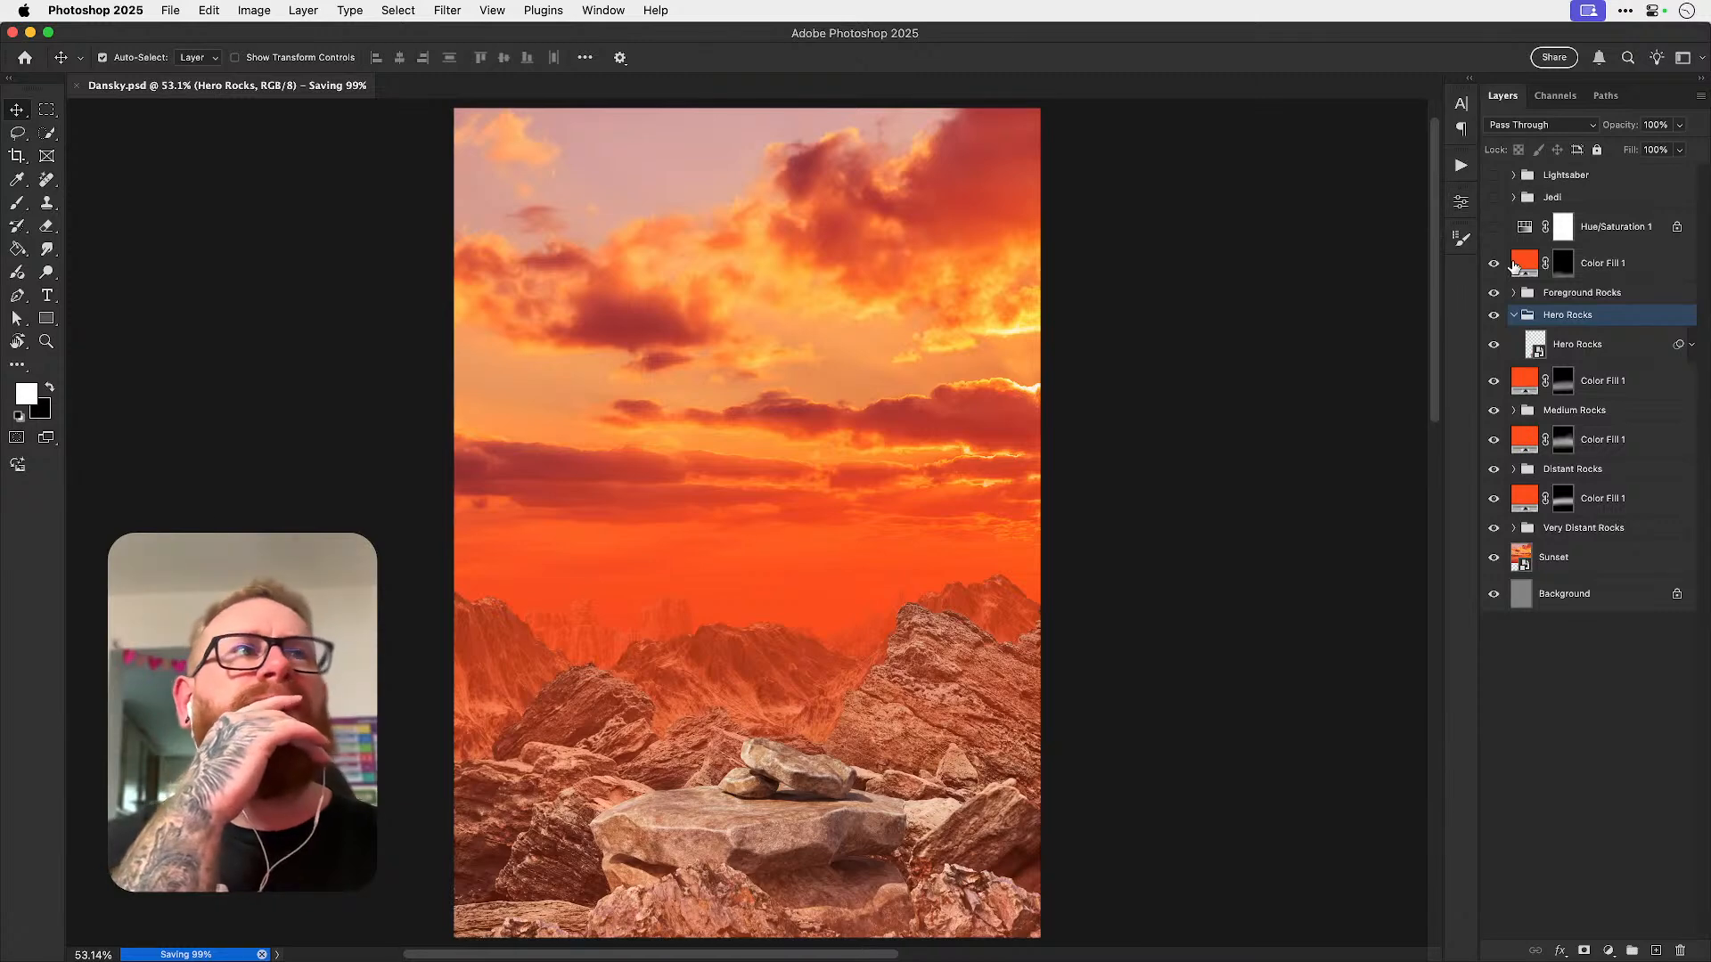
- Compare the rock landscape with and without the orange Color Fill haze layers
{"action": "left_click", "coordinate": [1494, 262]}
{"action": "left_click", "coordinate": [1494, 381]}
{"action": "left_click", "coordinate": [1494, 440]}
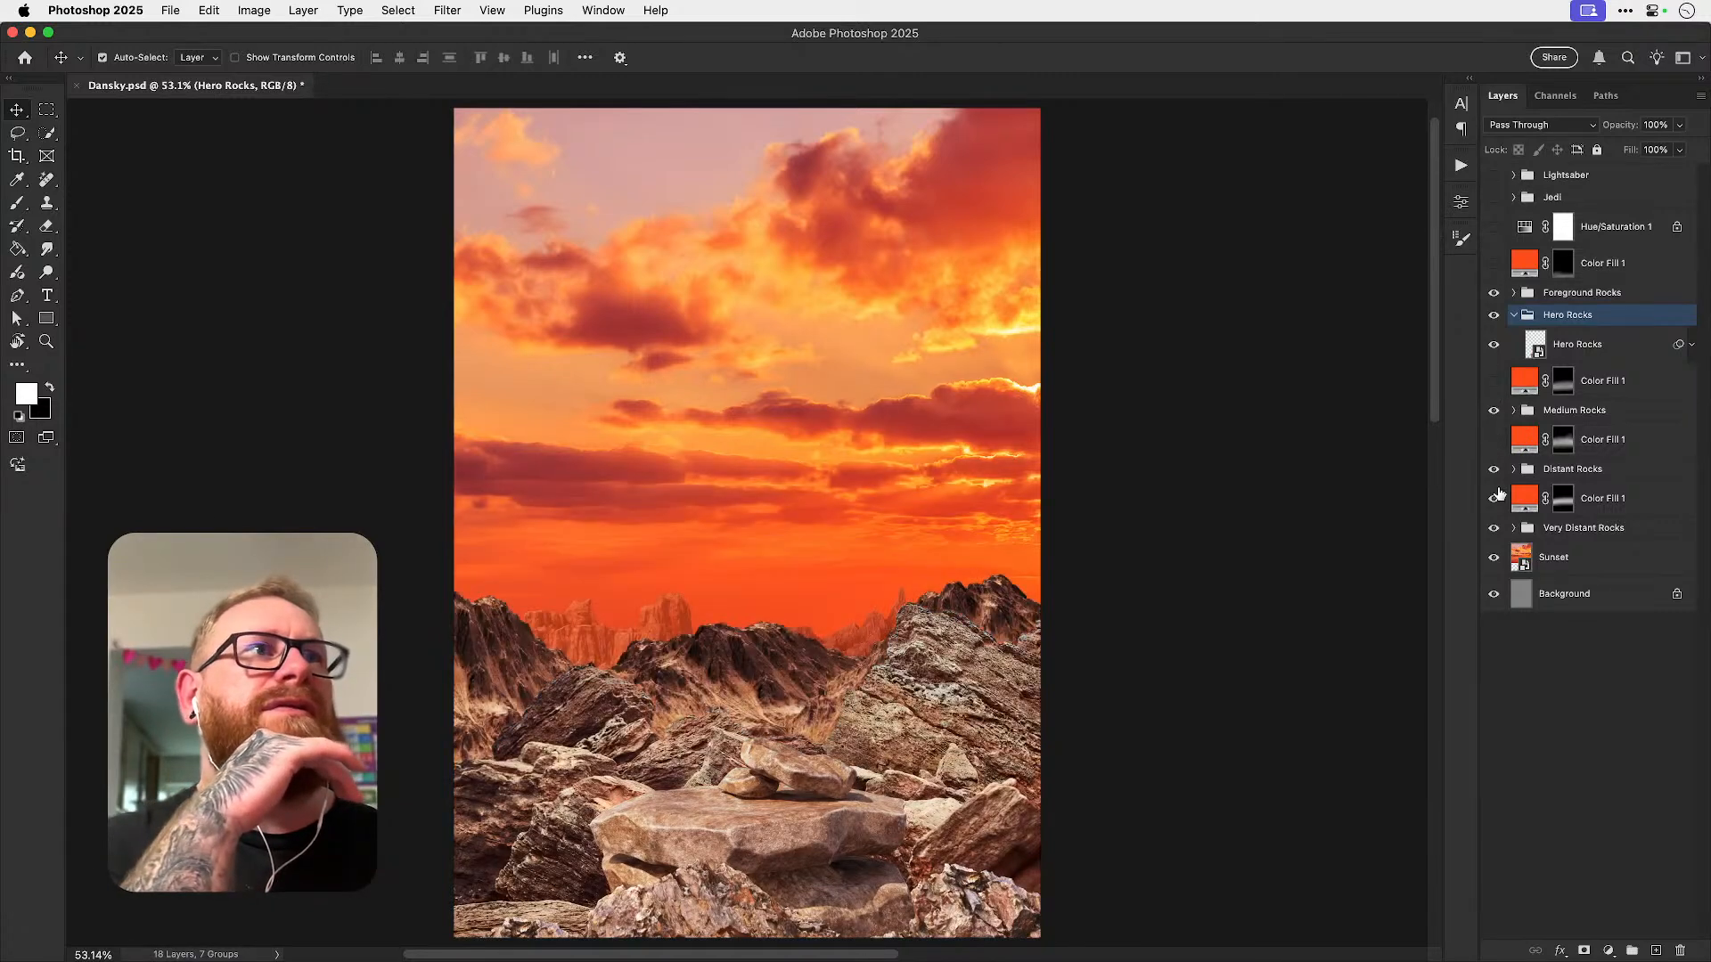
{"action": "left_click", "coordinate": [1494, 498]}
{"action": "left_click", "coordinate": [1494, 498]}
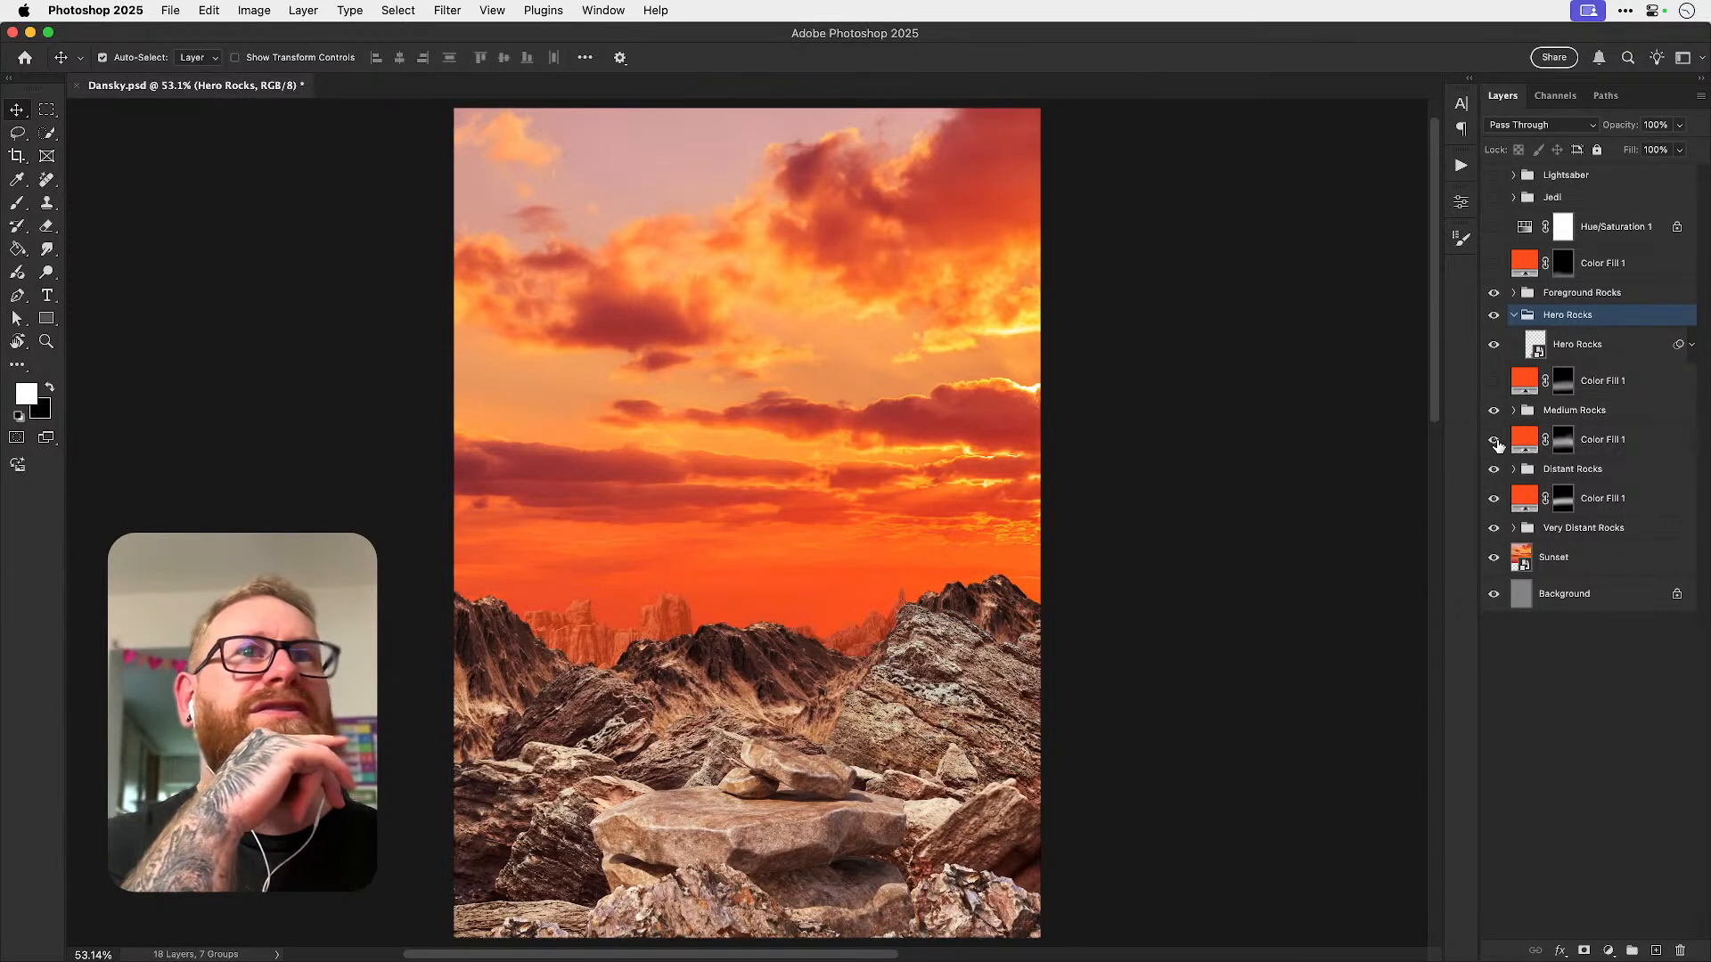
{"action": "left_click", "coordinate": [1494, 439]}
{"action": "left_click", "coordinate": [1494, 380]}
{"action": "left_click", "coordinate": [1494, 263]}
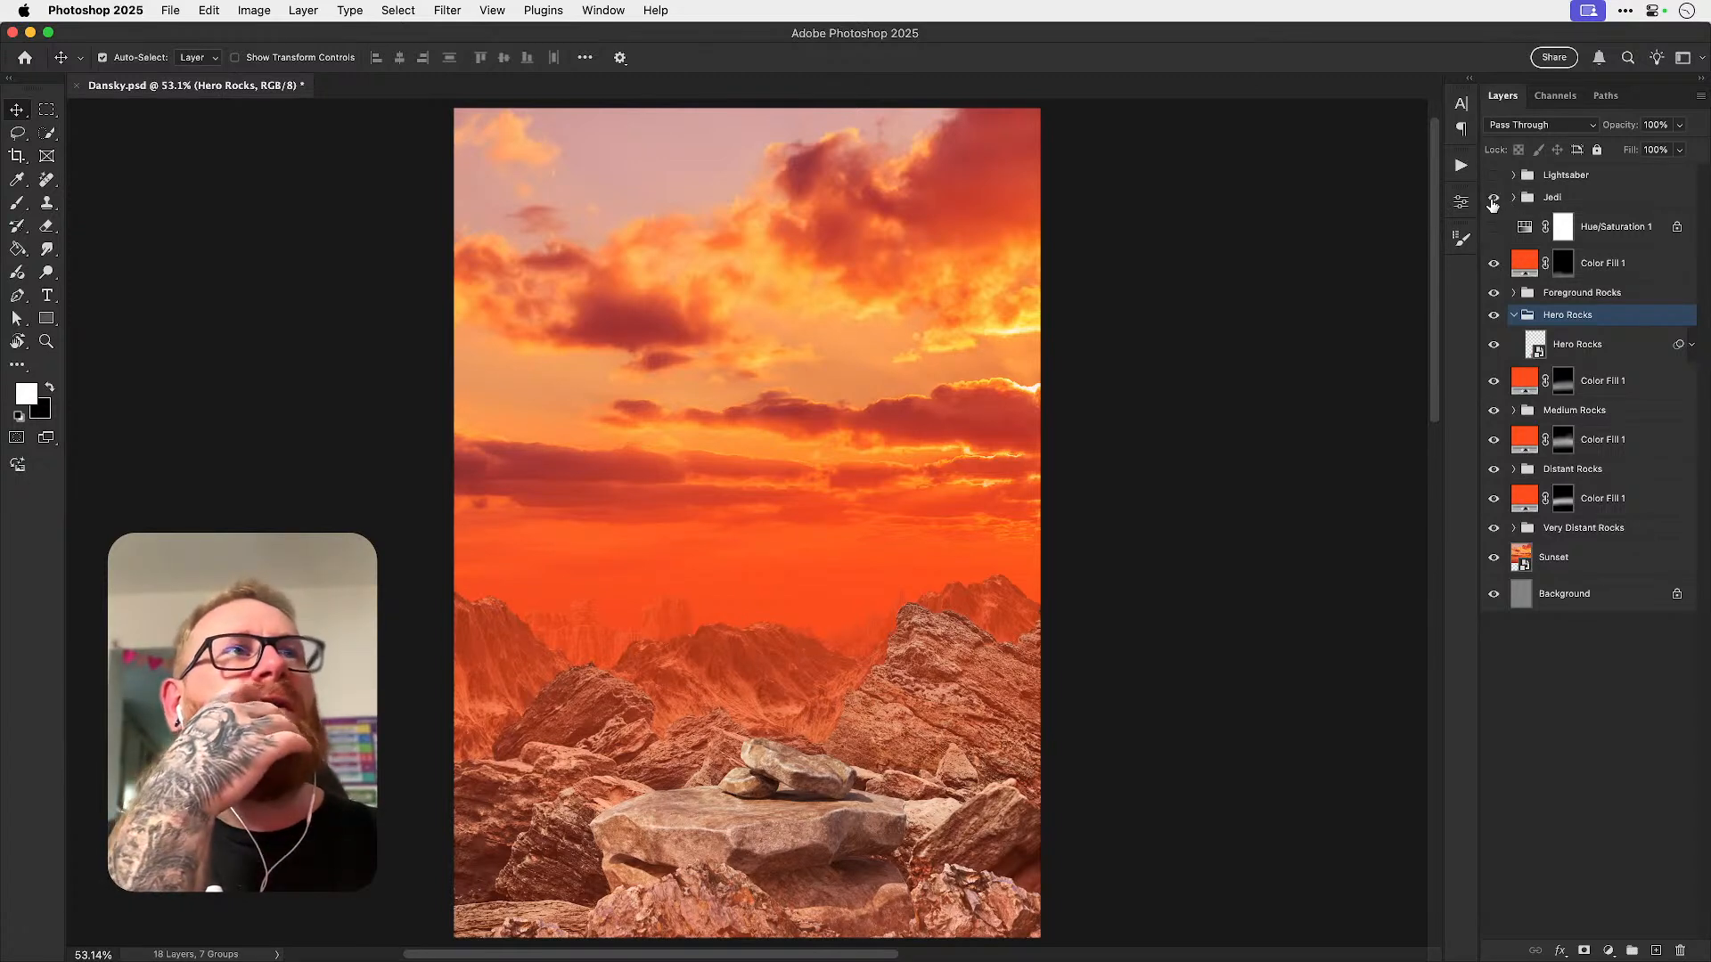
- Show the Jedi group and open the contents of its Jedi smart object for editing
{"action": "left_click", "coordinate": [1492, 201]}
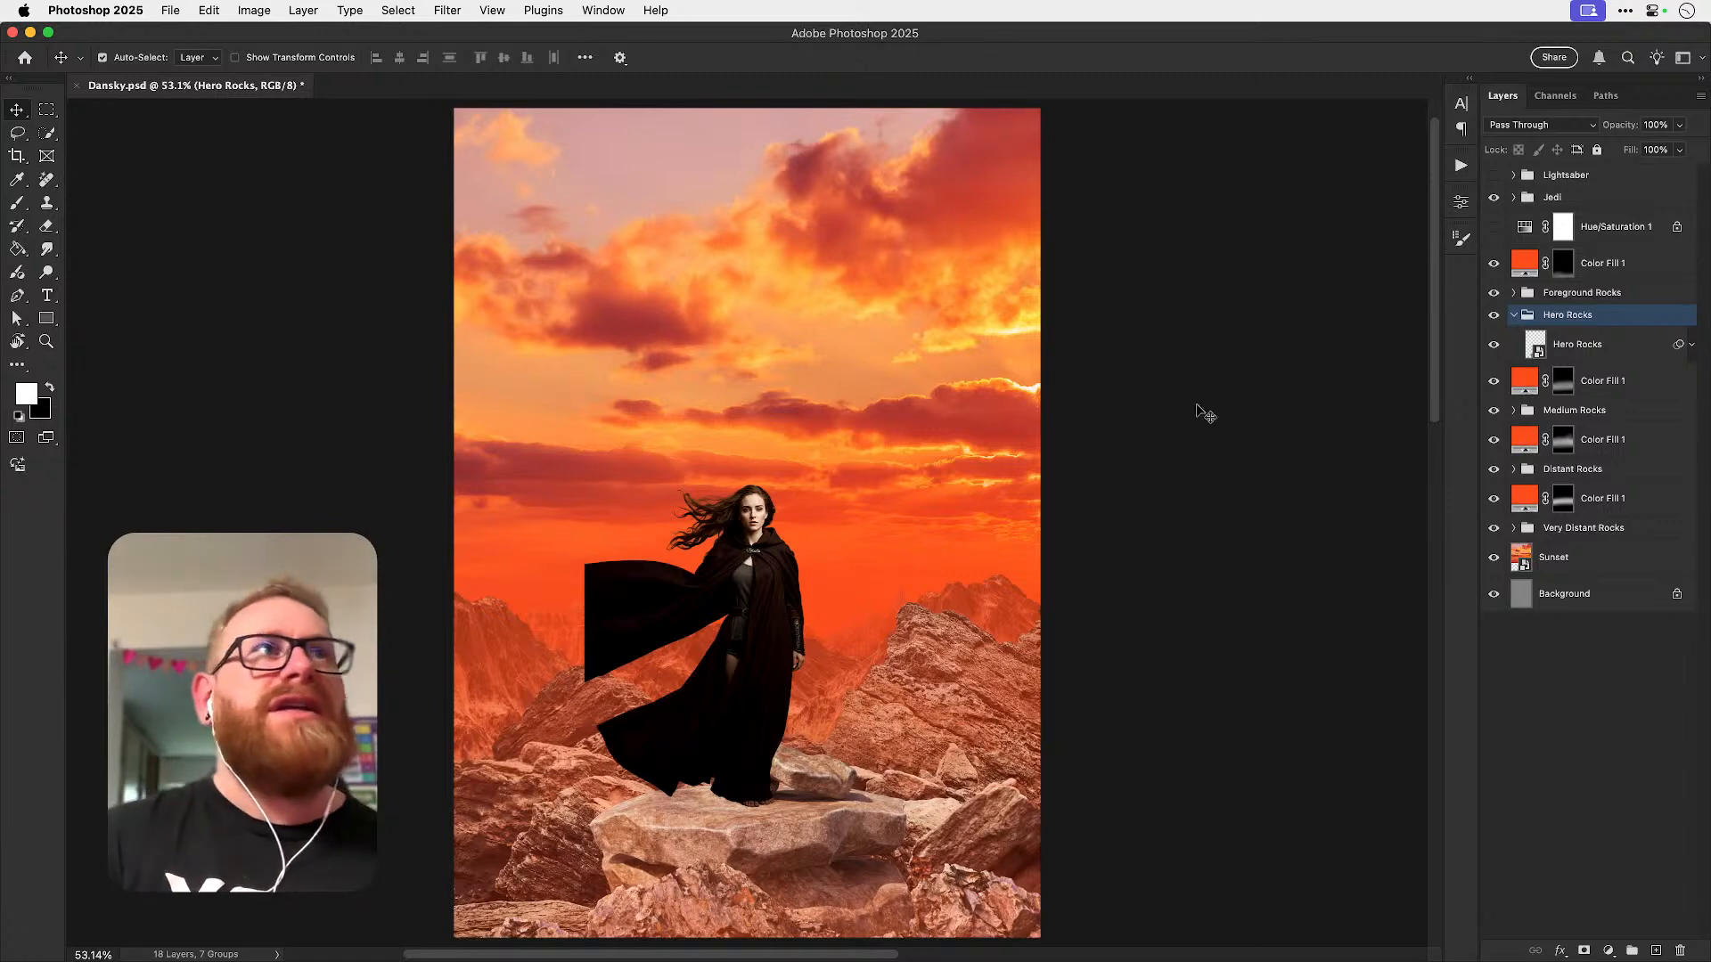
{"action": "left_click", "coordinate": [1513, 198]}
{"action": "double_click", "coordinate": [1535, 228]}
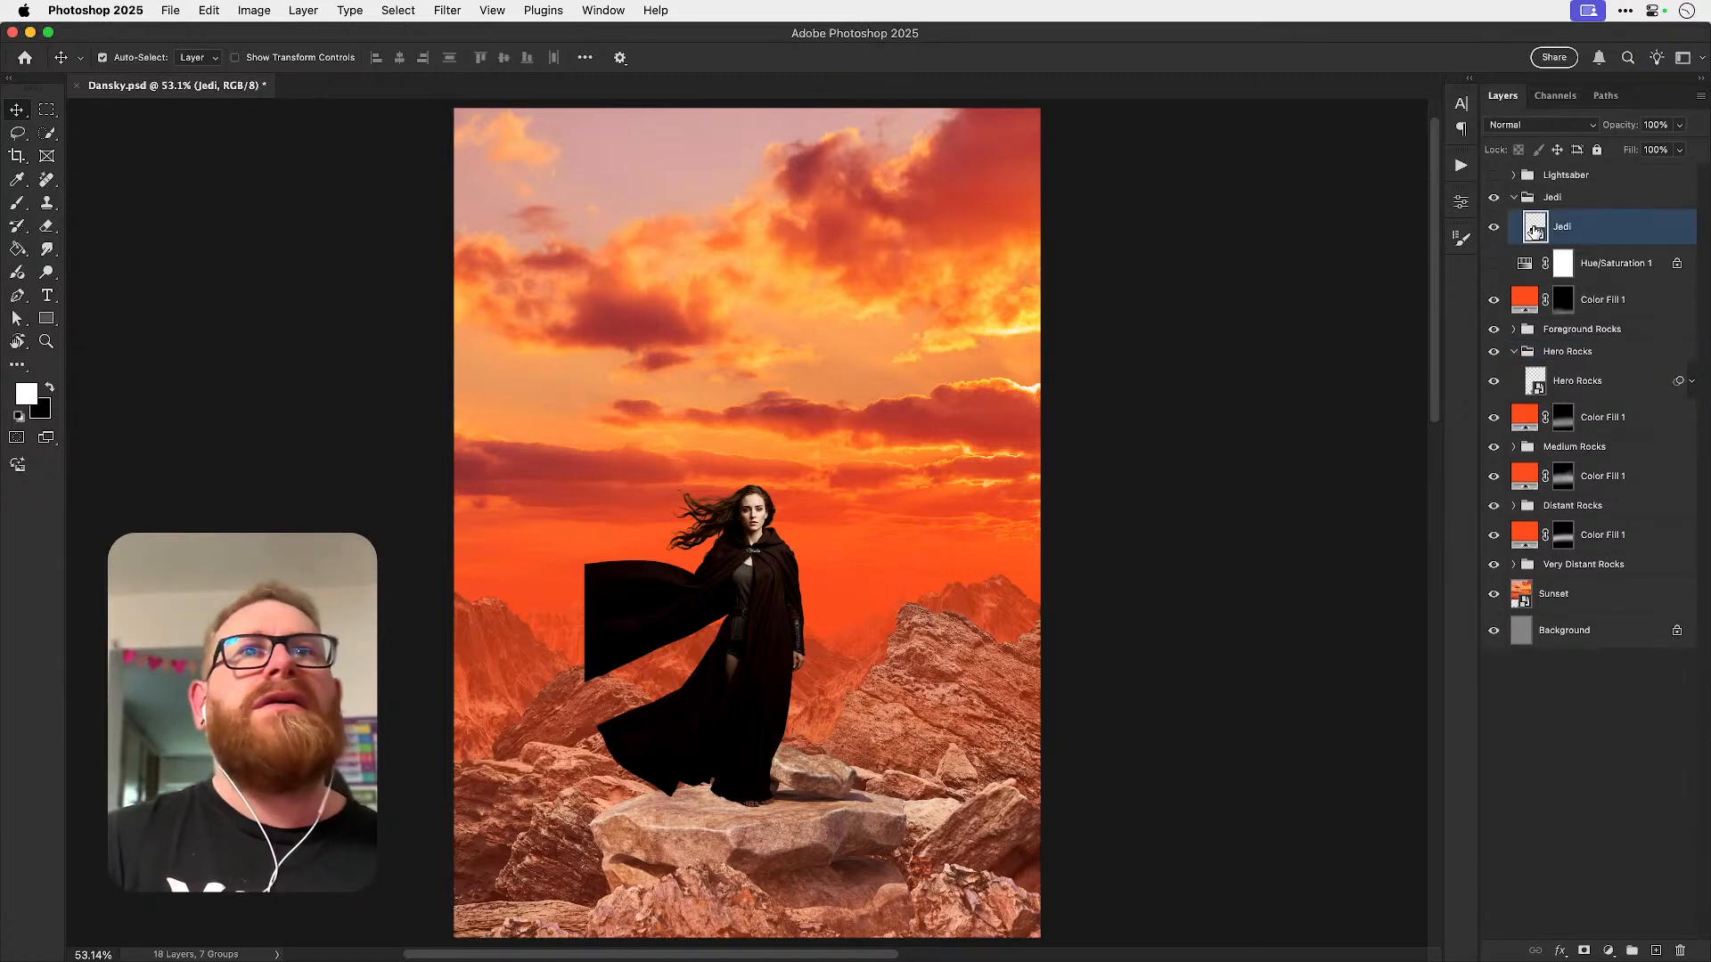
- Lasso the shorts and bare leg visible between the cloak folds and fill the selection with Generative Fill using "Jedi trousers"
{"action": "key", "text": "z"}
{"action": "left_click_drag", "start_coordinate": [853, 575], "coordinate": [832, 561]}
{"action": "key", "text": "l"}
{"action": "mouse_move", "coordinate": [726, 302]}
{"action": "left_mouse_down"}
{"action": "mouse_move", "coordinate": [682, 430]}
{"action": "mouse_move", "coordinate": [670, 593]}
{"action": "mouse_move", "coordinate": [681, 768]}
{"action": "mouse_move", "coordinate": [717, 923]}
{"action": "mouse_move", "coordinate": [839, 693]}
{"action": "mouse_move", "coordinate": [925, 367]}
{"action": "mouse_move", "coordinate": [902, 302]}
{"action": "mouse_move", "coordinate": [729, 301]}
{"action": "left_mouse_up"}
{"action": "left_click", "coordinate": [209, 10]}
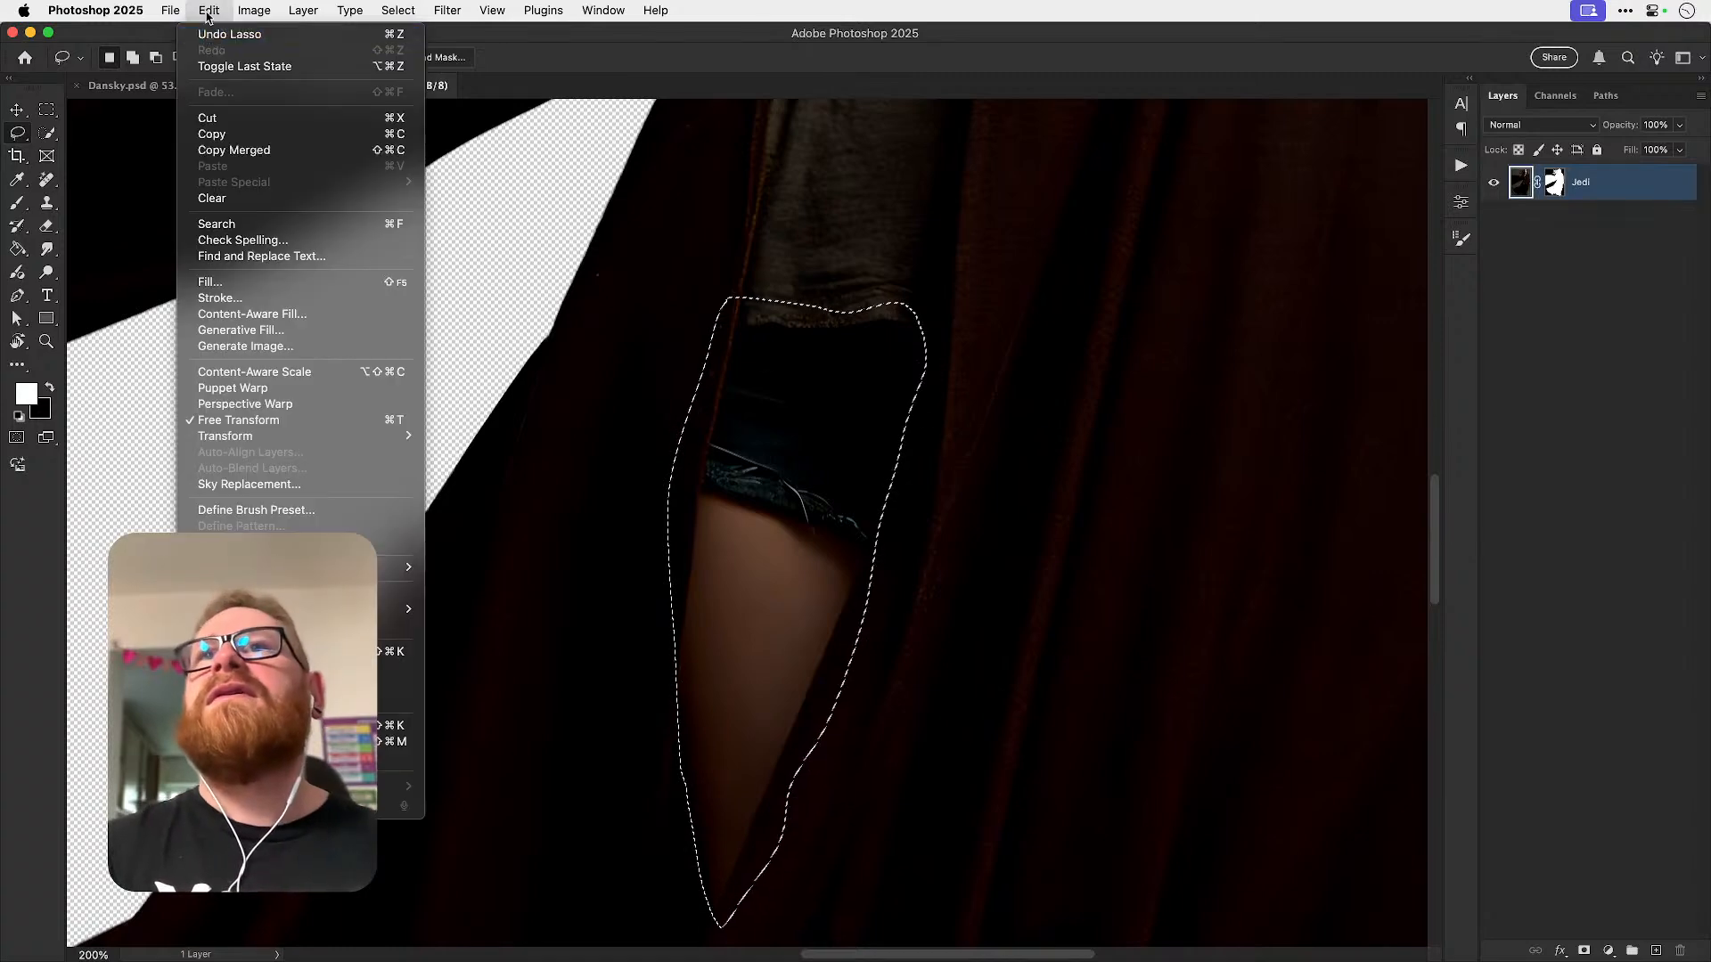
{"action": "left_click", "coordinate": [256, 332]}
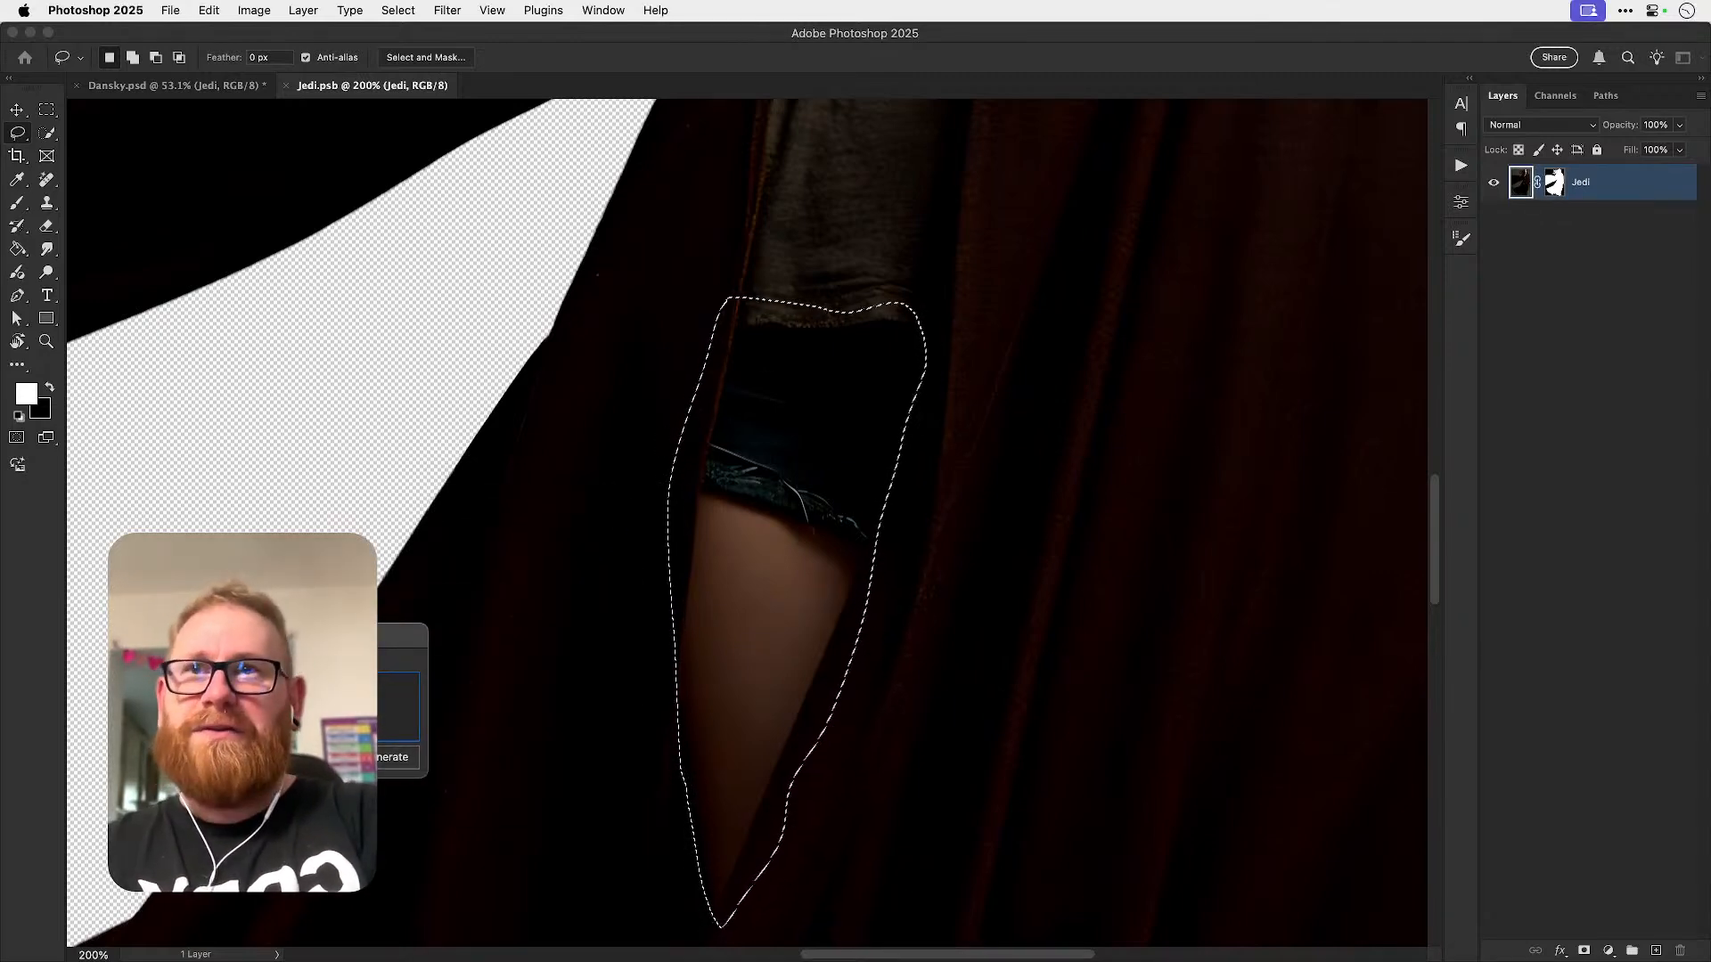
{"action": "key", "text": "Return"}
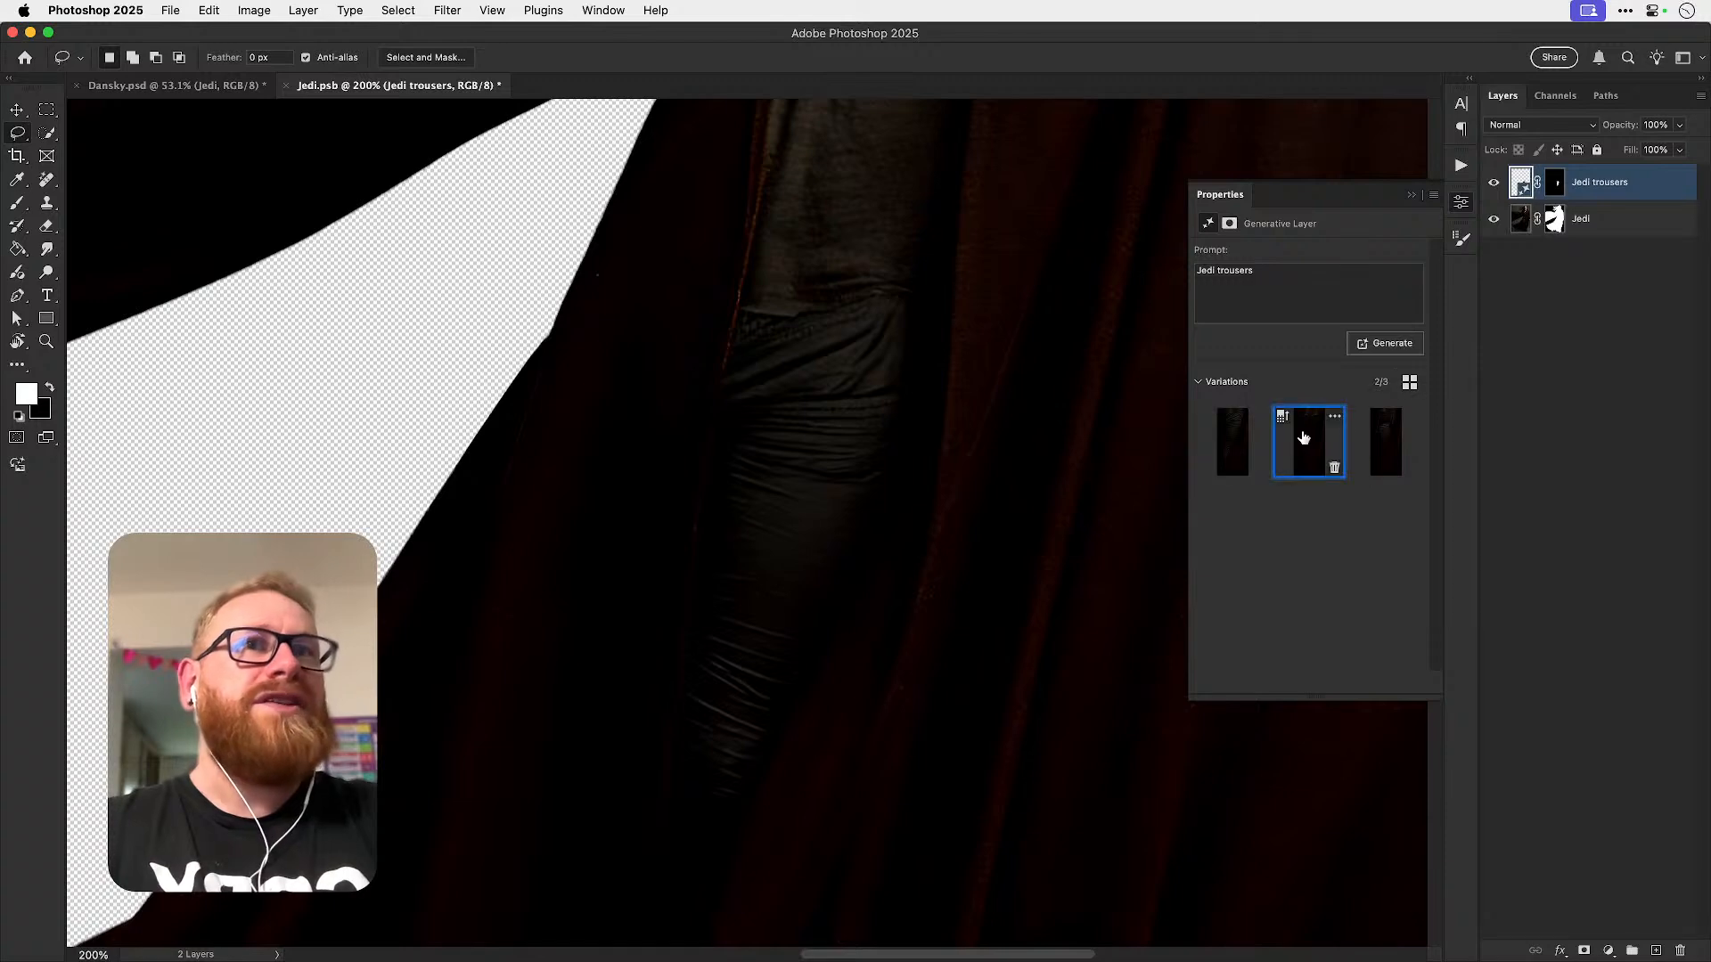
- Compare the generated trouser variations up close and on the whole figure
{"action": "left_click", "coordinate": [1304, 437]}
{"action": "left_click", "coordinate": [1376, 448]}
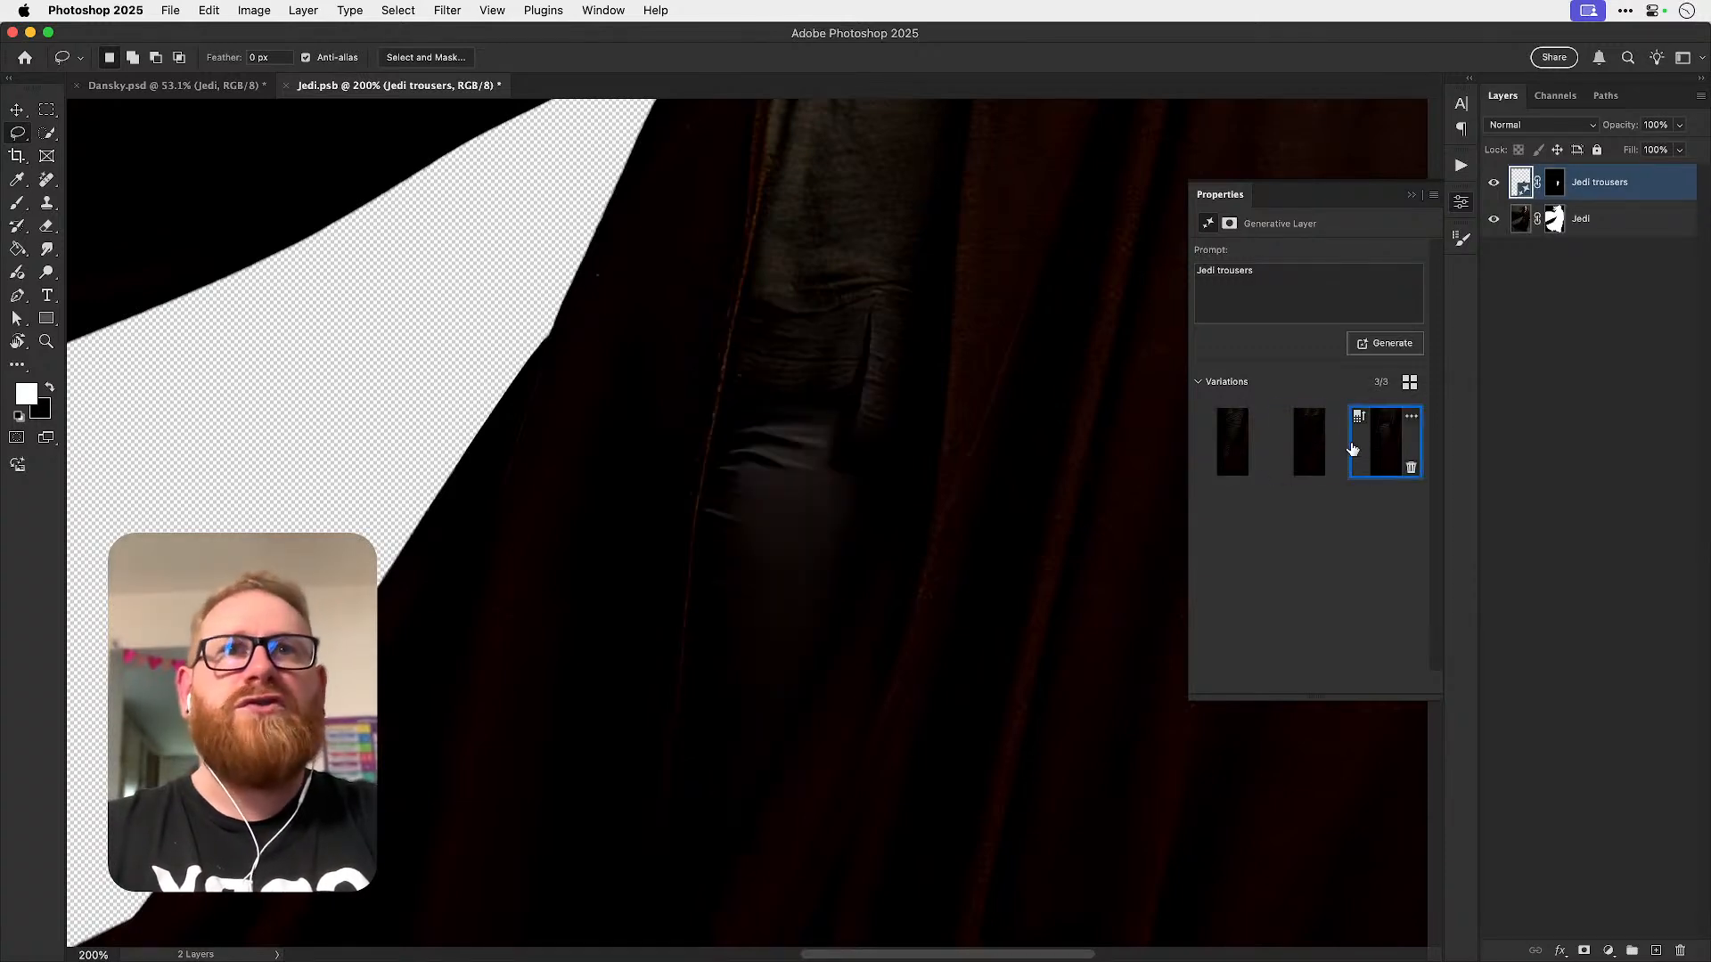
{"action": "key", "text": "v"}
{"action": "key", "text": "super+0"}
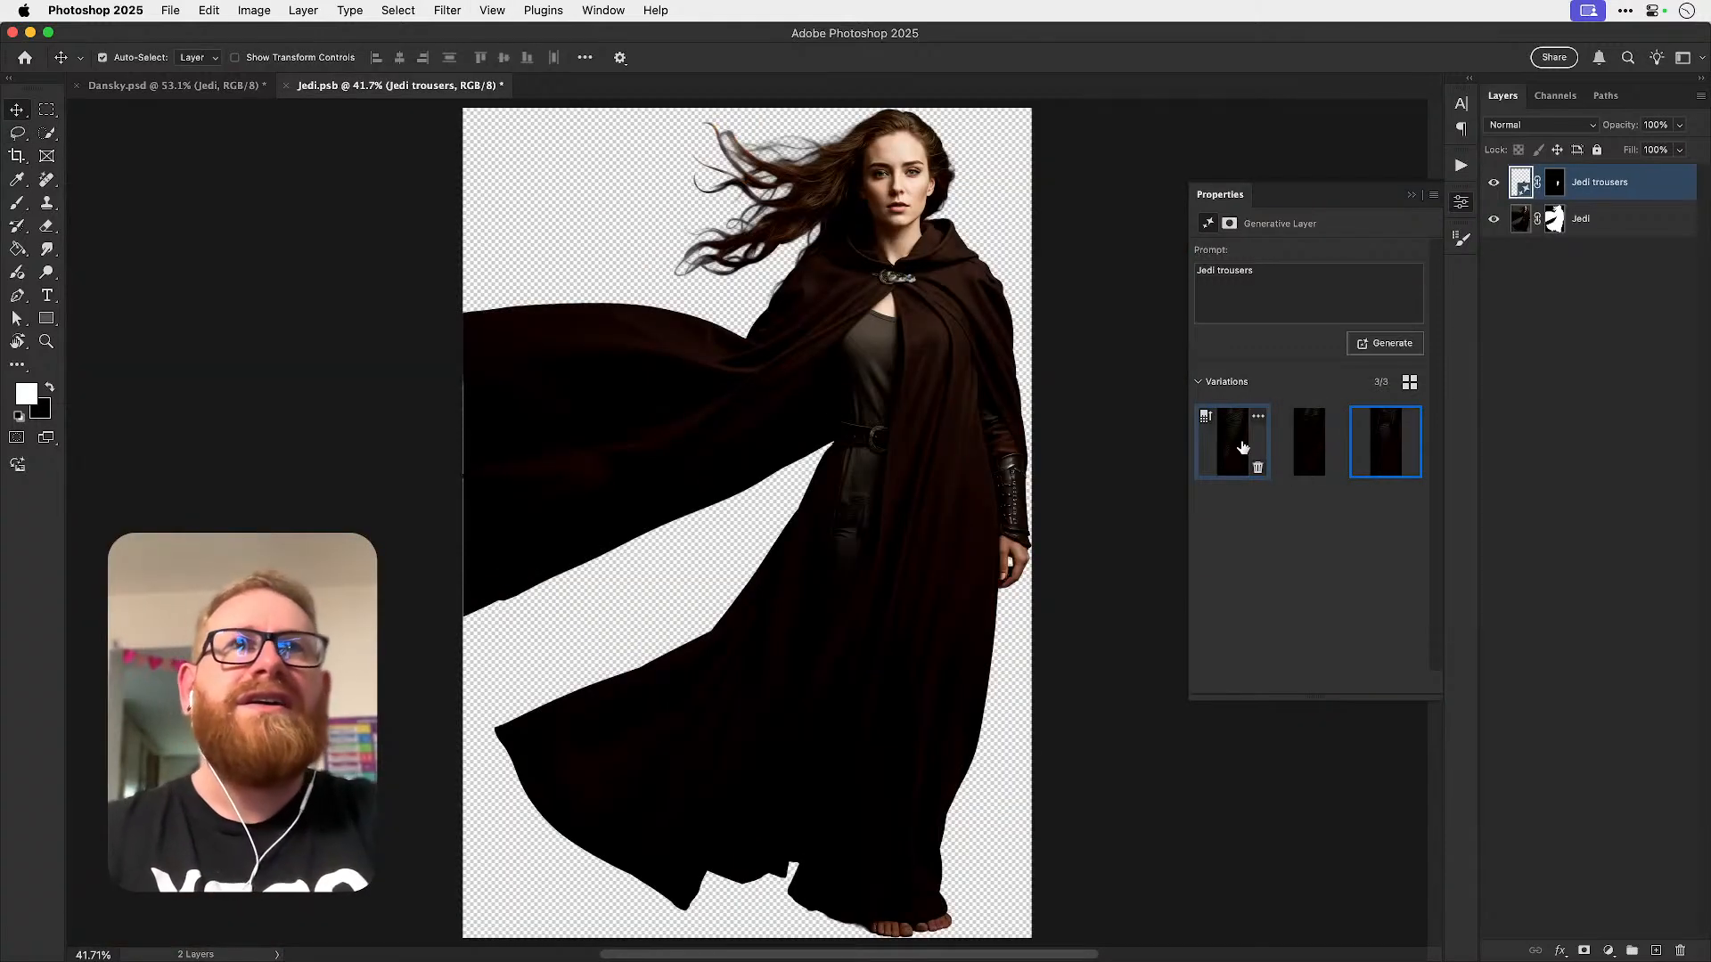
{"action": "left_click", "coordinate": [1237, 447]}
{"action": "left_click", "coordinate": [1388, 457]}
- Try extending the generative layer's prompt to "Jedi trousers with belt"
{"action": "left_click", "coordinate": [1275, 291]}
{"action": "left_click", "coordinate": [1300, 290]}
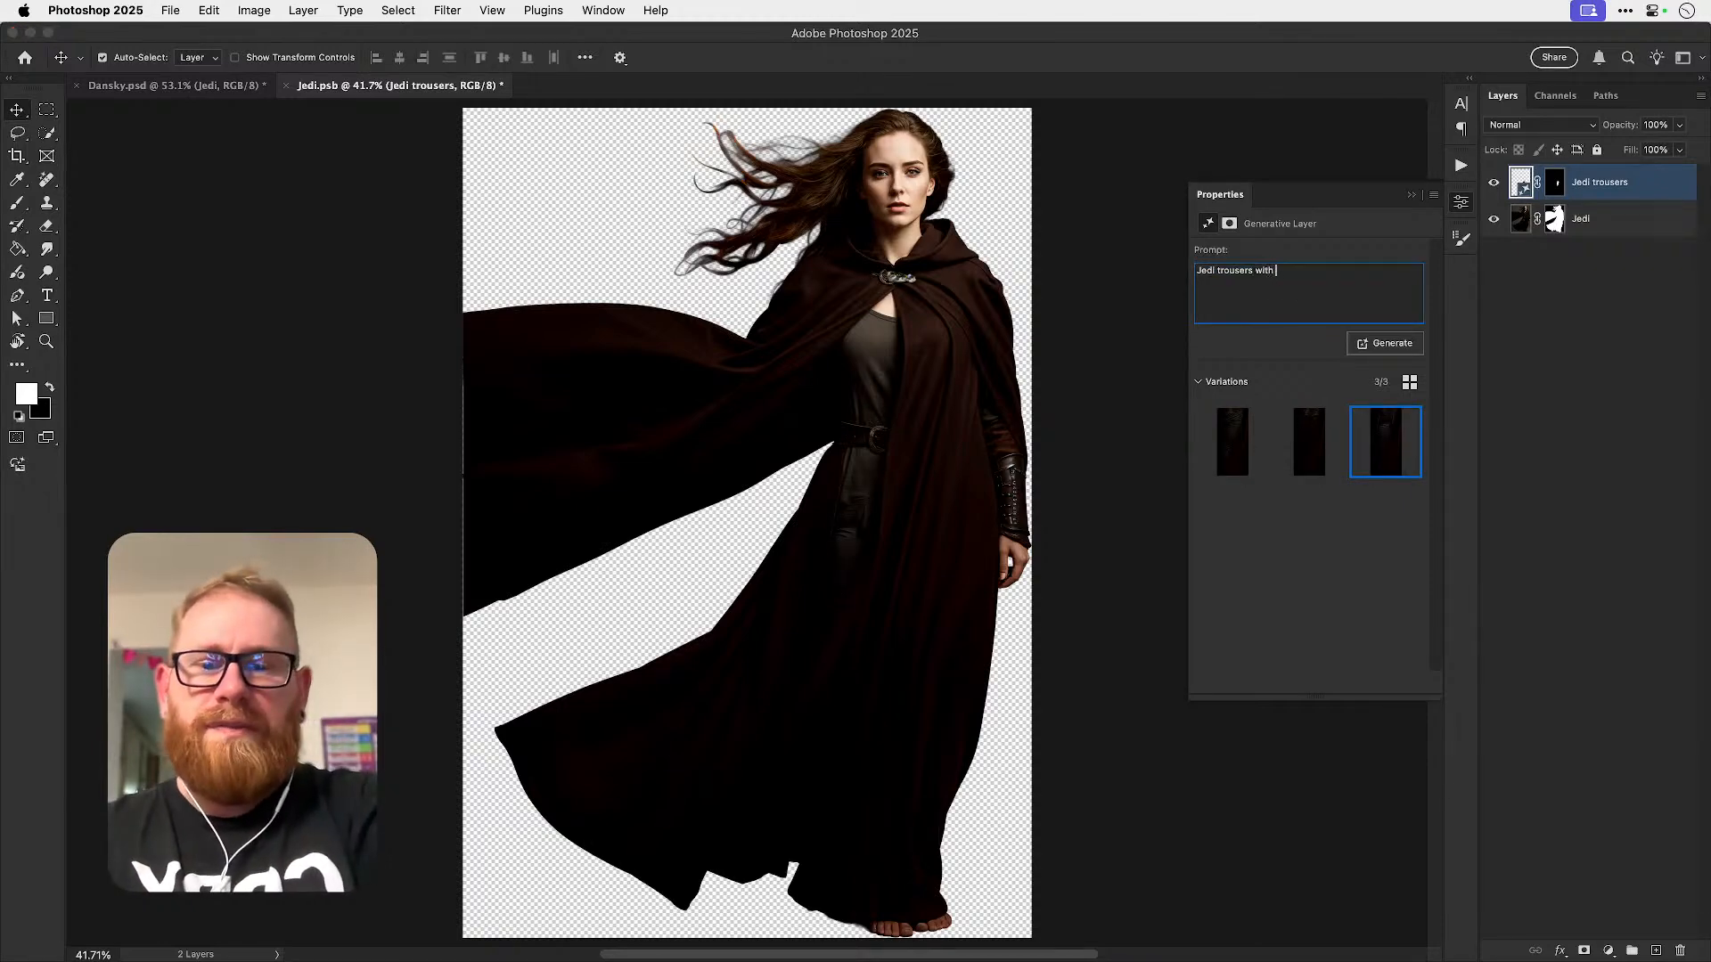
{"action": "key", "text": "Return"}
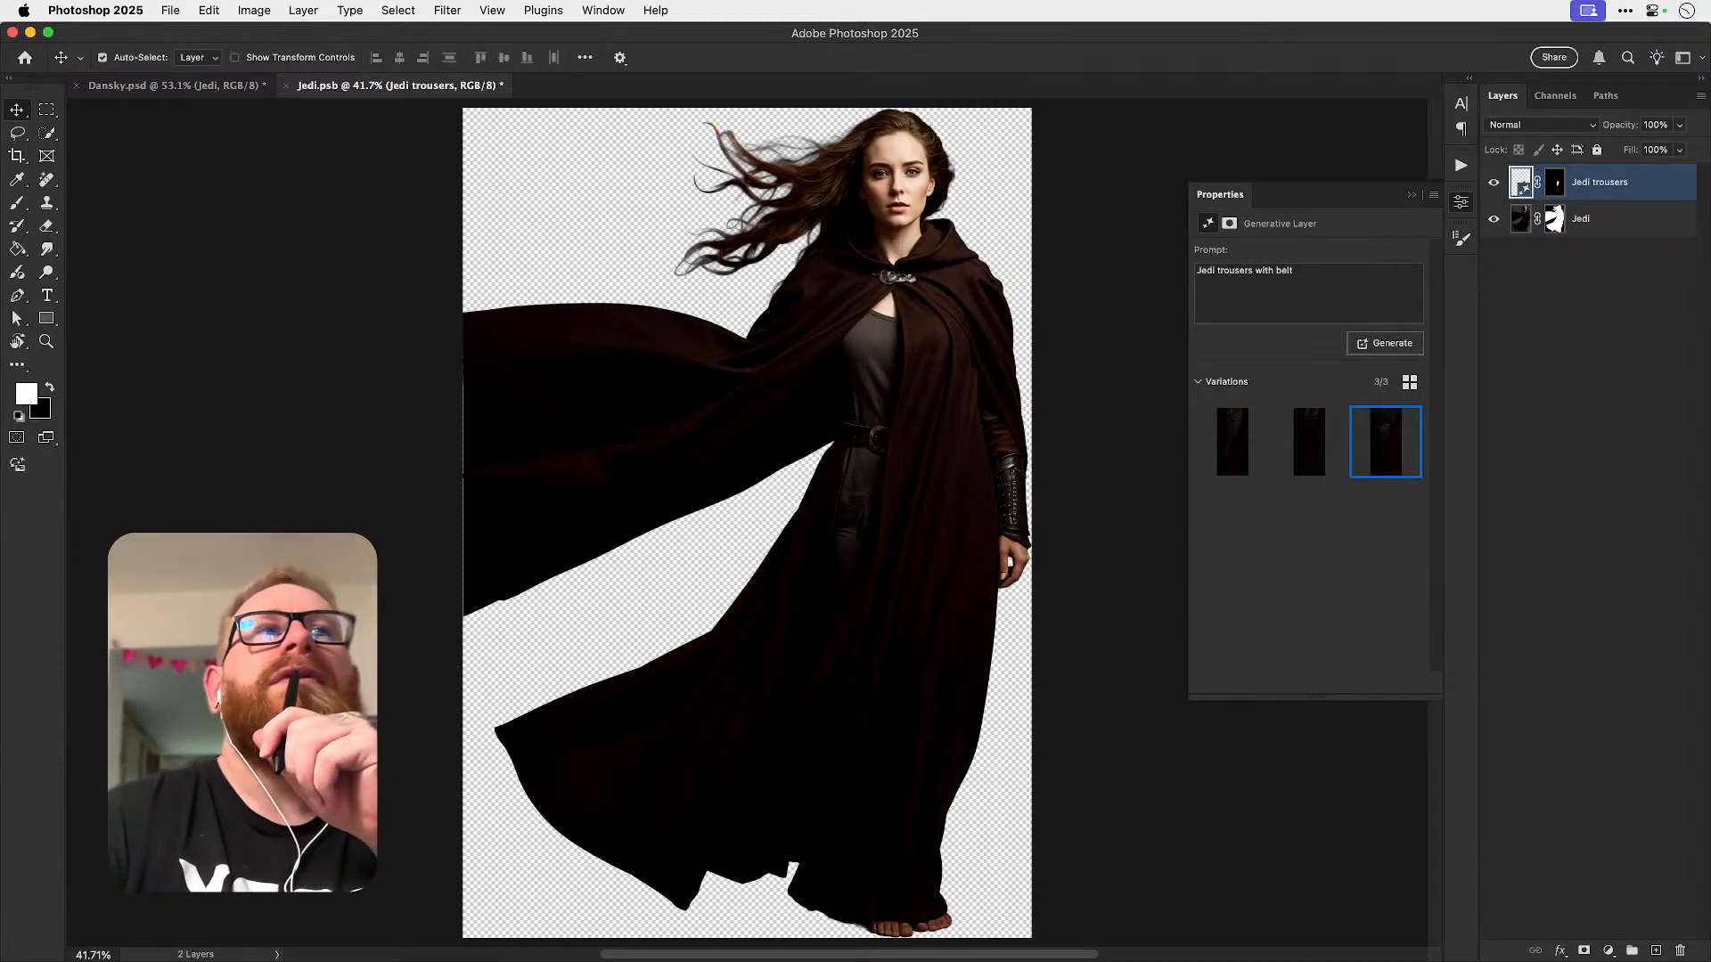
- Choose the second trouser variation, then save and close the Jedi smart object
{"action": "left_click", "coordinate": [1312, 446]}
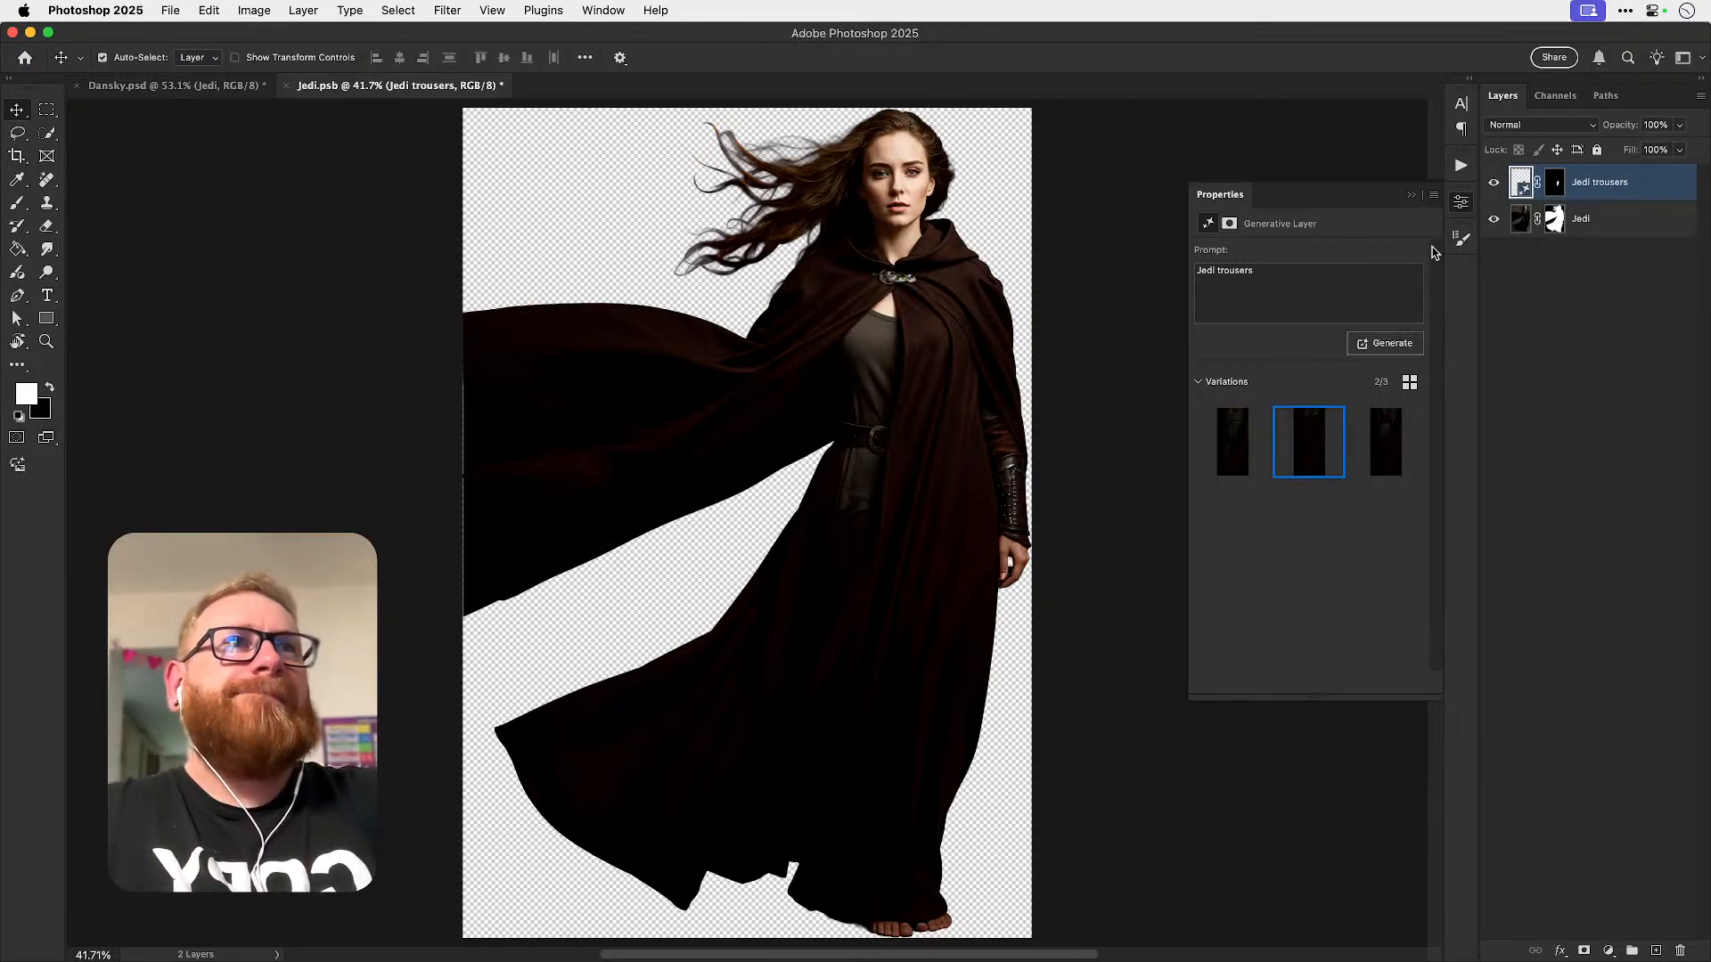
{"action": "left_click", "coordinate": [1461, 205]}
{"action": "key", "text": "super+s"}
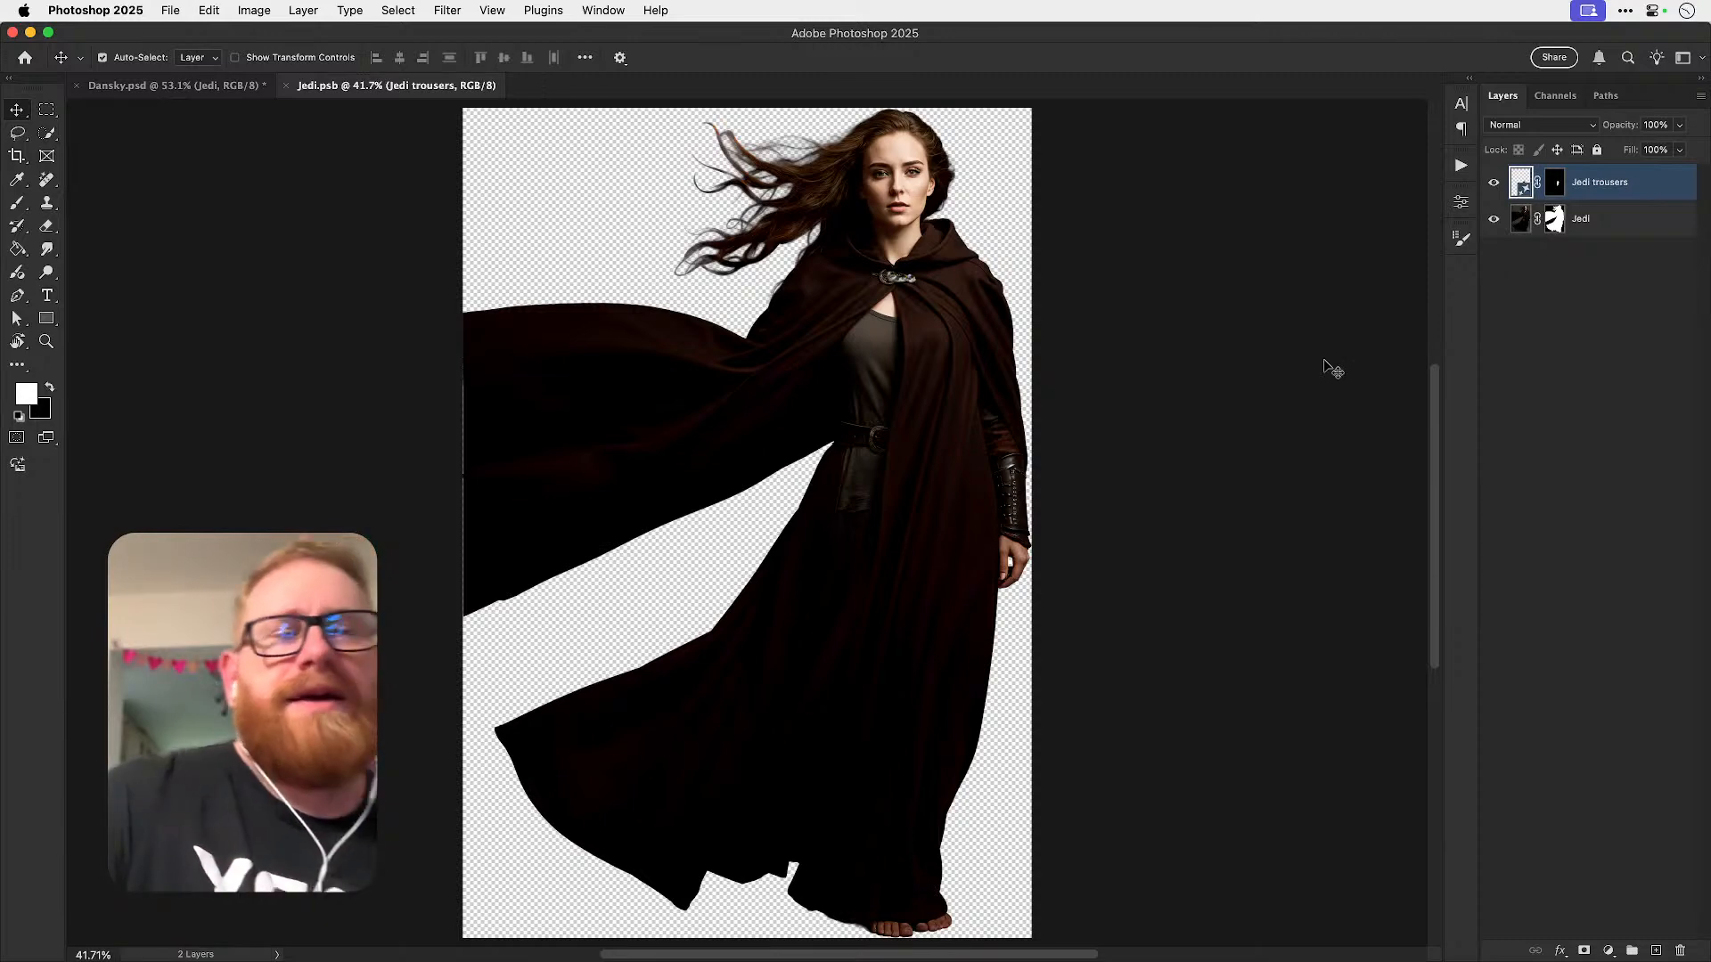
{"action": "key", "text": "super+w"}
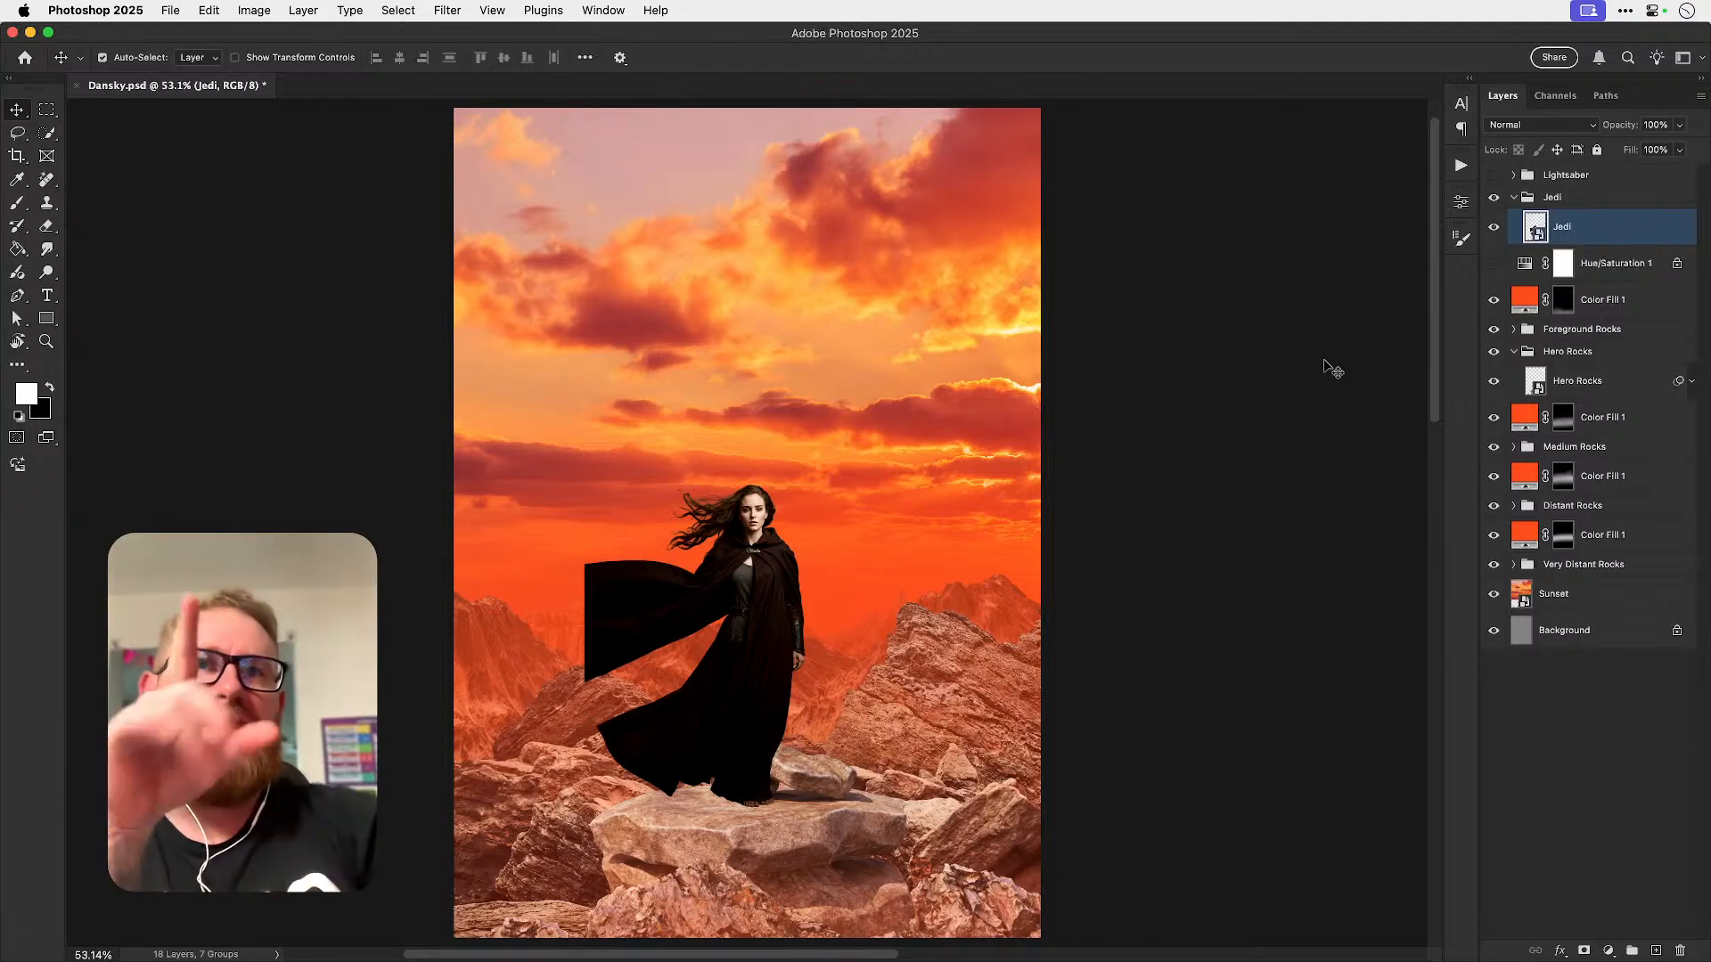
- Inspect the Jedi up close against the sunset, and compare the full scene with and without the figure
{"action": "left_click_drag", "start_coordinate": [756, 528], "coordinate": [772, 501]}
{"action": "scroll", "coordinate": [771, 503], "scroll_direction": "down", "scroll_amount": 2}
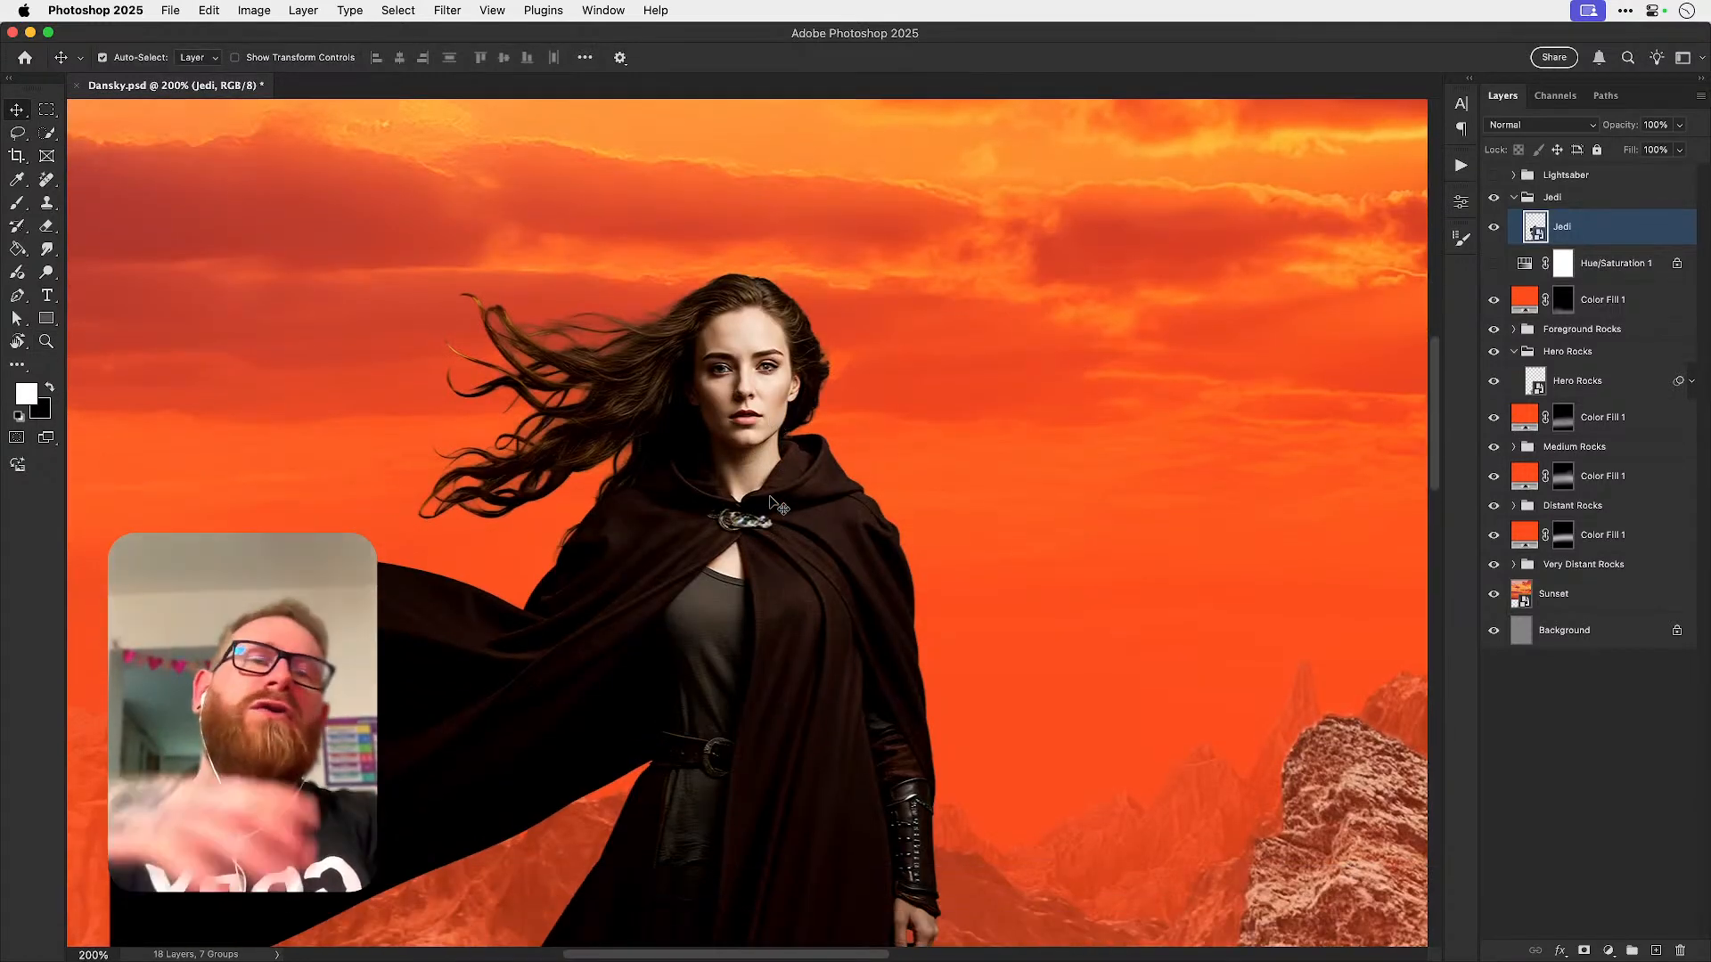
{"action": "scroll", "coordinate": [772, 504], "scroll_direction": "down", "scroll_amount": 2}
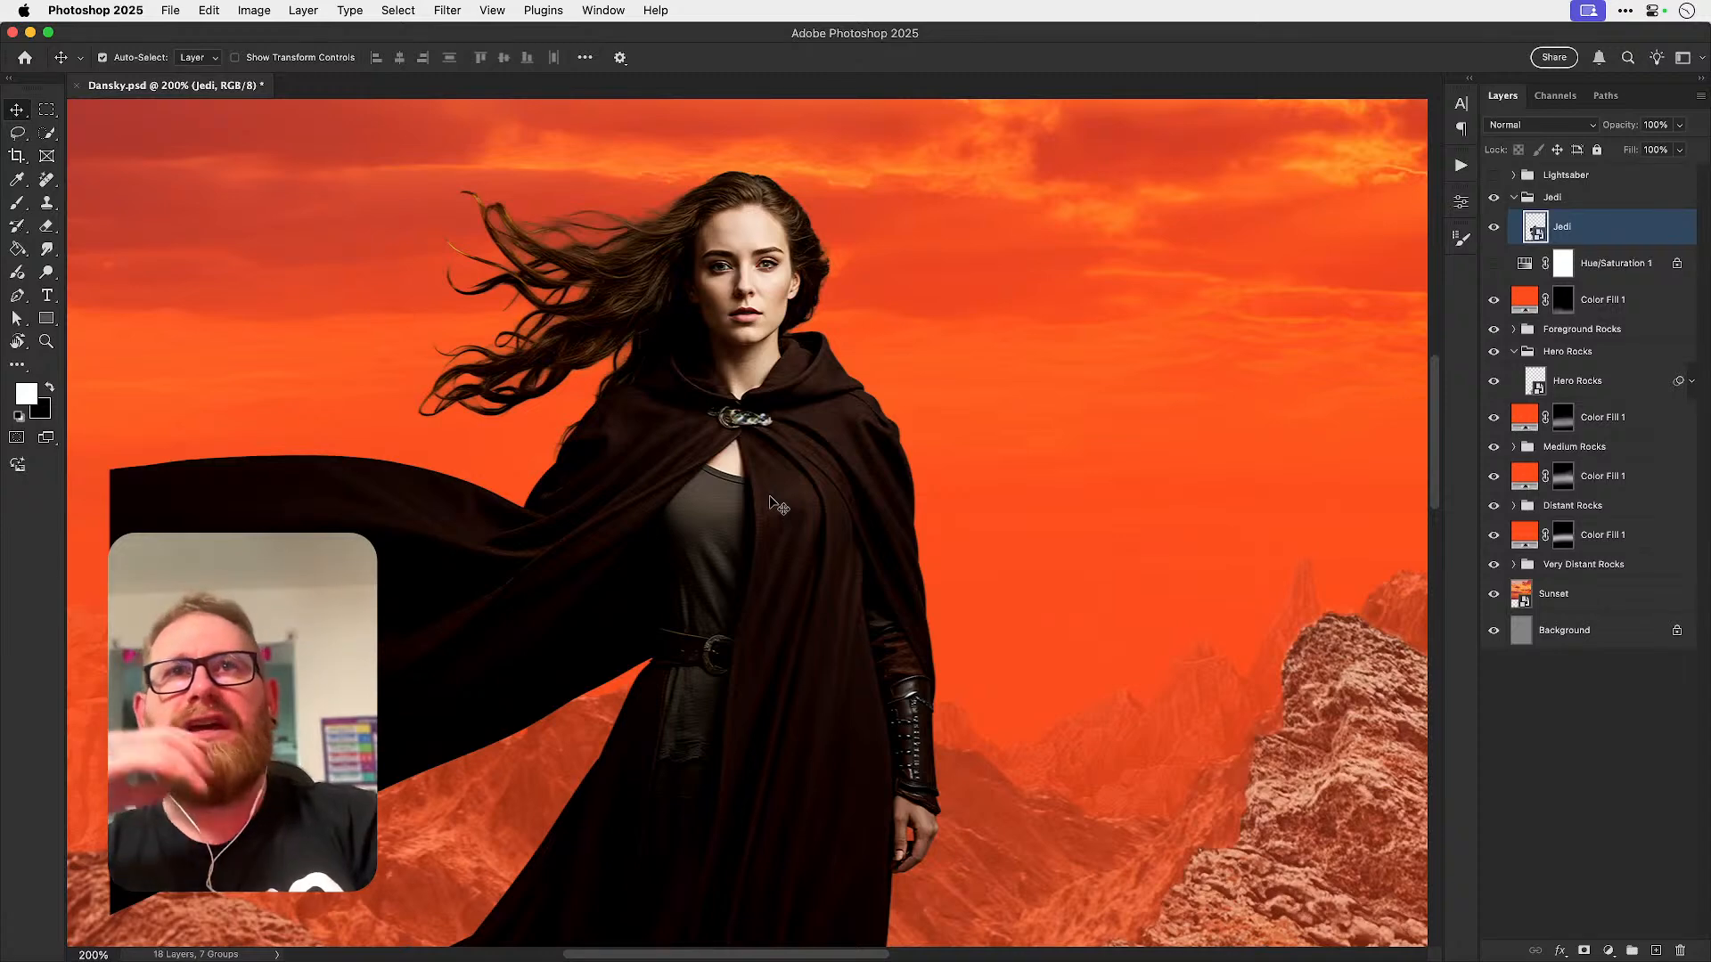
{"action": "key", "text": "super"}
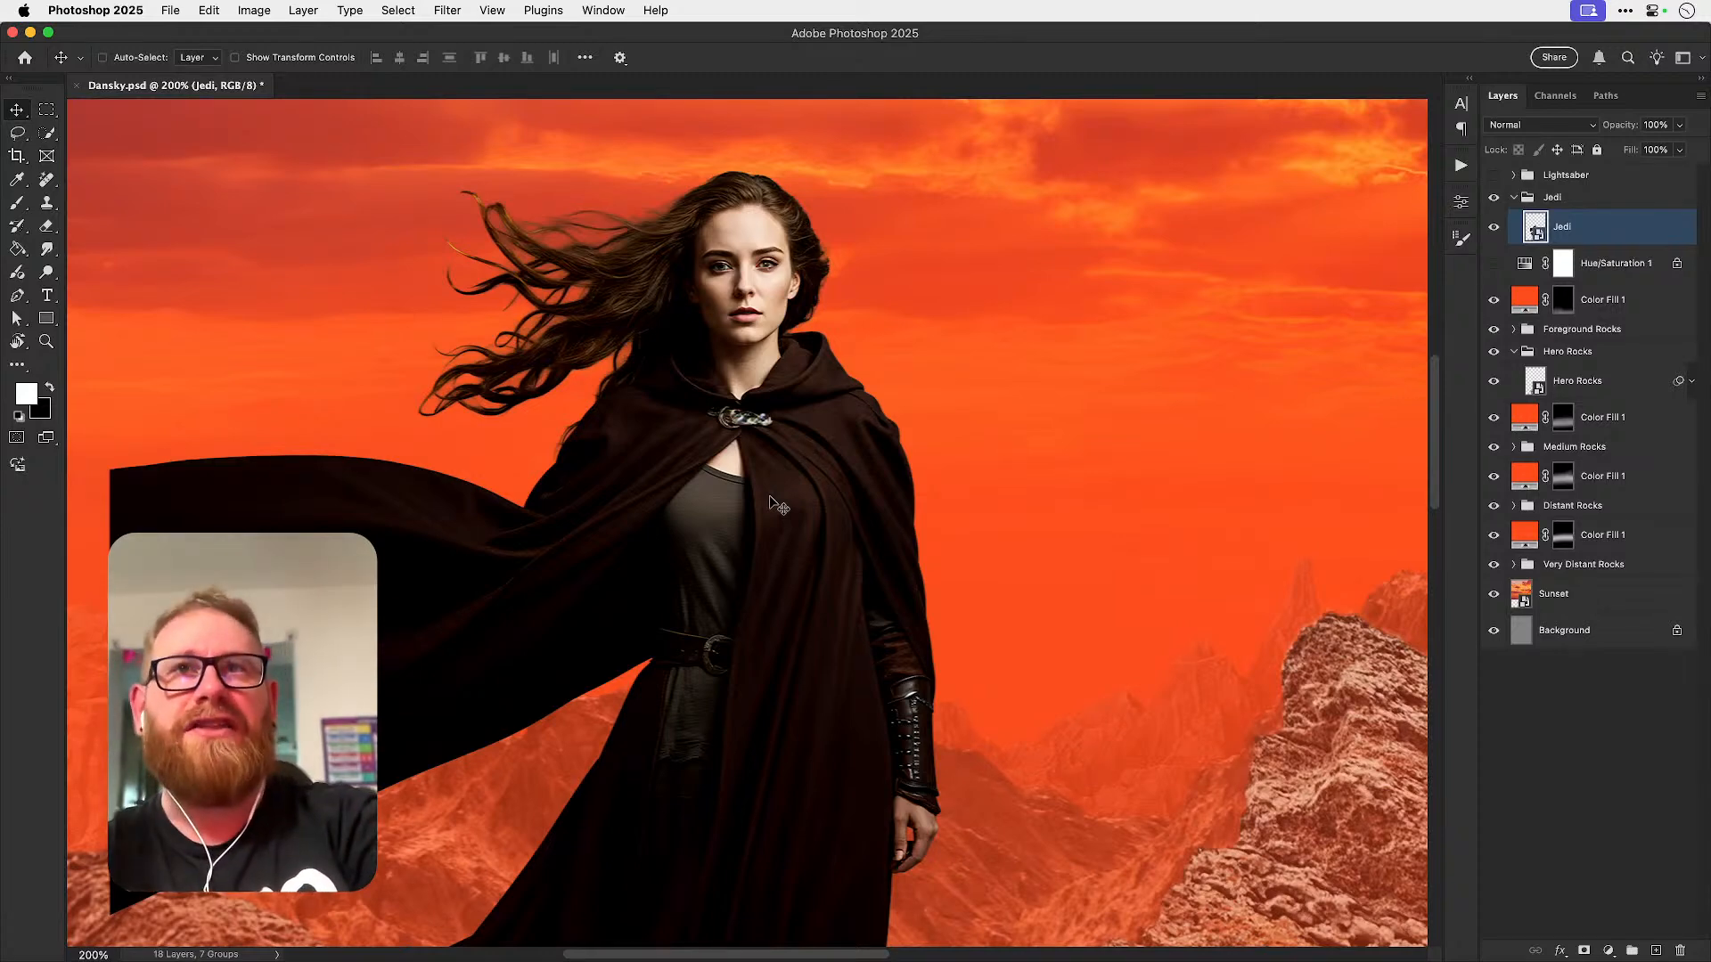
{"action": "key", "text": "super+0"}
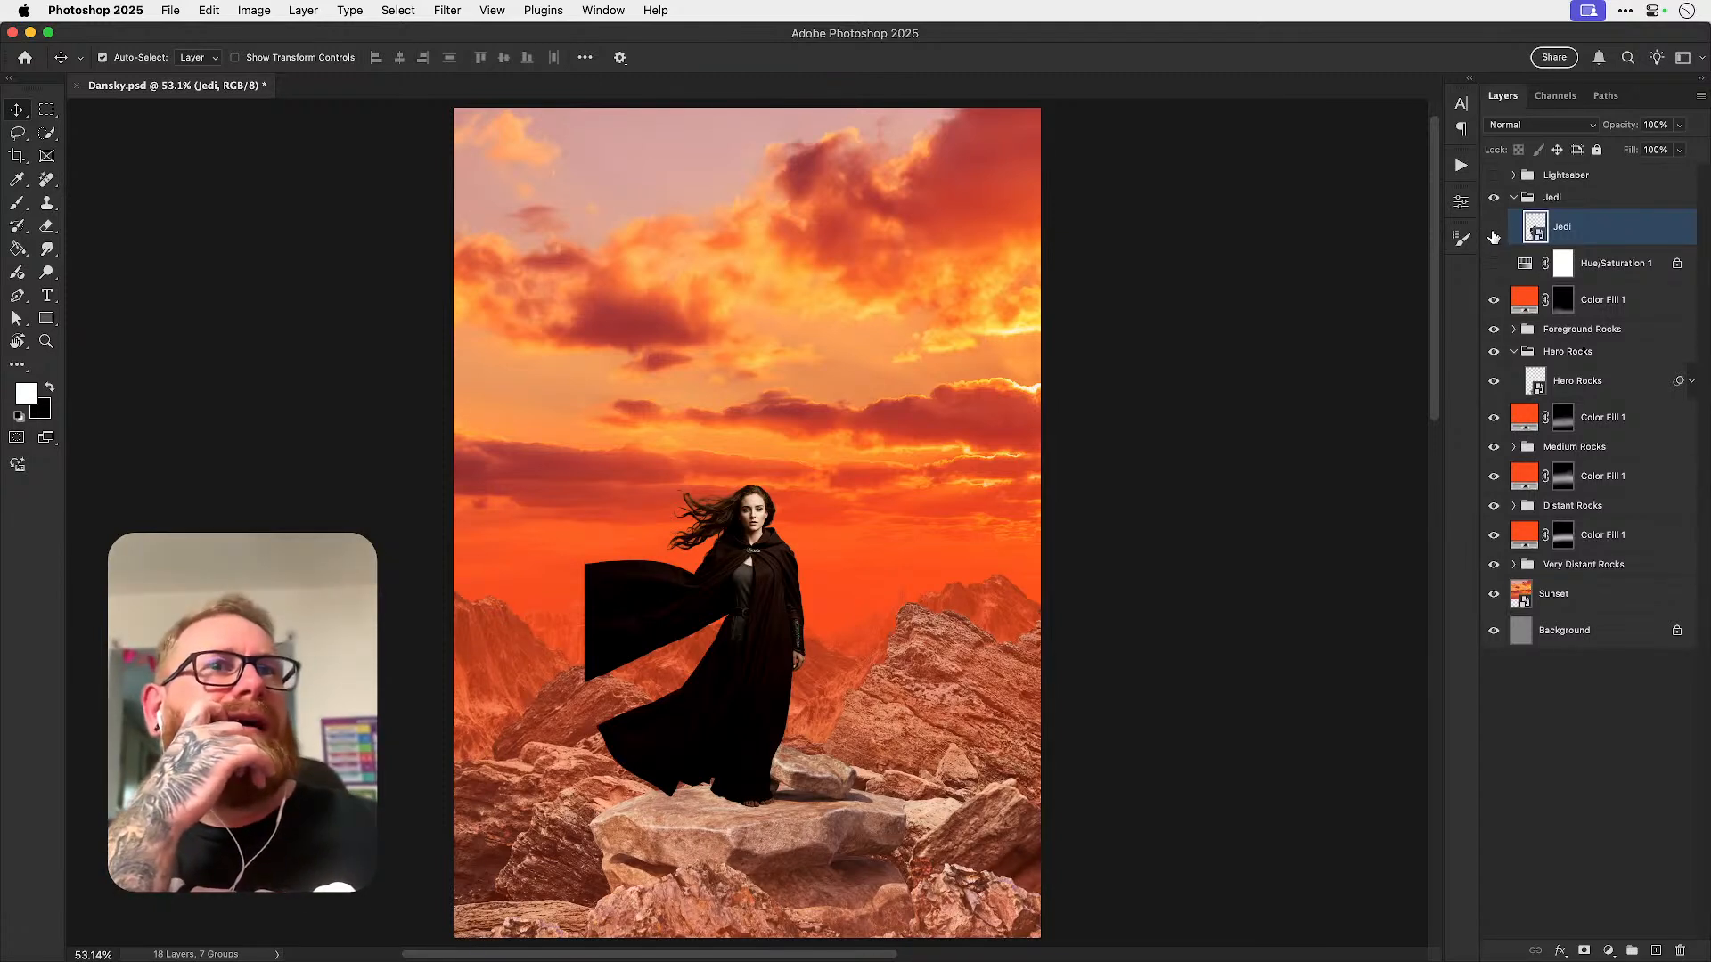
{"action": "left_click", "coordinate": [1493, 229]}
{"action": "left_click", "coordinate": [1493, 229]}
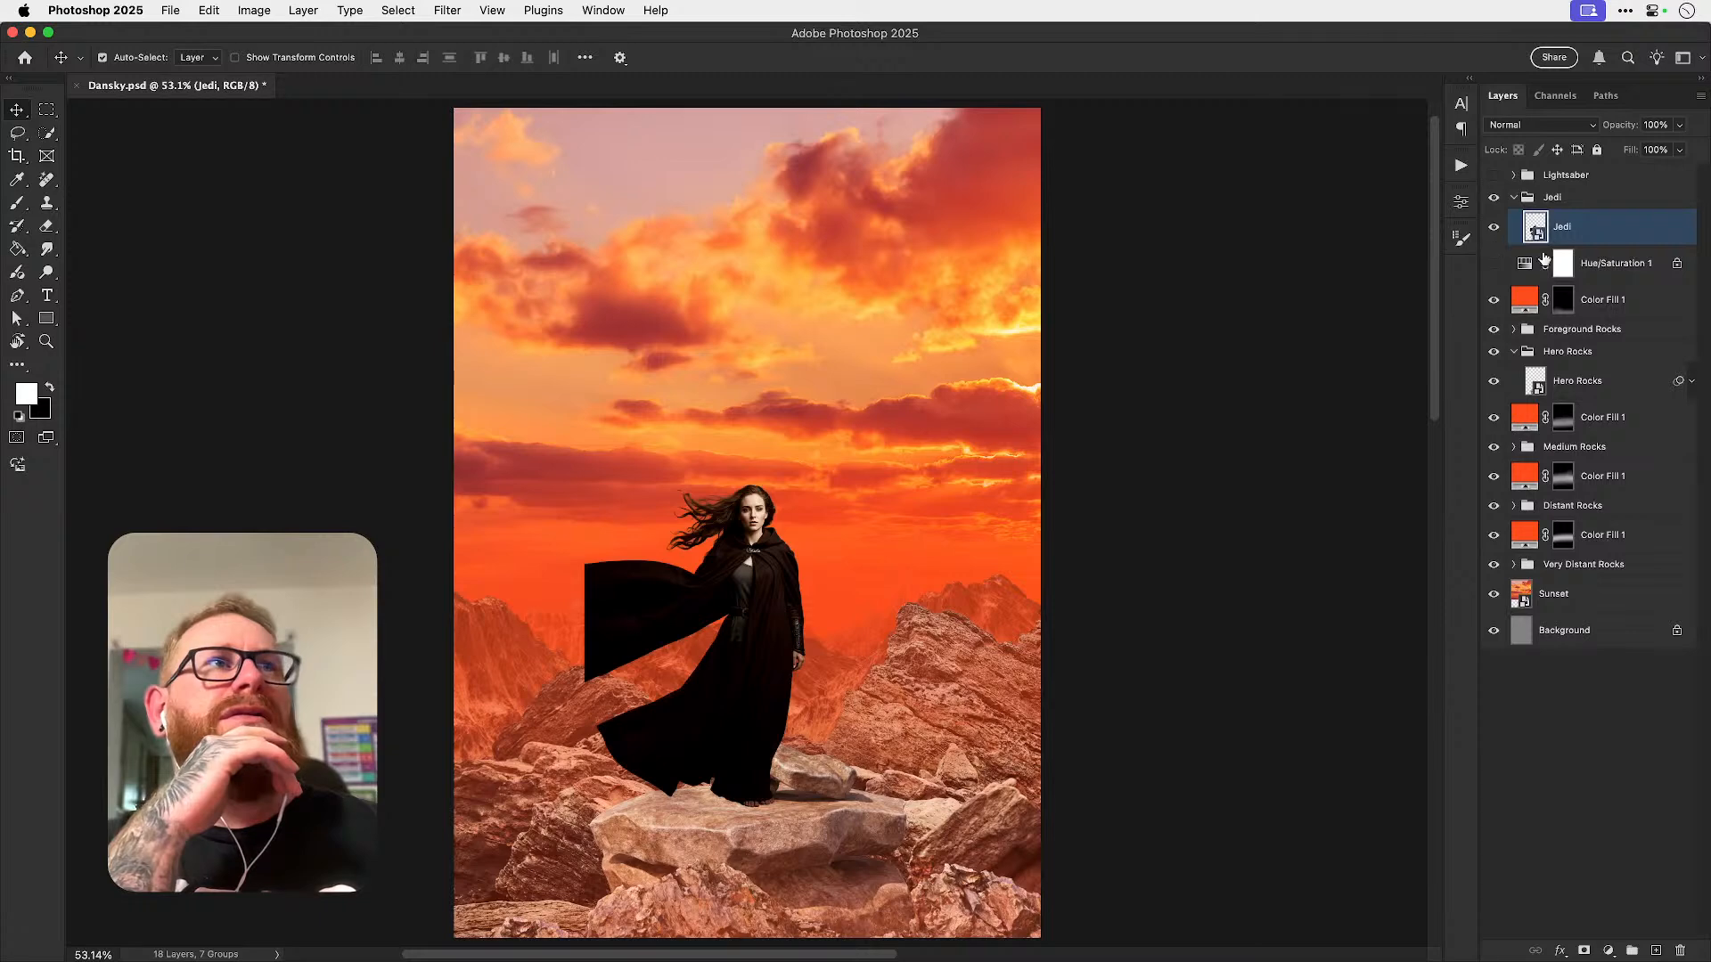
- Move the Hue/Saturation 1 layer to the top of the layer stack and compare the scene in greyscale and colour
{"action": "left_click", "coordinate": [1617, 267]}
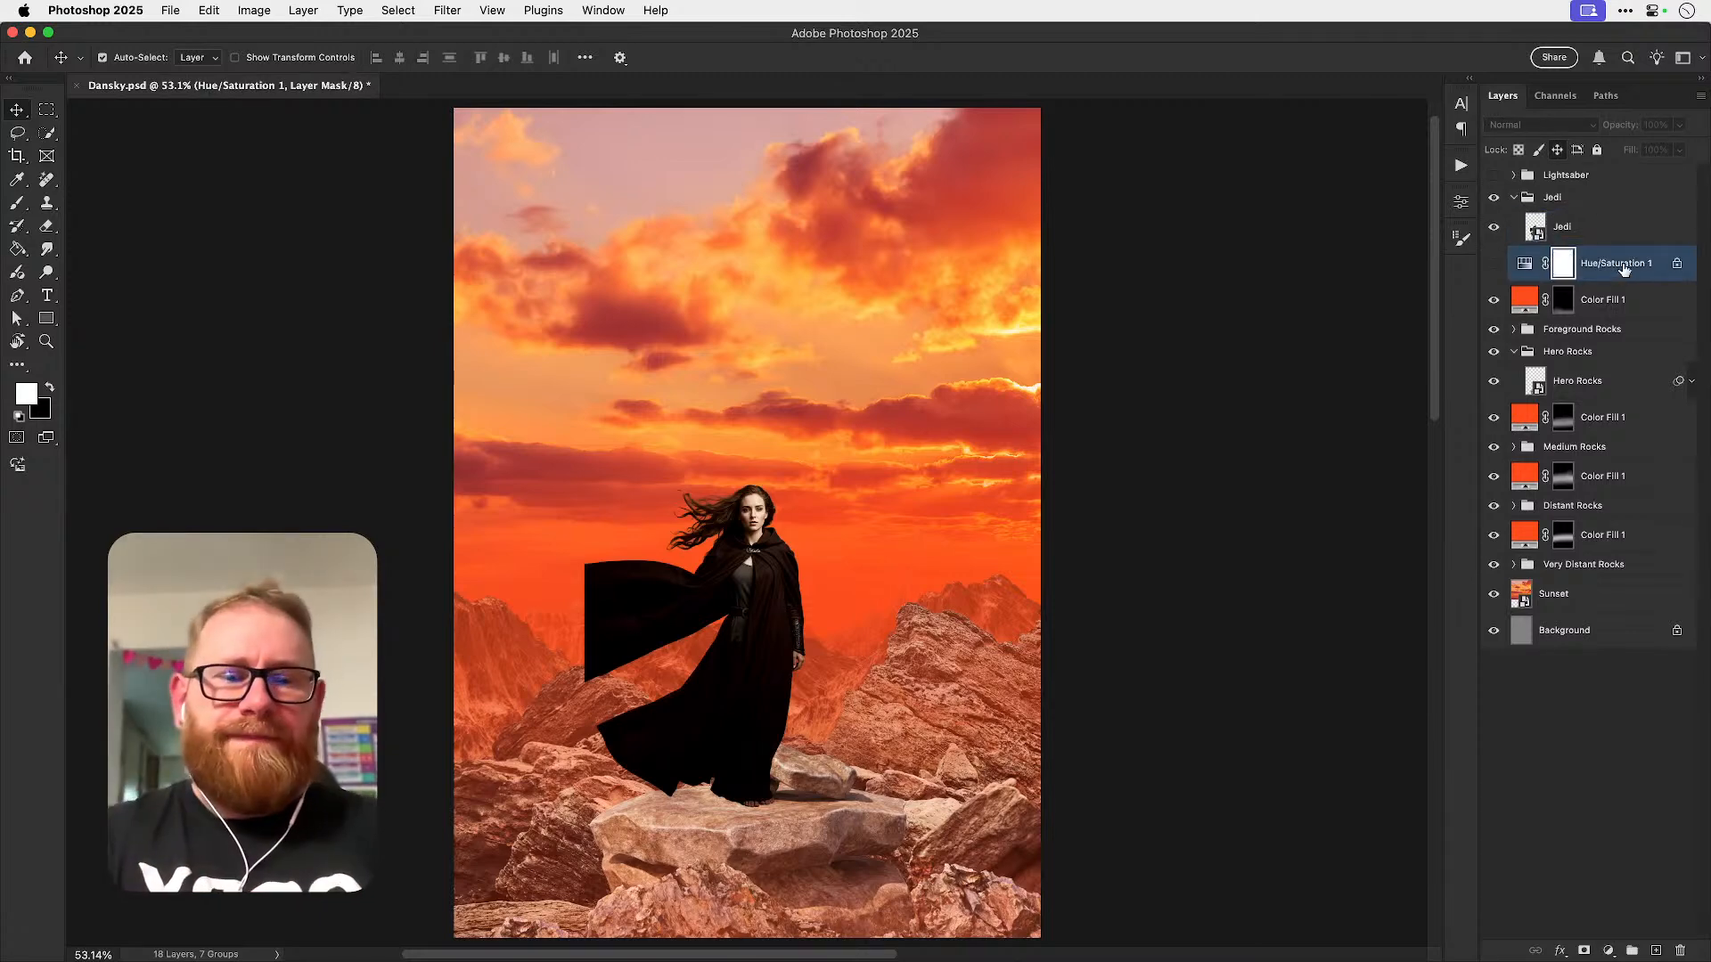
{"action": "key", "text": "super+shift+bracketright"}
{"action": "left_click", "coordinate": [1495, 184]}
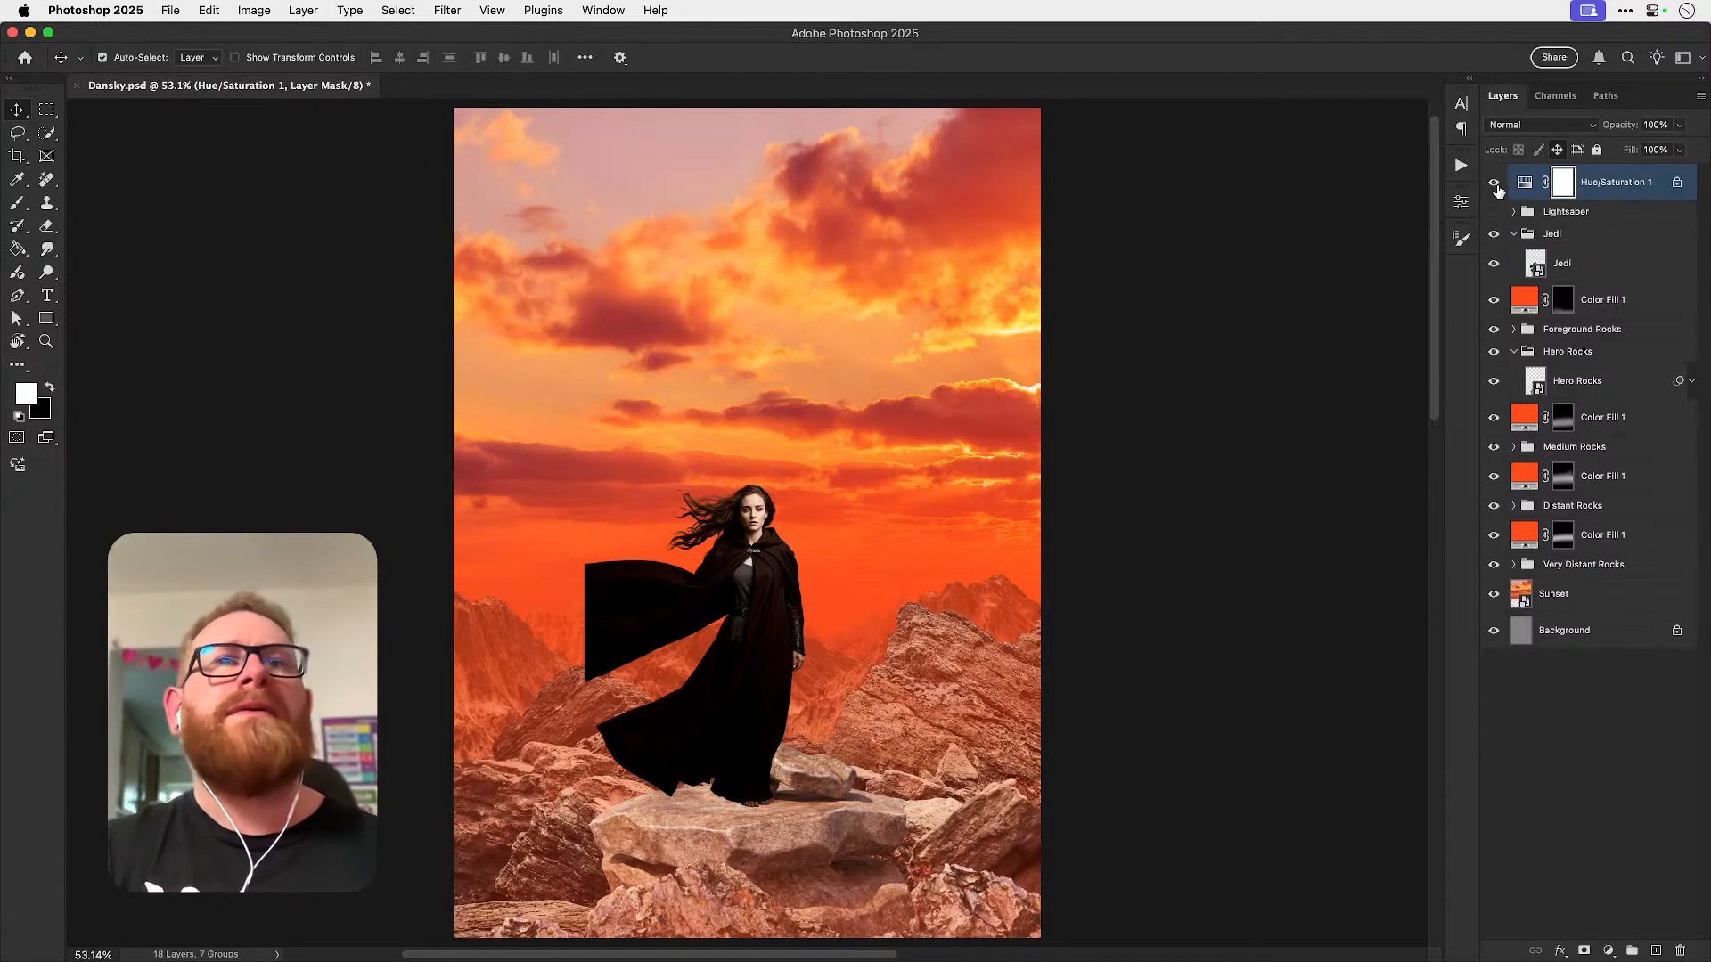
{"action": "left_click", "coordinate": [1495, 184]}
{"action": "left_click", "coordinate": [1495, 186]}
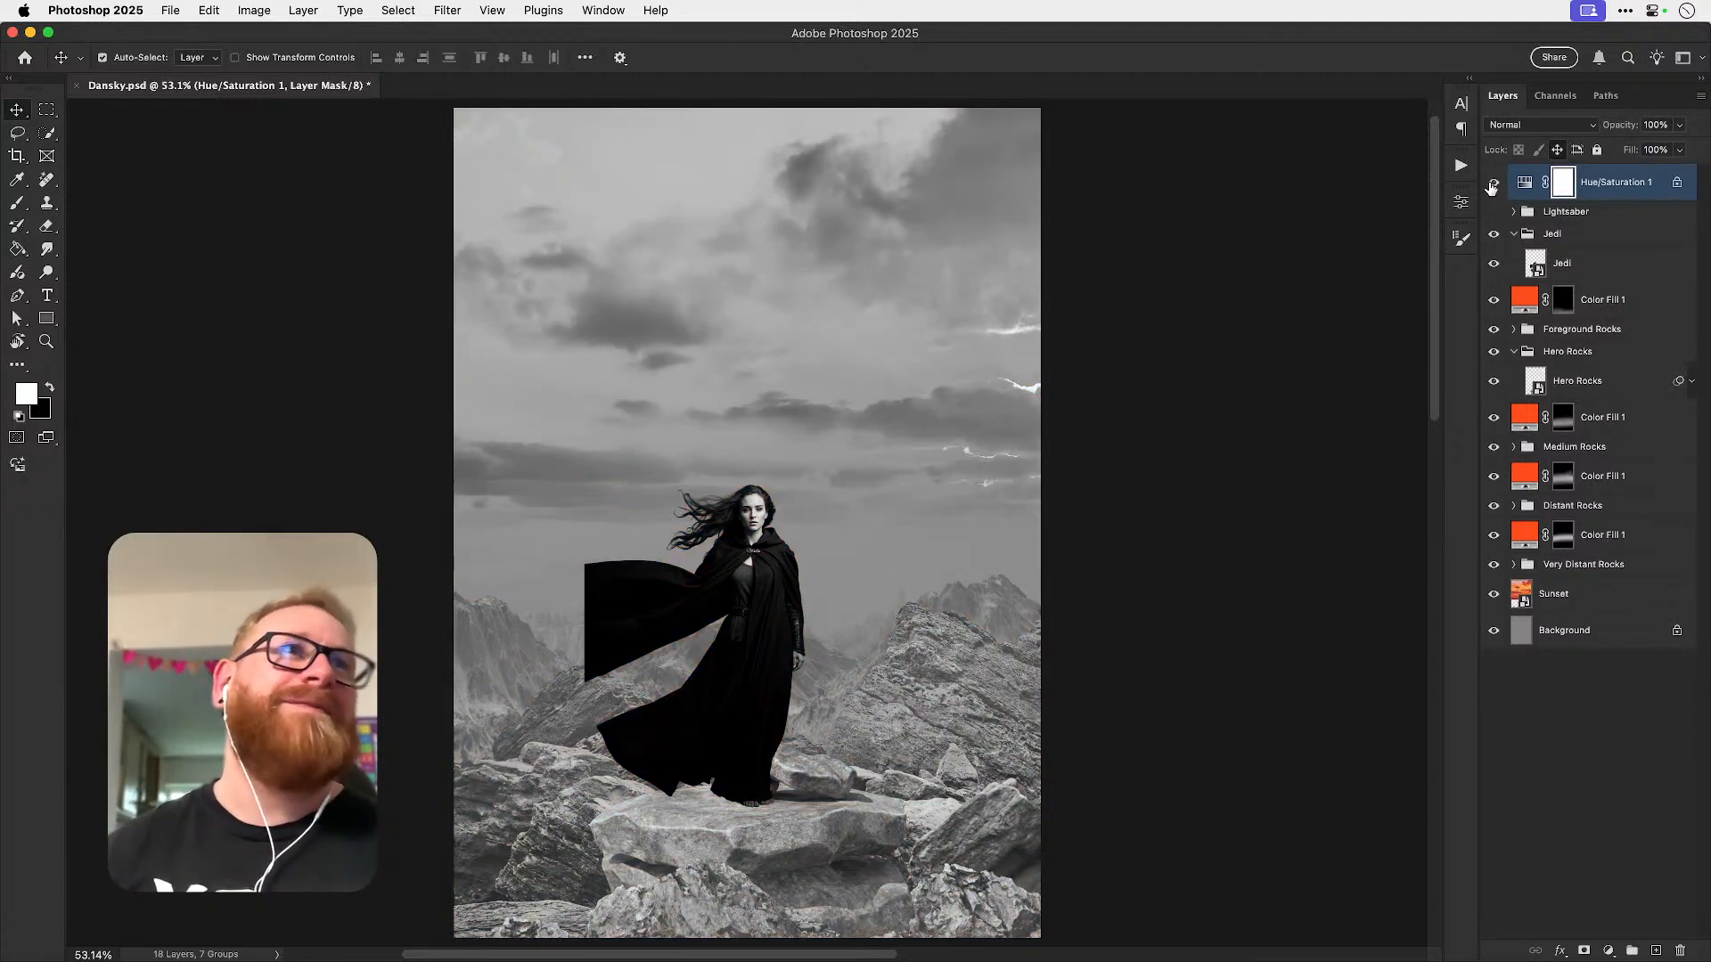
{"action": "left_click", "coordinate": [1493, 185]}
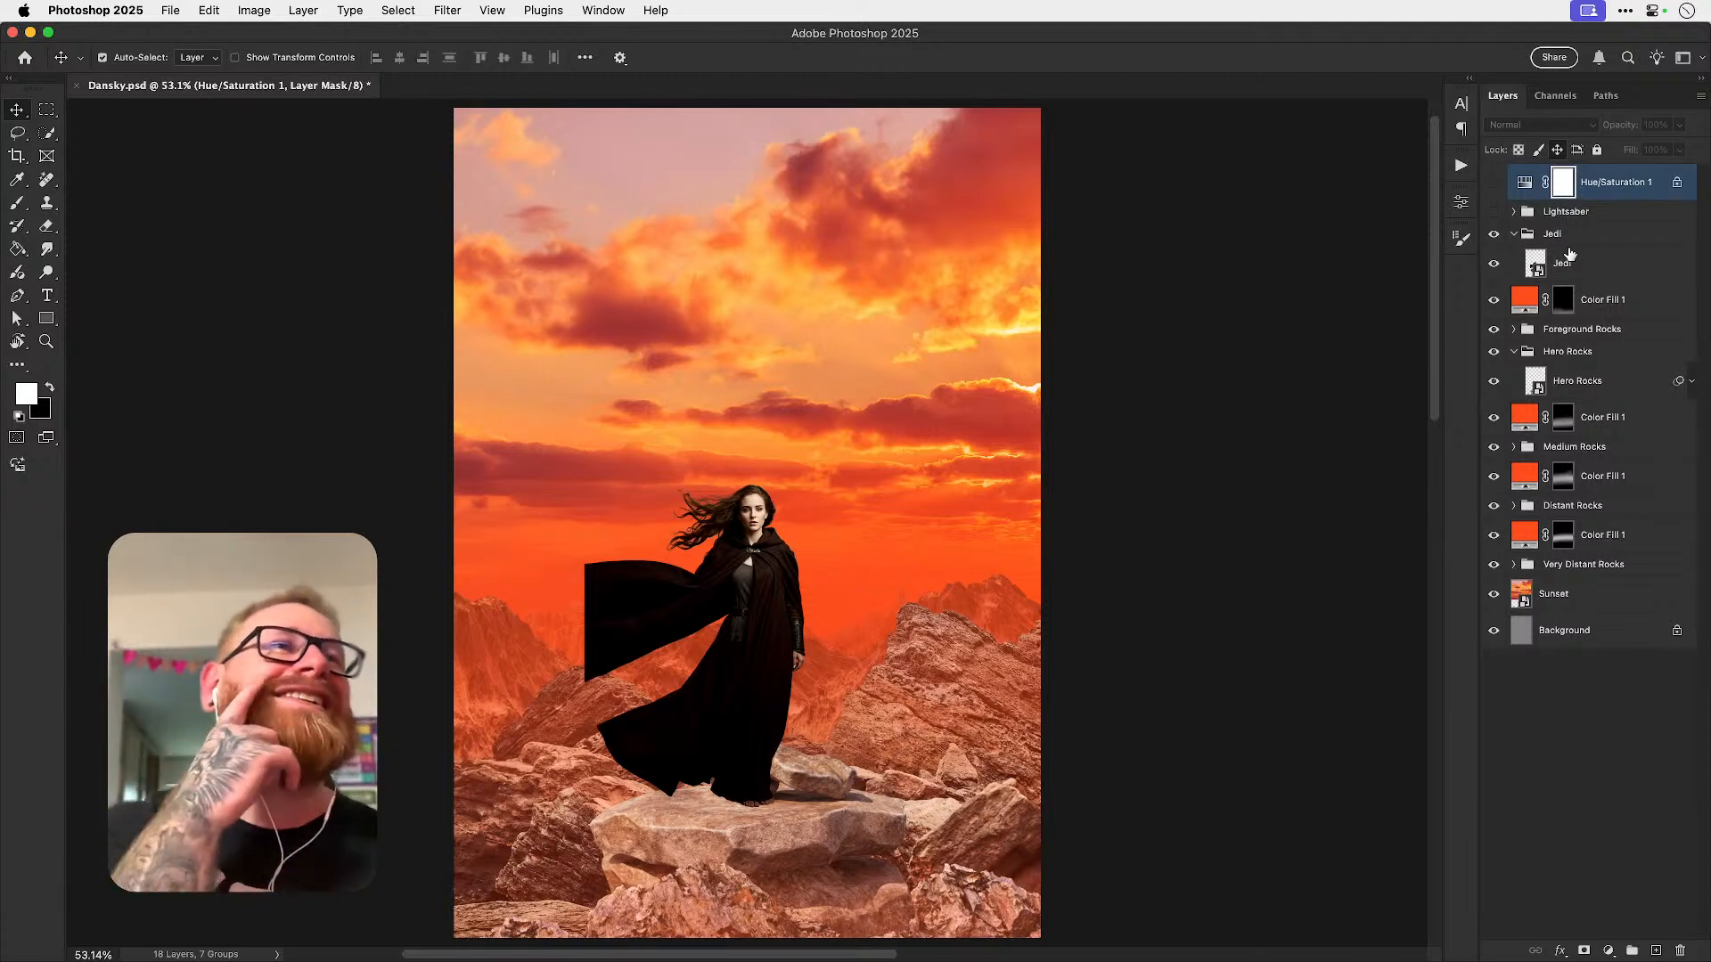
- Collapse the Jedi group and compare the rocky scene with the four Color Fill 1 haze layers hidden and shown
{"action": "left_click", "coordinate": [1514, 235]}
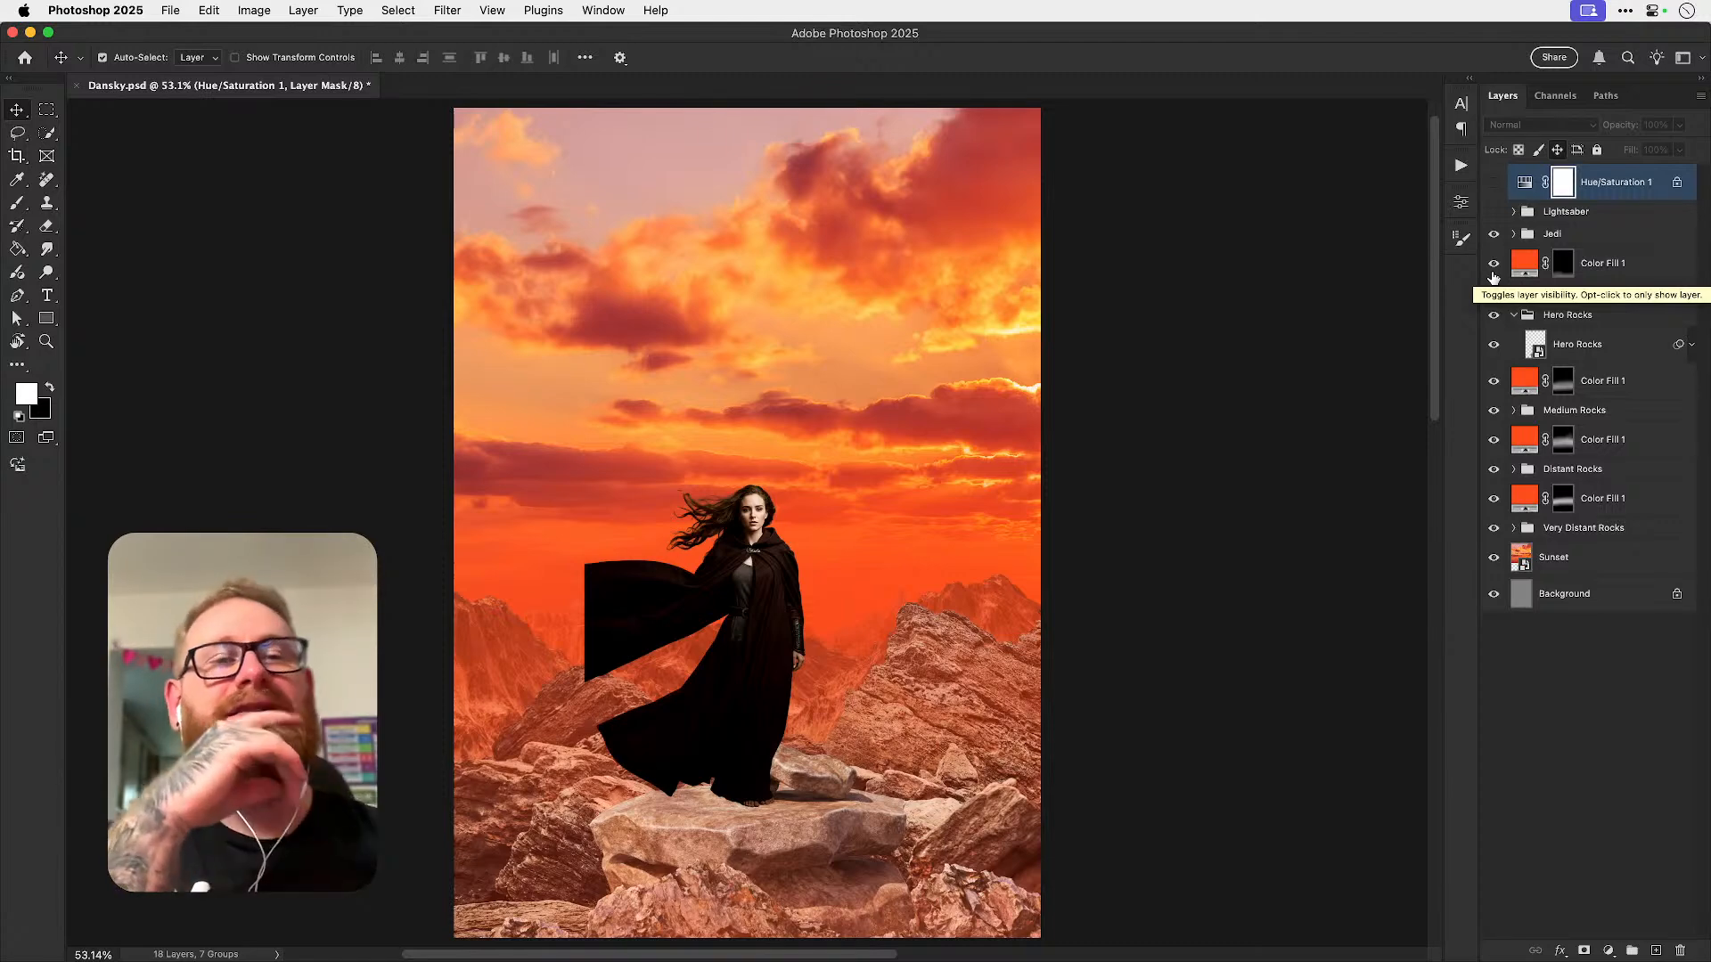
{"action": "left_click", "coordinate": [1493, 264]}
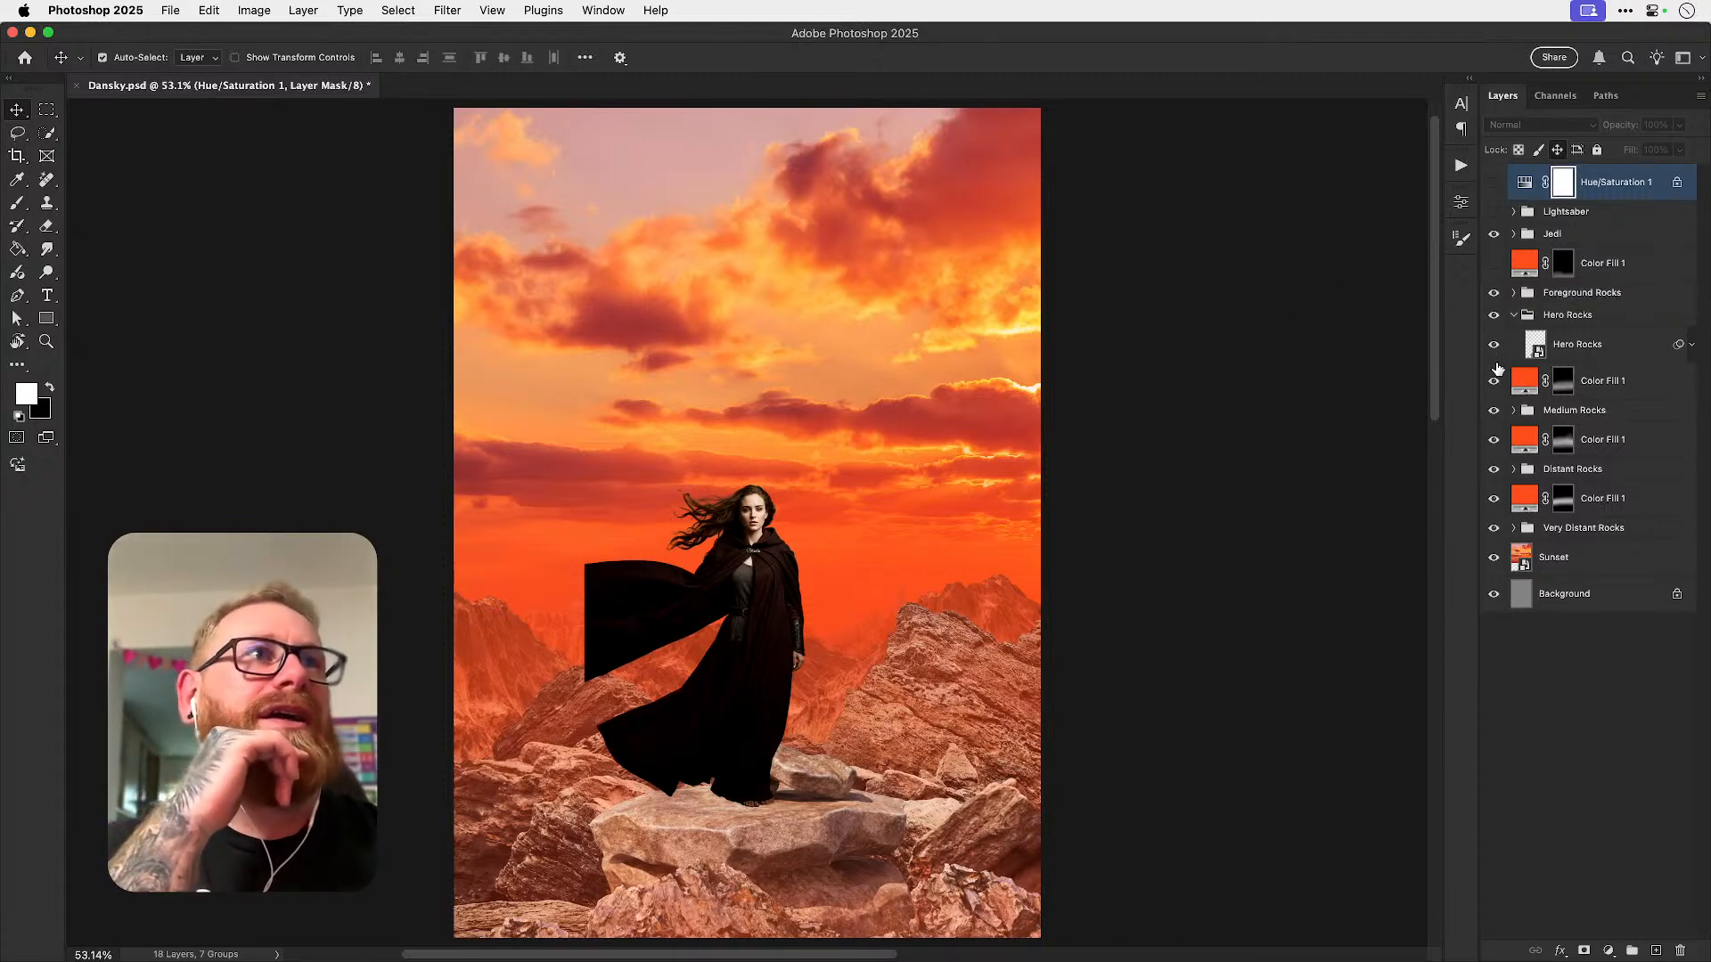
{"action": "left_click", "coordinate": [1494, 381]}
{"action": "left_click", "coordinate": [1494, 440]}
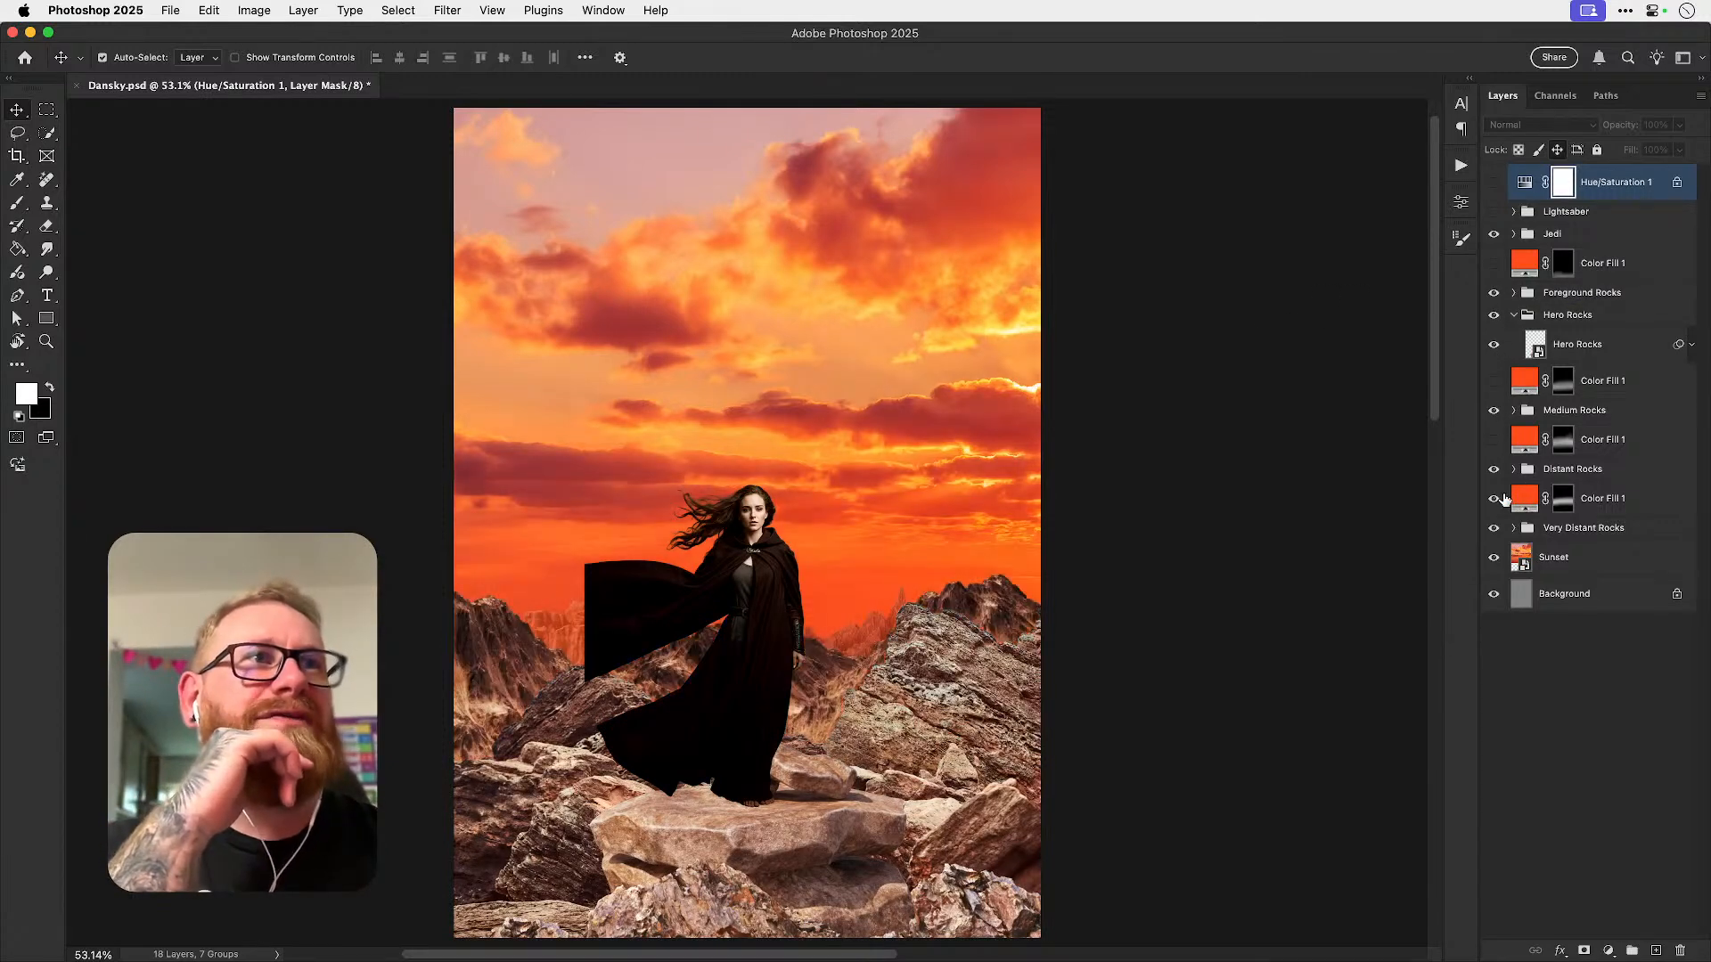
{"action": "left_click", "coordinate": [1495, 499]}
{"action": "left_click", "coordinate": [1494, 499]}
{"action": "left_click", "coordinate": [1494, 440]}
{"action": "left_click", "coordinate": [1494, 381]}
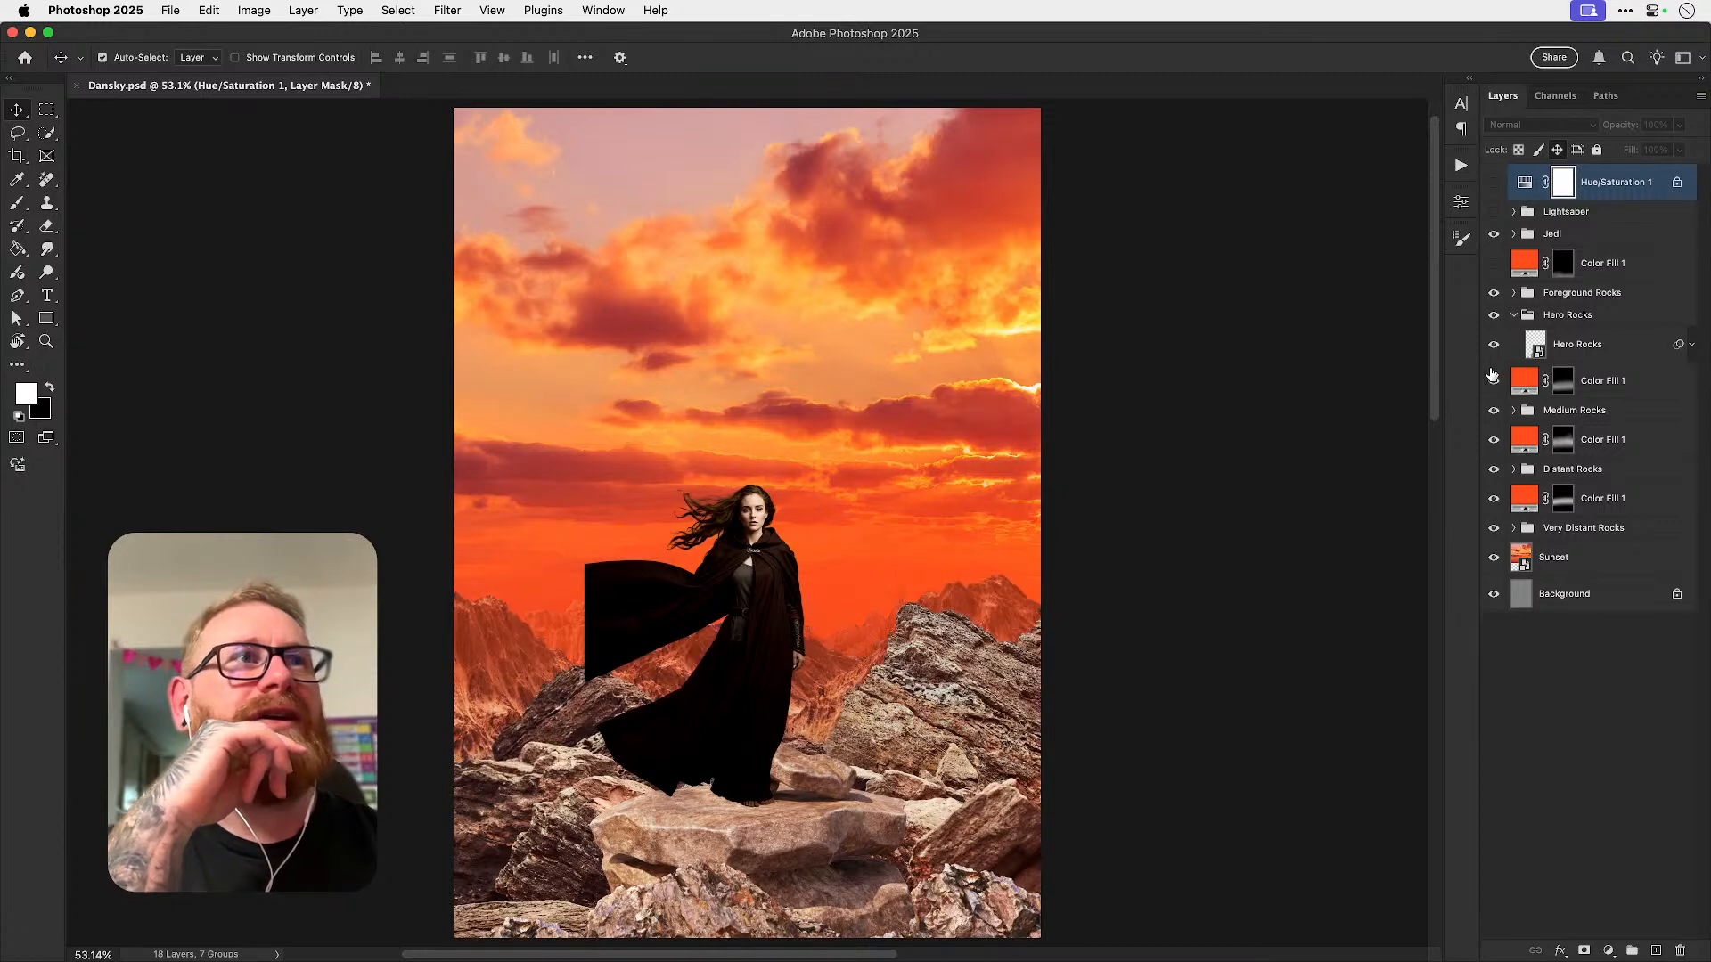
{"action": "left_click", "coordinate": [1494, 264]}
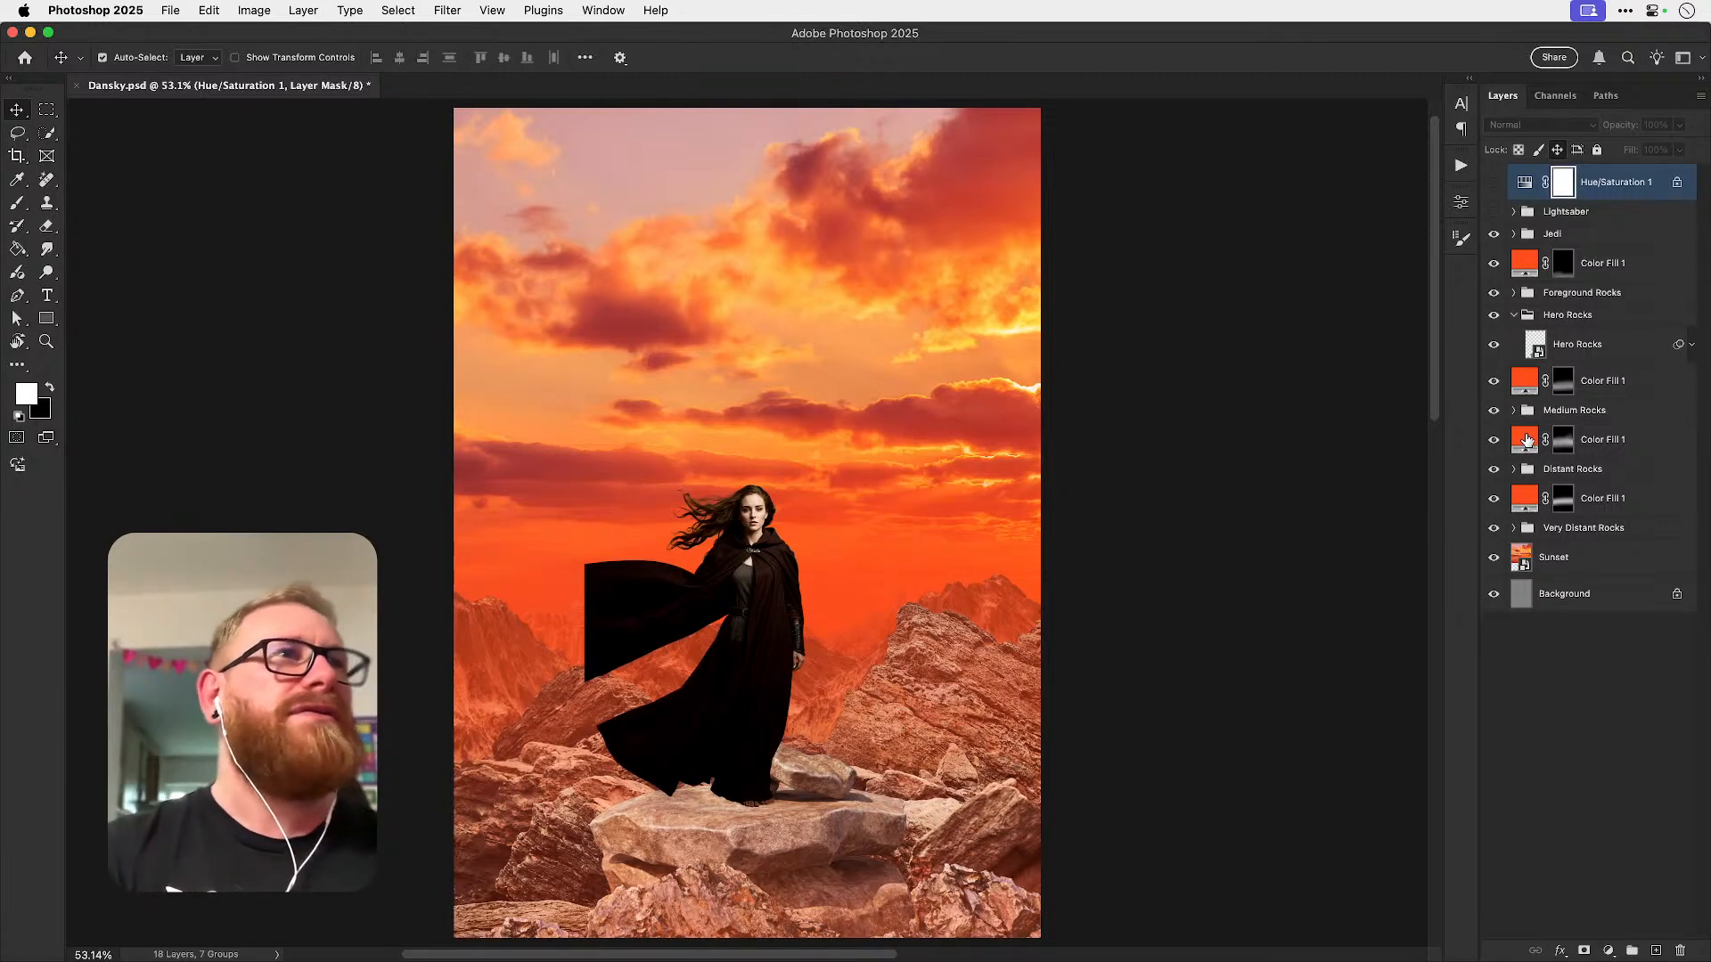
- Change the Color Fill 1 haze layer above the Medium Rocks group to a softer orange, e96c4b
{"action": "double_click", "coordinate": [1527, 383]}
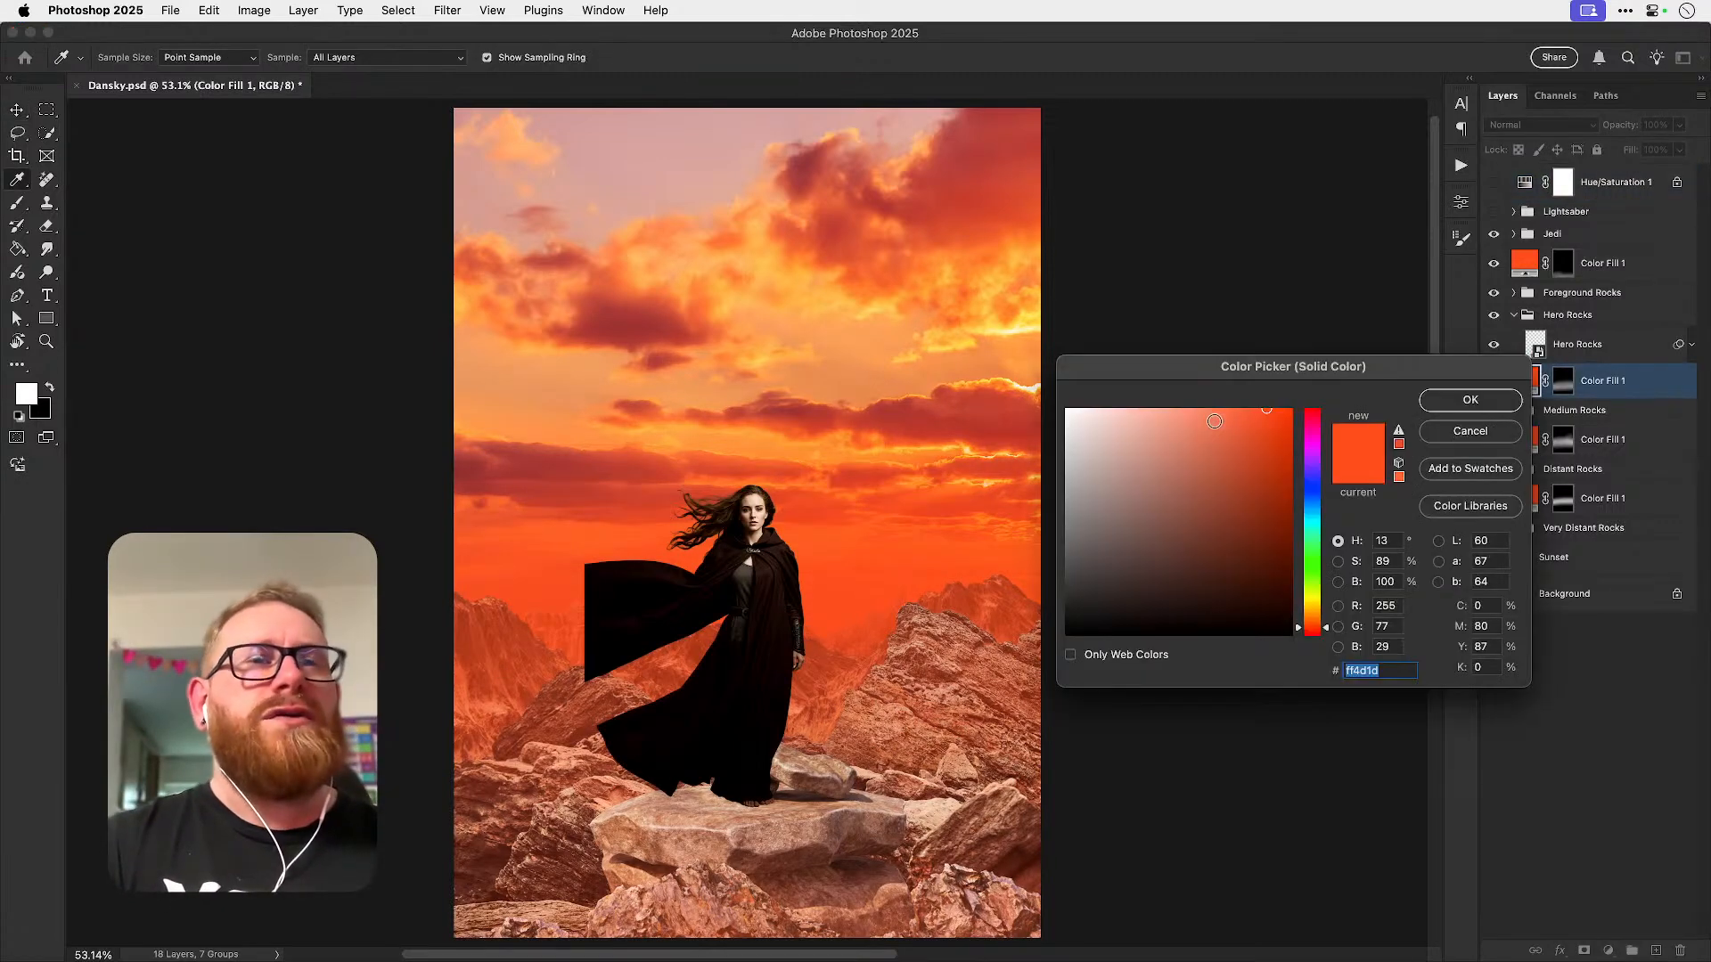
{"action": "left_click_drag", "start_coordinate": [1227, 438], "coordinate": [1224, 439]}
{"action": "left_click", "coordinate": [1218, 428]}
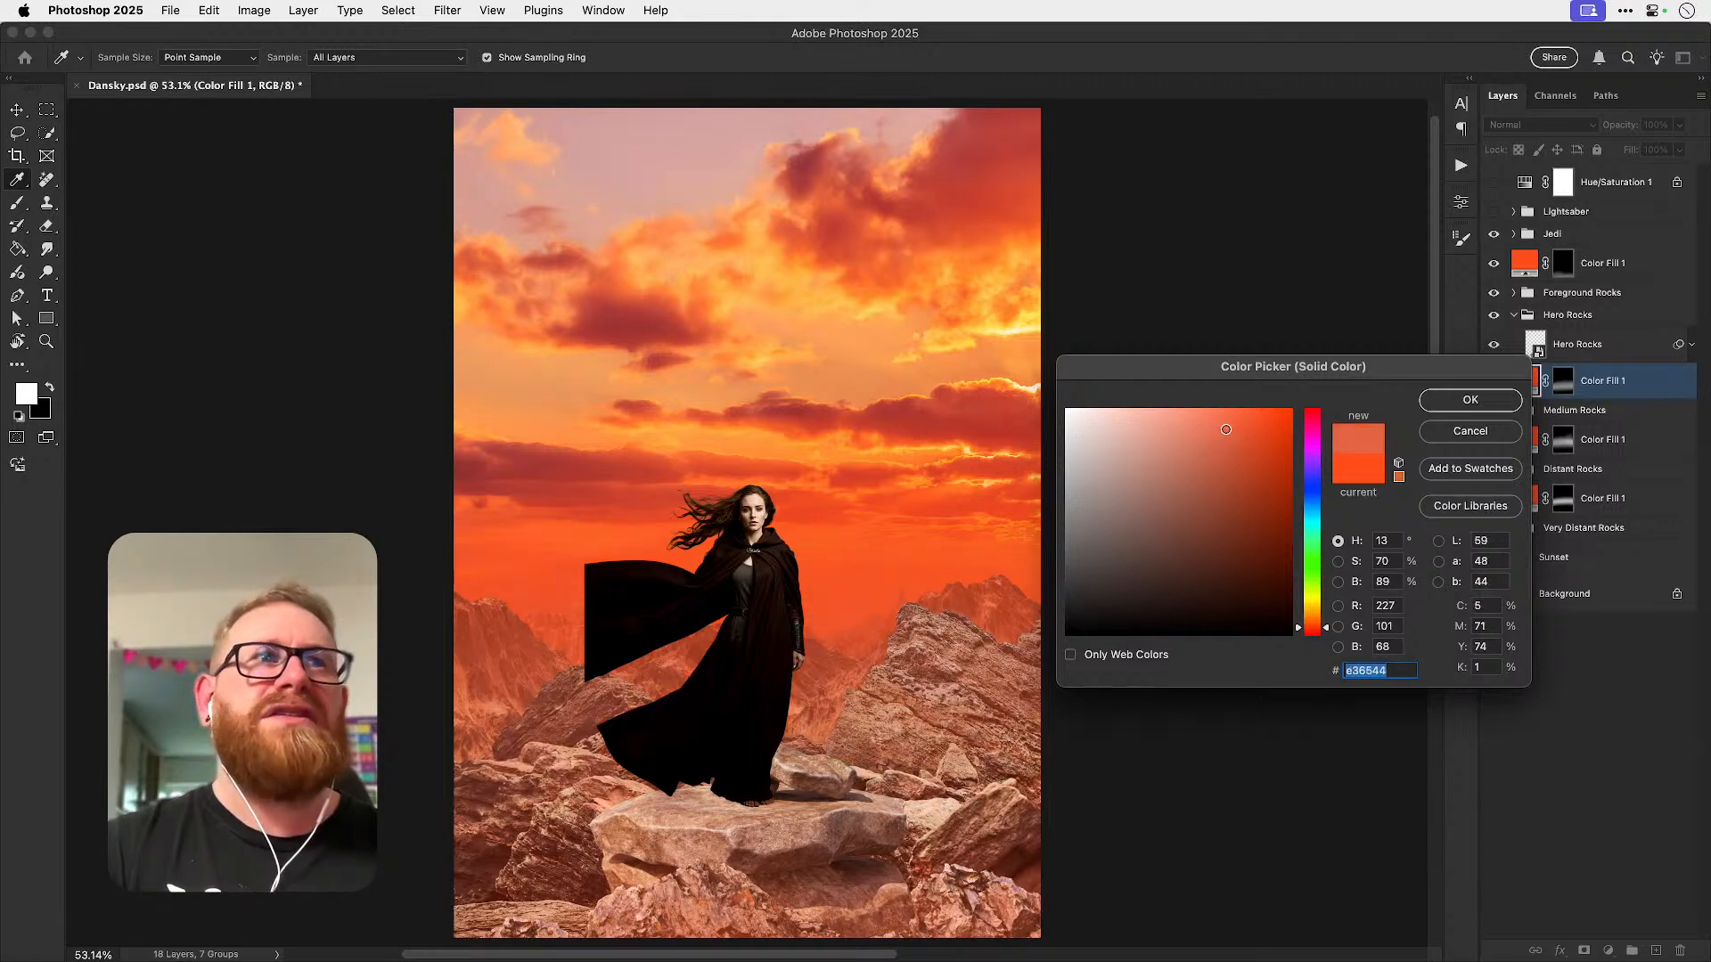
{"action": "left_click", "coordinate": [1470, 399]}
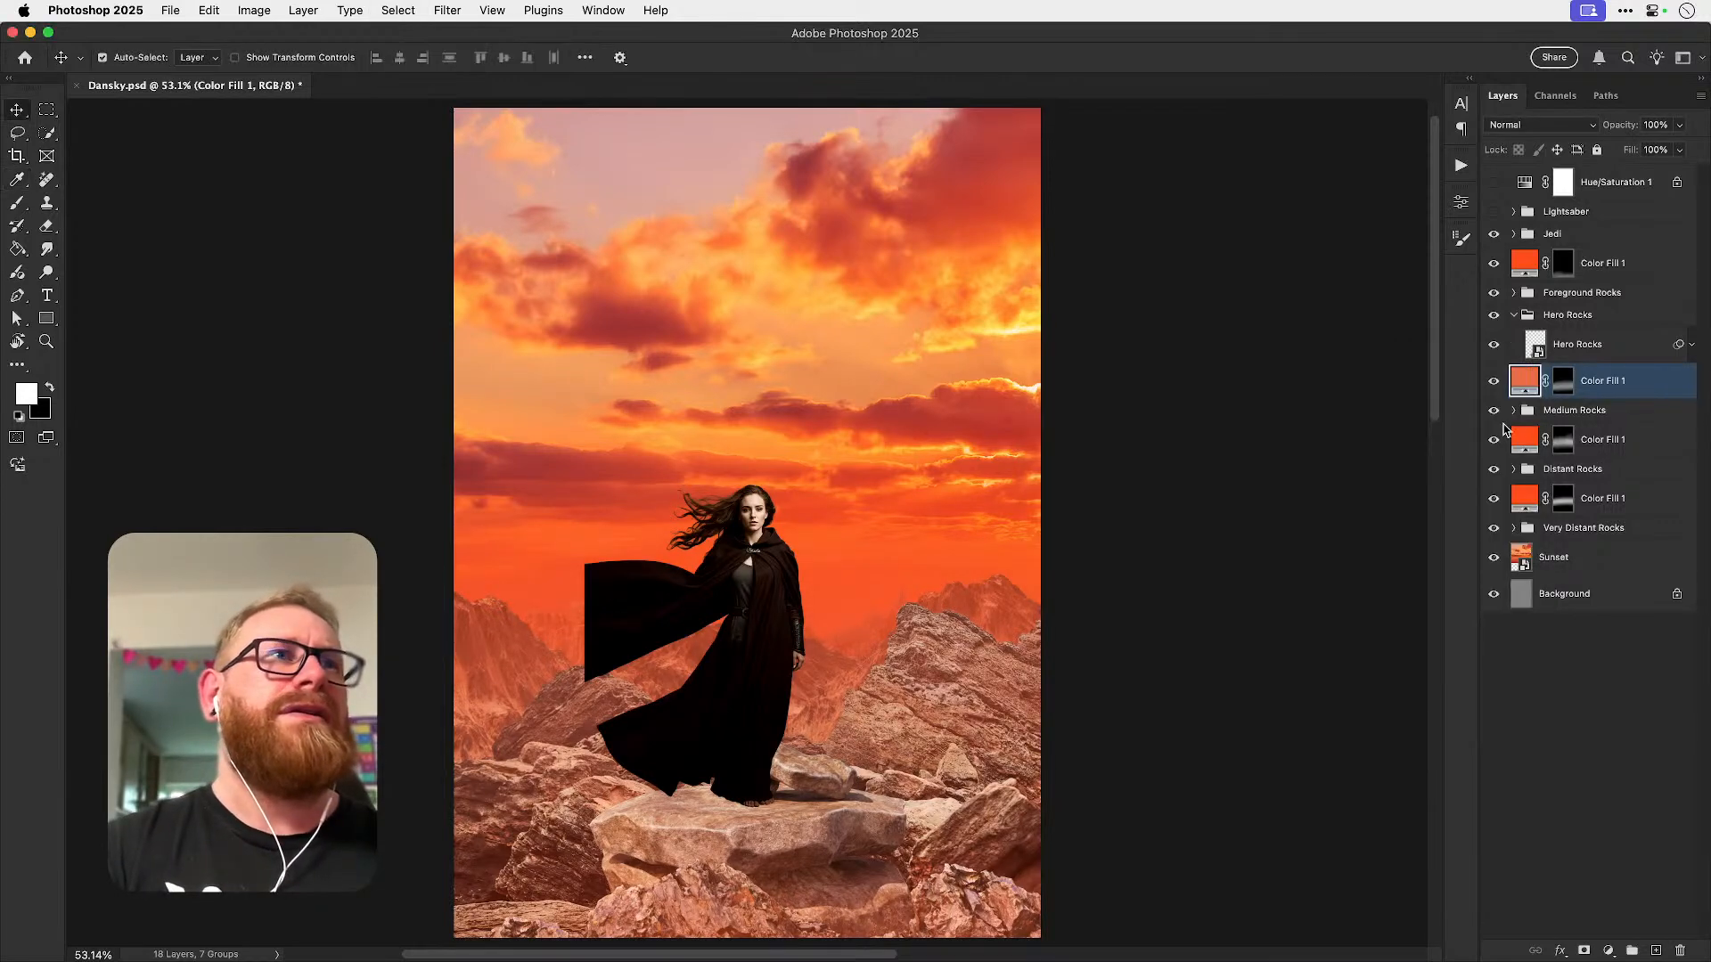
- Set the three remaining Color Fill 1 haze layers to the same softer orange, e96c4b
{"action": "left_click", "coordinate": [1519, 440]}
{"action": "type", "text": "e96c4b"}
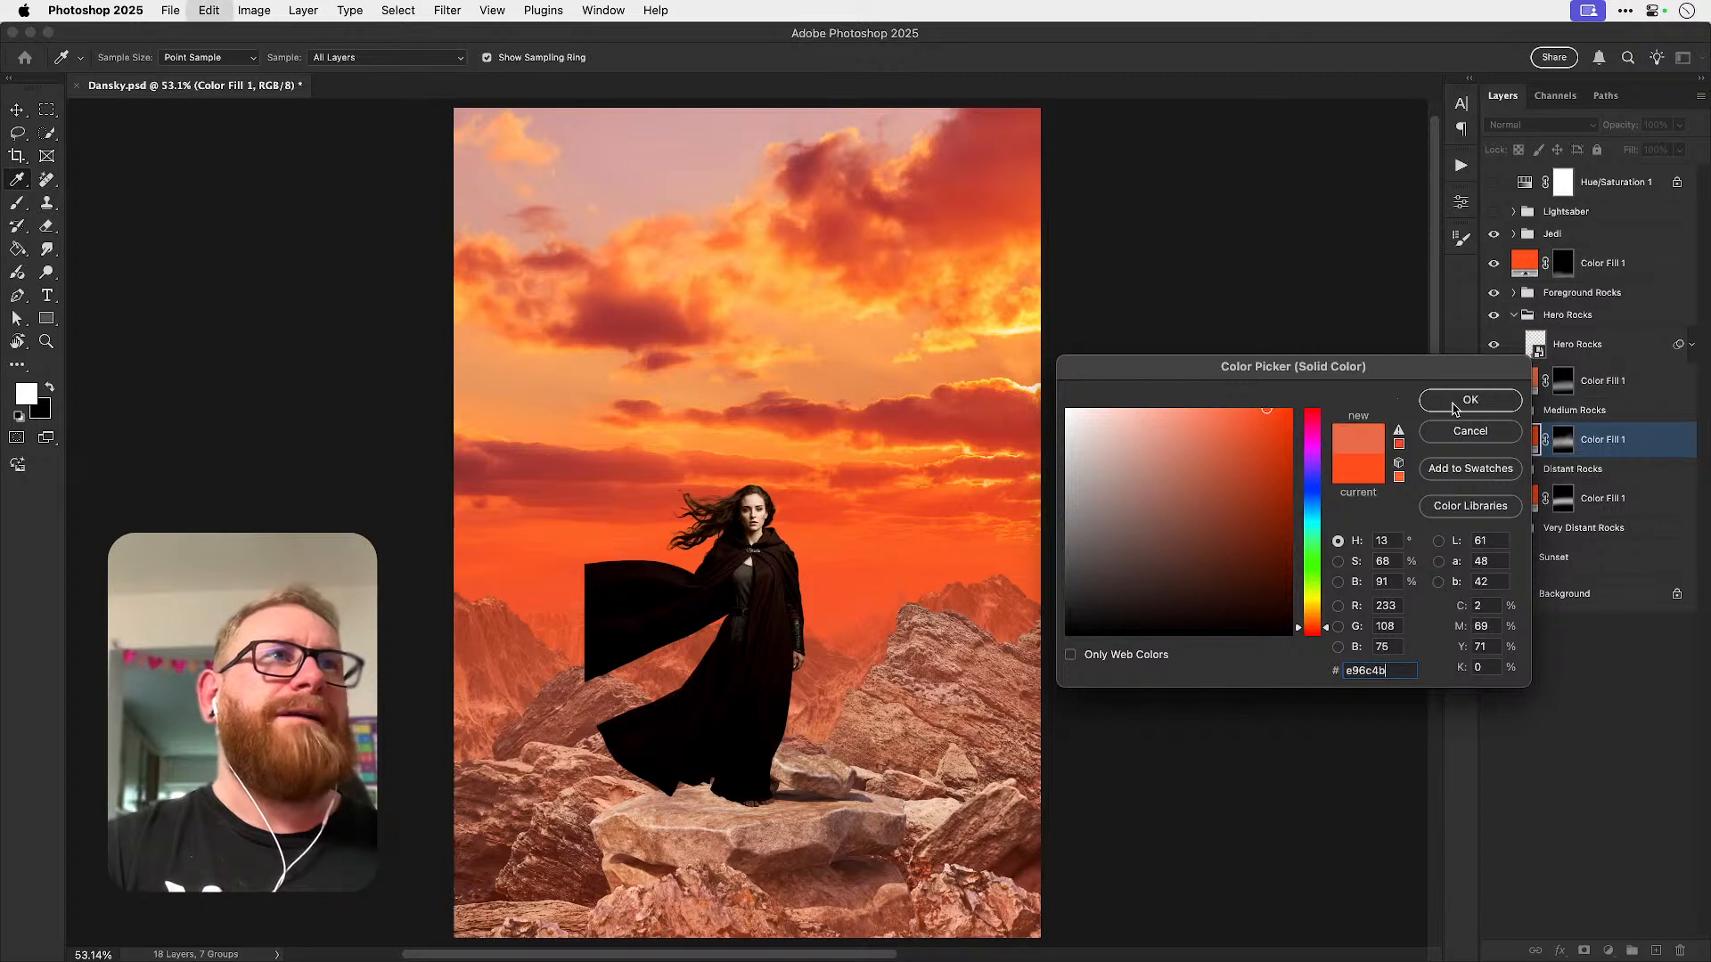
{"action": "left_click", "coordinate": [1463, 400]}
{"action": "double_click", "coordinate": [1525, 497]}
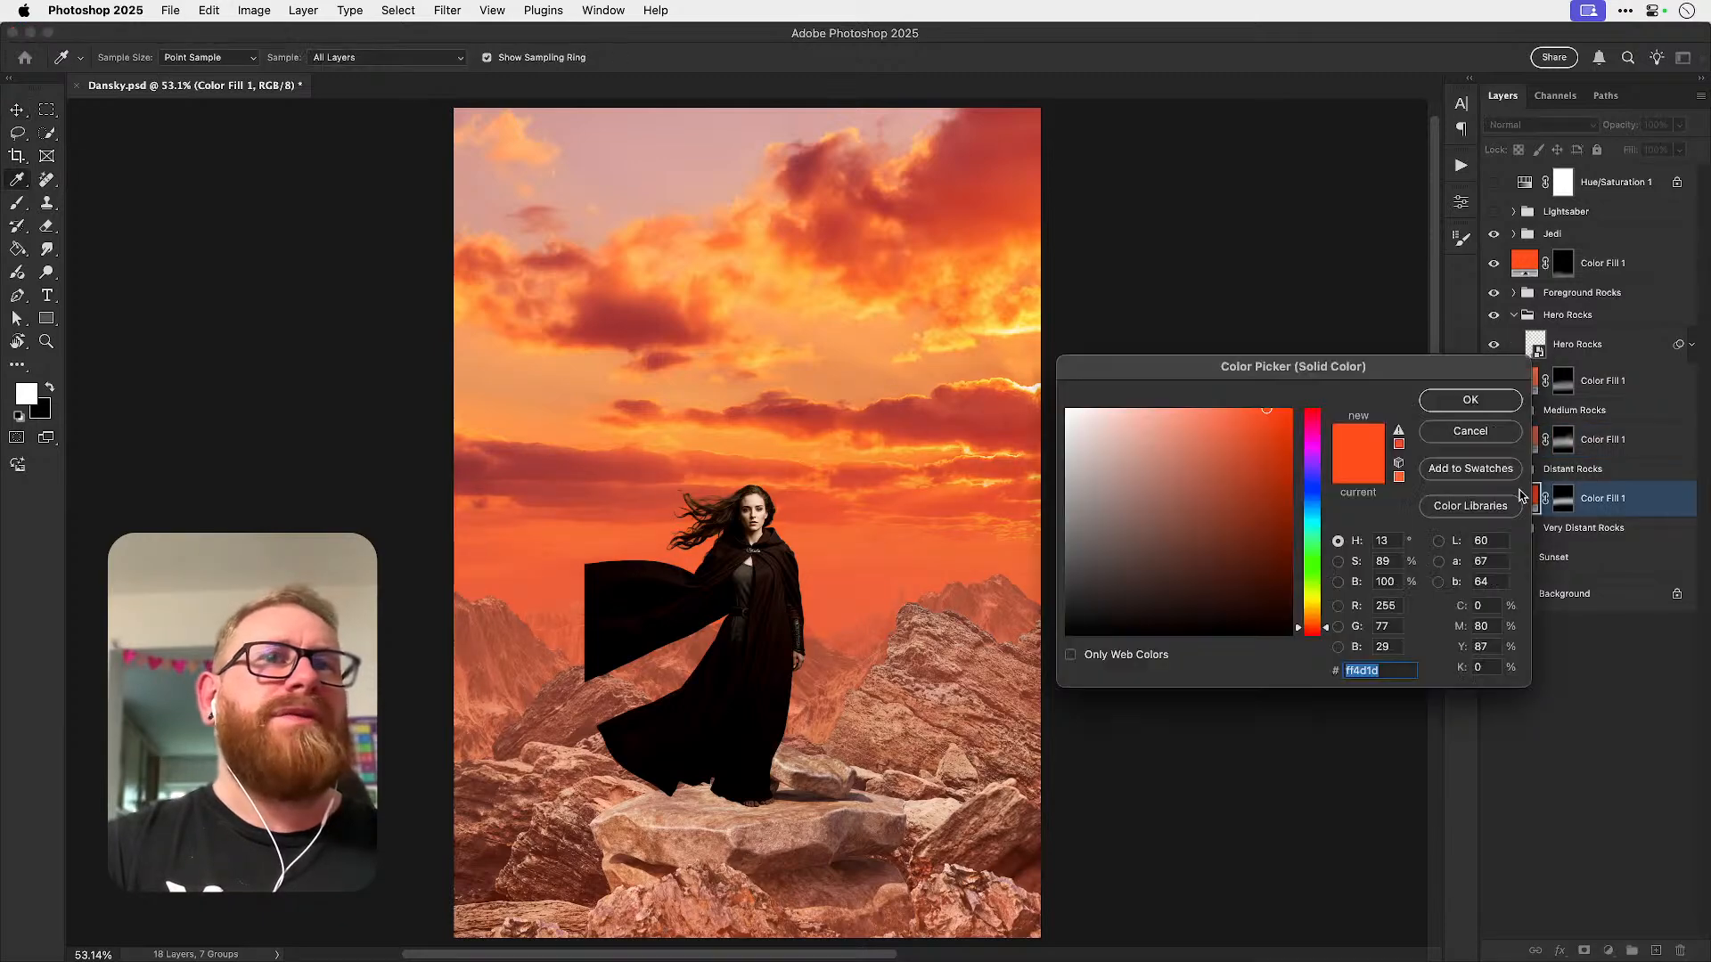
{"action": "type", "text": "e96c4b"}
{"action": "left_click", "coordinate": [1455, 407]}
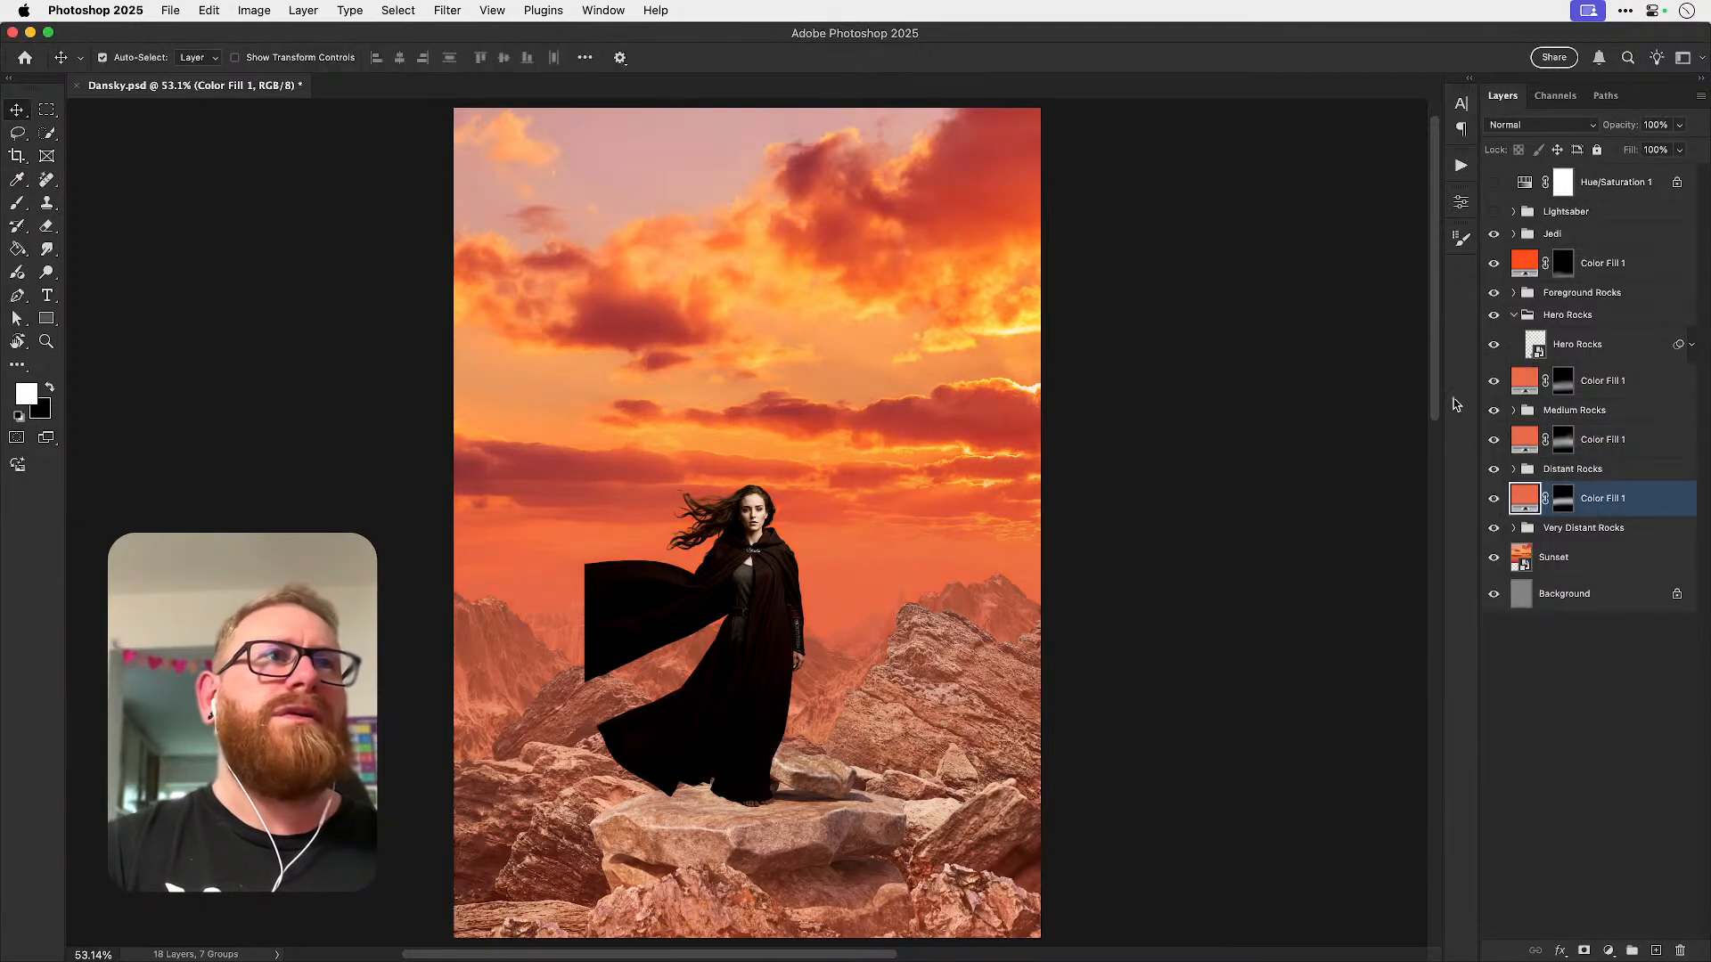
{"action": "left_click", "coordinate": [1518, 266]}
{"action": "type", "text": "e96c4b"}
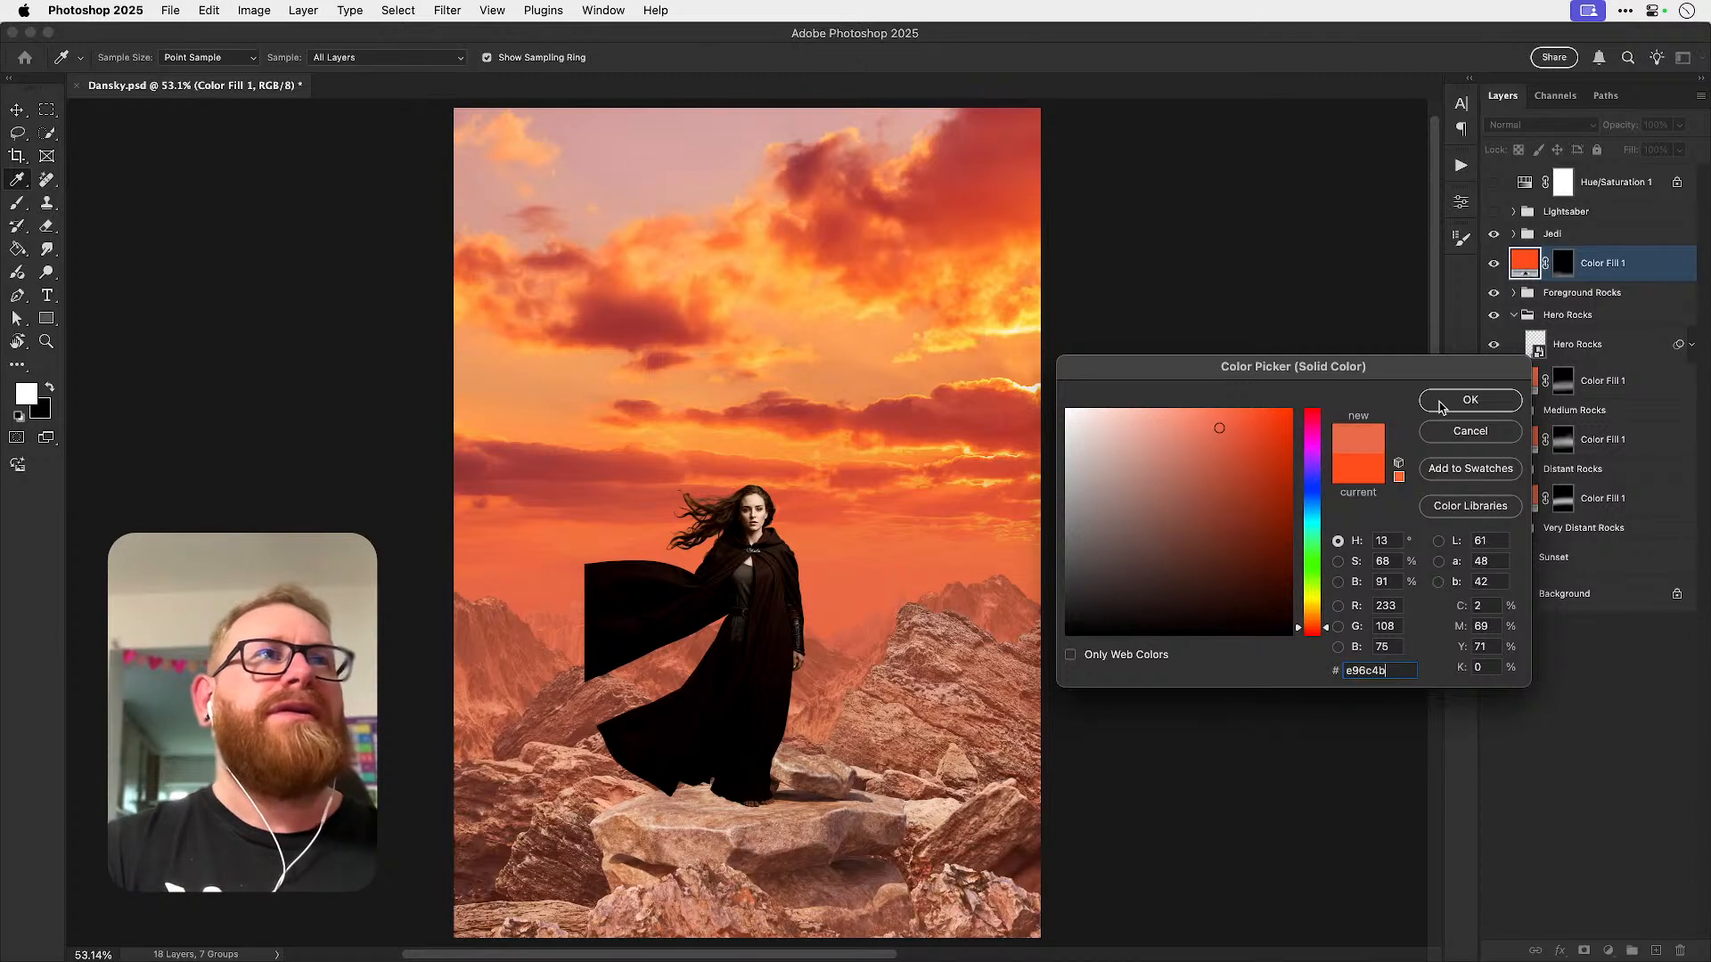
{"action": "left_click", "coordinate": [1436, 401]}
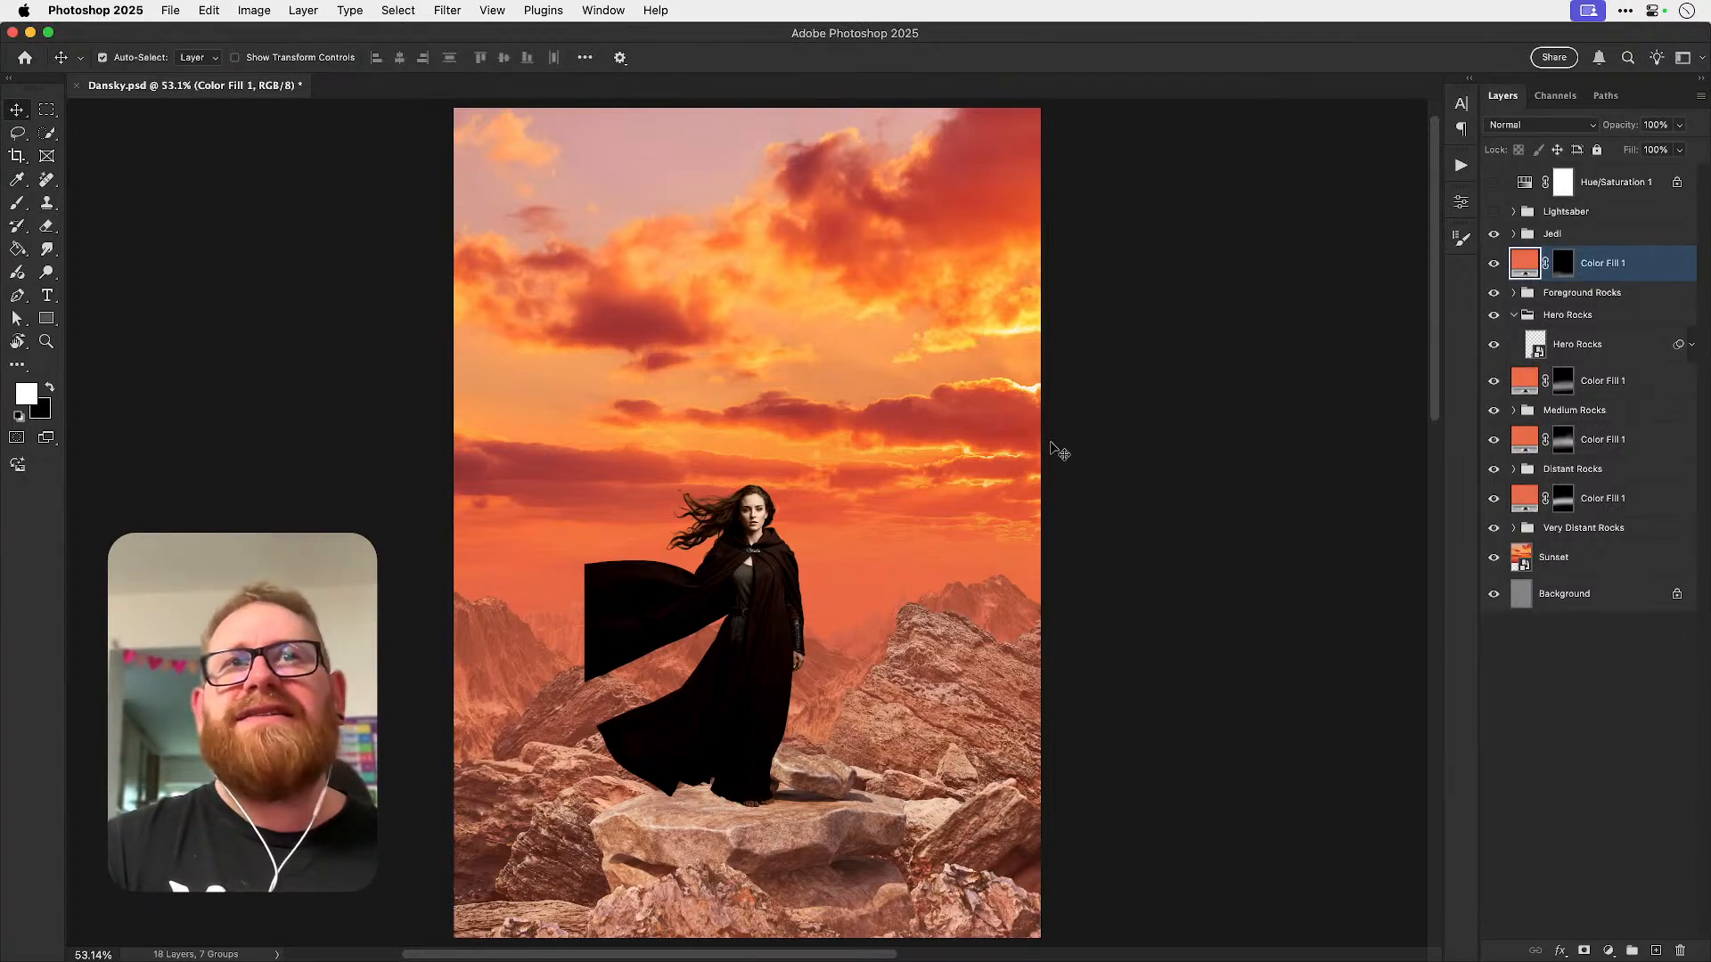
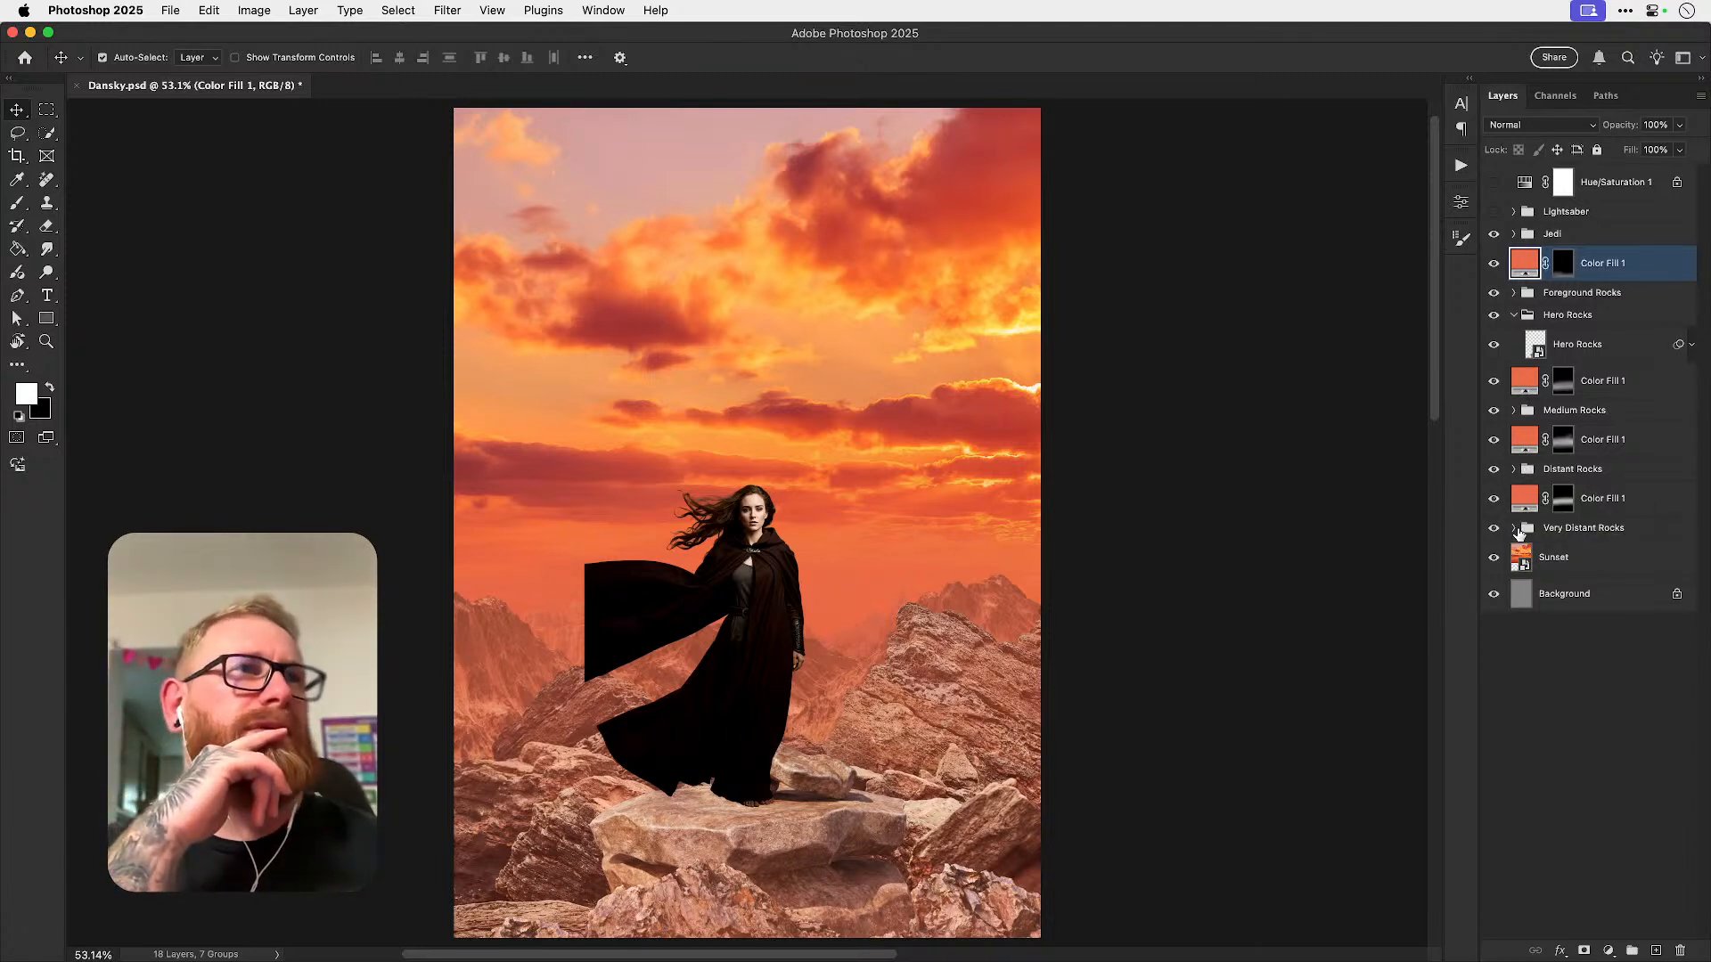
- Apply a Gaussian Blur to the Foreground Rocks 1 layer, trying radii of 10 and 20 pixels before settling on 15 pixels
{"action": "left_click", "coordinate": [1513, 528]}
{"action": "left_click", "coordinate": [1513, 293]}
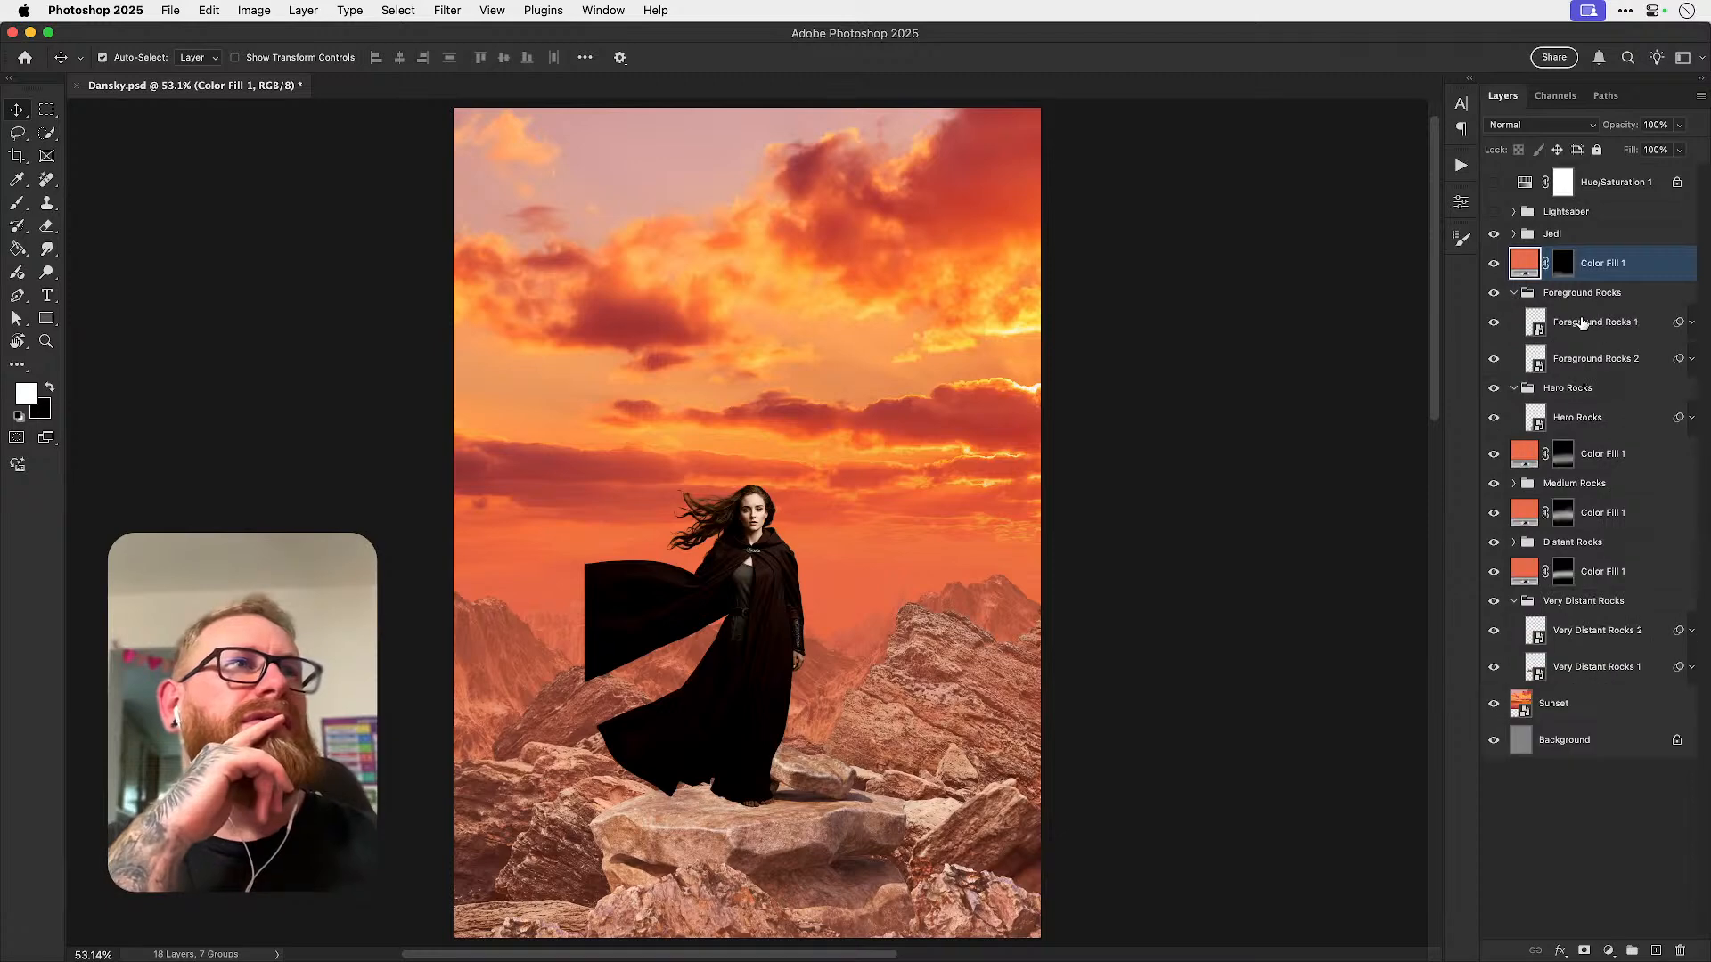
{"action": "left_click", "coordinate": [1579, 322]}
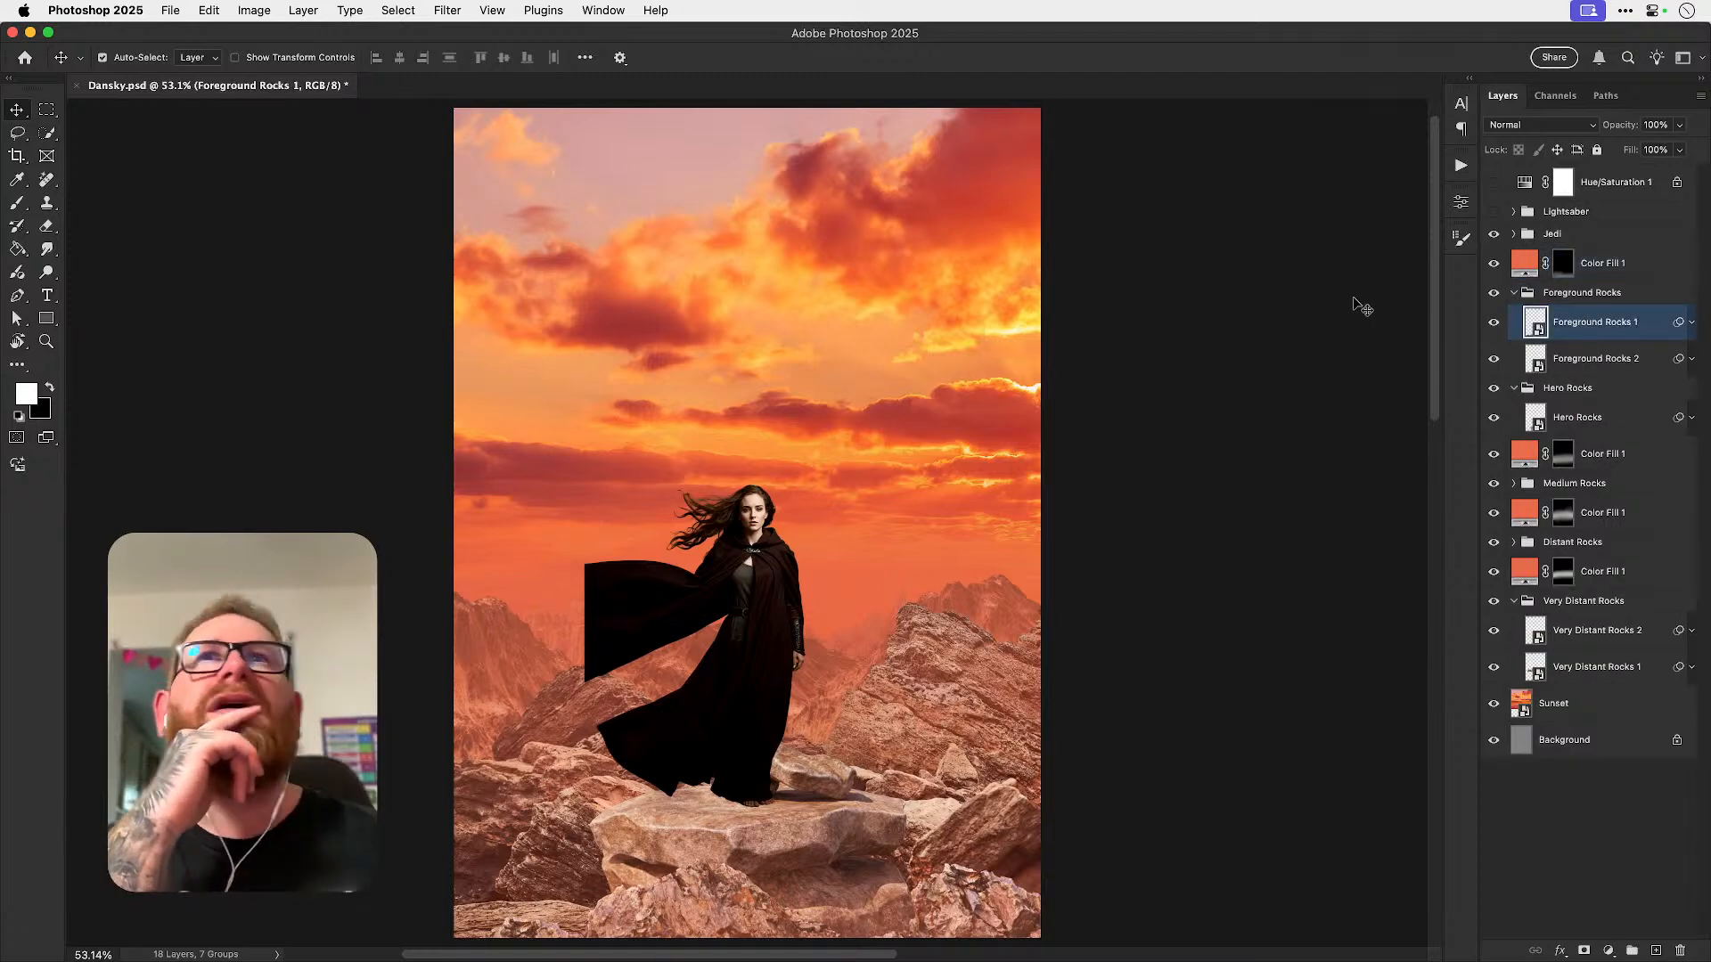
{"action": "left_click", "coordinate": [446, 10]}
{"action": "mouse_move", "coordinate": [550, 225]}
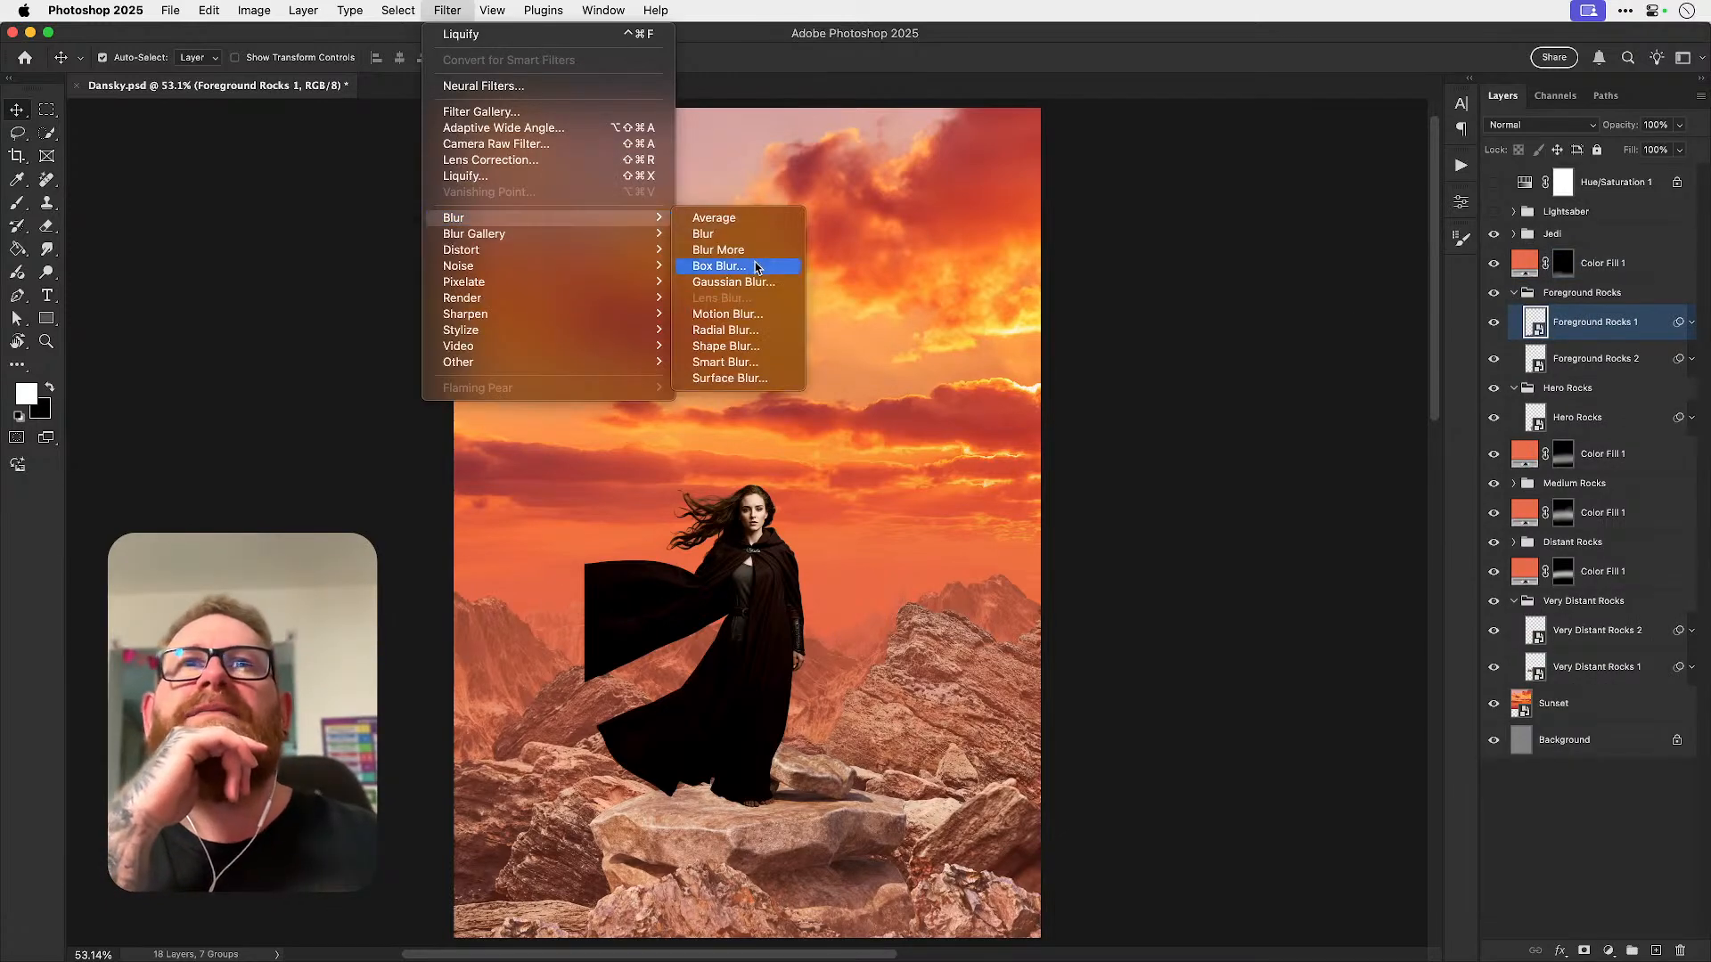
{"action": "left_click", "coordinate": [737, 280]}
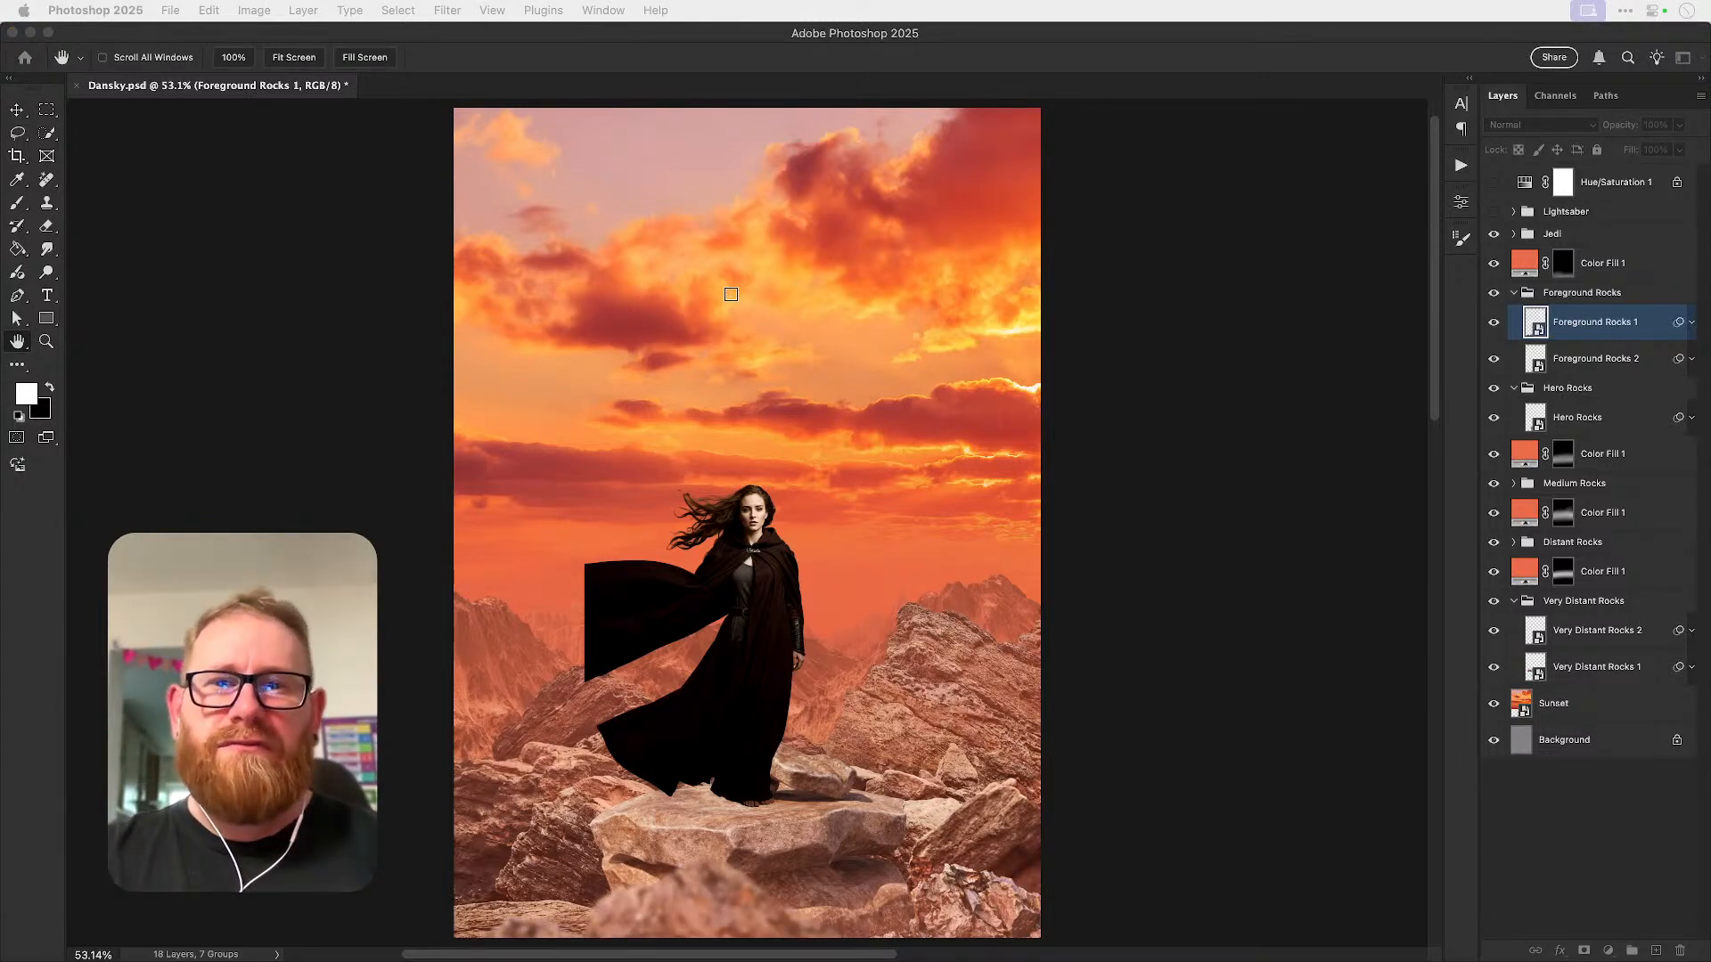
{"action": "left_click_drag", "start_coordinate": [1092, 961], "coordinate": [1311, 597]}
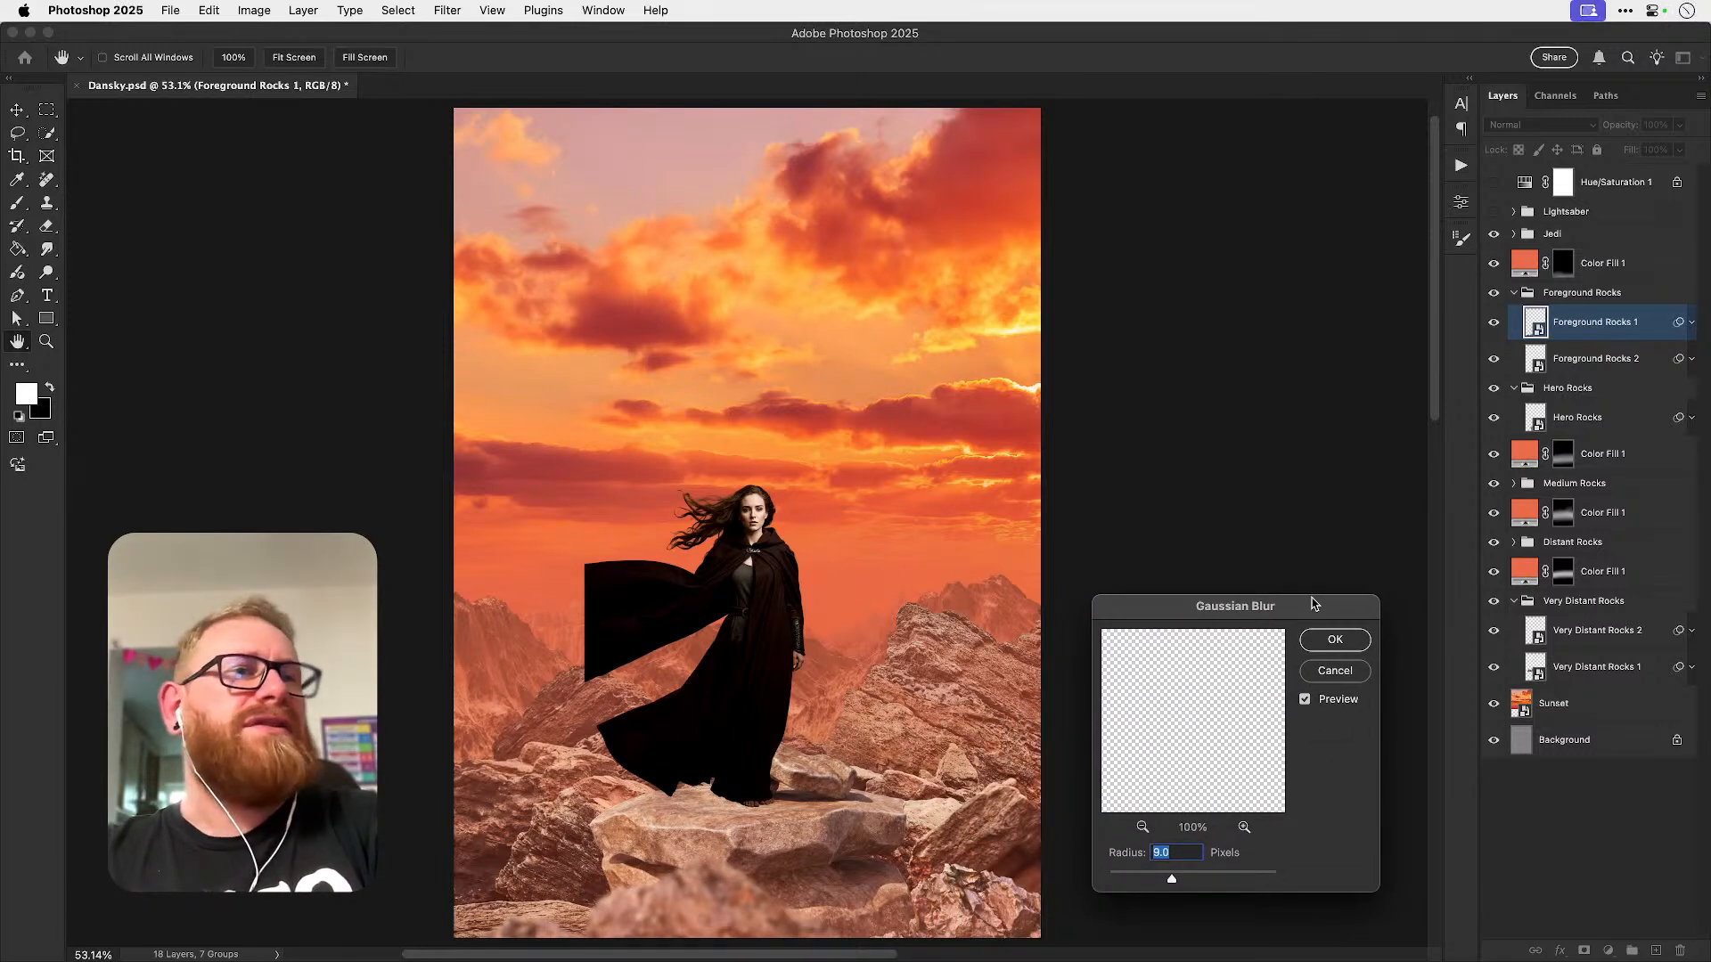
{"action": "type", "text": "10"}
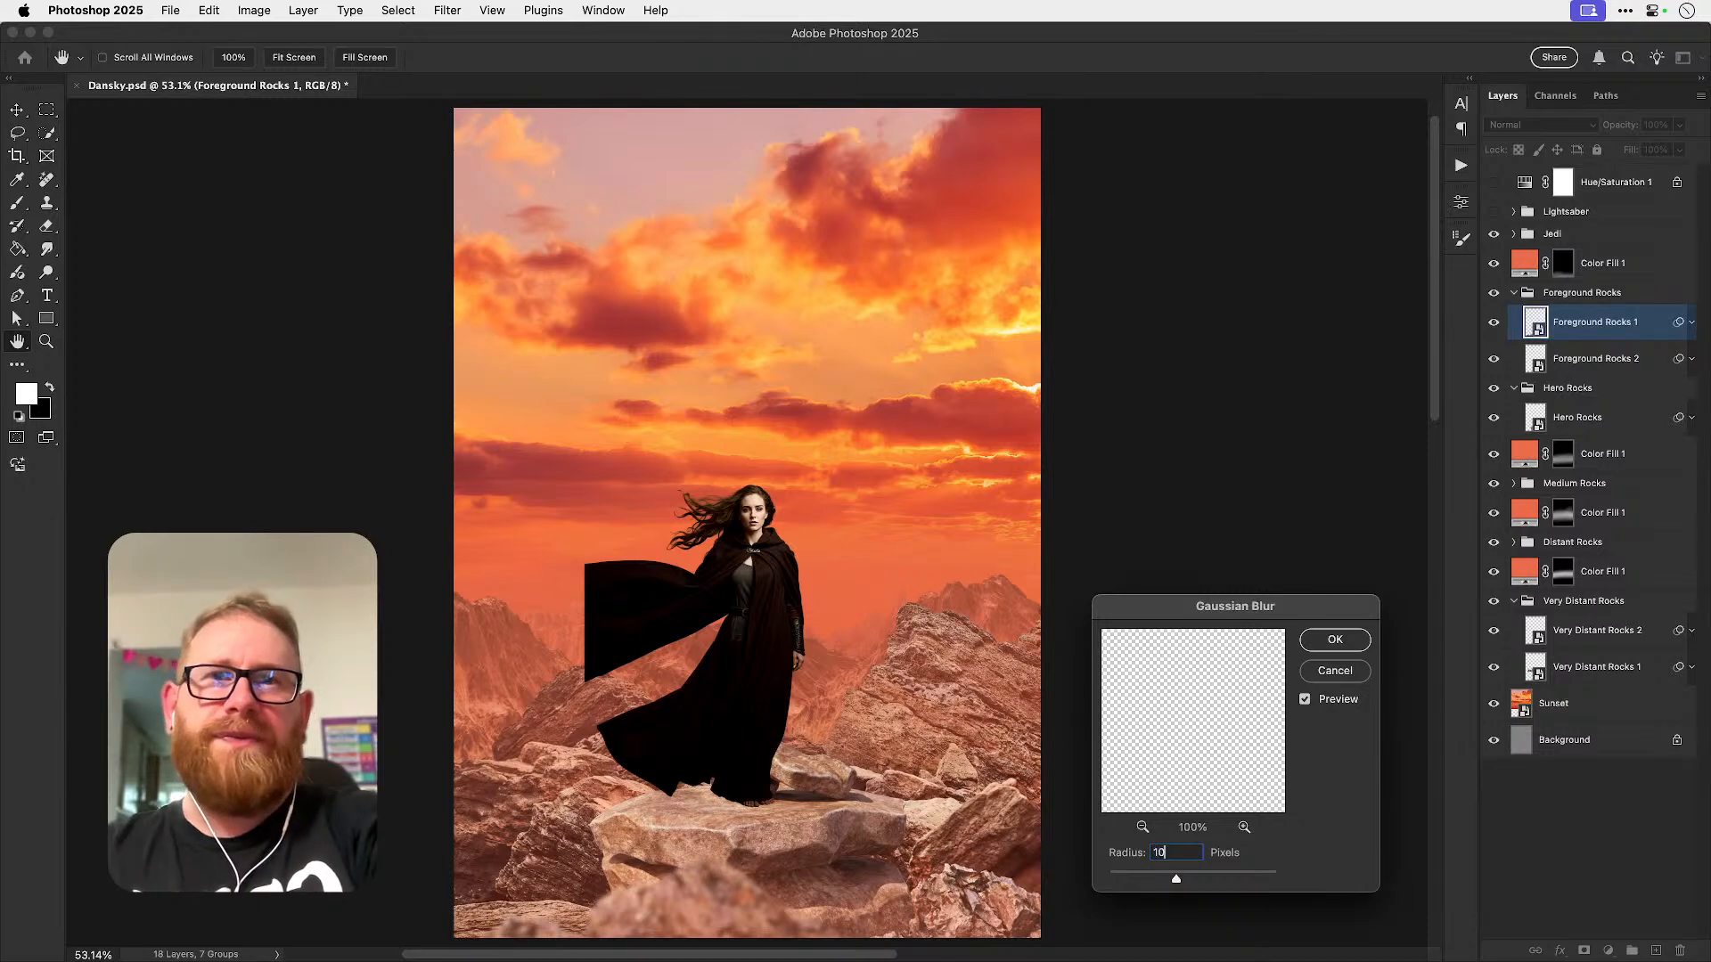
{"action": "key", "text": "BackSpace"}
{"action": "key", "text": "BackSpace"}
{"action": "type", "text": "20"}
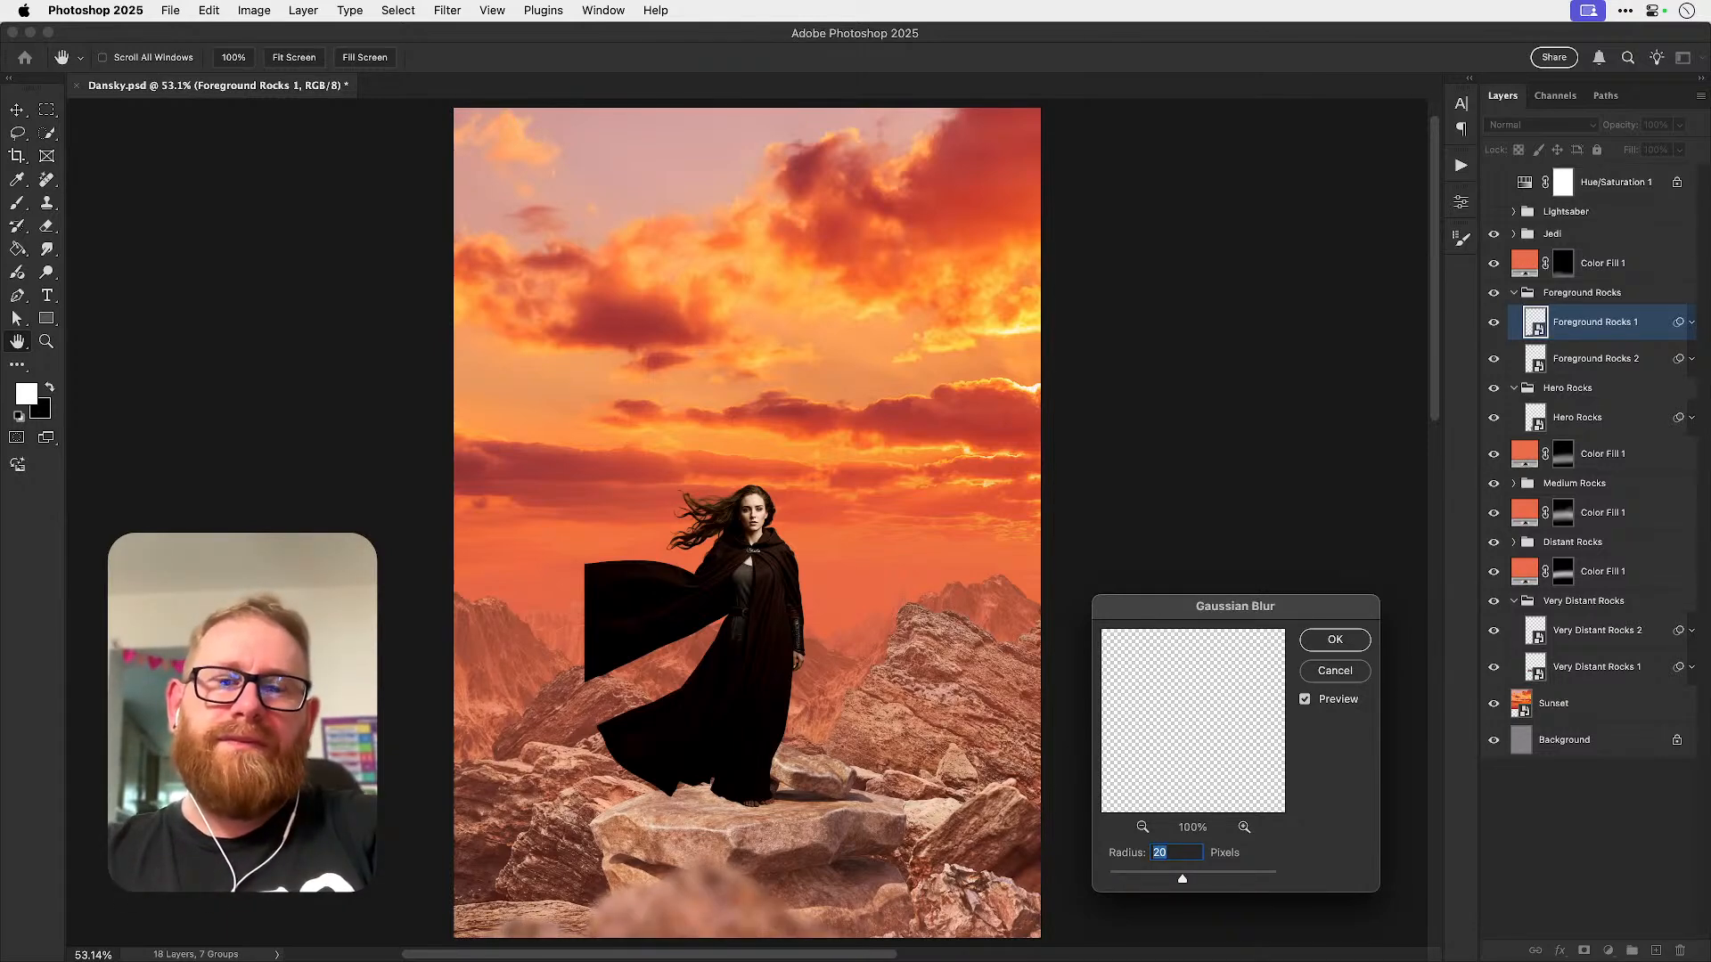
{"action": "key", "text": "BackSpace"}
{"action": "key", "text": "BackSpace"}
{"action": "type", "text": "15"}
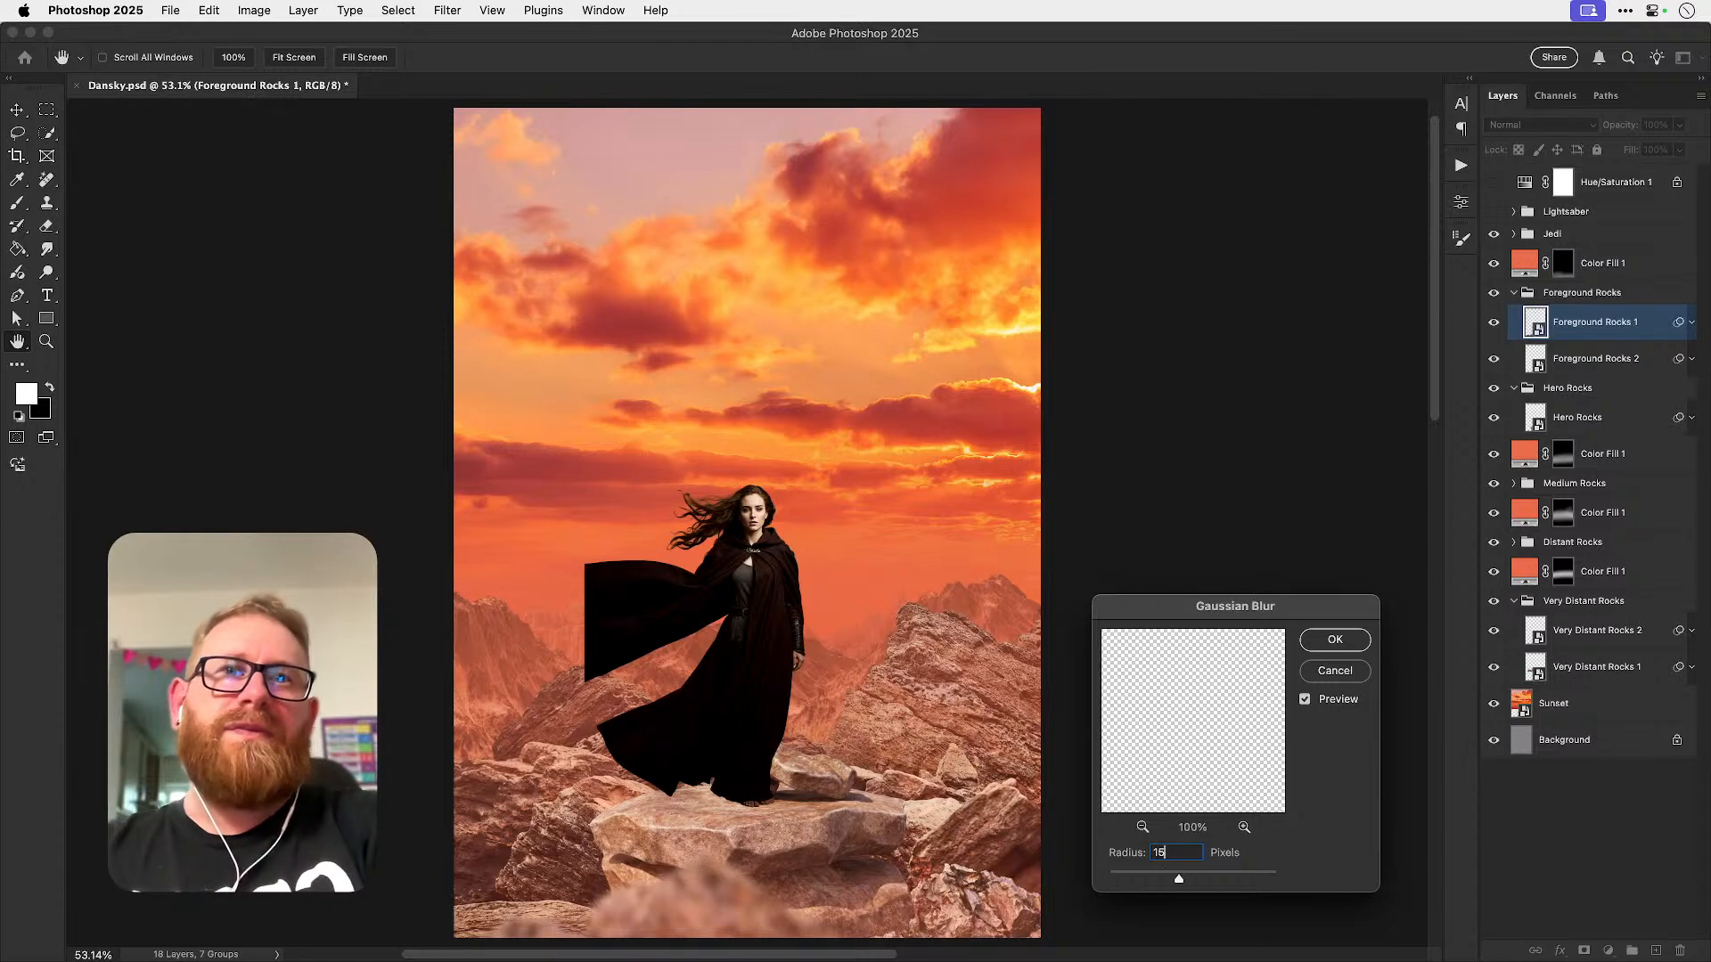
{"action": "key", "text": "Return"}
- Apply the same Gaussian Blur with a 15-pixel radius to the Foreground Rocks 2 layer
{"action": "left_click", "coordinate": [1590, 358]}
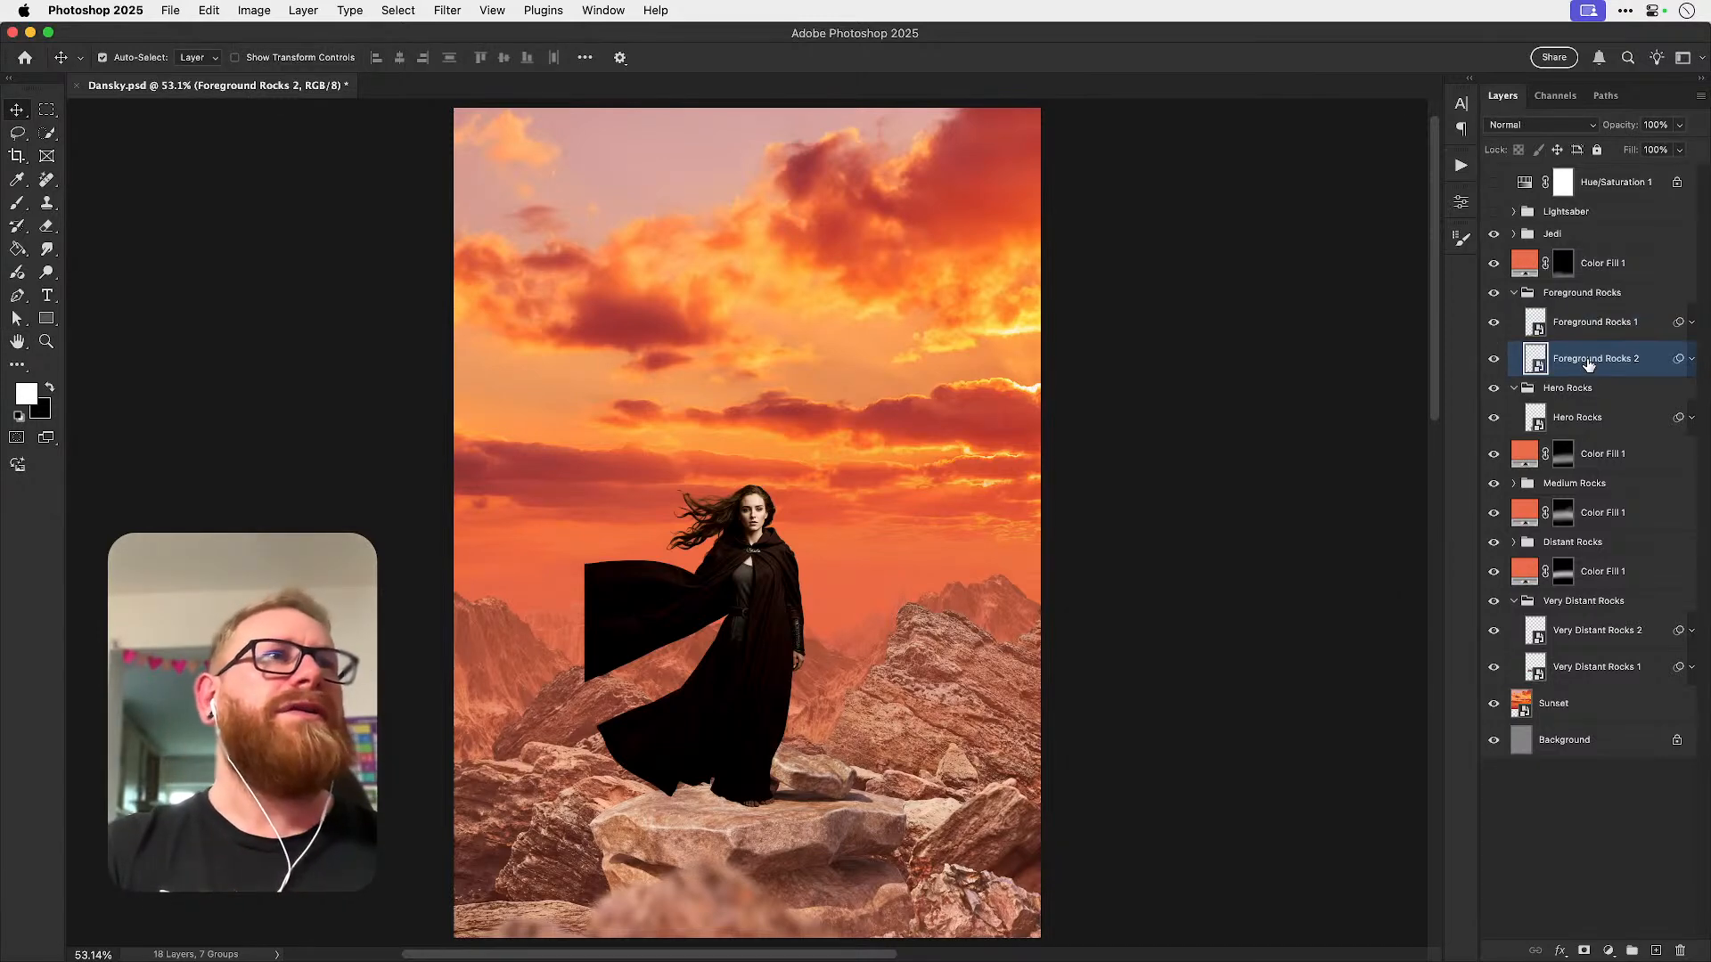
{"action": "left_click", "coordinate": [448, 10]}
{"action": "left_click", "coordinate": [454, 28]}
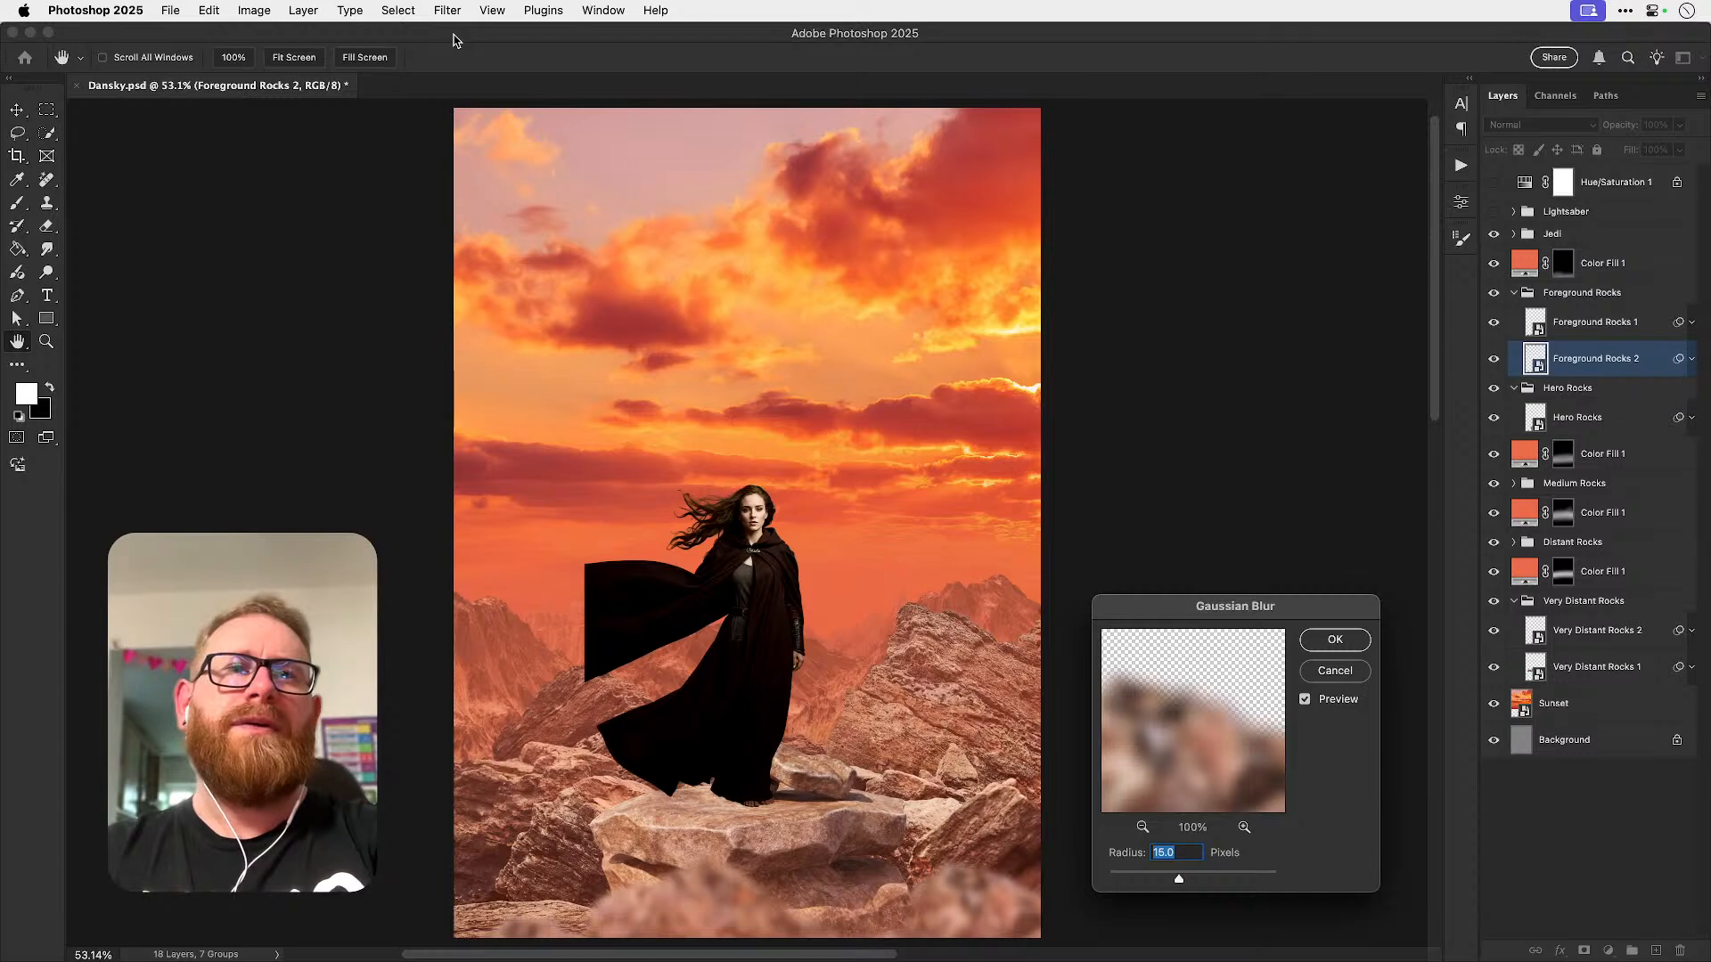
{"action": "key", "text": "Return"}
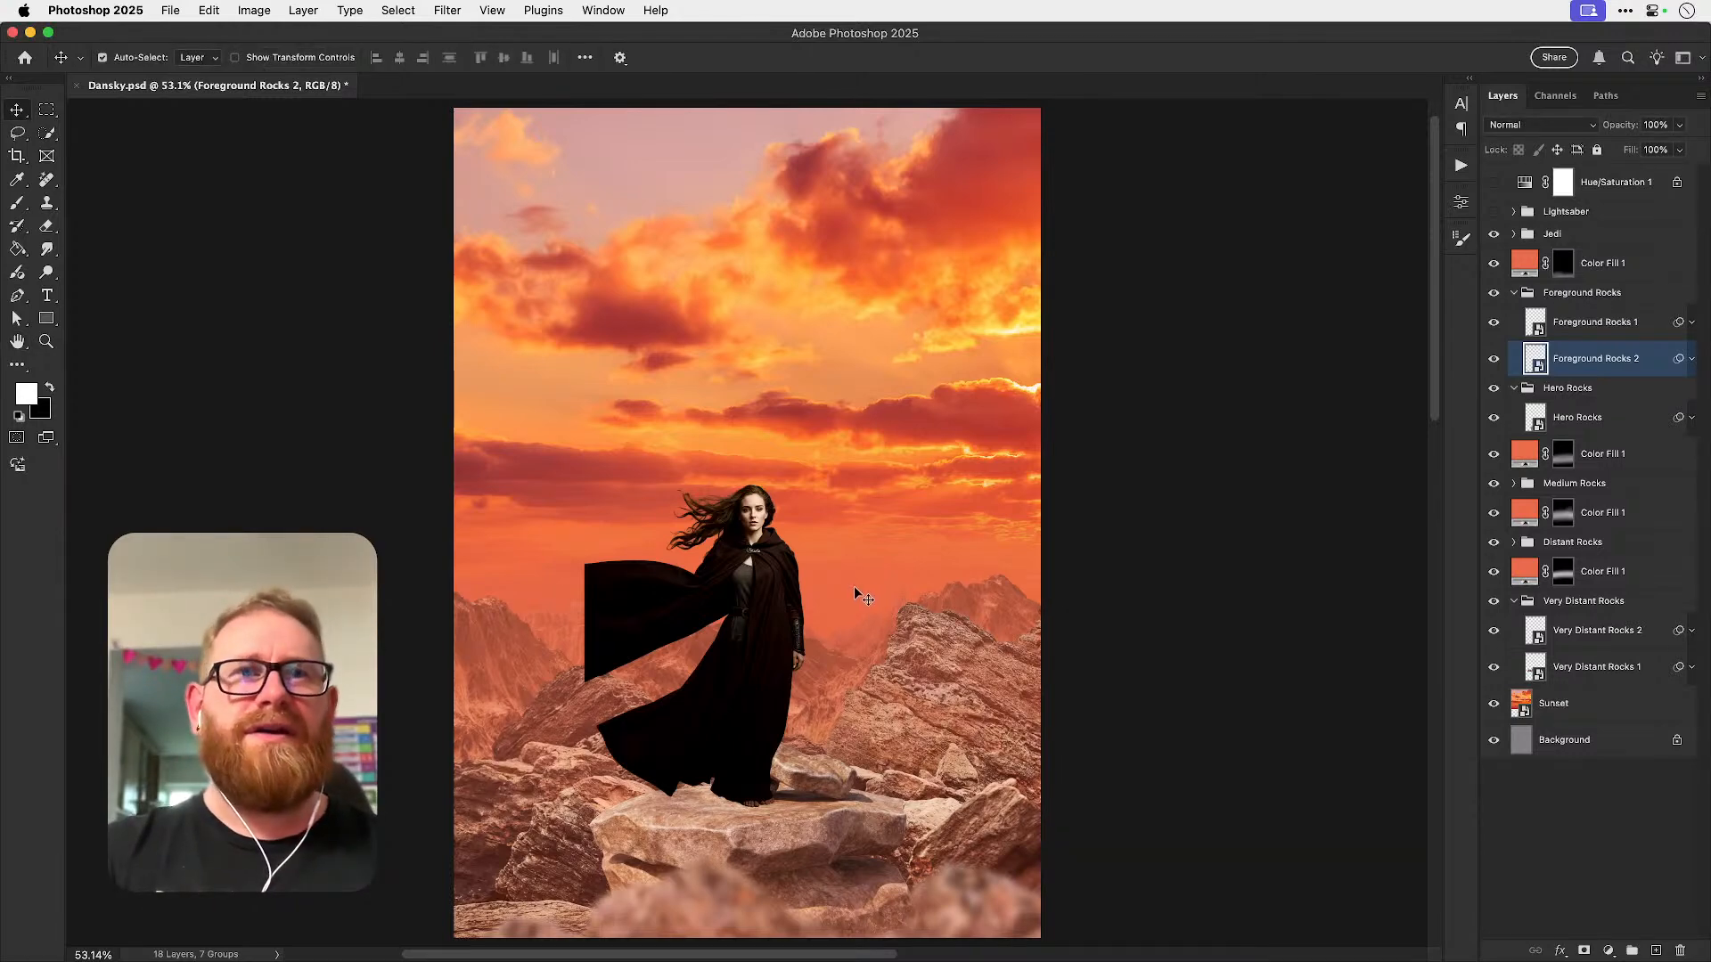
{"action": "left_click", "coordinate": [532, 855]}
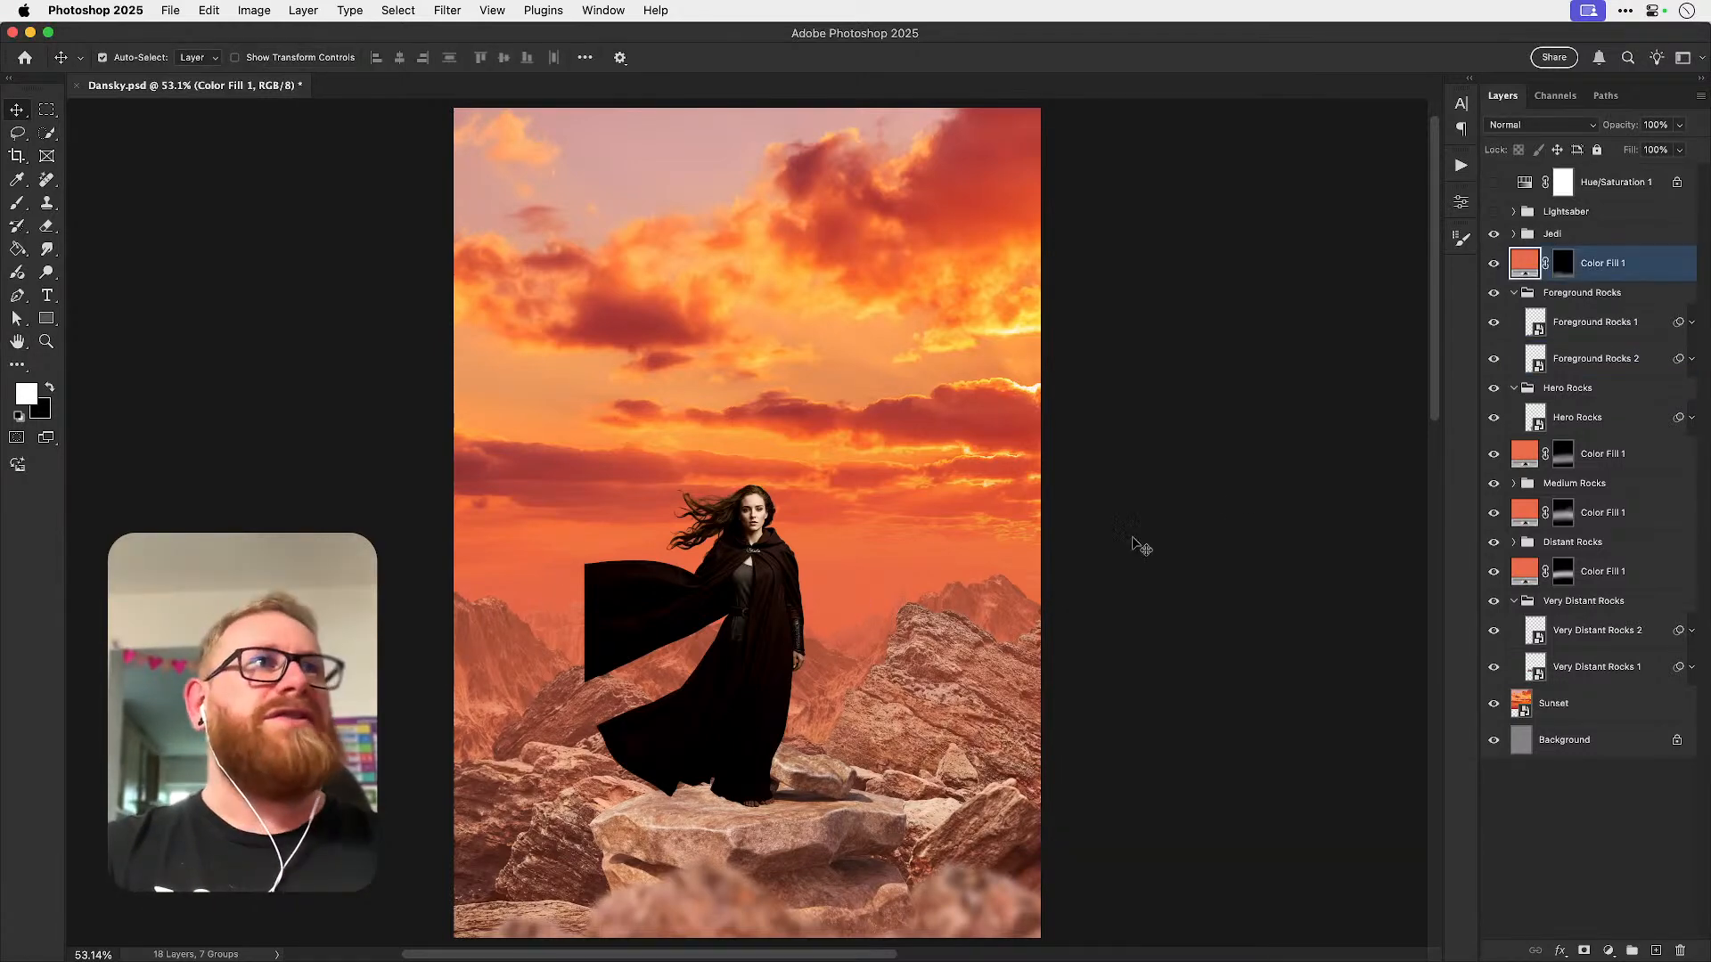
{"action": "left_click", "coordinate": [1599, 296]}
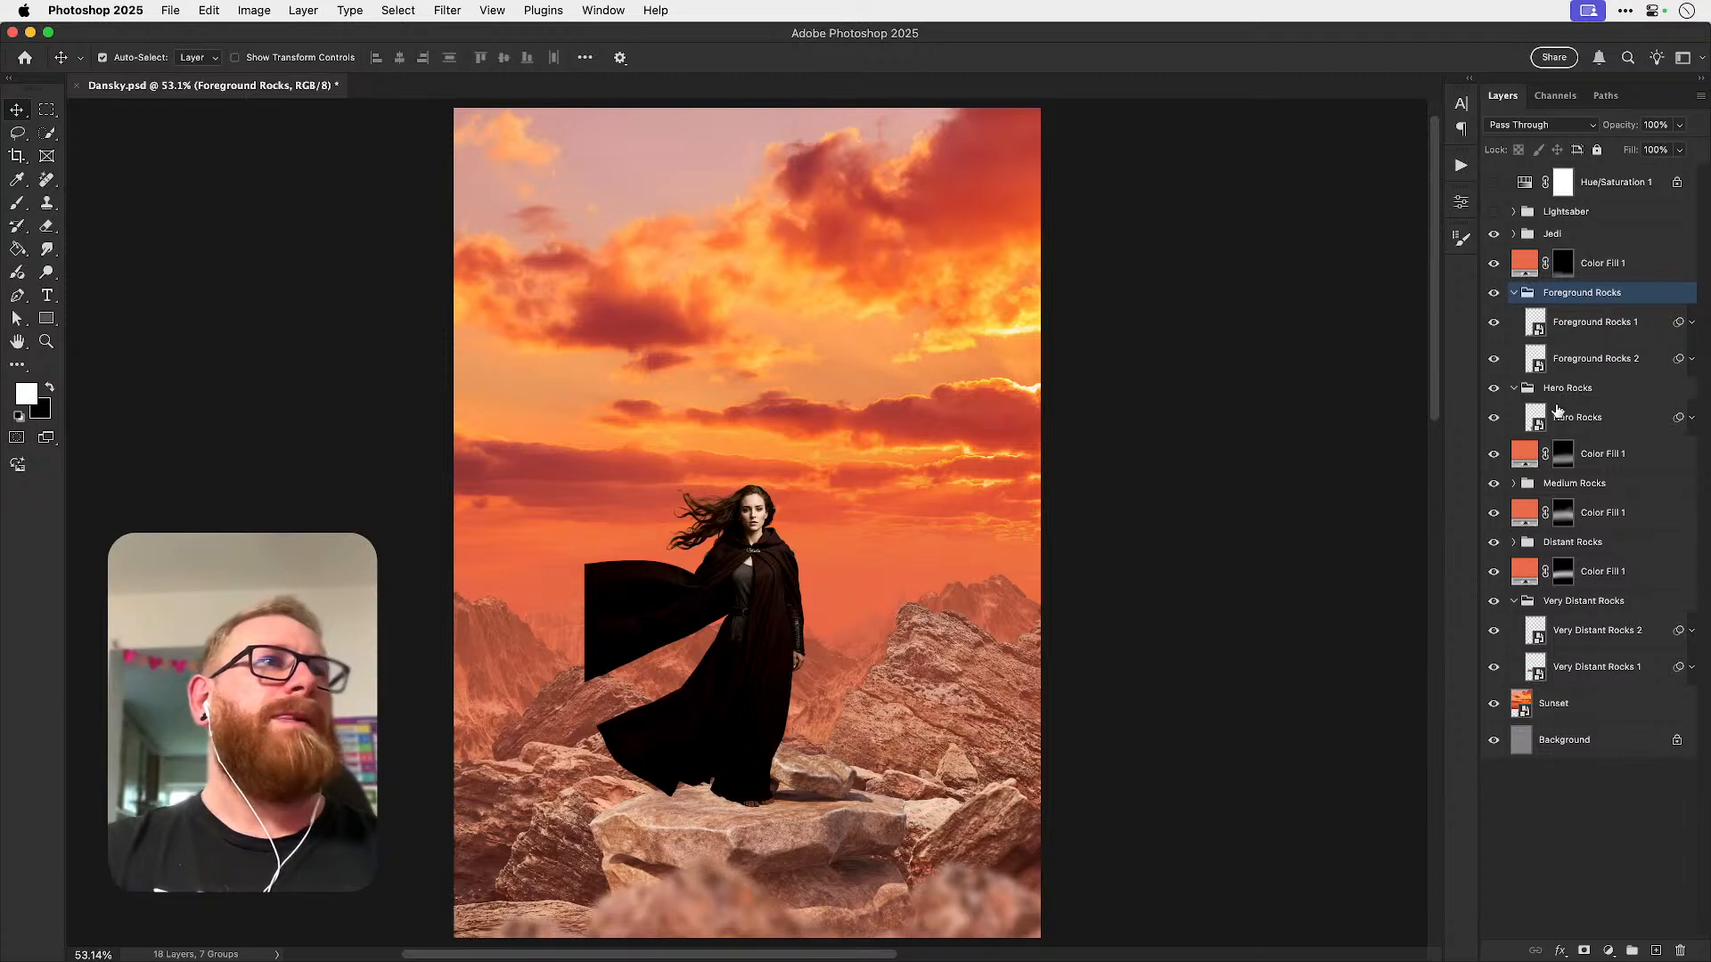
- Apply a Gaussian Blur to the Medium Rocks 1 layer, comparing several radii, including 5 and 10 pixels, before settling on 4 pixels
{"action": "left_click", "coordinate": [1513, 484]}
{"action": "left_click", "coordinate": [1580, 514]}
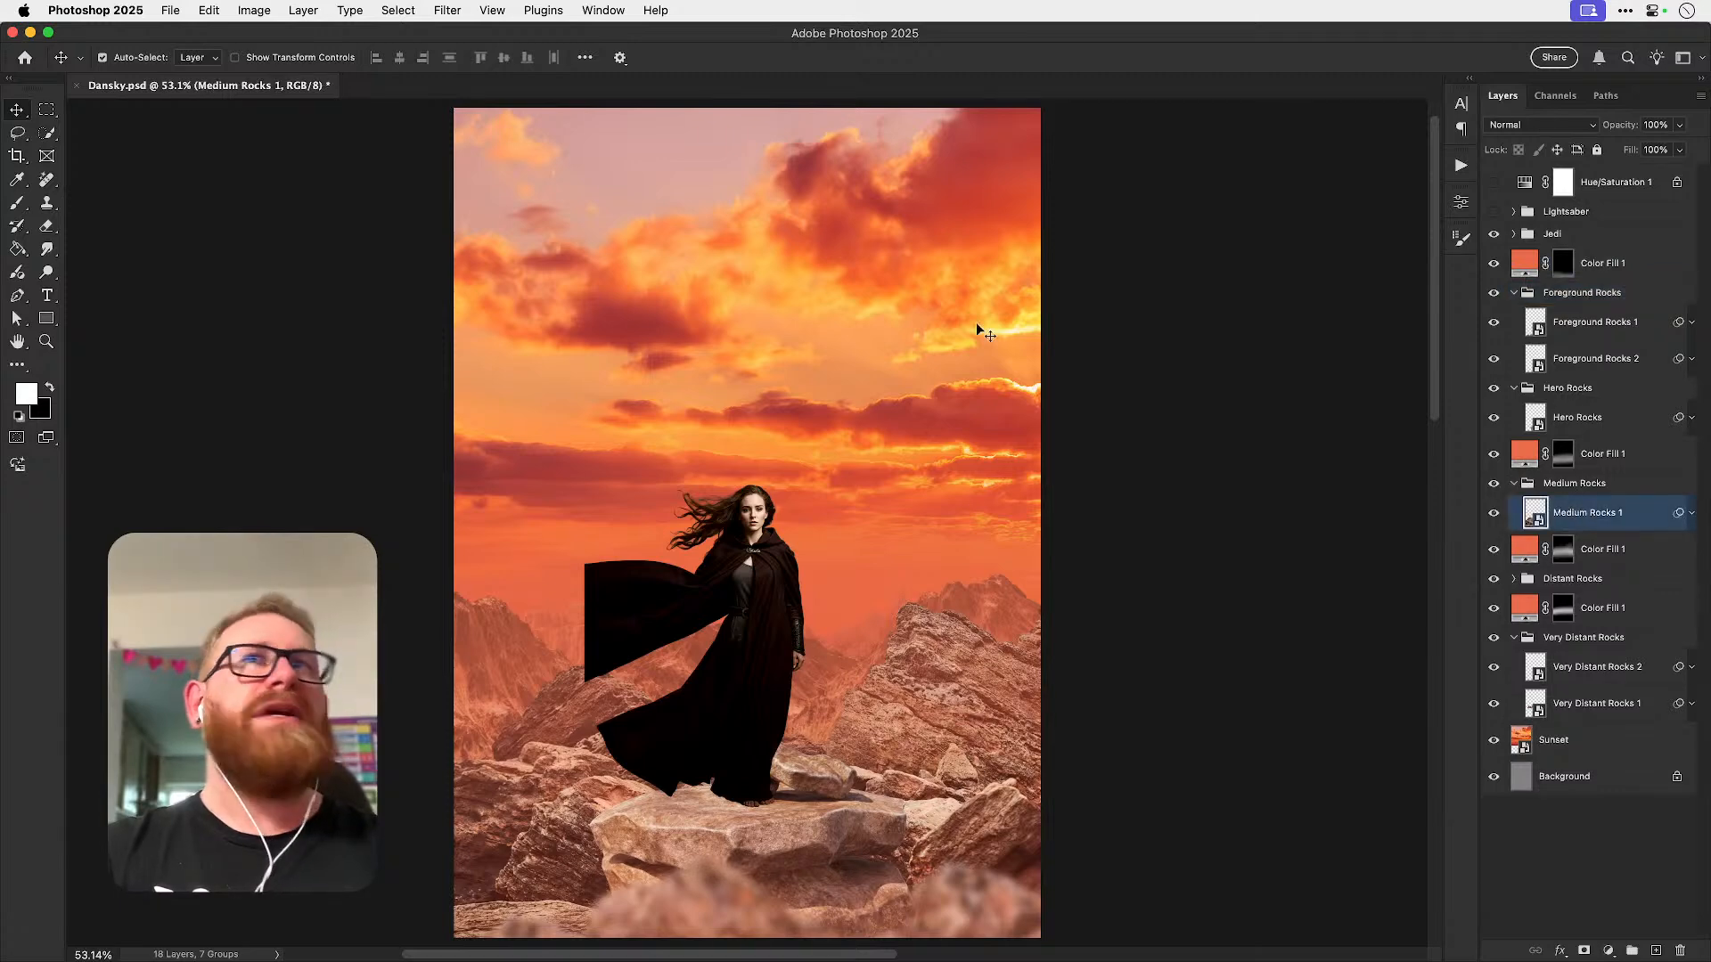
{"action": "left_click", "coordinate": [447, 11]}
{"action": "mouse_move", "coordinate": [583, 243]}
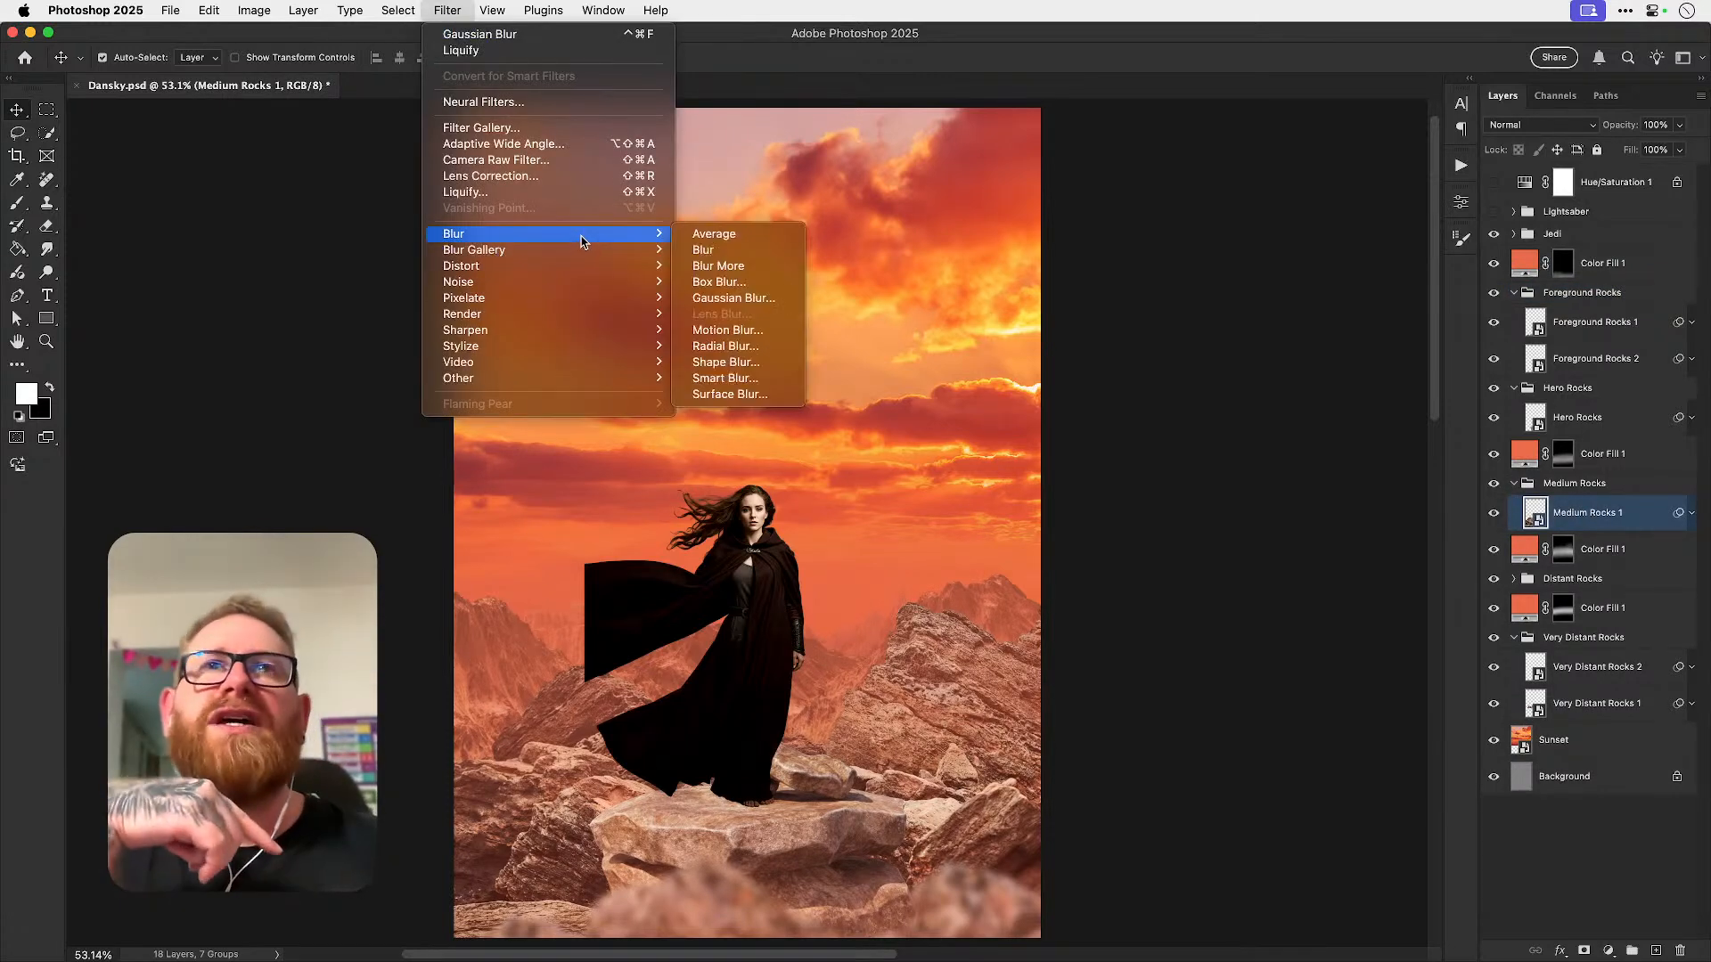
{"action": "left_click", "coordinate": [762, 299]}
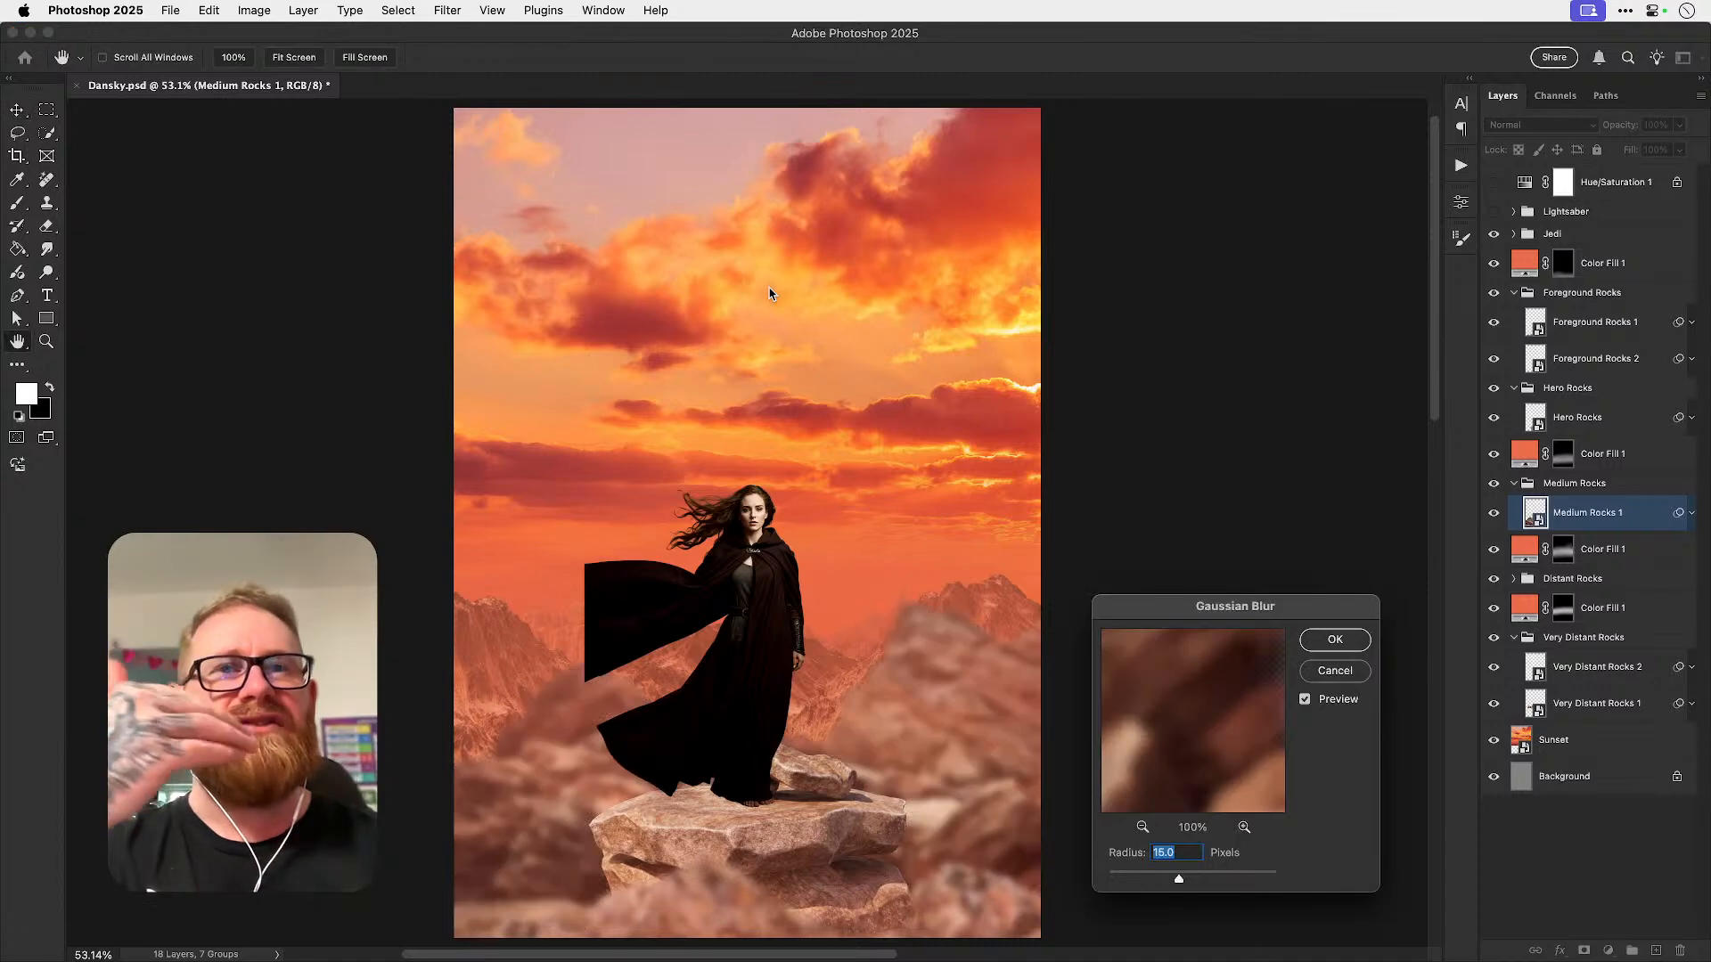
{"action": "type", "text": "5"}
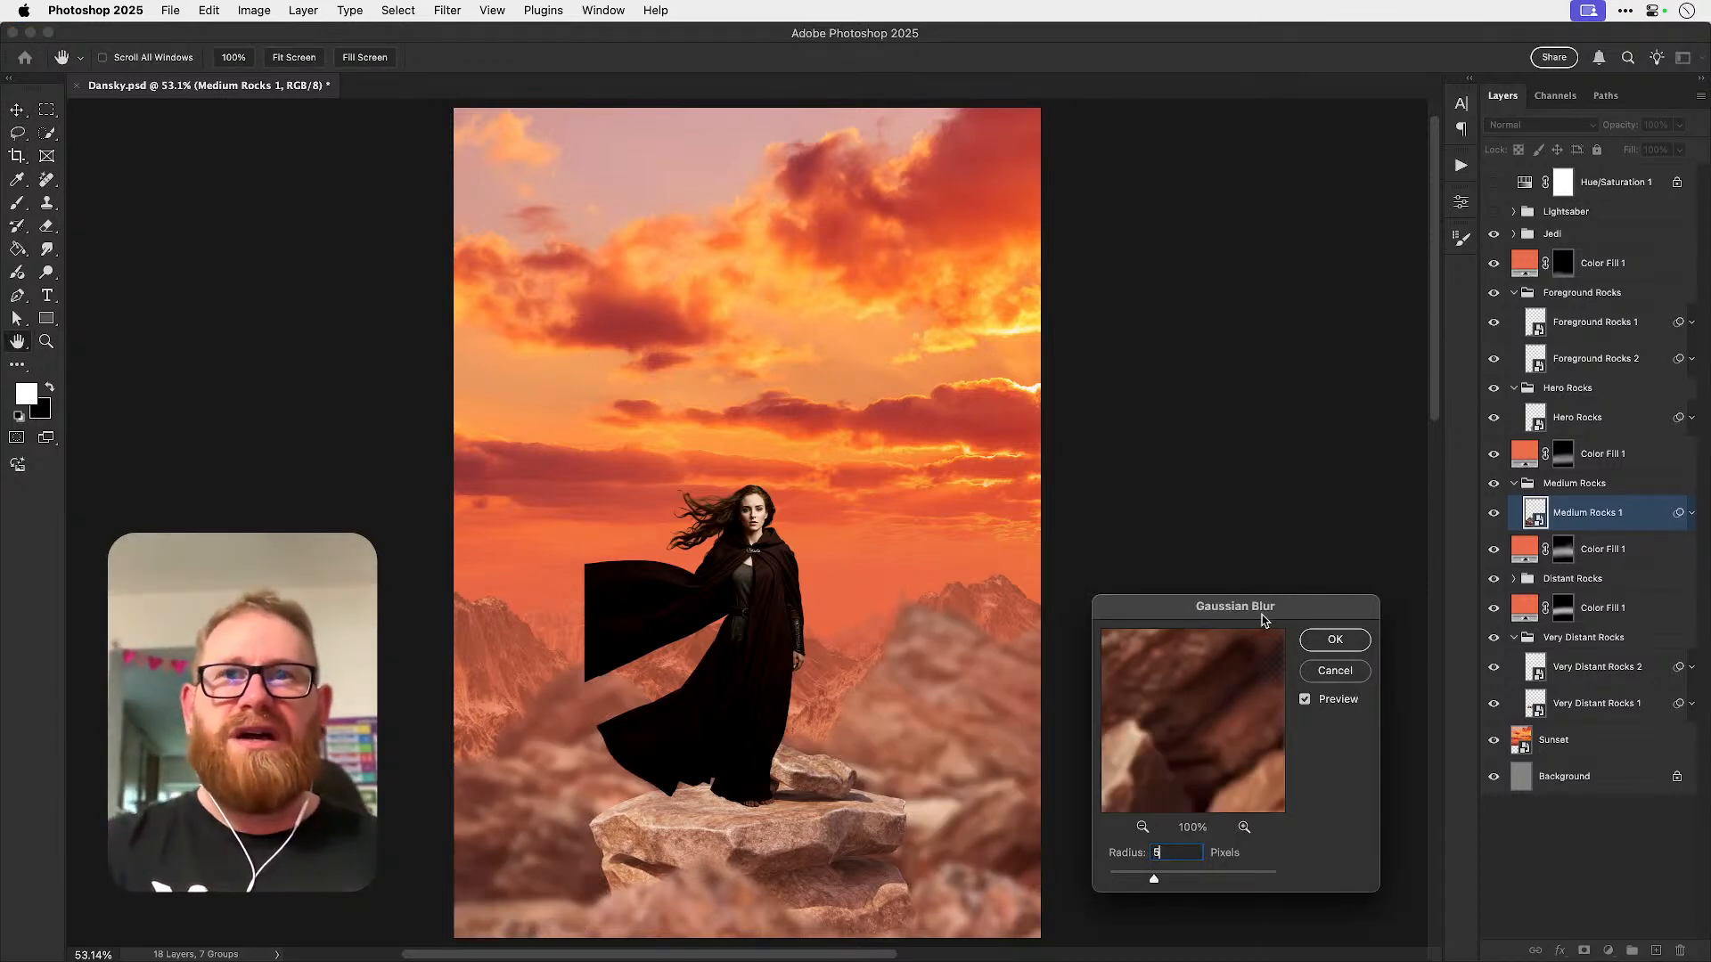
{"action": "type", "text": "10"}
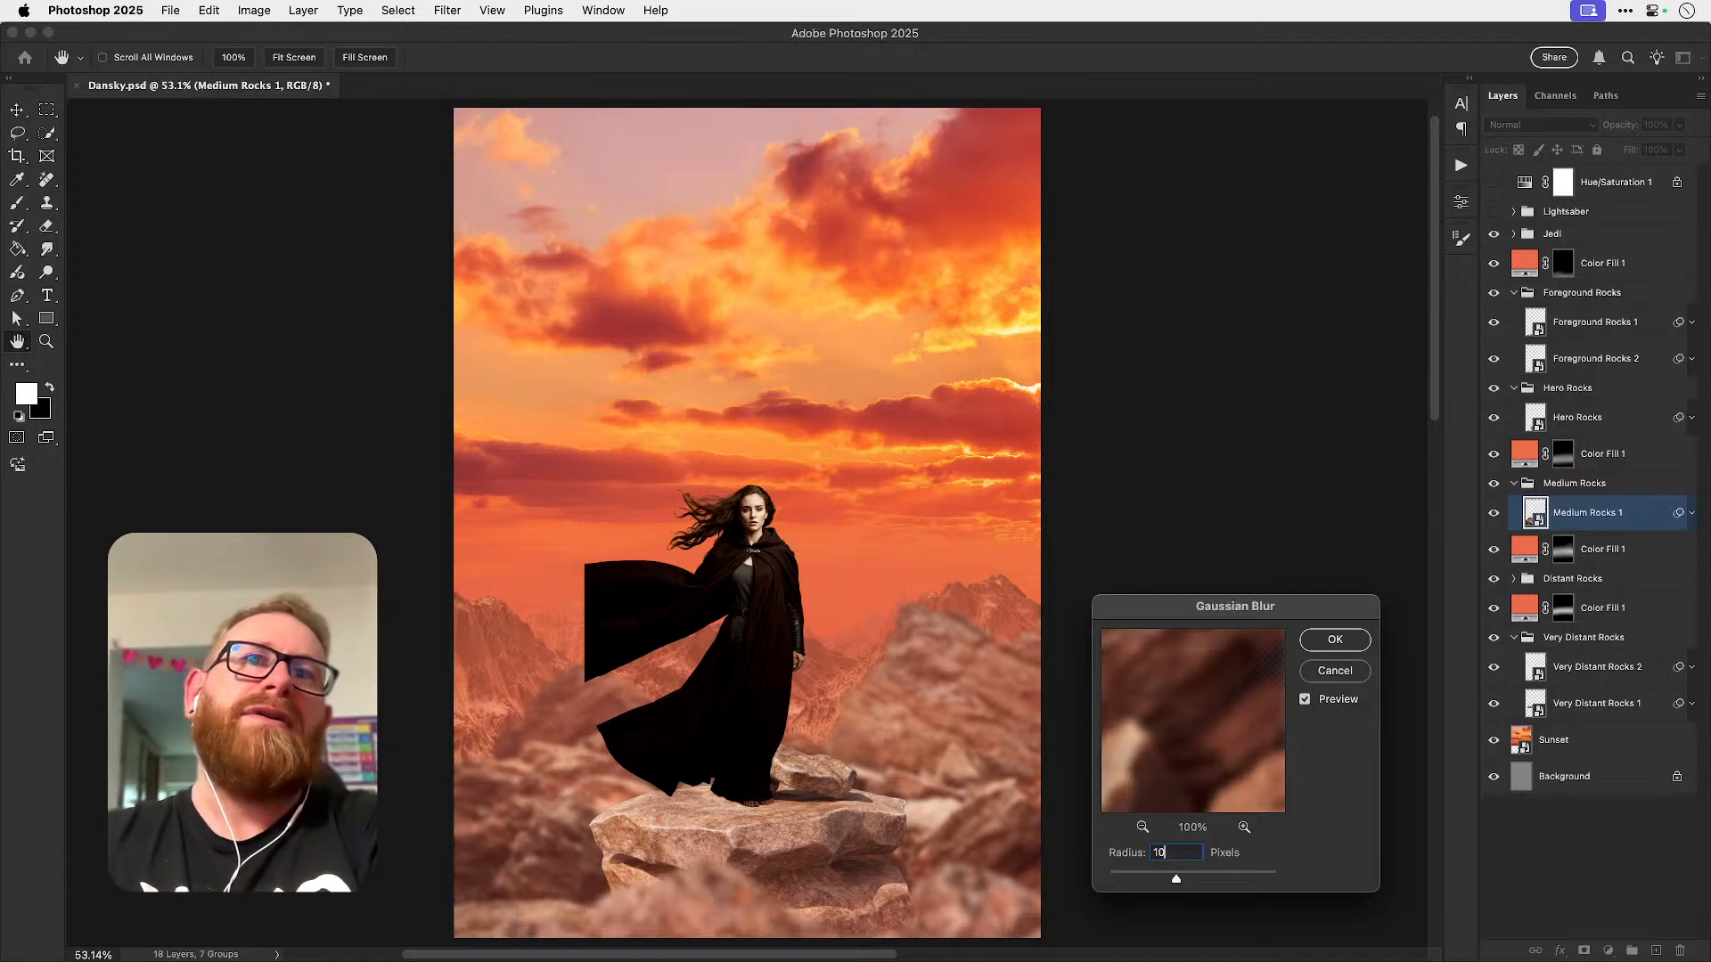
{"action": "type", "text": "3"}
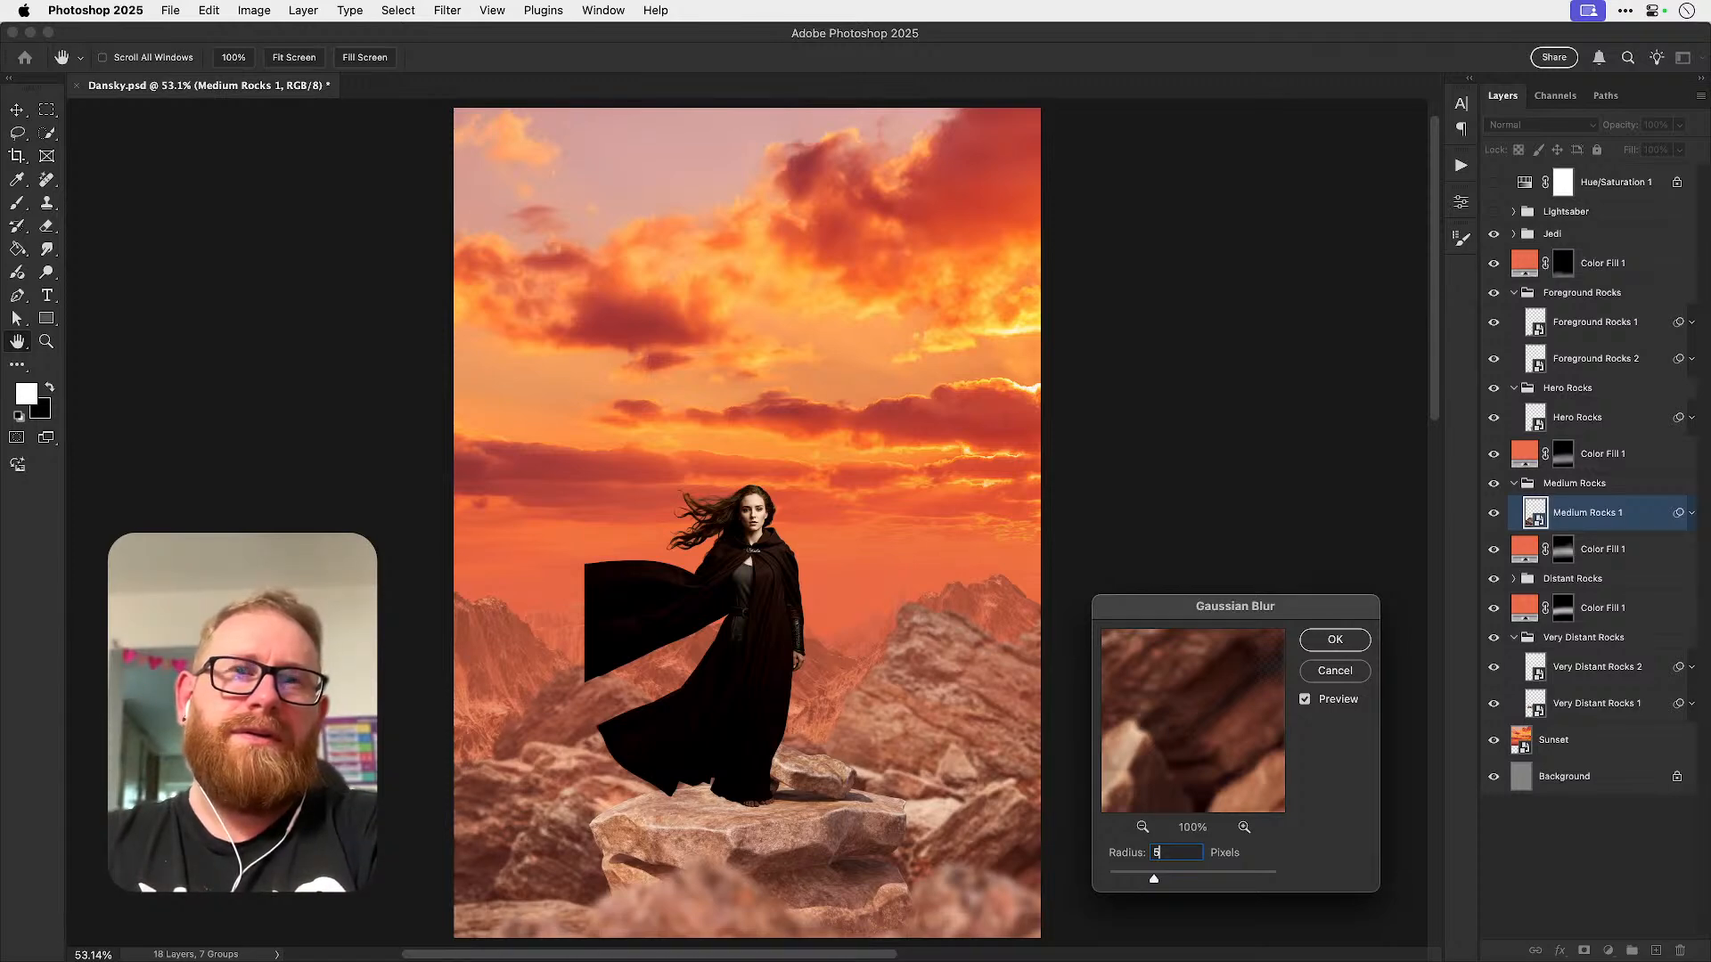
{"action": "key", "text": "BackSpace"}
{"action": "type", "text": "3"}
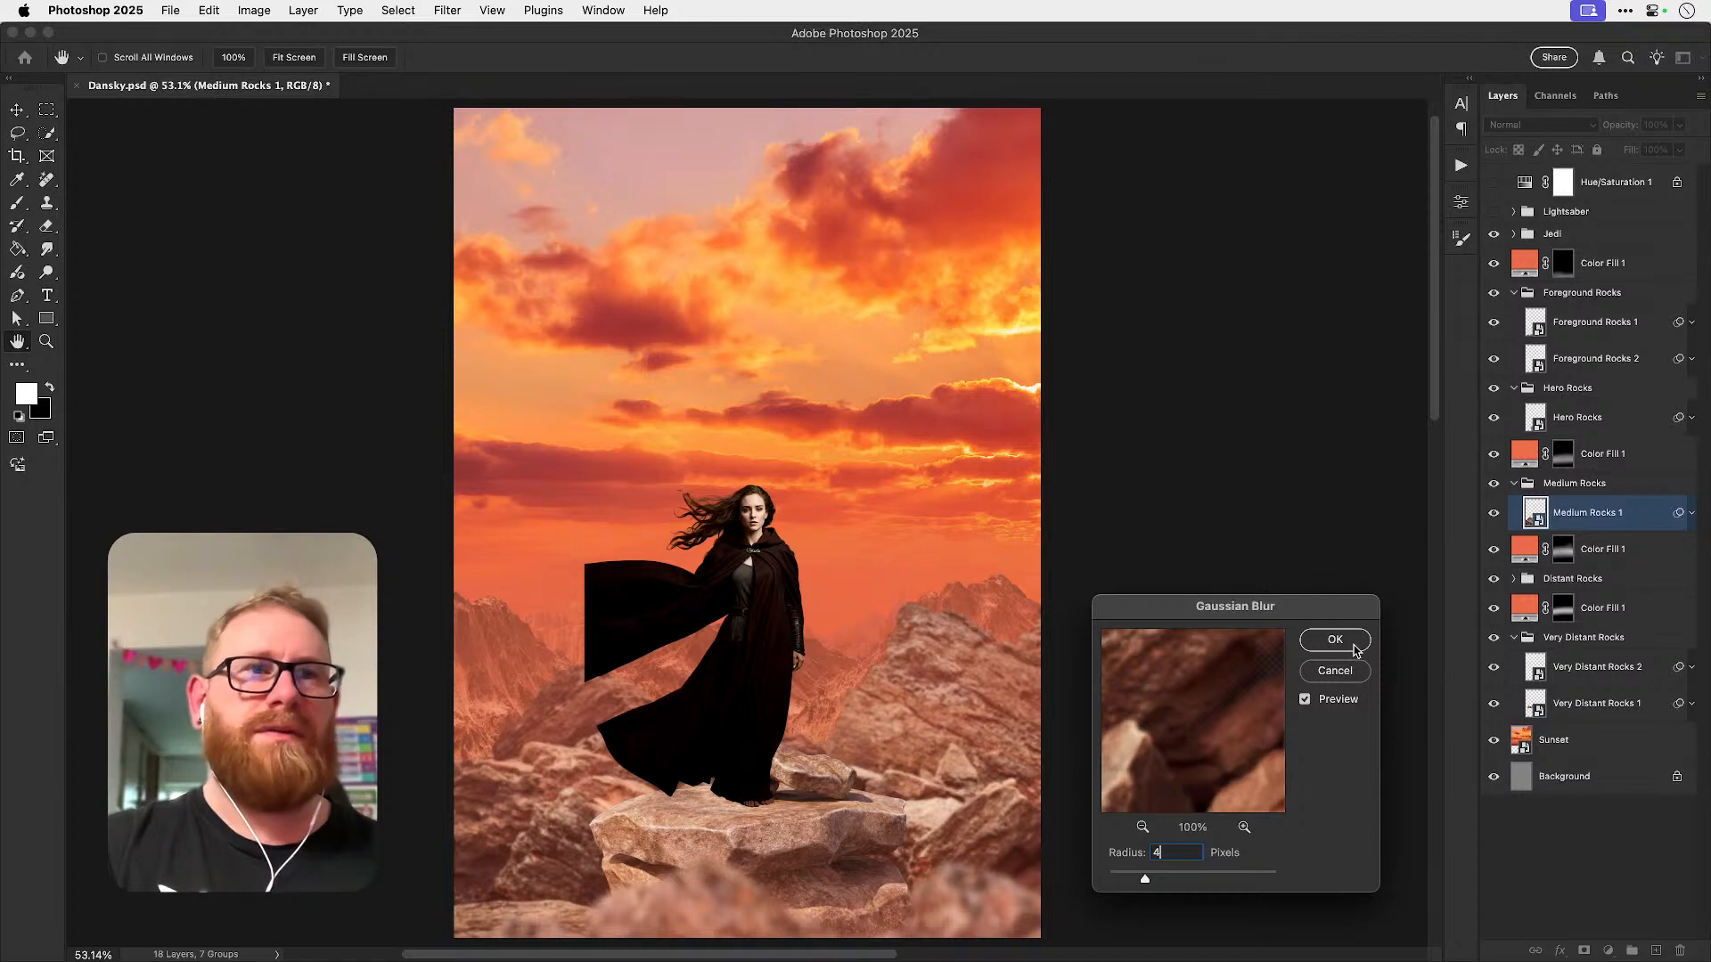
{"action": "left_click", "coordinate": [1355, 650]}
- Apply a Gaussian Blur to the Distant Rocks 1 layer, trying radii of 10 and 8 pixels before settling on 7 pixels
{"action": "left_click", "coordinate": [1514, 578]}
{"action": "left_click", "coordinate": [1592, 609]}
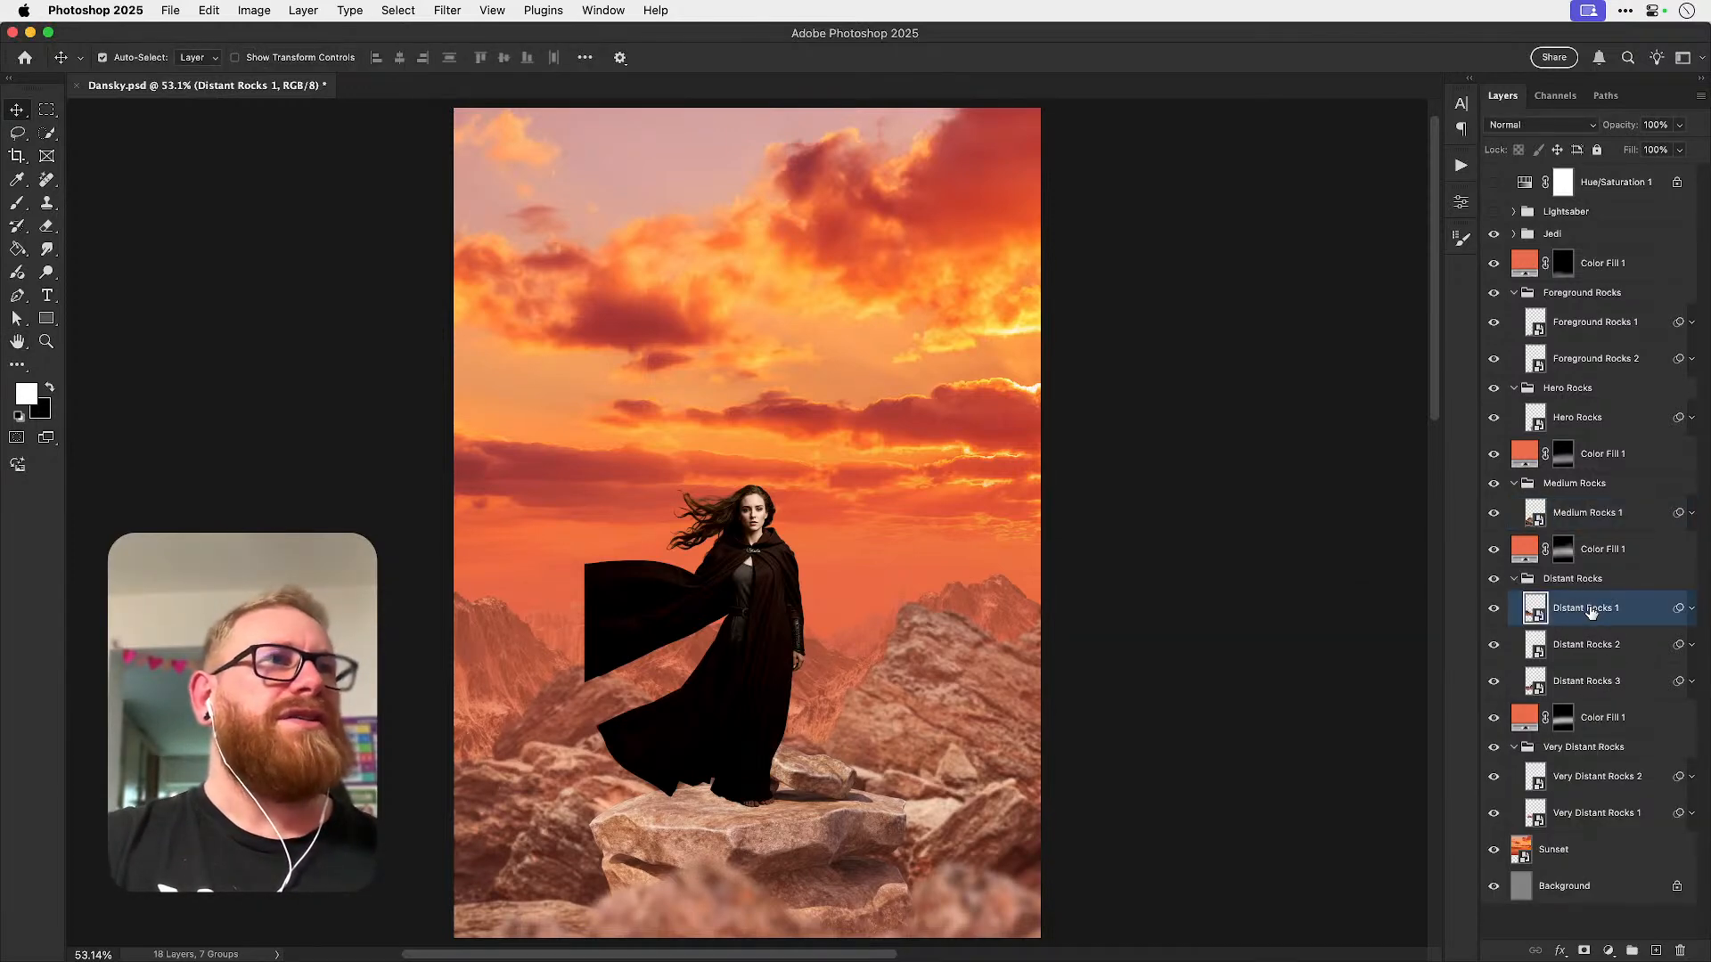
{"action": "left_click", "coordinate": [450, 10]}
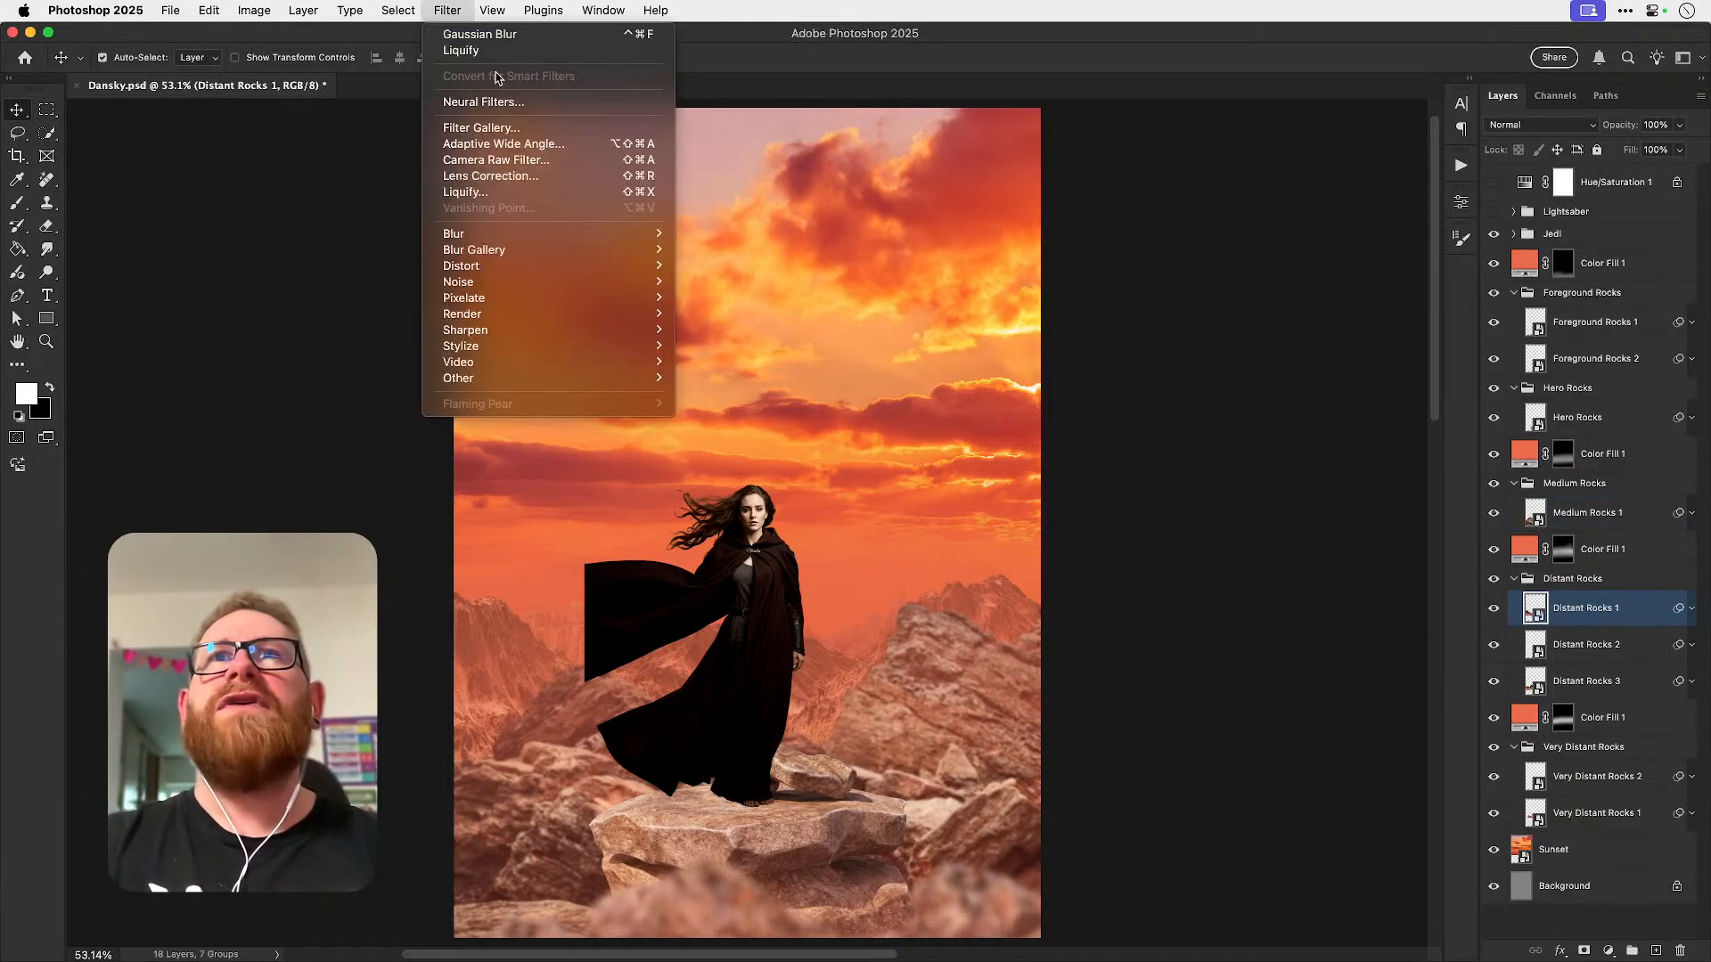
{"action": "left_click", "coordinate": [703, 297]}
{"action": "type", "text": "10"}
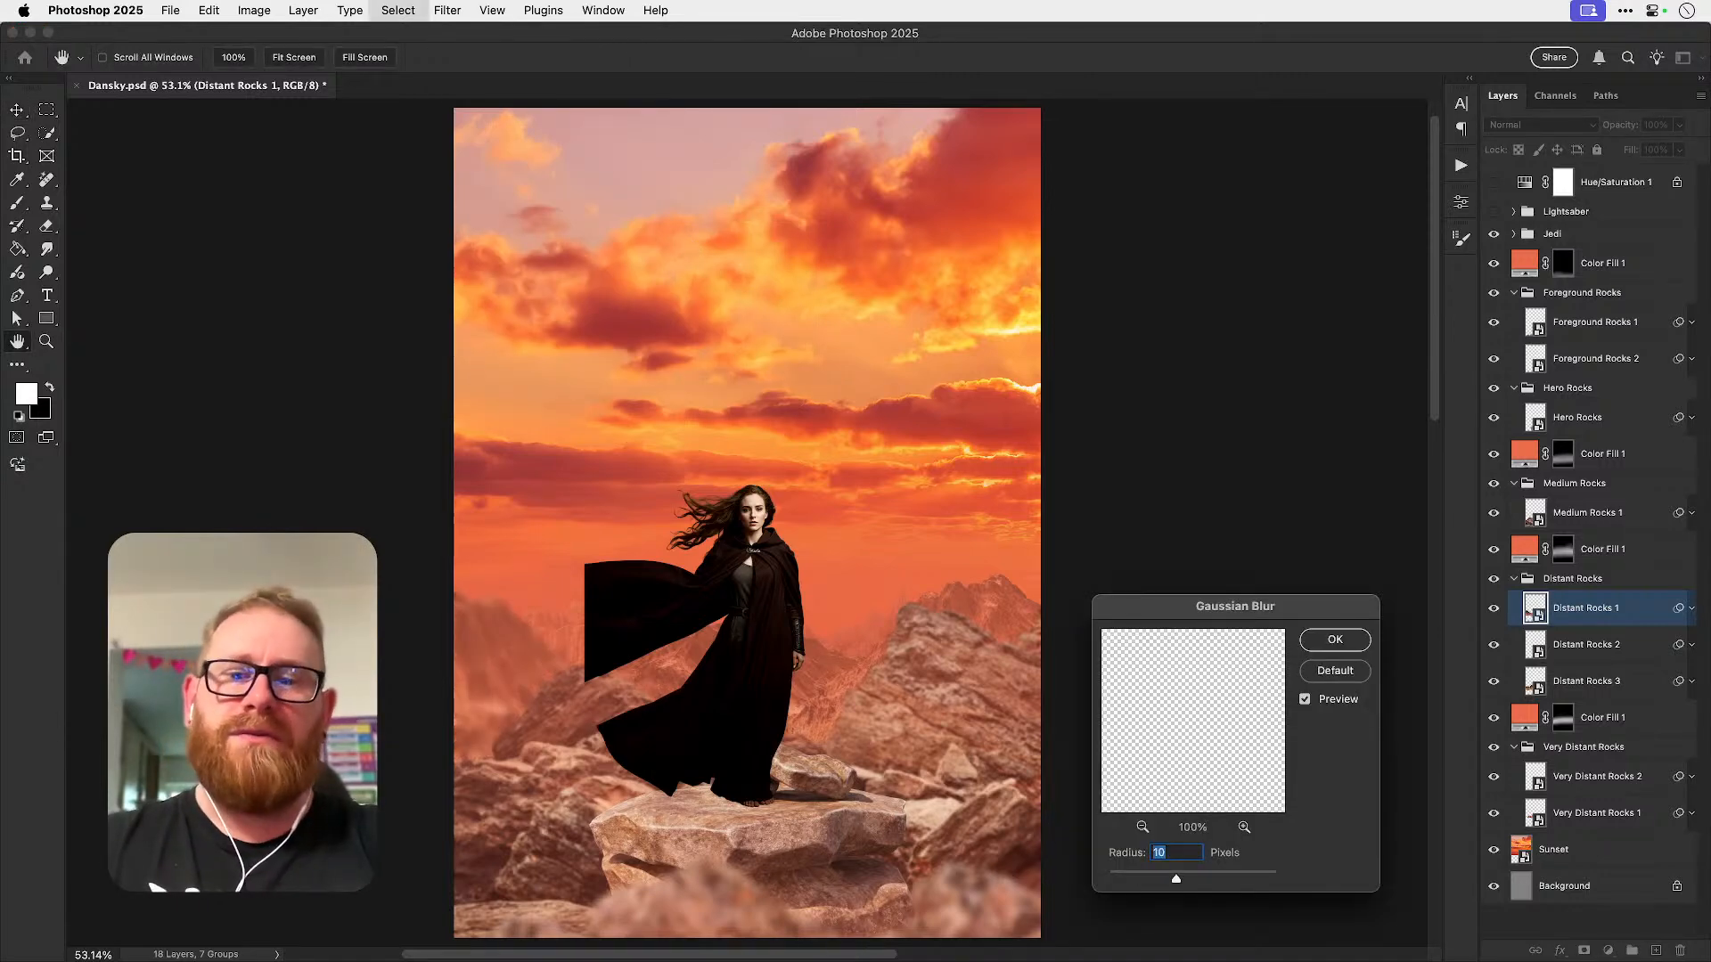
{"action": "key", "text": "BackSpace"}
{"action": "key", "text": "BackSpace"}
{"action": "type", "text": "8"}
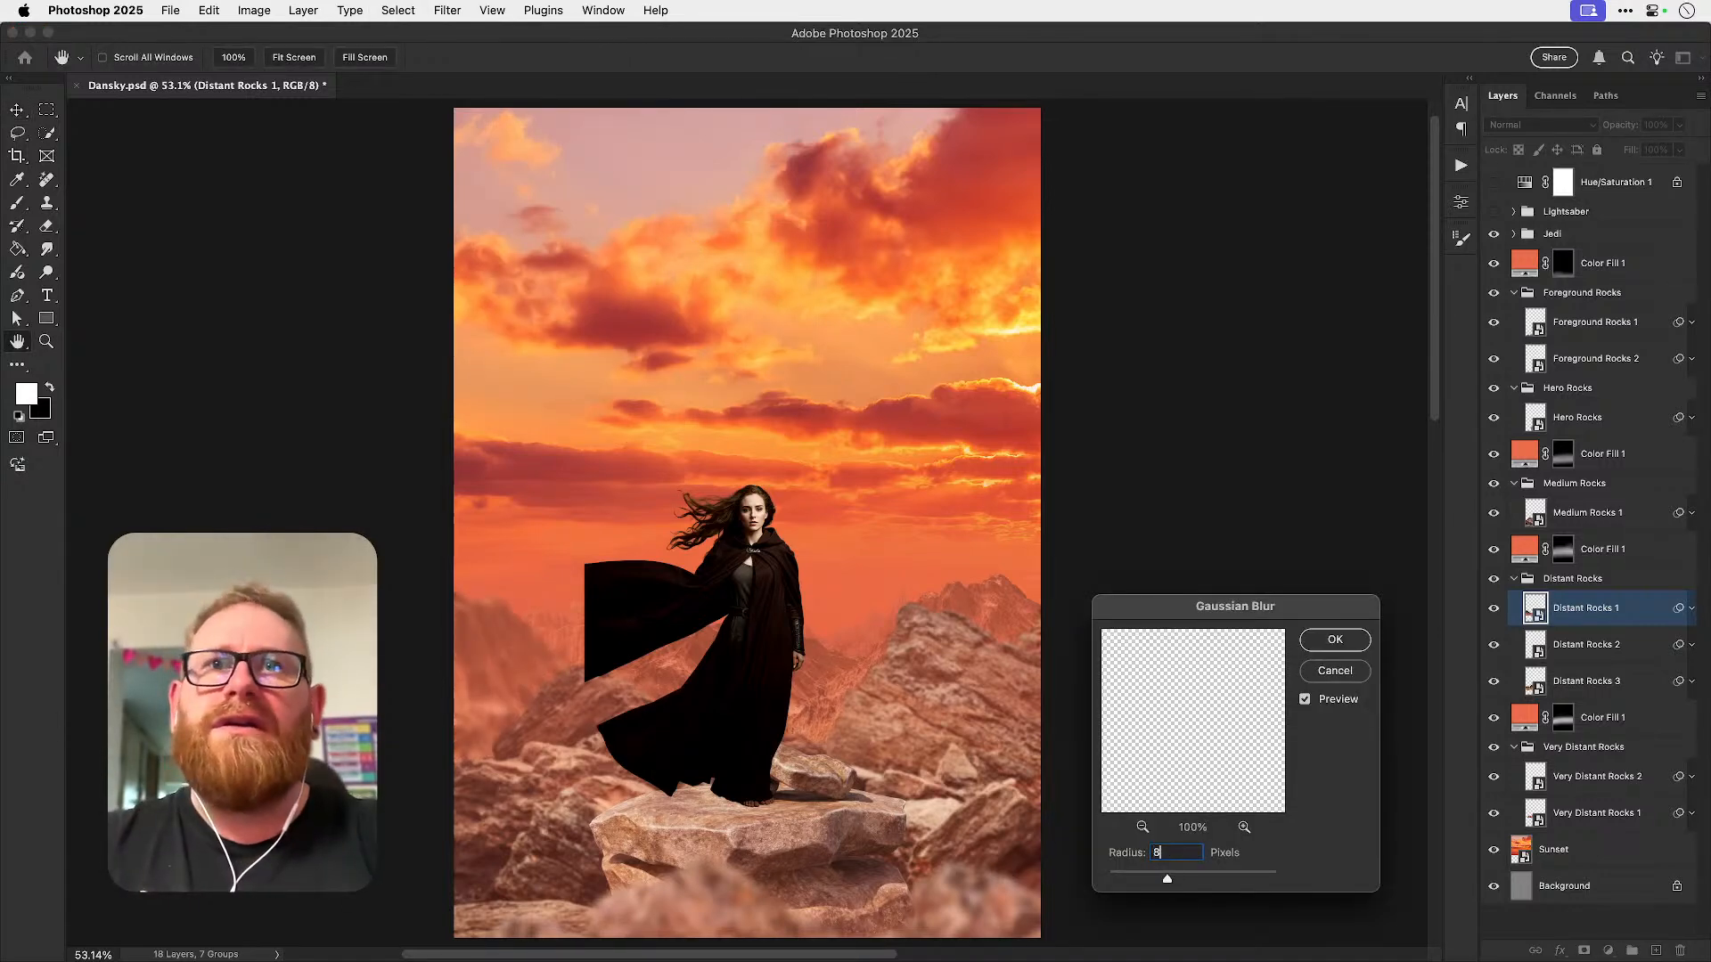
{"action": "key", "text": "BackSpace"}
{"action": "type", "text": "7"}
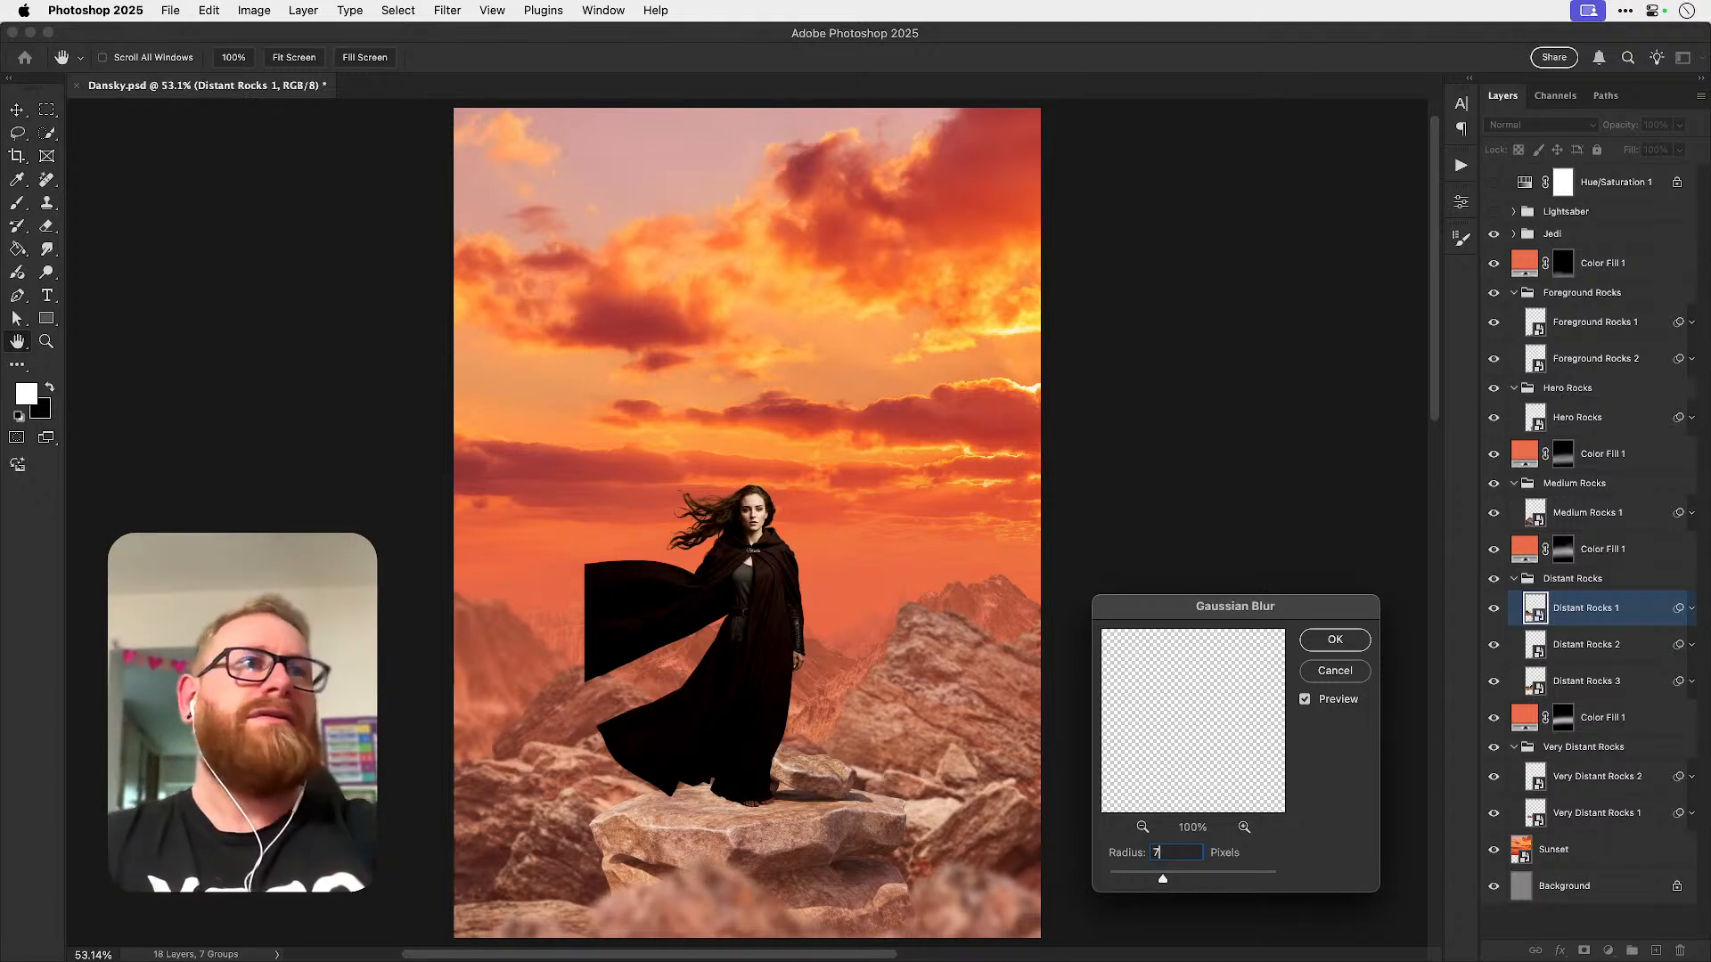
{"action": "key", "text": "Return"}
- Apply the same Gaussian Blur with a 7-pixel radius to the Distant Rocks 2 and Distant Rocks 3 layers
{"action": "left_click", "coordinate": [1621, 651]}
{"action": "left_click", "coordinate": [447, 11]}
{"action": "left_click", "coordinate": [535, 32]}
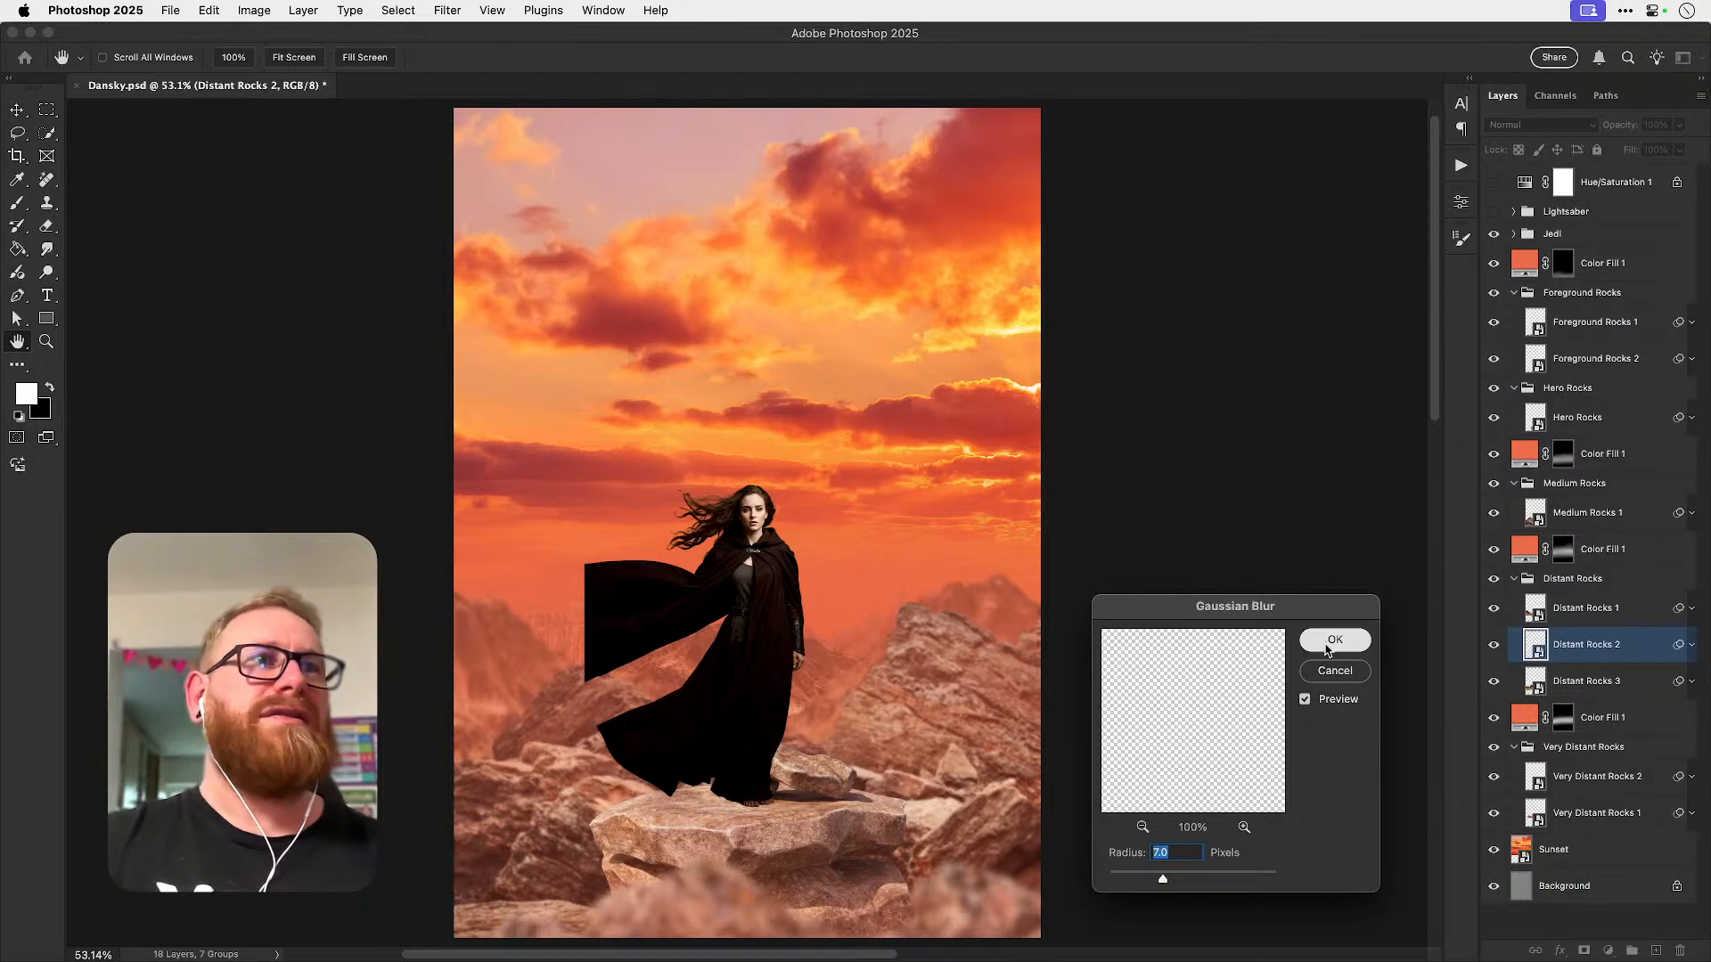
{"action": "left_click", "coordinate": [1333, 640]}
{"action": "left_click", "coordinate": [1565, 682]}
{"action": "left_click", "coordinate": [449, 12]}
{"action": "left_click", "coordinate": [468, 33]}
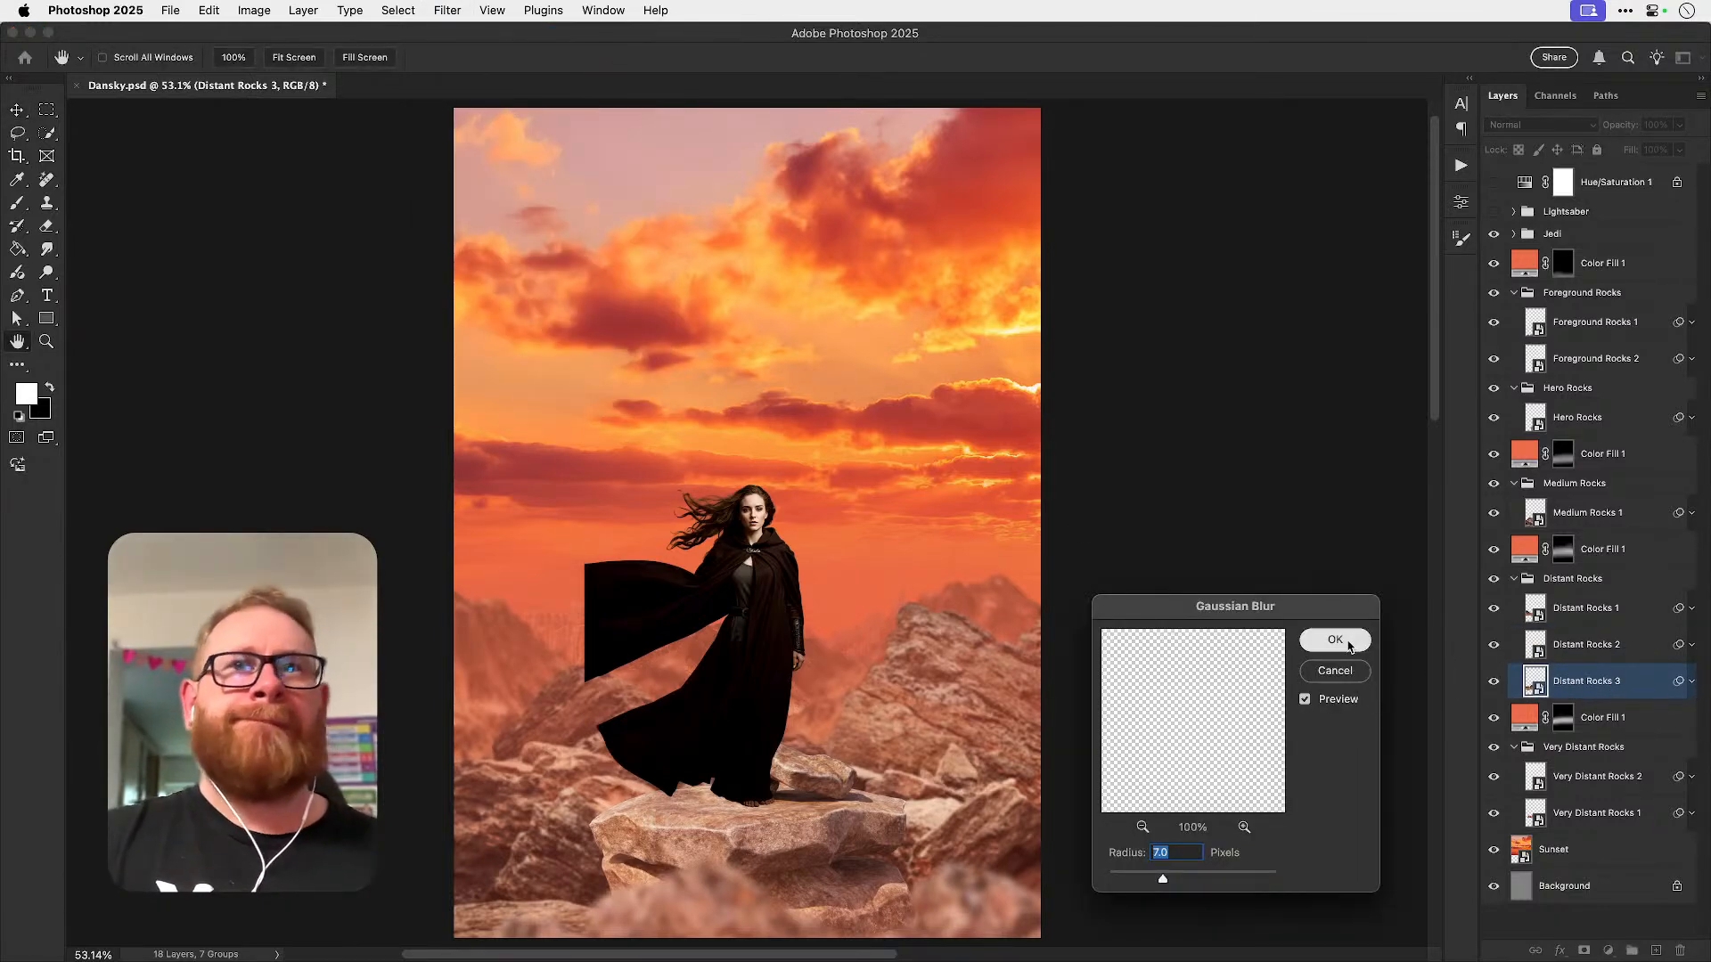
{"action": "left_click", "coordinate": [1346, 641]}
- Apply a Gaussian Blur to the Very Distant Rocks 2 layer, comparing radii of 12, 7, 5 and 8 pixels before settling on 6 pixels
{"action": "left_click", "coordinate": [1566, 779]}
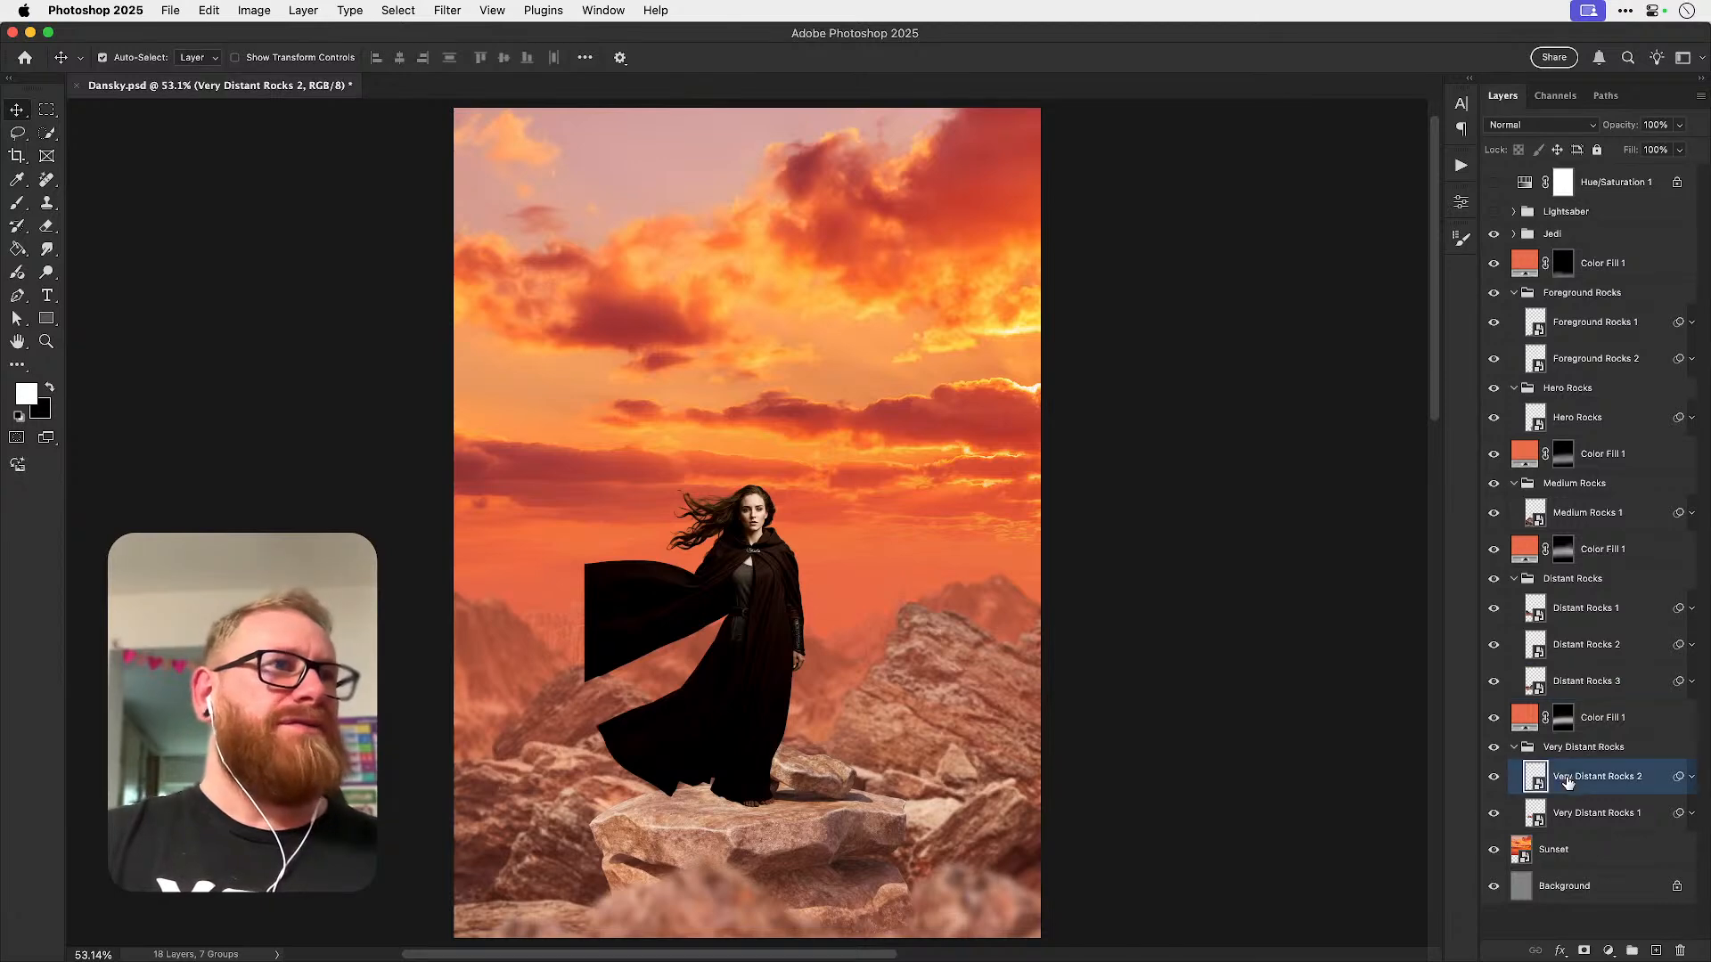
{"action": "left_click", "coordinate": [450, 11]}
{"action": "left_click", "coordinate": [456, 36]}
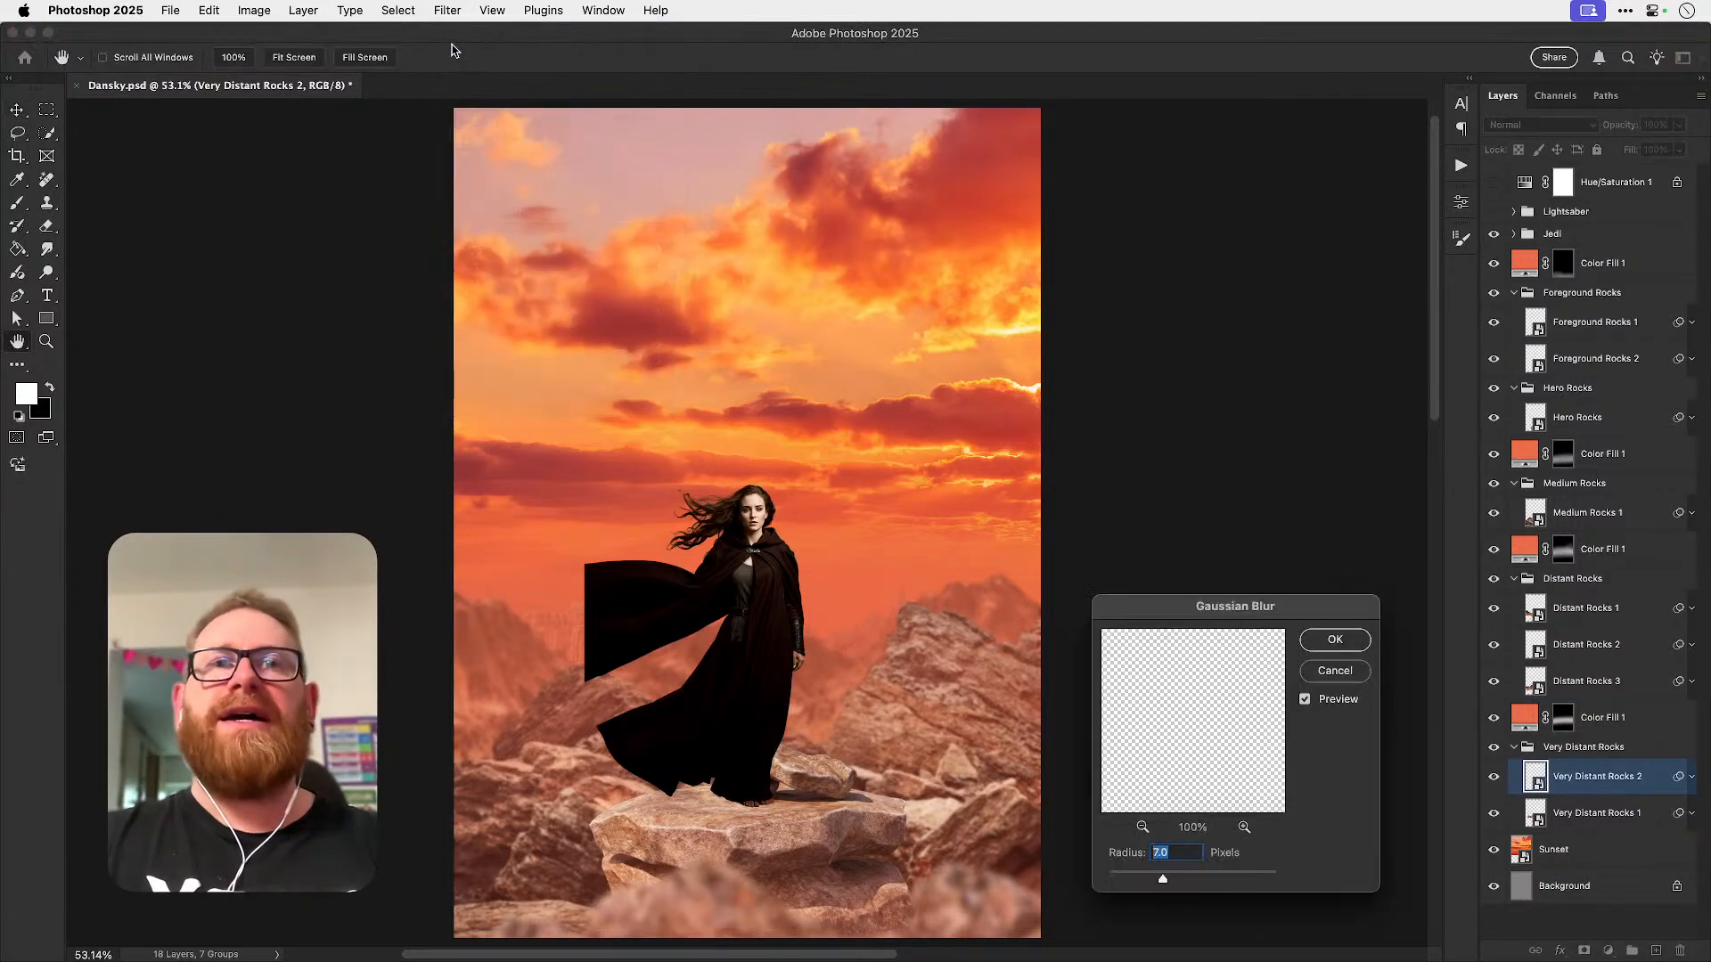
{"action": "type", "text": "12"}
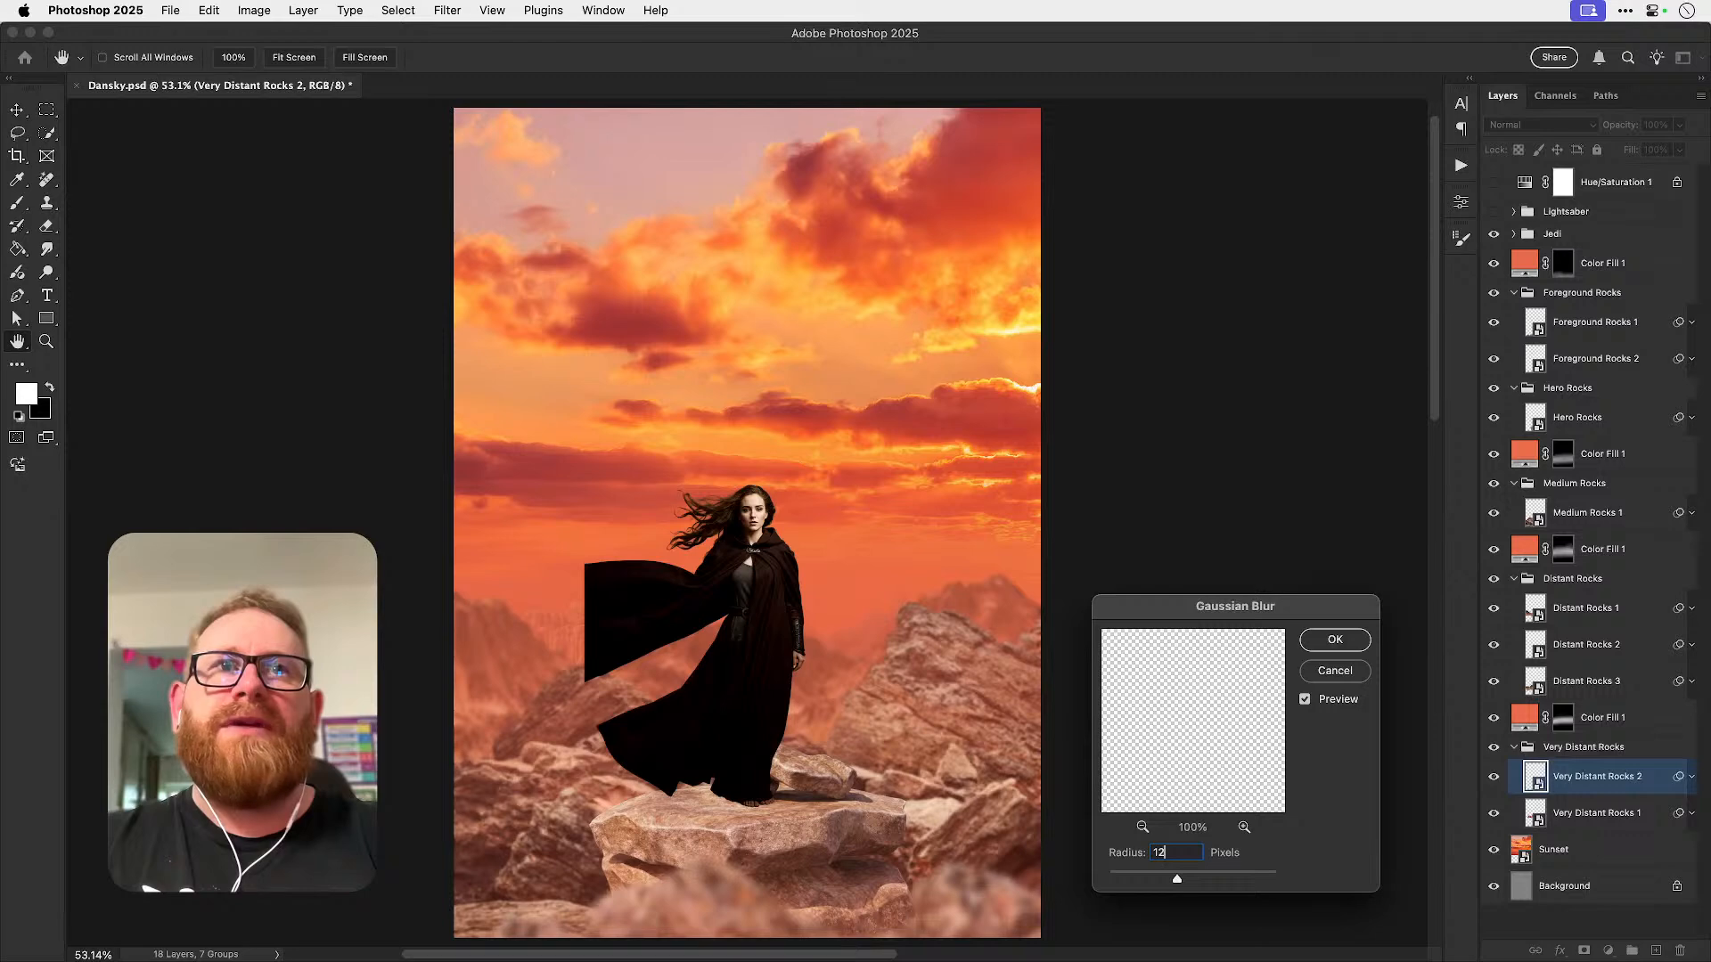
{"action": "key", "text": "super+a"}
{"action": "type", "text": "7"}
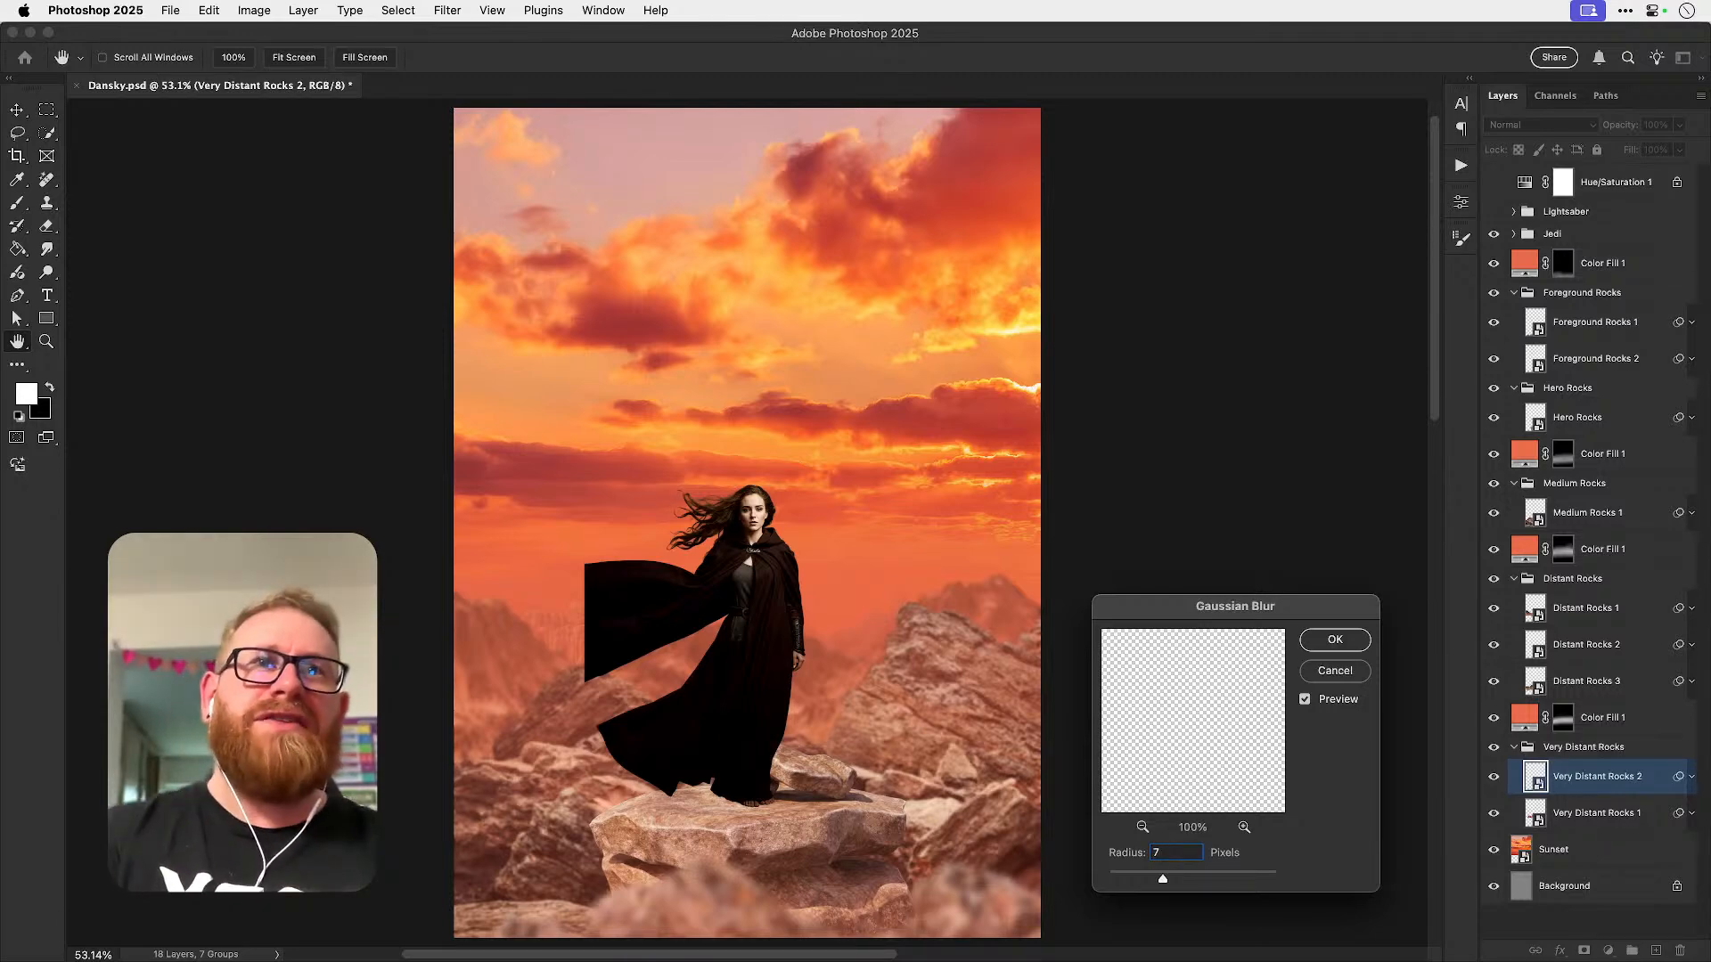
{"action": "key", "text": "BackSpace"}
{"action": "type", "text": "5"}
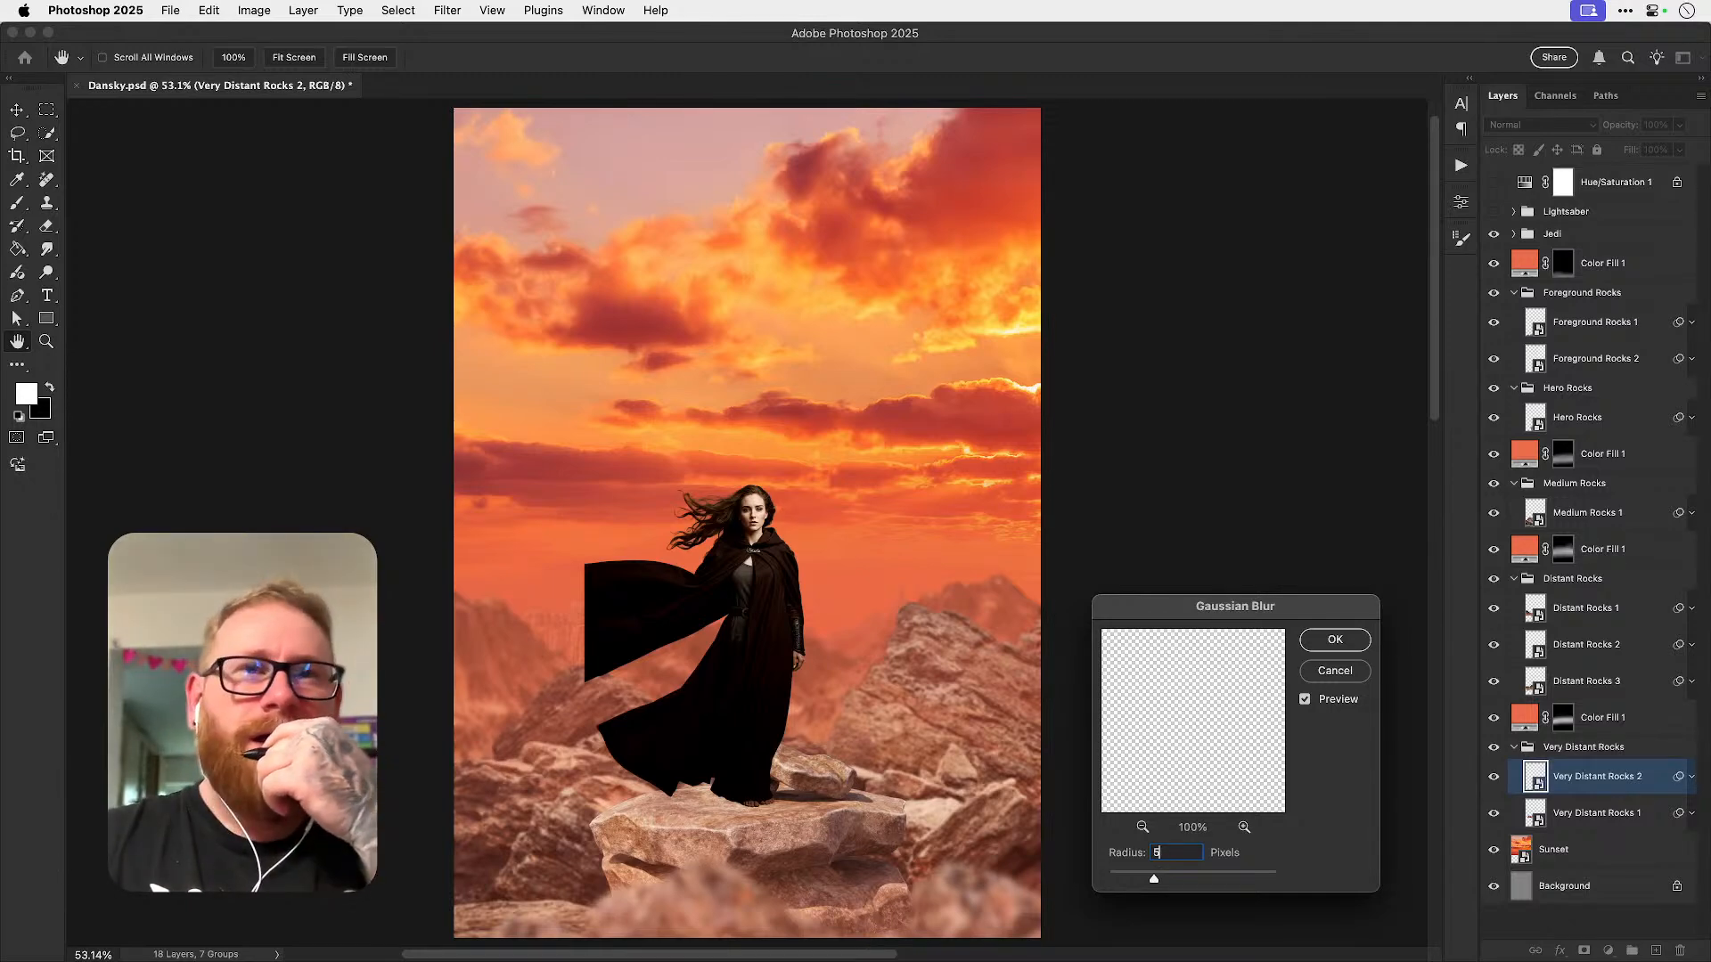
{"action": "key", "text": "super+a"}
{"action": "type", "text": "8"}
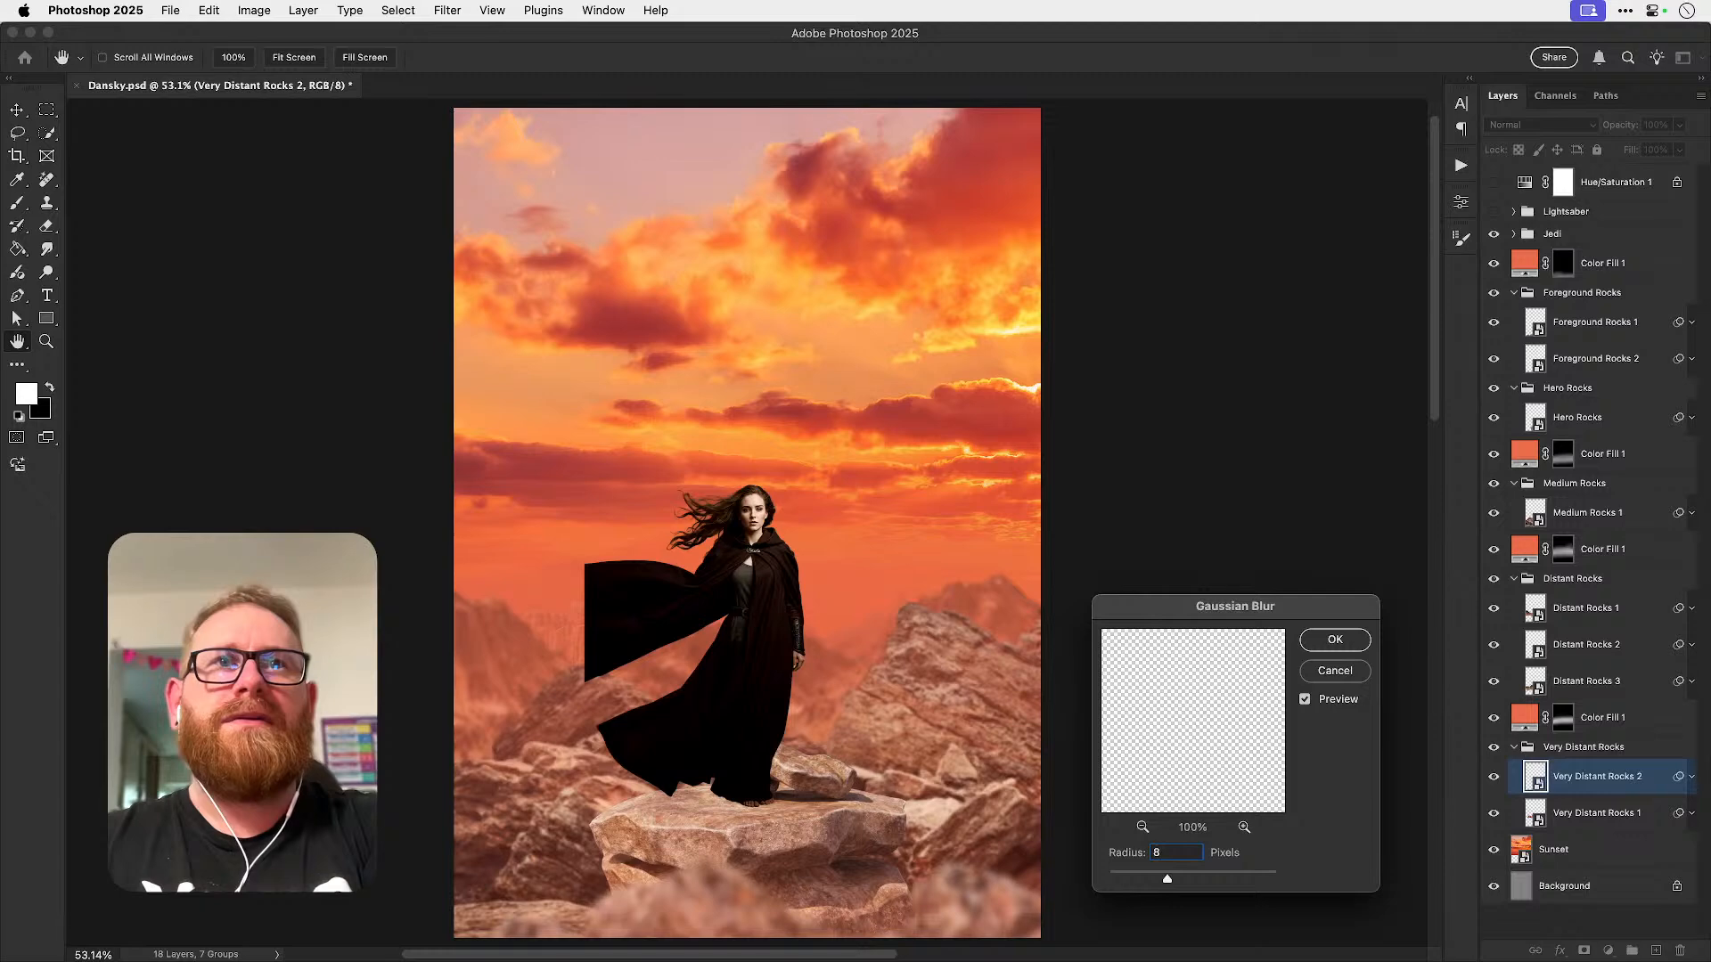
{"action": "key", "text": "super+a"}
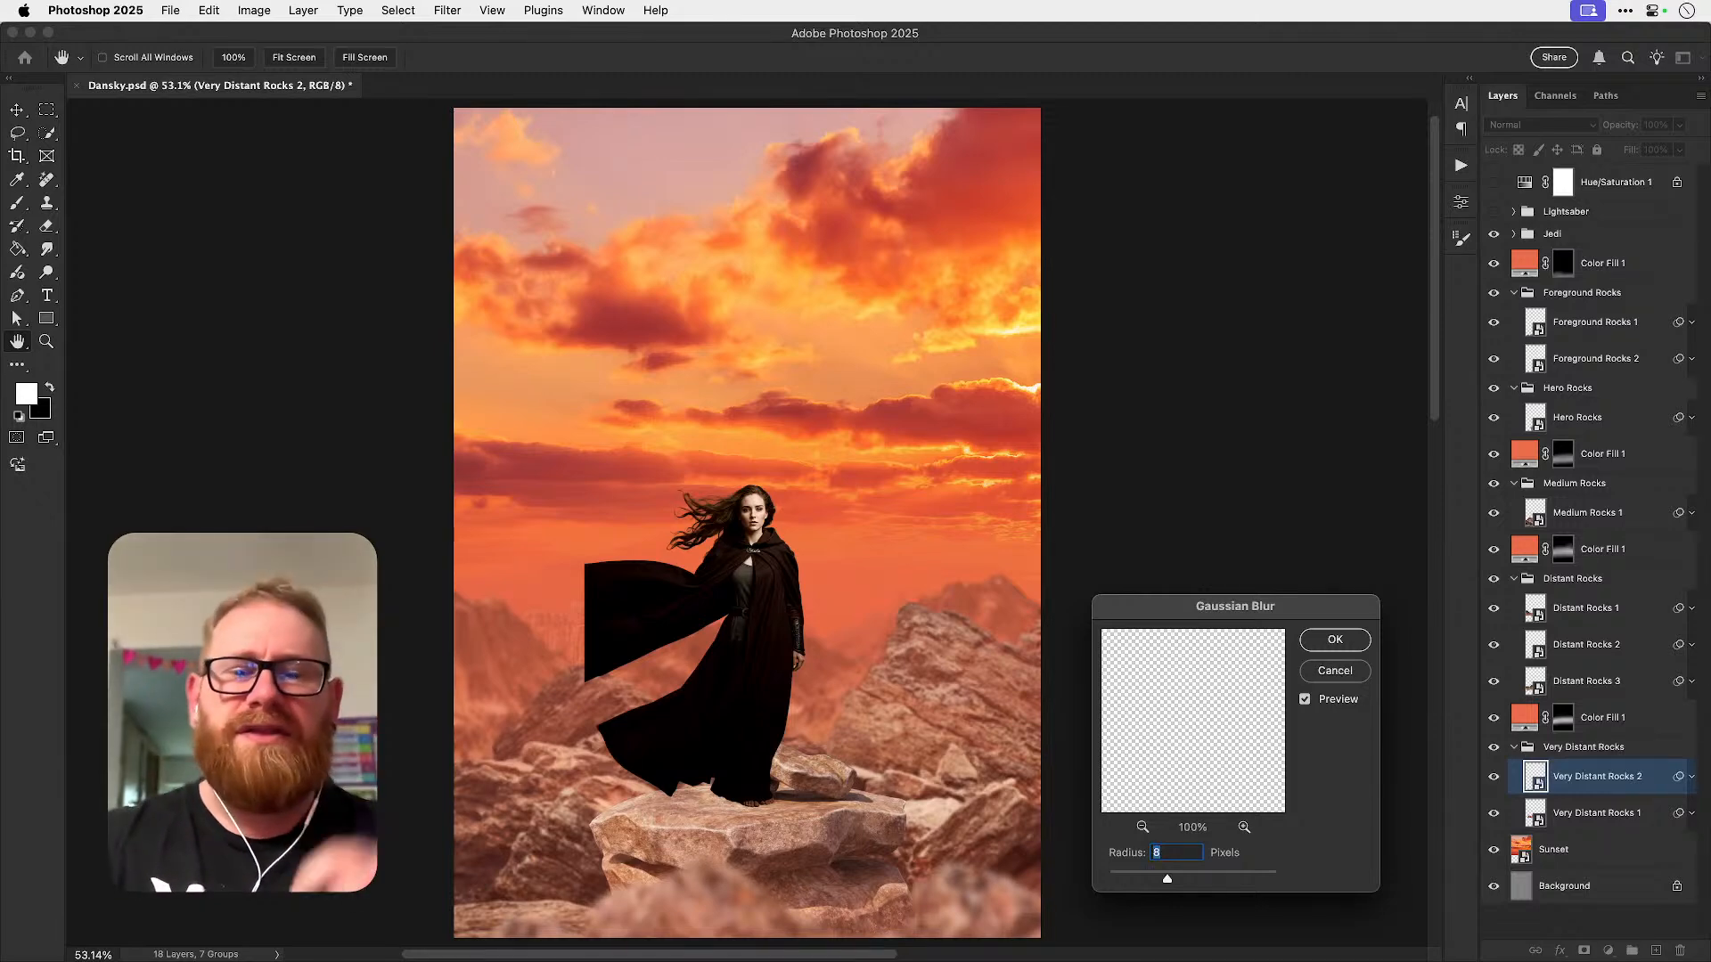
{"action": "type", "text": "6"}
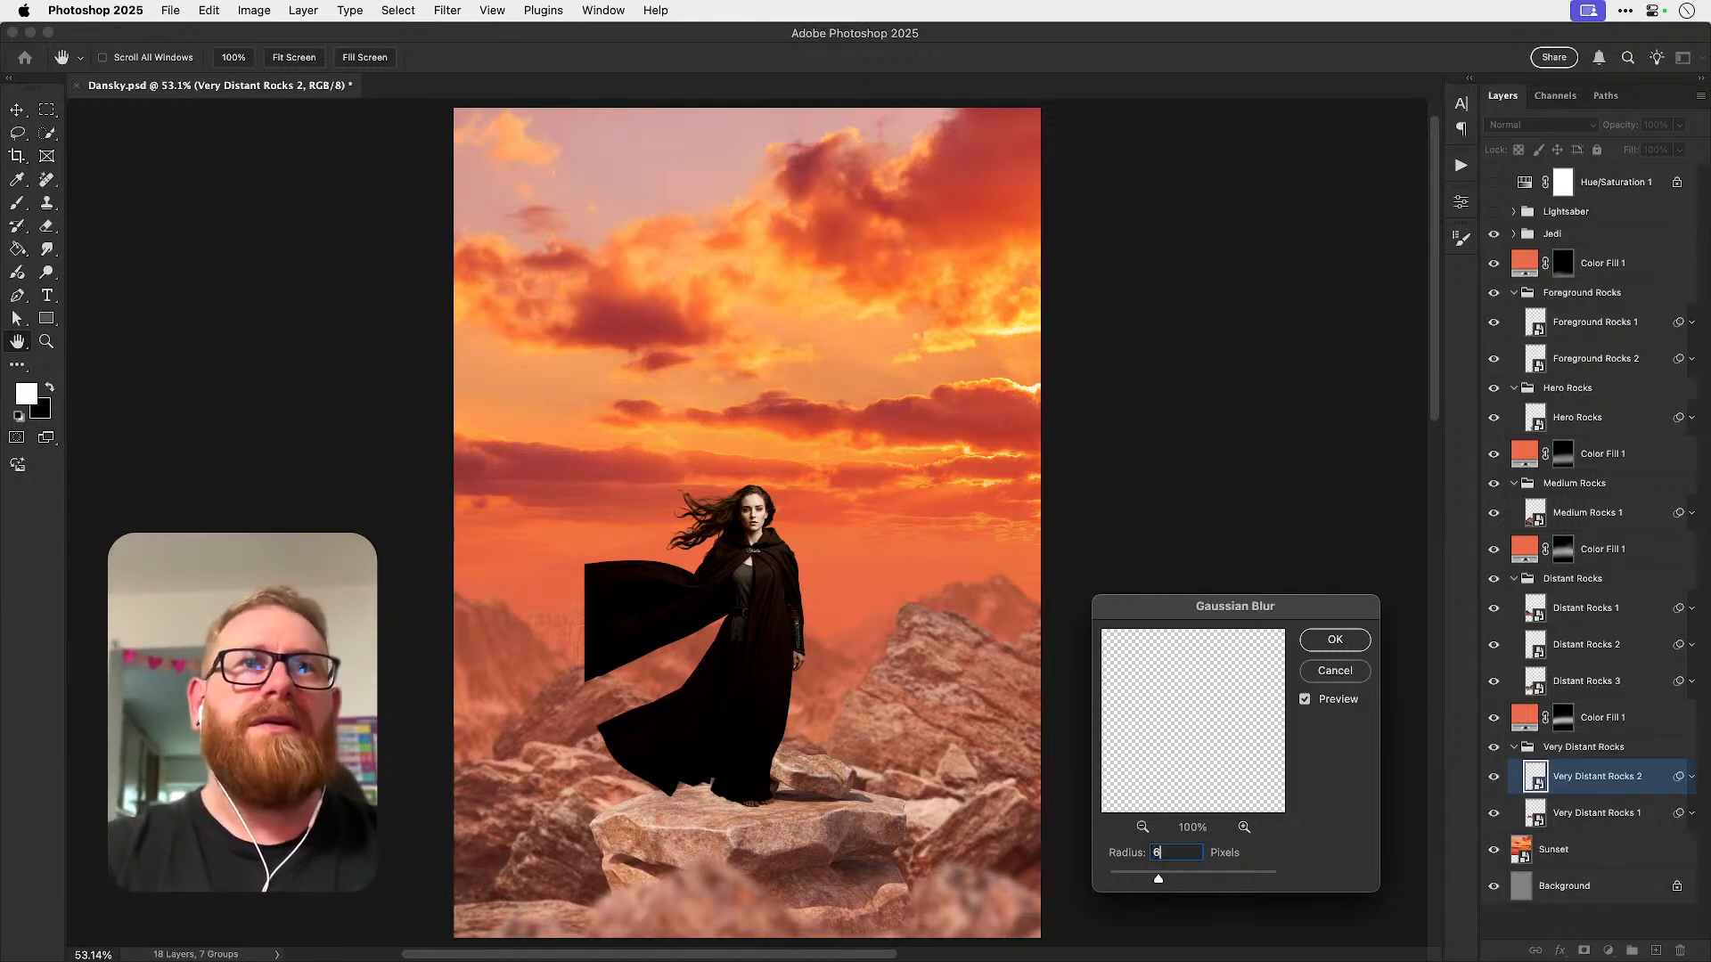
{"action": "key", "text": "Return"}
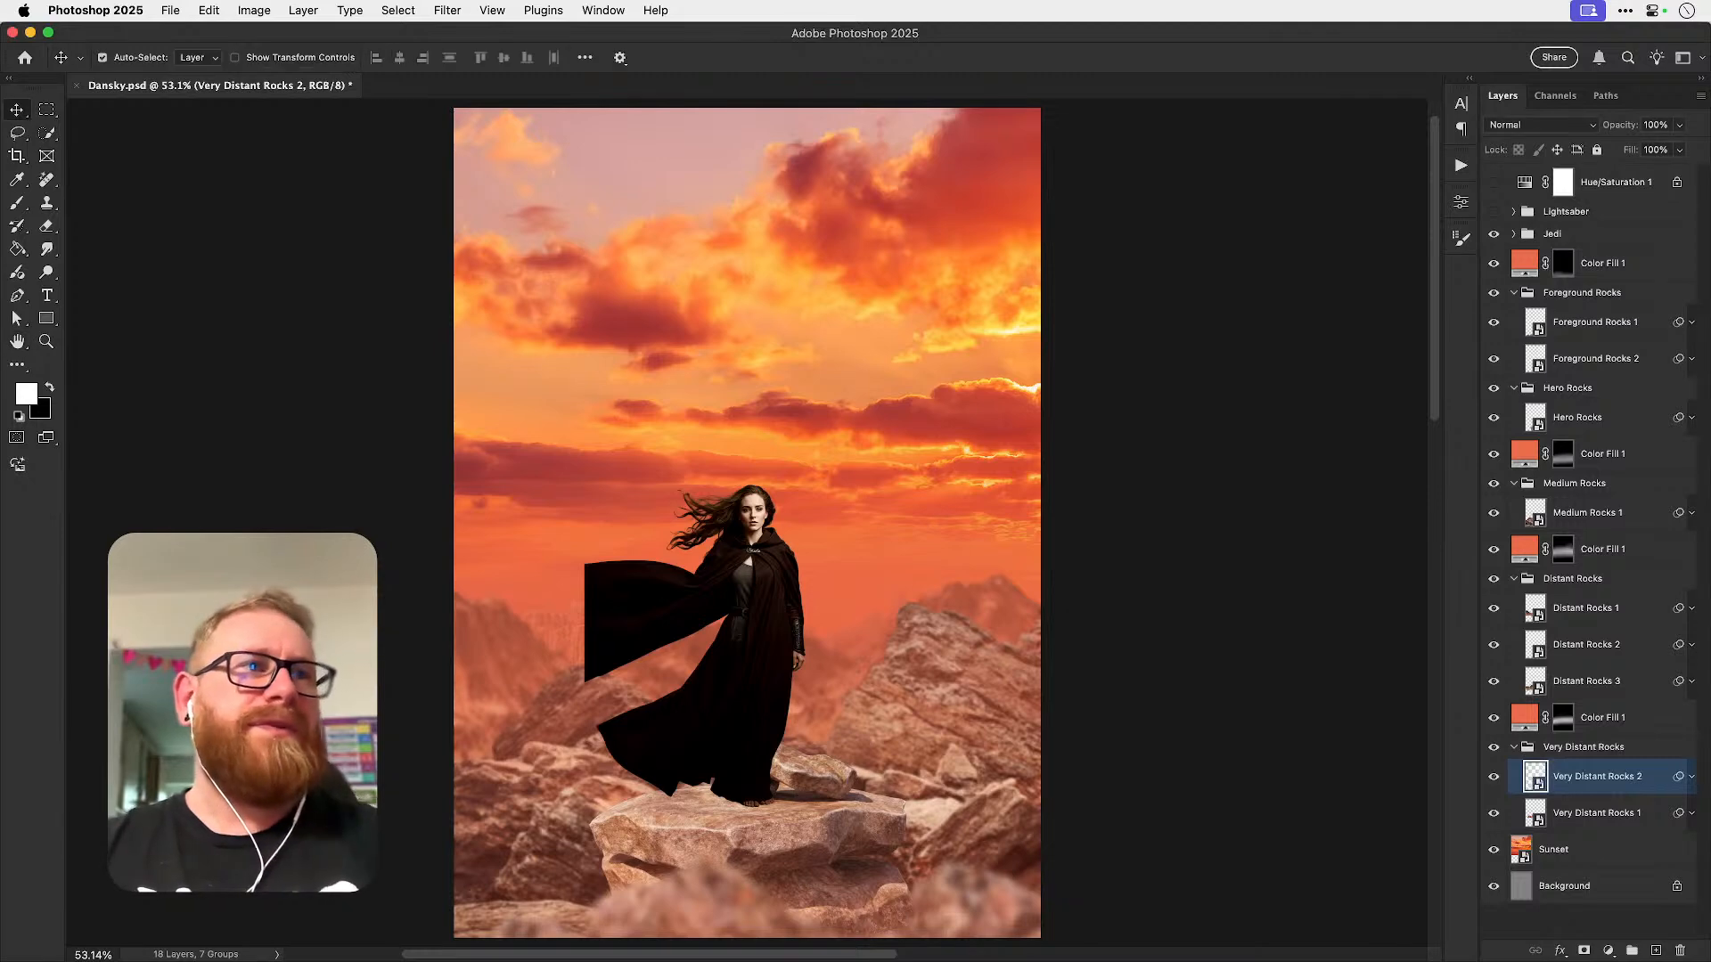
- Apply the same Gaussian Blur with a 6-pixel radius to the Very Distant Rocks 1 layer
{"action": "left_click", "coordinate": [1593, 815]}
{"action": "left_click", "coordinate": [438, 11]}
{"action": "left_click", "coordinate": [444, 34]}
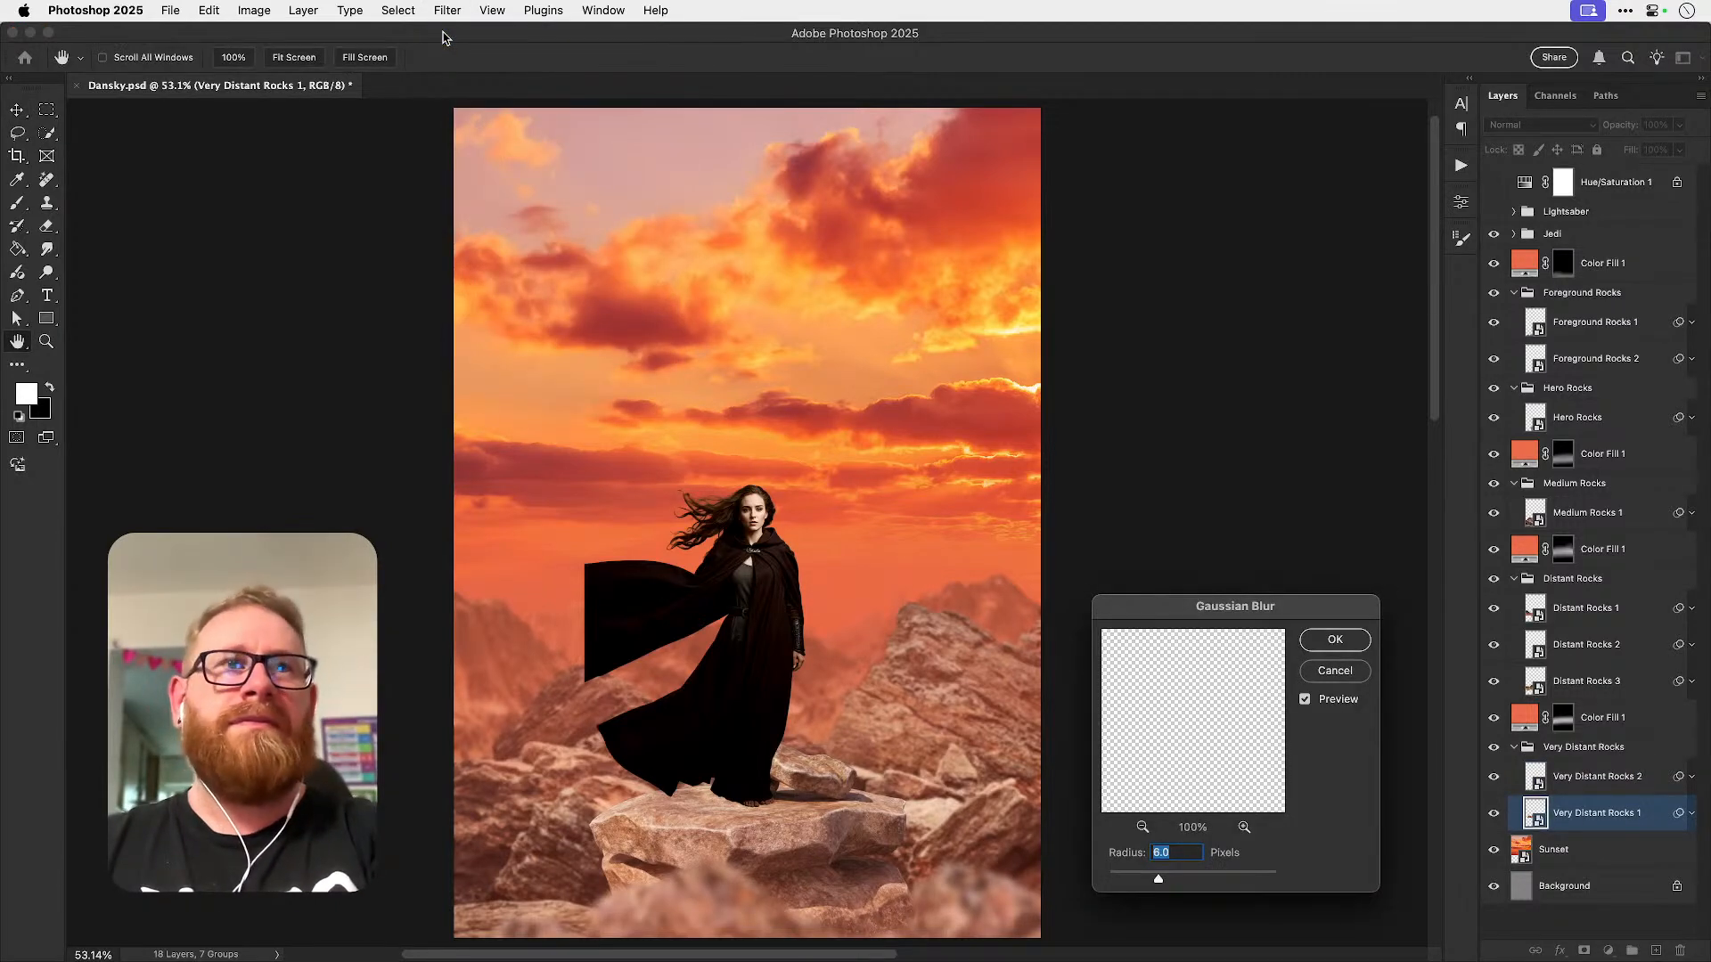
{"action": "key", "text": "Return"}
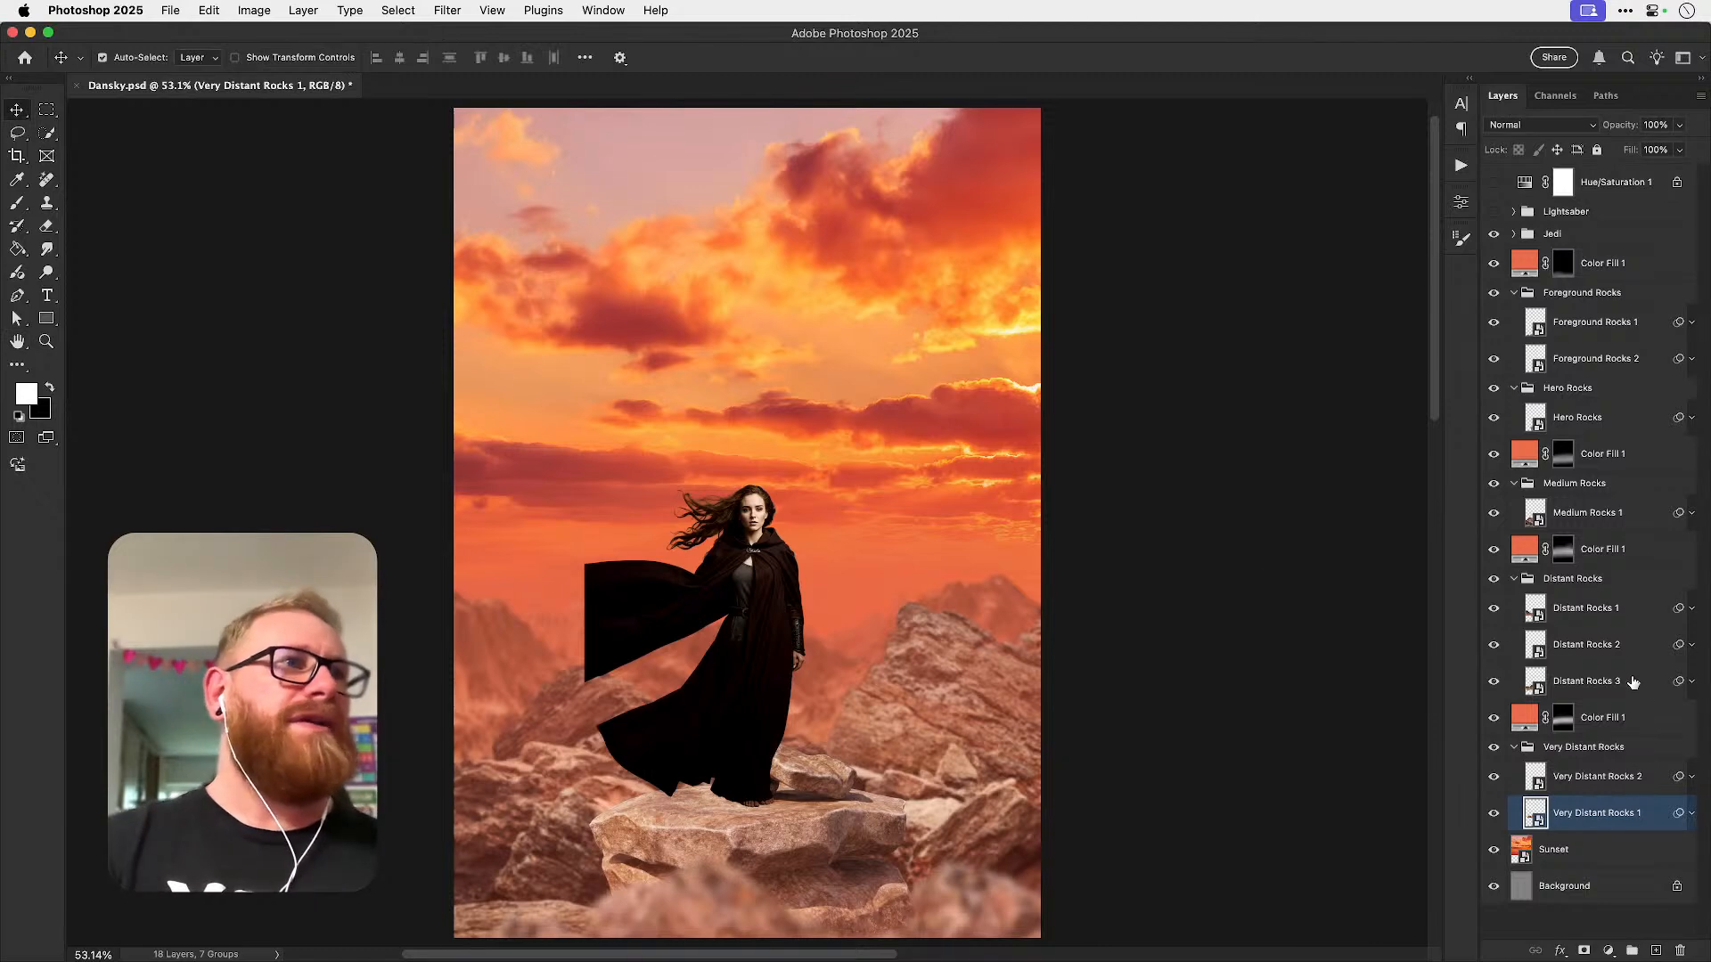
- Expand the smart filters of the three Distant Rocks layers and select the Distant Rocks 3 layer
{"action": "left_click", "coordinate": [1691, 683]}
{"action": "left_click", "coordinate": [1690, 643]}
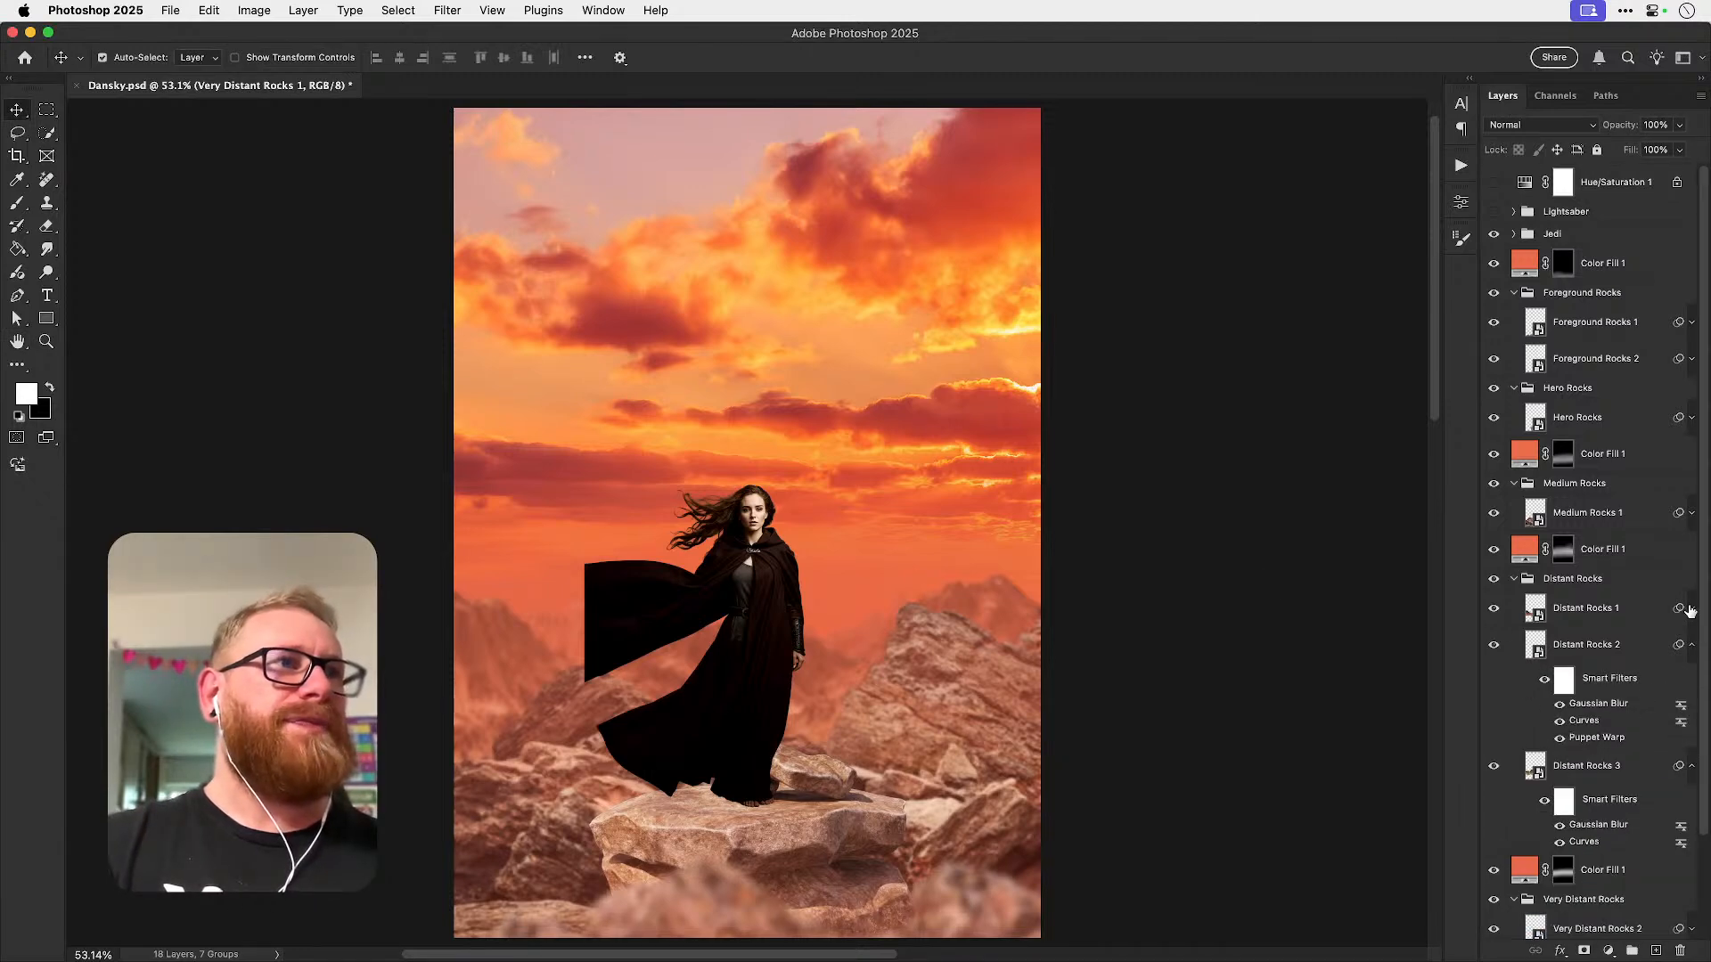
{"action": "left_click", "coordinate": [1691, 610]}
{"action": "left_click", "coordinate": [1595, 901]}
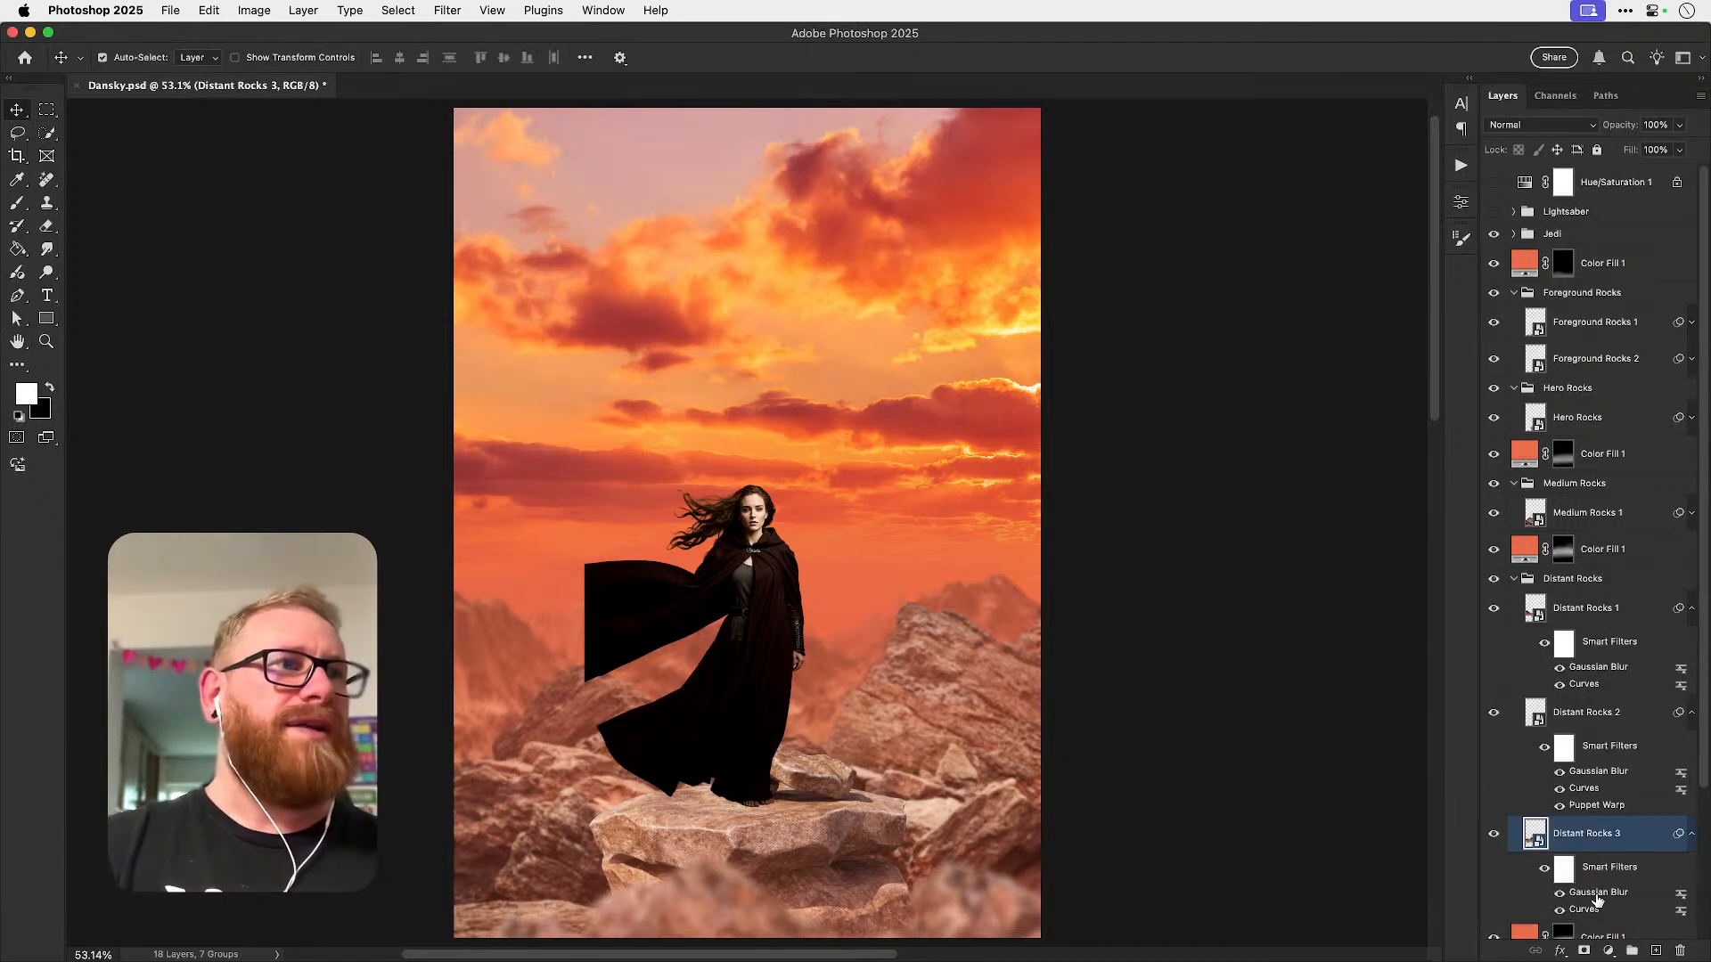
- Set the Gaussian Blur radius of Distant Rocks 3 to 4 pixels, and edit the blur radius of Distant Rocks 2 and Distant Rocks 1
{"action": "double_click", "coordinate": [1595, 895]}
{"action": "type", "text": "4"}
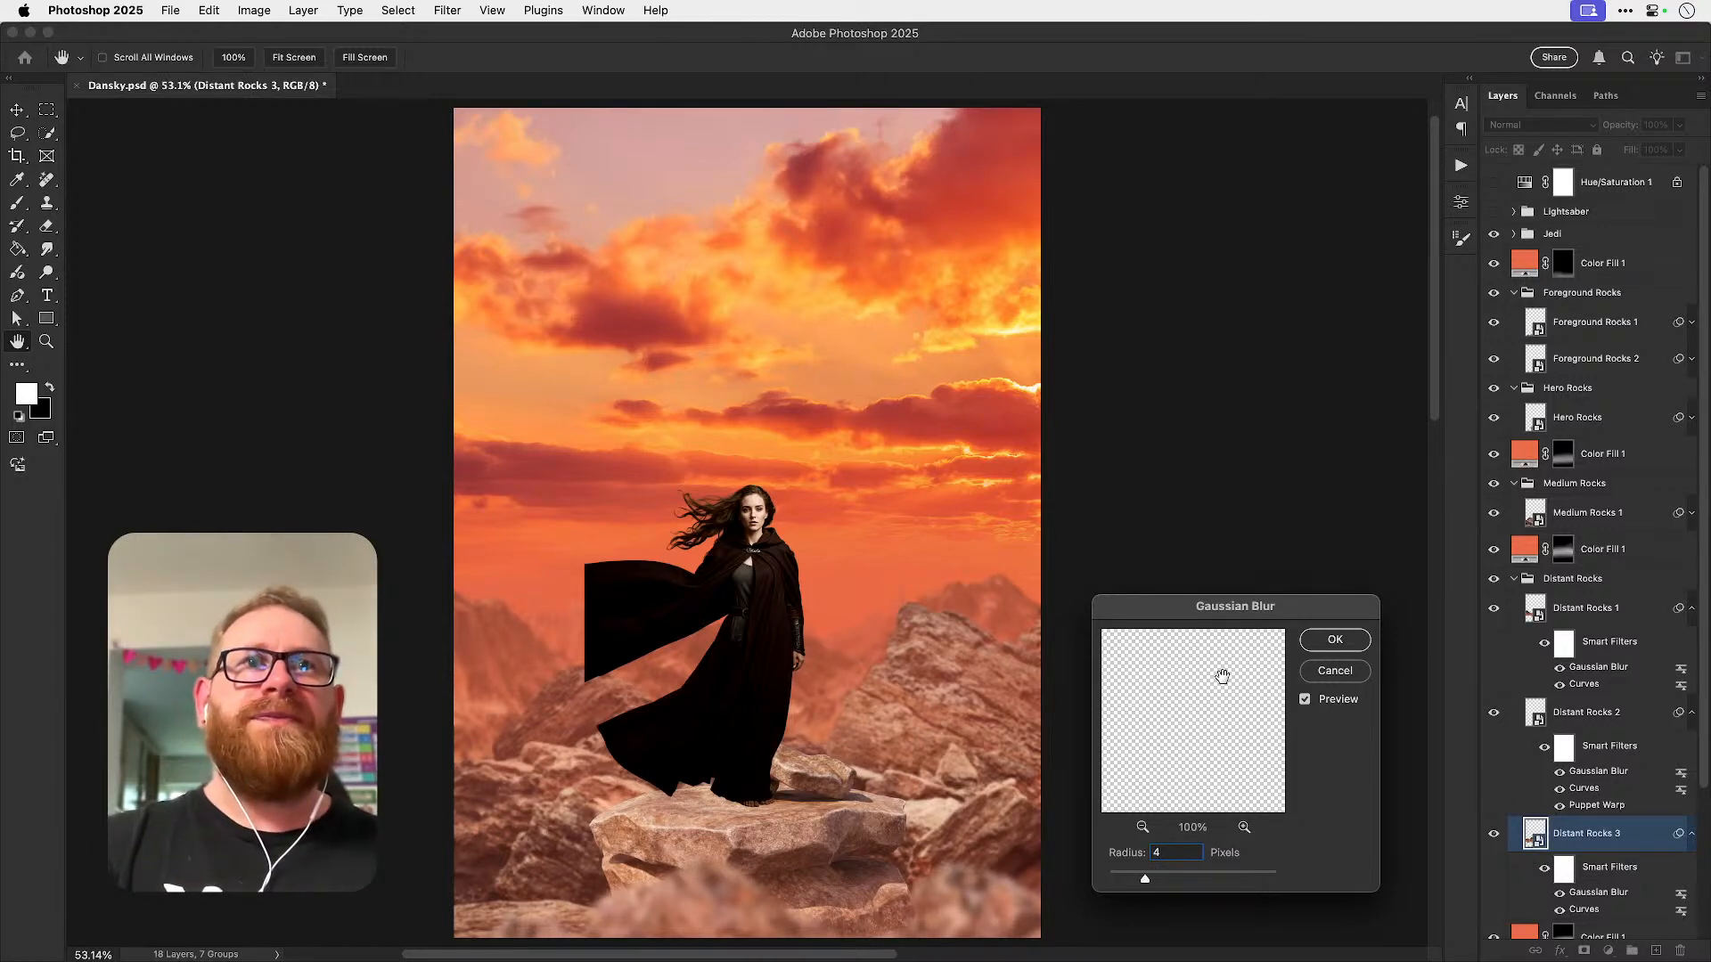
{"action": "left_click", "coordinate": [1339, 641]}
{"action": "double_click", "coordinate": [1595, 771]}
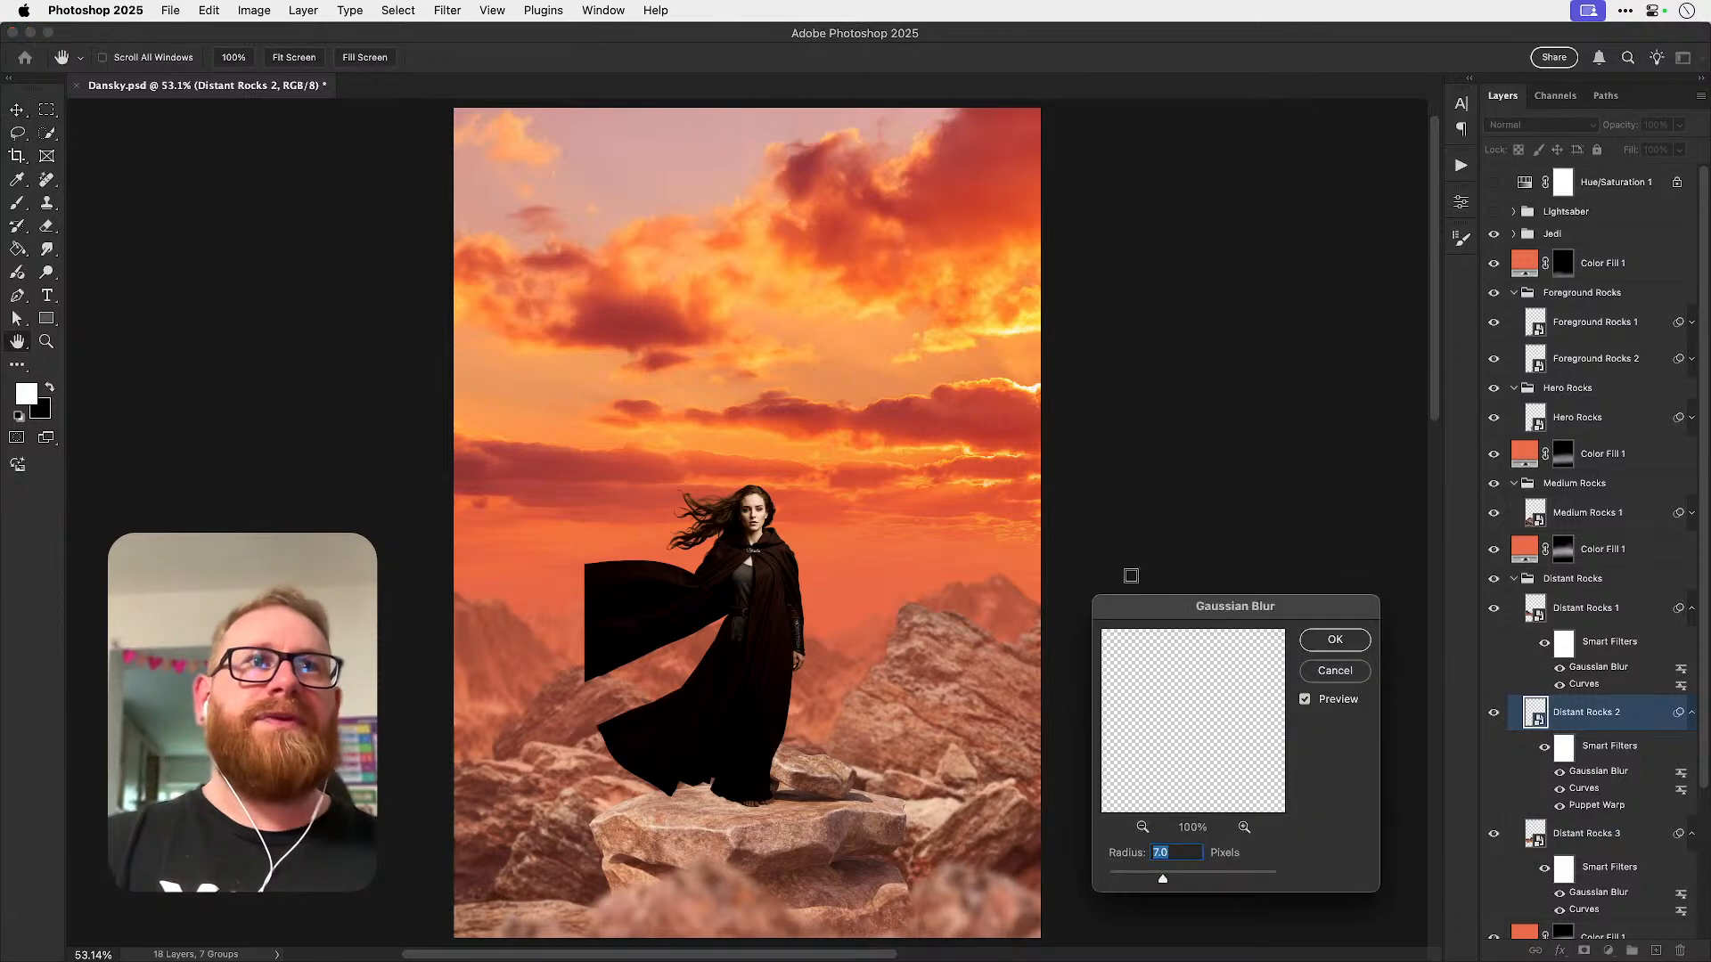
{"action": "left_click", "coordinate": [1339, 640]}
{"action": "double_click", "coordinate": [1594, 667]}
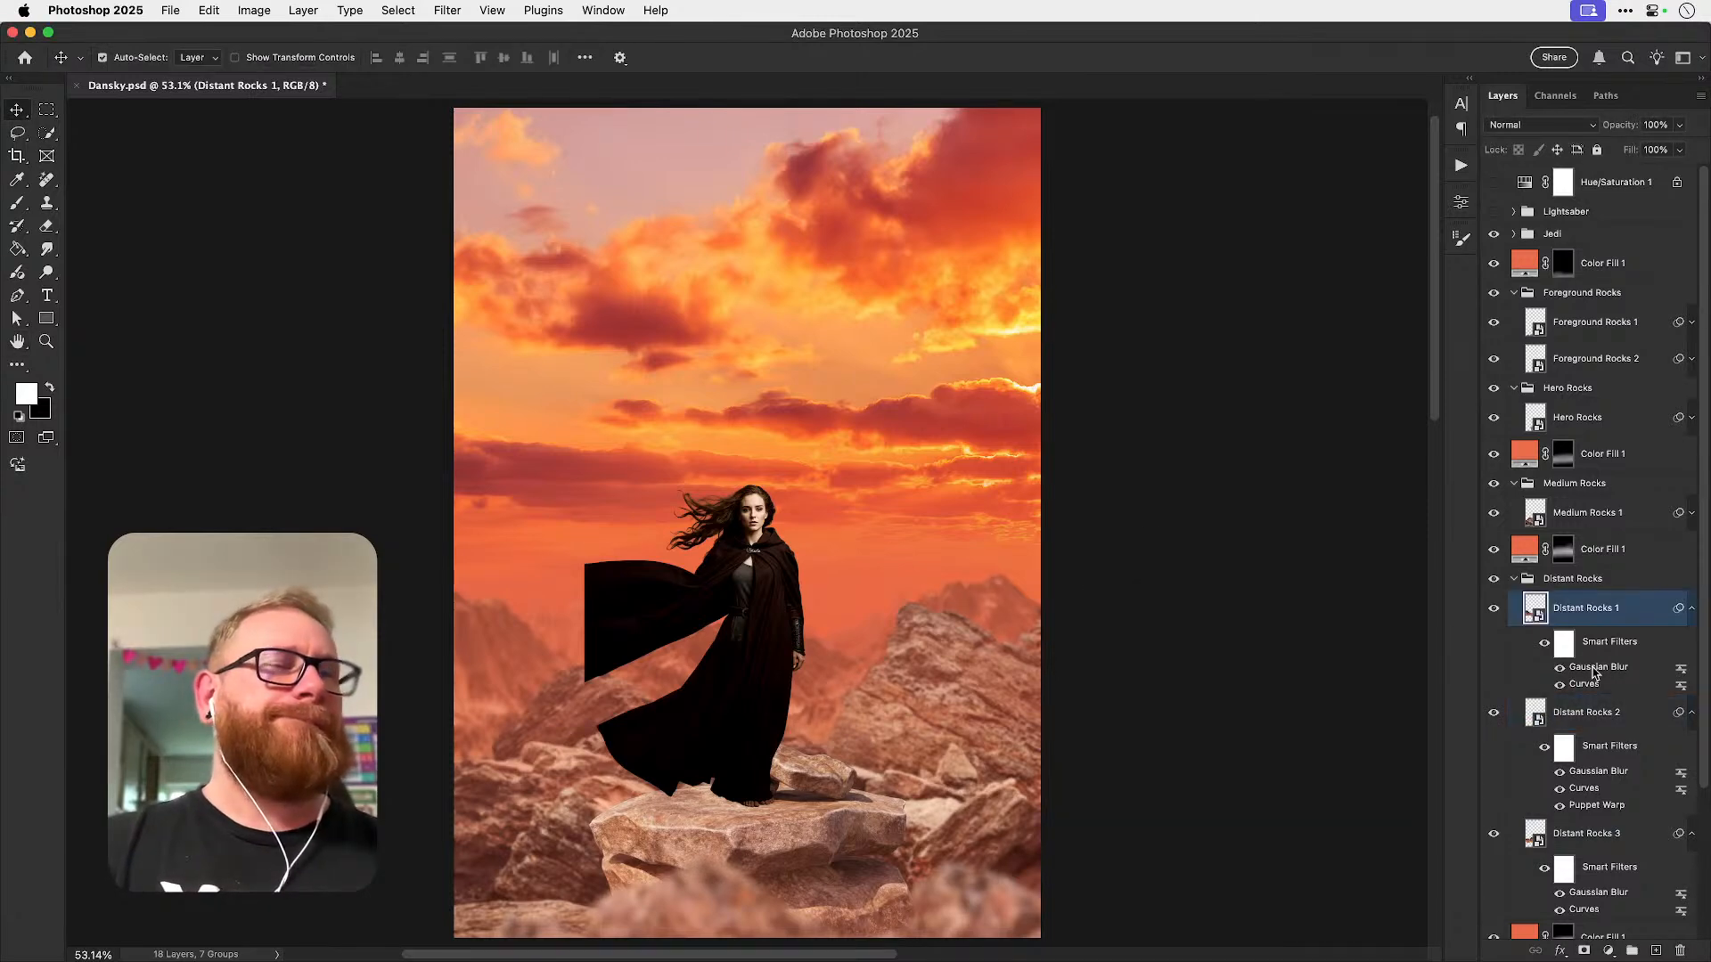
{"action": "left_click", "coordinate": [1340, 639]}
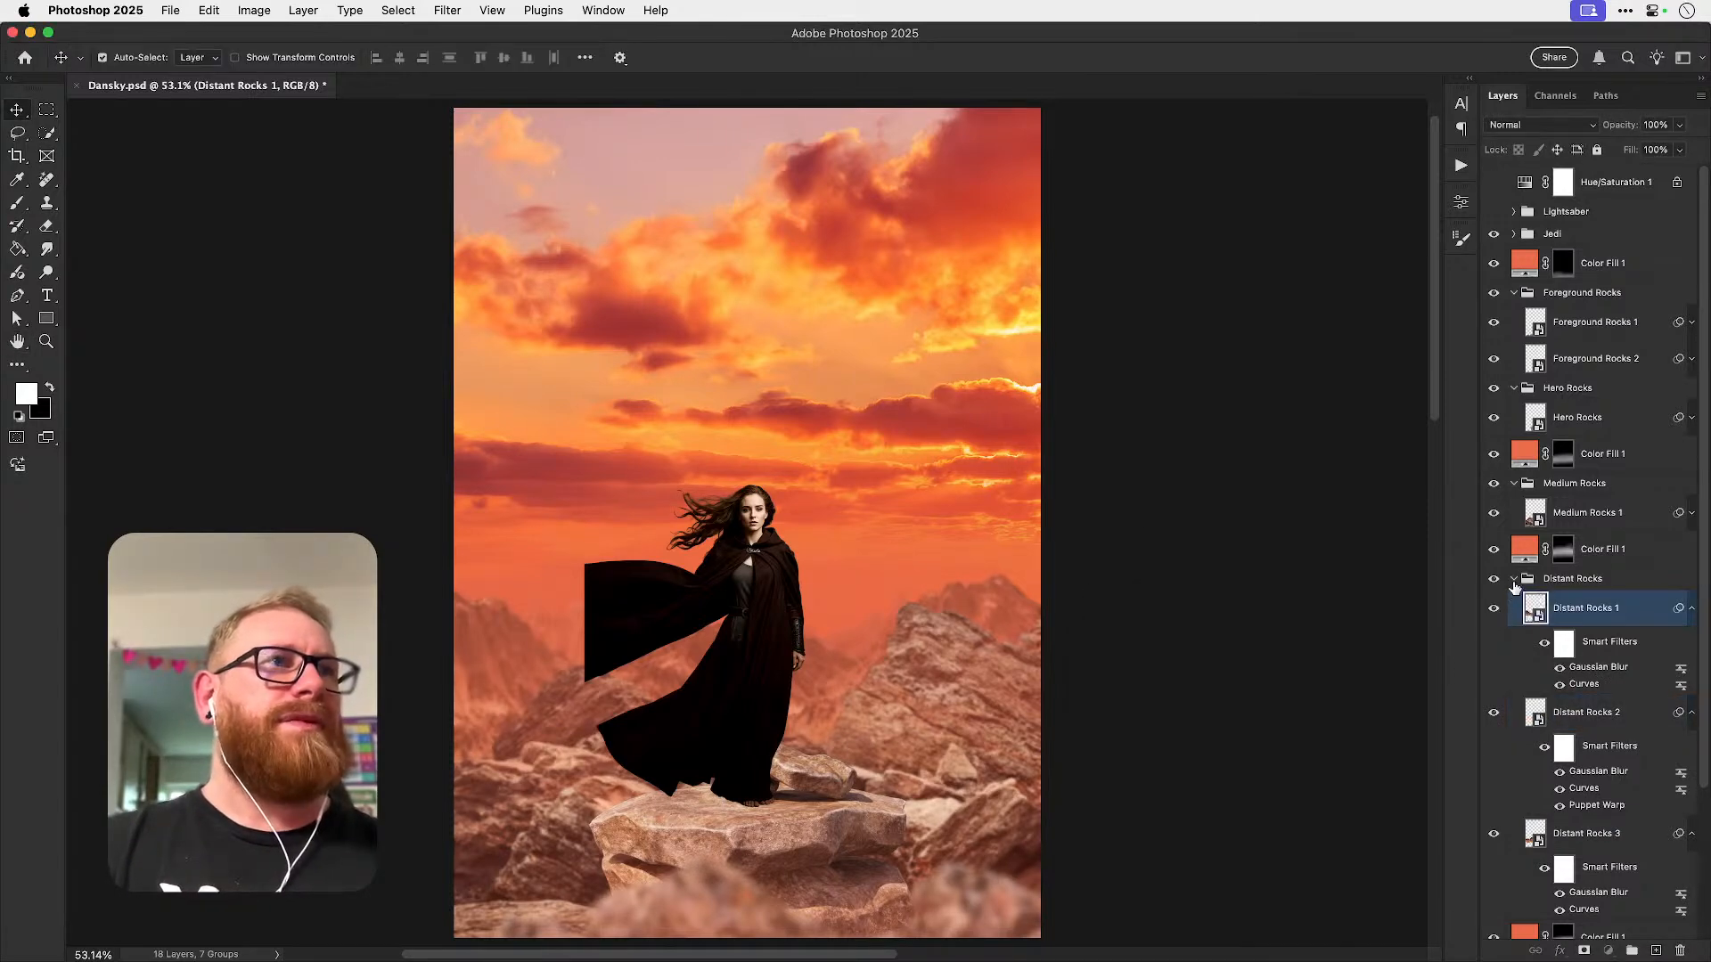
- Collapse the Distant Rocks group and set the Gaussian Blur radius of Medium Rocks 1 to 3 pixels
{"action": "left_click", "coordinate": [1513, 578]}
{"action": "left_click", "coordinate": [1691, 514]}
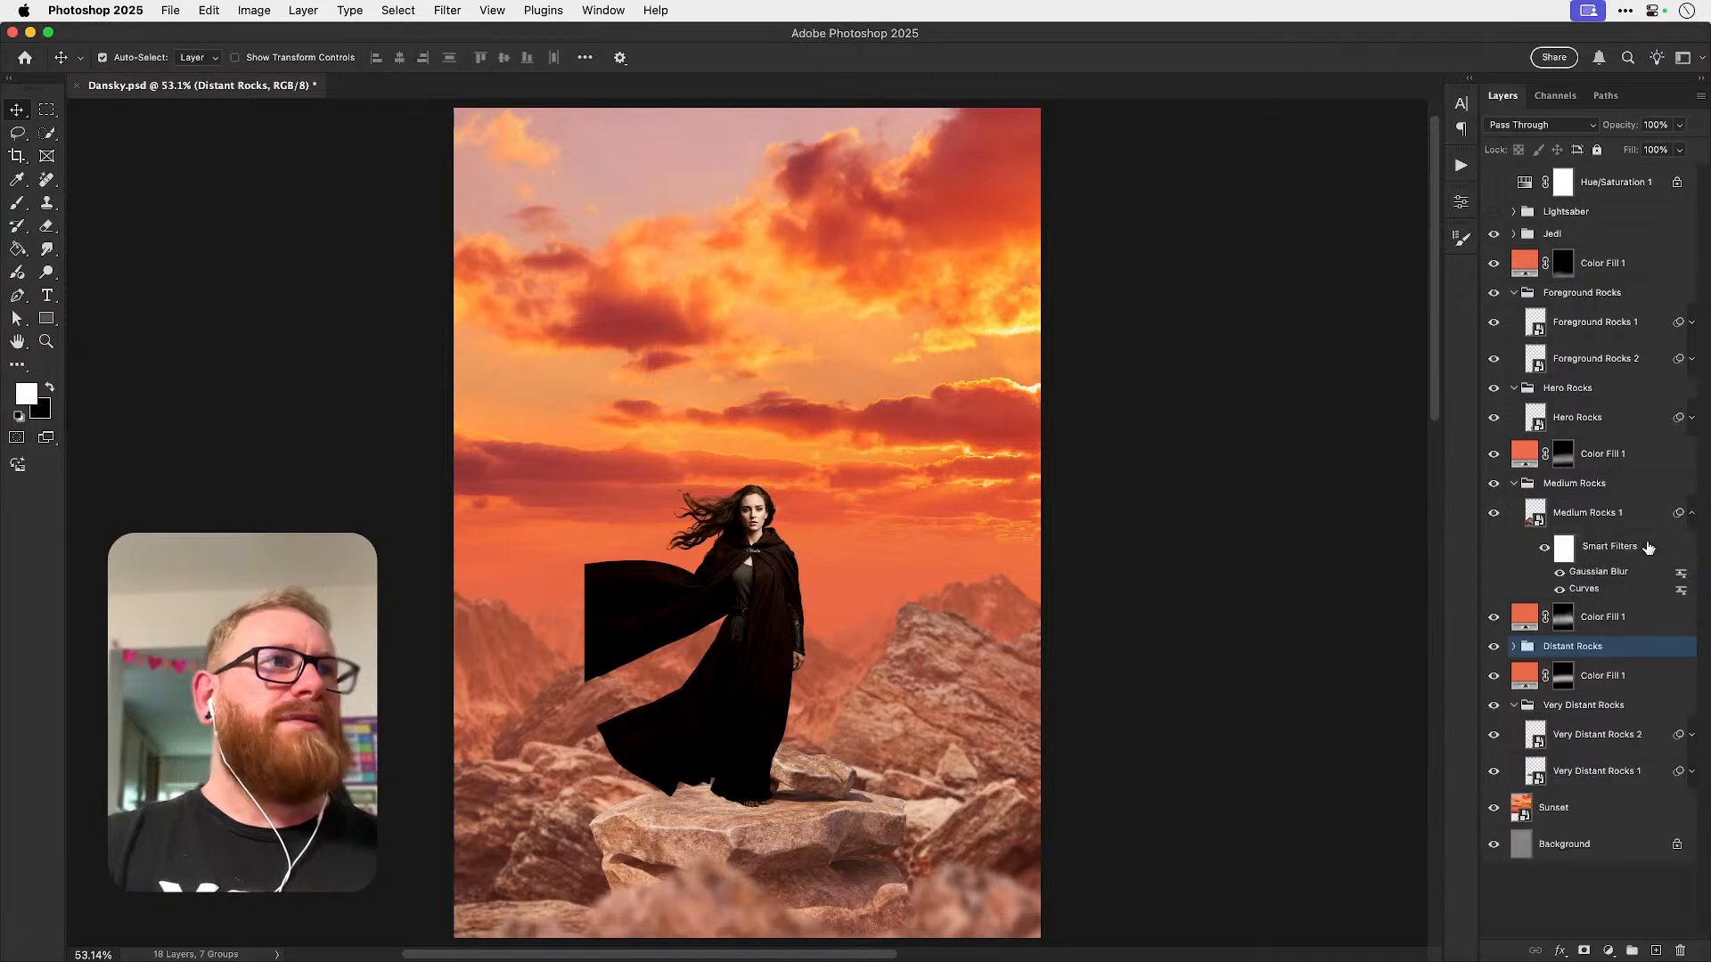
{"action": "double_click", "coordinate": [1597, 574]}
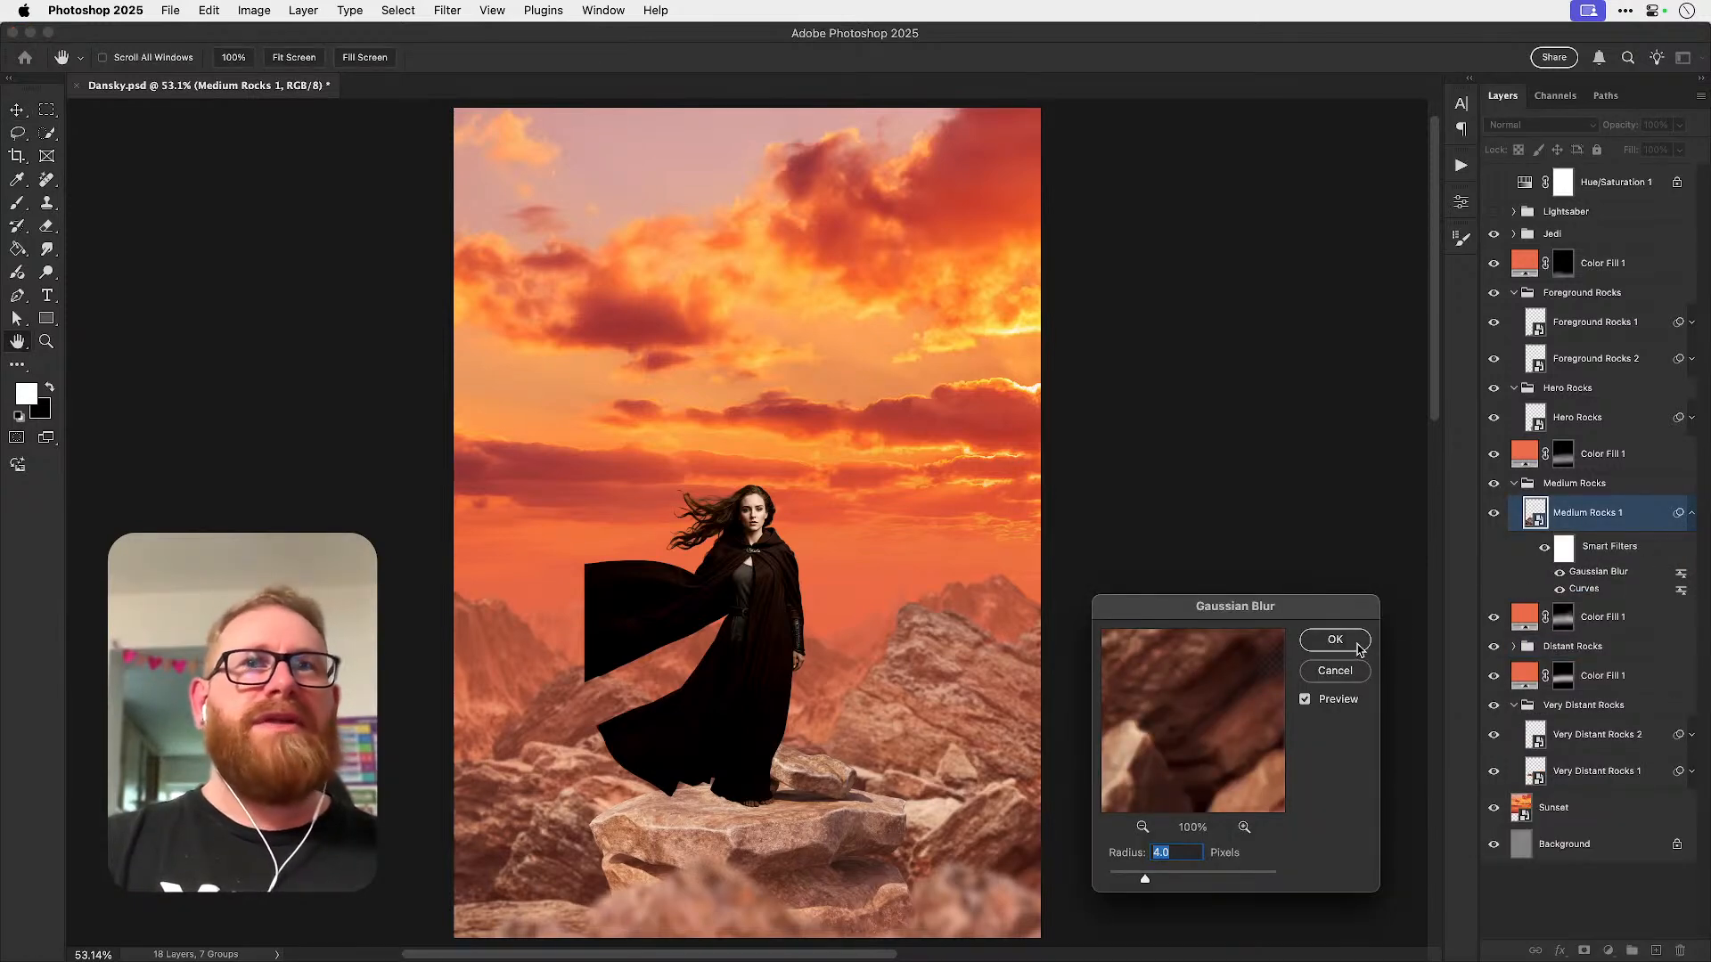
{"action": "type", "text": "2"}
{"action": "key", "text": "super+a"}
{"action": "type", "text": "3"}
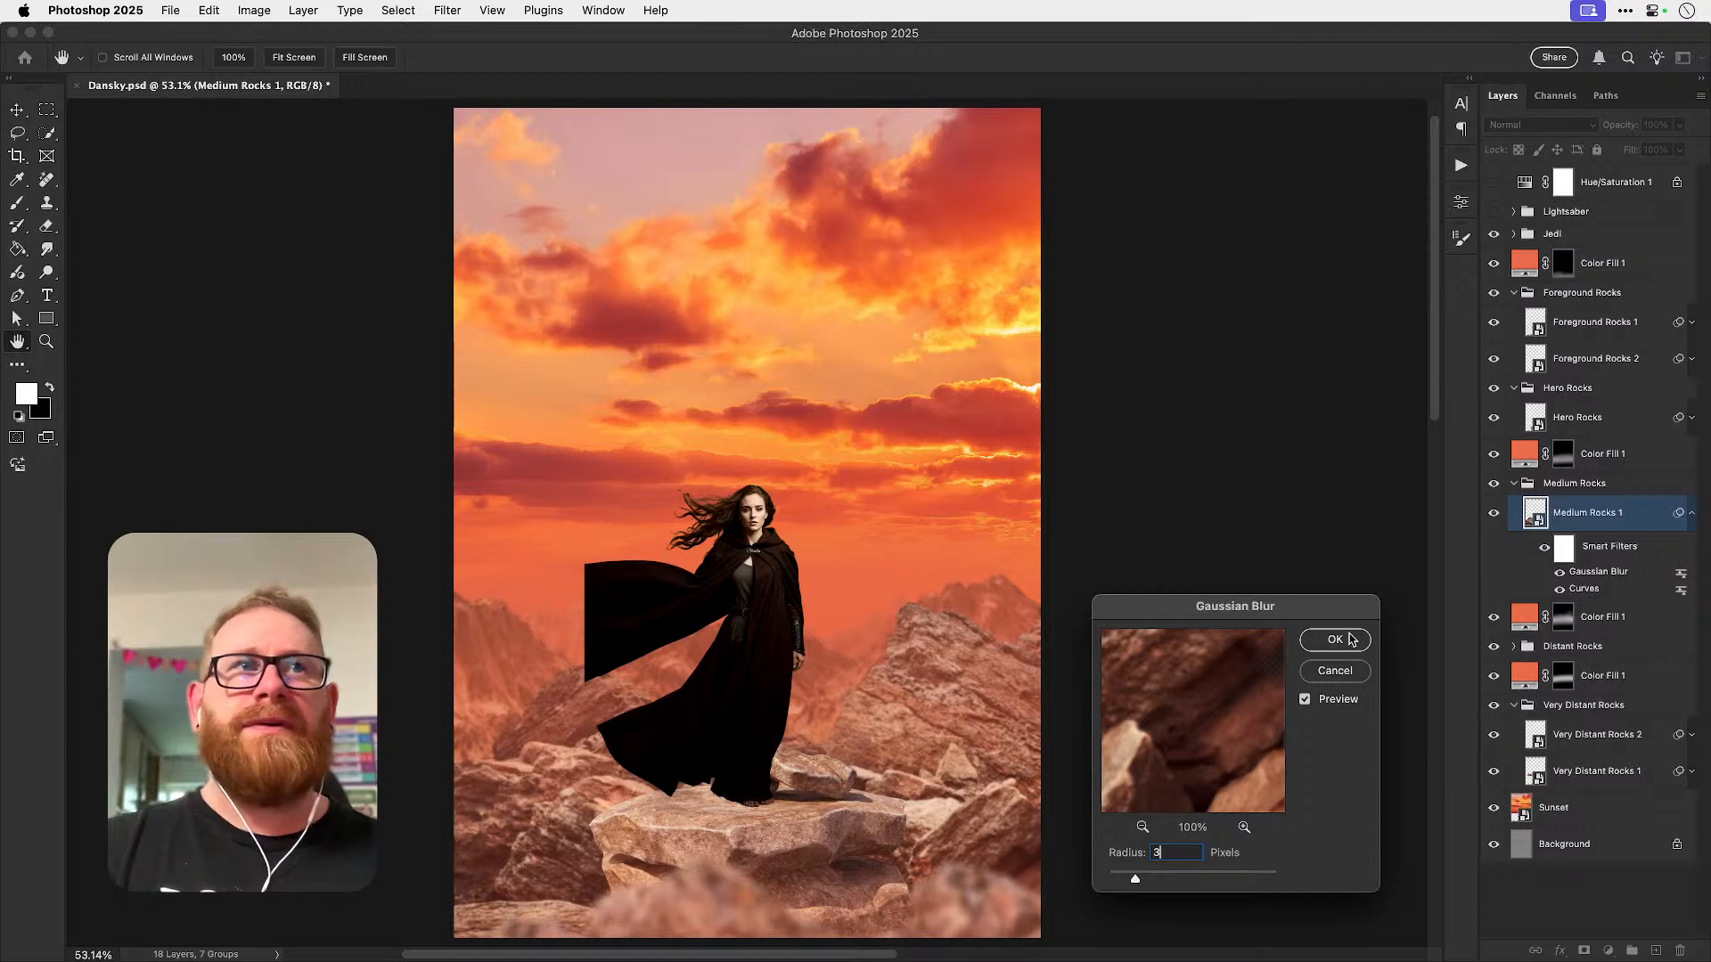
{"action": "left_click", "coordinate": [1334, 641]}
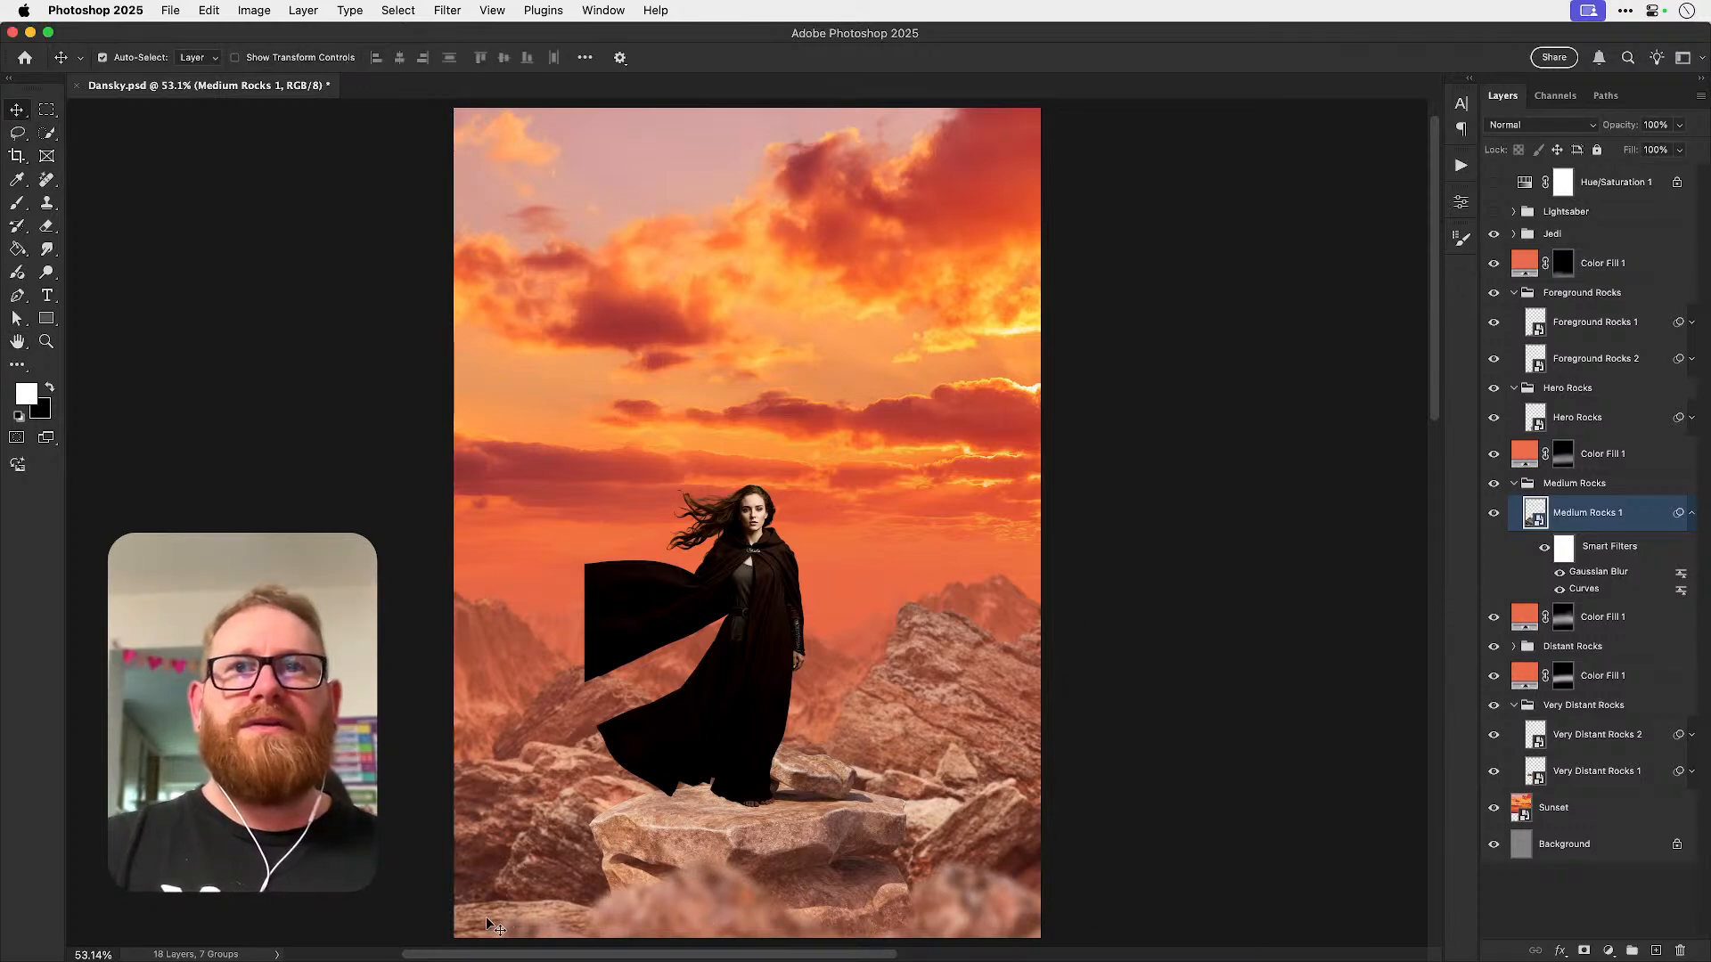
- Set the Gaussian Blur radius of both Foreground Rocks 1 and Foreground Rocks 2 to 5 pixels, and save the document
{"action": "left_click", "coordinate": [713, 916]}
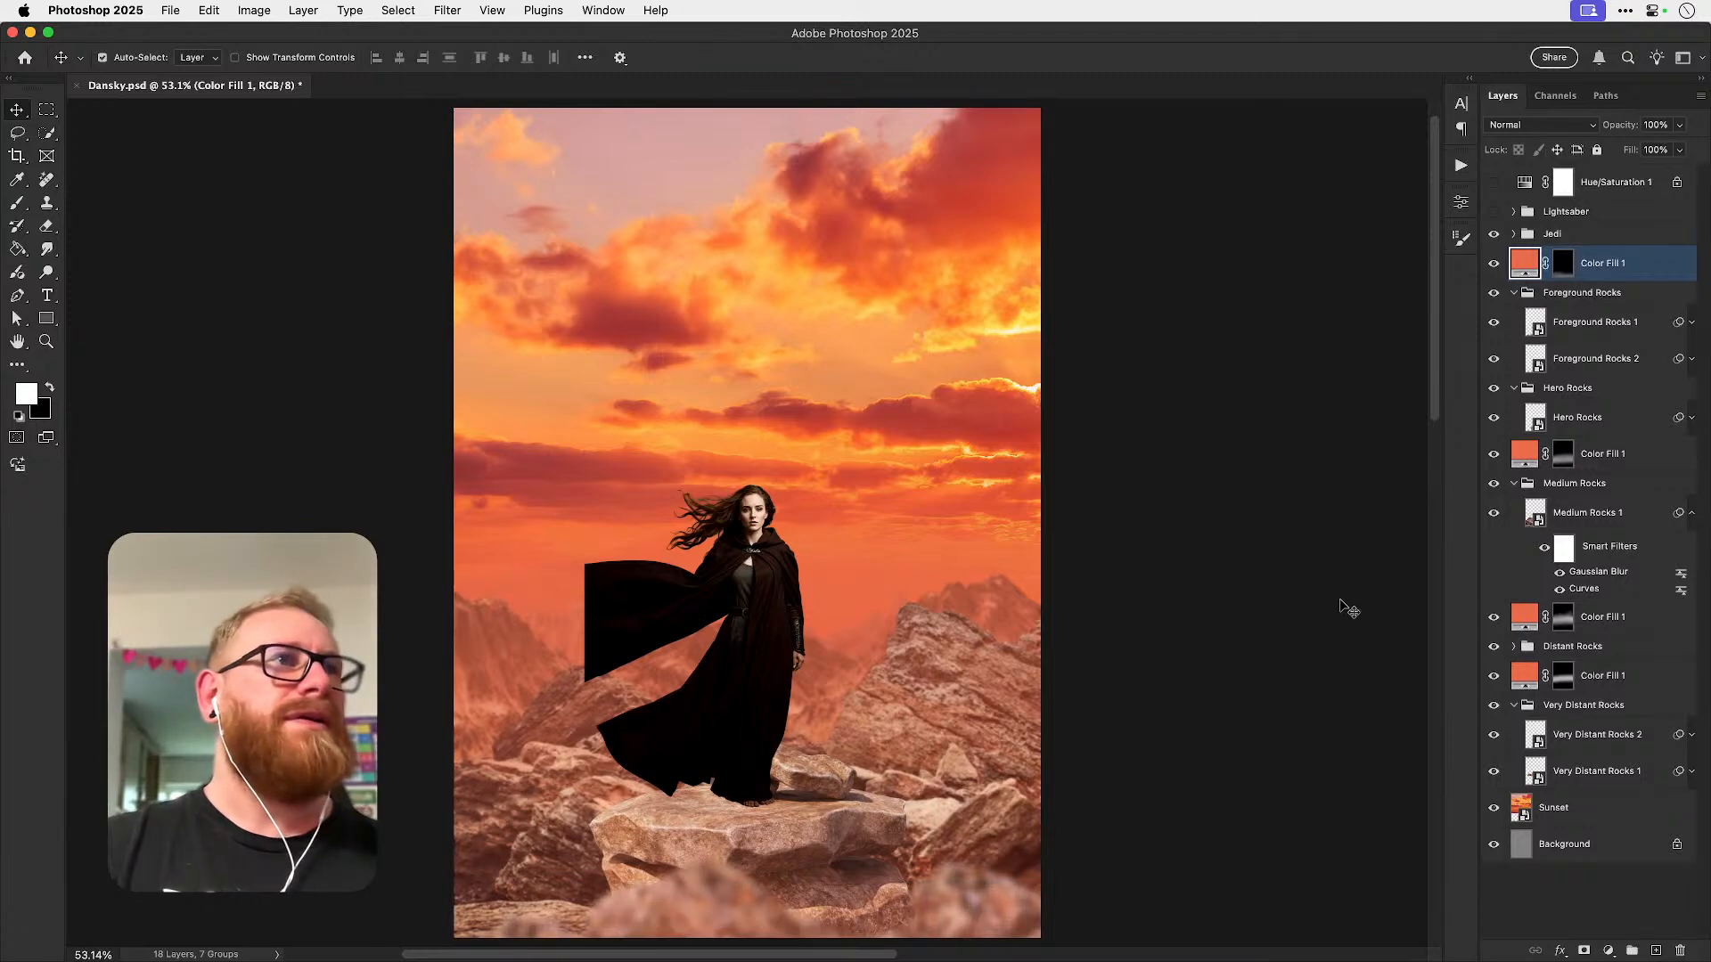
{"action": "left_click", "coordinate": [1690, 323]}
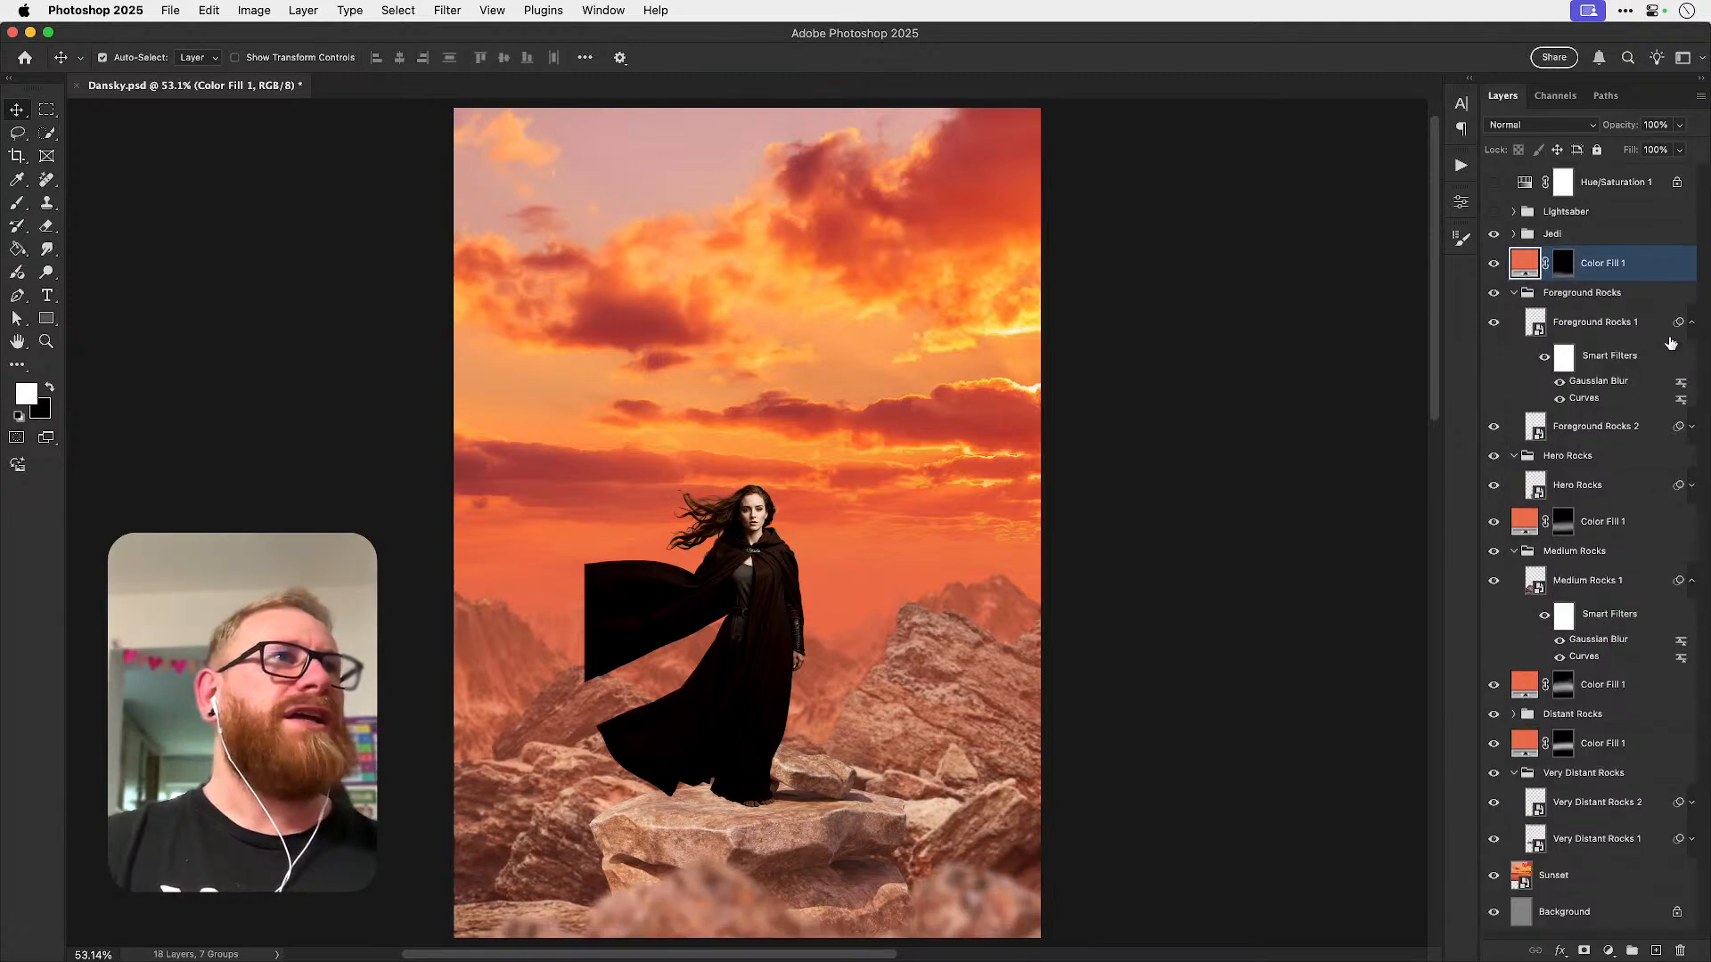
{"action": "double_click", "coordinate": [1601, 381]}
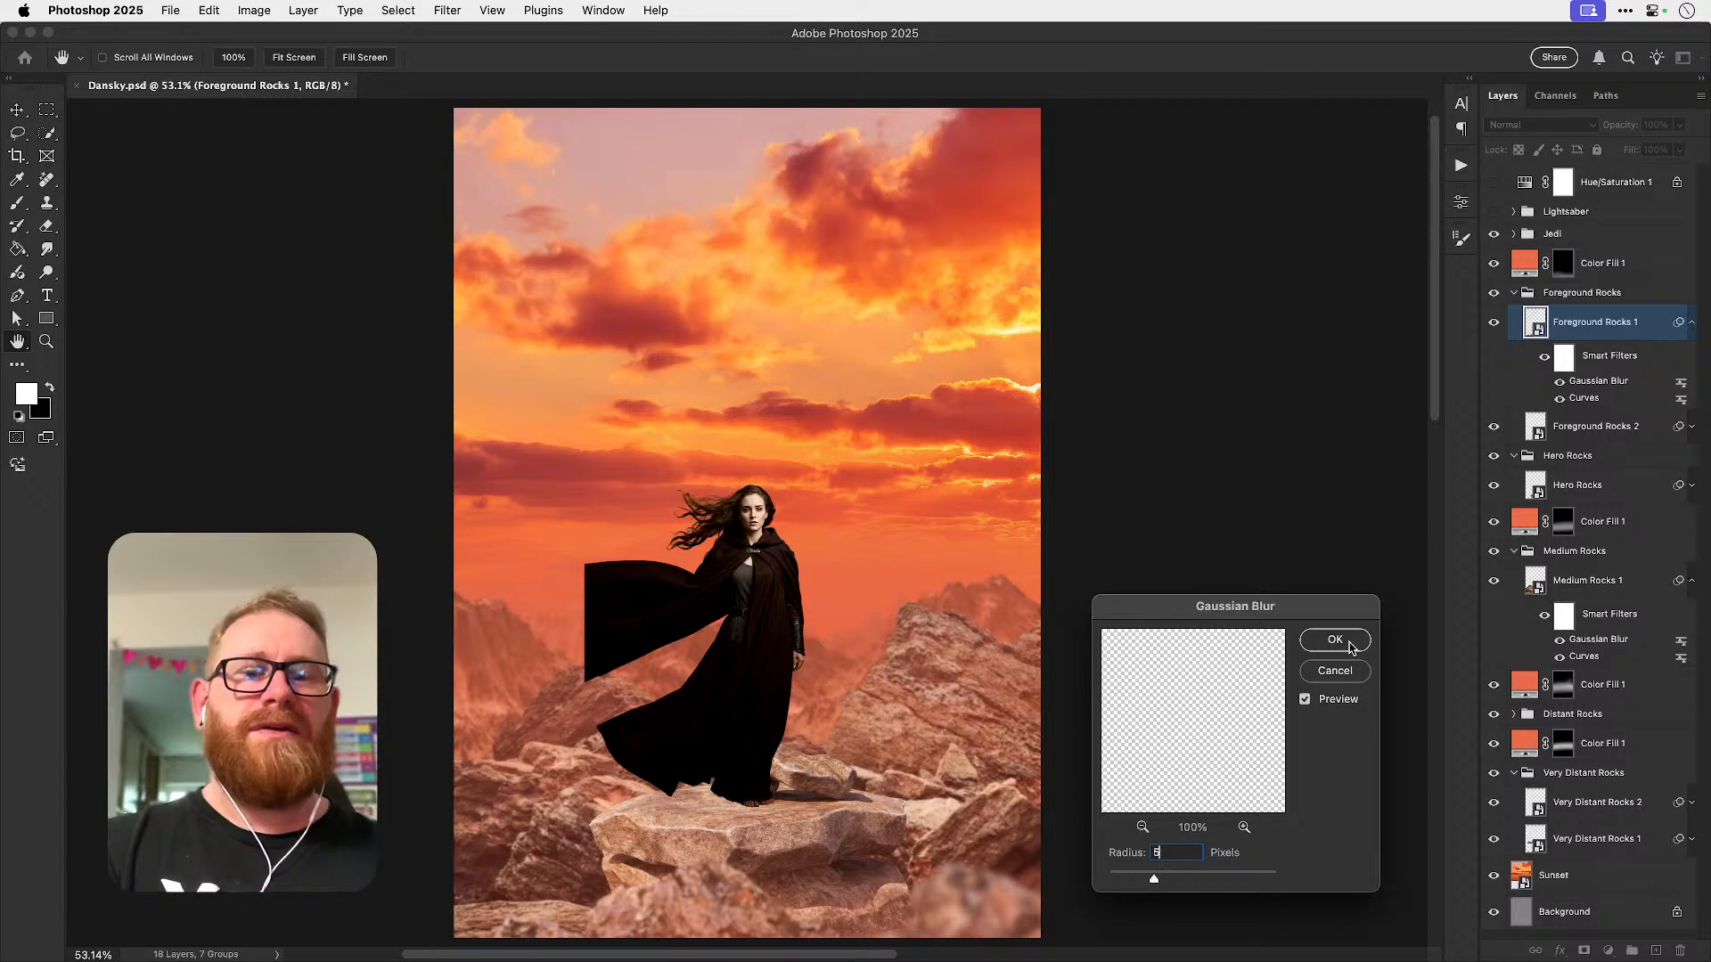
{"action": "left_click", "coordinate": [1350, 644]}
{"action": "left_click", "coordinate": [1690, 431]}
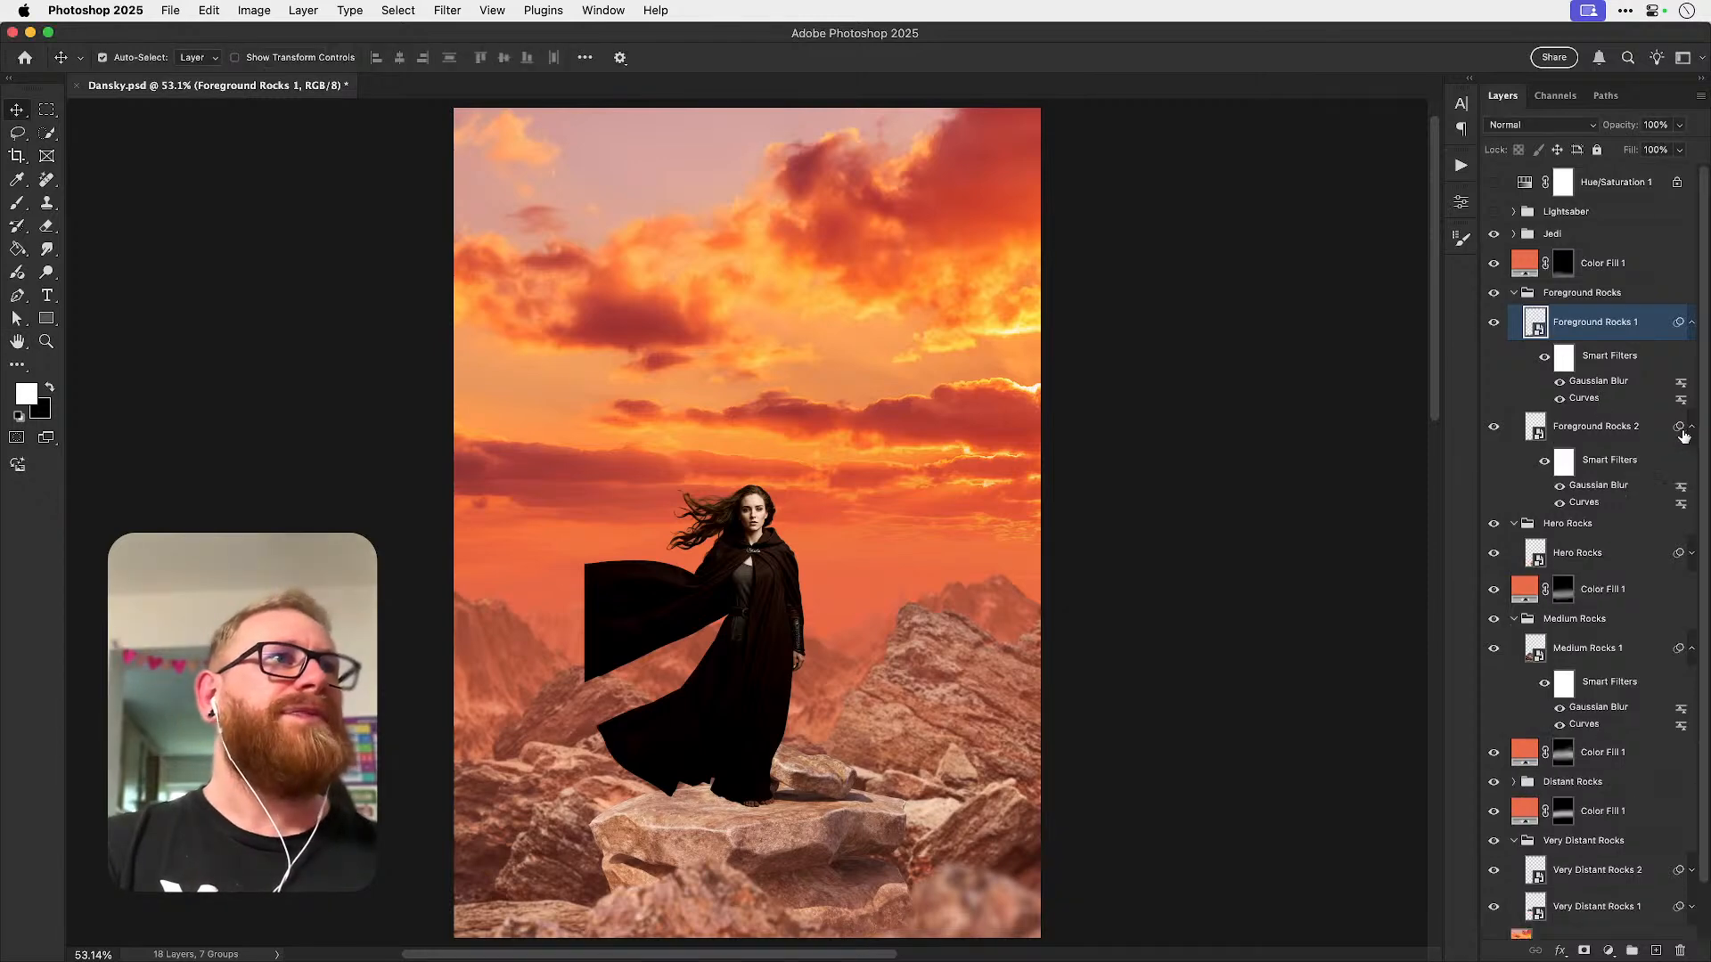
{"action": "double_click", "coordinate": [1598, 484]}
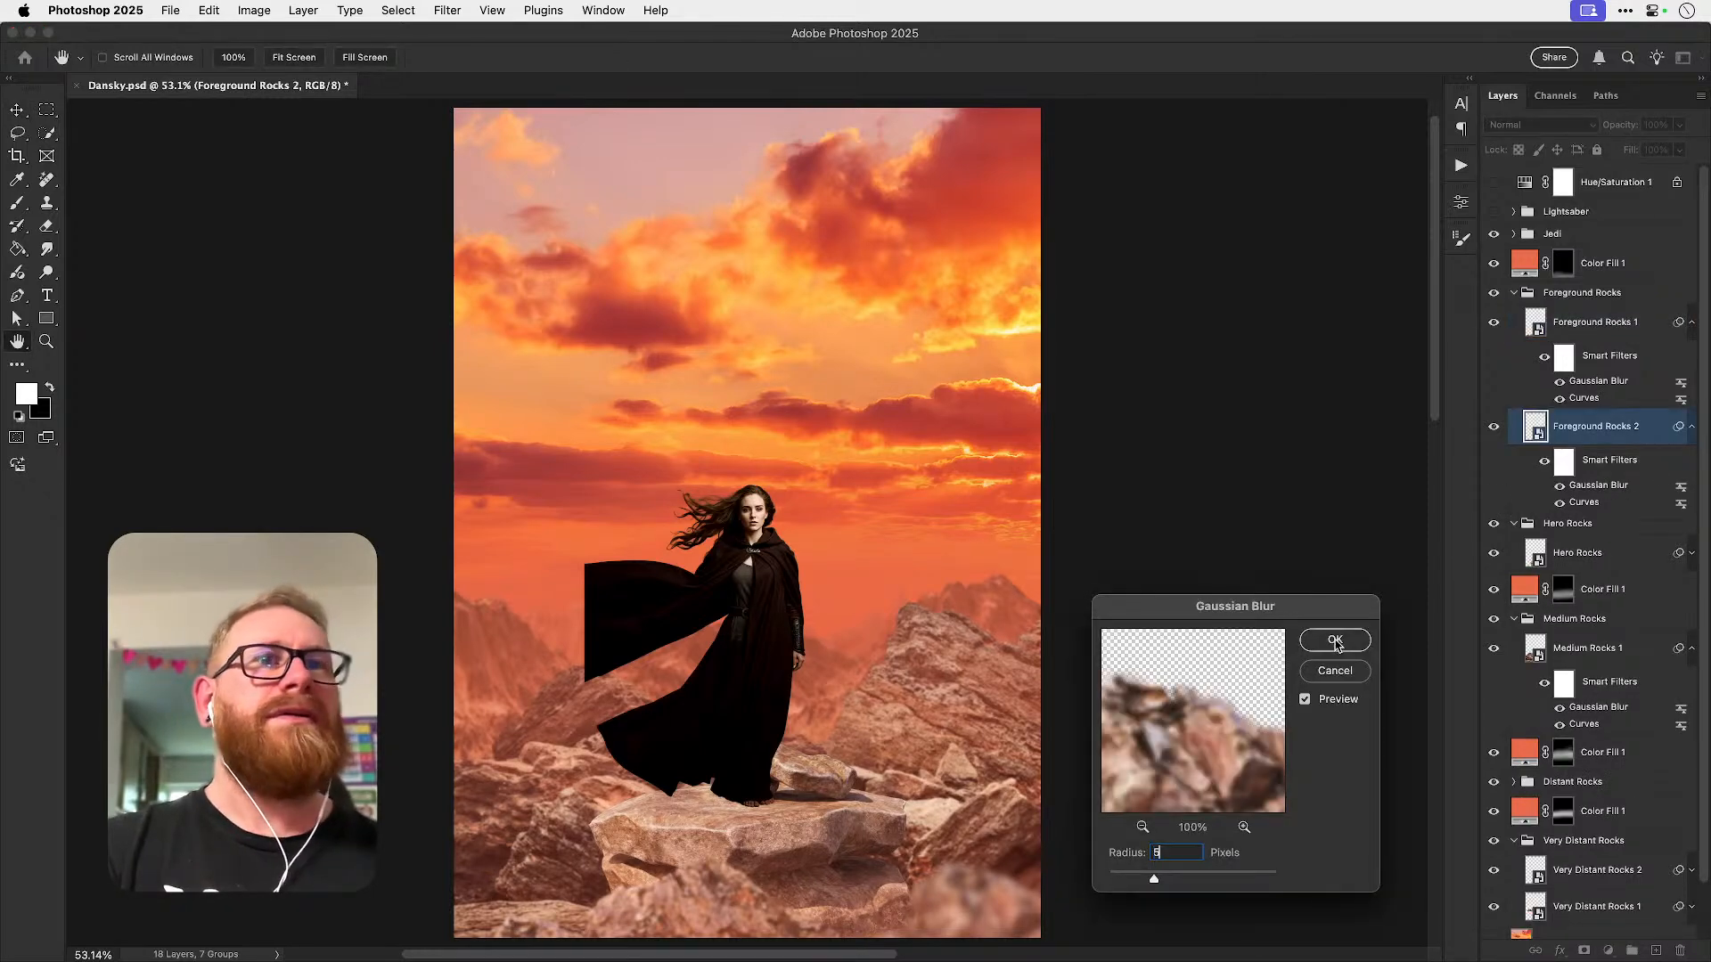
{"action": "left_click", "coordinate": [1335, 641]}
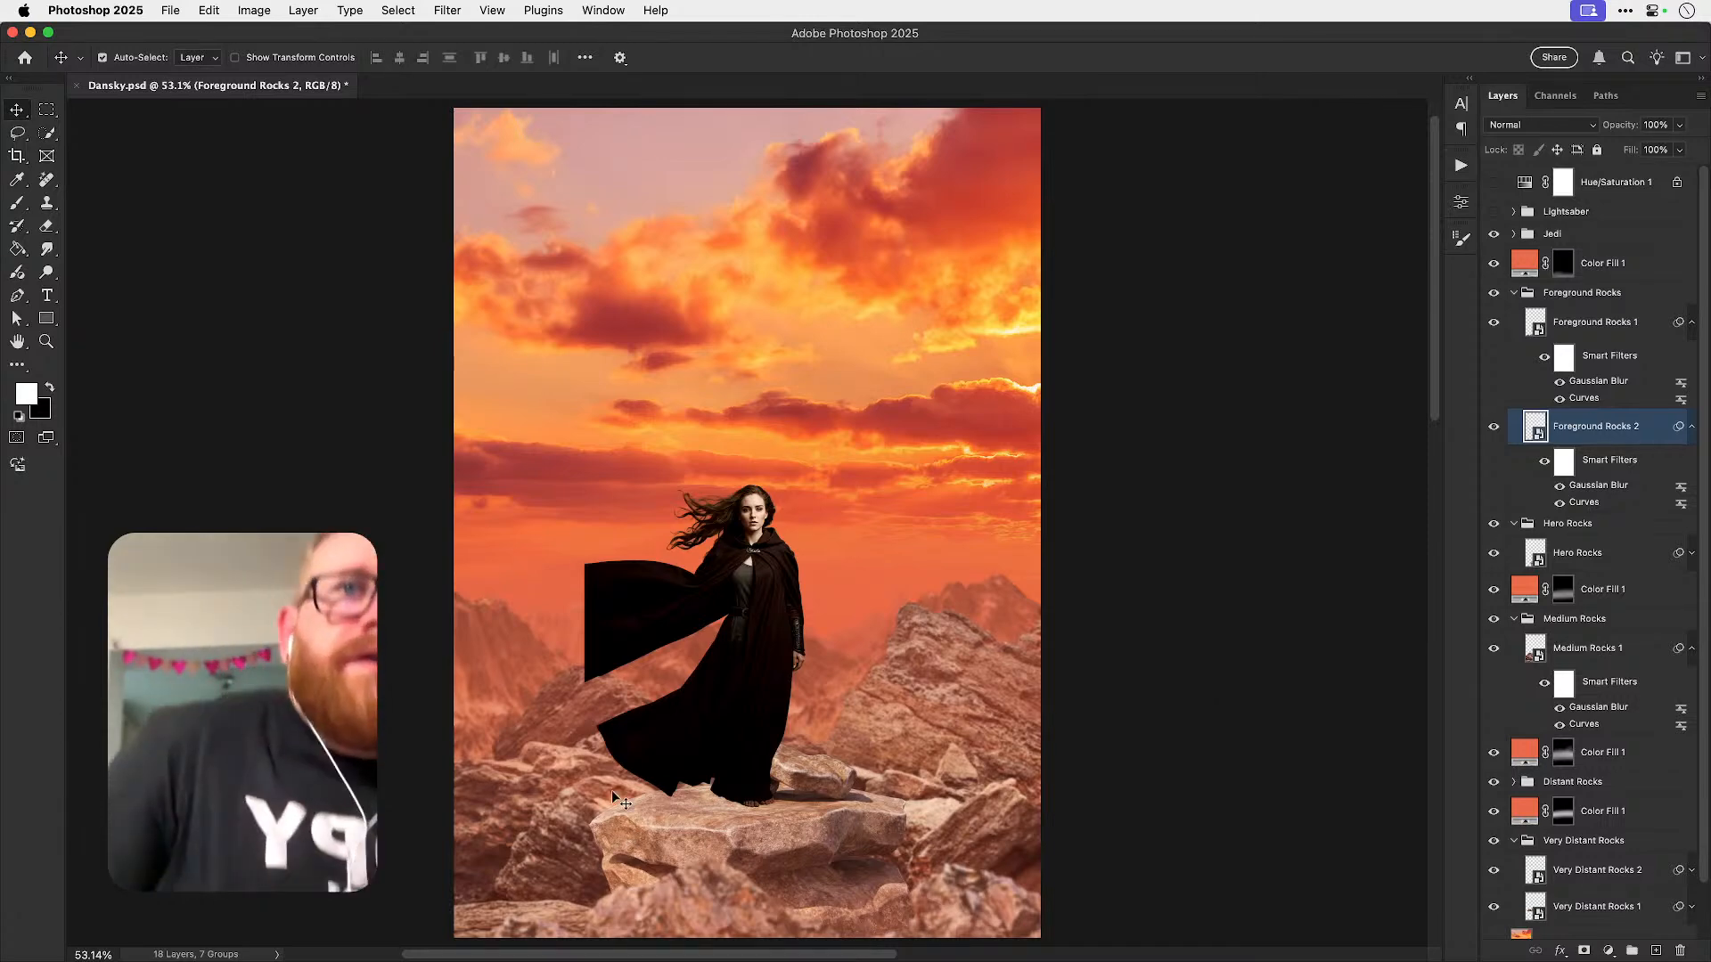
{"action": "key", "text": "super+s"}
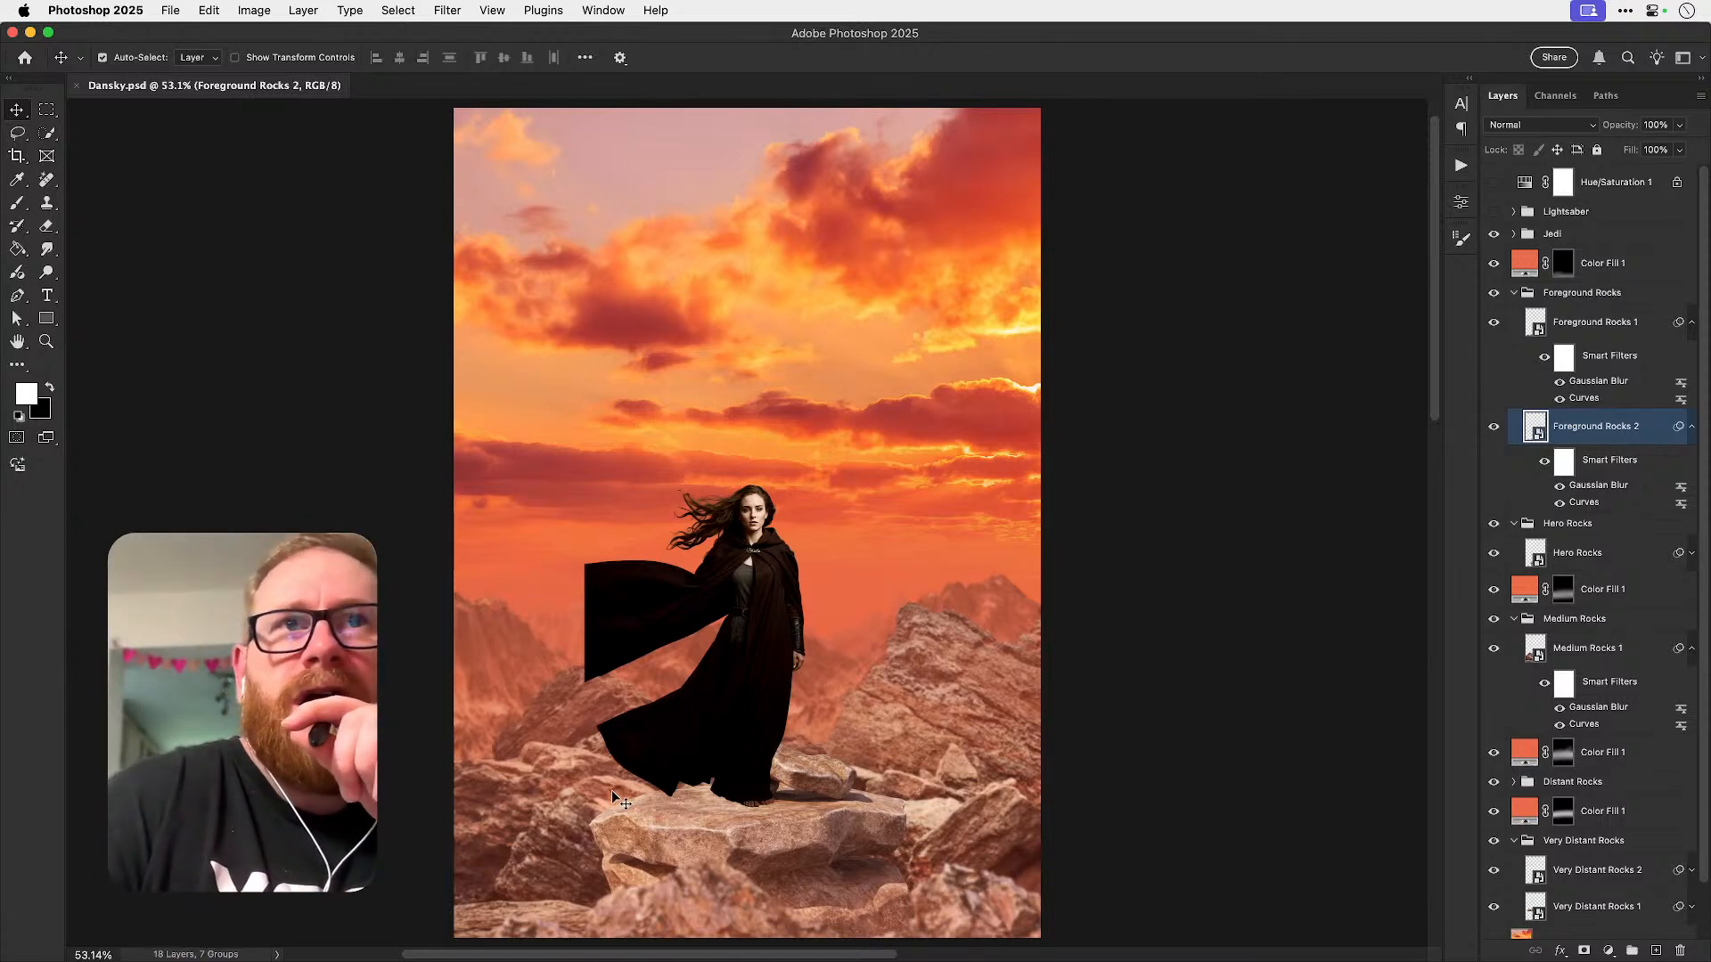
- Enlarge Very Distant Rocks 1 and 2 together to about 110% width and 123% height, and shift them slightly left and up
{"action": "scroll", "coordinate": [1673, 687], "scroll_direction": "down", "scroll_amount": 2}
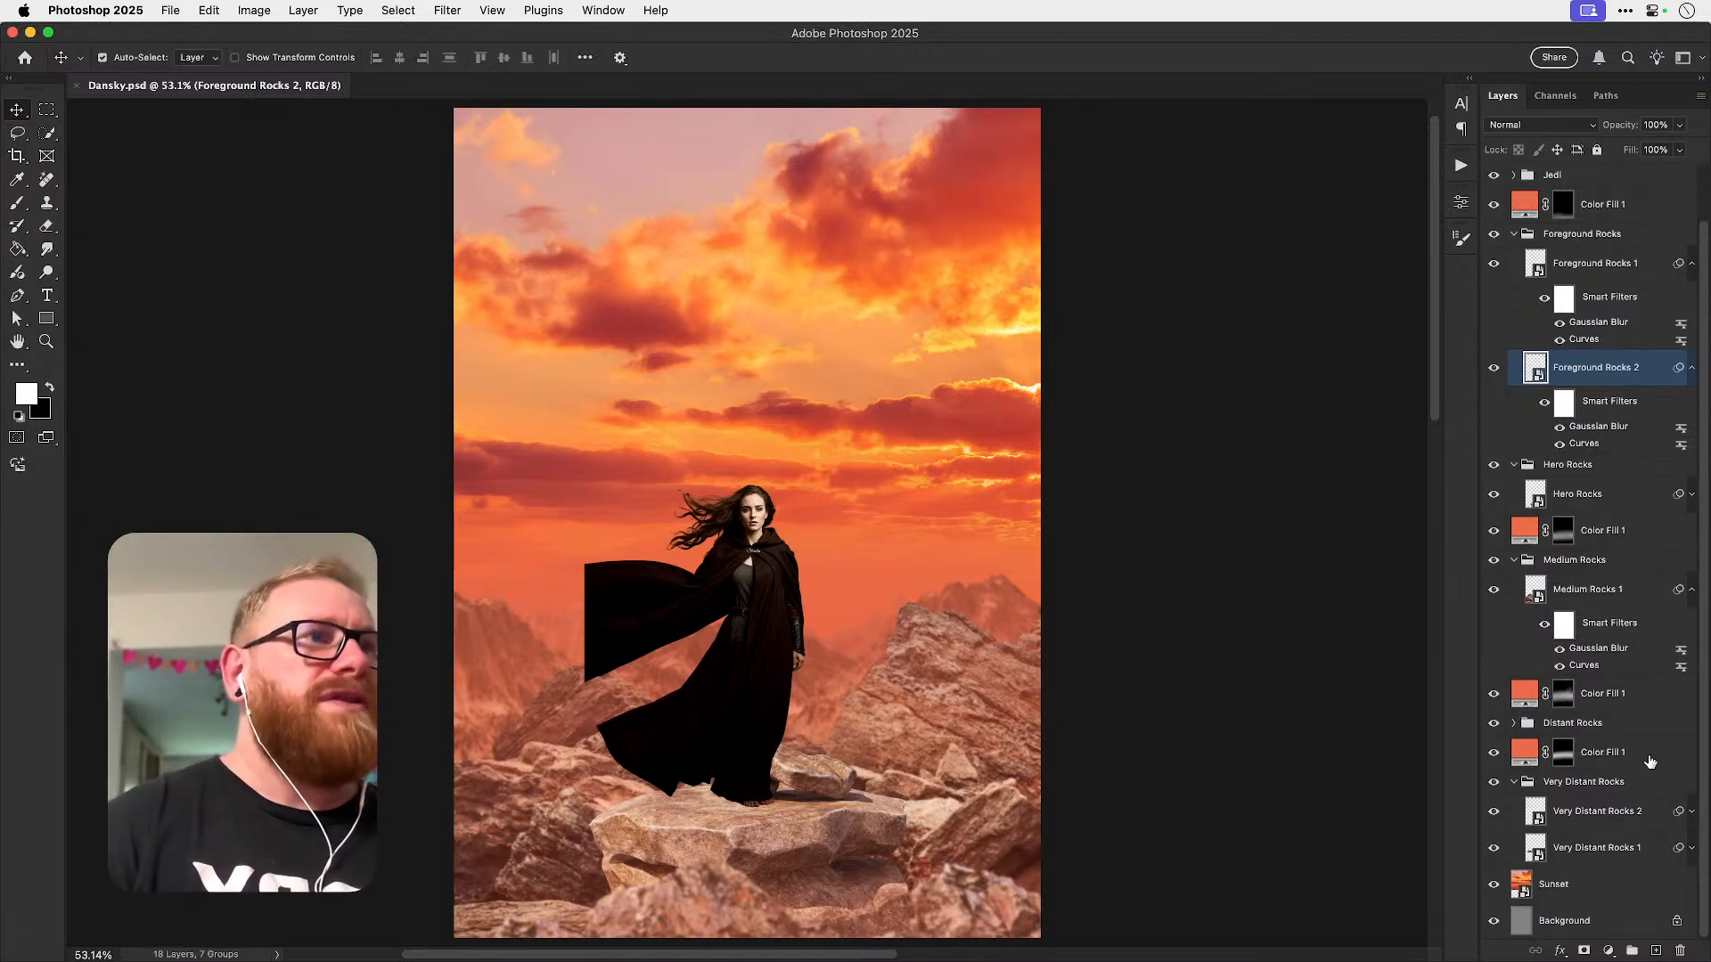
{"action": "left_click", "coordinate": [1595, 811]}
{"action": "left_click", "coordinate": [1595, 848], "text": "super"}
{"action": "key", "text": "super+t"}
{"action": "left_click_drag", "start_coordinate": [933, 585], "coordinate": [956, 579]}
{"action": "mouse_move", "coordinate": [716, 580]}
{"action": "left_mouse_down"}
{"action": "mouse_move", "coordinate": [718, 503]}
{"action": "mouse_move", "coordinate": [720, 566]}
{"action": "left_mouse_up"}
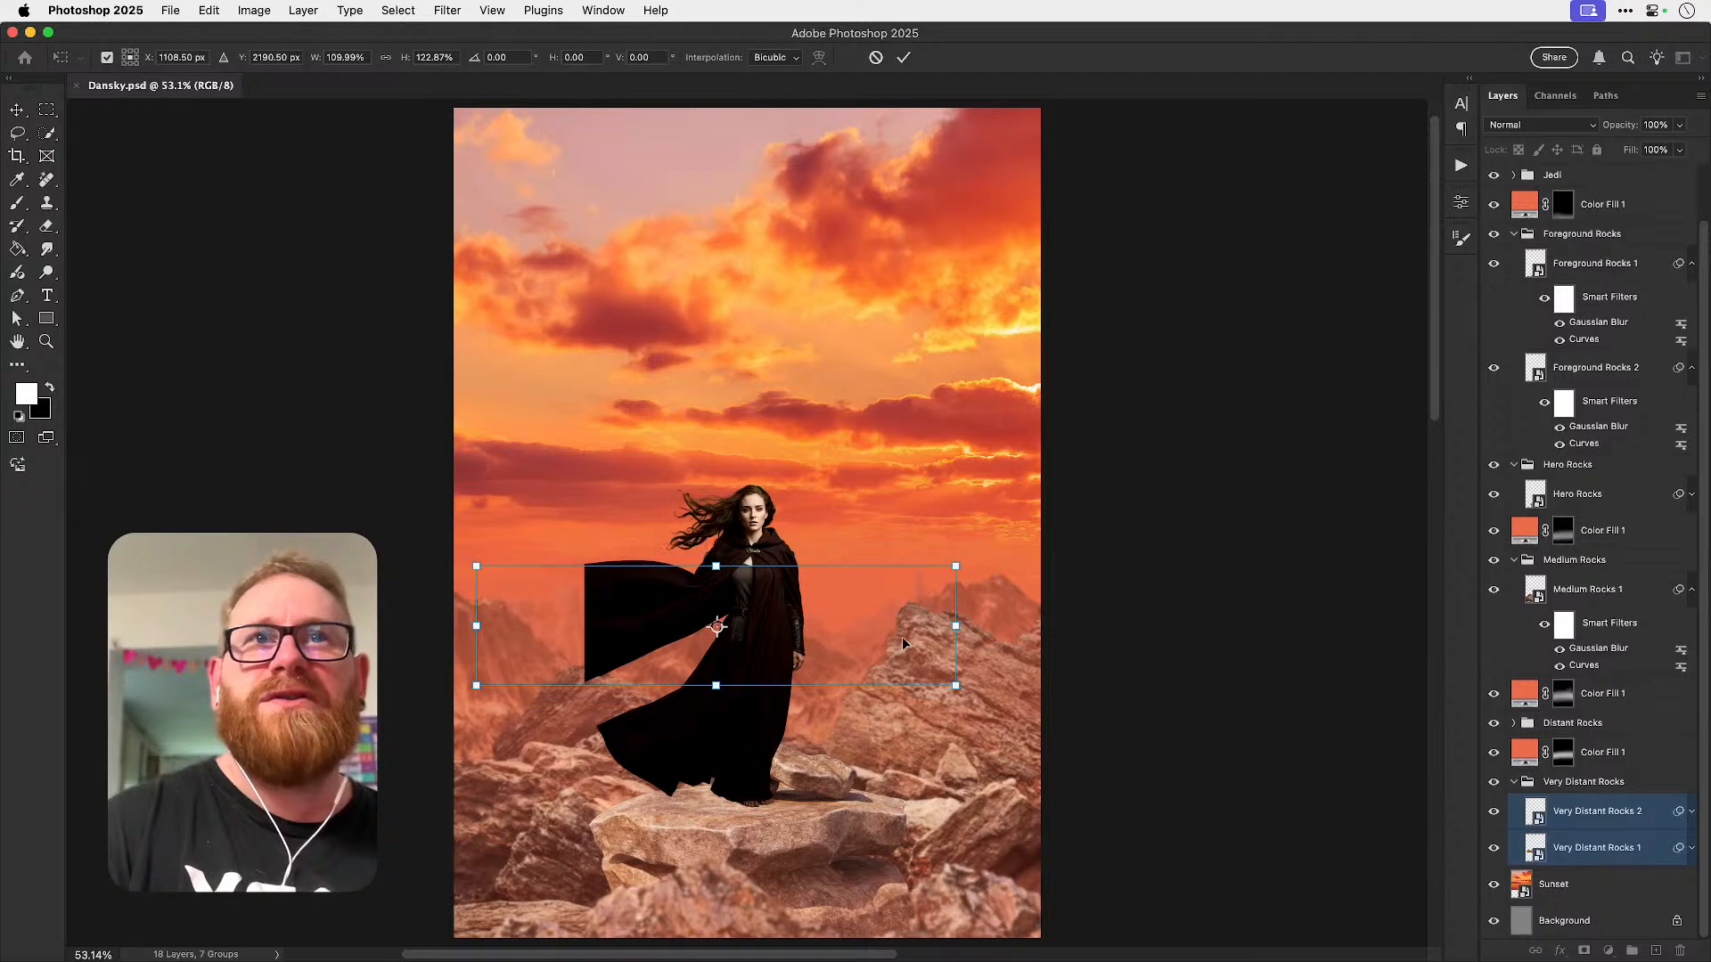
{"action": "left_click_drag", "start_coordinate": [888, 656], "coordinate": [842, 646]}
{"action": "key", "text": "Return"}
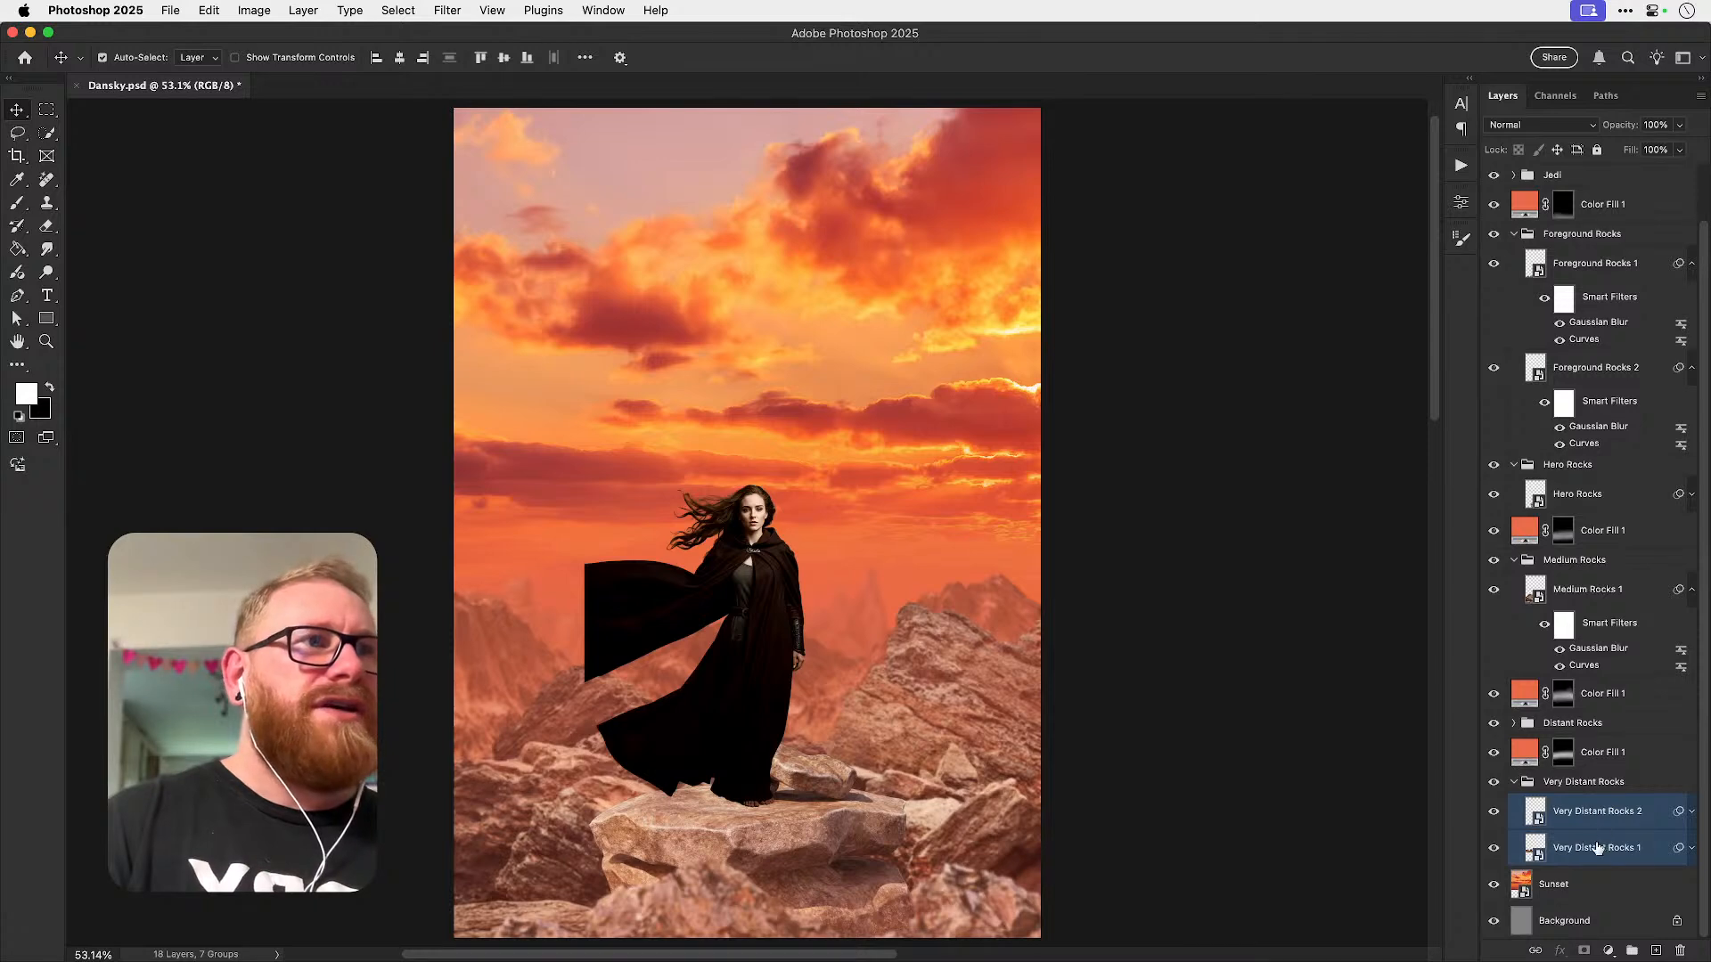
- Duplicate both Very Distant Rocks layers and move the copies to the right side of the image, above the distant peak
{"action": "key", "text": "super+j"}
{"action": "key", "text": "super+t"}
{"action": "left_click_drag", "start_coordinate": [722, 629], "coordinate": [984, 606]}
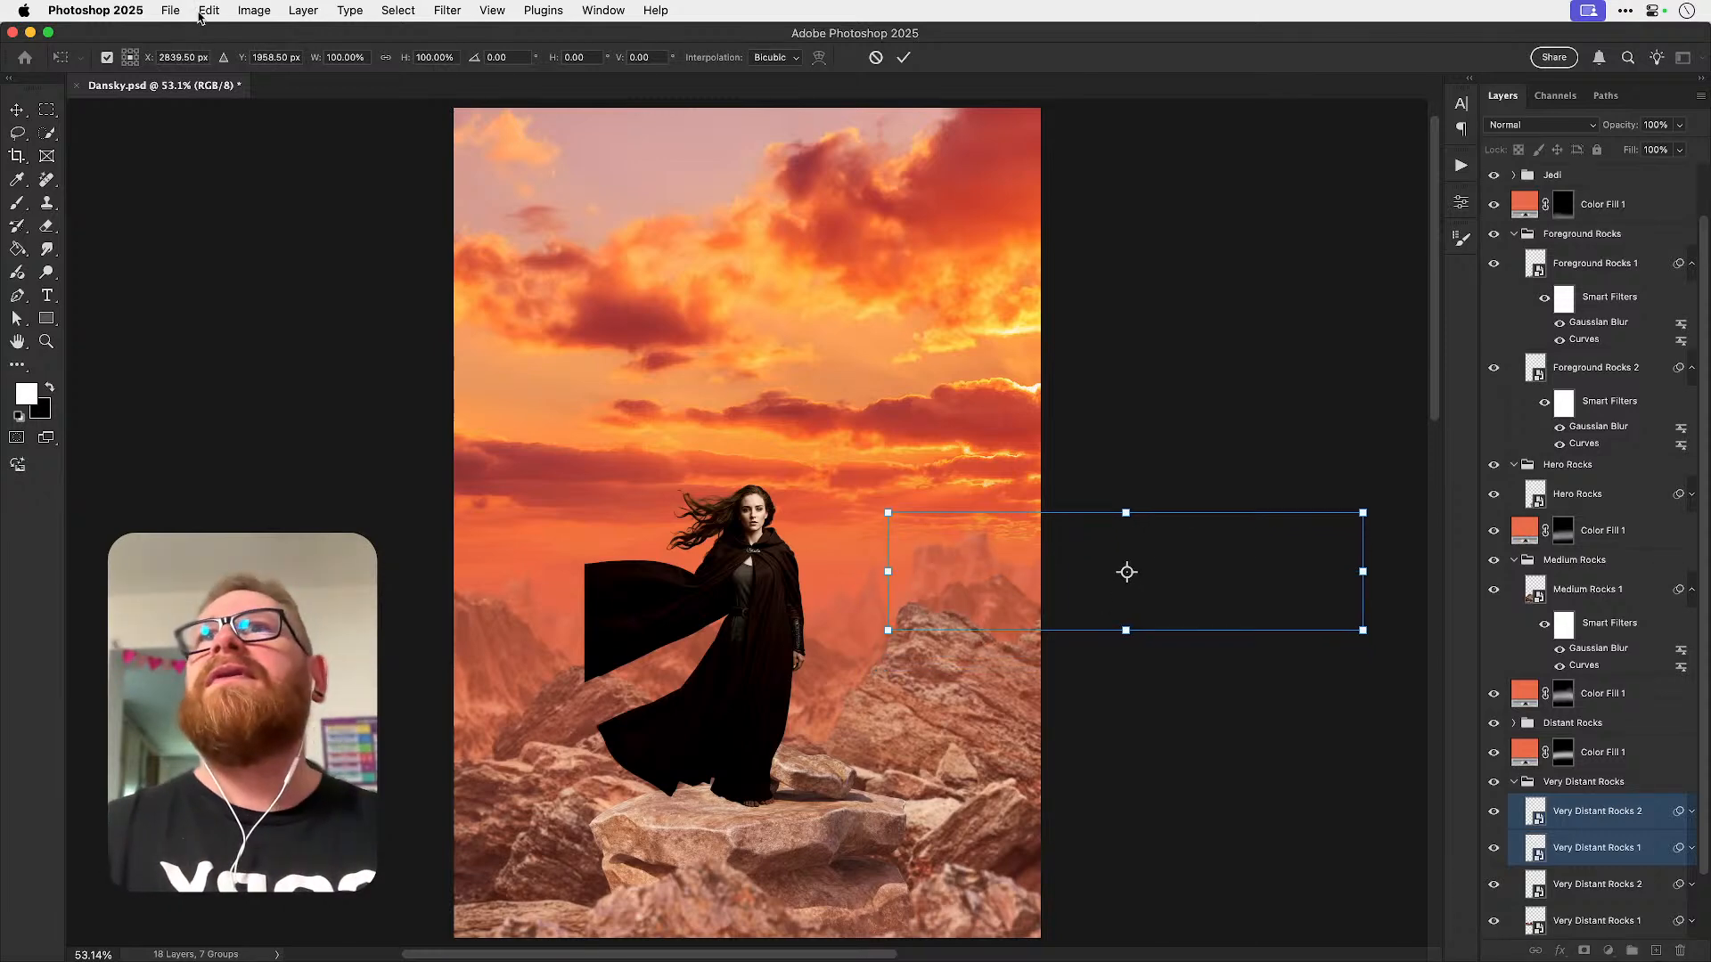
{"action": "left_click", "coordinate": [203, 14]}
{"action": "mouse_move", "coordinate": [381, 435]}
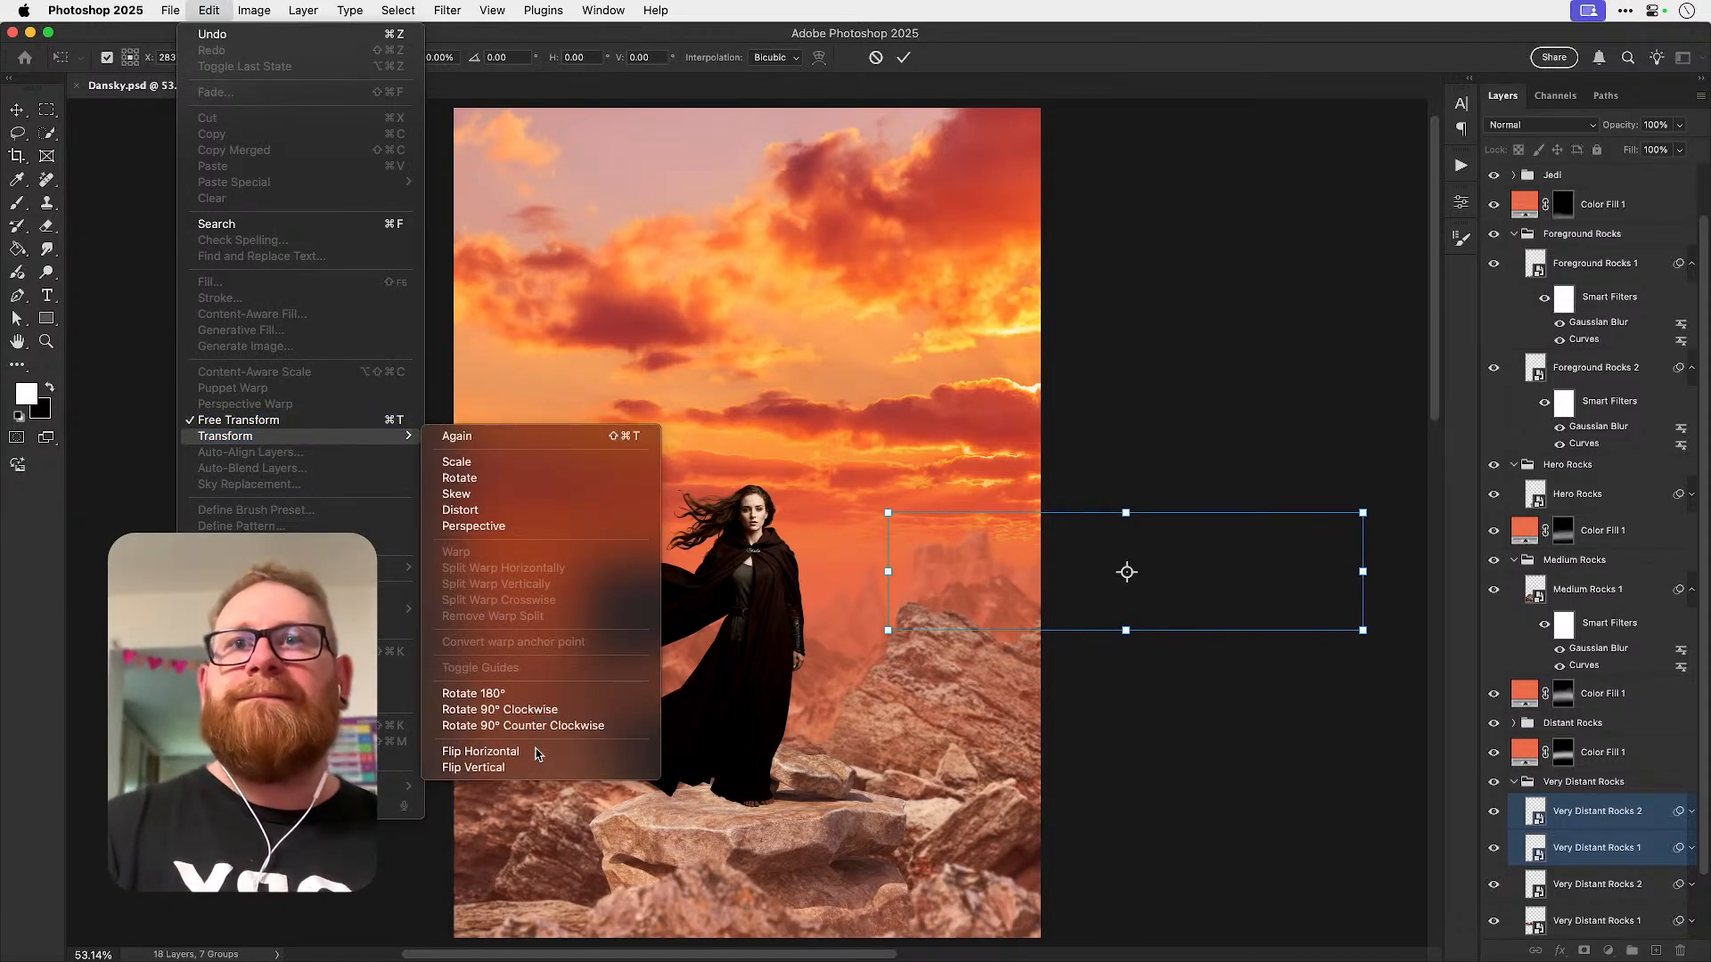
{"action": "left_click", "coordinate": [535, 758]}
{"action": "mouse_move", "coordinate": [1015, 569]}
{"action": "left_mouse_down"}
{"action": "mouse_move", "coordinate": [1069, 595]}
{"action": "mouse_move", "coordinate": [1055, 541]}
{"action": "mouse_move", "coordinate": [1044, 564]}
{"action": "left_mouse_up"}
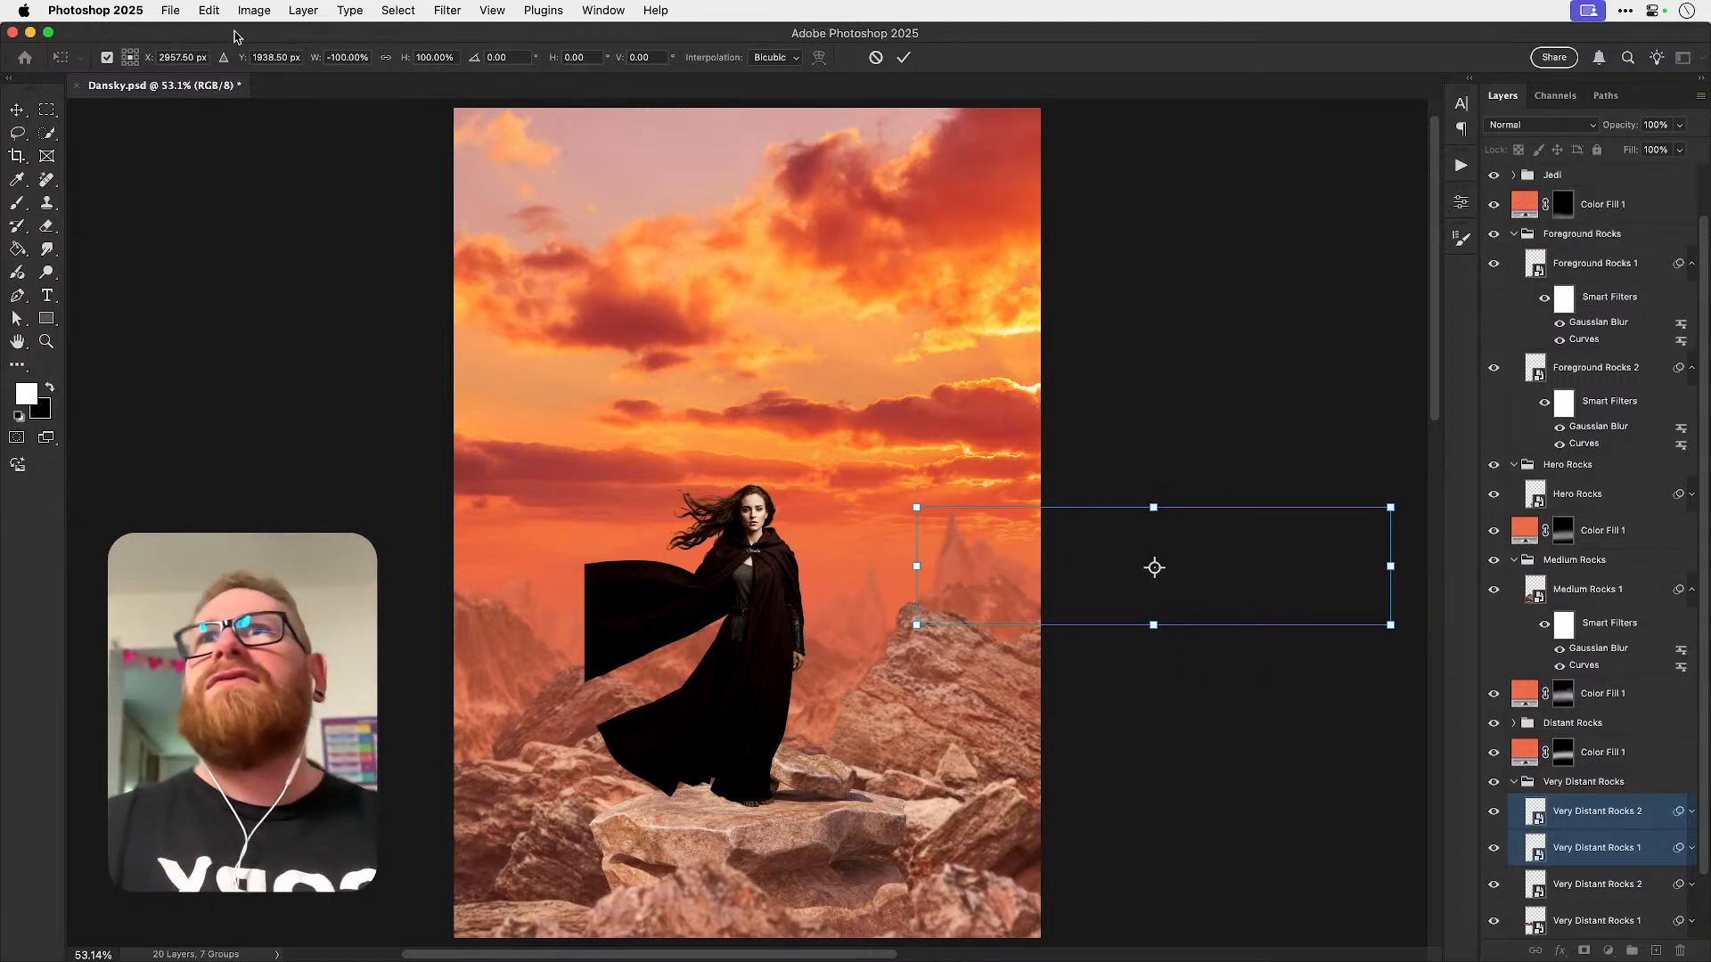
{"action": "left_click", "coordinate": [209, 9]}
{"action": "mouse_move", "coordinate": [347, 439]}
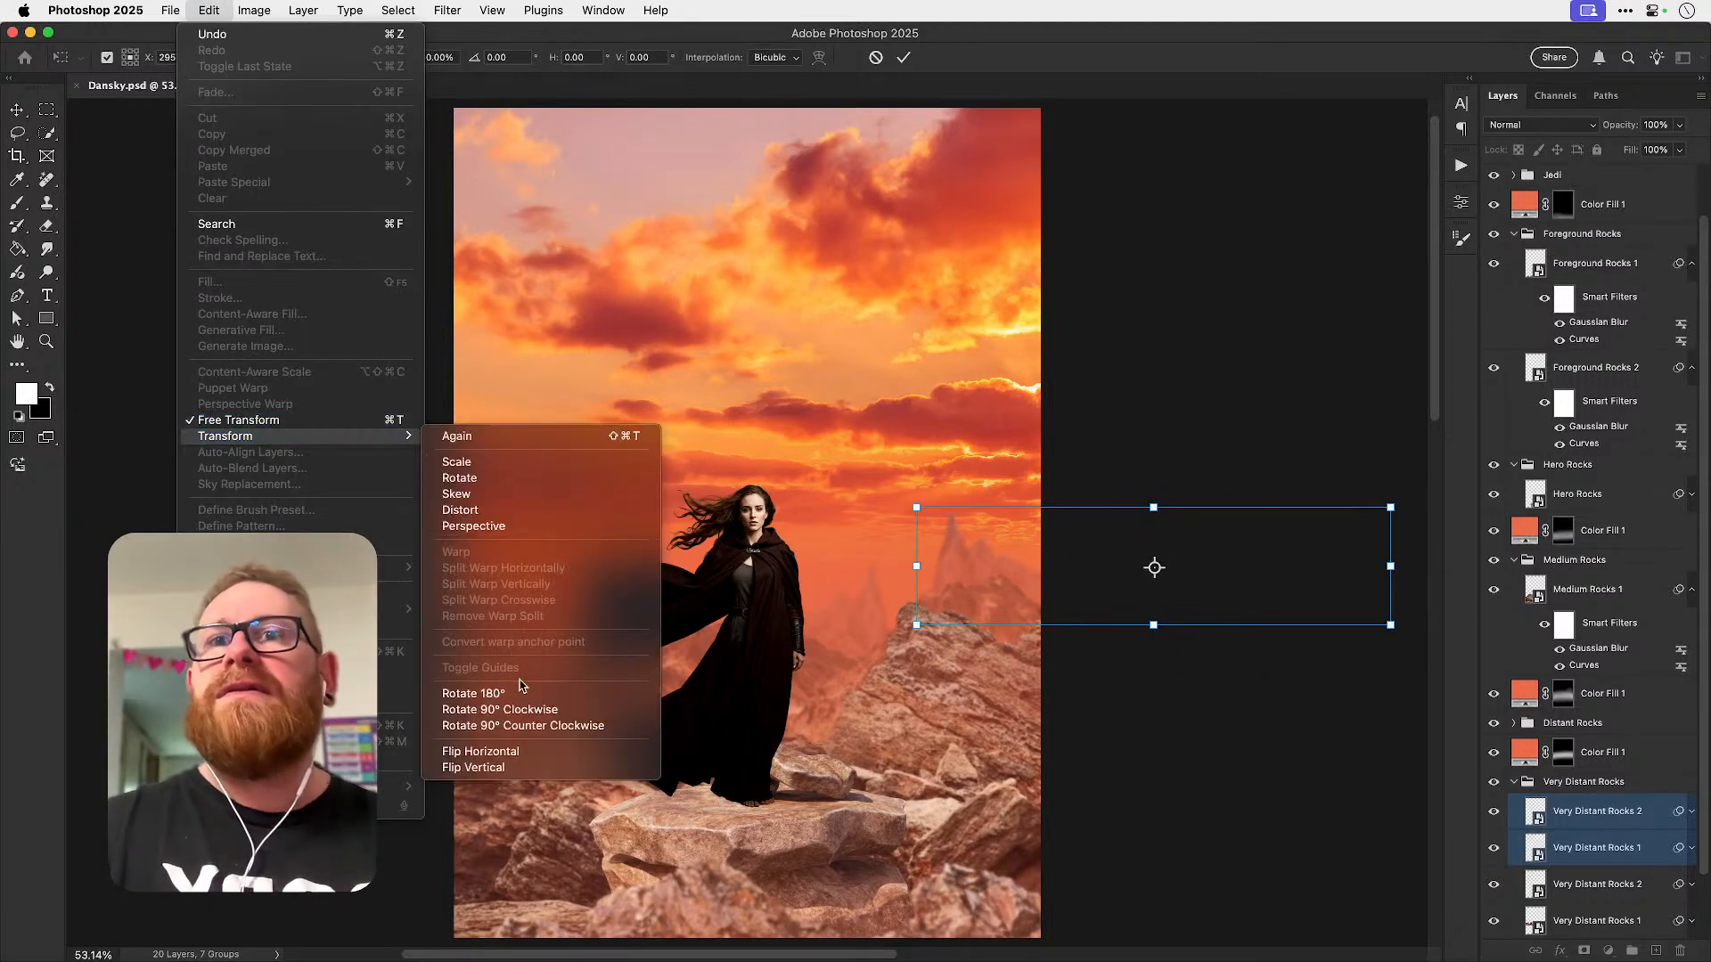
{"action": "left_click", "coordinate": [502, 754]}
- Position the copied very distant rocks low behind the right-hand peak and stack their layers below the originals
{"action": "left_click_drag", "start_coordinate": [1037, 572], "coordinate": [964, 574]}
{"action": "key", "text": "Return"}
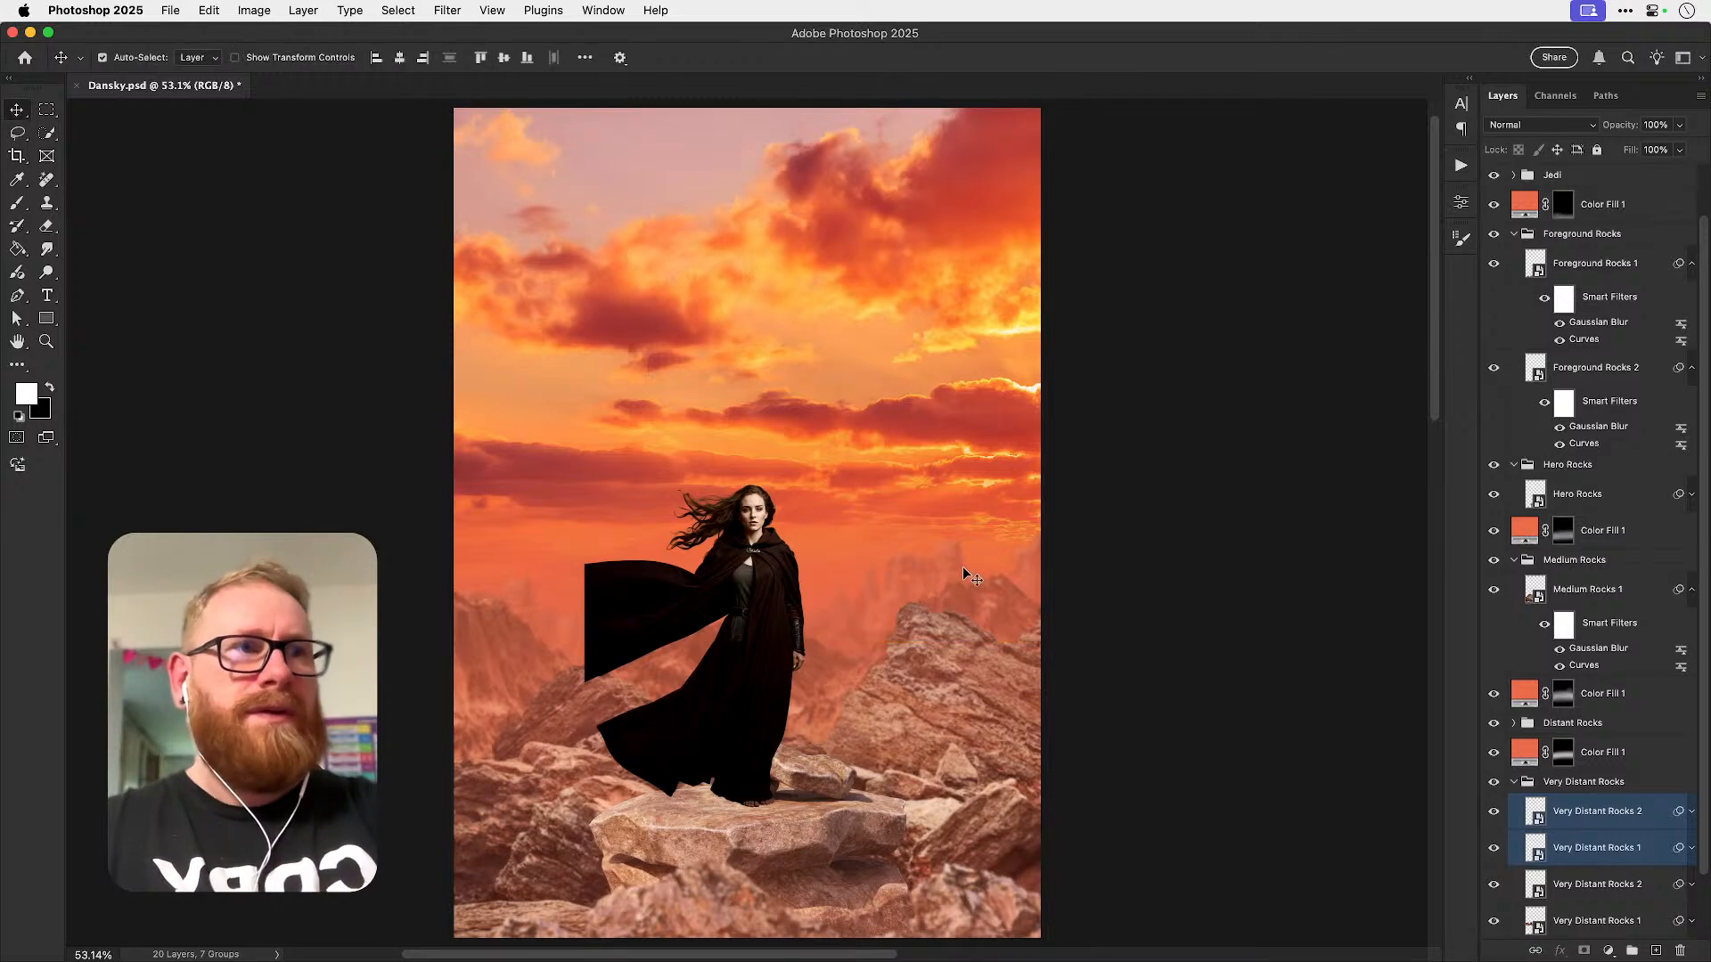
{"action": "key", "text": "super+bracketleft"}
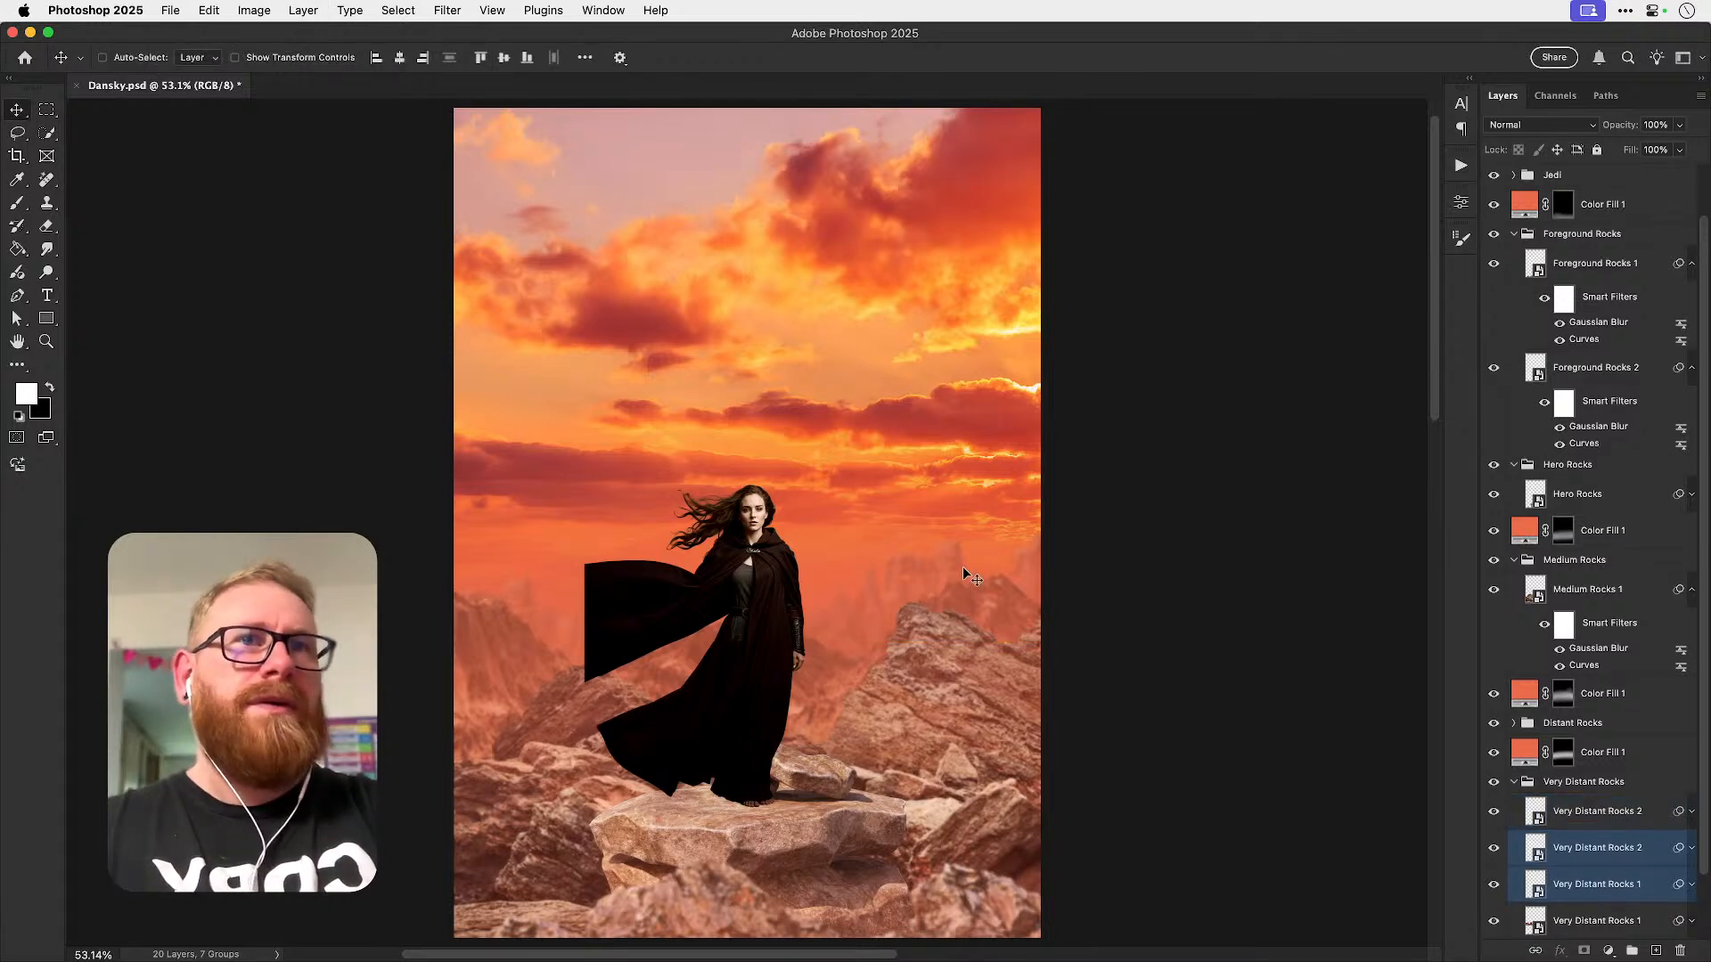
{"action": "key", "text": "super+bracketleft"}
{"action": "key", "text": "super+t"}
{"action": "mouse_move", "coordinate": [930, 559]}
{"action": "left_mouse_down"}
{"action": "mouse_move", "coordinate": [907, 531]}
{"action": "mouse_move", "coordinate": [836, 572]}
{"action": "mouse_move", "coordinate": [958, 580]}
{"action": "left_mouse_up"}
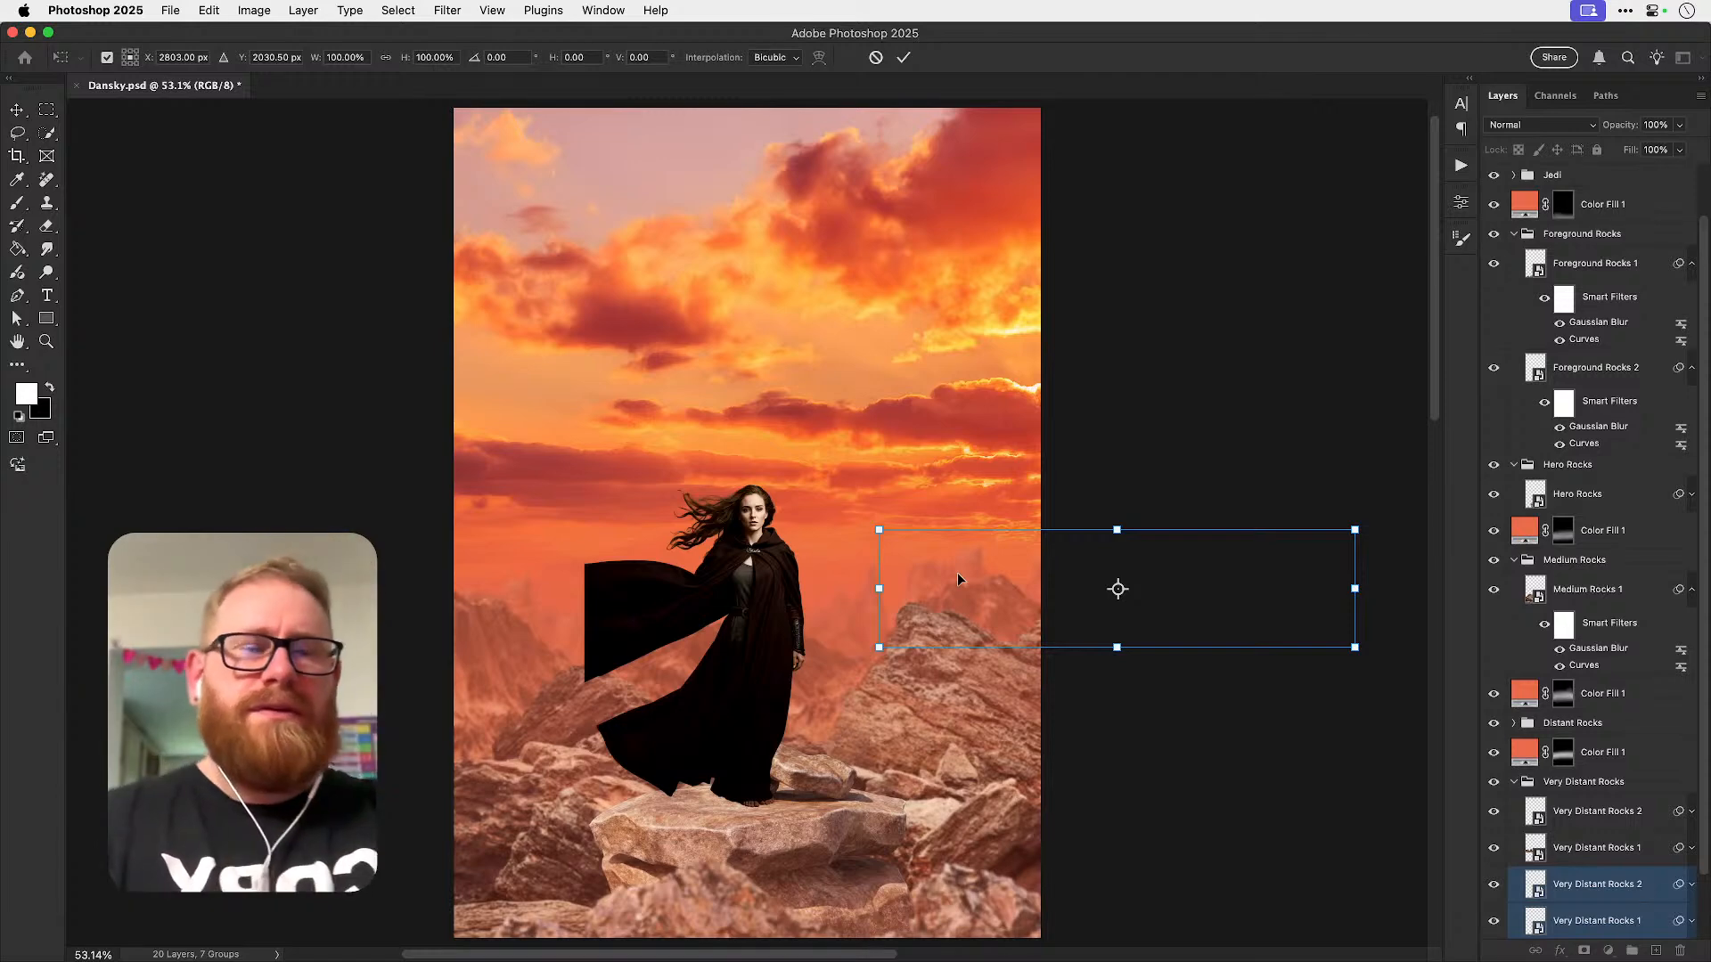
{"action": "key", "text": "Return"}
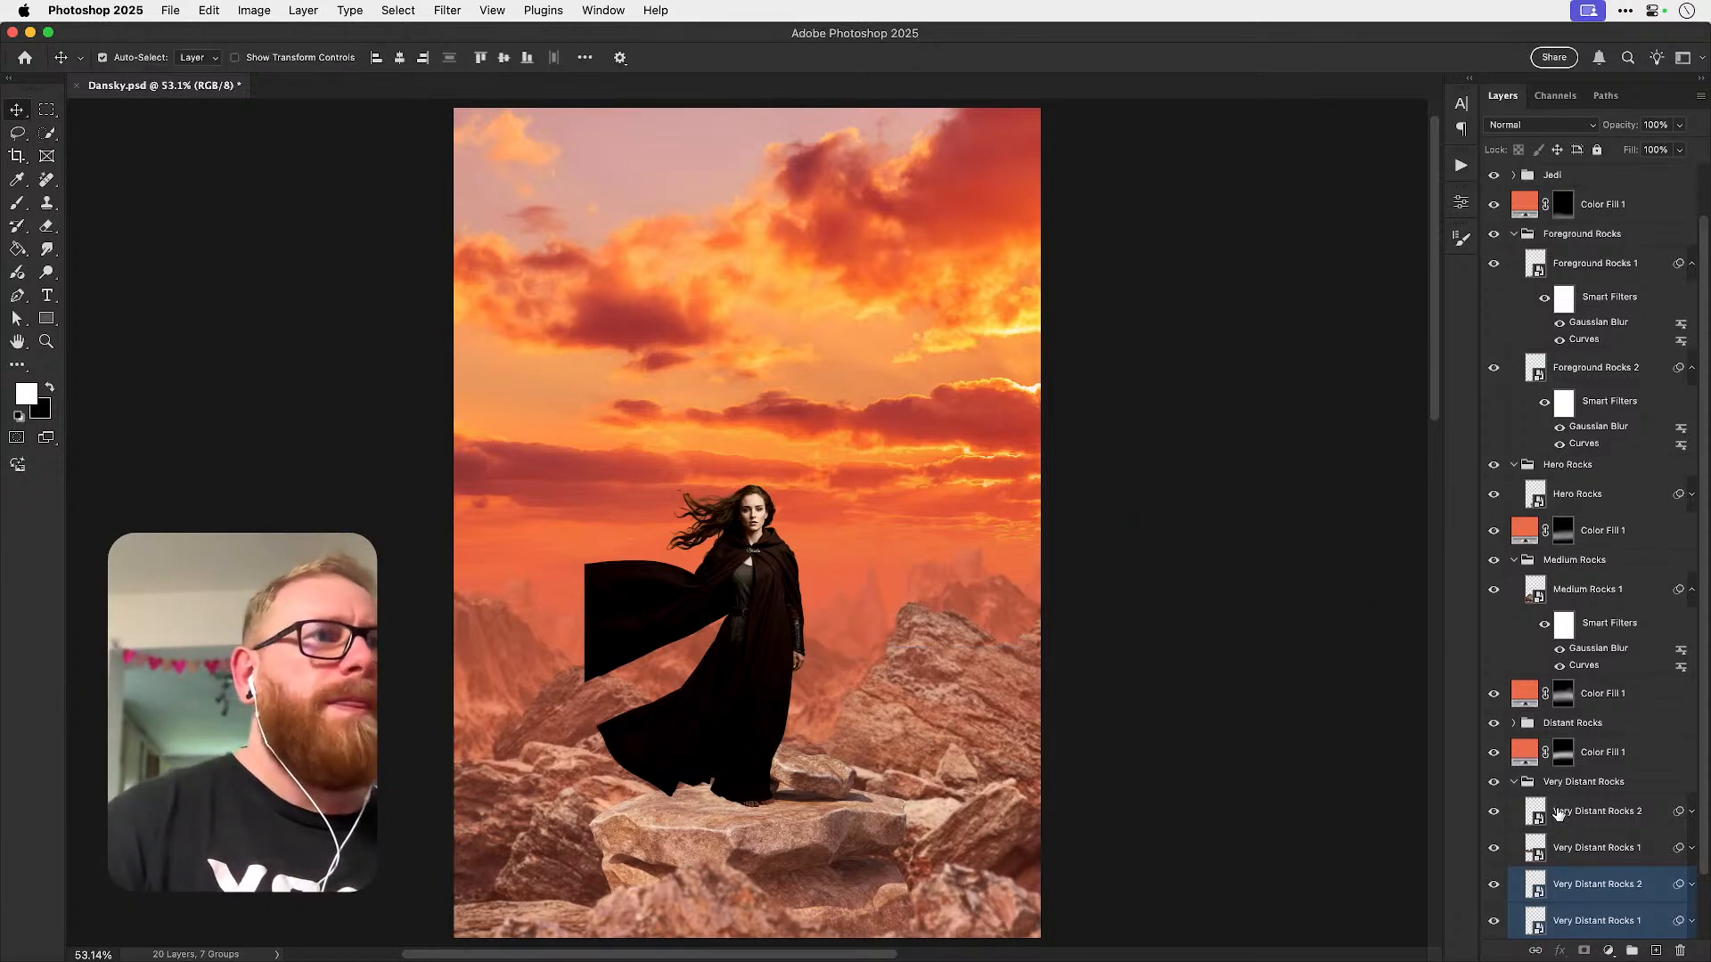
- Delete the duplicated Very Distant Rocks 2 layer
{"action": "left_click", "coordinate": [1586, 891]}
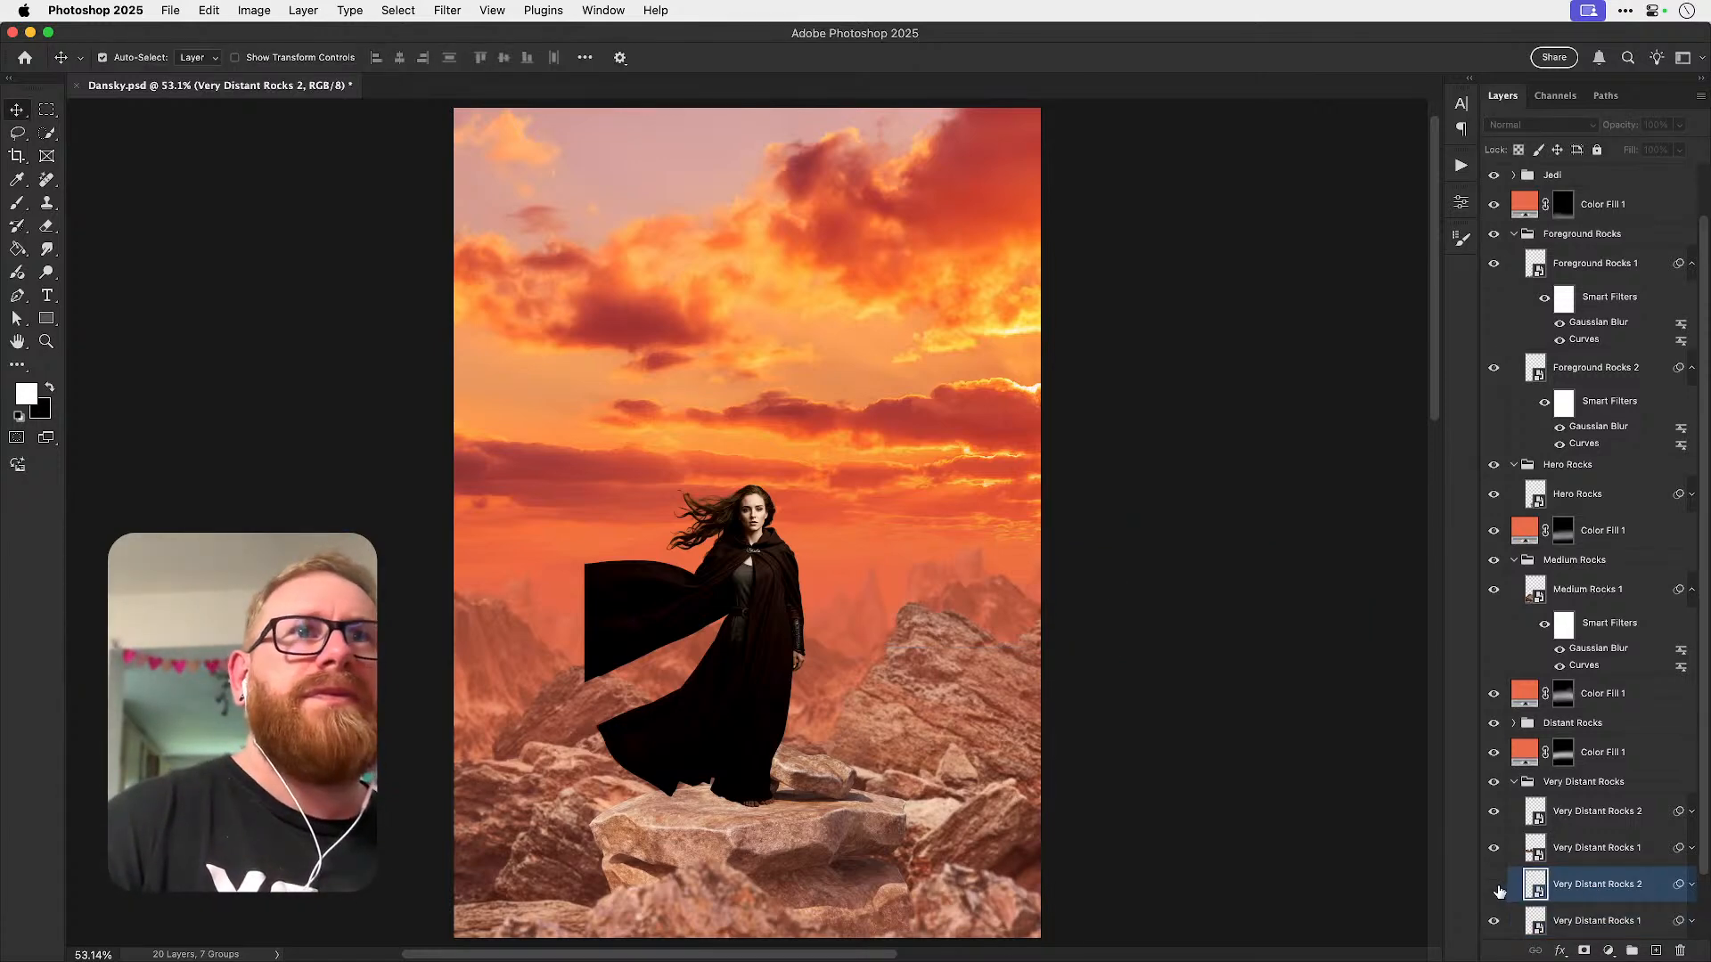
{"action": "key", "text": "BackSpace"}
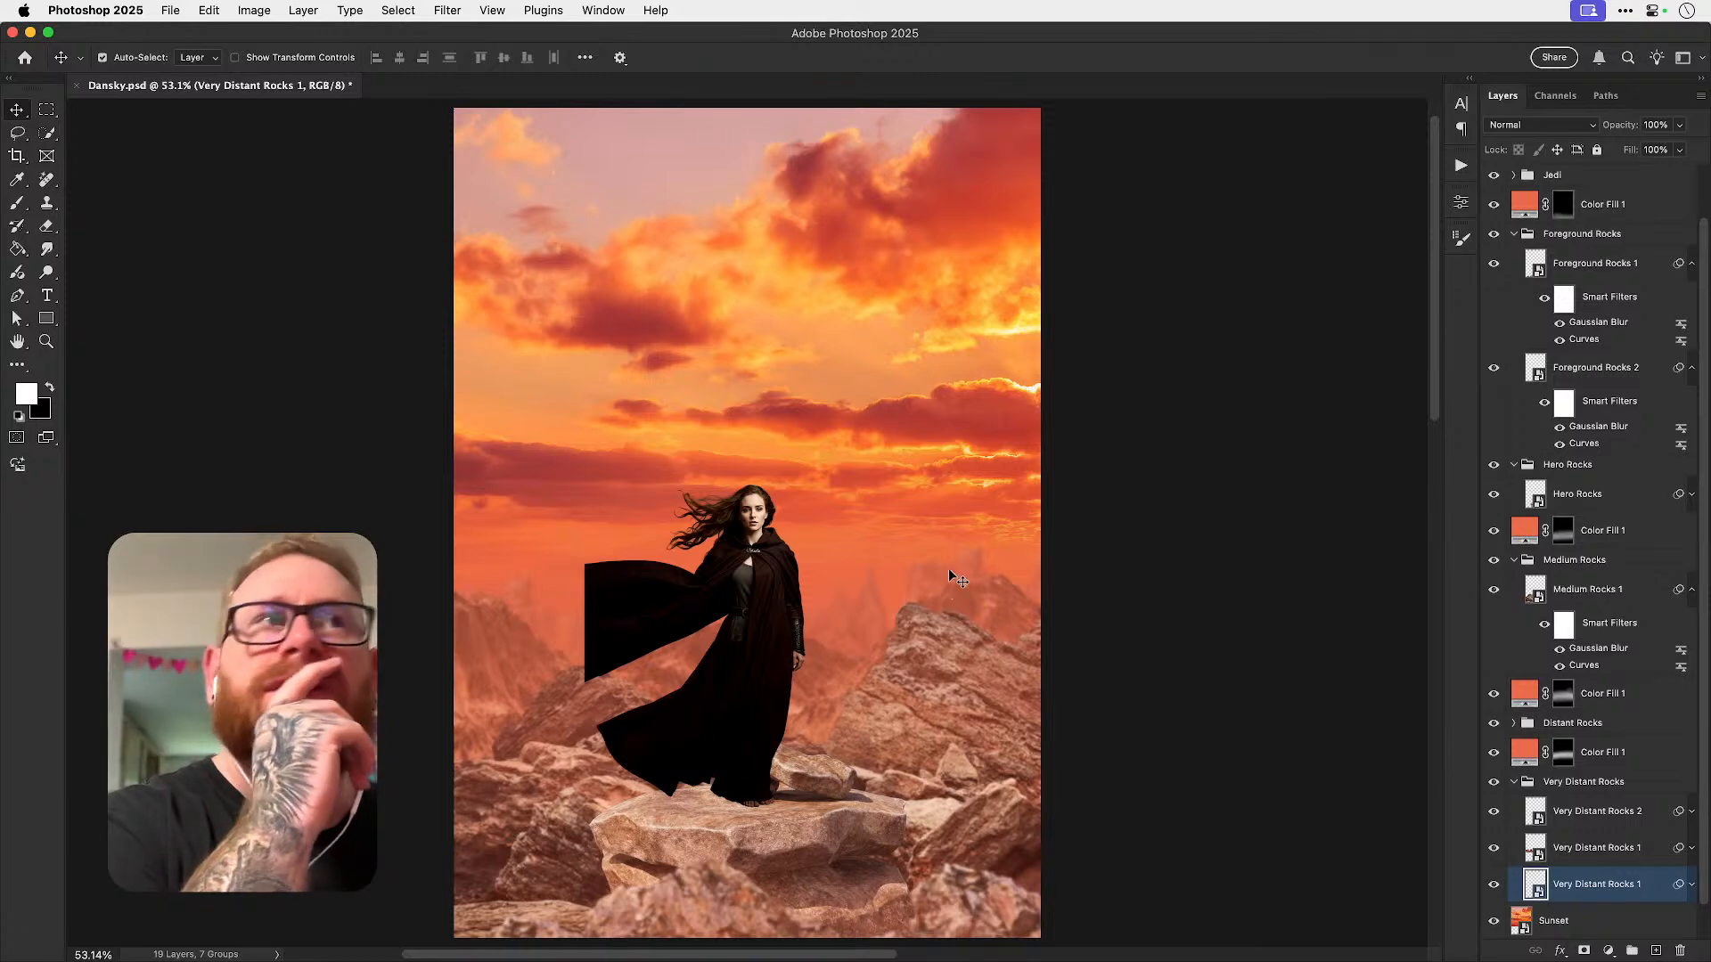
- Check the composition's tonal depth in black and white by toggling the Hue/Saturation 1 adjustment on and off
{"action": "scroll", "coordinate": [1533, 265], "scroll_direction": "up", "scroll_amount": 3}
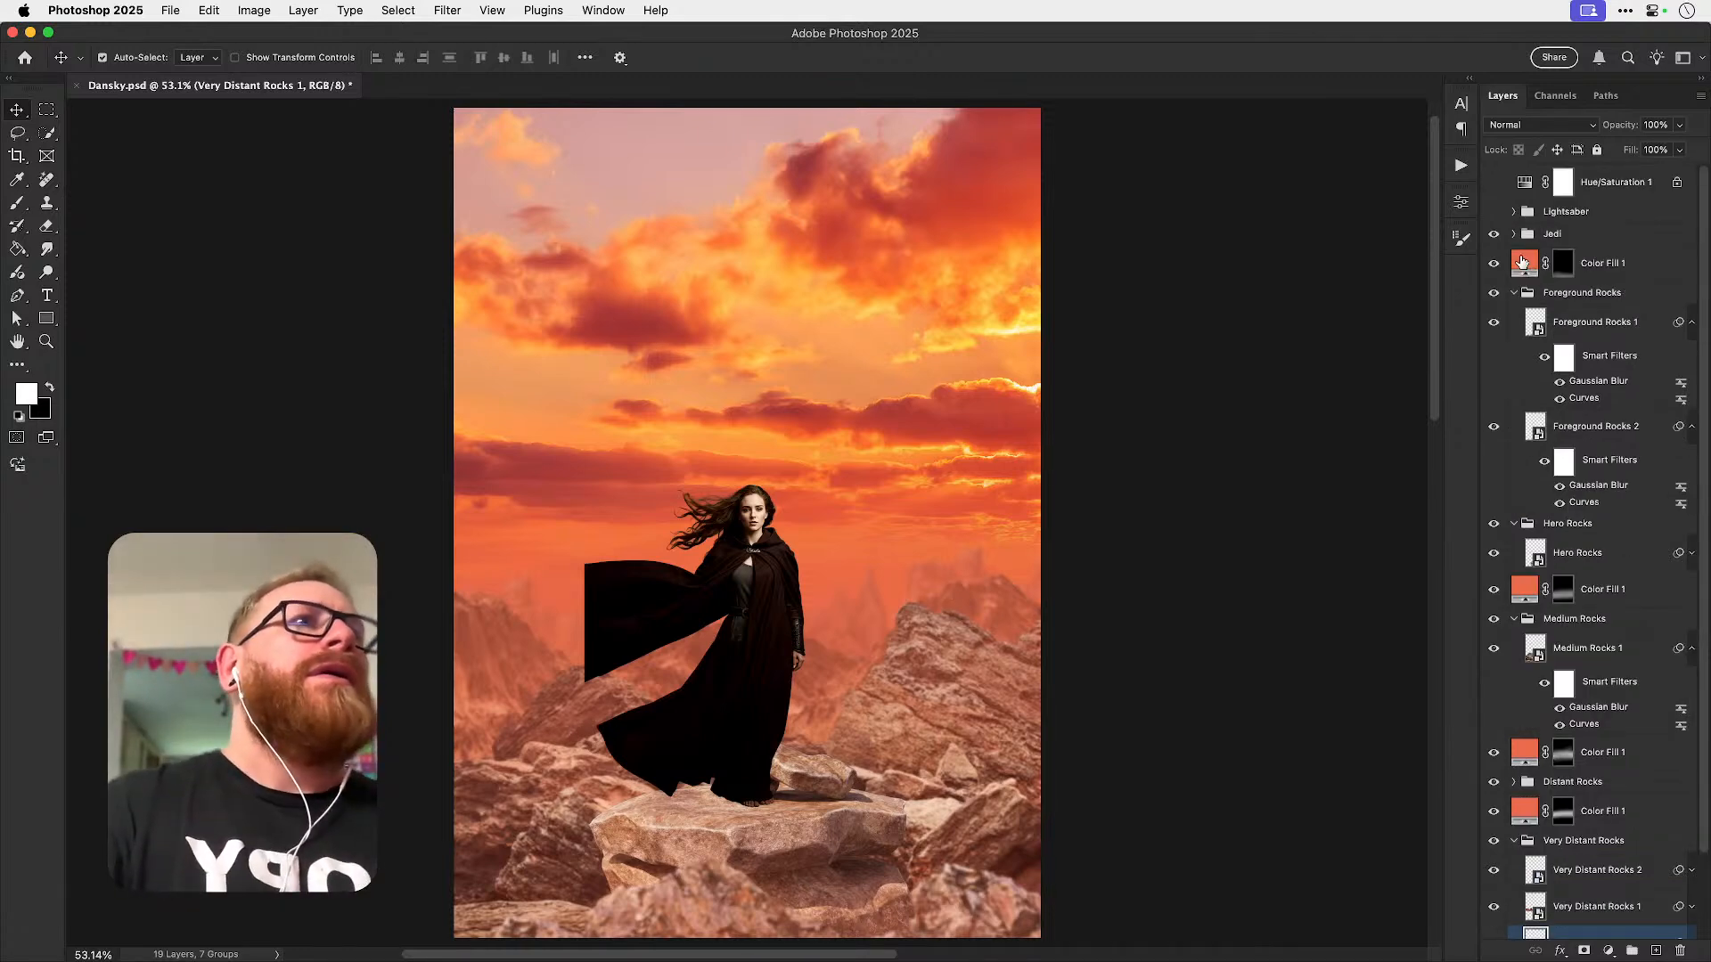
{"action": "left_click", "coordinate": [1493, 183]}
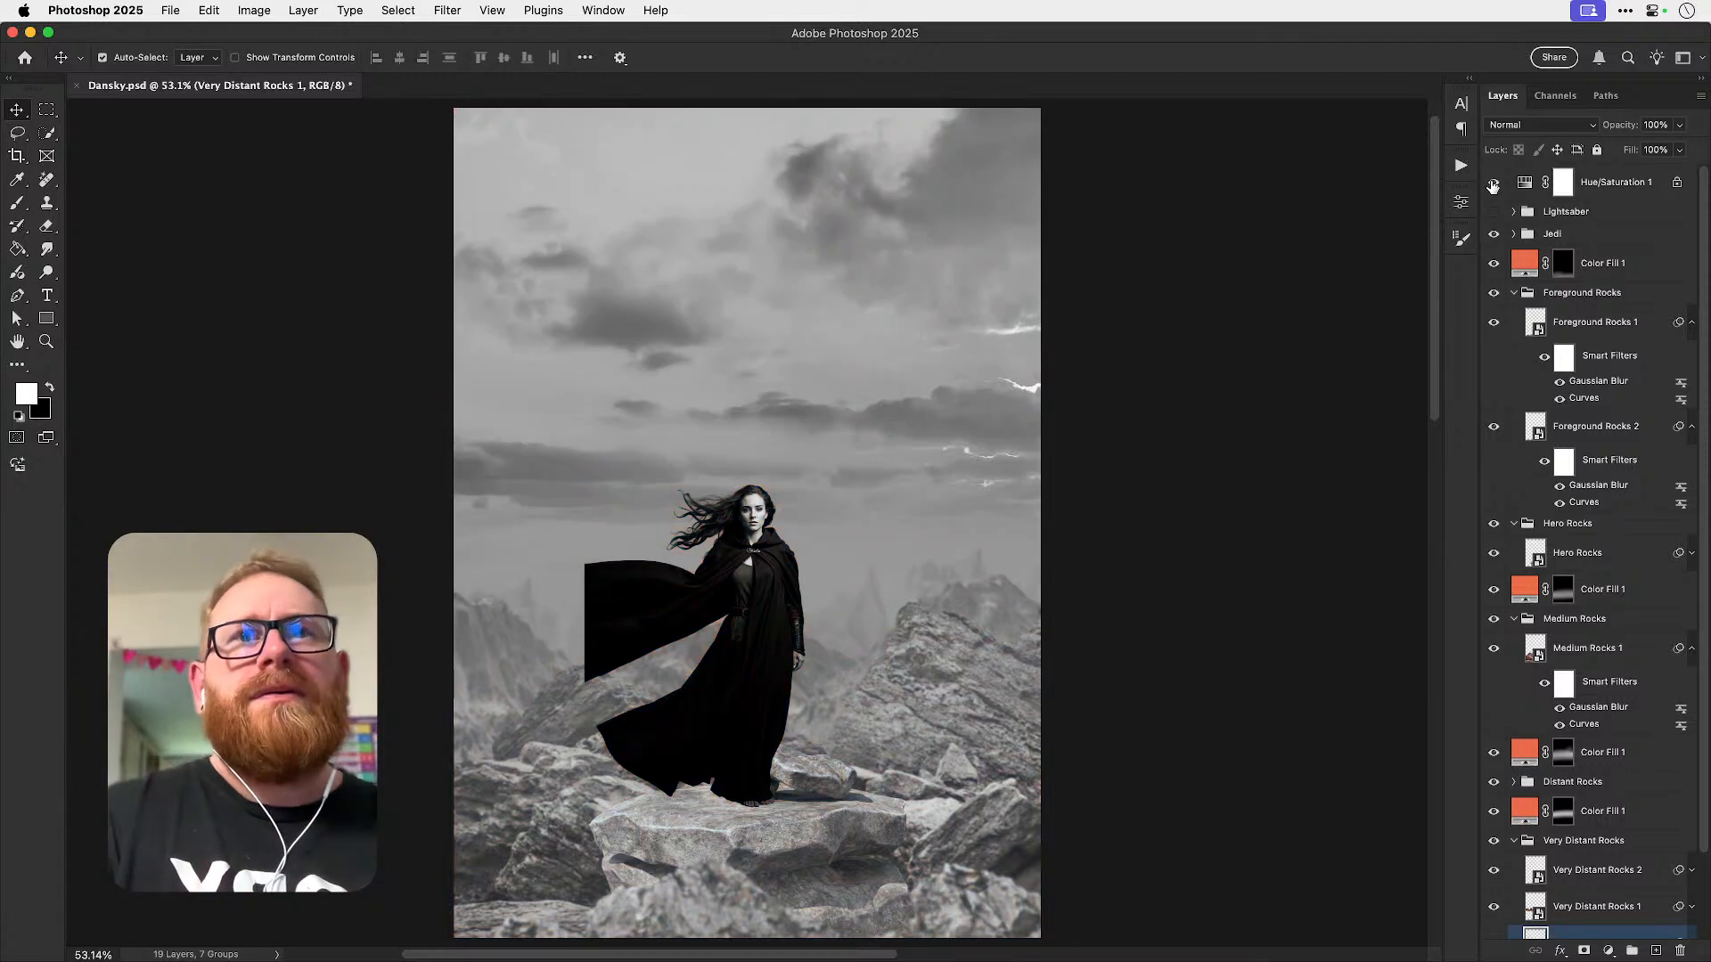
{"action": "left_click", "coordinate": [1493, 183]}
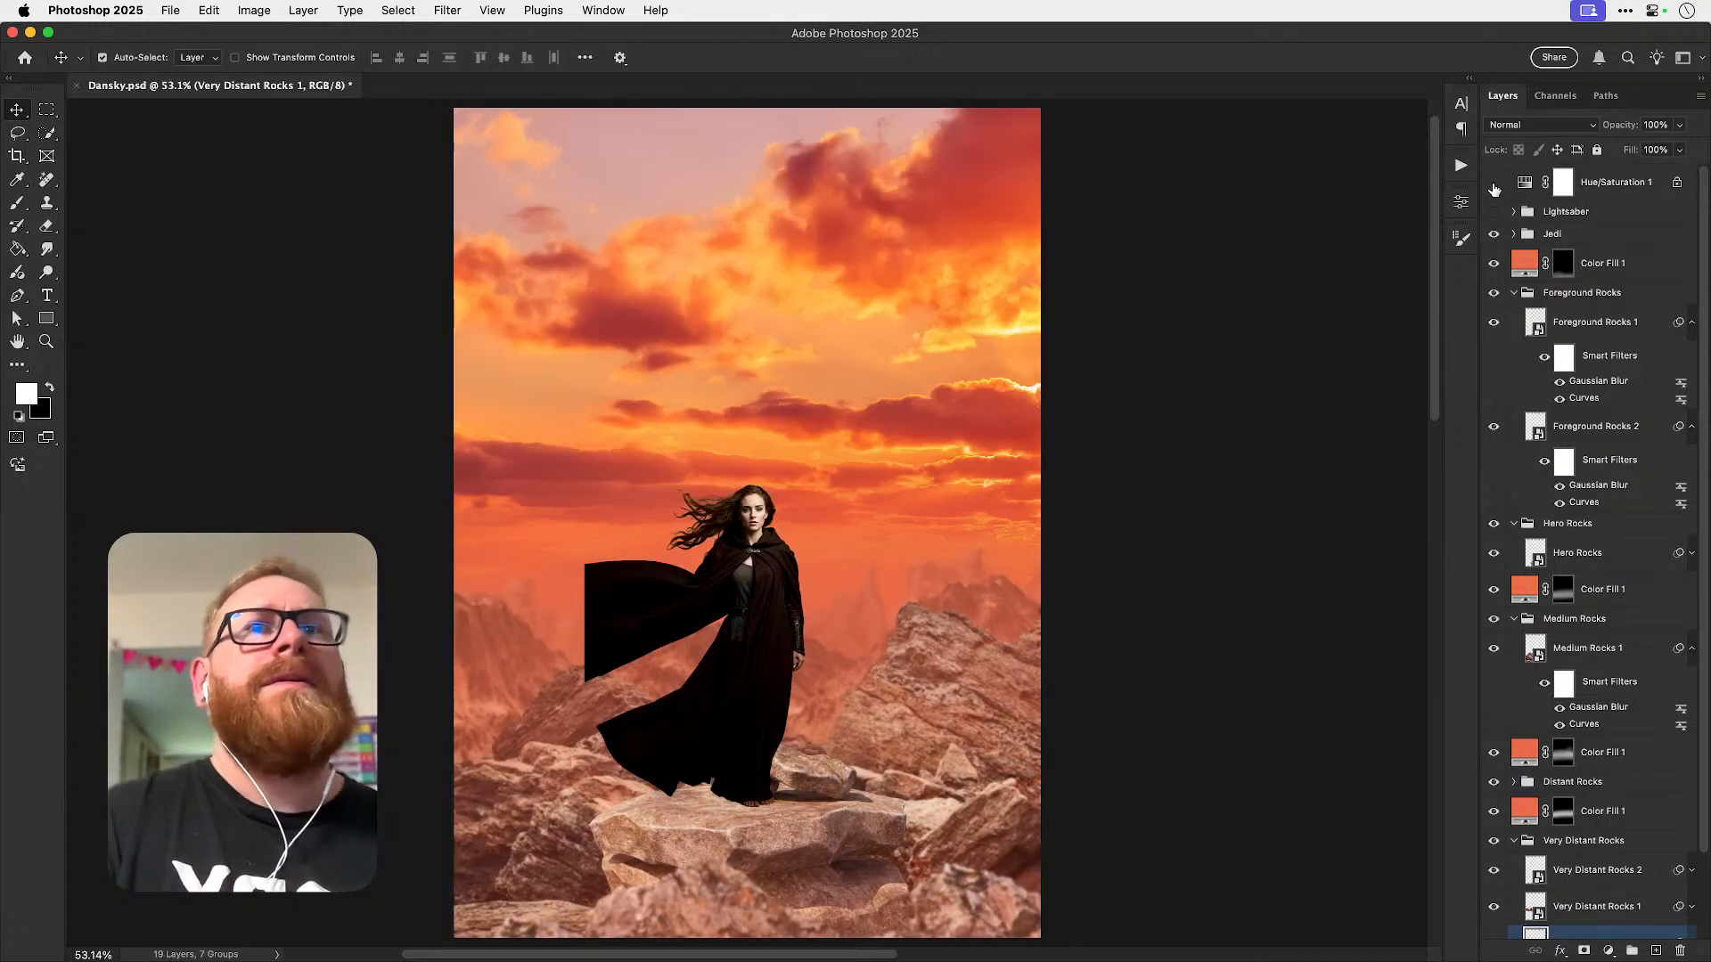
{"action": "left_click", "coordinate": [1493, 182]}
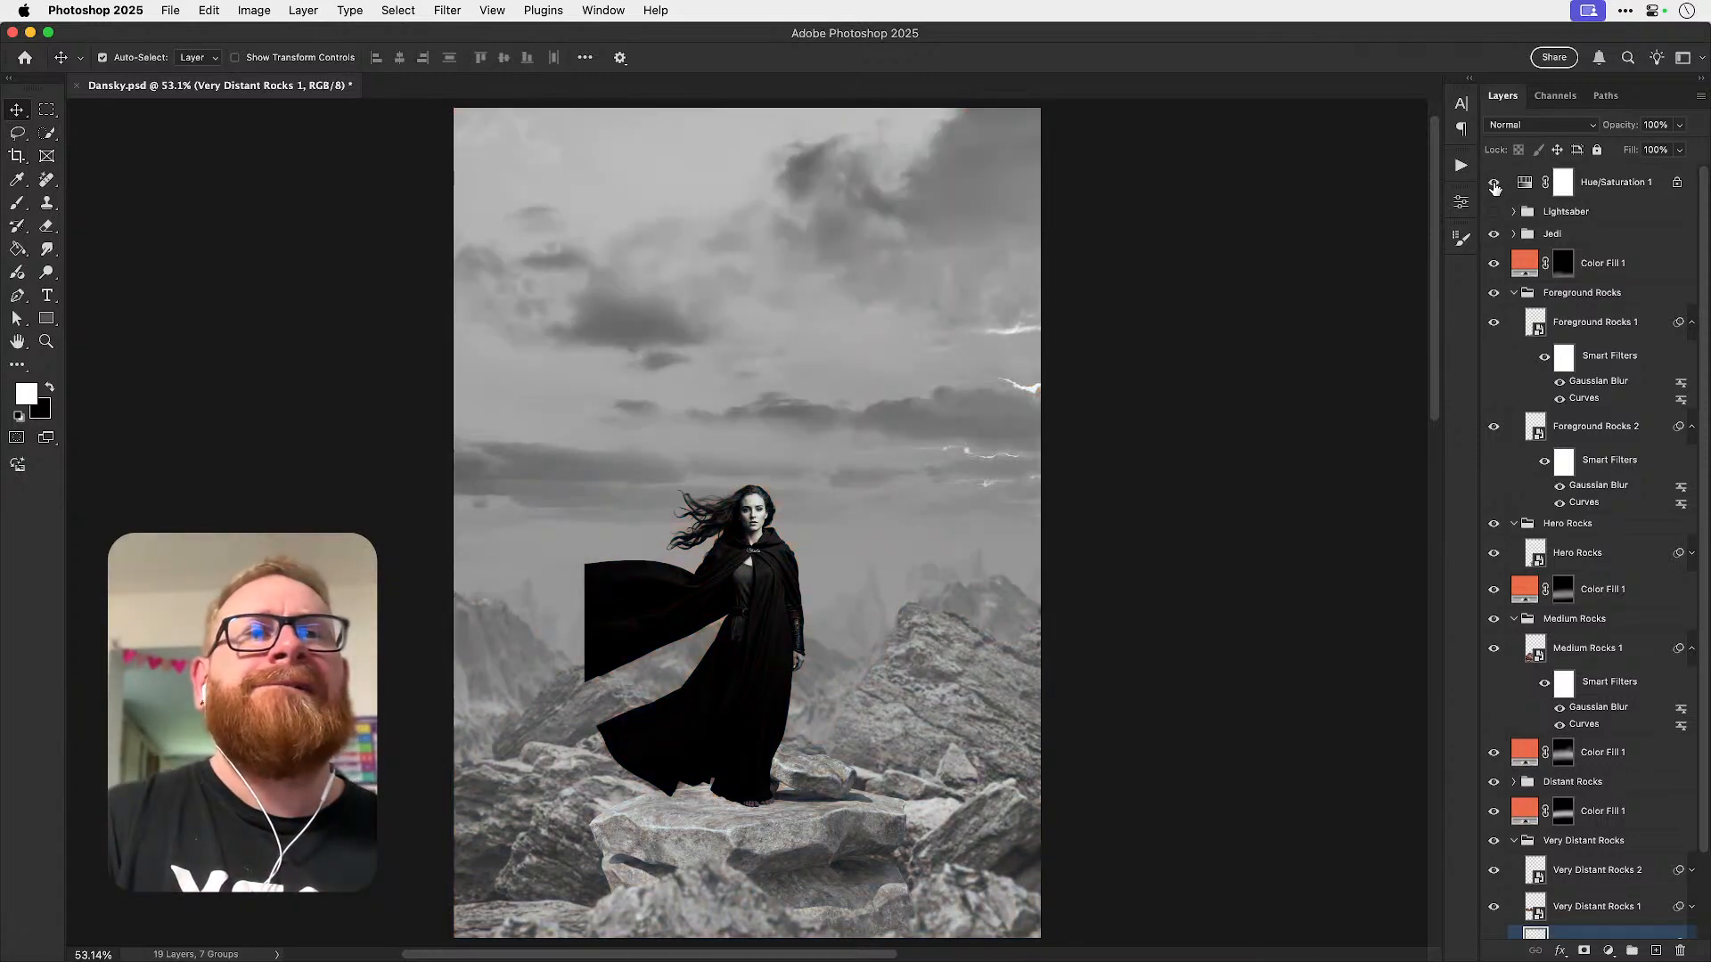
{"action": "left_click", "coordinate": [1494, 183]}
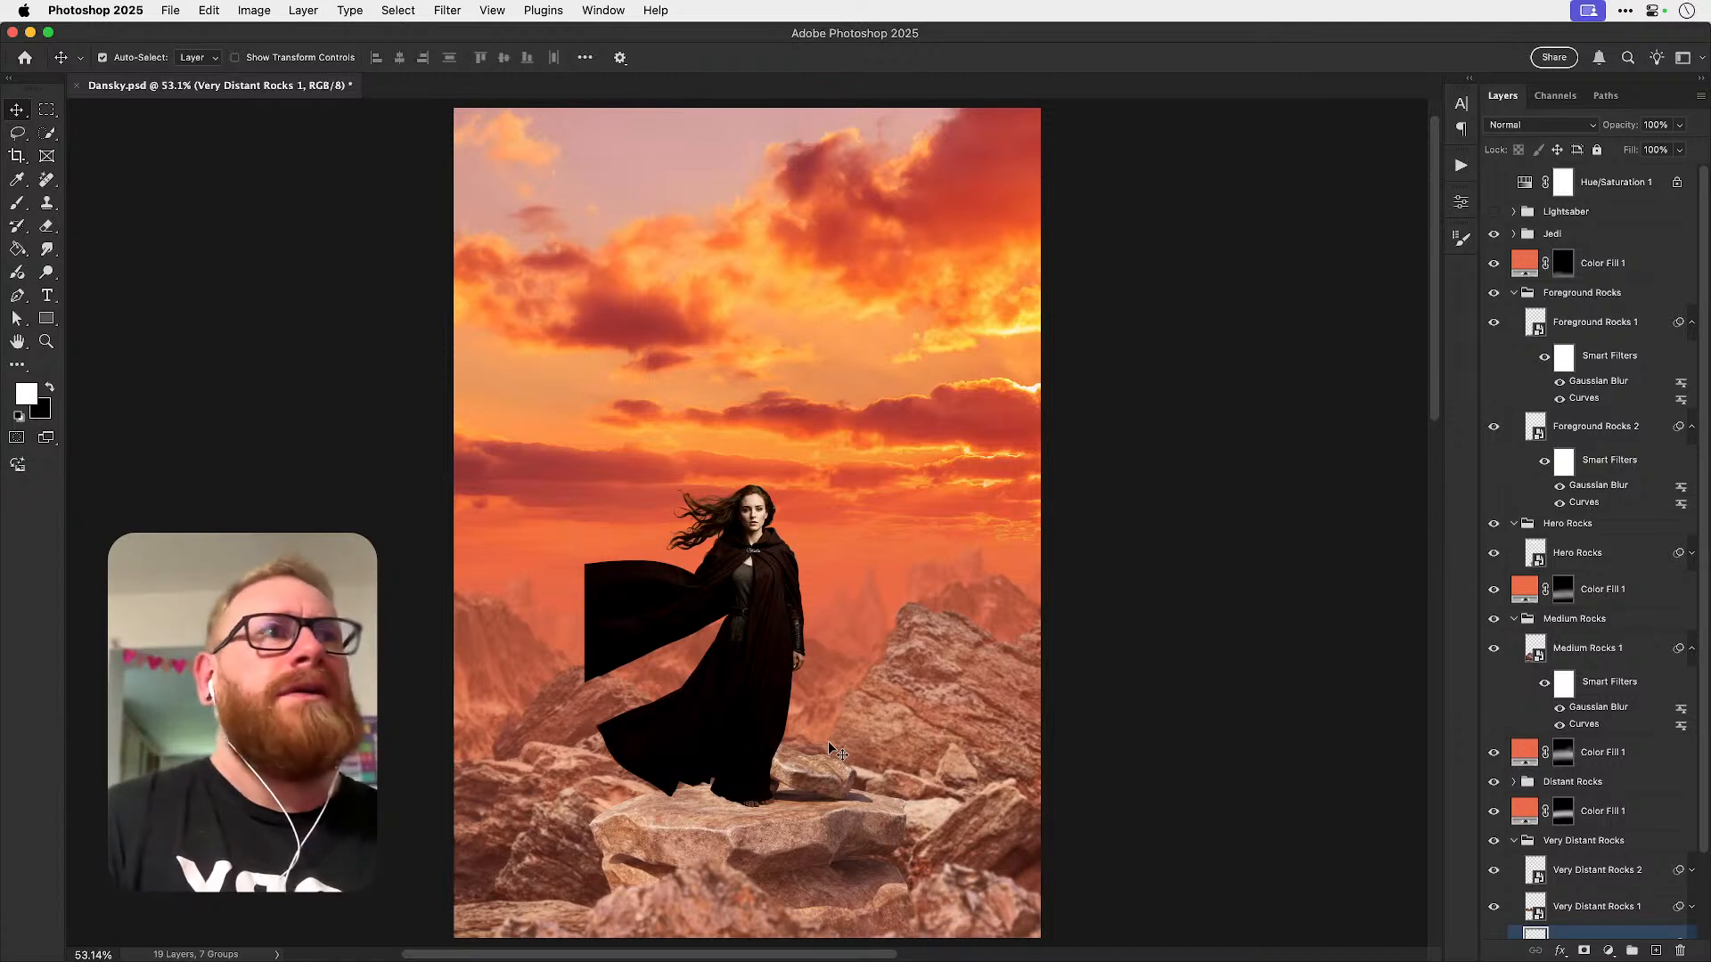
- Collapse the Foreground Rocks, Hero Rocks and Medium Rocks groups
{"action": "left_click", "coordinate": [1512, 292]}
{"action": "left_click", "coordinate": [1513, 315]}
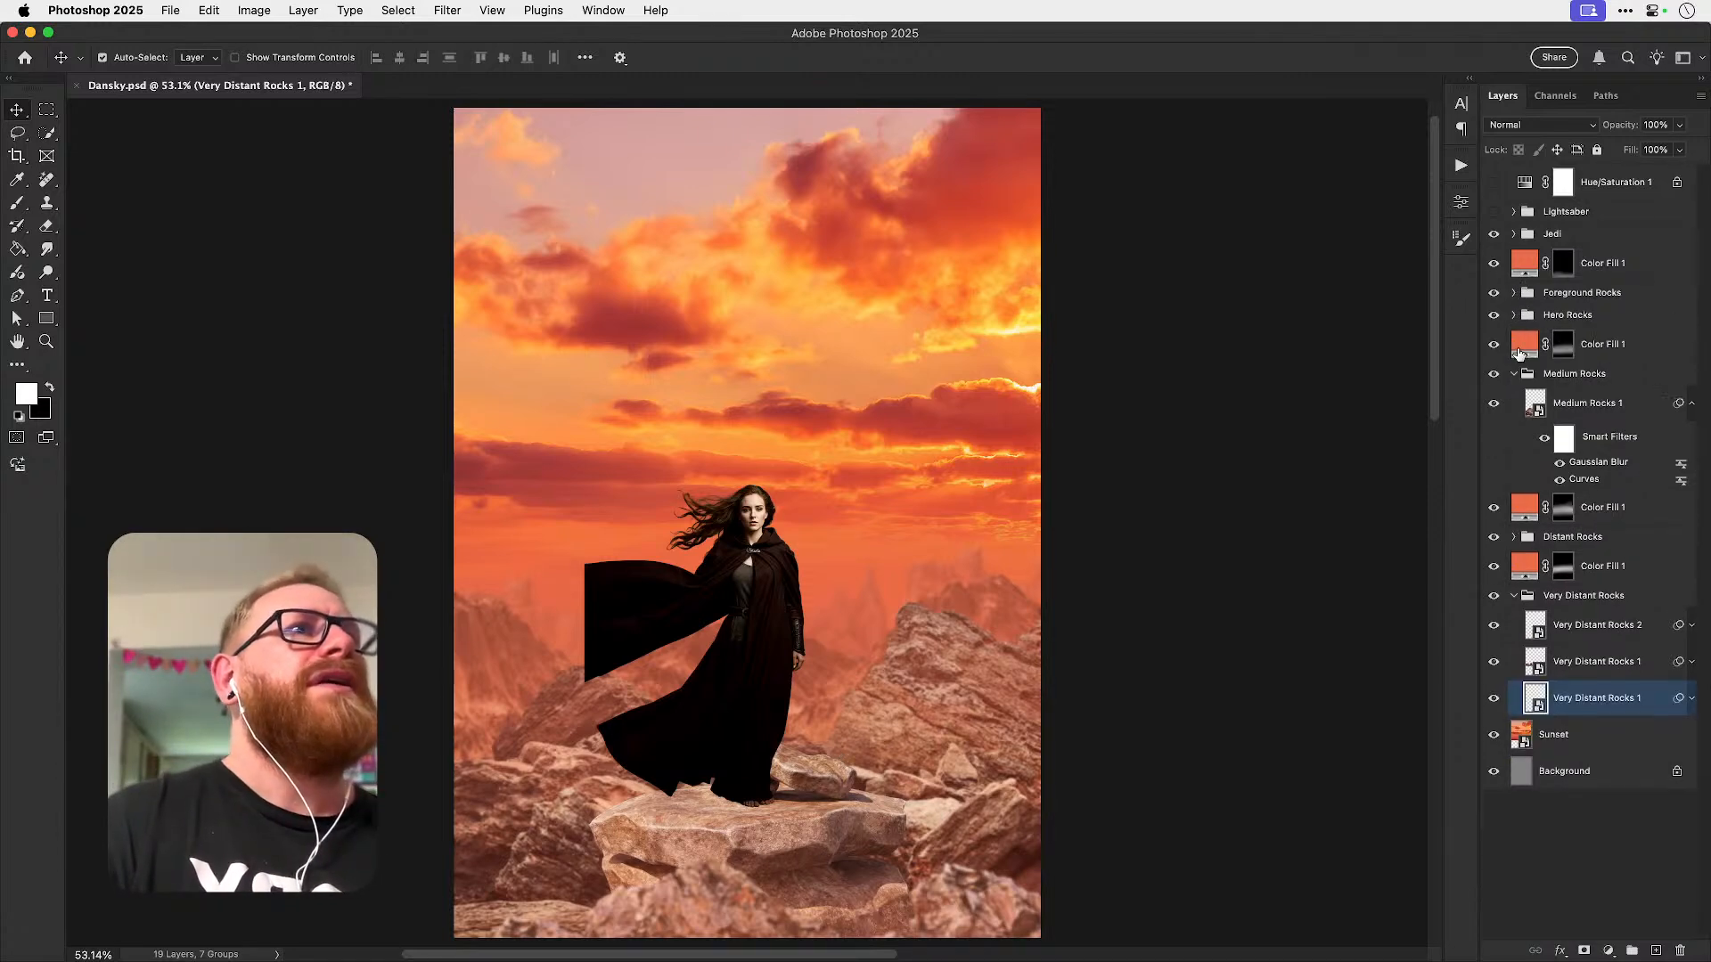
{"action": "left_click", "coordinate": [1513, 375]}
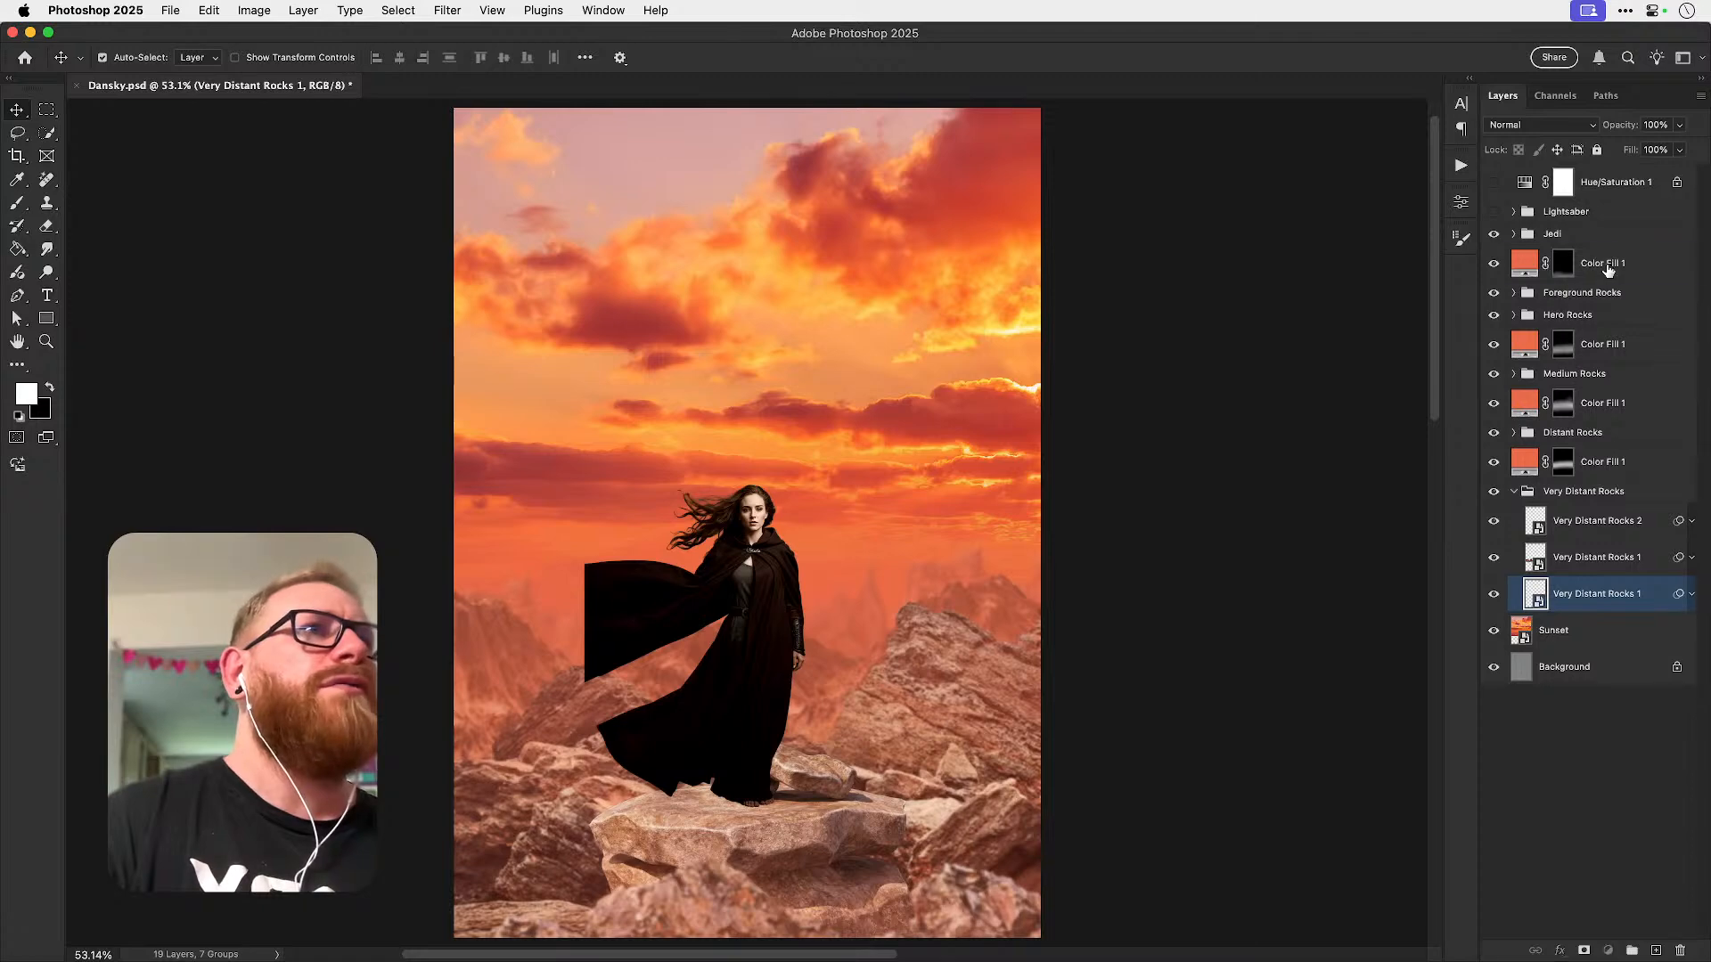
- Collapse the Very Distant Rocks group and group all rock groups and Color Fill 1 layers together as "Landscape"
{"action": "left_click", "coordinate": [1603, 263]}
{"action": "left_click", "coordinate": [1584, 596], "text": "shift"}
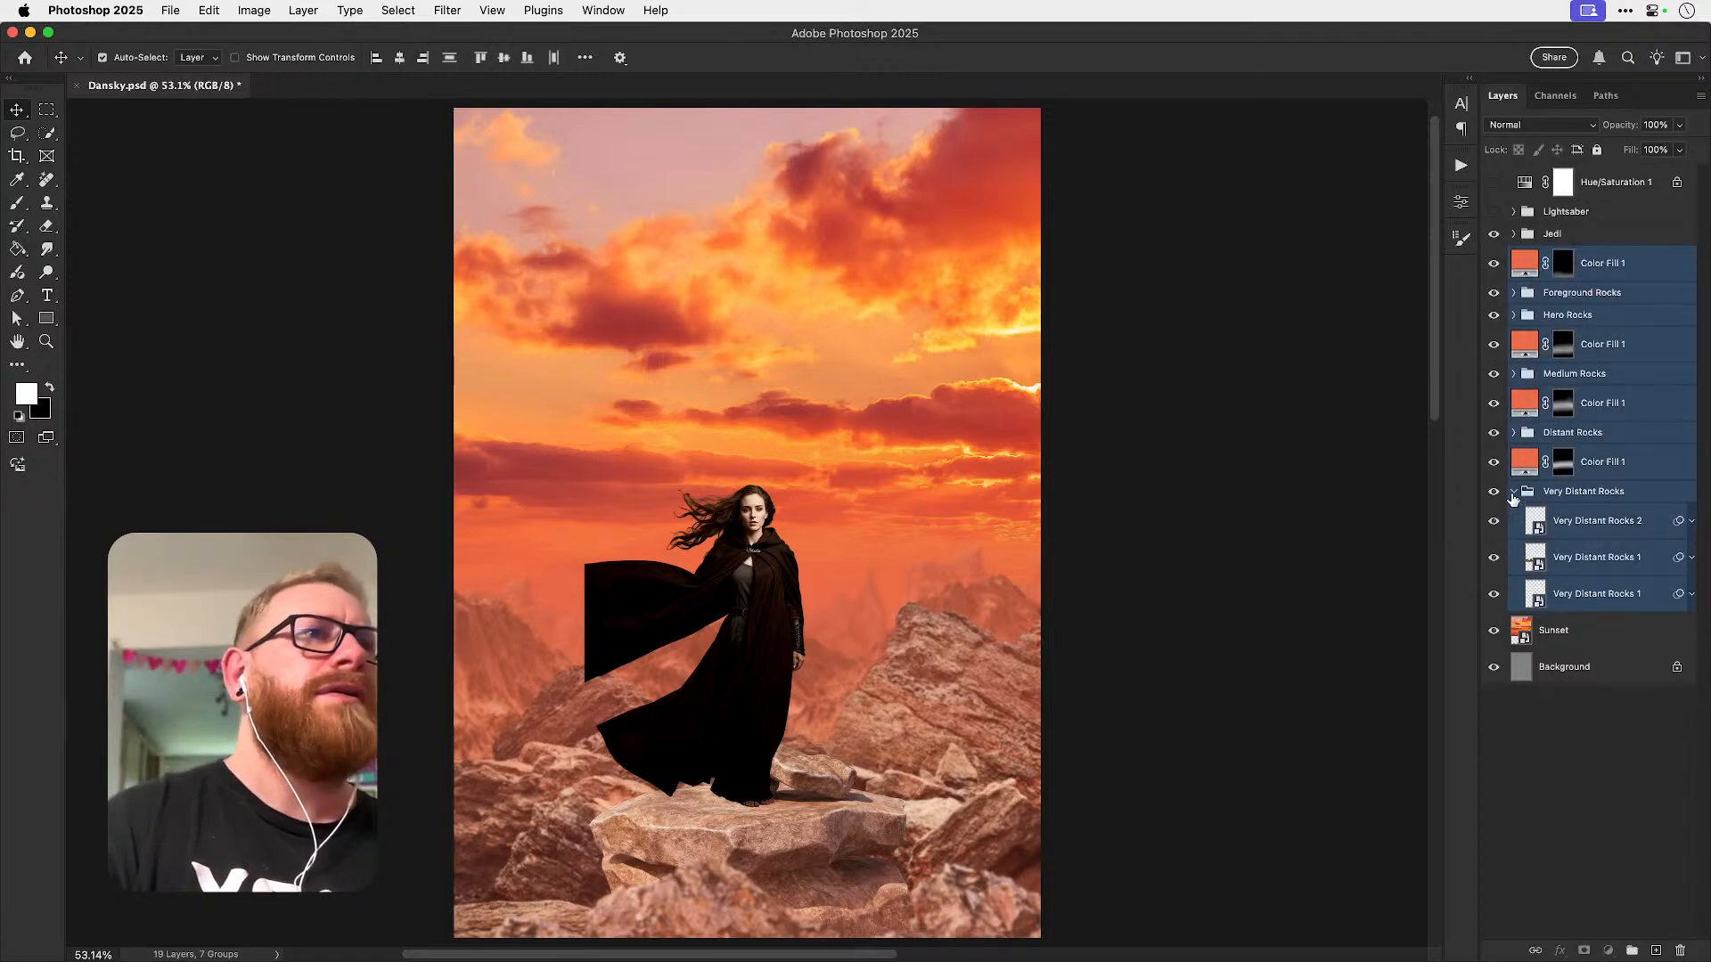
{"action": "left_click", "coordinate": [1512, 492]}
{"action": "key", "text": "super+g"}
{"action": "double_click", "coordinate": [1559, 257]}
{"action": "type", "text": "Landsc"}
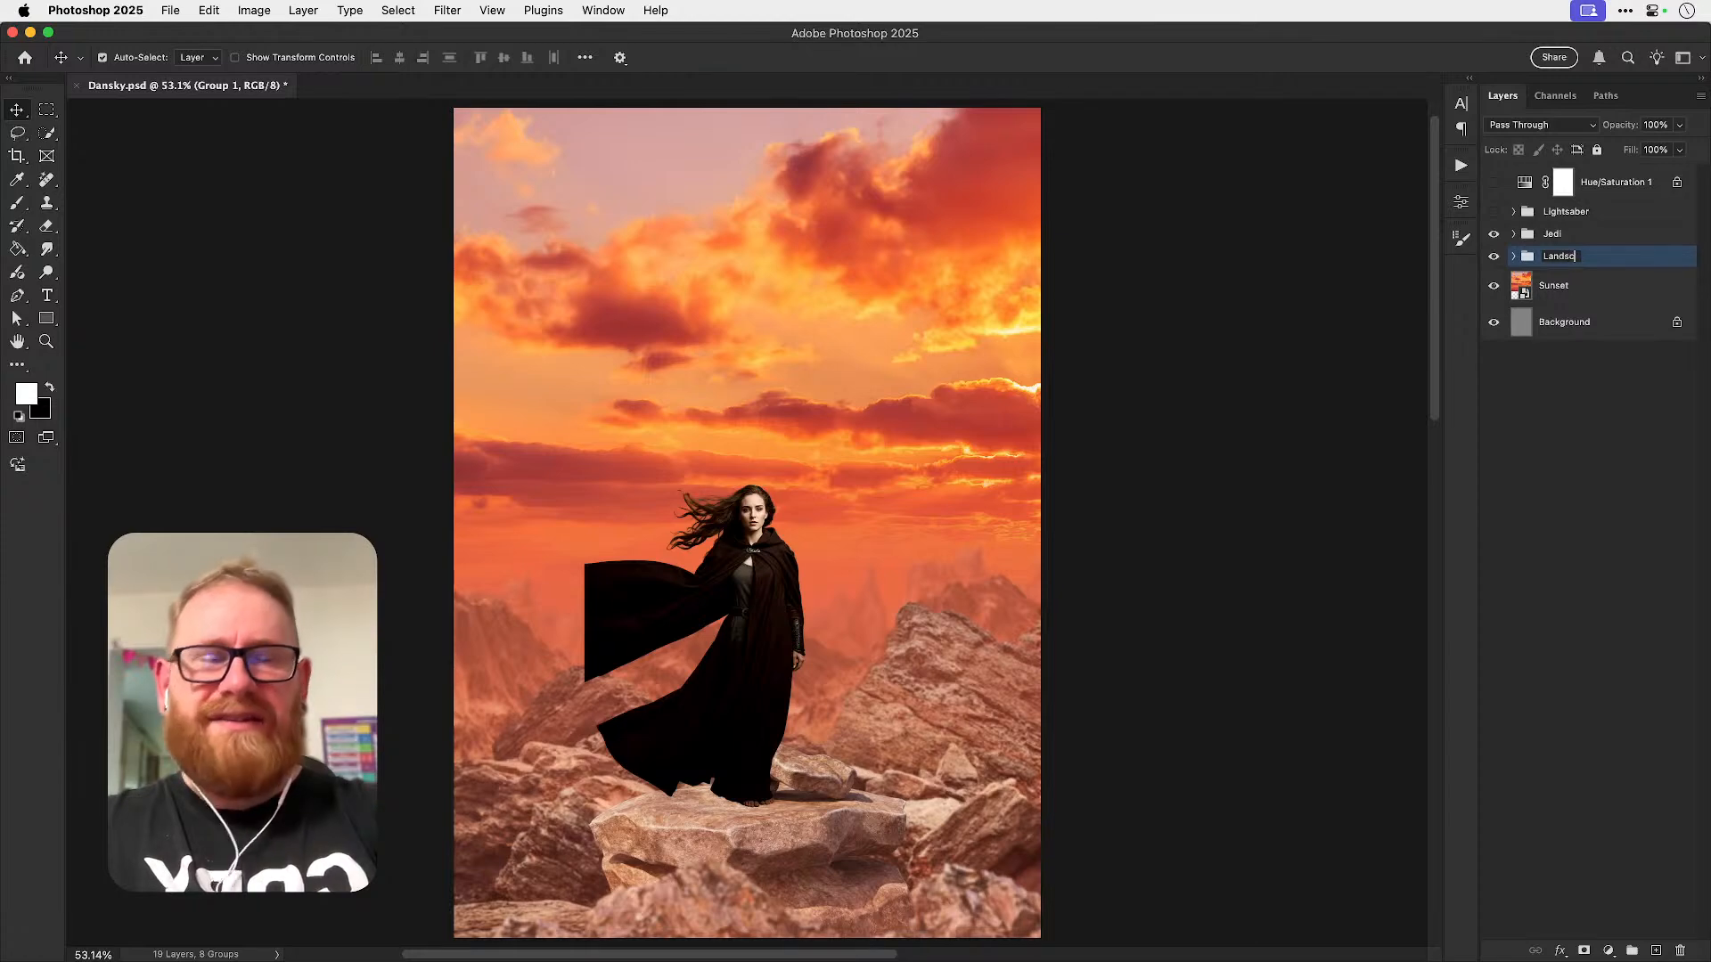
{"action": "type", "text": "ape"}
{"action": "key", "text": "Return"}
- Darken the Landscape group with a clipped Curves adjustment, moving a midtone point to input 118, output 76, and slightly lifting the black point
{"action": "left_click", "coordinate": [1609, 950]}
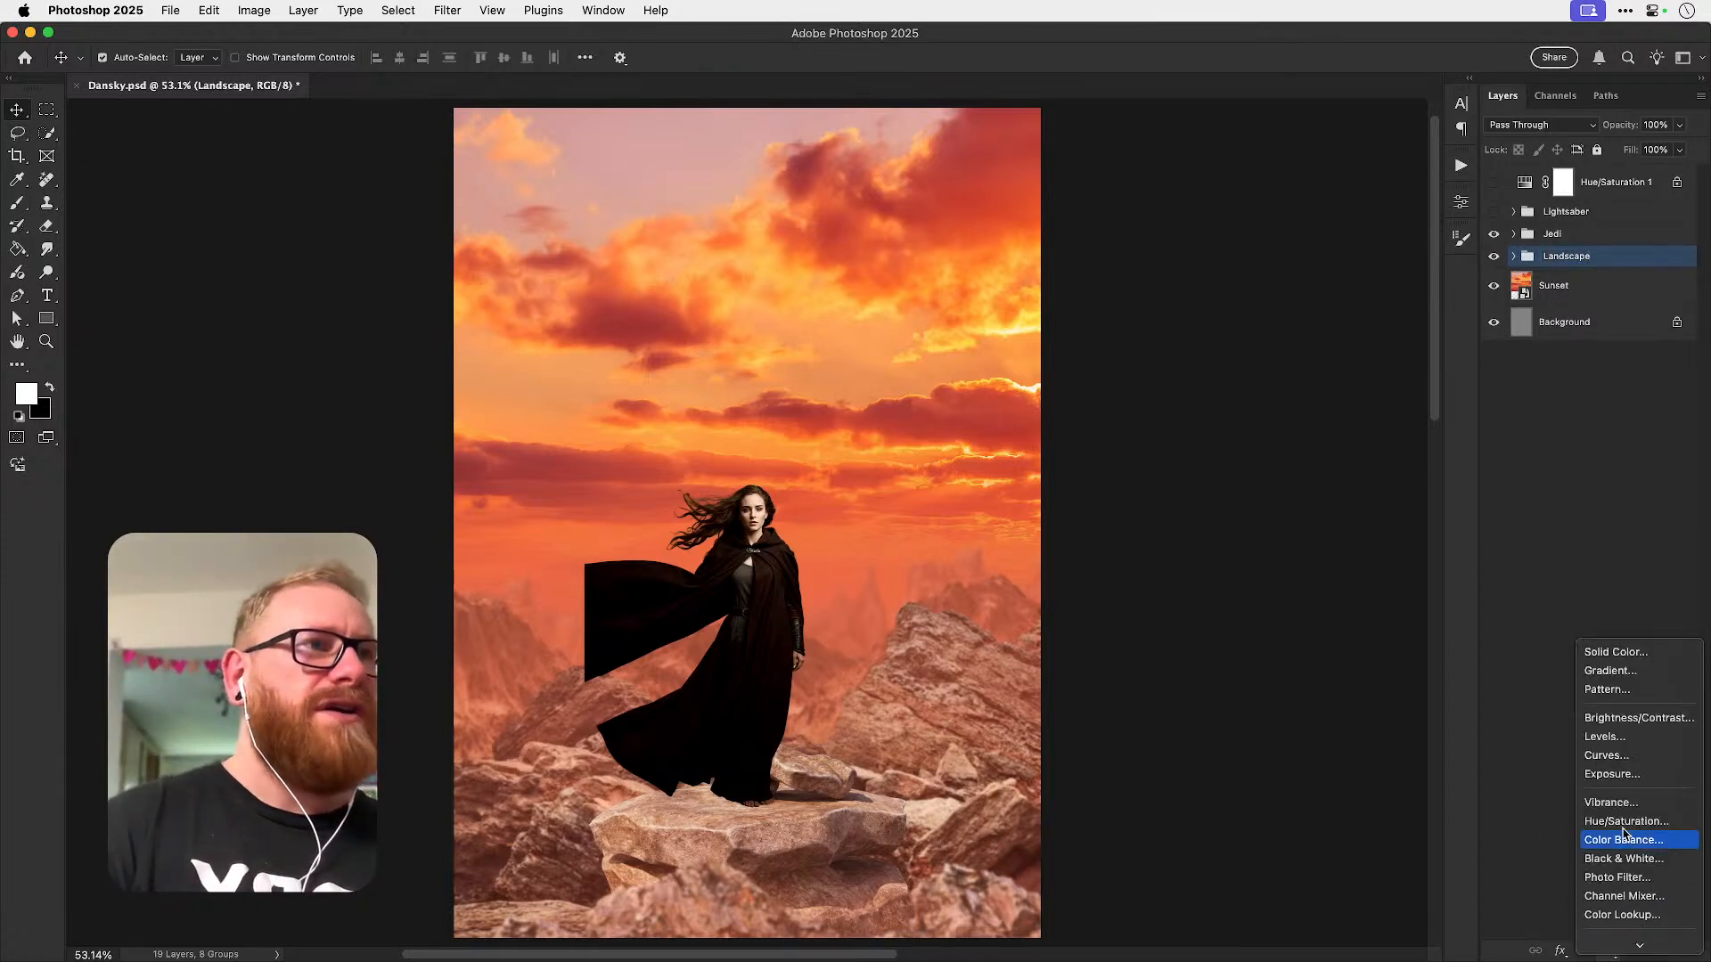
{"action": "left_click", "coordinate": [1623, 755]}
{"action": "left_click", "coordinate": [1307, 682]}
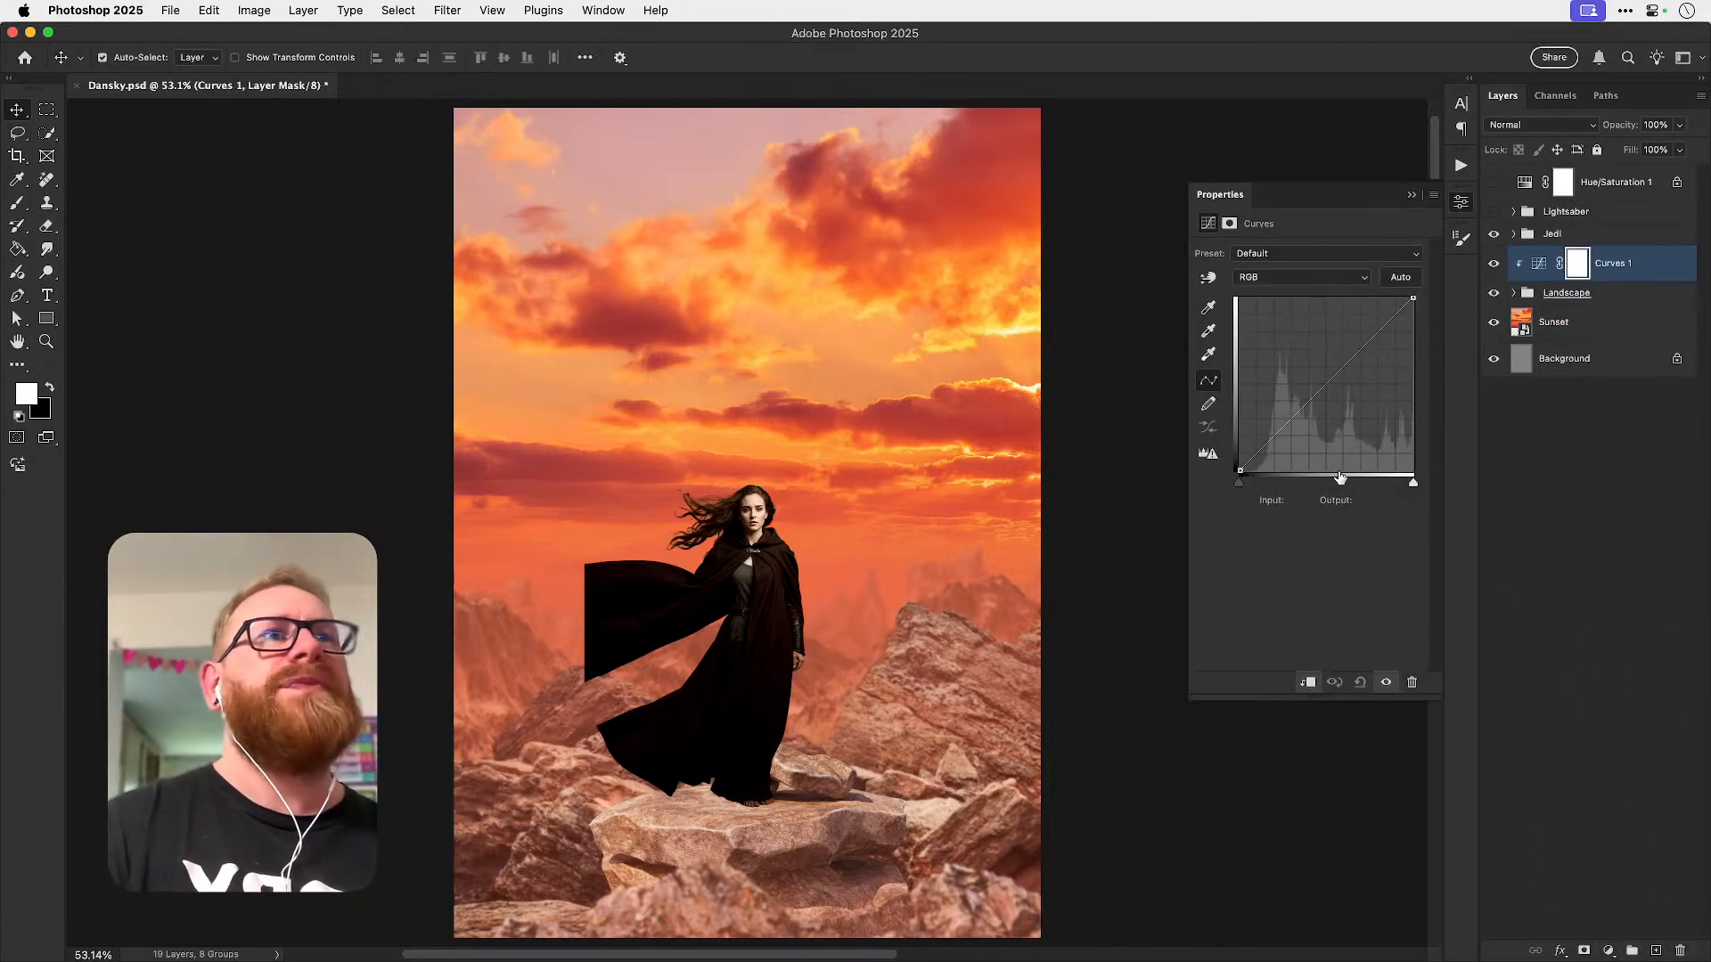
{"action": "left_click_drag", "start_coordinate": [1319, 390], "coordinate": [1320, 415]}
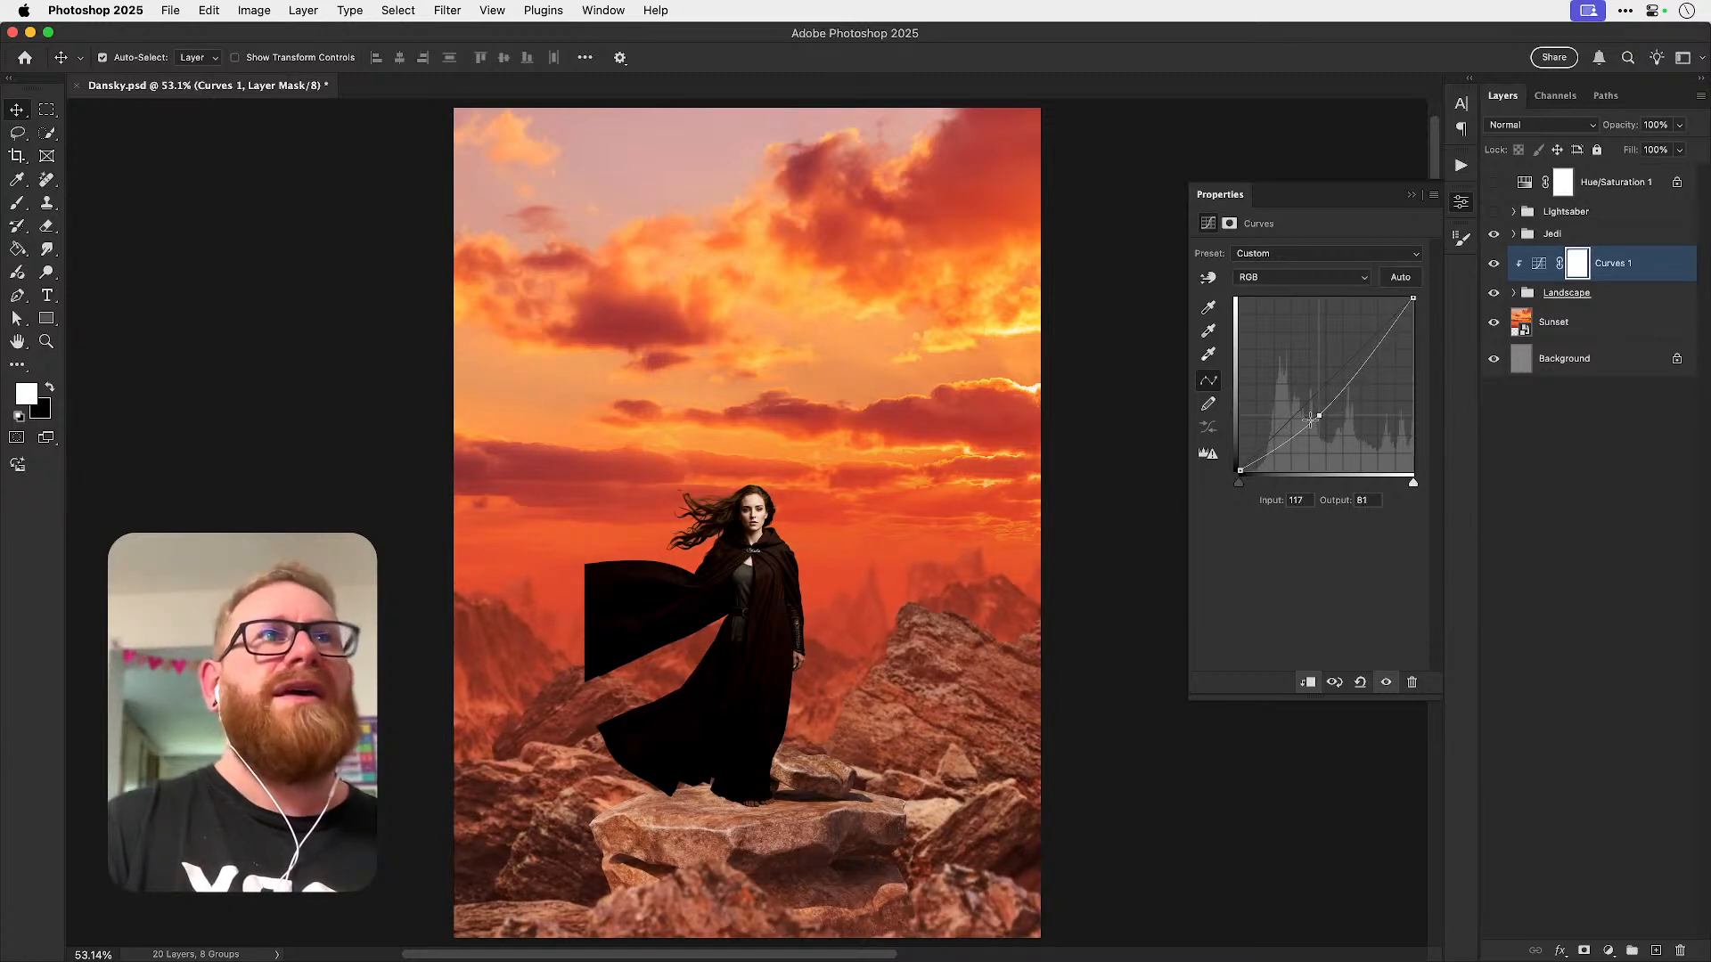
{"action": "left_click_drag", "start_coordinate": [1240, 470], "coordinate": [1240, 458]}
{"action": "left_click_drag", "start_coordinate": [1319, 415], "coordinate": [1320, 418]}
- Raise the landscape curve's Blue channel slightly at input 123, output 131, and compare the image with and without the adjustment
{"action": "left_click", "coordinate": [1265, 277]}
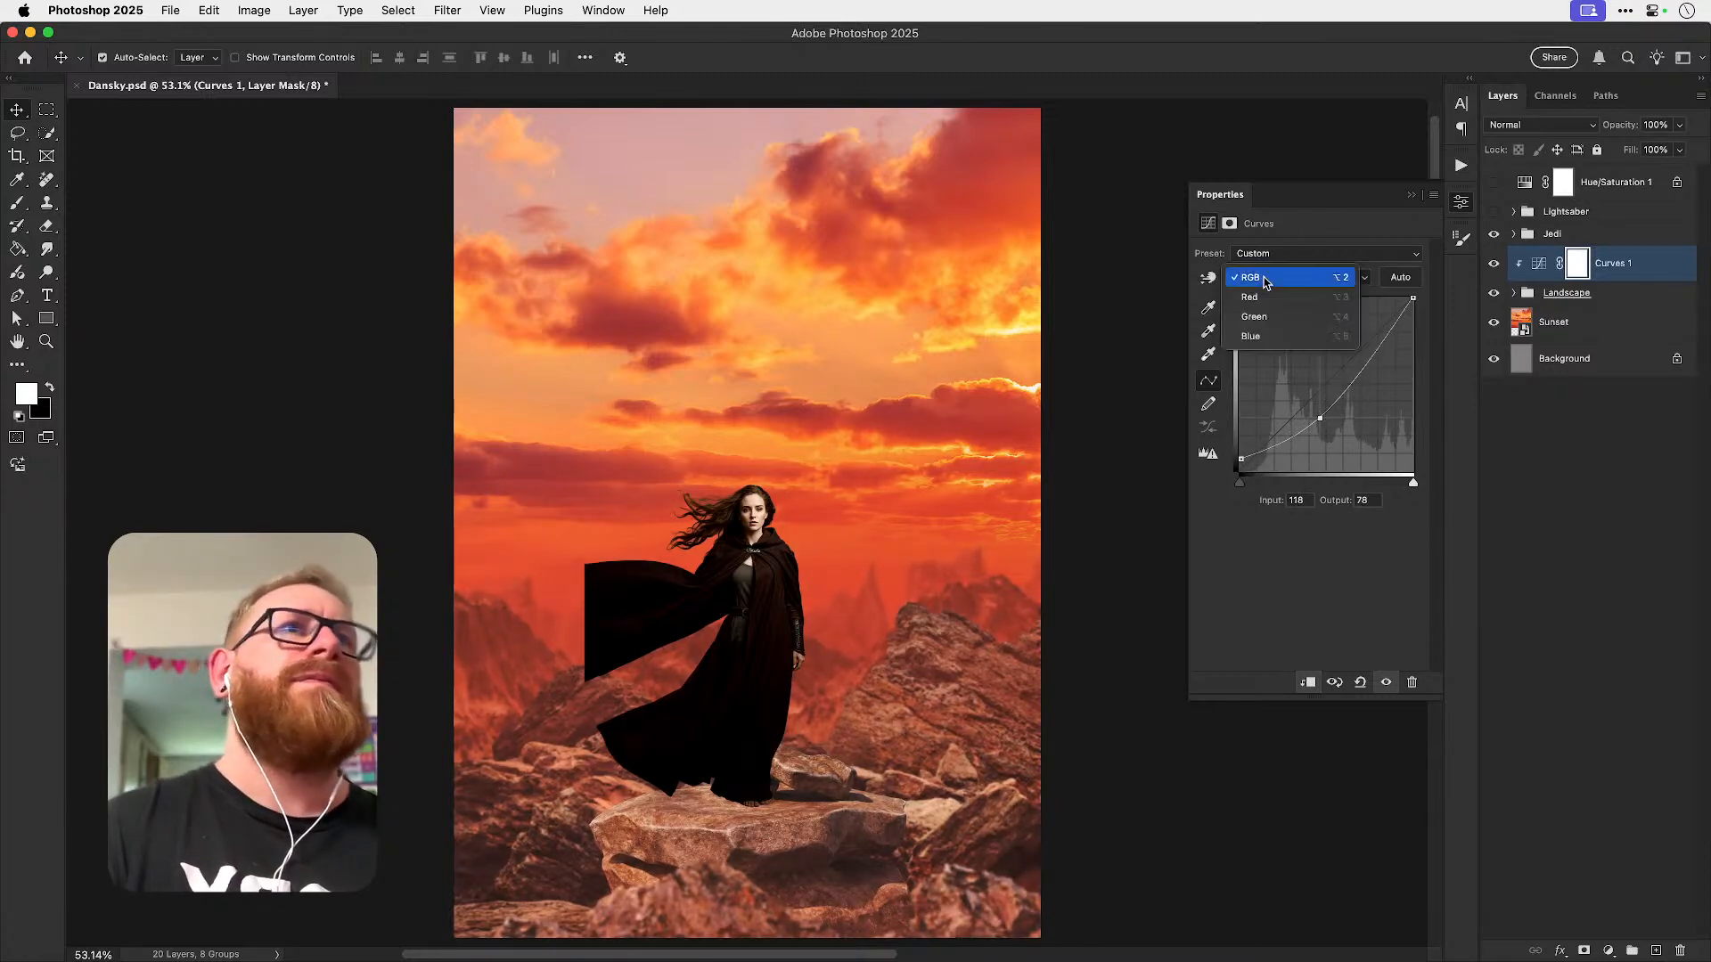
{"action": "left_click", "coordinate": [1256, 335]}
{"action": "left_click_drag", "start_coordinate": [1318, 392], "coordinate": [1320, 380]}
{"action": "key", "text": "super+z"}
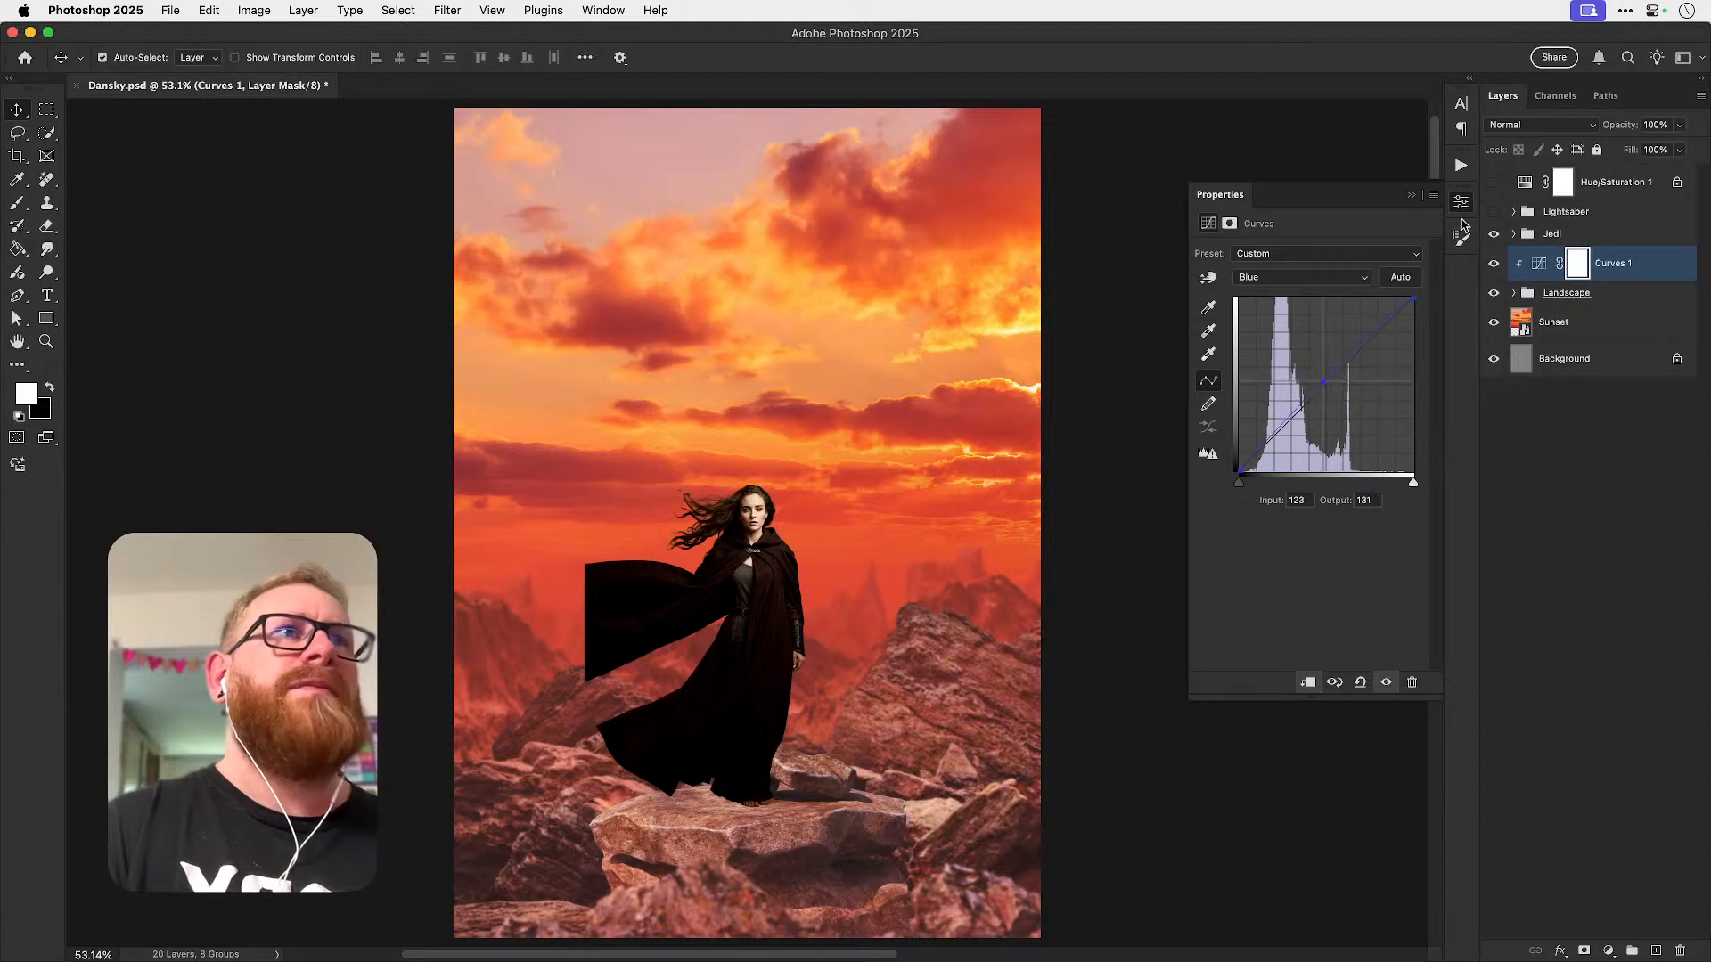
{"action": "left_click", "coordinate": [1461, 202]}
{"action": "left_click", "coordinate": [1492, 265]}
{"action": "left_click", "coordinate": [1492, 265]}
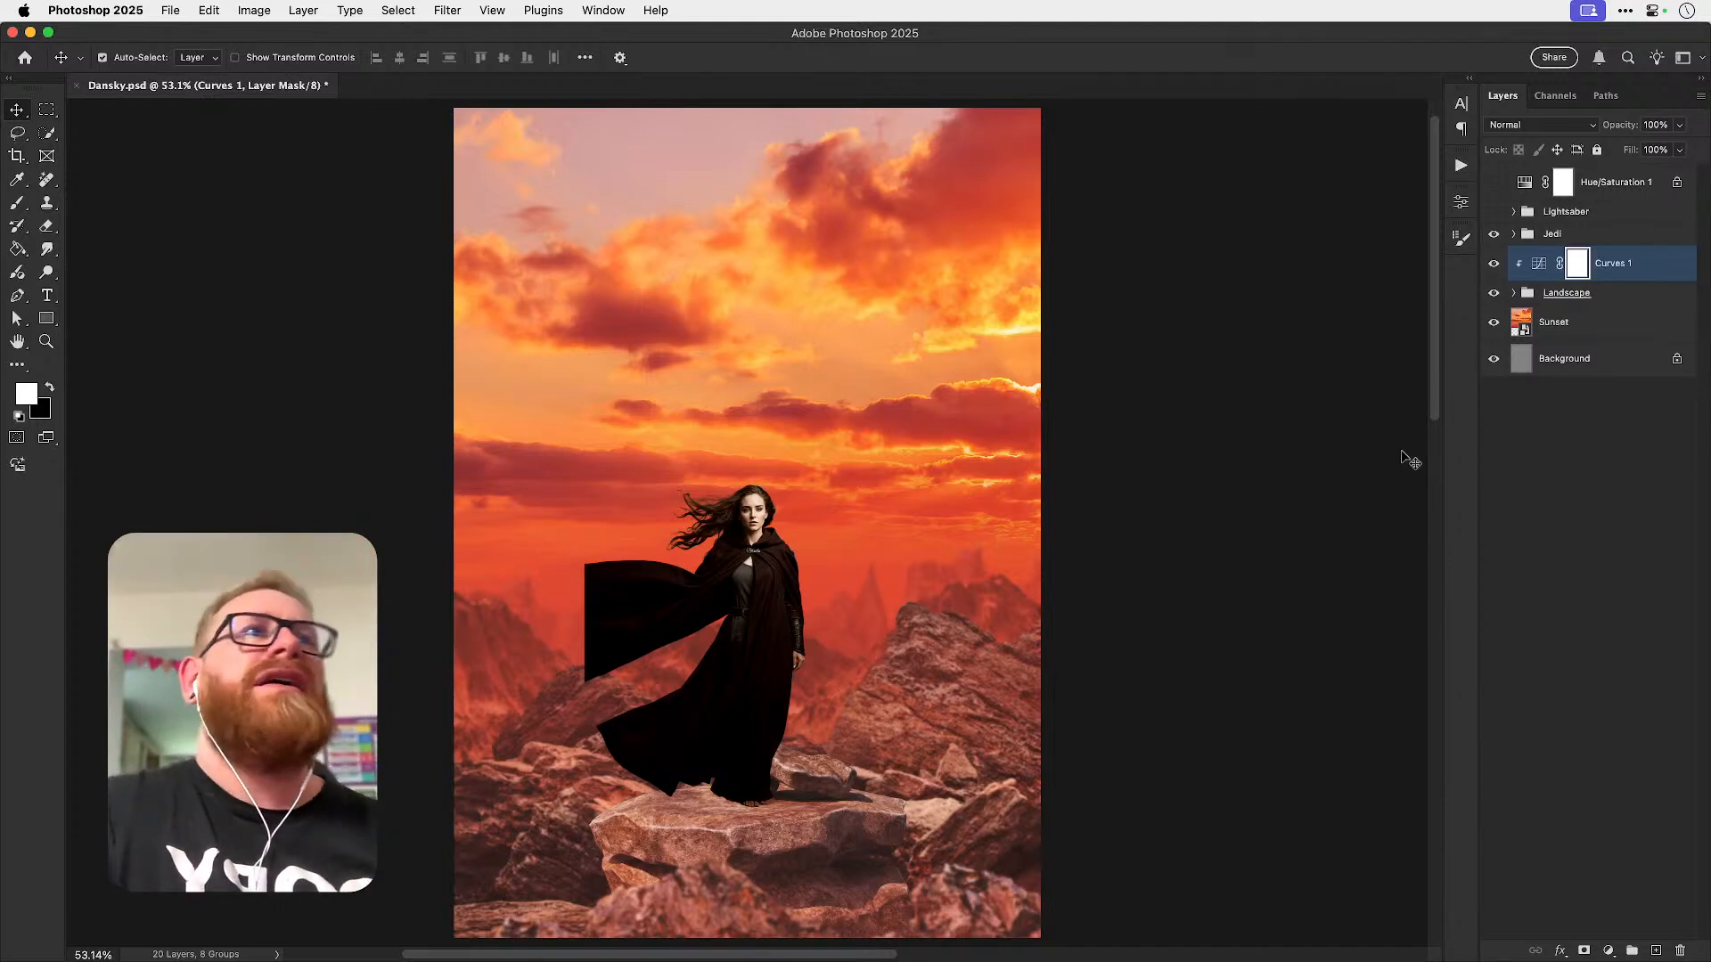
{"action": "left_click", "coordinate": [258, 12]}
{"action": "mouse_move", "coordinate": [357, 59]}
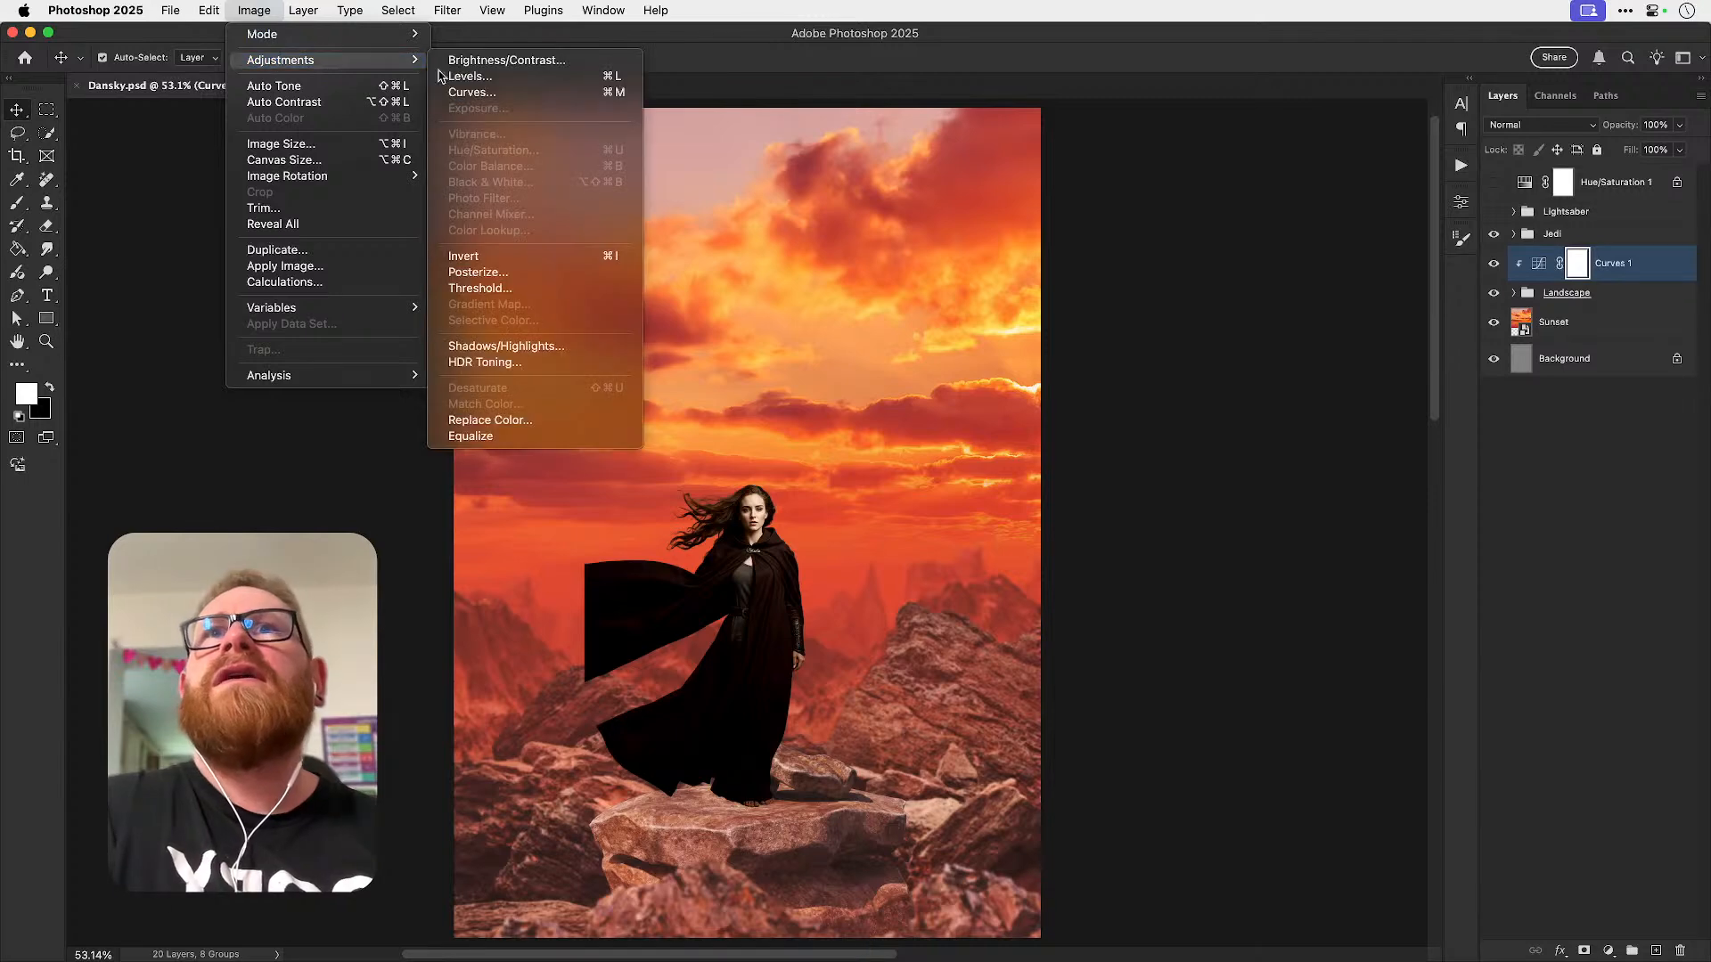
{"action": "left_click", "coordinate": [1647, 276]}
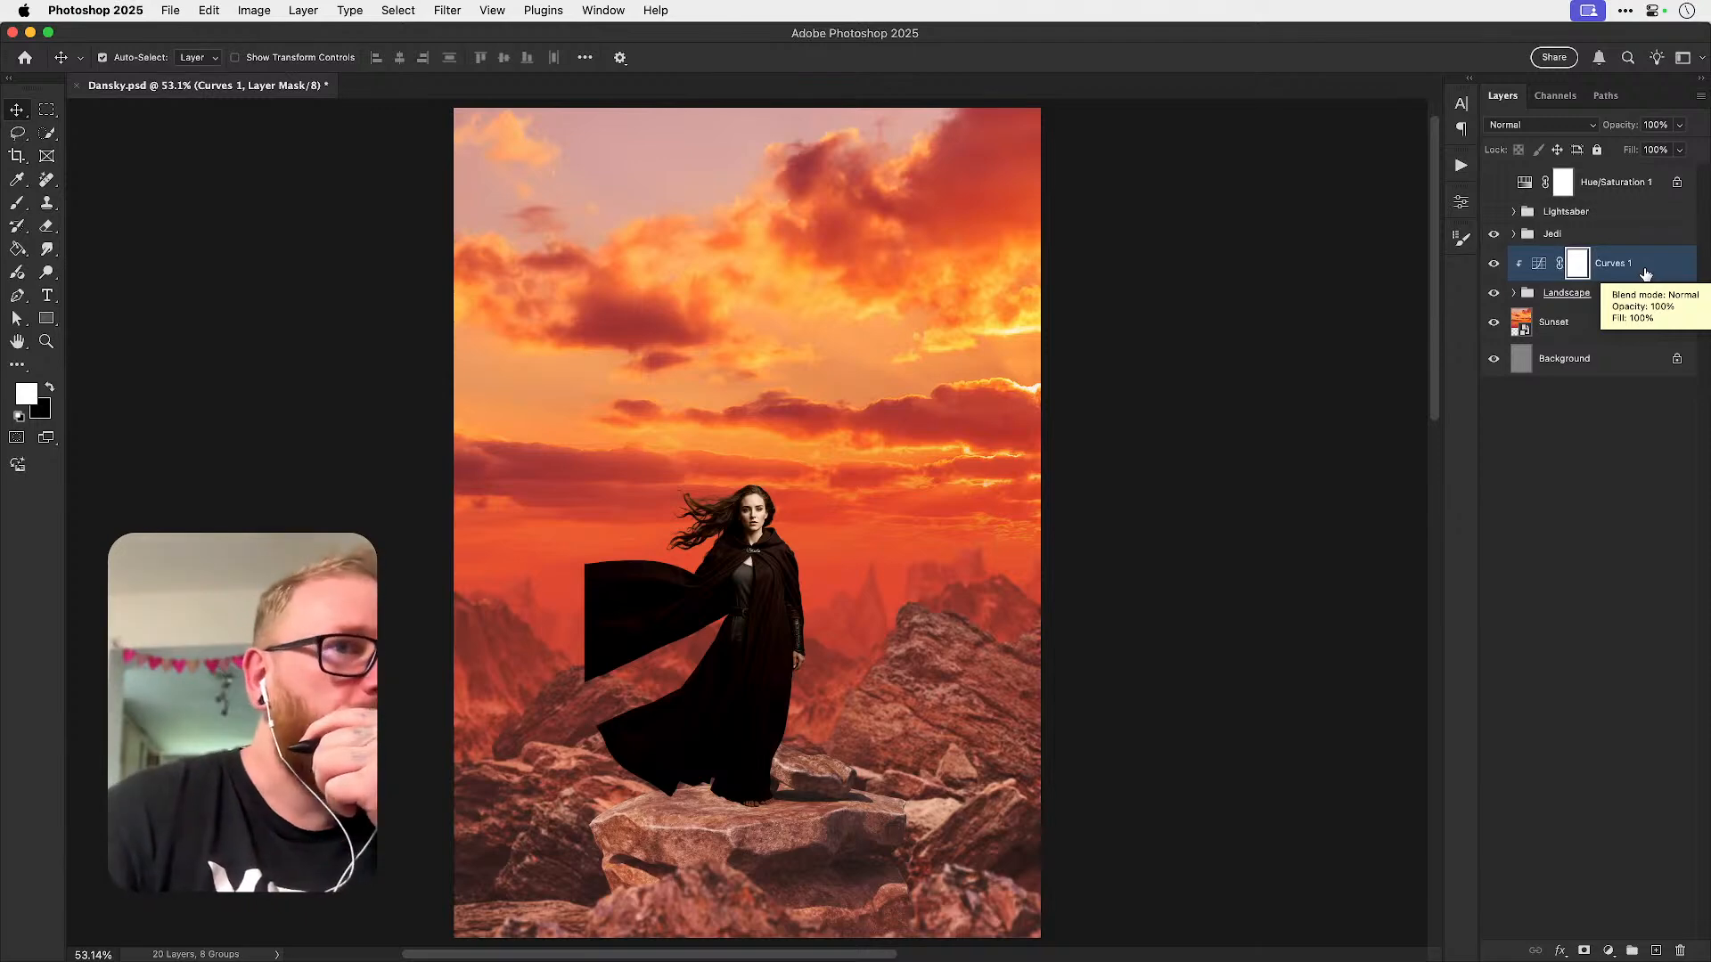
- Save the composite and open the contents of the Sunset smart object
{"action": "key", "text": "super+s"}
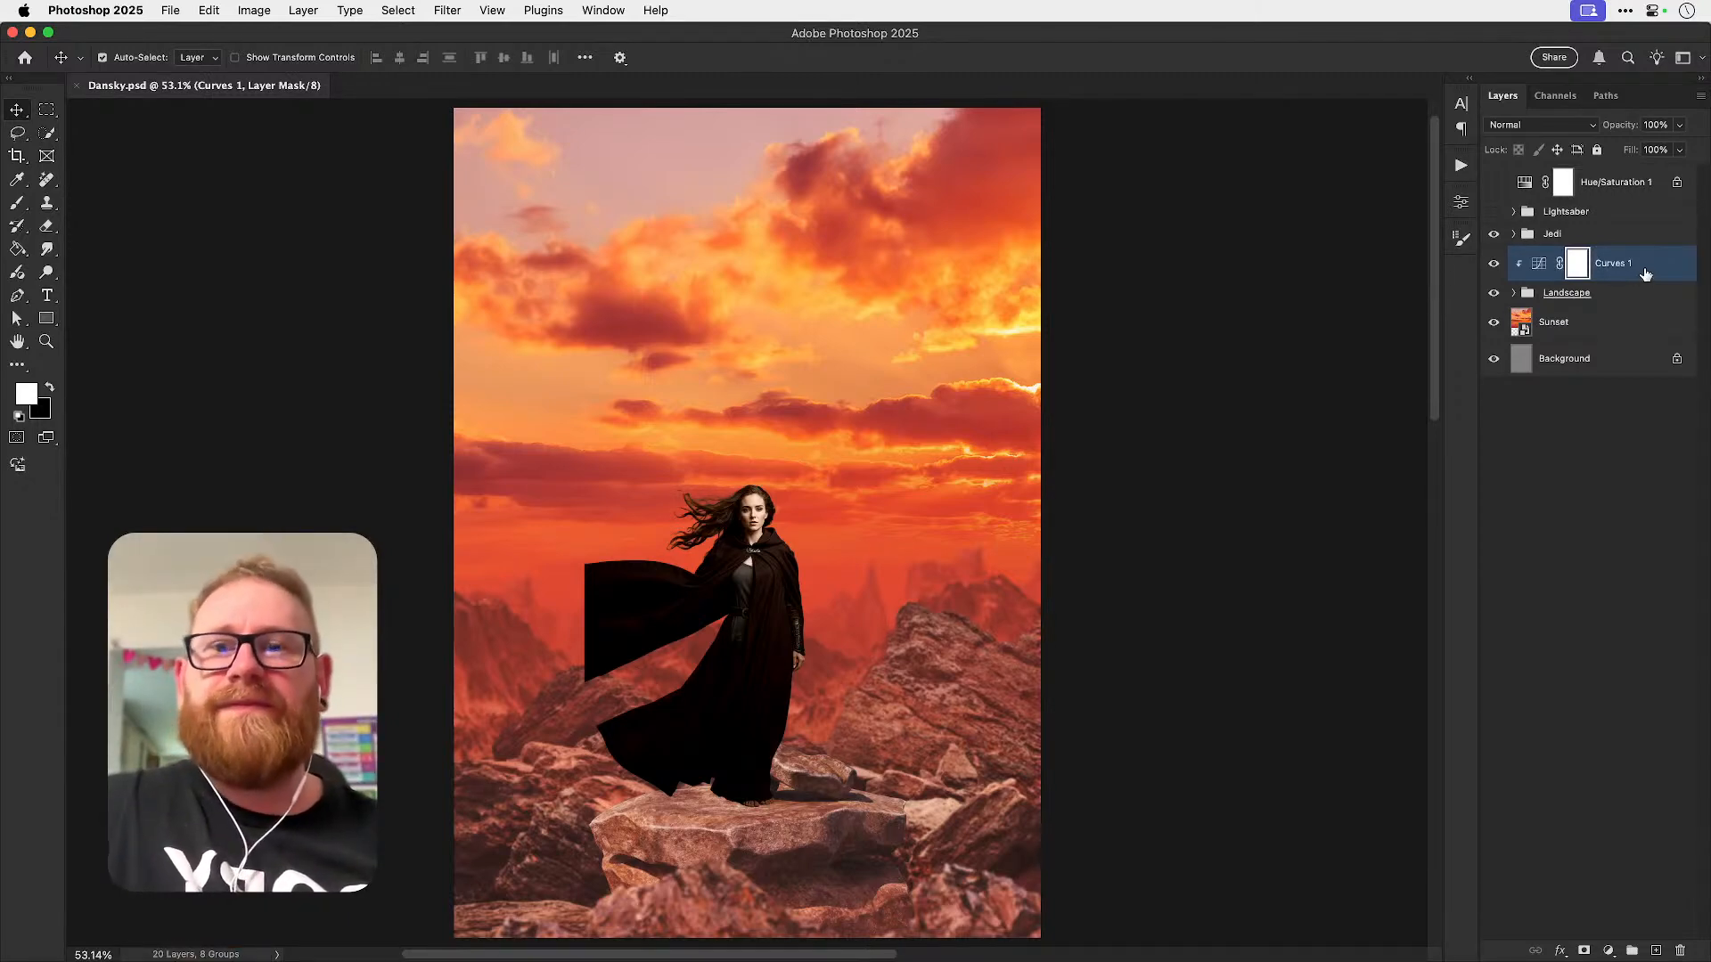
{"action": "left_click", "coordinate": [1523, 329]}
{"action": "double_click", "coordinate": [1524, 325]}
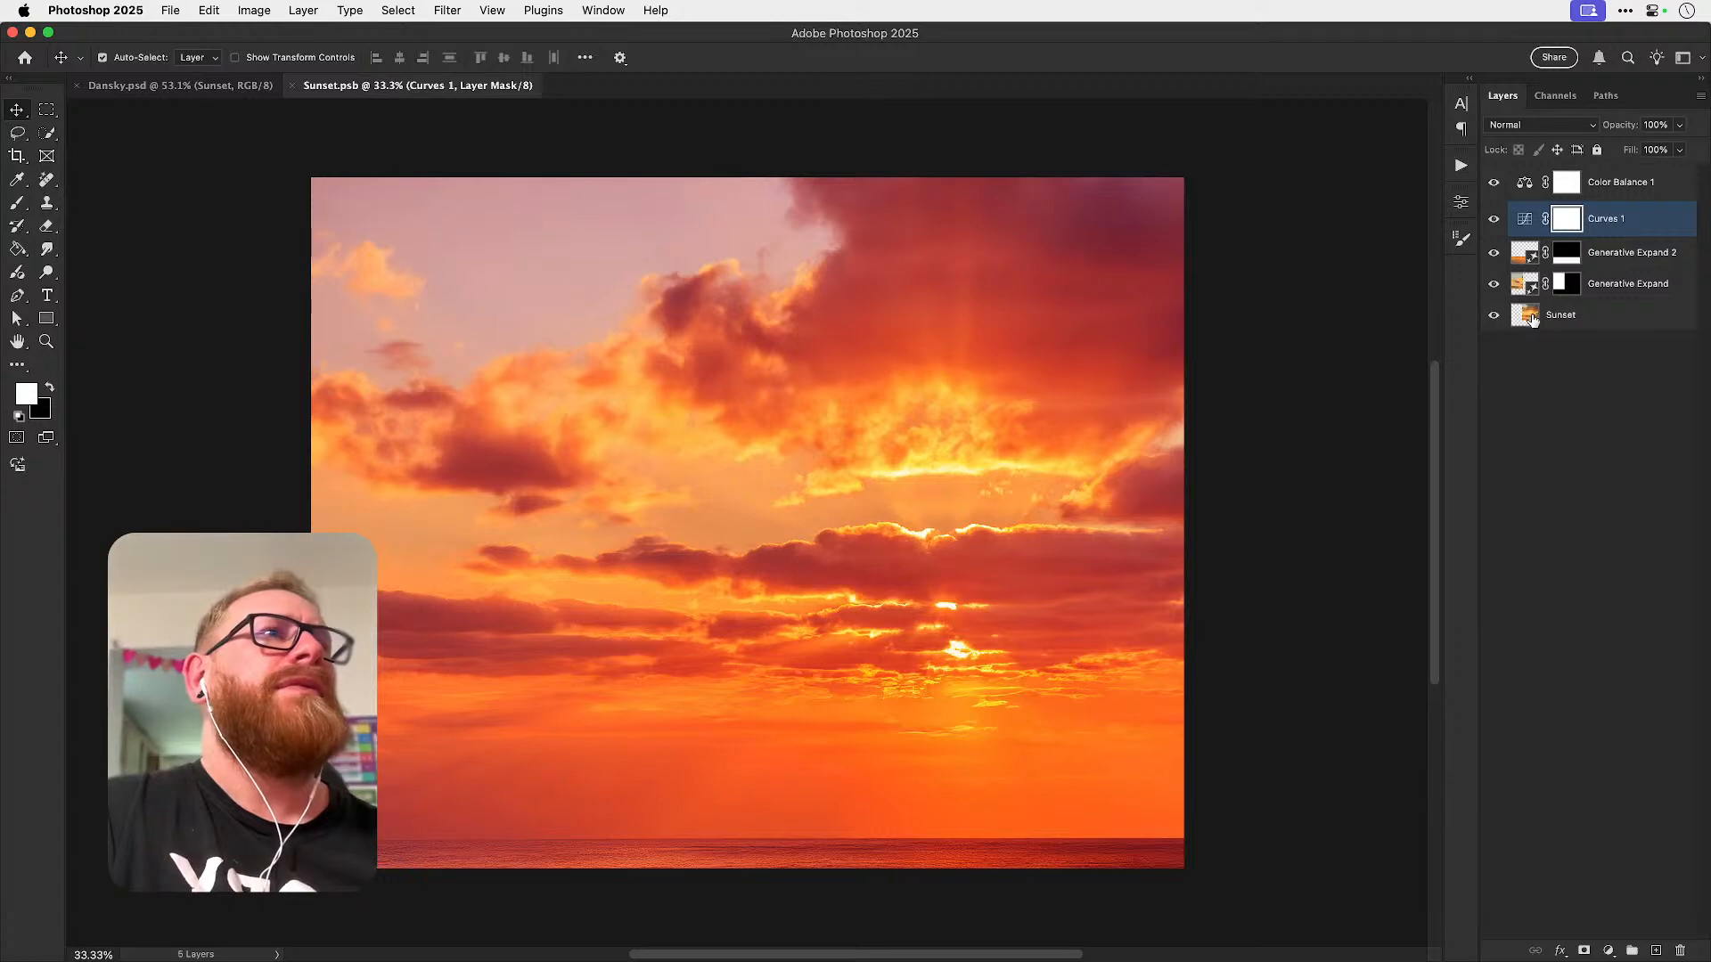
- Raise the Blue channel of the sunset's Curves 1 adjustment at input 108, output 147, and save and close Sunset.psb
{"action": "left_click", "coordinate": [1524, 219]}
{"action": "left_click", "coordinate": [1298, 277]}
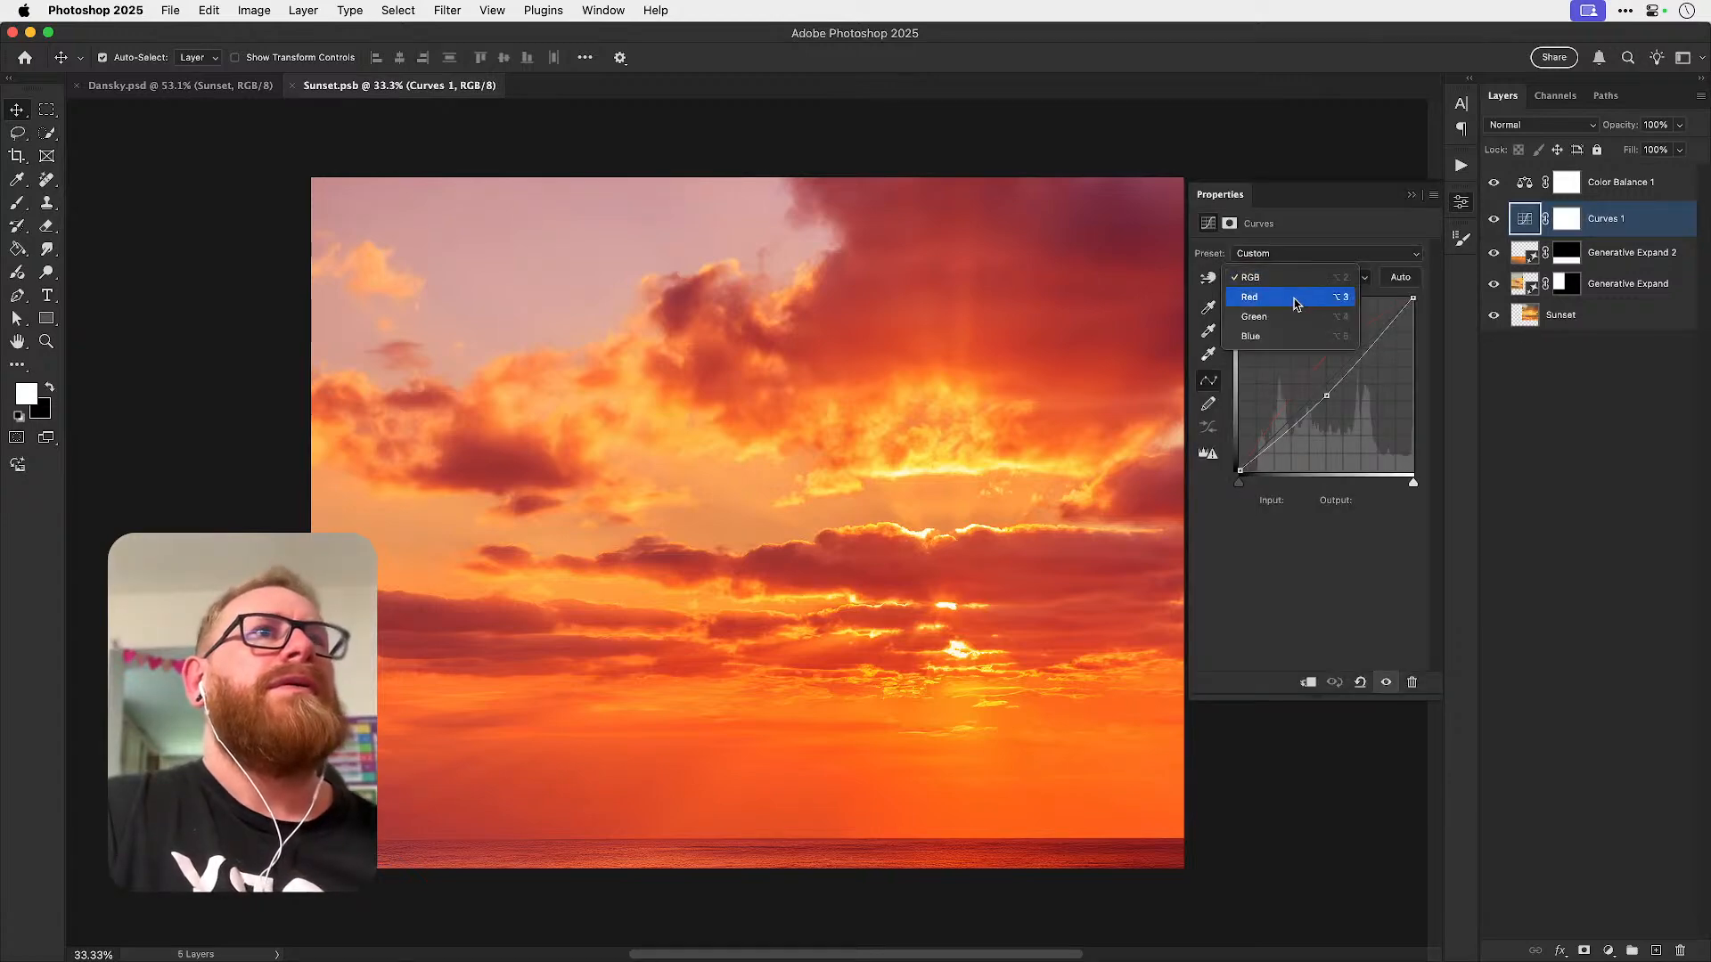
{"action": "left_click", "coordinate": [1256, 336]}
{"action": "left_click_drag", "start_coordinate": [1329, 382], "coordinate": [1314, 370]}
{"action": "key", "text": "super+s"}
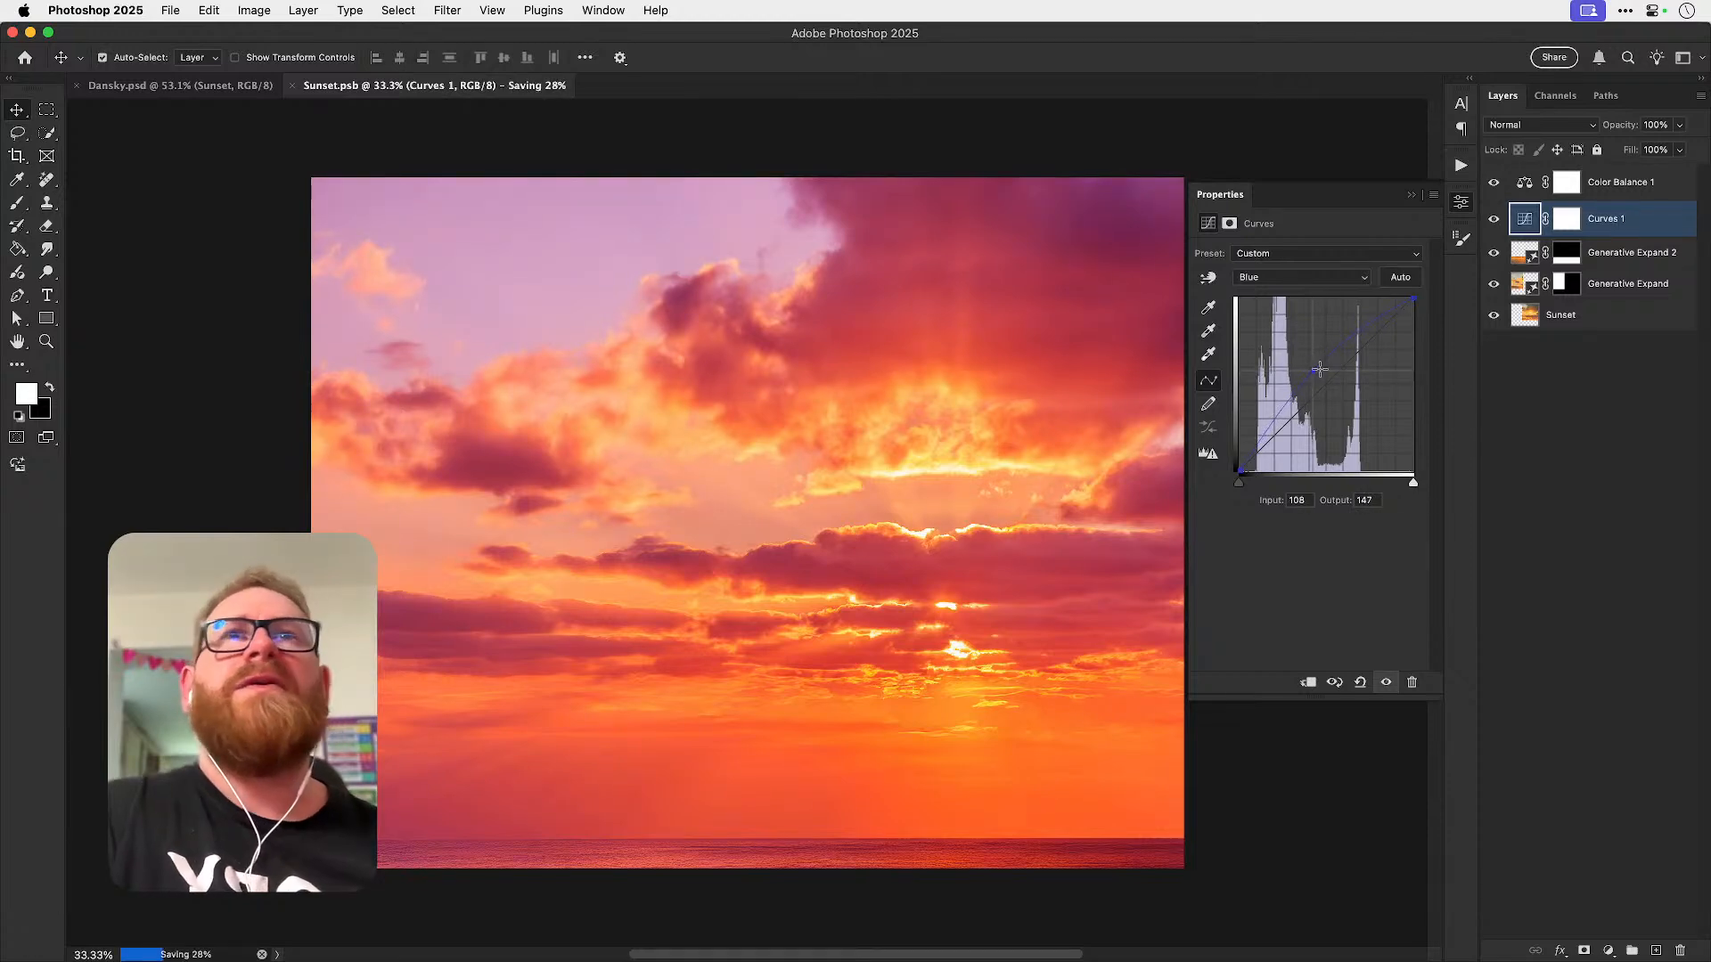
{"action": "left_click", "coordinate": [1459, 205]}
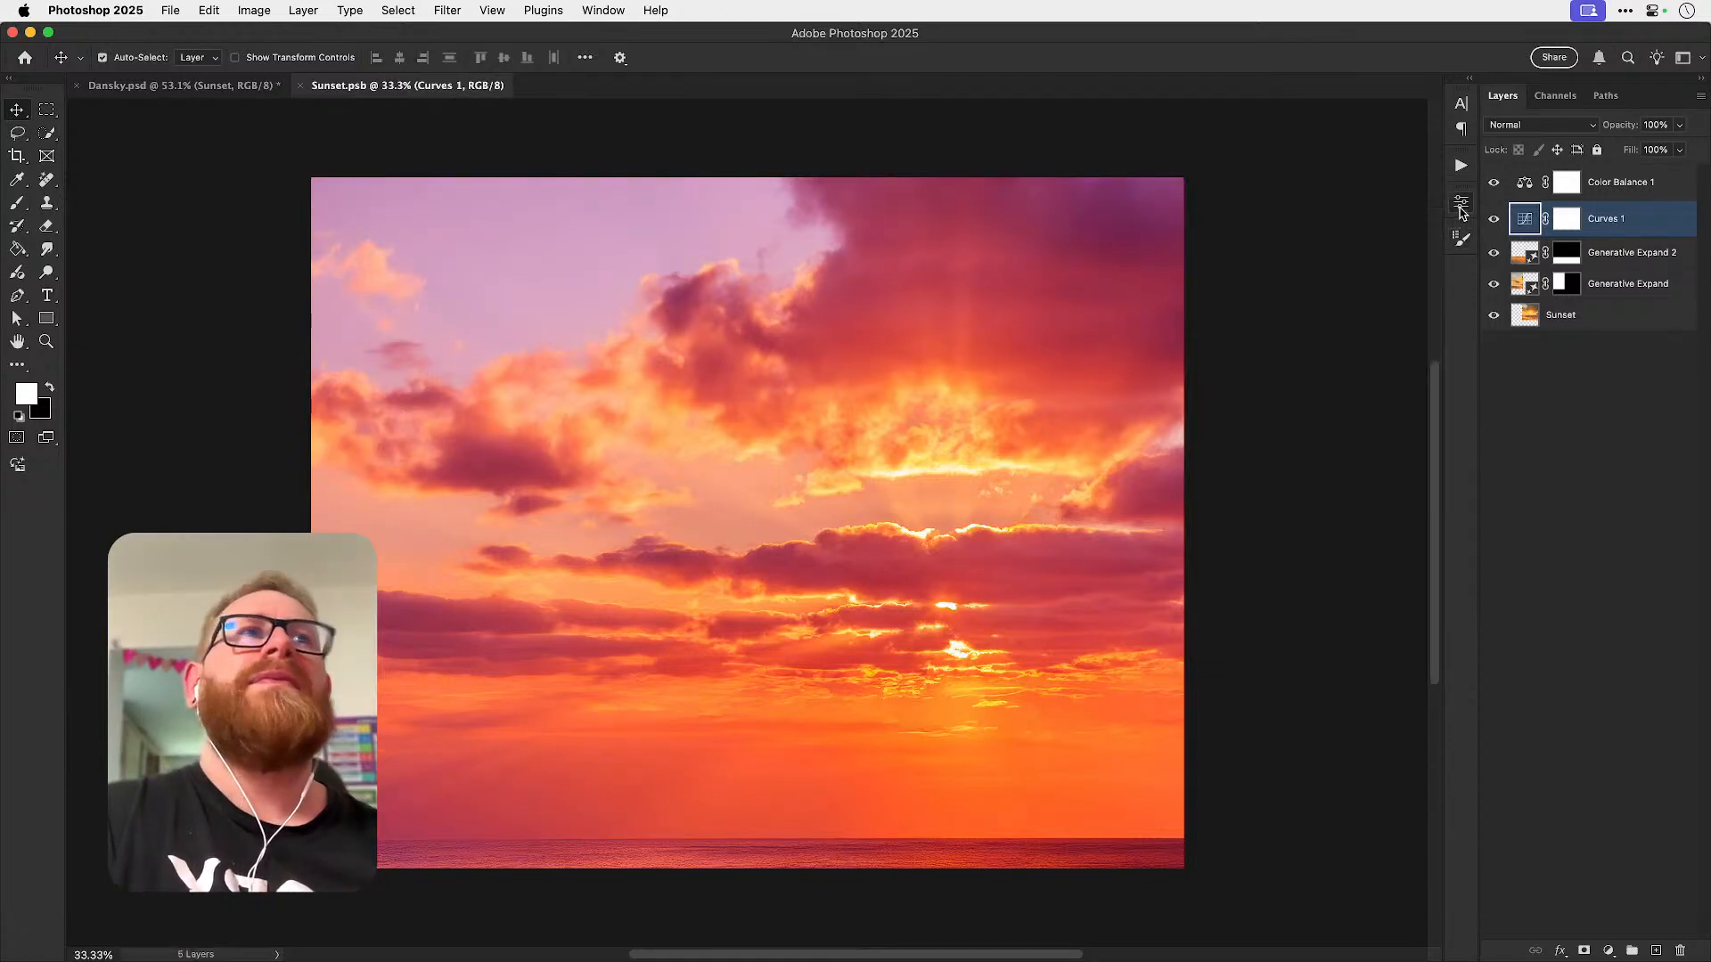
{"action": "key", "text": "super+w"}
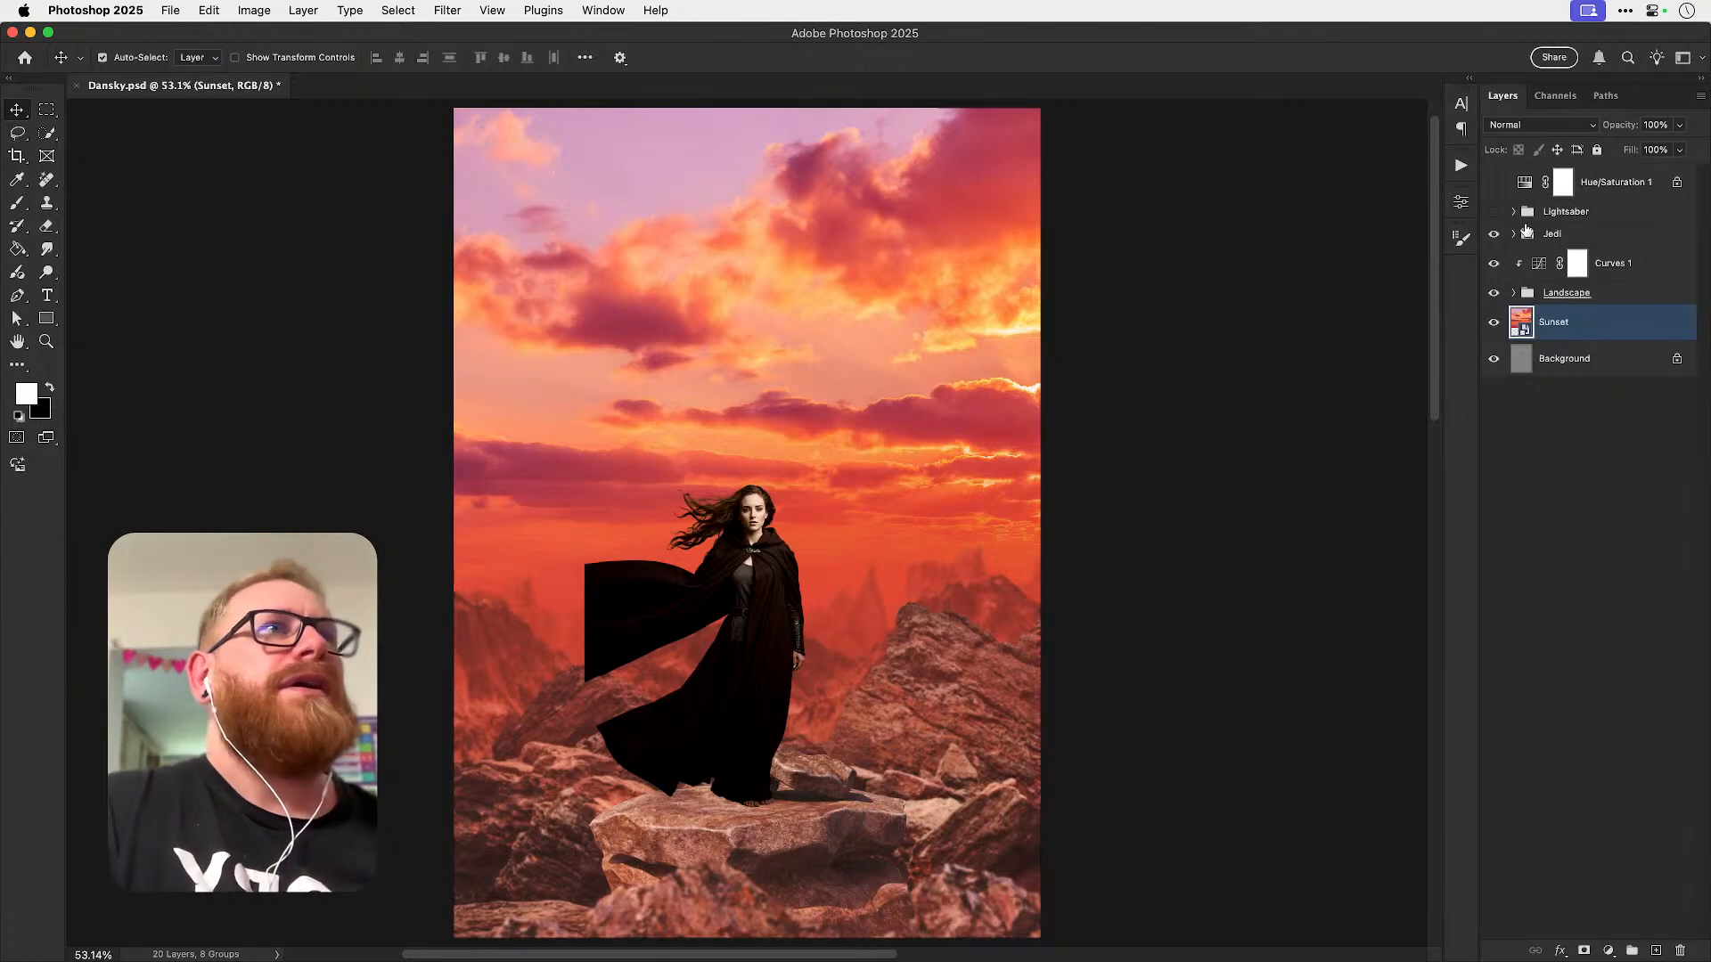
- Select the Jedi layer inside the Jedi group and show the Hue/Saturation 1 adjustment to judge the figure in black and white
{"action": "left_click", "coordinate": [1513, 233]}
{"action": "left_click", "coordinate": [1579, 260]}
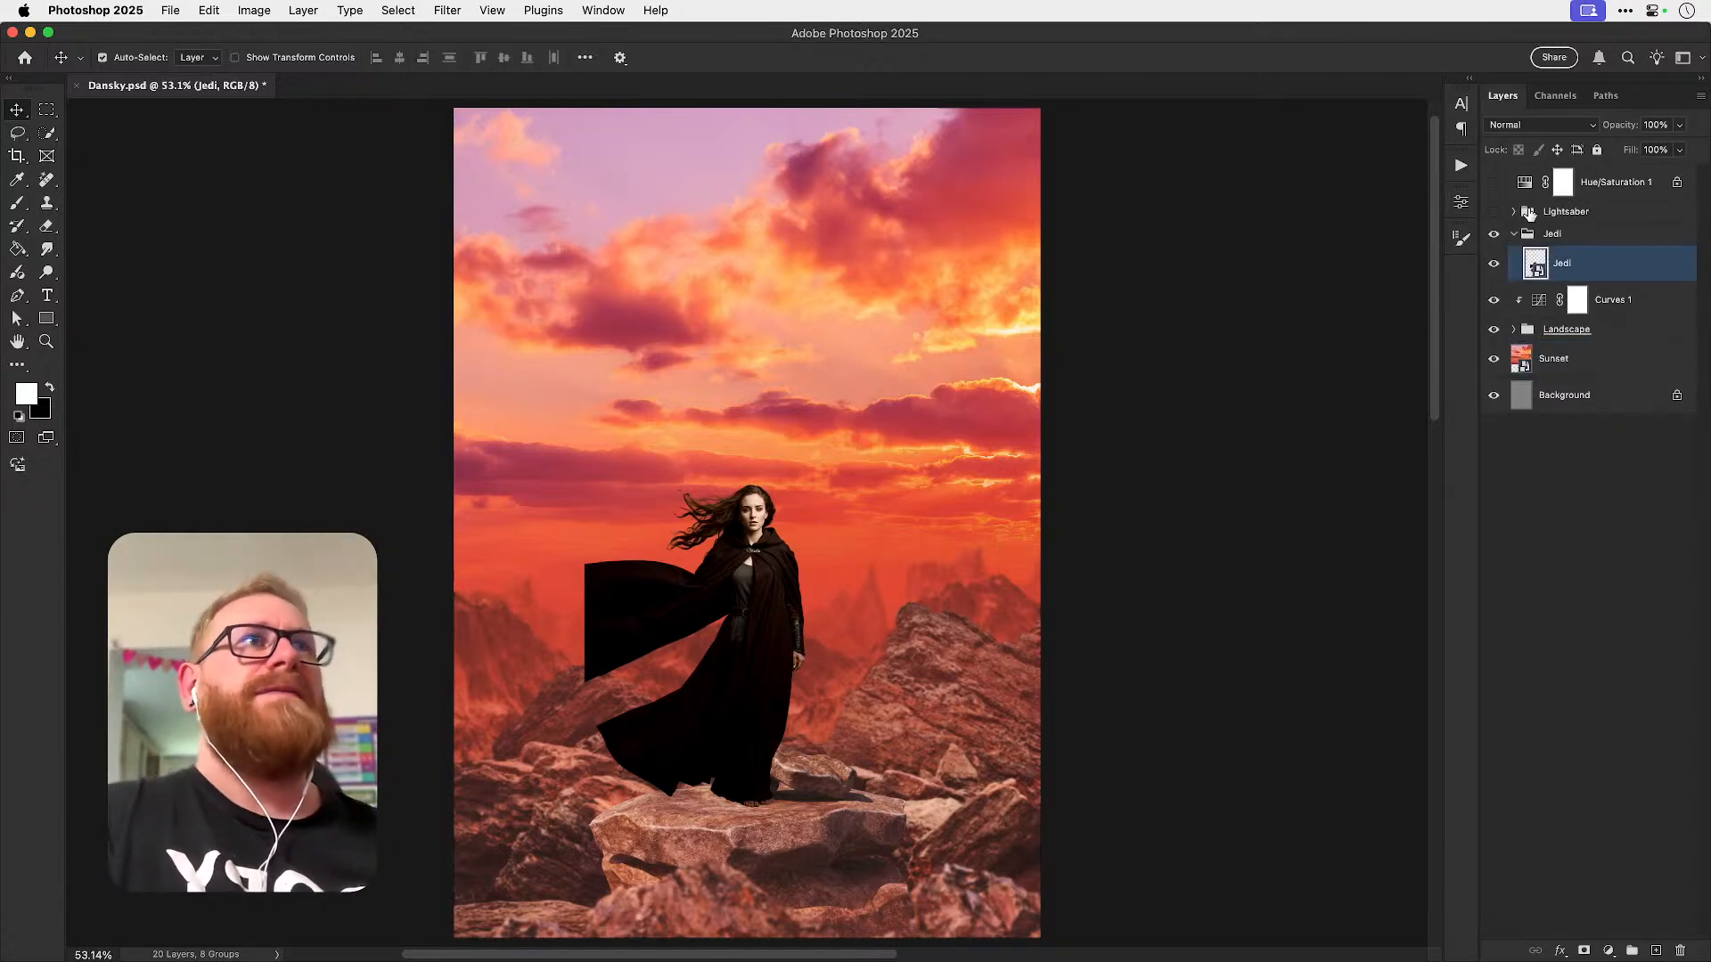
{"action": "left_click", "coordinate": [1494, 182]}
{"action": "key", "text": "z"}
{"action": "left_click", "coordinate": [747, 703]}
{"action": "left_click", "coordinate": [748, 709]}
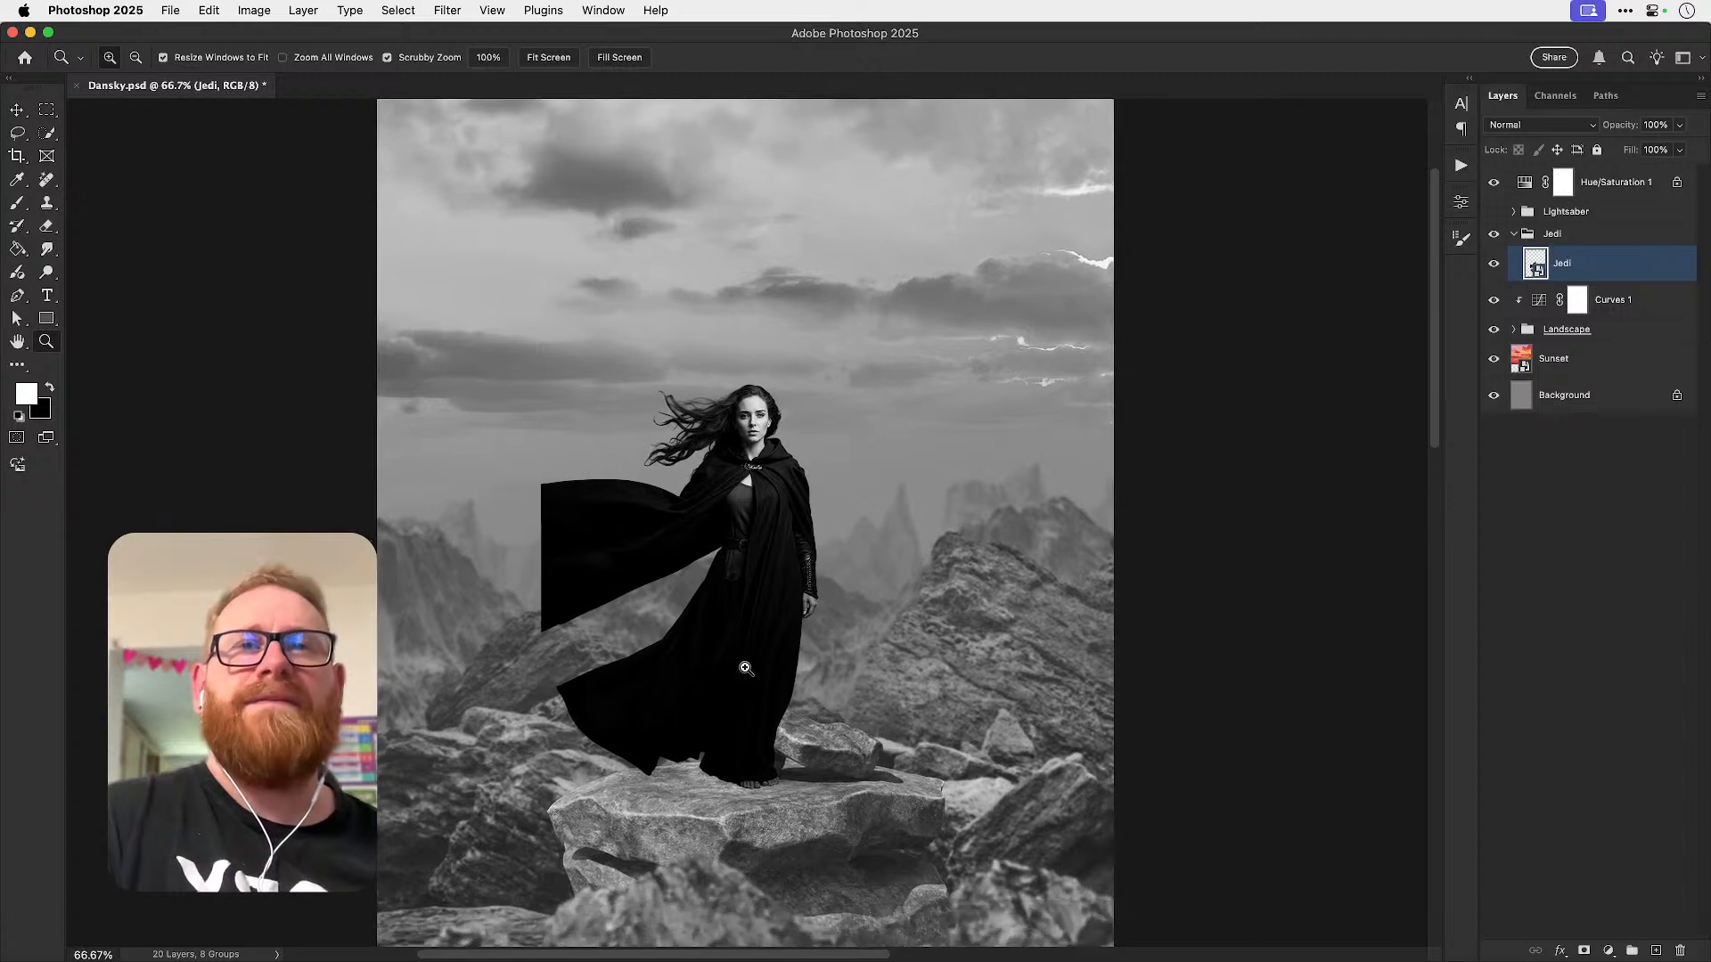
- Add a Curves adjustment clipped to the Jedi layer
{"action": "key", "text": "v"}
{"action": "left_click", "coordinate": [1608, 950]}
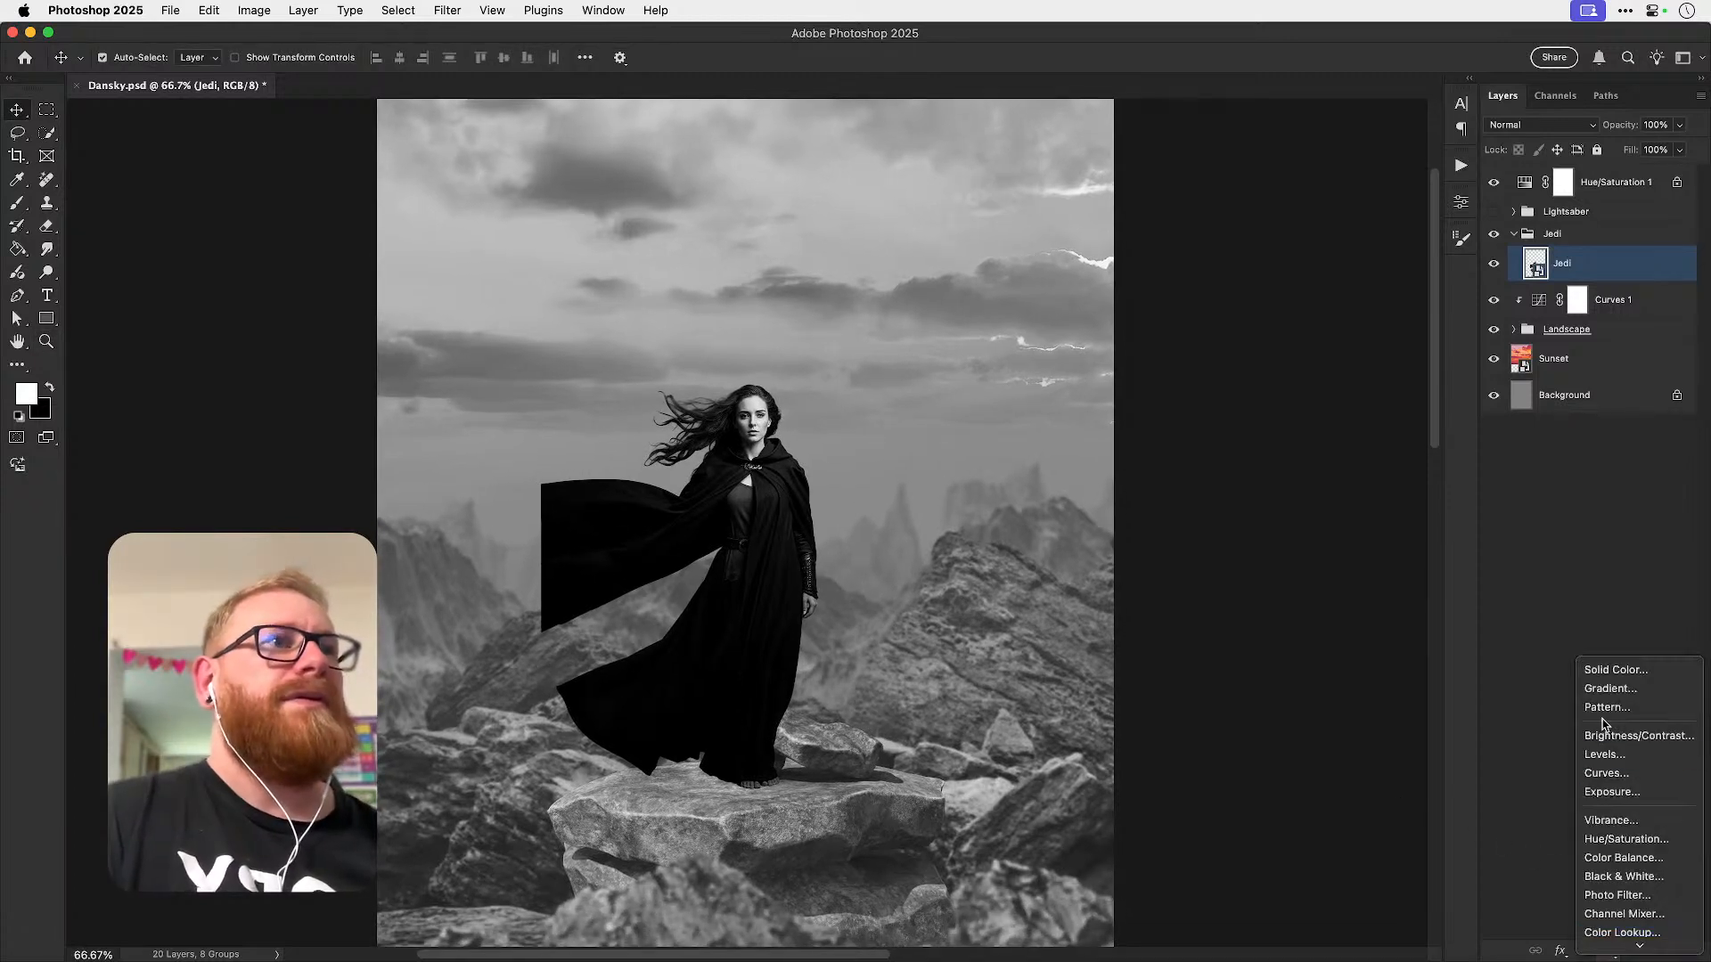
{"action": "left_click", "coordinate": [1477, 790]}
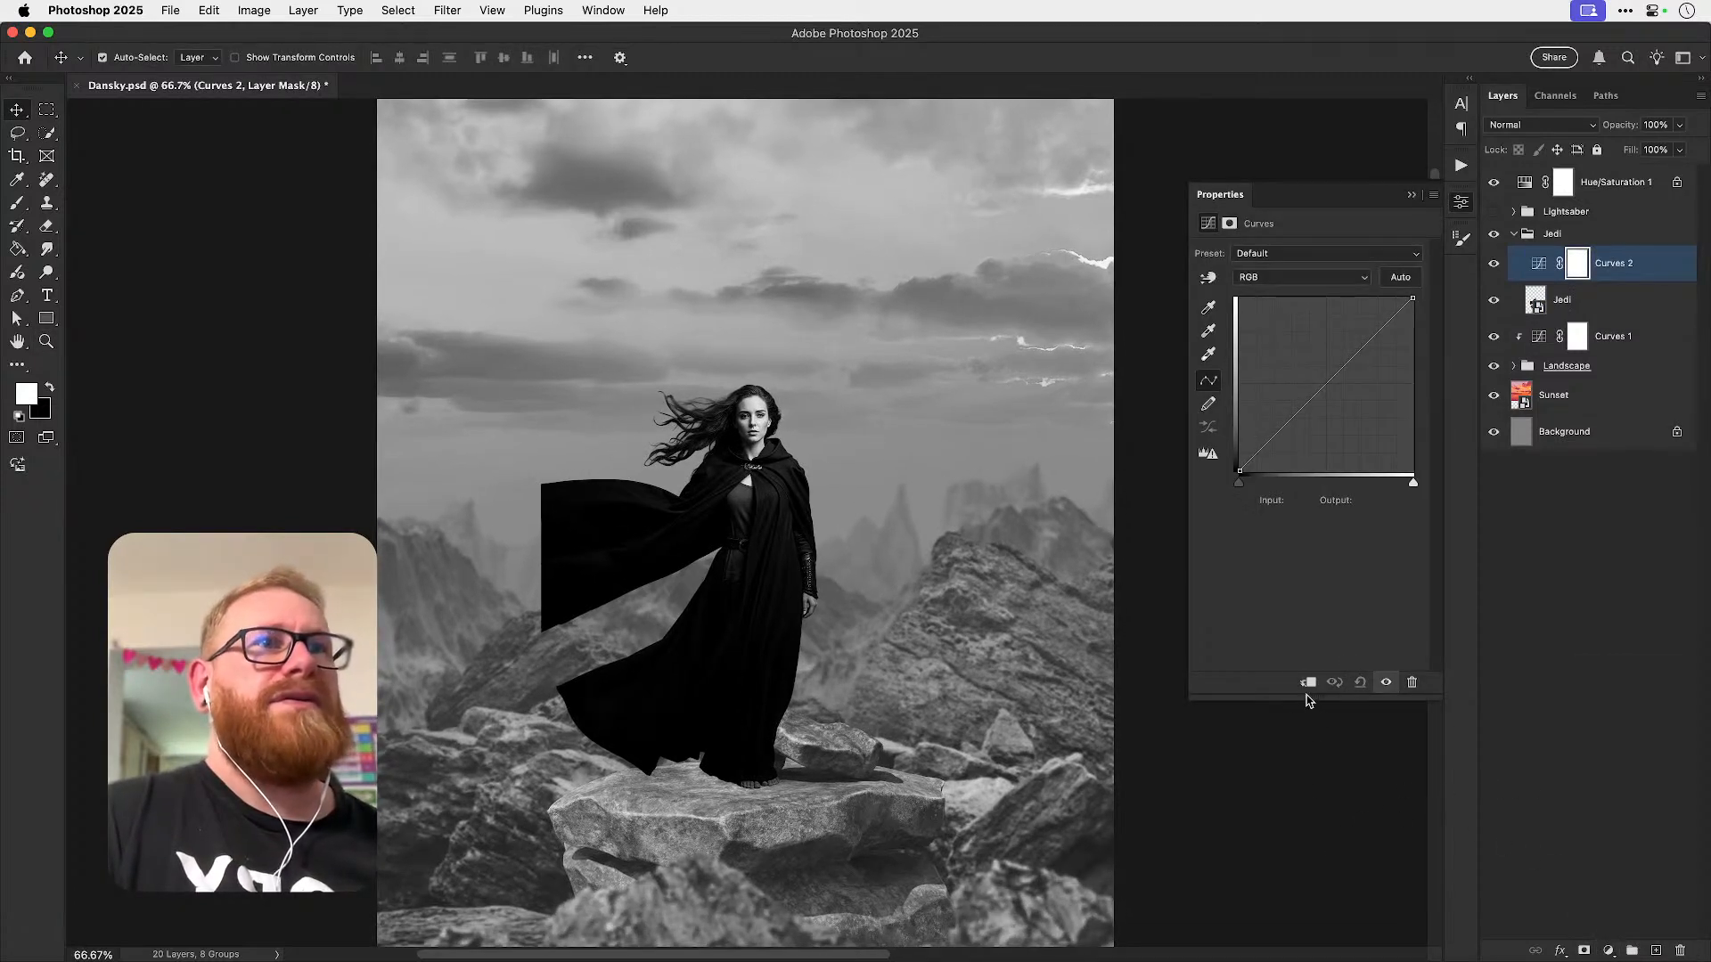
{"action": "left_click", "coordinate": [1307, 682]}
- Lighten the Jedi's cloak with on-image curve adjustments, lower the white-point output to 243, and set a shadow point to input 48, output 103
{"action": "left_click", "coordinate": [1208, 278]}
{"action": "left_click_drag", "start_coordinate": [646, 520], "coordinate": [747, 482]}
{"action": "left_click", "coordinate": [750, 485]}
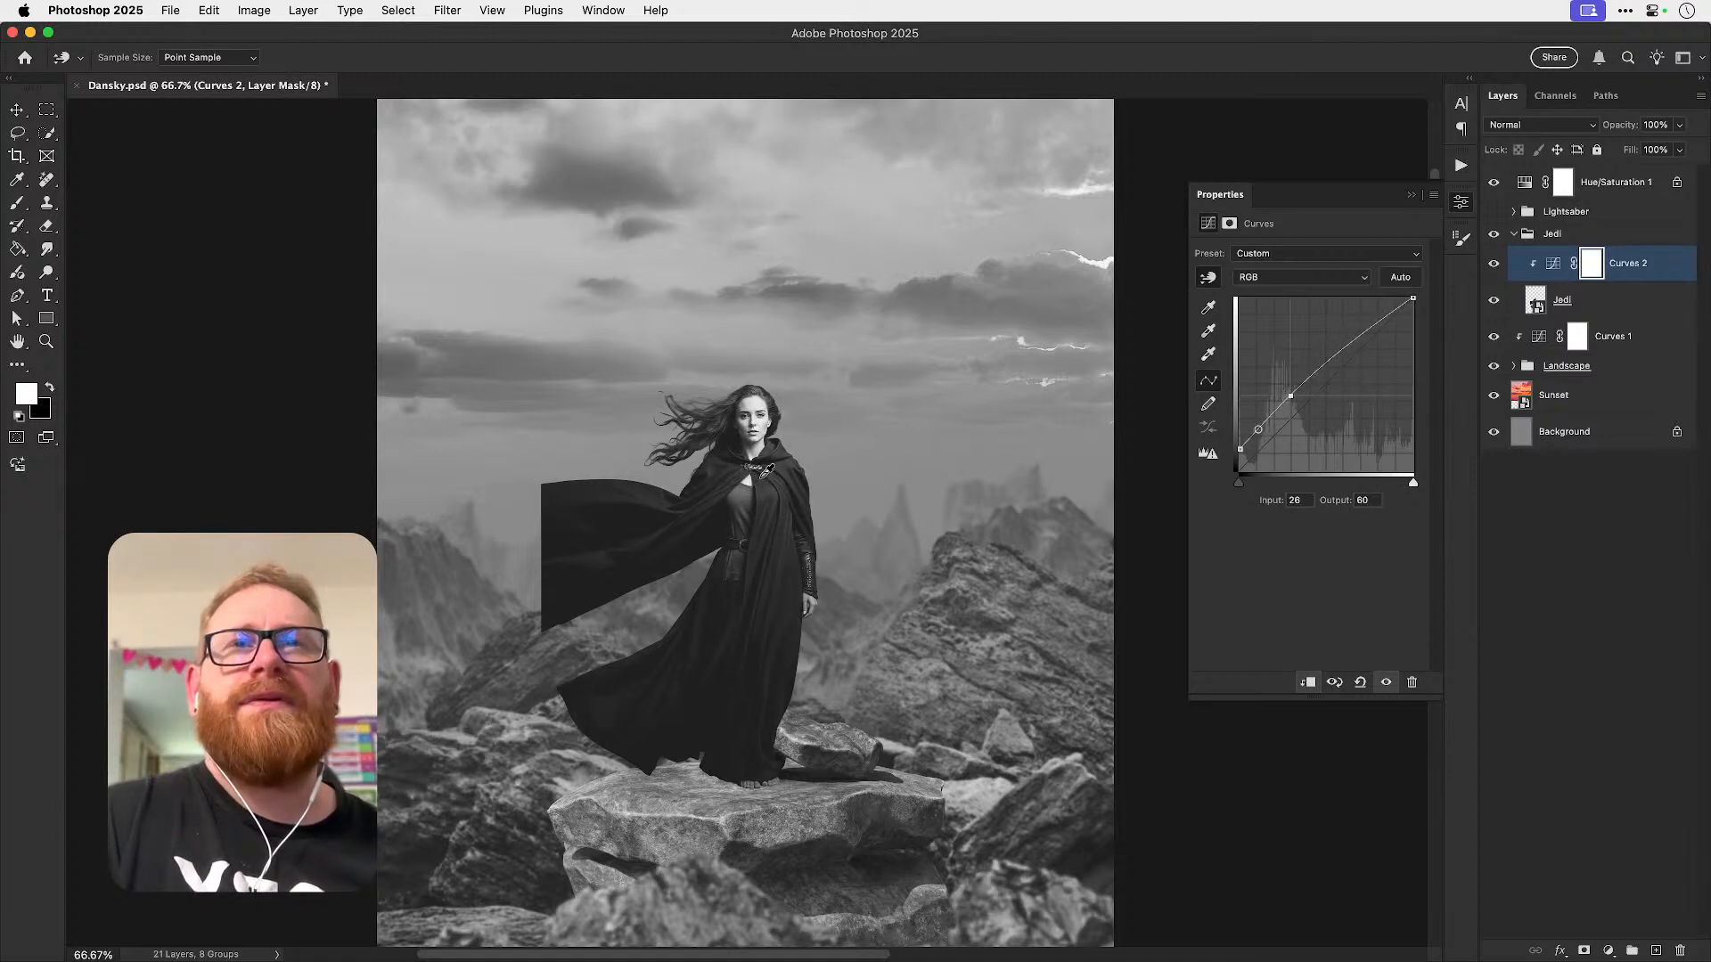
{"action": "mouse_move", "coordinate": [1410, 296]}
{"action": "left_mouse_down"}
{"action": "mouse_move", "coordinate": [1412, 343]}
{"action": "mouse_move", "coordinate": [1414, 305]}
{"action": "left_mouse_up"}
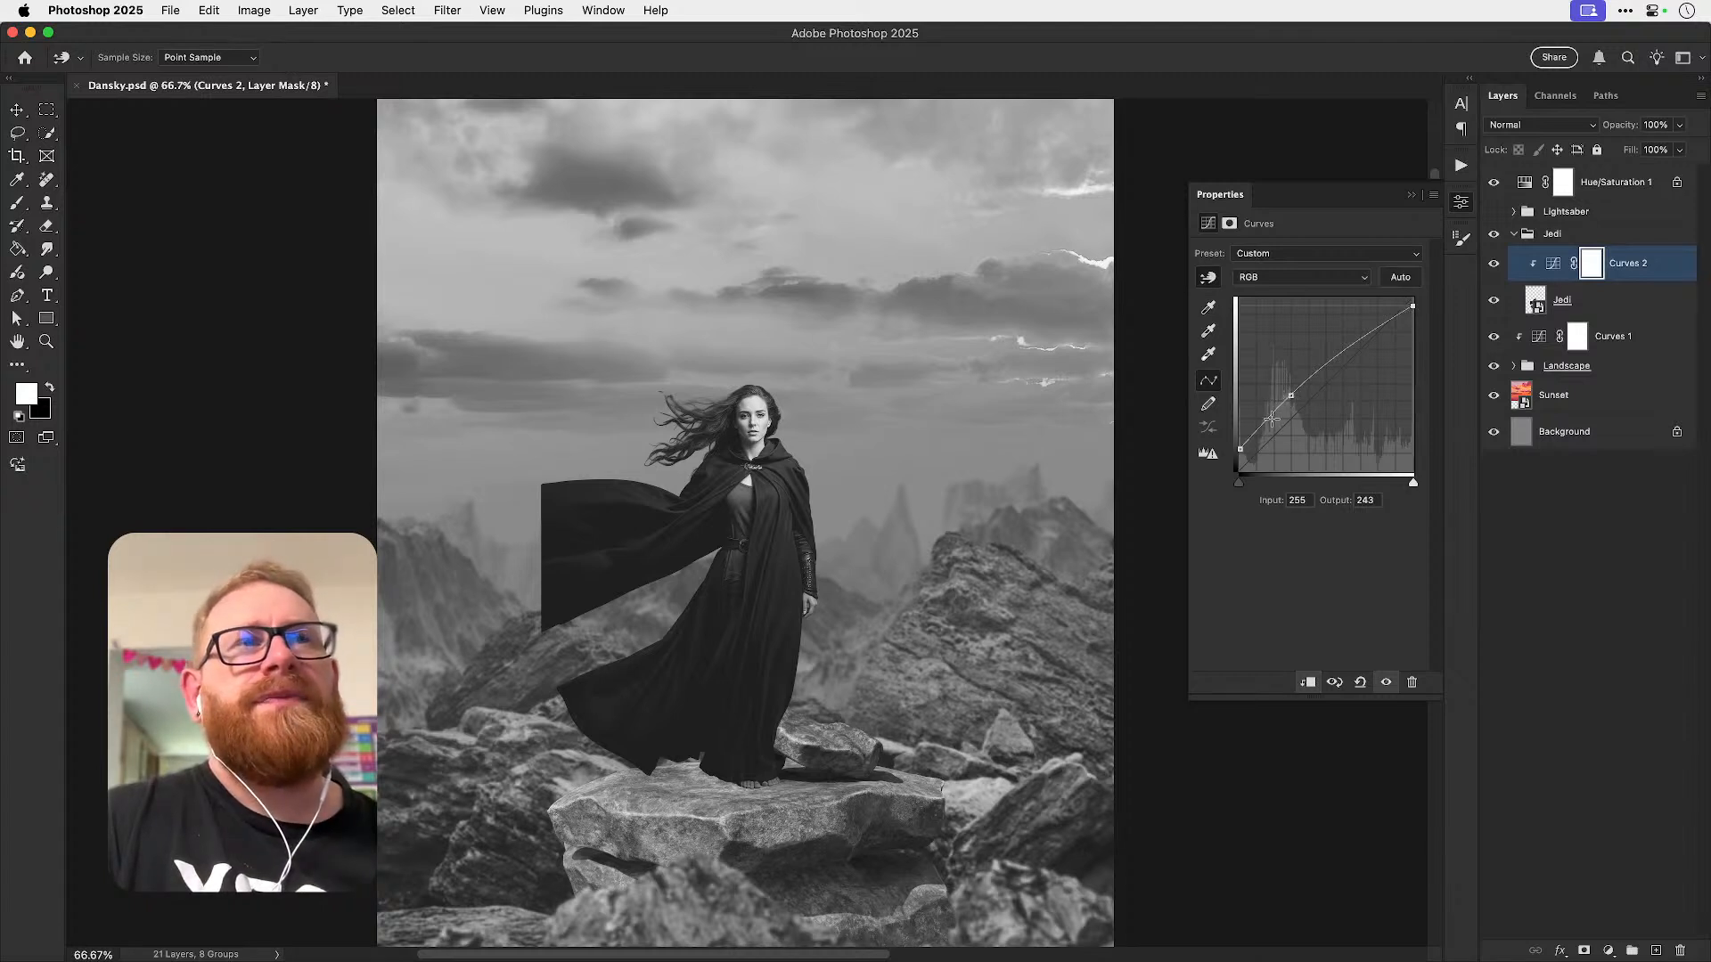
{"action": "mouse_move", "coordinate": [1272, 425]}
{"action": "left_mouse_down"}
{"action": "mouse_move", "coordinate": [1274, 401]}
{"action": "mouse_move", "coordinate": [1304, 392]}
{"action": "mouse_move", "coordinate": [1271, 399]}
{"action": "mouse_move", "coordinate": [1274, 420]}
{"action": "mouse_move", "coordinate": [1272, 402]}
{"action": "left_mouse_up"}
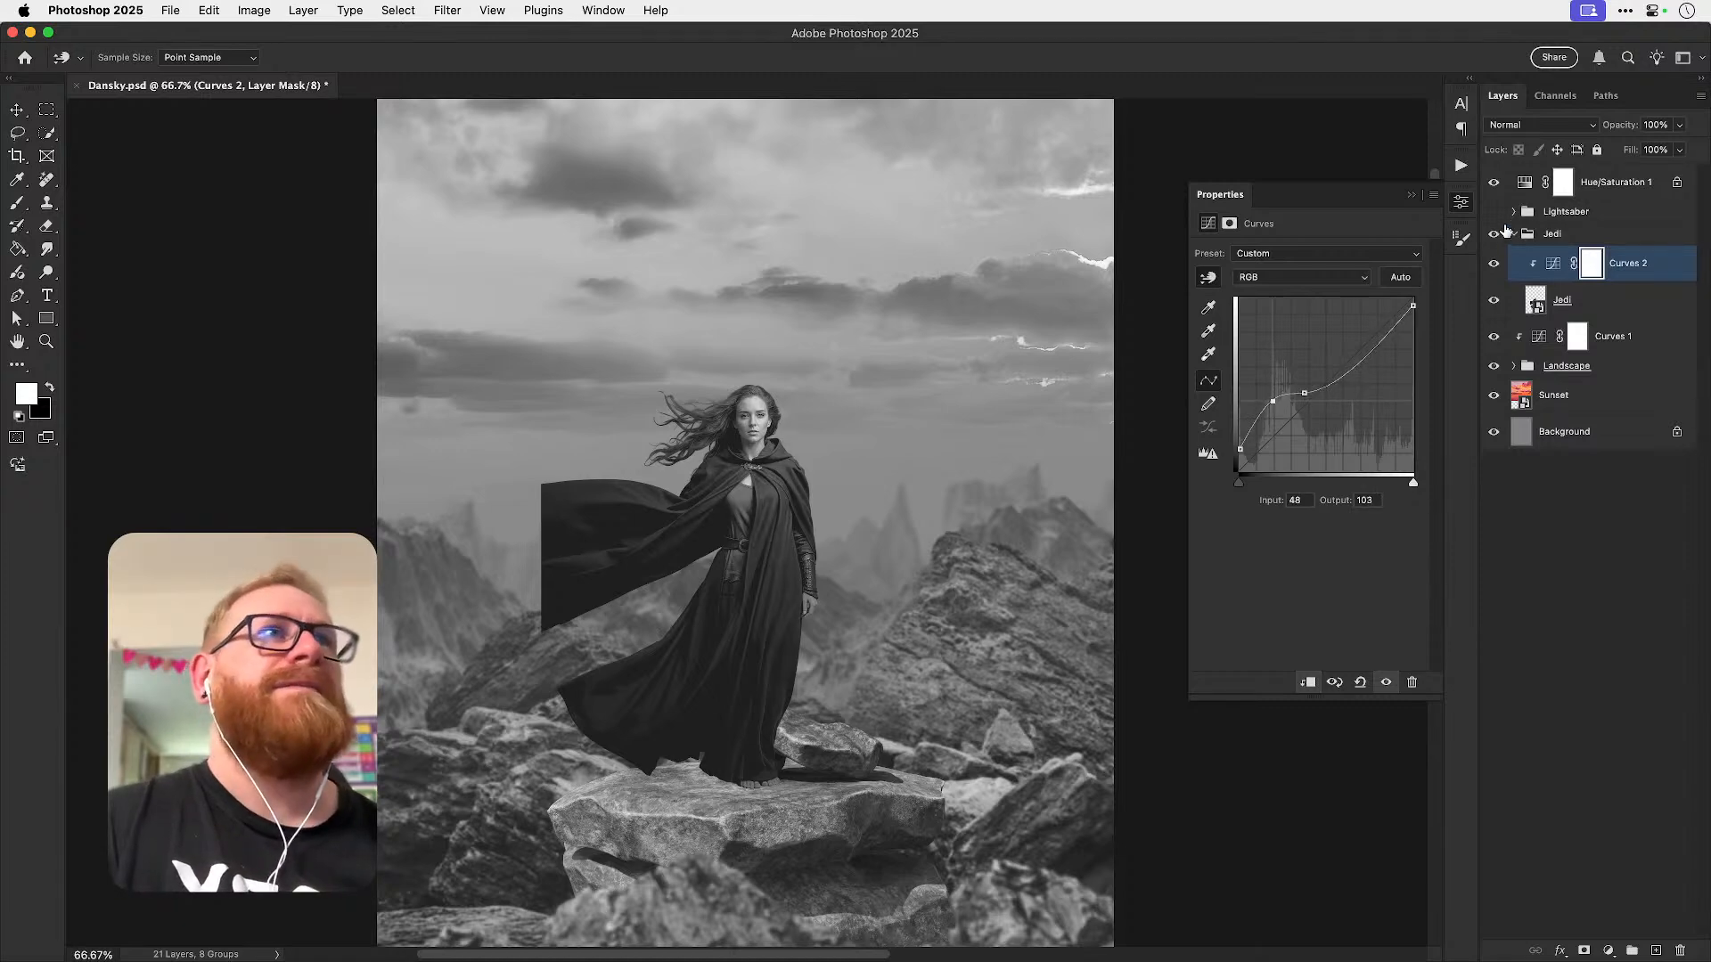
- Hide Hue/Saturation 1 and soften the Jedi curve, setting the shadow point to input 43, output 76, and the black-point output to 30
{"action": "left_click", "coordinate": [1500, 186]}
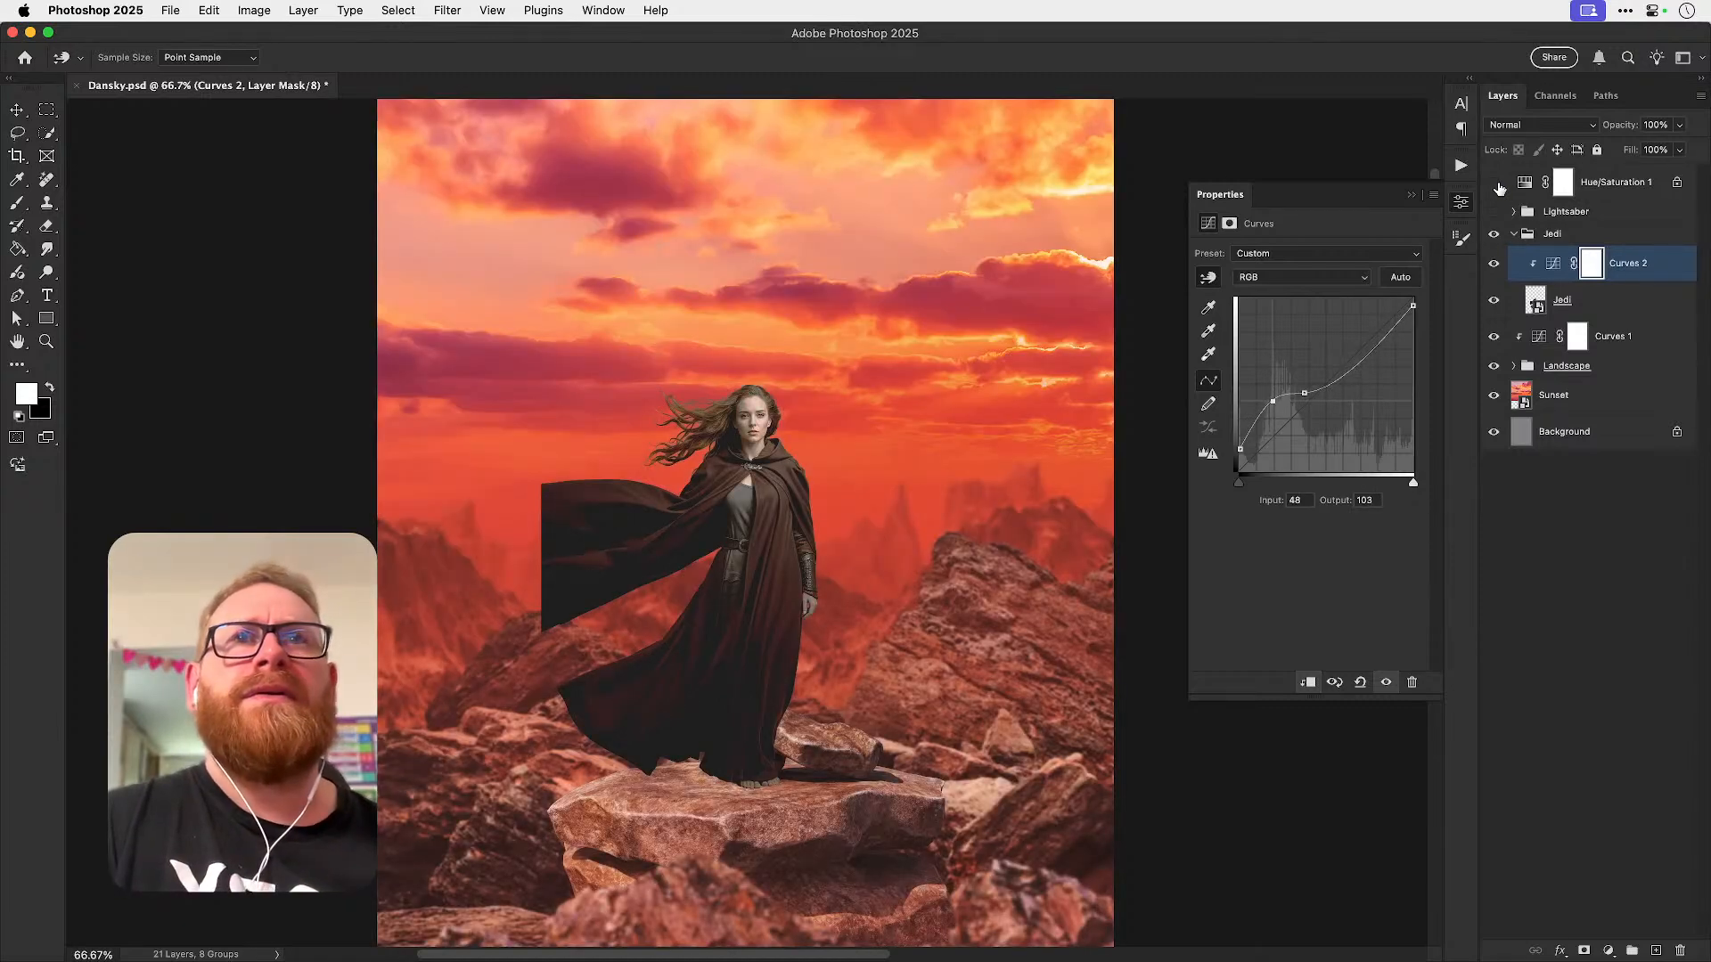
{"action": "key", "text": "z"}
{"action": "left_click_drag", "start_coordinate": [723, 401], "coordinate": [896, 419]}
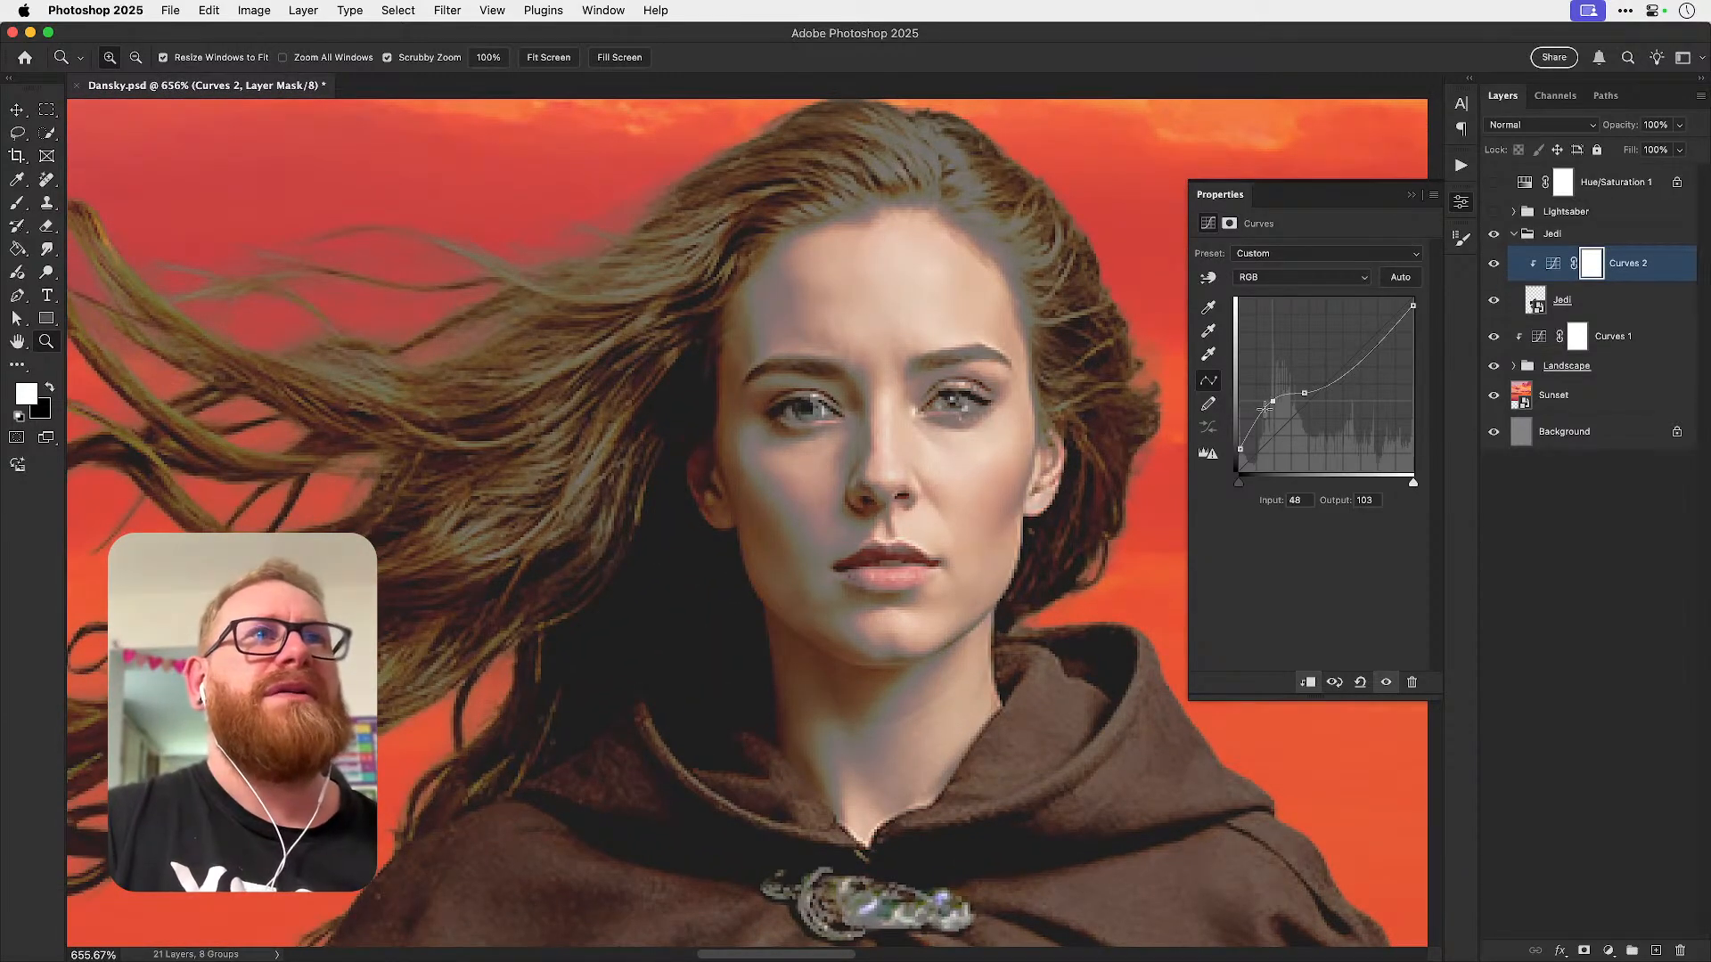
{"action": "mouse_move", "coordinate": [1272, 401]}
{"action": "left_mouse_down"}
{"action": "mouse_move", "coordinate": [1273, 370]}
{"action": "mouse_move", "coordinate": [1240, 456]}
{"action": "mouse_move", "coordinate": [1270, 419]}
{"action": "left_mouse_up"}
{"action": "key", "text": "super+0"}
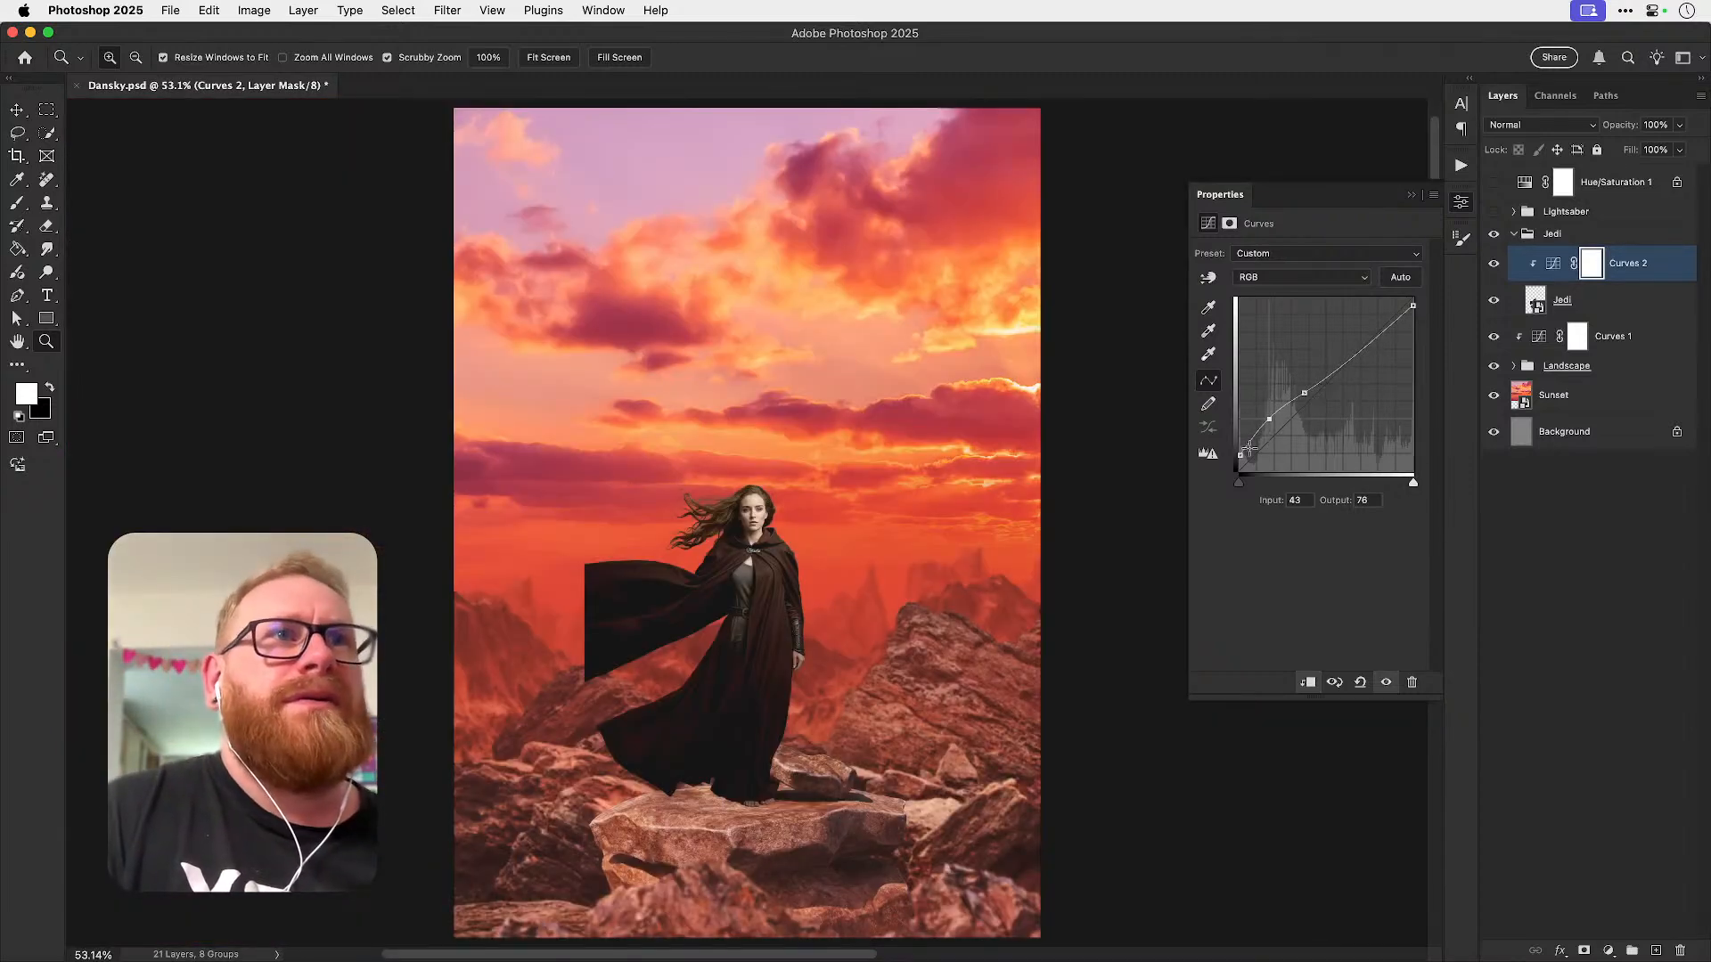
{"action": "left_click", "coordinate": [1239, 453]}
{"action": "left_click_drag", "start_coordinate": [1239, 448], "coordinate": [1240, 456]}
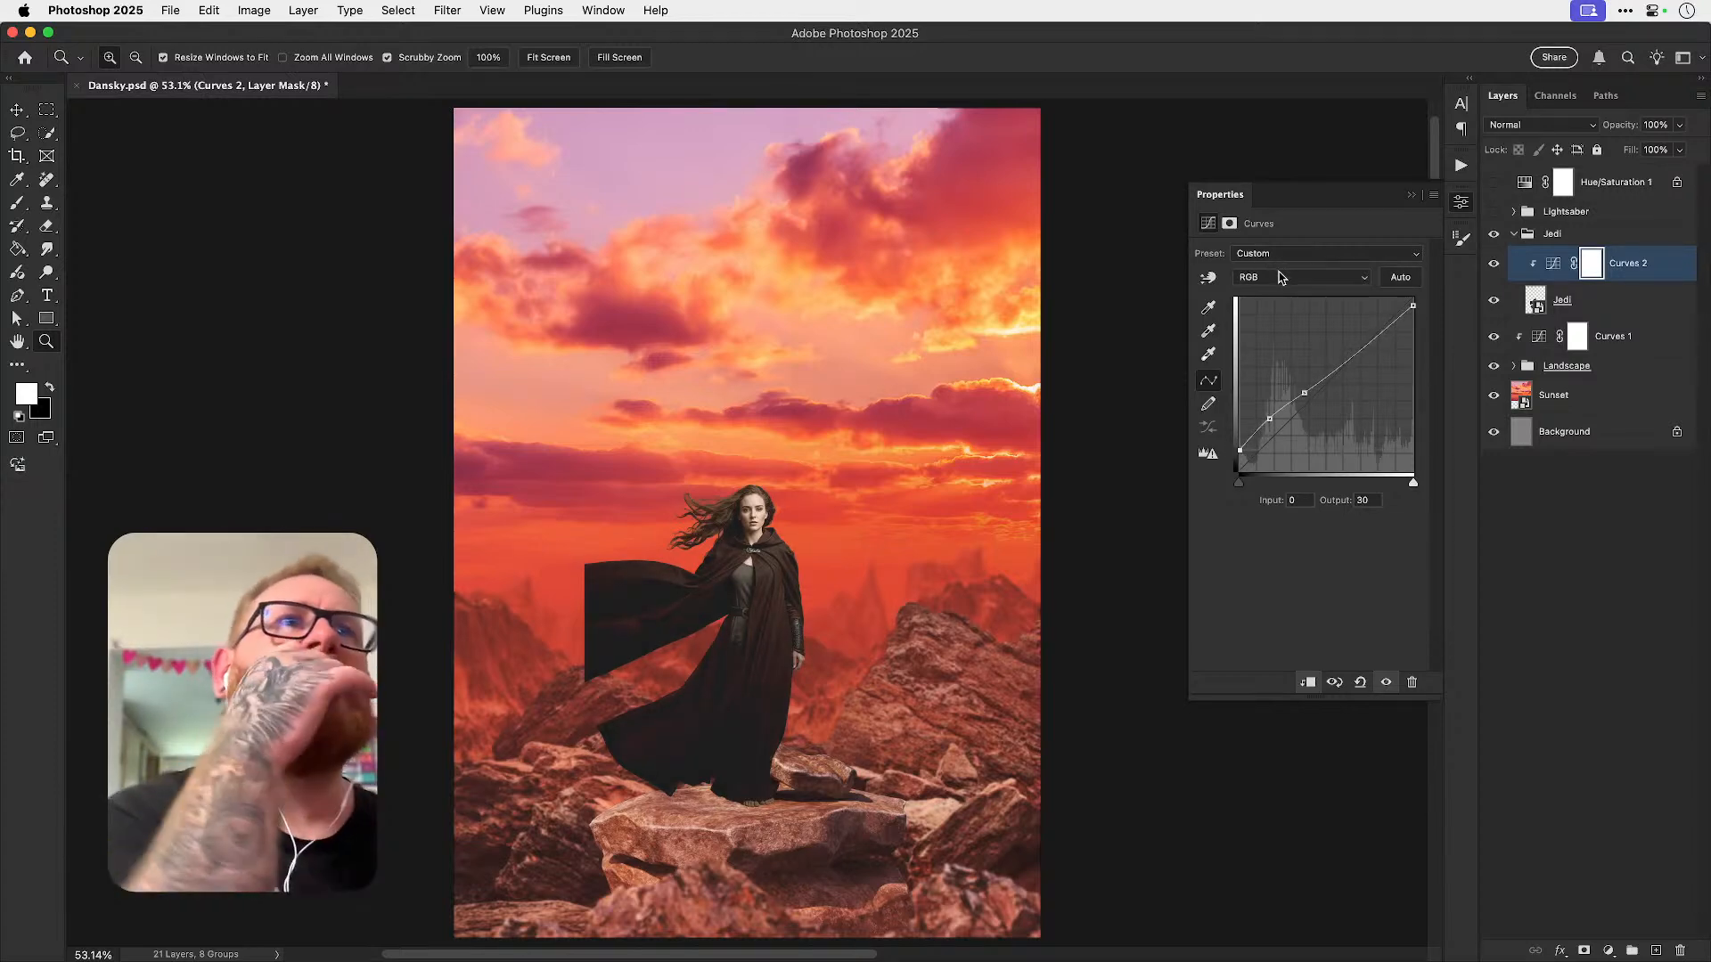
- Expand the Landscape group and compare the scene with and without its four Color Fill 1 haze layers
{"action": "left_click", "coordinate": [1513, 366]}
{"action": "left_click", "coordinate": [1494, 394]}
{"action": "left_click", "coordinate": [1493, 475]}
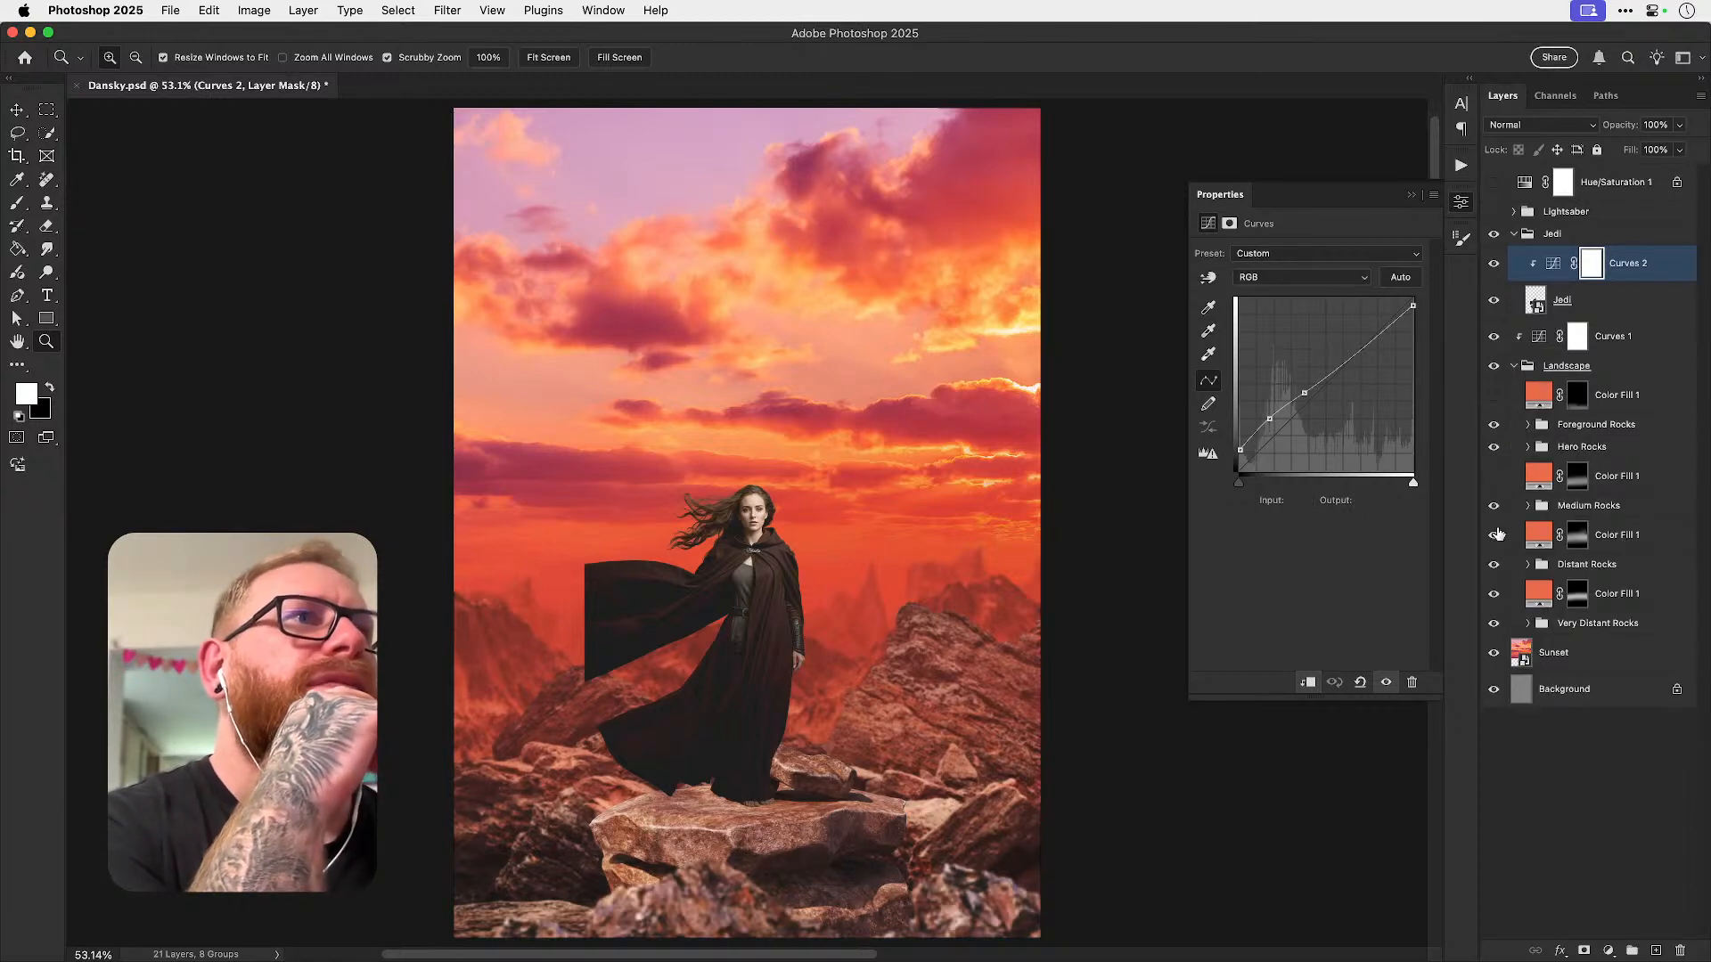
{"action": "left_click", "coordinate": [1494, 534]}
{"action": "left_click", "coordinate": [1492, 594]}
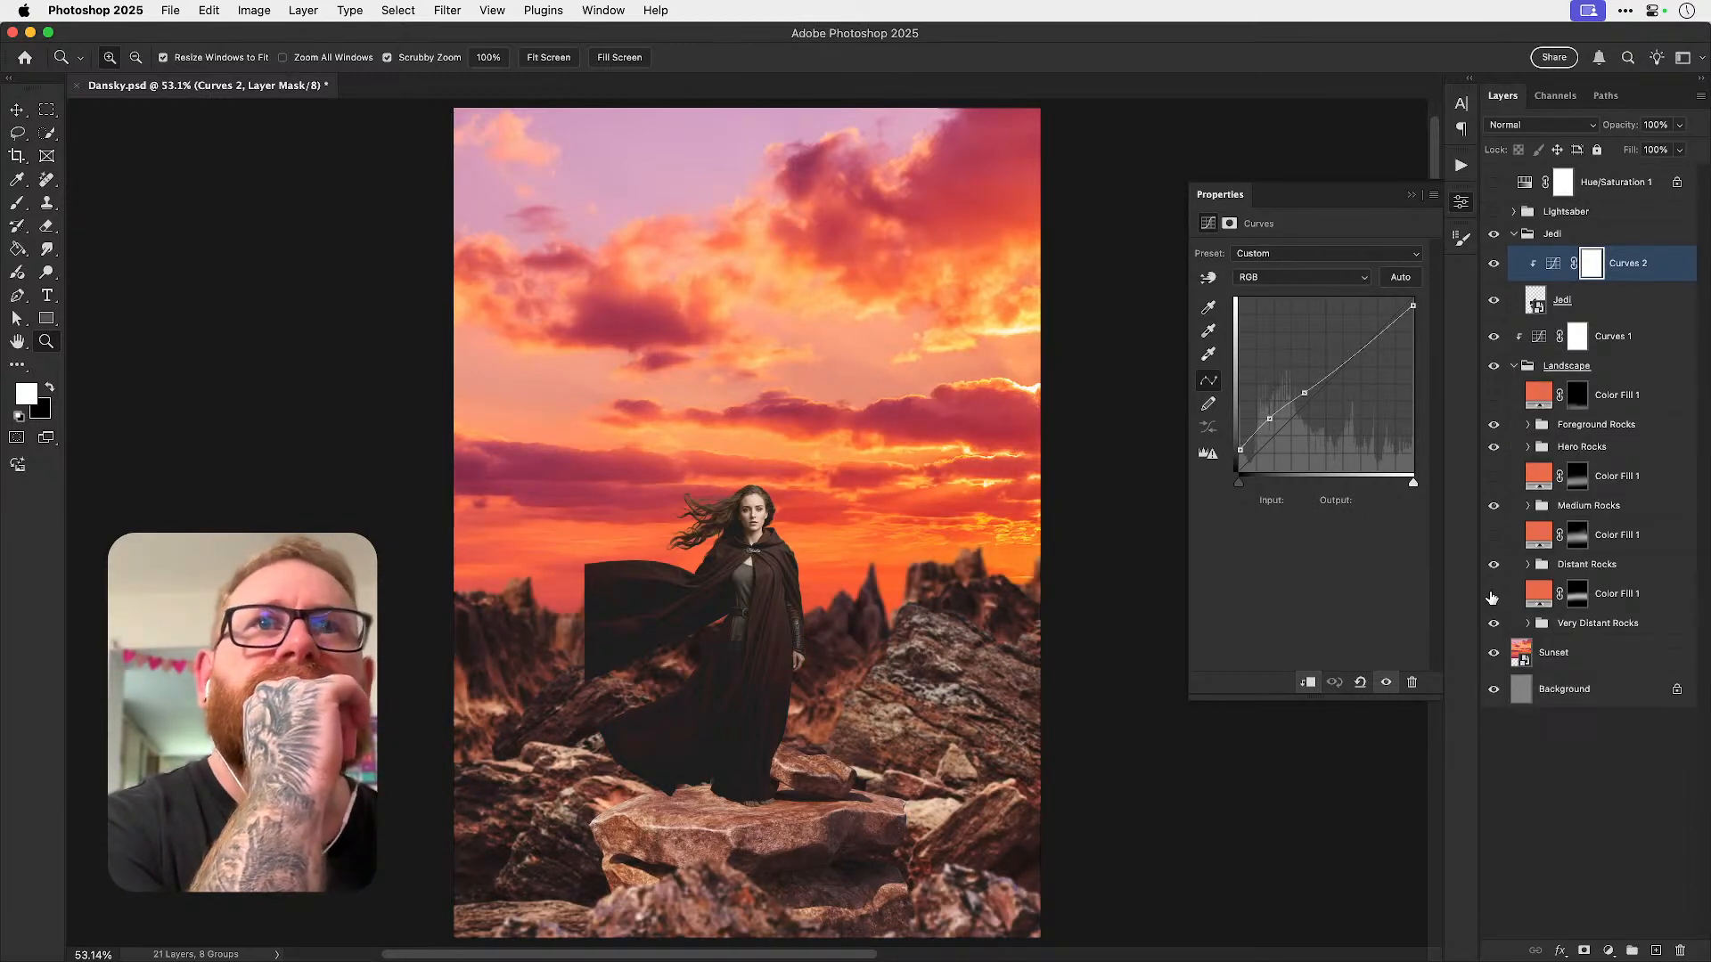
{"action": "left_click", "coordinate": [1493, 593]}
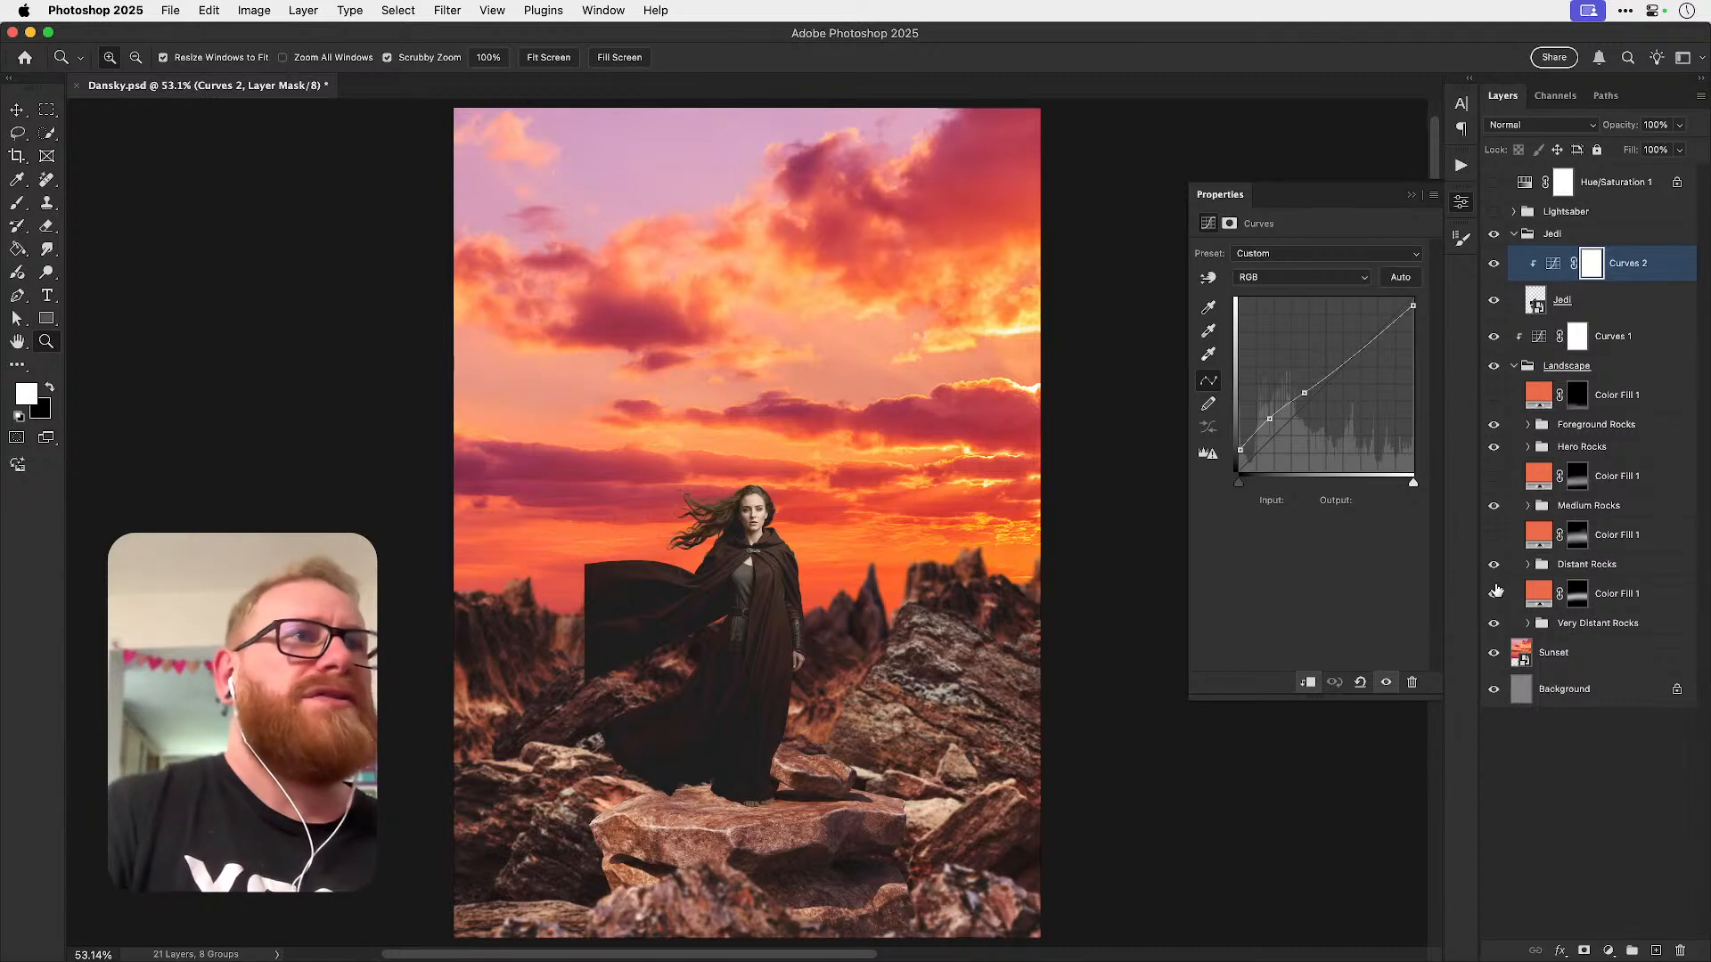
{"action": "left_click", "coordinate": [1493, 535]}
{"action": "left_click", "coordinate": [1493, 476]}
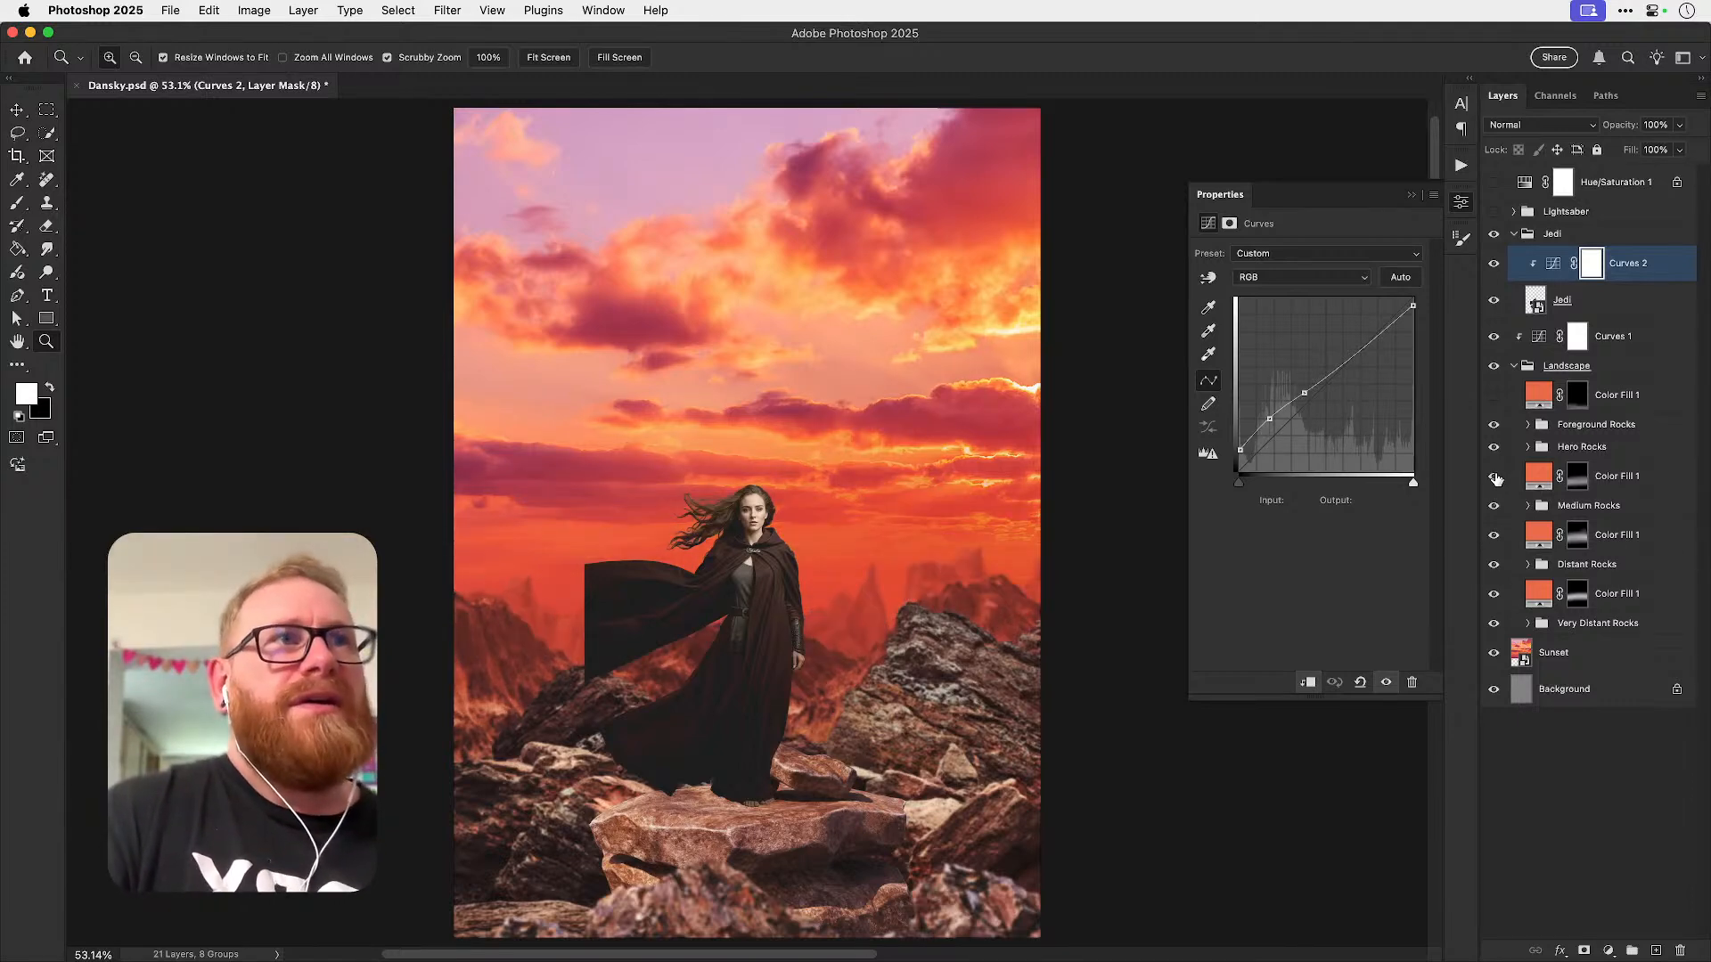
{"action": "left_click", "coordinate": [1493, 395]}
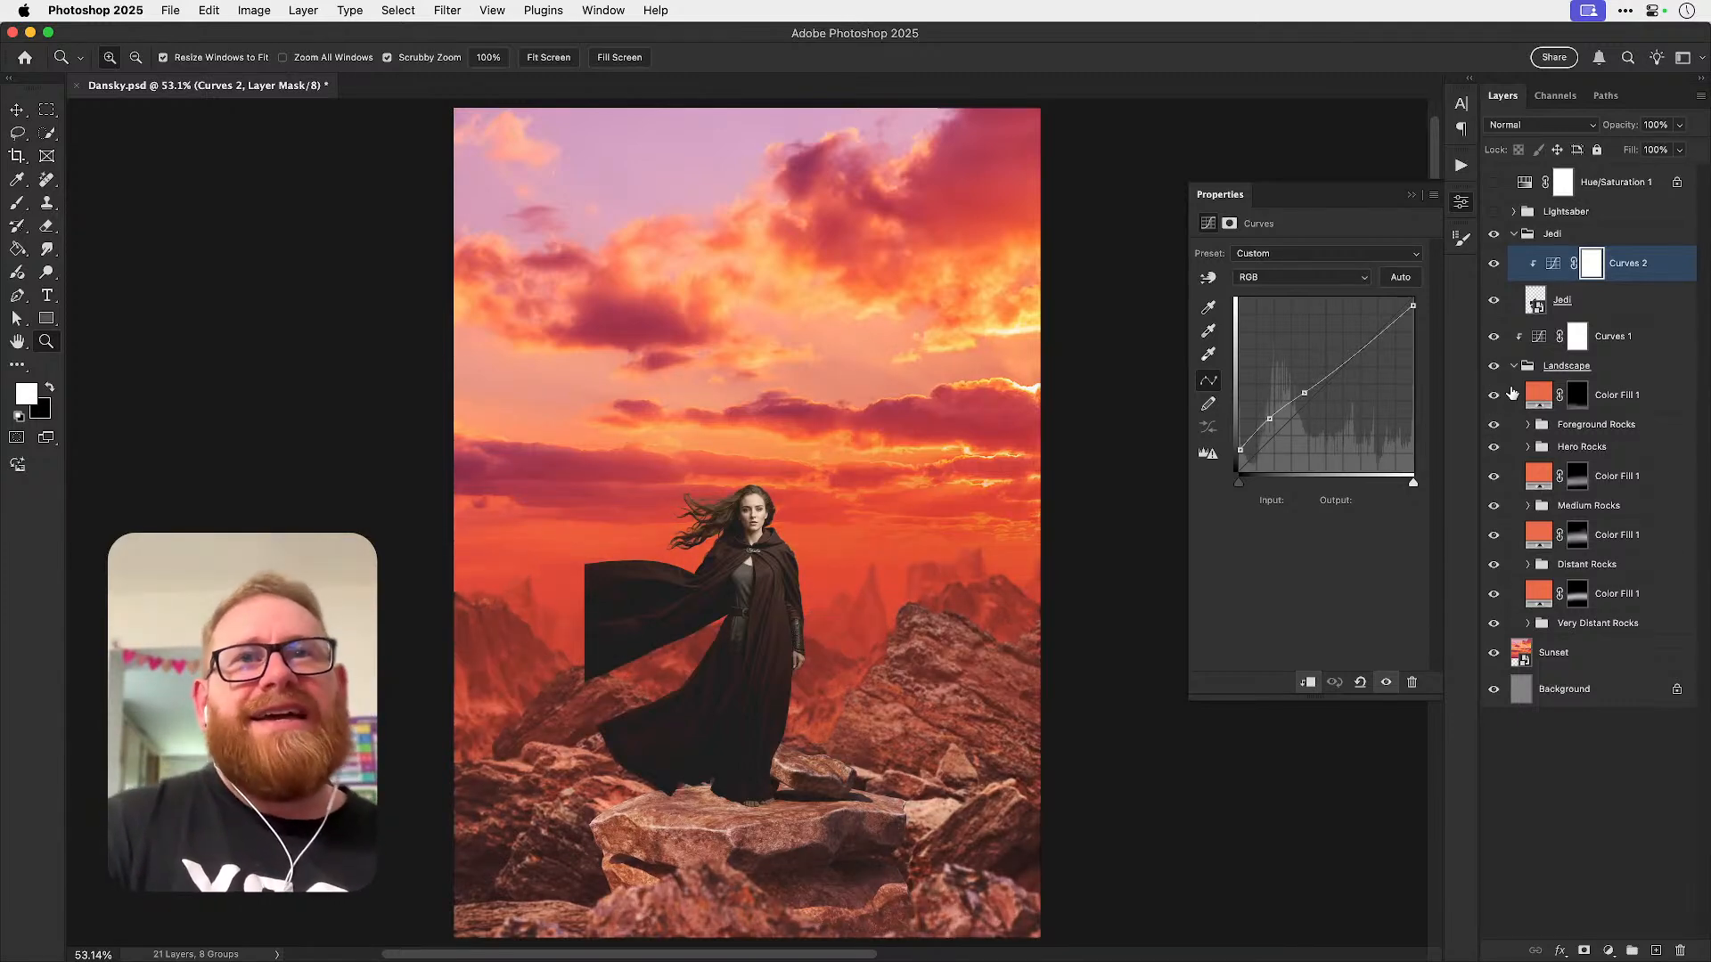
- Hide all four Color Fill 1 haze layers in the Landscape group, keep Distant Rocks visible, and inspect the Jedi up close
{"action": "left_click", "coordinate": [1493, 395]}
{"action": "left_click_drag", "start_coordinate": [1493, 472], "coordinate": [1492, 601]}
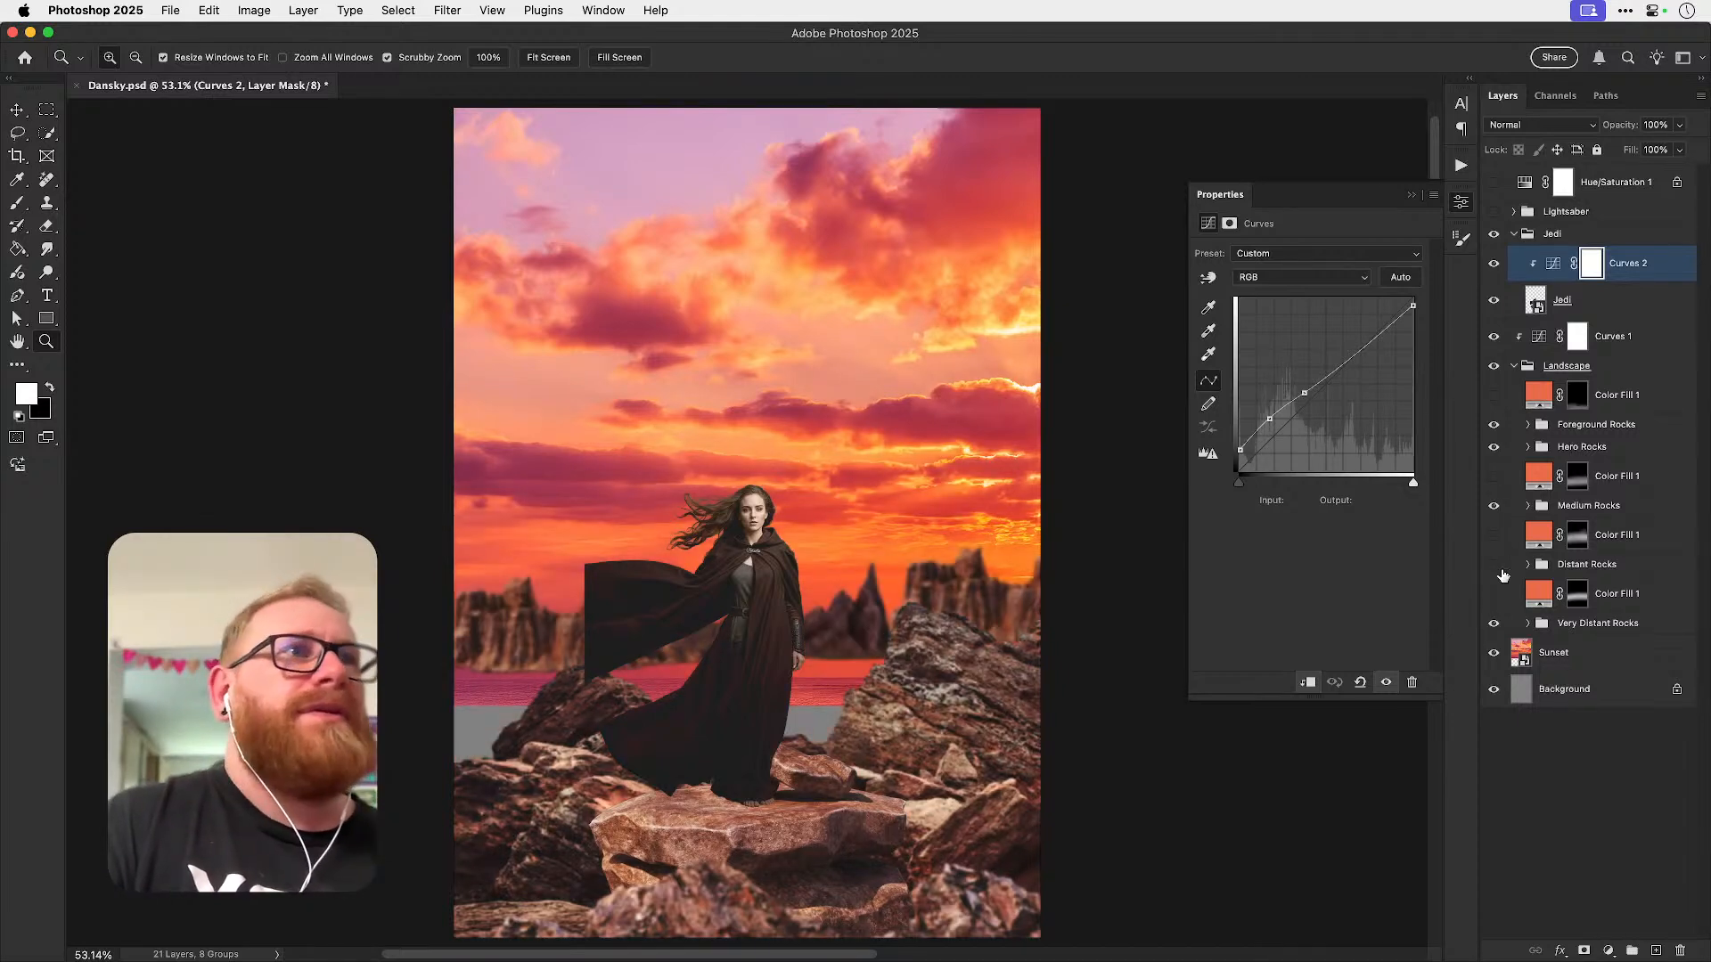
{"action": "left_click", "coordinate": [1493, 564]}
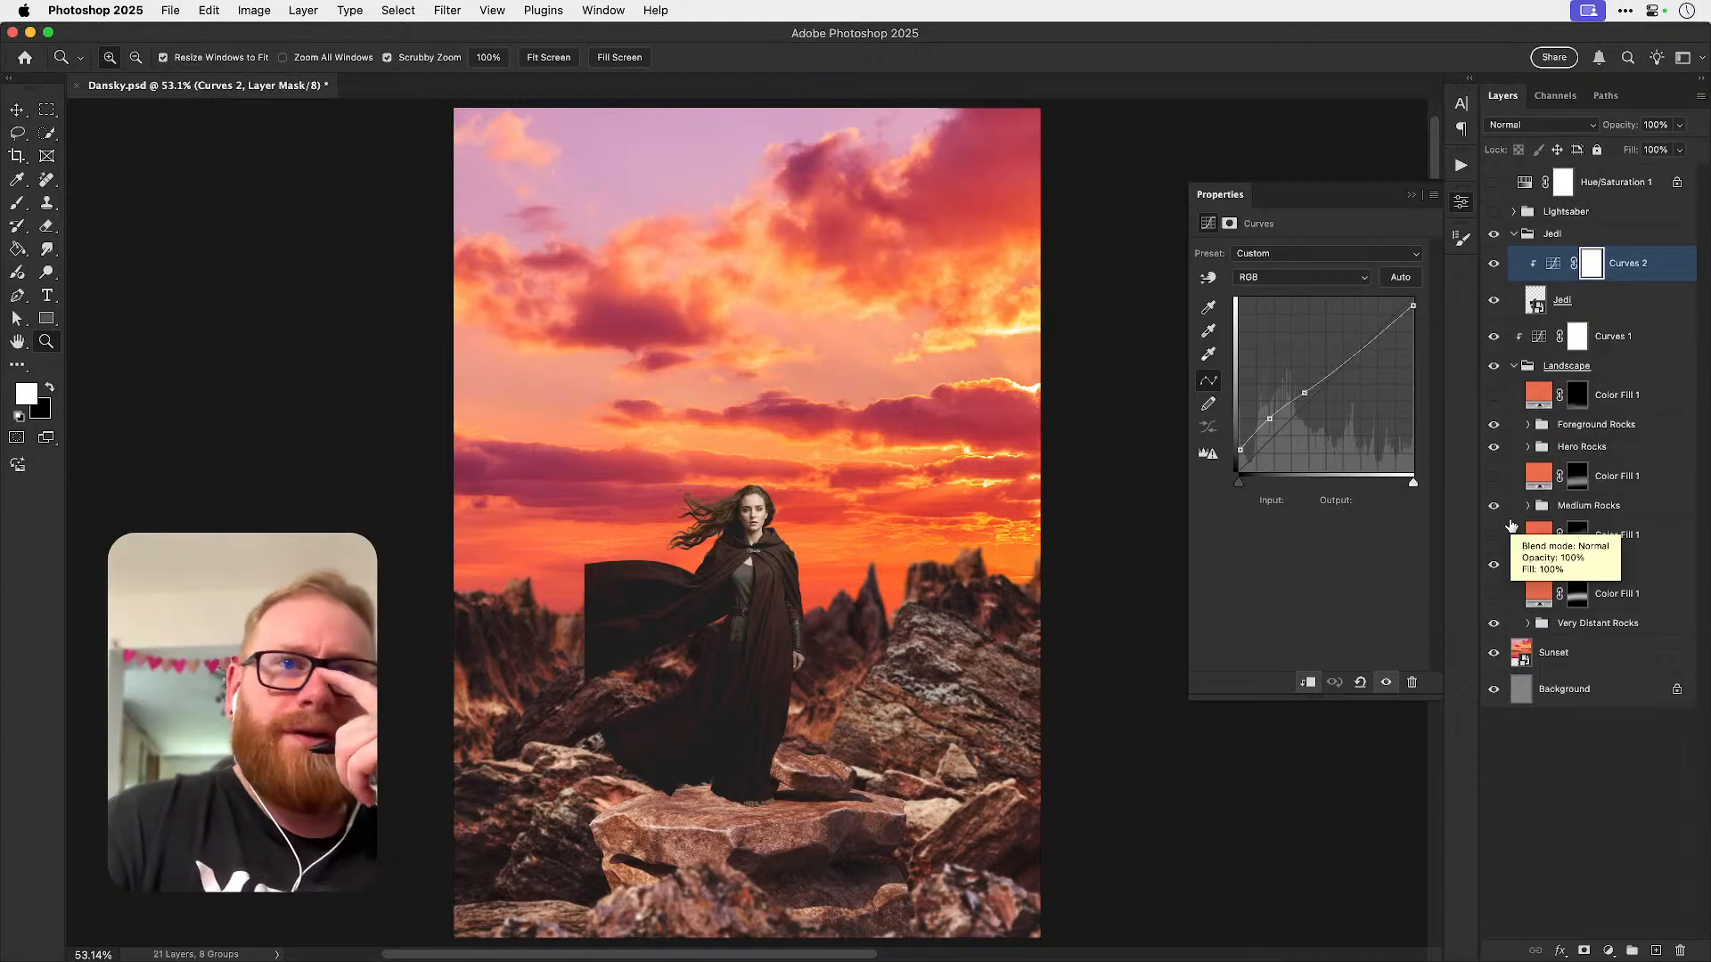
{"action": "left_click_drag", "start_coordinate": [703, 690], "coordinate": [777, 599]}
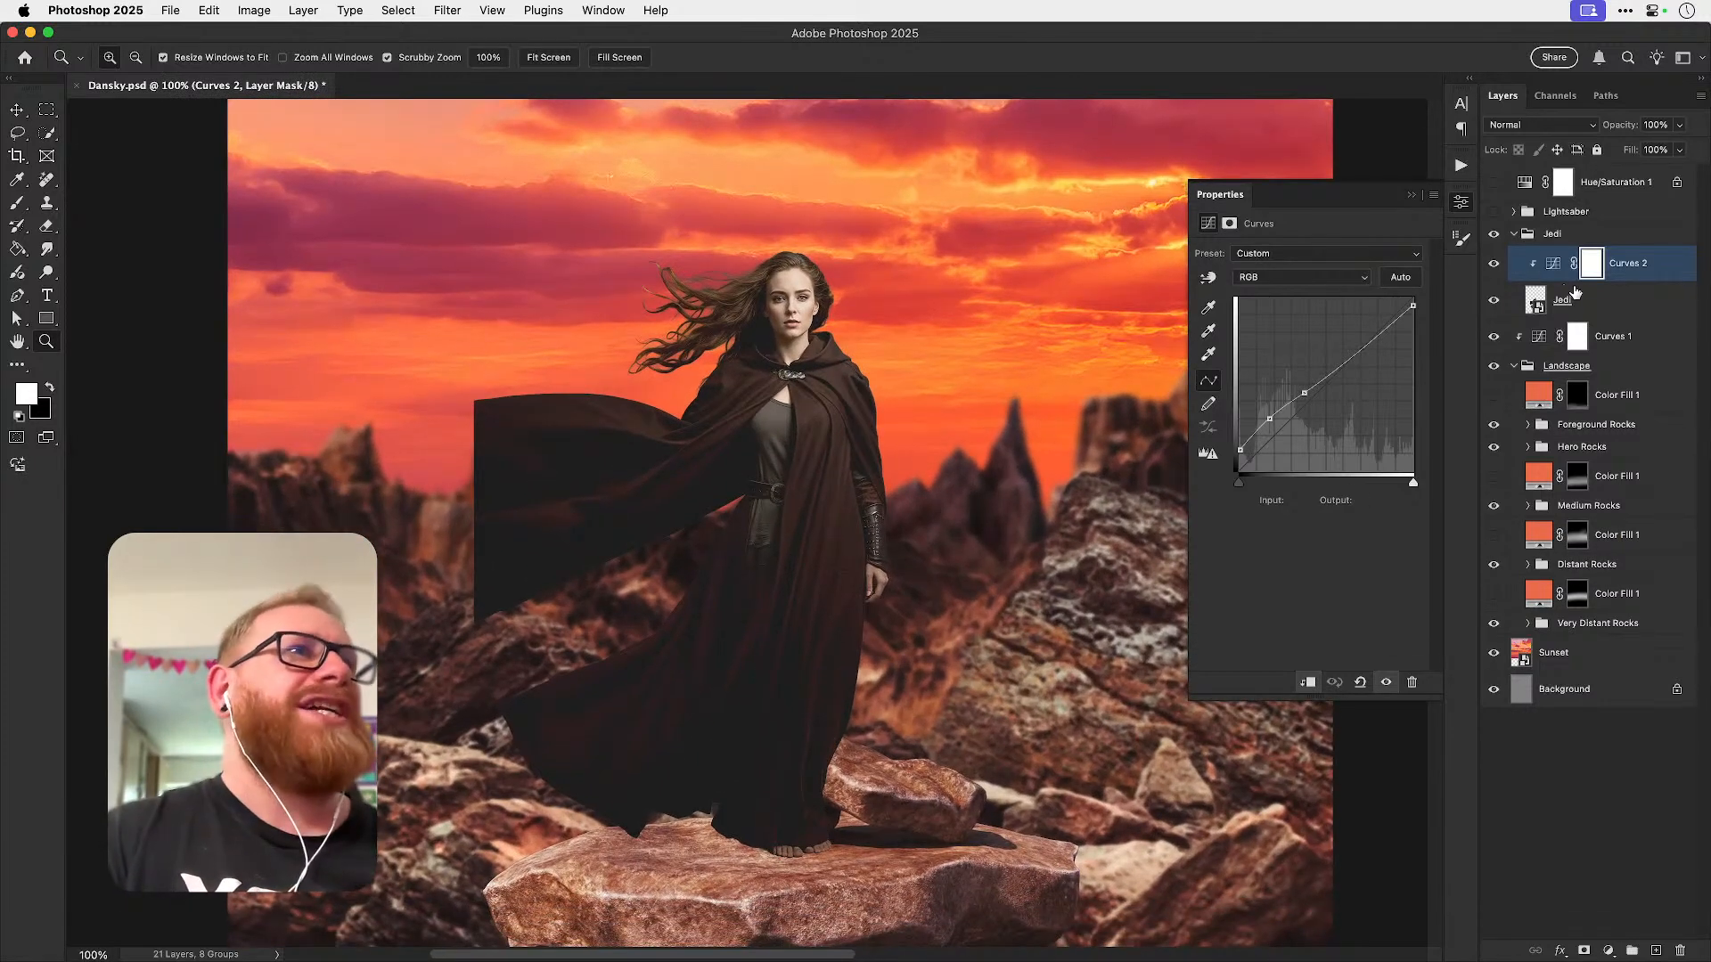
- Compare the Jedi with and without Curves 2, and lower its black-point output to 18
{"action": "left_click", "coordinate": [1493, 266]}
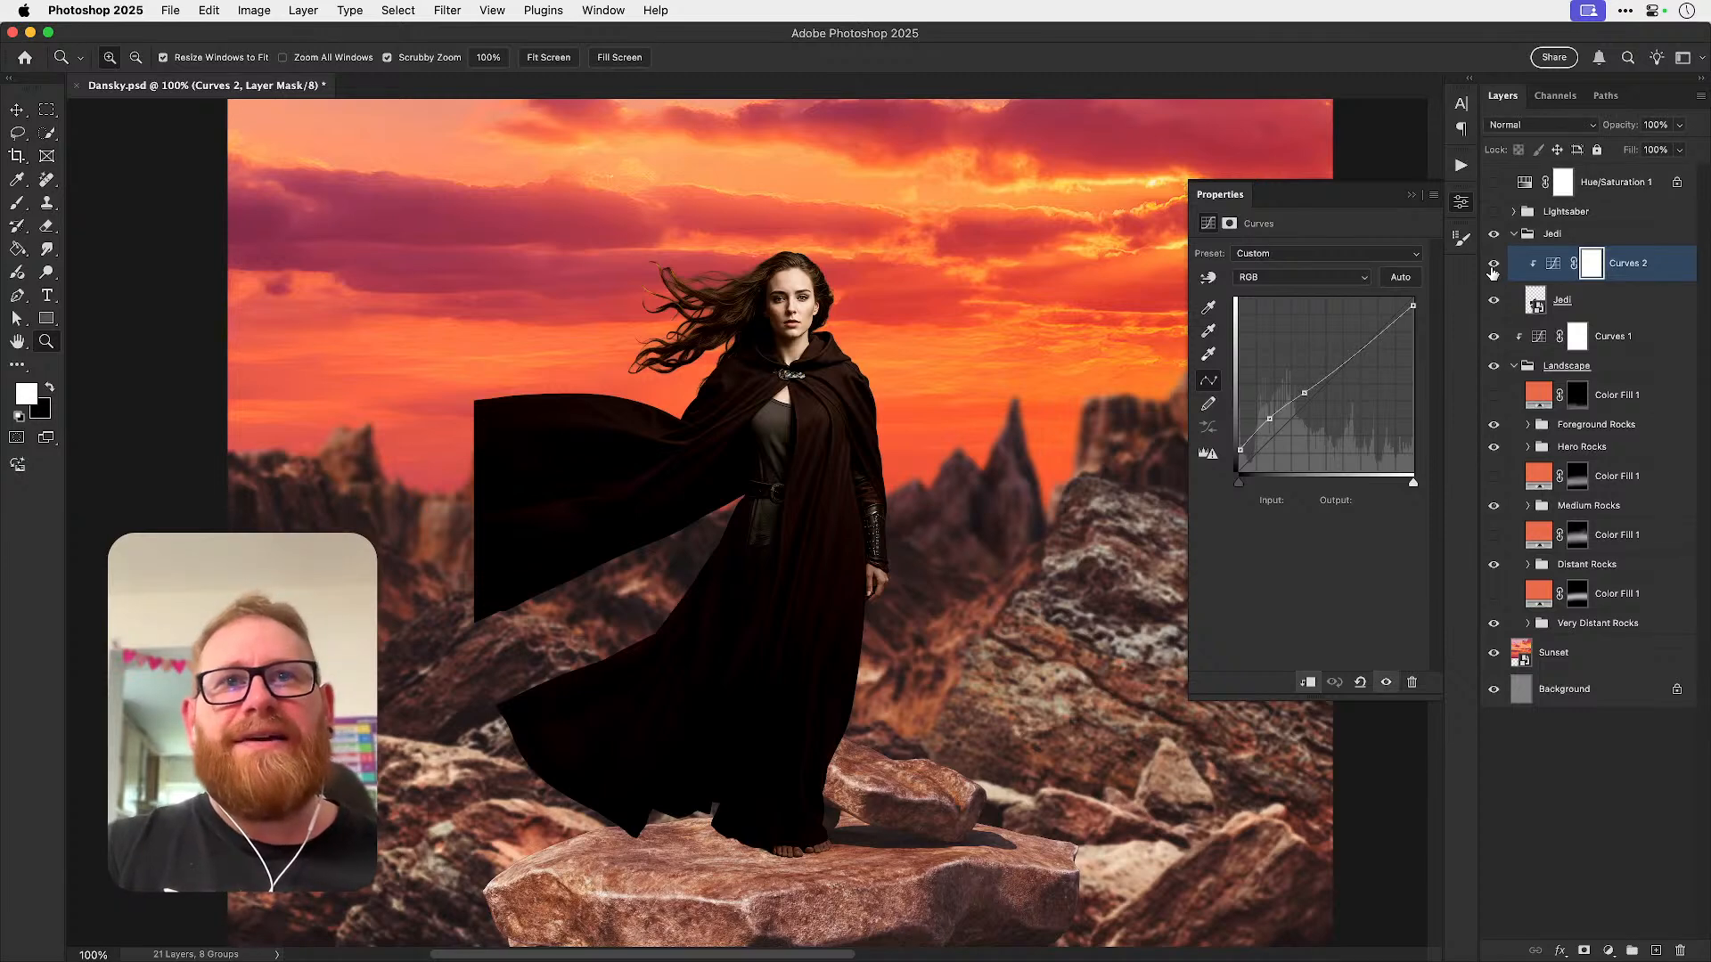
{"action": "left_click", "coordinate": [1493, 268]}
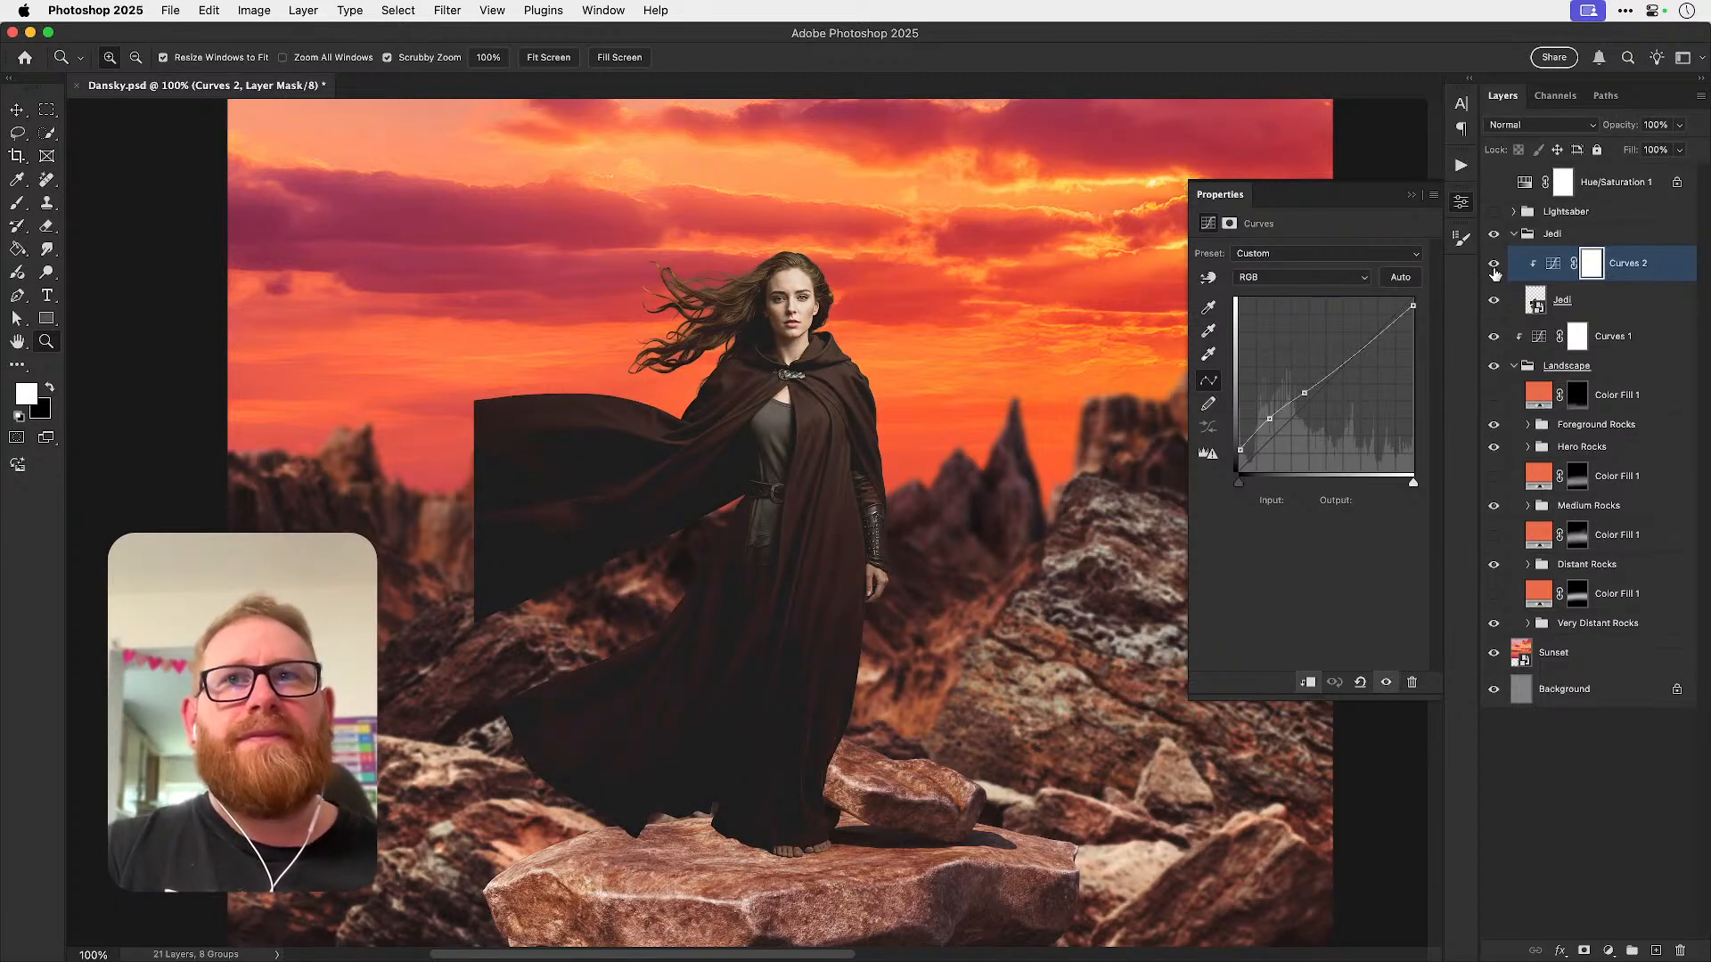
{"action": "left_click_drag", "start_coordinate": [1239, 452], "coordinate": [1239, 462]}
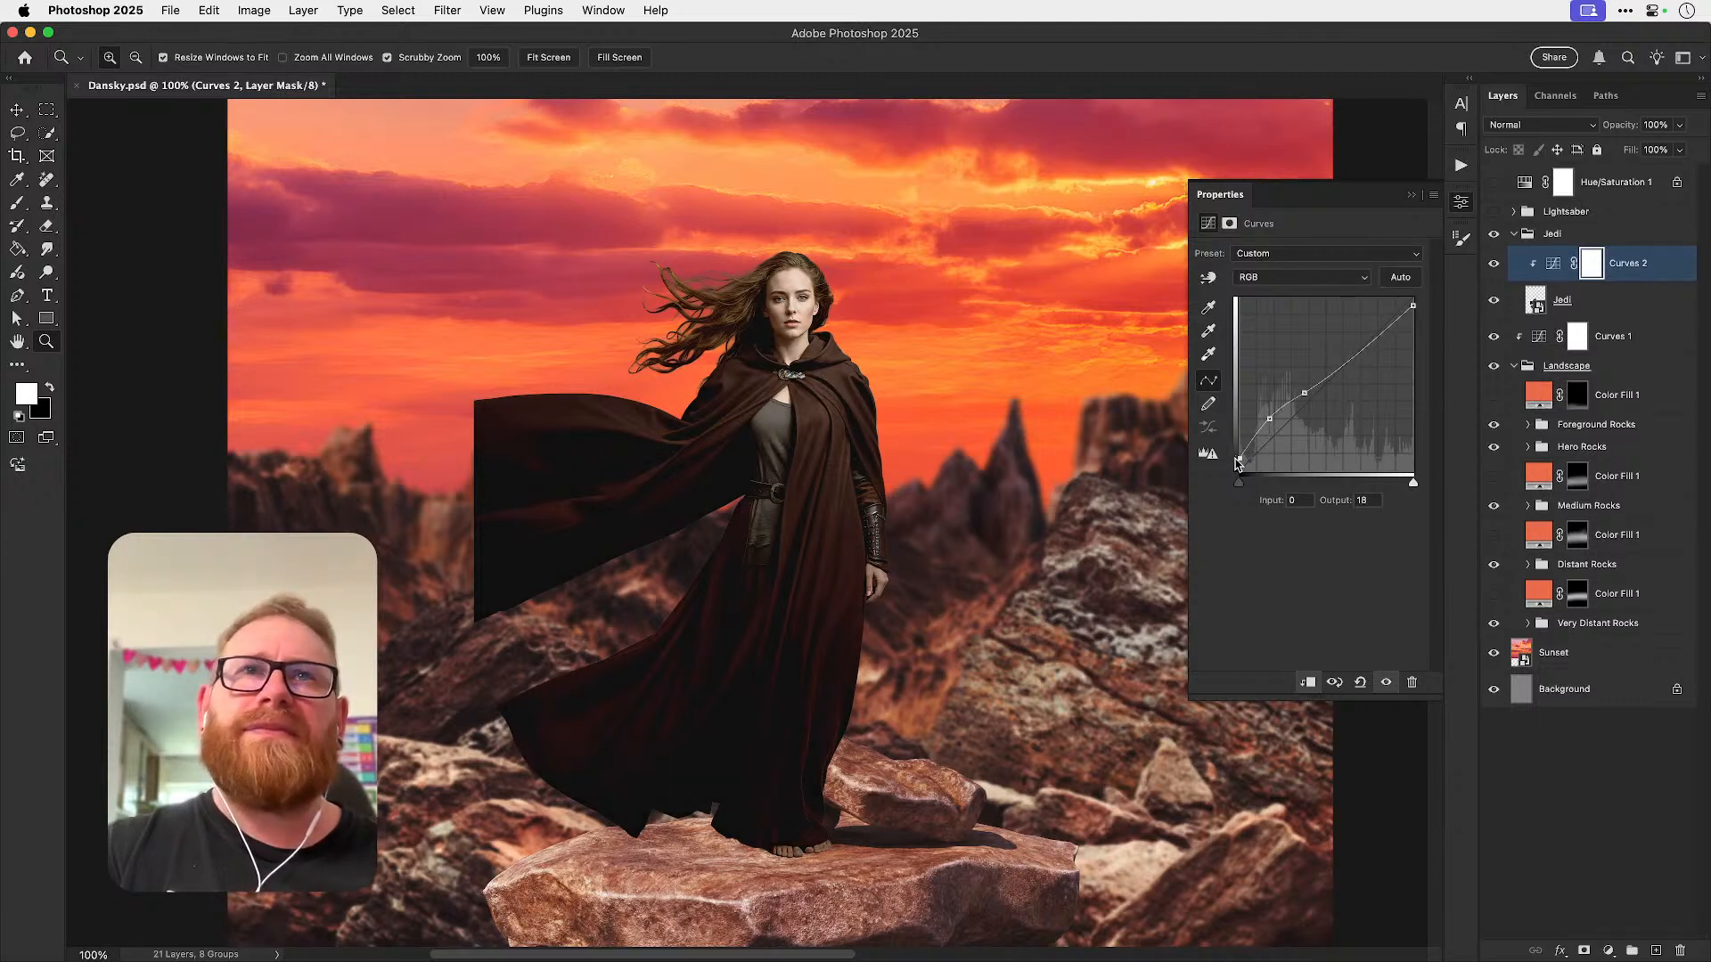
{"action": "left_click_drag", "start_coordinate": [953, 481], "coordinate": [949, 454]}
{"action": "mouse_move", "coordinate": [688, 297]}
{"action": "left_mouse_down"}
{"action": "mouse_move", "coordinate": [768, 317]}
{"action": "mouse_move", "coordinate": [685, 298]}
{"action": "left_mouse_up"}
{"action": "mouse_move", "coordinate": [899, 439]}
{"action": "left_mouse_down"}
{"action": "mouse_move", "coordinate": [882, 405]}
{"action": "mouse_move", "coordinate": [901, 426]}
{"action": "left_mouse_up"}
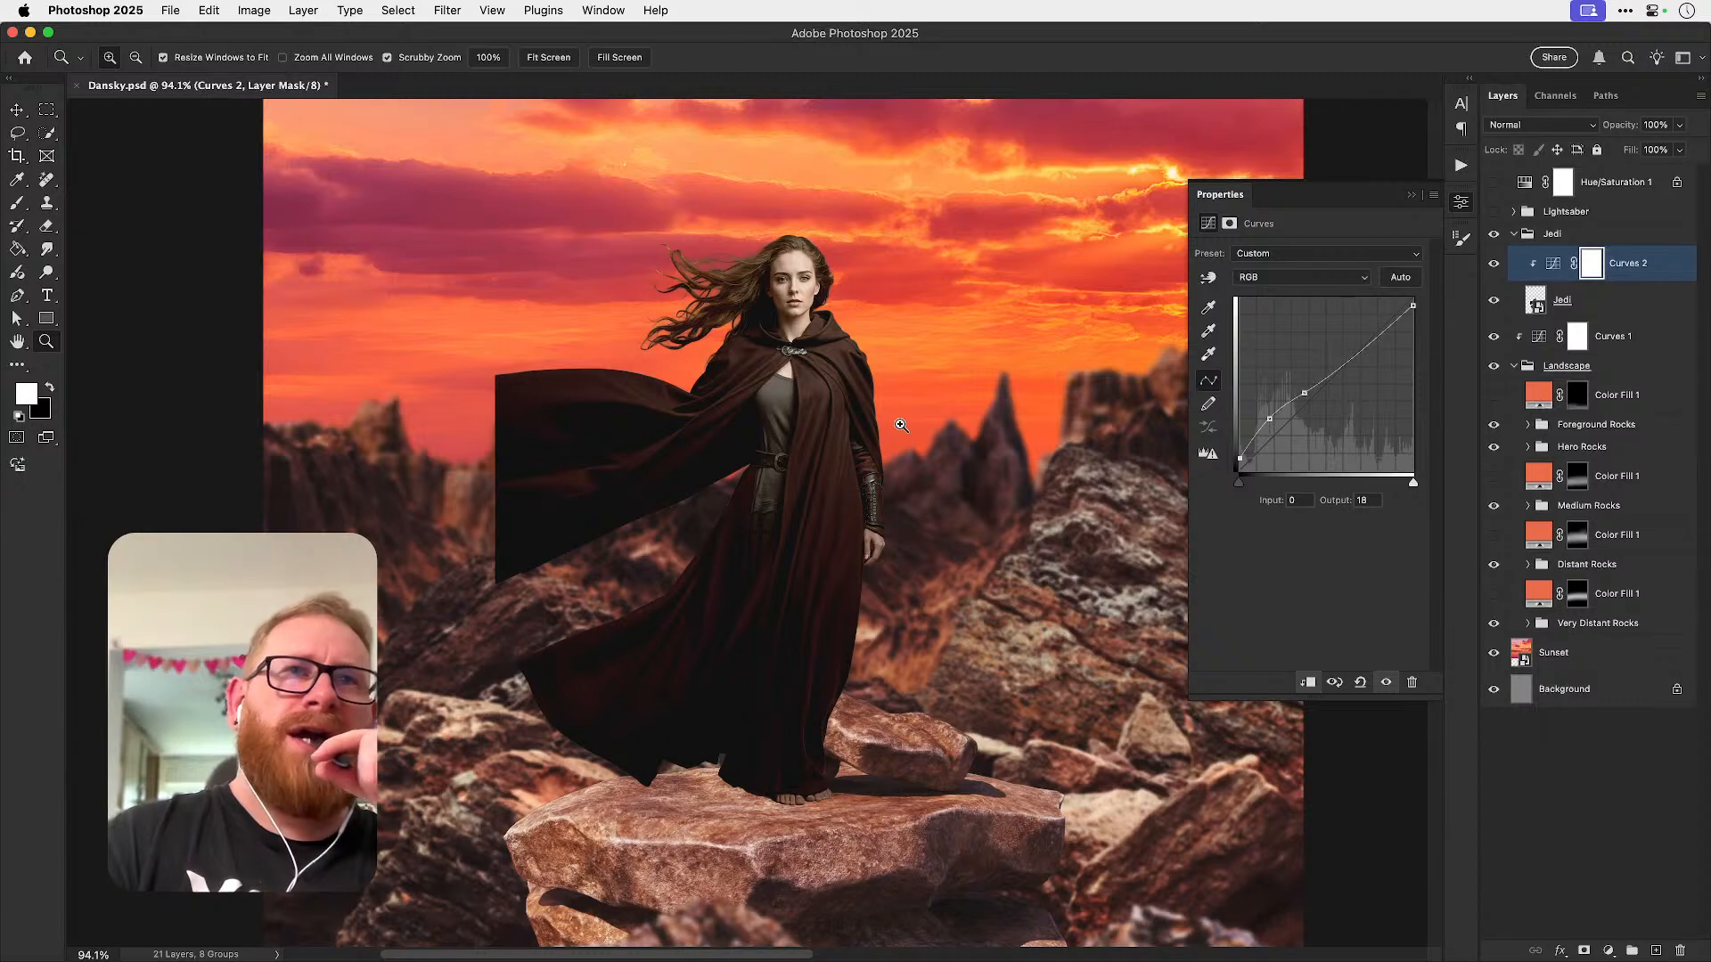
- Raise the Curves 2 white-point output to 255 and add a highlight point at input 171, output 179
{"action": "left_click", "coordinate": [1414, 303]}
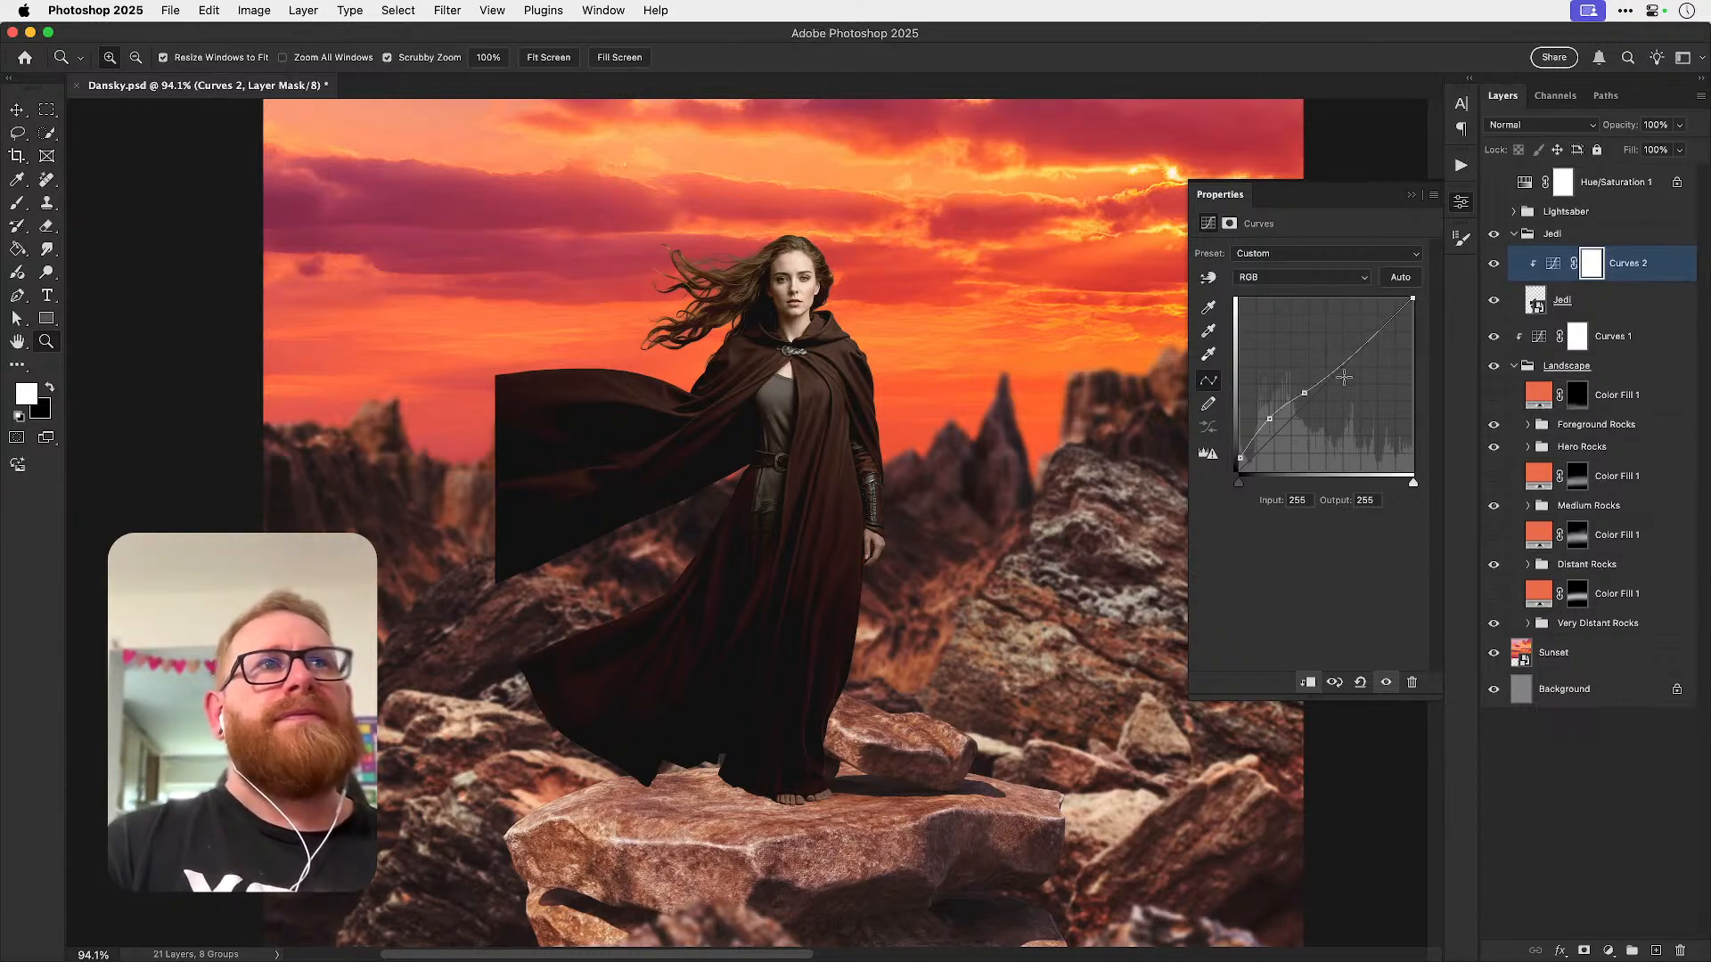
{"action": "left_click", "coordinate": [1353, 369]}
{"action": "left_click_drag", "start_coordinate": [1353, 369], "coordinate": [1355, 350]}
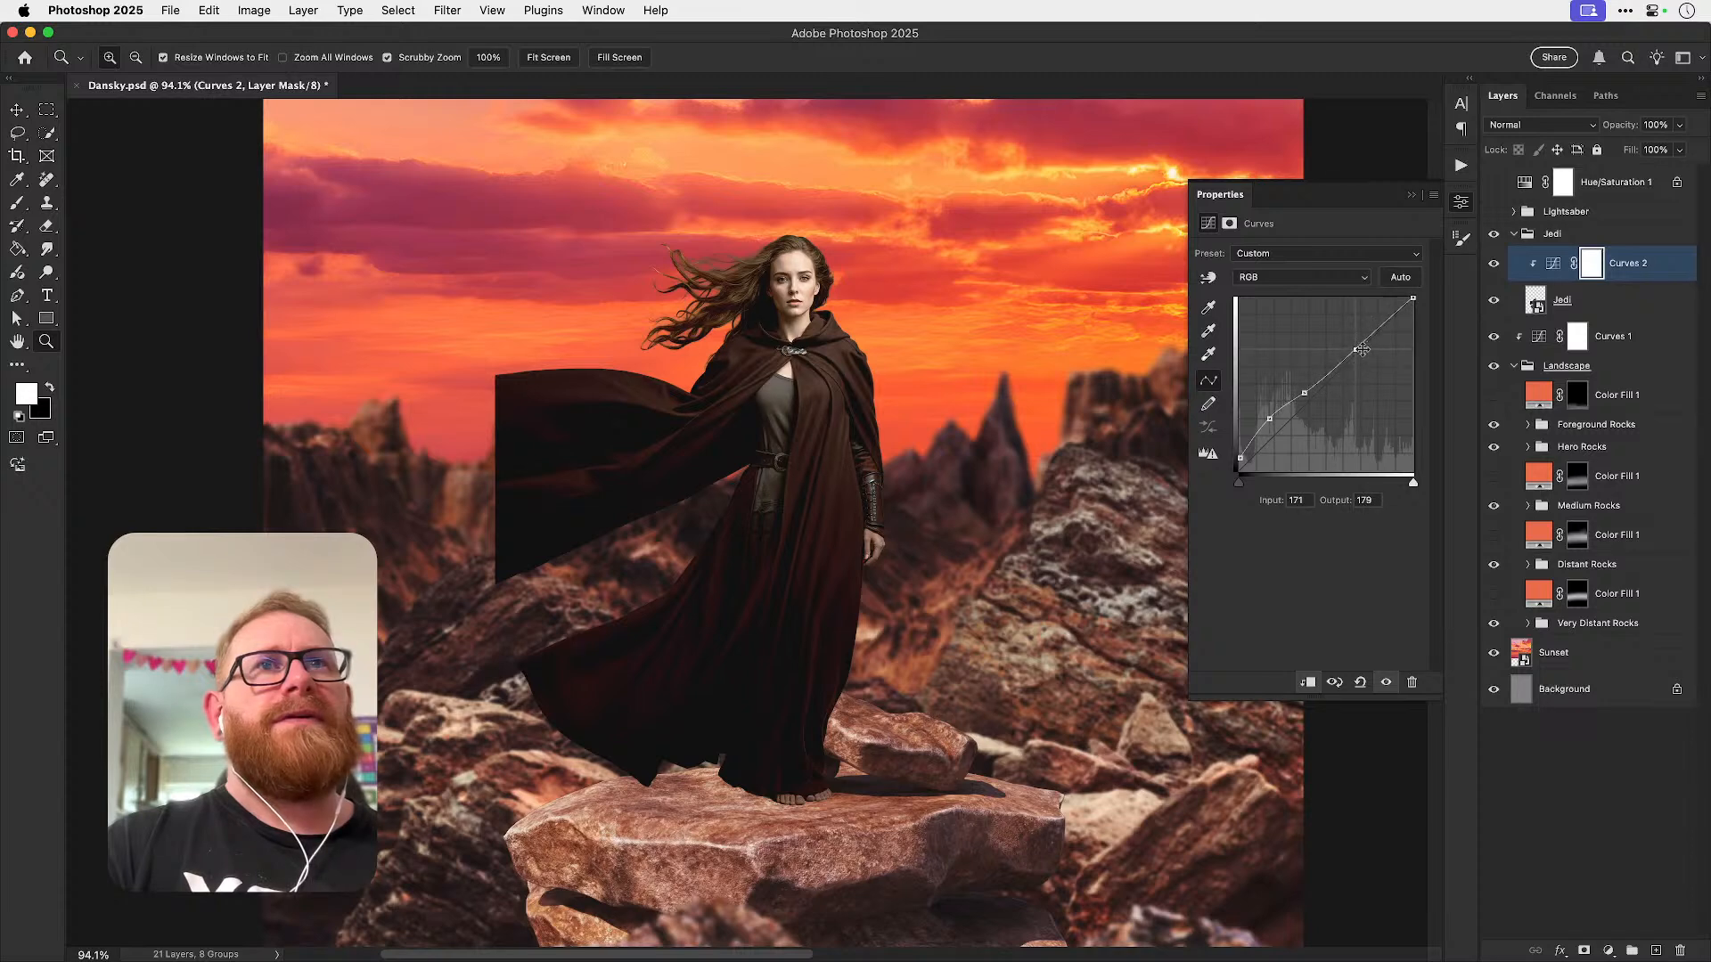
- Try deleting the highlight point and moving the midtone point to input 112, output 119, and undo both changes
{"action": "key", "text": "Delete"}
{"action": "left_click_drag", "start_coordinate": [1304, 393], "coordinate": [1317, 388]}
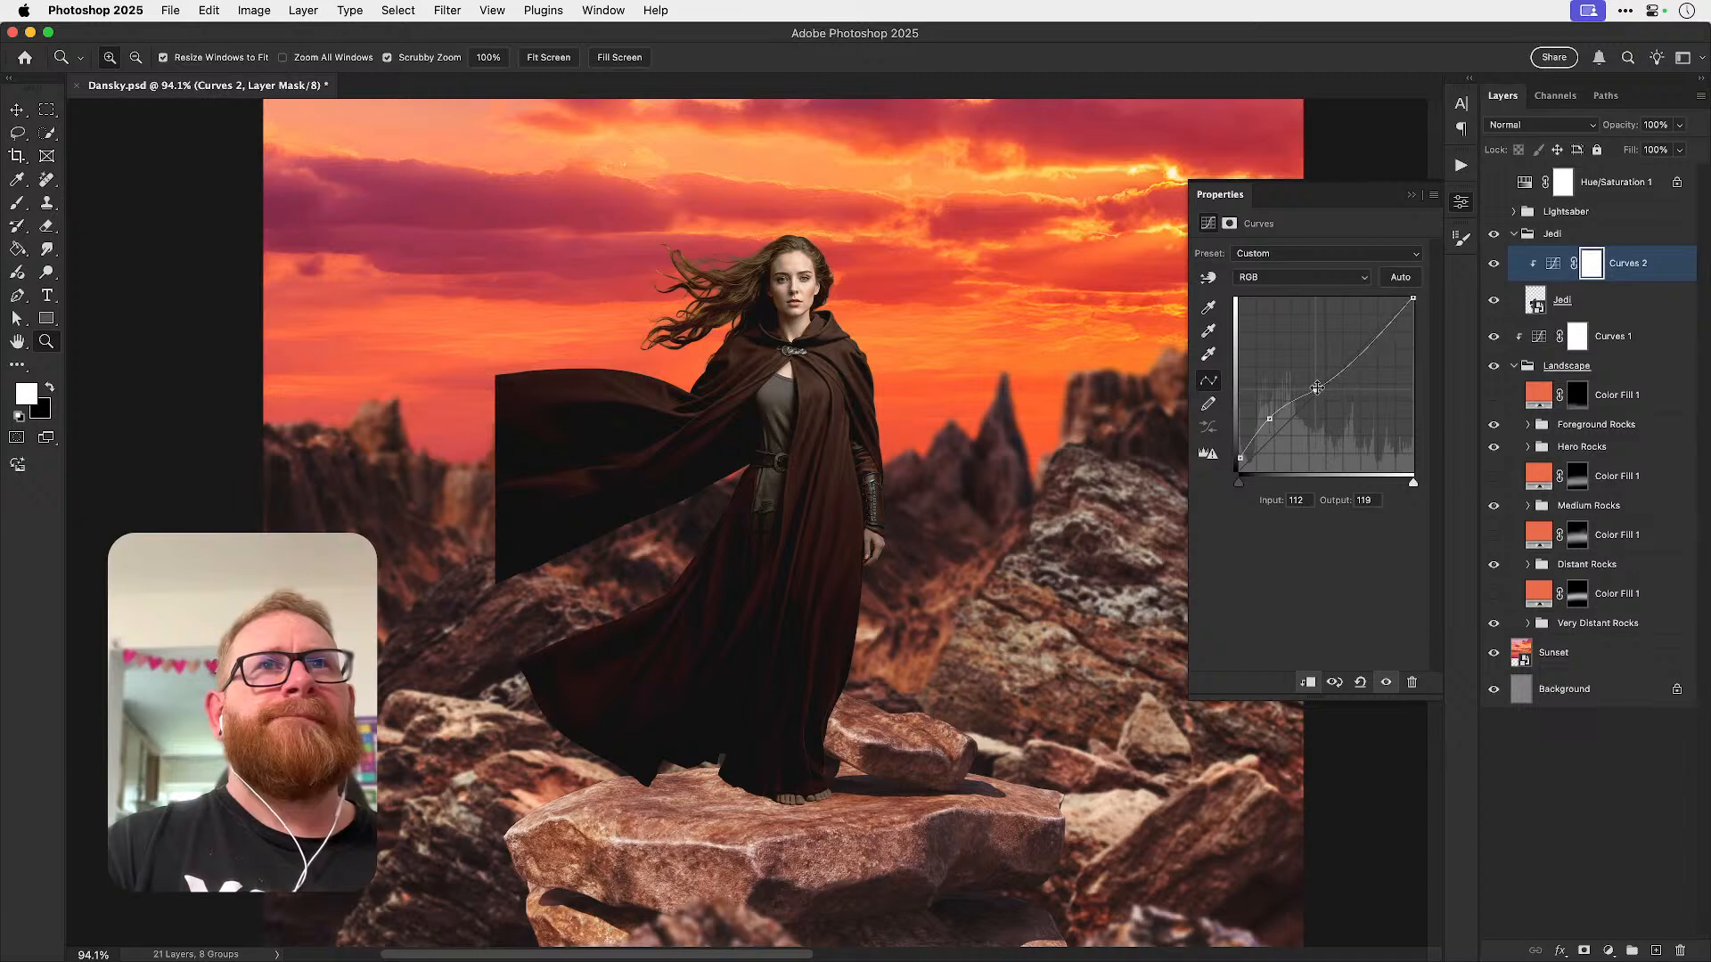
{"action": "key", "text": "super+z"}
{"action": "key", "text": "super+z"}
- Close the curve settings and compare the Jedi with and without Curves 2 in colour
{"action": "left_click", "coordinate": [1461, 202]}
{"action": "left_click", "coordinate": [1492, 266]}
{"action": "left_click", "coordinate": [1492, 267]}
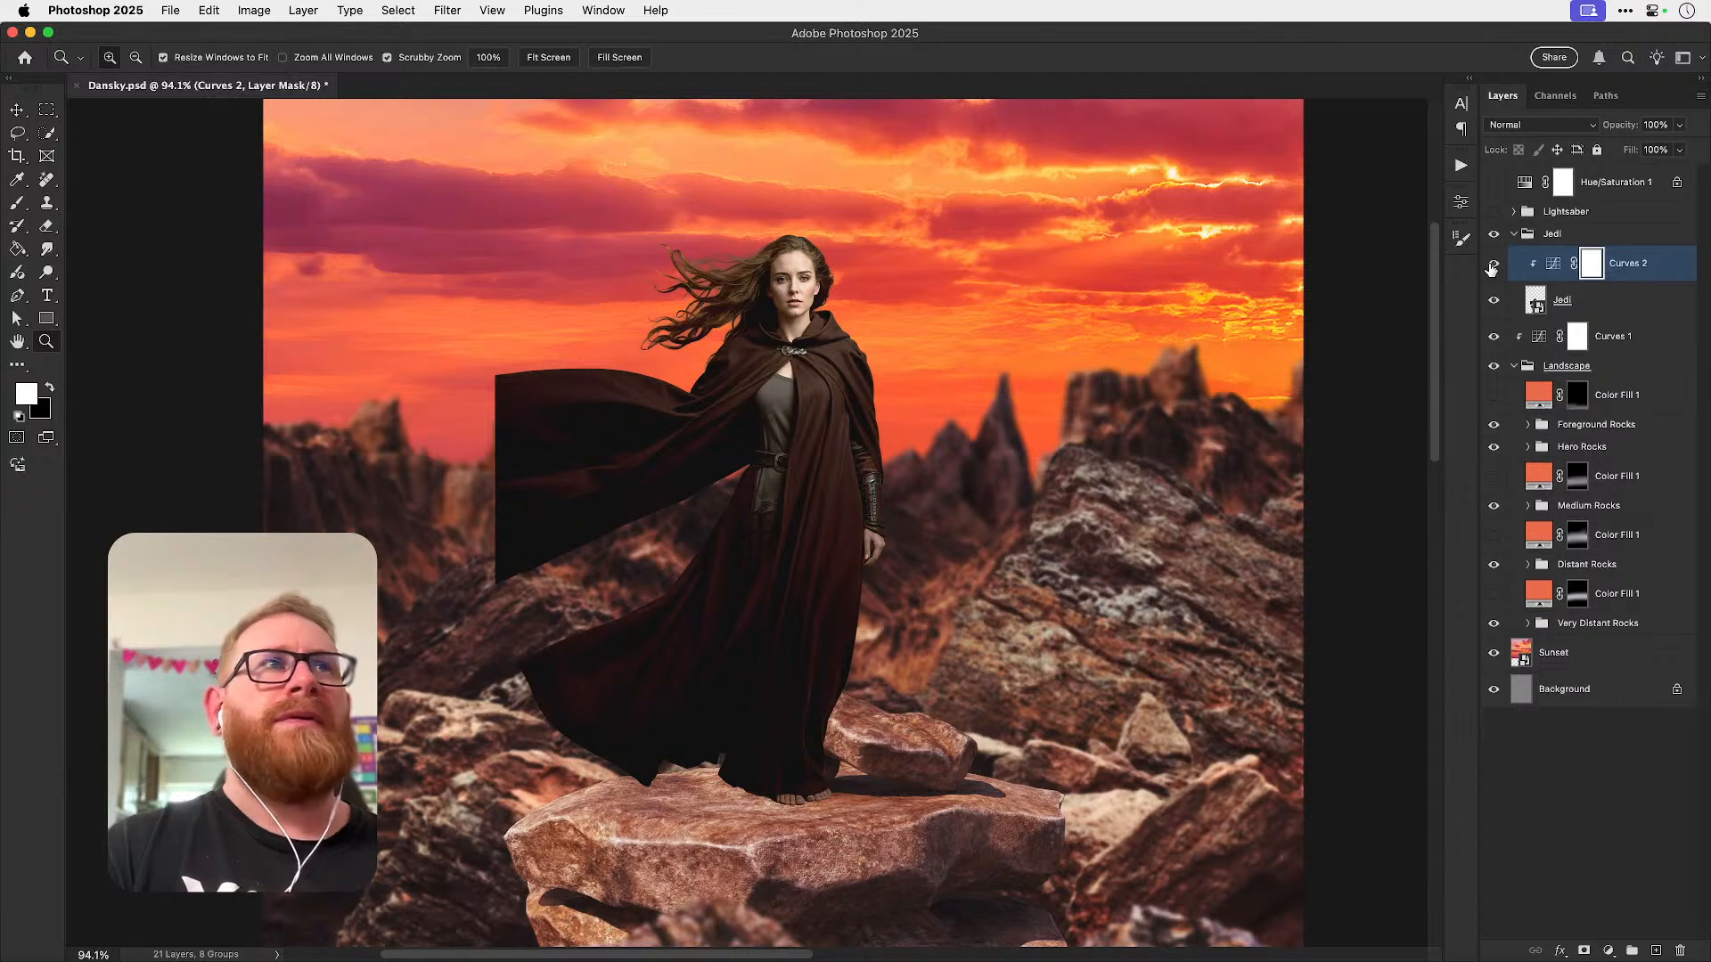
- Show Hue/Saturation 1 and compare the whole greyscale composite with and without Curves 2 and the Lightsaber group
{"action": "left_click", "coordinate": [1494, 183]}
{"action": "key", "text": "v"}
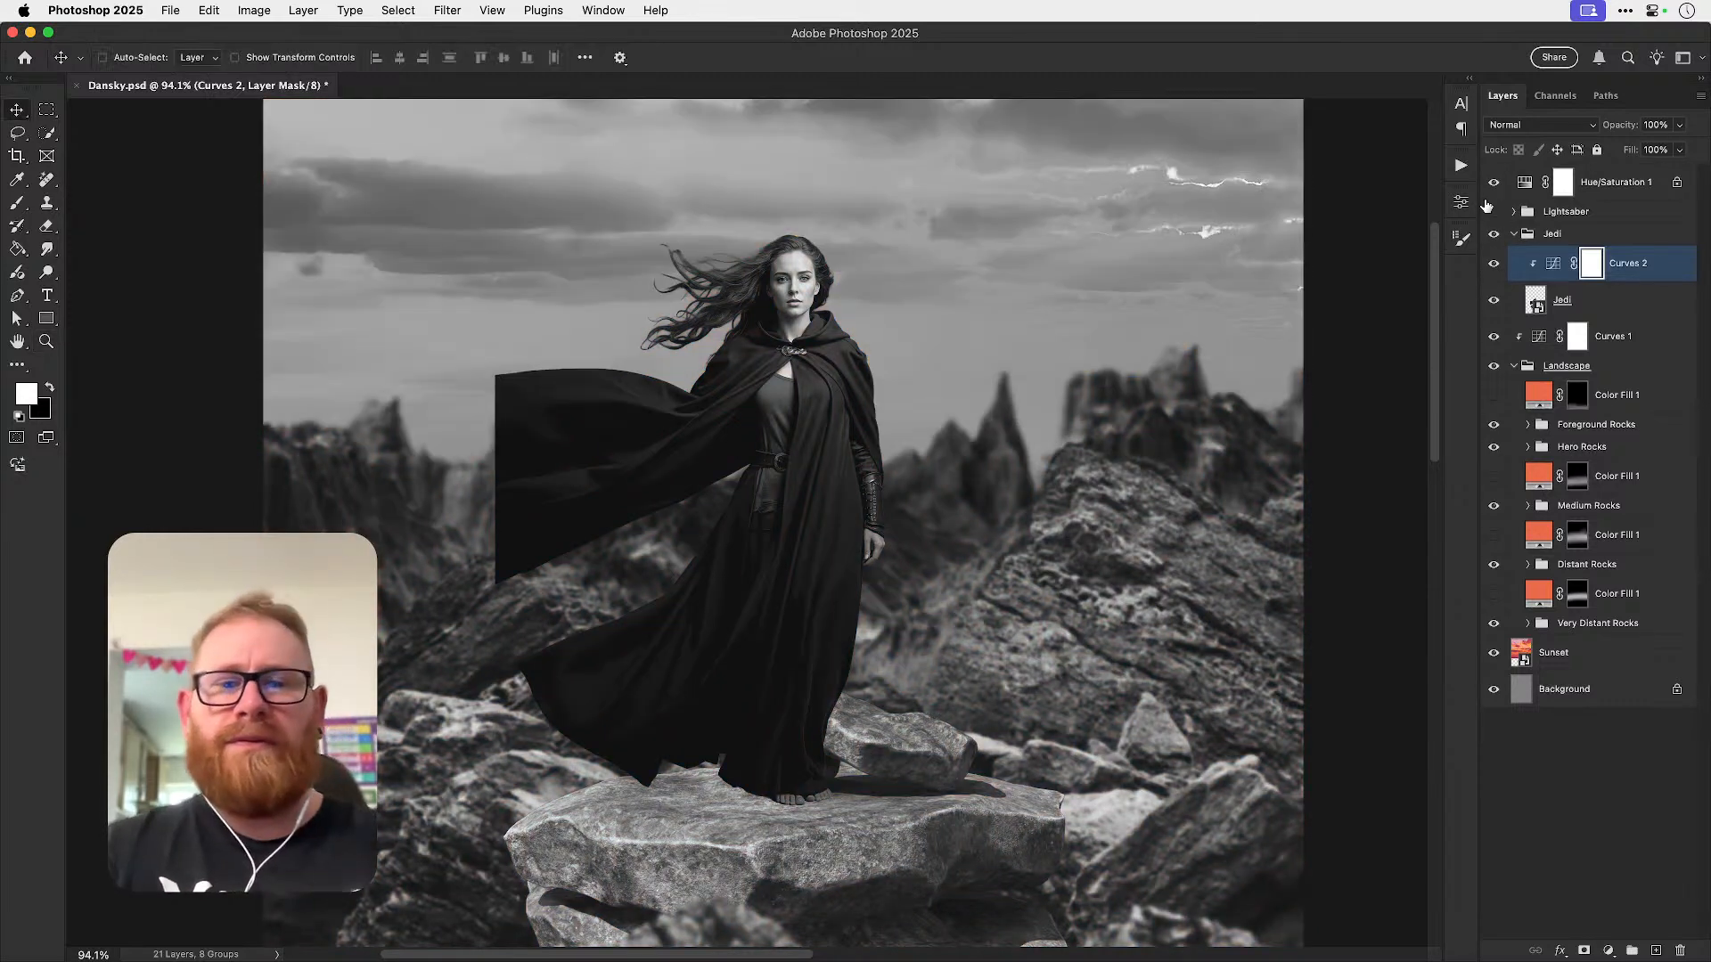
{"action": "key", "text": "super+0"}
{"action": "left_click", "coordinate": [1493, 266]}
{"action": "left_click", "coordinate": [1494, 267]}
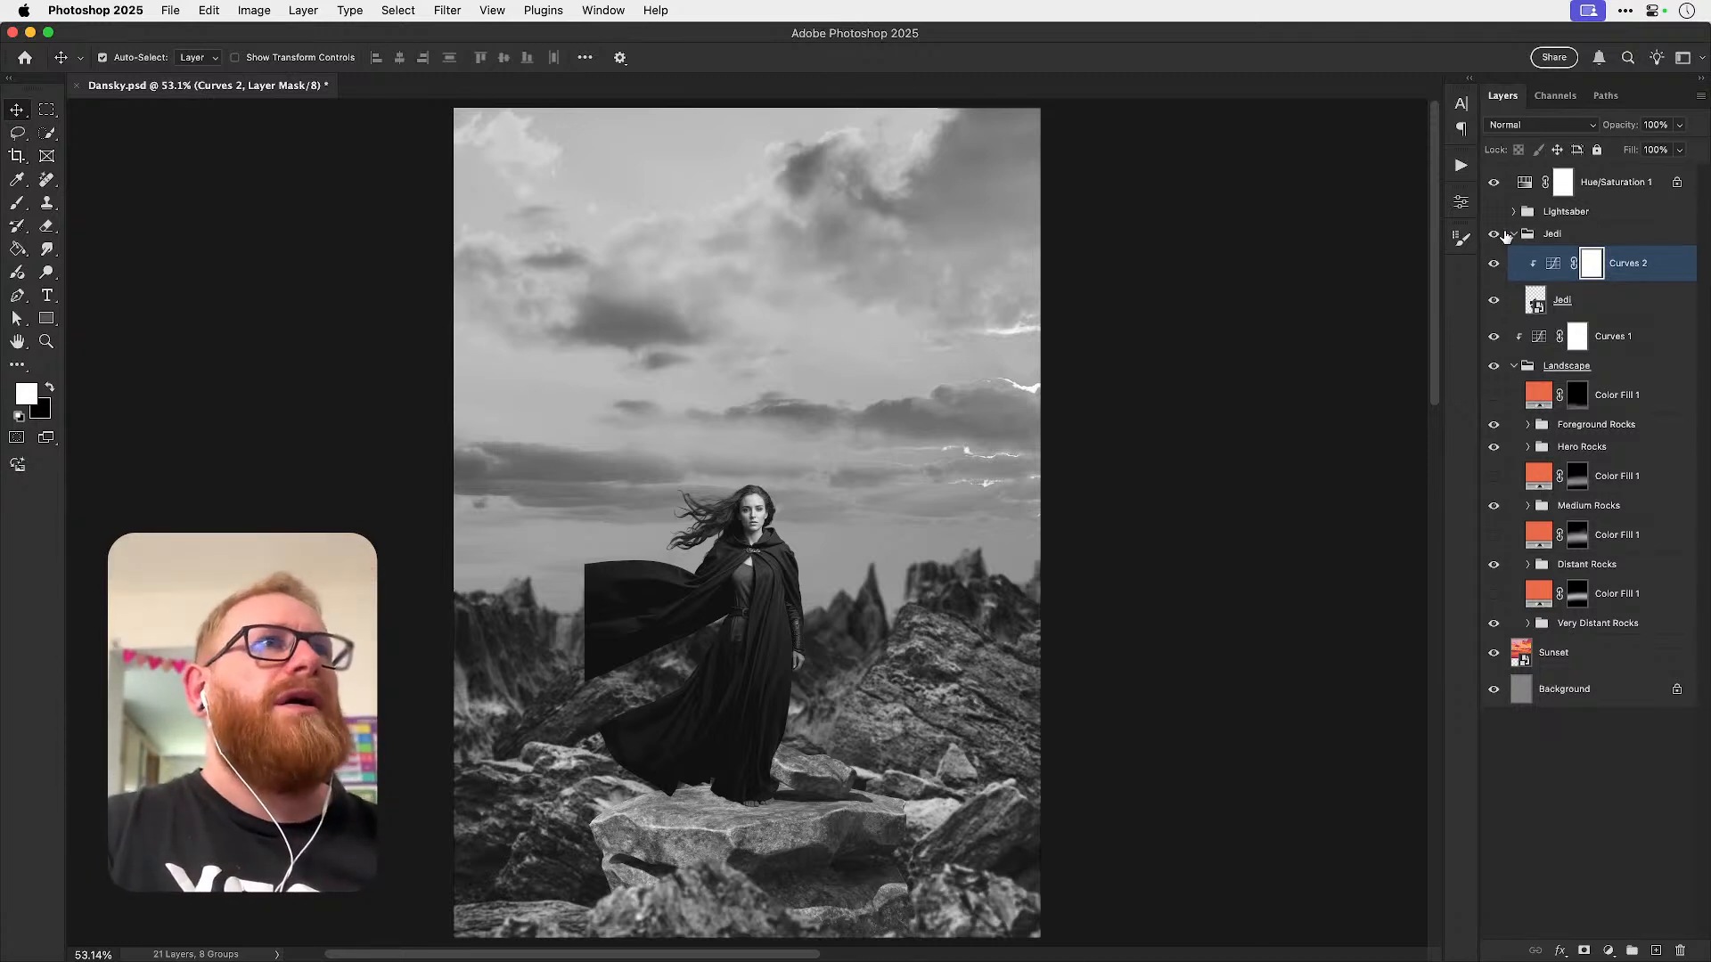
{"action": "left_click", "coordinate": [1496, 217]}
{"action": "left_click", "coordinate": [1496, 217]}
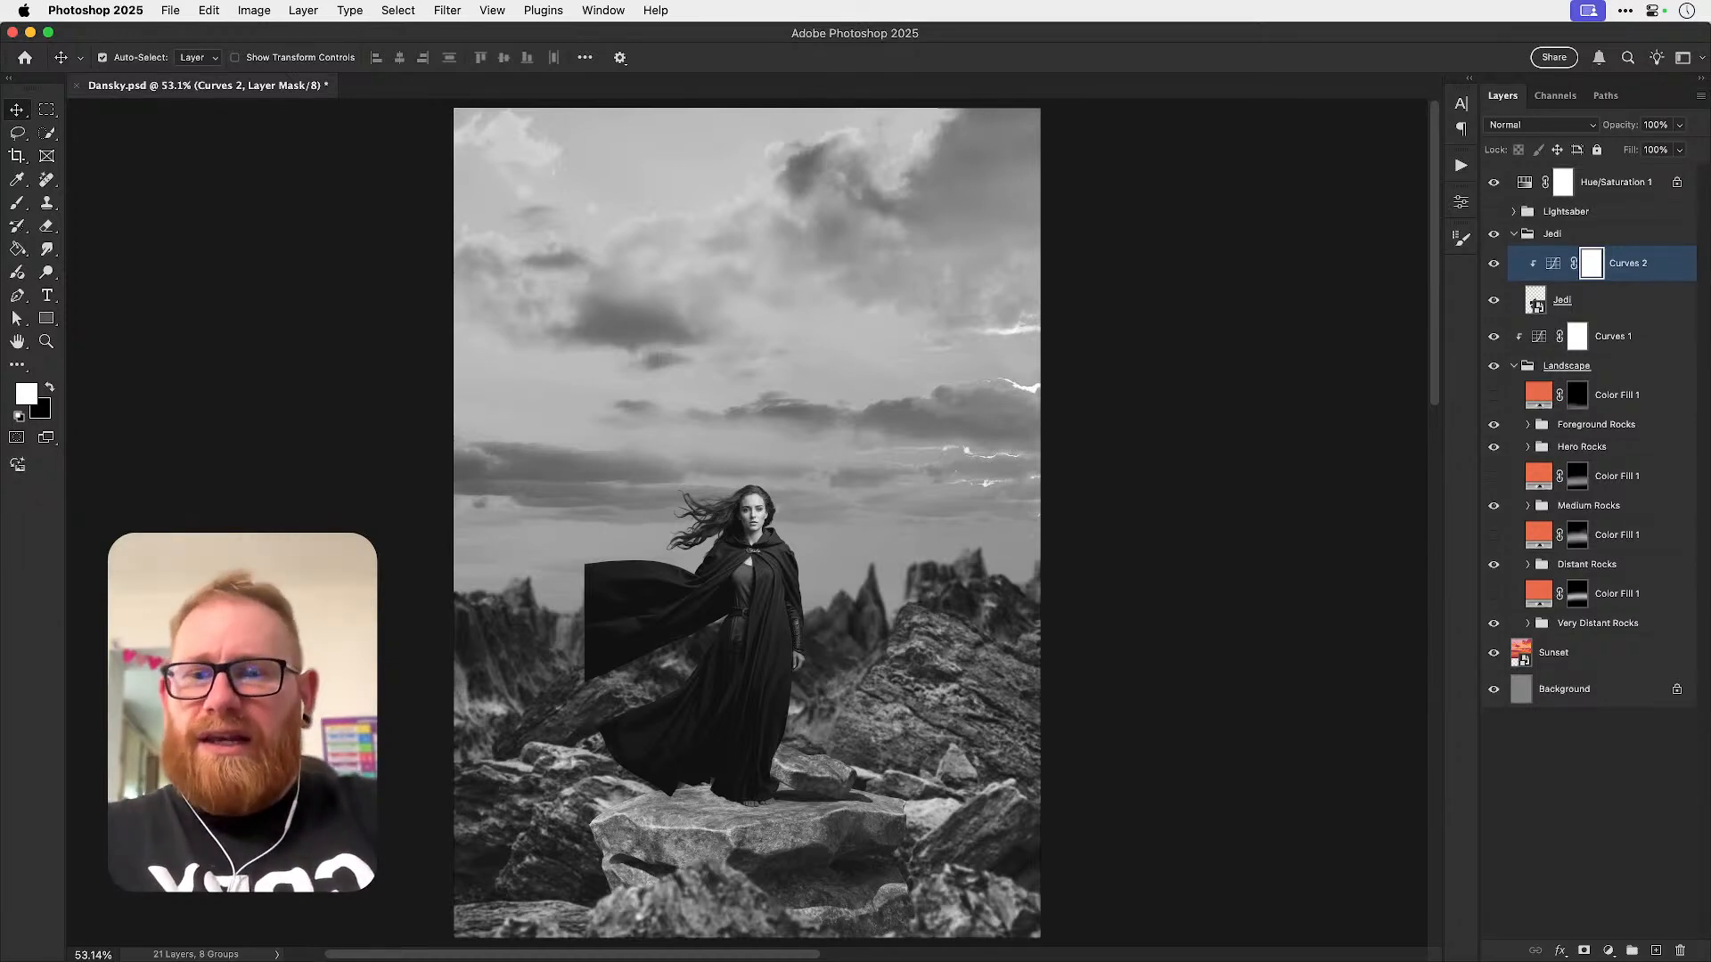
- Switch to Visual Electric in Chrome, generate images from the prompt "lightsaber on plain grey background", and keep a copy of the prompt text
{"action": "key", "text": "super+Tab"}
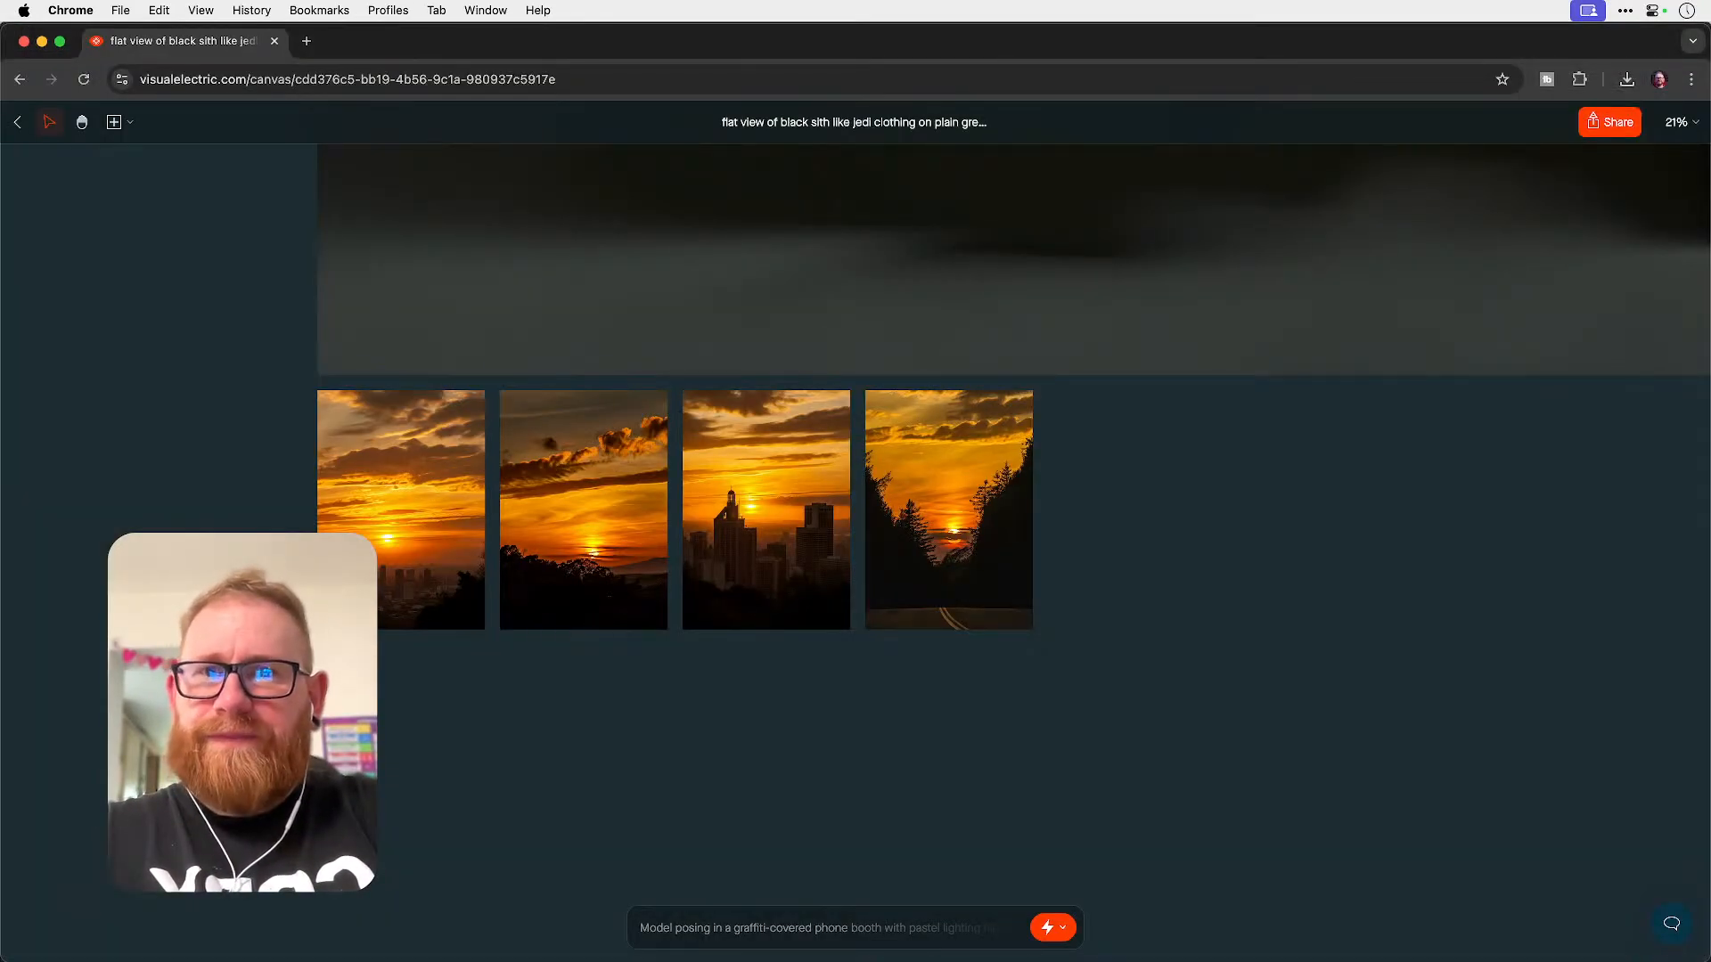
{"action": "key", "text": "super+Tab"}
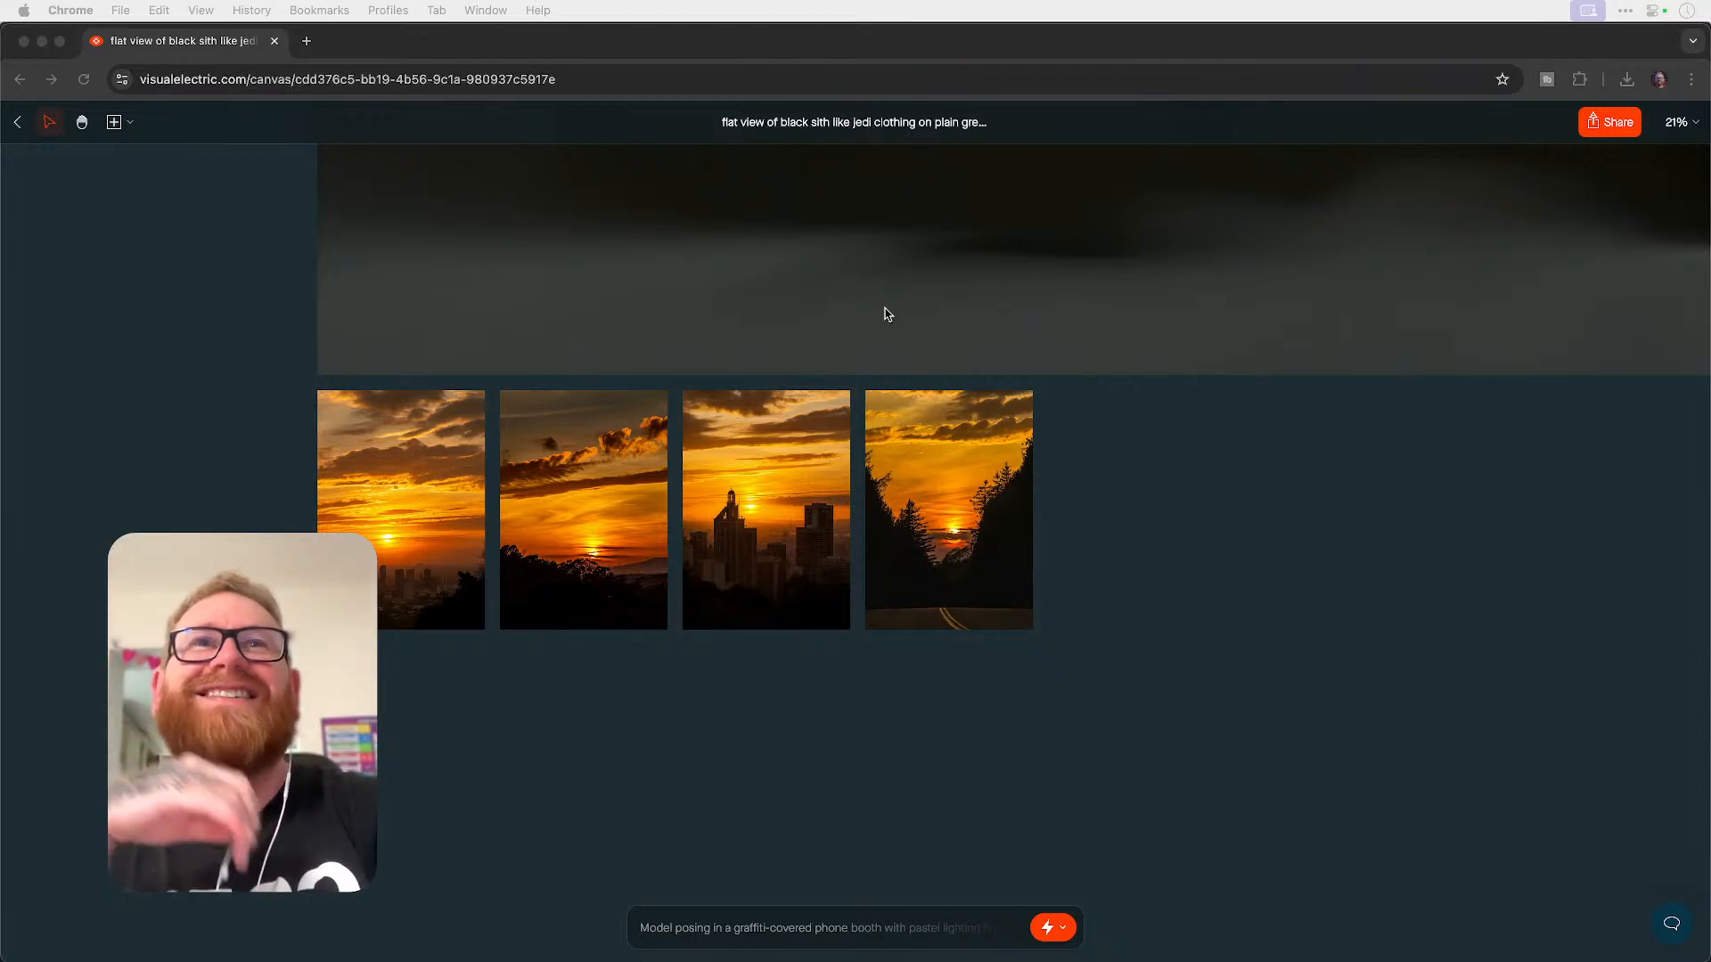
{"action": "left_click", "coordinate": [833, 936]}
{"action": "left_click", "coordinate": [833, 936]}
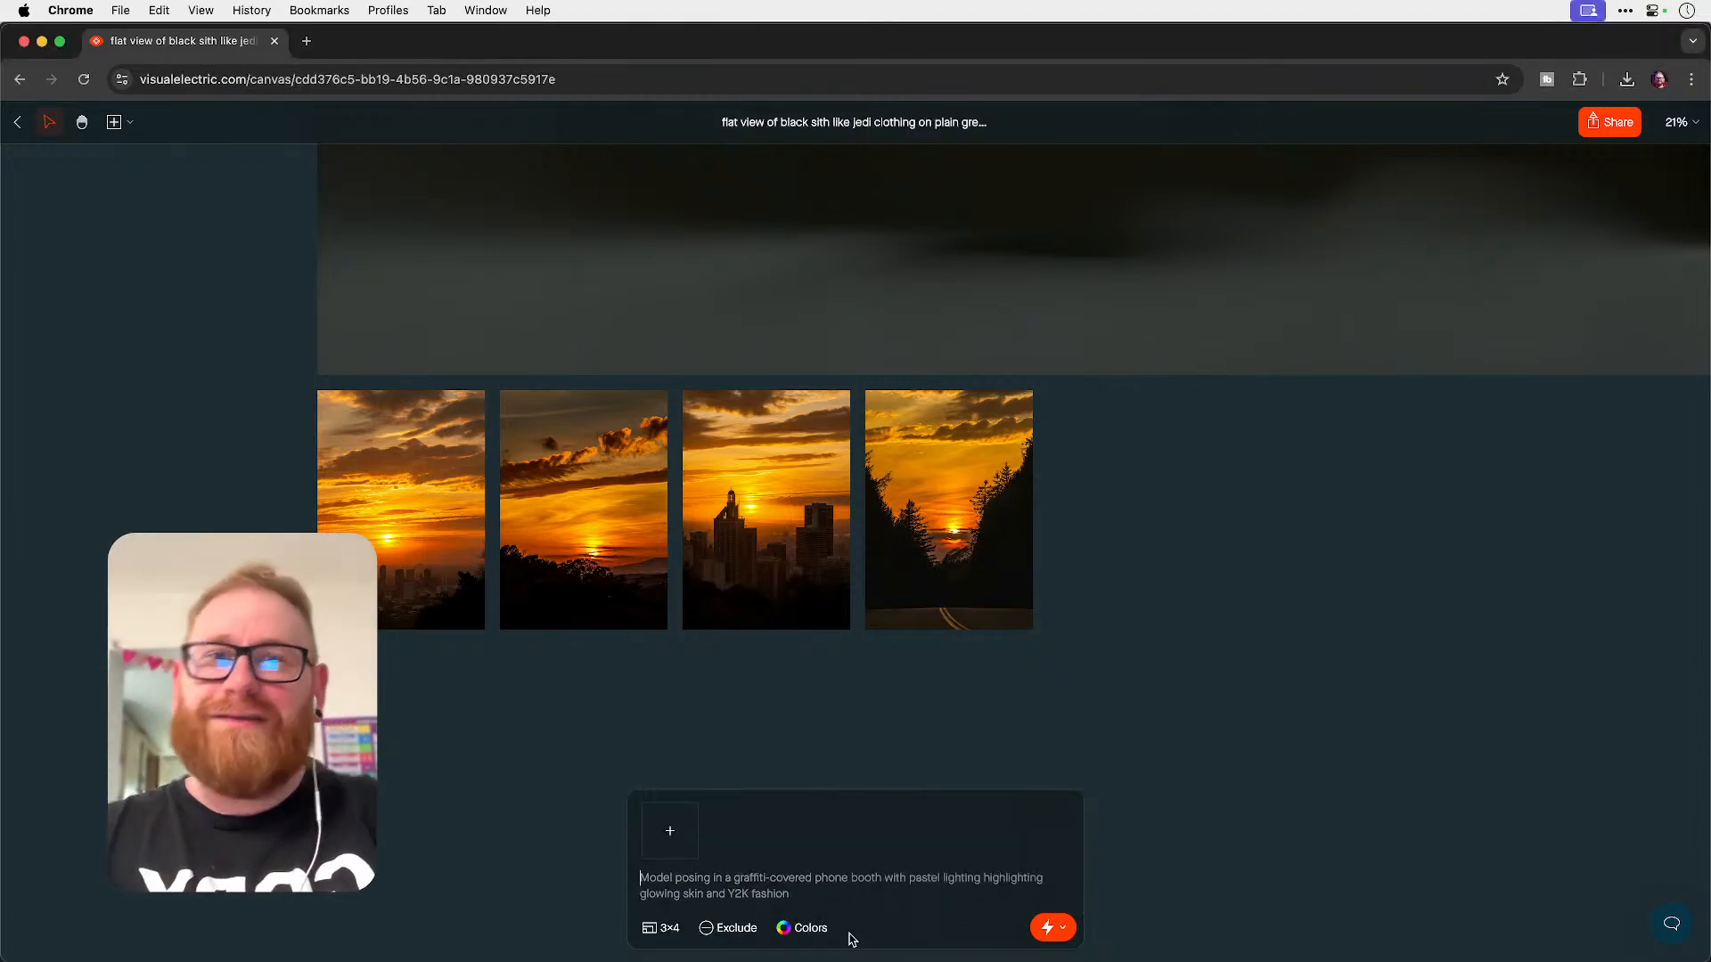
{"action": "type", "text": "ligh"}
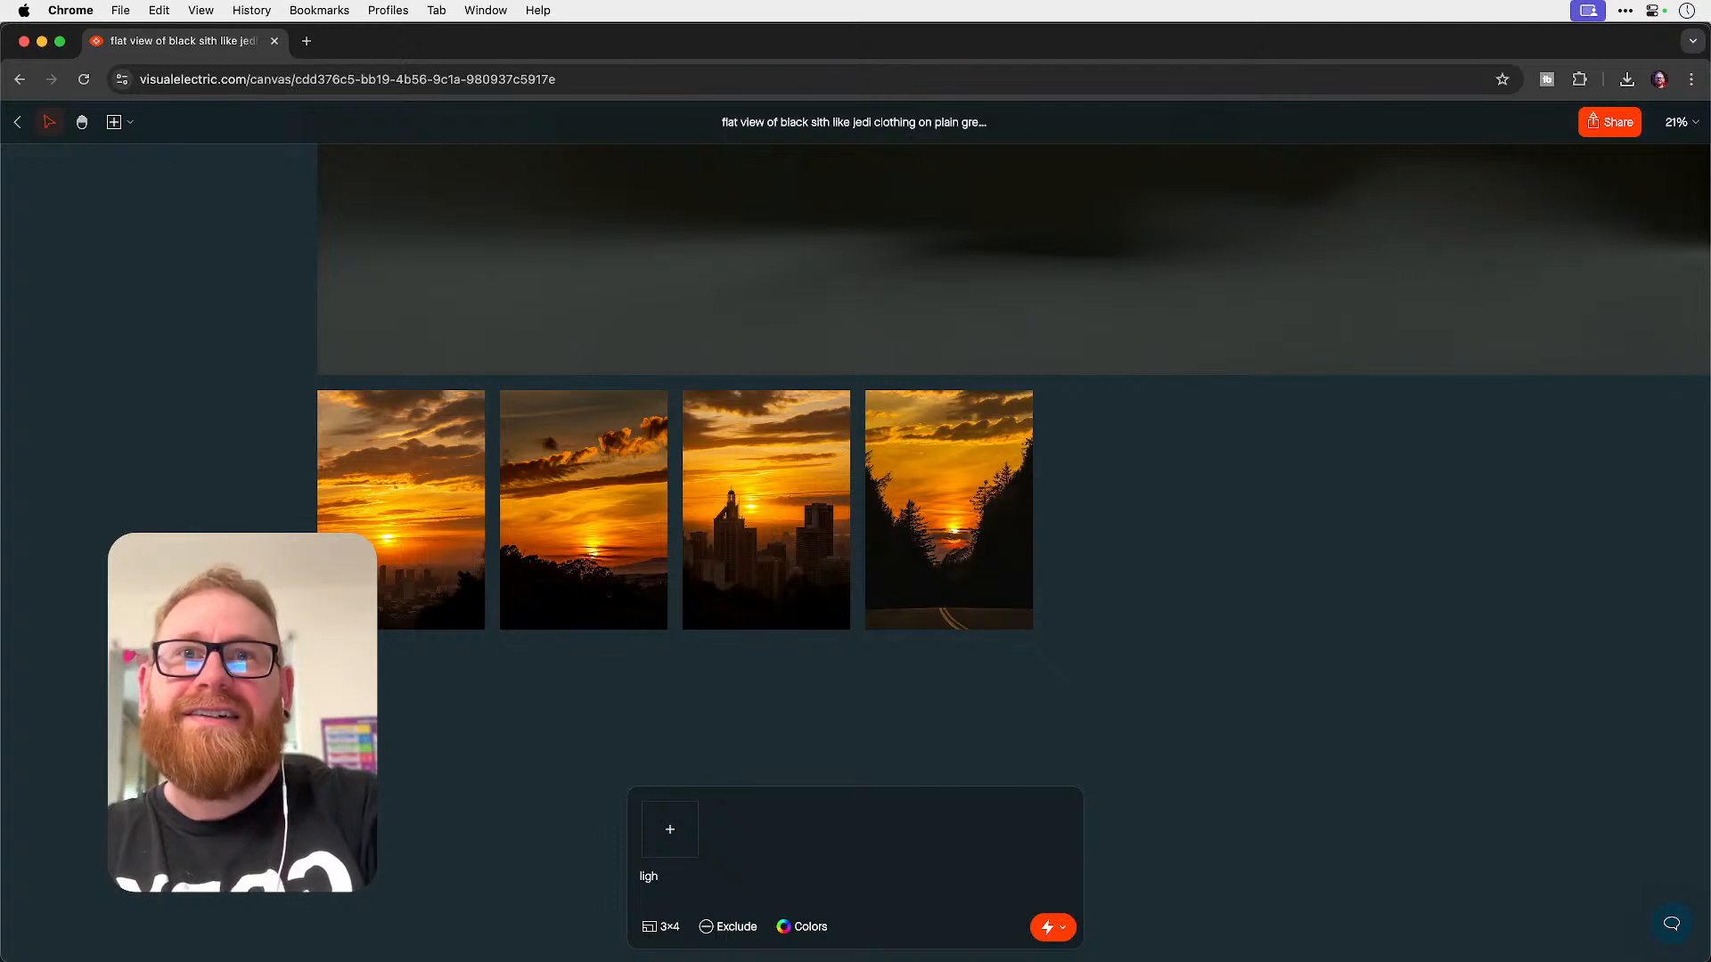
{"action": "type", "text": "tsaber on plain grey "}
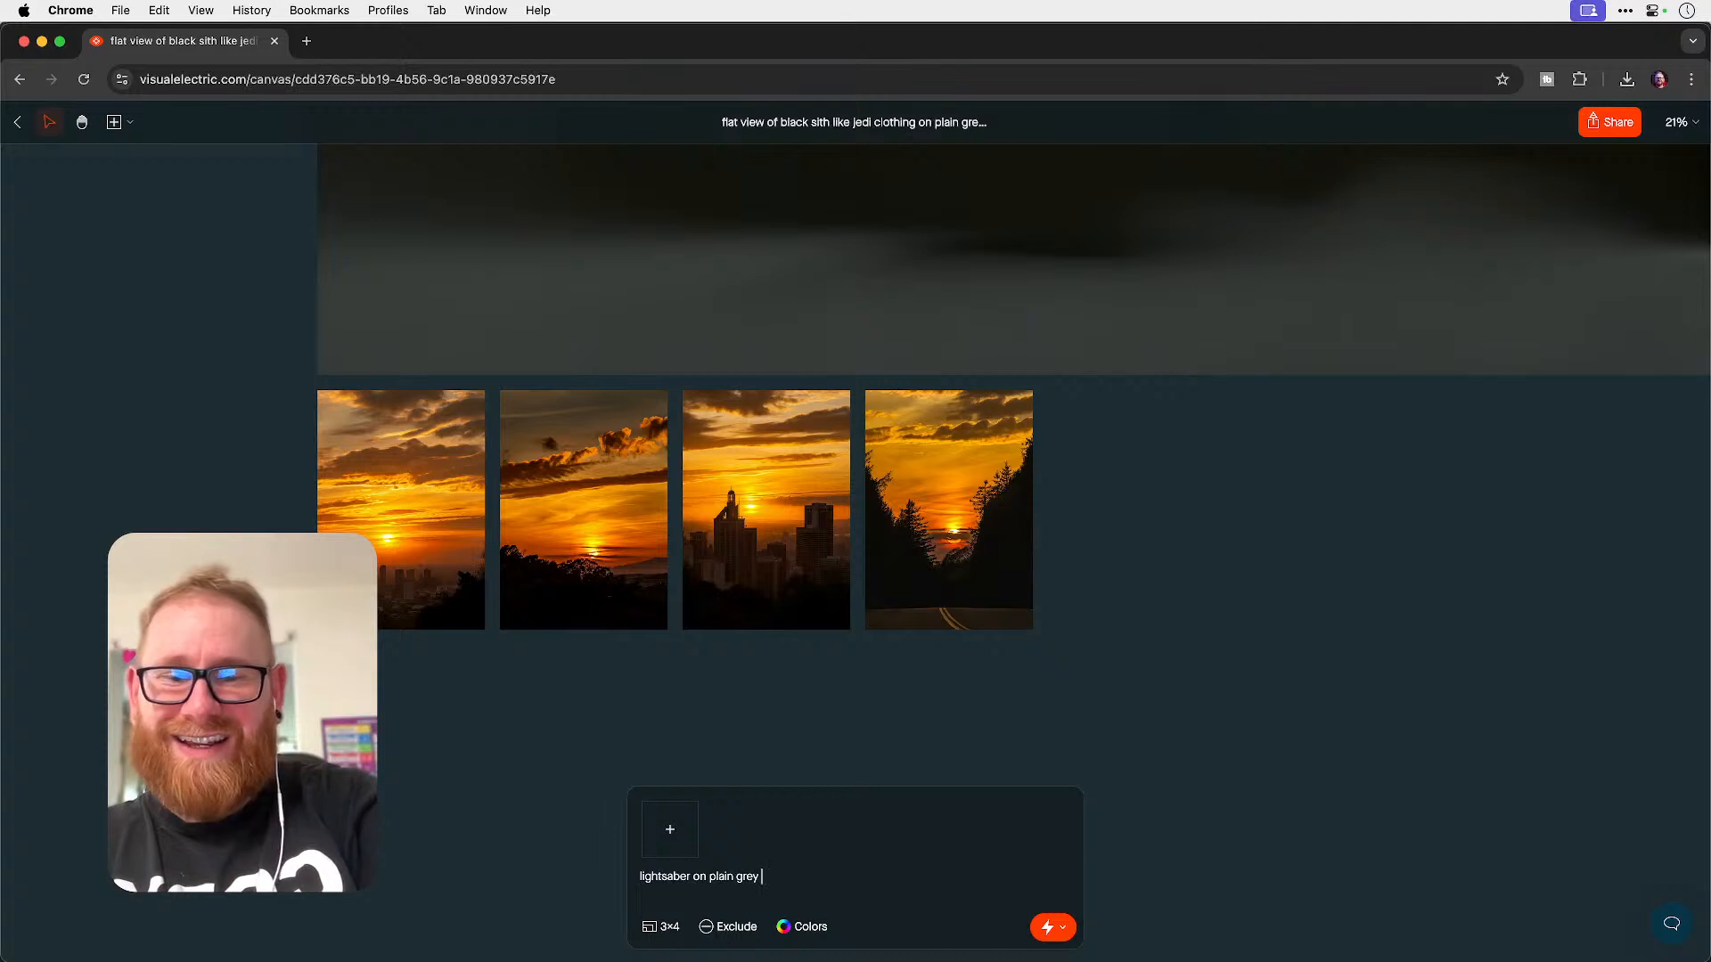
{"action": "type", "text": "background"}
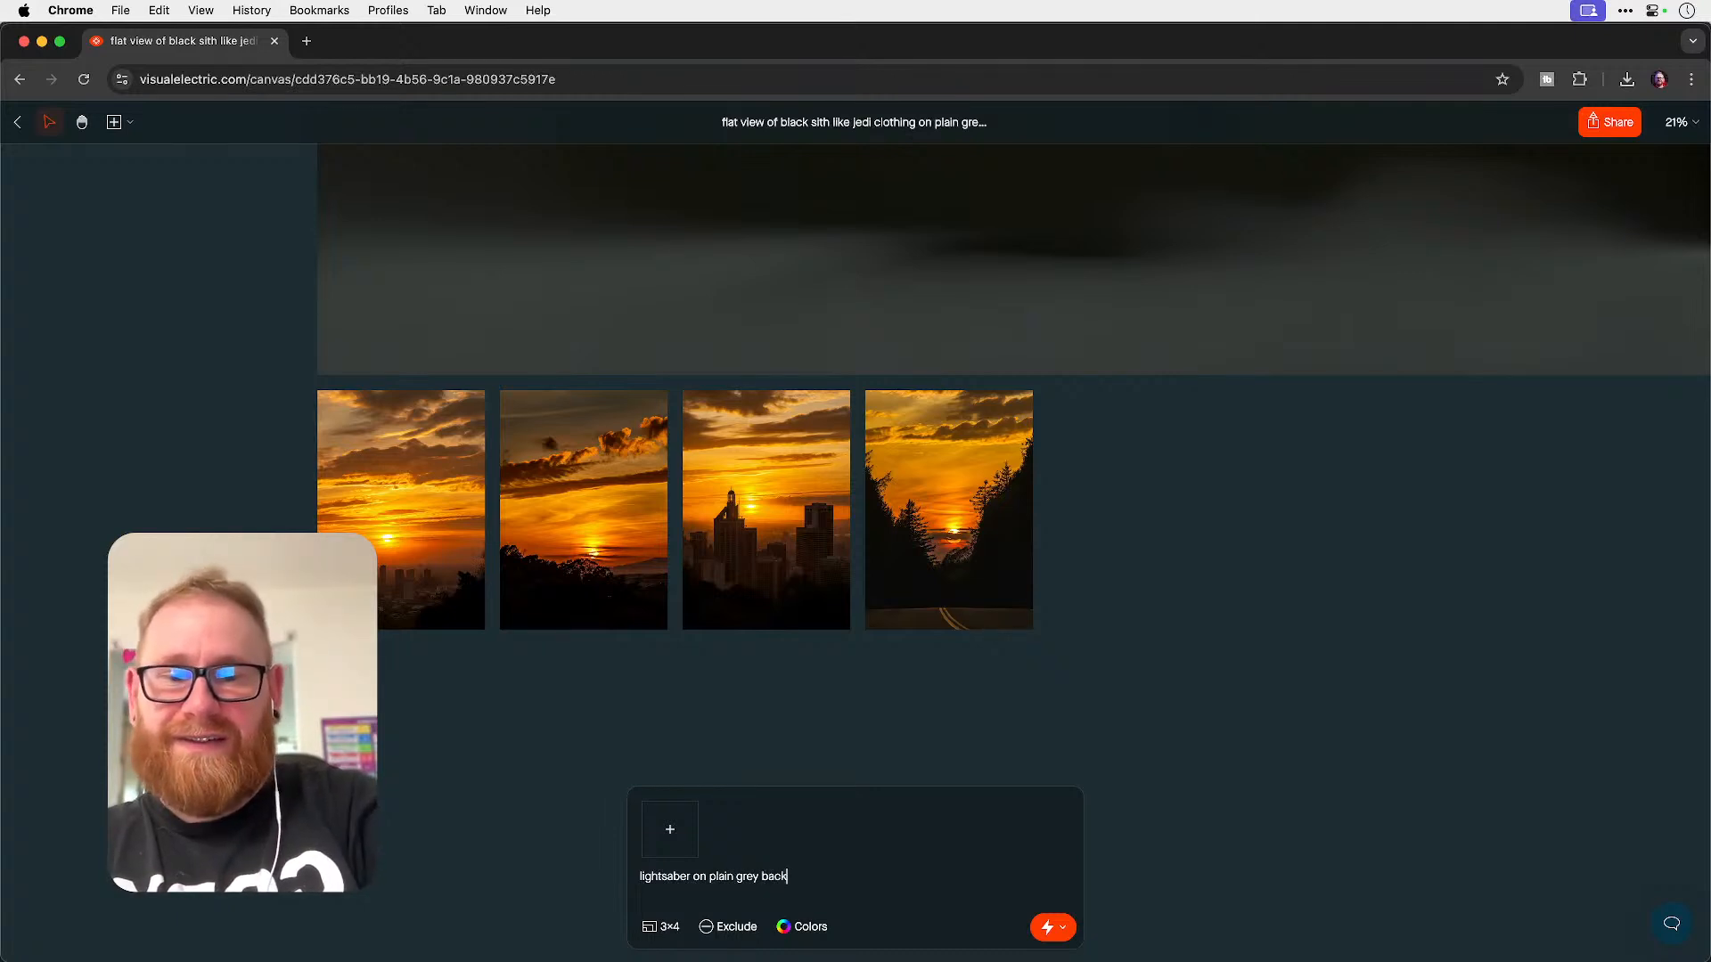
{"action": "key", "text": "super+a"}
{"action": "key", "text": "super+c"}
{"action": "key", "text": "Return"}
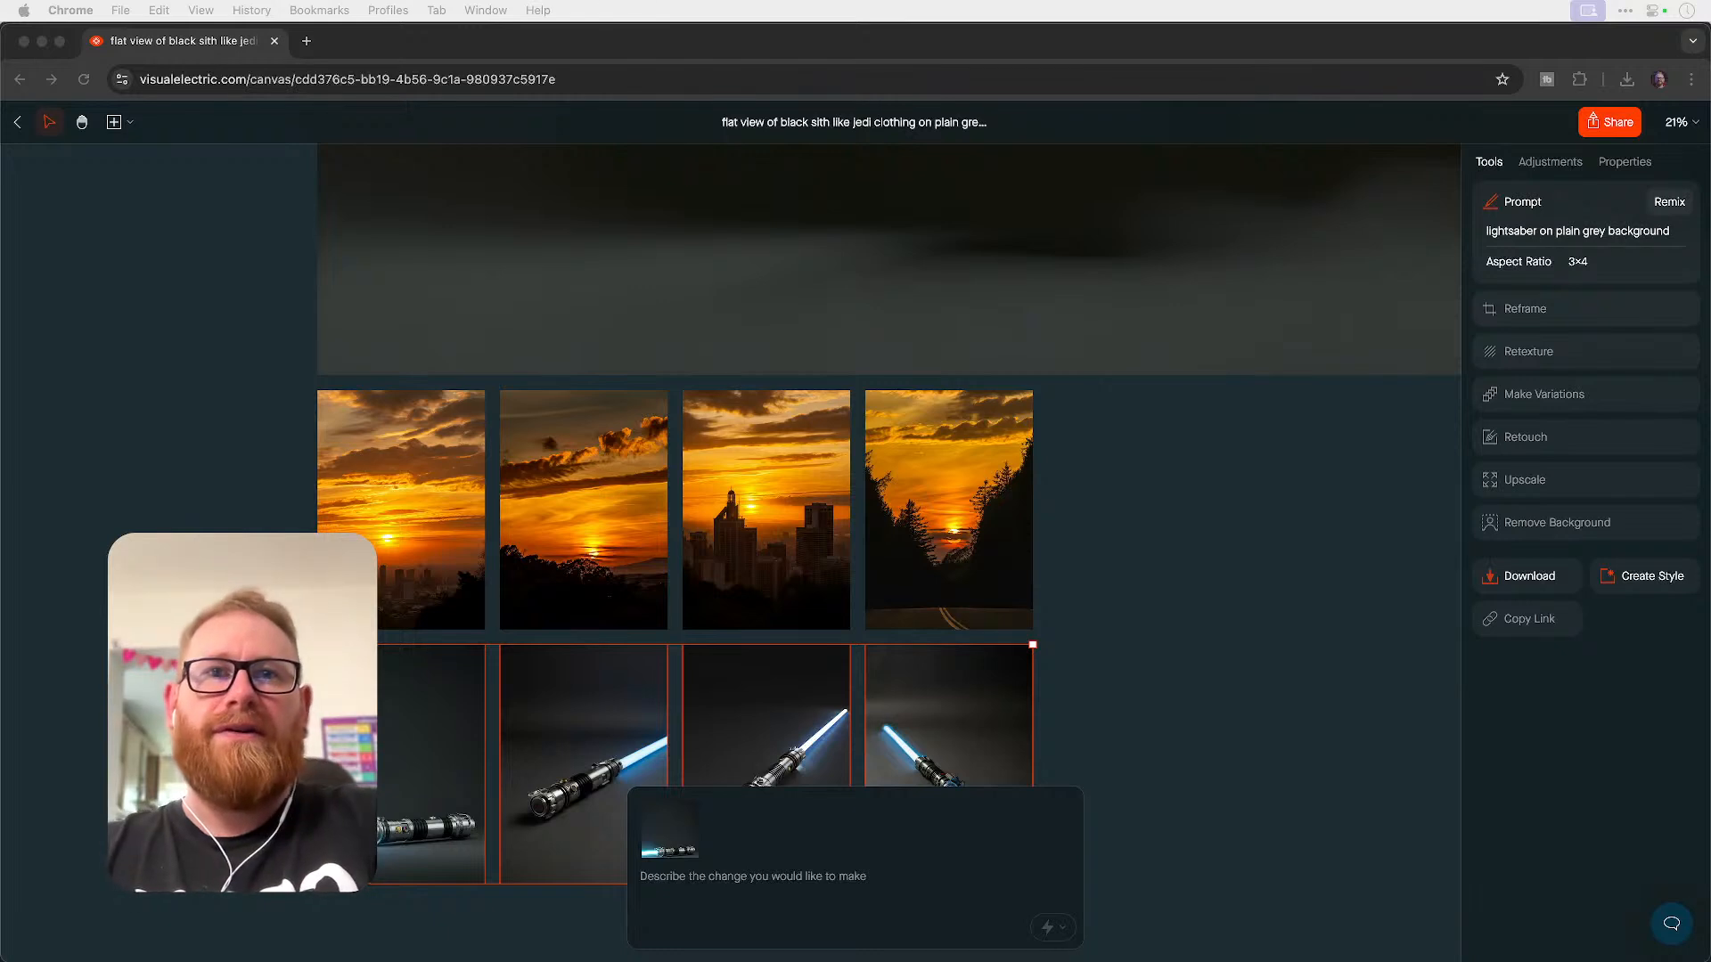
- Generate variations of the new lightsaber images with the prompt "above lightsaber on plain grey background"
{"action": "left_click", "coordinate": [876, 873]}
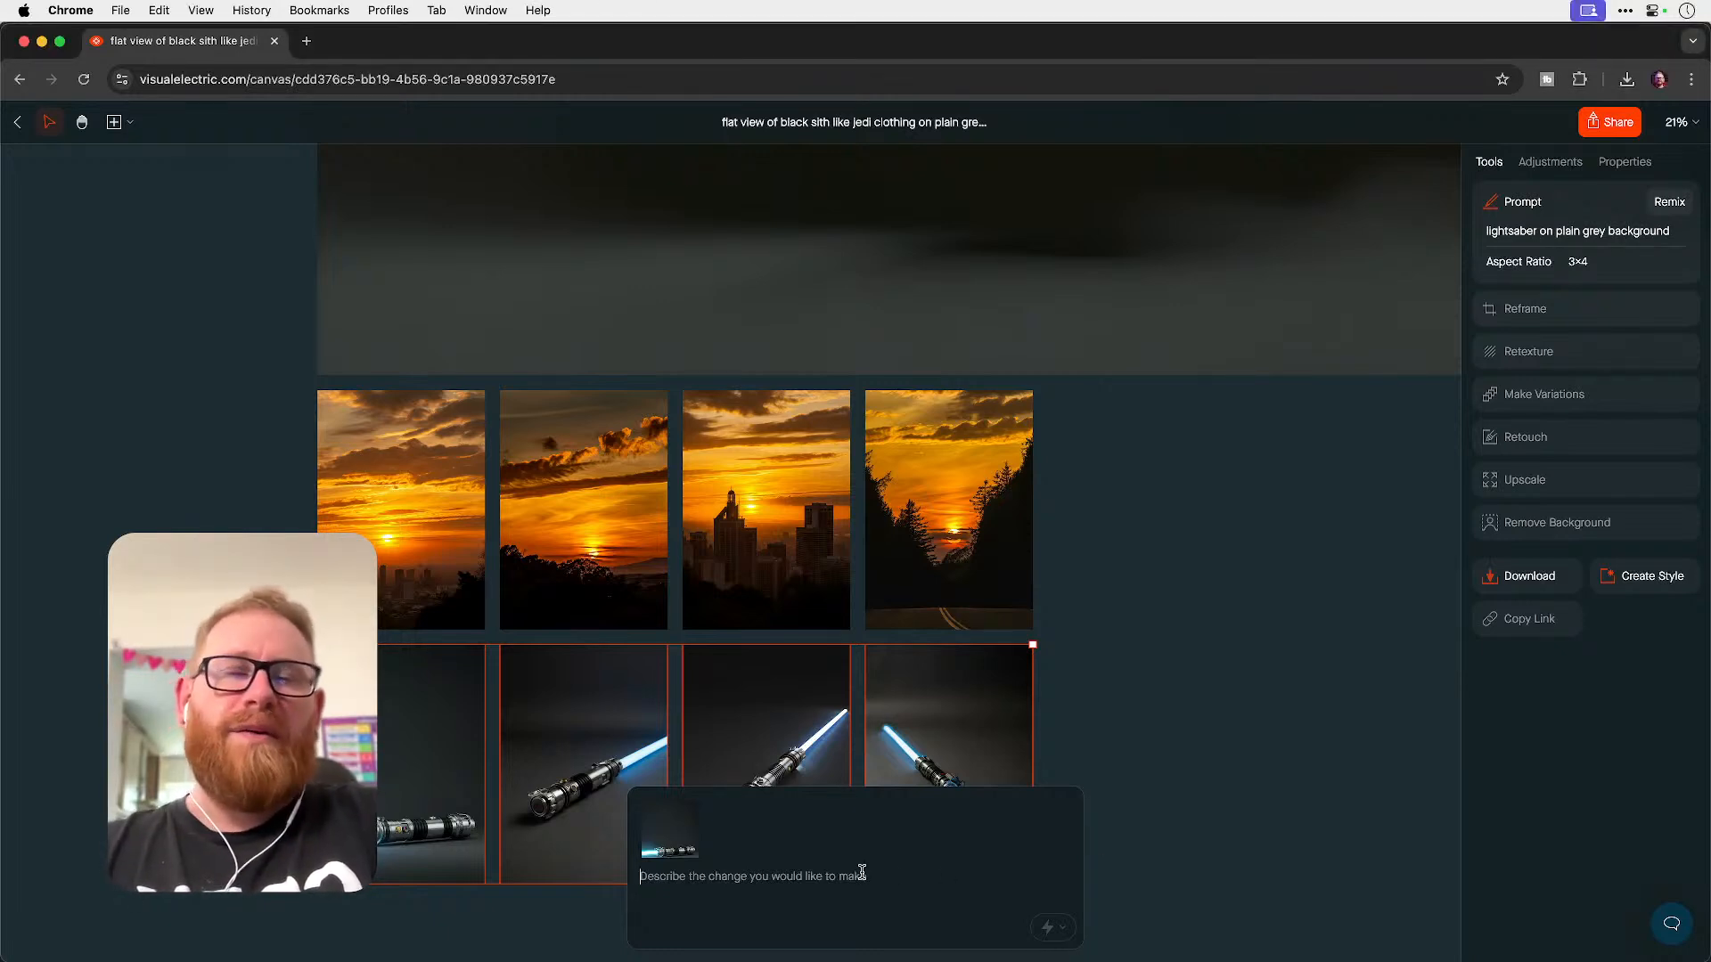
{"action": "key", "text": "super+v"}
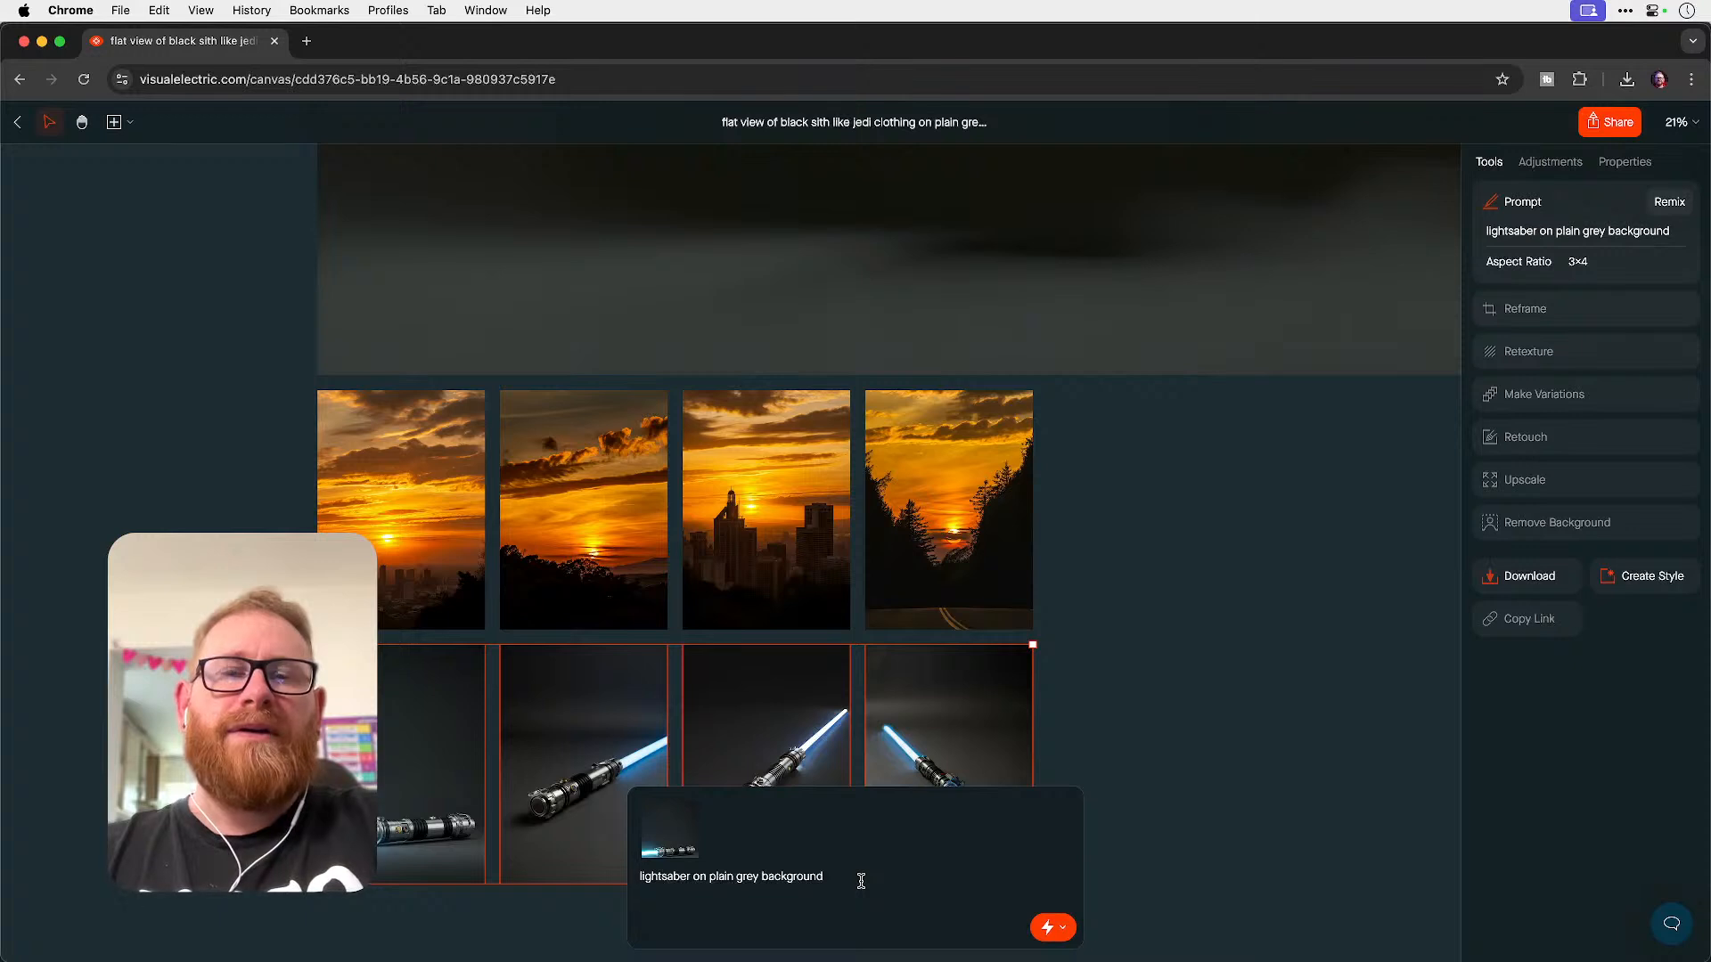
{"action": "left_click", "coordinate": [640, 876]}
{"action": "type", "text": "above "}
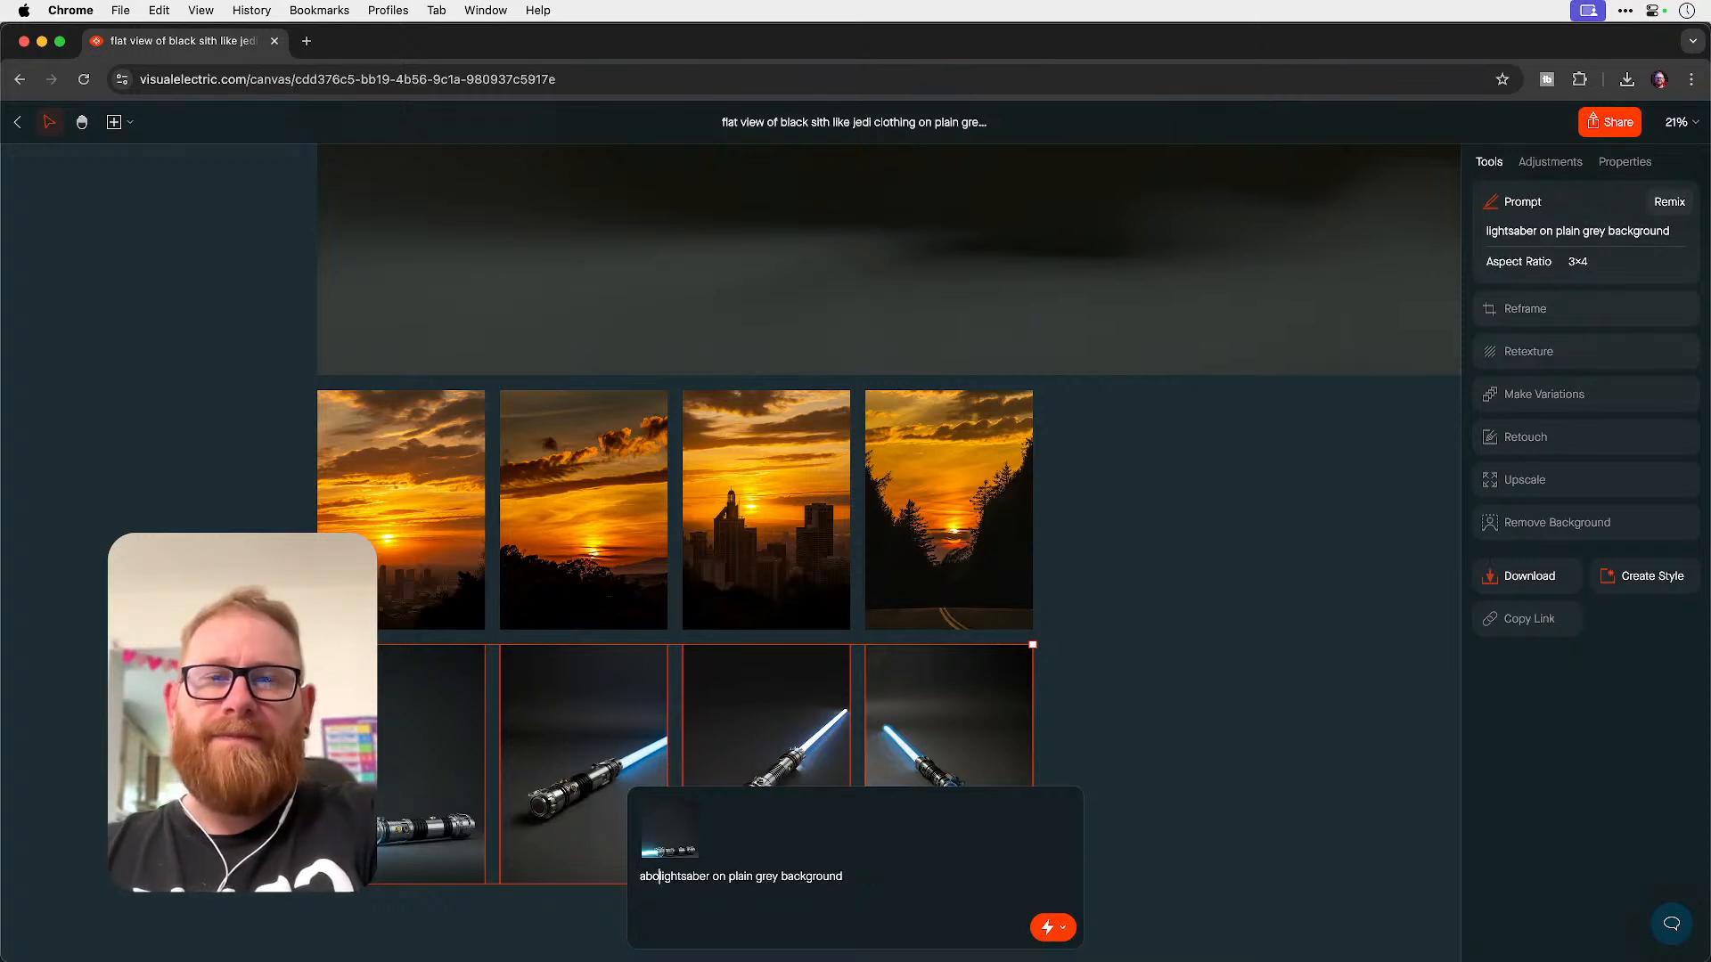
{"action": "type", "text": "flat"}
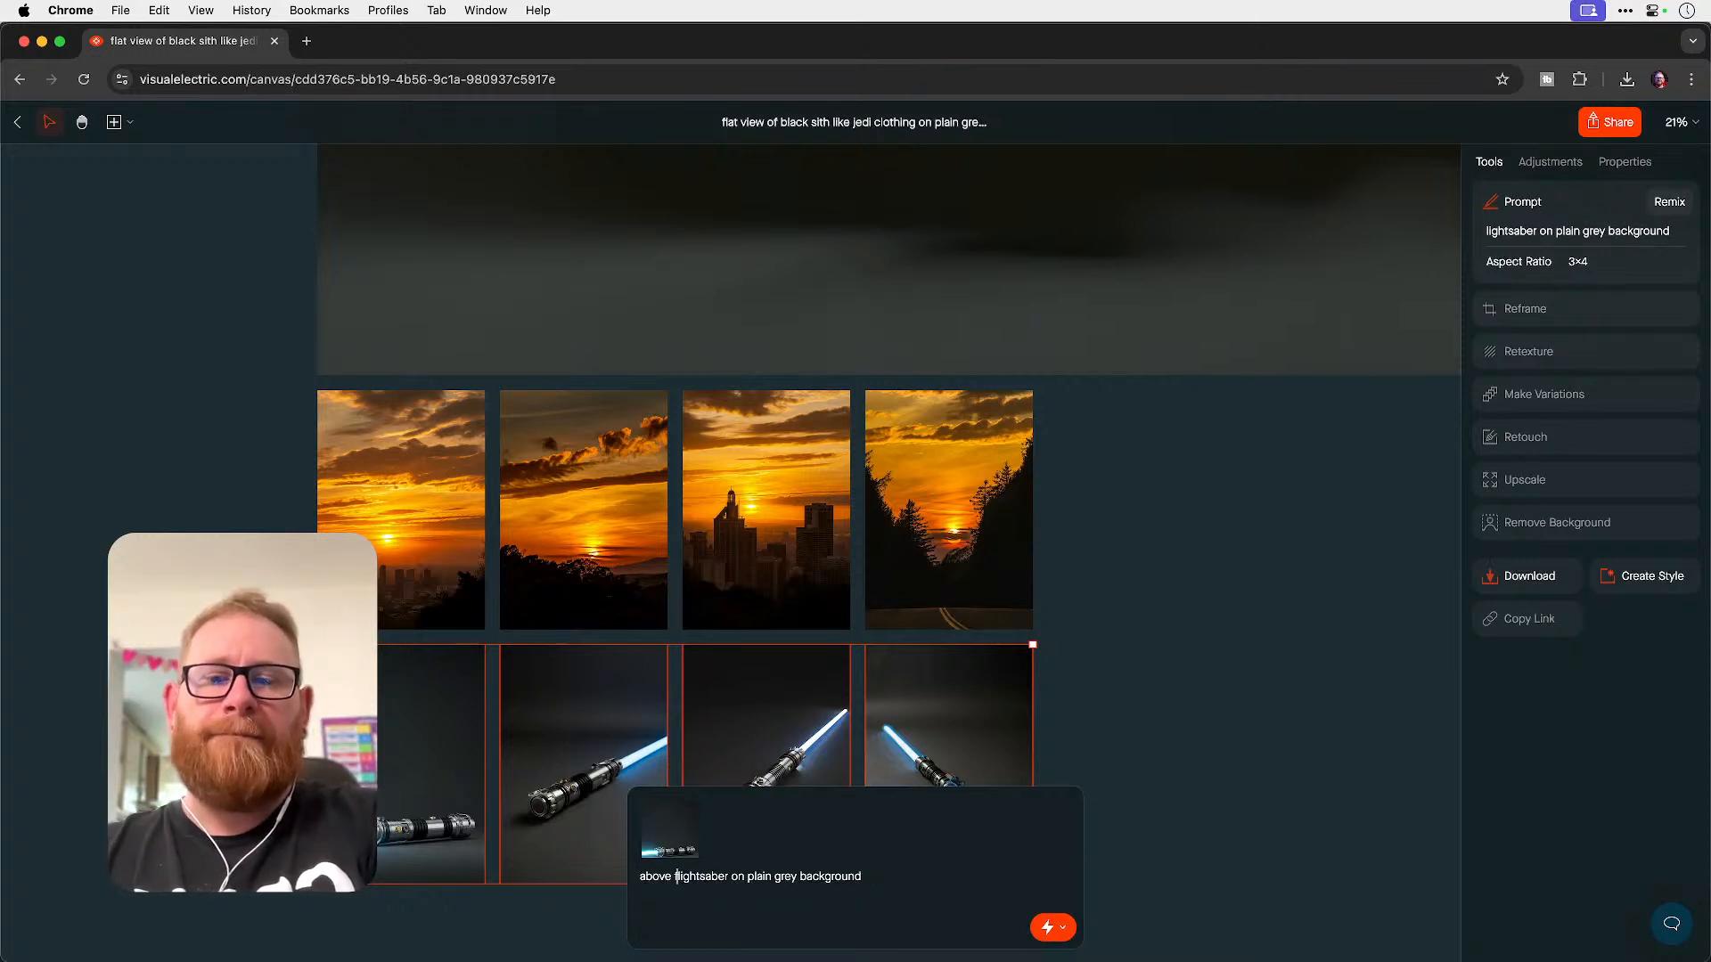
{"action": "key", "text": "BackSpace"}
{"action": "key", "text": "BackSpace"}
{"action": "key", "text": "BackSpace"}
{"action": "key", "text": "BackSpace"}
{"action": "key", "text": "Return"}
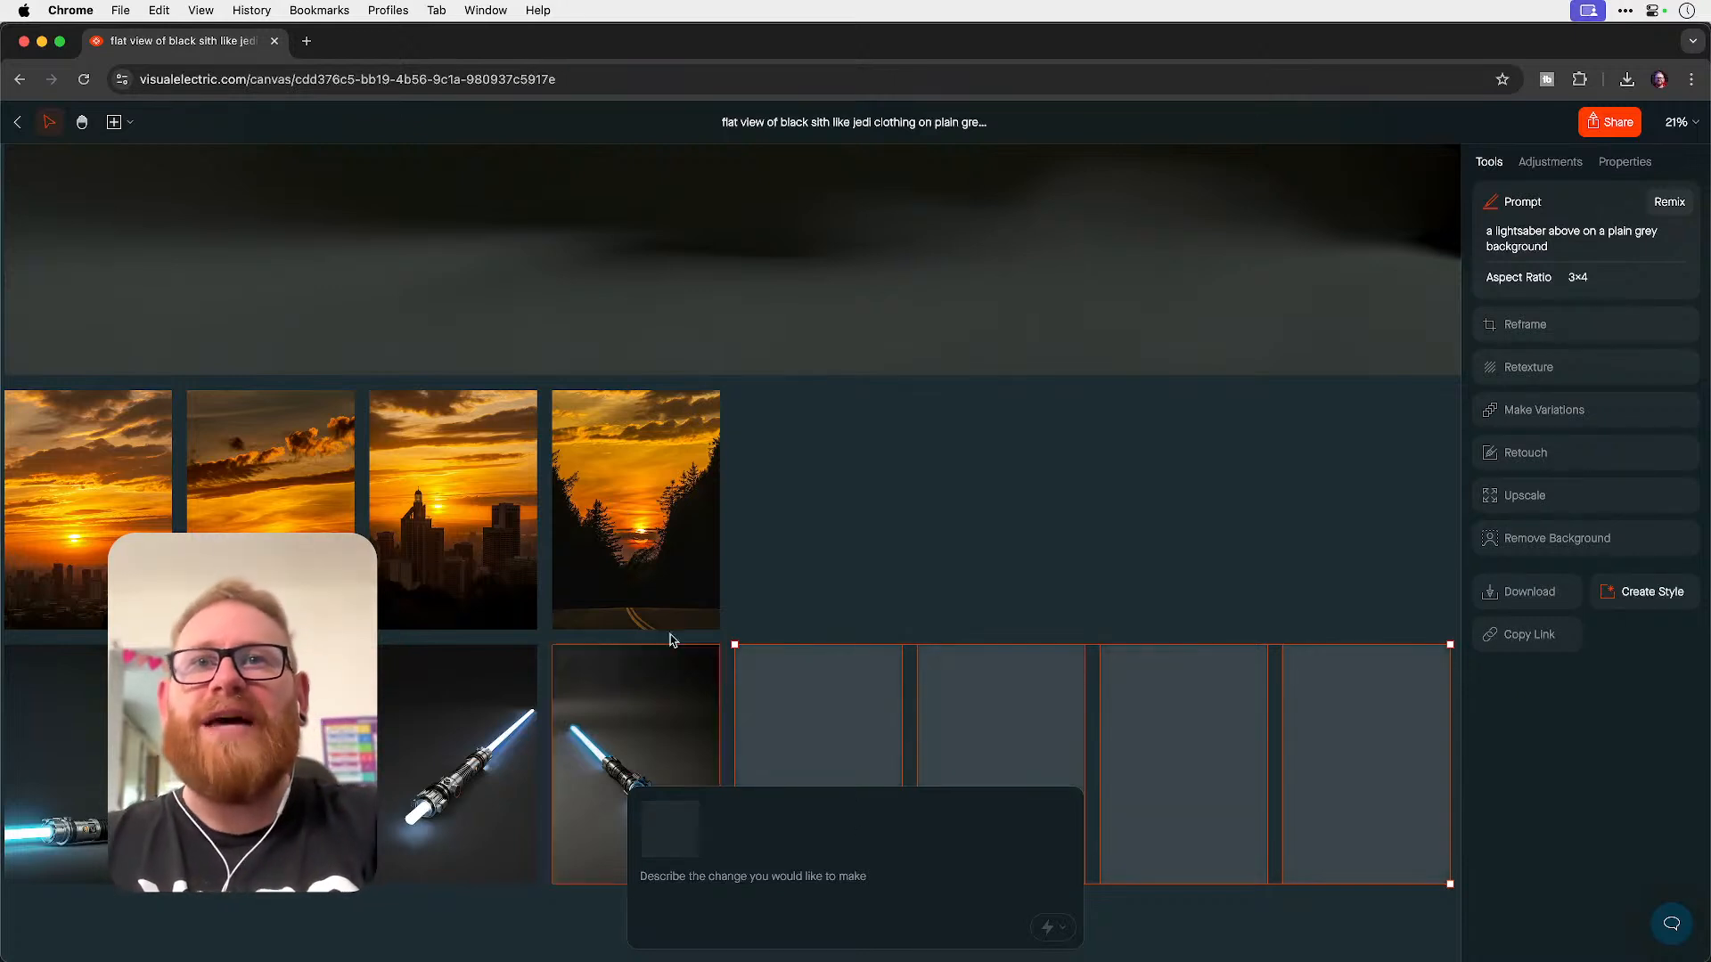
- Deselect the lightsaber variations and generate a fresh set from the prompt "flat lightsaber on plain grey background"
{"action": "scroll", "coordinate": [840, 580], "scroll_direction": "right", "scroll_amount": 3}
{"action": "scroll", "coordinate": [840, 580], "scroll_direction": "down", "scroll_amount": 2}
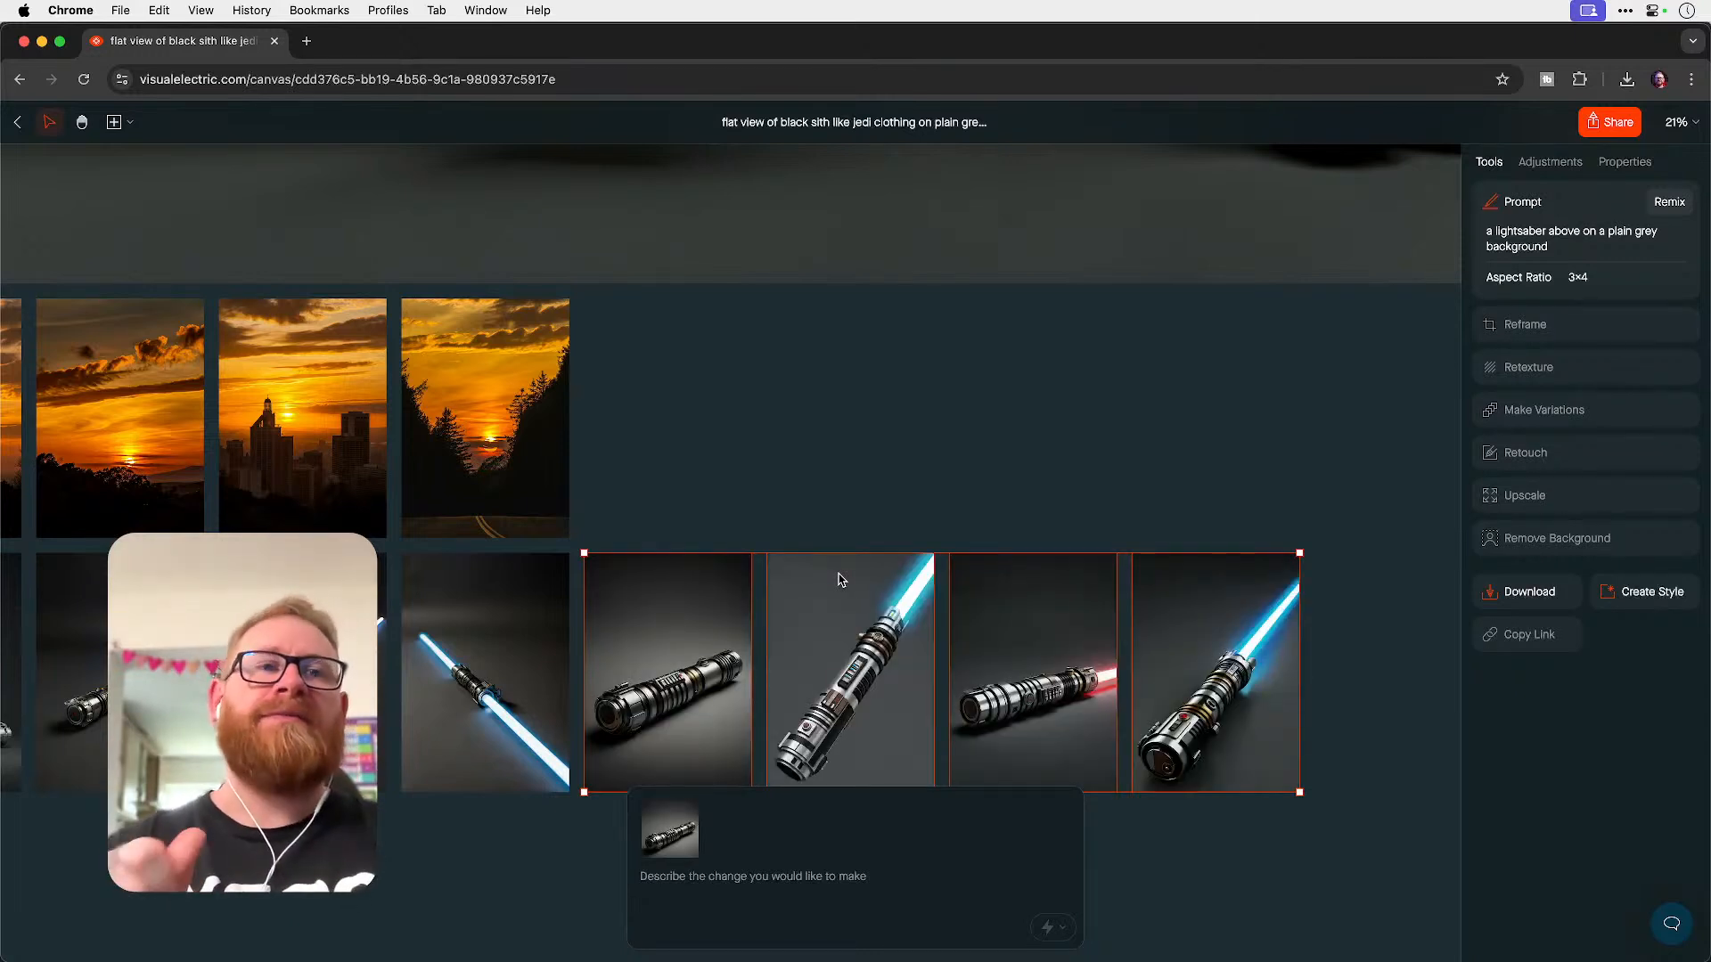
{"action": "left_click", "coordinate": [727, 387]}
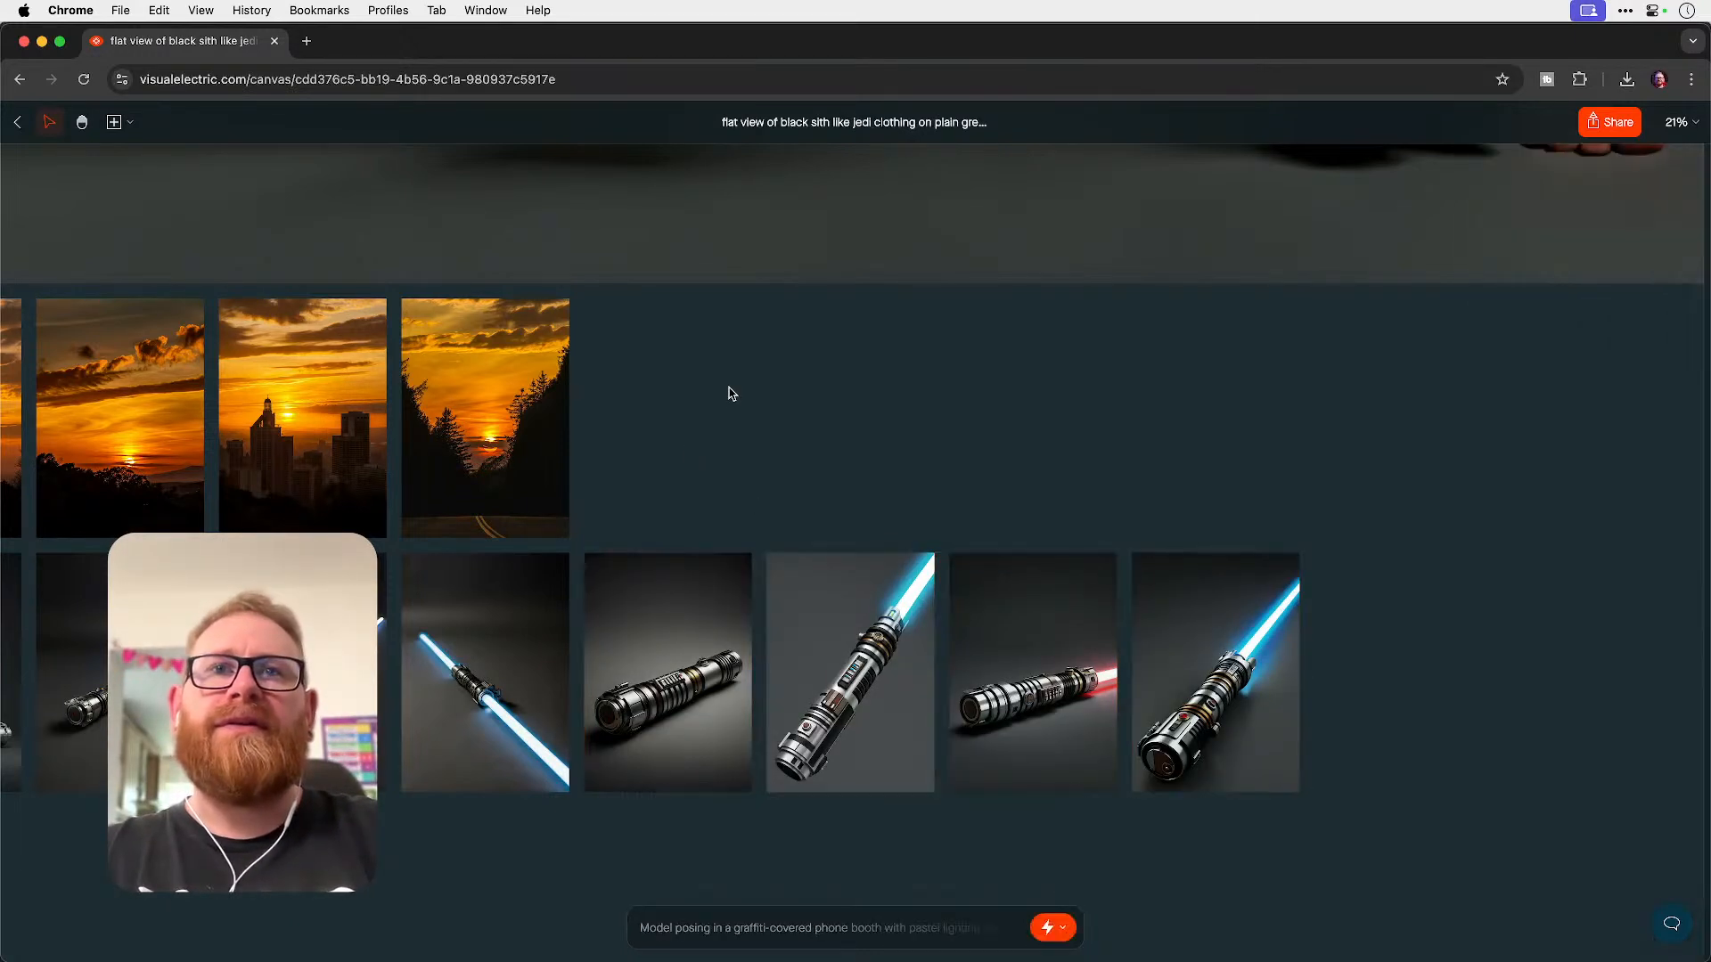
{"action": "left_click", "coordinate": [719, 926]}
{"action": "key", "text": "super+v"}
{"action": "key", "text": "super+Left"}
{"action": "type", "text": "flat"}
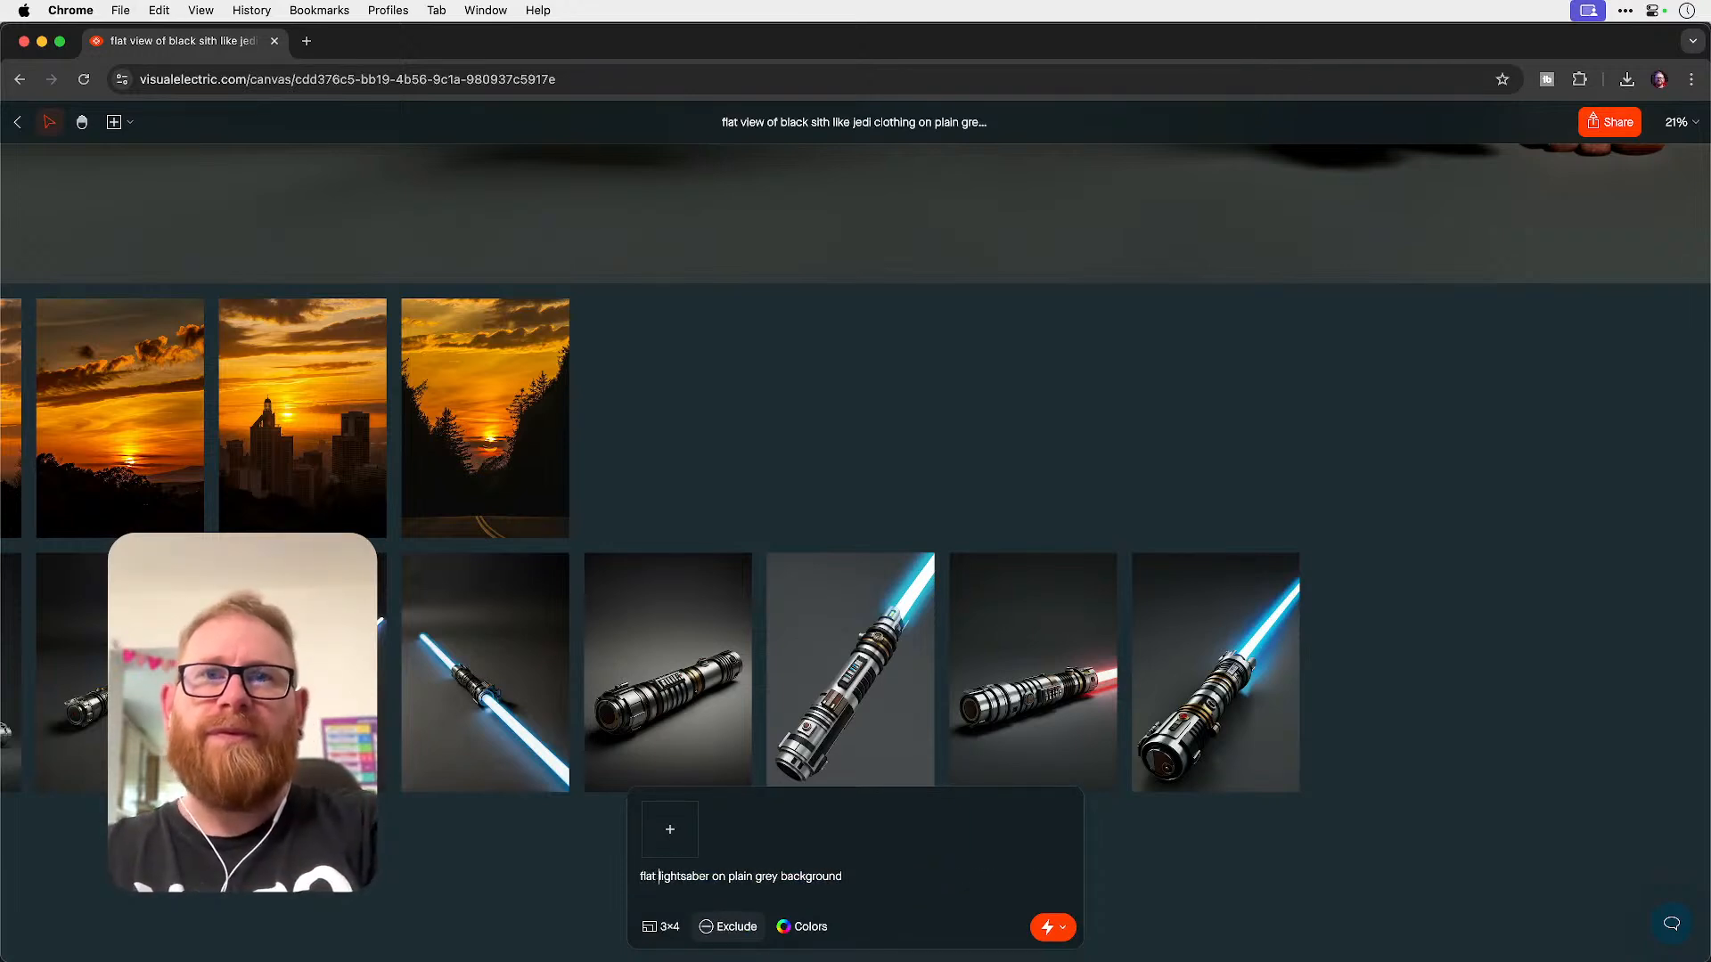
{"action": "key", "text": "Return"}
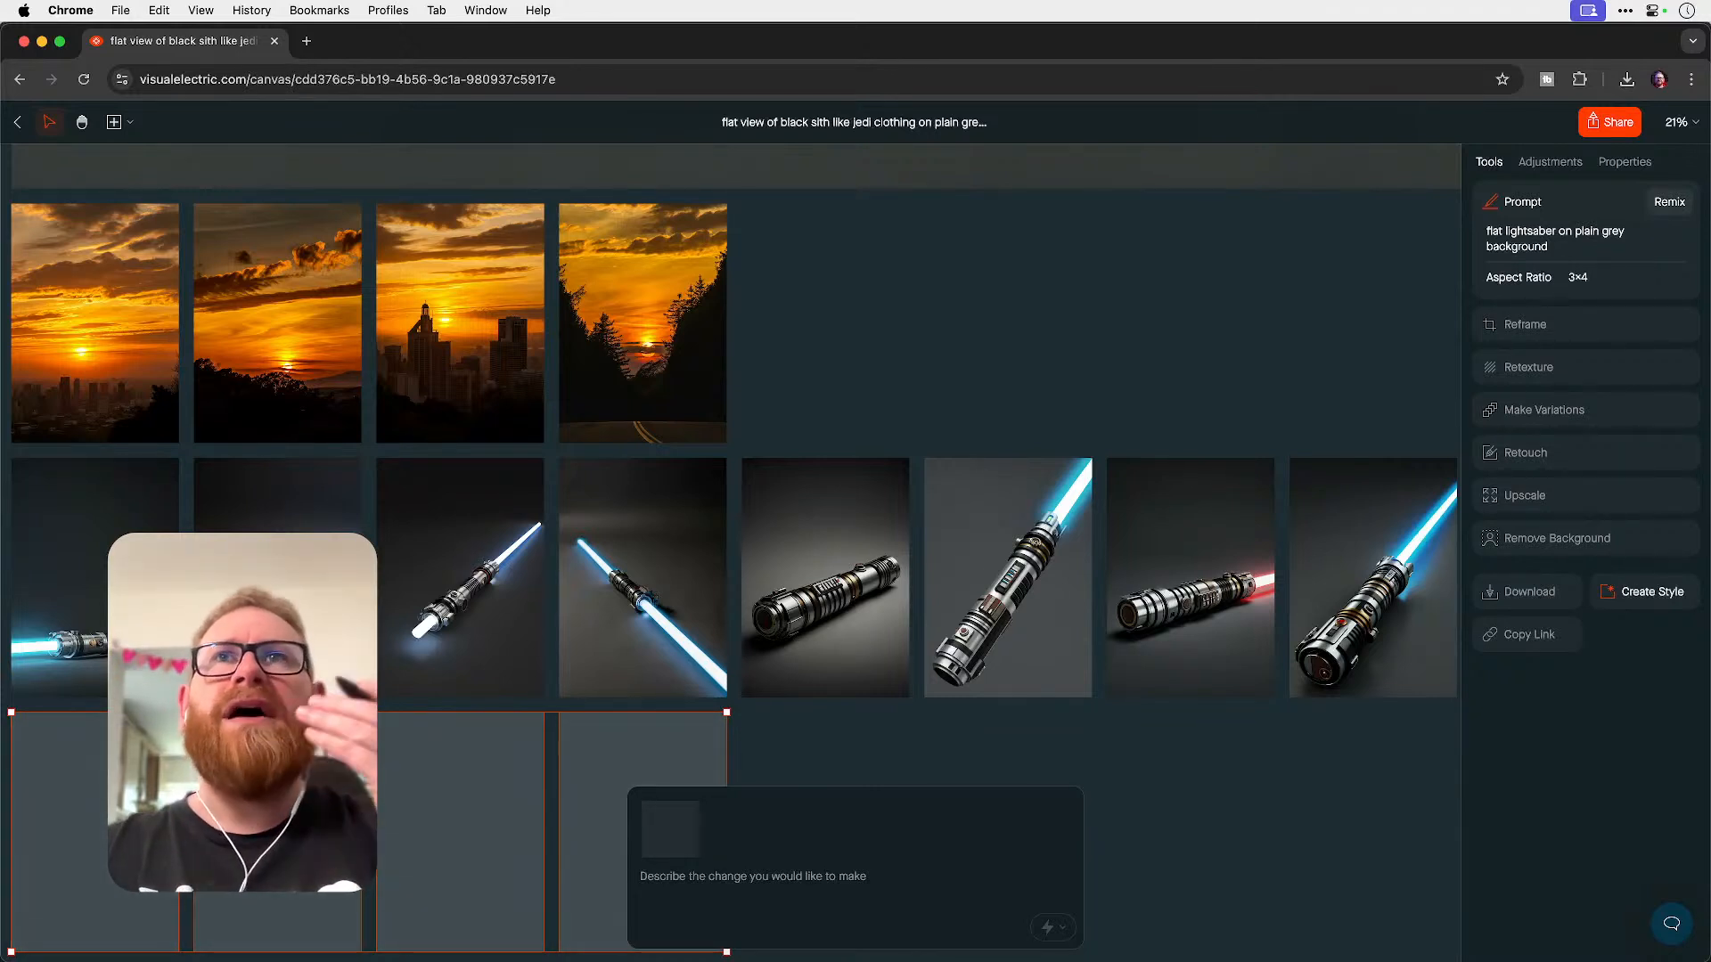
- Generate variations of the latest flat lightsaber images, reusing the prompt "Flat lightsaber on plain grey background"
{"action": "scroll", "coordinate": [854, 421], "scroll_direction": "left", "scroll_amount": 2}
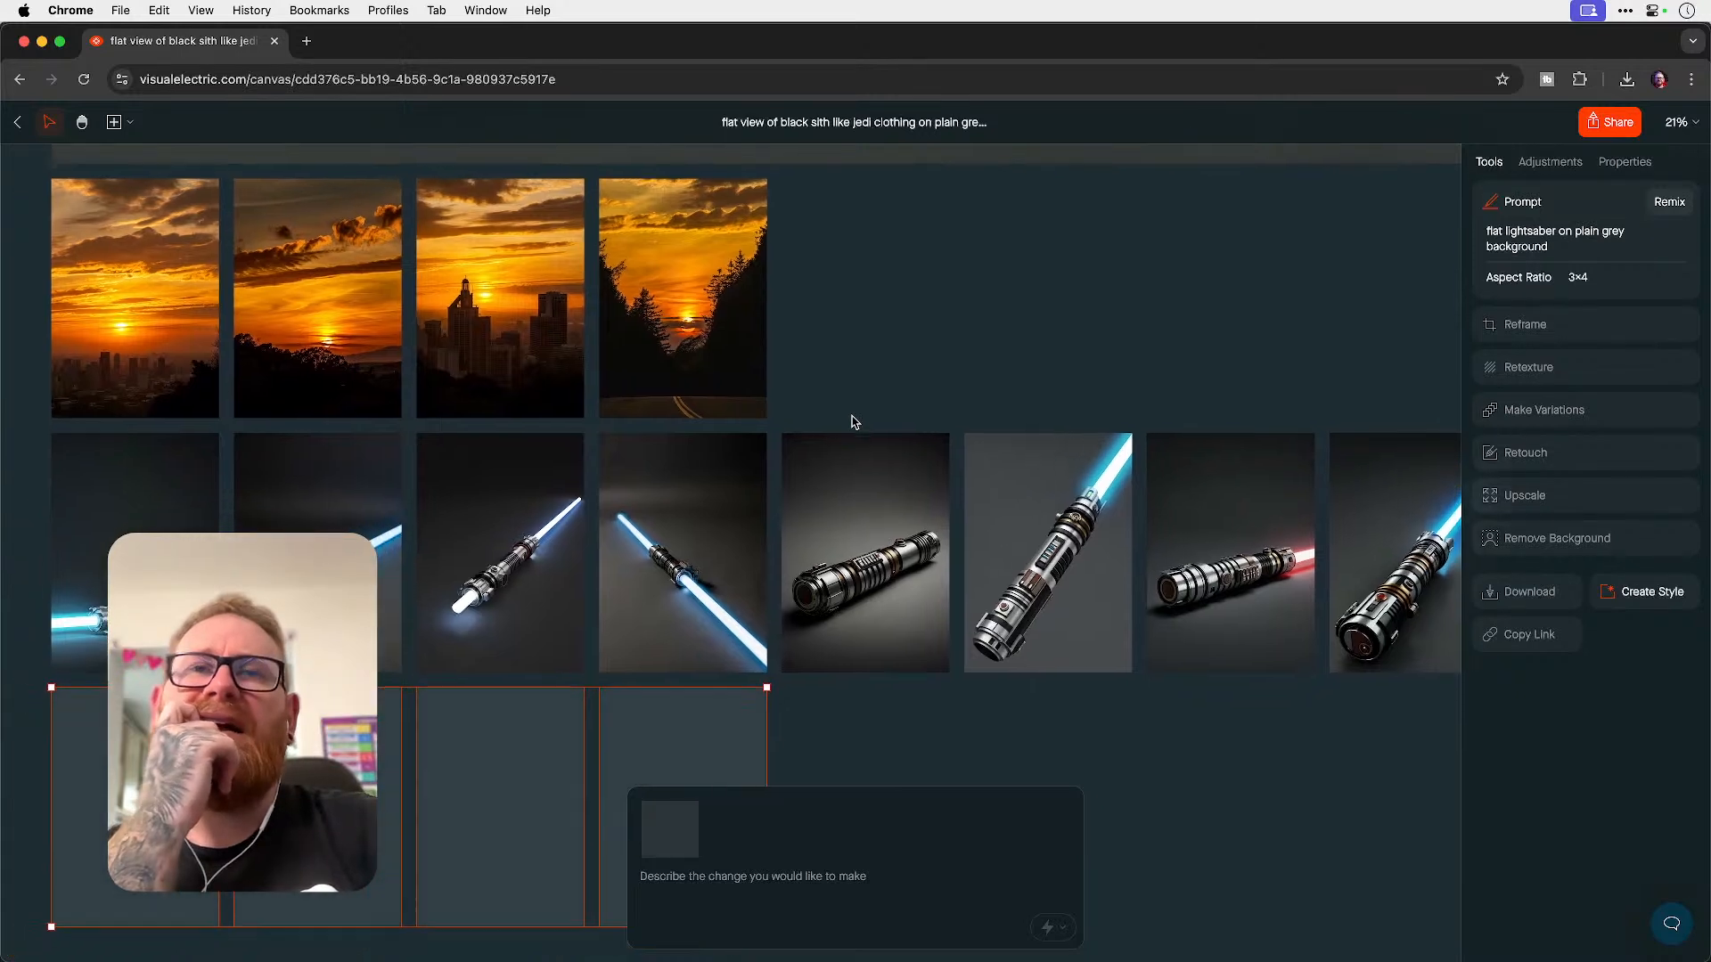
{"action": "scroll", "coordinate": [854, 421], "scroll_direction": "down", "scroll_amount": 3}
{"action": "scroll", "coordinate": [854, 422], "scroll_direction": "left", "scroll_amount": 2}
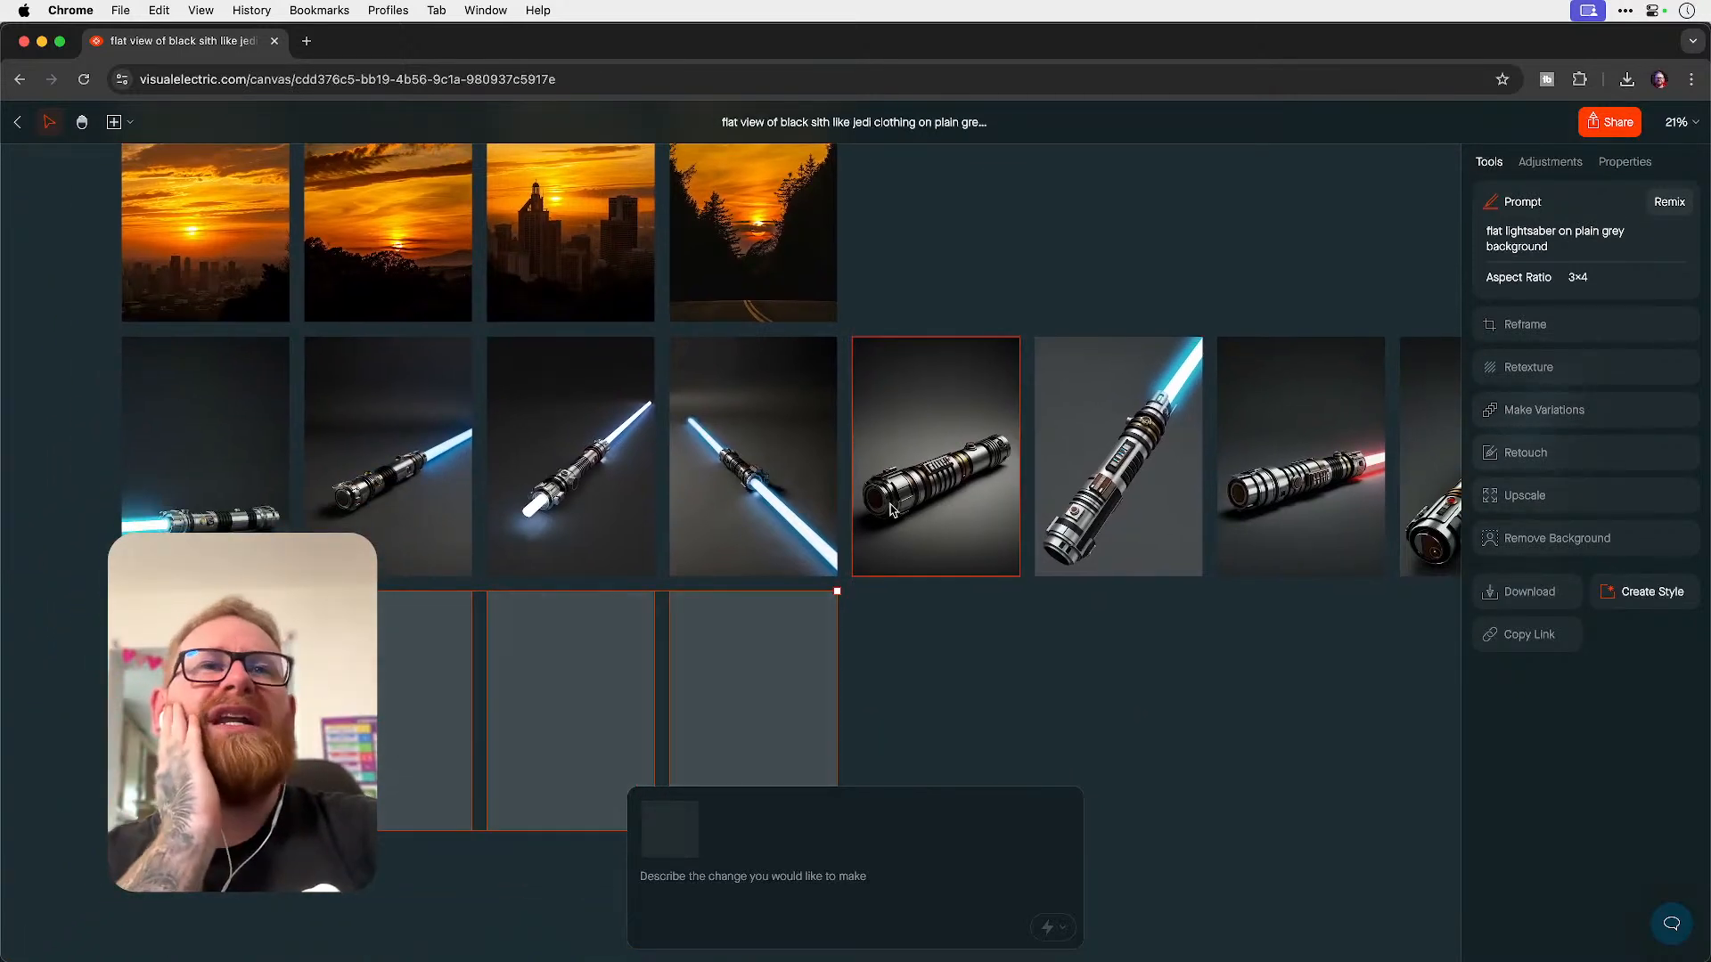
{"action": "scroll", "coordinate": [891, 508], "scroll_direction": "down", "scroll_amount": 3}
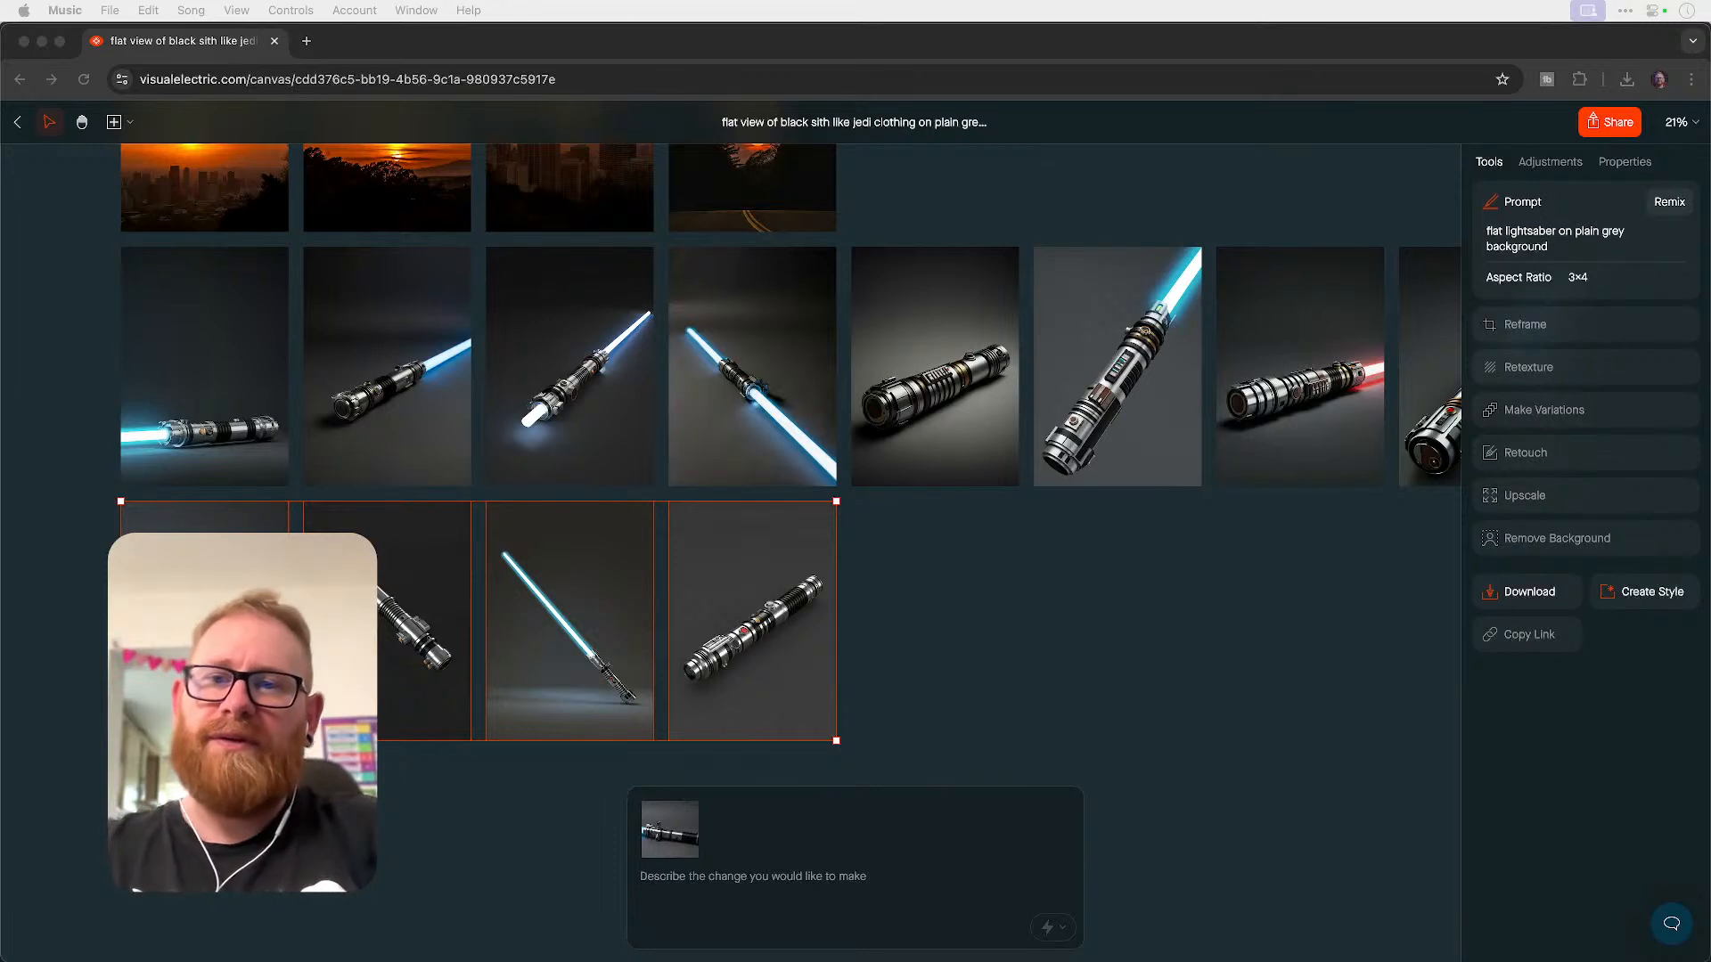
{"action": "left_click", "coordinate": [808, 882]}
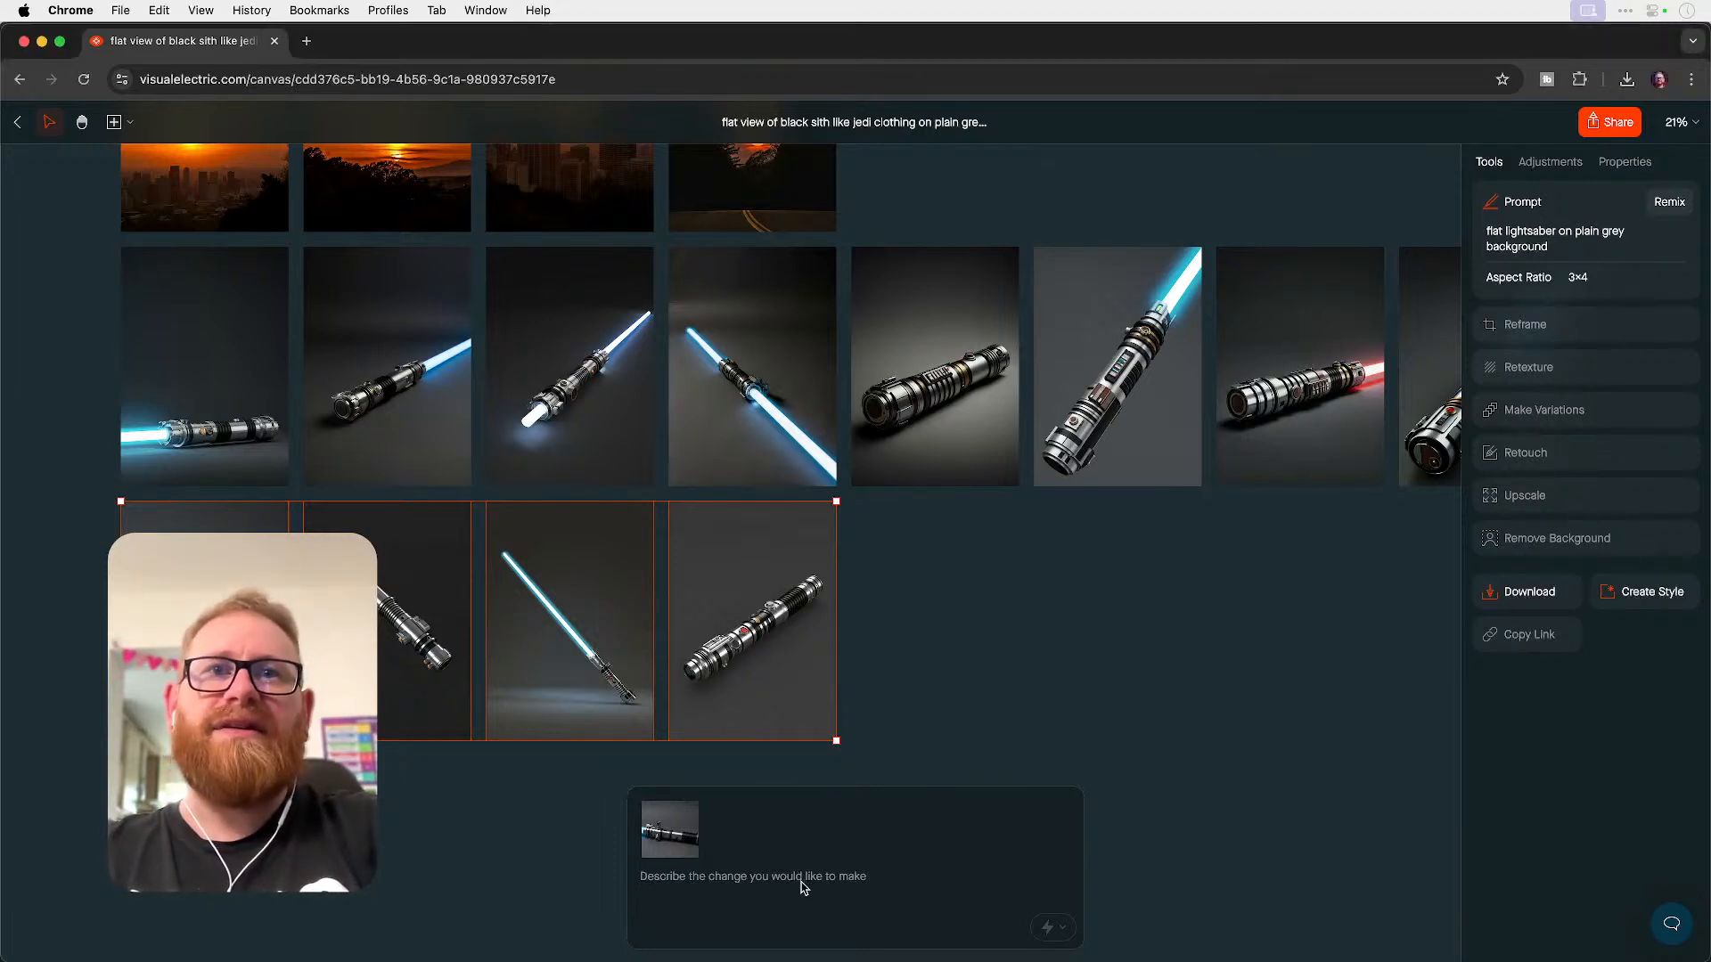
{"action": "key", "text": "super+v"}
{"action": "triple_click", "coordinate": [716, 877]}
{"action": "key", "text": "Left"}
{"action": "type", "text": "Flat"}
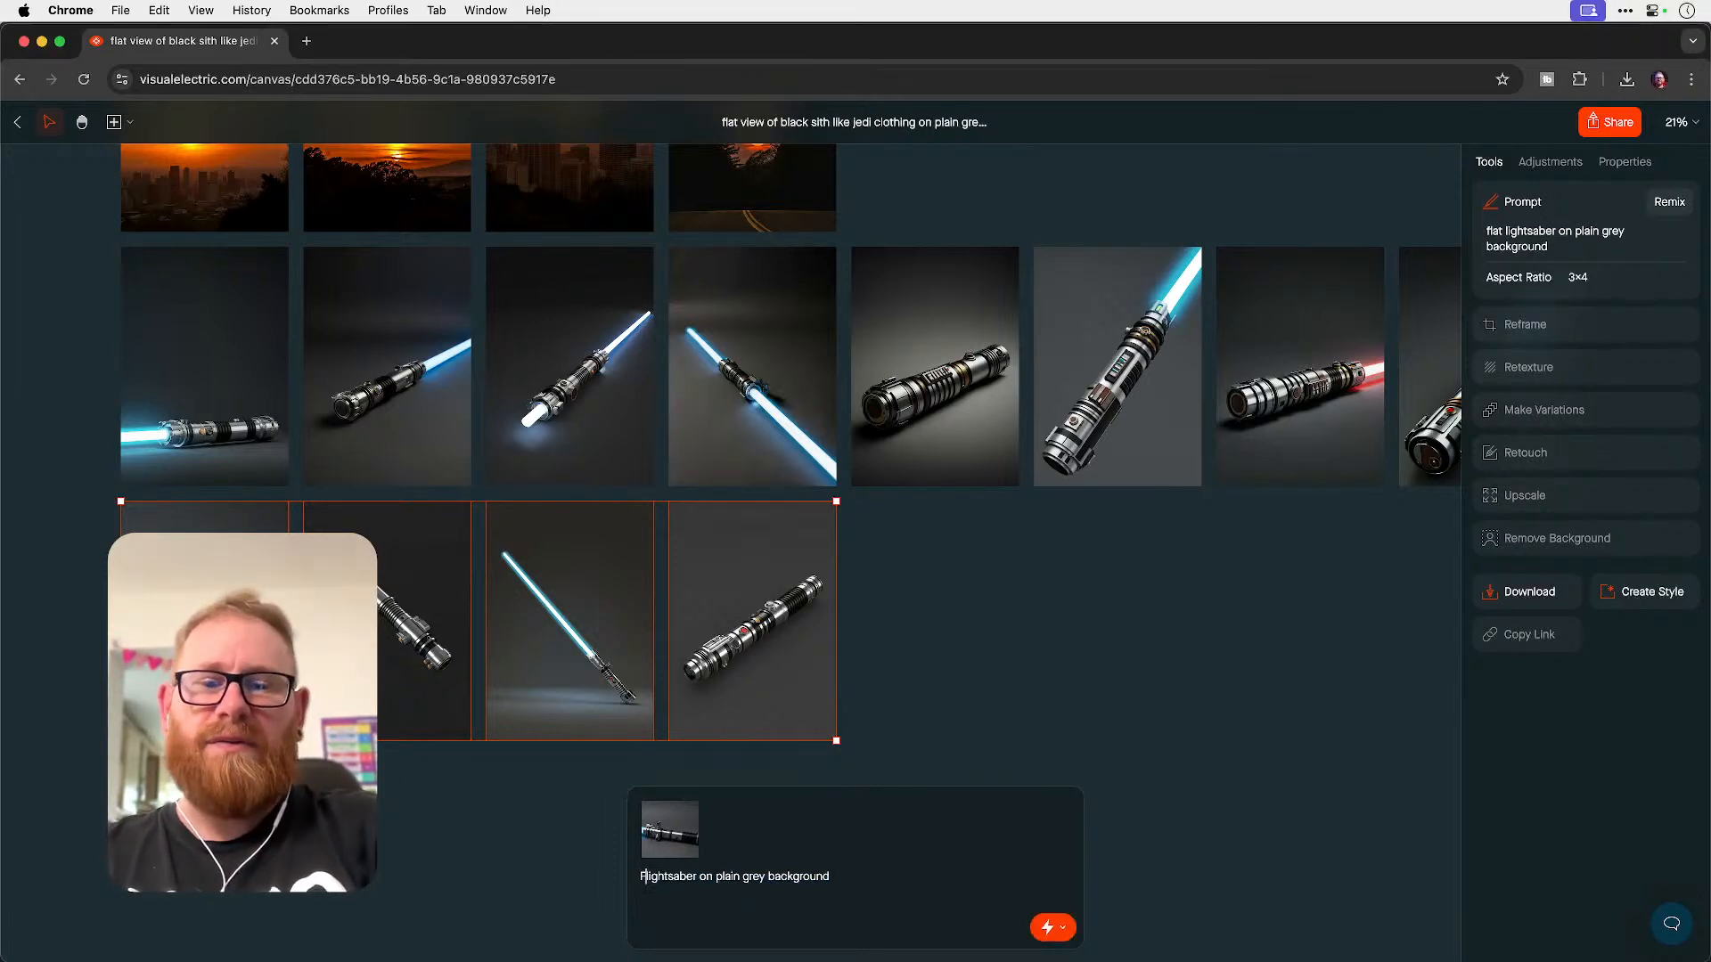
{"action": "key", "text": "super+a"}
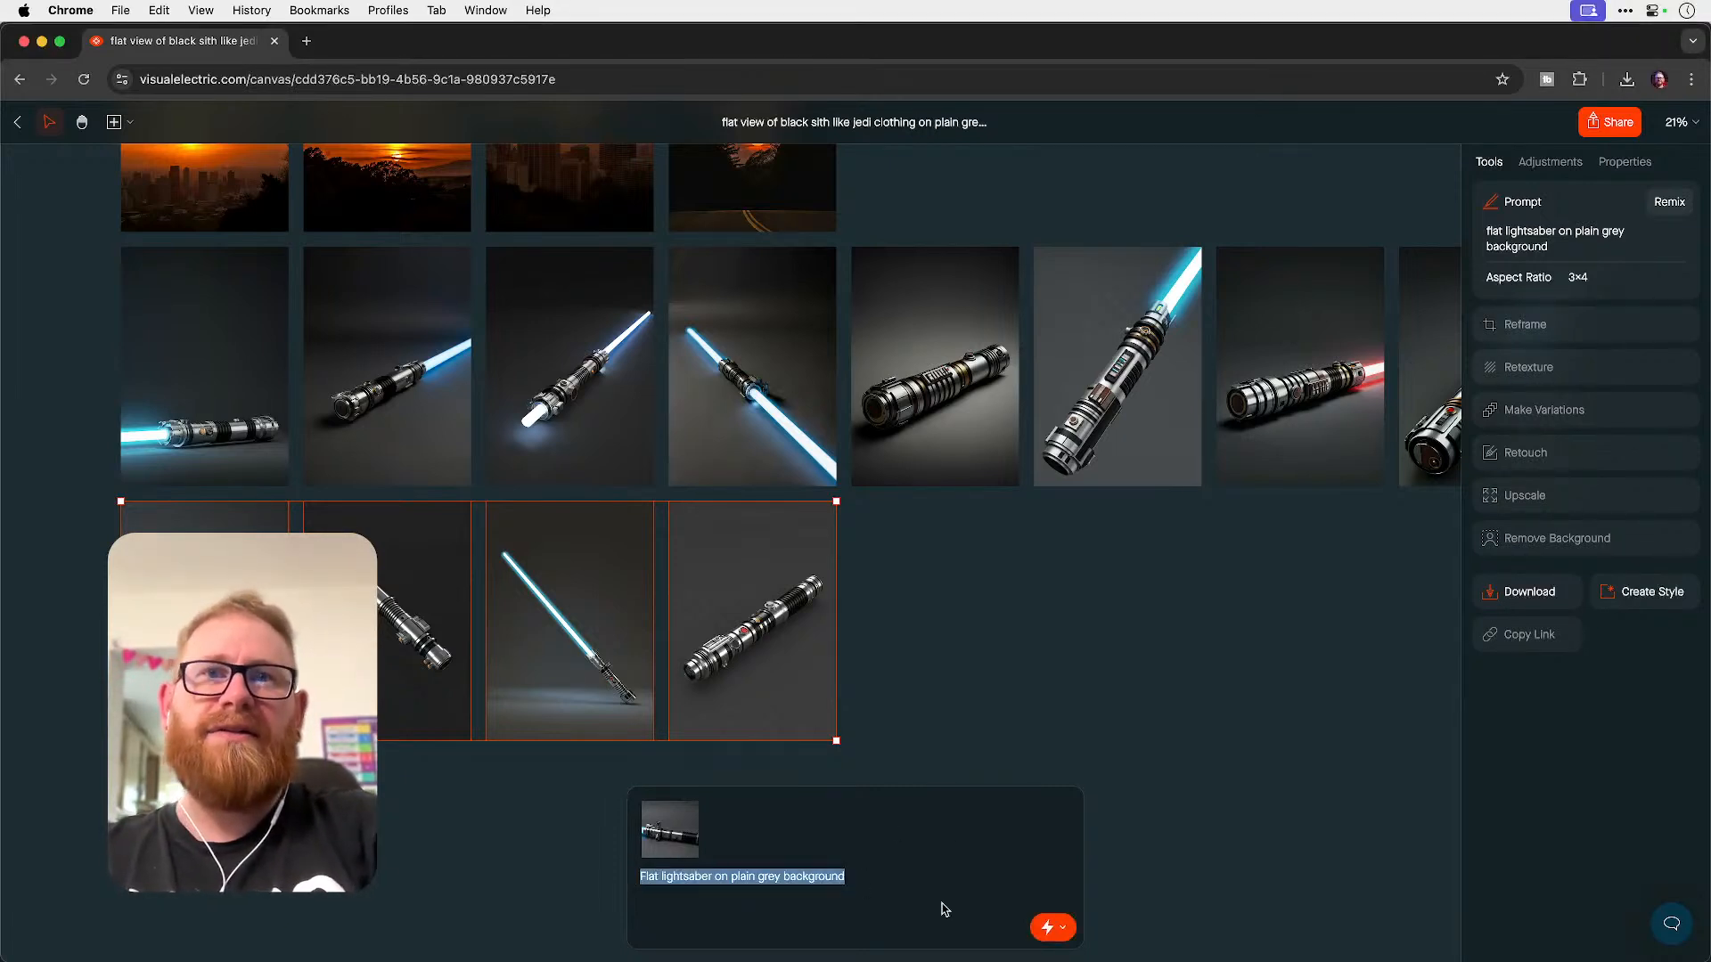
{"action": "left_click", "coordinate": [1047, 927]}
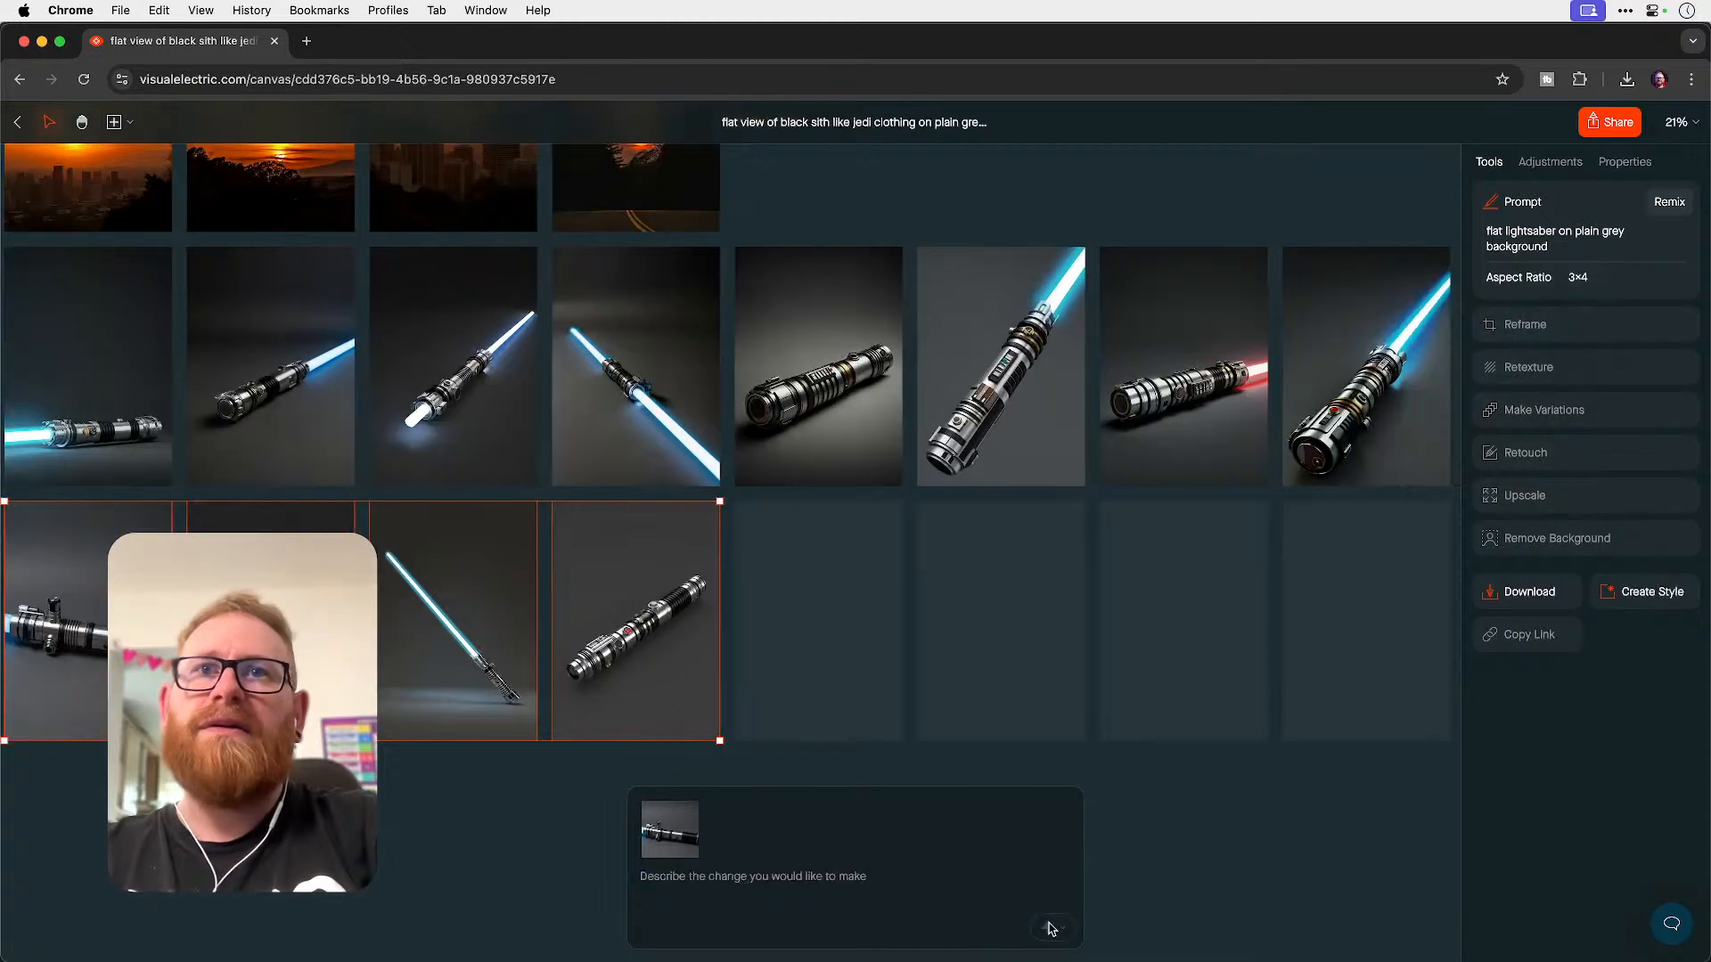
{"action": "left_click", "coordinate": [751, 616]}
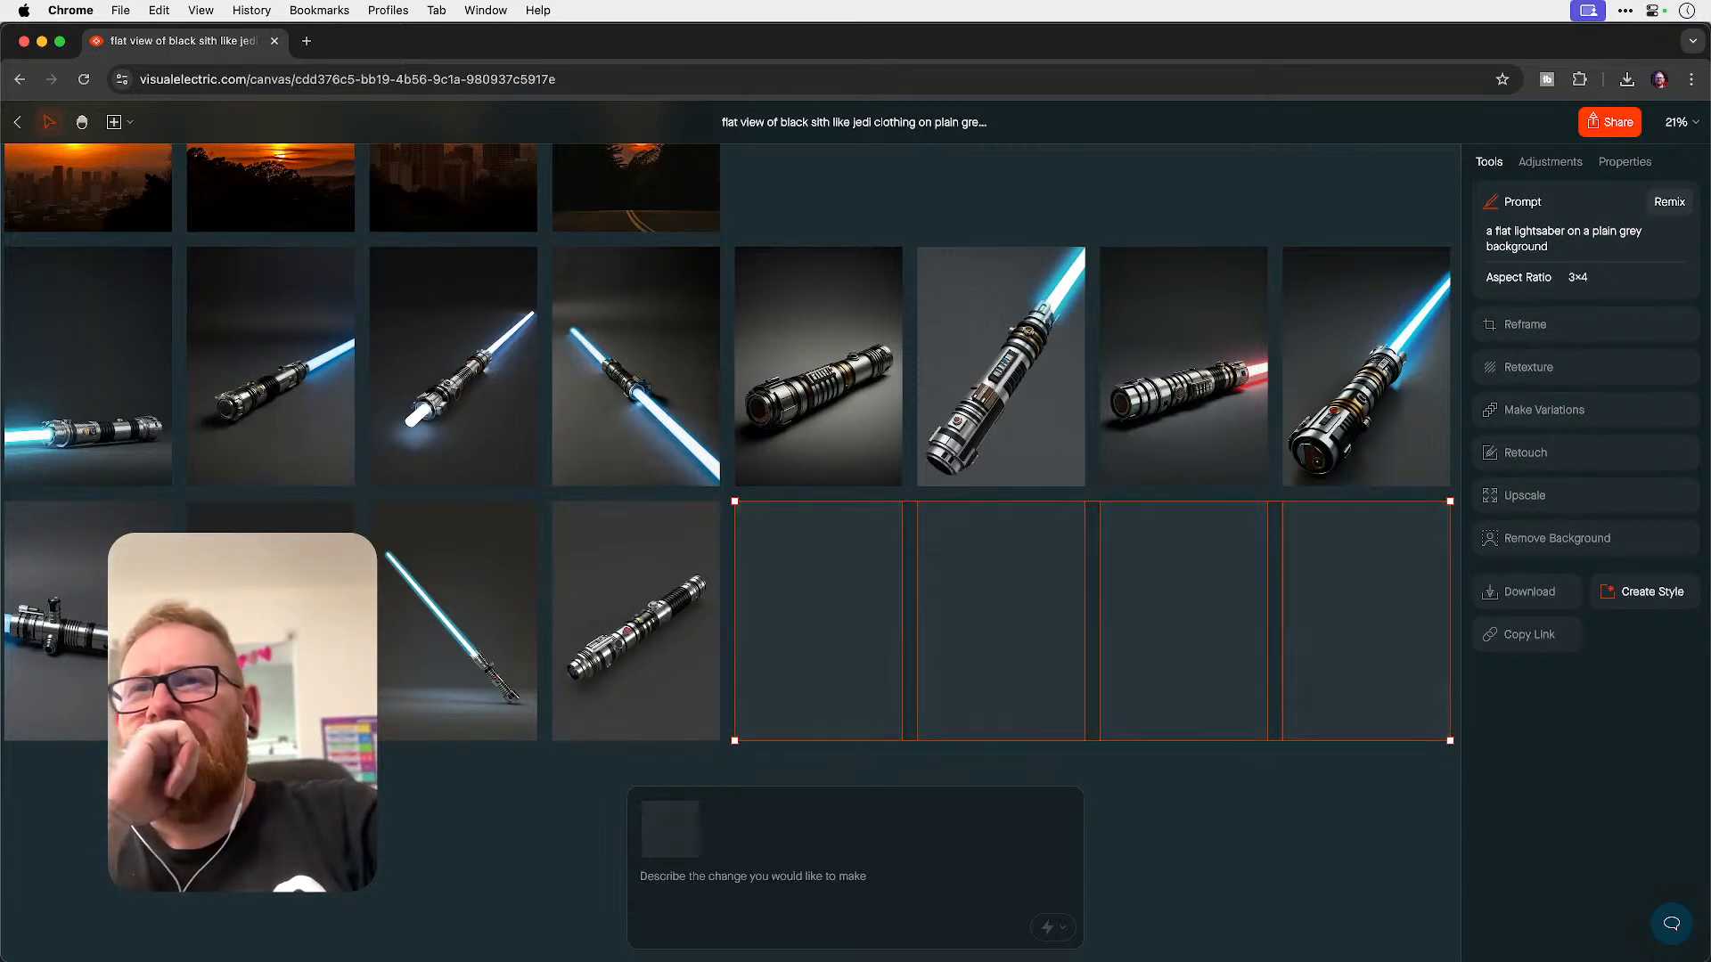
- Download the bare lightsaber hilt image from the flat lightsaber results and open it in Photoshop 2025
{"action": "left_click", "coordinate": [271, 784]}
{"action": "left_click", "coordinate": [271, 623]}
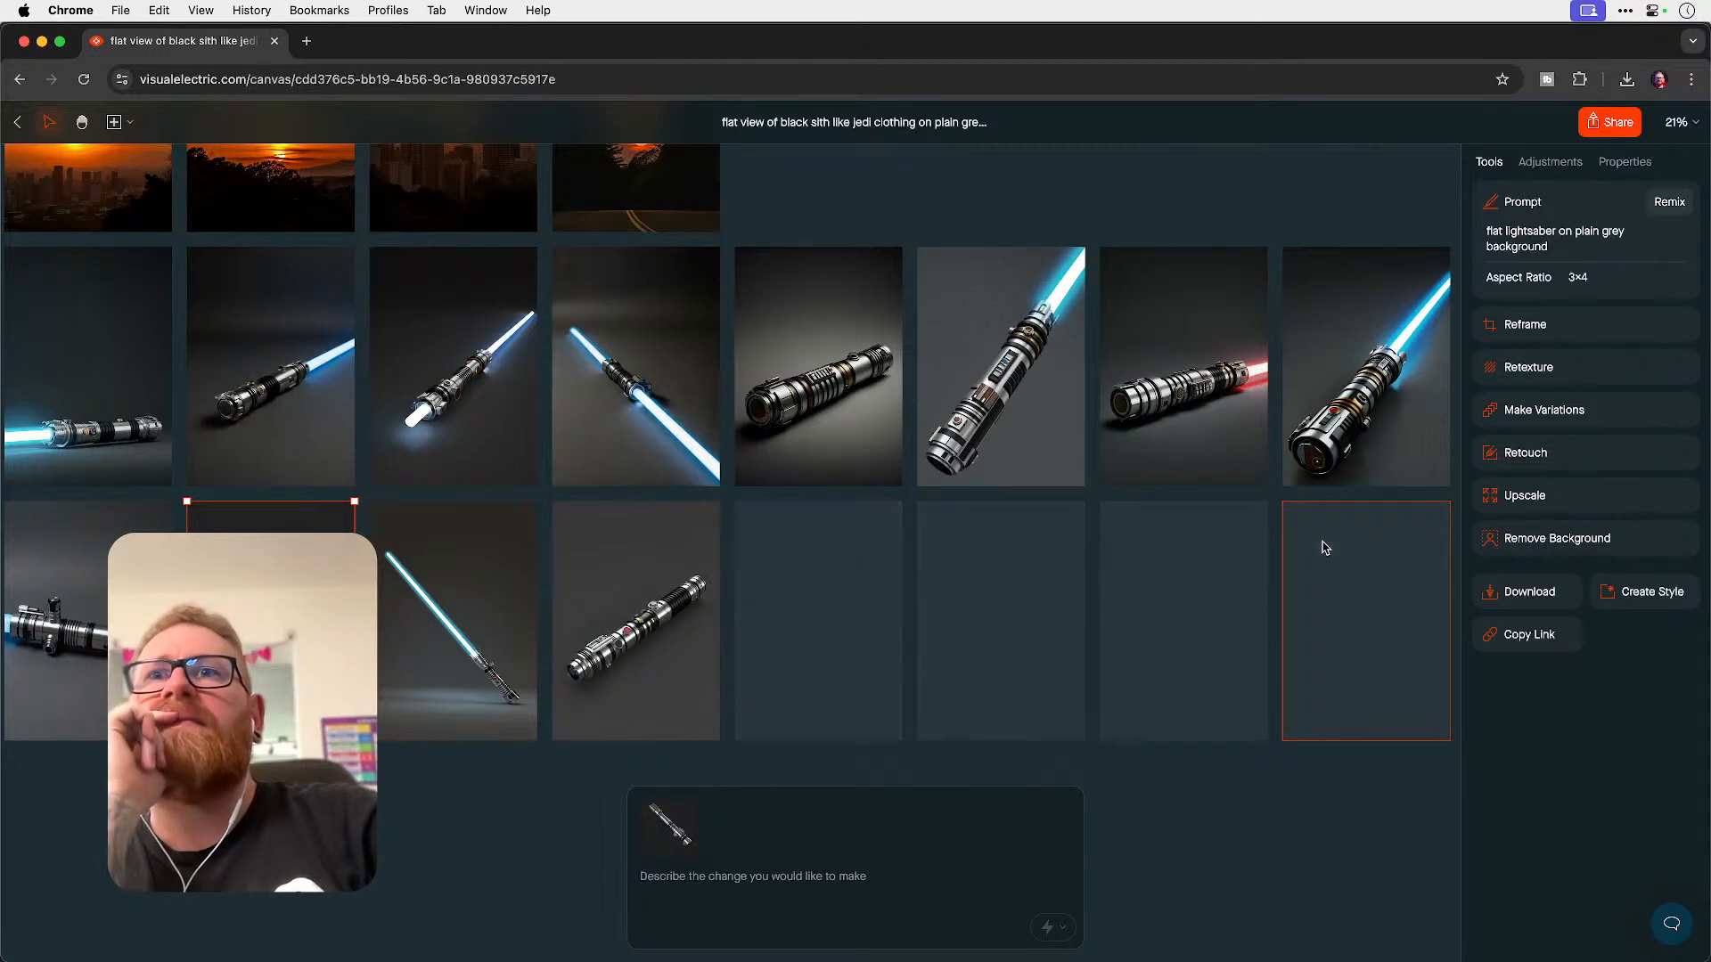
{"action": "left_click", "coordinate": [1526, 595]}
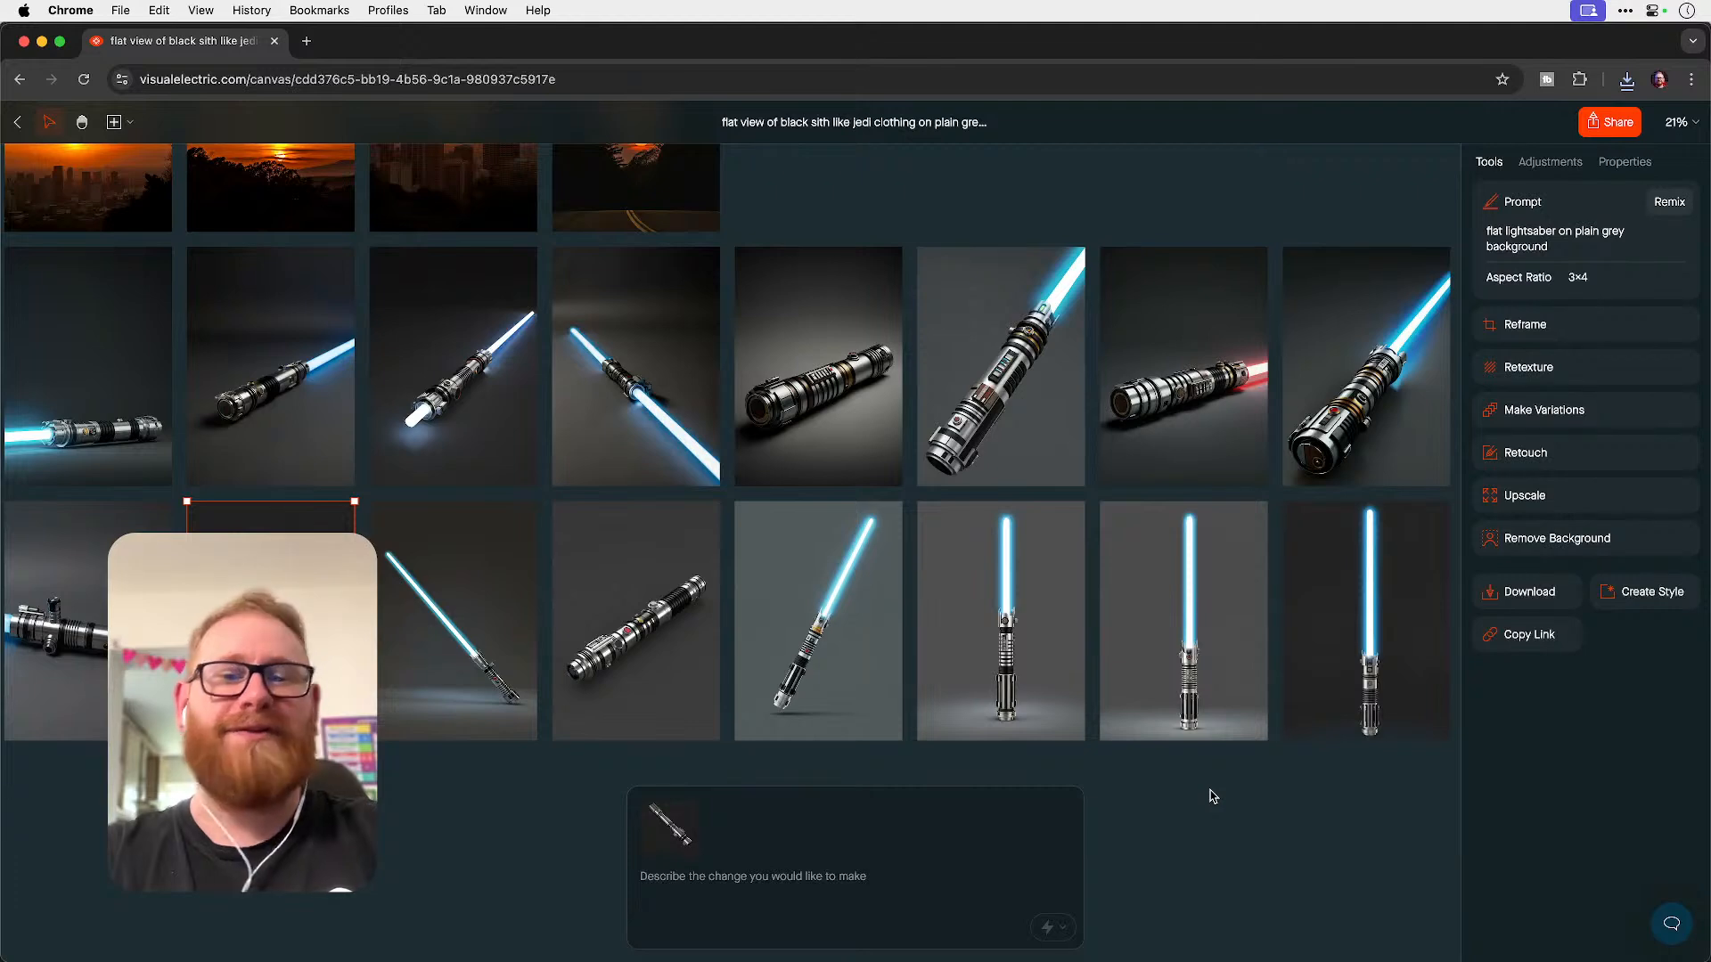
{"action": "key", "text": "F11"}
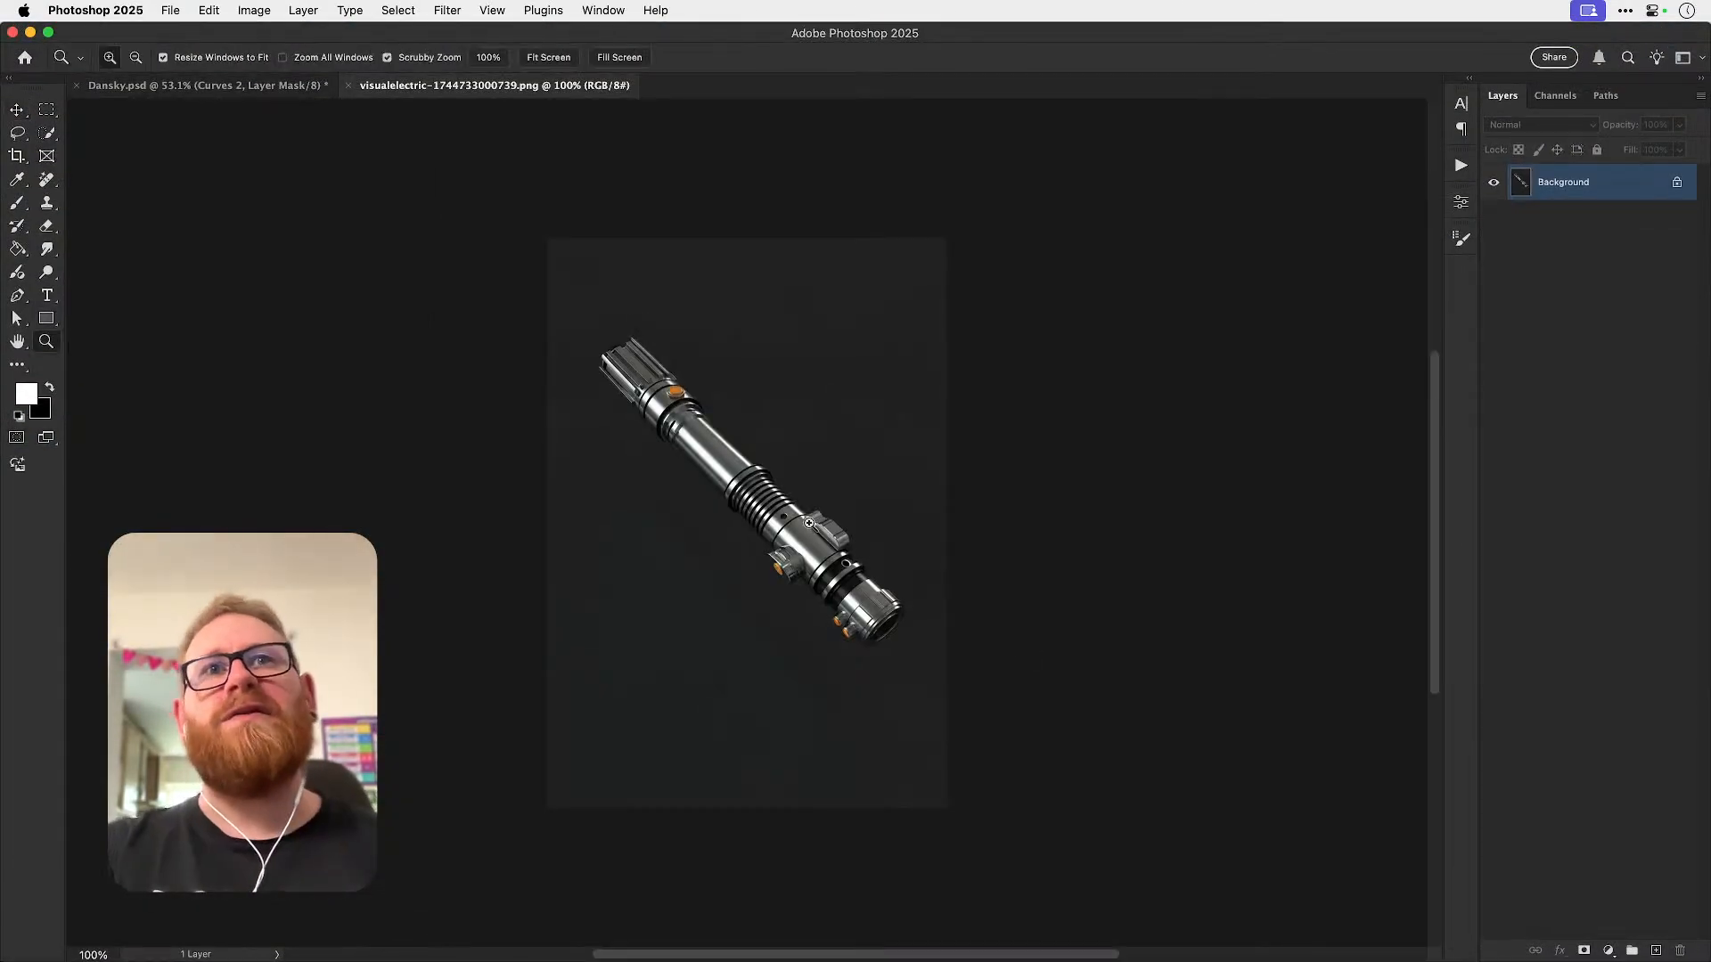
- Try to cut out the hilt with Select Subject and a layer mask, undo the mask, and close the image
{"action": "key", "text": "r"}
{"action": "left_click_drag", "start_coordinate": [809, 523], "coordinate": [704, 693]}
{"action": "key", "text": "z"}
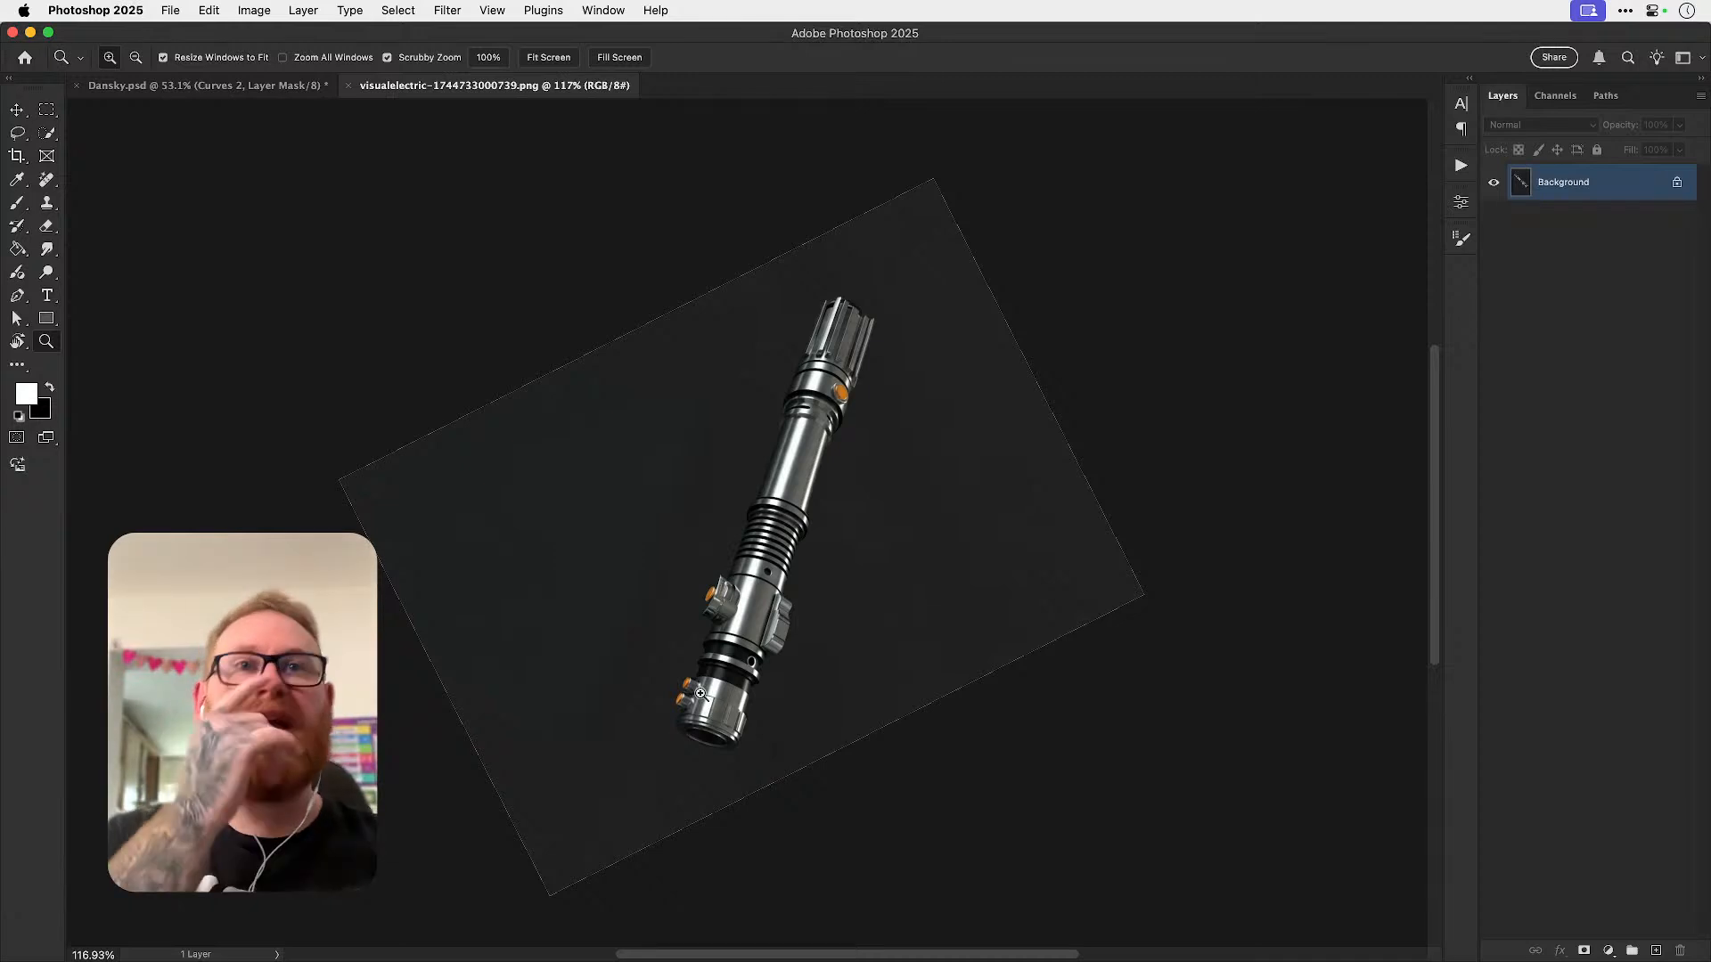
{"action": "left_click", "coordinate": [398, 10]}
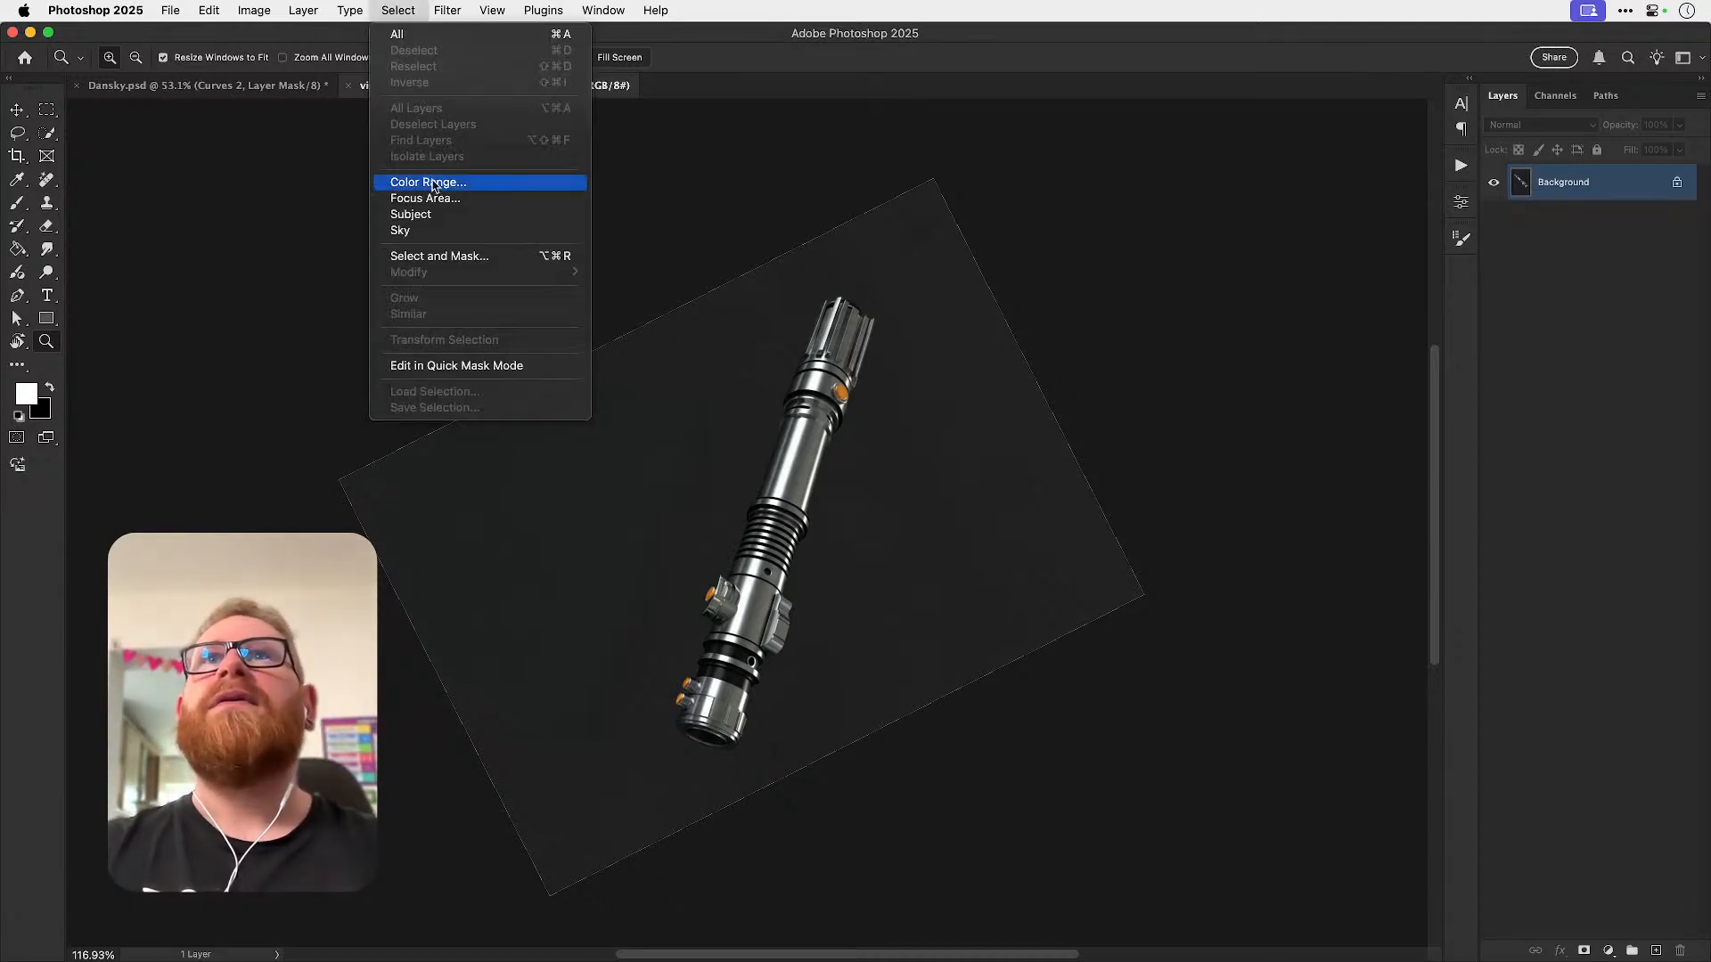
{"action": "left_click", "coordinate": [426, 219]}
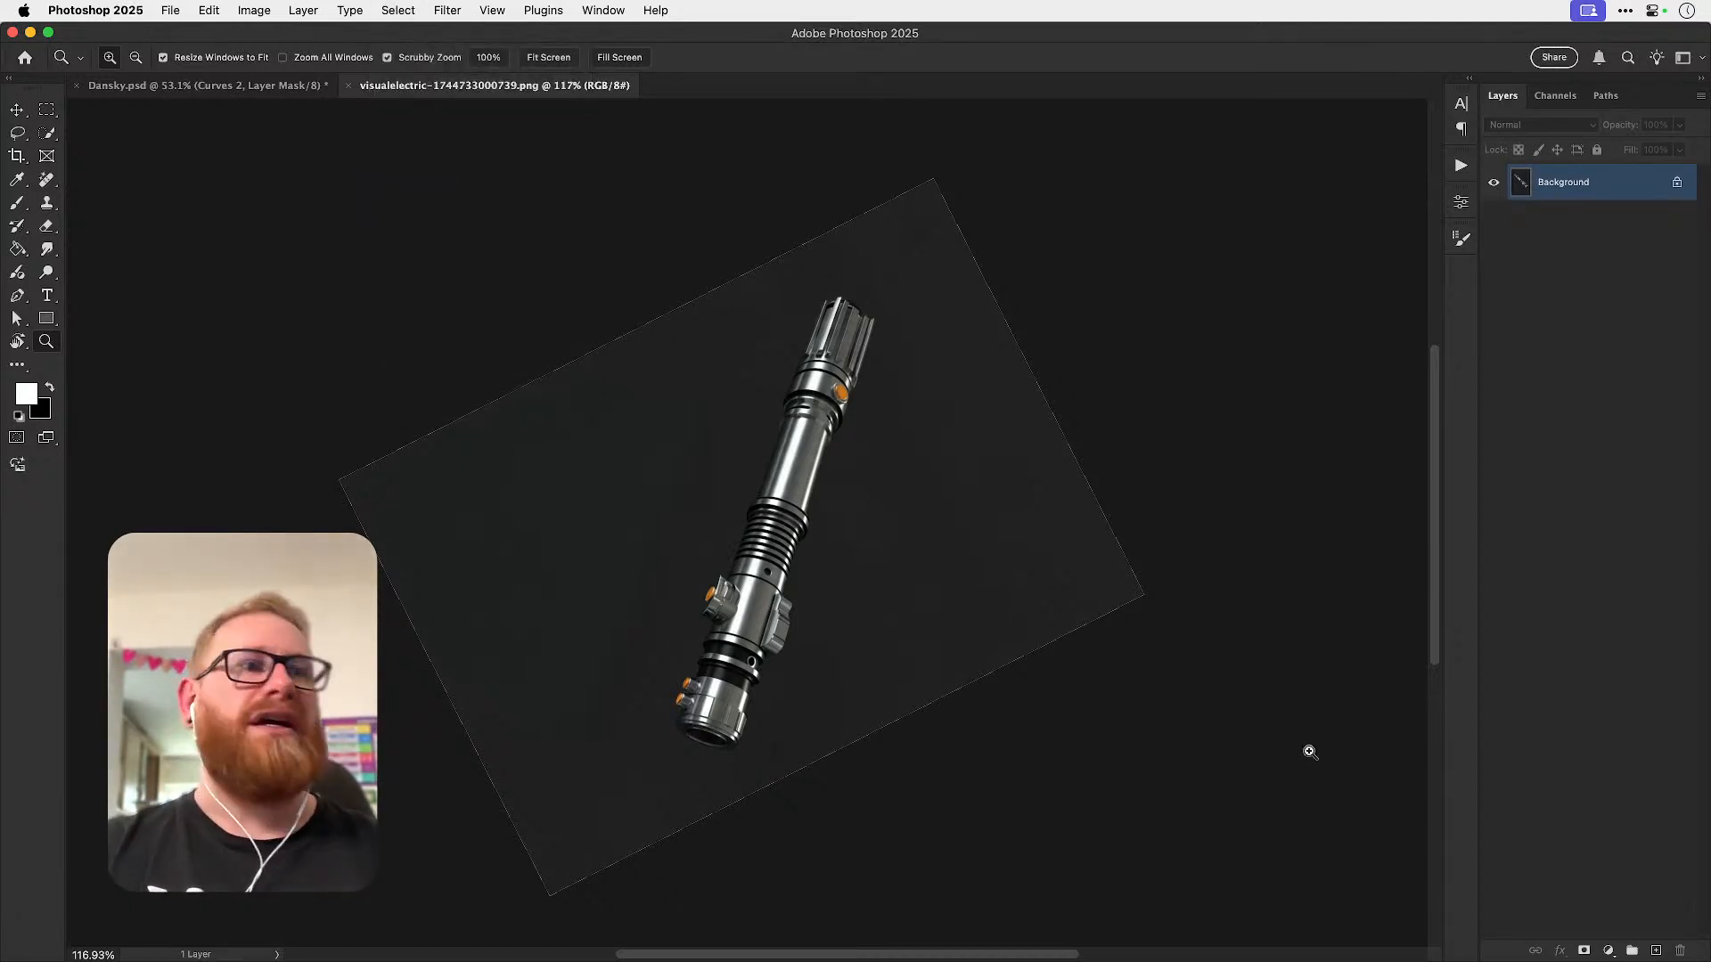
{"action": "left_click", "coordinate": [1582, 952]}
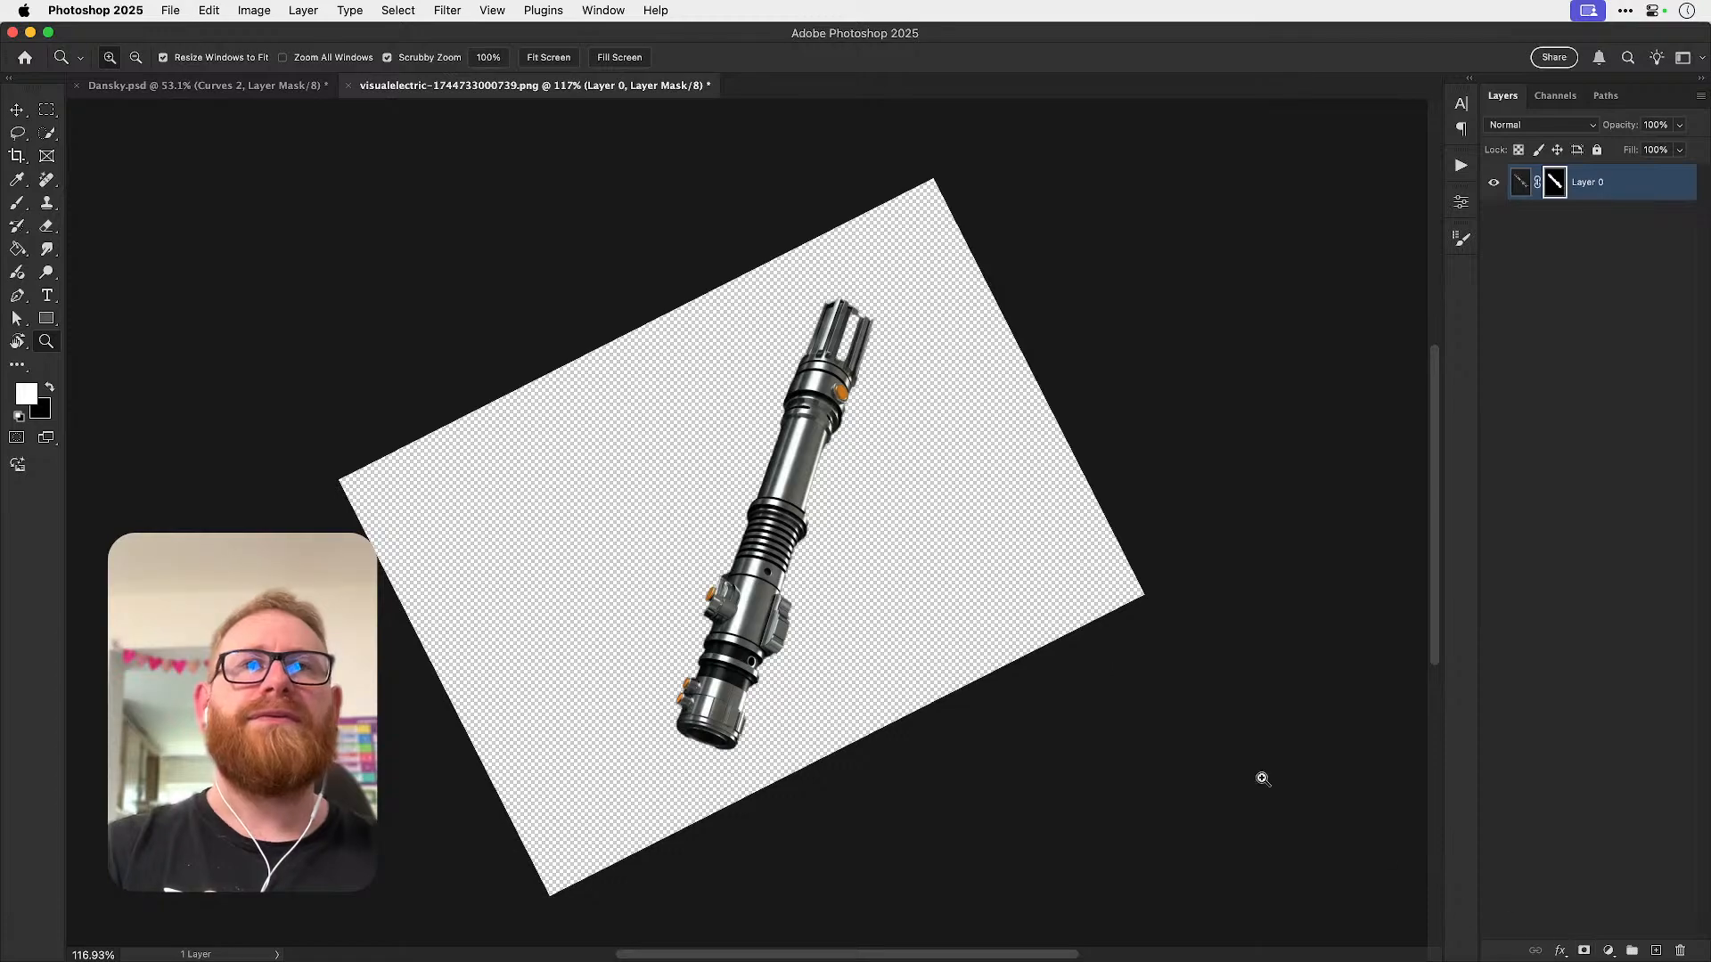
{"action": "scroll", "coordinate": [784, 700], "scroll_direction": "up", "scroll_amount": 3}
{"action": "key", "text": "super+z"}
{"action": "key", "text": "super+z"}
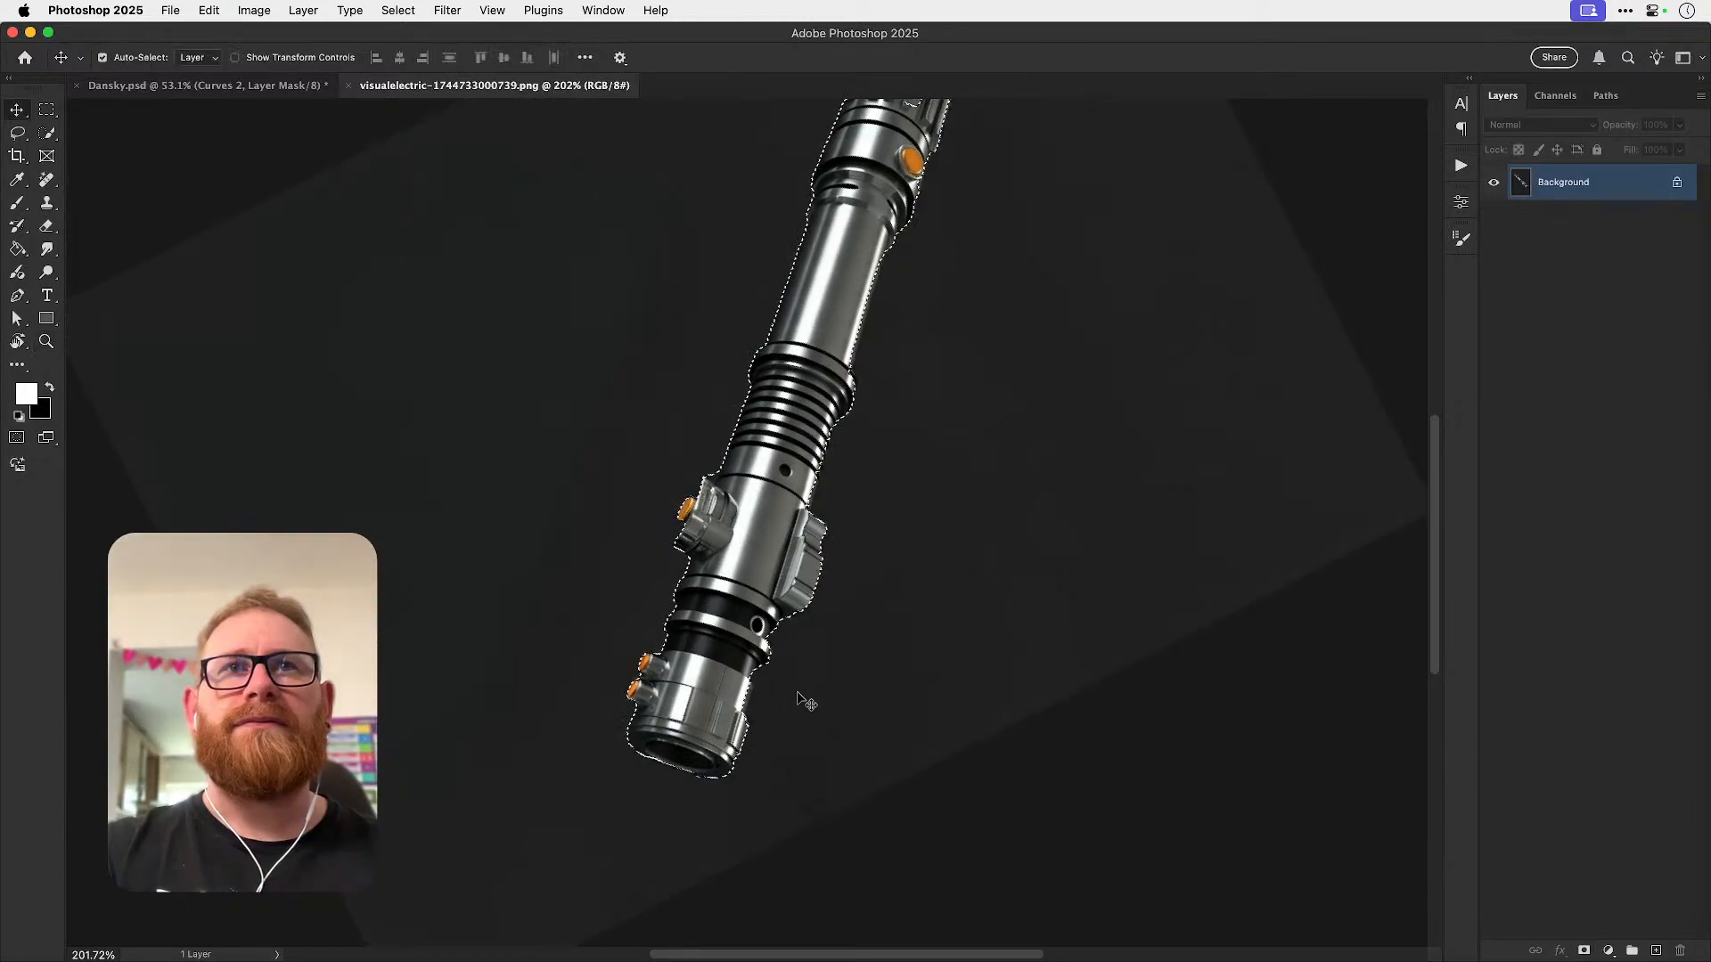
{"action": "key", "text": "super+w"}
- Open the downloaded hilt image in Photoshop (Beta), select the subject, and mask out the background
{"action": "key", "text": "F11"}
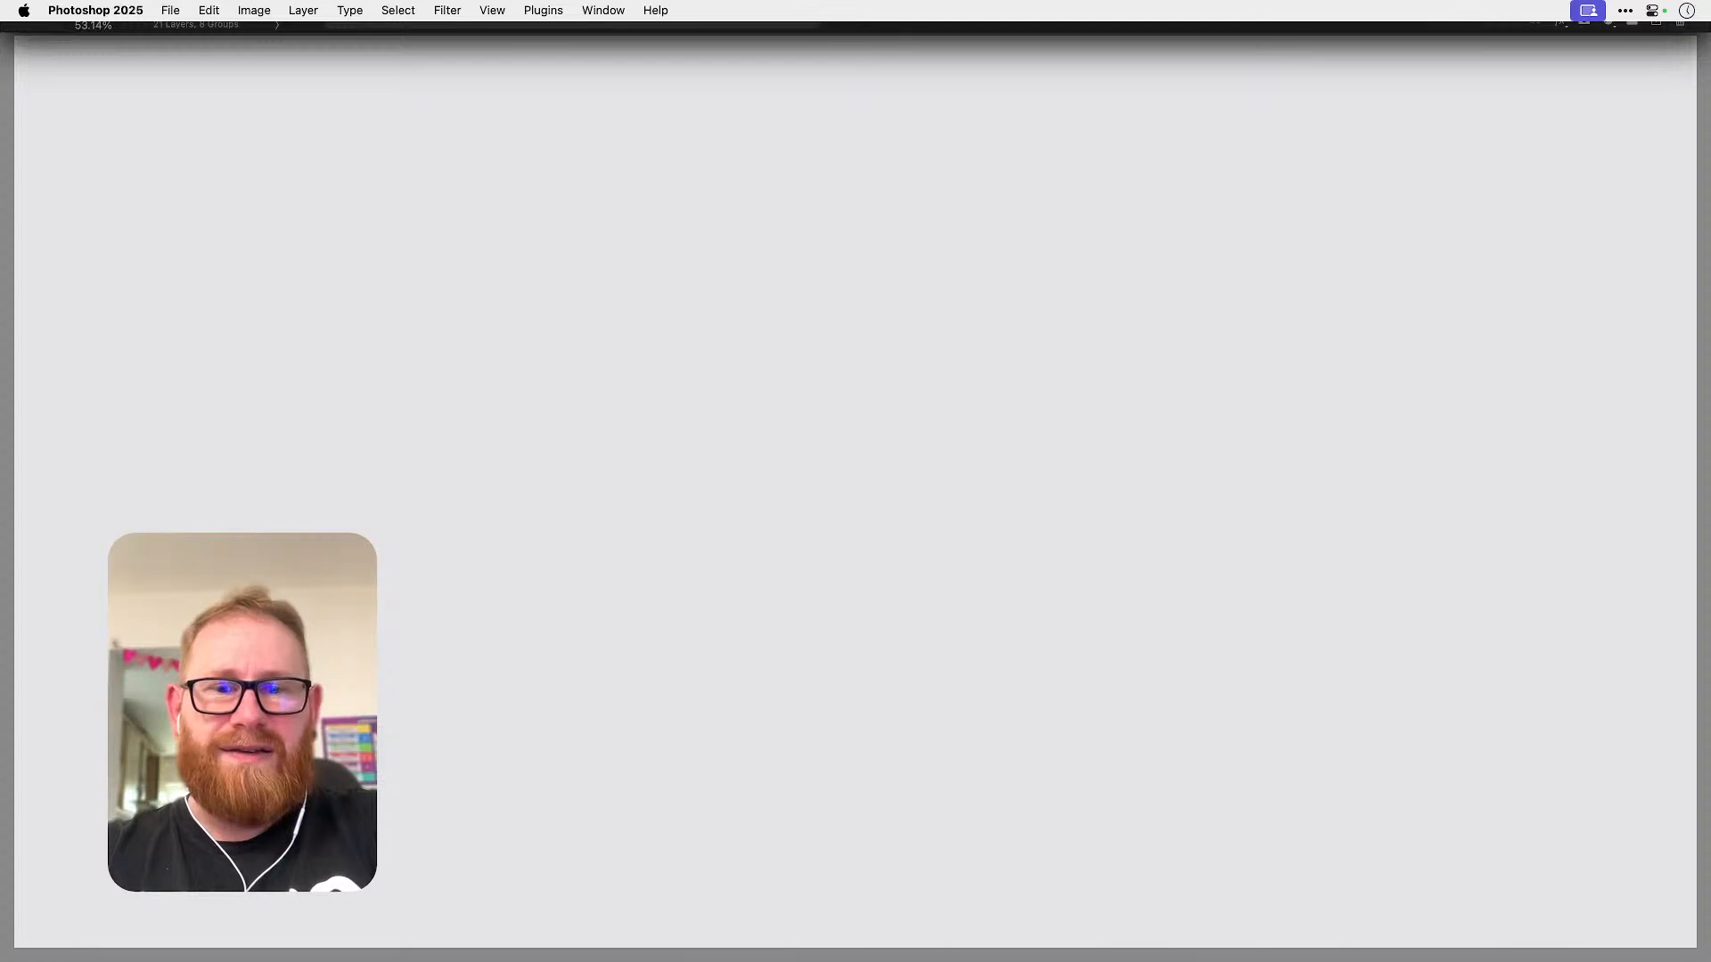
{"action": "key", "text": "F11"}
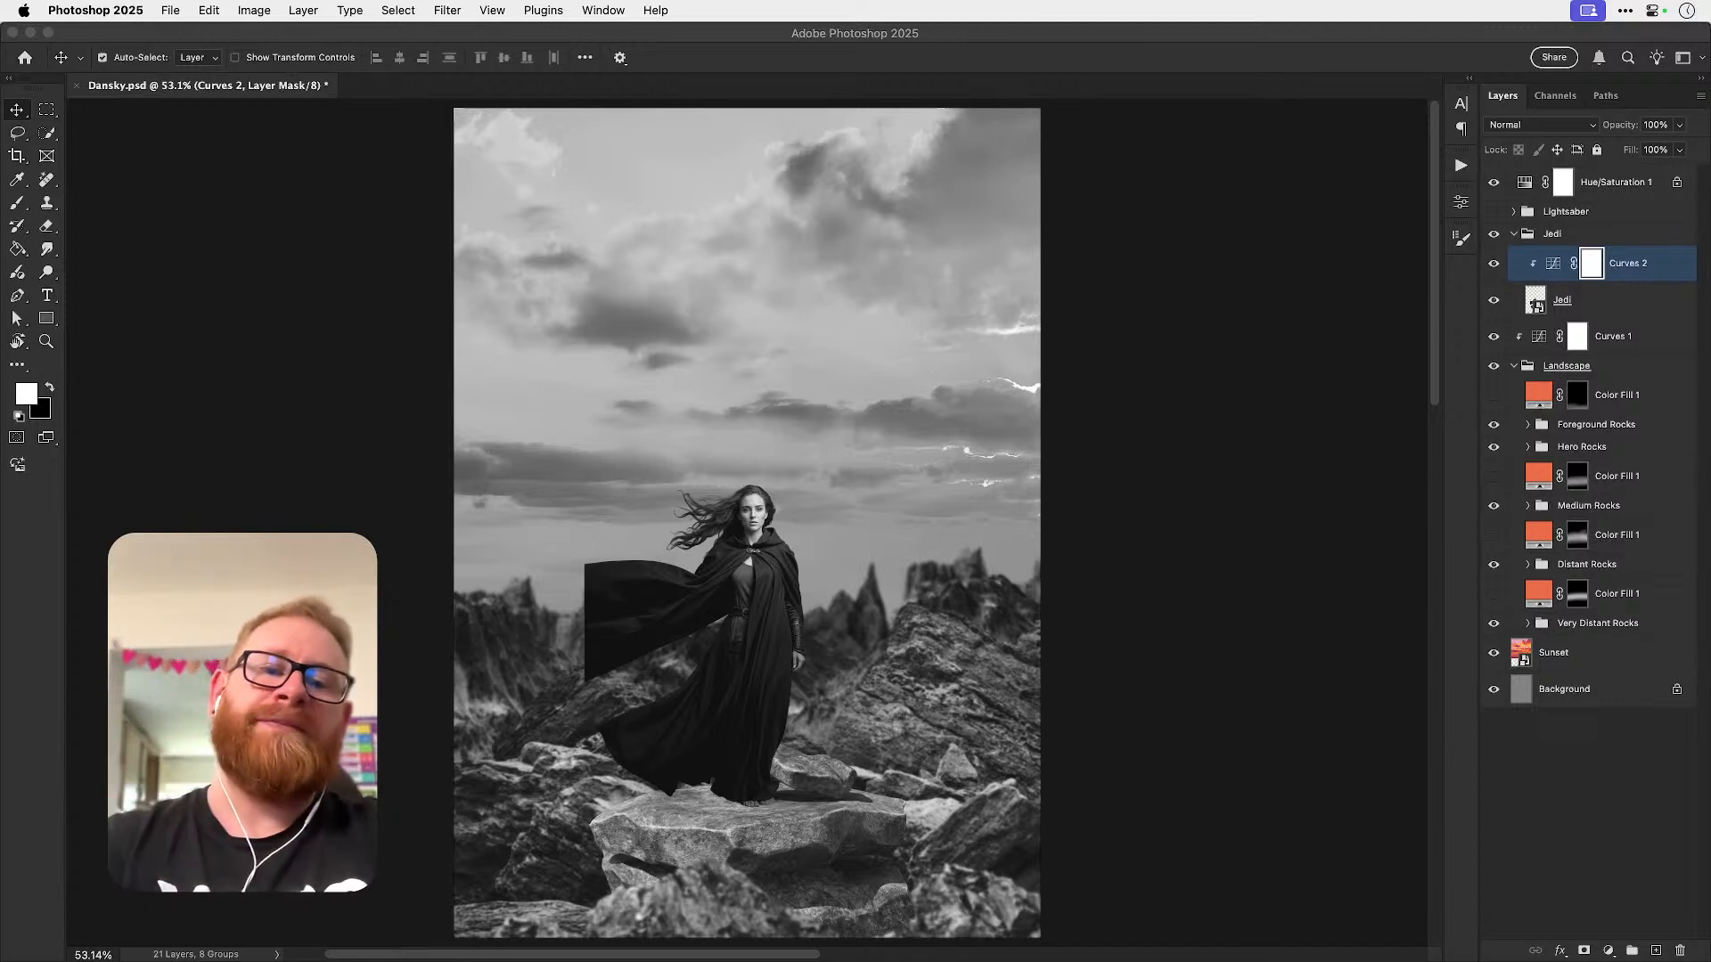
{"action": "key", "text": "super+Tab"}
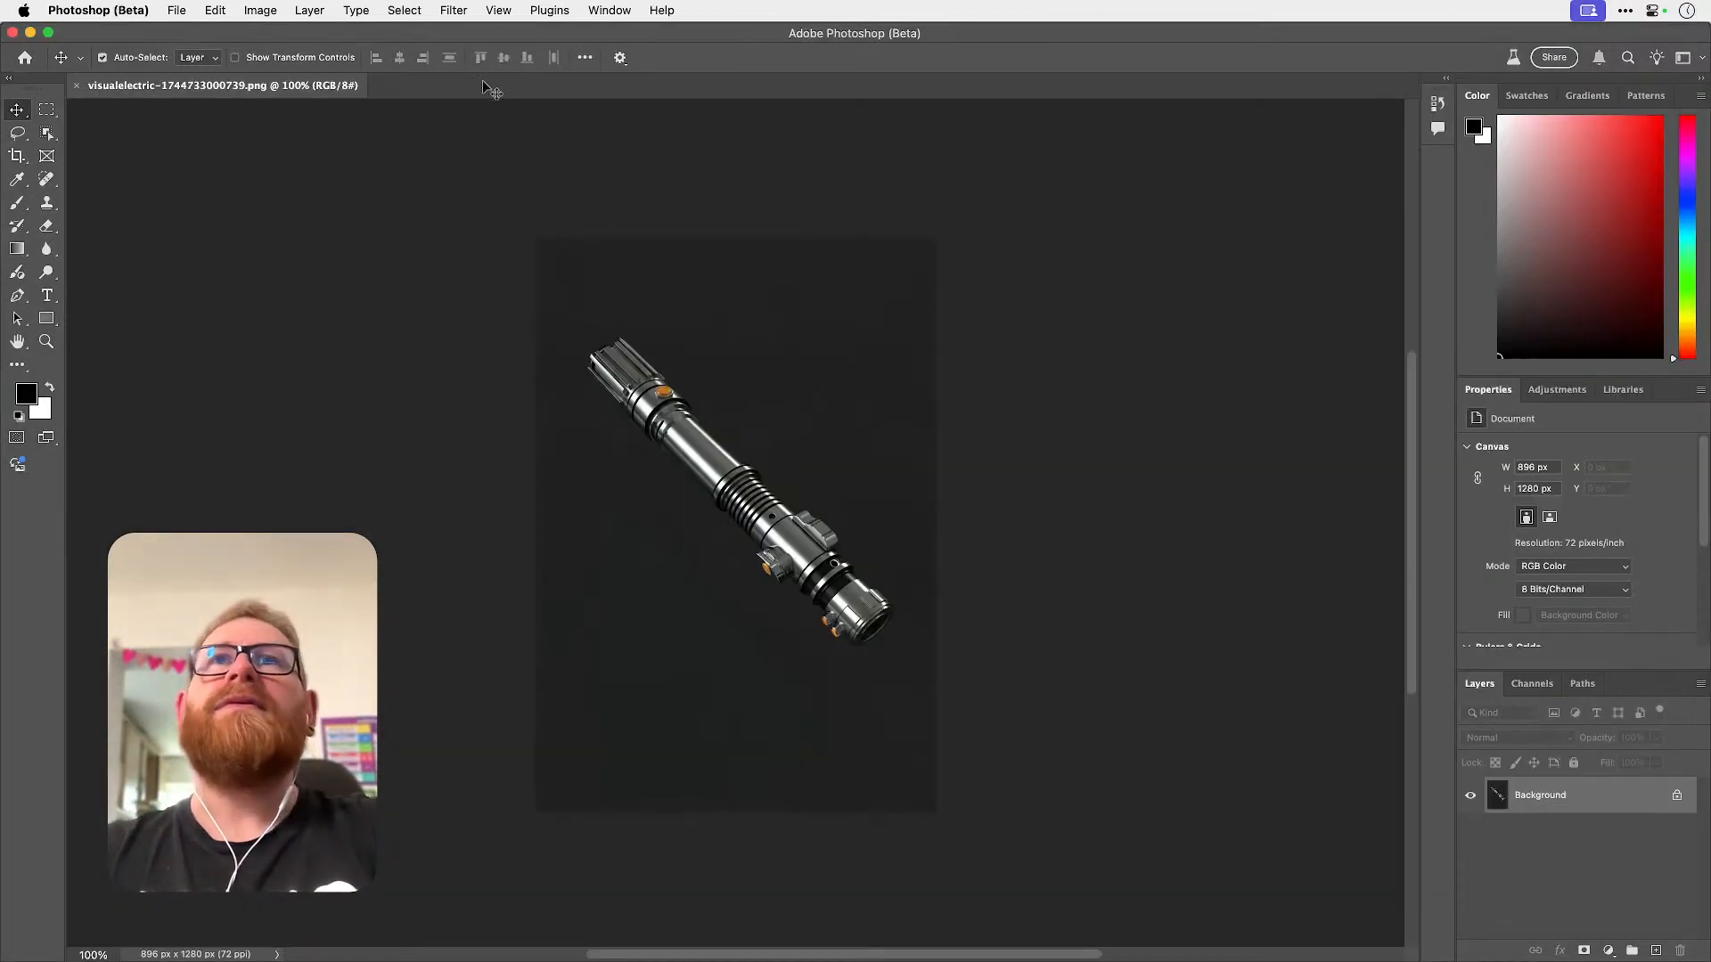
{"action": "left_click", "coordinate": [404, 10]}
{"action": "left_click", "coordinate": [499, 214]}
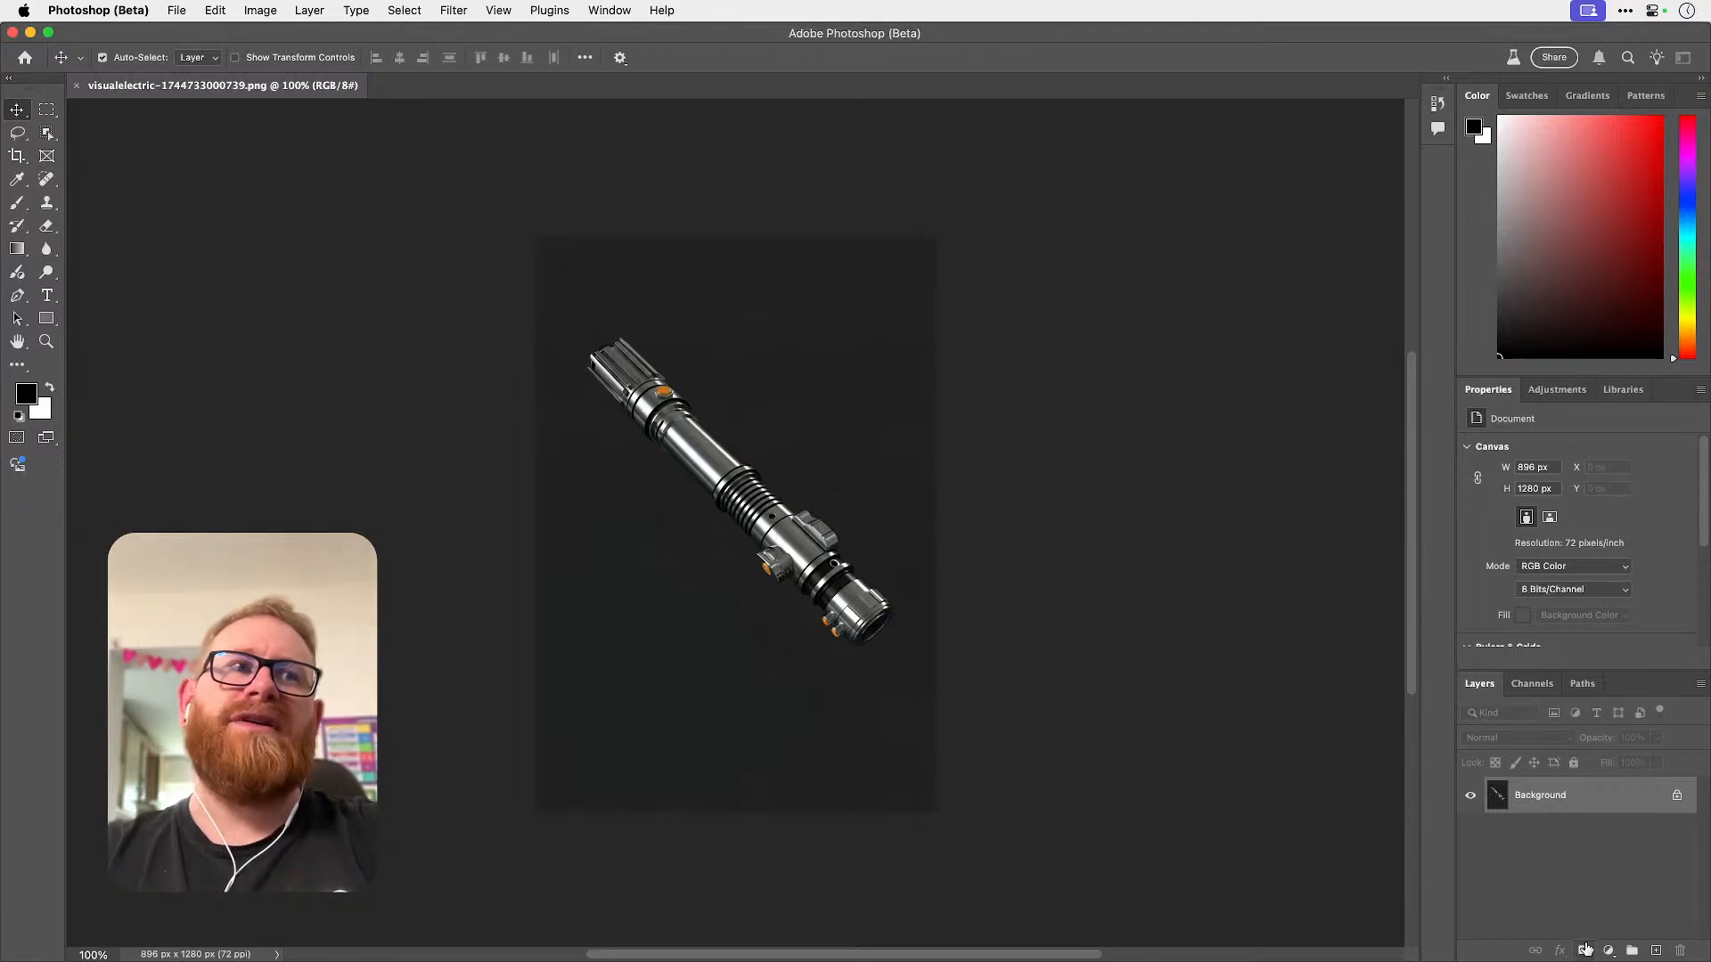
{"action": "left_click", "coordinate": [1584, 952]}
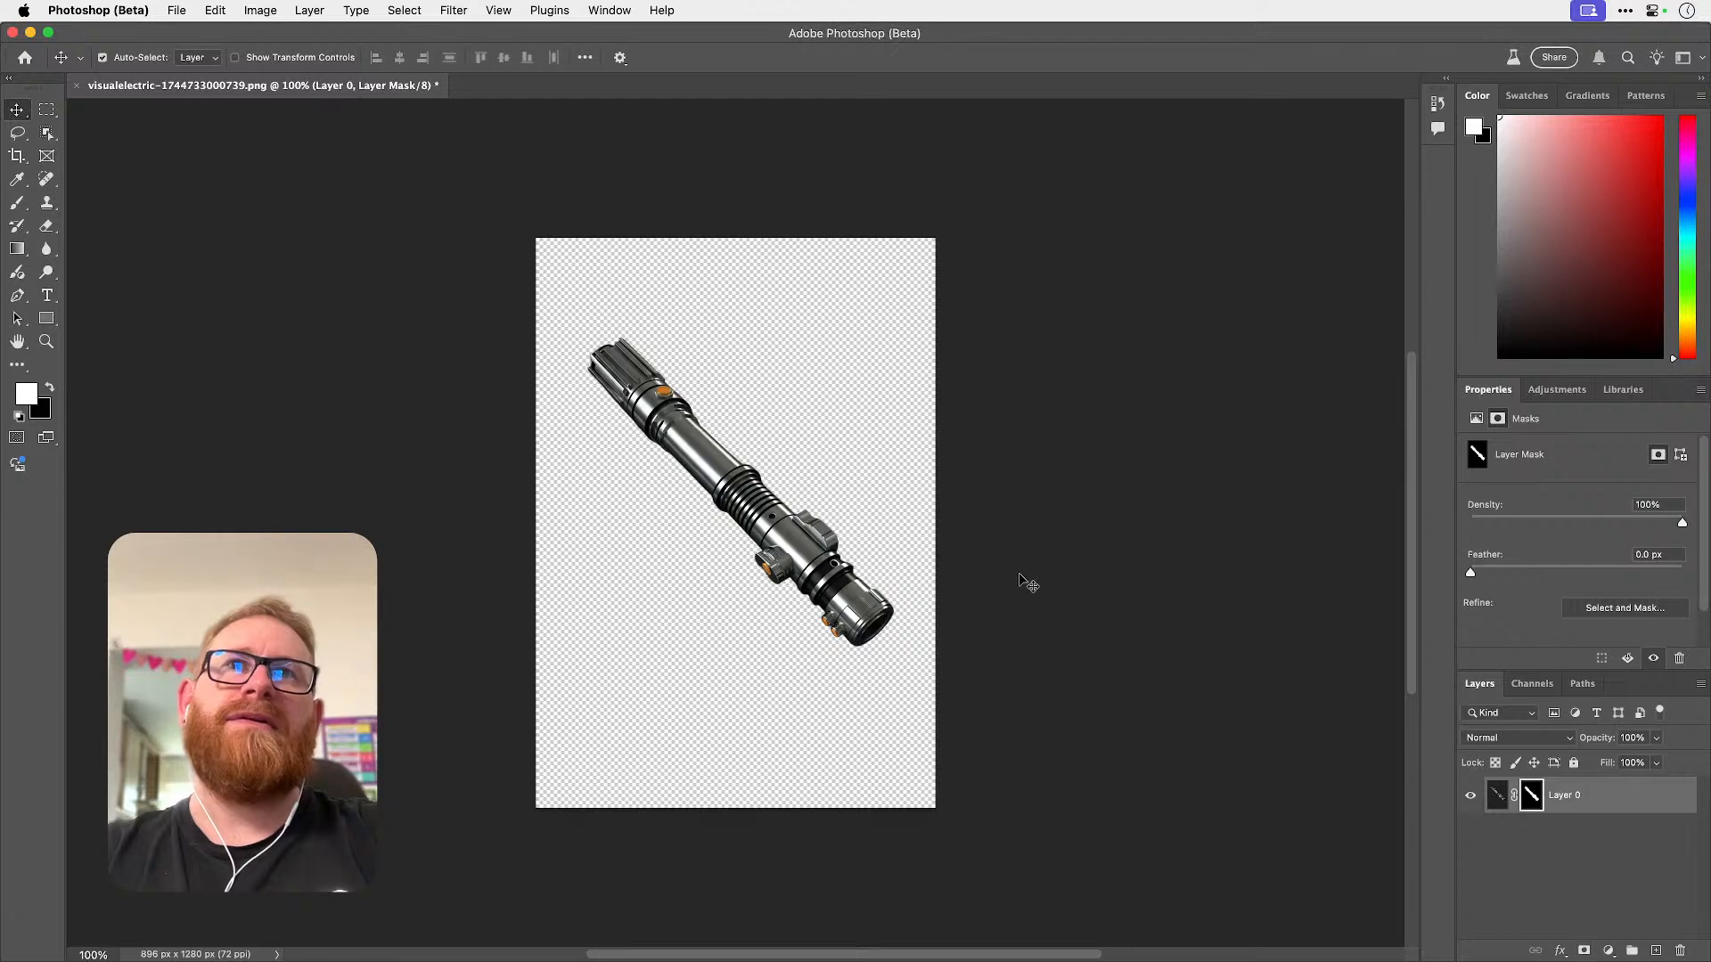
- Rename the masked hilt layer as Lightsaber
{"action": "left_click", "coordinate": [1562, 802]}
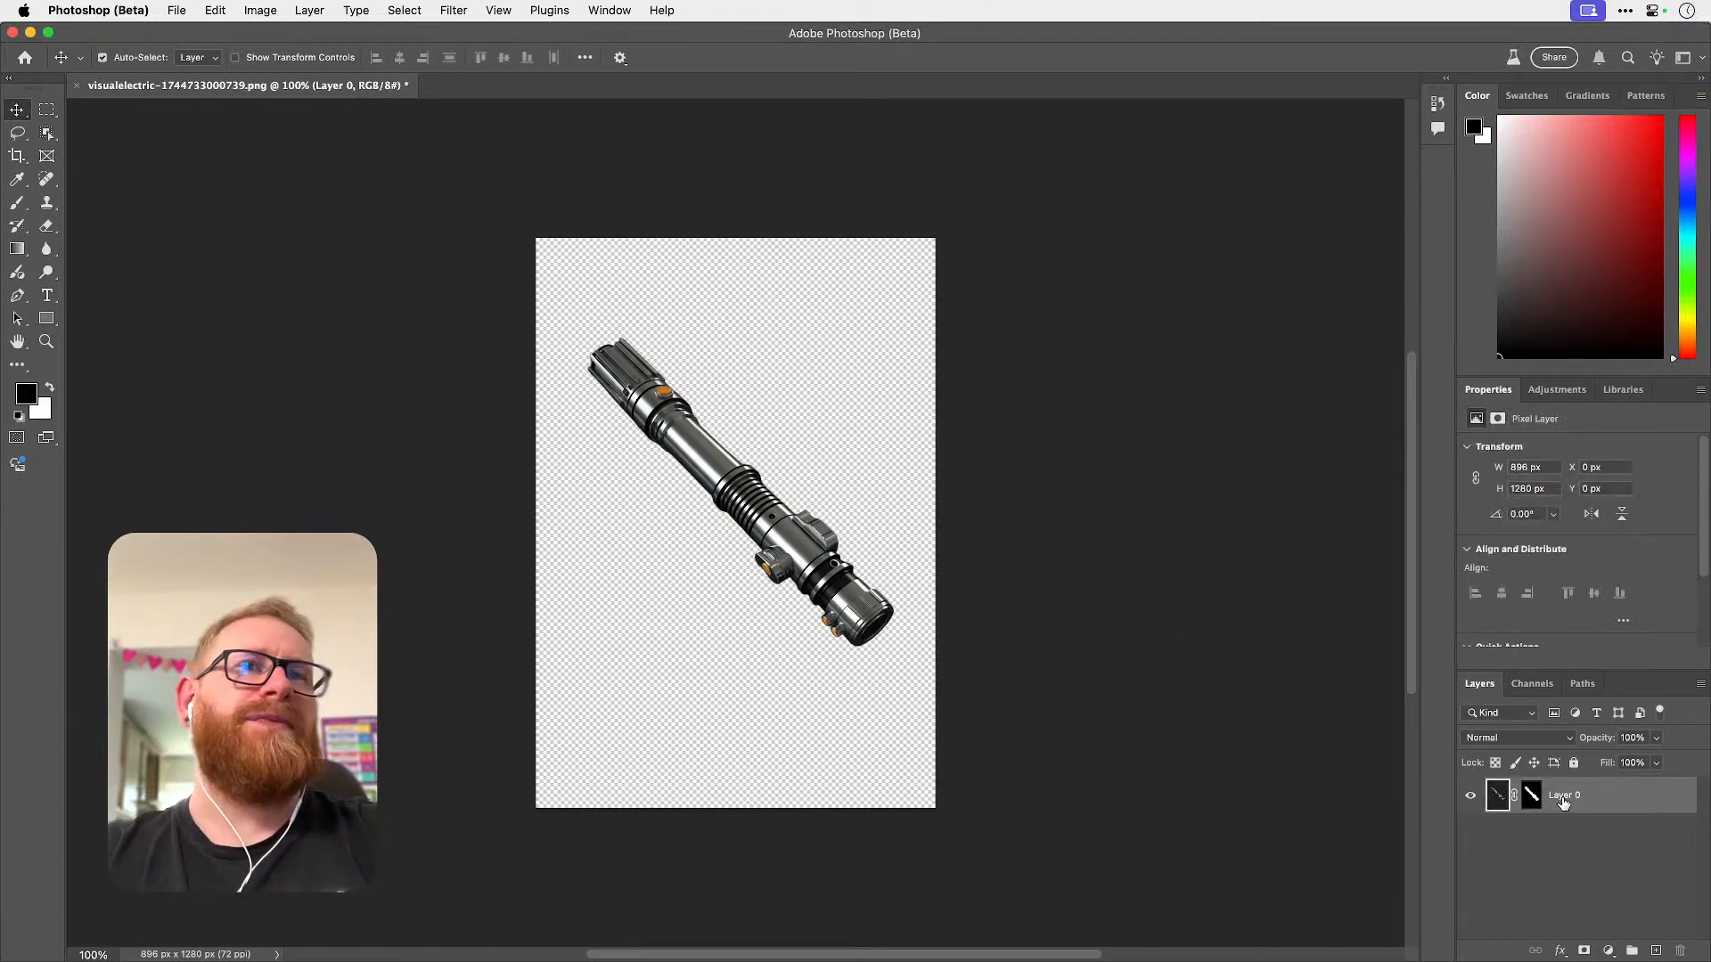
{"action": "double_click", "coordinate": [1562, 796]}
{"action": "type", "text": "Lig"}
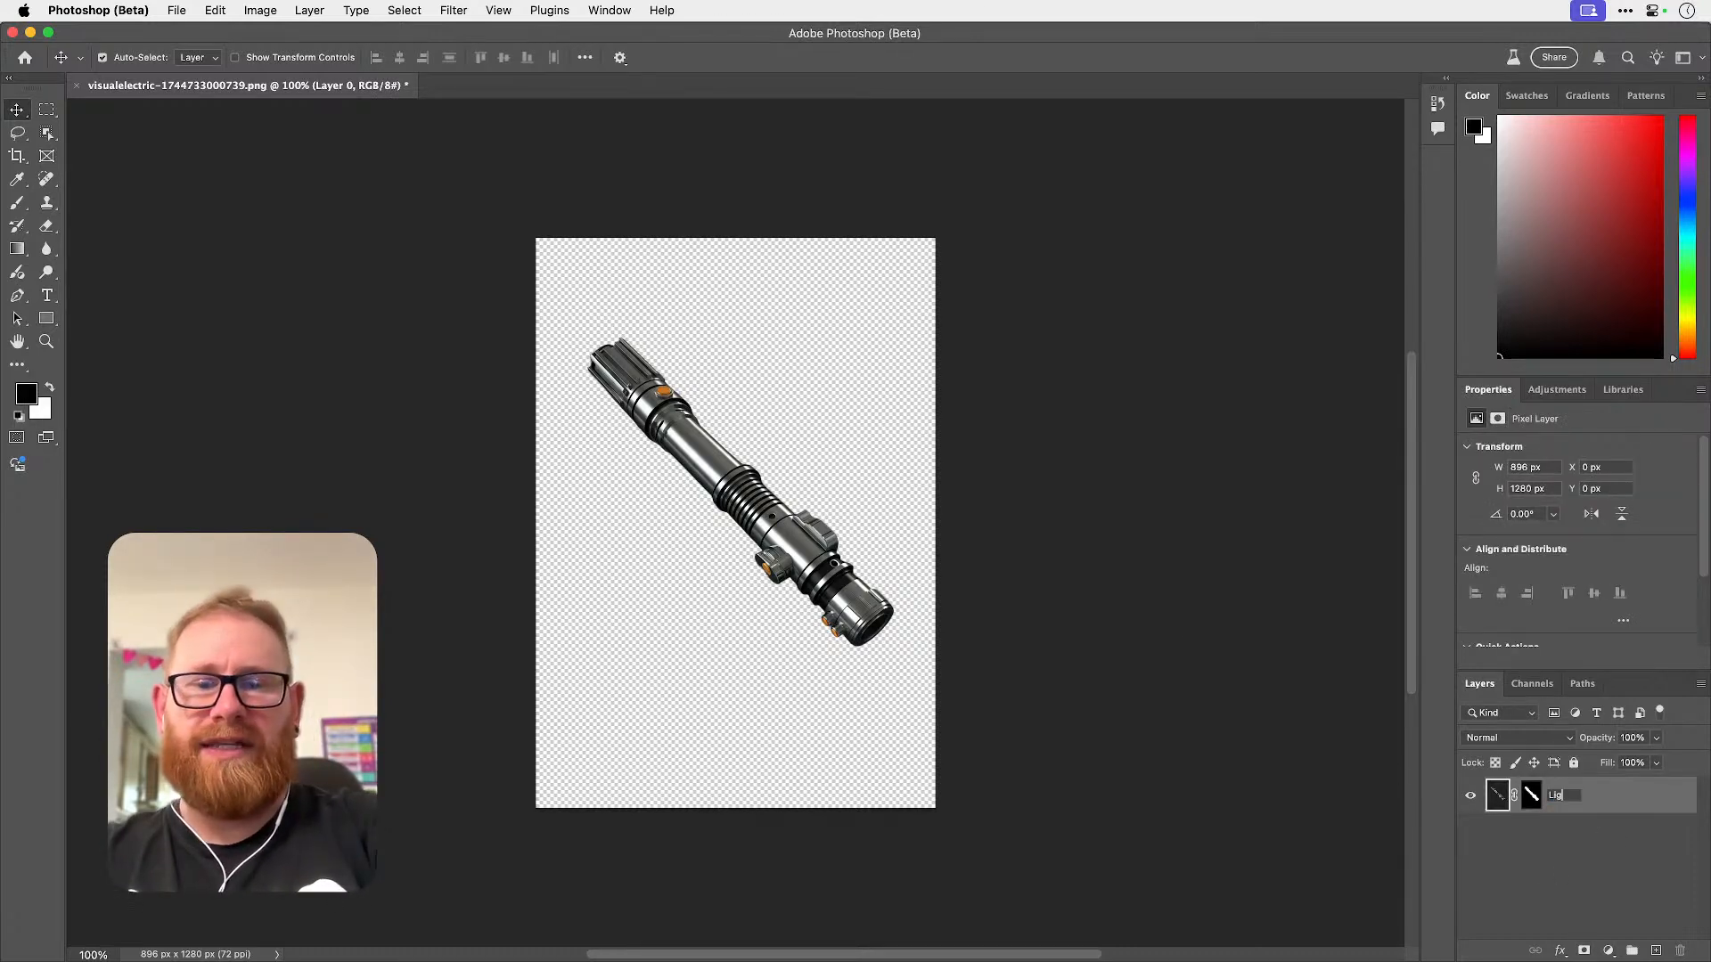
{"action": "type", "text": "htsaber"}
{"action": "key", "text": "Return"}
- Save the masked hilt to the Desktop in Photoshop format as Lightsaber.psd
{"action": "key", "text": "super+s"}
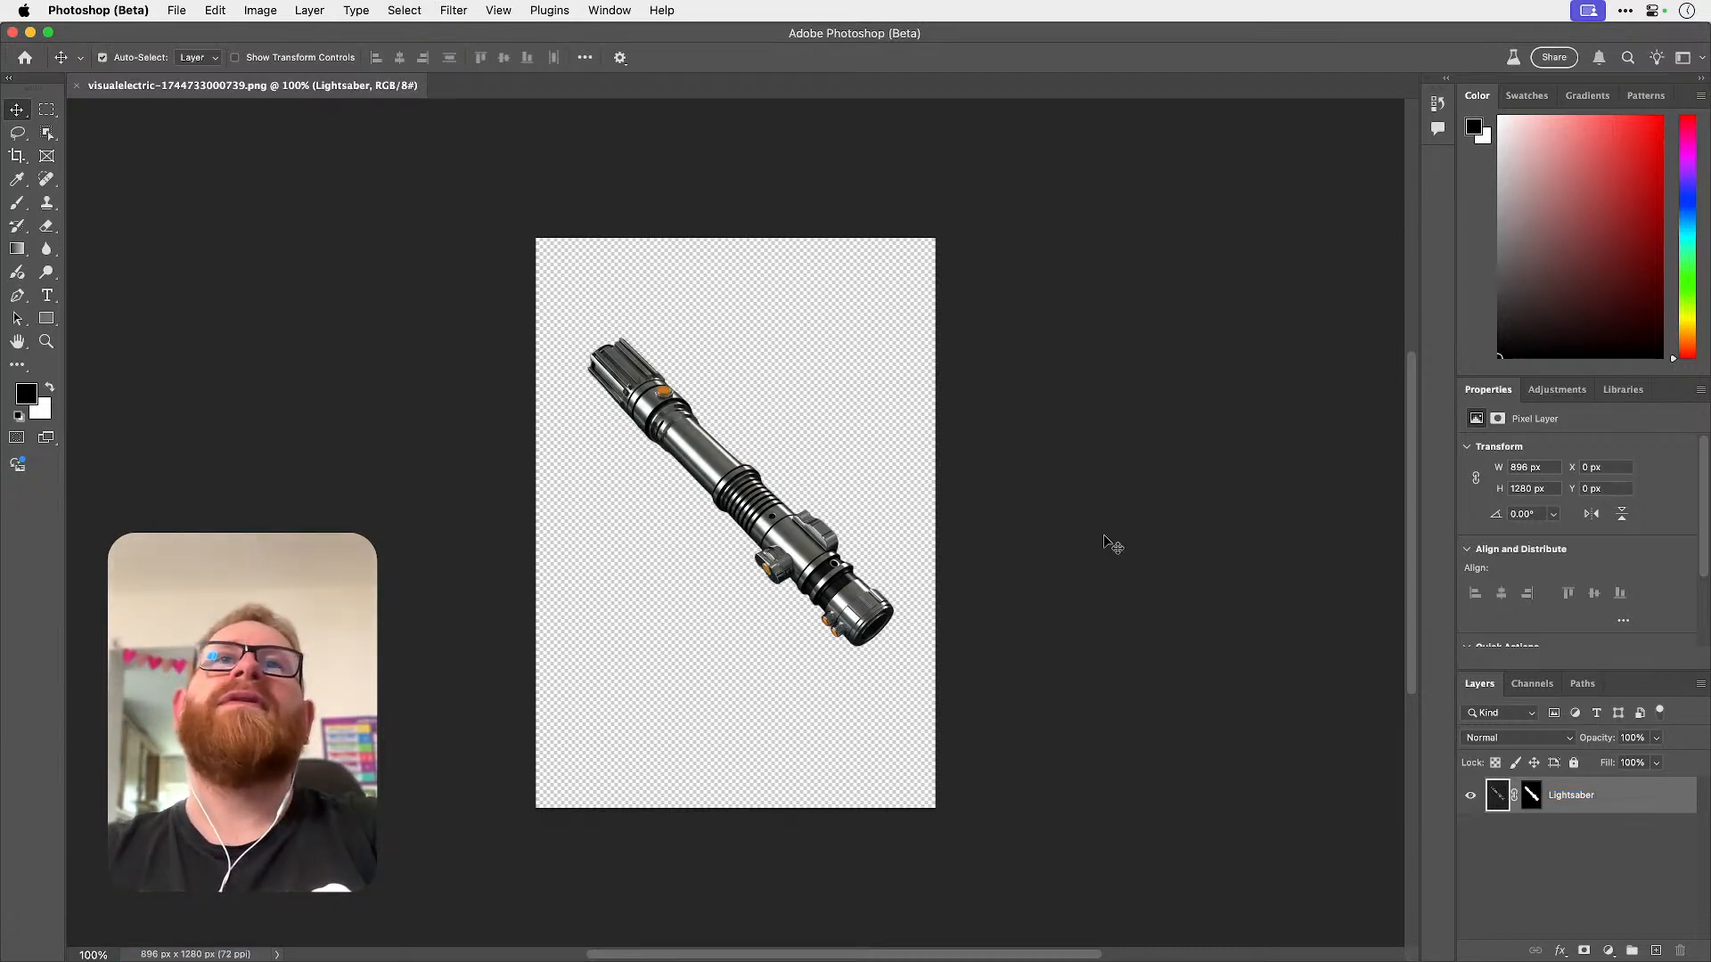
{"action": "key", "text": "super+w"}
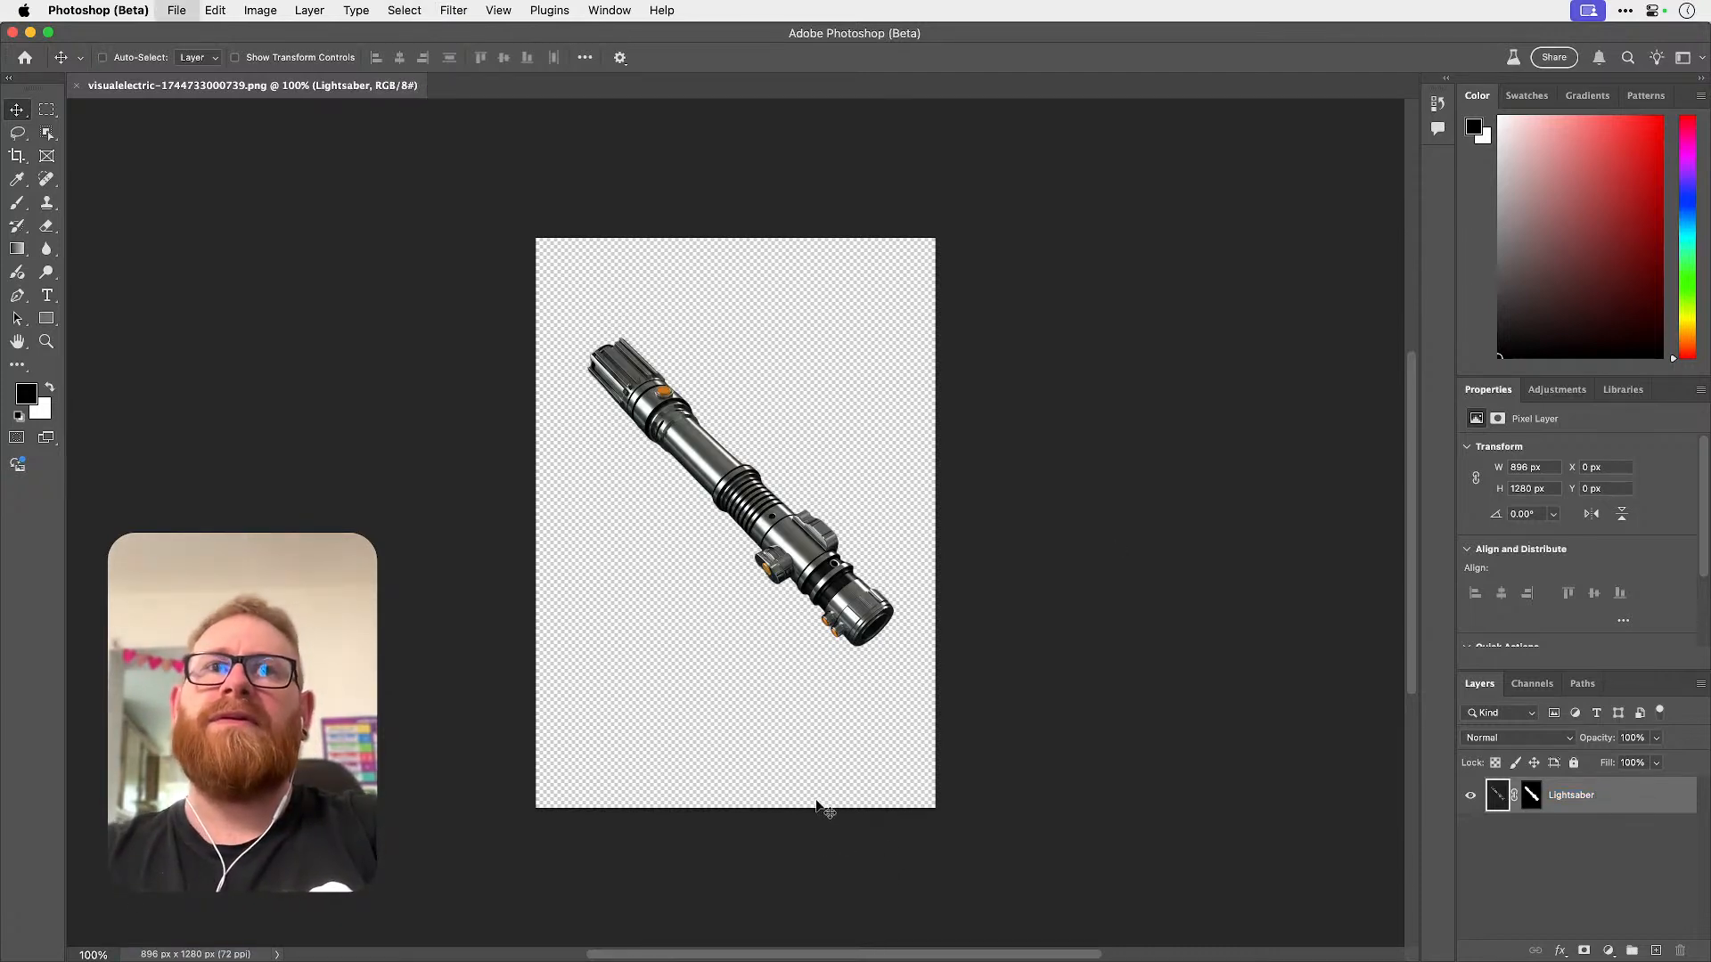
{"action": "key", "text": "super+shift+s"}
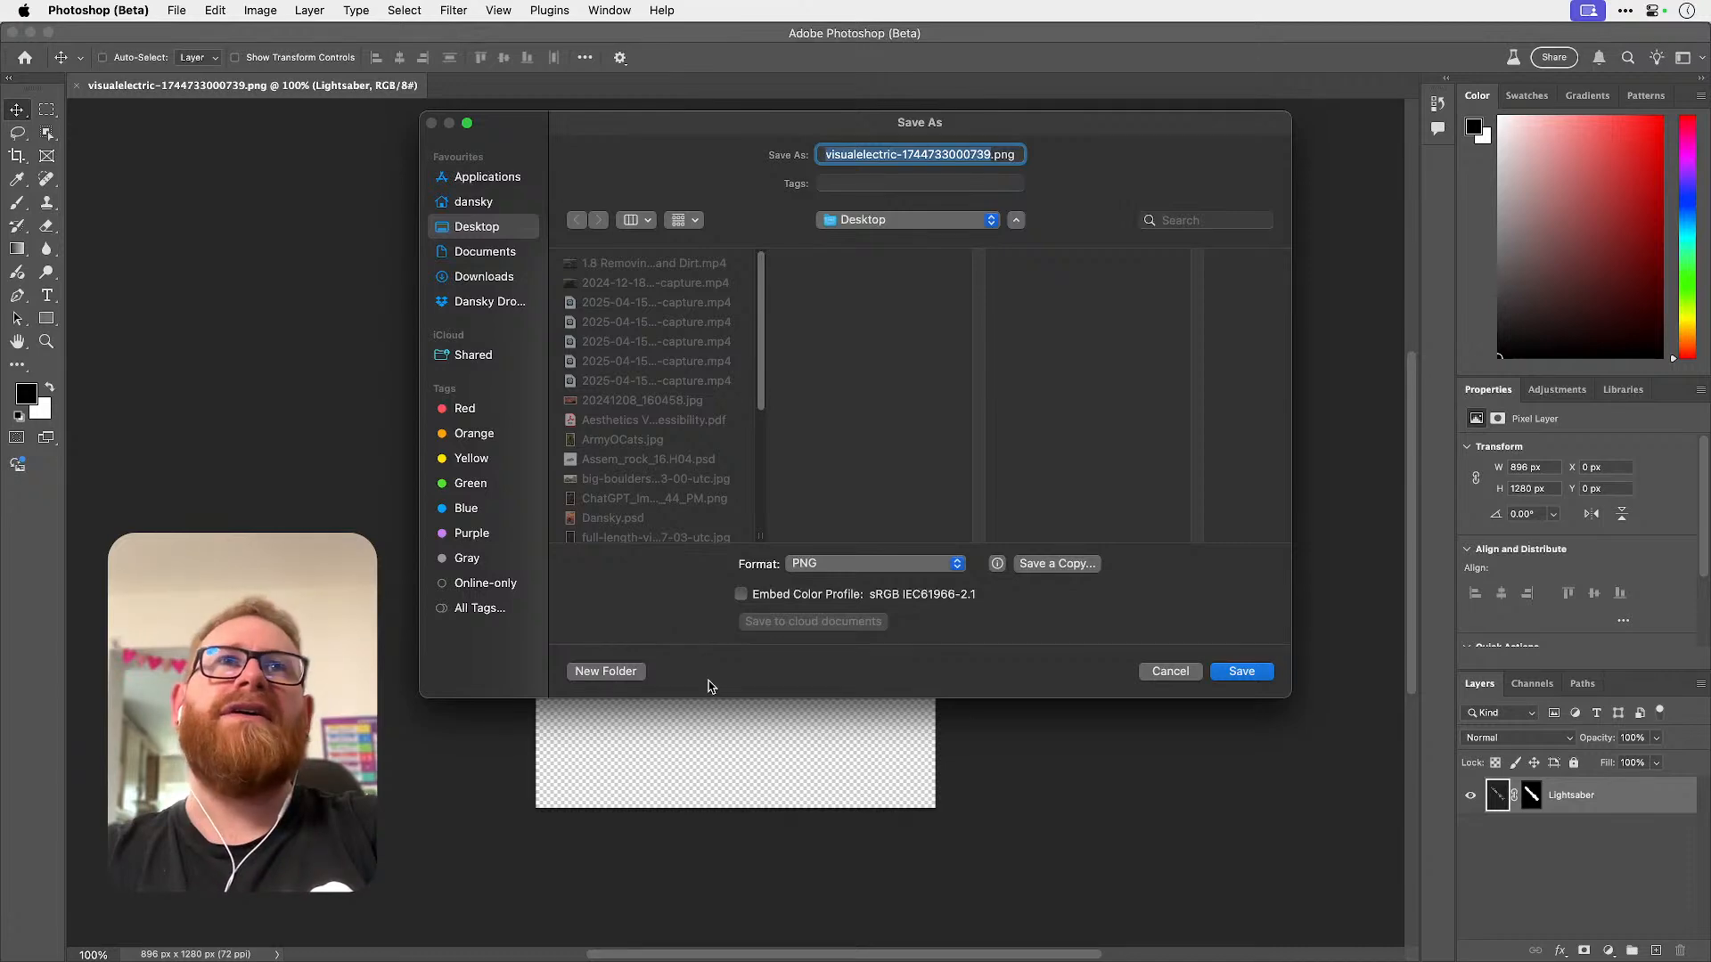
{"action": "type", "text": "Lightsaber"}
{"action": "left_click", "coordinate": [824, 566]}
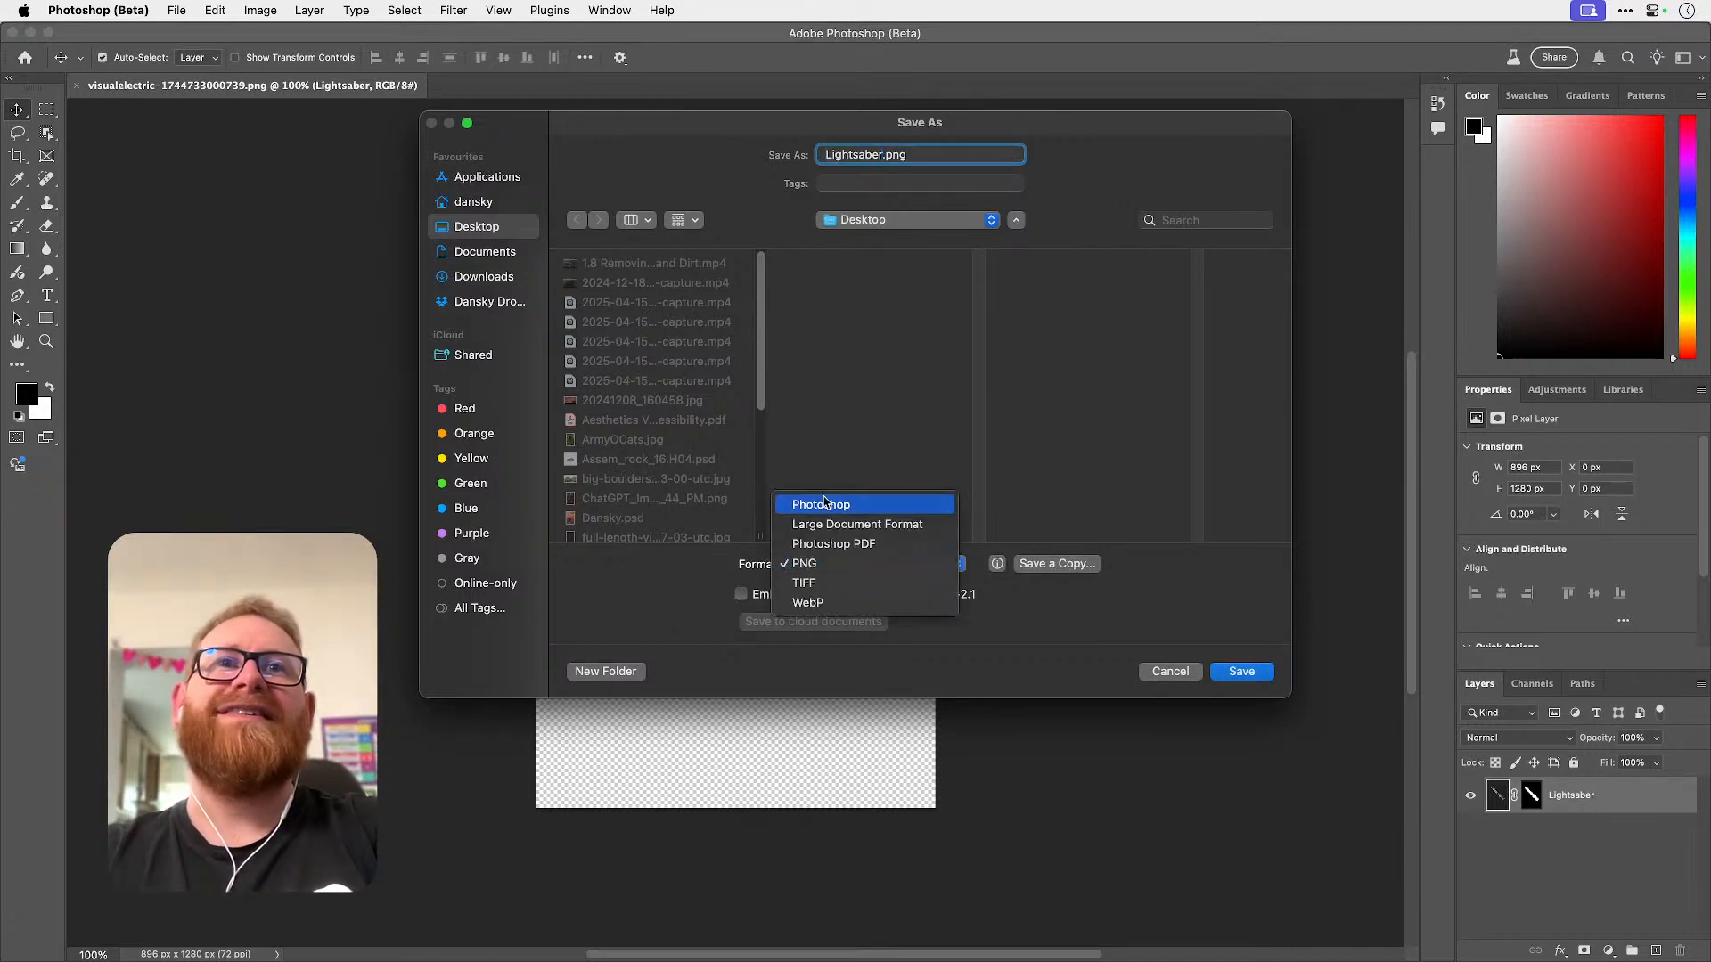
{"action": "left_click", "coordinate": [825, 501]}
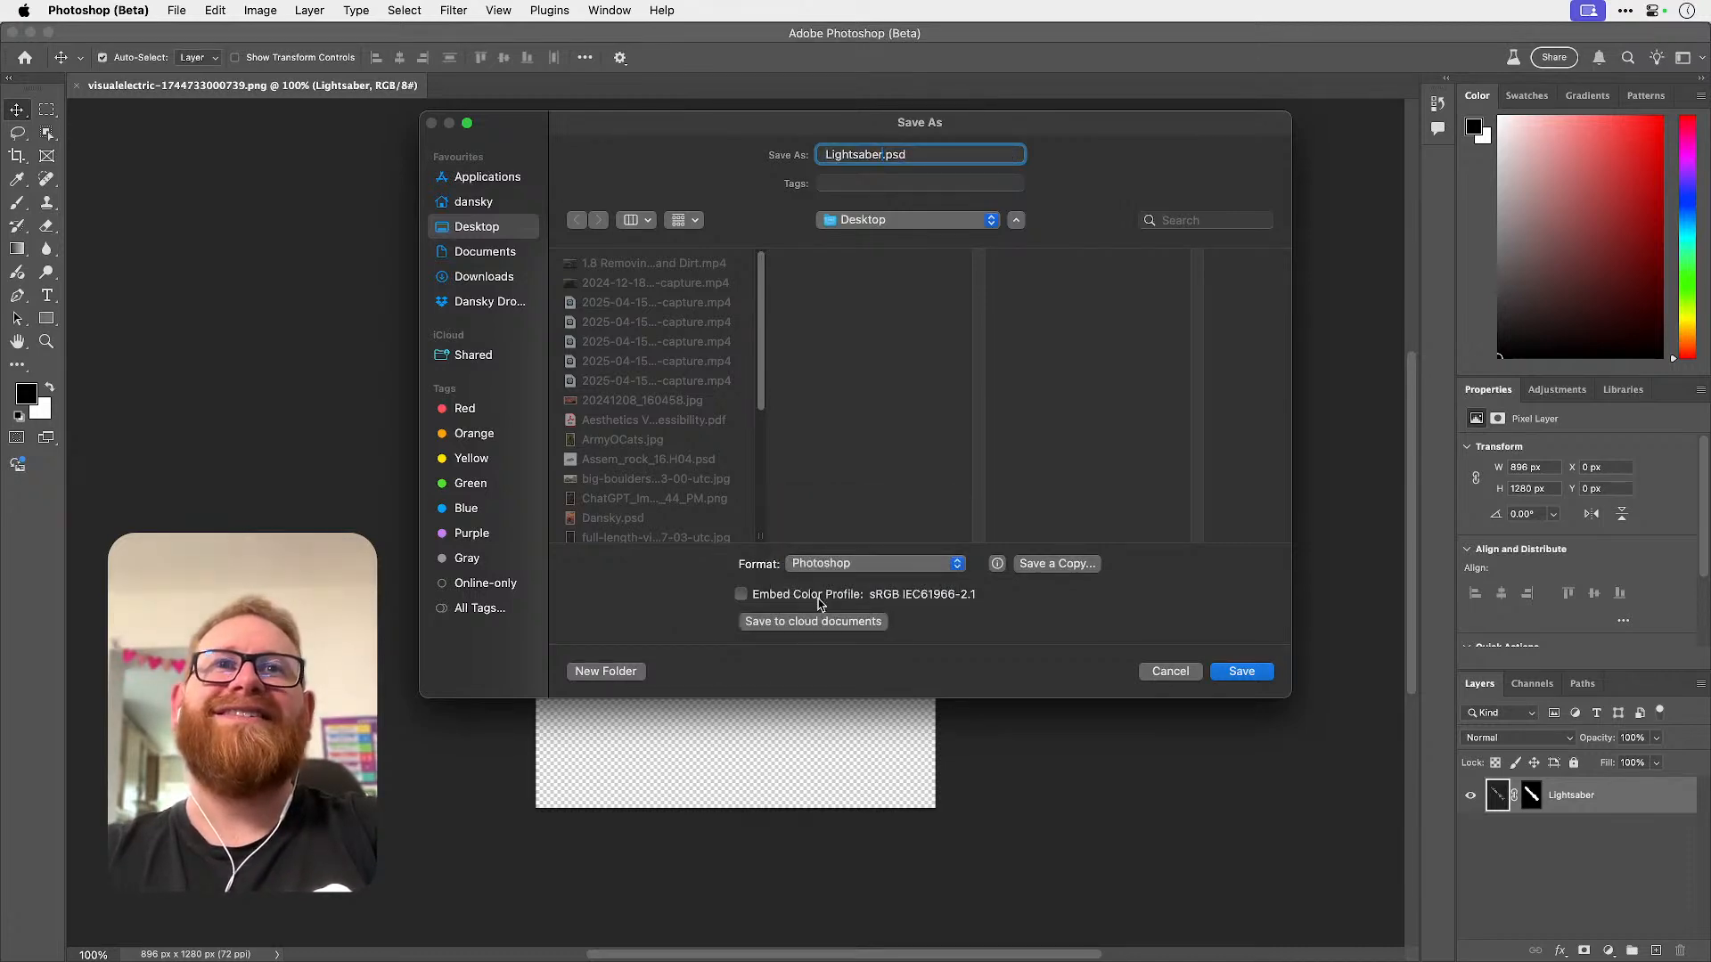
{"action": "left_click", "coordinate": [1253, 668]}
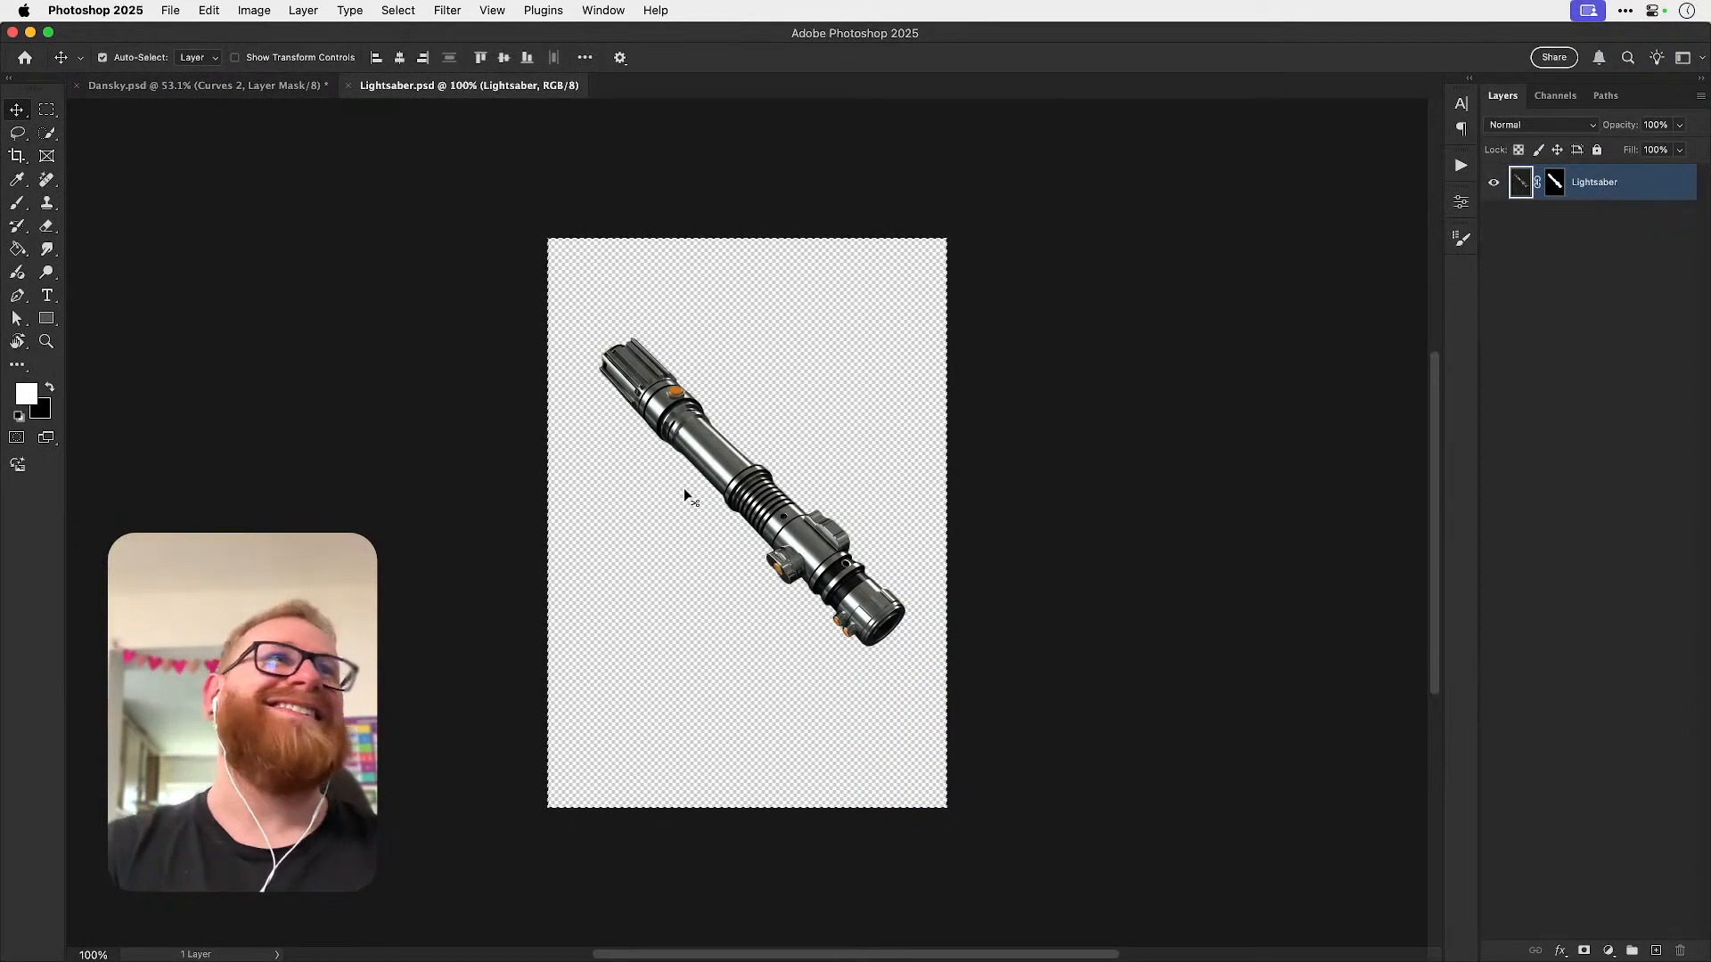
- With Lightsaber.psd open in Photoshop 2025, duplicate its Lightsaber layer into Dansky.psd and close Lightsaber.psd
{"action": "right_click", "coordinate": [1550, 179]}
{"action": "left_click", "coordinate": [1551, 220]}
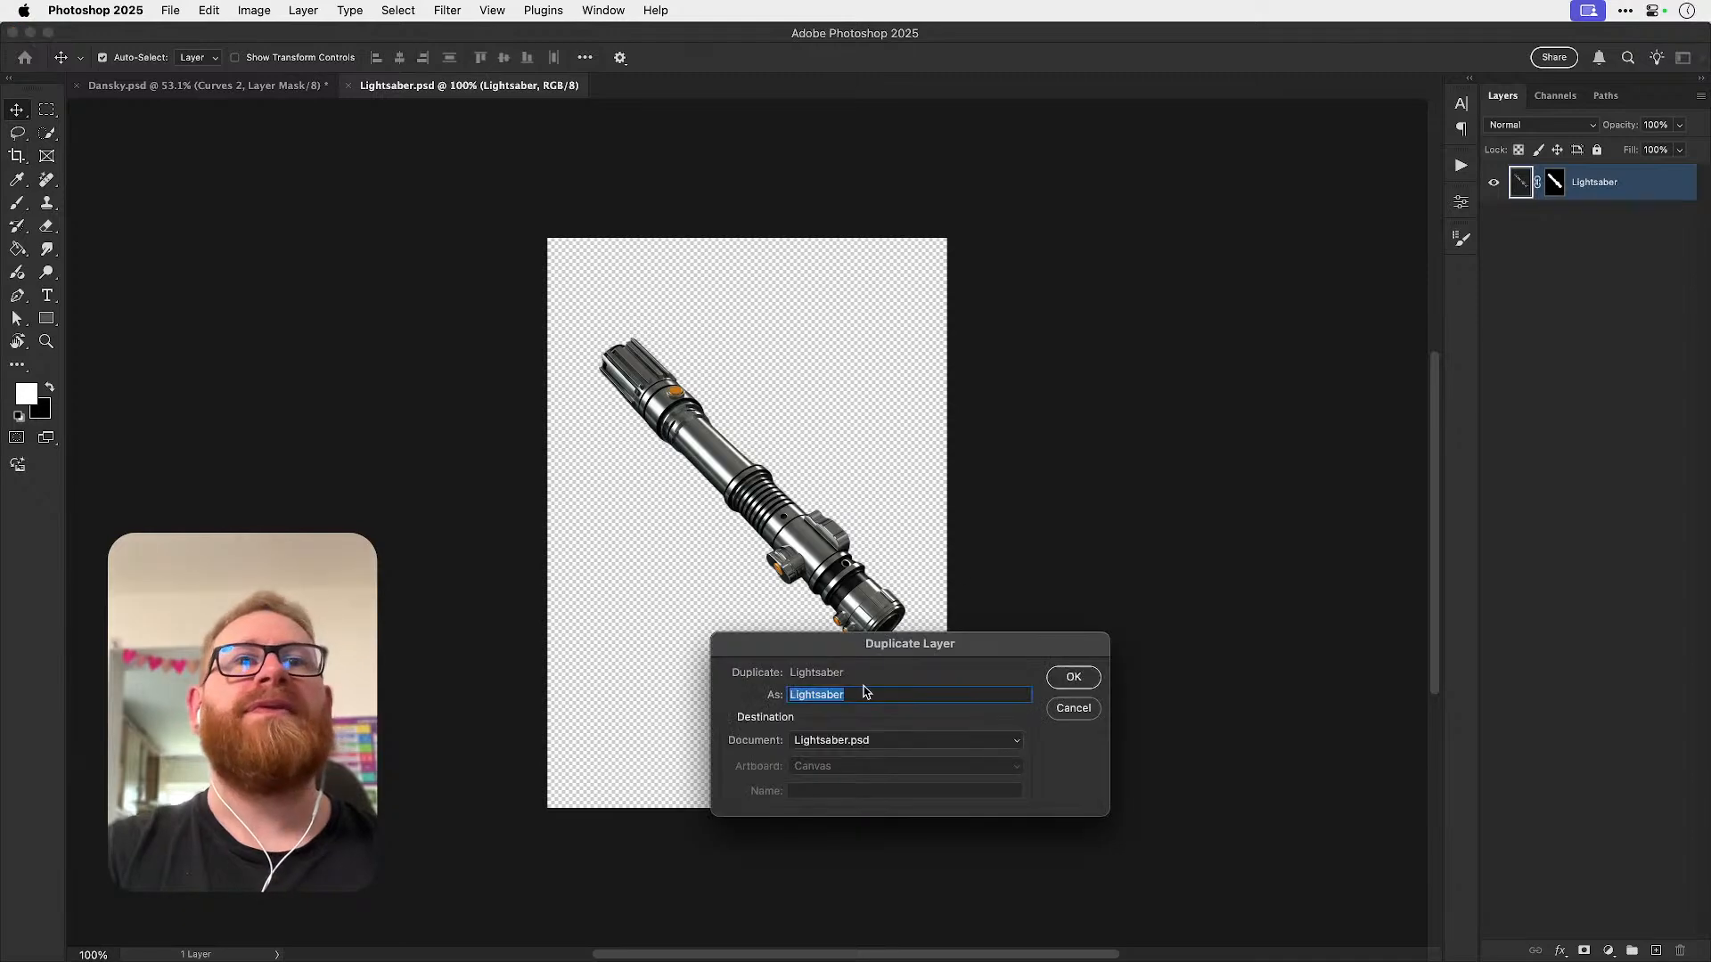
{"action": "left_click", "coordinate": [848, 741]}
{"action": "left_click", "coordinate": [842, 716]}
{"action": "left_click", "coordinate": [1073, 677]}
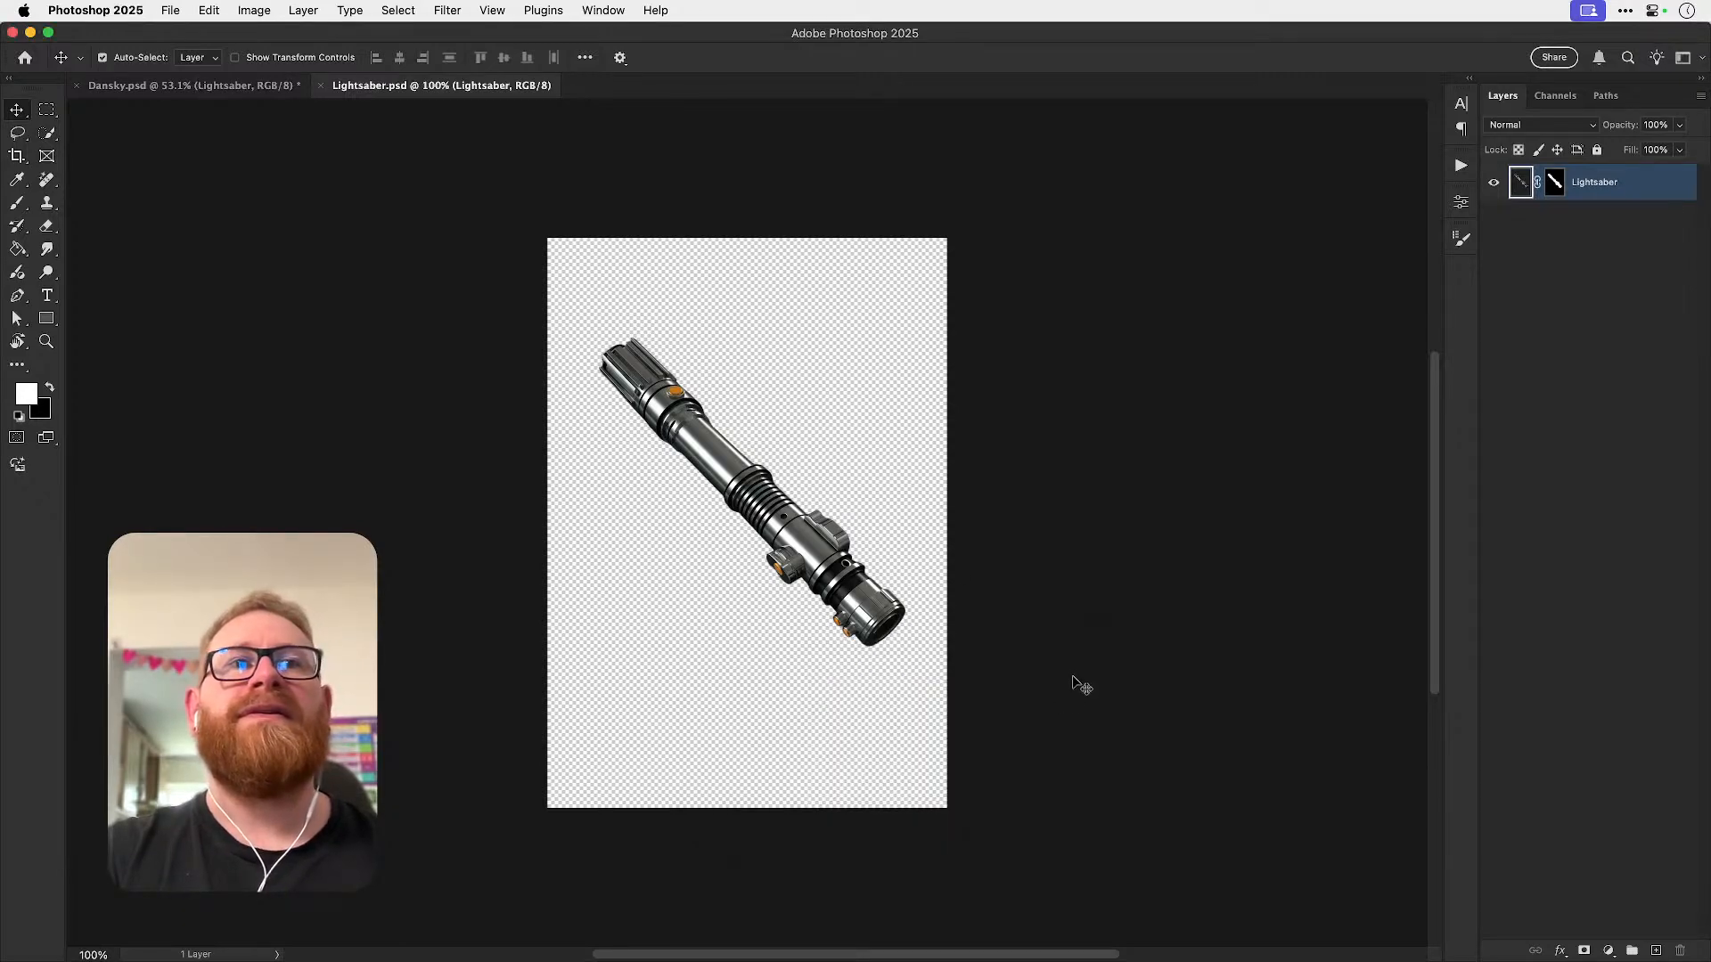
{"action": "key", "text": "super+w"}
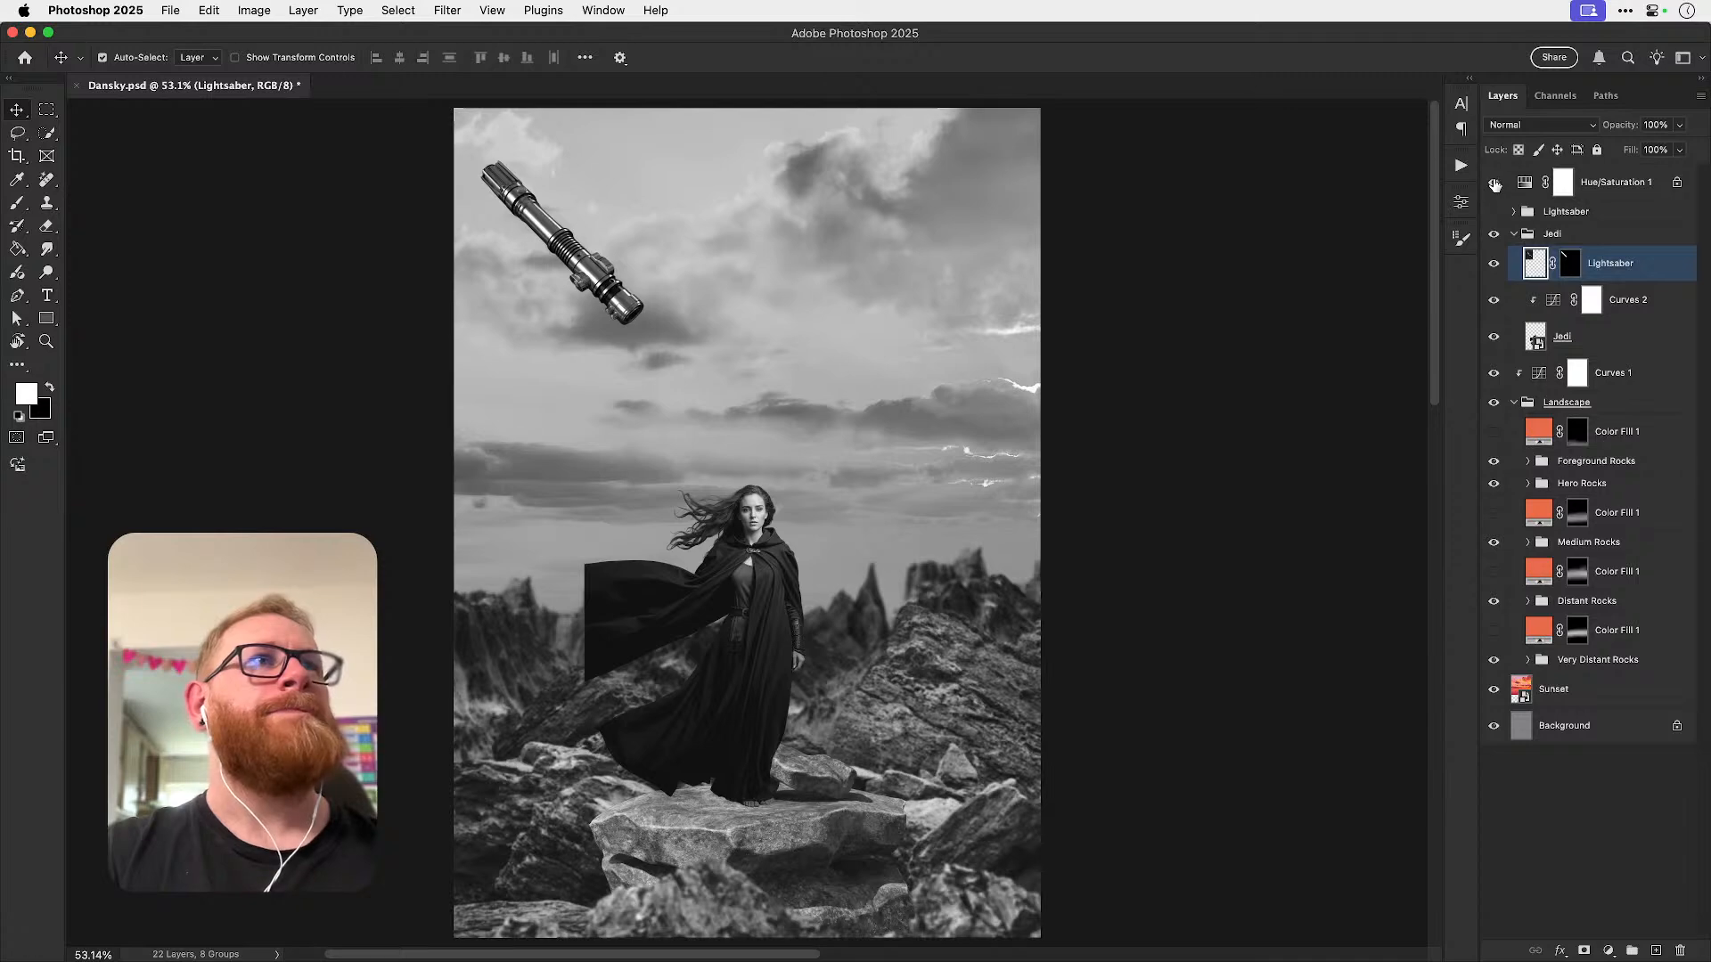
- Hide the Hue/Saturation 1 adjustment layer and convert the Lightsaber layer in the Jedi group to a smart object
{"action": "left_click", "coordinate": [1494, 183]}
{"action": "key", "text": "super+t"}
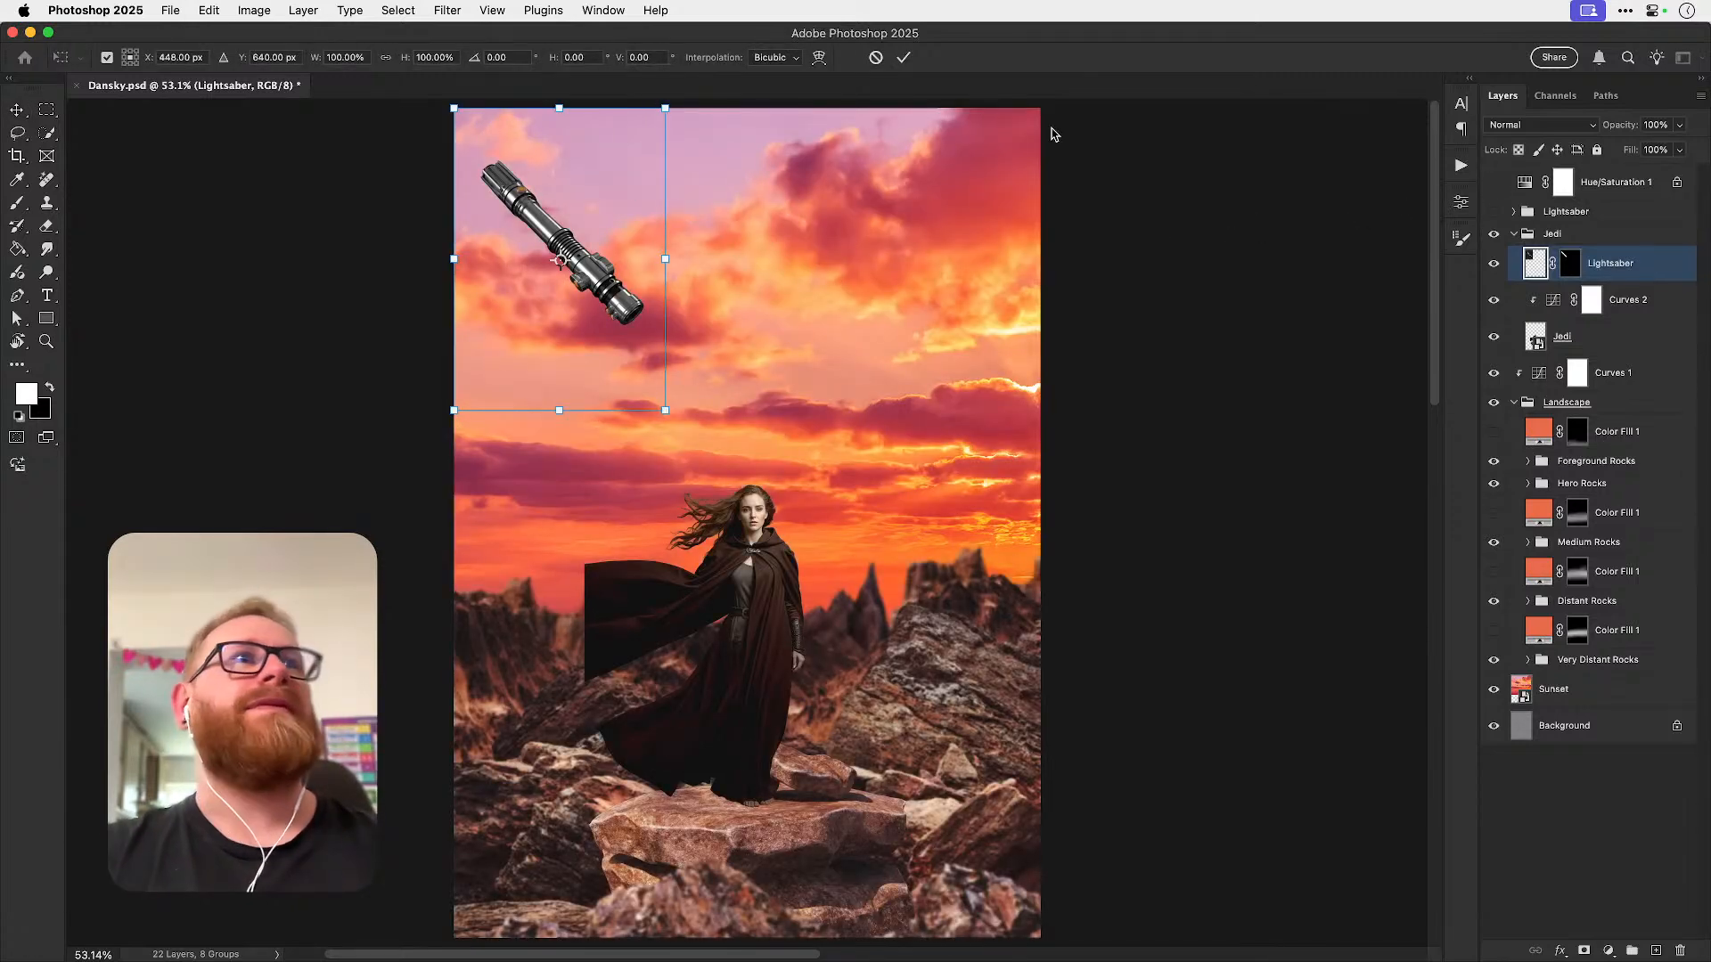
{"action": "key", "text": "Return"}
{"action": "right_click", "coordinate": [1612, 263]}
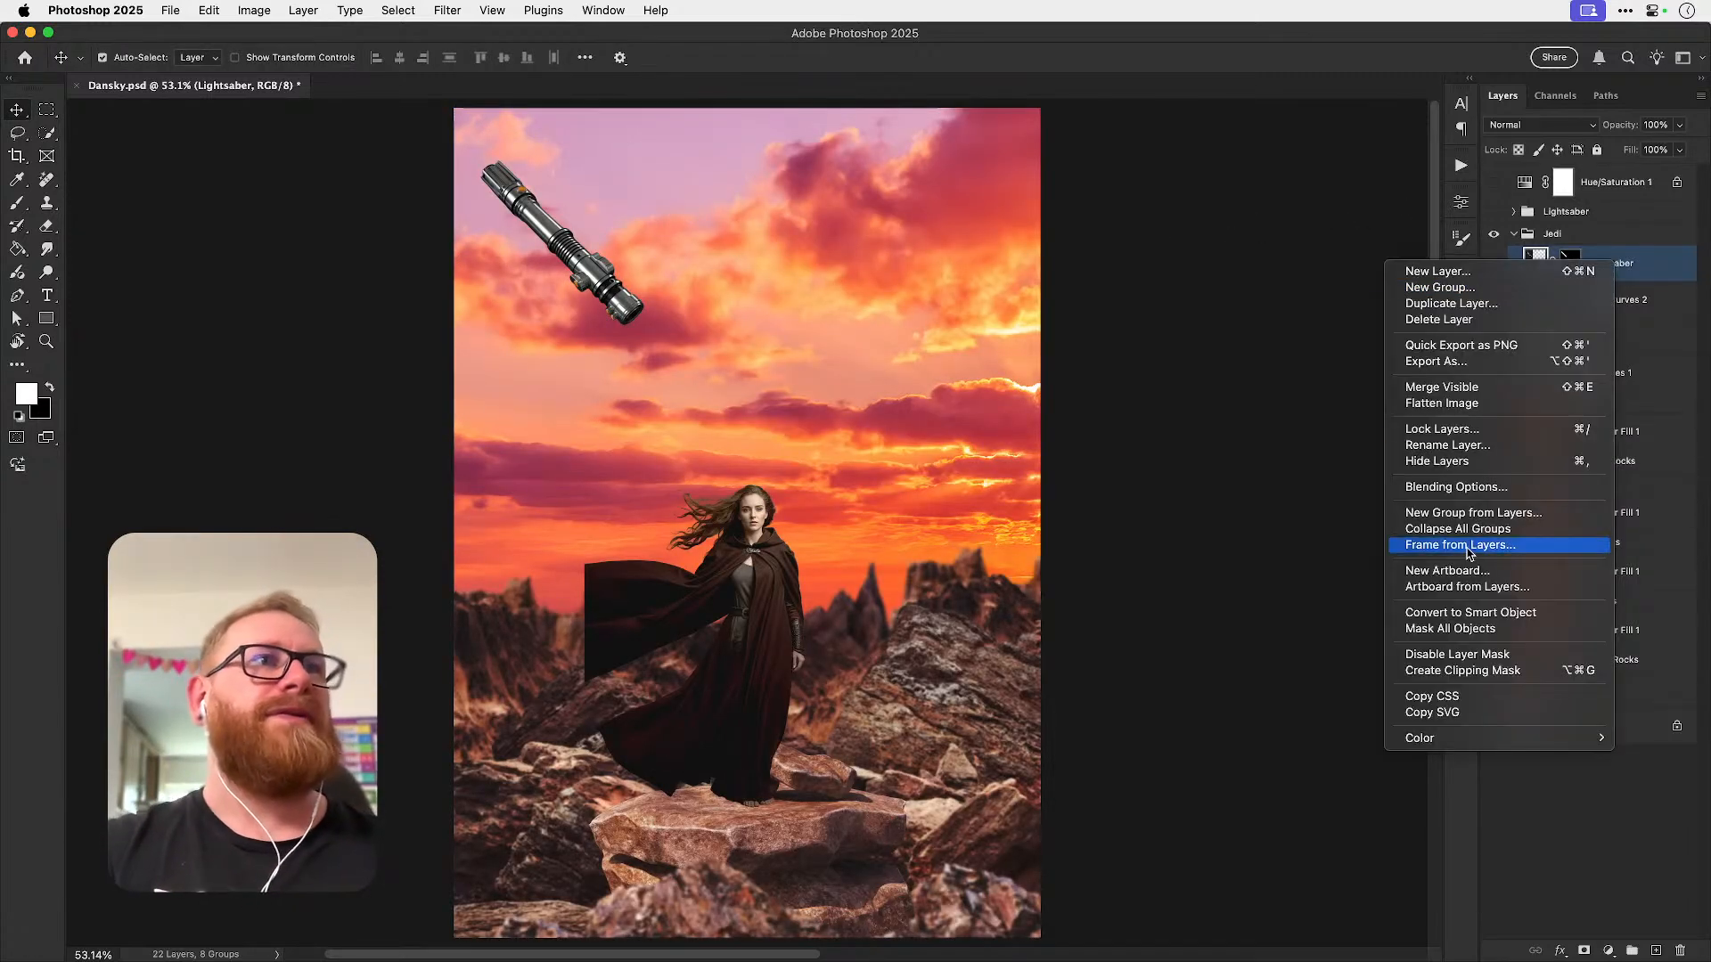
{"action": "left_click", "coordinate": [1459, 615]}
- Scale the lightsaber hilt down to a believable handheld size, tilt it near upright, and place it beside the Jedi's hand
{"action": "key", "text": "super+t"}
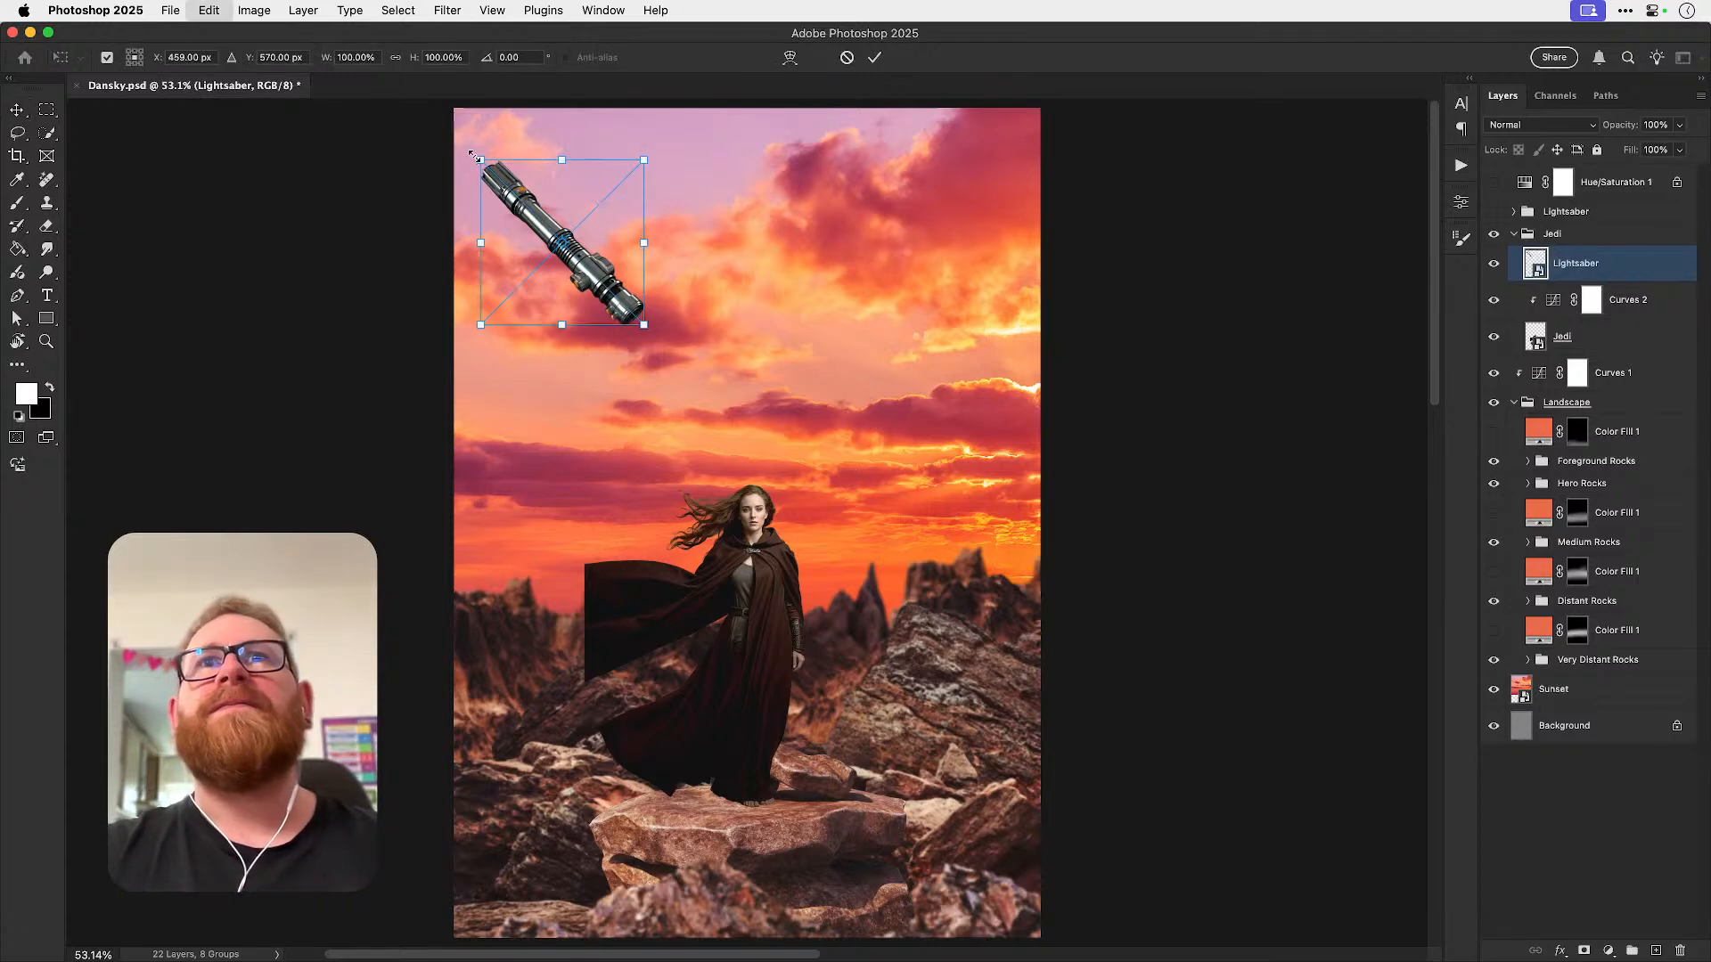
{"action": "left_click_drag", "start_coordinate": [478, 159], "coordinate": [916, 597]}
{"action": "key", "text": "Return"}
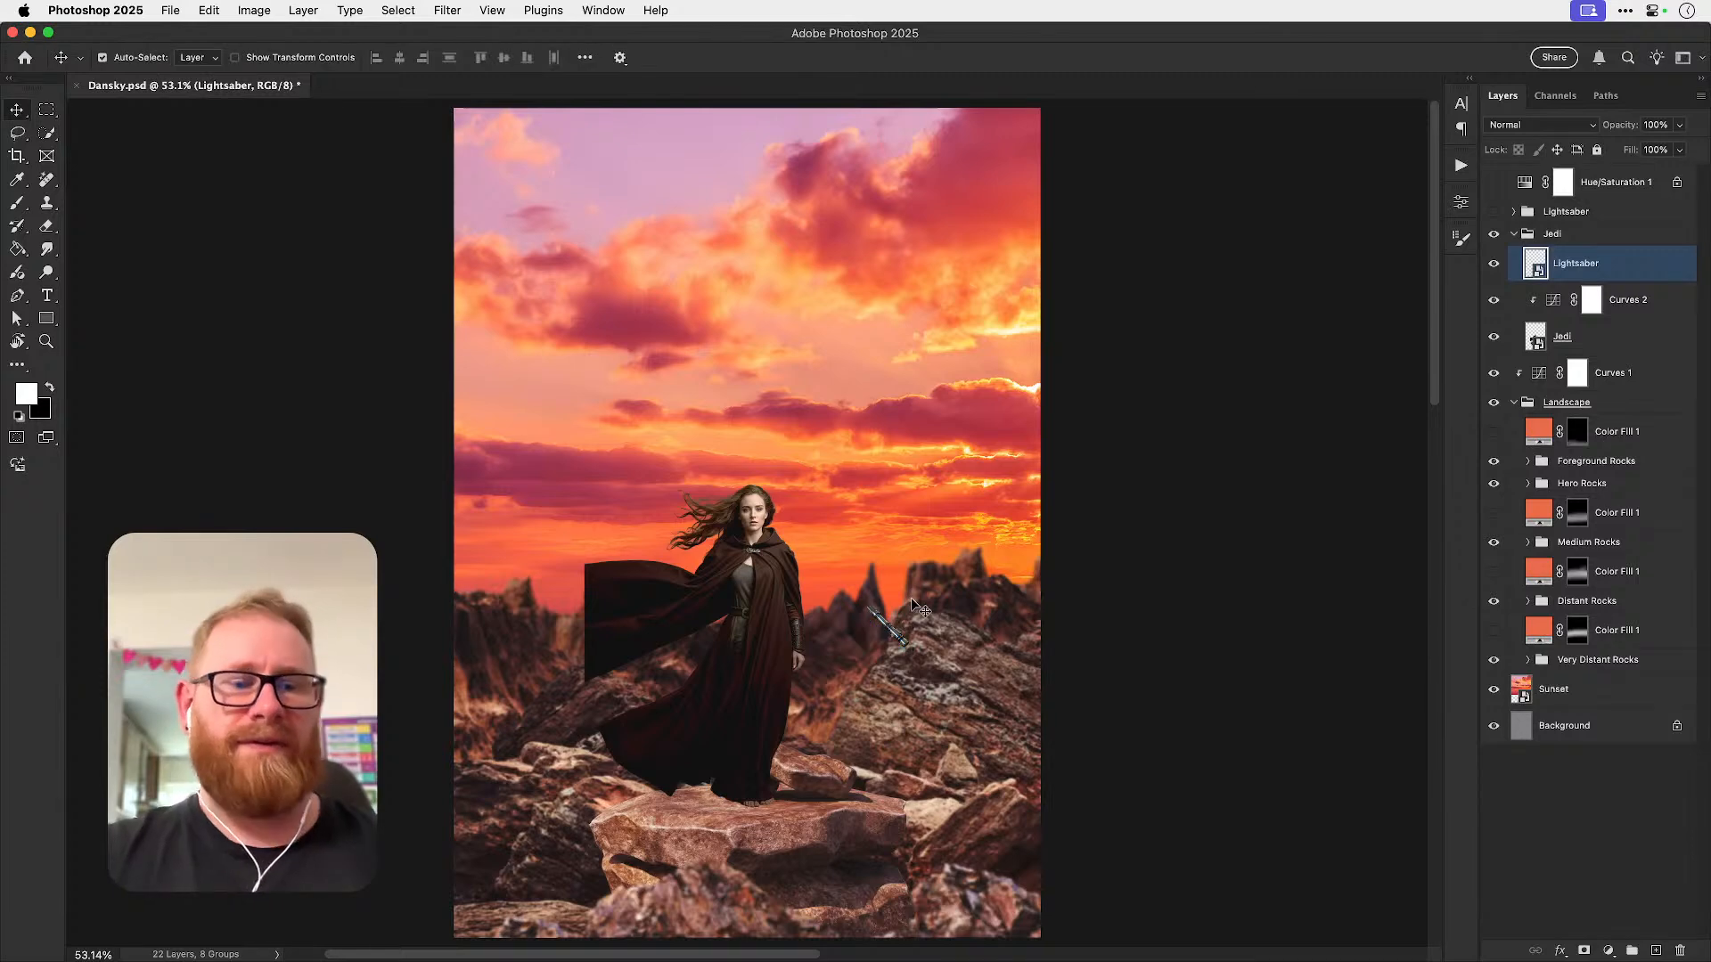
{"action": "key", "text": "super+1"}
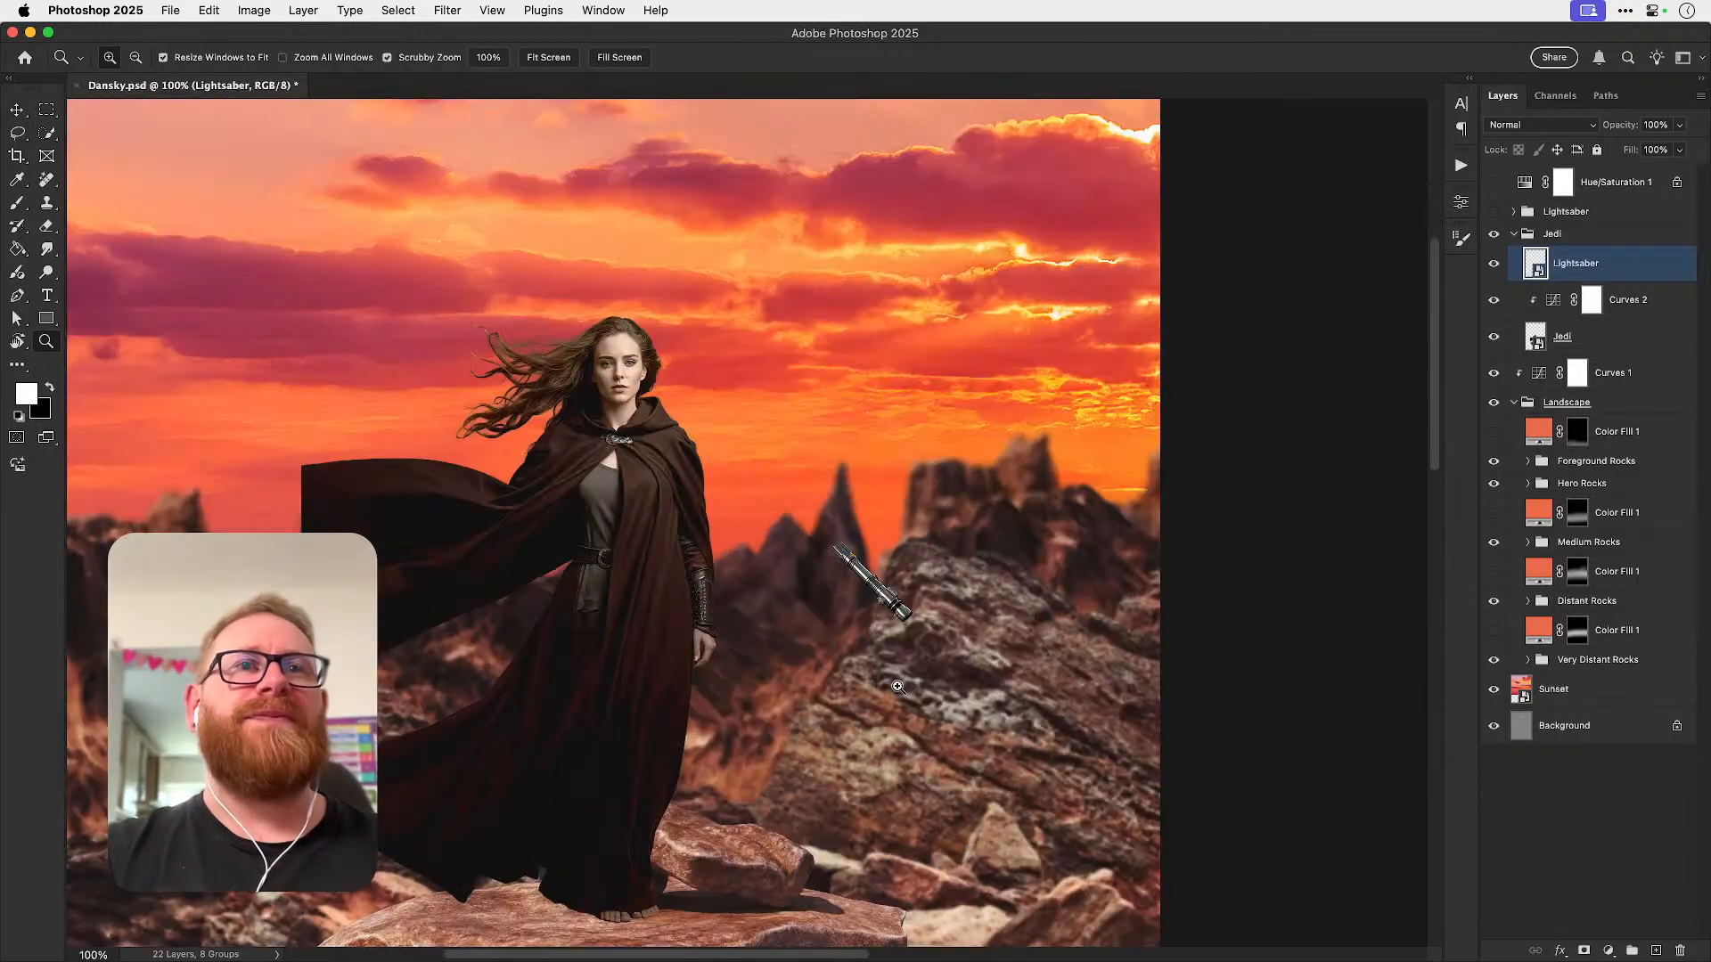
{"action": "key", "text": "super+t"}
{"action": "left_click_drag", "start_coordinate": [941, 533], "coordinate": [817, 677]}
{"action": "key", "text": "Return"}
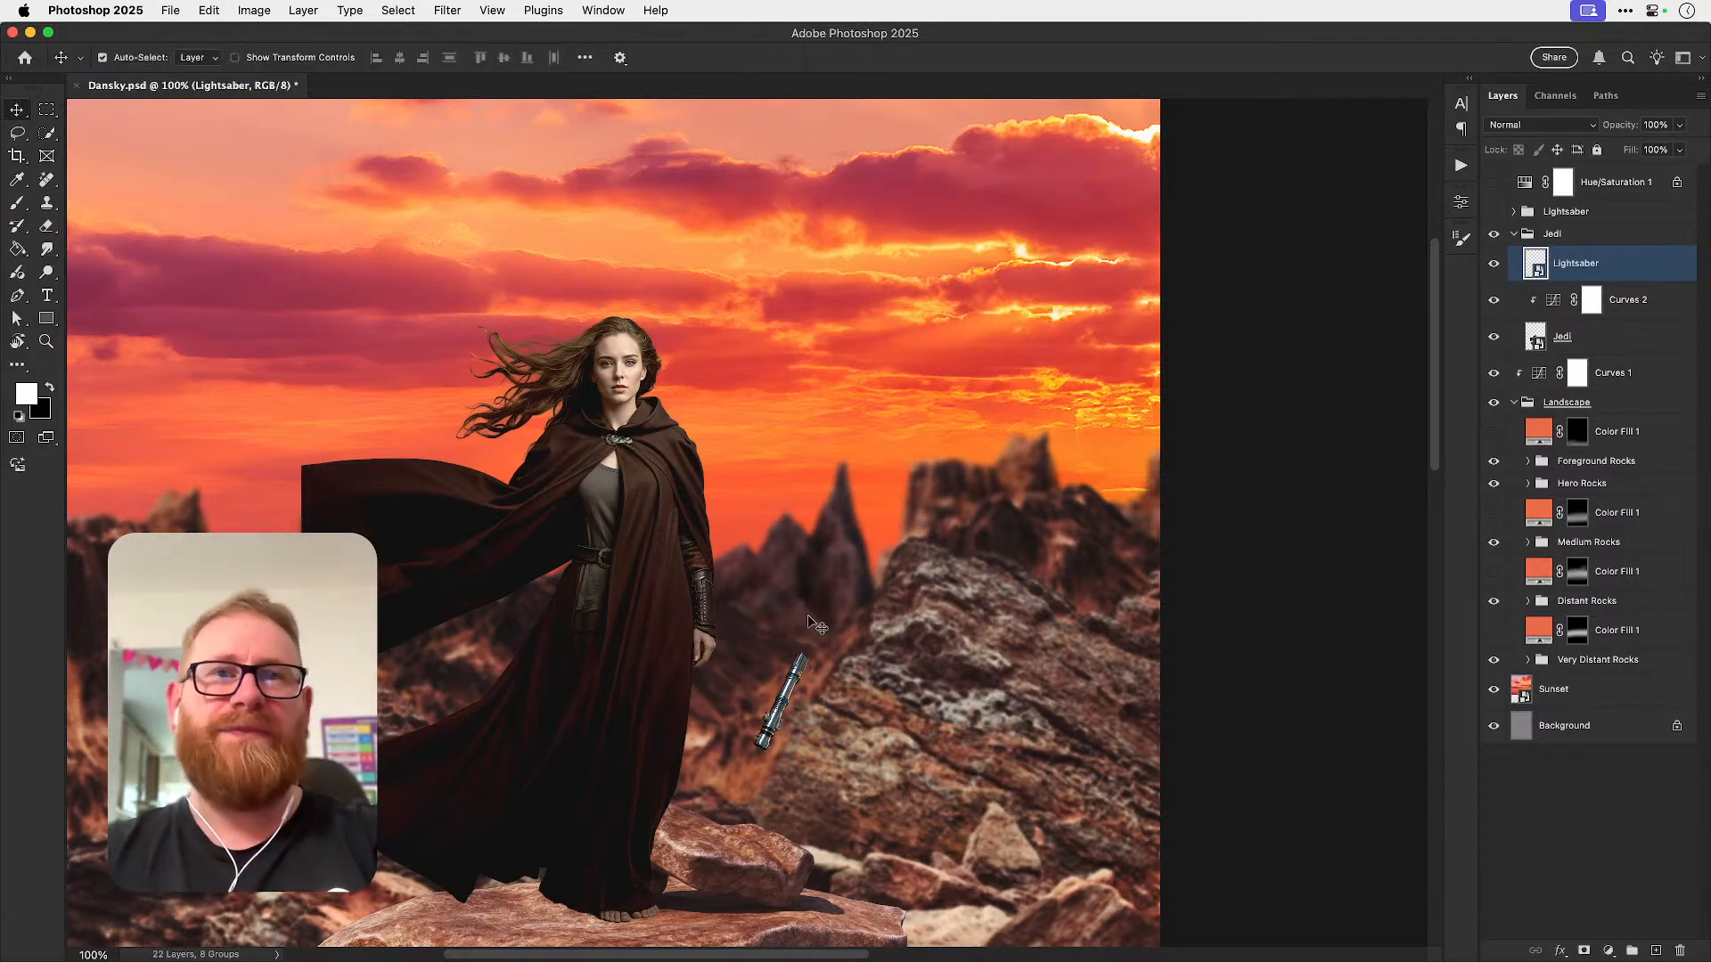
- Draw a thin white vertical rectangle about 15 by 830 px above the hilt as the lightsaber blade
{"action": "left_click", "coordinate": [46, 319]}
{"action": "left_click_drag", "start_coordinate": [796, 253], "coordinate": [803, 621]}
{"action": "key", "text": "v"}
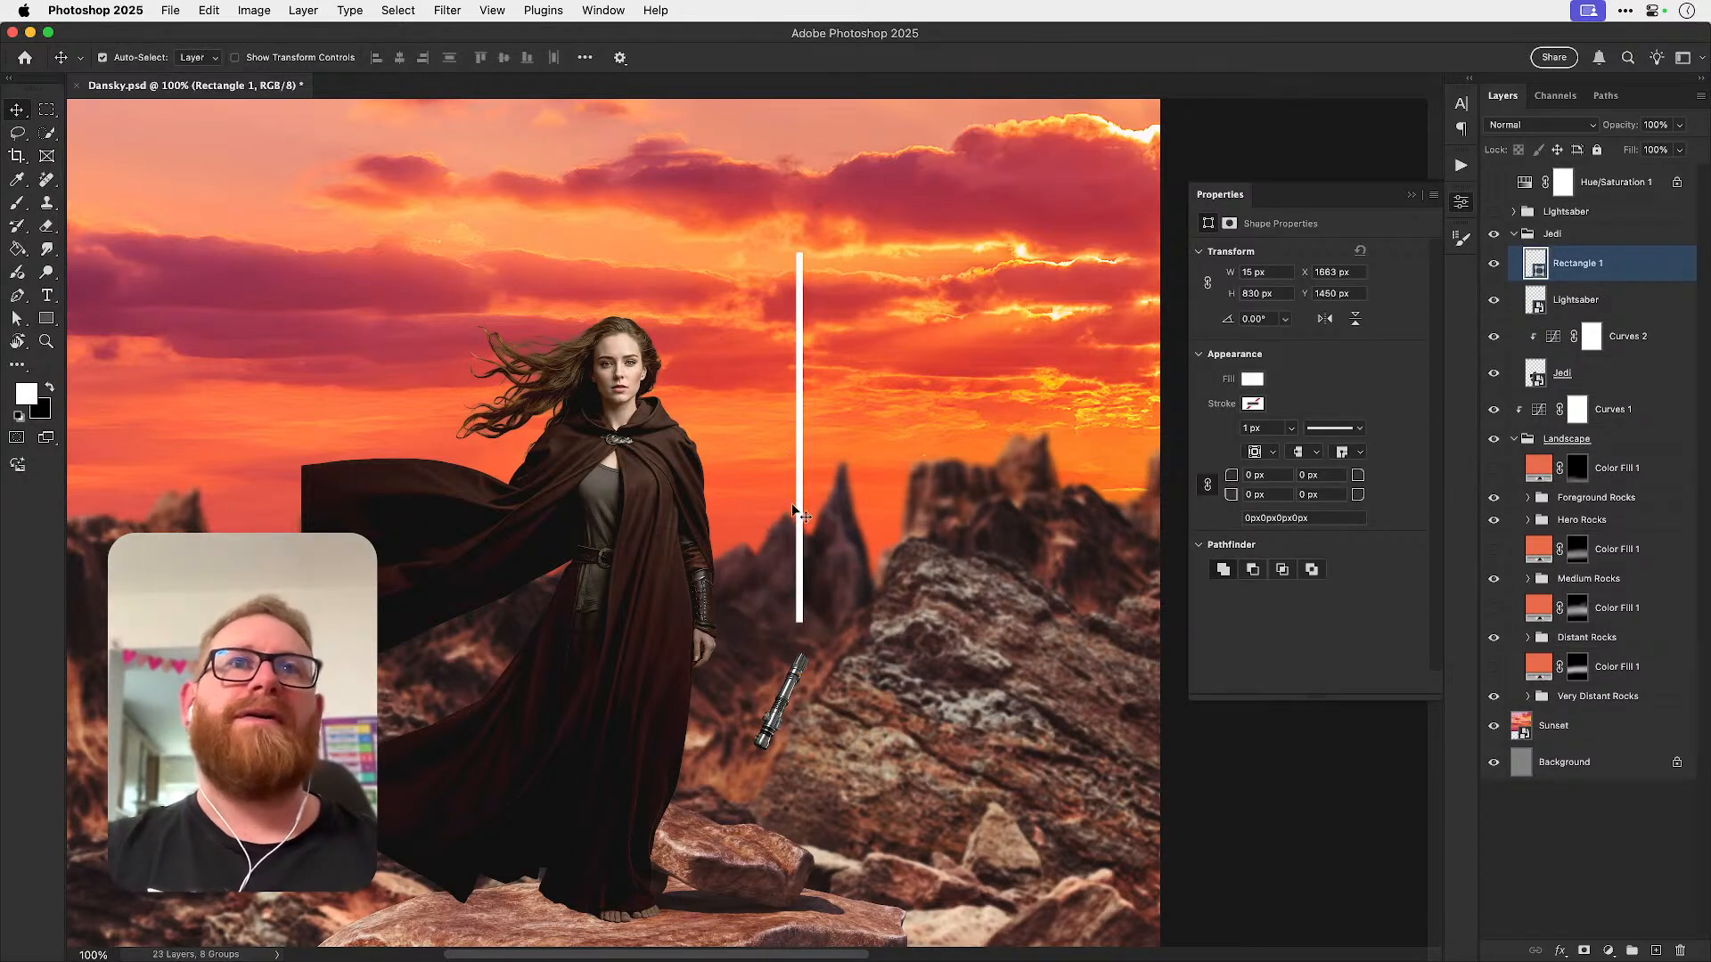
- Rotate the white blade rectangle to about 20.37° and move it down across the hilt so its lower end reaches the rock
{"action": "left_click_drag", "start_coordinate": [799, 569], "coordinate": [764, 771]}
{"action": "key", "text": "super+t"}
{"action": "left_click_drag", "start_coordinate": [842, 476], "coordinate": [862, 504]}
{"action": "key", "text": "Return"}
{"action": "key", "text": "shift+Right"}
{"action": "key", "text": "shift+Right"}
{"action": "key", "text": "shift+Right"}
{"action": "key", "text": "shift+Down"}
{"action": "key", "text": "shift+Down"}
{"action": "key", "text": "shift+Down"}
{"action": "key", "text": "shift+Down"}
{"action": "key", "text": "shift+Down"}
{"action": "key", "text": "shift+Down"}
{"action": "key", "text": "shift+Down"}
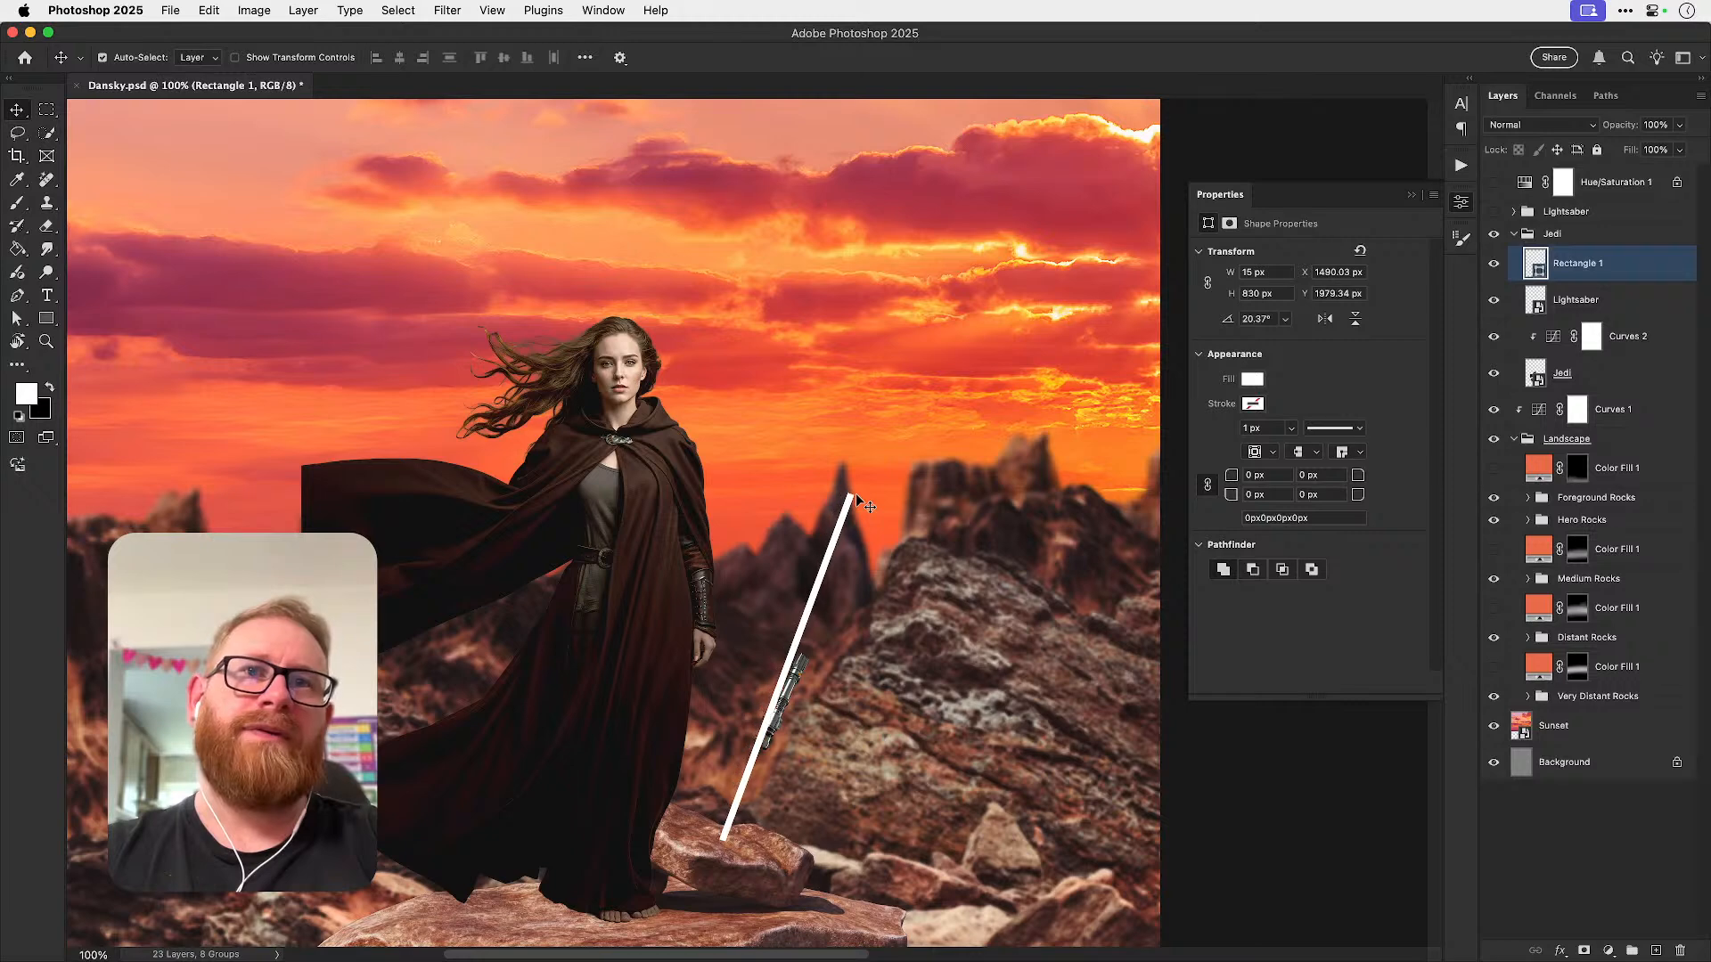
{"action": "key", "text": "shift+Right"}
{"action": "key", "text": "shift+Right"}
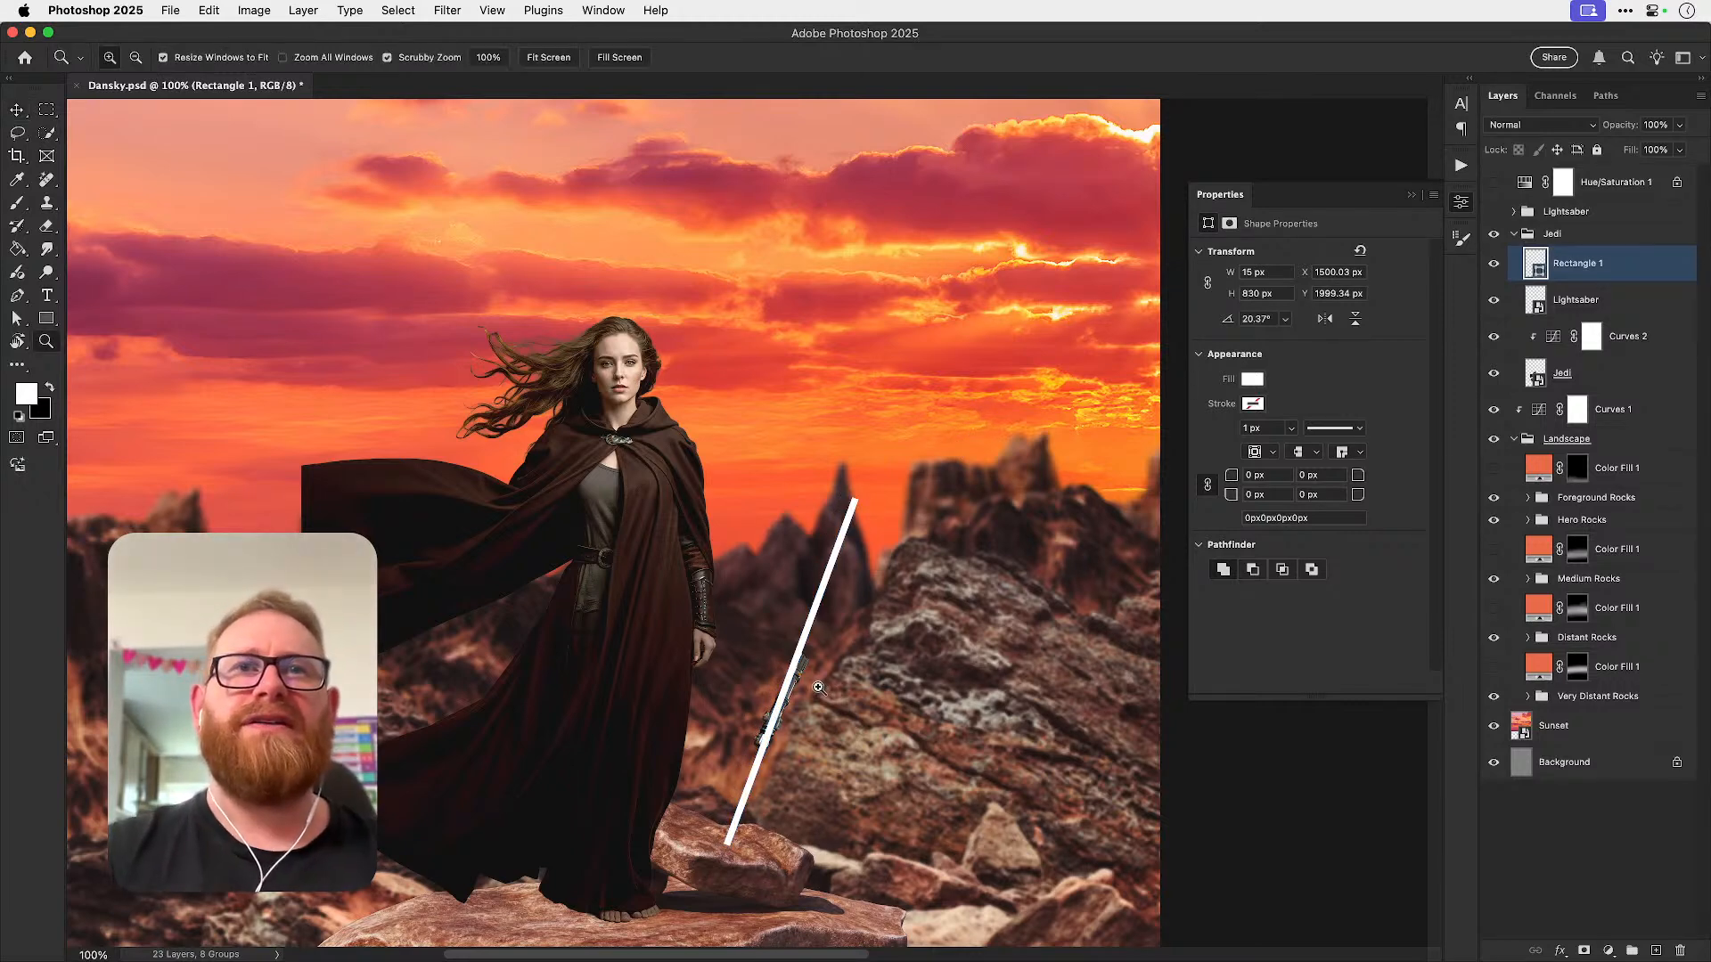
- Move the hilt to the blade's upper end and rotate it to 65.71° in line with the blade
{"action": "left_click", "coordinate": [821, 688], "text": "super"}
{"action": "left_click", "coordinate": [820, 687], "text": "super"}
{"action": "left_click_drag", "start_coordinate": [772, 645], "coordinate": [855, 242]}
{"action": "key", "text": "super+t"}
{"action": "left_click_drag", "start_coordinate": [962, 284], "coordinate": [797, 313]}
{"action": "key", "text": "Return"}
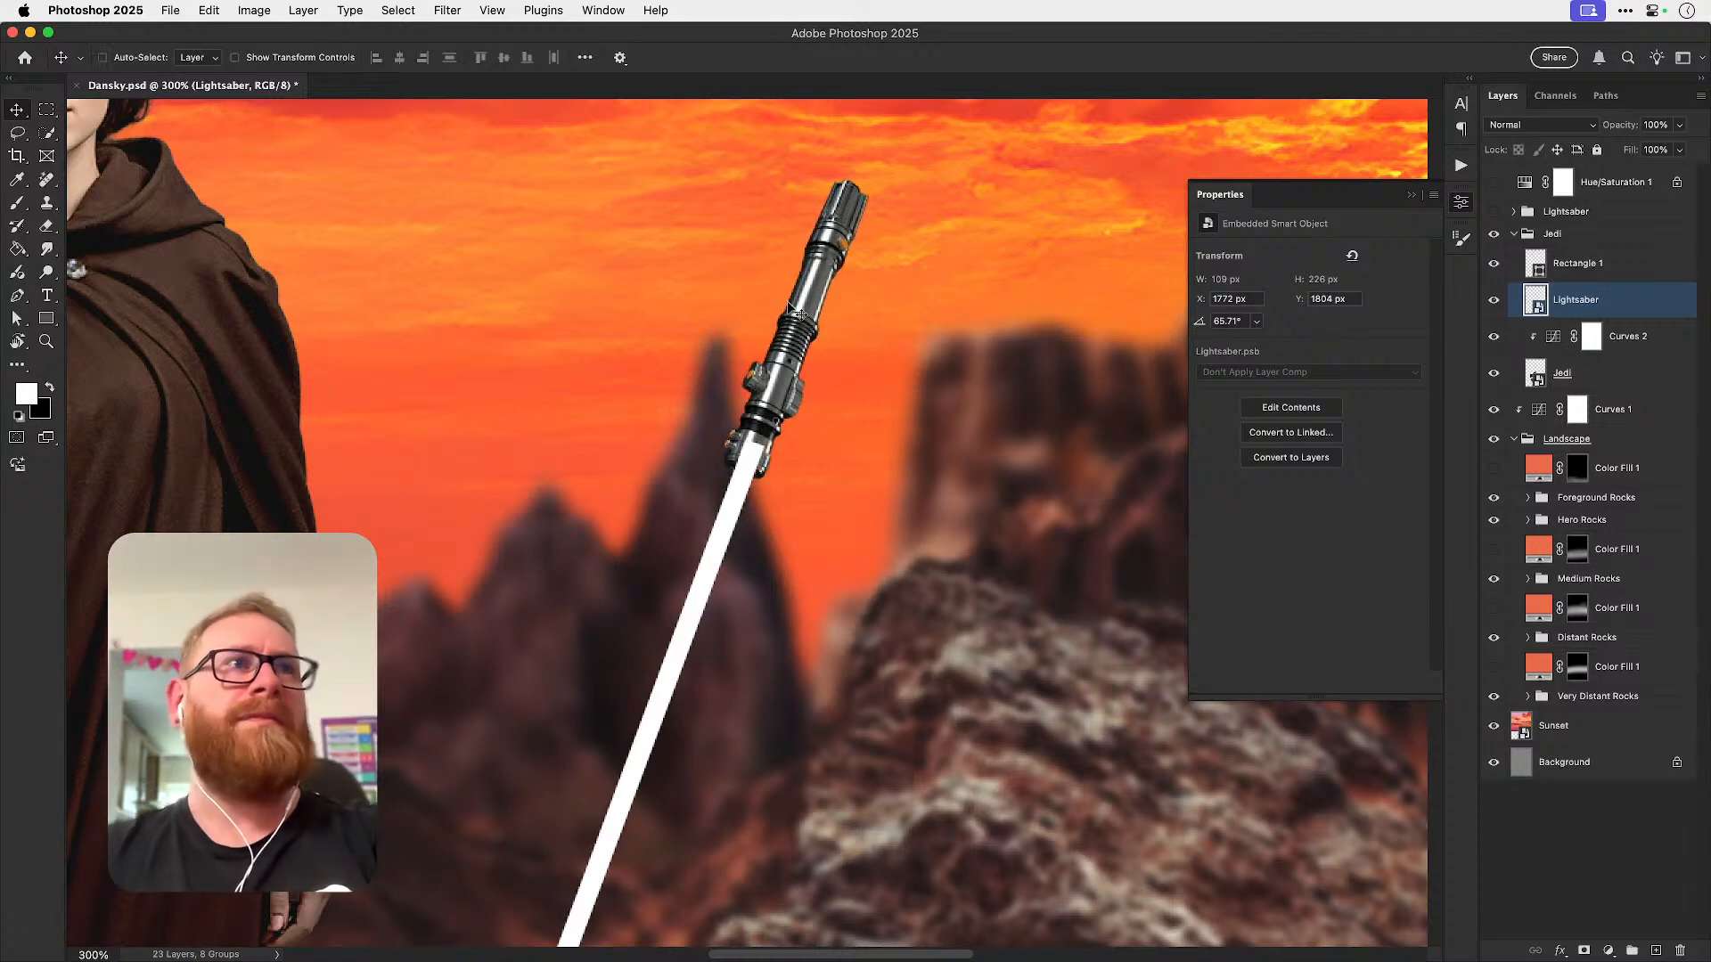
- Bring the Lightsaber layer above the blade rectangle and nudge the hilt down over the blade's end, to Y 1810 px
{"action": "key", "text": "super+bracketright"}
{"action": "key", "text": "shift+Down"}
{"action": "key", "text": "Up"}
{"action": "key", "text": "Up"}
{"action": "key", "text": "Up"}
{"action": "key", "text": "Up"}
{"action": "key", "text": "super+0"}
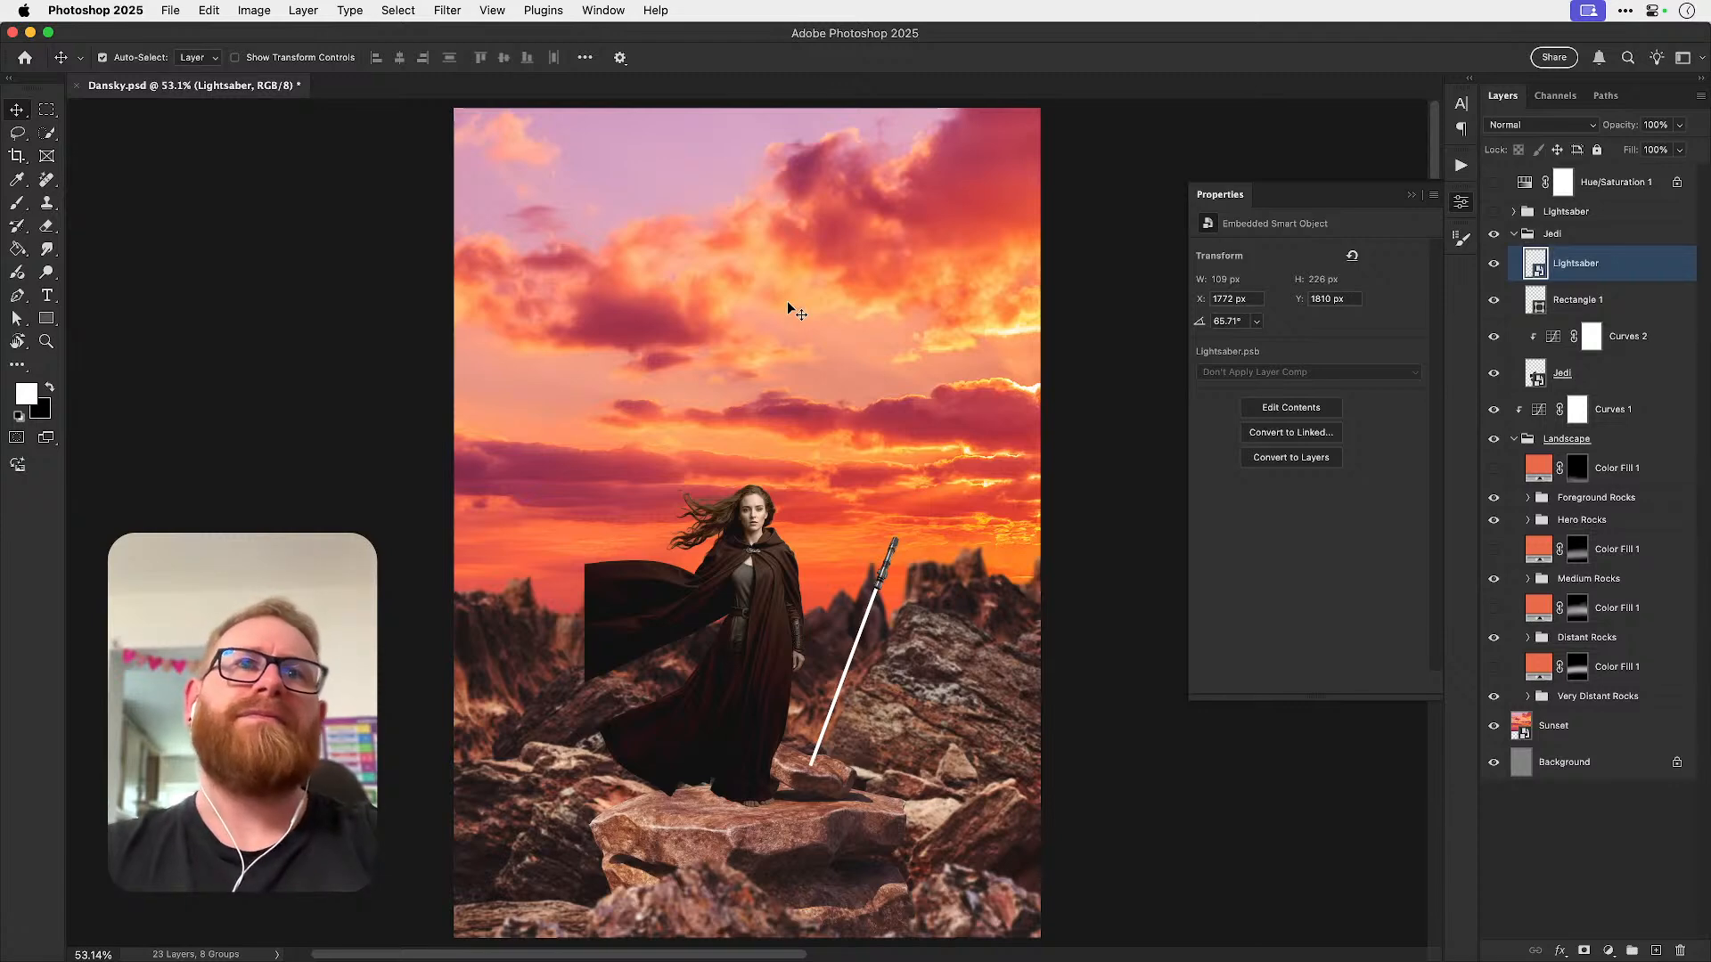
- Nudge the hilt down and inward along the blade to X 1742, Y 1910 px
{"action": "key", "text": "shift+Down"}
{"action": "key", "text": "shift+Down"}
{"action": "key", "text": "shift+Down"}
{"action": "key", "text": "shift+Down"}
{"action": "key", "text": "shift+Down"}
{"action": "key", "text": "shift+Left"}
{"action": "key", "text": "shift+Left"}
{"action": "key", "text": "shift+Left"}
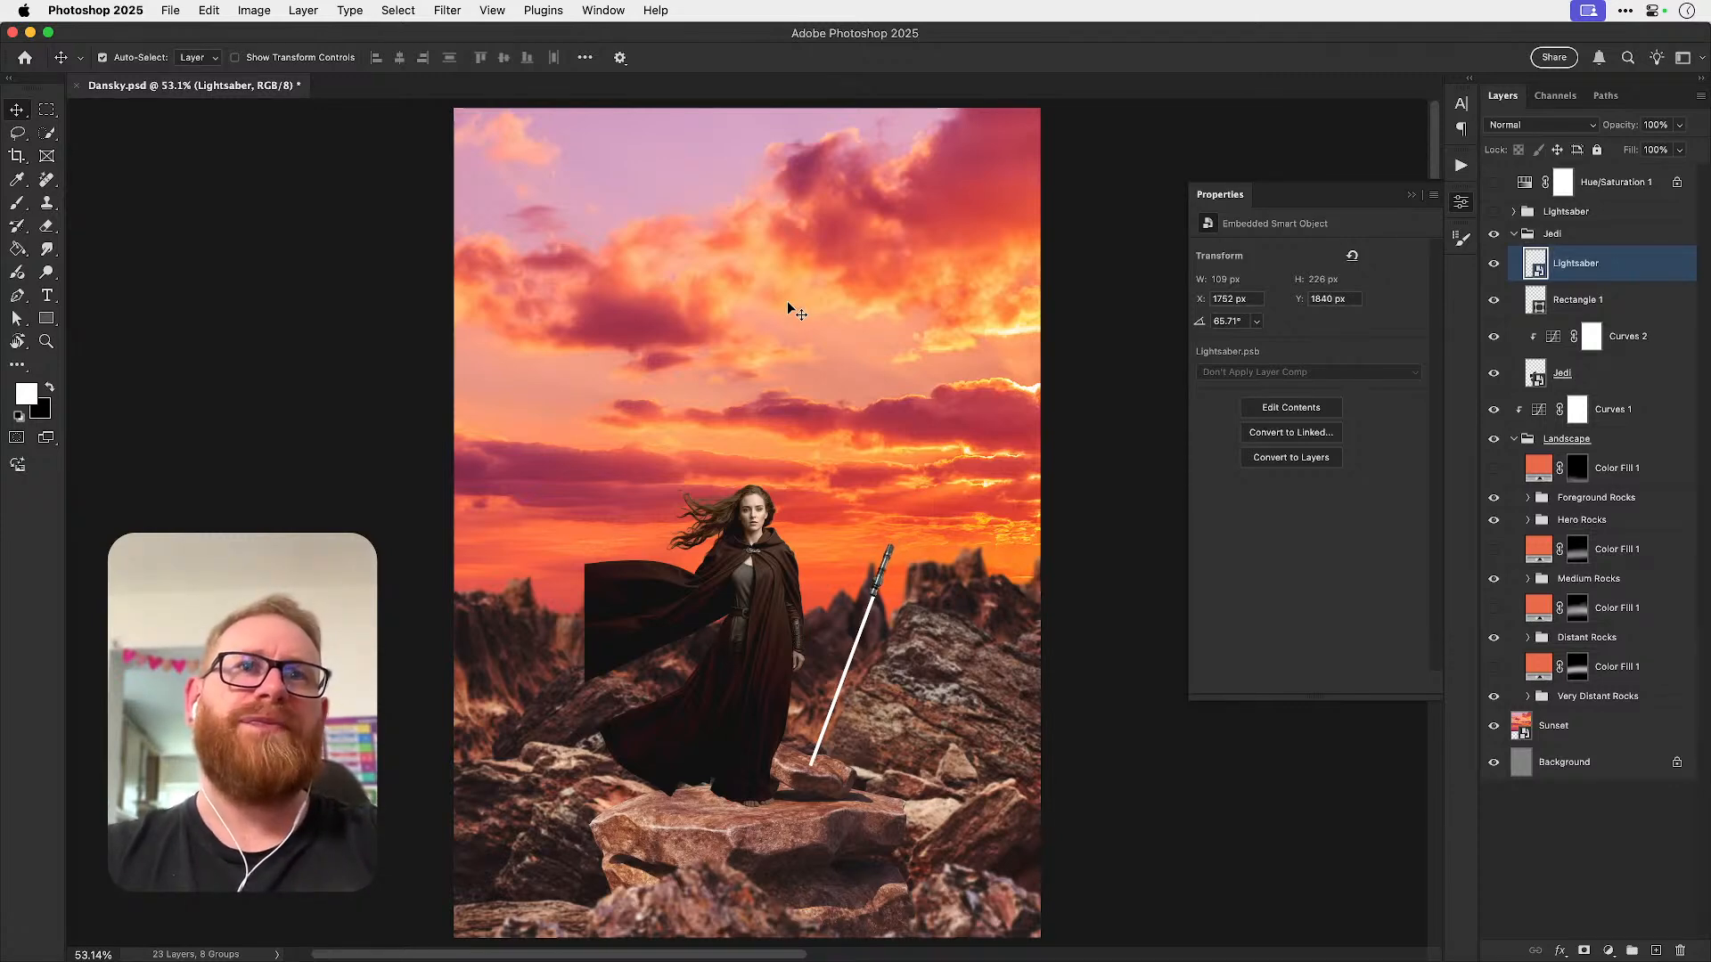
{"action": "key", "text": "shift+Down"}
{"action": "key", "text": "shift+Down"}
{"action": "key", "text": "shift+Down"}
{"action": "key", "text": "shift+Down"}
{"action": "key", "text": "shift+Down"}
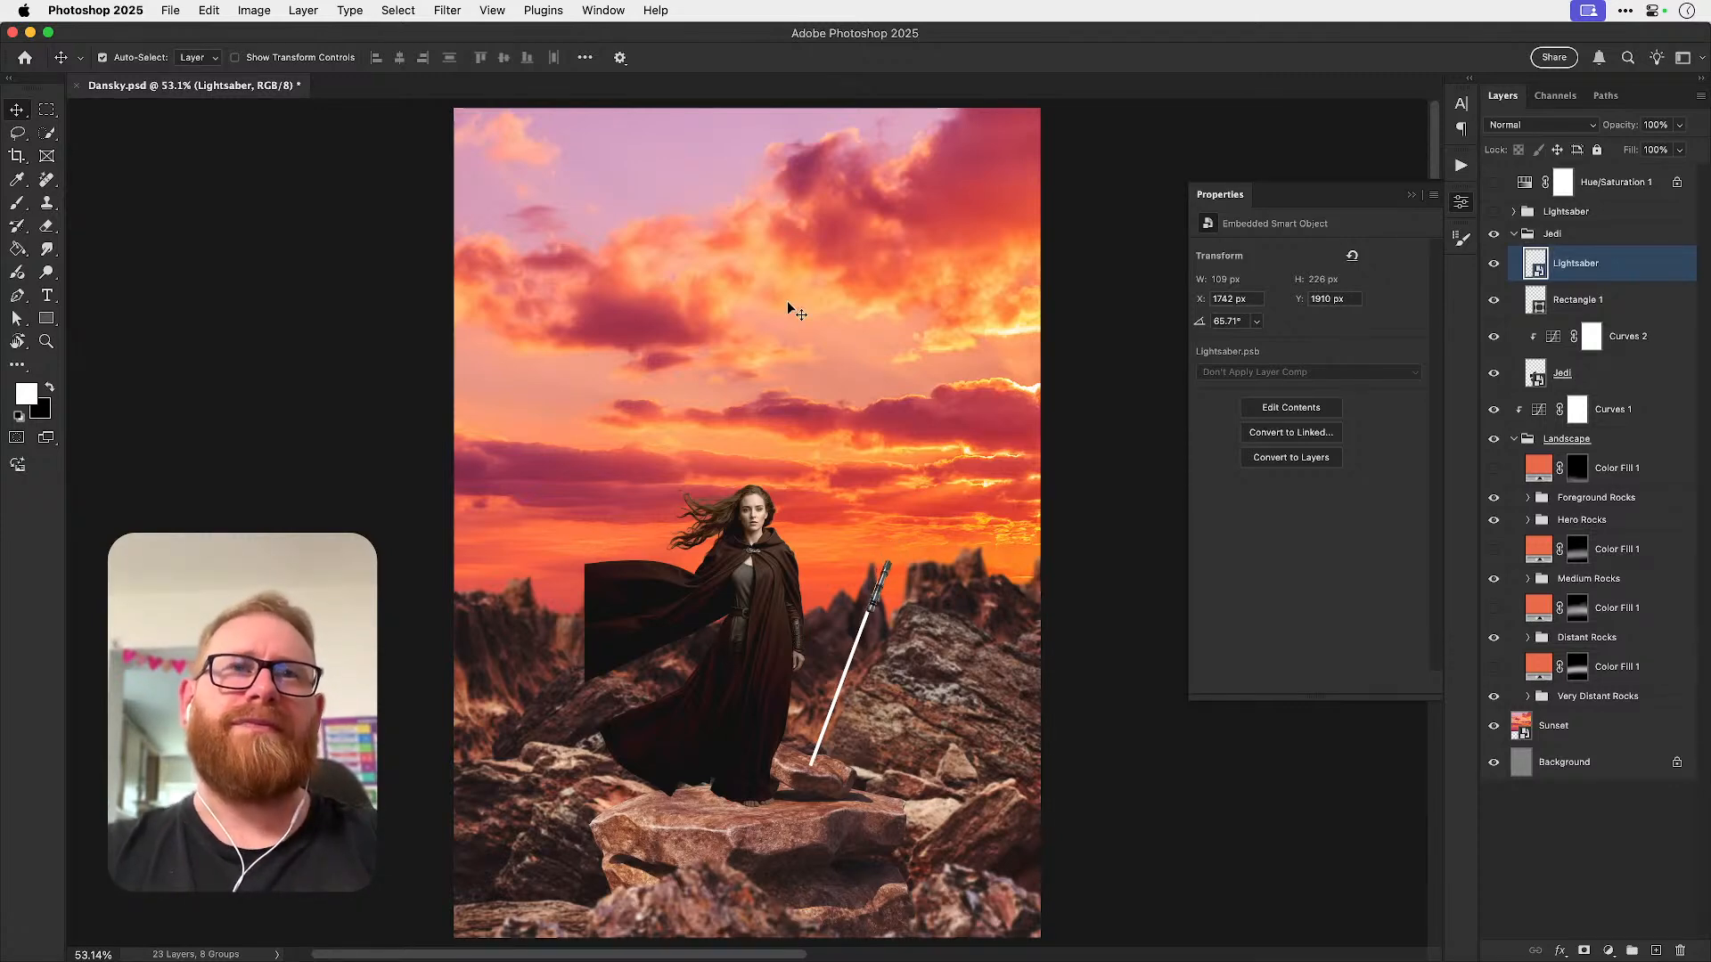
- Fine-tune the hilt's position so it lines up centrally with the upper end of the blade
{"action": "key", "text": "super+1"}
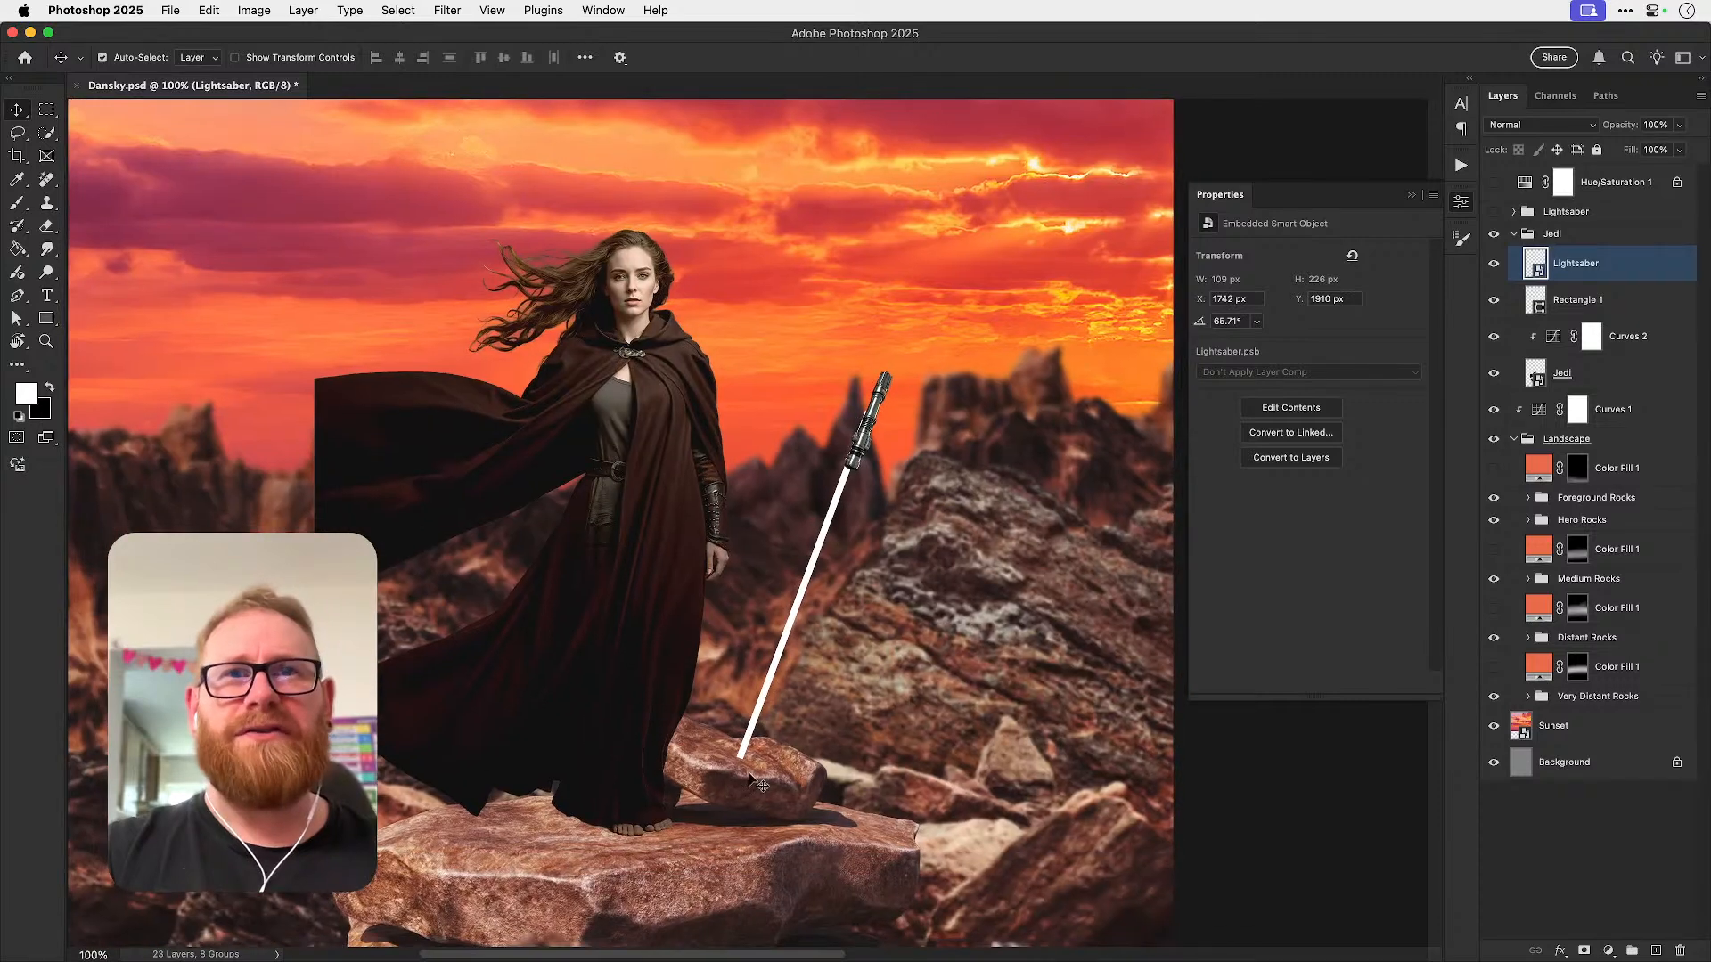
{"action": "left_click", "coordinate": [875, 534], "text": "super"}
{"action": "left_click_drag", "start_coordinate": [821, 403], "coordinate": [805, 423]}
{"action": "key", "text": "Right"}
{"action": "key", "text": "Right"}
- Add a layer mask to the Rectangle 1 blade layer and ready the Brush tool with black
{"action": "left_click", "coordinate": [1548, 306]}
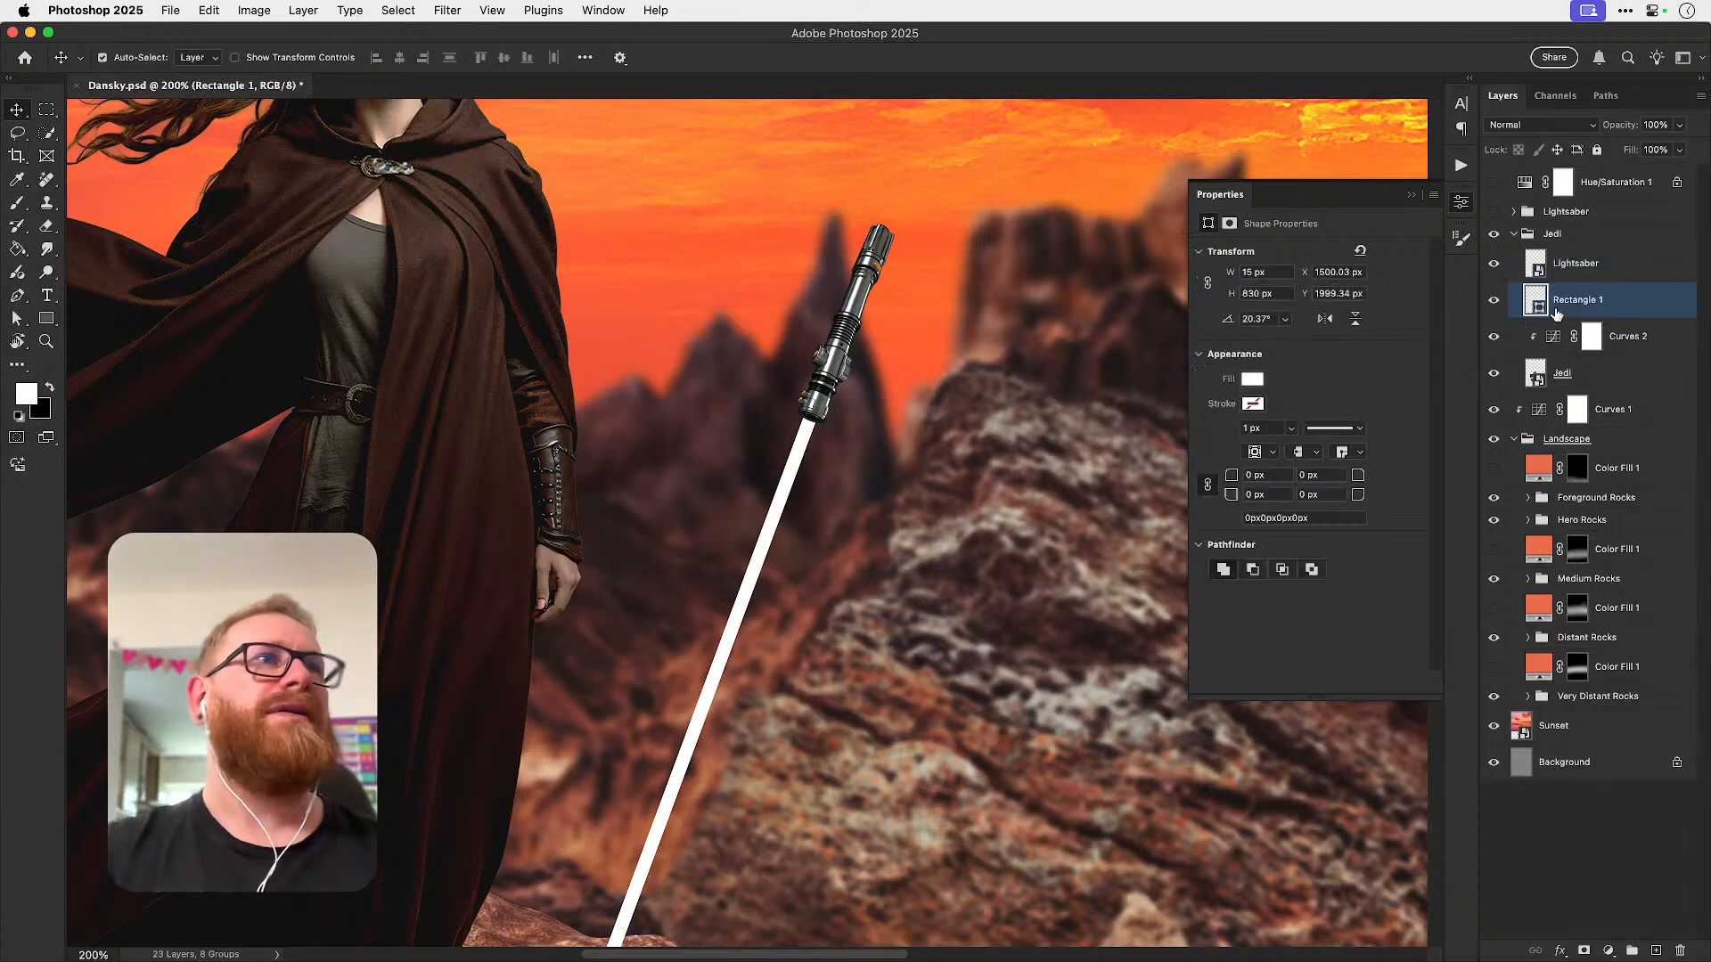
{"action": "left_click", "coordinate": [1584, 949]}
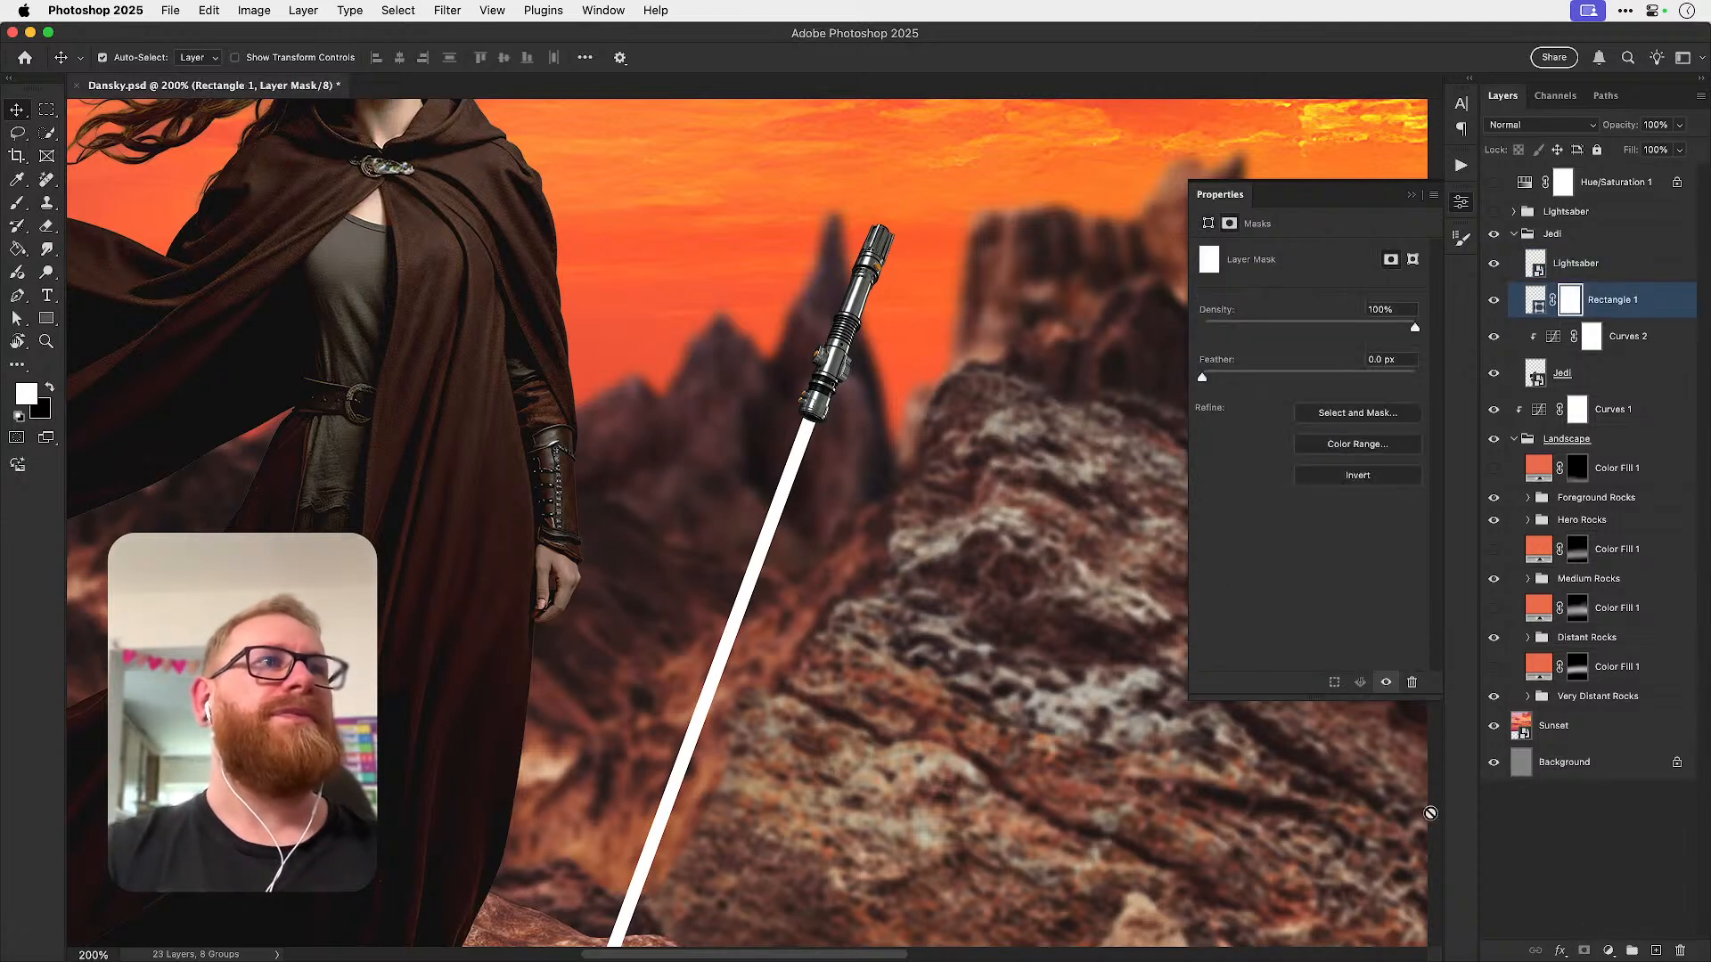
{"action": "key", "text": "z"}
{"action": "left_click", "coordinate": [855, 342]}
{"action": "left_click", "coordinate": [854, 342]}
{"action": "key", "text": "x"}
{"action": "key", "text": "b"}
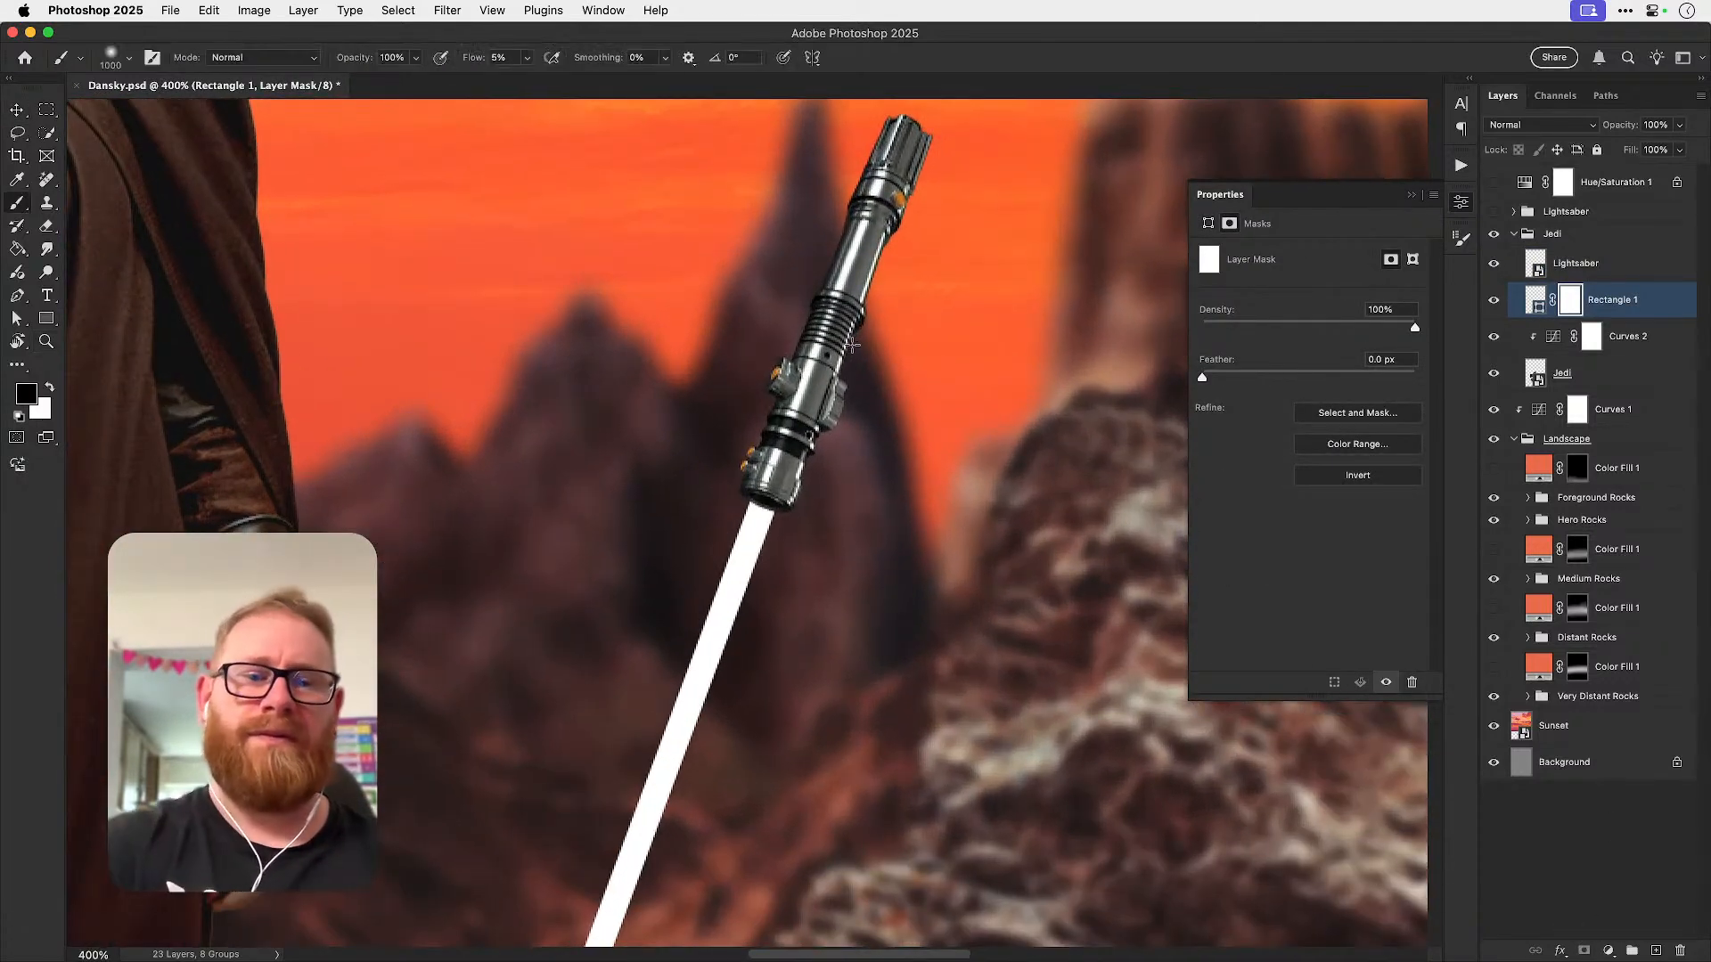
- Set the brush to 100% flow and 175 px, and mask out the part of the blade behind the hilt
{"action": "key", "text": "["}
{"action": "key", "text": "["}
{"action": "key", "text": "["}
{"action": "left_click", "coordinate": [526, 58]}
{"action": "left_click_drag", "start_coordinate": [524, 79], "coordinate": [609, 80]}
{"action": "key", "text": "bracketleft"}
{"action": "key", "text": "bracketleft"}
{"action": "key", "text": "bracketleft"}
{"action": "key", "text": "bracketleft"}
{"action": "key", "text": "bracketleft"}
{"action": "key", "text": "bracketleft"}
{"action": "key", "text": "bracketleft"}
{"action": "key", "text": "bracketleft"}
{"action": "key", "text": "bracketleft"}
{"action": "key", "text": "bracketleft"}
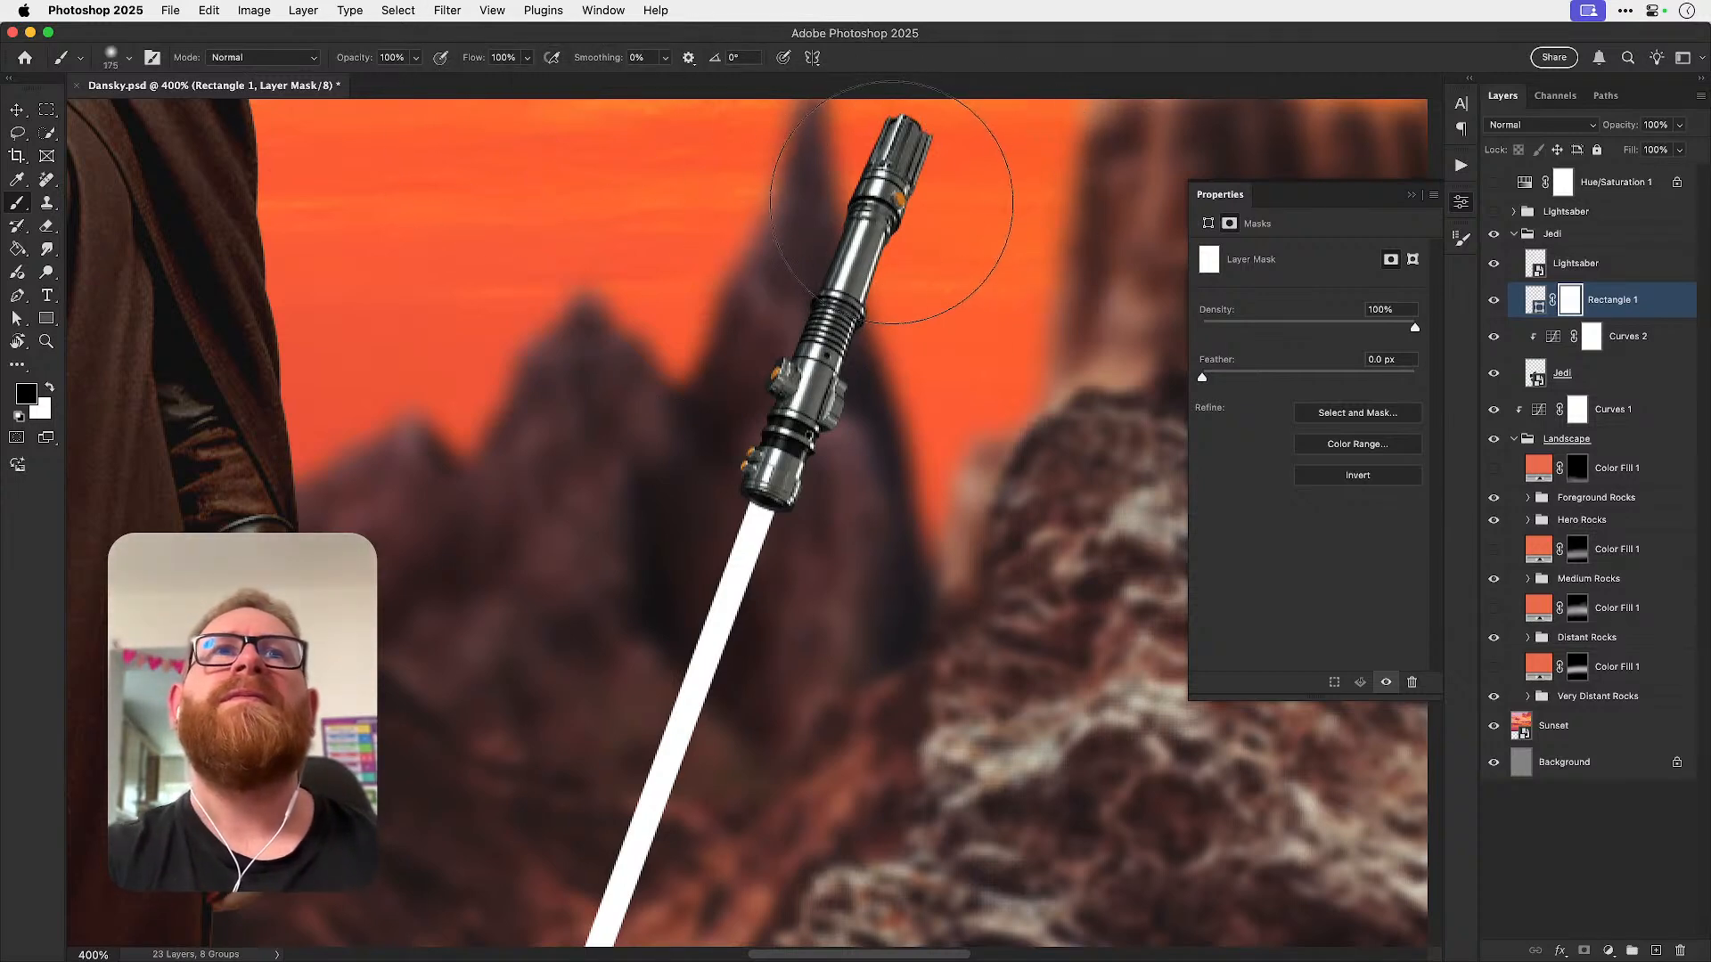
{"action": "mouse_move", "coordinate": [786, 499]}
{"action": "left_mouse_down"}
{"action": "mouse_move", "coordinate": [780, 526]}
{"action": "mouse_move", "coordinate": [793, 454]}
{"action": "left_mouse_up"}
- Shrink the brush to about 6 px and paint white on the mask where the blade meets the hilt
{"action": "key", "text": "x"}
{"action": "key", "text": "bracketleft"}
{"action": "key", "text": "bracketleft"}
{"action": "key", "text": "bracketleft"}
{"action": "key", "text": "bracketleft"}
{"action": "key", "text": "bracketleft"}
{"action": "mouse_move", "coordinate": [736, 545]}
{"action": "left_mouse_down"}
{"action": "mouse_move", "coordinate": [755, 519]}
{"action": "mouse_move", "coordinate": [742, 564]}
{"action": "left_mouse_up"}
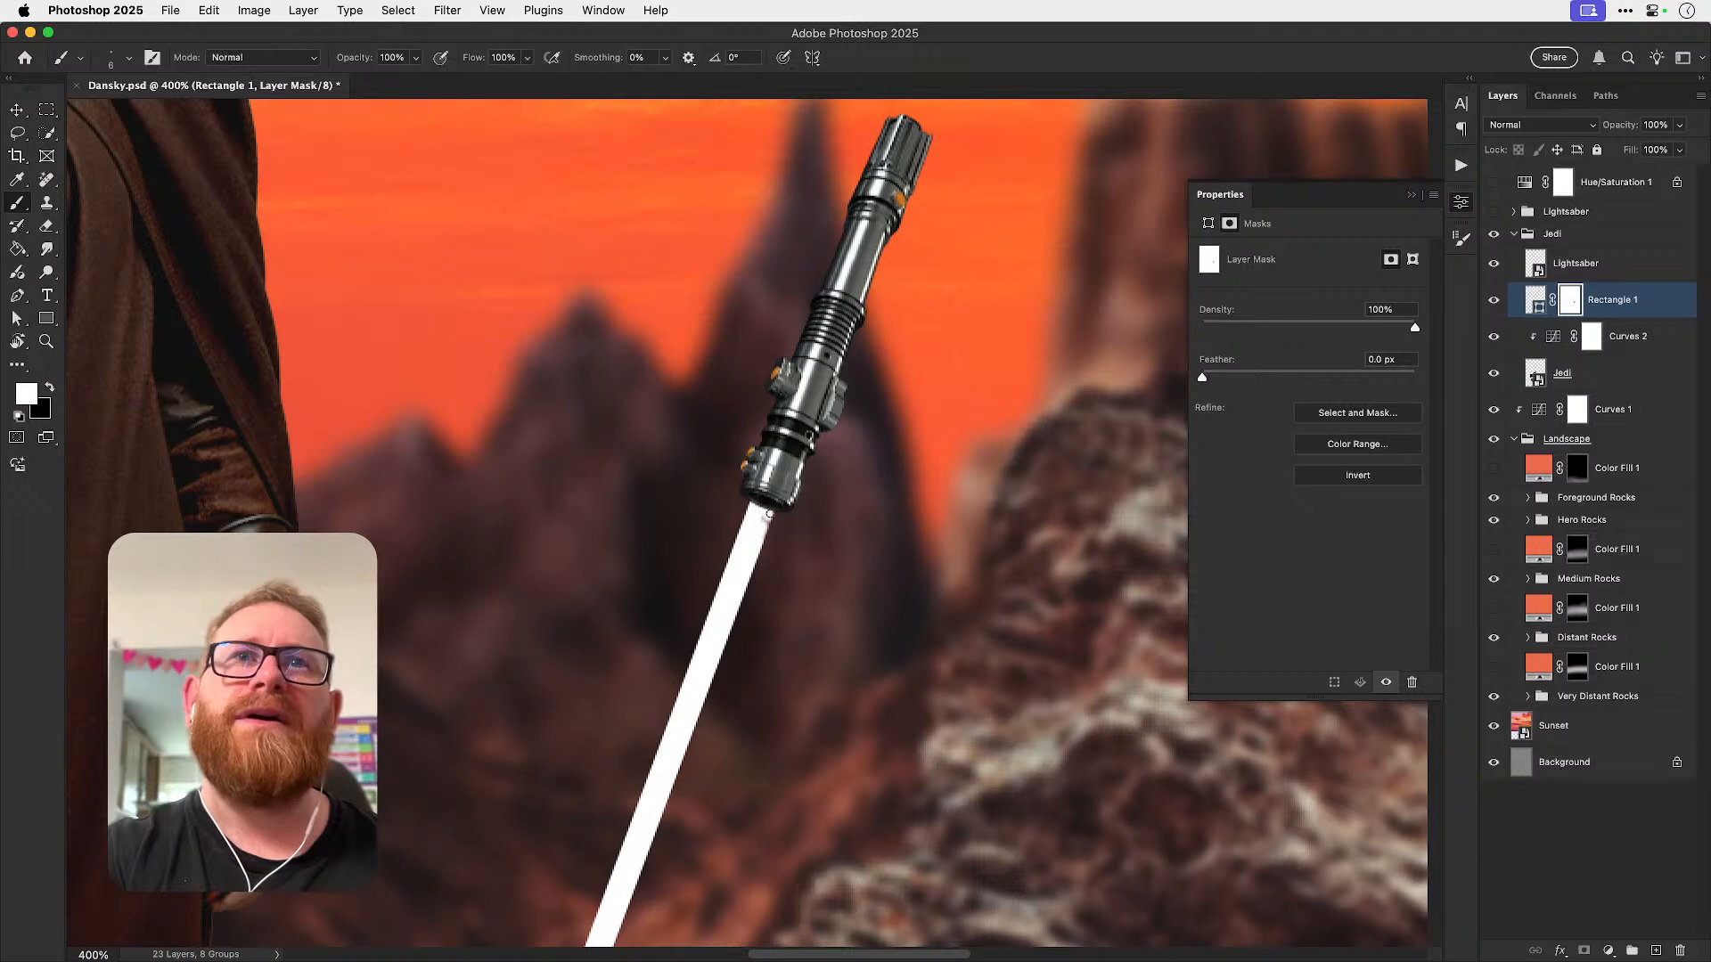
- Bring the Rectangle 1 blade above the Lightsaber layer and round its upper end over the hilt in the layer mask
{"action": "key", "text": "super+bracketright"}
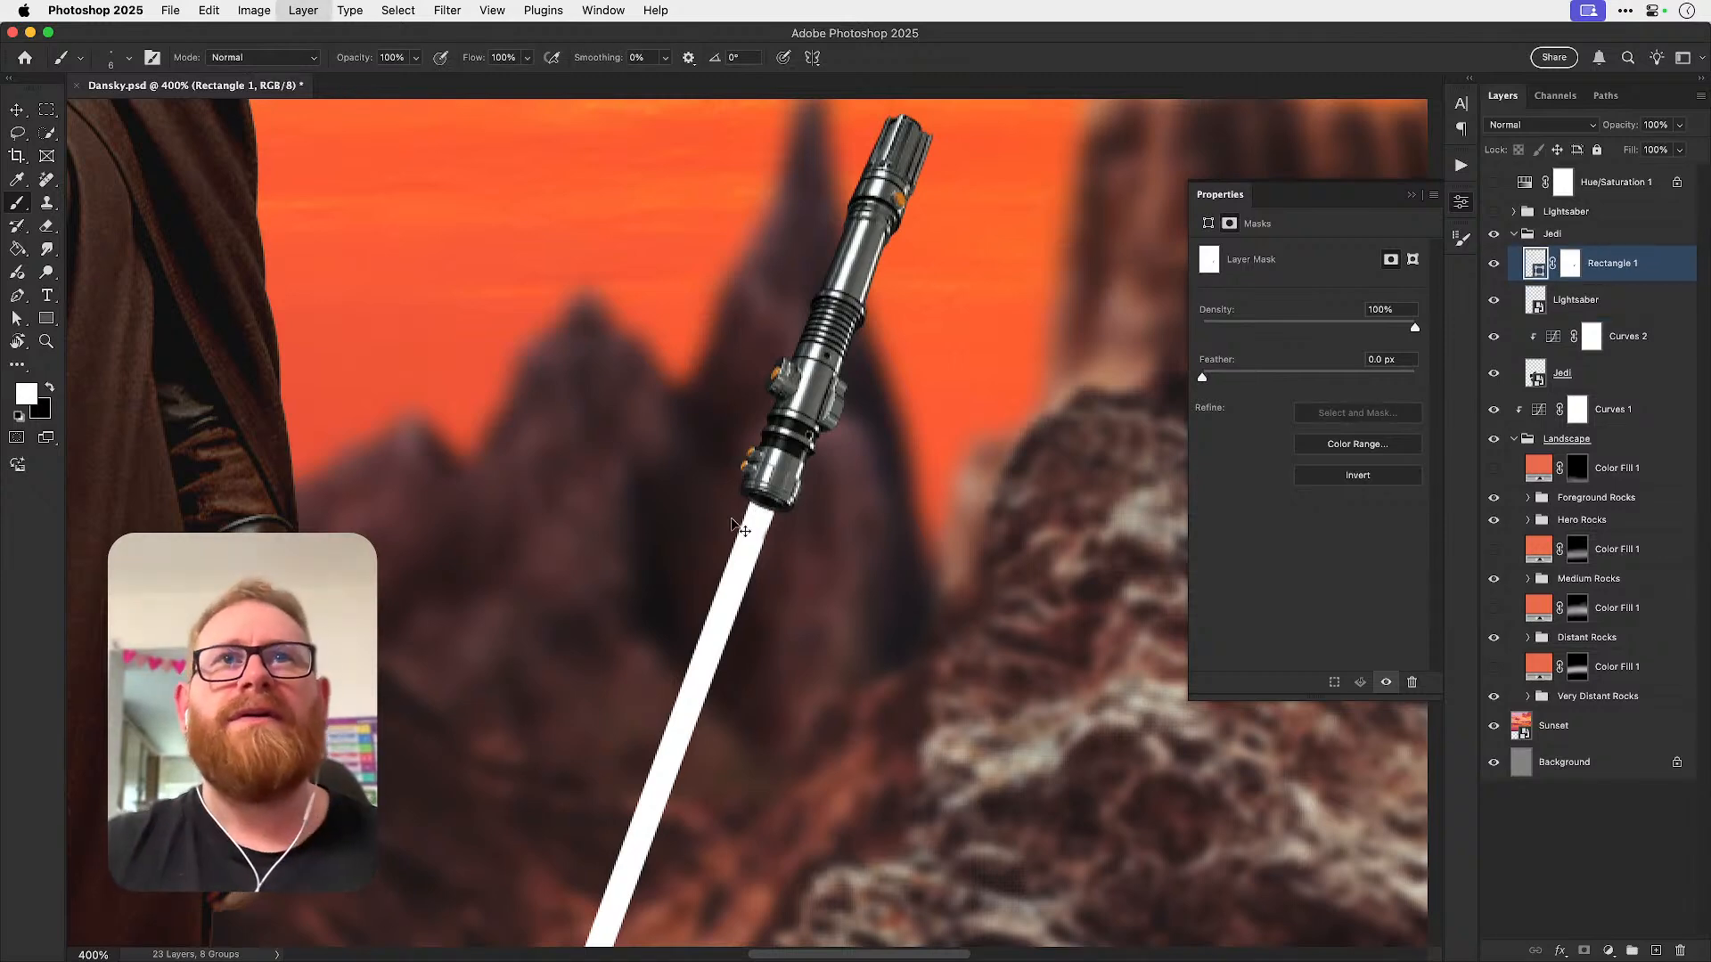
{"action": "key", "text": "x"}
{"action": "left_click", "coordinate": [1565, 266]}
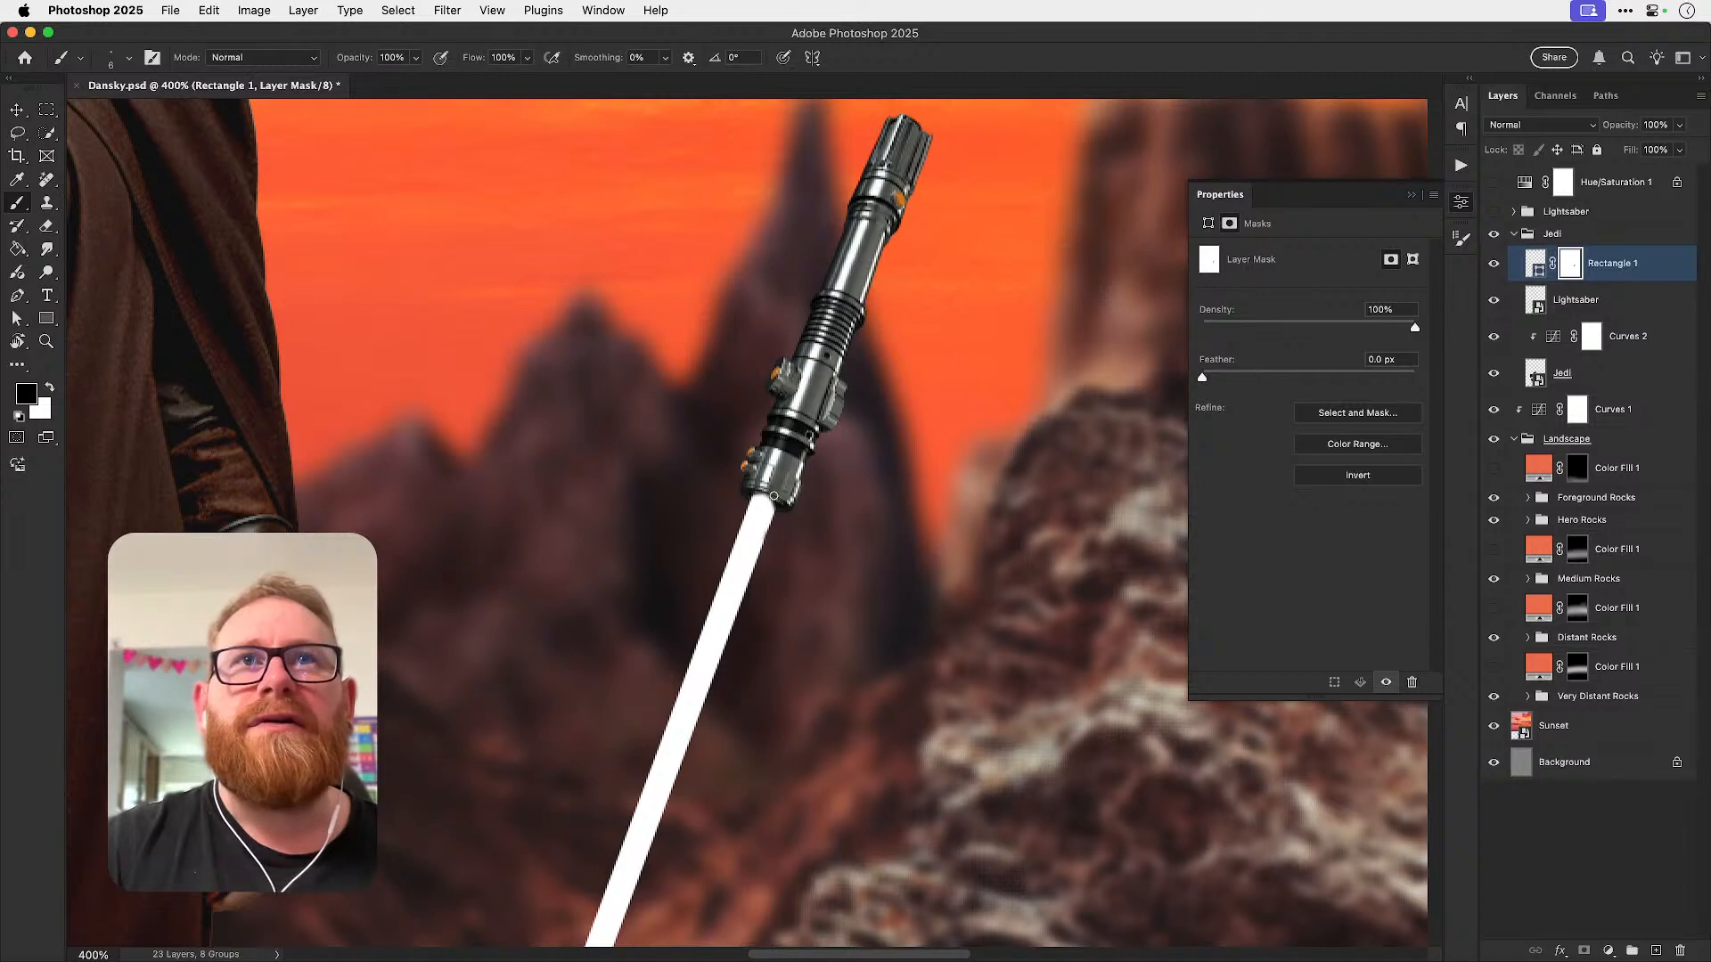
{"action": "key", "text": "x"}
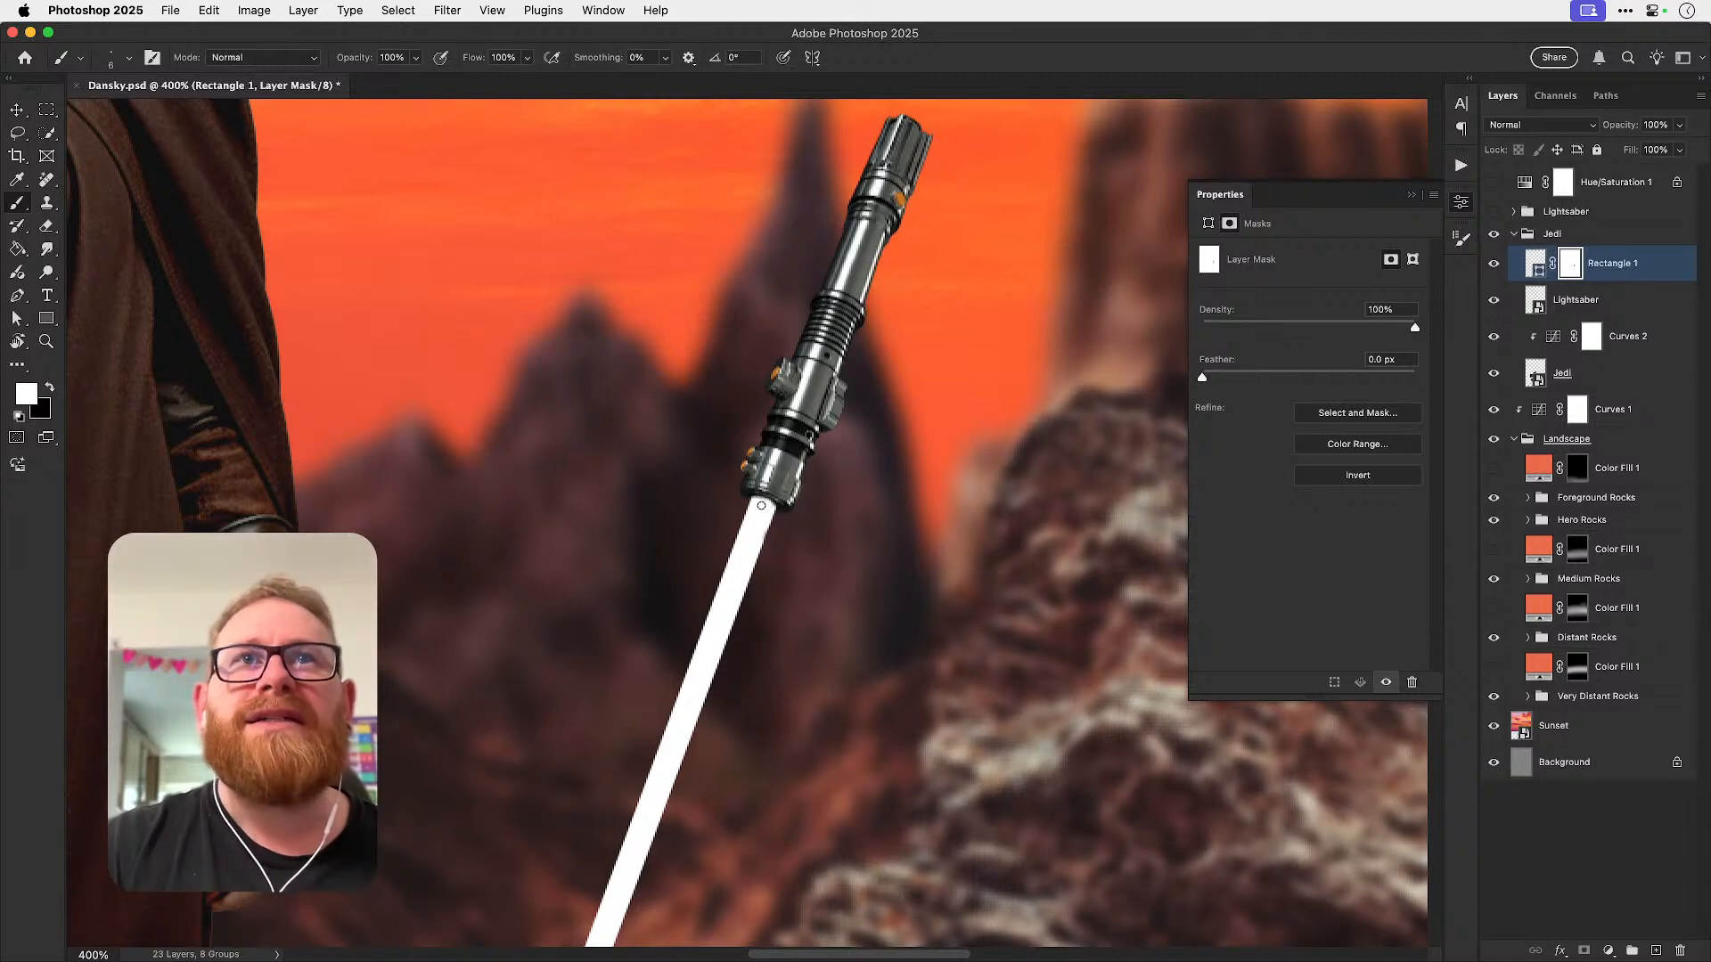
{"action": "key", "text": "v"}
{"action": "key", "text": "super+0"}
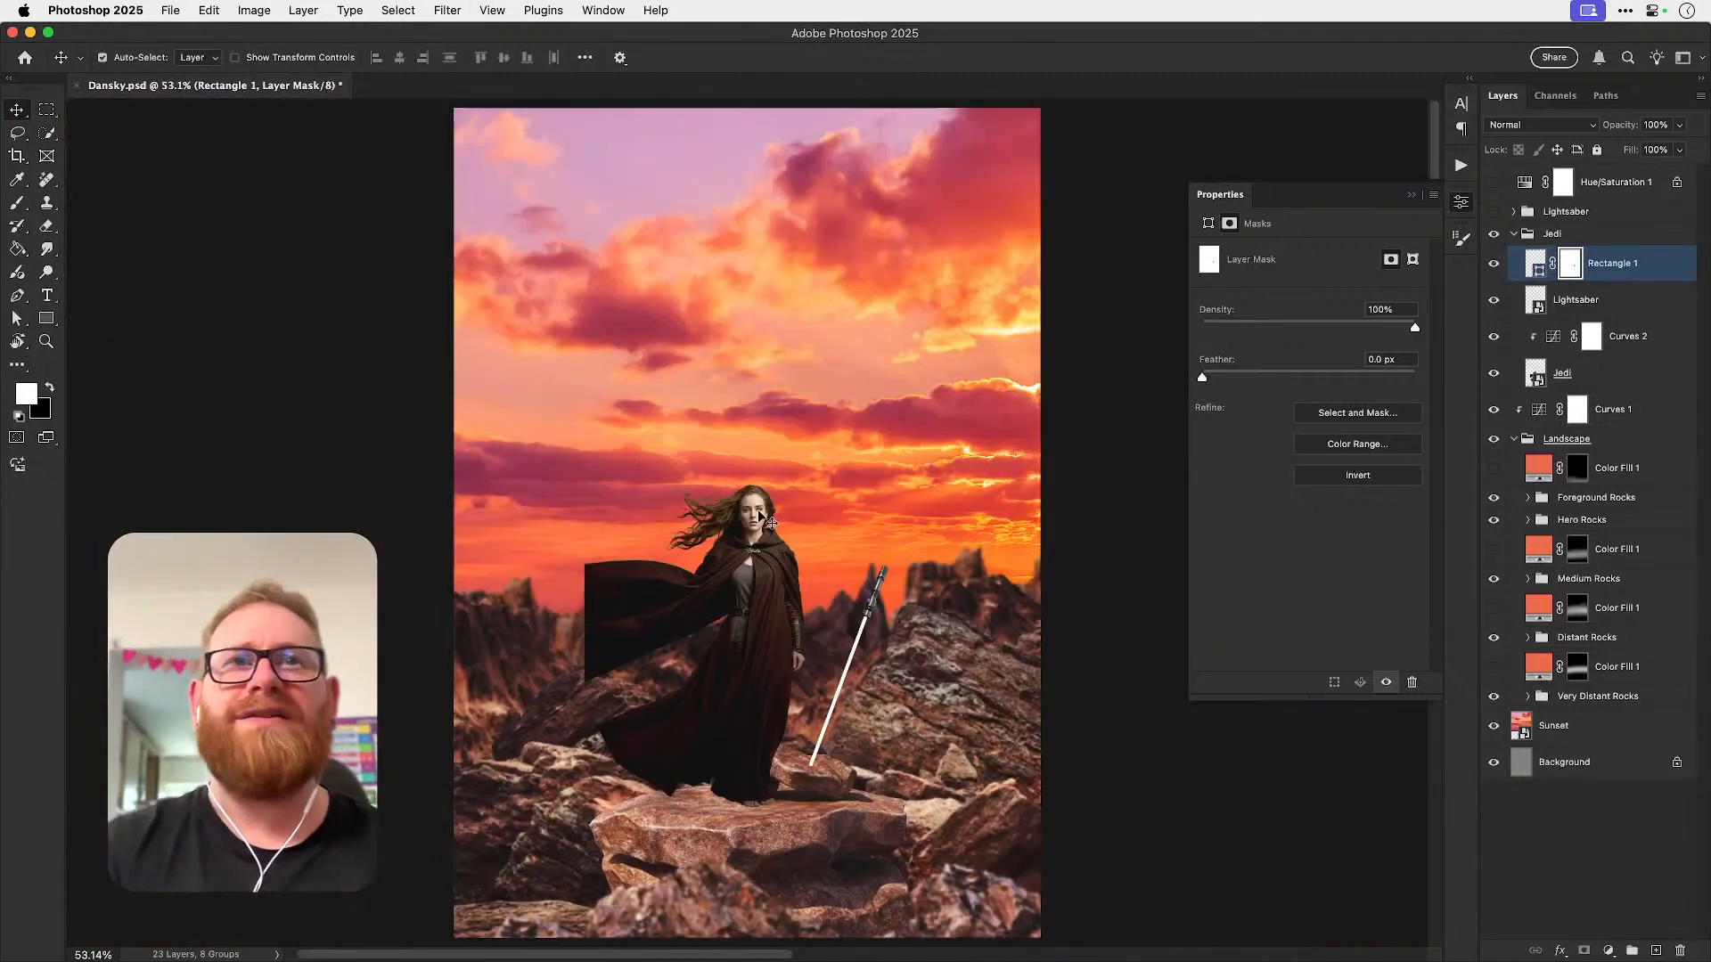
- Round off the corners of the blade's lower tip on the rock by painting black on its mask
{"action": "key", "text": "z"}
{"action": "left_click_drag", "start_coordinate": [816, 760], "coordinate": [822, 707]}
{"action": "key", "text": "b"}
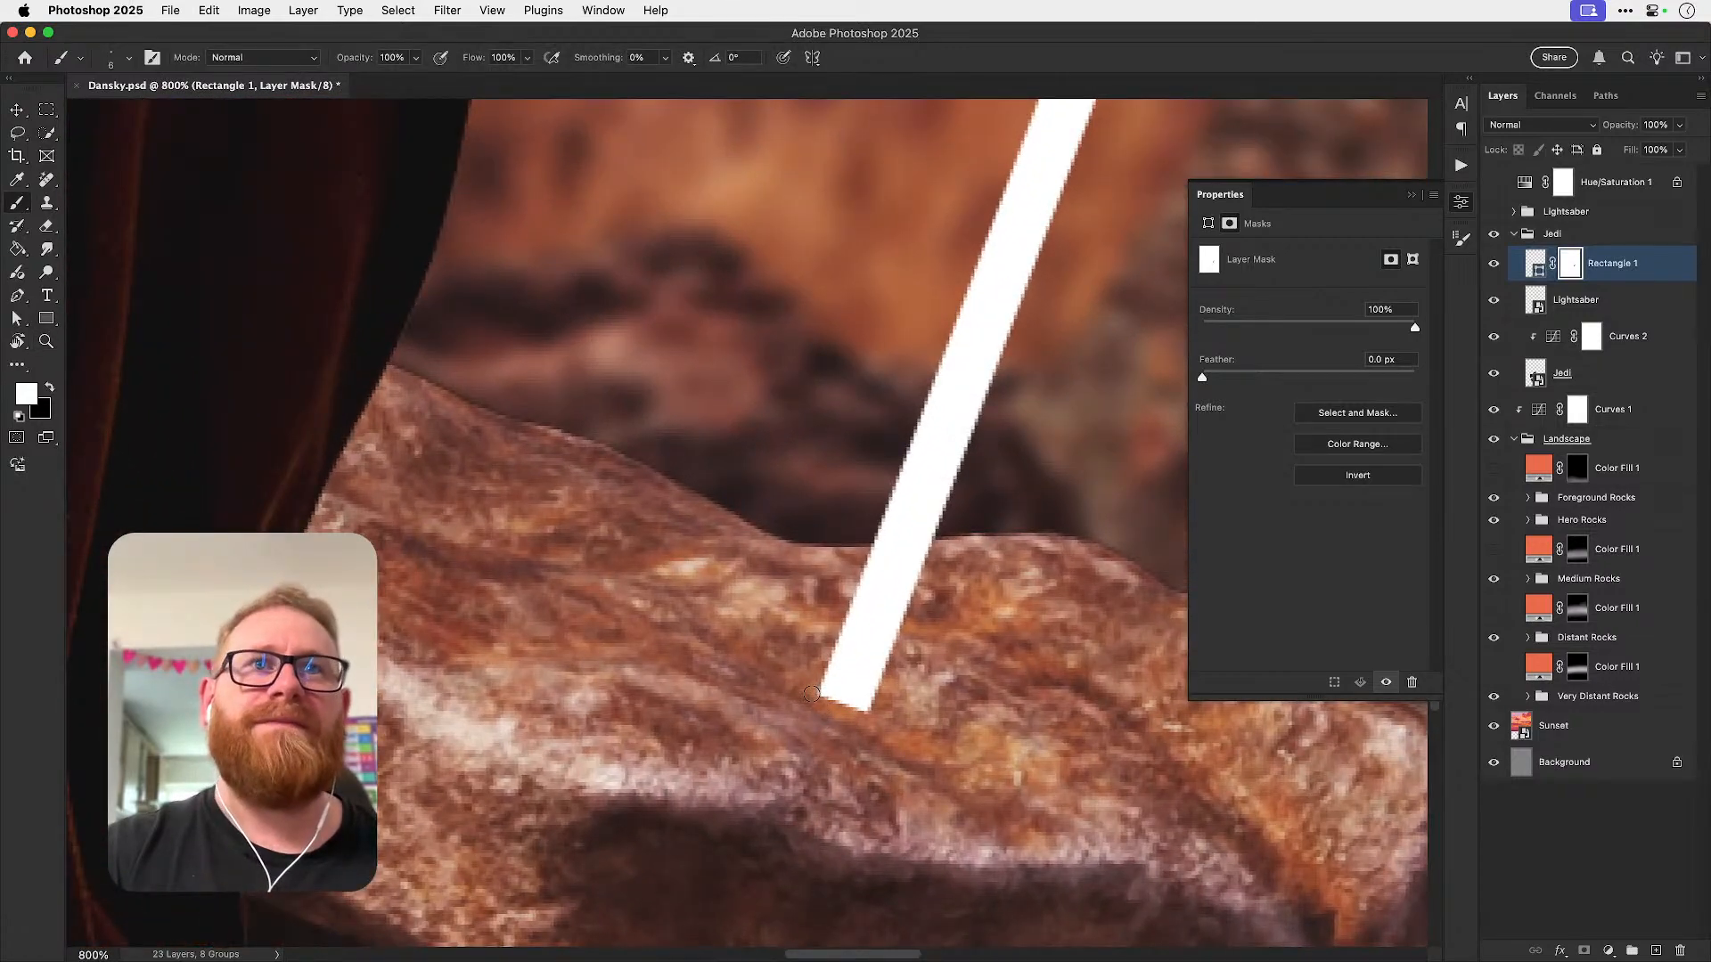
{"action": "key", "text": "x"}
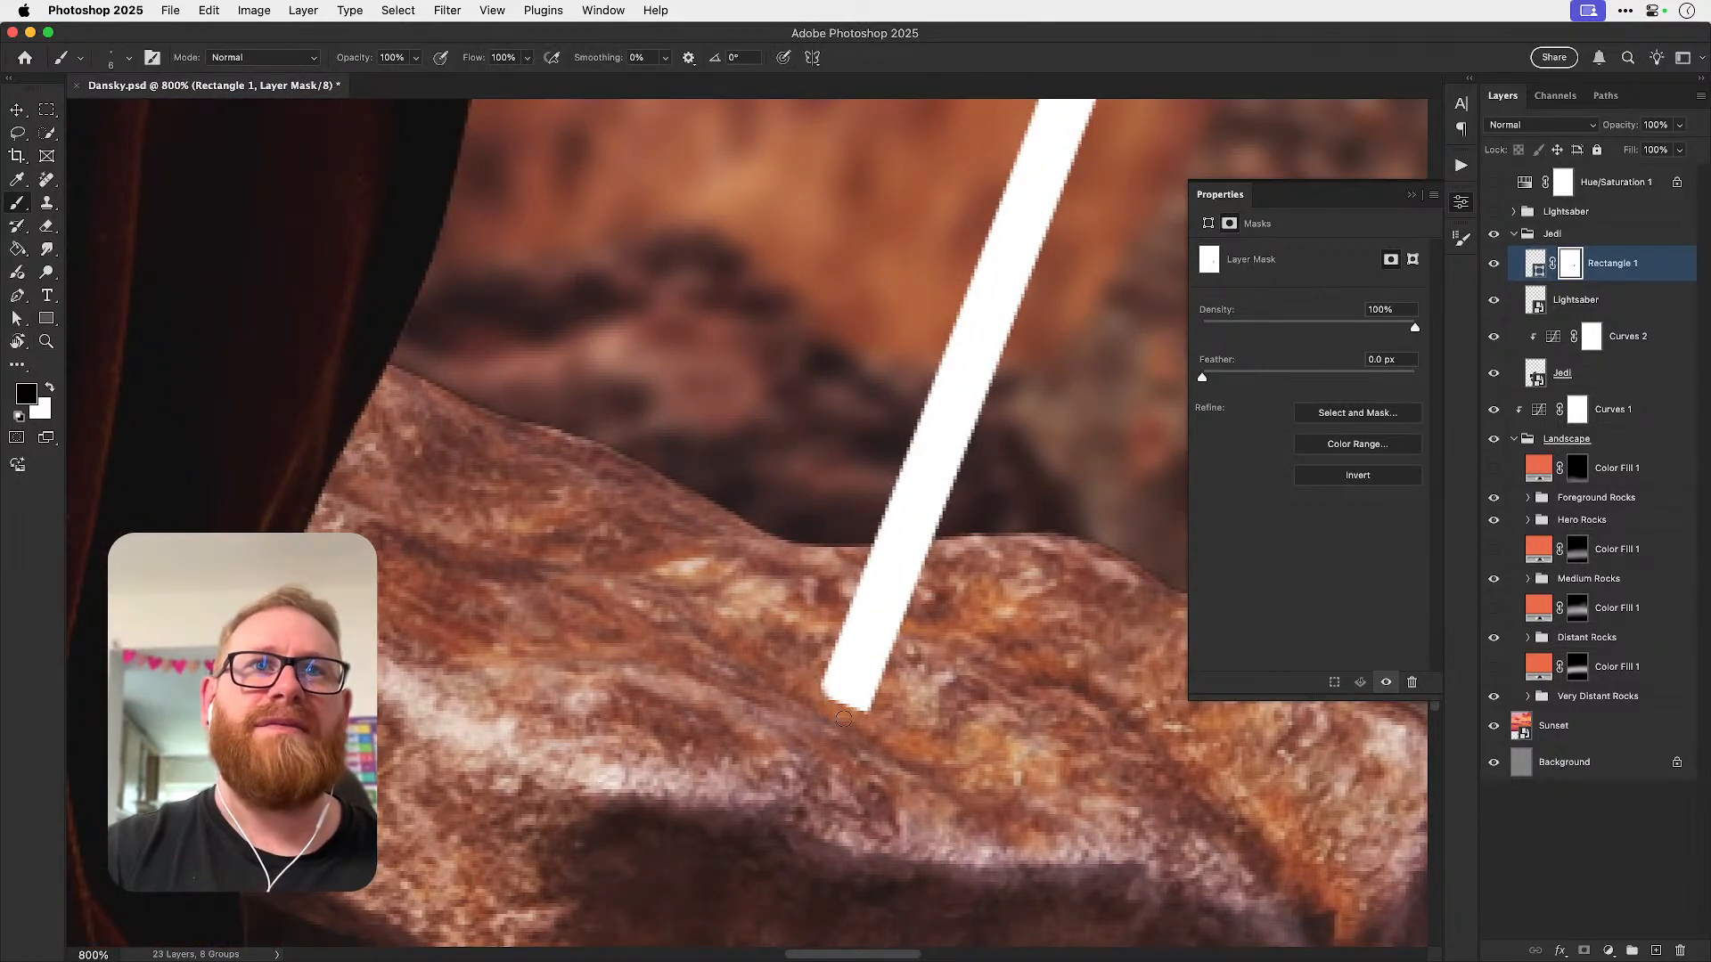
{"action": "key", "text": "v"}
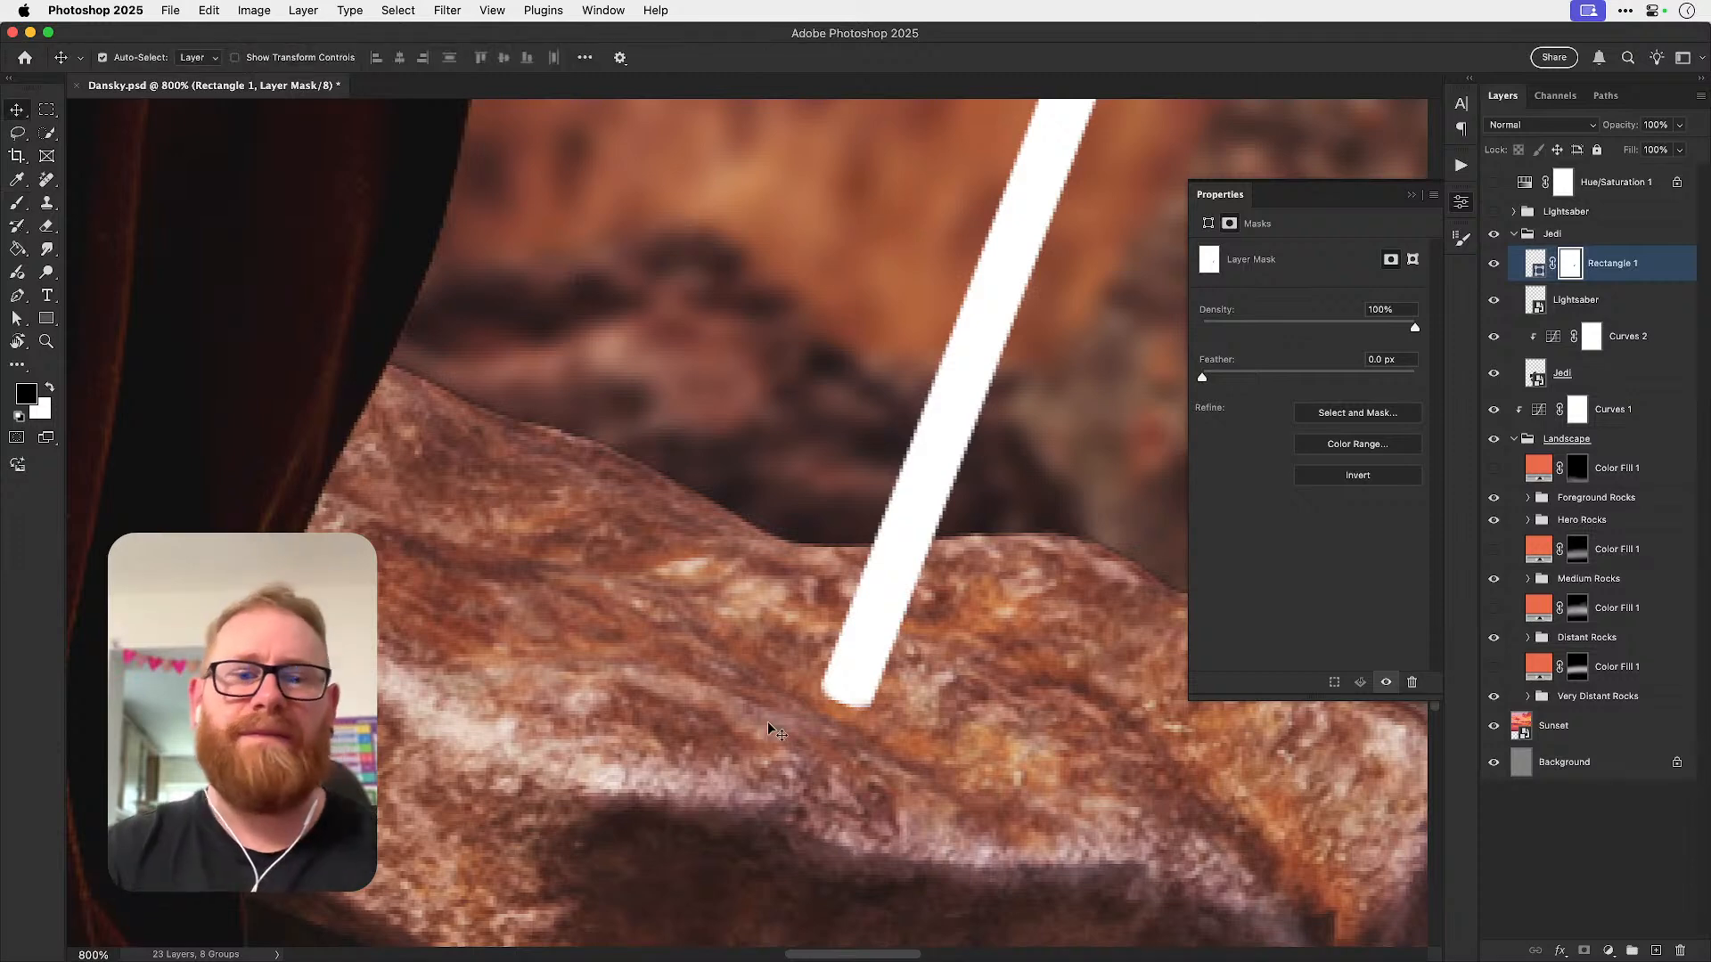
{"action": "key", "text": "super+0"}
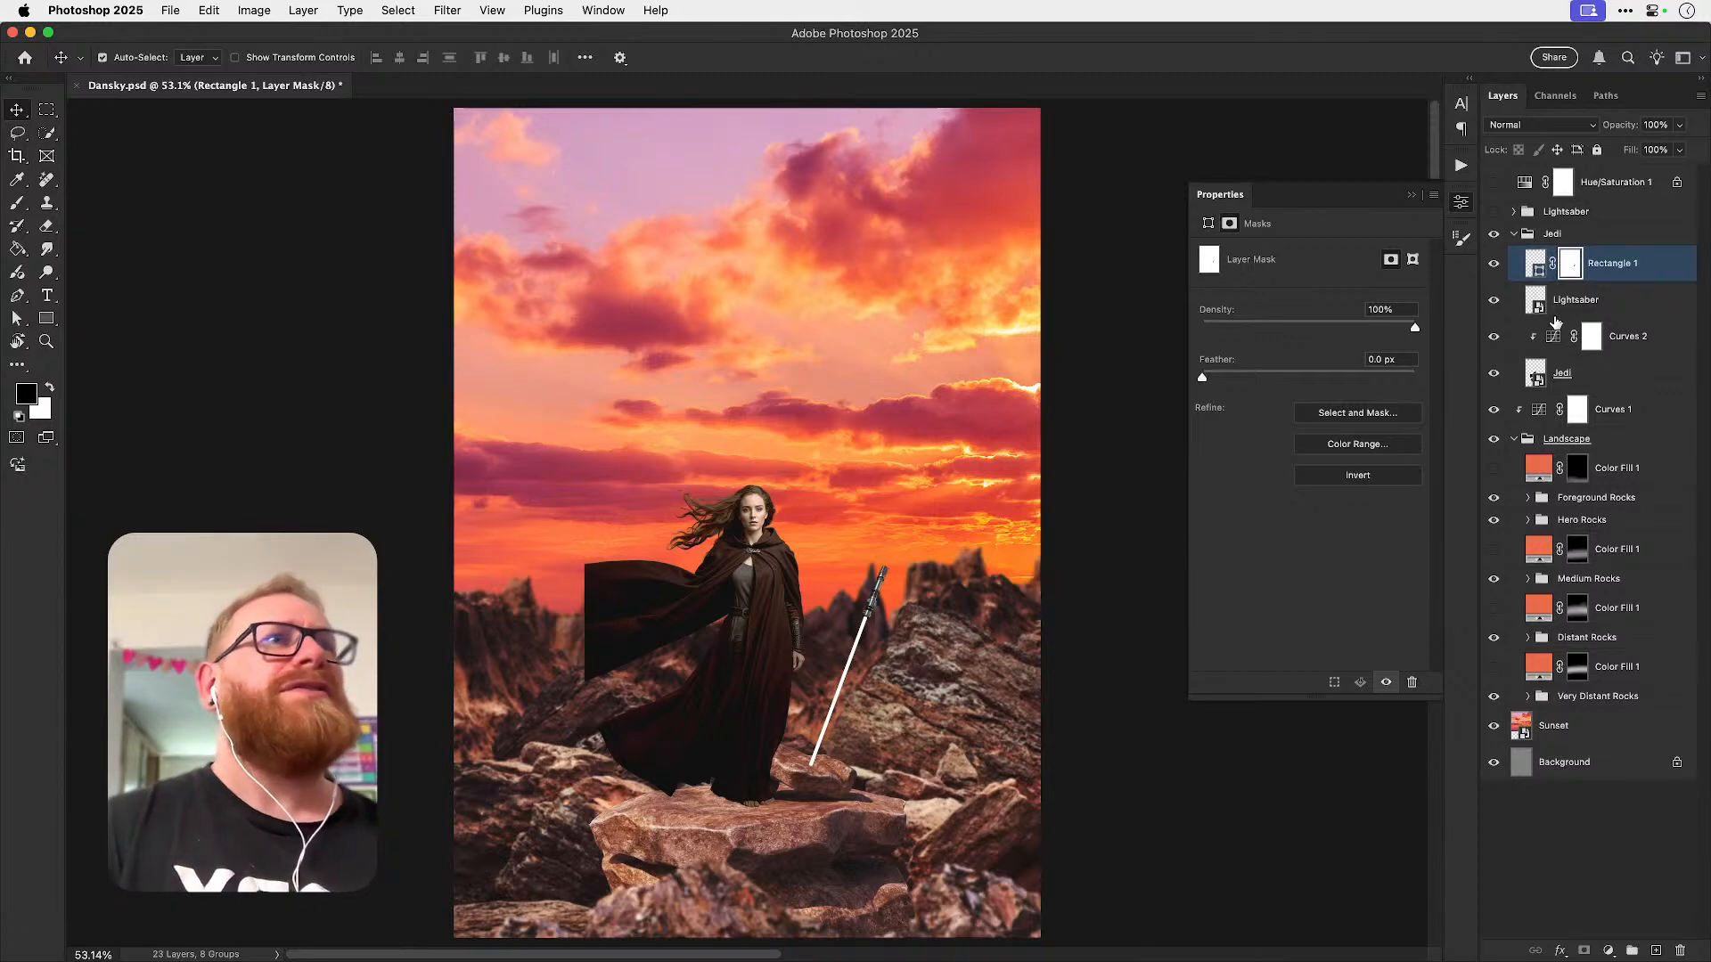
- Transform the blade and hilt together, scaling them down slightly while the lower tip stays on the rock
{"action": "left_click", "coordinate": [1575, 303], "text": "shift"}
{"action": "key", "text": "super+t"}
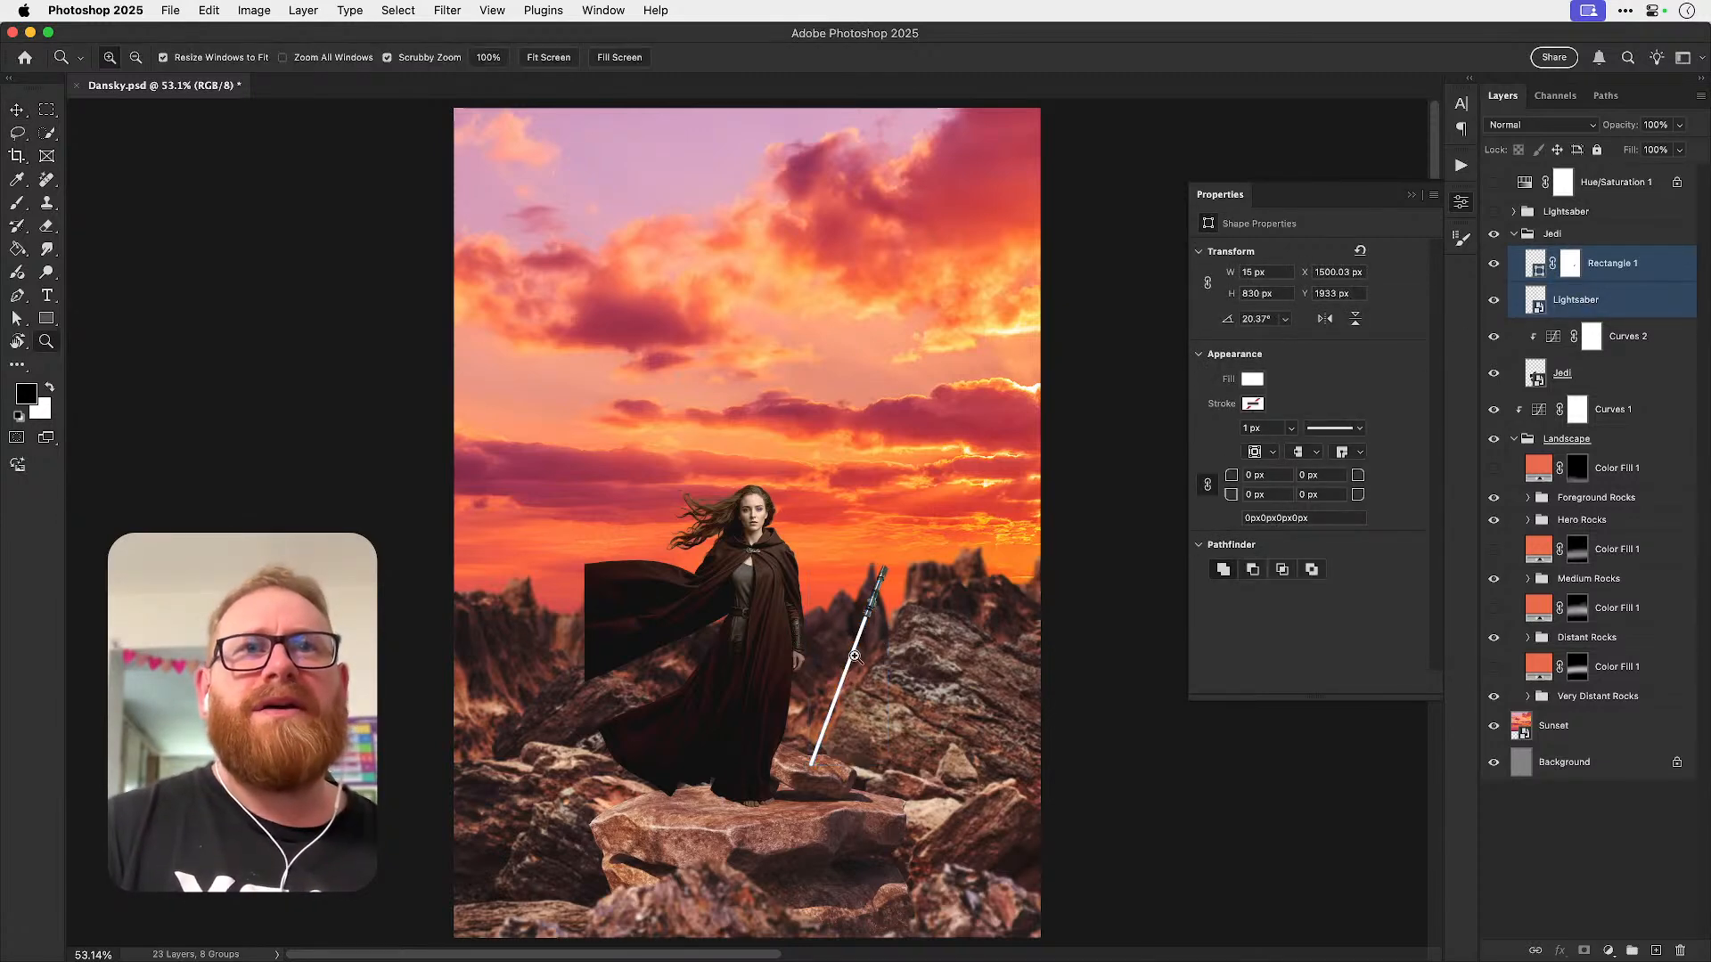
{"action": "scroll", "coordinate": [867, 631], "scroll_direction": "up", "scroll_amount": 3}
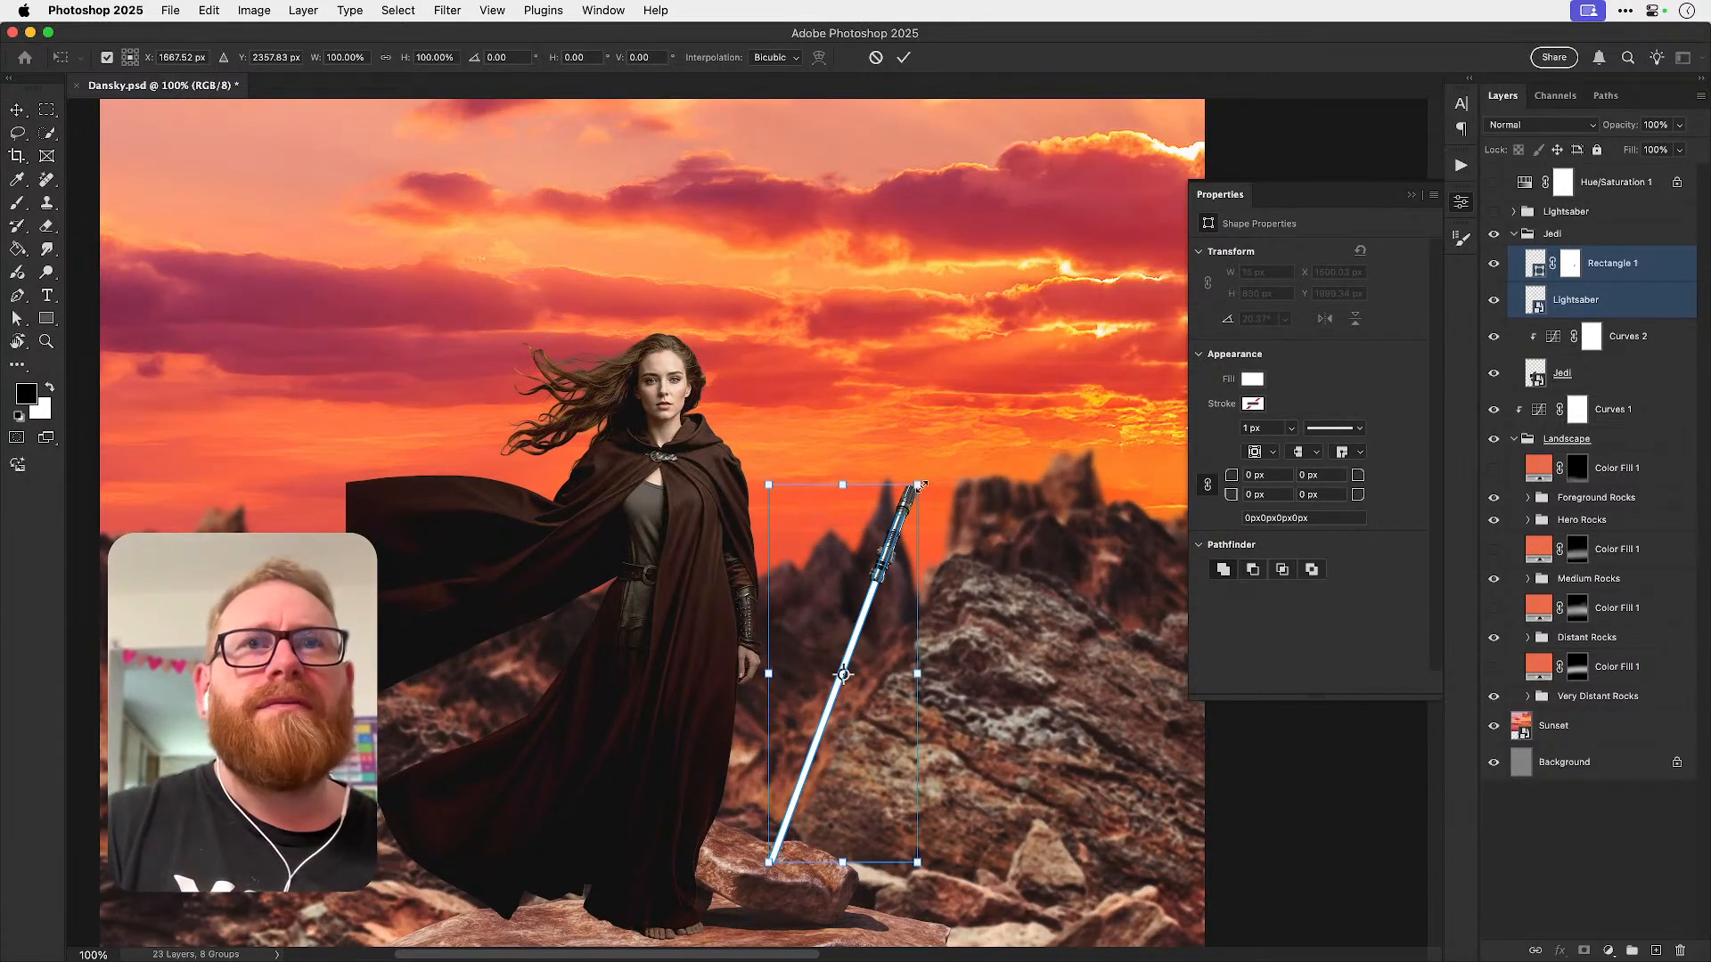
{"action": "left_click_drag", "start_coordinate": [915, 488], "coordinate": [900, 515]}
{"action": "key", "text": "Return"}
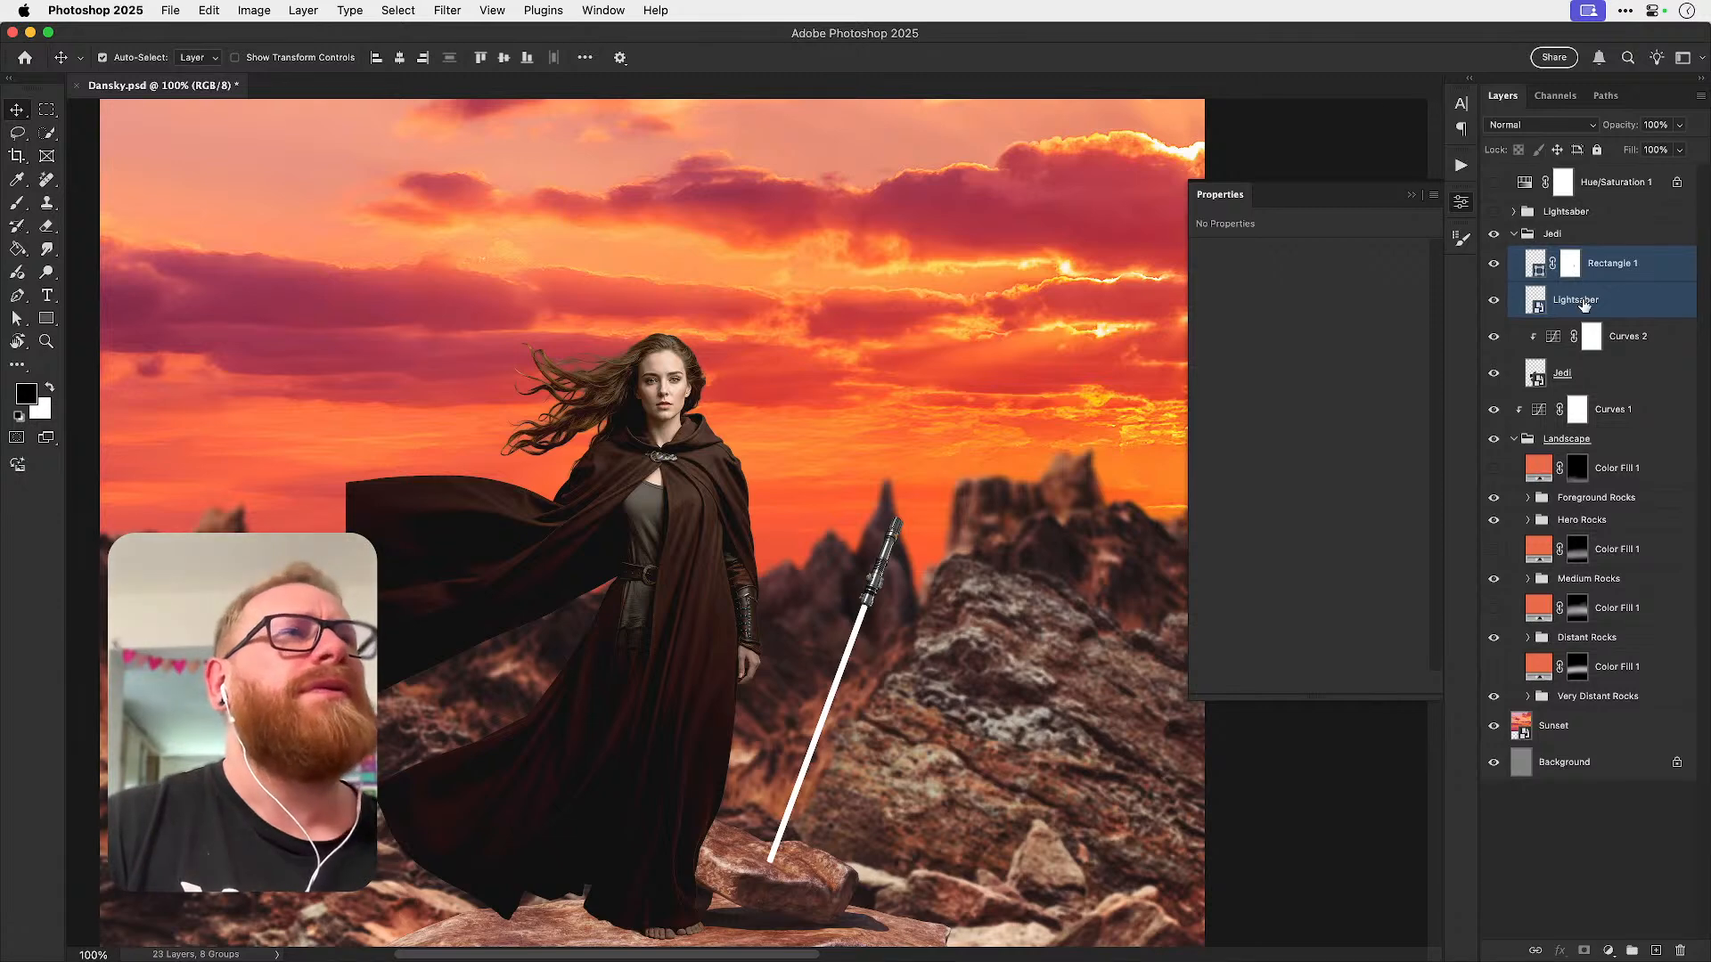
- Group the Rectangle 1 blade and the Lightsaber hilt into a group named Lightsaber within the Jedi group
{"action": "left_click", "coordinate": [1582, 304]}
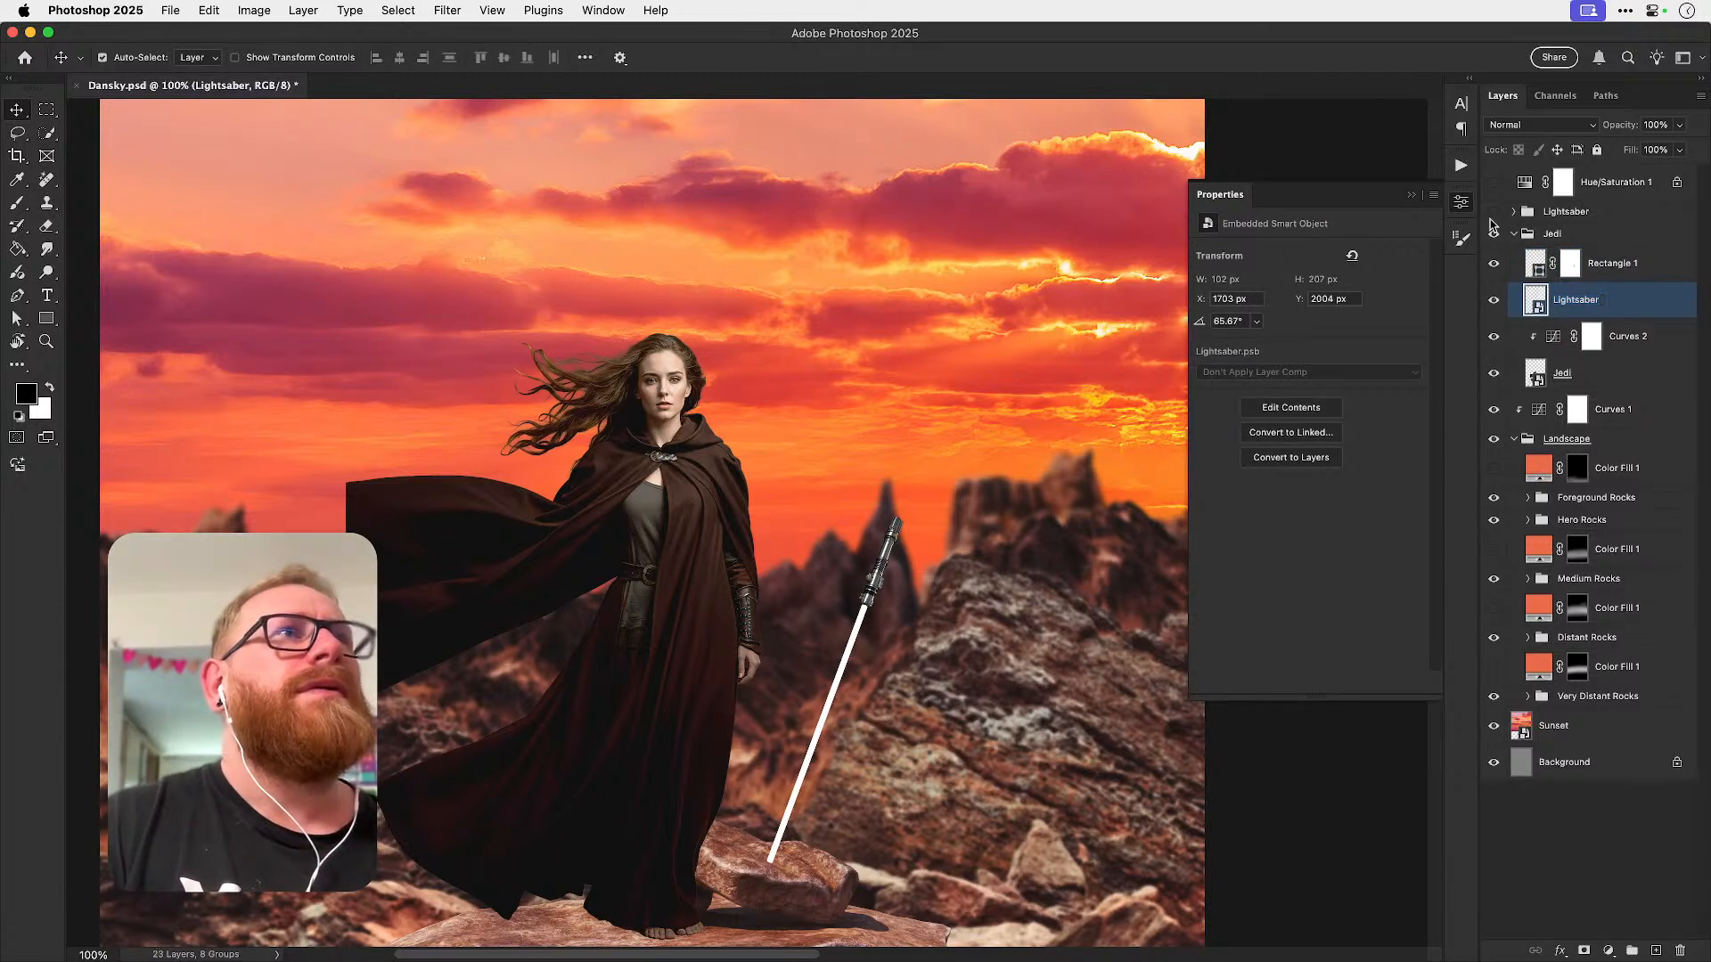
{"action": "left_click", "coordinate": [1614, 269], "text": "shift"}
{"action": "key", "text": "super+g"}
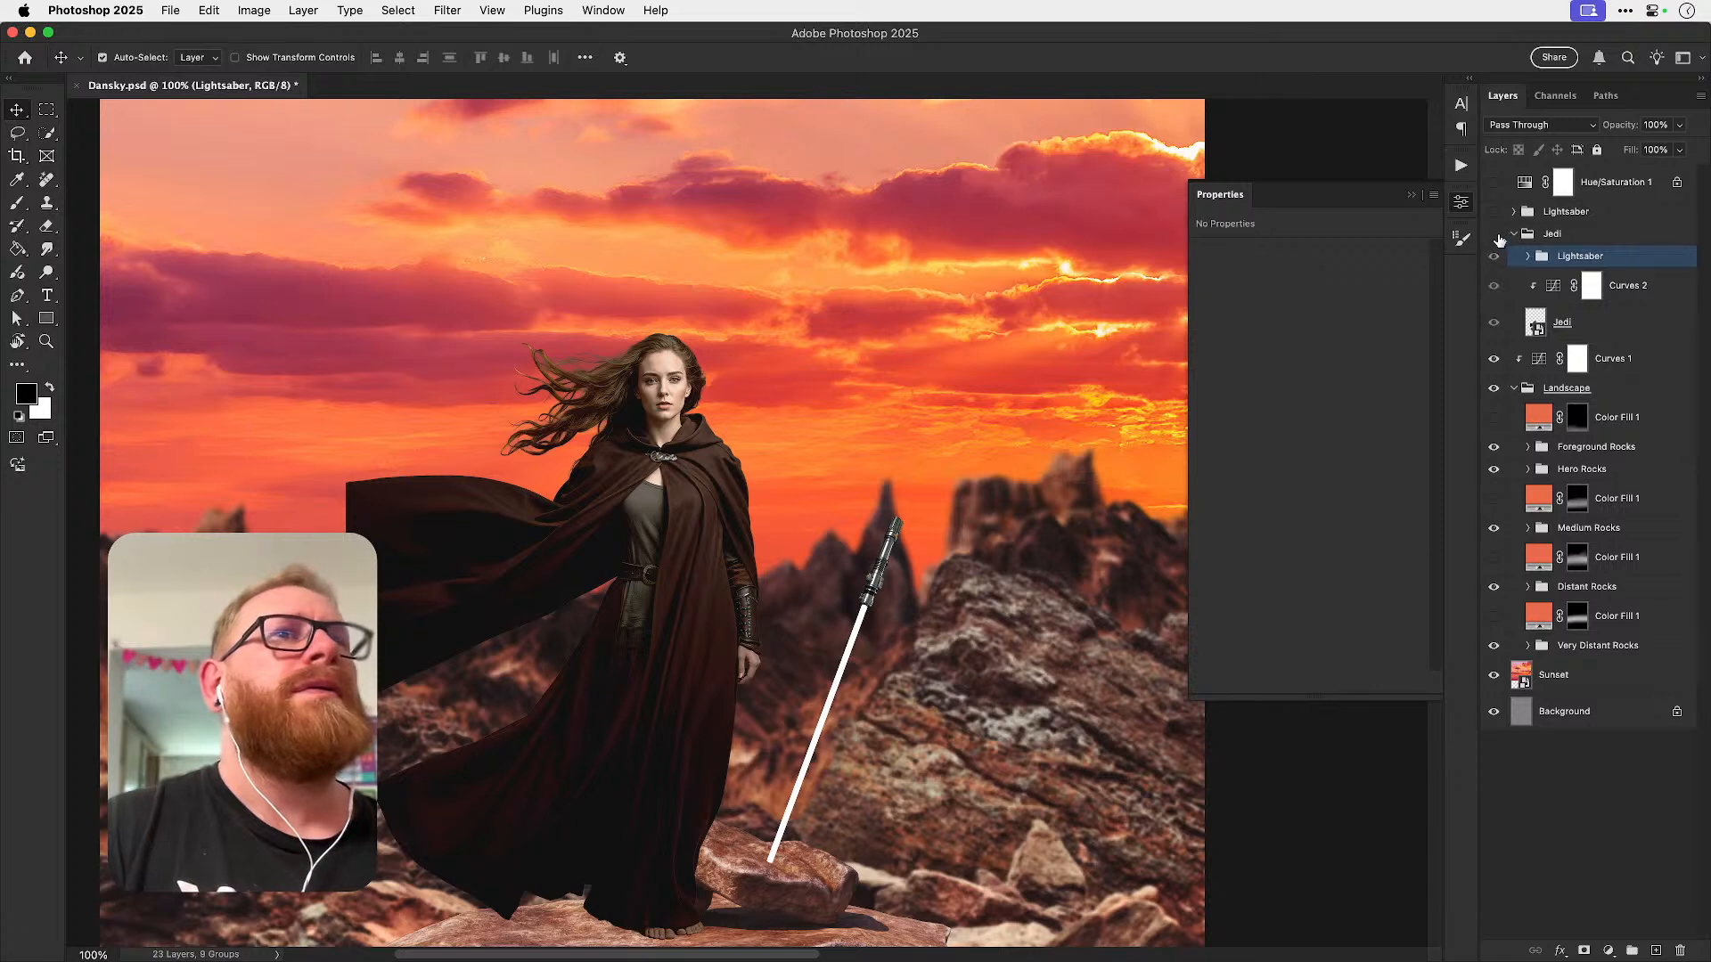
- Delete the old Lightsaber group above the Jedi group and save the document
{"action": "left_click", "coordinate": [1496, 235]}
{"action": "left_click", "coordinate": [1497, 234]}
{"action": "left_click", "coordinate": [1495, 214]}
{"action": "left_click", "coordinate": [1568, 216]}
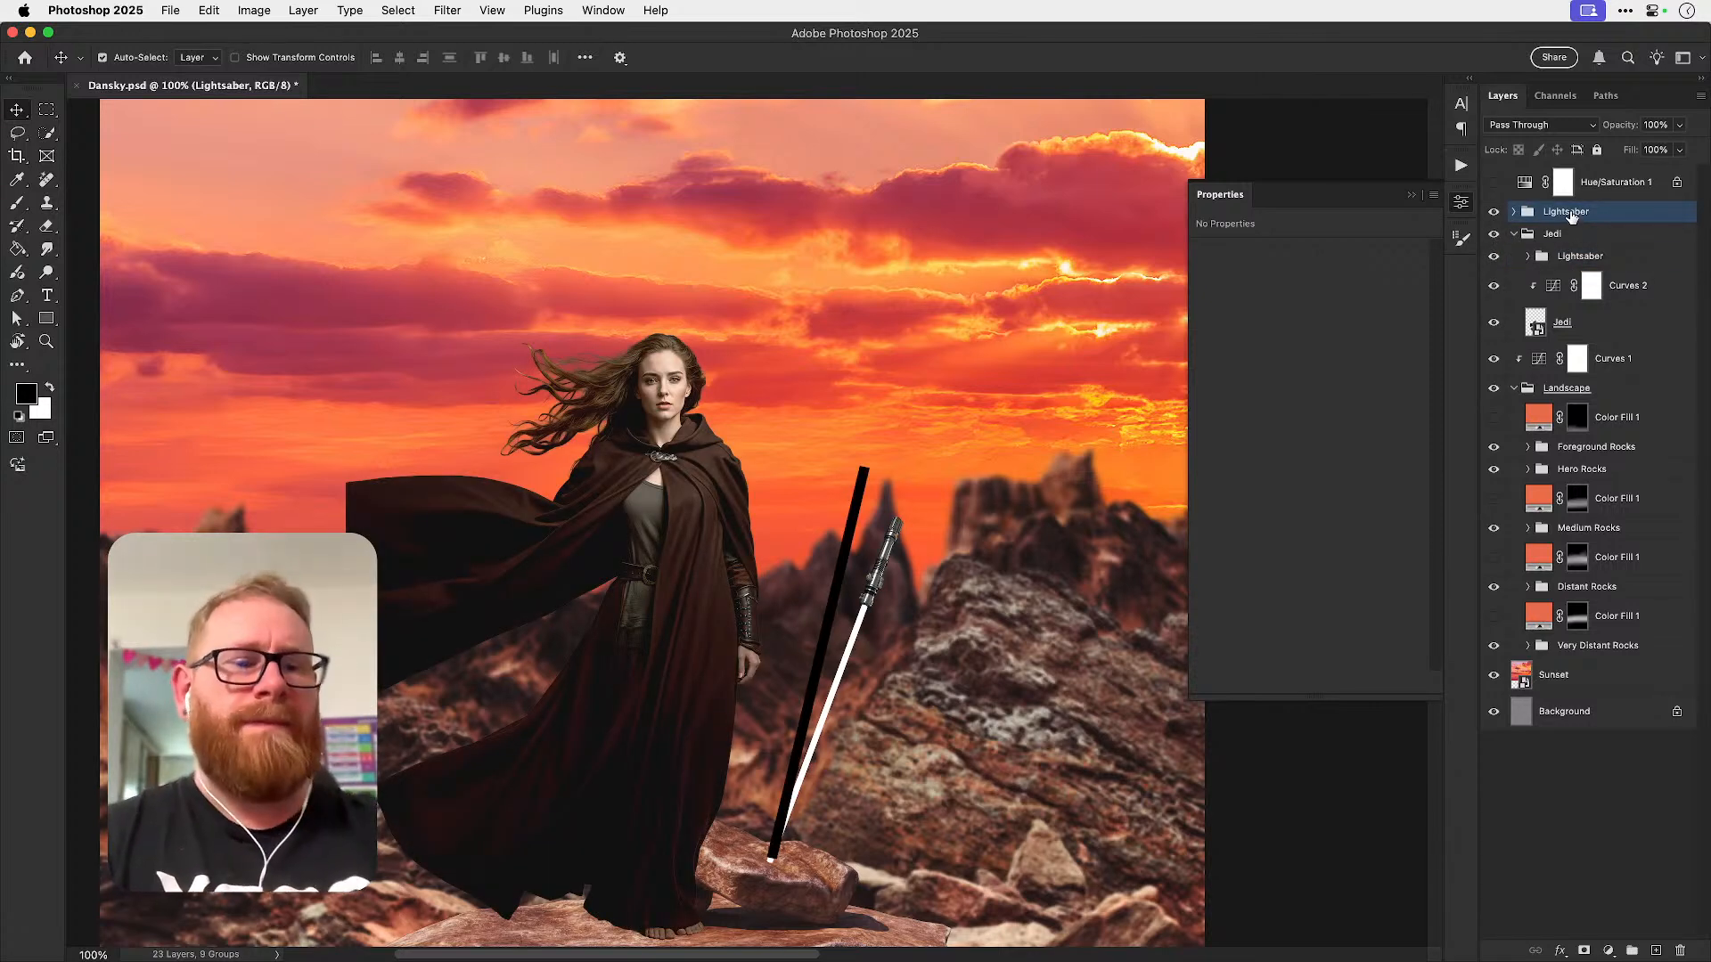
{"action": "key", "text": "Delete"}
{"action": "key", "text": "super+0"}
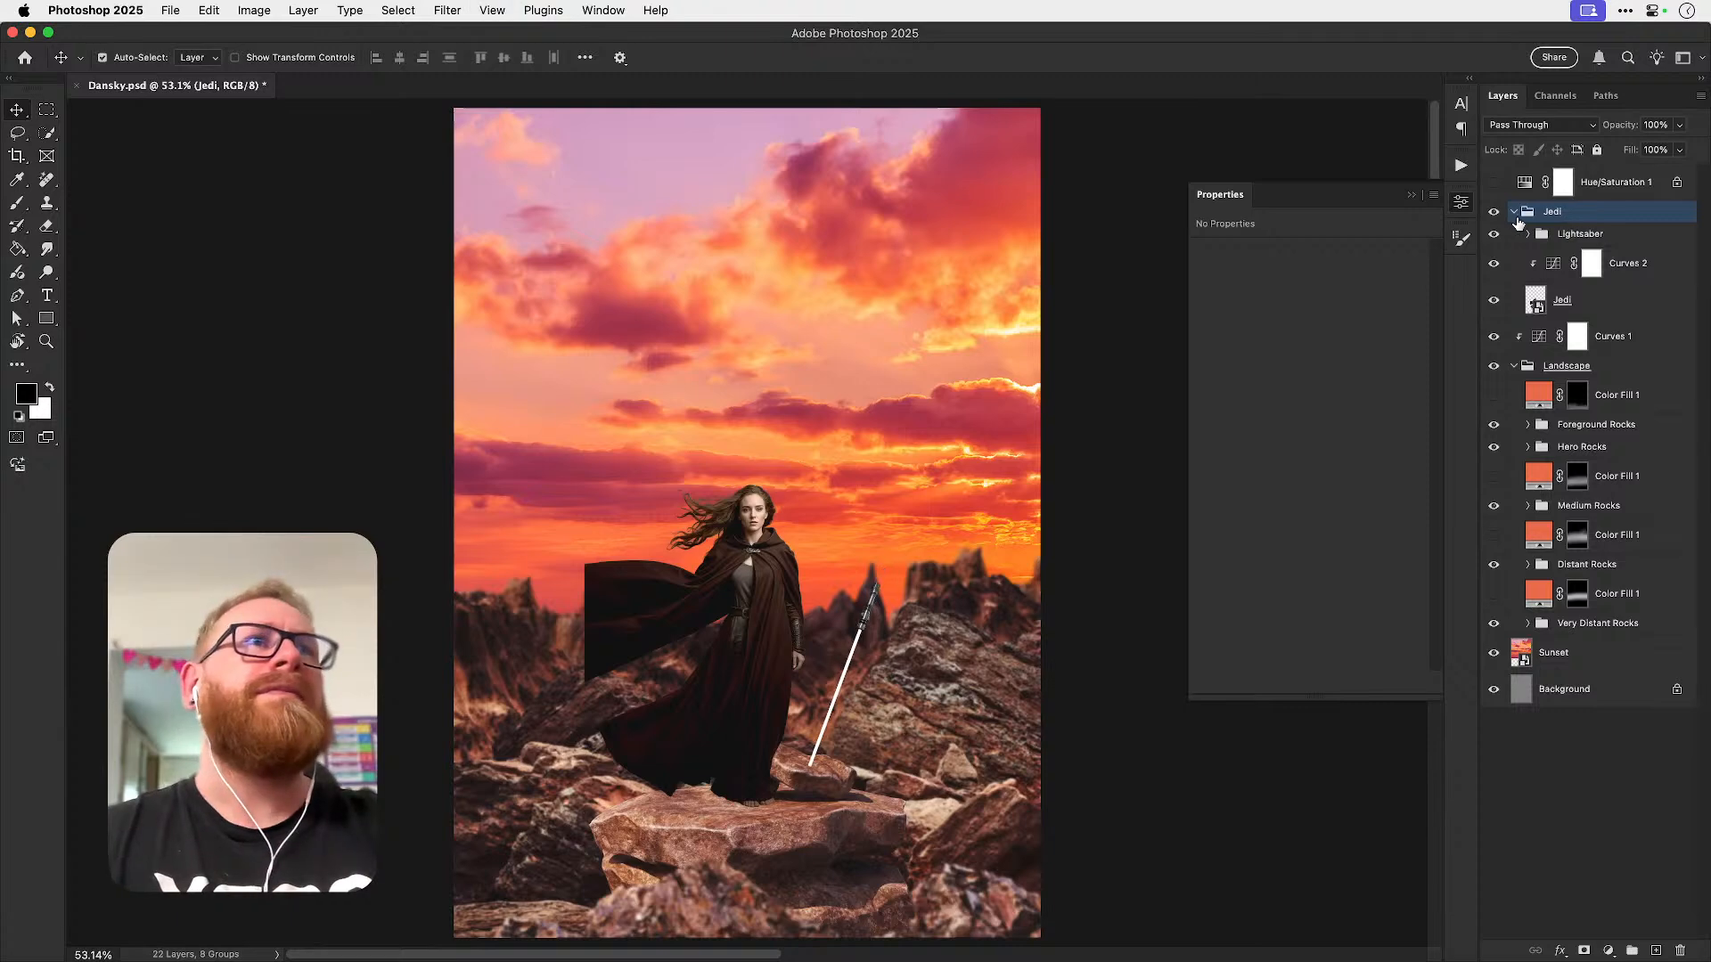
{"action": "left_click", "coordinate": [1464, 208]}
{"action": "key", "text": "super+s"}
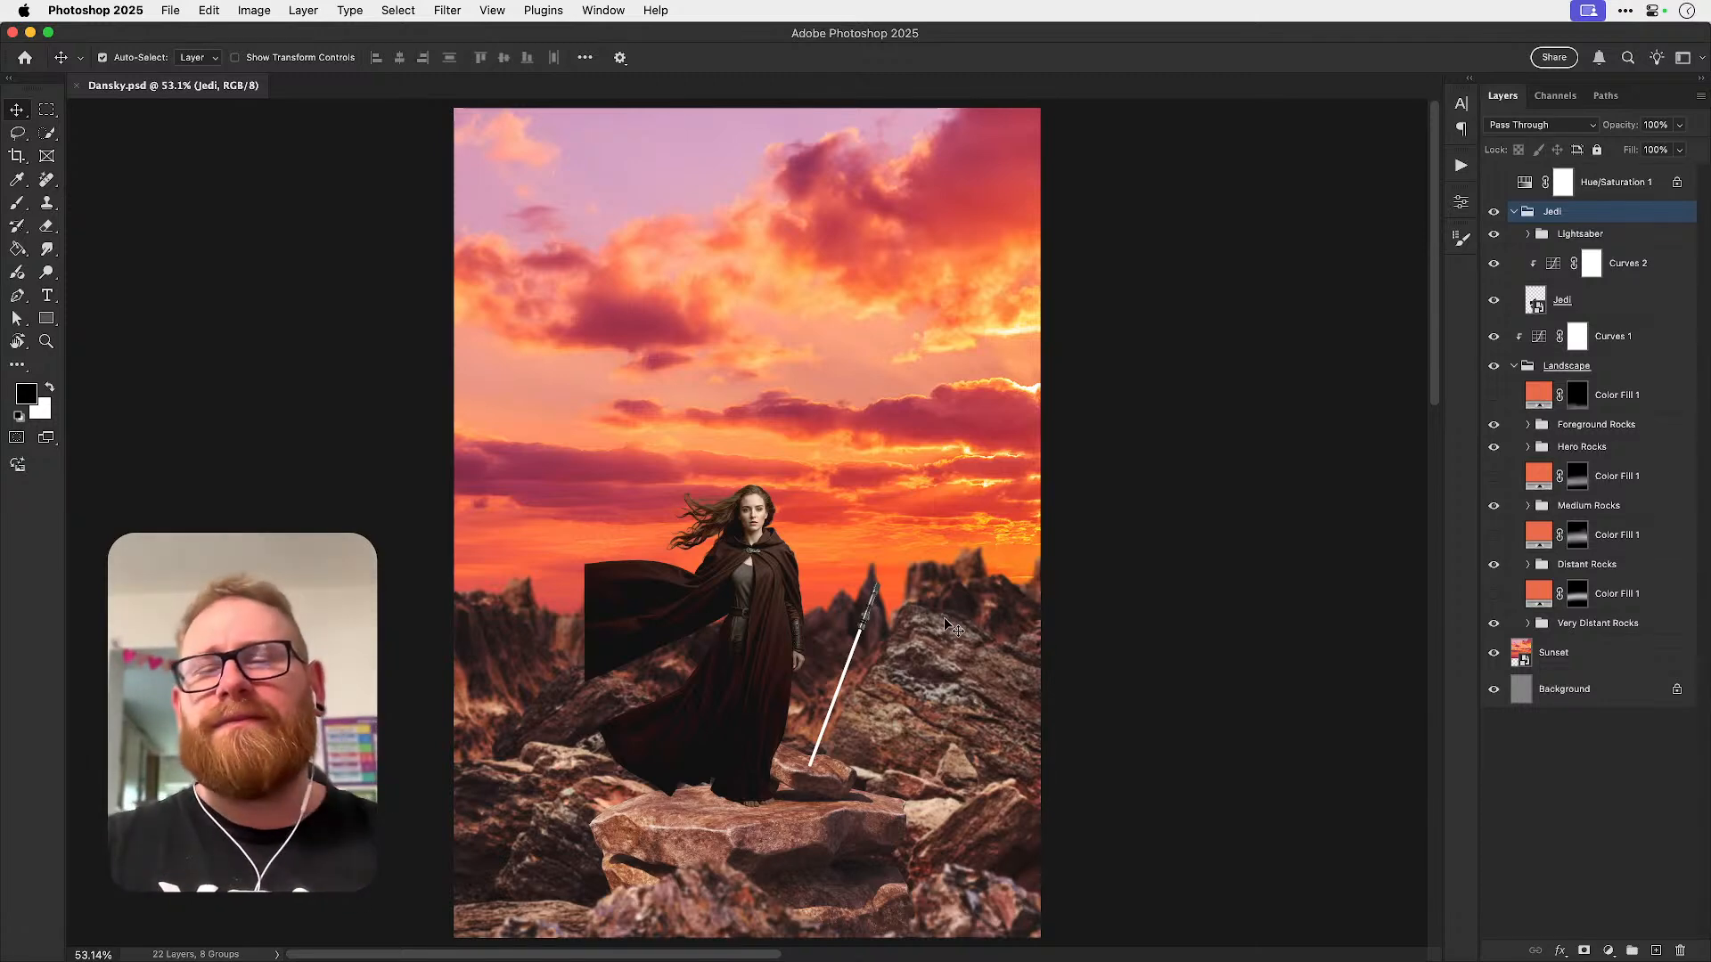
- Target the Smart Filters mask of the Medium Rocks 1 layer and ready a black brush
{"action": "scroll", "coordinate": [579, 799], "scroll_direction": "down", "scroll_amount": 3}
{"action": "key", "text": "z"}
{"action": "left_click", "coordinate": [561, 765]}
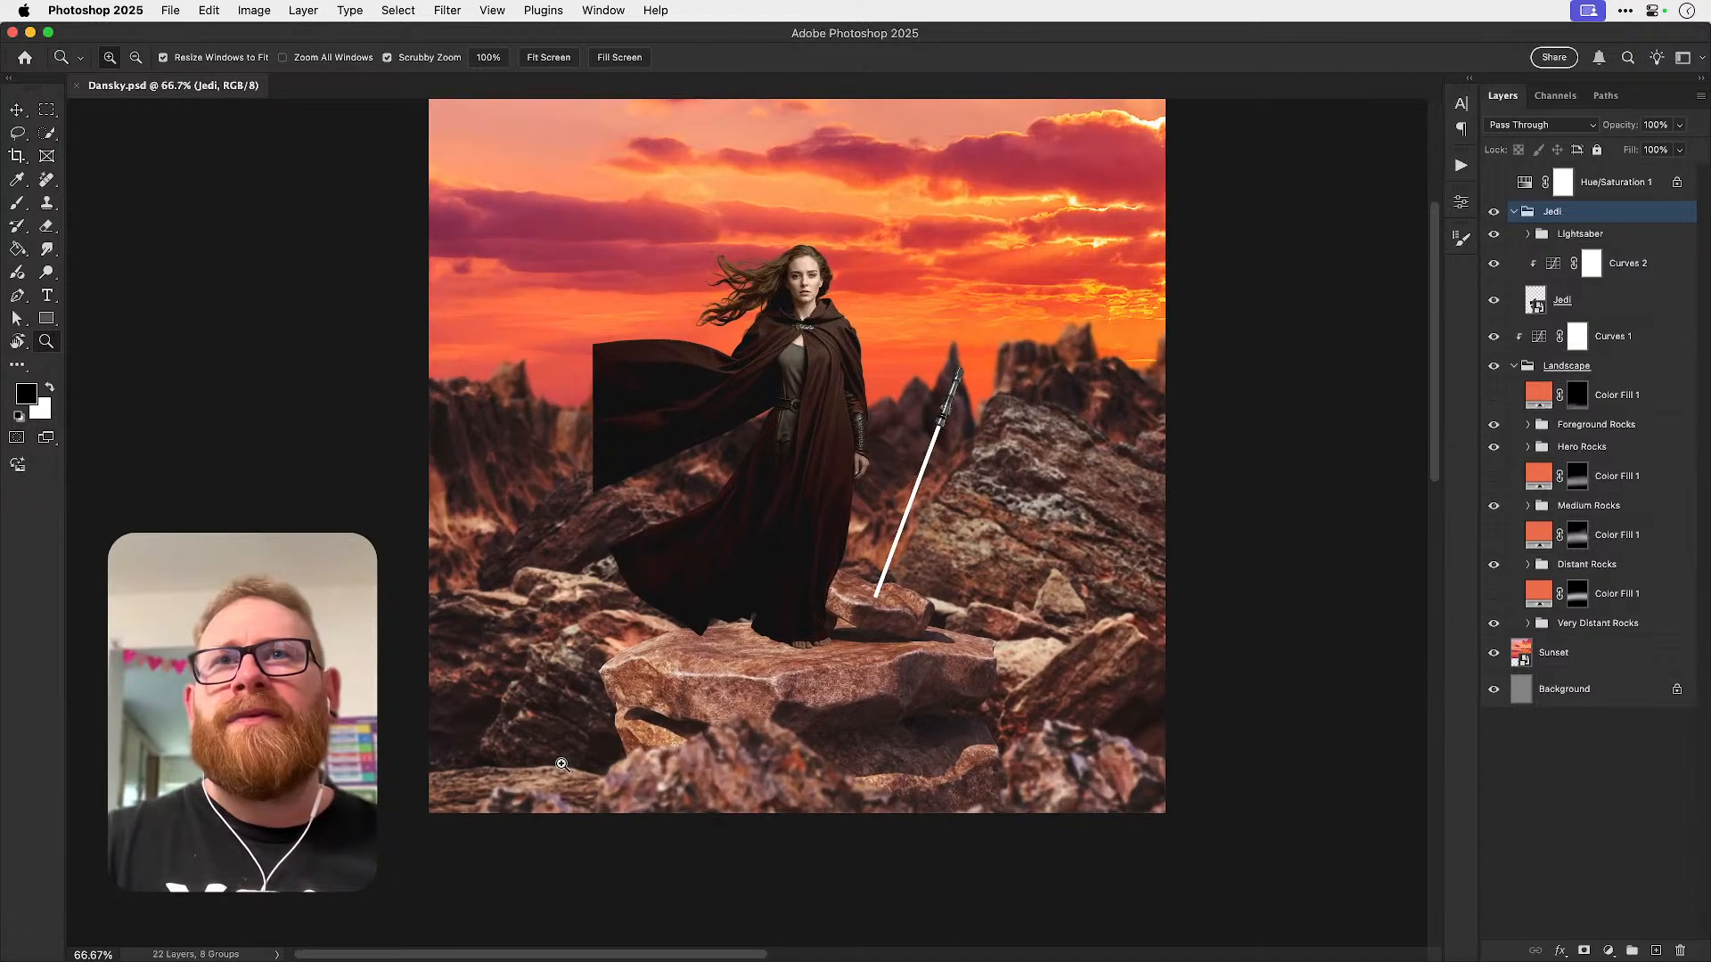
{"action": "left_click", "coordinate": [562, 764]}
{"action": "key", "text": "v"}
{"action": "left_click", "coordinate": [558, 714]}
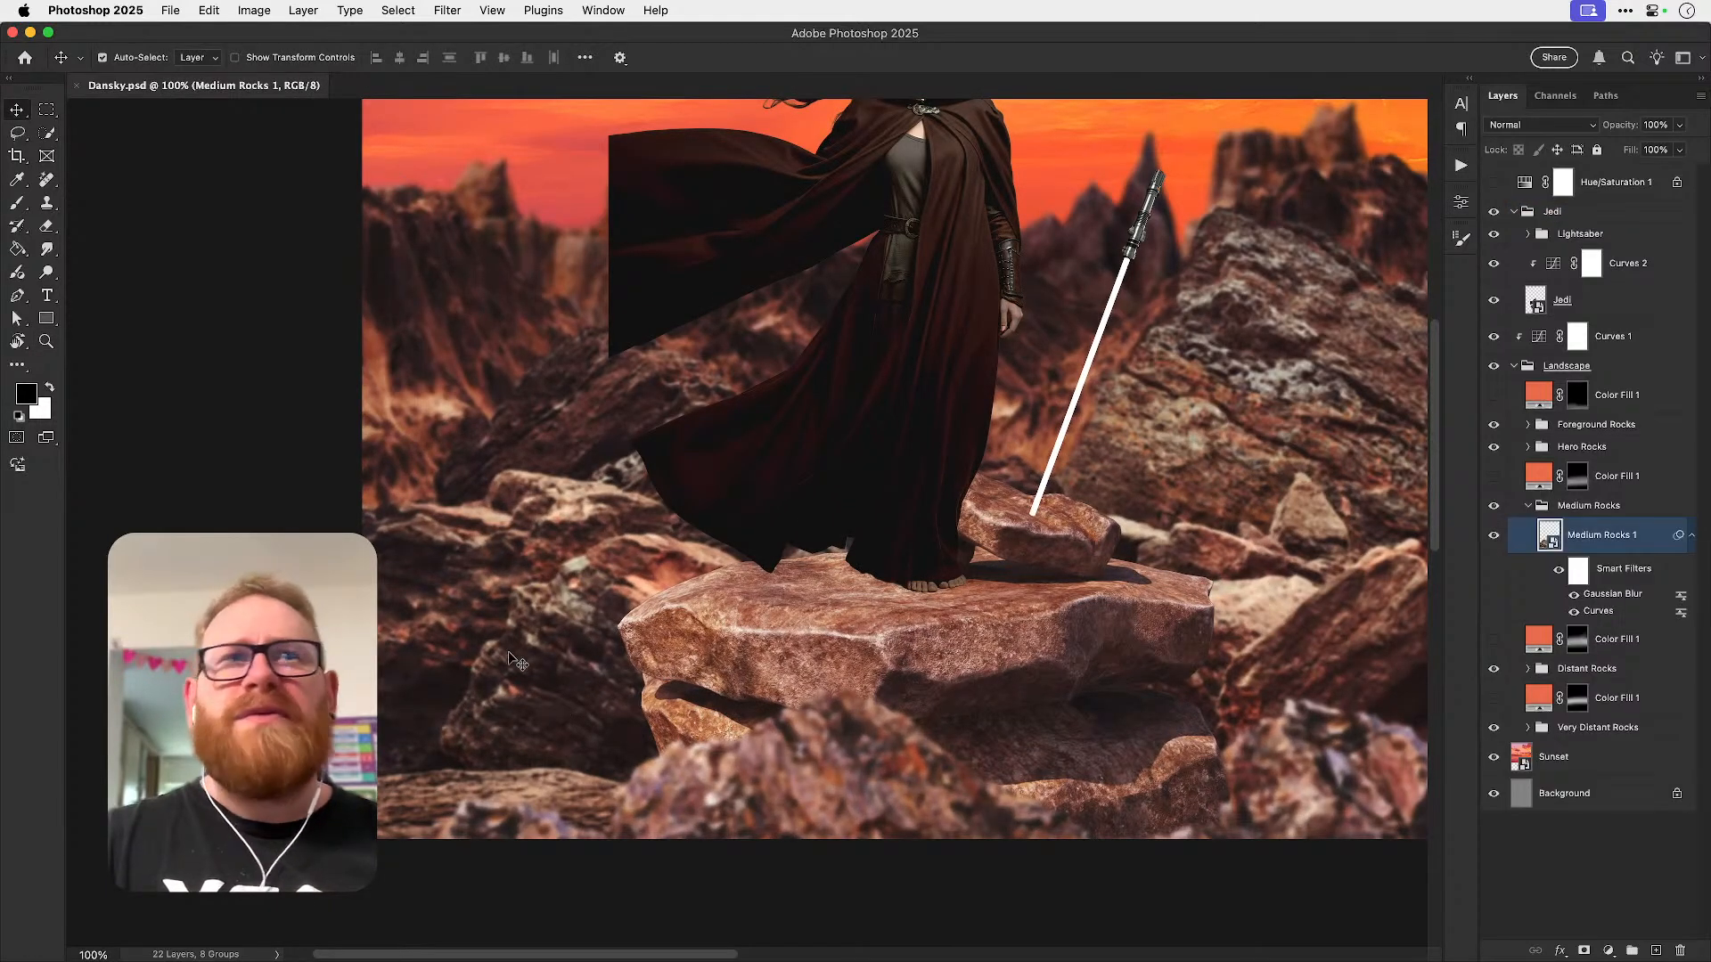
{"action": "left_click", "coordinate": [1577, 575]}
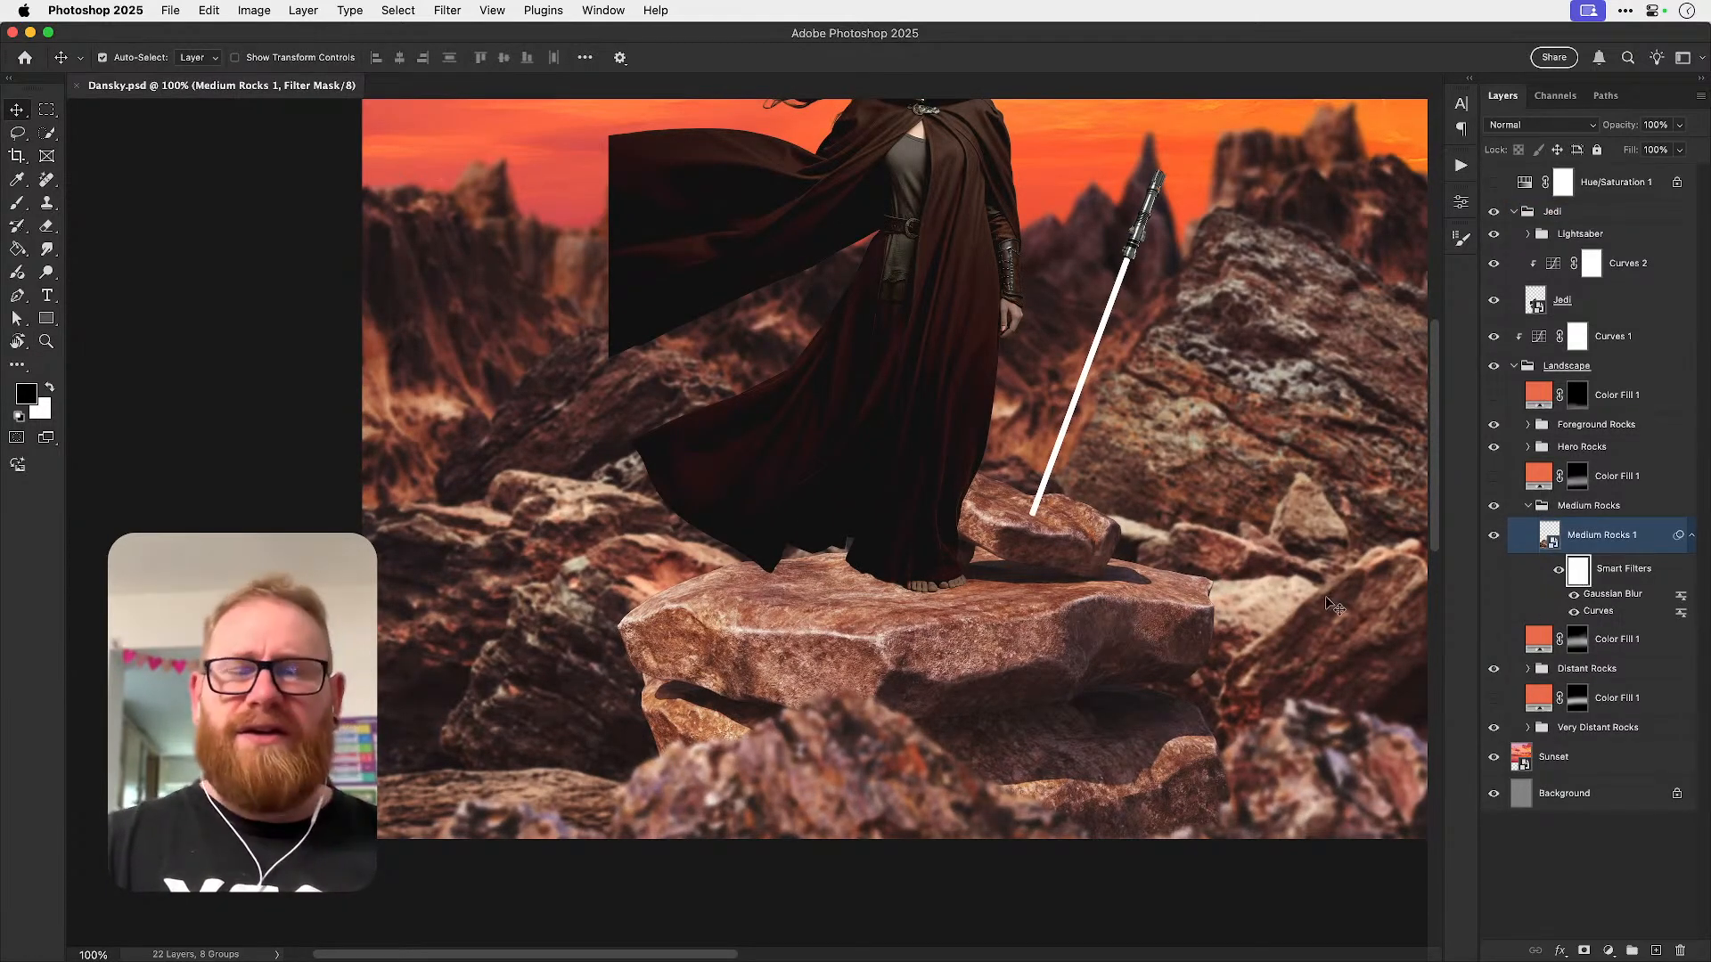
{"action": "key", "text": "b"}
{"action": "key", "text": "x"}
{"action": "key", "text": "x"}
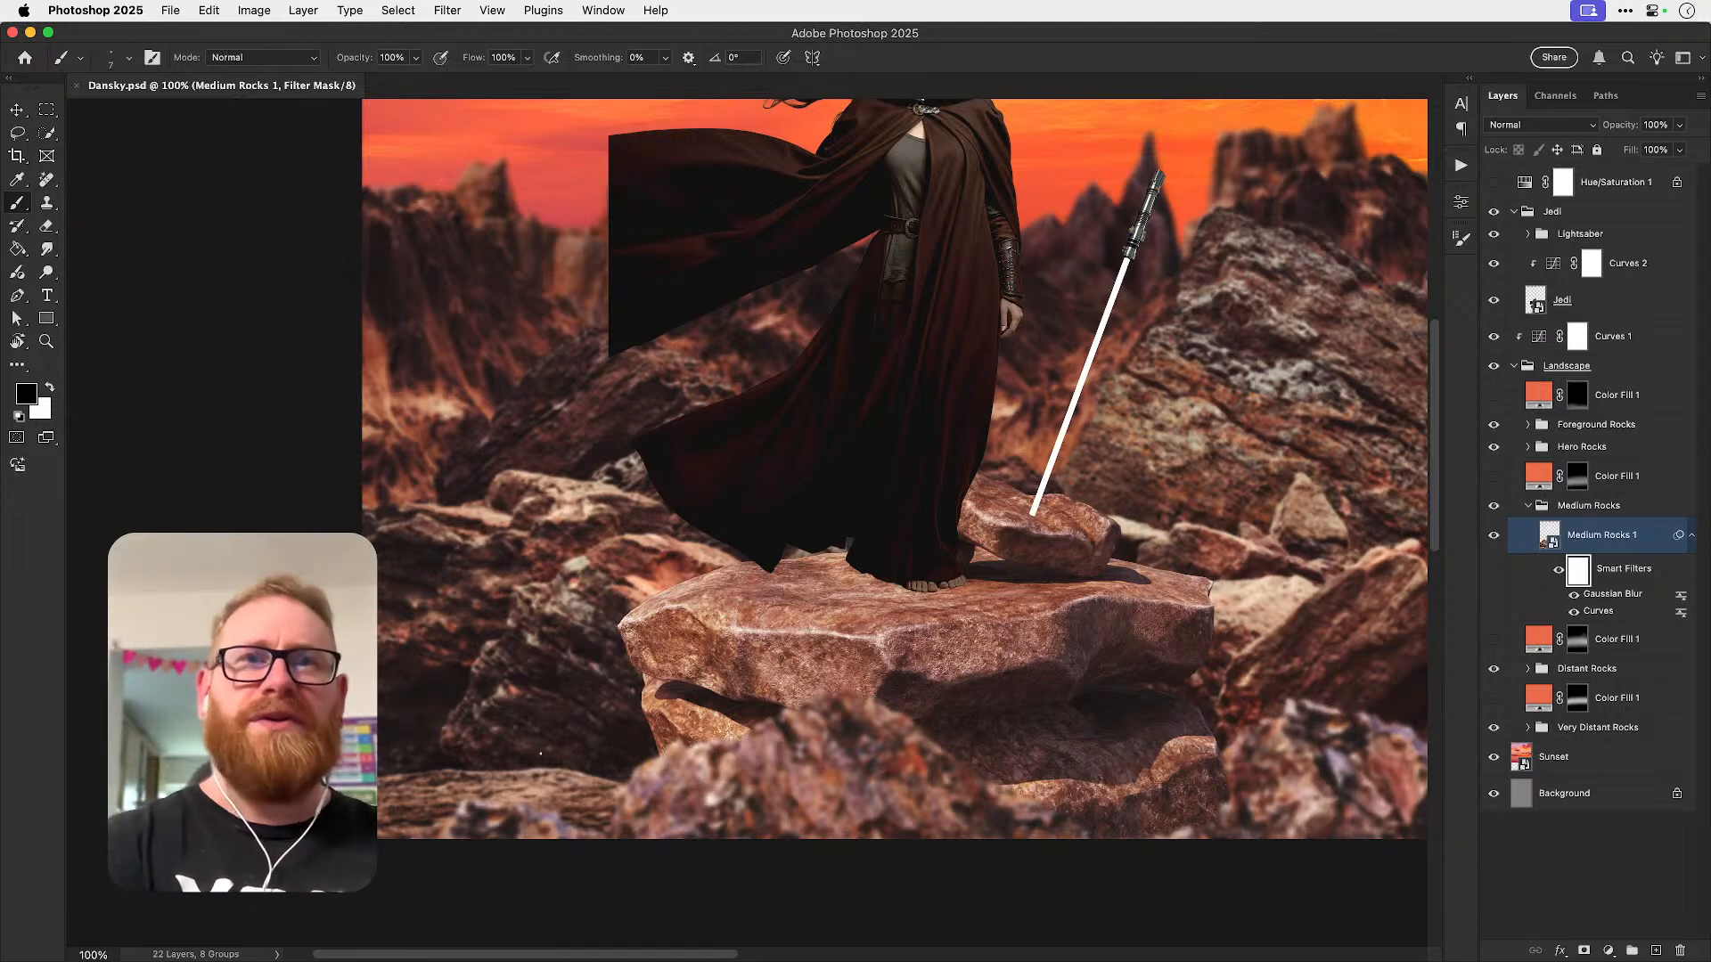
- Enlarge the brush to 200 px and paint the Smart Filters off the flat rock in the image's lower-left corner, redoing the first stroke
{"action": "key", "text": "bracketright"}
{"action": "key", "text": "bracketright"}
{"action": "key", "text": "bracketright"}
{"action": "key", "text": "bracketright"}
{"action": "key", "text": "bracketright"}
{"action": "key", "text": "bracketright"}
{"action": "key", "text": "bracketright"}
{"action": "key", "text": "bracketright"}
{"action": "left_click_drag", "start_coordinate": [603, 808], "coordinate": [441, 815]}
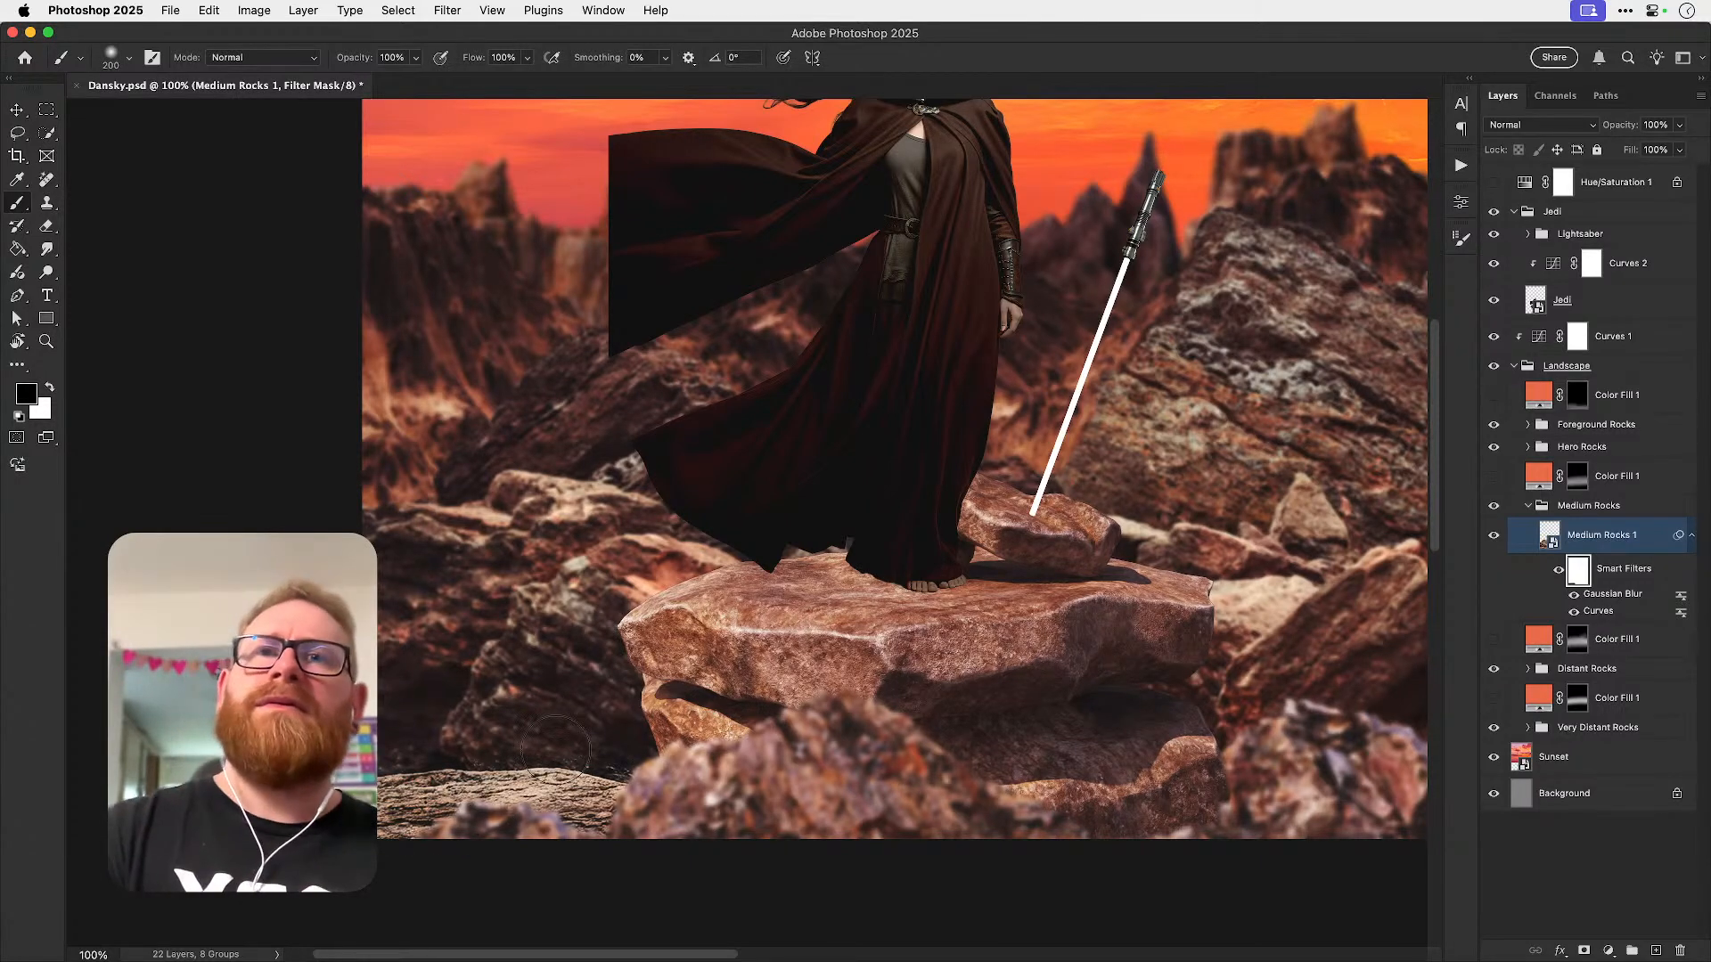
{"action": "key", "text": "super+z"}
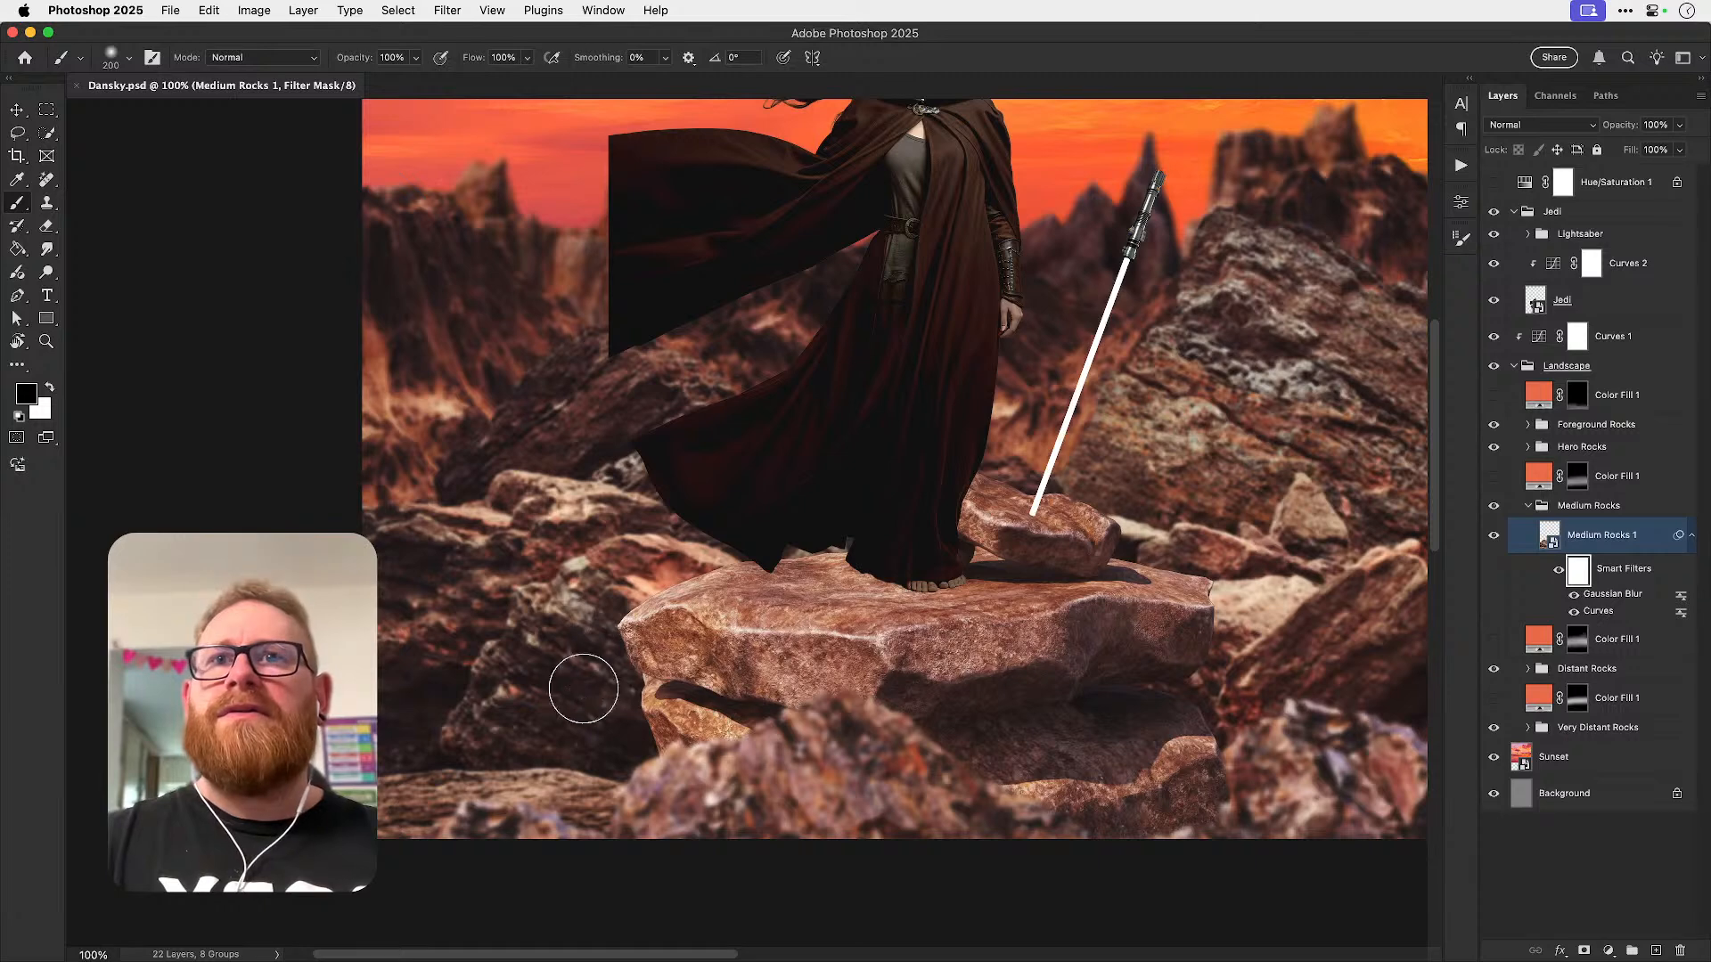
{"action": "left_click_drag", "start_coordinate": [398, 812], "coordinate": [784, 837]}
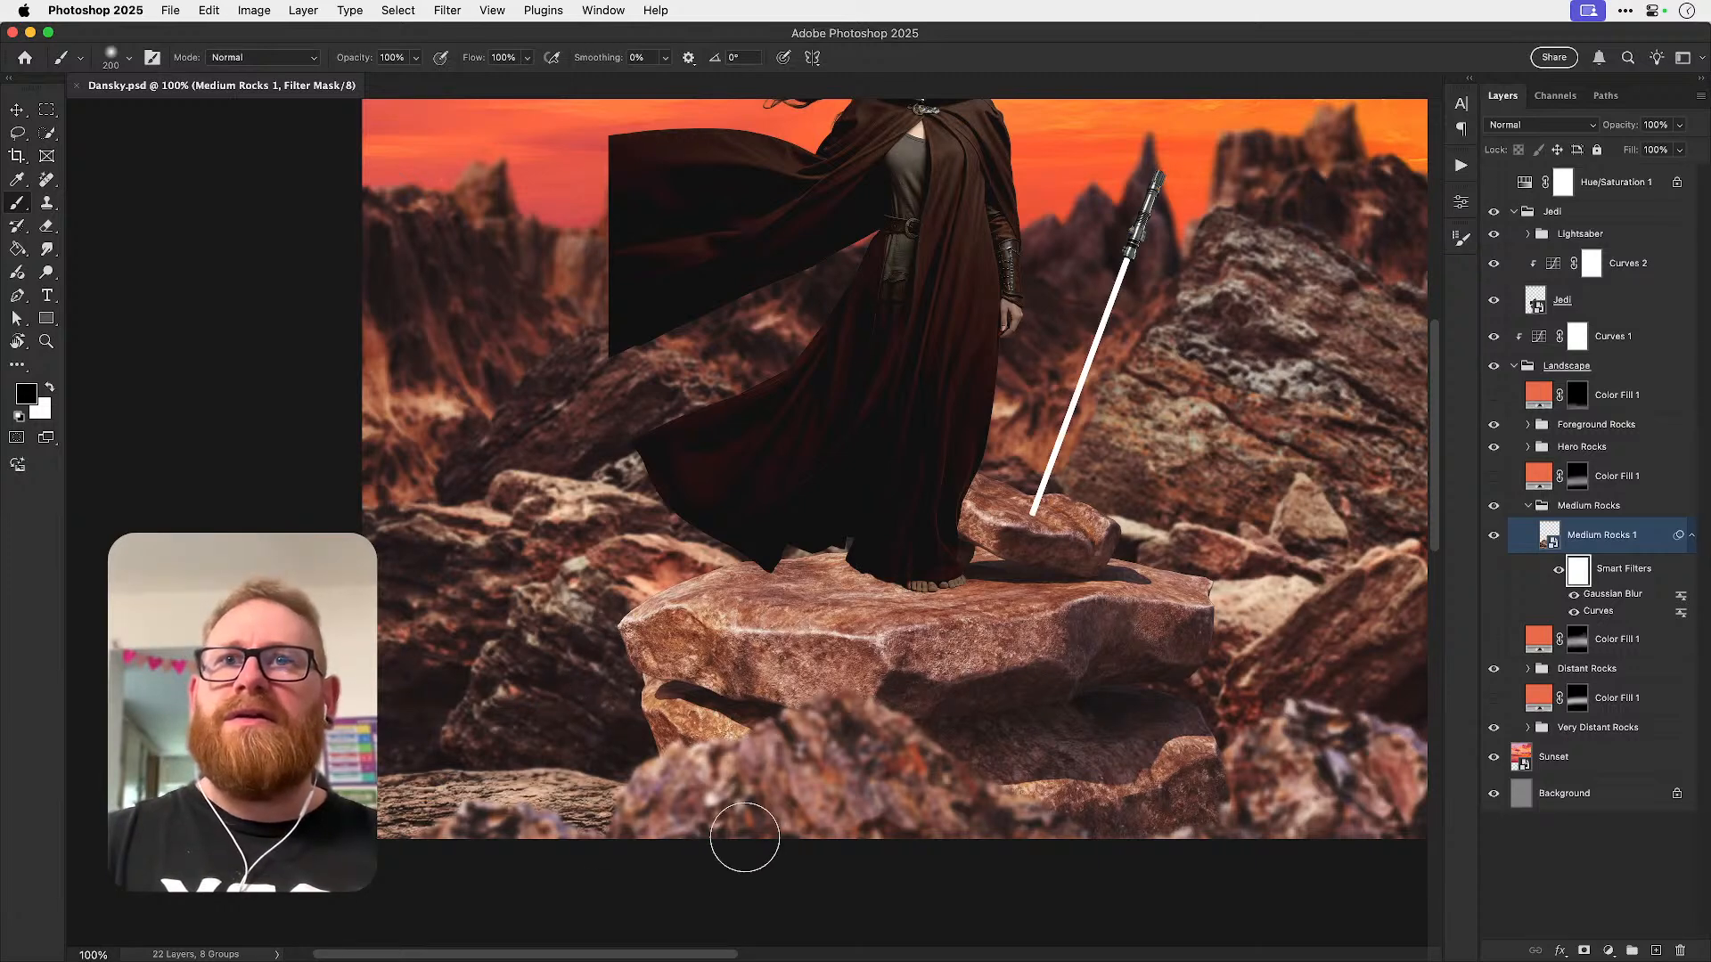
{"action": "left_click_drag", "start_coordinate": [392, 796], "coordinate": [789, 817]}
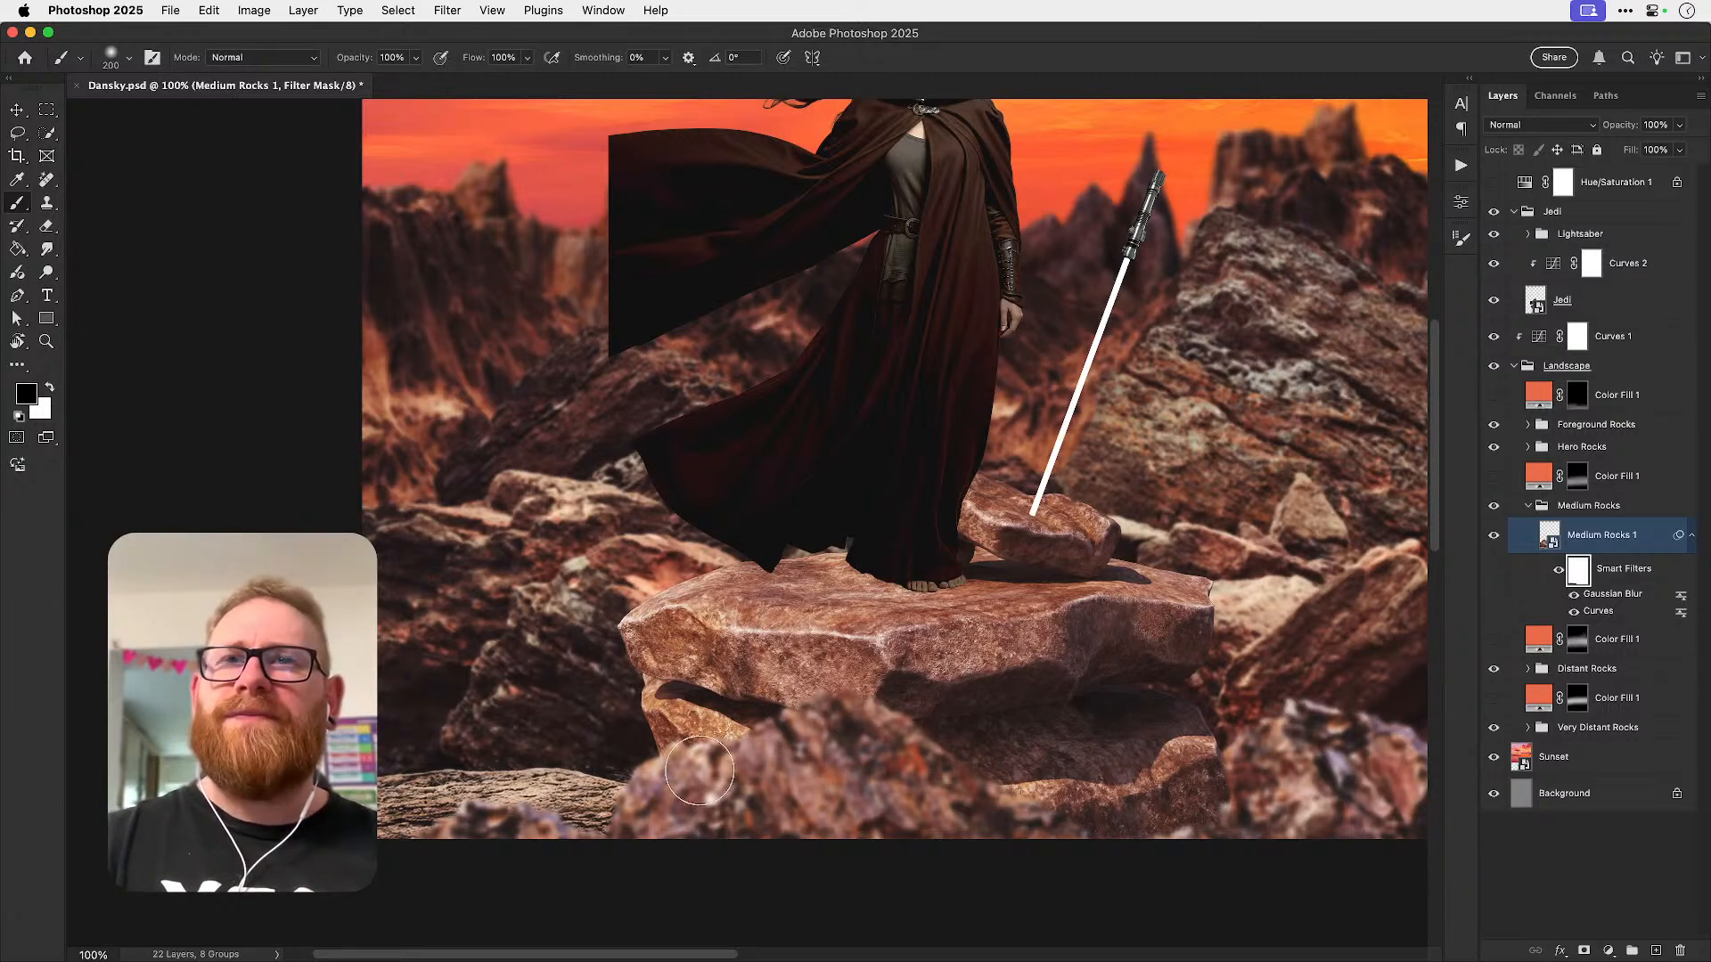
{"action": "key", "text": "x"}
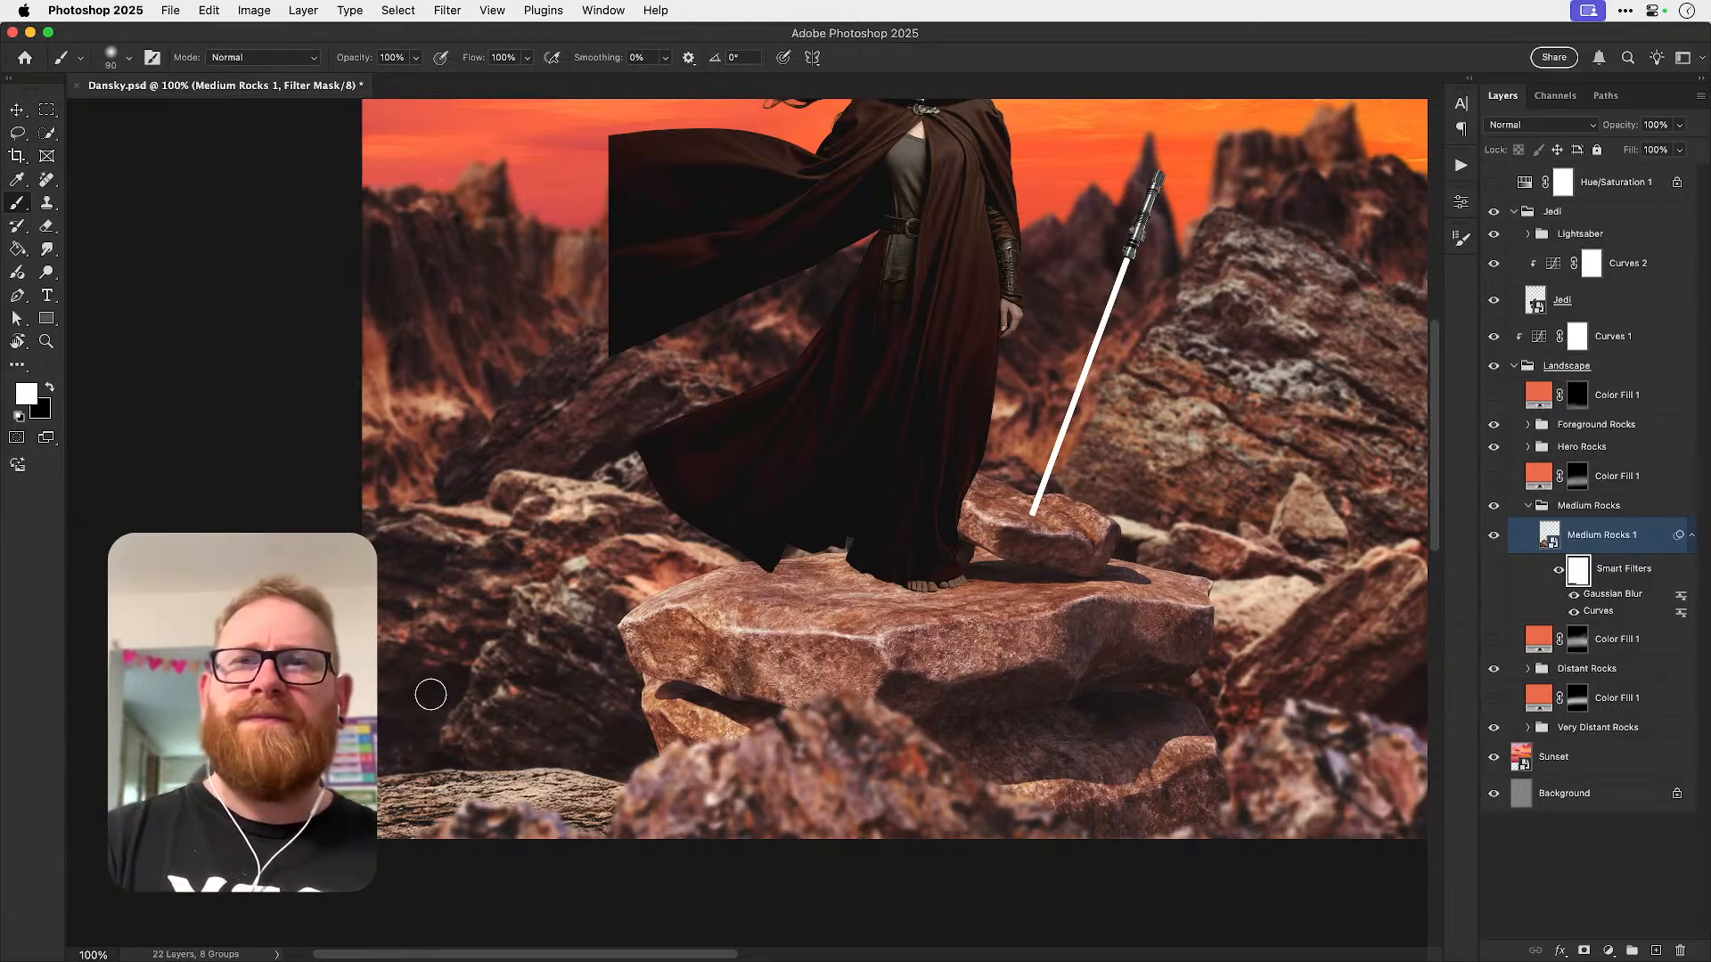
{"action": "scroll", "coordinate": [960, 671], "scroll_direction": "right", "scroll_amount": 10}
{"action": "scroll", "coordinate": [960, 672], "scroll_direction": "down", "scroll_amount": 1}
{"action": "key", "text": "v"}
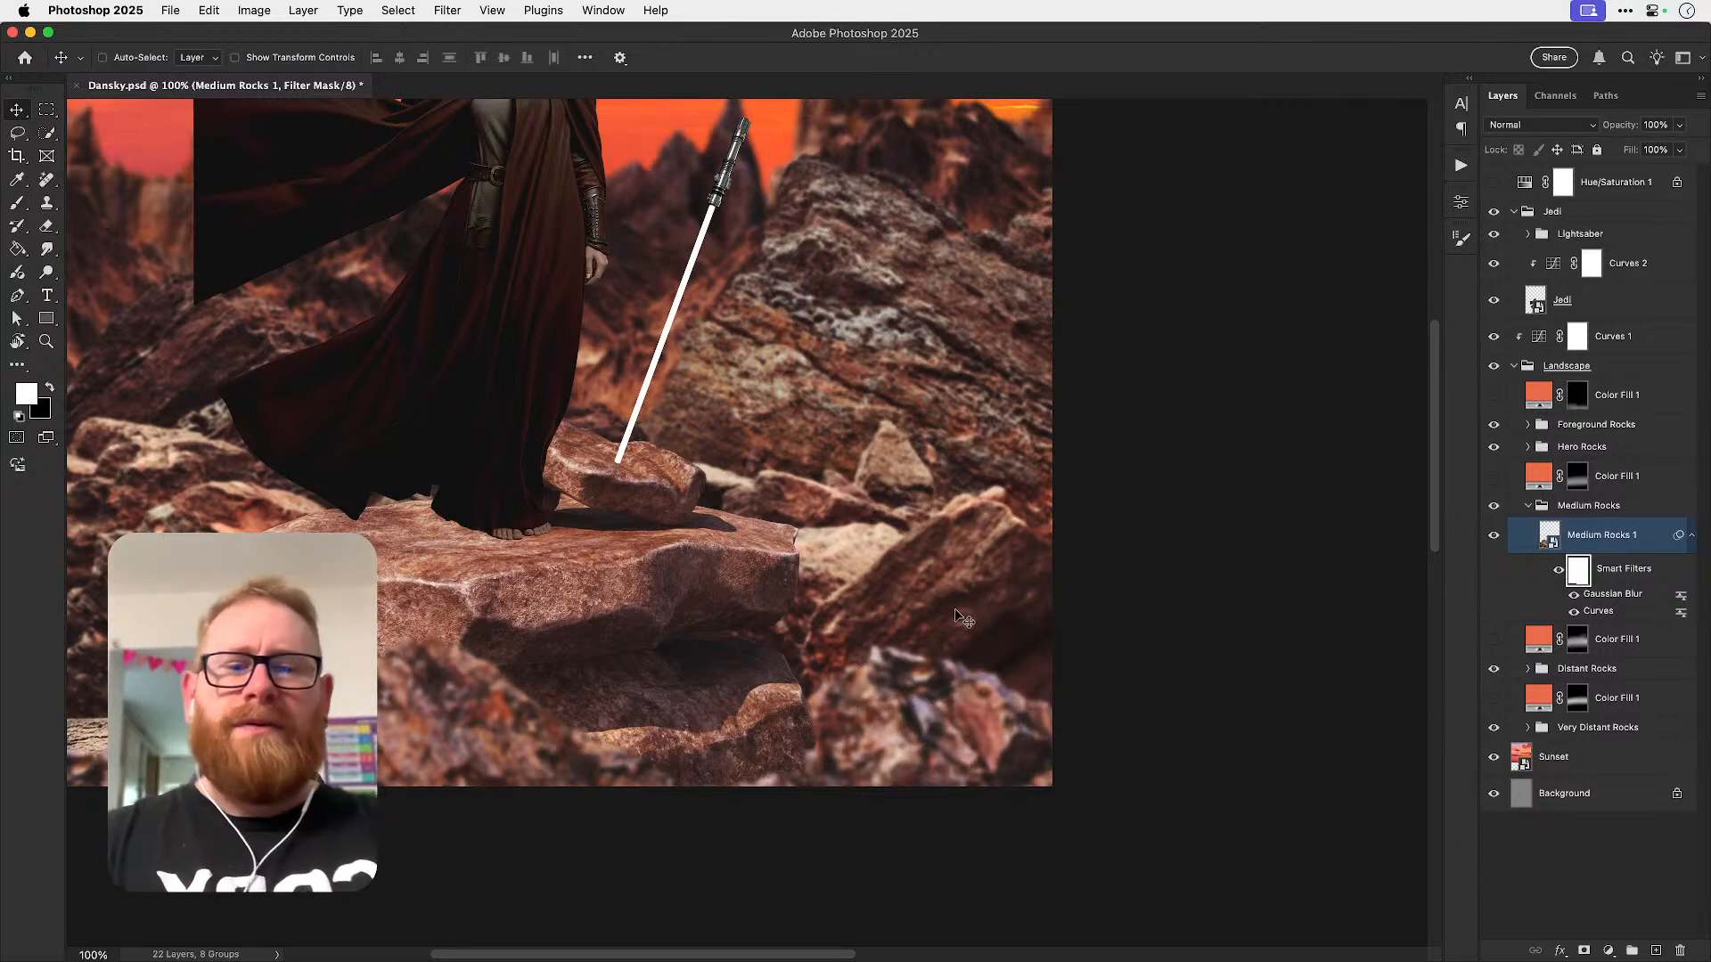
{"action": "key", "text": "super+0"}
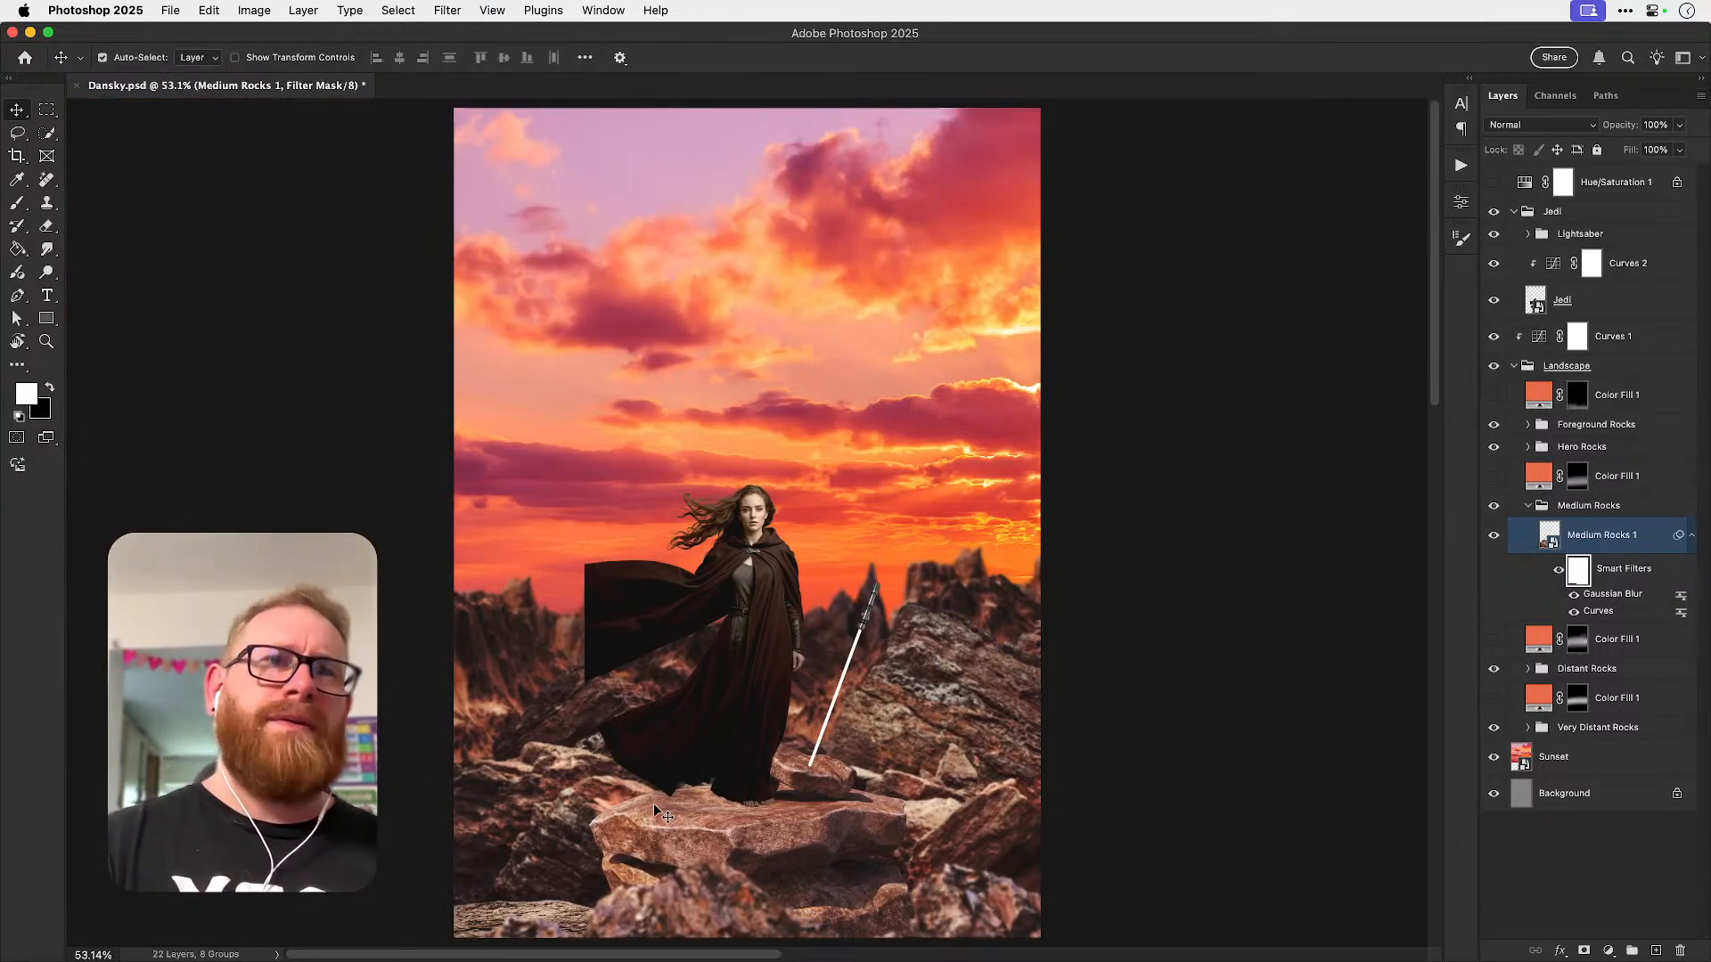
- With a 90 px black brush, paint the Smart Filters off the rock near the image's lower-right corner
{"action": "key", "text": "b"}
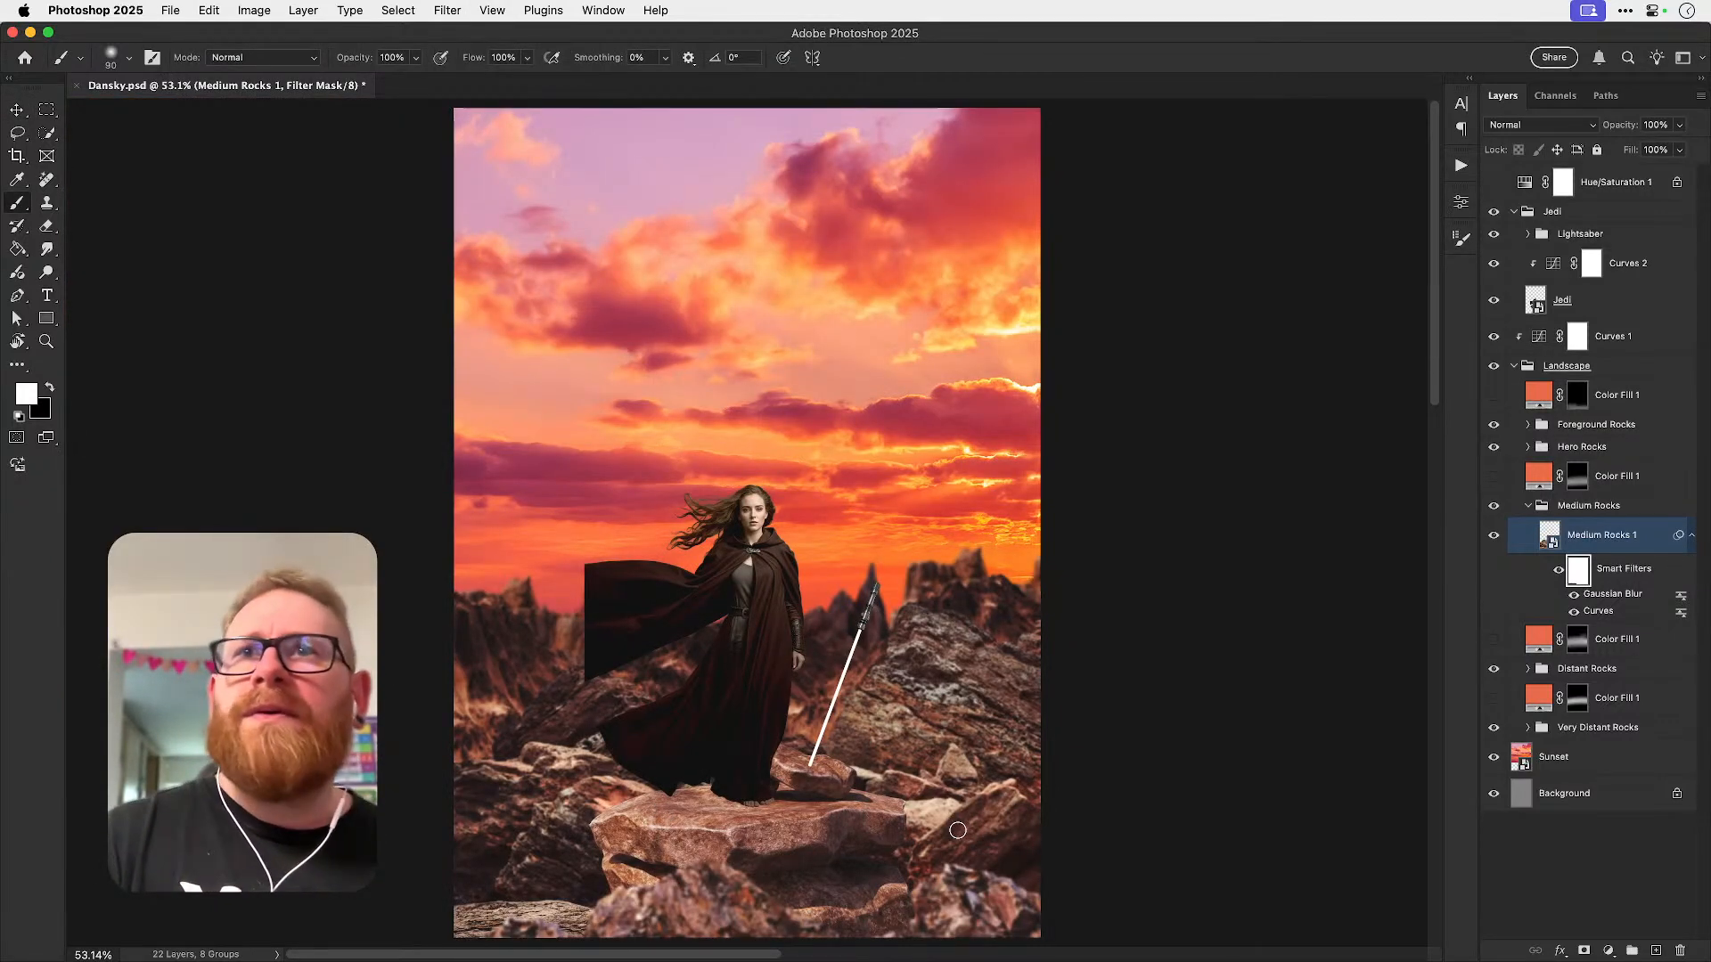
{"action": "key", "text": "x"}
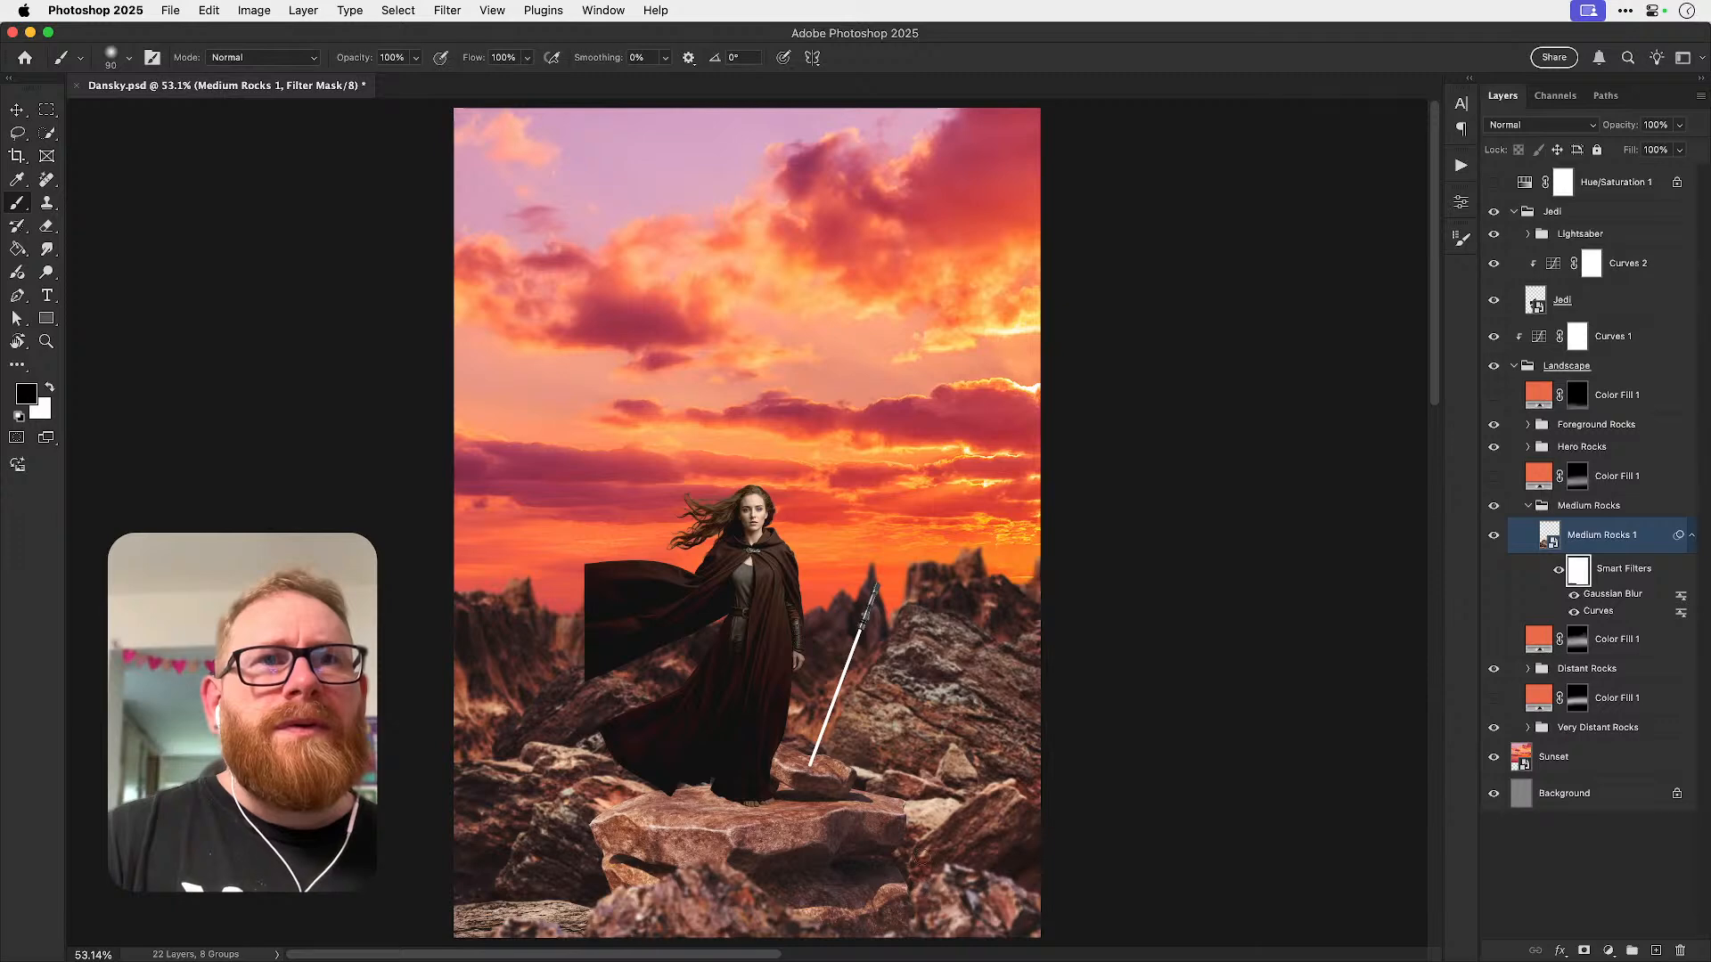
{"action": "mouse_move", "coordinate": [1003, 786]}
{"action": "left_mouse_down"}
{"action": "mouse_move", "coordinate": [933, 665]}
{"action": "mouse_move", "coordinate": [923, 712]}
{"action": "mouse_move", "coordinate": [955, 714]}
{"action": "left_mouse_up"}
{"action": "key", "text": "z"}
{"action": "key", "text": "b"}
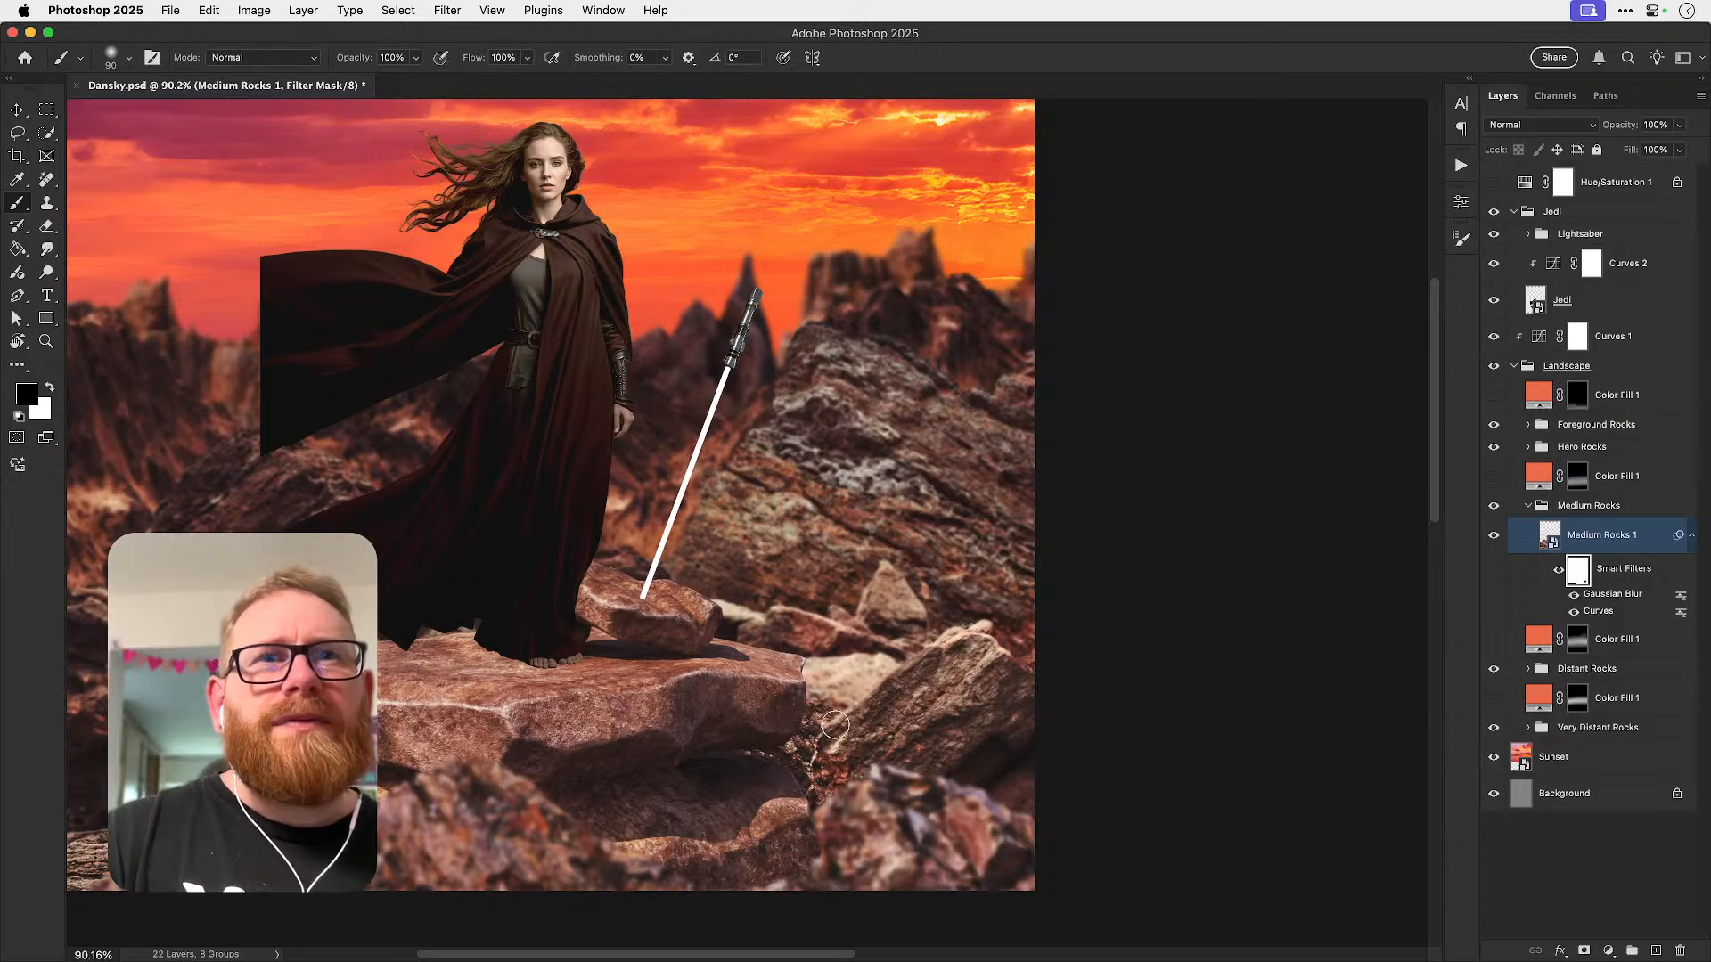
{"action": "key", "text": "x"}
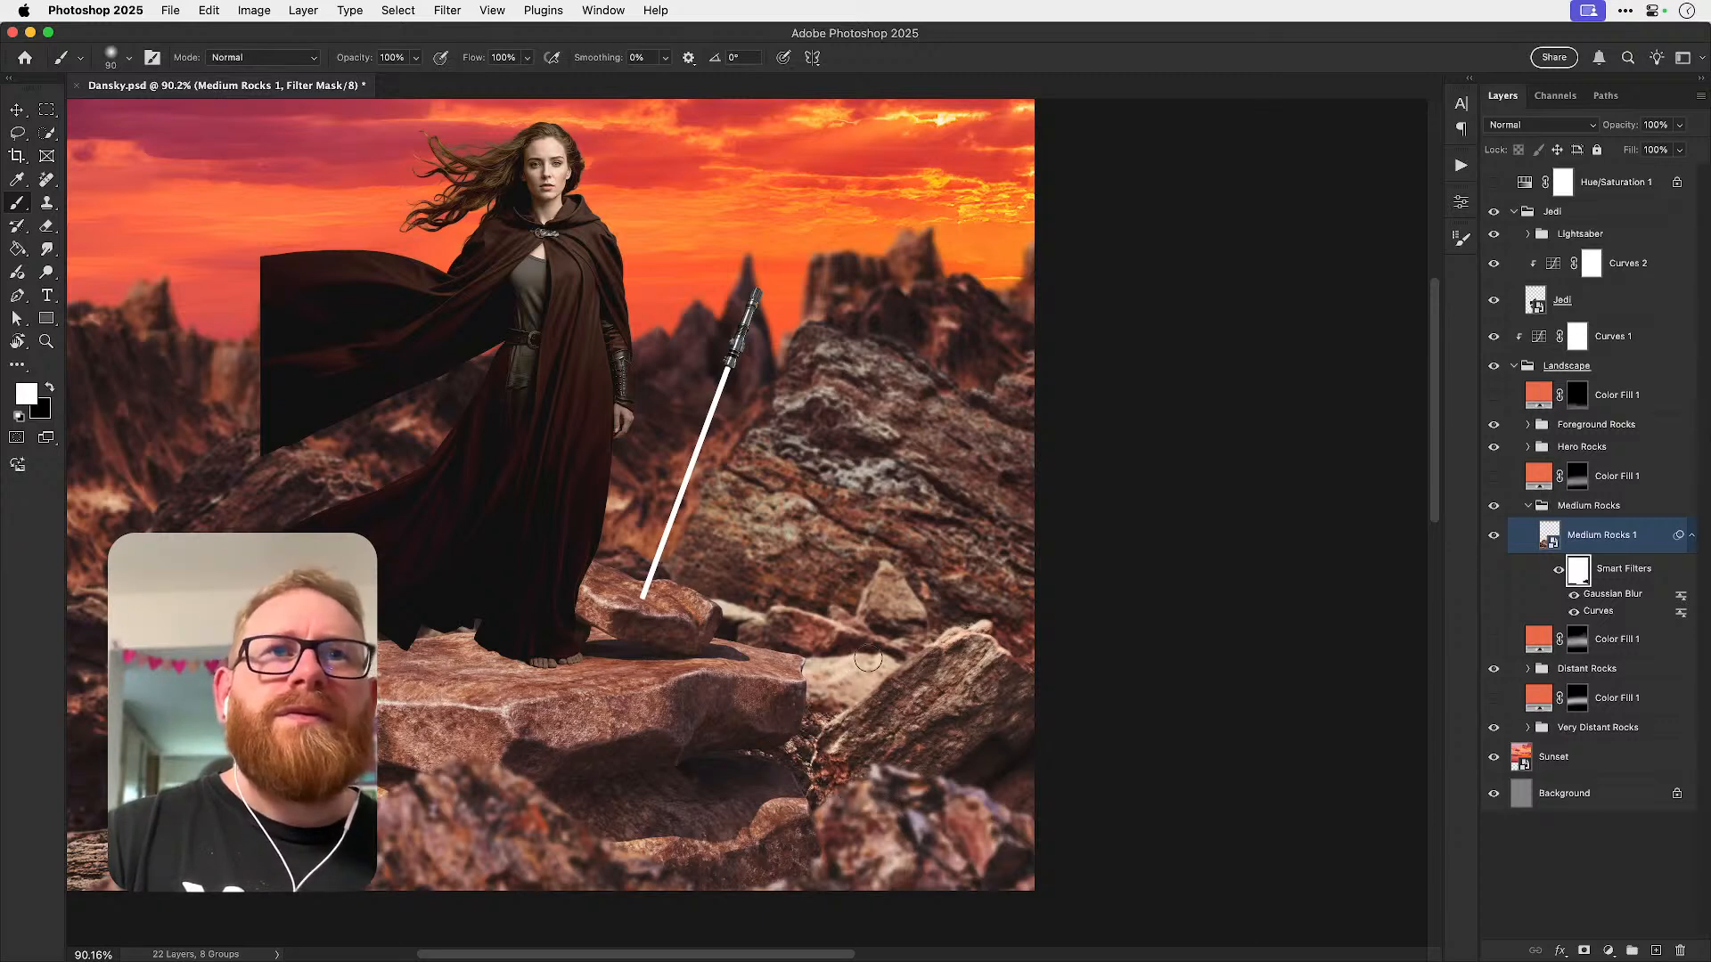
{"action": "key", "text": "x"}
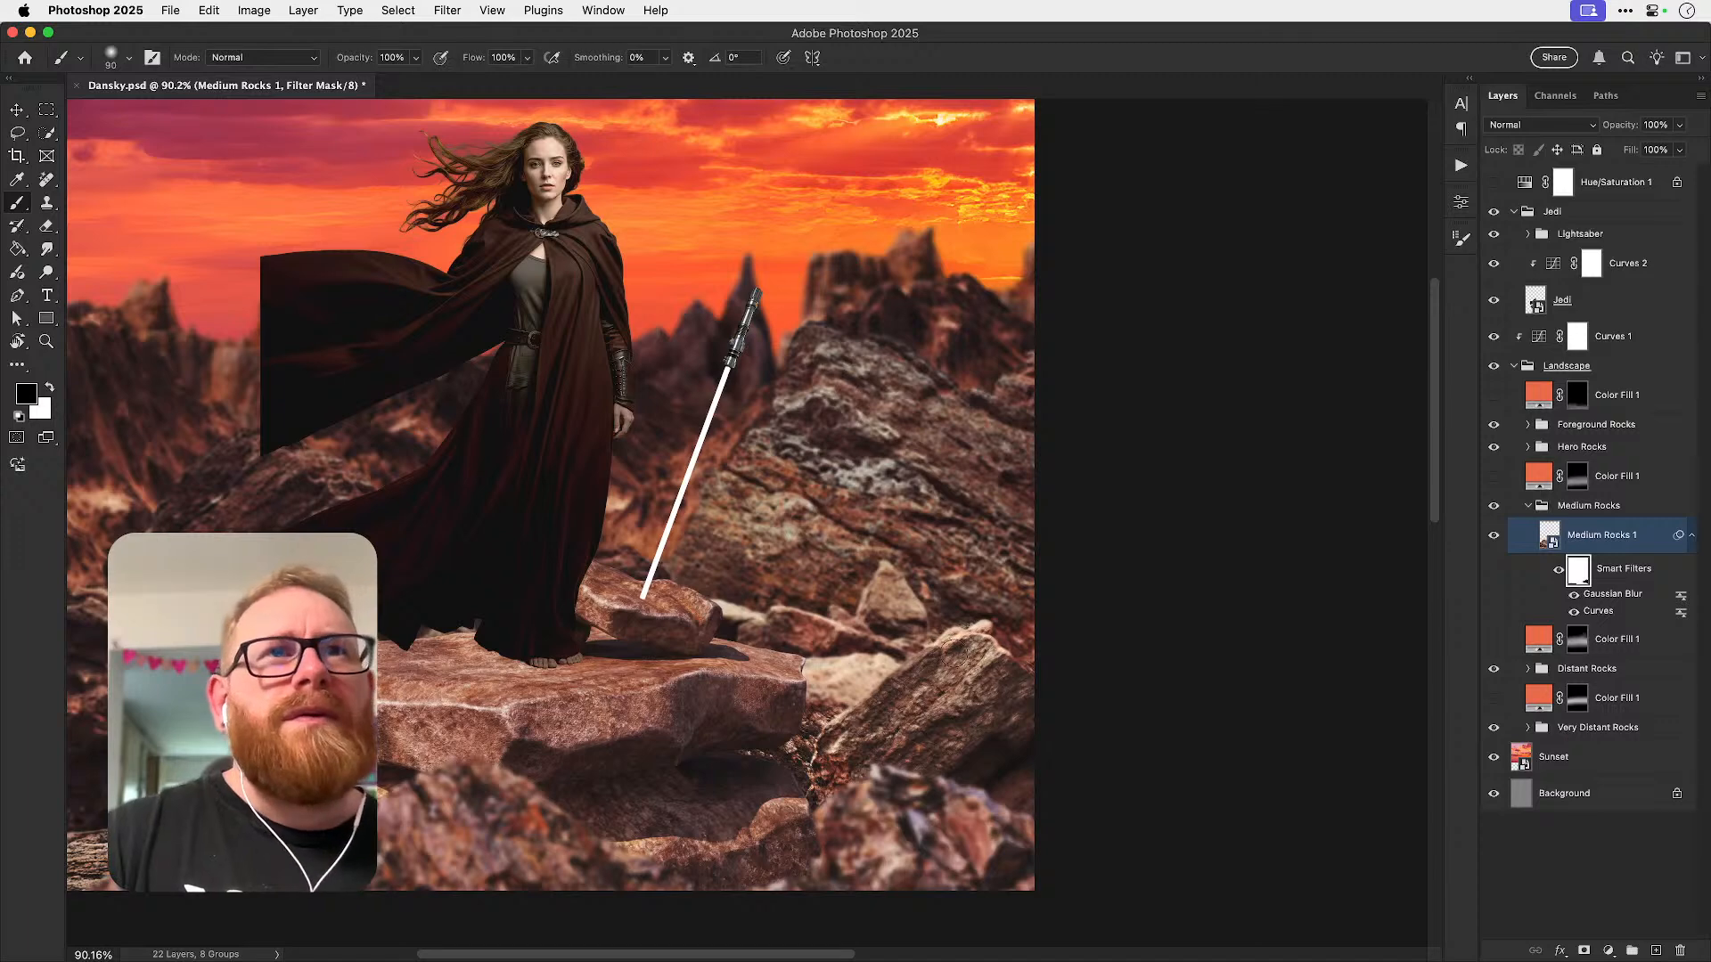
{"action": "key", "text": "x"}
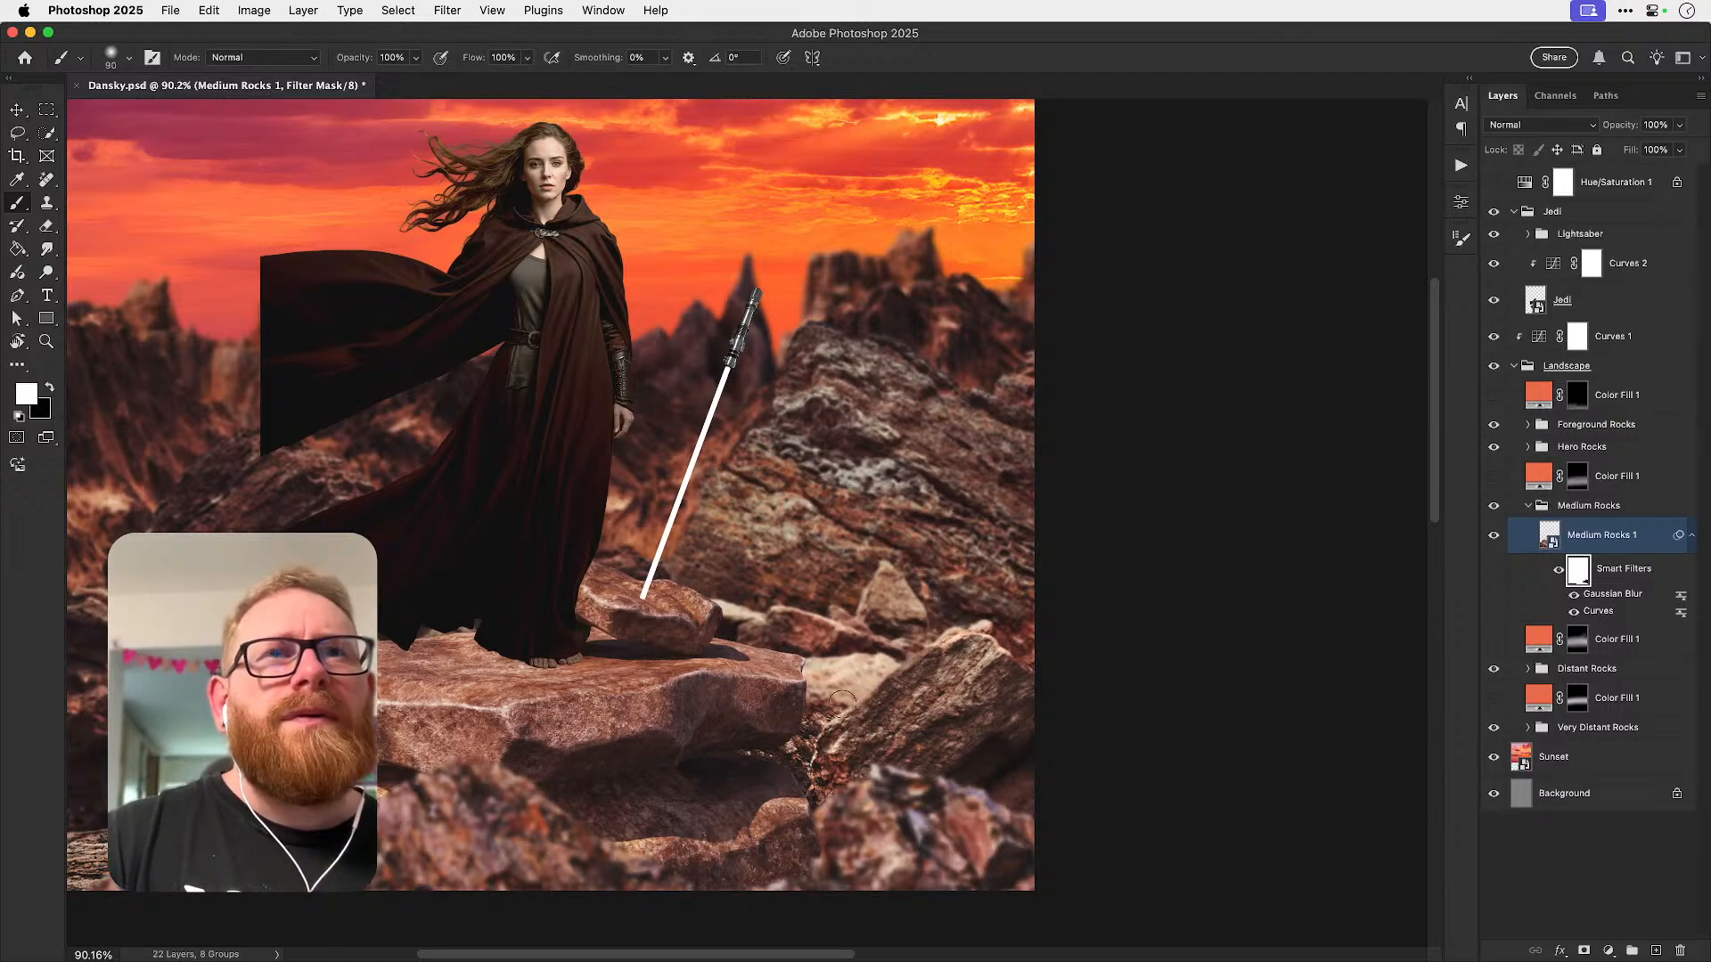
- Enlarge the black brush to 250 px and mask the Smart Filters off the lower-right rock, redoing the last stroke
{"action": "key", "text": "x"}
{"action": "key", "text": "bracketright"}
{"action": "key", "text": "bracketright"}
{"action": "key", "text": "bracketright"}
{"action": "key", "text": "bracketright"}
{"action": "key", "text": "bracketright"}
{"action": "key", "text": "bracketright"}
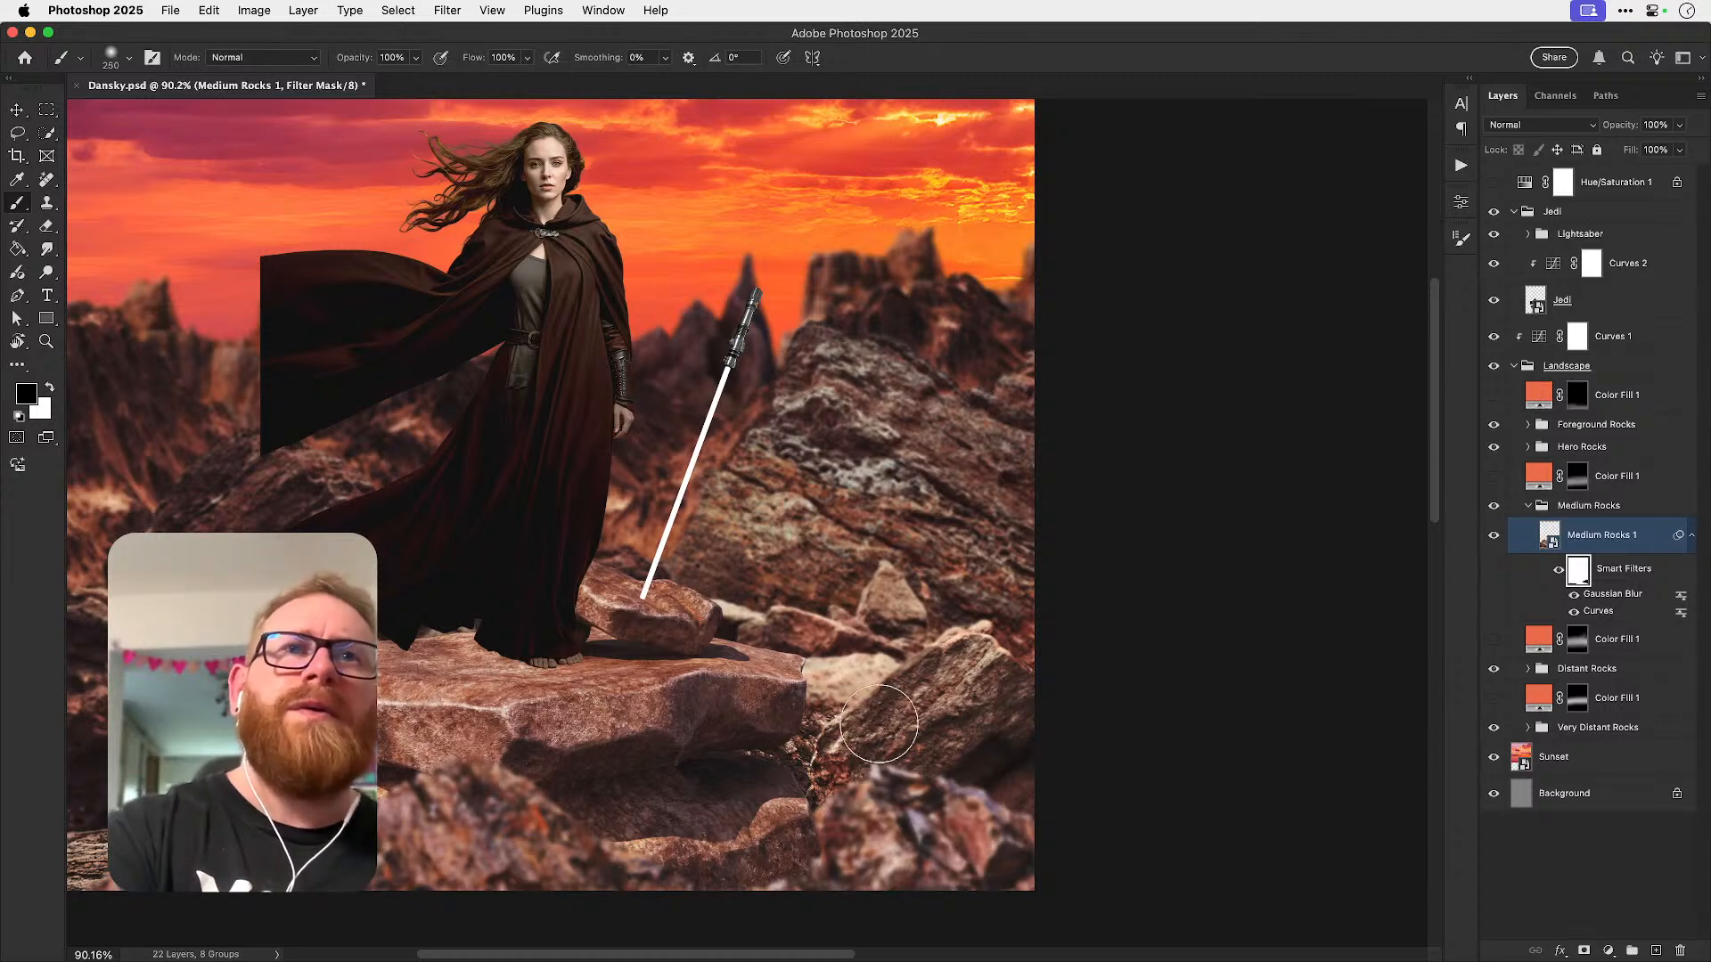
{"action": "key", "text": "super+z"}
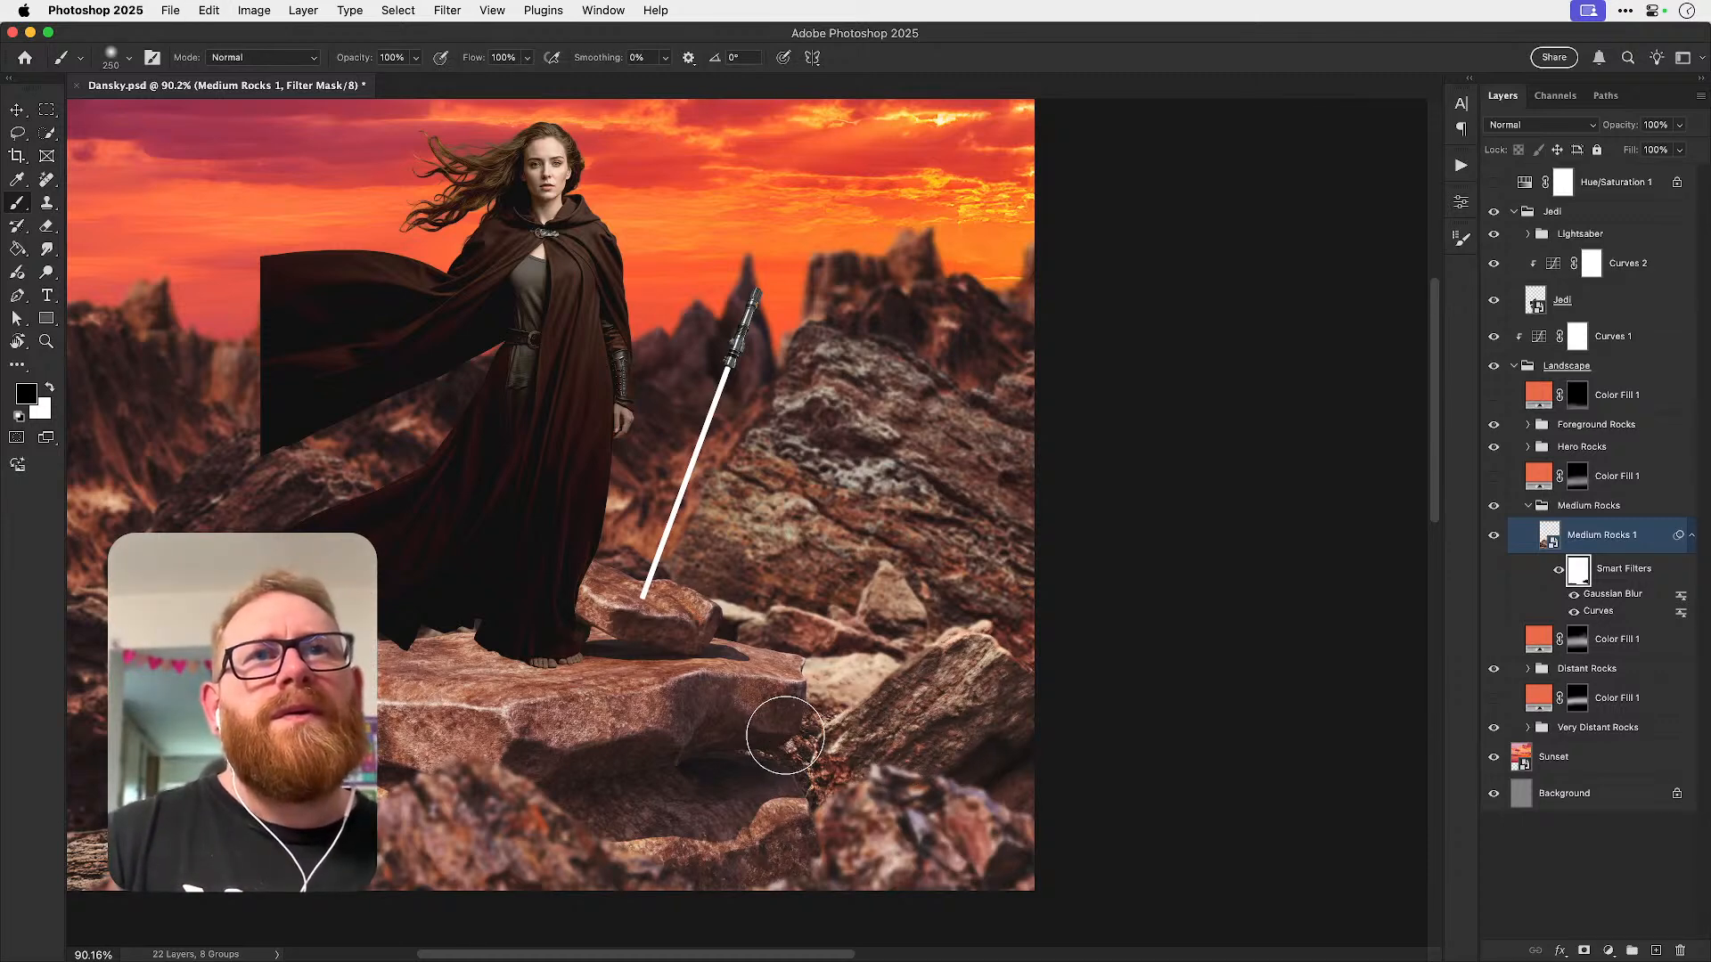
{"action": "mouse_move", "coordinate": [901, 722]}
{"action": "left_mouse_down"}
{"action": "mouse_move", "coordinate": [922, 726]}
{"action": "mouse_move", "coordinate": [892, 723]}
{"action": "left_mouse_up"}
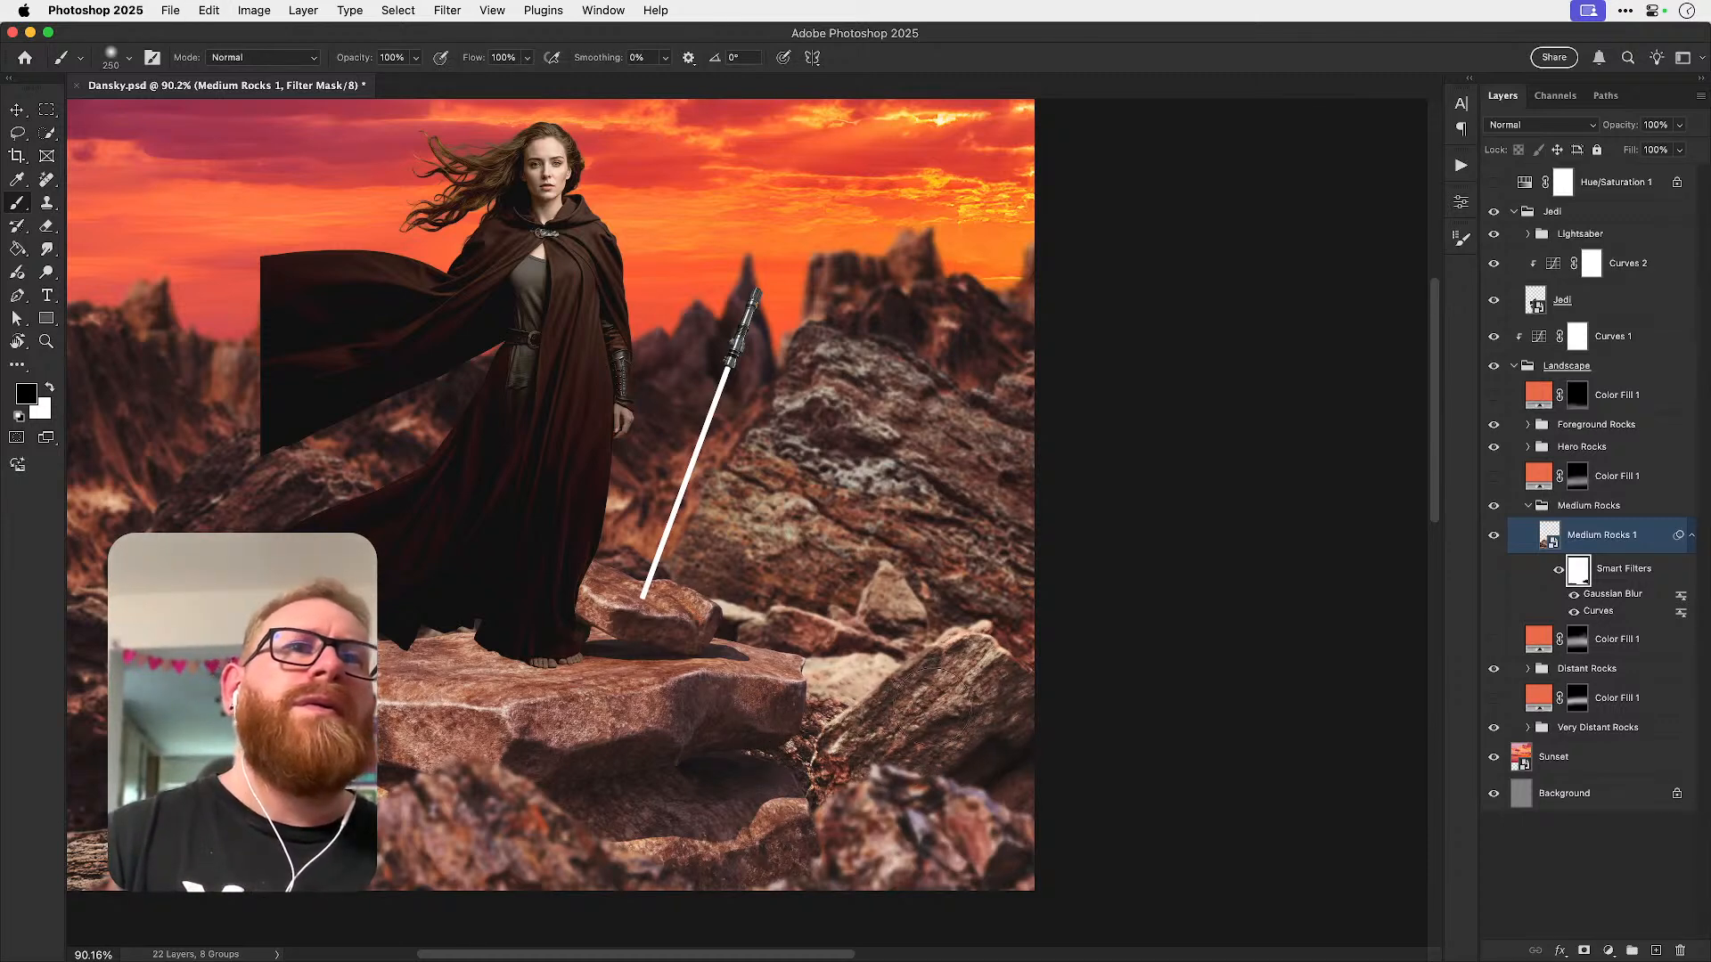
- Paint the Smart Filters off the dark rock left of the central slab with the black brush and save the document
{"action": "scroll", "coordinate": [725, 707], "scroll_direction": "left", "scroll_amount": 10}
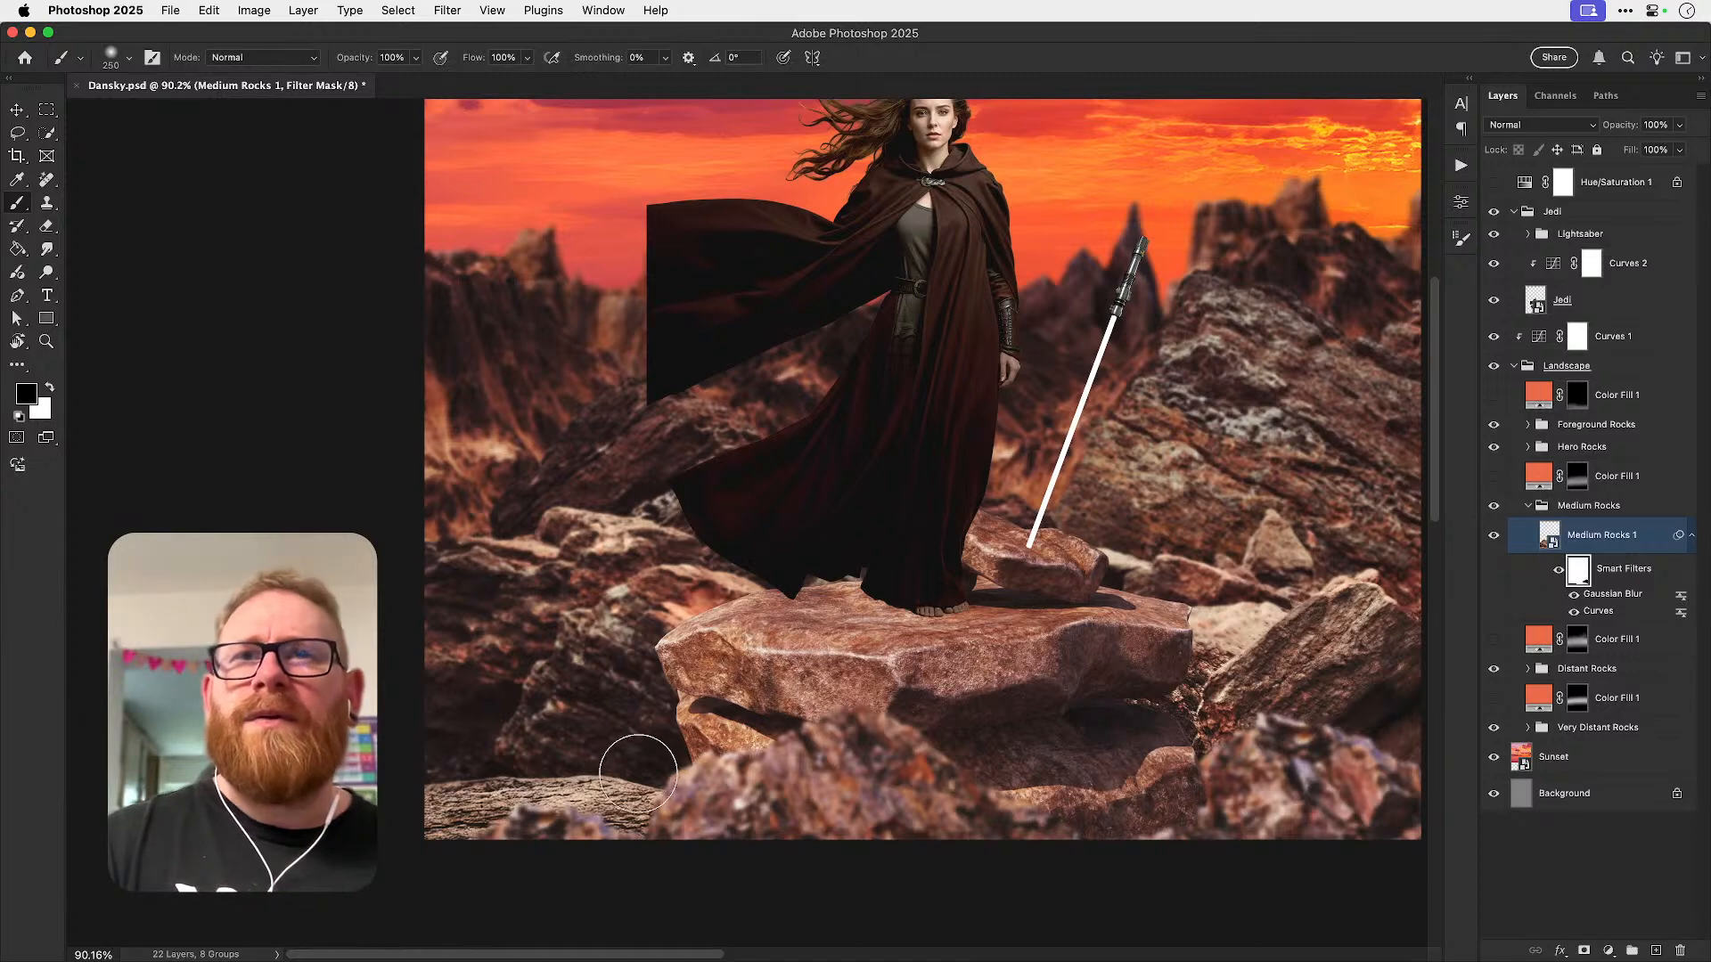
{"action": "key", "text": "x"}
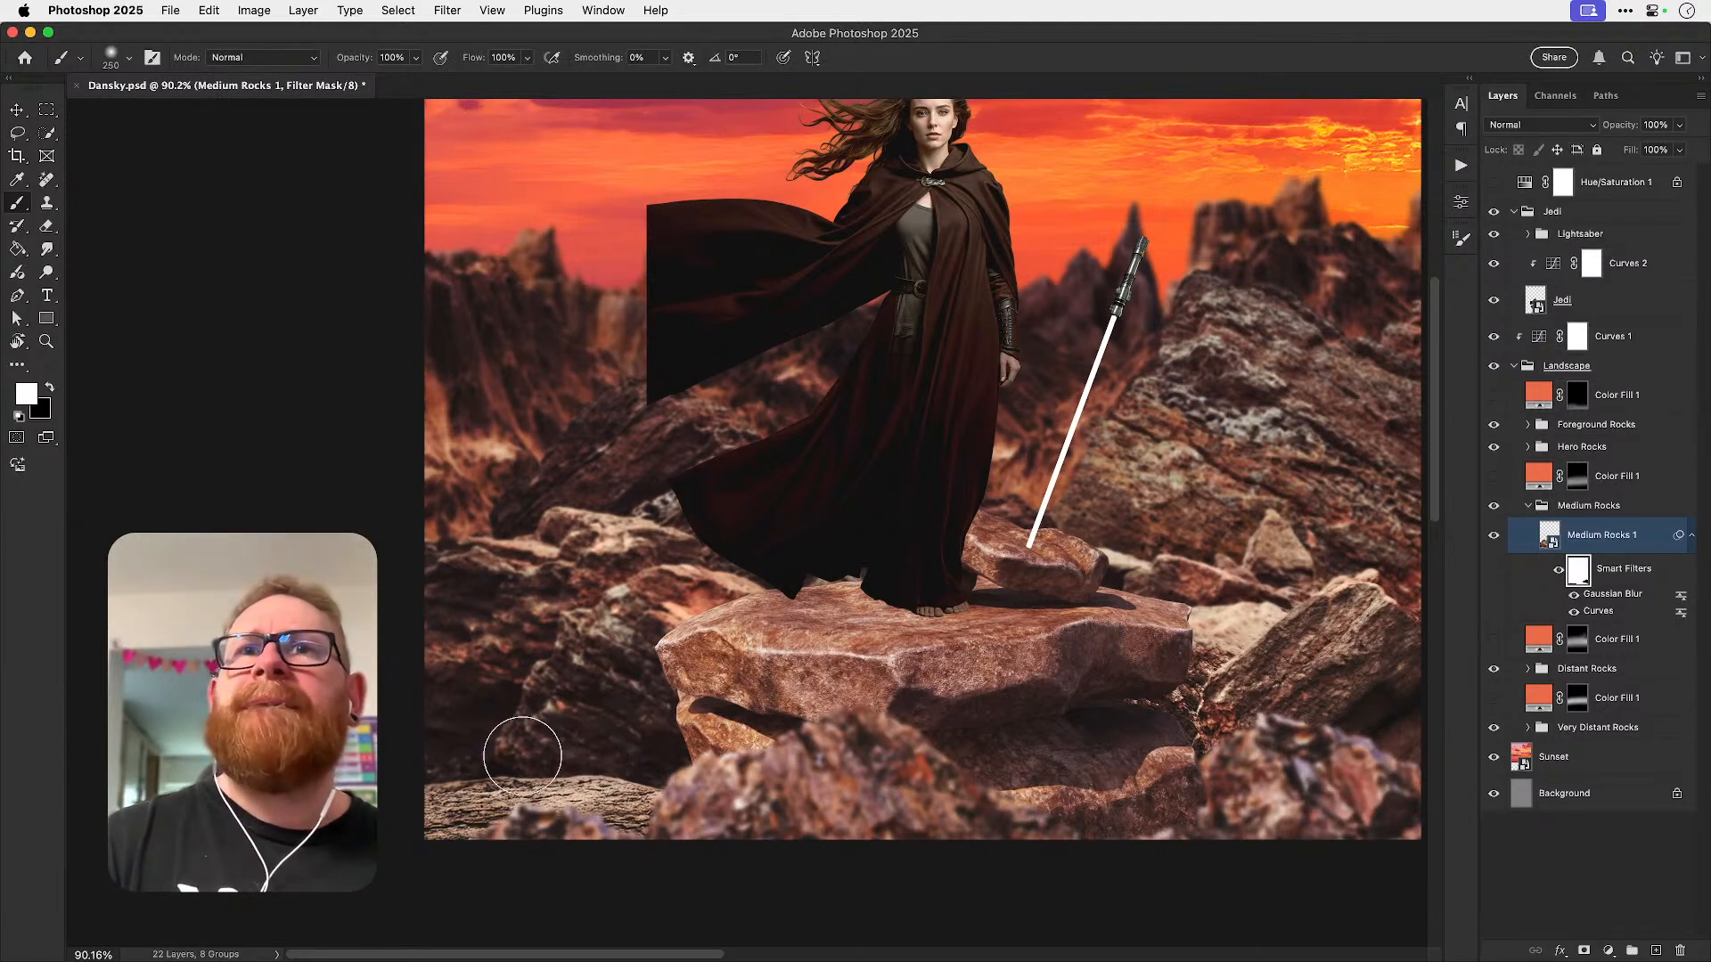
{"action": "key", "text": "x"}
{"action": "mouse_move", "coordinate": [564, 736]}
{"action": "left_mouse_down"}
{"action": "mouse_move", "coordinate": [718, 718]}
{"action": "mouse_move", "coordinate": [442, 702]}
{"action": "mouse_move", "coordinate": [586, 694]}
{"action": "mouse_move", "coordinate": [658, 648]}
{"action": "mouse_move", "coordinate": [569, 687]}
{"action": "left_mouse_up"}
{"action": "key", "text": "super+z"}
{"action": "key", "text": "x"}
{"action": "key", "text": "x"}
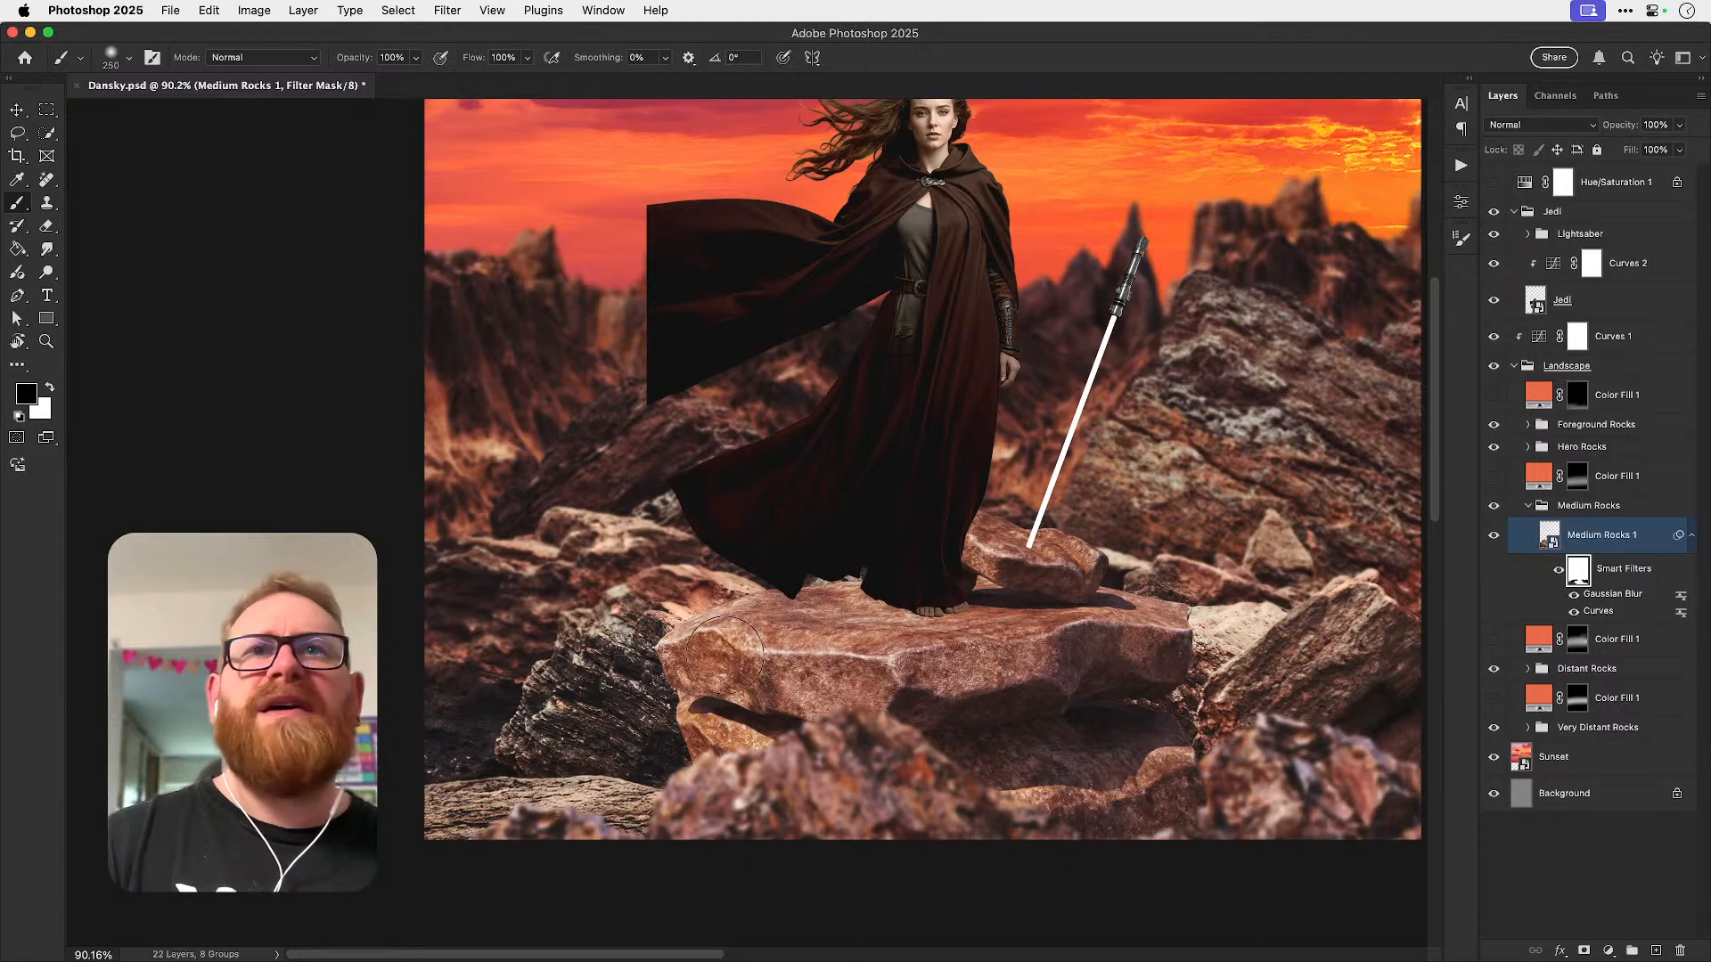
{"action": "key", "text": "v"}
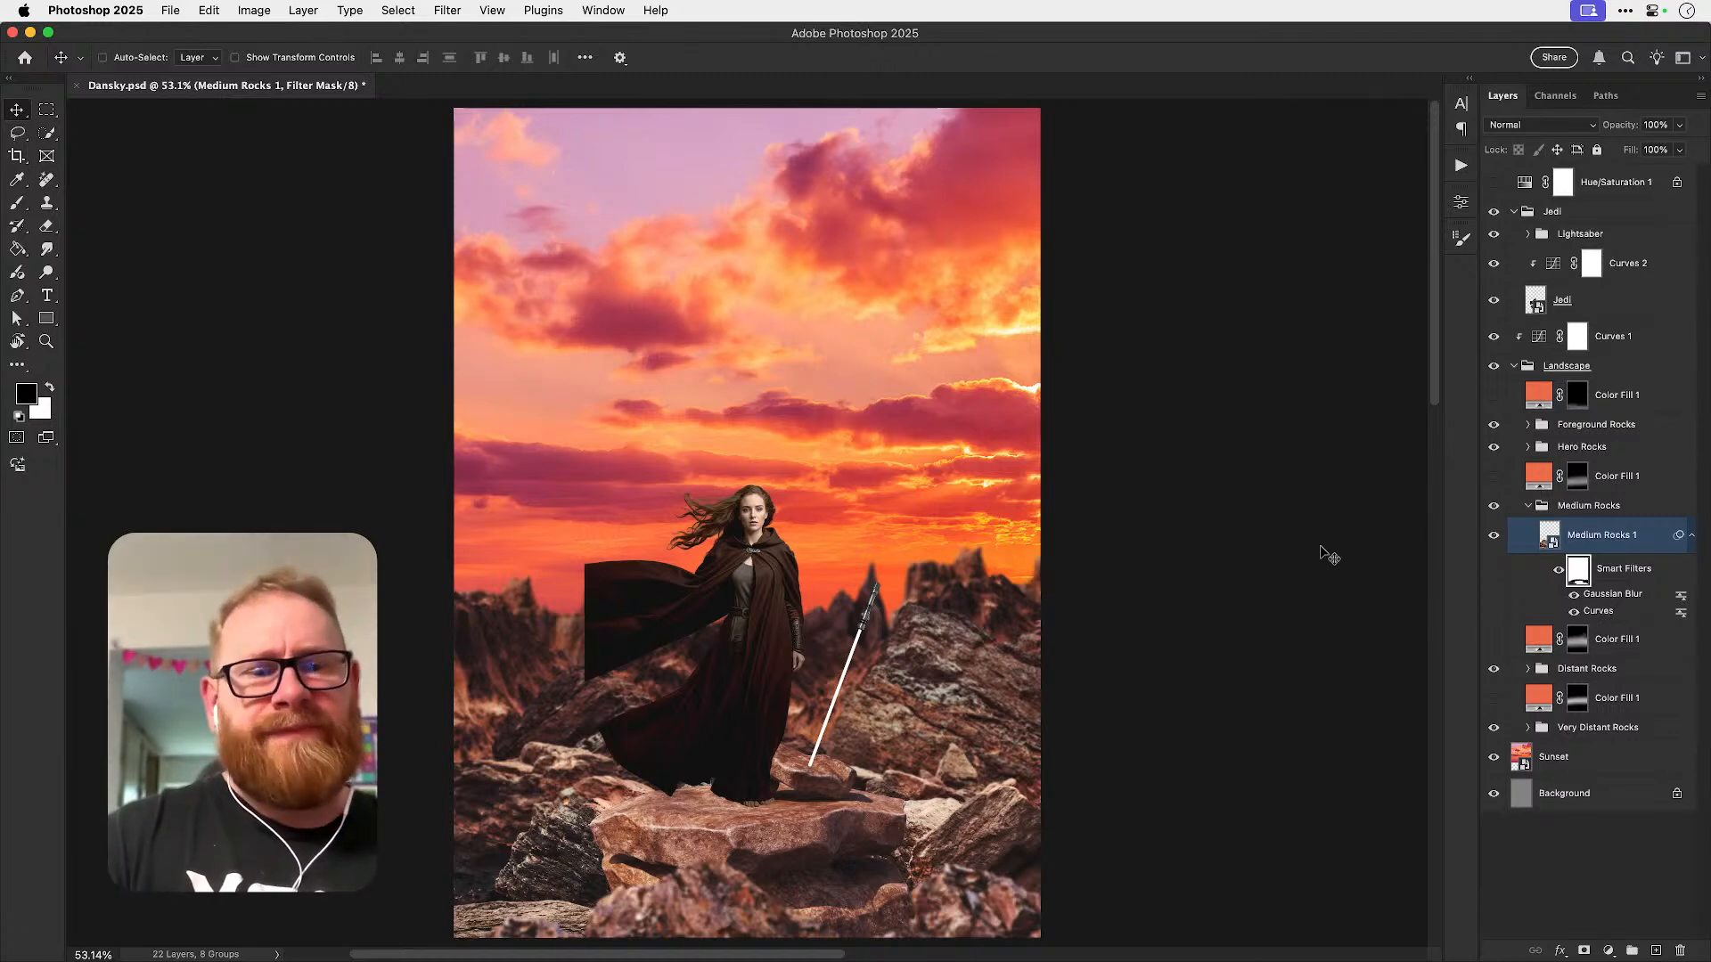
{"action": "key", "text": "super+s"}
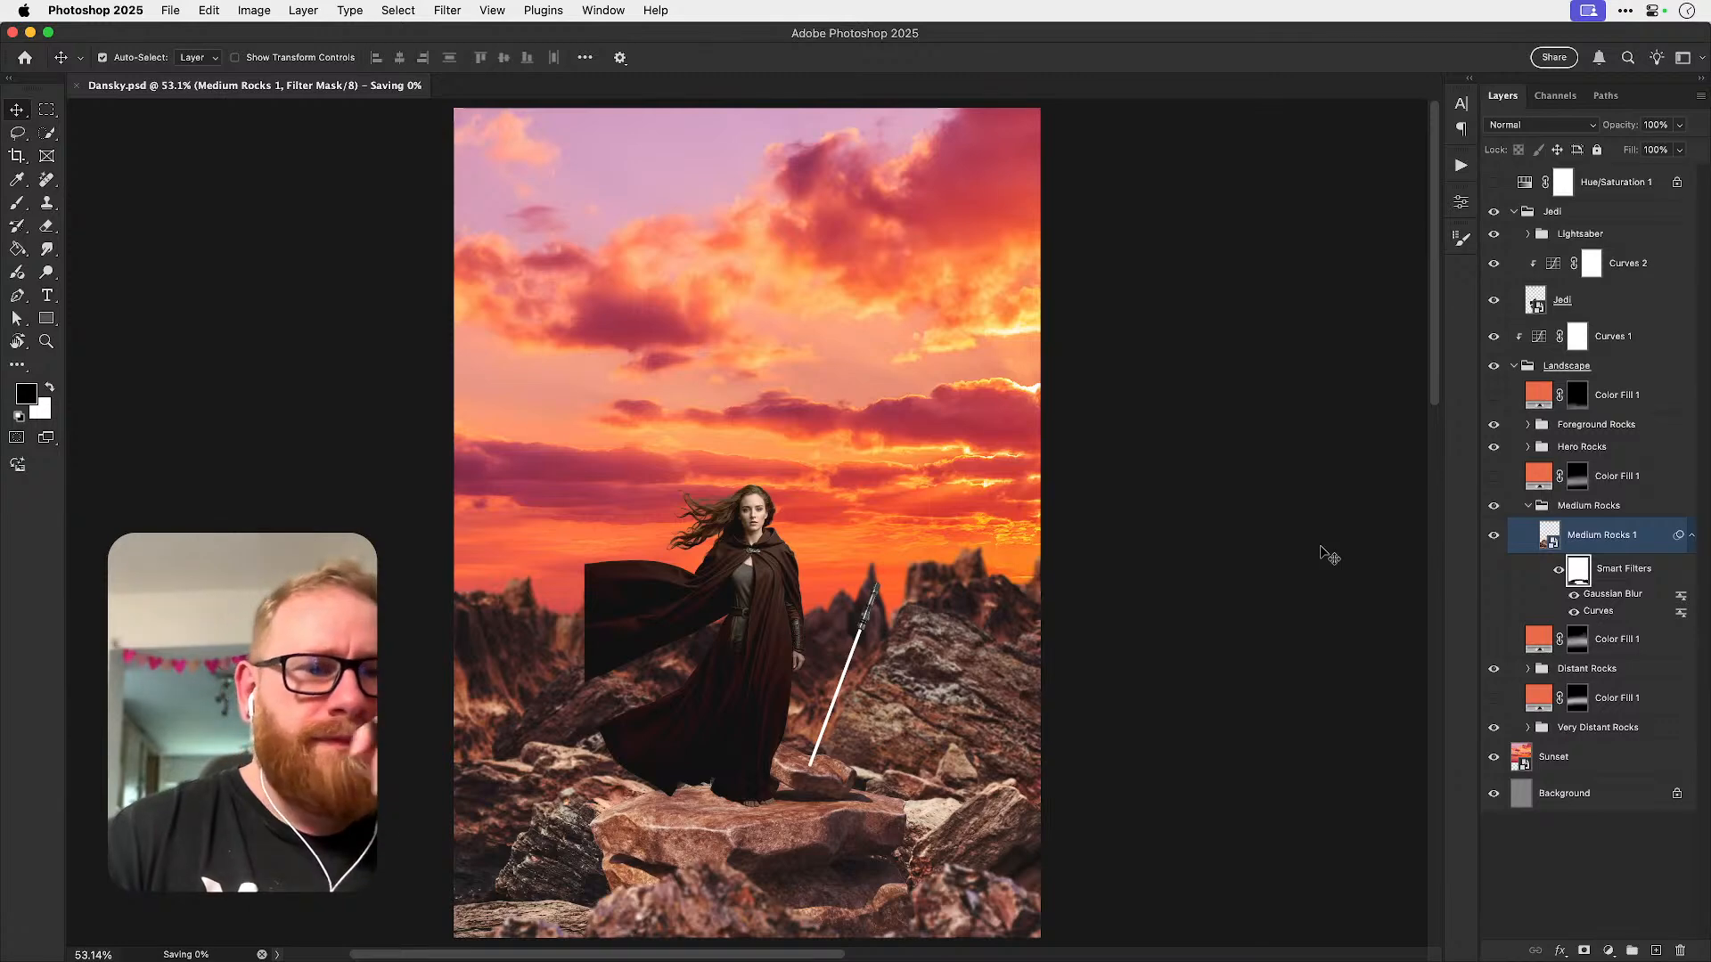
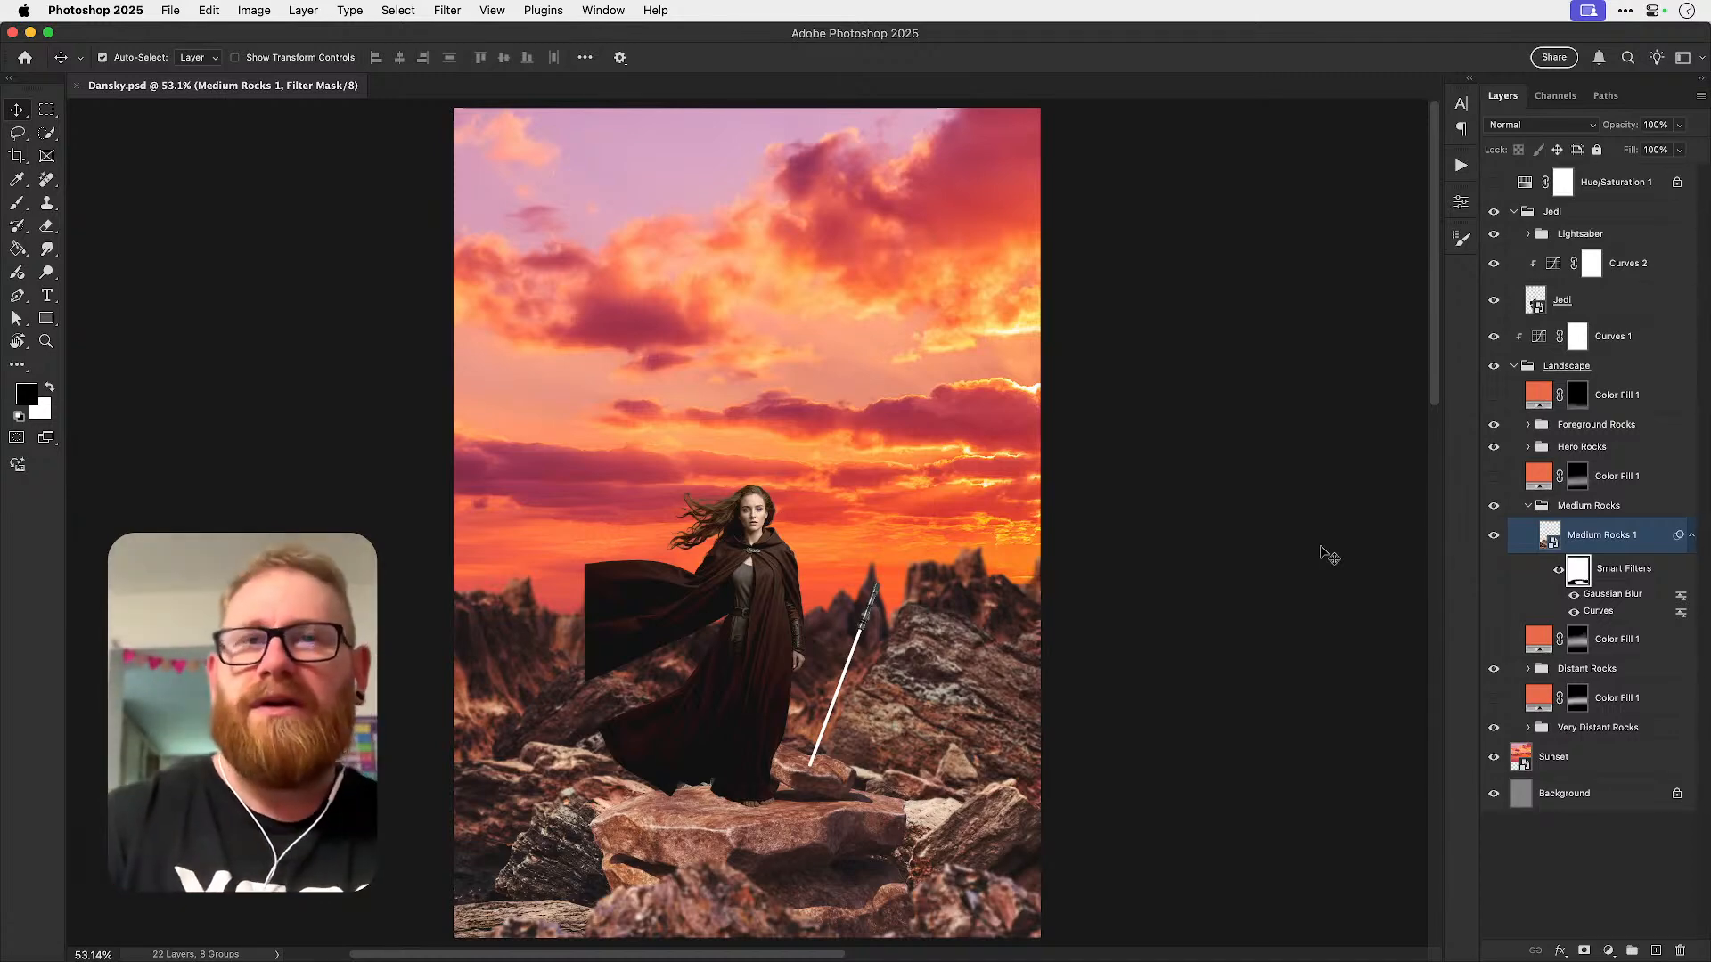
- Examine the Jedi's face and hair against the sunset at 400%
{"action": "key", "text": "z"}
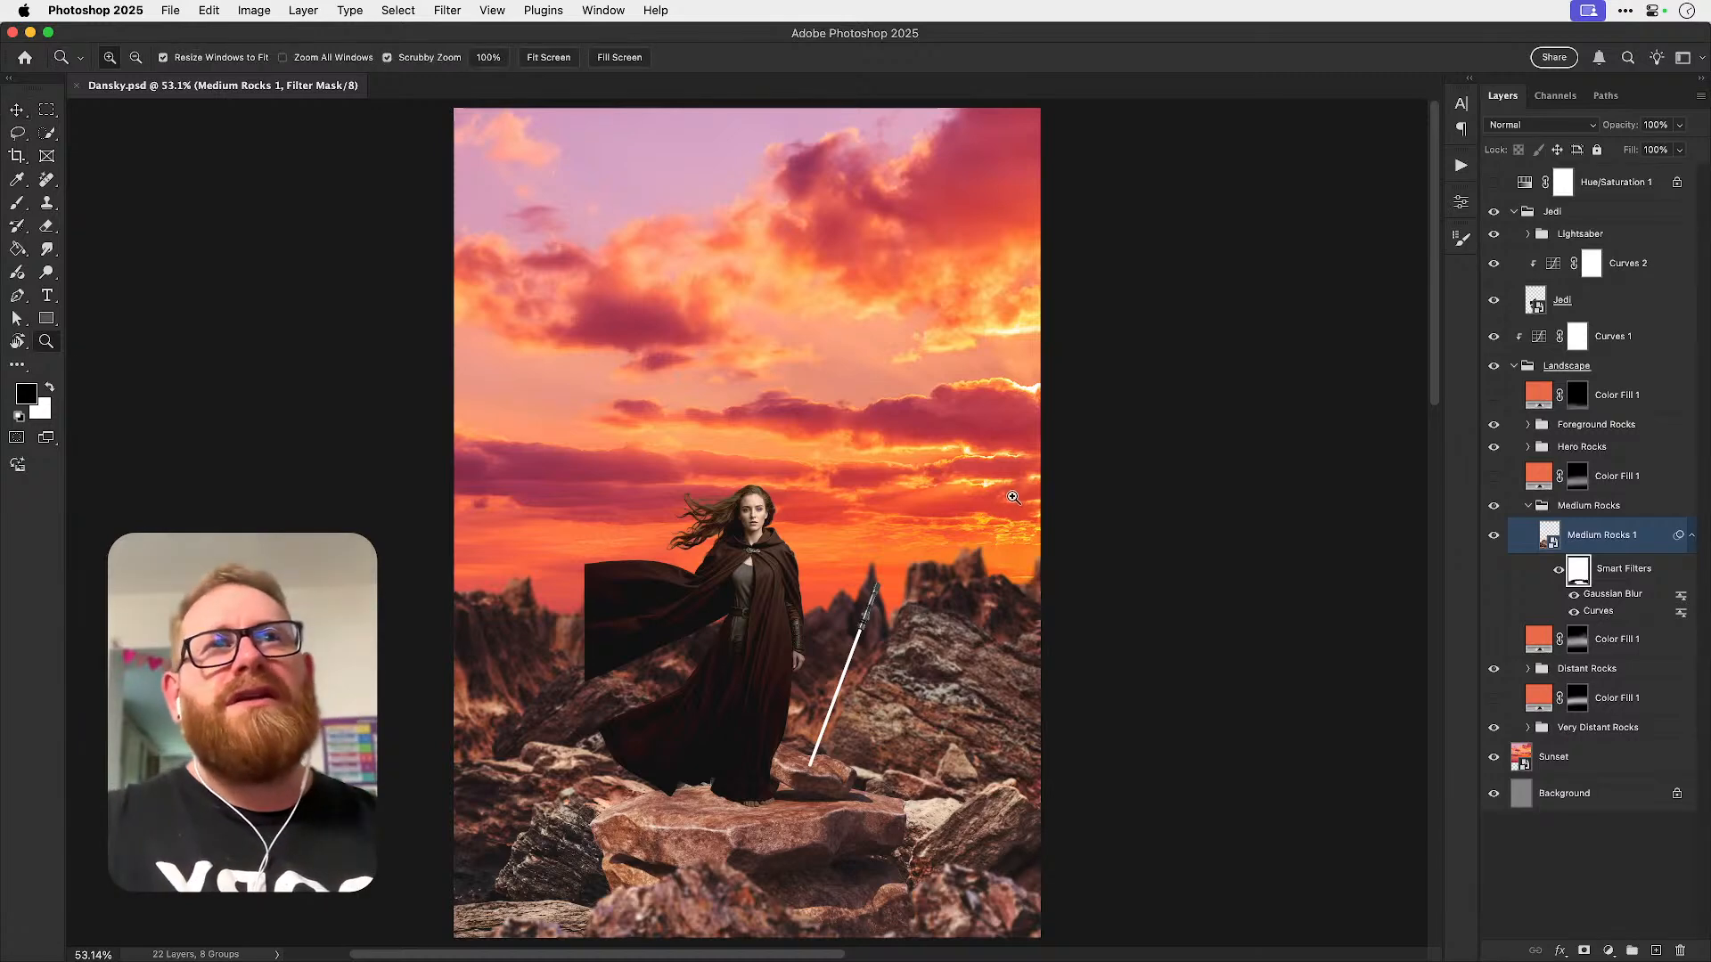
{"action": "left_click", "coordinate": [1004, 488]}
{"action": "scroll", "coordinate": [993, 527], "scroll_direction": "left", "scroll_amount": 5}
{"action": "scroll", "coordinate": [993, 526], "scroll_direction": "down", "scroll_amount": 3}
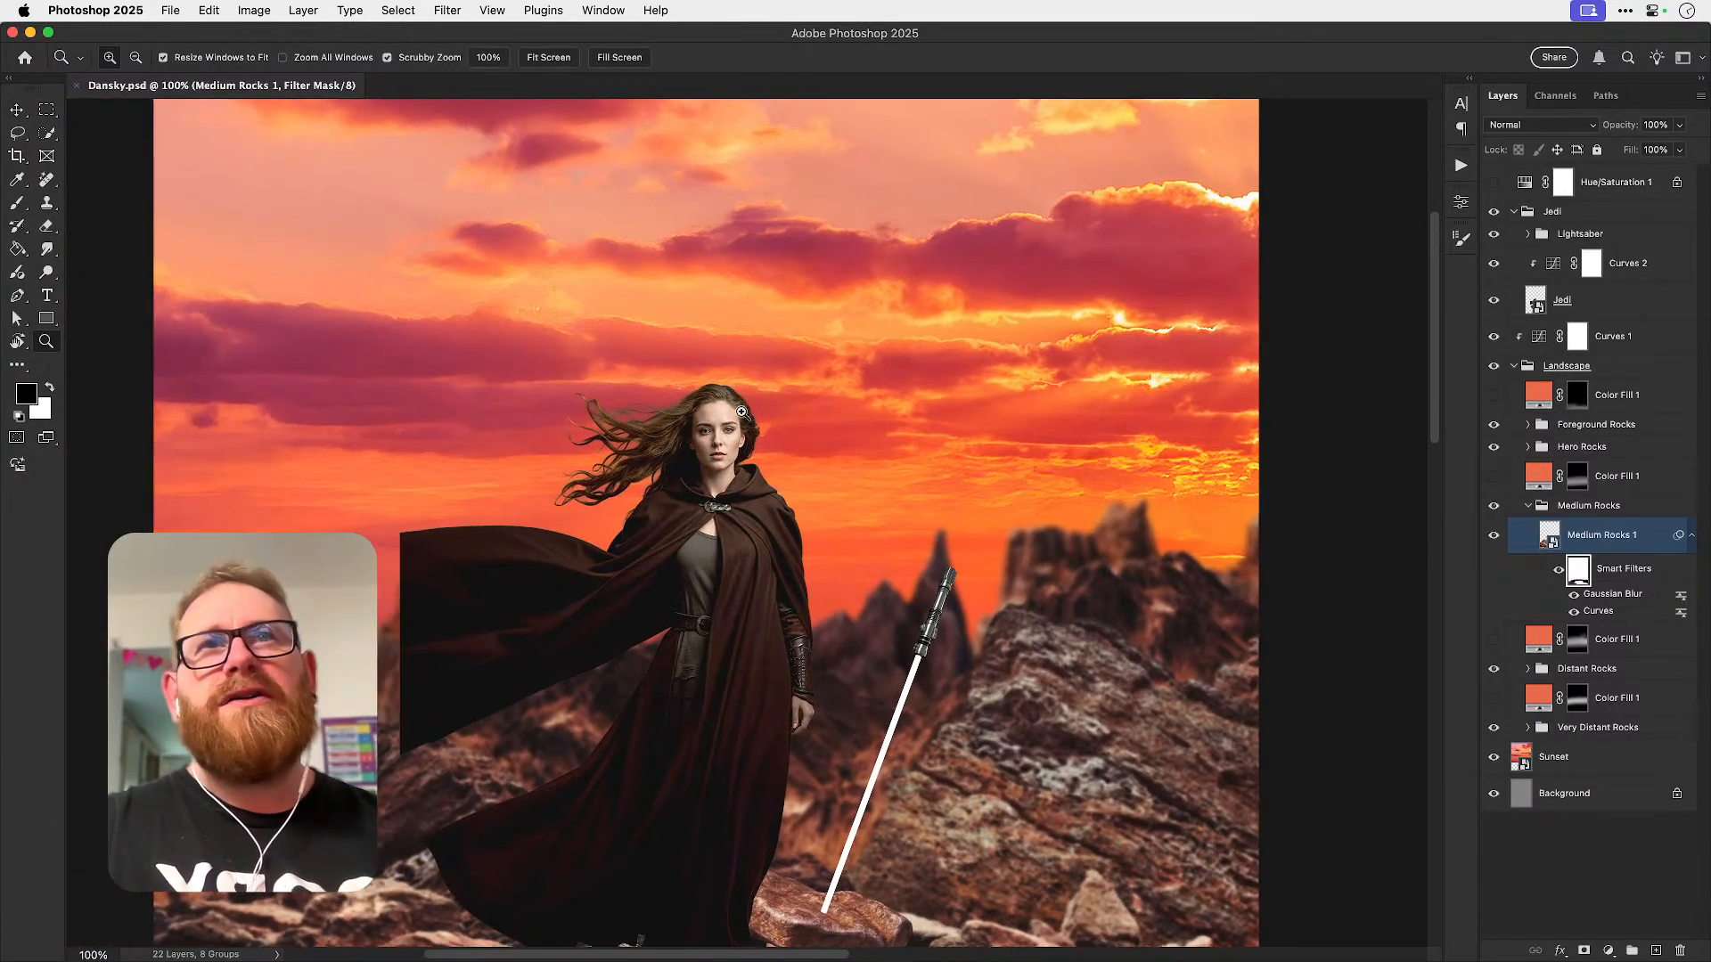
{"action": "left_click", "coordinate": [704, 459]}
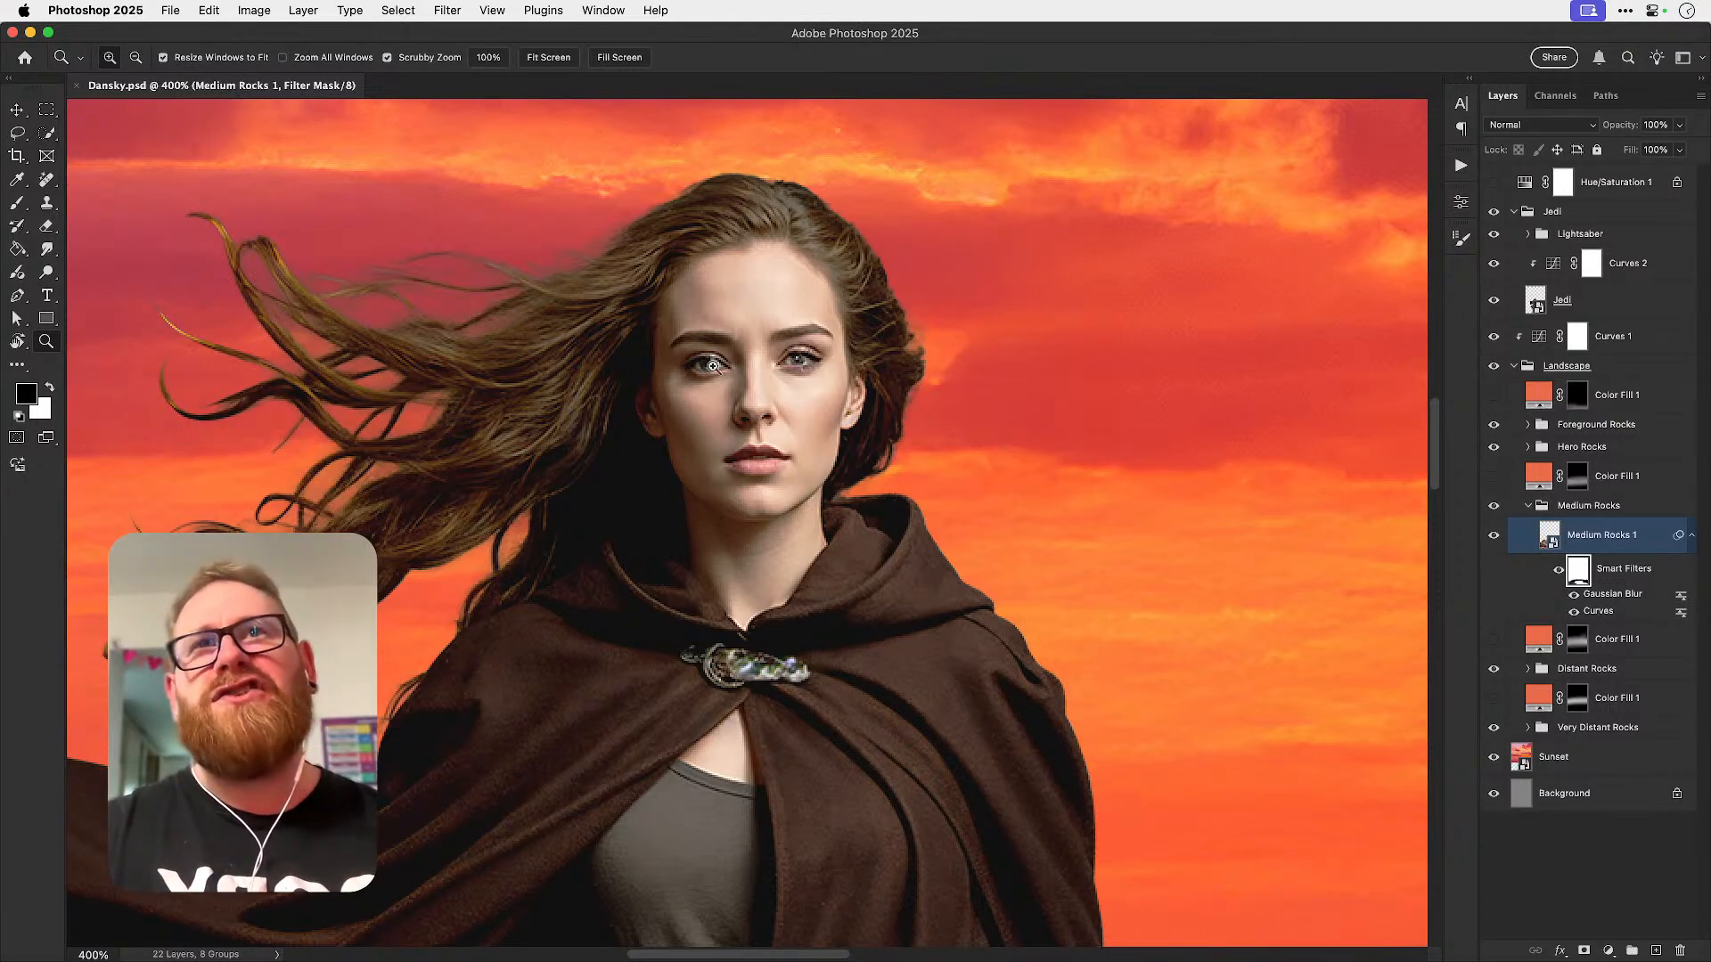
{"action": "key", "text": "v"}
{"action": "key", "text": "super+0"}
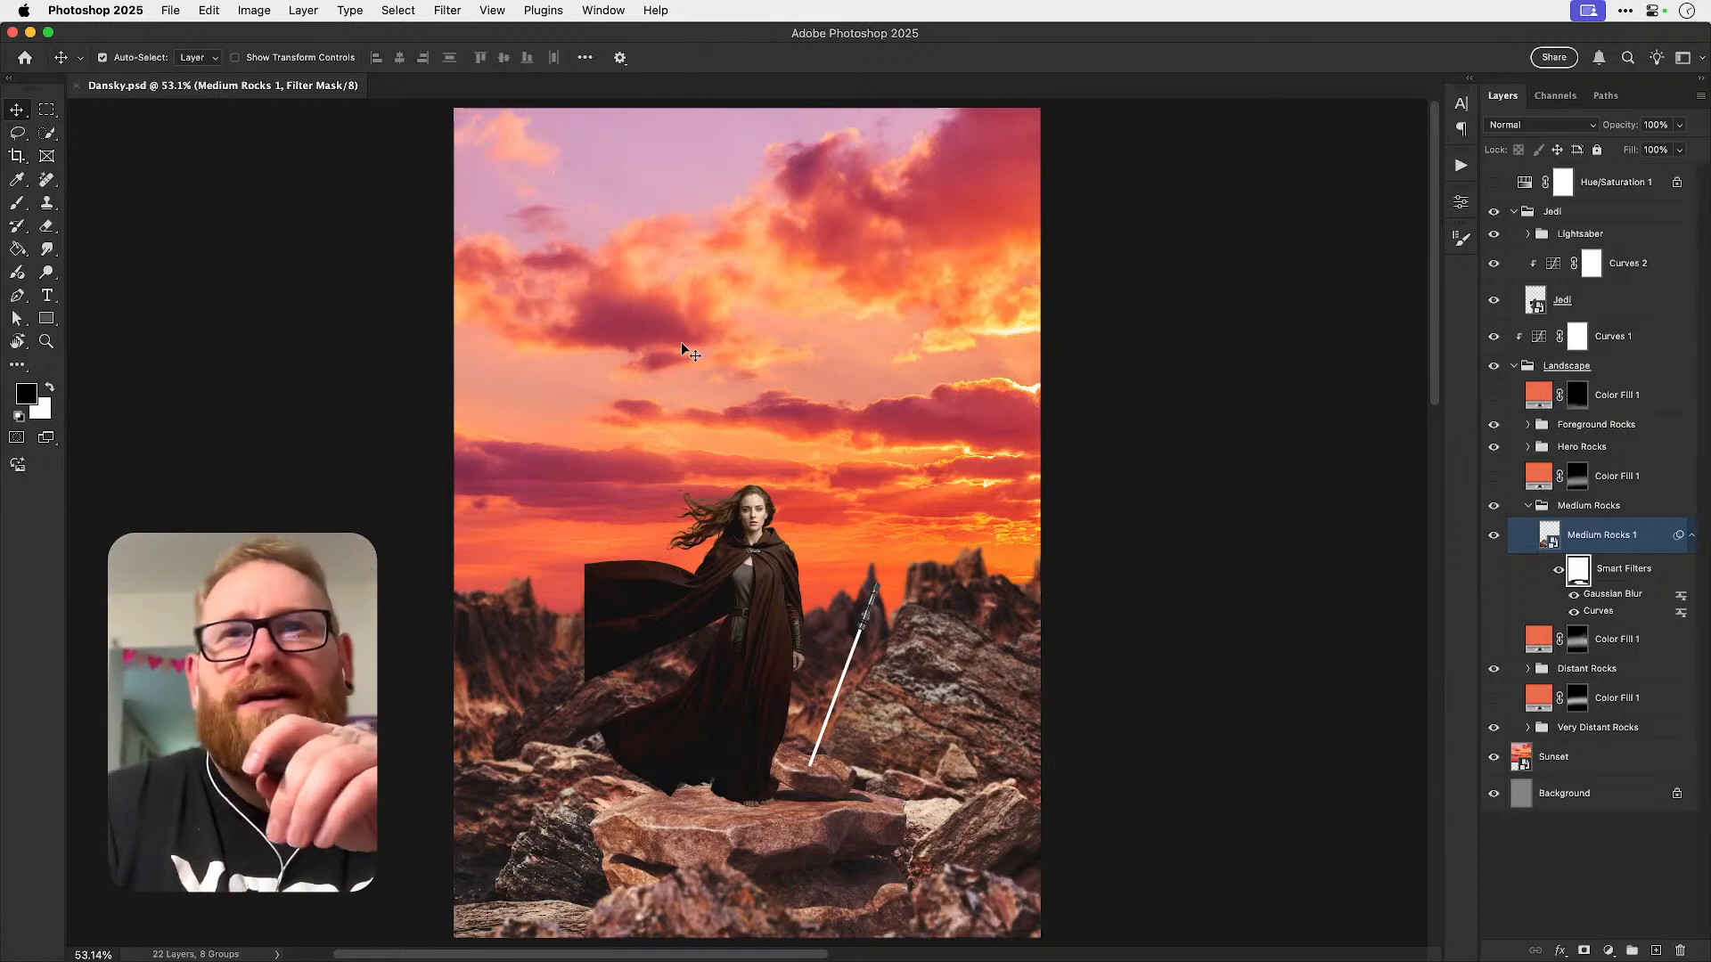
- Inspect the straight cut-off edge of the Jedi's cape at 200% and select the Jedi layer
{"action": "key", "text": "super+space"}
{"action": "left_click", "coordinate": [594, 612], "text": "super"}
{"action": "left_click", "coordinate": [594, 613], "text": "super"}
{"action": "left_click", "coordinate": [594, 612], "text": "super"}
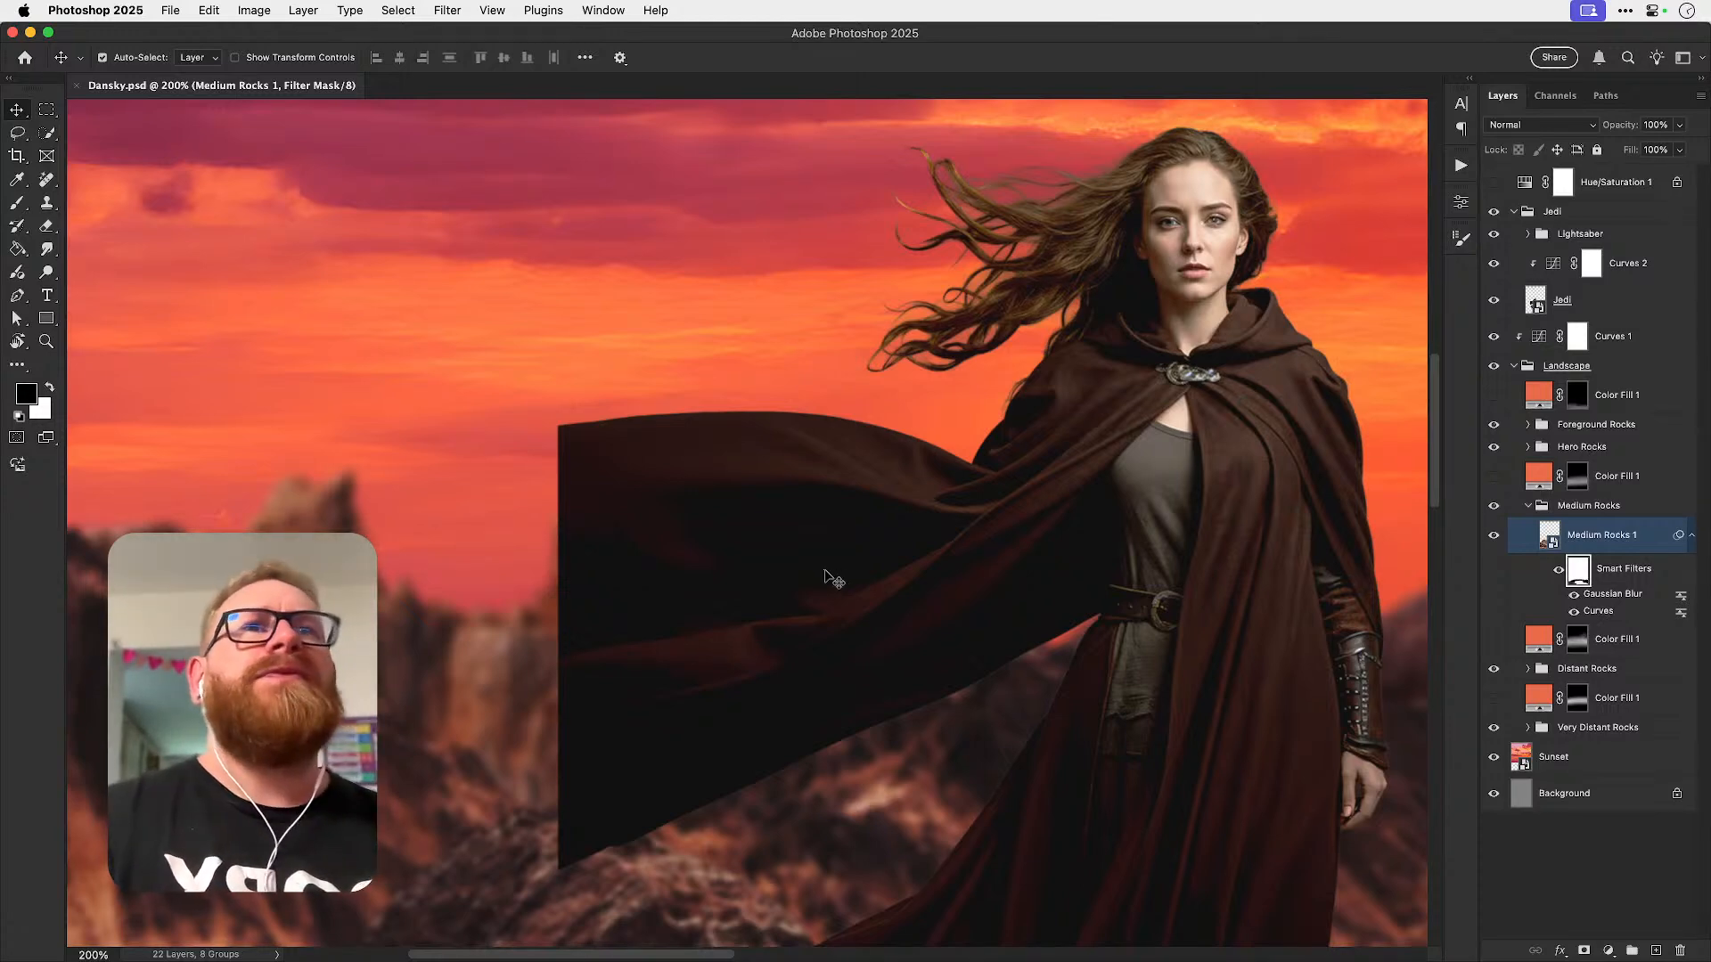
{"action": "left_click", "coordinate": [1608, 301]}
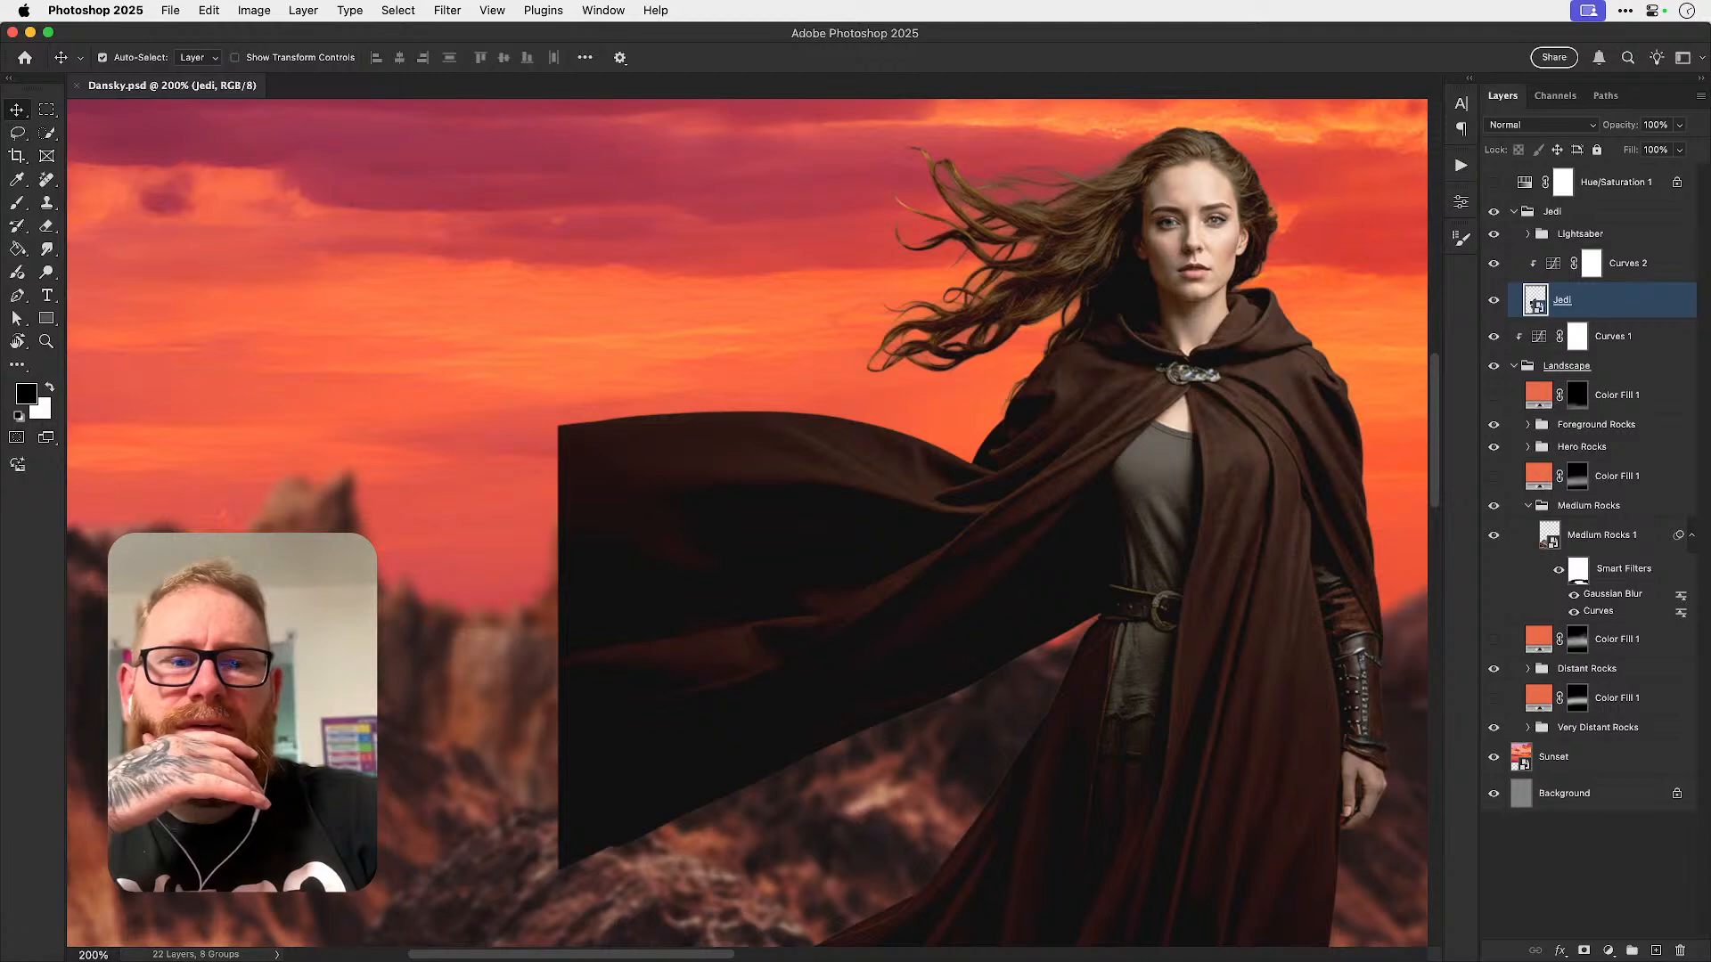
- Switch to Chrome, close the five Envato stock photo tabs and return to Photoshop
{"action": "key", "text": "super+Tab"}
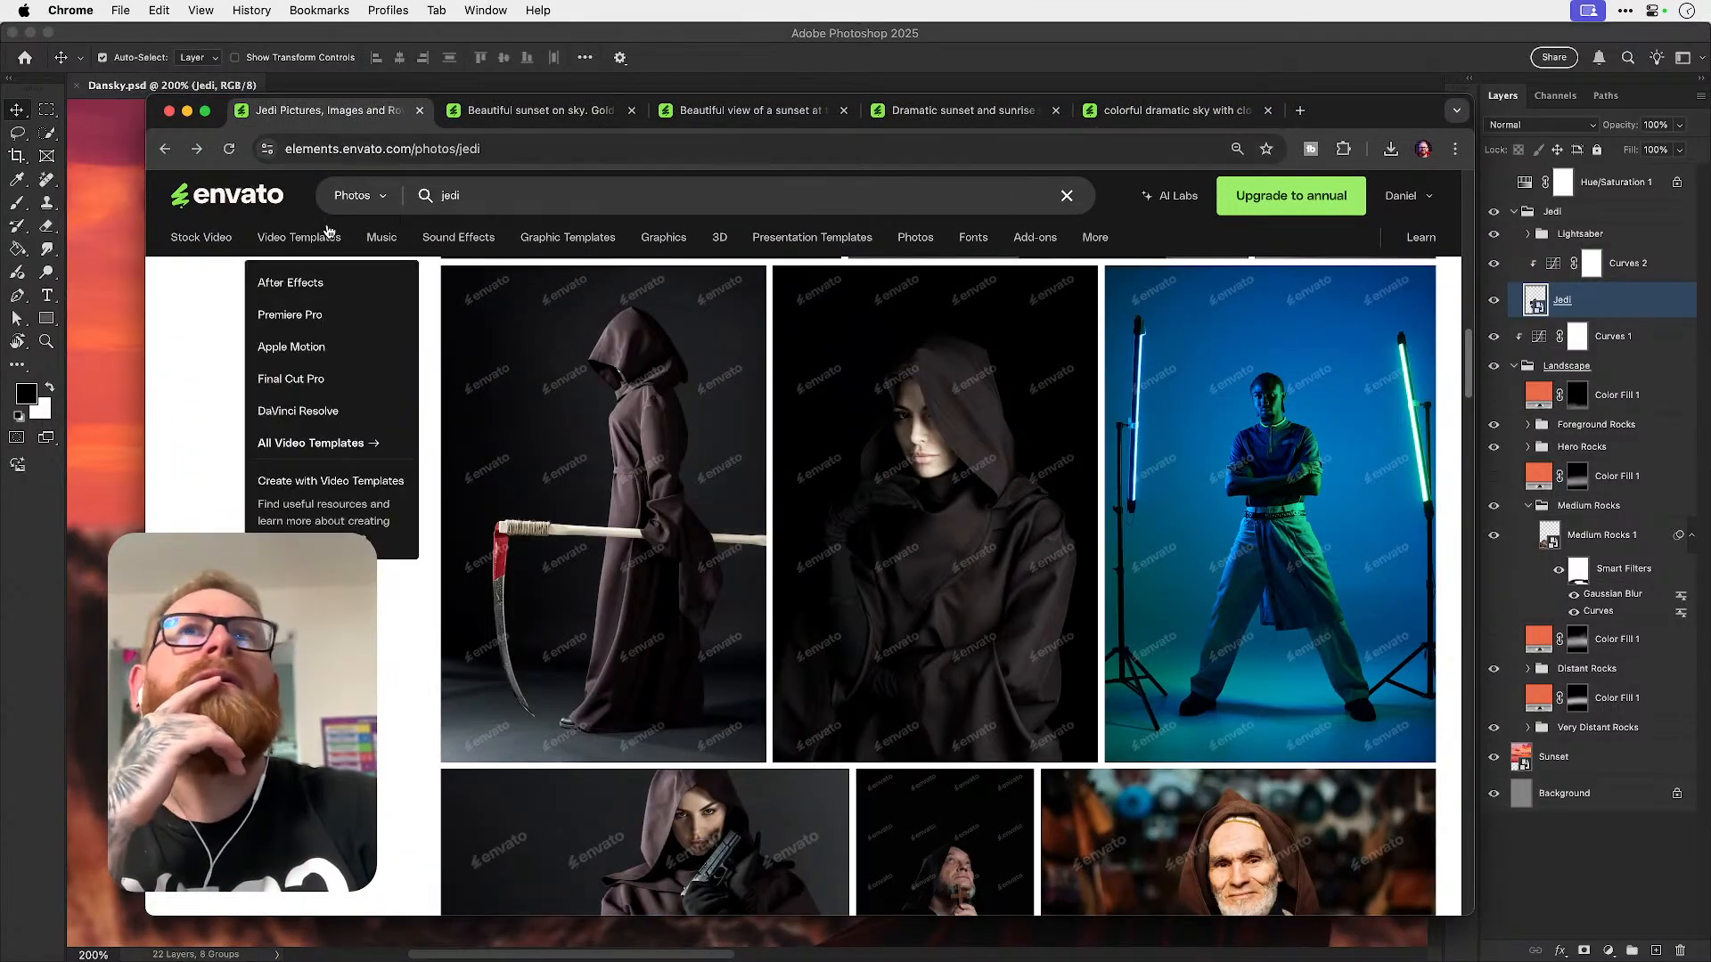
{"action": "key", "text": "super+w"}
{"action": "key", "text": "super+w"}
{"action": "key", "text": "super+w"}
{"action": "key", "text": "super+w"}
{"action": "key", "text": "super+w"}
{"action": "key", "text": "super+Tab"}
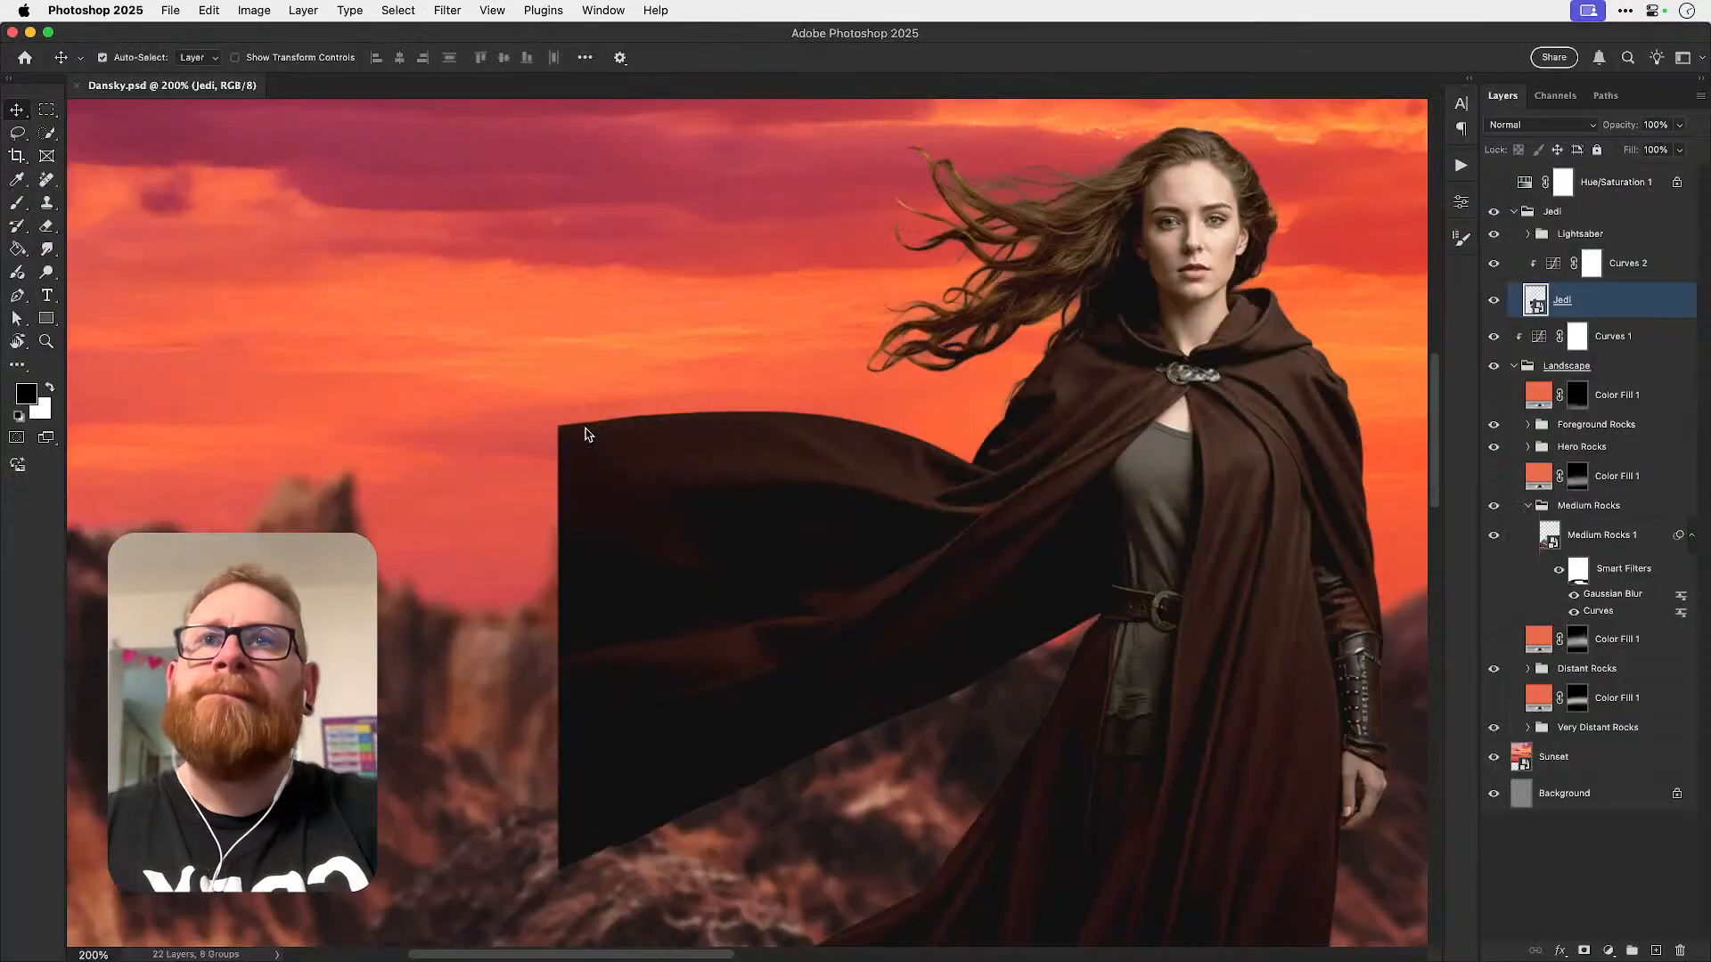
- Switch to the Visual Electric canvas in Chrome and look through the generated brown cloak images for a flowing cape
{"action": "key", "text": "super+Tab"}
{"action": "scroll", "coordinate": [646, 314], "scroll_direction": "up", "scroll_amount": 10}
{"action": "scroll", "coordinate": [646, 314], "scroll_direction": "left", "scroll_amount": 12}
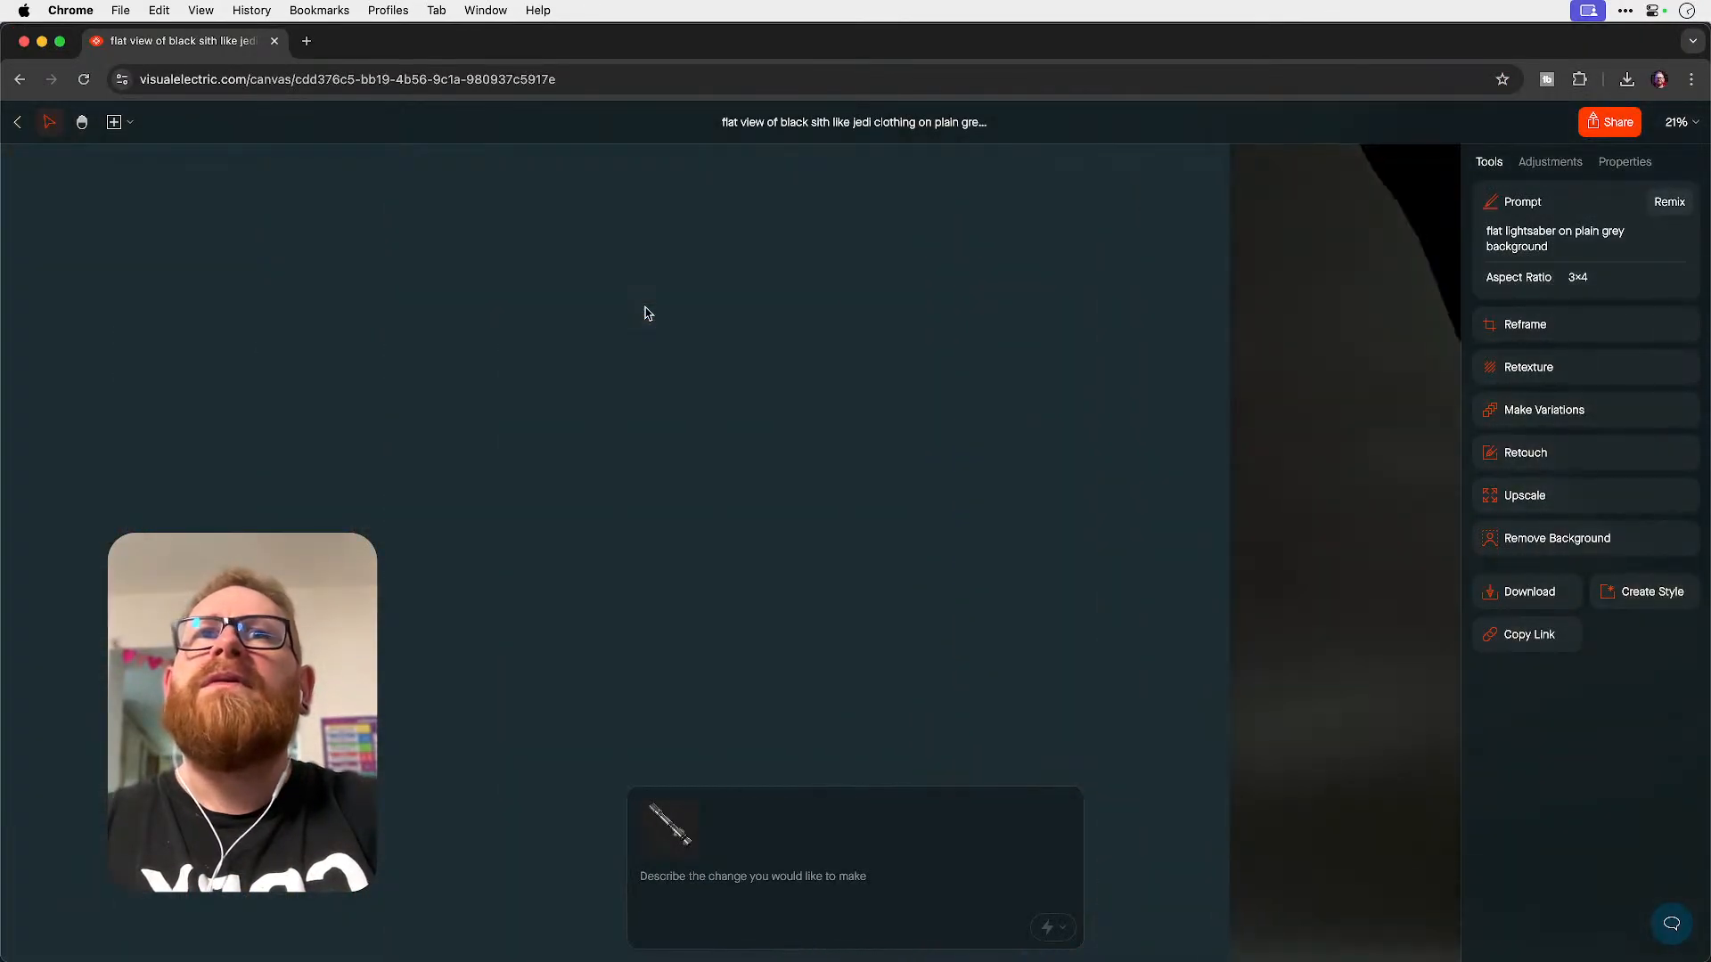
{"action": "scroll", "coordinate": [646, 314], "scroll_direction": "right", "scroll_amount": 10}
{"action": "scroll", "coordinate": [646, 314], "scroll_direction": "down", "scroll_amount": 10}
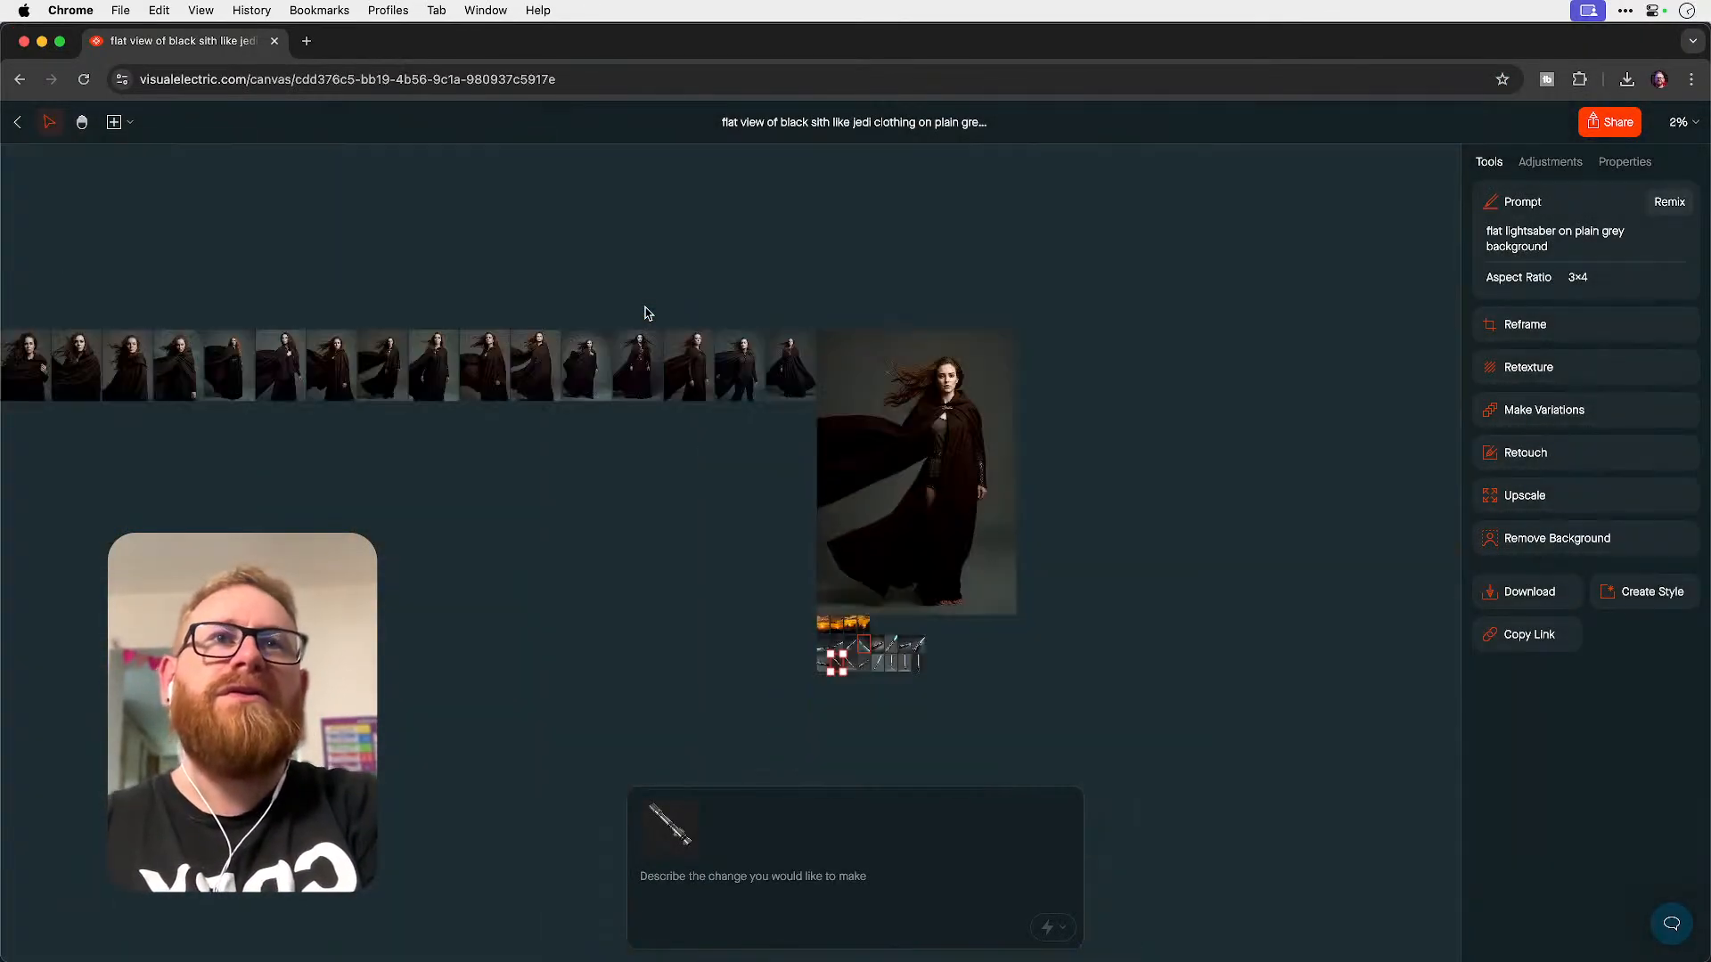
{"action": "scroll", "coordinate": [646, 314], "scroll_direction": "left", "scroll_amount": 5}
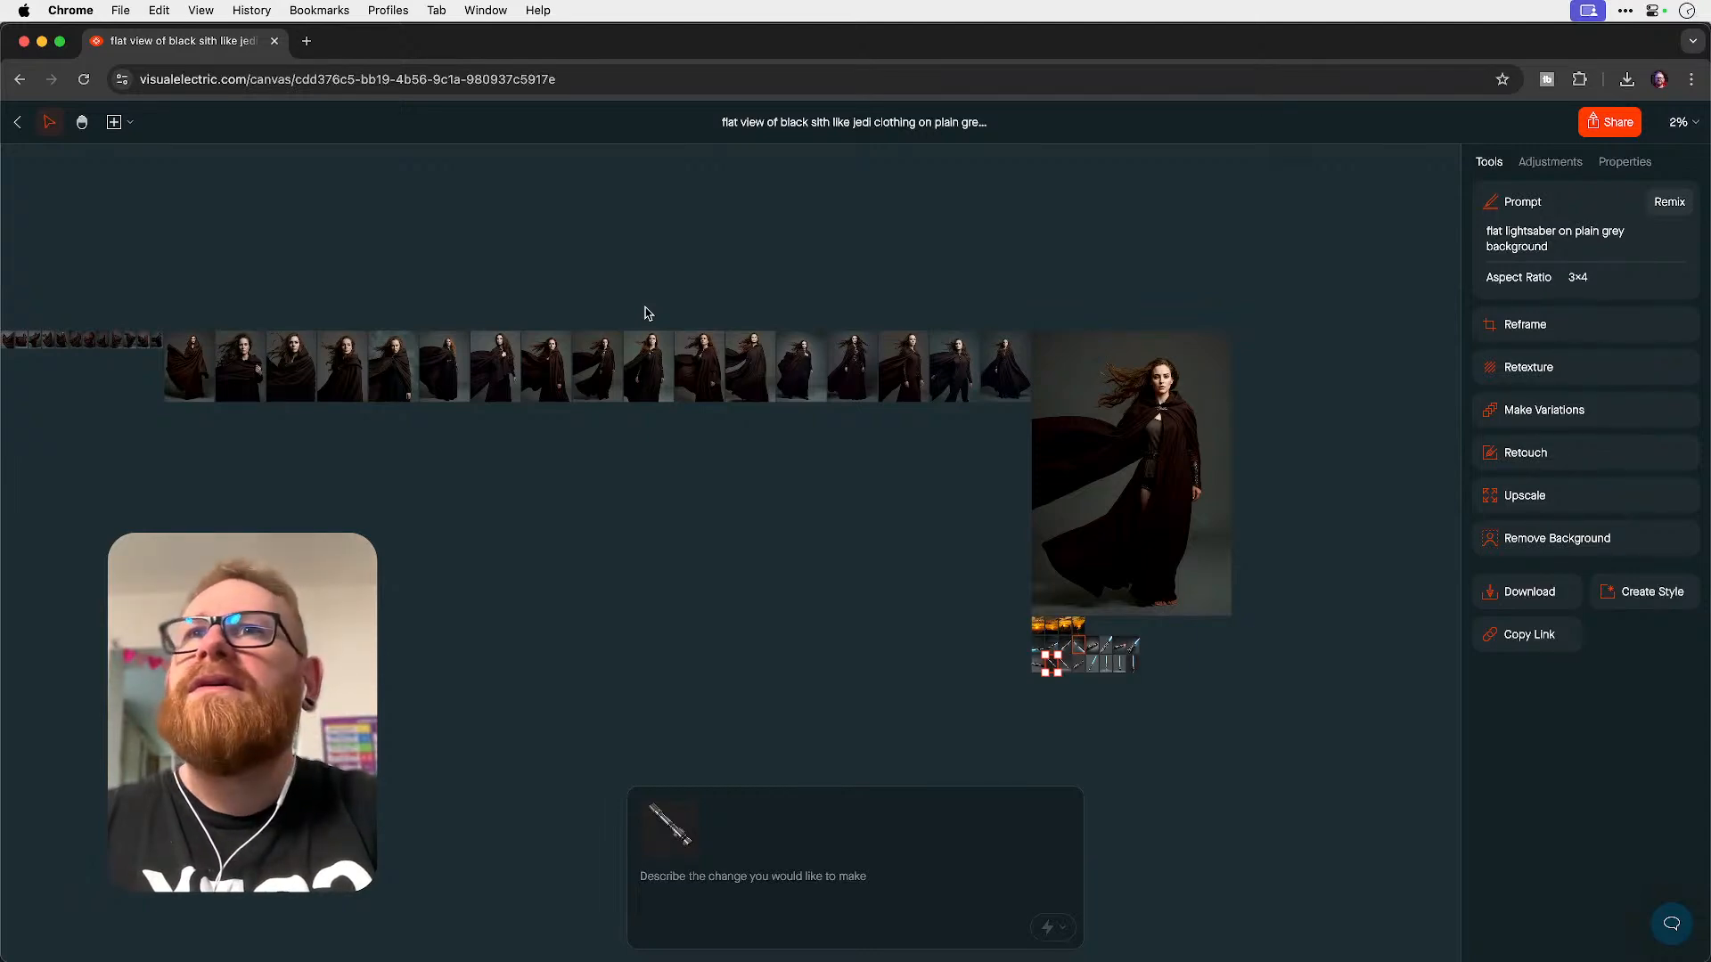
{"action": "scroll", "coordinate": [646, 313], "scroll_direction": "left", "scroll_amount": 5}
{"action": "scroll", "coordinate": [646, 313], "scroll_direction": "up", "scroll_amount": 5}
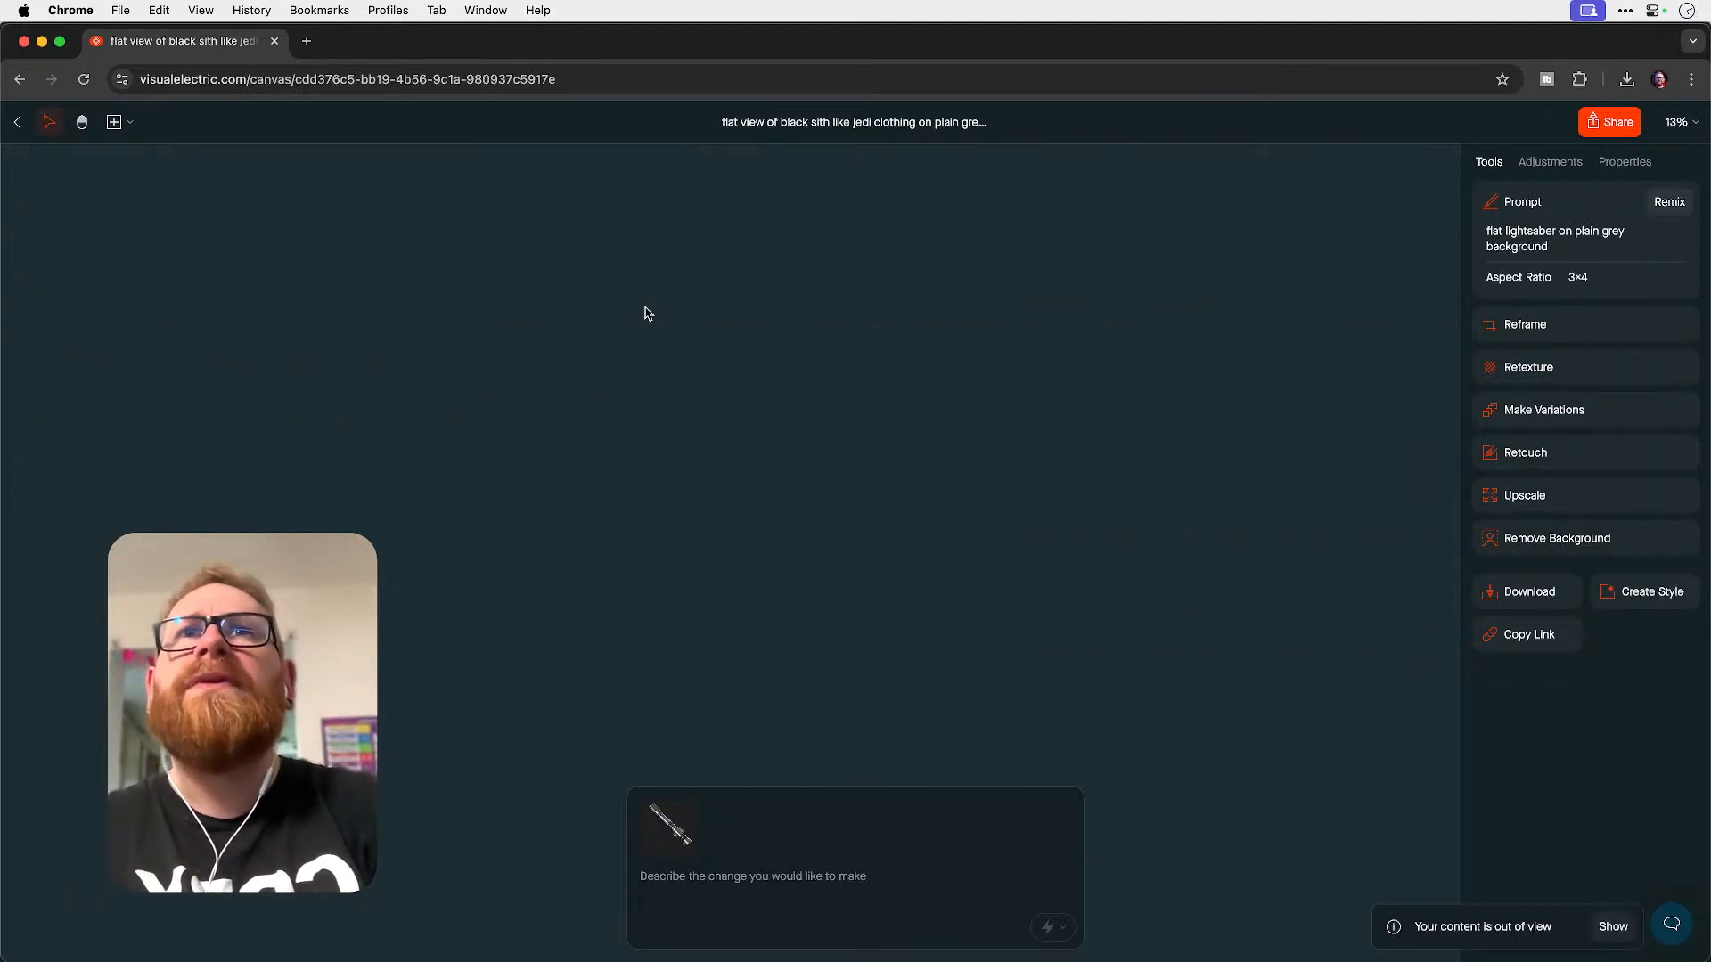
{"action": "scroll", "coordinate": [646, 313], "scroll_direction": "up", "scroll_amount": 10}
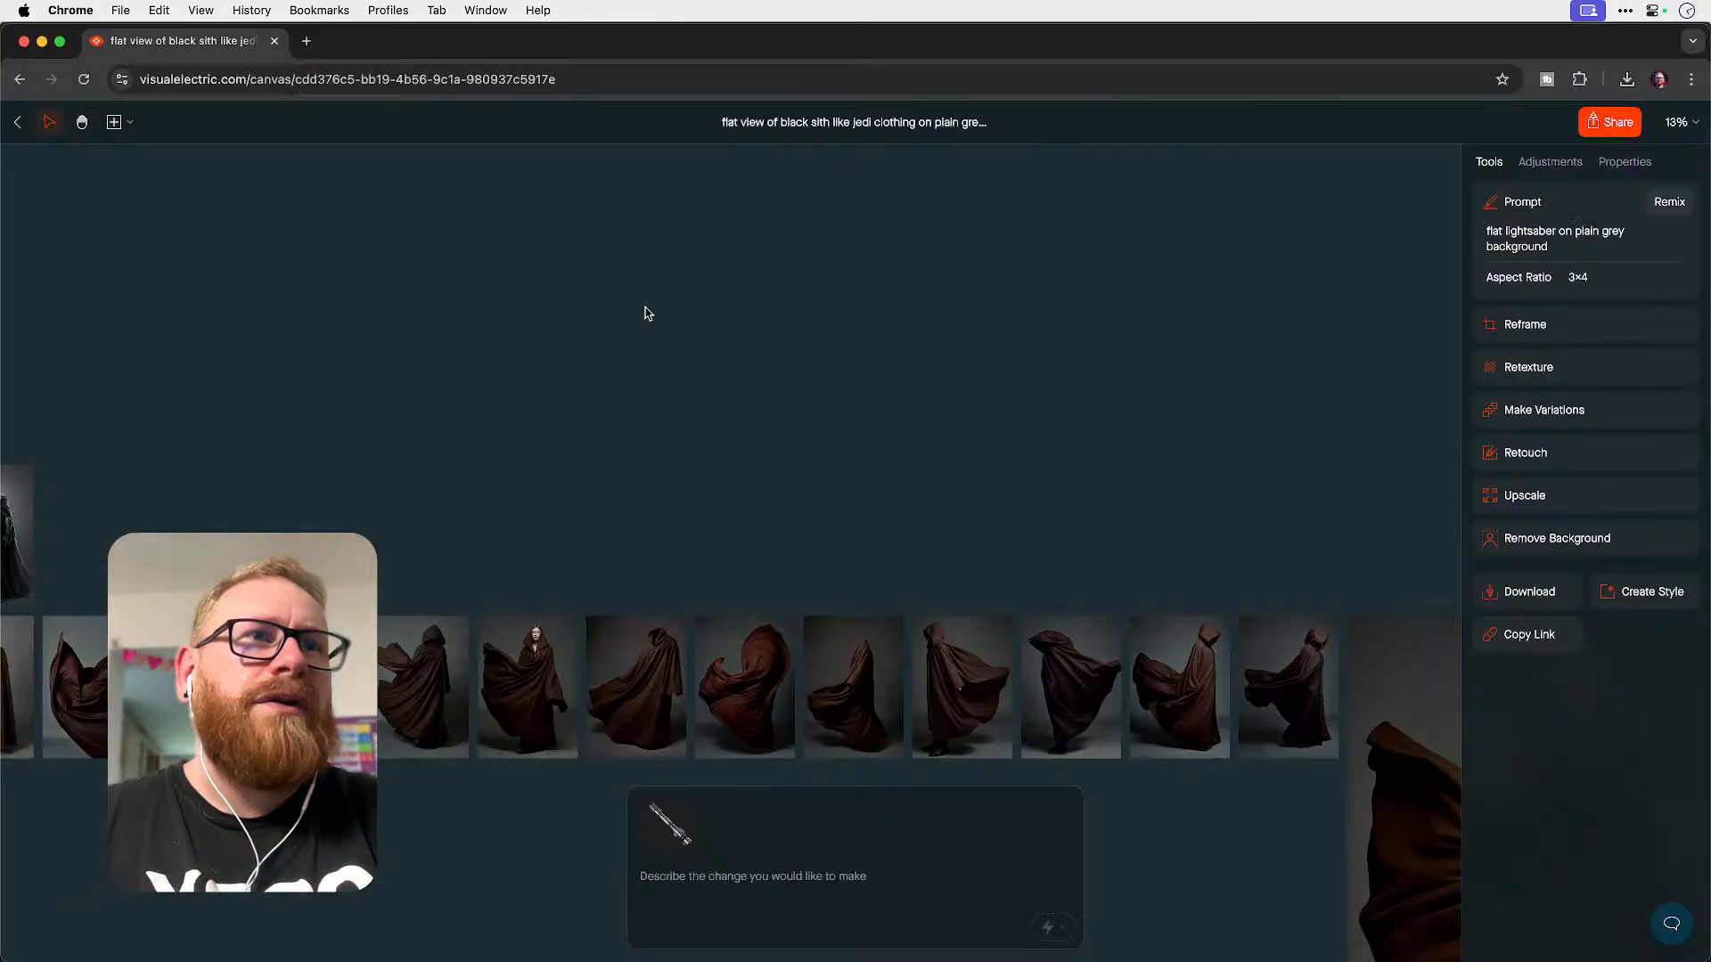
{"action": "scroll", "coordinate": [648, 313], "scroll_direction": "left", "scroll_amount": 5}
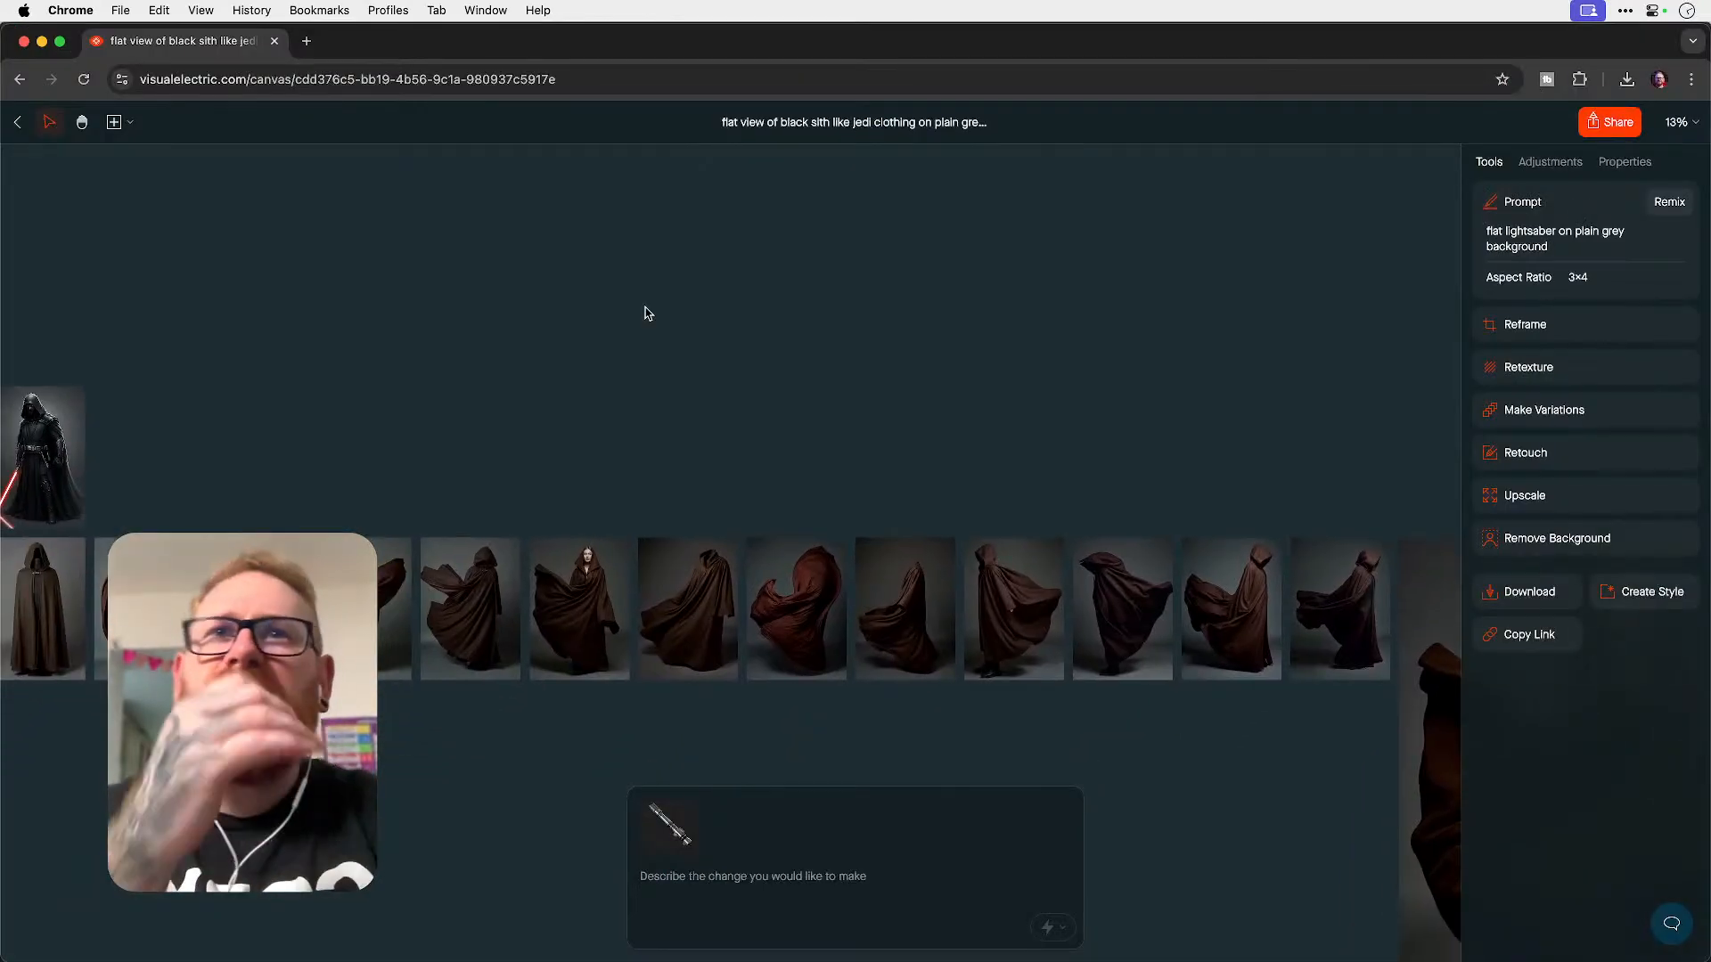
{"action": "scroll", "coordinate": [647, 314], "scroll_direction": "left", "scroll_amount": 2}
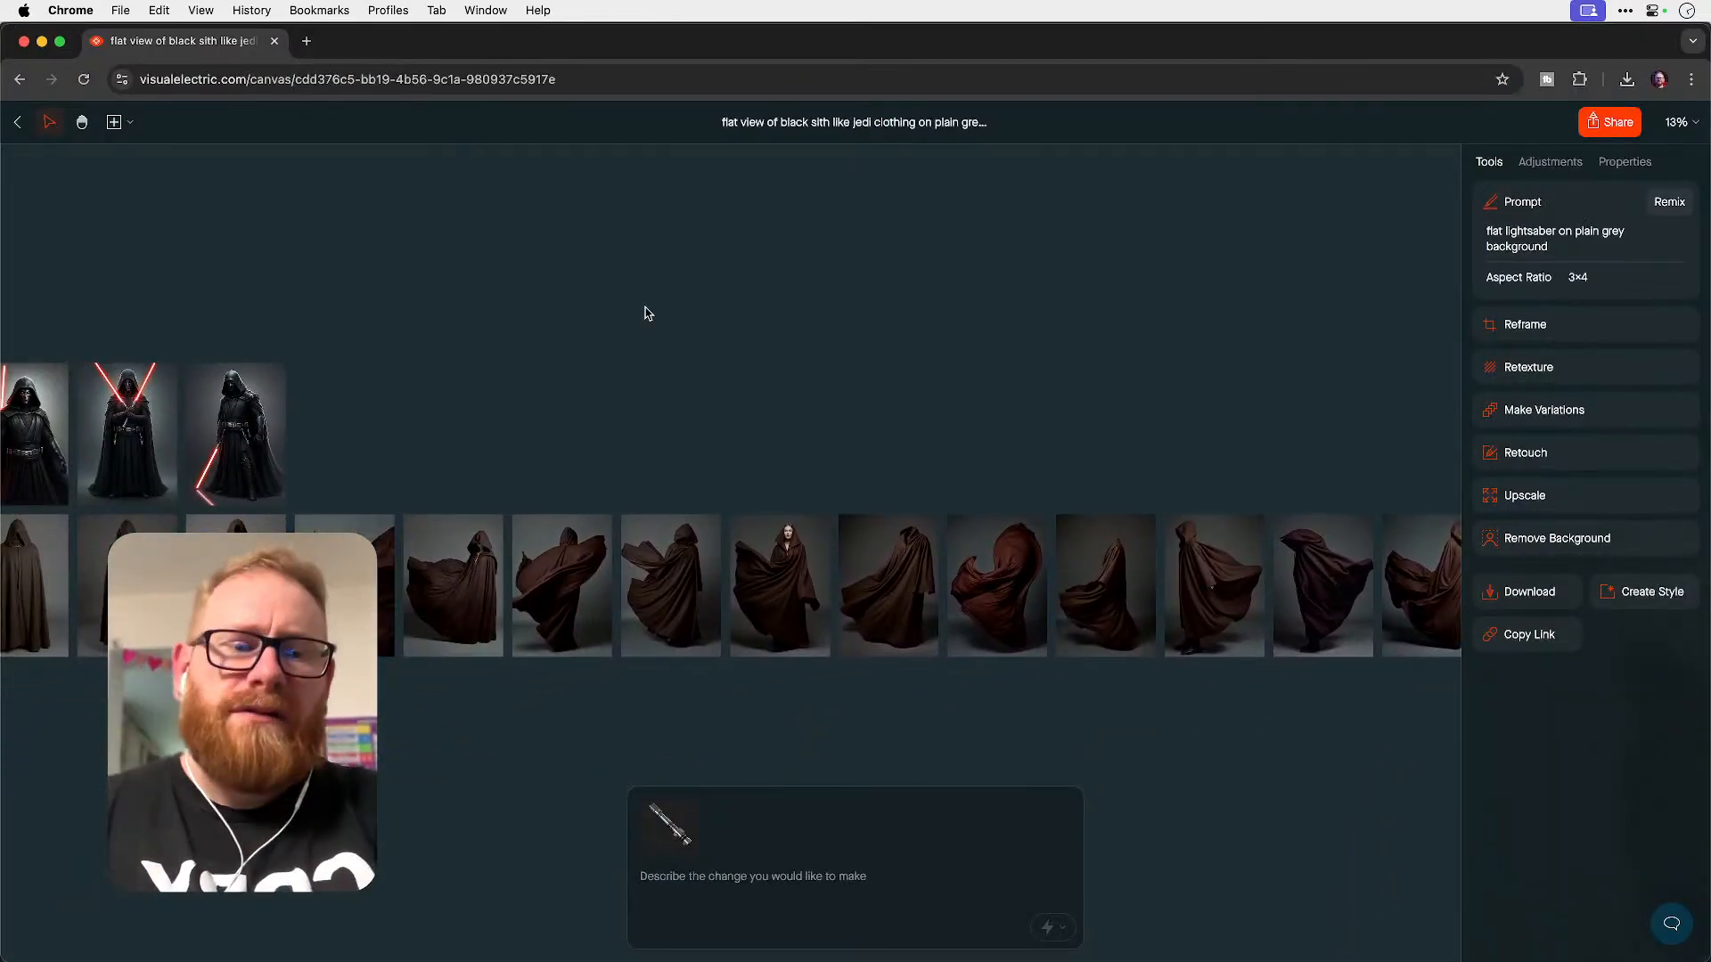
{"action": "key", "text": "super+plus"}
{"action": "key", "text": "super+plus"}
{"action": "scroll", "coordinate": [648, 313], "scroll_direction": "left", "scroll_amount": 7}
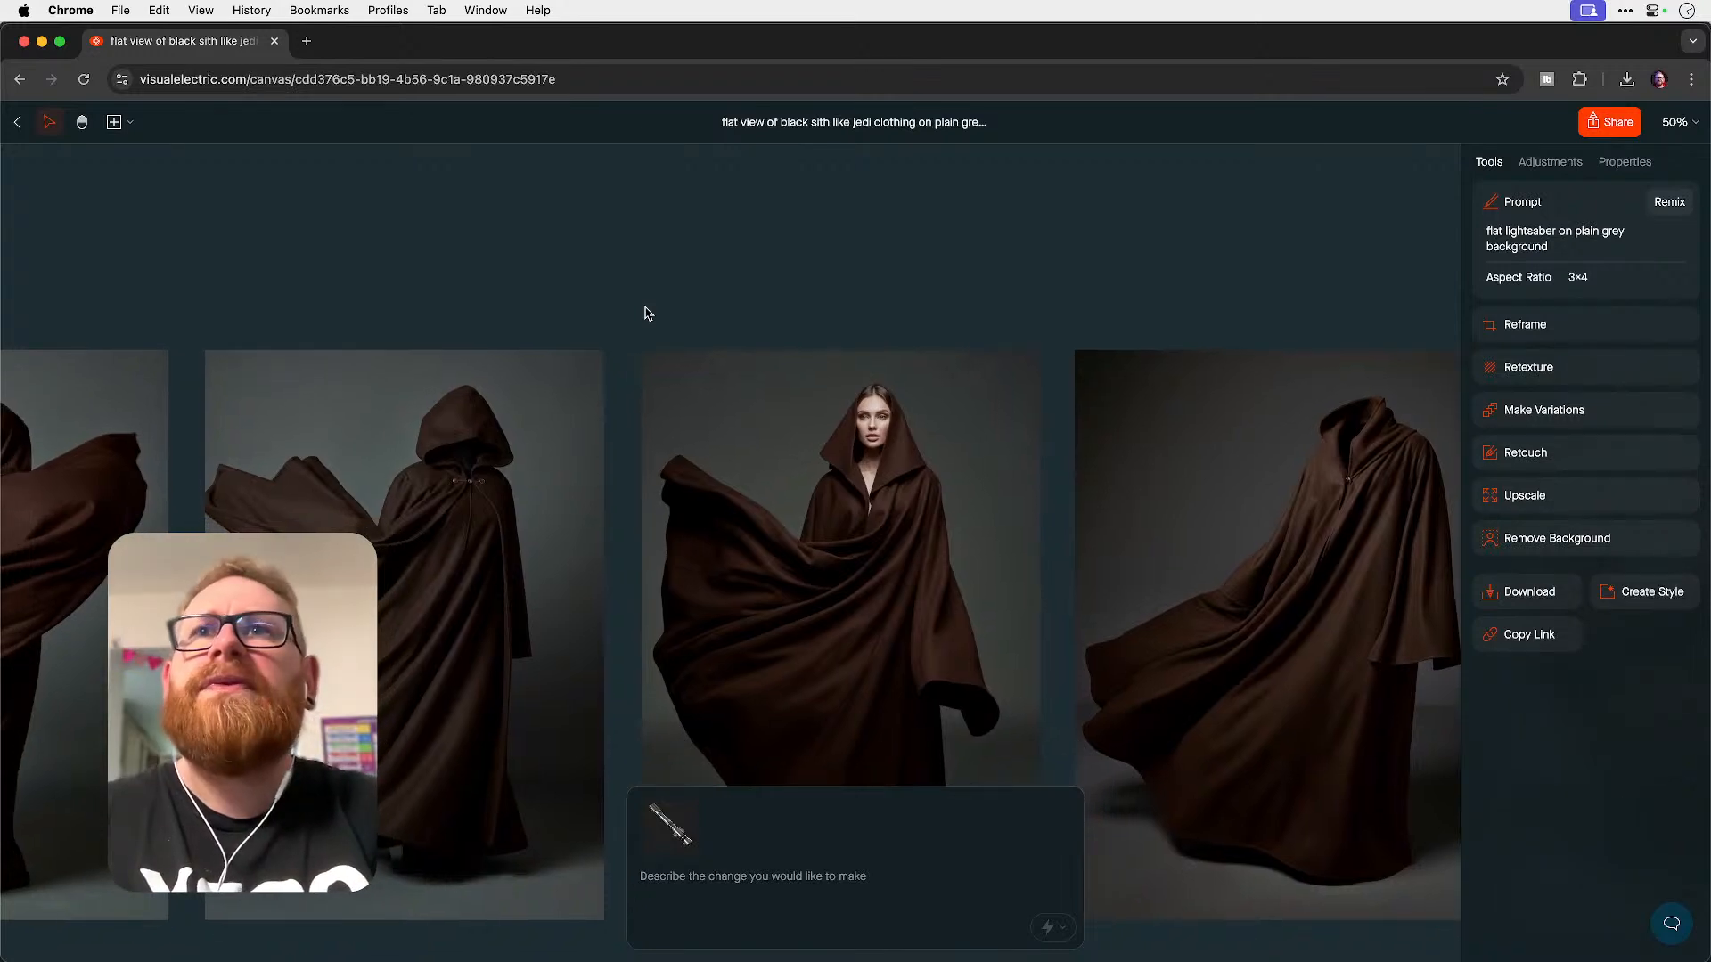
- Compare the Jedi's cut-off cape in Photoshop with the generated cloak images on the Visual Electric canvas
{"action": "key", "text": "super+Tab"}
{"action": "key", "text": "super+Tab"}
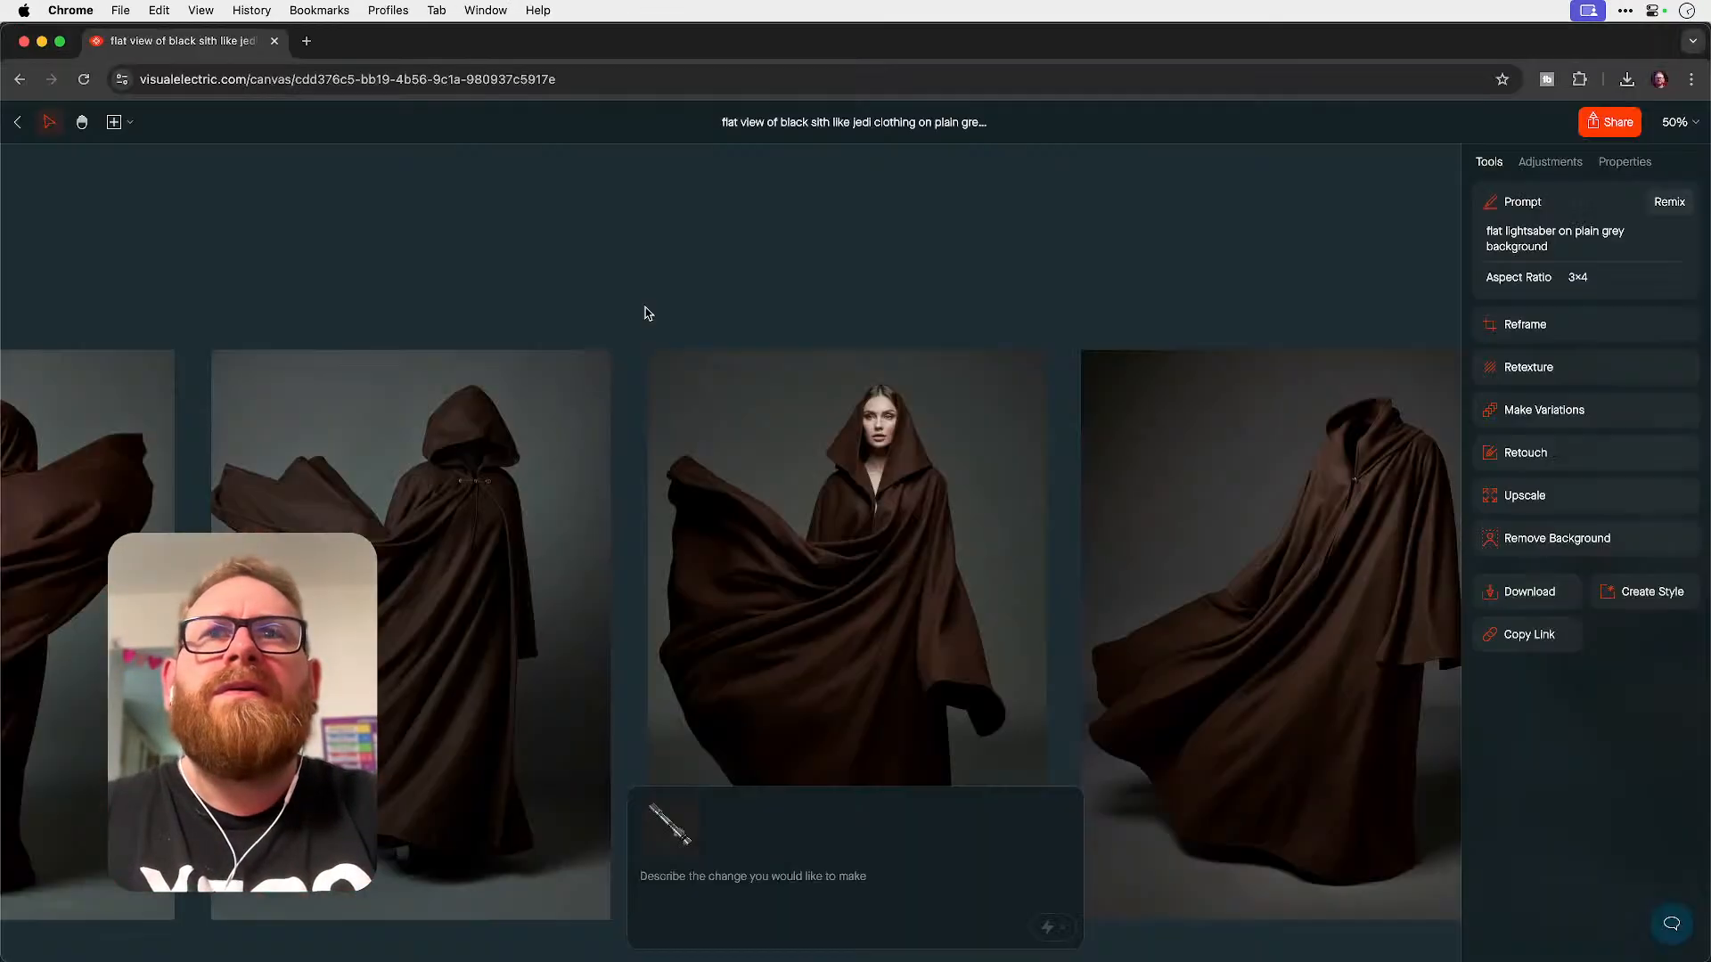
{"action": "key", "text": "super+Tab"}
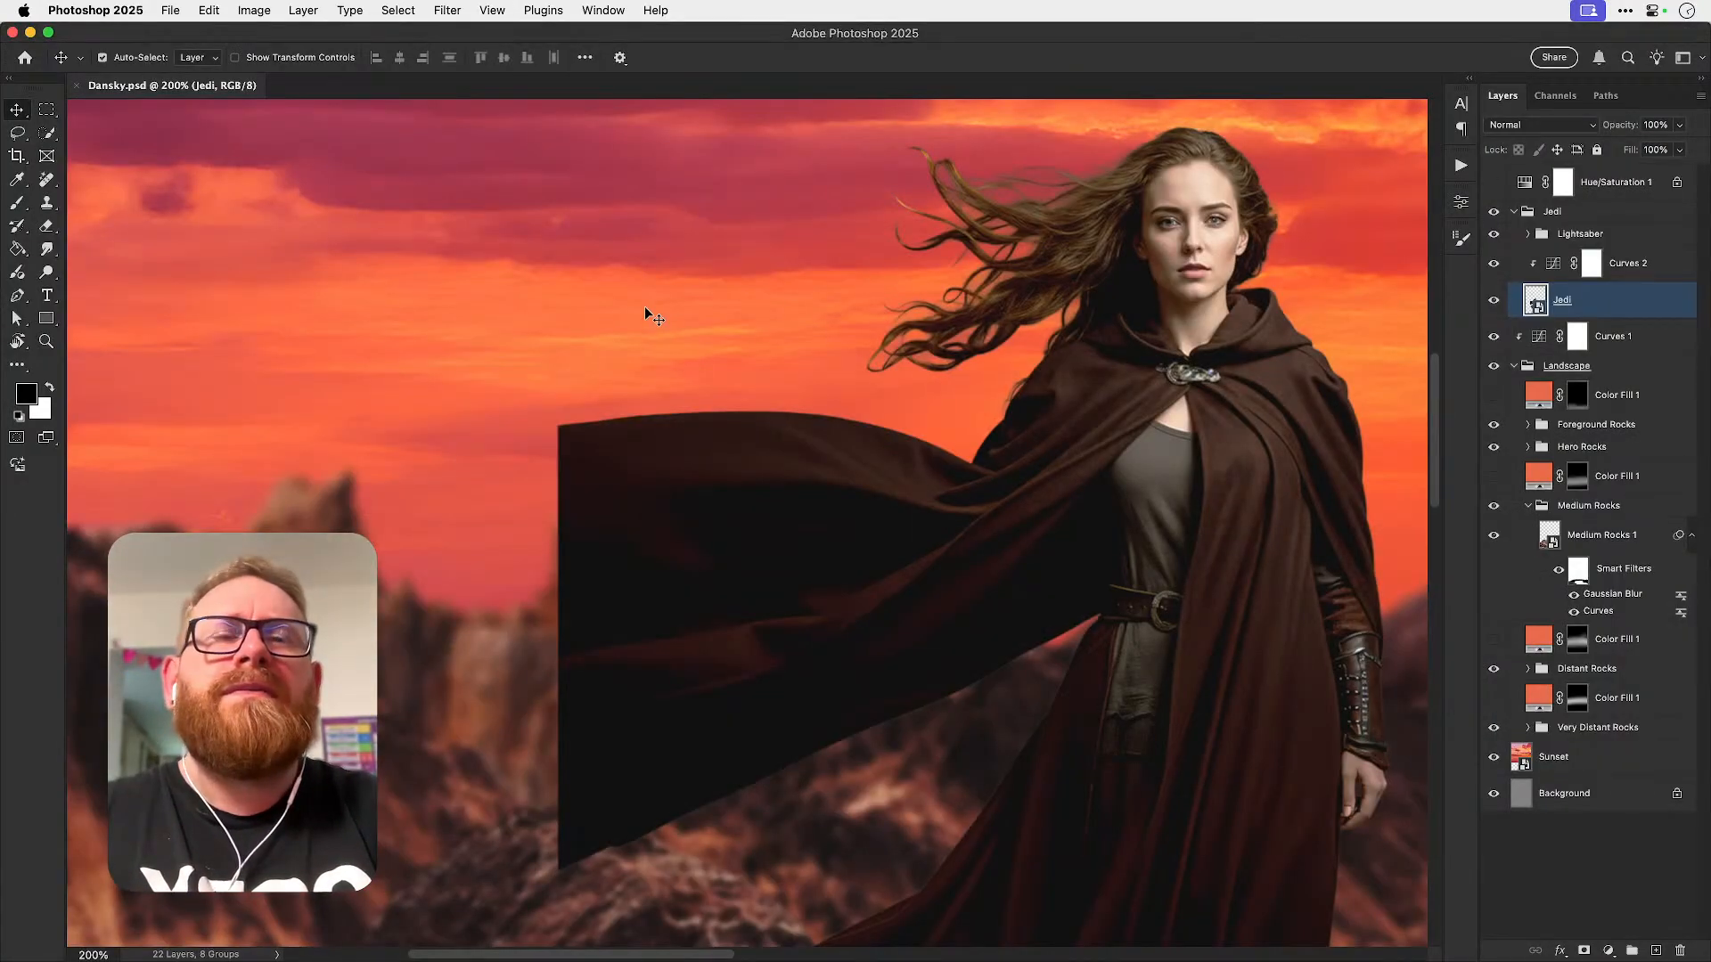
{"action": "key", "text": "super"}
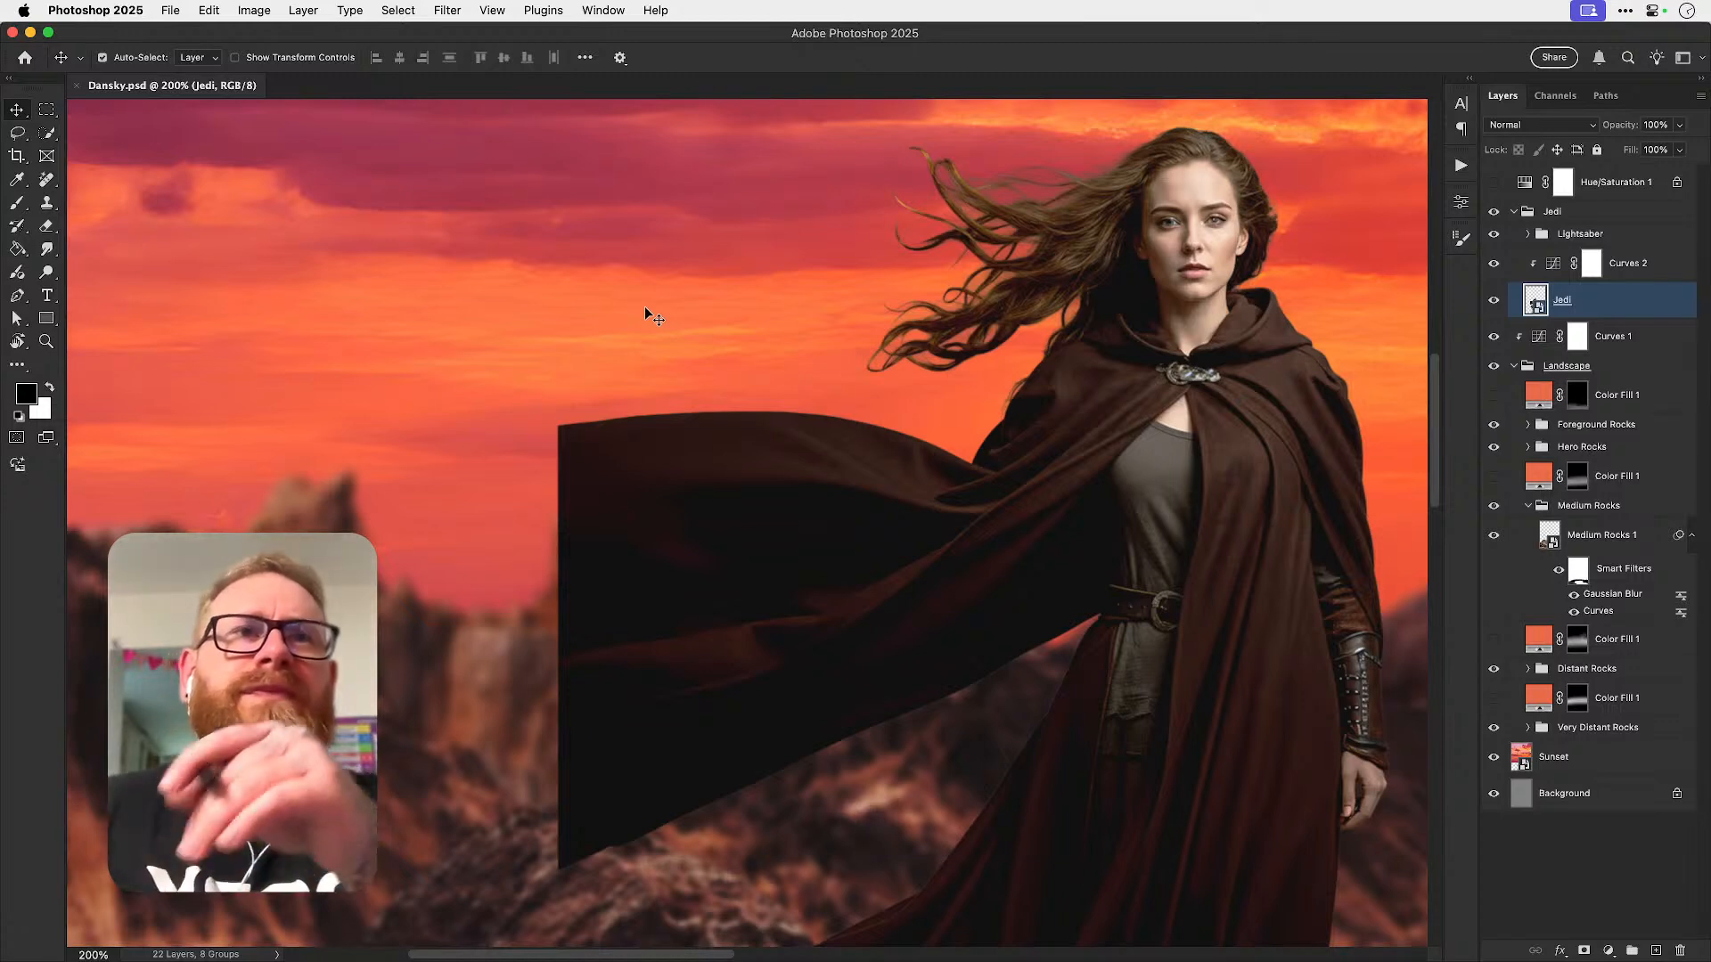
{"action": "key", "text": "super+Tab"}
{"action": "key", "text": "super+Tab"}
{"action": "key", "text": "super+Tab"}
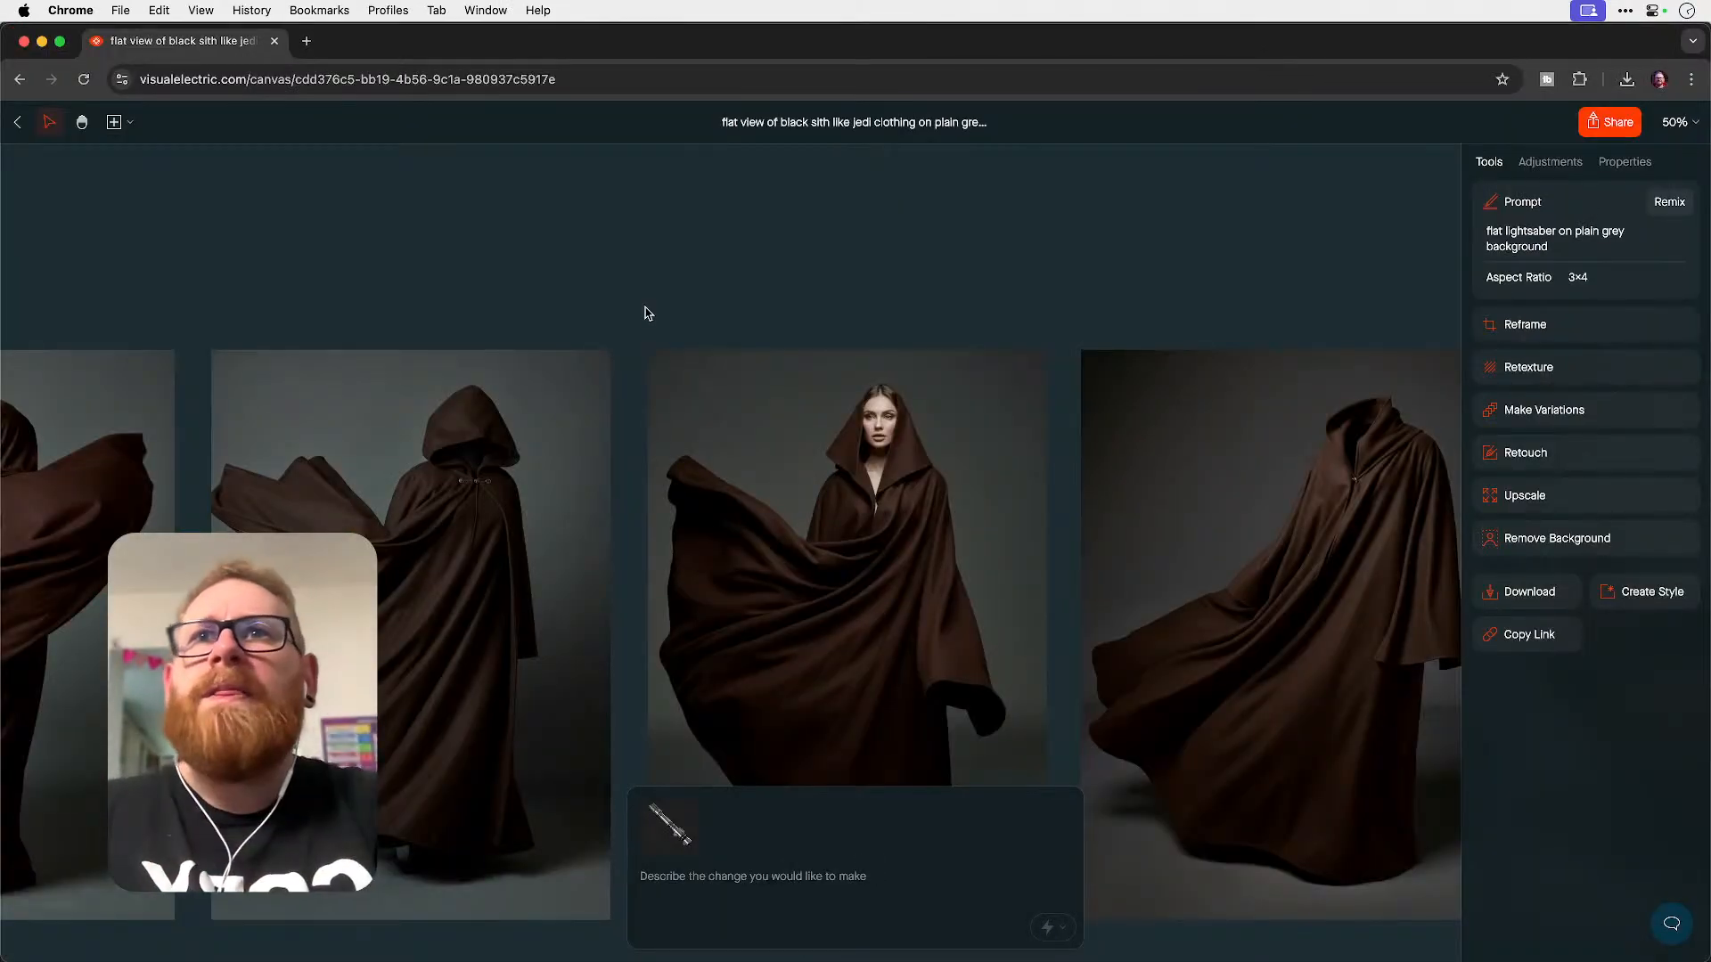
- Compare the hooded brown cloak images on the Visual Electric canvas with the Jedi's cut-off cape in Photoshop
{"action": "key", "text": "super+Tab"}
{"action": "key", "text": "super+Tab"}
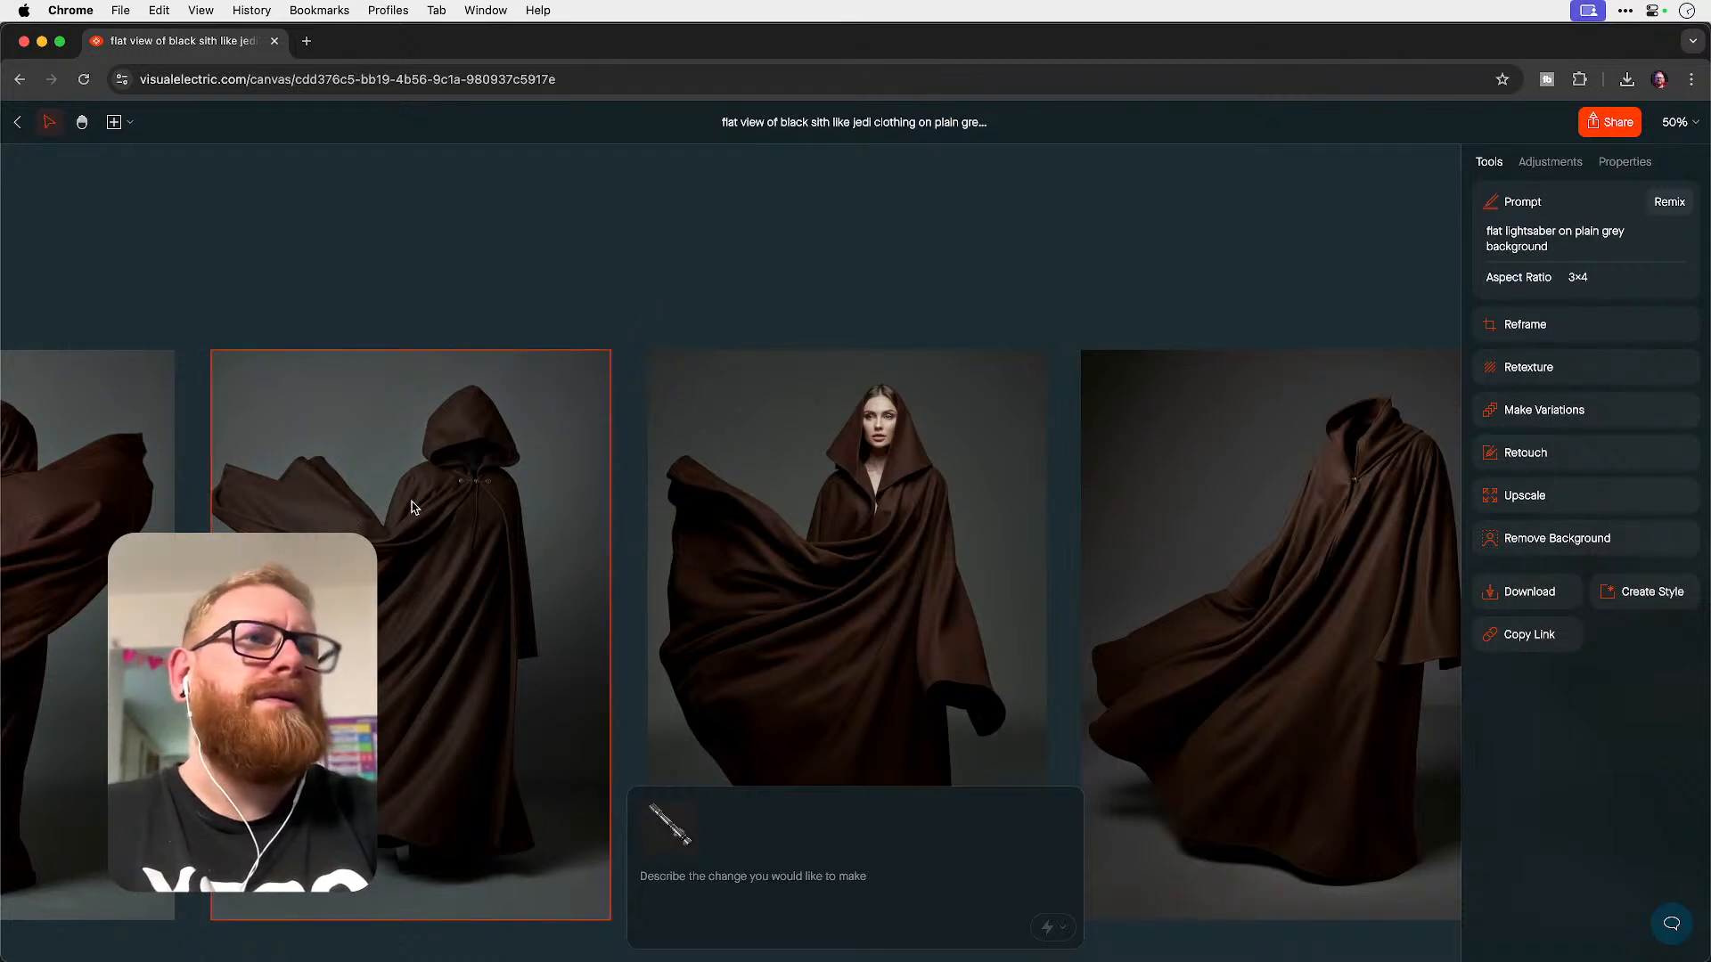
{"action": "scroll", "coordinate": [412, 506], "scroll_direction": "left", "scroll_amount": 10}
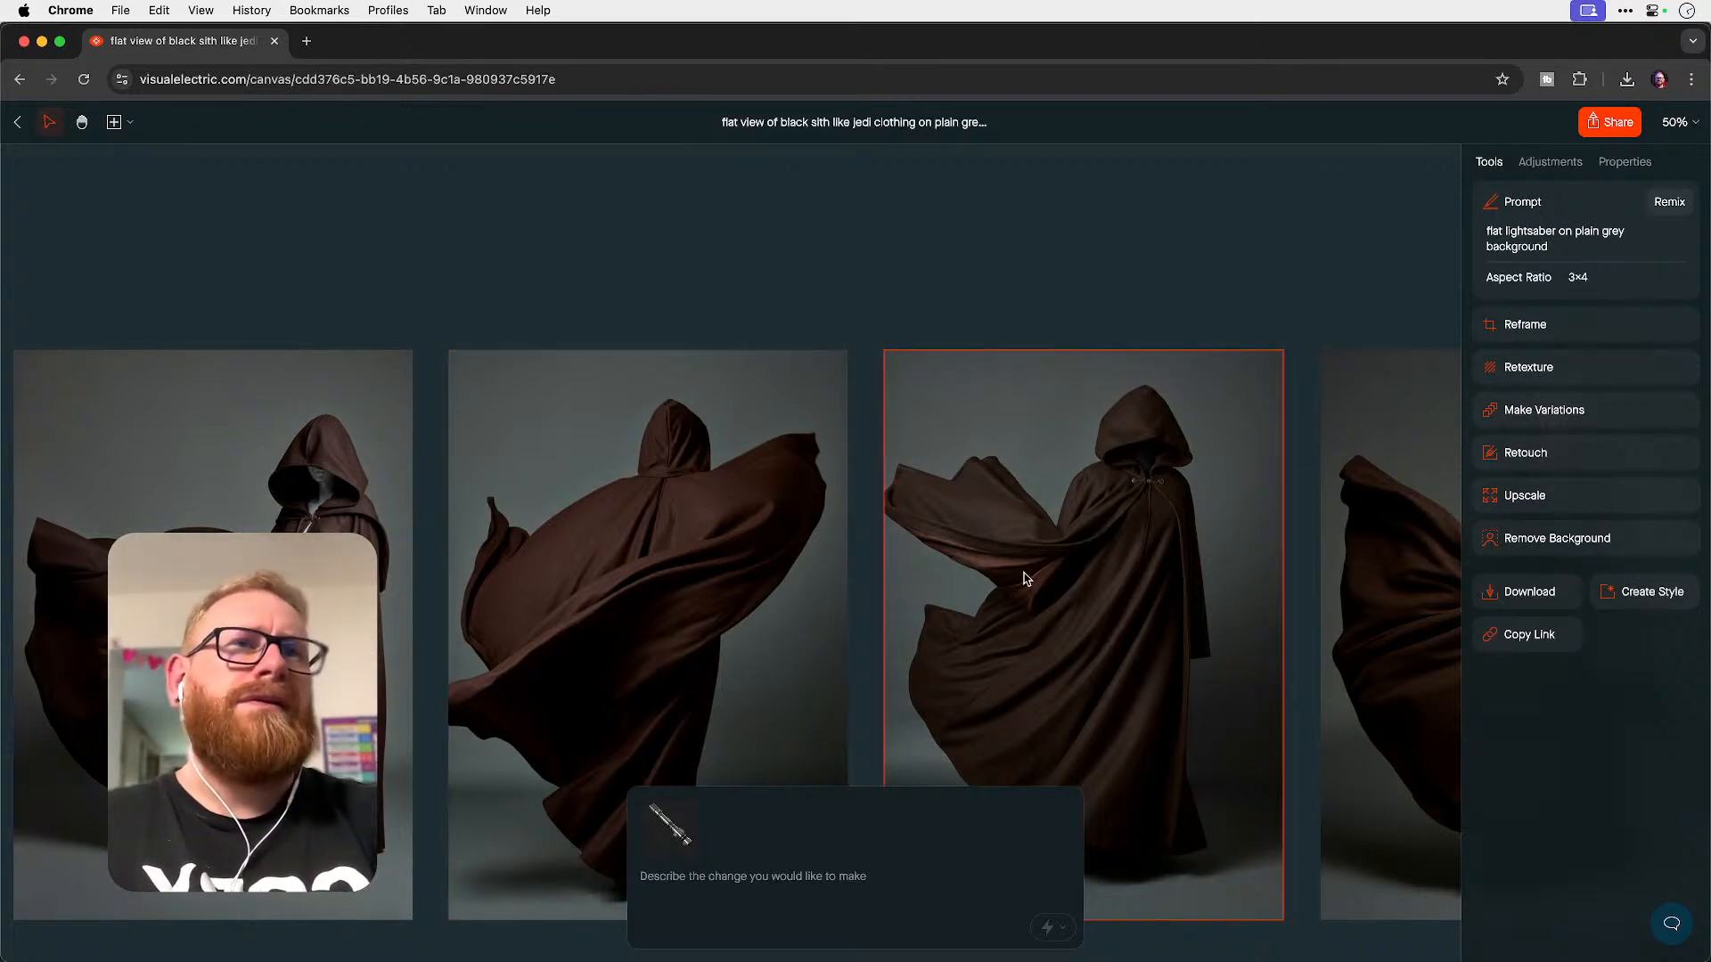
{"action": "key", "text": "super+Tab"}
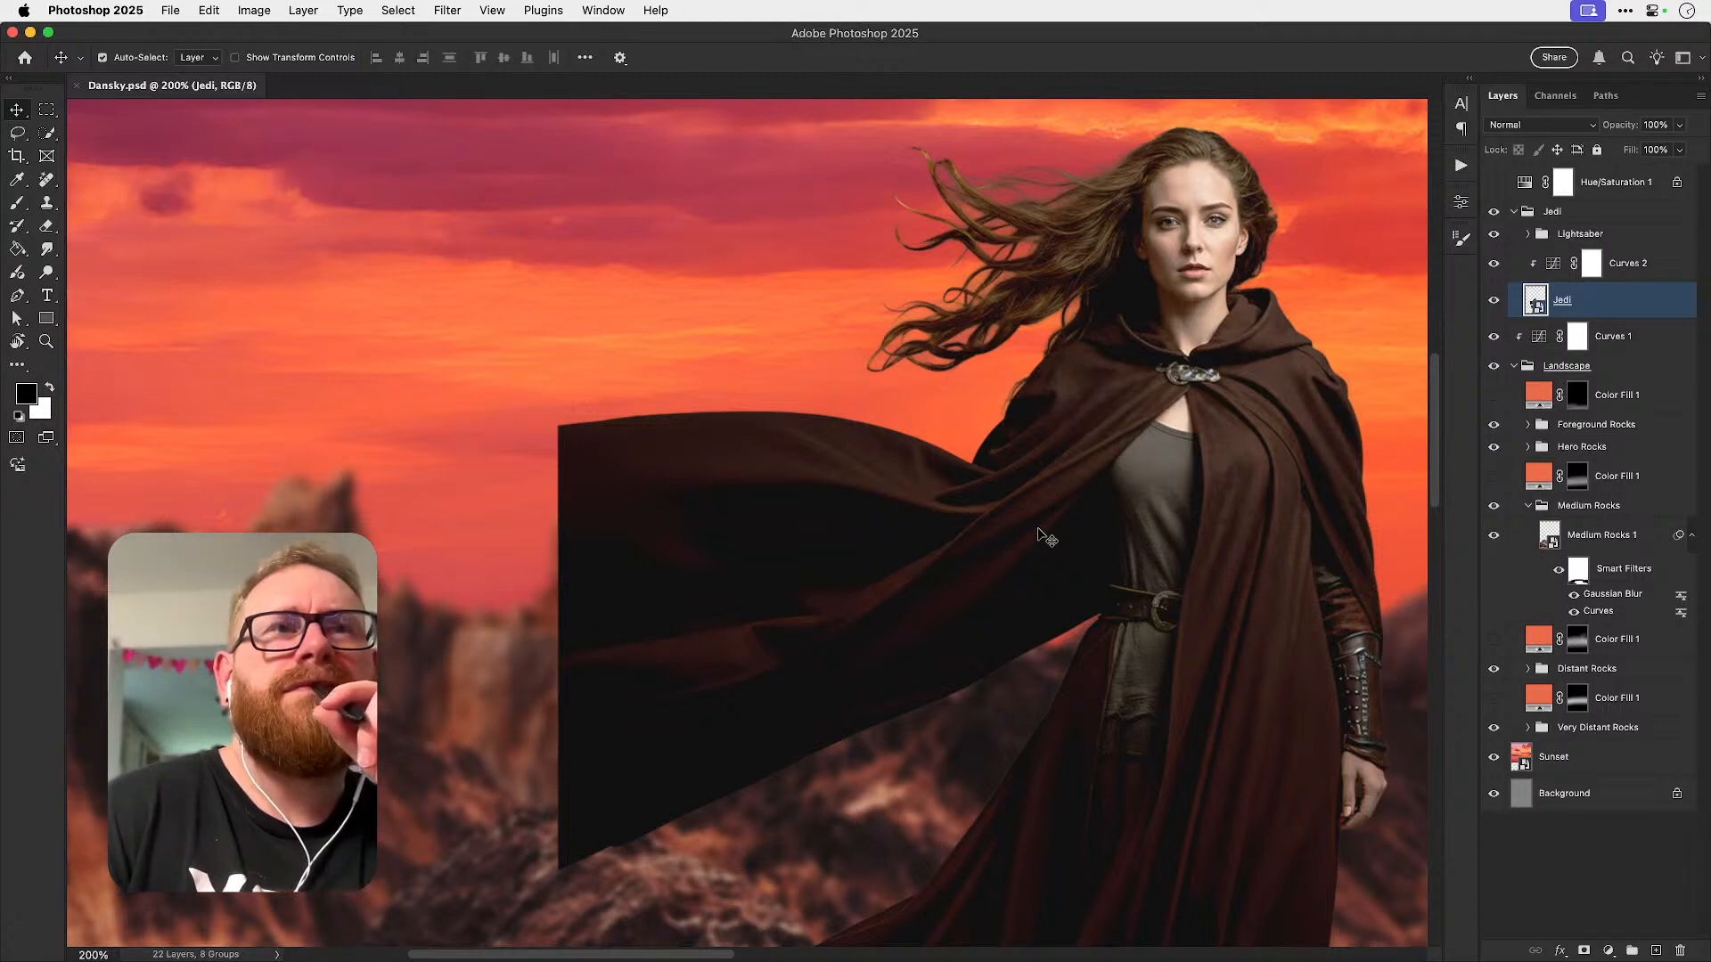
{"action": "key", "text": "super+Tab"}
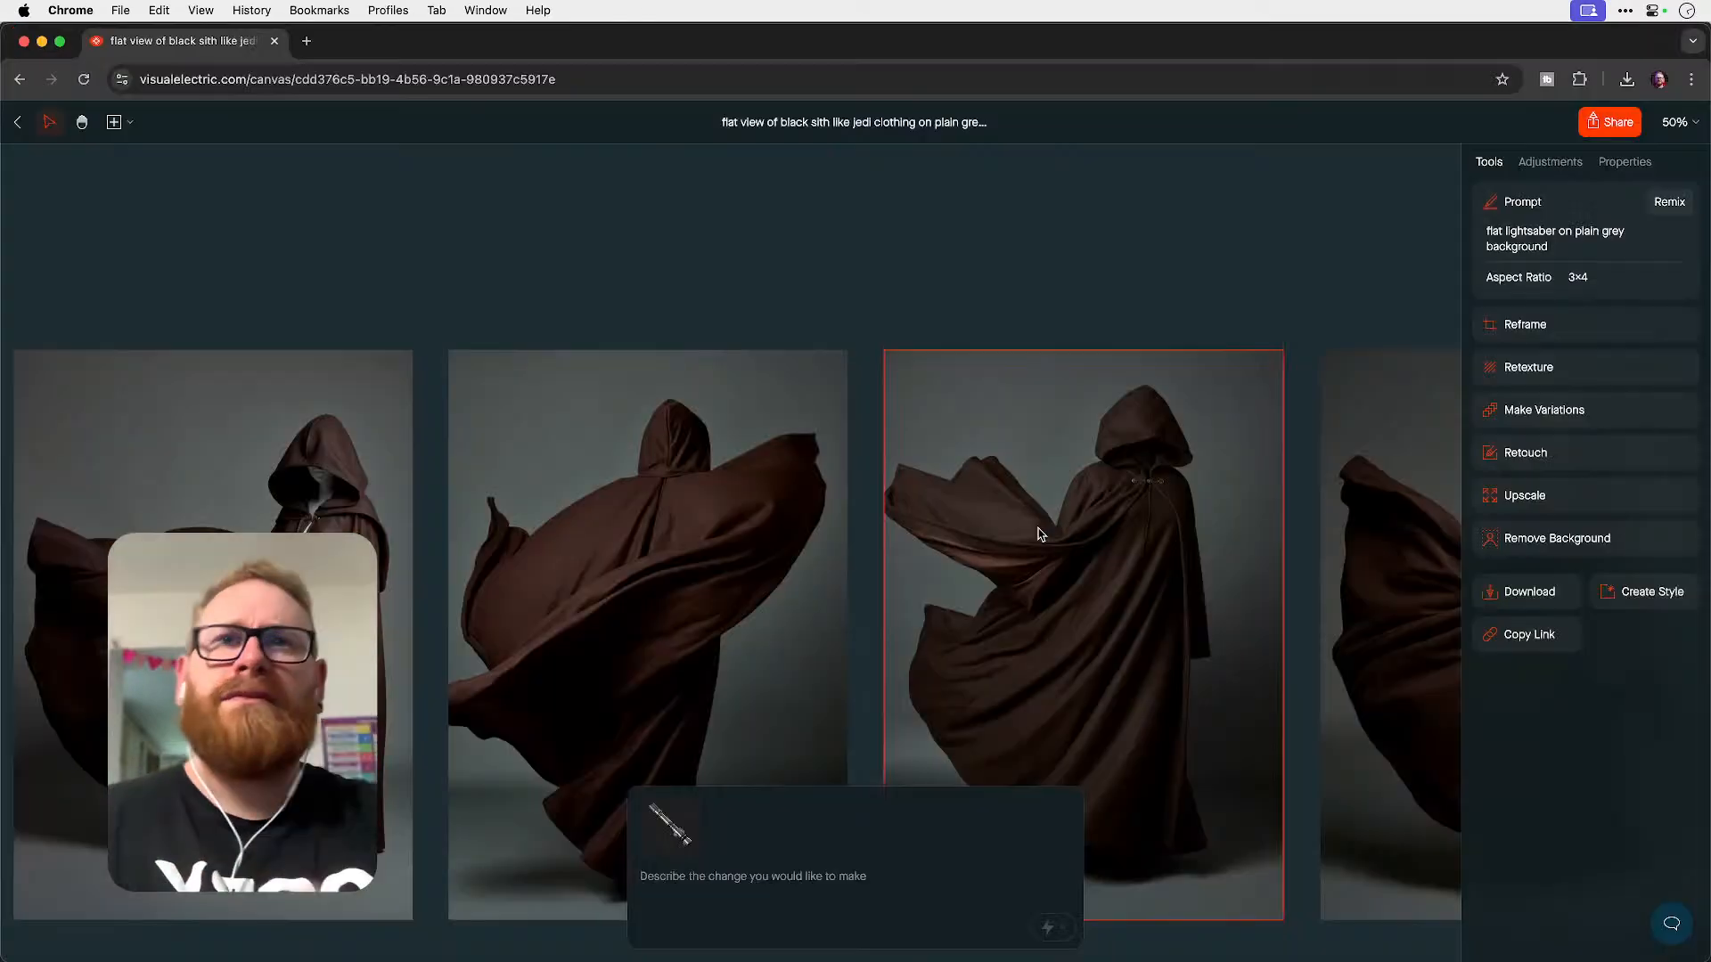
{"action": "scroll", "coordinate": [1038, 533], "scroll_direction": "left", "scroll_amount": 12}
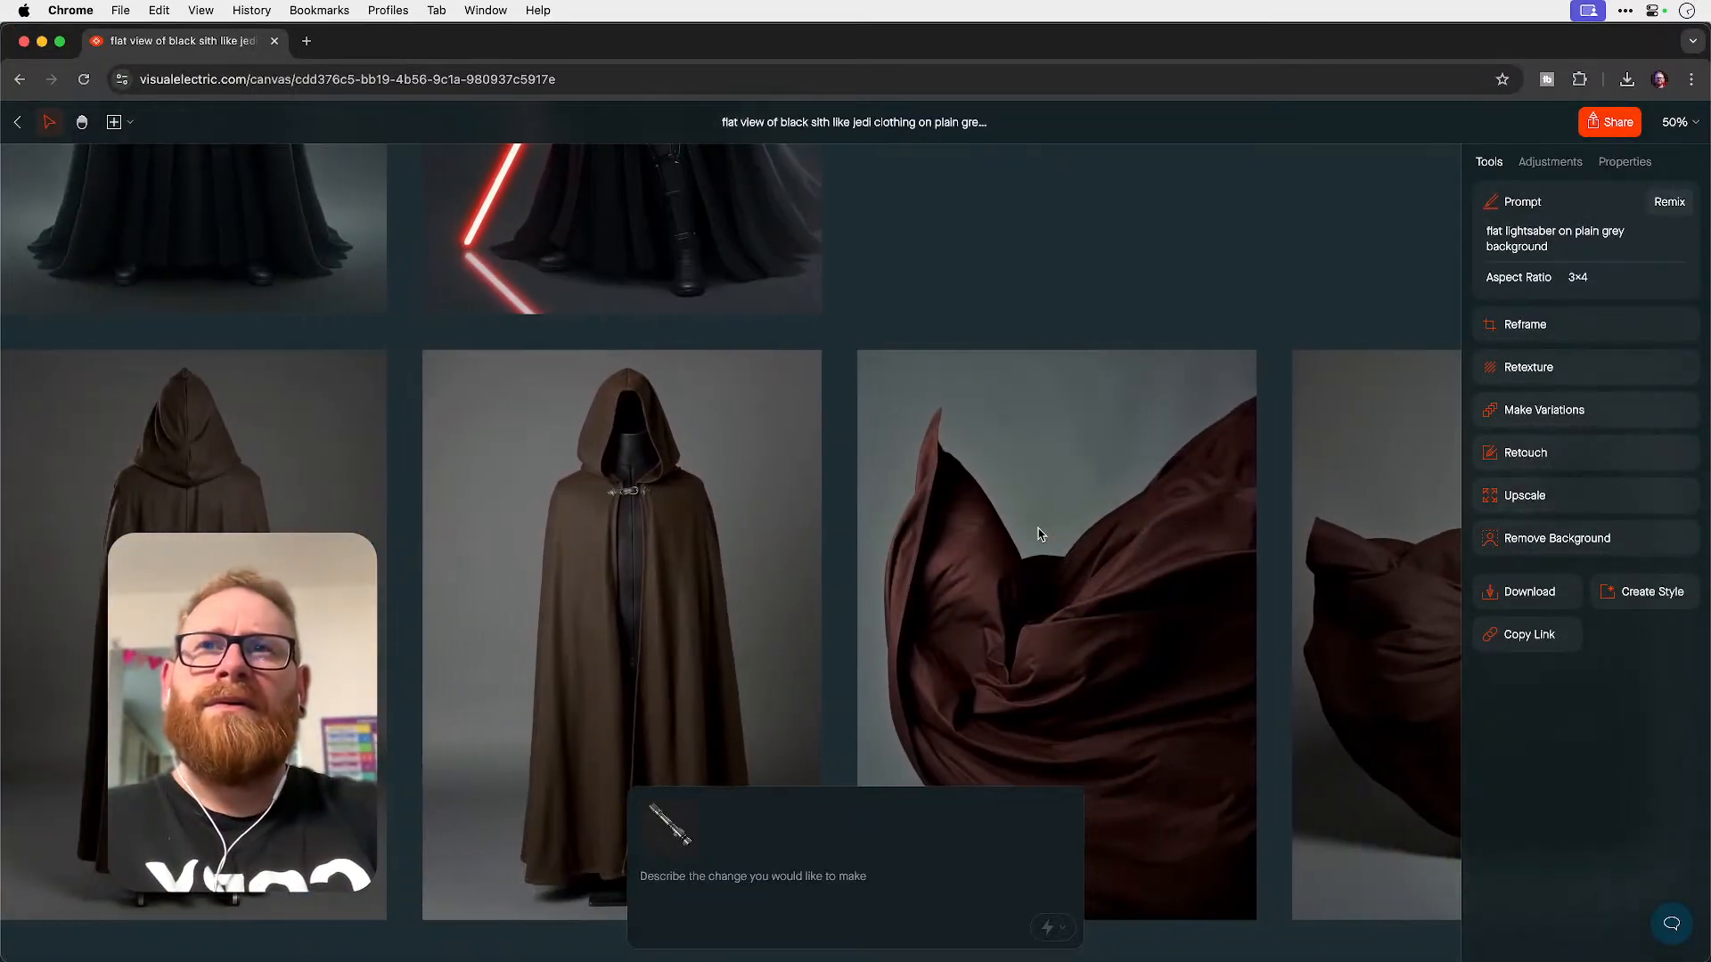
{"action": "scroll", "coordinate": [1039, 533], "scroll_direction": "right", "scroll_amount": 10}
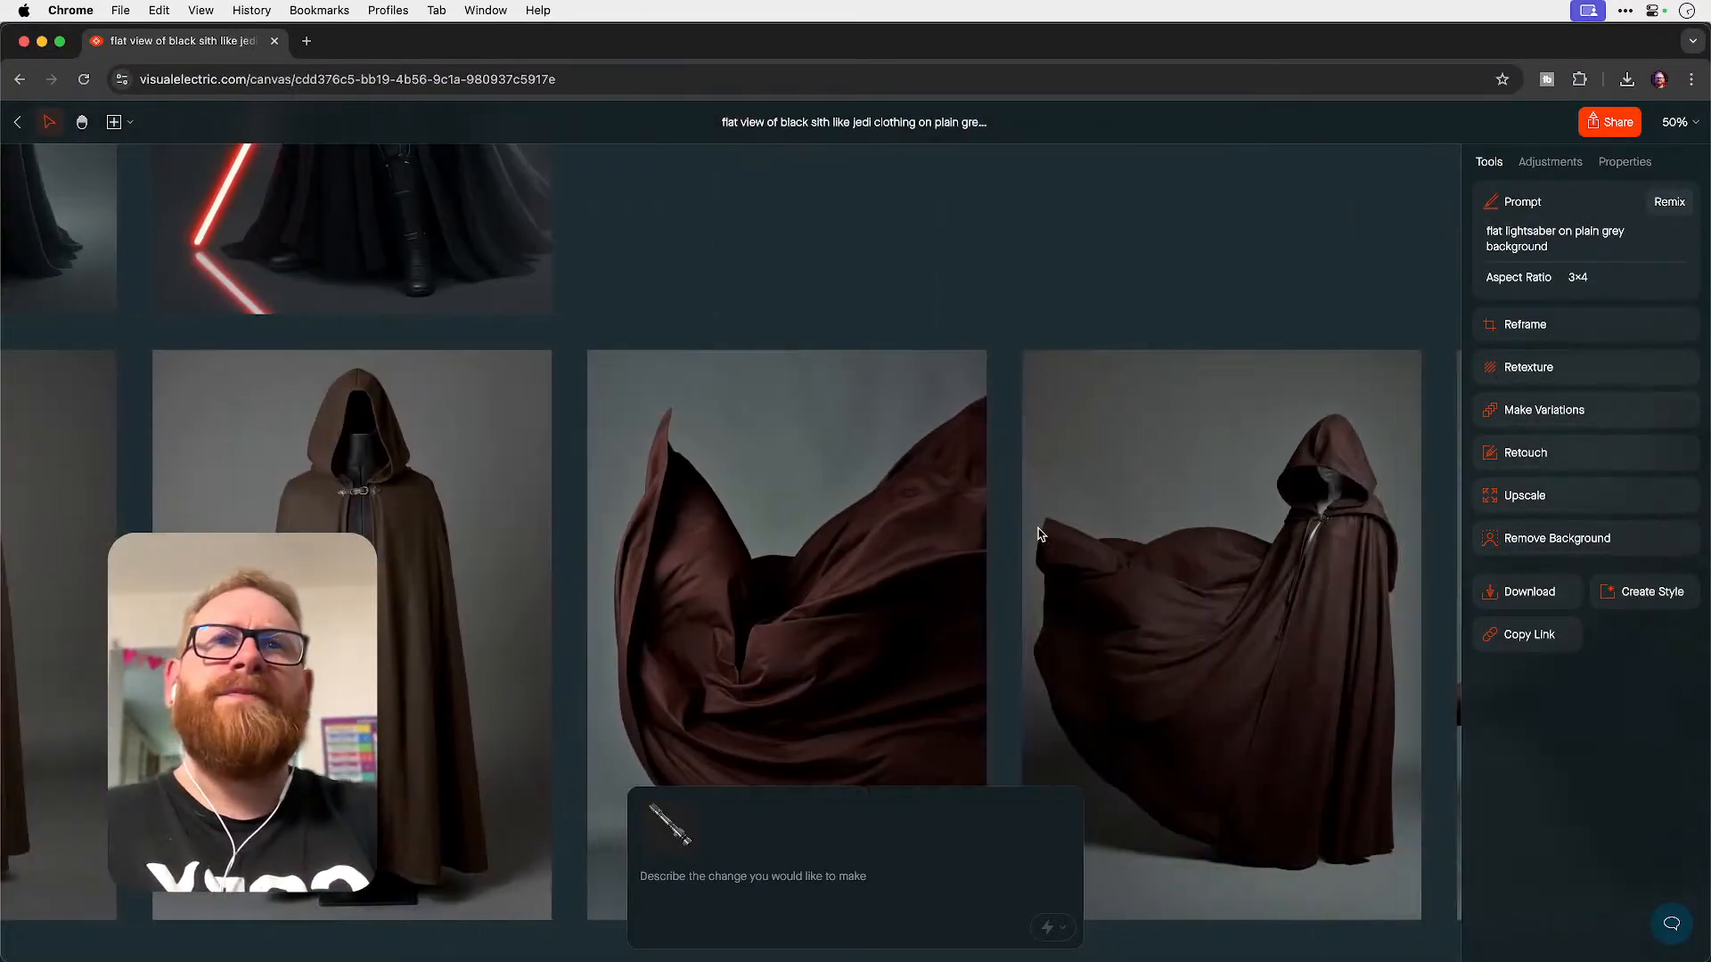
{"action": "scroll", "coordinate": [1041, 534], "scroll_direction": "right", "scroll_amount": 11}
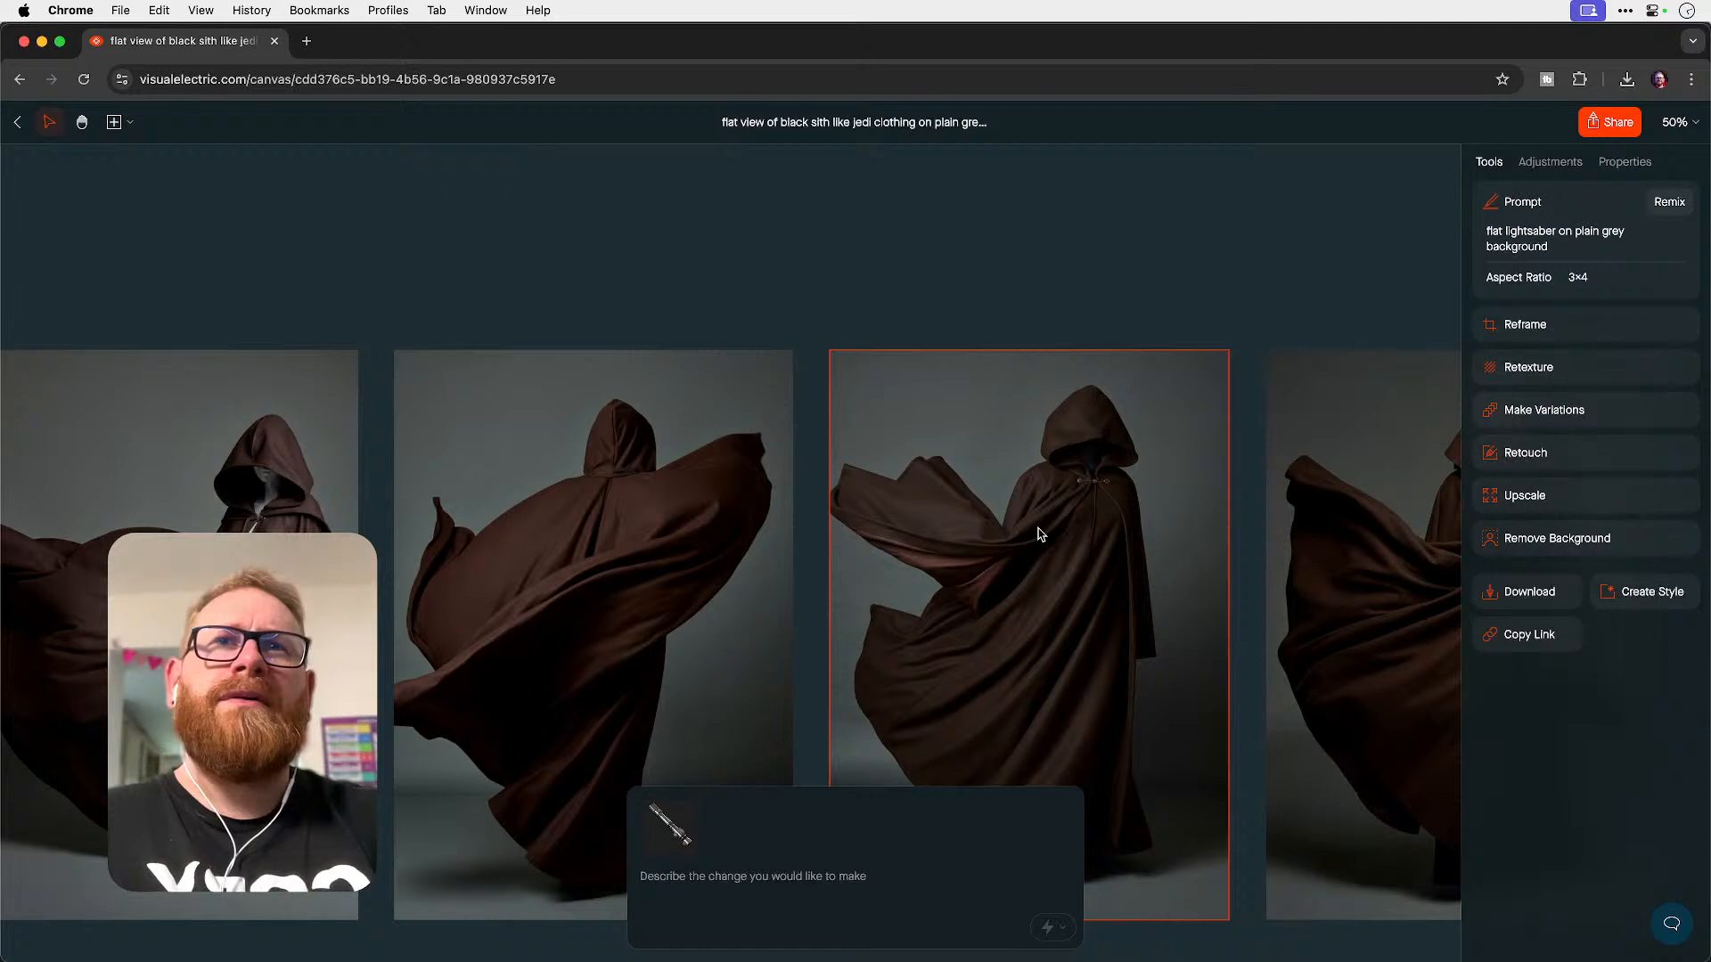
{"action": "scroll", "coordinate": [1039, 533], "scroll_direction": "right", "scroll_amount": 1}
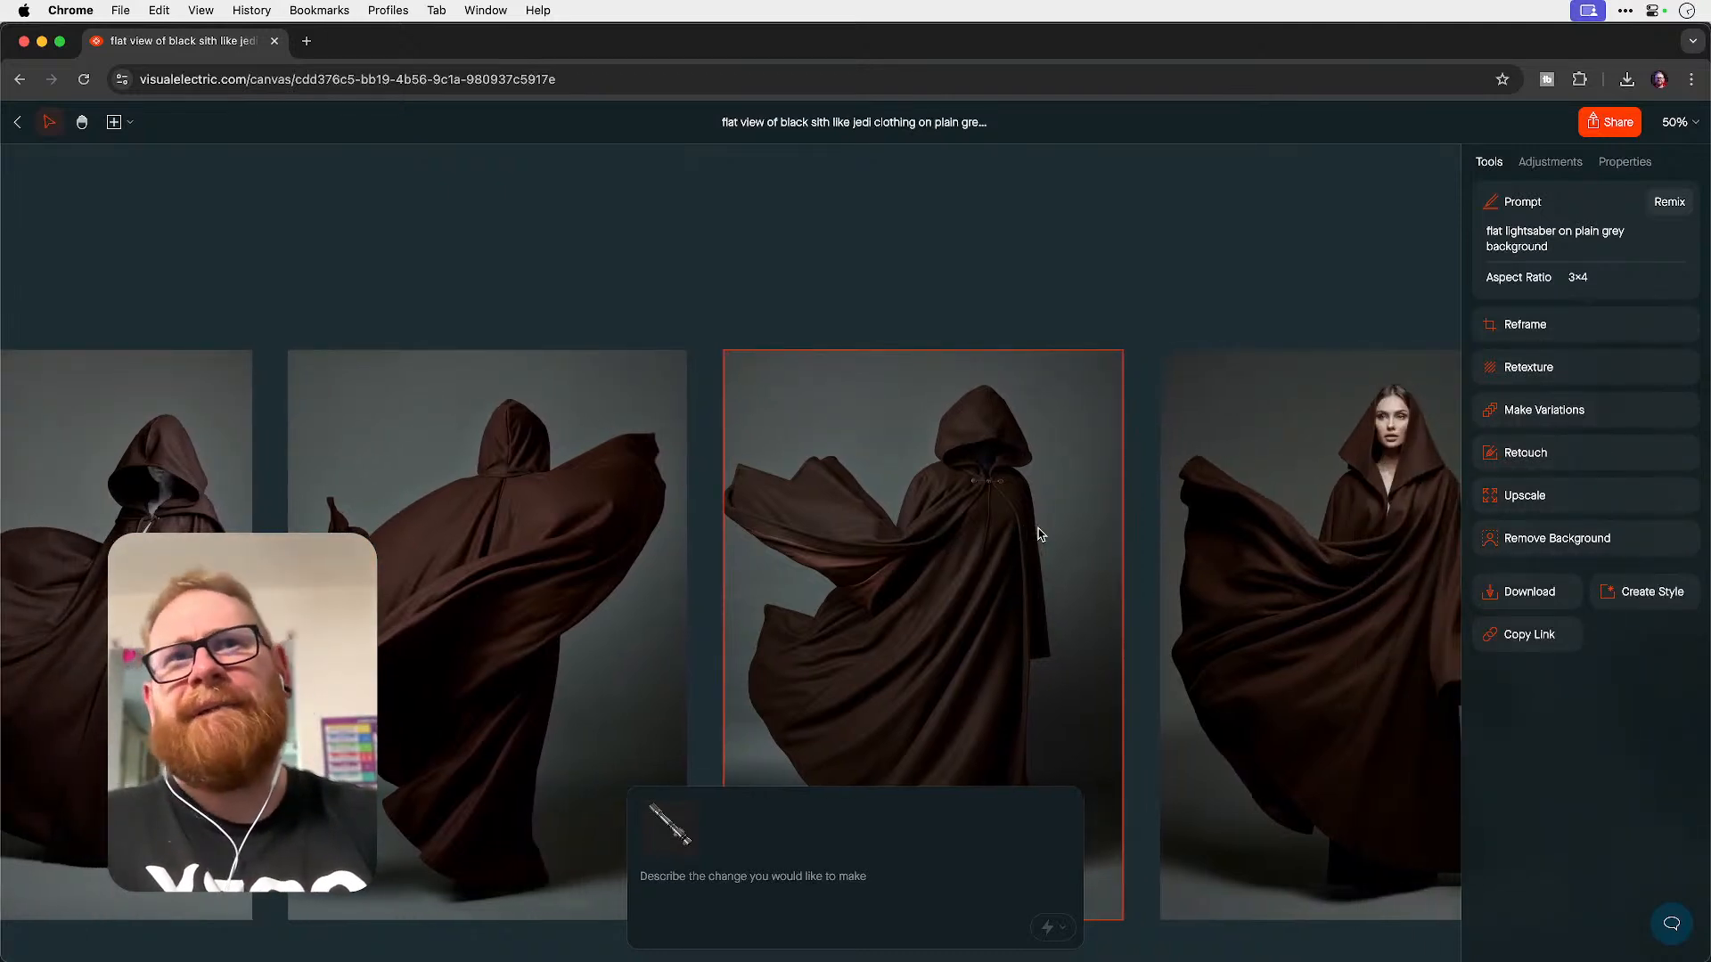
{"action": "scroll", "coordinate": [1039, 533], "scroll_direction": "right", "scroll_amount": 1}
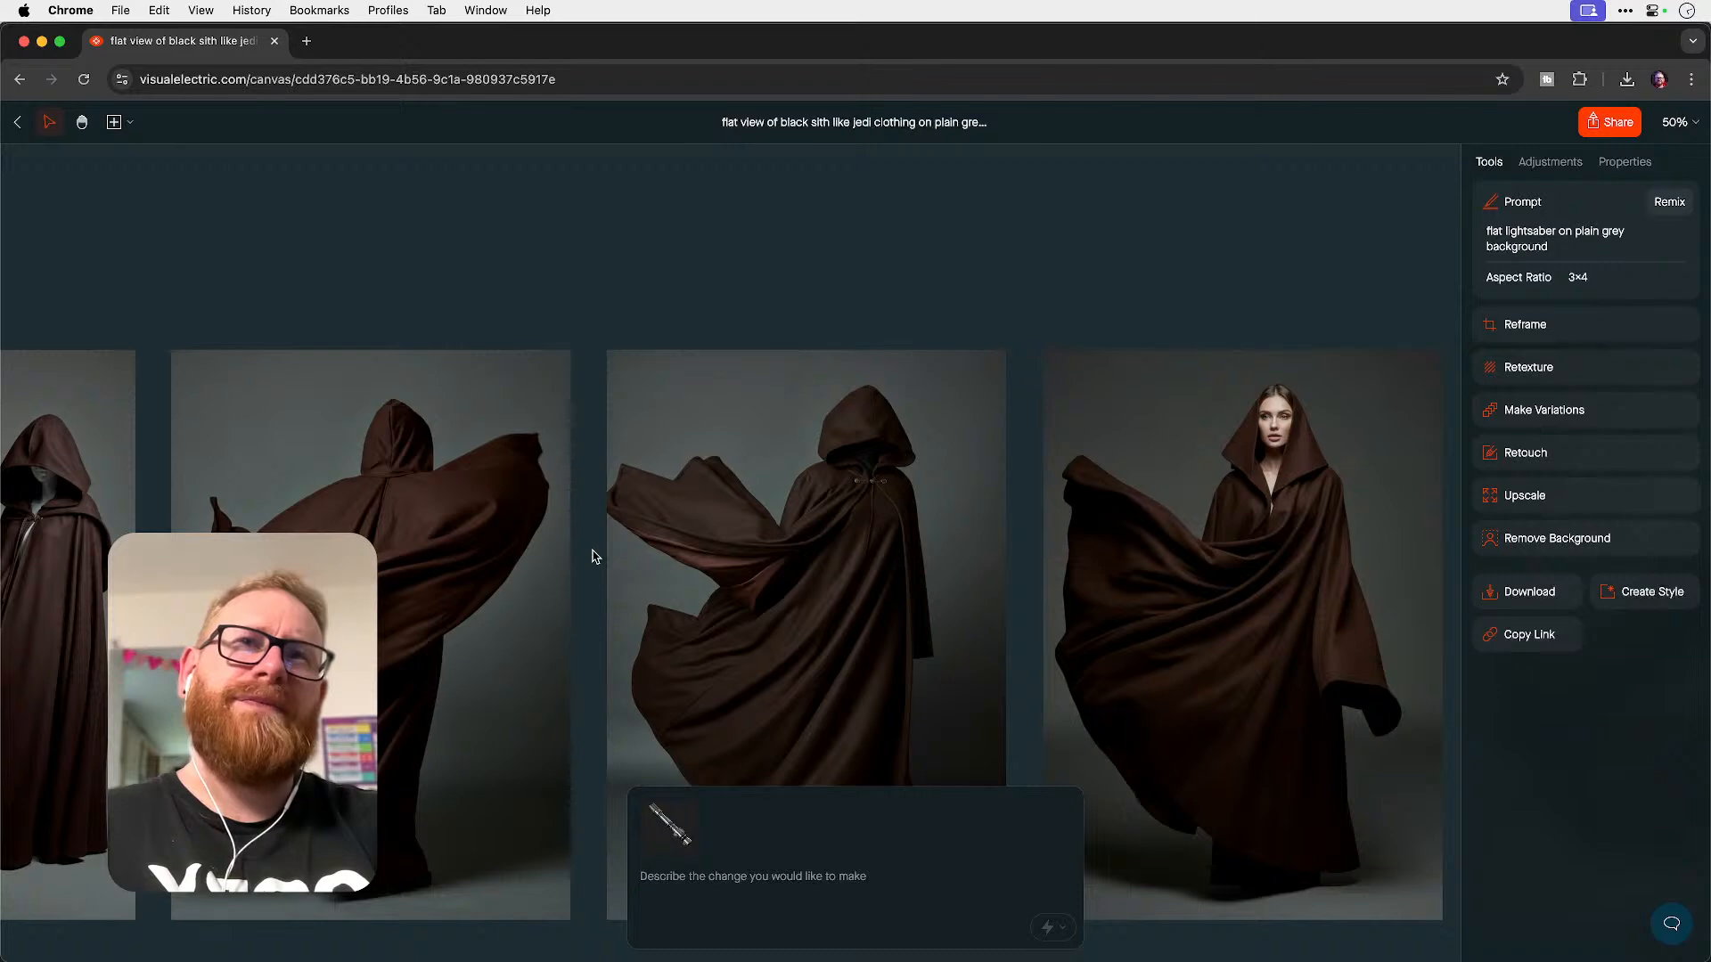
- Check the remaining flowing cloaks against the Jedi's cape in Photoshop and download the headless dark brown cloak image from Visual Electric
{"action": "key", "text": "super+Tab"}
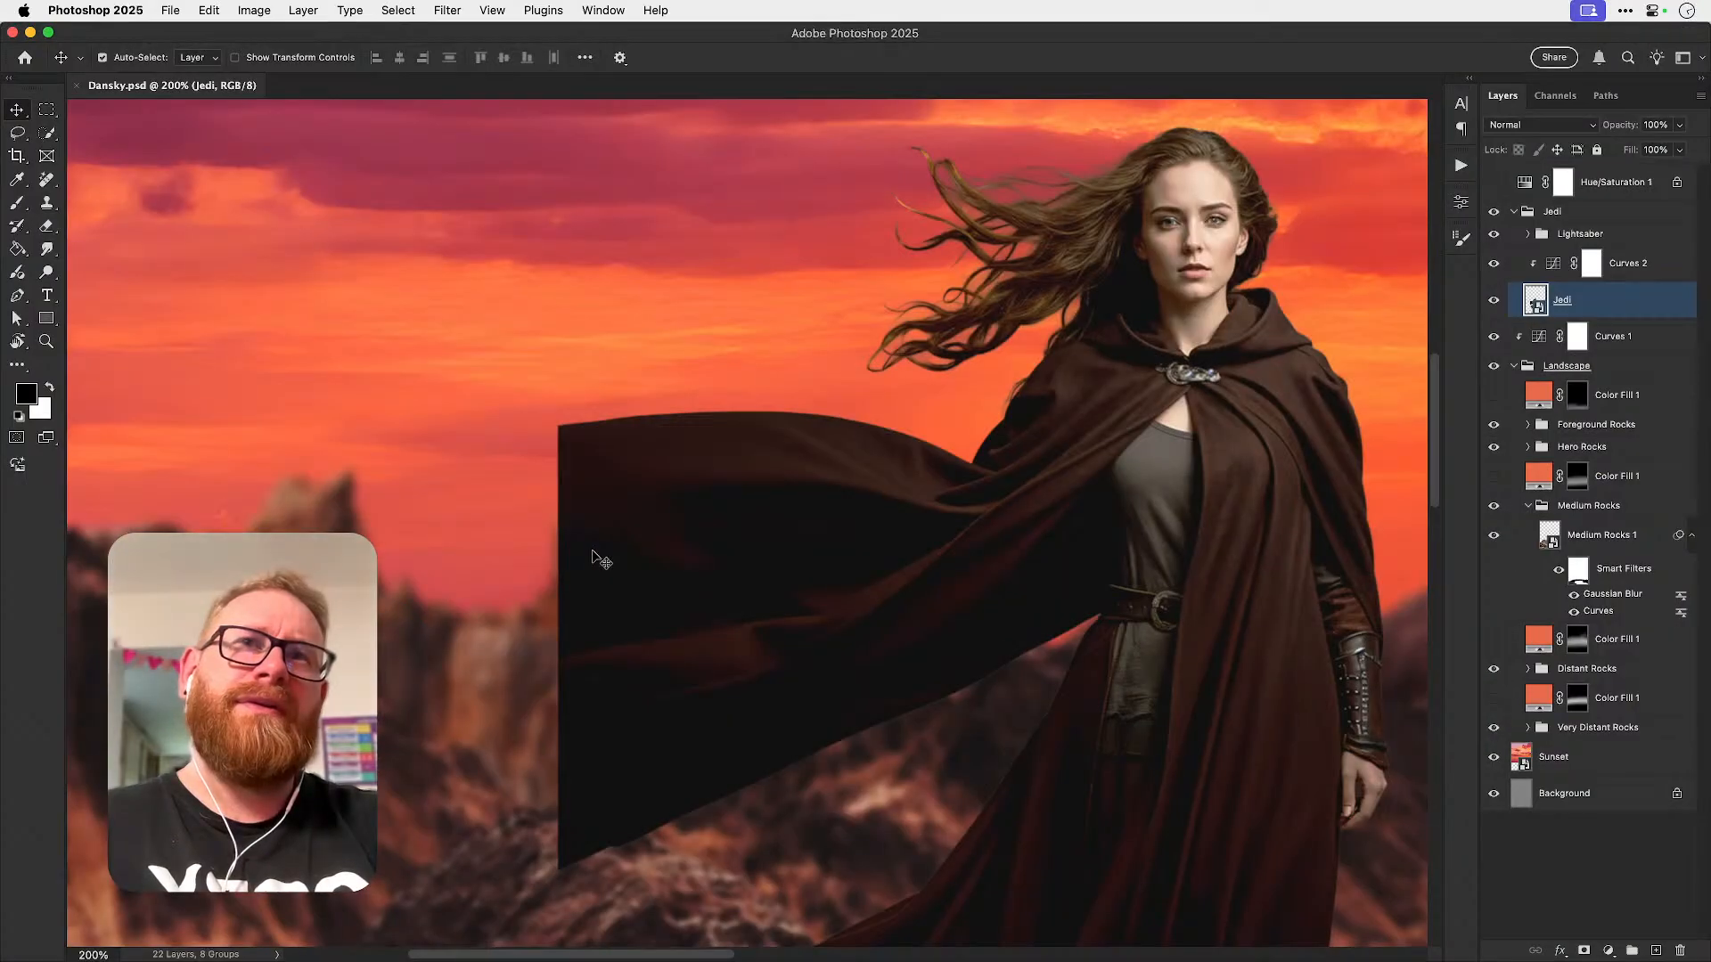
{"action": "key", "text": "super+Tab"}
{"action": "scroll", "coordinate": [731, 554], "scroll_direction": "right", "scroll_amount": 5}
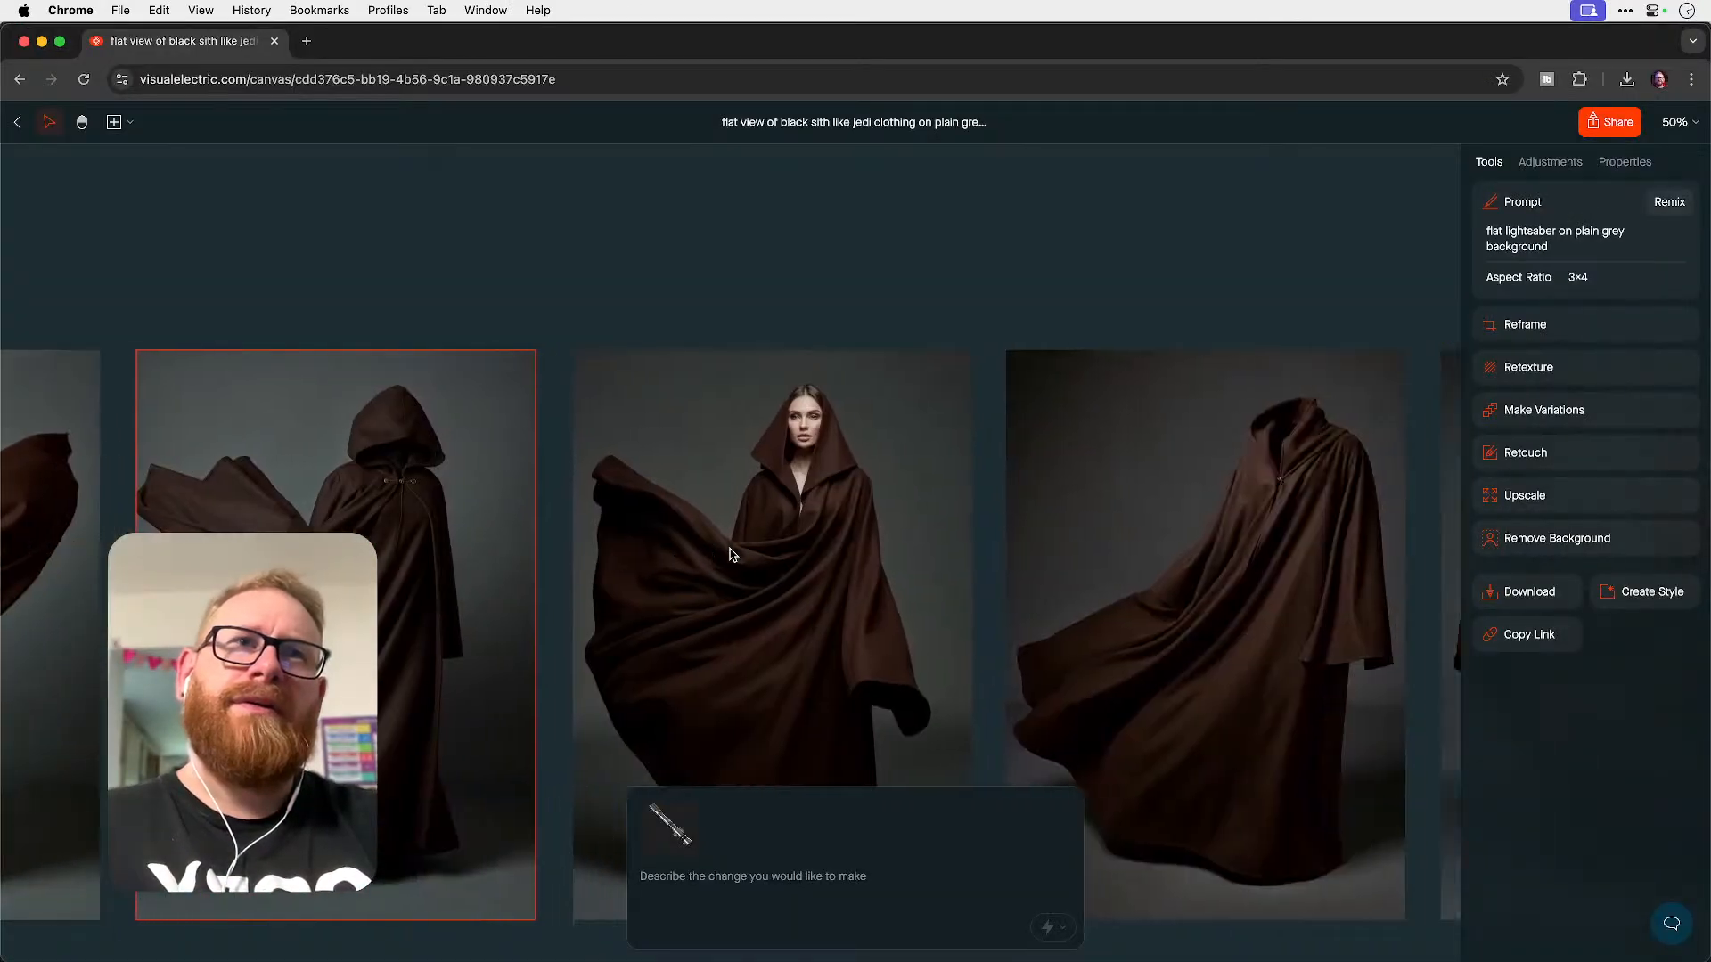
{"action": "scroll", "coordinate": [731, 555], "scroll_direction": "right", "scroll_amount": 5}
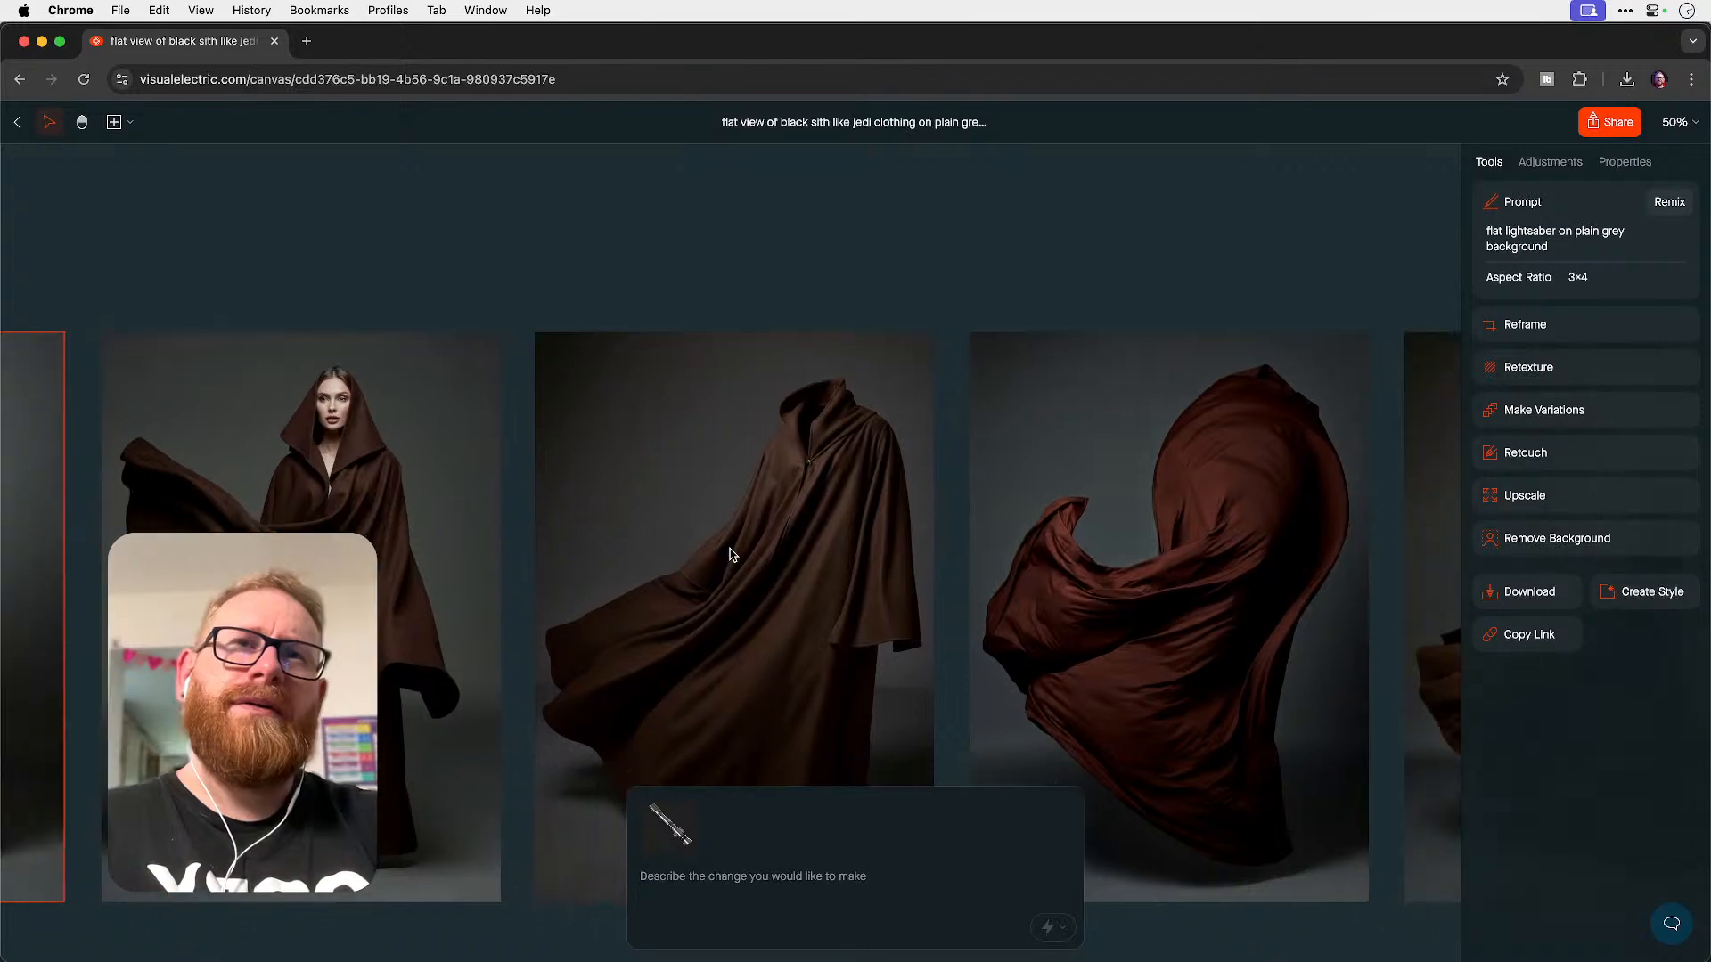
{"action": "key", "text": "super+Tab"}
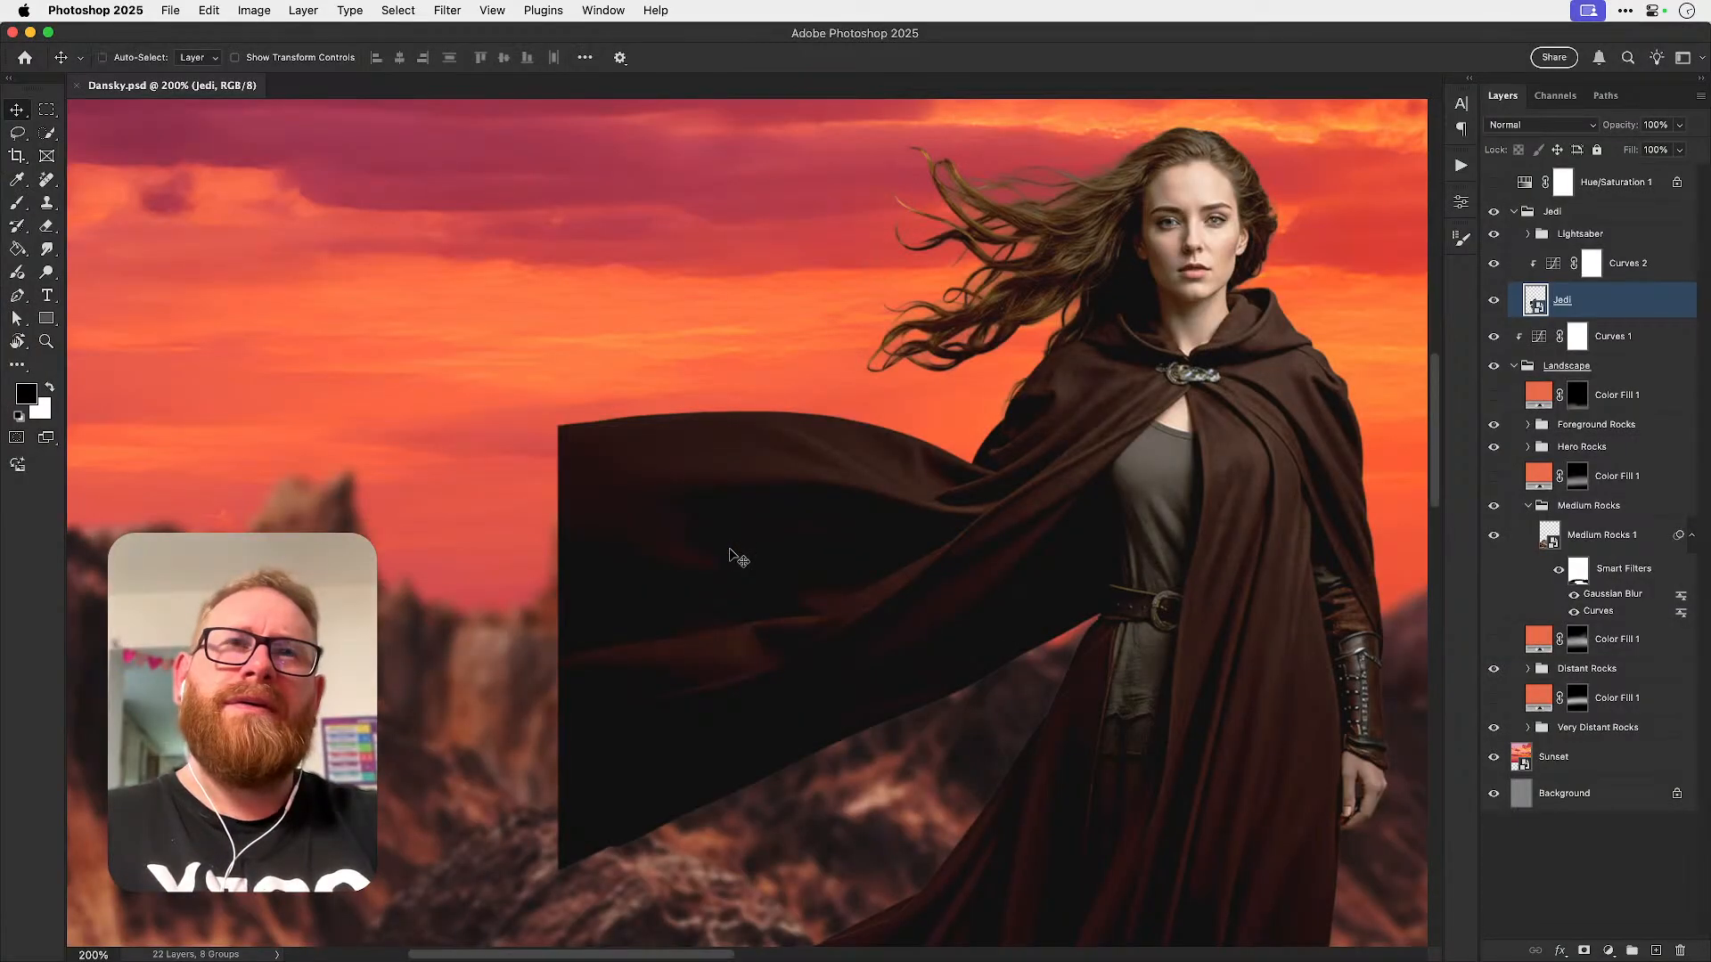
{"action": "key", "text": "super+Tab"}
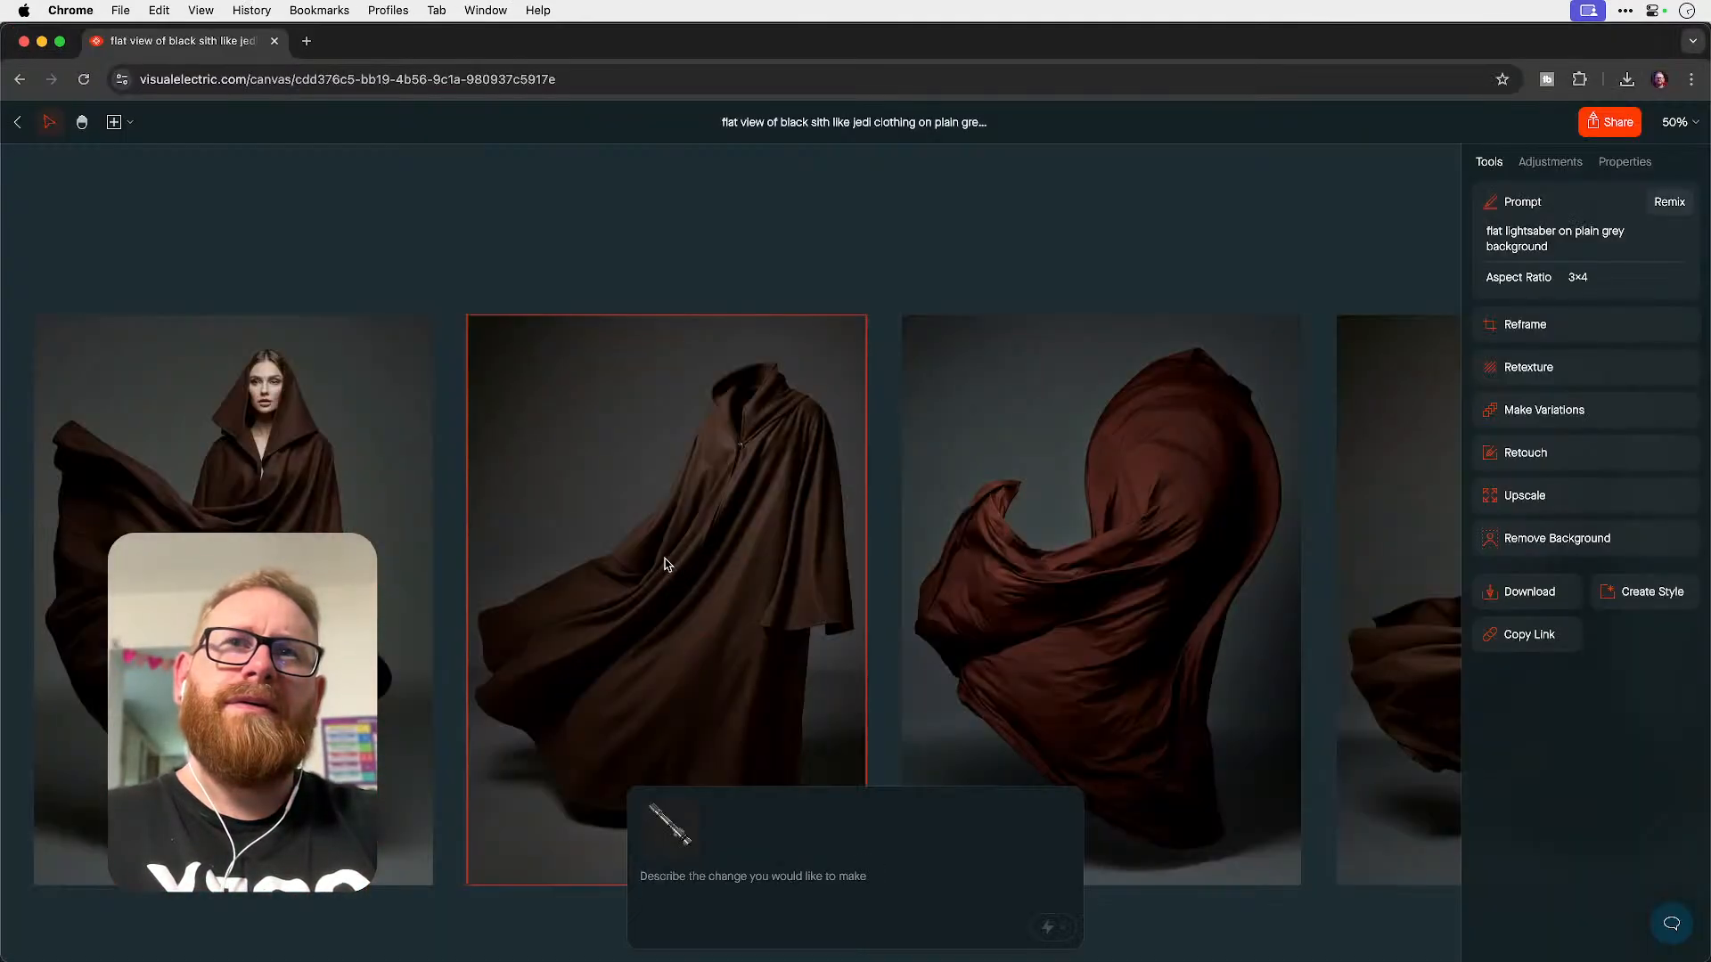
{"action": "left_click", "coordinate": [713, 524]}
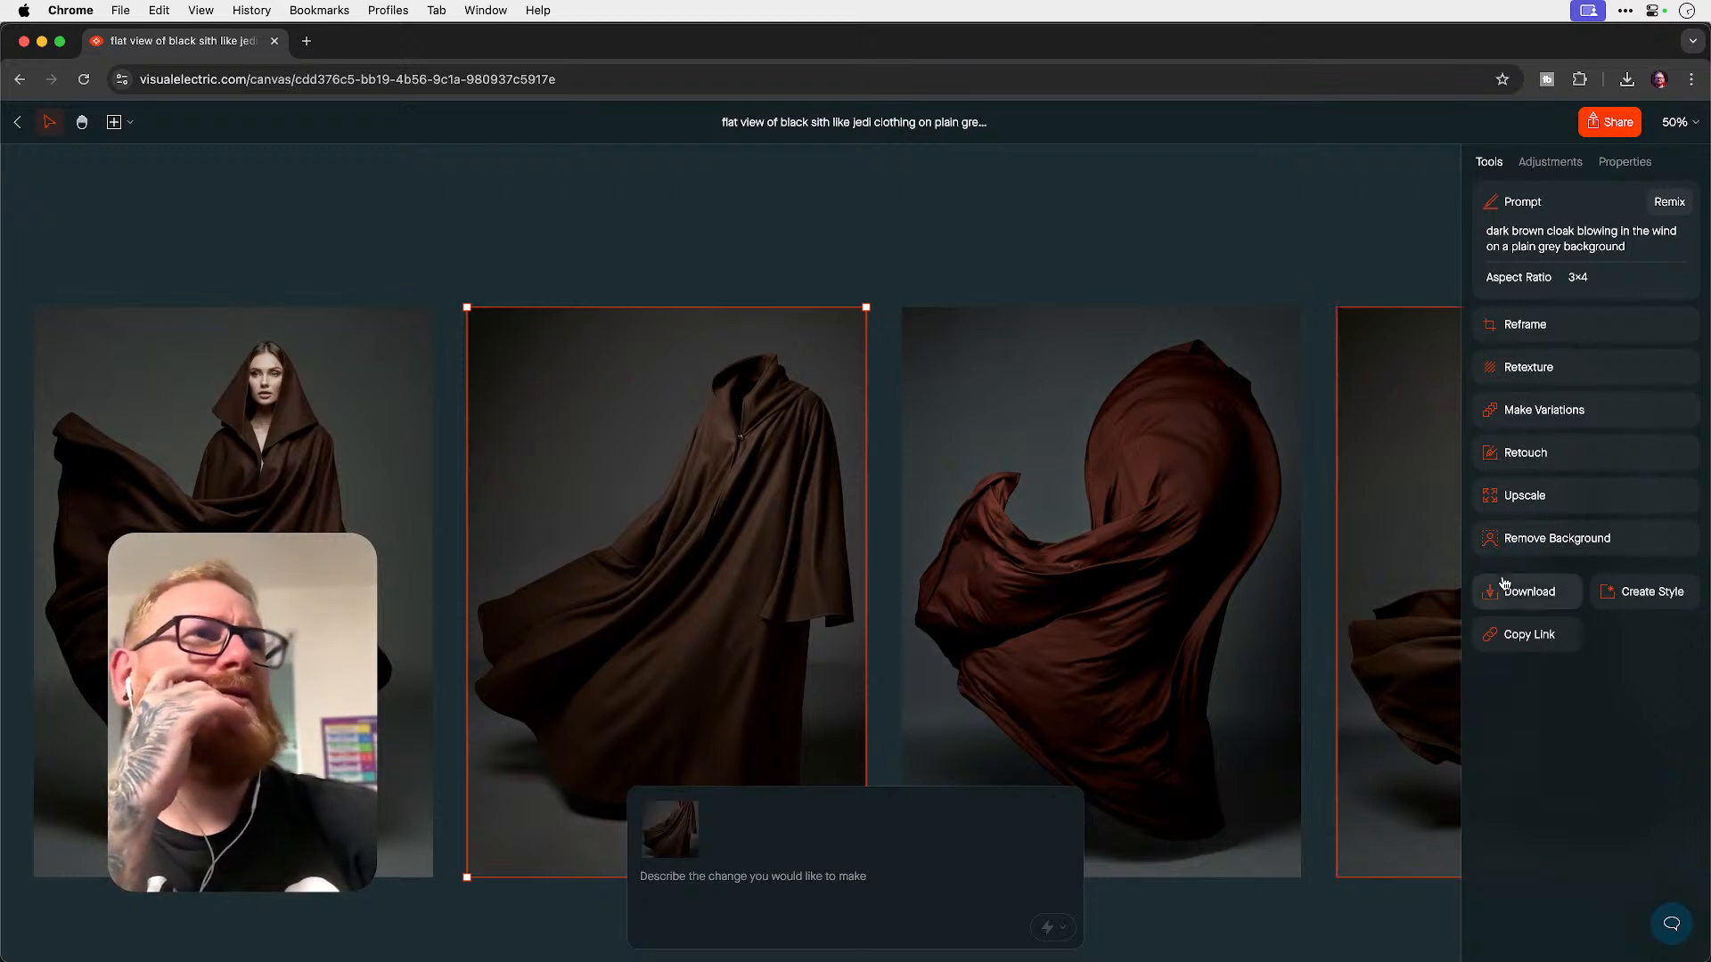
{"action": "left_click", "coordinate": [1531, 599]}
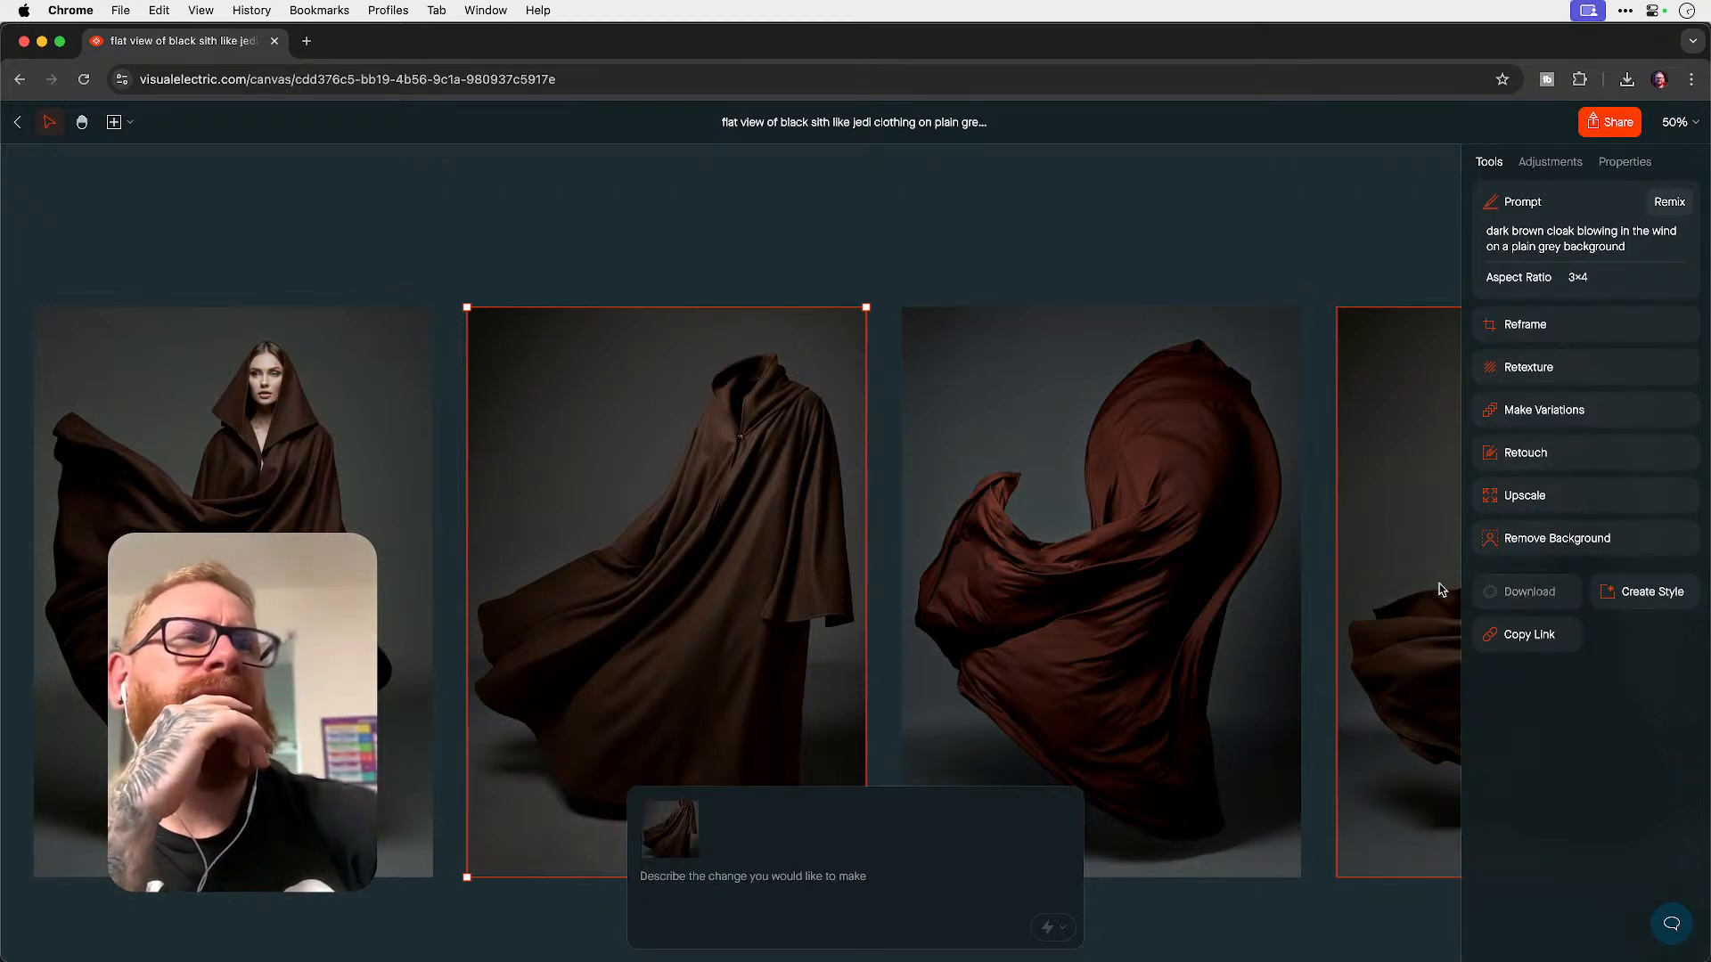
- Look through the remaining cloak images and the generated full-body shots of cloaked women for another usable cape edge
{"action": "scroll", "coordinate": [957, 504], "scroll_direction": "right", "scroll_amount": 8}
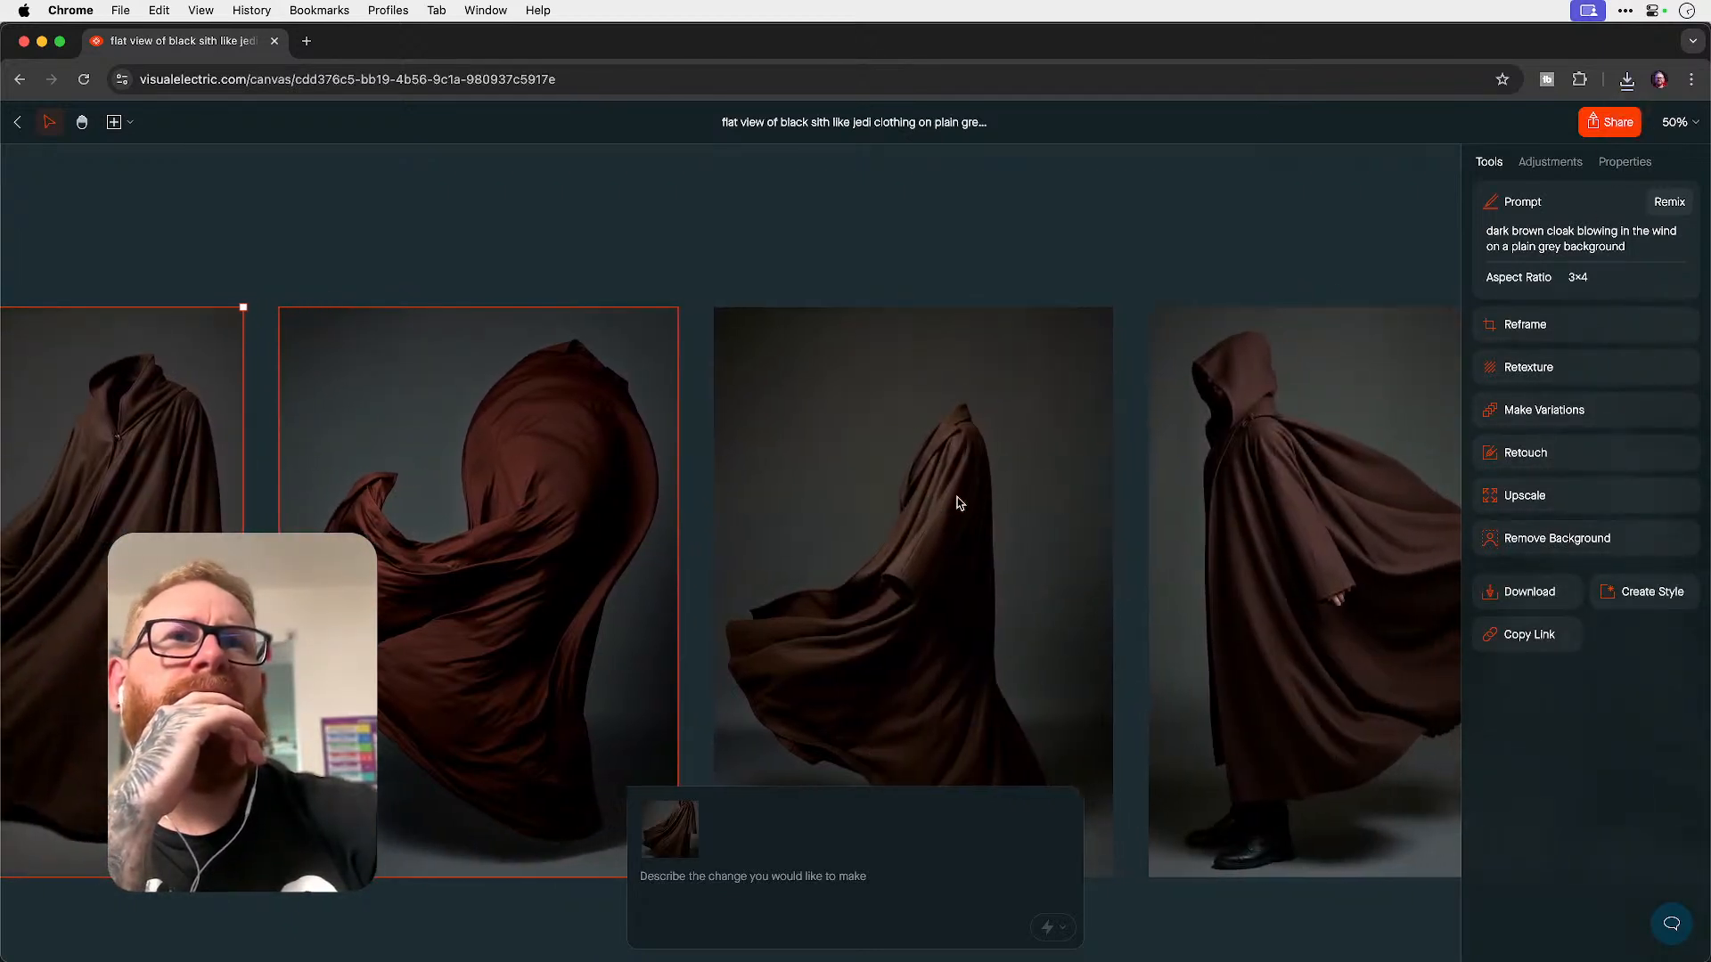
{"action": "scroll", "coordinate": [886, 596], "scroll_direction": "right", "scroll_amount": 4}
{"action": "scroll", "coordinate": [889, 600], "scroll_direction": "right", "scroll_amount": 10}
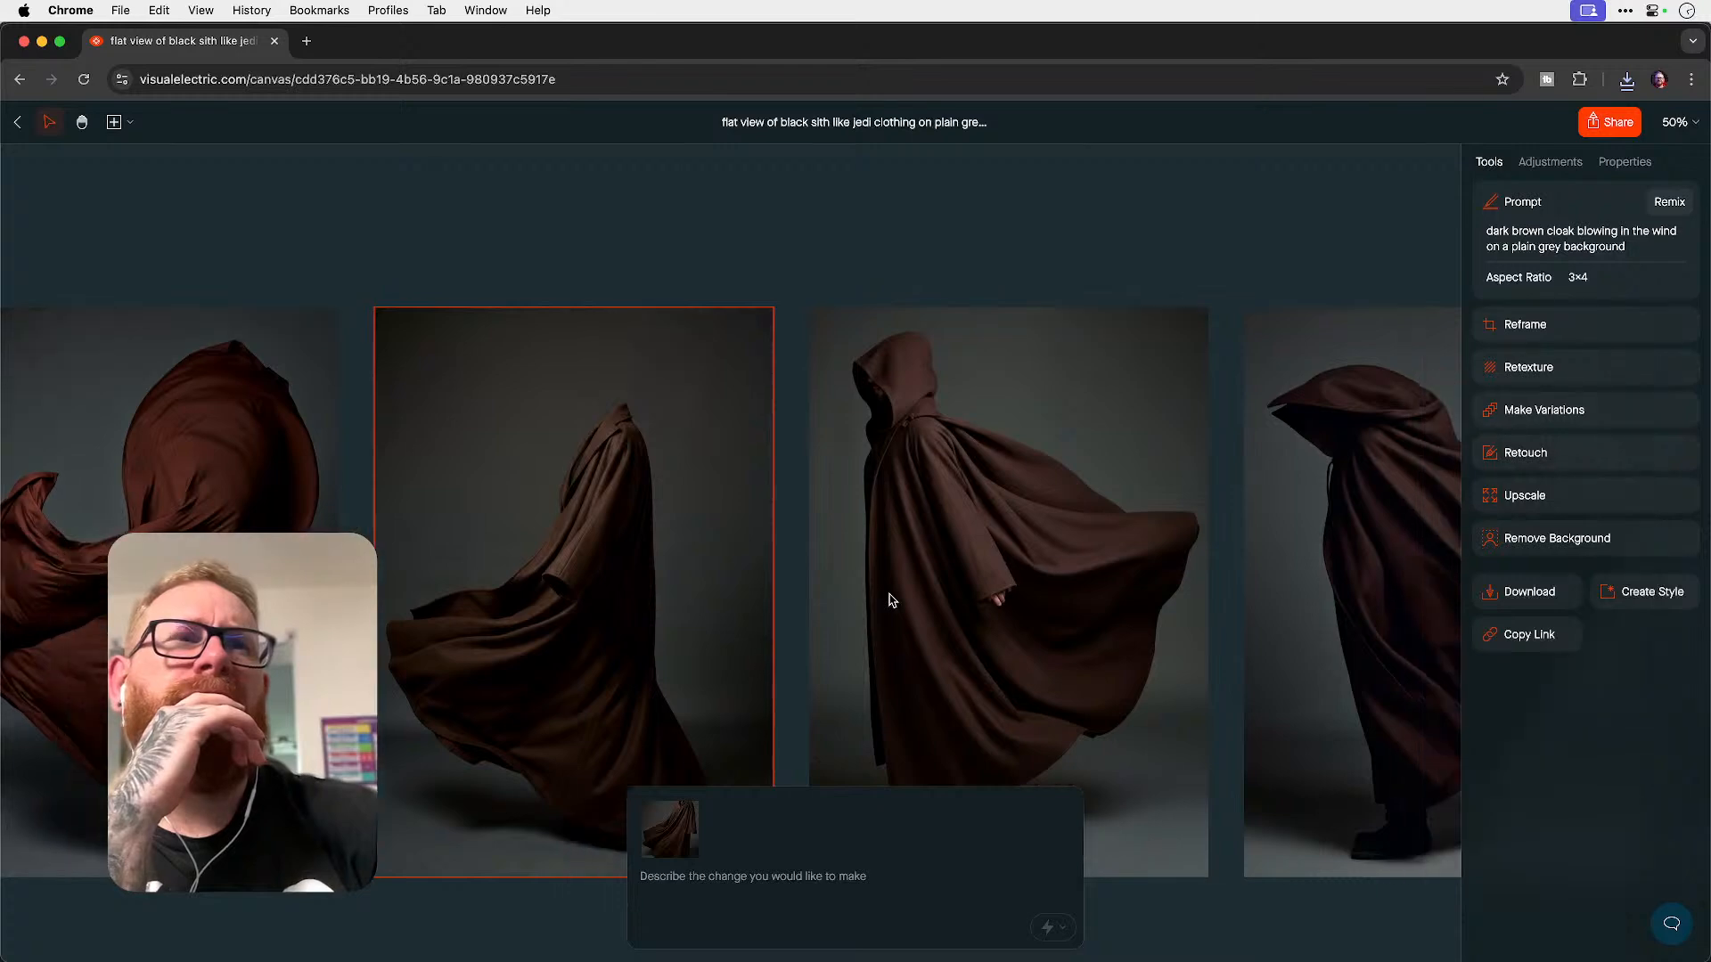
{"action": "scroll", "coordinate": [888, 599], "scroll_direction": "right", "scroll_amount": 5}
{"action": "scroll", "coordinate": [889, 599], "scroll_direction": "down", "scroll_amount": 10}
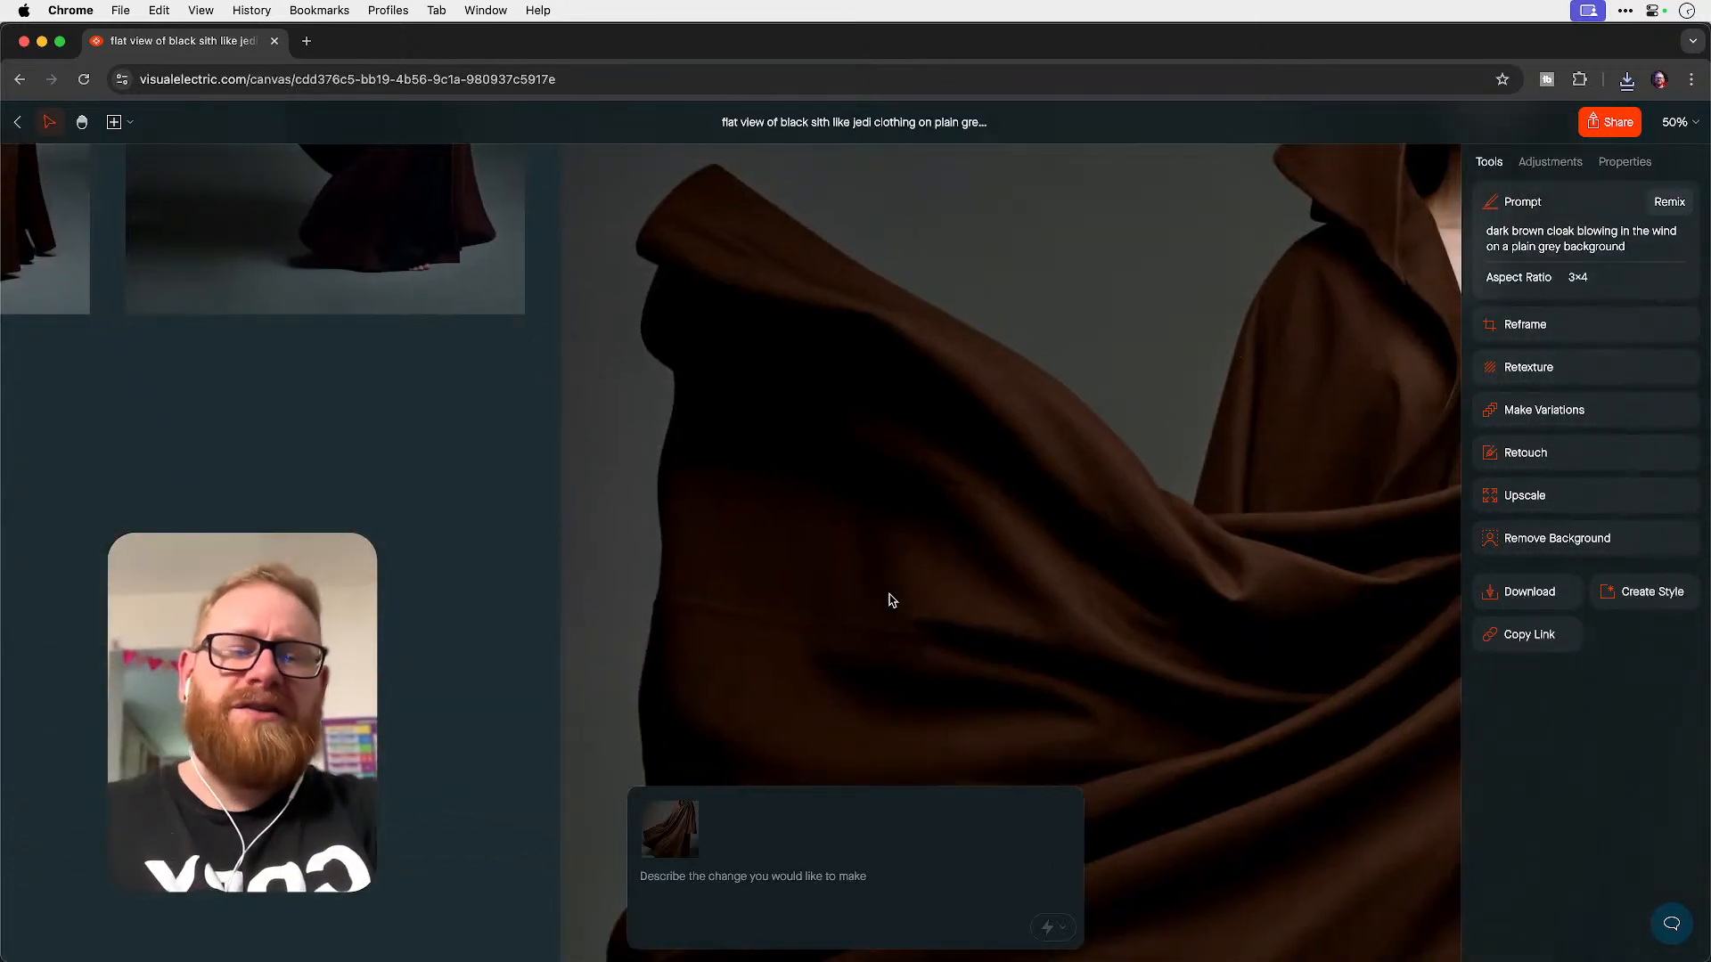
{"action": "scroll", "coordinate": [888, 599], "scroll_direction": "down", "scroll_amount": 5}
{"action": "scroll", "coordinate": [888, 600], "scroll_direction": "up", "scroll_amount": 8}
{"action": "scroll", "coordinate": [888, 600], "scroll_direction": "right", "scroll_amount": 5}
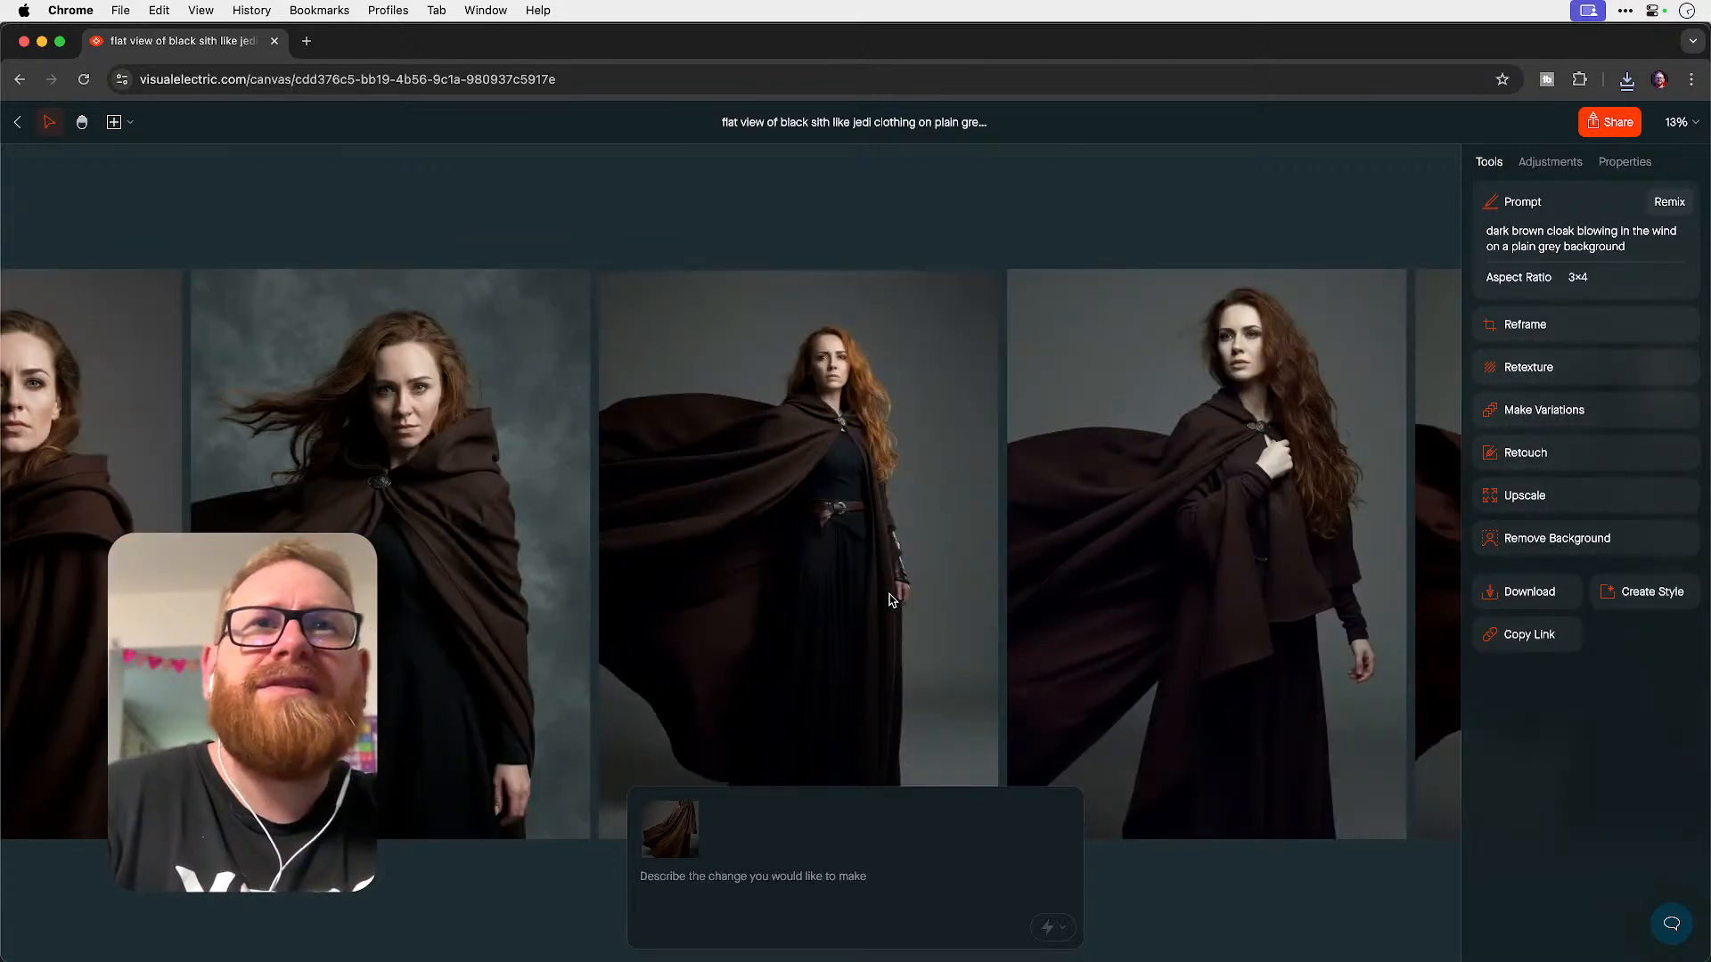
{"action": "scroll", "coordinate": [888, 600], "scroll_direction": "right", "scroll_amount": 8}
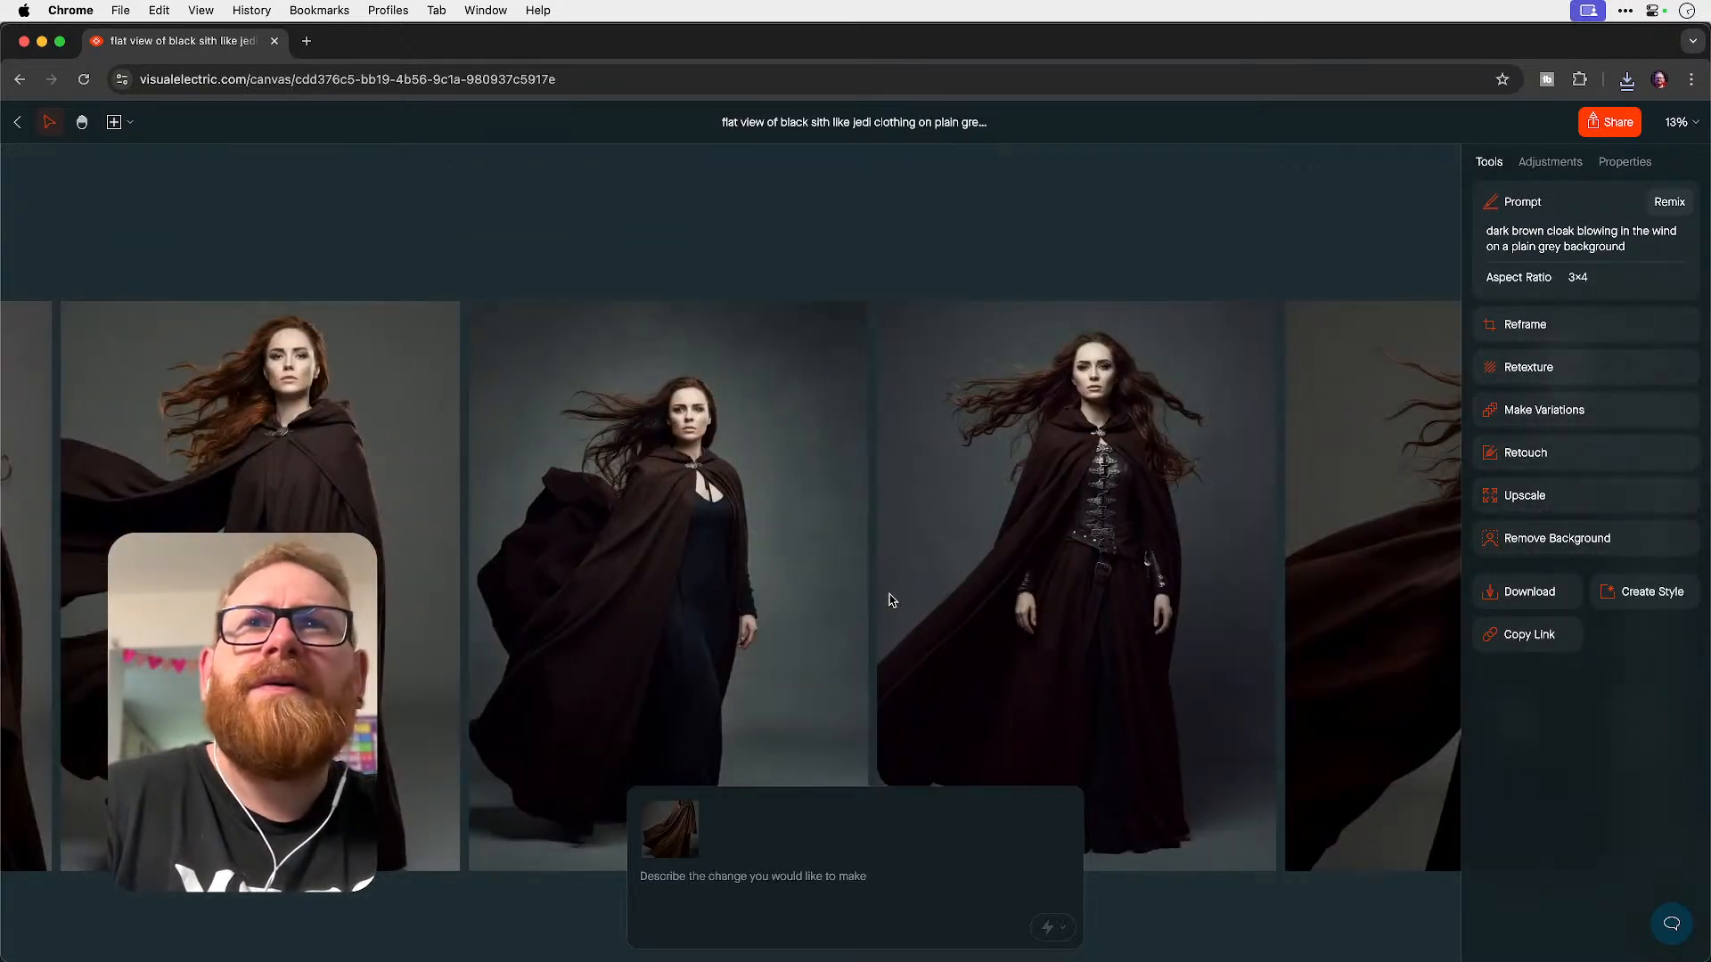
{"action": "scroll", "coordinate": [888, 600], "scroll_direction": "right", "scroll_amount": 10}
{"action": "scroll", "coordinate": [888, 599], "scroll_direction": "right", "scroll_amount": 6}
- Download the full-body image of the red-haired woman whose dark cloak spreads out on both sides
{"action": "left_click", "coordinate": [848, 717]}
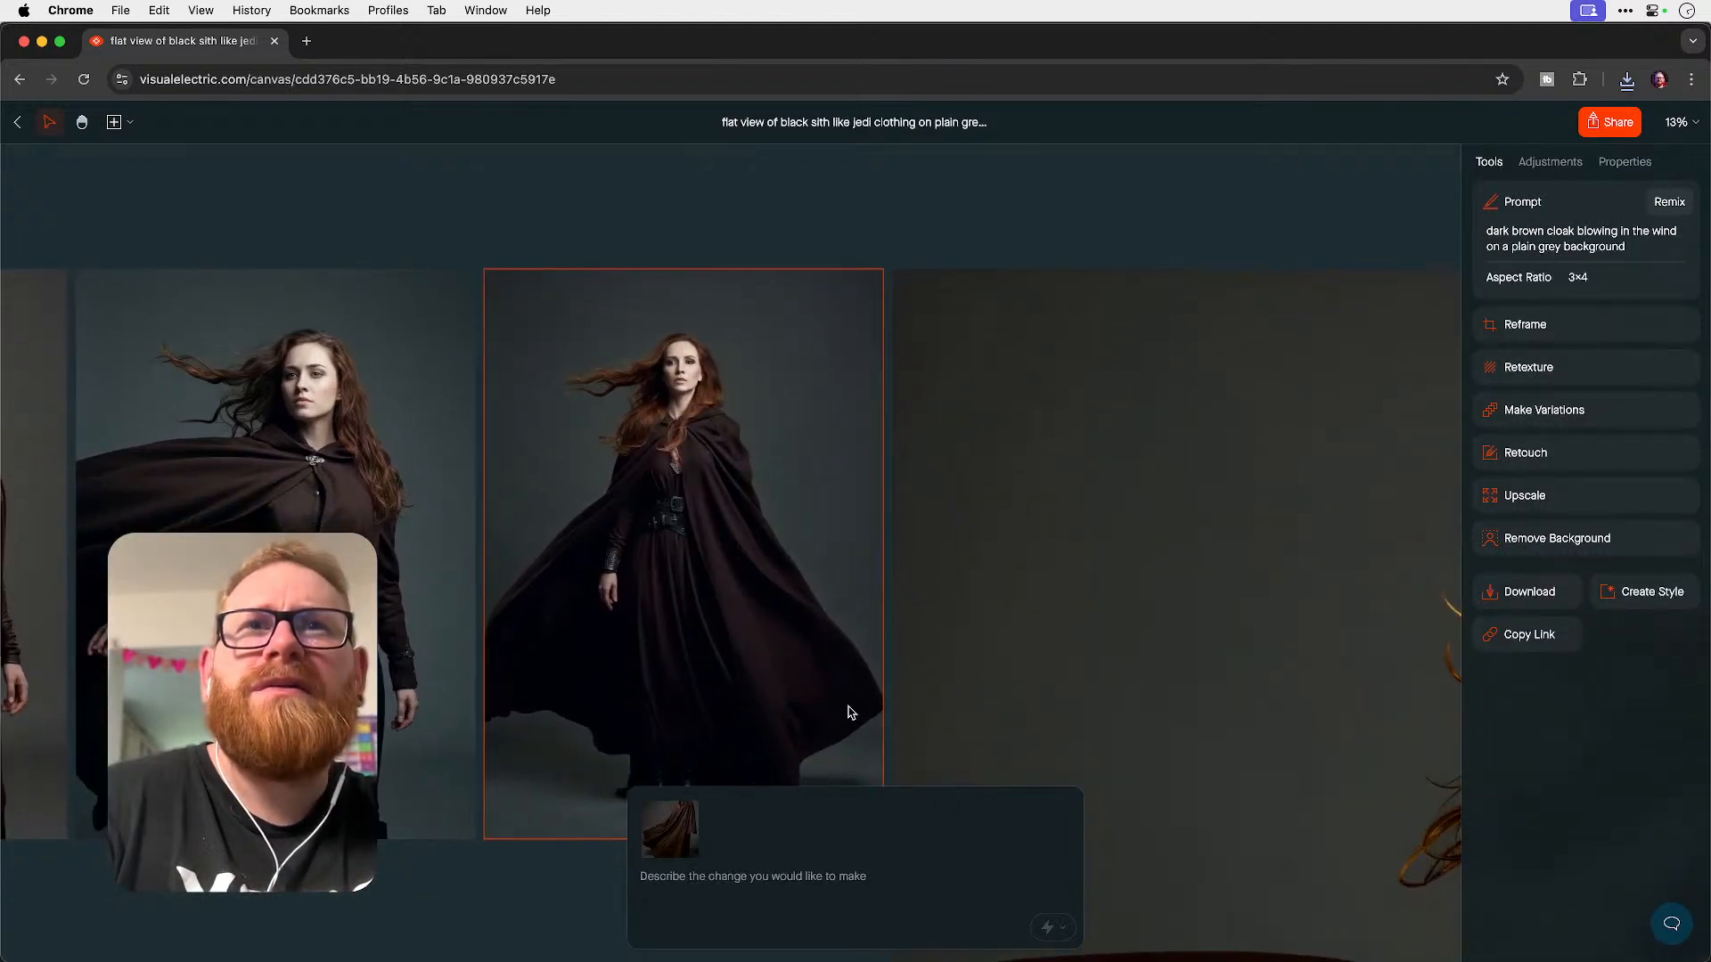
{"action": "scroll", "coordinate": [848, 653], "scroll_direction": "down", "scroll_amount": 3}
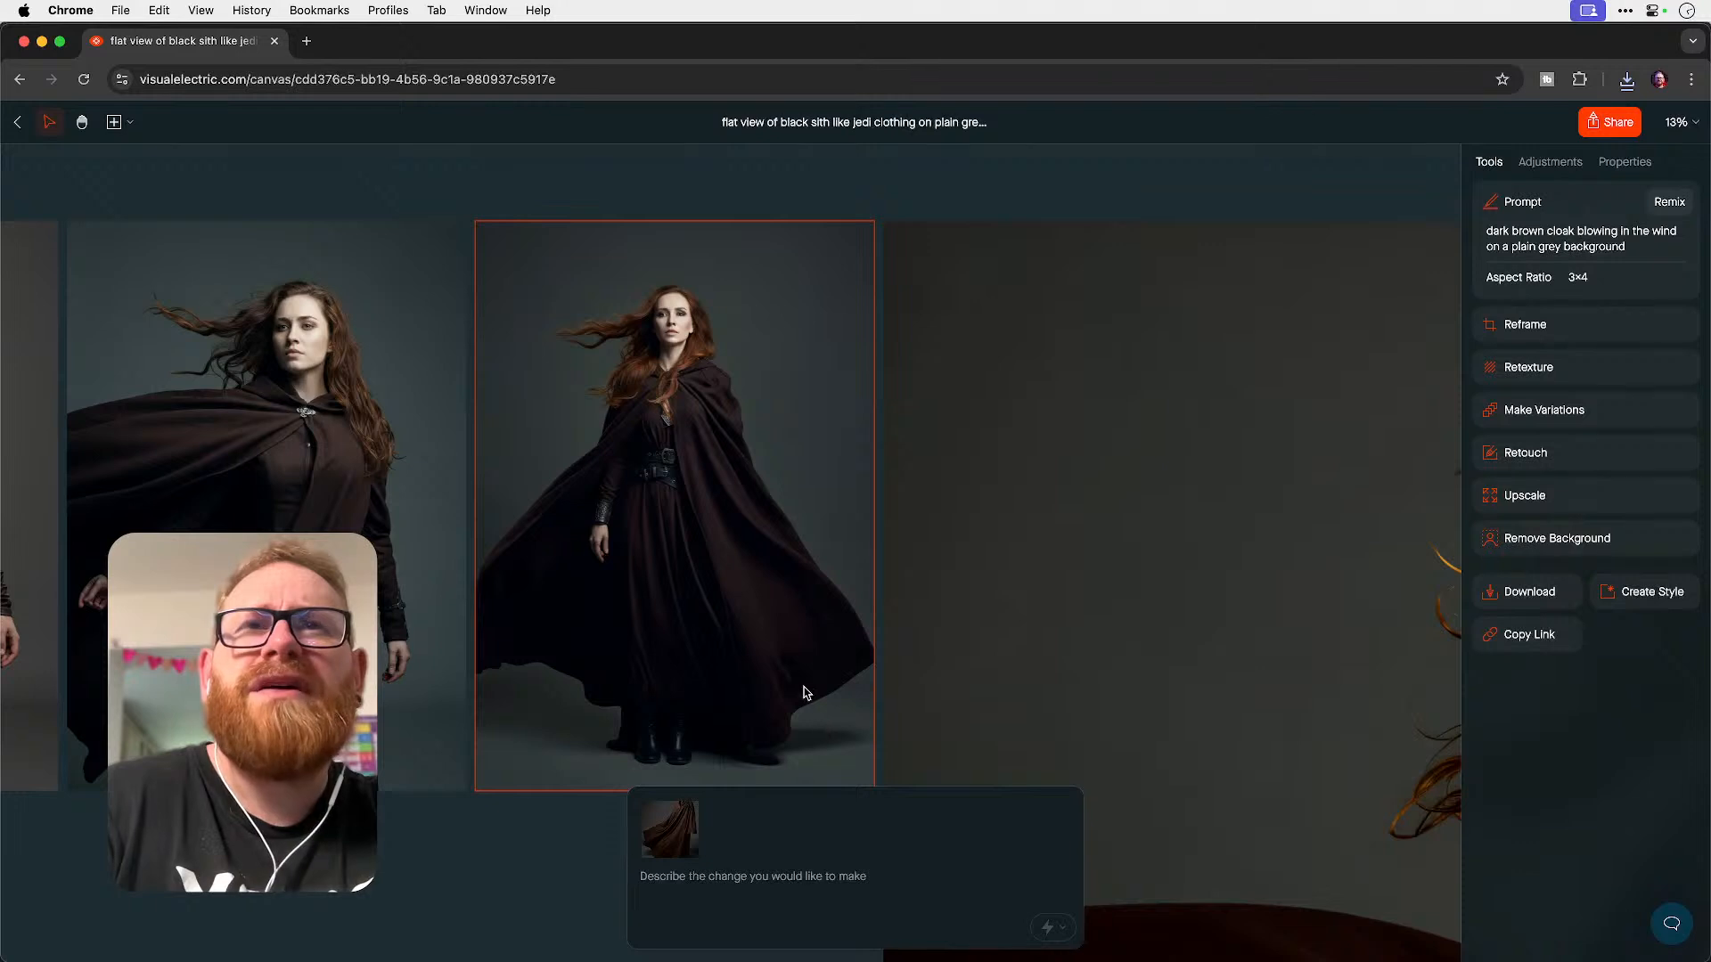
{"action": "left_click", "coordinate": [764, 581]}
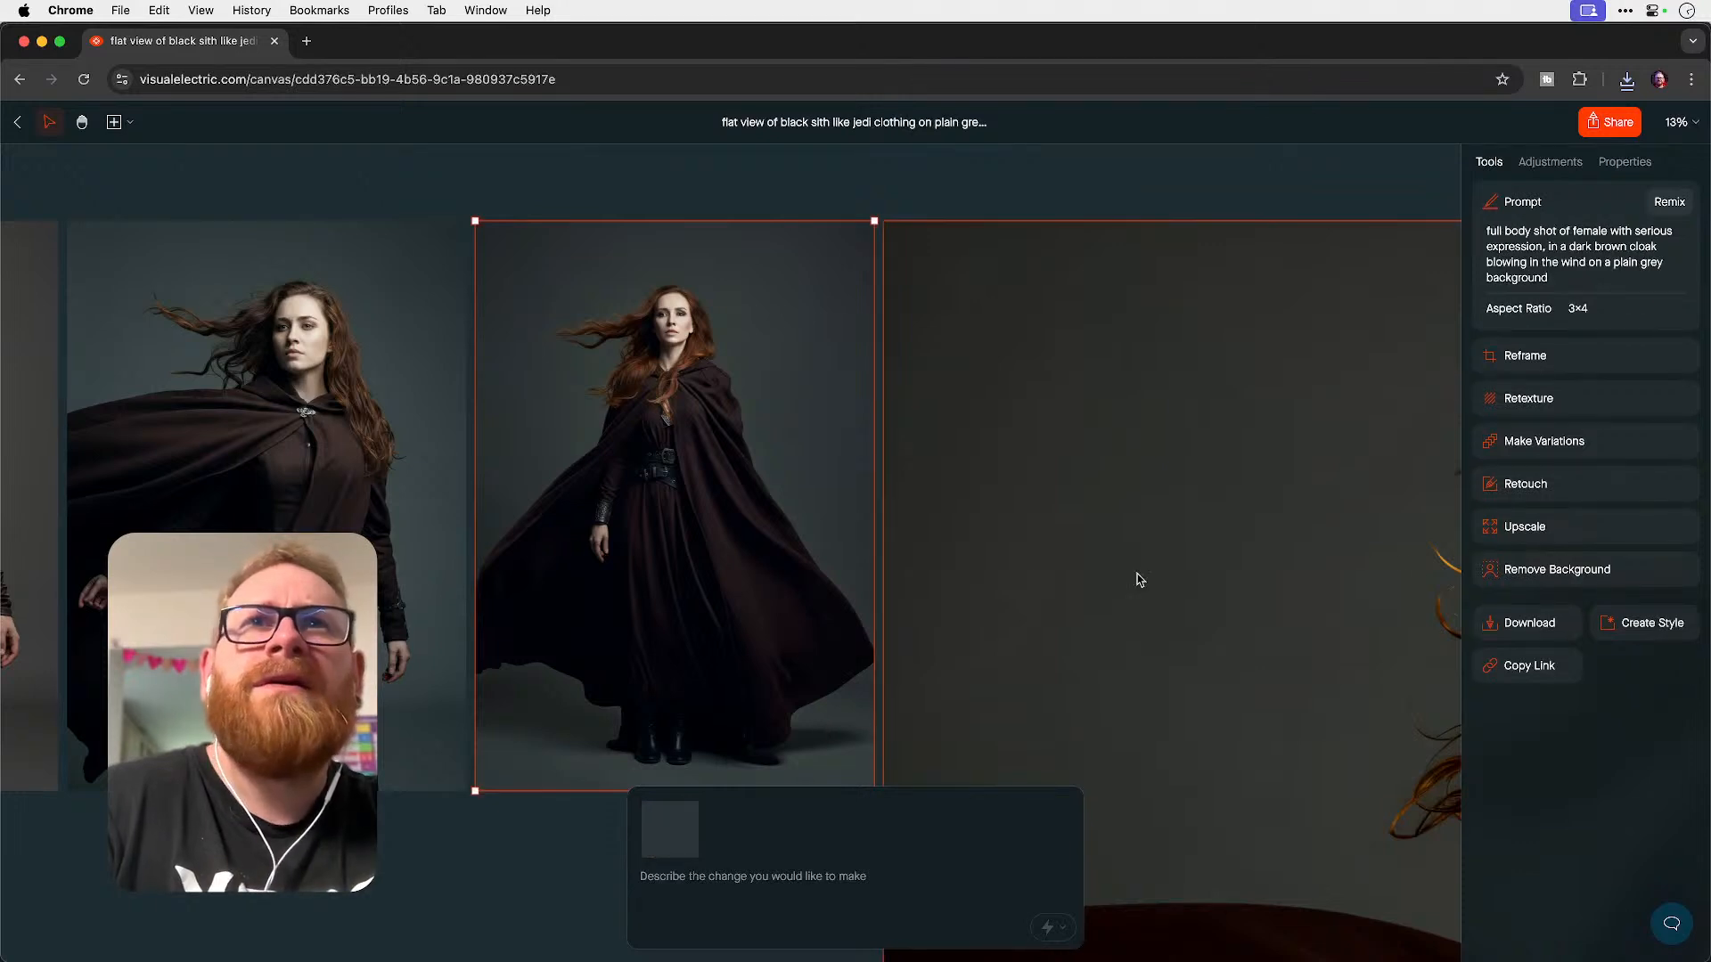
{"action": "left_click", "coordinate": [1536, 627]}
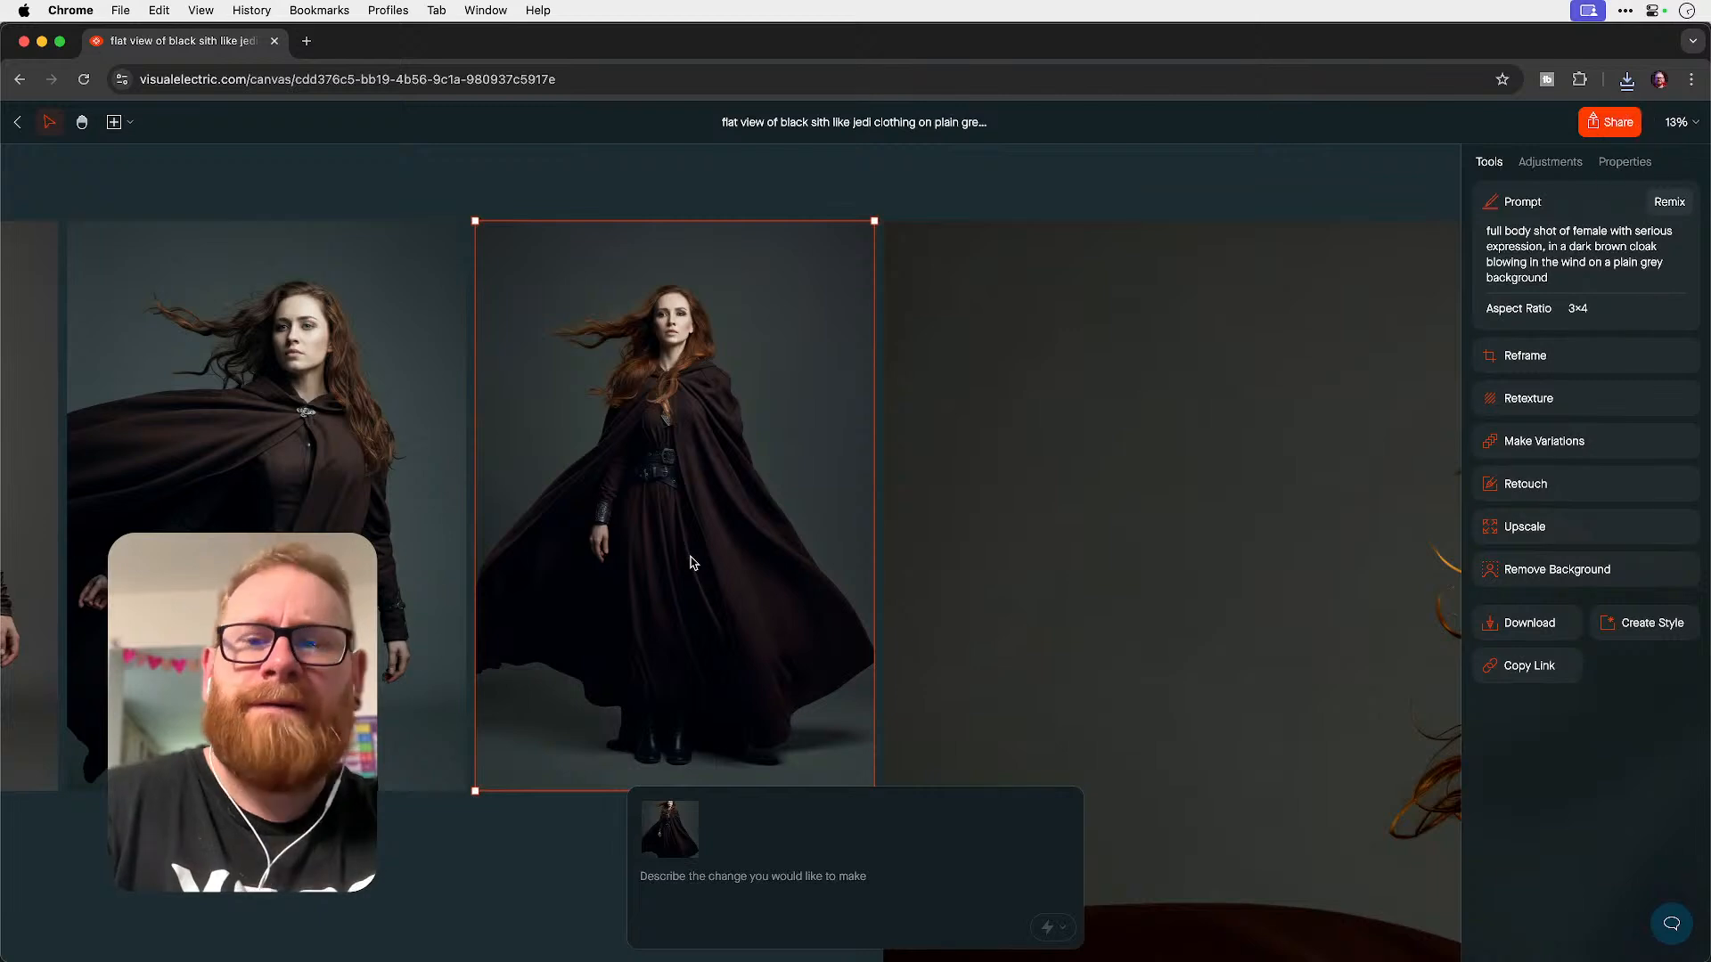
- Open the two downloaded cloak images in Photoshop and bring up the one with the red-haired woman
{"action": "key", "text": "F11"}
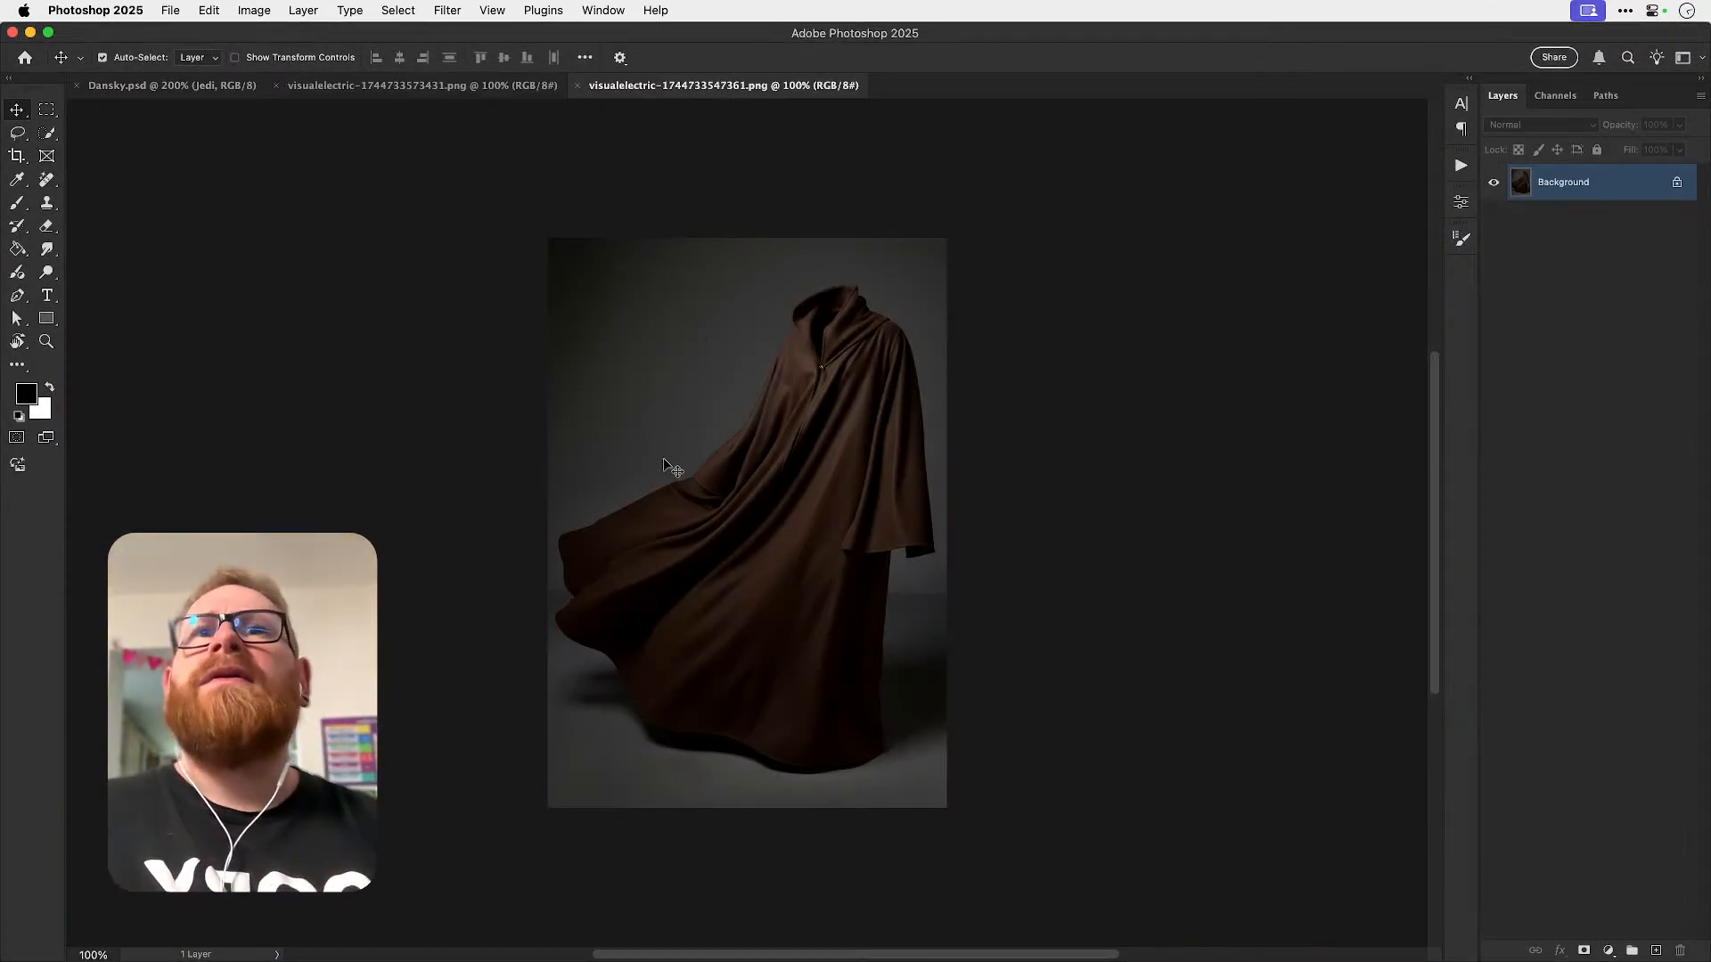
{"action": "left_click", "coordinate": [679, 534]}
{"action": "left_click", "coordinate": [488, 87]}
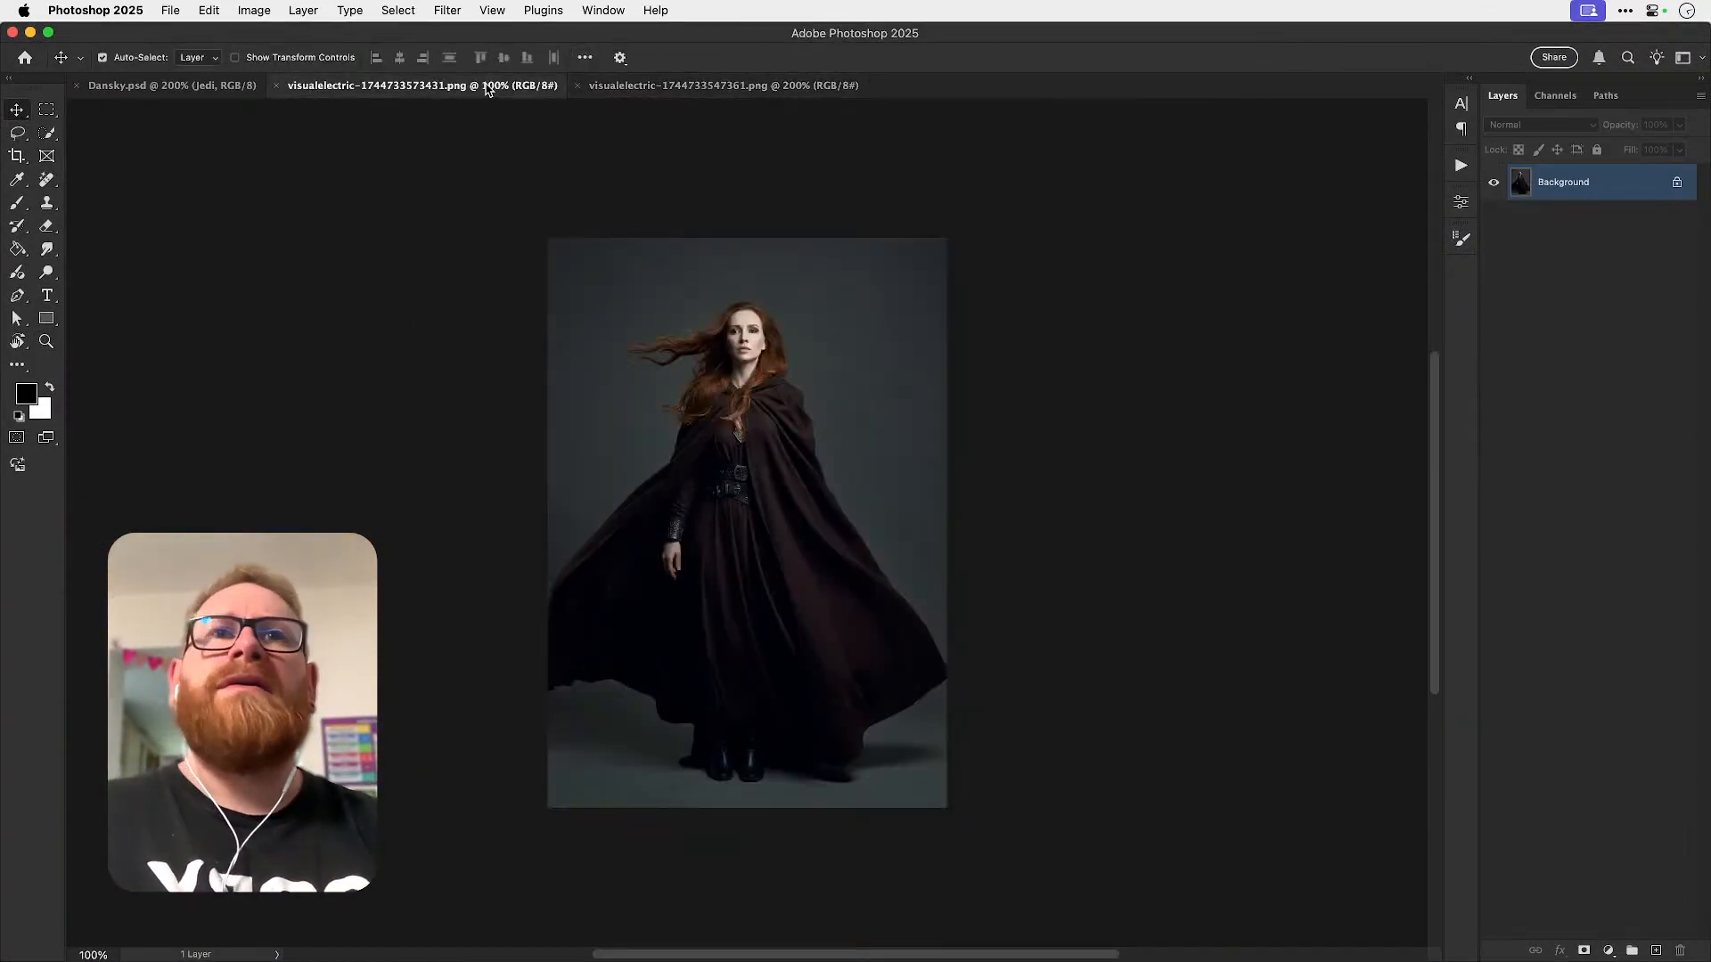
- Select only the right-hand panel of the woman's cloak with the Quick Selection tool, checking it against the Dansky.psd composite
{"action": "left_click", "coordinate": [49, 136]}
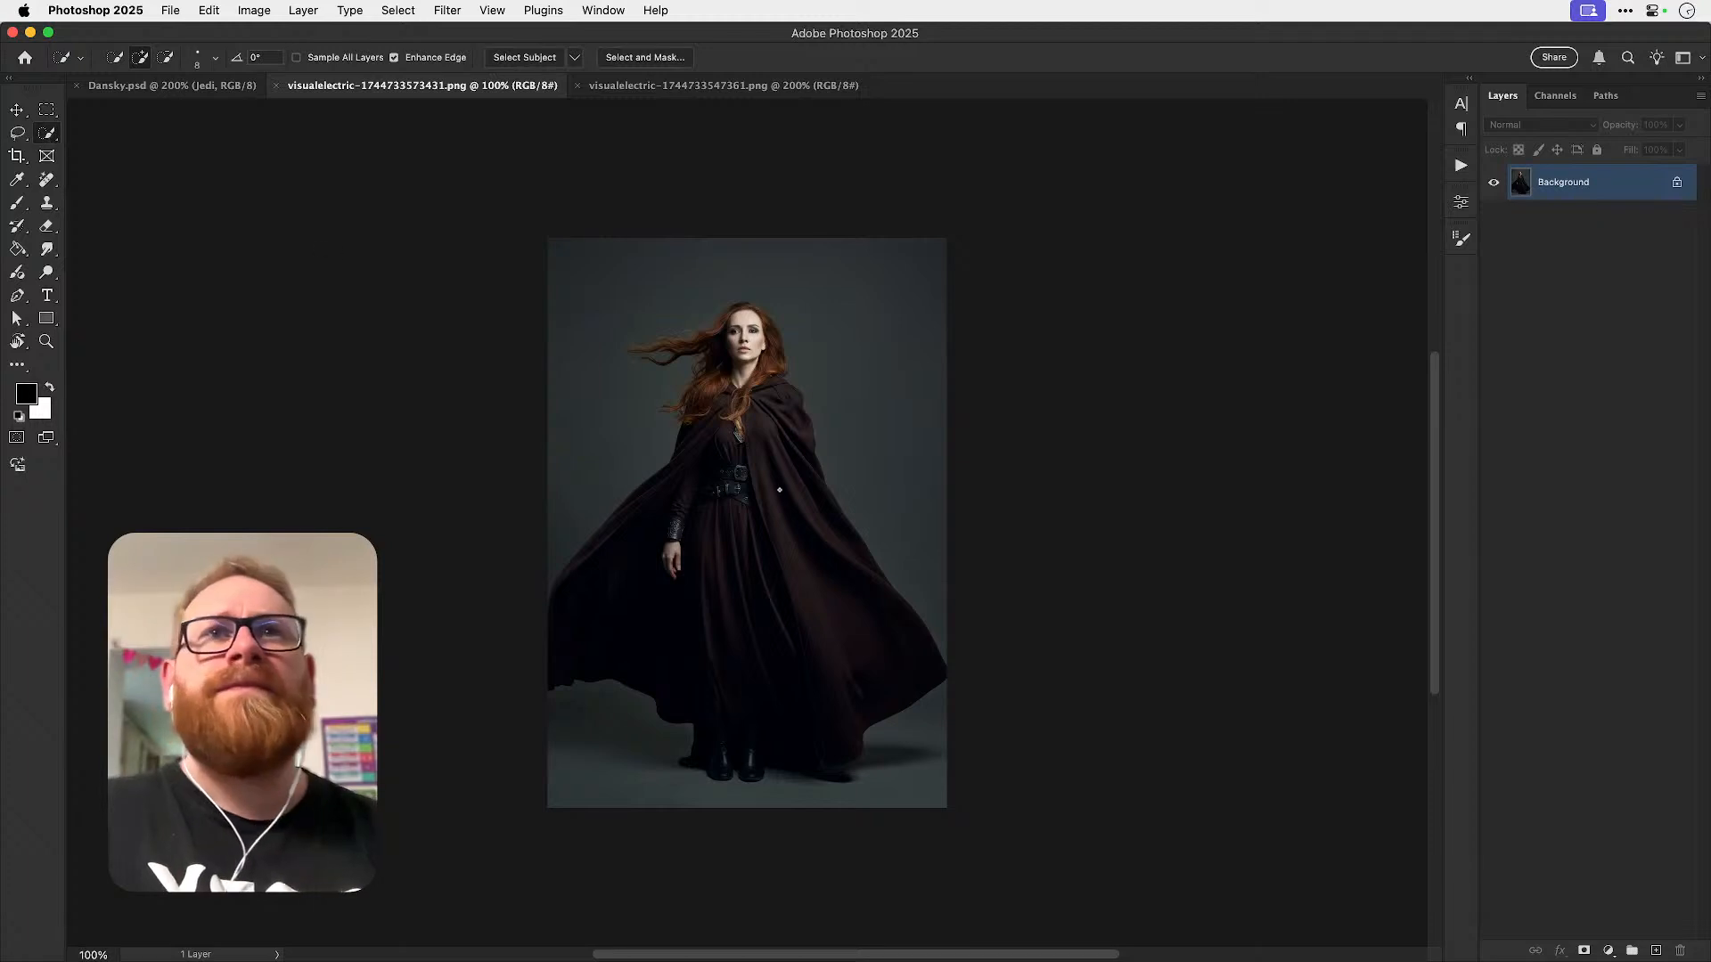
{"action": "mouse_move", "coordinate": [789, 499]}
{"action": "left_mouse_down"}
{"action": "mouse_move", "coordinate": [867, 714]}
{"action": "mouse_move", "coordinate": [849, 740]}
{"action": "mouse_move", "coordinate": [838, 652]}
{"action": "mouse_move", "coordinate": [677, 717]}
{"action": "mouse_move", "coordinate": [535, 674]}
{"action": "mouse_move", "coordinate": [552, 659]}
{"action": "mouse_move", "coordinate": [657, 800]}
{"action": "mouse_move", "coordinate": [789, 803]}
{"action": "left_mouse_up"}
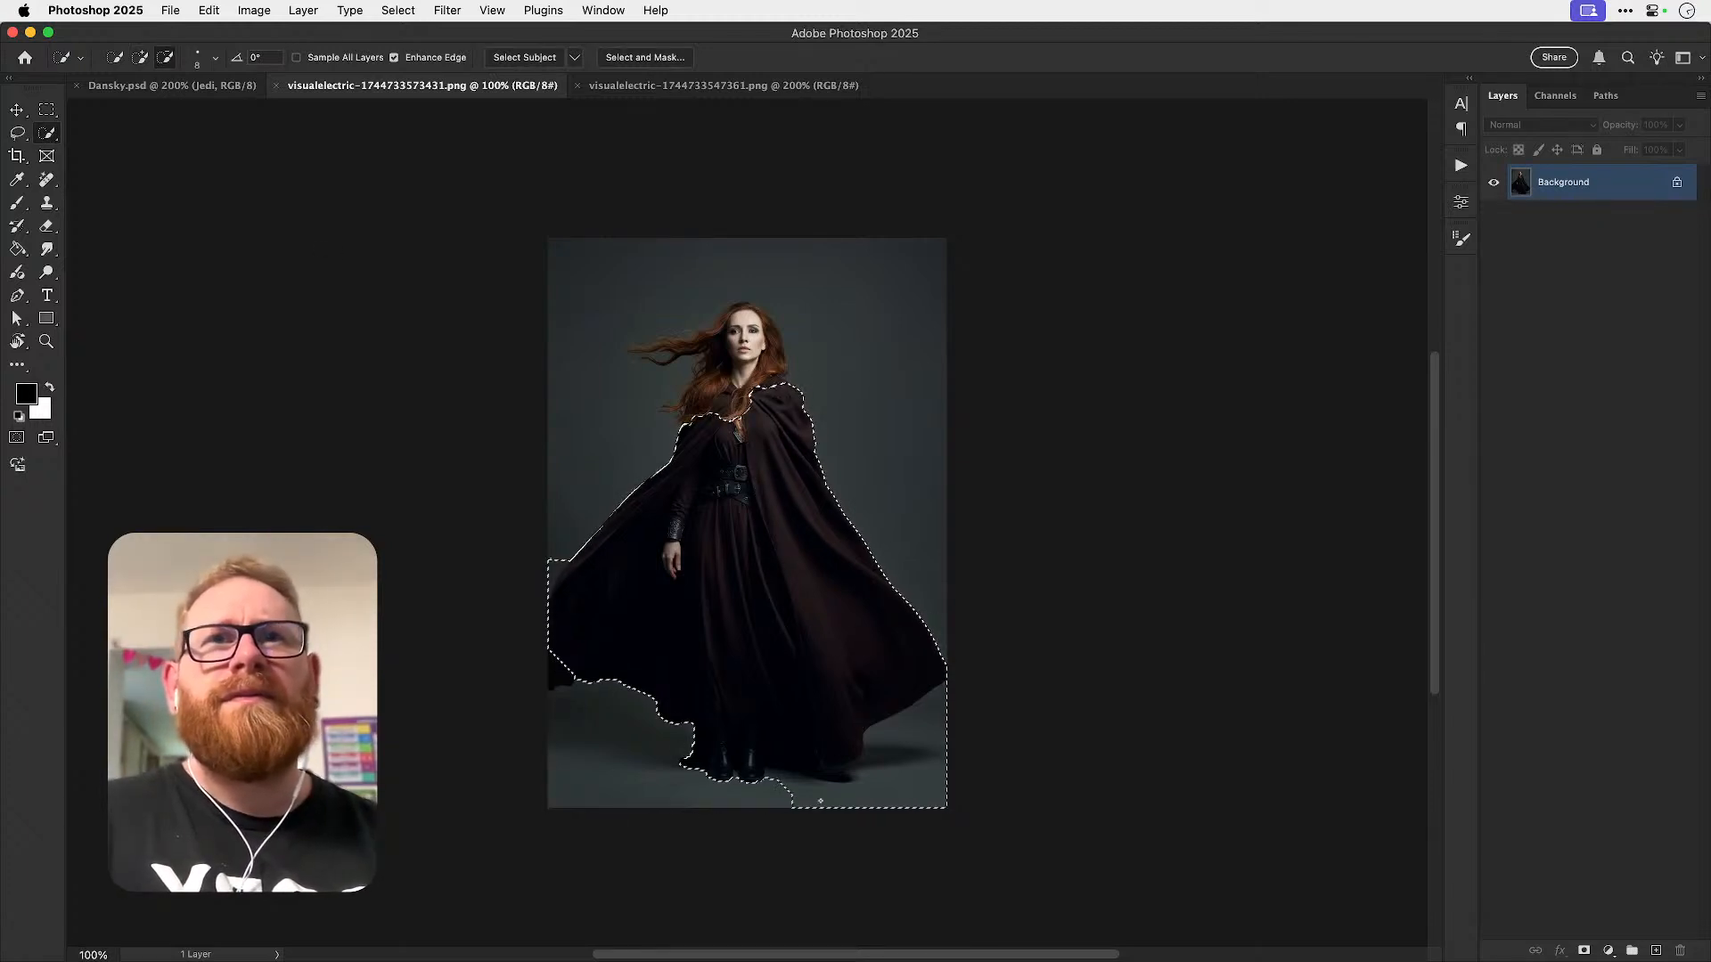
{"action": "mouse_move", "coordinate": [616, 506]}
{"action": "left_mouse_down"}
{"action": "mouse_move", "coordinate": [713, 748]}
{"action": "mouse_move", "coordinate": [742, 446]}
{"action": "left_mouse_up"}
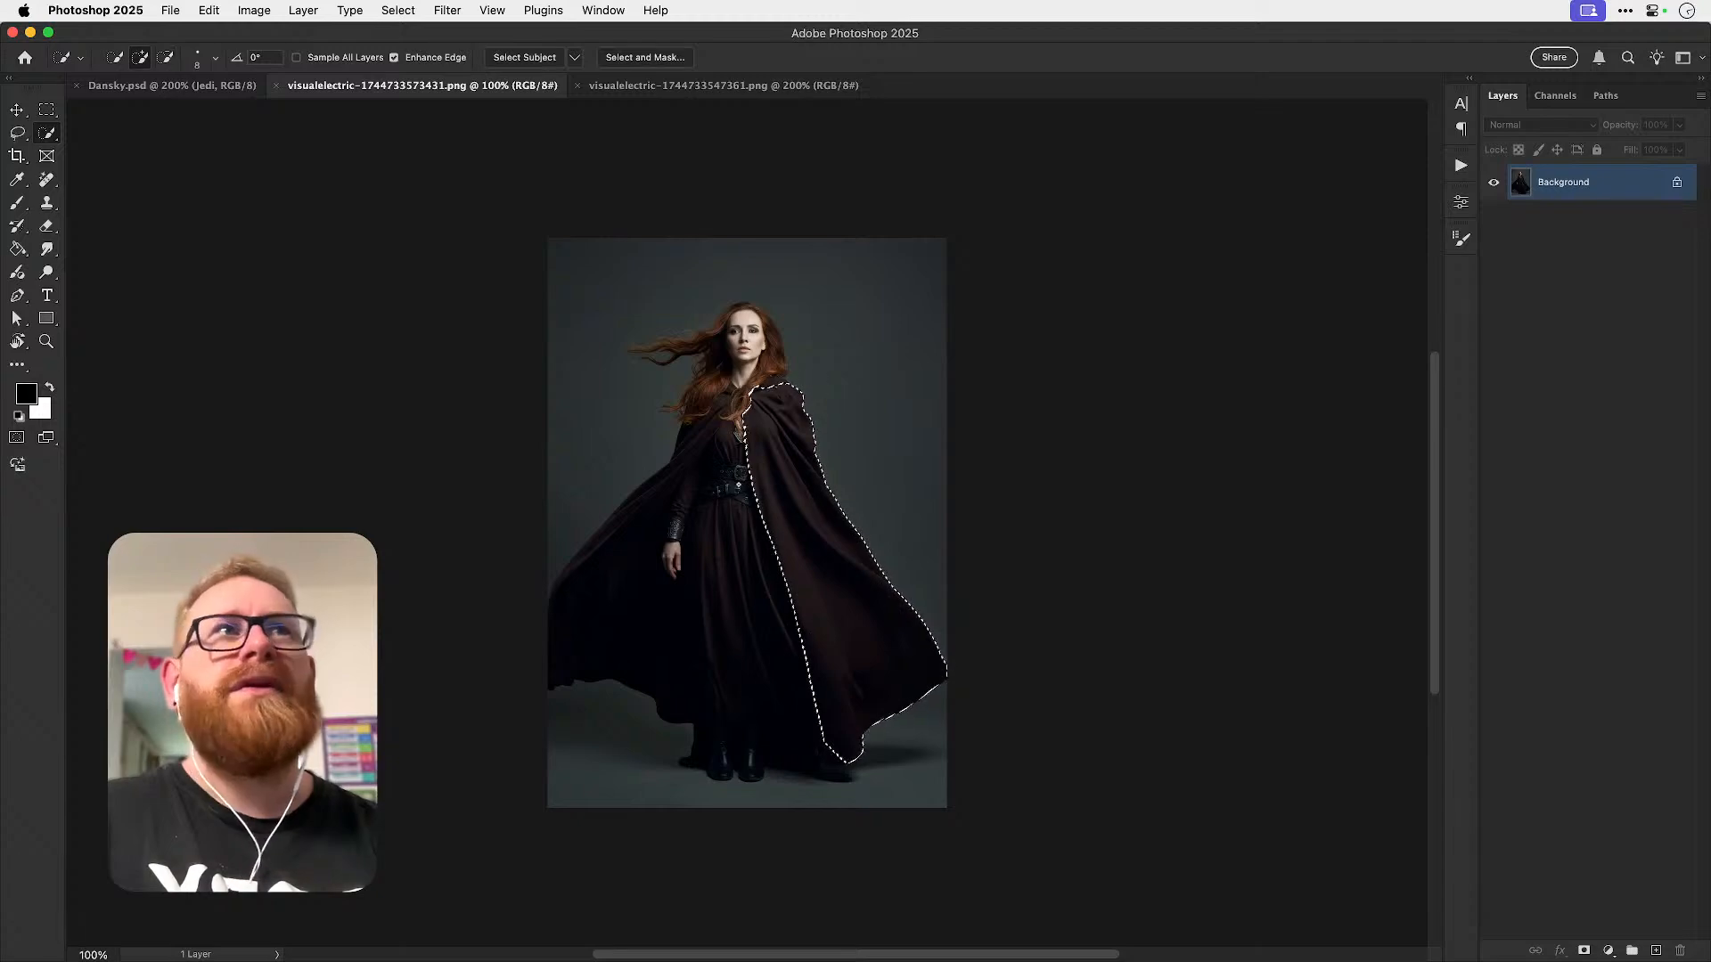
{"action": "left_click", "coordinate": [192, 90]}
{"action": "left_click", "coordinate": [499, 85]}
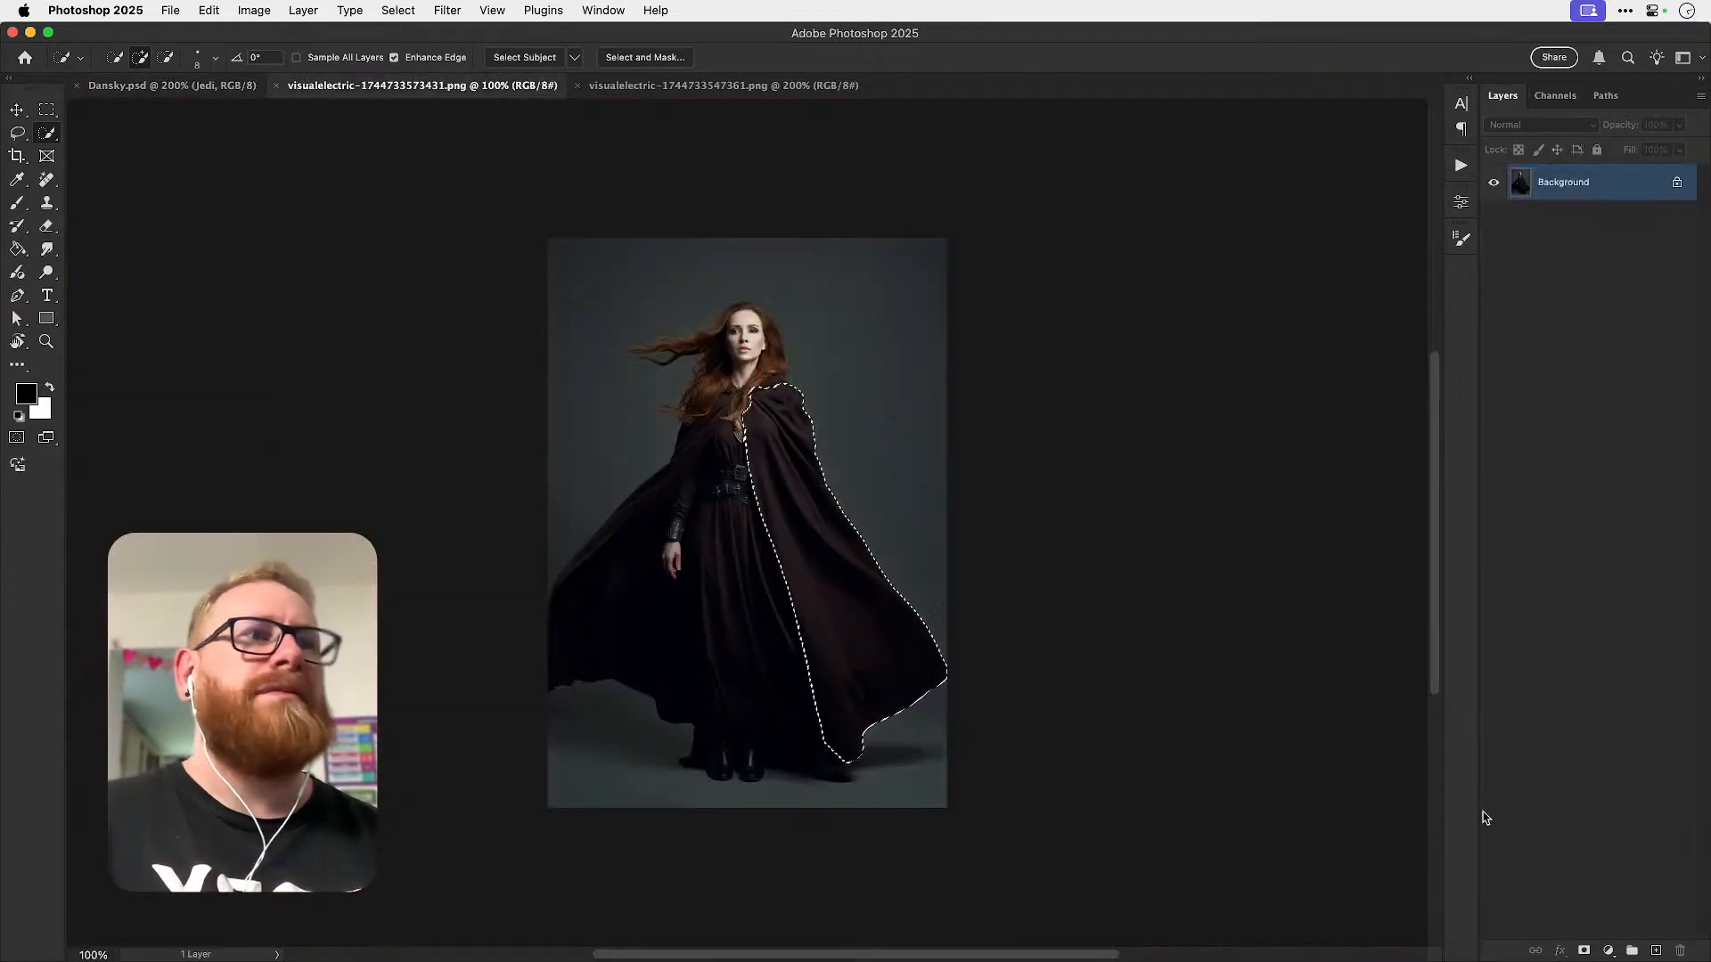
- Mask the layer to the selected cloak panel and rename the layer Cloak Material
{"action": "left_click", "coordinate": [1583, 946]}
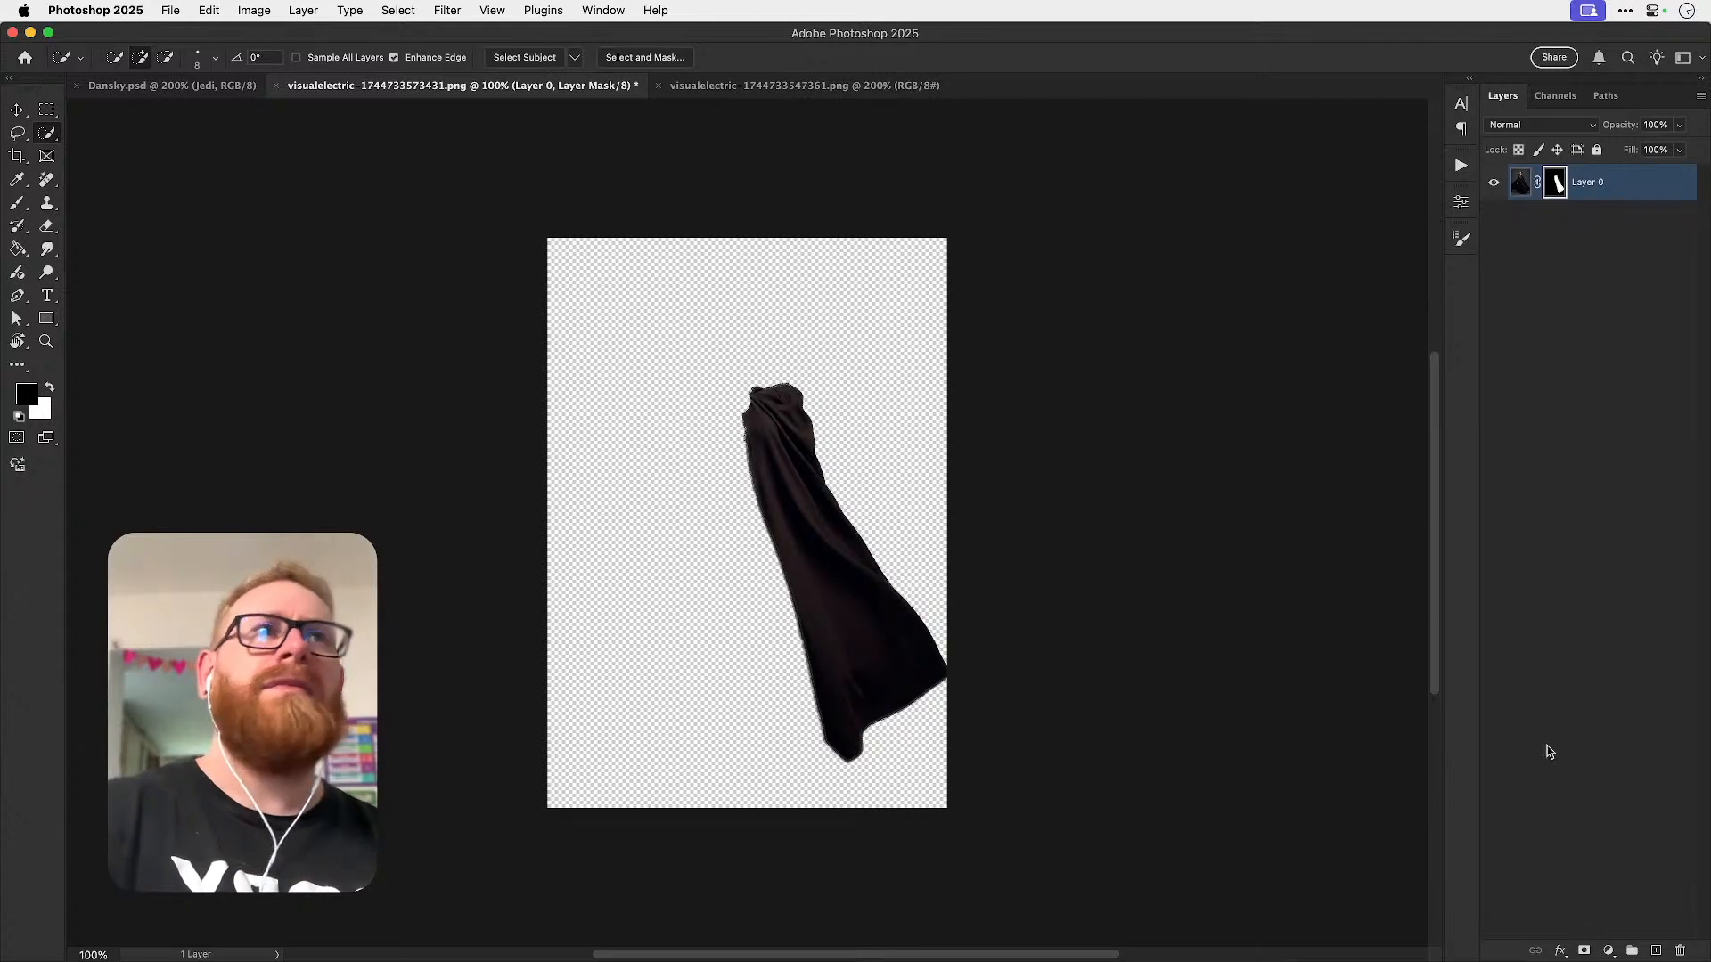
{"action": "double_click", "coordinate": [1588, 182]}
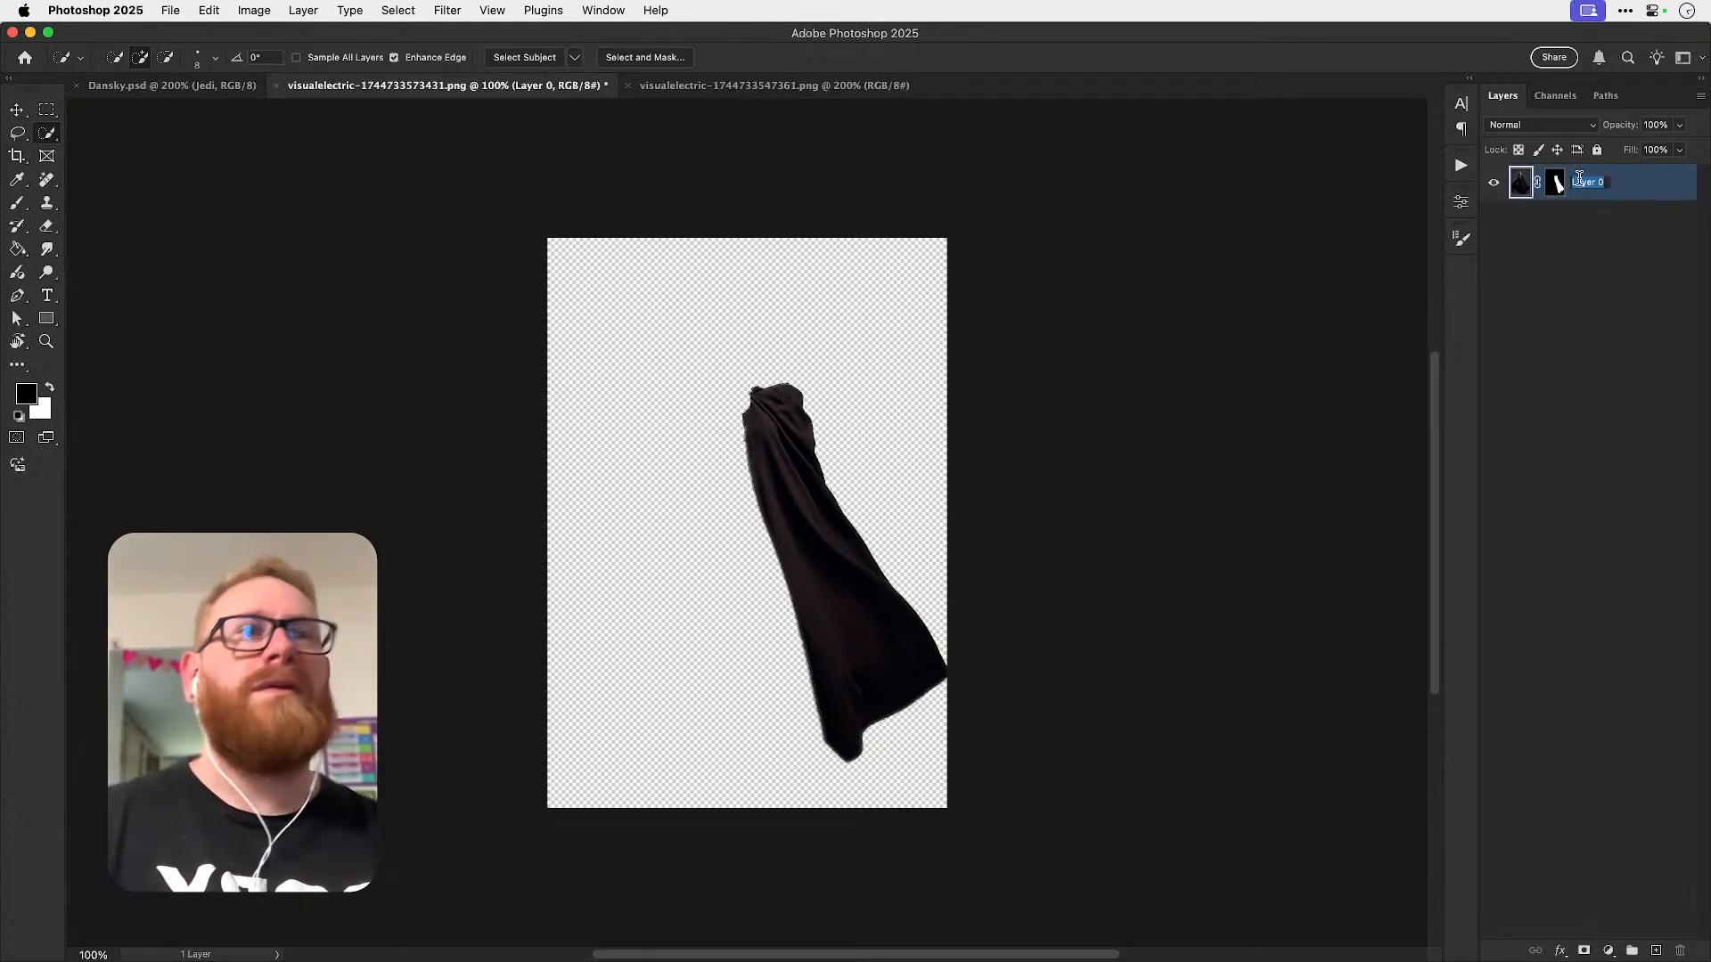
{"action": "type", "text": "Cloak"}
{"action": "key", "text": "Return"}
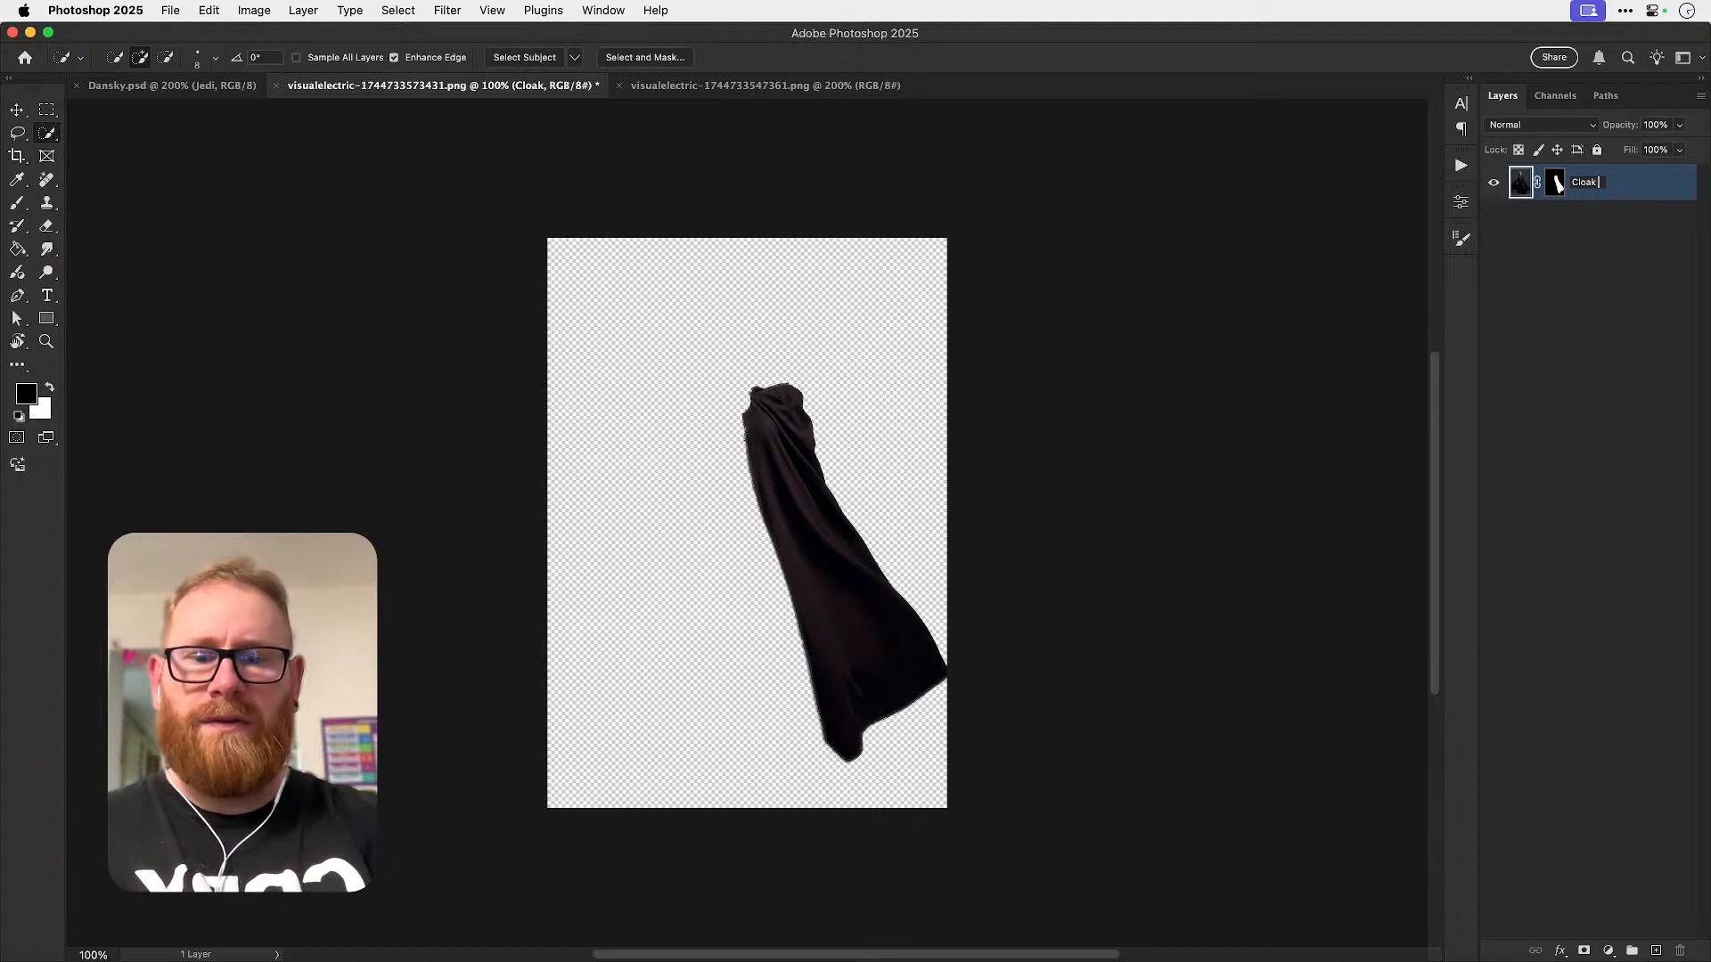
{"action": "key", "text": "Return"}
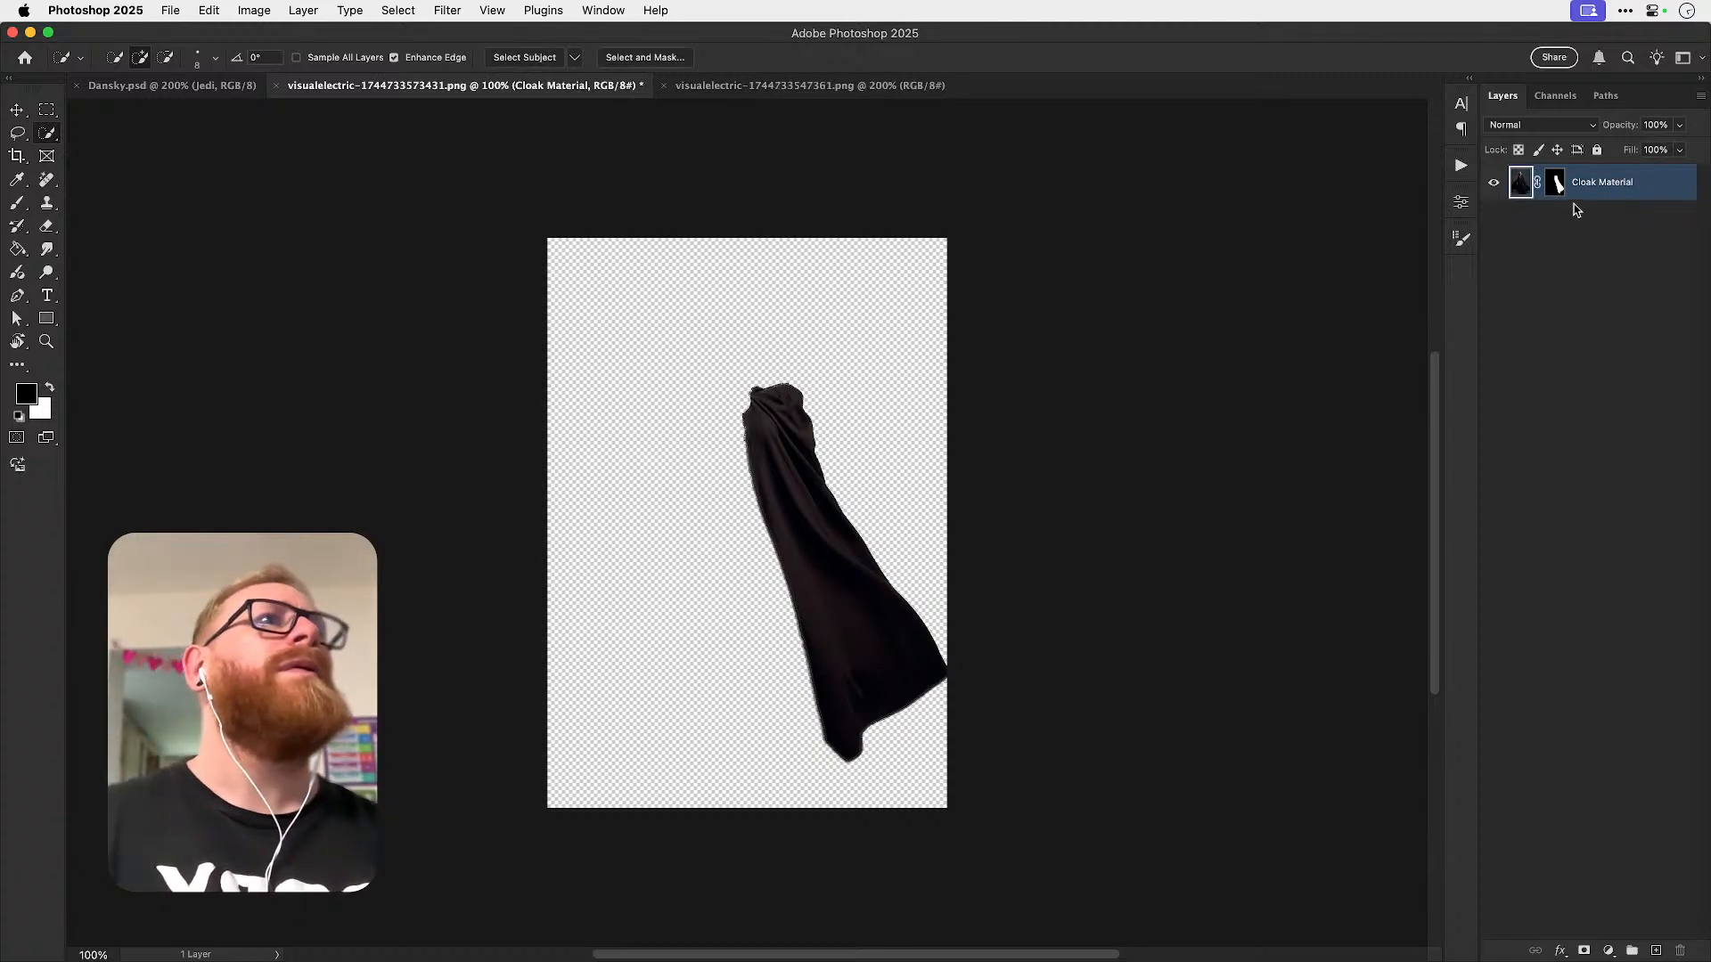
- Duplicate the Cloak Material layer into Dansky.psd and place it above the Curves 2 layer in the Jedi group
{"action": "right_click", "coordinate": [1563, 182]}
{"action": "left_click", "coordinate": [1525, 220]}
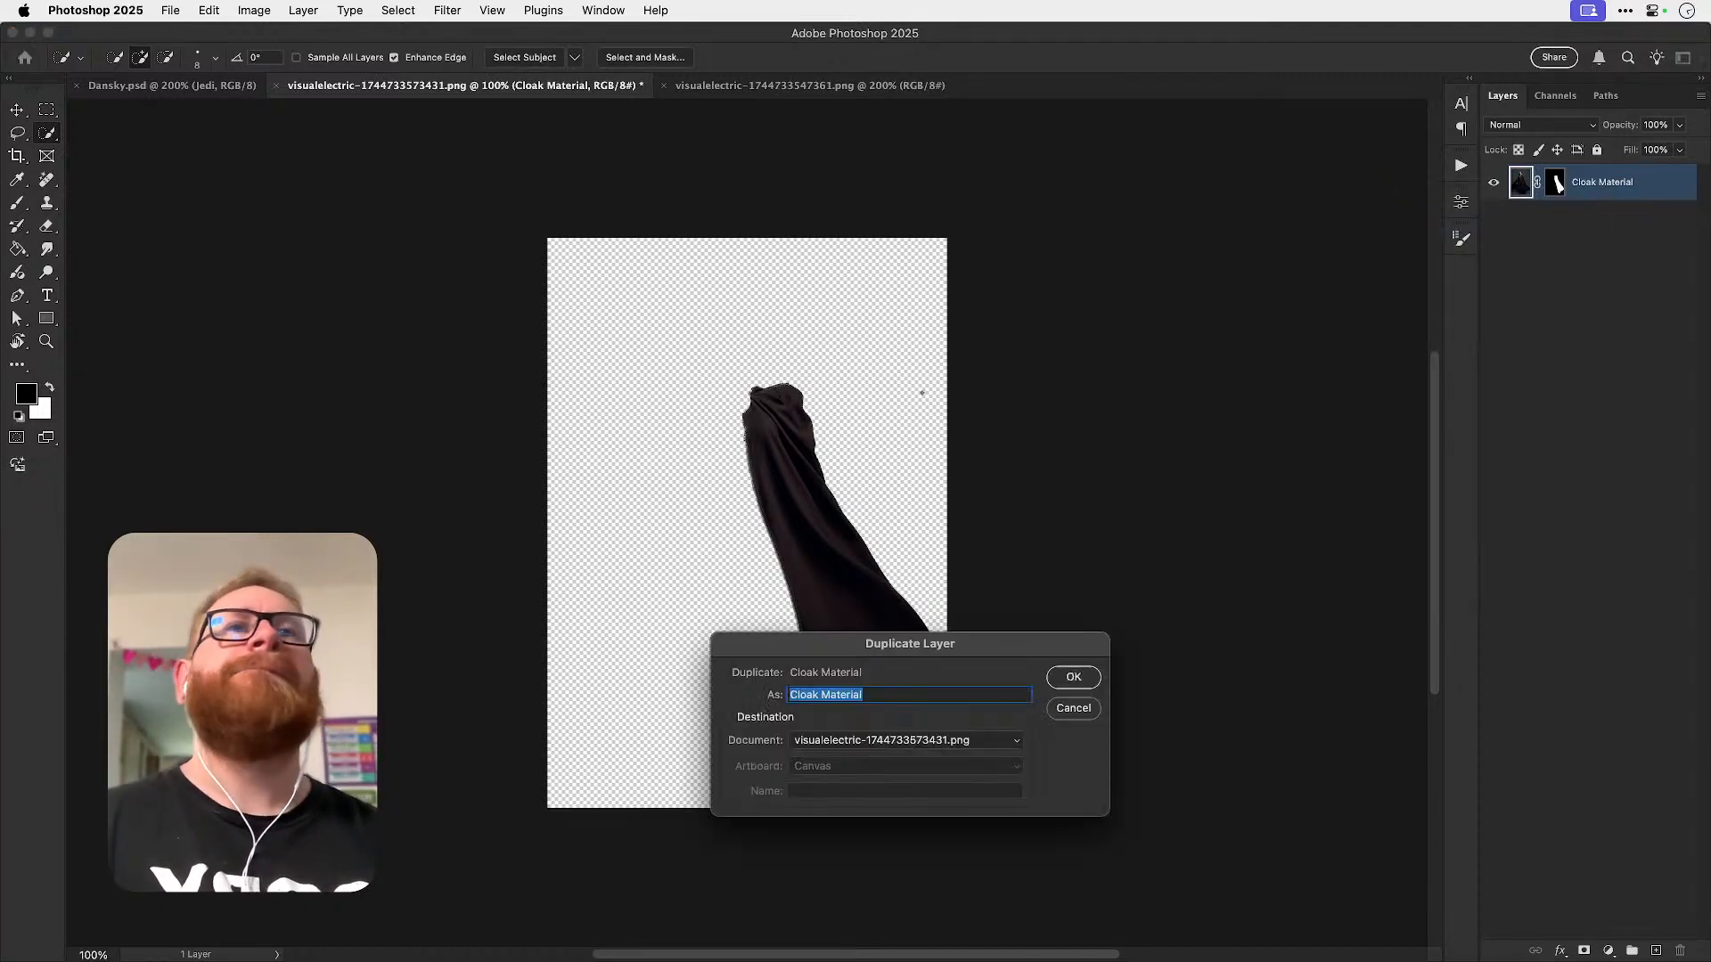
{"action": "left_click", "coordinate": [897, 753]}
{"action": "left_click", "coordinate": [966, 718]}
{"action": "left_click", "coordinate": [1053, 677]}
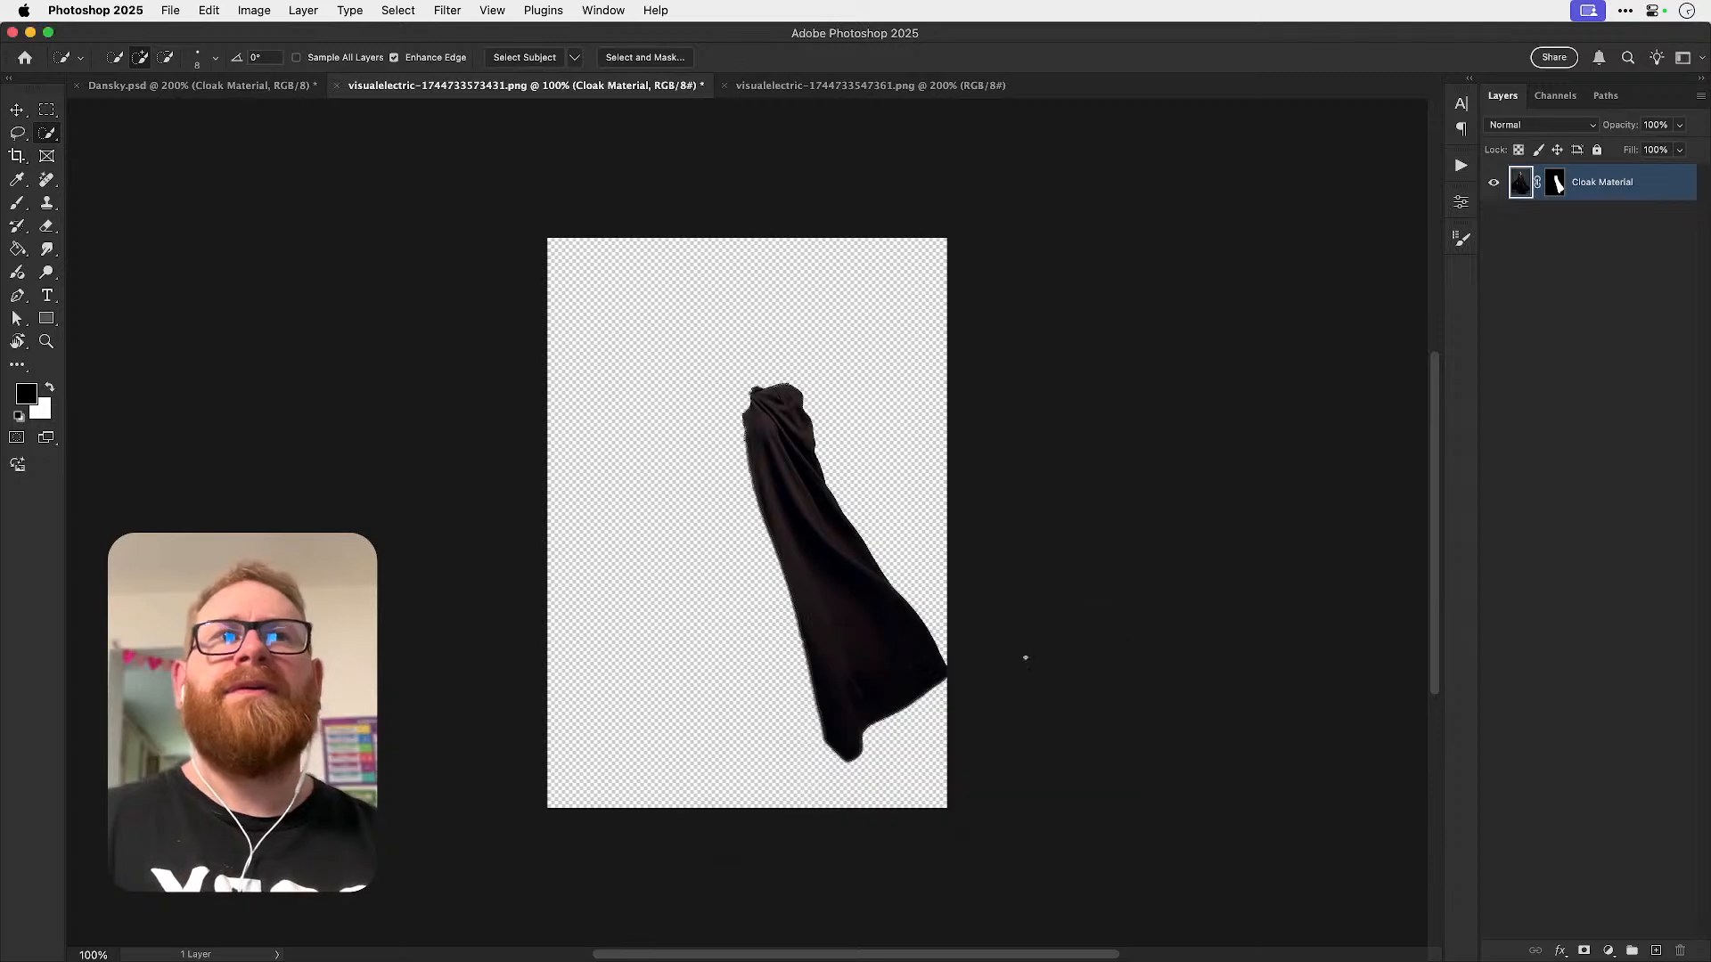
{"action": "left_click", "coordinate": [156, 88]}
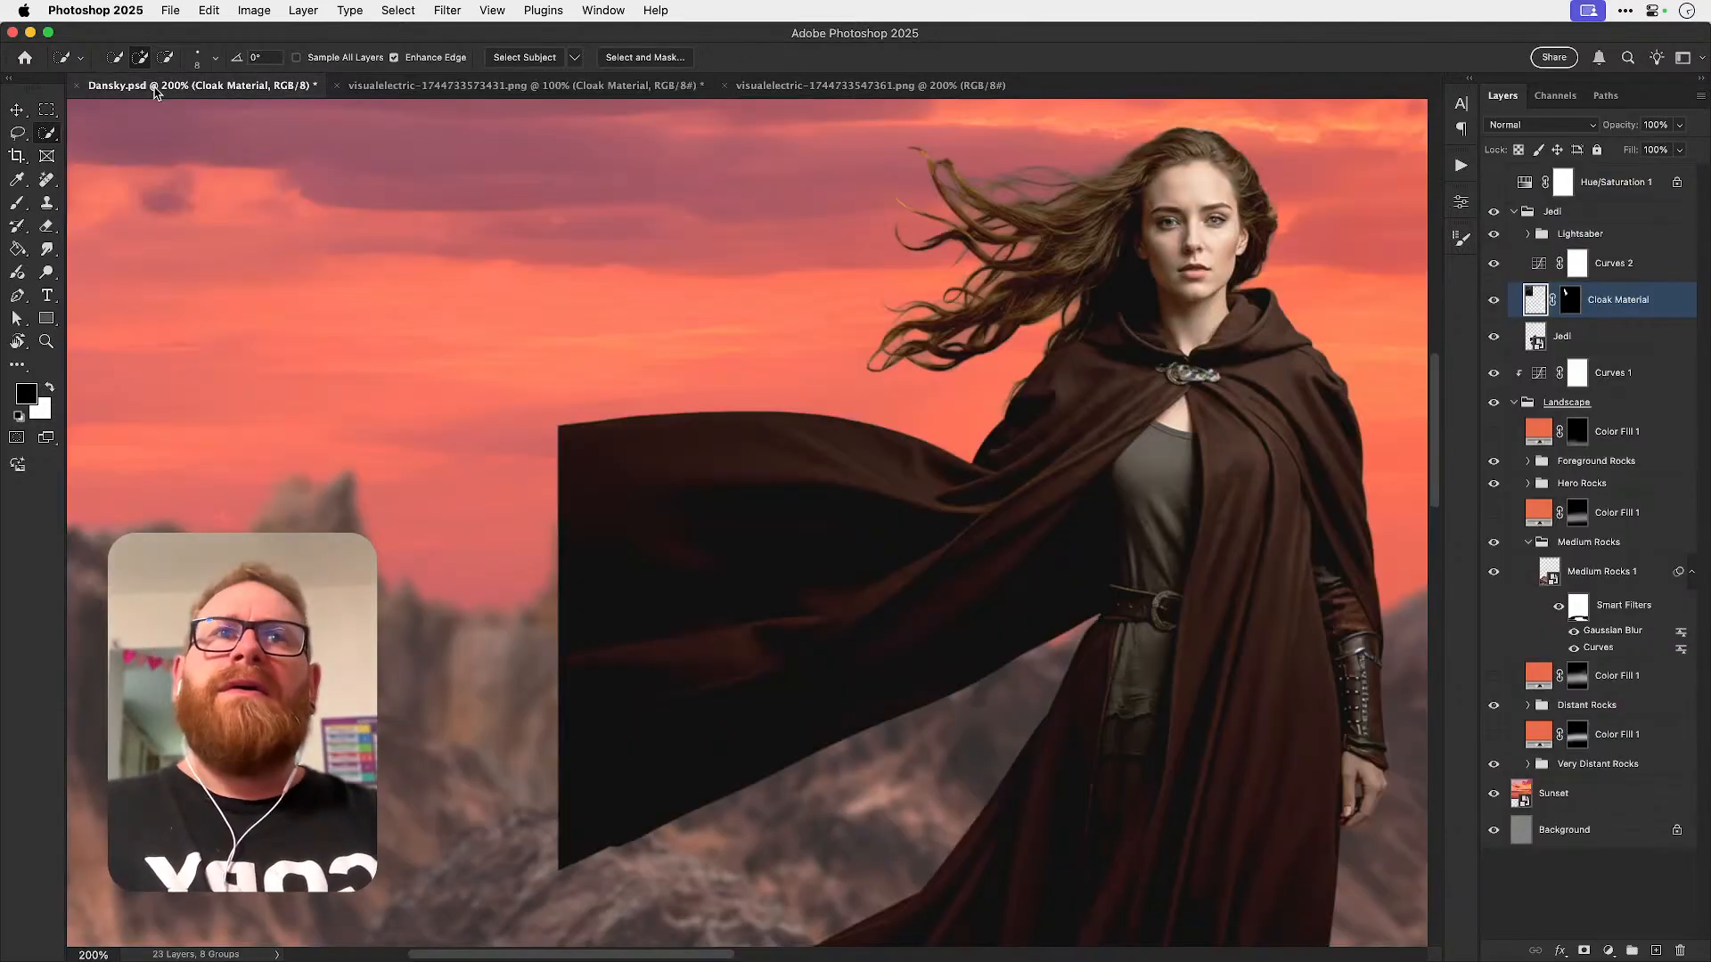
{"action": "key", "text": "v"}
{"action": "left_click_drag", "start_coordinate": [1529, 303], "coordinate": [1616, 273]}
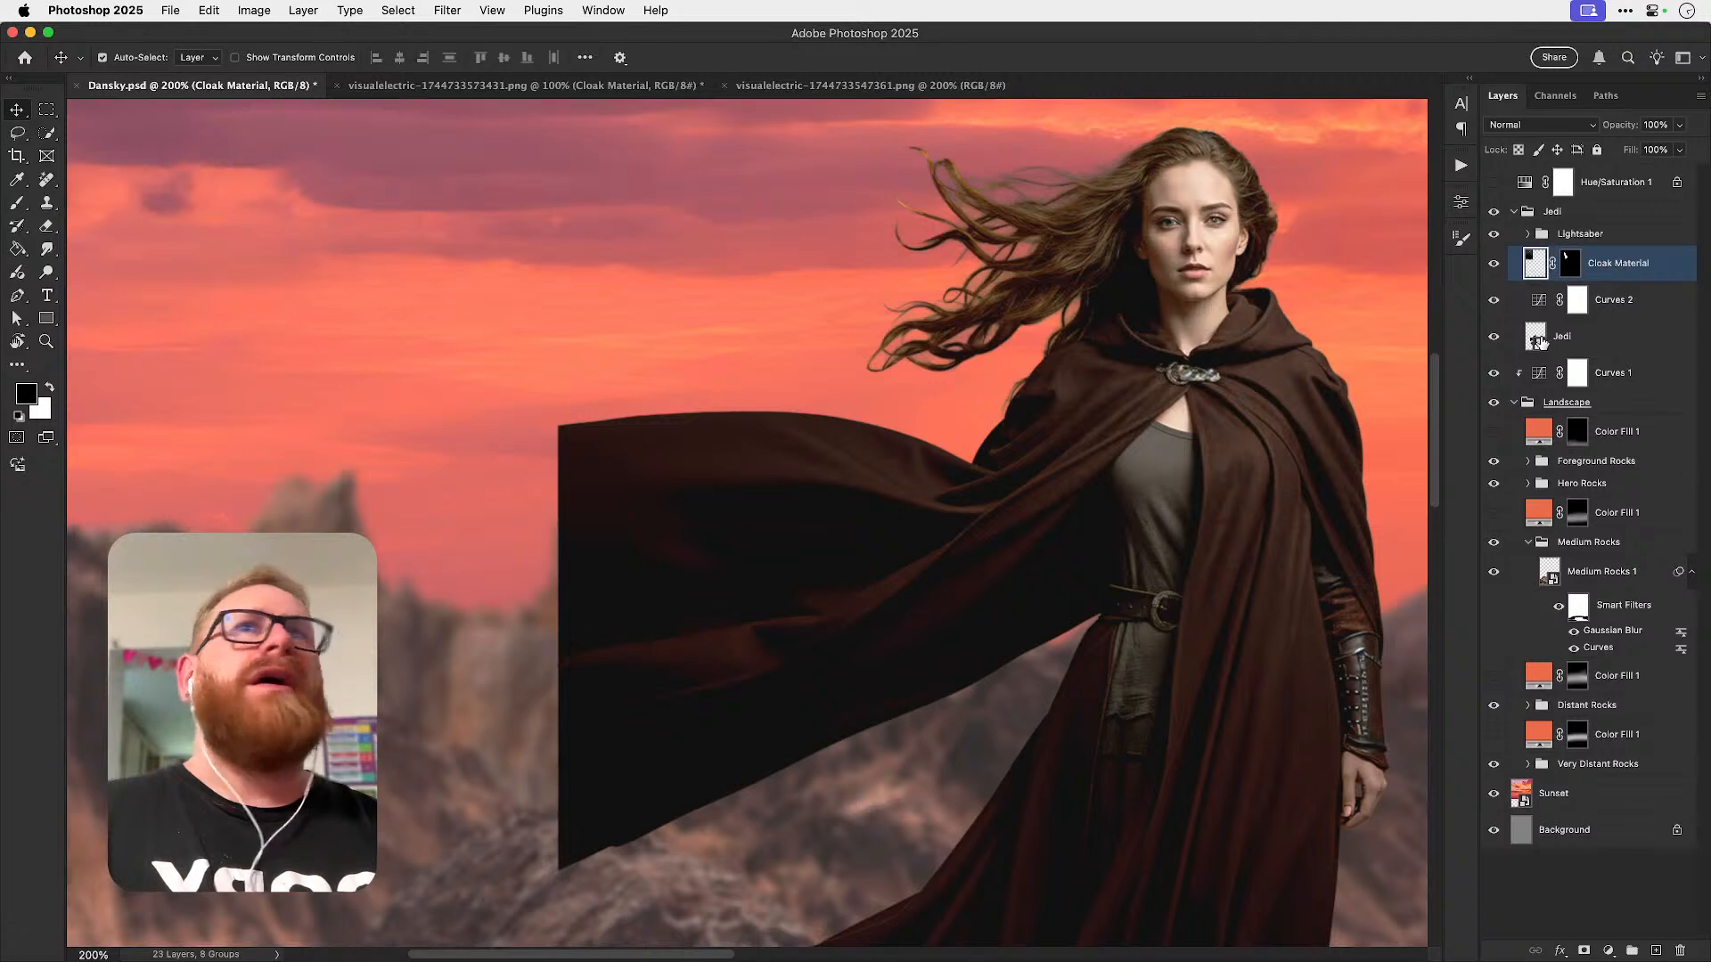
- Open the Jedi smart object's contents and enlarge its canvas to 6000 × 6000 pixels
{"action": "double_click", "coordinate": [1535, 338]}
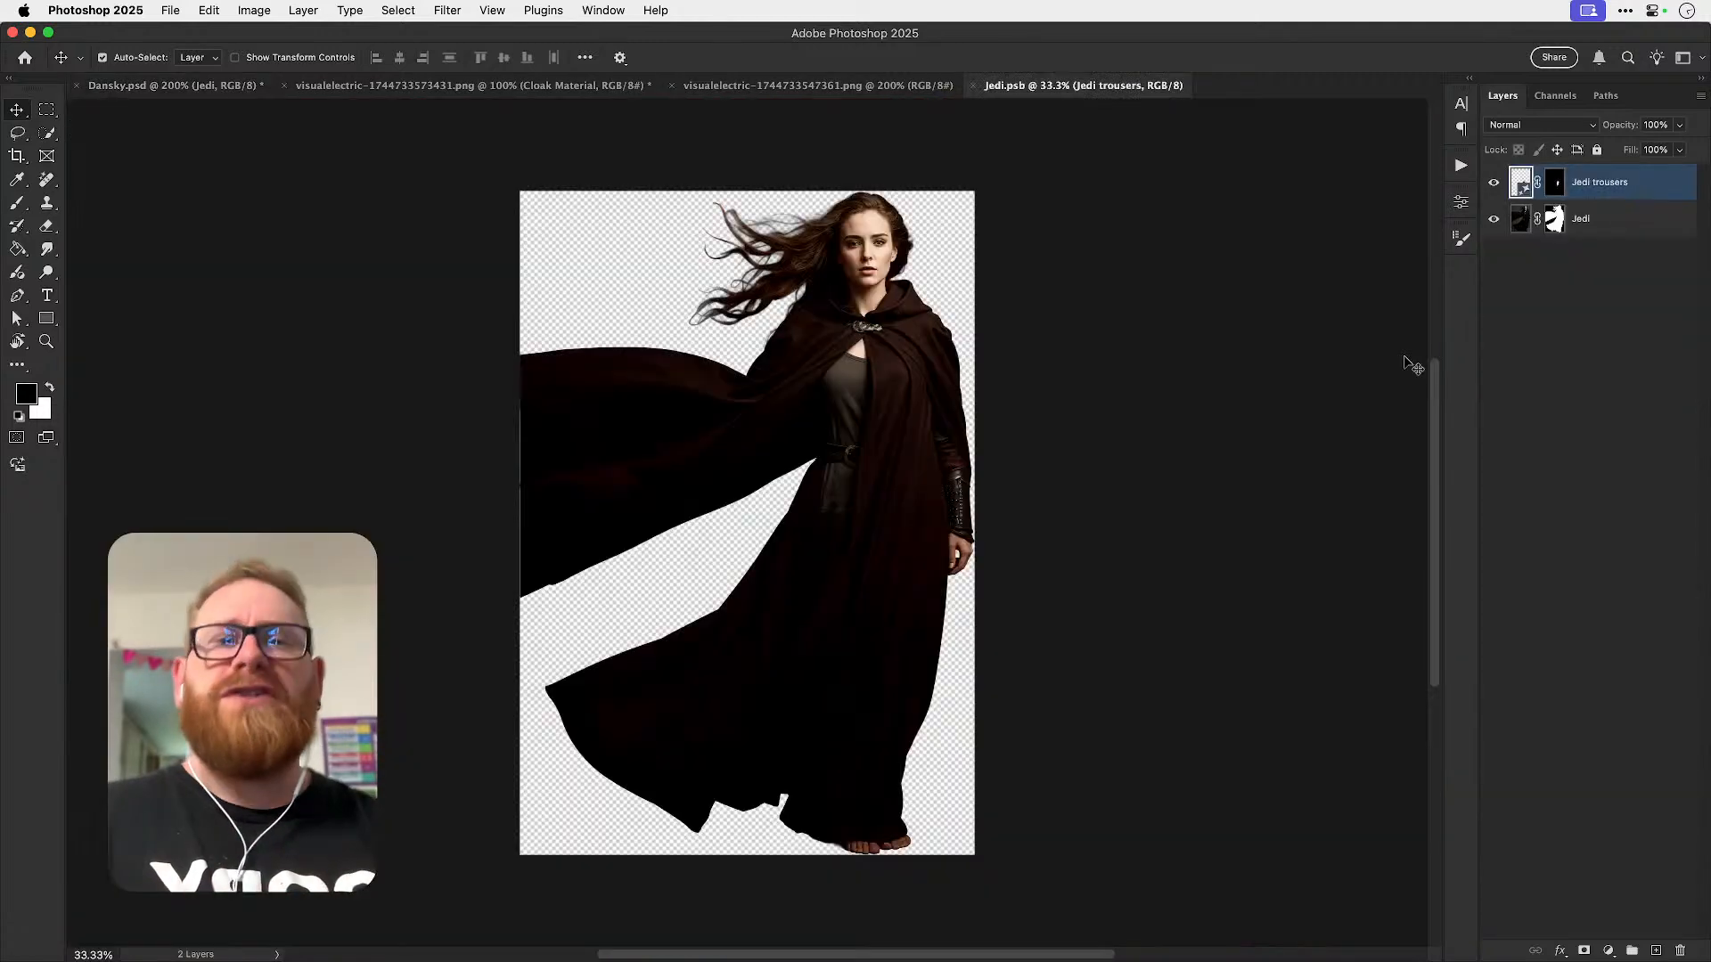
{"action": "key", "text": "super+alt+c"}
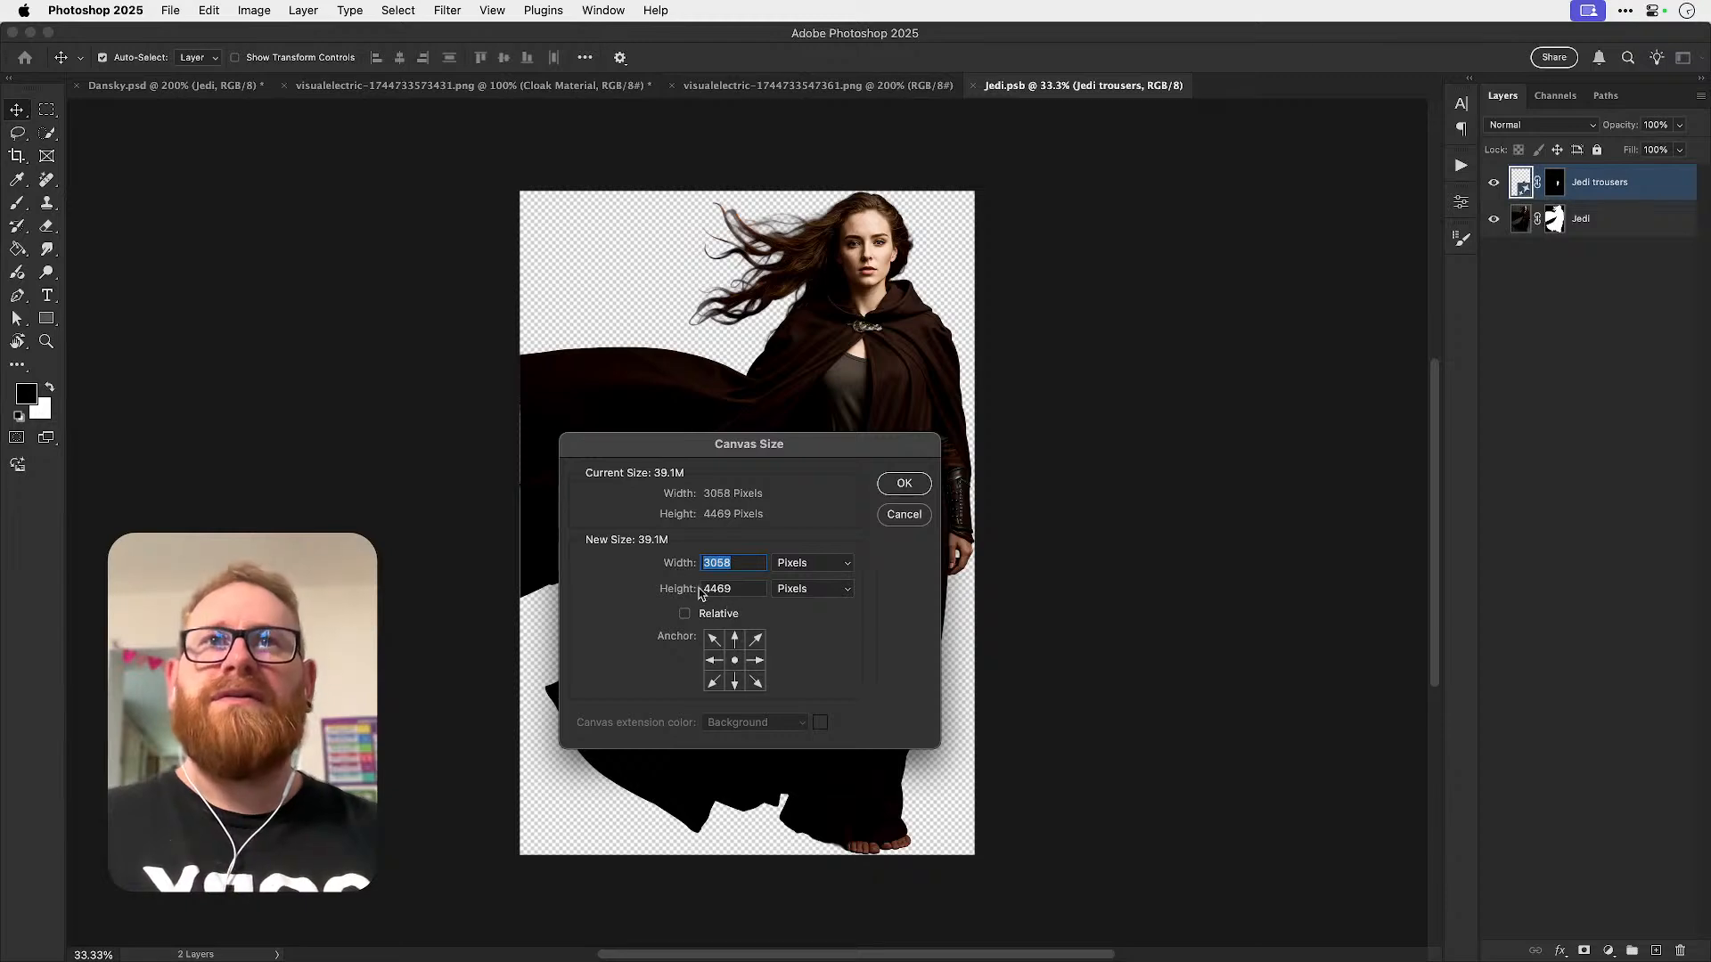
{"action": "type", "text": "5000"}
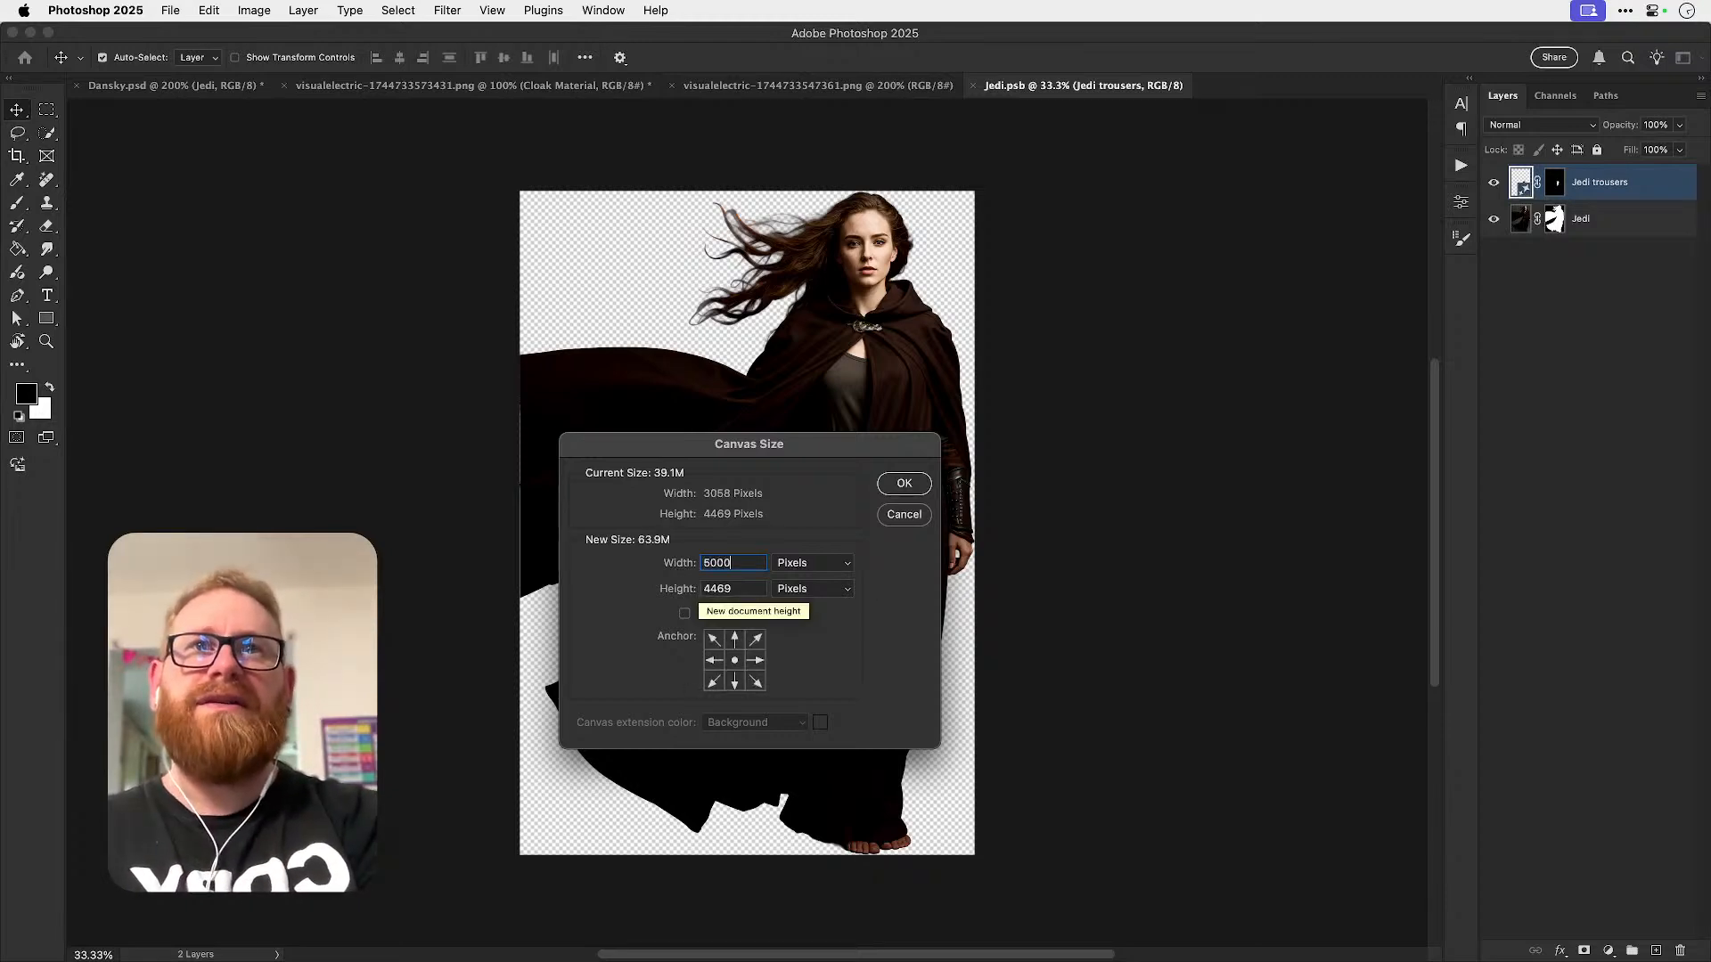
{"action": "key", "text": "Tab"}
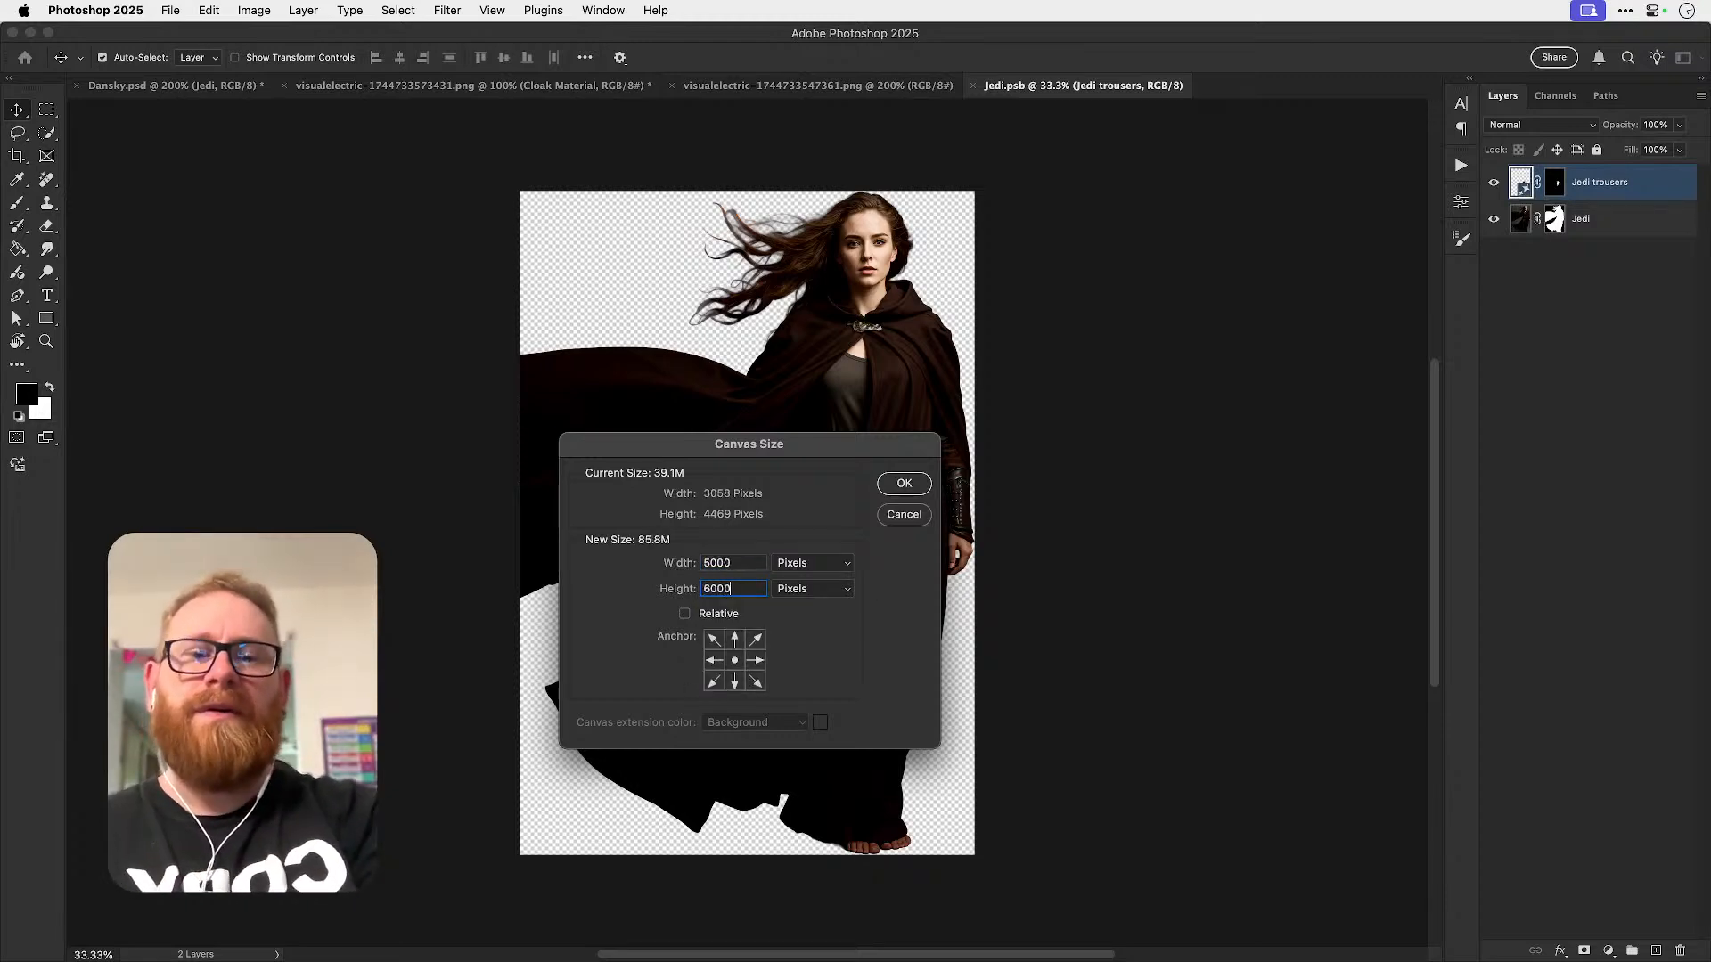
{"action": "key", "text": "Return"}
{"action": "key", "text": "super+0"}
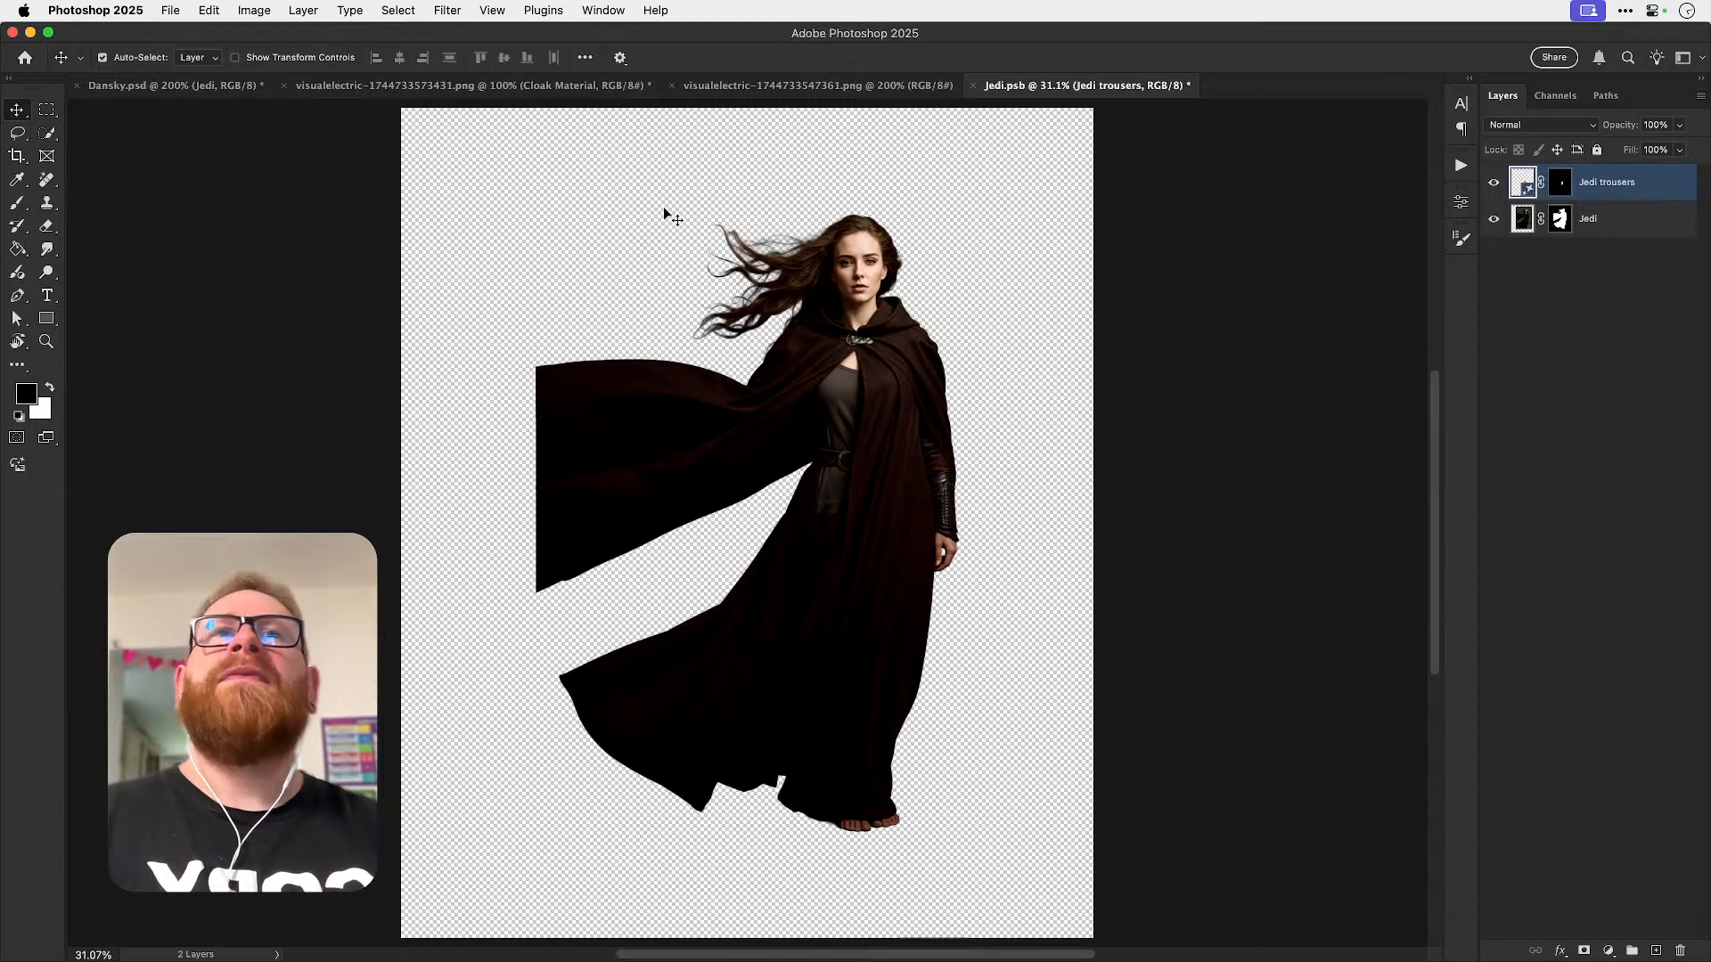
{"action": "key", "text": "super+alt+c"}
{"action": "type", "text": "6000"}
{"action": "key", "text": "Return"}
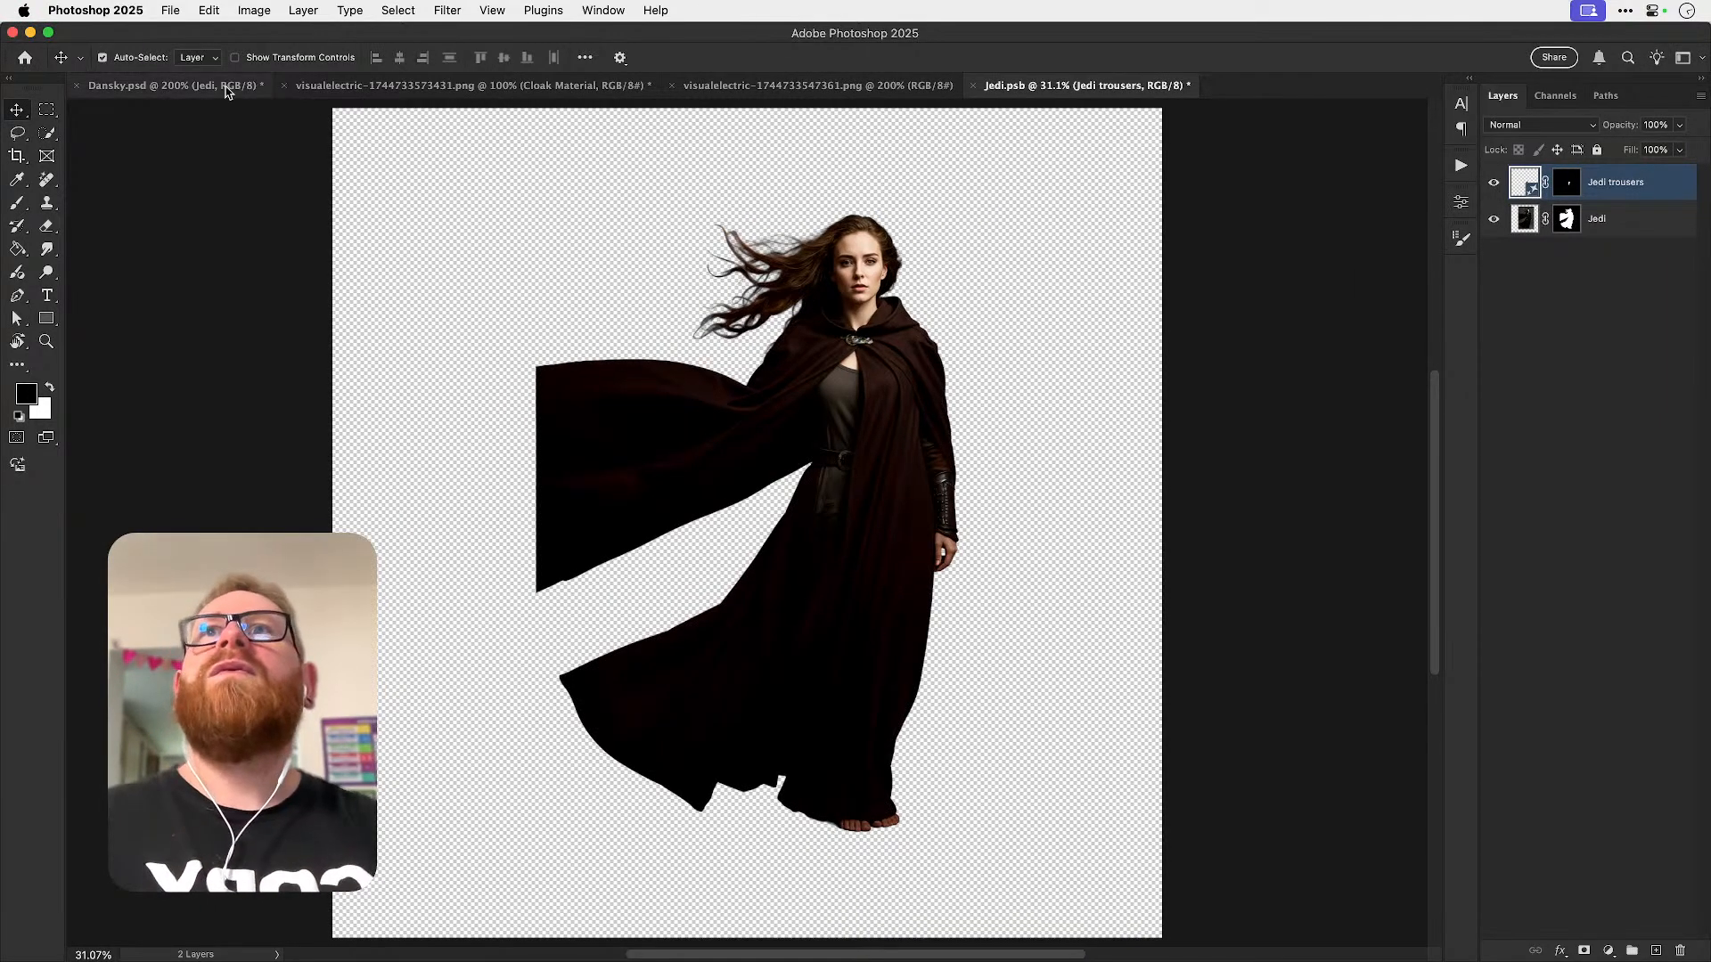
- Duplicate the Cloak Material layer from Dansky.psd into Jedi.psb and bring up Jedi.psb
{"action": "left_click", "coordinate": [235, 89]}
{"action": "right_click", "coordinate": [1592, 351]}
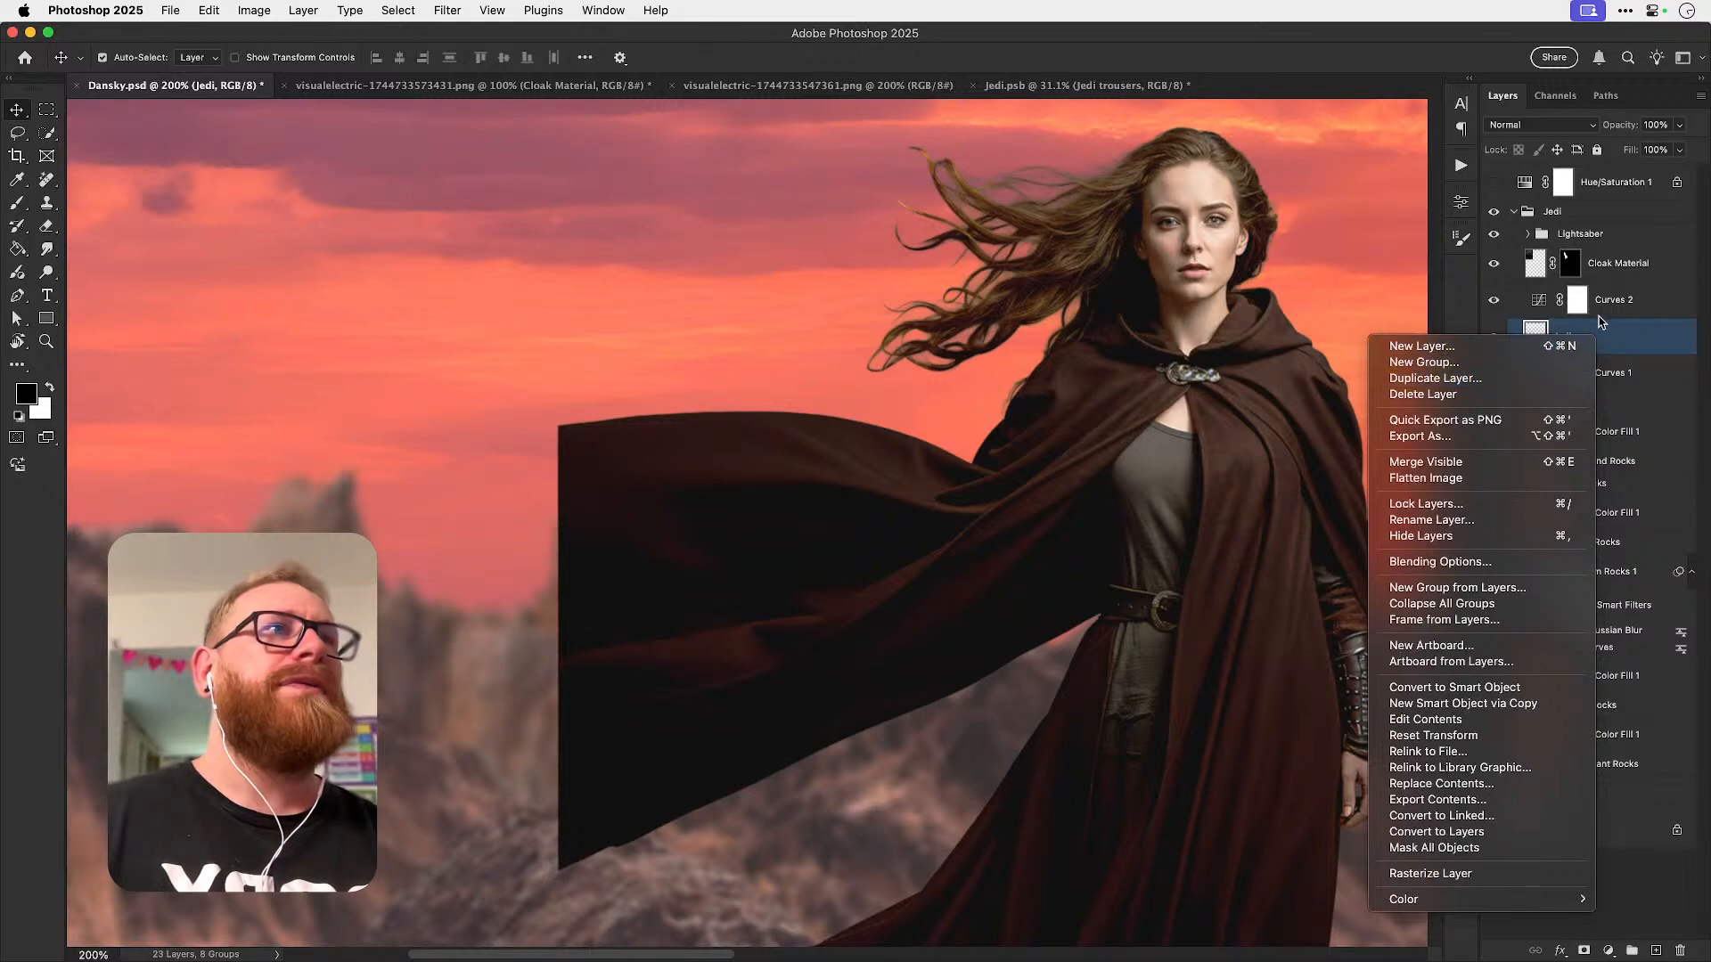
{"action": "key", "text": "Escape"}
{"action": "left_click", "coordinate": [1595, 268]}
{"action": "right_click", "coordinate": [1617, 263]}
{"action": "left_click", "coordinate": [1525, 311]}
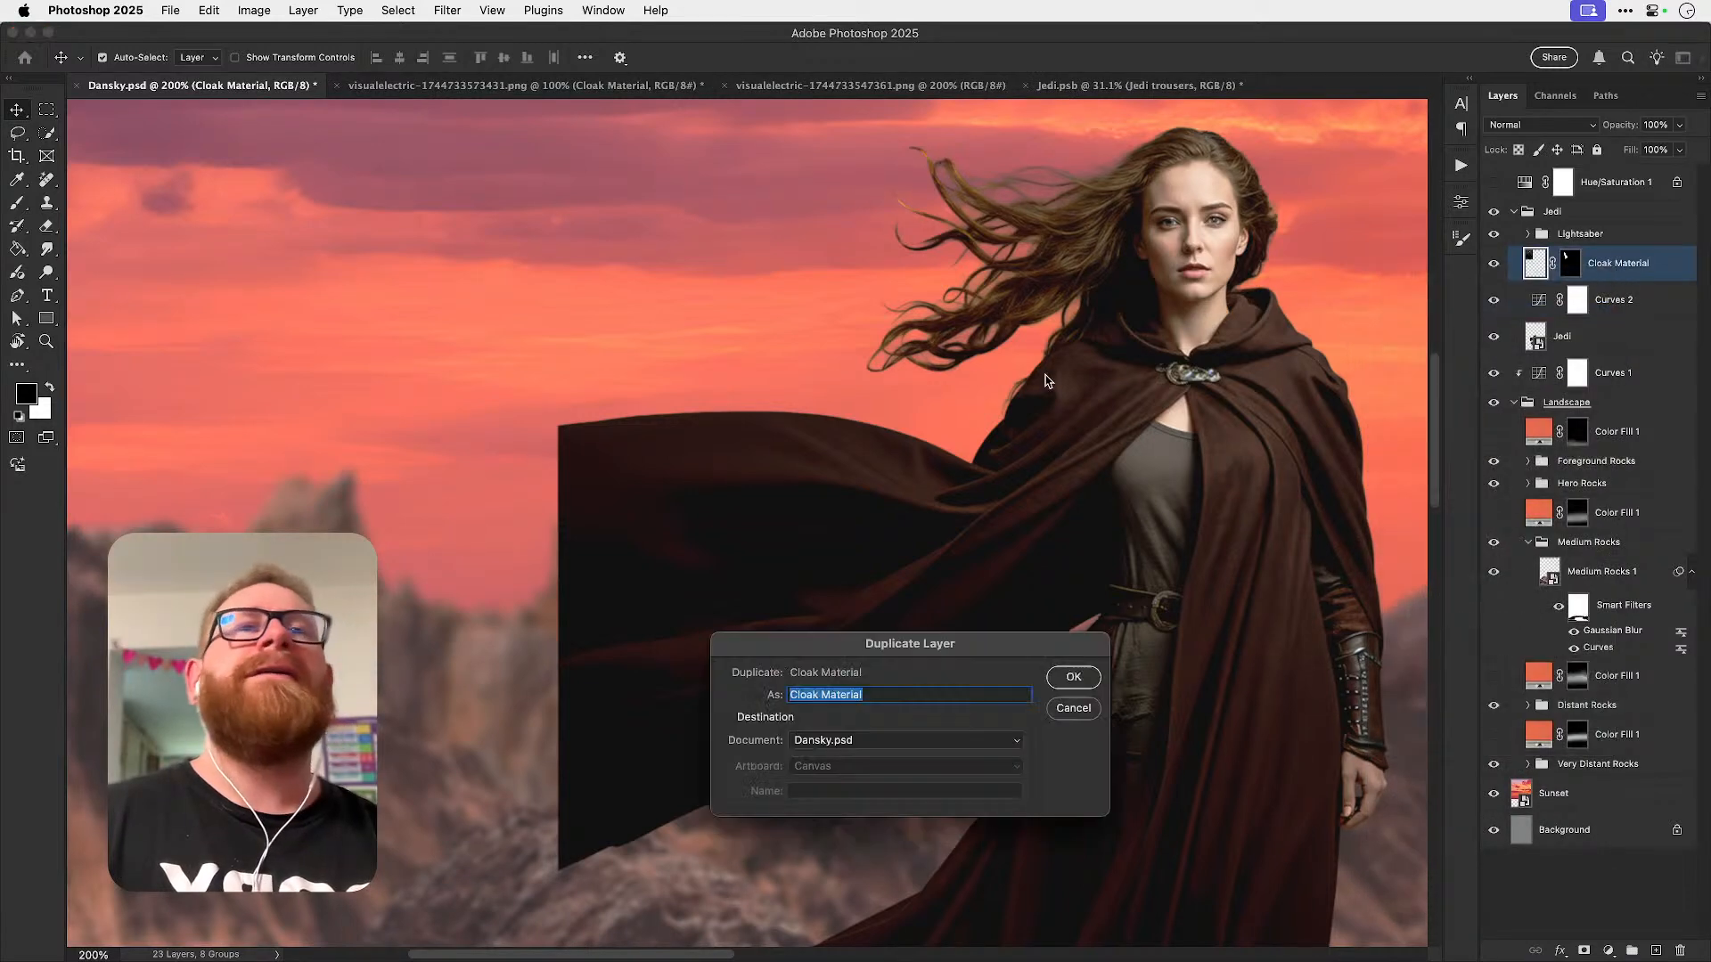
{"action": "left_click", "coordinate": [864, 741]}
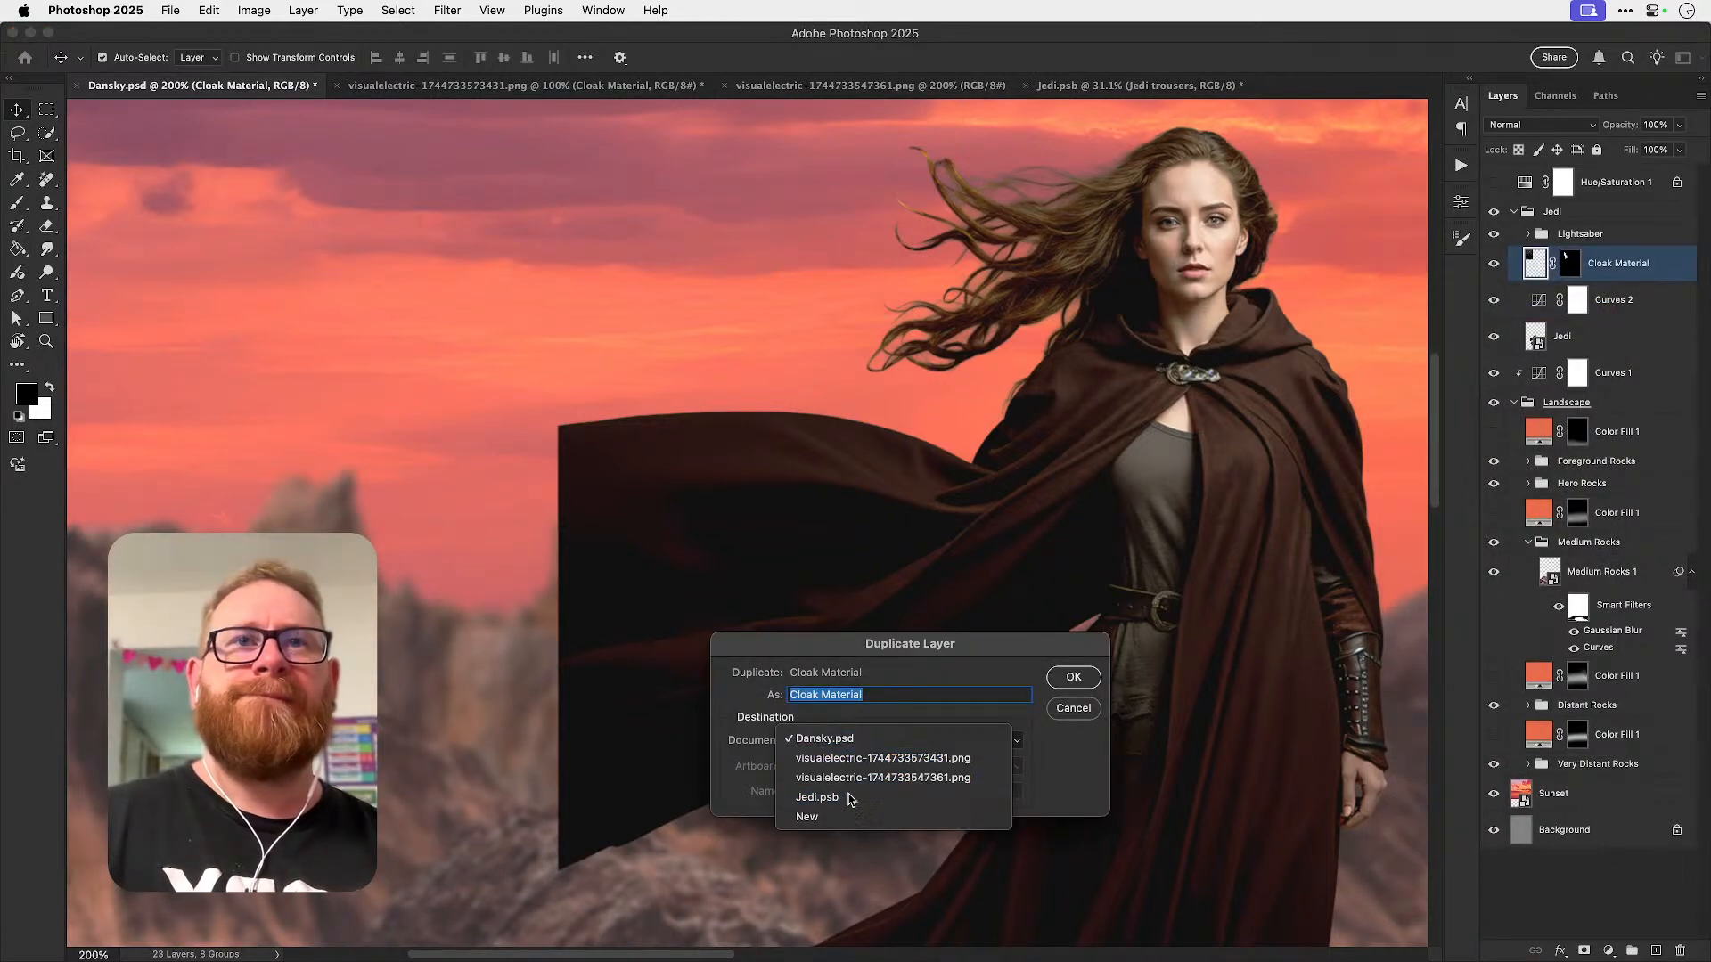
{"action": "left_click", "coordinate": [873, 795]}
{"action": "left_click", "coordinate": [1074, 677]}
{"action": "left_click", "coordinate": [1104, 87]}
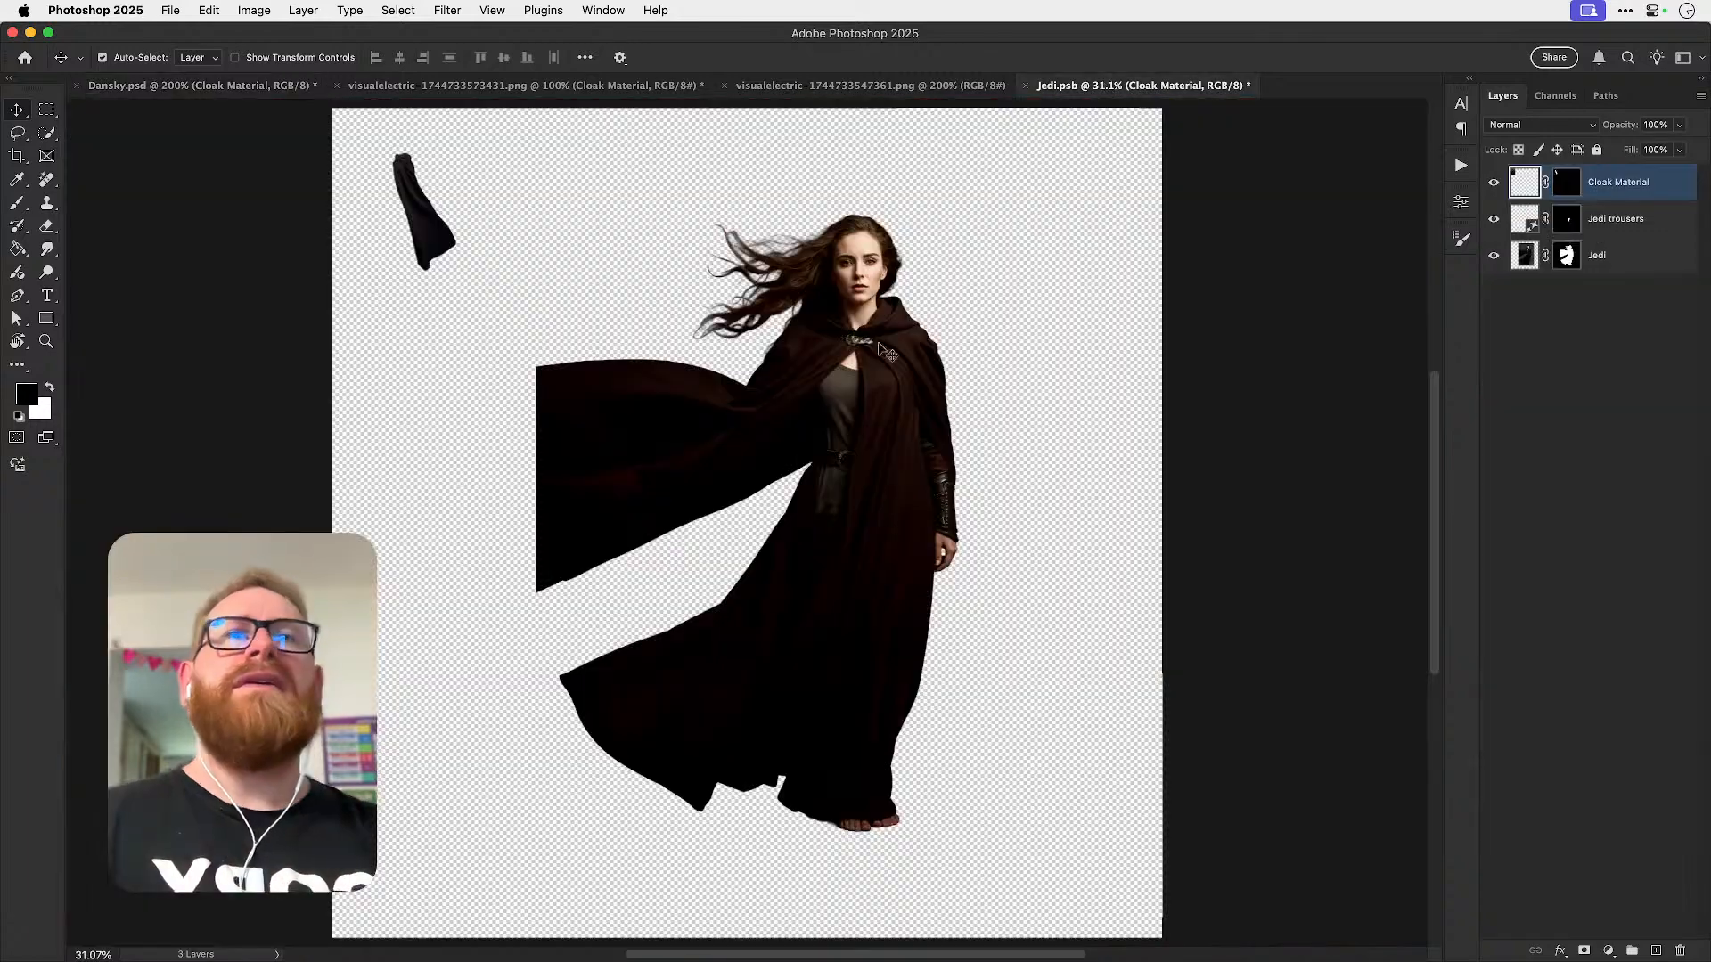
- Flip the cloak material horizontally, scale it to about 343%, rotate it about 56° and lay it over the Jedi's cut-off cape
{"action": "left_click_drag", "start_coordinate": [434, 210], "coordinate": [590, 437]}
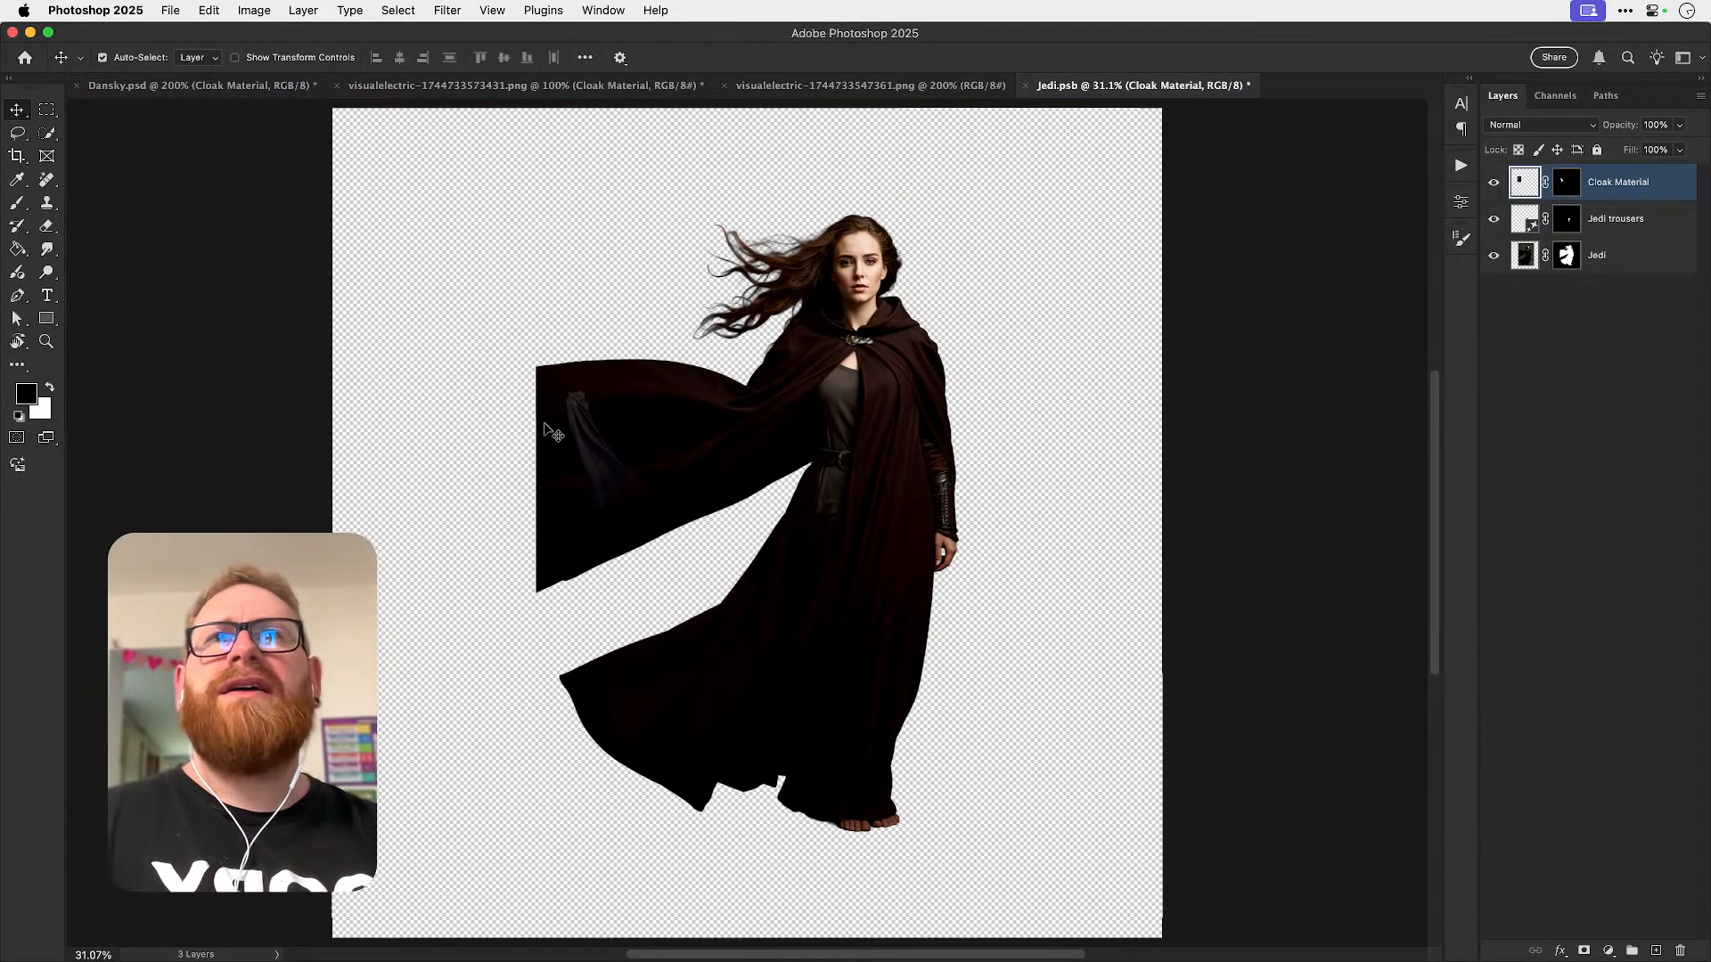
{"action": "left_click", "coordinate": [208, 10]}
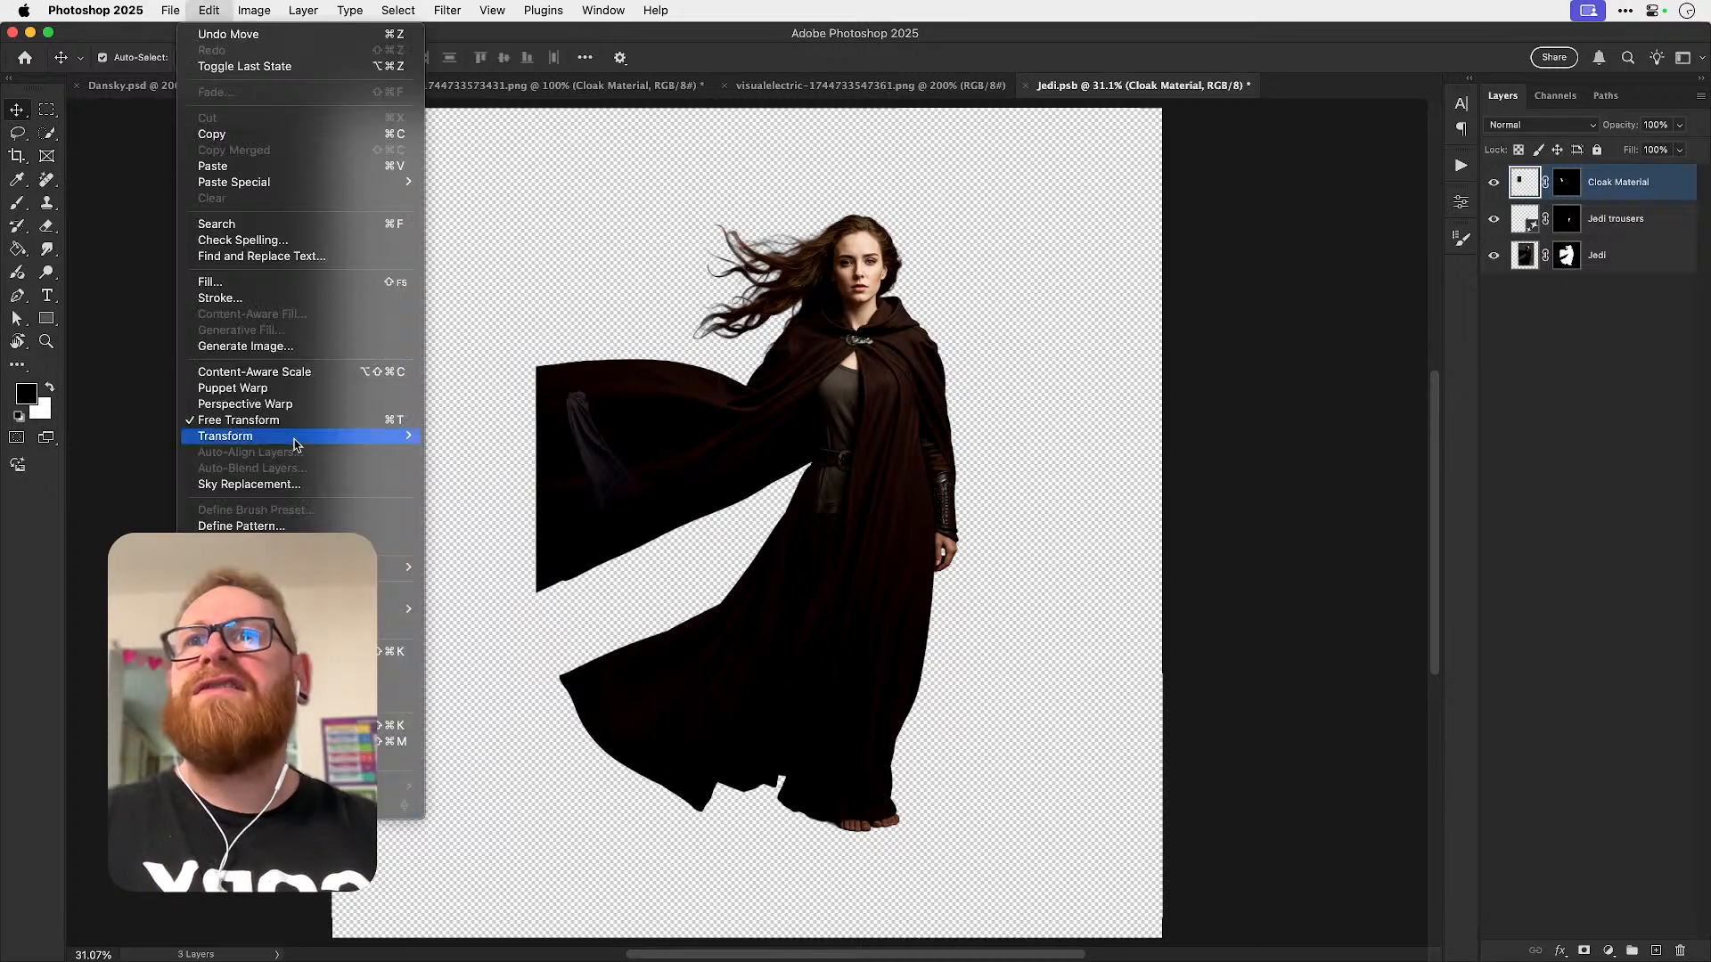
{"action": "mouse_move", "coordinate": [357, 436]}
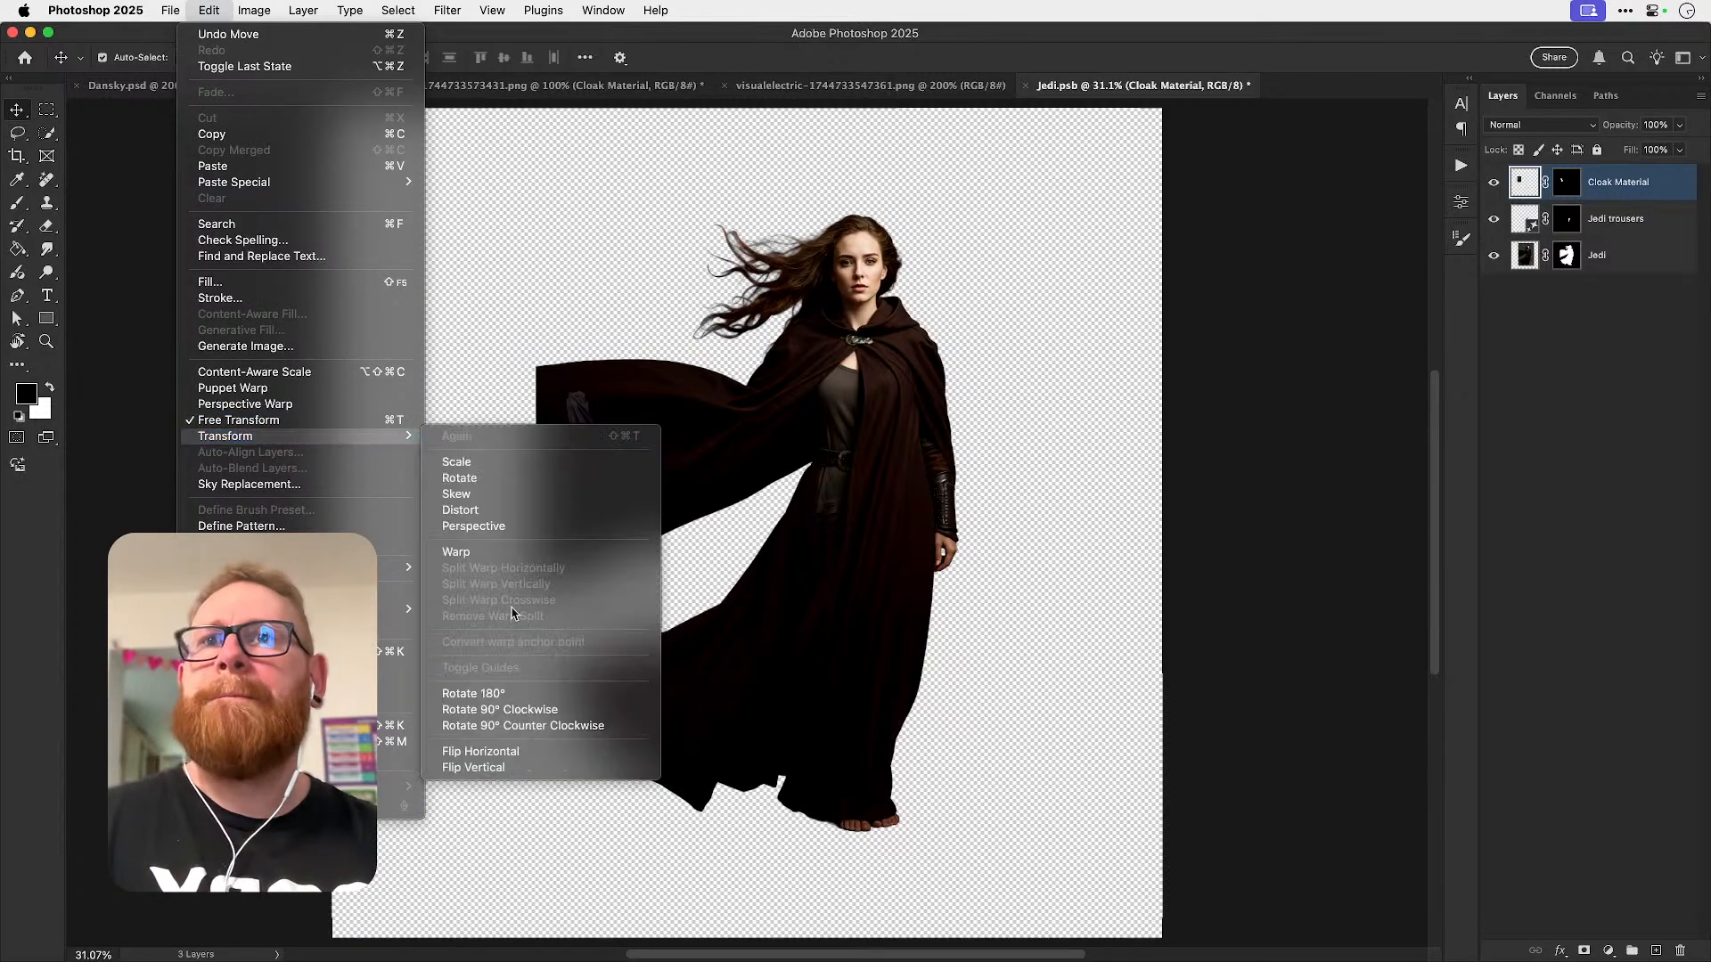
{"action": "left_click", "coordinate": [508, 755]}
{"action": "key", "text": "super+t"}
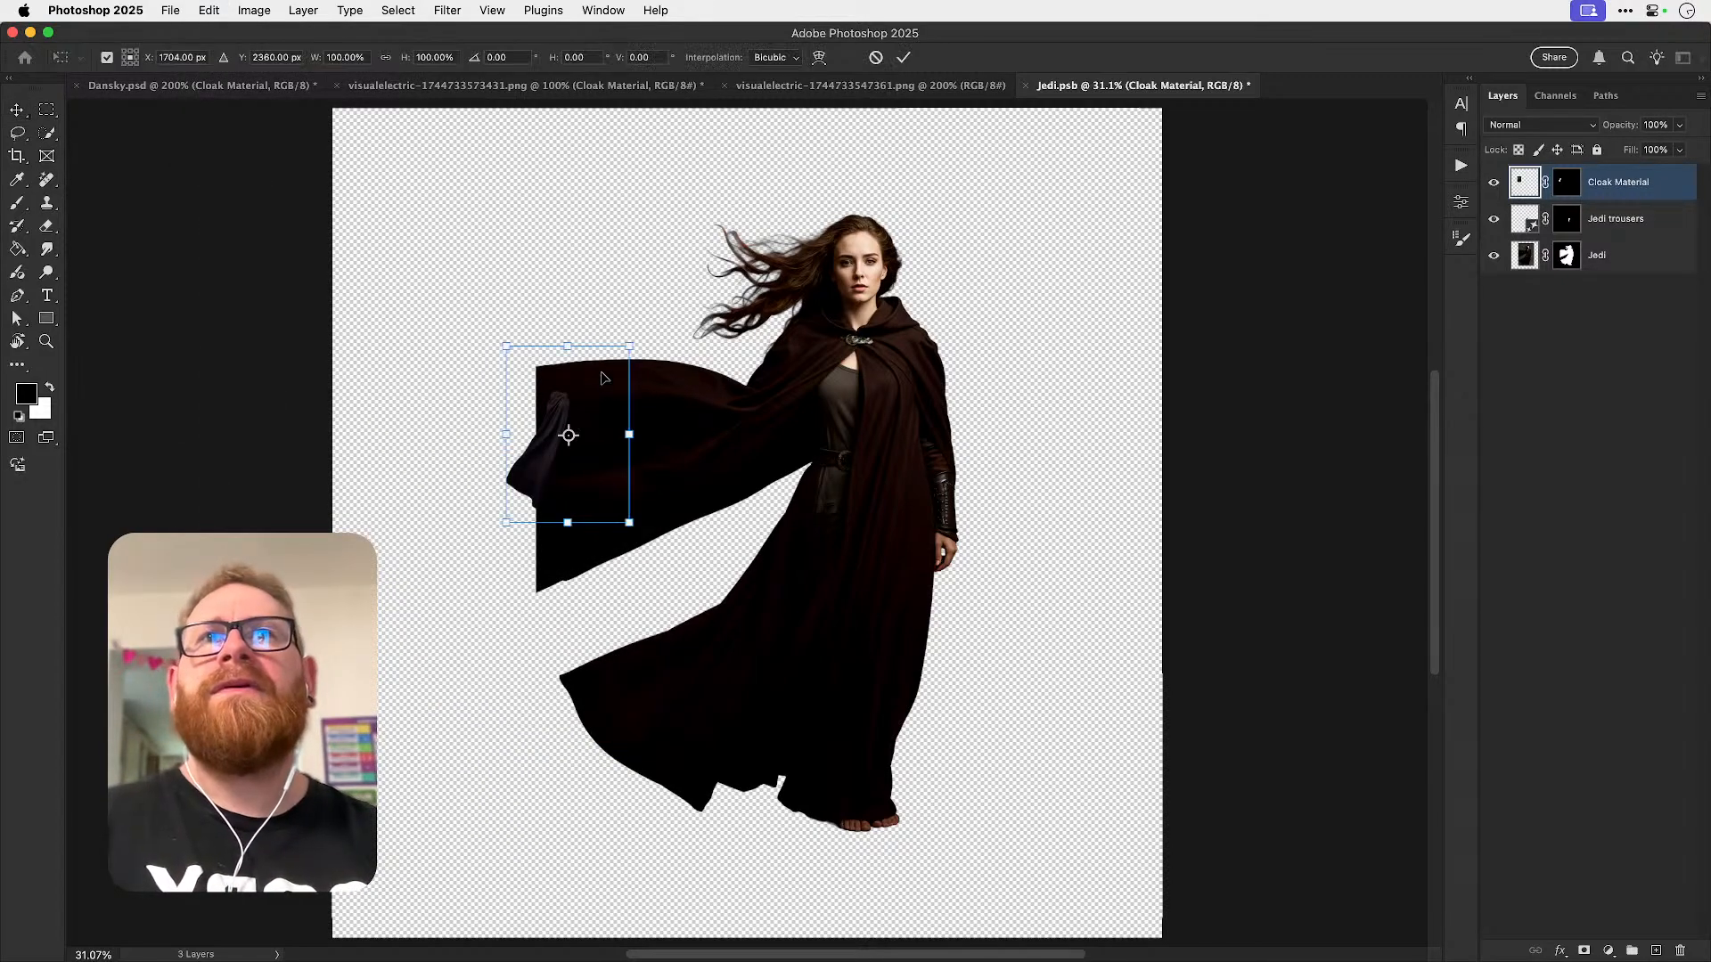
{"action": "left_click_drag", "start_coordinate": [629, 339], "coordinate": [770, 482]}
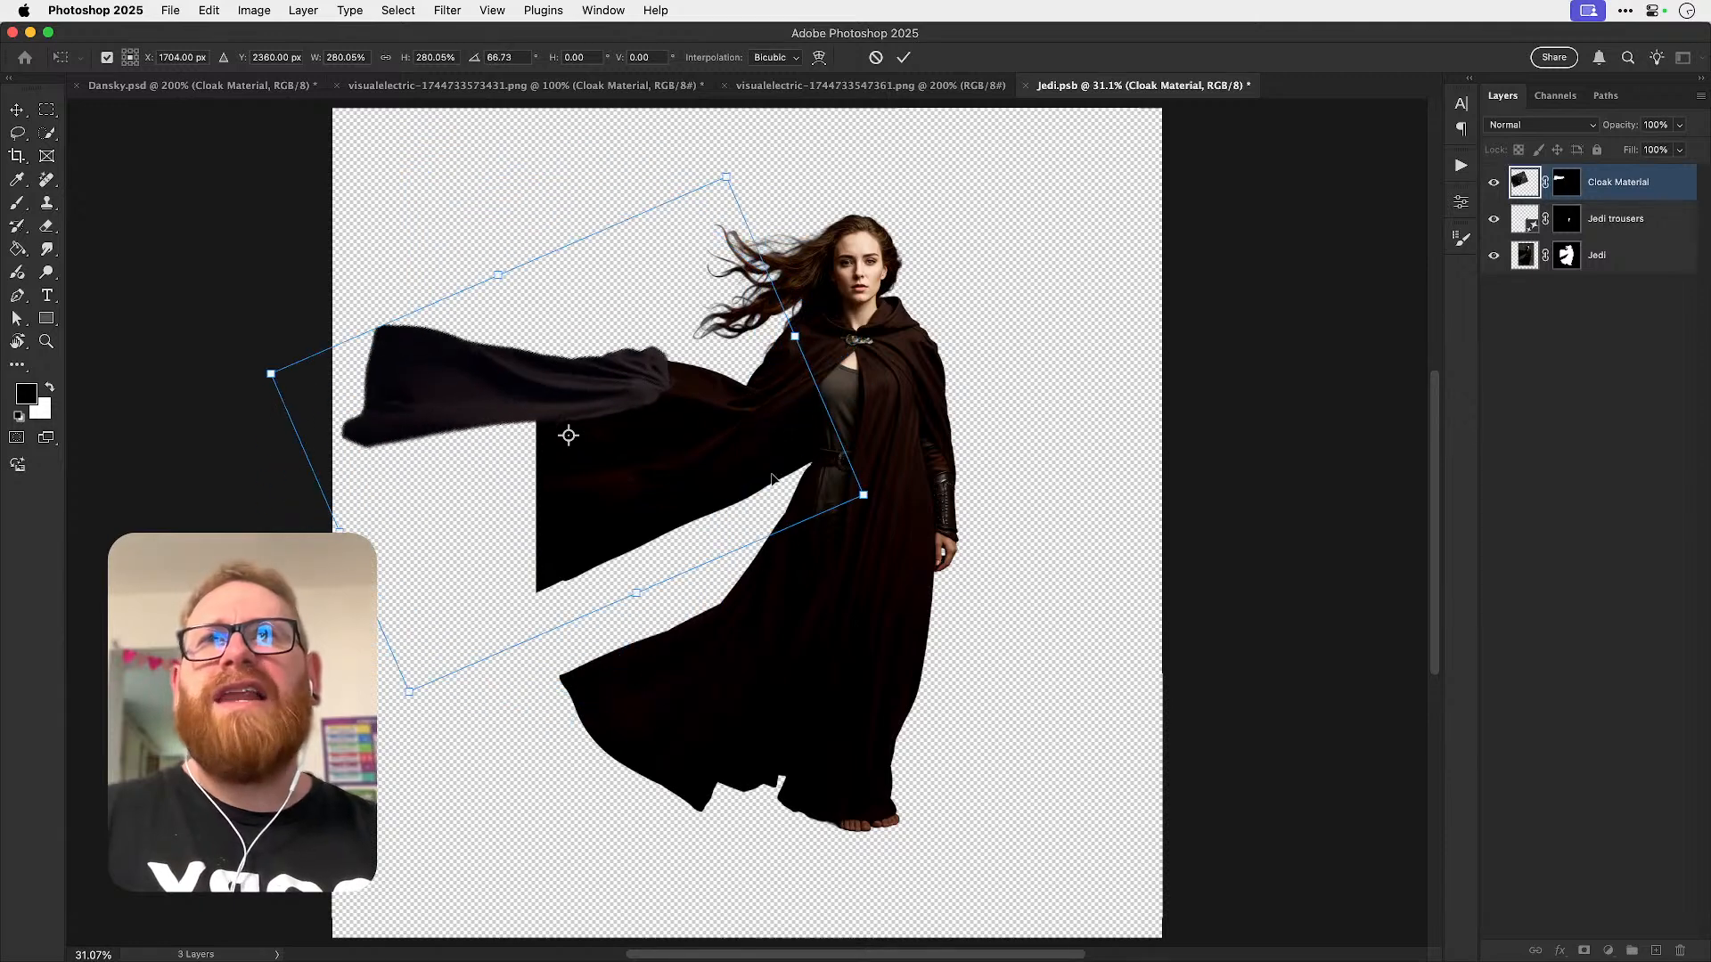
{"action": "left_click_drag", "start_coordinate": [888, 493], "coordinate": [940, 439]}
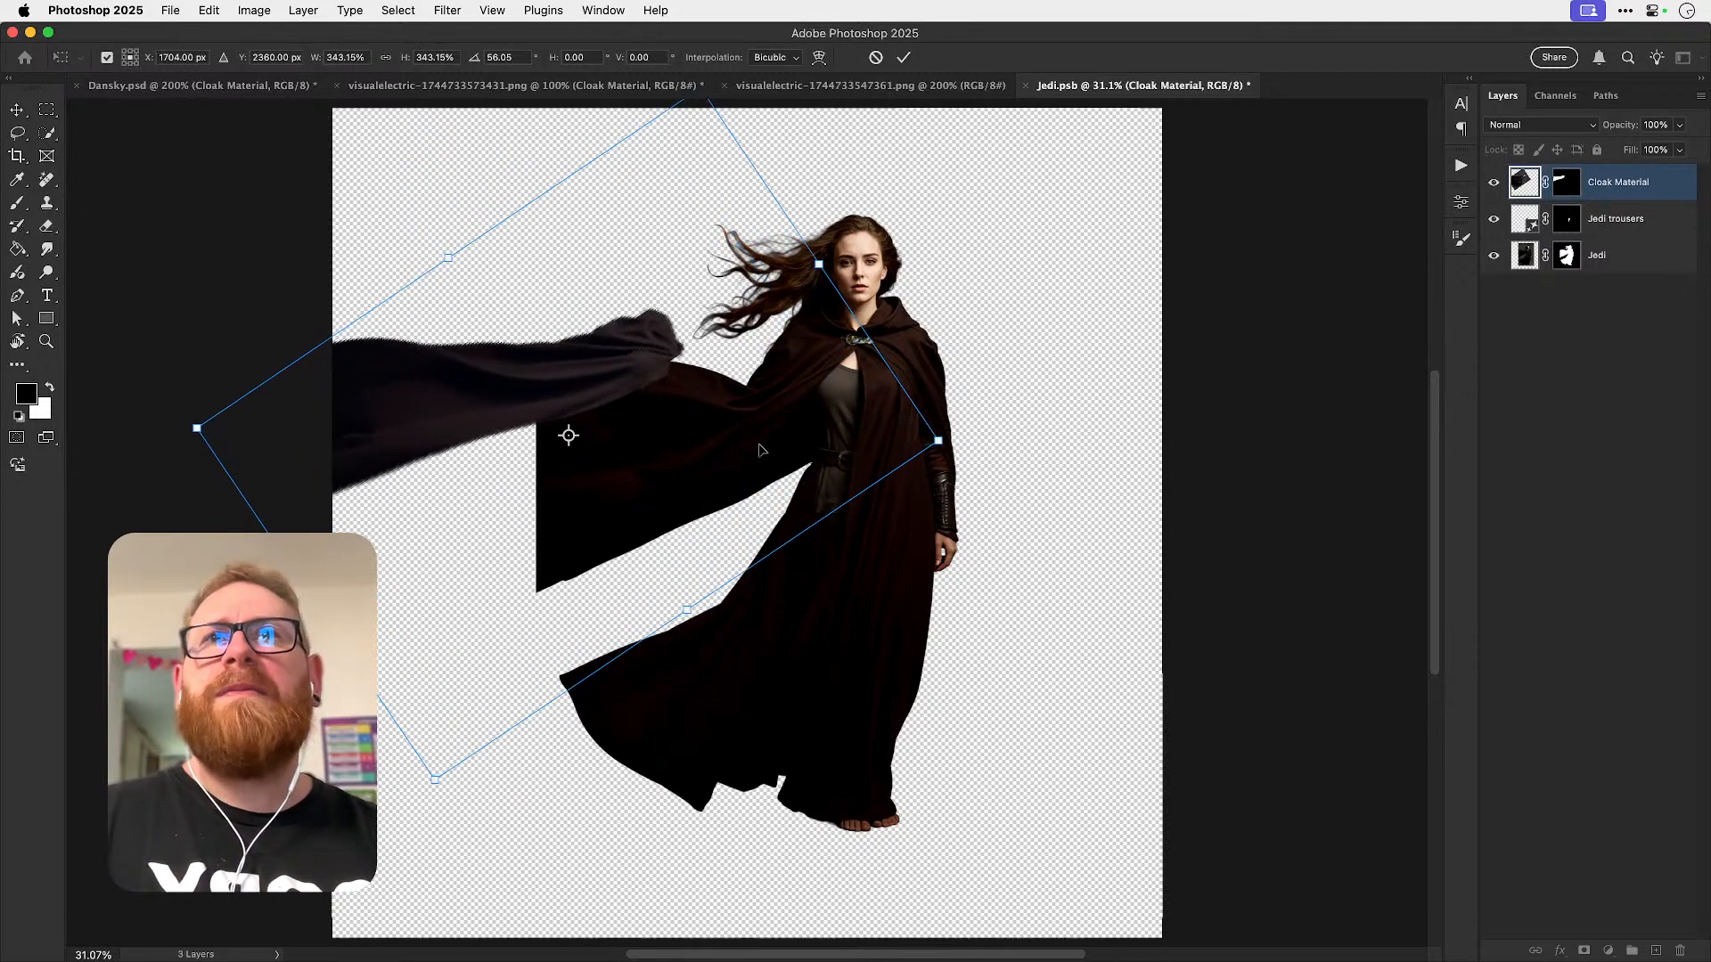
{"action": "left_click_drag", "start_coordinate": [662, 433], "coordinate": [785, 452]}
{"action": "double_click", "coordinate": [748, 439]}
{"action": "mouse_move", "coordinate": [694, 422]}
{"action": "left_mouse_down"}
{"action": "mouse_move", "coordinate": [706, 465]}
{"action": "mouse_move", "coordinate": [688, 457]}
{"action": "mouse_move", "coordinate": [688, 406]}
{"action": "mouse_move", "coordinate": [715, 436]}
{"action": "left_mouse_up"}
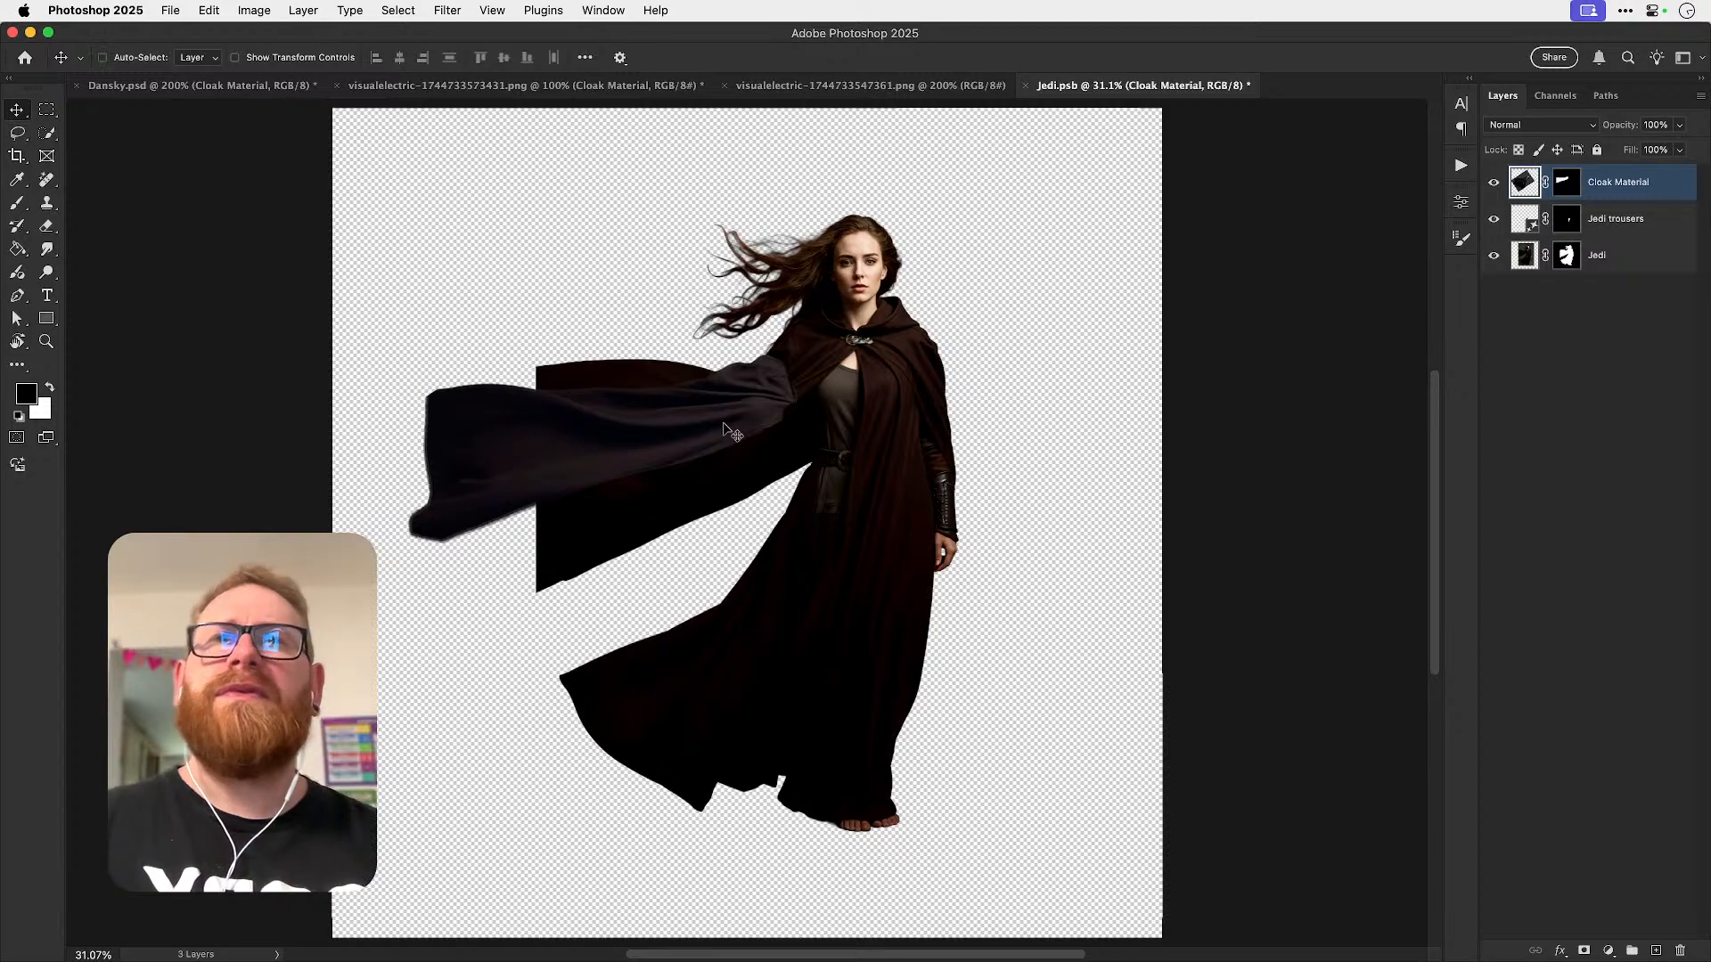
- Save Jedi.psb and check the added cloak material in the Dansky.psd composite
{"action": "key", "text": "super+s"}
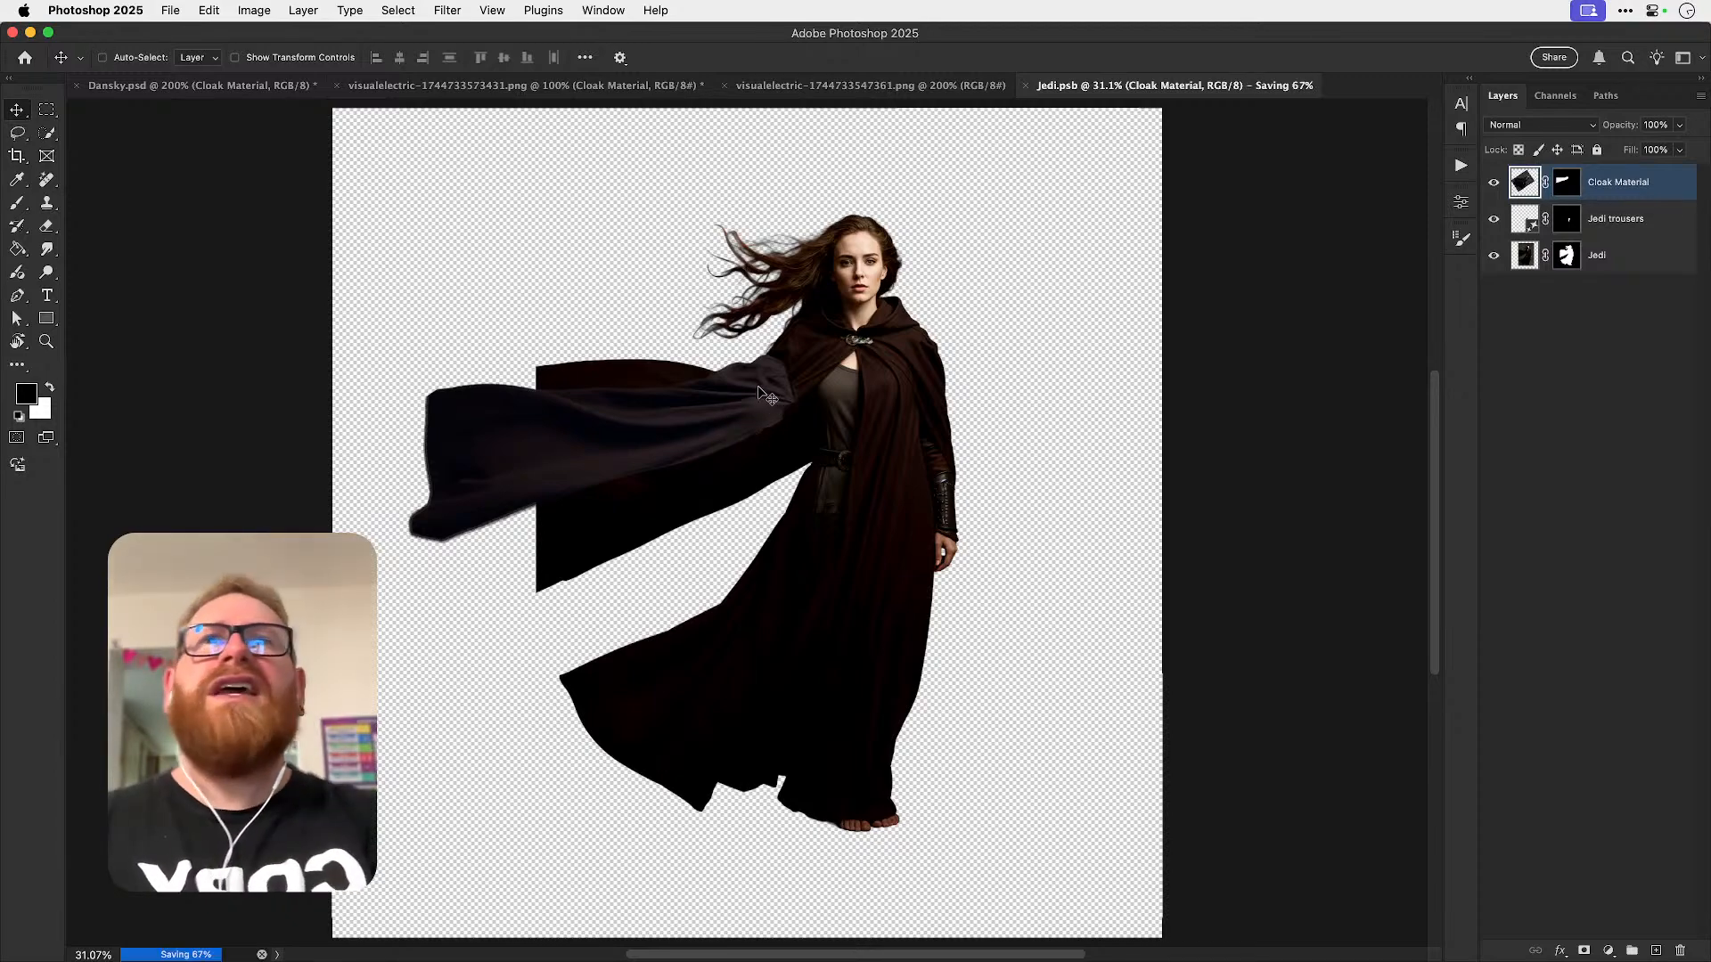
{"action": "left_click", "coordinate": [181, 84]}
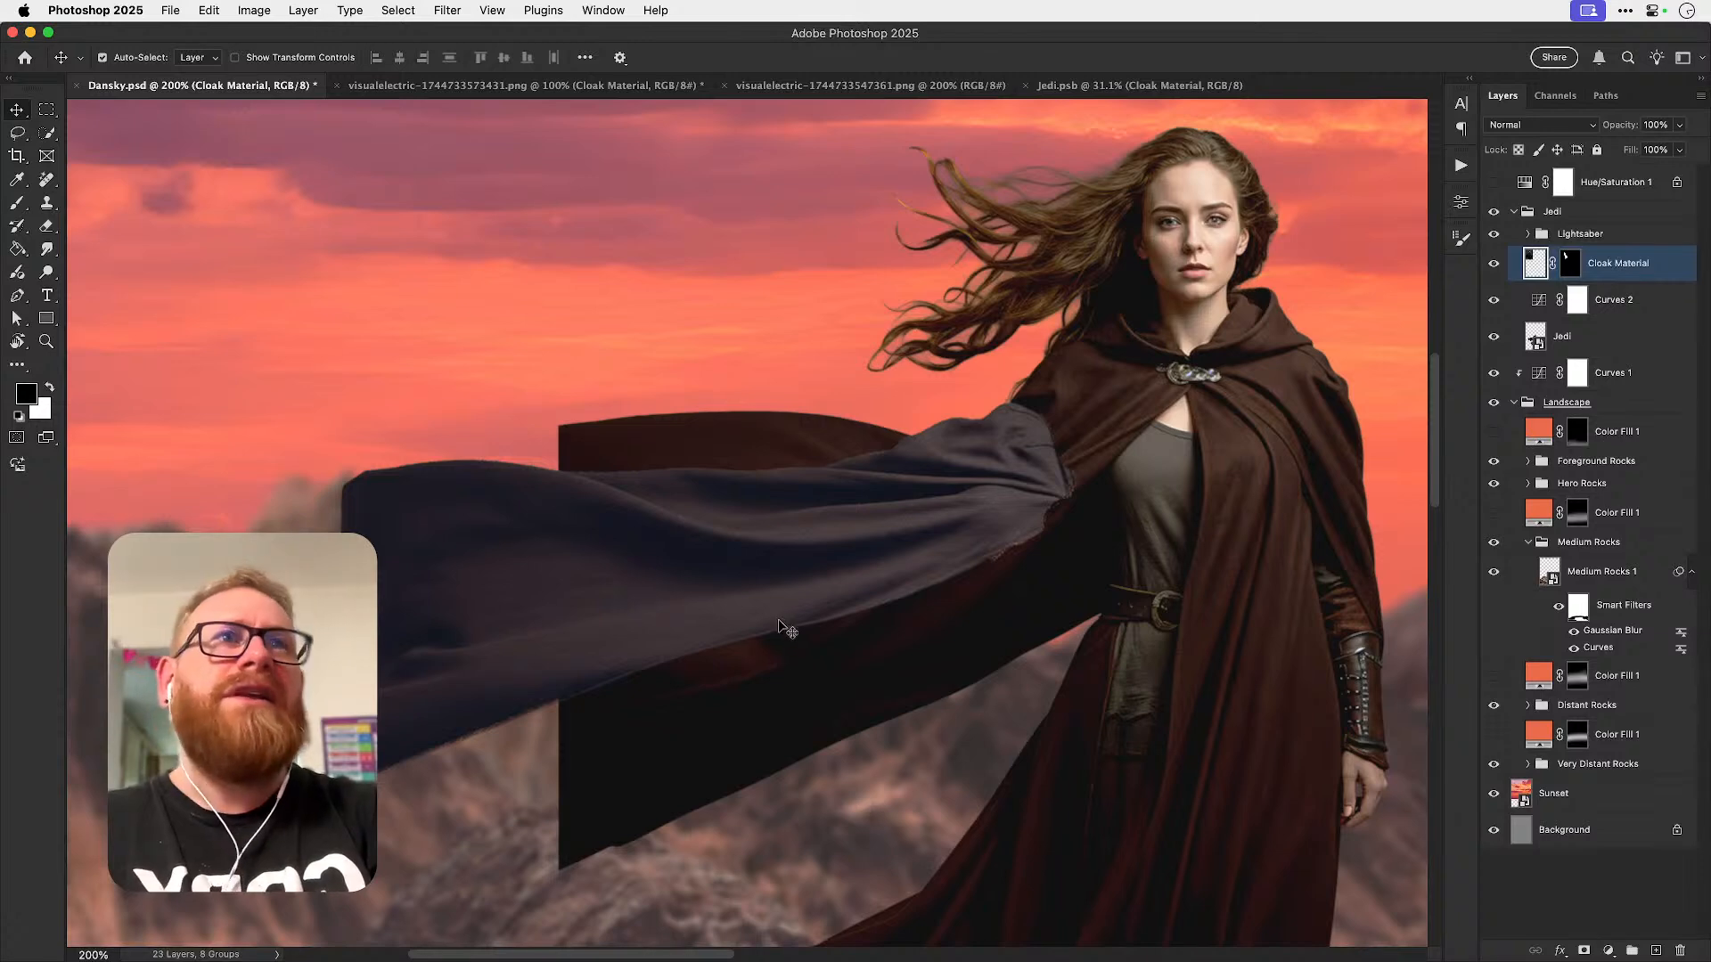
{"action": "key", "text": "super+0"}
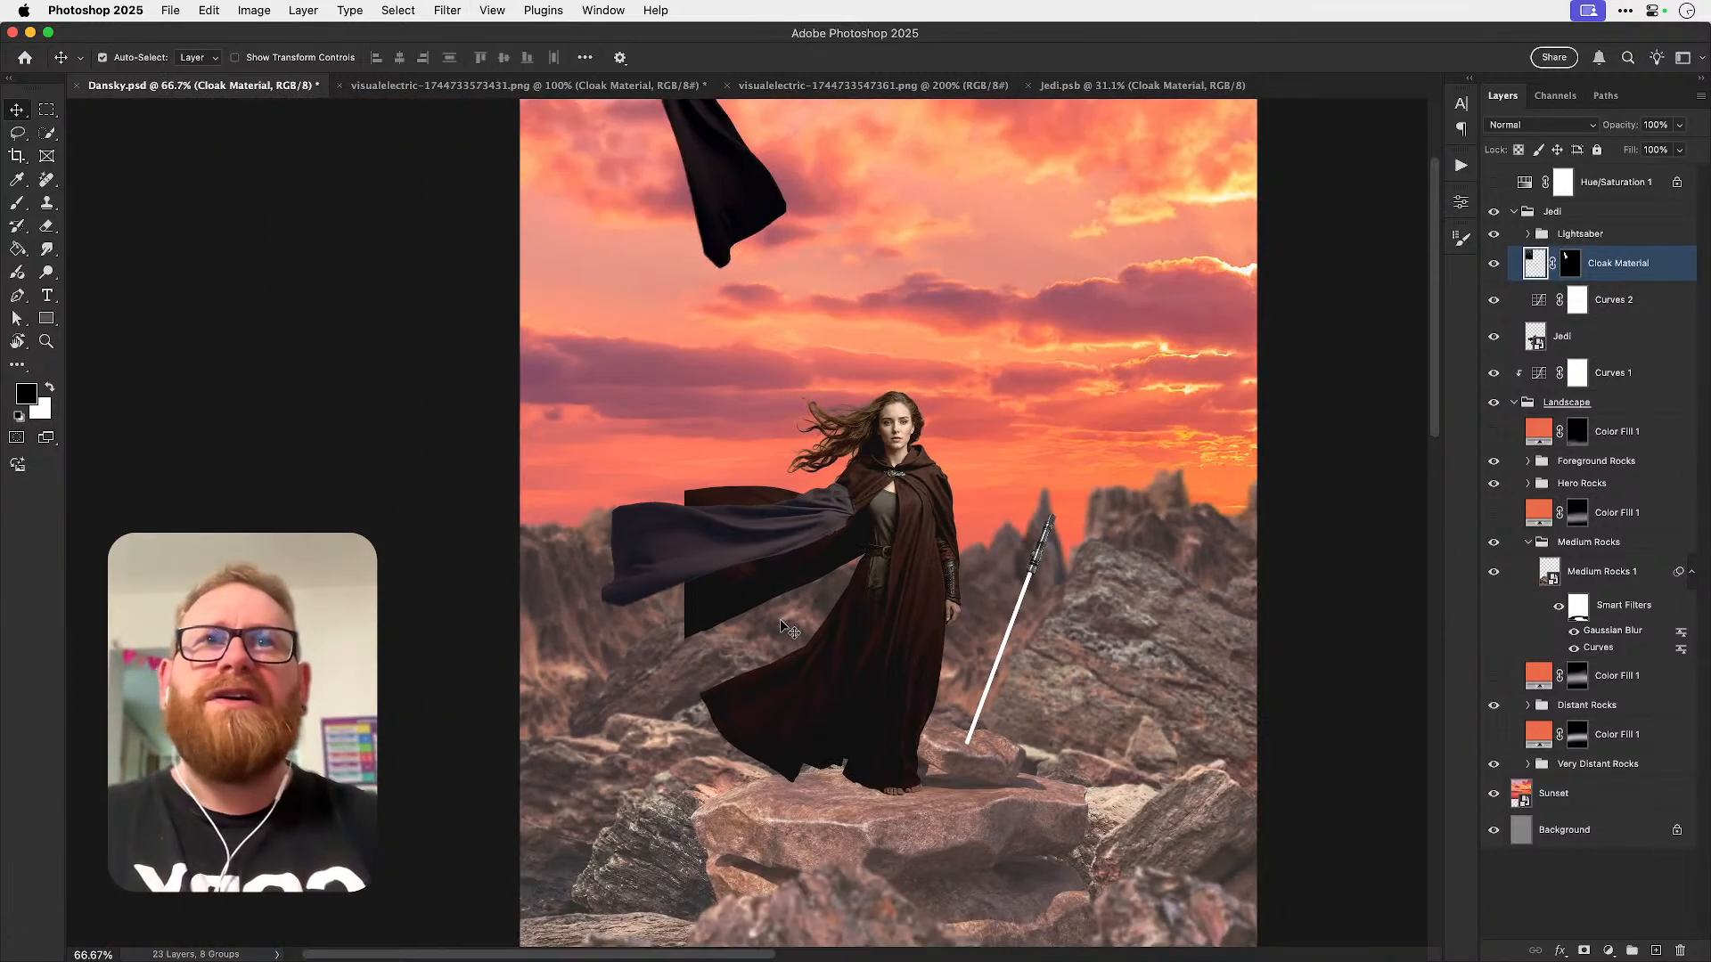
{"action": "left_click_drag", "start_coordinate": [841, 544], "coordinate": [726, 555]}
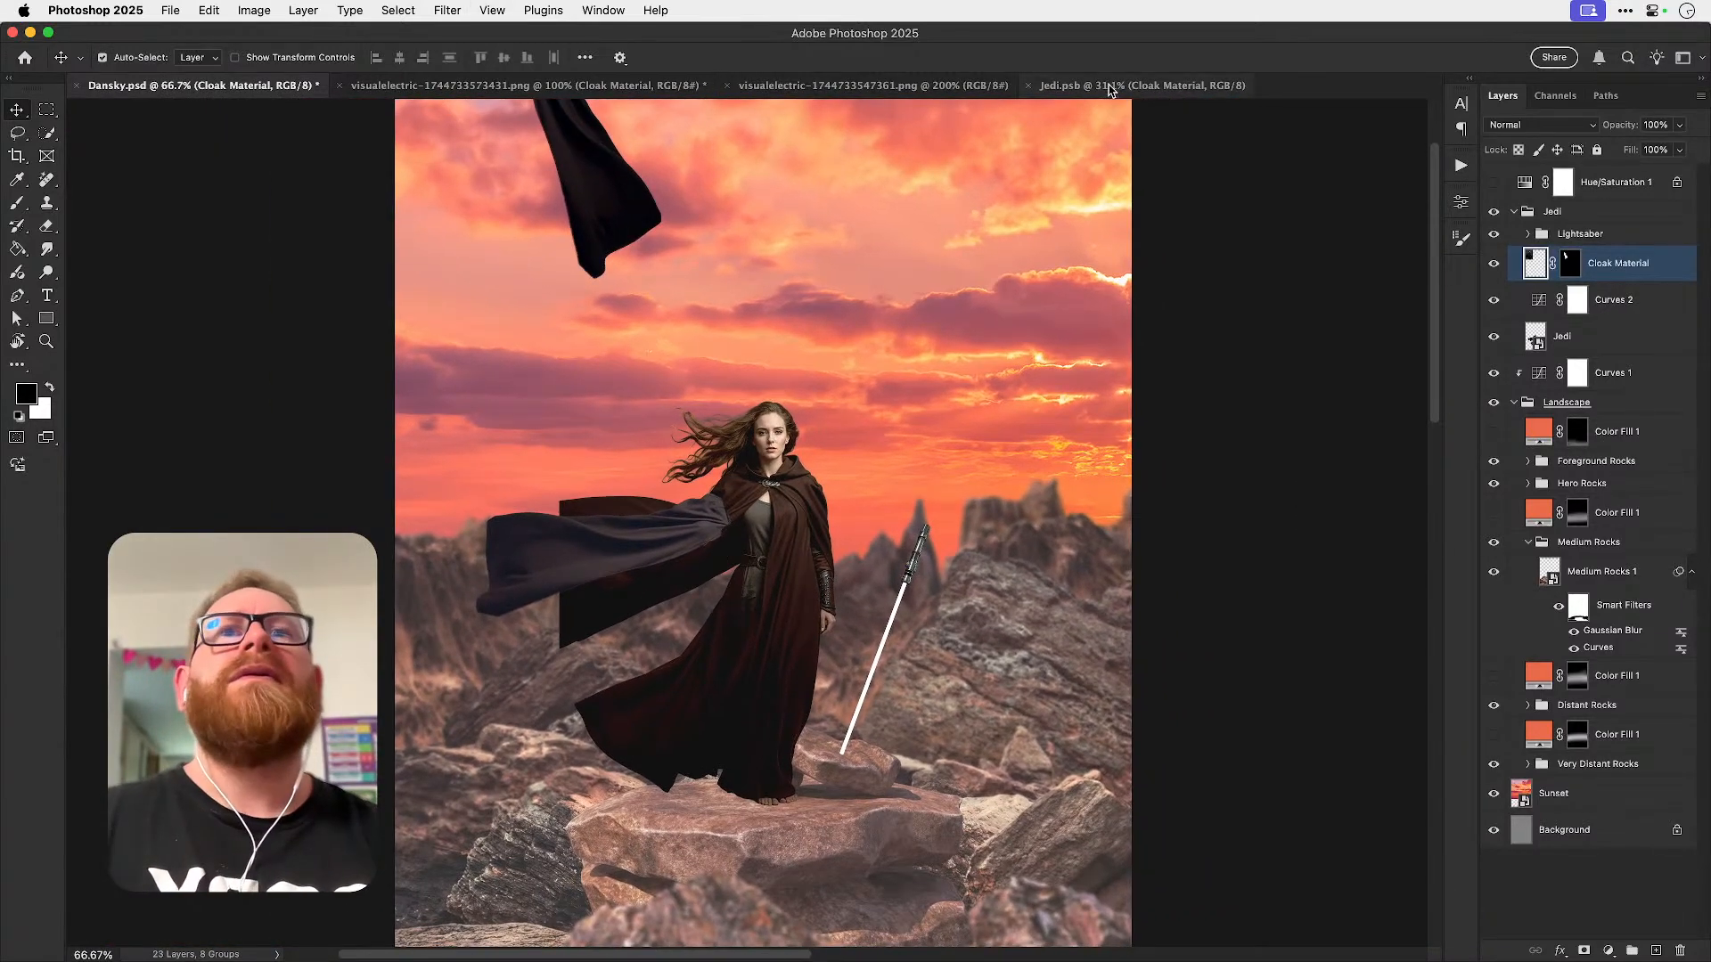
- In Jedi.psb, move the cloak material's gathered end up to the shoulder clasp and rotate the piece counterclockwise to follow the trailing cape
{"action": "left_click", "coordinate": [1107, 87]}
{"action": "key", "text": "super+equal"}
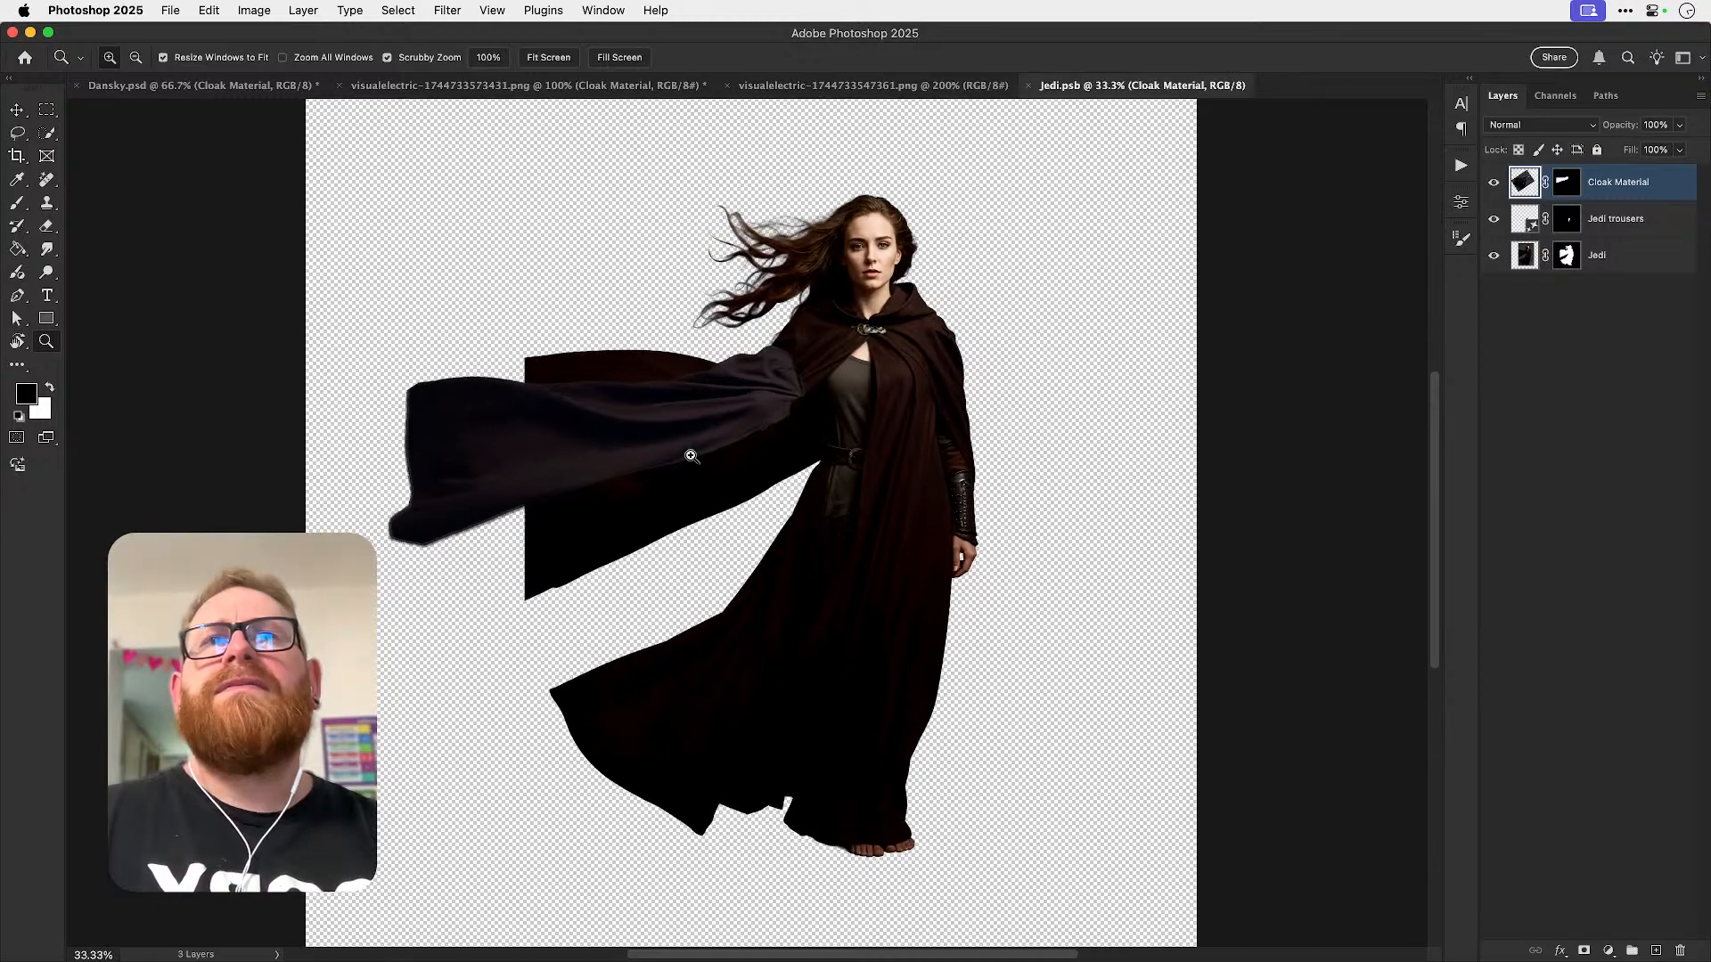
{"action": "left_click_drag", "start_coordinate": [686, 437], "coordinate": [874, 257]}
{"action": "key", "text": "z"}
{"action": "left_click", "coordinate": [828, 372]}
{"action": "left_click", "coordinate": [829, 375]}
{"action": "key", "text": "v"}
{"action": "key", "text": "super+minus"}
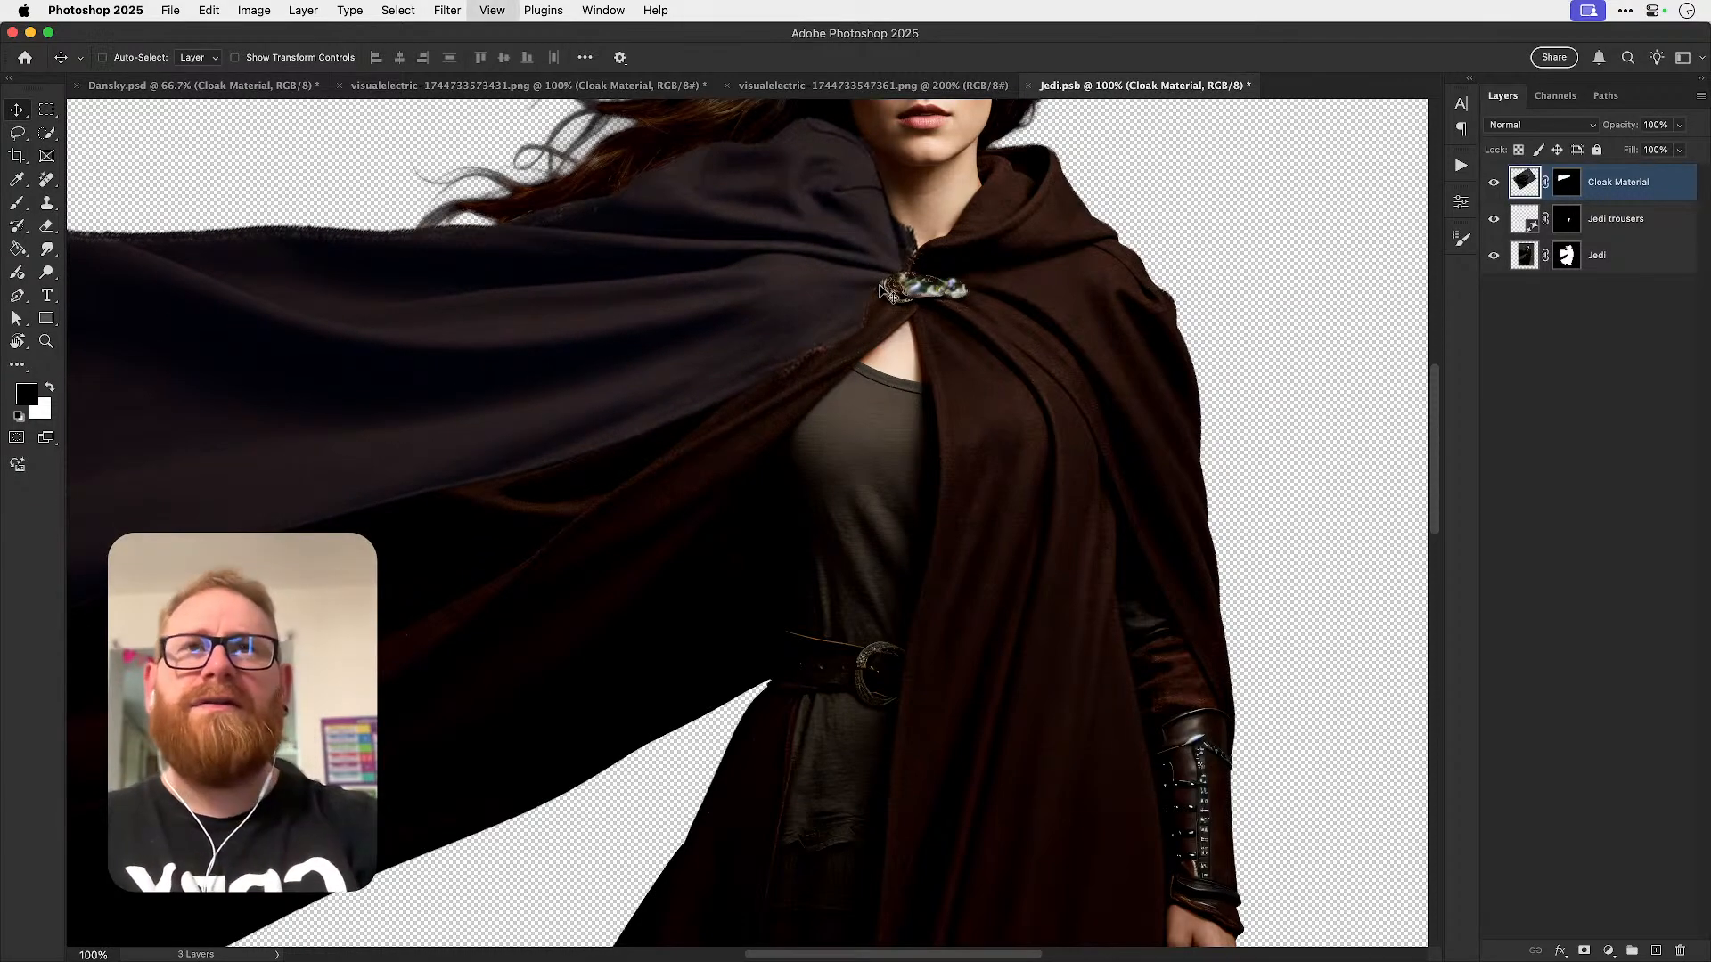
{"action": "key", "text": "super+minus"}
{"action": "key", "text": "super+t"}
{"action": "left_click_drag", "start_coordinate": [1251, 331], "coordinate": [1192, 283]}
{"action": "left_click_drag", "start_coordinate": [933, 443], "coordinate": [978, 430]}
{"action": "key", "text": "Return"}
{"action": "key", "text": "super+minus"}
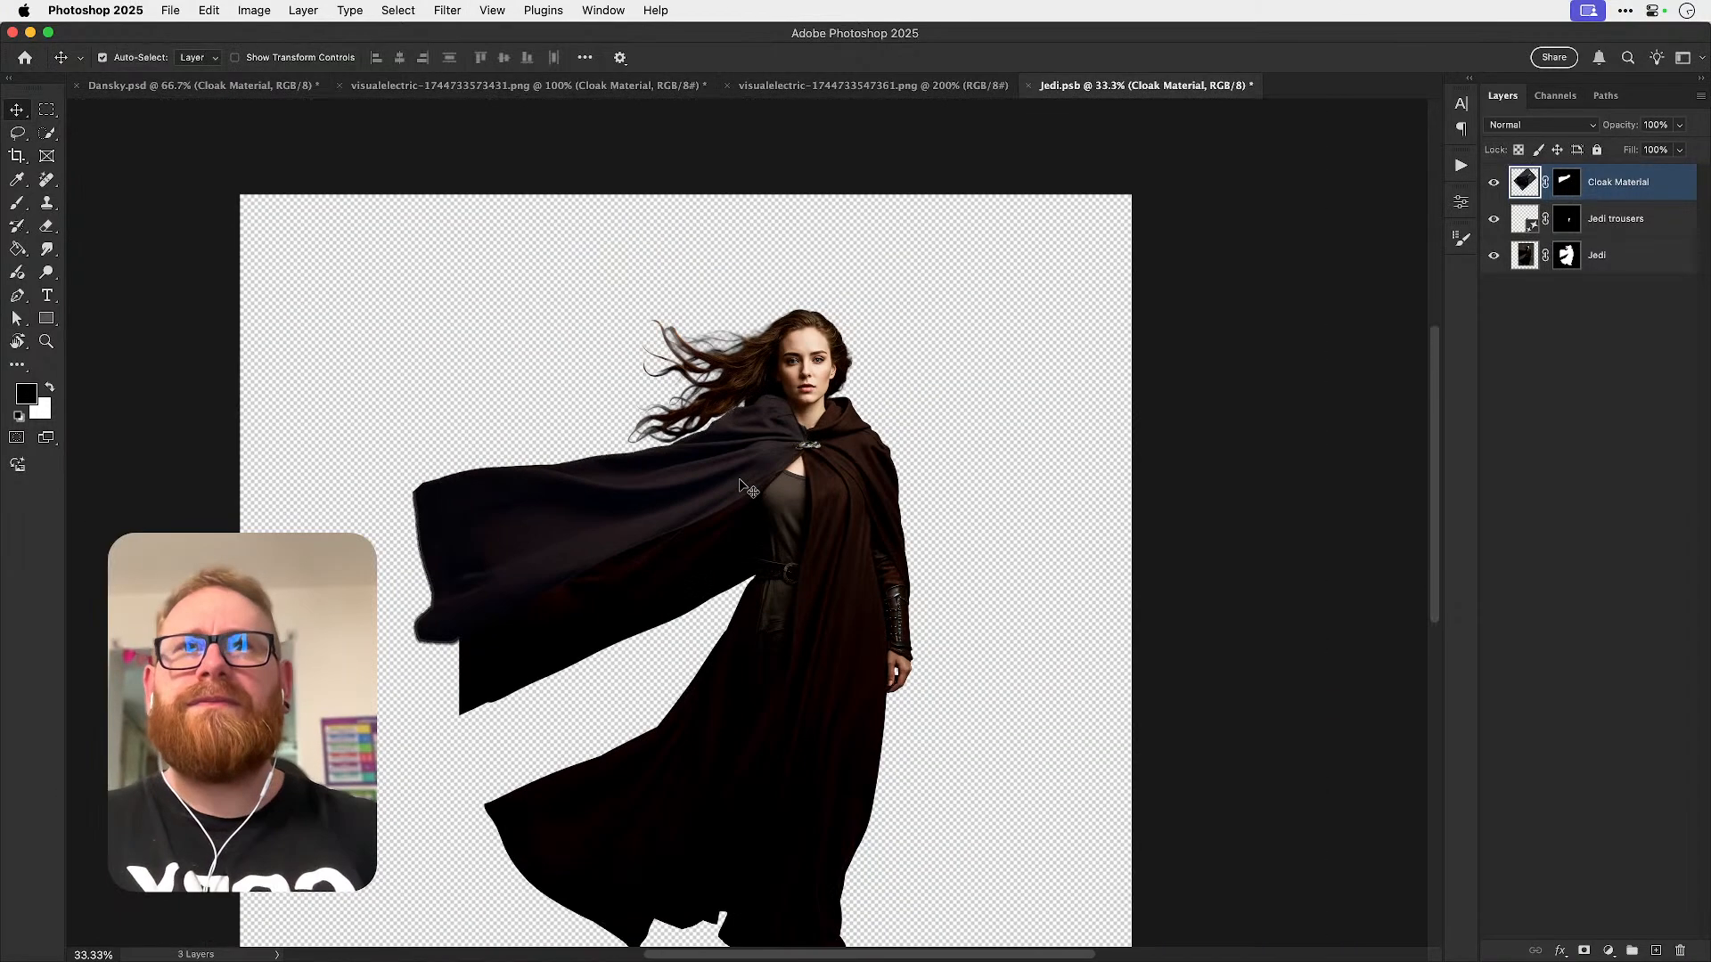
{"action": "left_click_drag", "start_coordinate": [743, 533], "coordinate": [785, 526]}
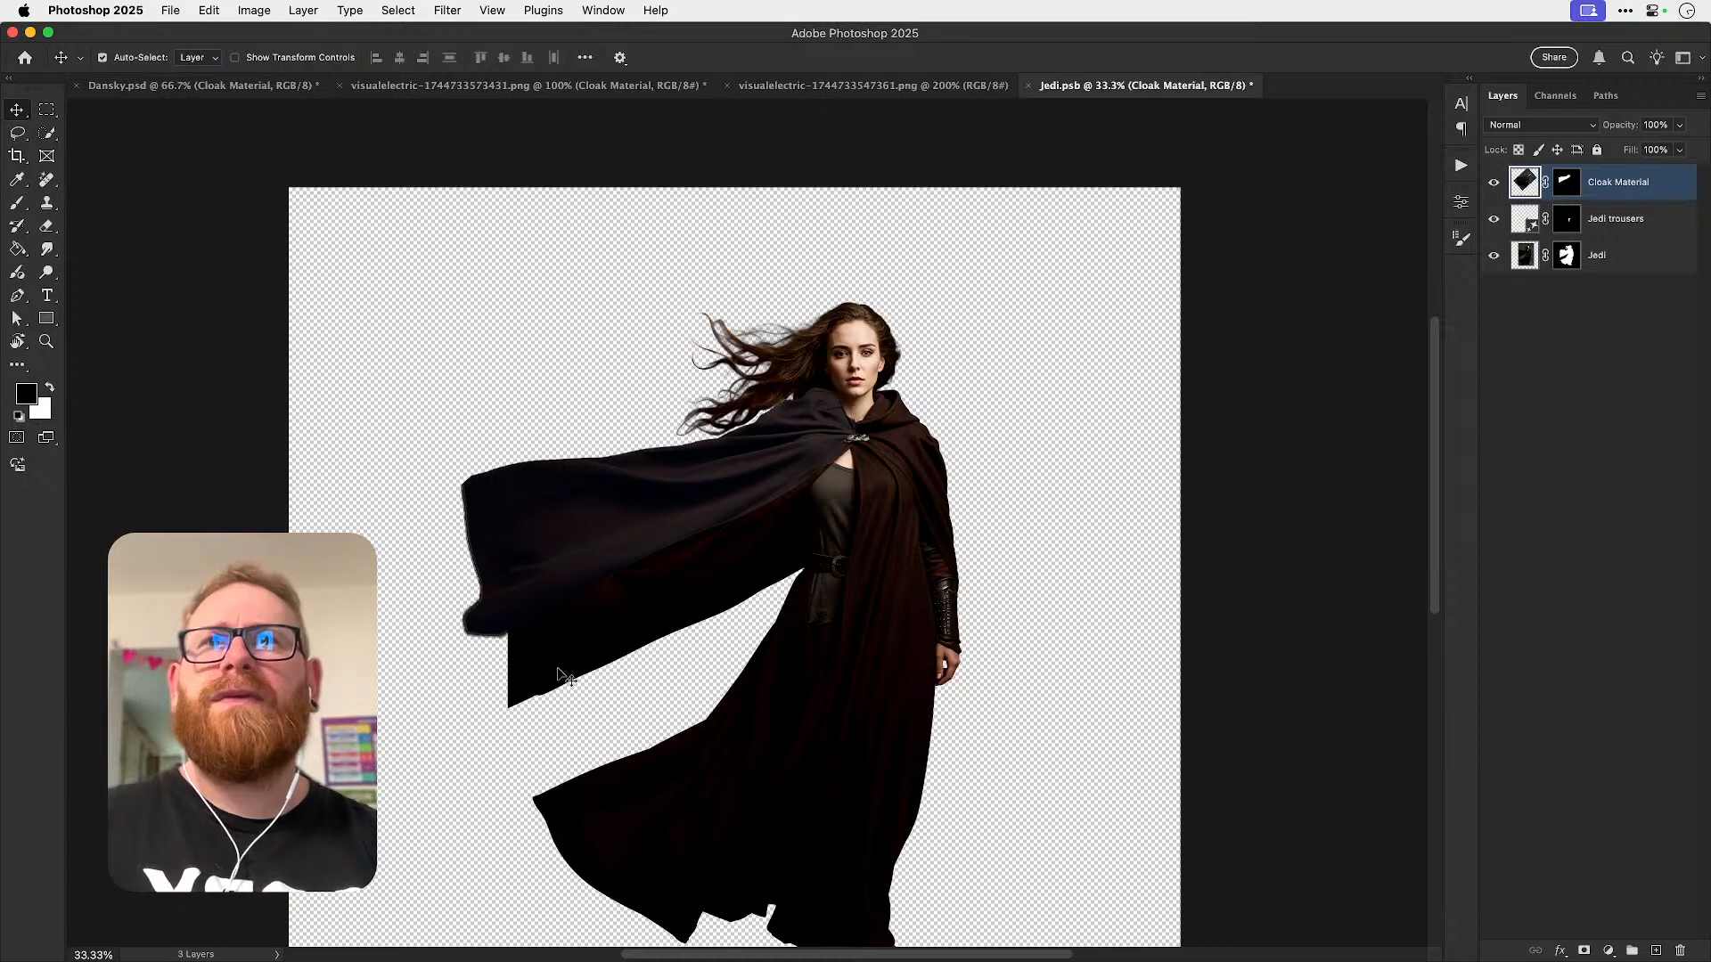
- Hide the Cloak Material layer to inspect the cut-off edge of the Jedi's original cape
{"action": "left_click", "coordinate": [1494, 181]}
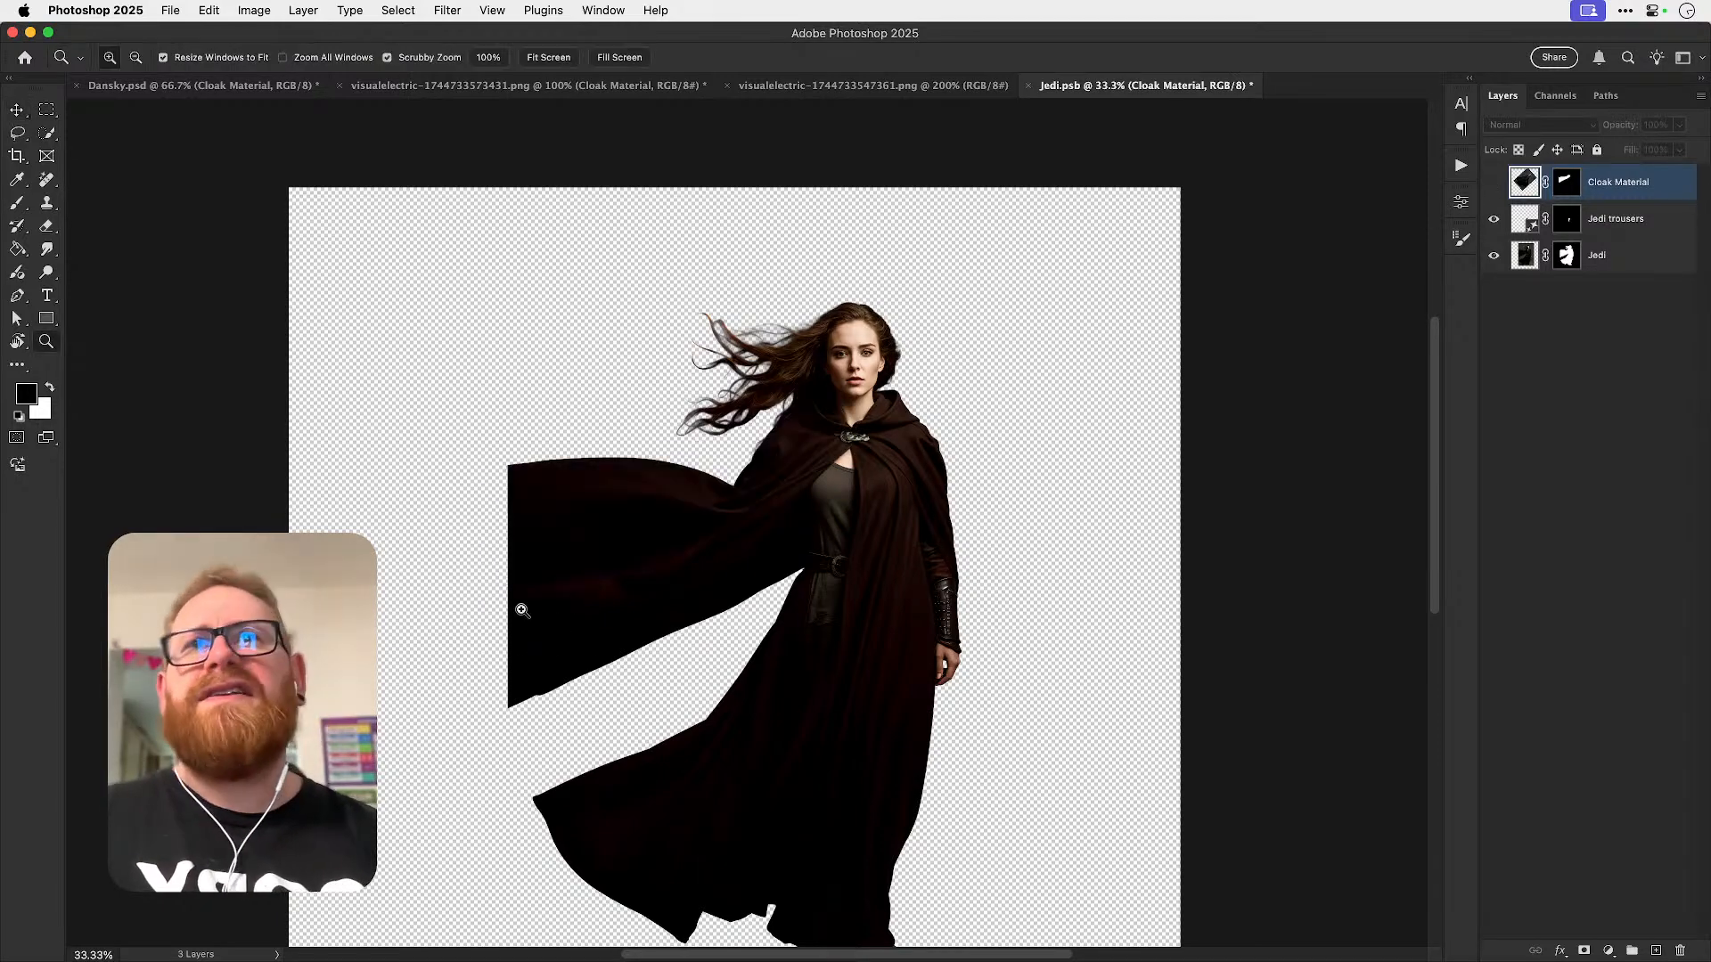
{"action": "key", "text": "z"}
{"action": "left_click", "coordinate": [529, 603]}
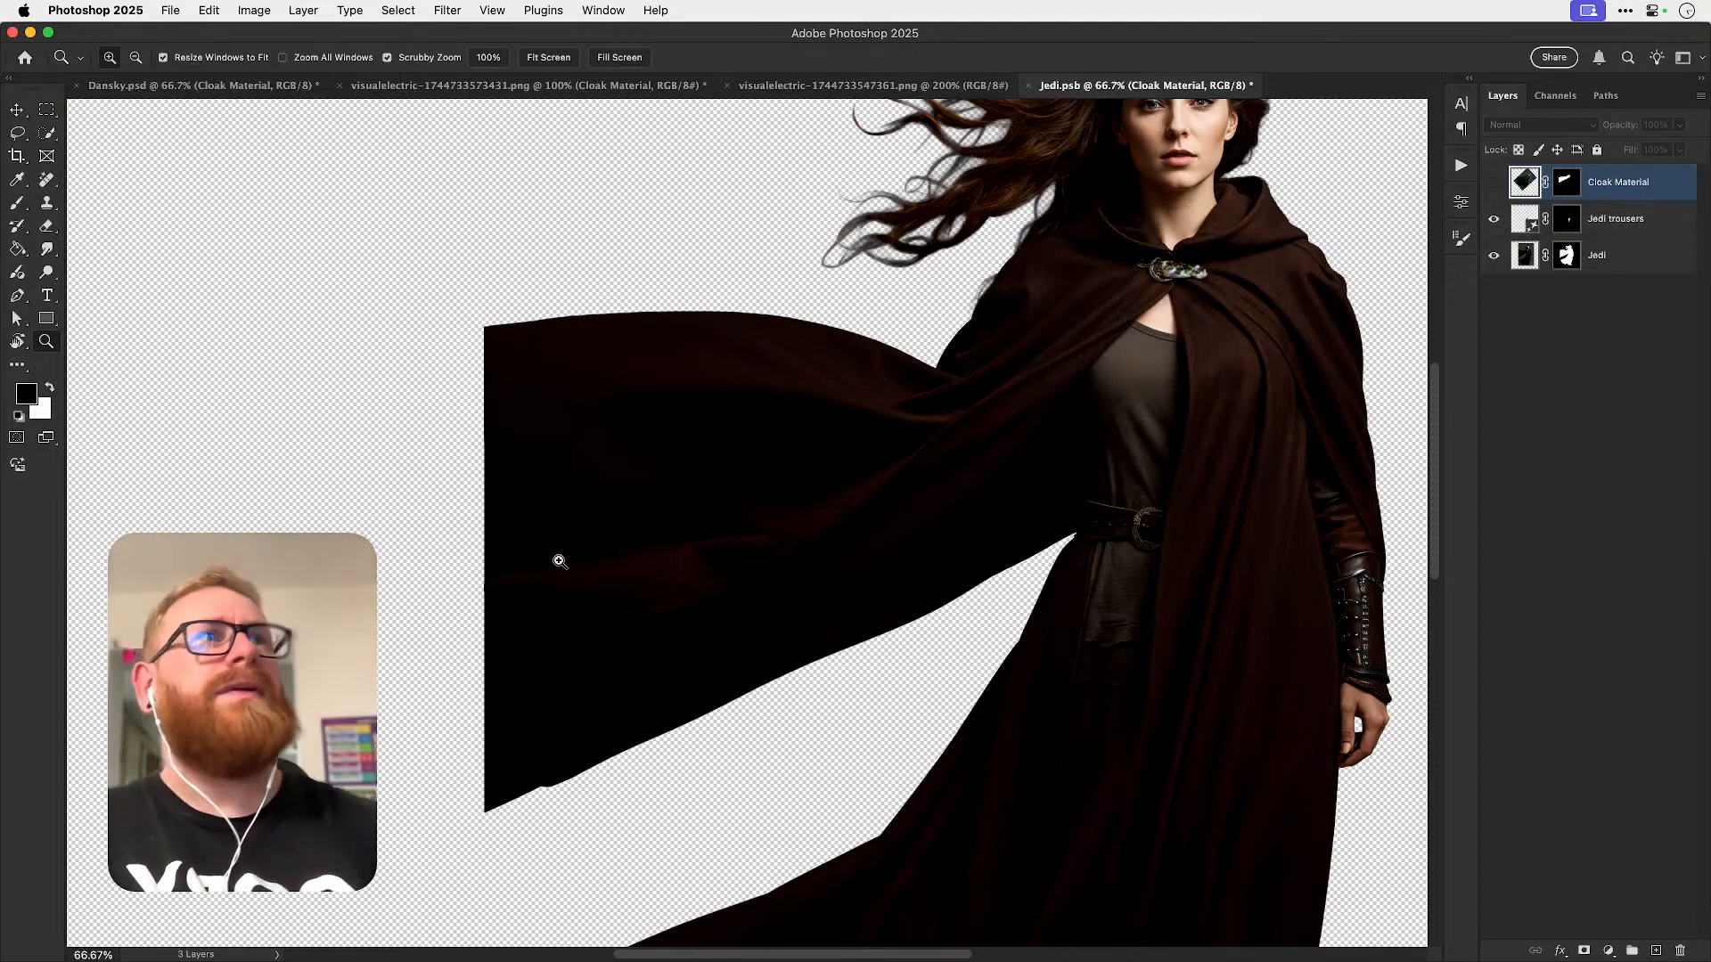
- Add a mid-grey (828282) Solid Color fill layer beneath the Jedi layers, then select the Jedi trousers layer
{"action": "left_click", "coordinate": [1606, 221]}
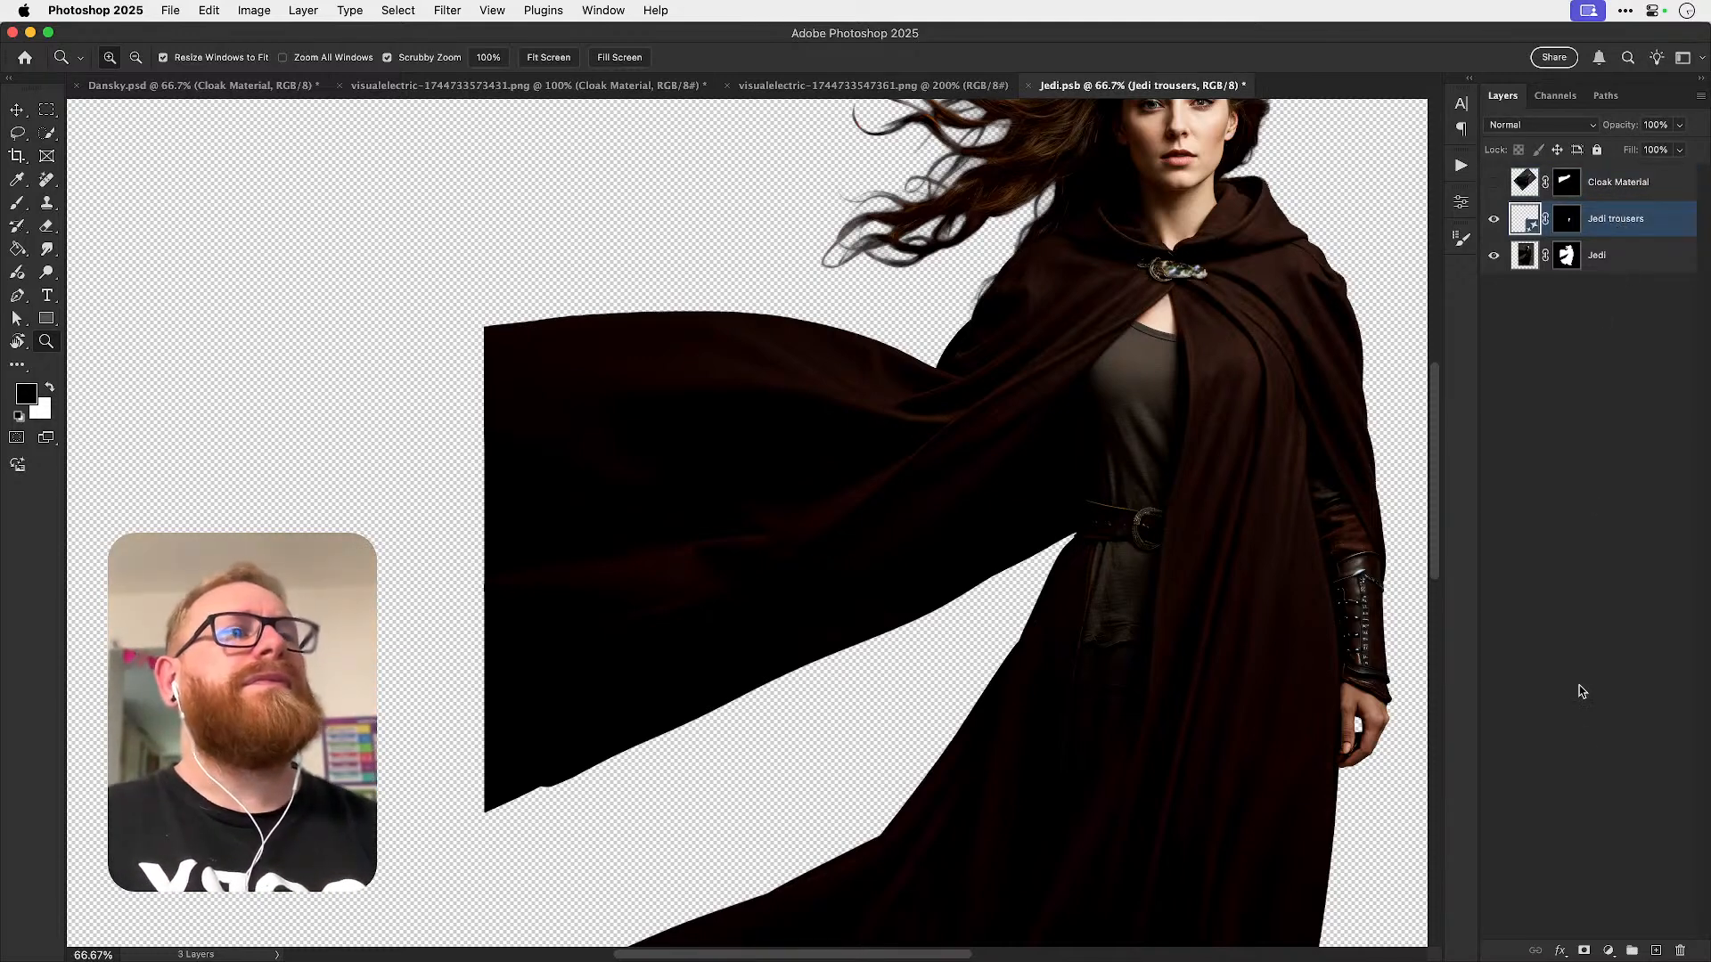
{"action": "left_click", "coordinate": [1607, 951]}
{"action": "left_click", "coordinate": [1050, 604]}
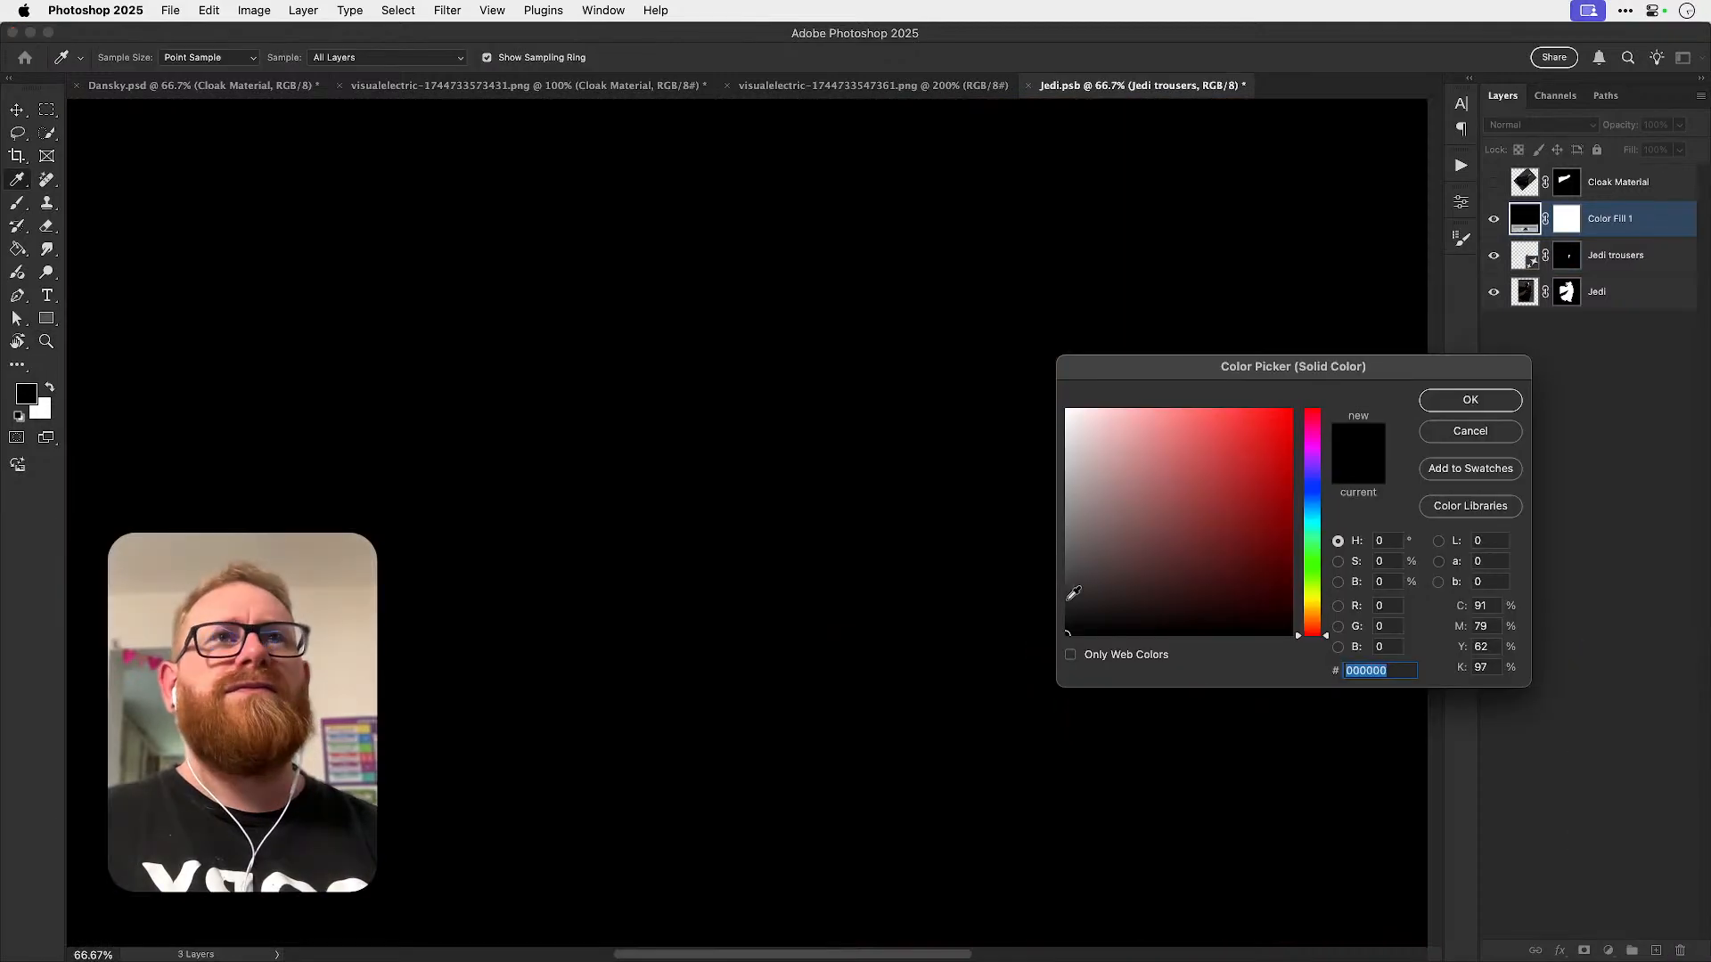
{"action": "left_click_drag", "start_coordinate": [1072, 596], "coordinate": [1017, 518]}
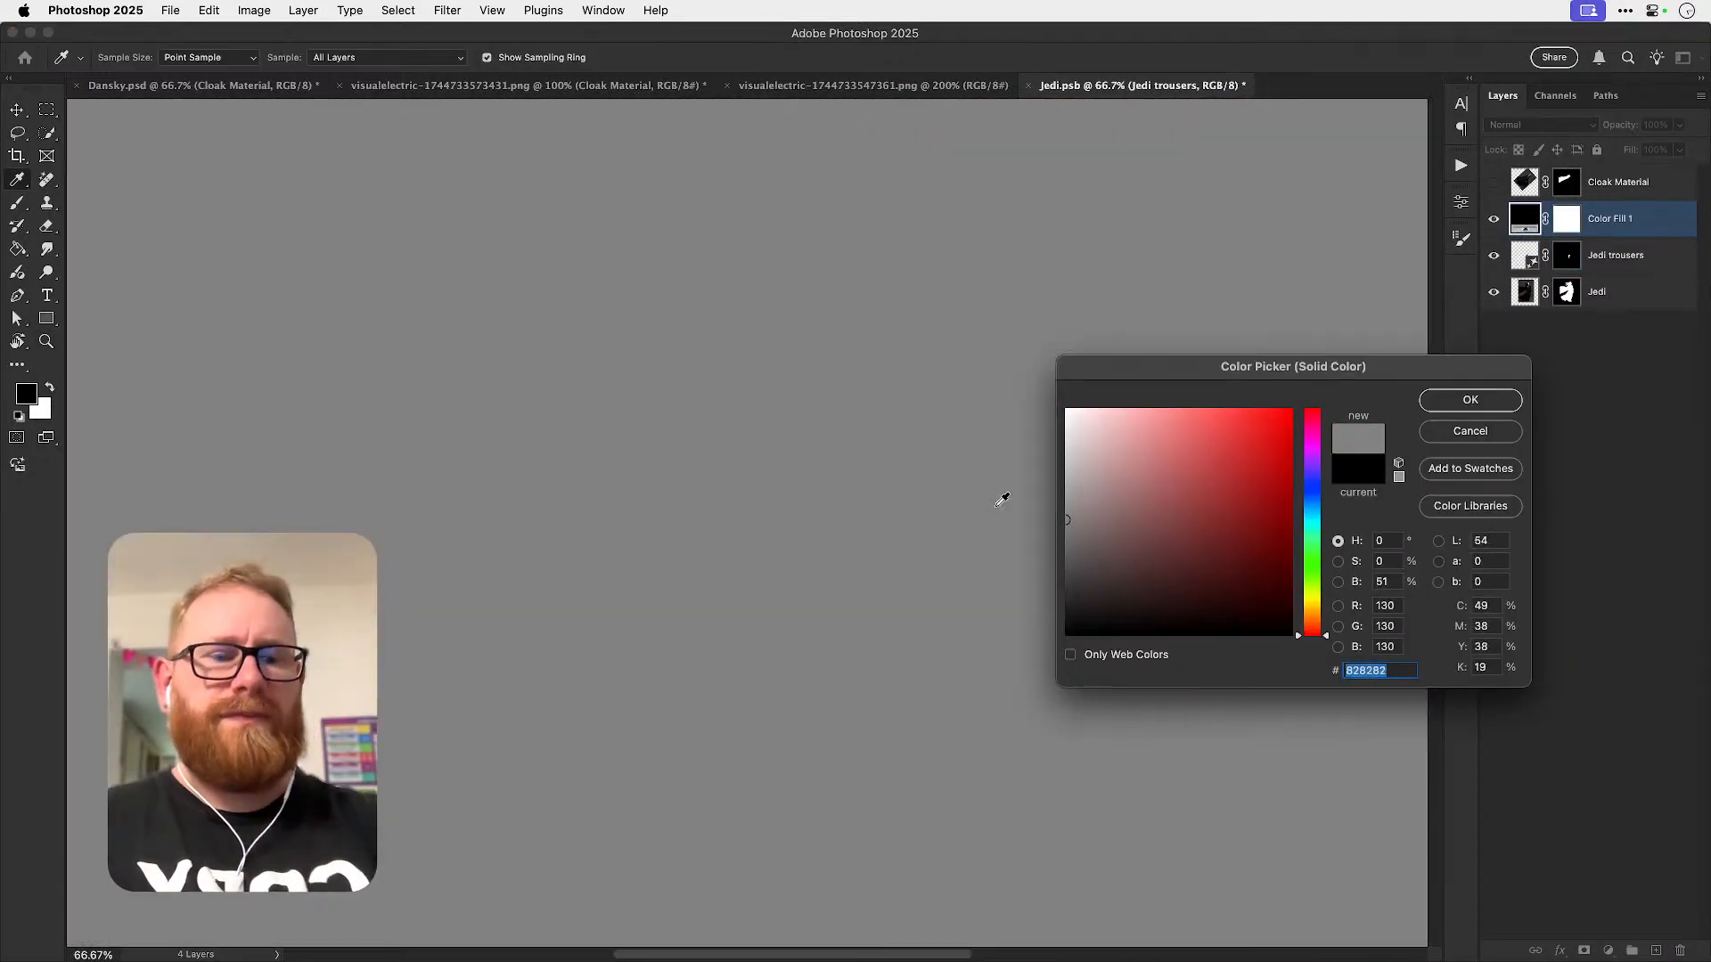
{"action": "key", "text": "Return"}
{"action": "key", "text": "super+bracketleft"}
{"action": "key", "text": "super+bracketleft"}
{"action": "left_click", "coordinate": [1627, 219]}
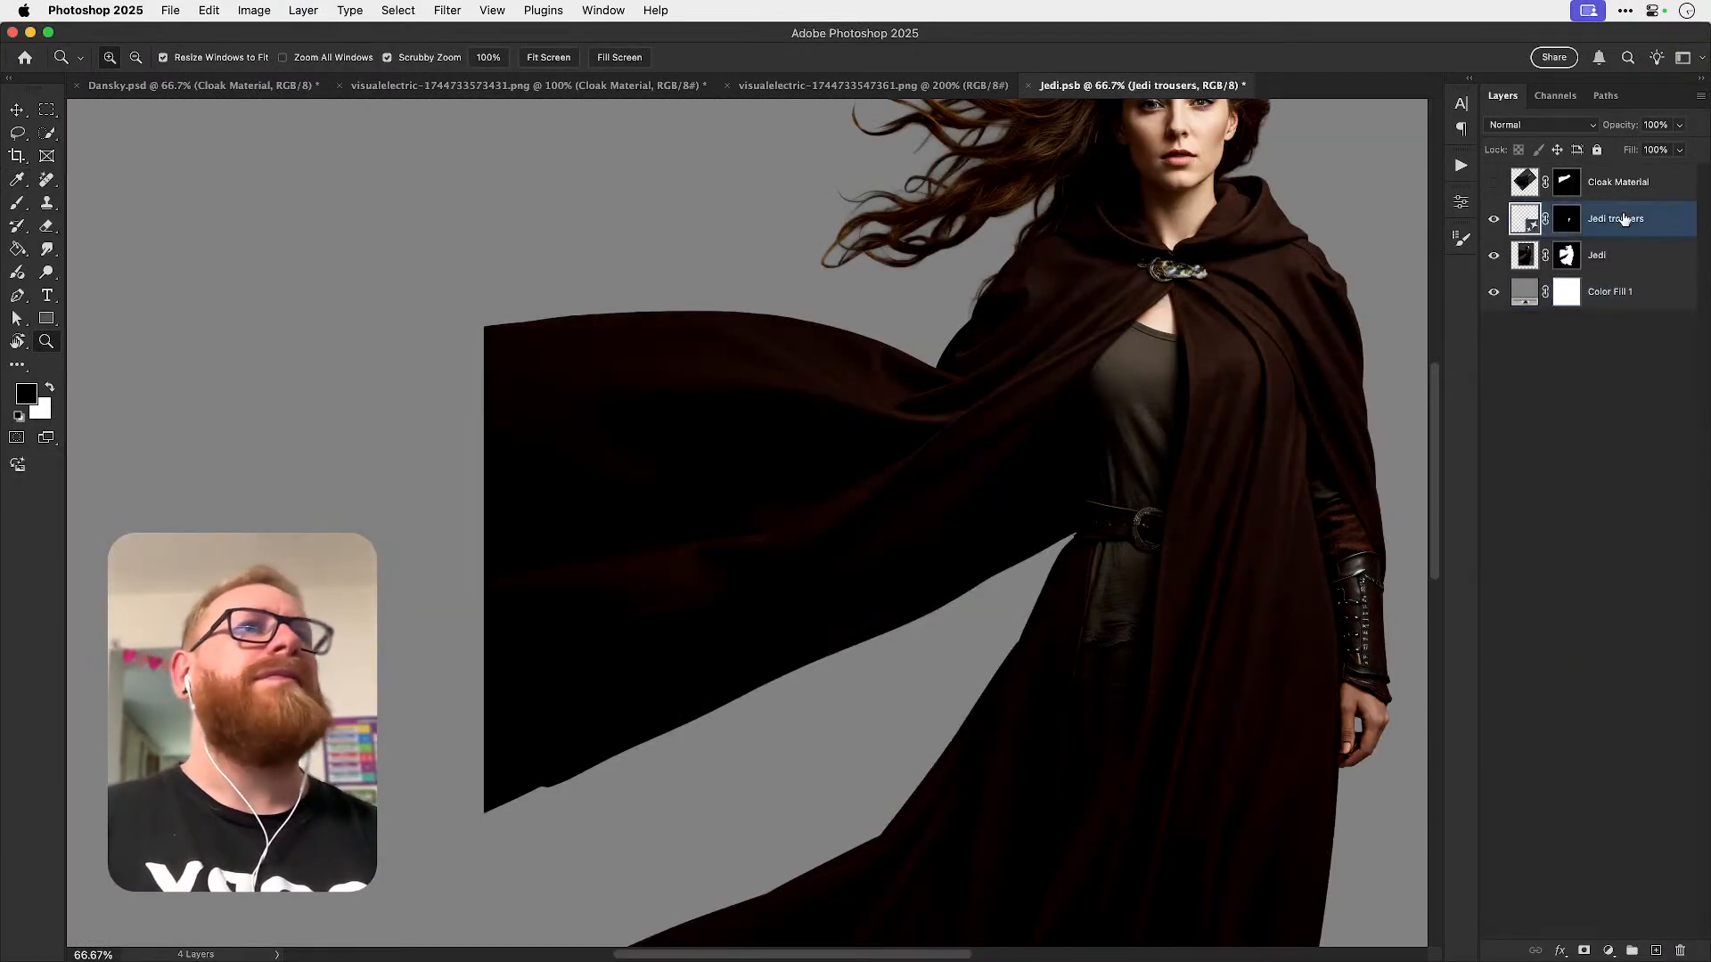
- Lasso the cut-off end of the trailing cape and run Generative Fill with the prompt "cloak"
{"action": "key", "text": "l"}
{"action": "mouse_move", "coordinate": [826, 311]}
{"action": "left_mouse_down"}
{"action": "mouse_move", "coordinate": [662, 292]}
{"action": "mouse_move", "coordinate": [512, 313]}
{"action": "mouse_move", "coordinate": [441, 364]}
{"action": "mouse_move", "coordinate": [421, 430]}
{"action": "mouse_move", "coordinate": [650, 289]}
{"action": "mouse_move", "coordinate": [478, 317]}
{"action": "mouse_move", "coordinate": [385, 471]}
{"action": "mouse_move", "coordinate": [382, 666]}
{"action": "mouse_move", "coordinate": [754, 285]}
{"action": "mouse_move", "coordinate": [528, 283]}
{"action": "mouse_move", "coordinate": [385, 453]}
{"action": "mouse_move", "coordinate": [408, 871]}
{"action": "mouse_move", "coordinate": [614, 788]}
{"action": "mouse_move", "coordinate": [742, 705]}
{"action": "mouse_move", "coordinate": [767, 551]}
{"action": "mouse_move", "coordinate": [869, 335]}
{"action": "mouse_move", "coordinate": [809, 303]}
{"action": "left_mouse_up"}
{"action": "left_click", "coordinate": [209, 10]}
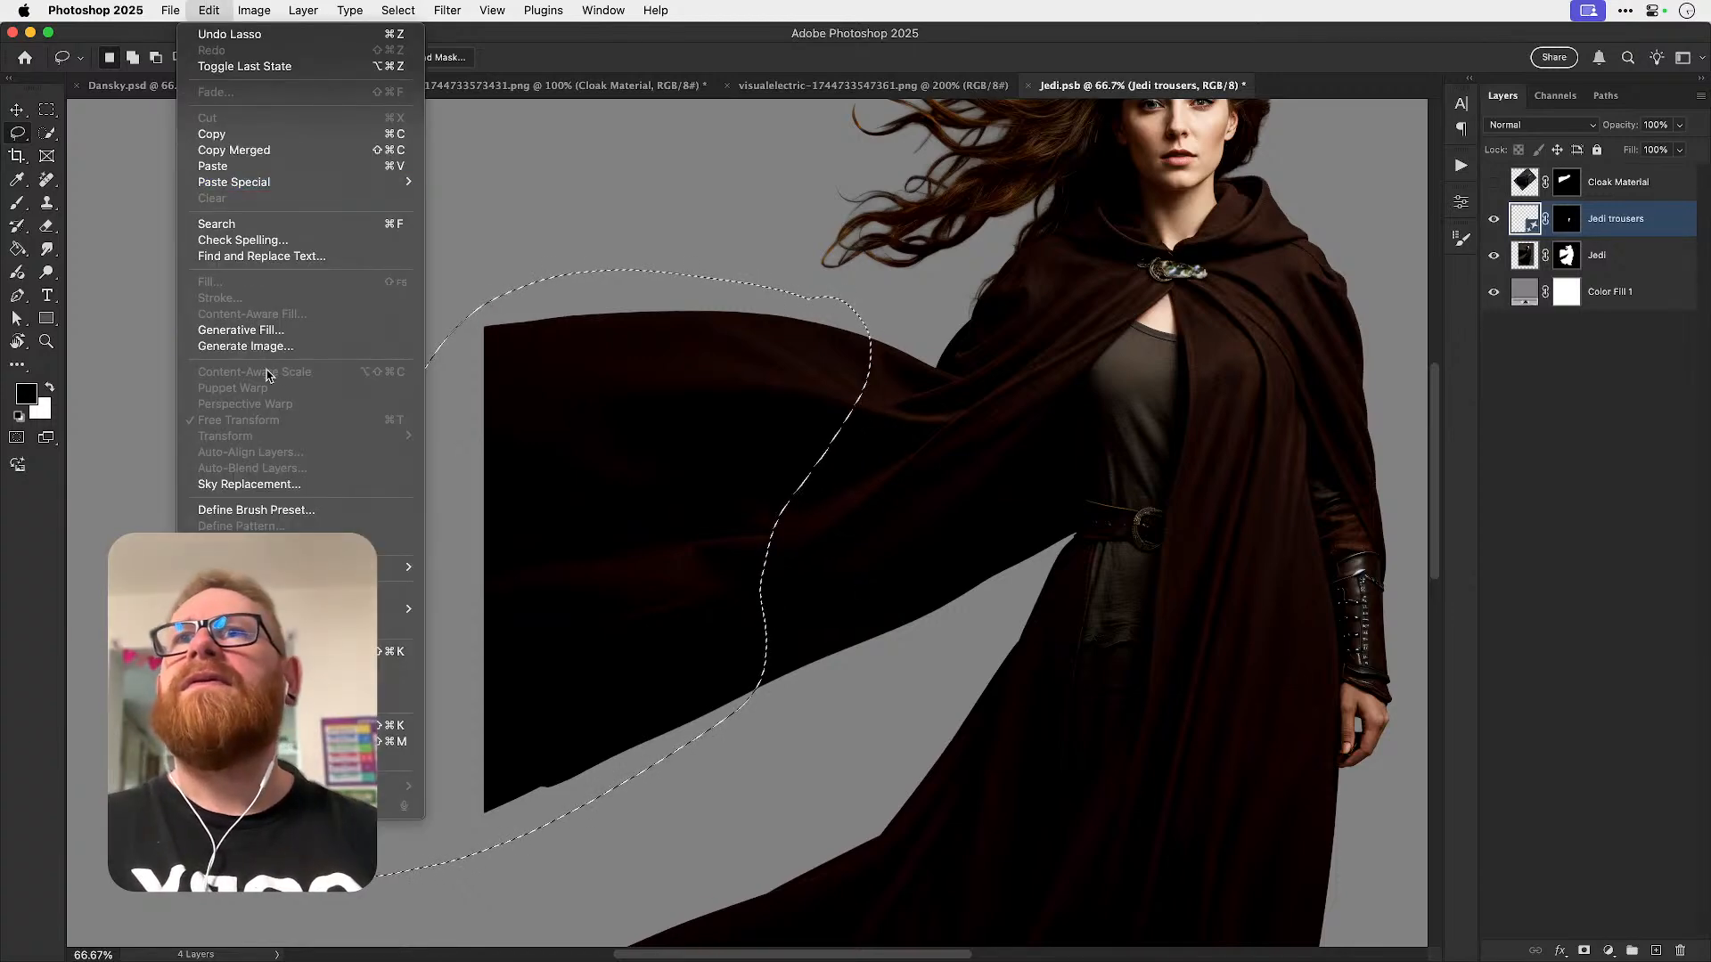
{"action": "left_click", "coordinate": [265, 329]}
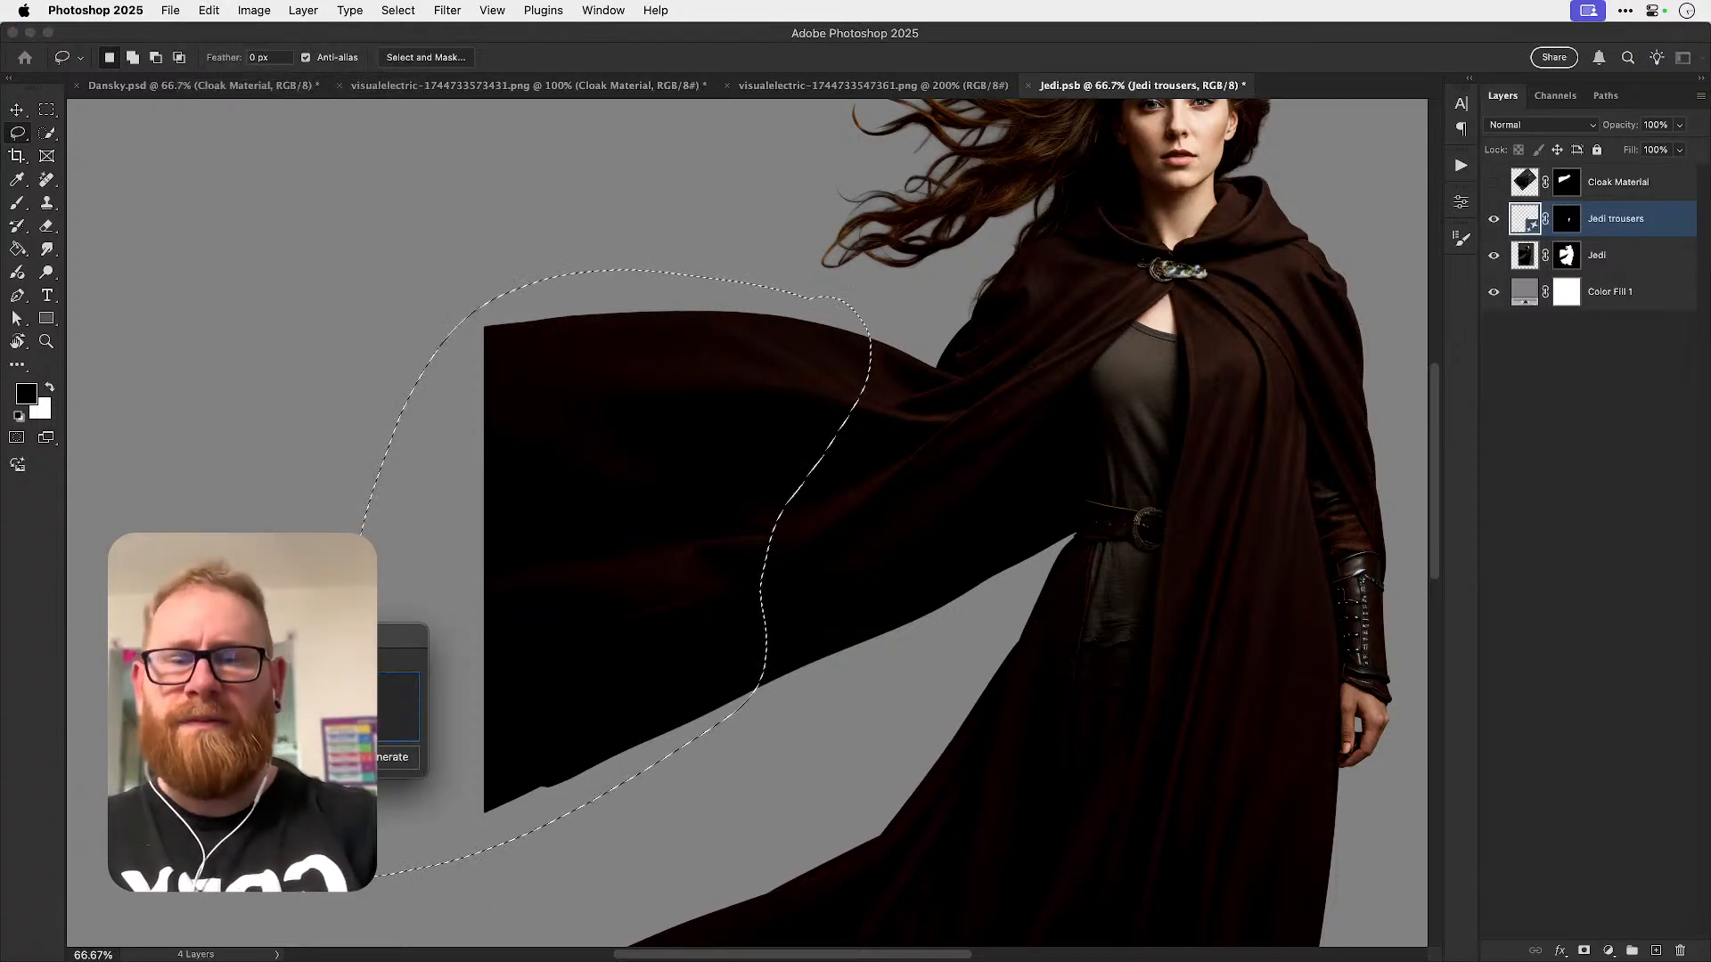
{"action": "type", "text": "cloak"}
{"action": "key", "text": "Return"}
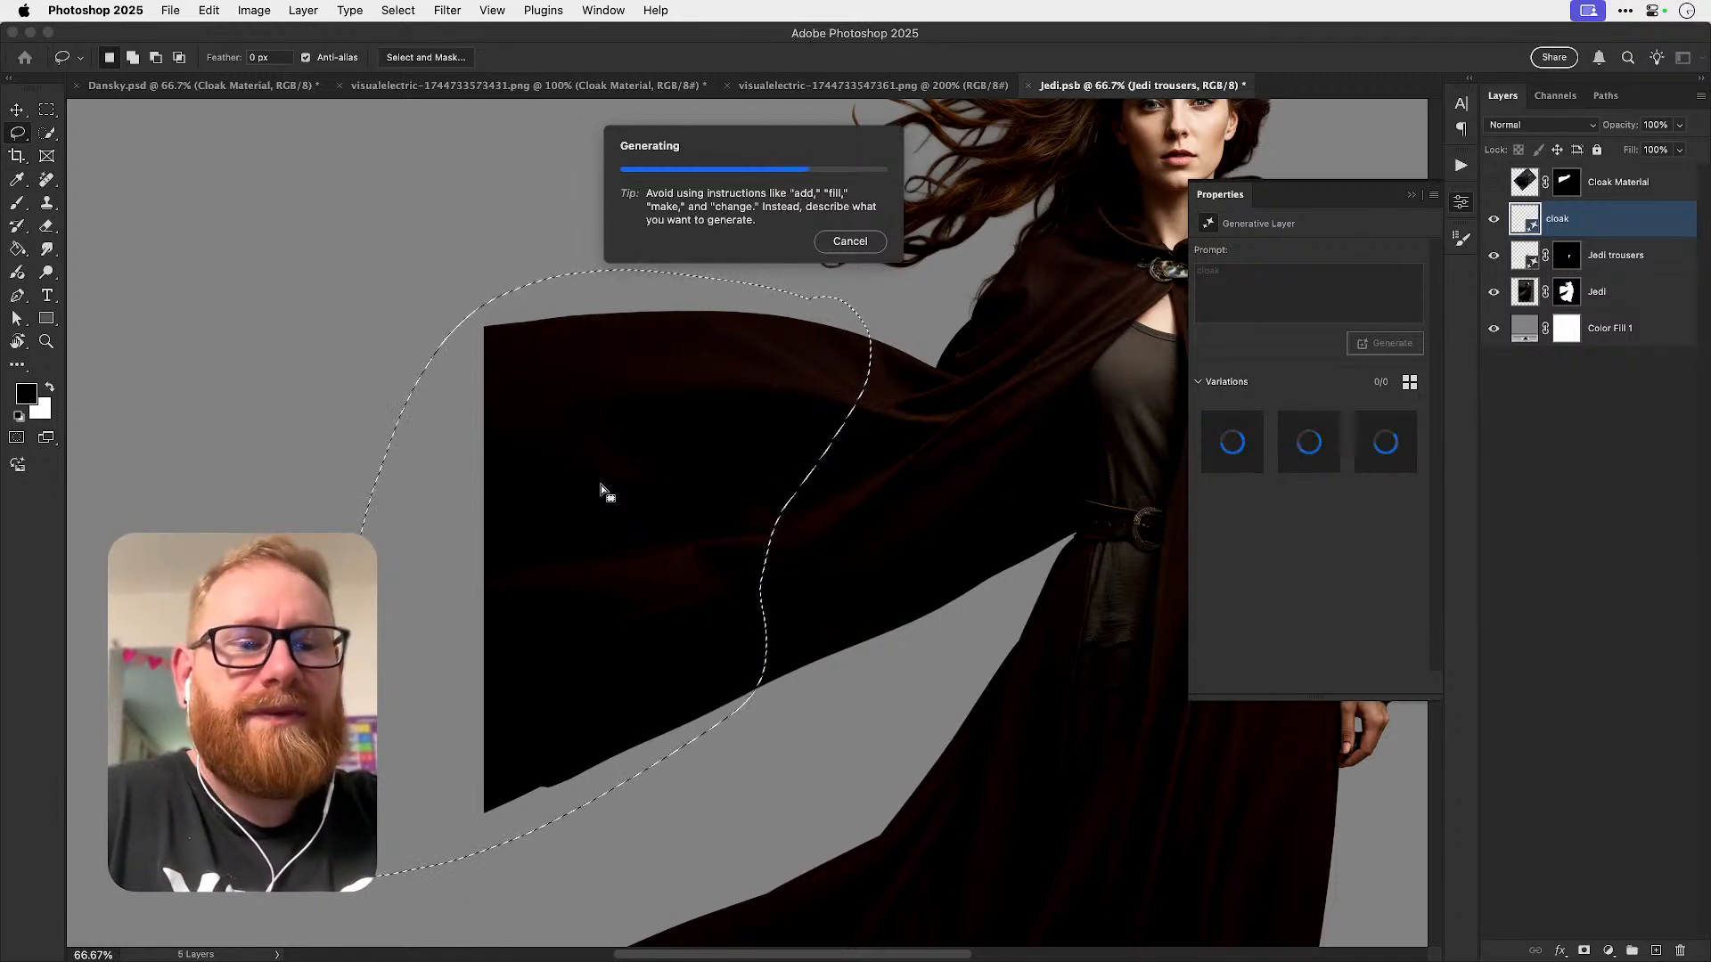
{"action": "scroll", "coordinate": [601, 490], "scroll_direction": "down", "scroll_amount": 3}
{"action": "scroll", "coordinate": [601, 490], "scroll_direction": "right", "scroll_amount": 5}
{"action": "scroll", "coordinate": [601, 489], "scroll_direction": "down", "scroll_amount": 5}
{"action": "scroll", "coordinate": [601, 489], "scroll_direction": "right", "scroll_amount": 2}
{"action": "scroll", "coordinate": [601, 489], "scroll_direction": "up", "scroll_amount": 5}
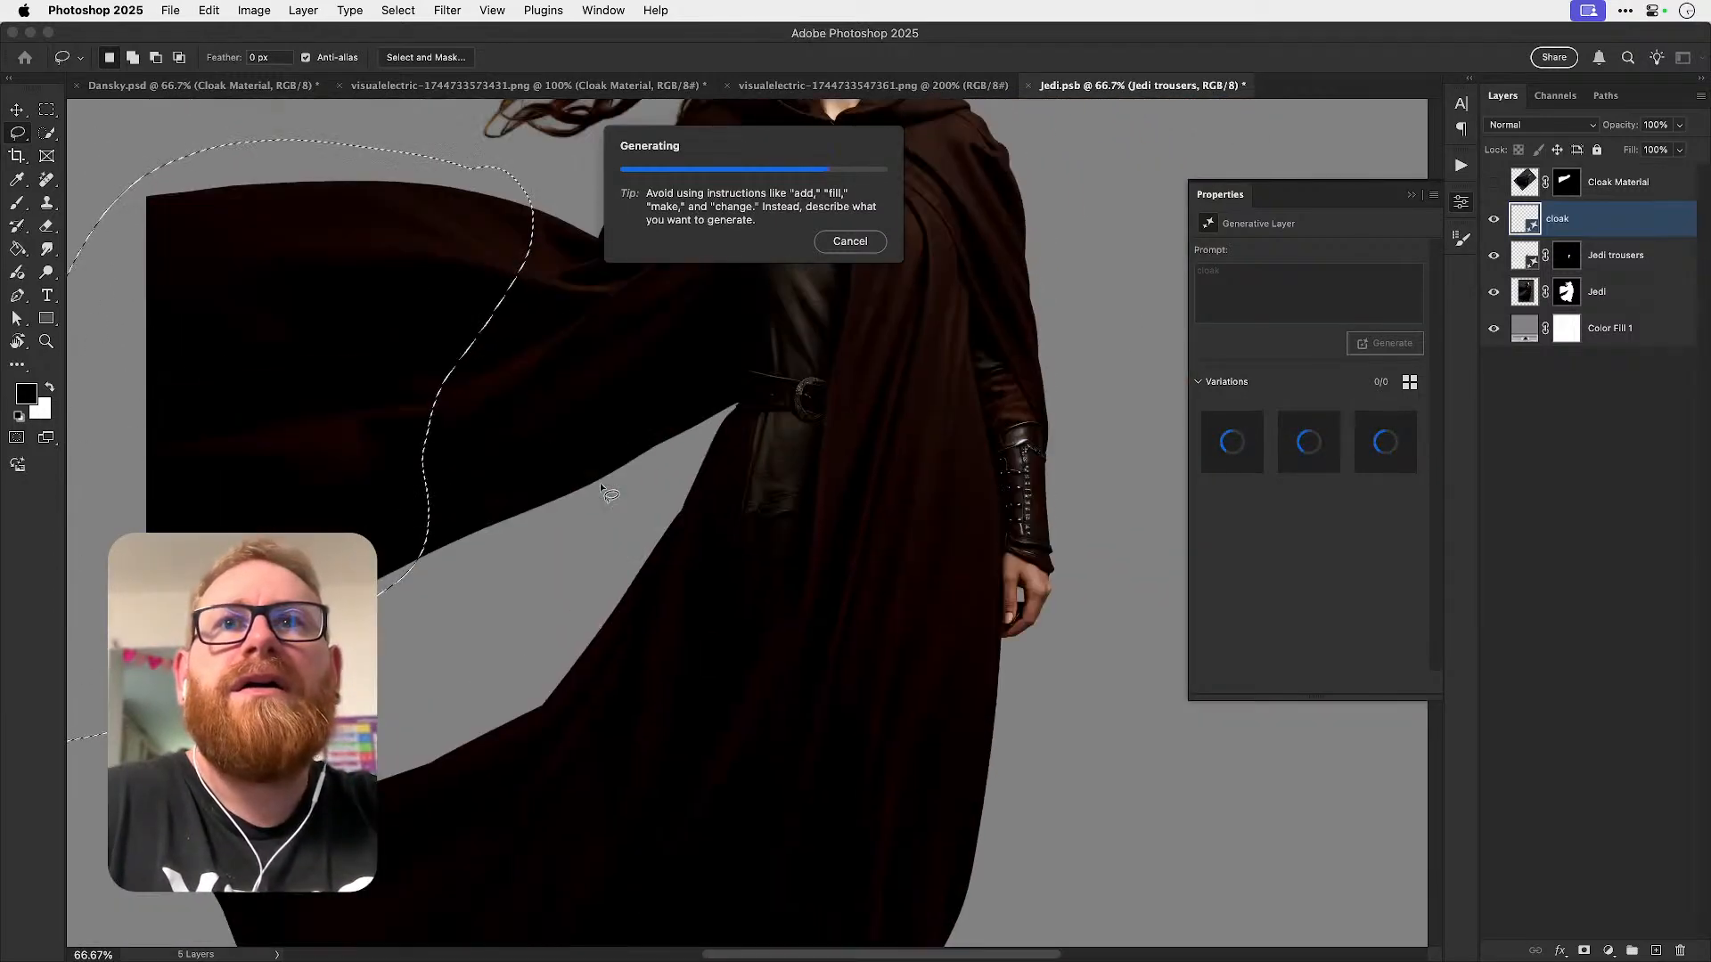
{"action": "scroll", "coordinate": [602, 489], "scroll_direction": "down", "scroll_amount": 2}
{"action": "scroll", "coordinate": [608, 493], "scroll_direction": "up", "scroll_amount": 1}
{"action": "scroll", "coordinate": [609, 493], "scroll_direction": "up", "scroll_amount": 2}
{"action": "scroll", "coordinate": [609, 493], "scroll_direction": "left", "scroll_amount": 1}
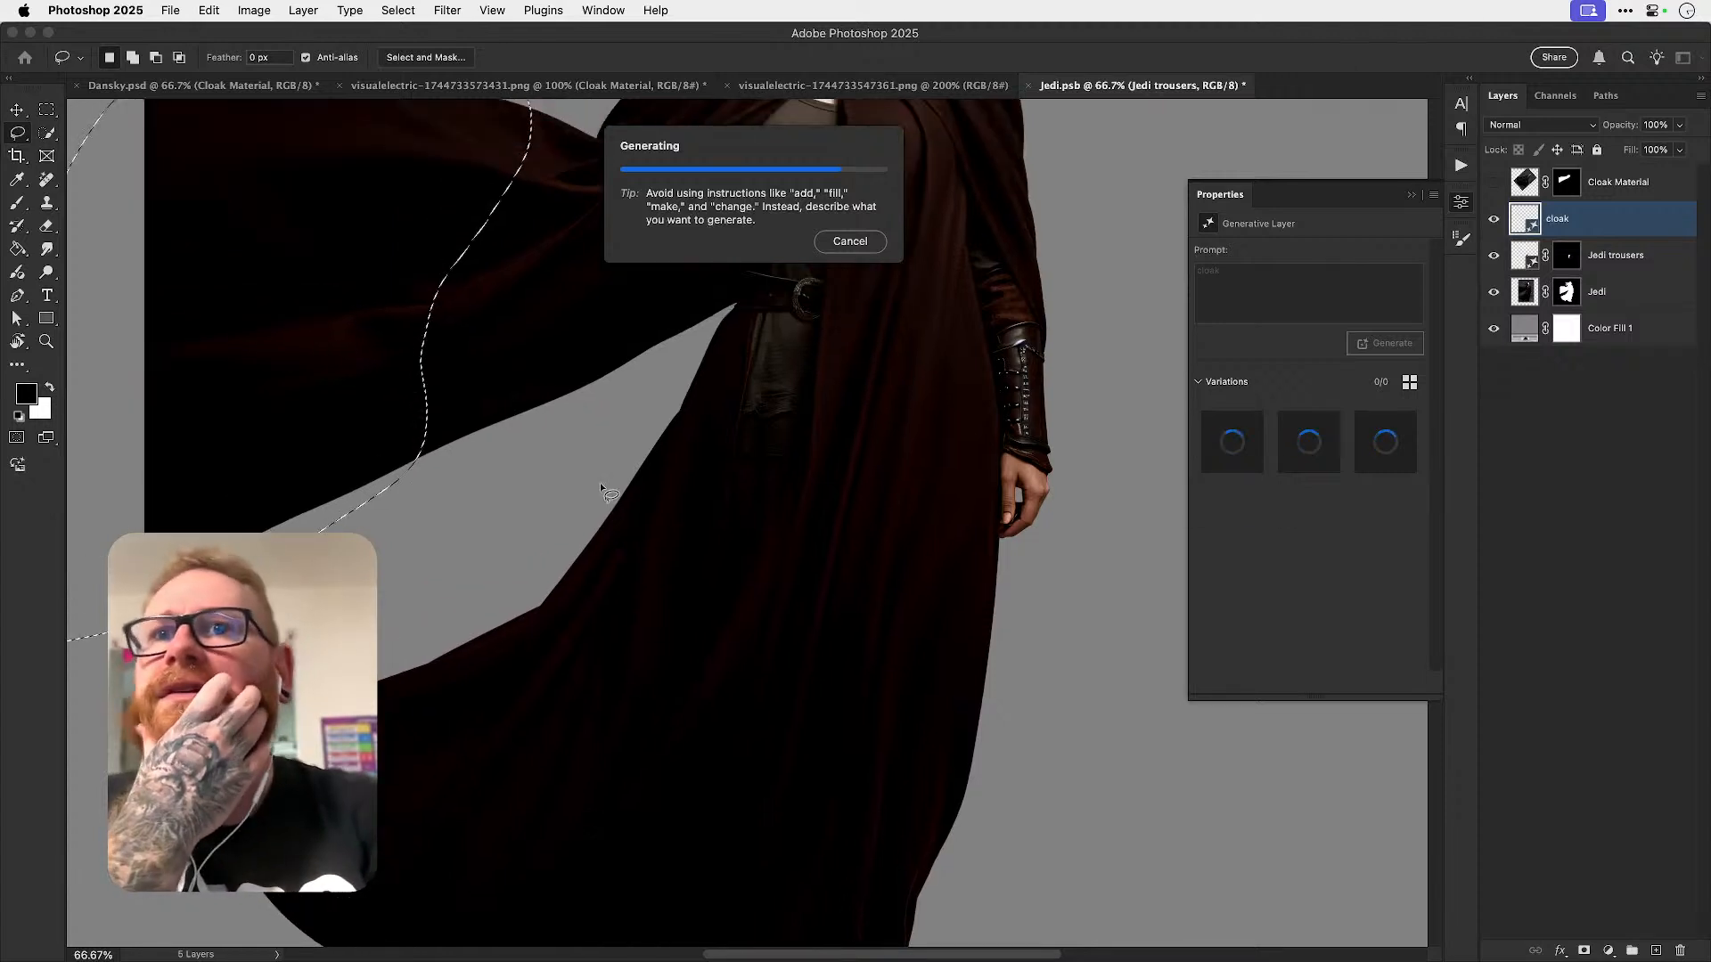
- Compare the three generated cloak variations against the Jedi's cape and hem, returning to the first variation
{"action": "scroll", "coordinate": [601, 485], "scroll_direction": "up", "scroll_amount": 8}
{"action": "scroll", "coordinate": [602, 486], "scroll_direction": "left", "scroll_amount": 3}
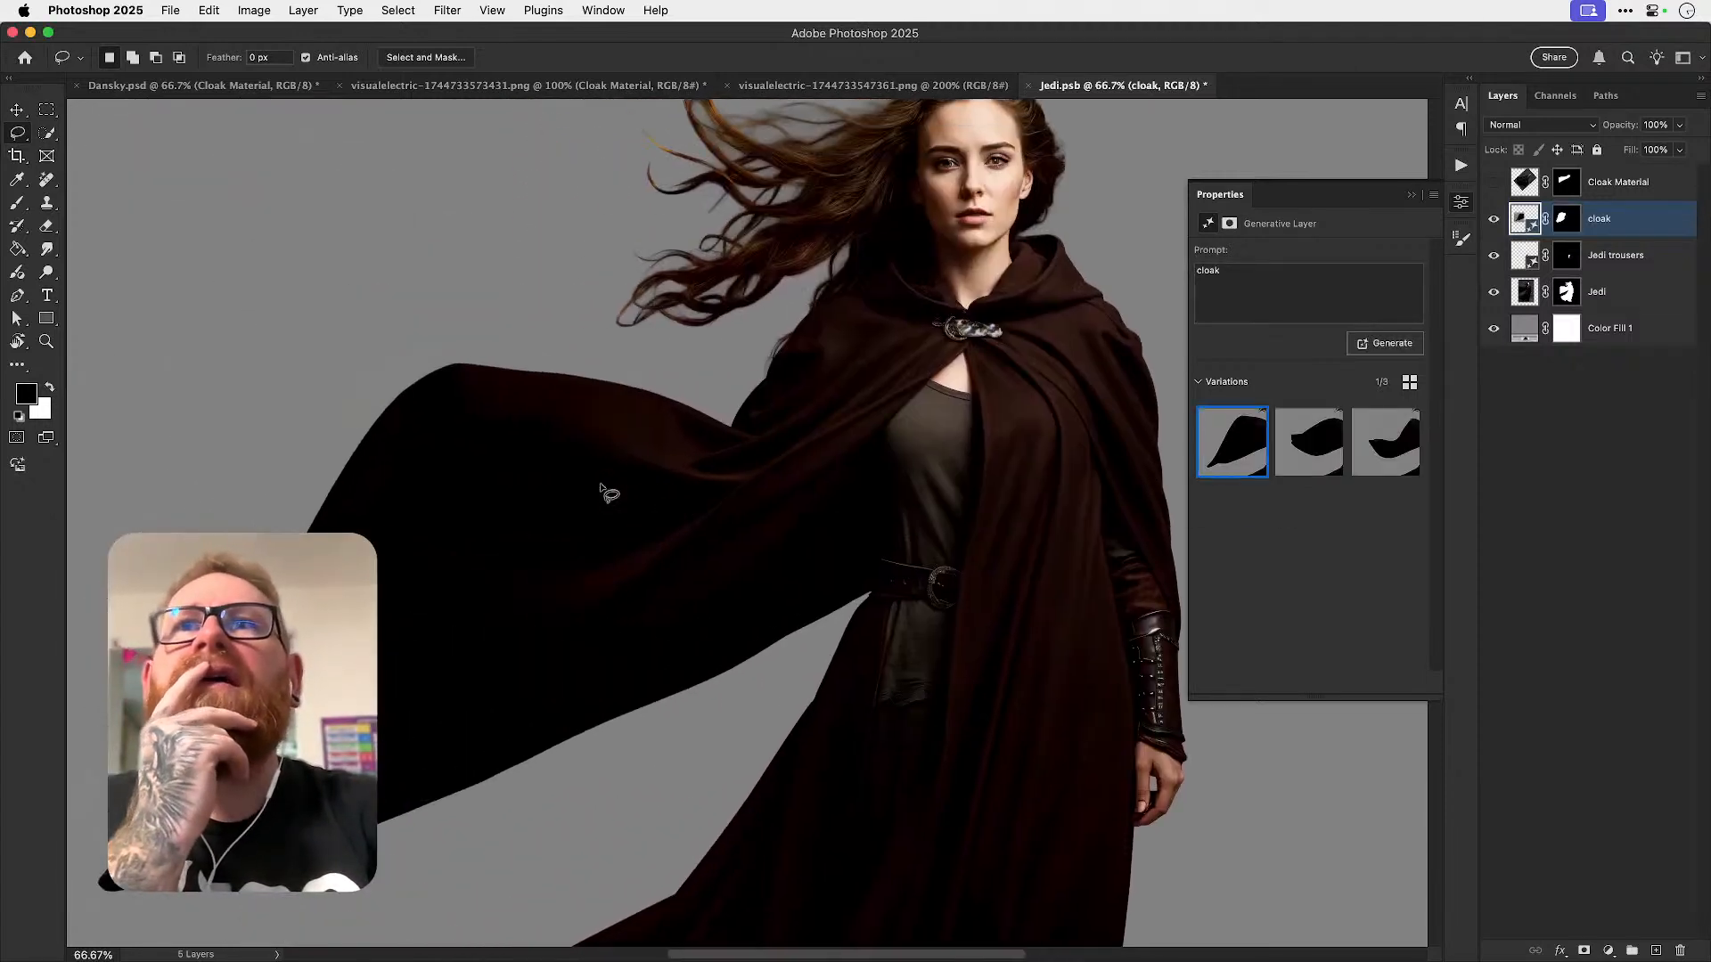
{"action": "left_click", "coordinate": [1300, 447]}
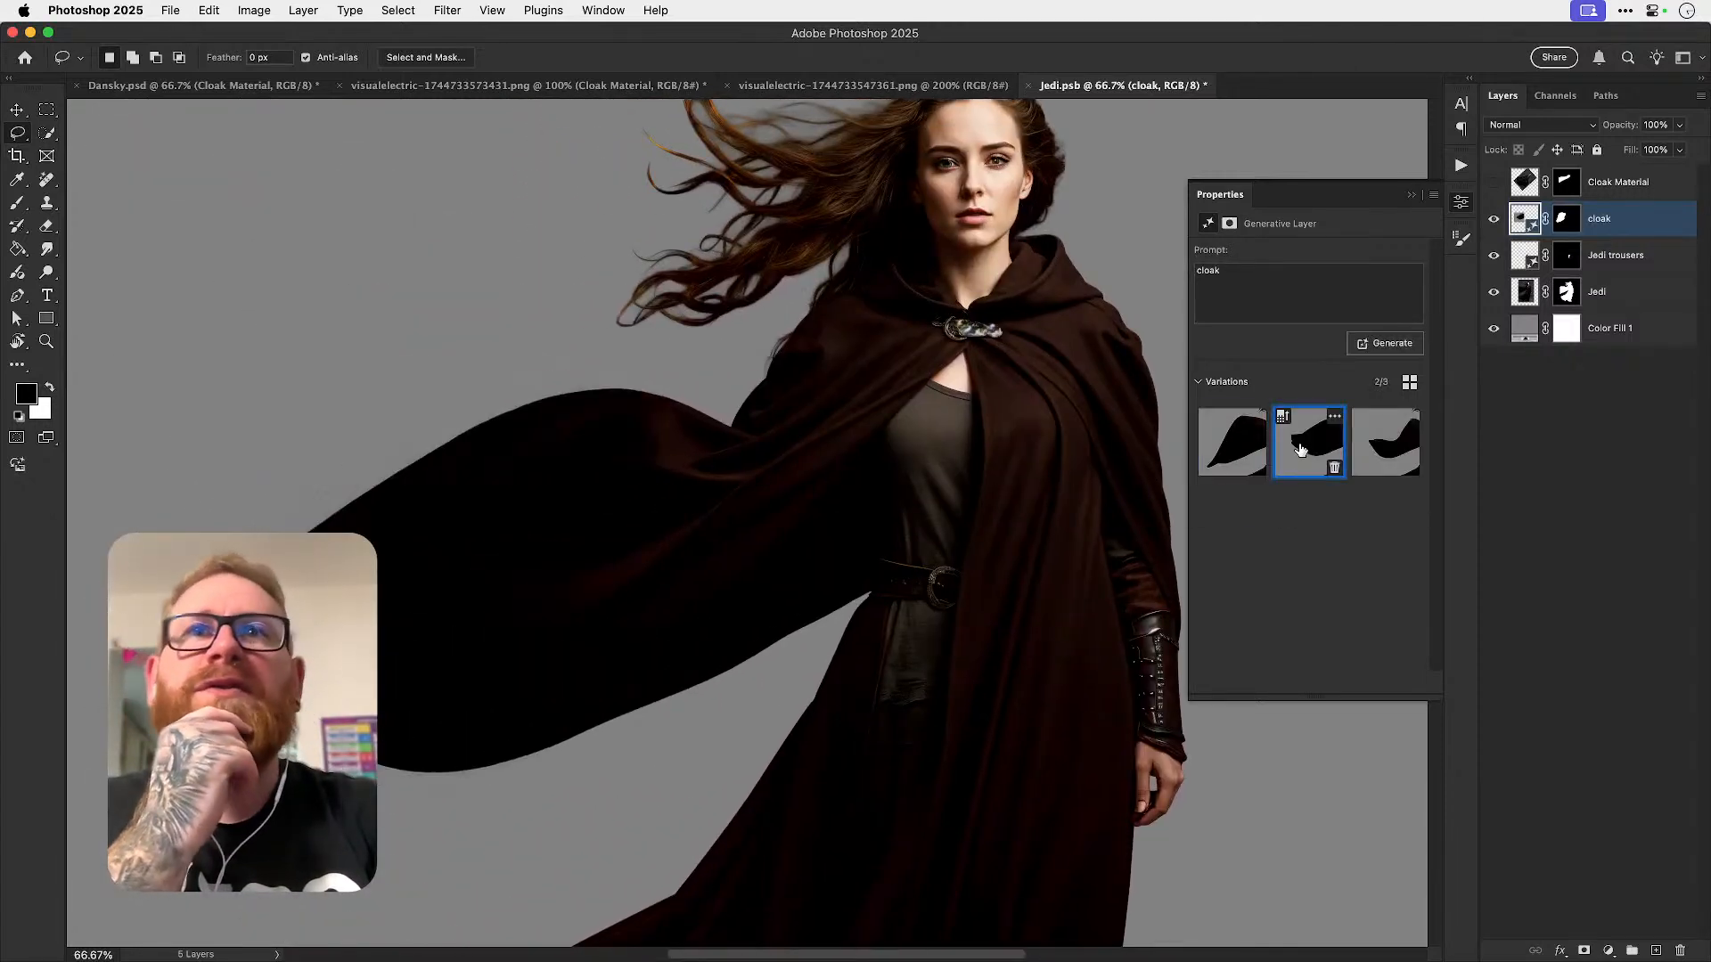
{"action": "left_click", "coordinate": [1382, 463]}
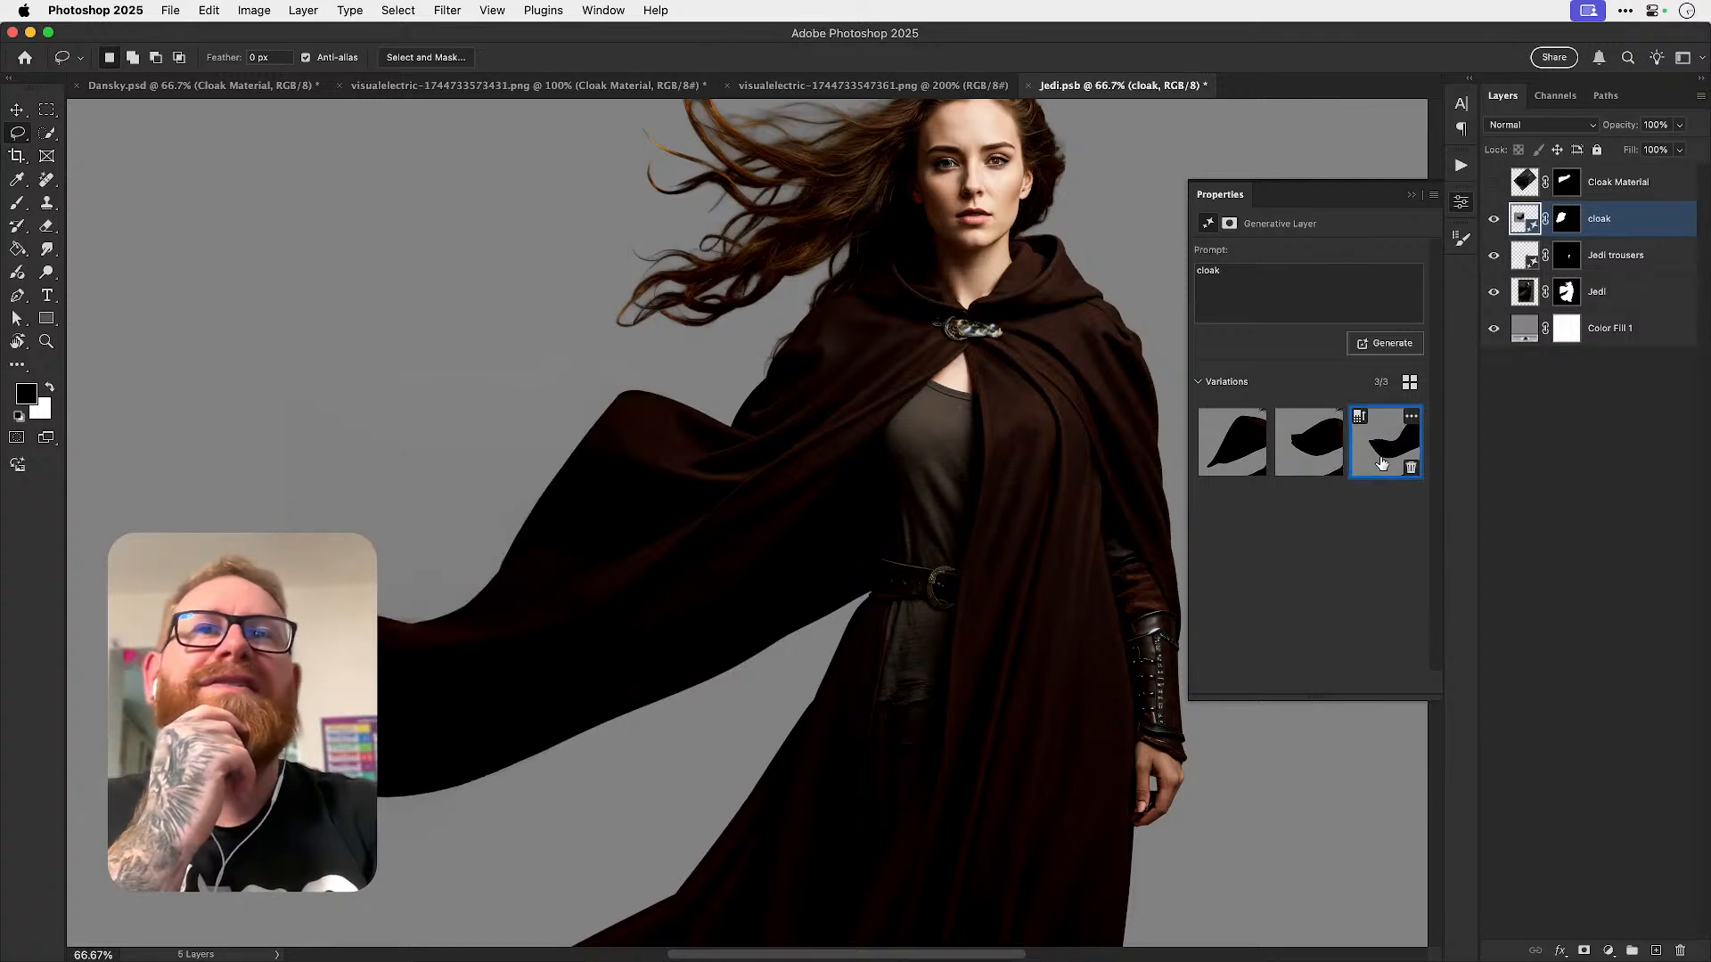
{"action": "left_click", "coordinate": [1247, 450]}
{"action": "scroll", "coordinate": [993, 618], "scroll_direction": "down", "scroll_amount": 10}
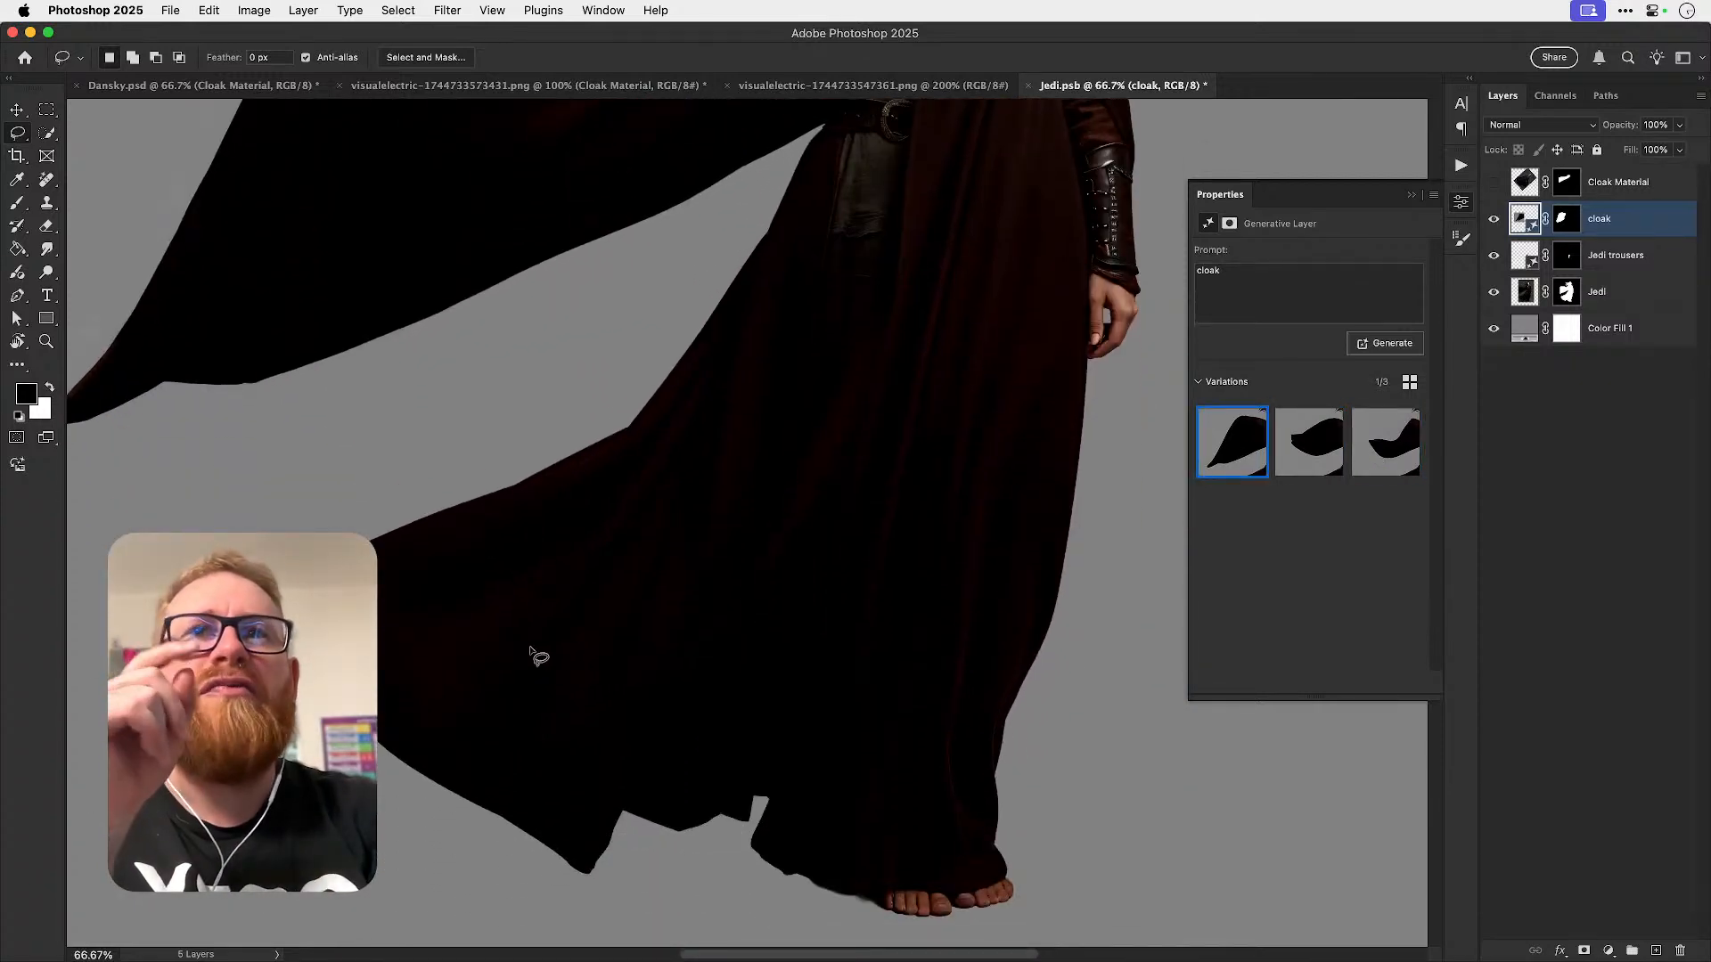
{"action": "scroll", "coordinate": [538, 657], "scroll_direction": "up", "scroll_amount": 8}
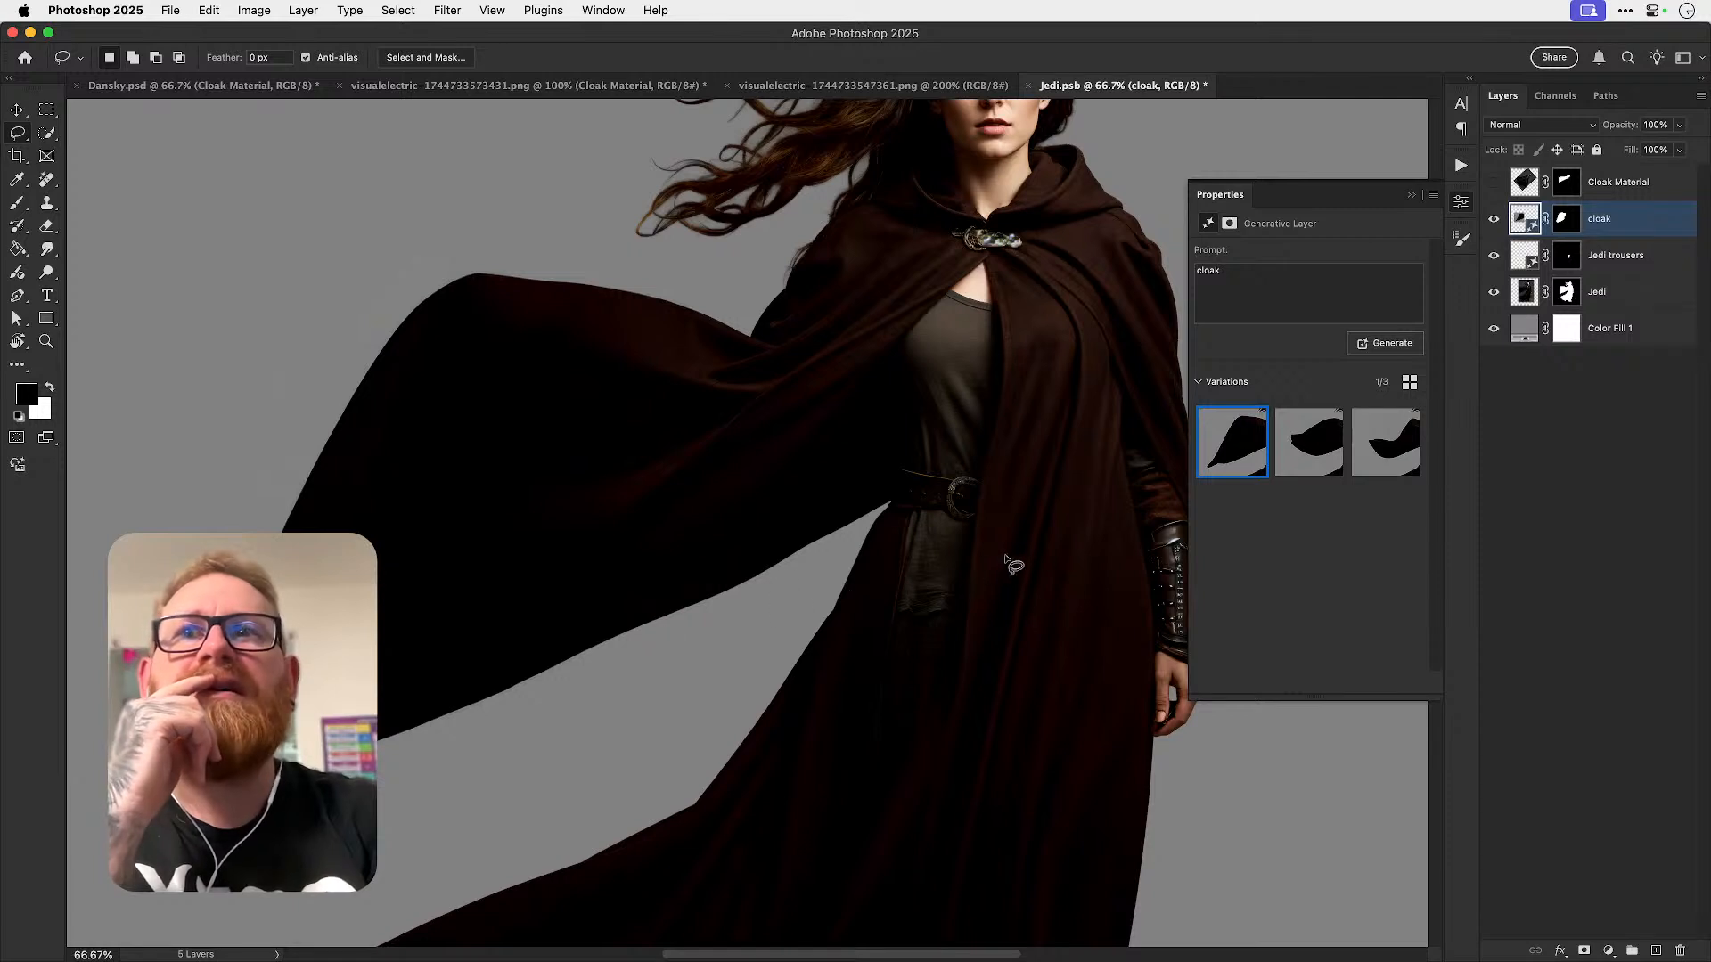
- Generate a second set of cloak variations from the same prompt and compare them with the first set on the whole figure
{"action": "left_click", "coordinate": [1373, 356]}
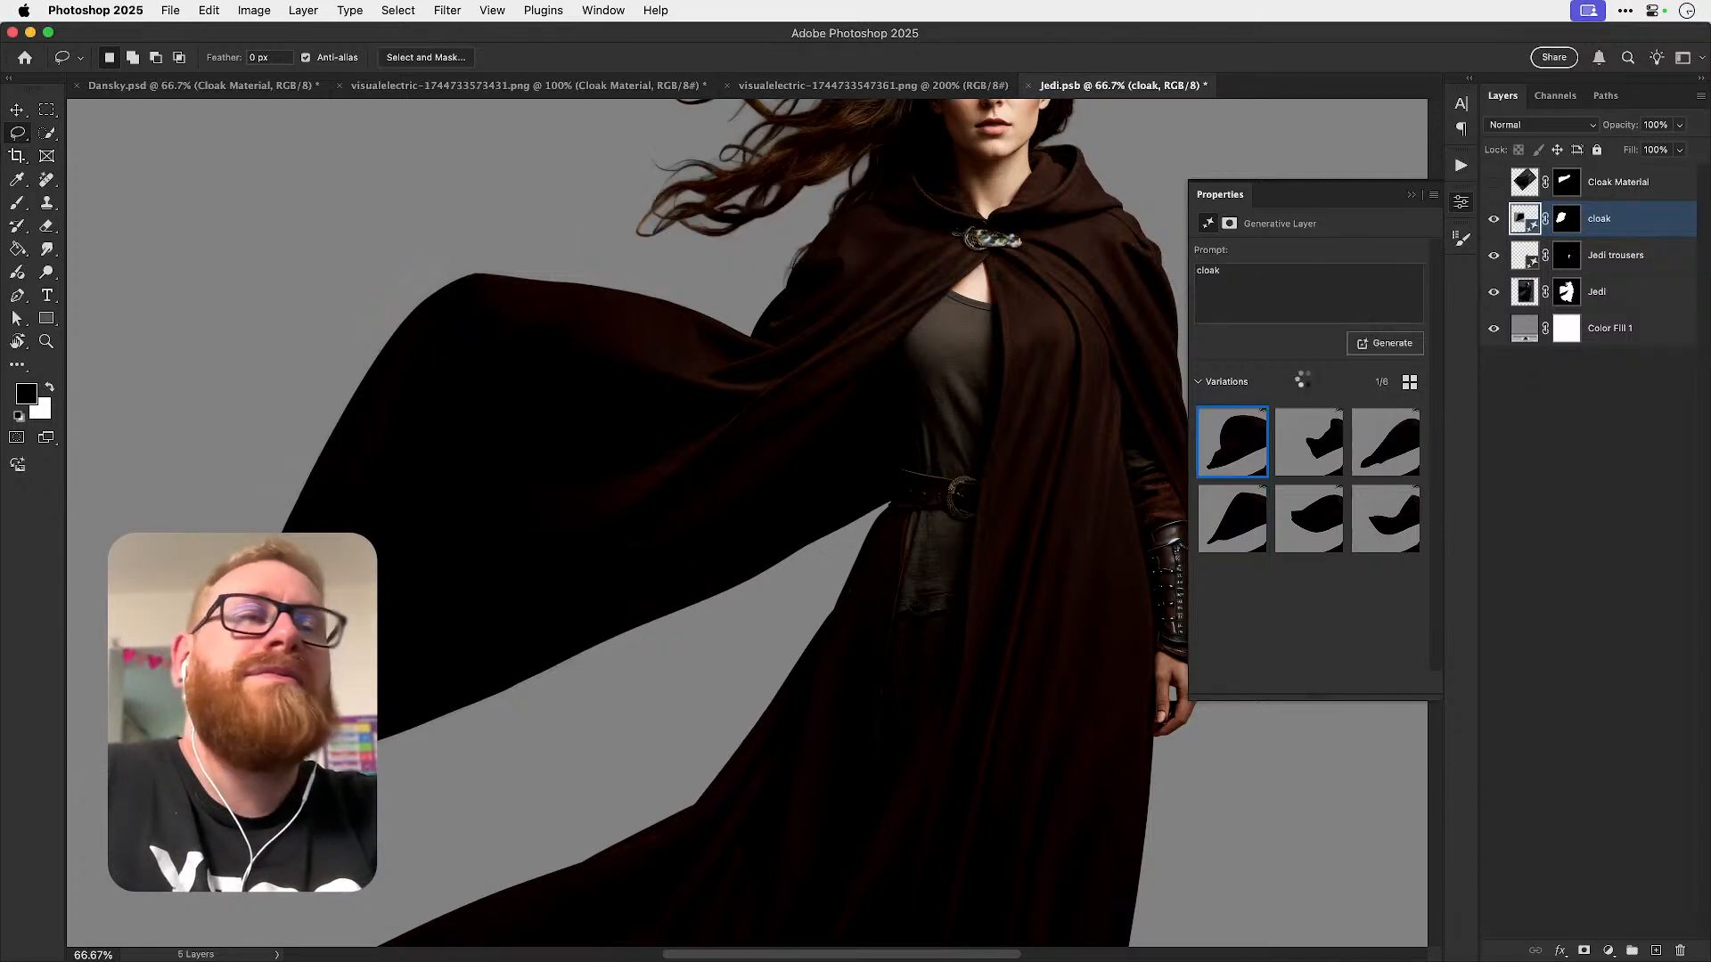
{"action": "left_click", "coordinate": [1307, 442]}
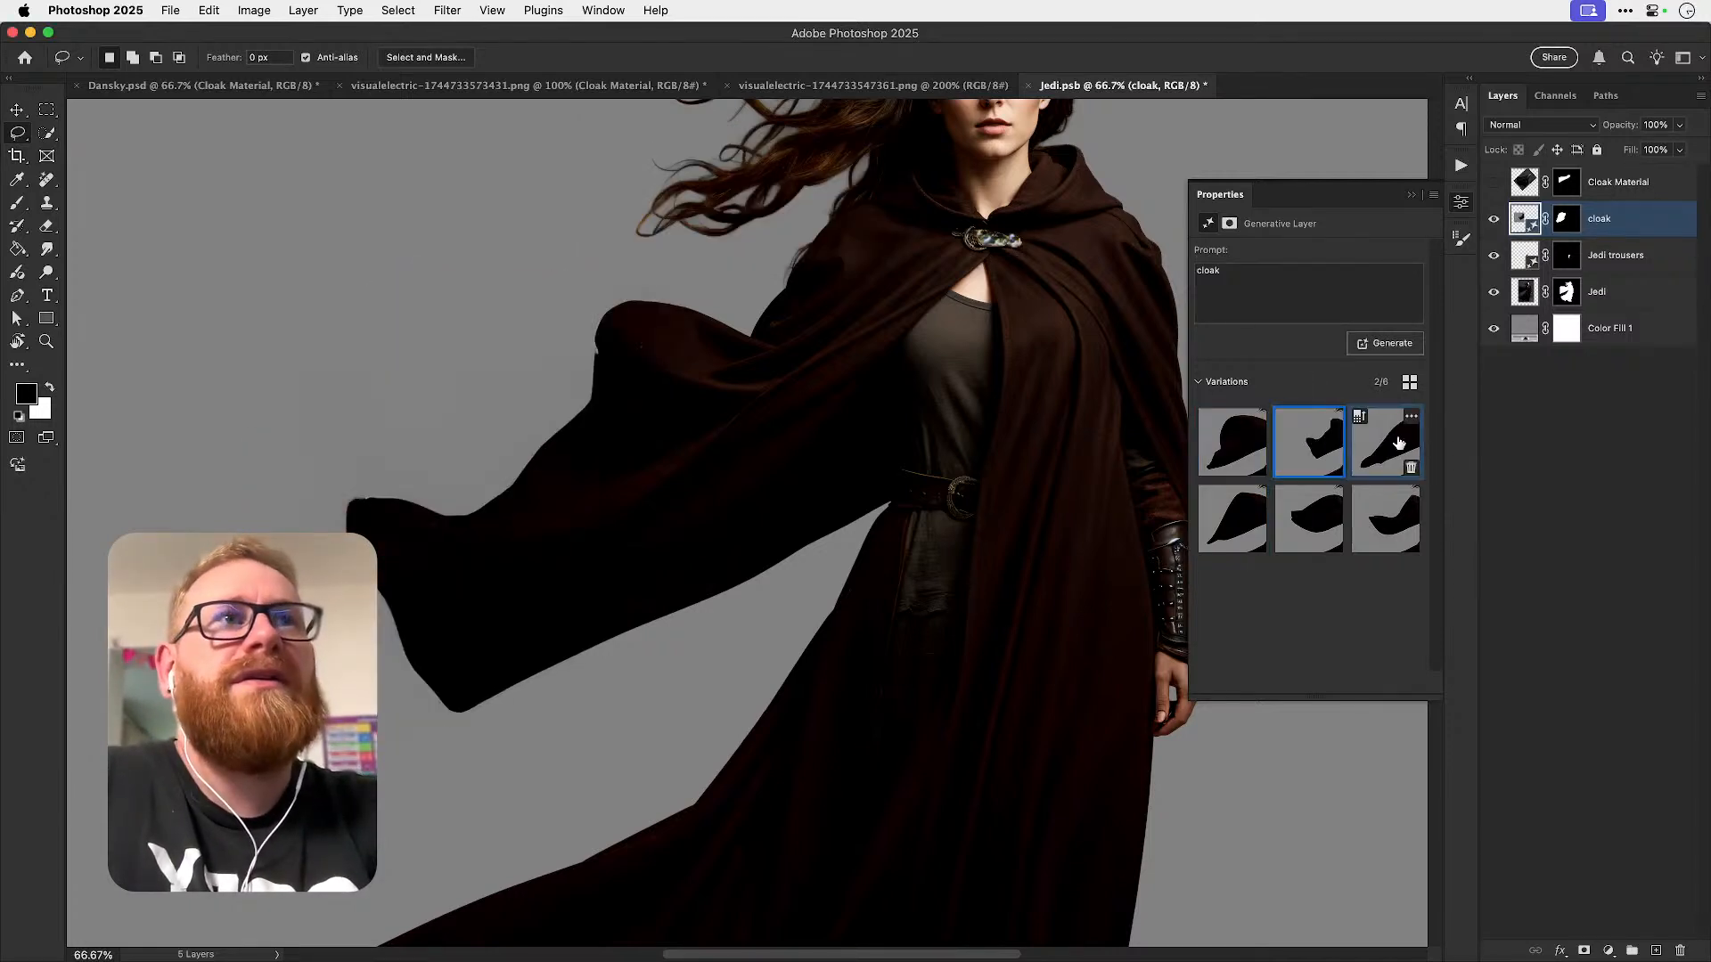
{"action": "left_click", "coordinate": [1395, 443]}
{"action": "left_click", "coordinate": [1308, 444]}
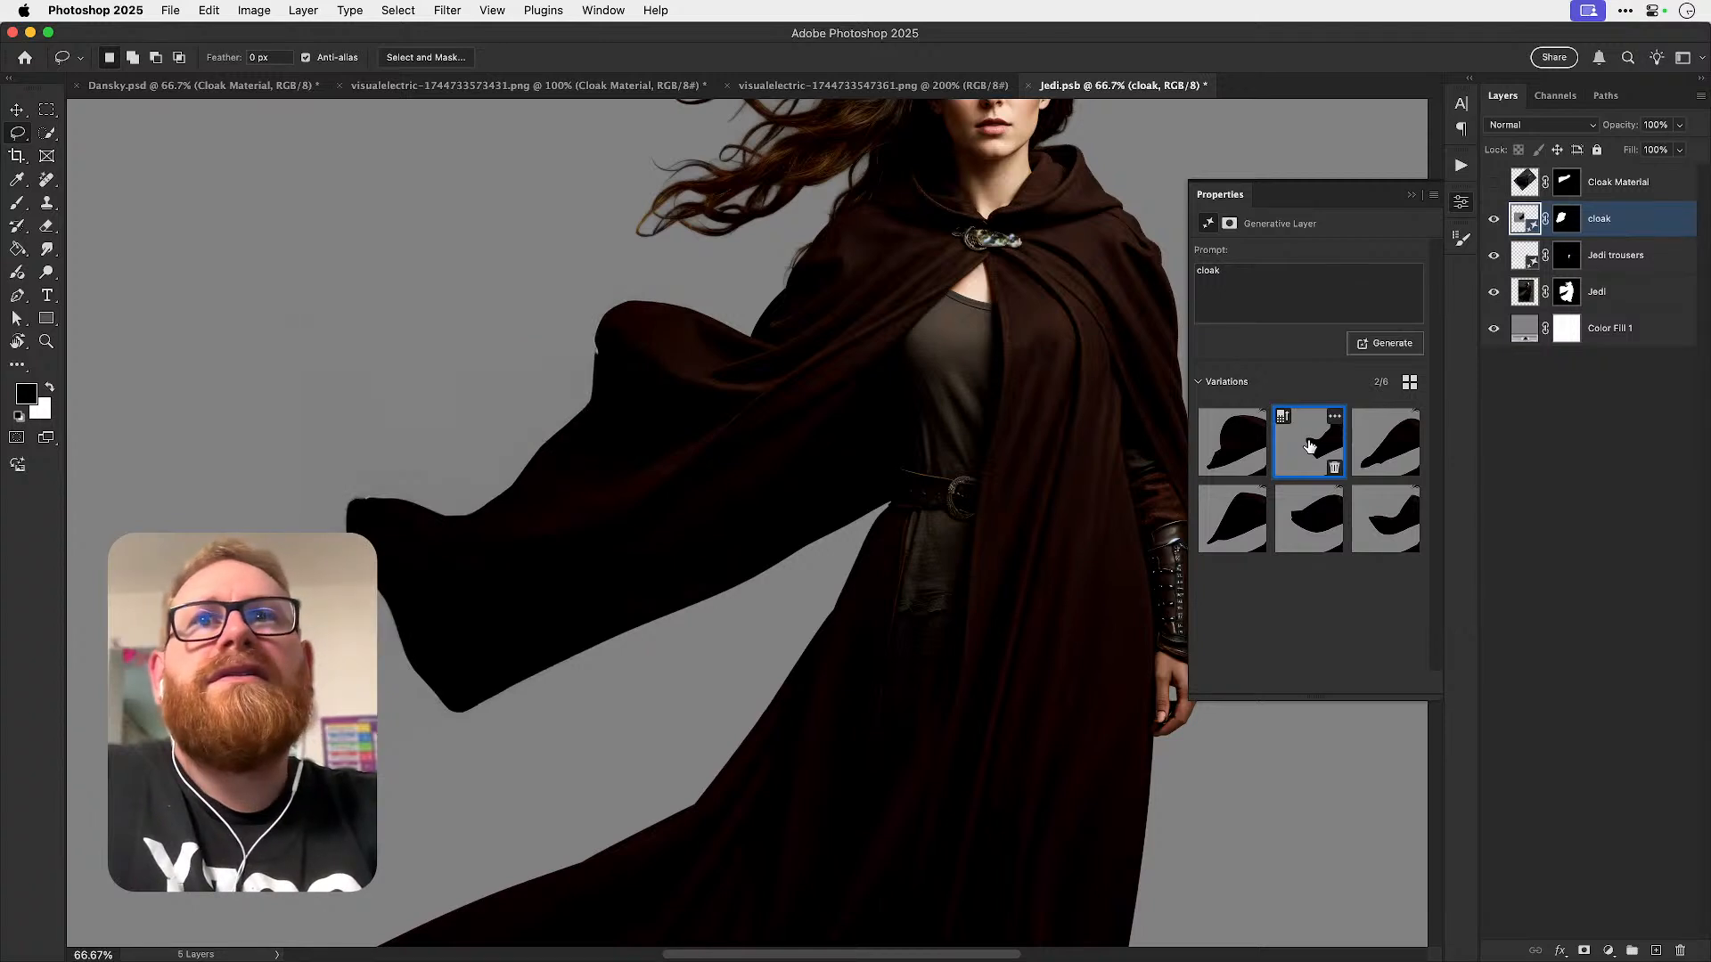
{"action": "left_click", "coordinate": [1238, 444]}
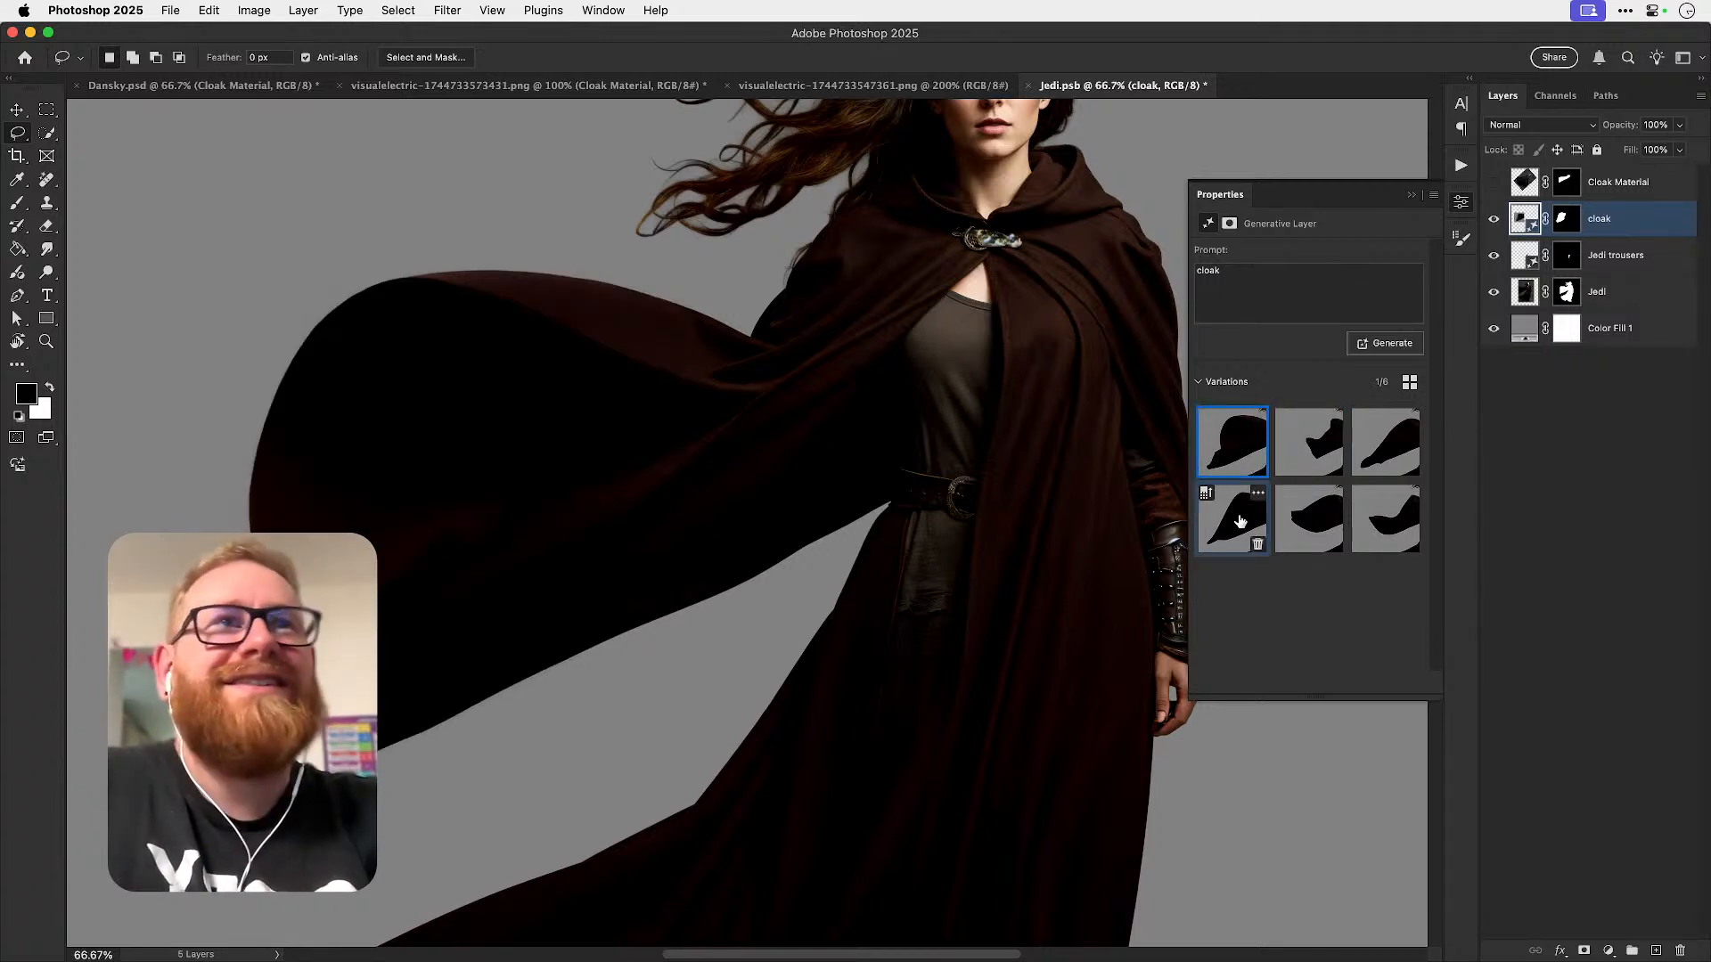
{"action": "left_click", "coordinate": [1239, 524]}
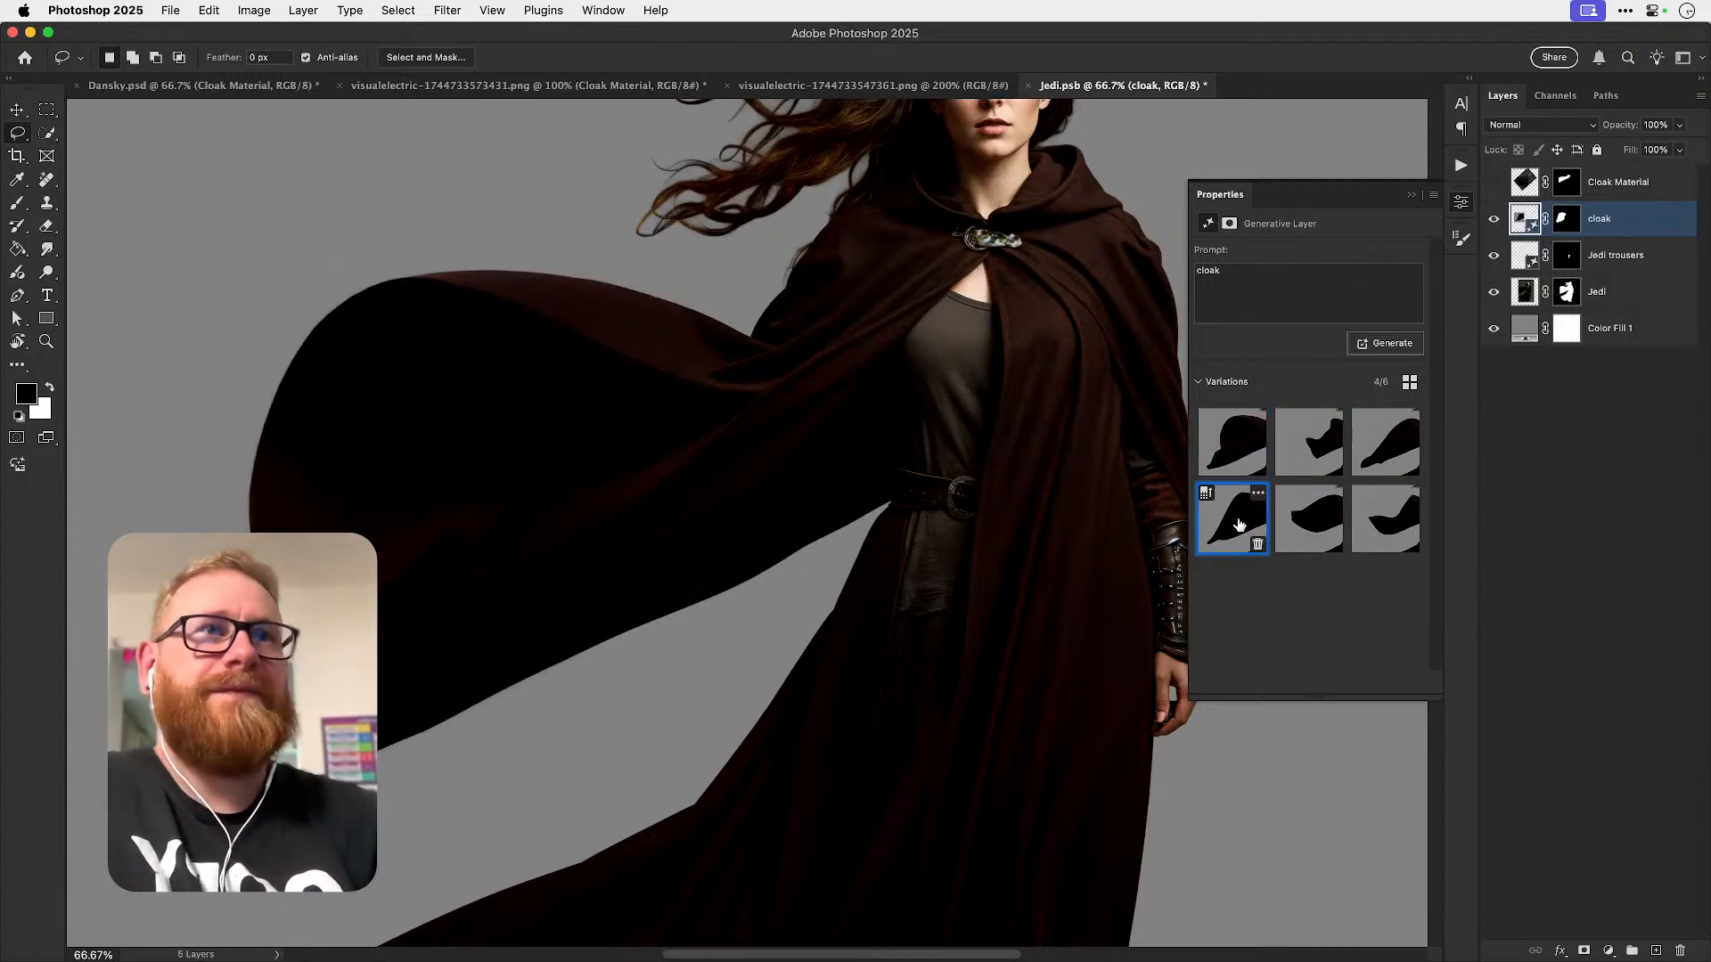
{"action": "left_click", "coordinate": [1354, 517]}
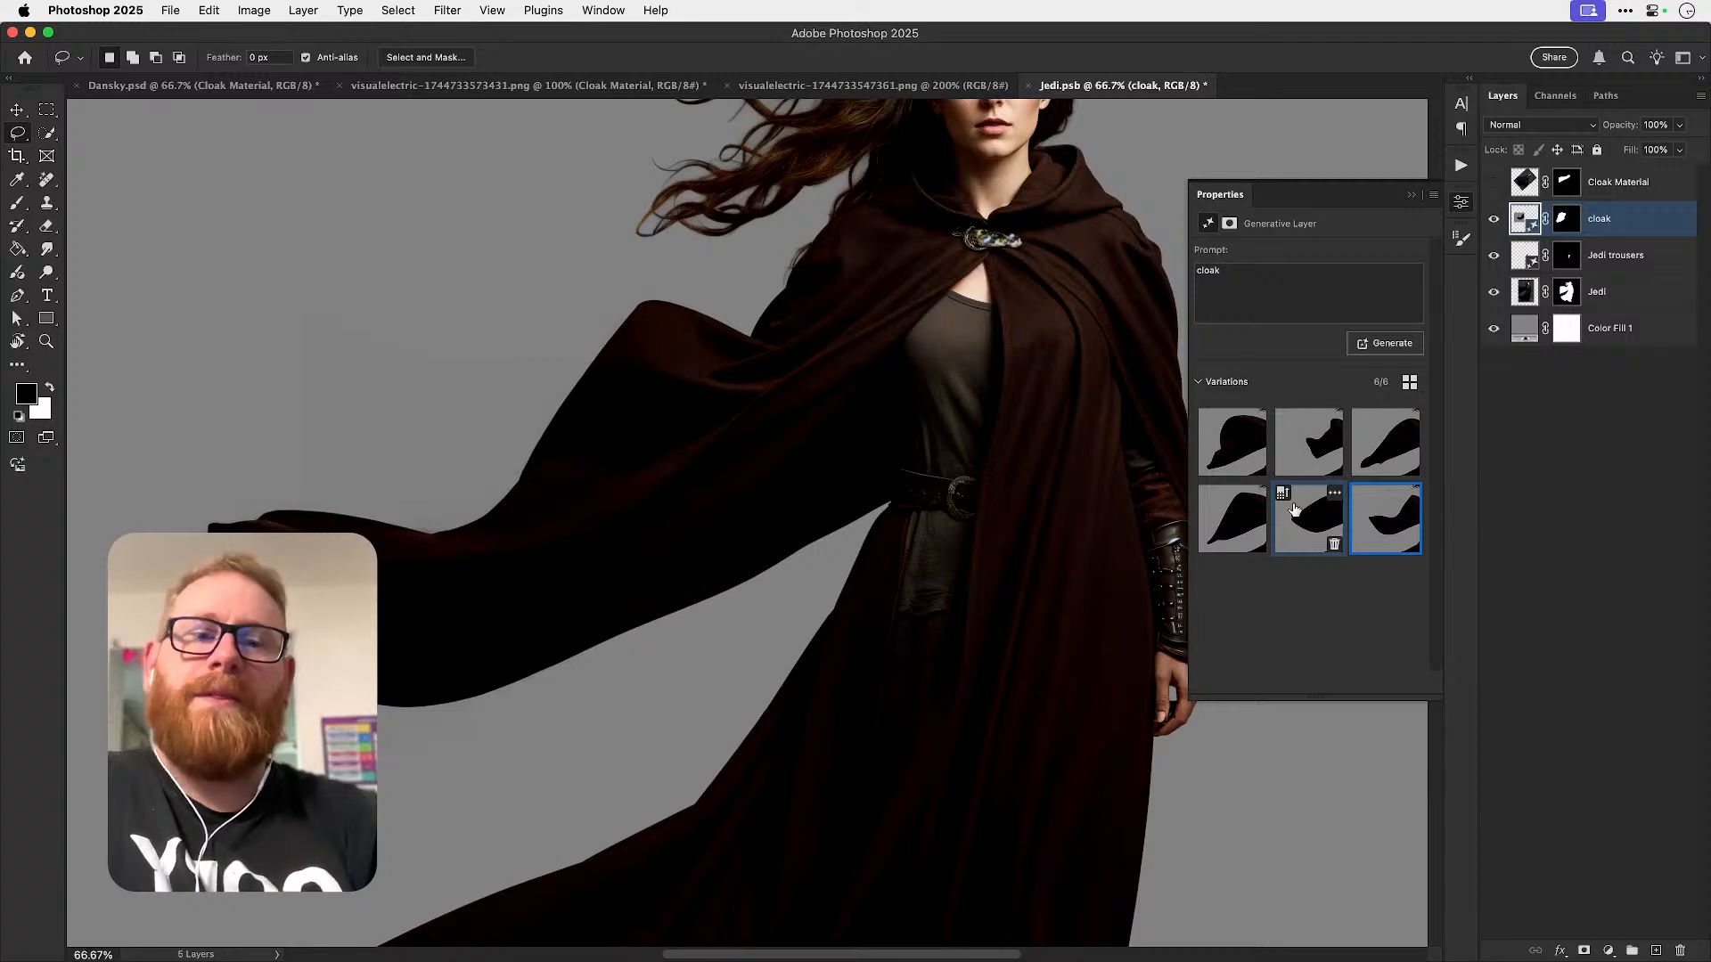
{"action": "key", "text": "super+0"}
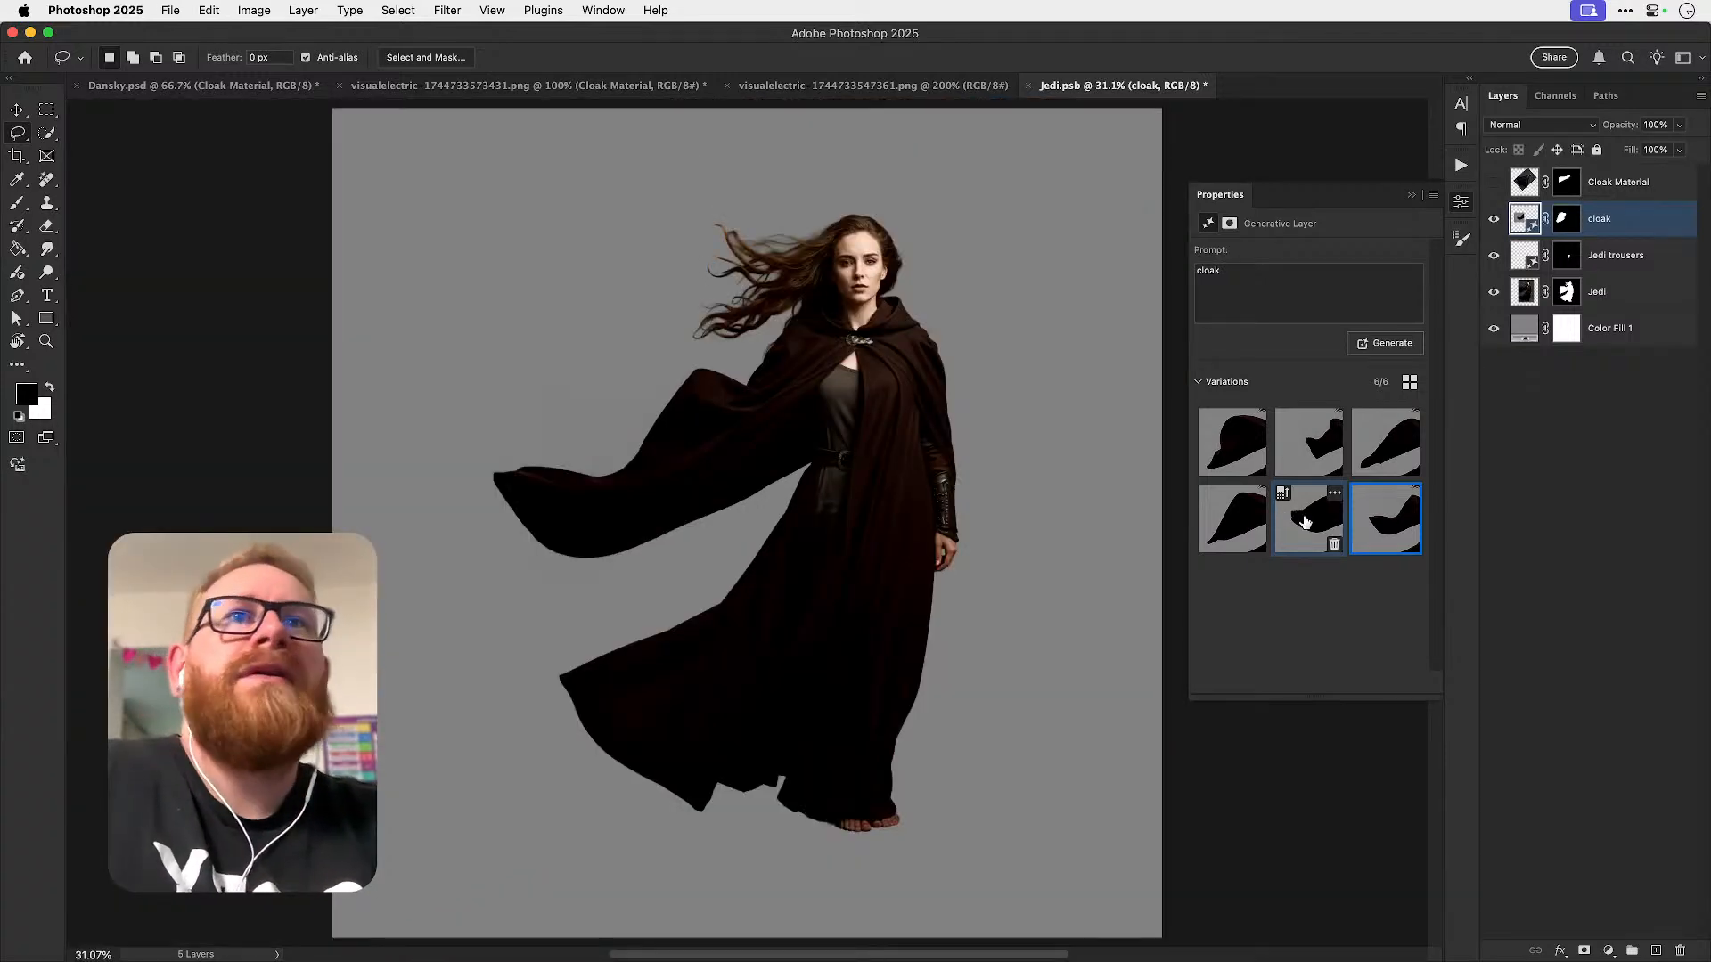
{"action": "left_click", "coordinate": [1306, 522]}
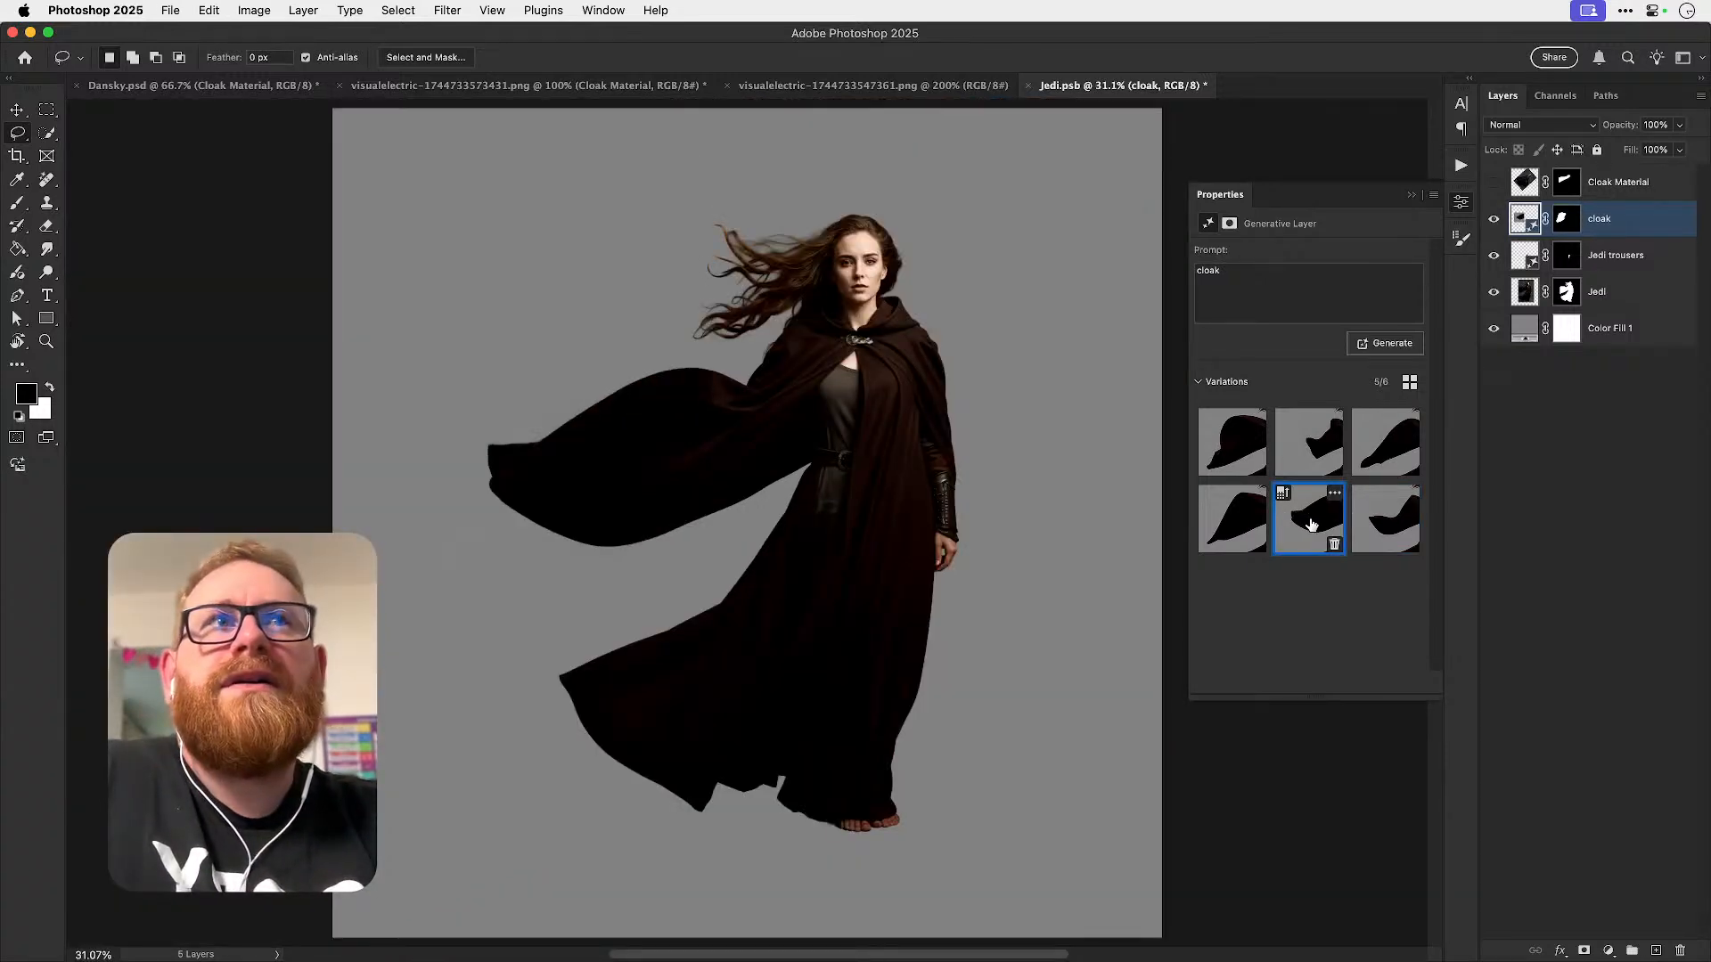
- Generate a third set of cloak variations and preview its second and third results
{"action": "left_click", "coordinate": [1392, 345]}
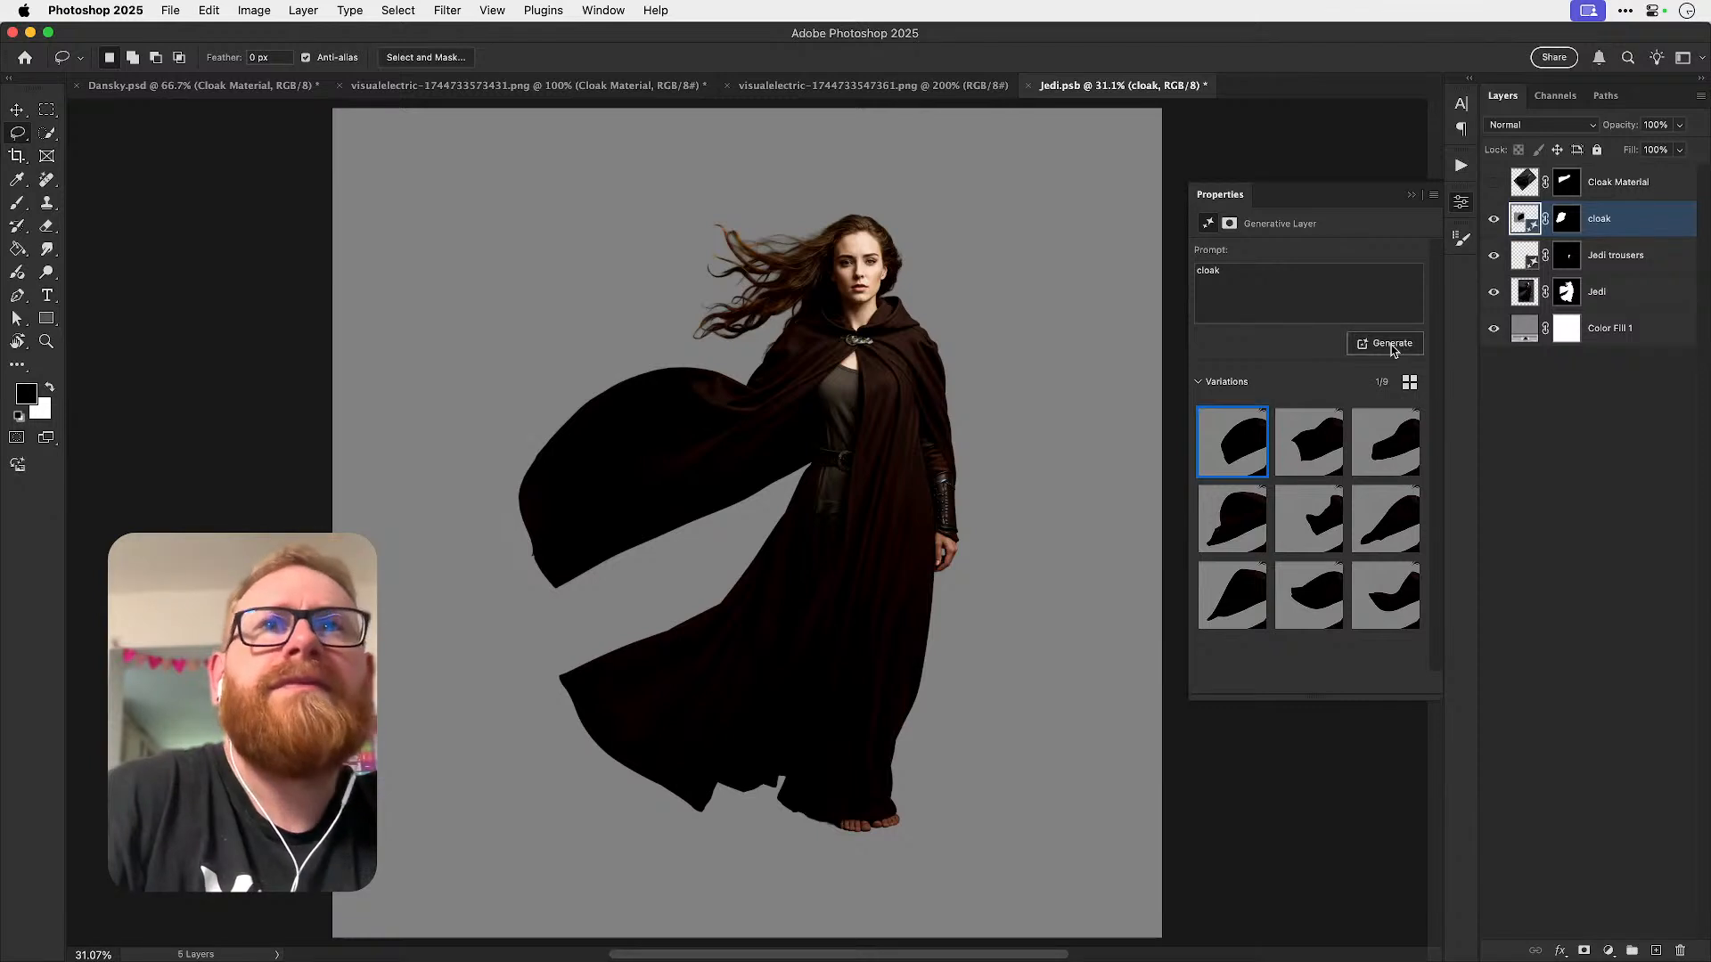
{"action": "left_click", "coordinate": [1311, 454]}
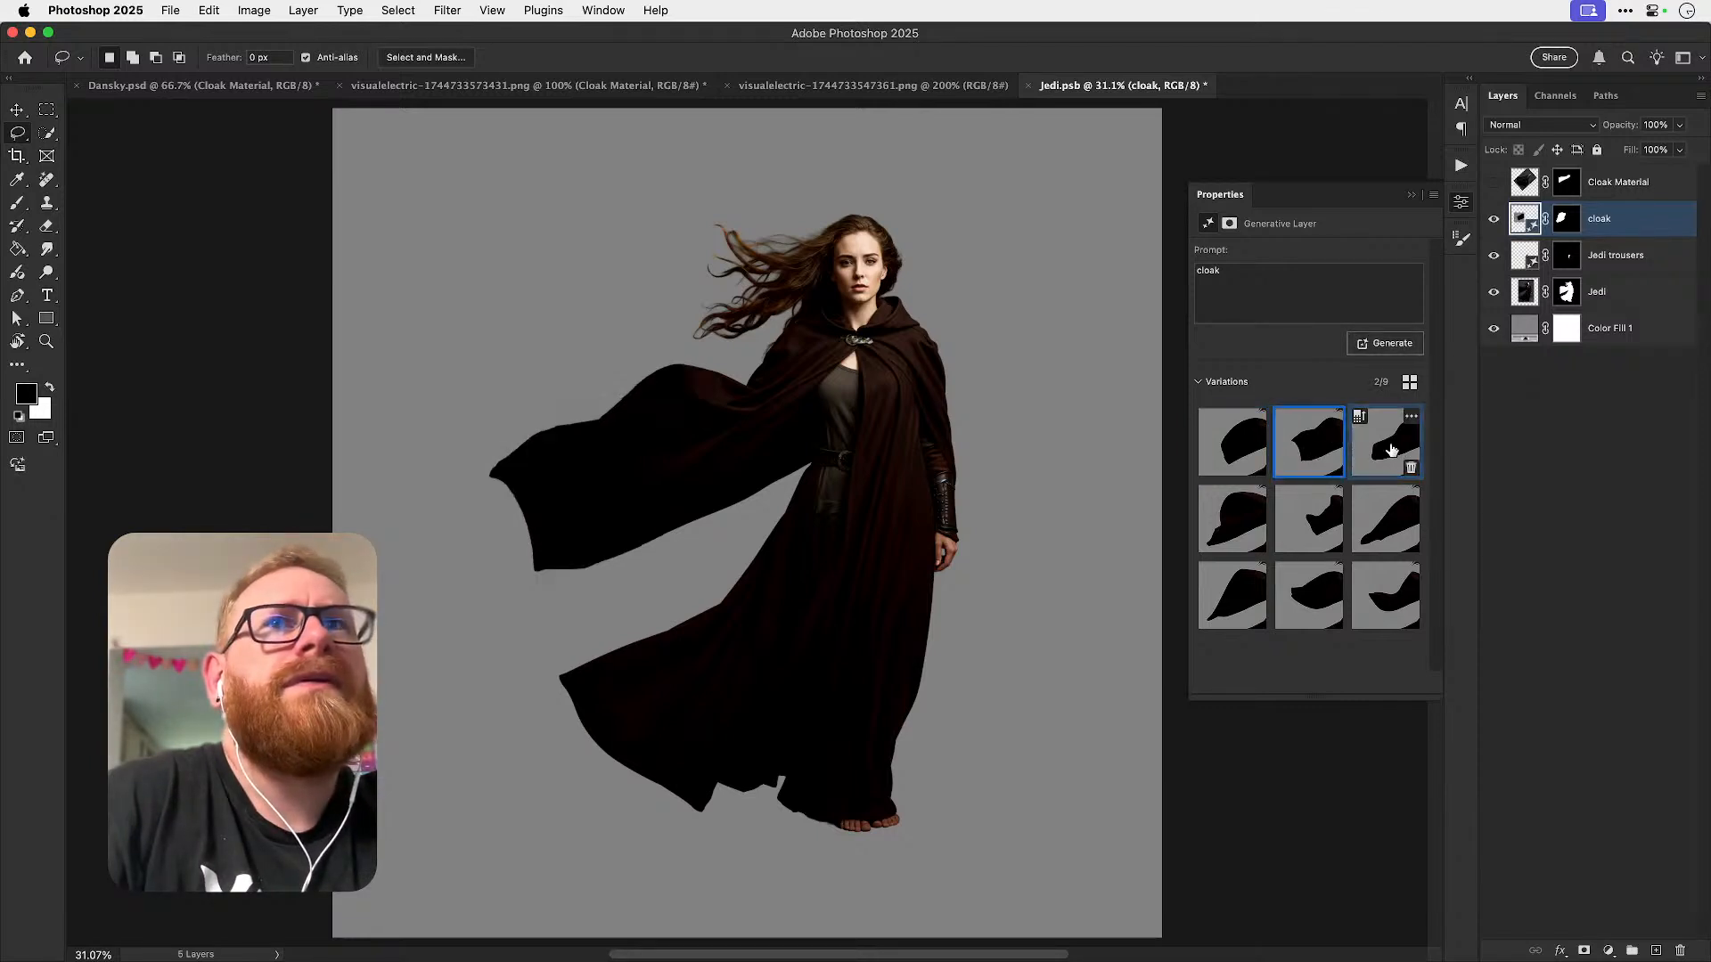
{"action": "left_click", "coordinate": [1403, 448]}
- Generate a fourth set of cloak variations, preview all three results, and return to the first one
{"action": "left_click", "coordinate": [1390, 344]}
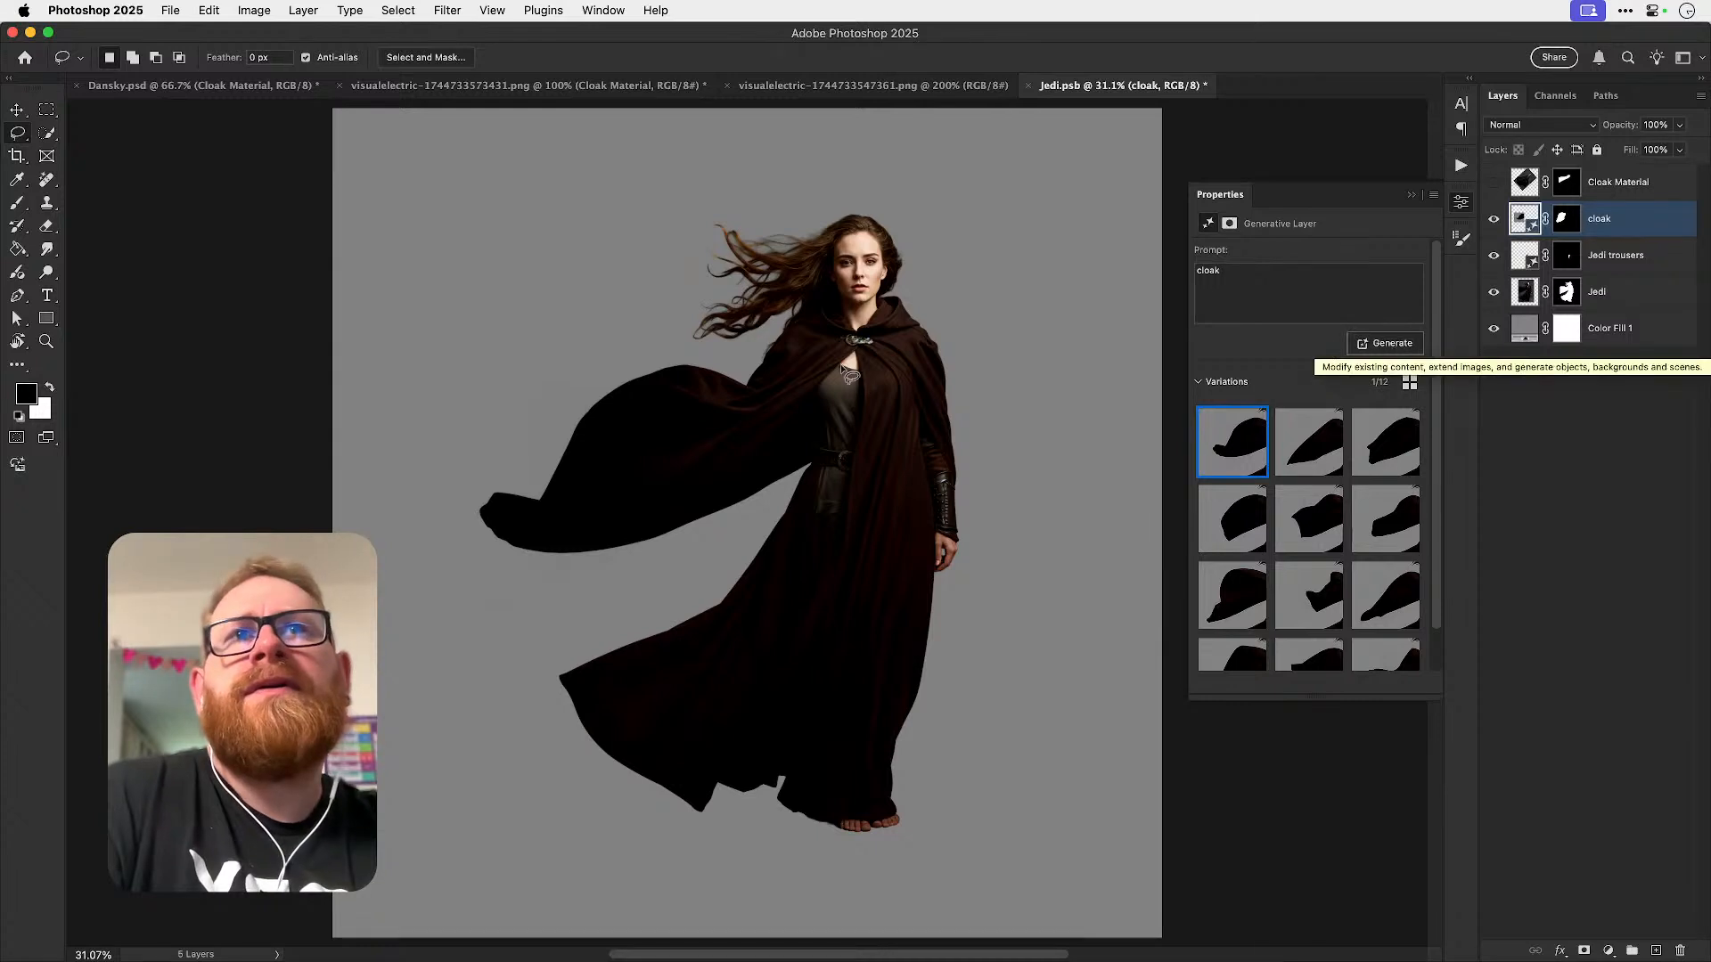
{"action": "left_click", "coordinate": [1306, 443]}
{"action": "left_click", "coordinate": [1402, 444]}
{"action": "left_click", "coordinate": [1237, 439]}
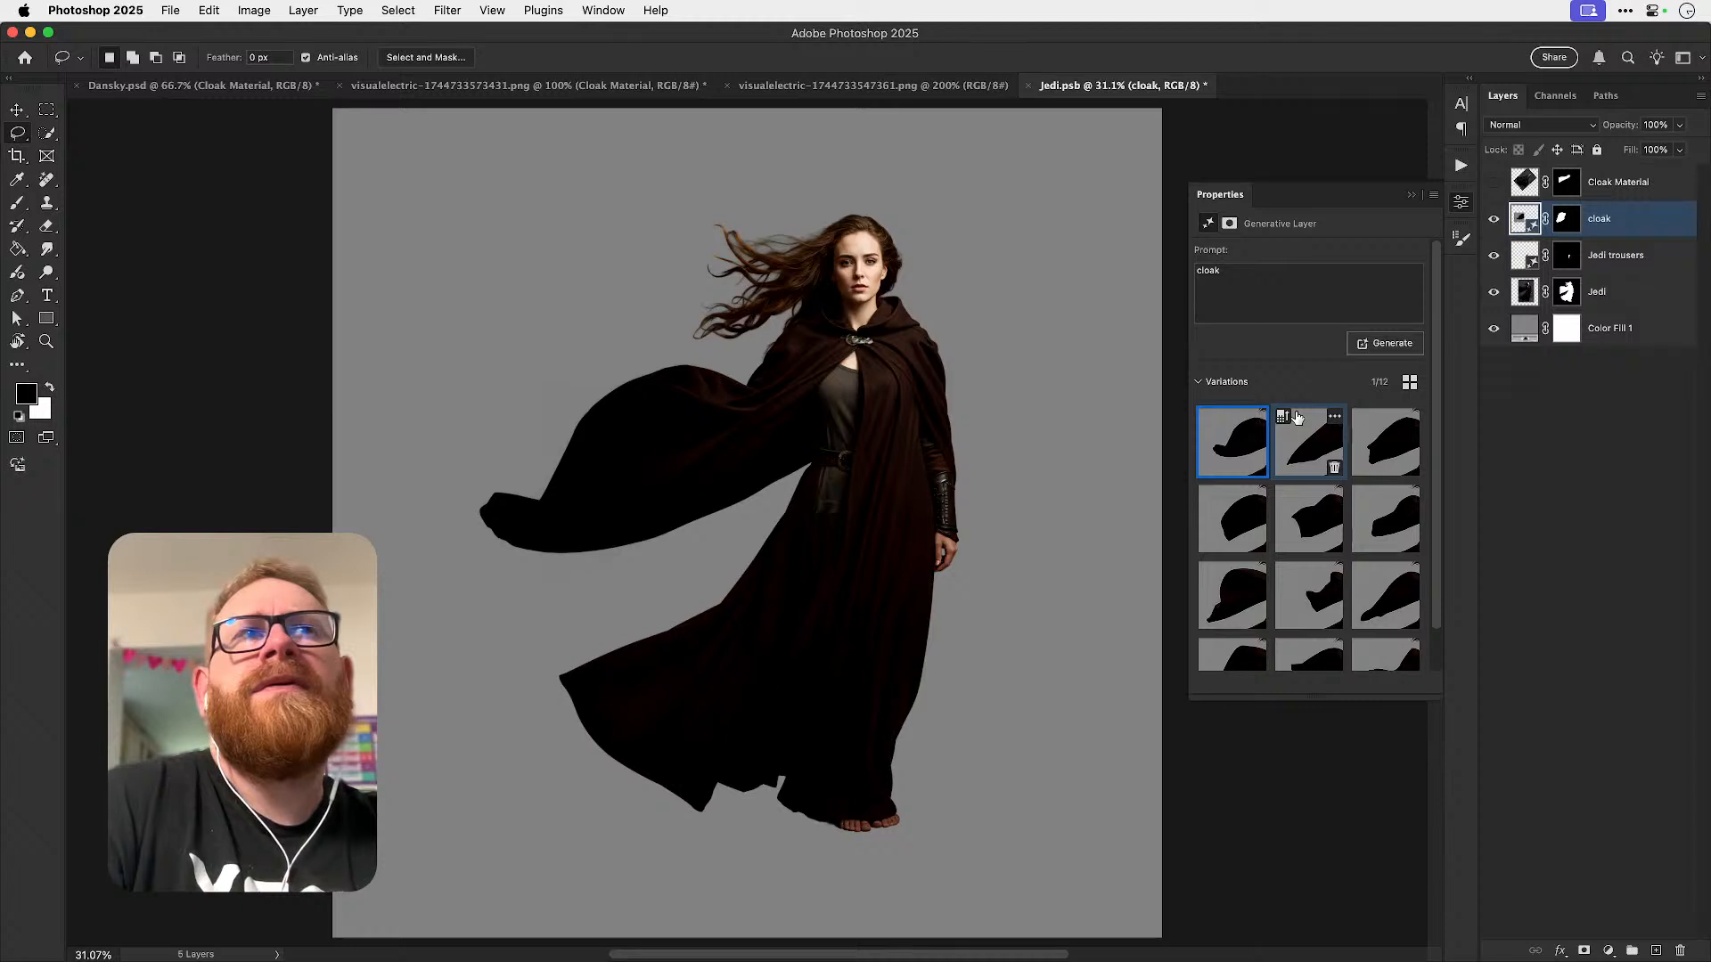
- Generate a fifth set of cloak variations and keep its first result, the narrow cape tapering to a small flared tip
{"action": "left_click", "coordinate": [1386, 355]}
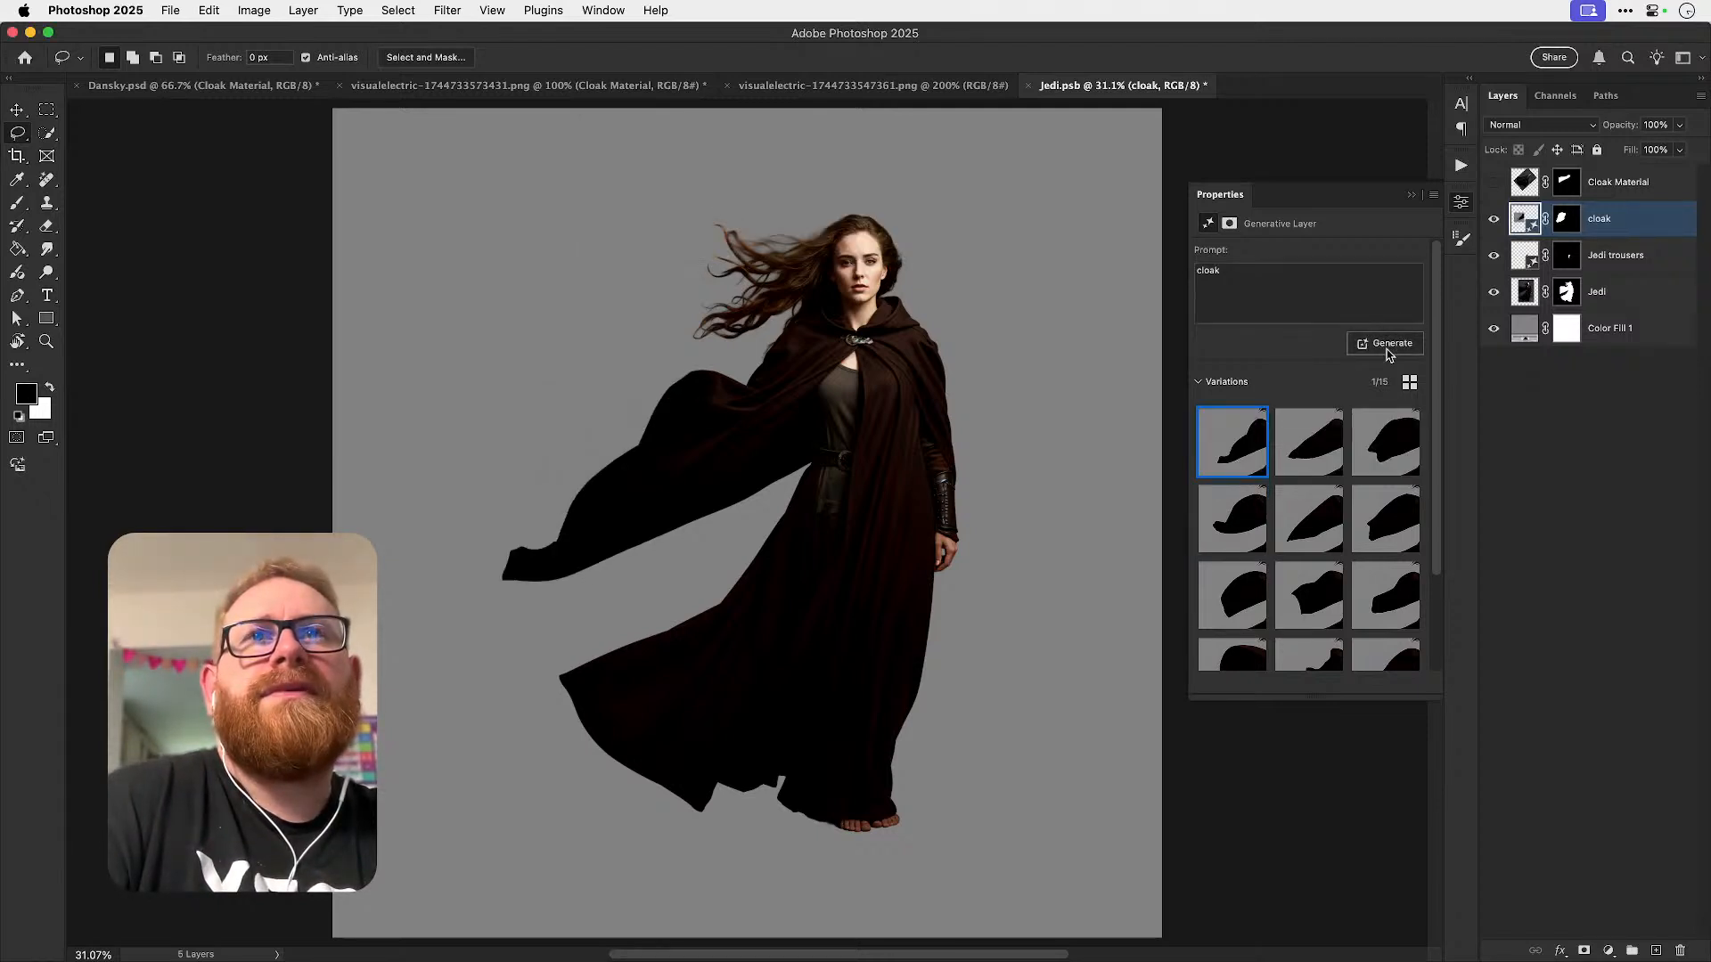
{"action": "left_click", "coordinate": [1310, 459]}
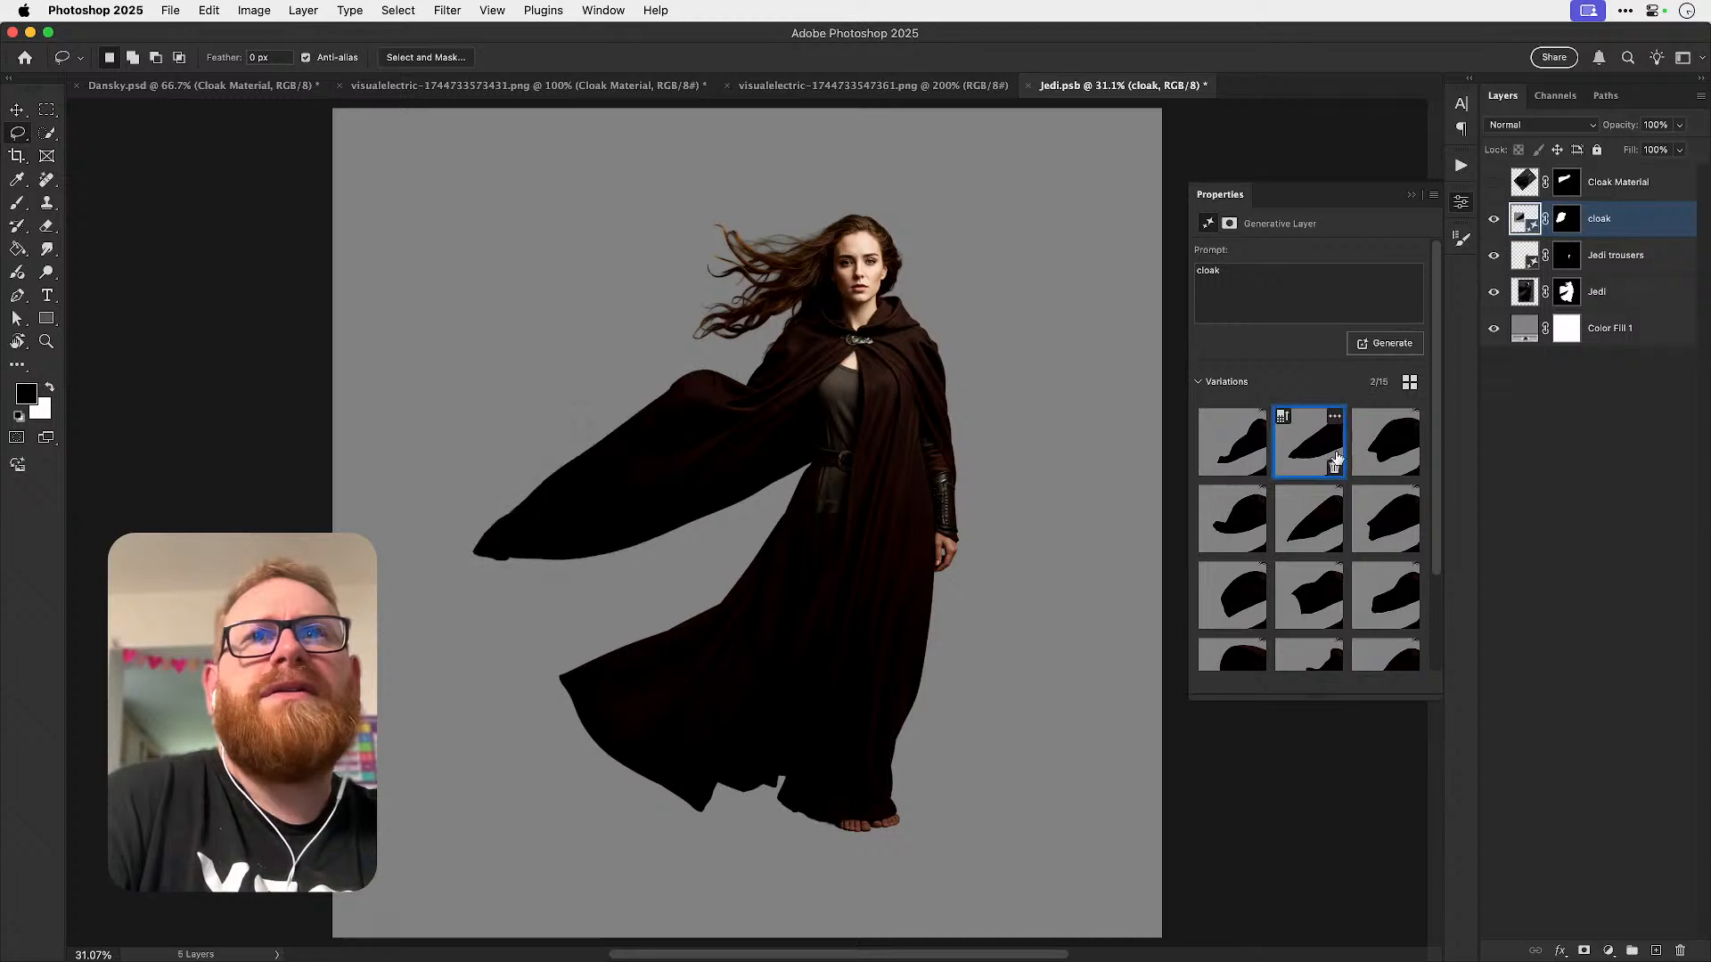
{"action": "left_click", "coordinate": [1396, 454]}
{"action": "left_click", "coordinate": [1252, 448]}
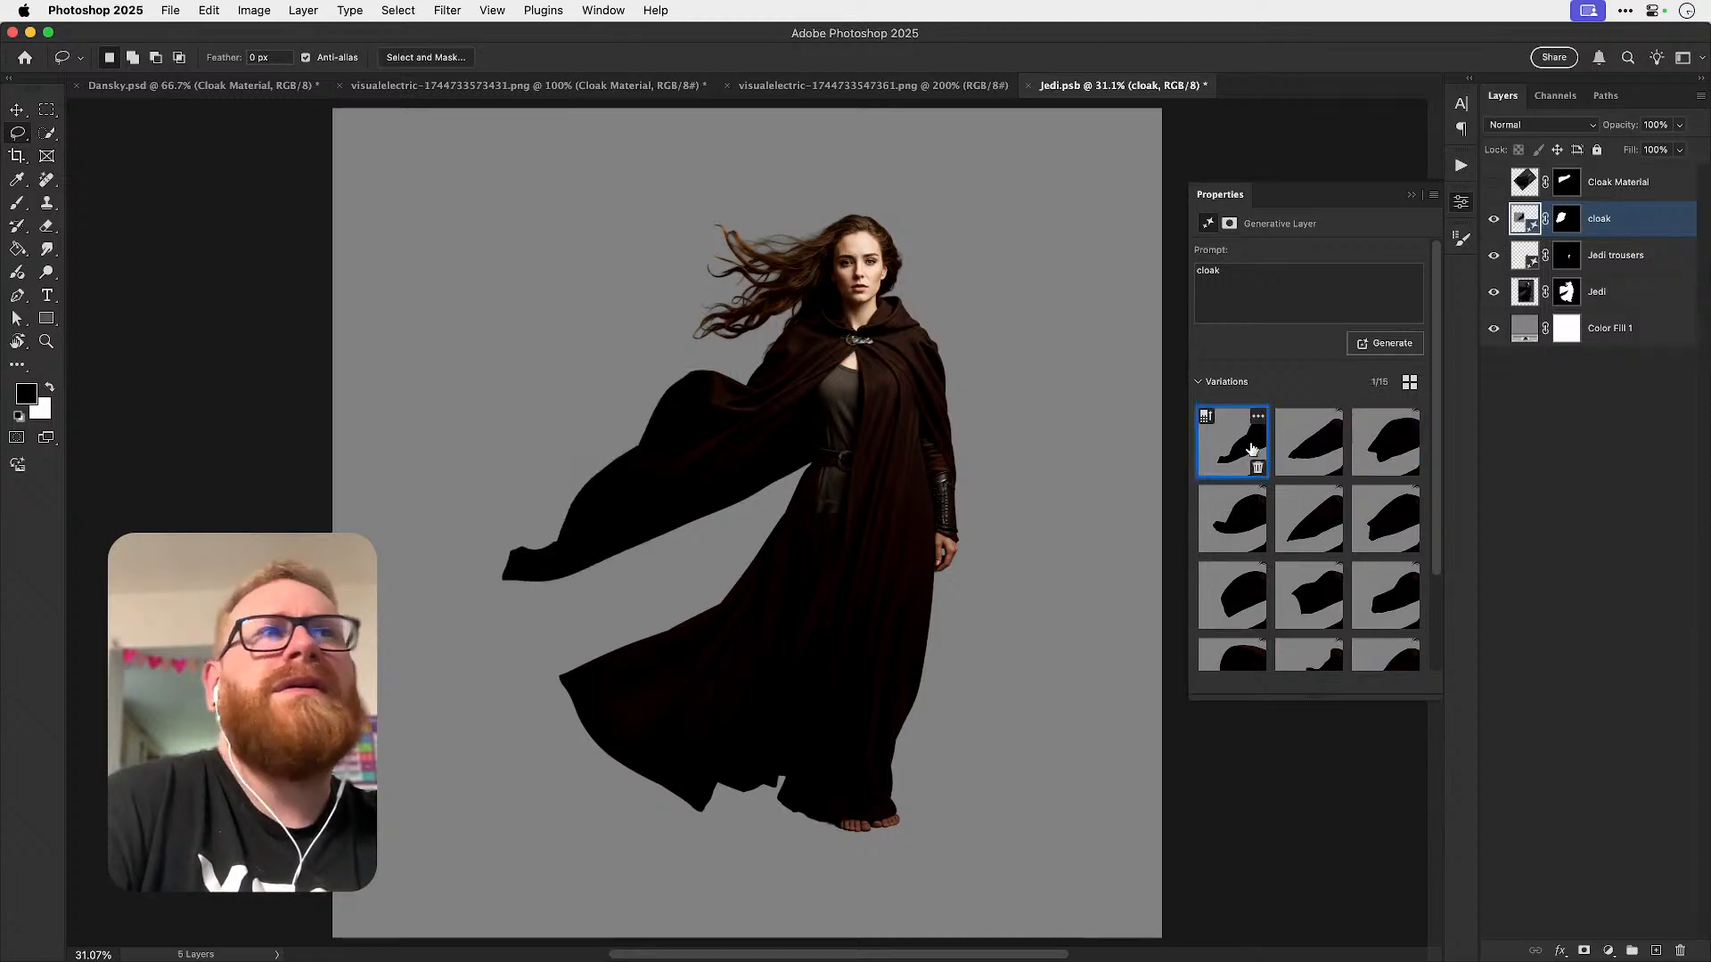
- Toggle the generated cloak layer's visibility to compare it with the original cape, and inspect the new cape tip up close
{"action": "left_click", "coordinate": [1493, 222]}
{"action": "left_click", "coordinate": [1493, 222]}
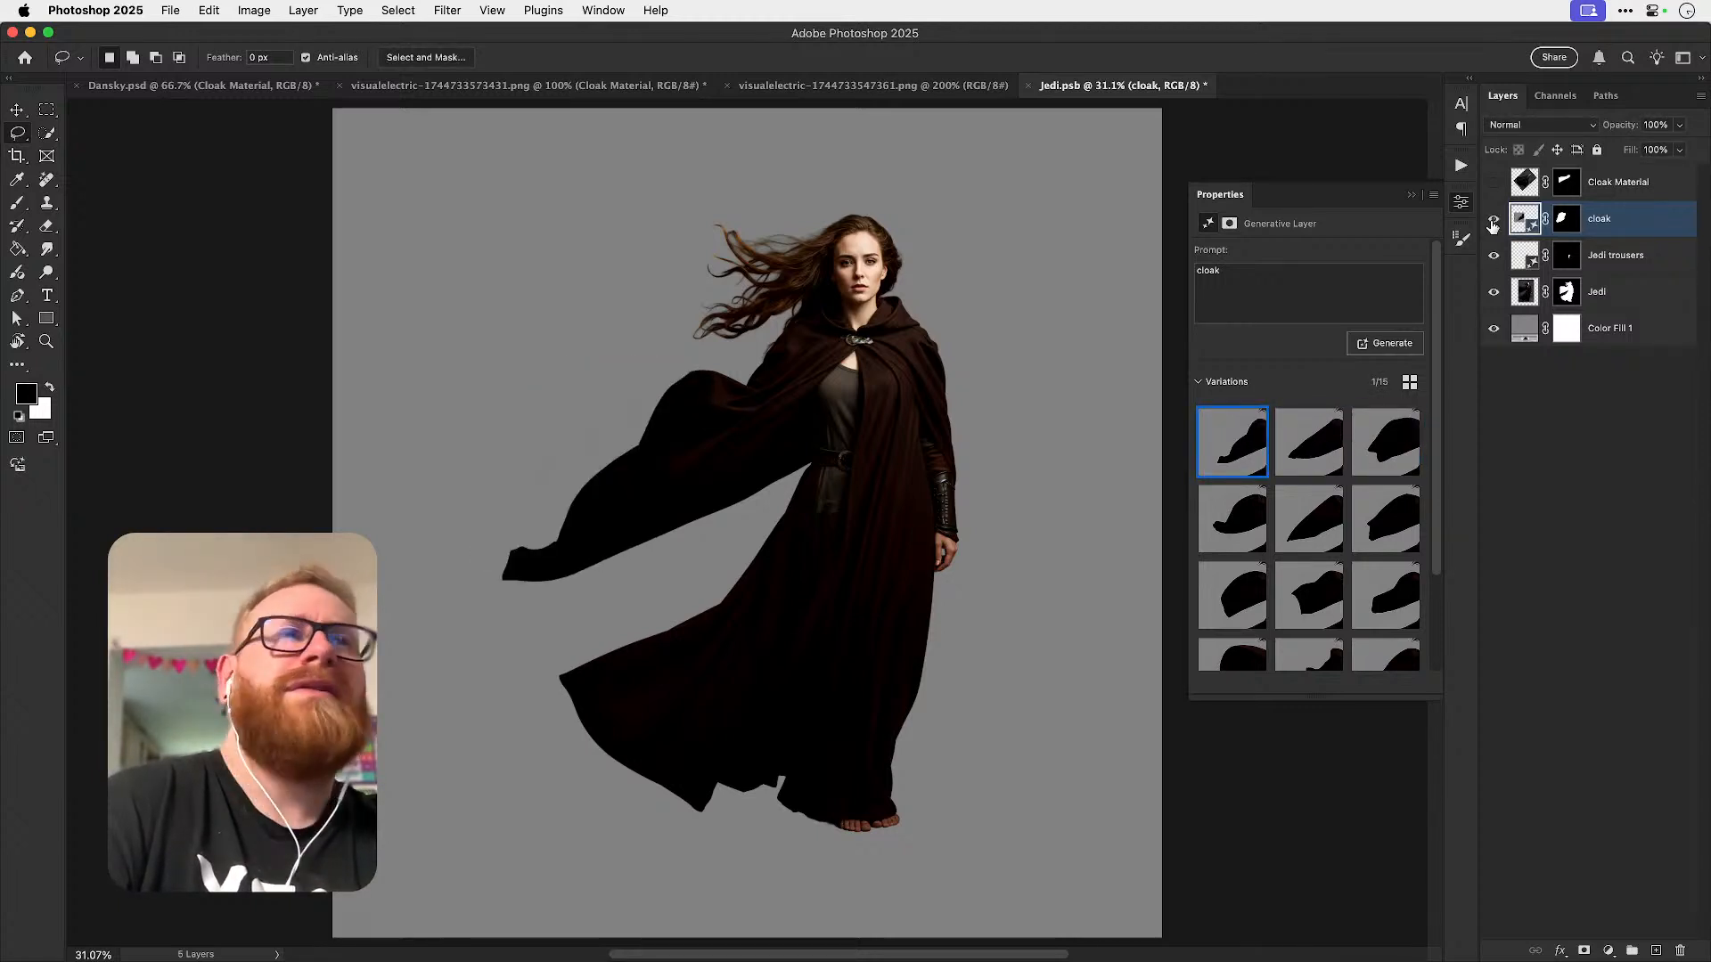
{"action": "left_click", "coordinate": [1500, 328]}
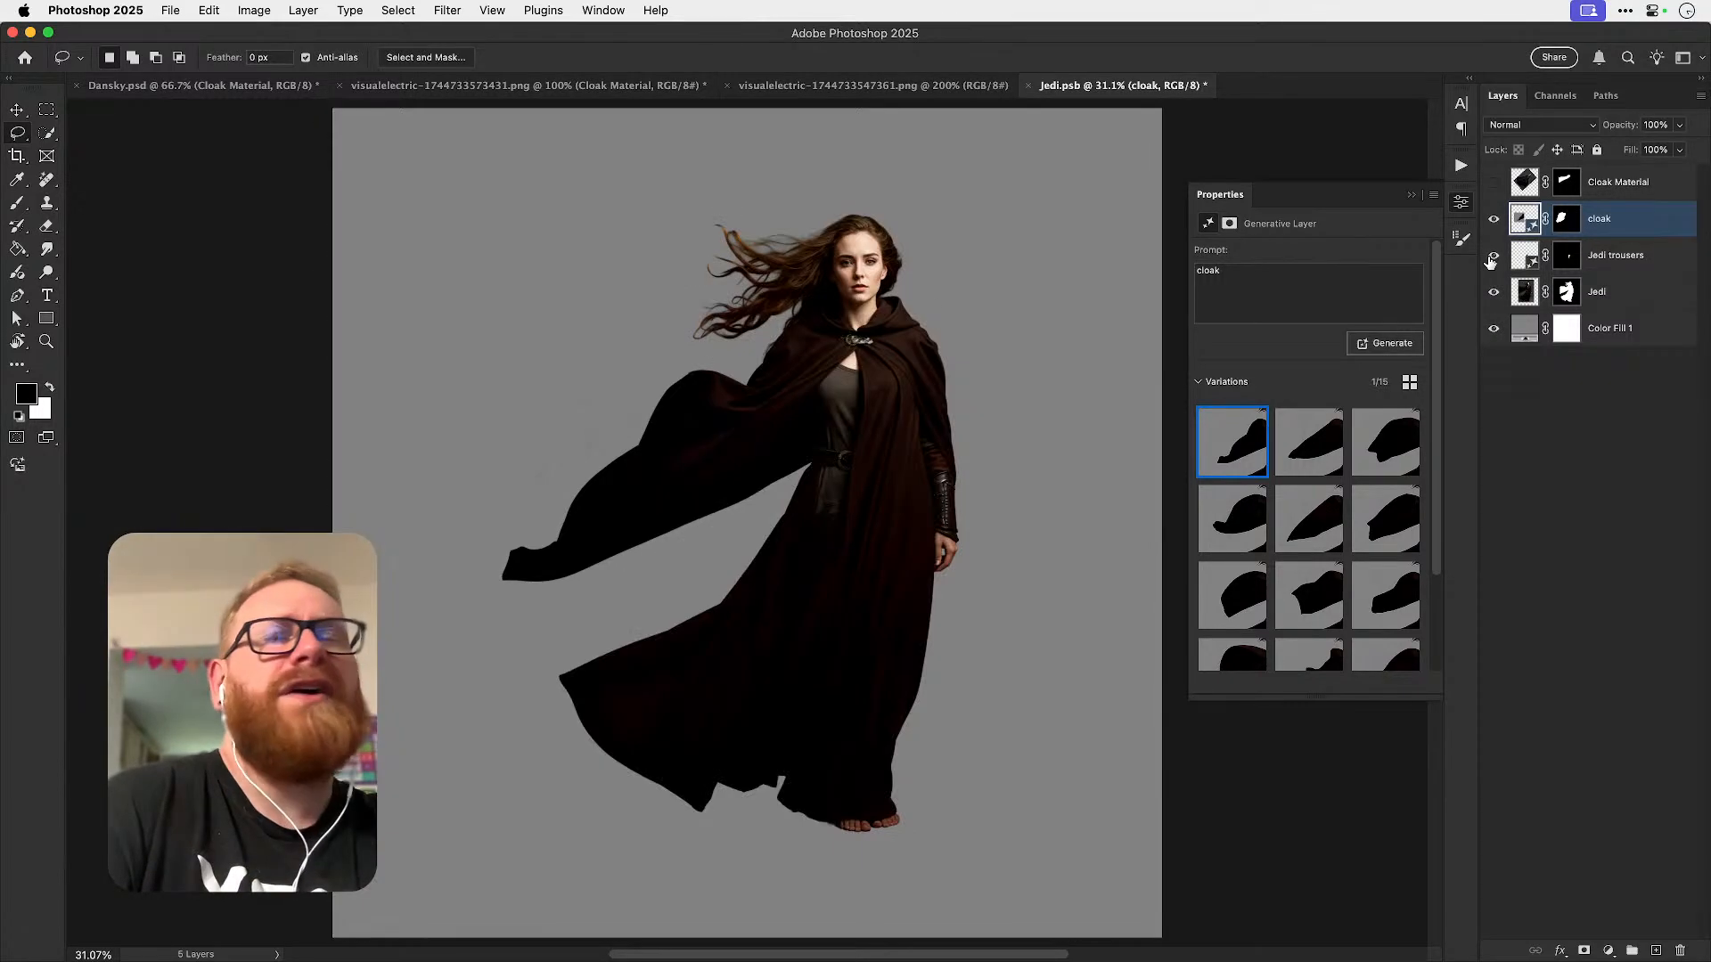
{"action": "key", "text": "z"}
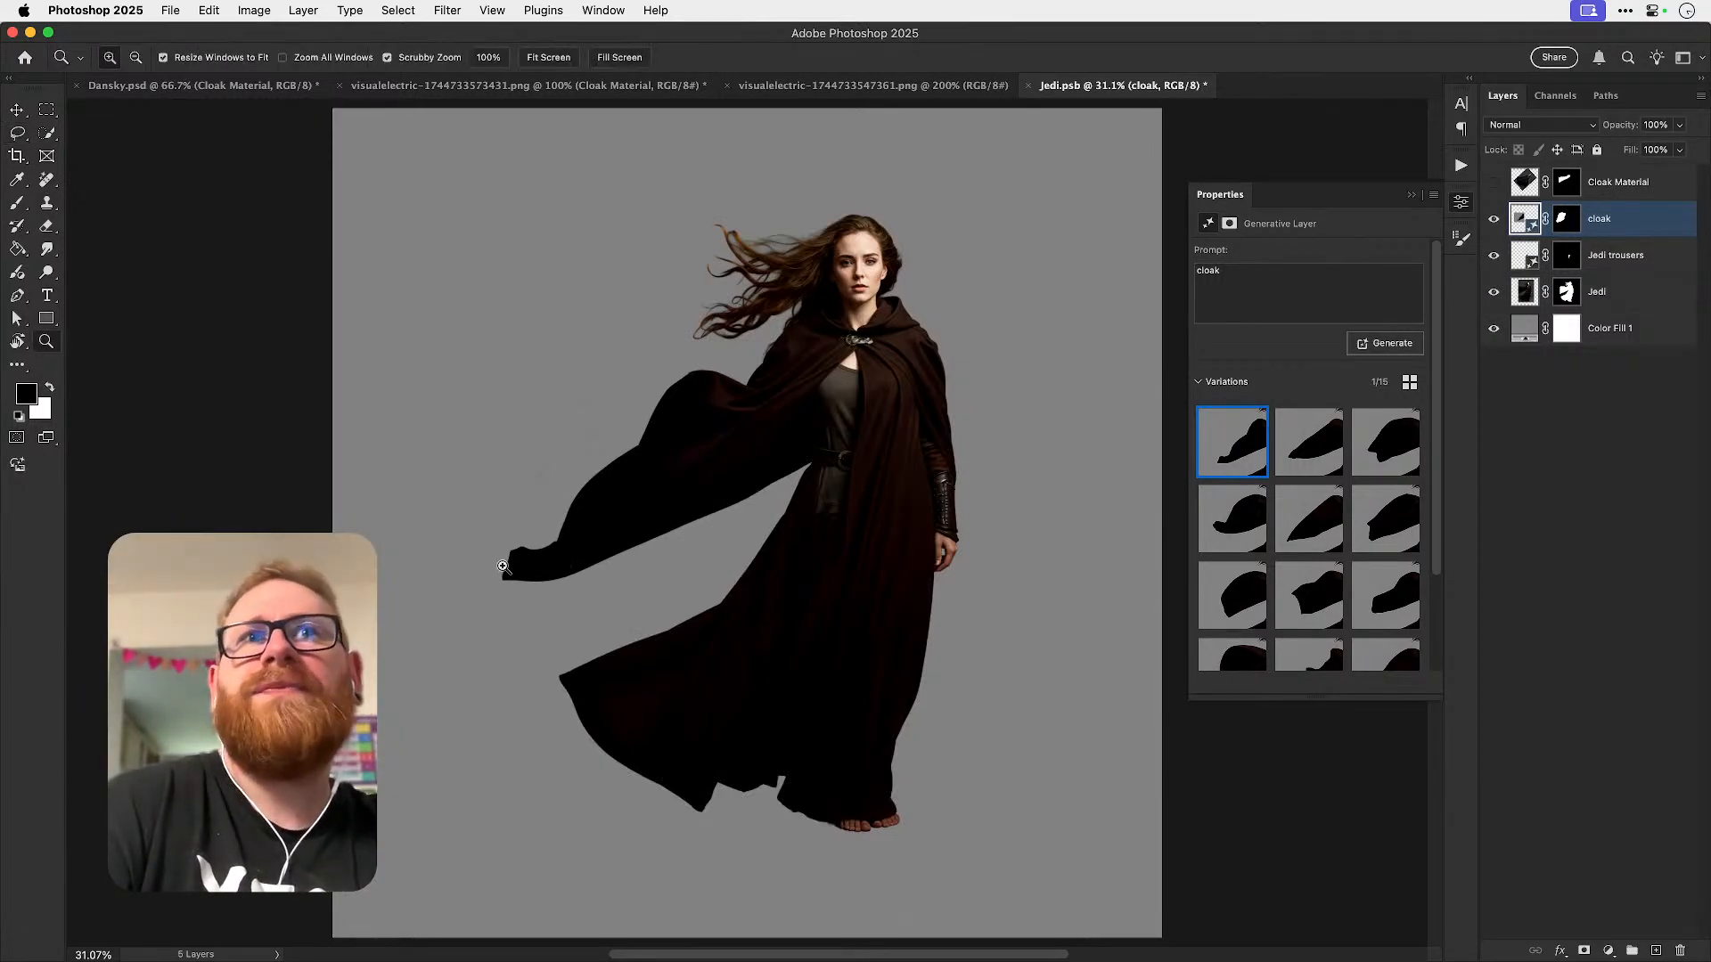
{"action": "left_click", "coordinate": [502, 566]}
{"action": "left_click", "coordinate": [503, 566]}
{"action": "key", "text": "v"}
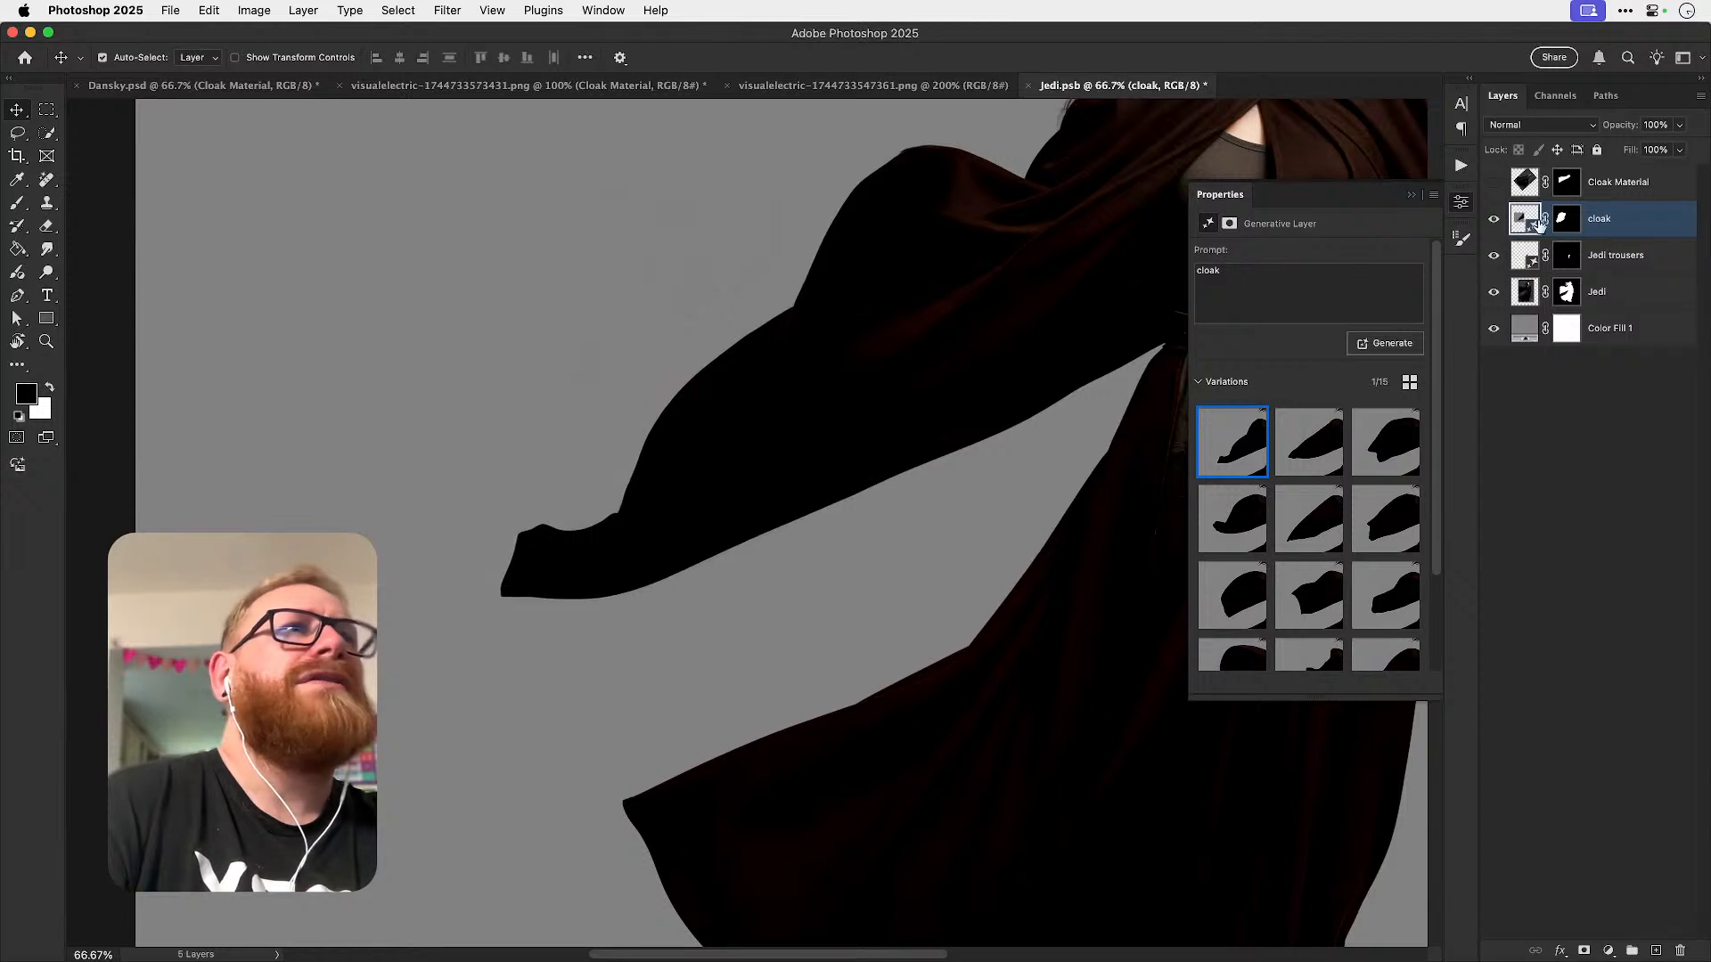
{"action": "left_click", "coordinate": [1497, 223]}
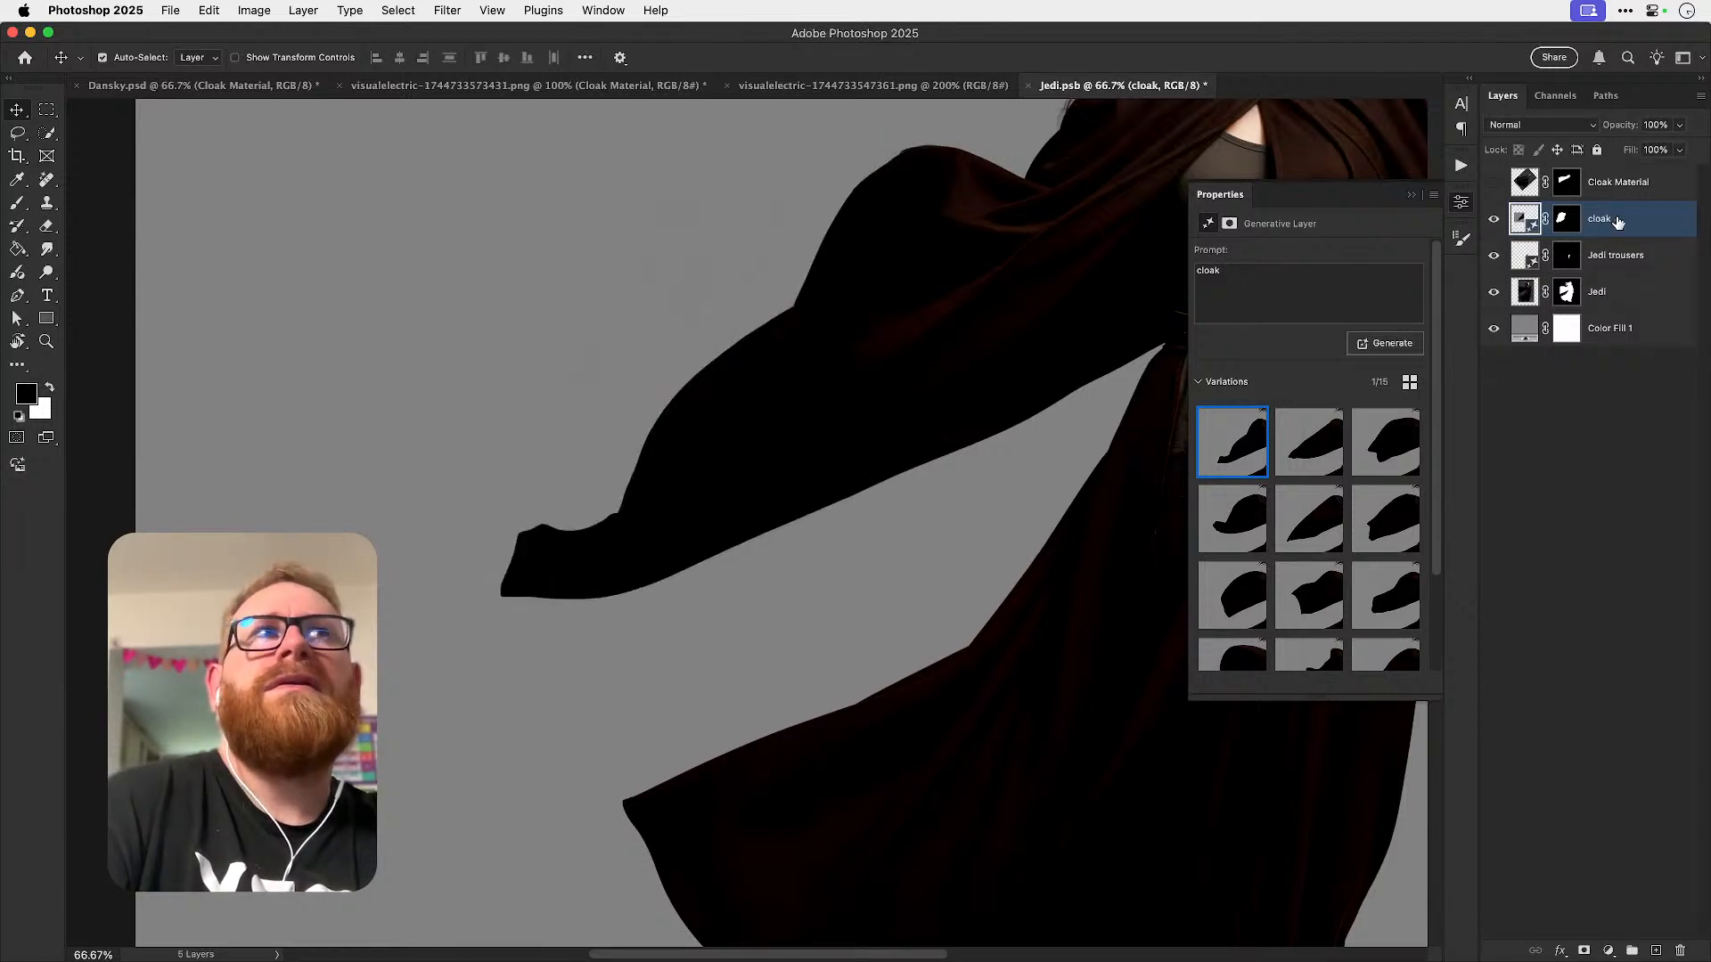
- Run Select Subject on the generated cloak layer and replace its existing layer mask with one made from that selection
{"action": "left_click", "coordinate": [1574, 223], "text": "super"}
{"action": "key", "text": "super+d"}
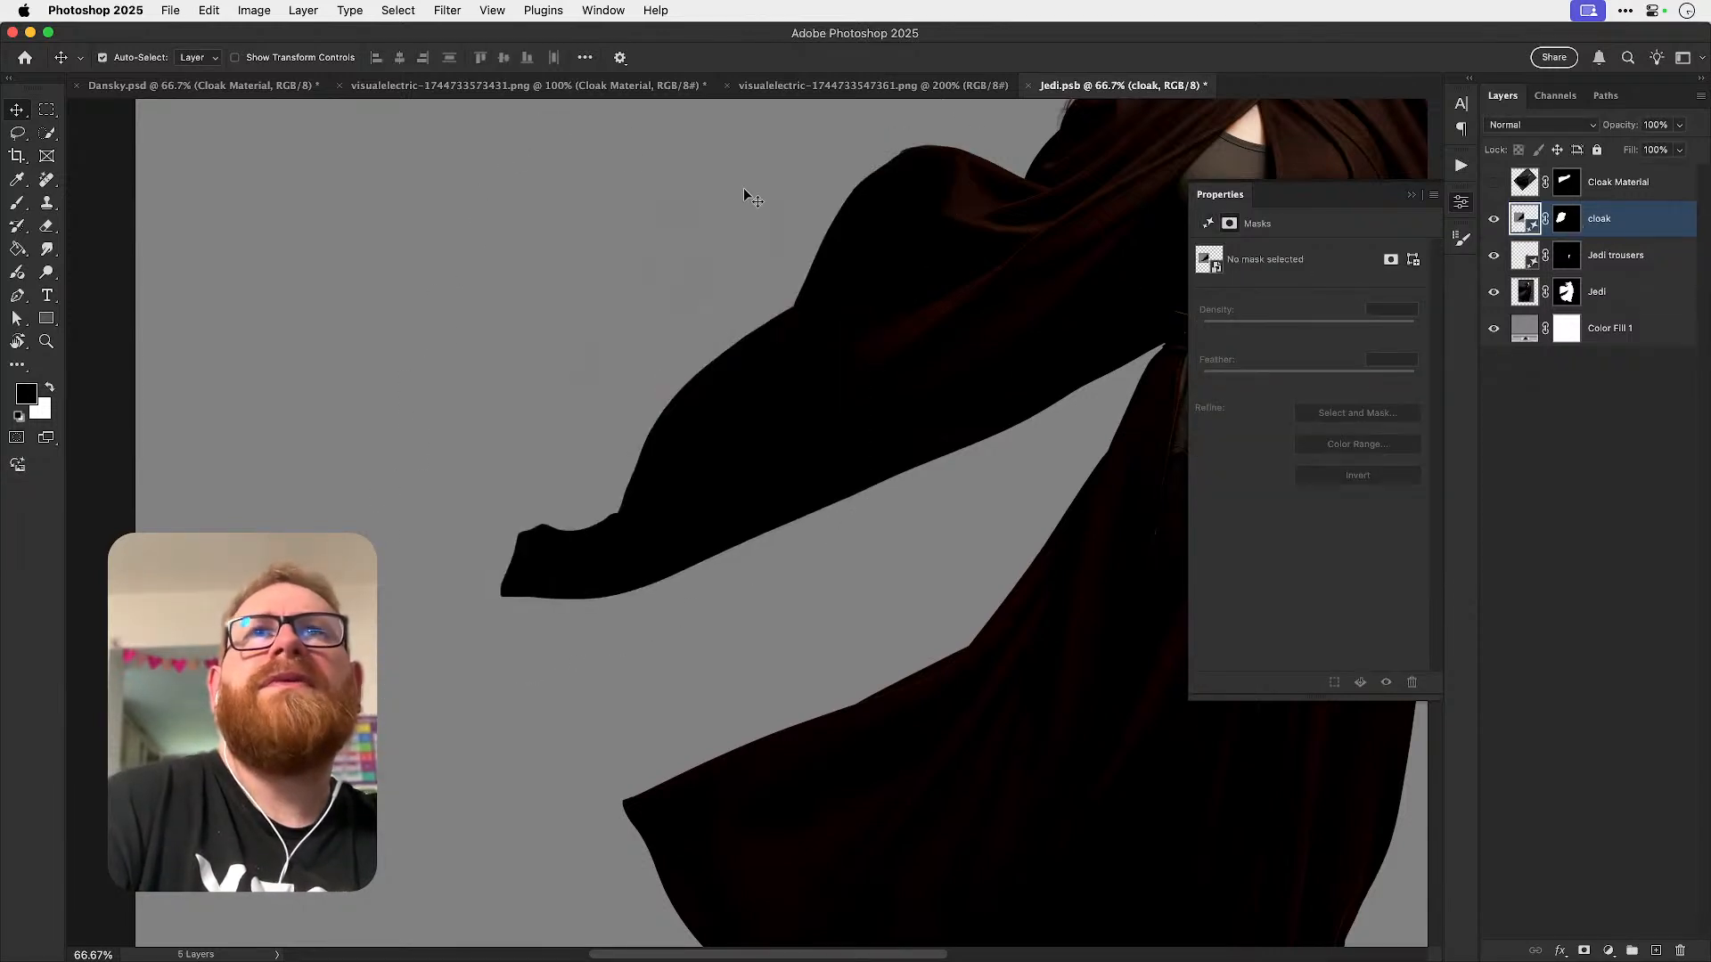
{"action": "left_click", "coordinate": [399, 10]}
{"action": "left_click", "coordinate": [489, 215]}
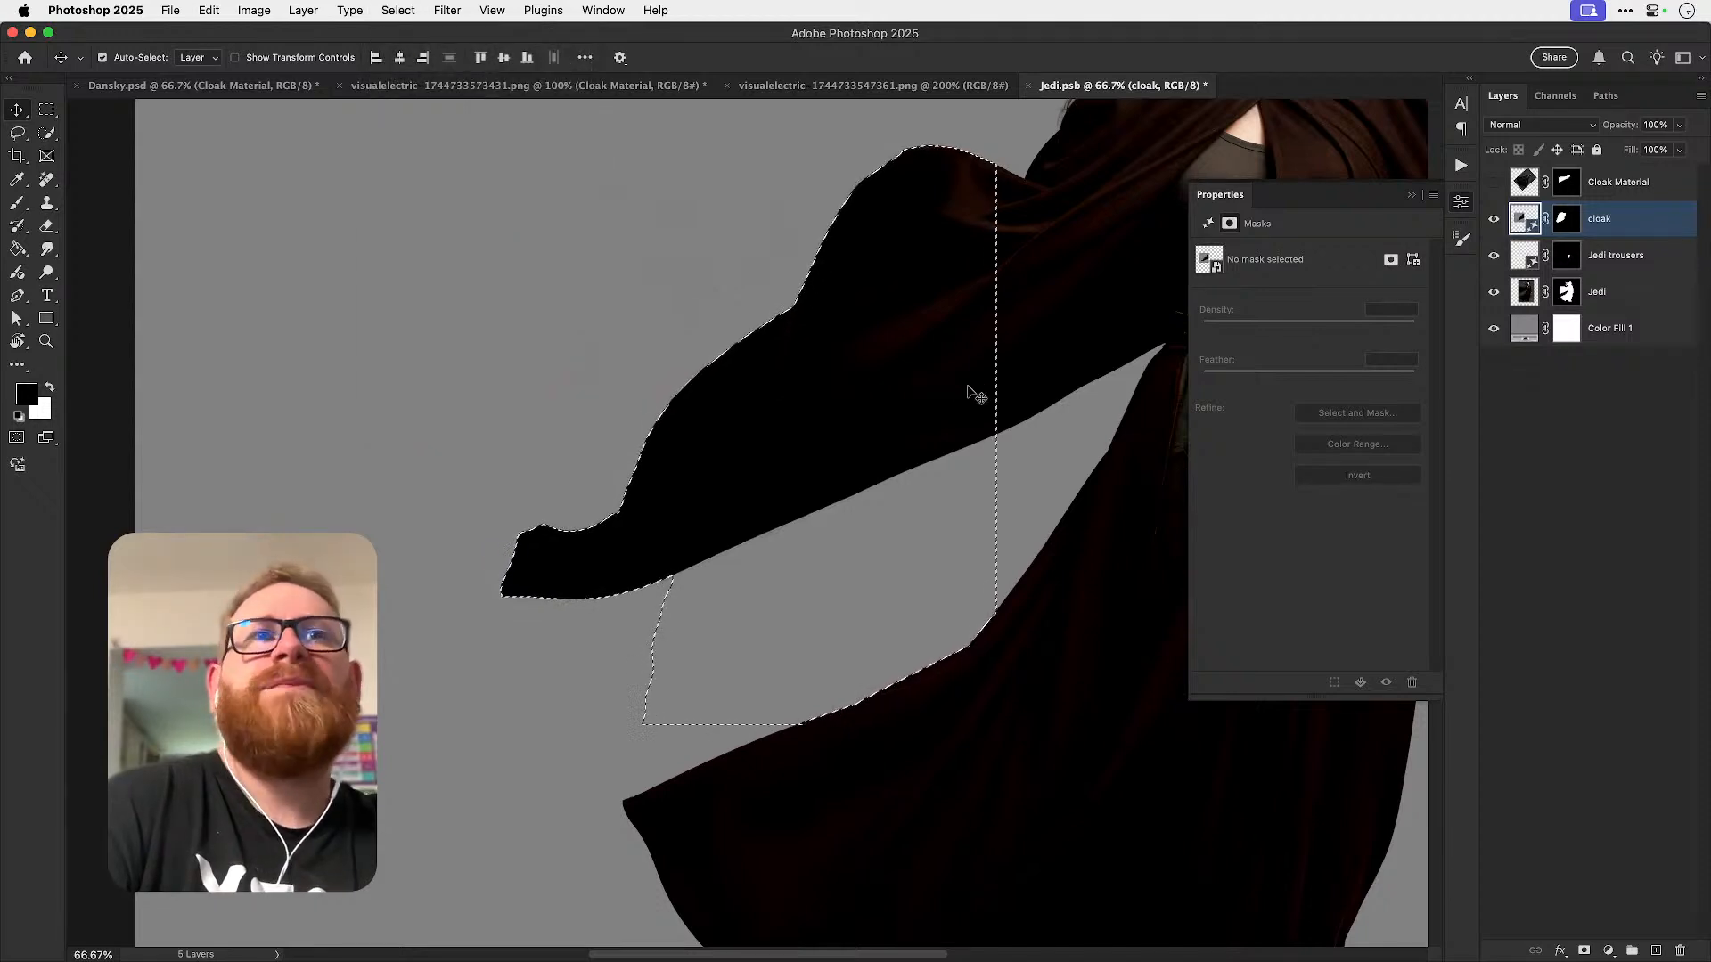
{"action": "right_click", "coordinate": [1566, 218]}
{"action": "left_click", "coordinate": [1479, 264]}
{"action": "left_click", "coordinate": [1585, 950]}
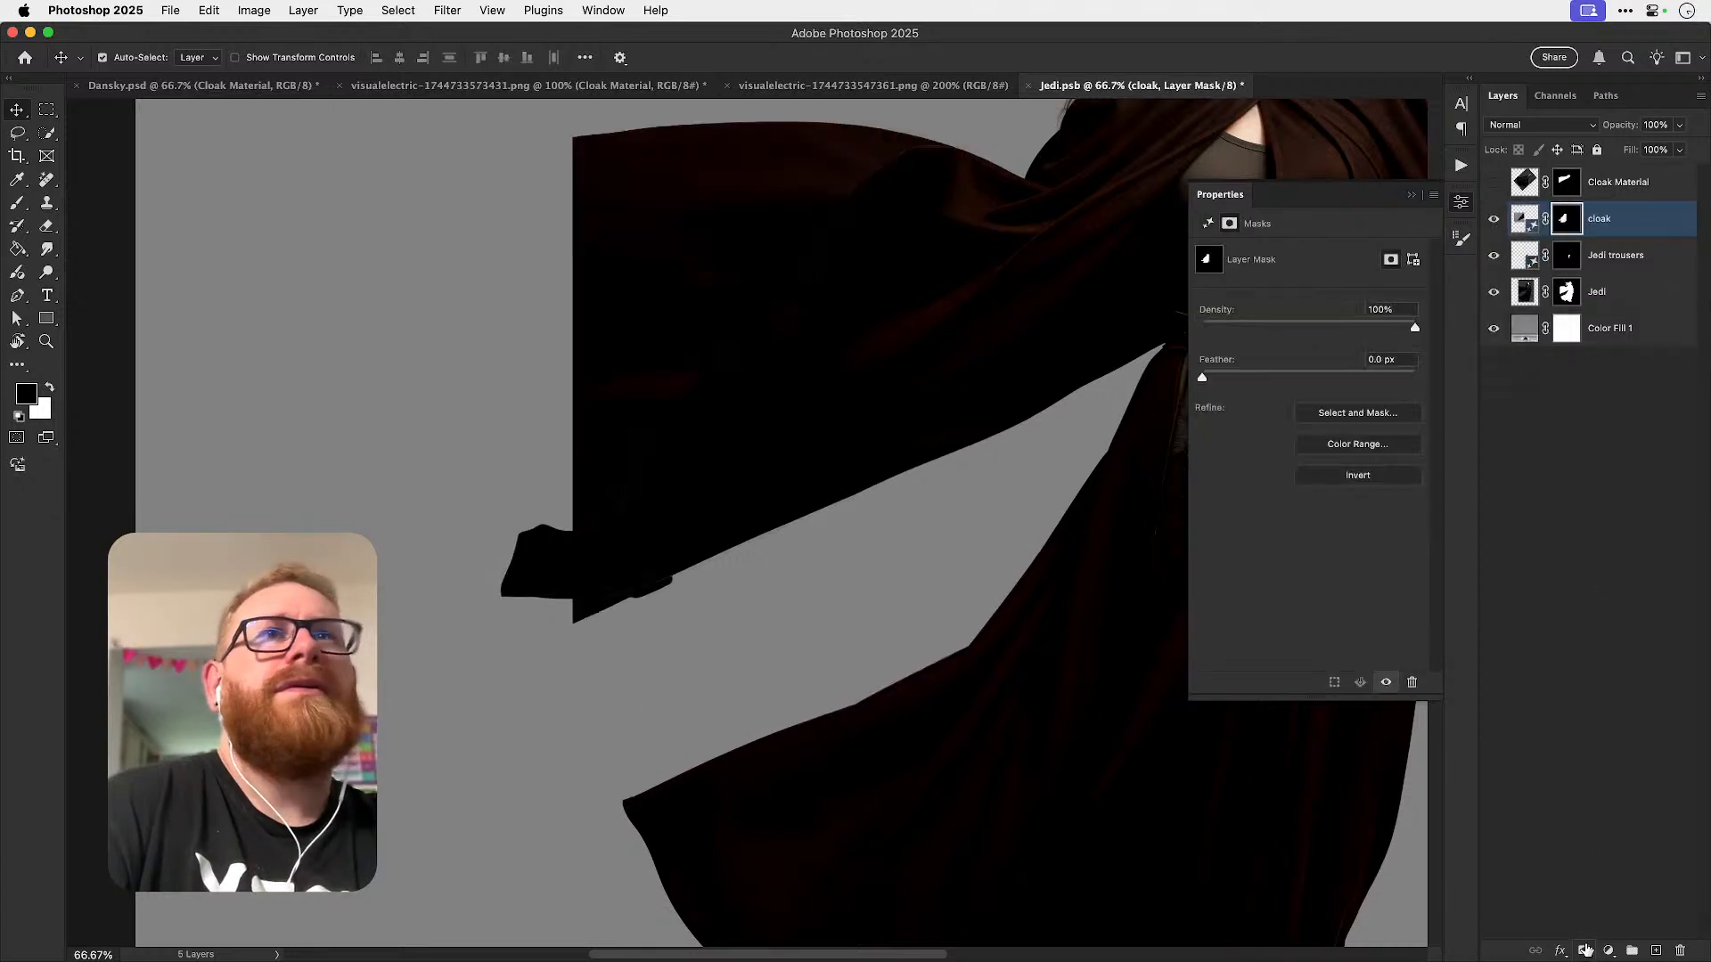
- Toggle the cloak layer to check its new mask on the whole figure, and apply Invert to the layer's content
{"action": "key", "text": "super+0"}
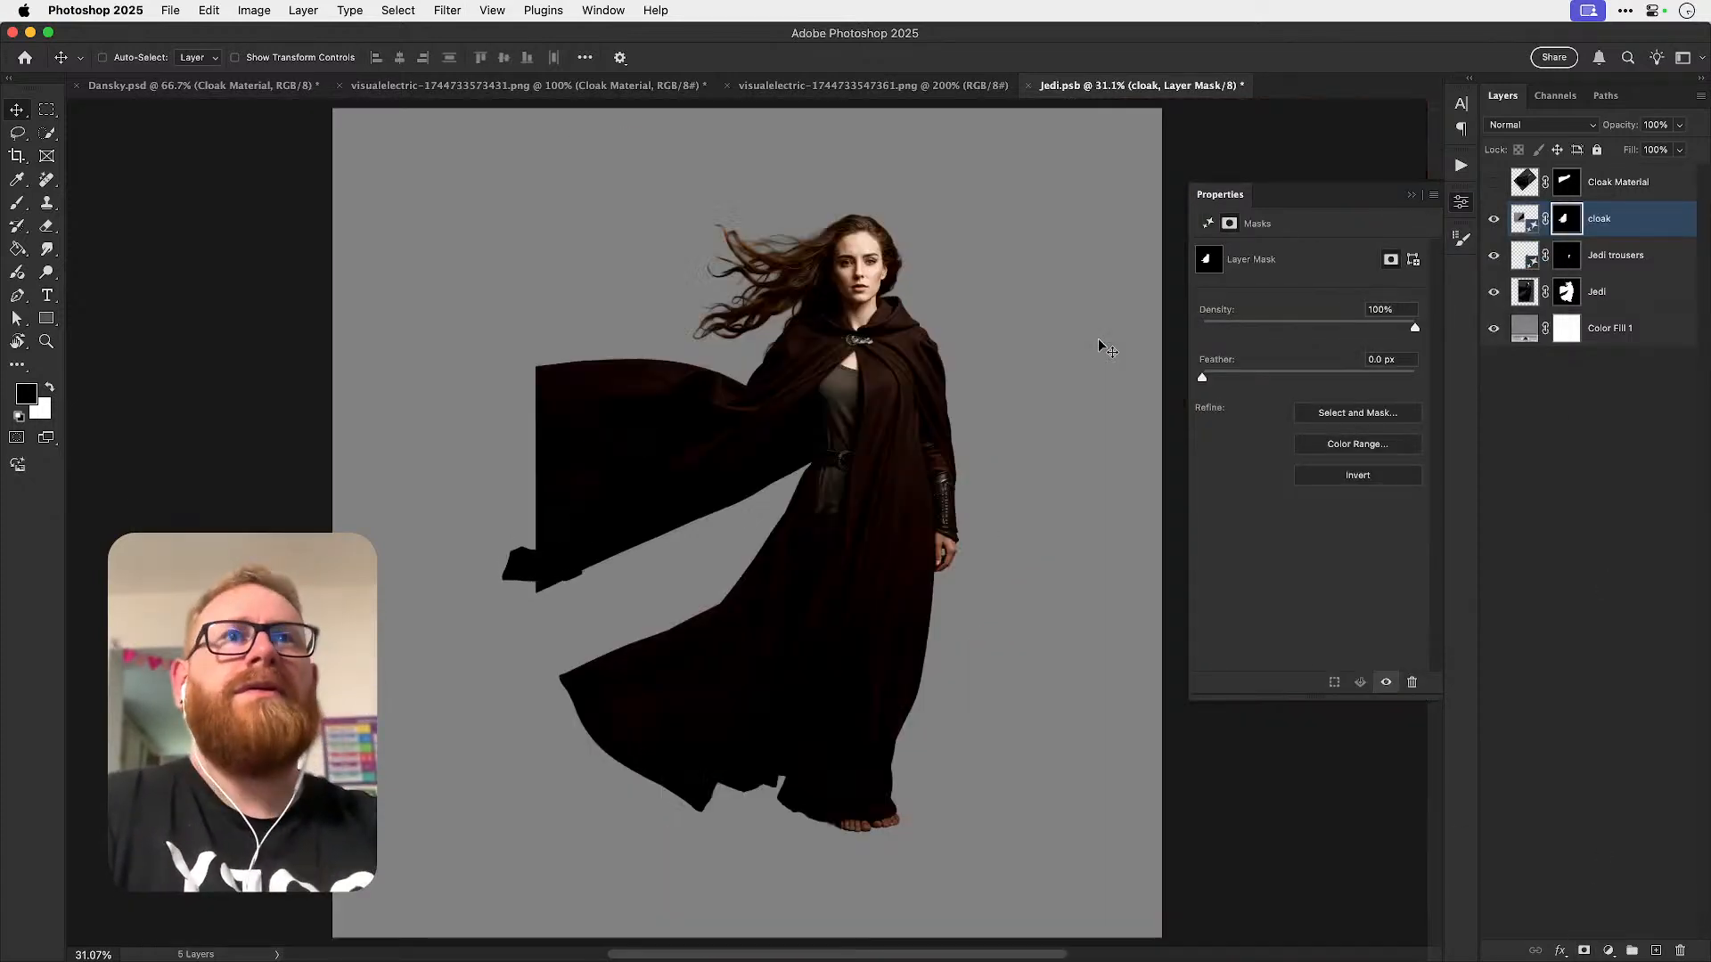
{"action": "left_click", "coordinate": [1493, 219]}
{"action": "left_click", "coordinate": [1494, 219]}
{"action": "left_click", "coordinate": [1619, 228]}
{"action": "key", "text": "super+i"}
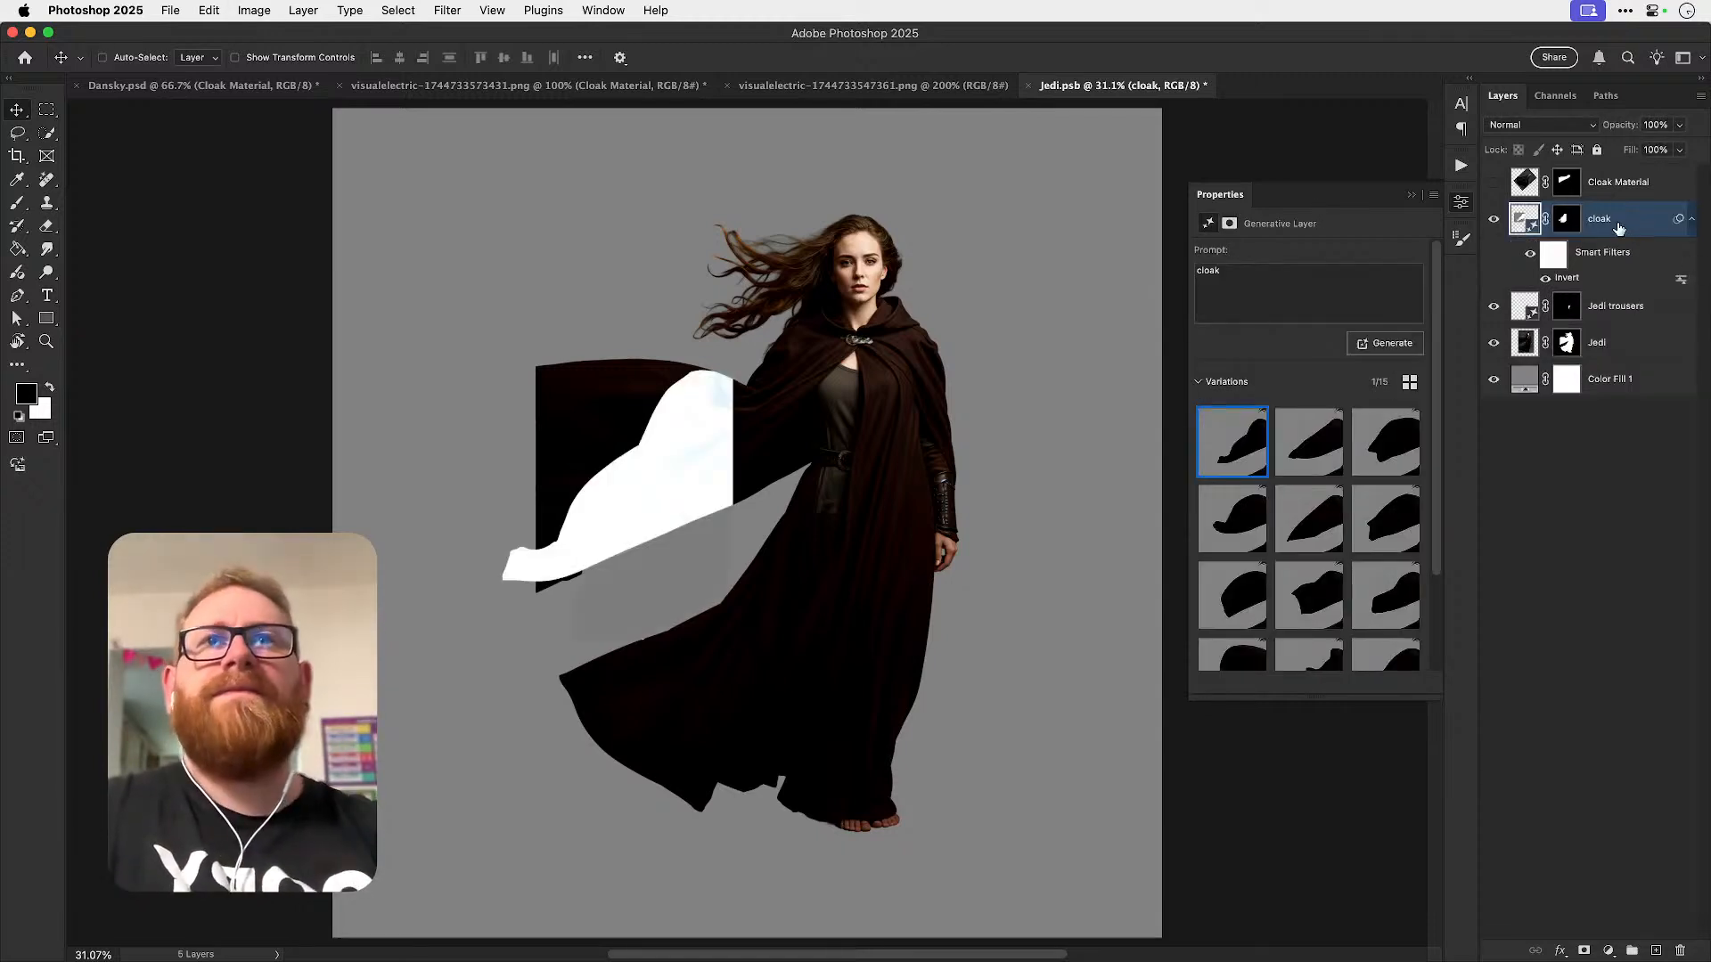
- Undo the Invert filter and paint black on the Jedi layer's mask to hide the original cape's straight cut-off edge around the new cloak
{"action": "key", "text": "super+z"}
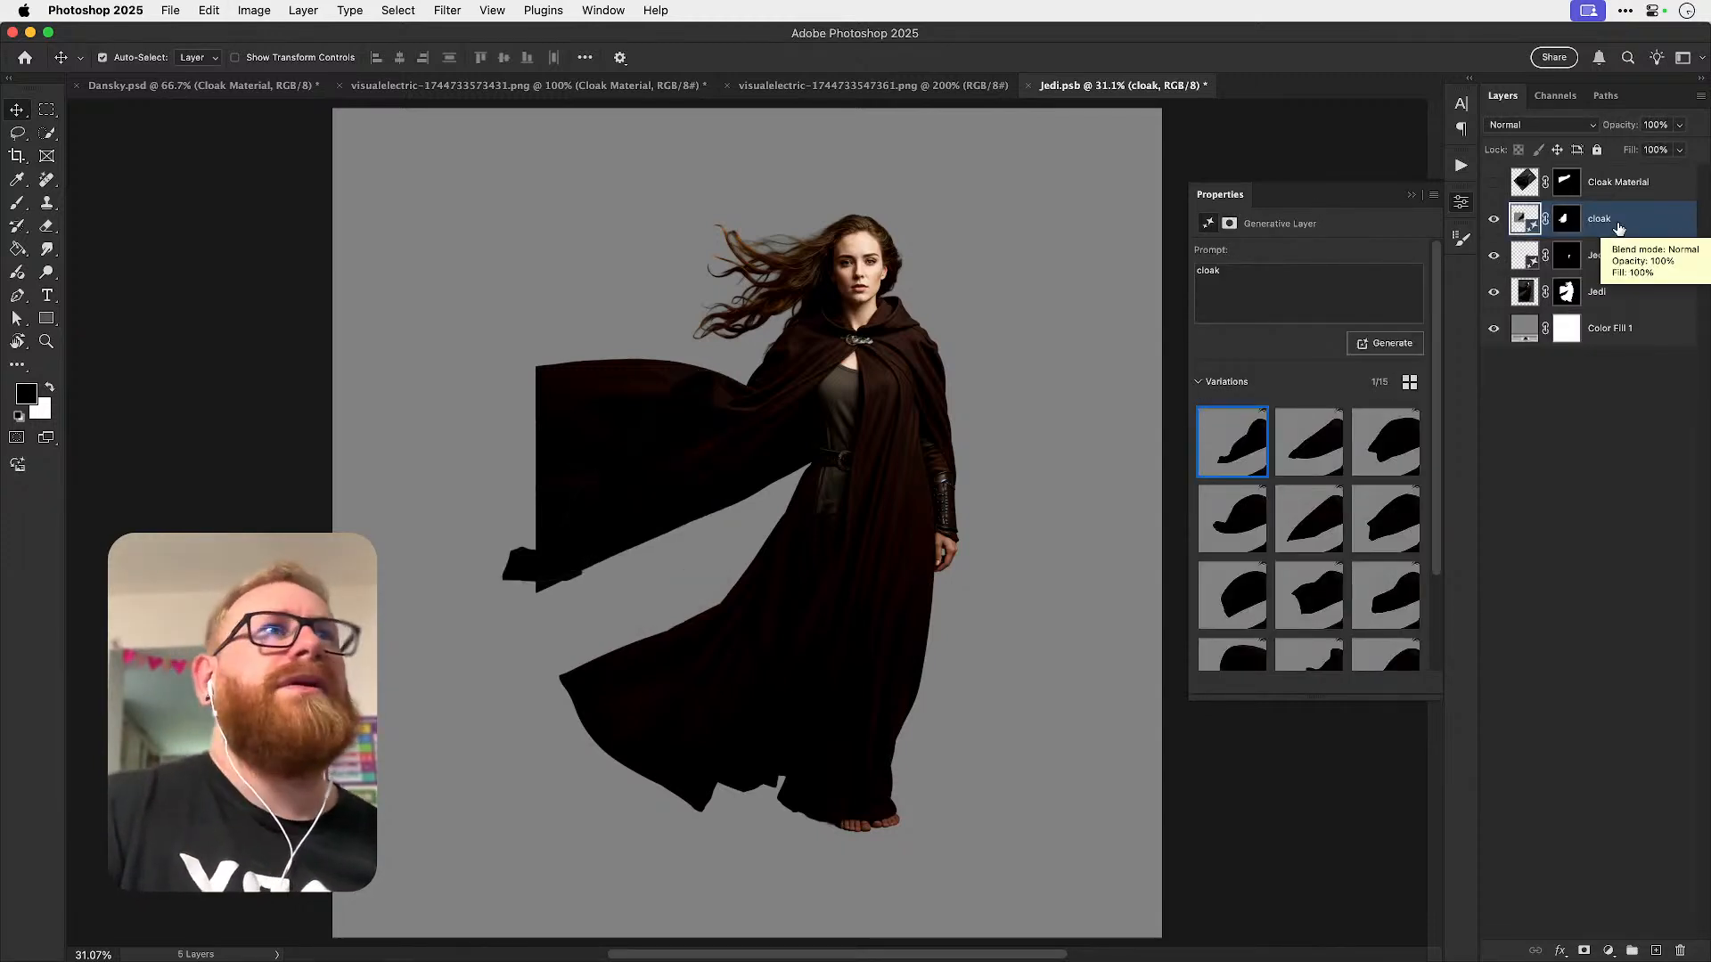
{"action": "left_click", "coordinate": [1565, 292]}
{"action": "key", "text": "b"}
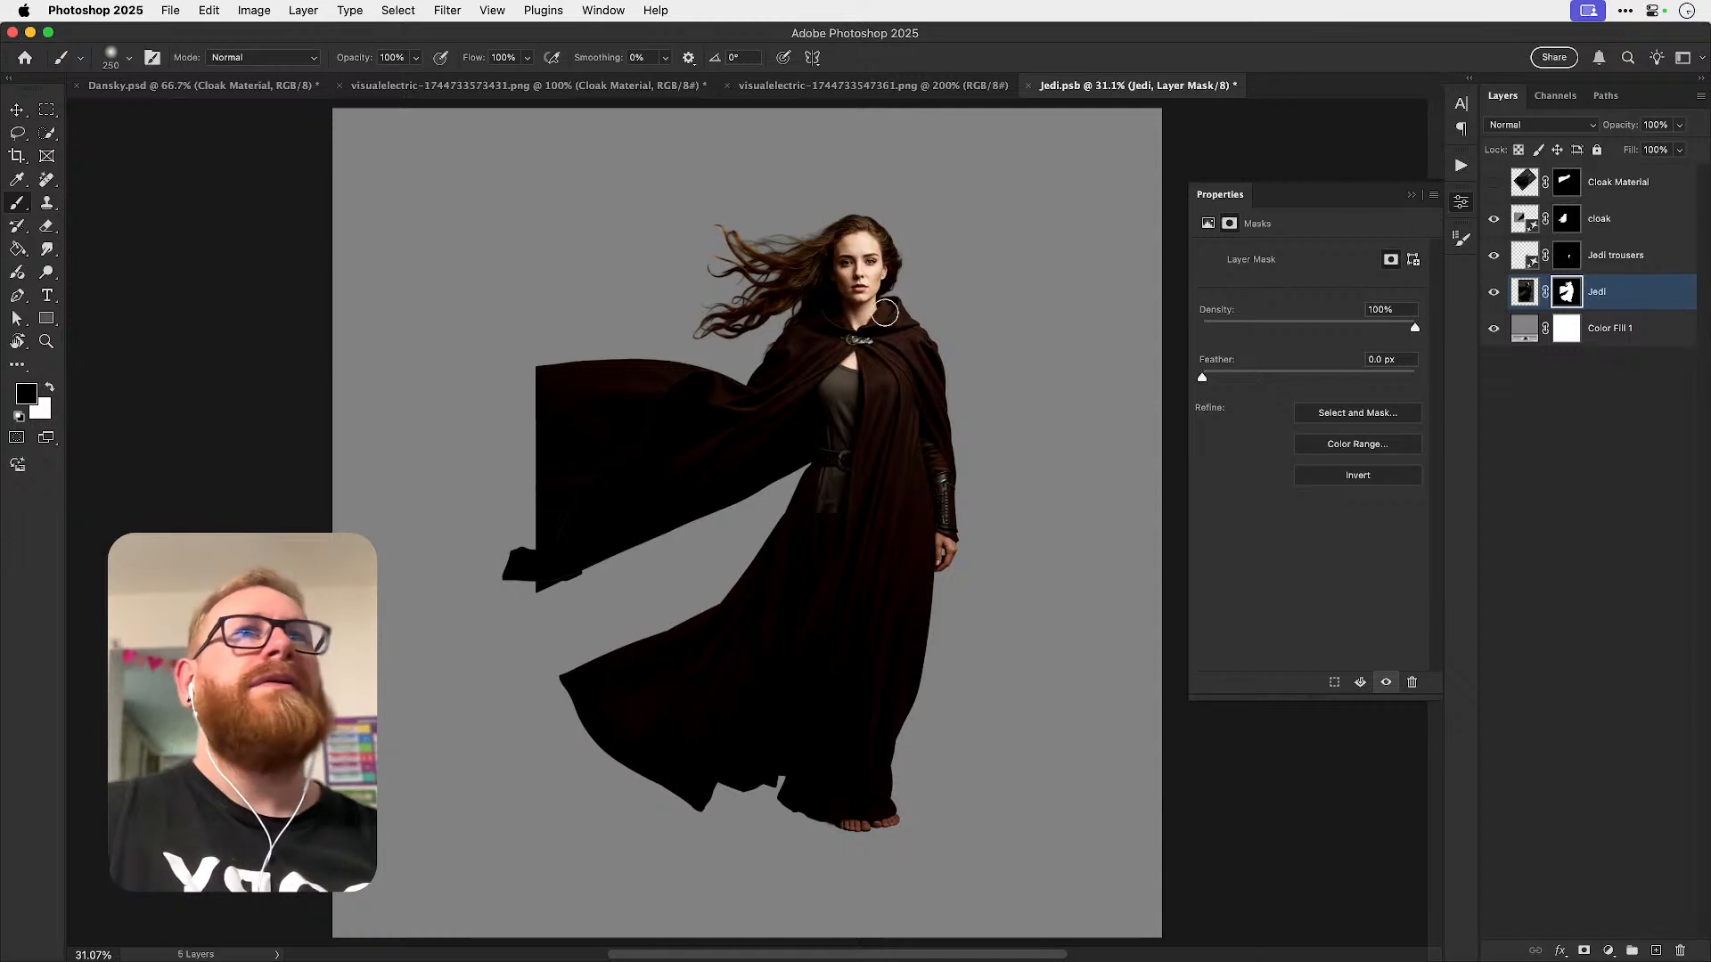
{"action": "mouse_move", "coordinate": [657, 392]}
{"action": "left_mouse_down"}
{"action": "mouse_move", "coordinate": [676, 324]}
{"action": "mouse_move", "coordinate": [696, 388]}
{"action": "mouse_move", "coordinate": [633, 341]}
{"action": "mouse_move", "coordinate": [609, 389]}
{"action": "mouse_move", "coordinate": [655, 445]}
{"action": "mouse_move", "coordinate": [578, 489]}
{"action": "mouse_move", "coordinate": [543, 603]}
{"action": "mouse_move", "coordinate": [550, 481]}
{"action": "mouse_move", "coordinate": [547, 528]}
{"action": "mouse_move", "coordinate": [585, 510]}
{"action": "mouse_move", "coordinate": [554, 528]}
{"action": "mouse_move", "coordinate": [535, 514]}
{"action": "mouse_move", "coordinate": [523, 399]}
{"action": "mouse_move", "coordinate": [520, 443]}
{"action": "left_mouse_up"}
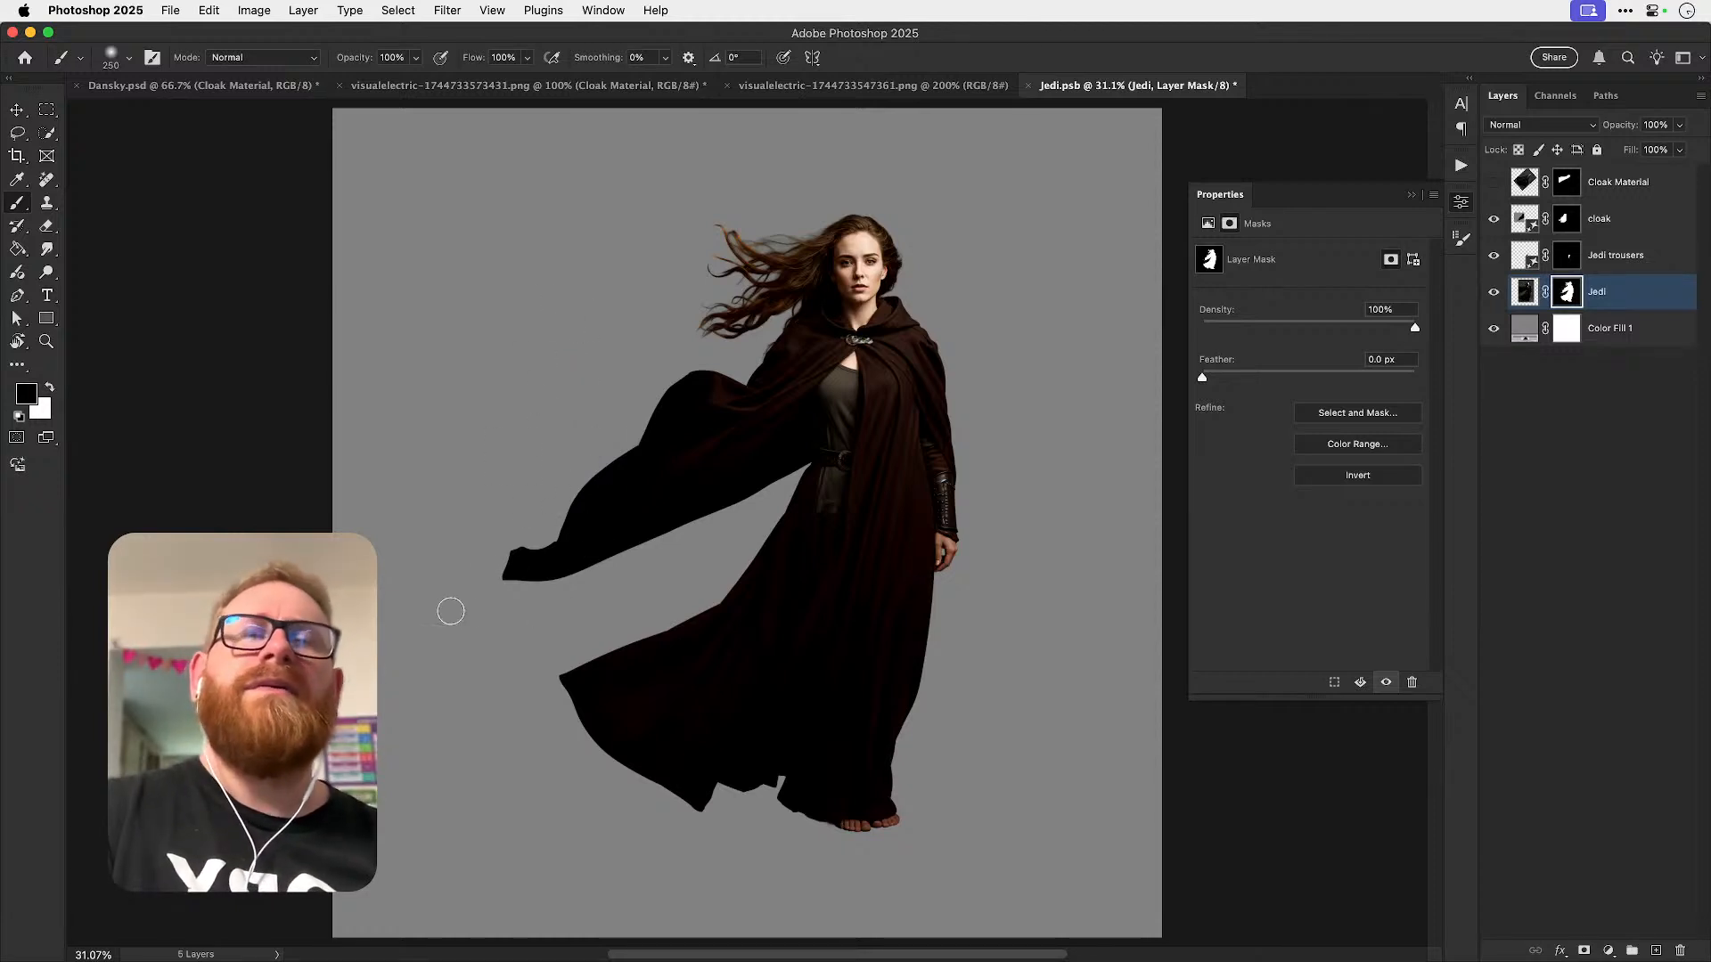
- Toggle the cloak layer to compare the cape tip up close, and convert the cloak layer to a smart object
{"action": "key", "text": "v"}
{"action": "left_click", "coordinate": [1494, 223]}
{"action": "left_click", "coordinate": [1623, 221]}
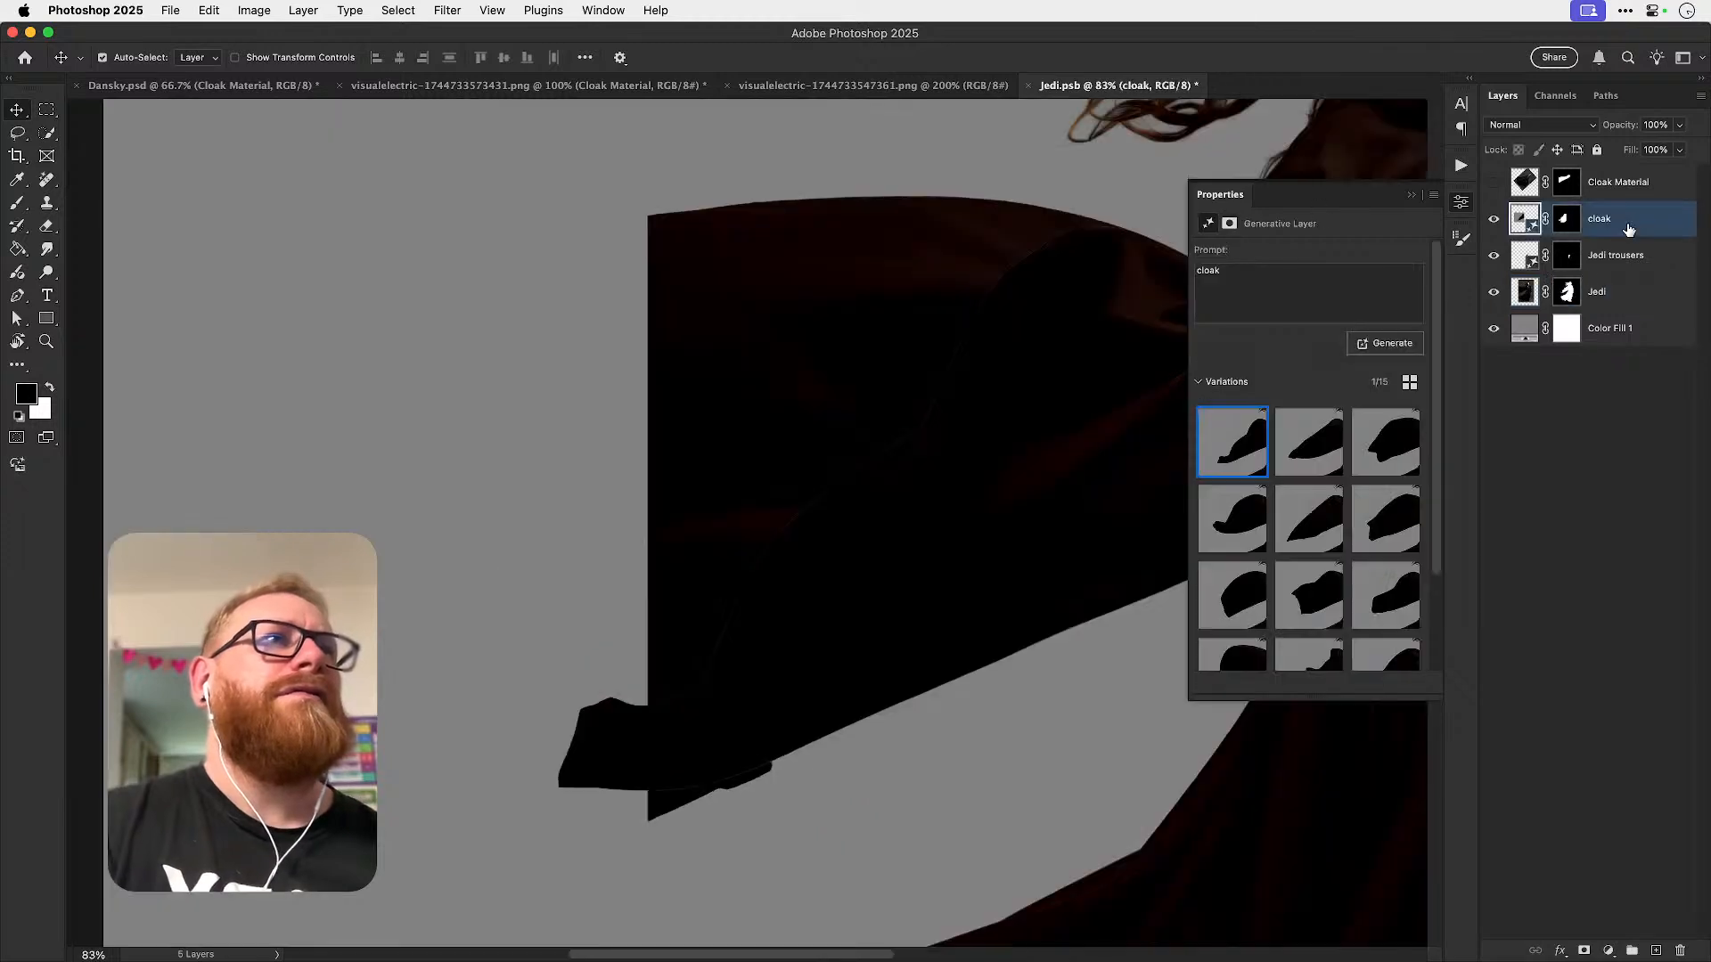
{"action": "right_click", "coordinate": [1634, 223]}
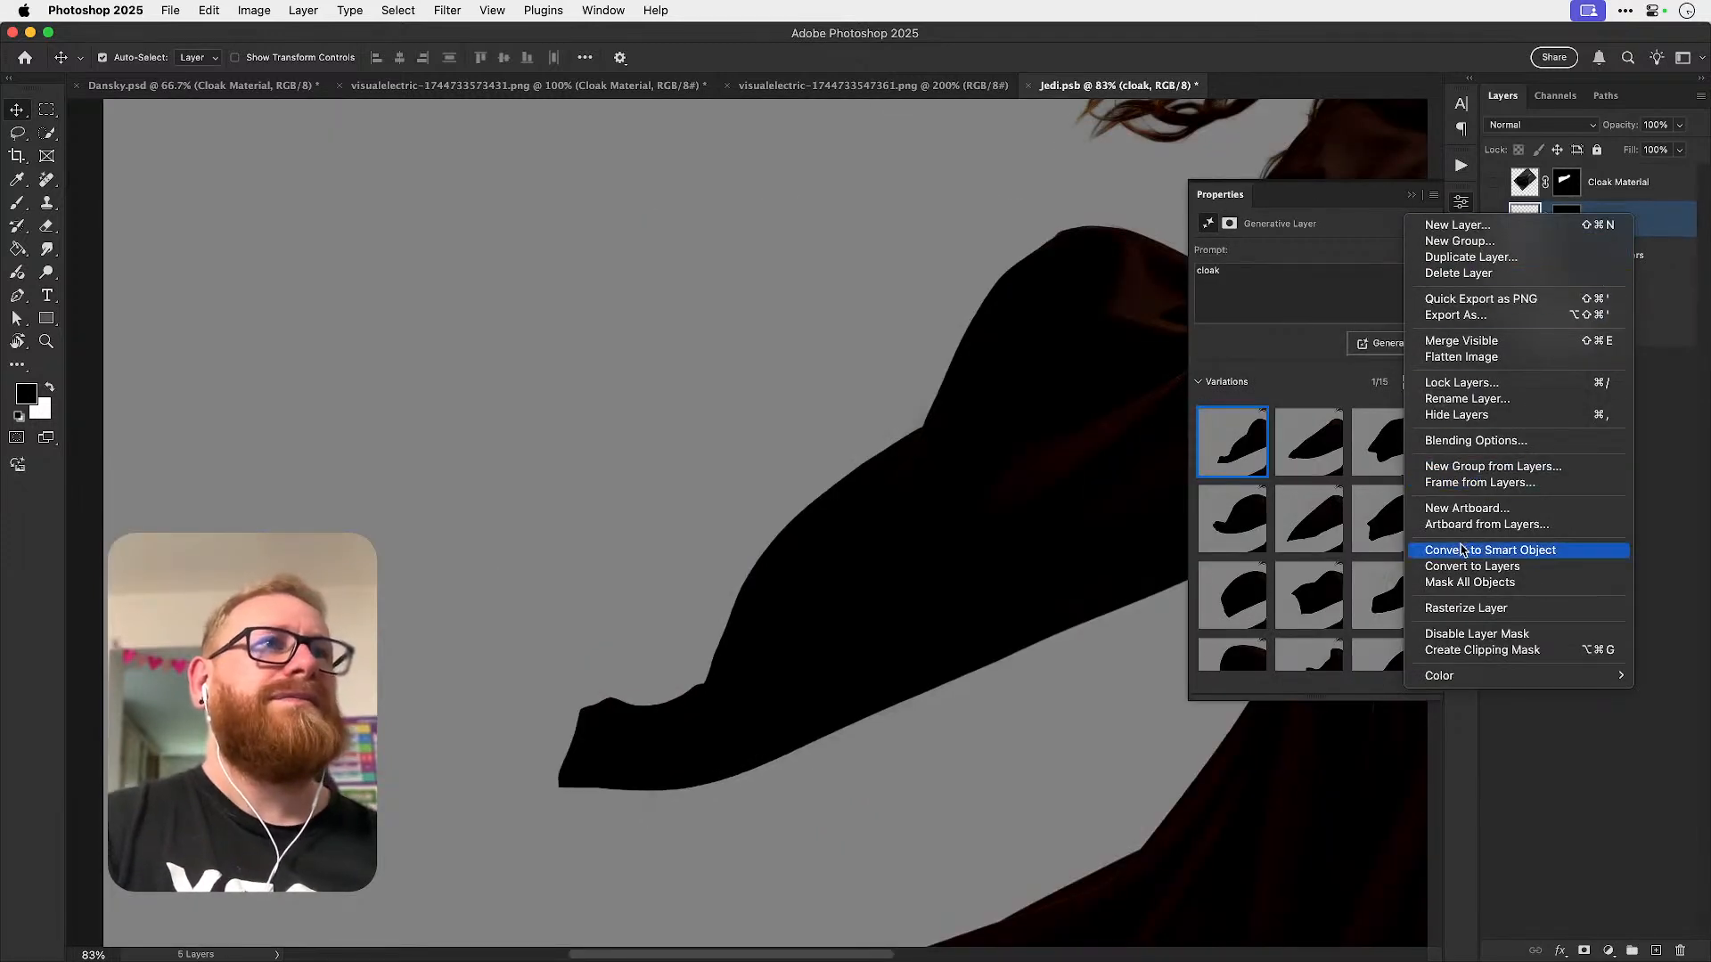
{"action": "left_click", "coordinate": [1467, 550]}
{"action": "key", "text": "super+0"}
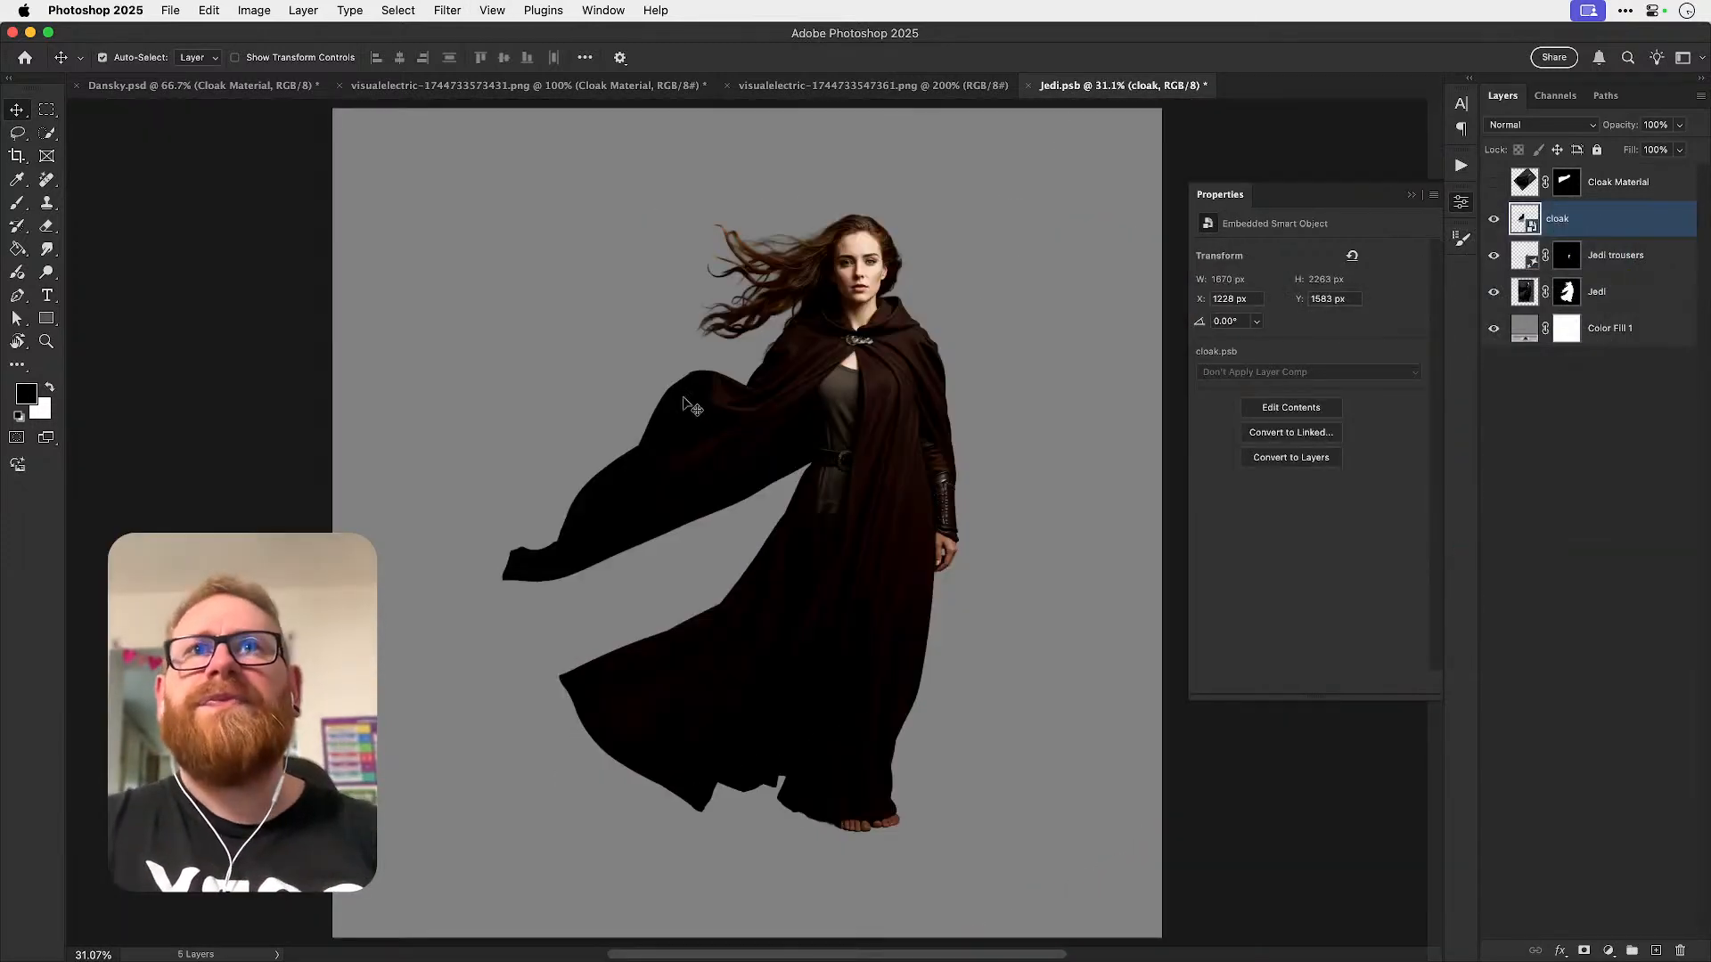
- Start a Puppet Warp on the cloak and pin it along the seam with the original cape, its top edge and its tip
{"action": "left_click", "coordinate": [208, 10]}
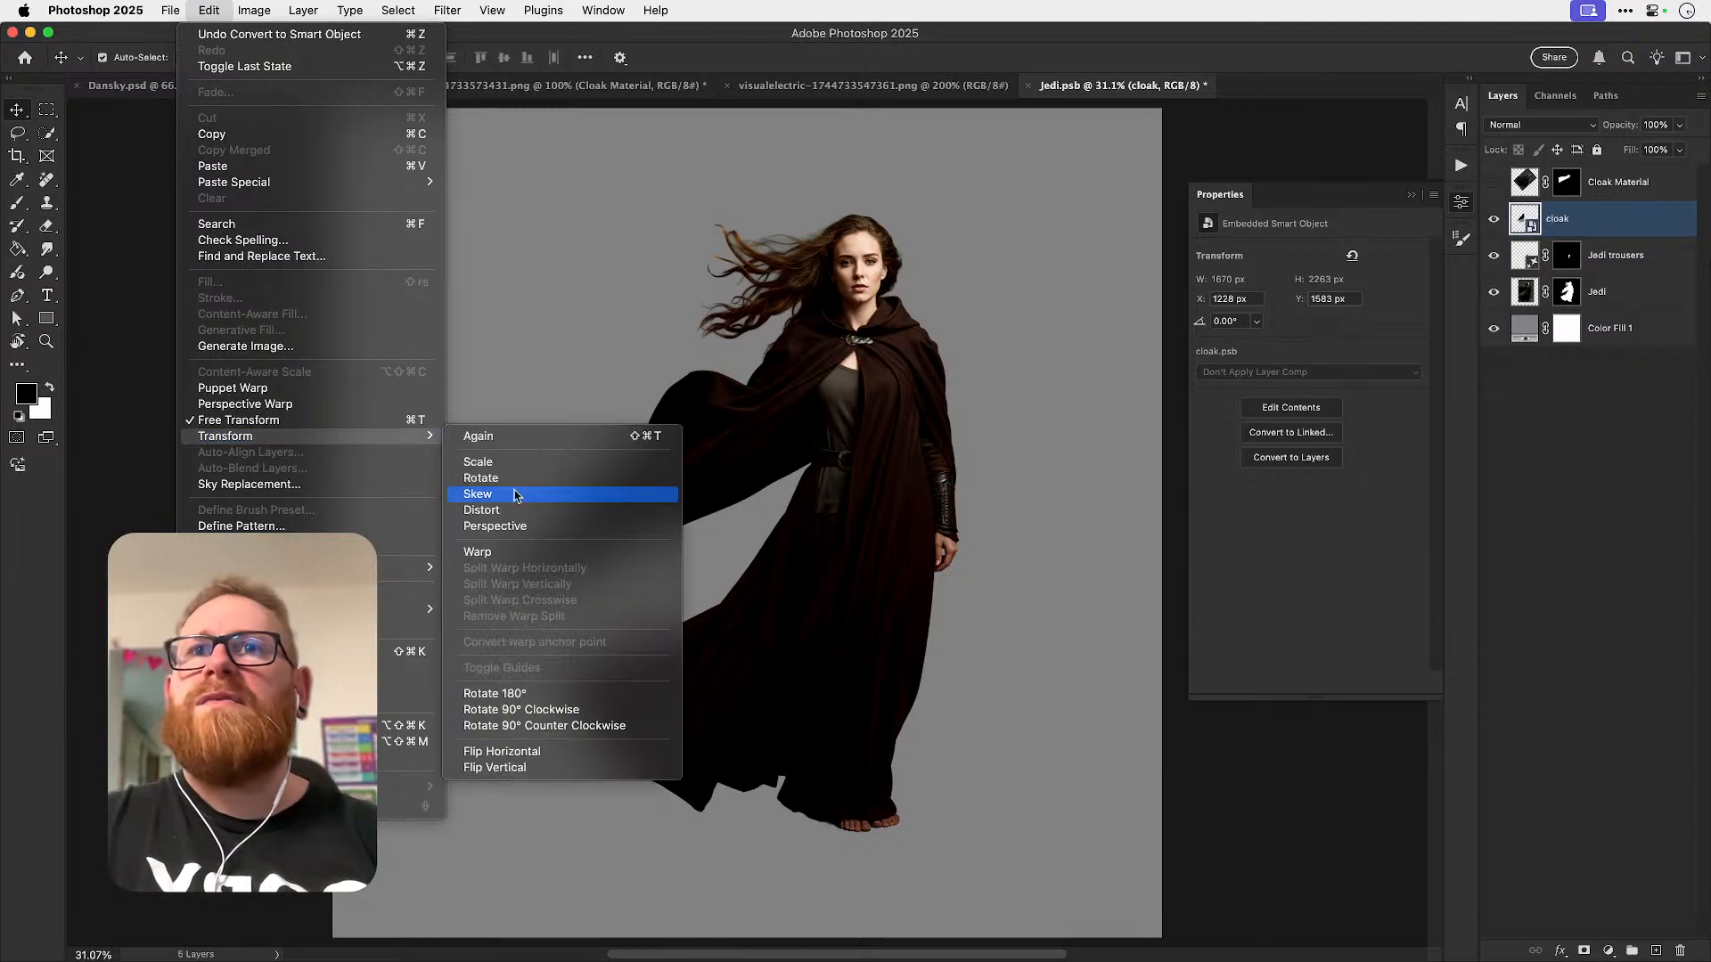
{"action": "left_click", "coordinate": [326, 388]}
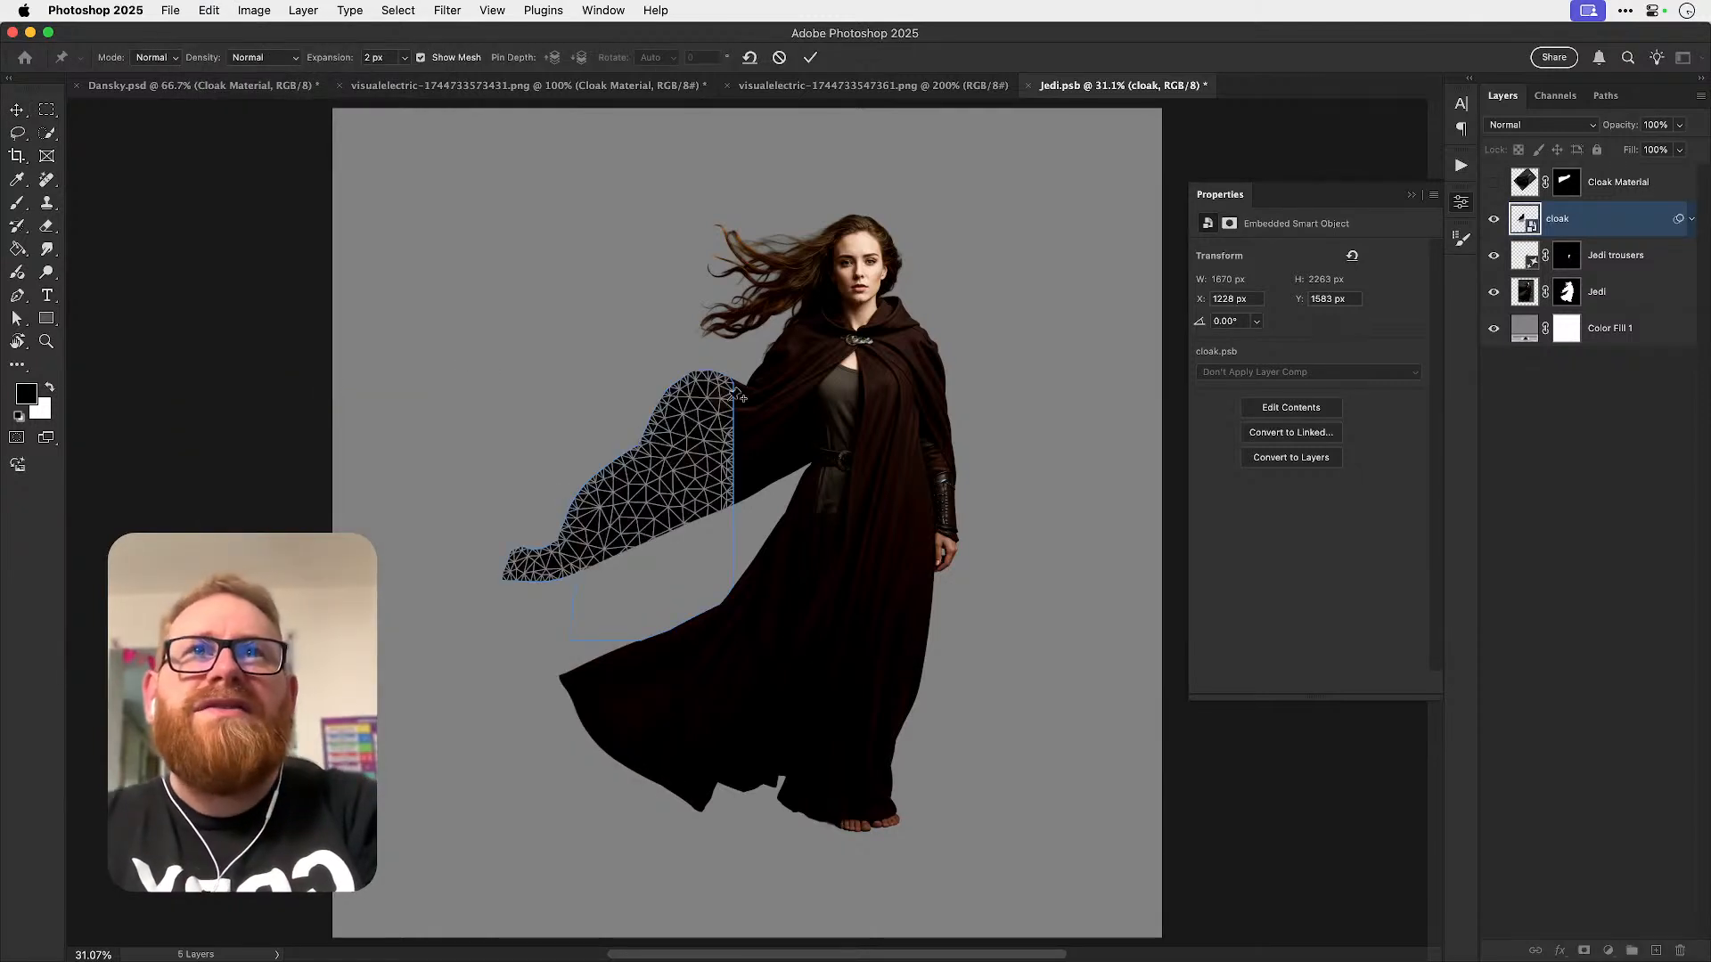
{"action": "left_click", "coordinate": [731, 440]}
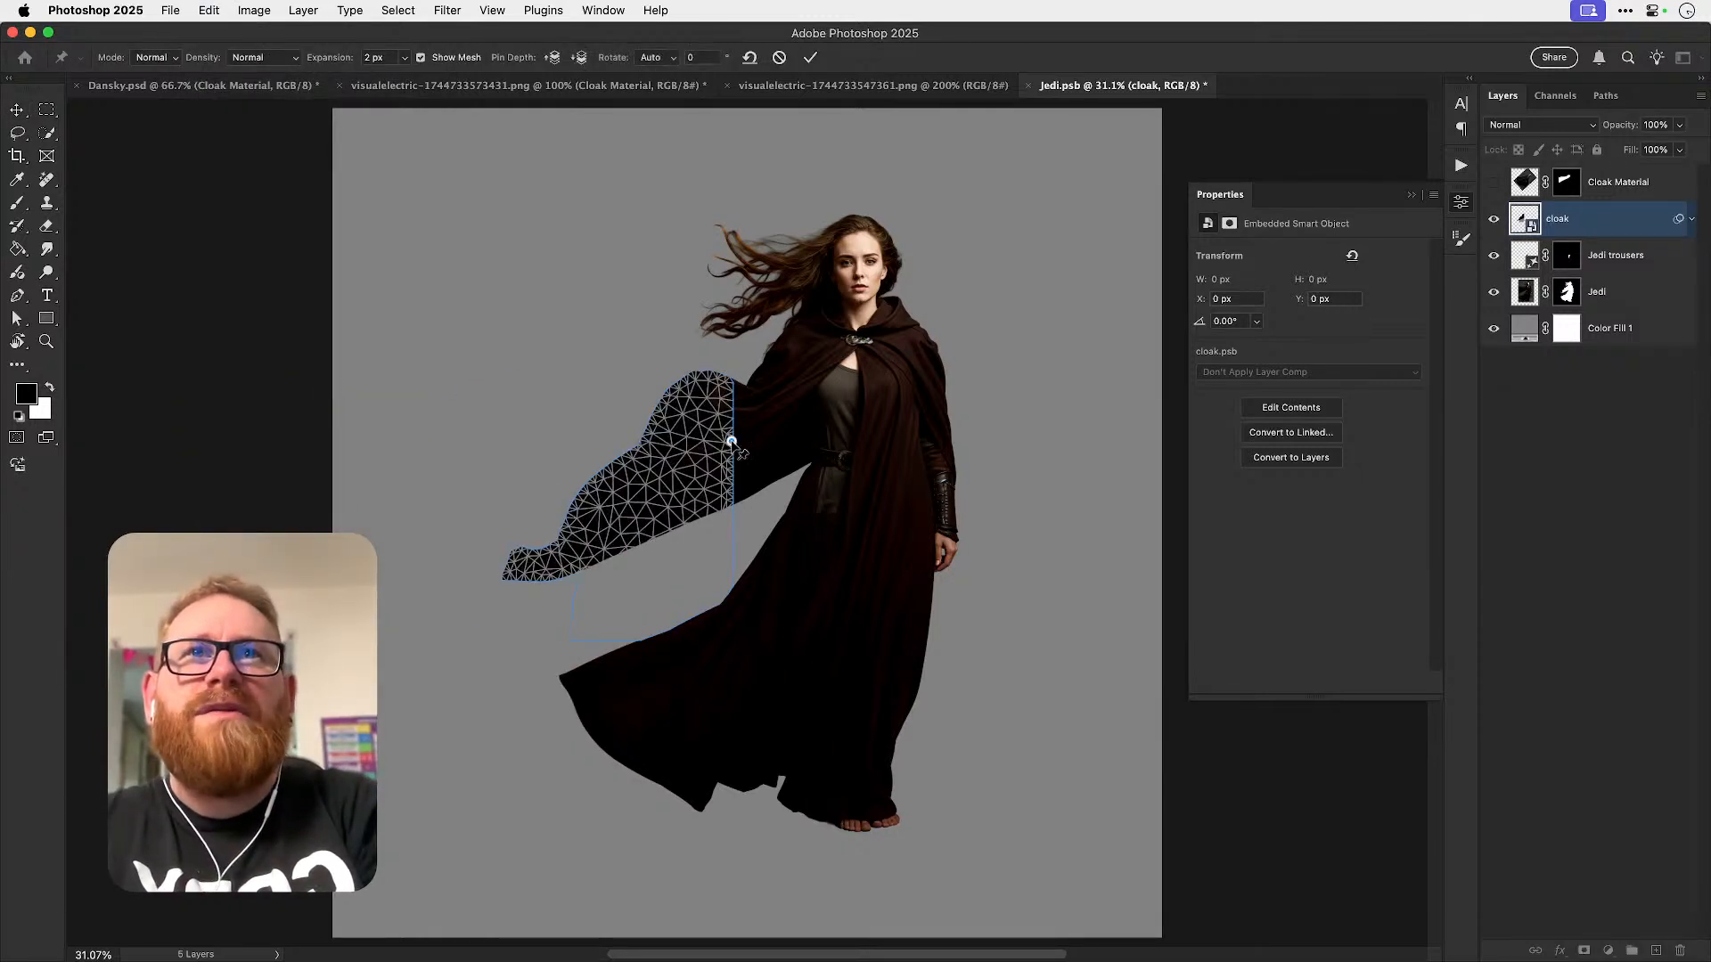
{"action": "left_click", "coordinate": [704, 373]}
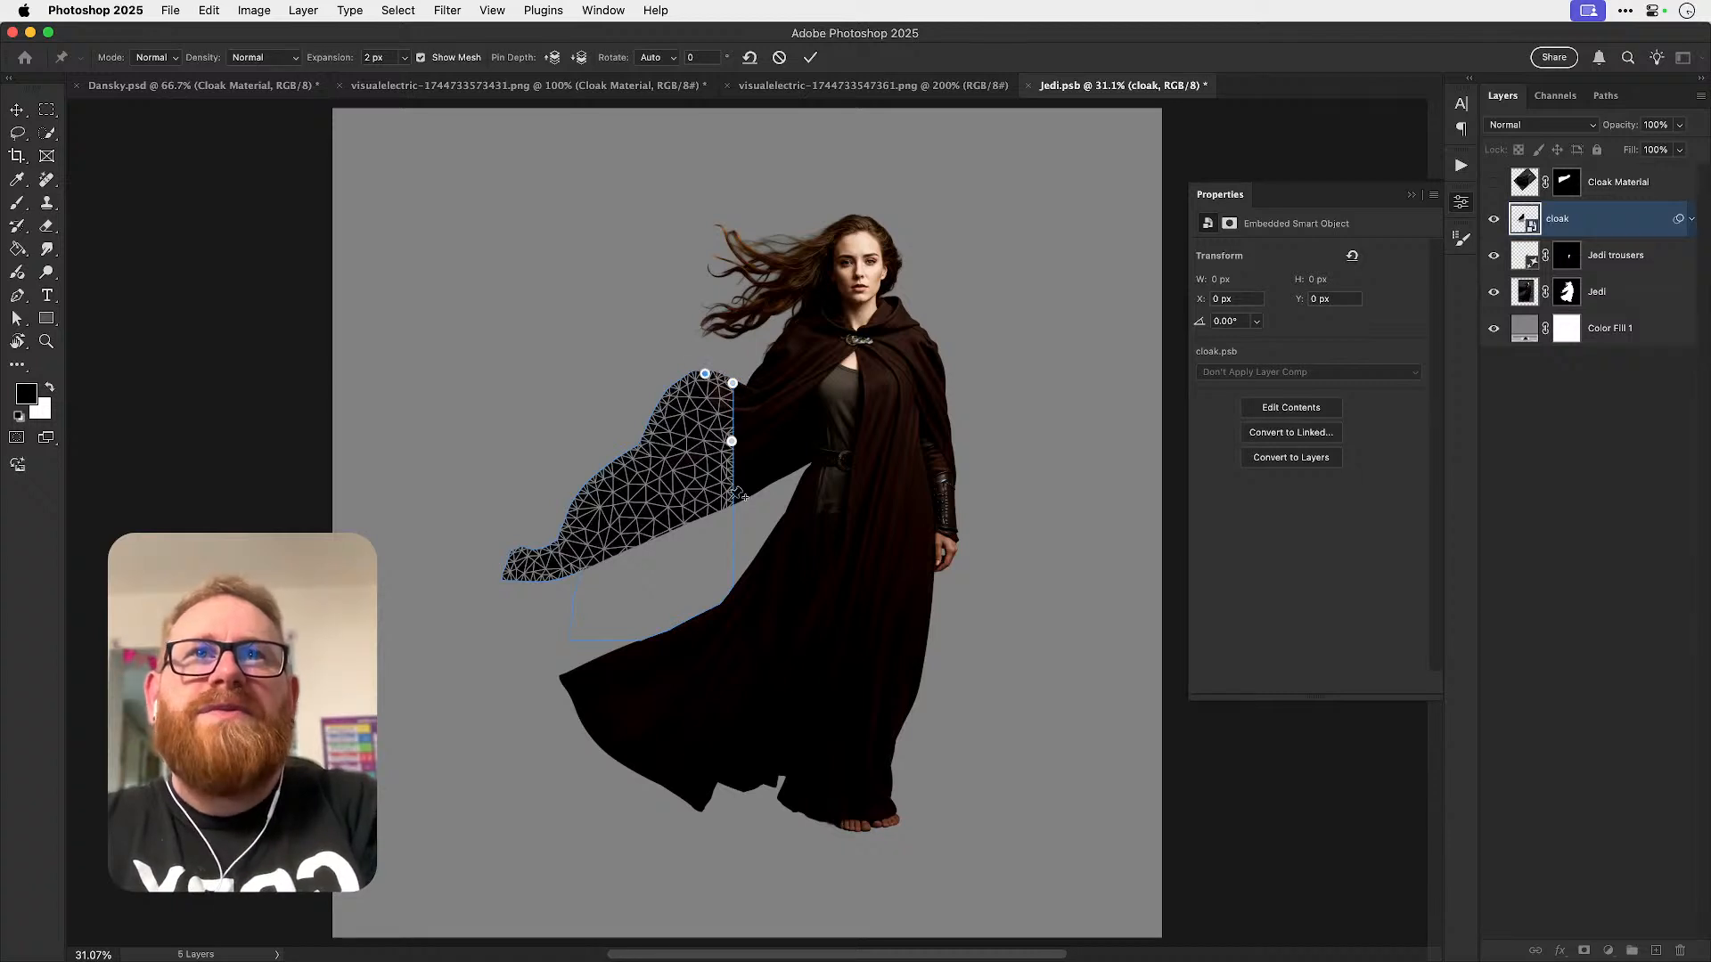
{"action": "left_click", "coordinate": [518, 566]}
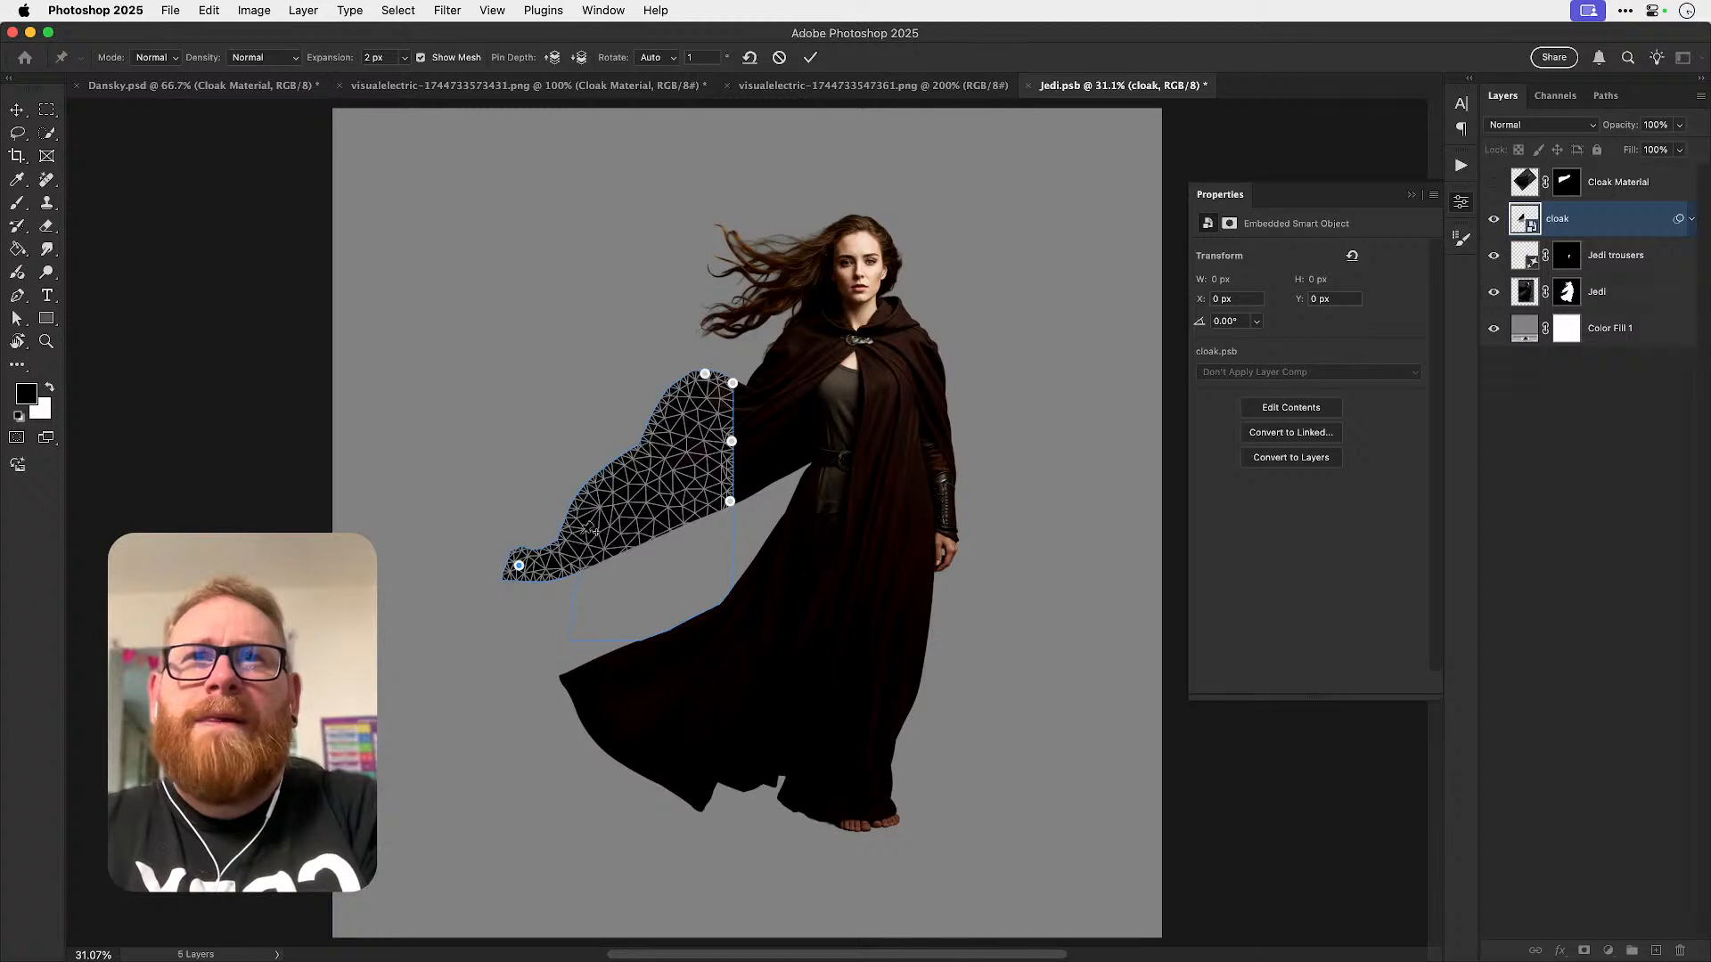
- Try to lift and bend the cloak tip and its lower edge with the Puppet Warp pins, and undo the warp
{"action": "mouse_move", "coordinate": [518, 565]}
{"action": "left_mouse_down"}
{"action": "mouse_move", "coordinate": [479, 420]}
{"action": "mouse_move", "coordinate": [515, 537]}
{"action": "left_mouse_up"}
{"action": "key", "text": "ctrl+z"}
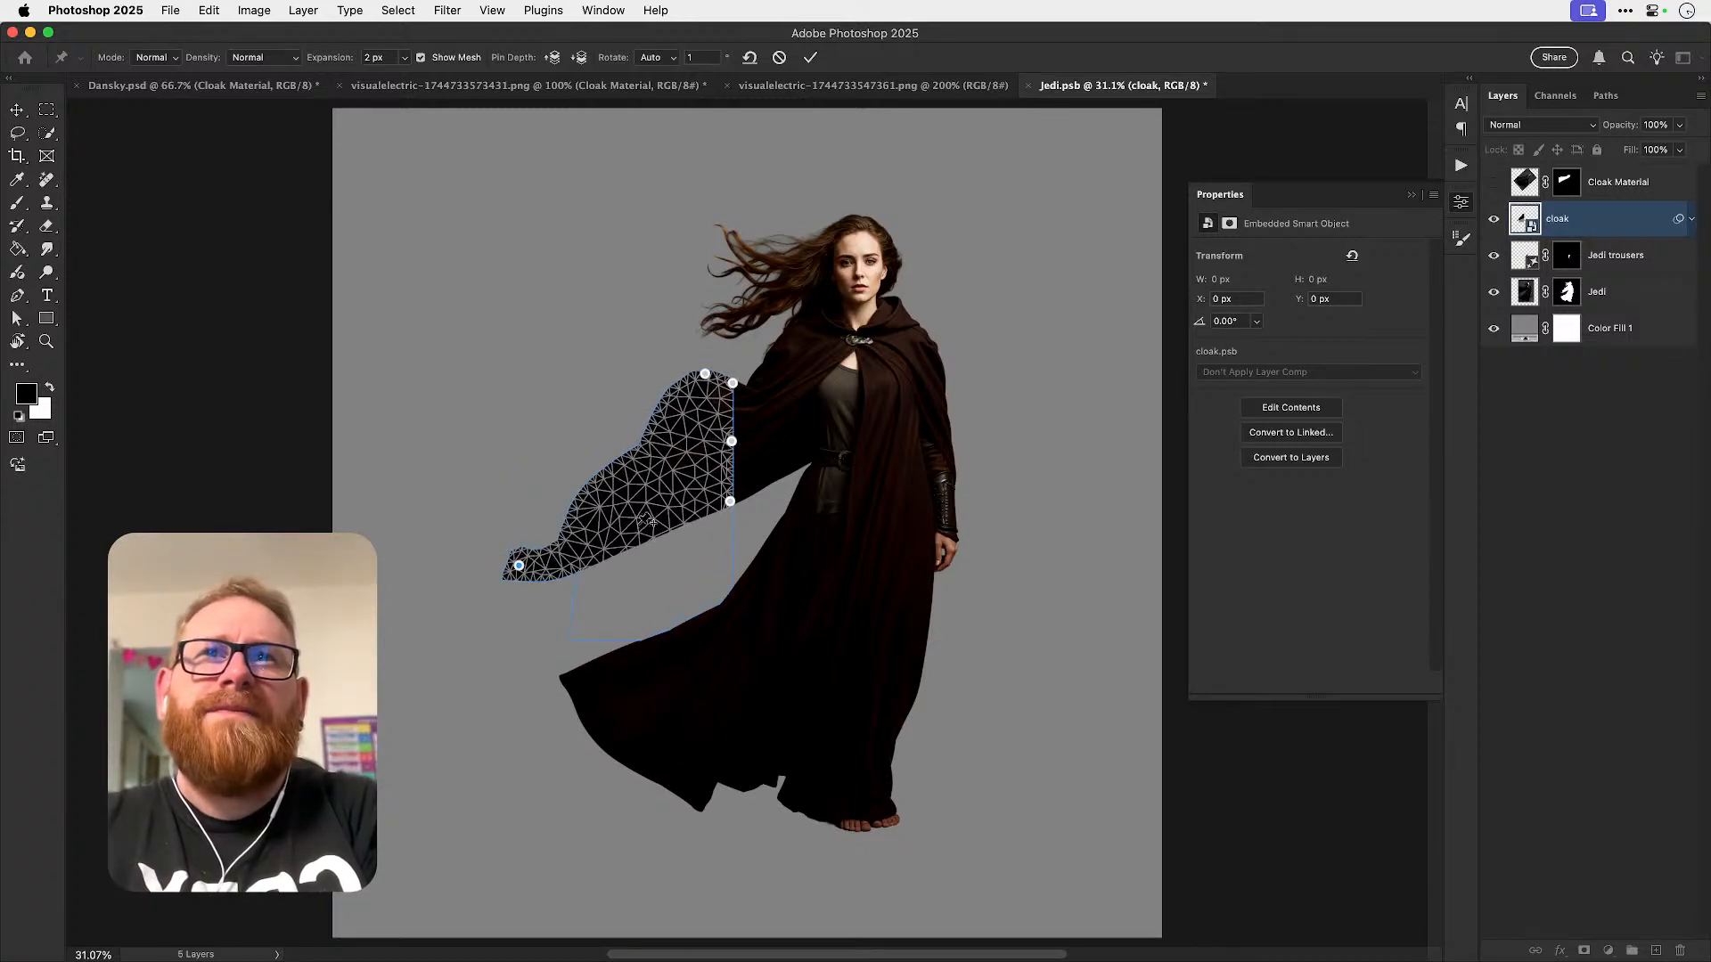
{"action": "left_click_drag", "start_coordinate": [634, 509], "coordinate": [629, 528]}
{"action": "key", "text": "ctrl+z"}
{"action": "left_click_drag", "start_coordinate": [521, 567], "coordinate": [504, 498]}
{"action": "key", "text": "super+z"}
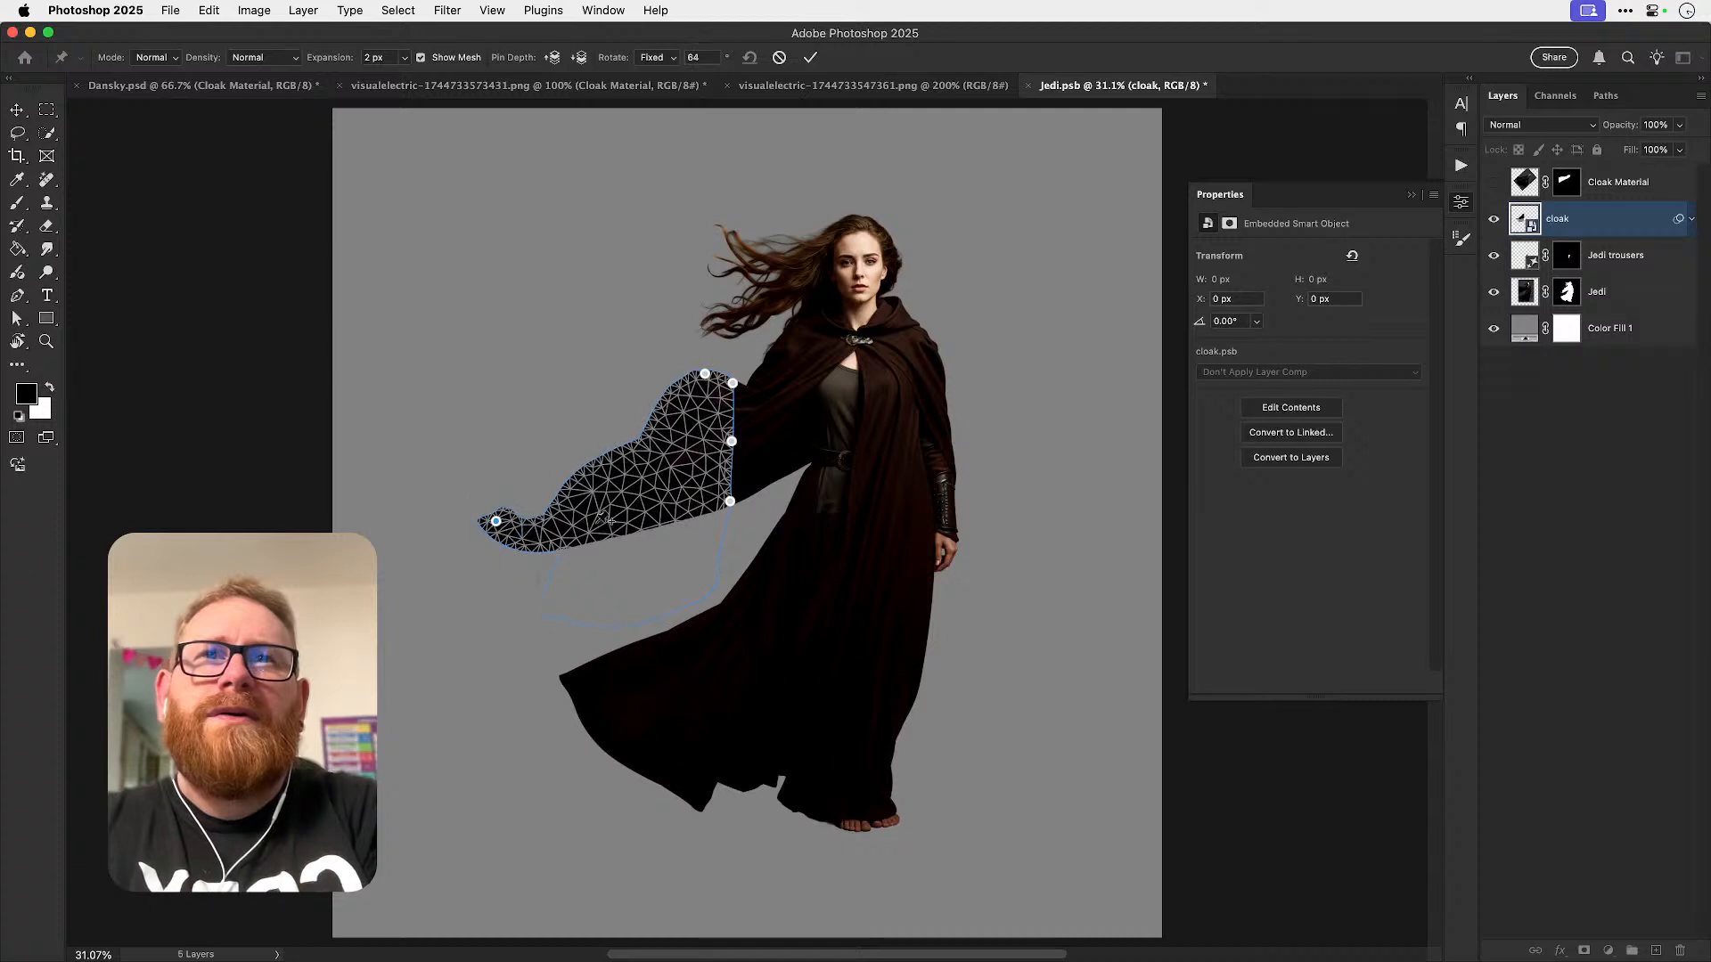
{"action": "left_click_drag", "start_coordinate": [626, 509], "coordinate": [628, 530]}
{"action": "left_click_drag", "start_coordinate": [496, 521], "coordinate": [527, 501]}
{"action": "key", "text": "Return"}
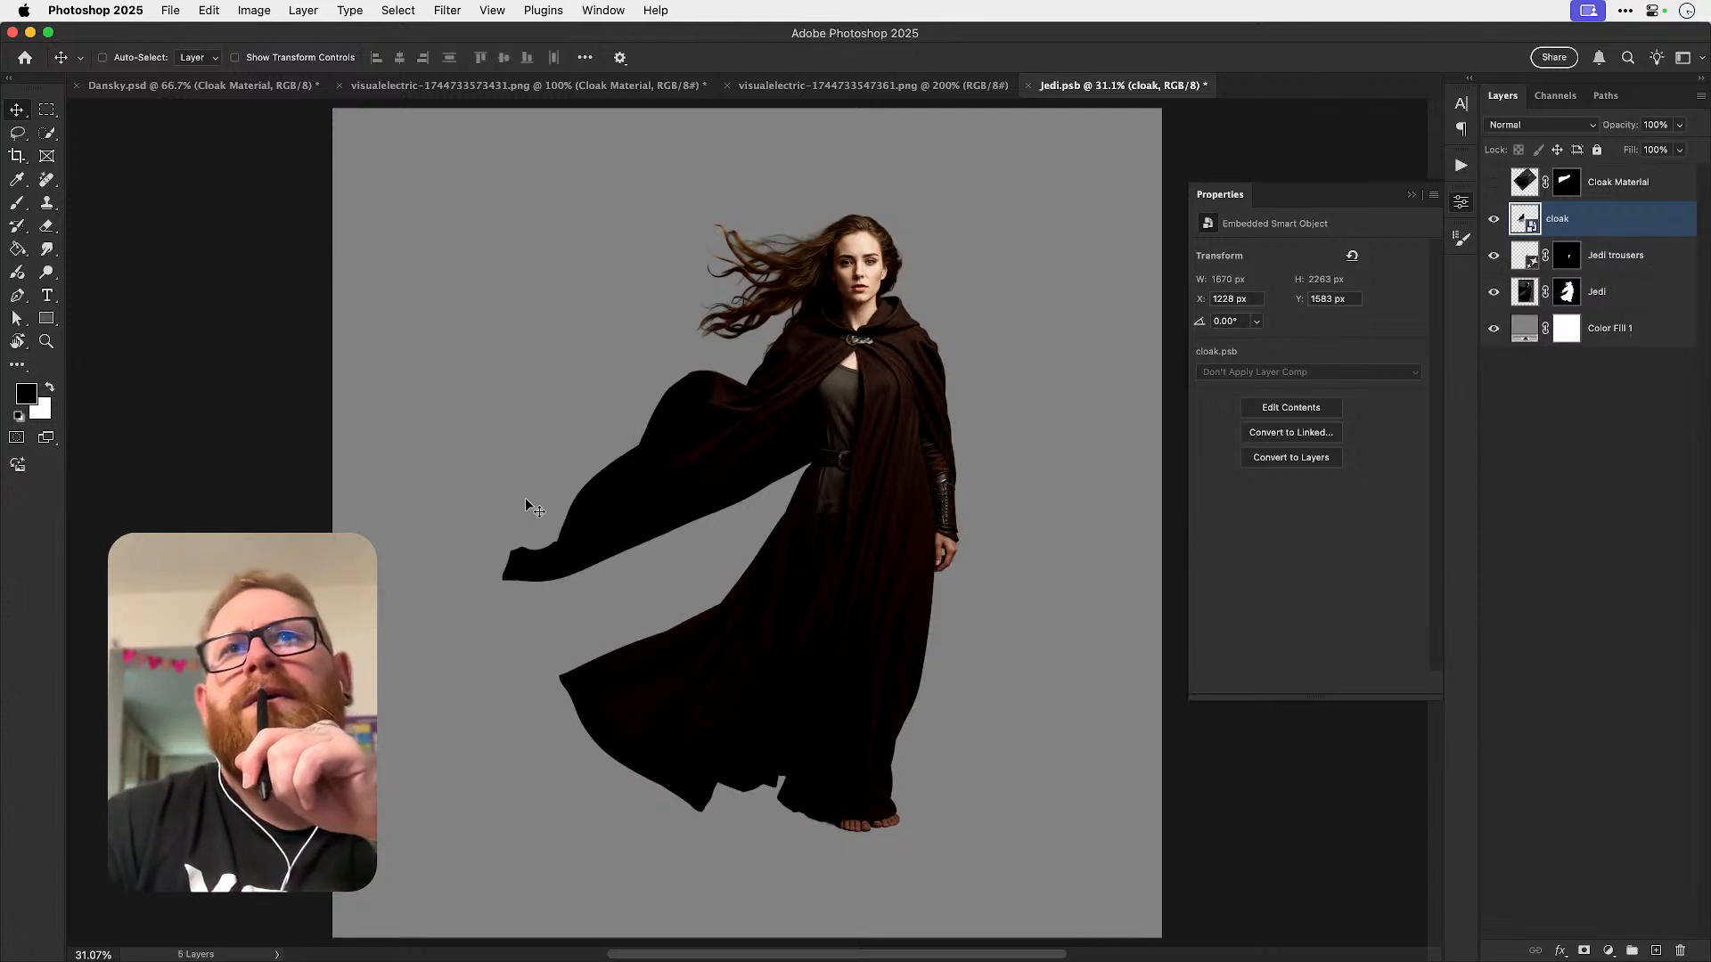
{"action": "key", "text": "super+z"}
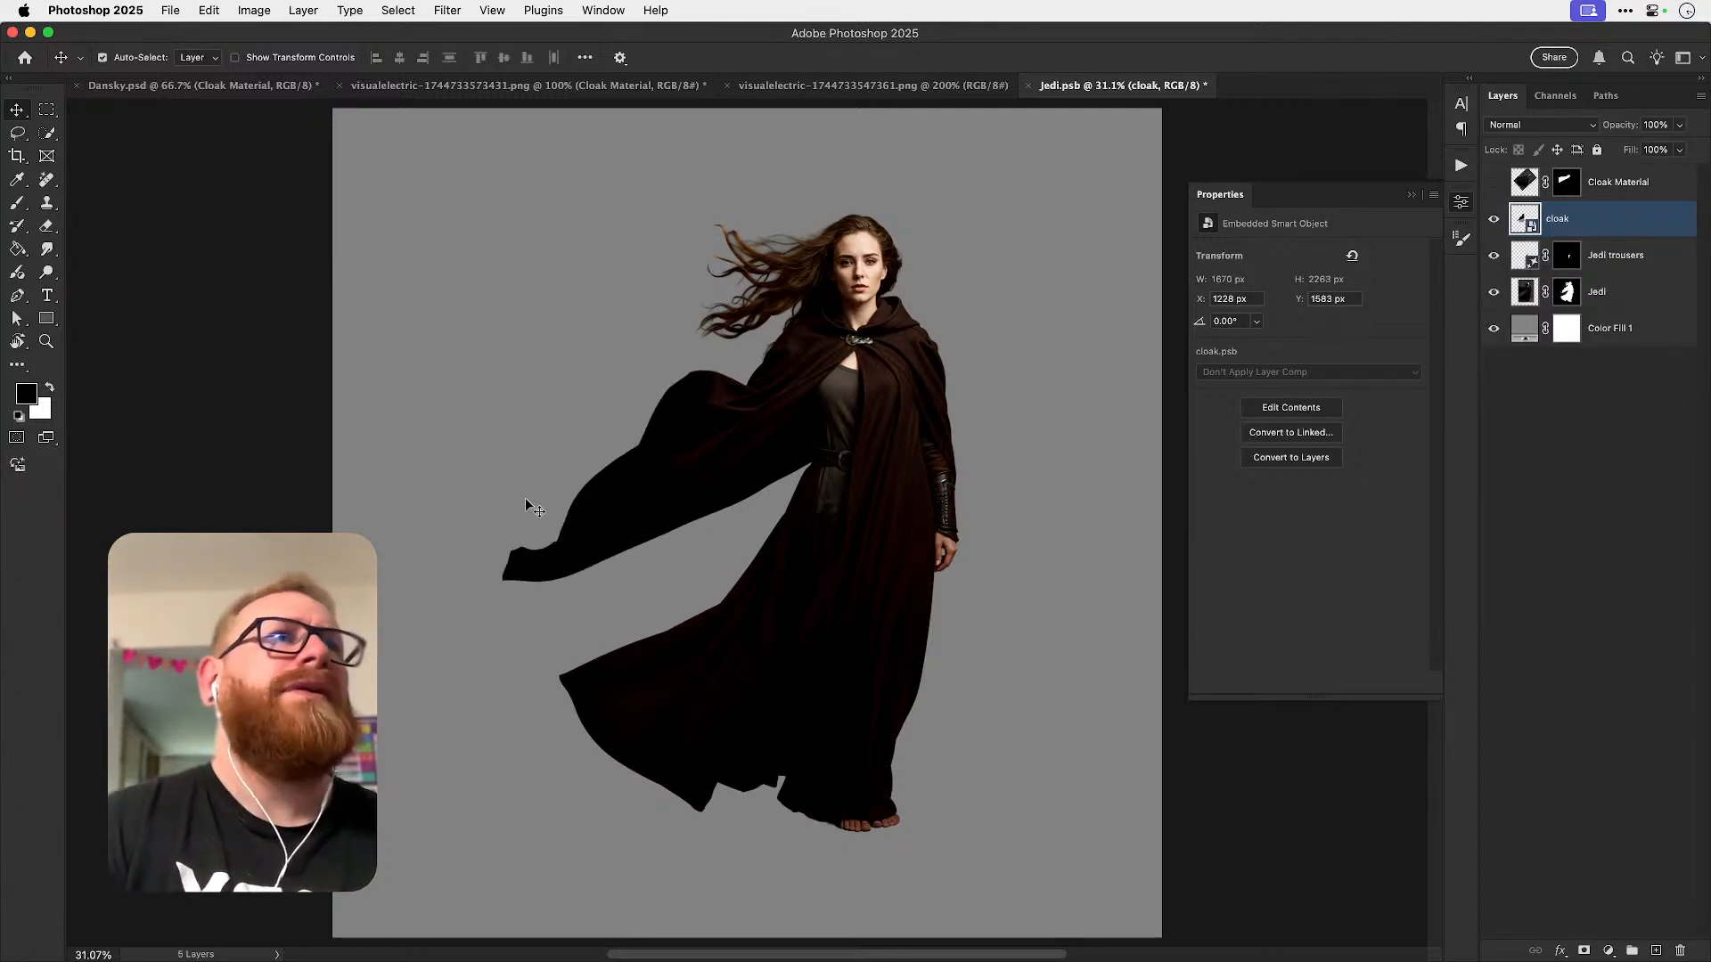
- Open the cloak layer in the Liquify filter and turn off the backdrop so only the cloak shows
{"action": "left_click", "coordinate": [442, 10]}
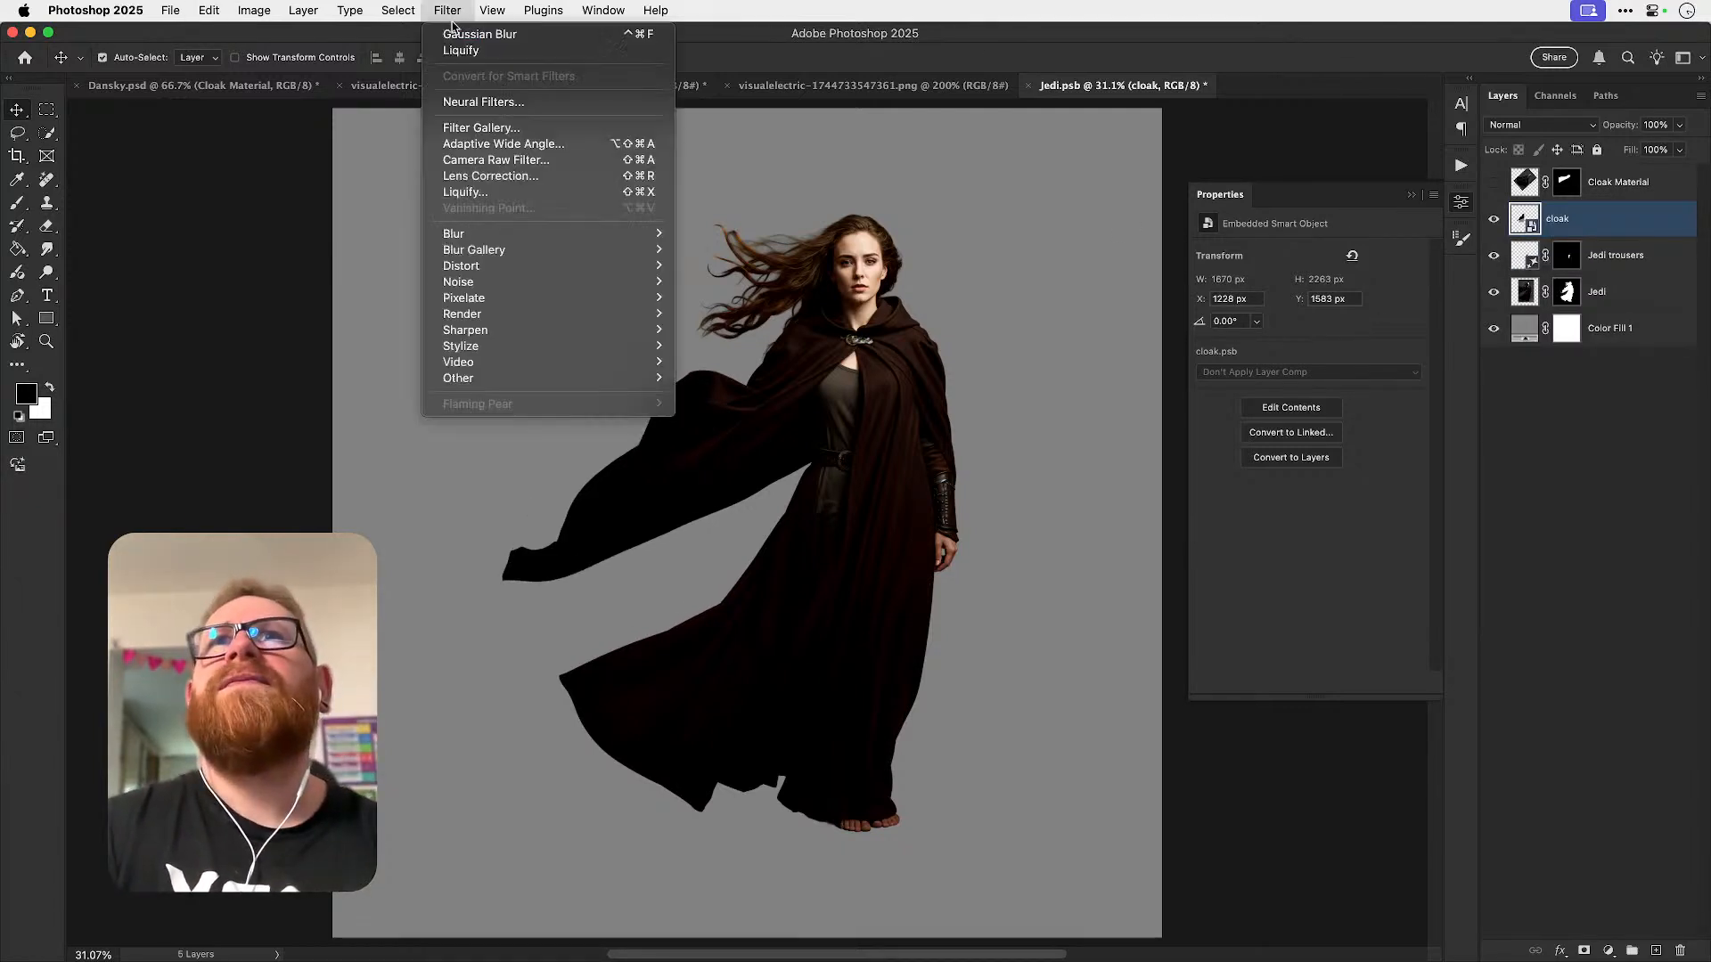
{"action": "left_click", "coordinate": [495, 187]}
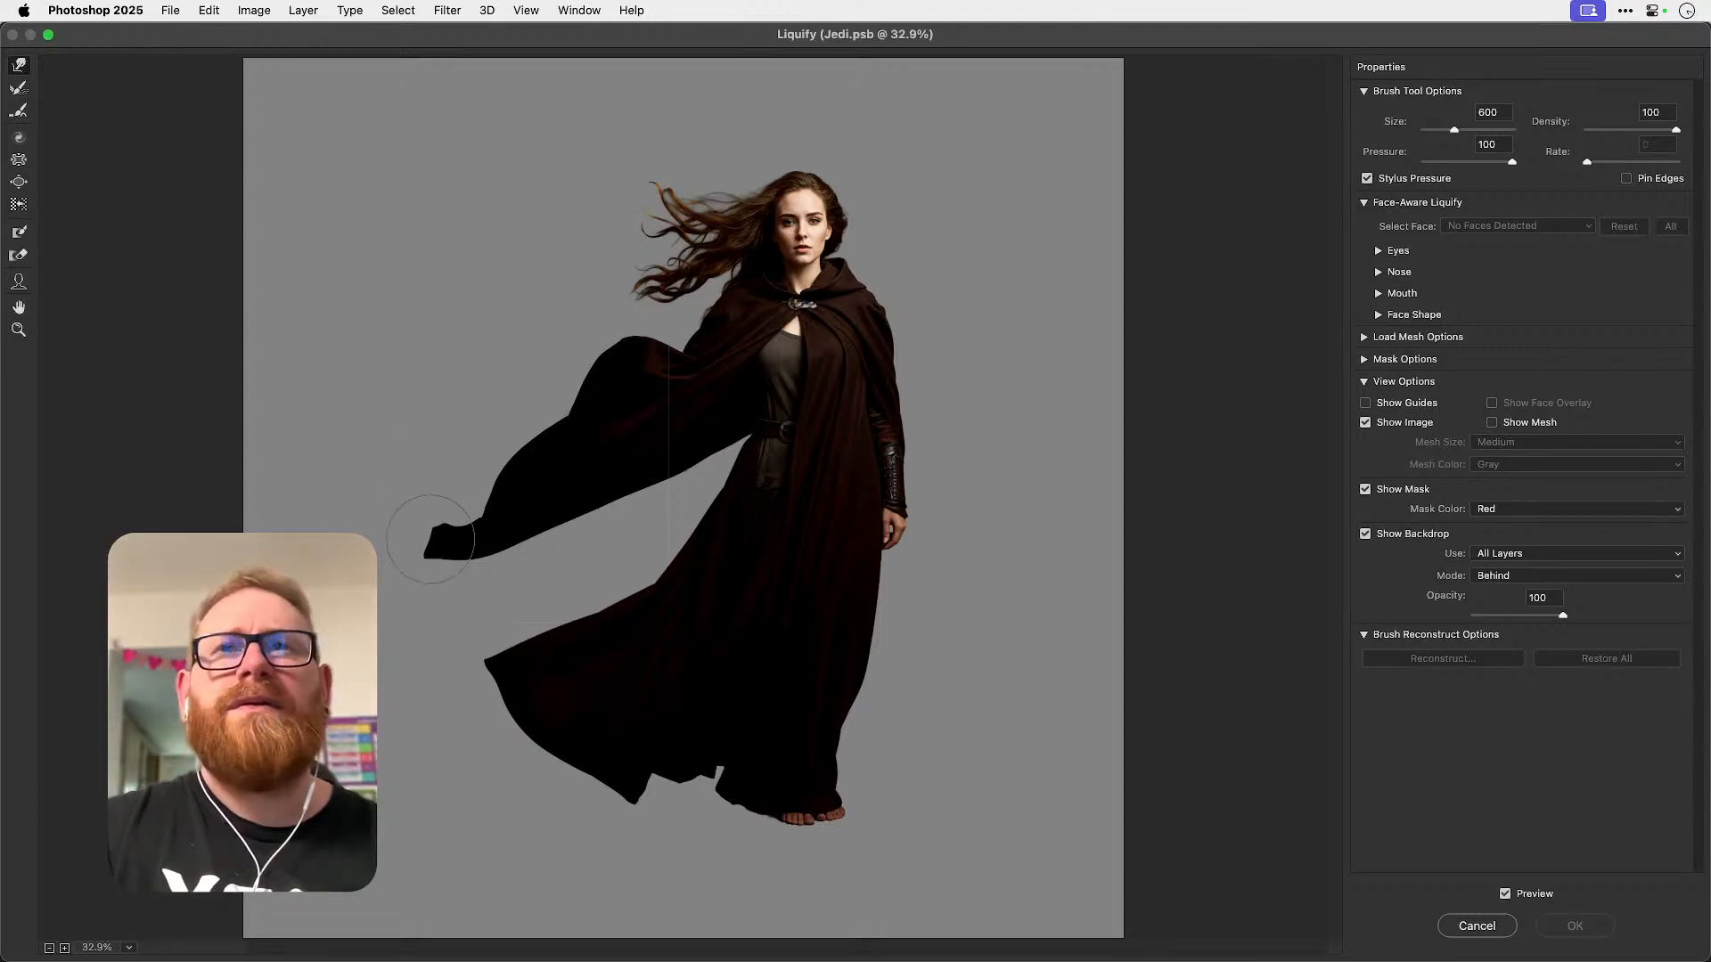
{"action": "left_click_drag", "start_coordinate": [1530, 621], "coordinate": [1454, 621]}
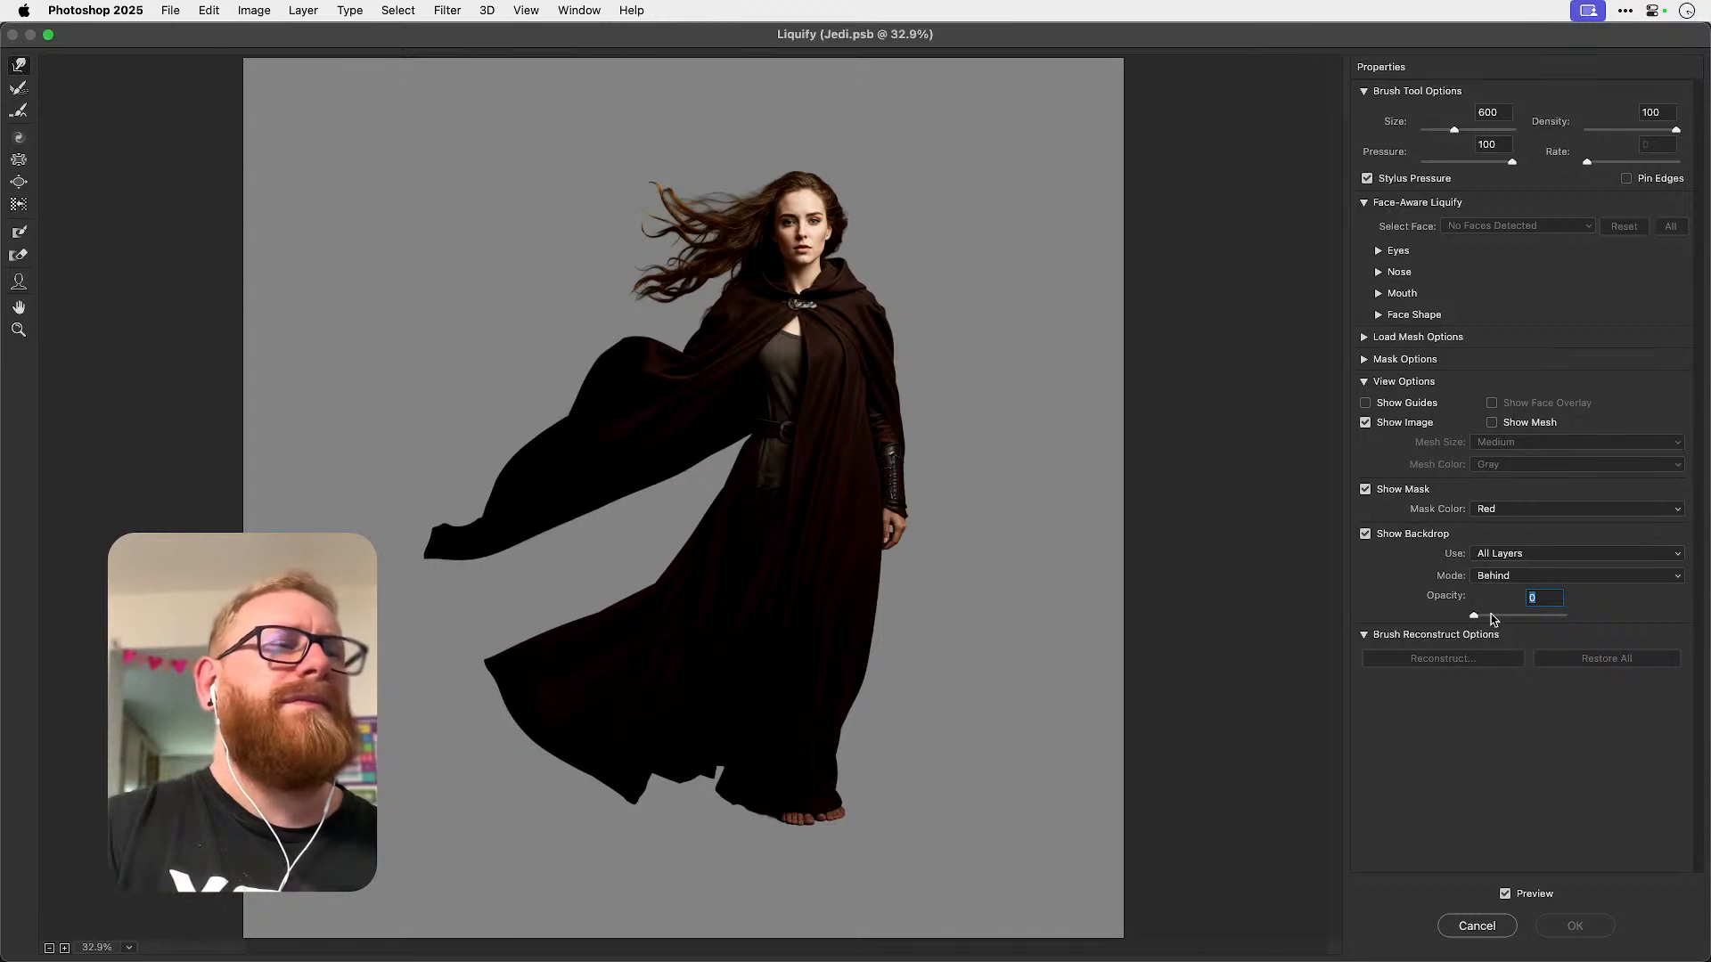
{"action": "left_click", "coordinate": [1514, 575]}
{"action": "left_click", "coordinate": [1515, 556]}
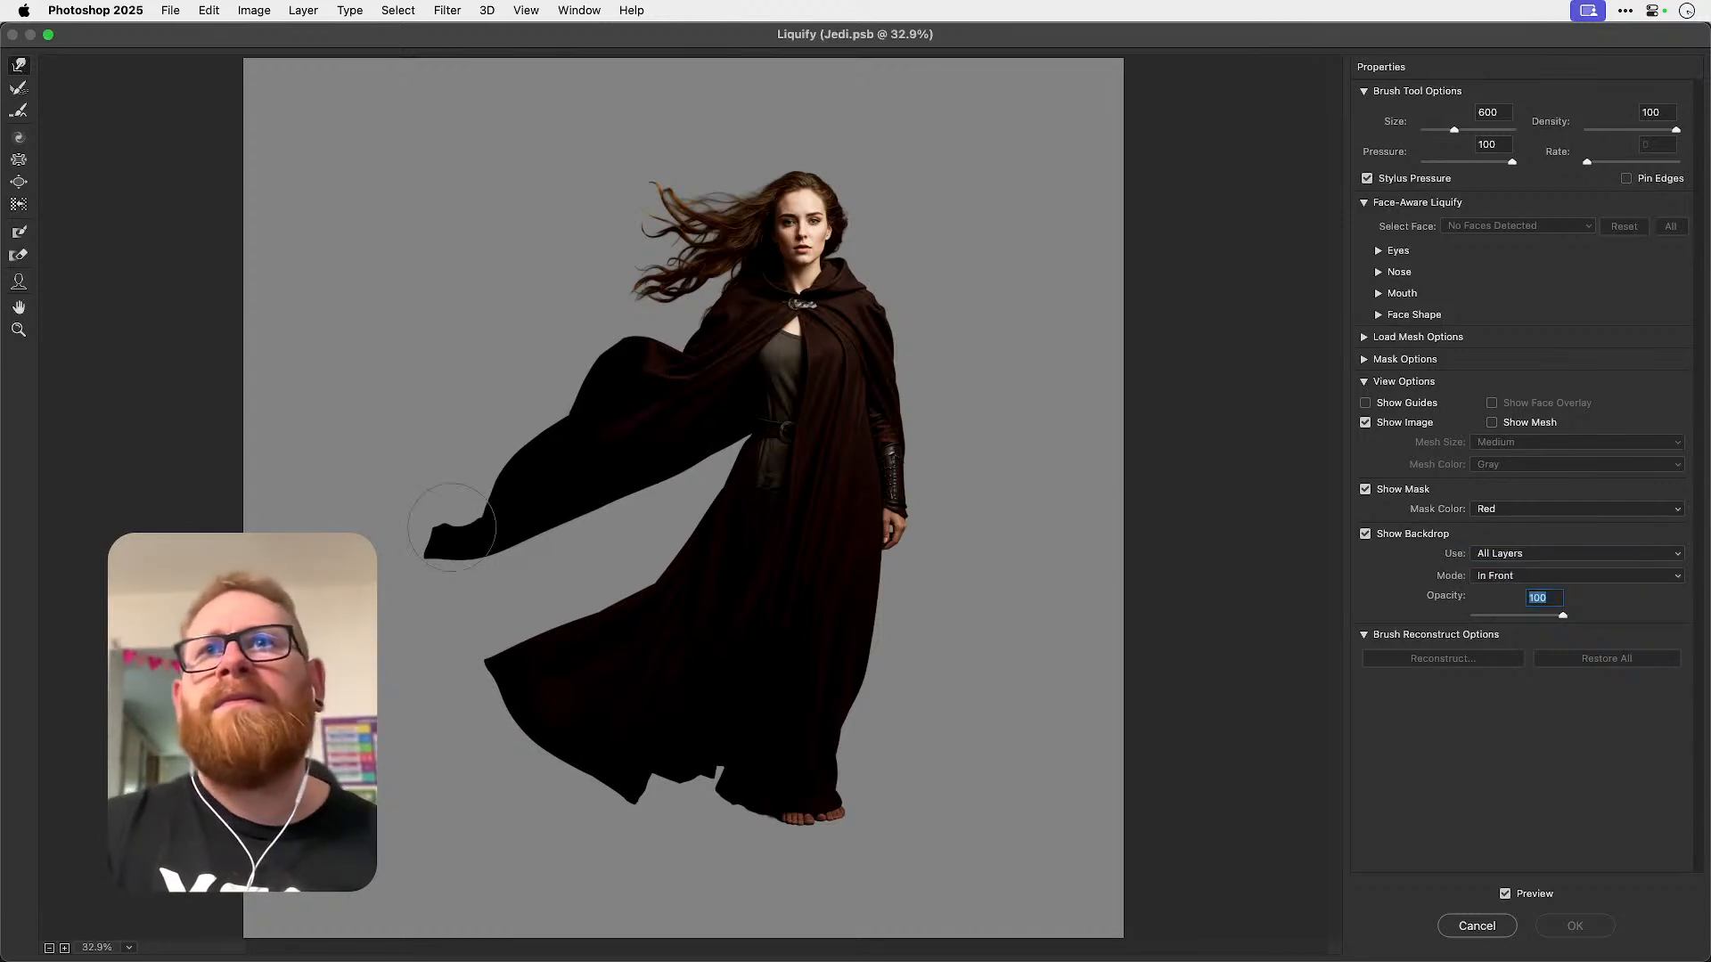
{"action": "left_click", "coordinate": [1365, 534]}
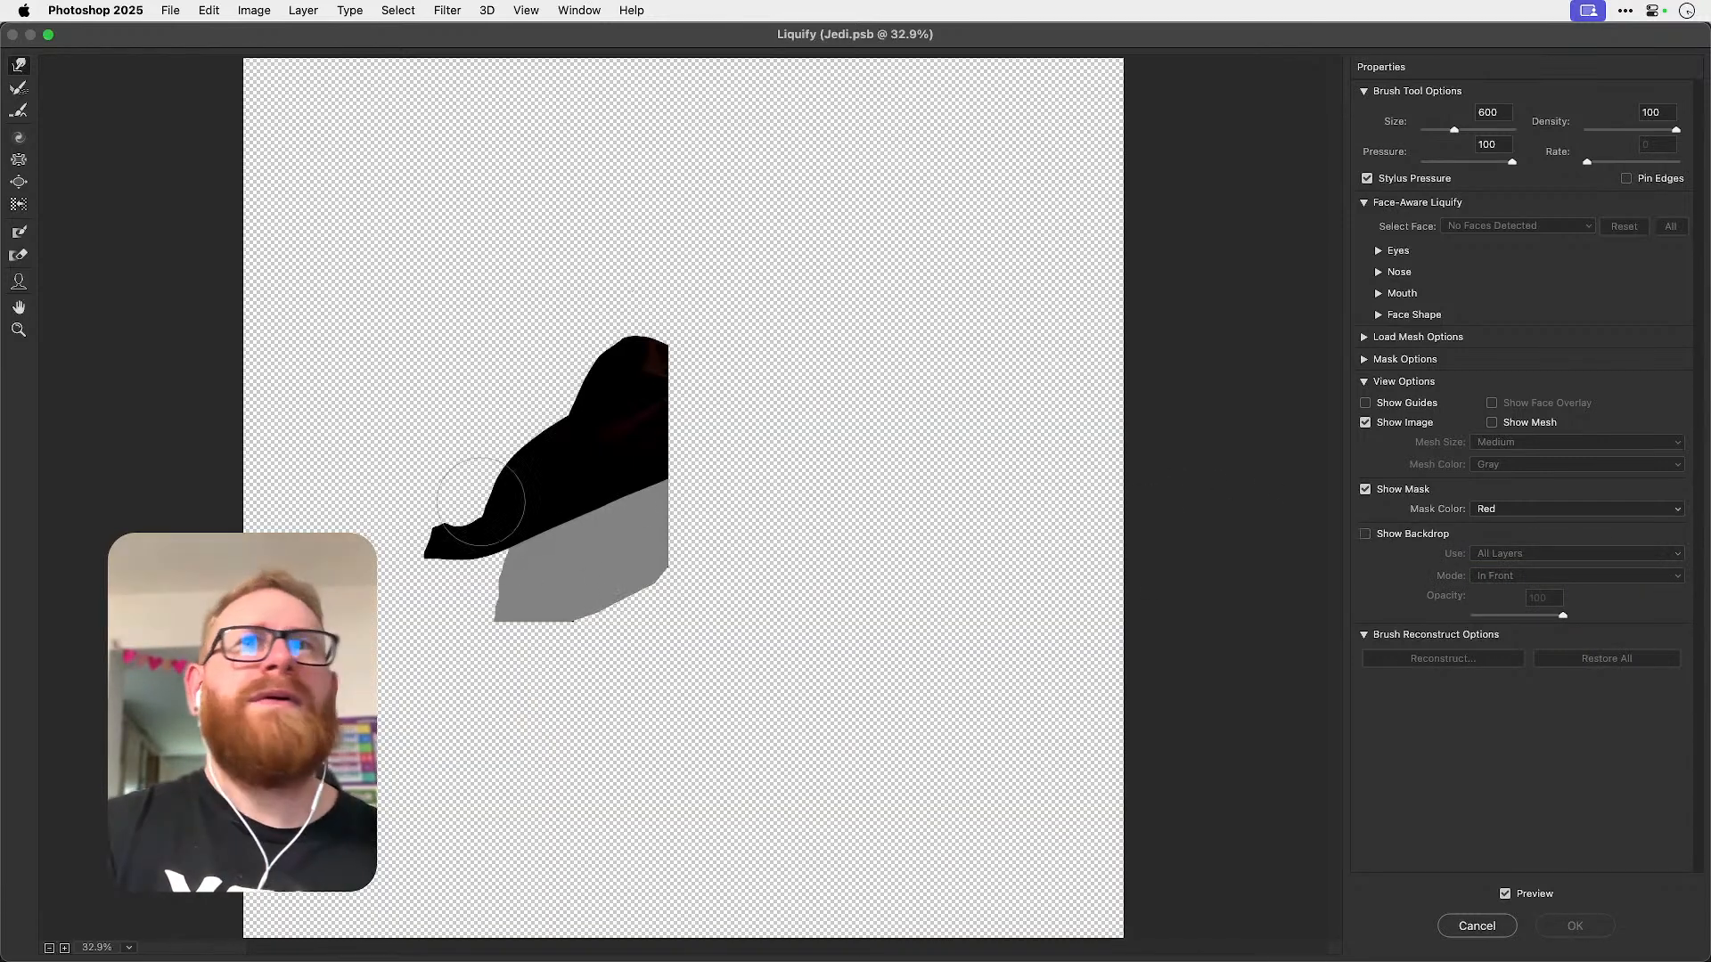
- Push the top of the cloak's flared tip down to flatten it, and enlarge the Liquify brush to 1000
{"action": "left_click_drag", "start_coordinate": [413, 488], "coordinate": [435, 515]}
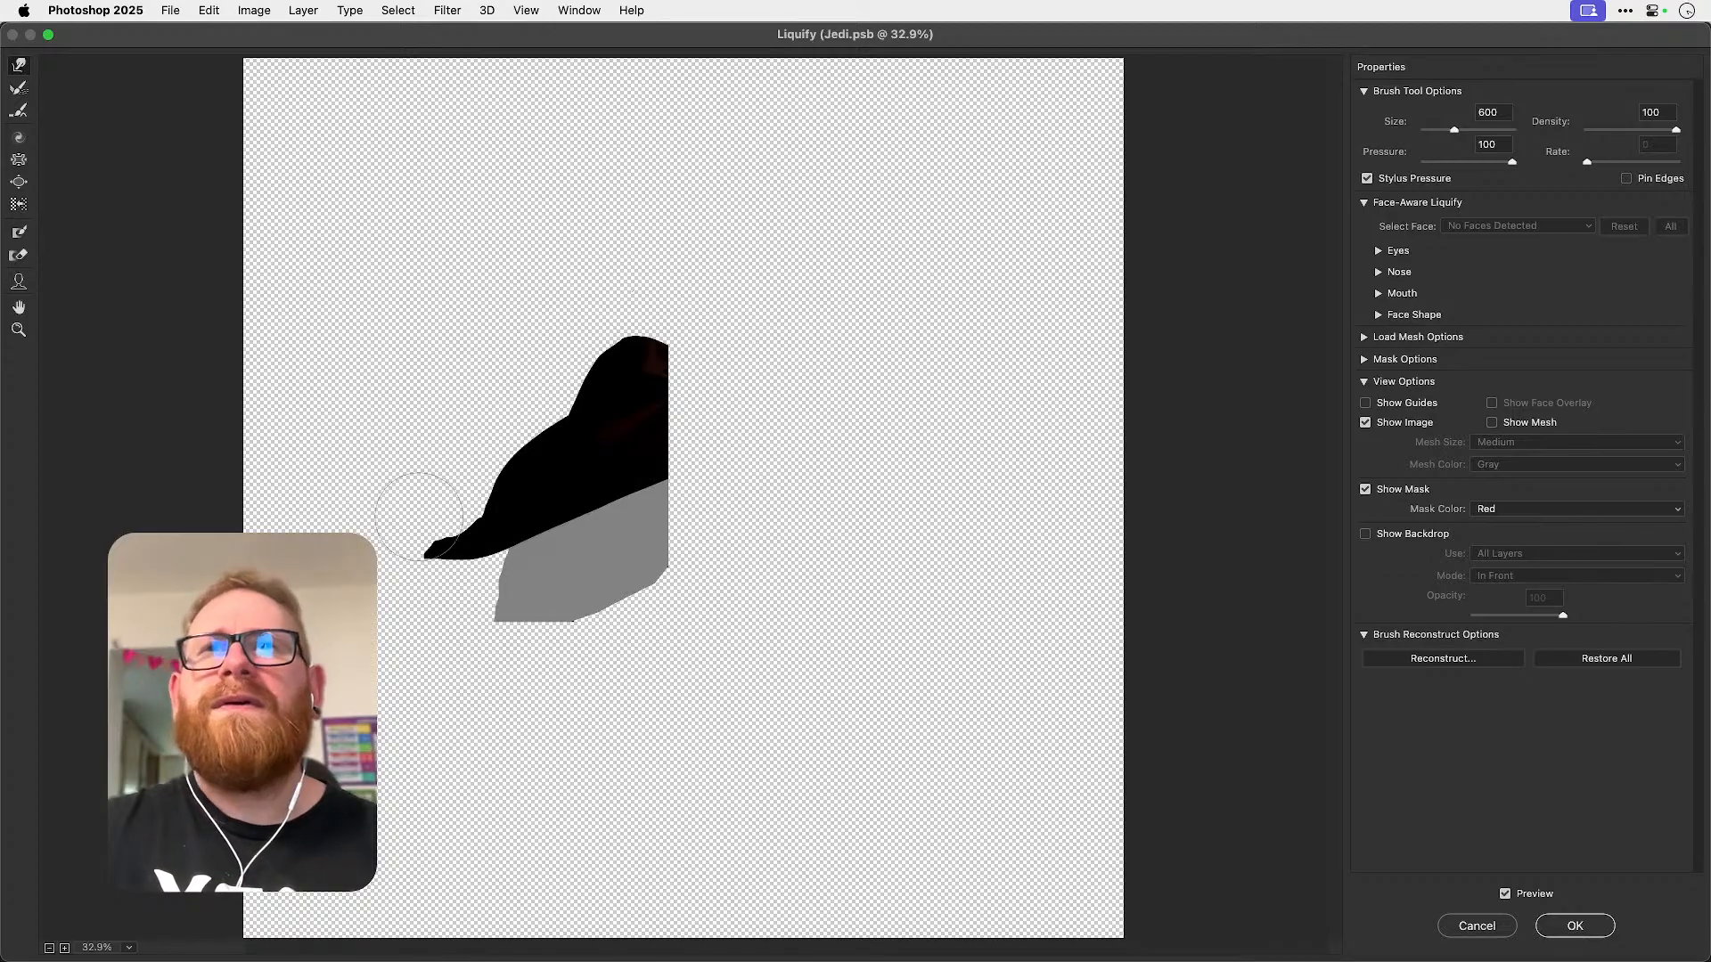
{"action": "key", "text": "bracketright"}
{"action": "key", "text": "bracketright"}
{"action": "key", "text": "bracketright"}
{"action": "key", "text": "bracketright"}
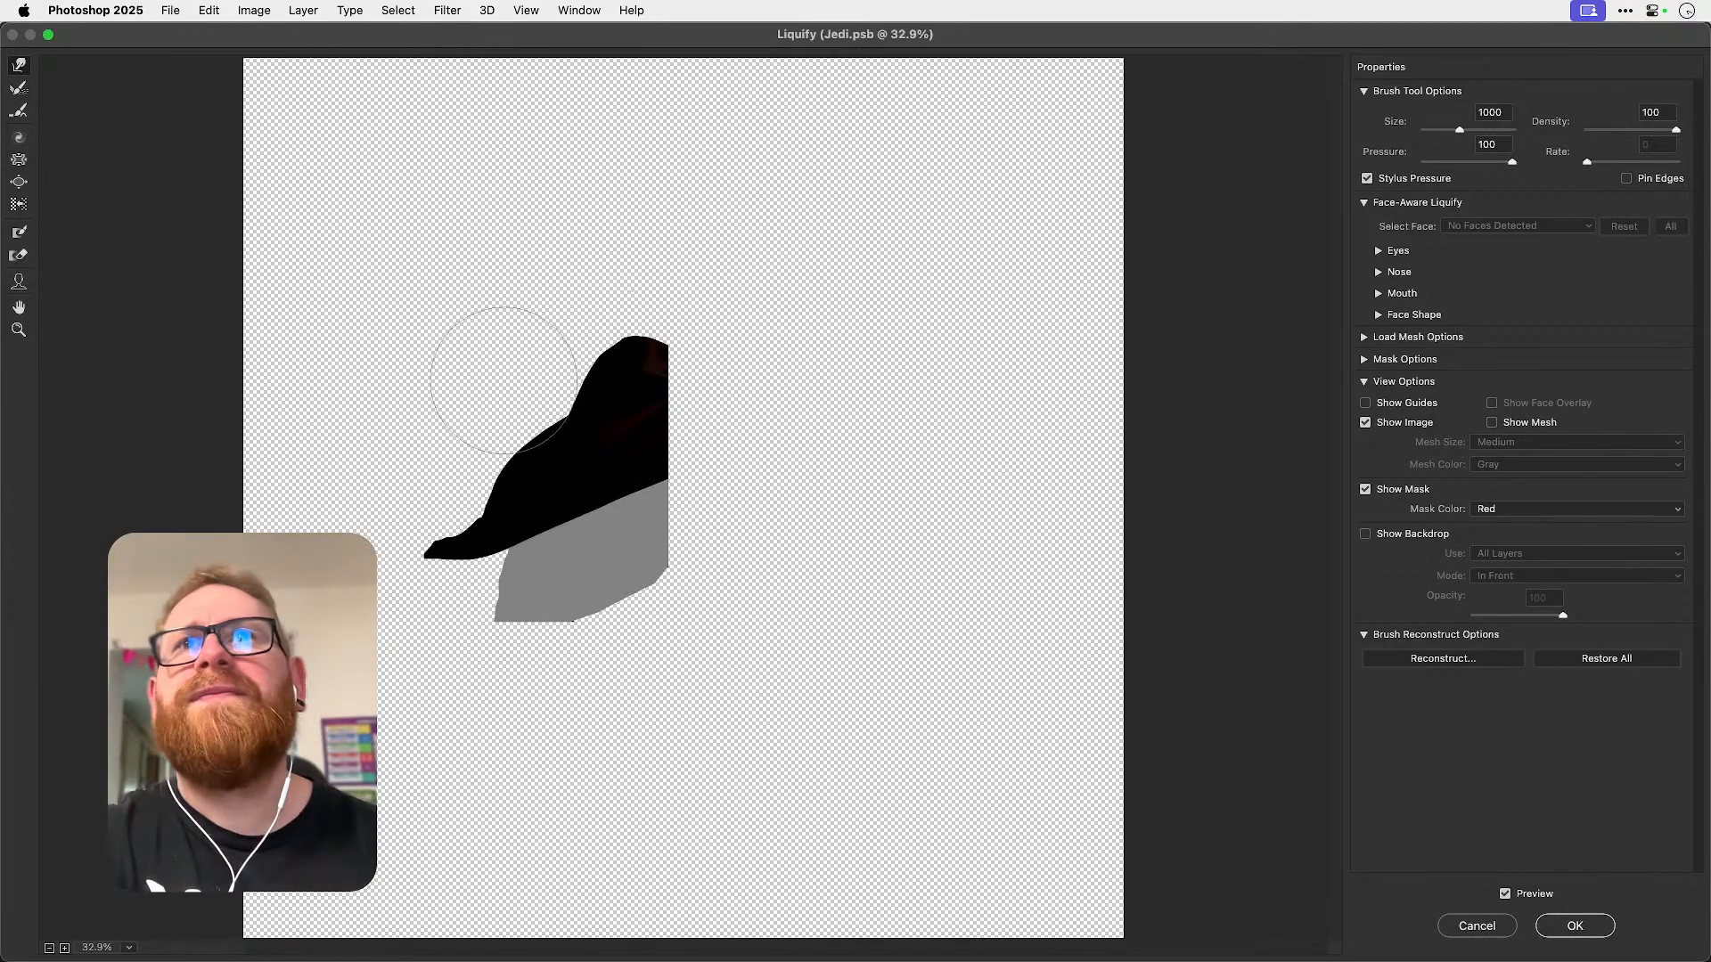
- Set the Liquify brush size to 1600, straighten the cloak's upper edge and taper its tip to a sharper point
{"action": "key", "text": "bracketright"}
{"action": "key", "text": "bracketright"}
{"action": "key", "text": "bracketright"}
{"action": "key", "text": "bracketright"}
{"action": "key", "text": "bracketright"}
{"action": "key", "text": "bracketright"}
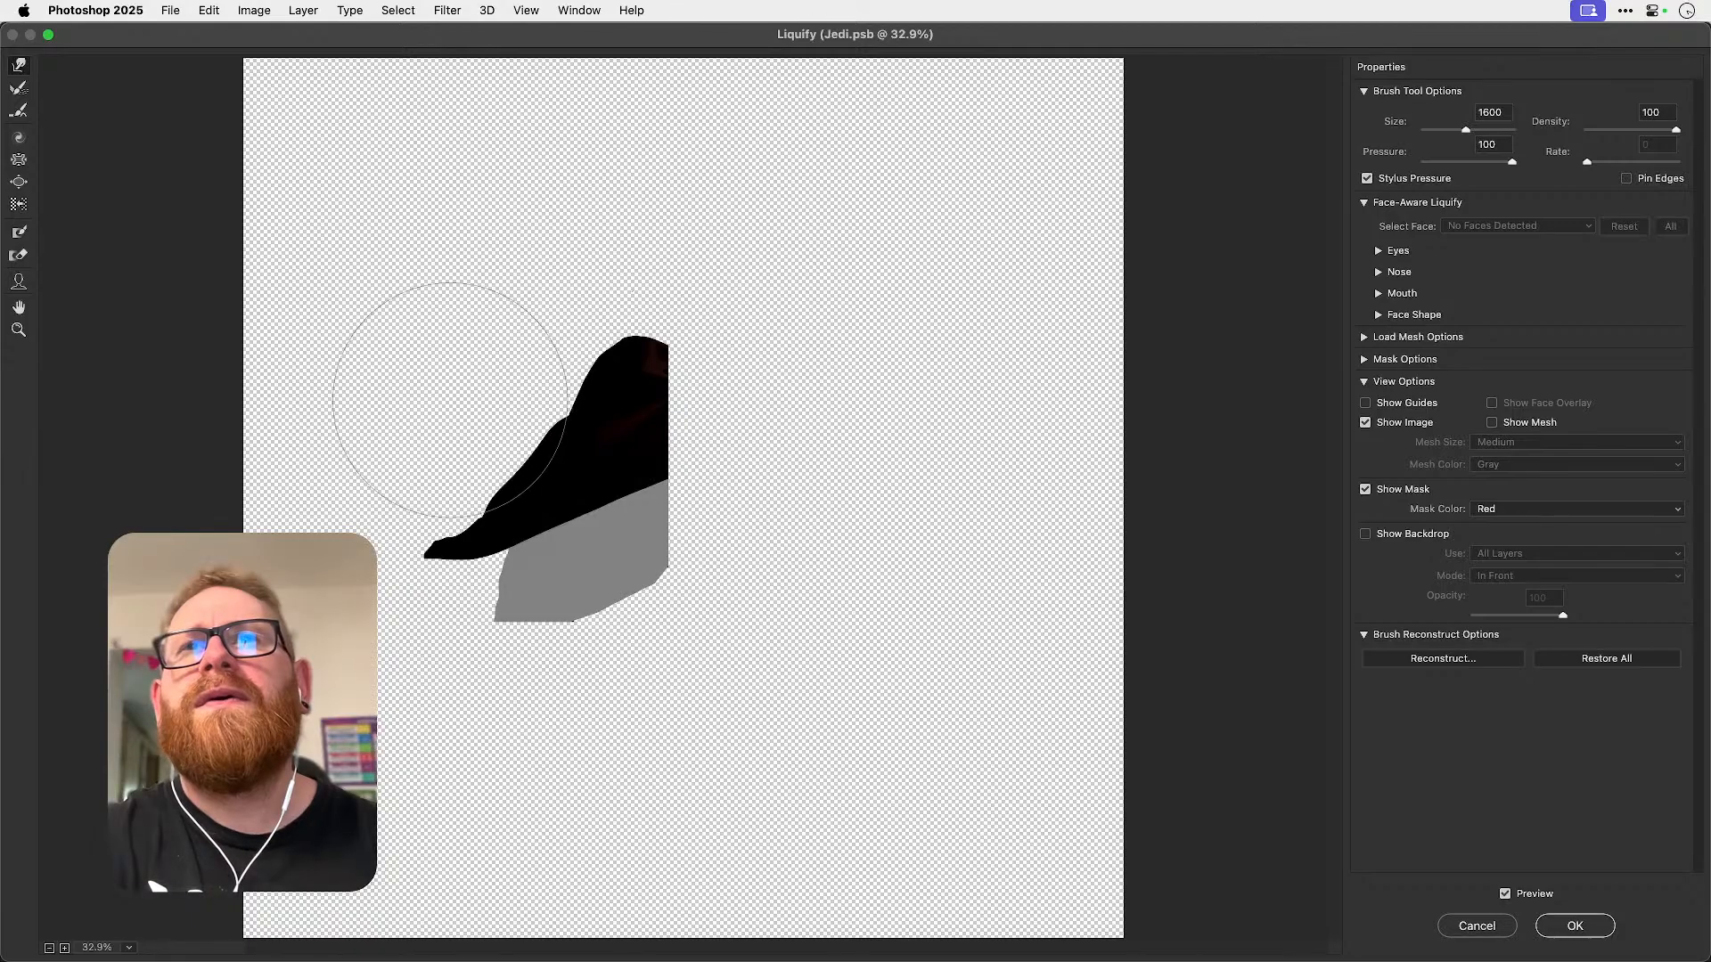
{"action": "mouse_move", "coordinate": [496, 629]}
{"action": "left_mouse_down"}
{"action": "mouse_move", "coordinate": [565, 611]}
{"action": "mouse_move", "coordinate": [559, 588]}
{"action": "left_mouse_up"}
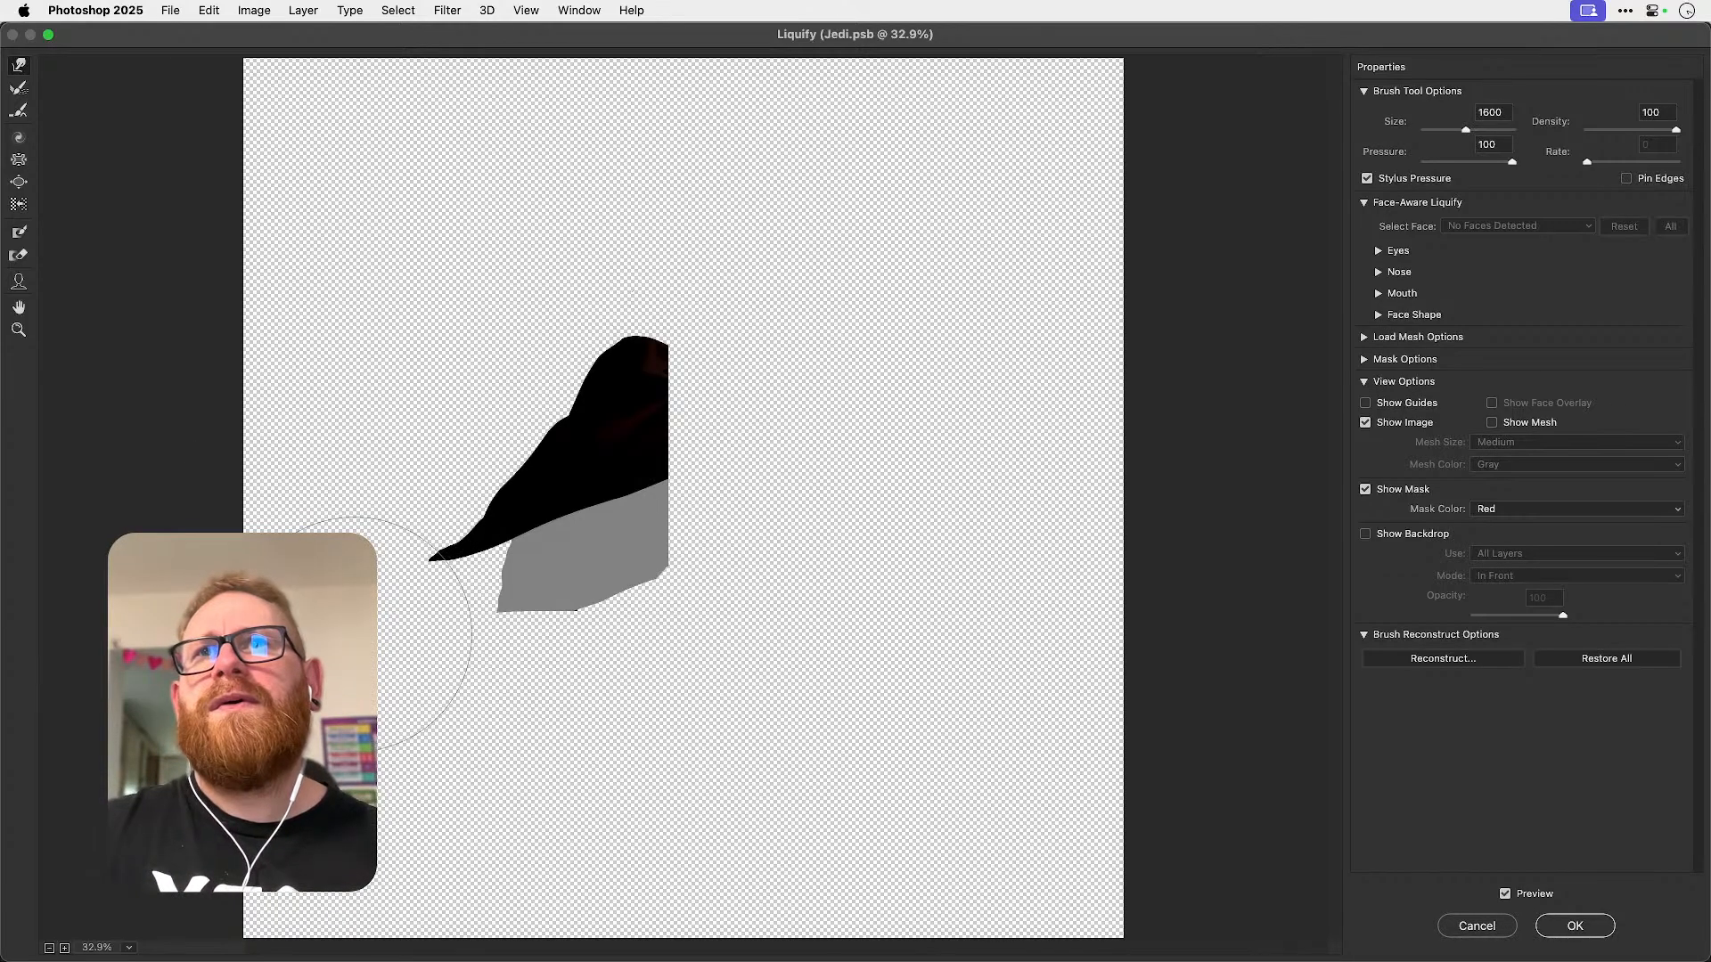
{"action": "key", "text": "alt"}
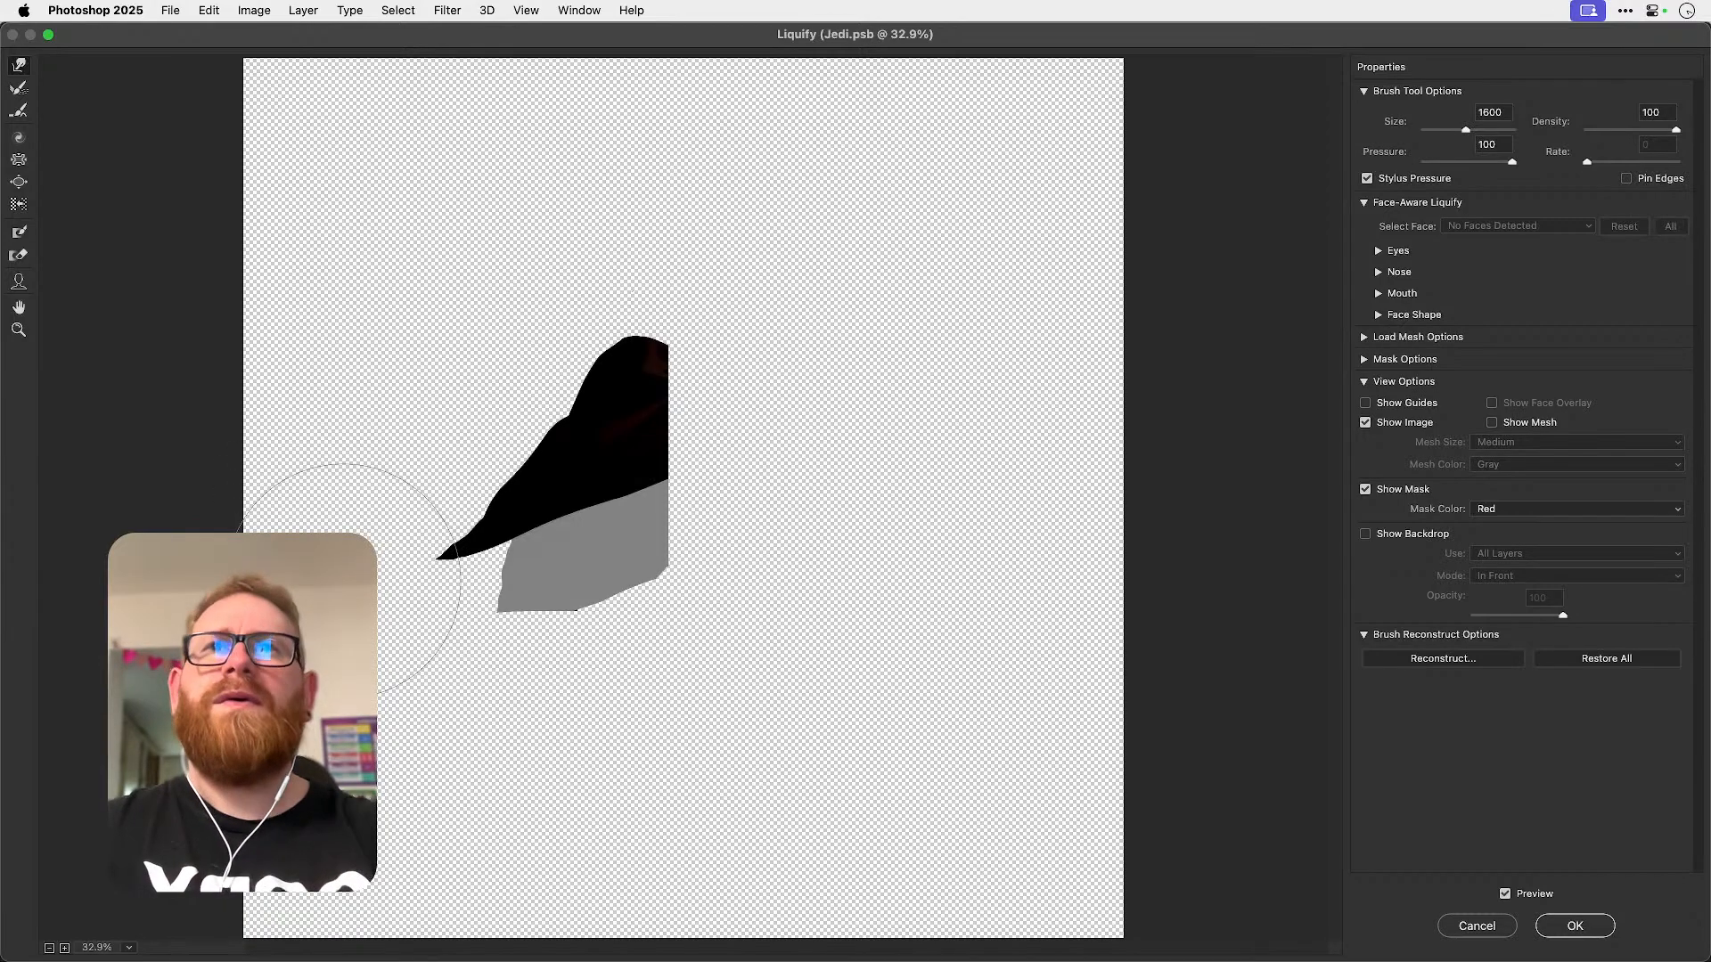
{"action": "key", "text": "Return"}
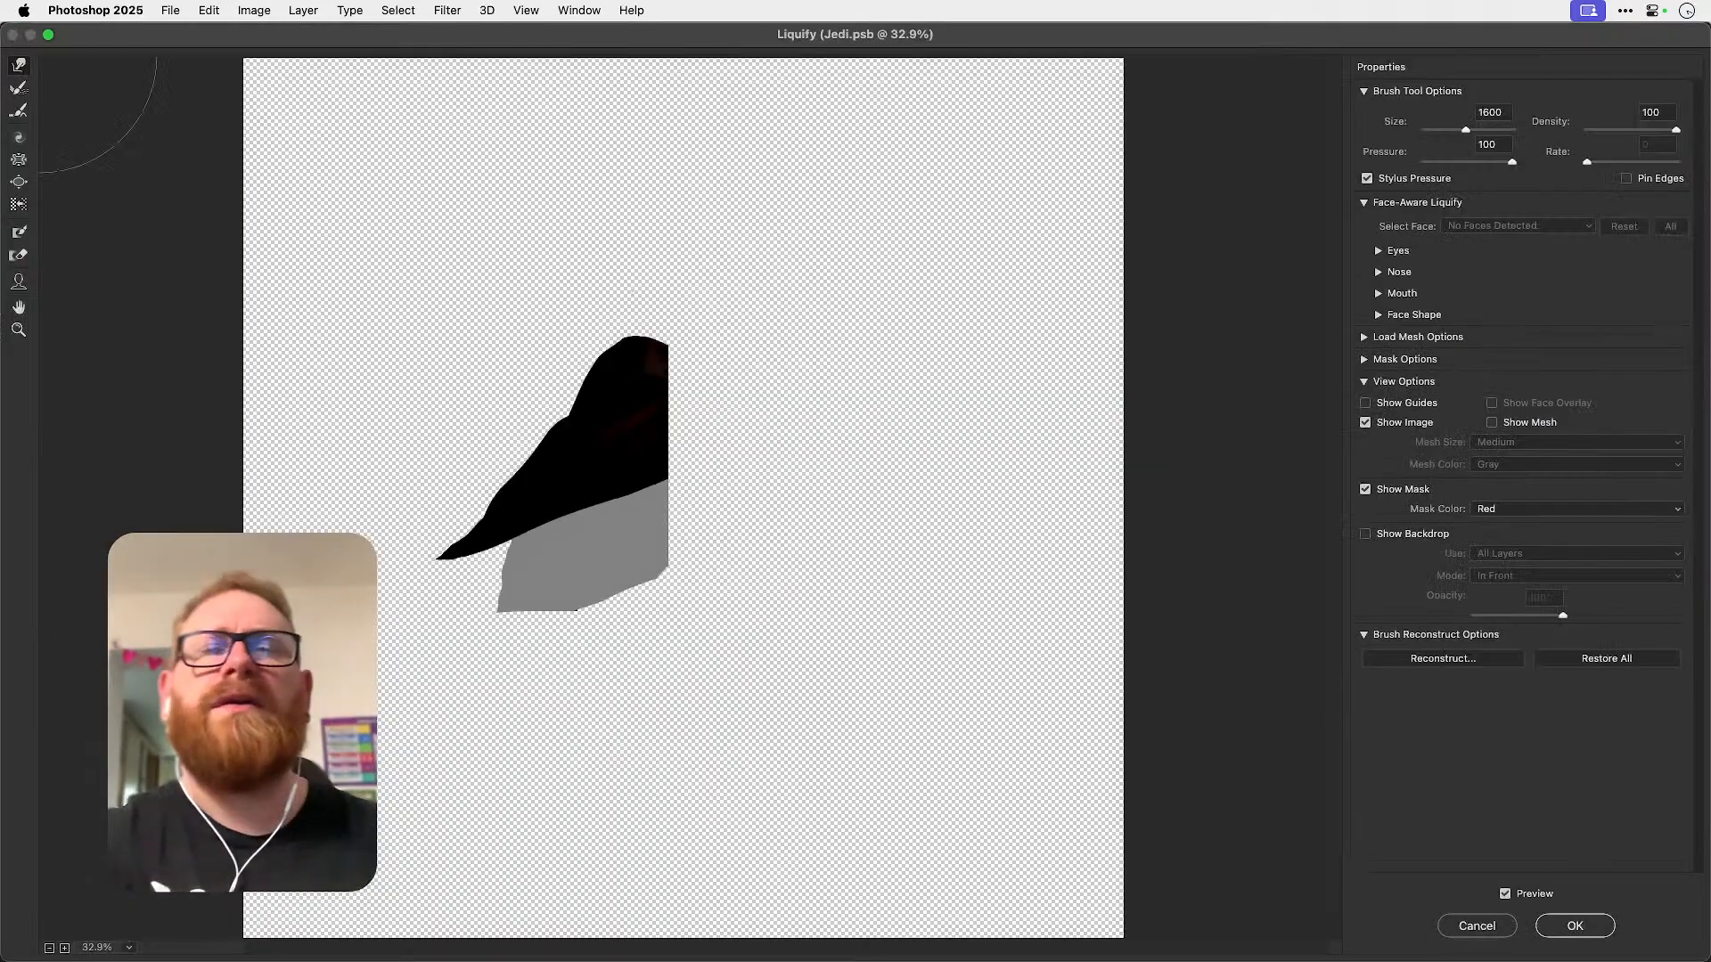
- Set the Liquify brush size to 2200, push the cloak's upper edge slightly inward and apply the filter
{"action": "key", "text": "bracketright"}
{"action": "key", "text": "bracketright"}
{"action": "key", "text": "bracketright"}
{"action": "key", "text": "bracketright"}
{"action": "key", "text": "bracketright"}
{"action": "key", "text": "bracketright"}
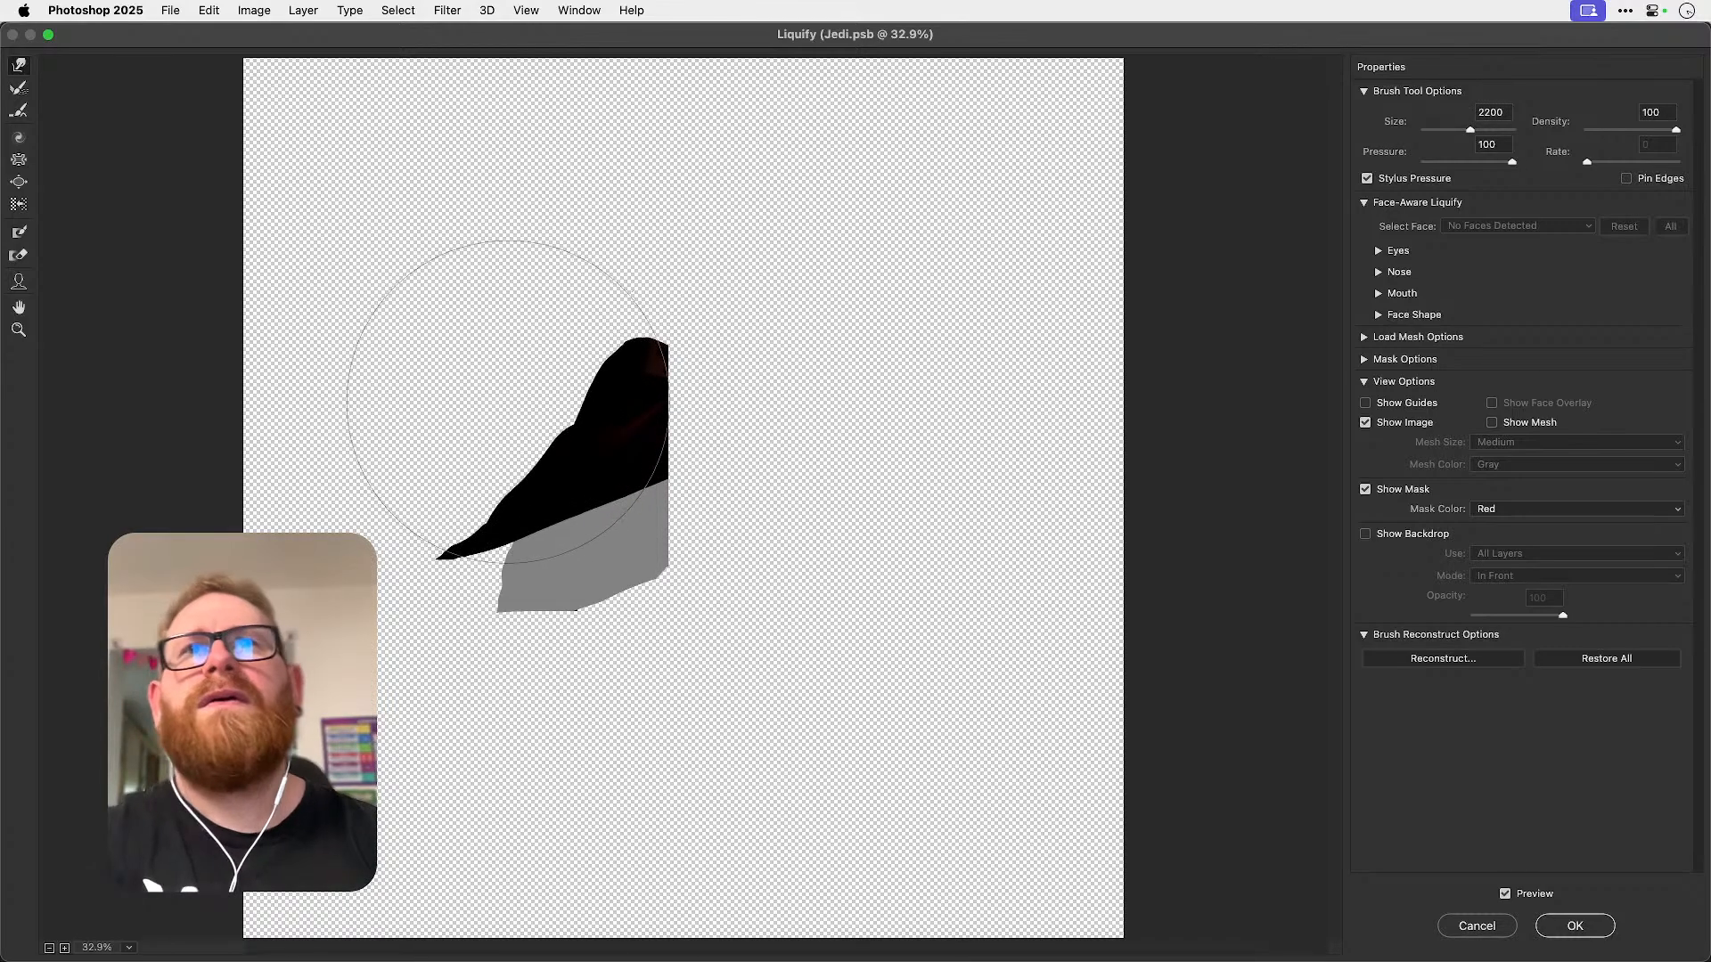
{"action": "key", "text": "Return"}
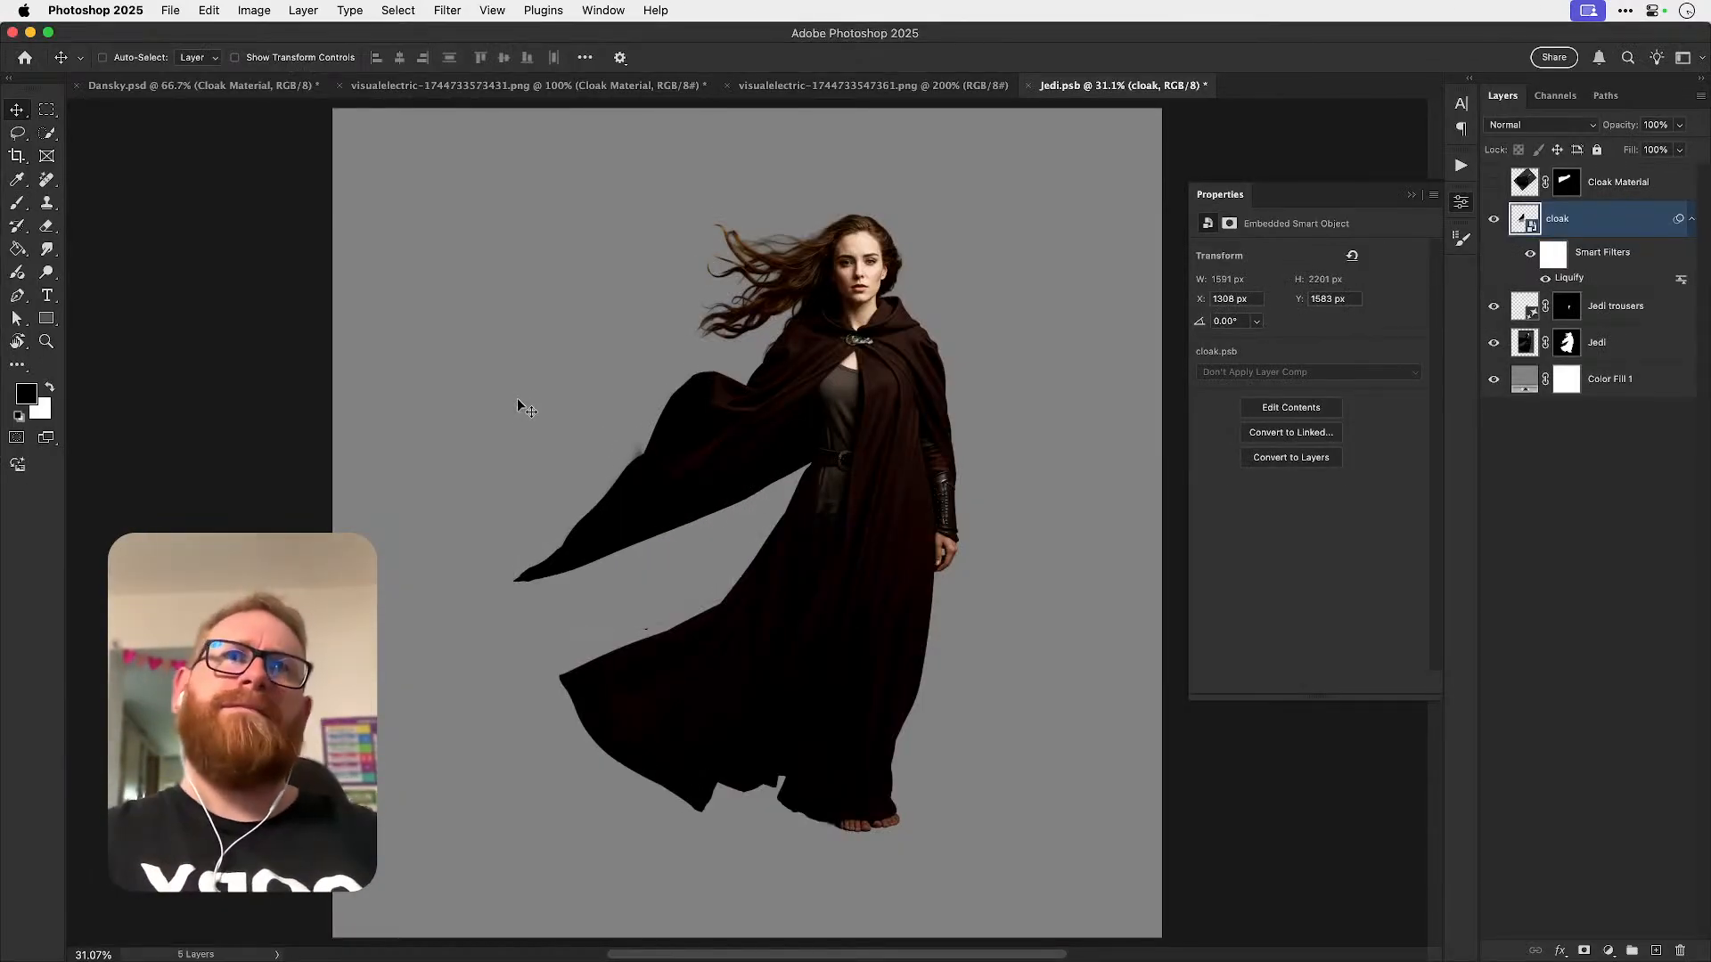
- Compare the cloak before and after Liquify, and toggle the cloak layer's visibility against the figure
{"action": "key", "text": "super+z"}
{"action": "key", "text": "super+shift+z"}
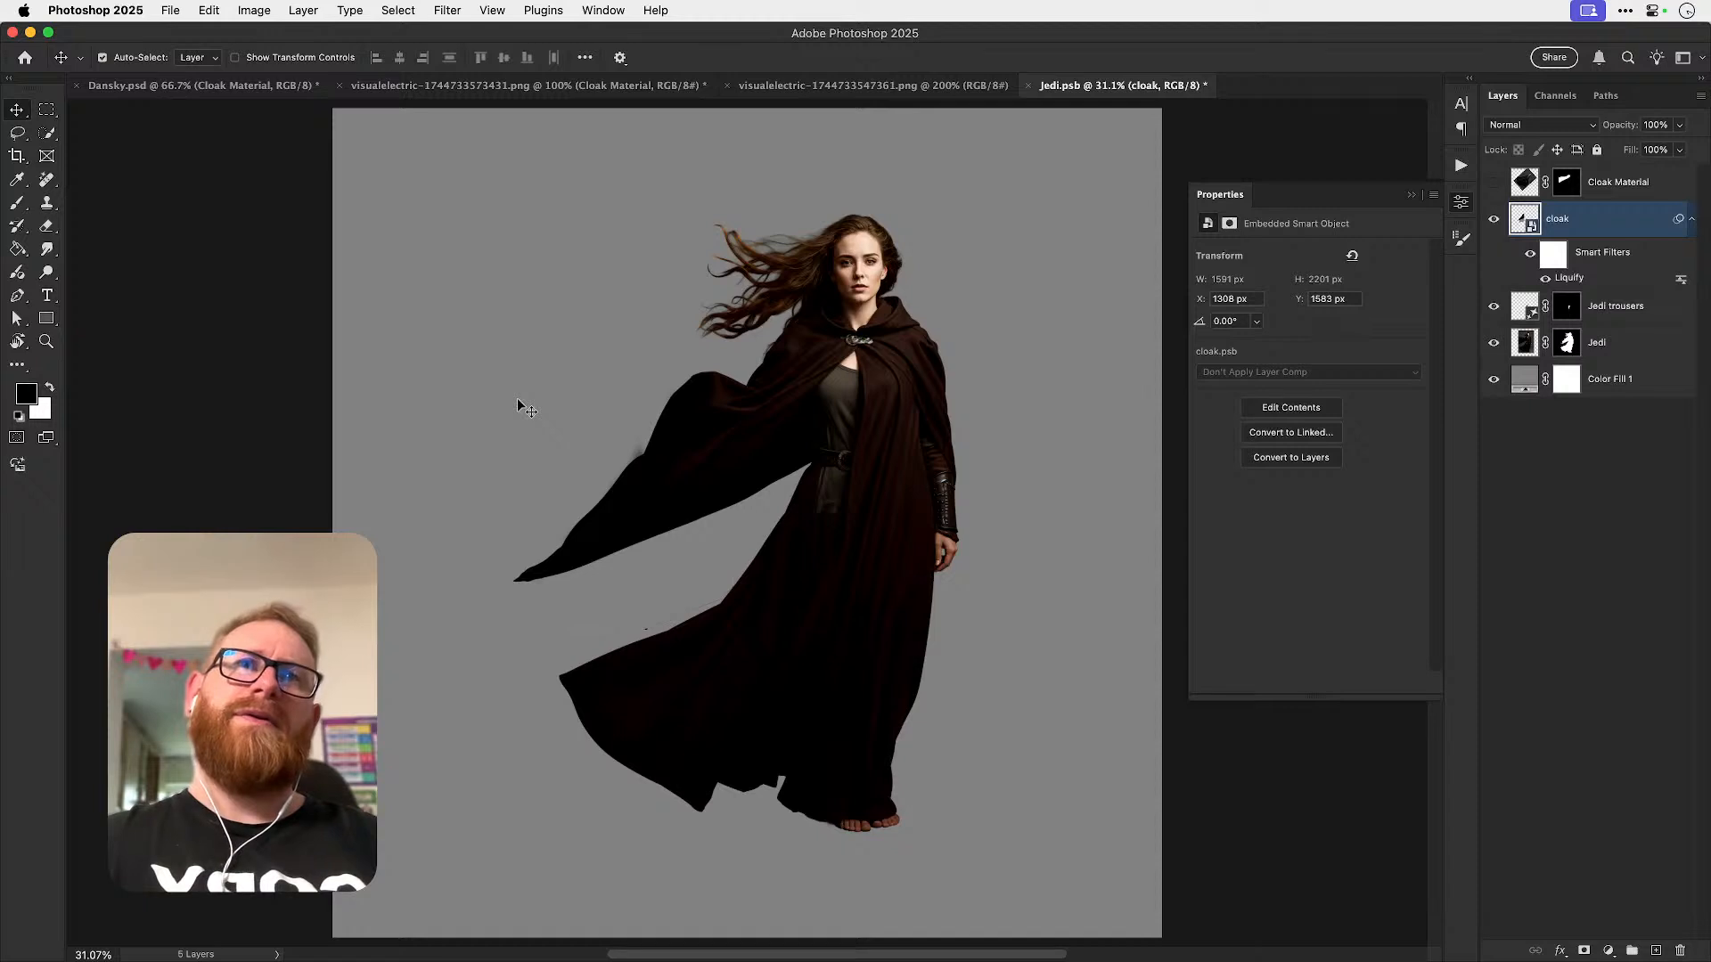
{"action": "left_click", "coordinate": [1493, 219]}
{"action": "left_click", "coordinate": [1493, 221]}
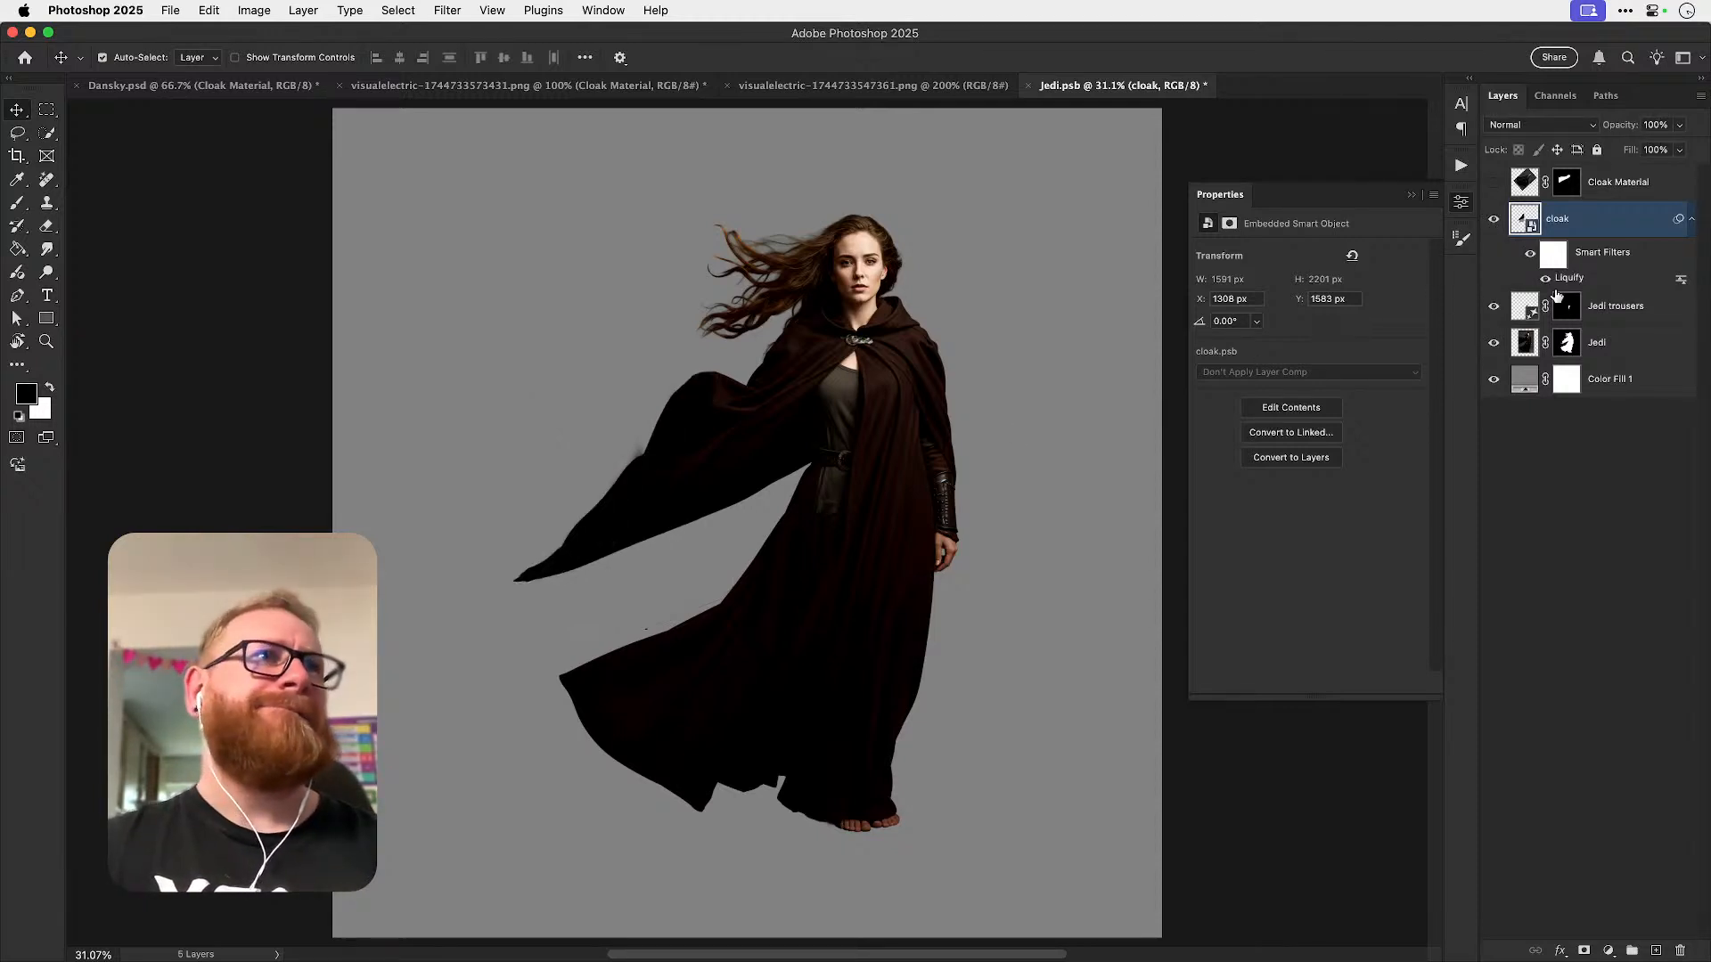
- Check the Jedi mask and toggle the Jedi and cloak layers to find which one holds the stray speck above the skirt
{"action": "left_click", "coordinate": [1565, 343]}
{"action": "key", "text": "b"}
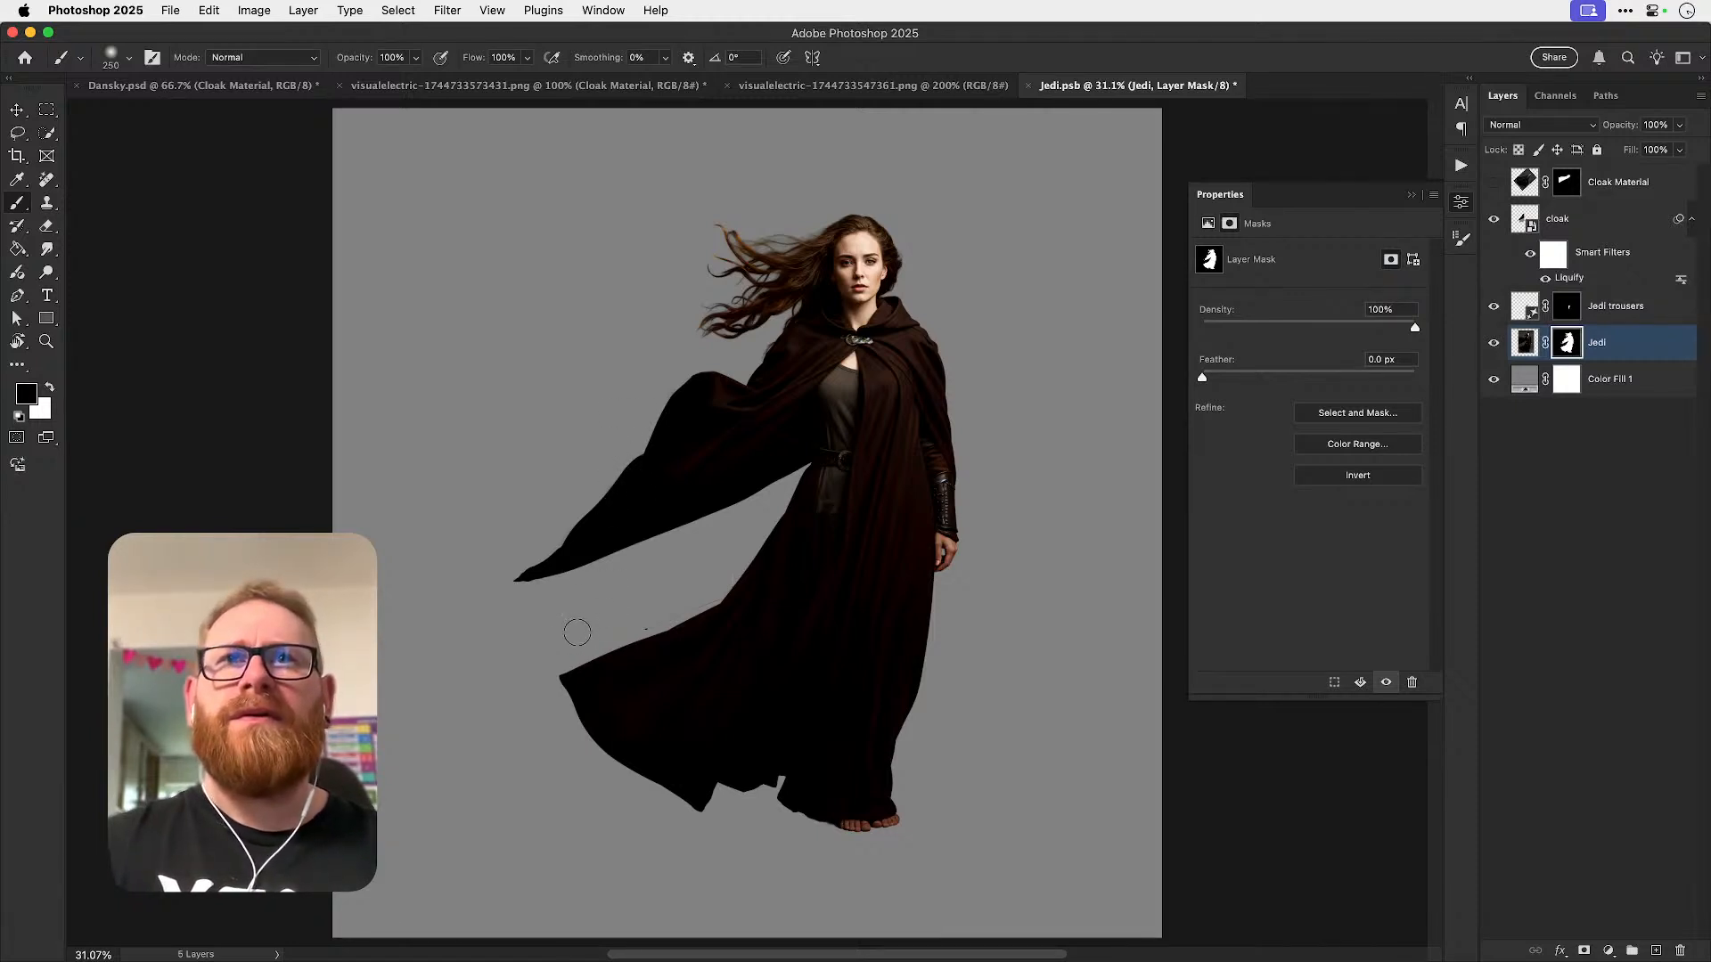
{"action": "left_click", "coordinate": [1494, 344]}
{"action": "left_click", "coordinate": [1494, 343]}
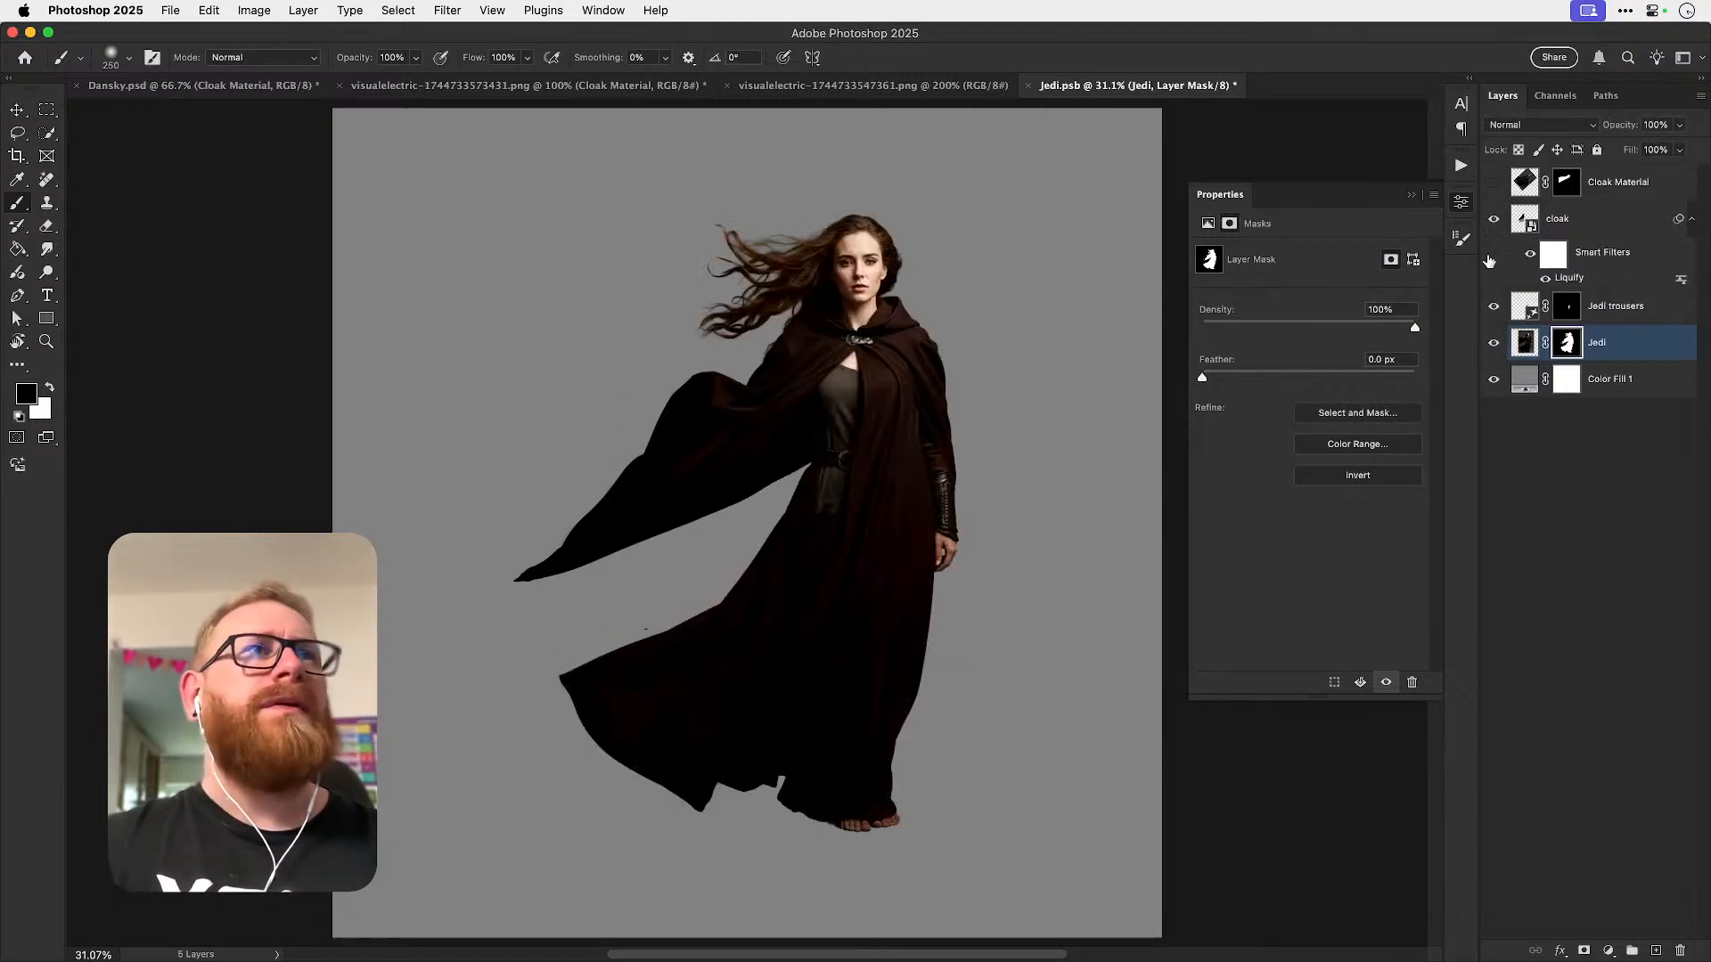
{"action": "left_click", "coordinate": [1494, 220]}
- Add a layer mask to the cloak layer, paint out the stray speck above the skirt, and select the Jedi layer
{"action": "left_click", "coordinate": [1569, 225]}
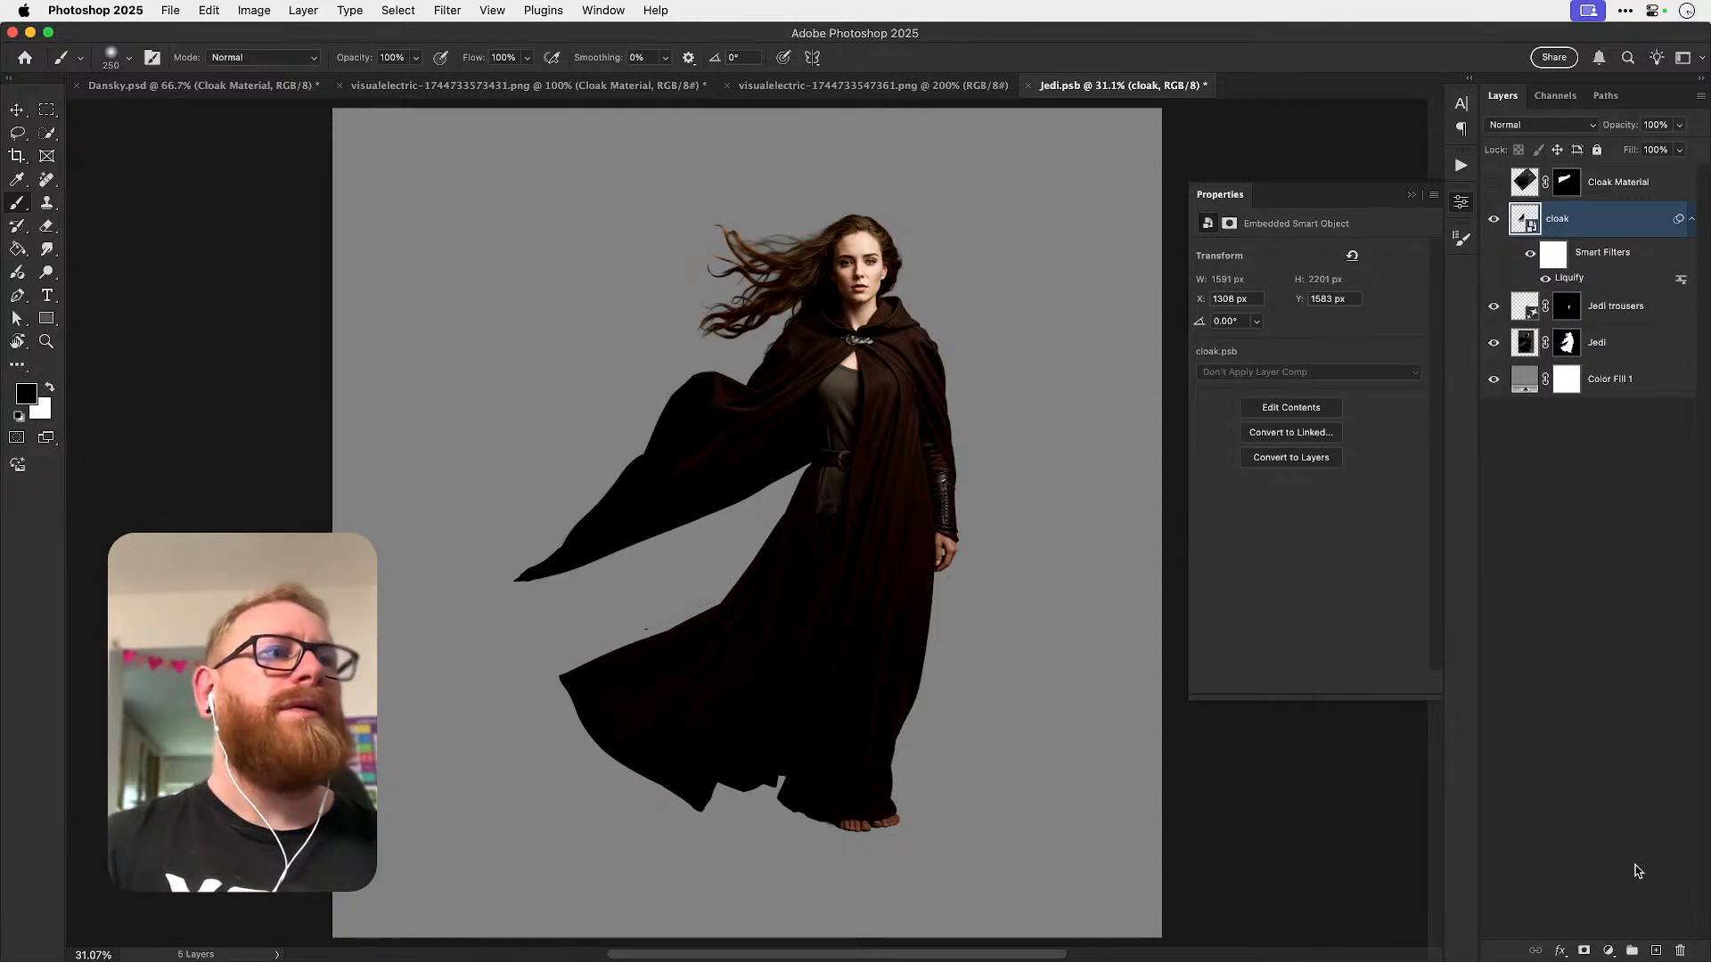
{"action": "left_click", "coordinate": [1585, 952]}
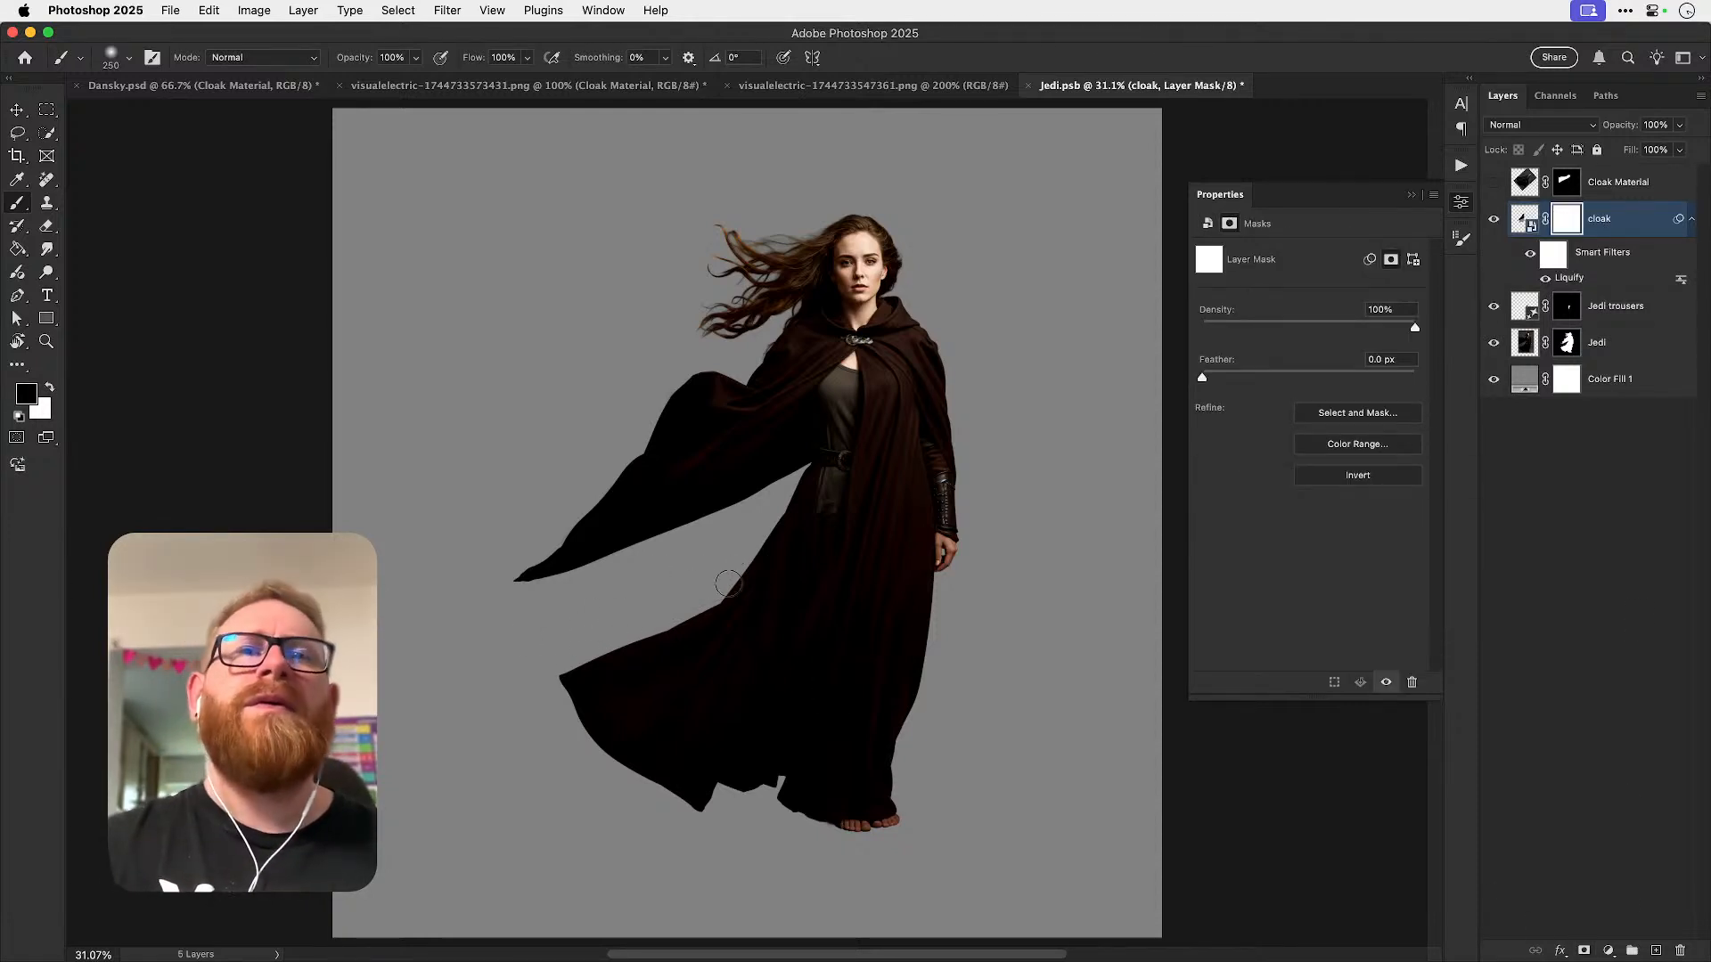
{"action": "key", "text": "v"}
{"action": "left_click", "coordinate": [1617, 346]}
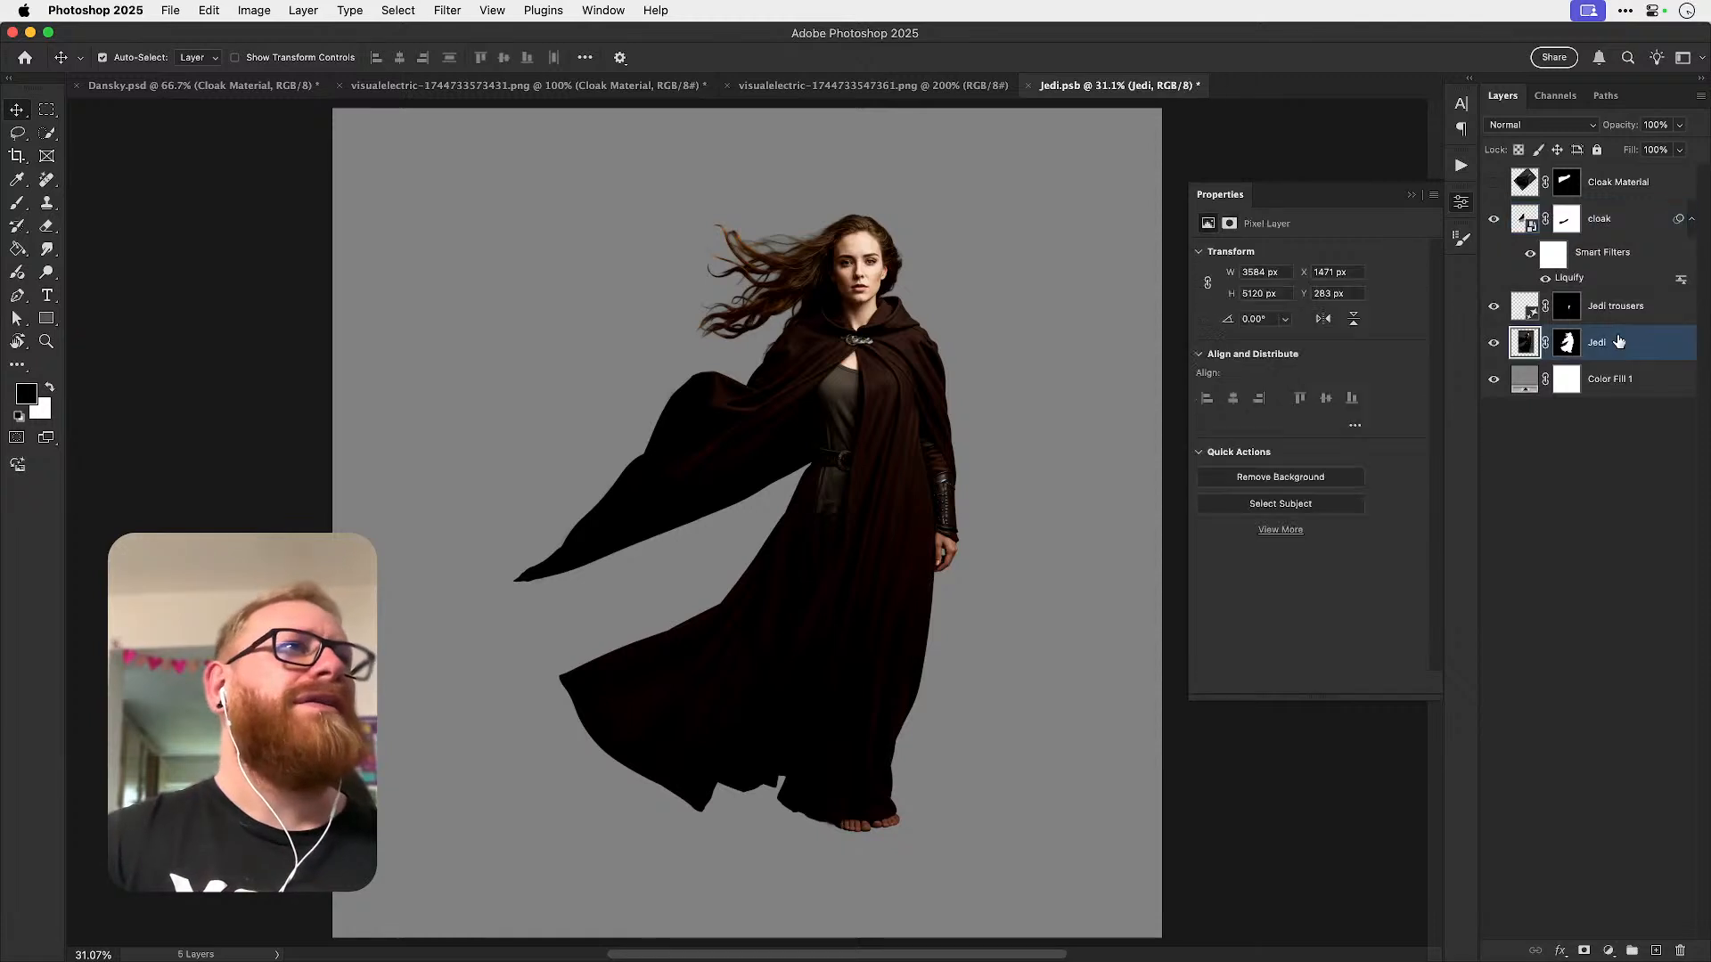
- Convert the Jedi, Jedi trousers and cloak layers into one smart object and rename it Jedi
{"action": "left_click", "coordinate": [1605, 313], "text": "super"}
{"action": "left_click", "coordinate": [1603, 226], "text": "super"}
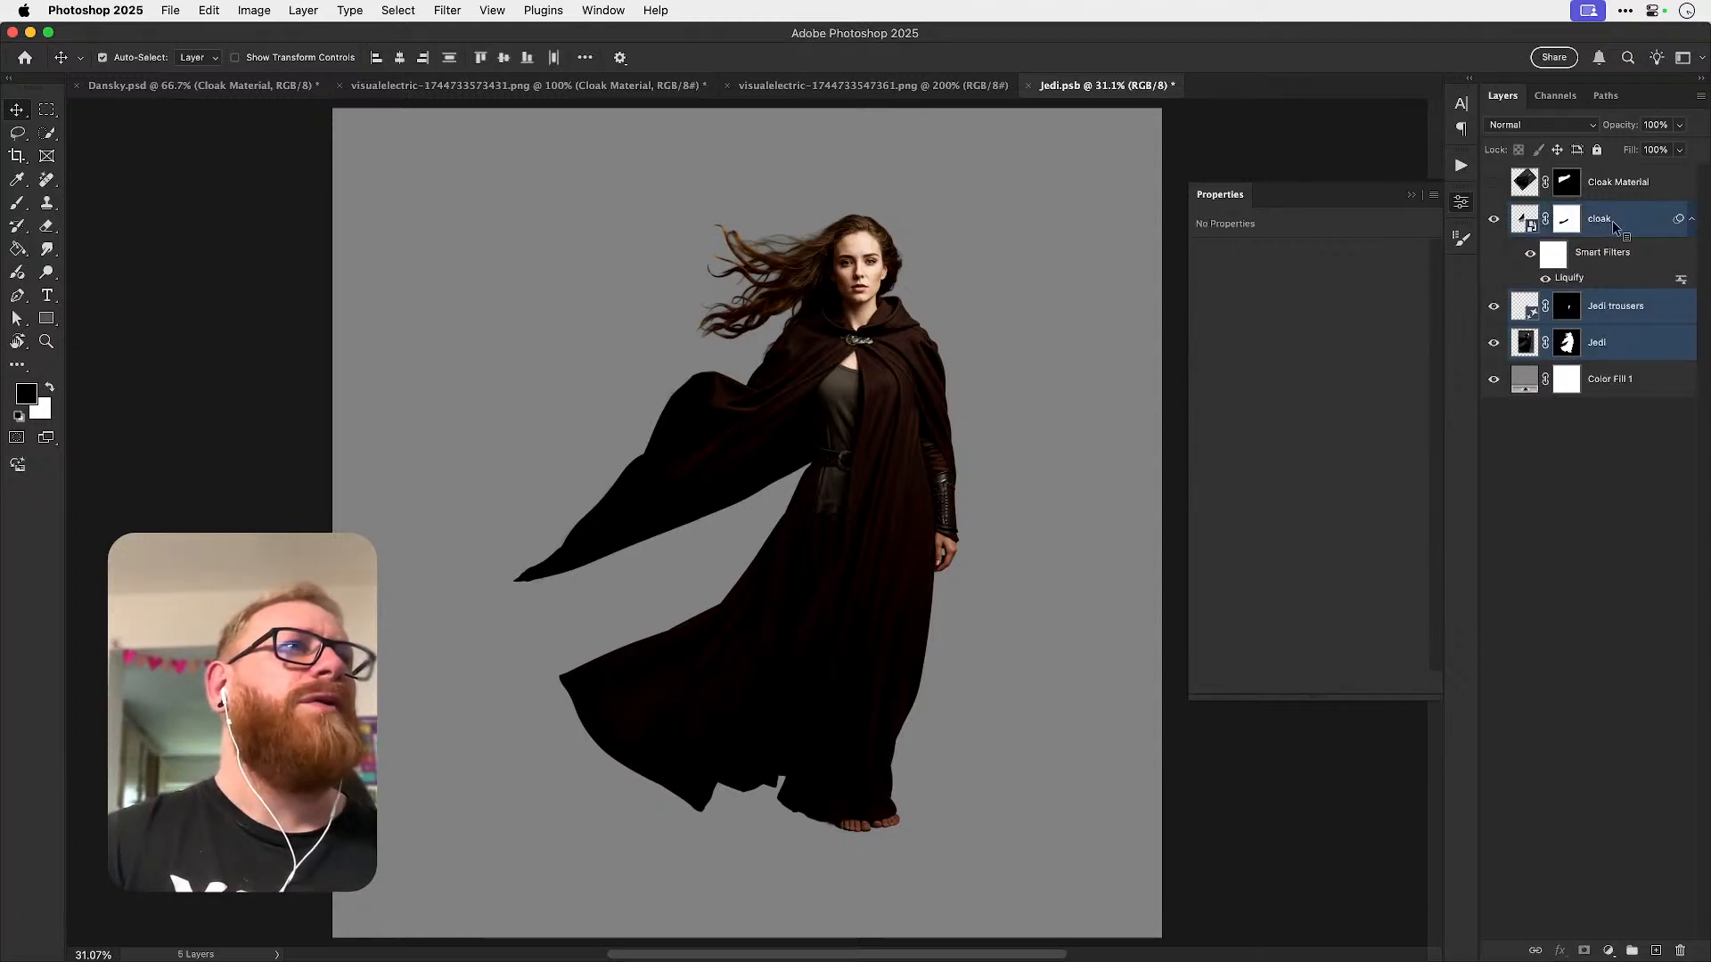
{"action": "right_click", "coordinate": [1611, 224]}
{"action": "left_click", "coordinate": [1462, 561]}
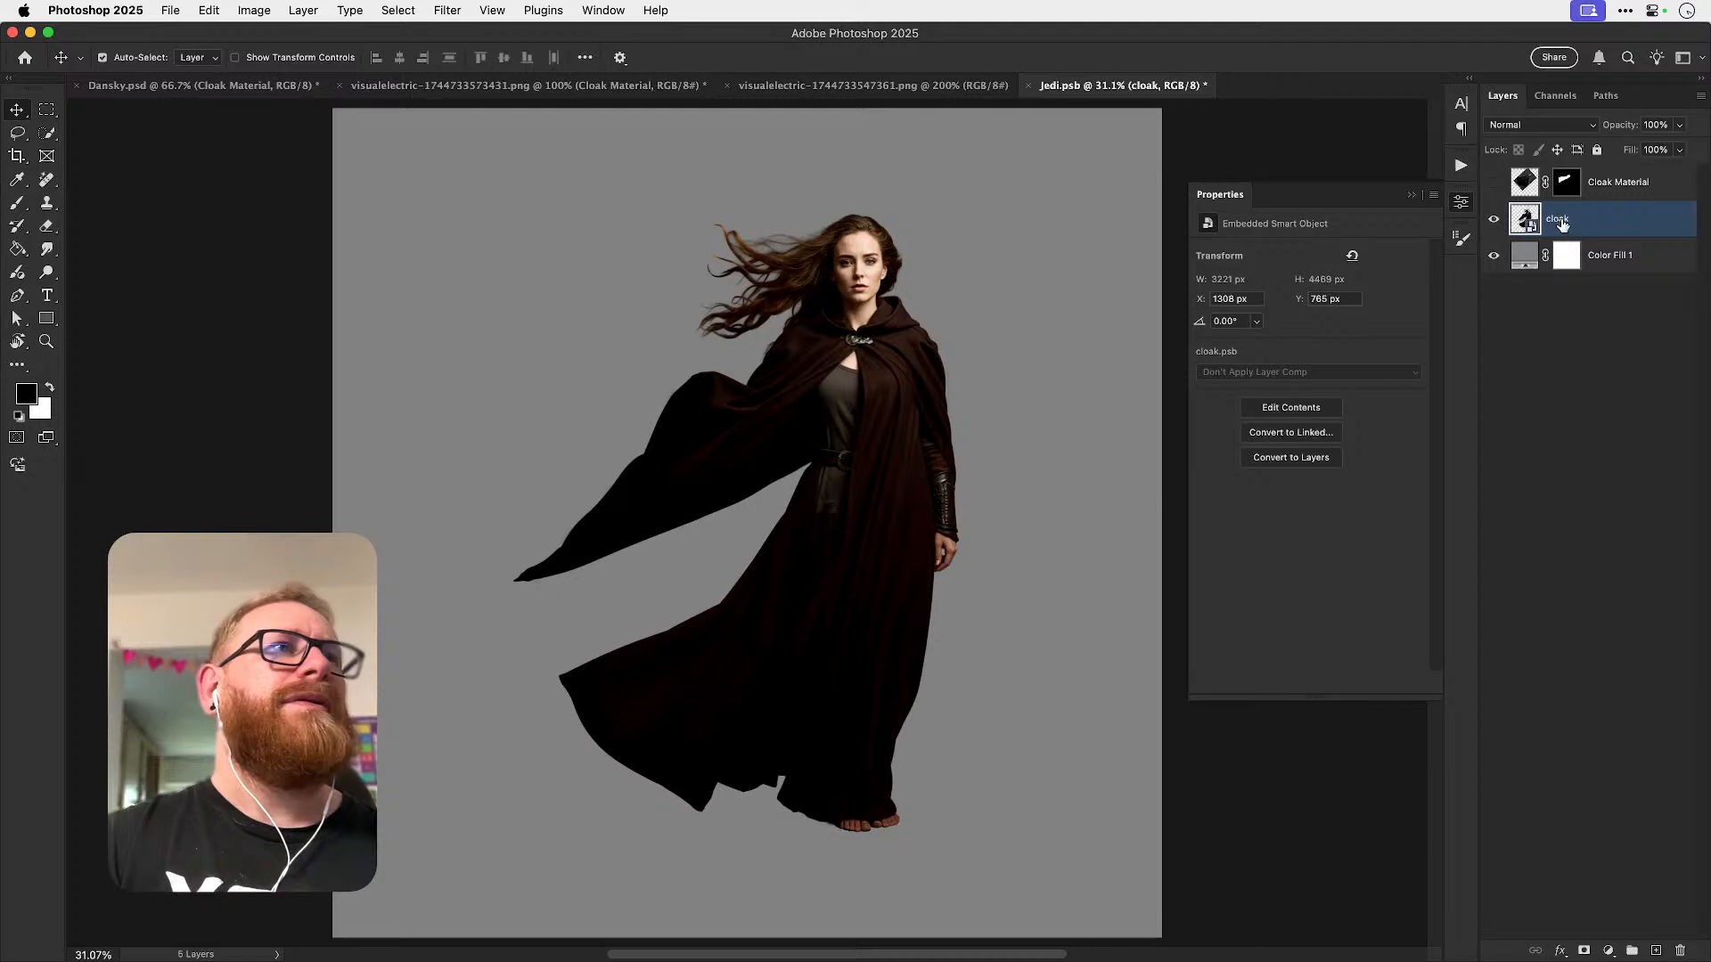
{"action": "double_click", "coordinate": [1559, 219]}
{"action": "key", "text": "Return"}
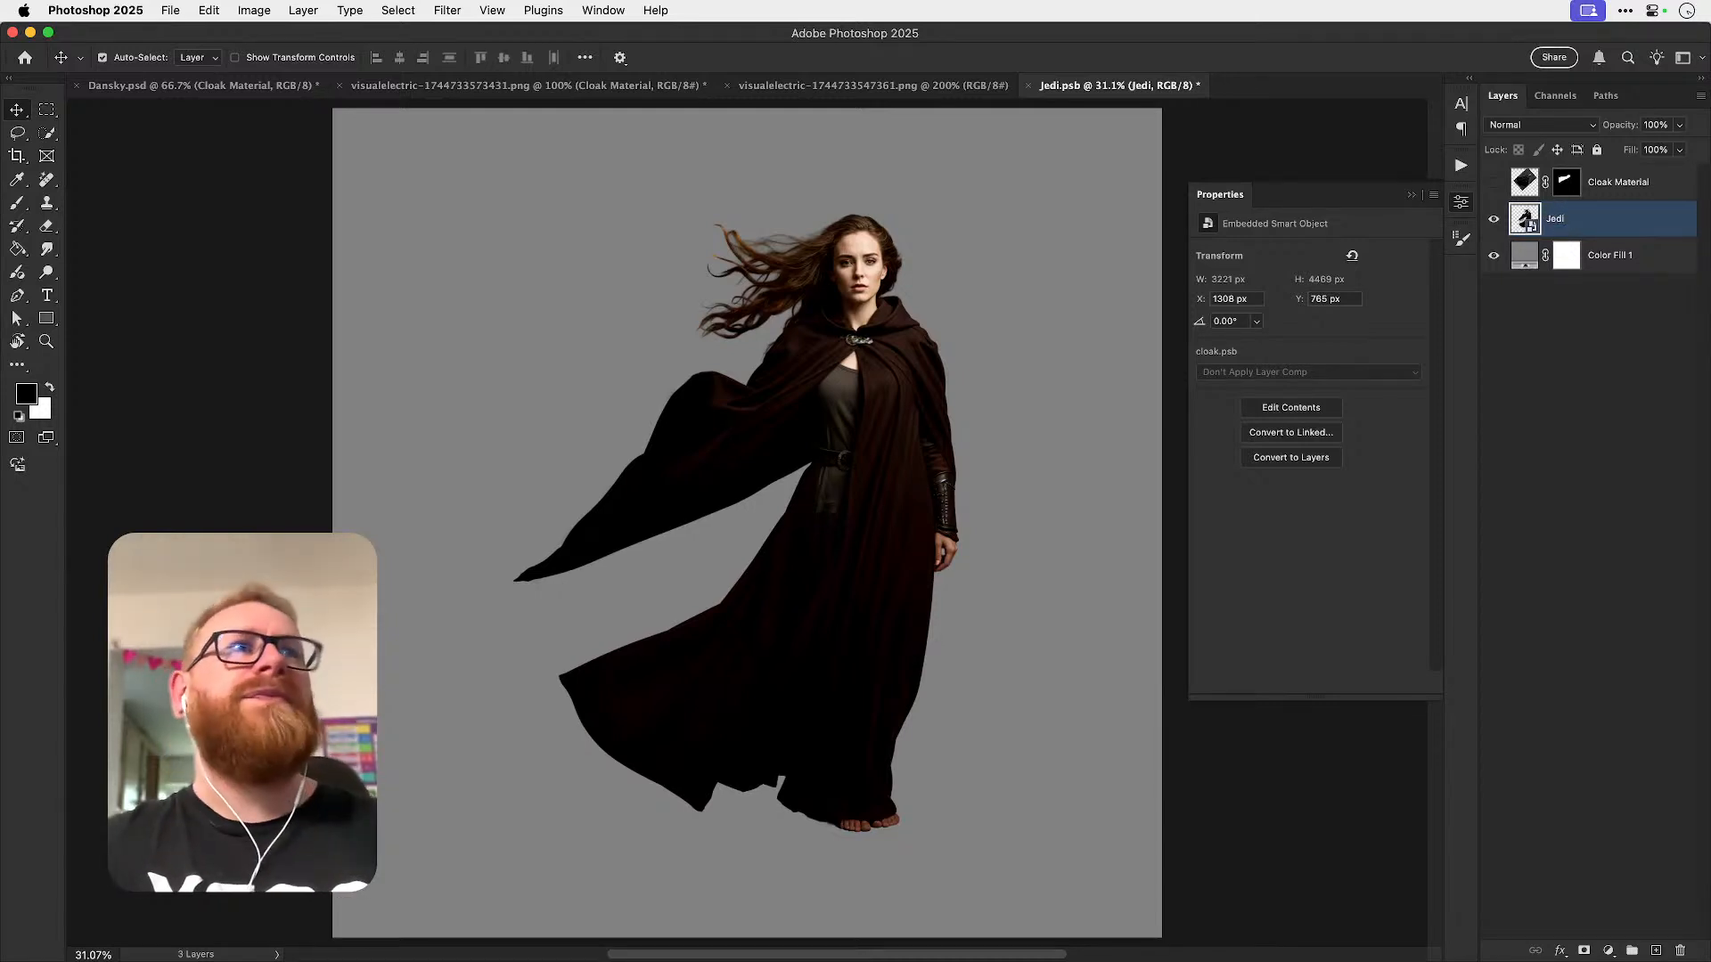
- Start Puppet Warp on the Jedi layer and pin her face, hair, chest, feet, hand and the skirt's outer corner
{"action": "left_click", "coordinate": [214, 11]}
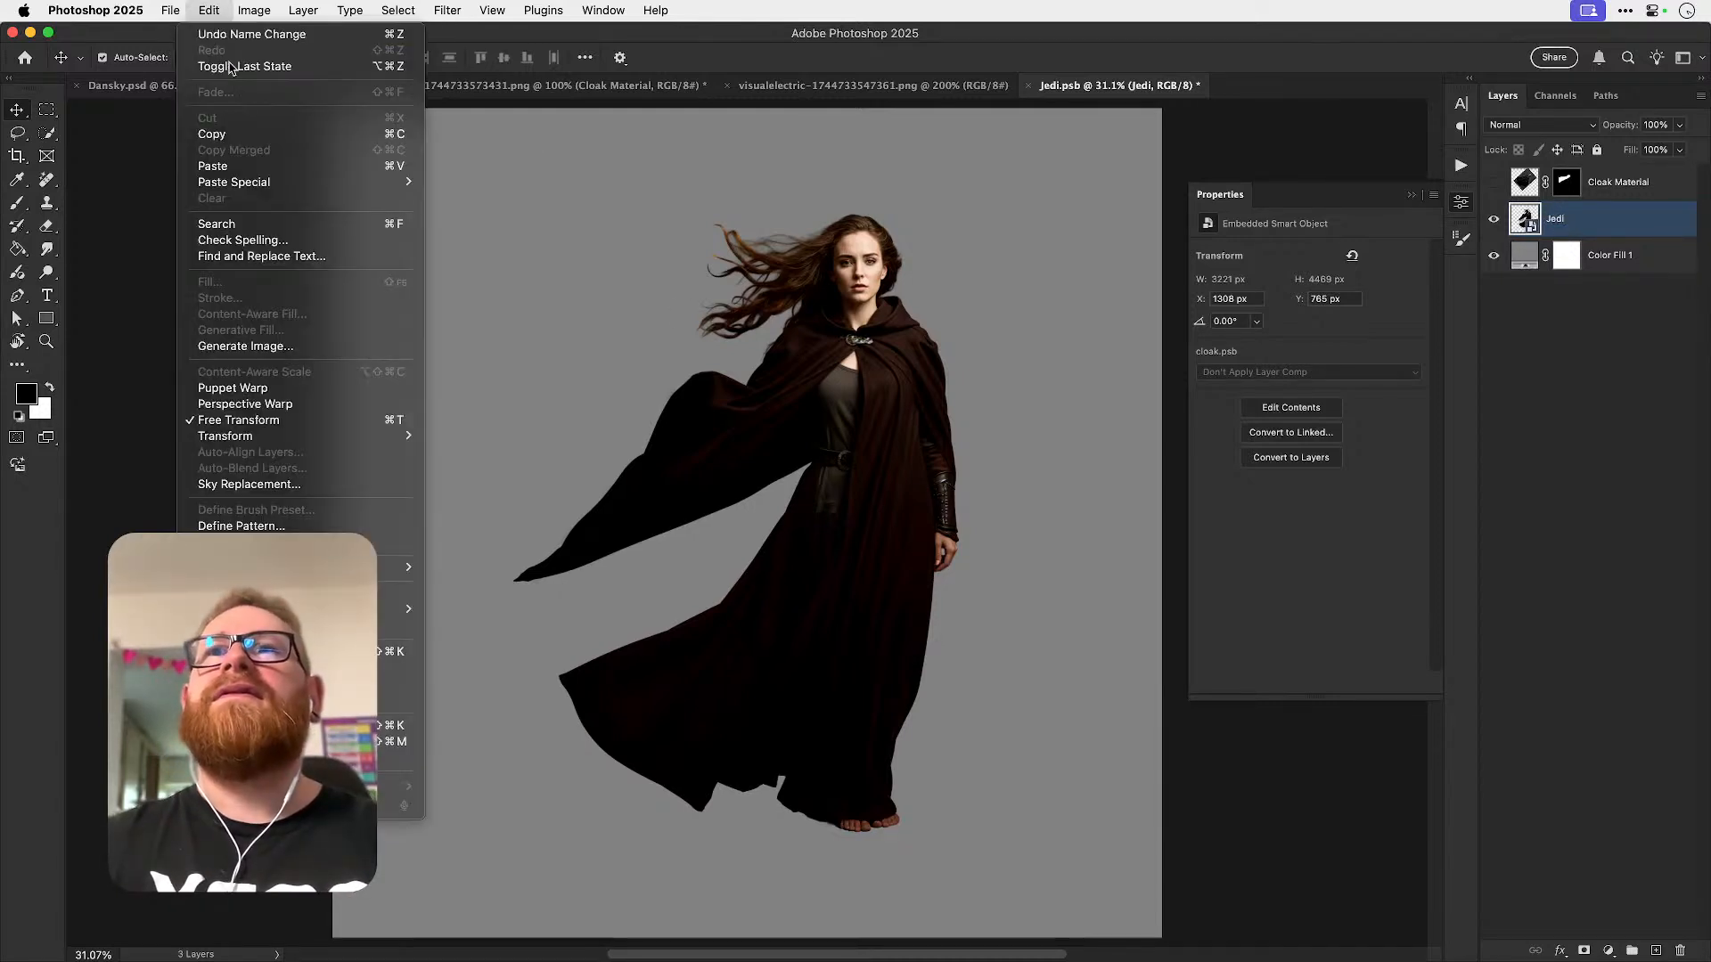
{"action": "left_click", "coordinate": [260, 390]}
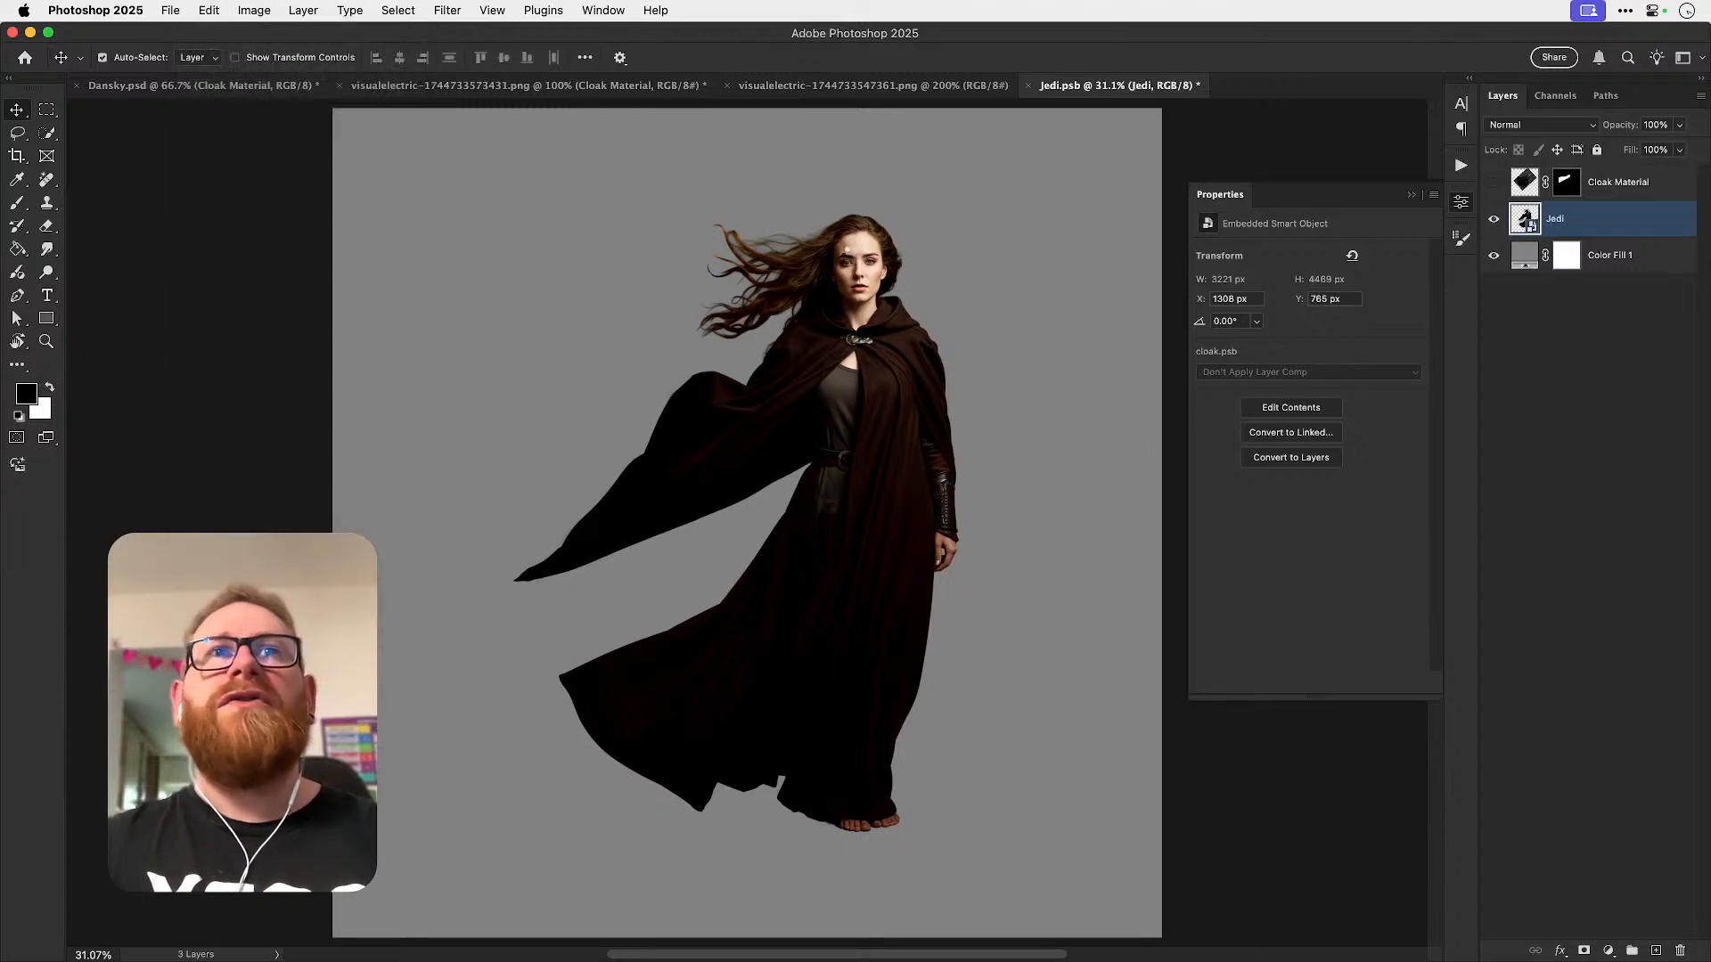
{"action": "left_click", "coordinate": [851, 255]}
{"action": "left_click", "coordinate": [725, 313]}
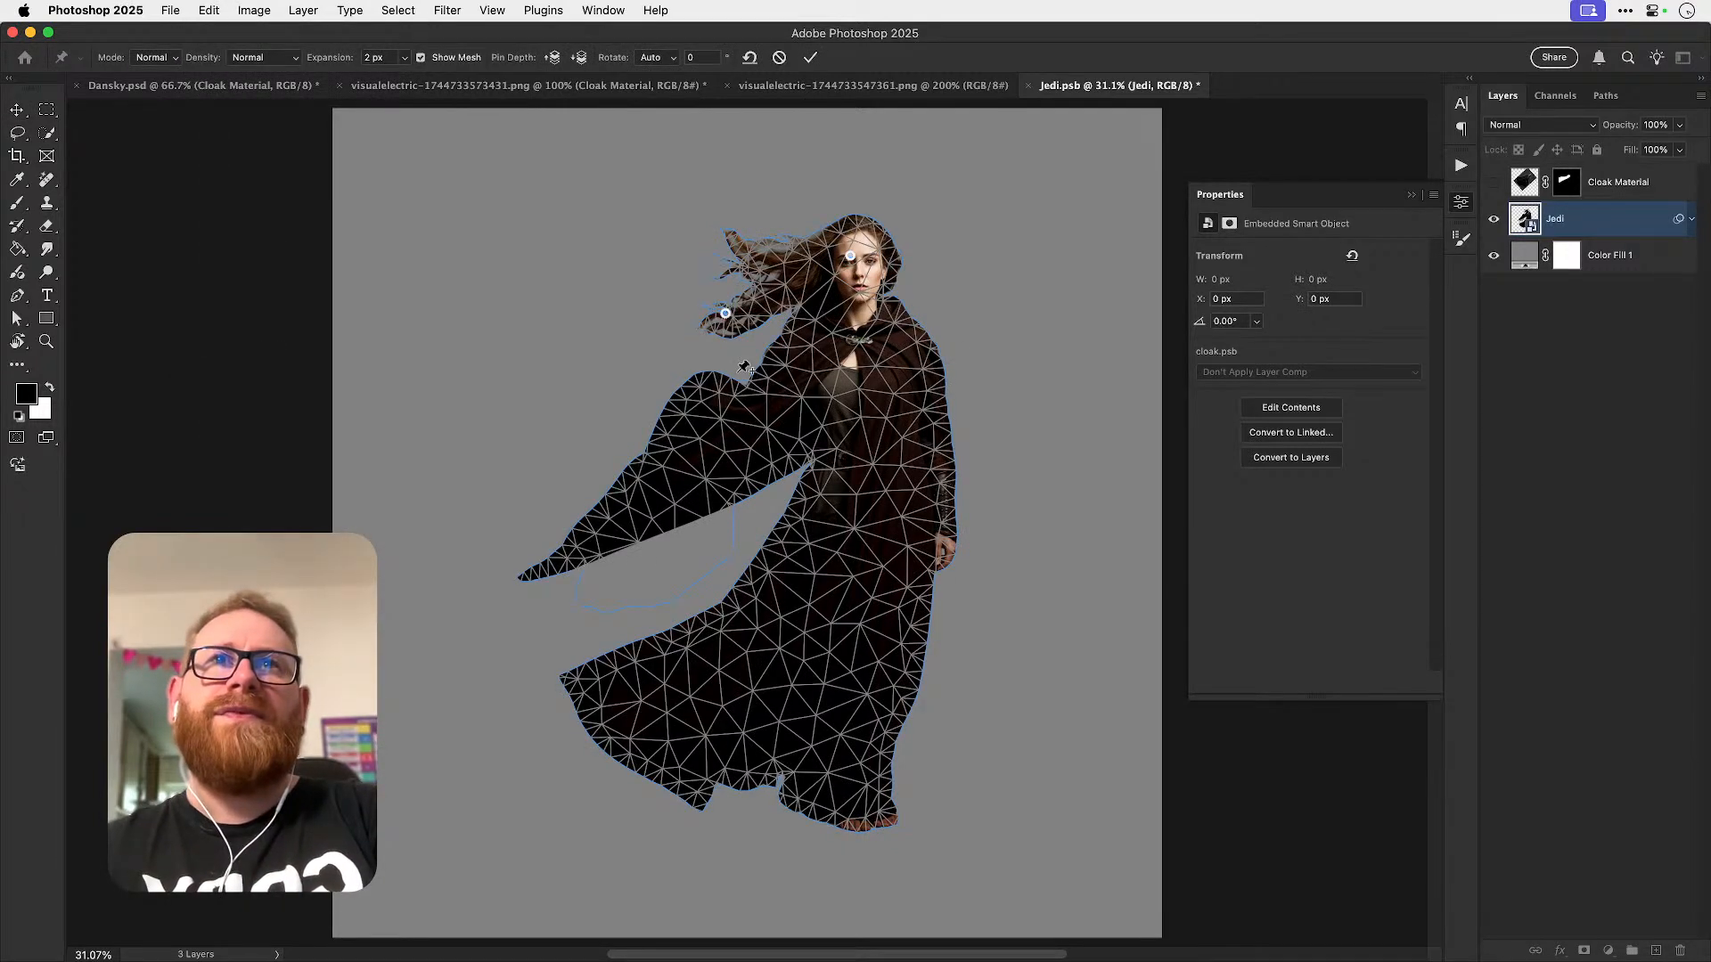
{"action": "left_click", "coordinate": [863, 820]}
{"action": "left_click", "coordinate": [585, 695]}
{"action": "left_click", "coordinate": [943, 536]}
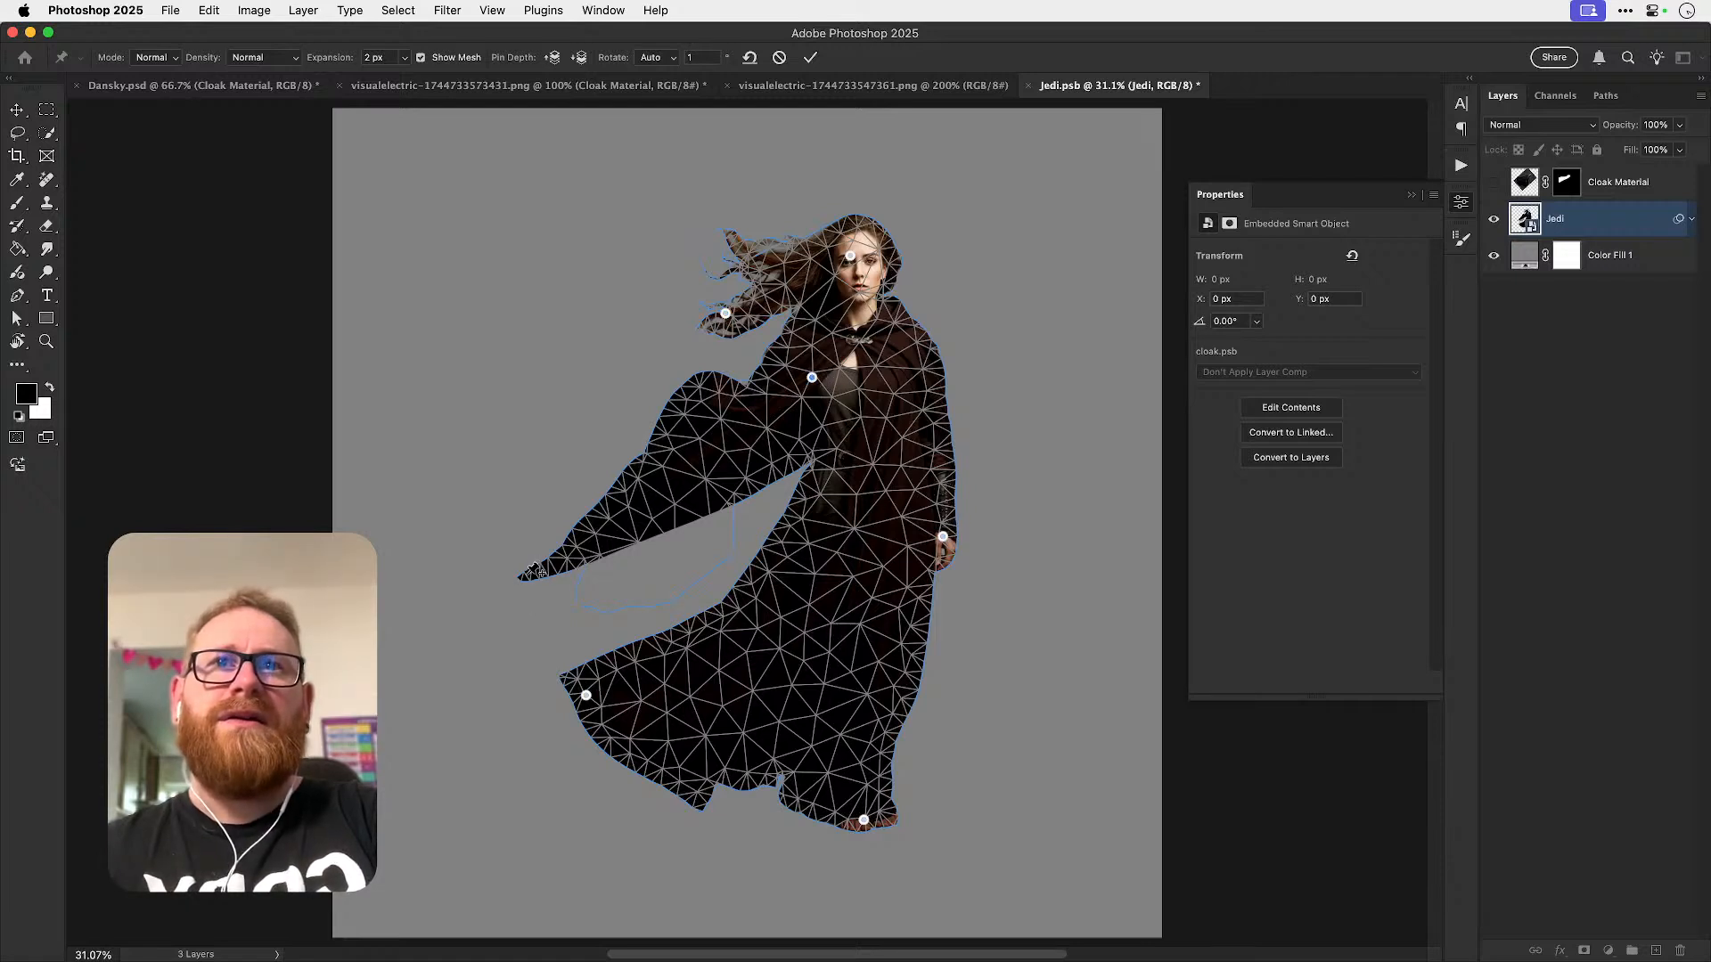
- Try to bend the cape's trailing tip upward and outward with Puppet Warp, adding pins at the tip and upper skirt, and apply the warp
{"action": "left_click", "coordinate": [527, 576]}
{"action": "left_click_drag", "start_coordinate": [527, 576], "coordinate": [487, 533]}
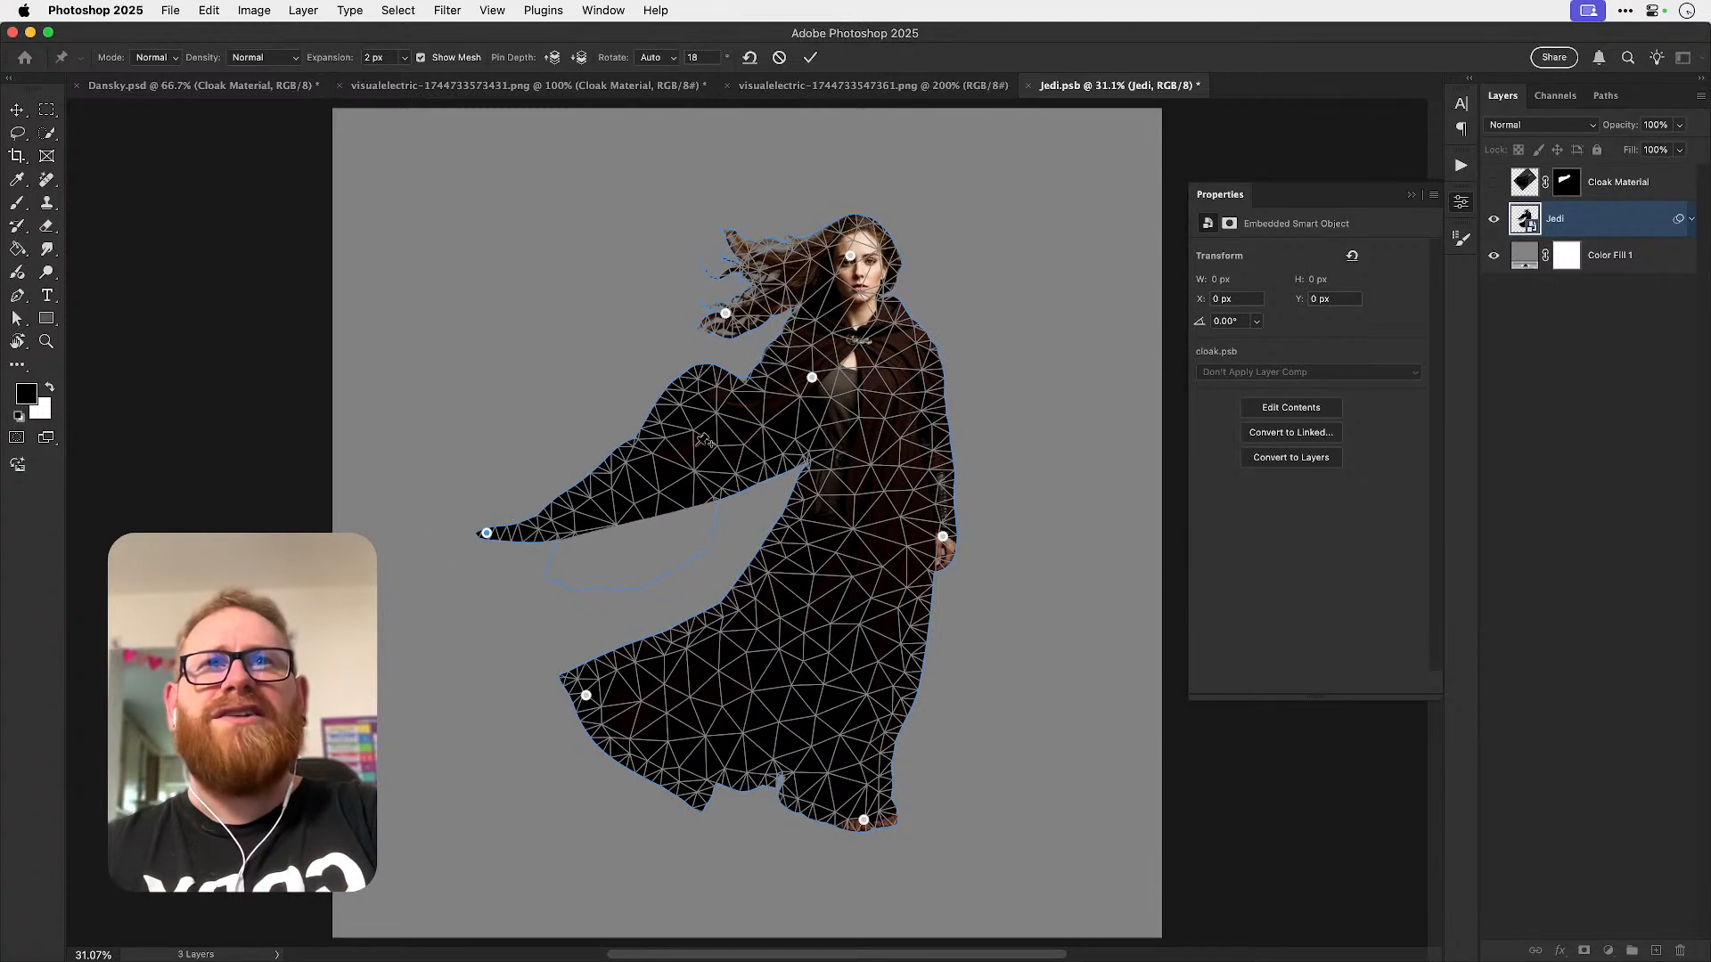
{"action": "key", "text": "ctrl+z"}
{"action": "left_click", "coordinate": [793, 538]}
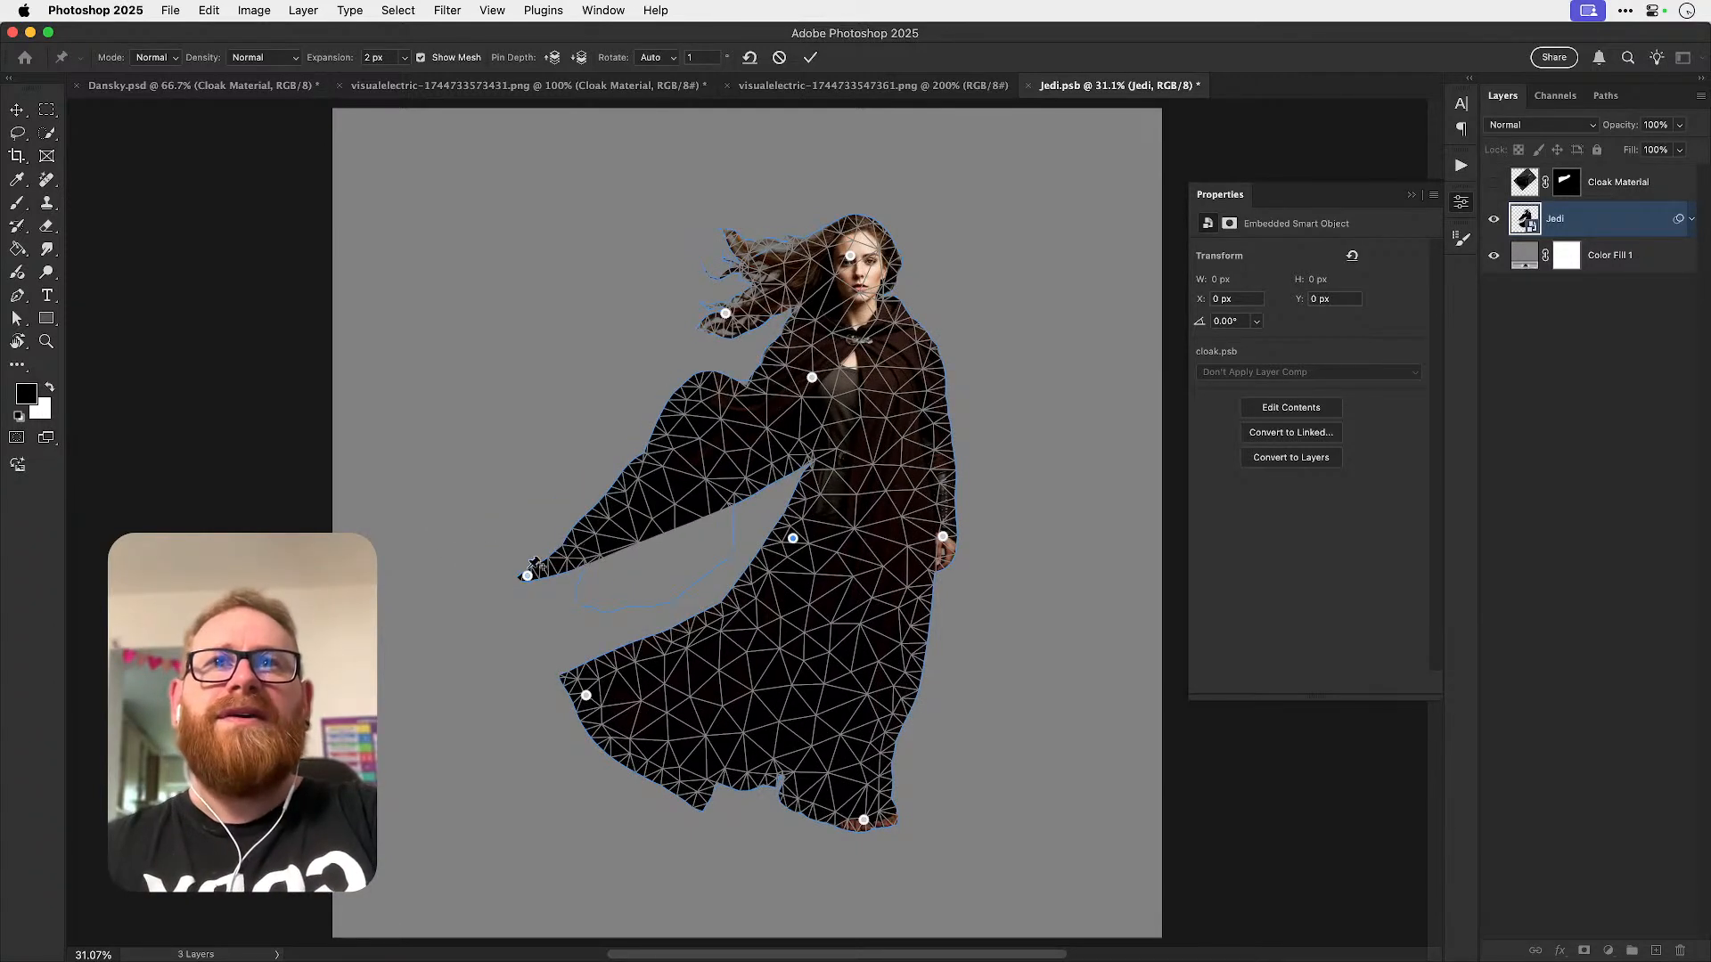
{"action": "left_click_drag", "start_coordinate": [527, 576], "coordinate": [507, 518]}
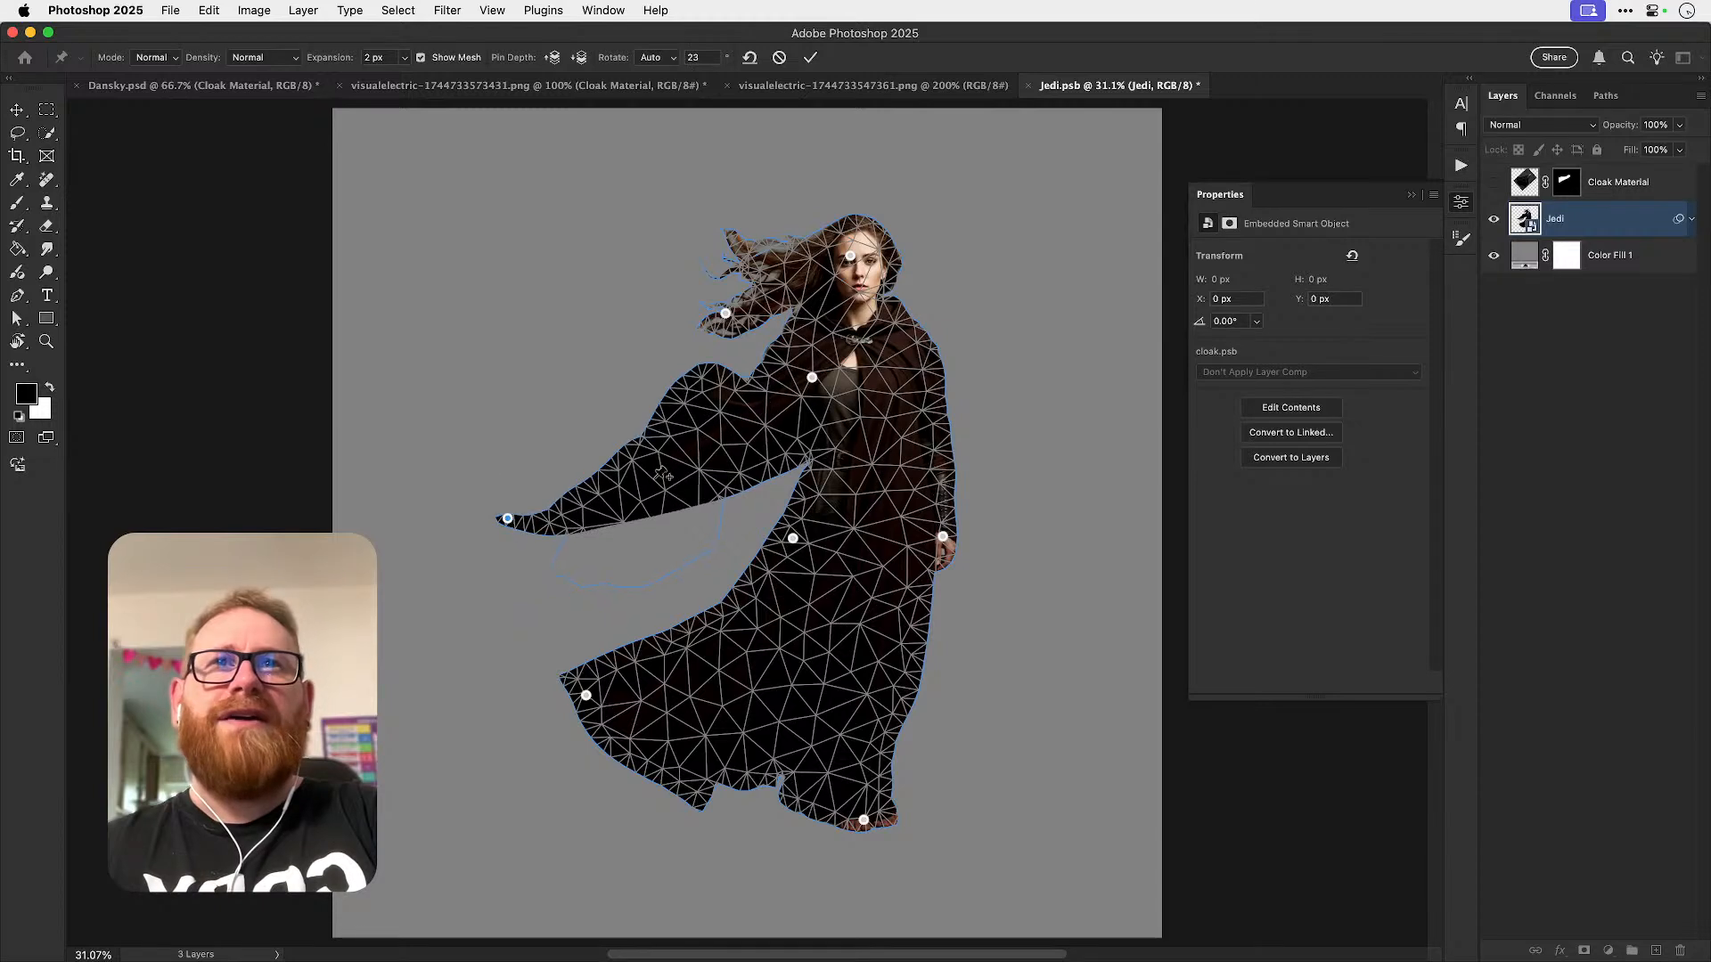
{"action": "left_click_drag", "start_coordinate": [689, 453], "coordinate": [683, 478]}
{"action": "left_click_drag", "start_coordinate": [507, 518], "coordinate": [510, 537]}
{"action": "key", "text": "Return"}
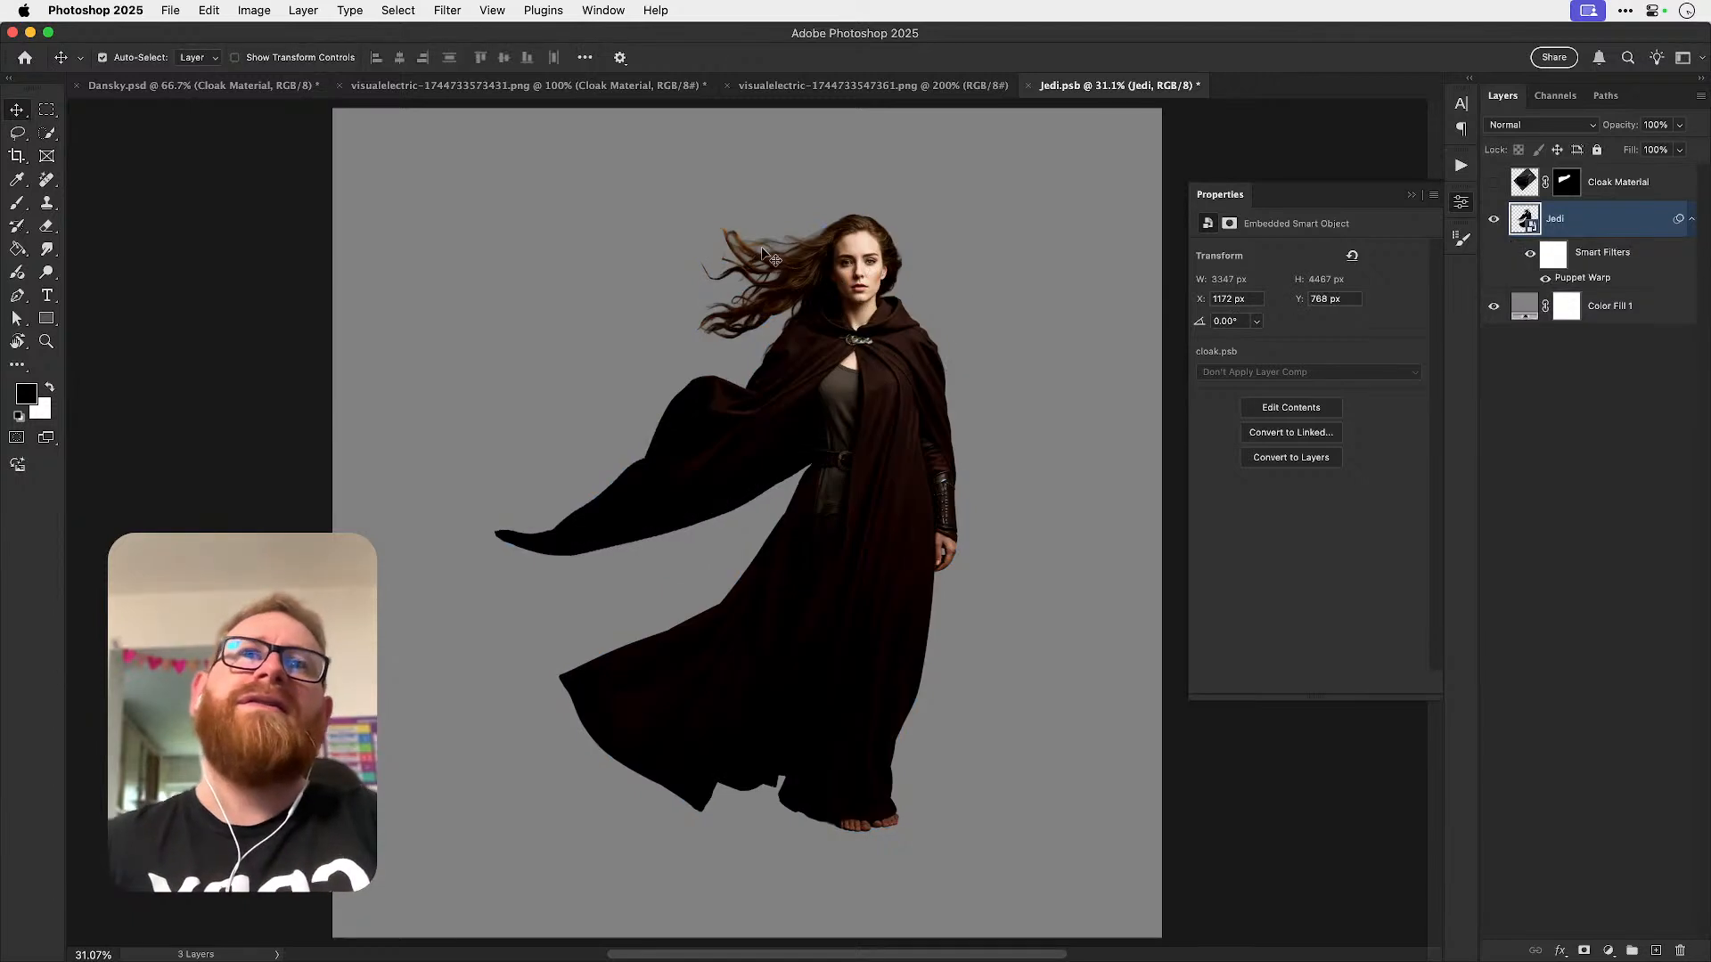
- Compare the figure with and without the Puppet Warp, and undo the warp
{"action": "key", "text": "super+z"}
{"action": "key", "text": "shift+super+z"}
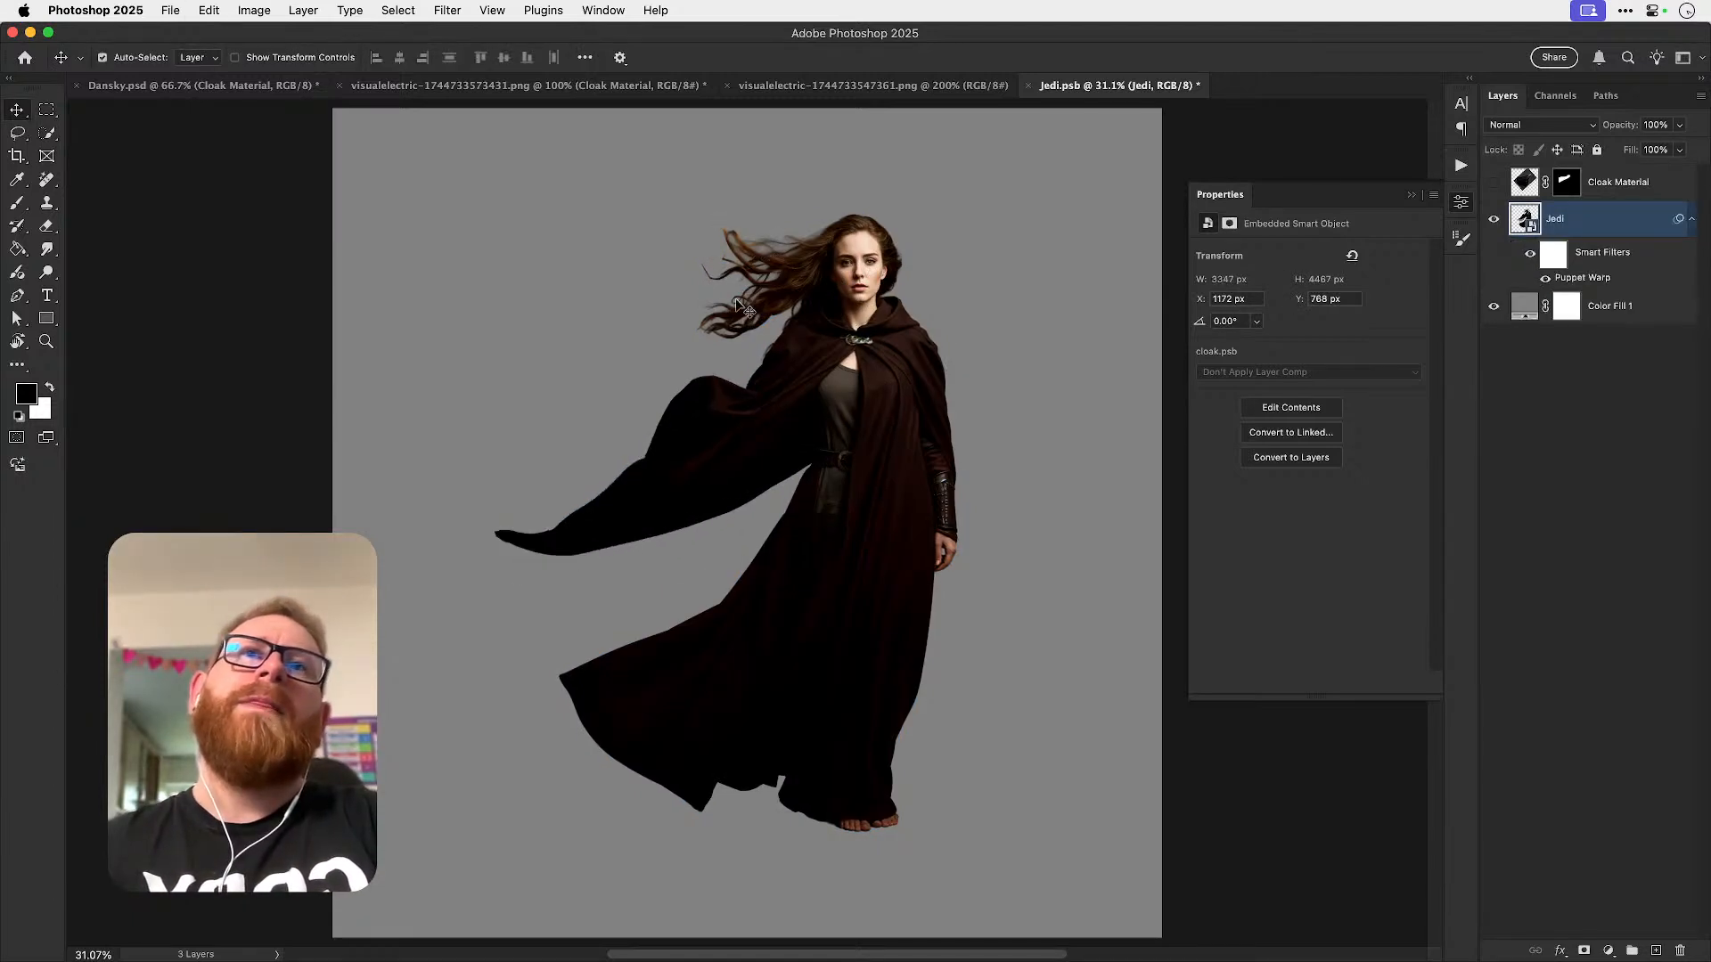
{"action": "key", "text": "super+z"}
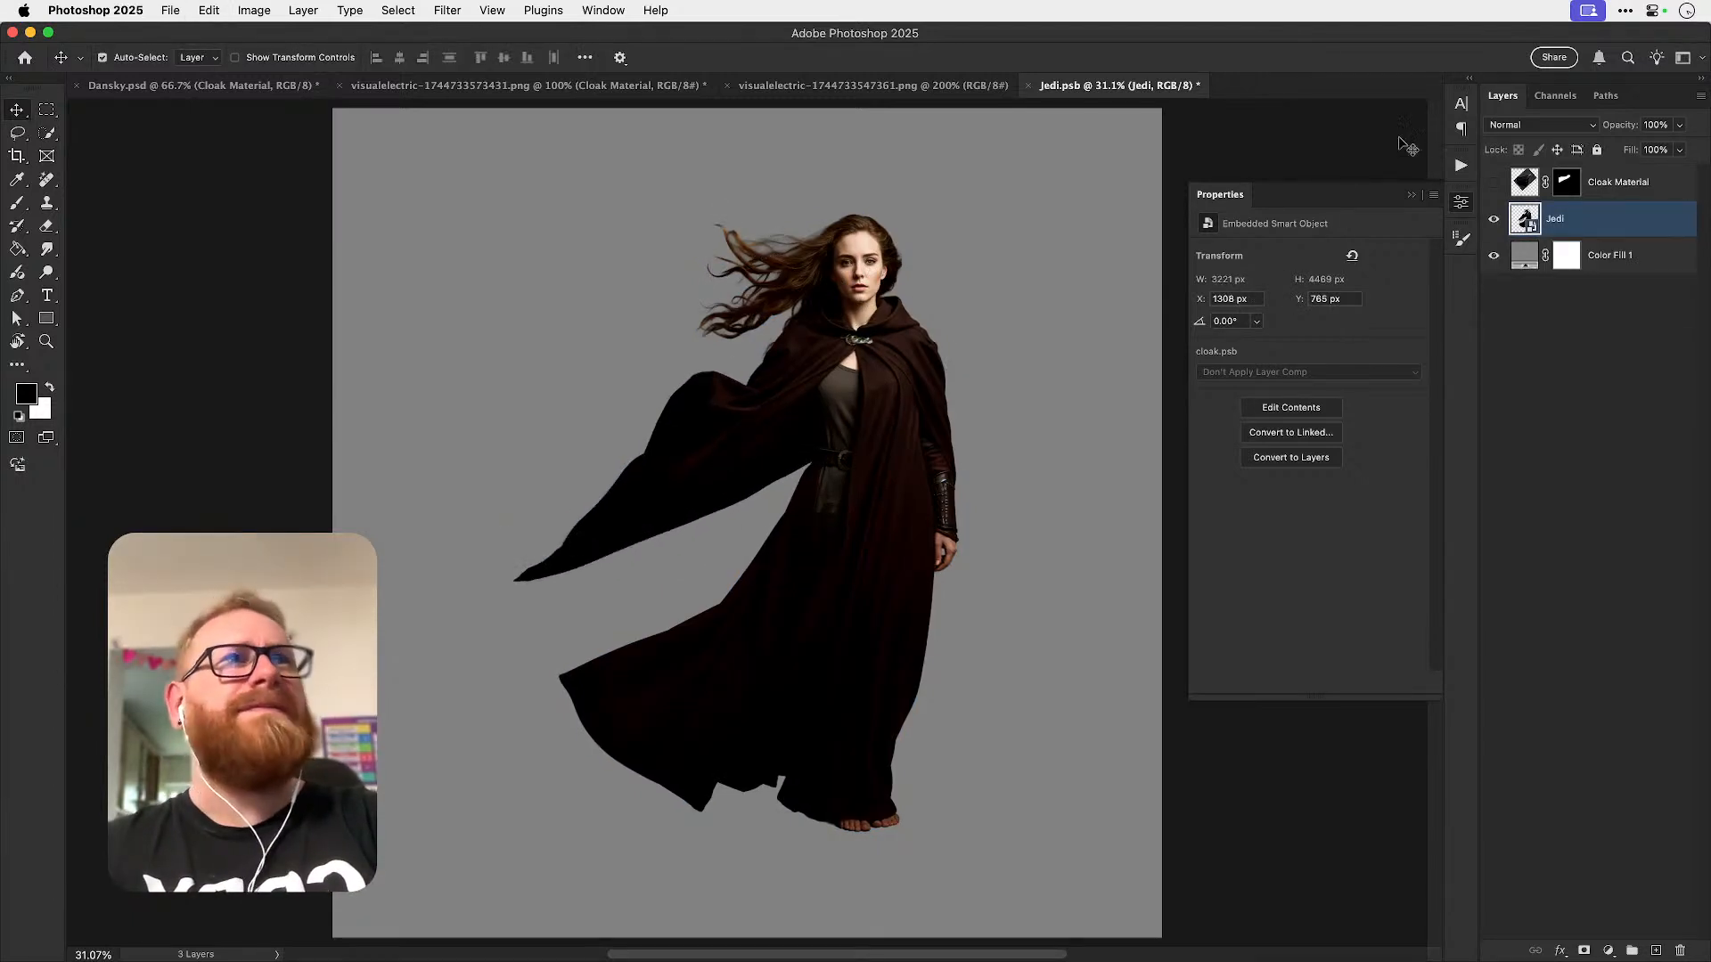
- Apply the Liquify filter to the Jedi layer and warp the trailing cloak's upper edge and tip with the 2200 brush
{"action": "left_click", "coordinate": [447, 9]}
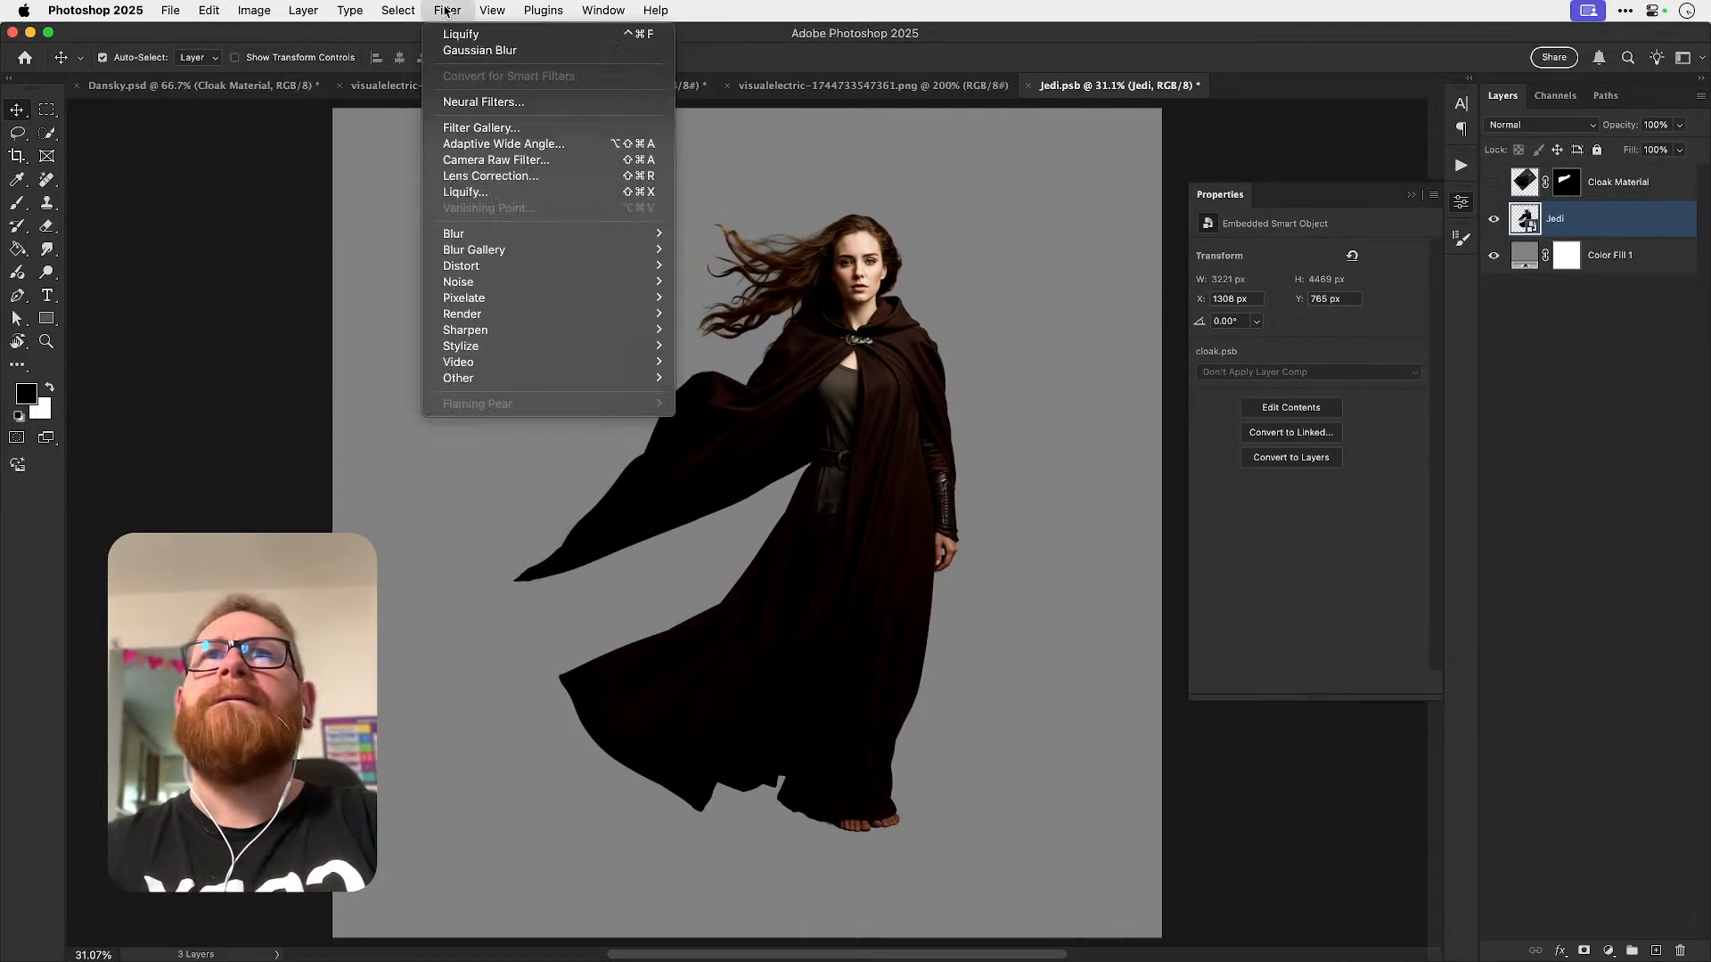
{"action": "left_click", "coordinate": [510, 192]}
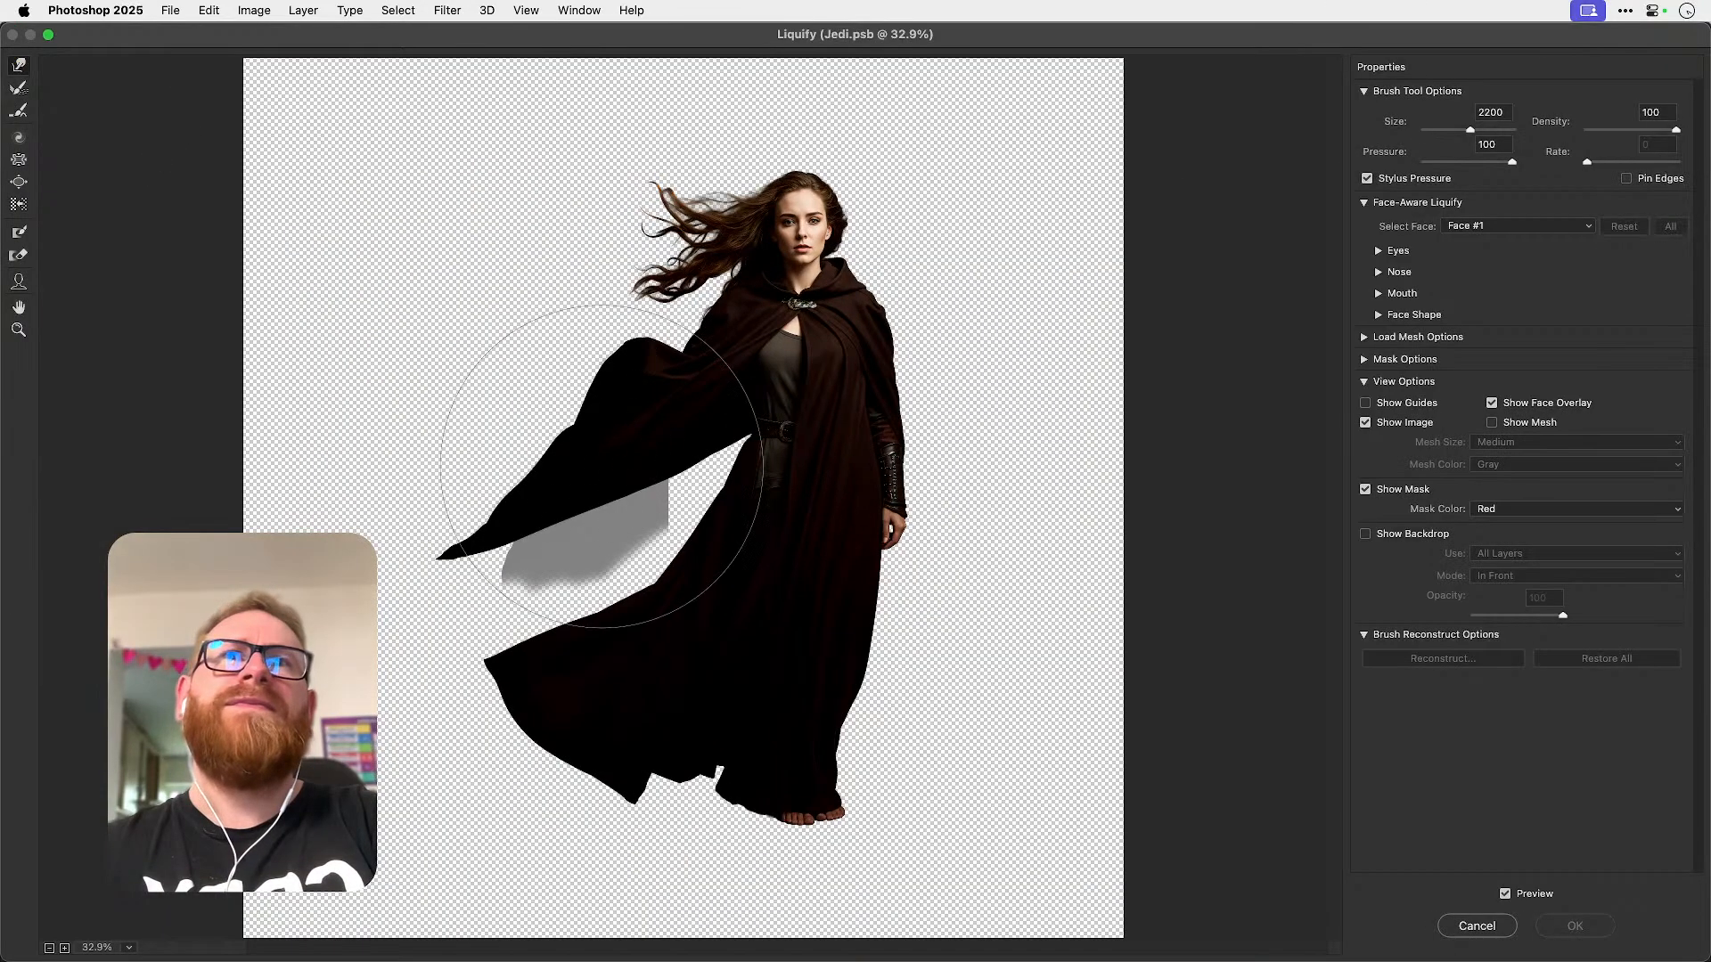
{"action": "left_click_drag", "start_coordinate": [523, 399], "coordinate": [580, 435]}
{"action": "key", "text": "super+z"}
{"action": "left_click", "coordinate": [557, 380]}
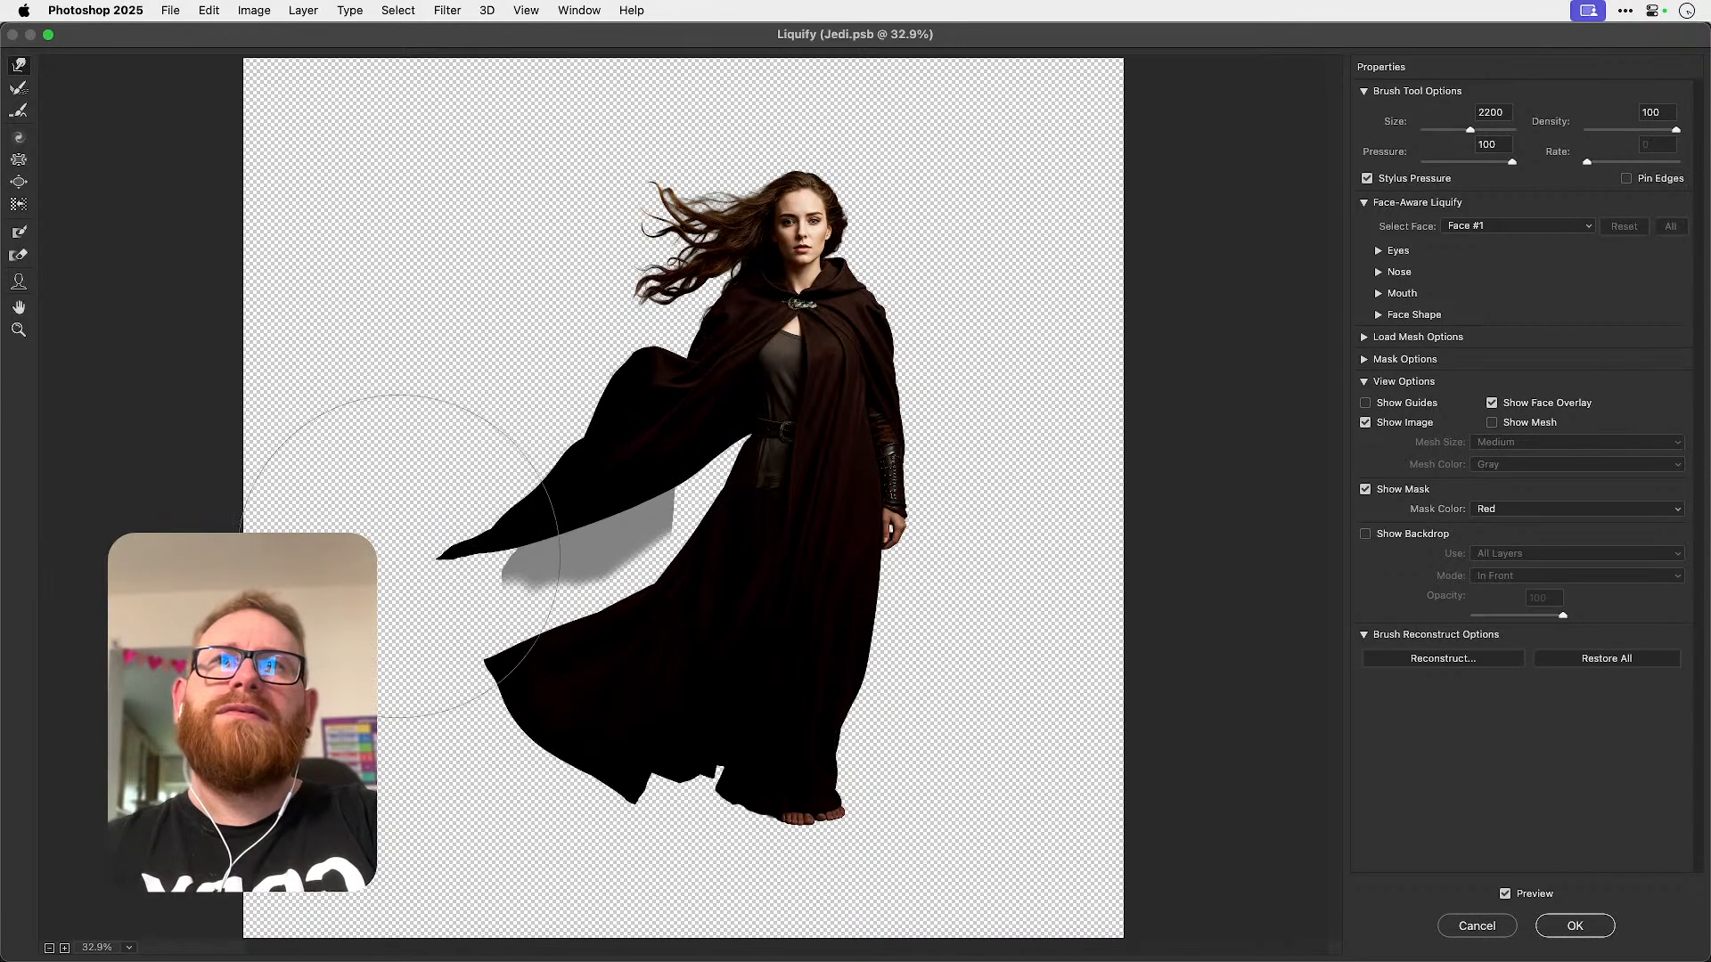
{"action": "left_click_drag", "start_coordinate": [364, 541], "coordinate": [359, 513]}
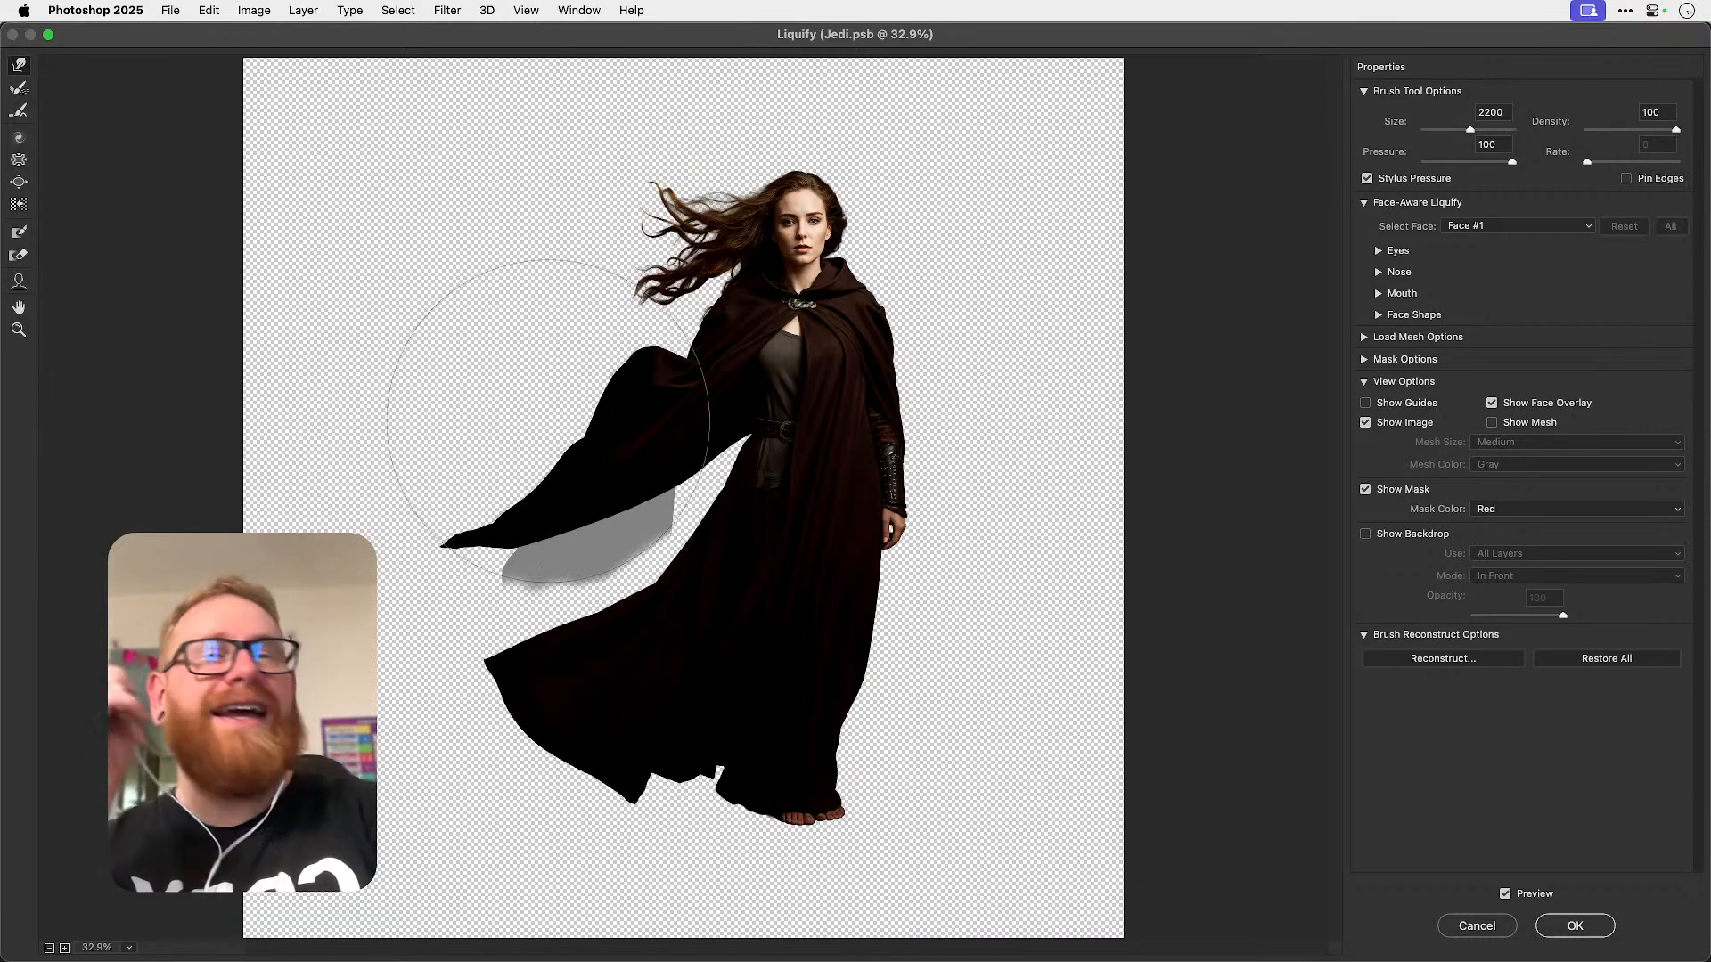
- Reduce the warp brush to 1600 and push the cloak's trailing tip inward to shorten it
{"action": "key", "text": "bracketleft"}
{"action": "key", "text": "bracketleft"}
{"action": "key", "text": "bracketleft"}
{"action": "key", "text": "bracketleft"}
{"action": "key", "text": "bracketleft"}
{"action": "mouse_move", "coordinate": [344, 549]}
{"action": "left_mouse_down"}
{"action": "mouse_move", "coordinate": [399, 534]}
{"action": "mouse_move", "coordinate": [378, 554]}
{"action": "left_mouse_up"}
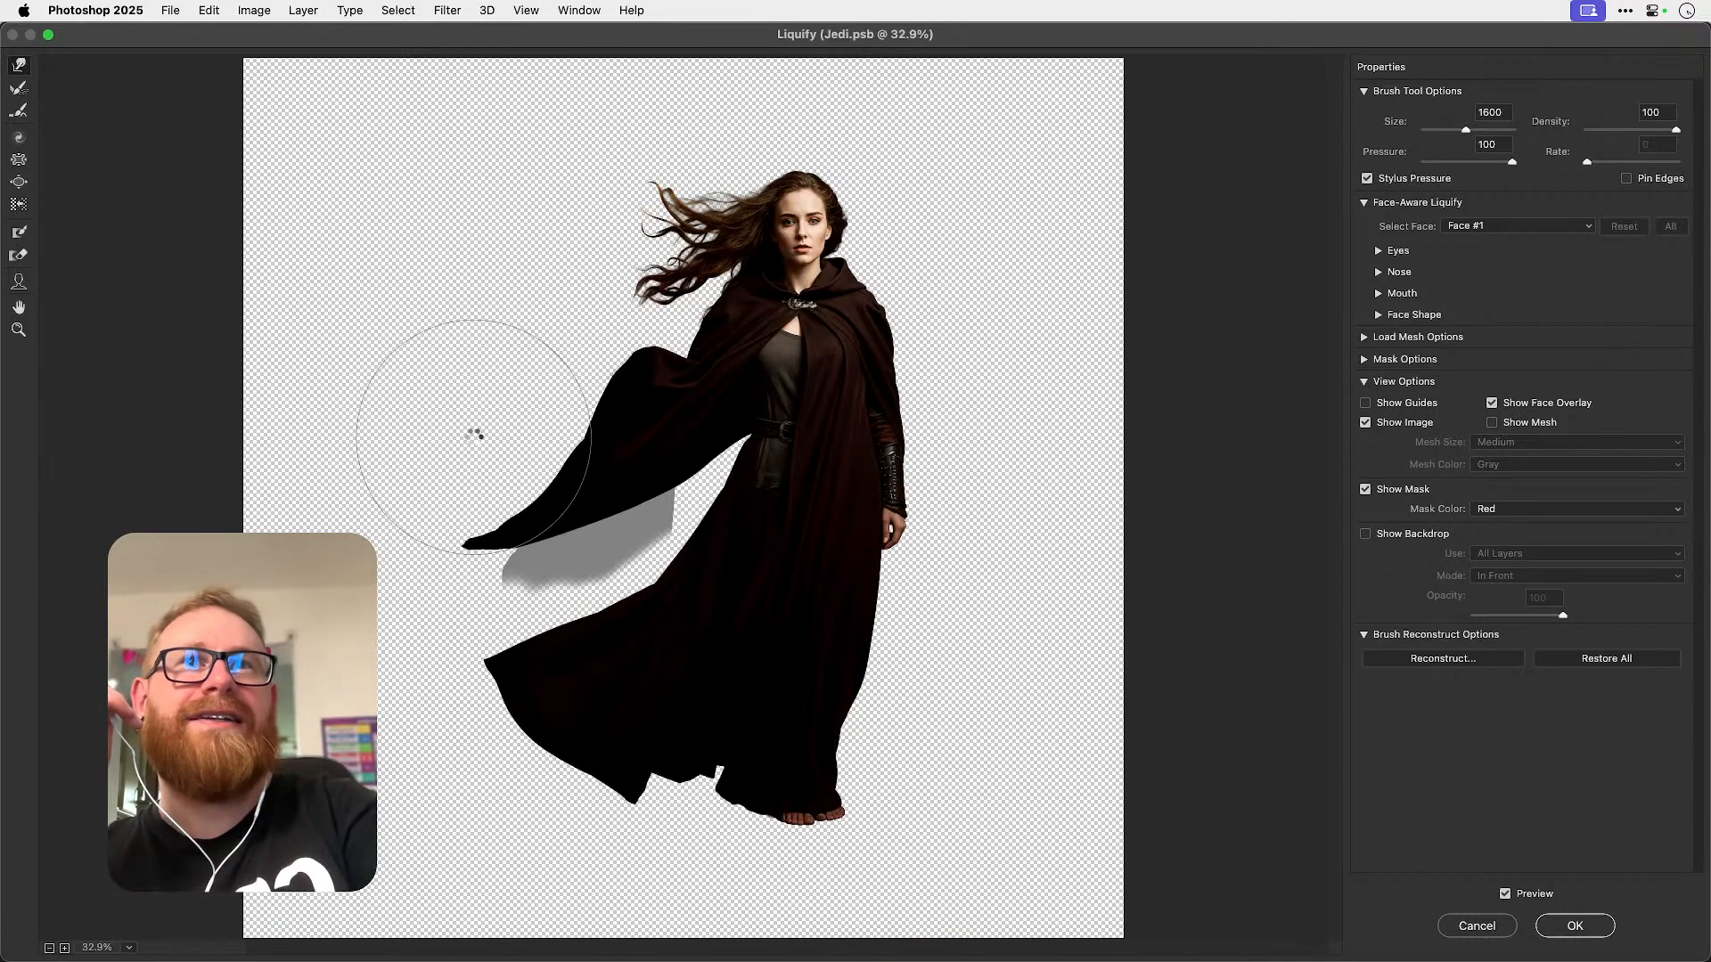
{"action": "key", "text": "Return"}
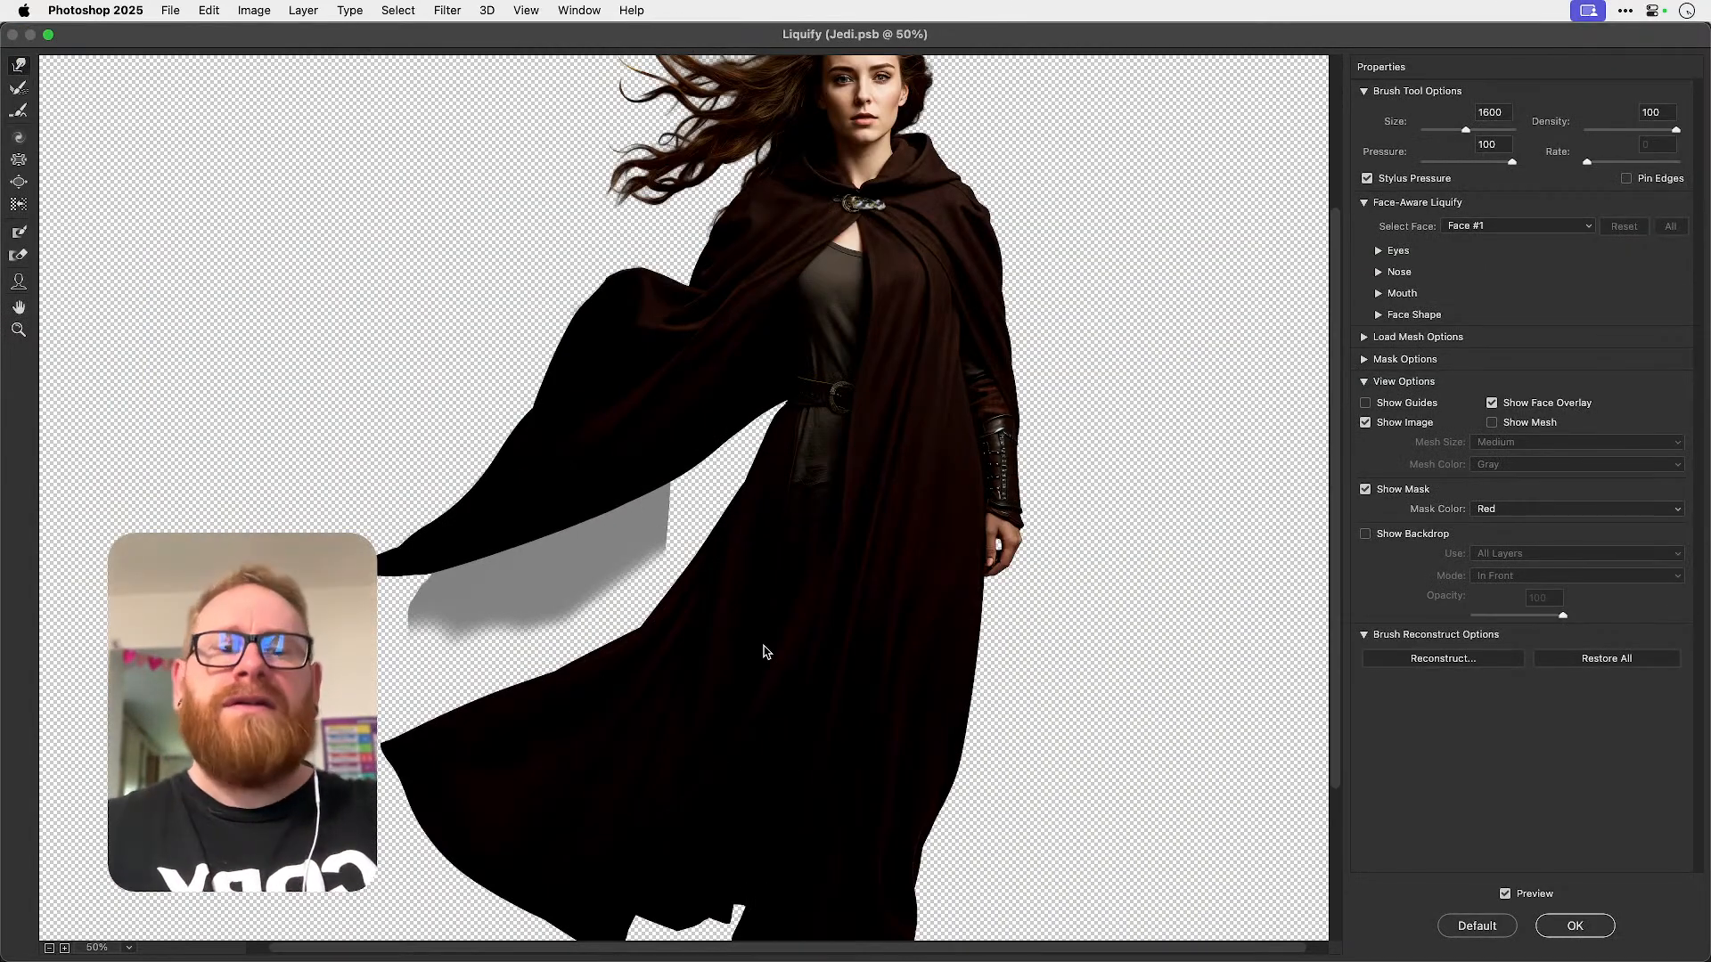
- Nudge the very end of the cloak's trailing tip inward with the warp brush at size 250
{"action": "key", "text": "super+plus"}
{"action": "key", "text": "super+plus"}
{"action": "left_click_drag", "start_coordinate": [642, 538], "coordinate": [1254, 358]}
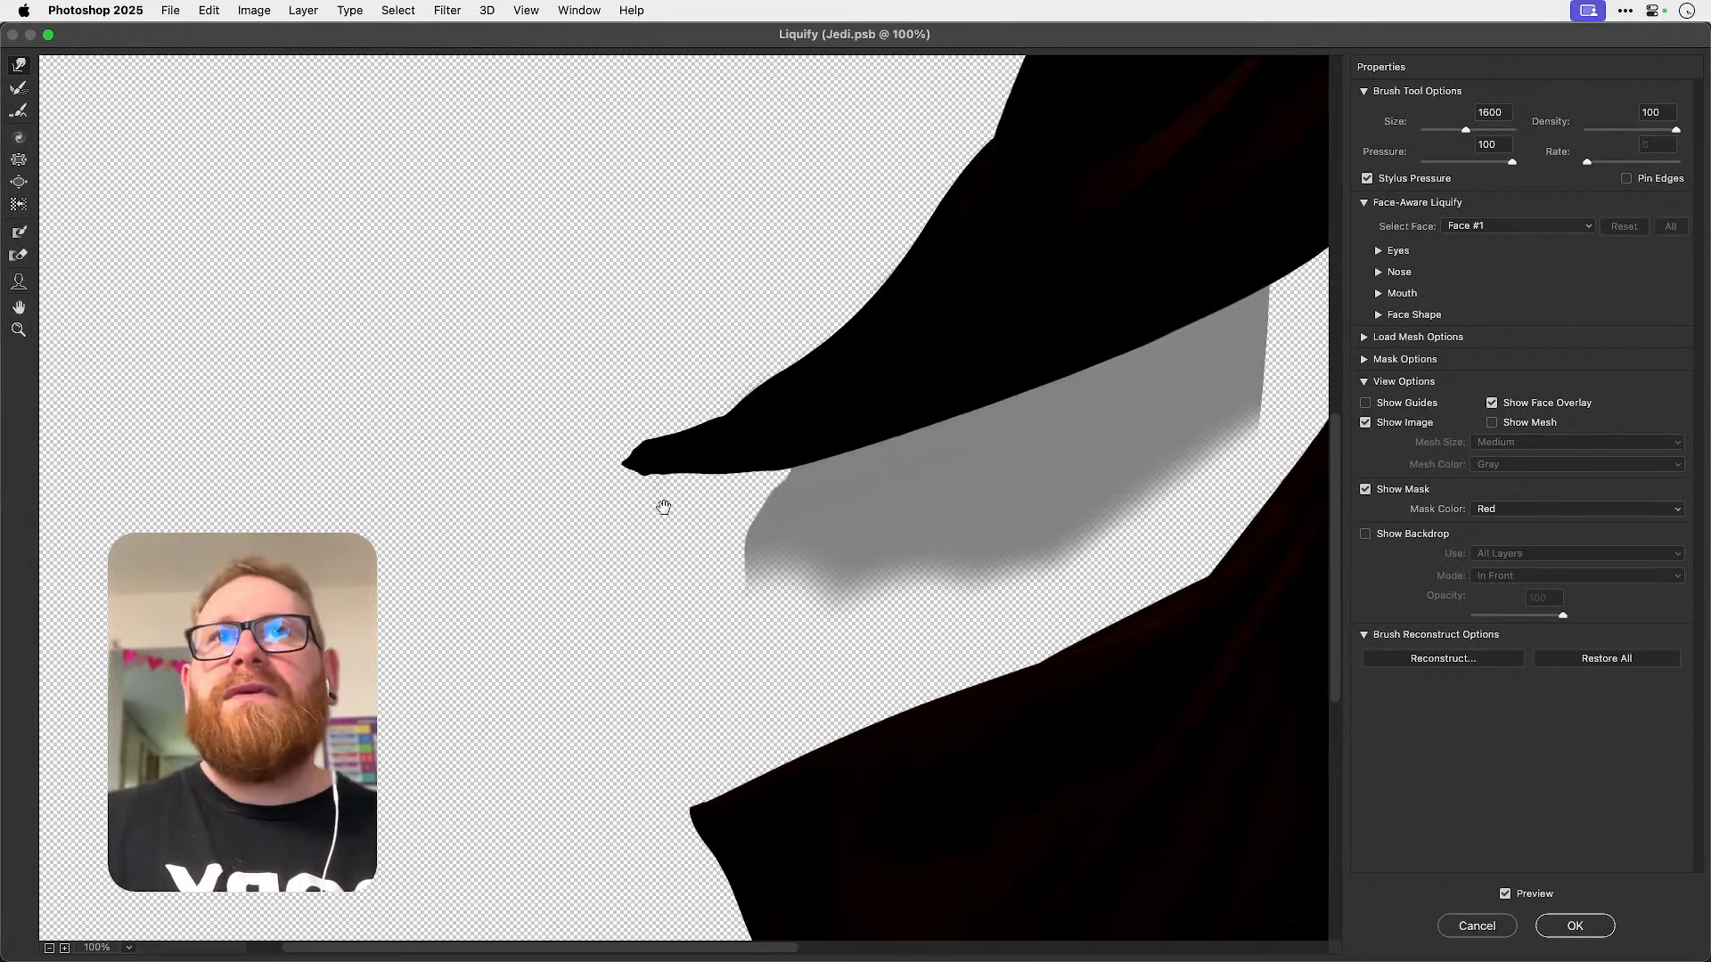
{"action": "key", "text": "bracketleft"}
{"action": "key", "text": "bracketleft"}
{"action": "key", "text": "bracketleft"}
{"action": "key", "text": "bracketleft"}
{"action": "key", "text": "bracketleft"}
{"action": "key", "text": "bracketleft"}
{"action": "key", "text": "bracketleft"}
{"action": "key", "text": "bracketleft"}
{"action": "key", "text": "bracketleft"}
{"action": "key", "text": "bracketleft"}
{"action": "key", "text": "bracketleft"}
{"action": "key", "text": "bracketleft"}
{"action": "key", "text": "bracketleft"}
{"action": "key", "text": "bracketleft"}
{"action": "key", "text": "bracketleft"}
{"action": "key", "text": "bracketleft"}
{"action": "key", "text": "bracketleft"}
{"action": "key", "text": "bracketleft"}
{"action": "key", "text": "bracketleft"}
{"action": "key", "text": "bracketleft"}
{"action": "key", "text": "bracketleft"}
{"action": "key", "text": "bracketleft"}
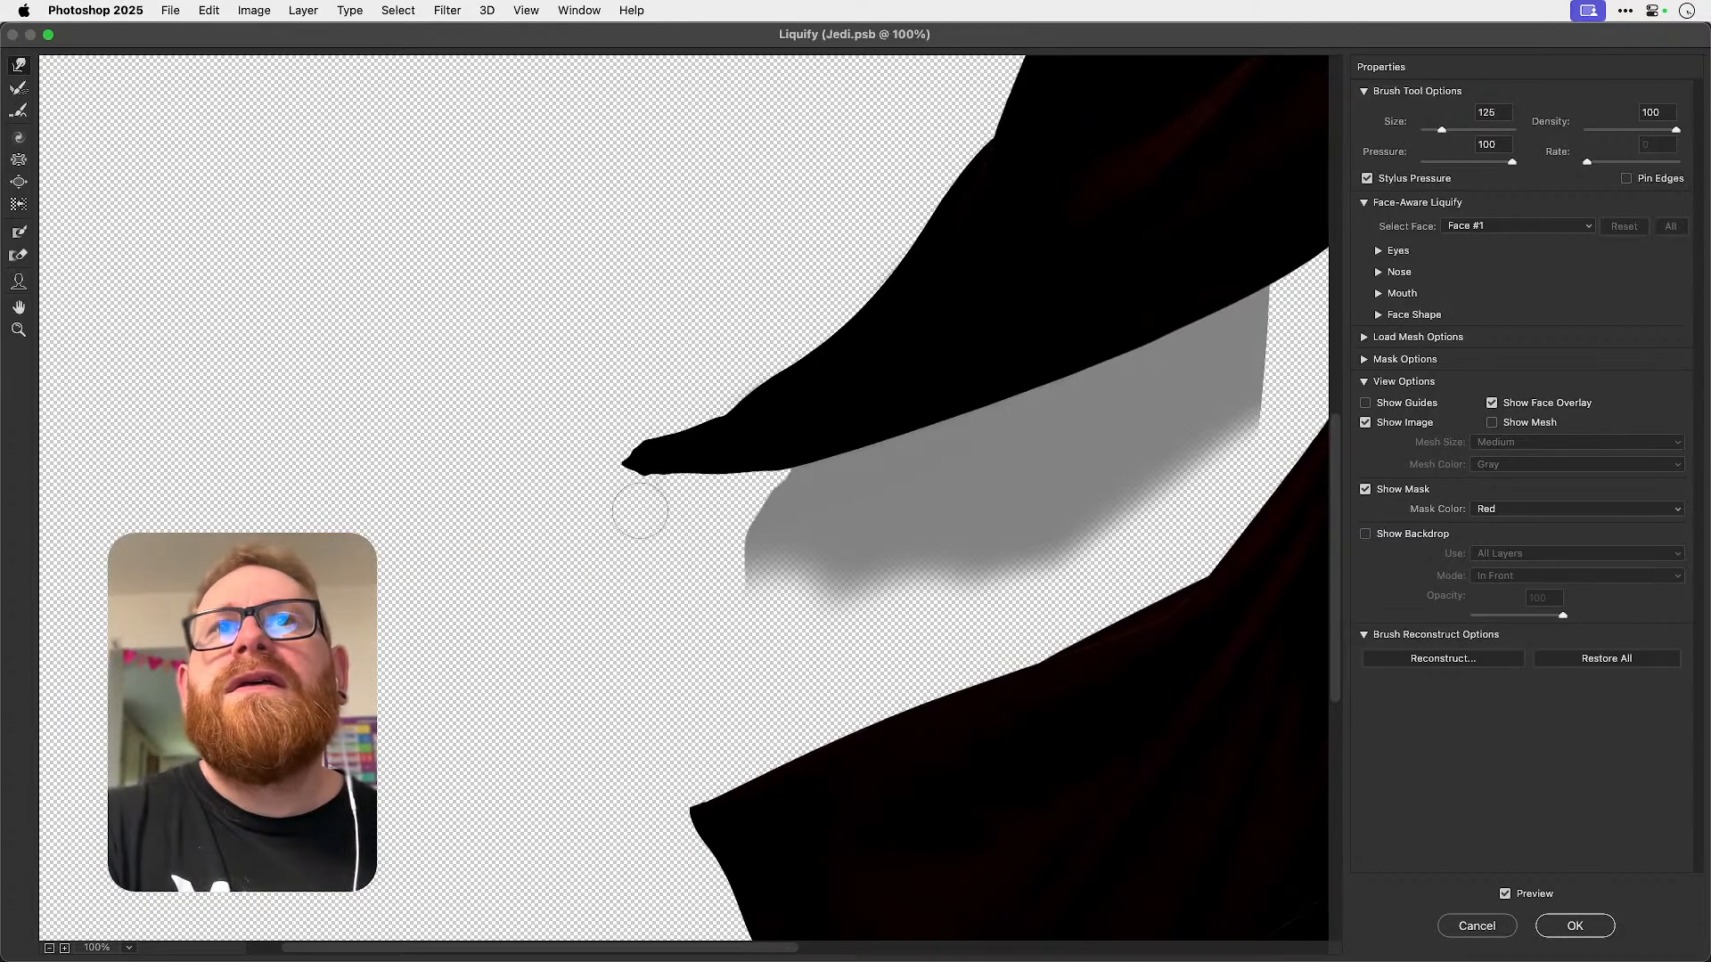
{"action": "key", "text": "bracketright"}
{"action": "key", "text": "bracketright"}
{"action": "key", "text": "bracketright"}
{"action": "key", "text": "bracketright"}
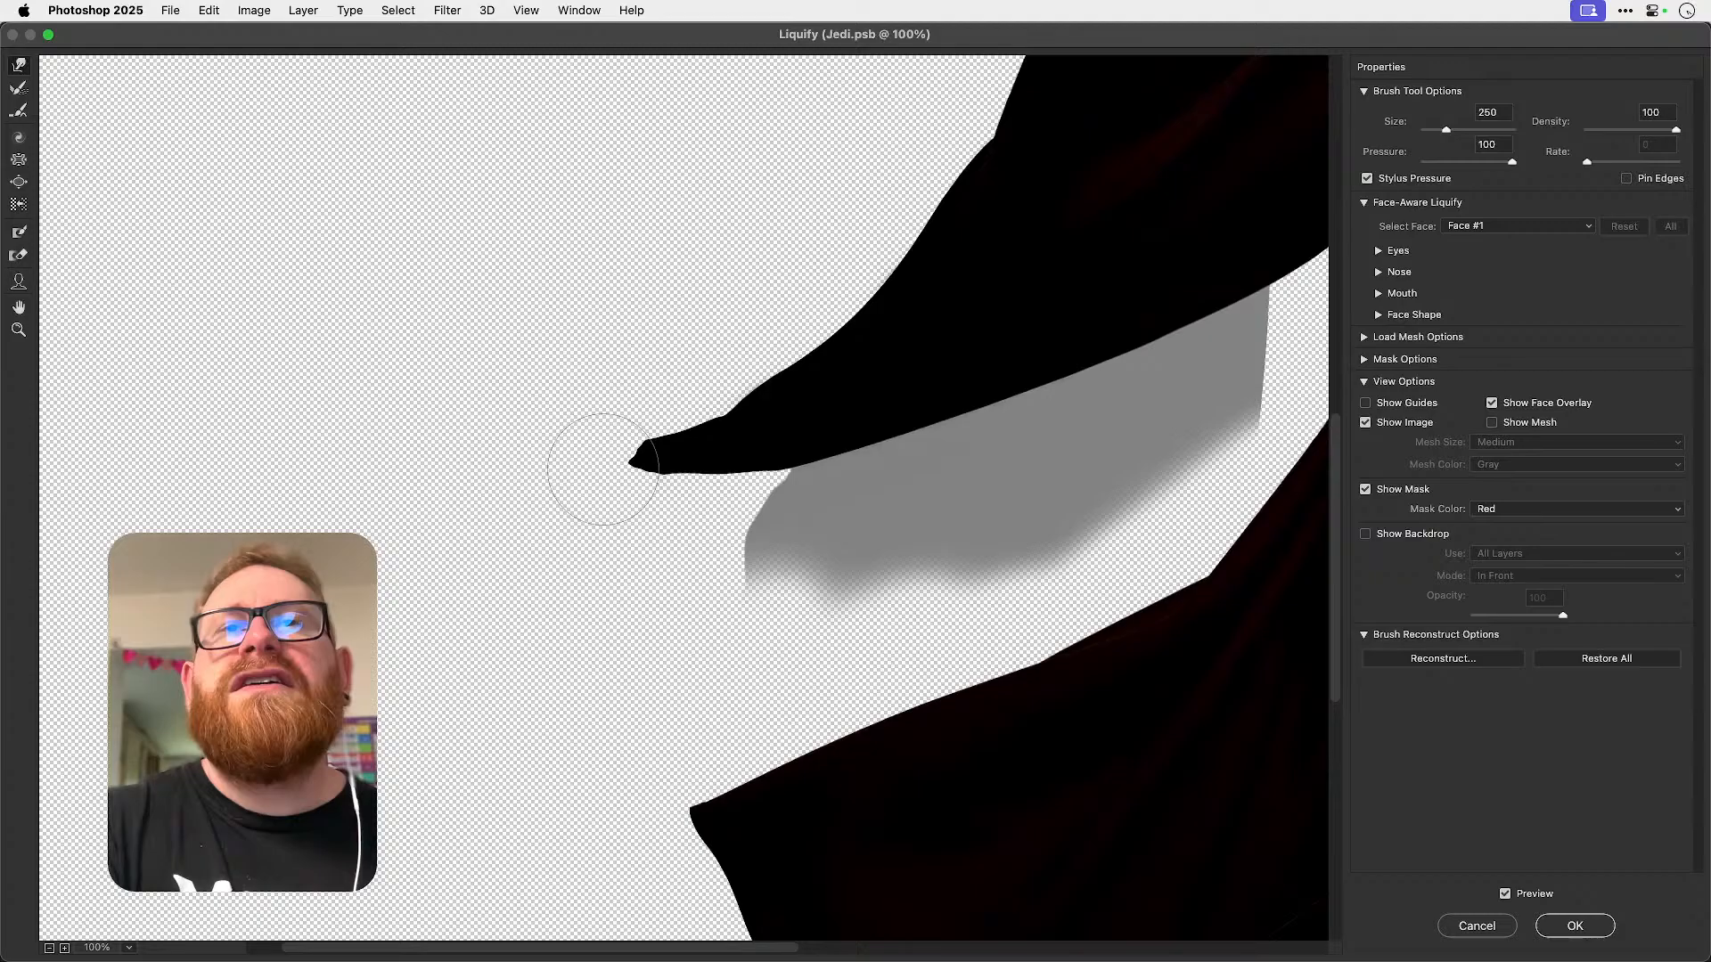
- Push the cloak's tip further in and reshape it into a clean taper, varying the warp brush size up to 700
{"action": "key", "text": "bracketleft"}
{"action": "key", "text": "bracketleft"}
{"action": "key", "text": "bracketleft"}
{"action": "key", "text": "bracketleft"}
{"action": "key", "text": "bracketleft"}
{"action": "left_click_drag", "start_coordinate": [610, 467], "coordinate": [631, 462]}
{"action": "key", "text": "bracketright"}
{"action": "key", "text": "bracketright"}
{"action": "key", "text": "bracketright"}
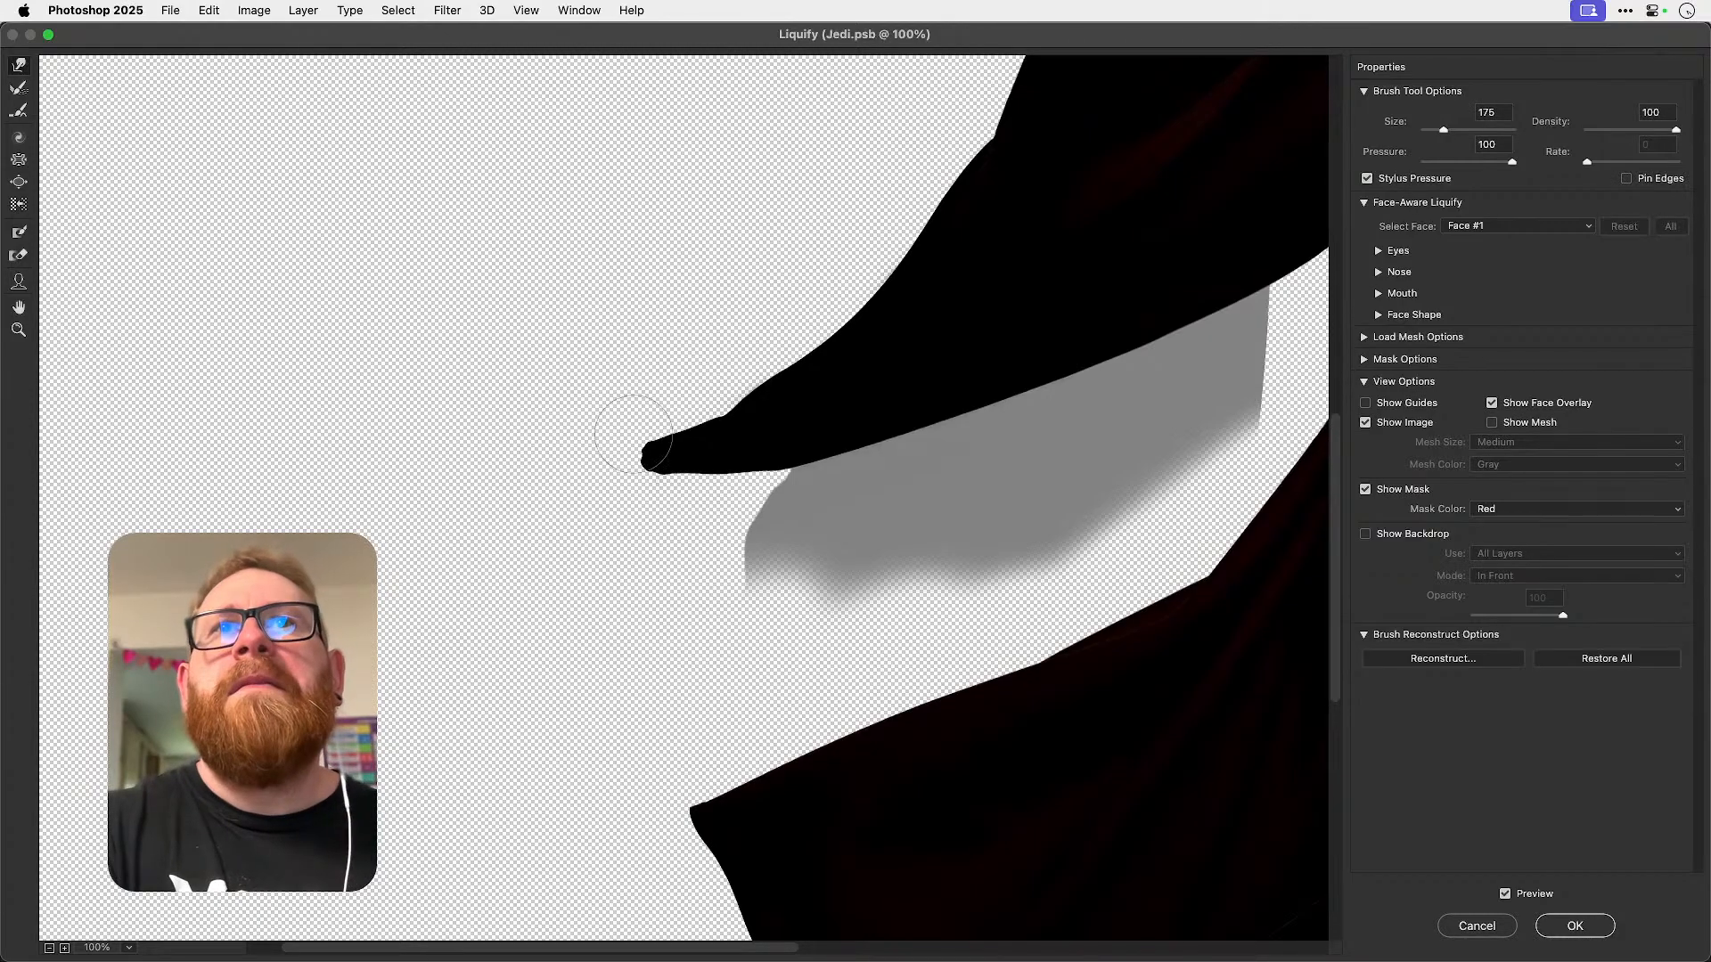
{"action": "key", "text": "bracketright"}
{"action": "key", "text": "bracketright"}
{"action": "key", "text": "bracketright"}
{"action": "key", "text": "bracketright"}
{"action": "key", "text": "bracketright"}
{"action": "key", "text": "bracketright"}
{"action": "key", "text": "bracketright"}
{"action": "key", "text": "bracketright"}
{"action": "key", "text": "bracketright"}
{"action": "key", "text": "bracketright"}
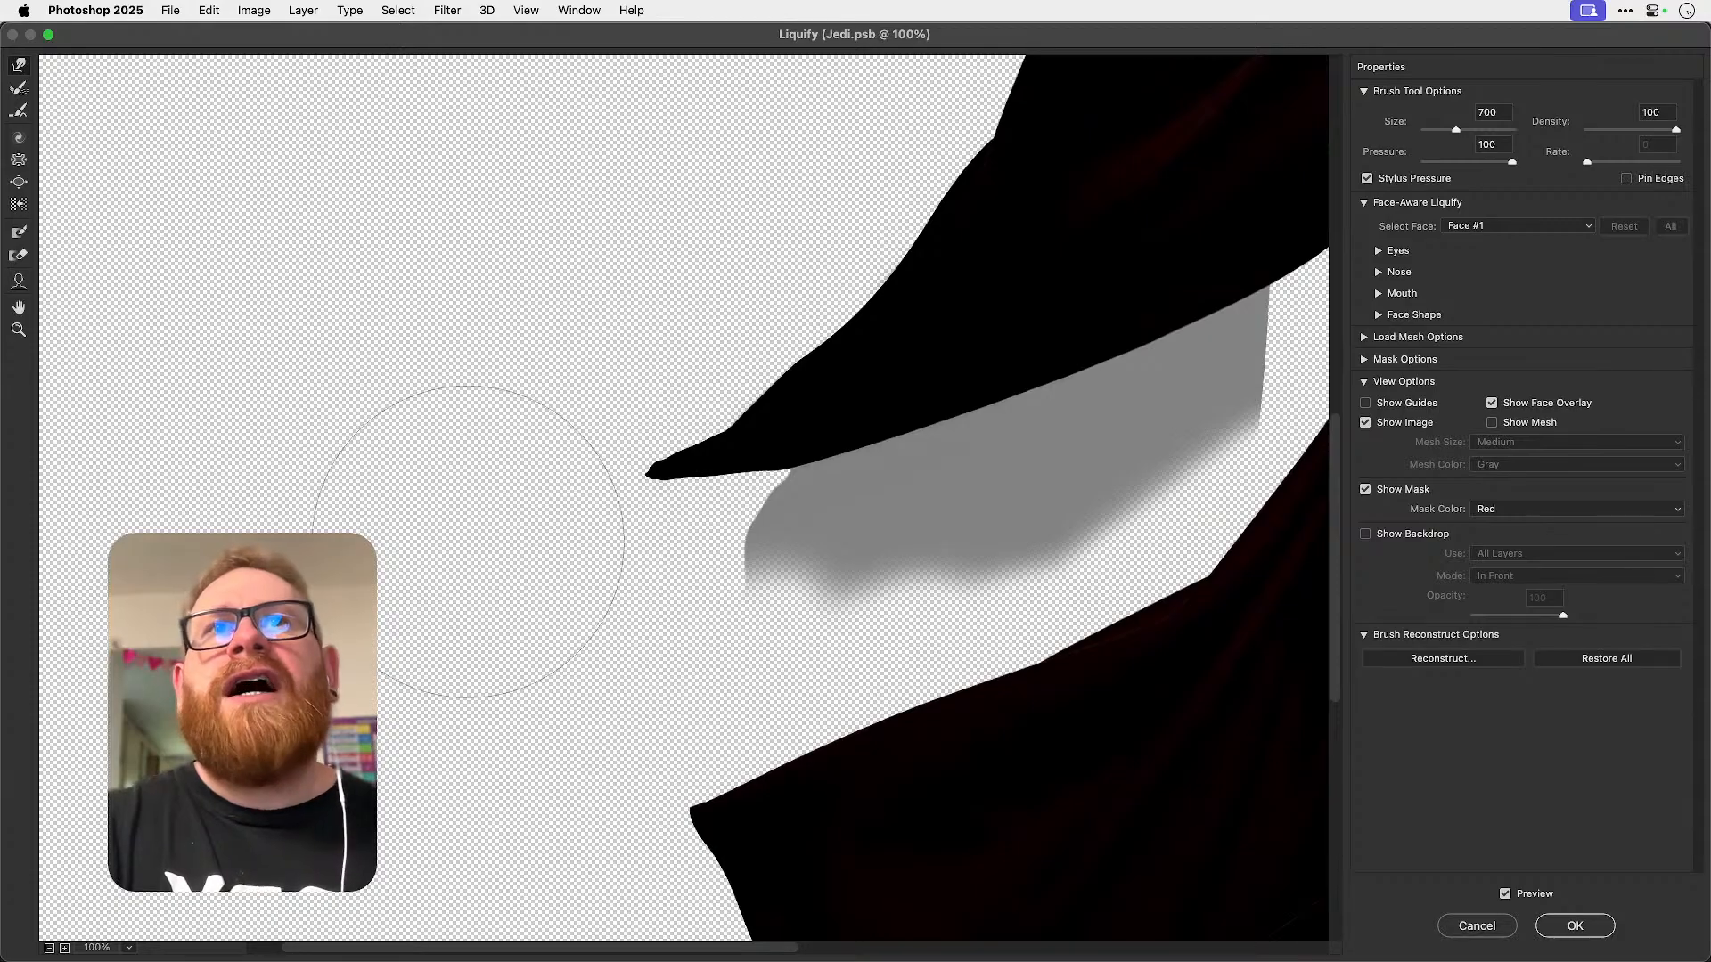
- Smooth the cloak's lower edge near the tip with the warp brush reduced to 300, and apply the Liquify changes
{"action": "key", "text": "bracketleft"}
{"action": "key", "text": "bracketleft"}
{"action": "key", "text": "bracketleft"}
{"action": "key", "text": "bracketleft"}
{"action": "key", "text": "bracketleft"}
{"action": "key", "text": "bracketleft"}
{"action": "key", "text": "bracketleft"}
{"action": "key", "text": "bracketleft"}
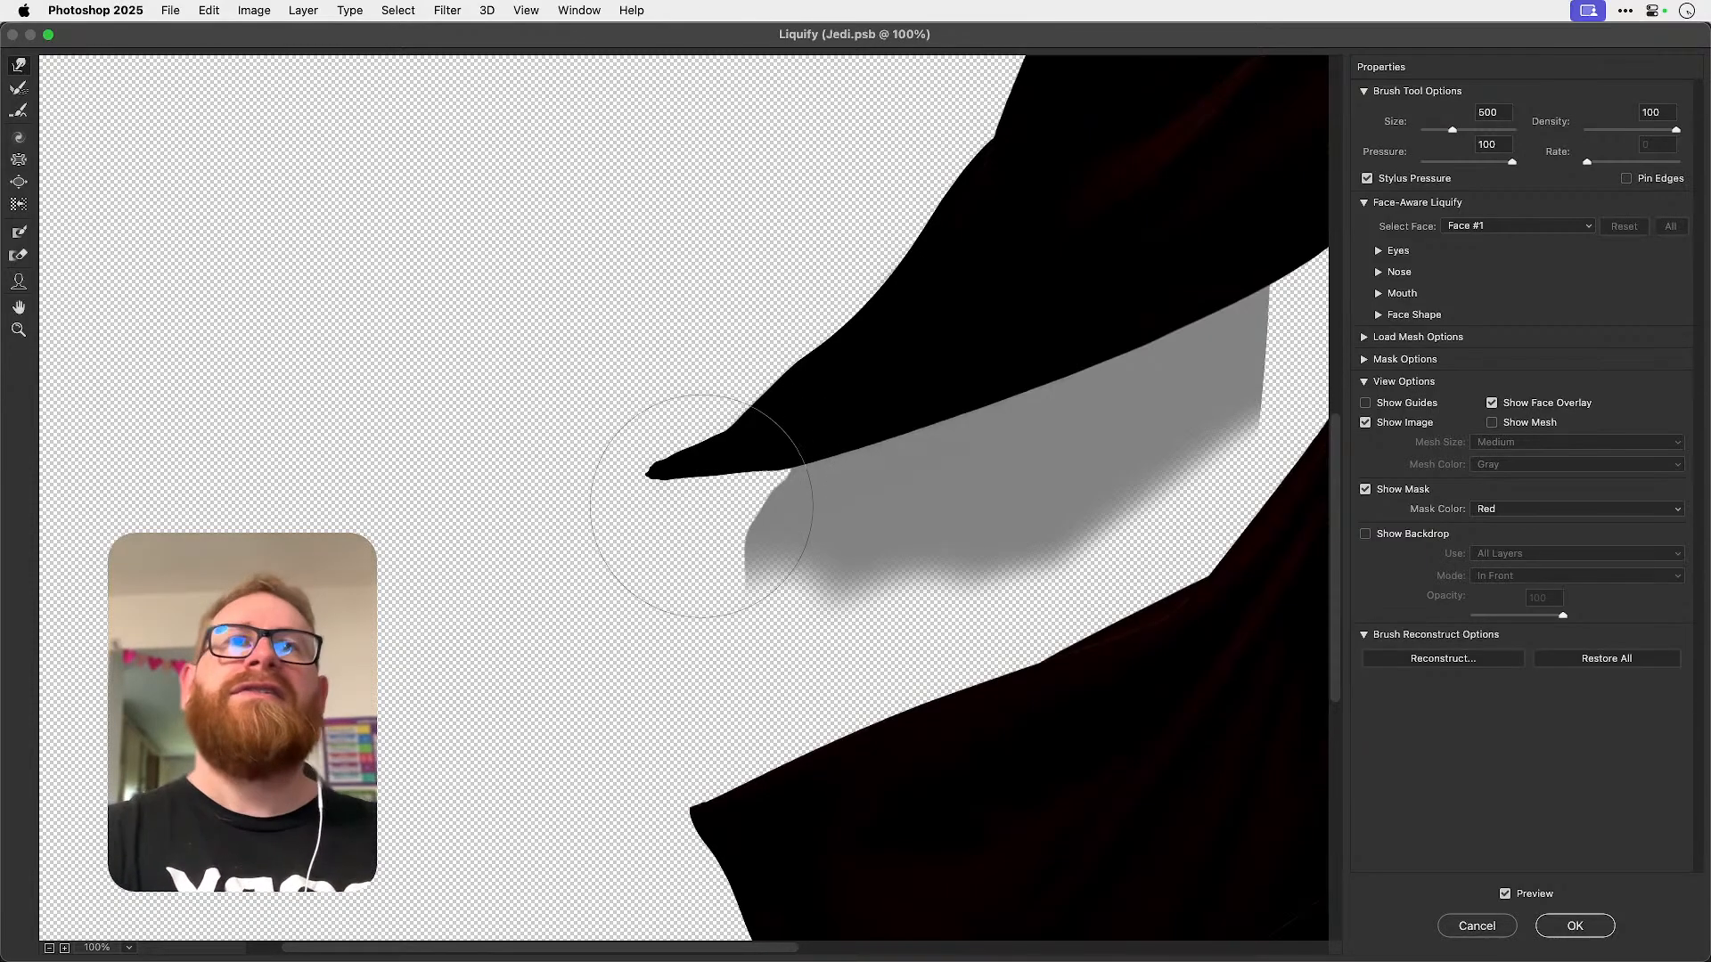
{"action": "left_click_drag", "start_coordinate": [723, 498], "coordinate": [723, 501]}
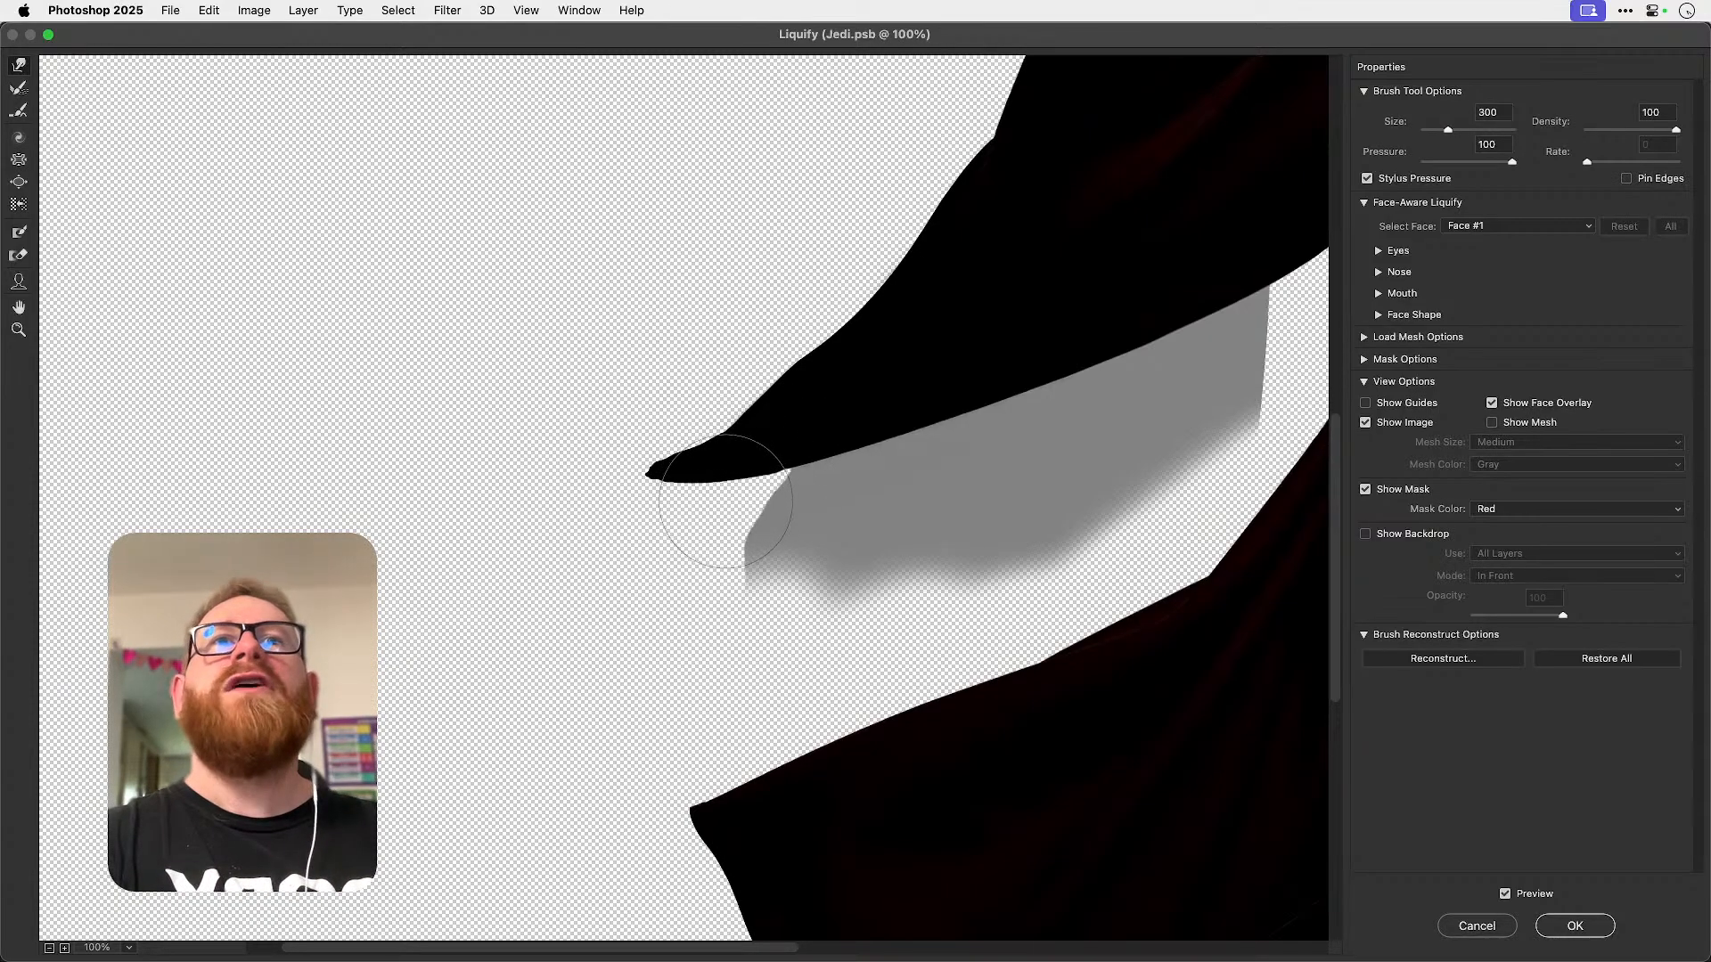
{"action": "key", "text": "Return"}
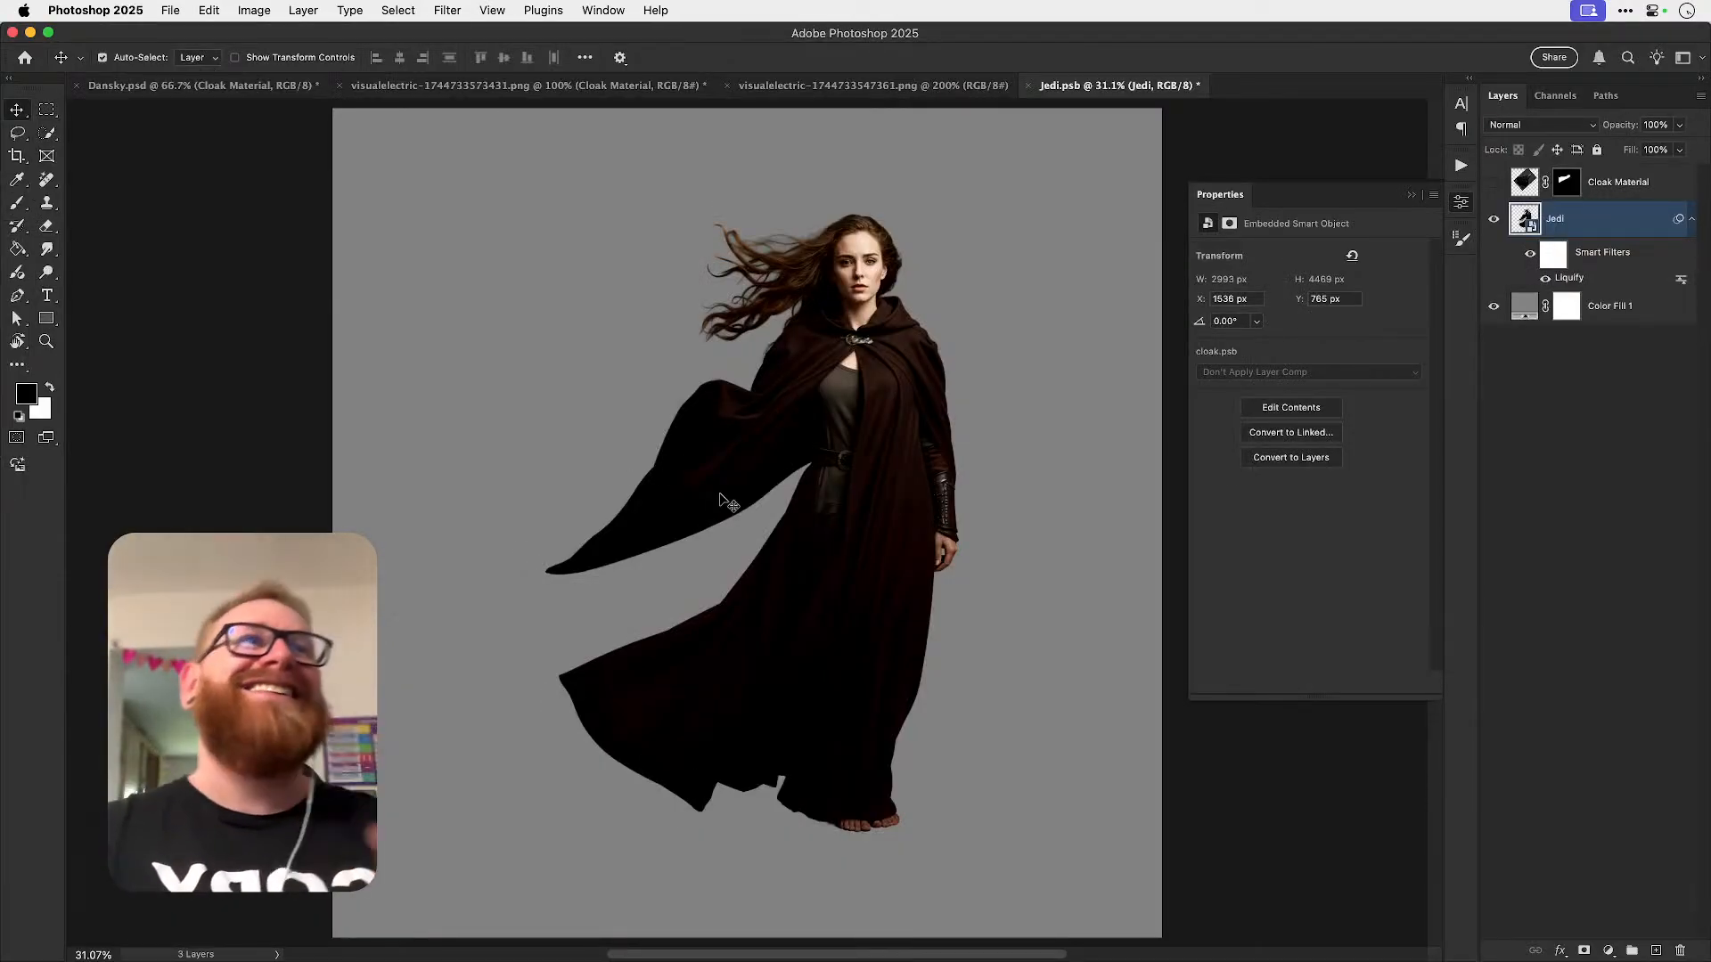
- Inspect the grey patch with Color Fill 1 hidden, and open the Jedi smart object to examine its cloak layer up close
{"action": "left_click", "coordinate": [1492, 308]}
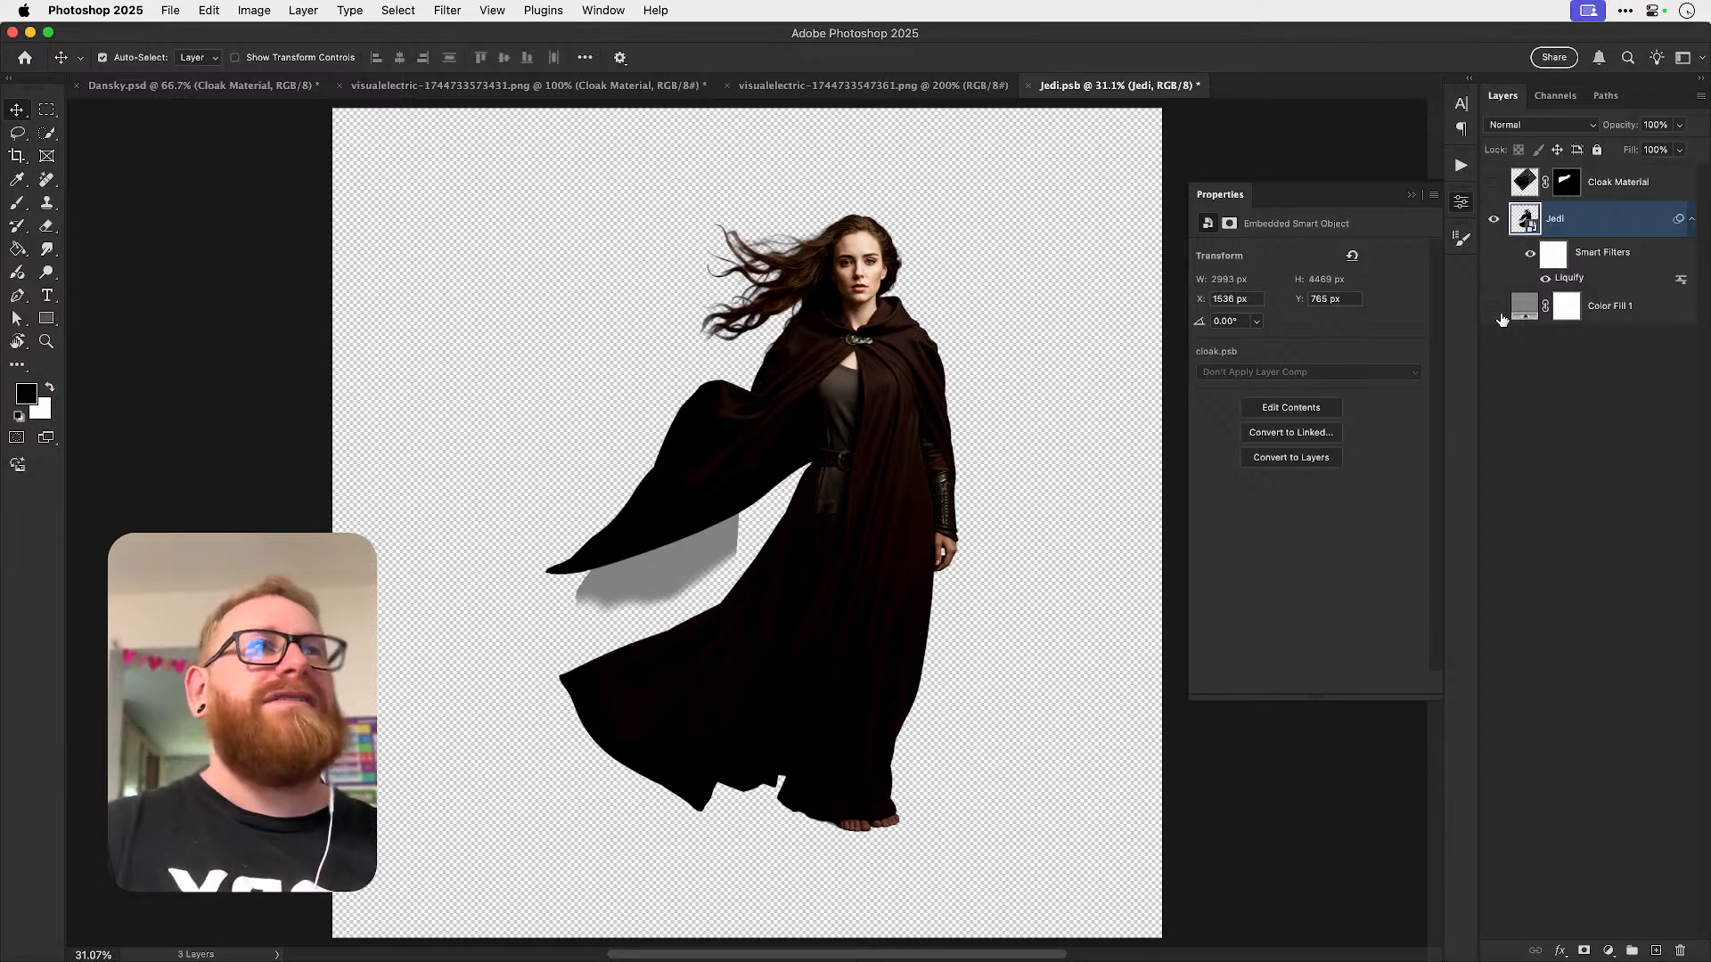
{"action": "left_click", "coordinate": [1492, 307]}
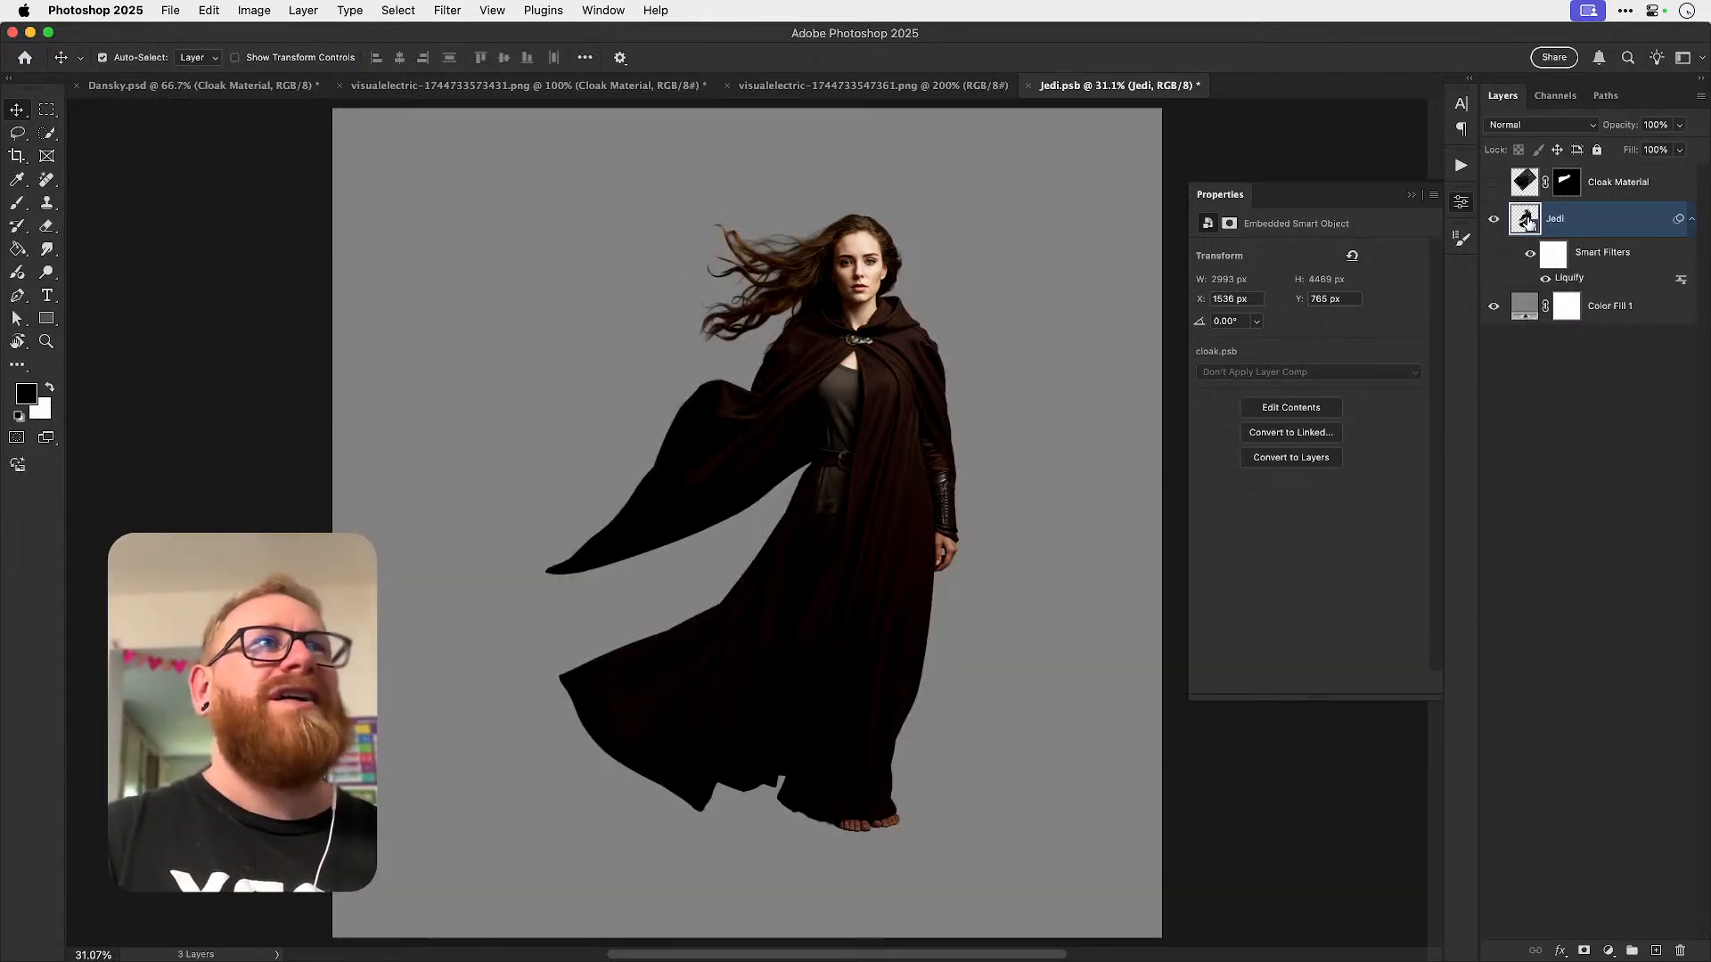
{"action": "double_click", "coordinate": [1527, 221]}
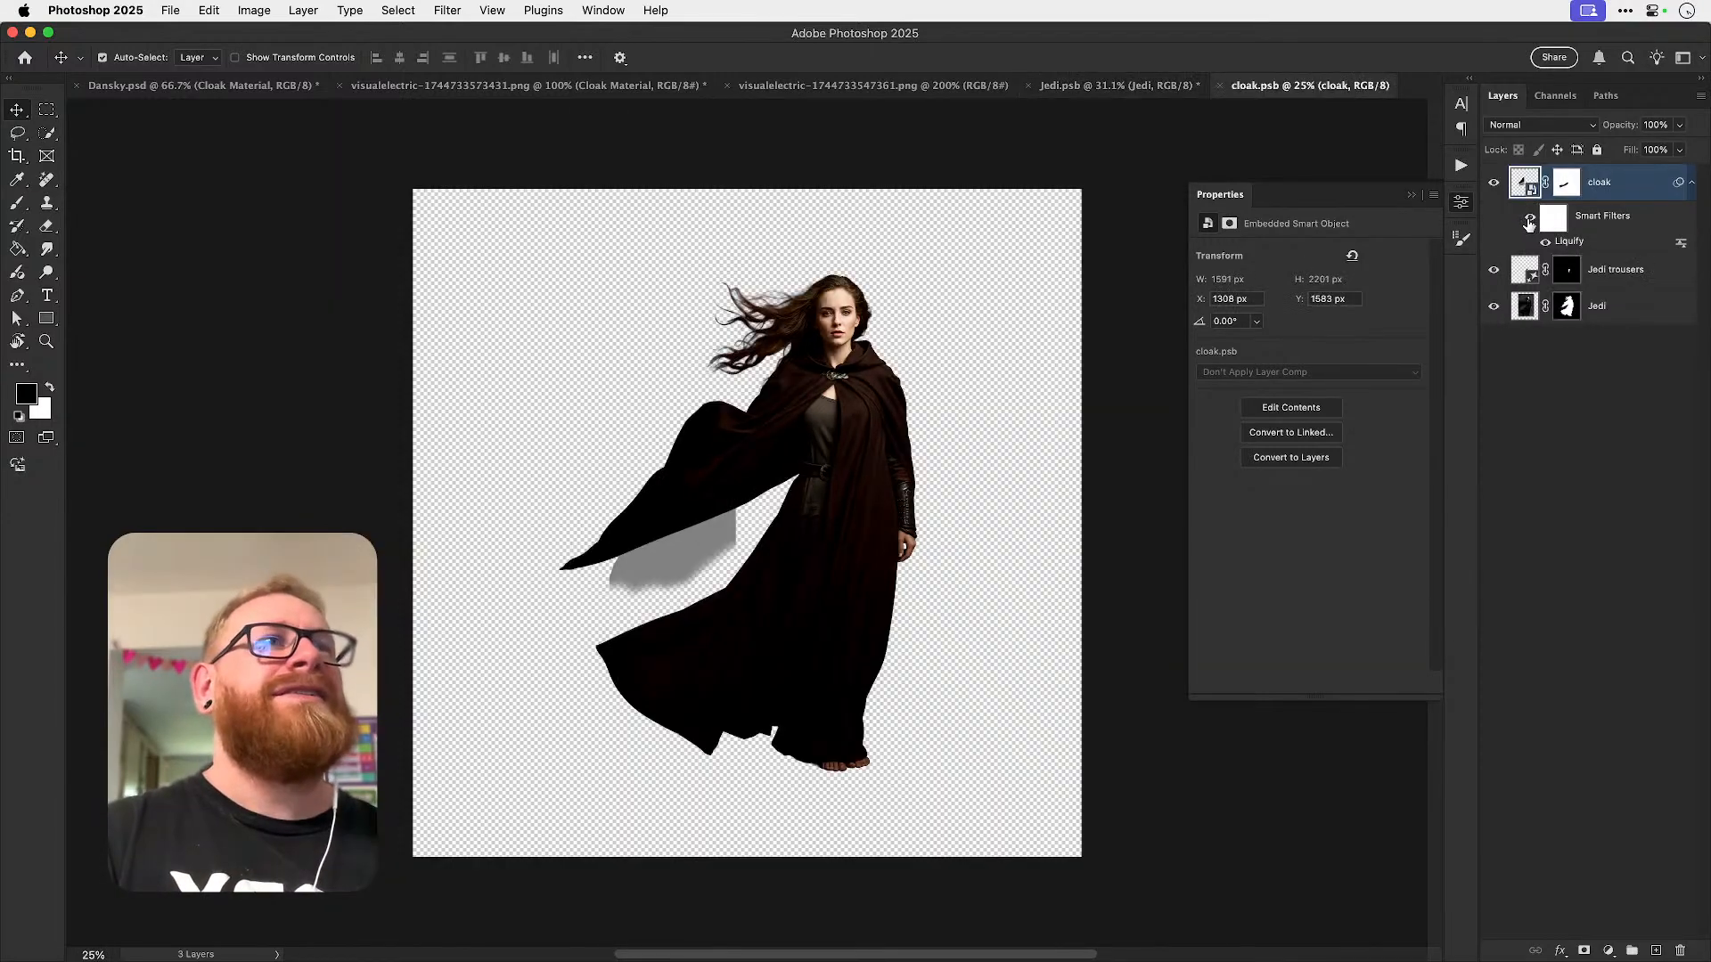
{"action": "left_click", "coordinate": [1493, 183]}
{"action": "left_click", "coordinate": [1493, 183]}
{"action": "key", "text": "z"}
{"action": "left_click", "coordinate": [648, 585]}
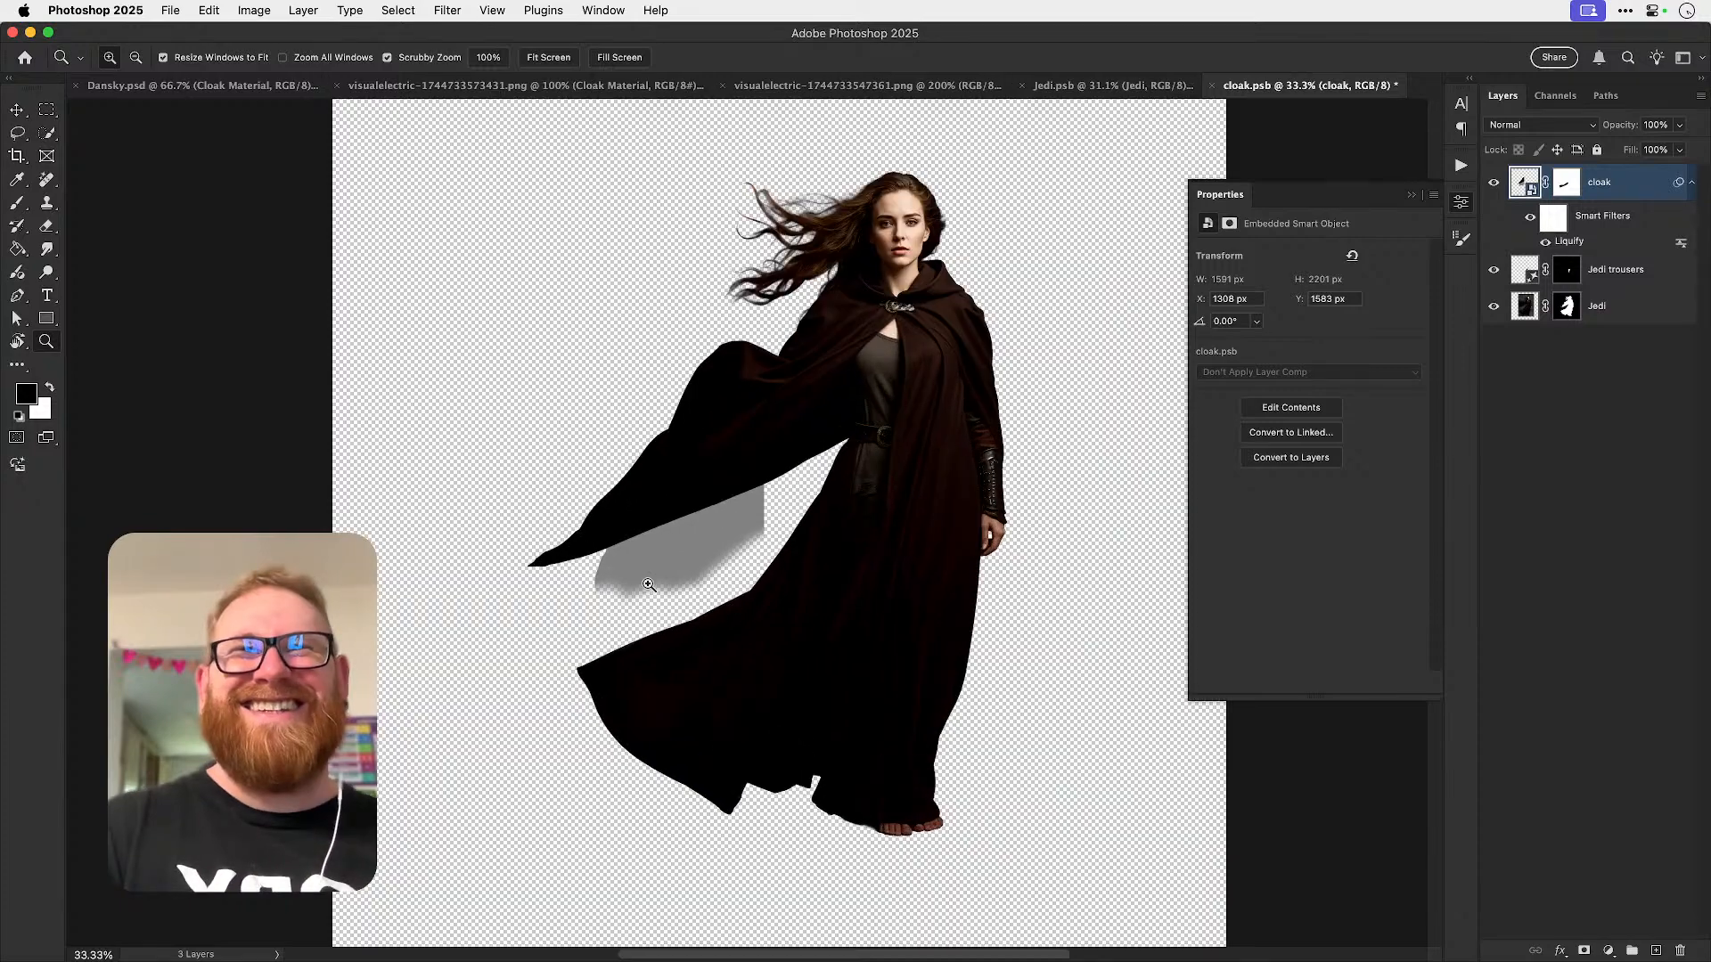
{"action": "left_click", "coordinate": [649, 585]}
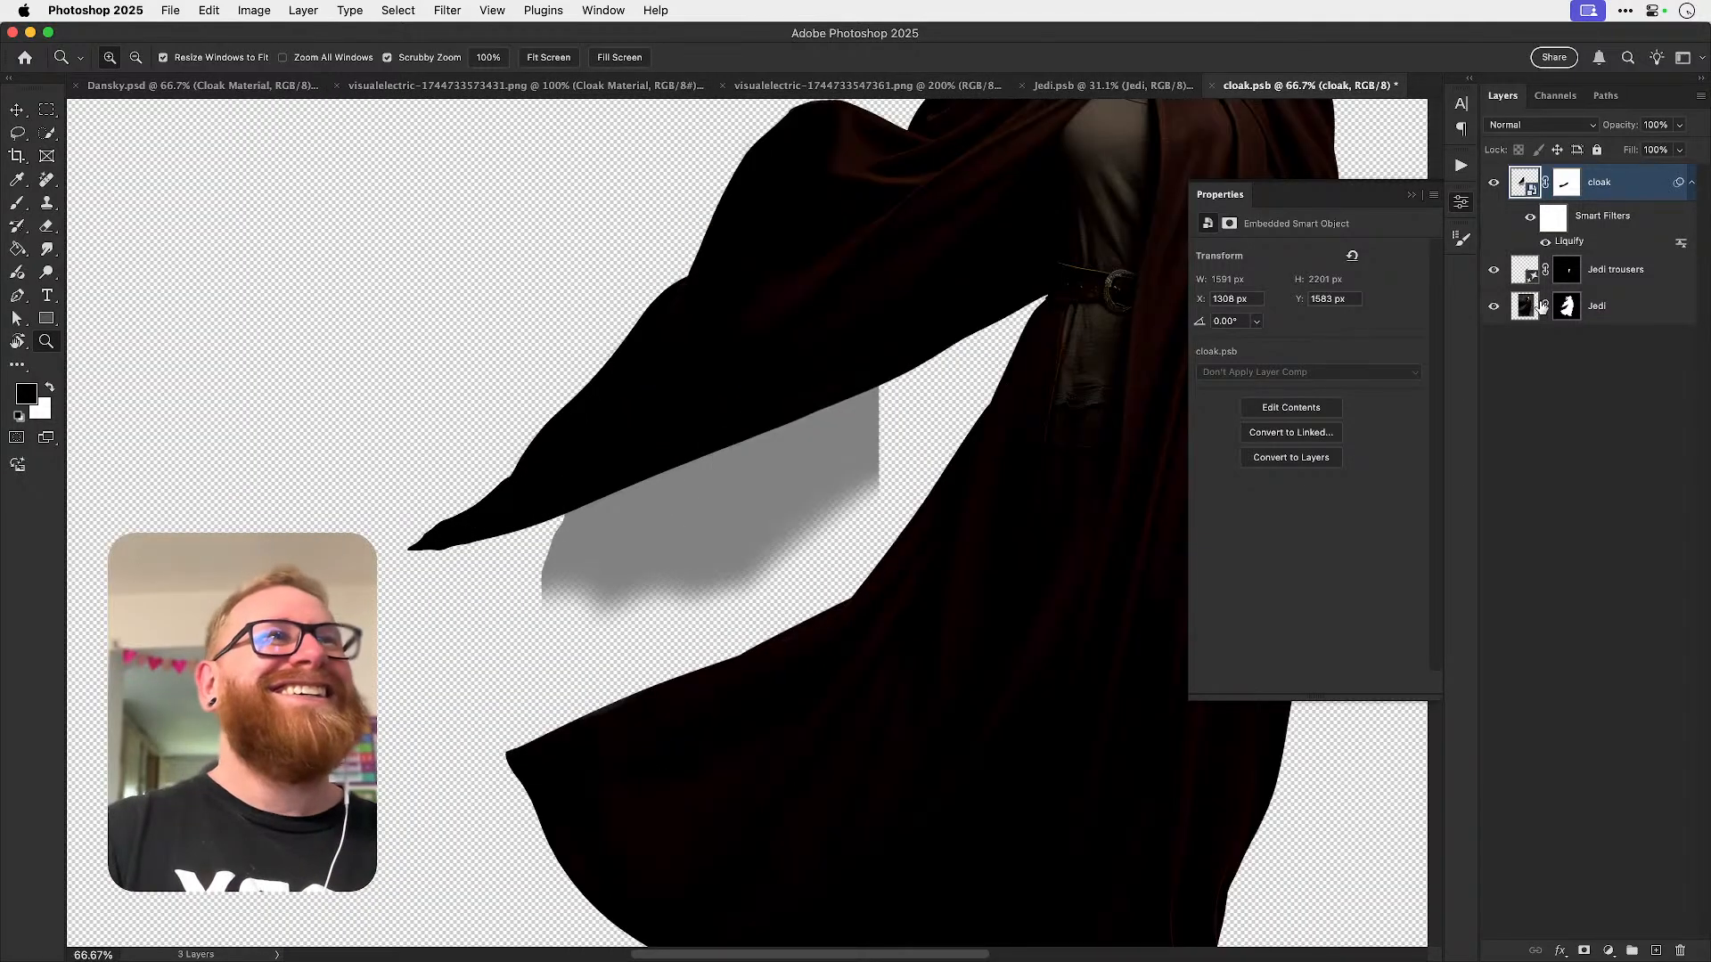
- Compare the grey patch with the cloak layer hidden and shown, checking its layer mask as the source
{"action": "left_click", "coordinate": [1565, 270], "text": "super"}
{"action": "key", "text": "super+d"}
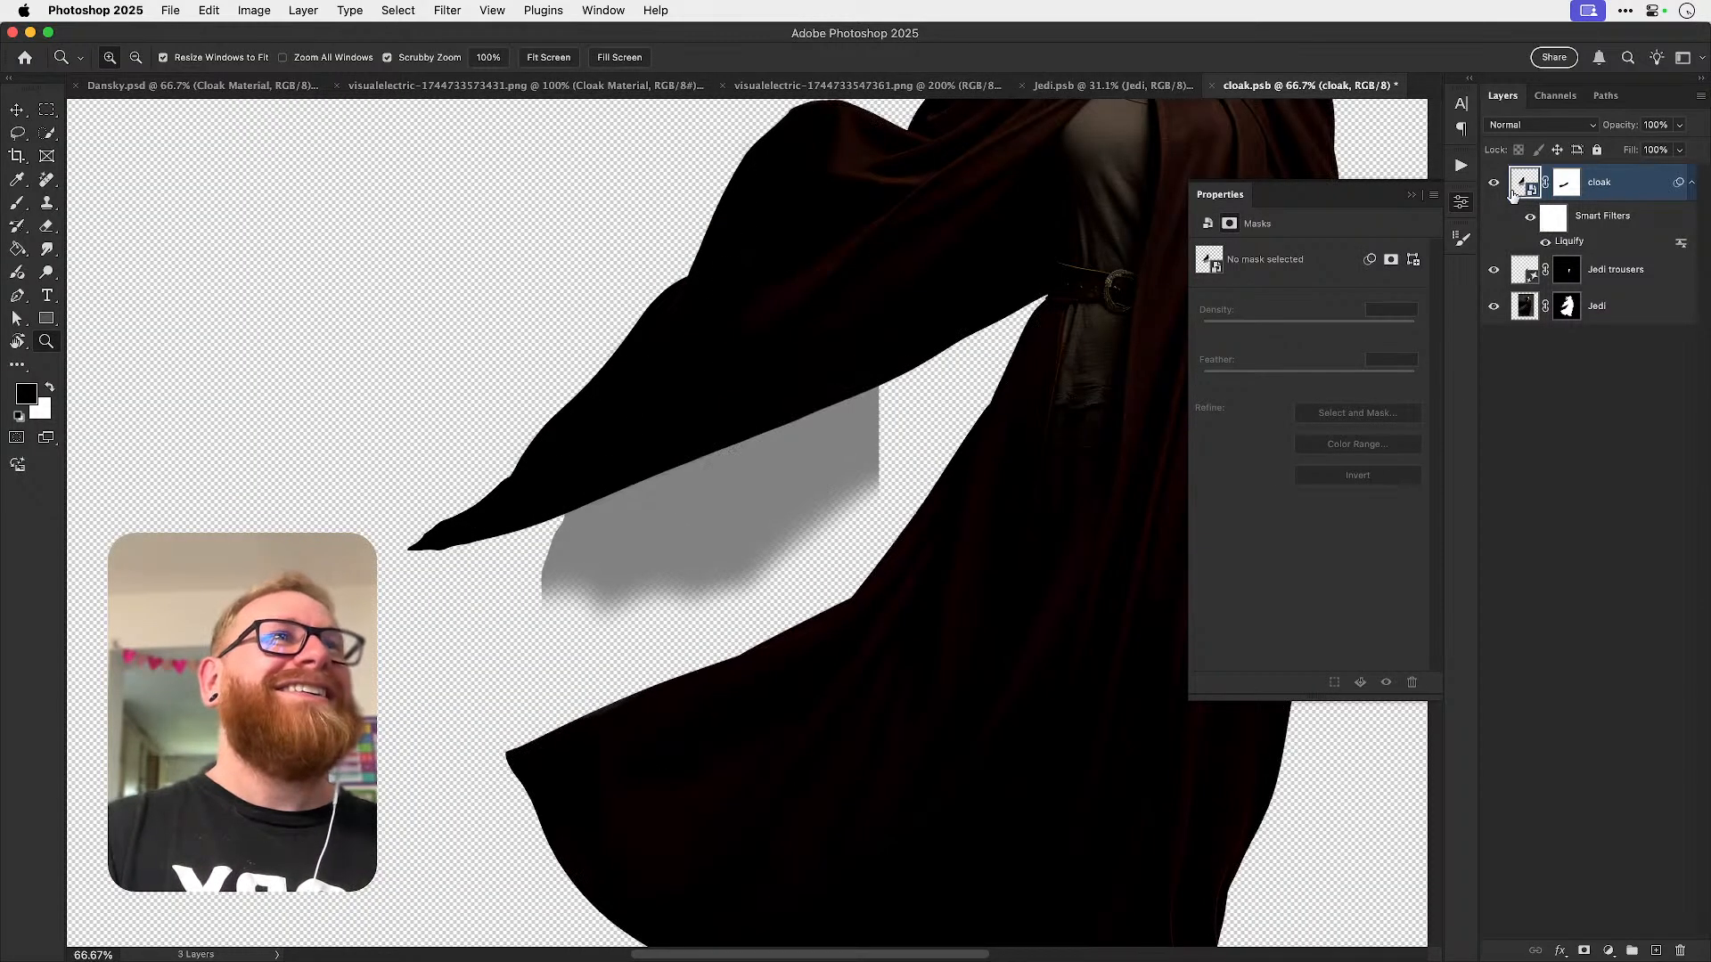
{"action": "left_click", "coordinate": [1493, 182]}
{"action": "left_click", "coordinate": [1493, 182]}
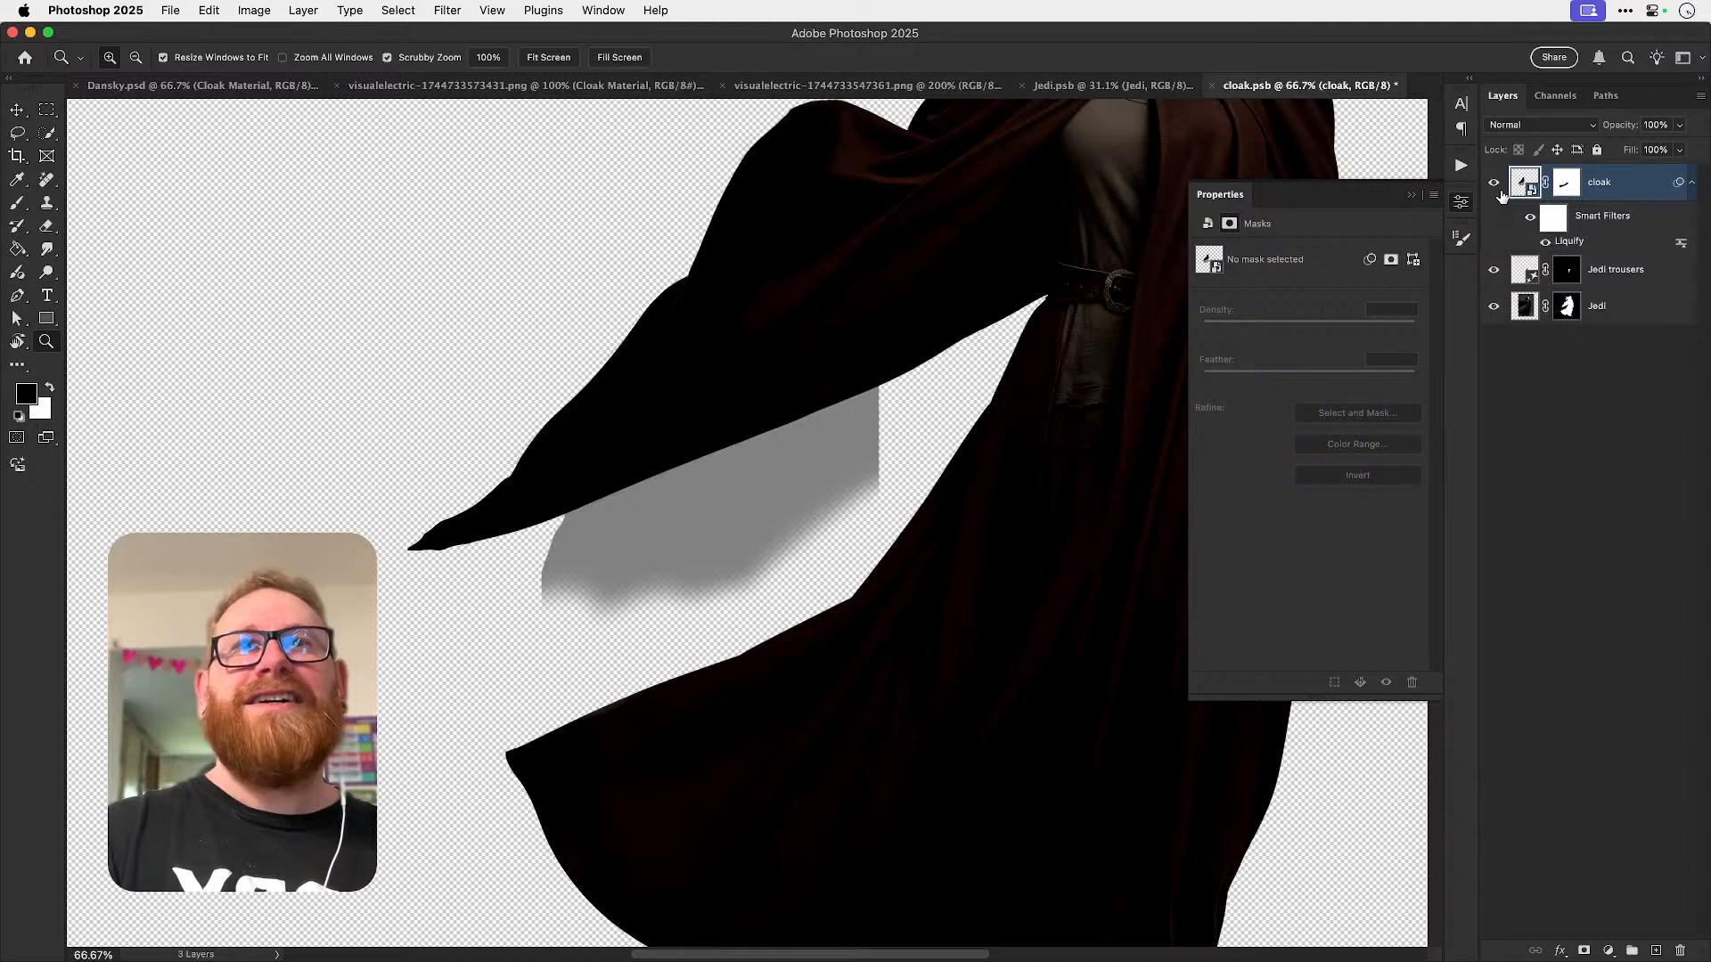
{"action": "left_click", "coordinate": [1565, 183]}
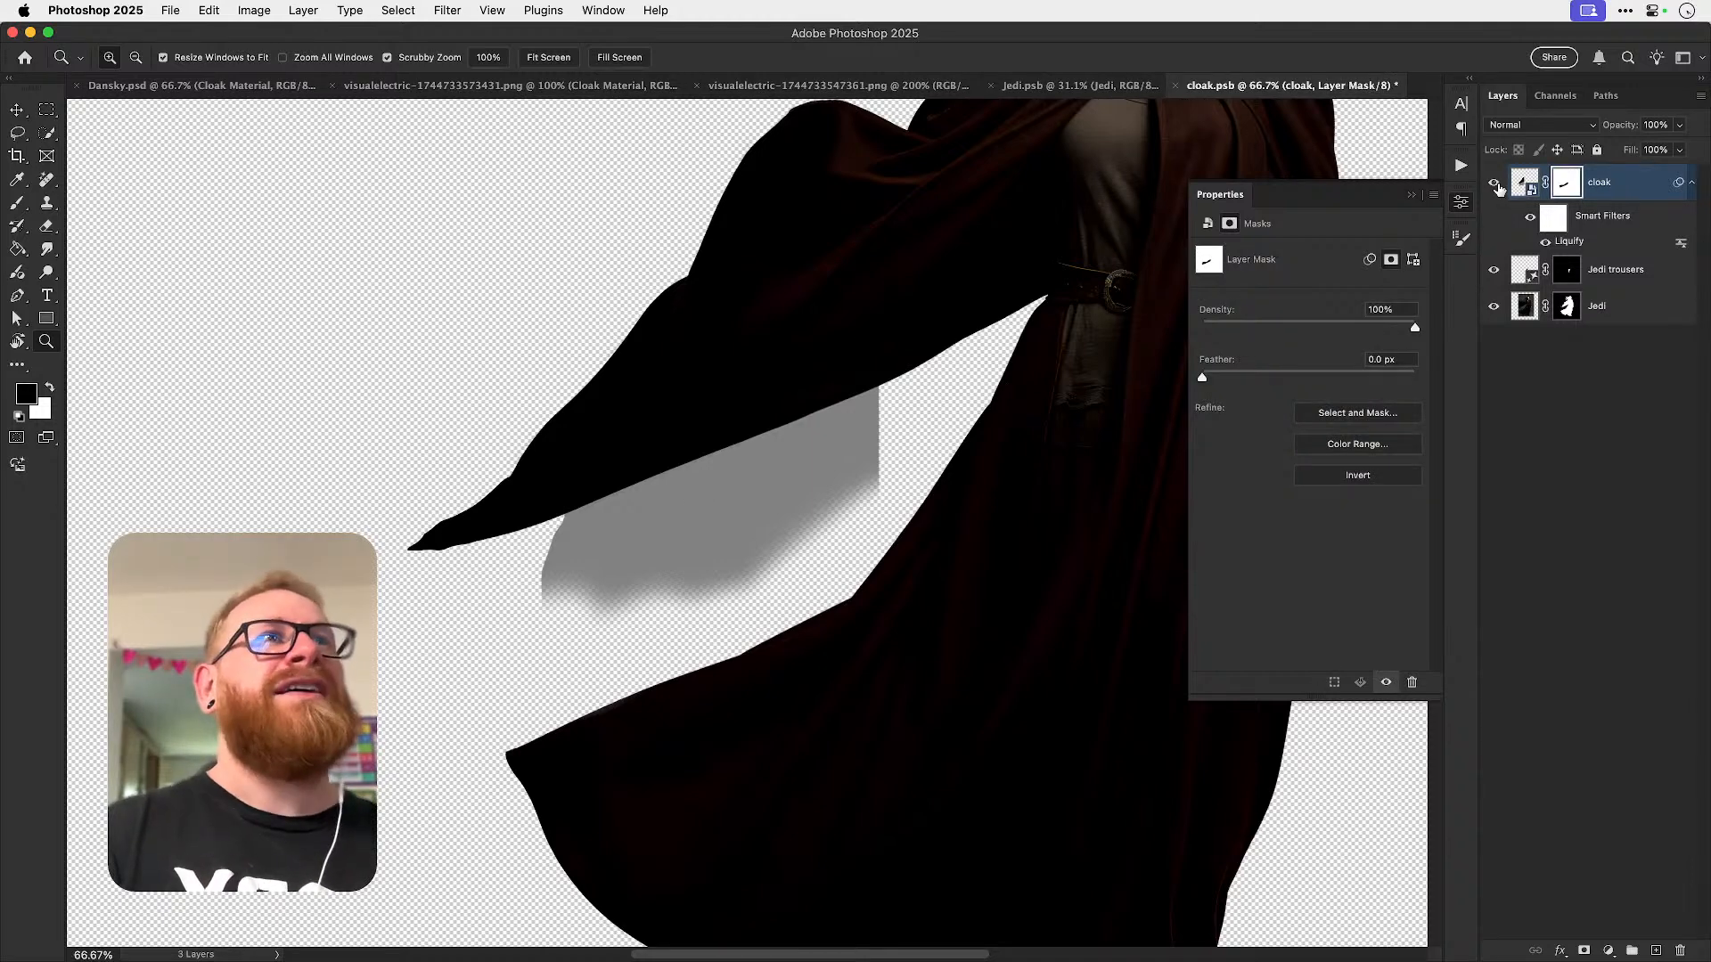
{"action": "left_click", "coordinate": [1494, 183]}
{"action": "left_click", "coordinate": [1494, 183]}
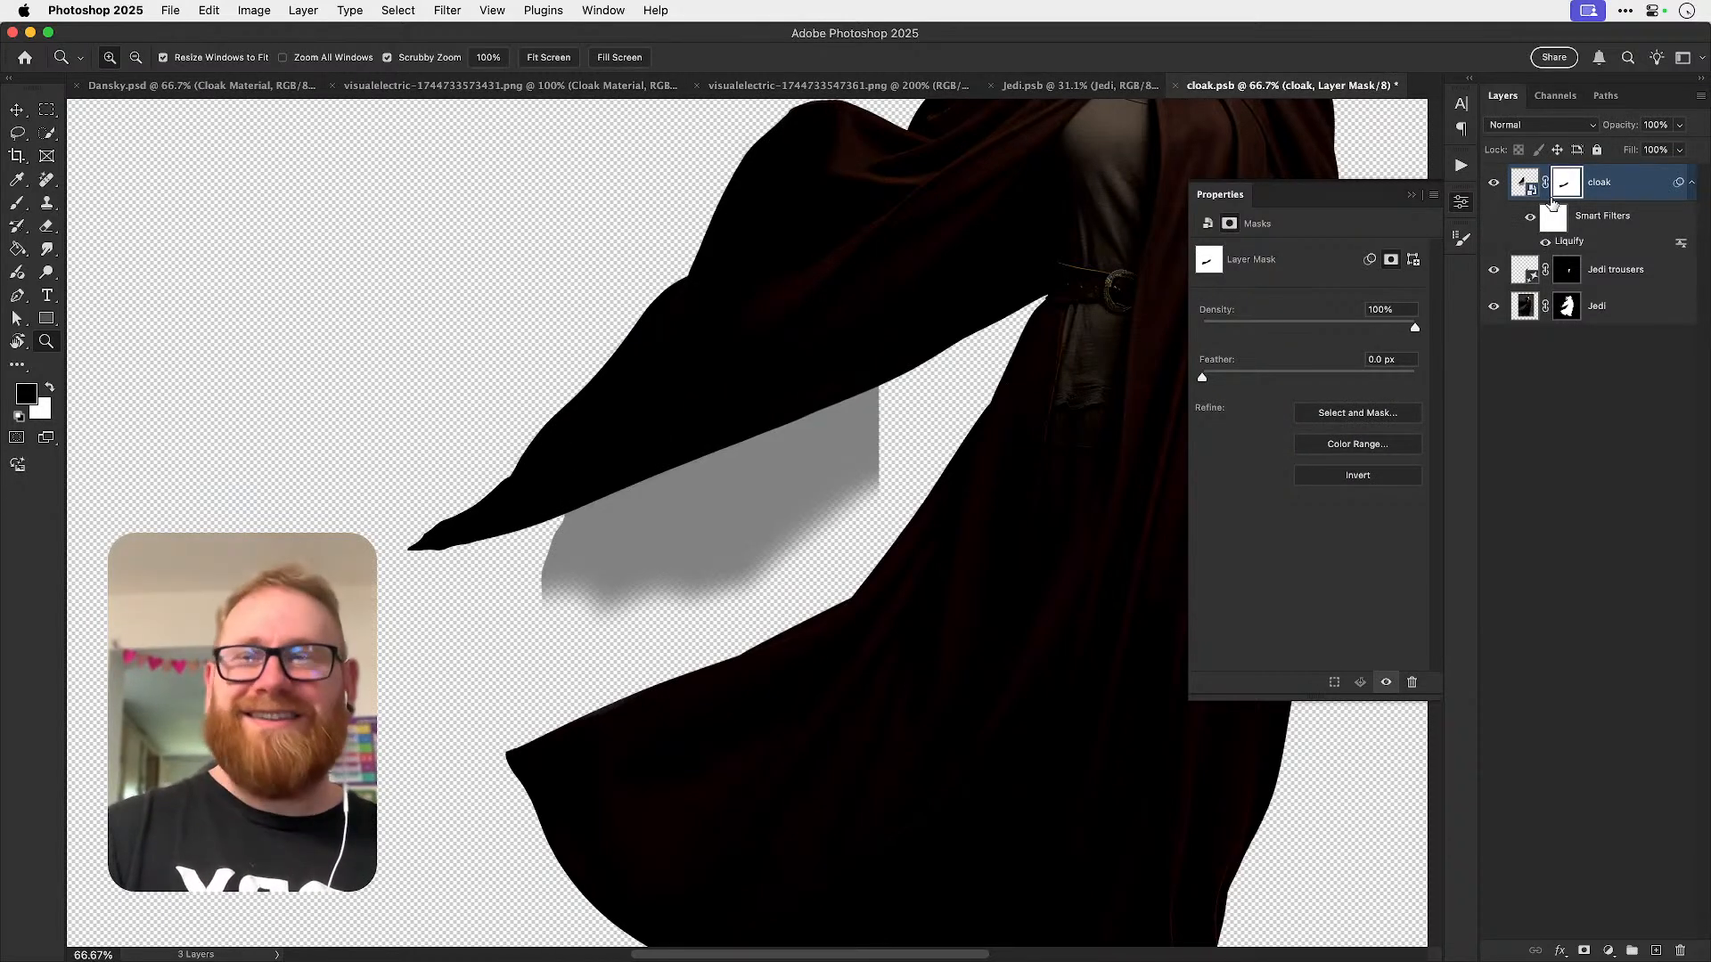
{"action": "key", "text": "b"}
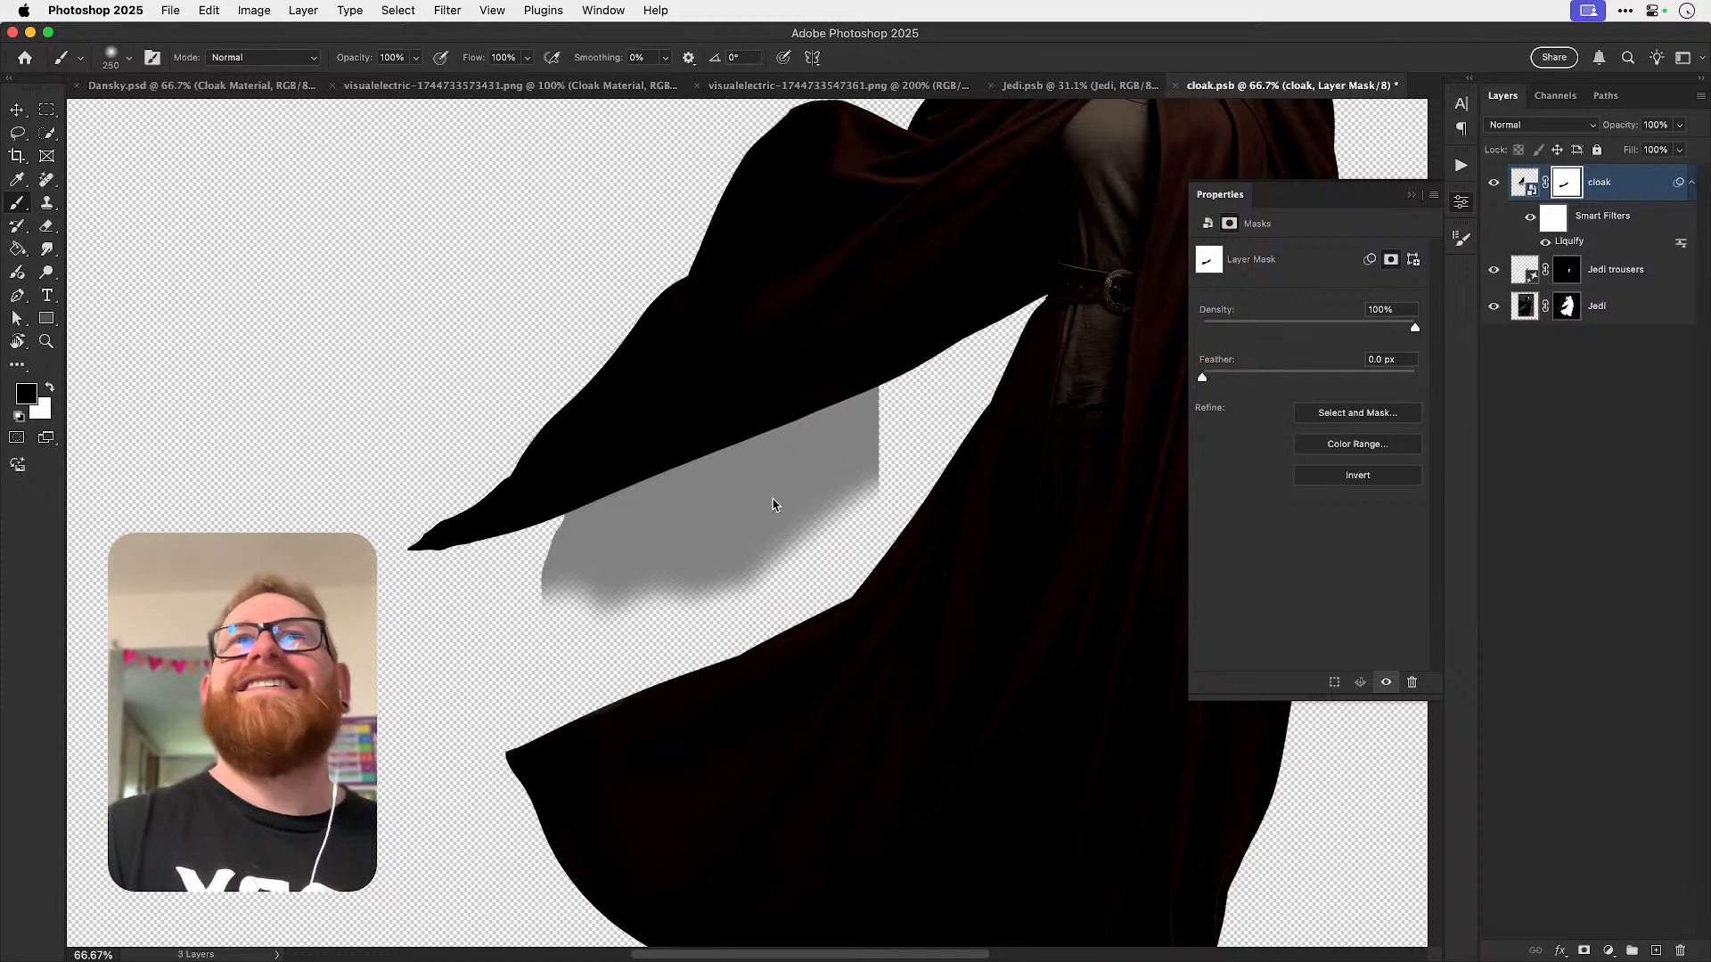
{"action": "key", "text": "v"}
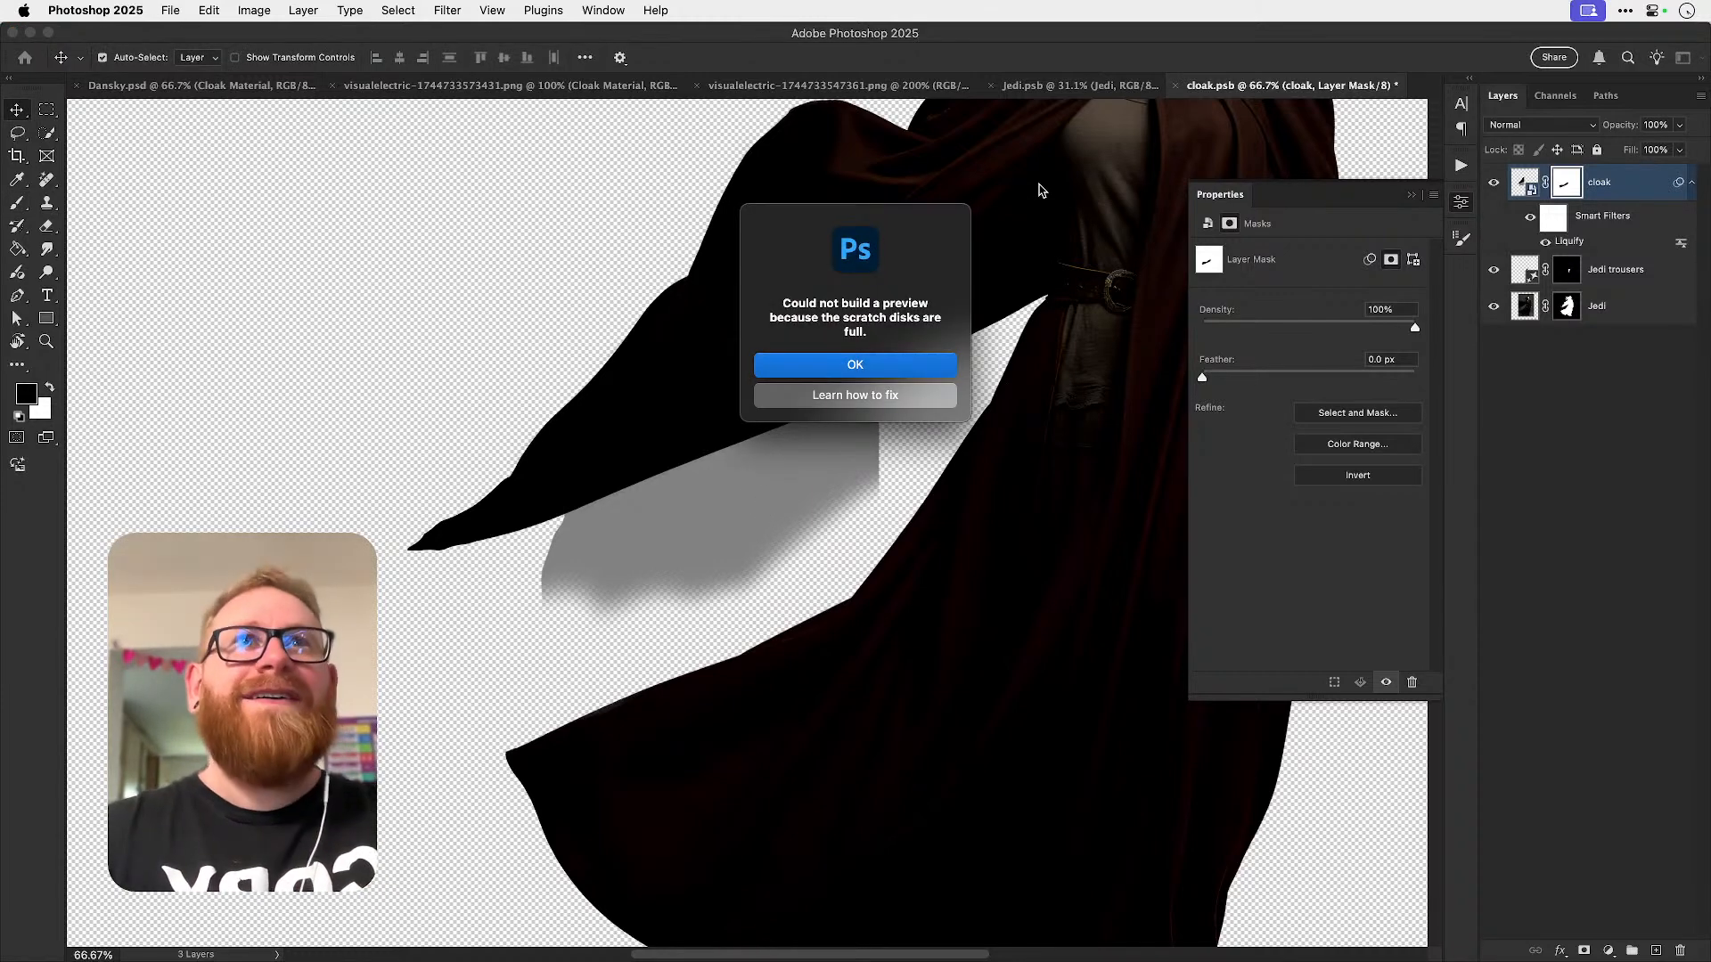
{"action": "key", "text": "Return"}
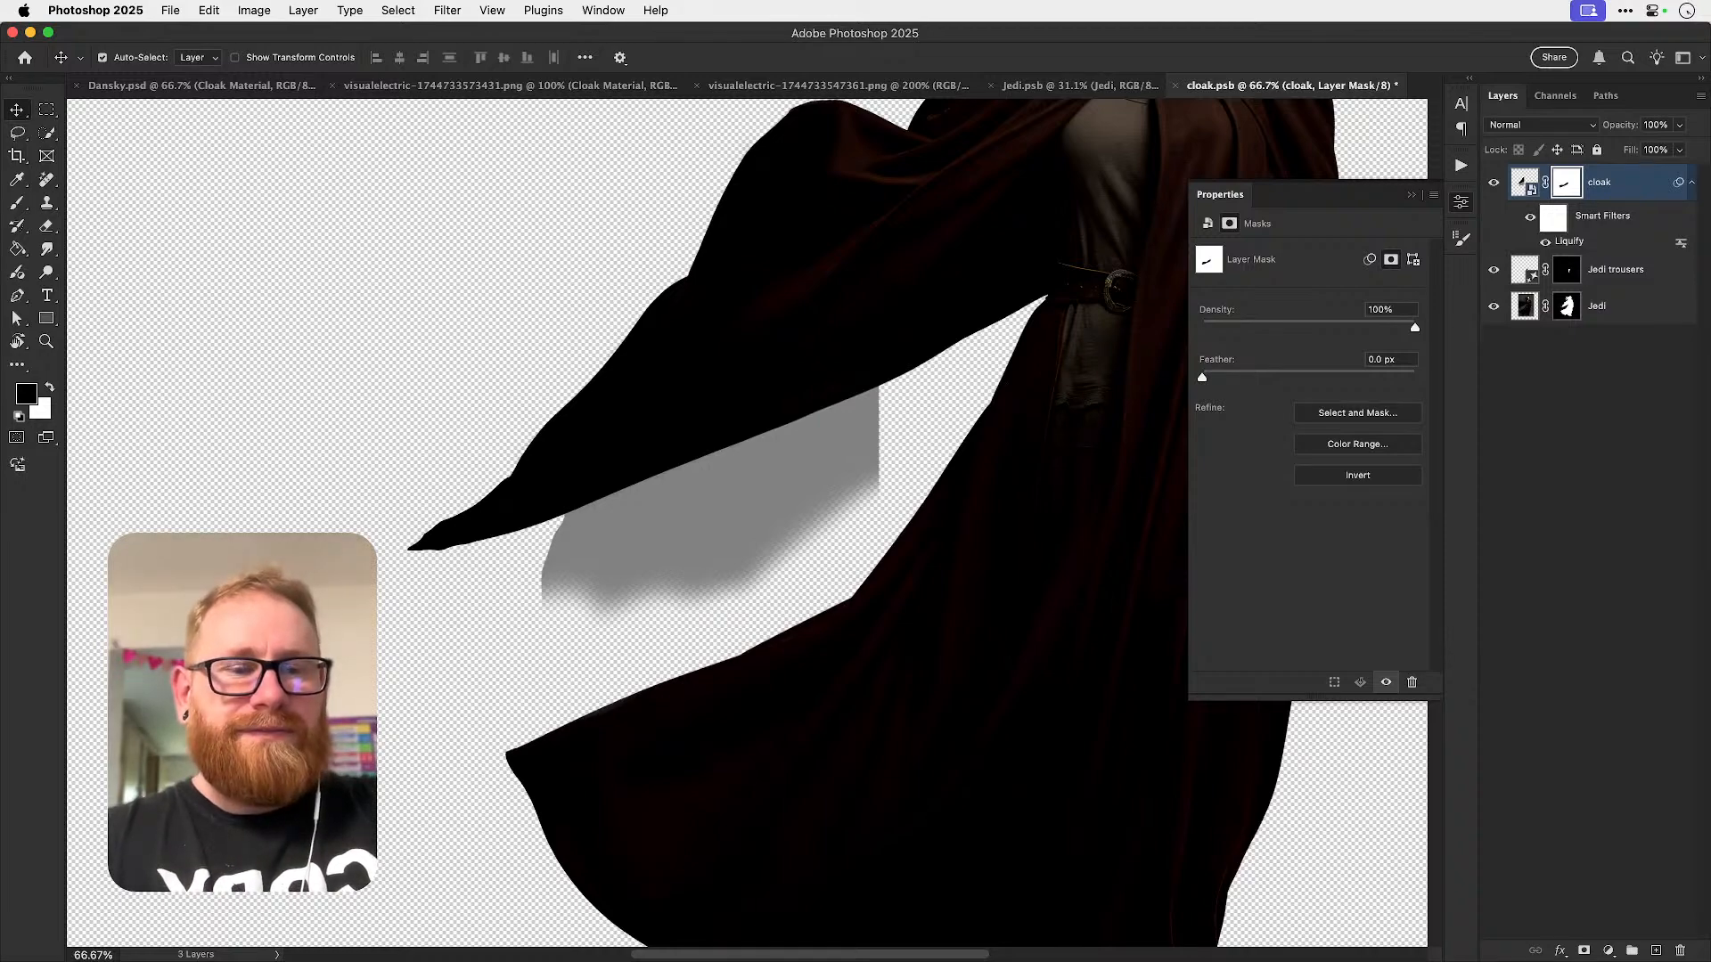
{"action": "key", "text": "super+Tab"}
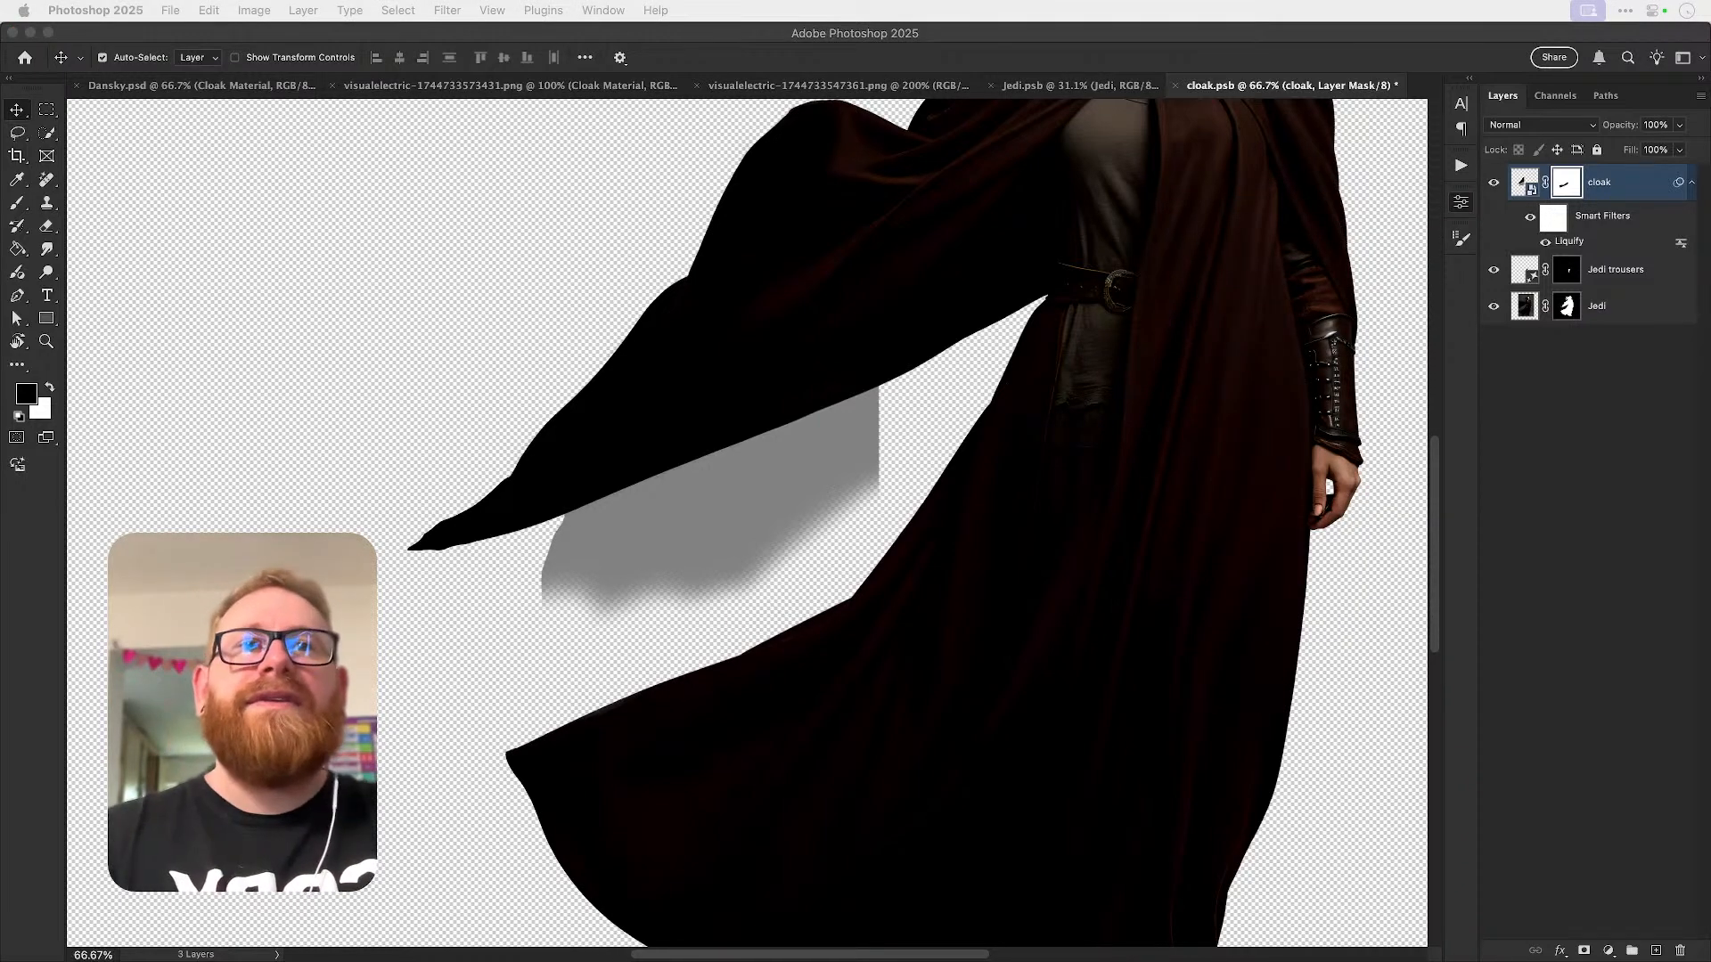
{"action": "key", "text": "super+Tab"}
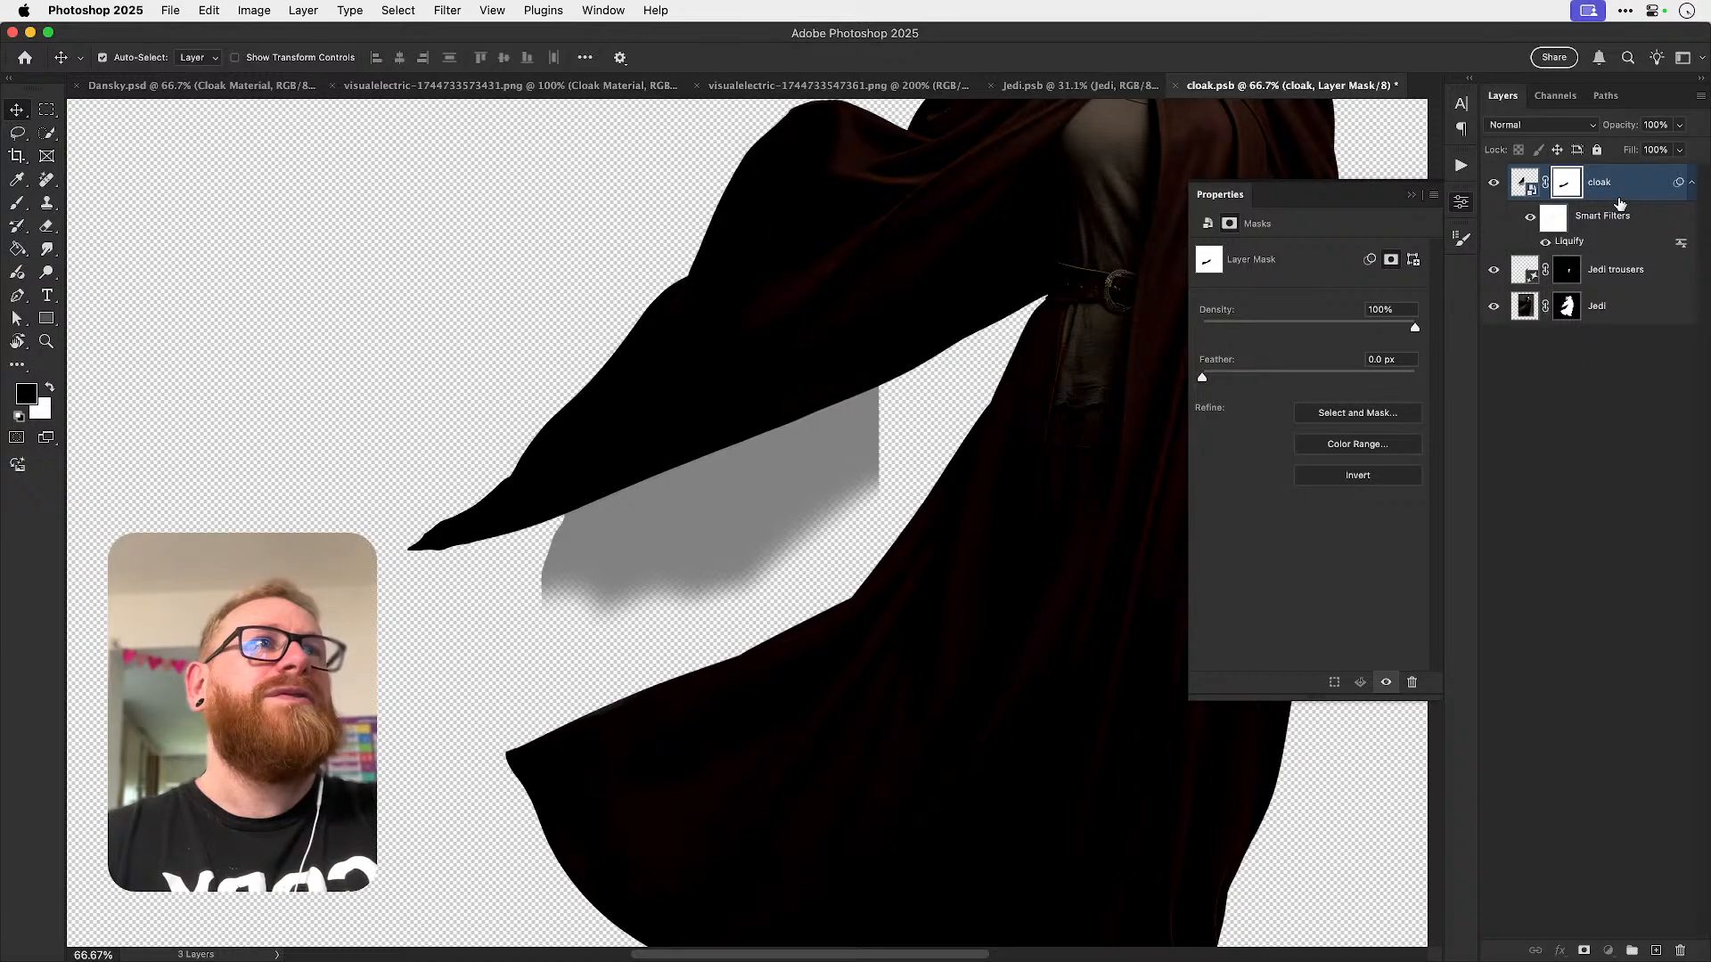
- Target the cloak layer's content instead of its mask, save cloak.psb and collapse the layer properties
{"action": "left_click", "coordinate": [1525, 182]}
{"action": "key", "text": "super+s"}
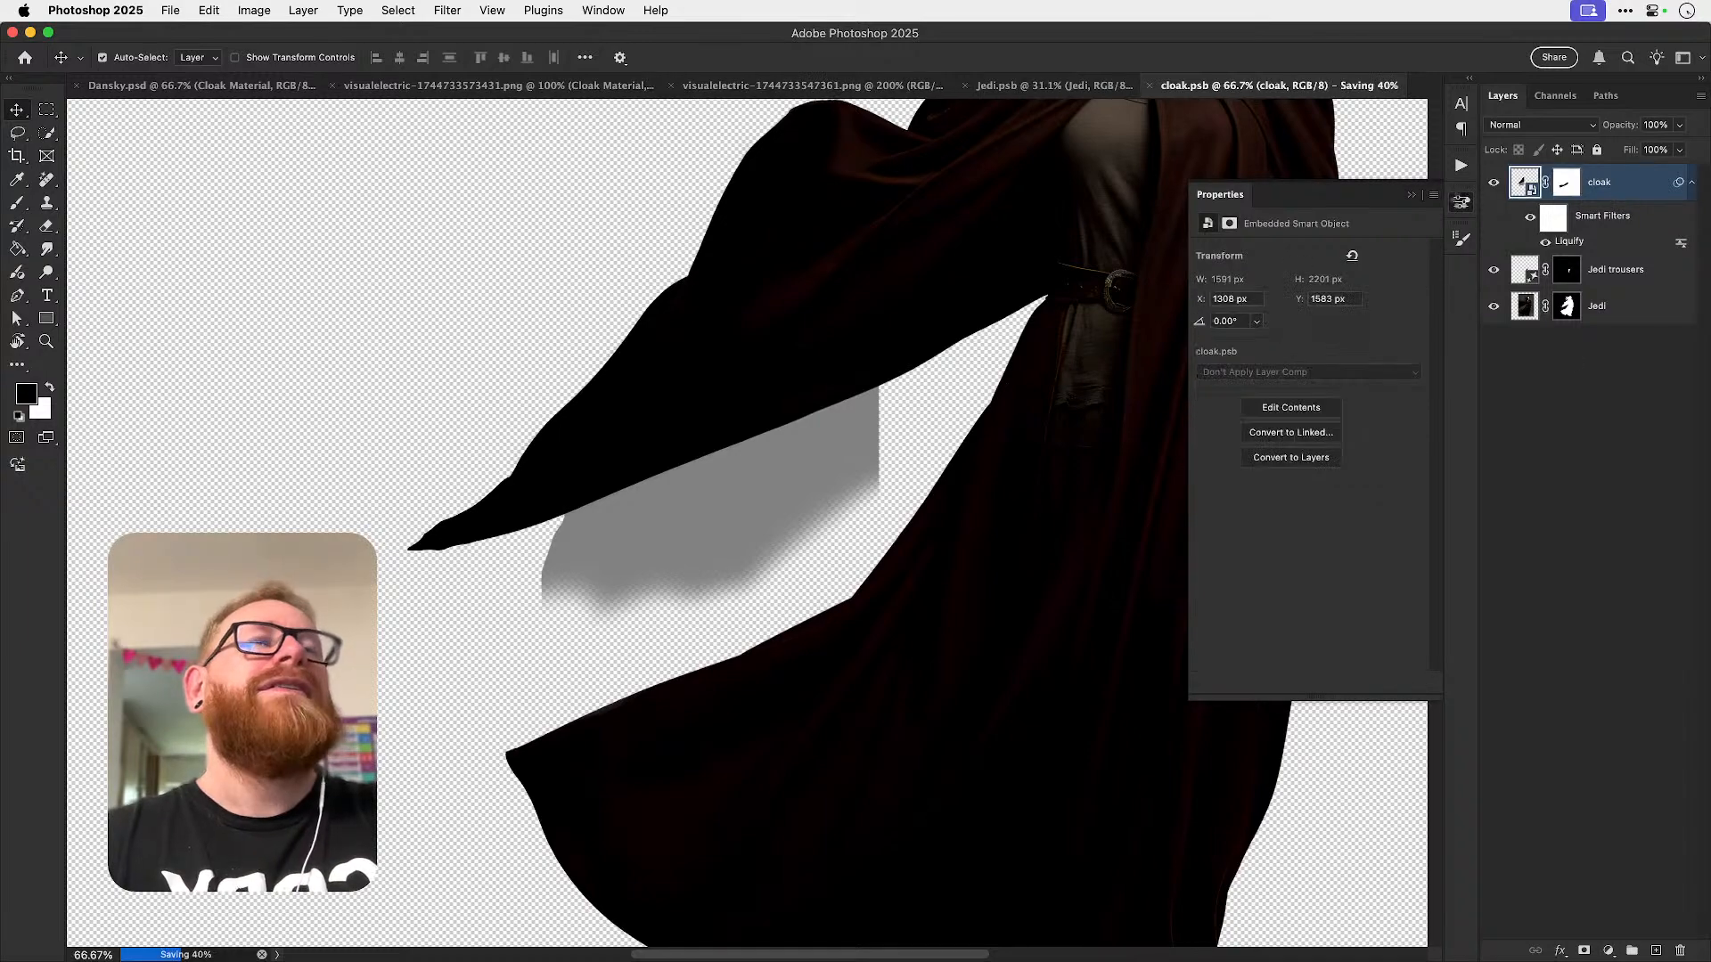
{"action": "left_click", "coordinate": [1461, 203]}
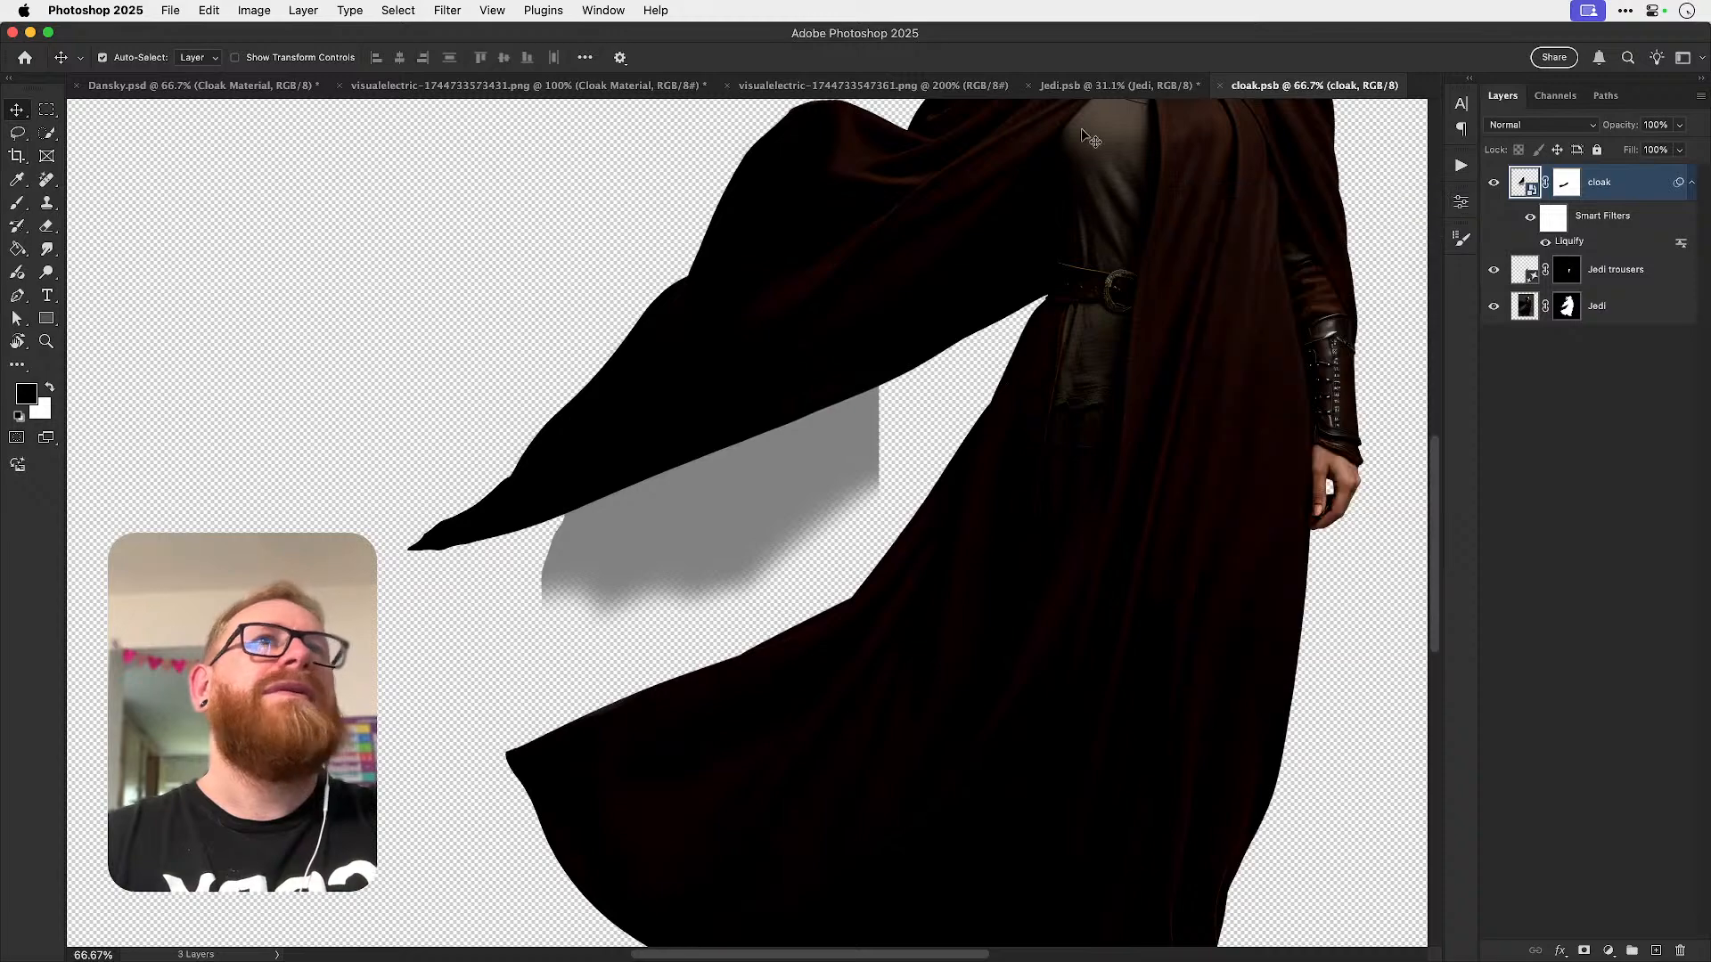
- Hide the Color Fill 1 layer in Jedi.psb and reopen the Jedi smart object's contents
{"action": "left_click", "coordinate": [1101, 87]}
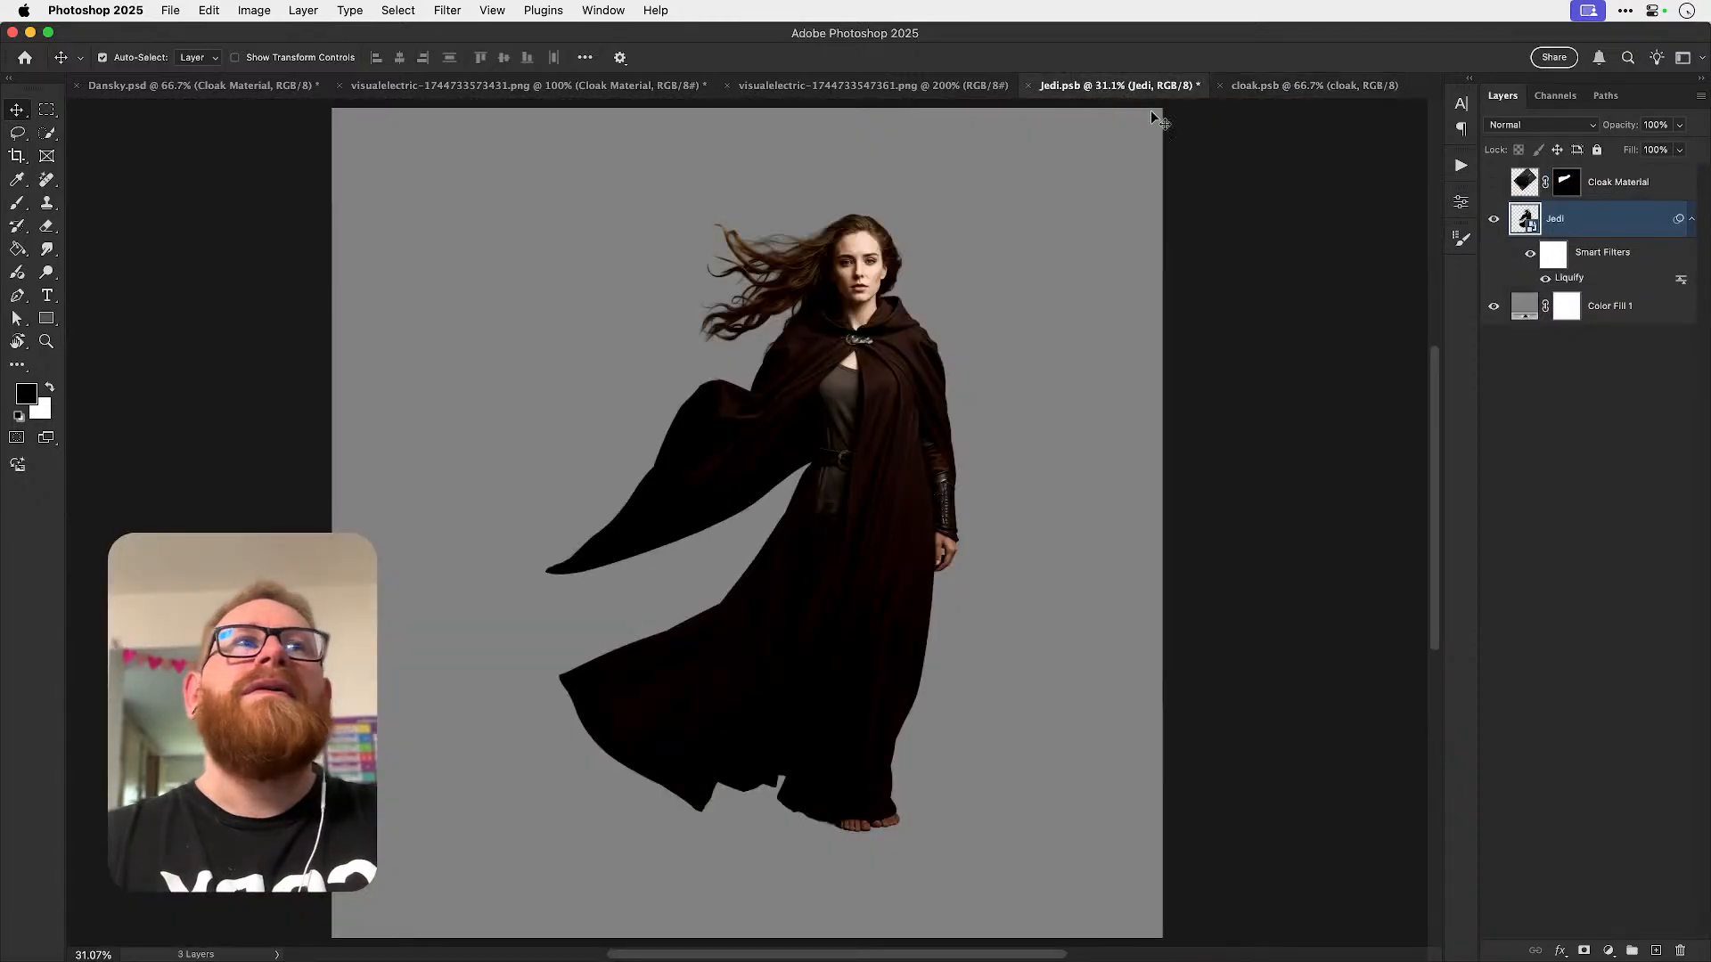
{"action": "left_click", "coordinate": [1492, 307]}
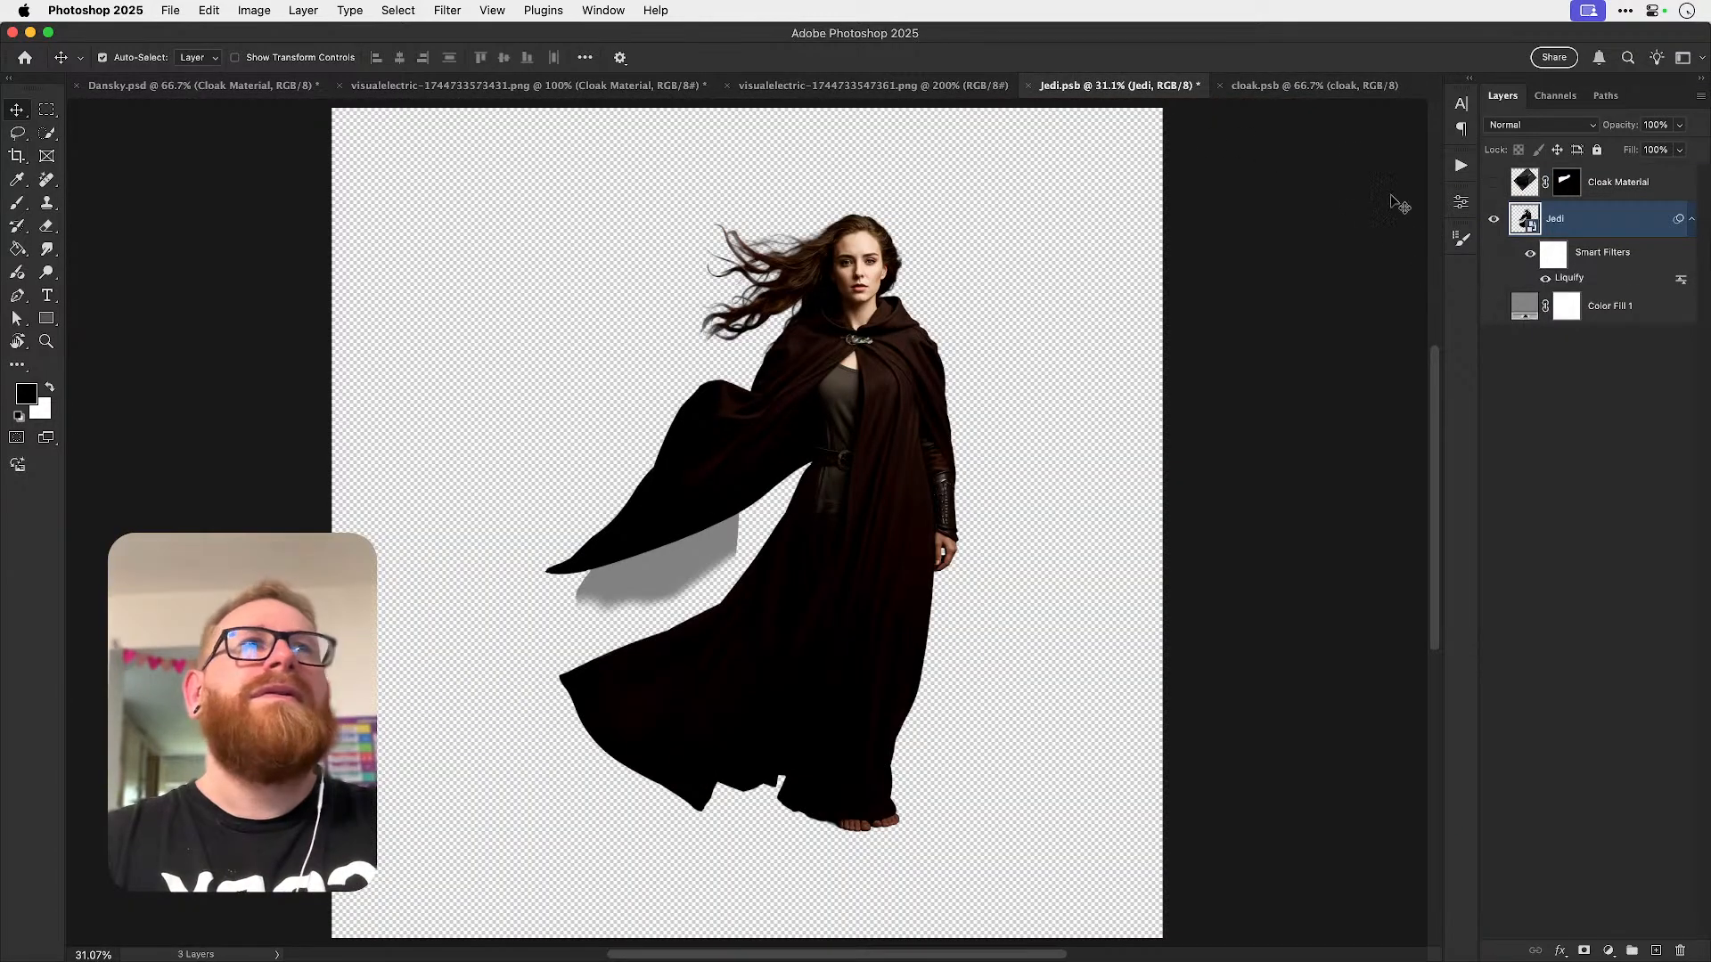
{"action": "double_click", "coordinate": [1525, 221]}
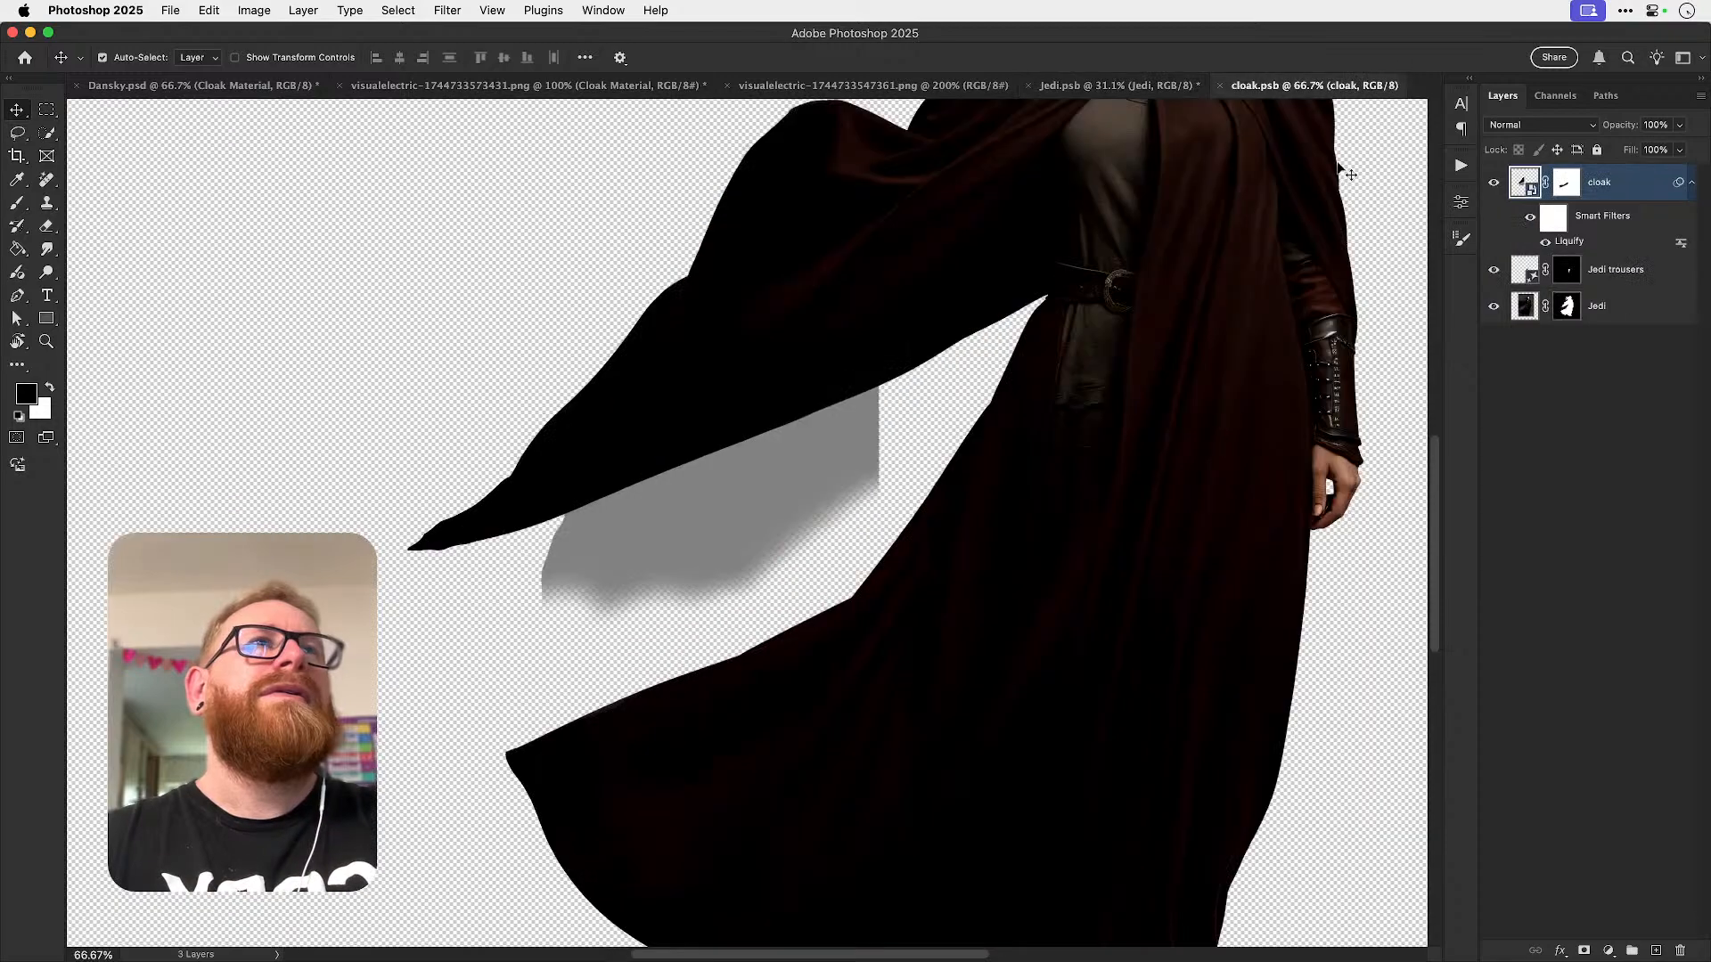
- Paint black with the Brush over part of the grey patch on the cloak layer's mask, undoing the last stroke
{"action": "left_click", "coordinate": [1559, 185]}
{"action": "key", "text": "b"}
{"action": "mouse_move", "coordinate": [719, 523]}
{"action": "left_mouse_down"}
{"action": "mouse_move", "coordinate": [802, 508]}
{"action": "mouse_move", "coordinate": [832, 526]}
{"action": "mouse_move", "coordinate": [722, 572]}
{"action": "mouse_move", "coordinate": [760, 550]}
{"action": "left_mouse_up"}
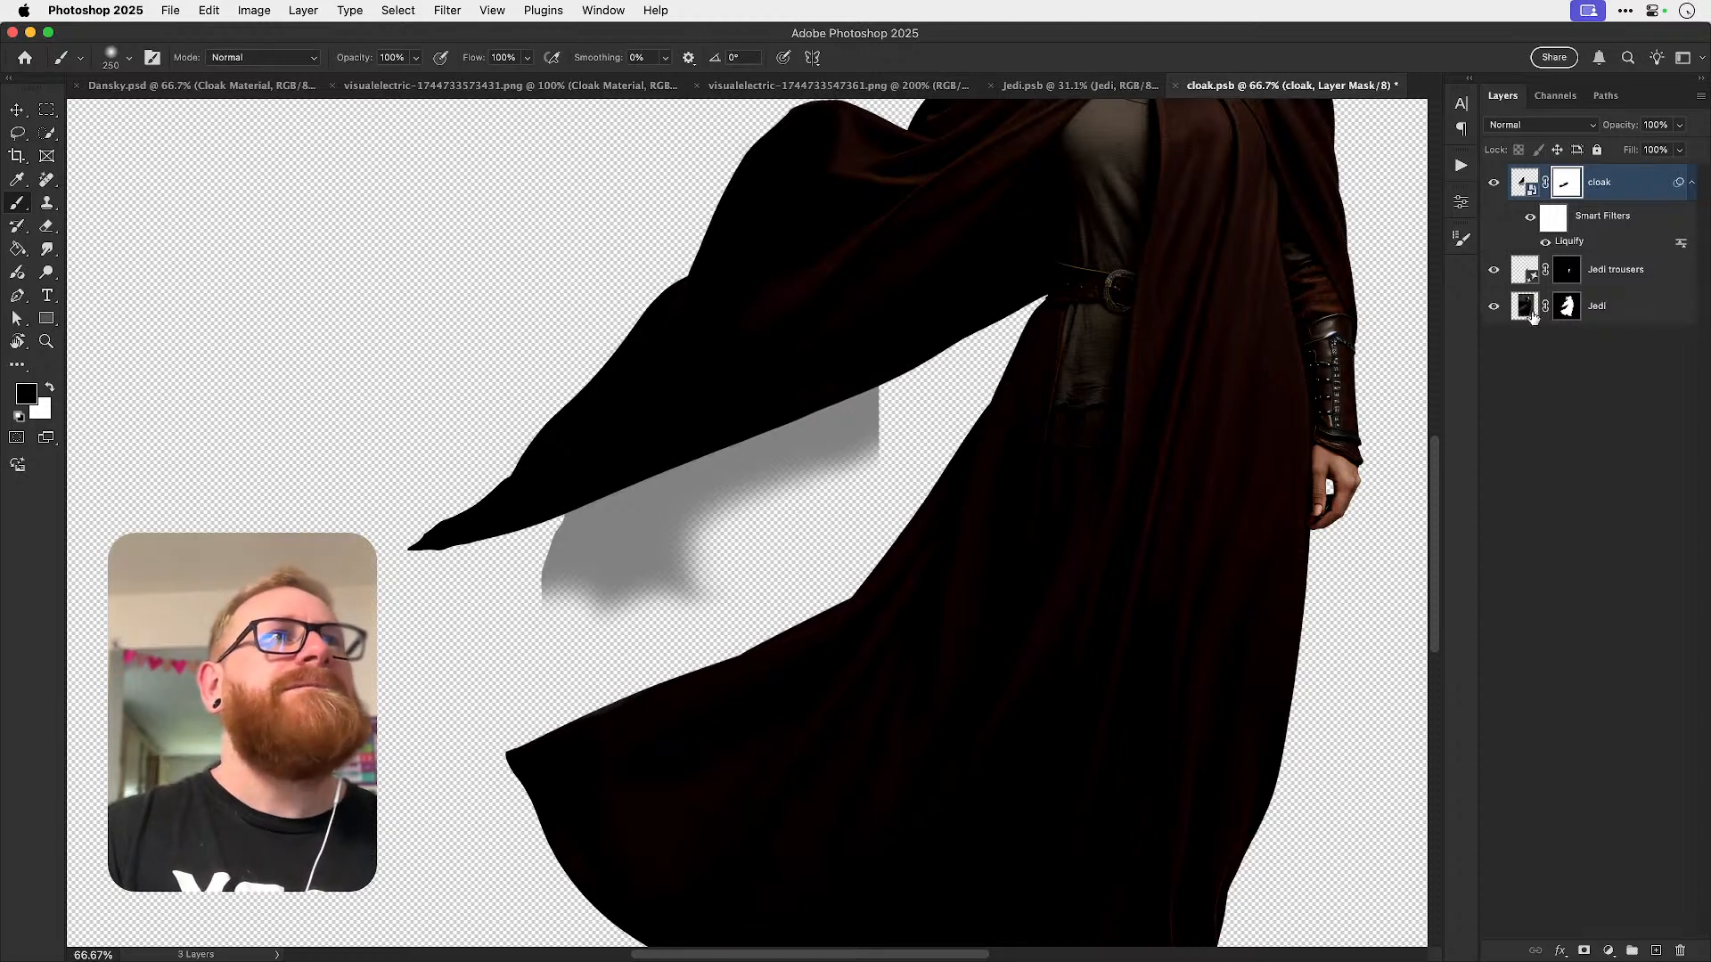
{"action": "mouse_move", "coordinate": [482, 650]}
{"action": "left_mouse_down"}
{"action": "mouse_move", "coordinate": [596, 553]}
{"action": "mouse_move", "coordinate": [720, 490]}
{"action": "mouse_move", "coordinate": [617, 527]}
{"action": "mouse_move", "coordinate": [975, 377]}
{"action": "left_mouse_up"}
{"action": "key", "text": "super+z"}
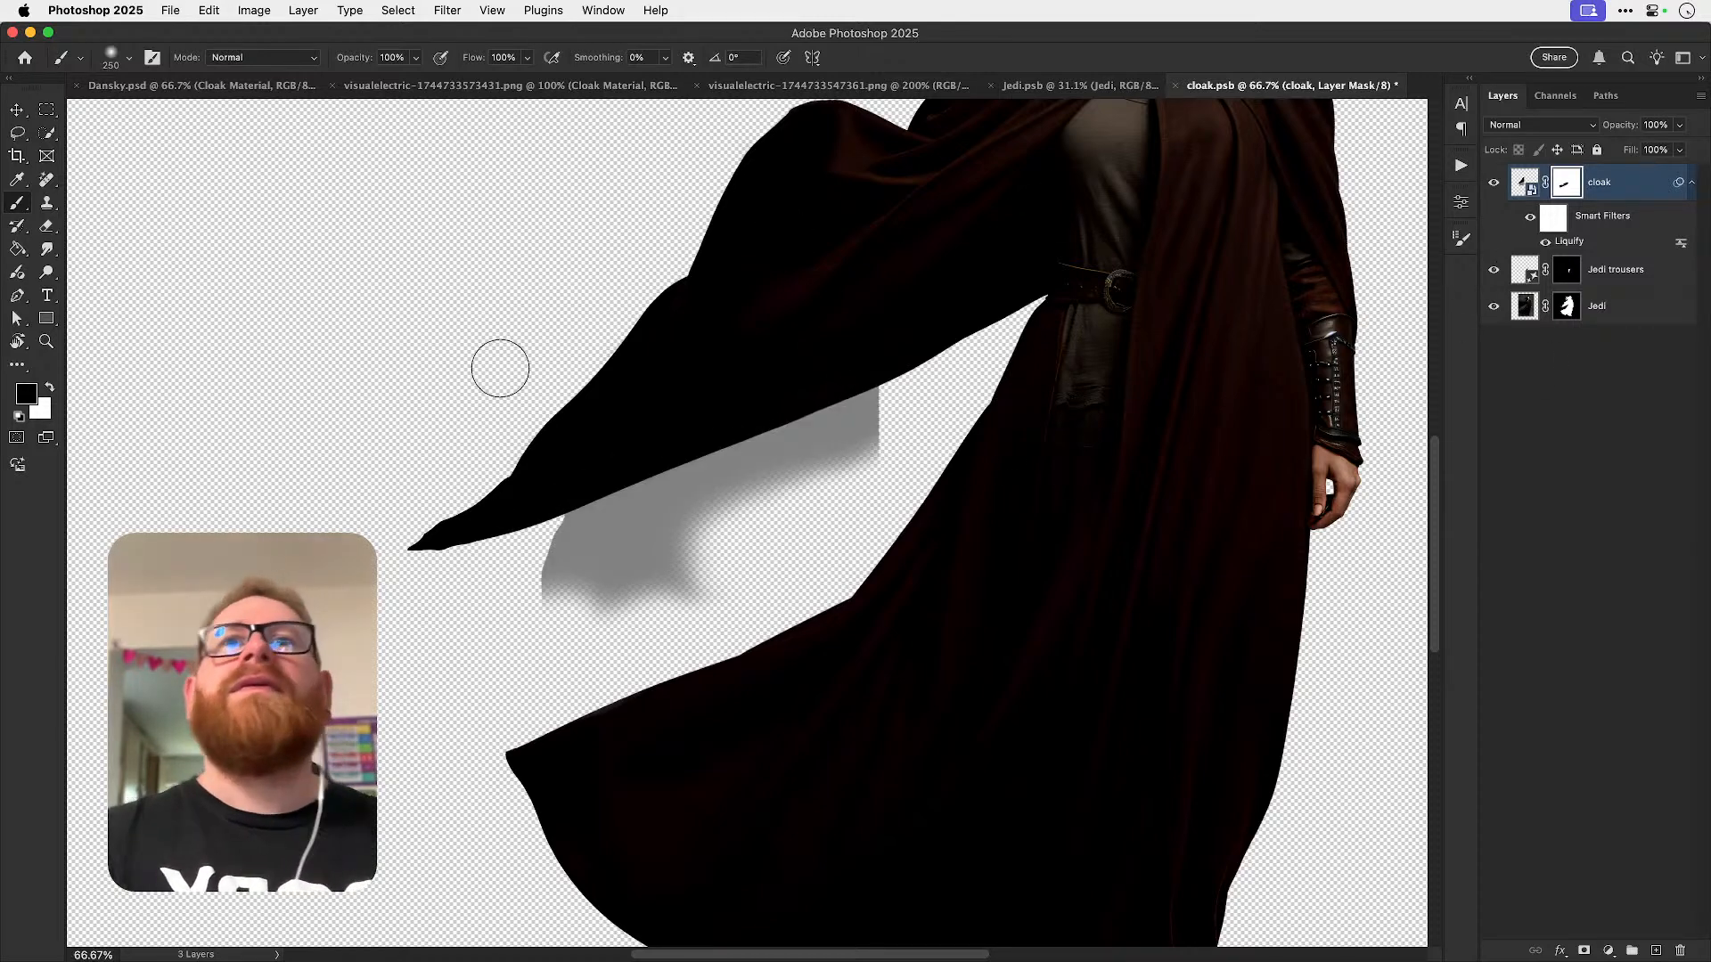
- Select the remaining grey patch with the Quick Selection tool and paint it out in black on the cloak layer's mask
{"action": "key", "text": "w"}
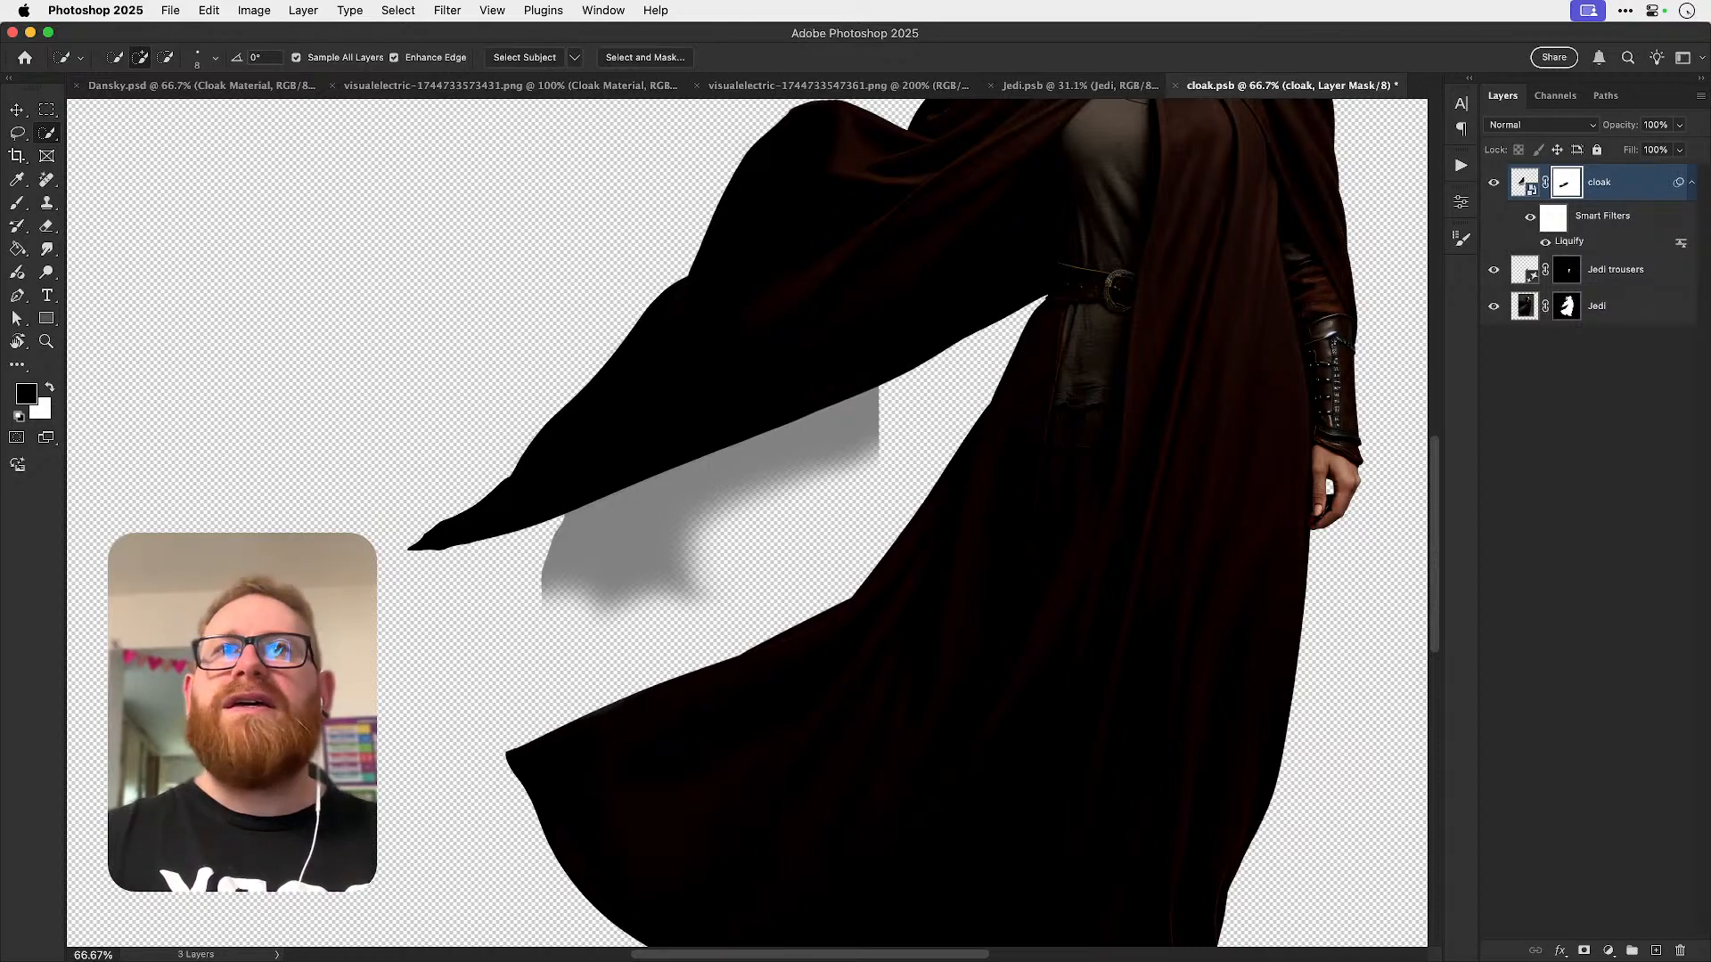
{"action": "left_click_drag", "start_coordinate": [614, 552], "coordinate": [829, 436]}
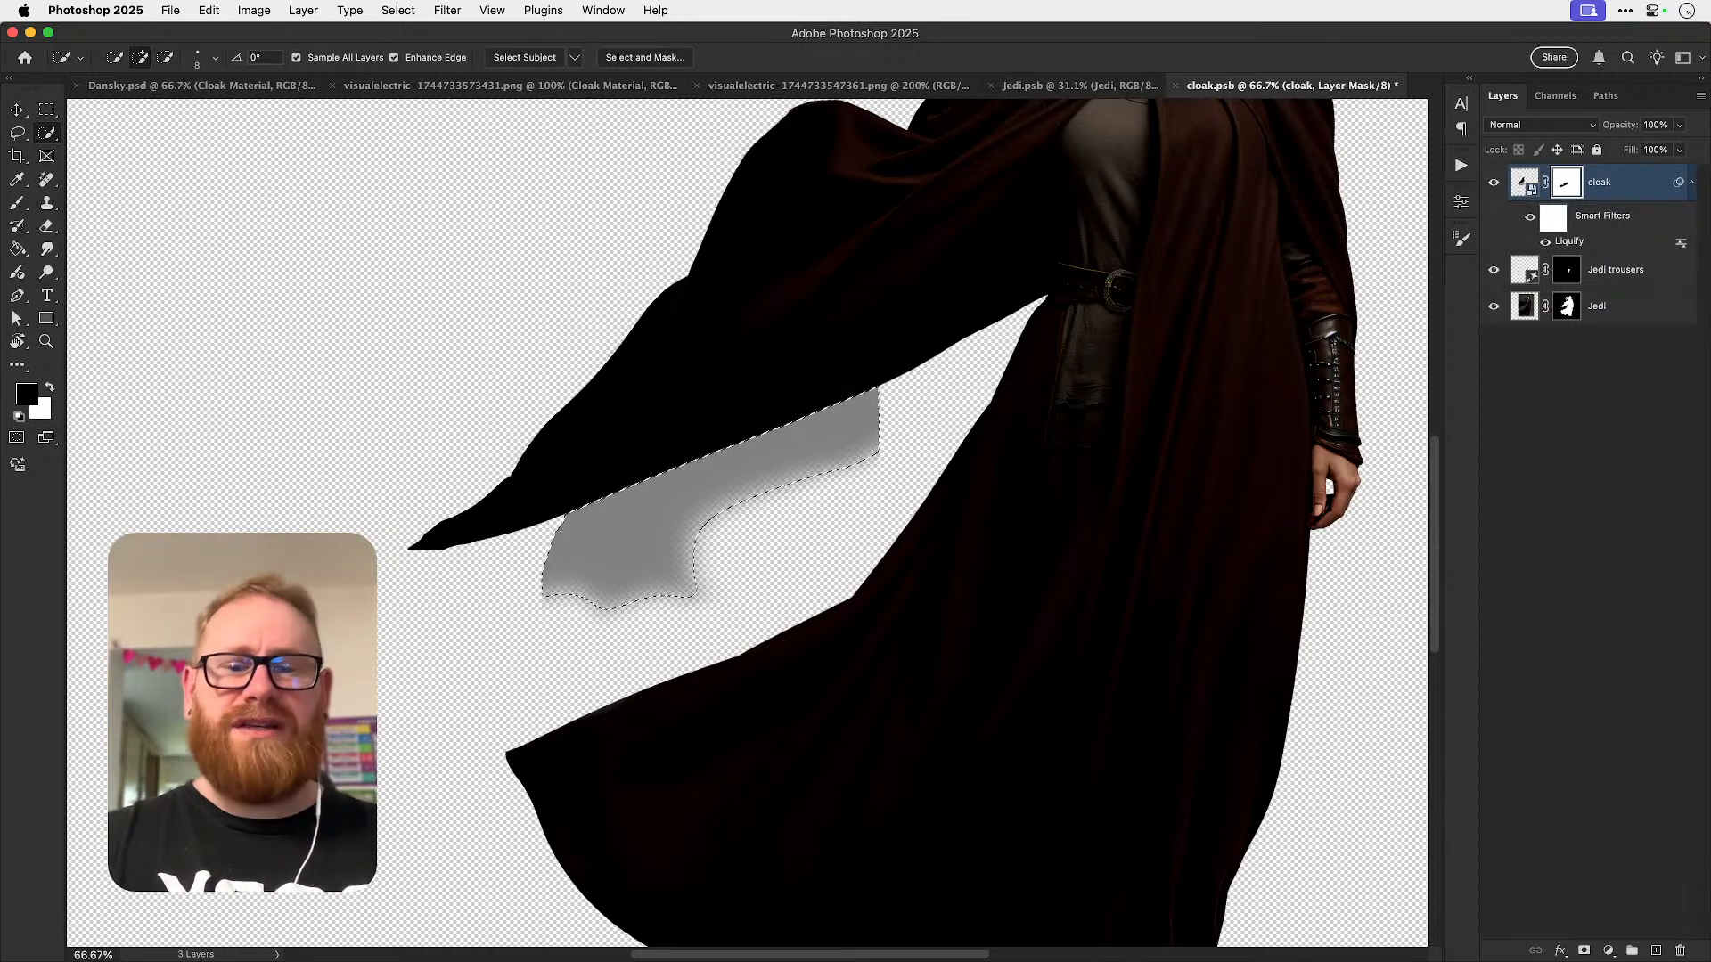
{"action": "key", "text": "b"}
{"action": "mouse_move", "coordinate": [514, 571]}
{"action": "left_mouse_down"}
{"action": "mouse_move", "coordinate": [823, 441]}
{"action": "mouse_move", "coordinate": [810, 464]}
{"action": "mouse_move", "coordinate": [871, 500]}
{"action": "left_mouse_up"}
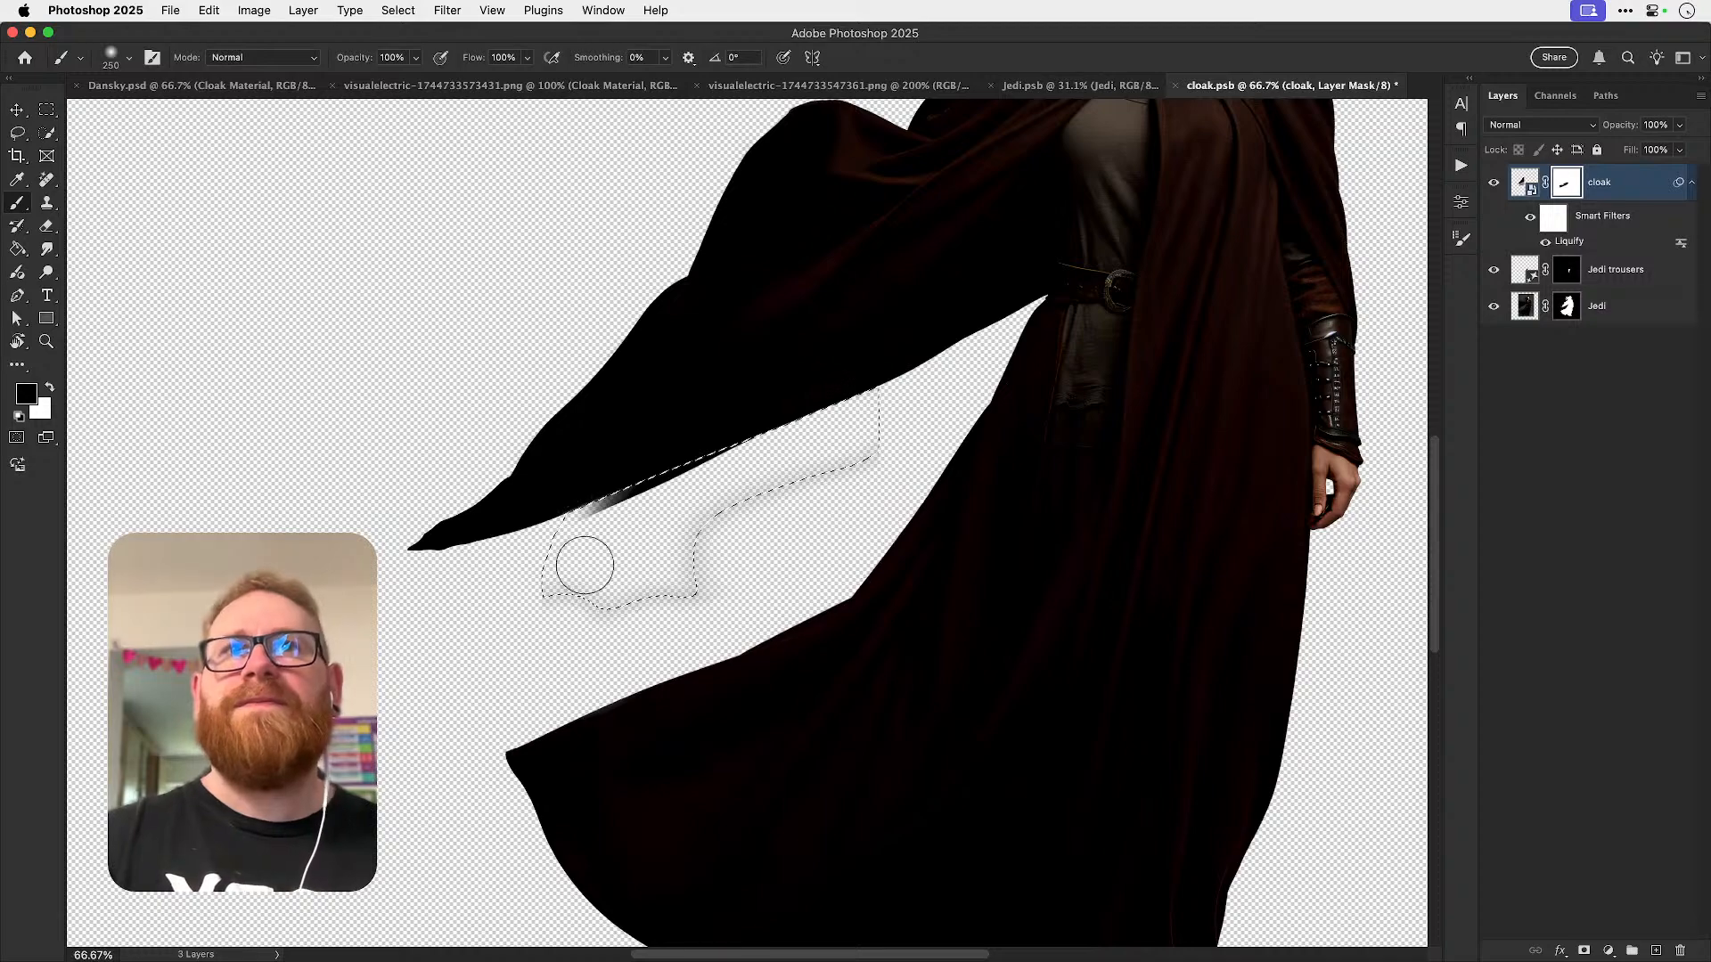
- Compare the masking by undoing and redoing it, then mask the exposed dark sliver under the cloak on the Jedi layer's mask
{"action": "key", "text": "super+z"}
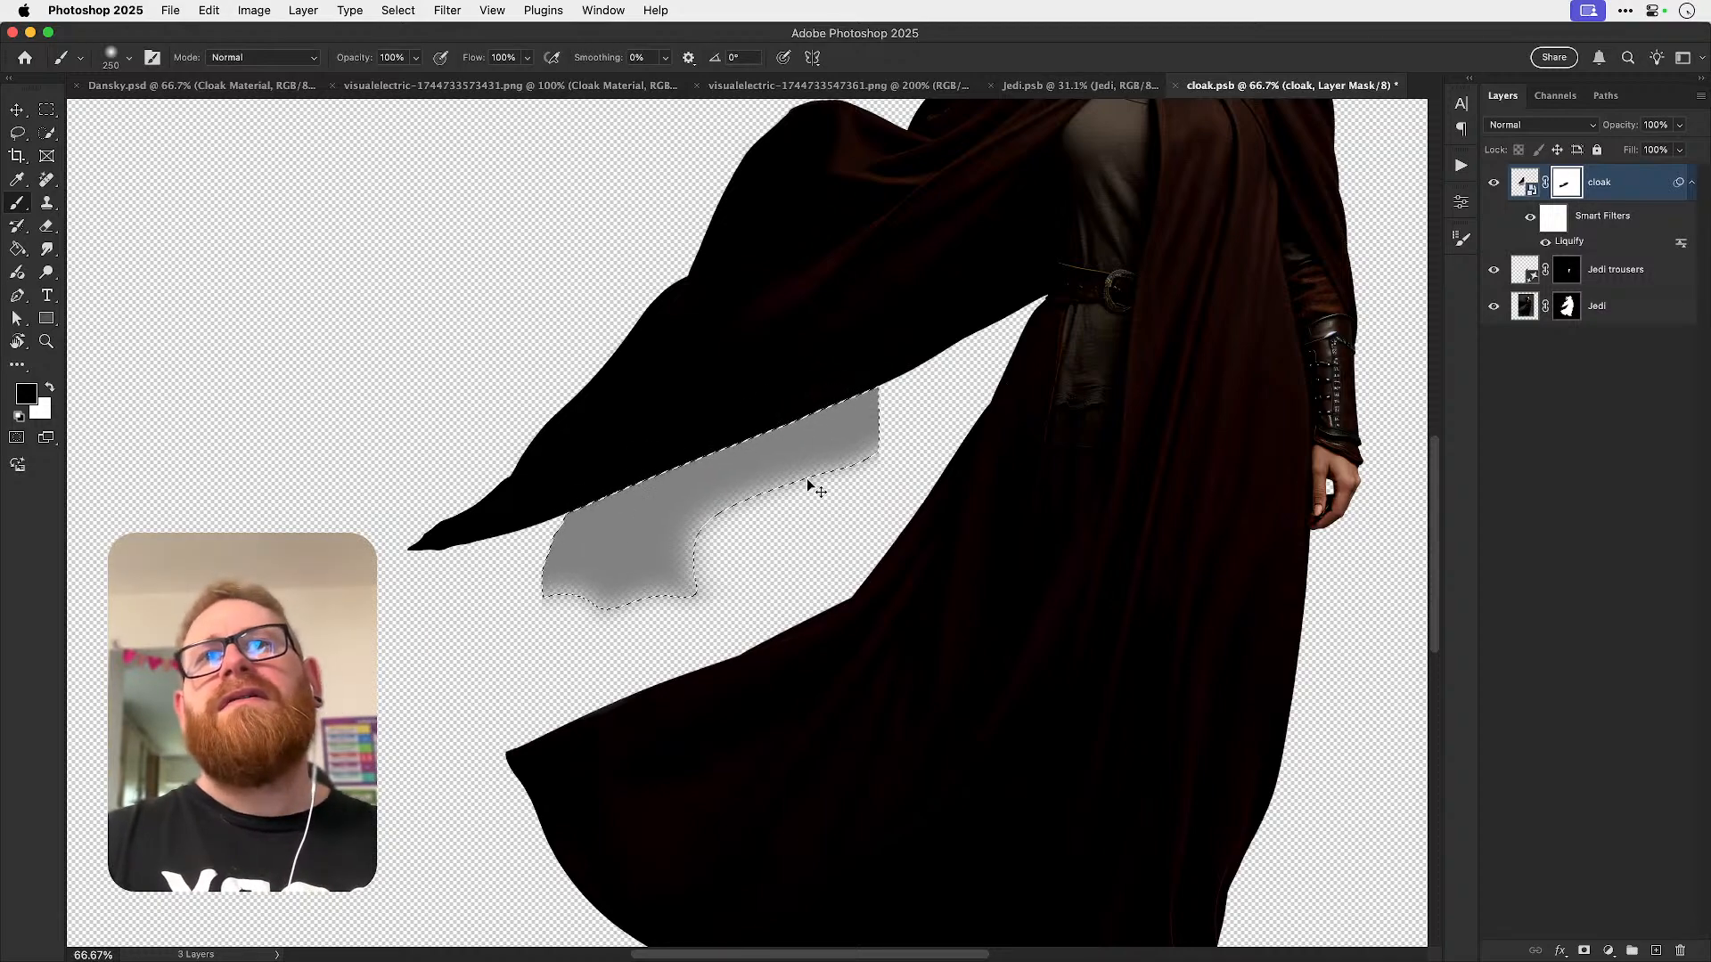
{"action": "key", "text": "super+shift+z"}
{"action": "key", "text": "super+shift+z"}
{"action": "key", "text": "super+shift+z"}
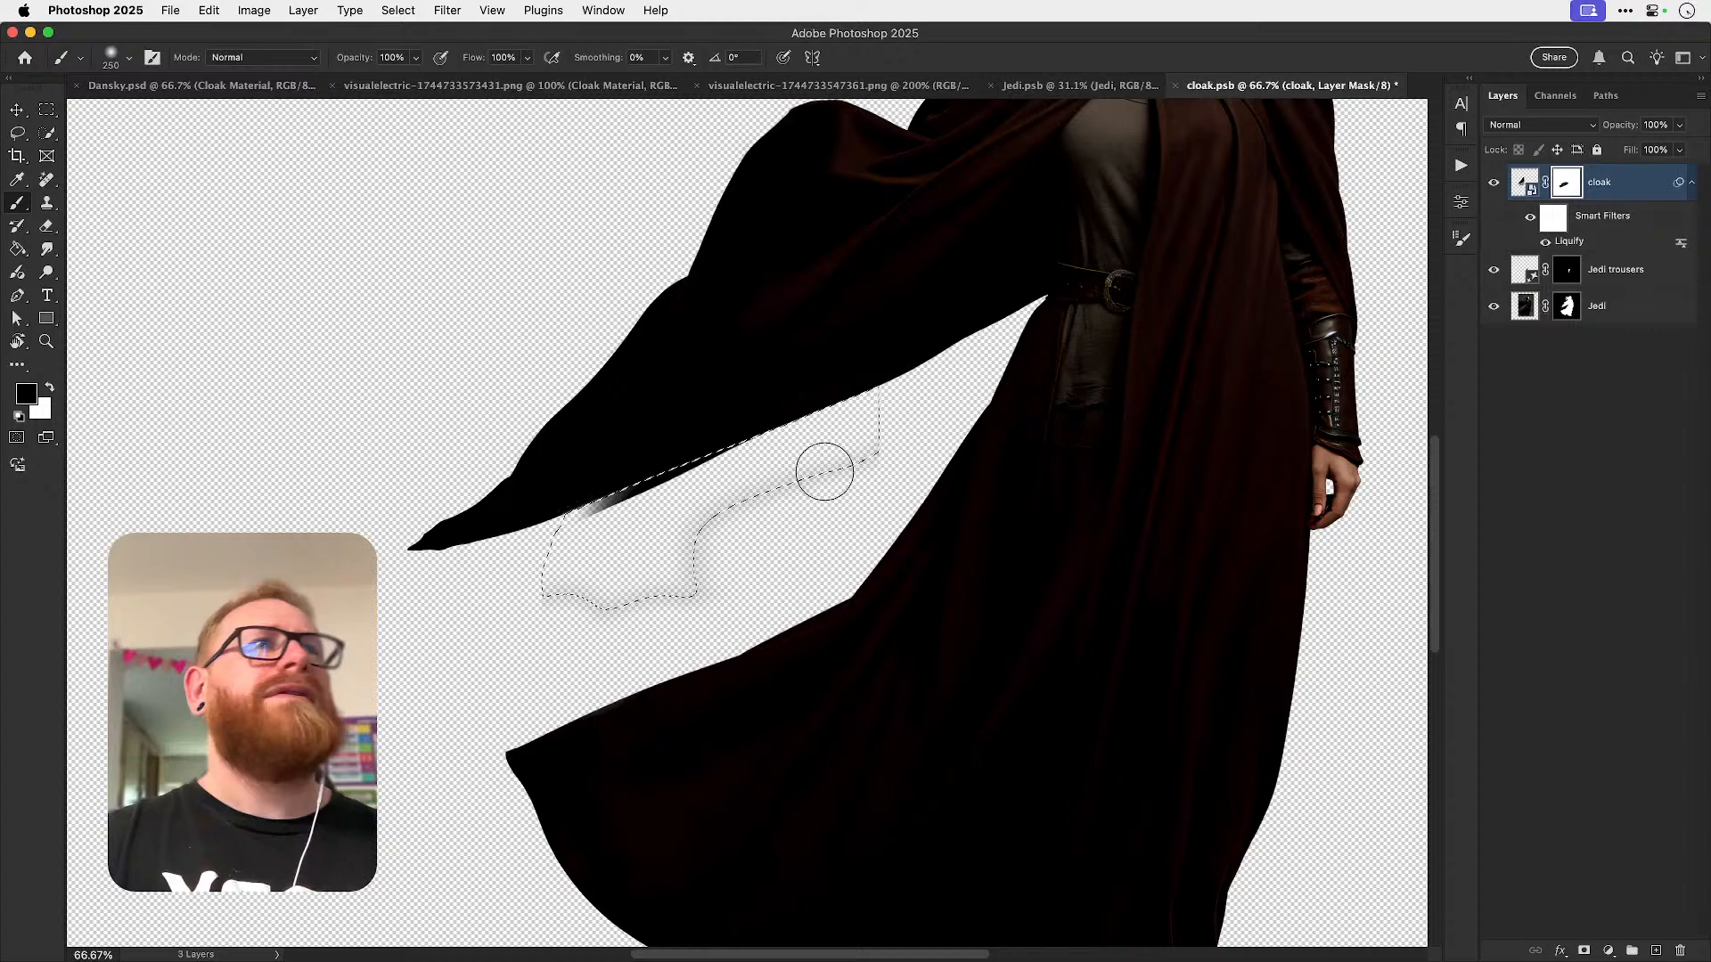
{"action": "key", "text": "super+z"}
{"action": "key", "text": "super+z"}
{"action": "key", "text": "super+z"}
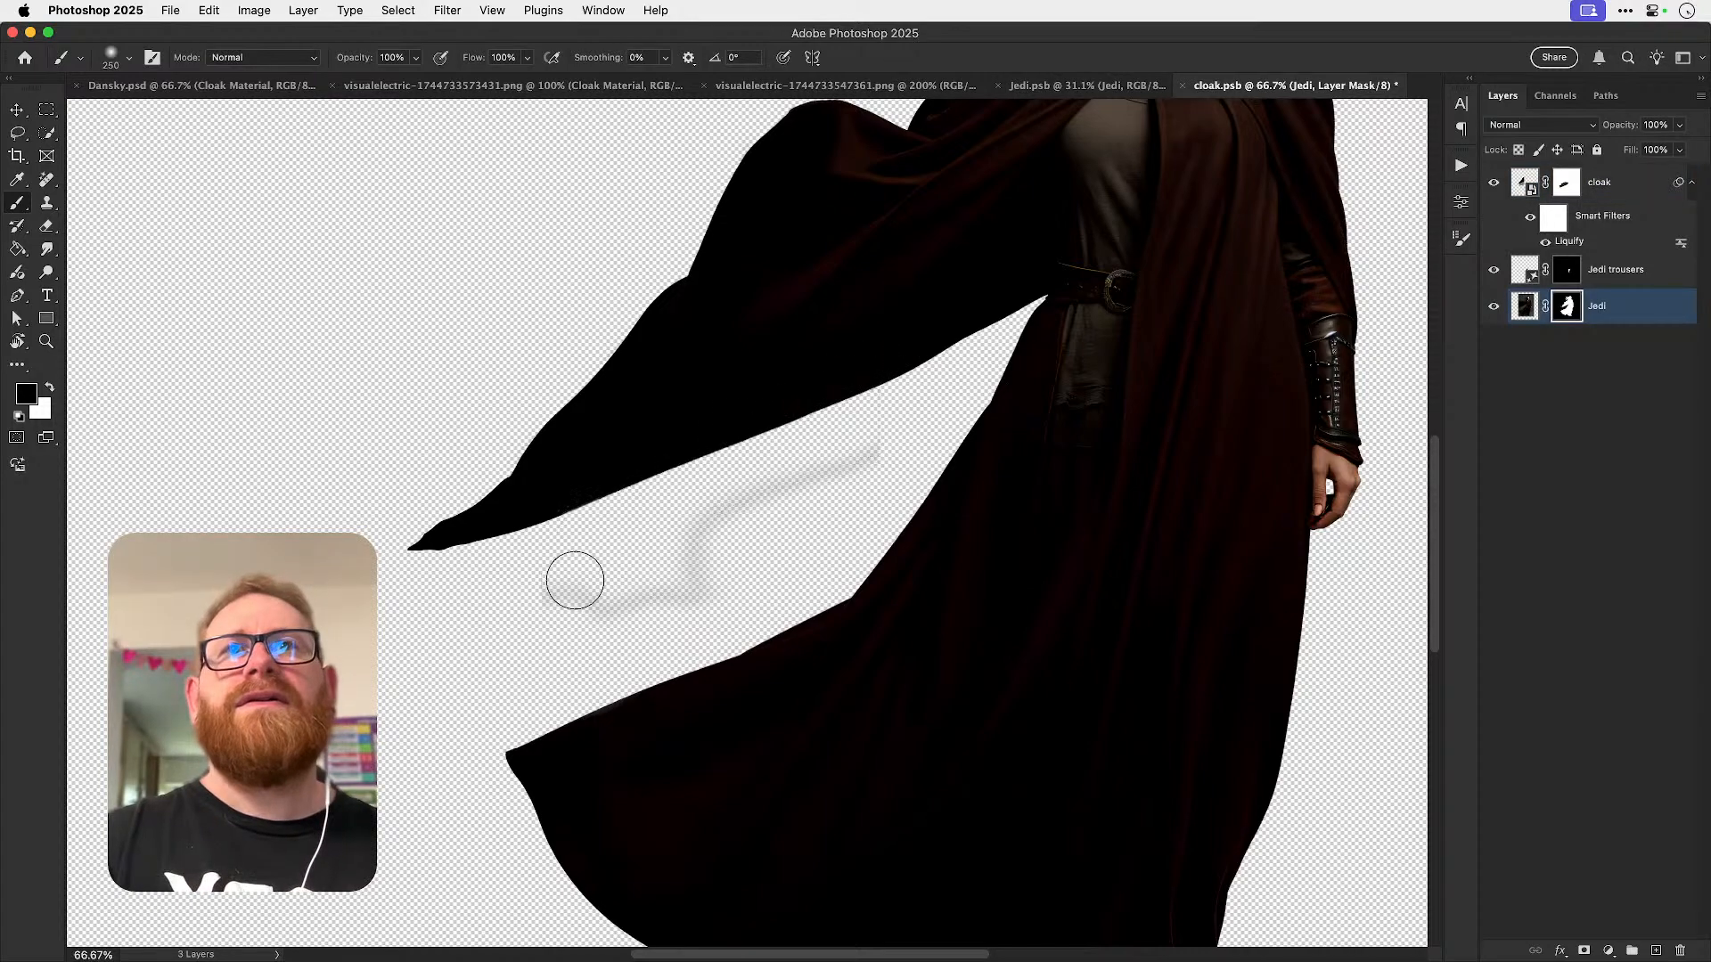
{"action": "key", "text": "bracketleft"}
{"action": "key", "text": "bracketleft"}
{"action": "key", "text": "bracketleft"}
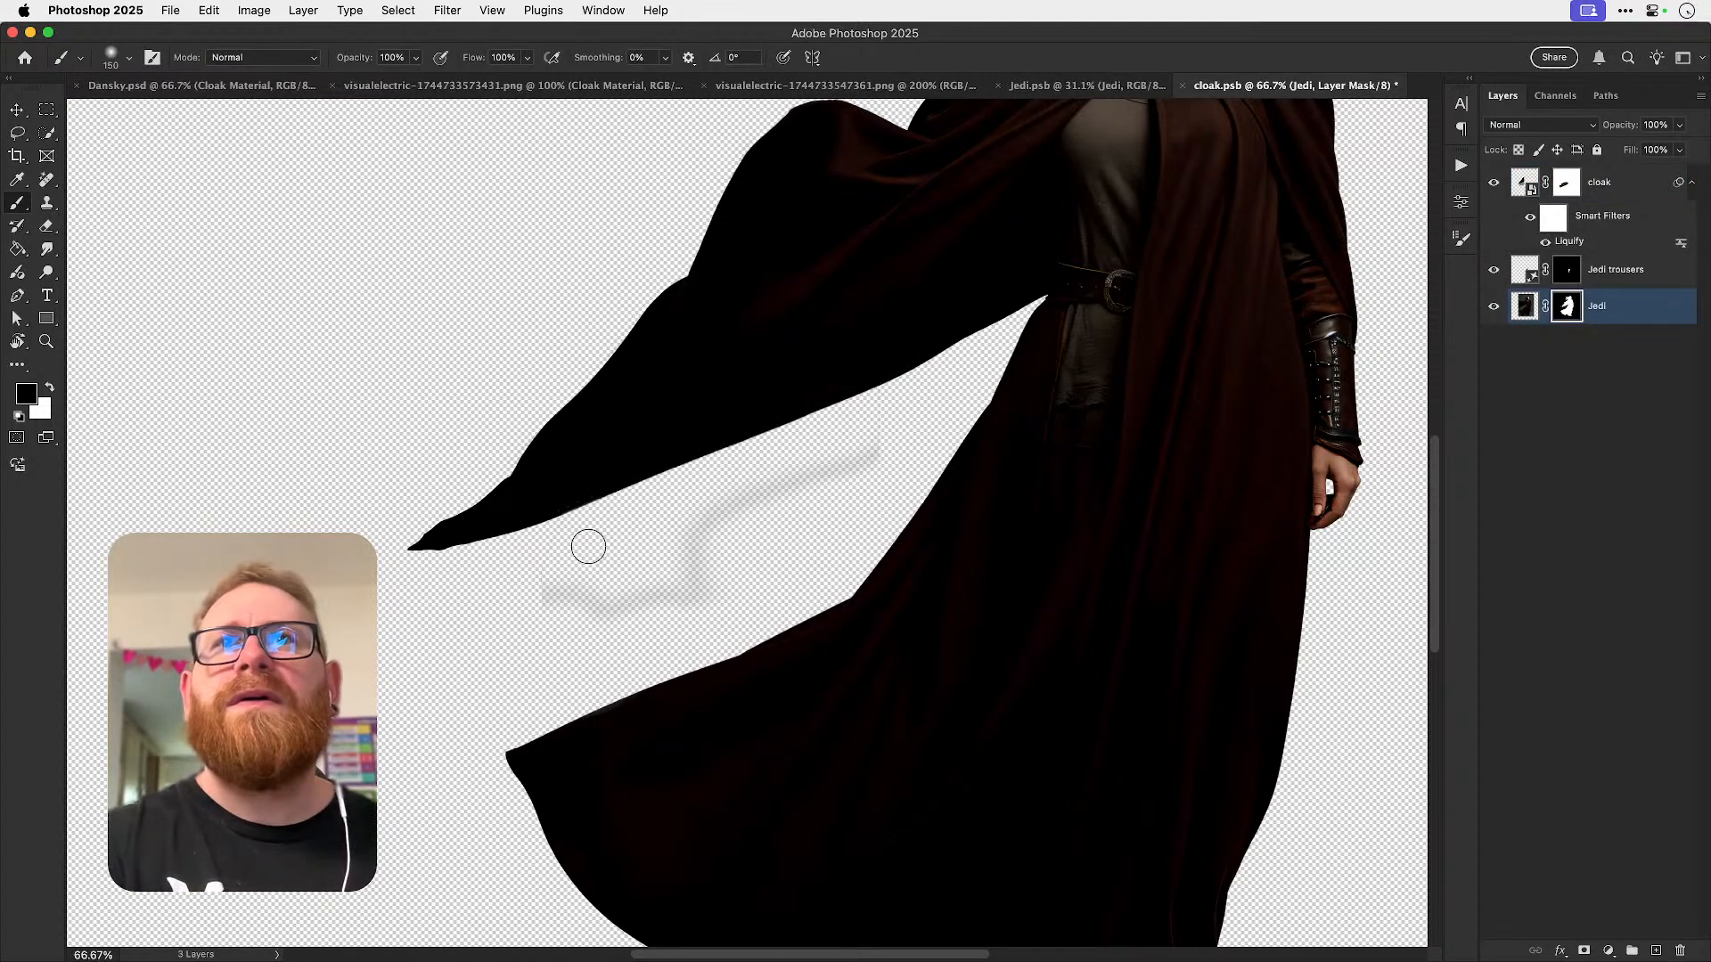
{"action": "left_click_drag", "start_coordinate": [614, 580], "coordinate": [603, 586]}
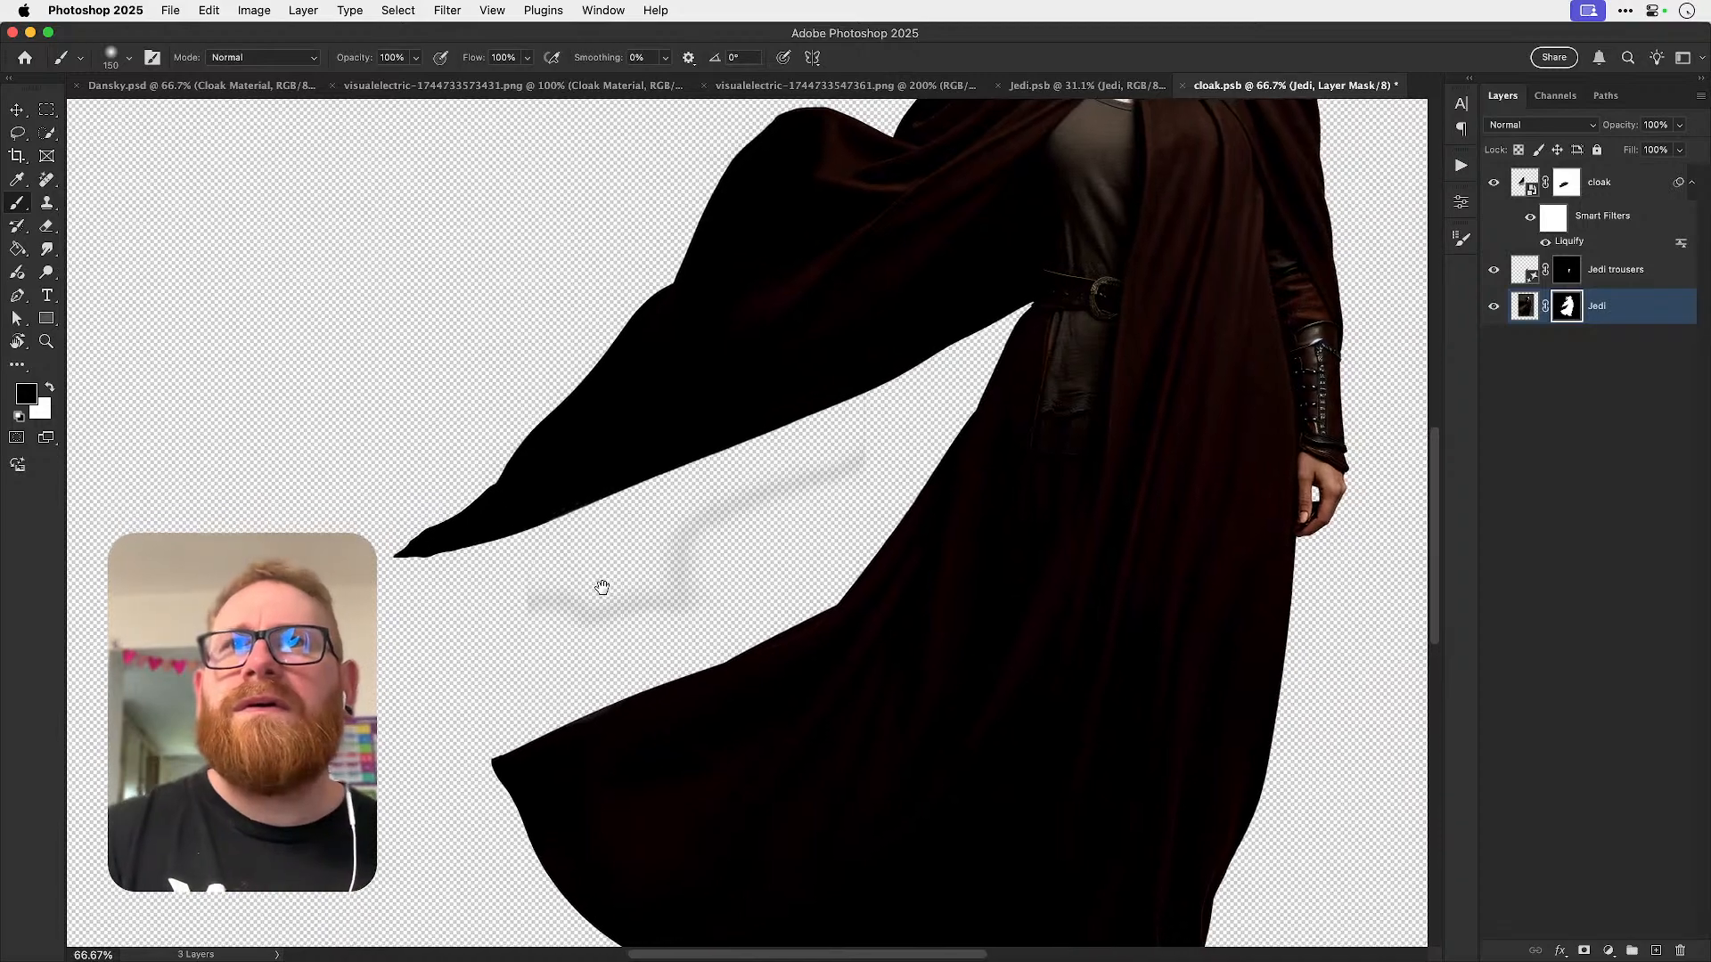
- Add a mid-grey (#767676) solid color fill layer and place it beneath the Jedi layer
{"action": "left_click", "coordinate": [1608, 950]}
{"action": "left_click", "coordinate": [1622, 652]}
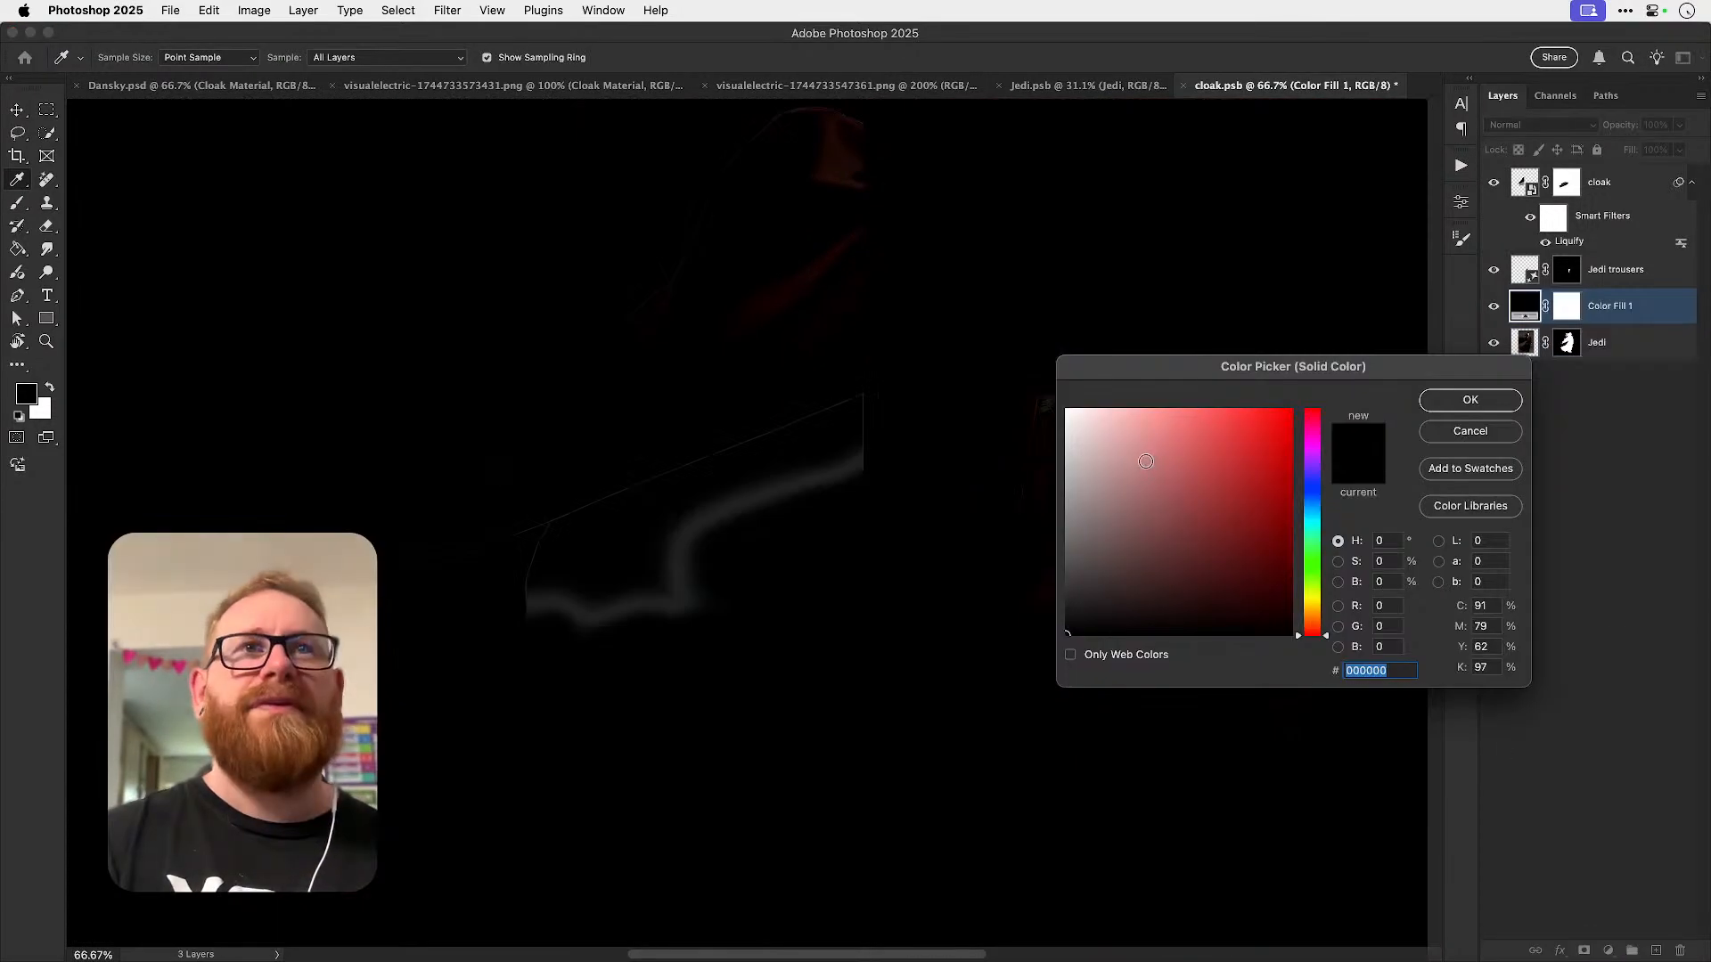
{"action": "left_click", "coordinate": [1067, 530]}
{"action": "key", "text": "Return"}
{"action": "key", "text": "super+bracketleft"}
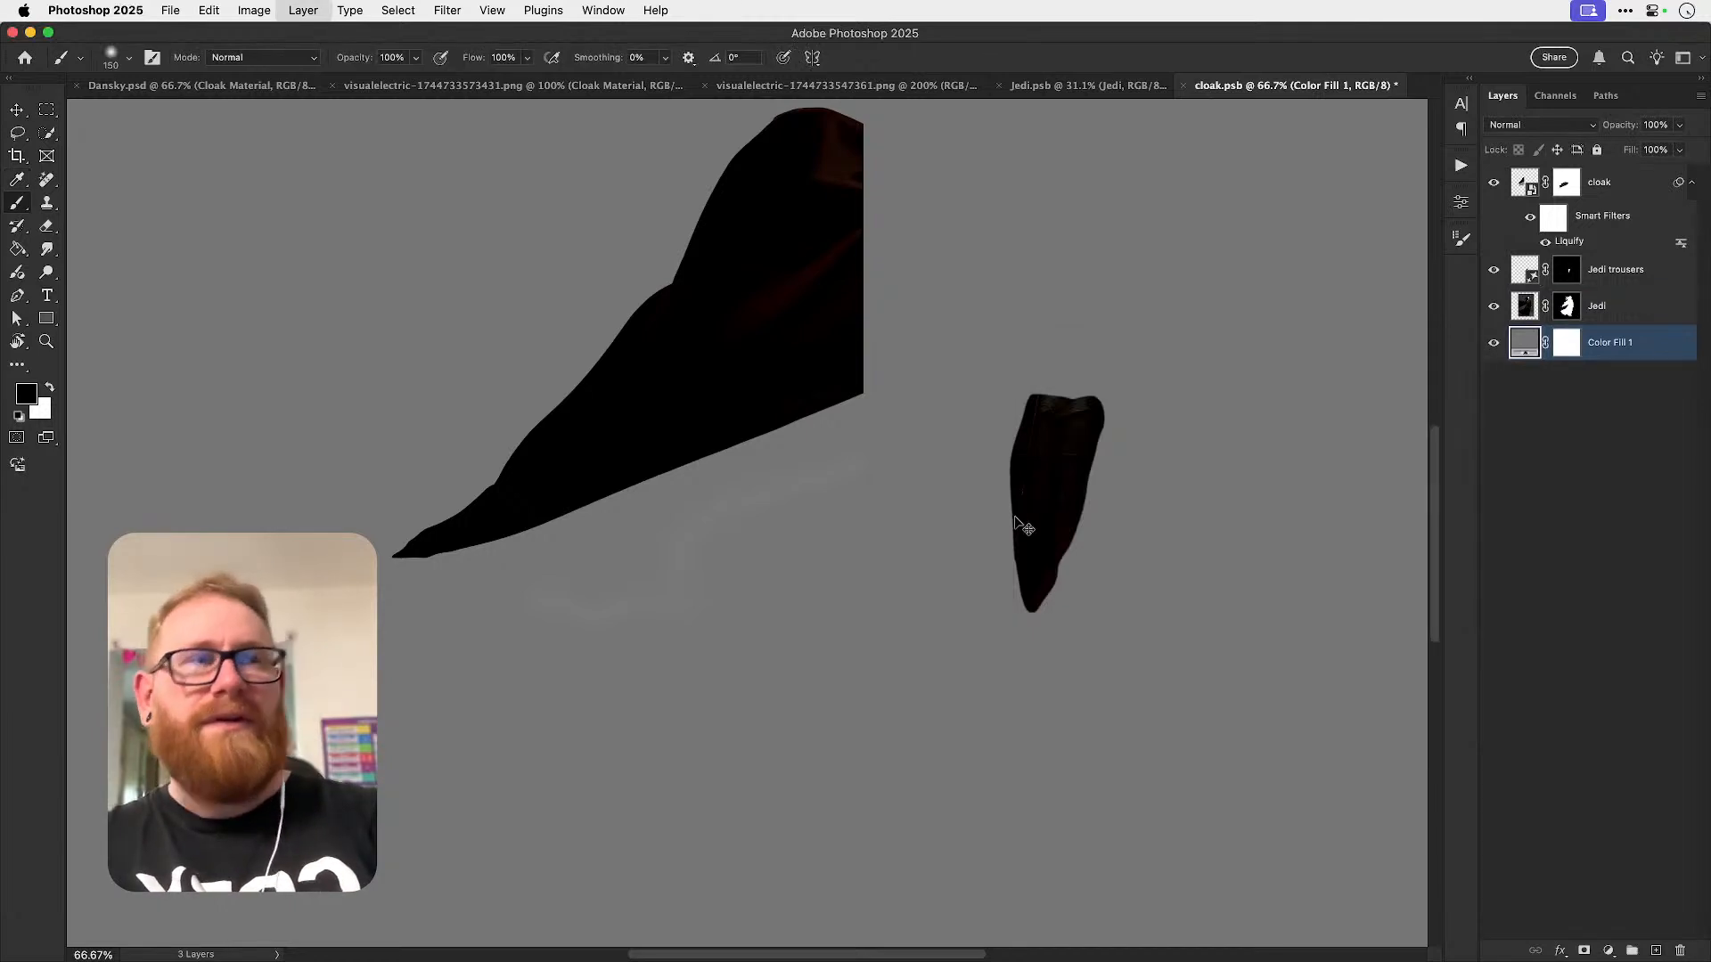
- Paint out the end of the faint residue nearest the cloak's tip, using the cloak layer's mask and a 150 px brush
{"action": "left_click", "coordinate": [1566, 307]}
{"action": "key", "text": "z"}
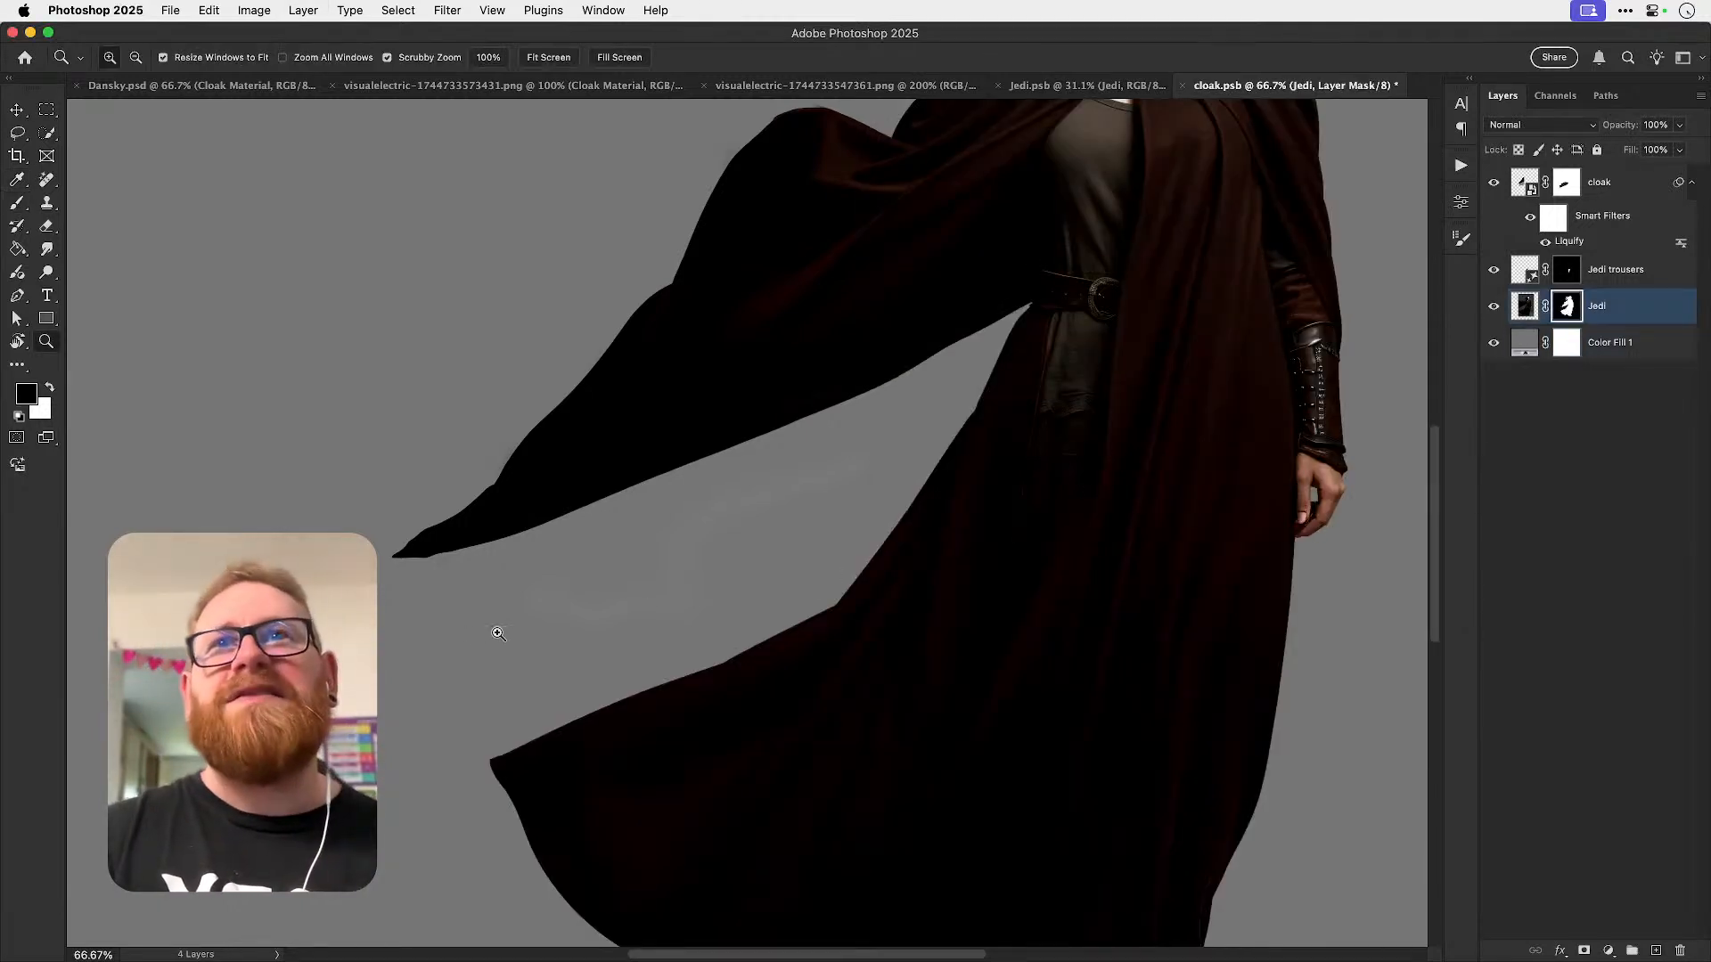
{"action": "left_click", "coordinate": [445, 617]}
{"action": "left_click", "coordinate": [447, 616]}
{"action": "key", "text": "b"}
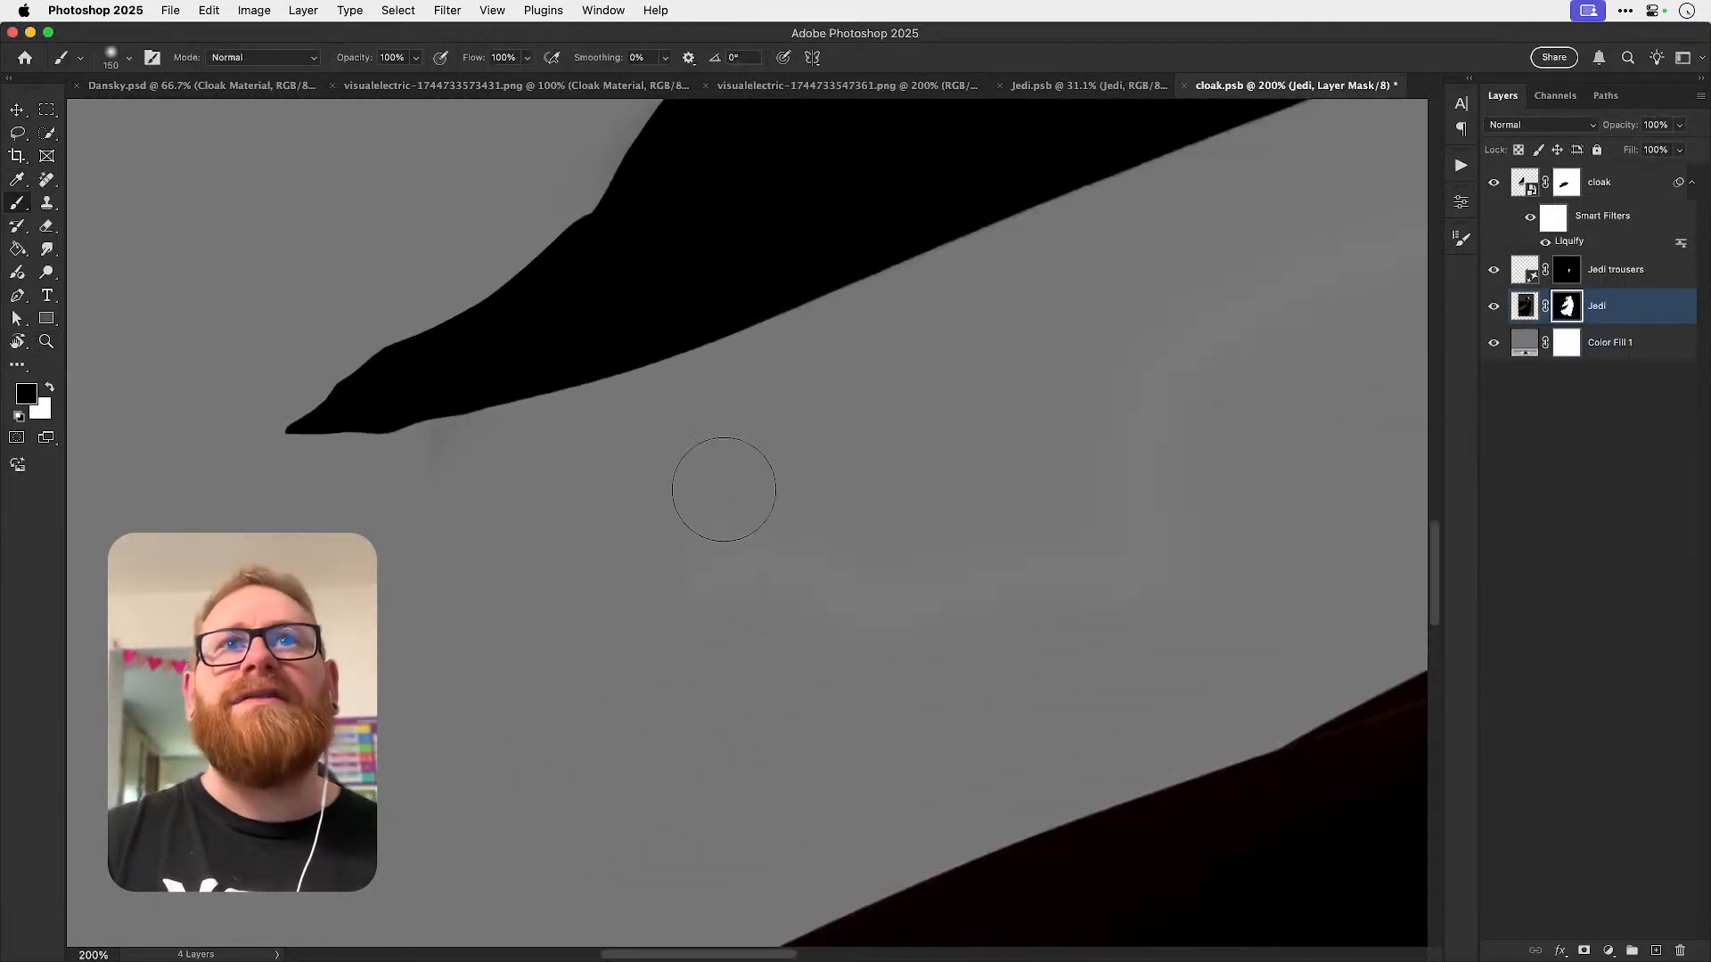
{"action": "key", "text": "x"}
{"action": "key", "text": "x"}
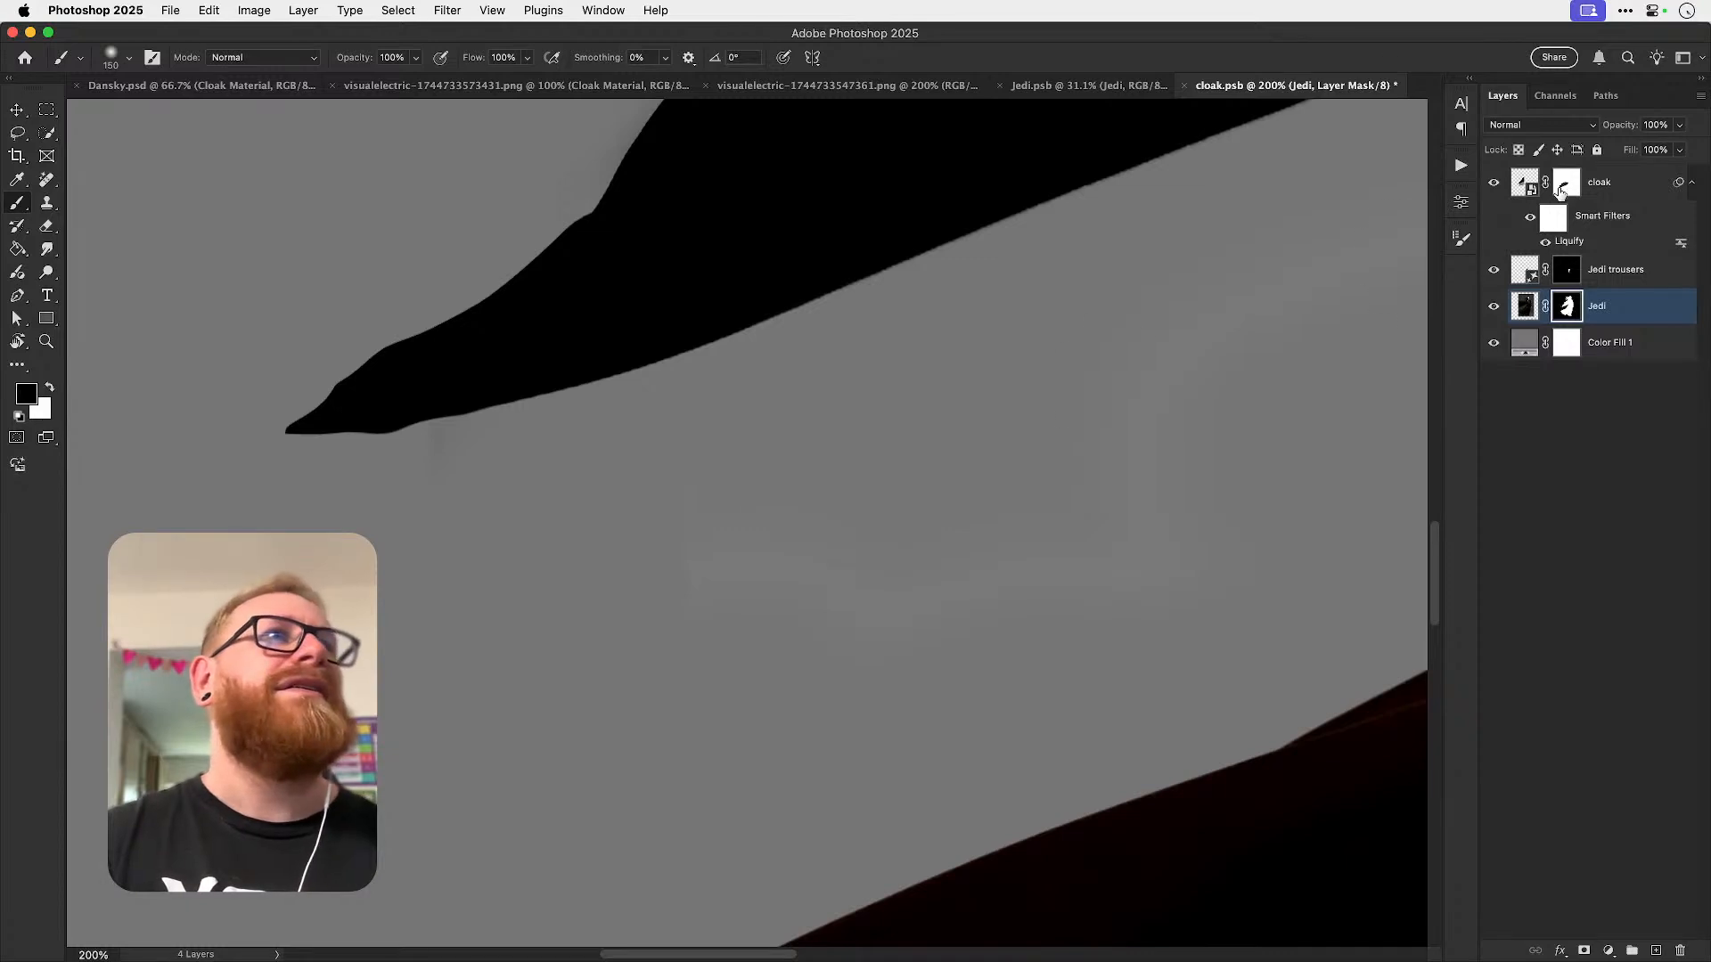
{"action": "left_click", "coordinate": [1566, 182]}
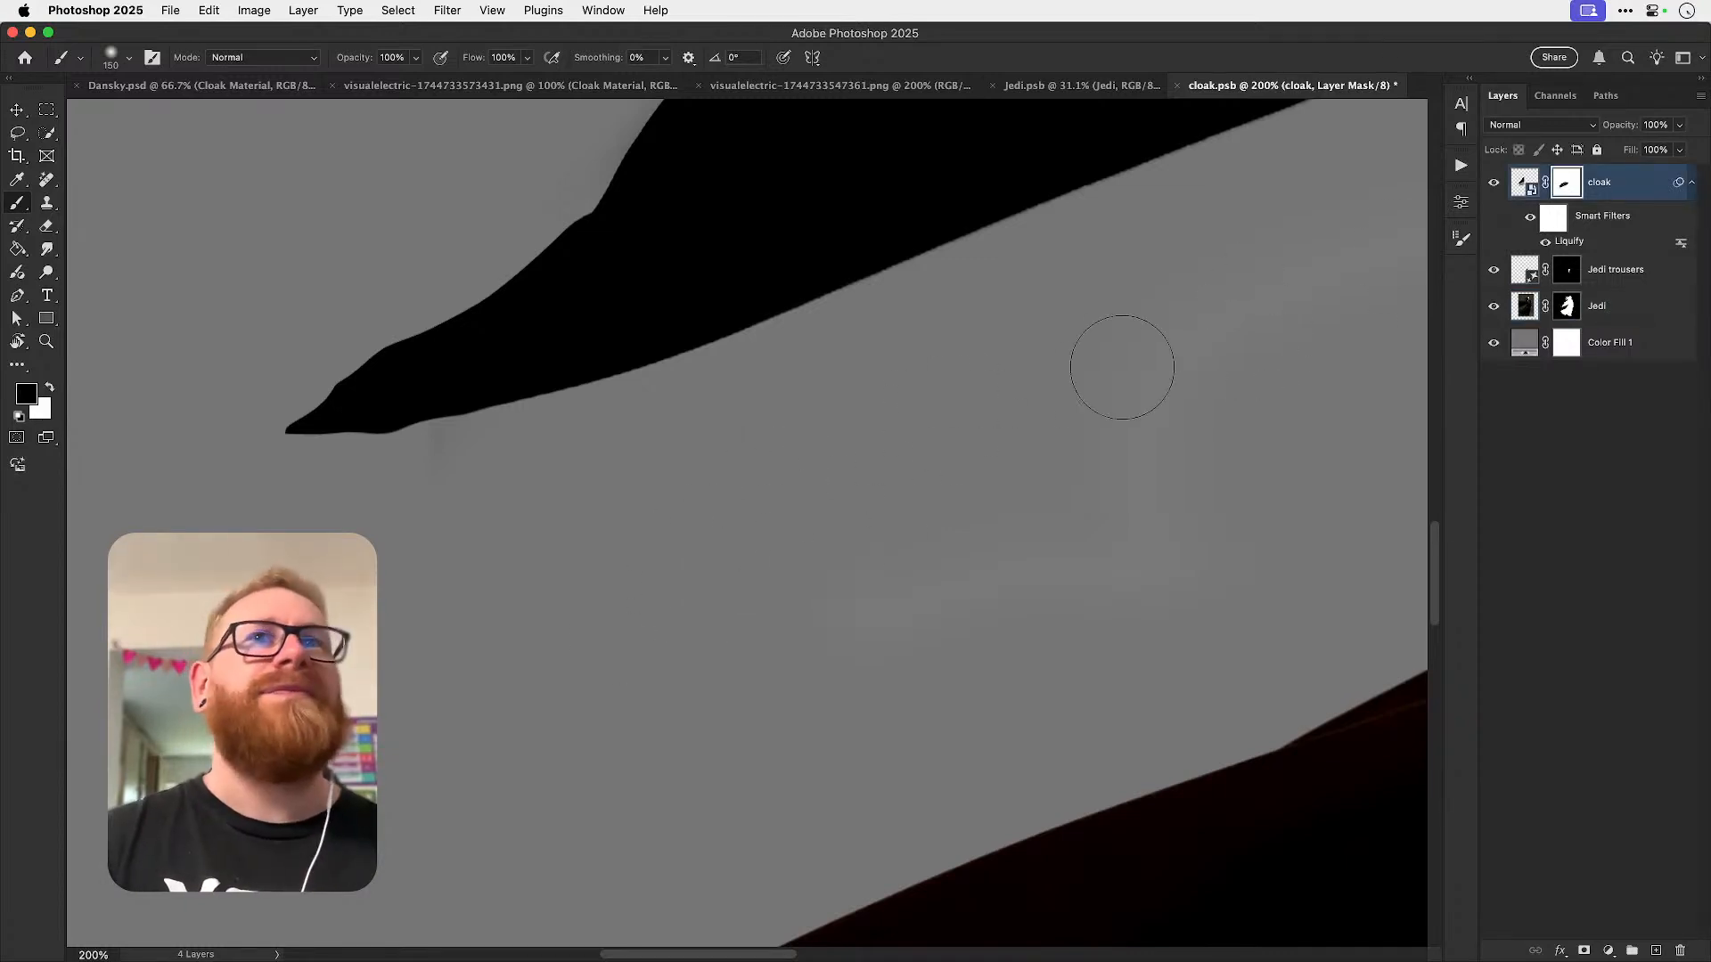
- Change the Color Fill 1 backdrop to a darker neutral grey
{"action": "left_click", "coordinate": [1523, 348]}
{"action": "double_click", "coordinate": [1523, 348]}
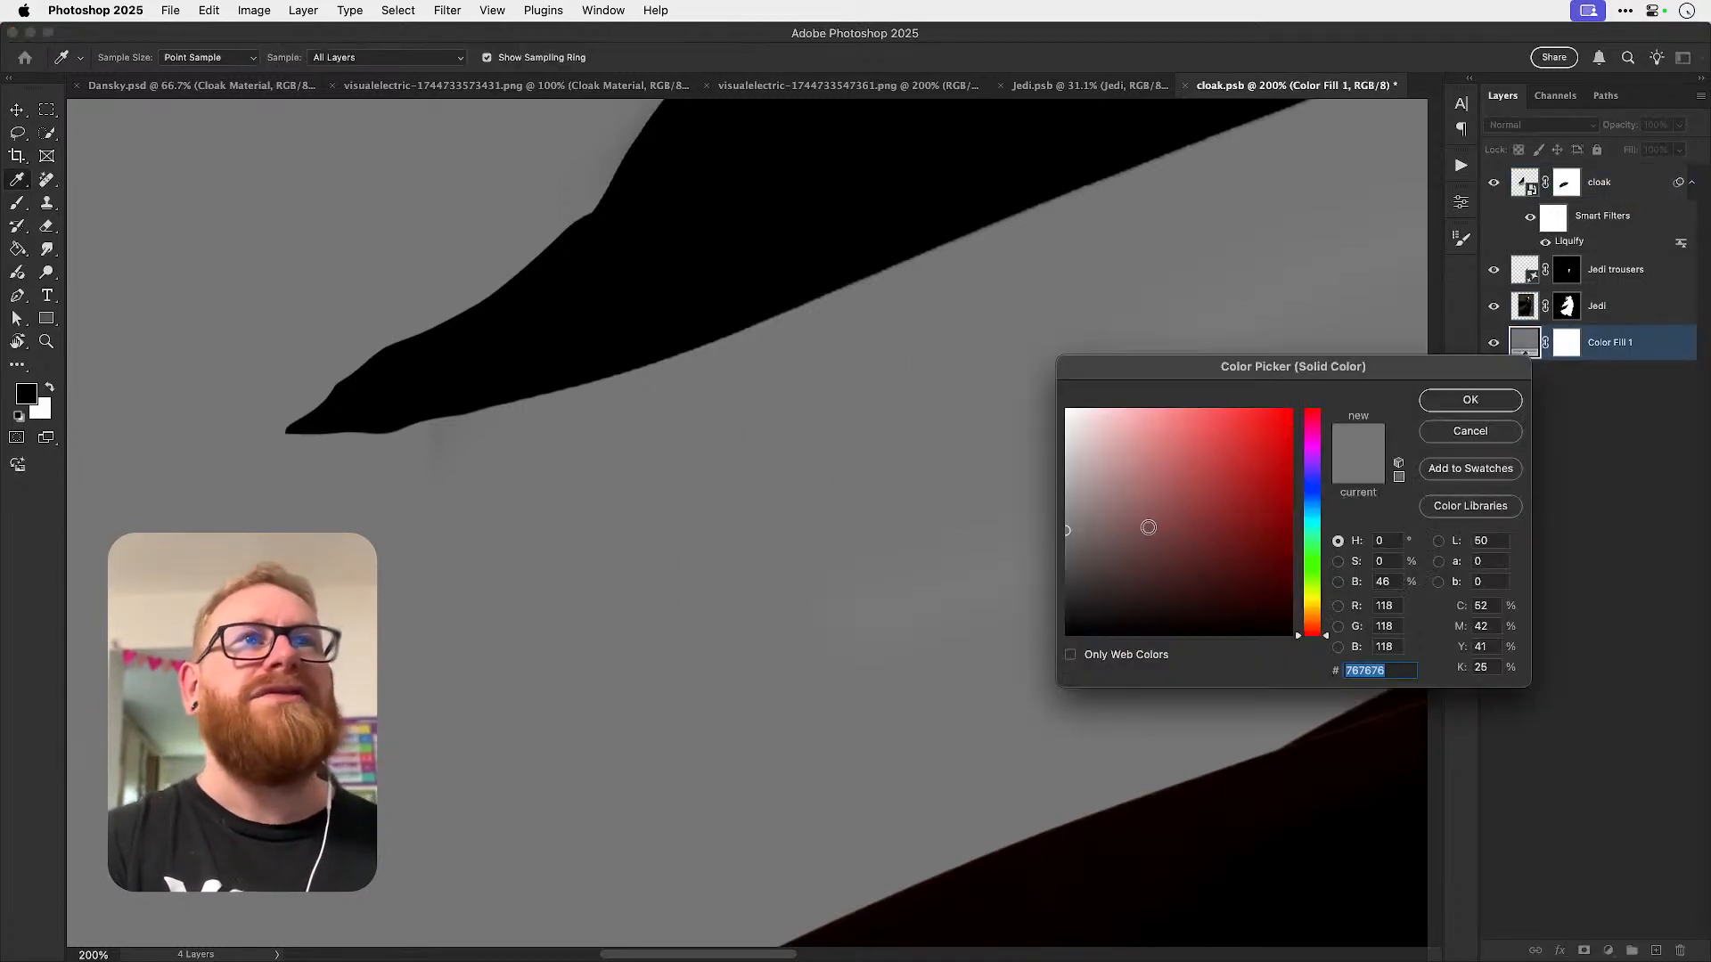
{"action": "left_click", "coordinate": [1052, 575]}
{"action": "left_click", "coordinate": [1470, 401]}
{"action": "key", "text": "b"}
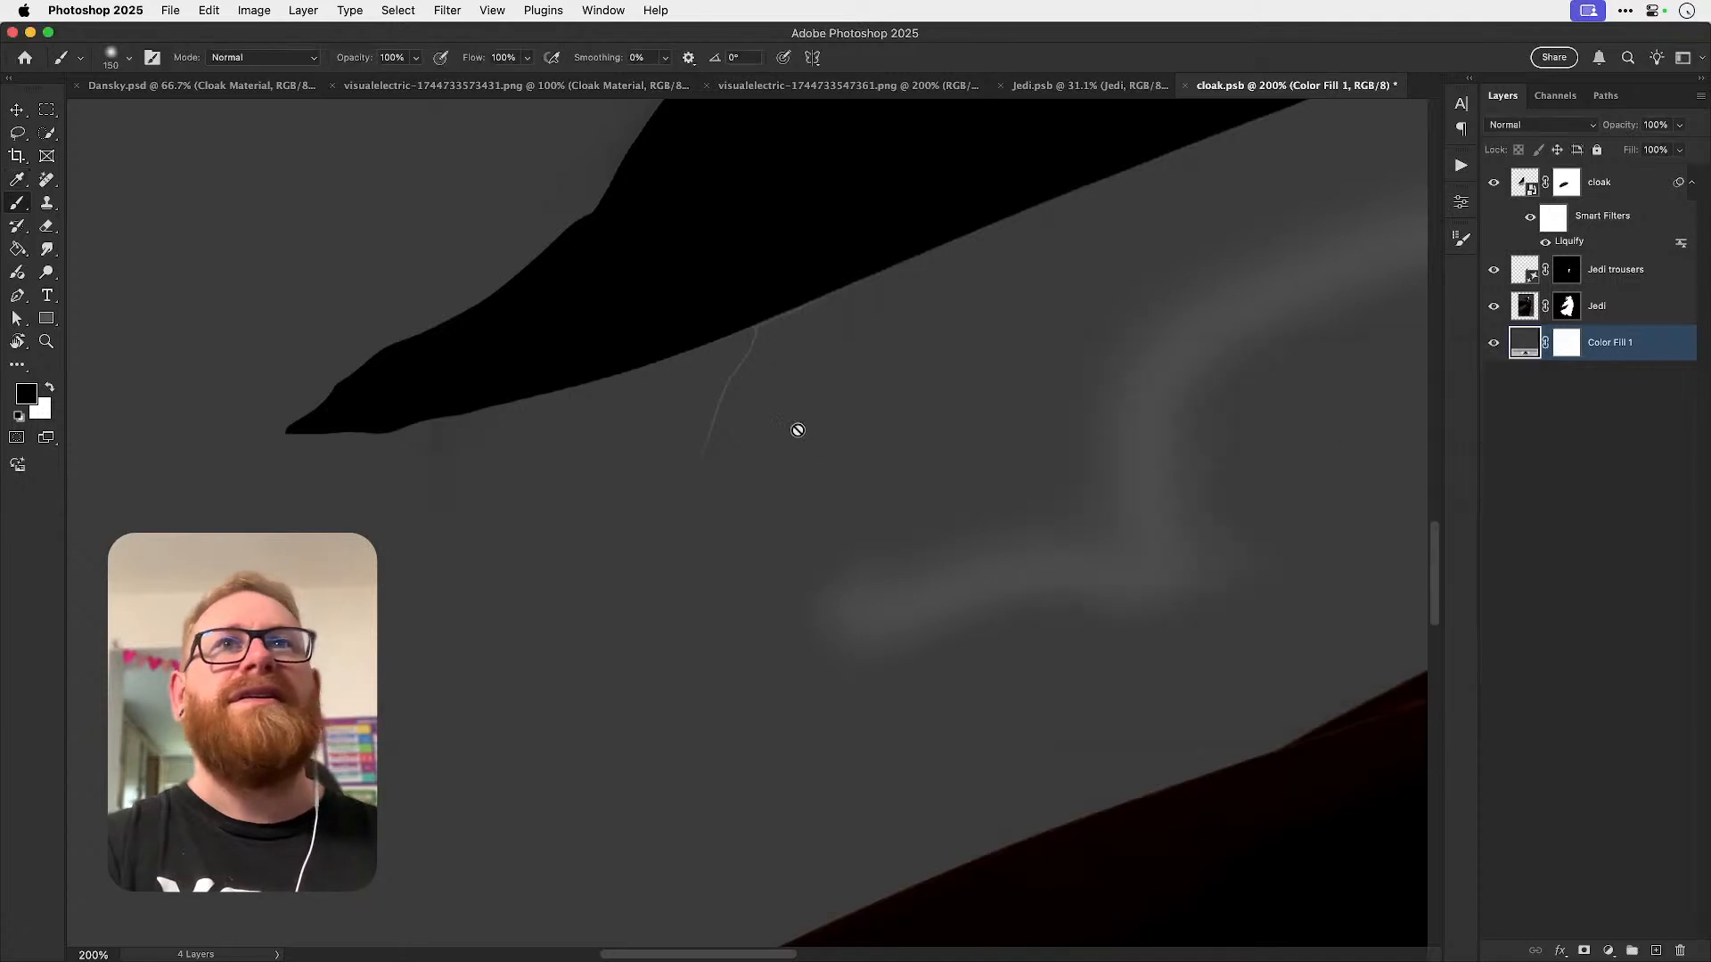
- Mask out the thin stray line beneath the cloak's tip on the cloak layer's mask with a brush reduced to 15 px
{"action": "left_click", "coordinate": [1566, 182]}
{"action": "key", "text": "bracketleft"}
{"action": "key", "text": "bracketleft"}
{"action": "key", "text": "bracketleft"}
{"action": "key", "text": "bracketleft"}
{"action": "key", "text": "bracketleft"}
{"action": "key", "text": "bracketleft"}
{"action": "key", "text": "bracketleft"}
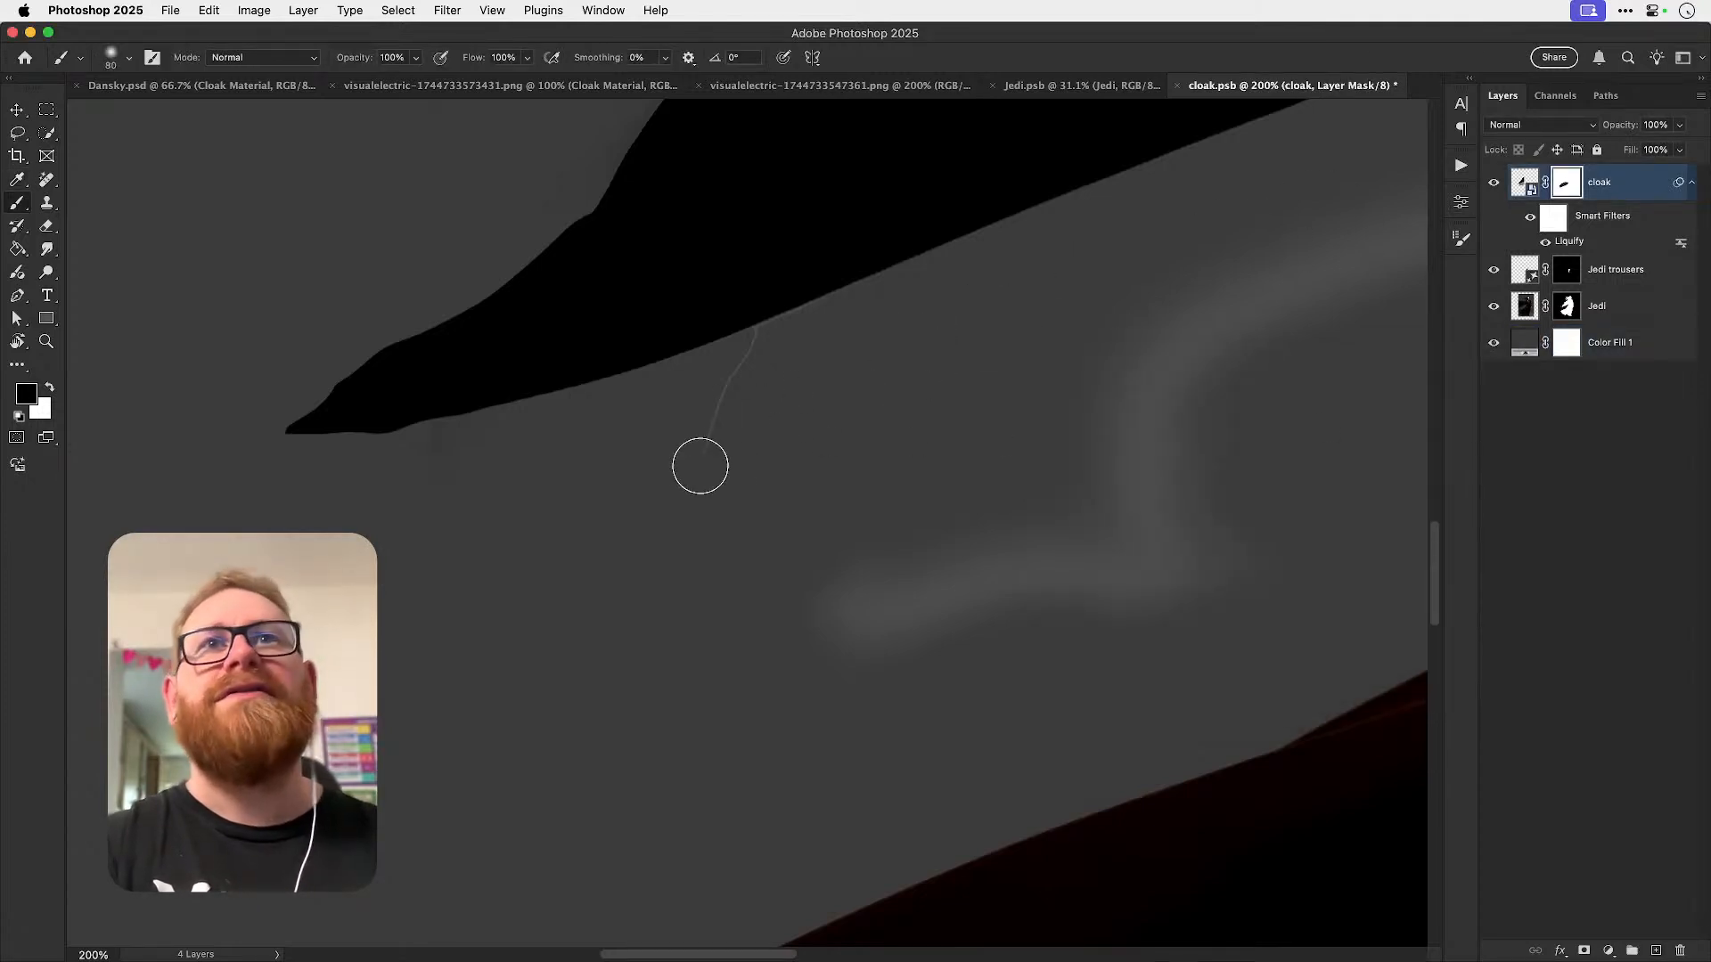
{"action": "key", "text": "bracketleft"}
{"action": "key", "text": "bracketleft"}
{"action": "key", "text": "bracketleft"}
{"action": "key", "text": "bracketleft"}
{"action": "key", "text": "bracketleft"}
{"action": "key", "text": "bracketleft"}
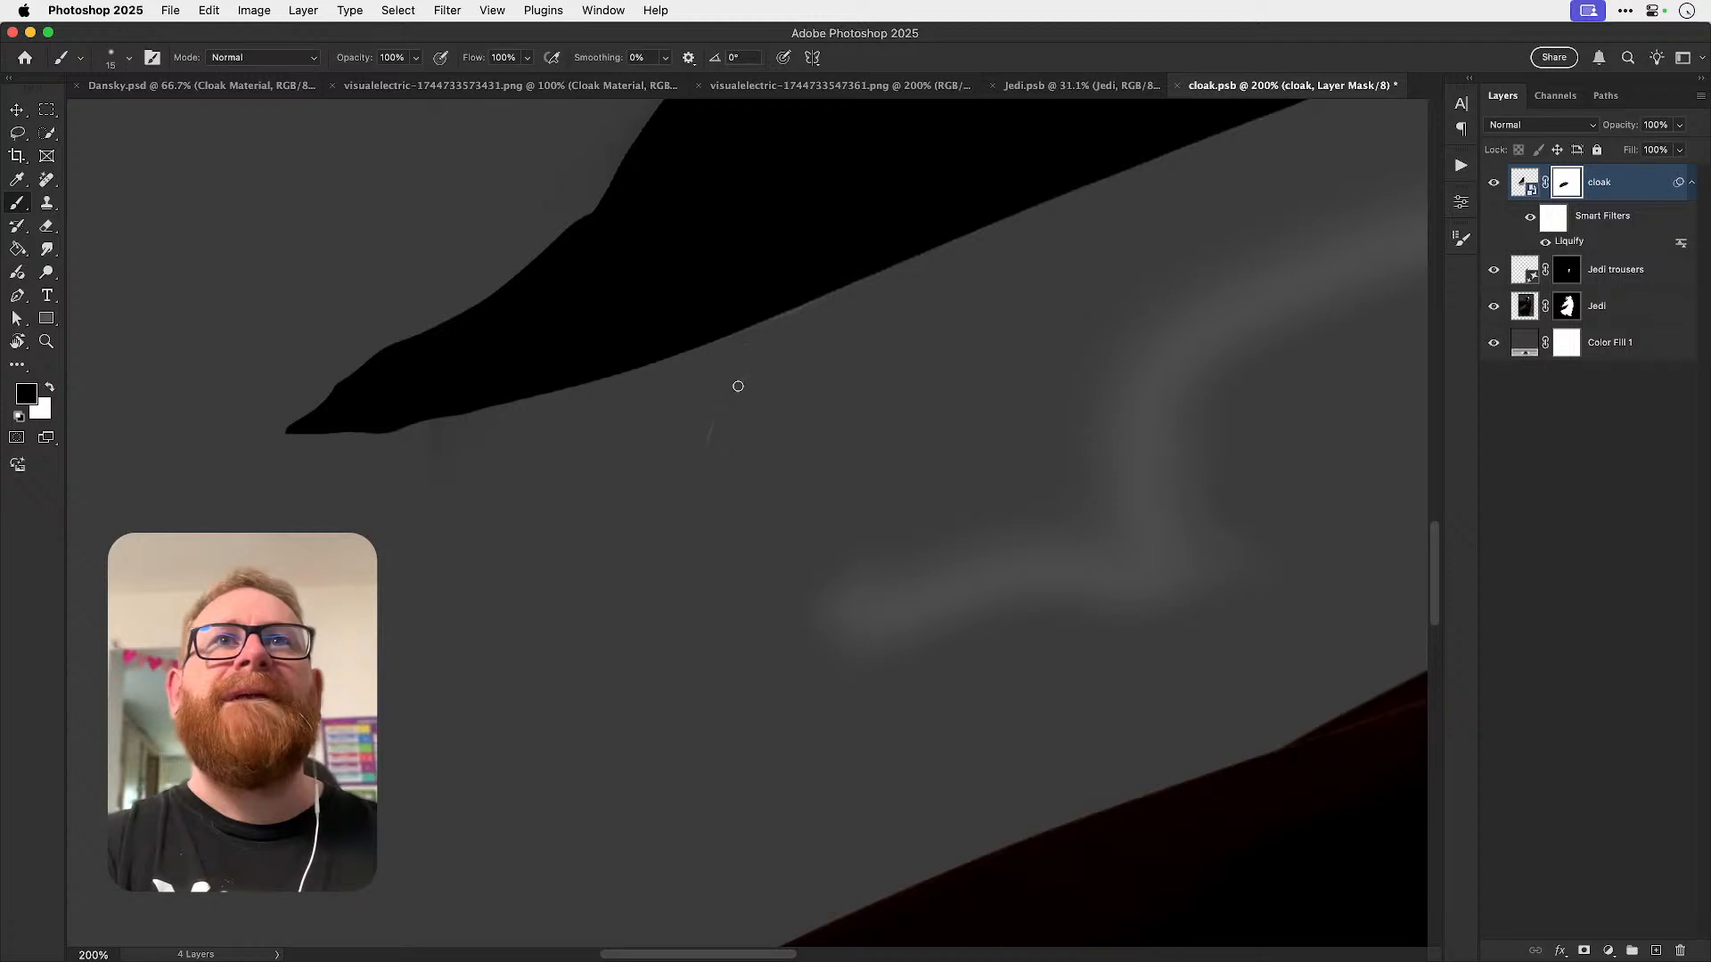
- Paint out the broad, soft residue band below the cloak on its layer mask with a 70 px brush
{"action": "key", "text": "bracketright"}
{"action": "key", "text": "bracketright"}
{"action": "key", "text": "bracketright"}
{"action": "key", "text": "bracketright"}
{"action": "key", "text": "bracketright"}
{"action": "key", "text": "bracketright"}
{"action": "key", "text": "bracketright"}
{"action": "key", "text": "bracketright"}
{"action": "key", "text": "bracketright"}
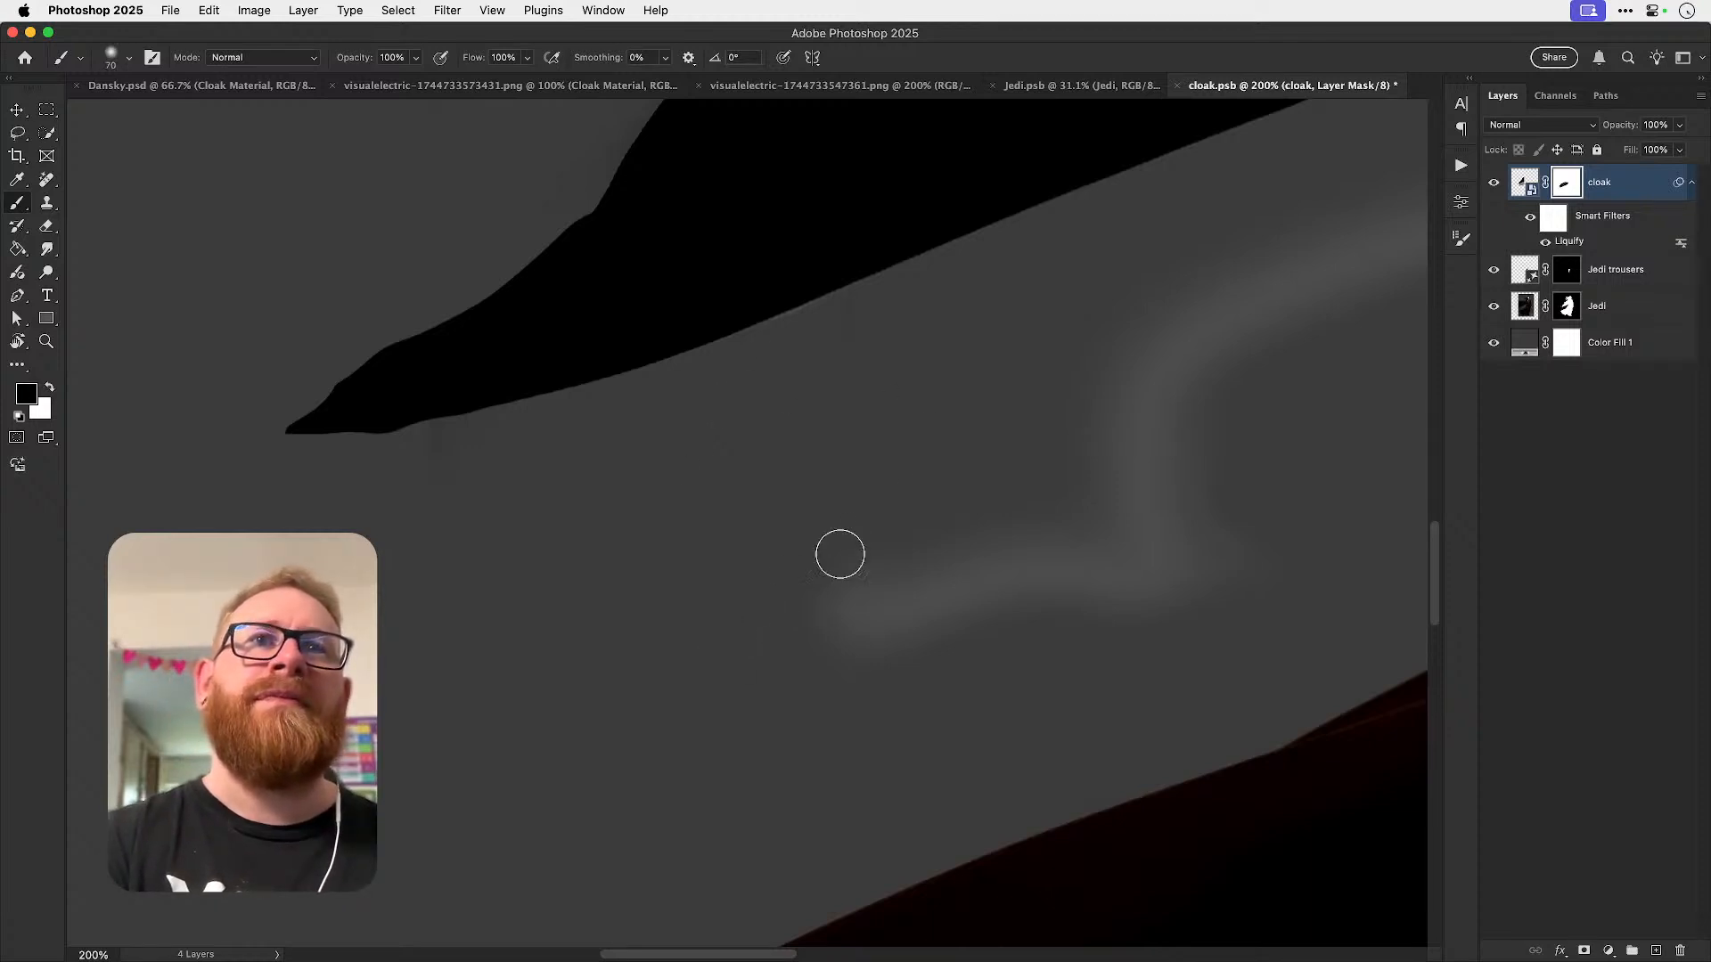
{"action": "mouse_move", "coordinate": [749, 606]}
{"action": "left_mouse_down"}
{"action": "mouse_move", "coordinate": [806, 619]}
{"action": "mouse_move", "coordinate": [1020, 578]}
{"action": "left_mouse_up"}
{"action": "scroll", "coordinate": [766, 590], "scroll_direction": "right", "scroll_amount": 10}
{"action": "scroll", "coordinate": [766, 589], "scroll_direction": "up", "scroll_amount": 3}
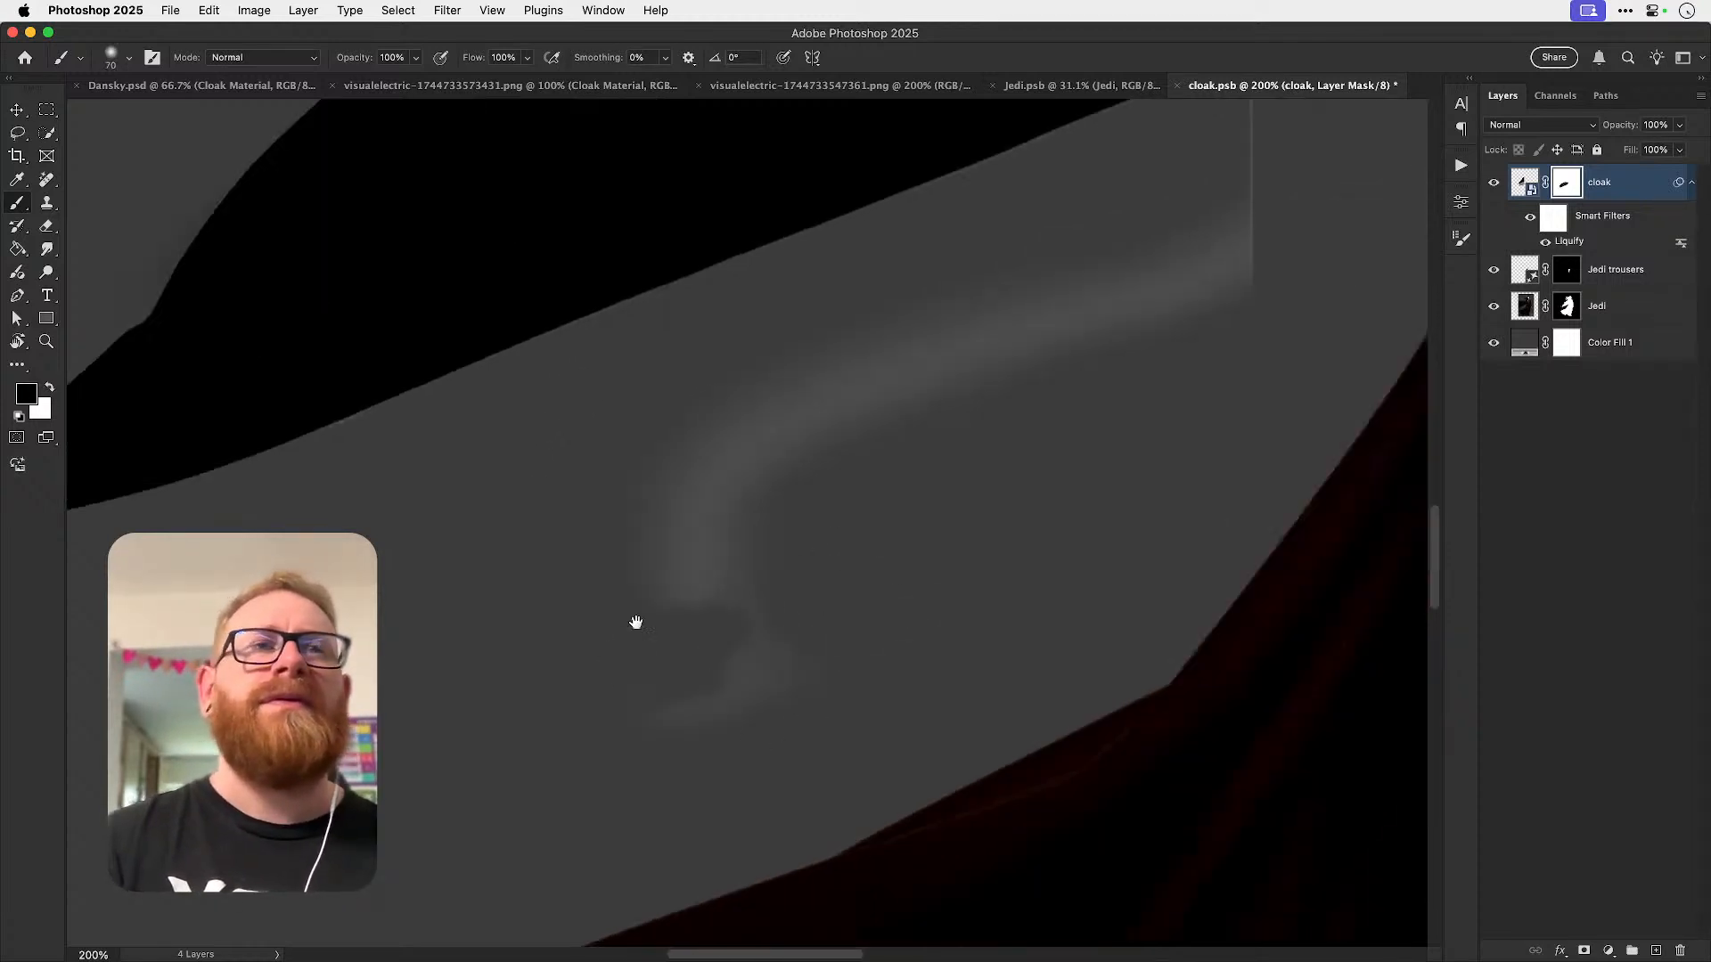
{"action": "mouse_move", "coordinate": [760, 658]}
{"action": "left_mouse_down"}
{"action": "mouse_move", "coordinate": [582, 699]}
{"action": "mouse_move", "coordinate": [735, 529]}
{"action": "mouse_move", "coordinate": [716, 493]}
{"action": "mouse_move", "coordinate": [731, 425]}
{"action": "mouse_move", "coordinate": [574, 480]}
{"action": "mouse_move", "coordinate": [652, 458]}
{"action": "mouse_move", "coordinate": [941, 276]}
{"action": "mouse_move", "coordinate": [784, 363]}
{"action": "mouse_move", "coordinate": [824, 415]}
{"action": "mouse_move", "coordinate": [1062, 299]}
{"action": "mouse_move", "coordinate": [1227, 262]}
{"action": "left_mouse_up"}
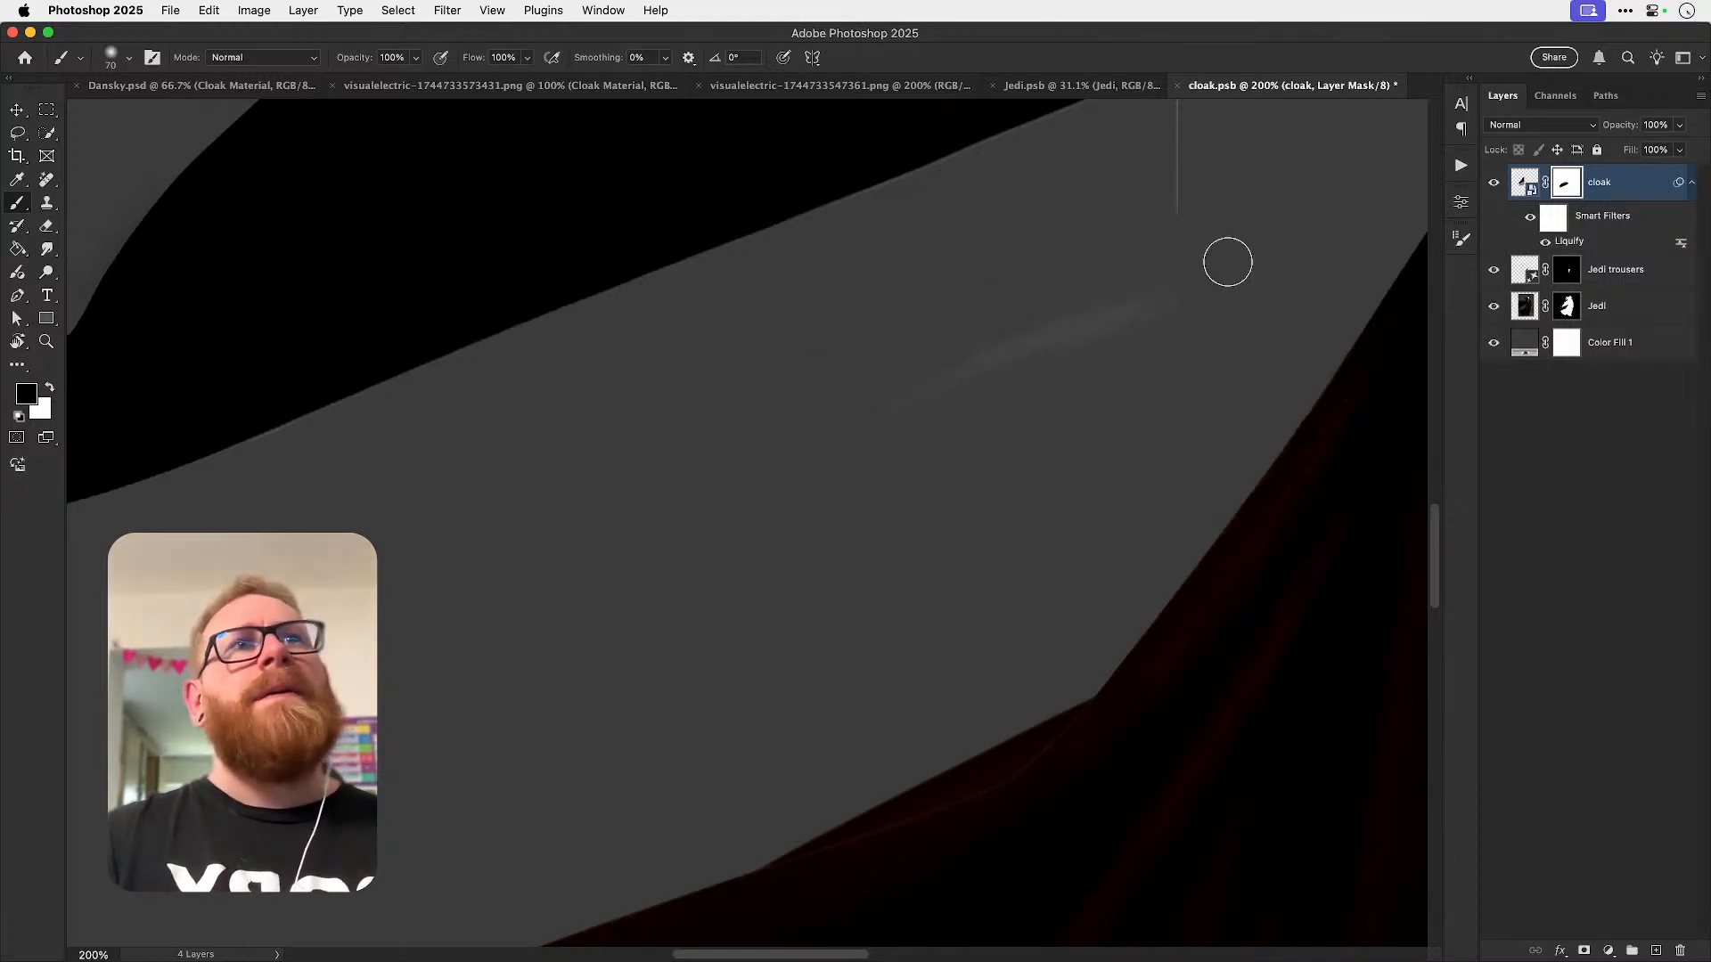
- Mask out the thin vertical line hanging from the cloak's lower edge with a small brush of about 10 px
{"action": "scroll", "coordinate": [1227, 262], "scroll_direction": "right", "scroll_amount": 7}
{"action": "scroll", "coordinate": [1228, 262], "scroll_direction": "up", "scroll_amount": 7}
{"action": "key", "text": "["}
{"action": "key", "text": "["}
{"action": "key", "text": "["}
{"action": "key", "text": "["}
{"action": "key", "text": "["}
{"action": "key", "text": "["}
{"action": "key", "text": "["}
{"action": "key", "text": "["}
{"action": "key", "text": "["}
{"action": "key", "text": "["}
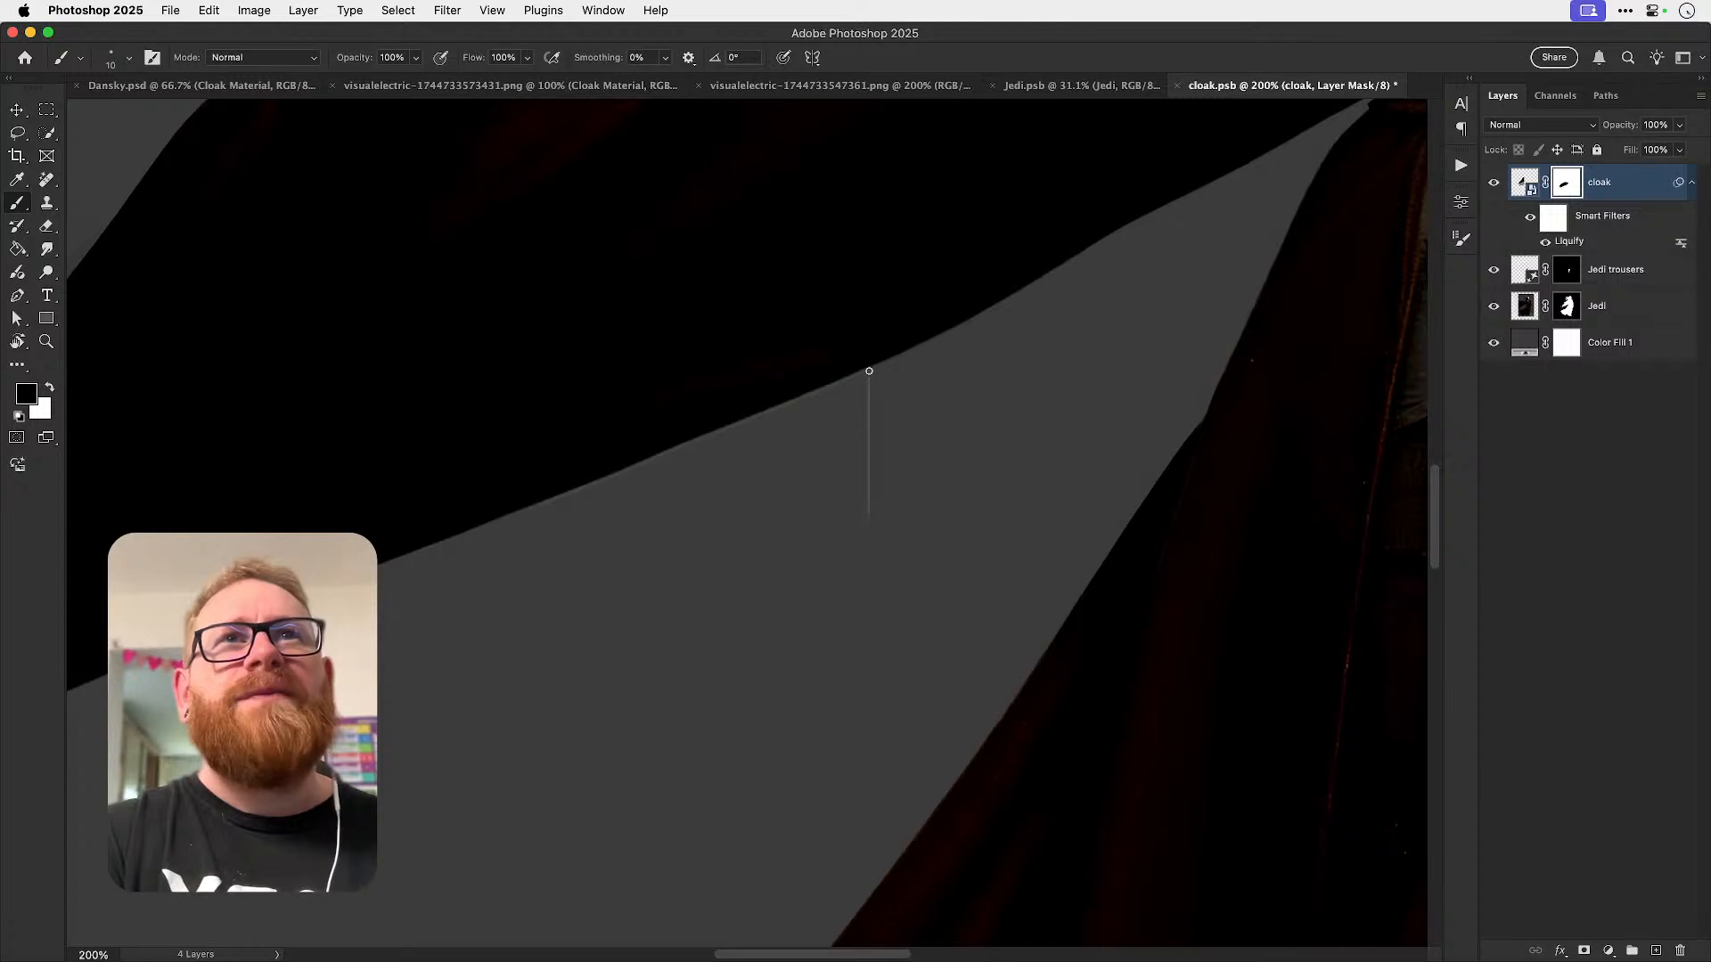
{"action": "key", "text": "]"}
{"action": "key", "text": "]"}
{"action": "key", "text": "]"}
- Clean the light fringe along the cloak's lower edge on its layer mask with a 9 px brush
{"action": "key", "text": "["}
{"action": "key", "text": "["}
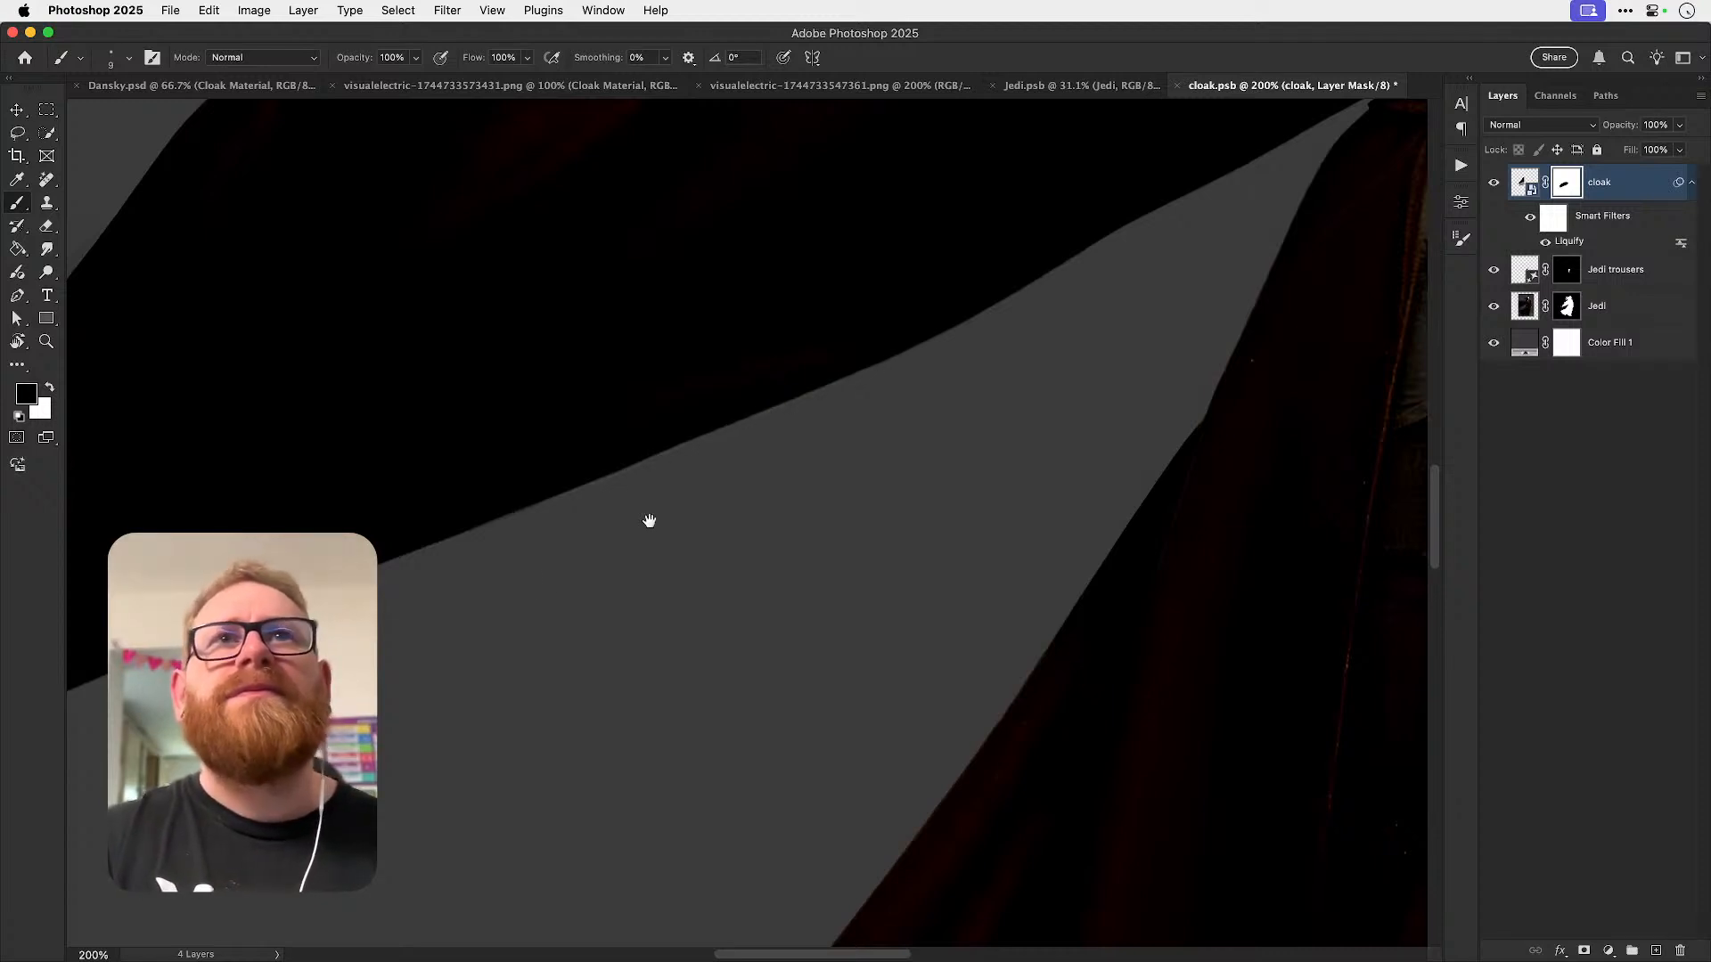
{"action": "left_click_drag", "start_coordinate": [731, 463], "coordinate": [1111, 321]}
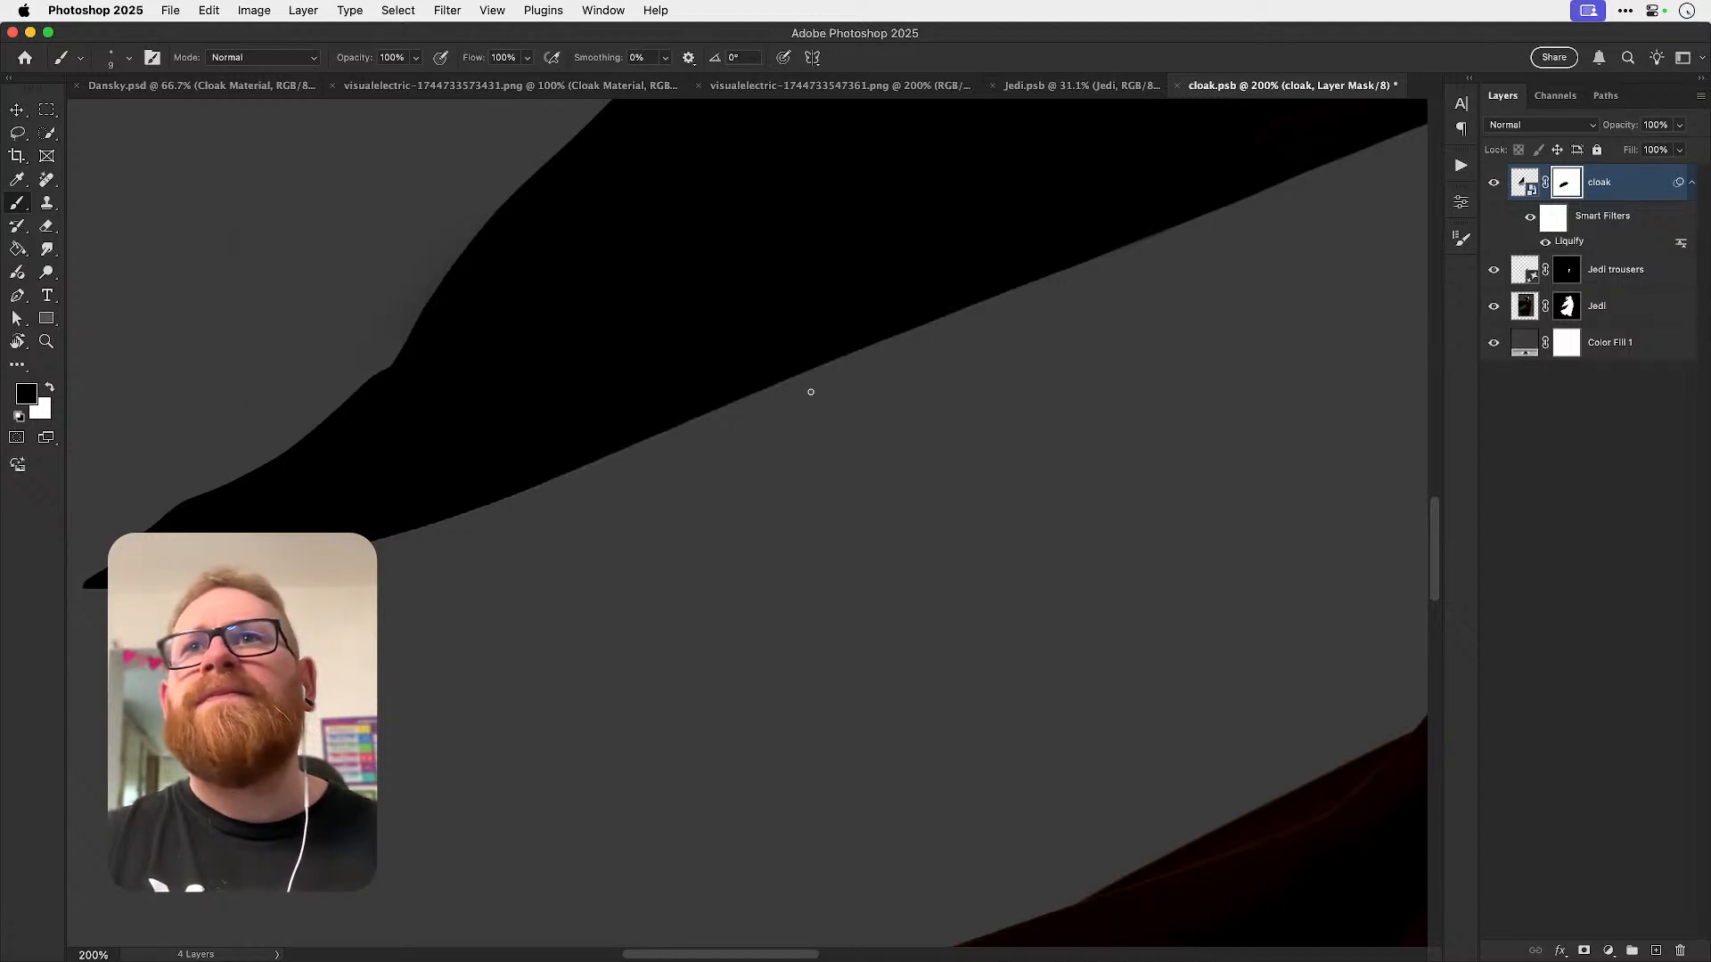
- Mask out the faint smudge below the cloak's tip on the Jedi layer's mask with a 35 px brush
{"action": "left_click_drag", "start_coordinate": [321, 603], "coordinate": [795, 508]}
{"action": "key", "text": "bracketright"}
{"action": "key", "text": "bracketright"}
{"action": "key", "text": "bracketright"}
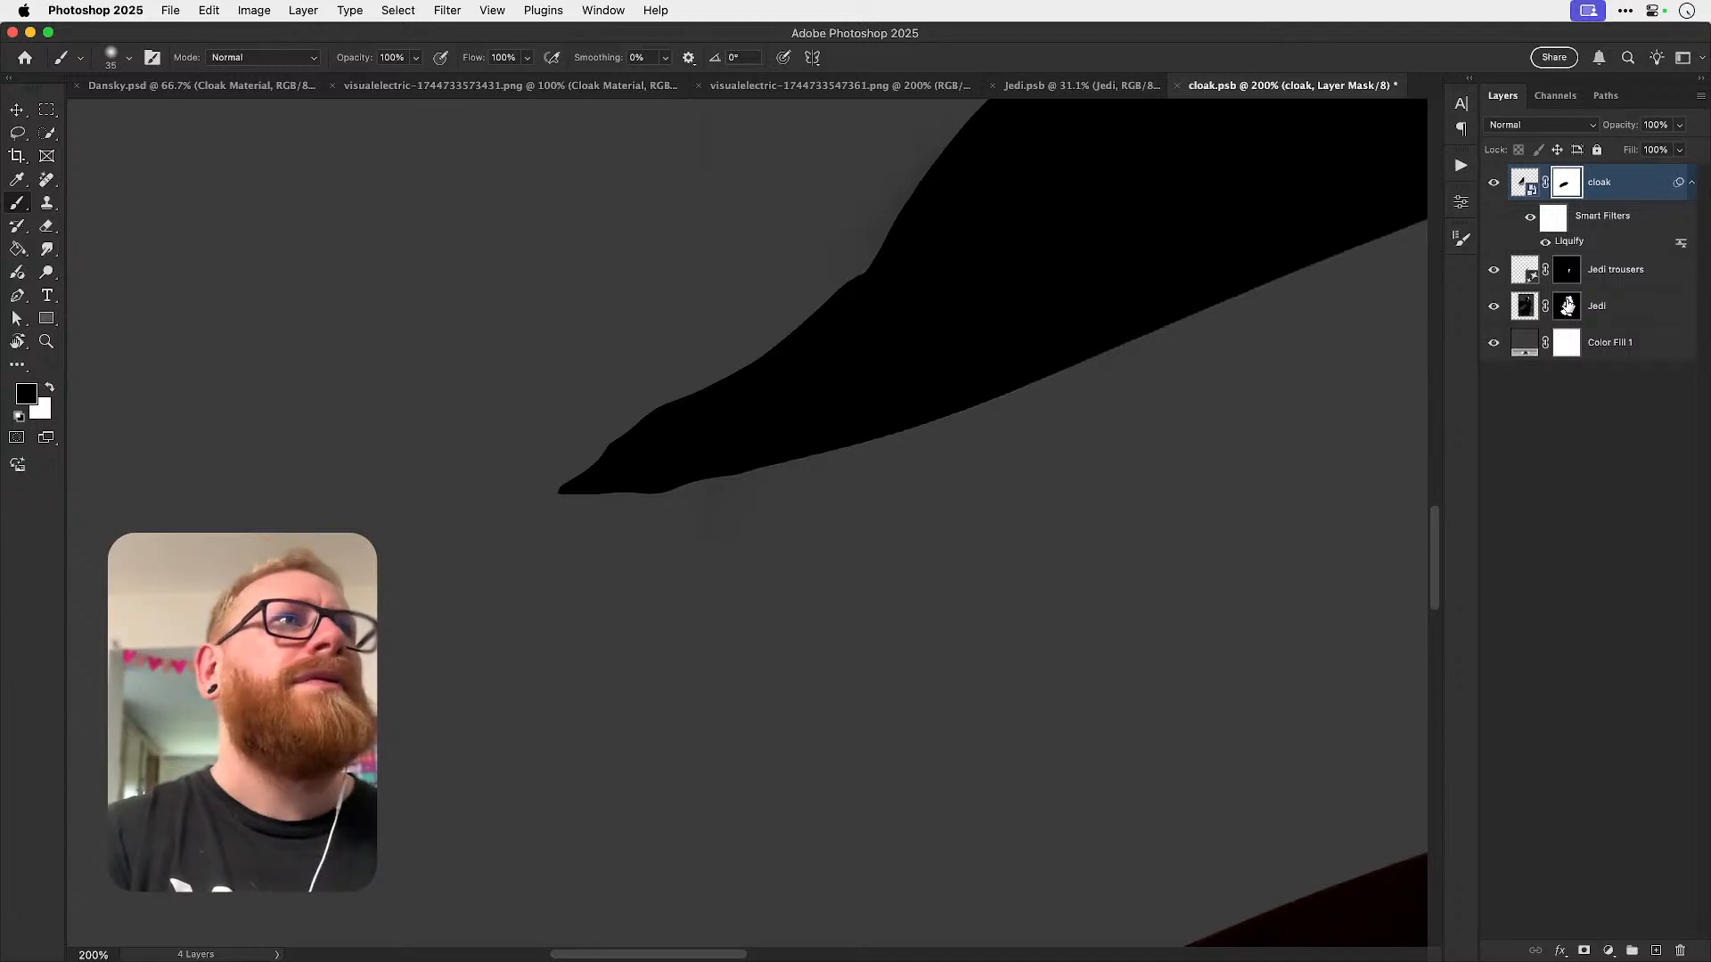
{"action": "left_click", "coordinate": [1567, 305]}
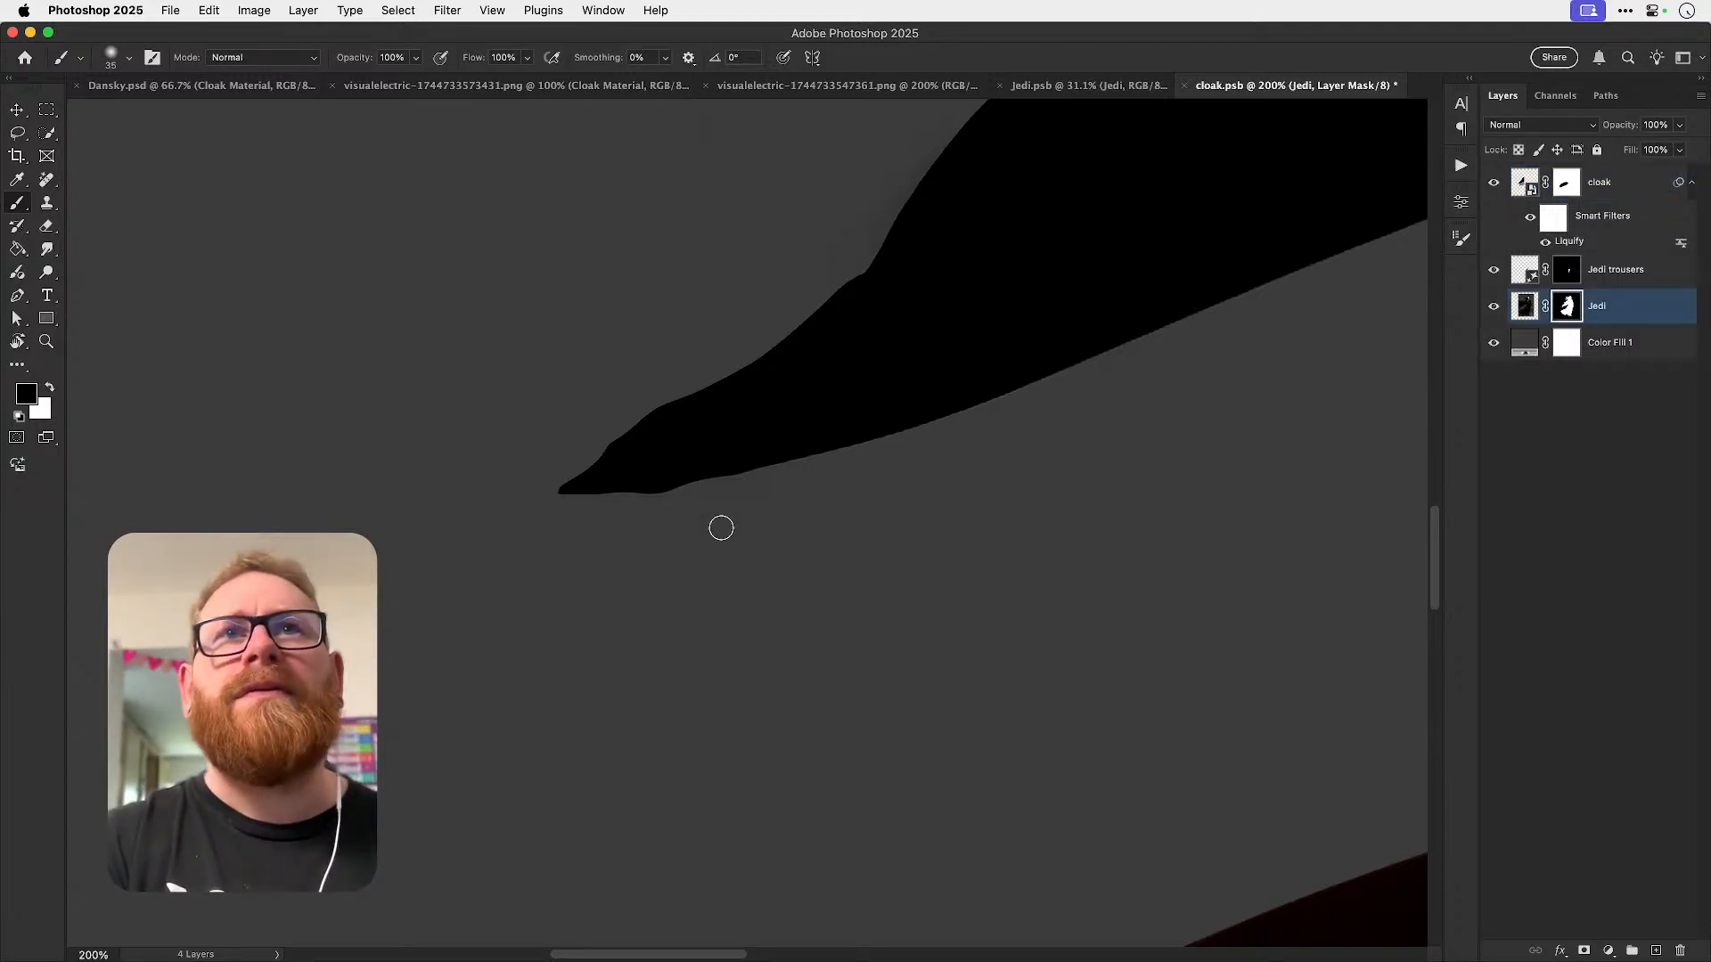
- Hide the Color Fill 1 layer, then save and close both cloak.psb and Jedi.psb
{"action": "key", "text": "super+0"}
{"action": "key", "text": "v"}
{"action": "left_click", "coordinate": [1492, 347]}
{"action": "key", "text": "super+s"}
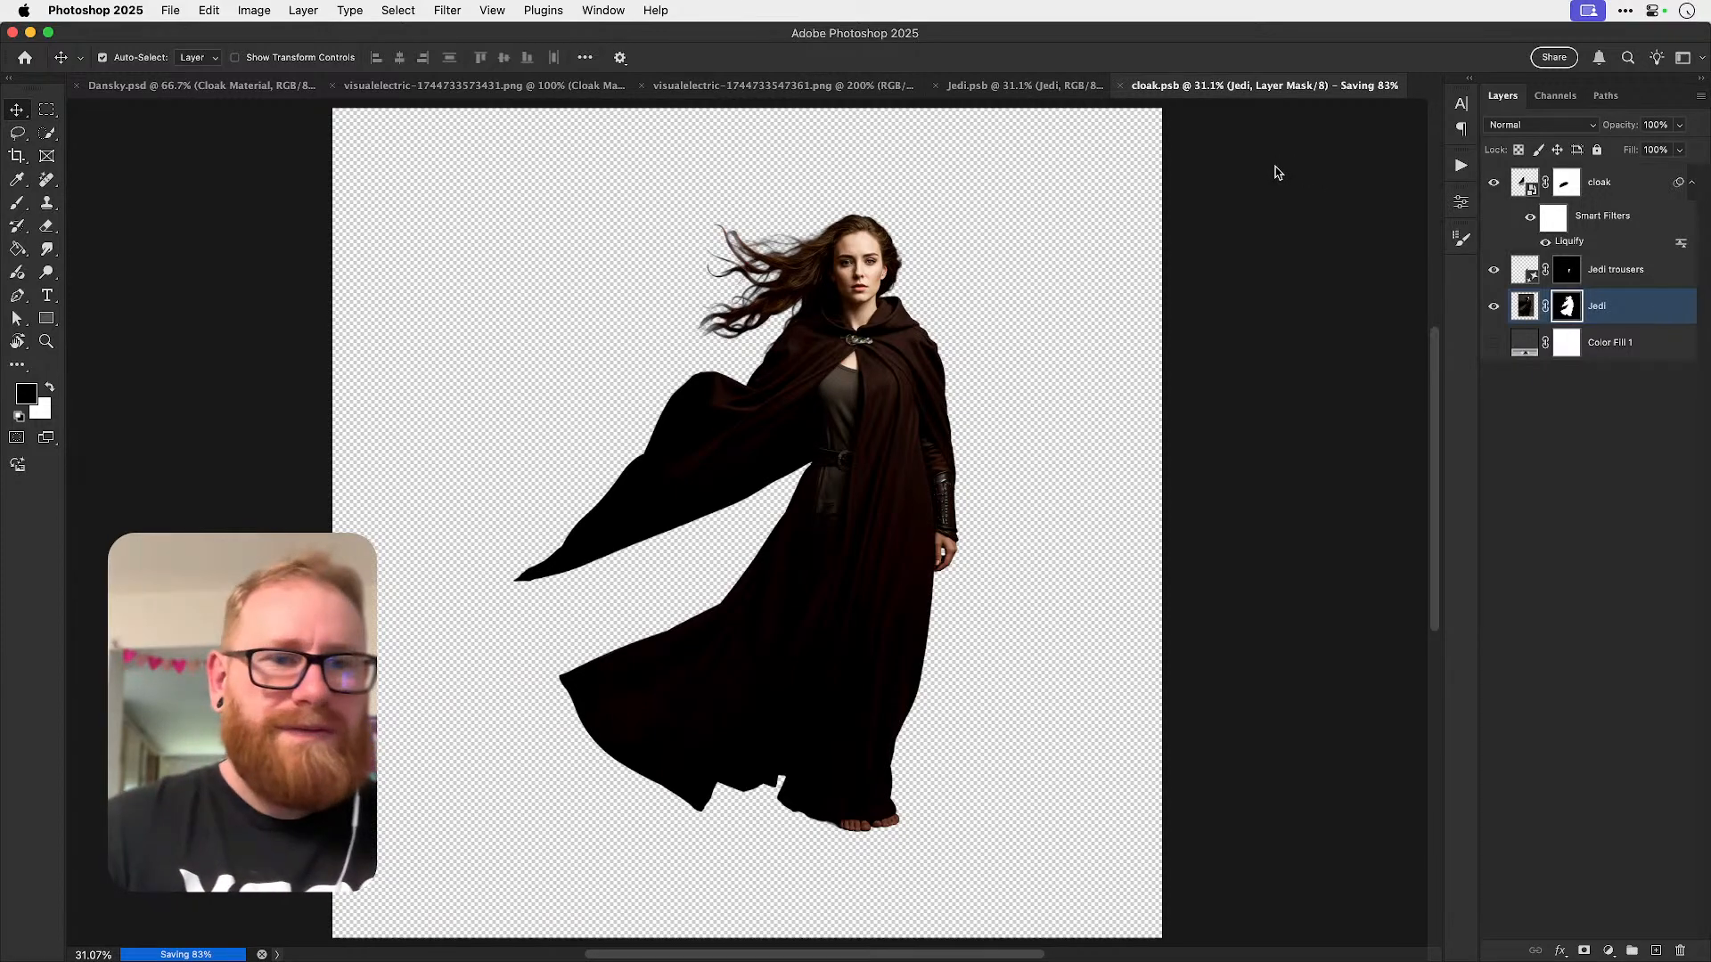
{"action": "key", "text": "super+w"}
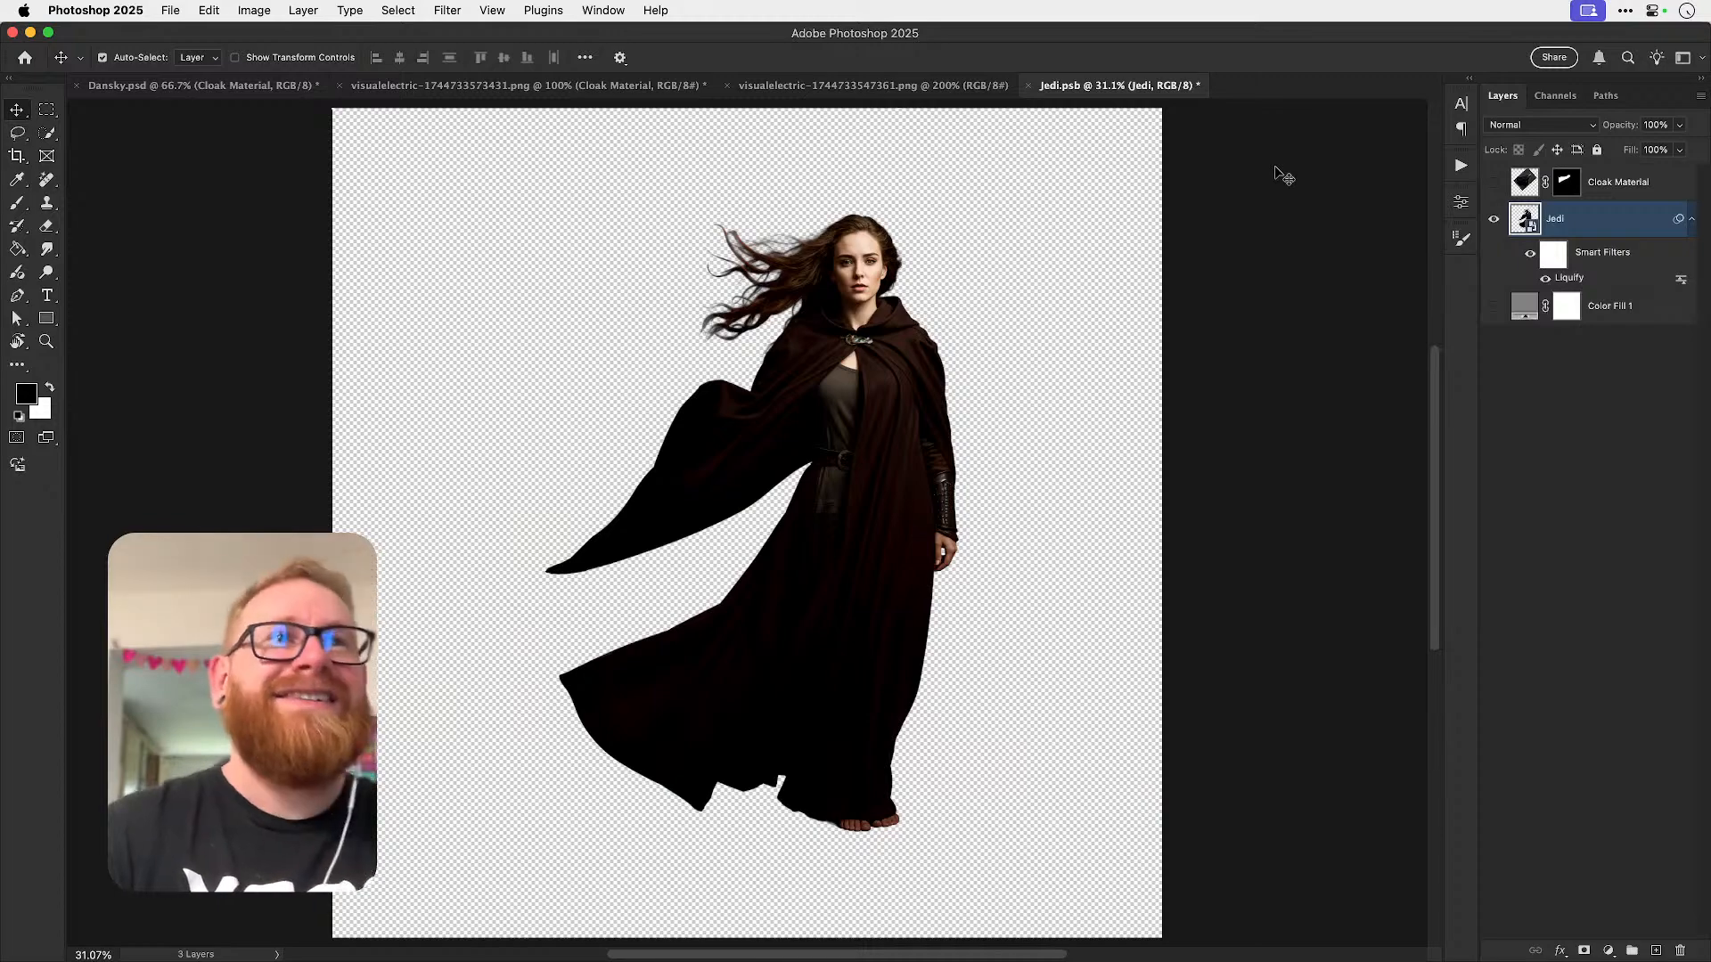
{"action": "key", "text": "super+s"}
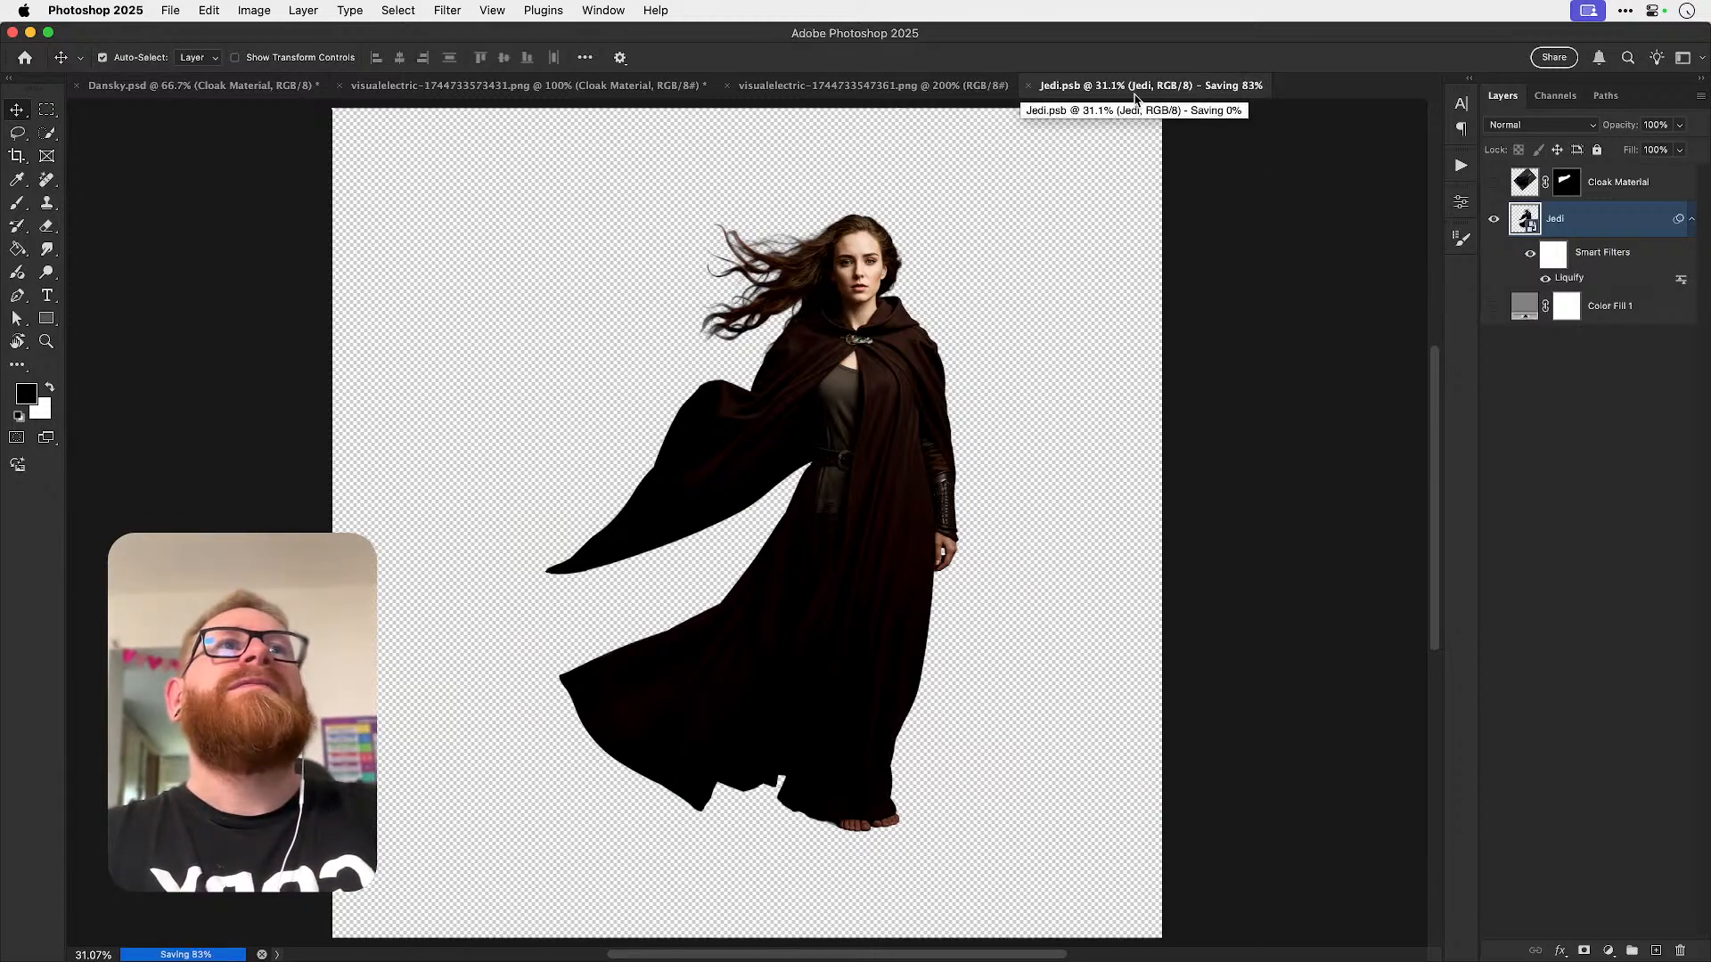
{"action": "left_click", "coordinate": [1029, 87]}
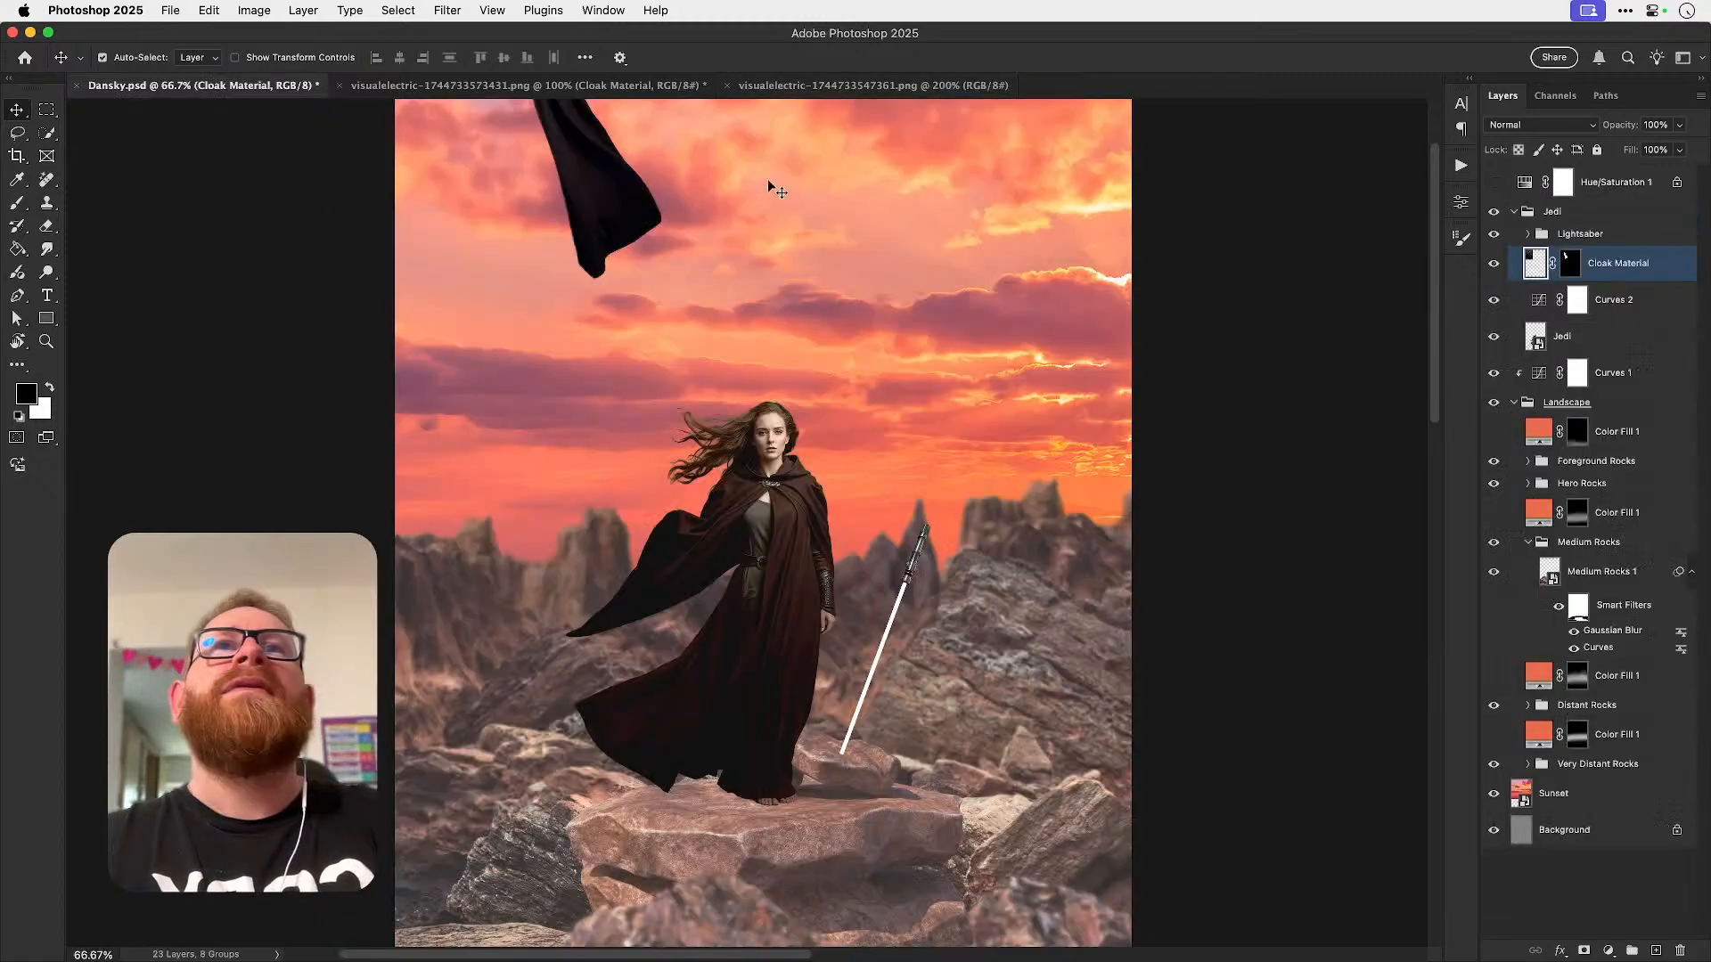
- Delete the leftover Cloak Material layer from the main composite and switch to the visualelectric-1744733573431.png document
{"action": "left_click_drag", "start_coordinate": [612, 232], "coordinate": [645, 351]}
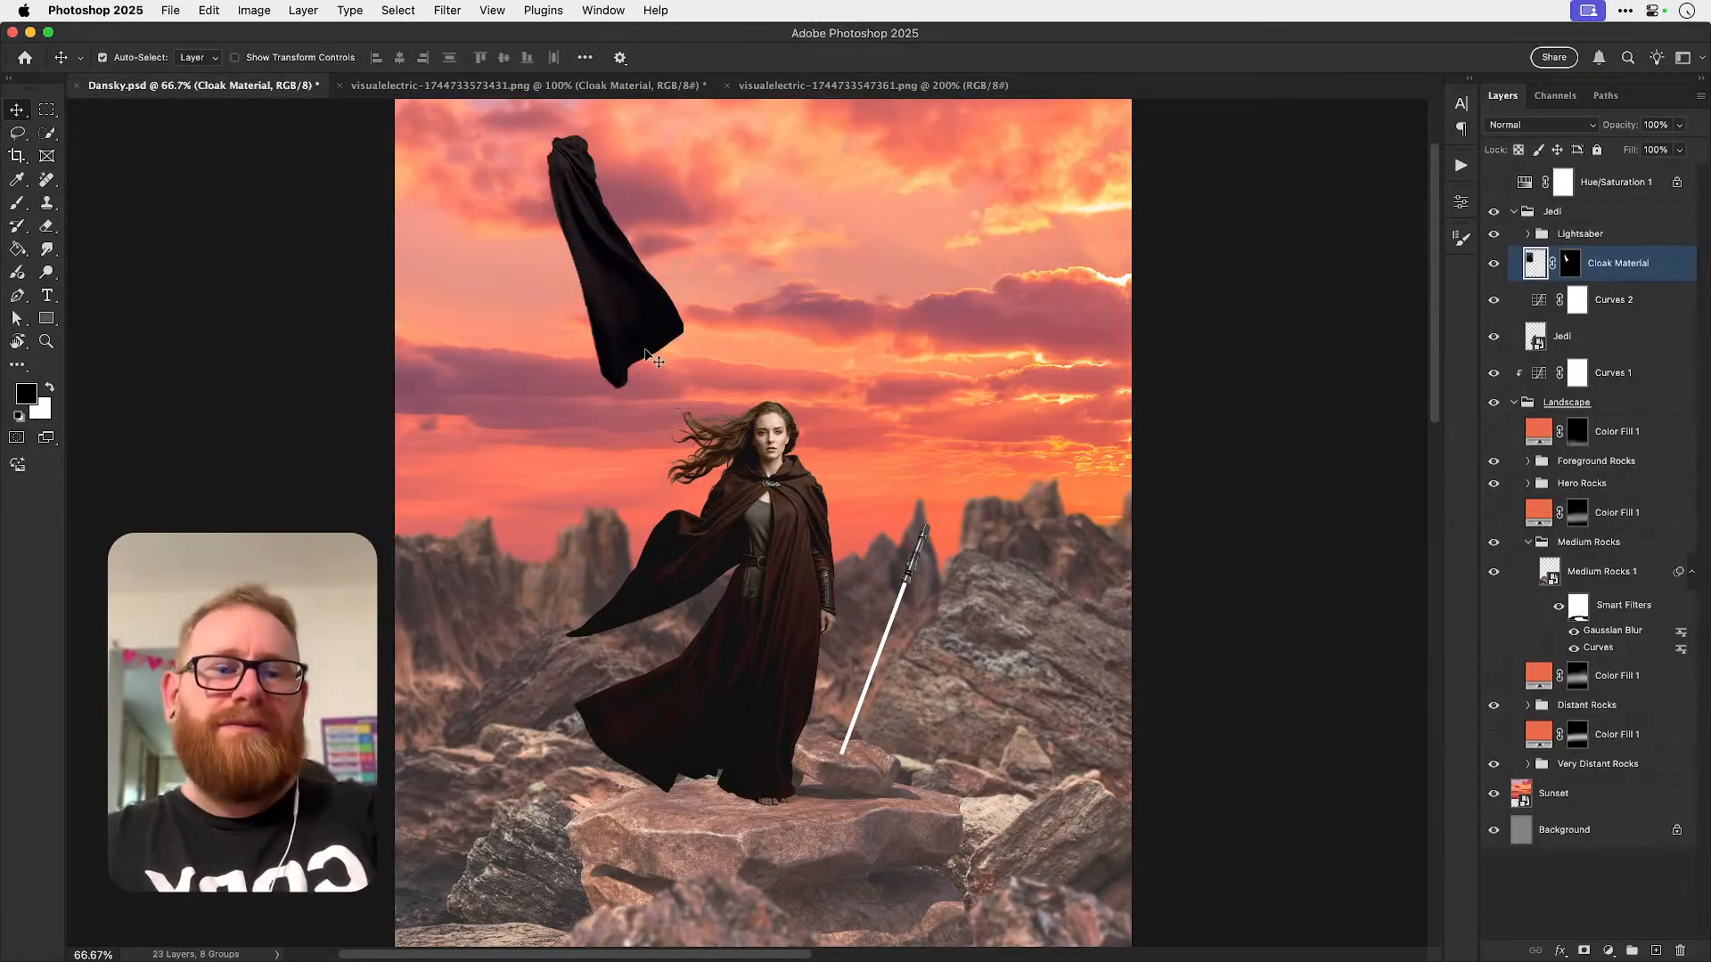
{"action": "key", "text": "Delete"}
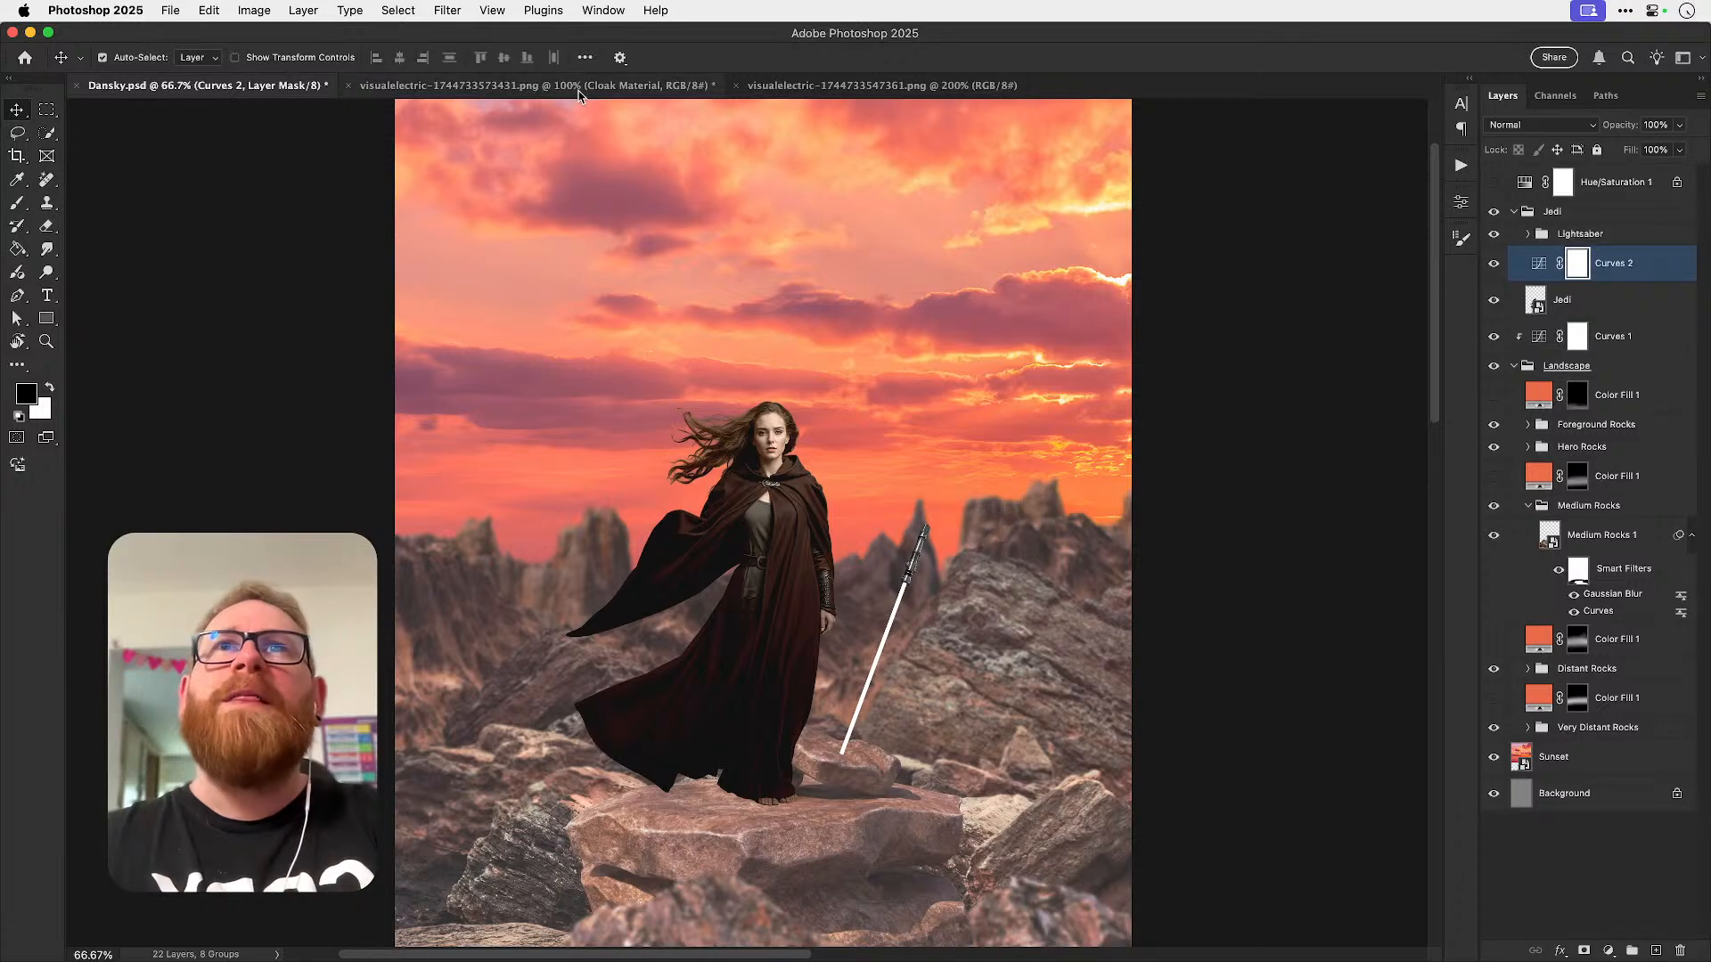
{"action": "left_click", "coordinate": [574, 86]}
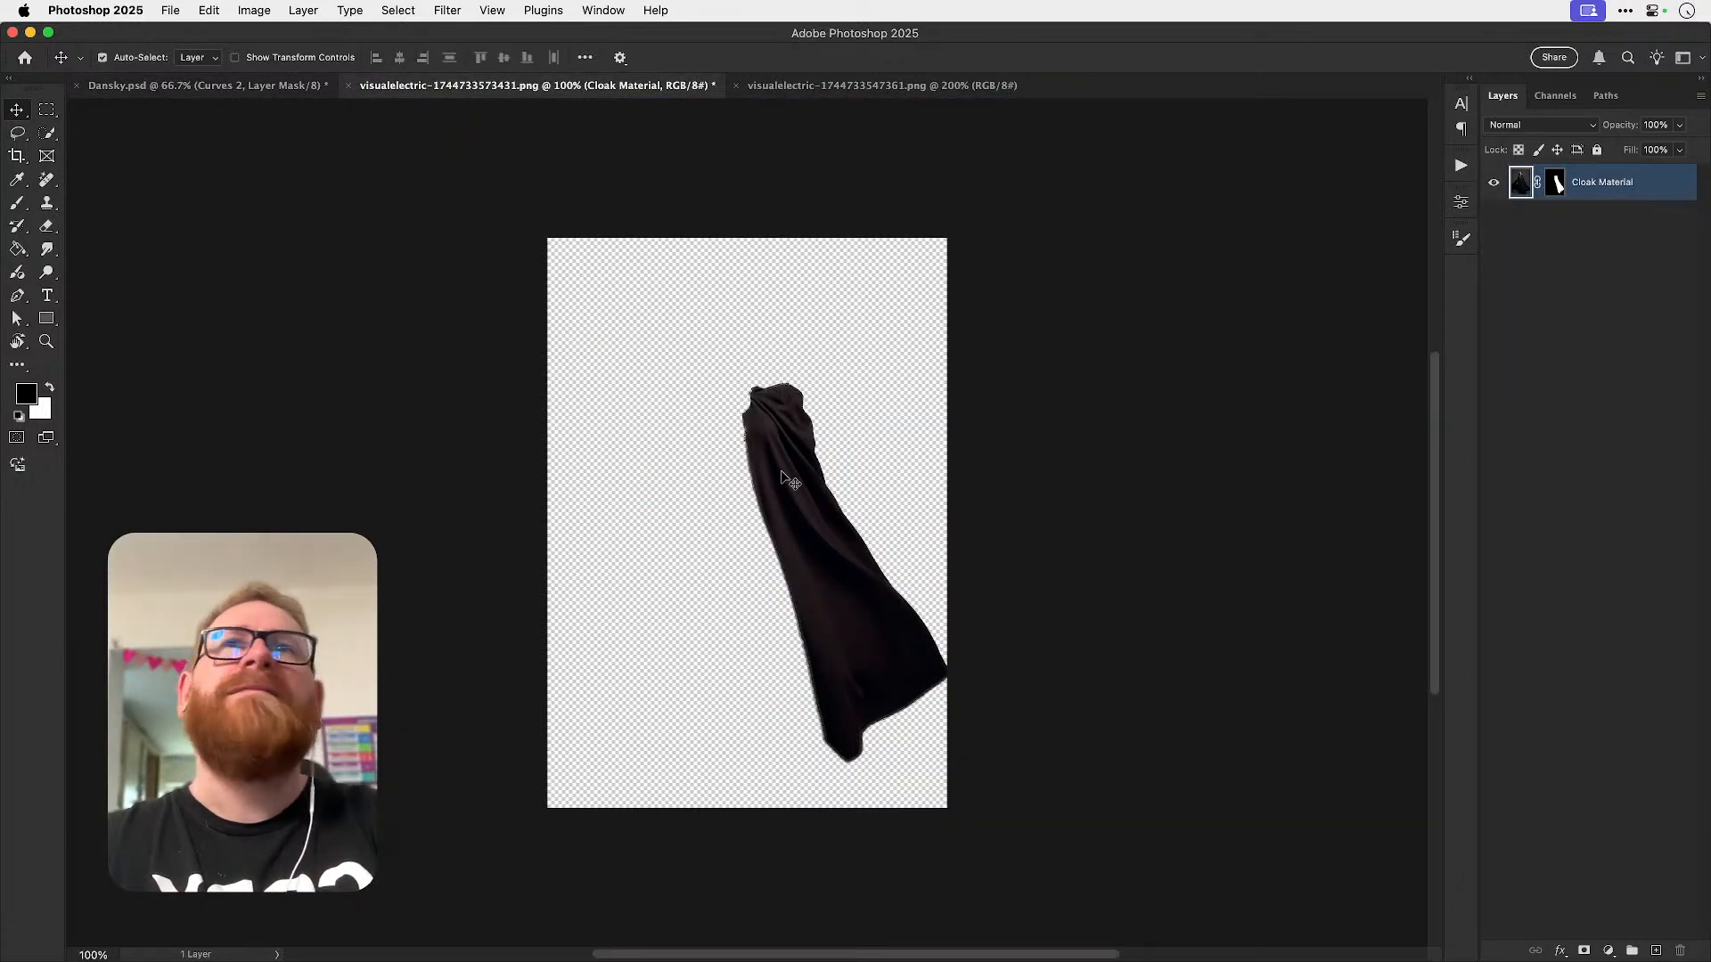
- Close the two remaining visualelectric PNG documents and return to the full Dansky.psd composite
{"action": "key", "text": "super+w"}
{"action": "left_click", "coordinate": [773, 397]}
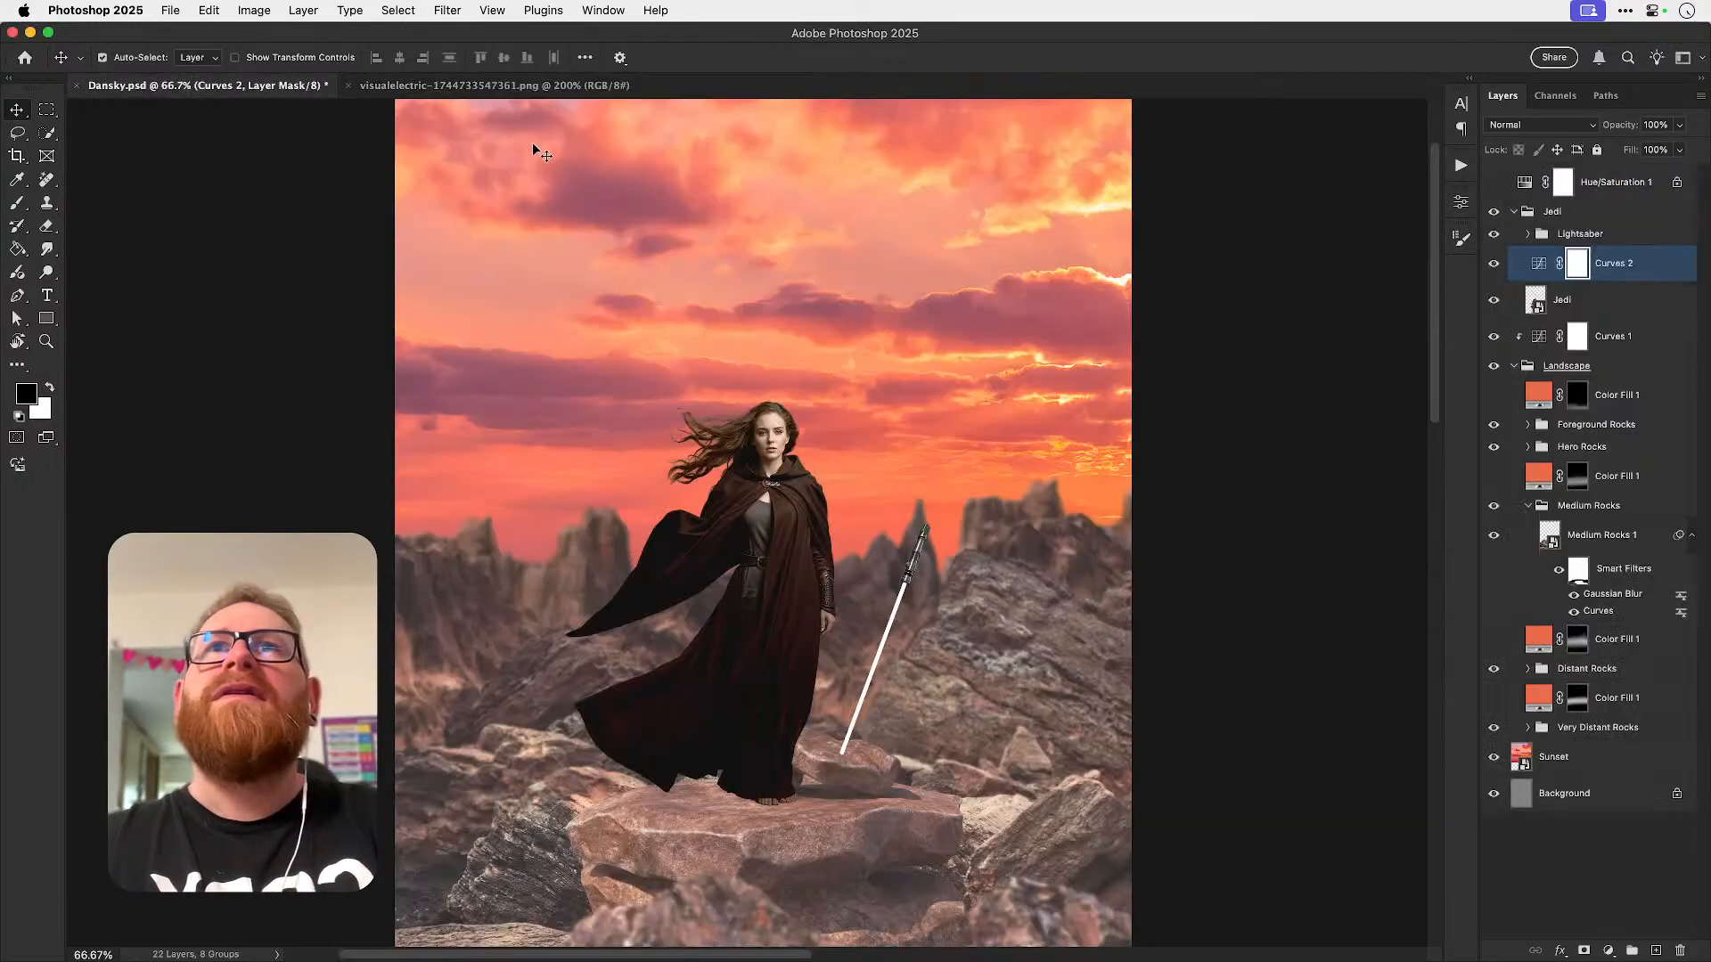
{"action": "left_click", "coordinate": [499, 85]}
{"action": "key", "text": "super+w"}
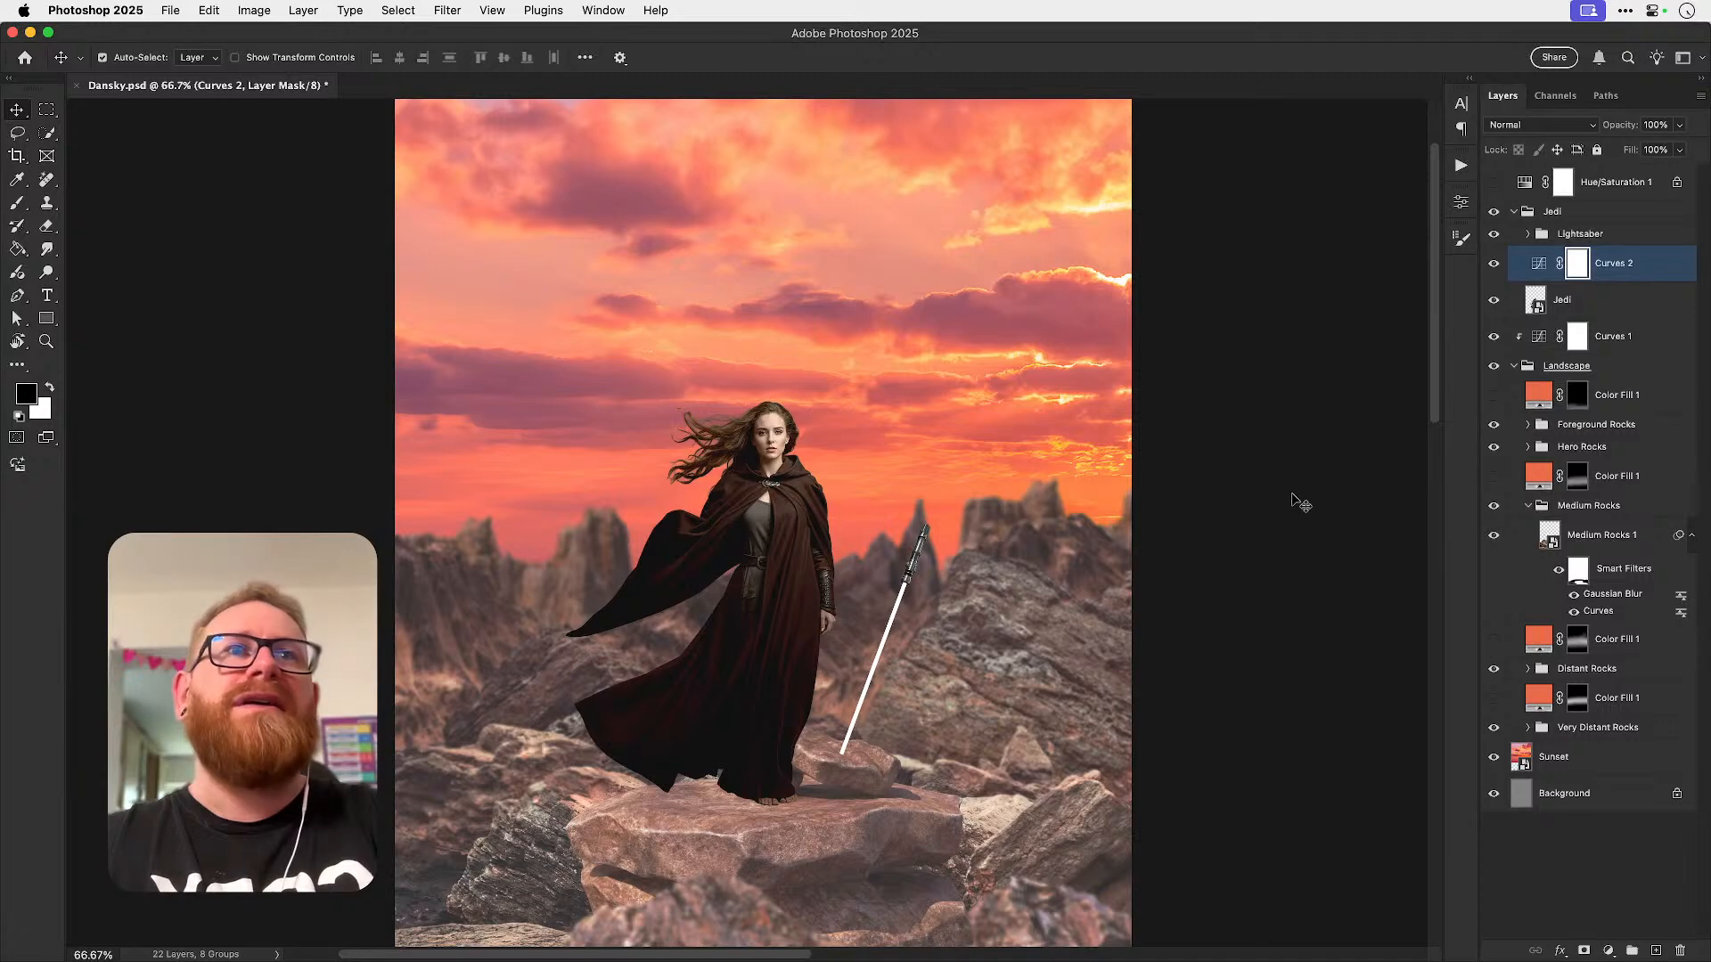
{"action": "key", "text": "super+0"}
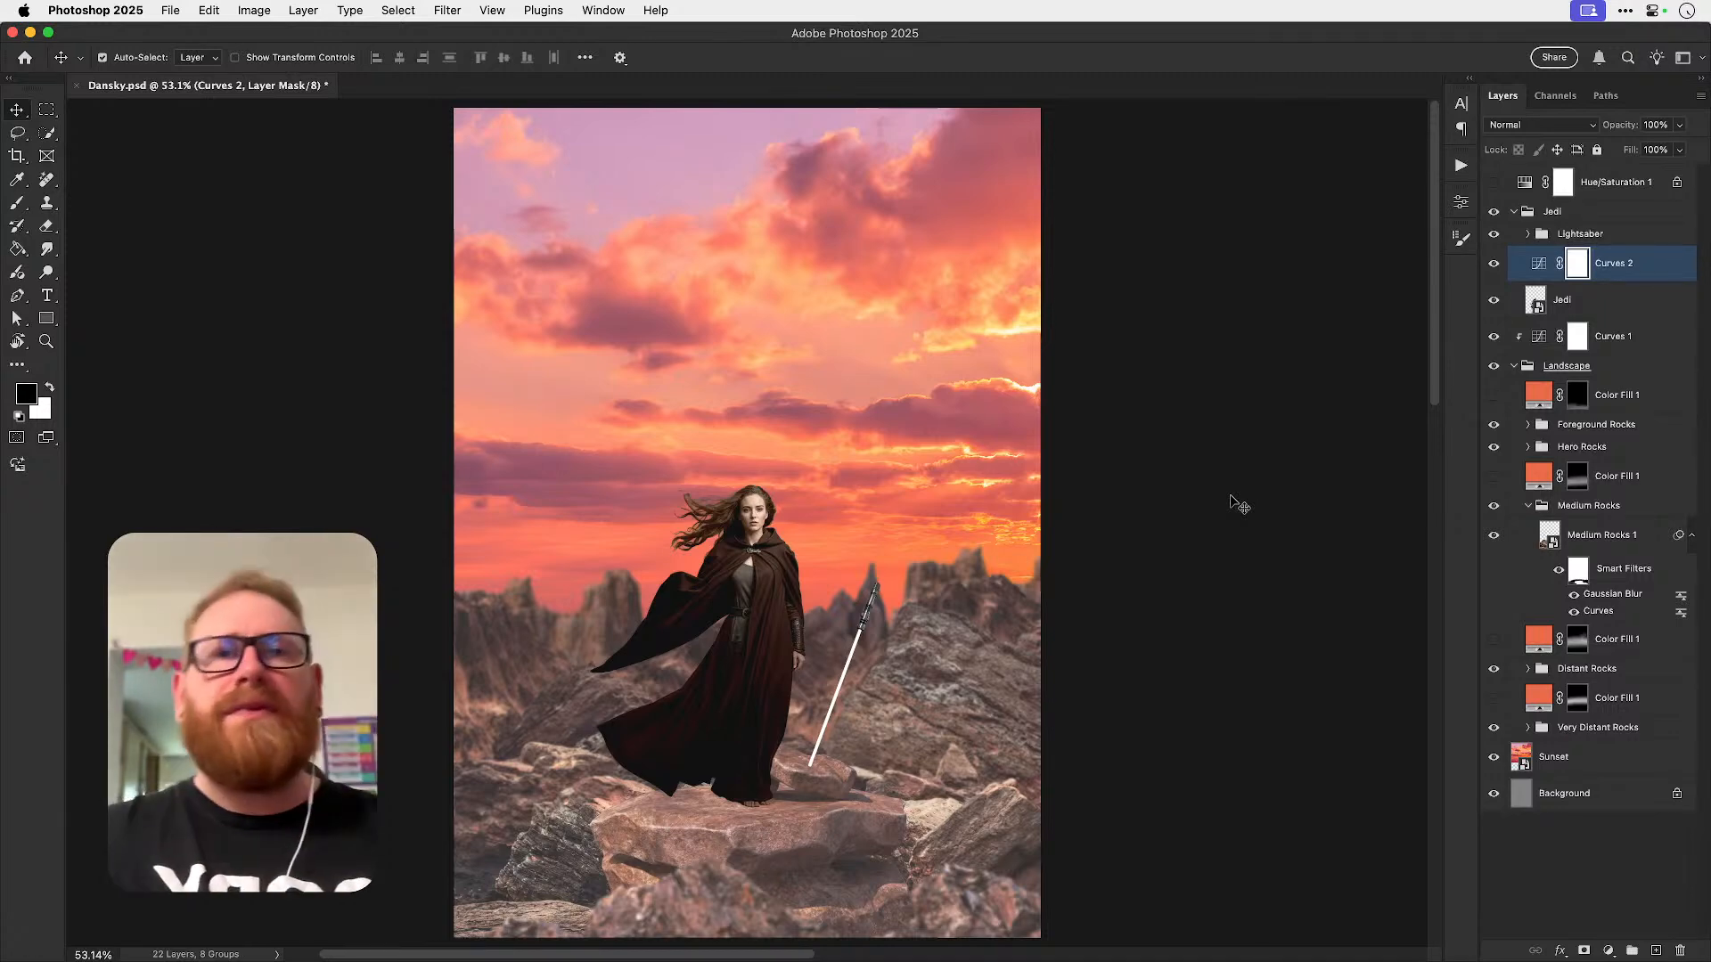
- Compare the Jedi's tonal values with the landscape in greyscale and in colour using the Hue/Saturation 1 layer
{"action": "left_click", "coordinate": [752, 657]}
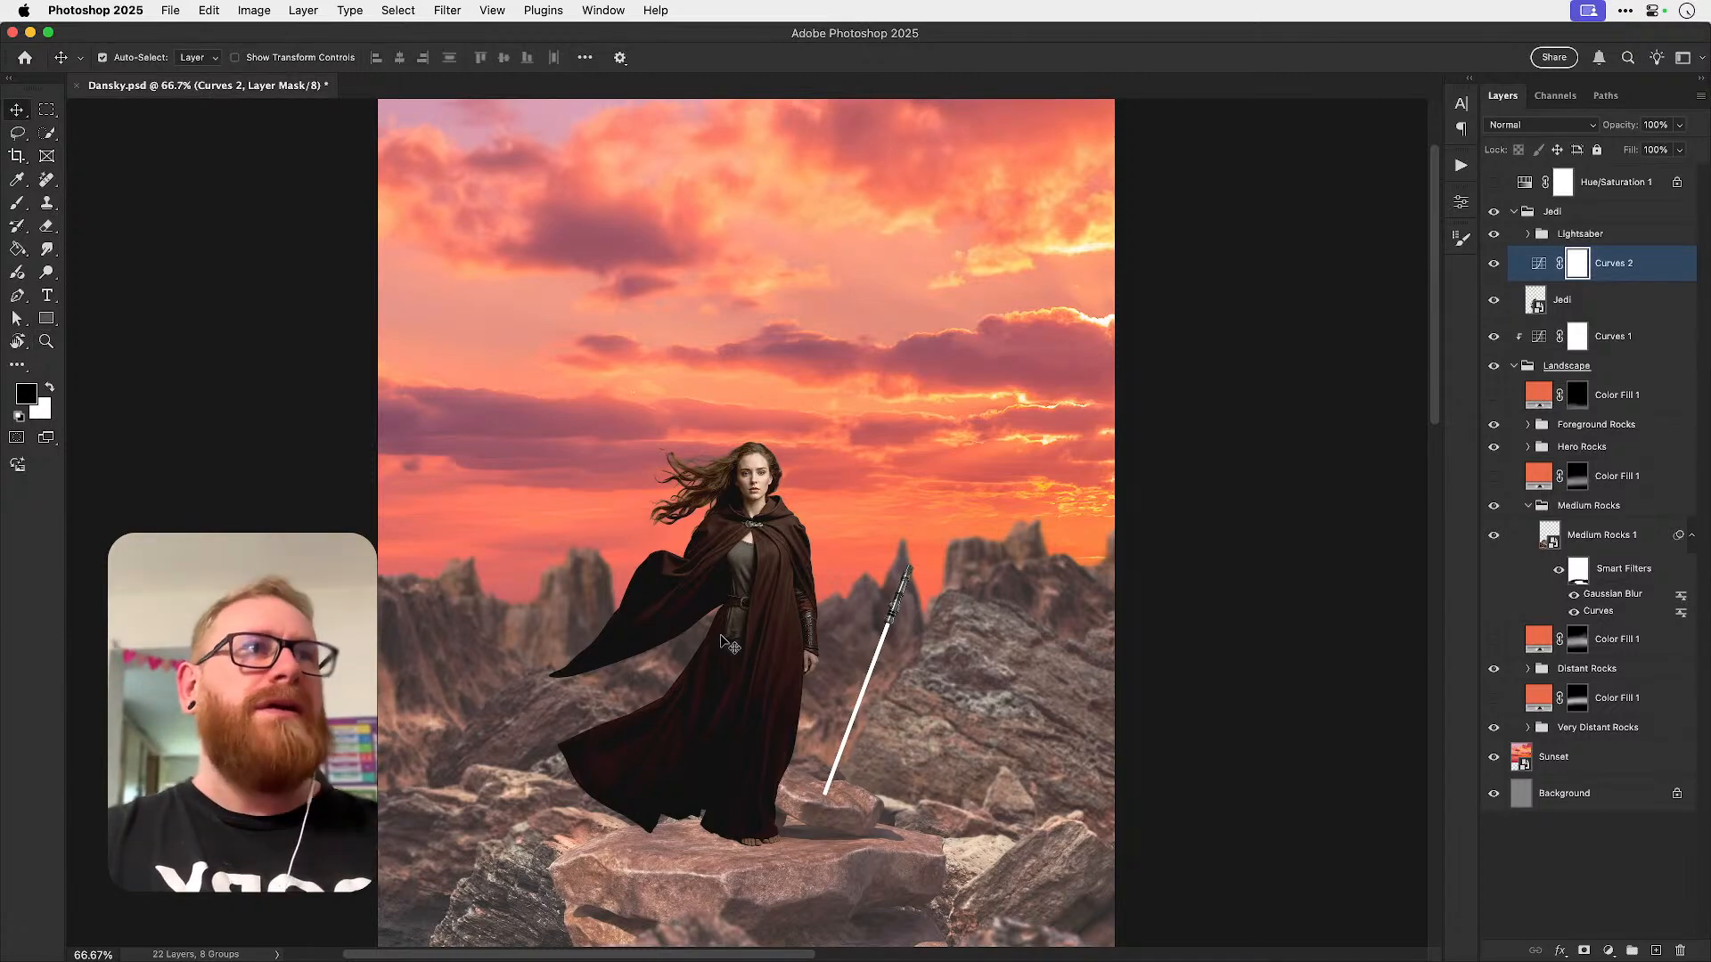
{"action": "left_click", "coordinate": [1493, 183]}
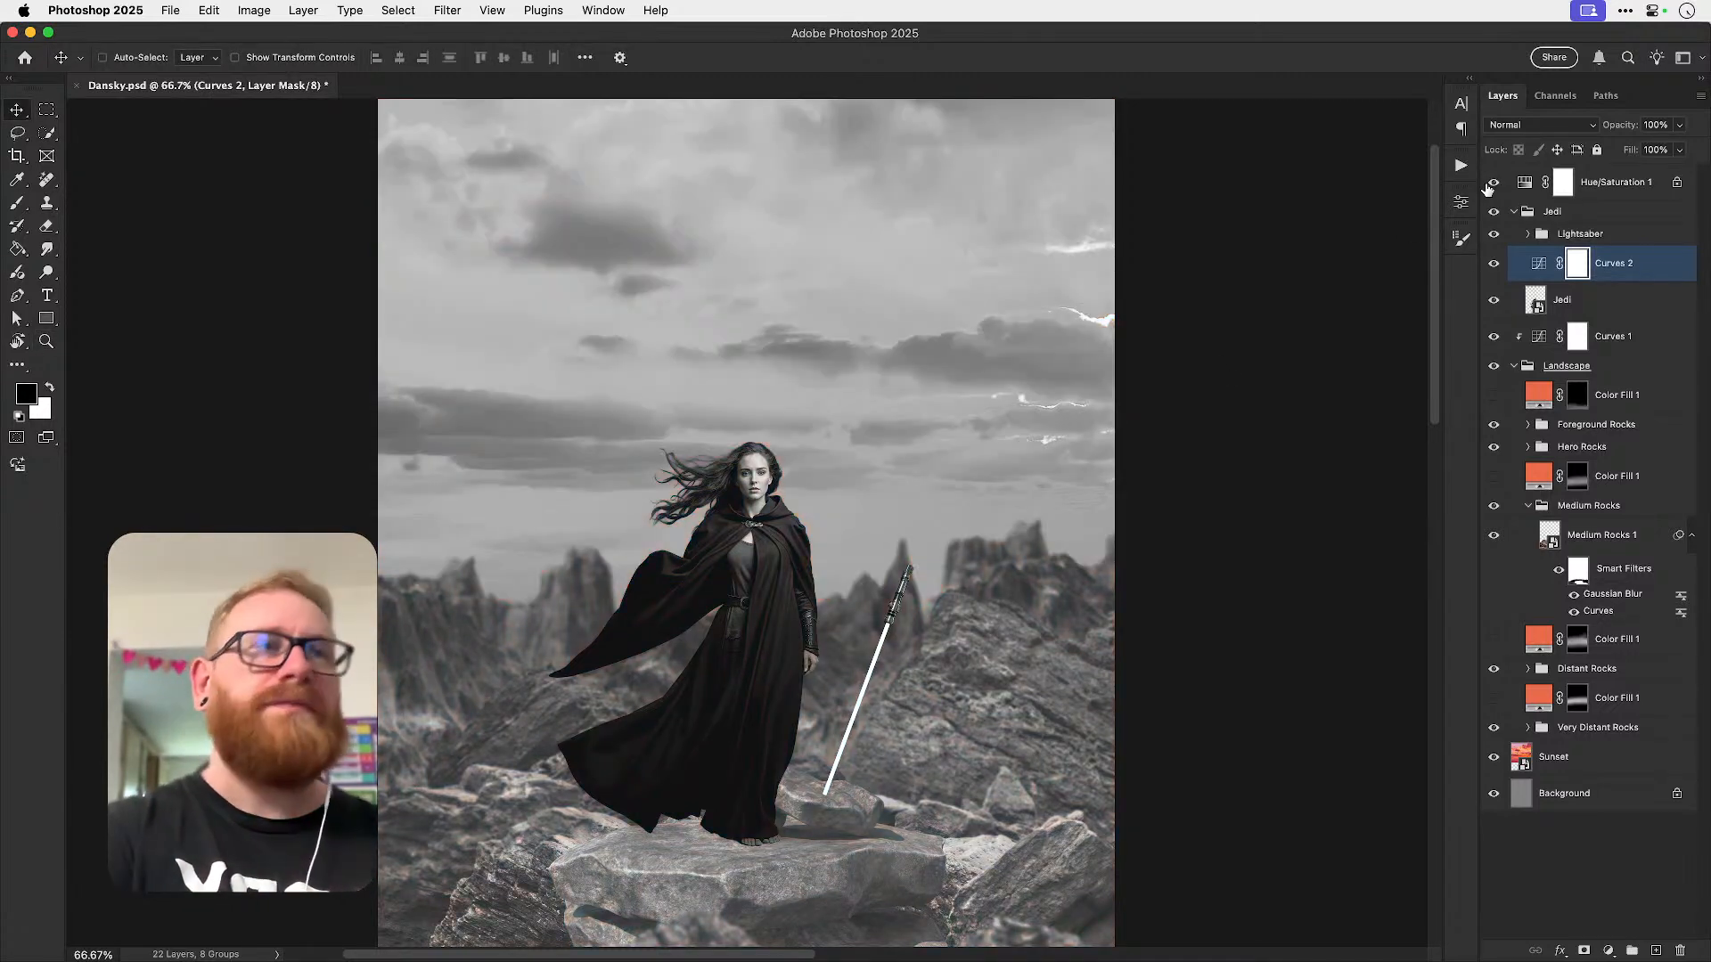
{"action": "key", "text": "super+0"}
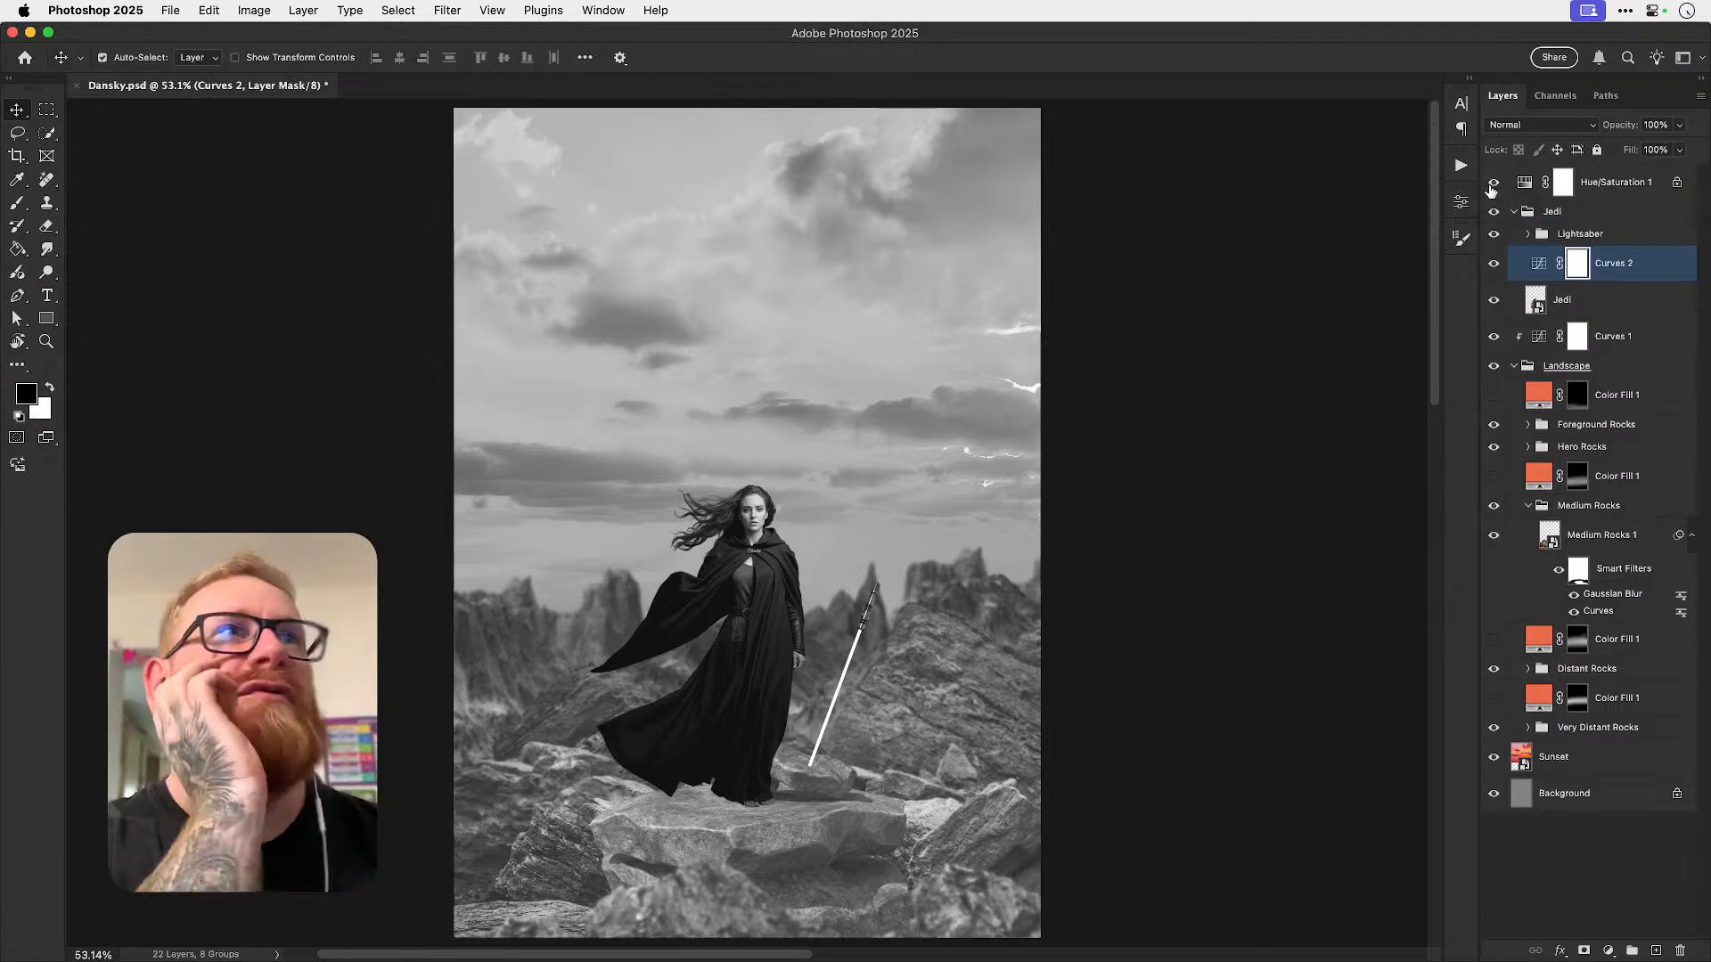
{"action": "left_click", "coordinate": [1493, 183]}
{"action": "left_click", "coordinate": [1494, 184]}
{"action": "left_click", "coordinate": [1495, 185]}
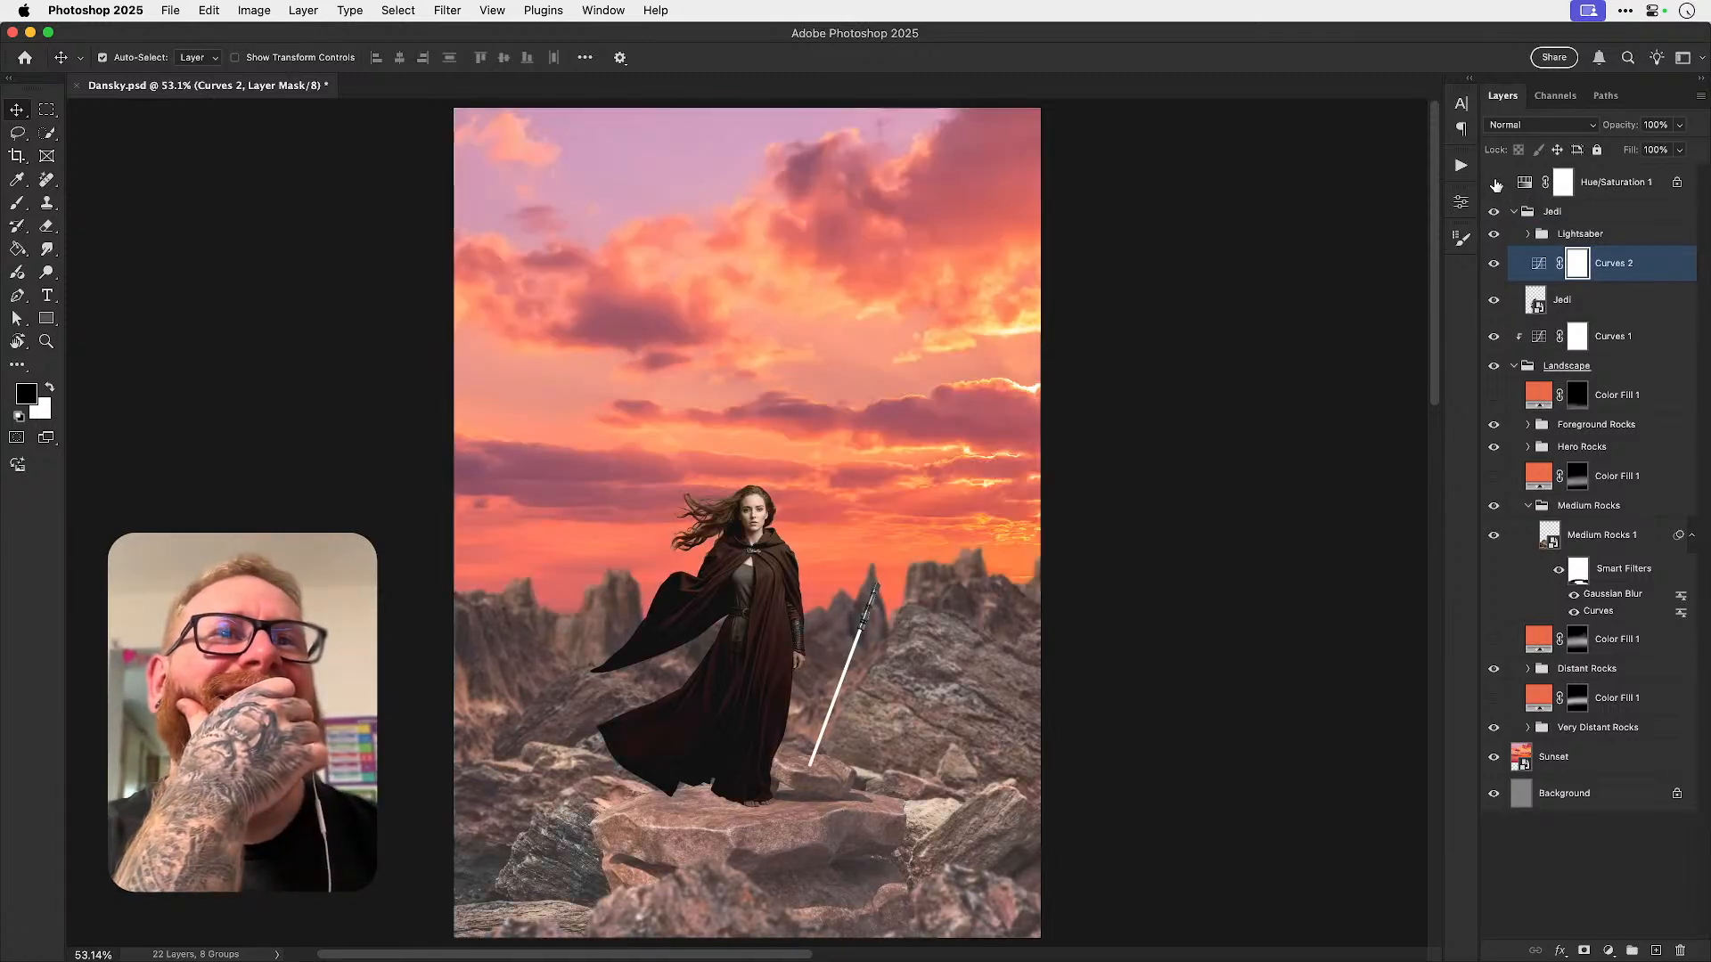
- Try darkening the landscape's Curves 1 adjustment to input 120, output 54, judging it in greyscale and then hiding Hue/Saturation 1
{"action": "left_click", "coordinate": [1494, 184]}
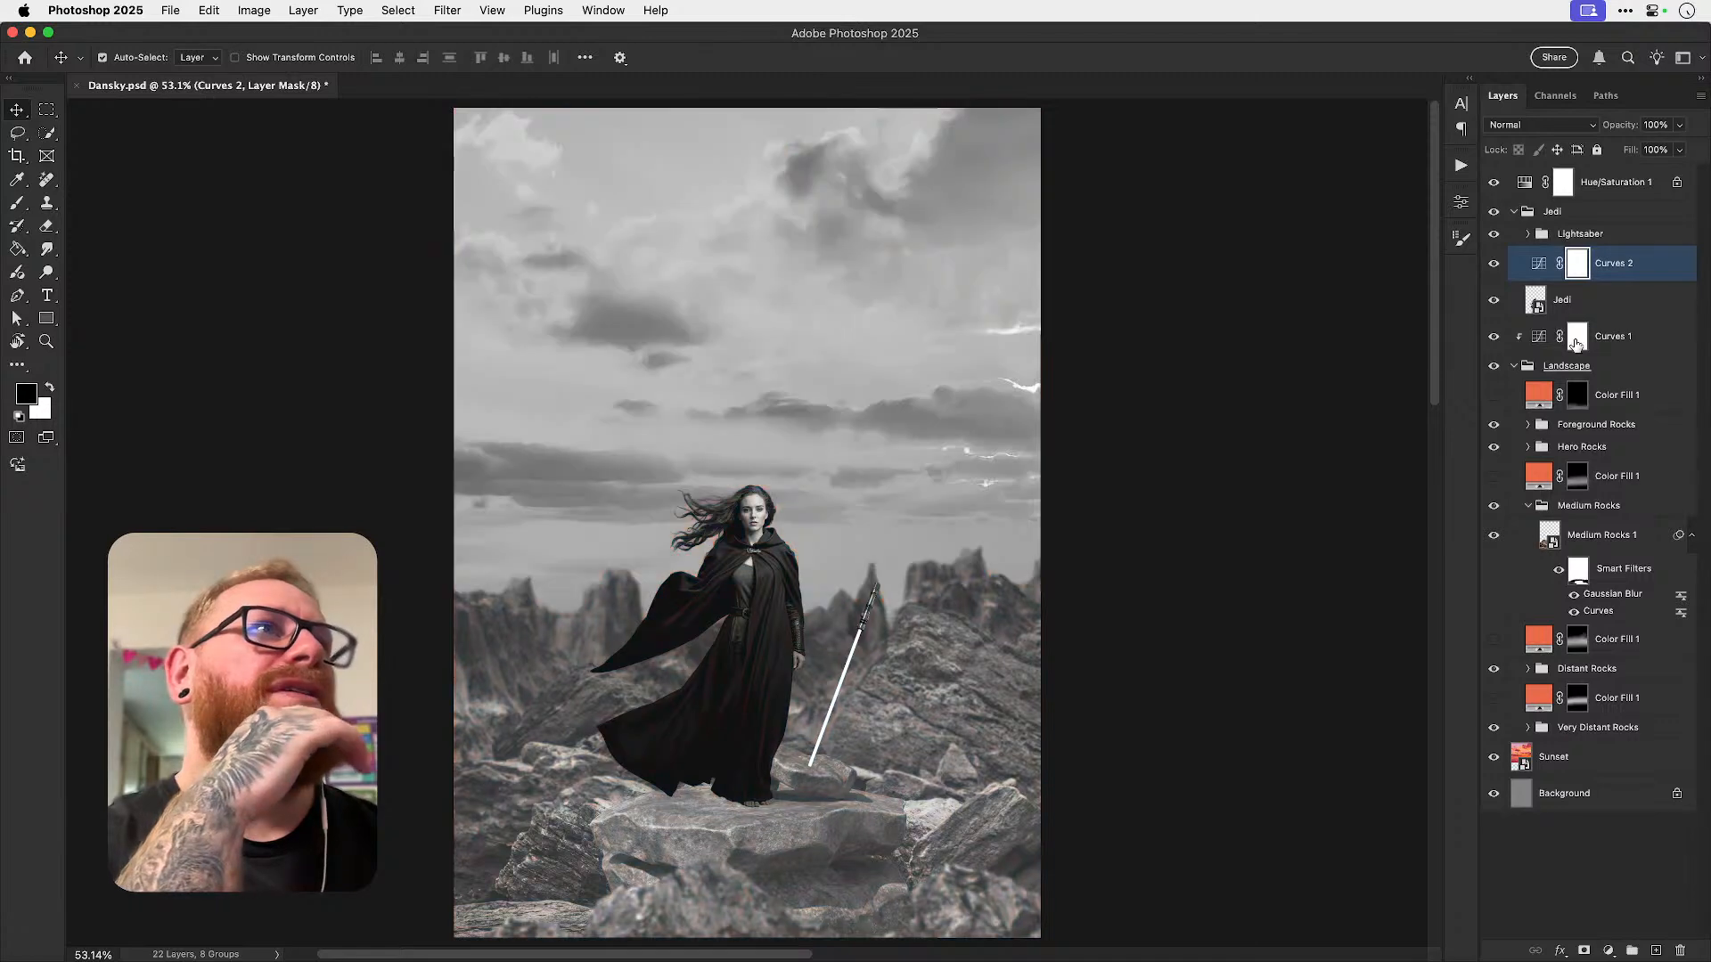
{"action": "double_click", "coordinate": [1537, 338]}
{"action": "left_click_drag", "start_coordinate": [1319, 419], "coordinate": [1322, 433]}
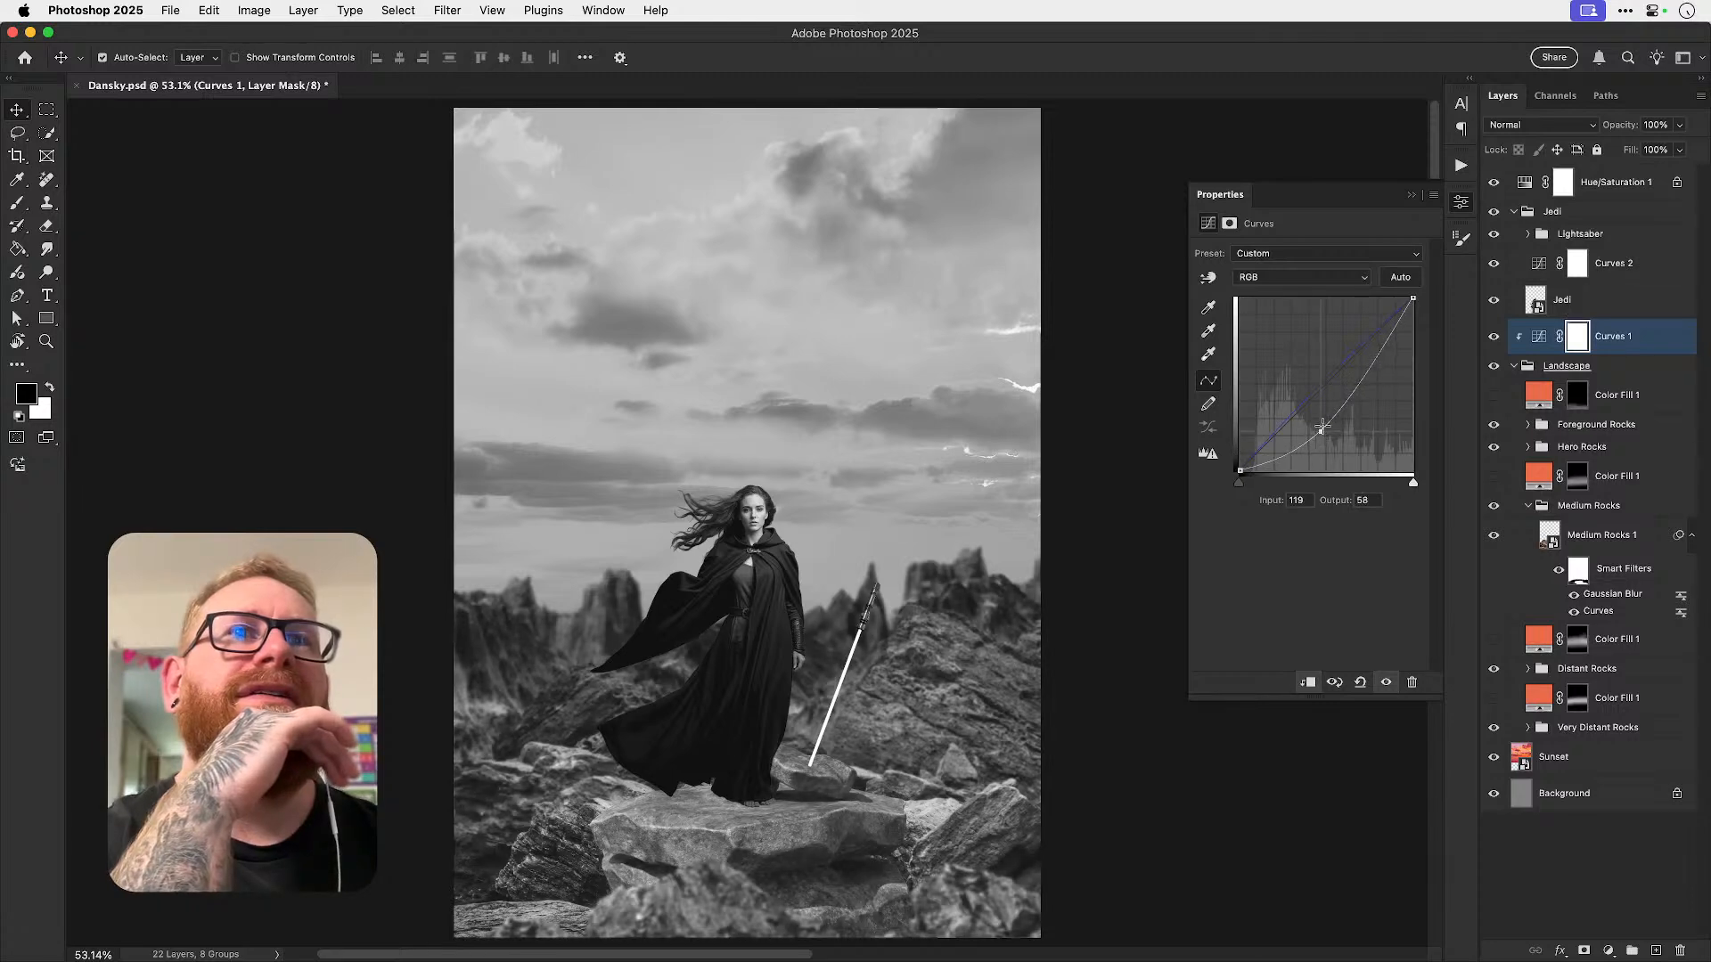
{"action": "left_click_drag", "start_coordinate": [1322, 426], "coordinate": [1322, 435]}
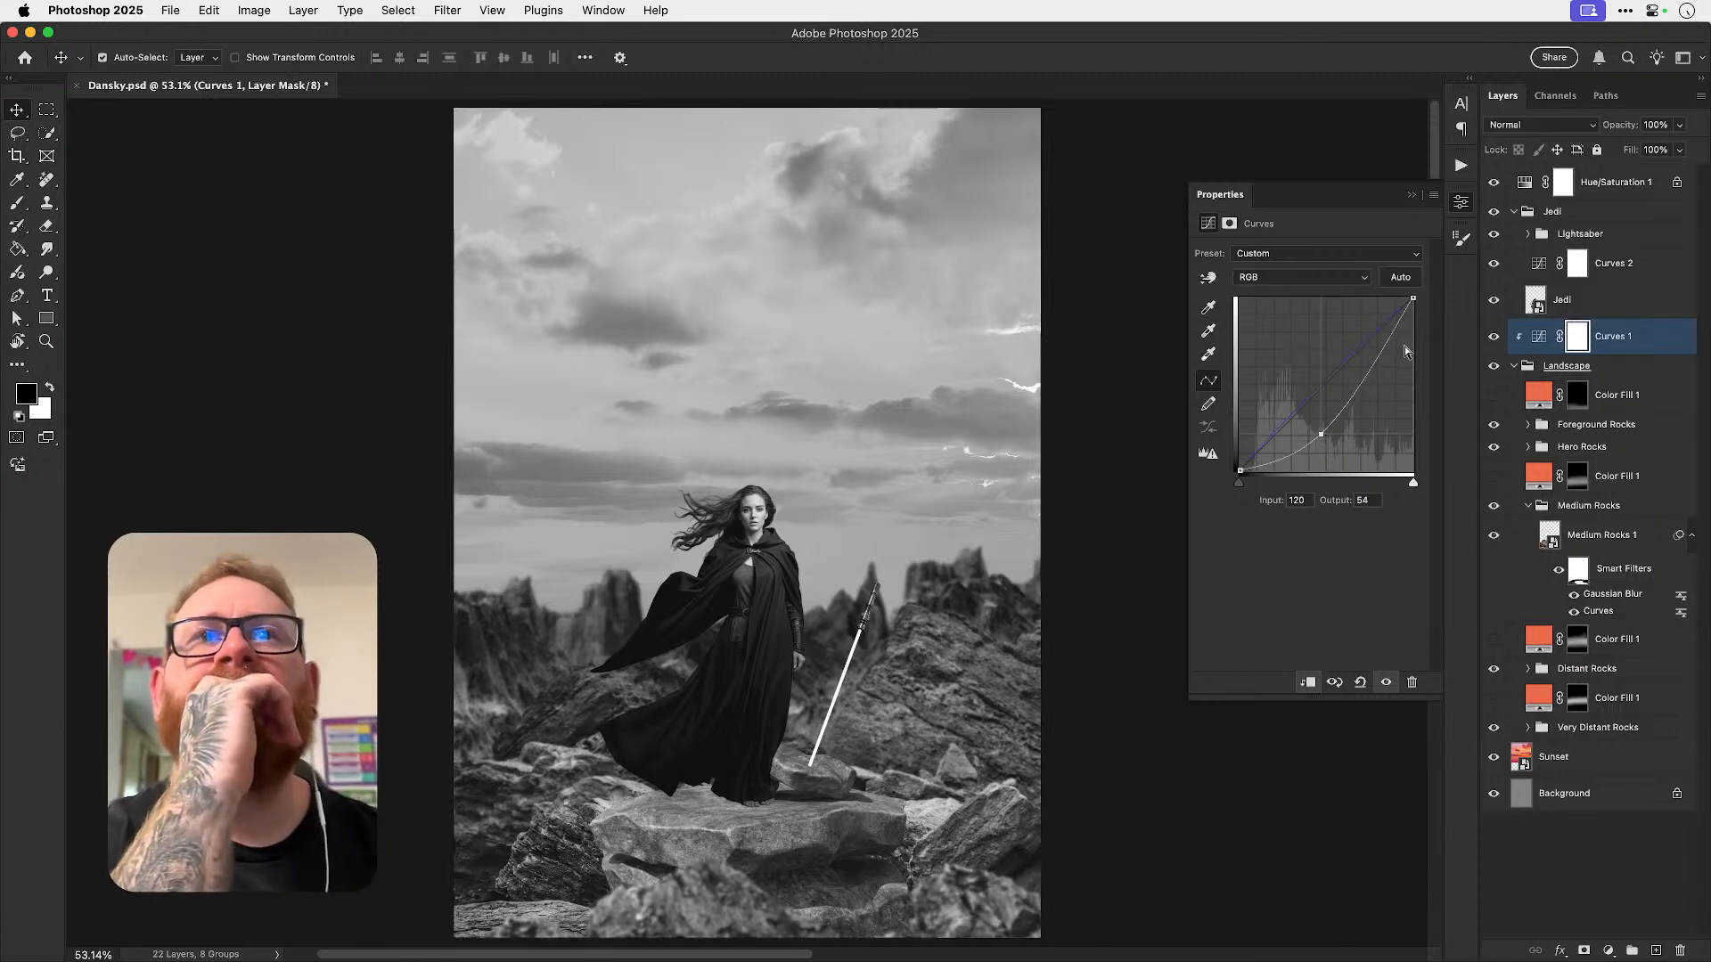
{"action": "left_click", "coordinate": [1491, 184]}
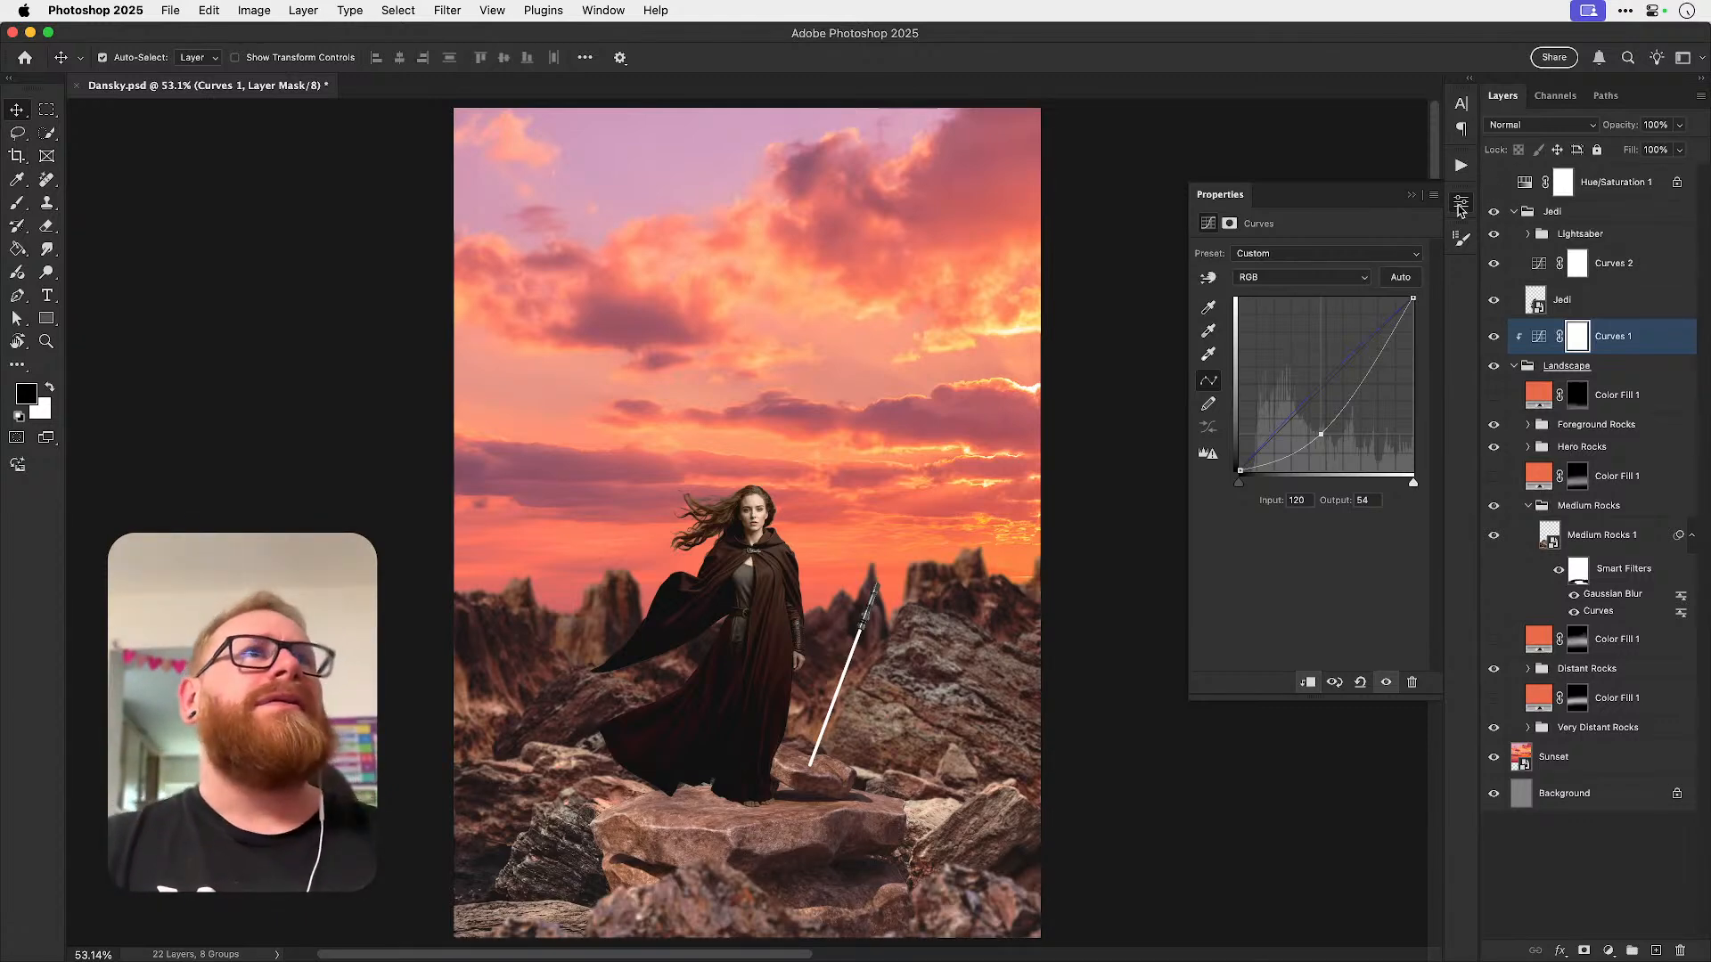
{"action": "left_click", "coordinate": [1459, 207]}
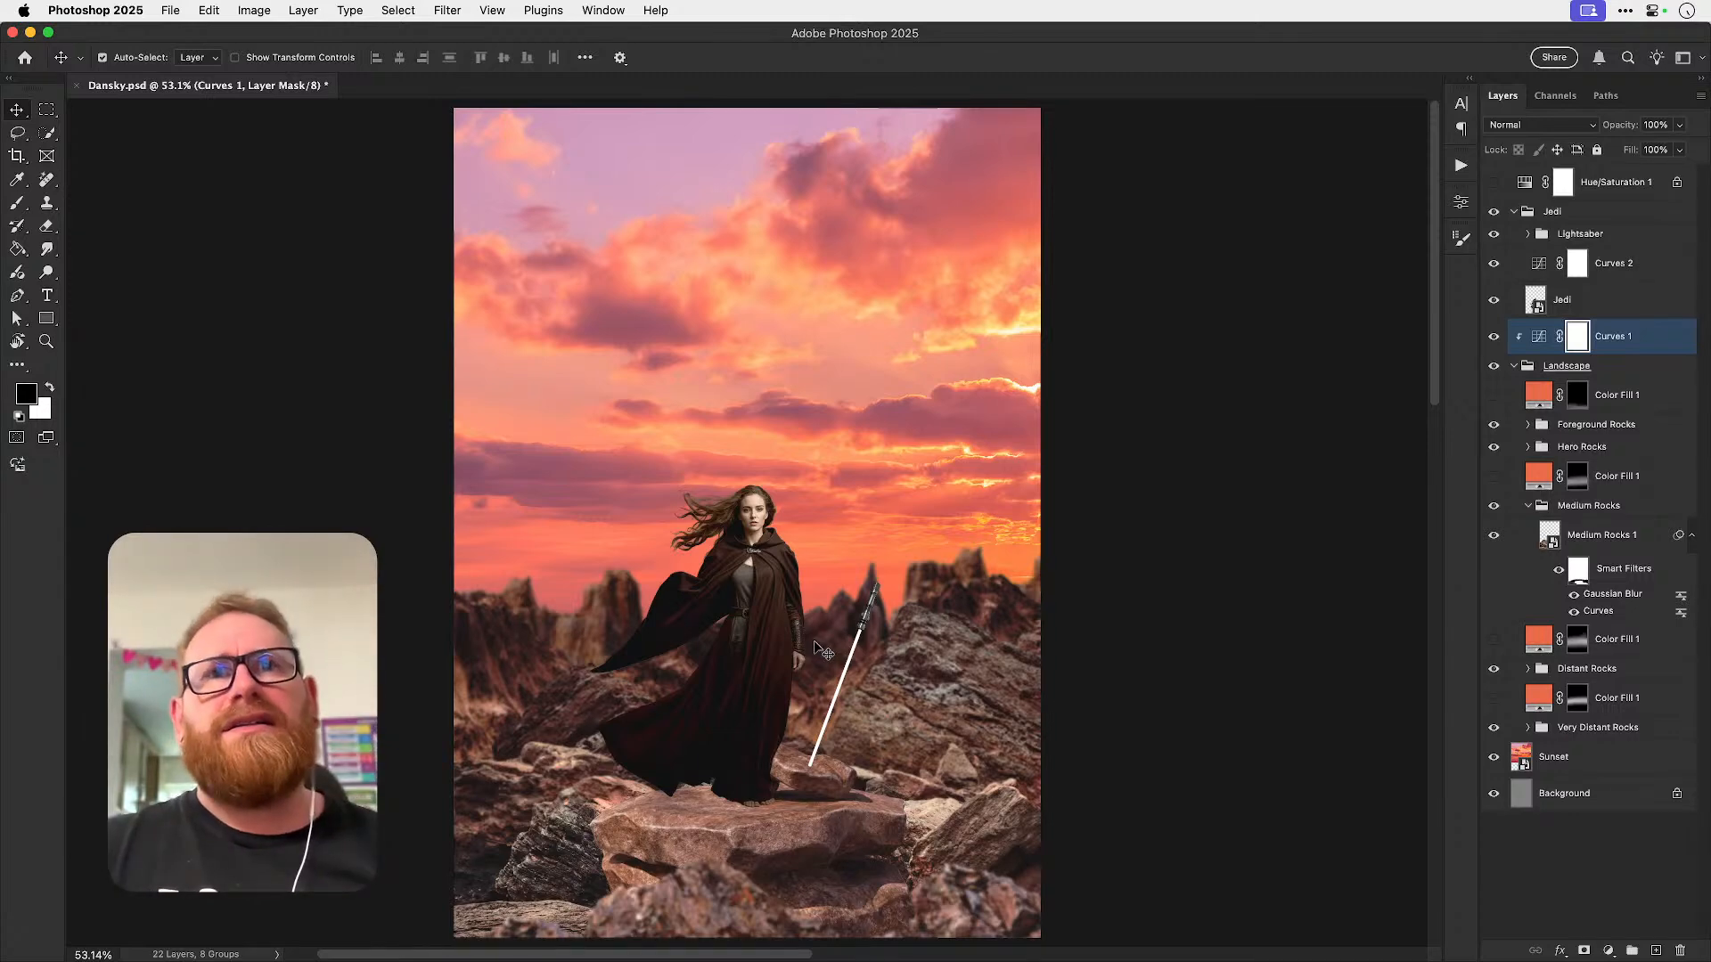
- Try clipping Curves 2 to the Jedi layer and check the composite with that adjustment hidden
{"action": "key", "text": "z"}
{"action": "left_click", "coordinate": [743, 622]}
{"action": "left_click", "coordinate": [743, 622]}
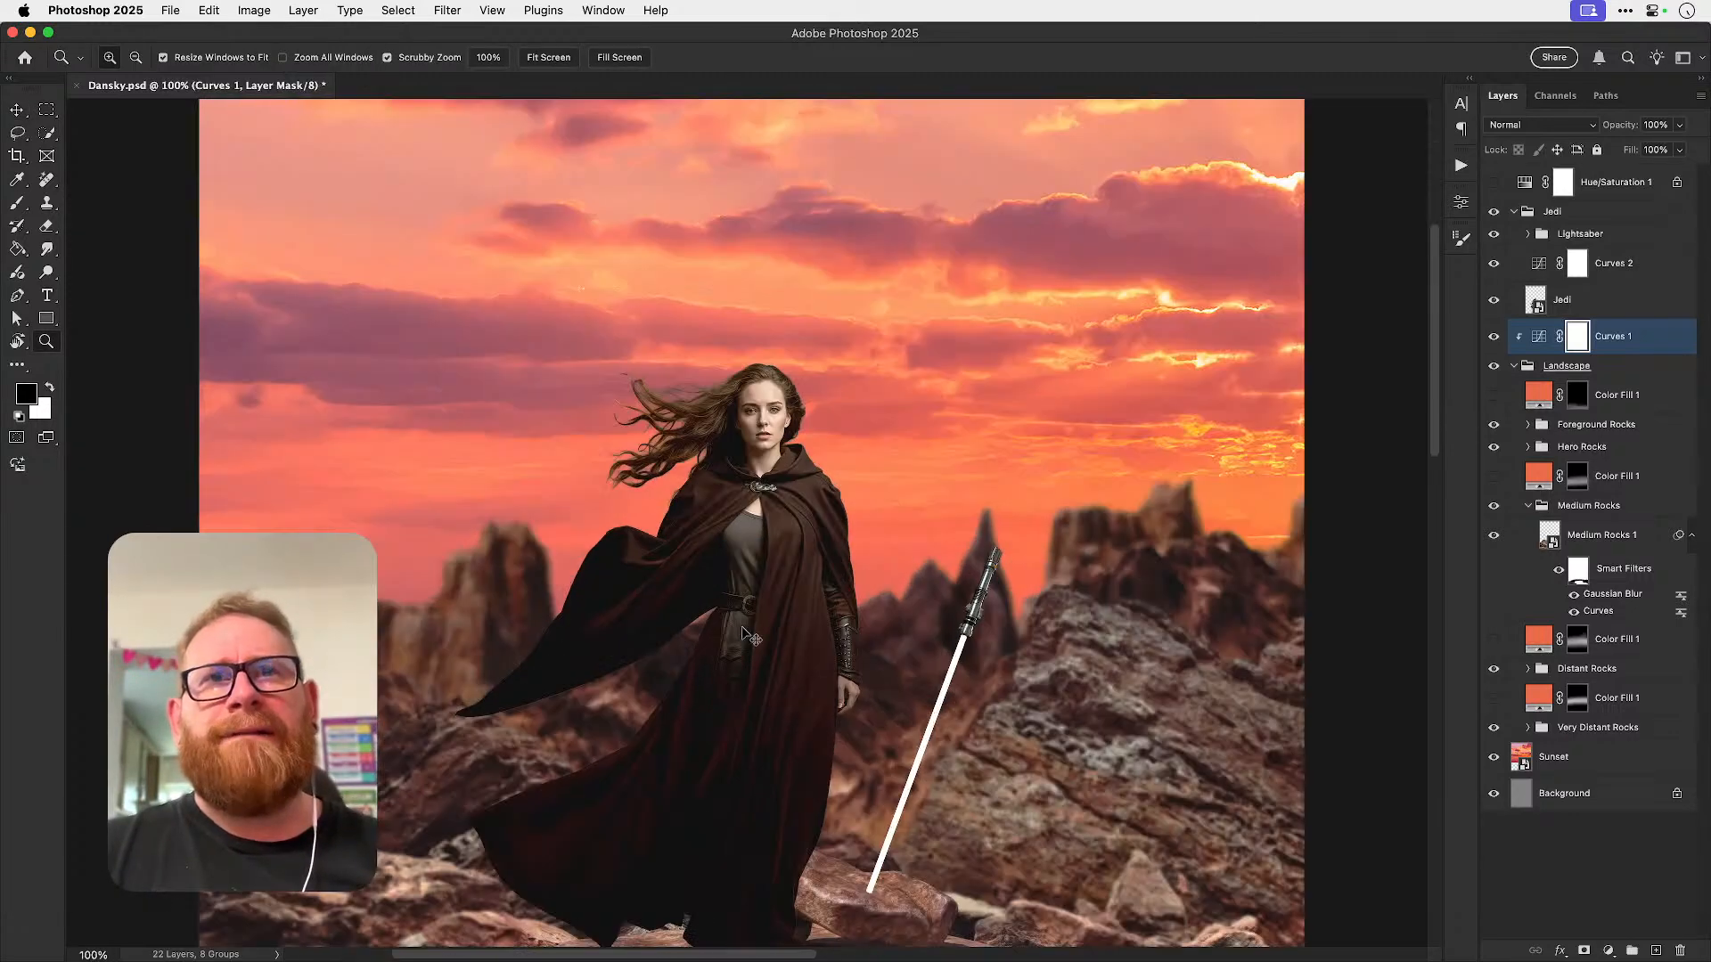
{"action": "key", "text": "v"}
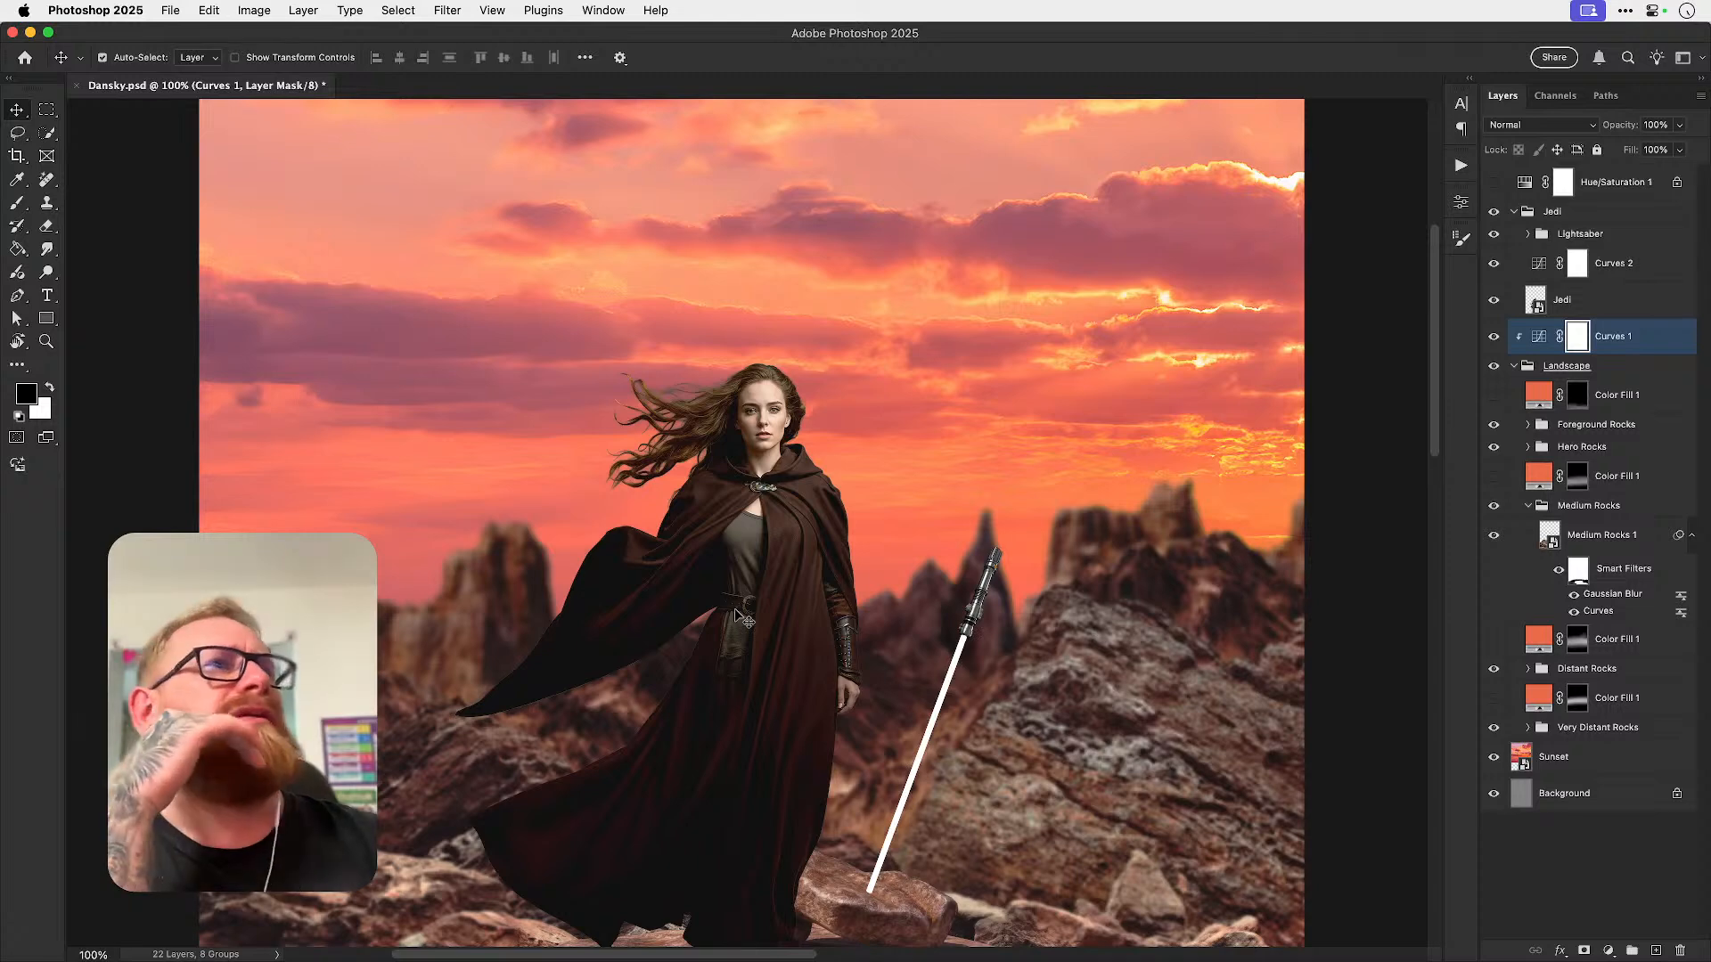
{"action": "left_click", "coordinate": [1552, 290]}
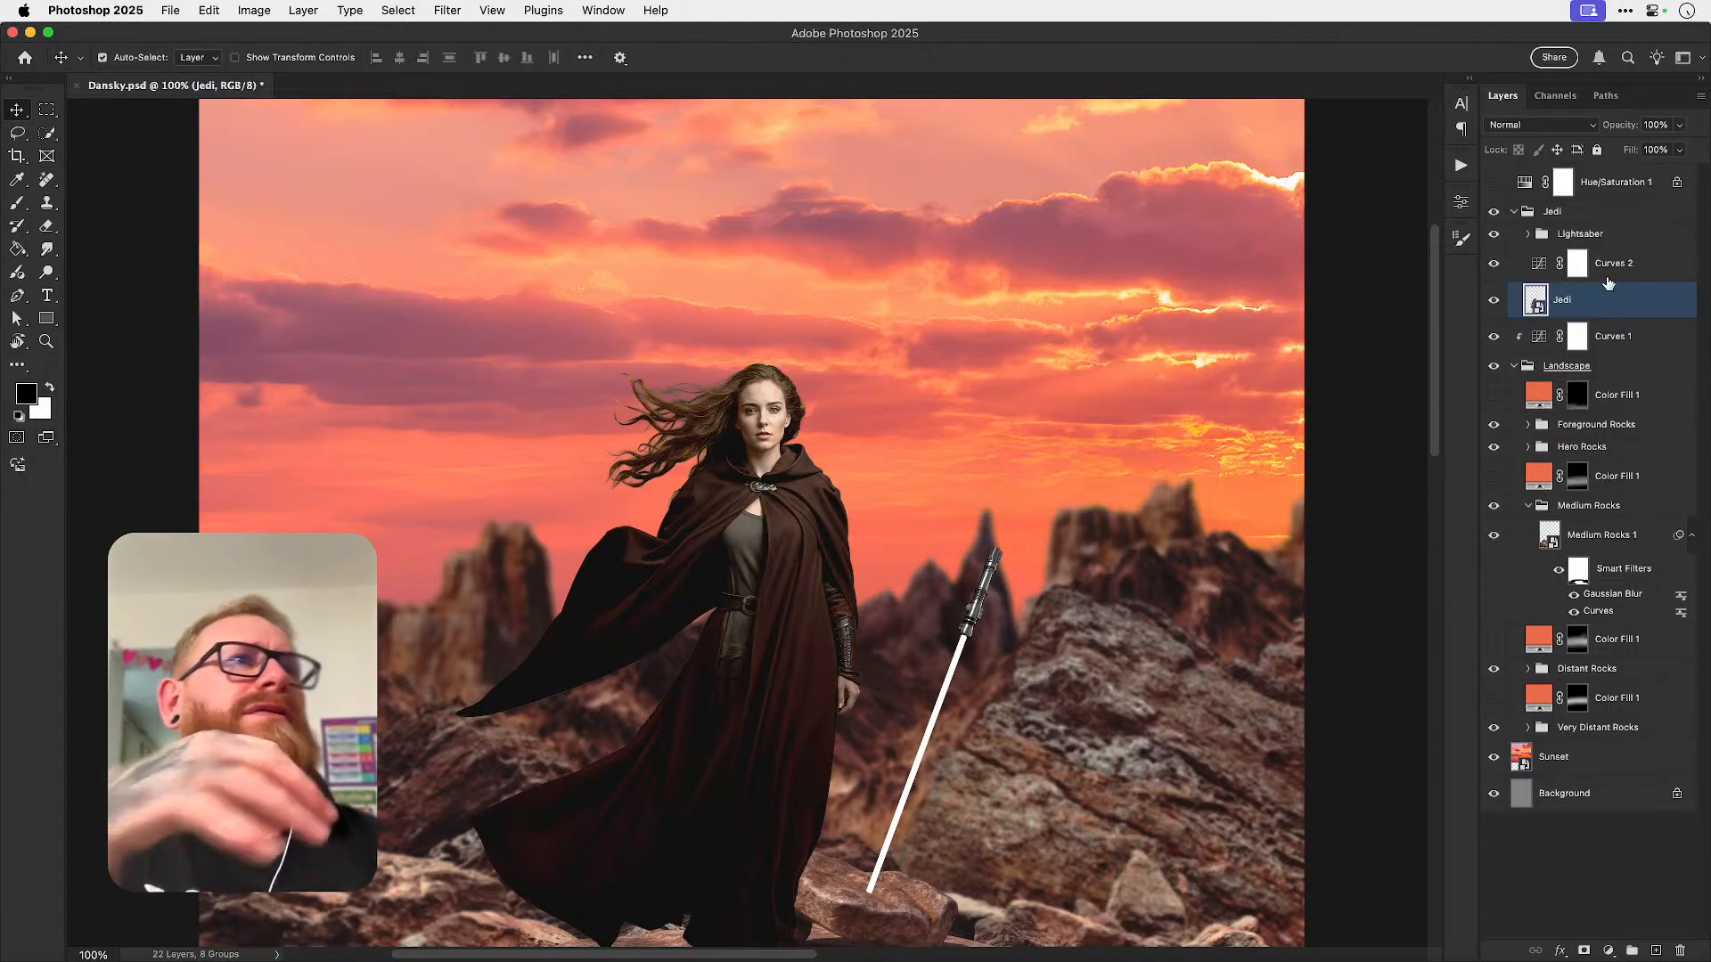
{"action": "left_click", "coordinate": [1614, 276], "text": "alt"}
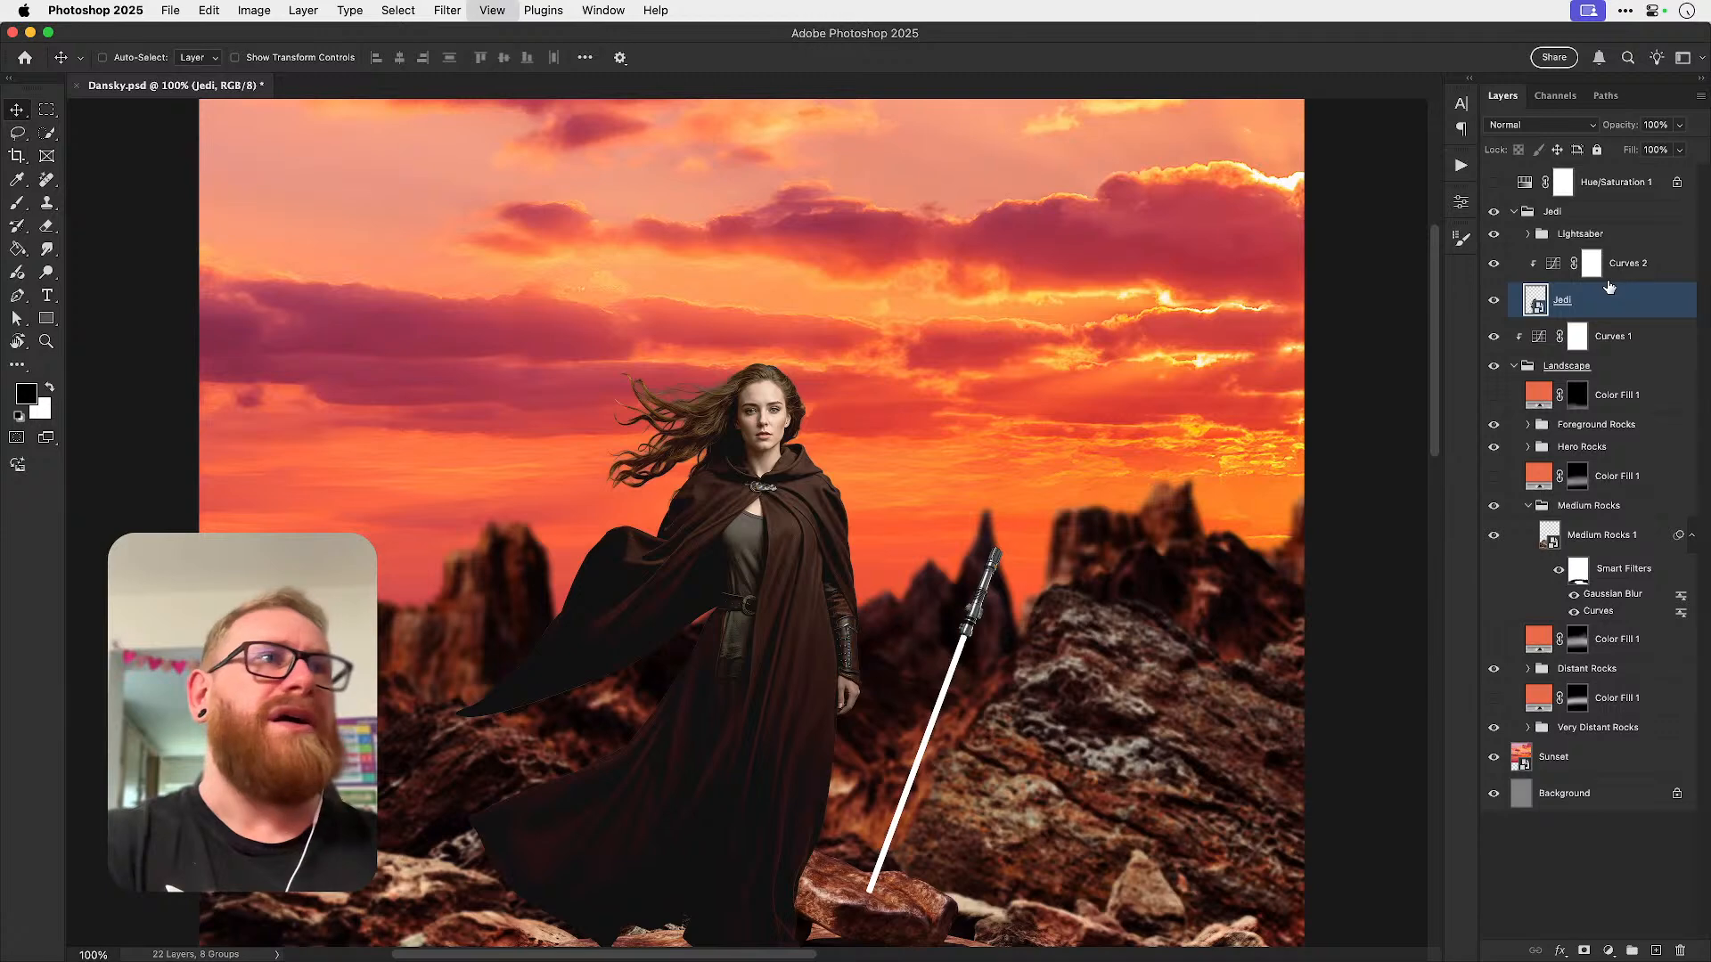
{"action": "key", "text": "super+0"}
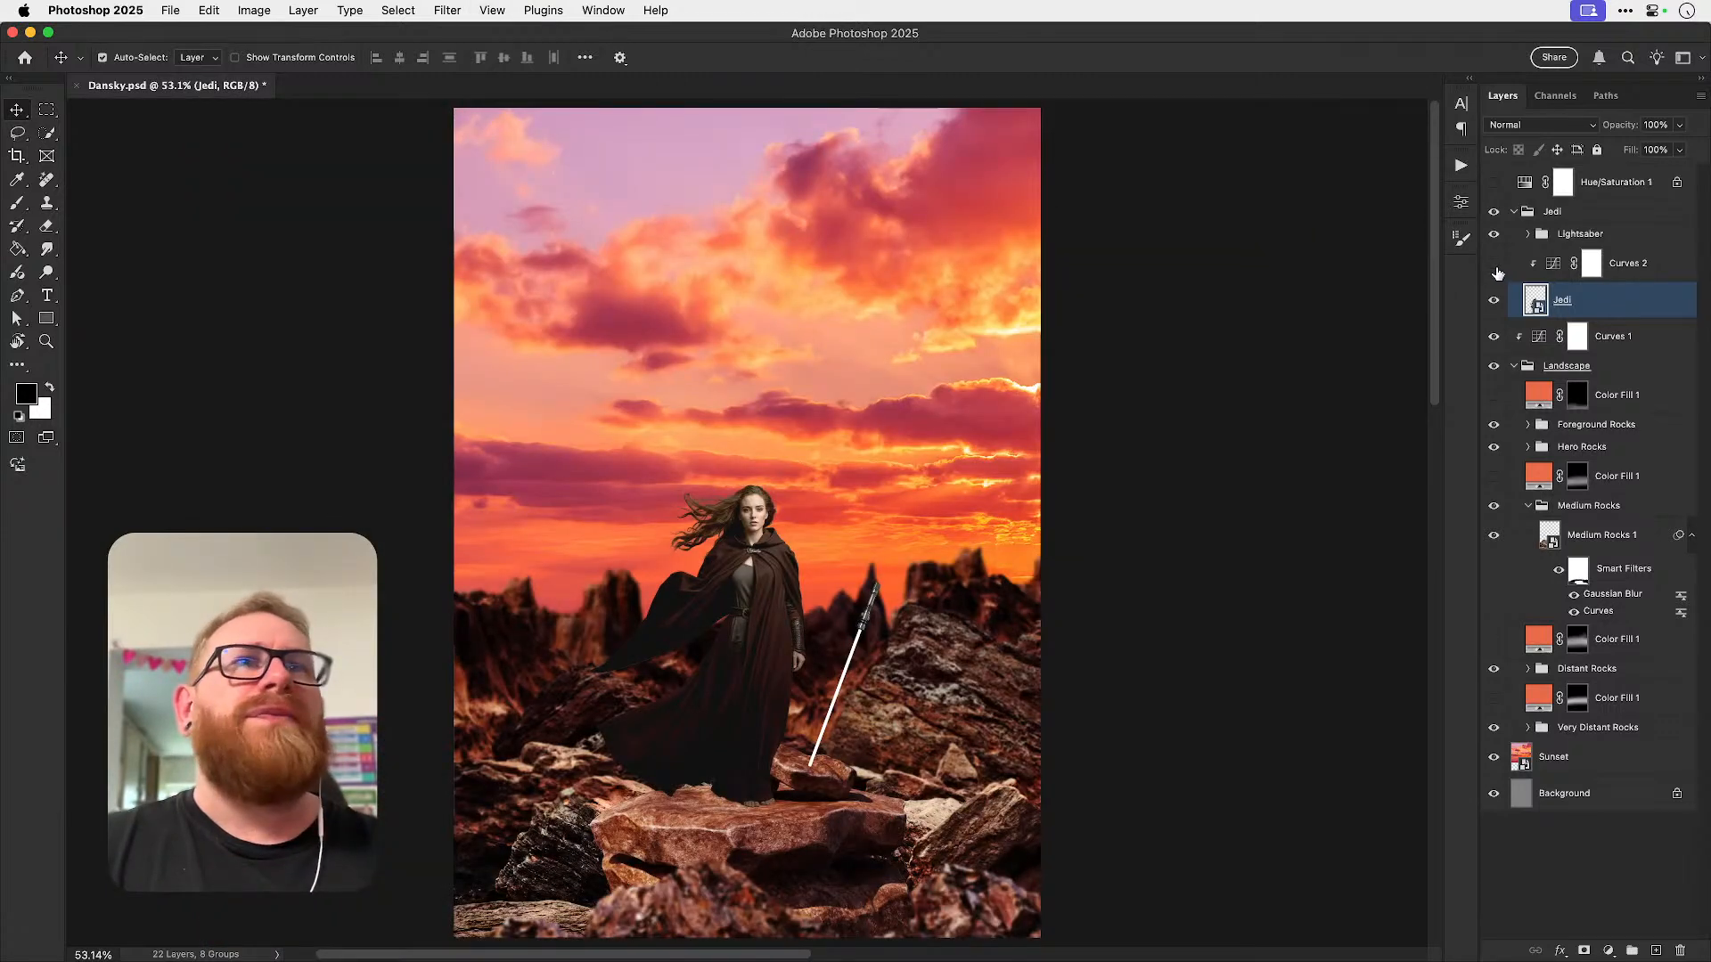
{"action": "left_click", "coordinate": [1495, 265]}
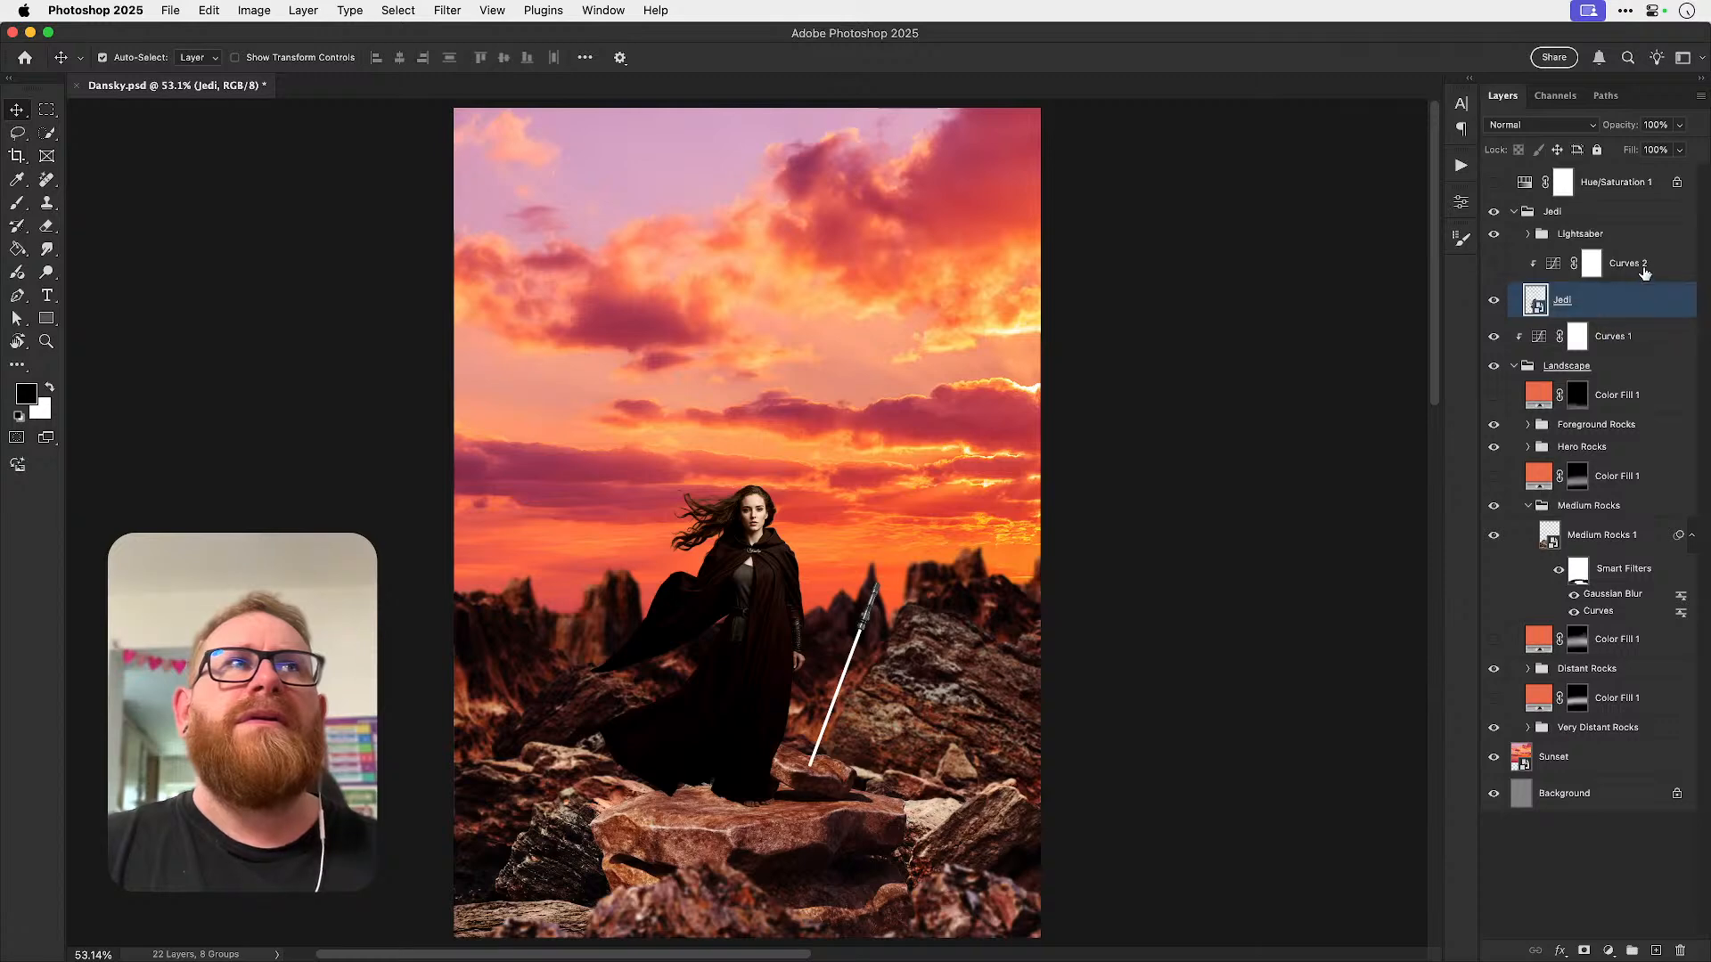
{"action": "left_click", "coordinate": [1634, 272]}
- Undo the clipping of Curves 2 and the darkening of the landscape's Curves 1 adjustment
{"action": "key", "text": "super+z"}
{"action": "key", "text": "super+z"}
{"action": "key", "text": "super+z"}
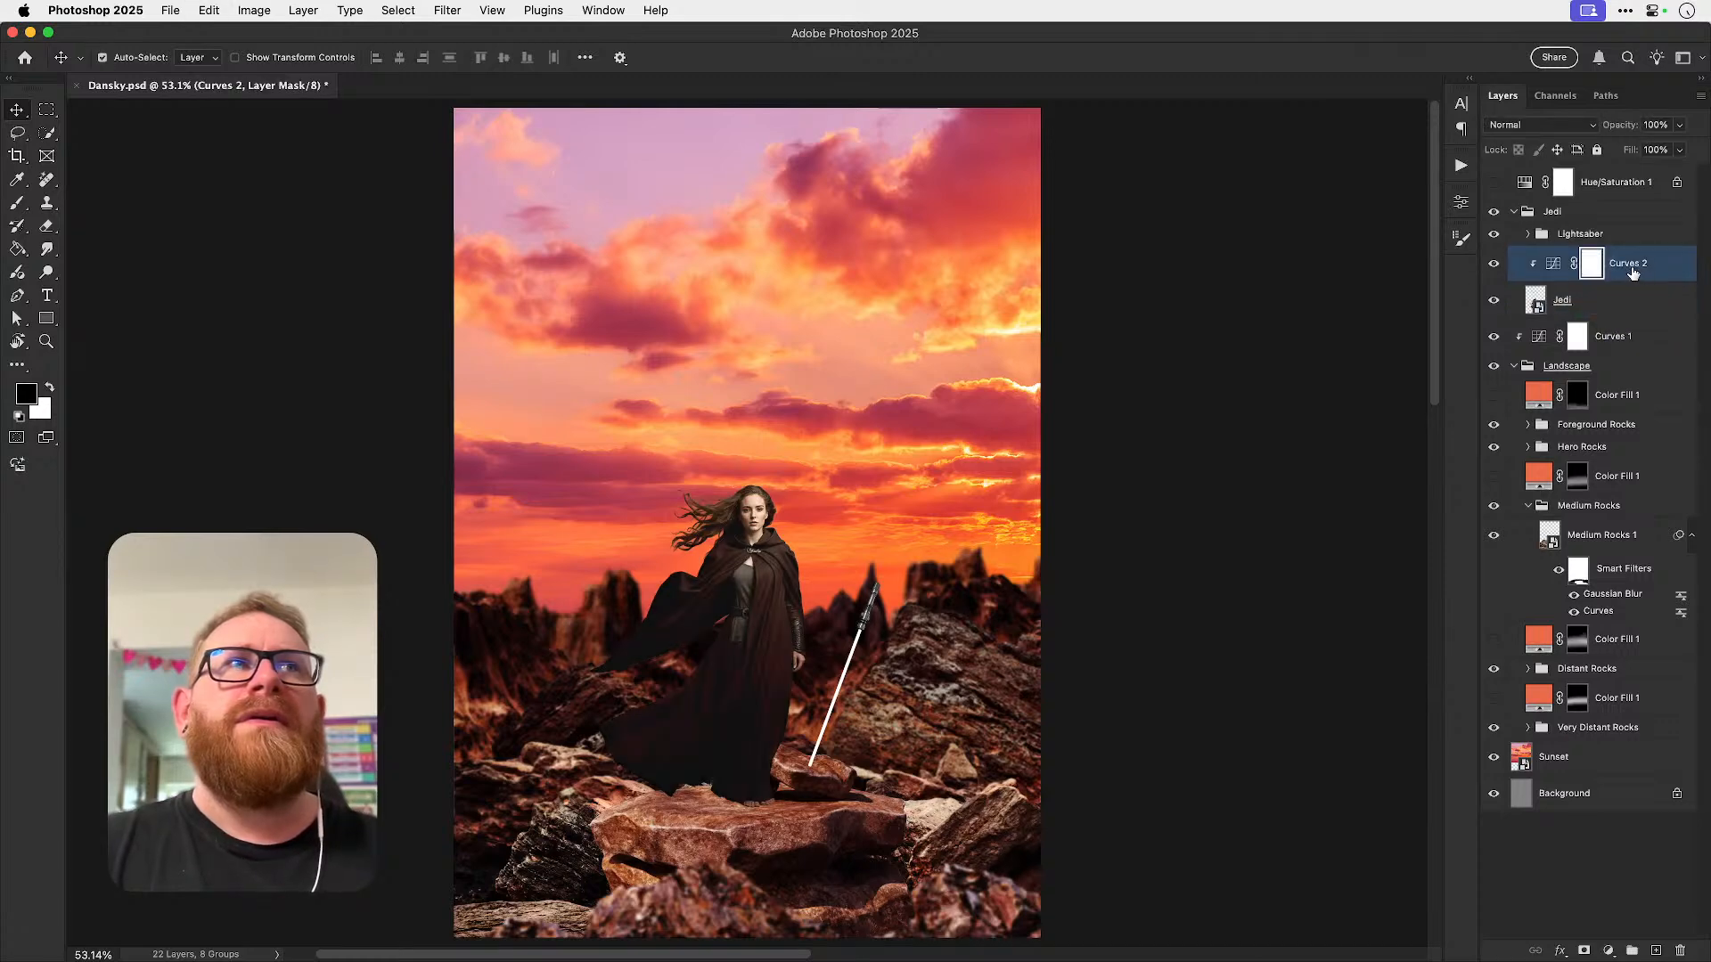
{"action": "key", "text": "super+z"}
{"action": "key", "text": "super+z"}
{"action": "key", "text": "super+z"}
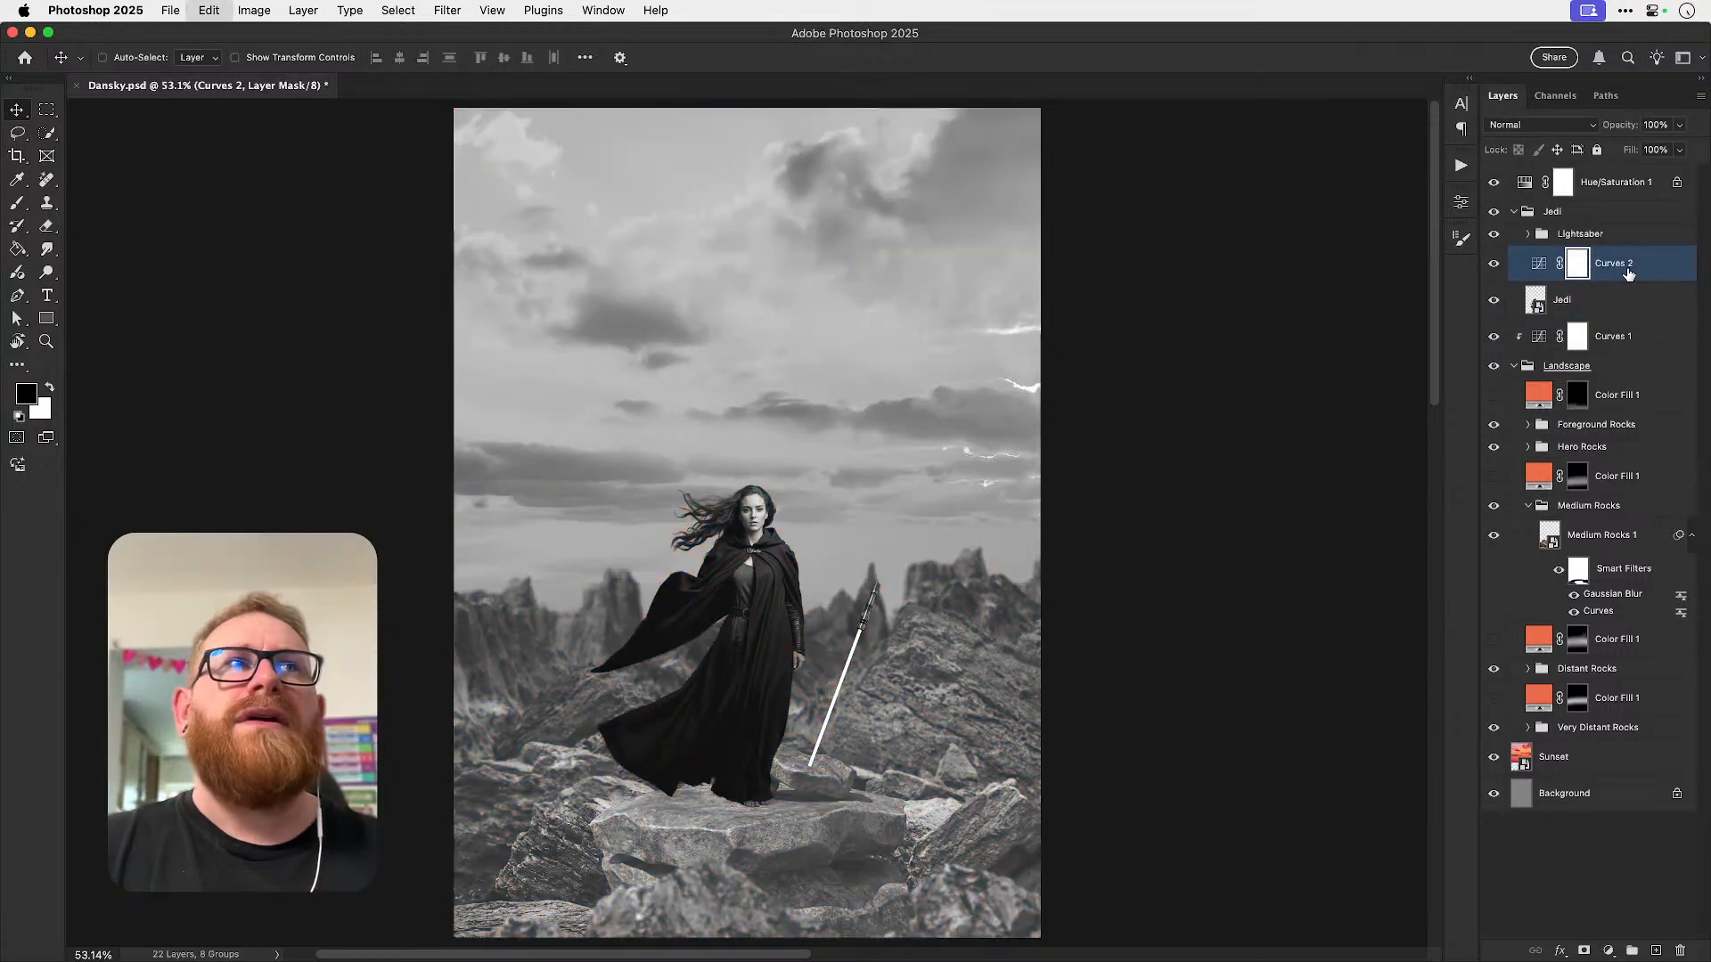
{"action": "key", "text": "super+z"}
{"action": "key", "text": "super+z"}
{"action": "key", "text": "super+z"}
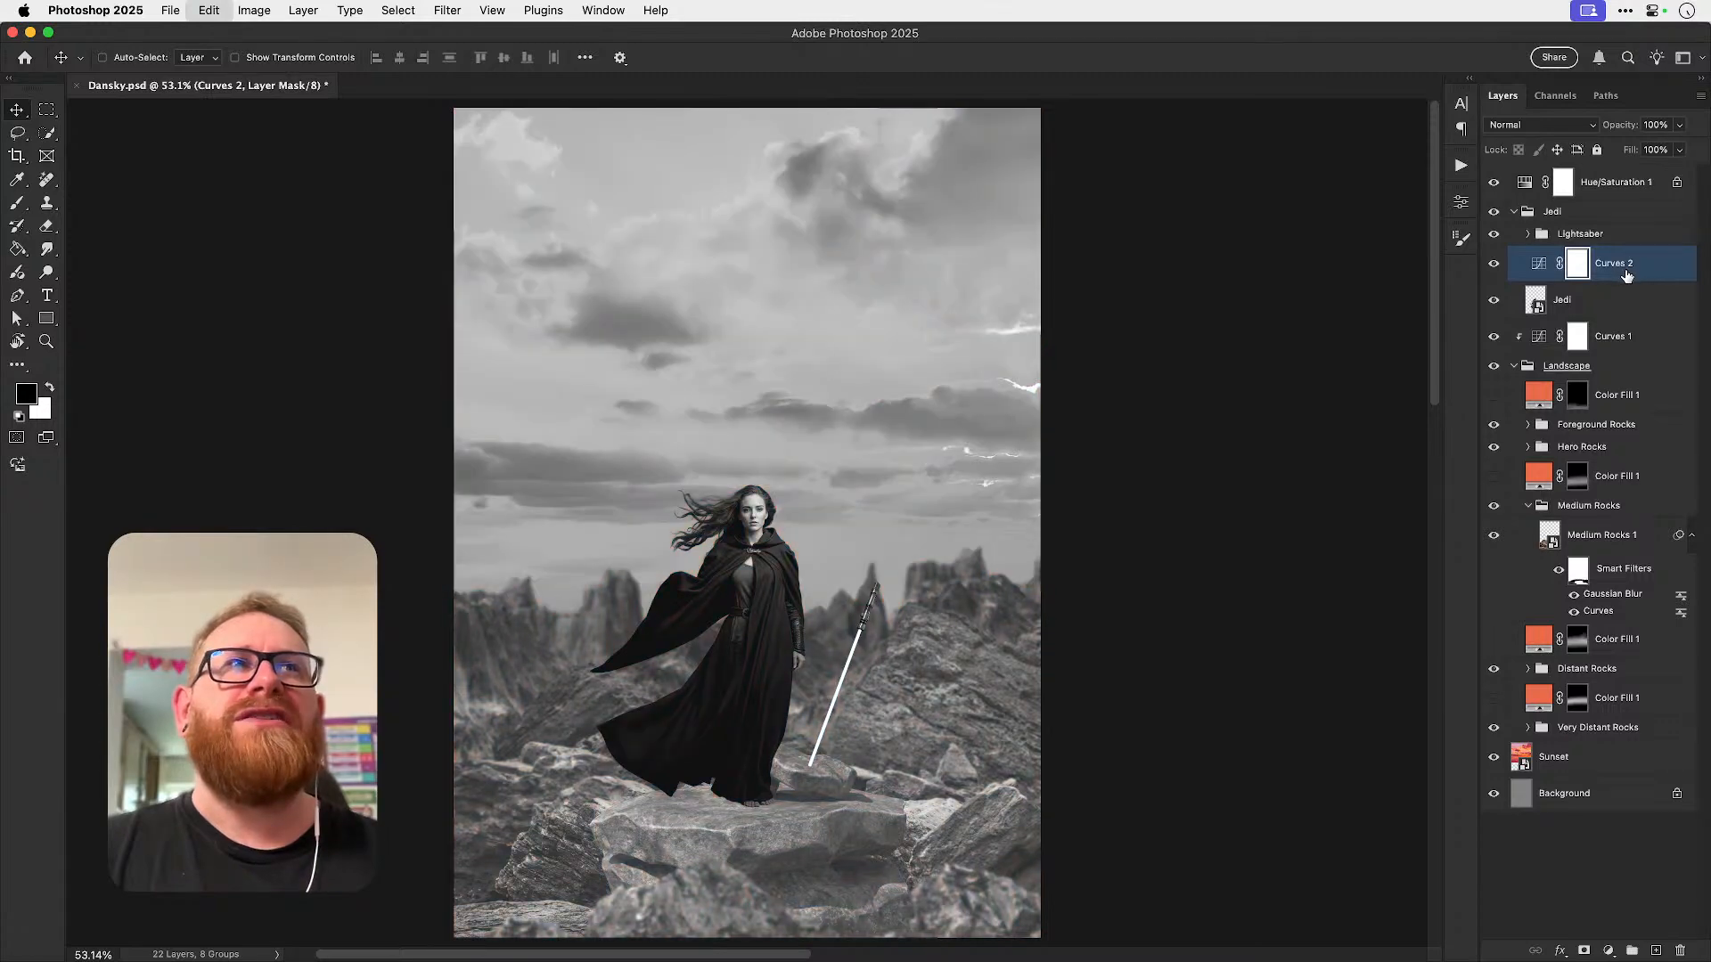
{"action": "key", "text": "super+z"}
{"action": "key", "text": "super+shift+z"}
- Check the effect of the Curves 2 adjustment above the Jedi layer, then delete it
{"action": "left_click", "coordinate": [1491, 266]}
{"action": "left_click", "coordinate": [1491, 266]}
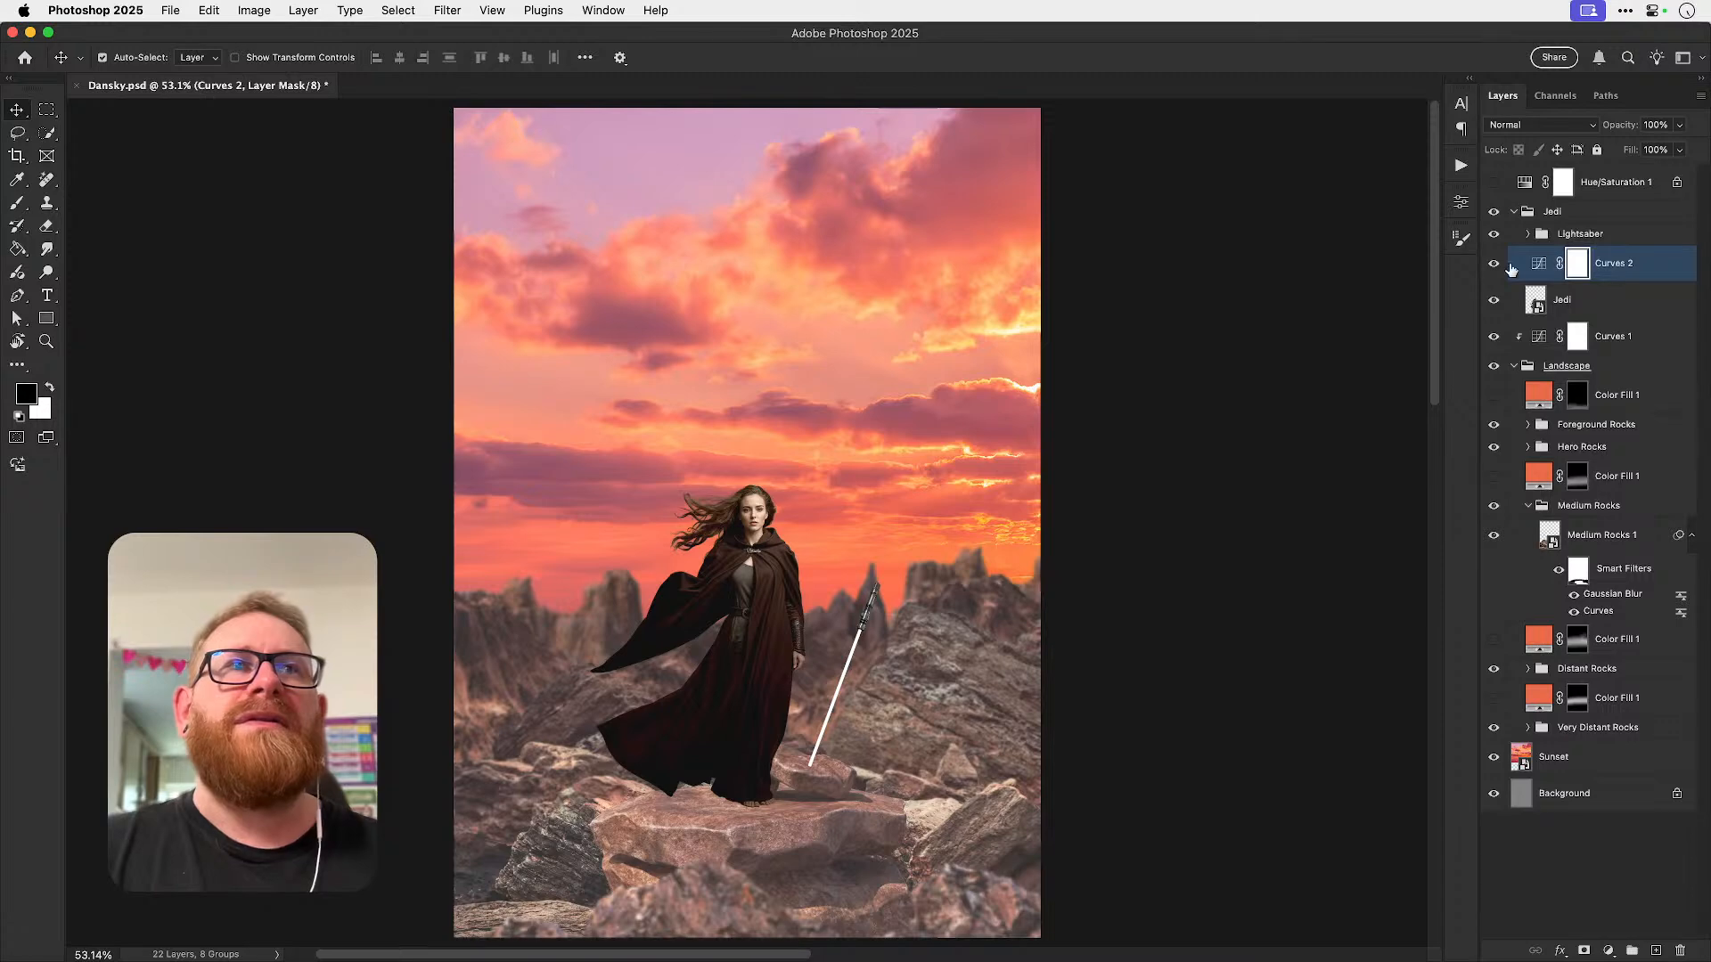
{"action": "left_click", "coordinate": [1606, 279]}
{"action": "key", "text": "BackSpace"}
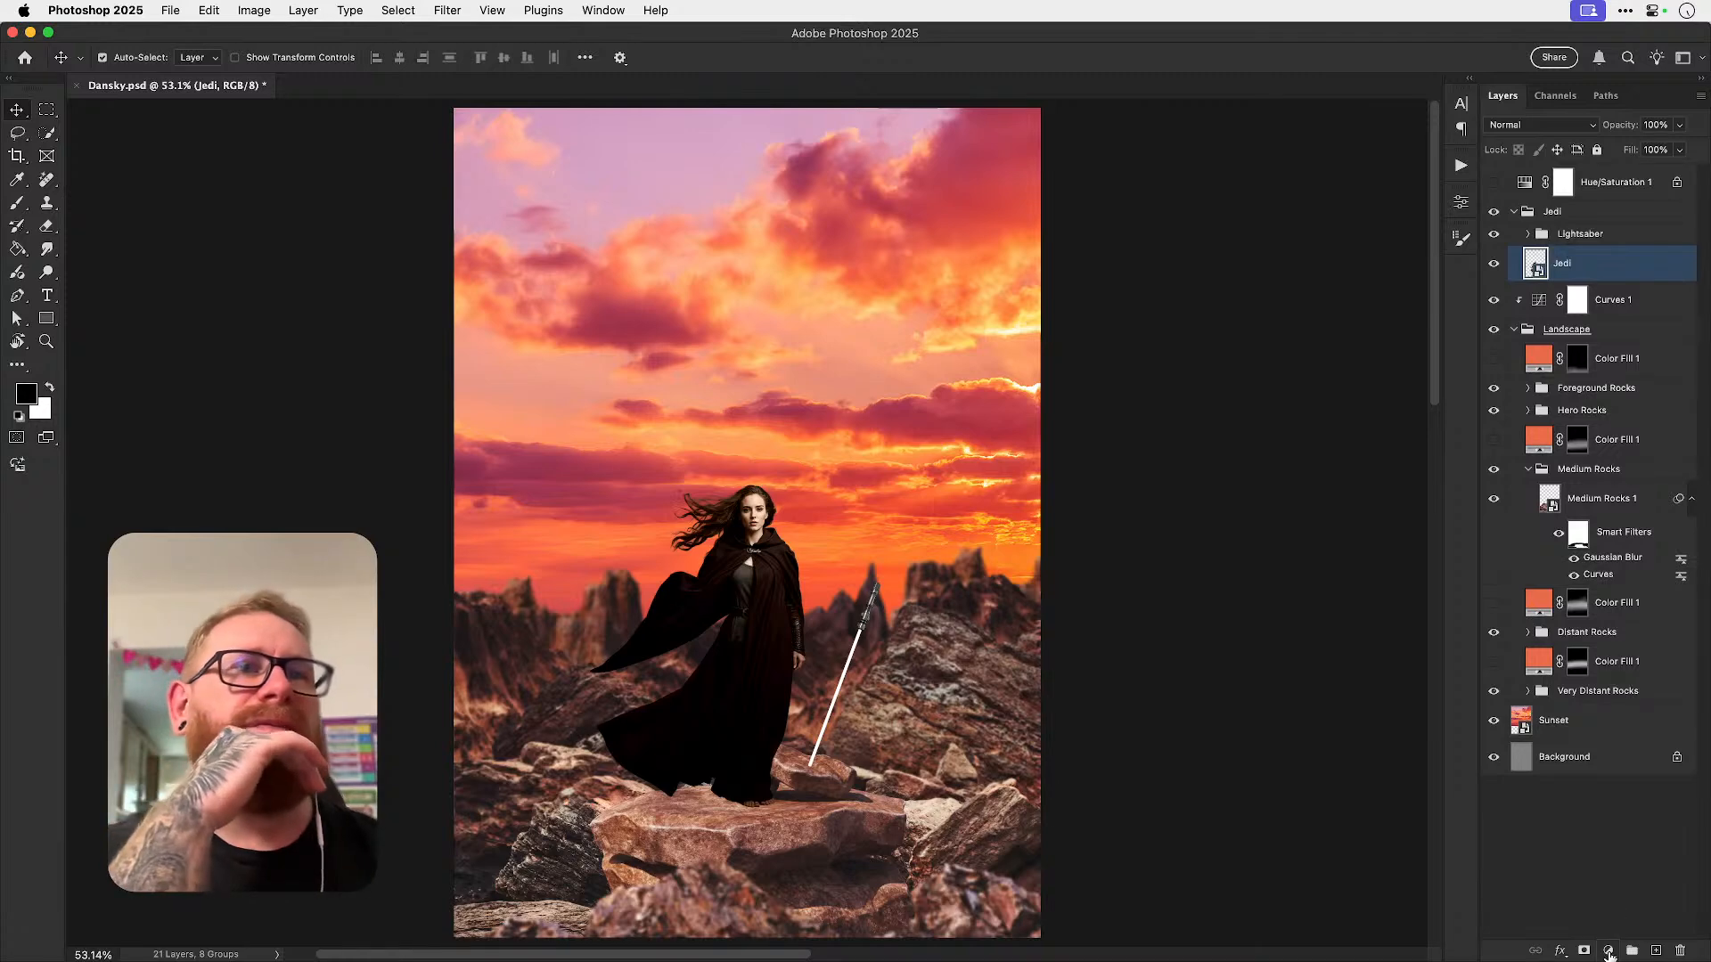
- Add a new Curves adjustment clipped to the Jedi layer and show Hue/Saturation 1 for a greyscale view
{"action": "left_click", "coordinate": [1608, 952]}
{"action": "left_click", "coordinate": [1590, 755]}
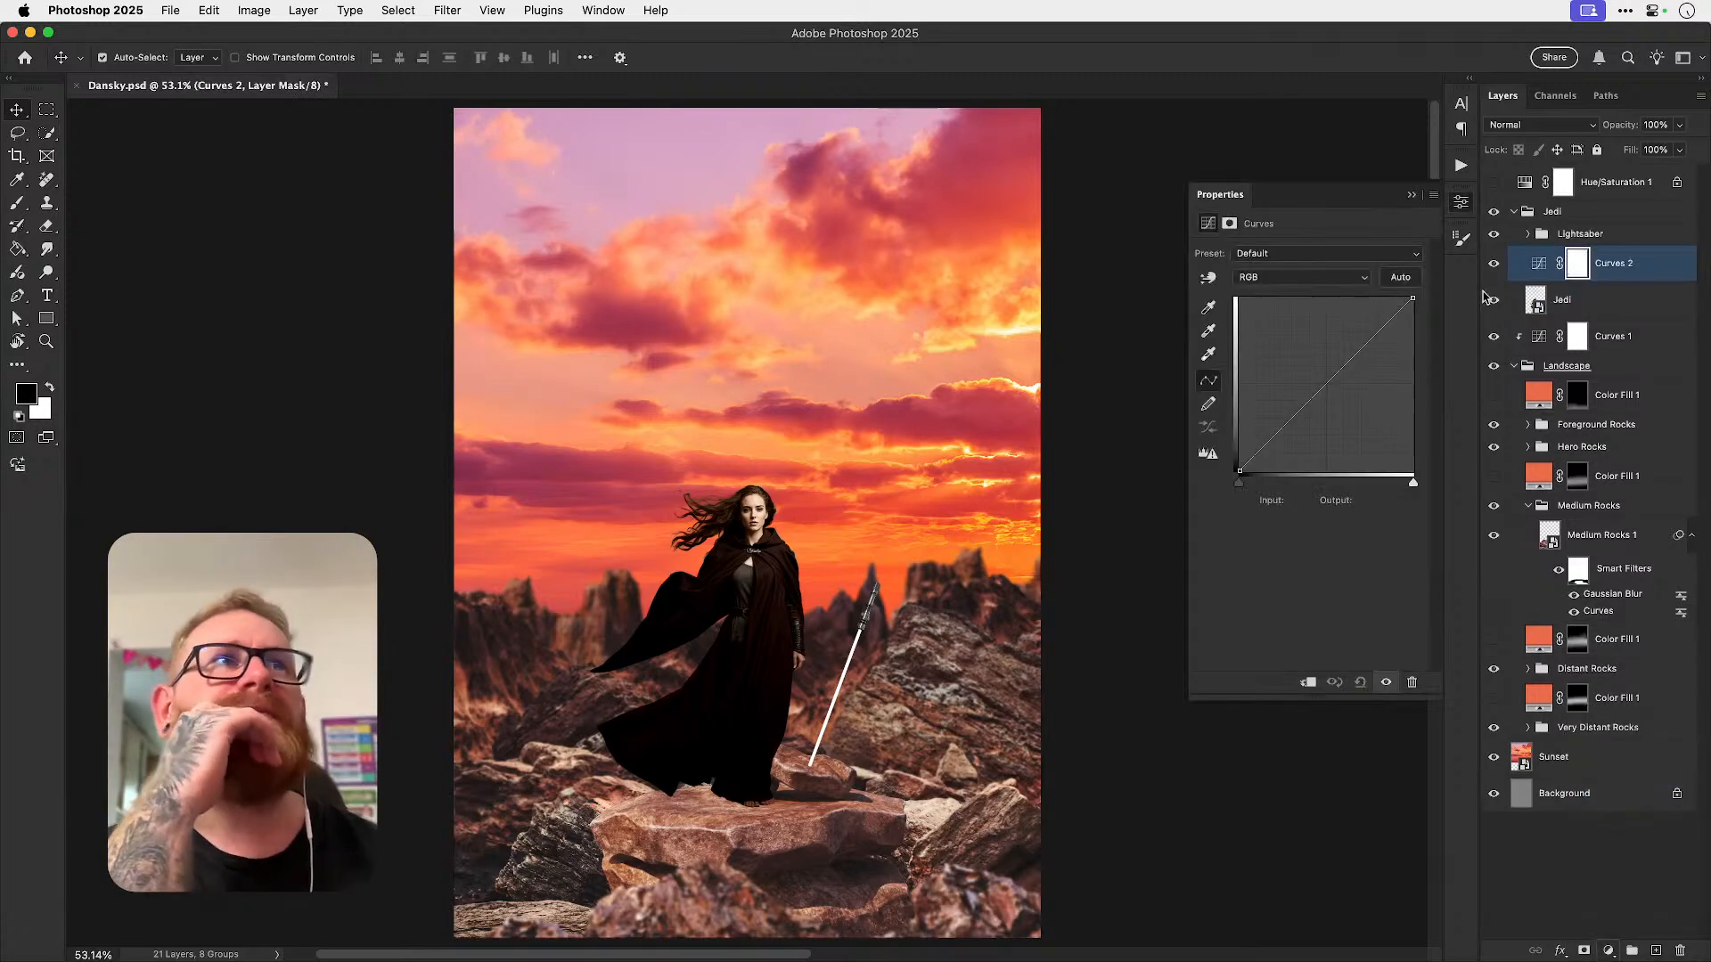
{"action": "left_click", "coordinate": [1493, 181]}
{"action": "left_click", "coordinate": [1310, 679]}
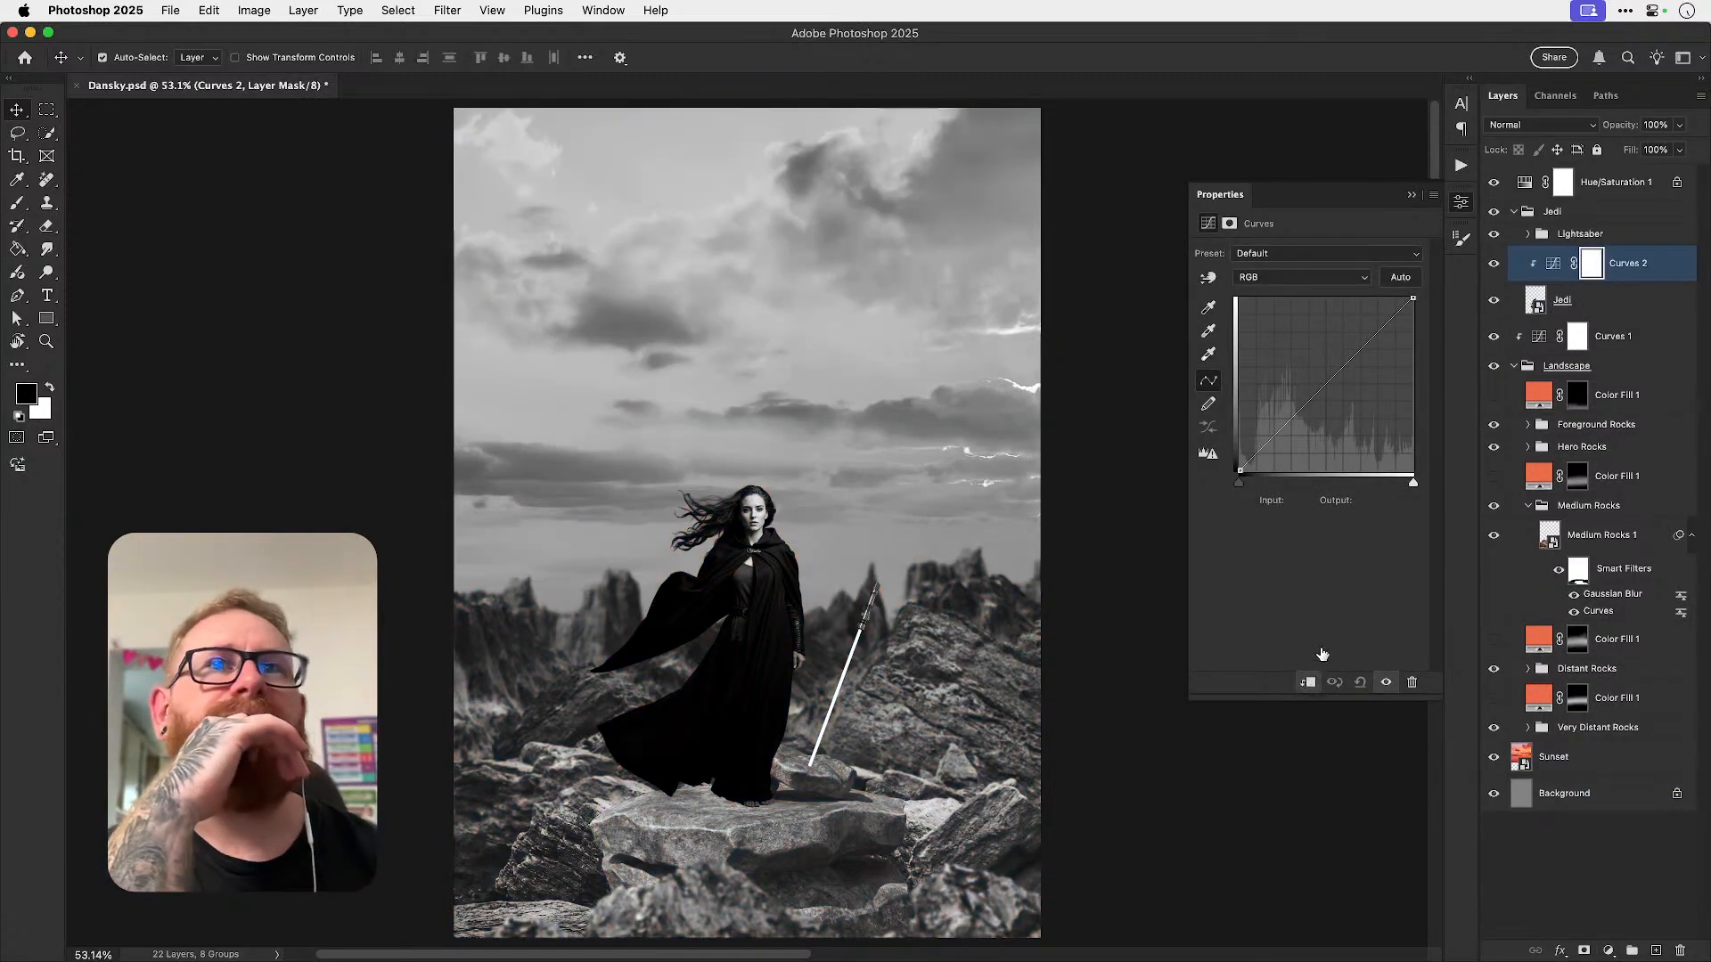
- Lift the Jedi's shadows on Curves 2 with black output 19, a raised lower midtone and anchored highlights, then compare it in colour
{"action": "left_click_drag", "start_coordinate": [1238, 462], "coordinate": [1235, 450]}
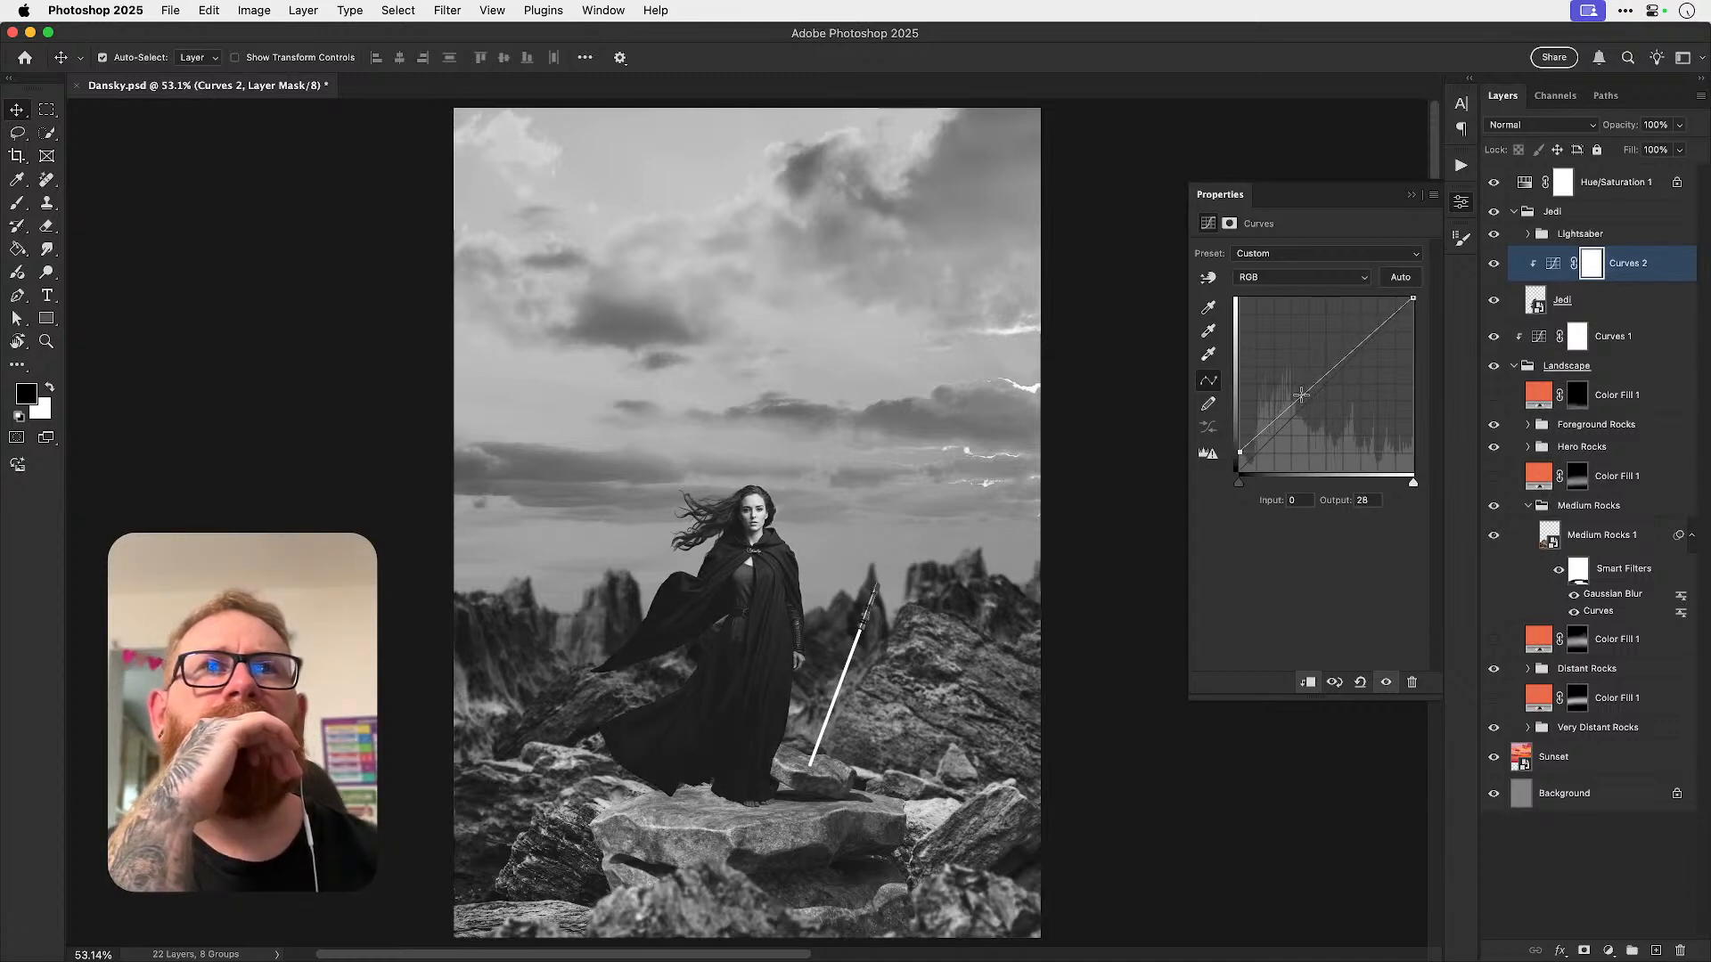
{"action": "left_click_drag", "start_coordinate": [1301, 395], "coordinate": [1355, 347]}
{"action": "left_click", "coordinate": [1240, 453]}
{"action": "left_click_drag", "start_coordinate": [1240, 453], "coordinate": [1239, 458]}
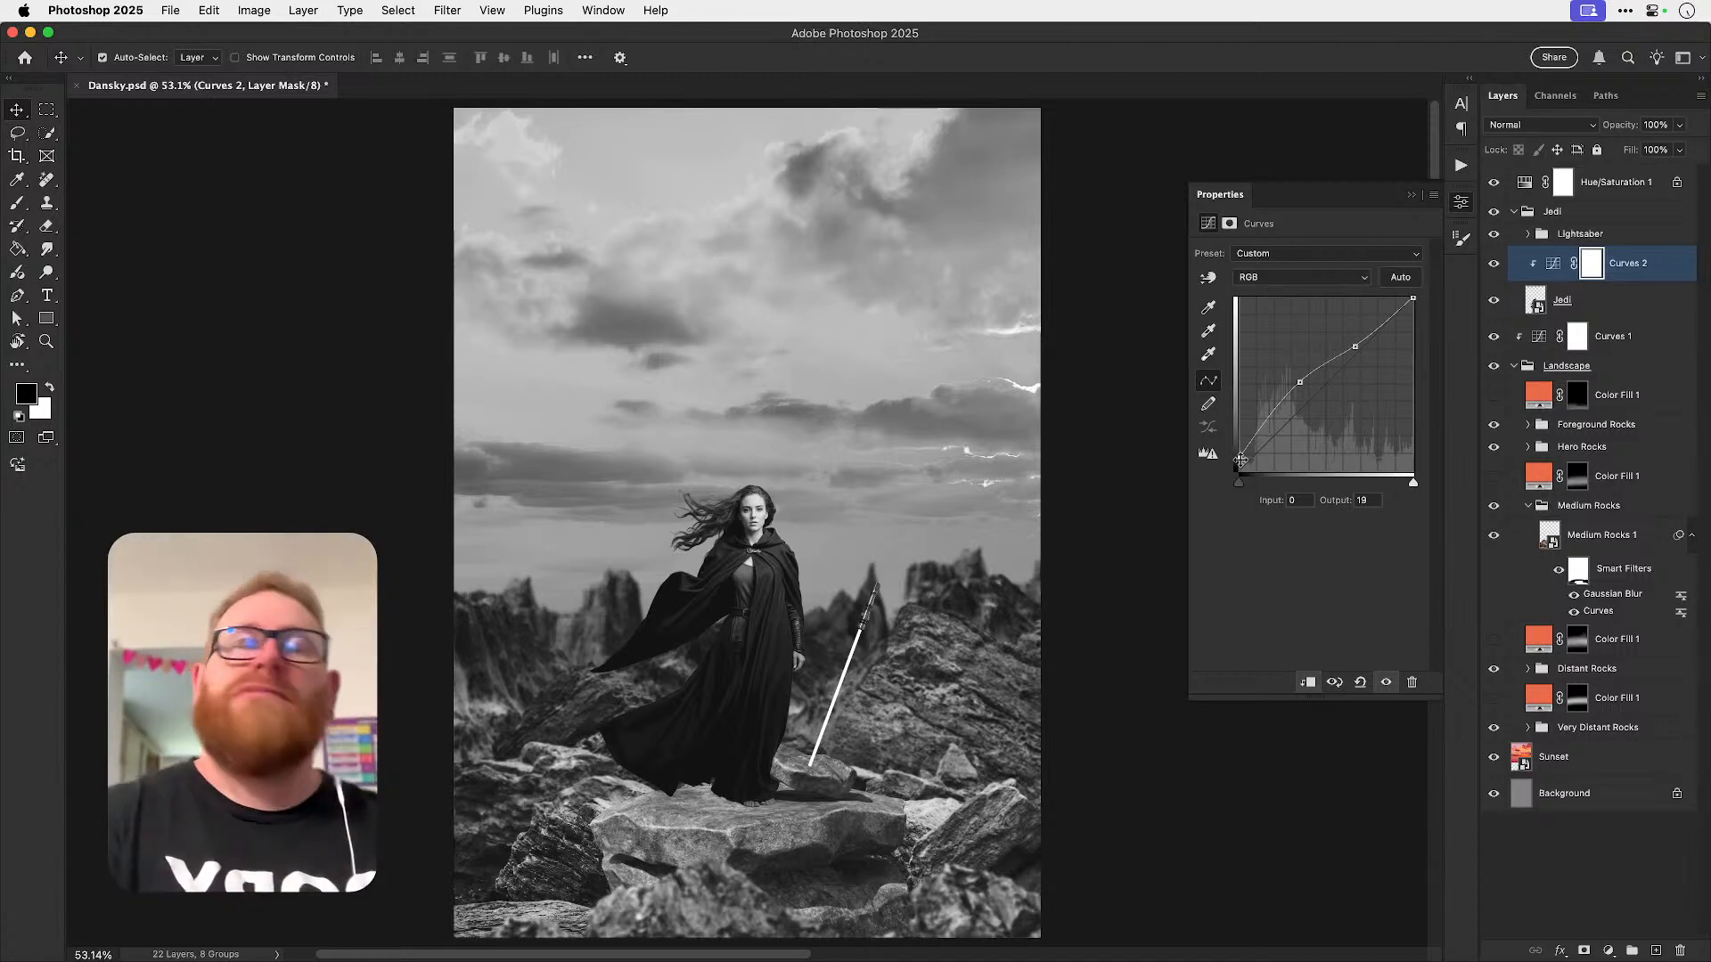
{"action": "left_click", "coordinate": [1494, 183]}
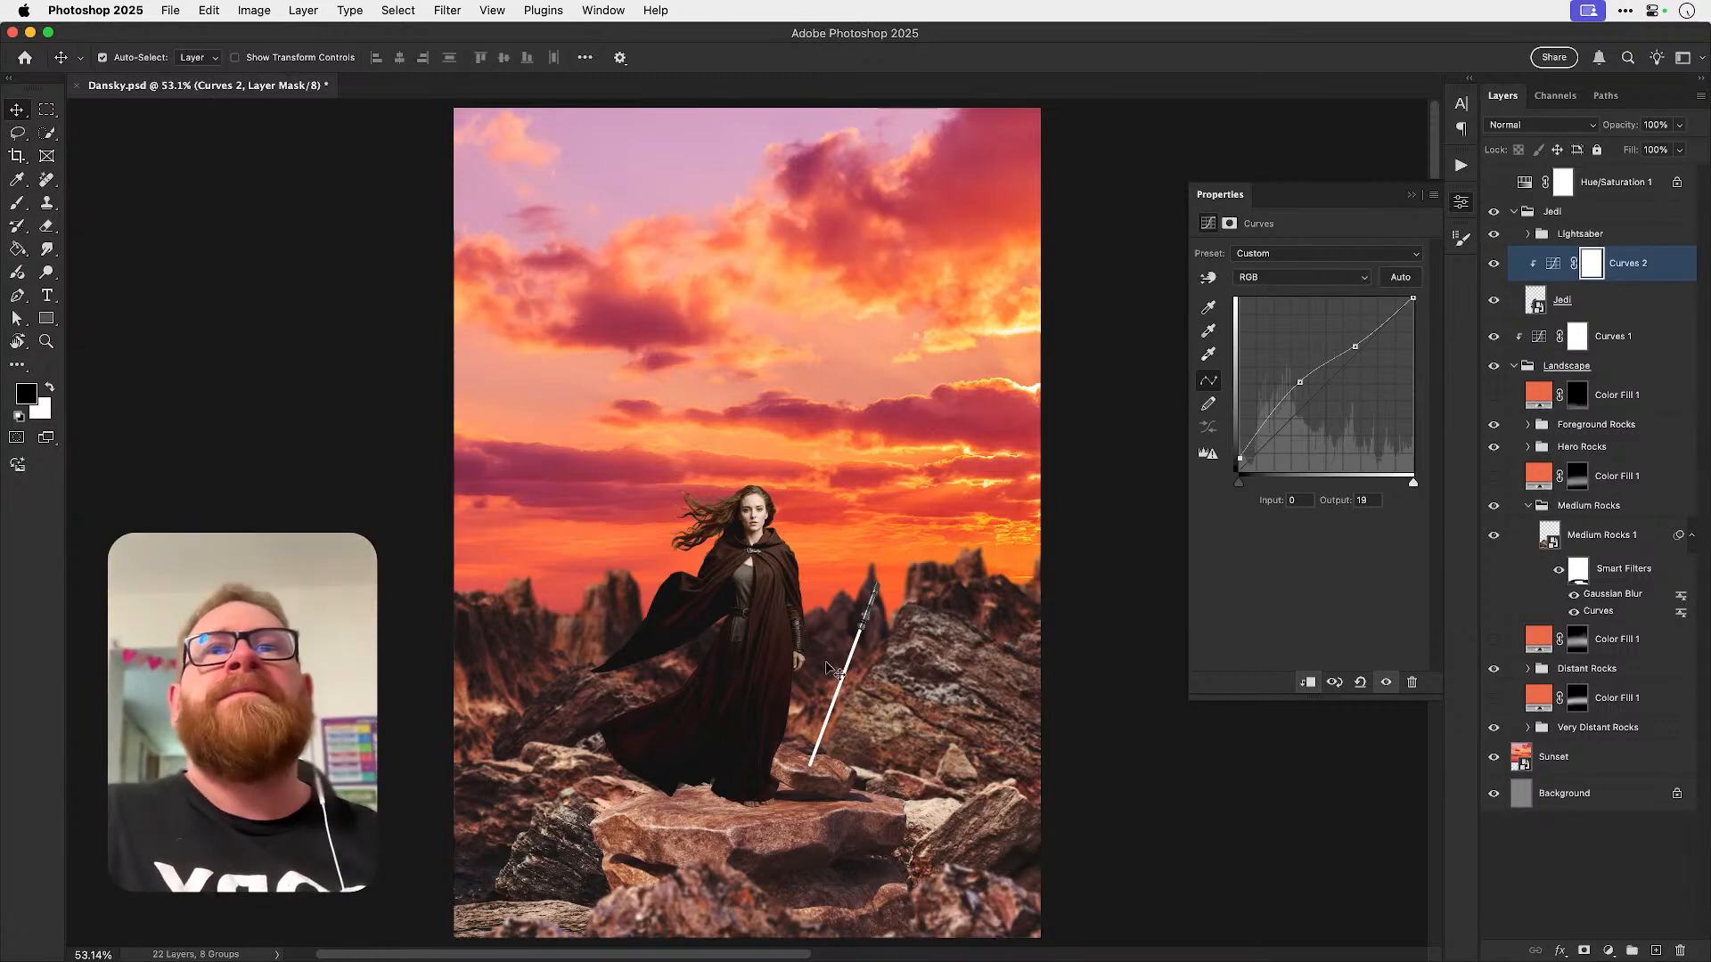
{"action": "key", "text": "z"}
{"action": "left_click", "coordinate": [761, 679]}
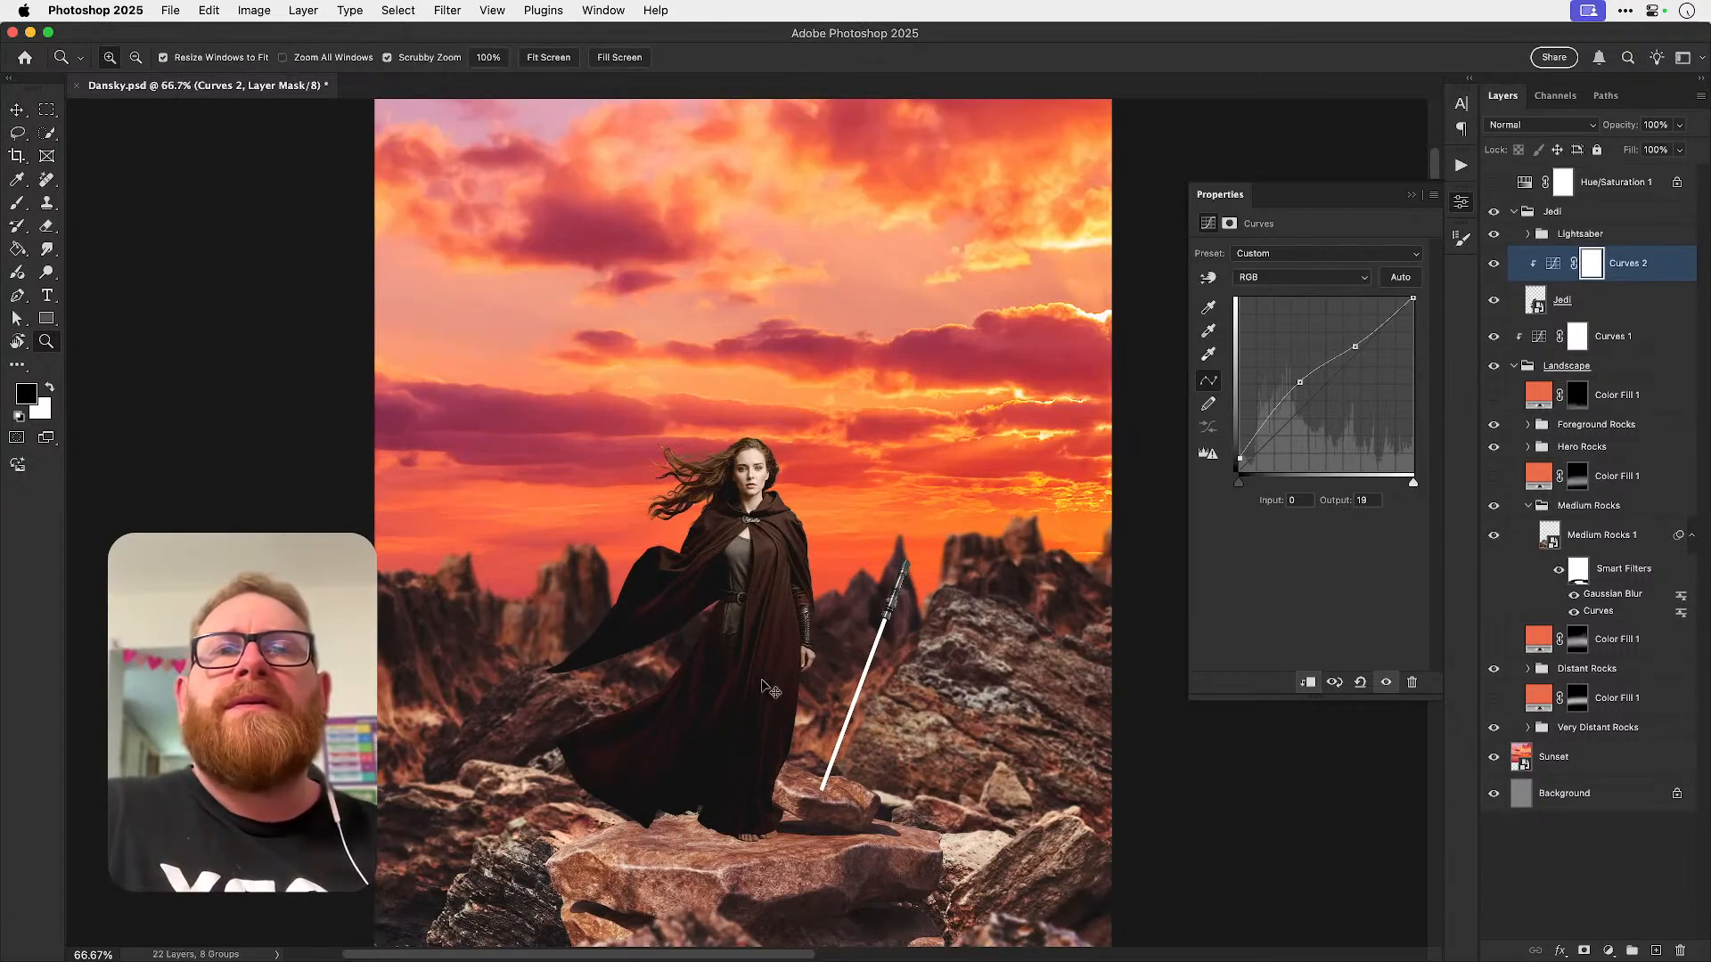
{"action": "key", "text": "v"}
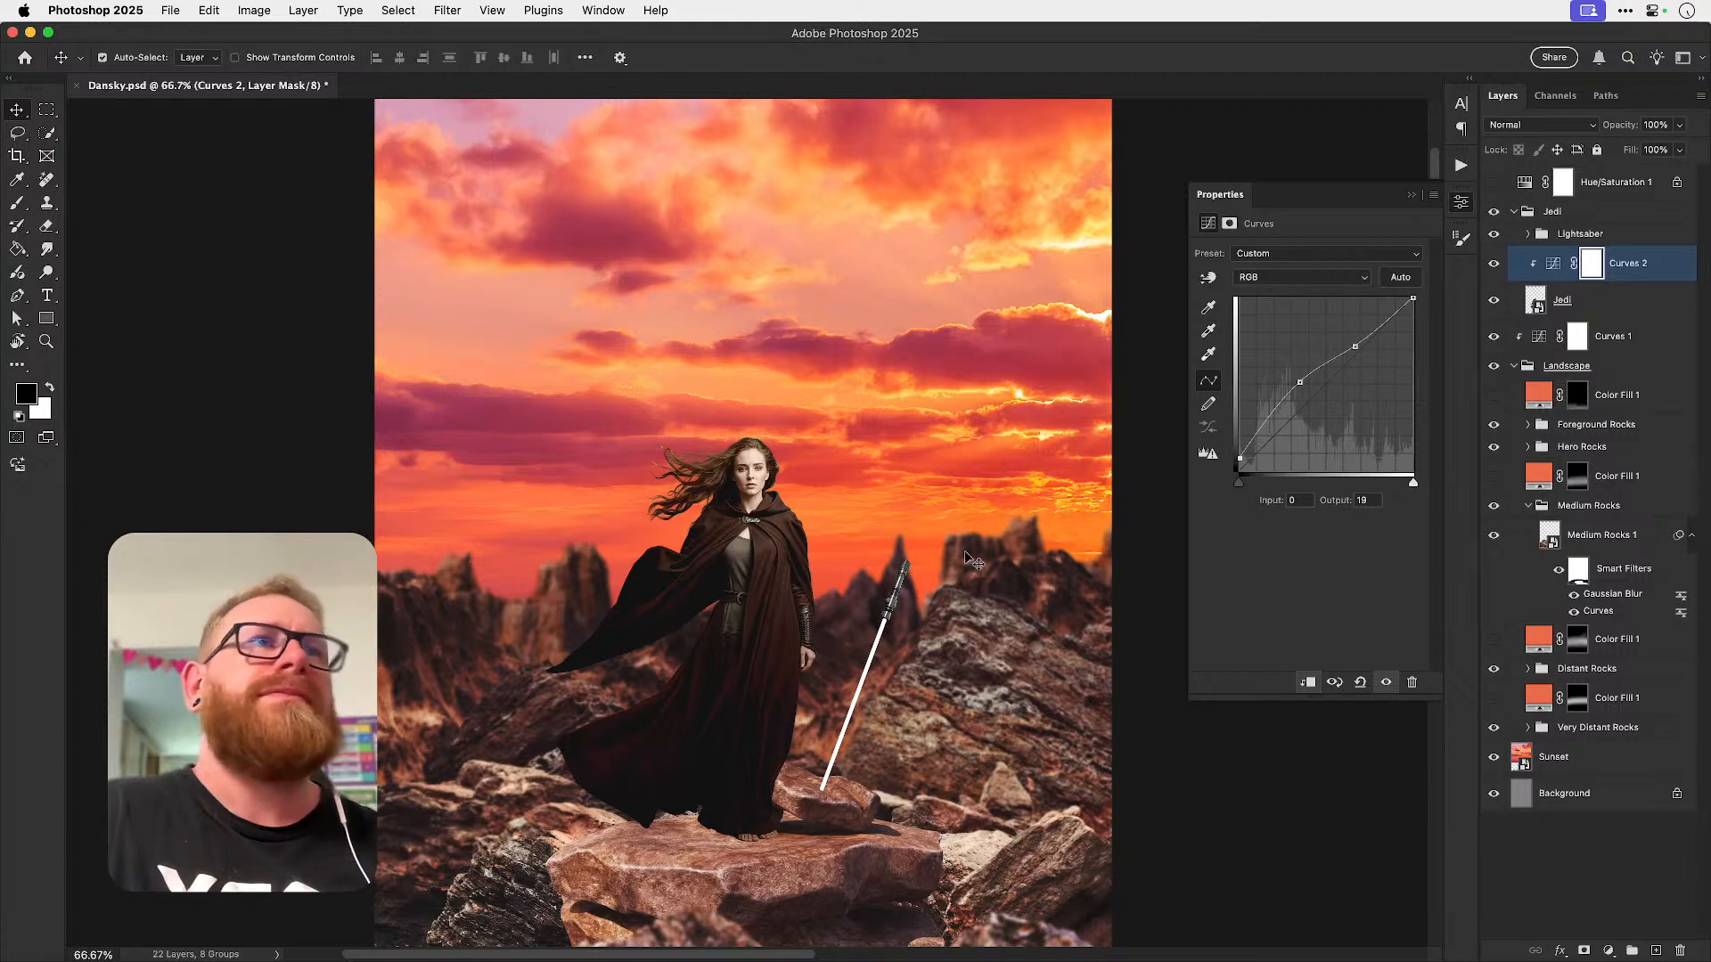
{"action": "left_click", "coordinate": [1493, 266]}
{"action": "left_click", "coordinate": [1493, 267]}
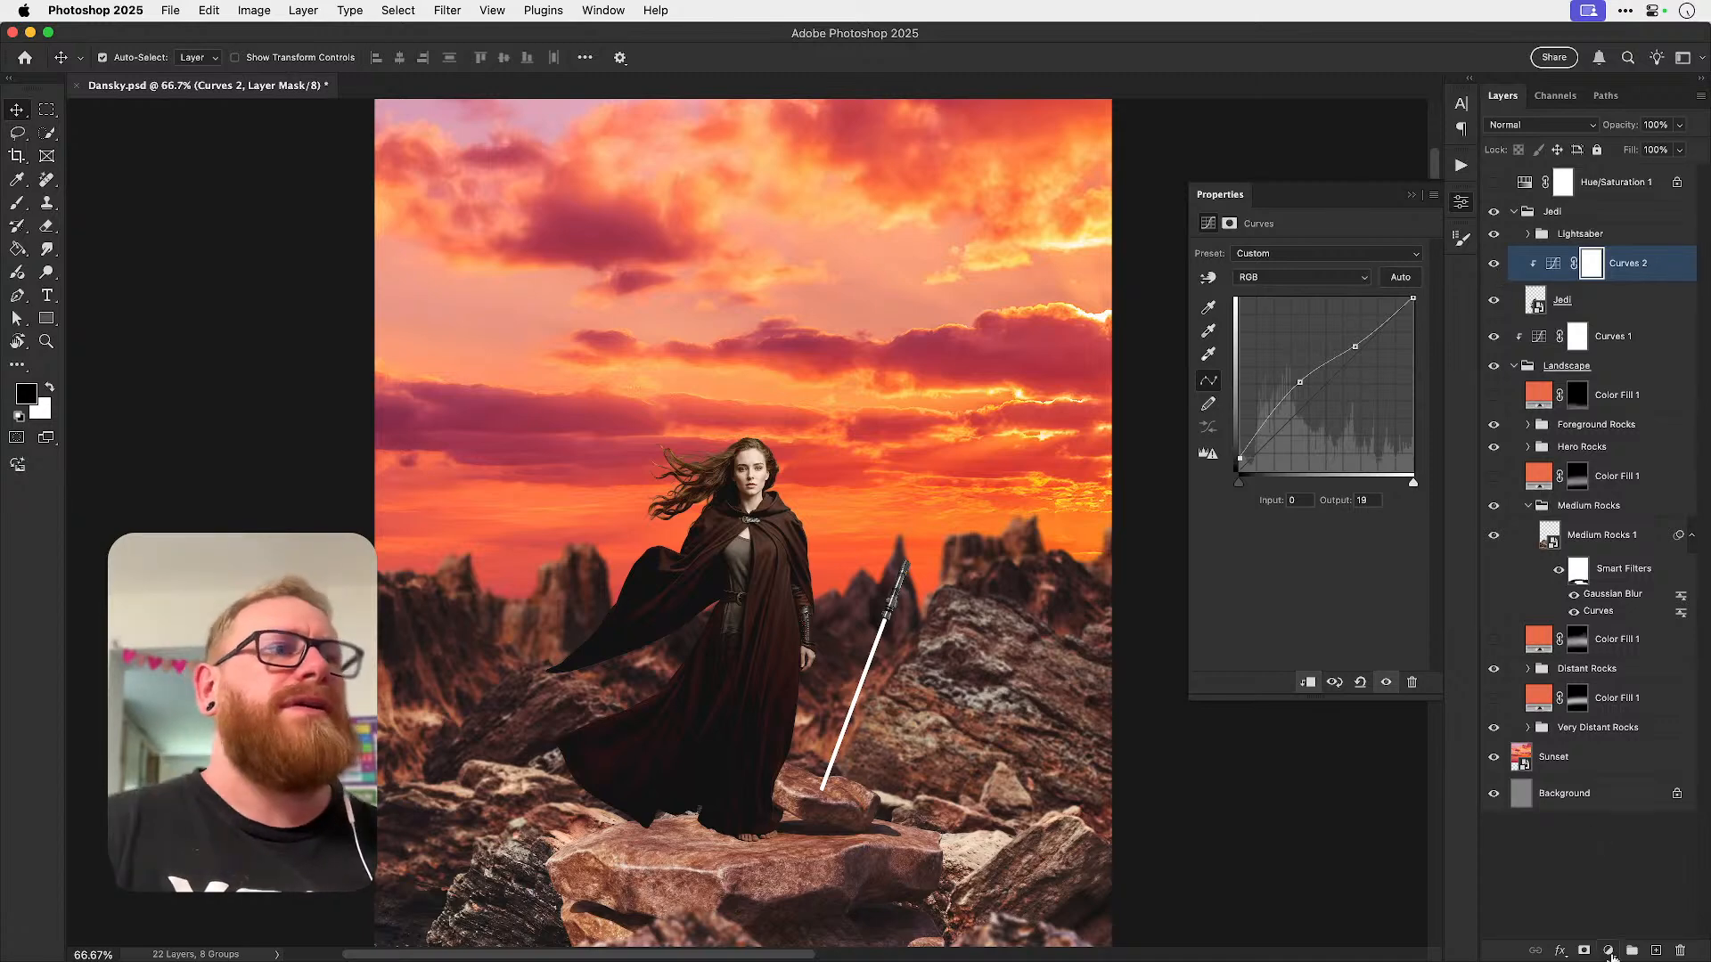
- Raise the Curves 2 midpoint in the red channel to input 121, output 139 and in the blue channel to input 118, output 129
{"action": "left_click", "coordinate": [1301, 277]}
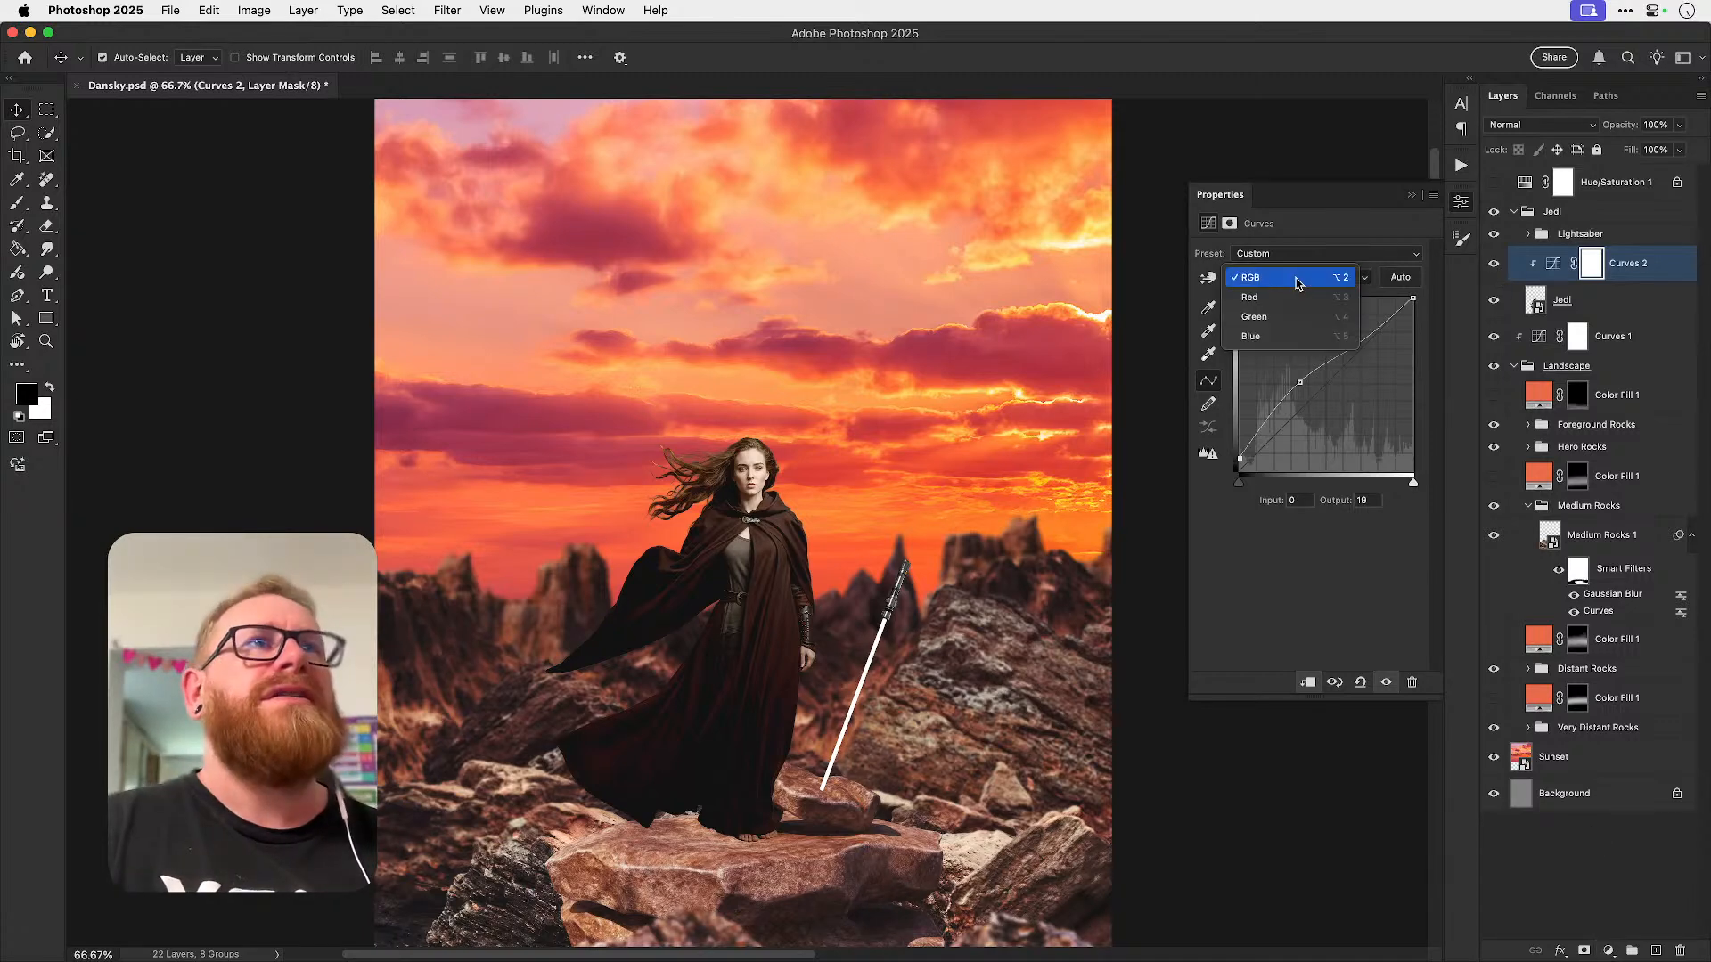
{"action": "left_click", "coordinate": [1274, 296]}
{"action": "left_click", "coordinate": [1327, 383]}
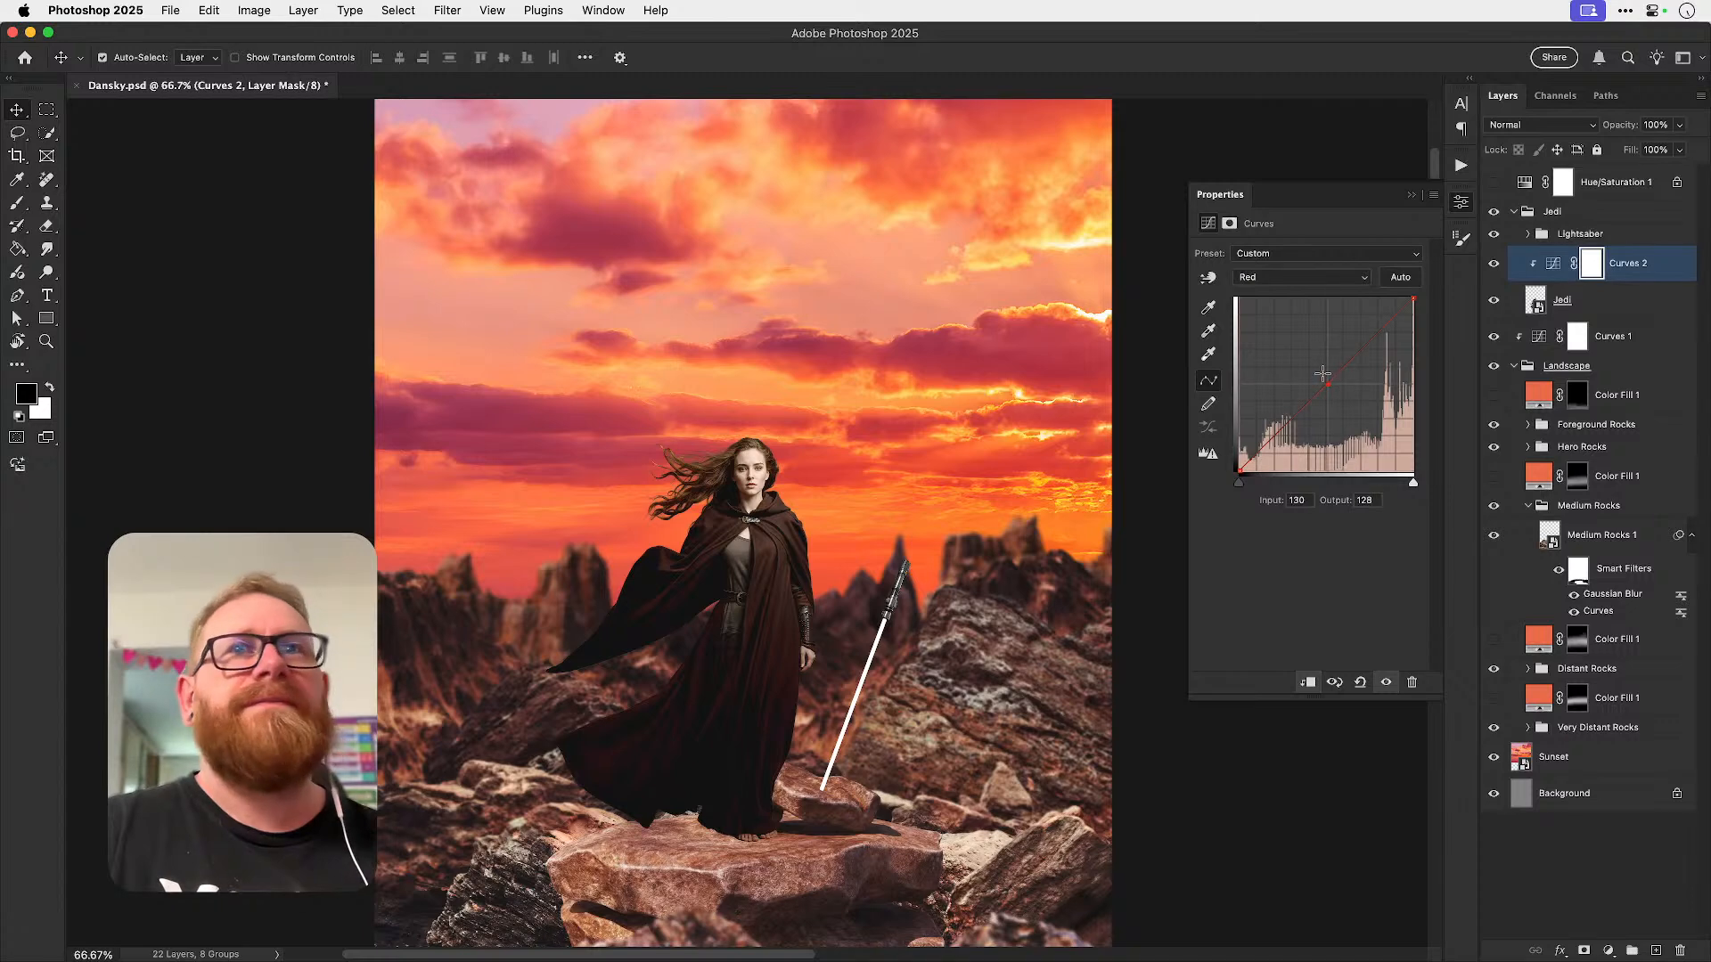
{"action": "left_click_drag", "start_coordinate": [1327, 383], "coordinate": [1321, 373]}
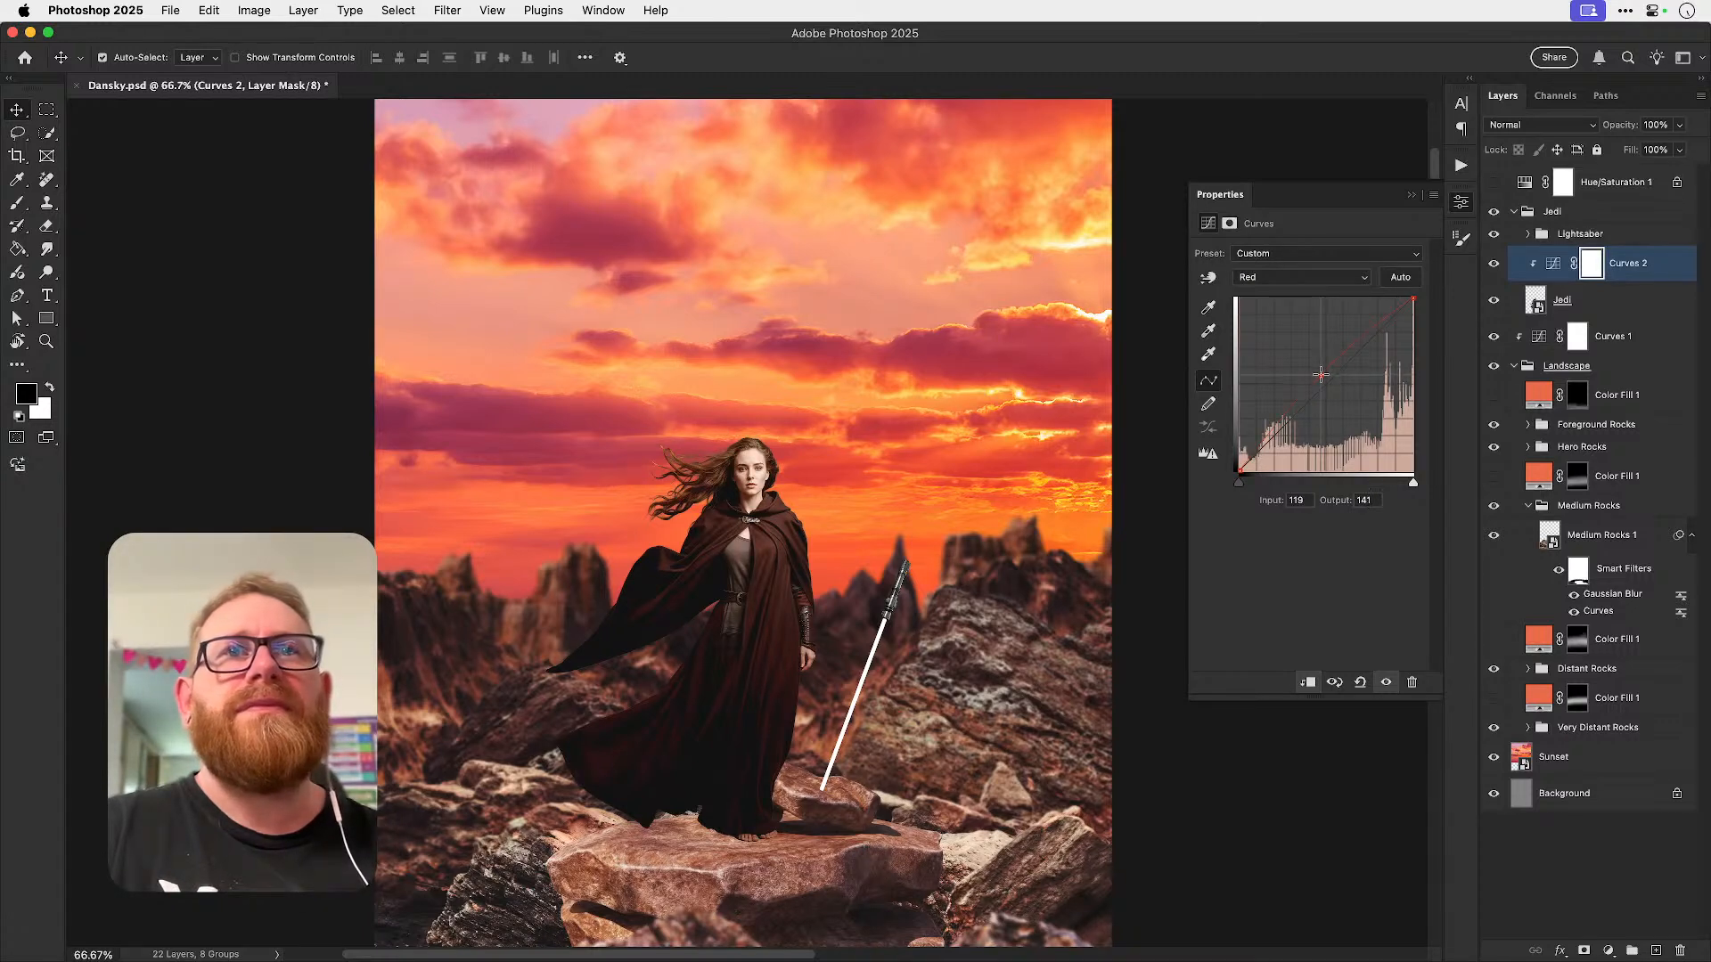
{"action": "left_click", "coordinate": [1301, 277]}
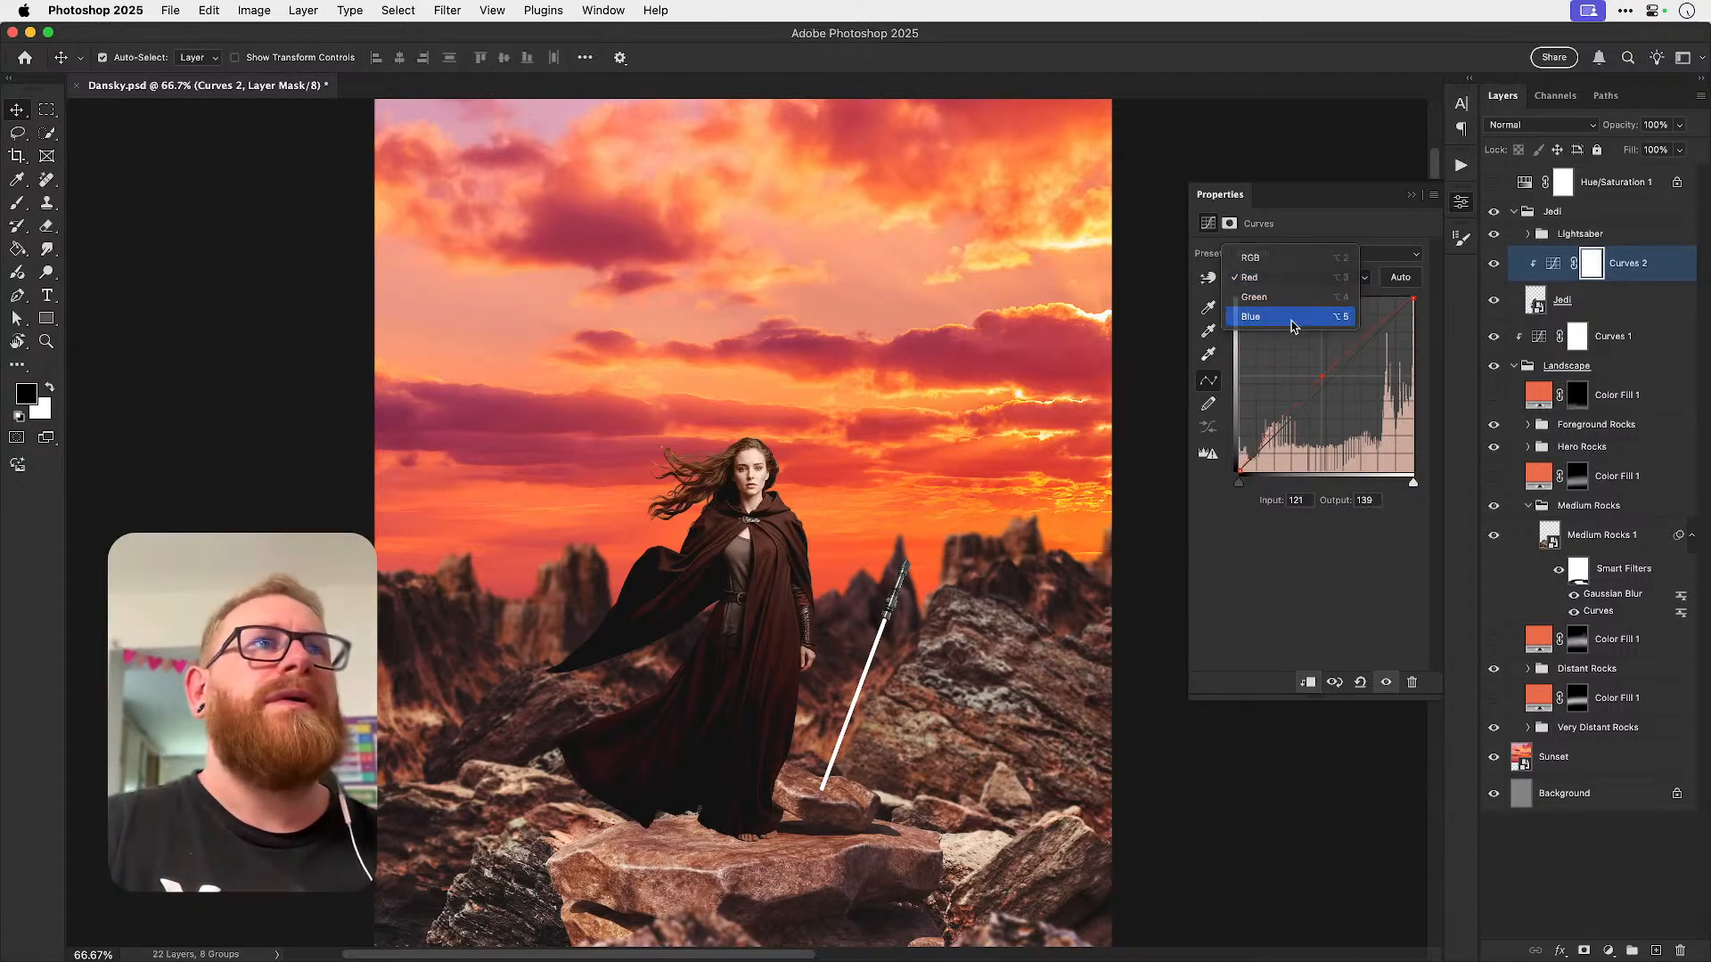
{"action": "left_click", "coordinate": [1265, 316]}
{"action": "left_click", "coordinate": [1327, 387]}
{"action": "mouse_move", "coordinate": [1331, 393]}
{"action": "left_mouse_down"}
{"action": "mouse_move", "coordinate": [1344, 409]}
{"action": "mouse_move", "coordinate": [1319, 379]}
{"action": "left_mouse_up"}
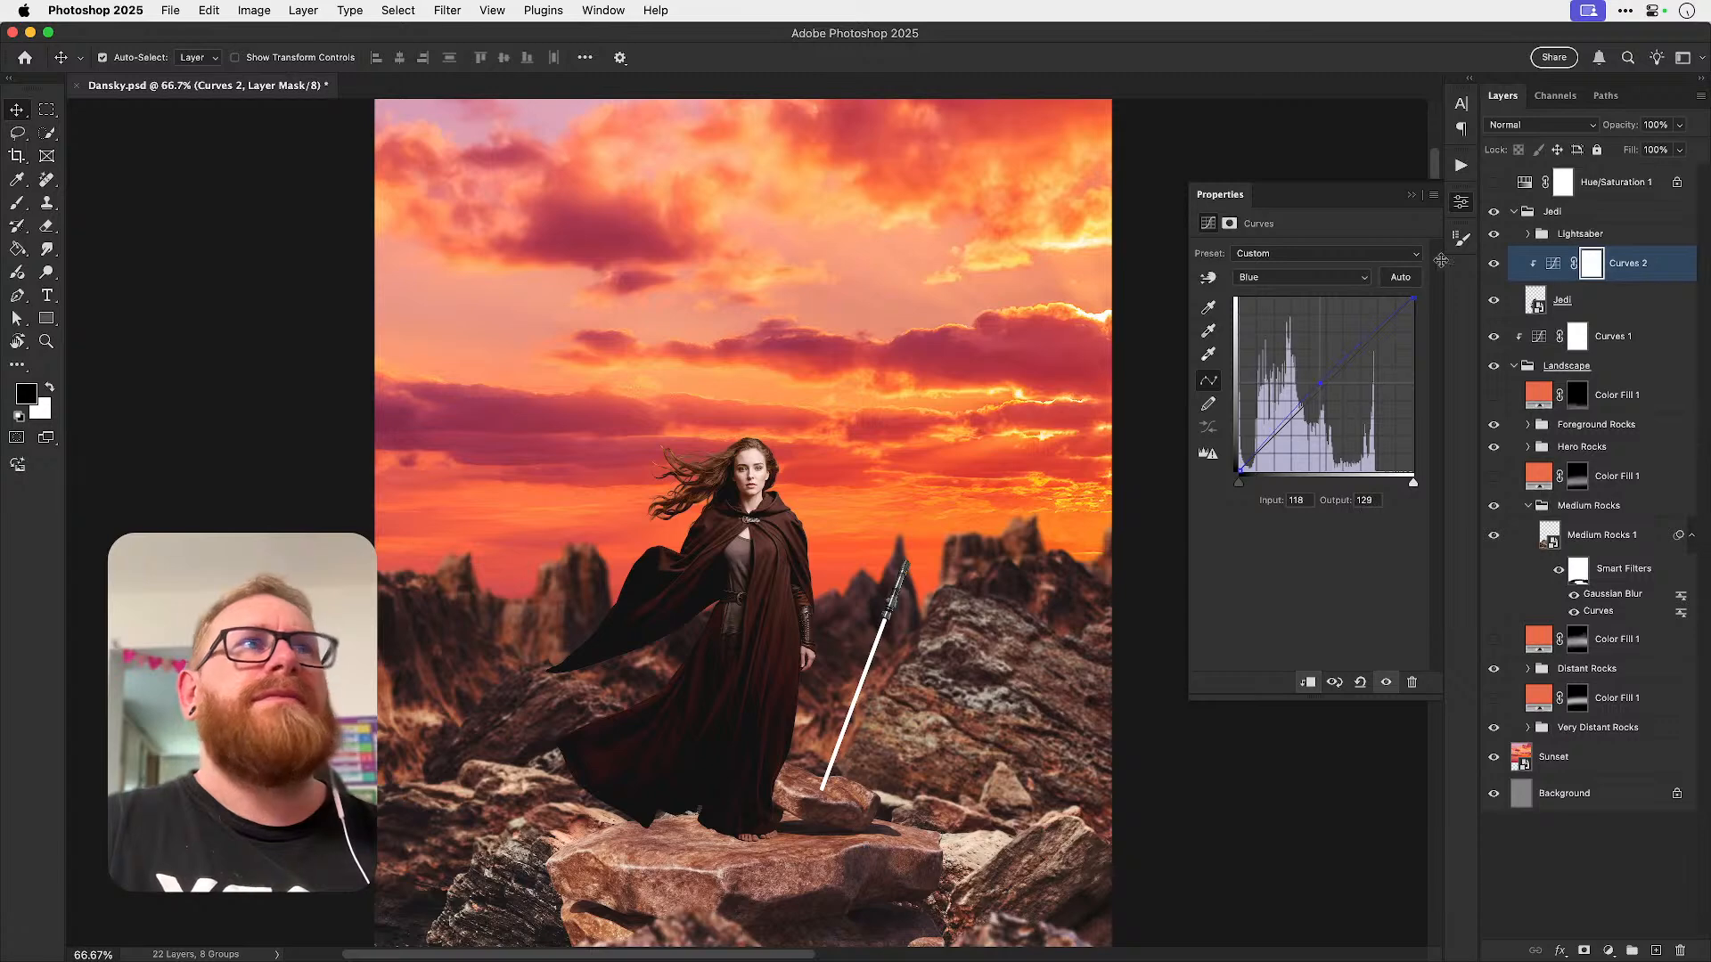
- Compare the Jedi with and without Curves 2, and check the whole composite's tones in greyscale with Hue/Saturation 1
{"action": "left_click", "coordinate": [1461, 203]}
{"action": "left_click", "coordinate": [1493, 266]}
{"action": "left_click", "coordinate": [1493, 266]}
{"action": "key", "text": "super+0"}
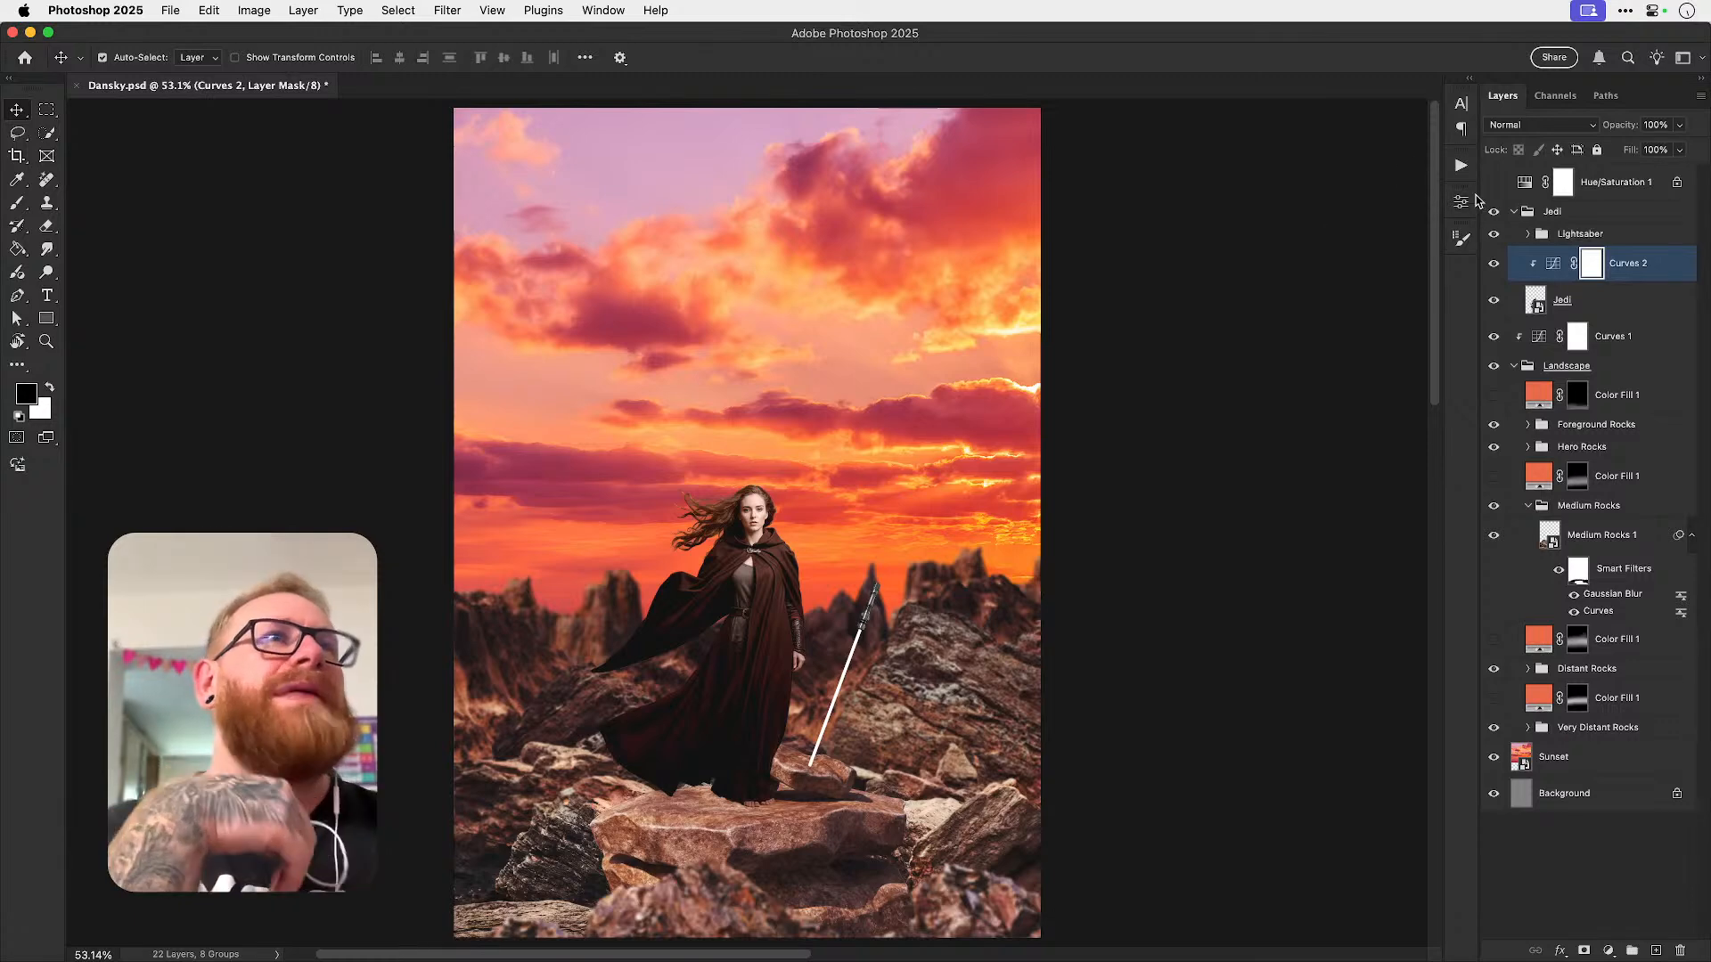
{"action": "left_click", "coordinate": [1491, 183]}
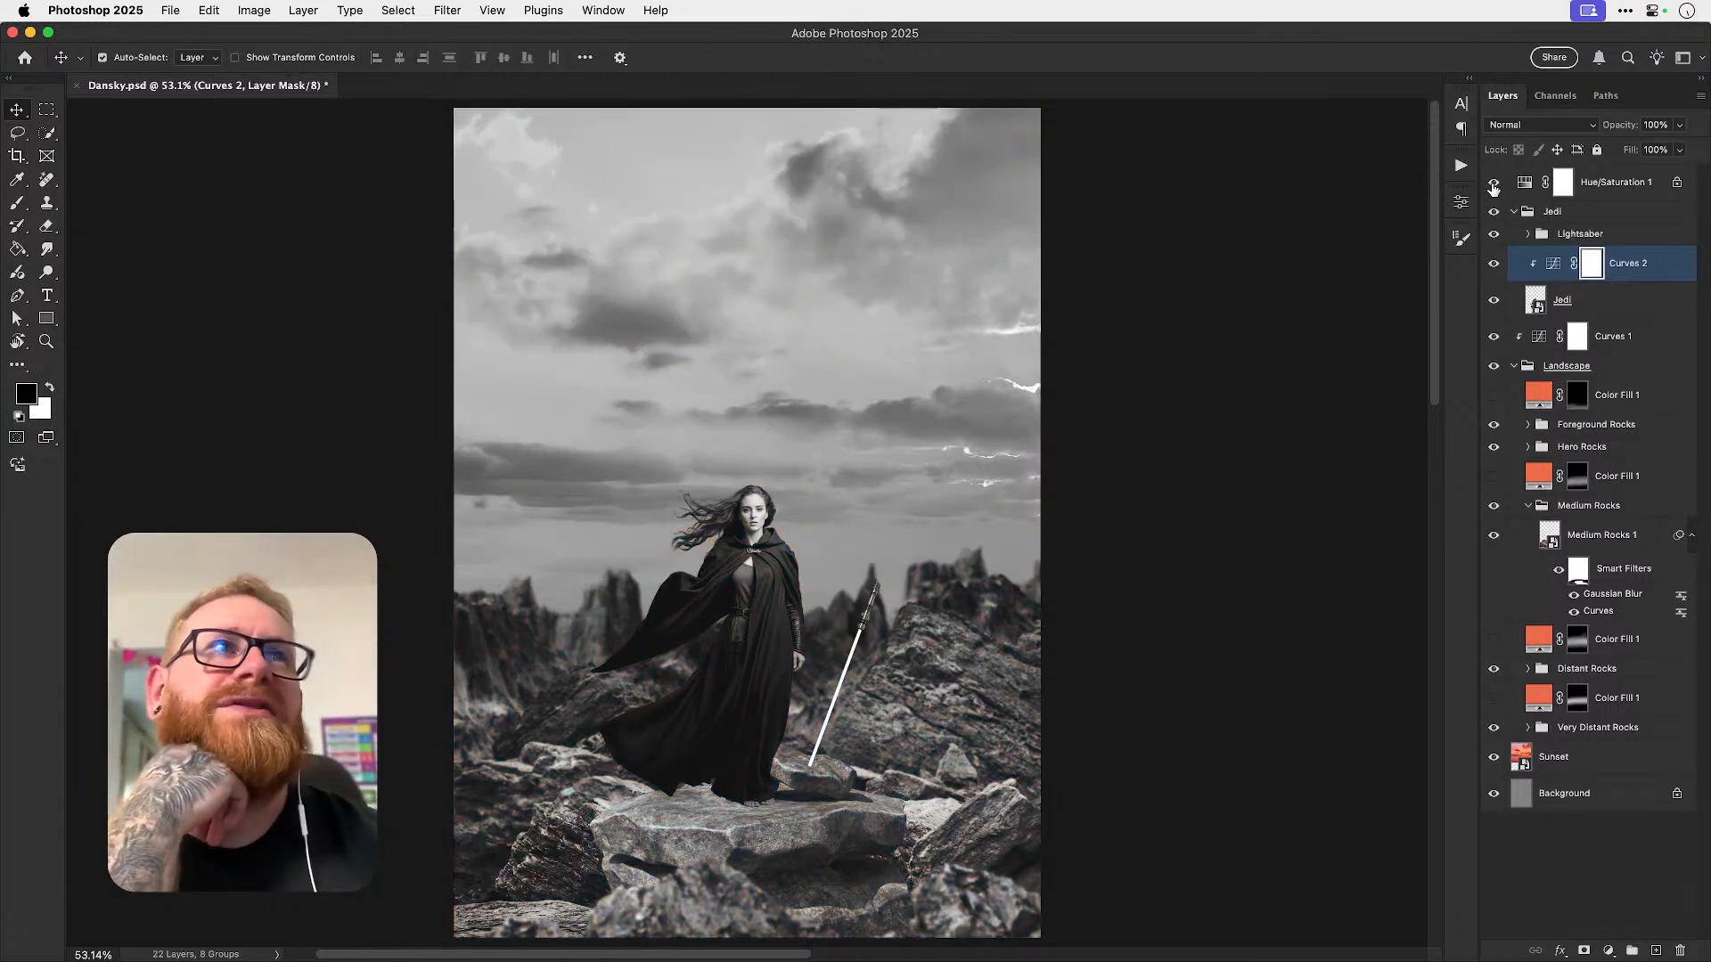
{"action": "left_click", "coordinate": [1488, 187]}
{"action": "left_click", "coordinate": [1490, 186]}
{"action": "left_click", "coordinate": [1490, 188]}
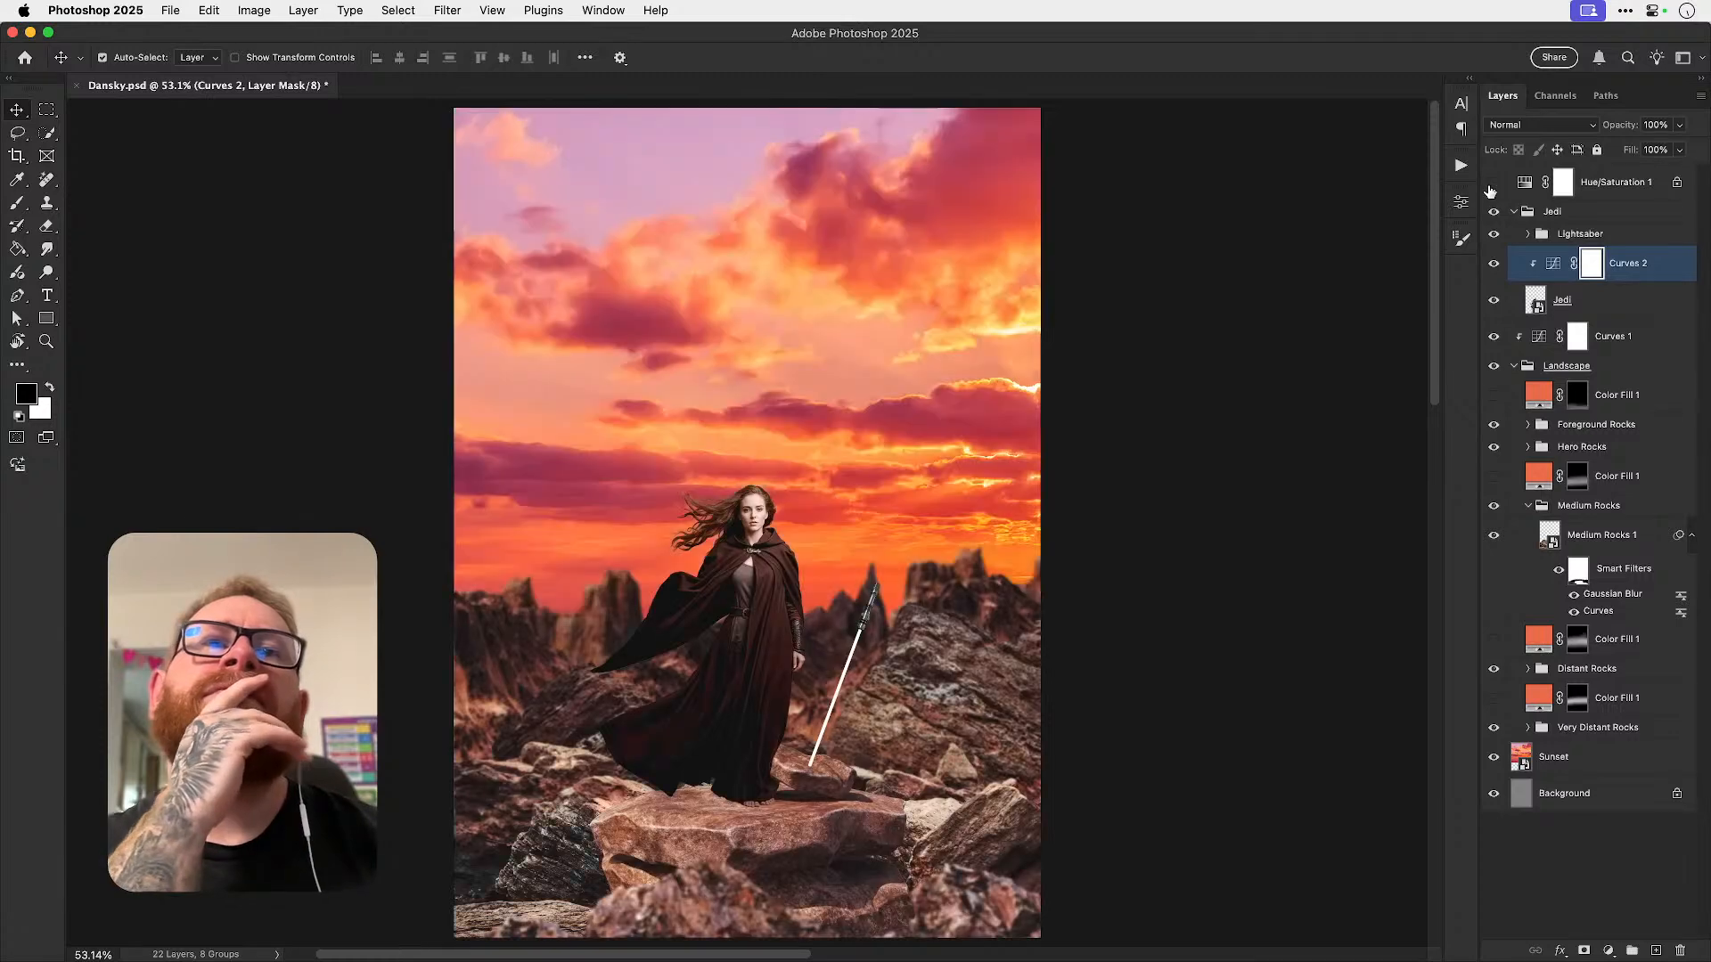
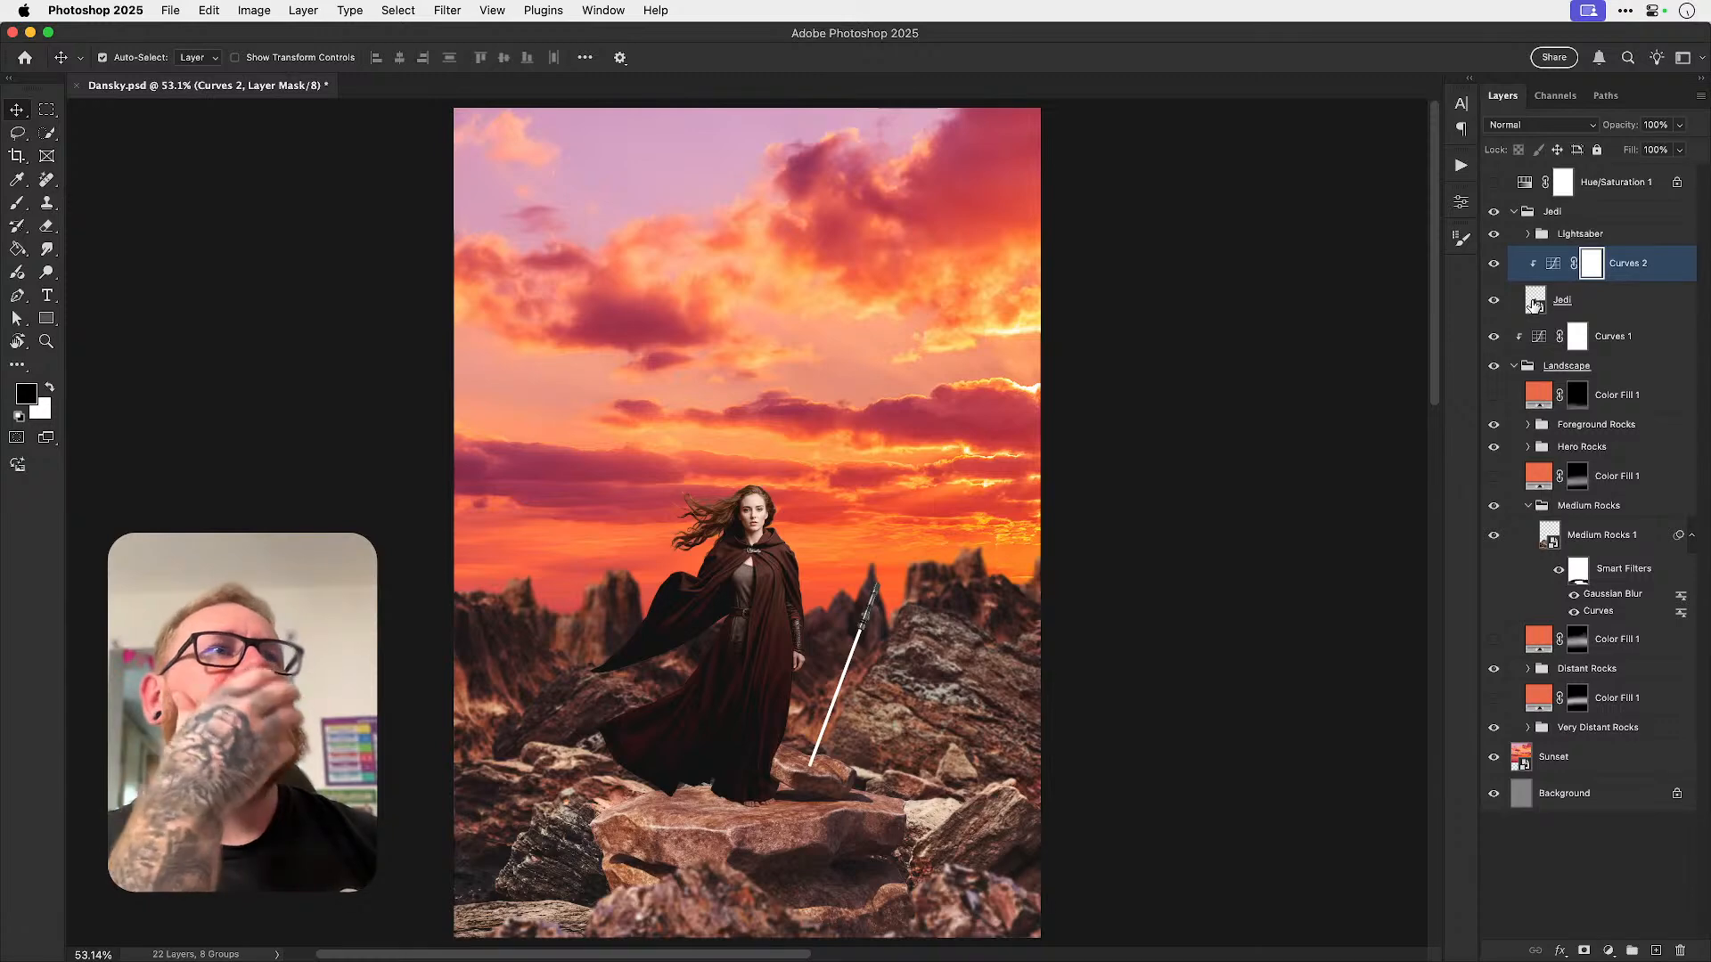
- Examine the Jedi smart object's nested contents, including the Jedi trousers layer and the generated cloak variations, and close the nested documents
{"action": "double_click", "coordinate": [1533, 305]}
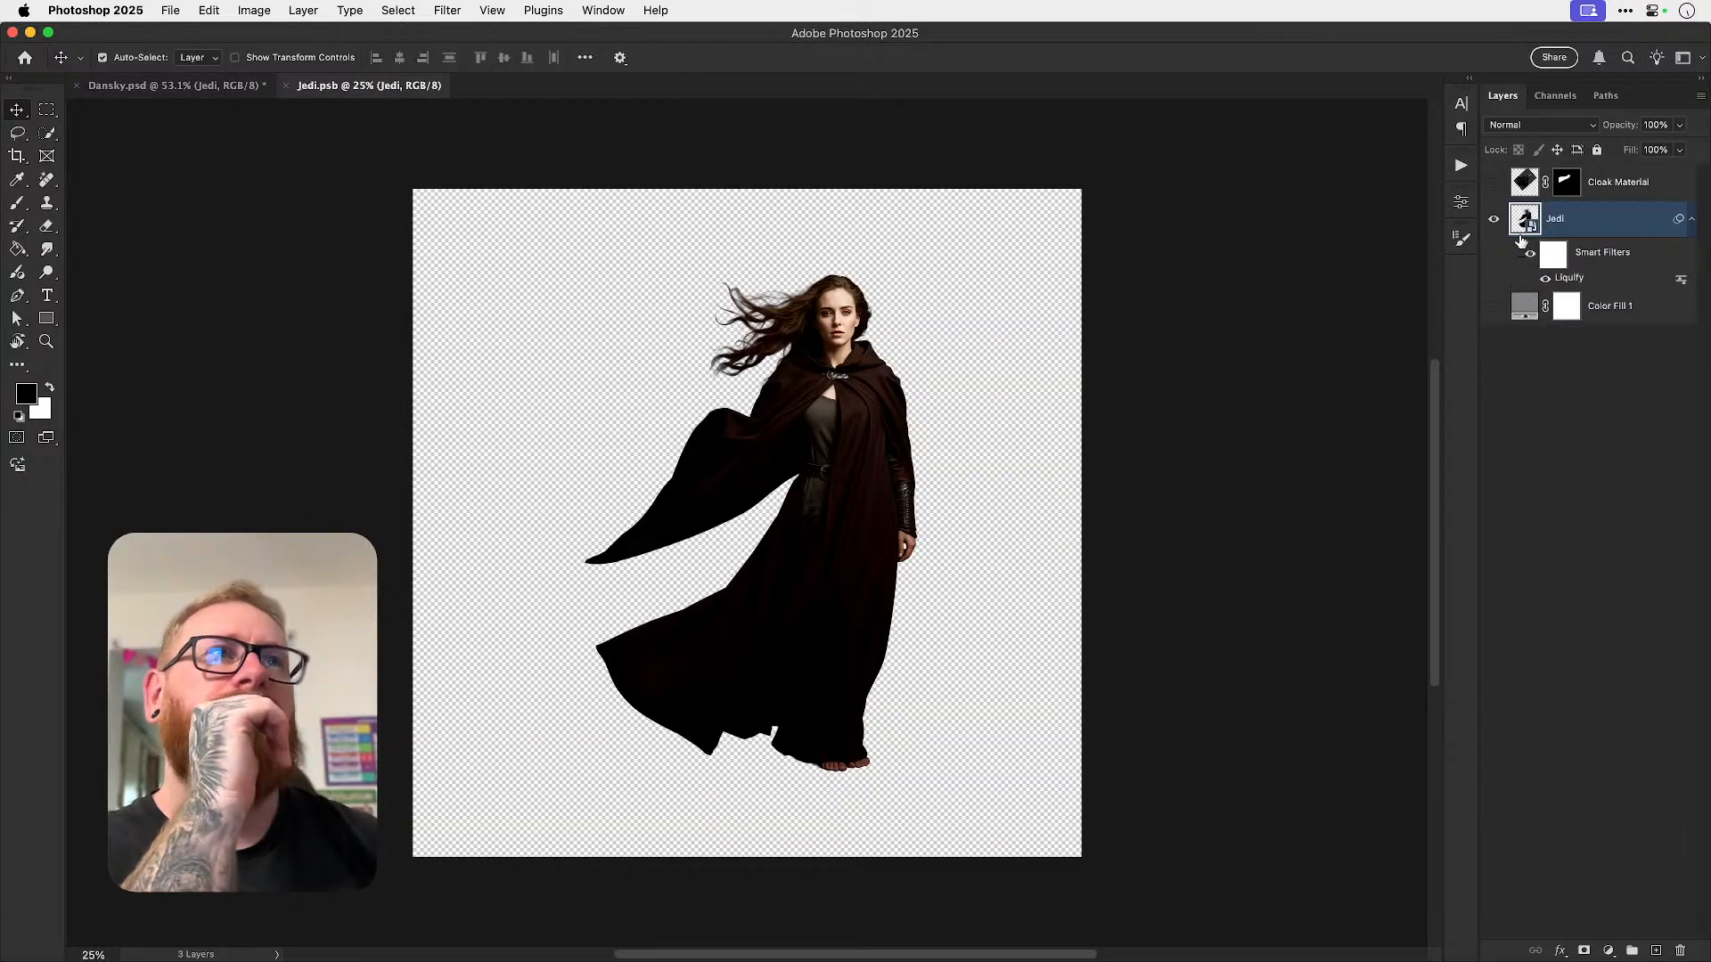
{"action": "double_click", "coordinate": [1519, 220]}
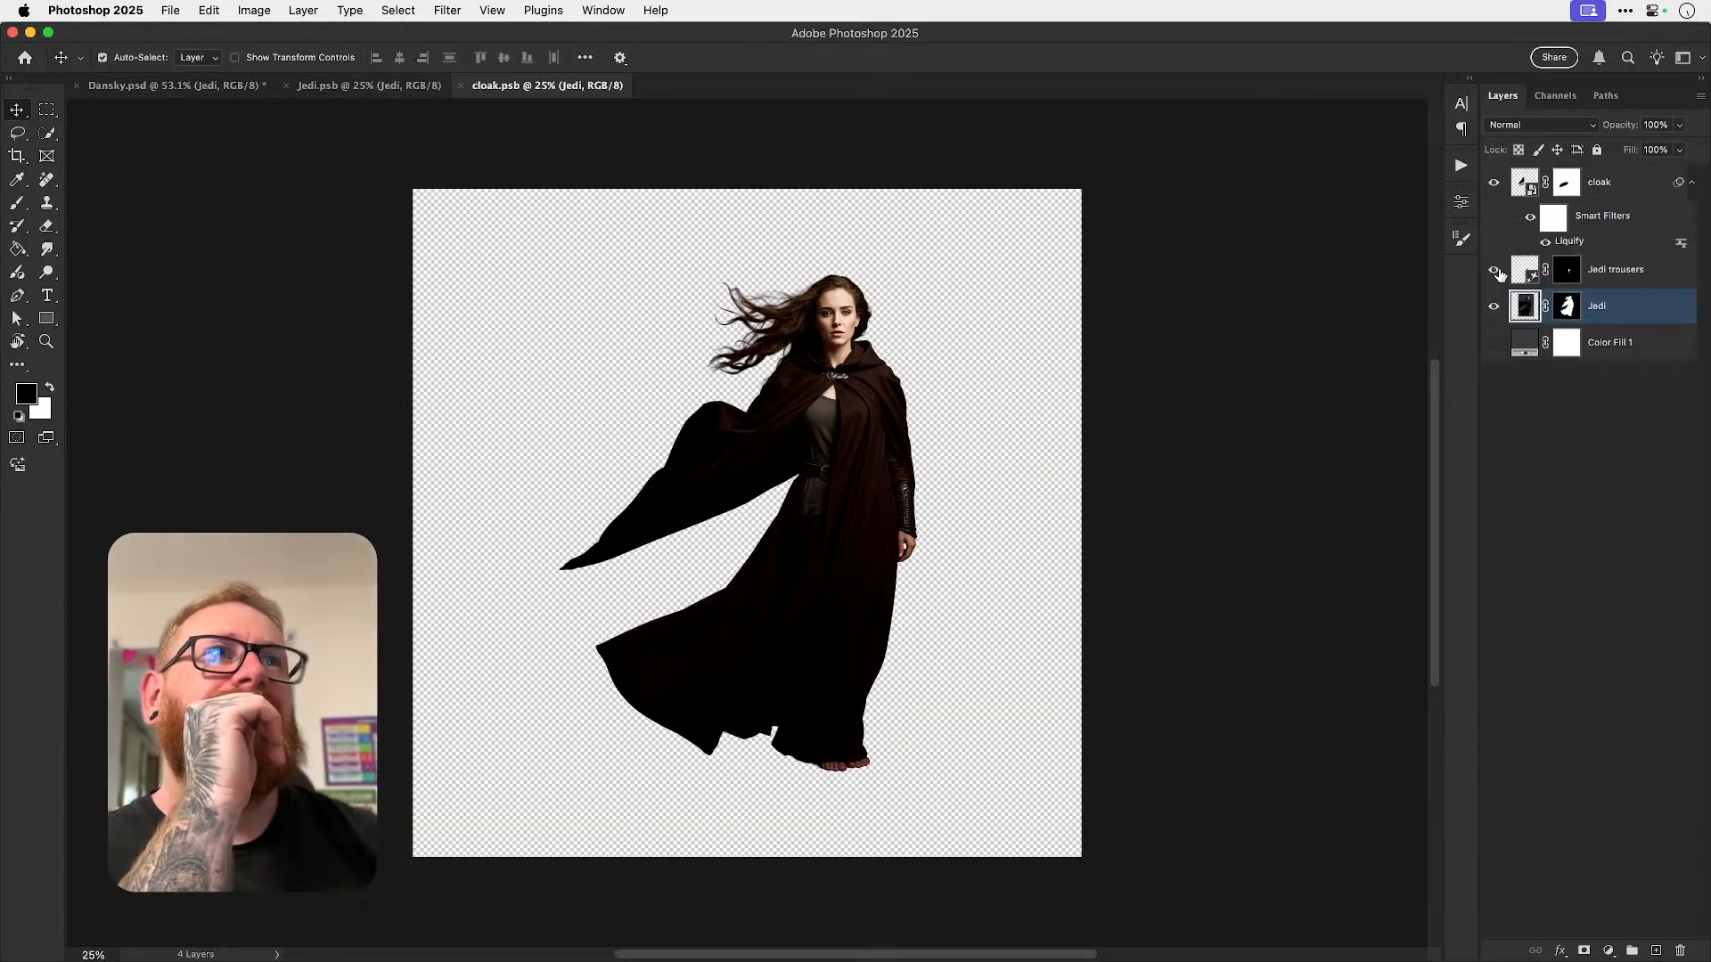
{"action": "left_click", "coordinate": [1461, 201]}
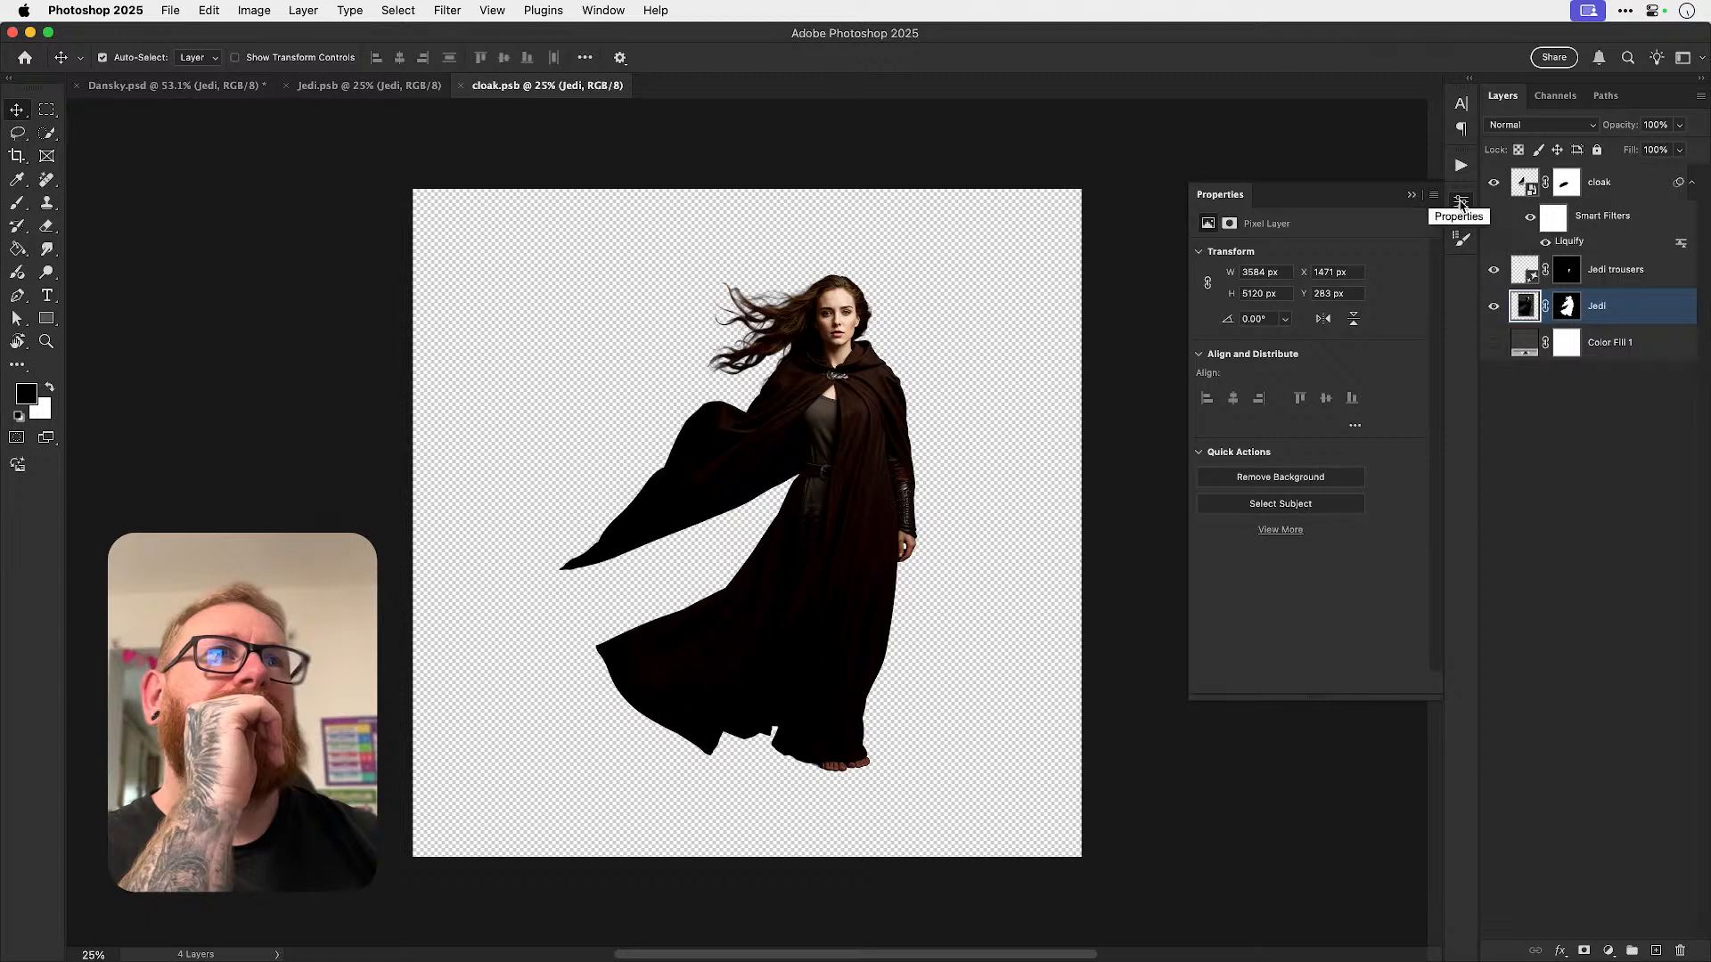
{"action": "left_click", "coordinate": [1591, 278]}
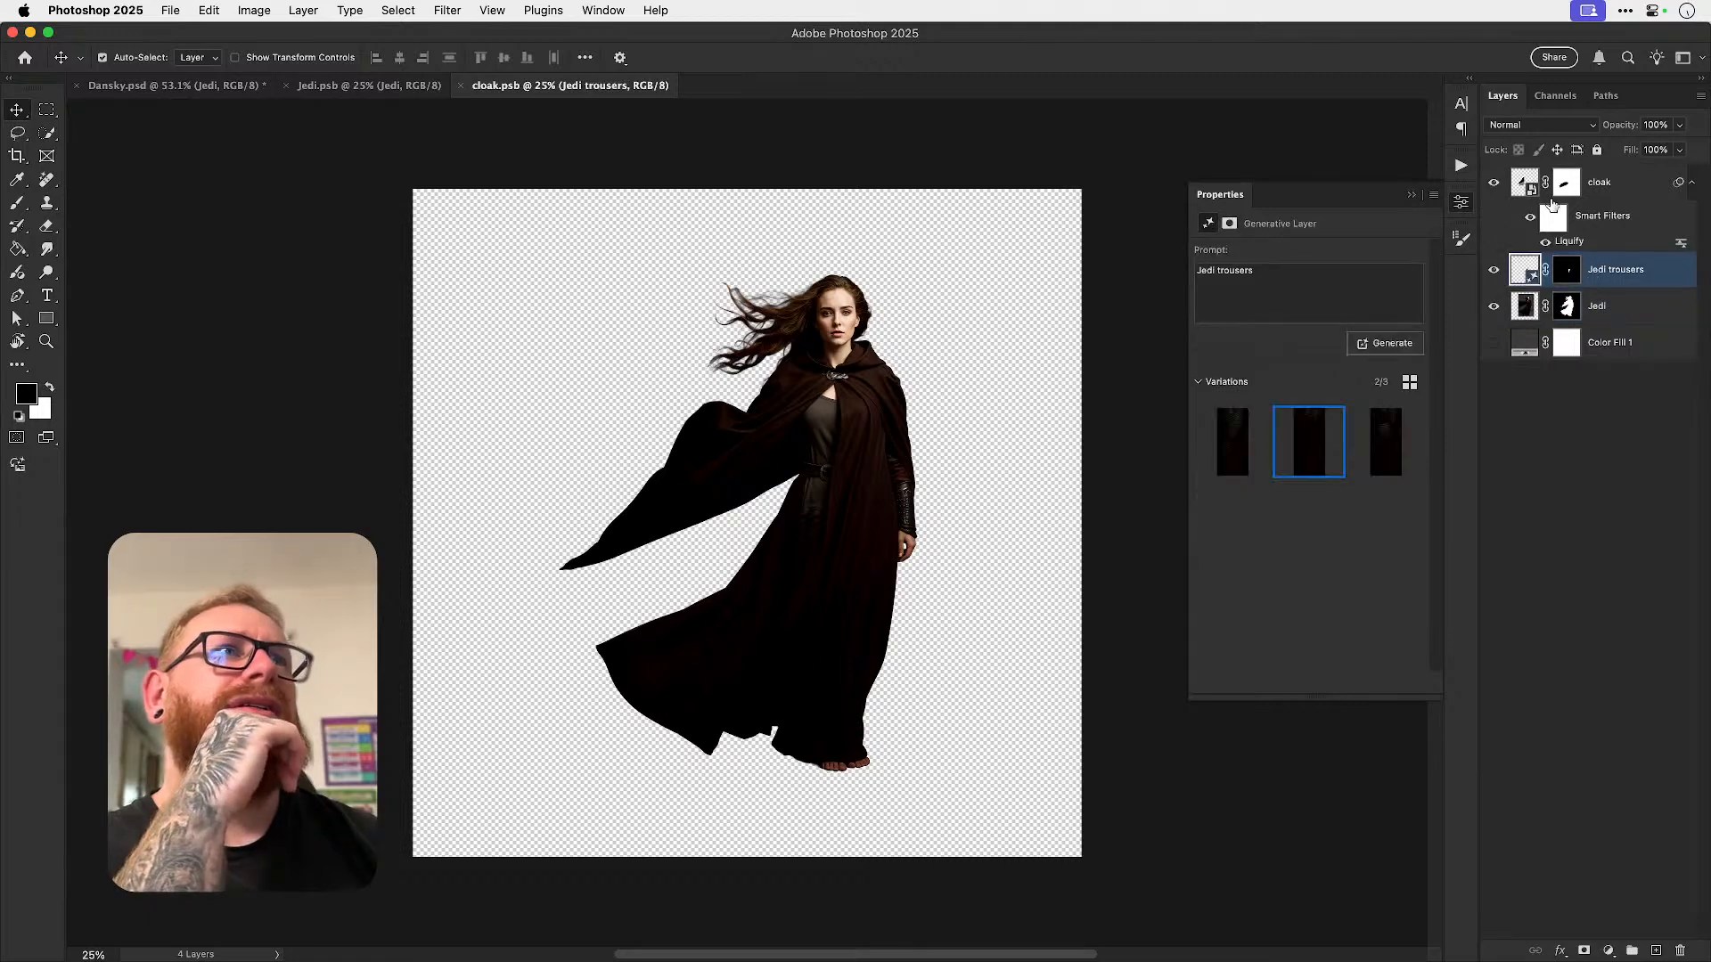
{"action": "double_click", "coordinate": [1526, 189]}
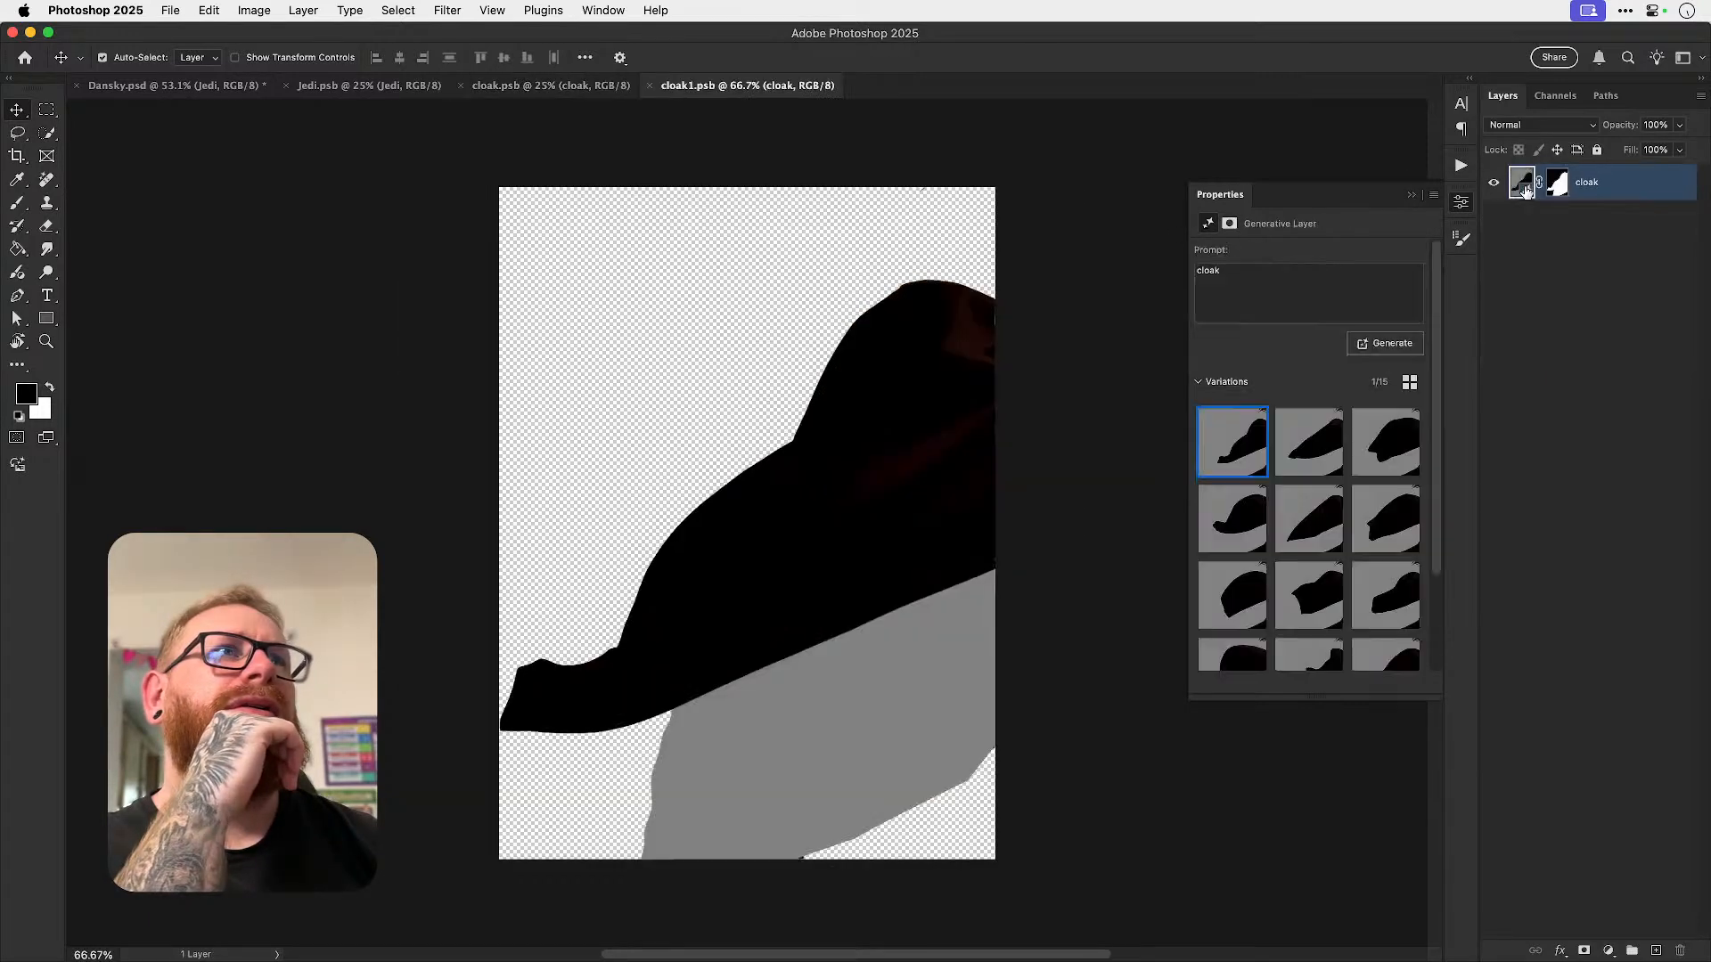
{"action": "mouse_move", "coordinate": [1326, 449]}
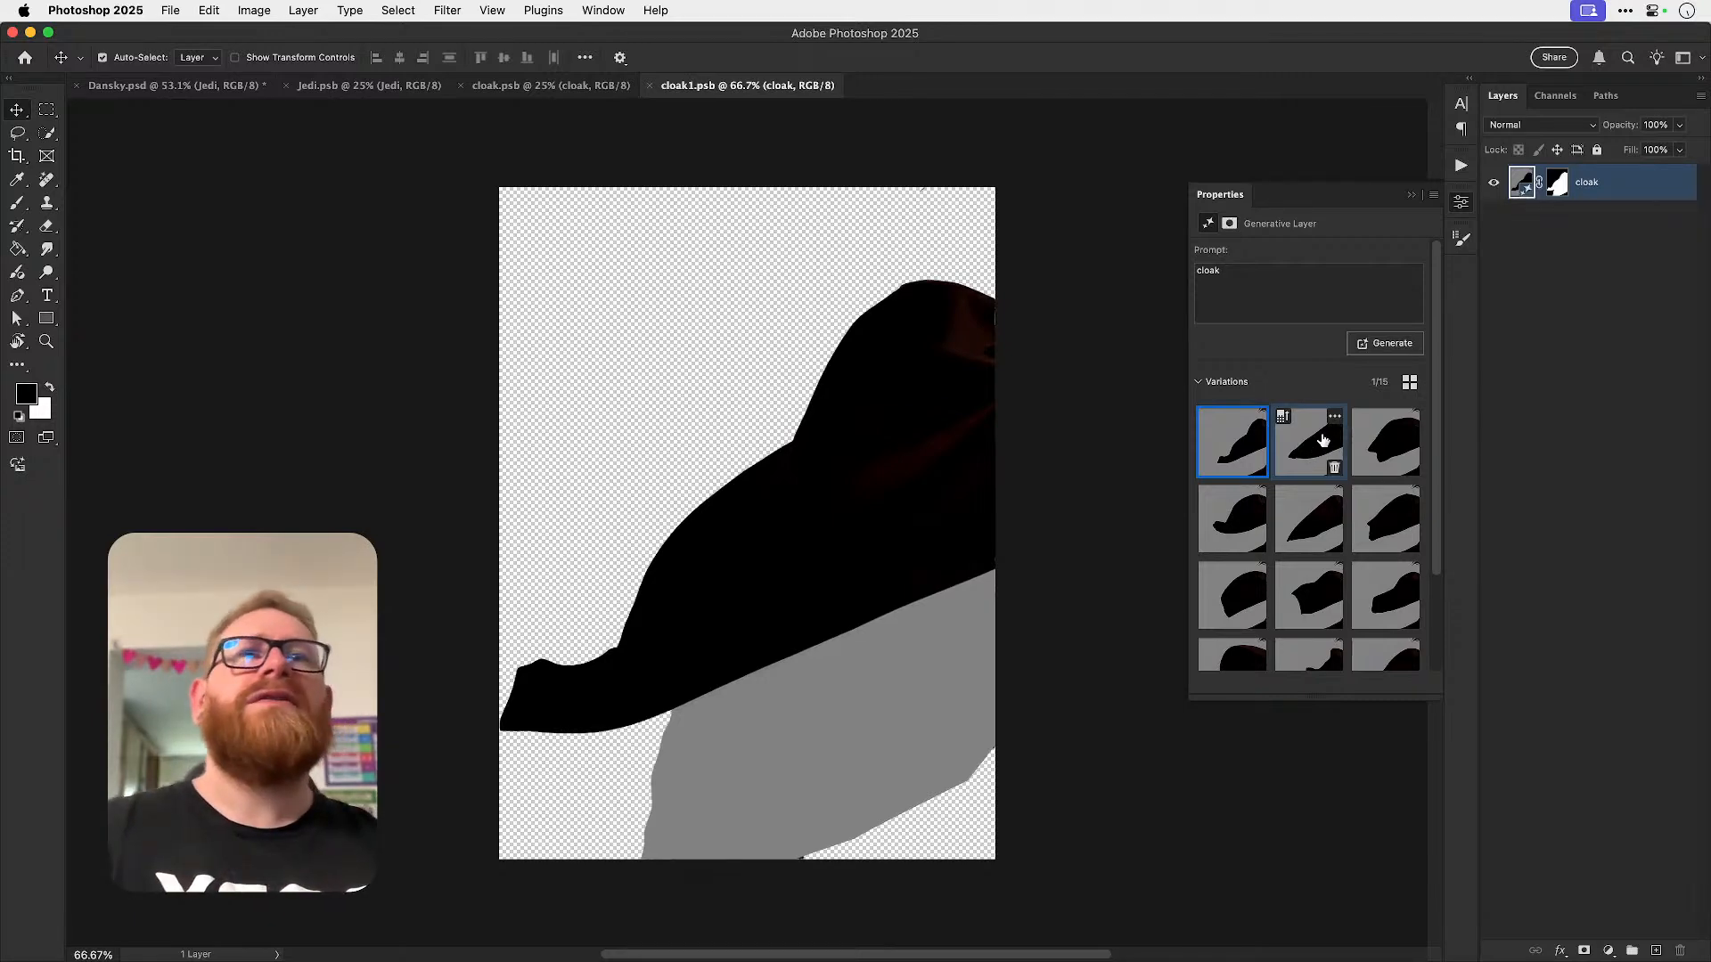
{"action": "key", "text": "super+w"}
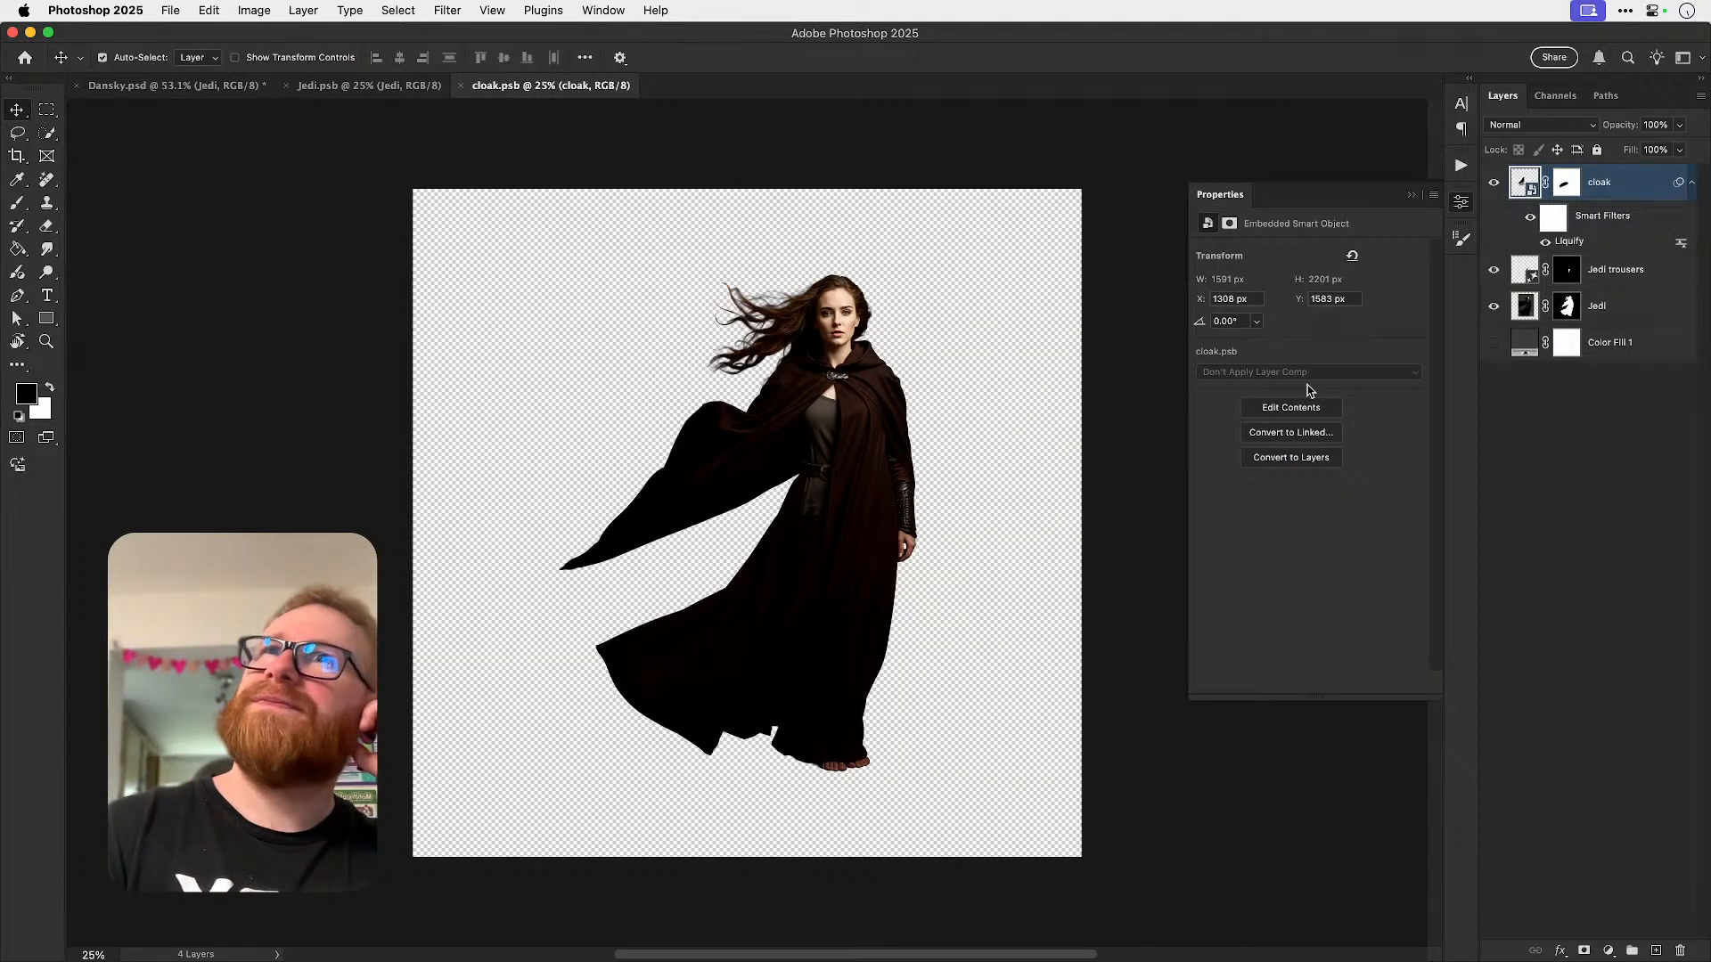
{"action": "key", "text": "super+w"}
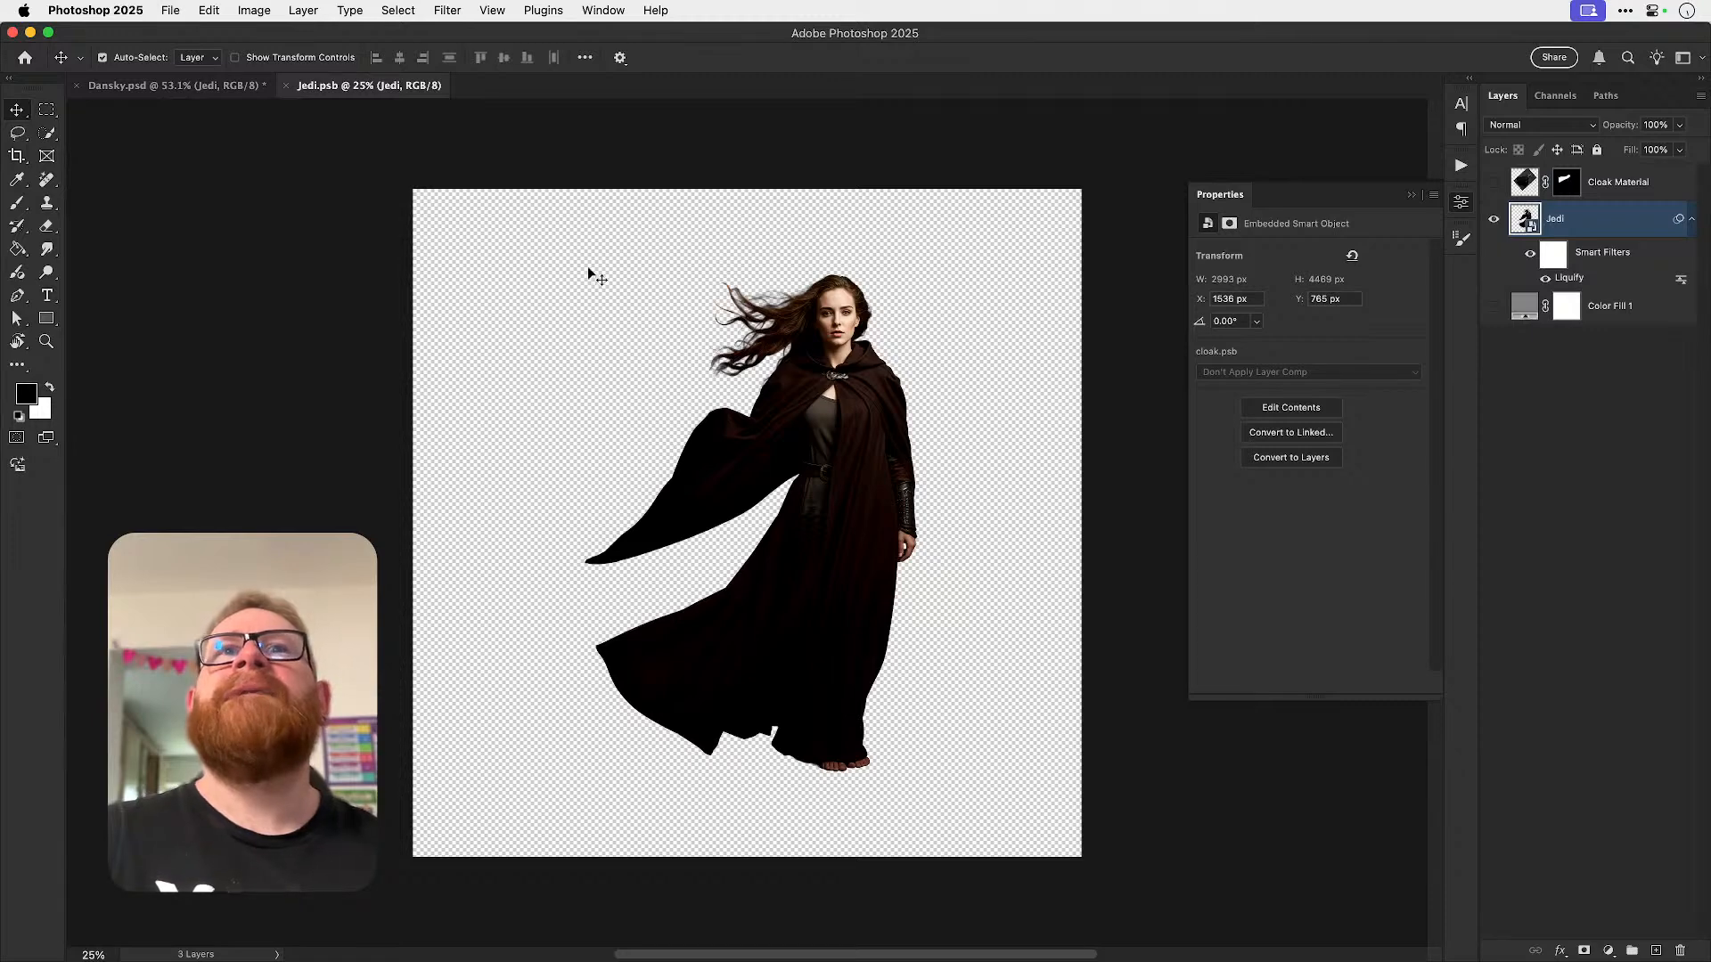
- Close the Jedi.psb smart object and compare the Dansky.psd composite with and without the Jedi layer
{"action": "left_click", "coordinate": [233, 82]}
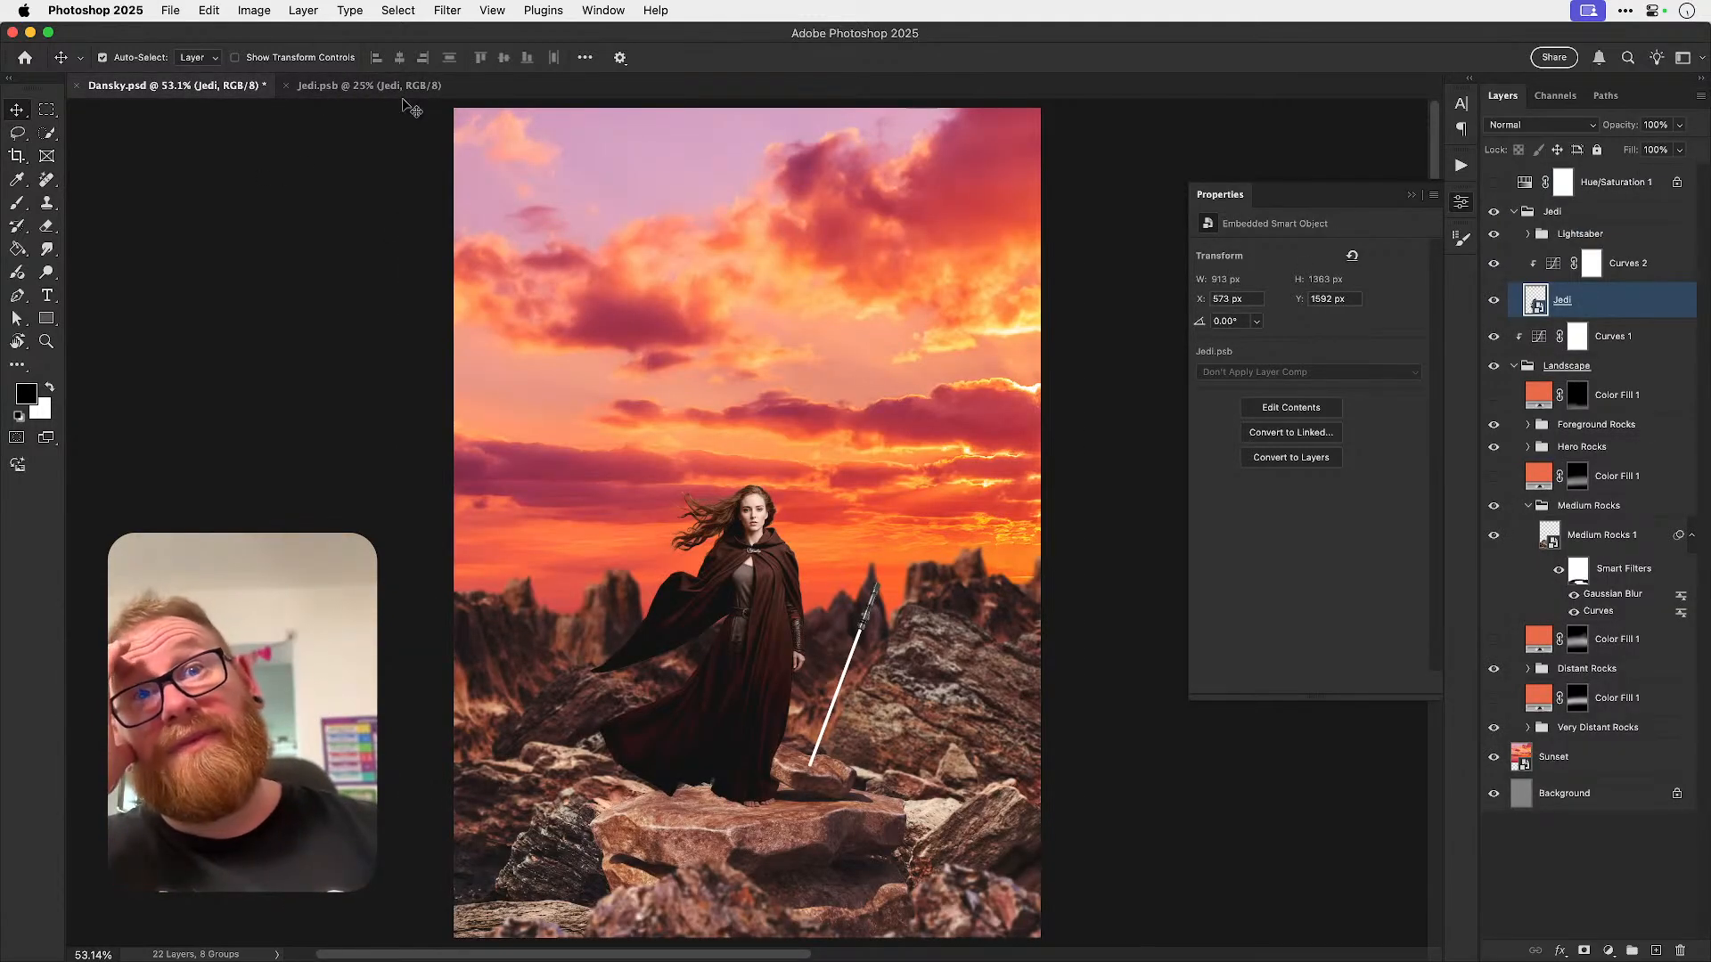
{"action": "left_click", "coordinate": [392, 86]}
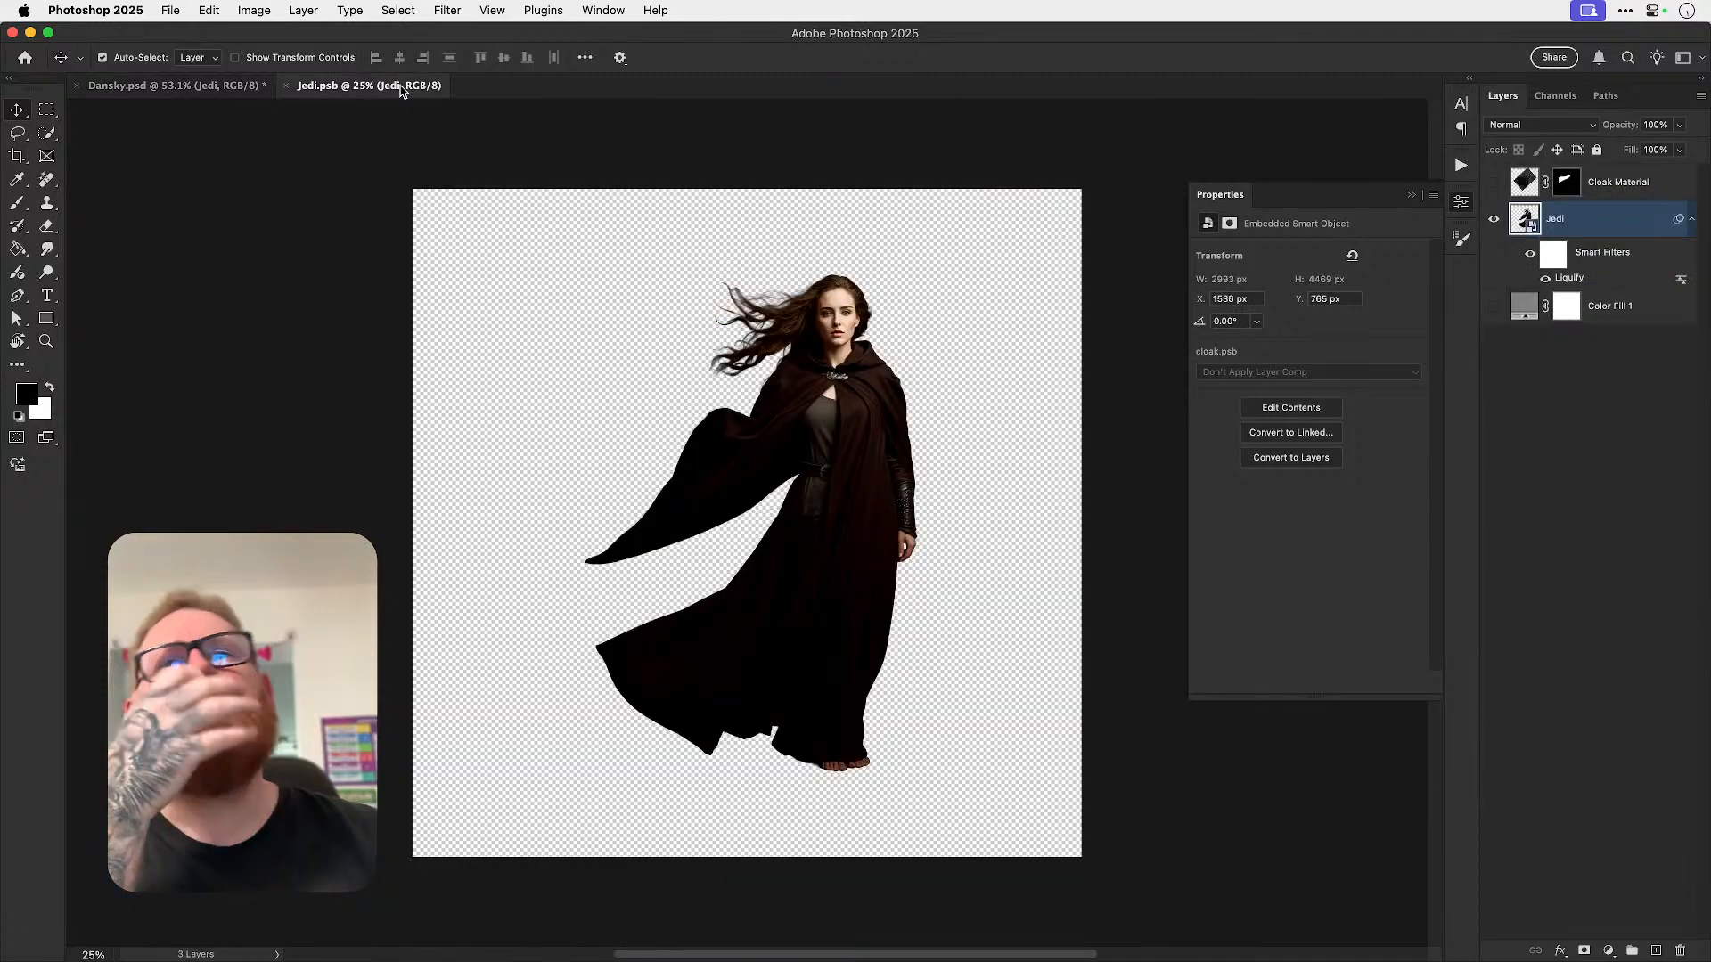
{"action": "key", "text": "super+w"}
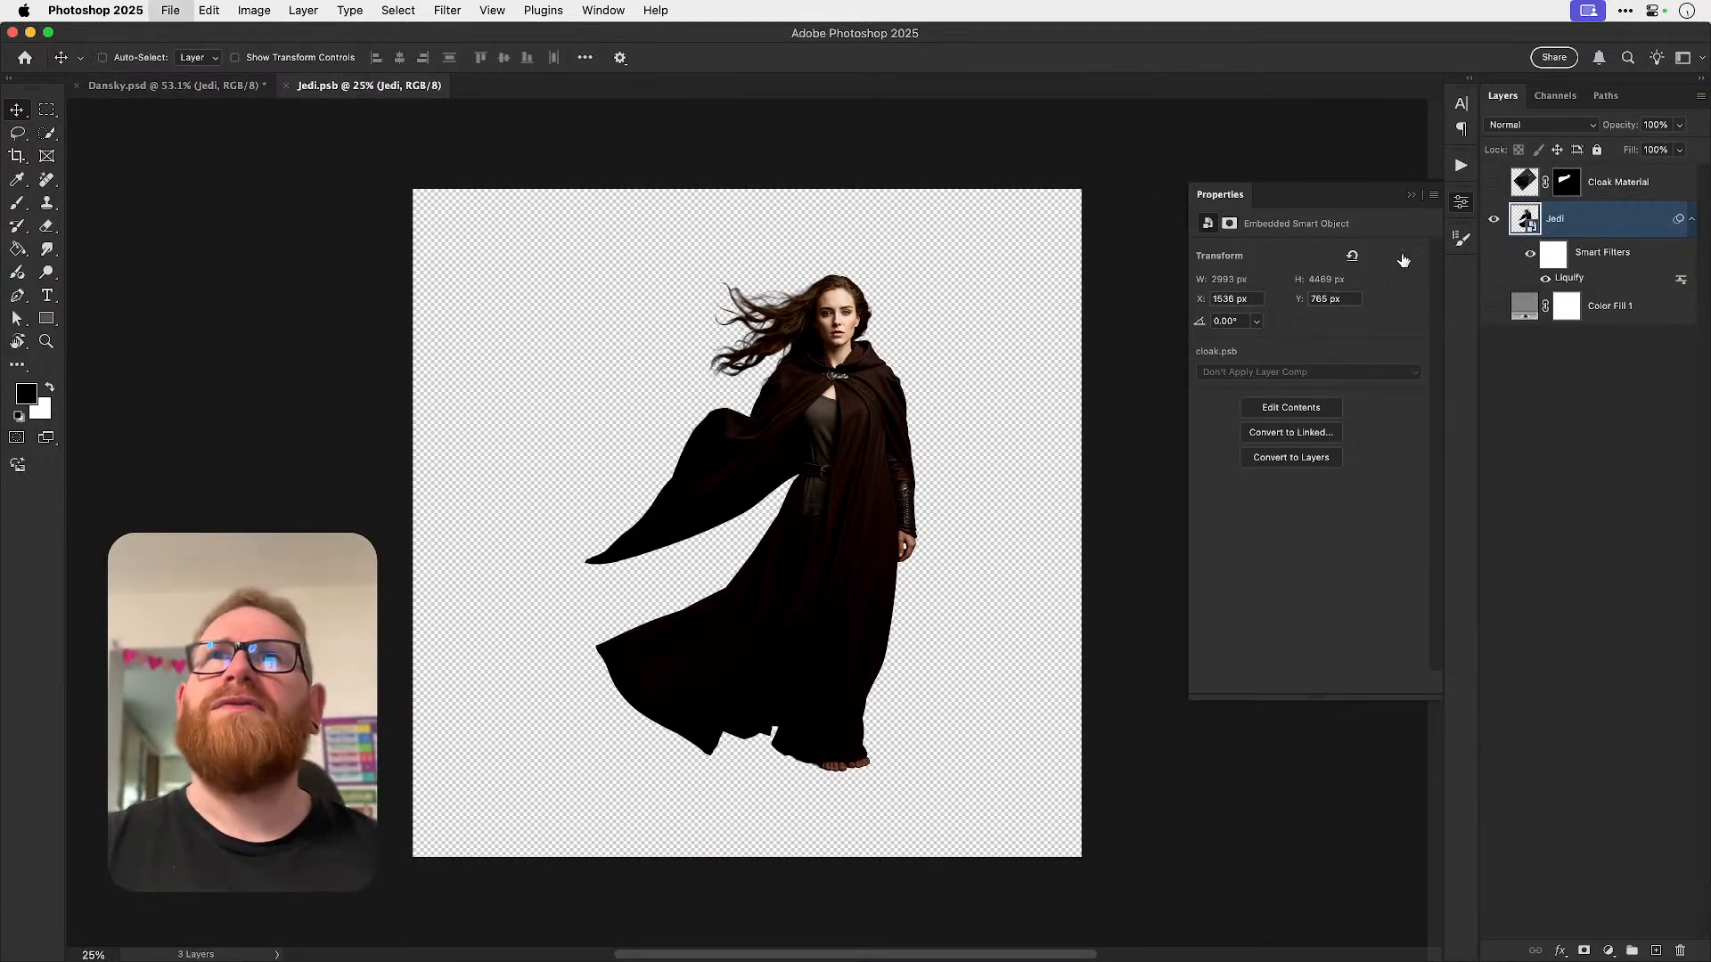
{"action": "left_click", "coordinate": [1493, 301]}
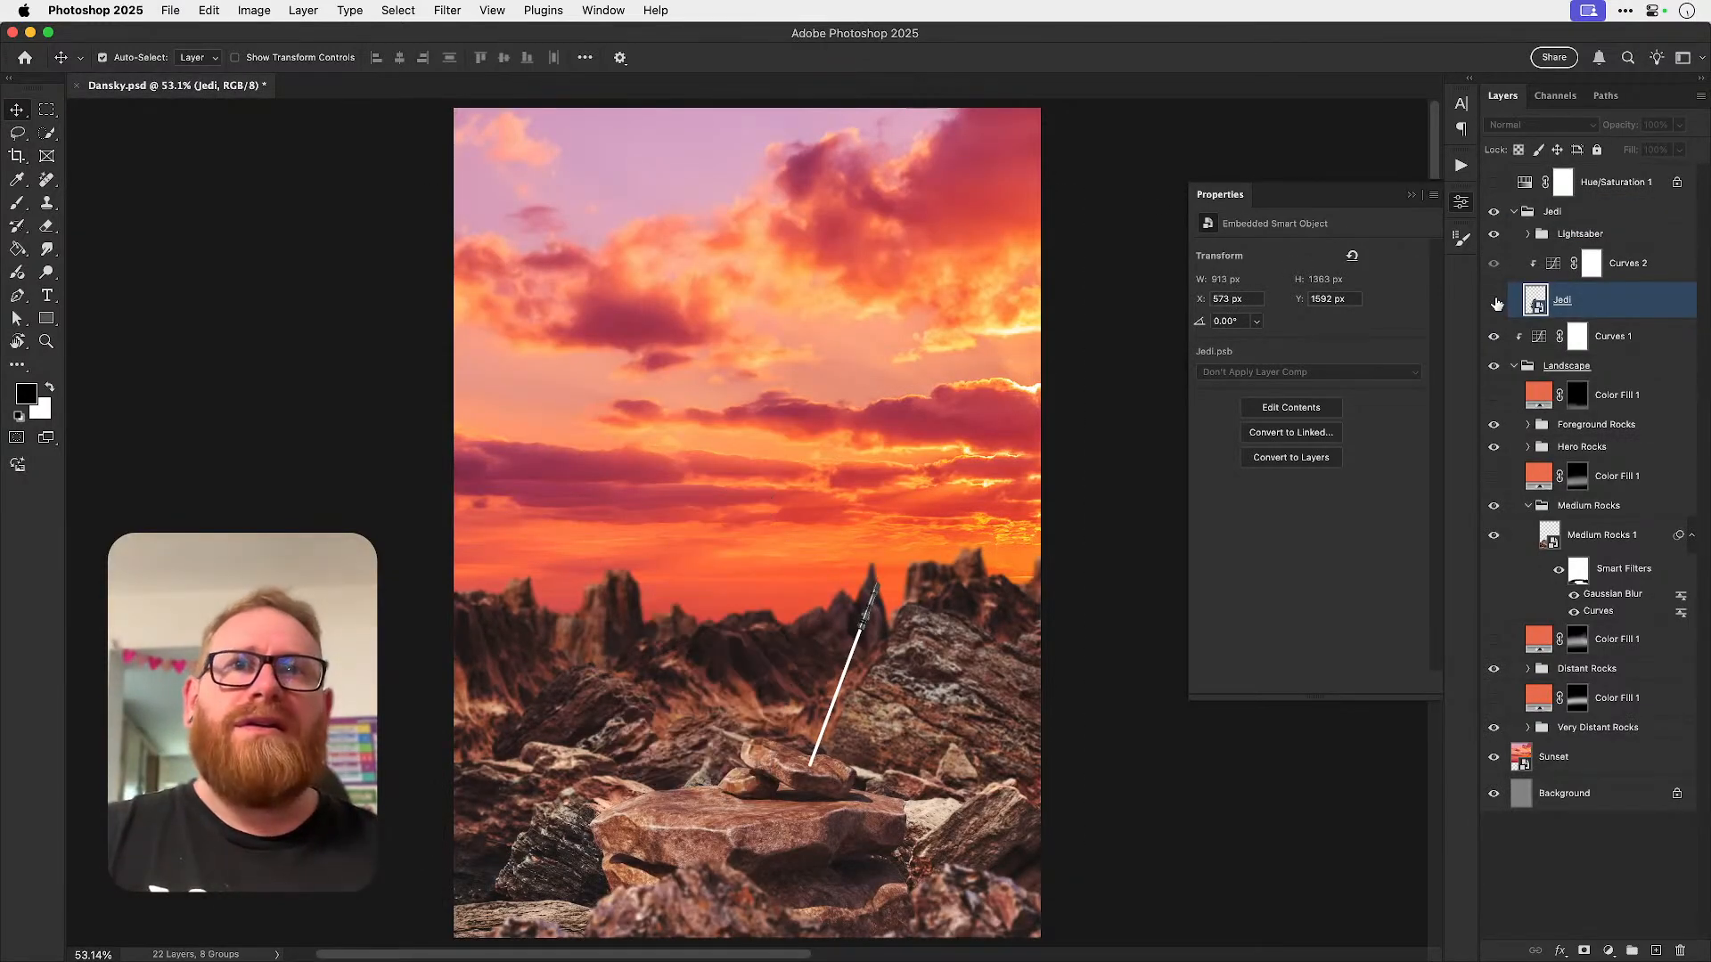
{"action": "left_click", "coordinate": [1494, 301]}
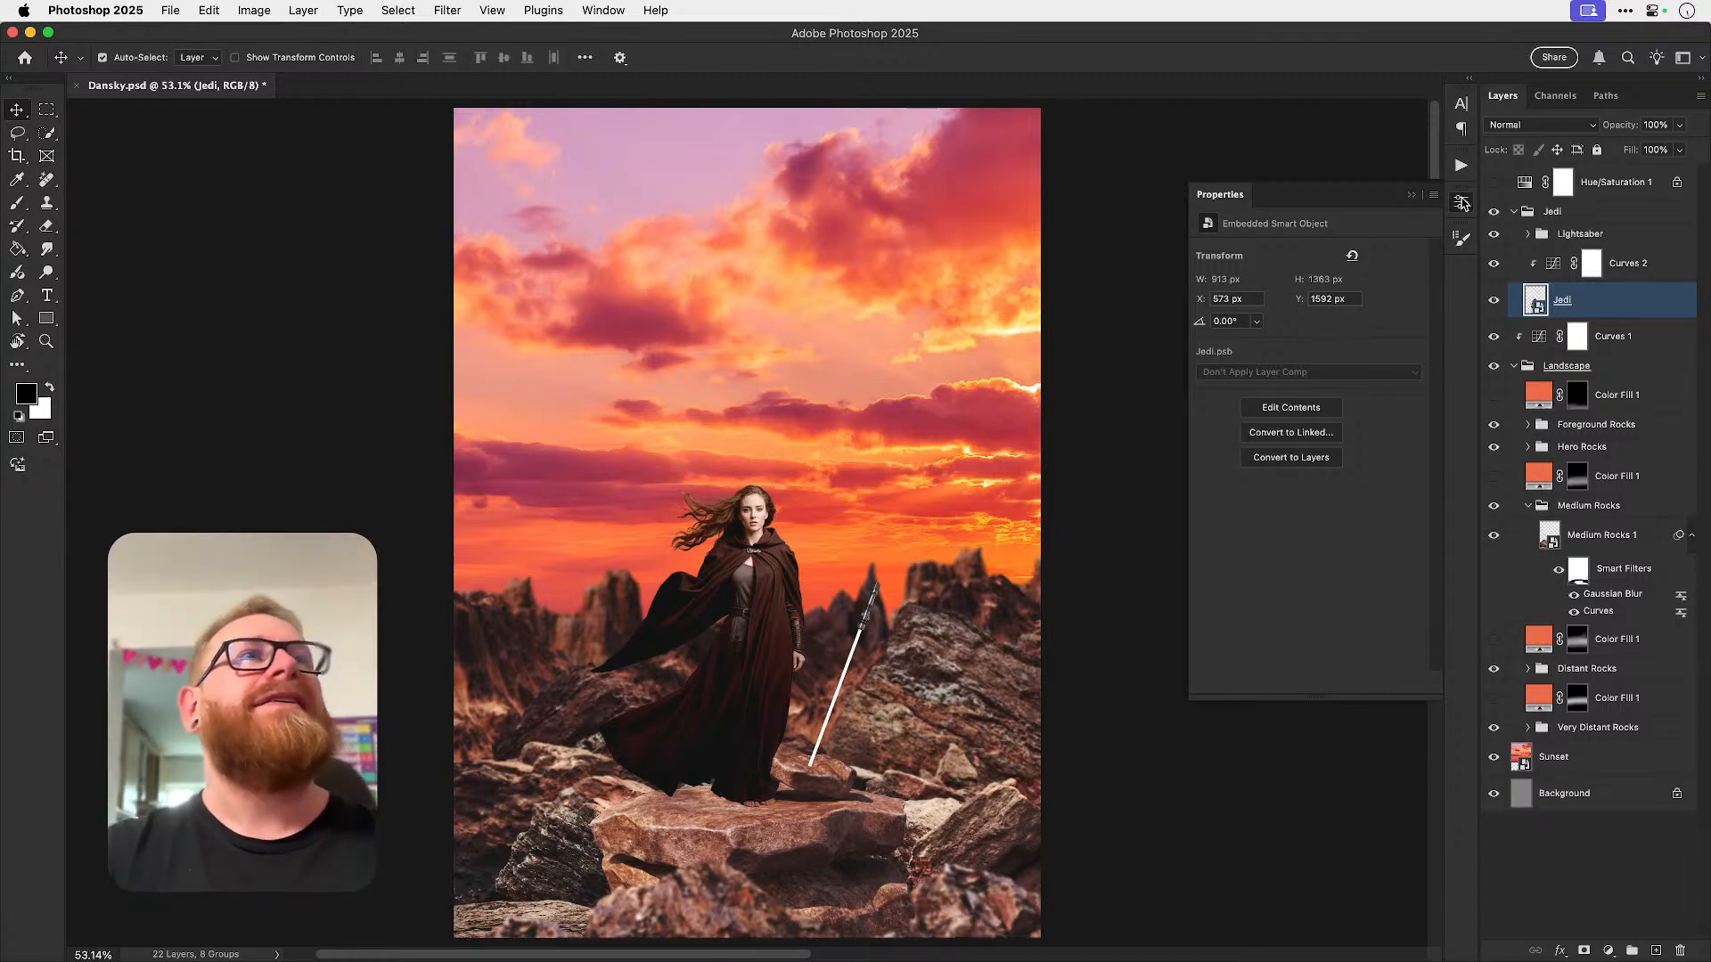
{"action": "left_click", "coordinate": [1461, 202]}
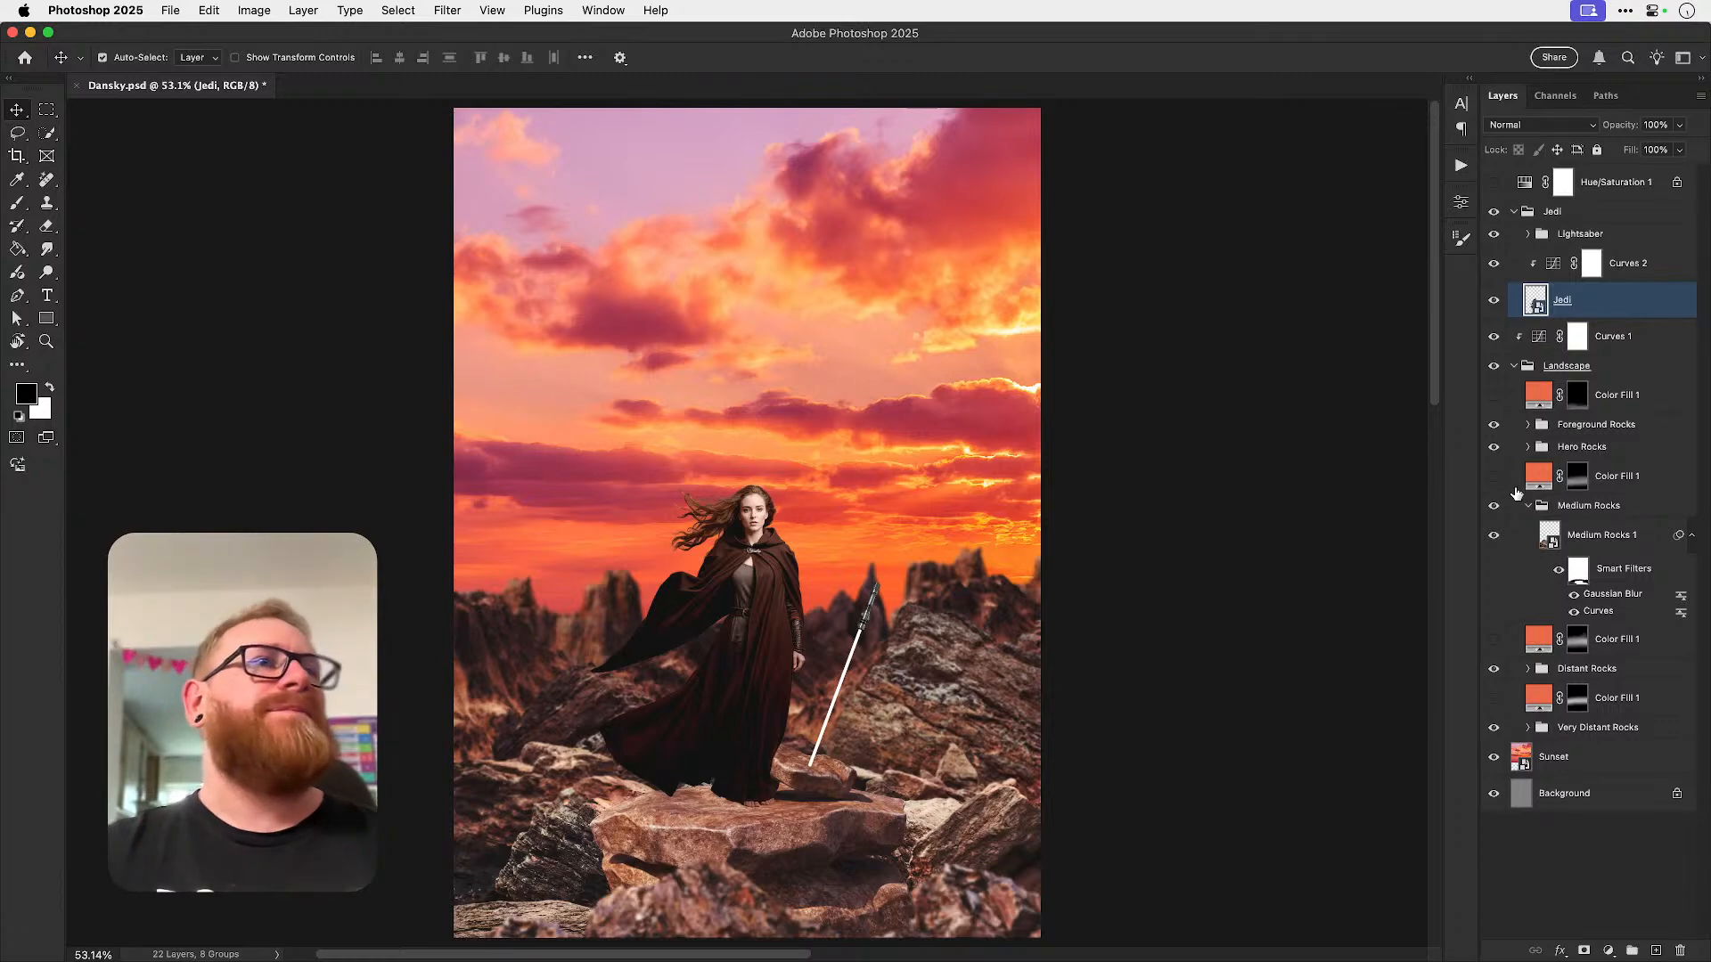
- Make an independent copy of the Jedi layer with New Smart Object via Copy and hide the original beneath it
{"action": "right_click", "coordinate": [1614, 305]}
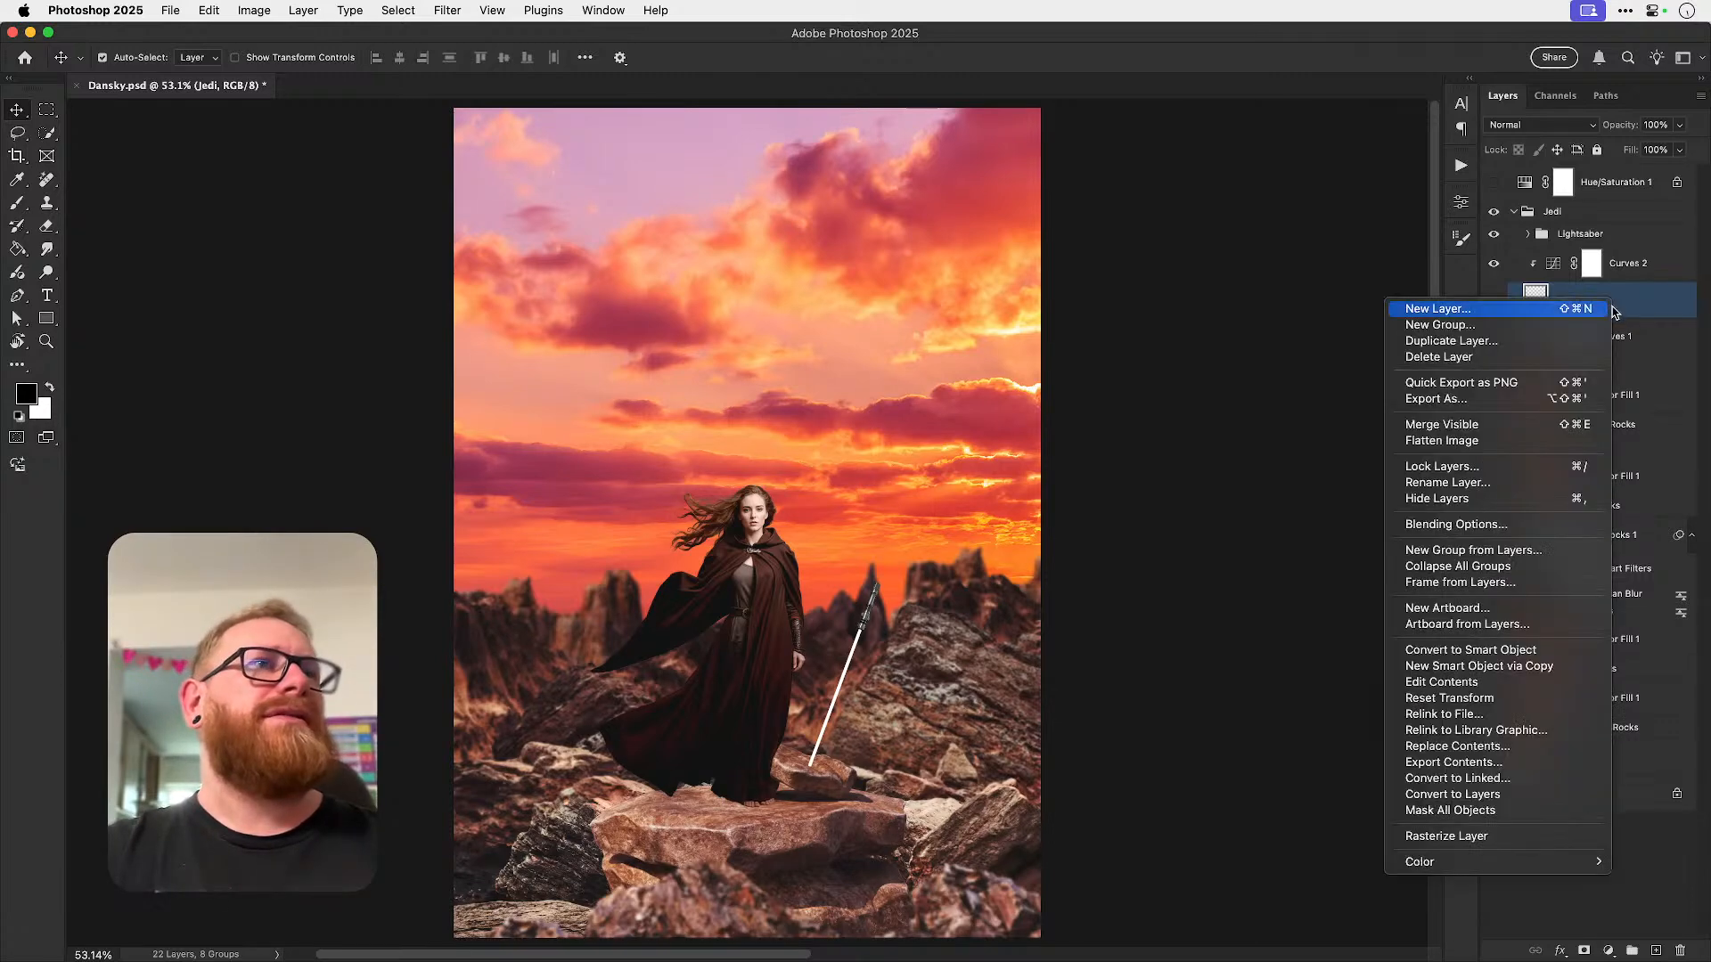
{"action": "left_click", "coordinate": [1547, 667]}
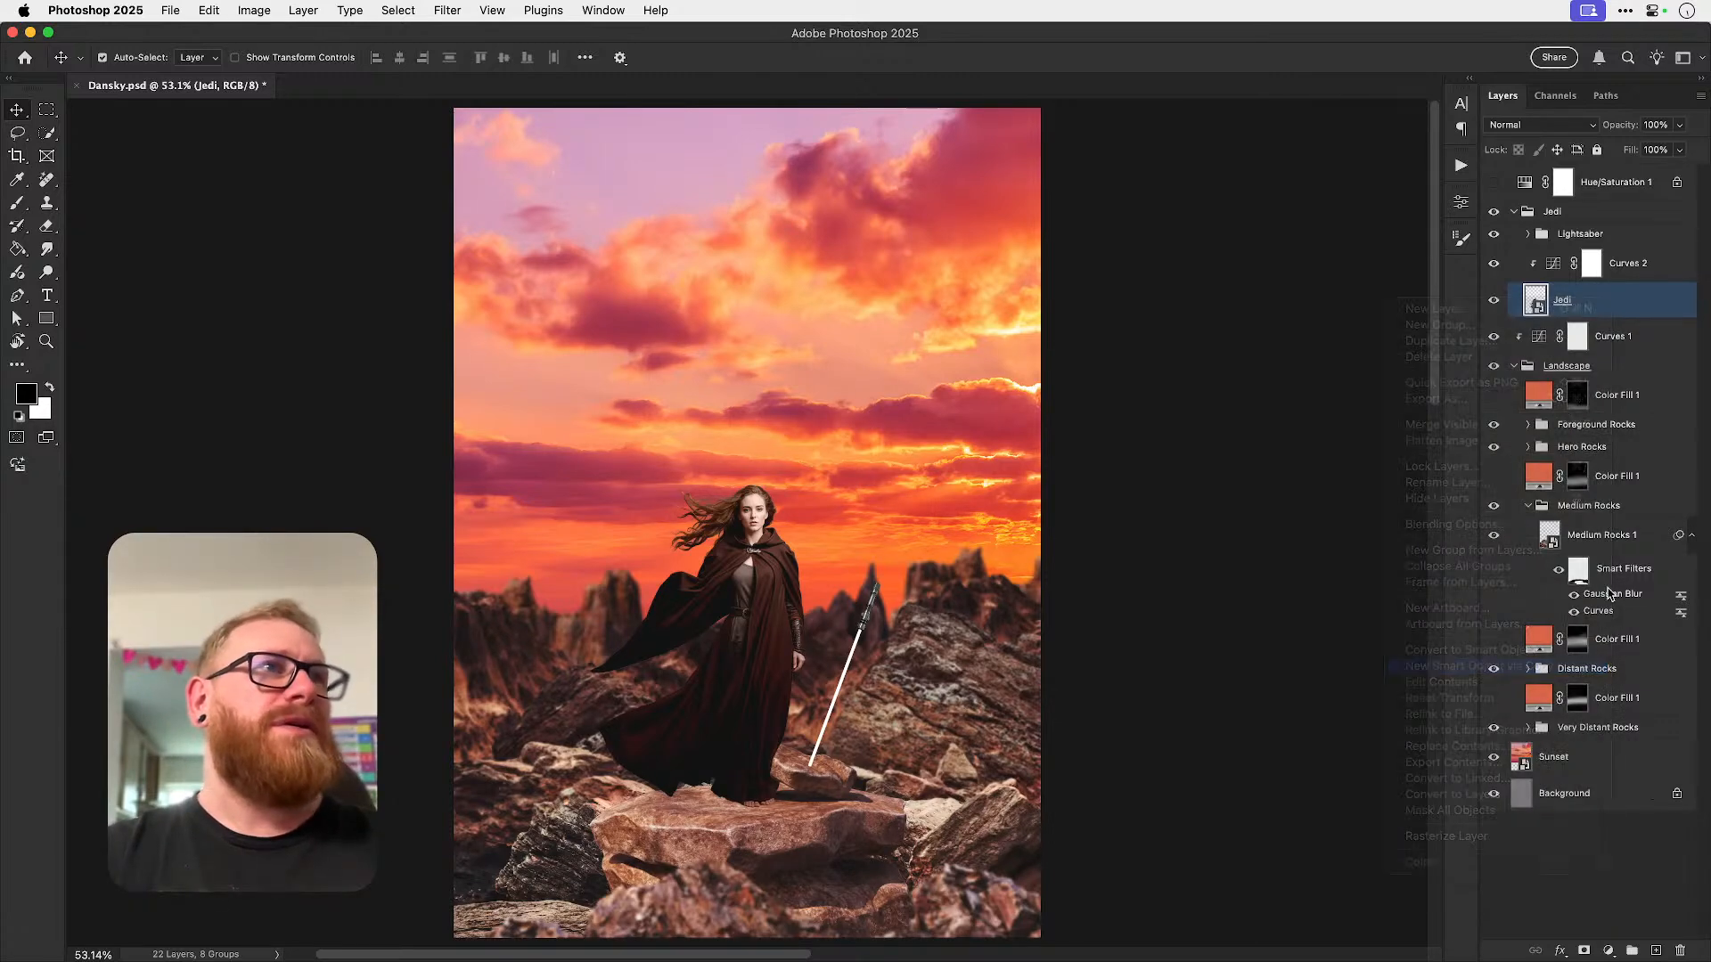
{"action": "left_click", "coordinate": [1493, 336]}
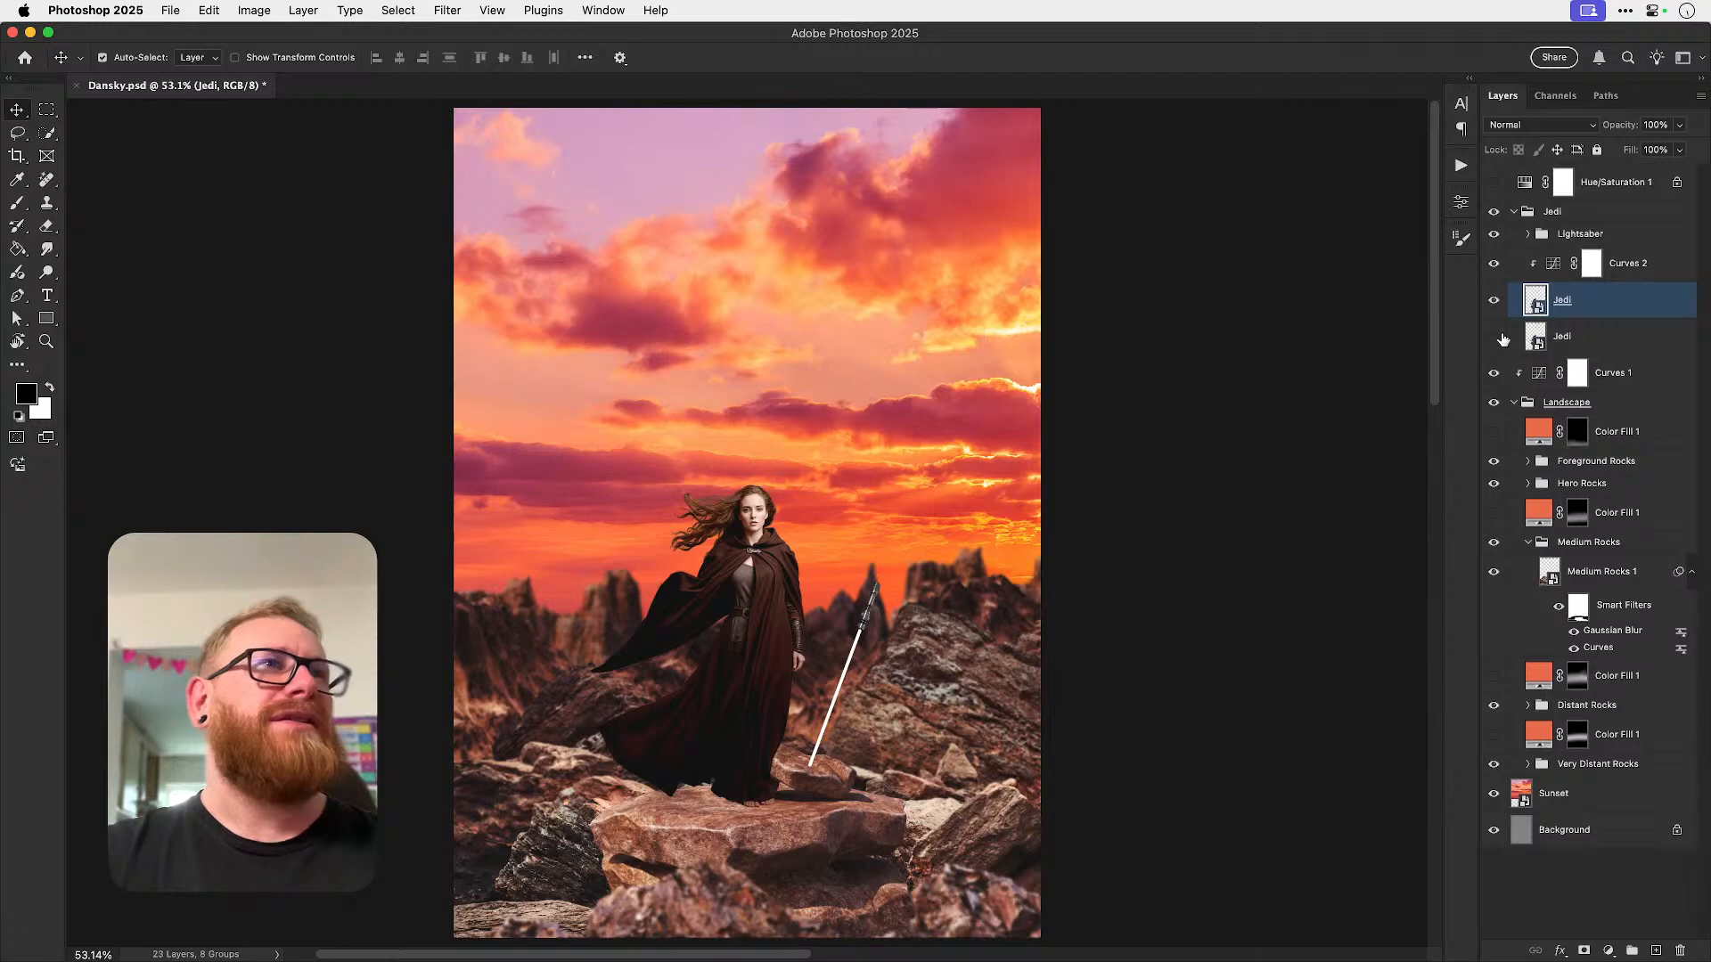
- Open the copied Jedi smart object, check its Cloak Material layer and turn off the Liquify filter on its Jedi layer
{"action": "double_click", "coordinate": [1535, 300]}
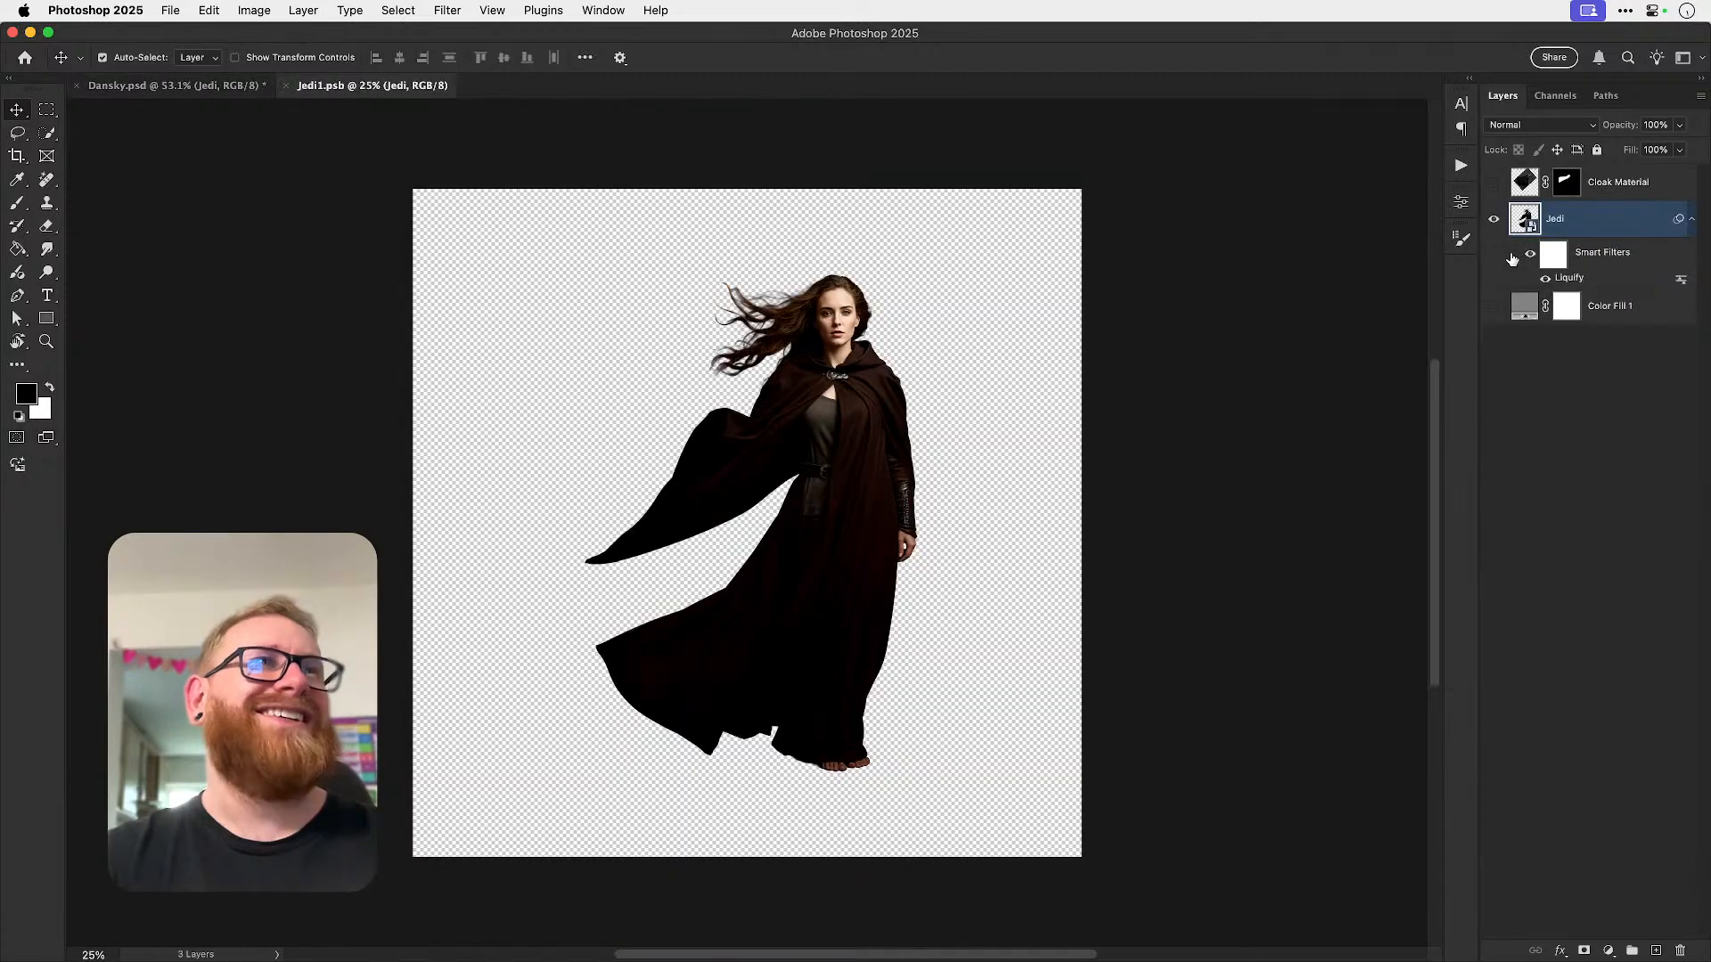
{"action": "left_click", "coordinate": [1494, 185]}
{"action": "left_click", "coordinate": [1494, 184]}
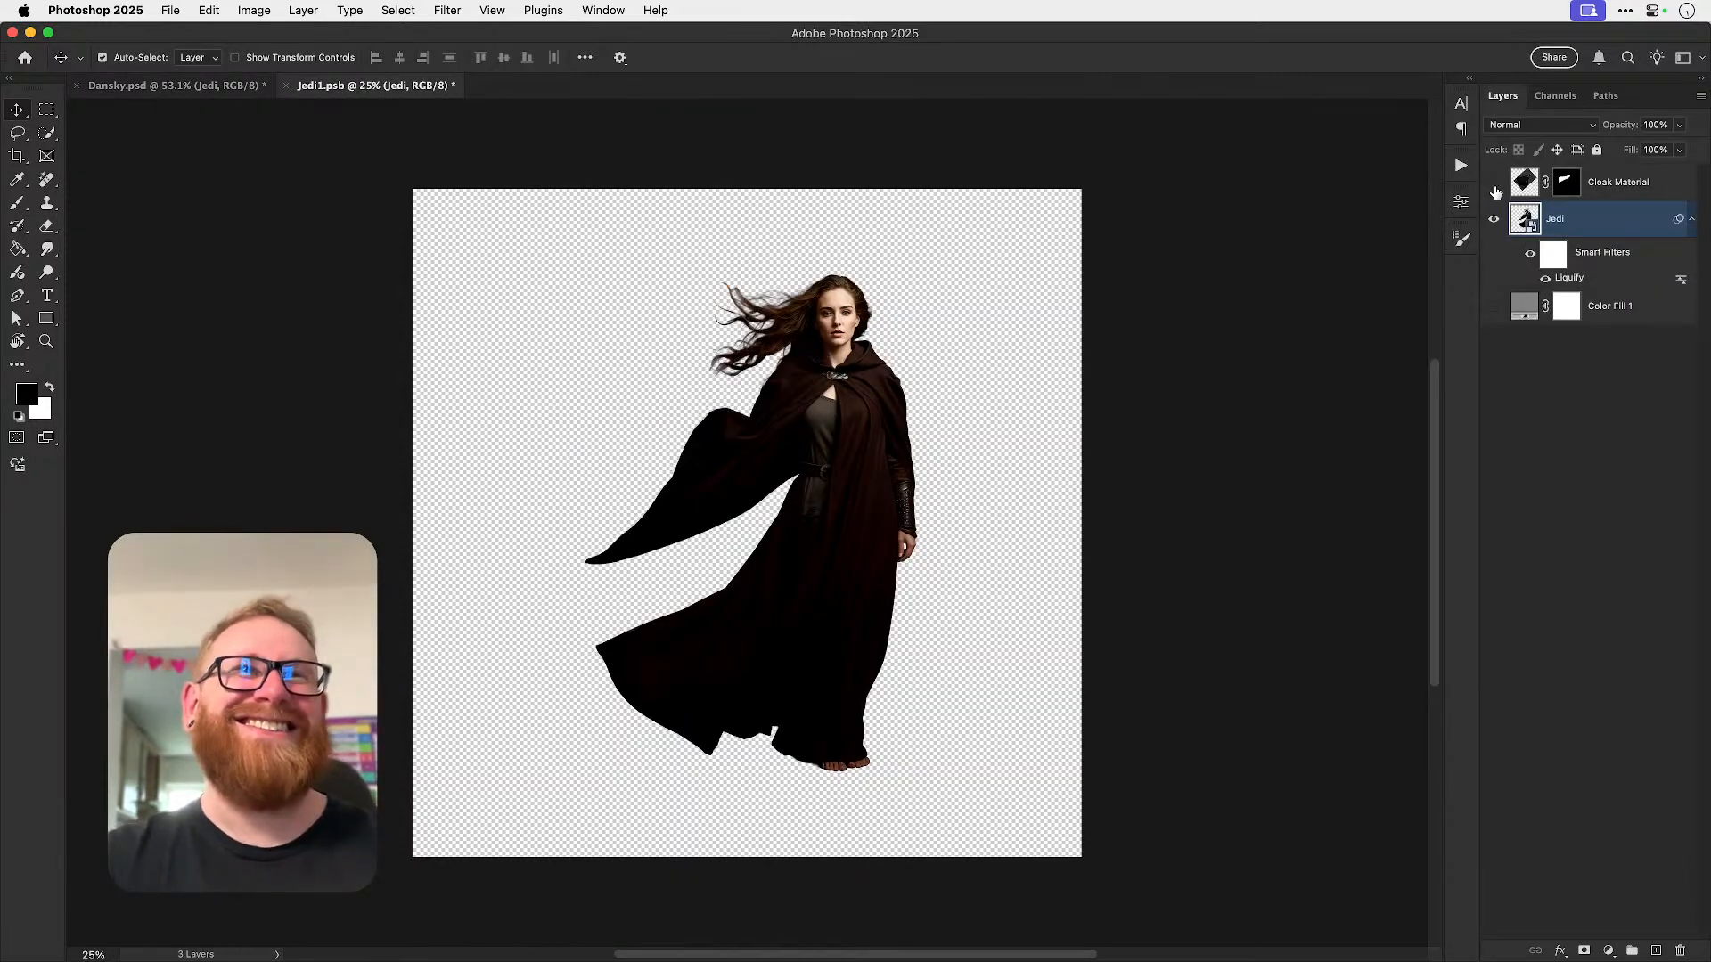
{"action": "left_click", "coordinate": [1544, 280]}
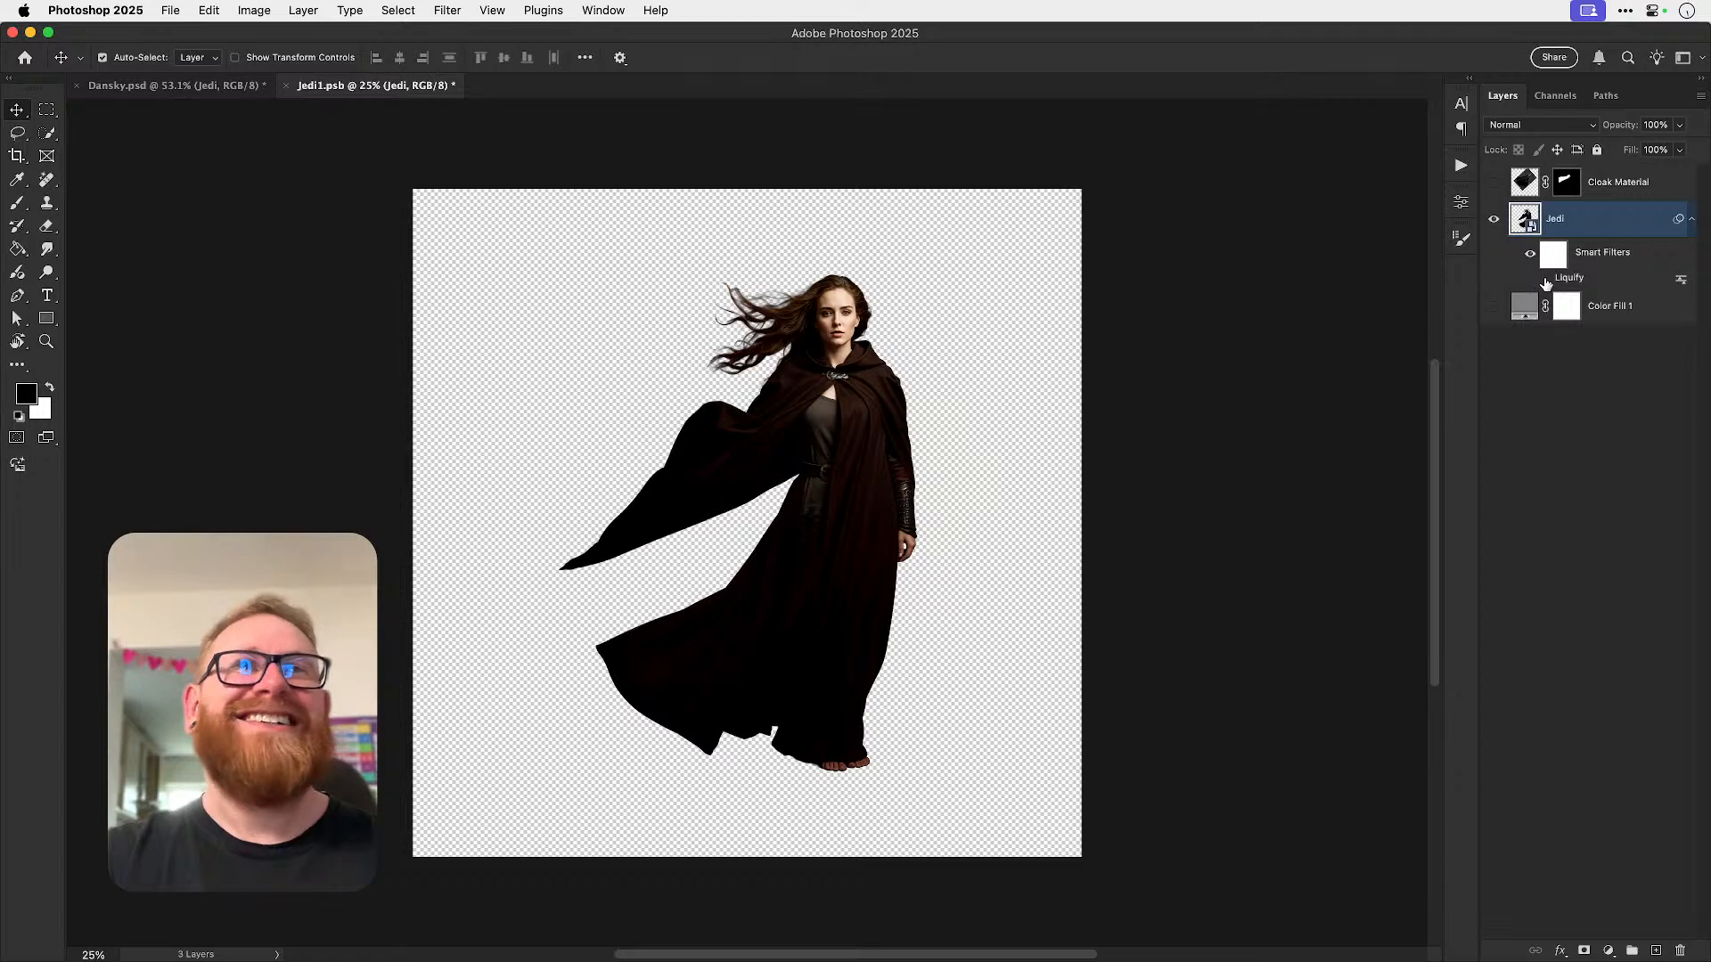
{"action": "right_click", "coordinate": [1570, 229]}
{"action": "key", "text": "Escape"}
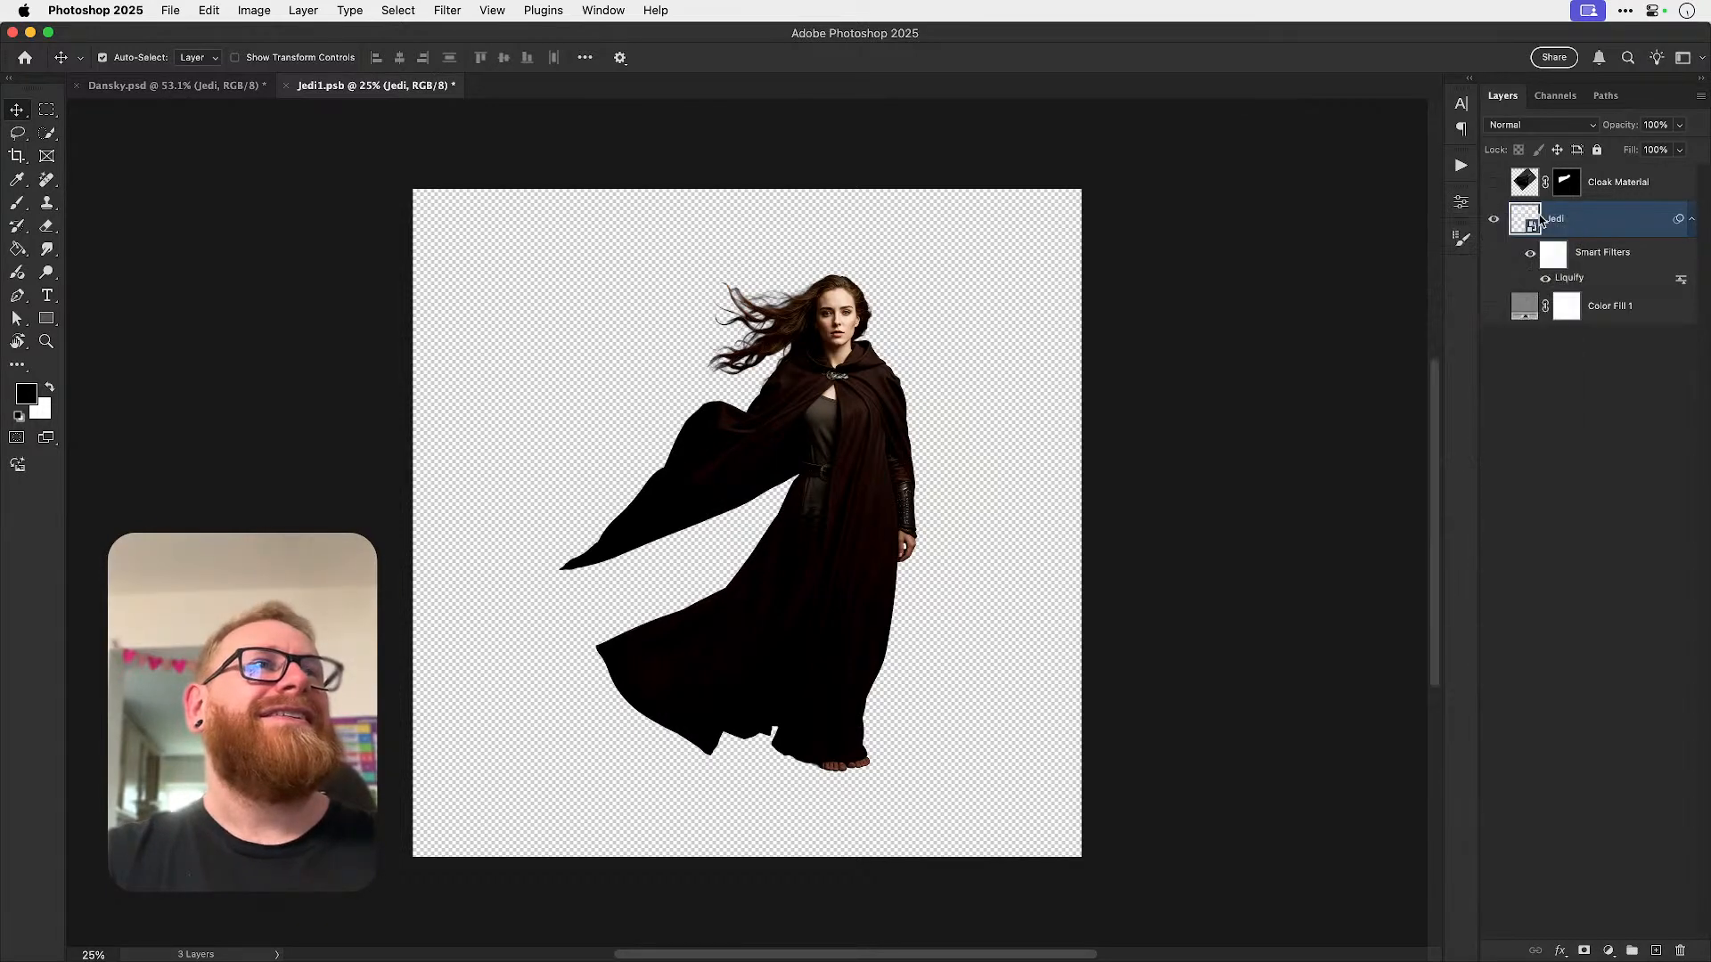
- Open the nested cloak.psb contents and check what the Jedi trousers and cloak layers contribute to the figure
{"action": "double_click", "coordinate": [1527, 221]}
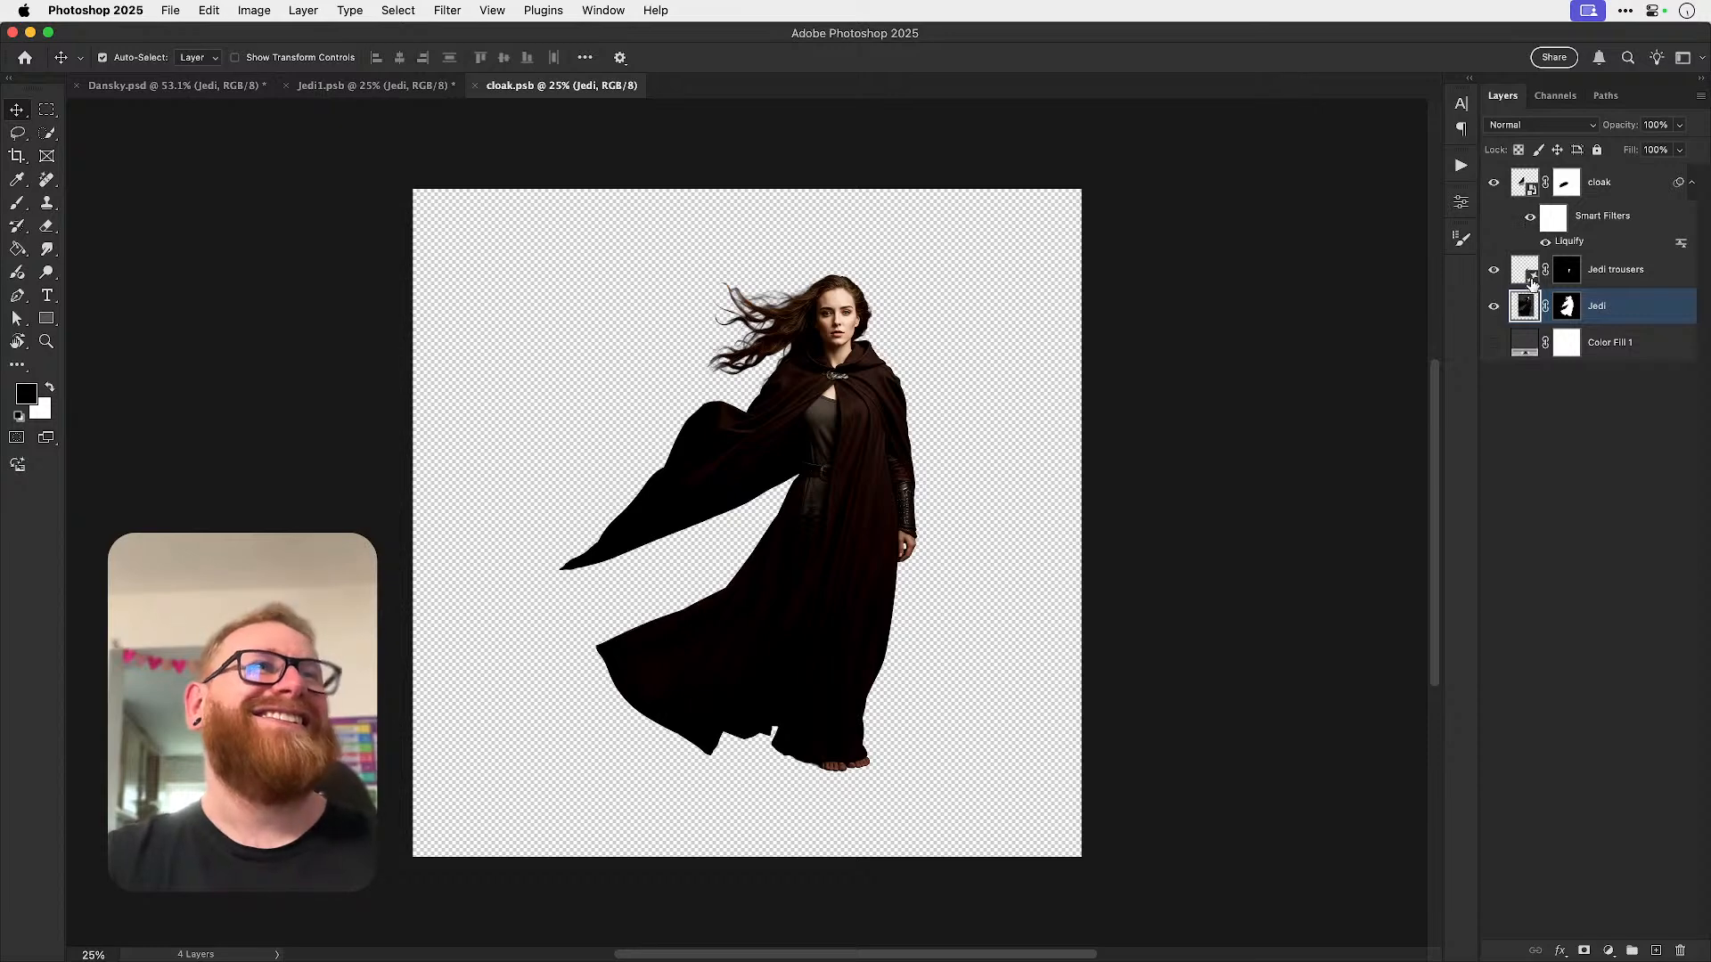
{"action": "left_click", "coordinate": [1494, 273]}
{"action": "left_click", "coordinate": [1494, 274]}
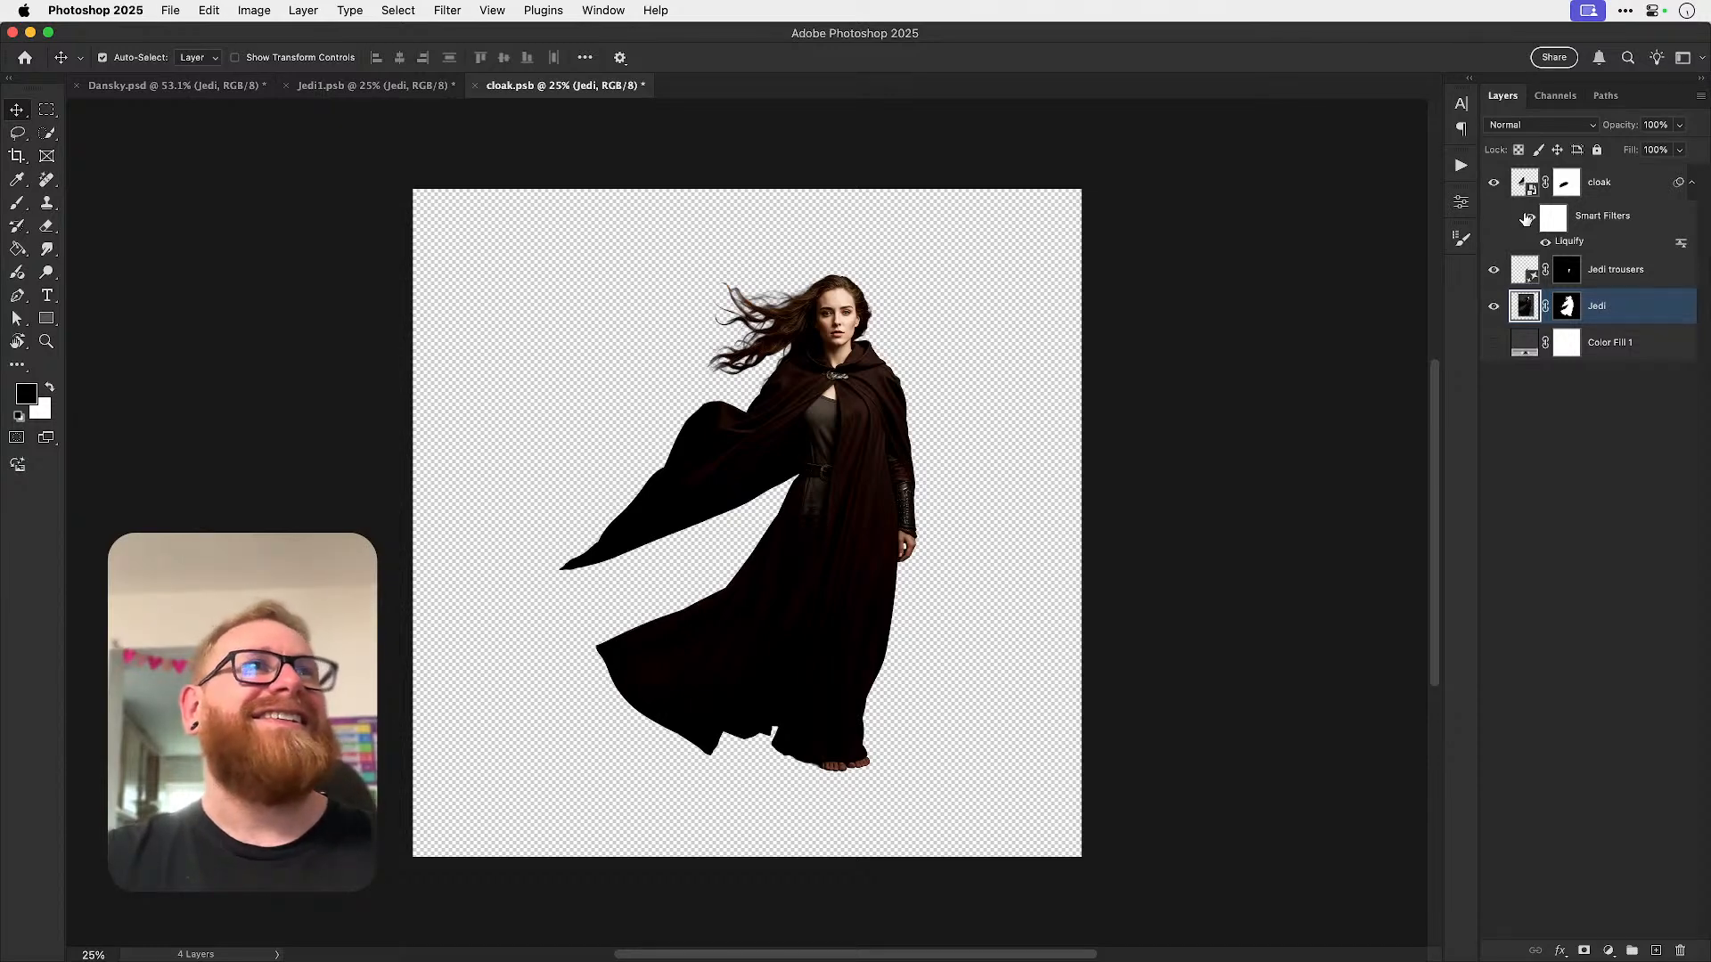
{"action": "left_click", "coordinate": [1602, 189]}
{"action": "left_click", "coordinate": [1493, 188]}
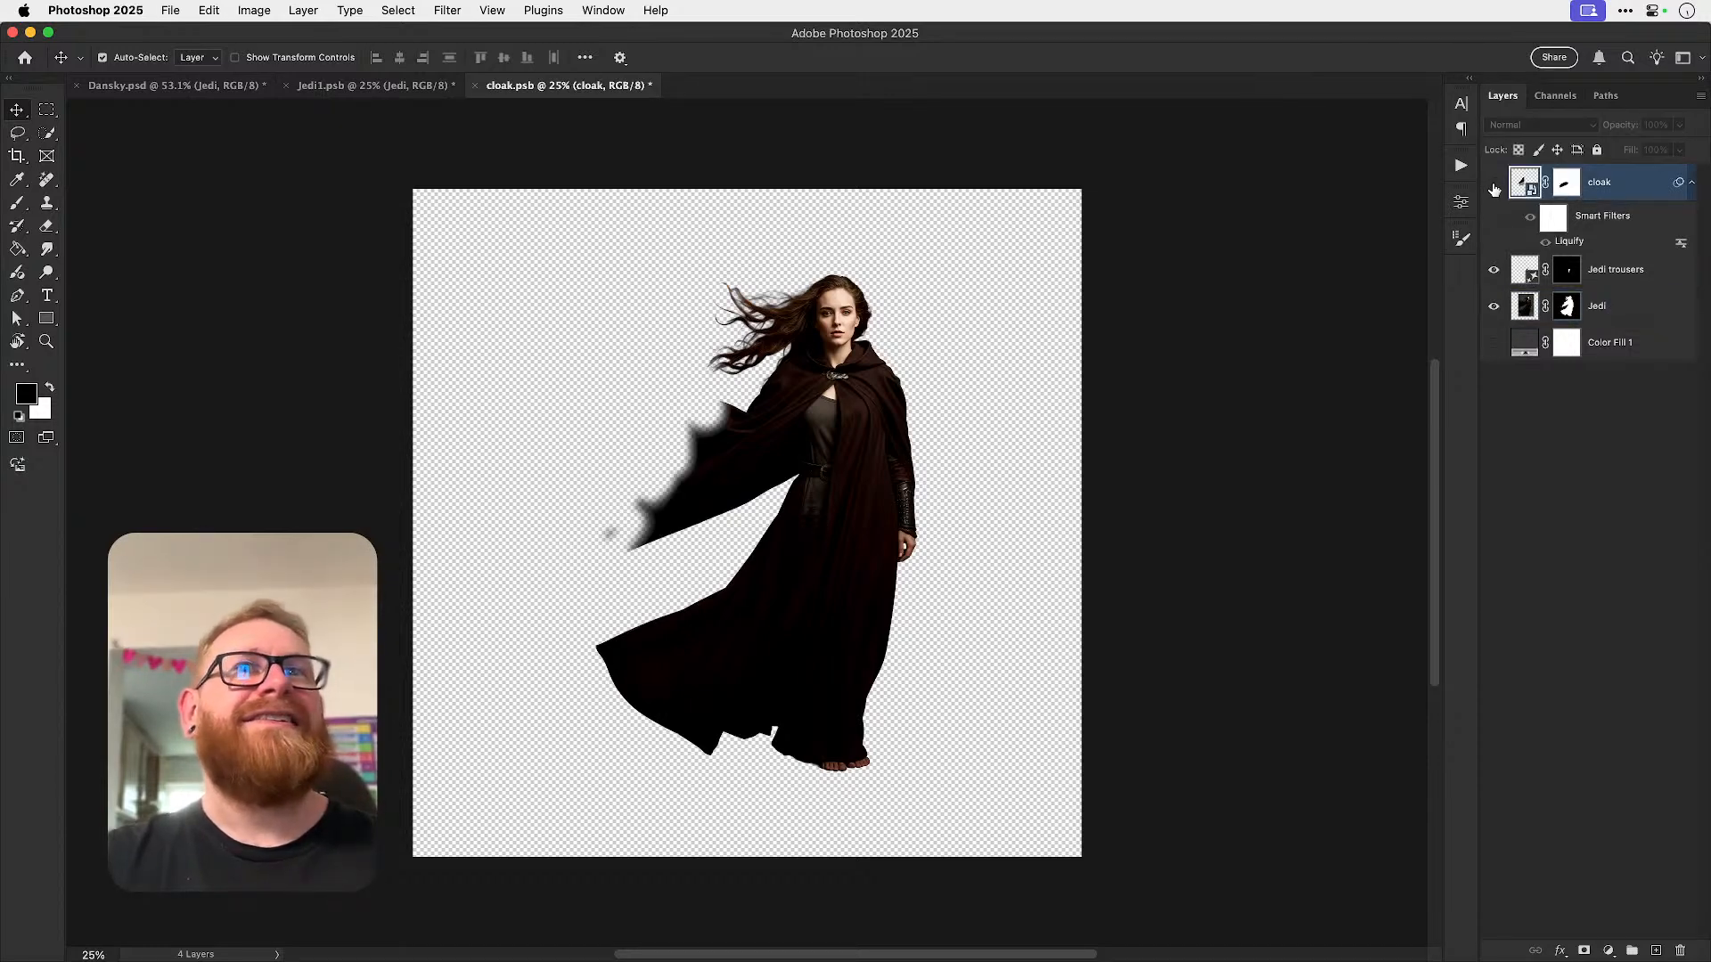
{"action": "left_click", "coordinate": [1494, 184]}
- Show the Color Fill 1 background in cloak.psb and delete the cloak layer
{"action": "left_click", "coordinate": [1494, 343]}
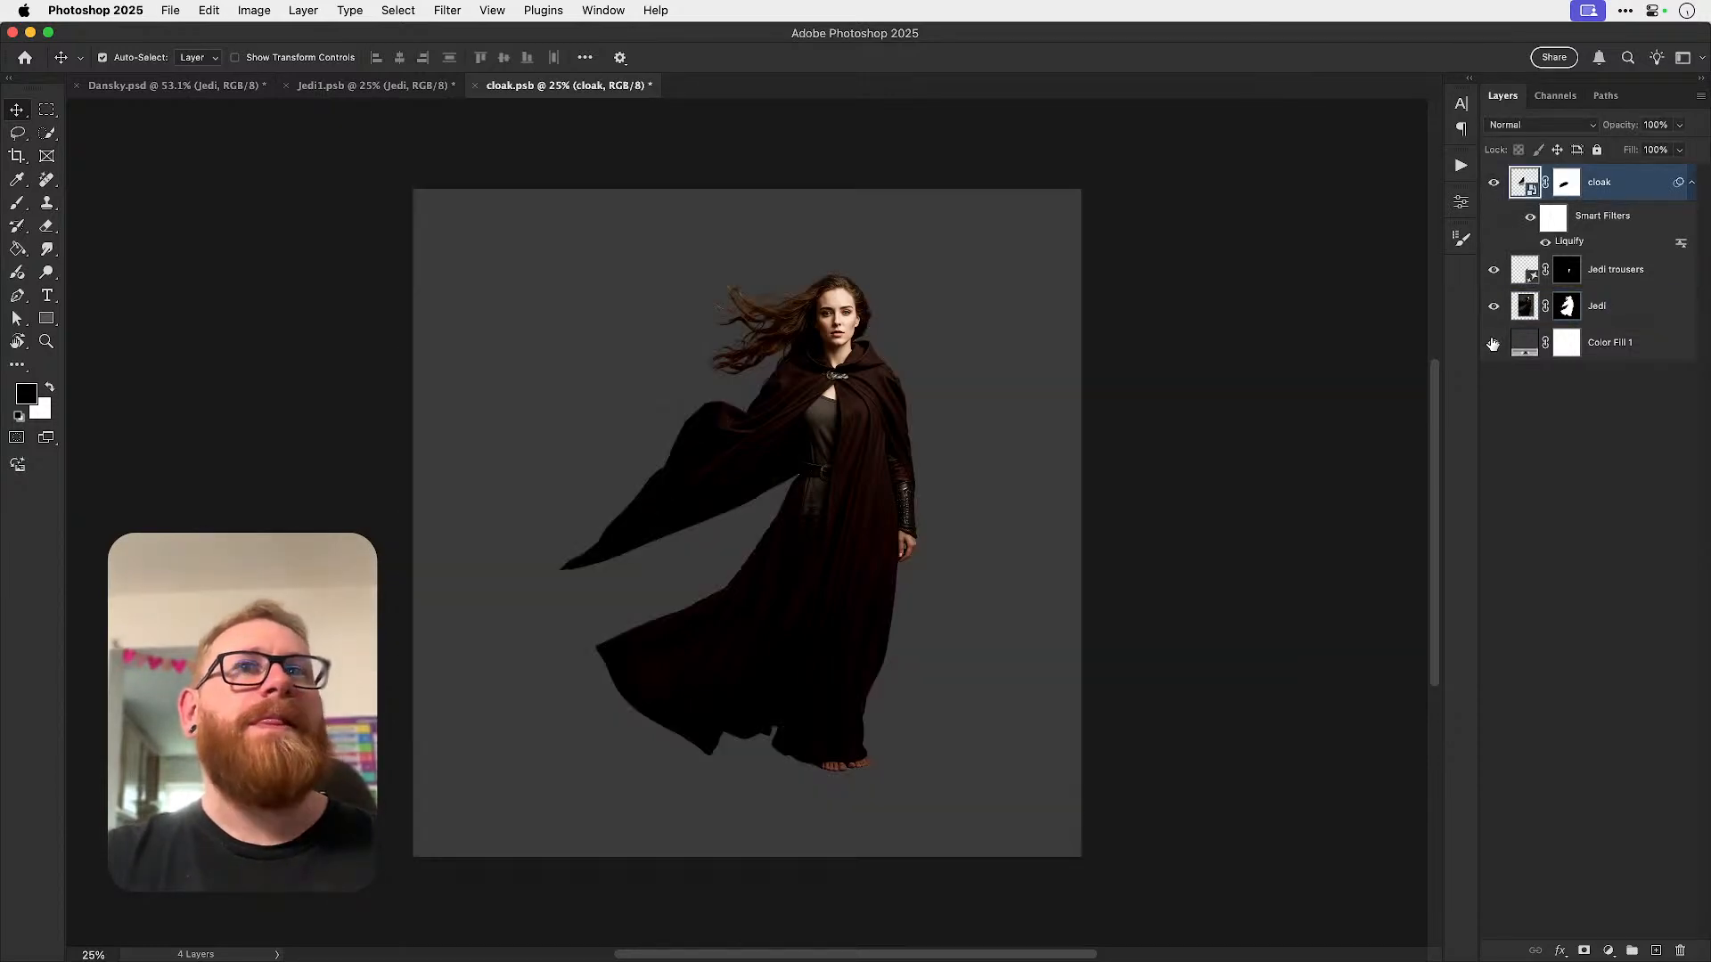
{"action": "left_click", "coordinate": [1494, 185]}
{"action": "key", "text": "BackSpace"}
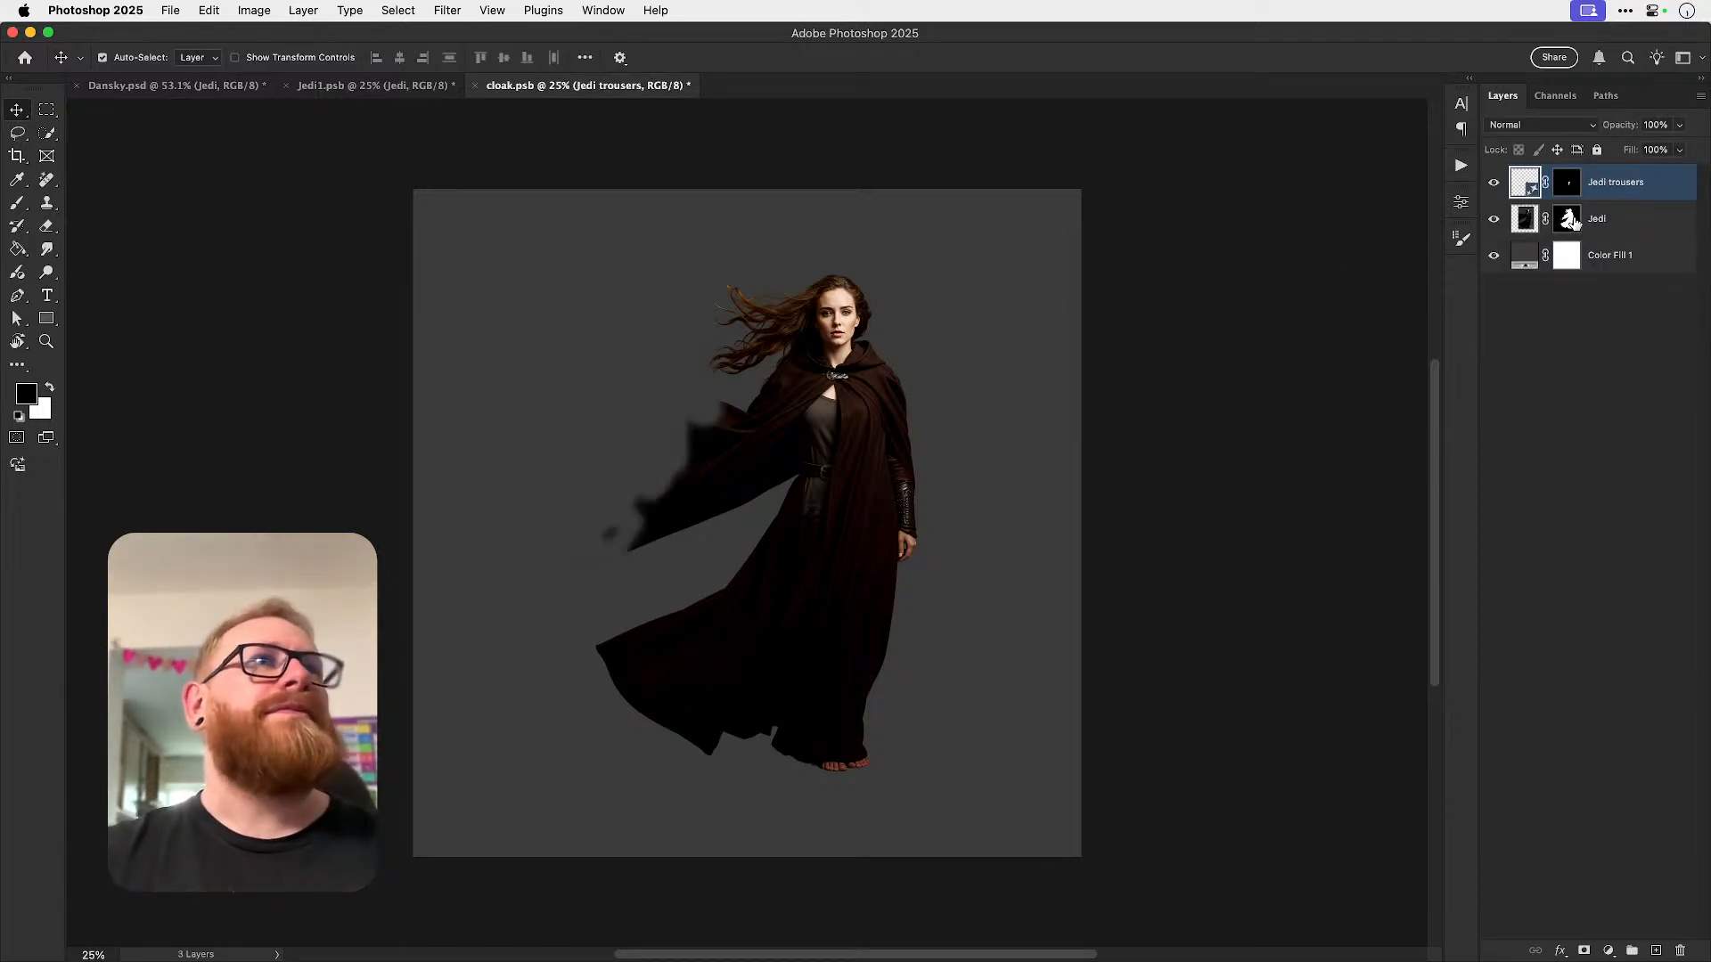
- Paint white on the Jedi layer's mask with a brush enlarged to 500 to reveal the full flowing end of the cloak
{"action": "left_click", "coordinate": [1567, 221]}
{"action": "left_click", "coordinate": [1566, 223], "text": "shift"}
{"action": "left_click", "coordinate": [1566, 224], "text": "shift"}
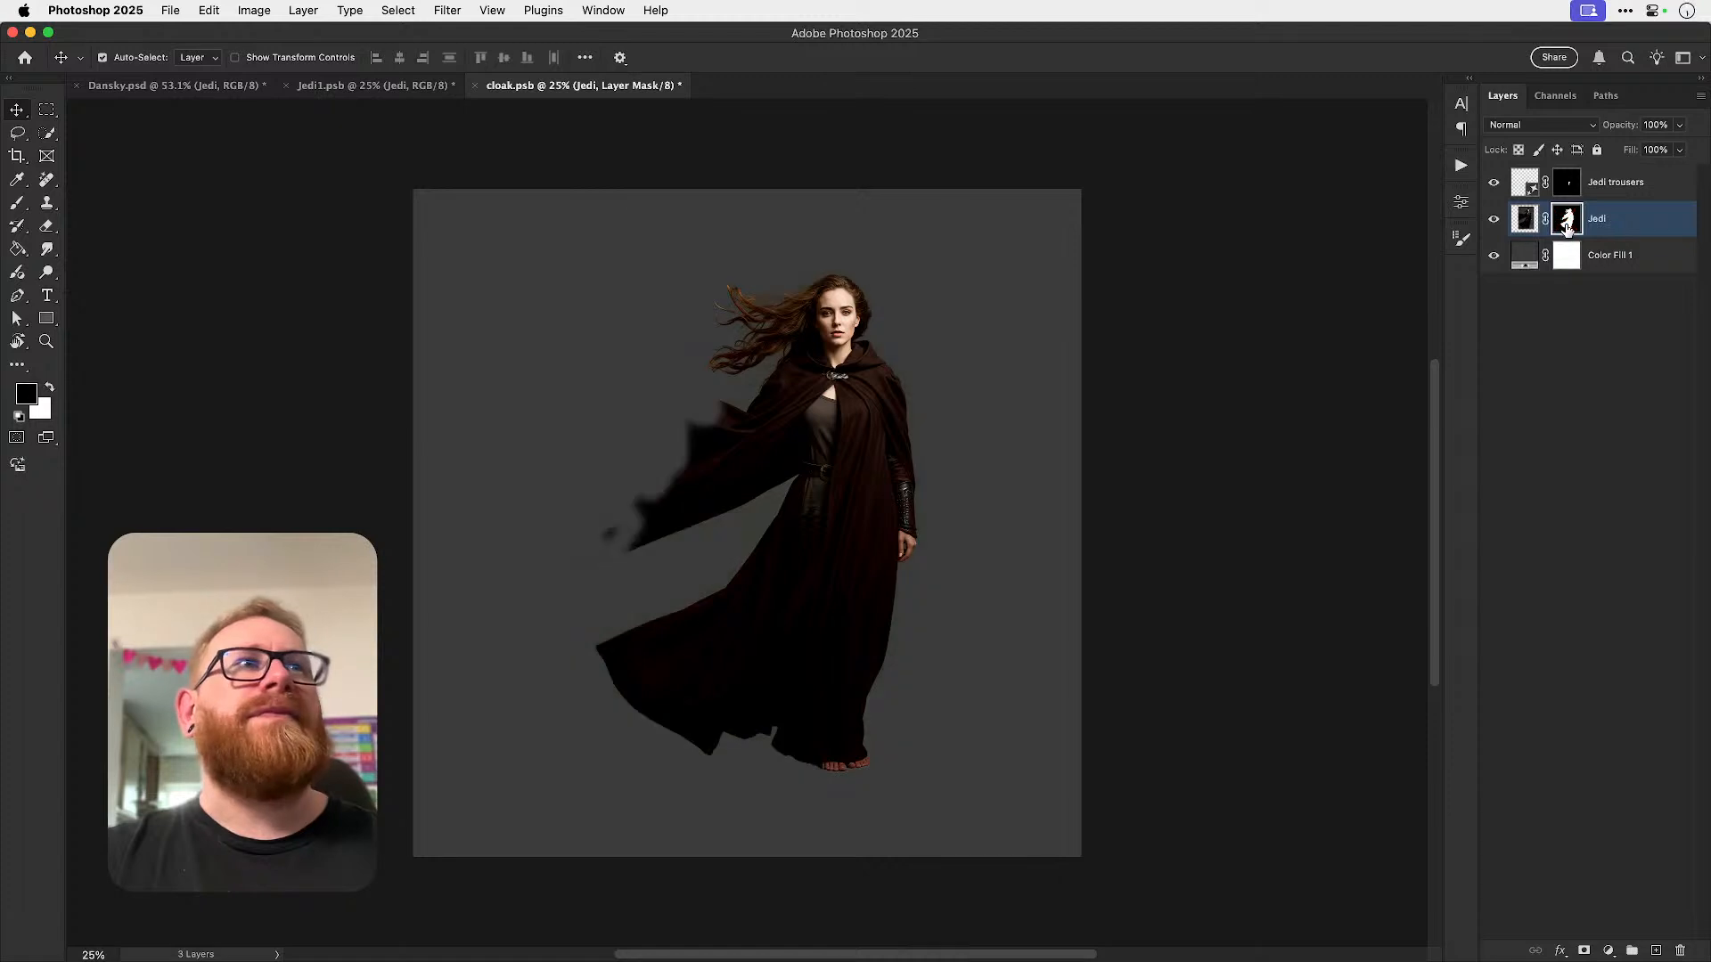
{"action": "key", "text": "b"}
{"action": "key", "text": "x"}
{"action": "key", "text": "bracketright"}
{"action": "key", "text": "bracketright"}
{"action": "key", "text": "bracketright"}
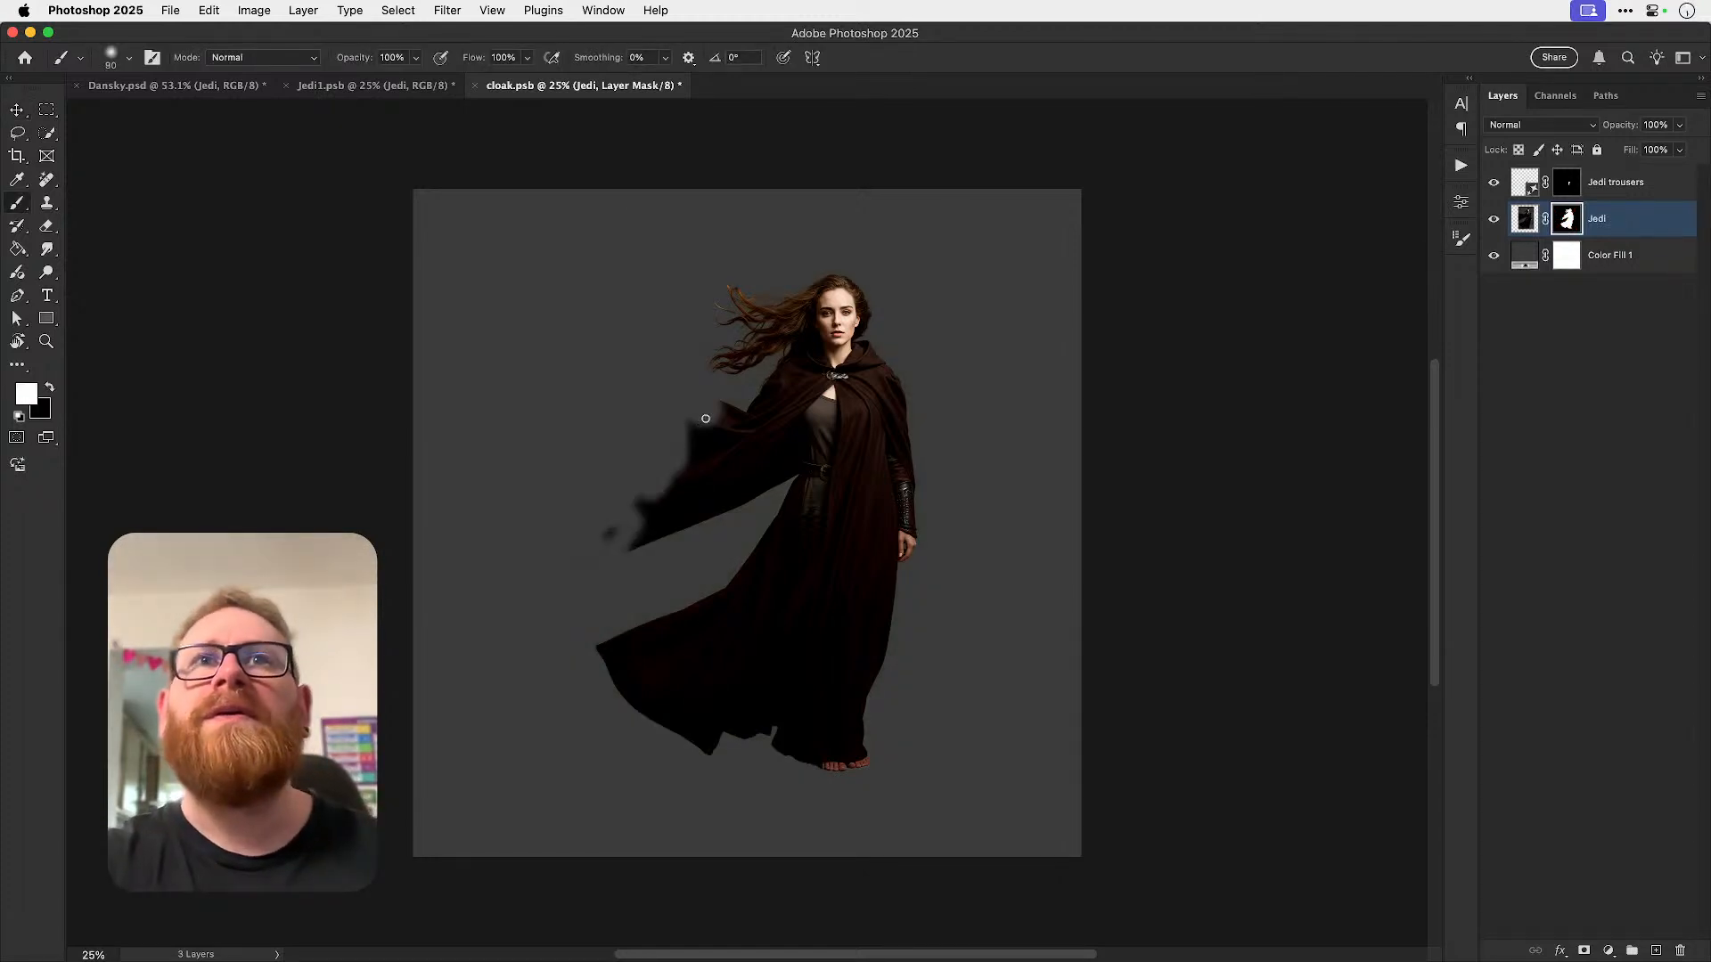
{"action": "key", "text": "bracketright"}
{"action": "mouse_move", "coordinate": [721, 408]}
{"action": "left_mouse_down"}
{"action": "mouse_move", "coordinate": [632, 397]}
{"action": "mouse_move", "coordinate": [666, 396]}
{"action": "mouse_move", "coordinate": [604, 408]}
{"action": "mouse_move", "coordinate": [733, 423]}
{"action": "mouse_move", "coordinate": [558, 433]}
{"action": "mouse_move", "coordinate": [686, 436]}
{"action": "mouse_move", "coordinate": [626, 474]}
{"action": "mouse_move", "coordinate": [598, 538]}
{"action": "mouse_move", "coordinate": [585, 494]}
{"action": "mouse_move", "coordinate": [553, 522]}
{"action": "mouse_move", "coordinate": [617, 540]}
{"action": "mouse_move", "coordinate": [692, 511]}
{"action": "mouse_move", "coordinate": [591, 550]}
{"action": "mouse_move", "coordinate": [584, 429]}
{"action": "left_mouse_up"}
{"action": "key", "text": "bracketright"}
{"action": "key", "text": "bracketright"}
{"action": "key", "text": "bracketright"}
{"action": "key", "text": "bracketright"}
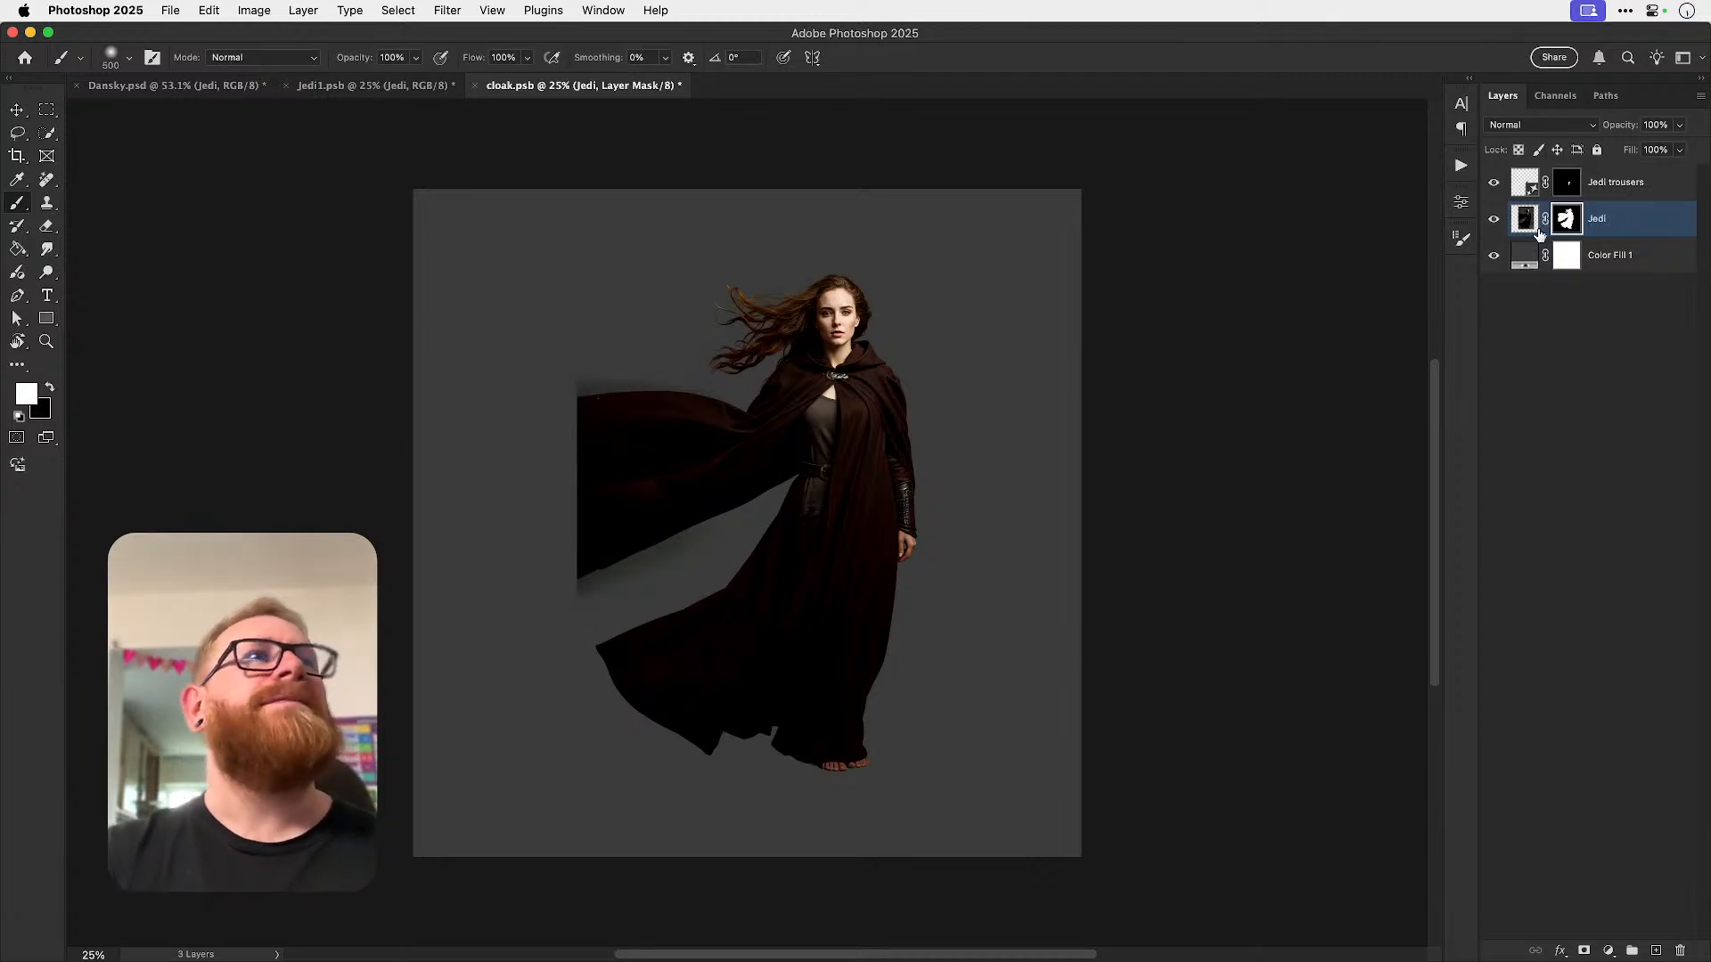
- Lasso the flowing end of the cloak on the Jedi layer and run Generative Fill with the prompt "cloak"
{"action": "left_click", "coordinate": [1637, 220]}
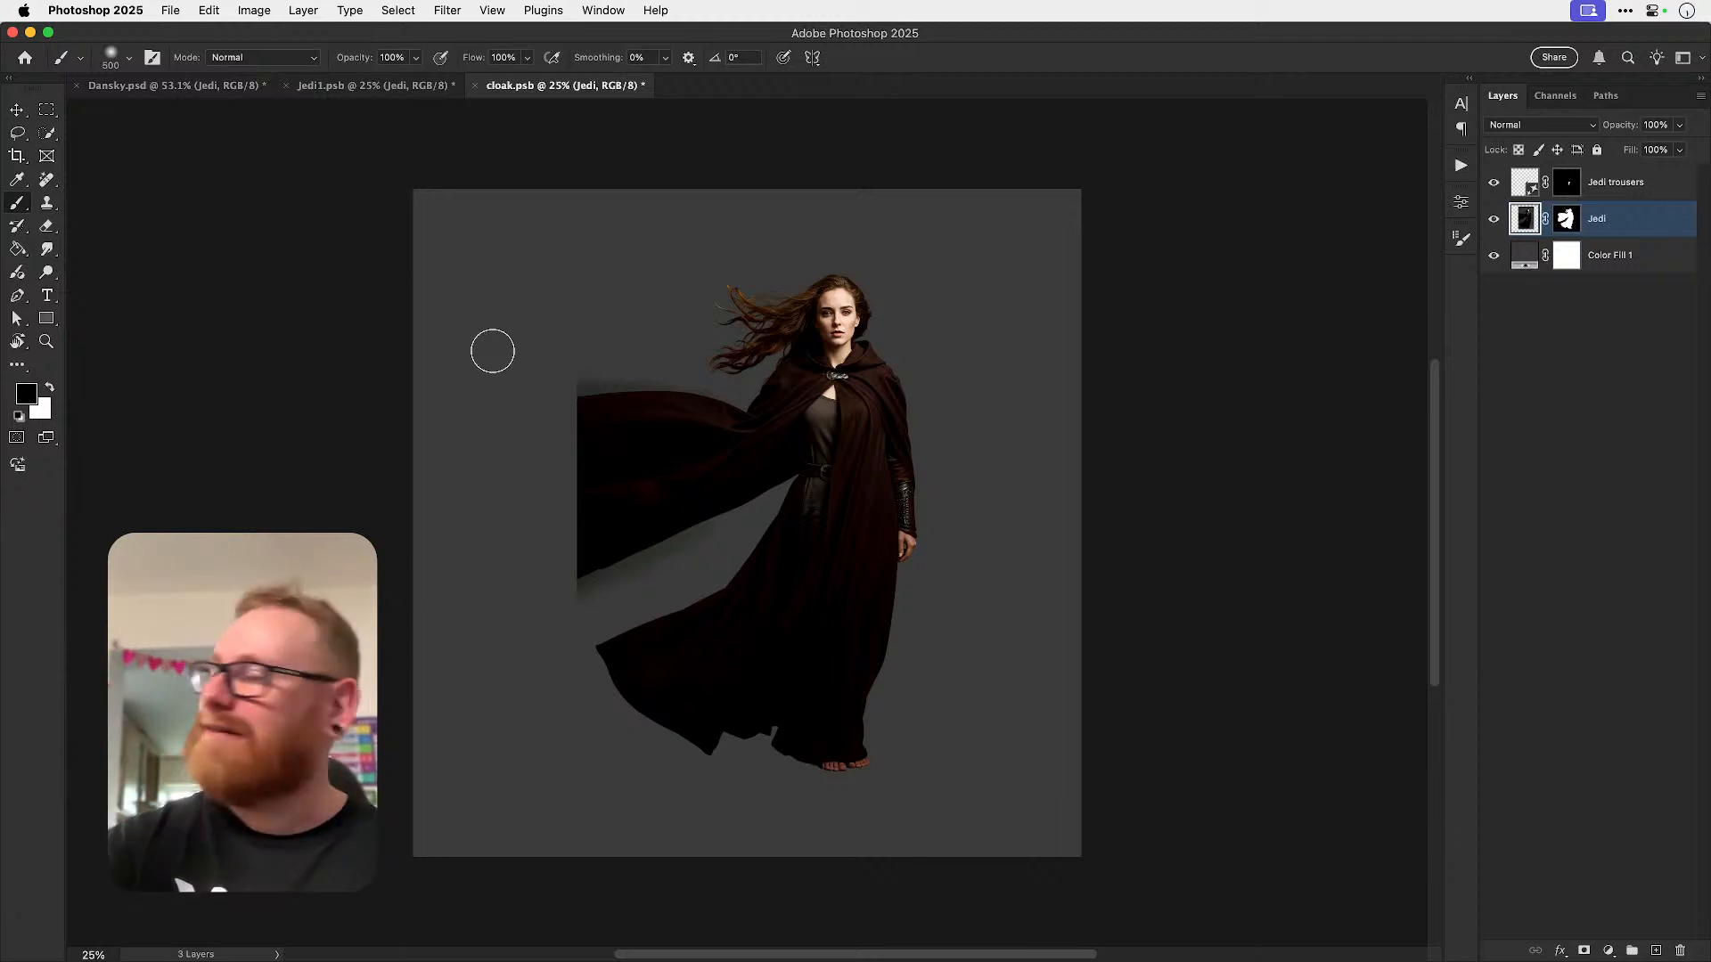
{"action": "key", "text": "l"}
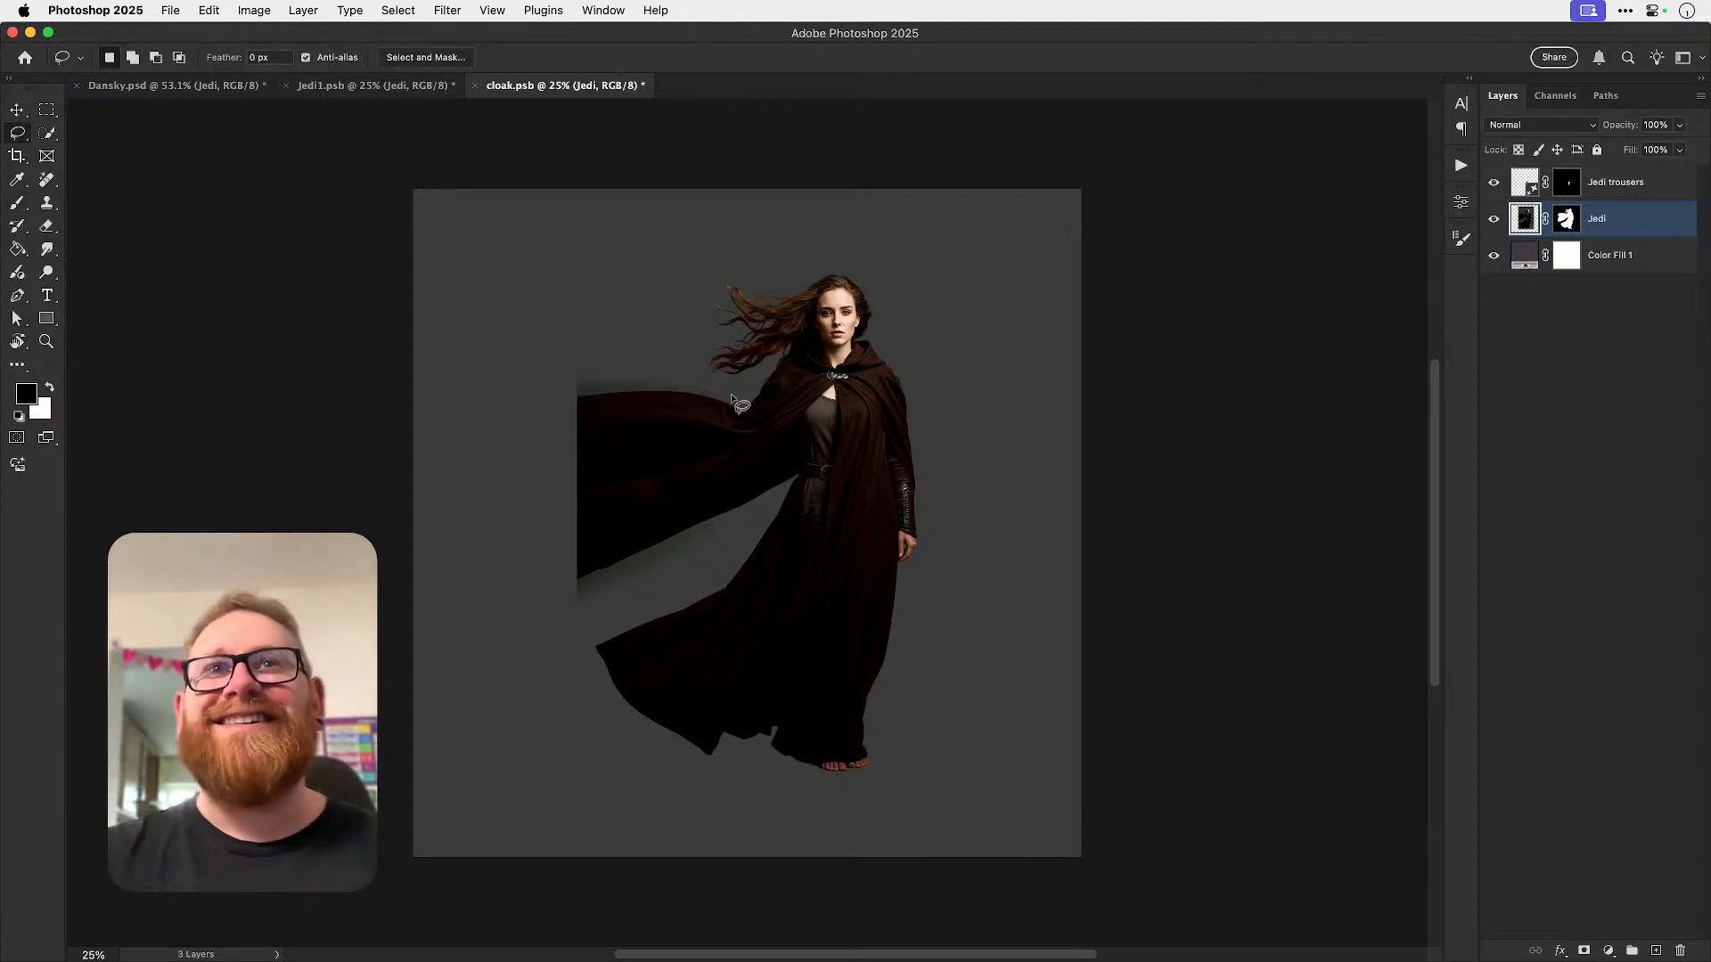
{"action": "mouse_move", "coordinate": [700, 389]}
{"action": "left_mouse_down"}
{"action": "mouse_move", "coordinate": [590, 384]}
{"action": "mouse_move", "coordinate": [555, 404]}
{"action": "mouse_move", "coordinate": [539, 525]}
{"action": "mouse_move", "coordinate": [555, 580]}
{"action": "mouse_move", "coordinate": [653, 556]}
{"action": "mouse_move", "coordinate": [684, 496]}
{"action": "left_mouse_up"}
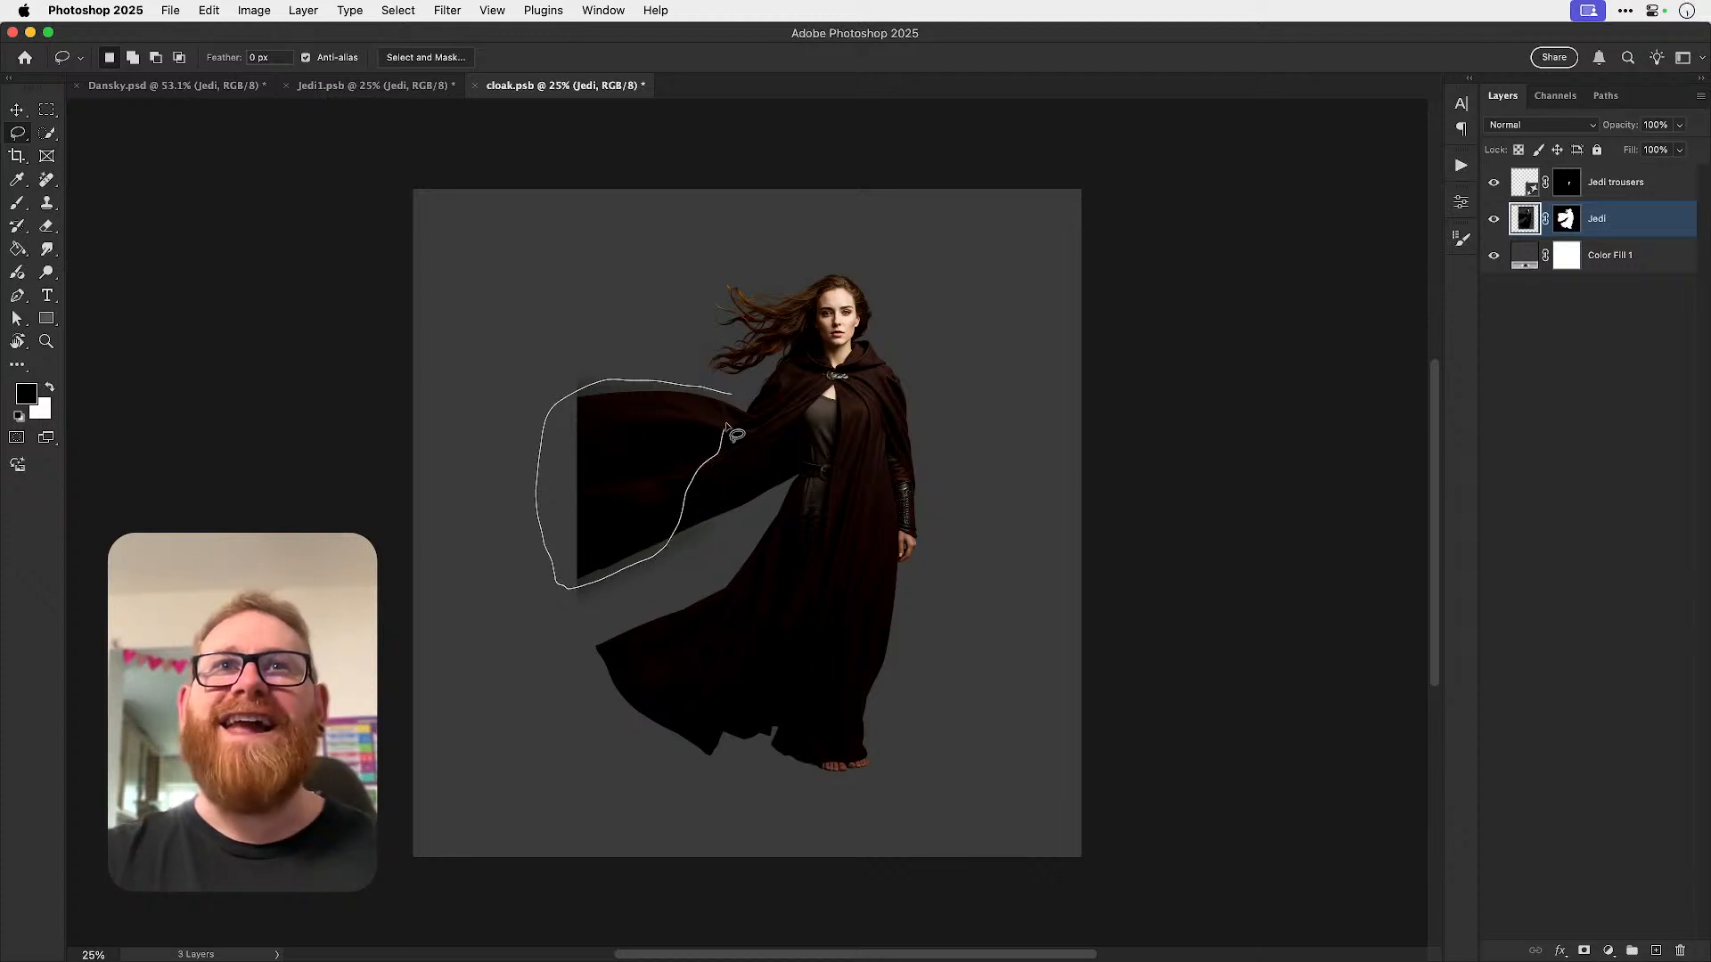
{"action": "left_click_drag", "start_coordinate": [742, 403], "coordinate": [740, 401]}
{"action": "left_click", "coordinate": [209, 11]}
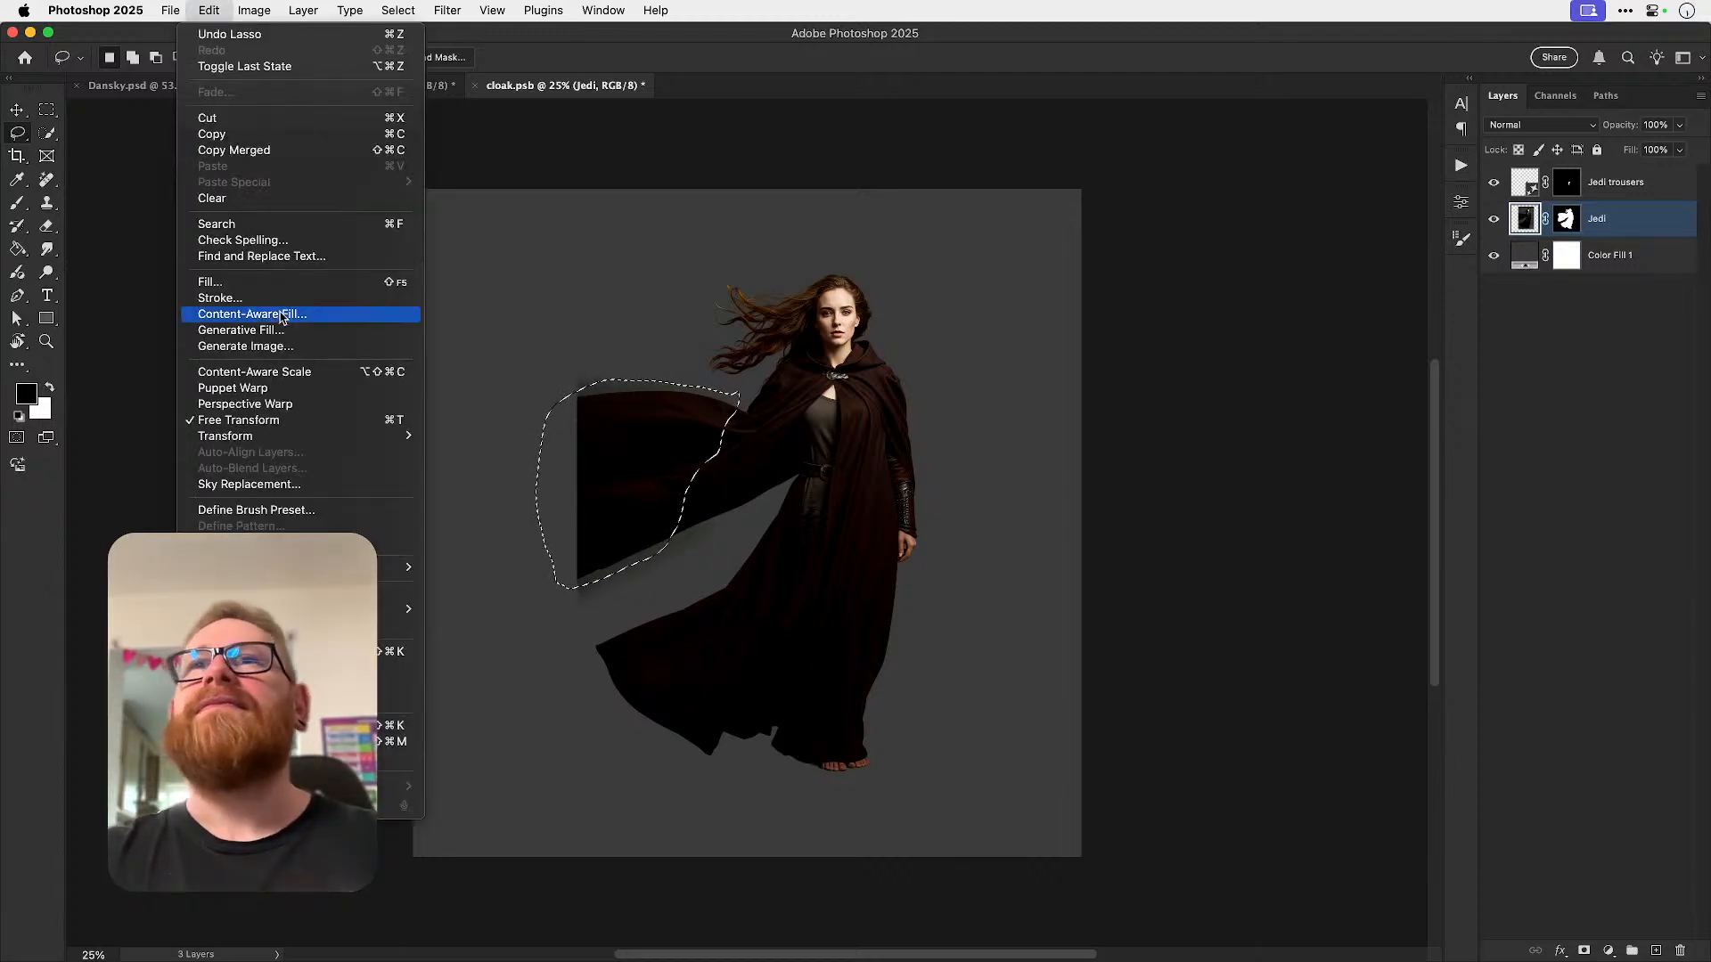
{"action": "left_click", "coordinate": [273, 330]}
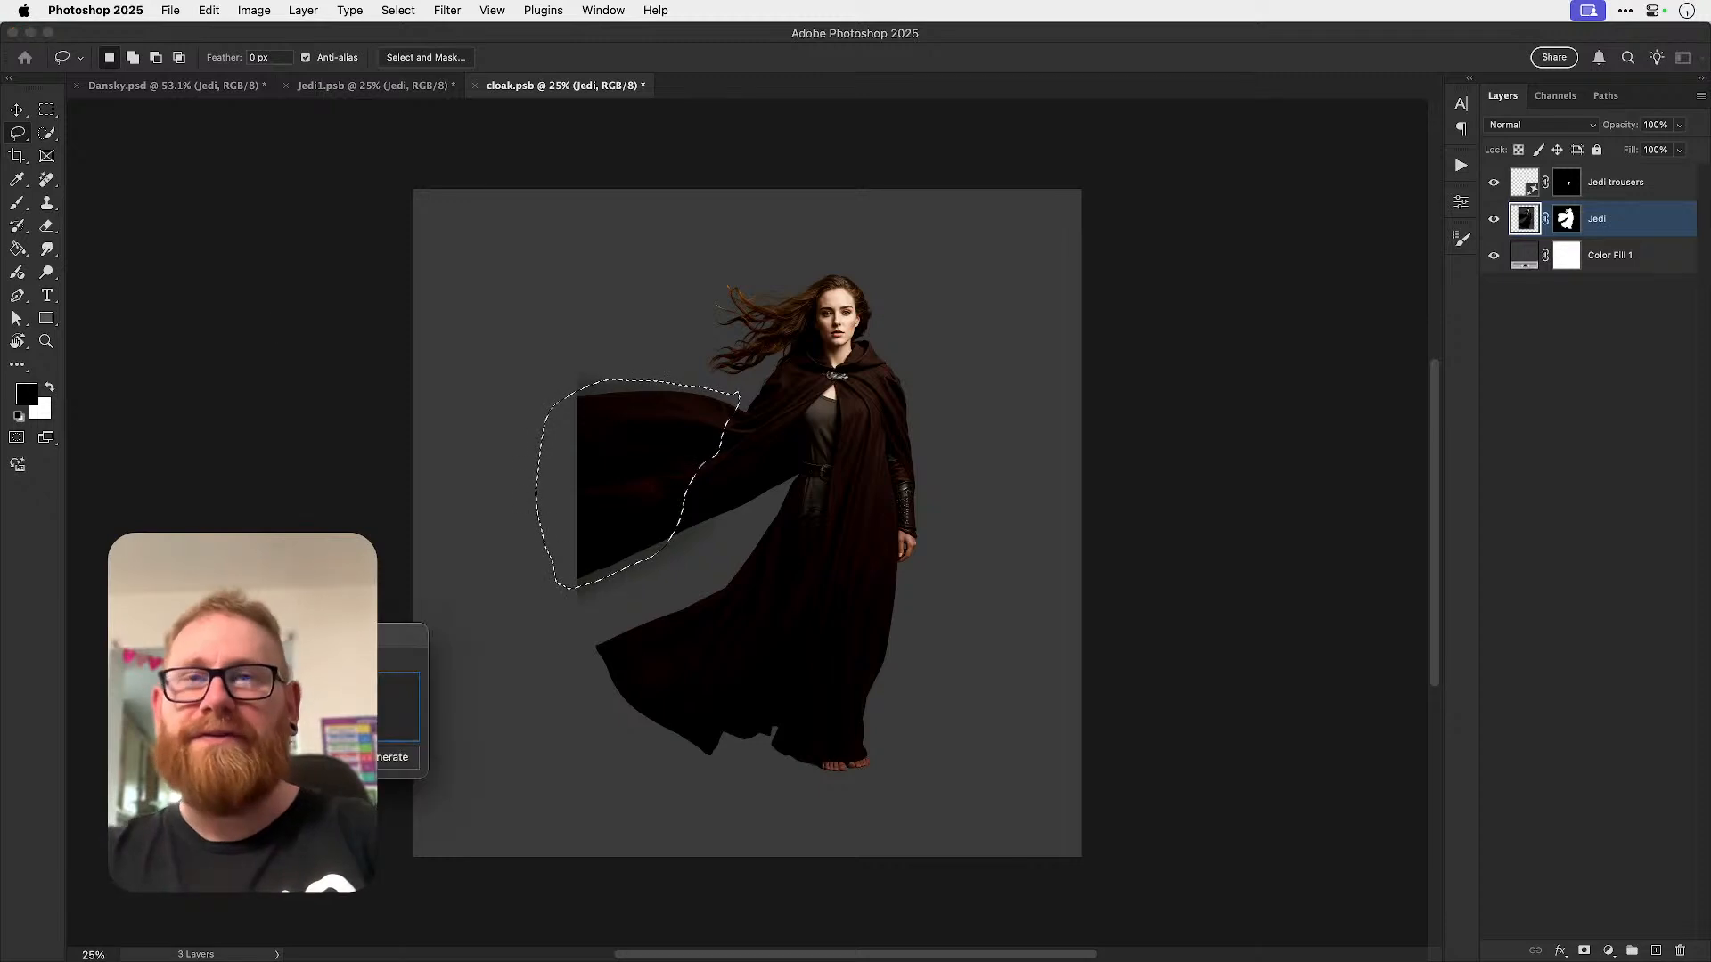
{"action": "key", "text": "Return"}
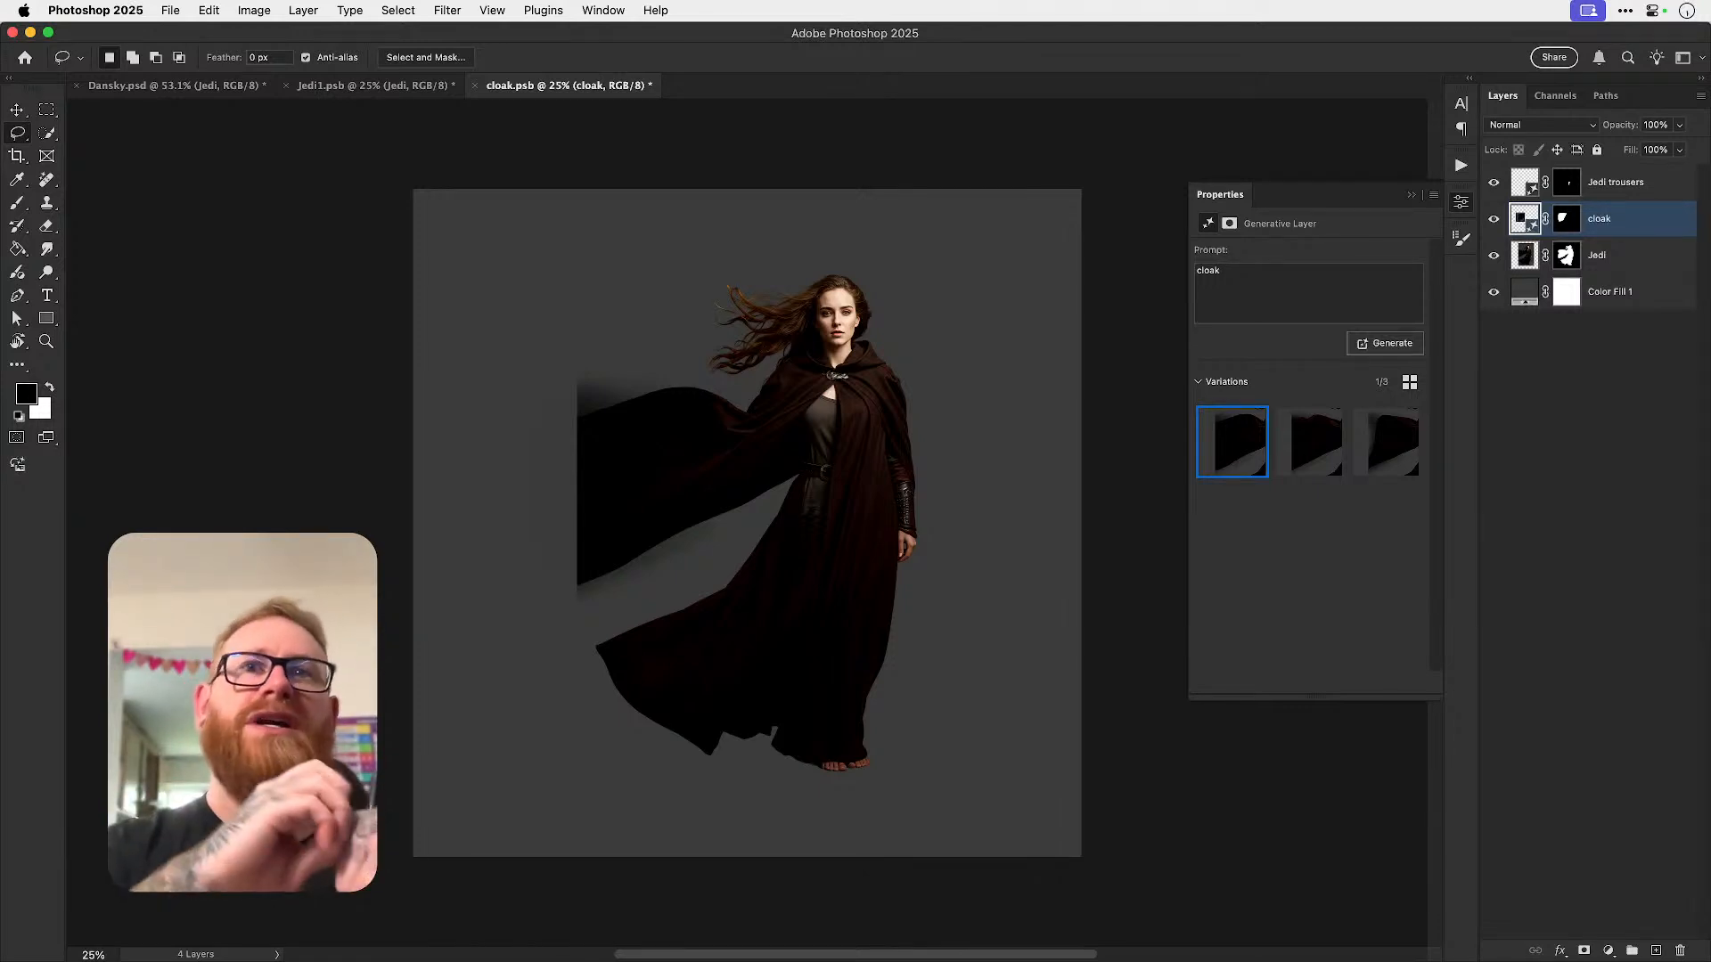
- Compare the generated cloak variations and choose the third one
{"action": "left_click", "coordinate": [1386, 450]}
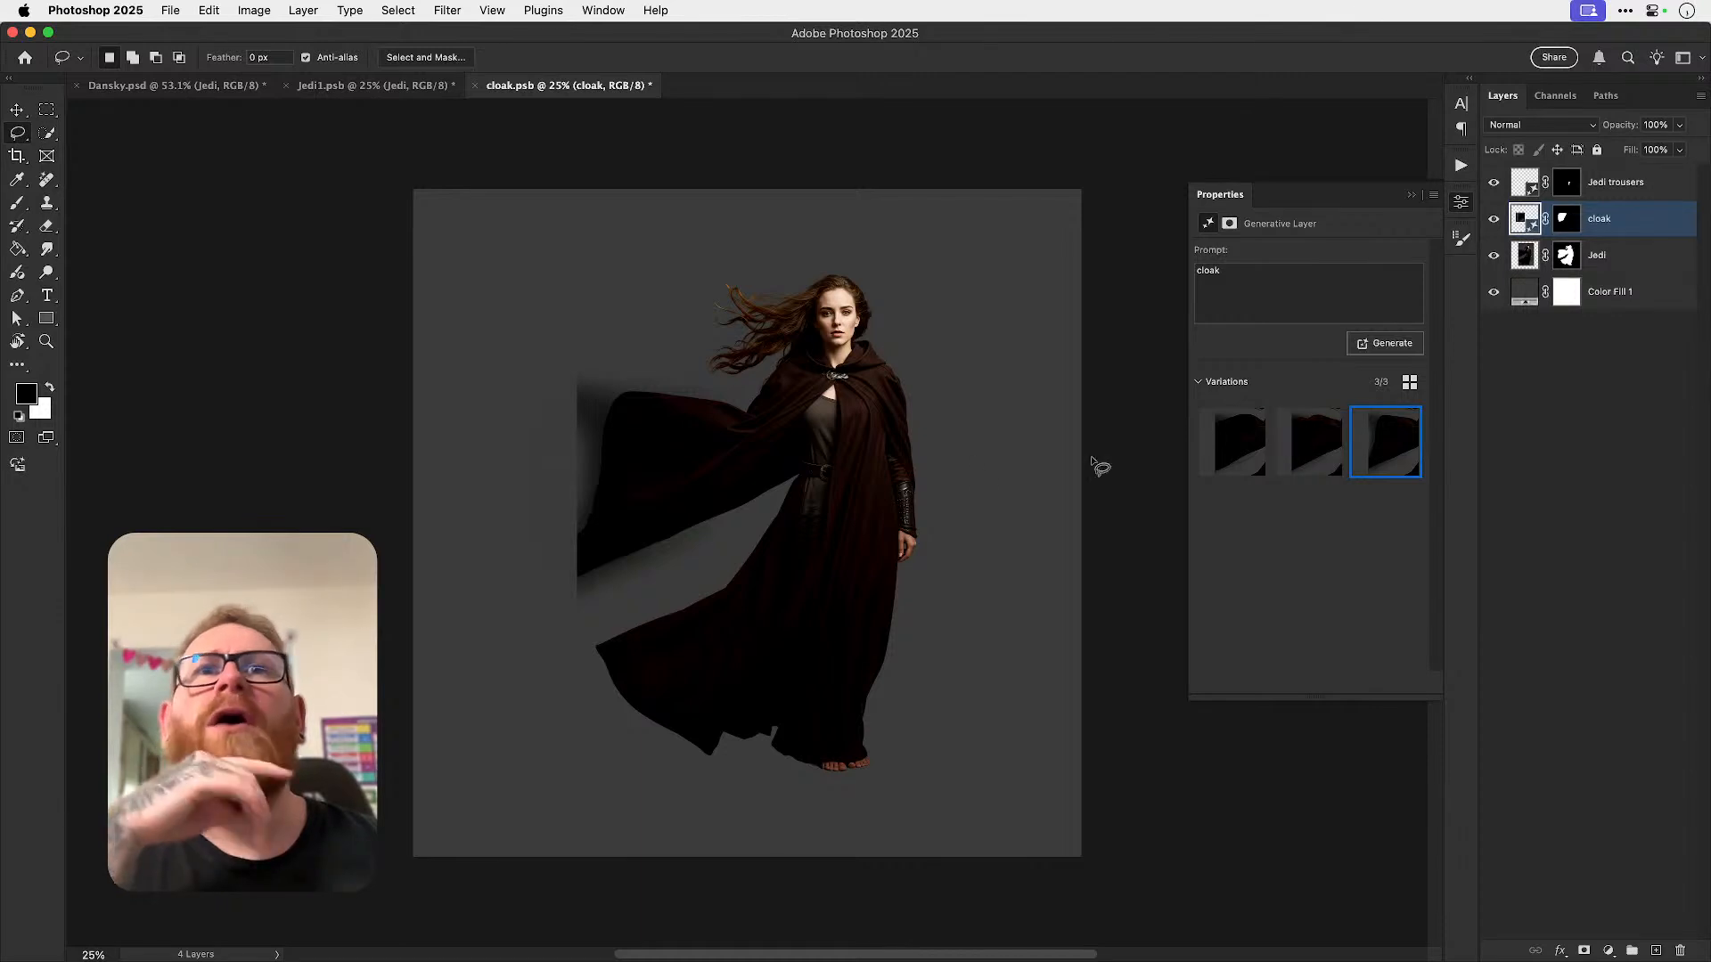
{"action": "left_click", "coordinate": [1291, 441]}
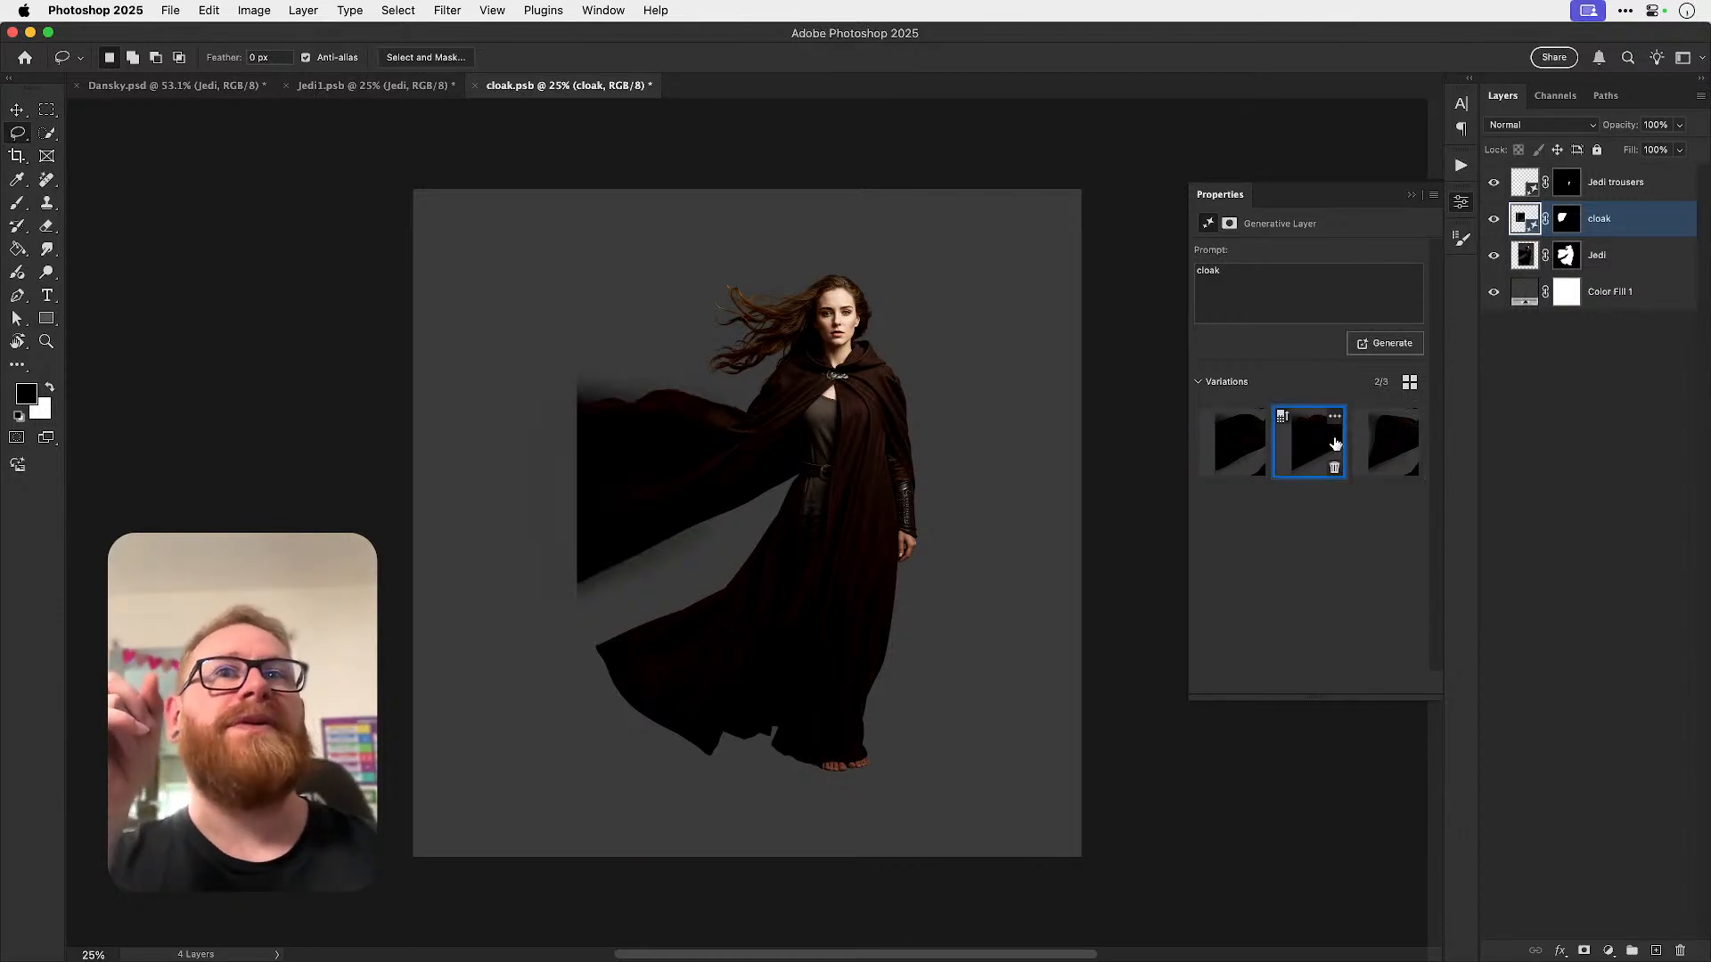
{"action": "left_click", "coordinate": [1399, 447]}
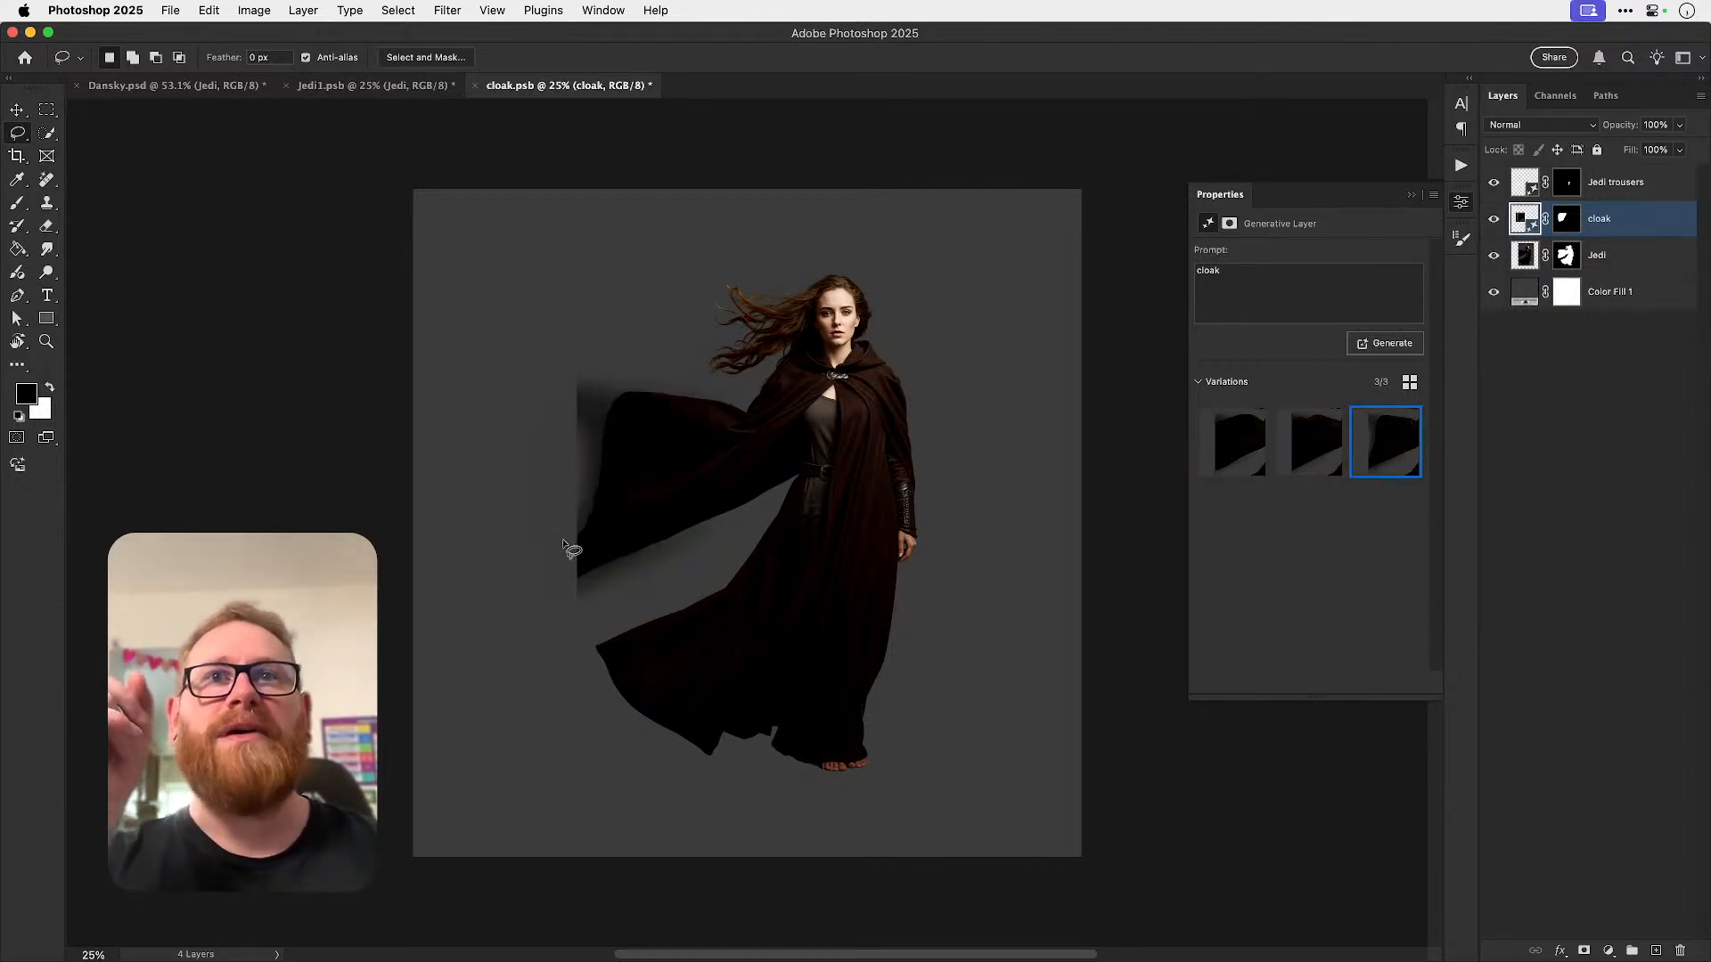
{"action": "mouse_move", "coordinate": [559, 533]}
{"action": "left_mouse_down"}
{"action": "mouse_move", "coordinate": [583, 587]}
{"action": "mouse_move", "coordinate": [534, 598]}
{"action": "mouse_move", "coordinate": [530, 549]}
{"action": "mouse_move", "coordinate": [548, 513]}
{"action": "left_mouse_up"}
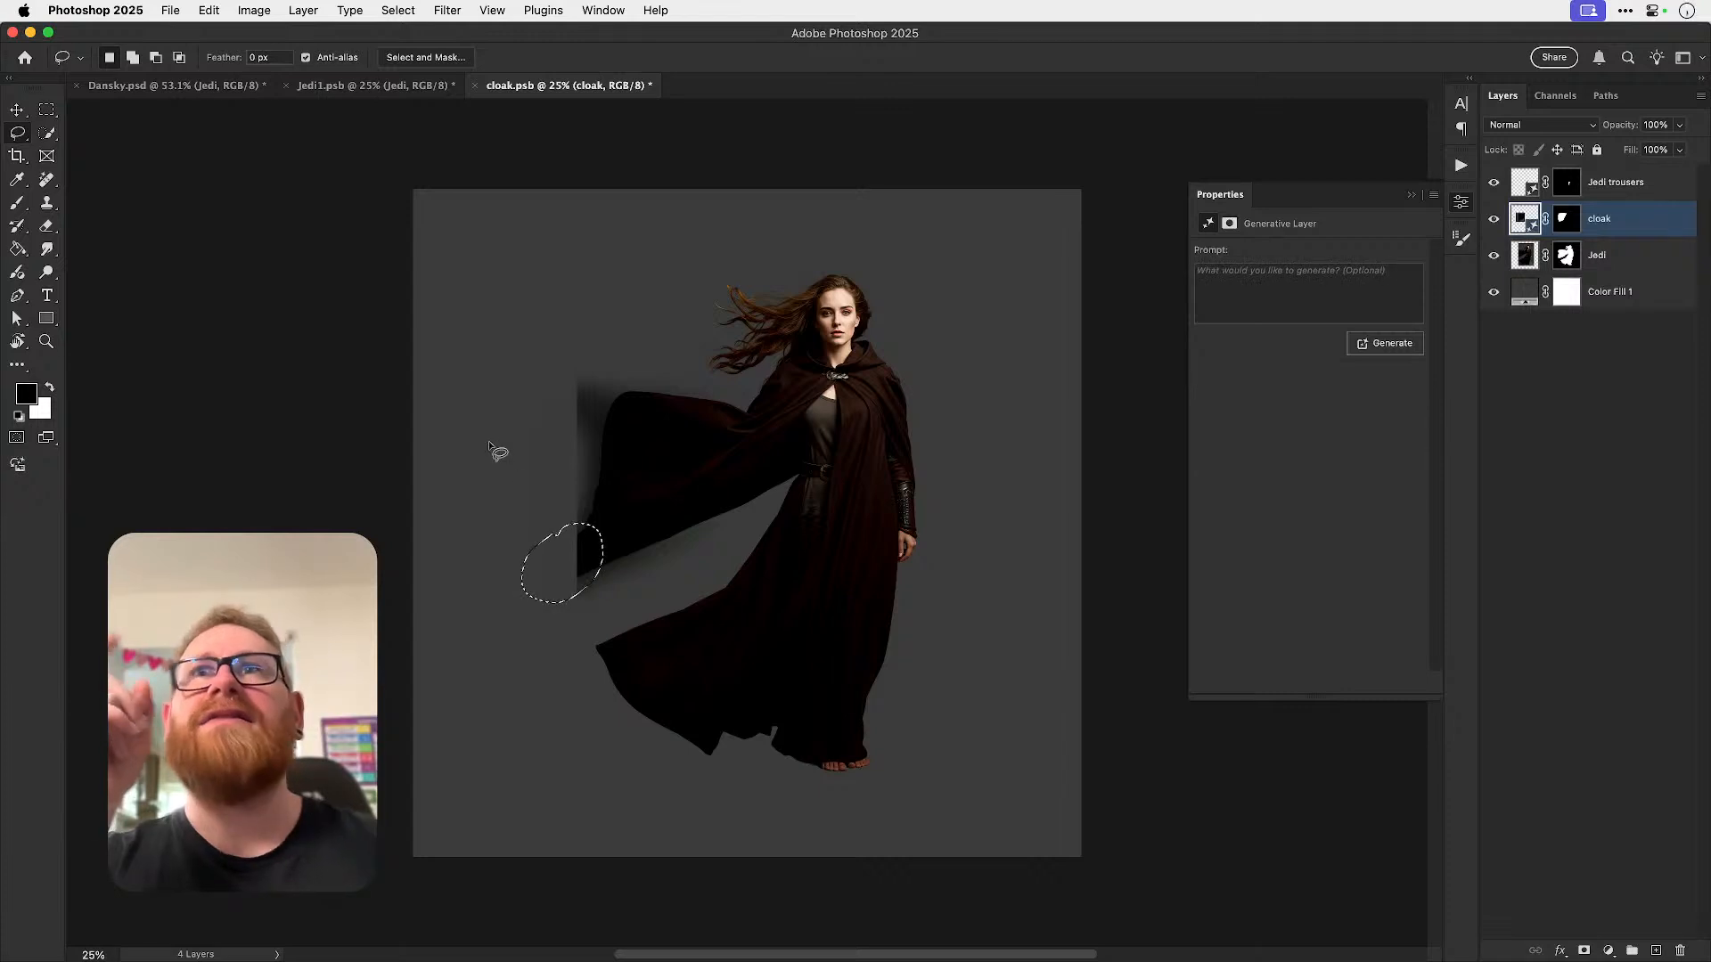
{"action": "left_click", "coordinate": [210, 9]}
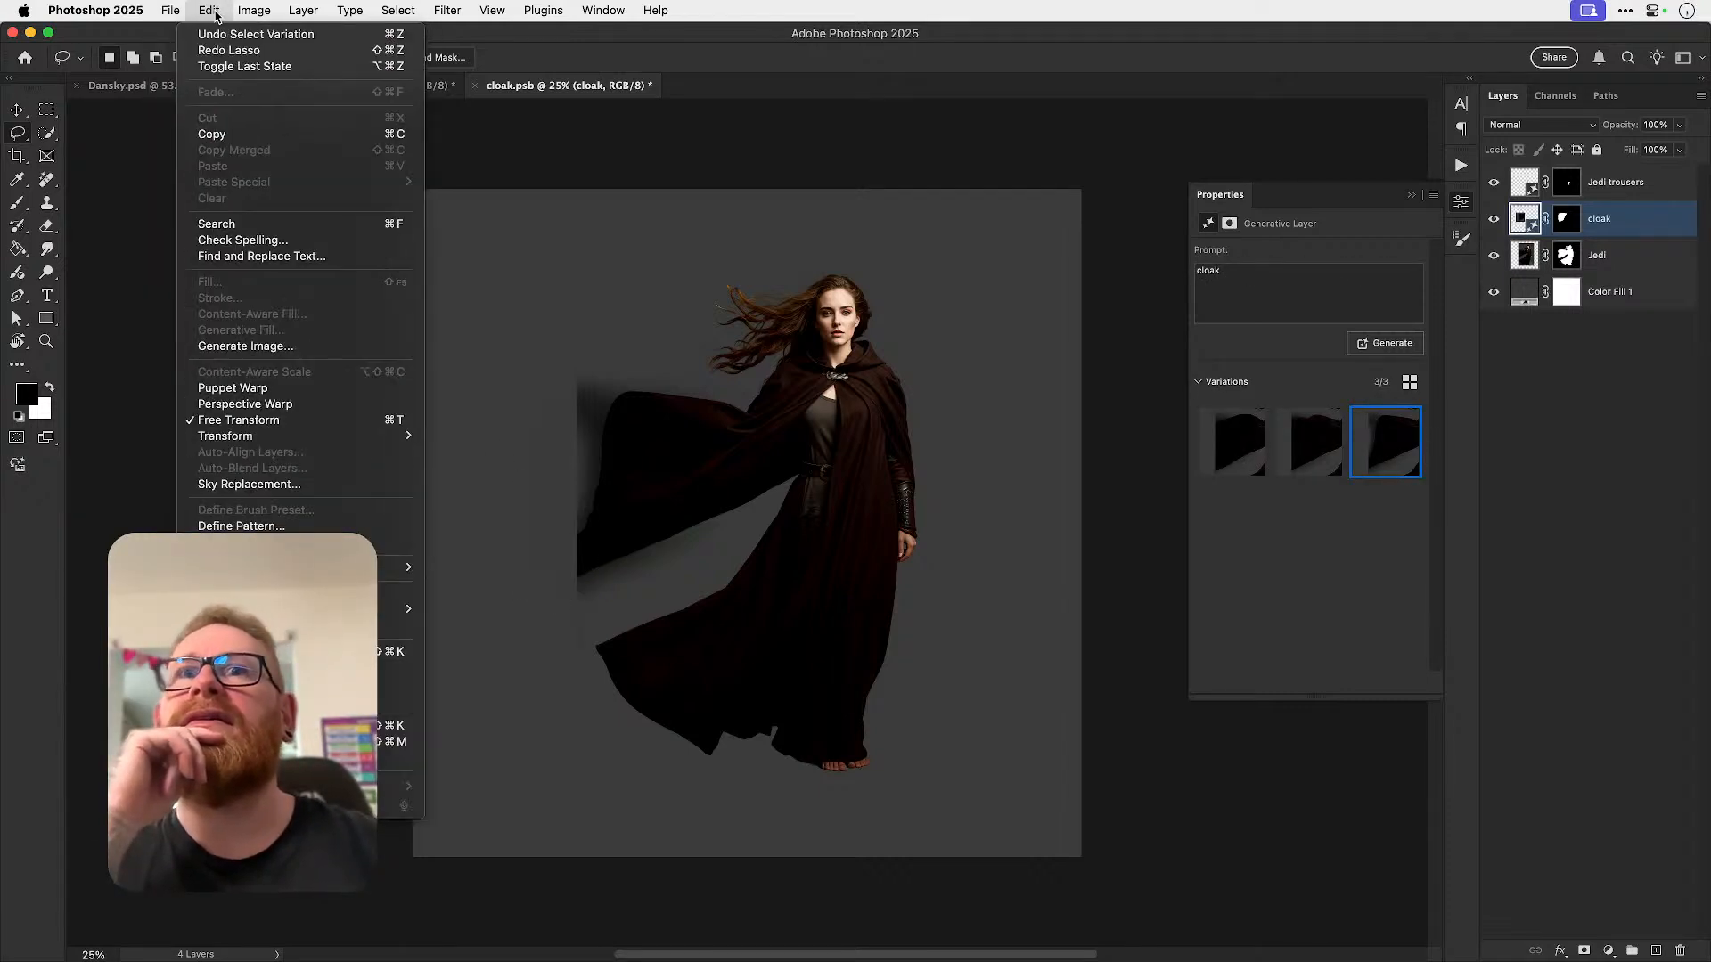
{"action": "left_click", "coordinate": [212, 7]}
{"action": "key", "text": "super+z"}
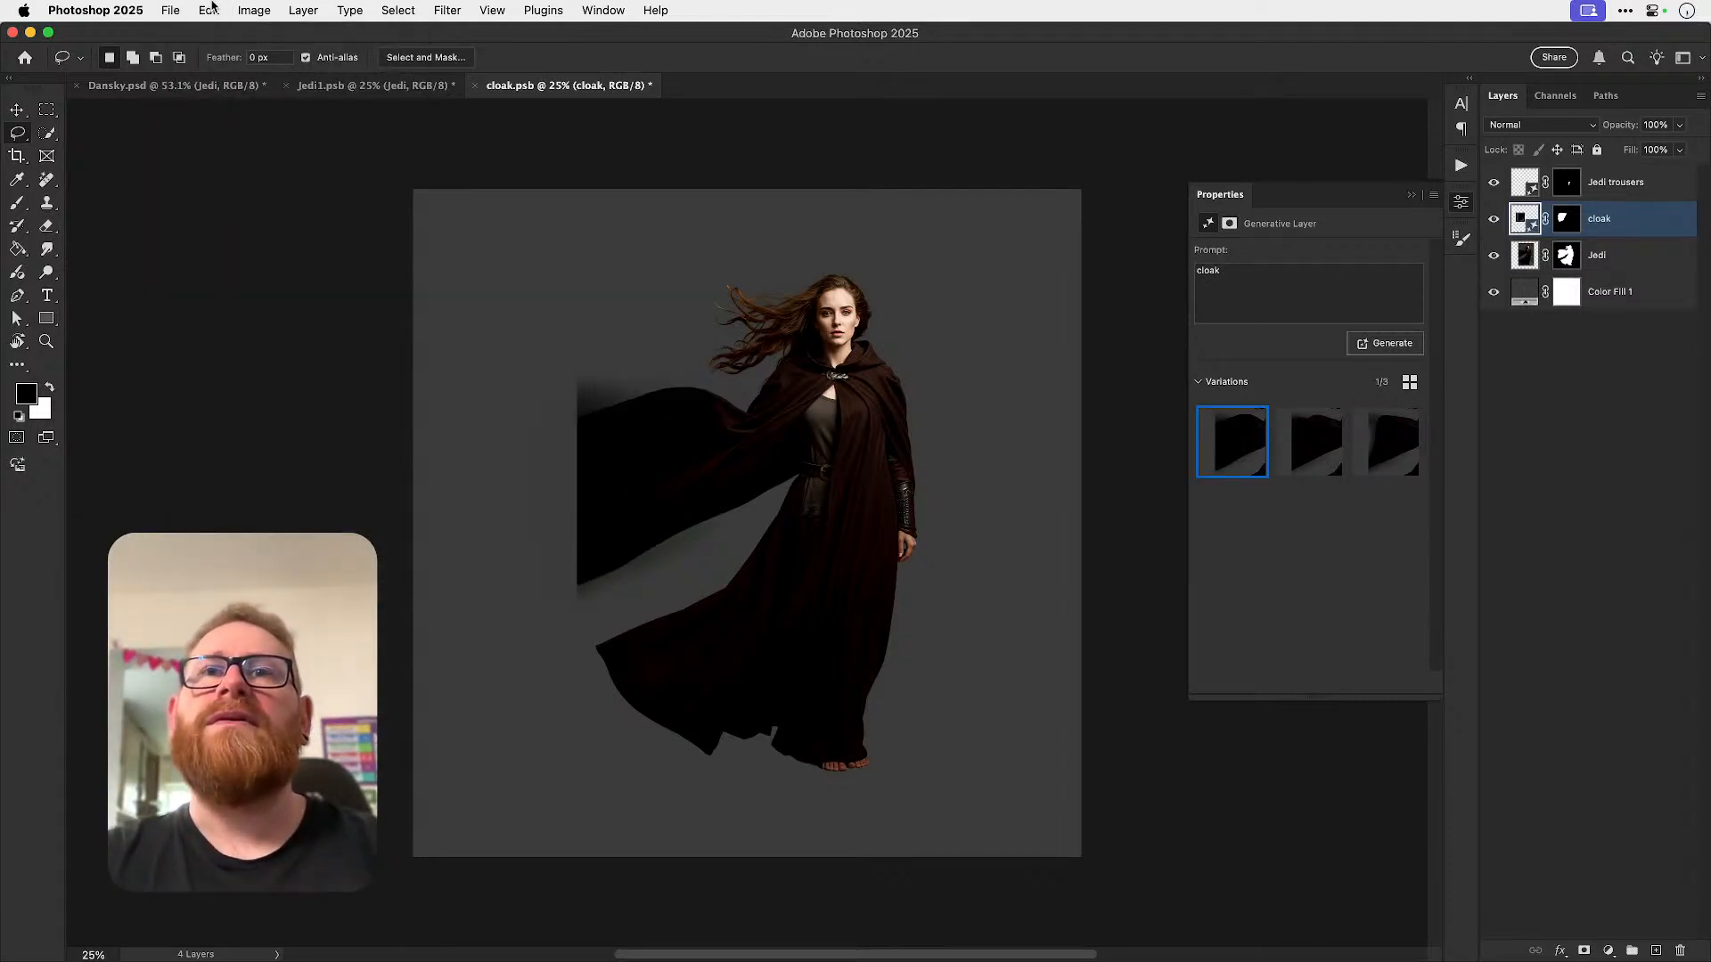
{"action": "key", "text": "super+shift+z"}
- Lasso the cut-off lower tip of the cloak's flowing end
{"action": "mouse_move", "coordinate": [535, 538]}
{"action": "left_mouse_down"}
{"action": "mouse_move", "coordinate": [580, 531]}
{"action": "mouse_move", "coordinate": [590, 582]}
{"action": "mouse_move", "coordinate": [566, 581]}
{"action": "mouse_move", "coordinate": [588, 526]}
{"action": "left_mouse_up"}
{"action": "key", "text": "super+d"}
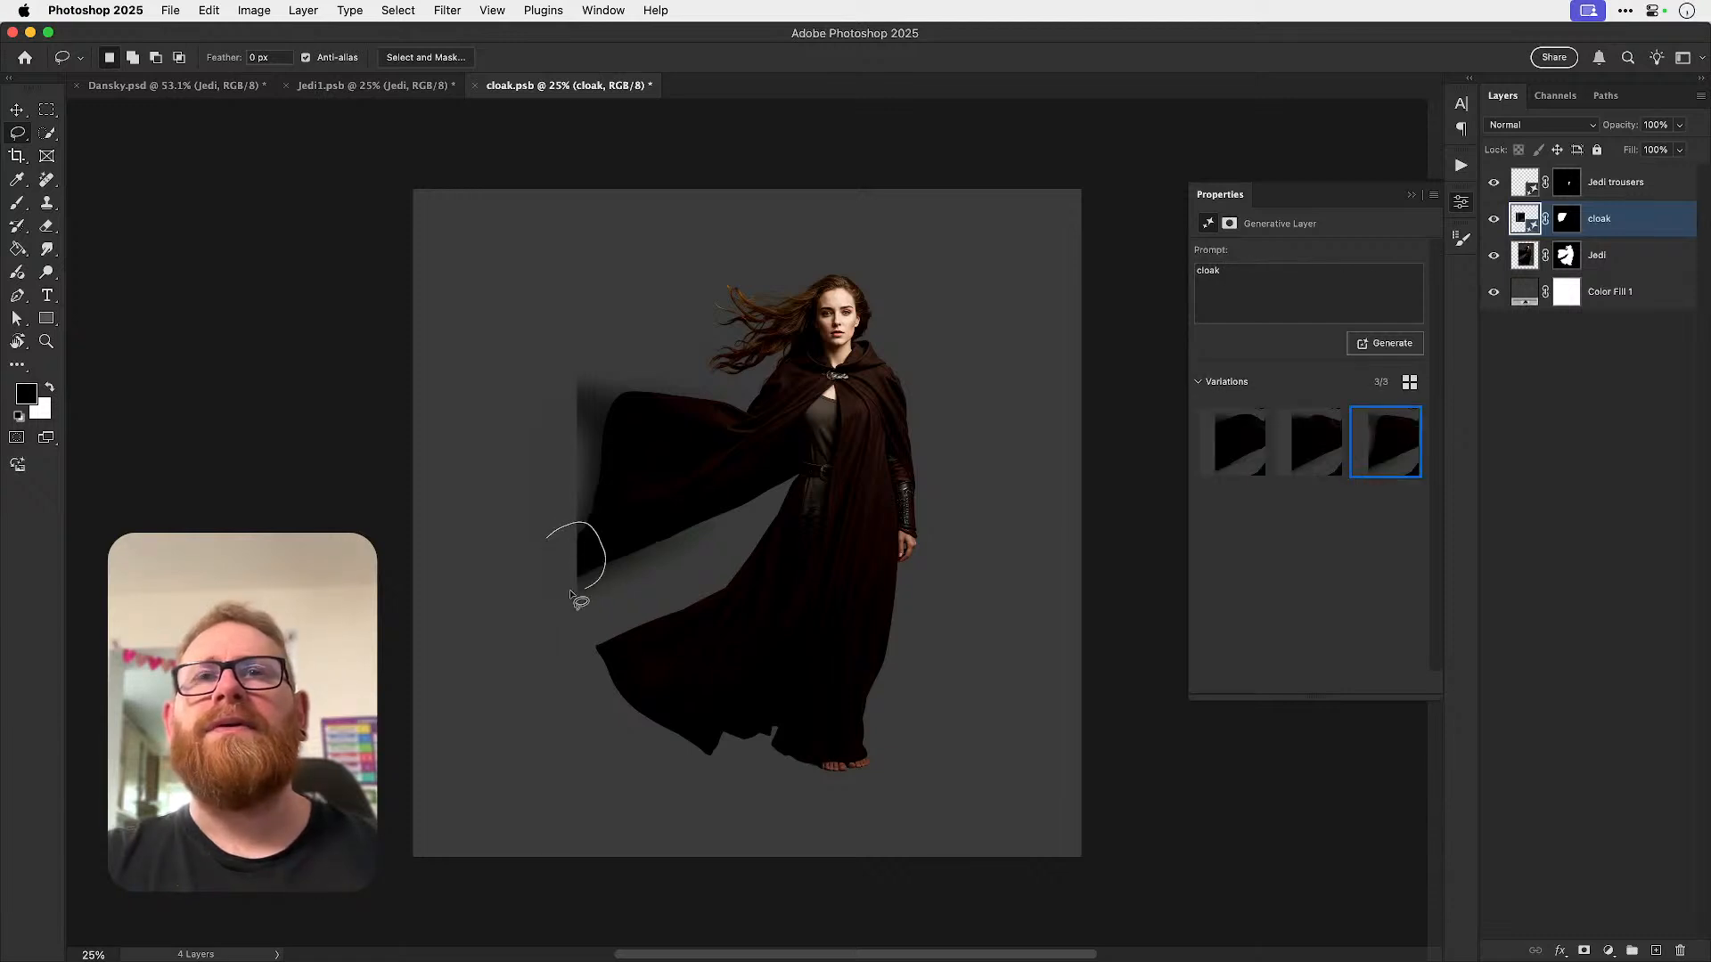
{"action": "left_click_drag", "start_coordinate": [591, 599], "coordinate": [544, 535]}
- Try Generative Fill with the prompt "cloak" on the selected tip, inspect it up close and undo it
{"action": "left_click", "coordinate": [208, 10]}
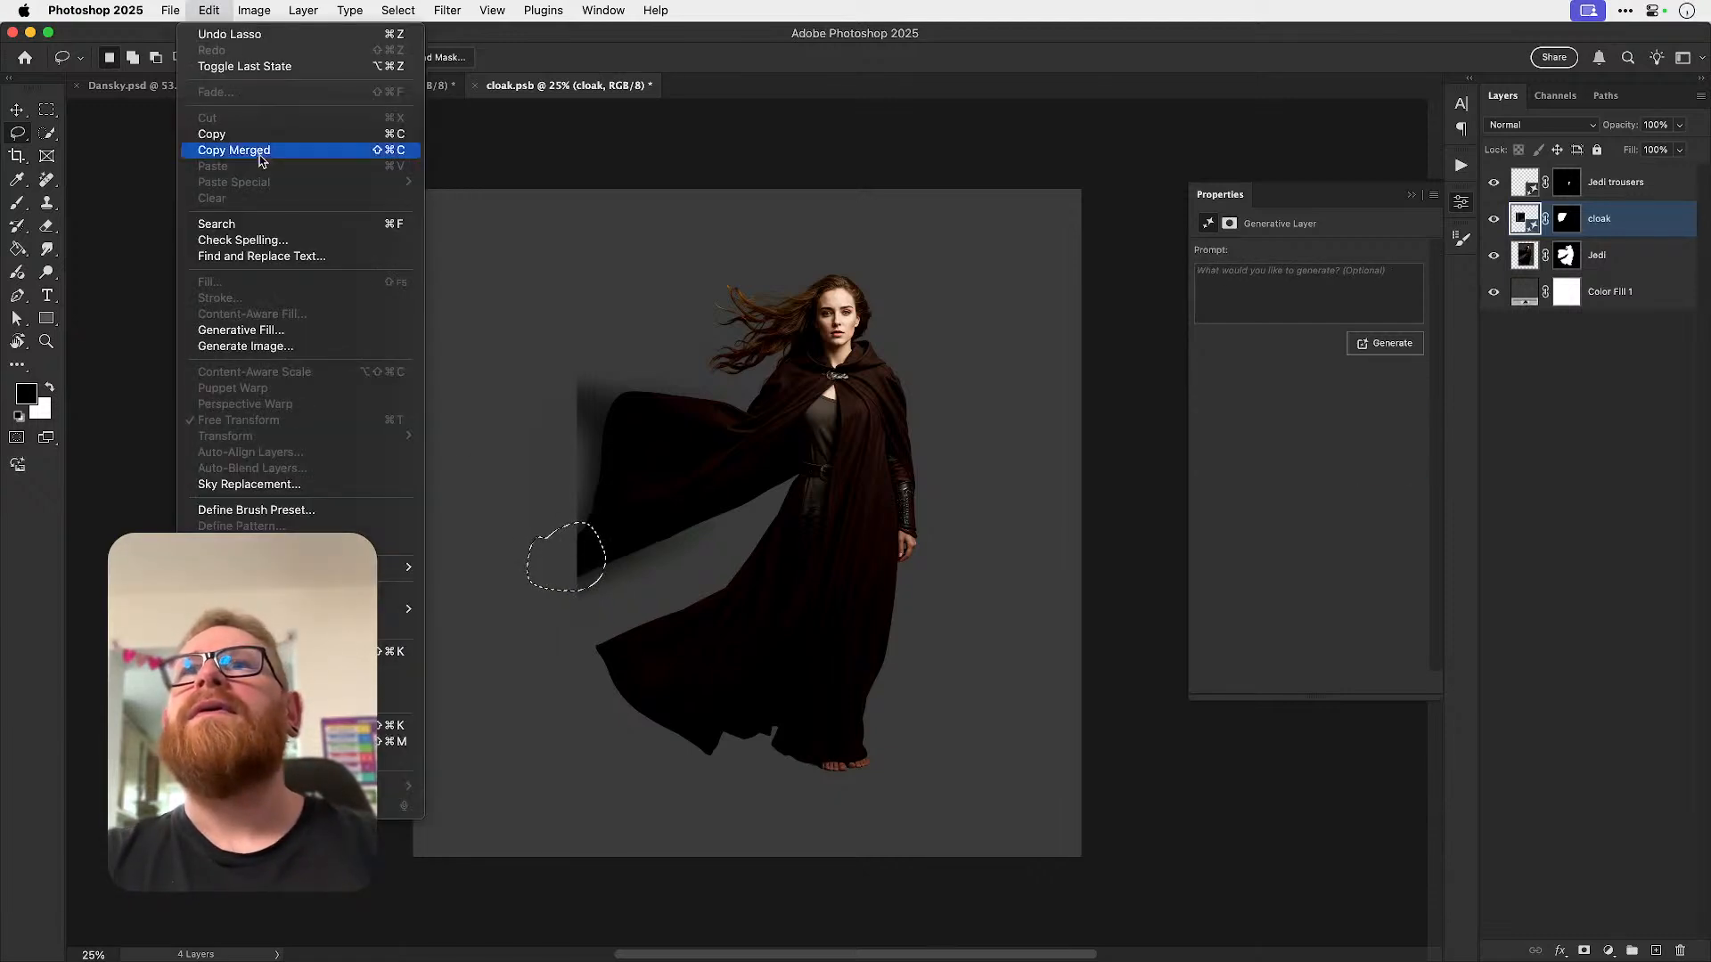
{"action": "left_click", "coordinate": [259, 329]}
{"action": "type", "text": "cloak"}
{"action": "key", "text": "Return"}
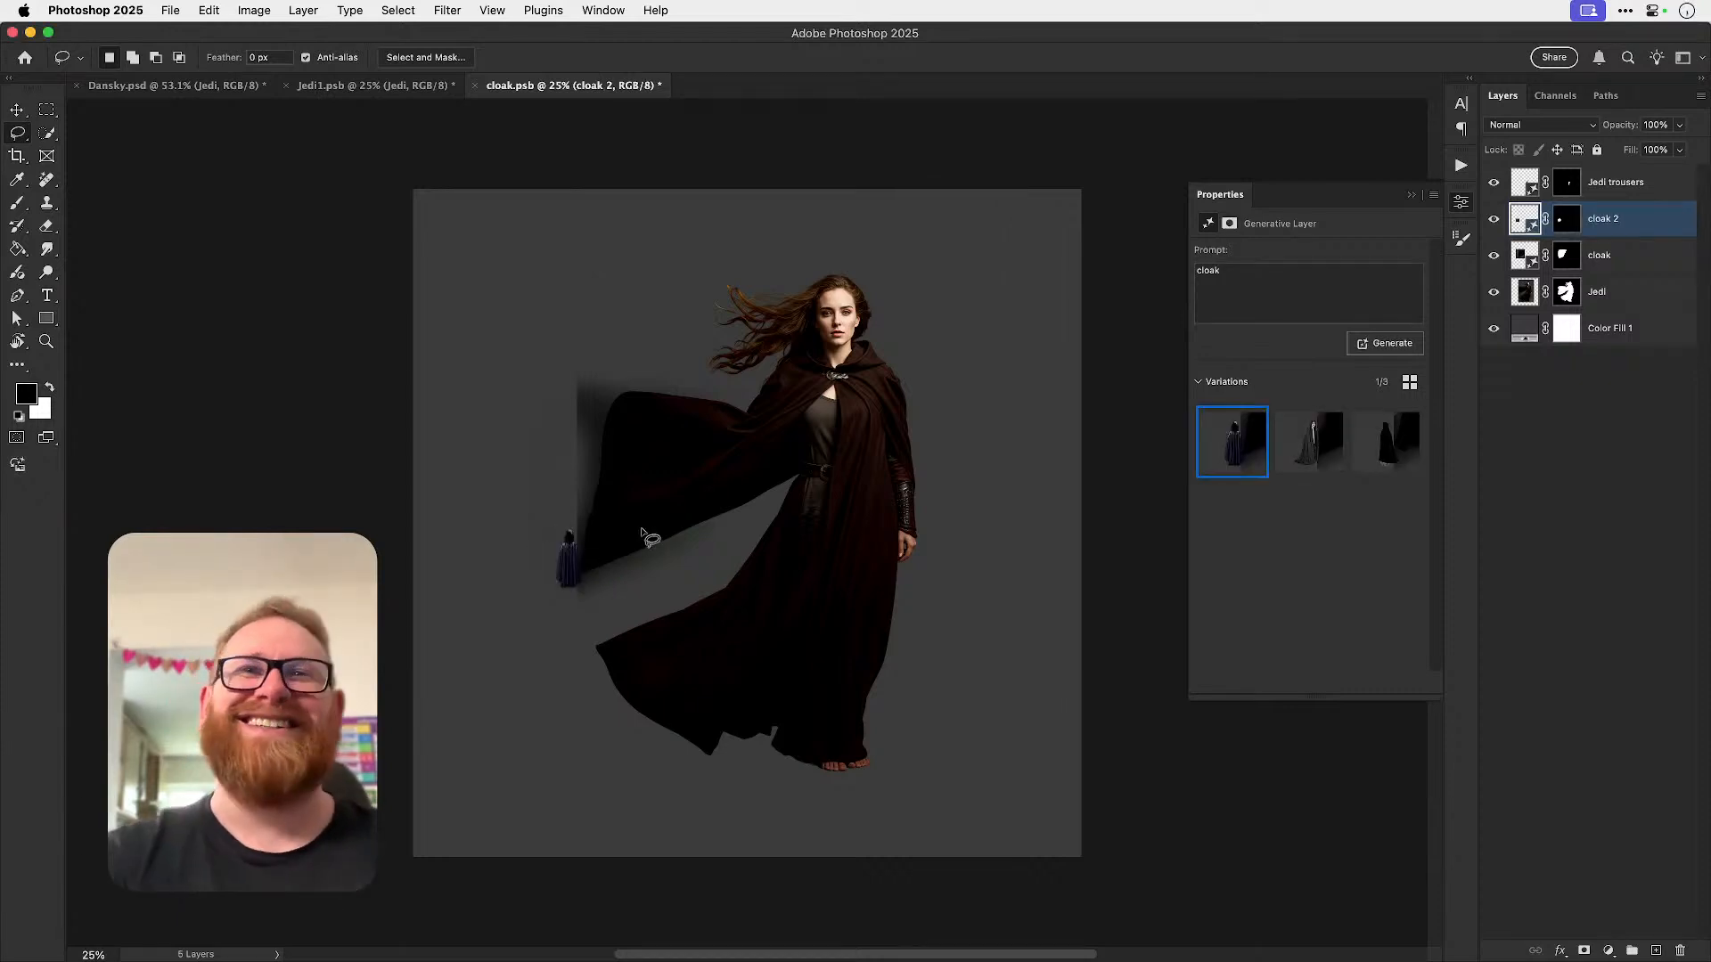
{"action": "key", "text": "z"}
{"action": "left_click_drag", "start_coordinate": [568, 559], "coordinate": [698, 543]}
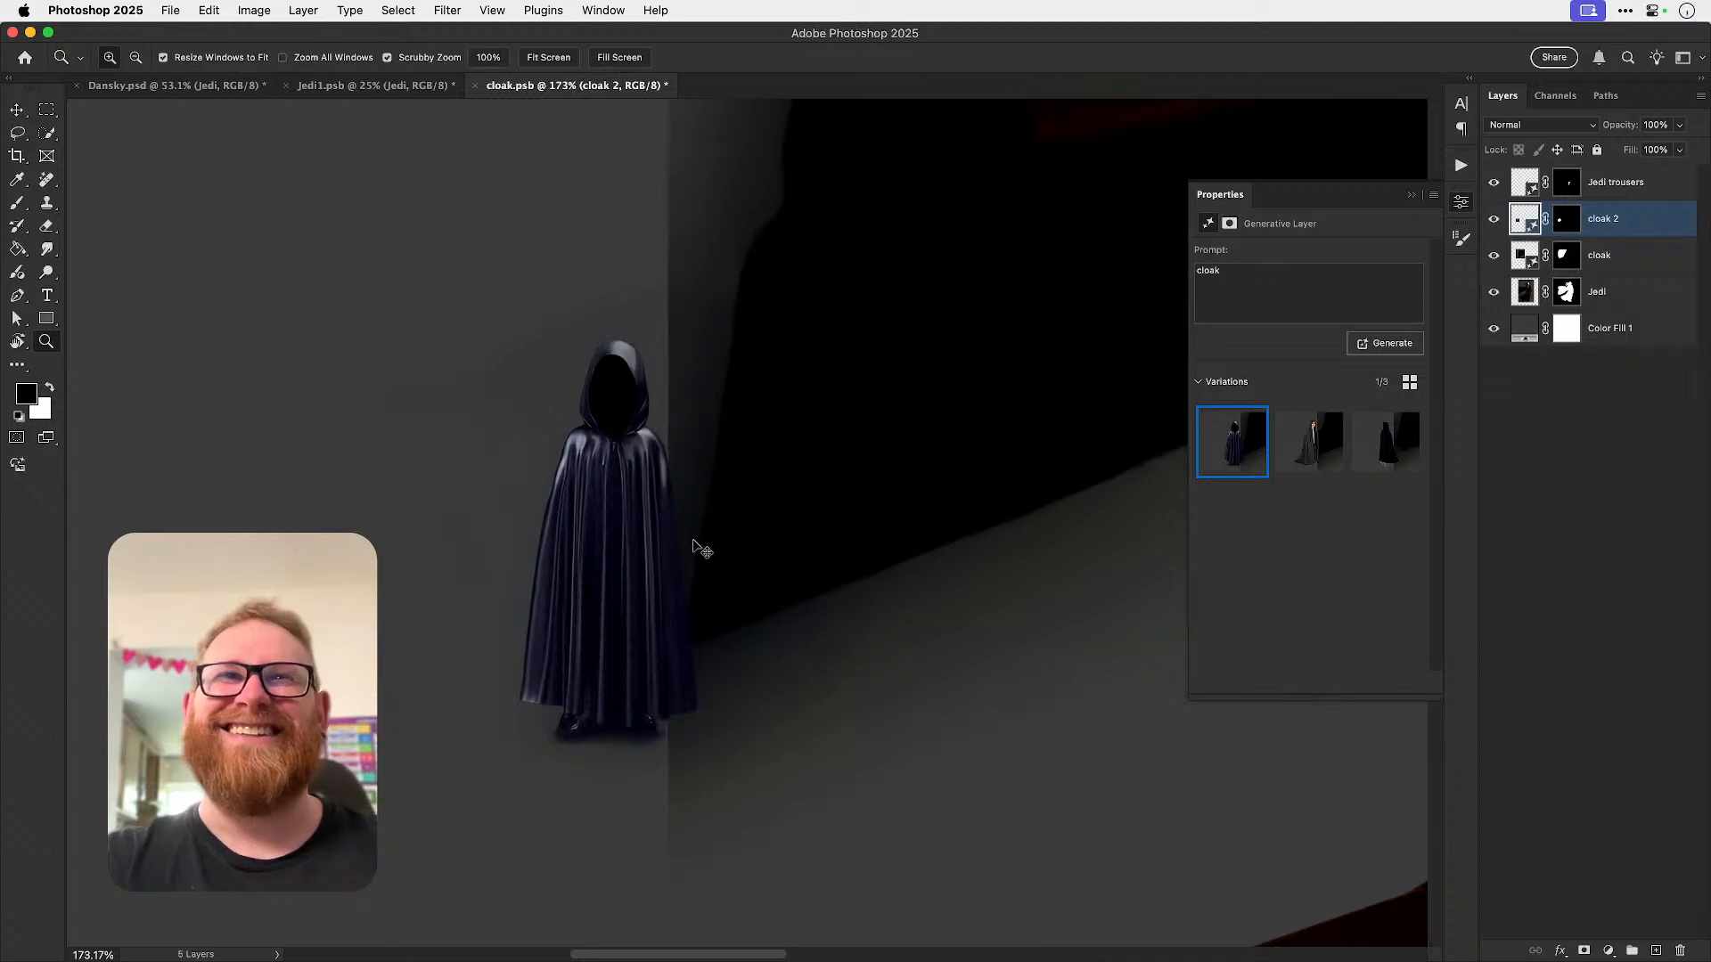
{"action": "key", "text": "super+z"}
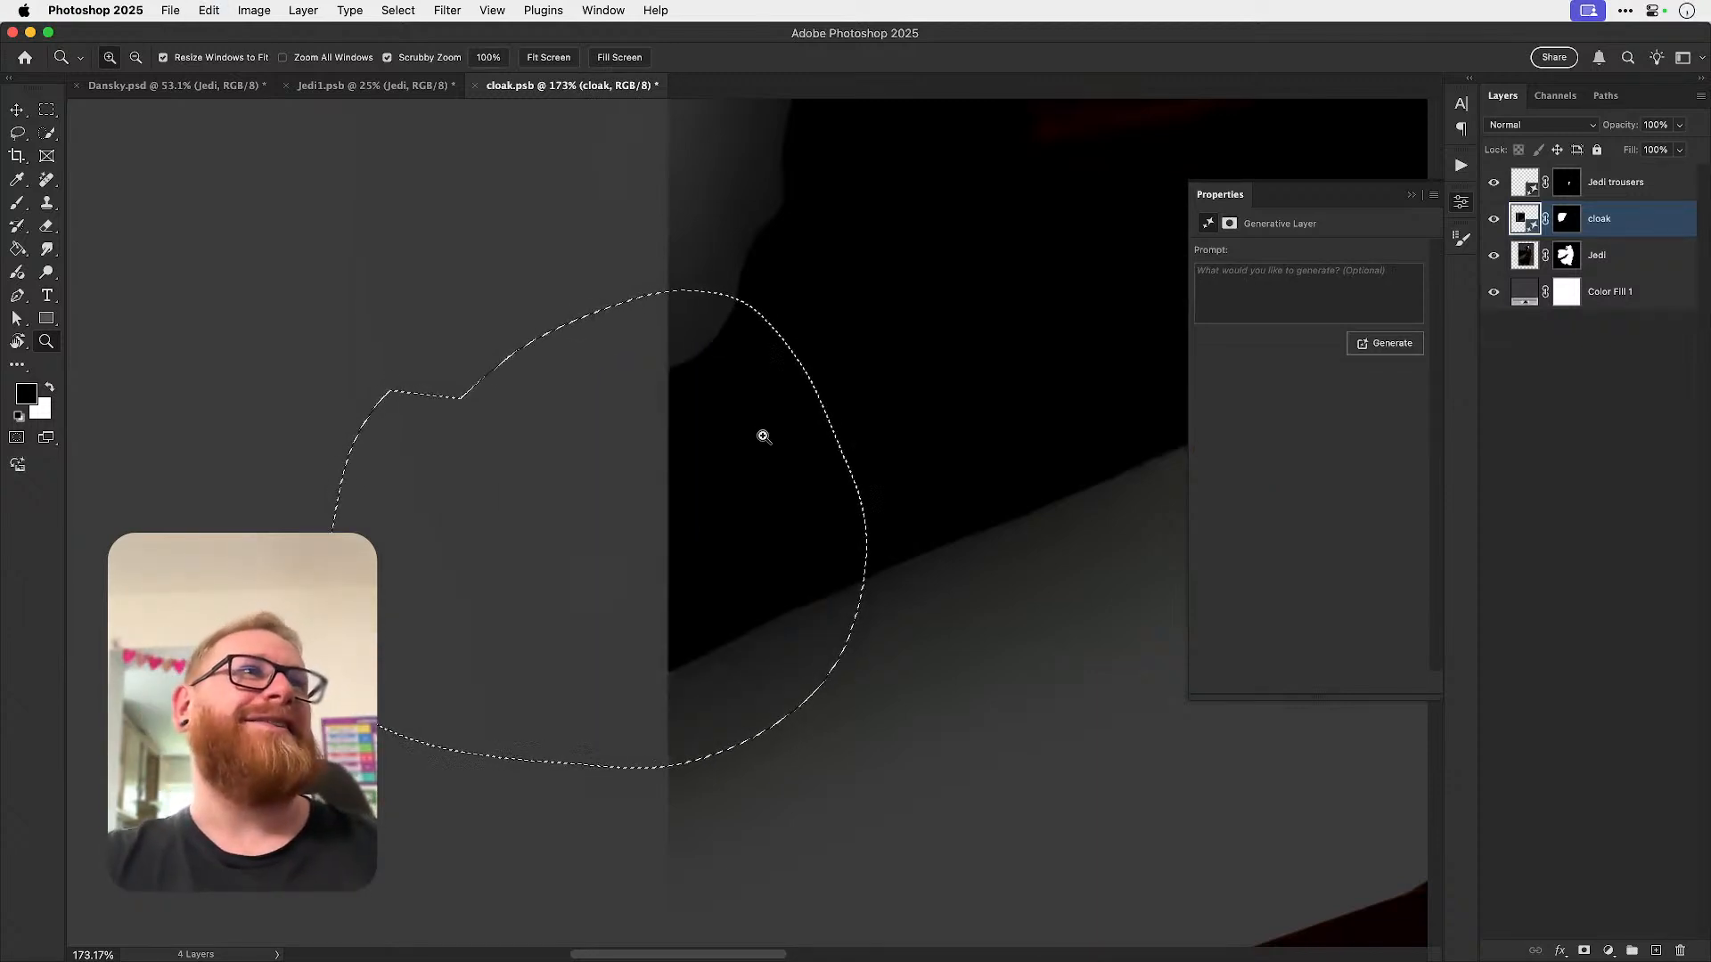
- Run Generative Fill without a prompt on the selected cloak tip, compare the variations and choose the first one
{"action": "left_click", "coordinate": [210, 11]}
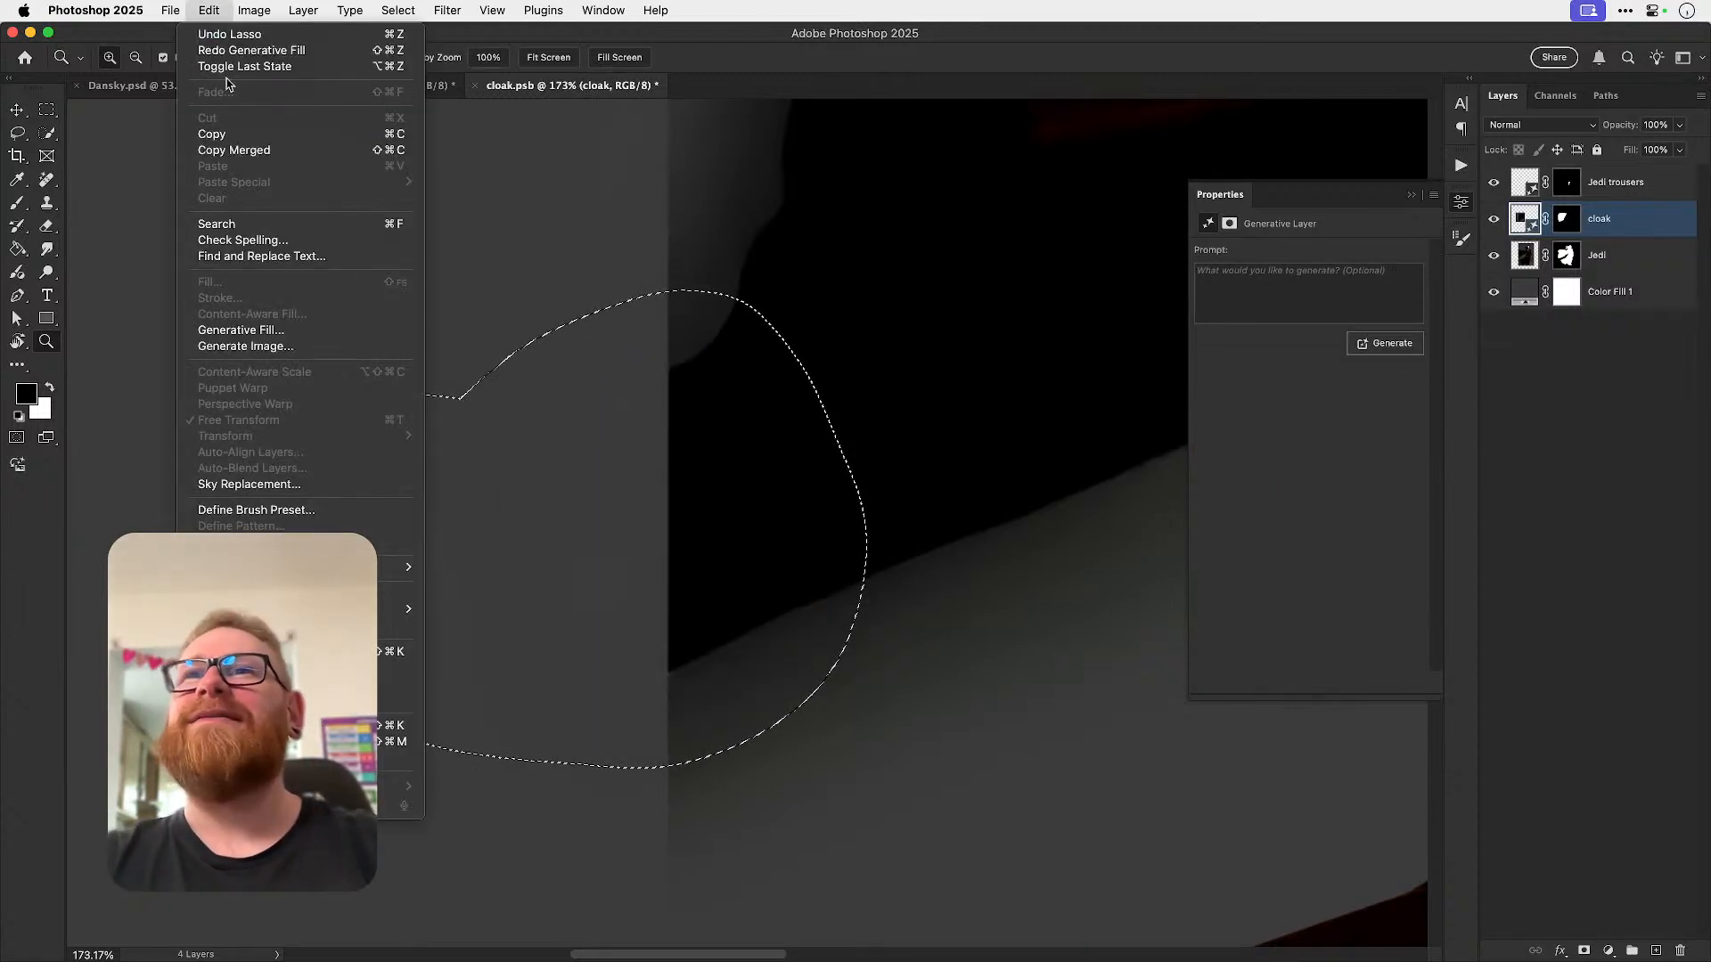
{"action": "left_click", "coordinate": [268, 328]}
{"action": "key", "text": "Return"}
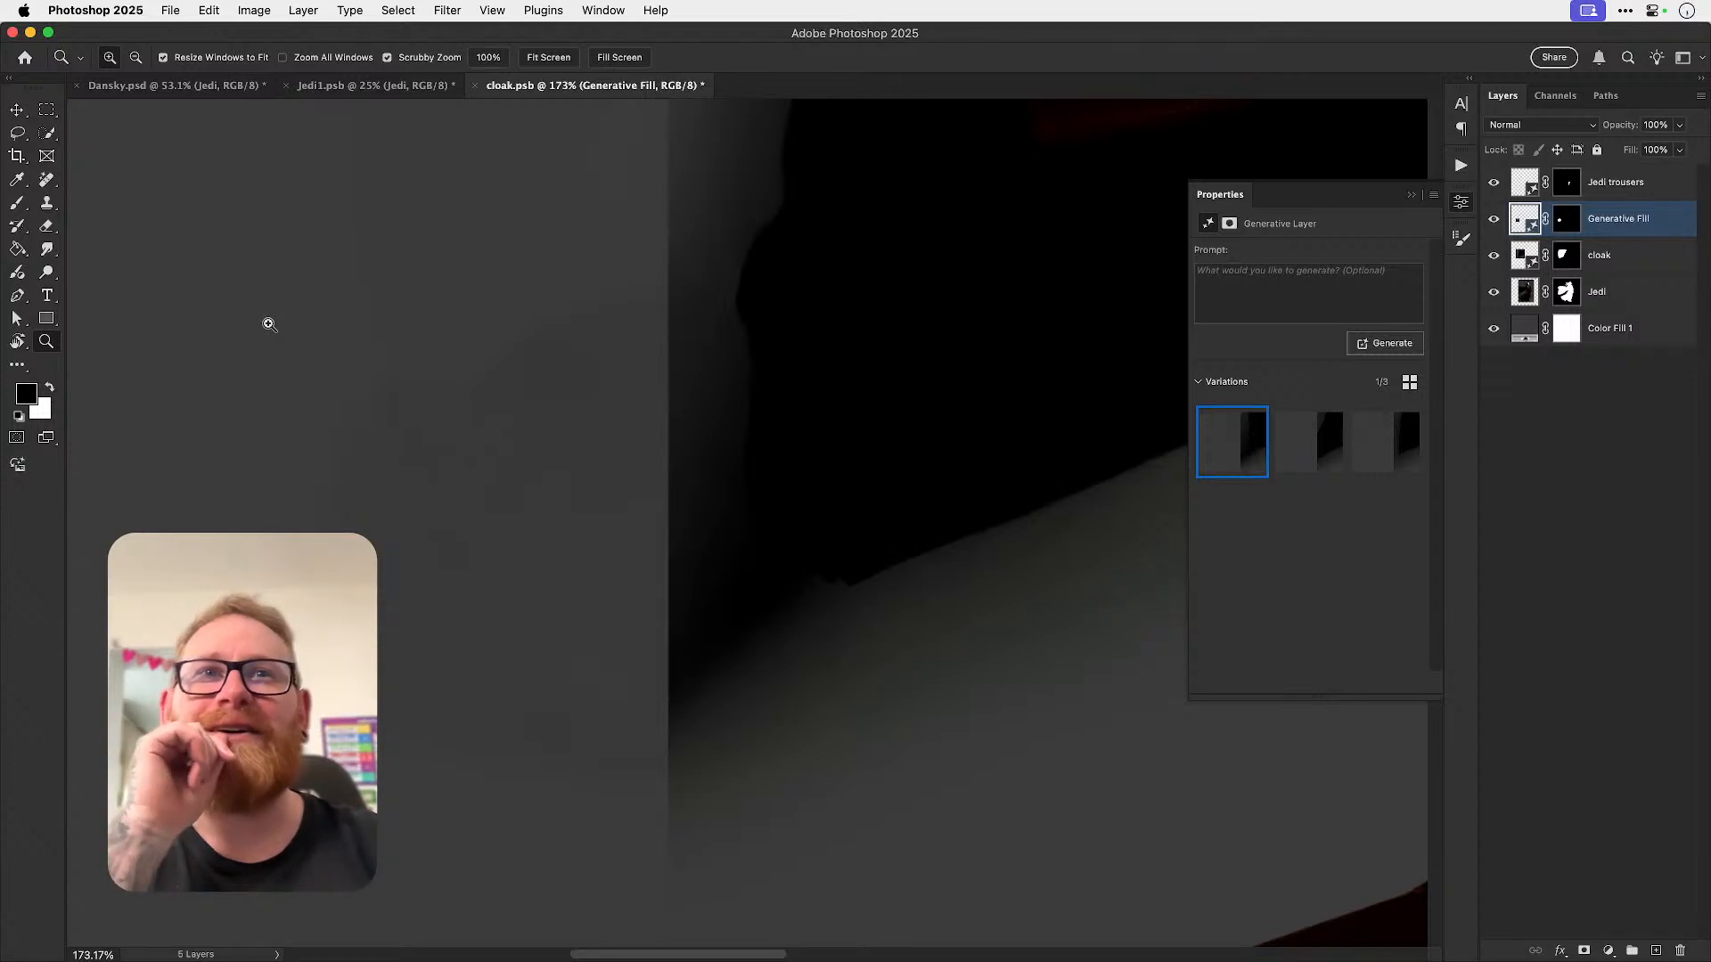
{"action": "left_click", "coordinate": [1325, 437]}
{"action": "left_click", "coordinate": [1397, 441]}
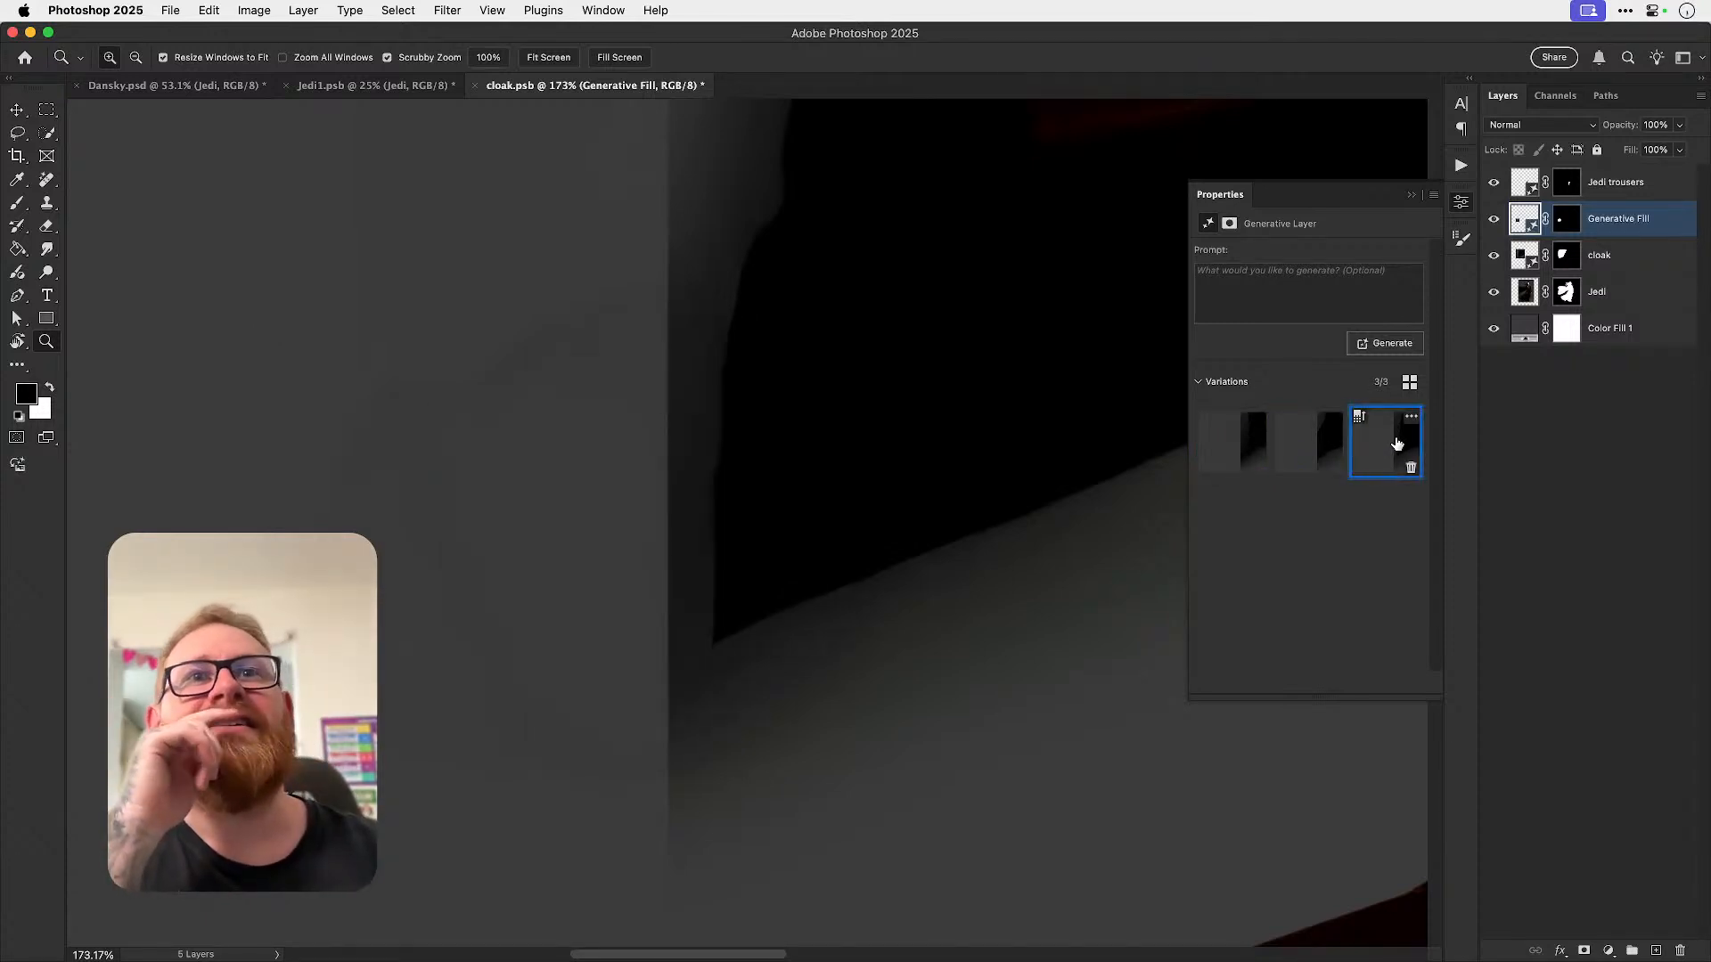
{"action": "key", "text": "super+0"}
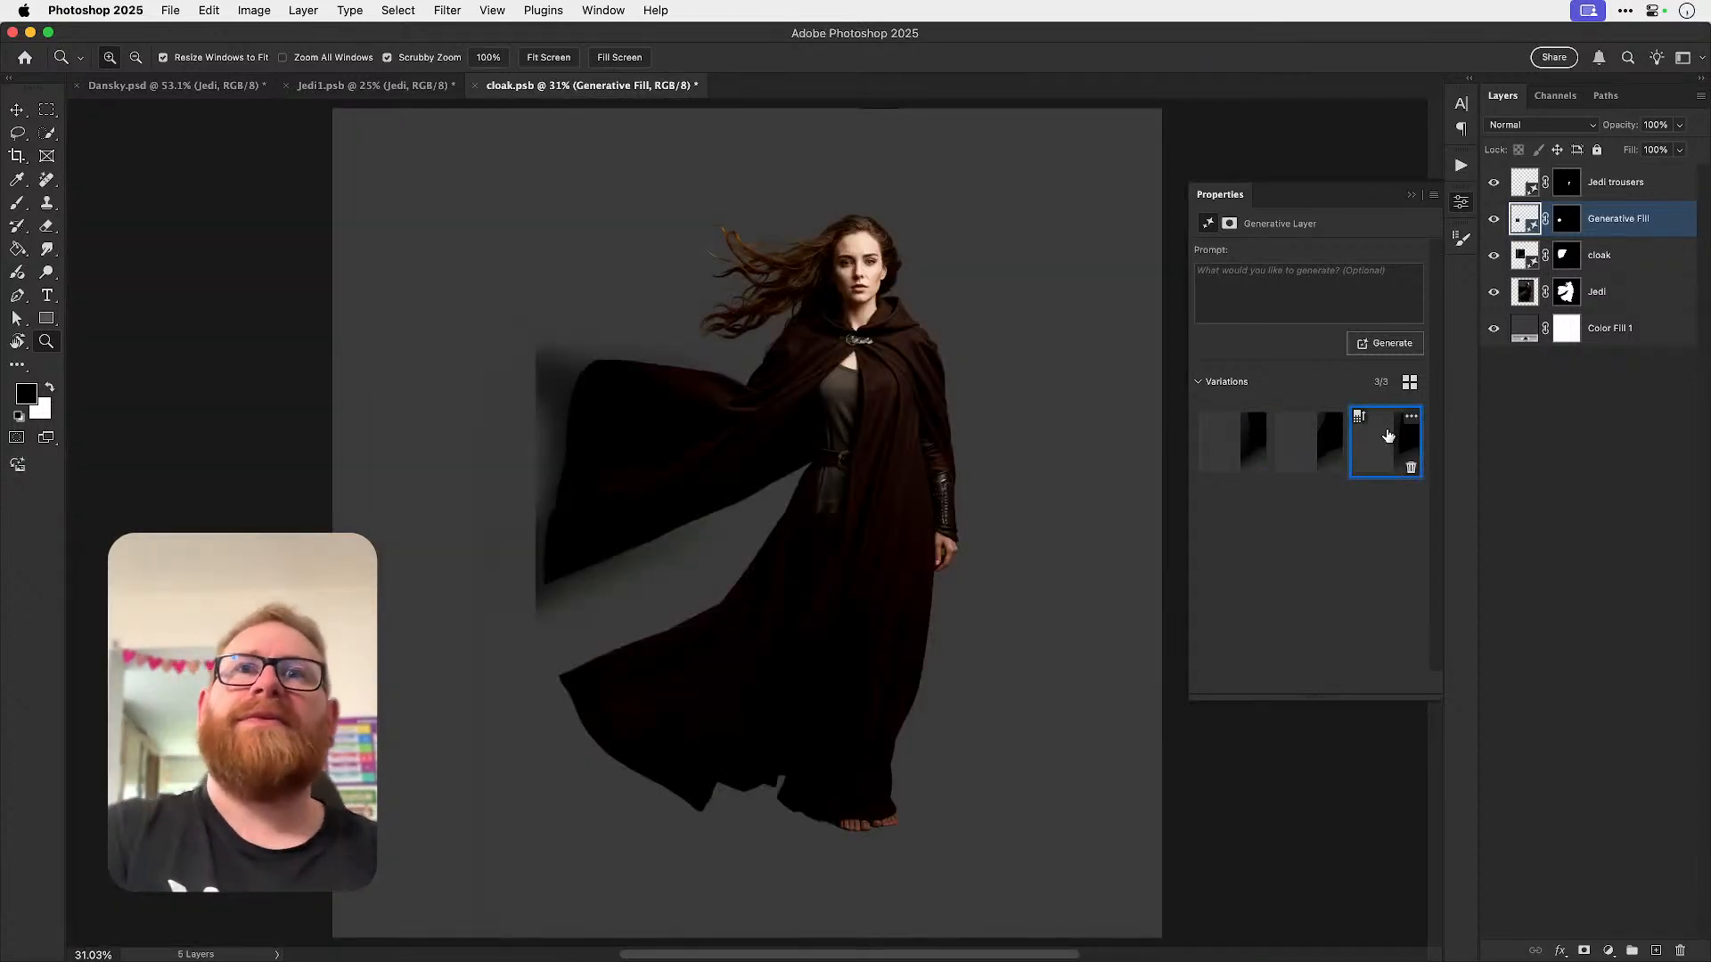
{"action": "scroll", "coordinate": [579, 517], "scroll_direction": "up", "scroll_amount": 3, "text": "alt"}
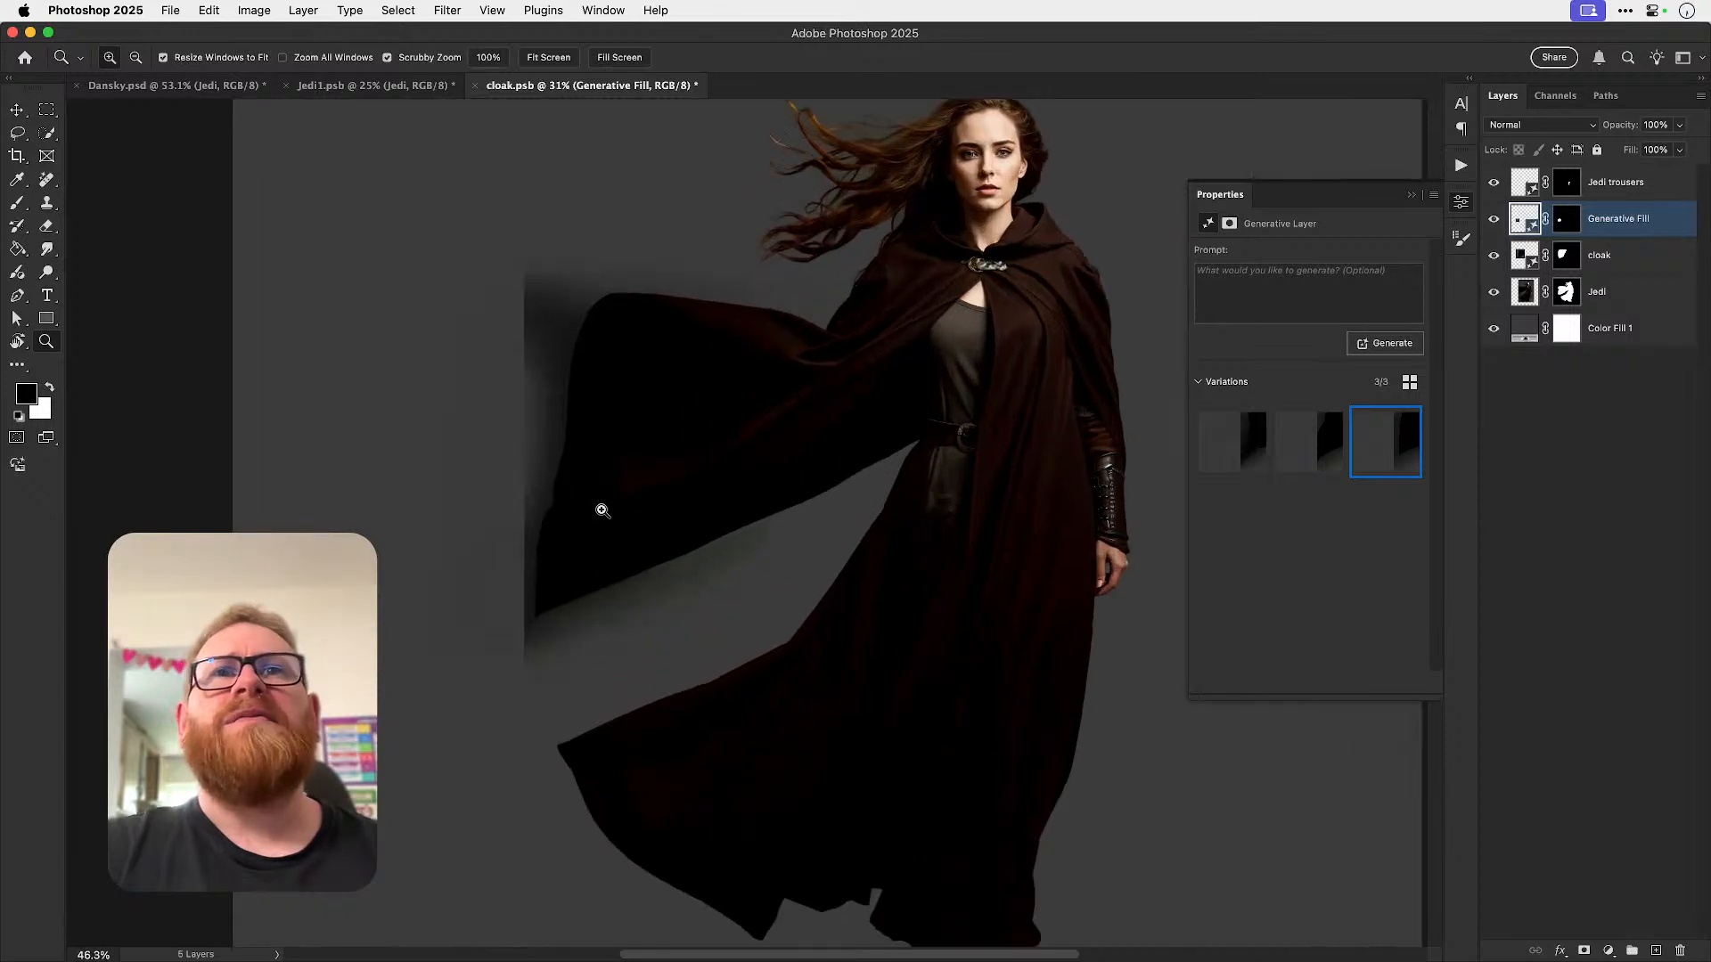
{"action": "scroll", "coordinate": [594, 507], "scroll_direction": "down", "scroll_amount": 1}
{"action": "left_click", "coordinate": [1234, 442]}
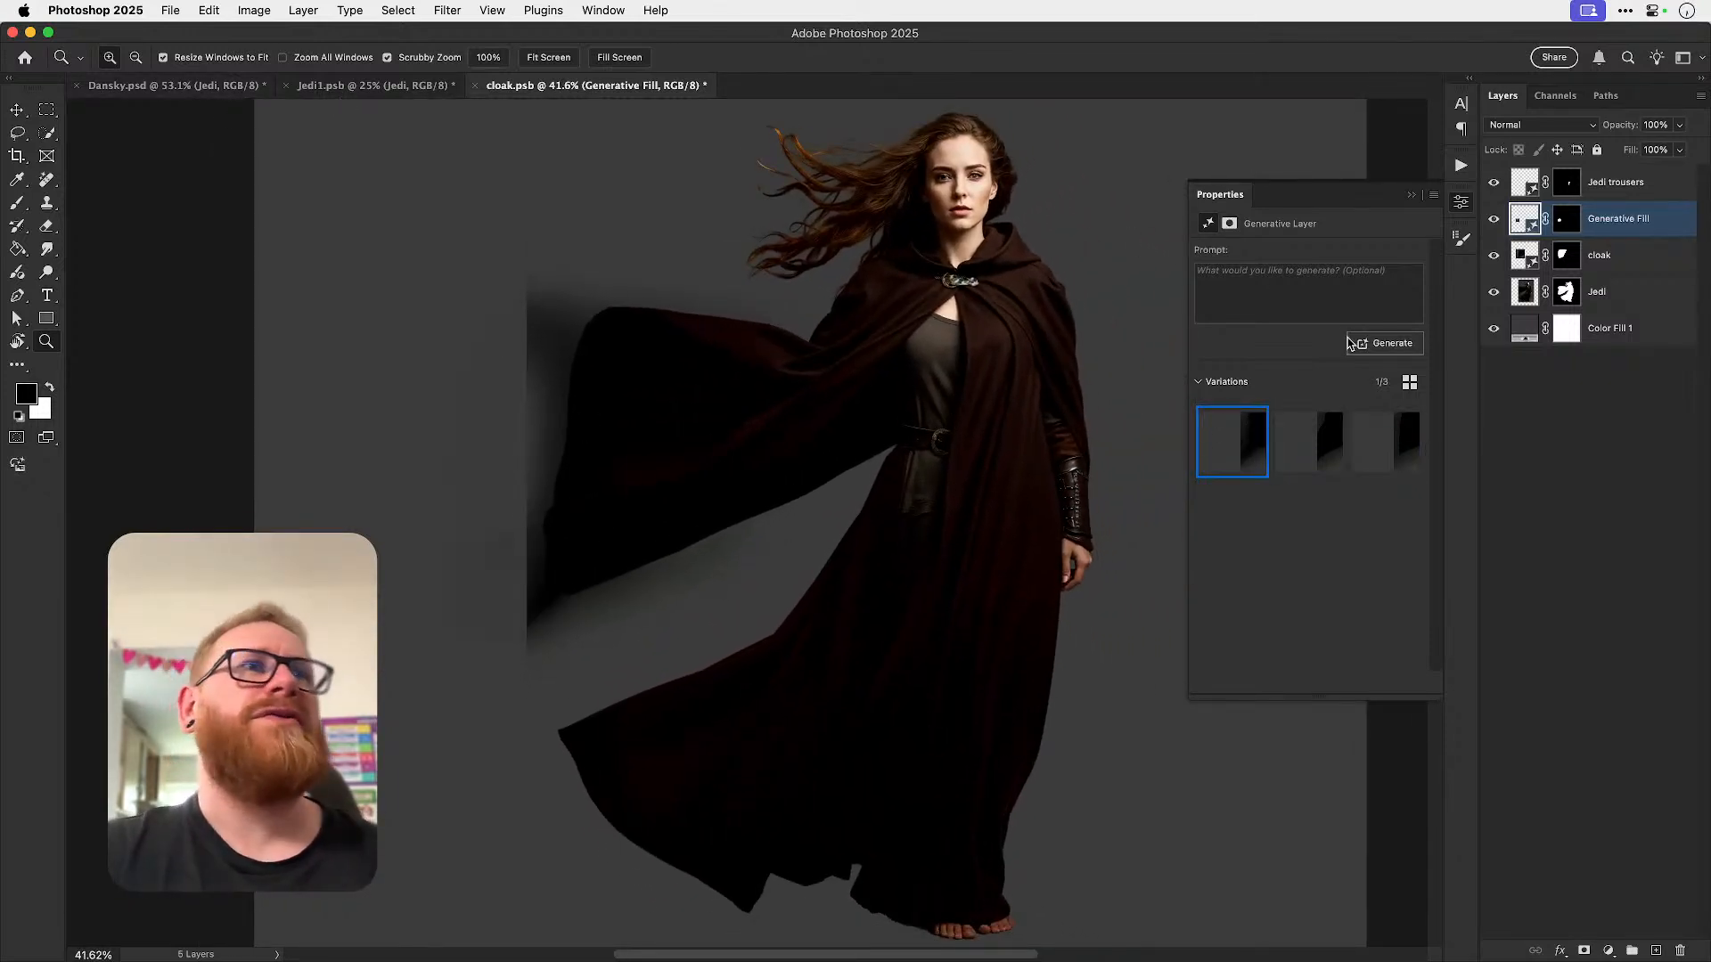
- Generate two more batches of variations for the cloak tip and compare how they shape its lower corner
{"action": "left_click", "coordinate": [1382, 345]}
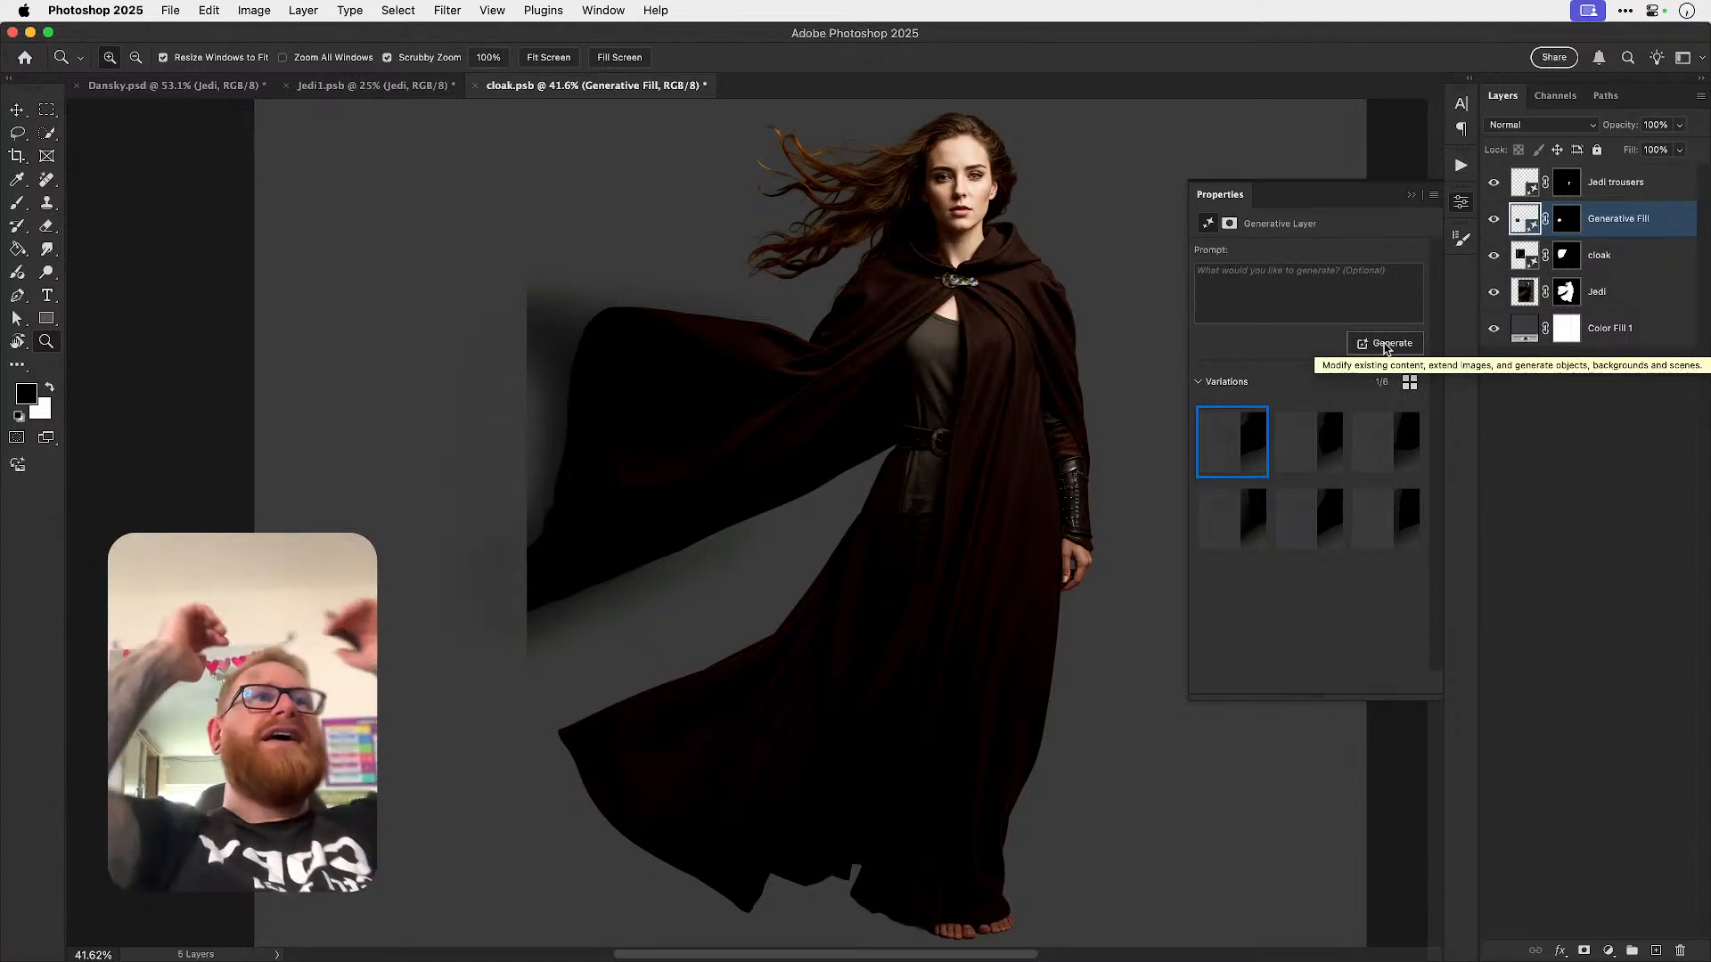
{"action": "left_click", "coordinate": [1381, 447]}
{"action": "left_click", "coordinate": [1327, 450]}
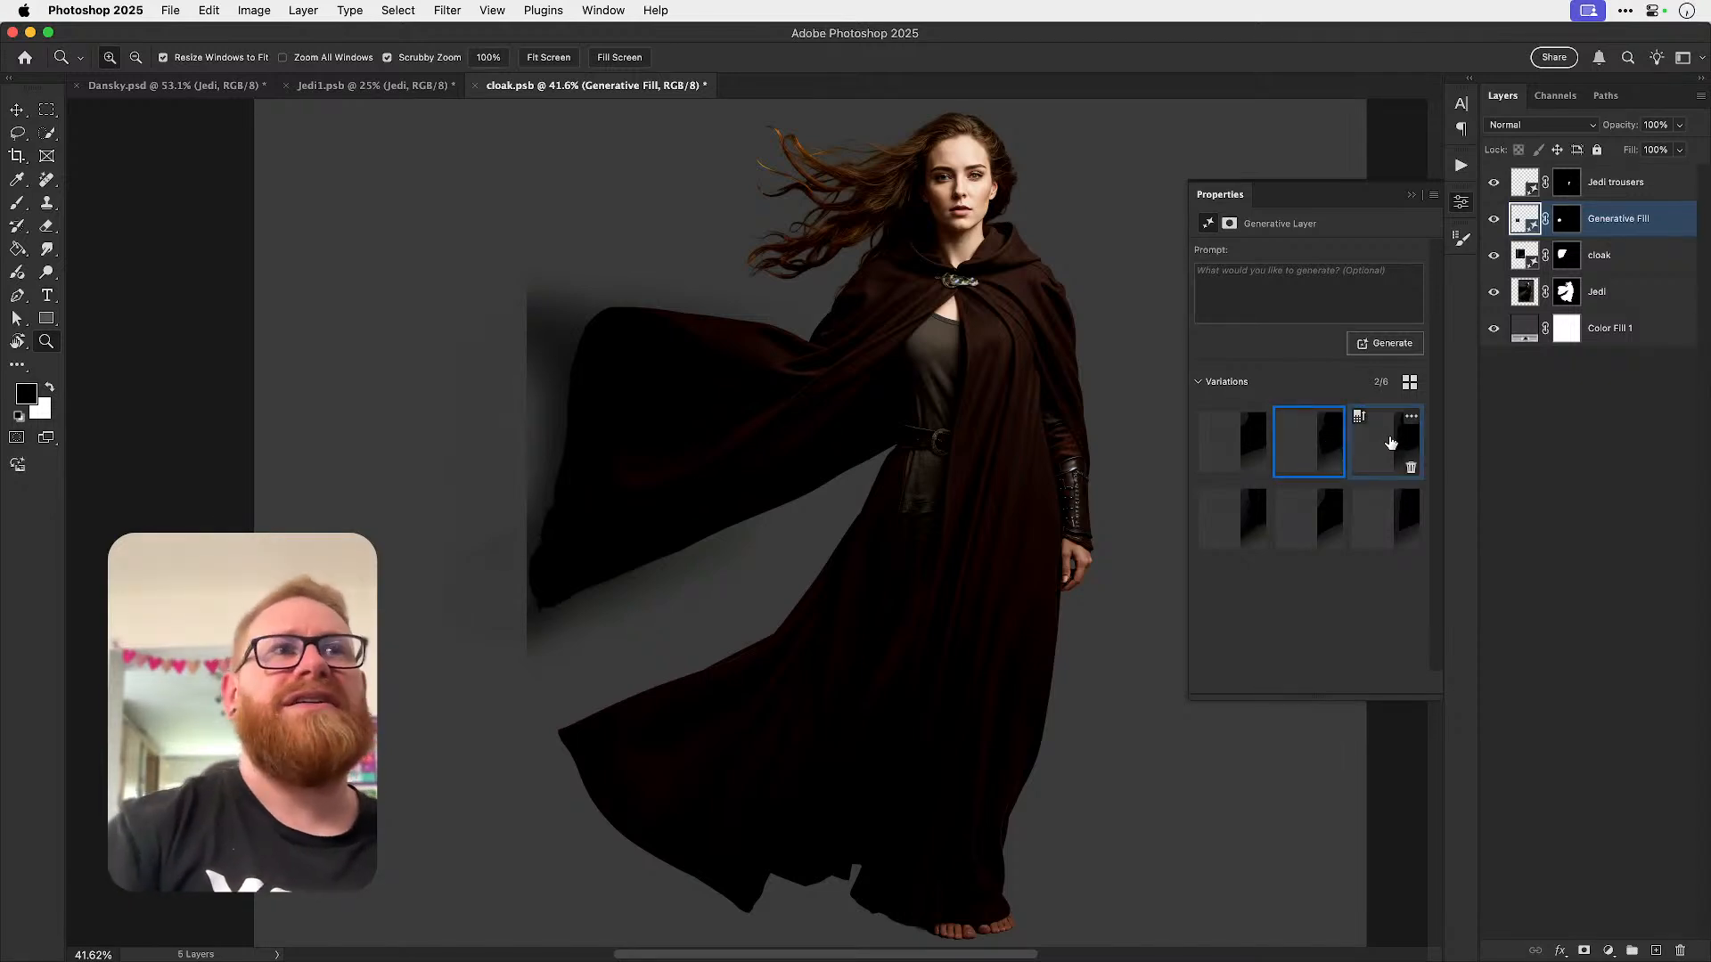
{"action": "left_click", "coordinate": [1403, 346]}
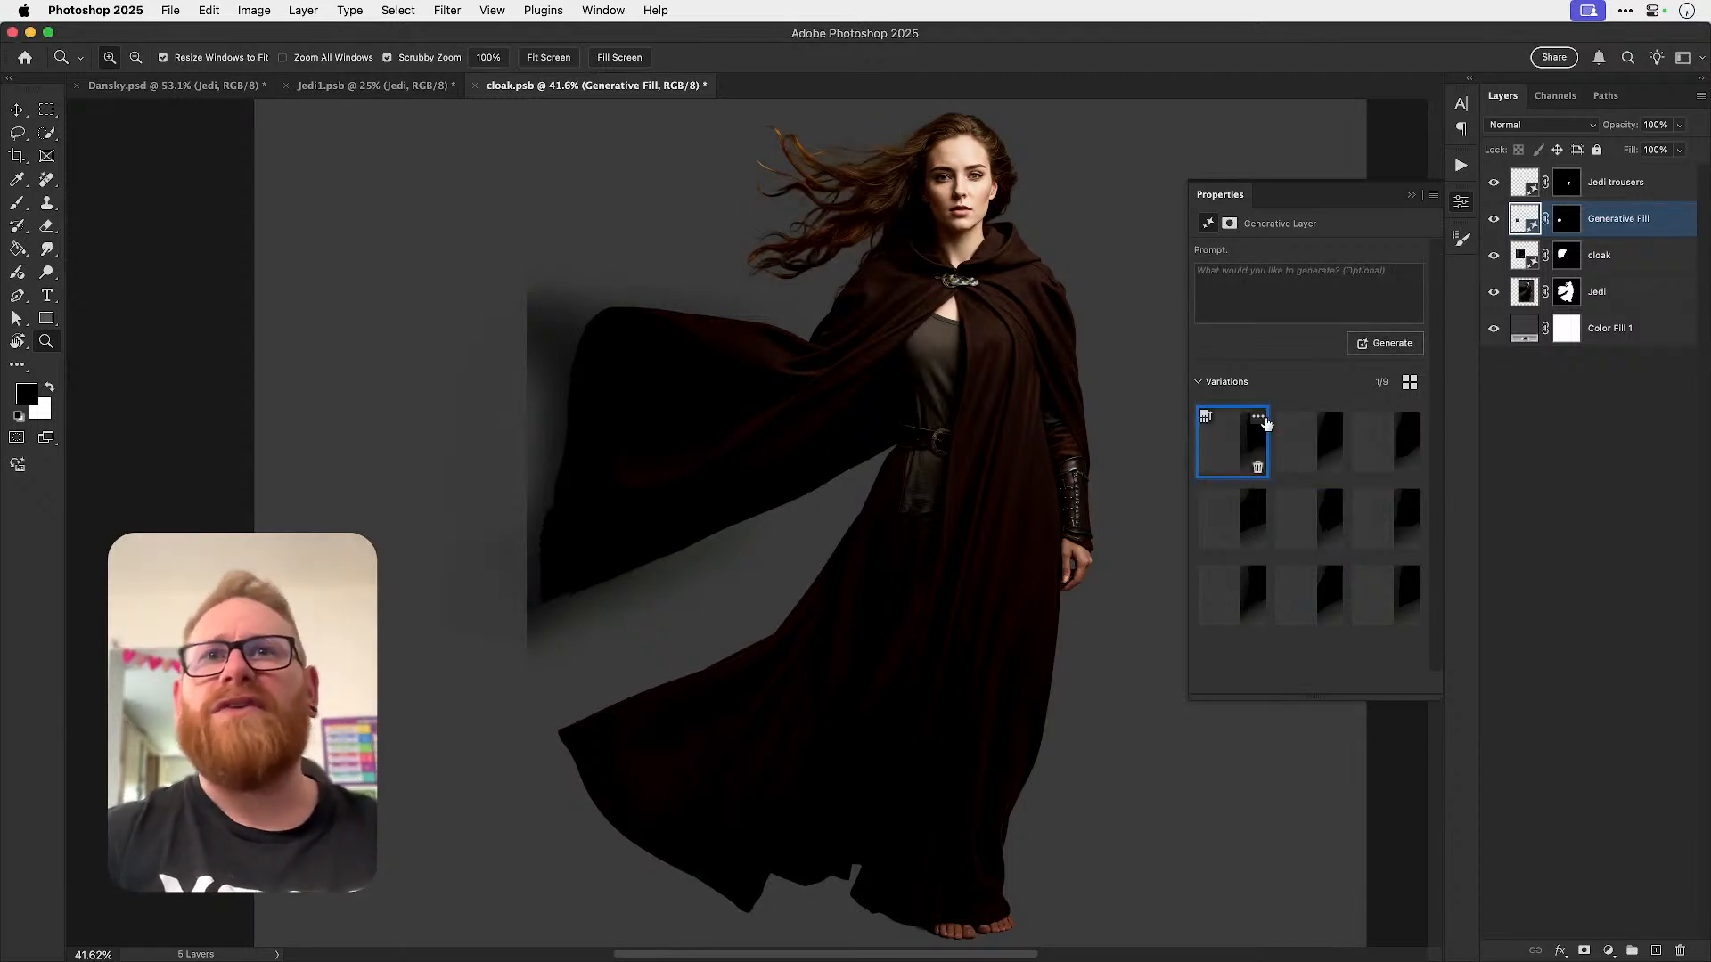
{"action": "left_click", "coordinate": [1332, 446]}
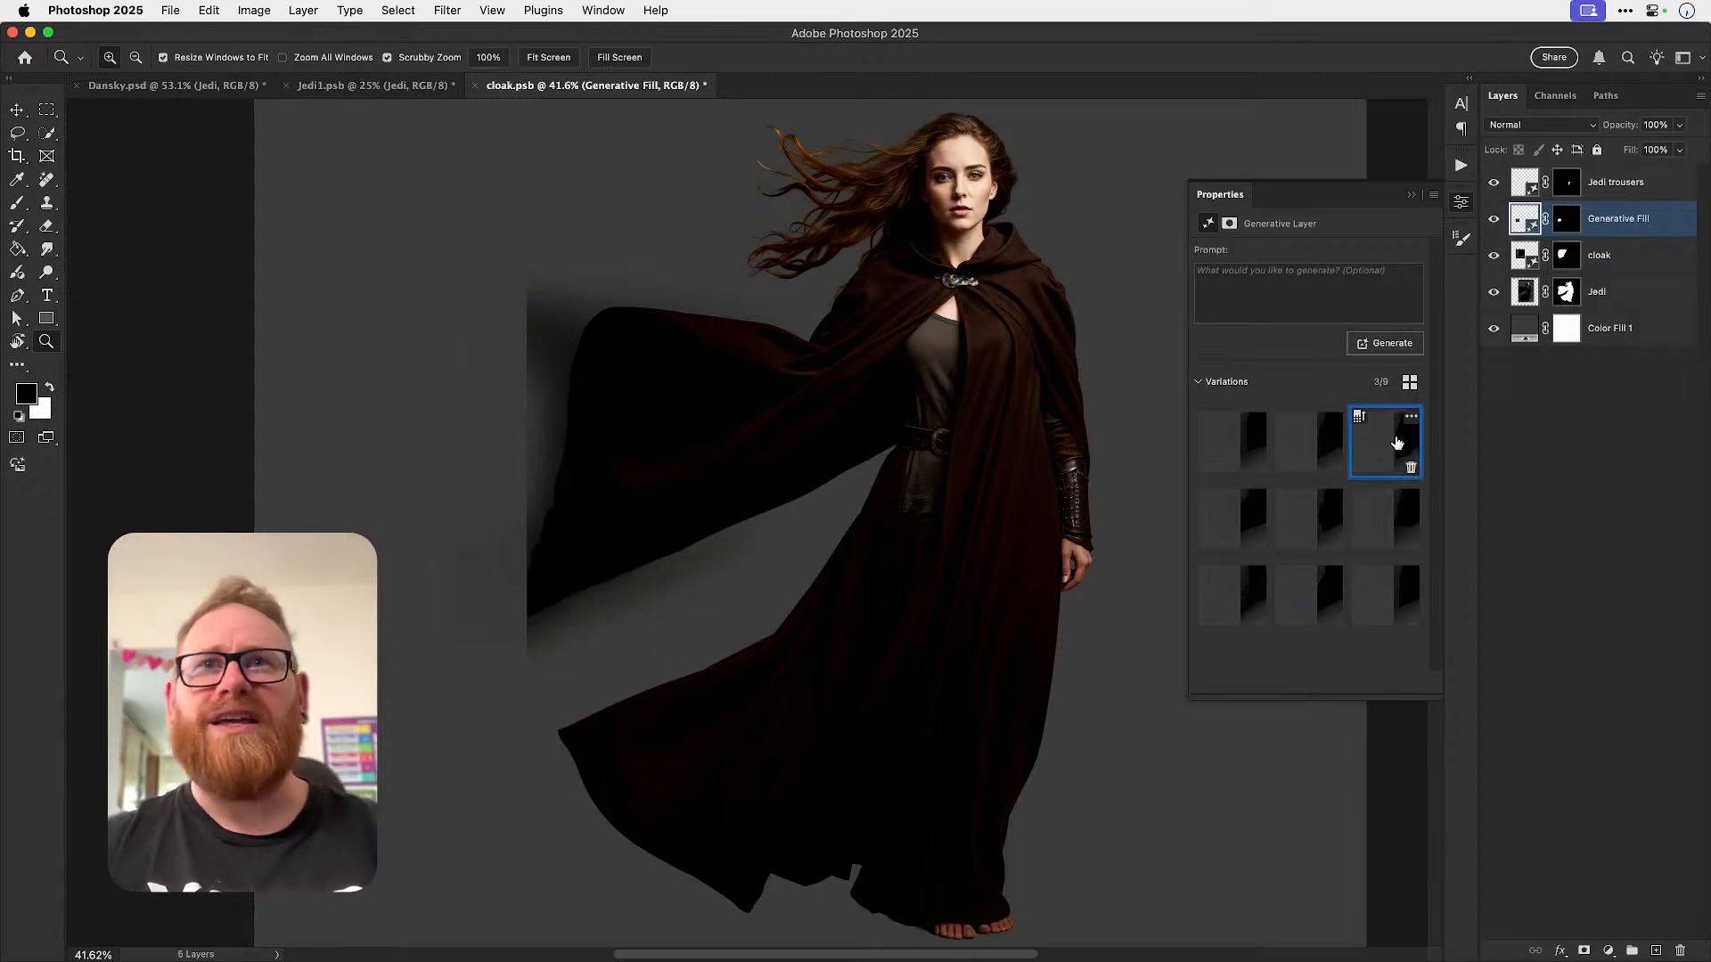
{"action": "left_click", "coordinate": [1234, 446]}
{"action": "left_click_drag", "start_coordinate": [507, 599], "coordinate": [553, 564]}
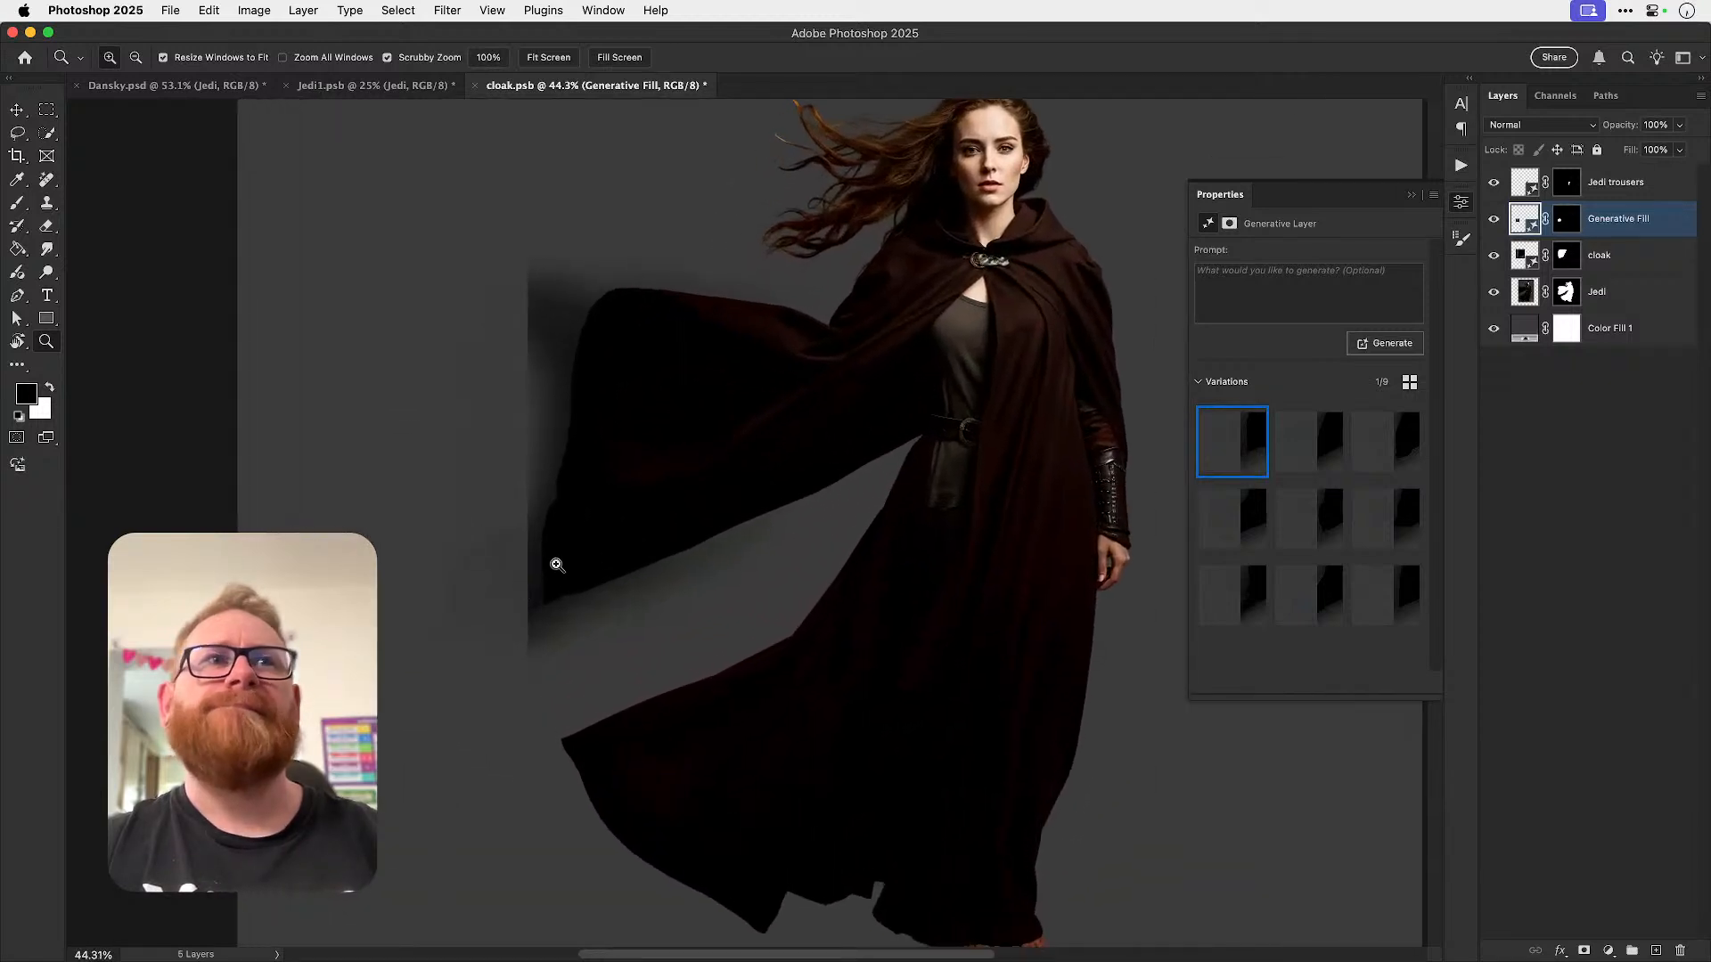
- Generate another batch of cloak tip variations and keep the first one
{"action": "left_click", "coordinate": [1391, 345]}
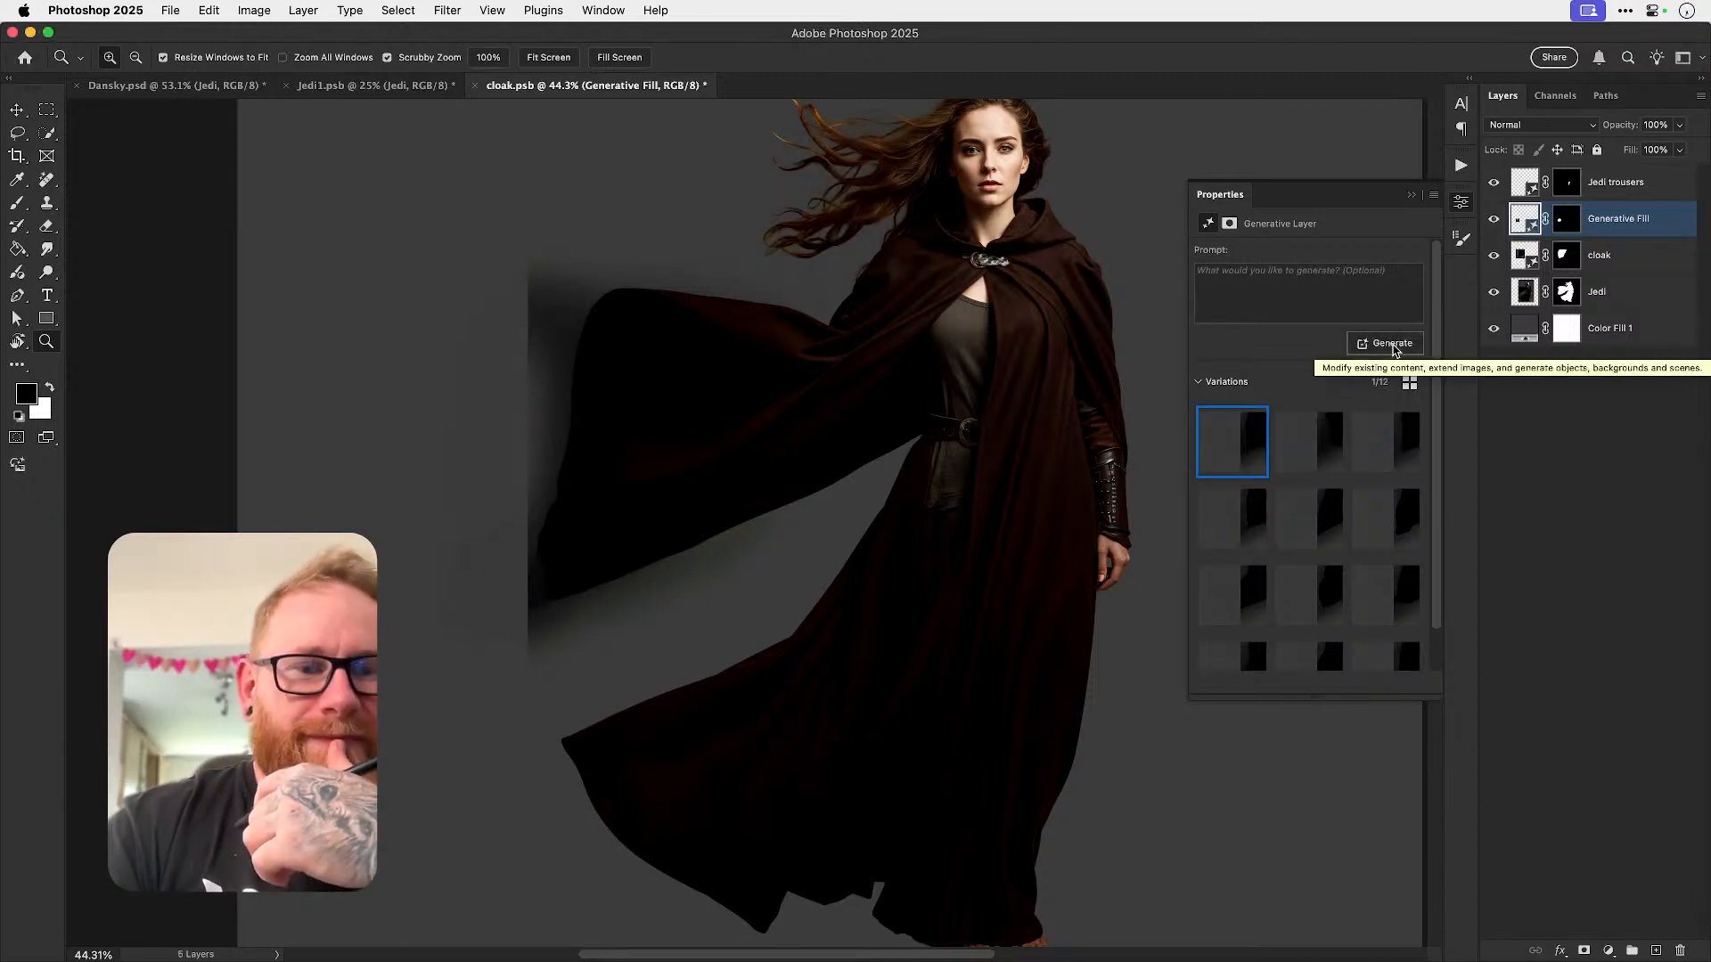
{"action": "left_click", "coordinate": [1311, 443]}
{"action": "left_click", "coordinate": [1209, 456]}
{"action": "mouse_move", "coordinate": [544, 573]}
{"action": "left_mouse_down"}
{"action": "mouse_move", "coordinate": [648, 560]}
{"action": "mouse_move", "coordinate": [565, 558]}
{"action": "left_mouse_up"}
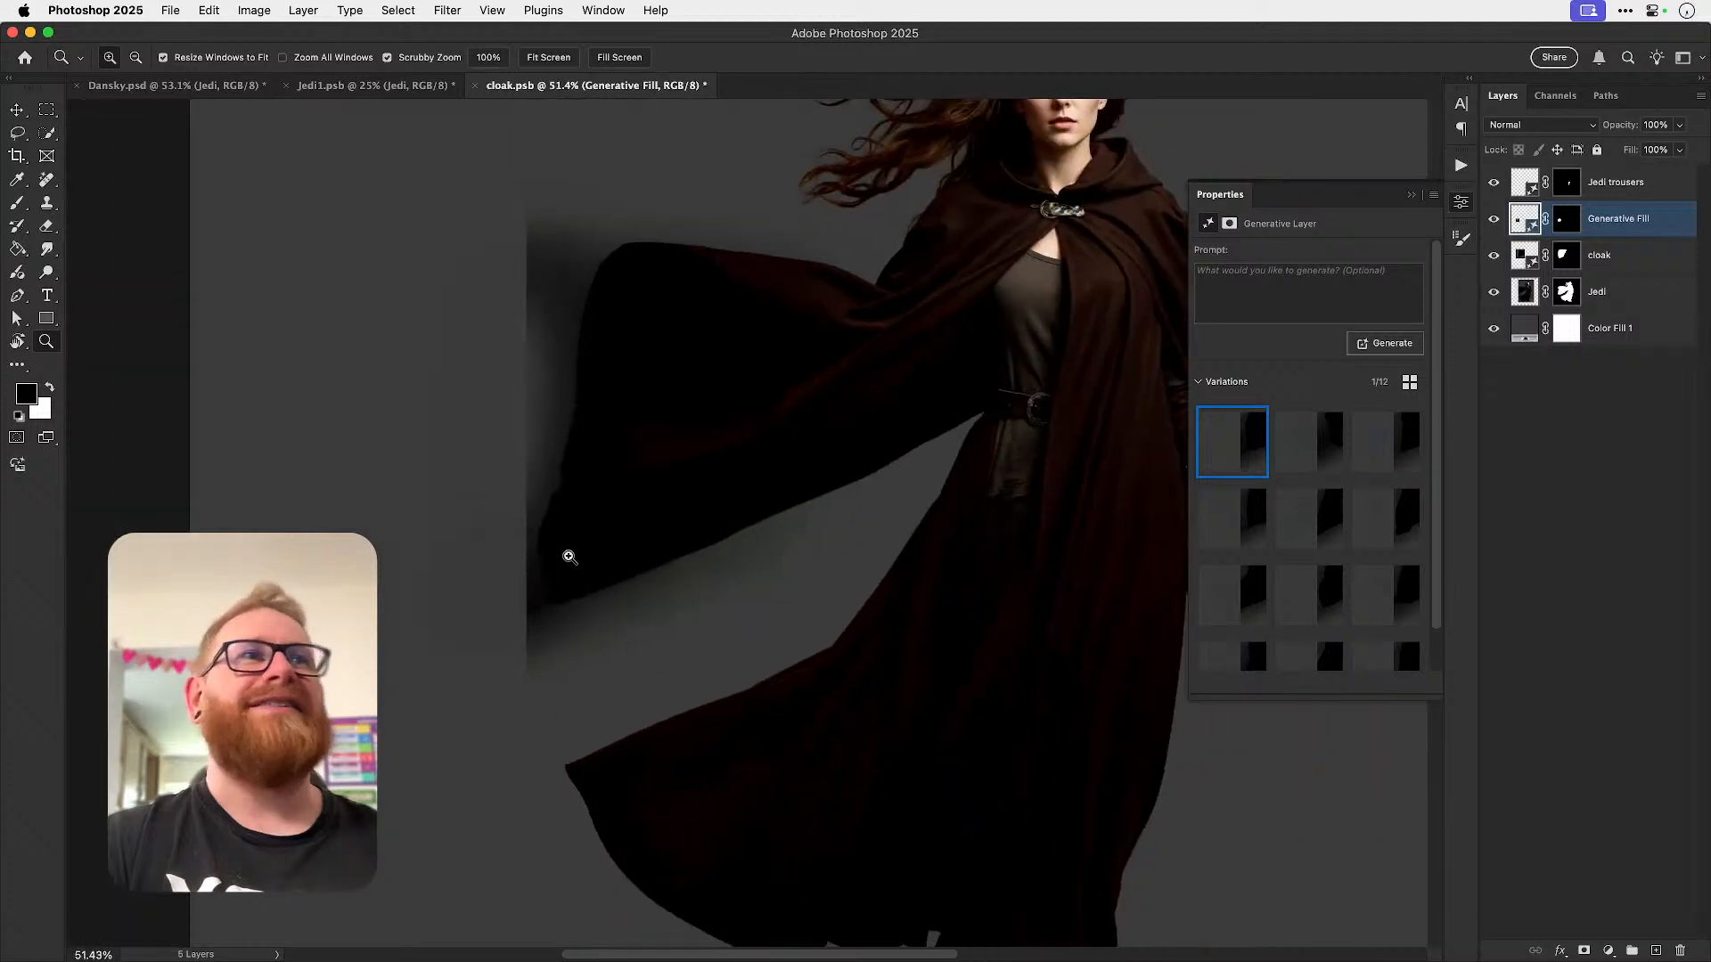
- Compare the Generative Fill, trousers and cloak layers by toggling their visibility and the Generative Fill layer's mask
{"action": "left_click", "coordinate": [1493, 219]}
{"action": "left_click", "coordinate": [1493, 219]}
{"action": "left_click", "coordinate": [1494, 181]}
{"action": "left_click", "coordinate": [1493, 182]}
{"action": "left_click", "coordinate": [1494, 255]}
{"action": "left_click", "coordinate": [1494, 257]}
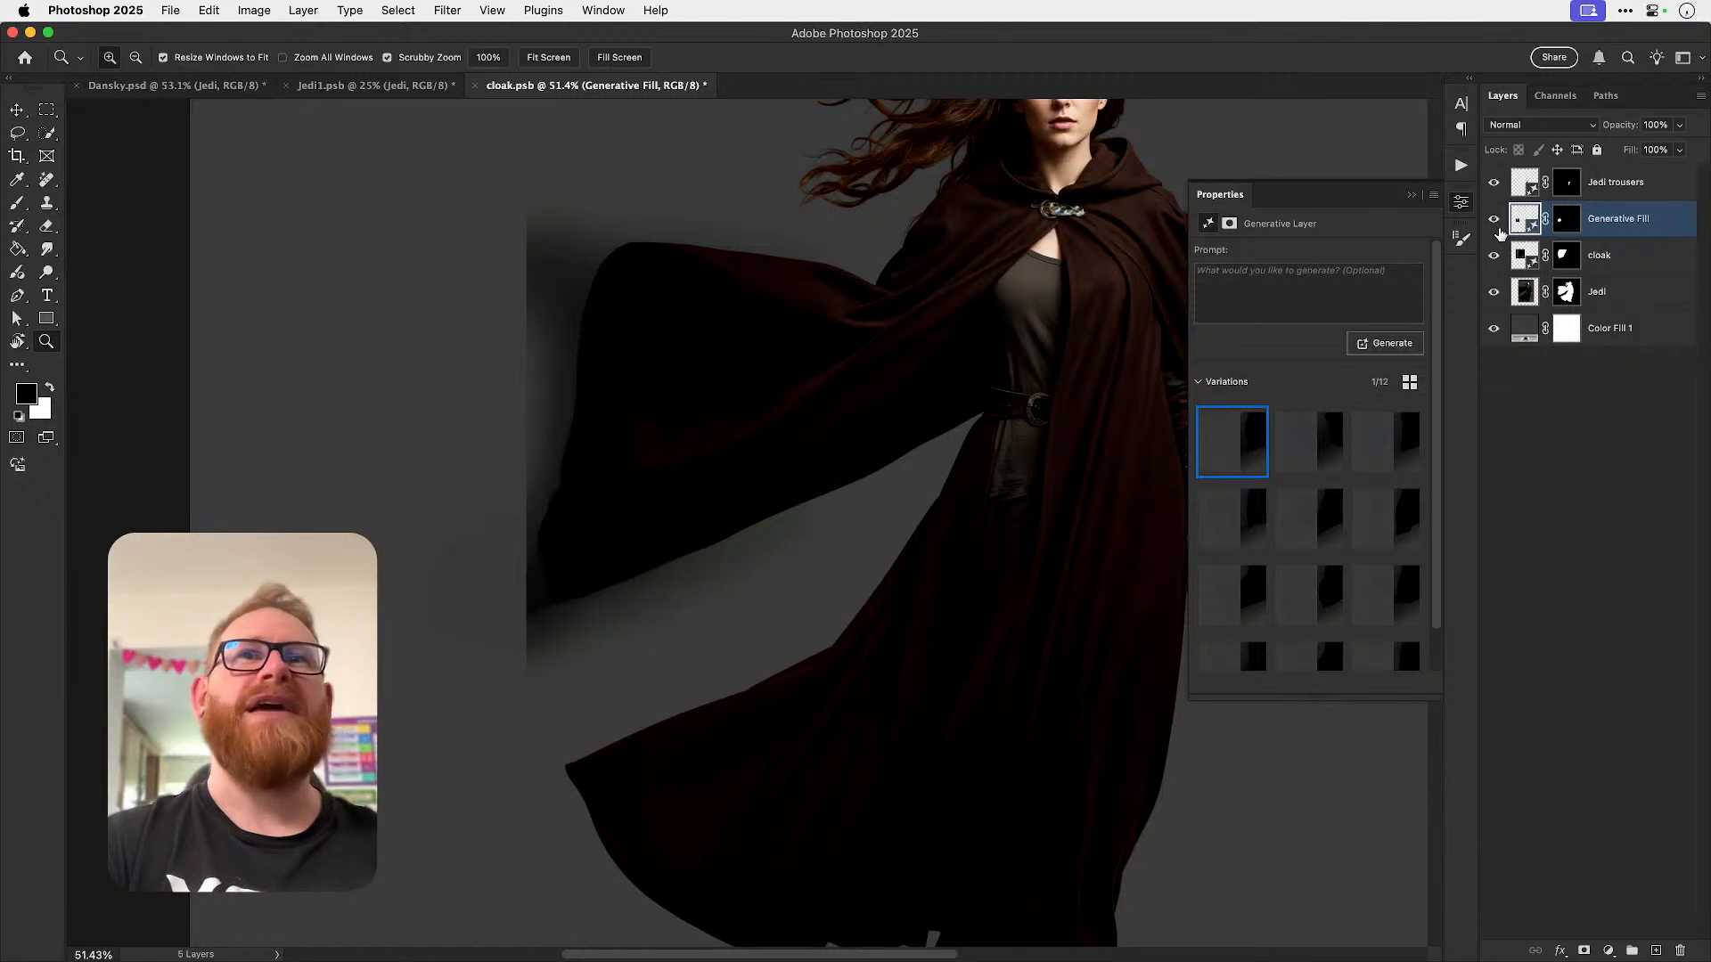
{"action": "left_click", "coordinate": [1565, 223], "text": "shift"}
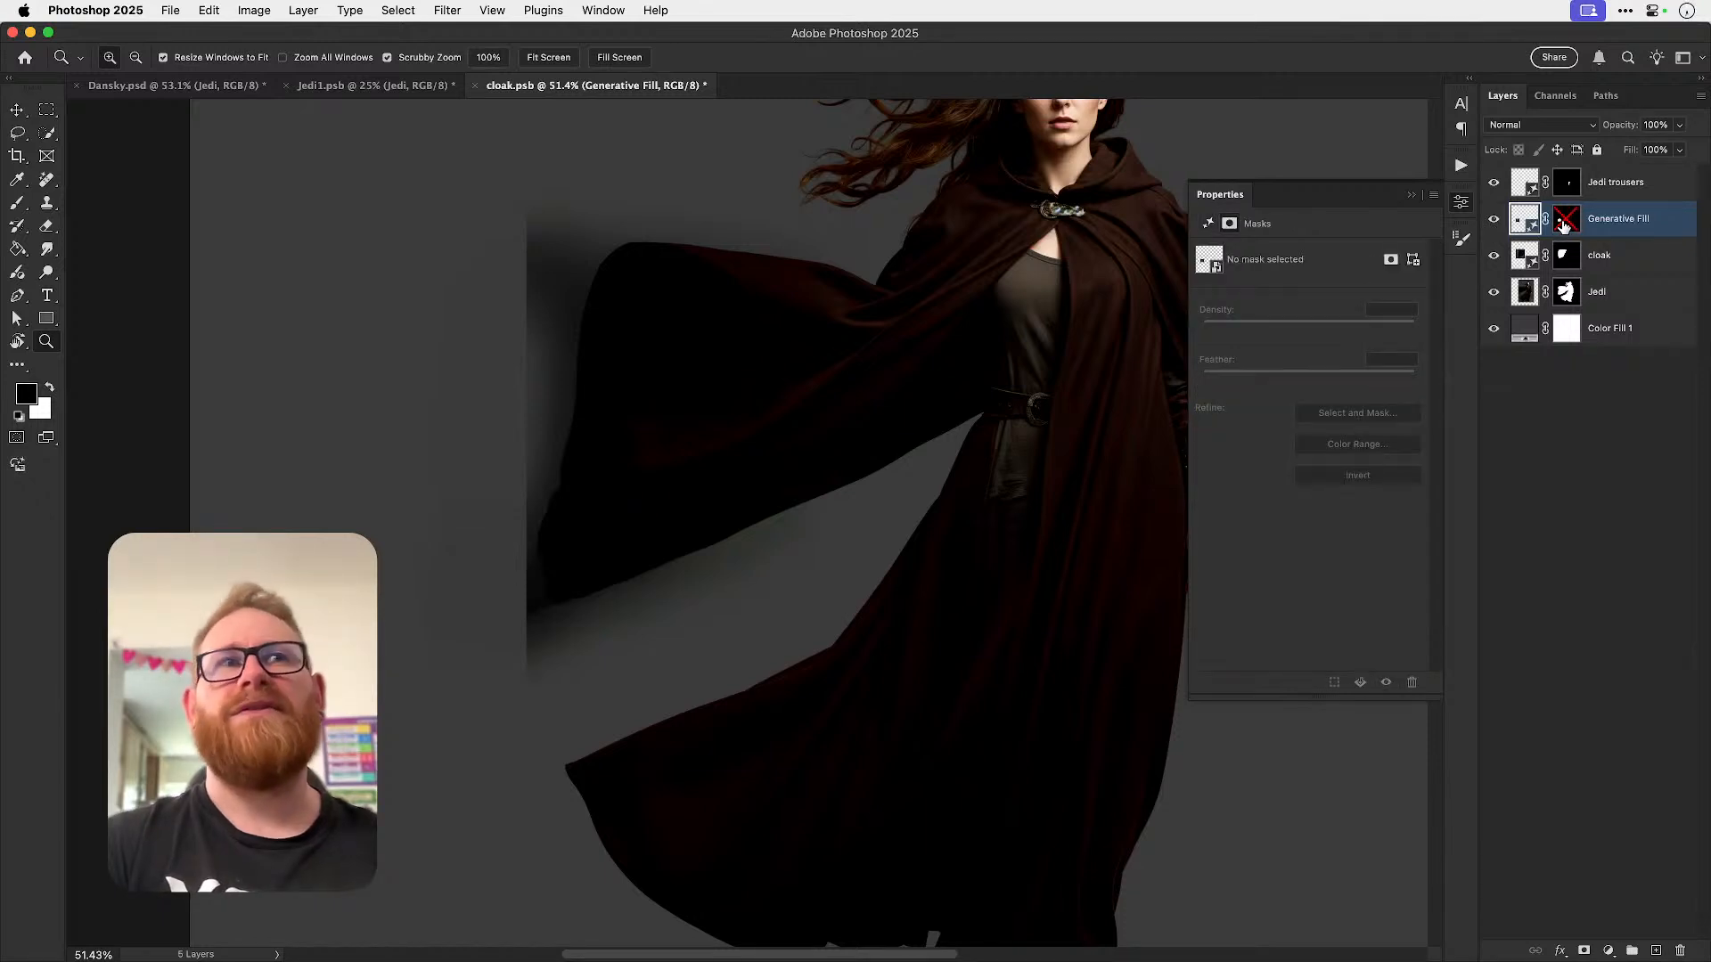
{"action": "left_click", "coordinate": [1566, 222], "text": "shift"}
- Move the Jedi trousers layer below the cloak layer and merge the Generative Fill and cloak layers
{"action": "left_click_drag", "start_coordinate": [1595, 185], "coordinate": [1600, 273]}
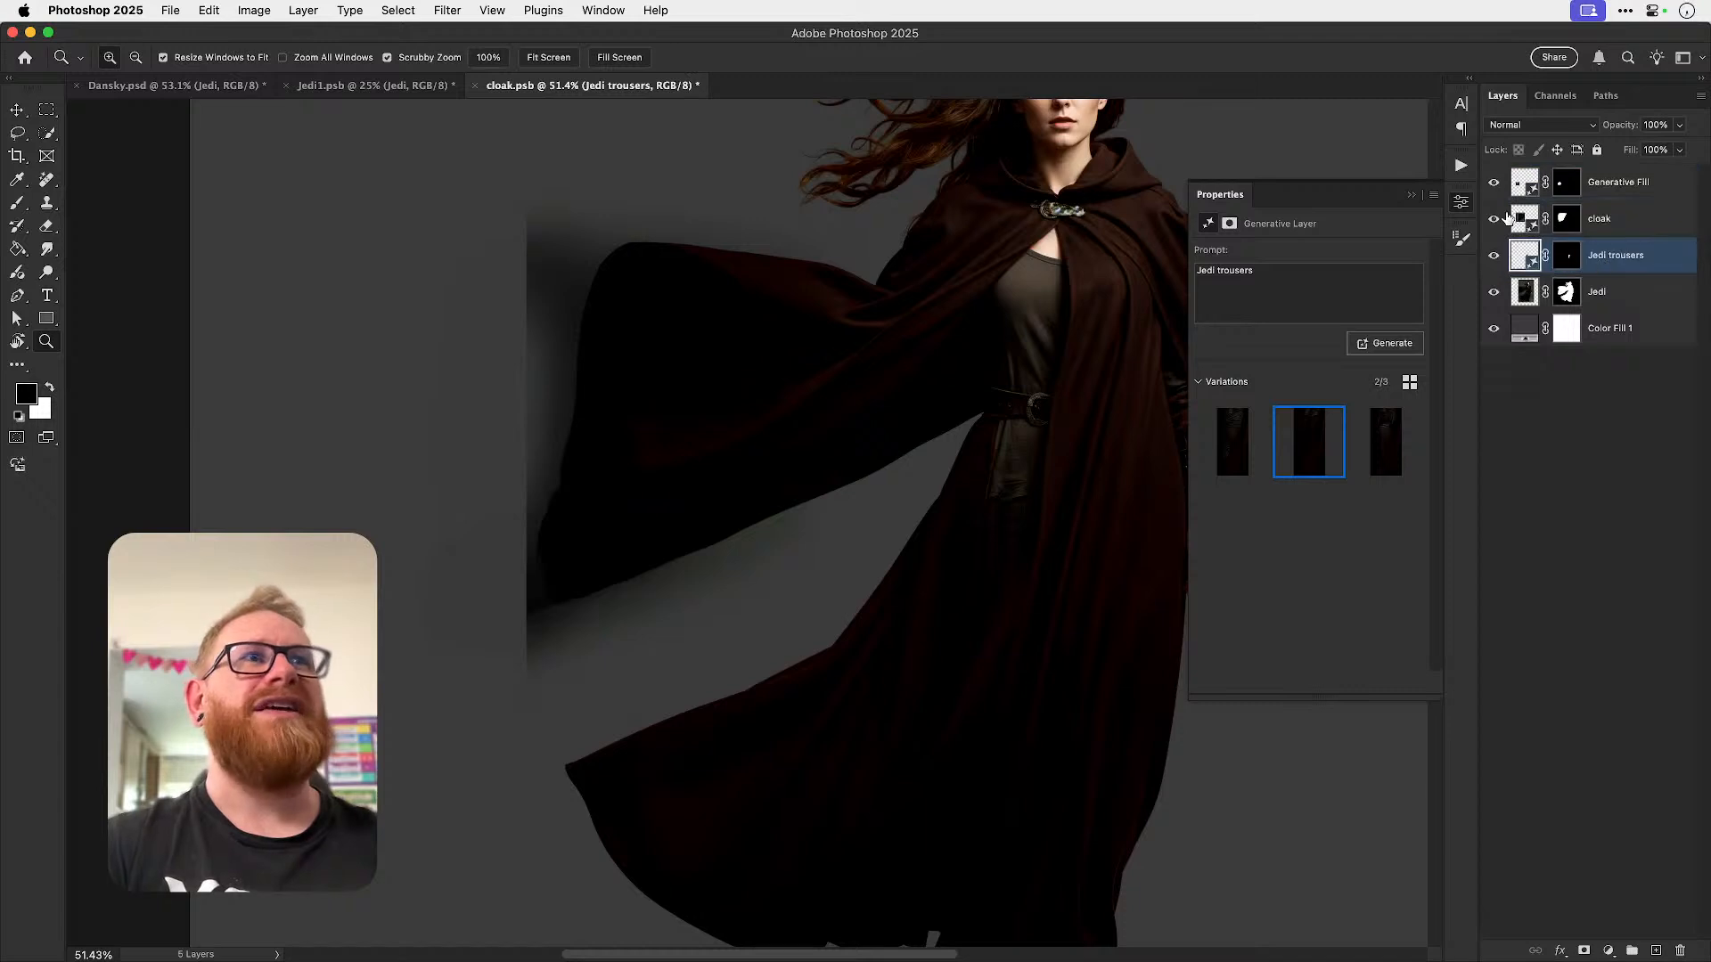
{"action": "left_click", "coordinate": [1613, 198]}
{"action": "left_click", "coordinate": [1615, 225], "text": "shift"}
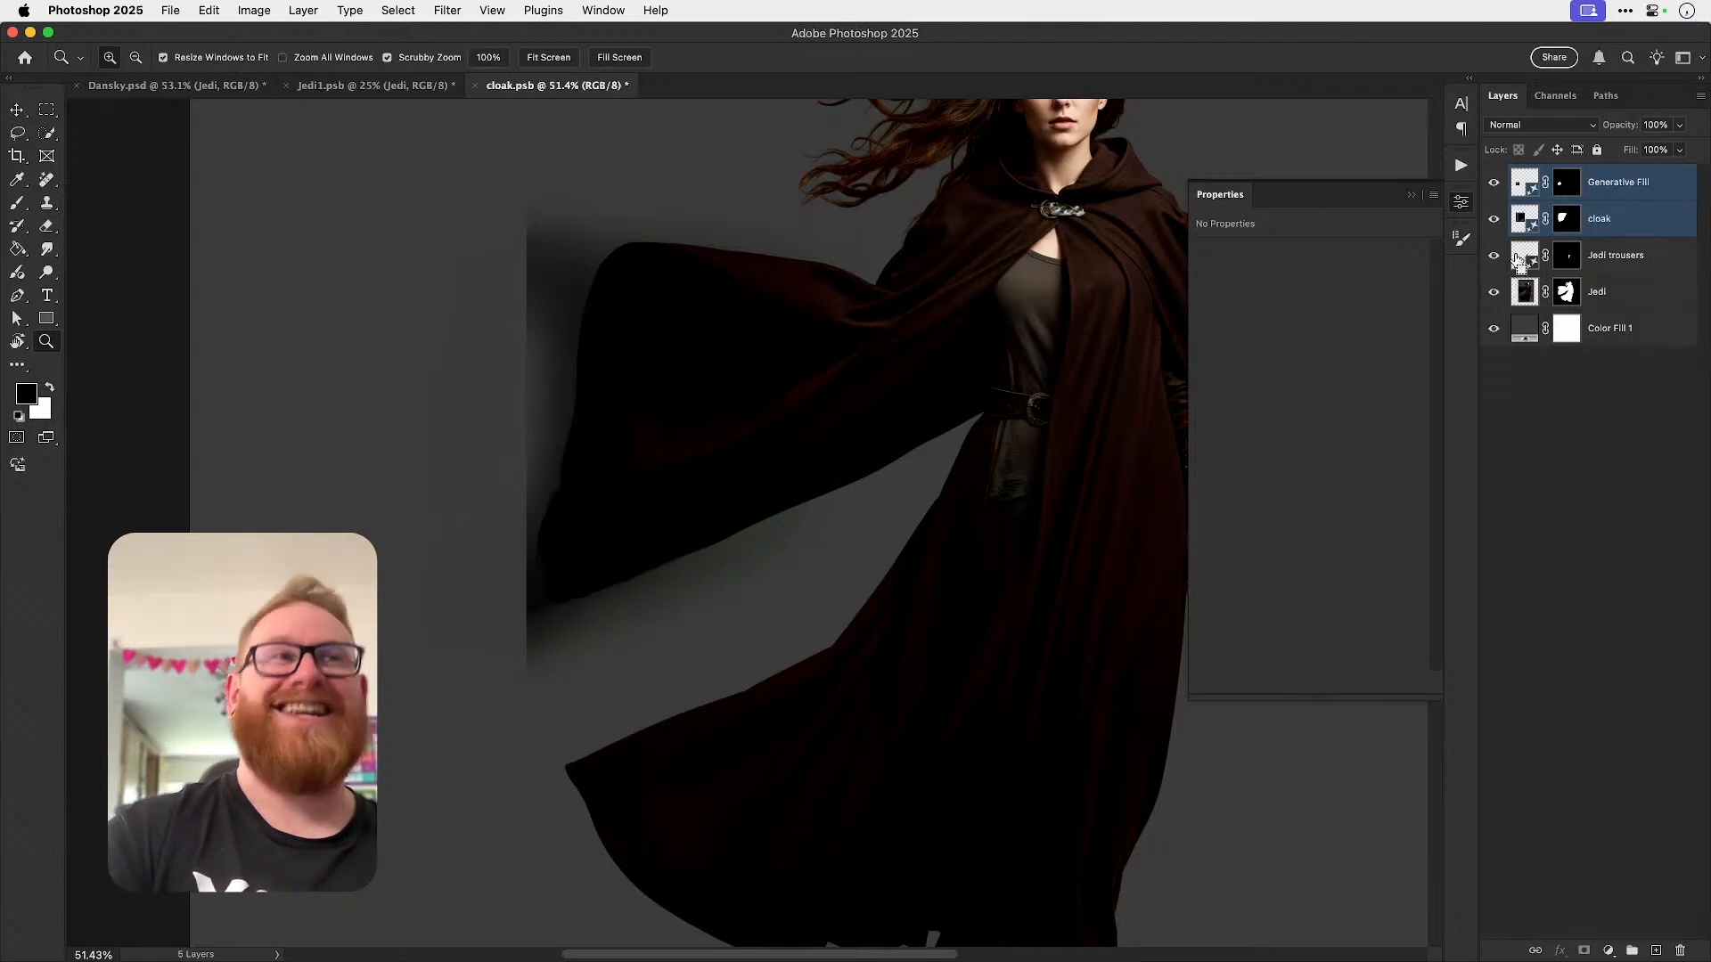
{"action": "key", "text": "super+e"}
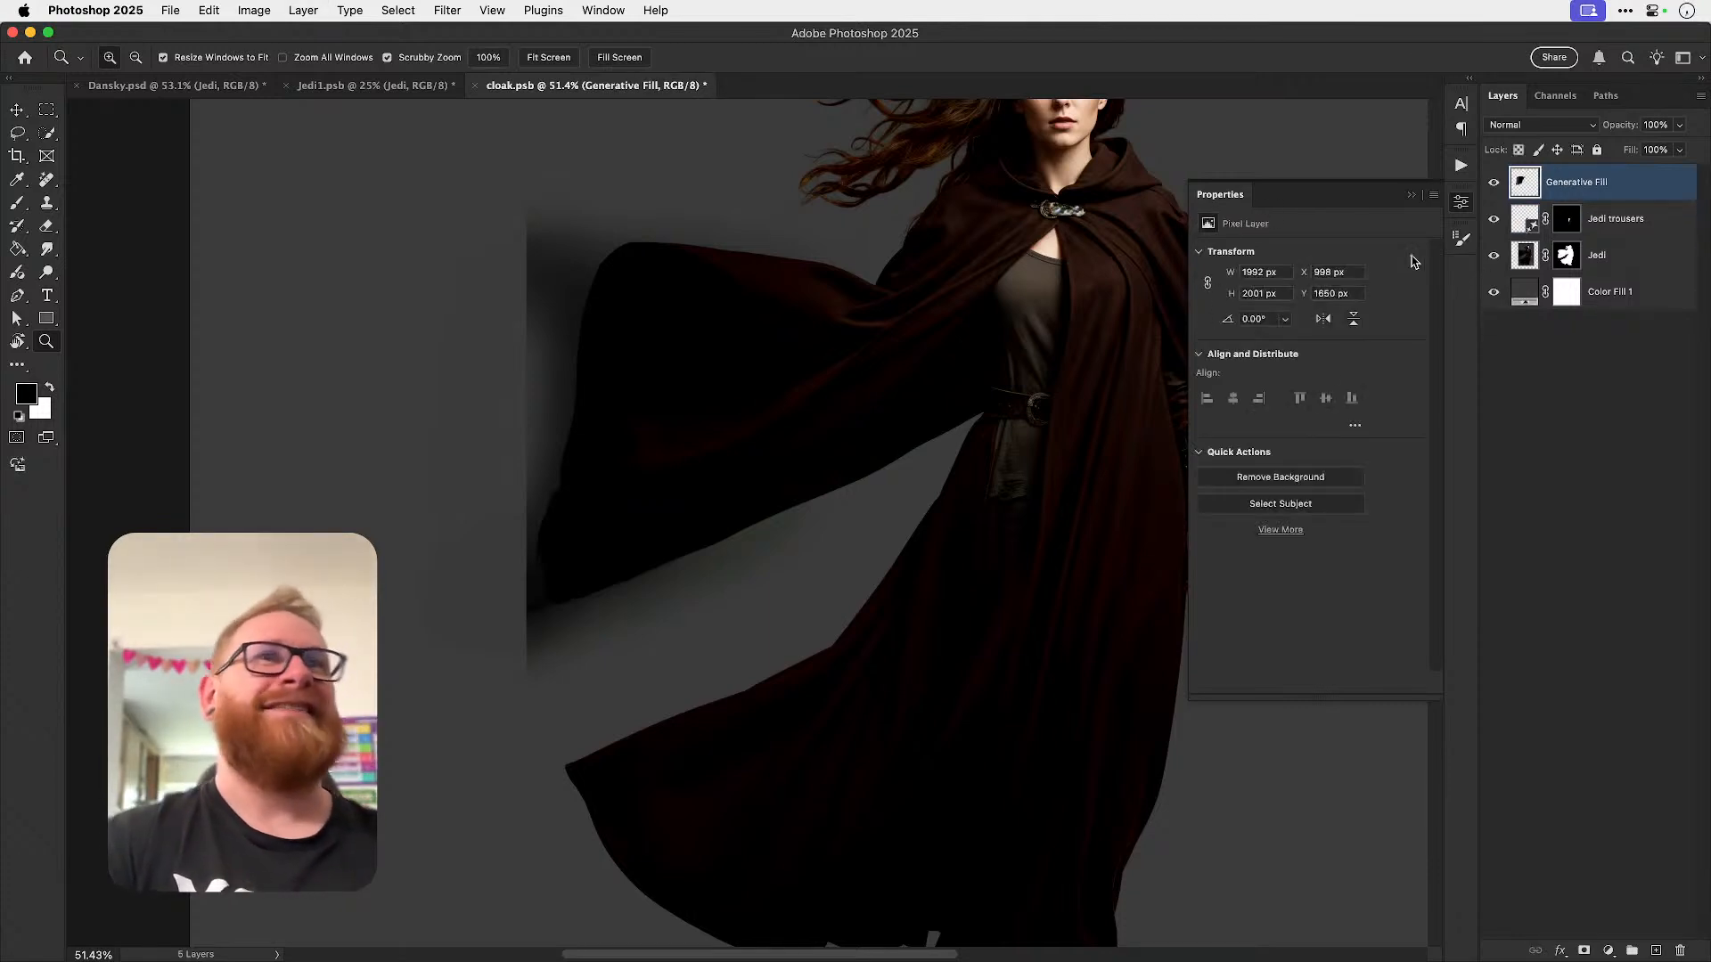
- Select the flared side of the cloak on the merged layer with the Quick Selection tool, subtracting the excess at its tip
{"action": "scroll", "coordinate": [592, 312], "scroll_direction": "up", "scroll_amount": 3}
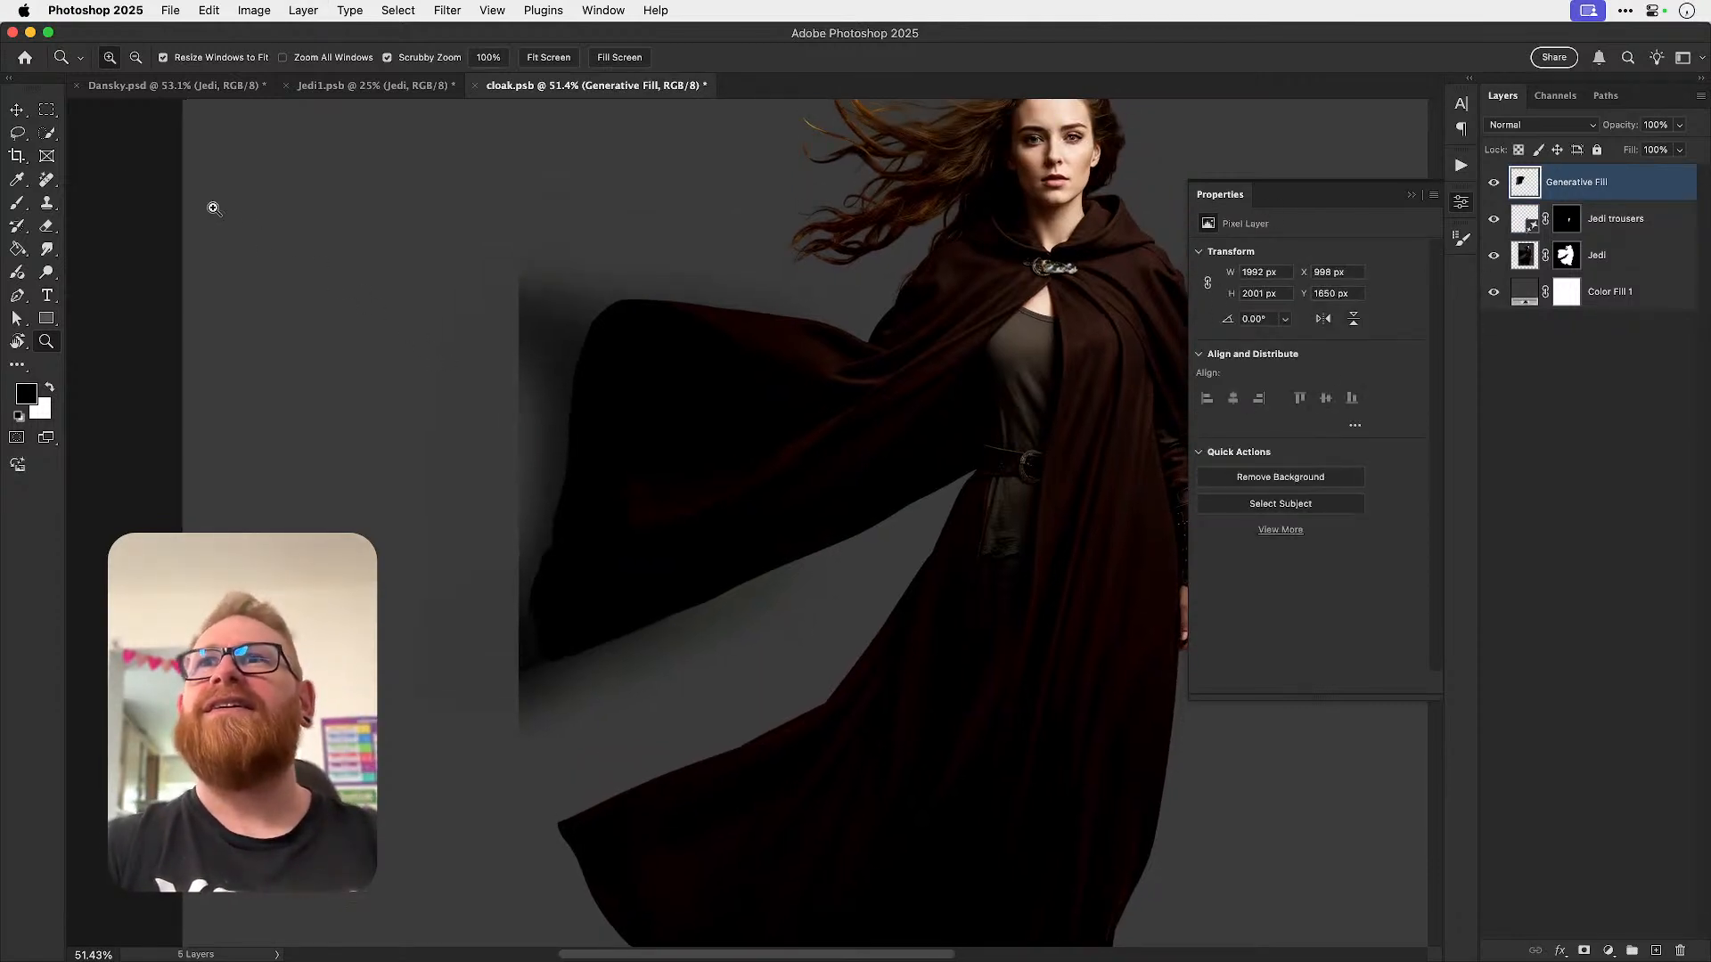
{"action": "left_click", "coordinate": [53, 136]}
{"action": "mouse_move", "coordinate": [758, 358]}
{"action": "left_mouse_down"}
{"action": "mouse_move", "coordinate": [651, 343]}
{"action": "mouse_move", "coordinate": [593, 370]}
{"action": "mouse_move", "coordinate": [615, 499]}
{"action": "mouse_move", "coordinate": [607, 592]}
{"action": "mouse_move", "coordinate": [532, 658]}
{"action": "mouse_move", "coordinate": [543, 672]}
{"action": "left_mouse_up"}
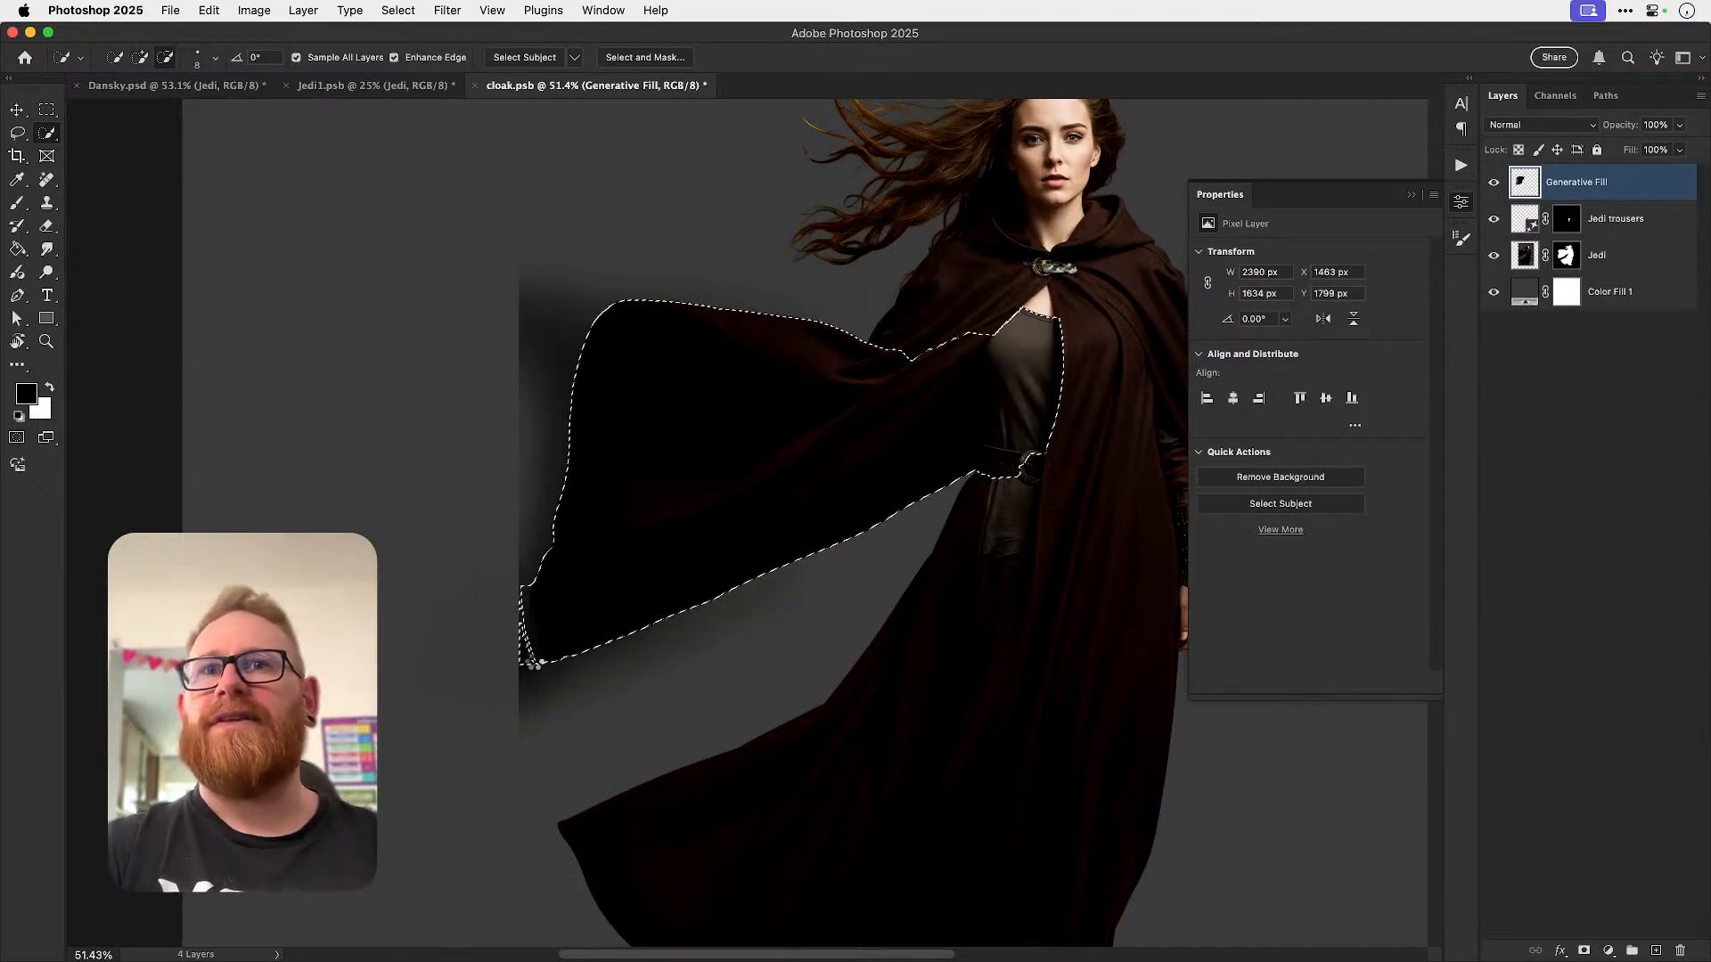
{"action": "left_click_drag", "start_coordinate": [525, 578], "coordinate": [530, 615]}
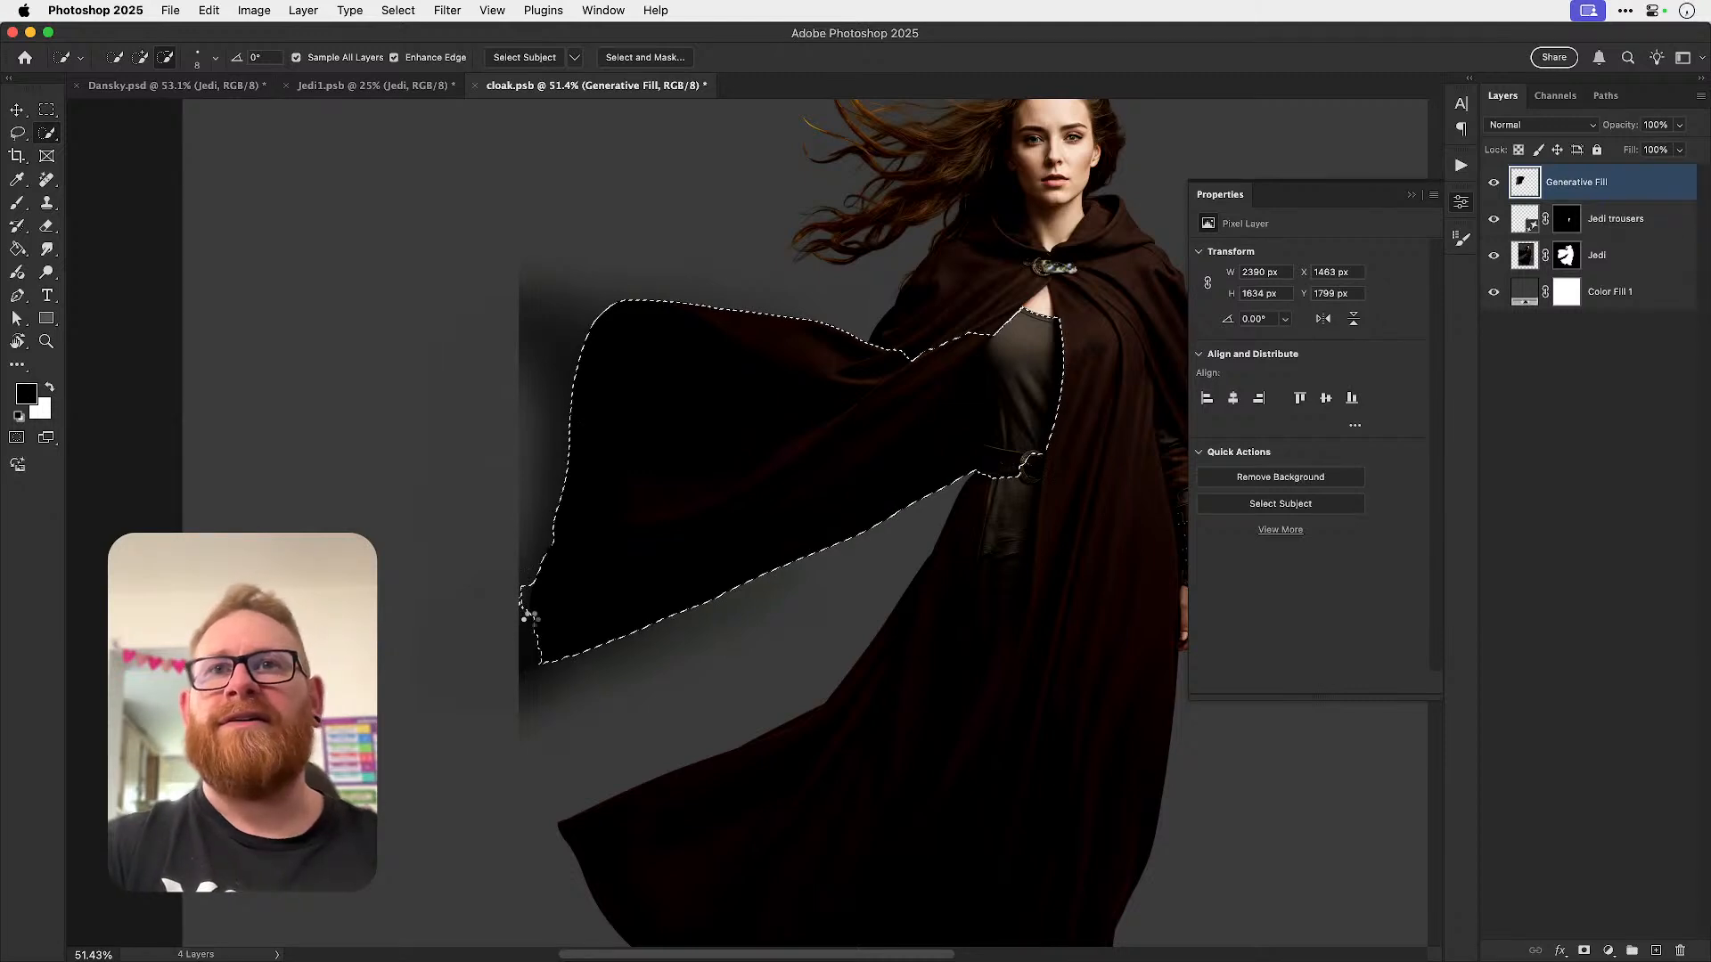
- Refine the selection up close around the cloak tip so it follows the outer edge and rounded lower corner
{"action": "key", "text": "z"}
{"action": "left_click", "coordinate": [528, 629]}
{"action": "left_click", "coordinate": [529, 629]}
{"action": "left_click", "coordinate": [528, 629]}
{"action": "left_click", "coordinate": [528, 631]}
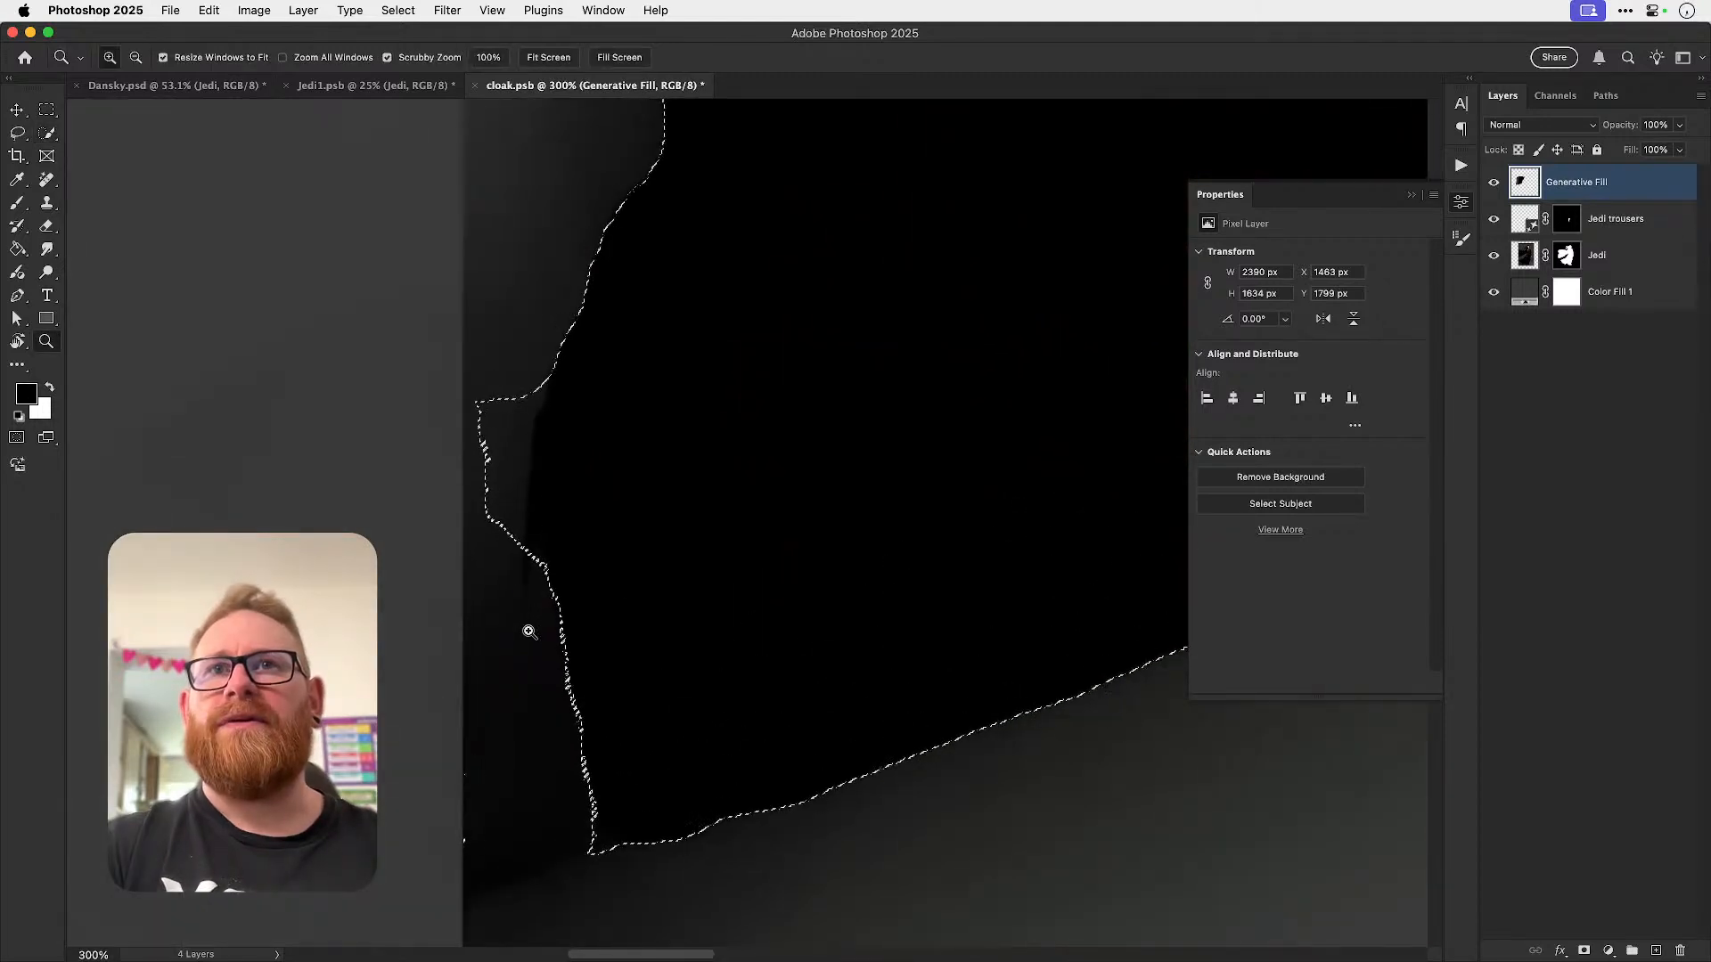
{"action": "key", "text": "w"}
{"action": "left_click_drag", "start_coordinate": [513, 402], "coordinate": [516, 552]}
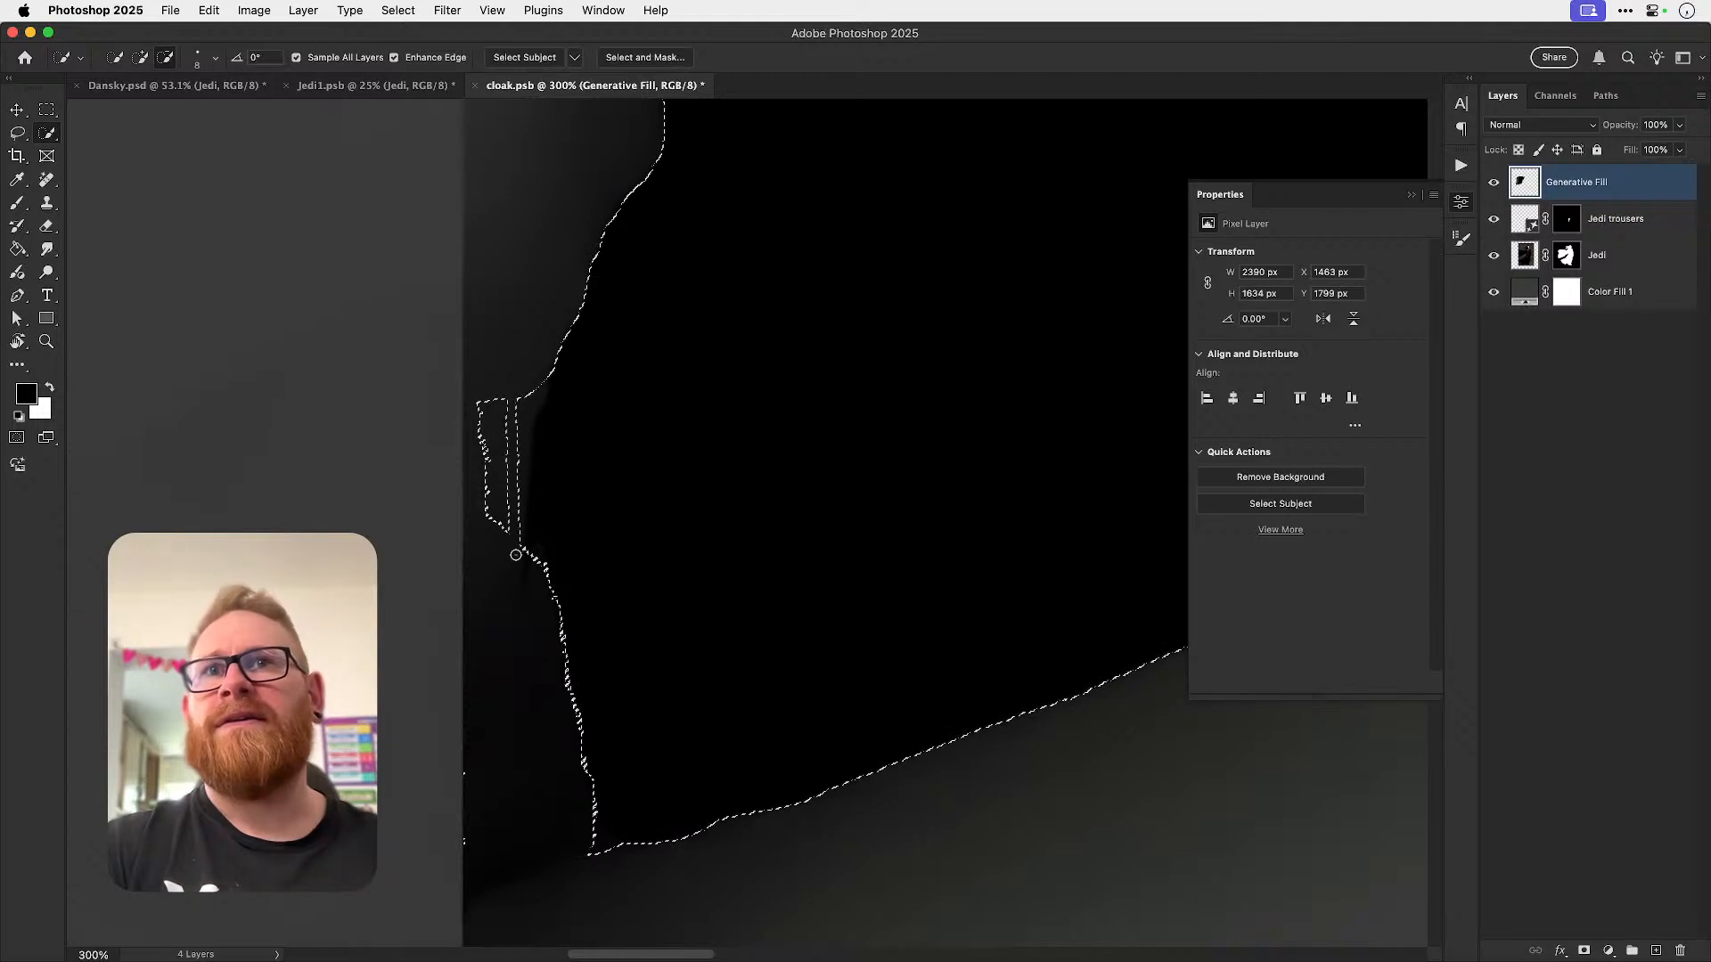
{"action": "mouse_move", "coordinate": [485, 454]}
{"action": "left_mouse_down"}
{"action": "mouse_move", "coordinate": [509, 394]}
{"action": "mouse_move", "coordinate": [497, 447]}
{"action": "left_mouse_up"}
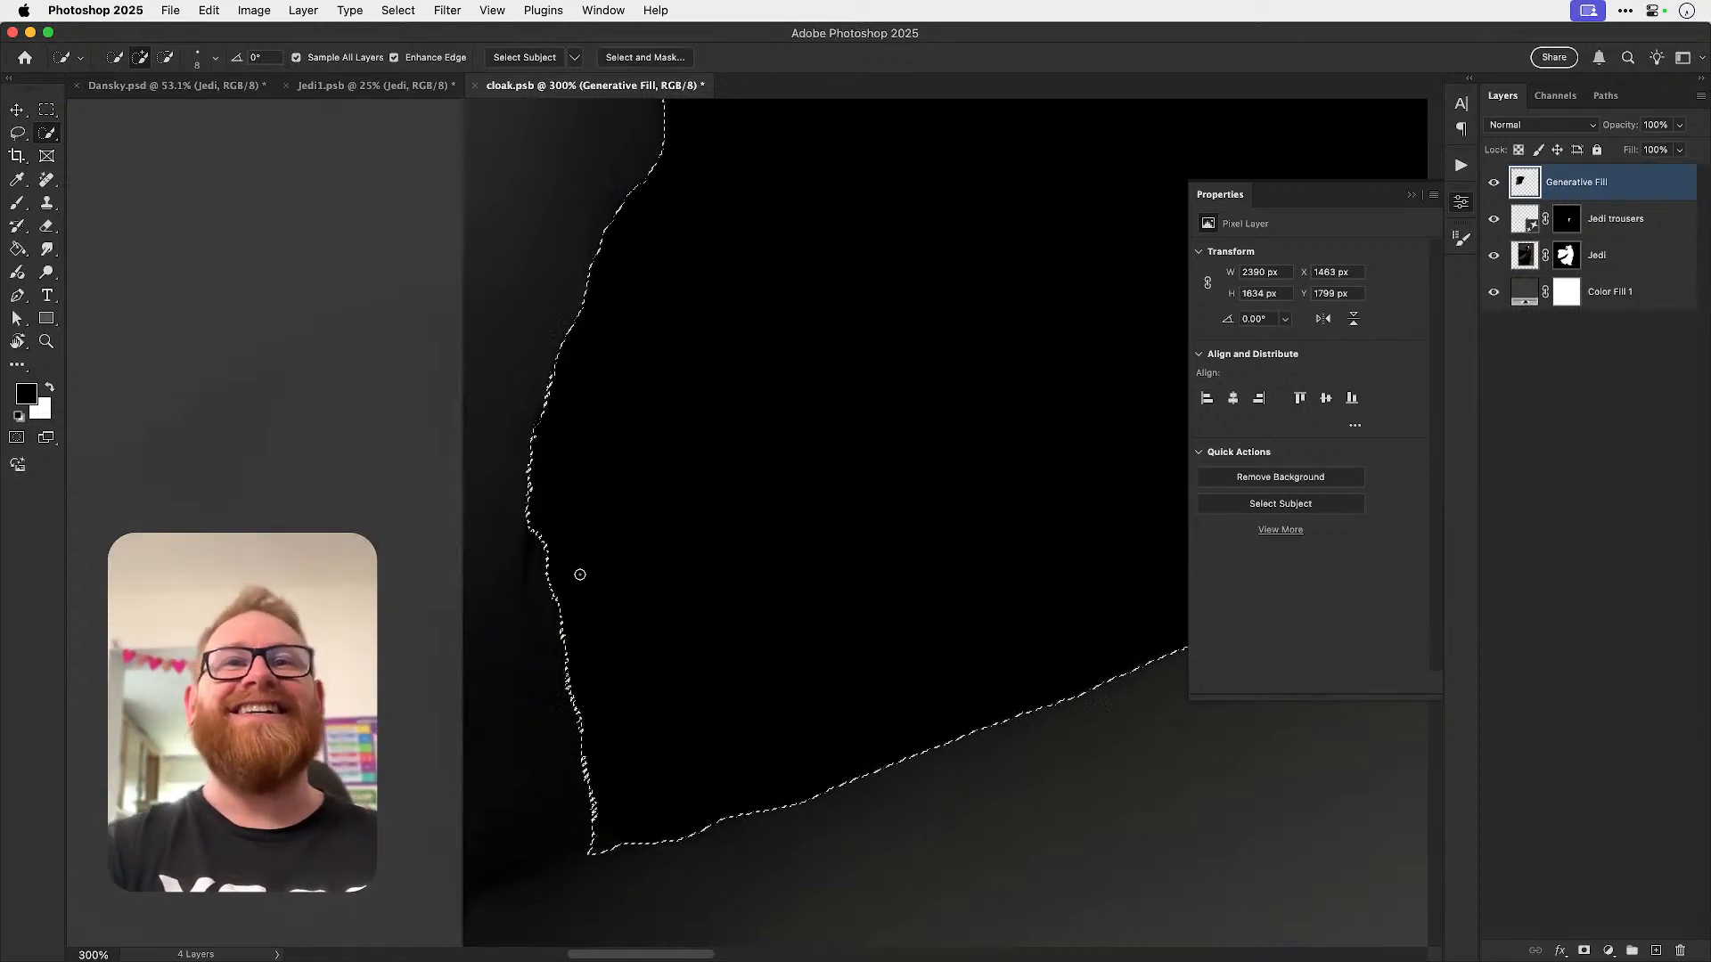
{"action": "left_click_drag", "start_coordinate": [586, 843], "coordinate": [603, 844]}
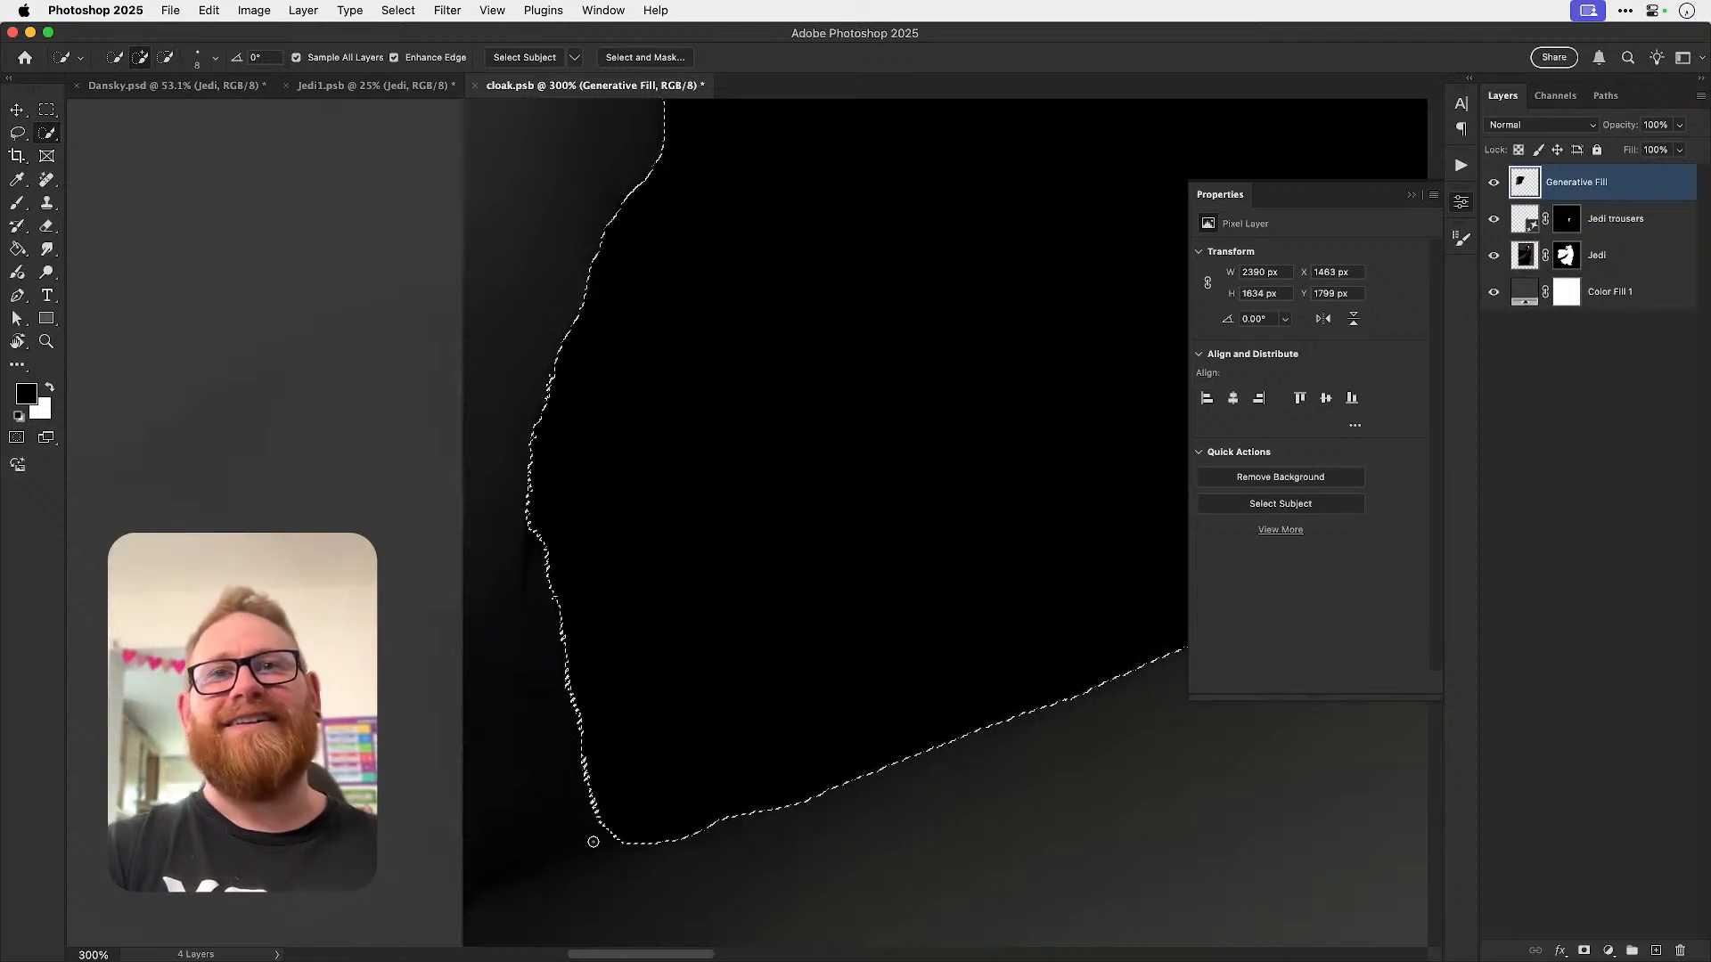
- Mask the merged cloak layer to the selection and compare the image with that layer hidden and shown
{"action": "key", "text": "super+0"}
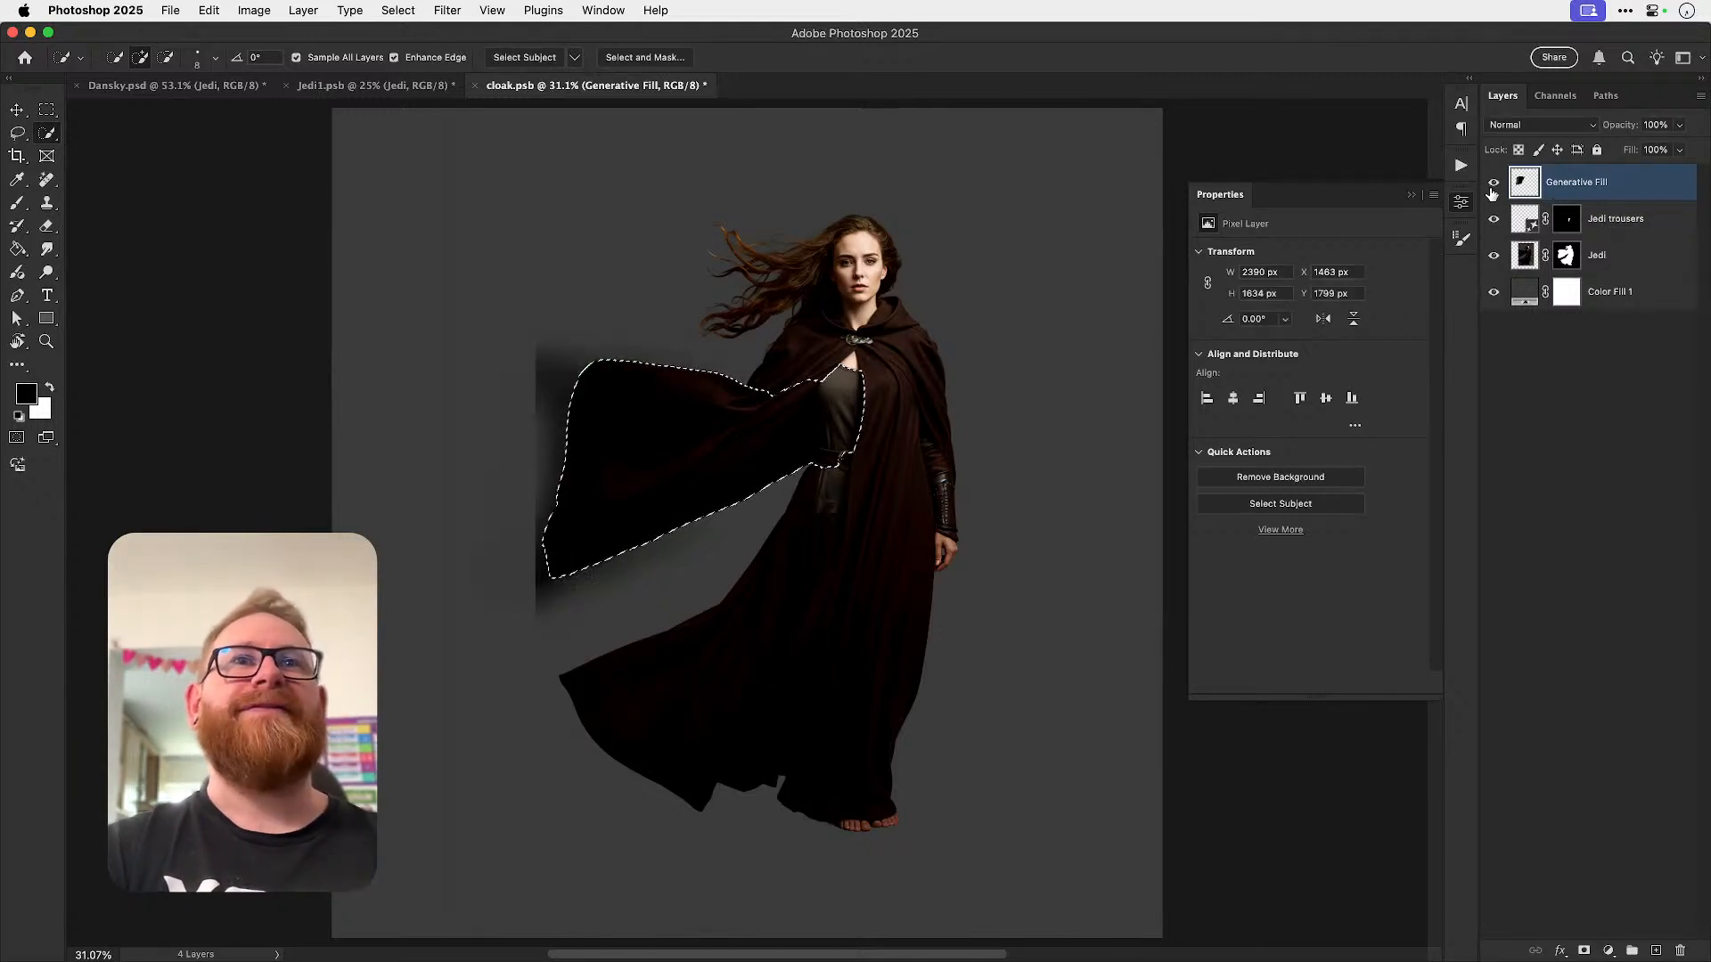
{"action": "left_click", "coordinate": [1583, 951]}
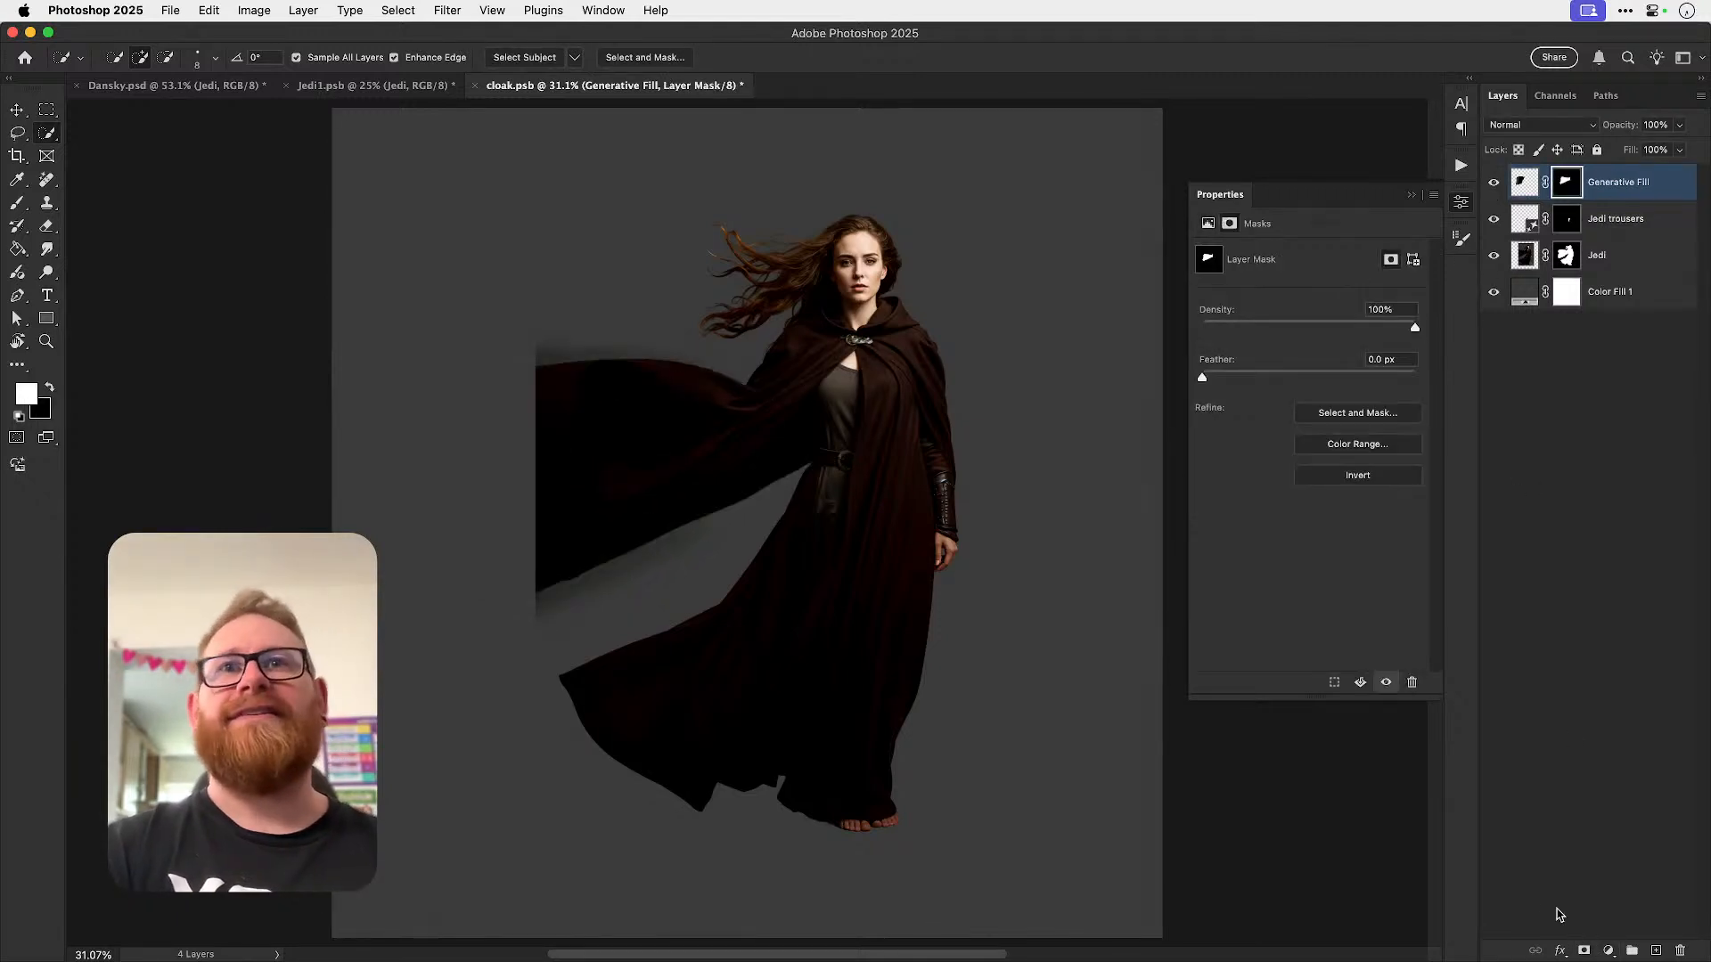
{"action": "left_click", "coordinate": [1492, 183]}
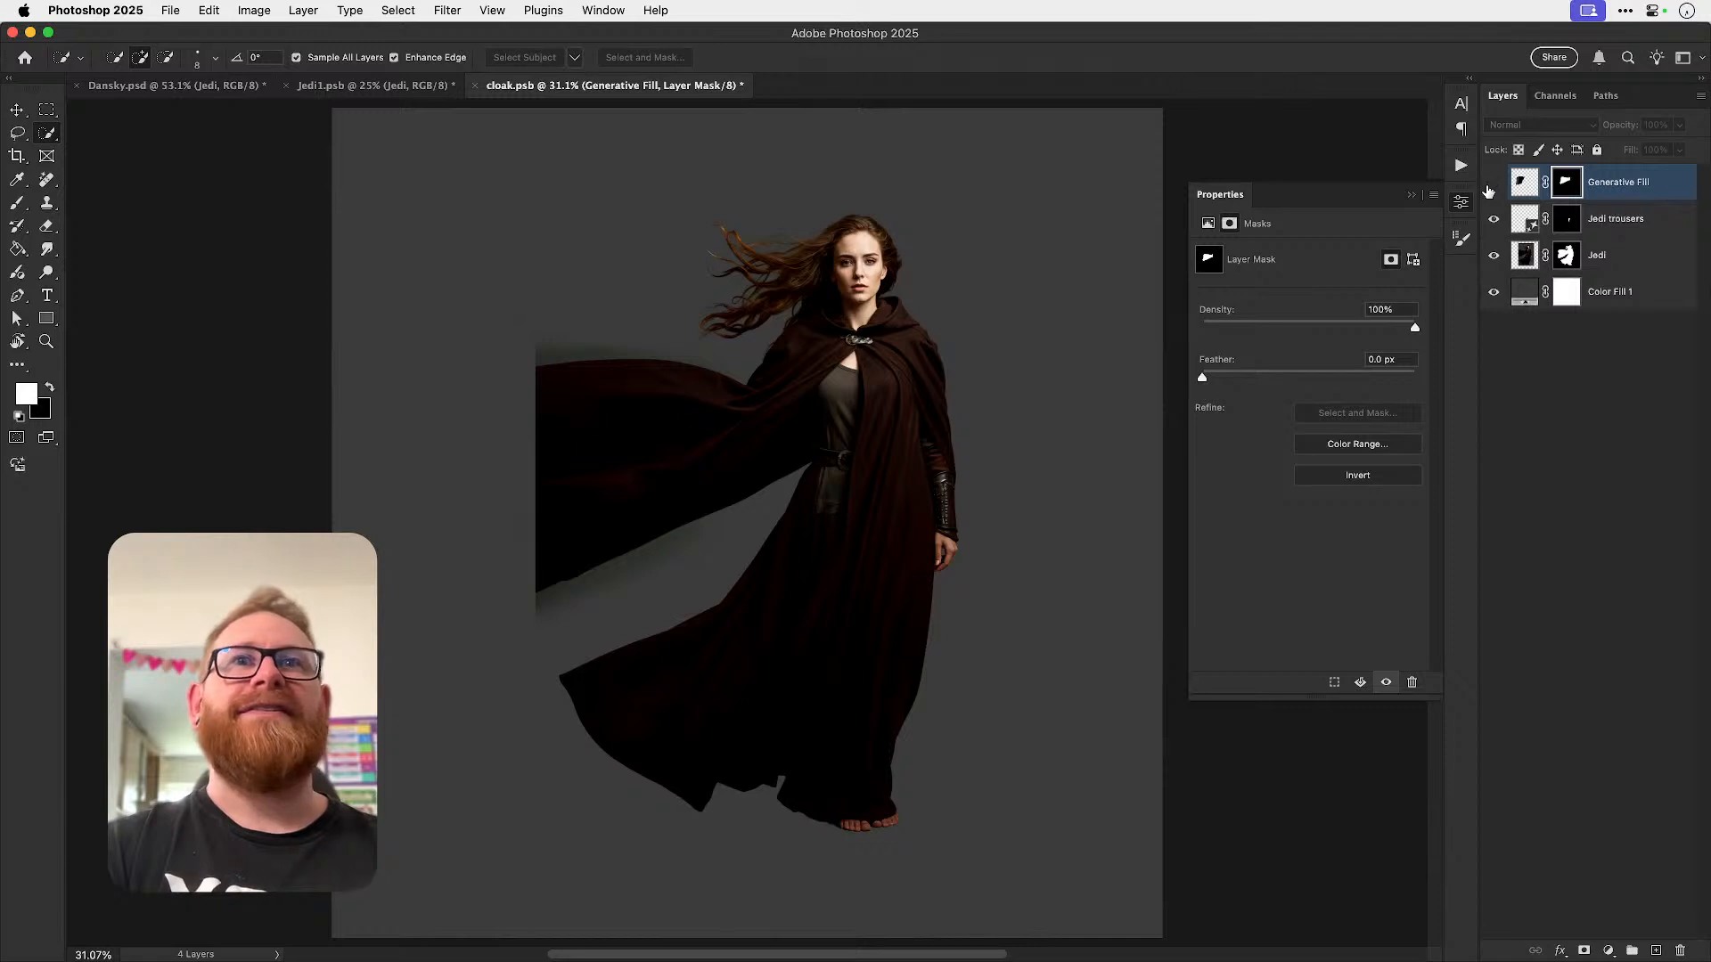
{"action": "left_click", "coordinate": [1493, 183]}
{"action": "left_click", "coordinate": [1486, 190]}
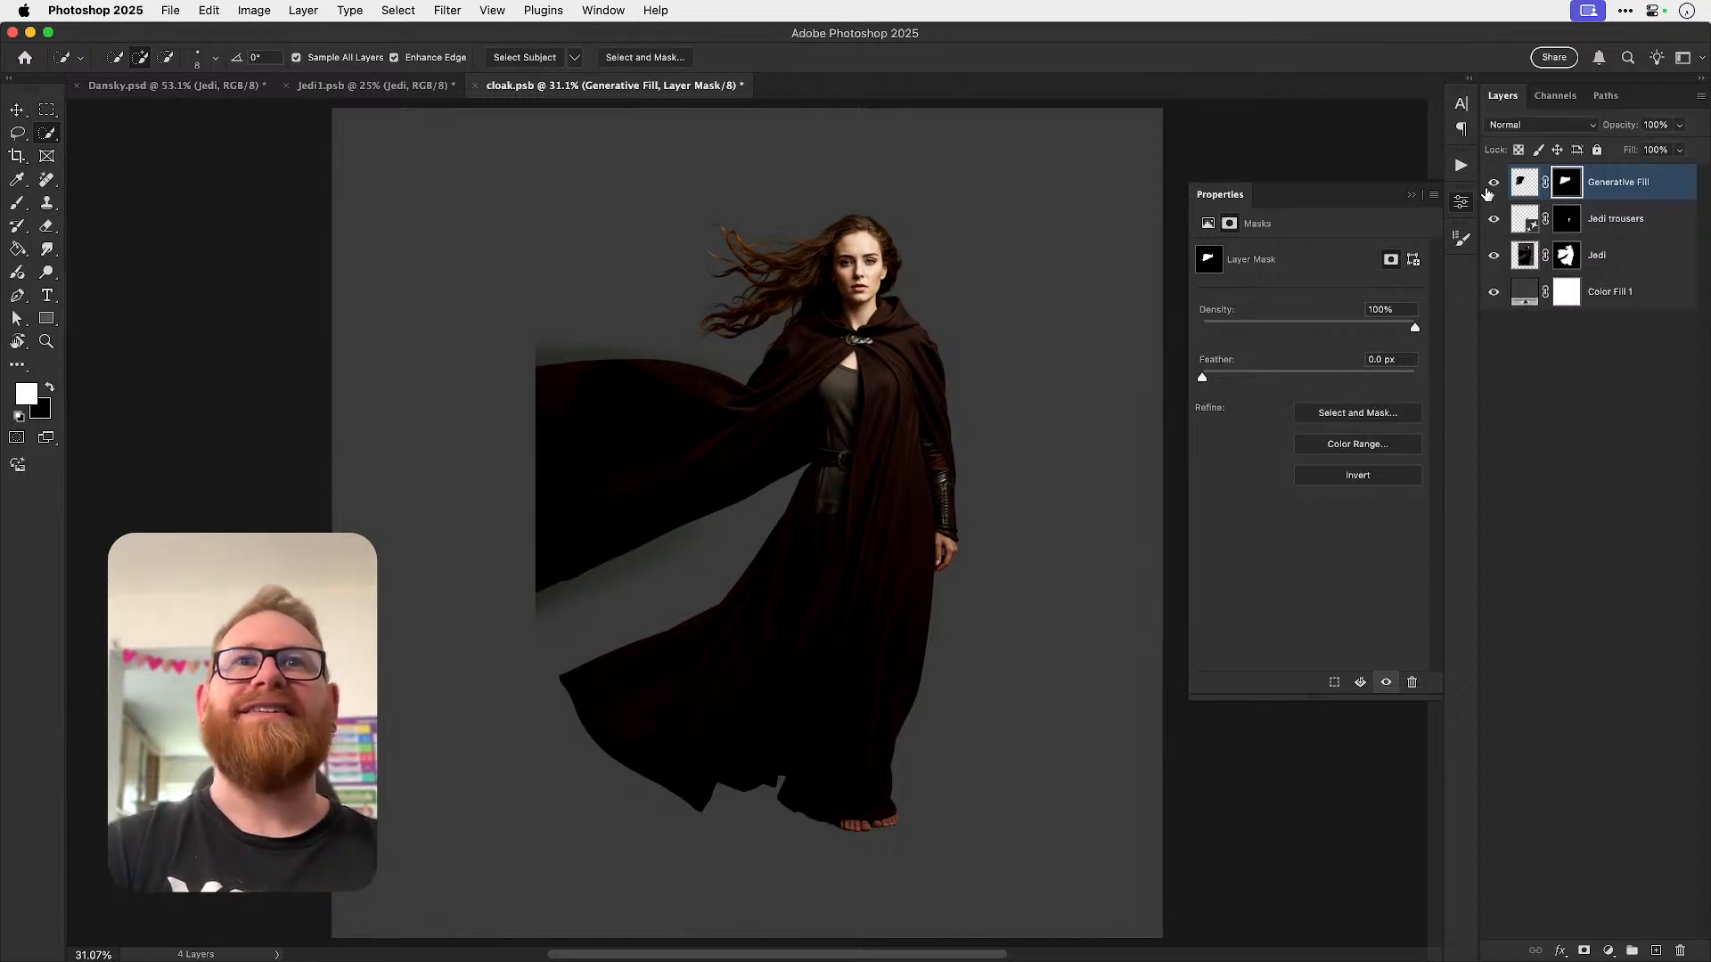
- Paint black on the Jedi layer's mask to hide the old cloak and dark haze around the new cloak shape
{"action": "left_click", "coordinate": [1567, 257]}
{"action": "key", "text": "b"}
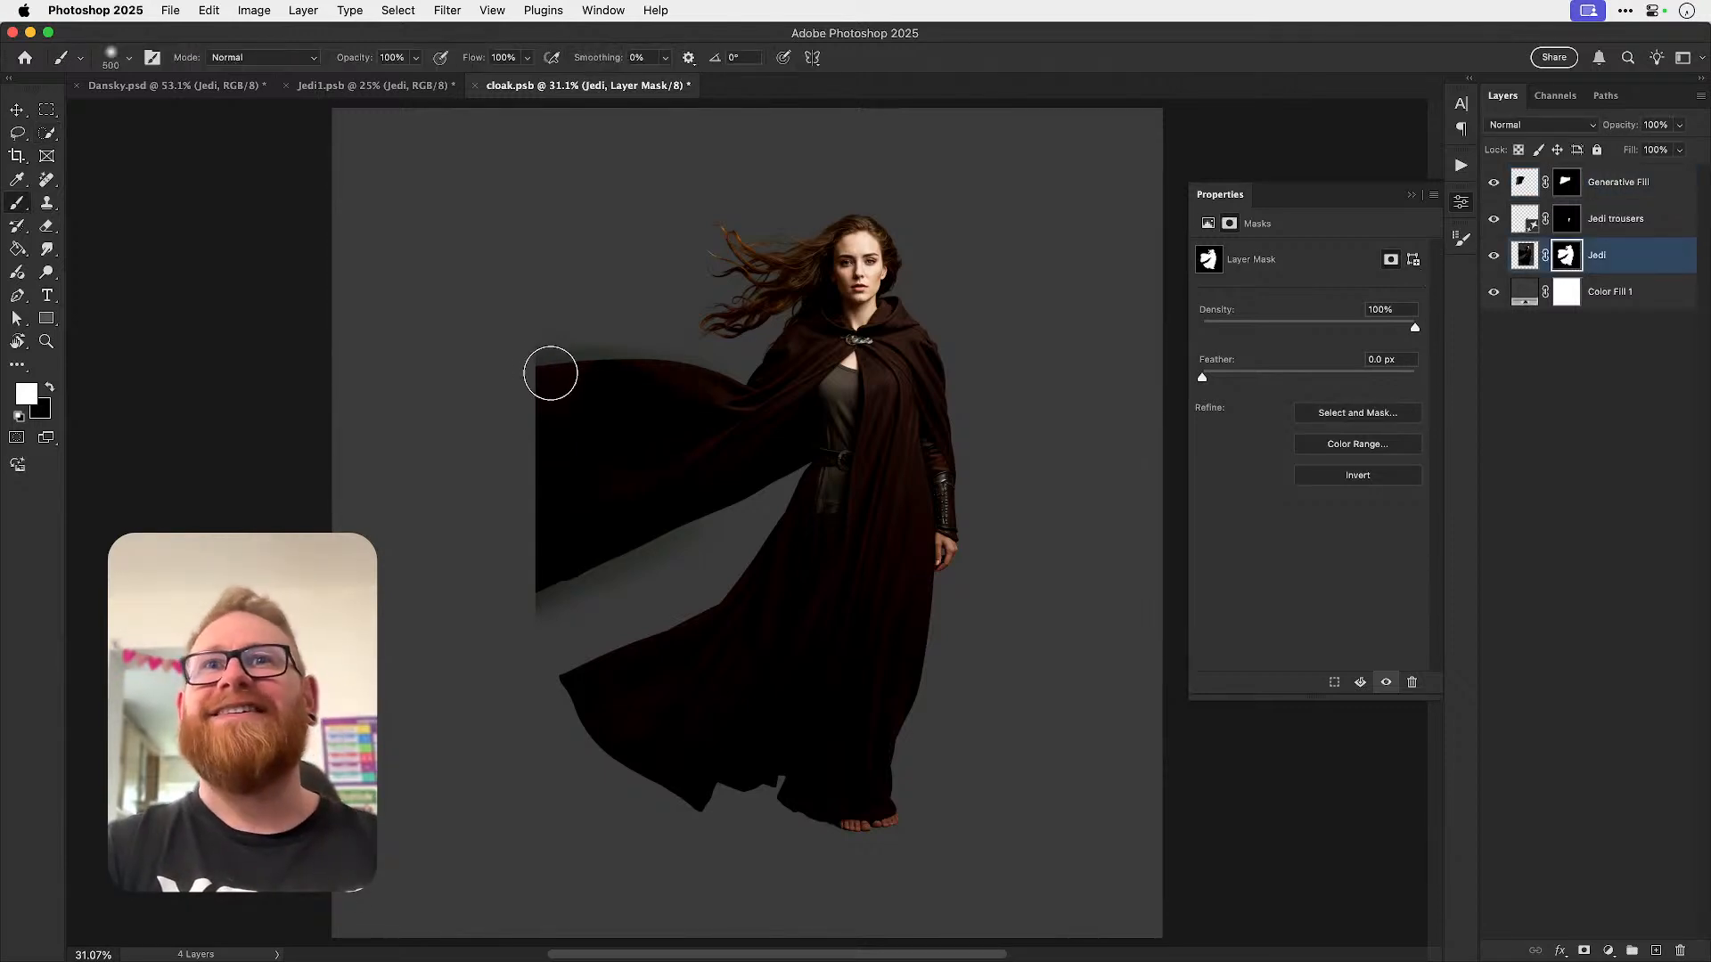
{"action": "key", "text": "x"}
{"action": "mouse_move", "coordinate": [527, 347]}
{"action": "left_mouse_down"}
{"action": "mouse_move", "coordinate": [546, 412]}
{"action": "mouse_move", "coordinate": [566, 365]}
{"action": "mouse_move", "coordinate": [528, 430]}
{"action": "mouse_move", "coordinate": [547, 586]}
{"action": "mouse_move", "coordinate": [555, 557]}
{"action": "mouse_move", "coordinate": [544, 532]}
{"action": "mouse_move", "coordinate": [542, 622]}
{"action": "mouse_move", "coordinate": [596, 557]}
{"action": "mouse_move", "coordinate": [636, 555]}
{"action": "mouse_move", "coordinate": [625, 585]}
{"action": "mouse_move", "coordinate": [723, 516]}
{"action": "left_mouse_up"}
{"action": "key", "text": "bracketleft"}
{"action": "key", "text": "bracketleft"}
{"action": "key", "text": "bracketleft"}
{"action": "key", "text": "bracketleft"}
{"action": "key", "text": "bracketleft"}
{"action": "key", "text": "bracketleft"}
{"action": "key", "text": "bracketleft"}
{"action": "key", "text": "bracketleft"}
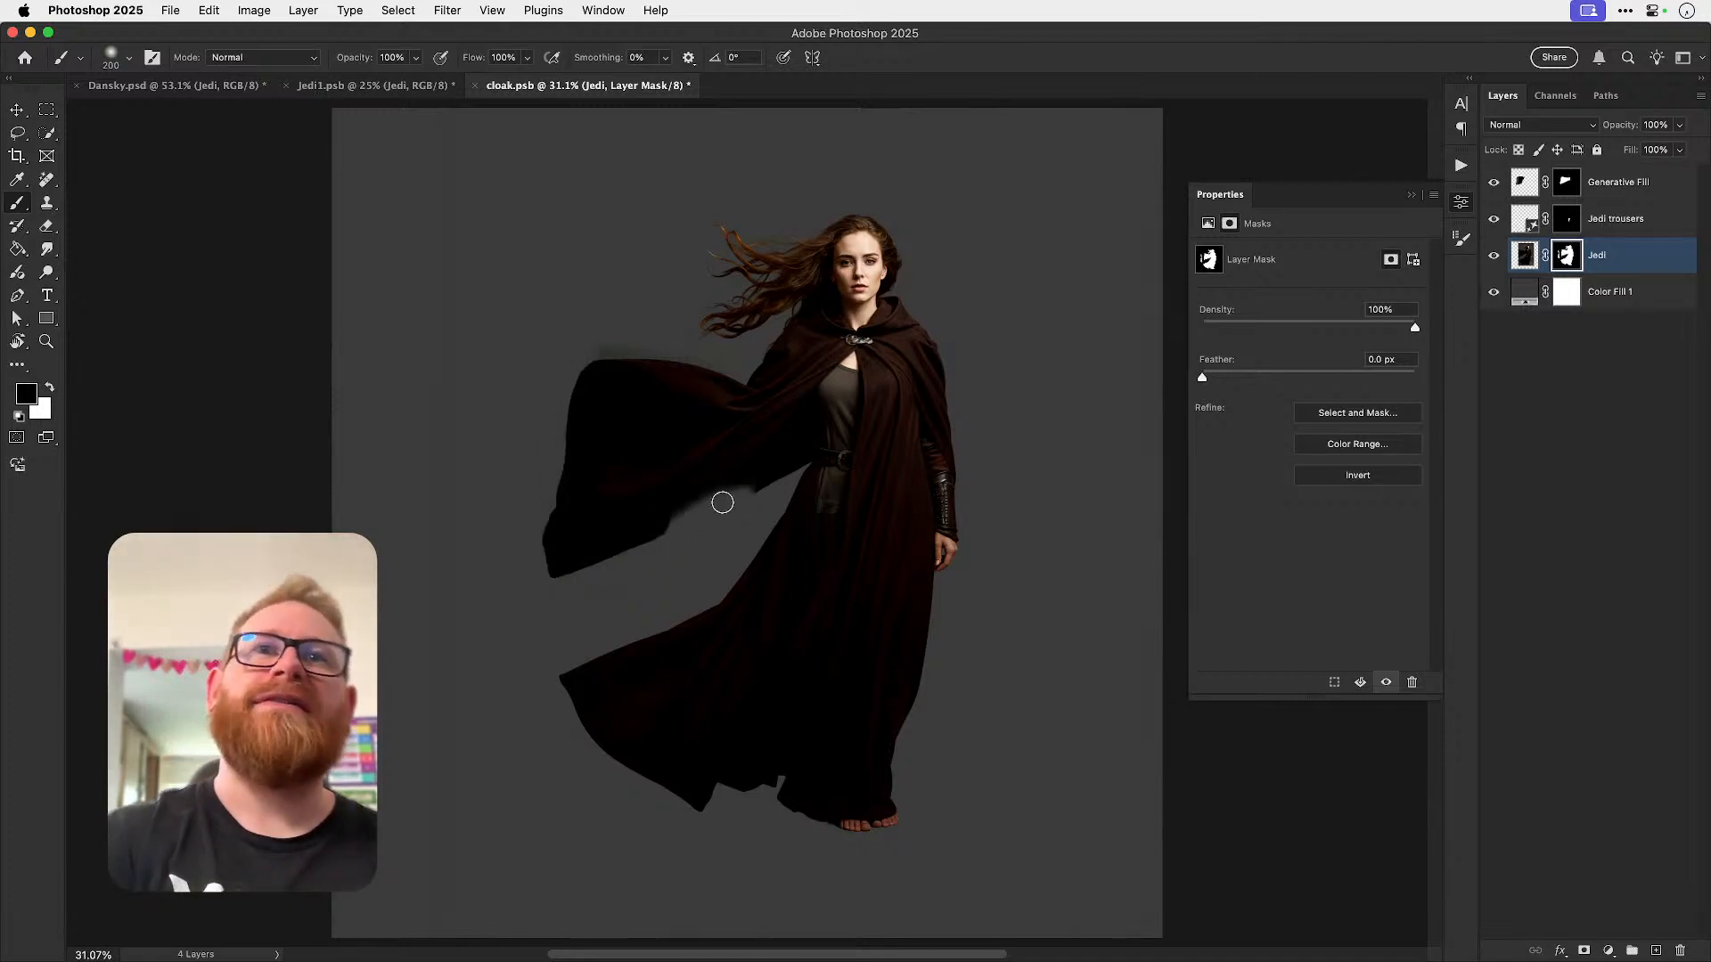
- Paint white on the Jedi mask to restore the missing parts along the flared cloak's lower edge
{"action": "key", "text": "z"}
{"action": "left_click", "coordinate": [682, 524]}
{"action": "key", "text": "x"}
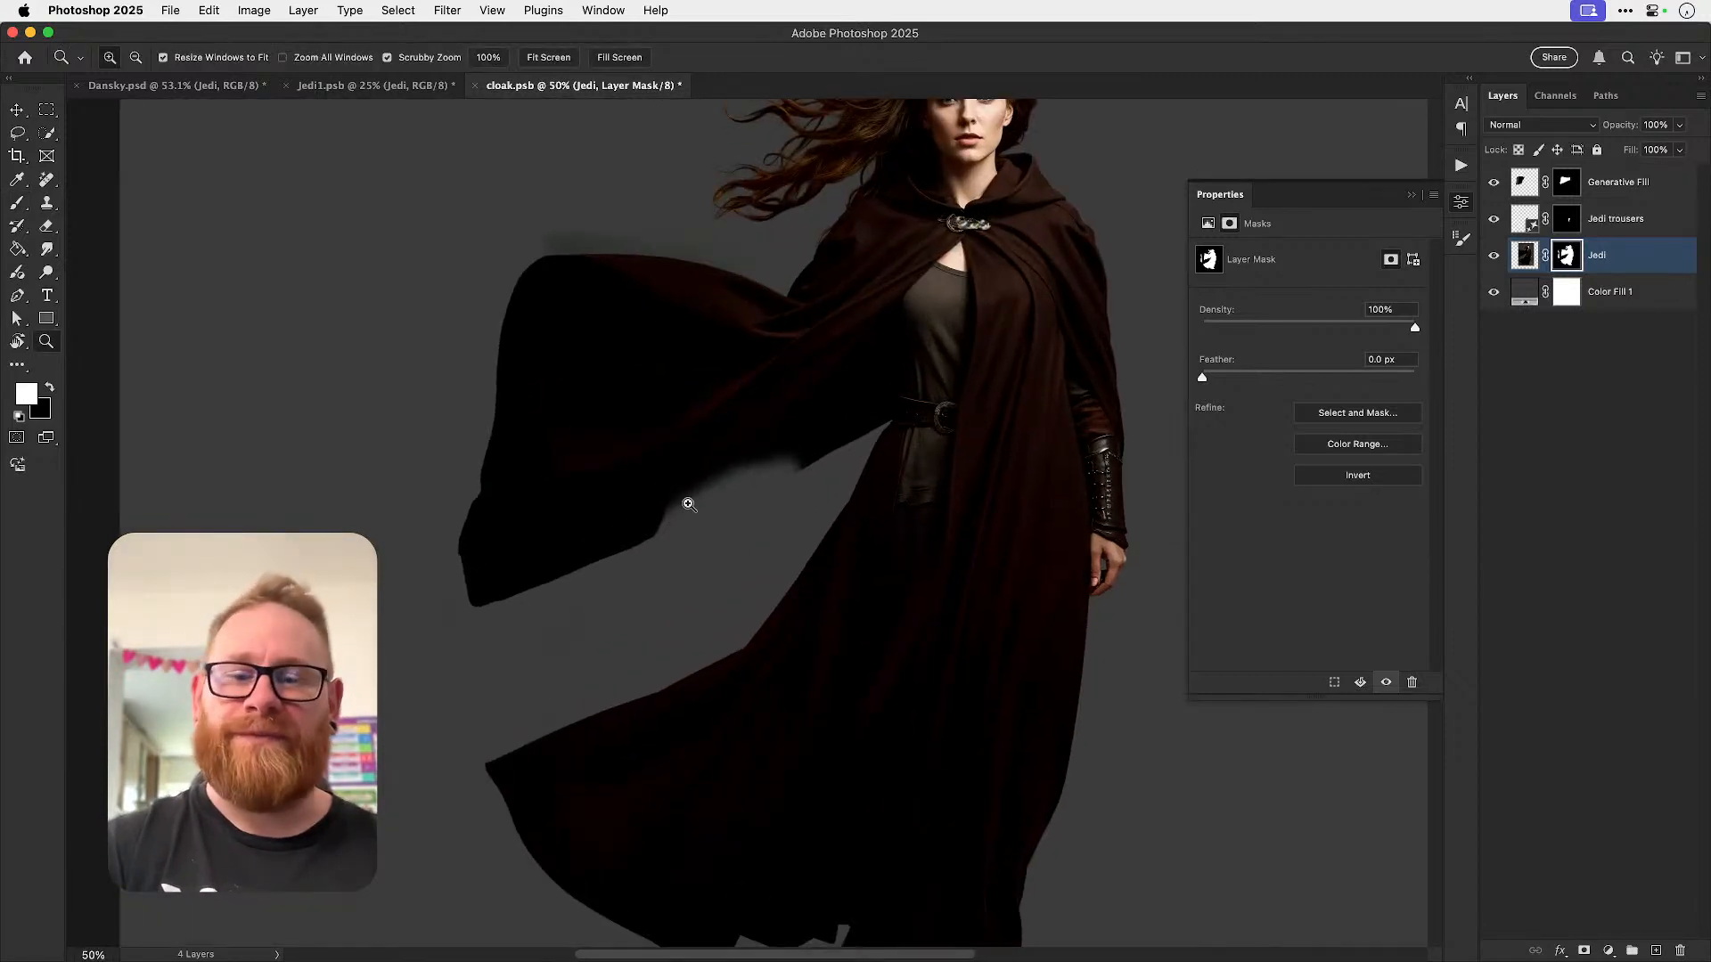
{"action": "key", "text": "b"}
{"action": "mouse_move", "coordinate": [672, 493]}
{"action": "left_mouse_down"}
{"action": "mouse_move", "coordinate": [653, 511]}
{"action": "mouse_move", "coordinate": [766, 466]}
{"action": "mouse_move", "coordinate": [696, 509]}
{"action": "mouse_move", "coordinate": [653, 496]}
{"action": "left_mouse_up"}
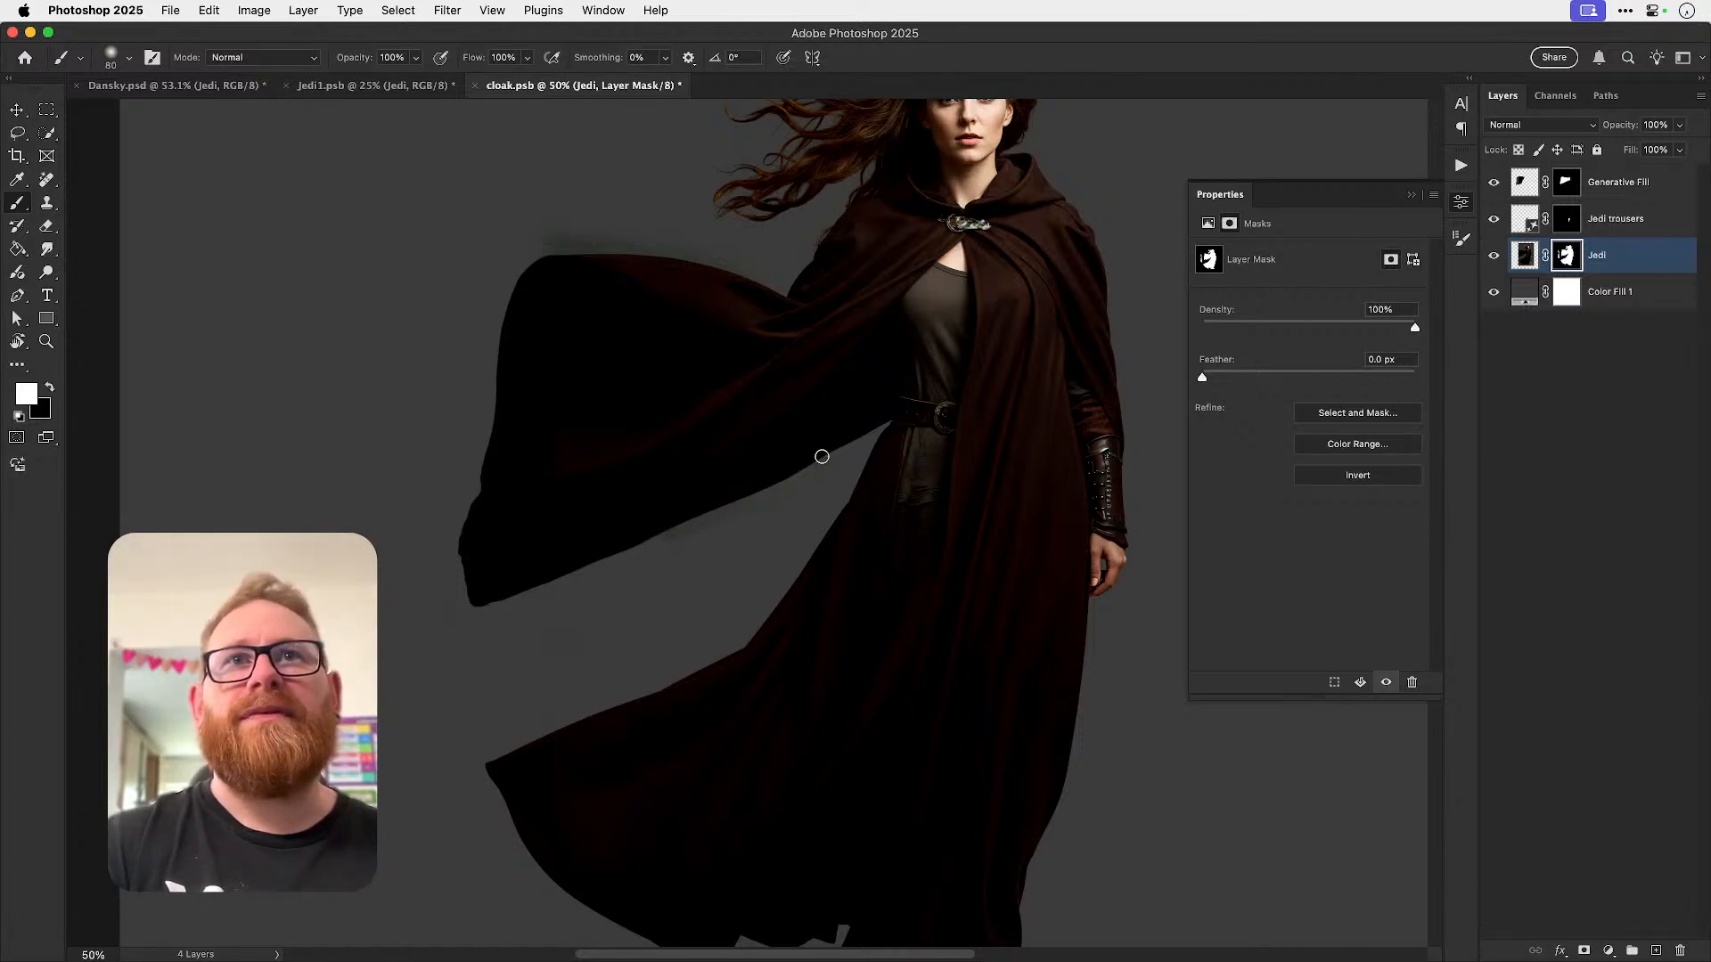
- Start painting out the dark fringe below the cloak's lower edge on the Jedi mask with a black brush of size 30
{"action": "scroll", "coordinate": [699, 510], "scroll_direction": "up", "scroll_amount": 2}
{"action": "key", "text": "x"}
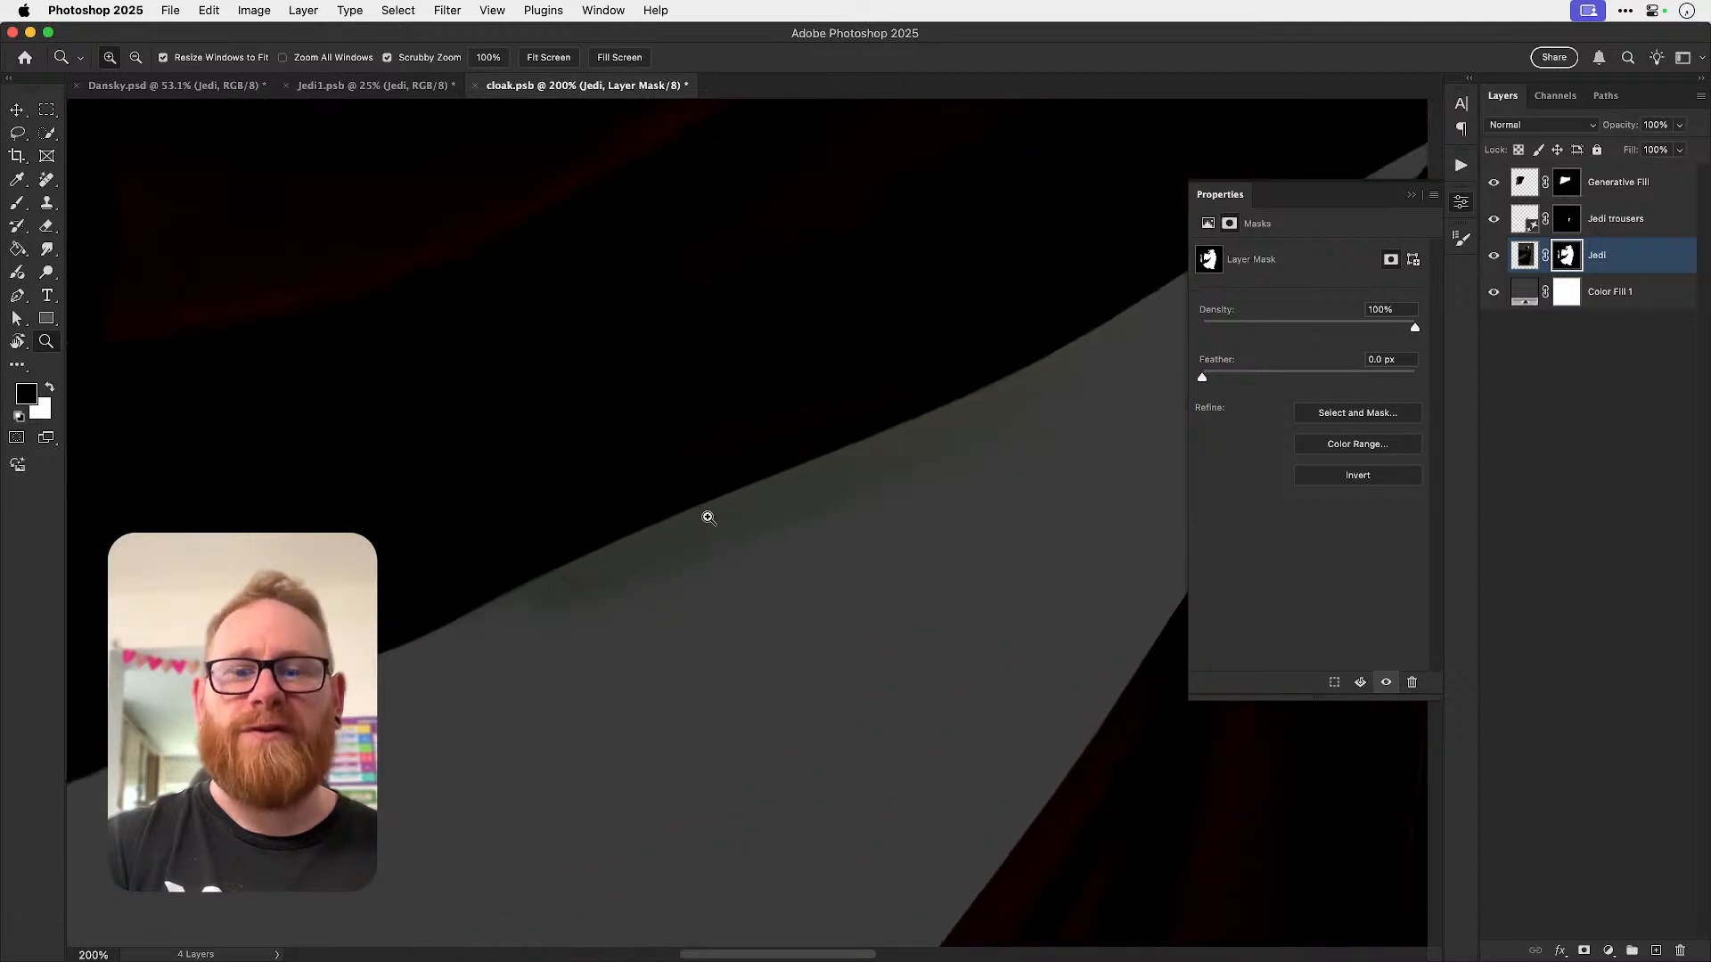
{"action": "key", "text": "bracketleft"}
{"action": "key", "text": "bracketleft"}
{"action": "key", "text": "bracketleft"}
{"action": "key", "text": "bracketleft"}
{"action": "key", "text": "bracketleft"}
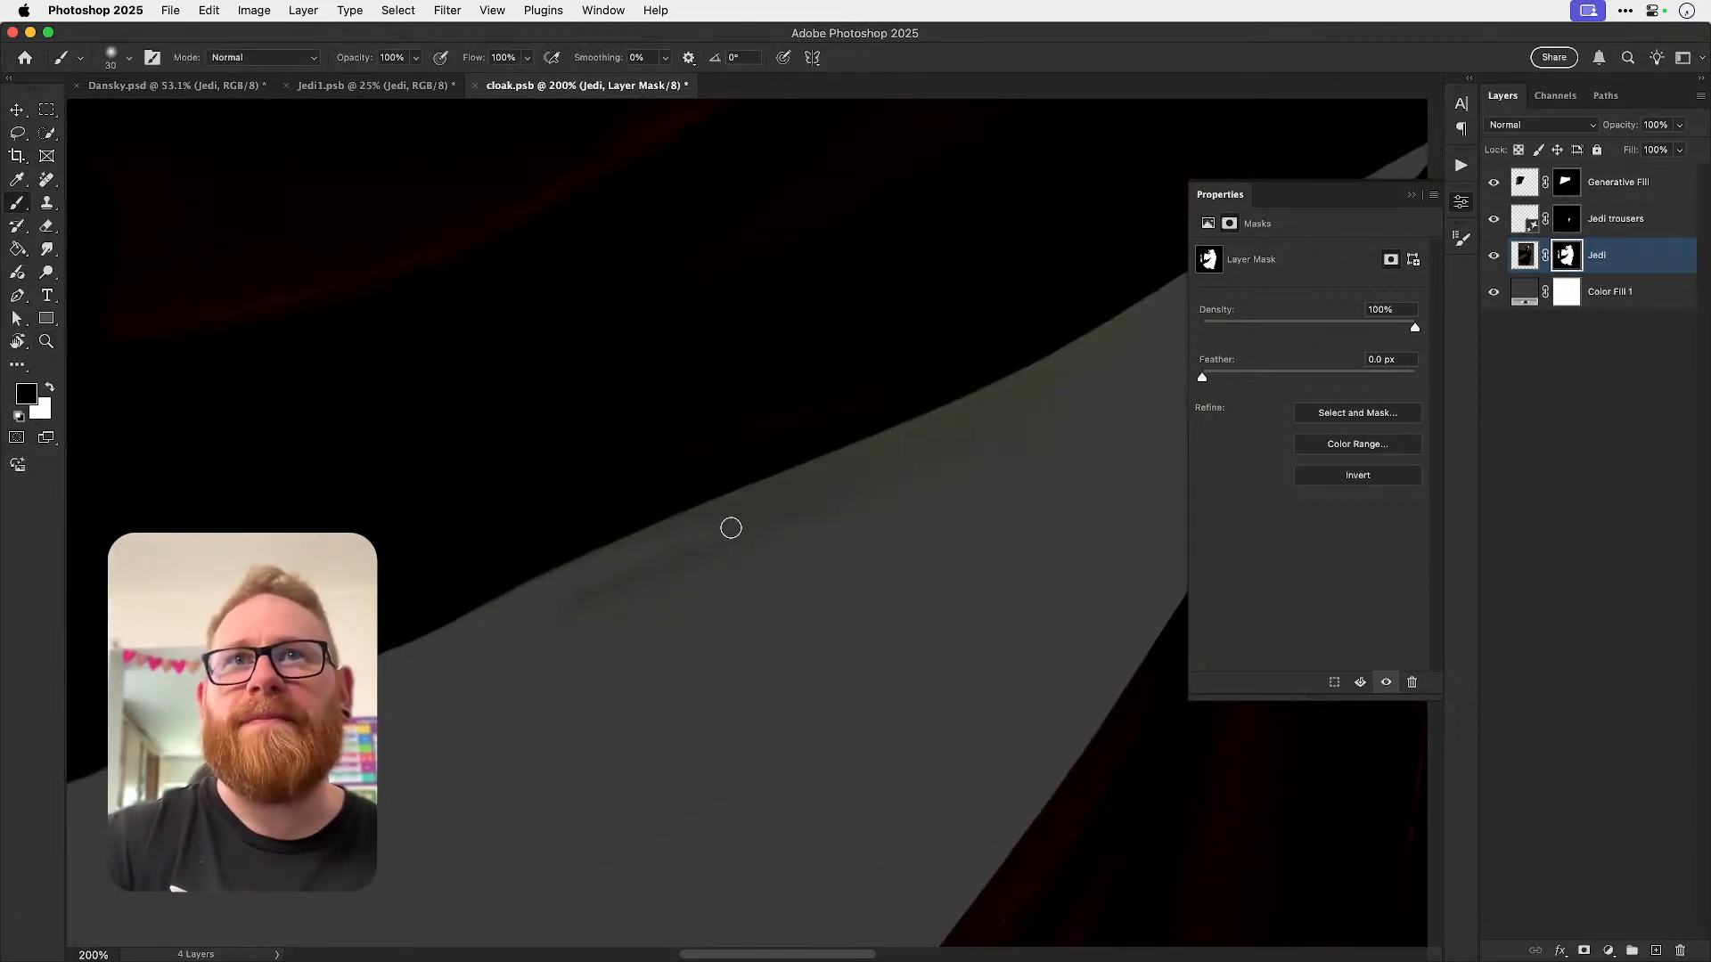
- Change the Color Fill 1 background to a light grey and check the cloak edge with the merged layer hidden and shown
{"action": "double_click", "coordinate": [1525, 292]}
{"action": "left_click", "coordinate": [1048, 484]}
{"action": "left_click", "coordinate": [1445, 408]}
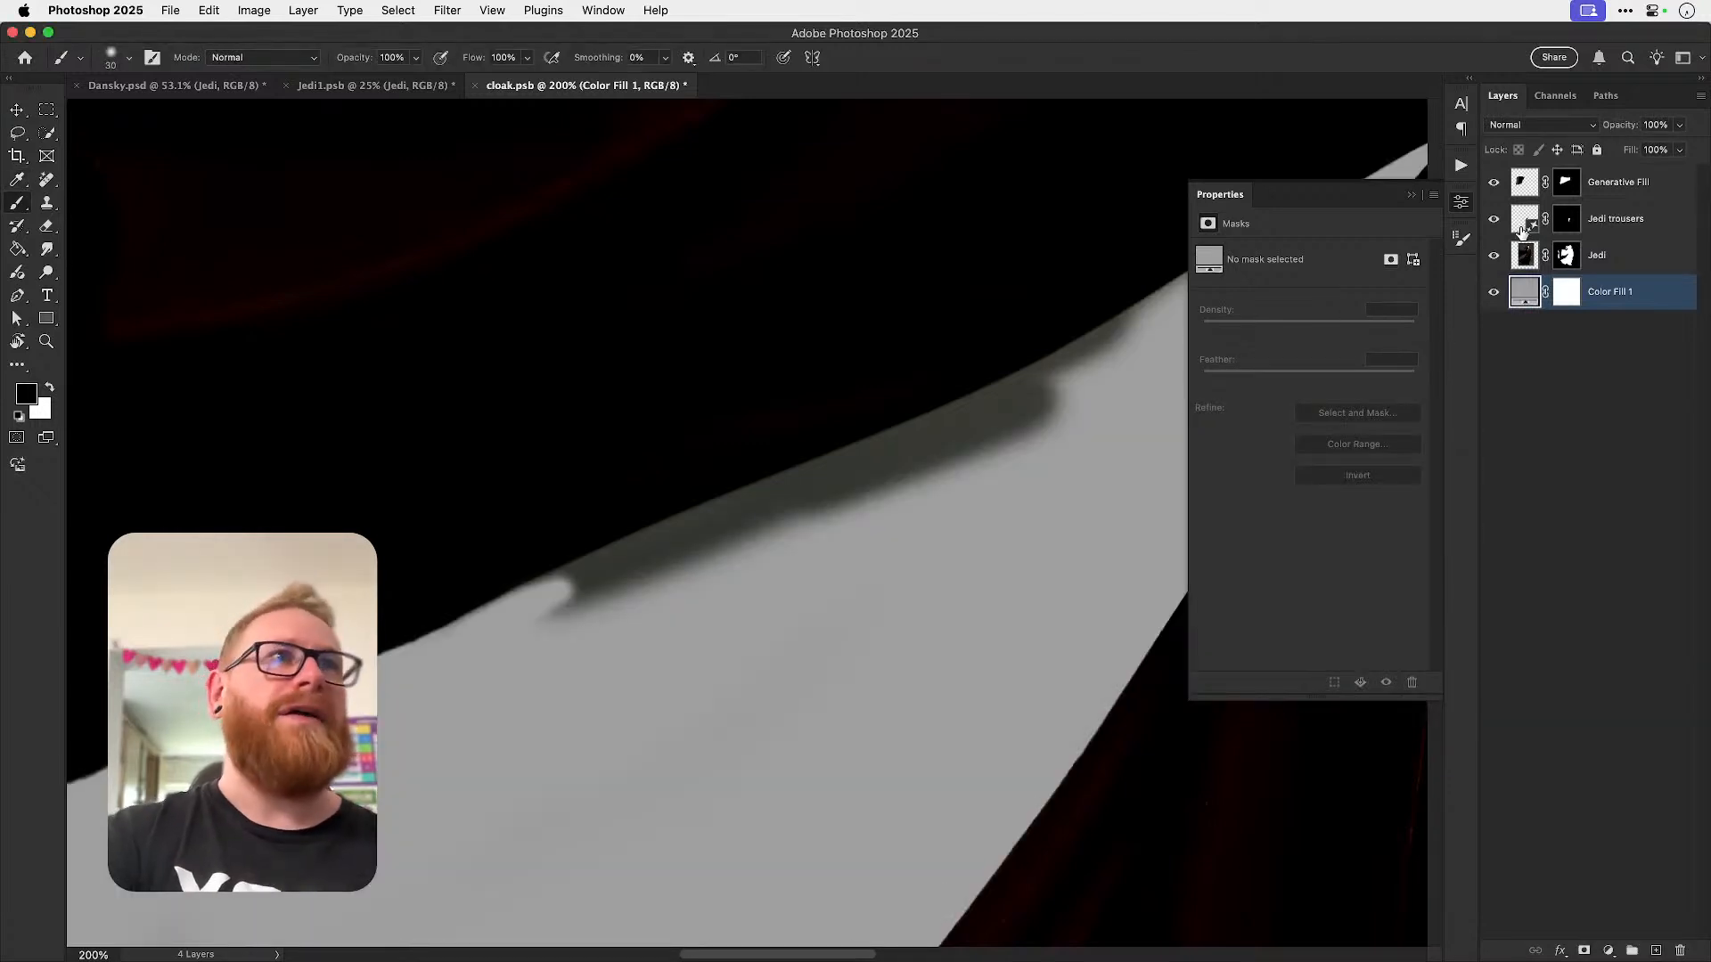
{"action": "left_click", "coordinate": [1493, 182]}
{"action": "left_click", "coordinate": [1493, 182]}
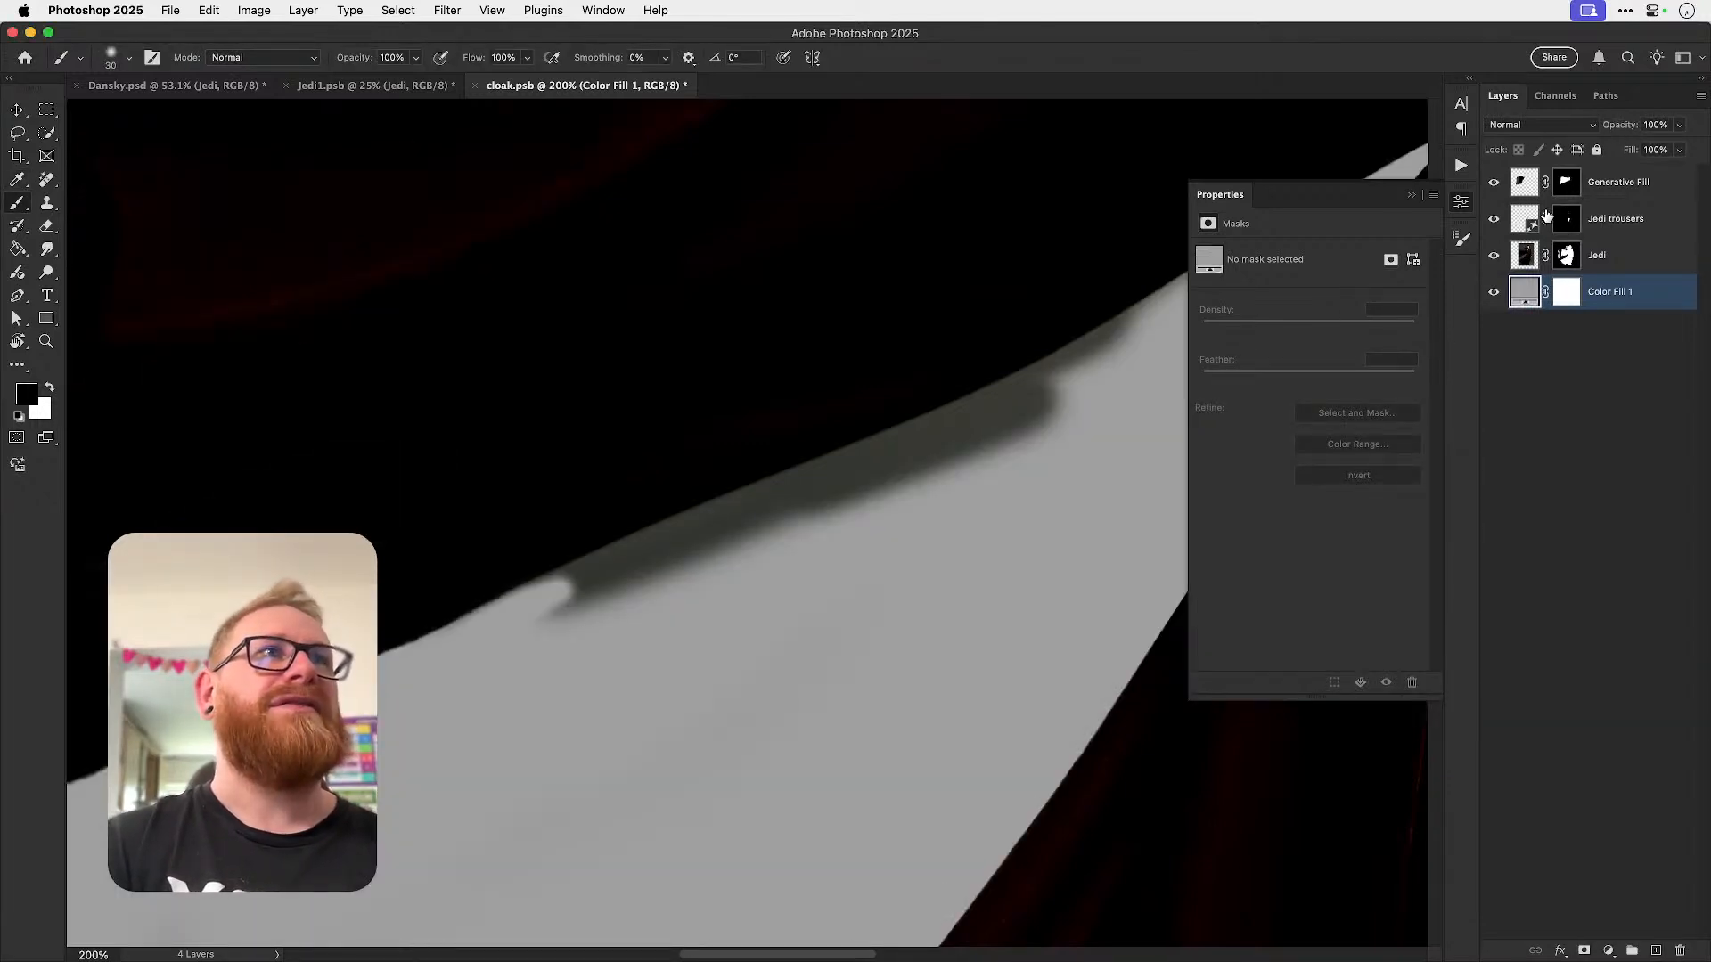
- Paint black on the Jedi mask along the underside of the flared cloak to remove the fringe, rotating the canvas to follow the edge
{"action": "left_click", "coordinate": [1524, 234]}
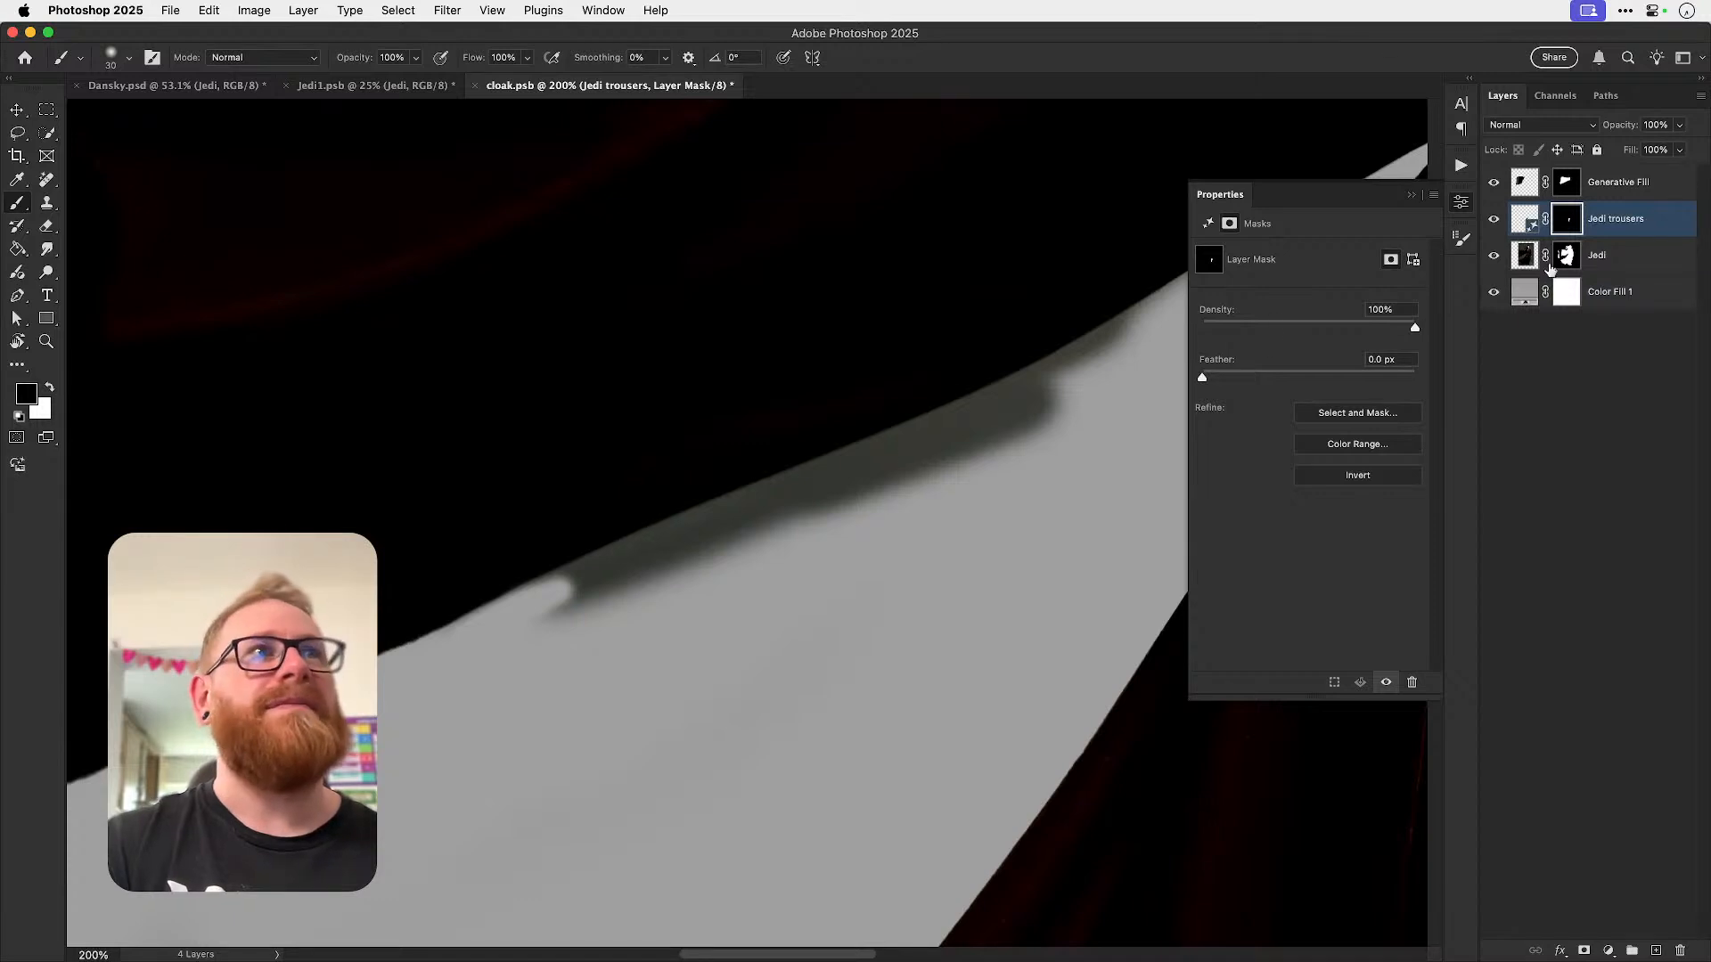
{"action": "left_click", "coordinate": [1533, 272]}
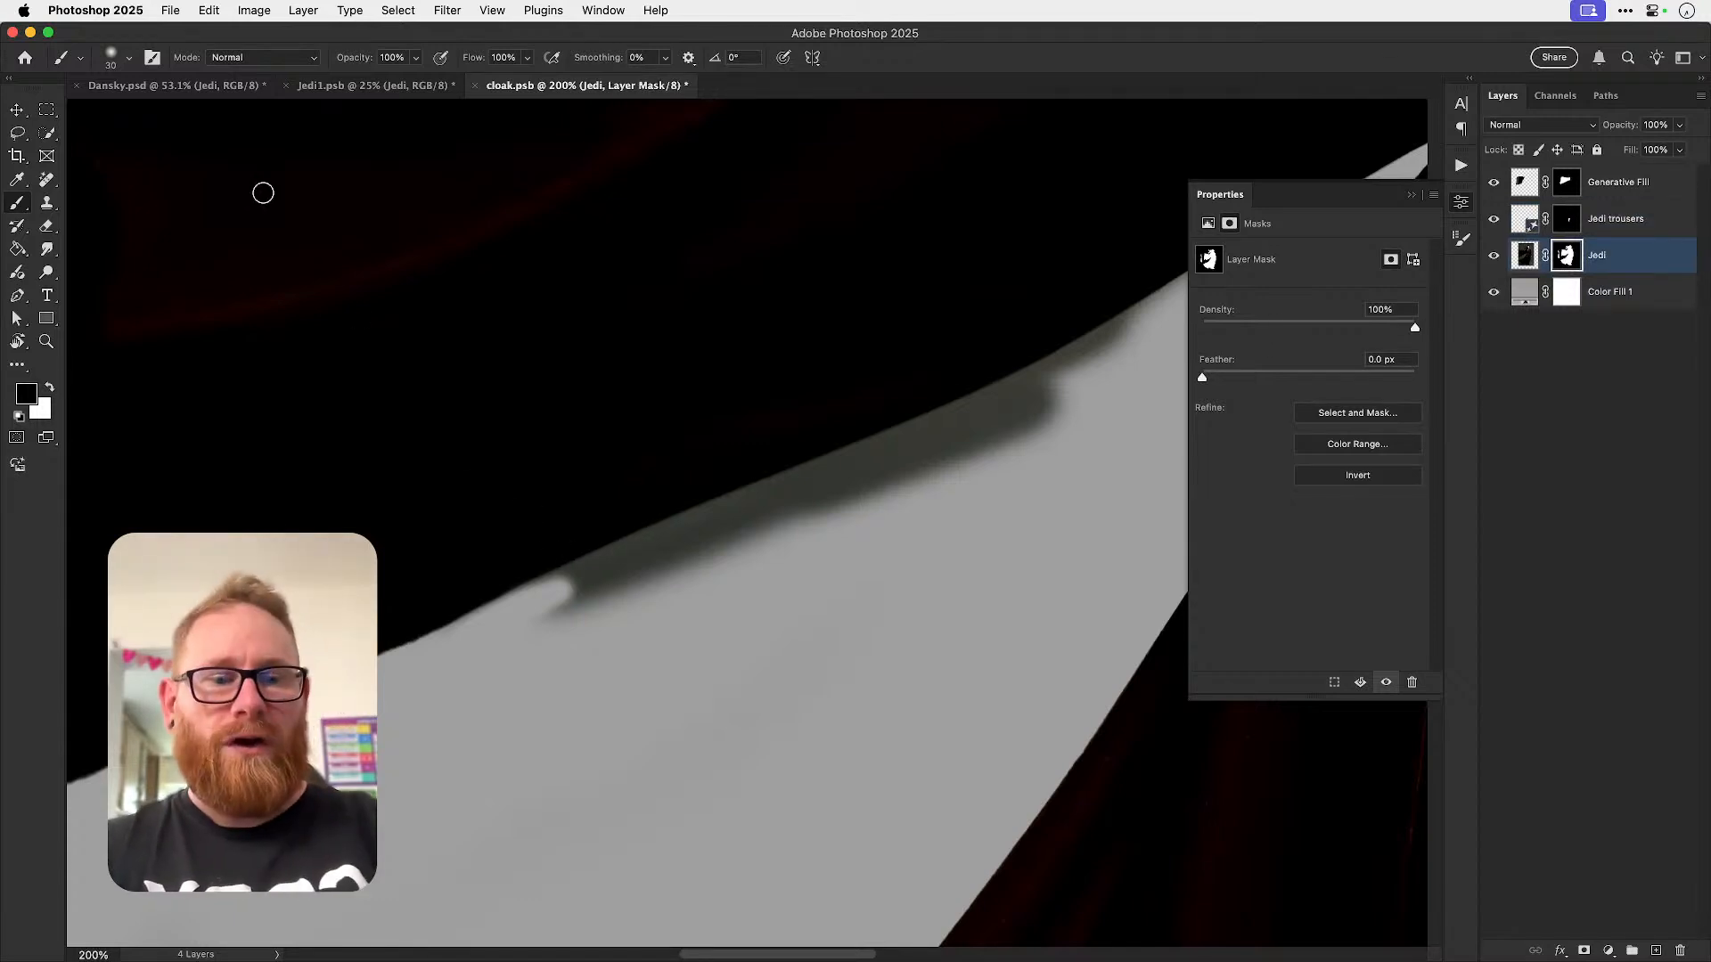
{"action": "mouse_move", "coordinate": [548, 621]}
{"action": "left_mouse_down"}
{"action": "mouse_move", "coordinate": [1106, 407]}
{"action": "mouse_move", "coordinate": [946, 442]}
{"action": "left_mouse_up"}
{"action": "key", "text": "r"}
{"action": "mouse_move", "coordinate": [836, 427]}
{"action": "left_mouse_down"}
{"action": "mouse_move", "coordinate": [1006, 495]}
{"action": "mouse_move", "coordinate": [813, 740]}
{"action": "mouse_move", "coordinate": [805, 615]}
{"action": "left_mouse_up"}
{"action": "key", "text": "b"}
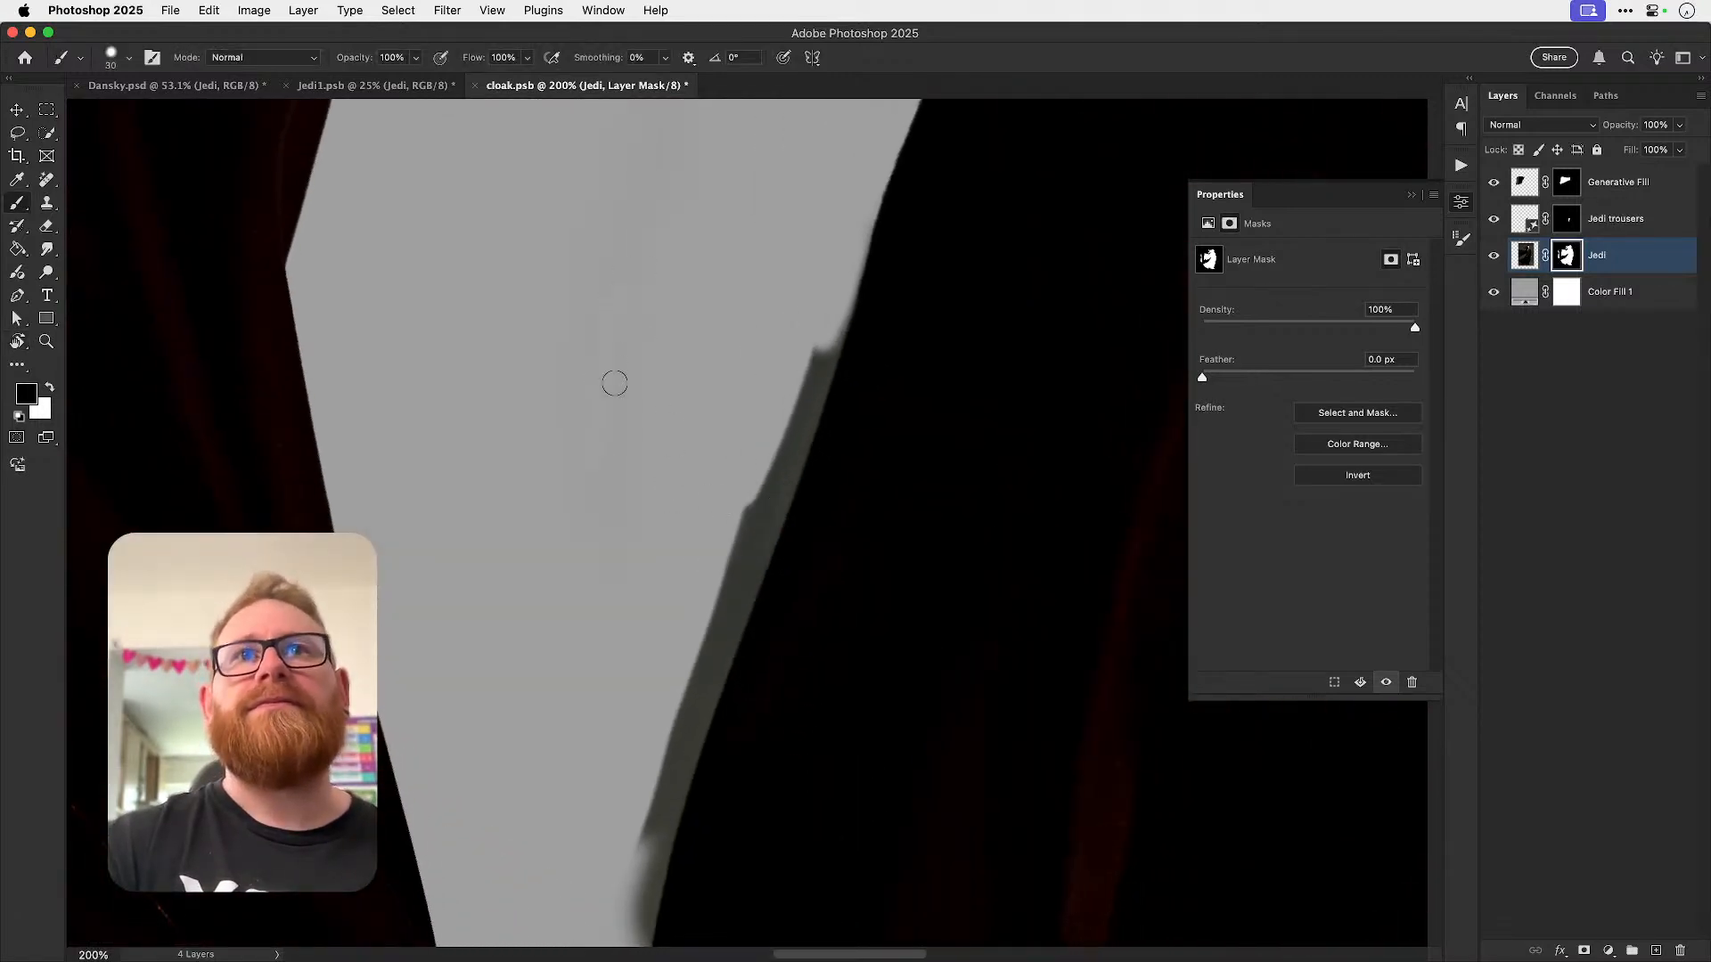
{"action": "mouse_move", "coordinate": [769, 382]}
{"action": "left_mouse_down"}
{"action": "mouse_move", "coordinate": [779, 415]}
{"action": "mouse_move", "coordinate": [844, 218]}
{"action": "left_mouse_up"}
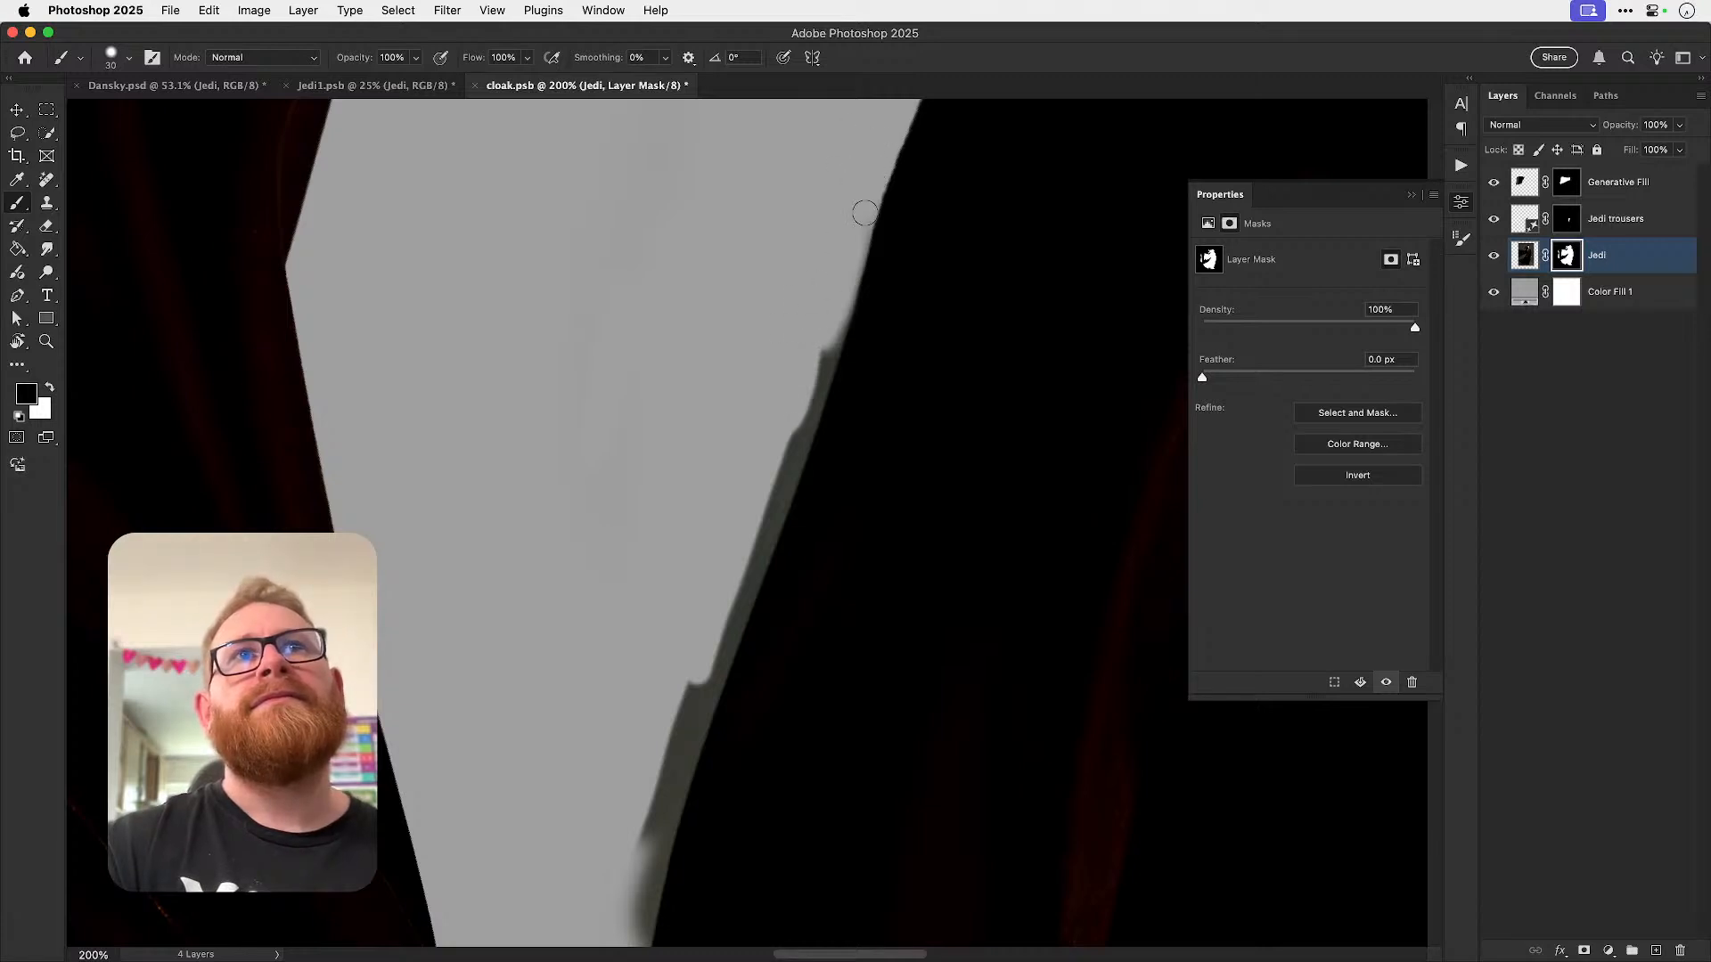
{"action": "left_click_drag", "start_coordinate": [865, 213], "coordinate": [790, 464]}
{"action": "mouse_move", "coordinate": [808, 400]}
{"action": "left_mouse_down"}
{"action": "mouse_move", "coordinate": [777, 496]}
{"action": "mouse_move", "coordinate": [816, 367]}
{"action": "mouse_move", "coordinate": [760, 551]}
{"action": "left_mouse_up"}
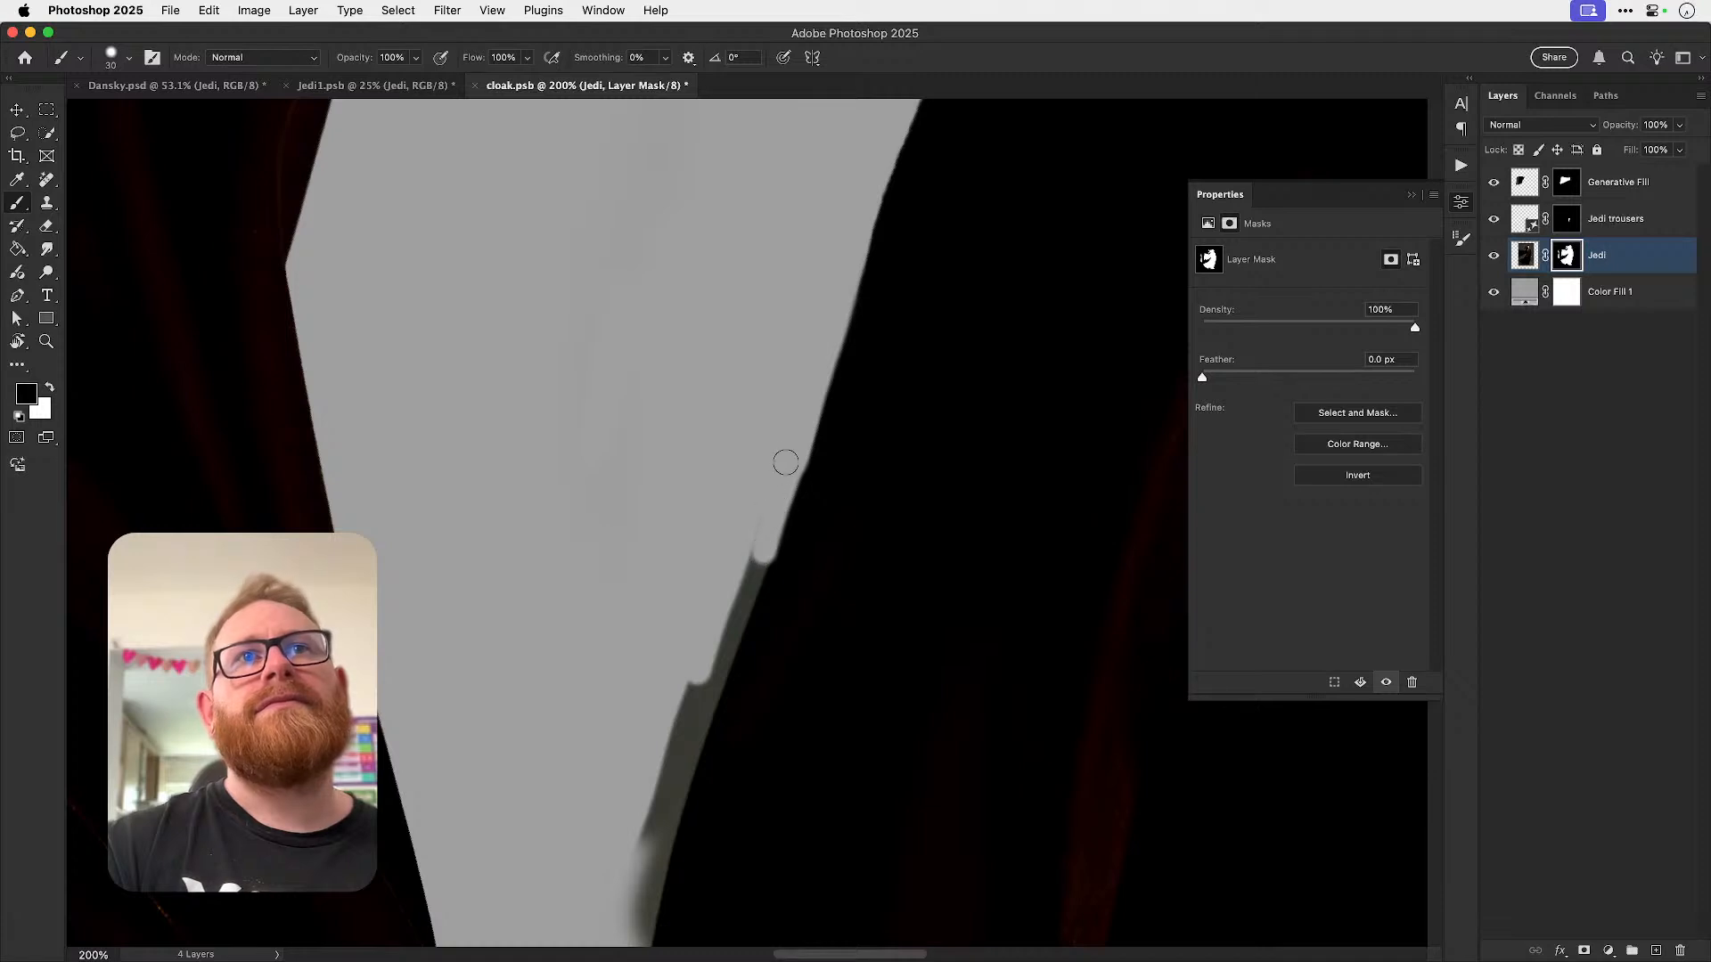
{"action": "mouse_move", "coordinate": [781, 492]}
{"action": "left_mouse_down"}
{"action": "mouse_move", "coordinate": [726, 638]}
{"action": "mouse_move", "coordinate": [776, 498]}
{"action": "left_mouse_up"}
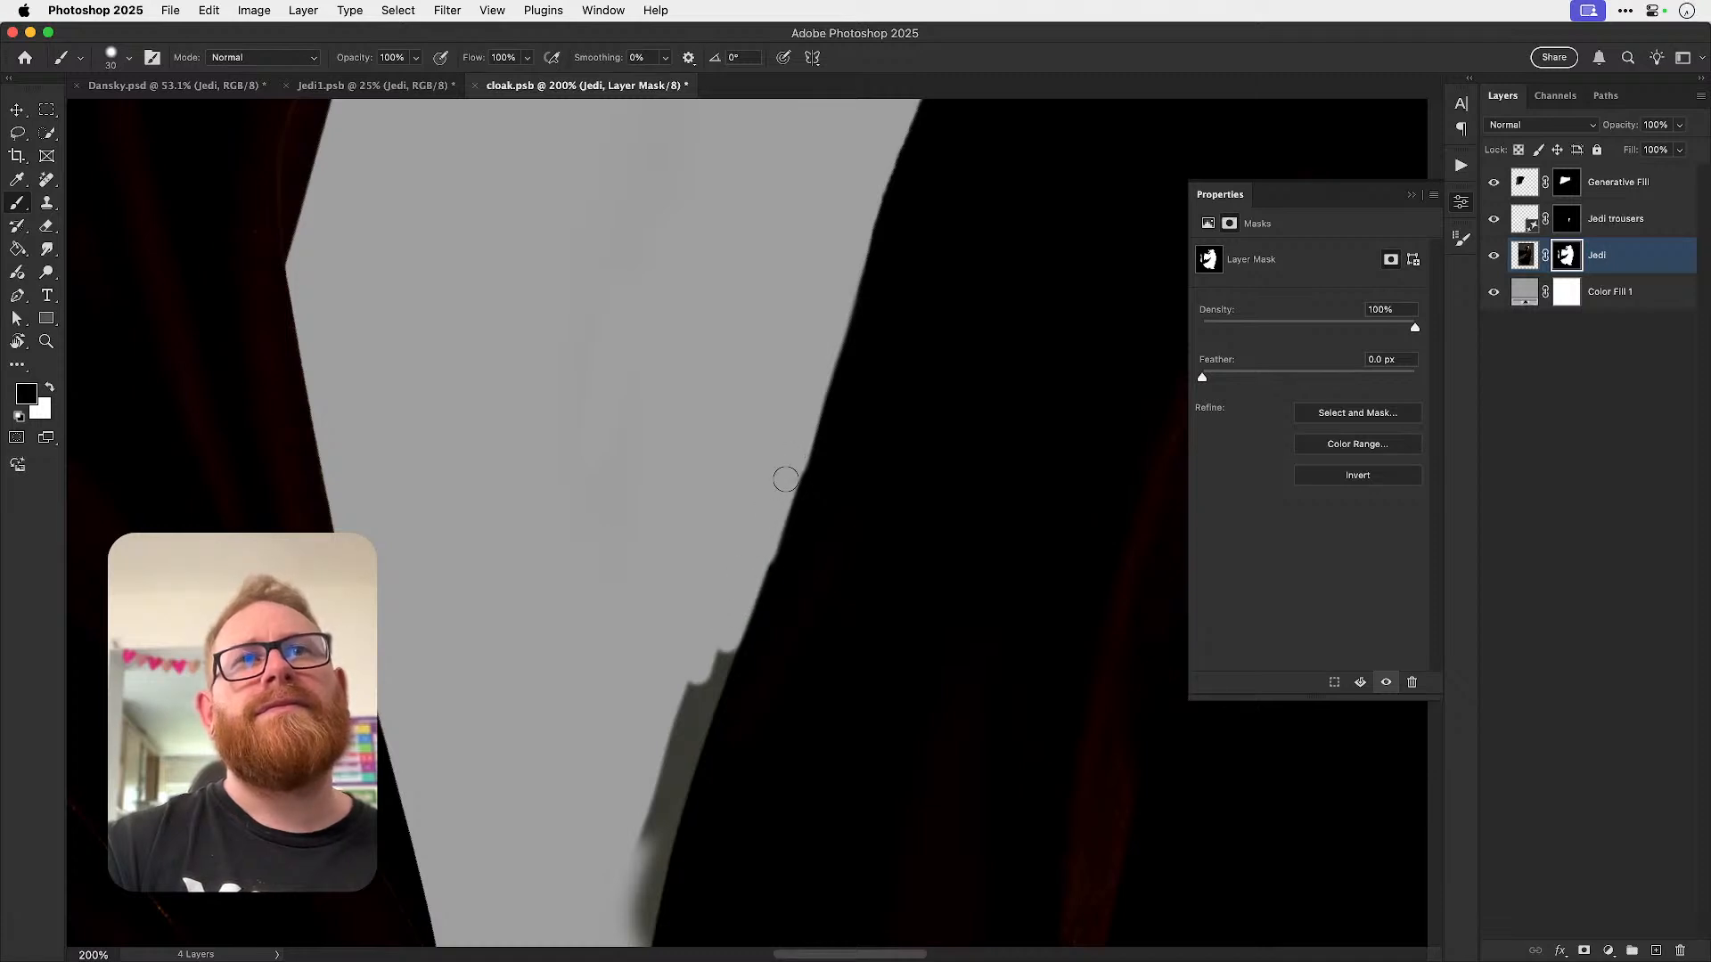
- Paint out the remaining fringe on the Jedi mask along the cloak's underside to the waist and around the flared tip
{"action": "scroll", "coordinate": [710, 633], "scroll_direction": "down", "scroll_amount": 3}
{"action": "mouse_move", "coordinate": [707, 532]}
{"action": "left_mouse_down"}
{"action": "mouse_move", "coordinate": [736, 467]}
{"action": "mouse_move", "coordinate": [696, 575]}
{"action": "mouse_move", "coordinate": [740, 458]}
{"action": "mouse_move", "coordinate": [658, 711]}
{"action": "mouse_move", "coordinate": [705, 496]}
{"action": "mouse_move", "coordinate": [648, 659]}
{"action": "mouse_move", "coordinate": [665, 495]}
{"action": "mouse_move", "coordinate": [625, 718]}
{"action": "mouse_move", "coordinate": [649, 618]}
{"action": "mouse_move", "coordinate": [623, 691]}
{"action": "left_mouse_up"}
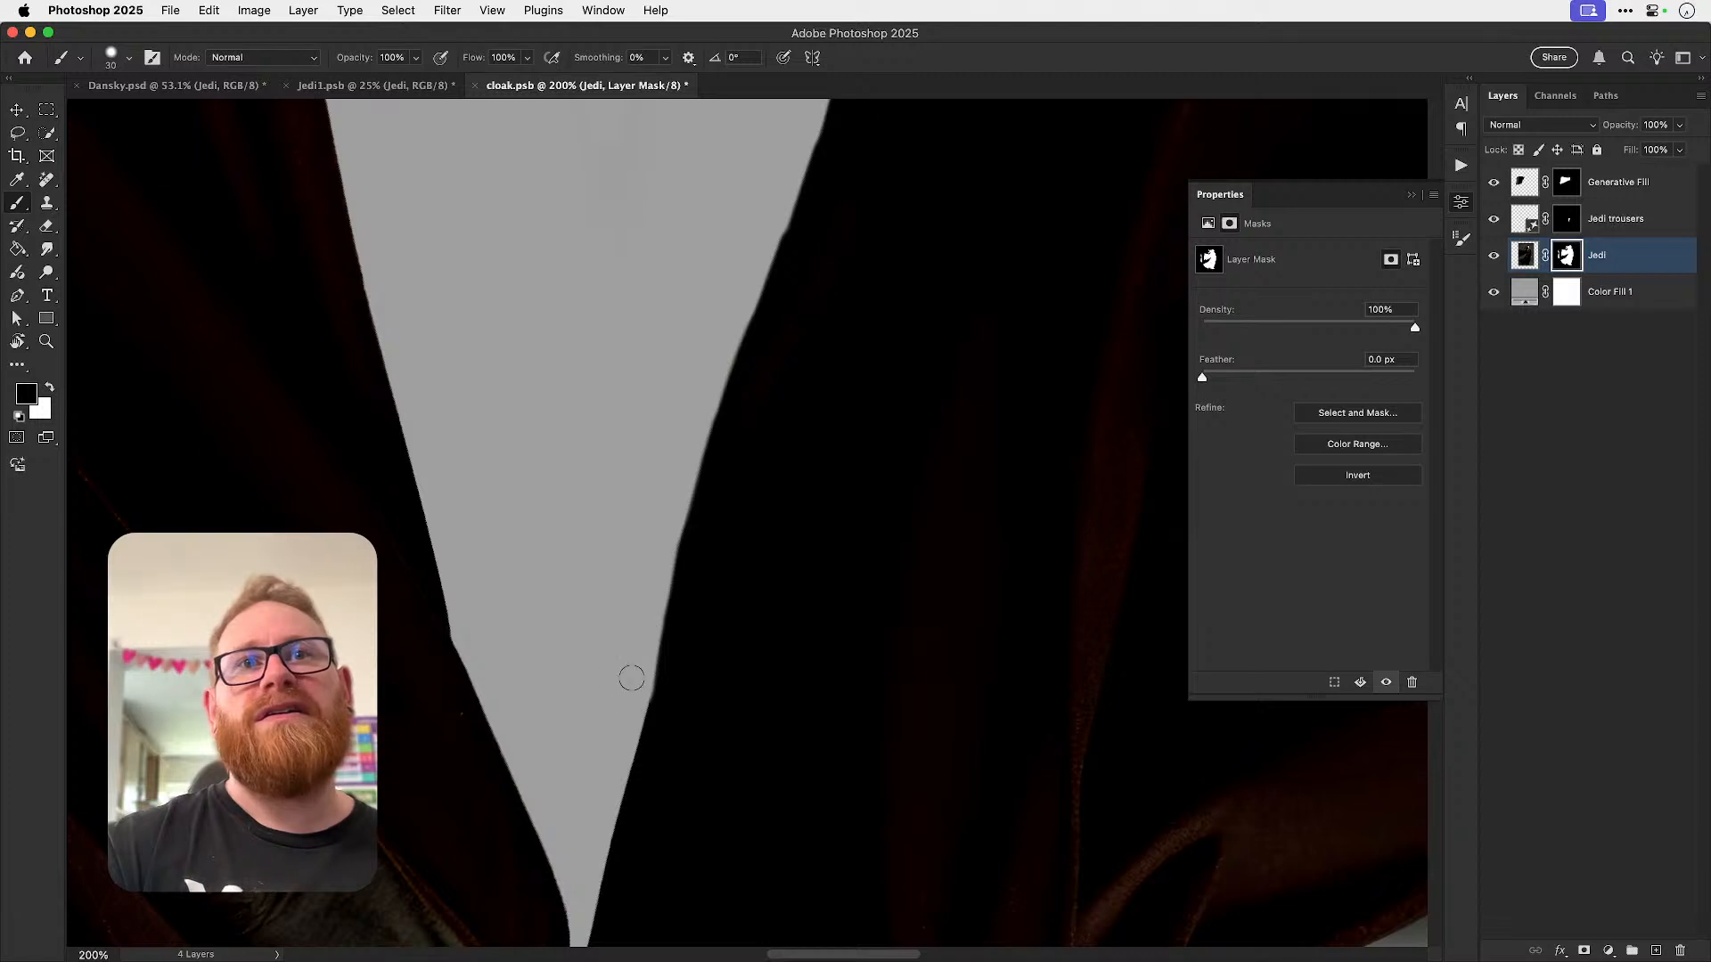
{"action": "key", "text": "x"}
{"action": "key", "text": "x"}
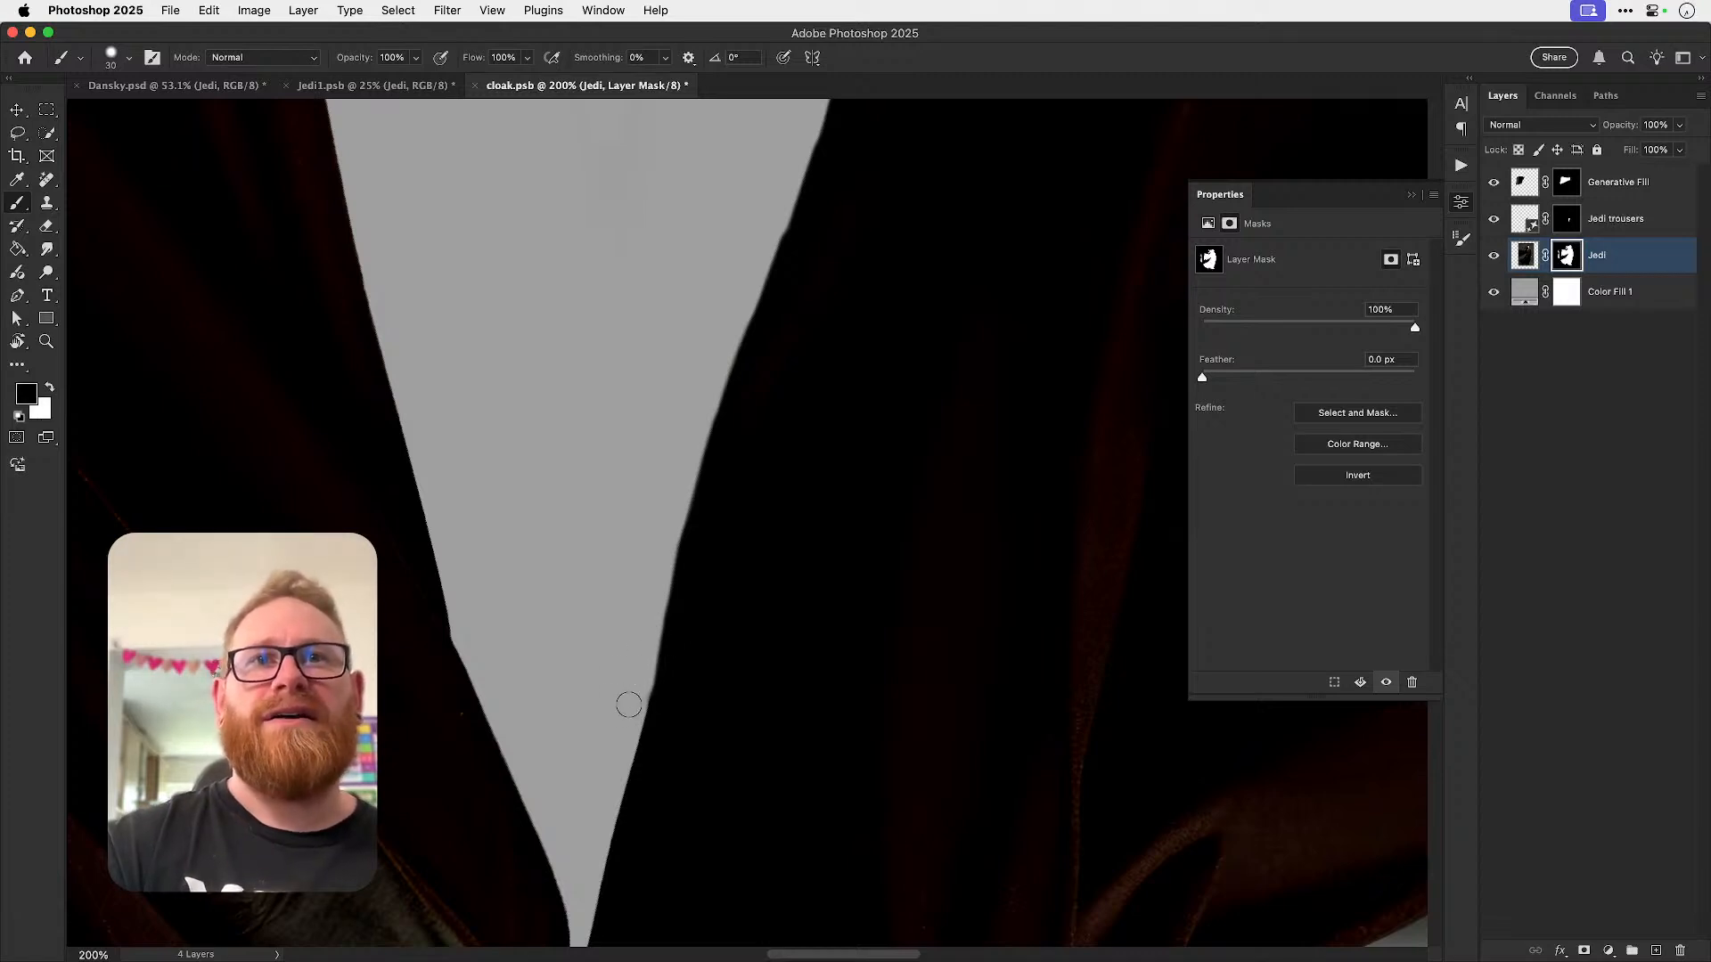
{"action": "key", "text": "super+minus"}
{"action": "left_click_drag", "start_coordinate": [808, 301], "coordinate": [551, 571]}
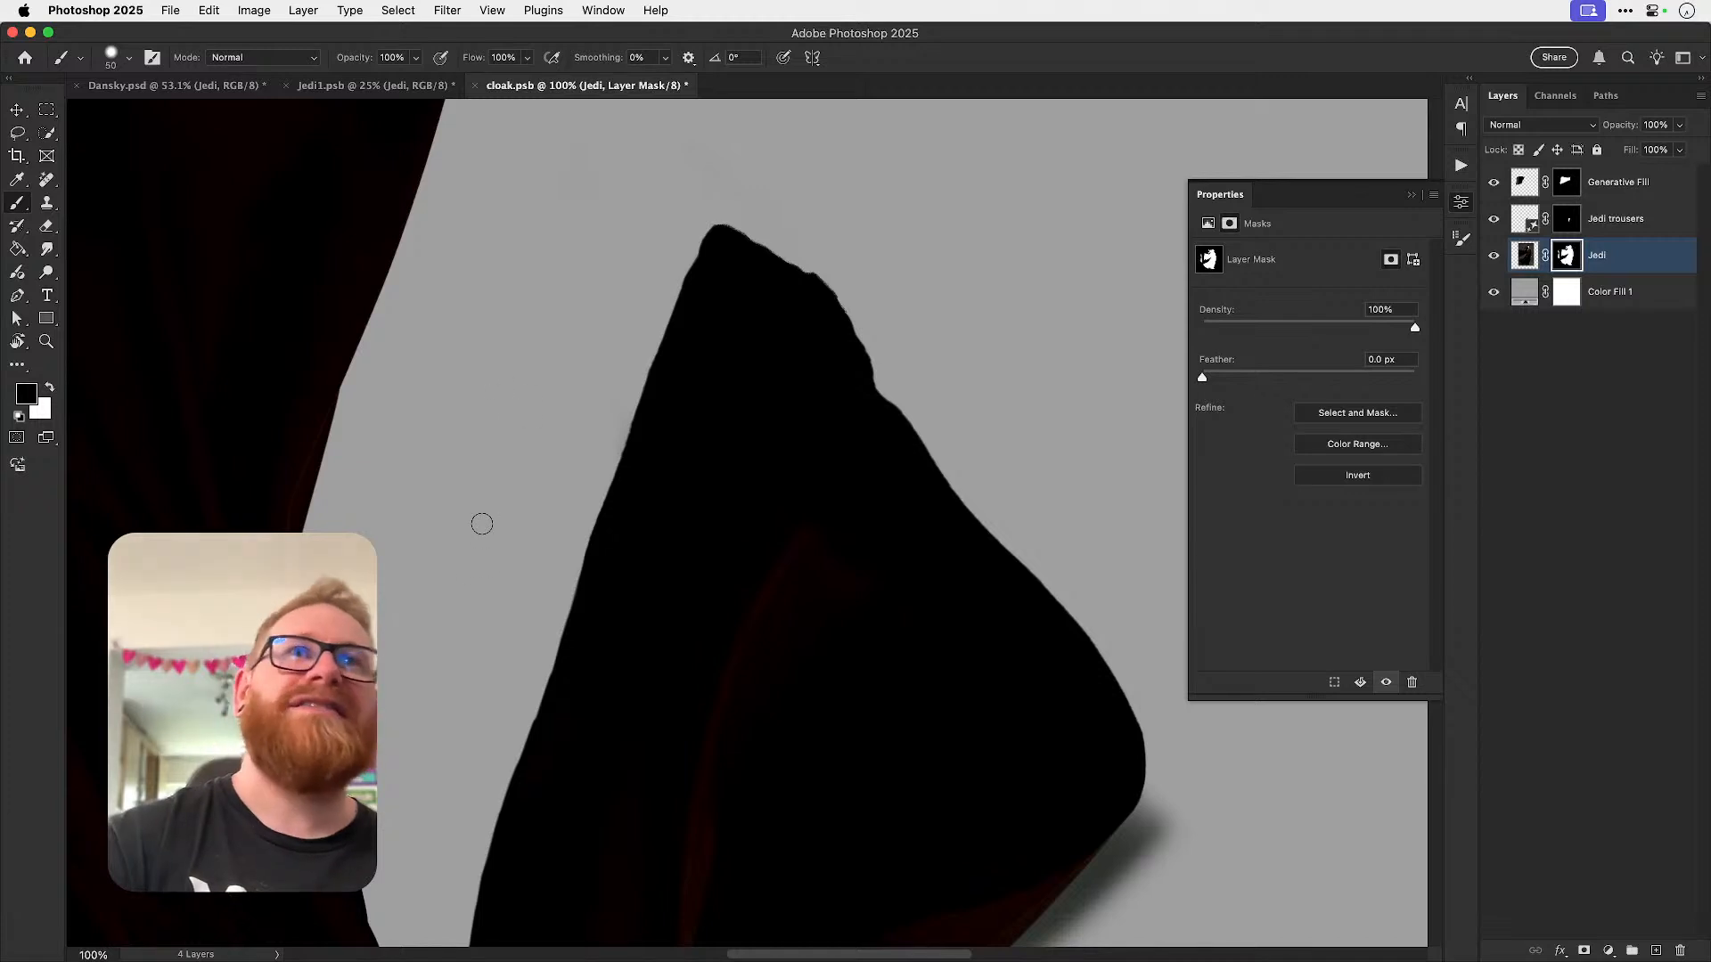
- Paint black on the Jedi mask along the lower flare's upper edge to remove the wide dark fringe, rotating the canvas to follow it
{"action": "key", "text": "r"}
{"action": "left_click_drag", "start_coordinate": [800, 308], "coordinate": [514, 636]}
{"action": "mouse_move", "coordinate": [726, 417]}
{"action": "left_mouse_down"}
{"action": "mouse_move", "coordinate": [710, 456]}
{"action": "mouse_move", "coordinate": [897, 412]}
{"action": "mouse_move", "coordinate": [737, 370]}
{"action": "mouse_move", "coordinate": [704, 398]}
{"action": "left_mouse_up"}
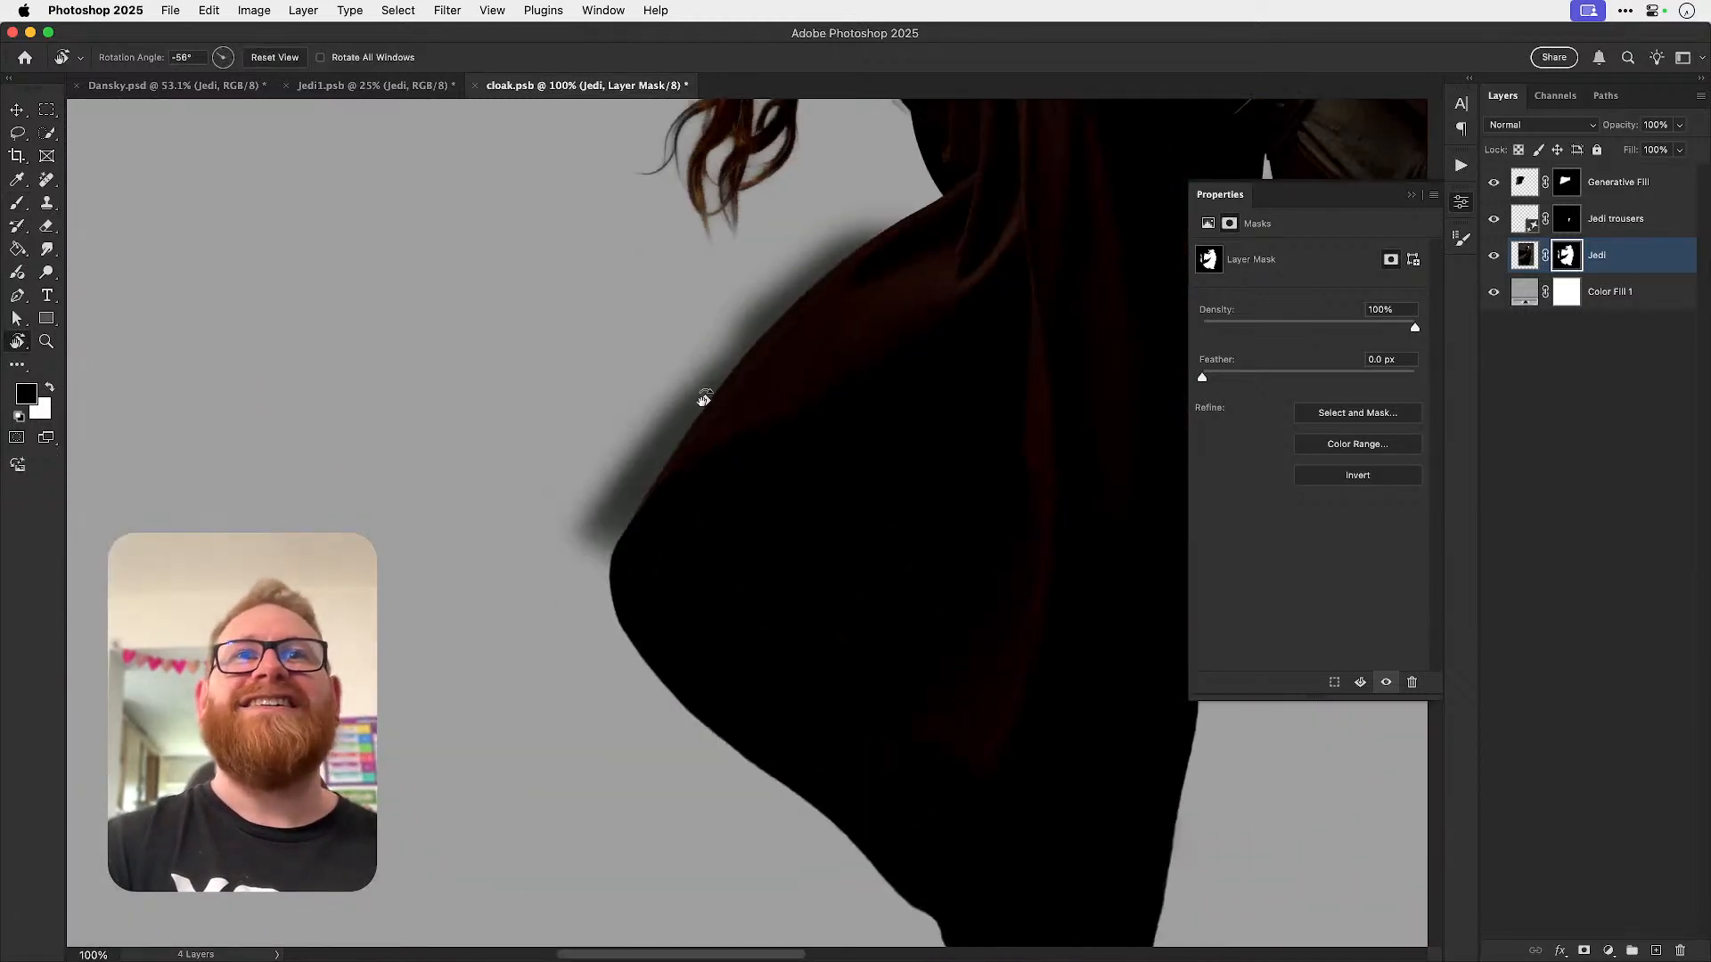
{"action": "key", "text": "b"}
{"action": "double_click", "coordinate": [612, 545], "text": "super"}
{"action": "mouse_move", "coordinate": [460, 565]}
{"action": "left_mouse_down"}
{"action": "mouse_move", "coordinate": [576, 398]}
{"action": "mouse_move", "coordinate": [569, 420]}
{"action": "mouse_move", "coordinate": [664, 172]}
{"action": "mouse_move", "coordinate": [672, 279]}
{"action": "mouse_move", "coordinate": [755, 172]}
{"action": "left_mouse_up"}
{"action": "mouse_move", "coordinate": [714, 110]}
{"action": "left_mouse_down"}
{"action": "mouse_move", "coordinate": [649, 282]}
{"action": "mouse_move", "coordinate": [589, 345]}
{"action": "left_mouse_up"}
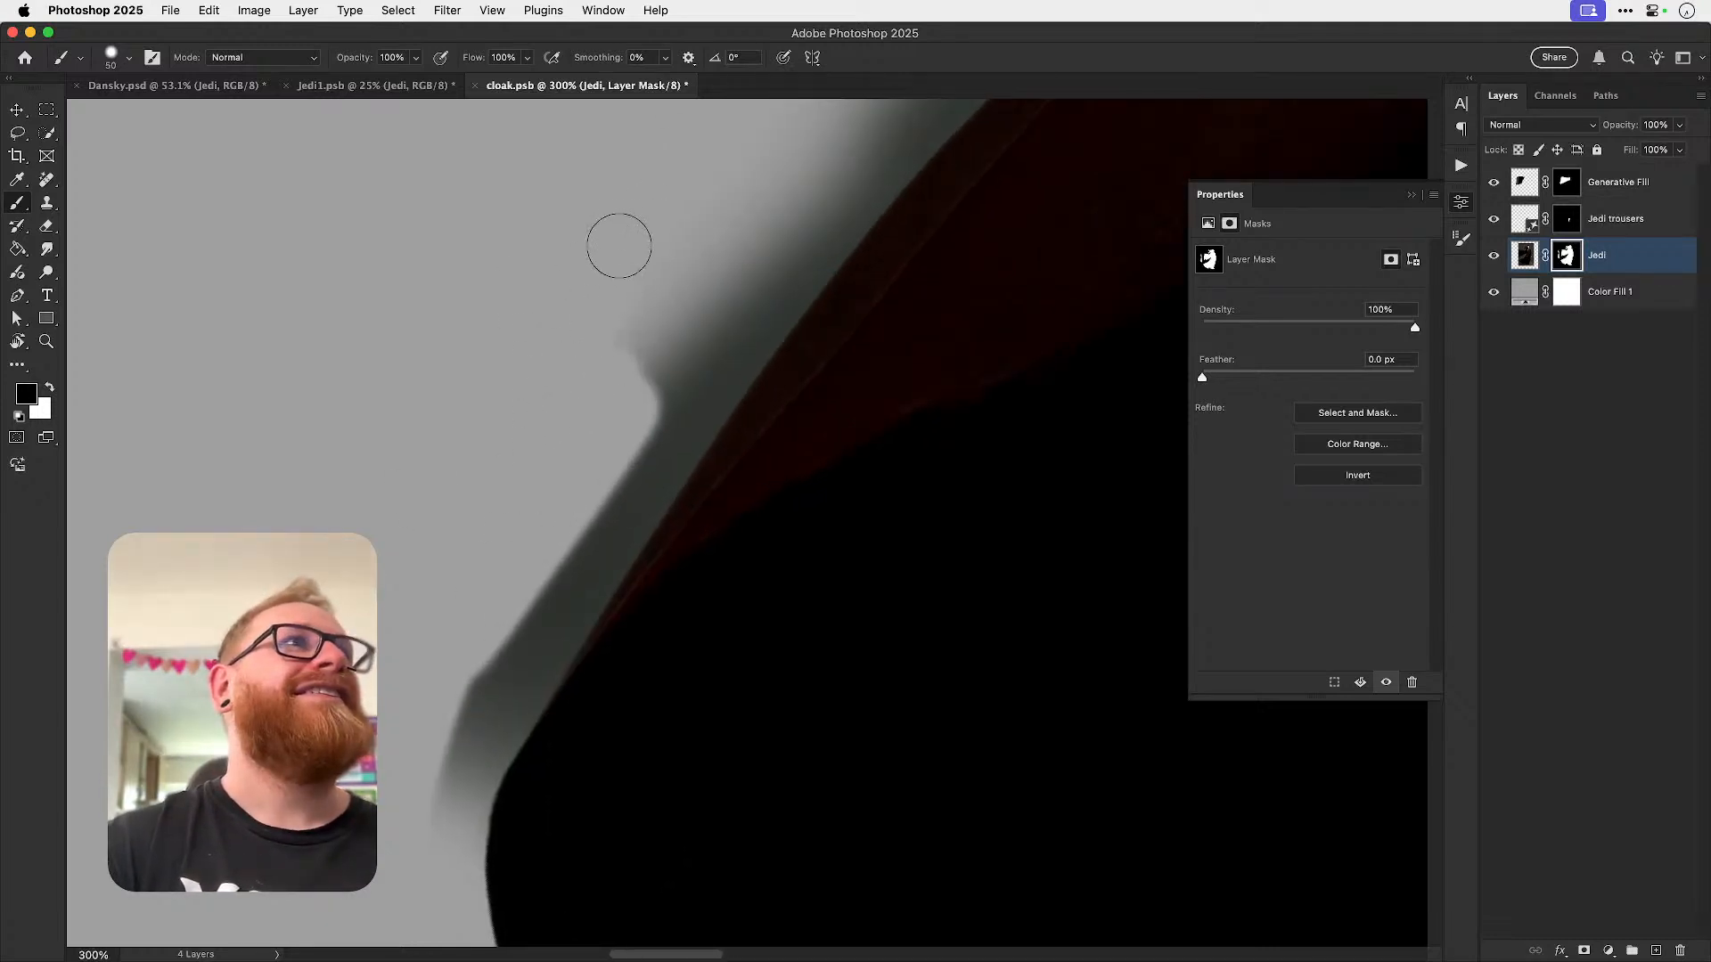
{"action": "mouse_move", "coordinate": [604, 283]}
{"action": "left_mouse_down"}
{"action": "mouse_move", "coordinate": [695, 191]}
{"action": "mouse_move", "coordinate": [749, 218]}
{"action": "mouse_move", "coordinate": [477, 683]}
{"action": "mouse_move", "coordinate": [613, 474]}
{"action": "left_mouse_up"}
{"action": "mouse_move", "coordinate": [743, 223]}
{"action": "left_mouse_down"}
{"action": "mouse_move", "coordinate": [484, 588]}
{"action": "mouse_move", "coordinate": [736, 248]}
{"action": "left_mouse_up"}
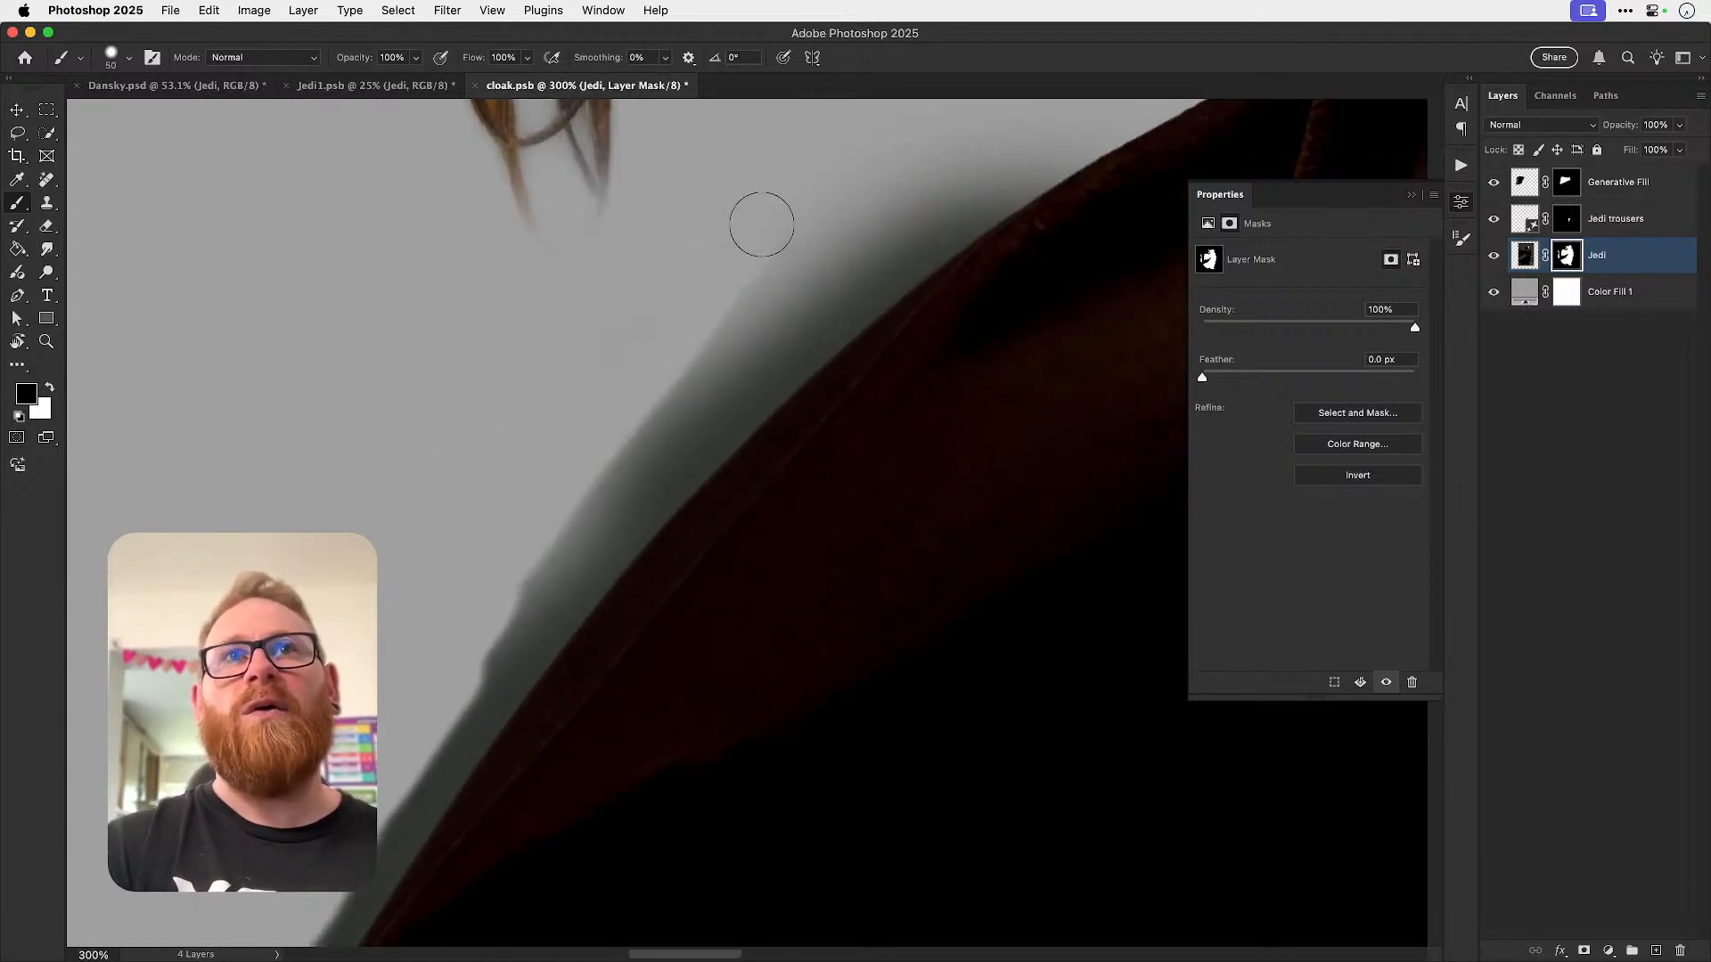
{"action": "mouse_move", "coordinate": [704, 351]}
{"action": "left_mouse_down"}
{"action": "mouse_move", "coordinate": [928, 172]}
{"action": "mouse_move", "coordinate": [523, 496]}
{"action": "mouse_move", "coordinate": [439, 660]}
{"action": "mouse_move", "coordinate": [733, 377]}
{"action": "mouse_move", "coordinate": [615, 446]}
{"action": "mouse_move", "coordinate": [454, 754]}
{"action": "left_mouse_up"}
{"action": "mouse_move", "coordinate": [481, 691]}
{"action": "left_mouse_down"}
{"action": "mouse_move", "coordinate": [682, 278]}
{"action": "mouse_move", "coordinate": [371, 735]}
{"action": "left_mouse_up"}
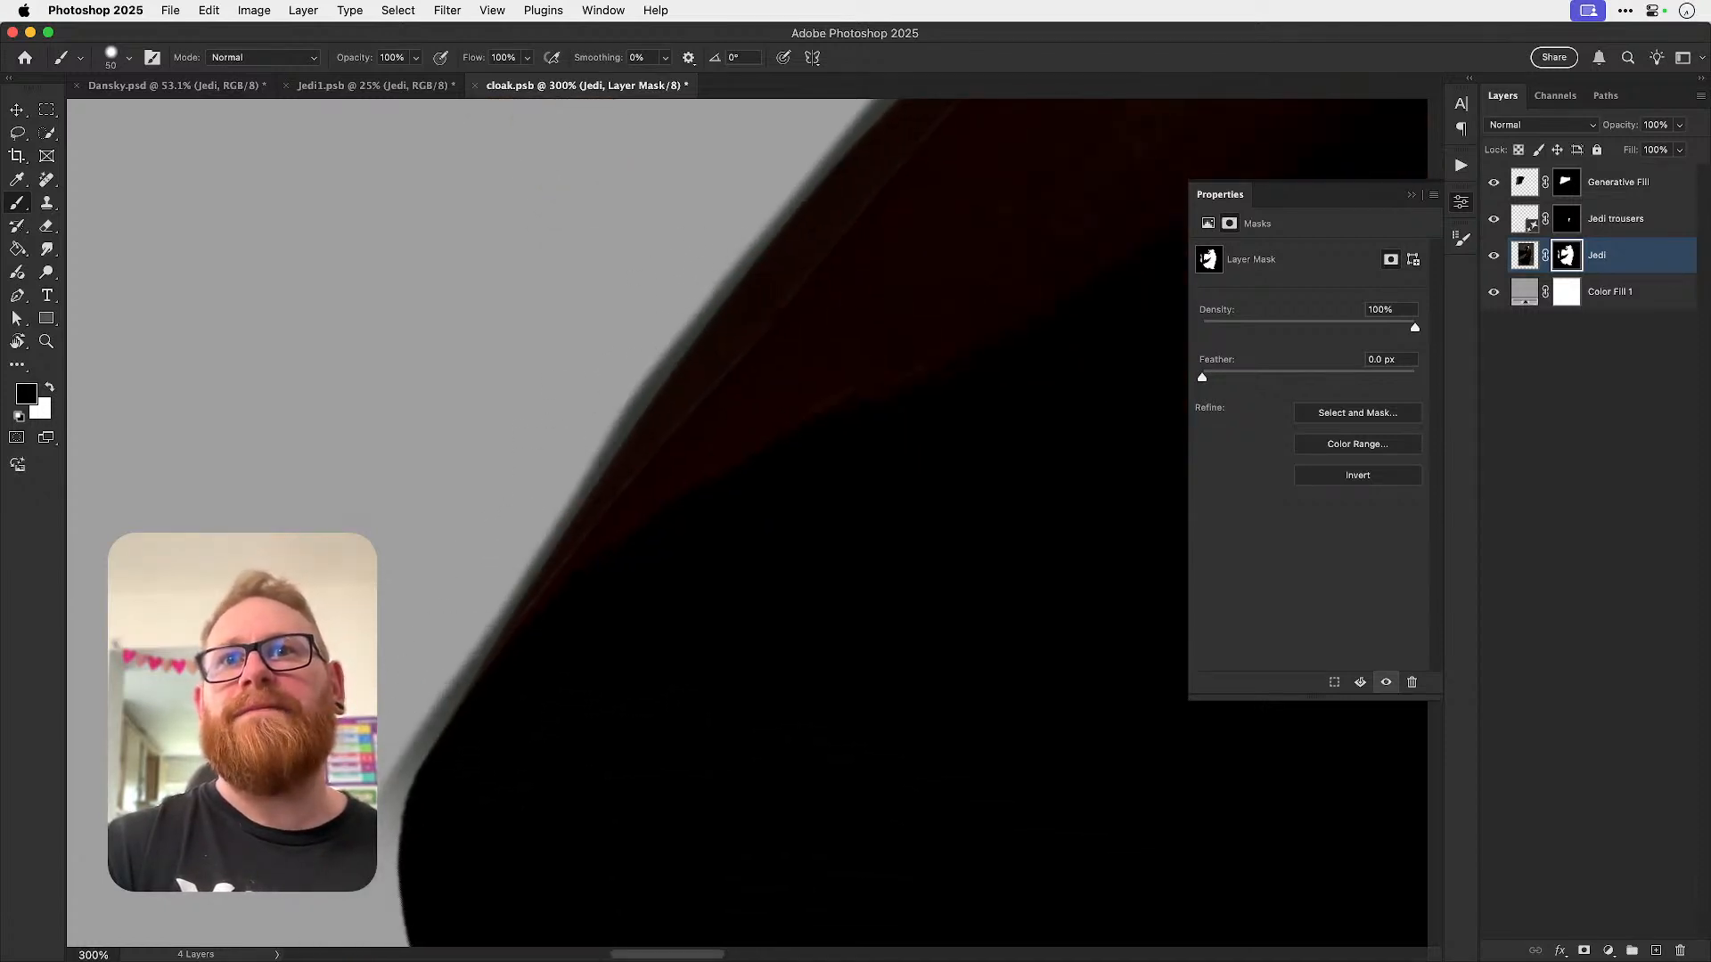
- Reduce the brush and paint out the thin remaining fringe on the Jedi mask from the lower flare's corner up its sloping edge
{"action": "key", "text": "bracketleft"}
{"action": "key", "text": "bracketleft"}
{"action": "key", "text": "bracketleft"}
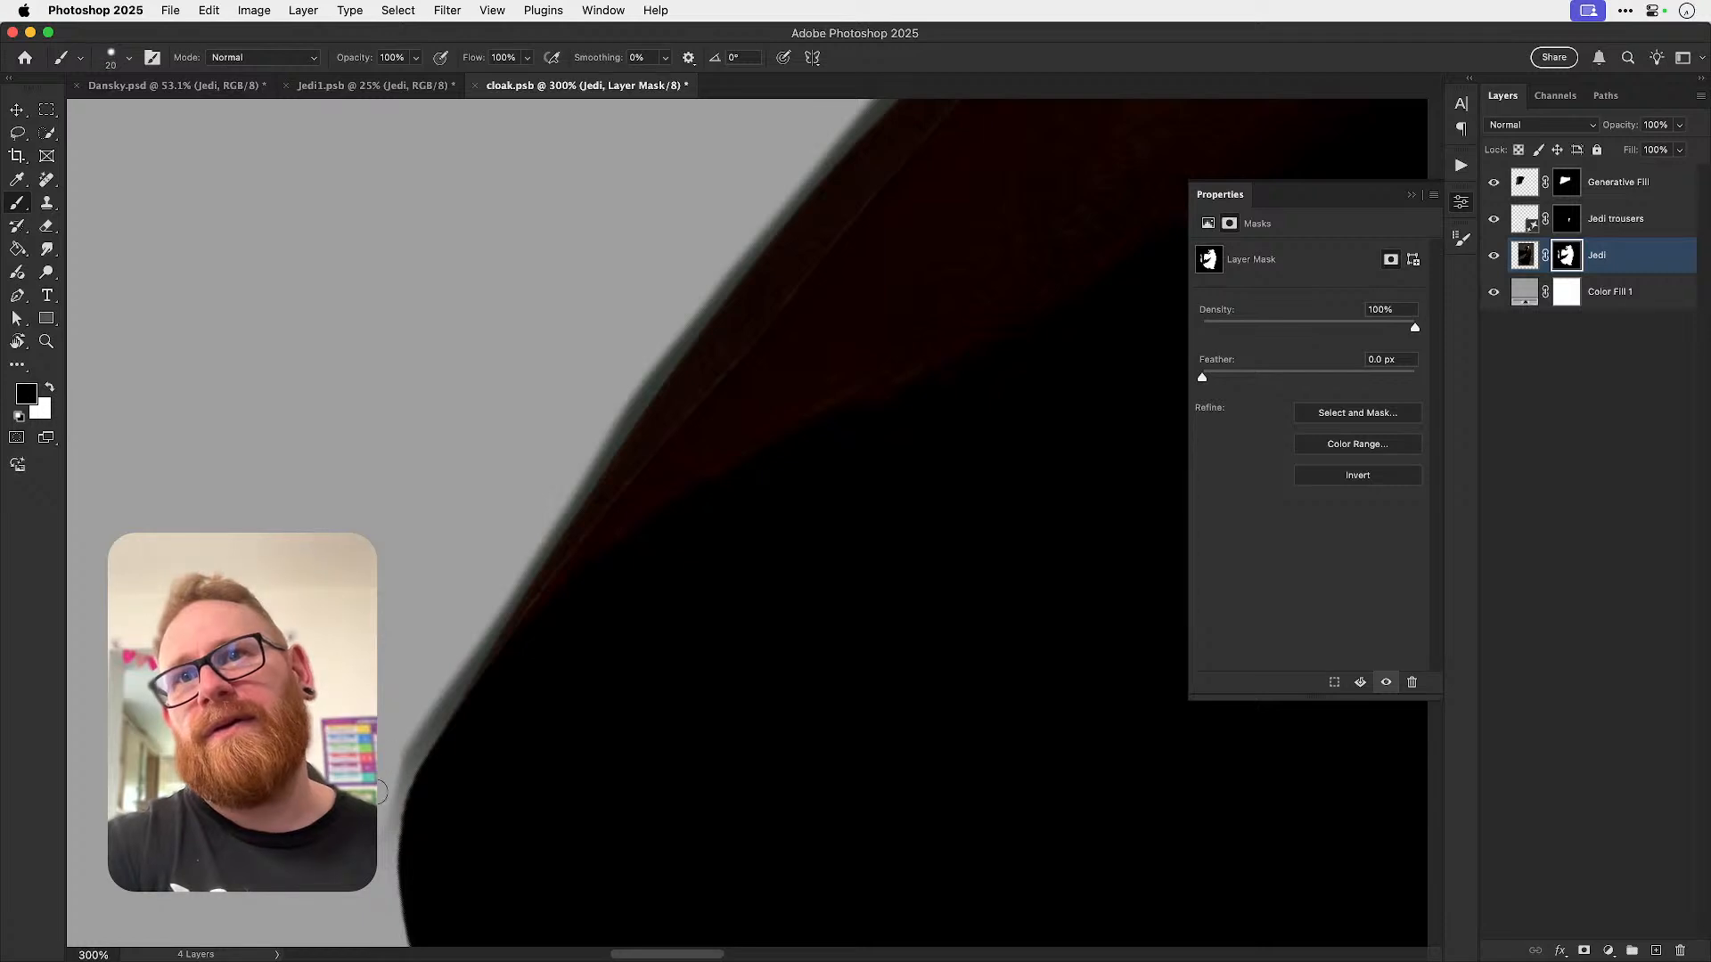
{"action": "left_click_drag", "start_coordinate": [383, 827], "coordinate": [477, 643]}
{"action": "mouse_move", "coordinate": [402, 758]}
{"action": "left_mouse_down"}
{"action": "mouse_move", "coordinate": [655, 370]}
{"action": "mouse_move", "coordinate": [577, 466]}
{"action": "mouse_move", "coordinate": [788, 203]}
{"action": "mouse_move", "coordinate": [647, 369]}
{"action": "left_mouse_up"}
{"action": "mouse_move", "coordinate": [733, 269]}
{"action": "left_mouse_down"}
{"action": "mouse_move", "coordinate": [709, 314]}
{"action": "mouse_move", "coordinate": [514, 484]}
{"action": "mouse_move", "coordinate": [692, 284]}
{"action": "left_mouse_up"}
{"action": "left_click_drag", "start_coordinate": [626, 358], "coordinate": [754, 231]}
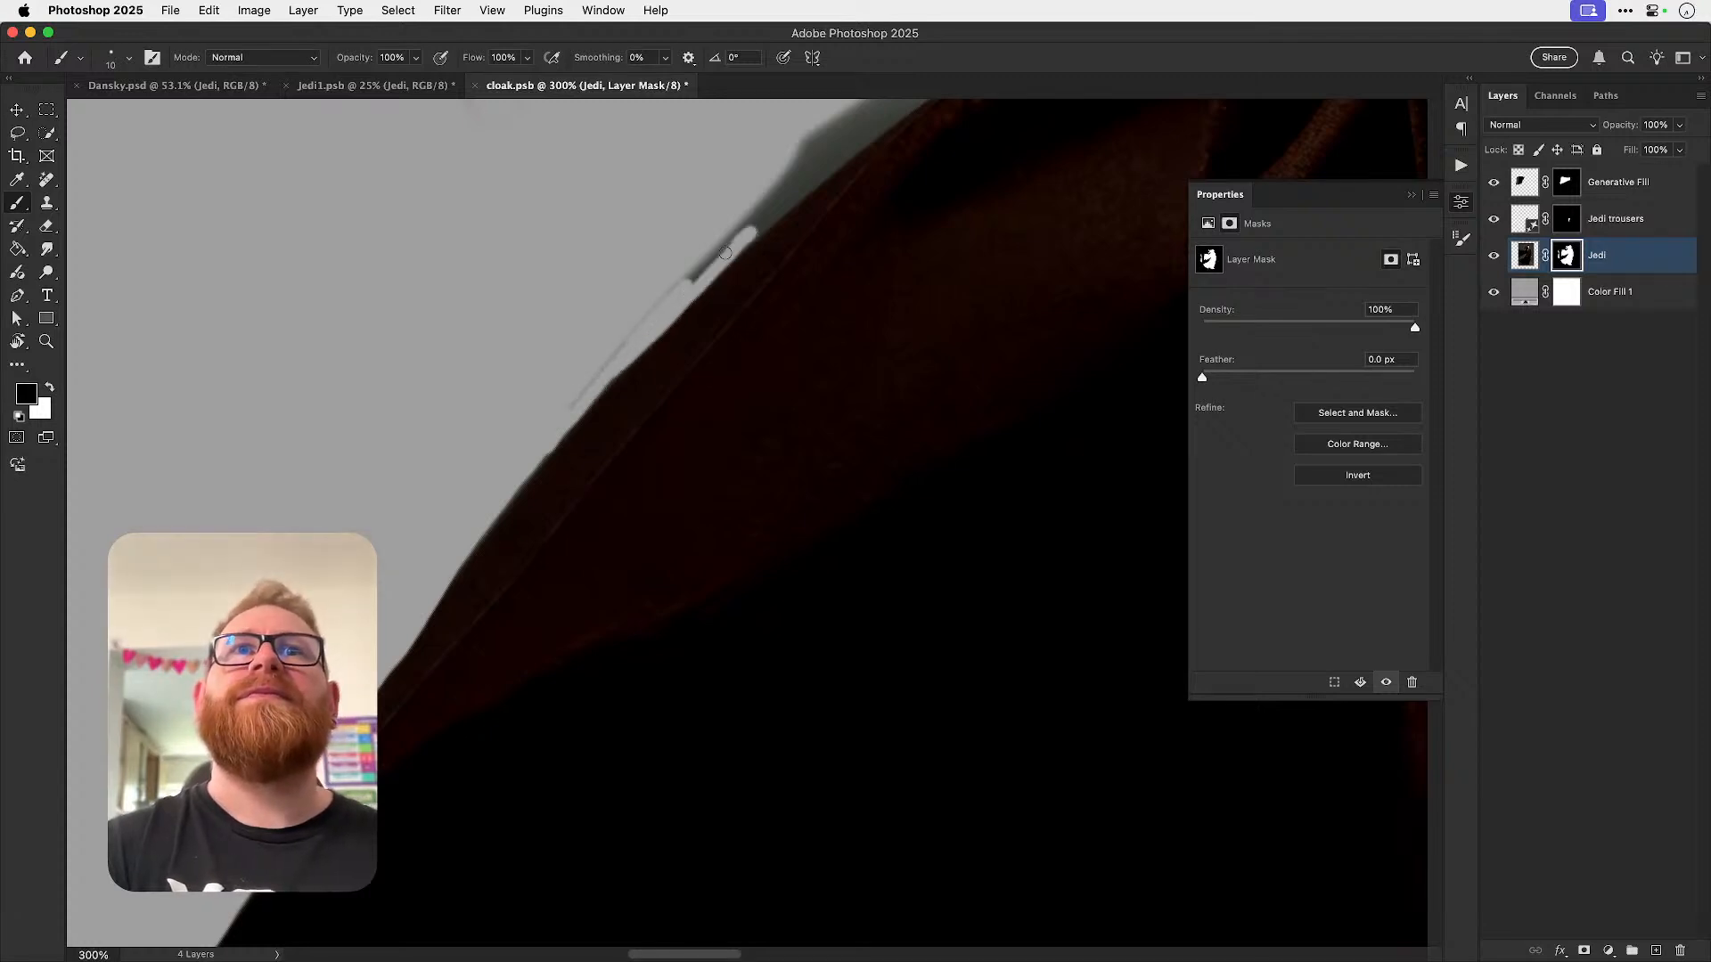
- Paint out the last grey fringe on the Jedi mask where the lower flare rises to the waist, using the 10 px brush
{"action": "scroll", "coordinate": [487, 498], "scroll_direction": "up", "scroll_amount": 5}
{"action": "scroll", "coordinate": [488, 498], "scroll_direction": "right", "scroll_amount": 5}
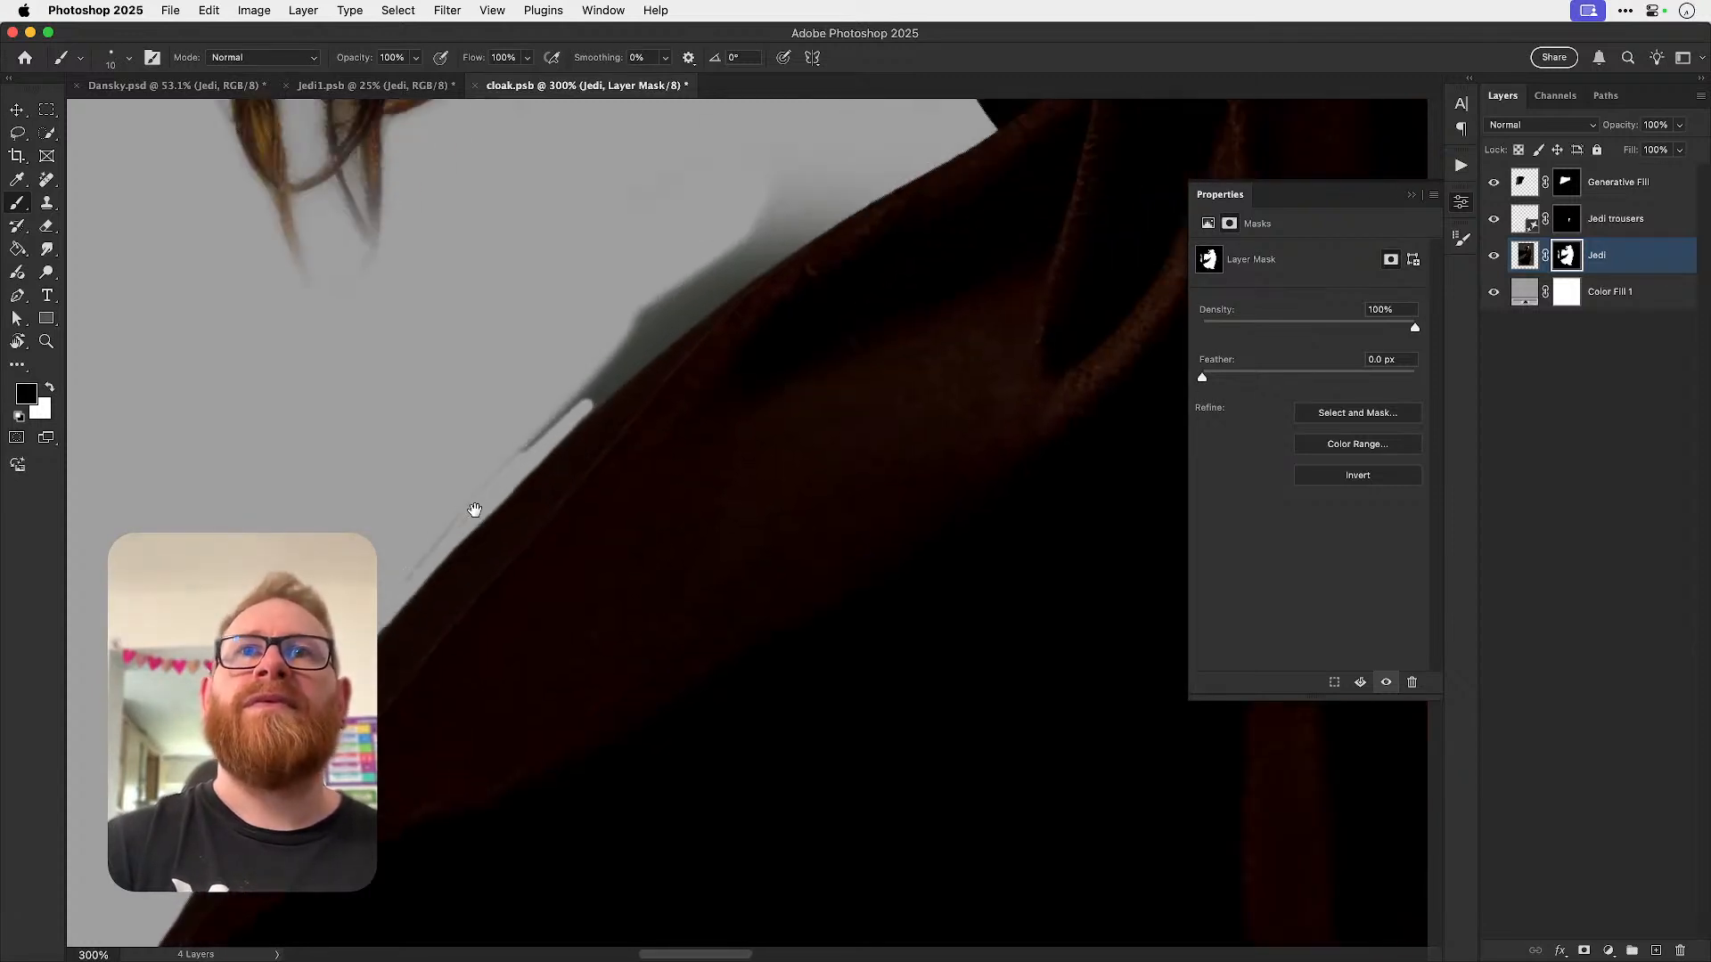
{"action": "left_click_drag", "start_coordinate": [527, 448], "coordinate": [625, 358]}
{"action": "left_click_drag", "start_coordinate": [651, 278], "coordinate": [554, 371]}
{"action": "mouse_move", "coordinate": [490, 488]}
{"action": "left_mouse_down"}
{"action": "mouse_move", "coordinate": [598, 382]}
{"action": "mouse_move", "coordinate": [575, 413]}
{"action": "mouse_move", "coordinate": [794, 268]}
{"action": "mouse_move", "coordinate": [579, 387]}
{"action": "left_mouse_up"}
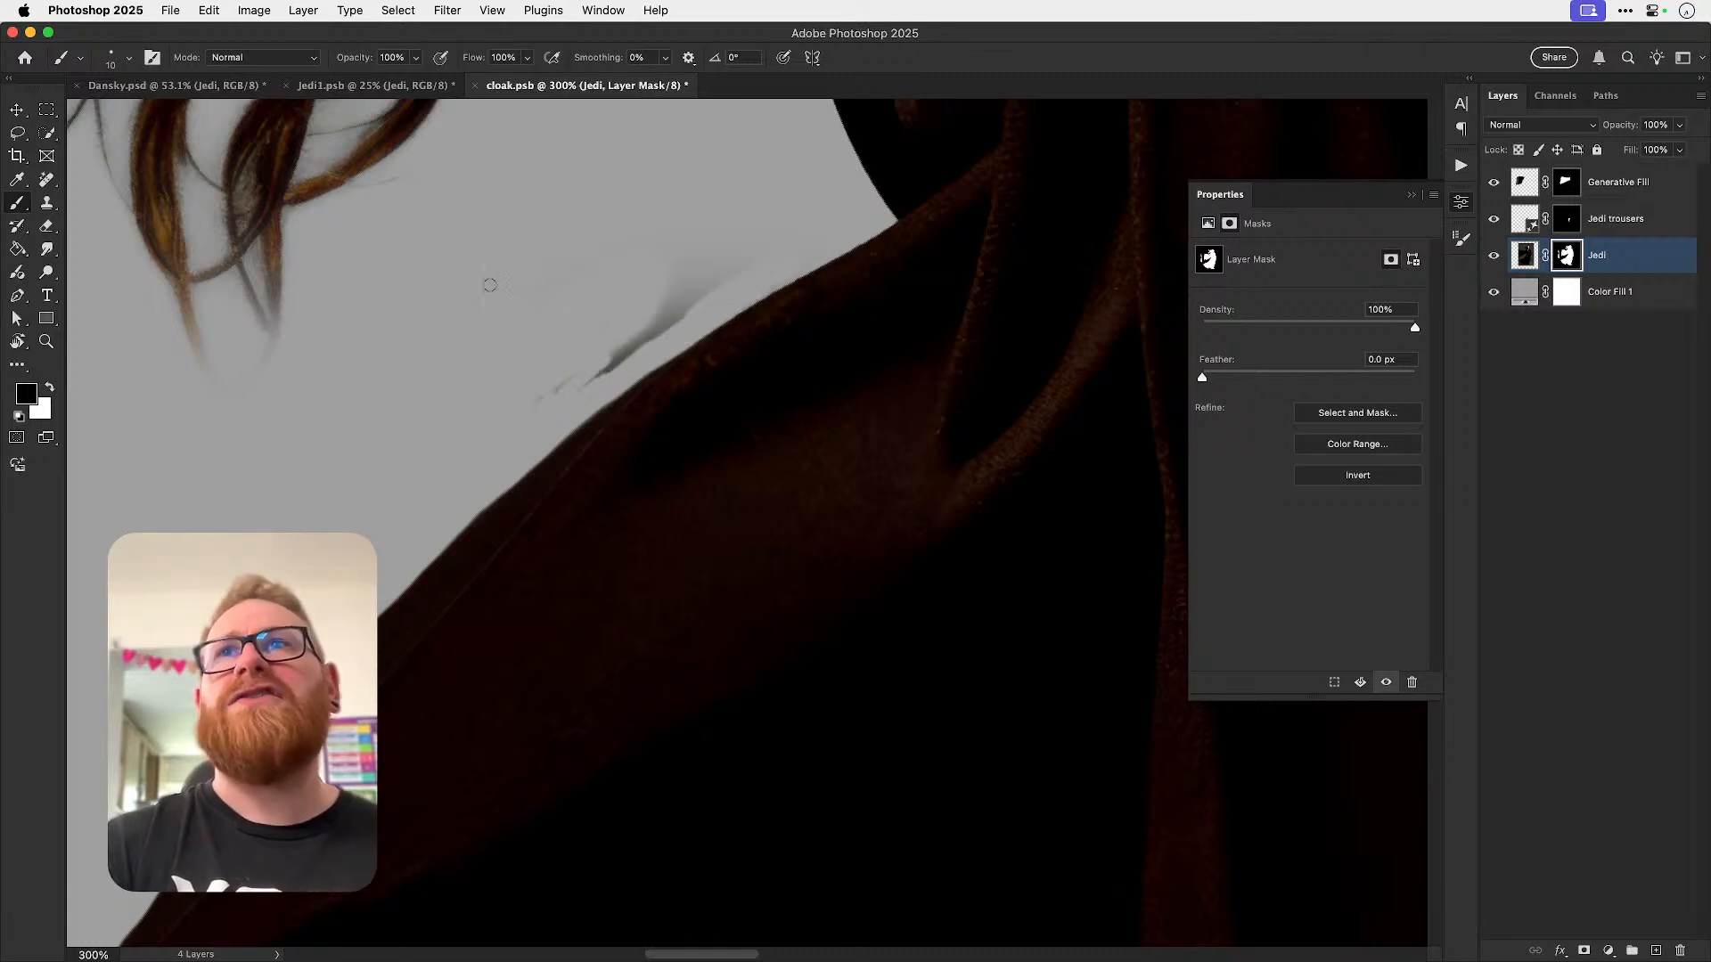
{"action": "left_click", "coordinate": [131, 60]}
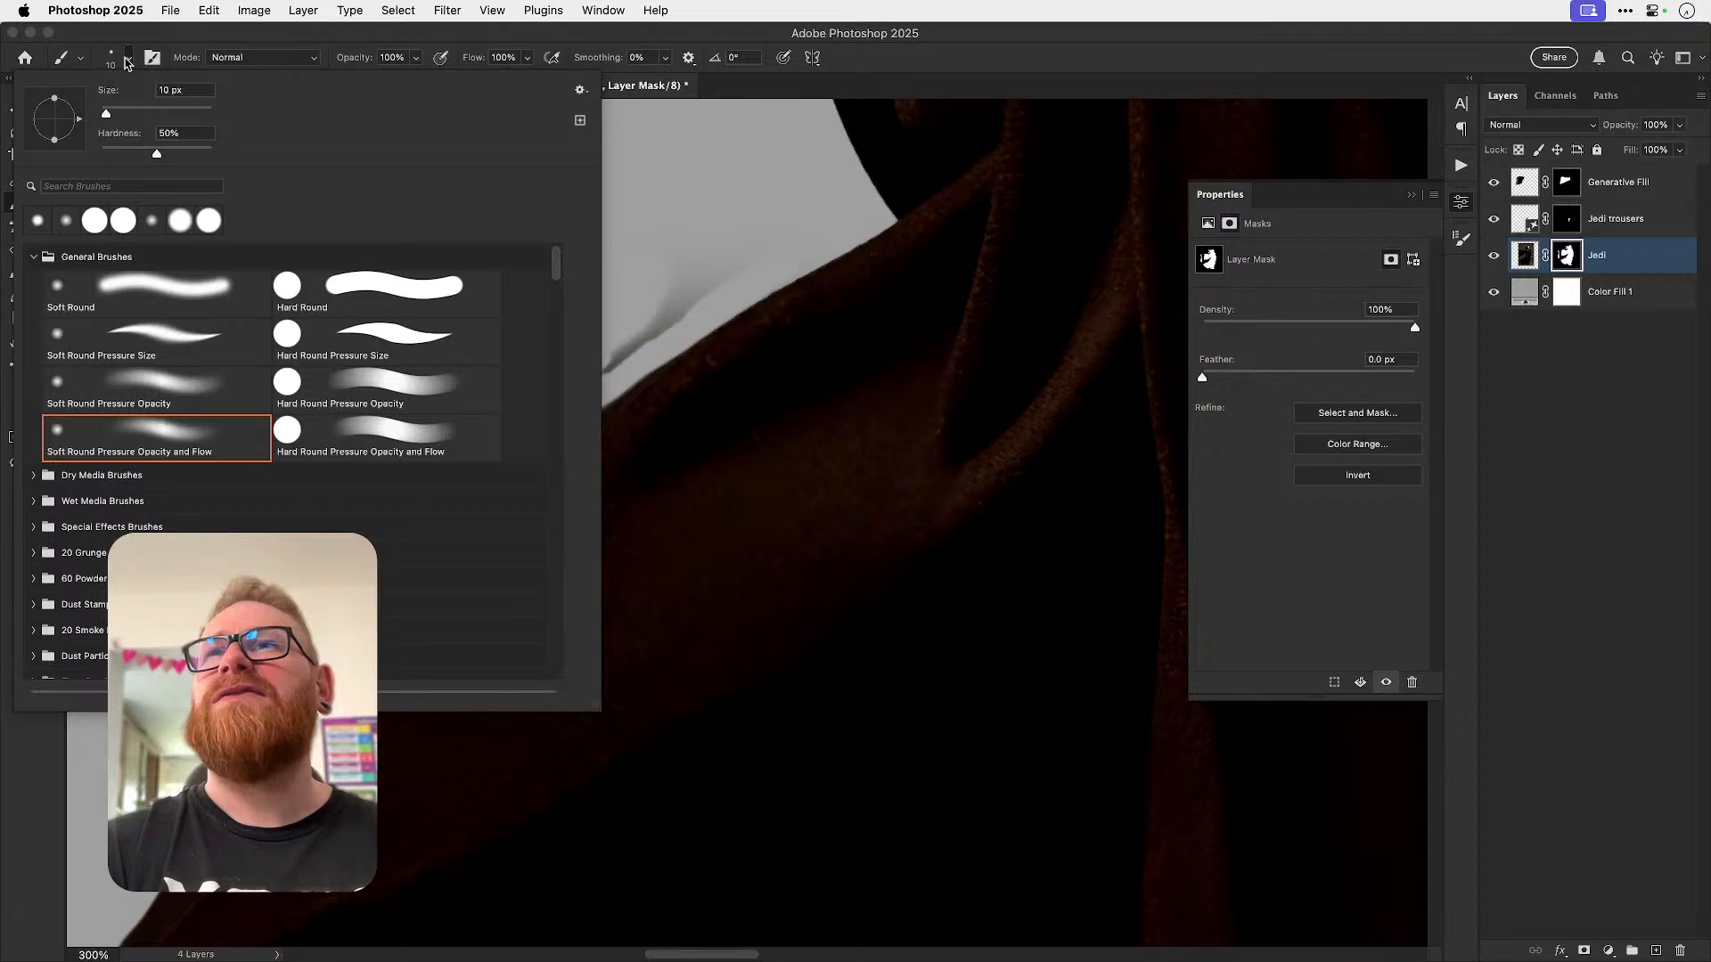
{"action": "left_click", "coordinate": [128, 61]}
{"action": "mouse_move", "coordinate": [470, 489]}
{"action": "left_mouse_down"}
{"action": "mouse_move", "coordinate": [689, 293]}
{"action": "mouse_move", "coordinate": [749, 266]}
{"action": "mouse_move", "coordinate": [704, 284]}
{"action": "mouse_move", "coordinate": [732, 248]}
{"action": "left_mouse_up"}
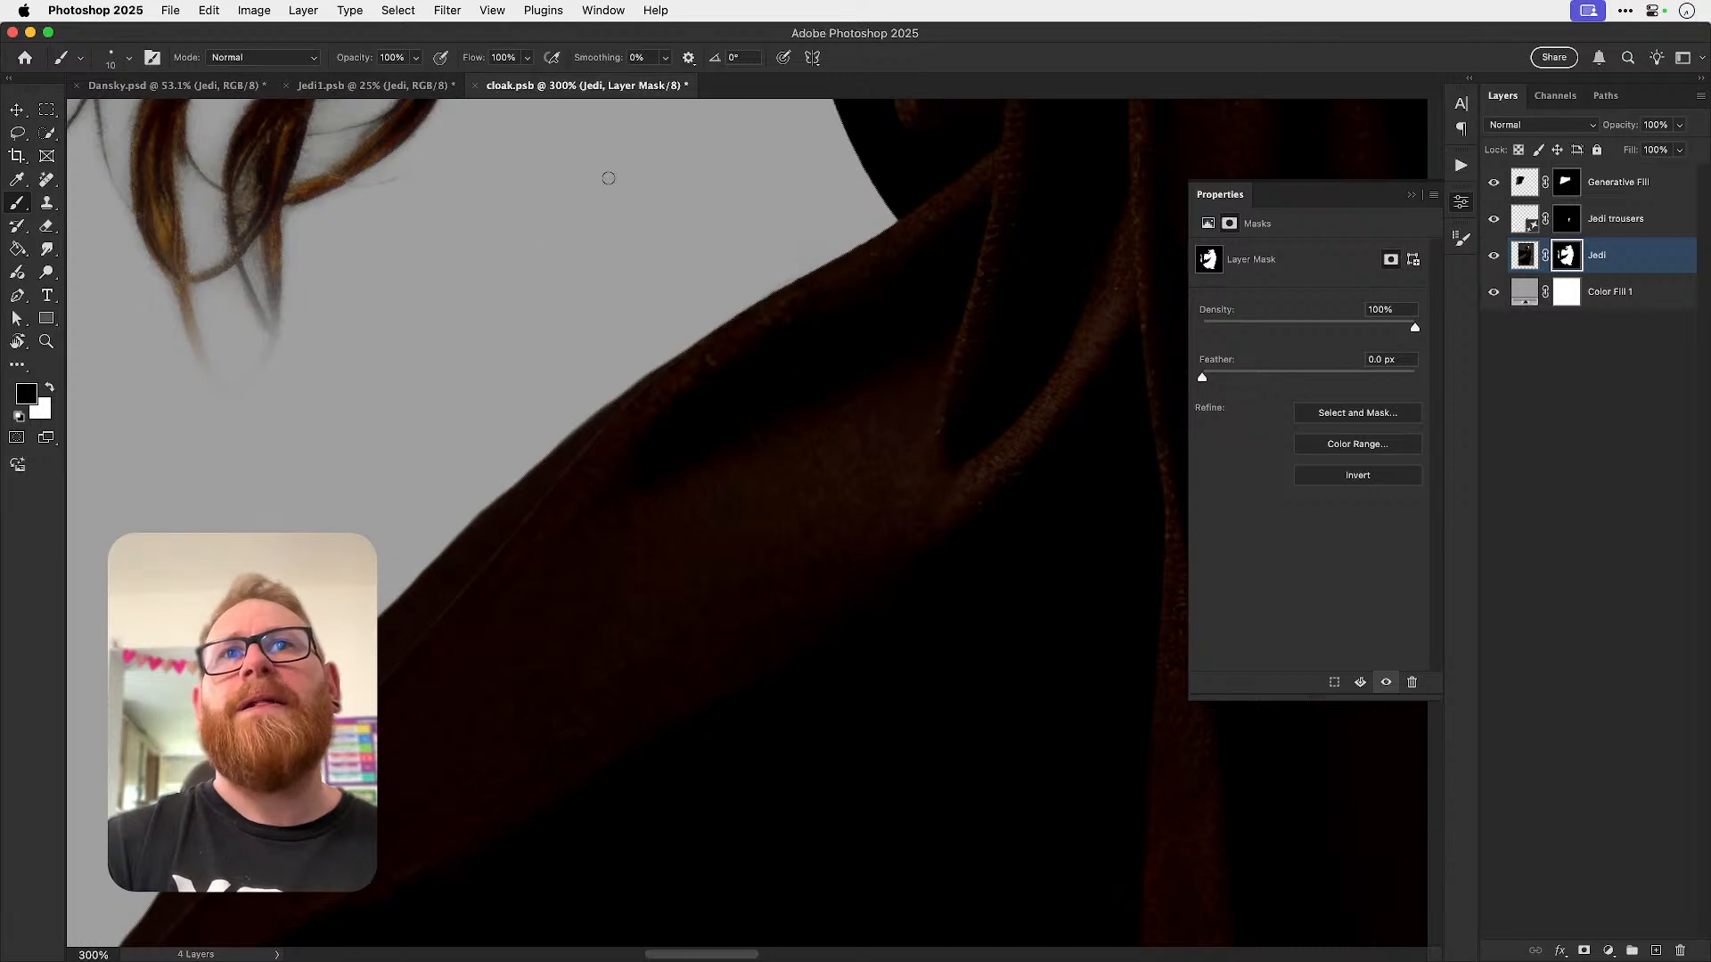
- Target the Generative Fill layer's mask and paint black over the rough underside edge near the raised cloak's tip
{"action": "key", "text": "super+minus"}
{"action": "key", "text": "super+minus"}
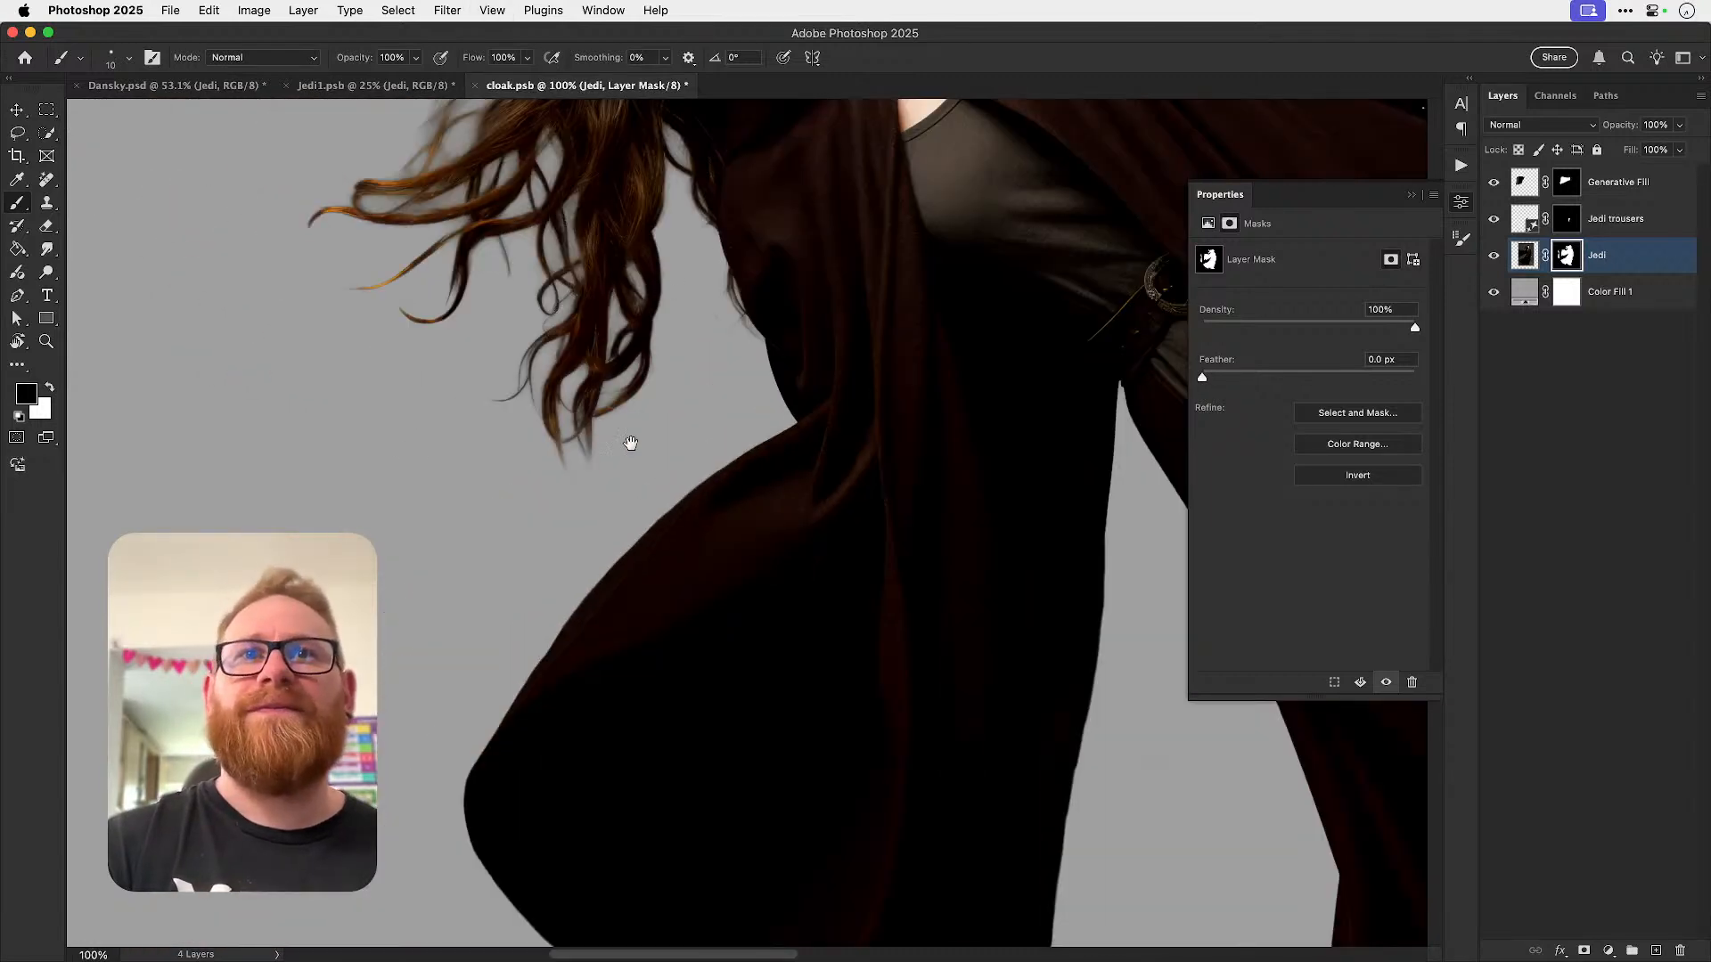
{"action": "left_click_drag", "start_coordinate": [690, 515], "coordinate": [458, 351]}
{"action": "key", "text": "v"}
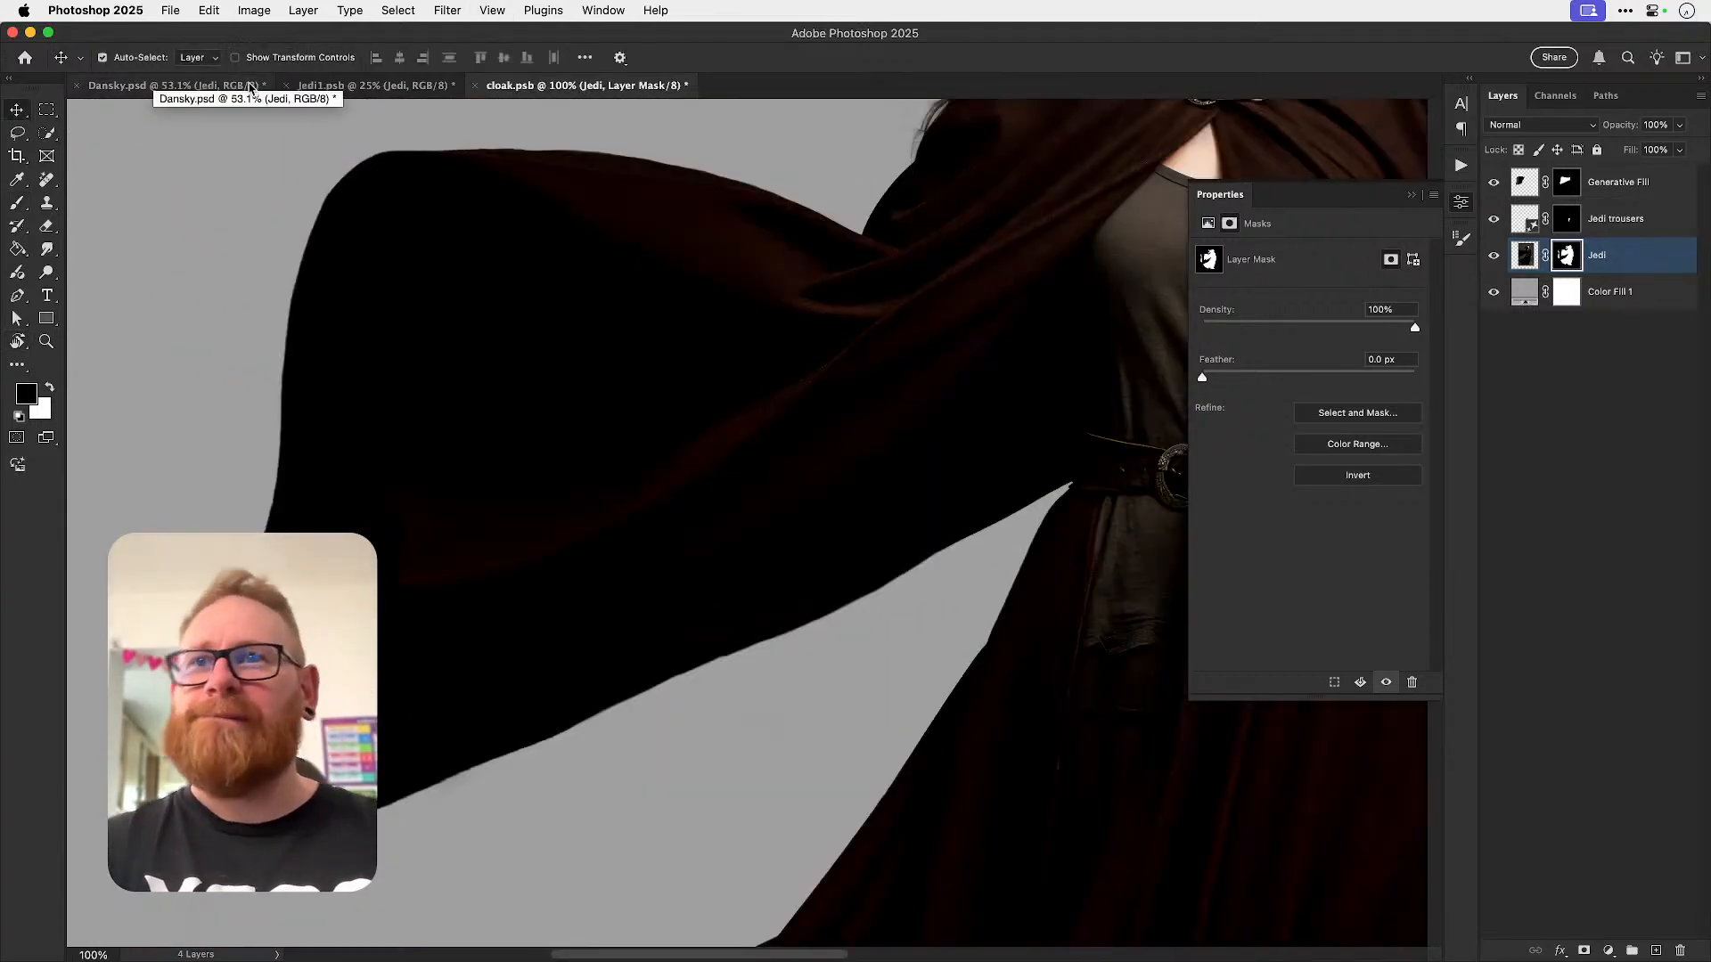
{"action": "key", "text": "b"}
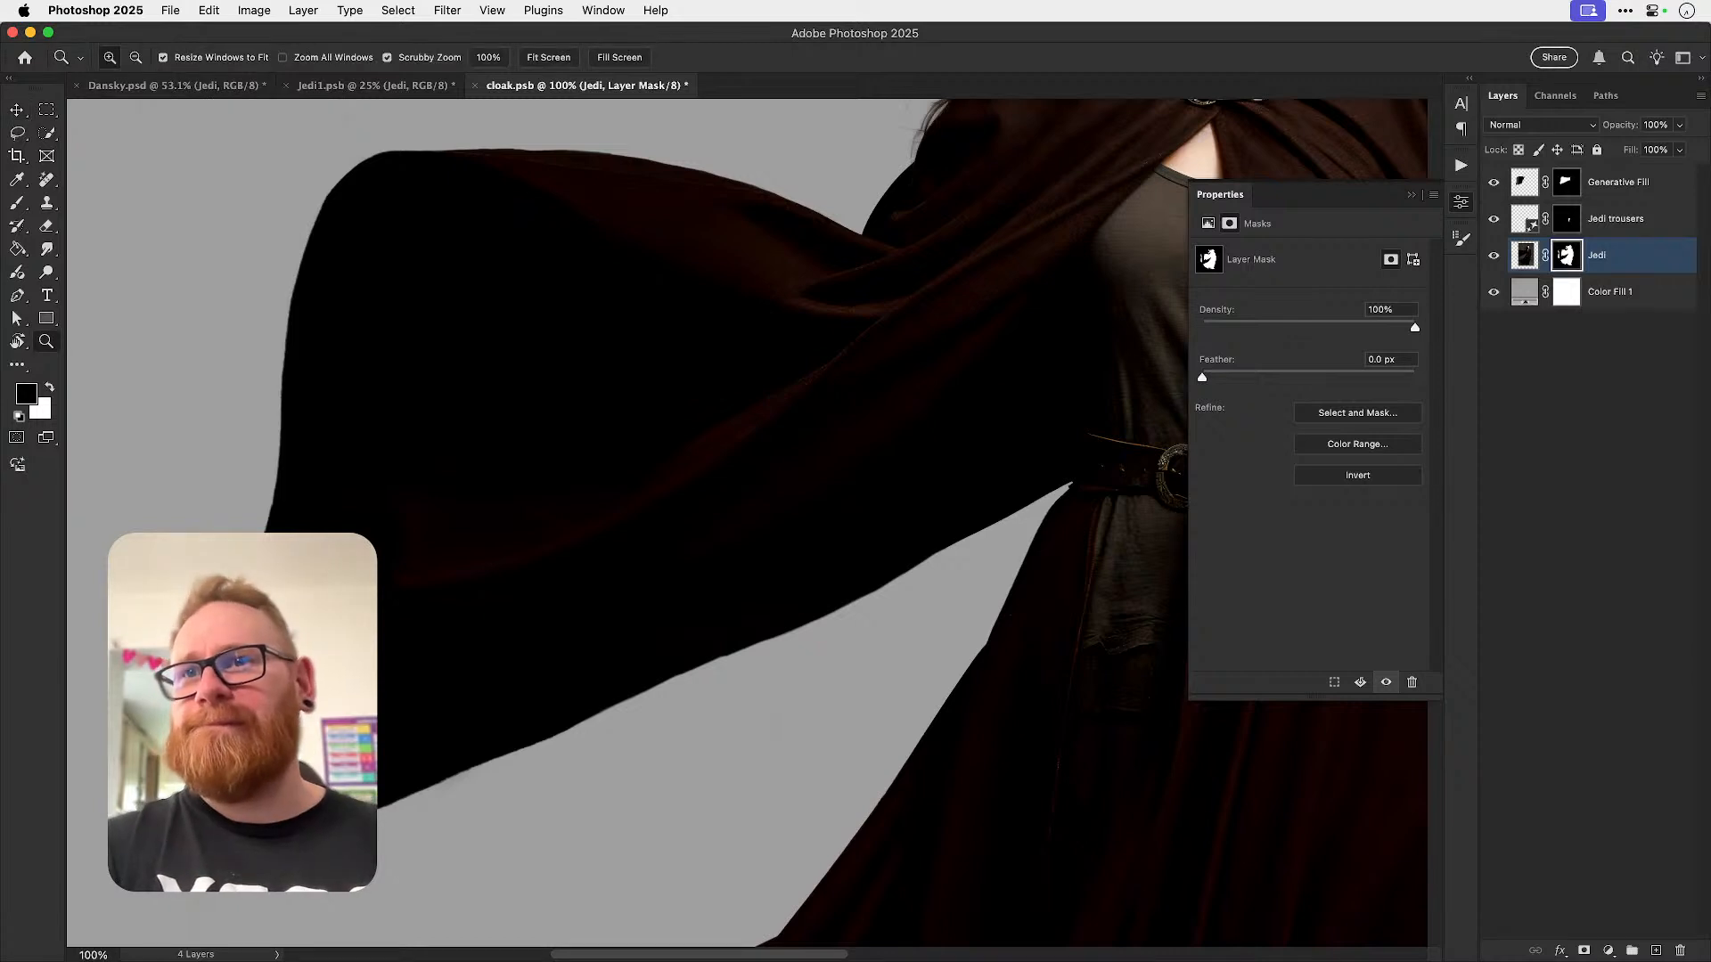
{"action": "key", "text": "super+plus"}
{"action": "key", "text": "super+plus"}
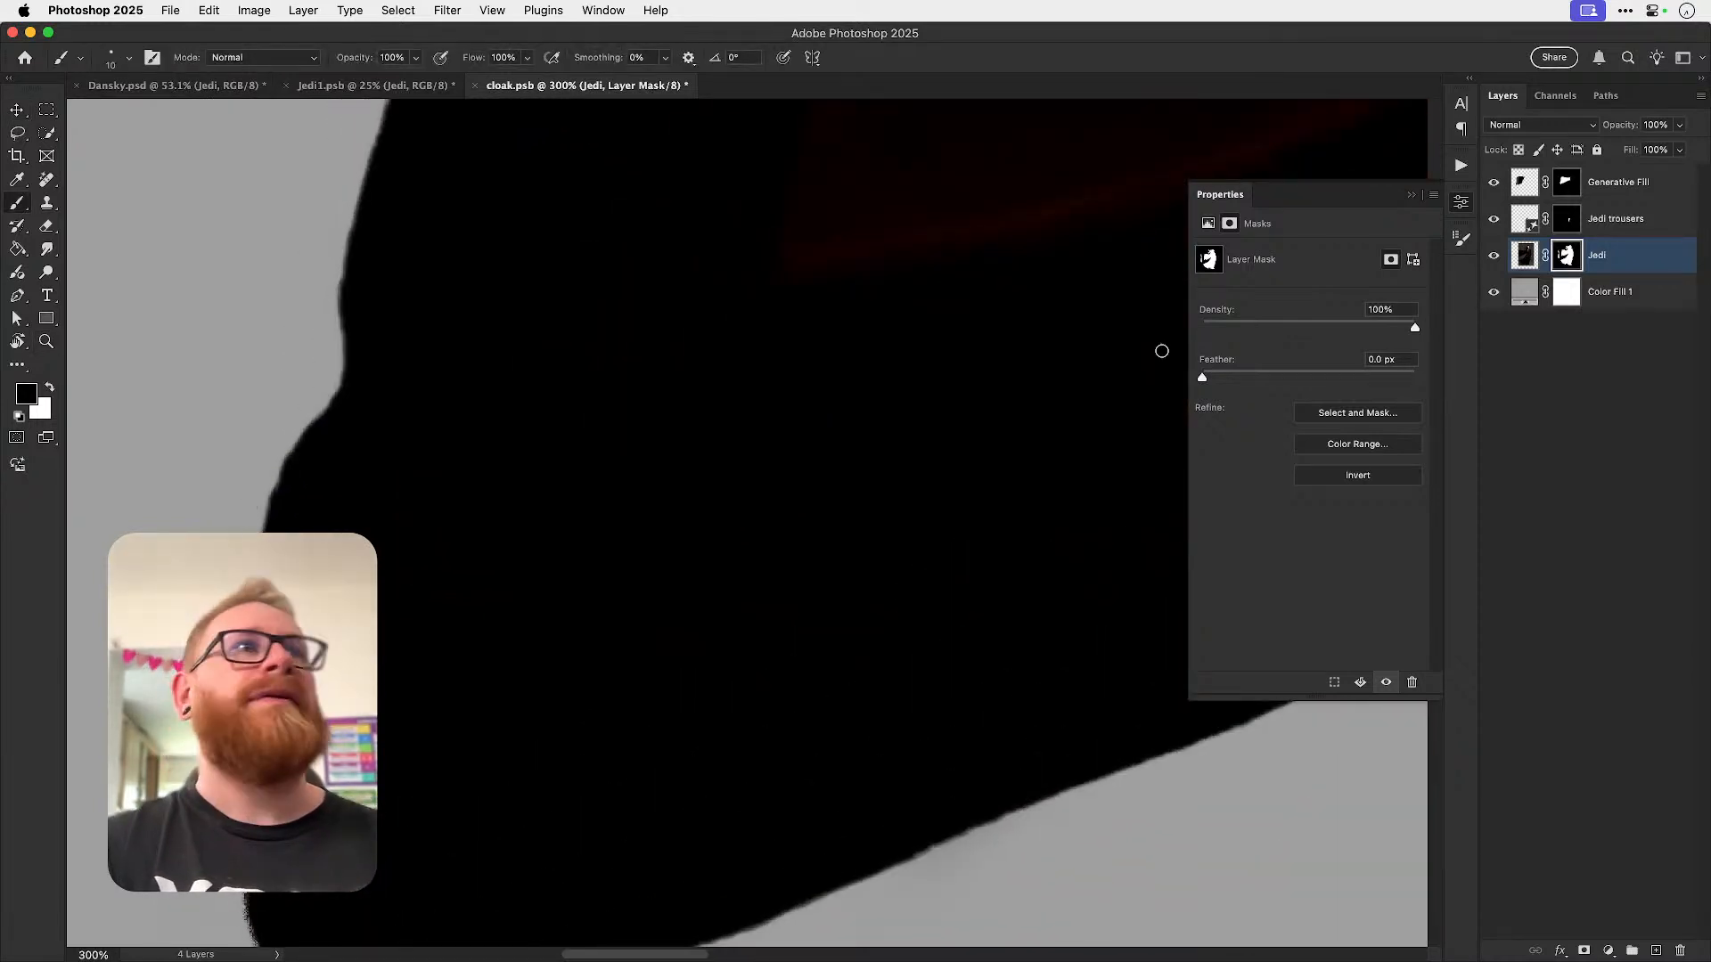
{"action": "left_click", "coordinate": [1564, 189]}
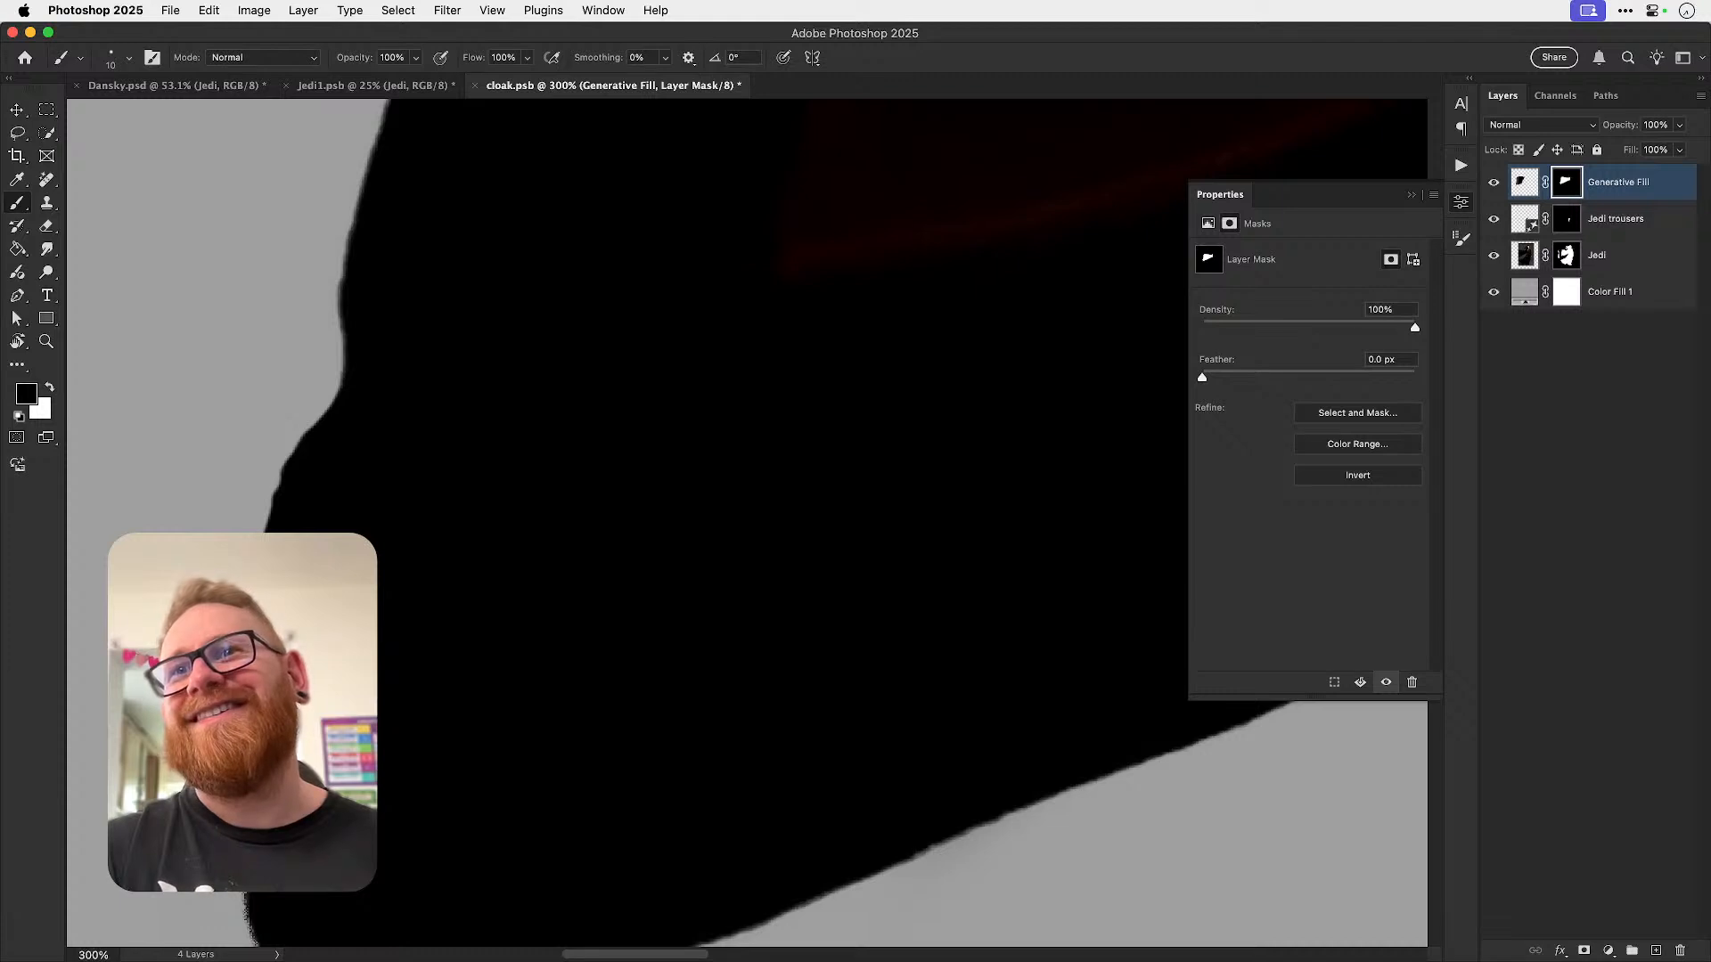
{"action": "scroll", "coordinate": [748, 516], "scroll_direction": "down", "scroll_amount": 3}
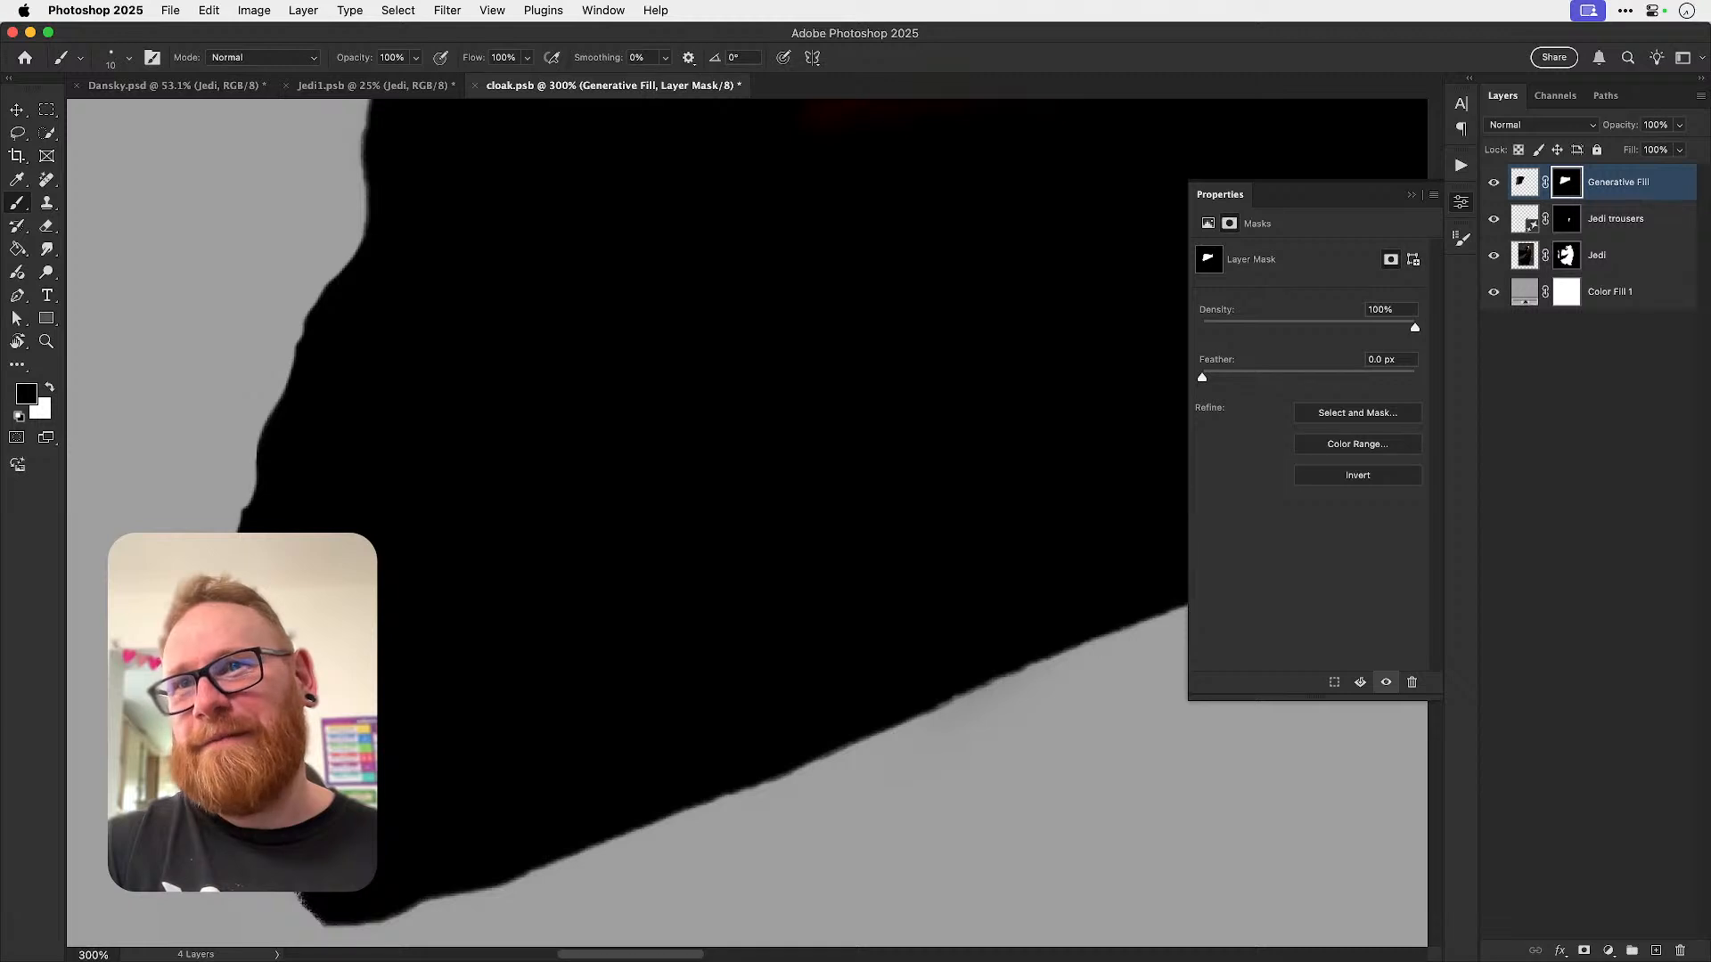
{"action": "scroll", "coordinate": [746, 517], "scroll_direction": "down", "scroll_amount": 3}
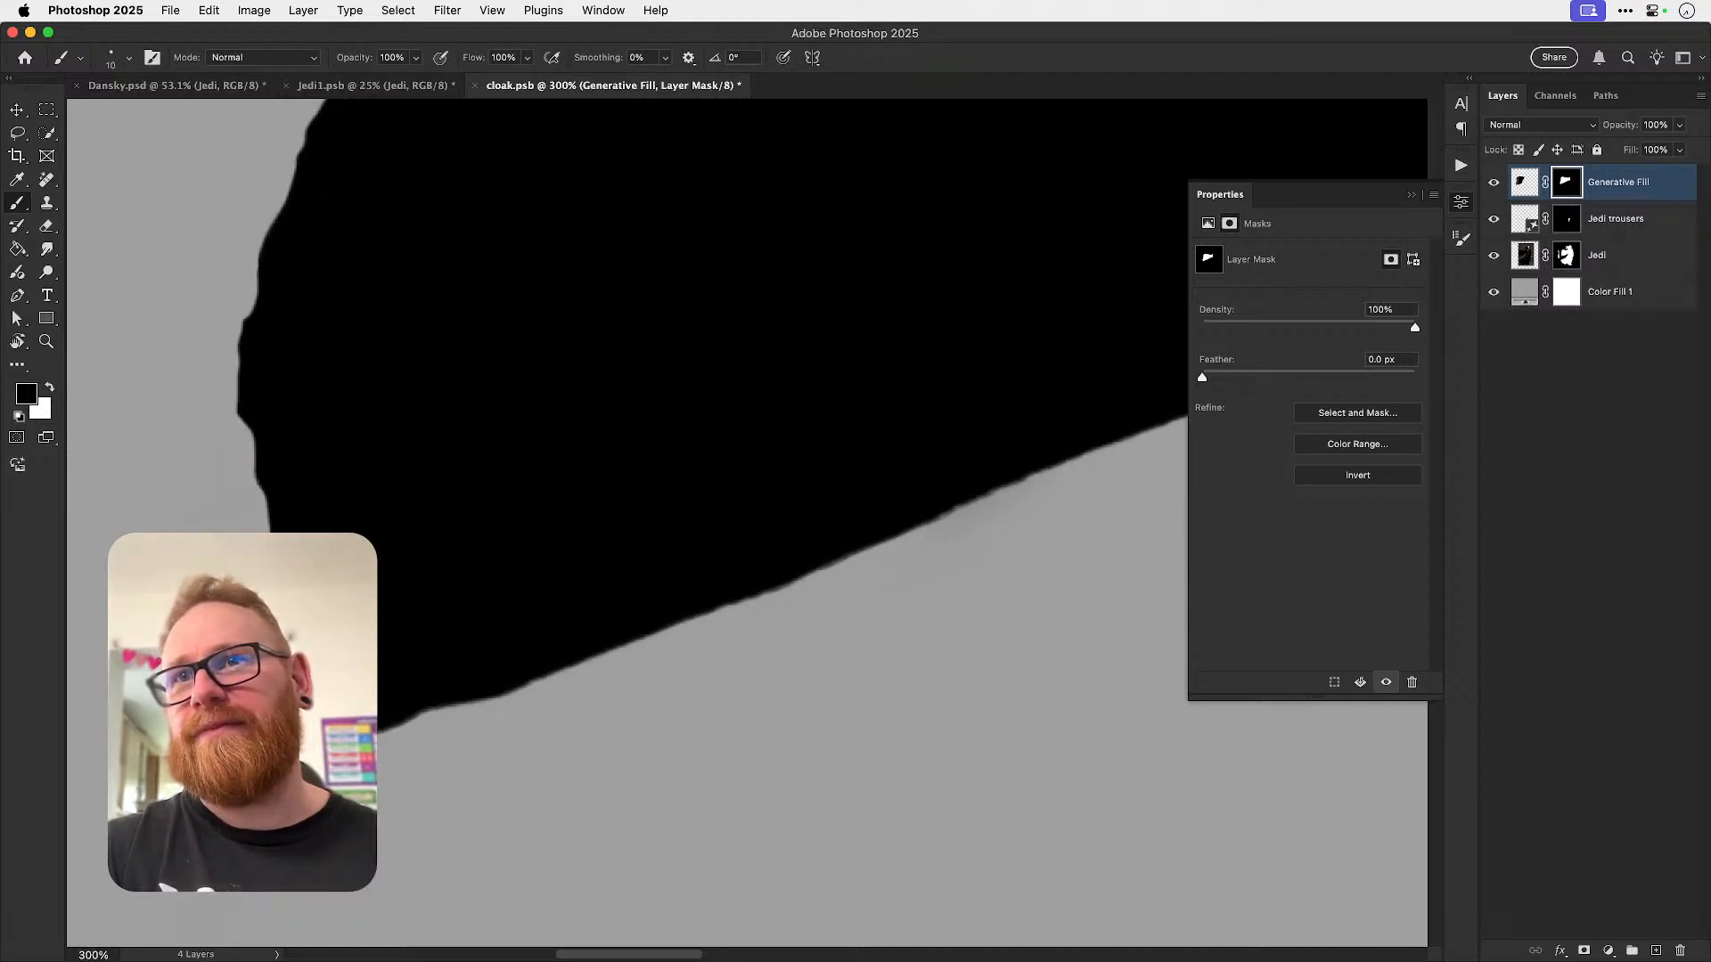
{"action": "left_click_drag", "start_coordinate": [383, 736], "coordinate": [507, 704]}
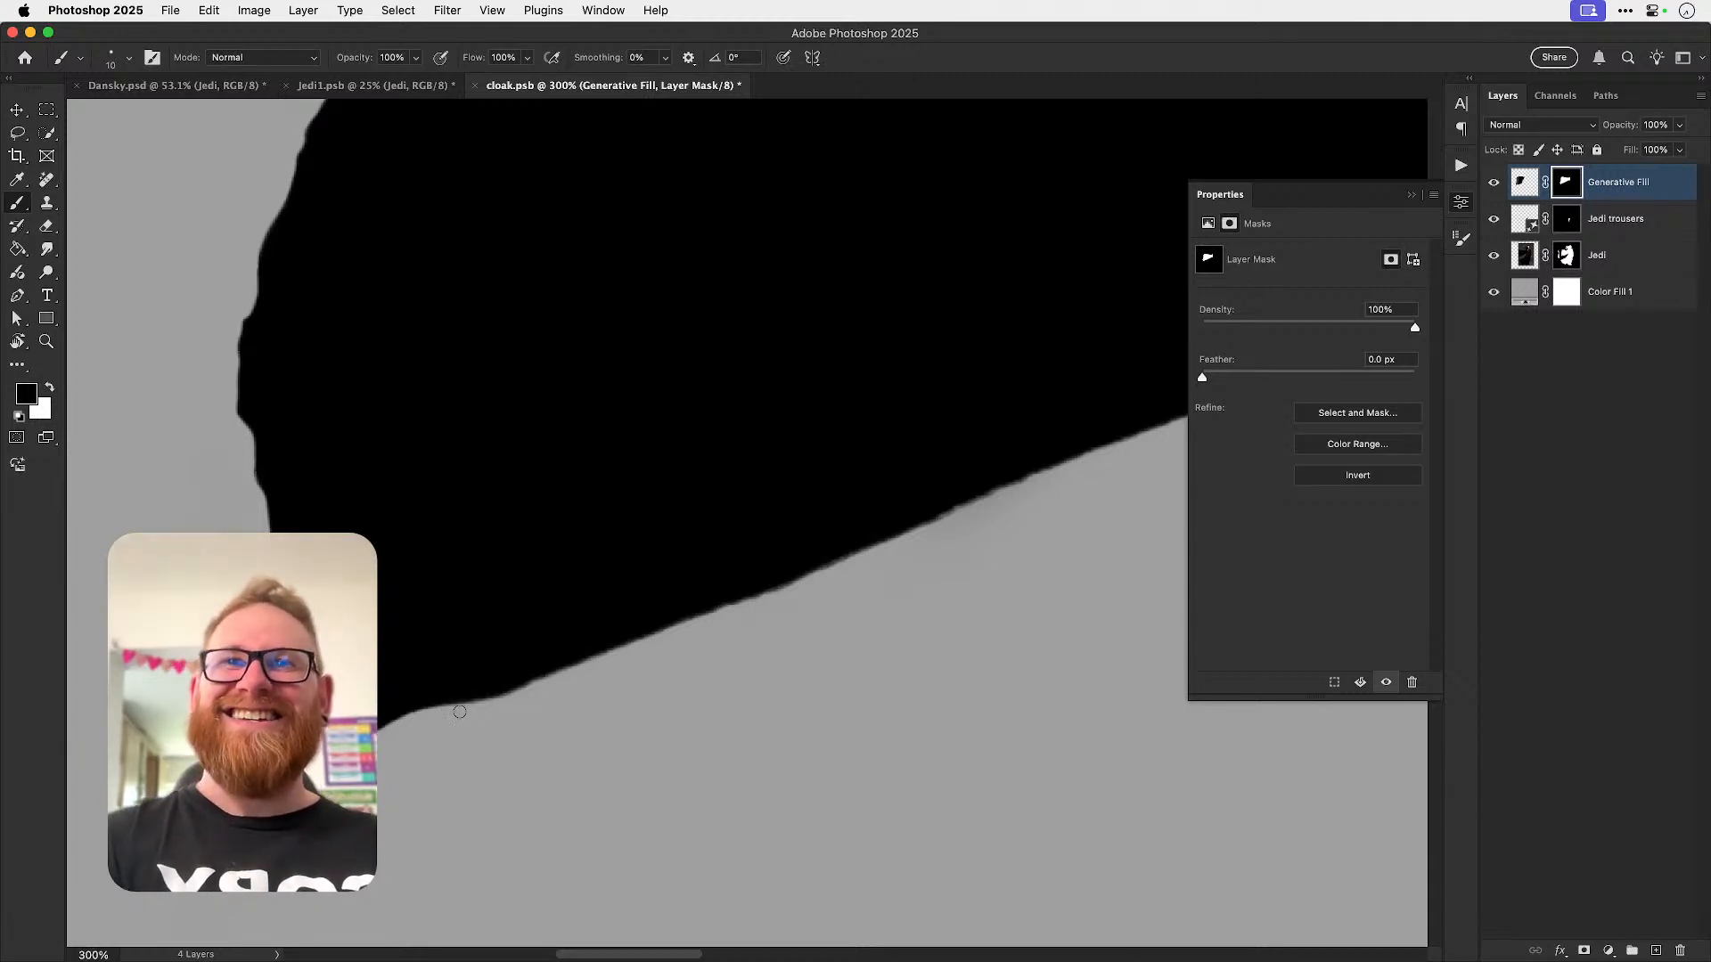
- Smooth the rest of the raised cloak's underside by painting black on the Generative Fill mask from near the tip towards the waist
{"action": "left_click_drag", "start_coordinate": [974, 515], "coordinate": [560, 584]}
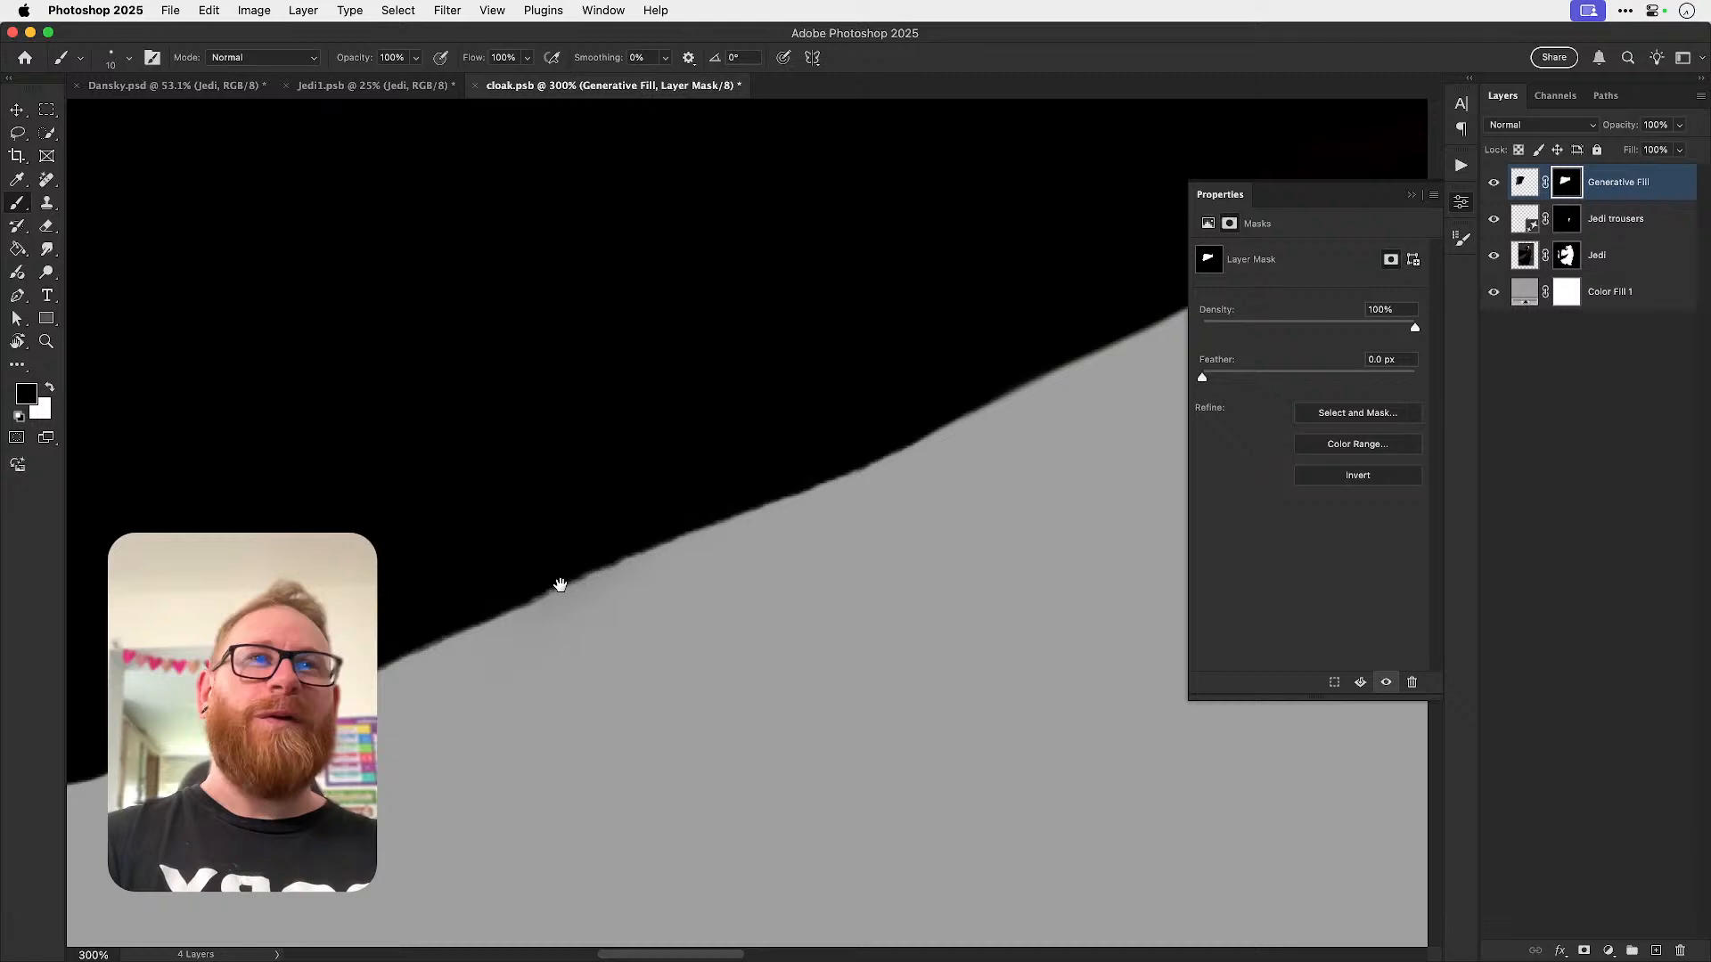
{"action": "left_click_drag", "start_coordinate": [534, 607], "coordinate": [859, 489]}
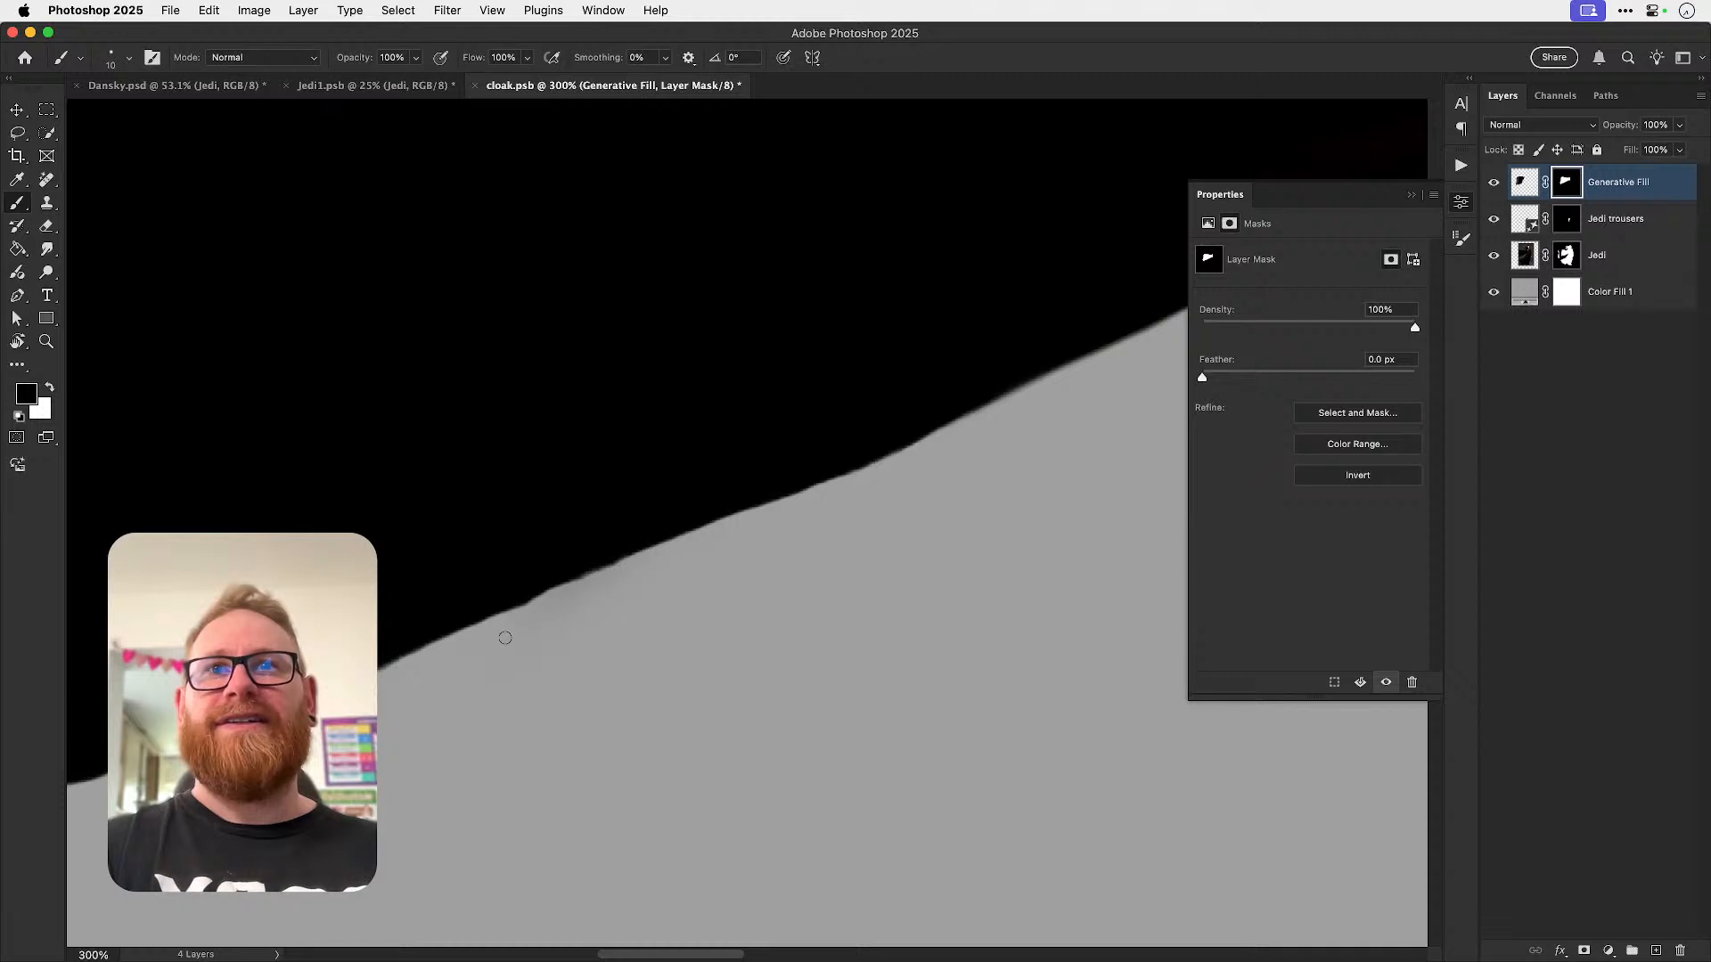
{"action": "scroll", "coordinate": [514, 631], "scroll_direction": "left", "scroll_amount": 2}
{"action": "scroll", "coordinate": [513, 631], "scroll_direction": "down", "scroll_amount": 1}
{"action": "mouse_move", "coordinate": [494, 594]}
{"action": "left_mouse_down"}
{"action": "mouse_move", "coordinate": [548, 571]}
{"action": "mouse_move", "coordinate": [385, 639]}
{"action": "left_mouse_up"}
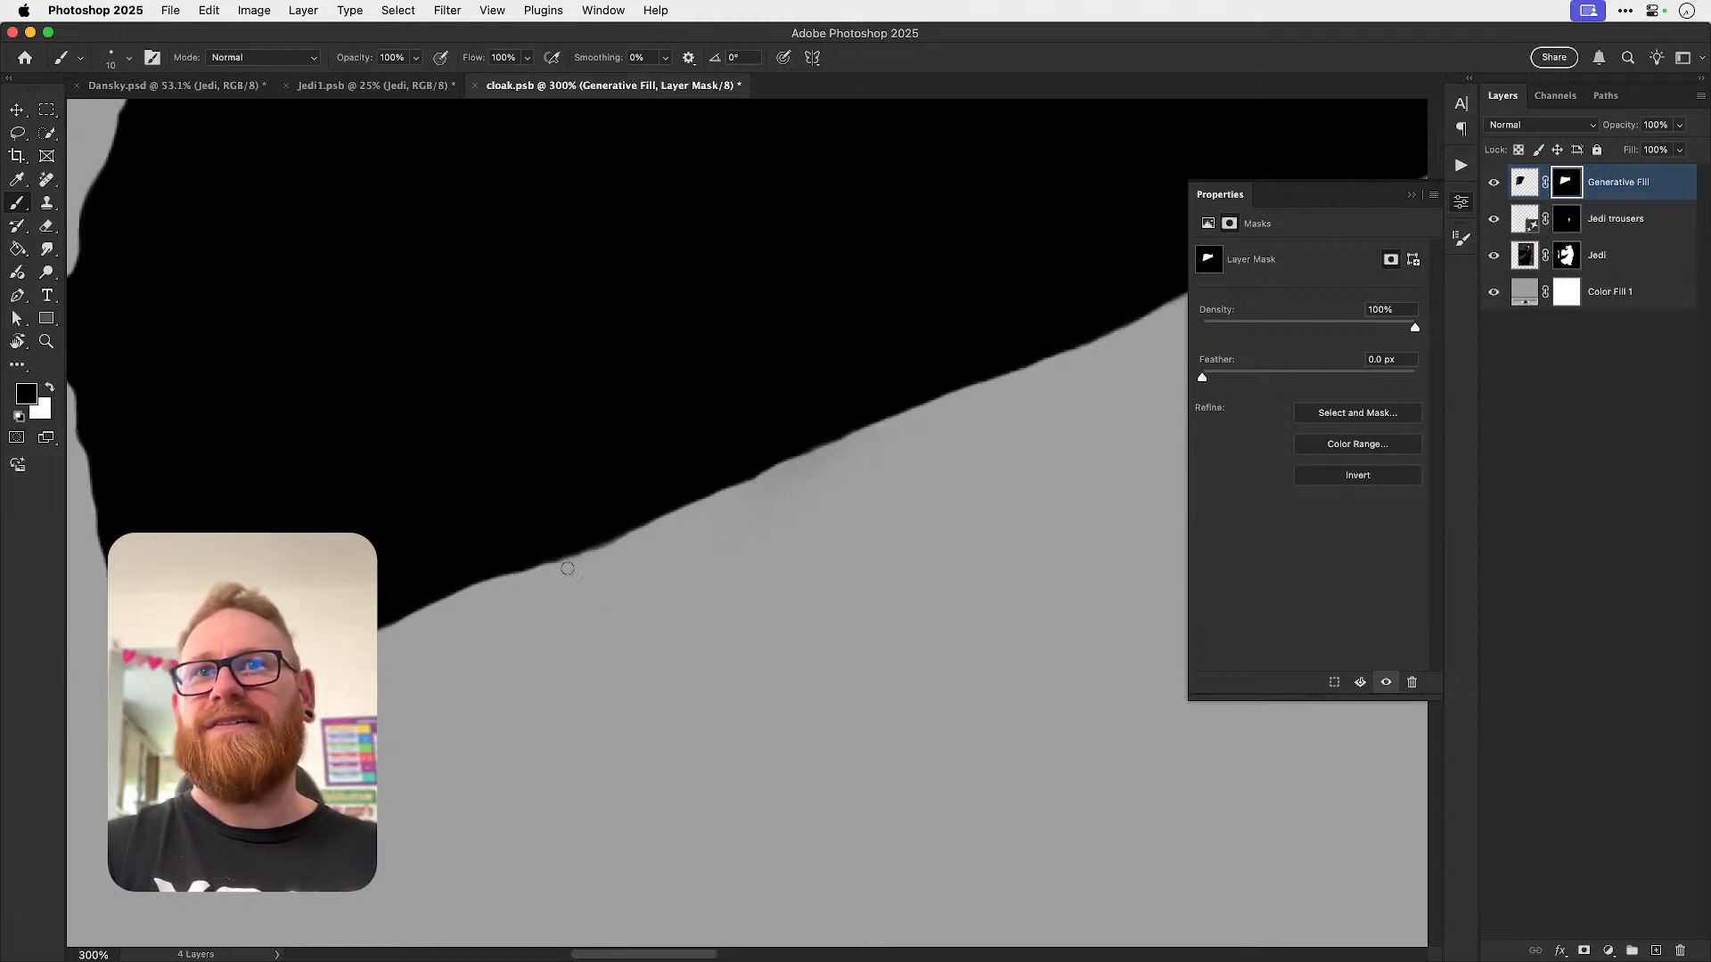
- Hide the Color Fill 1 background, then save and close cloak.psb
{"action": "key", "text": "v"}
{"action": "key", "text": "super+0"}
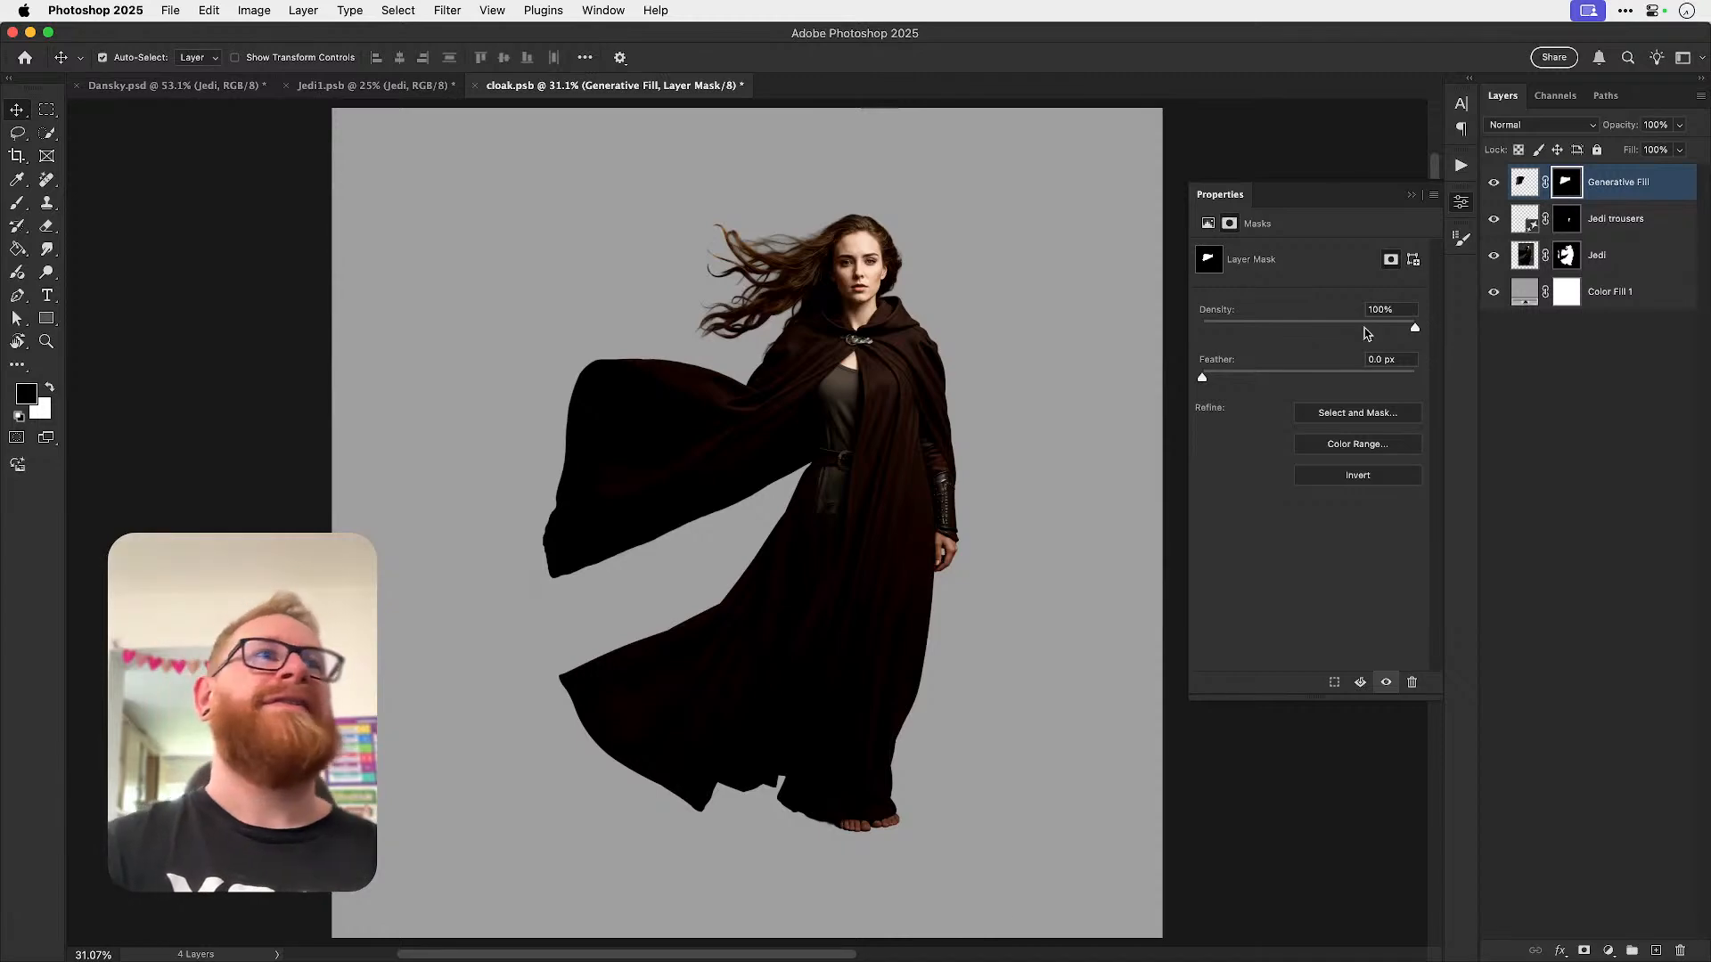
{"action": "left_click", "coordinate": [1494, 294]}
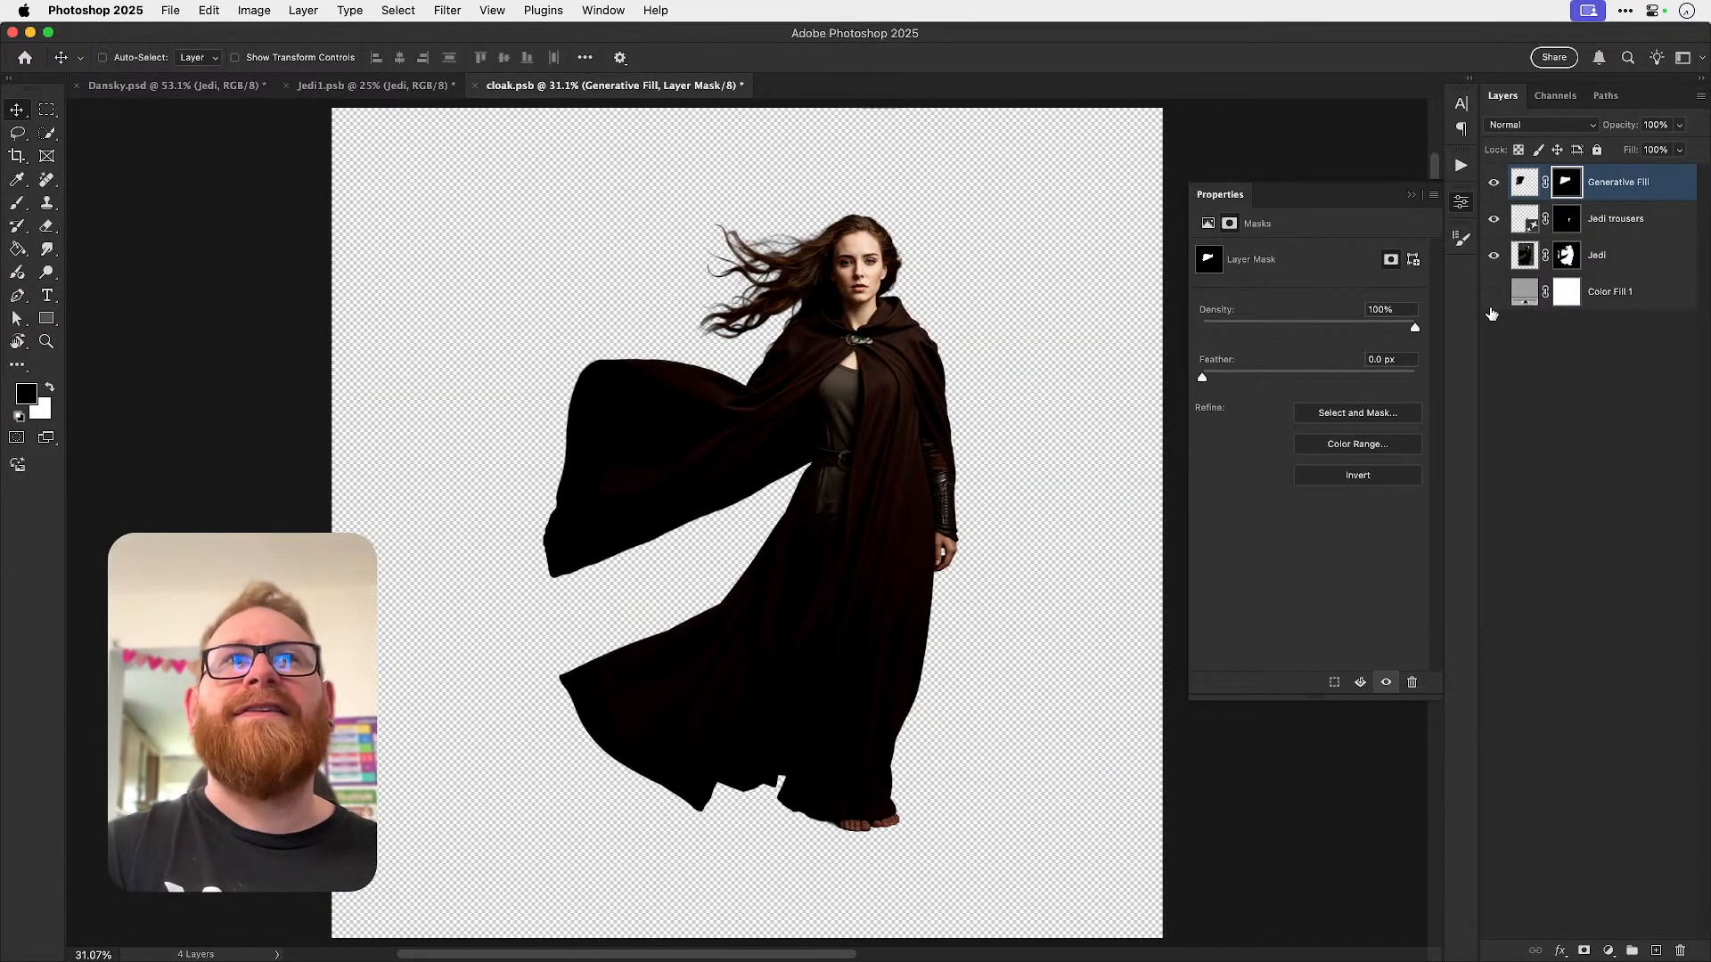
{"action": "key", "text": "super+s"}
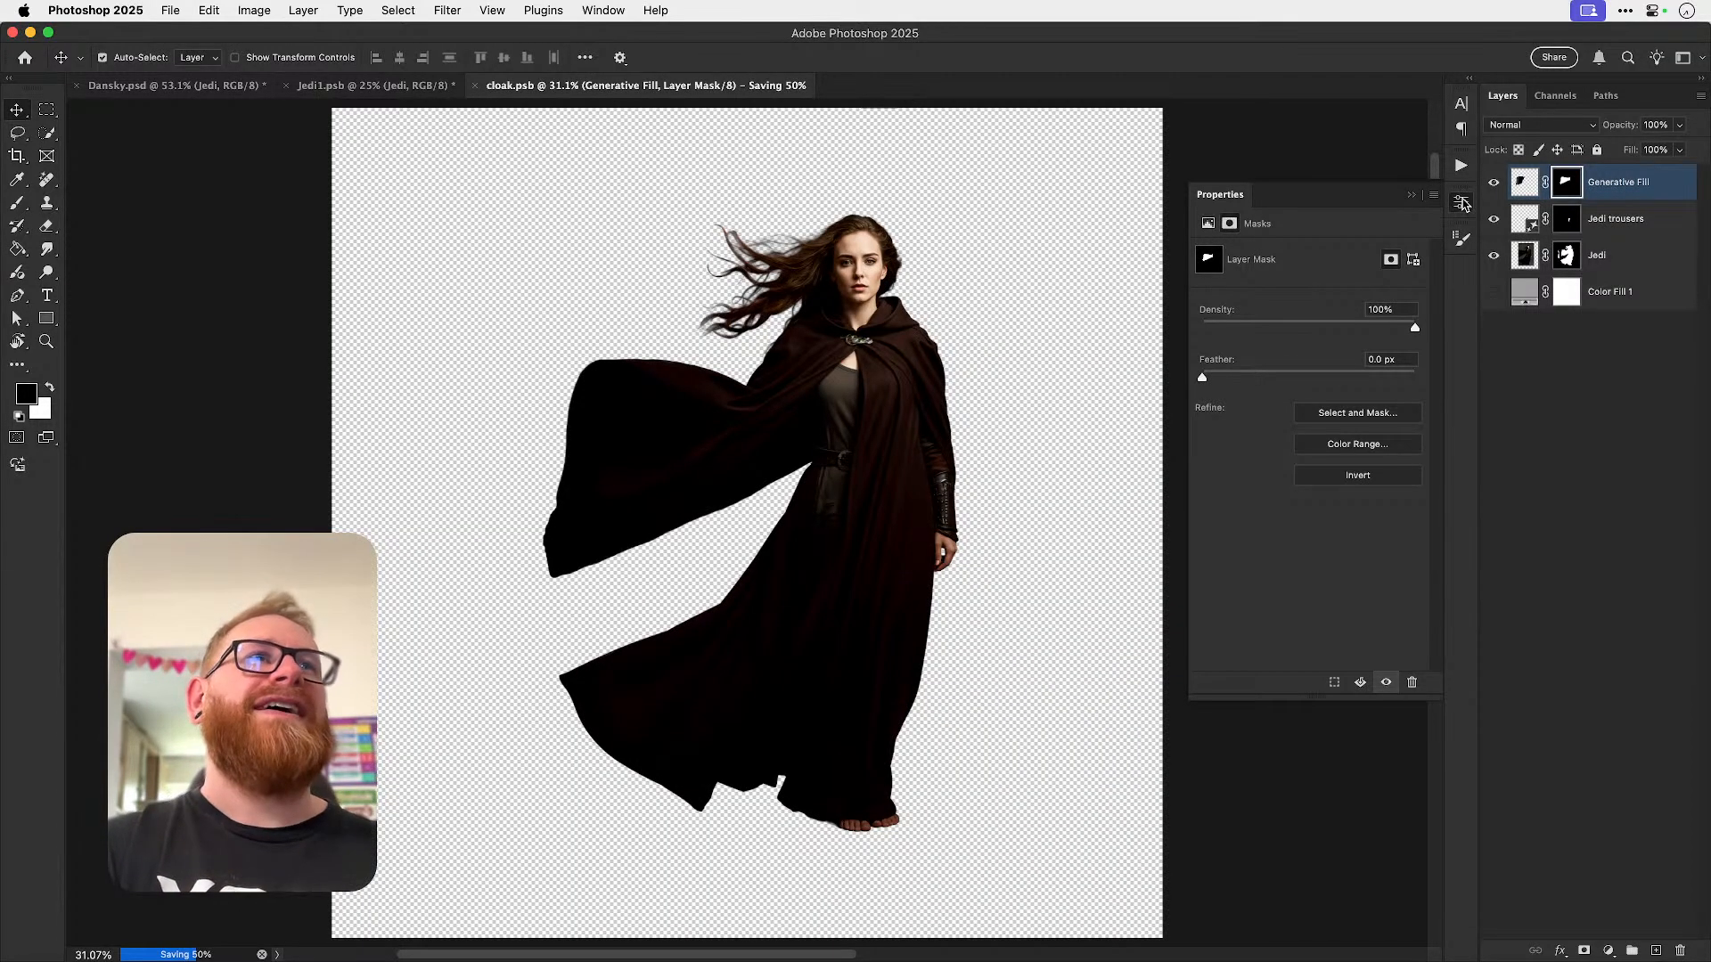
{"action": "left_click", "coordinate": [1459, 203]}
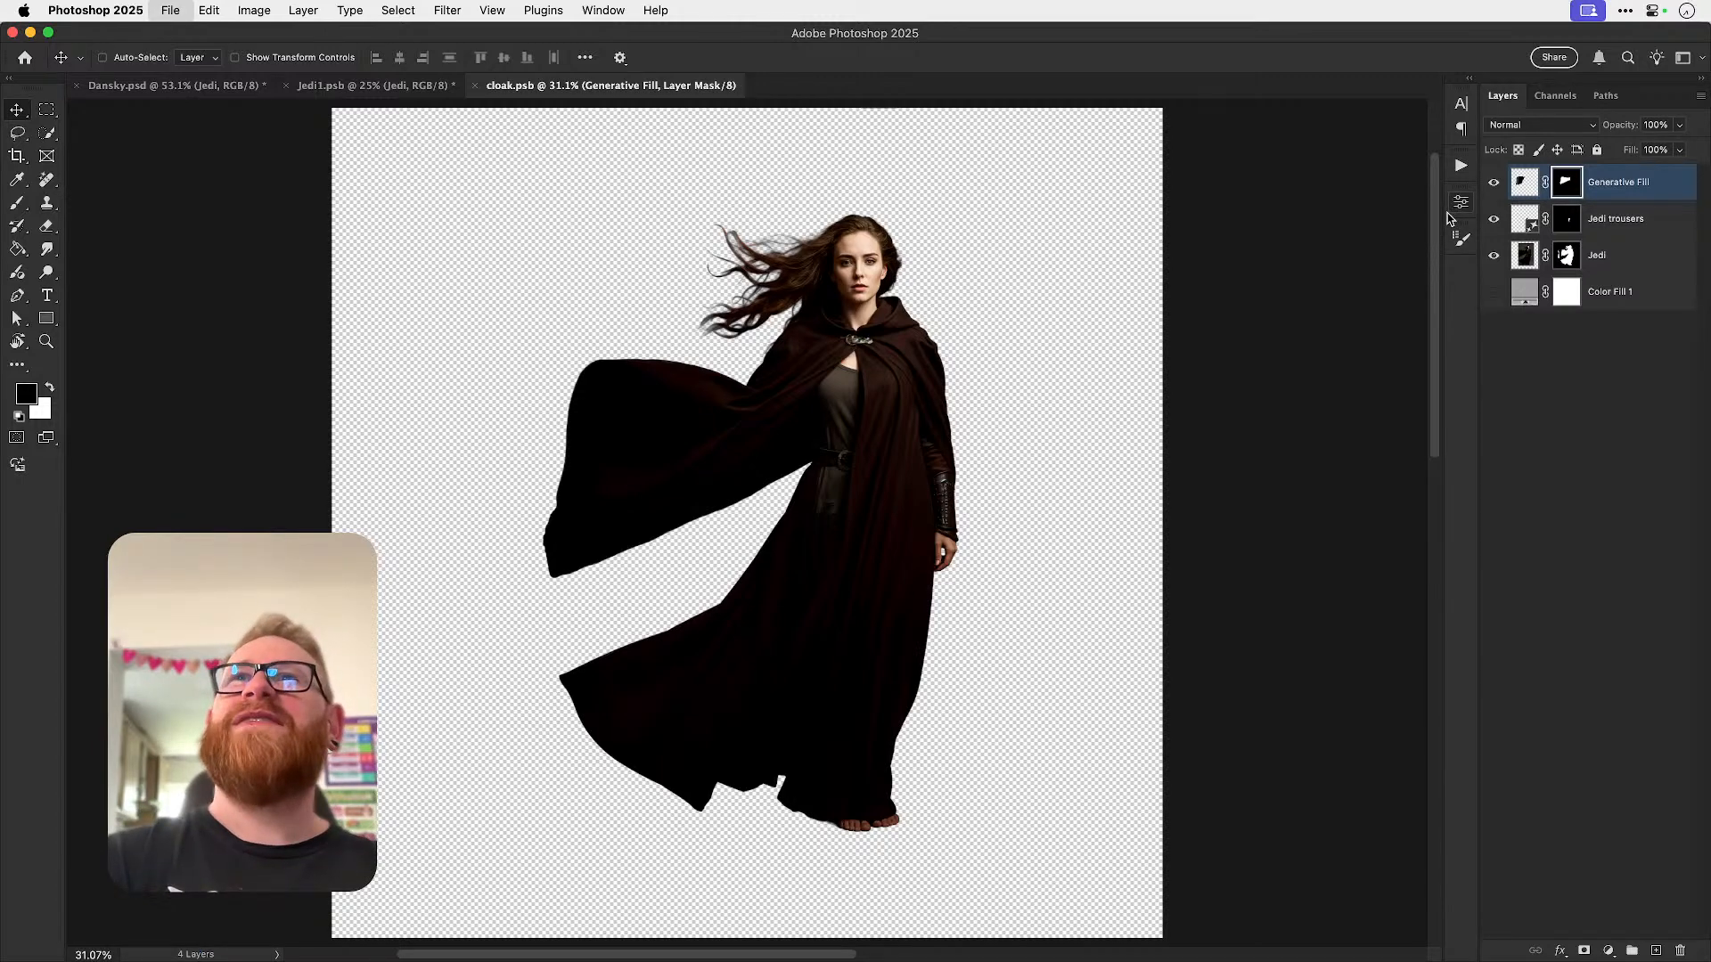
{"action": "key", "text": "super+w"}
- Save and close Jedi1.psb, then save the main composite Dansky.psd
{"action": "key", "text": "super+s"}
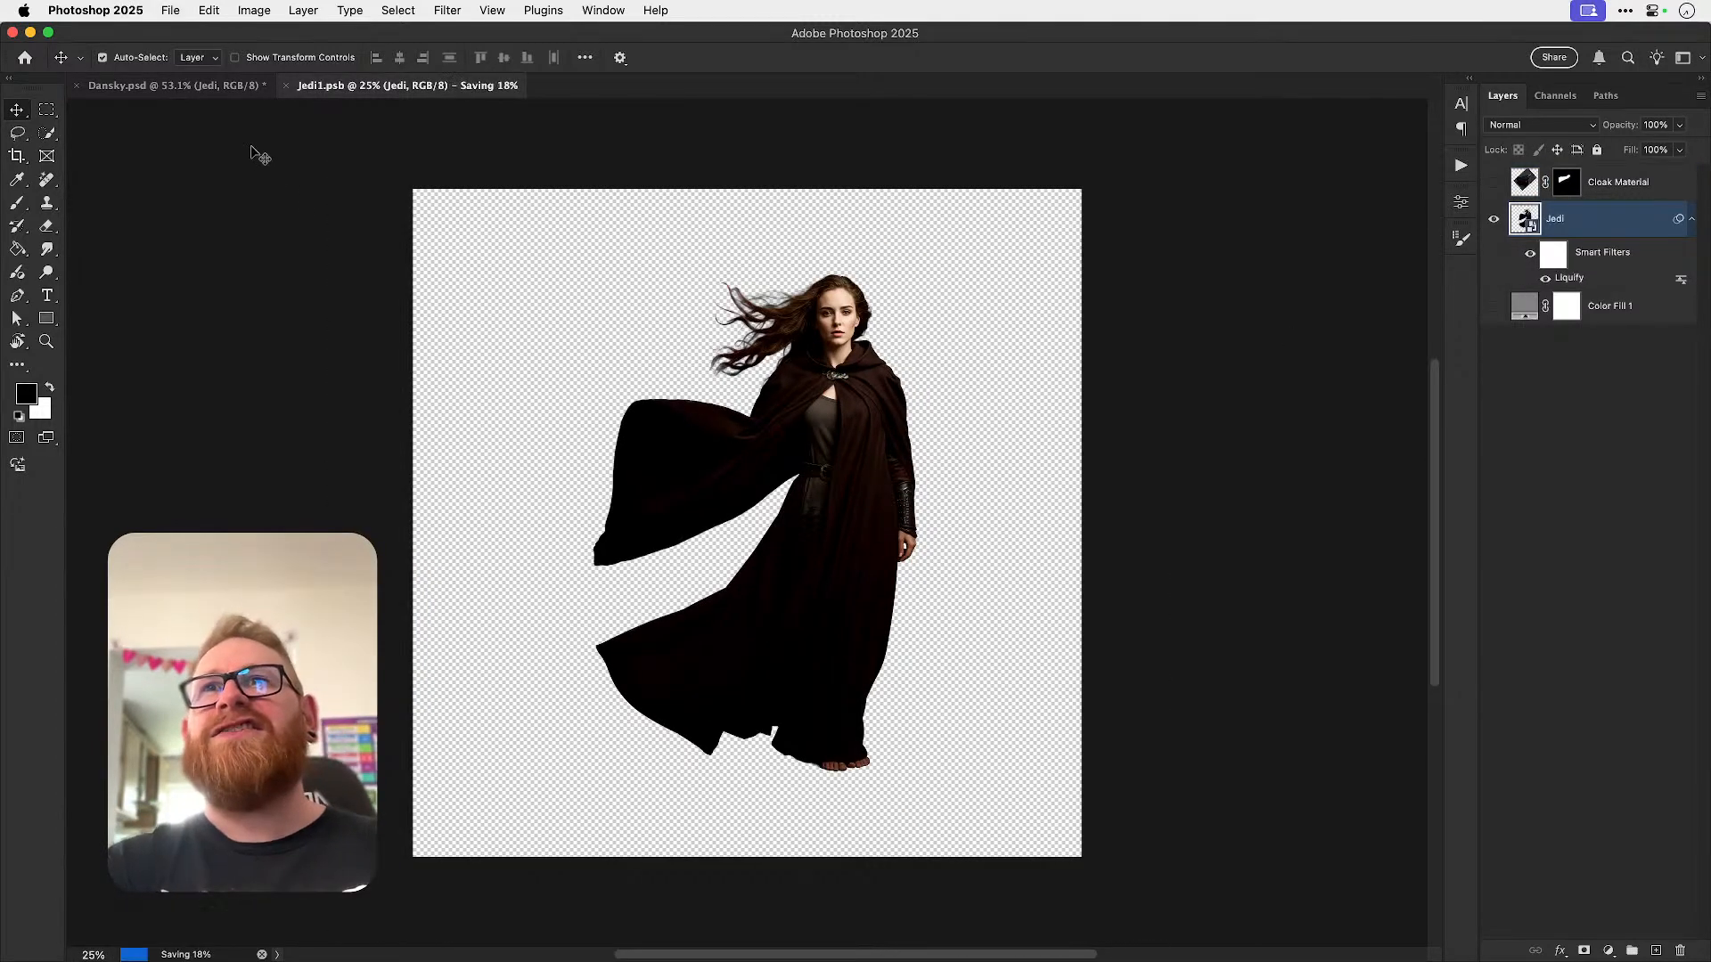
{"action": "left_click", "coordinate": [209, 85]}
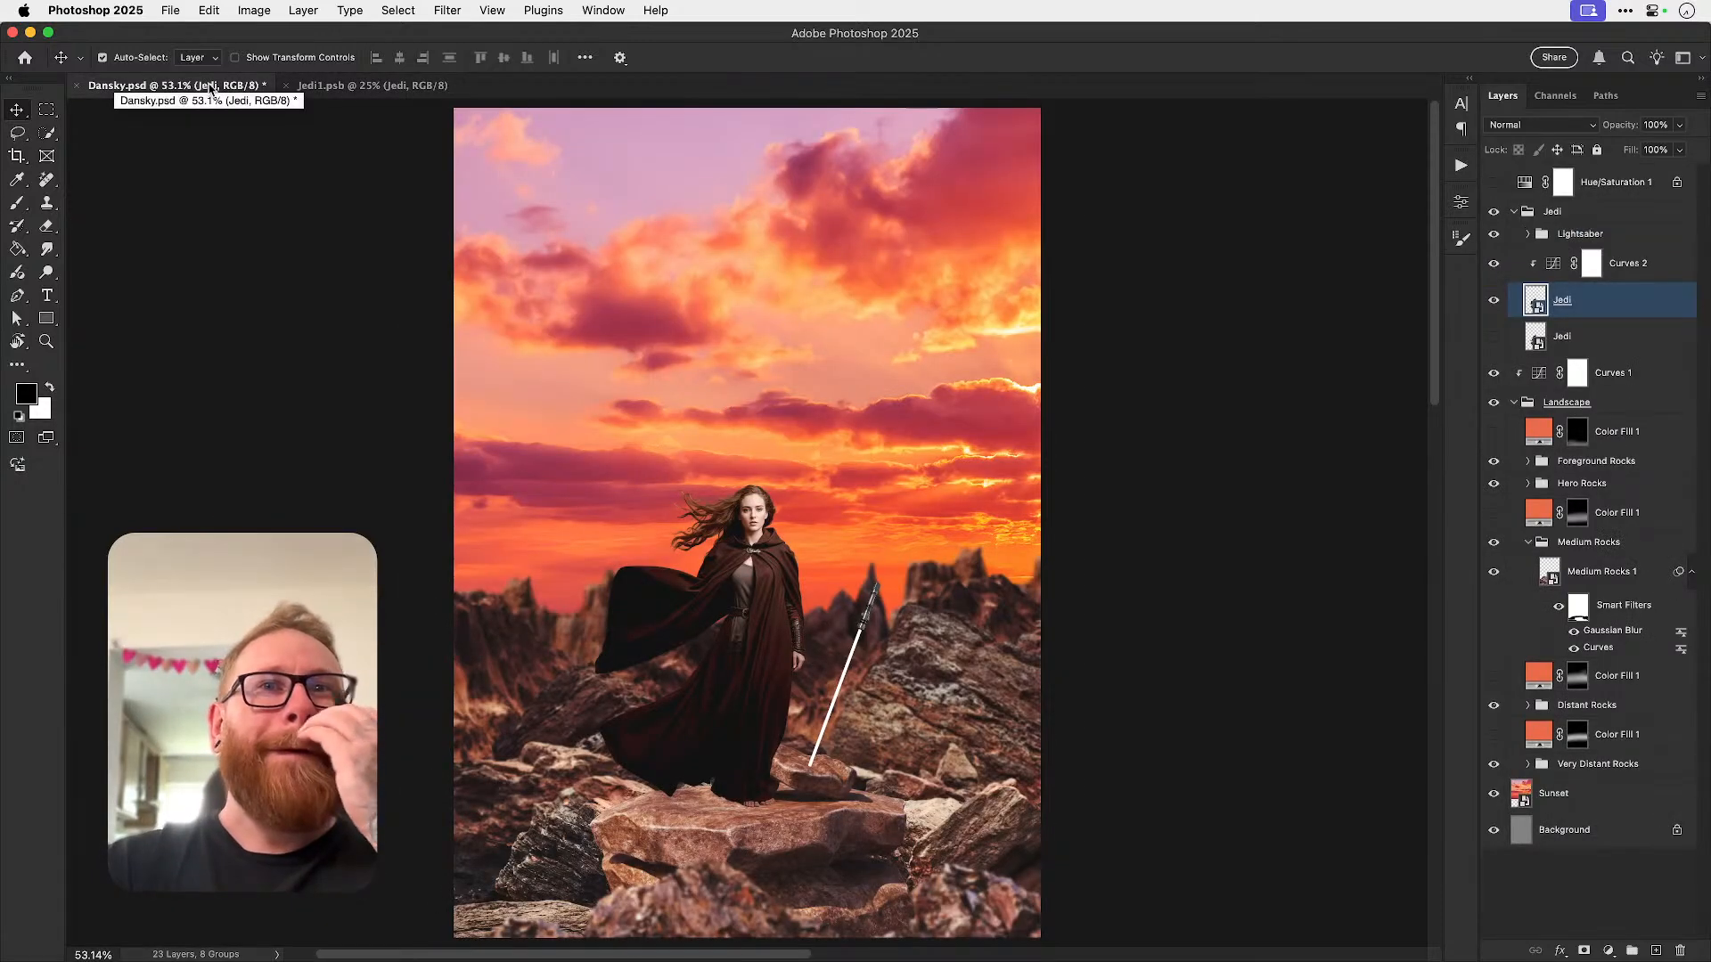
{"action": "left_click", "coordinate": [320, 85]}
{"action": "key", "text": "super+w"}
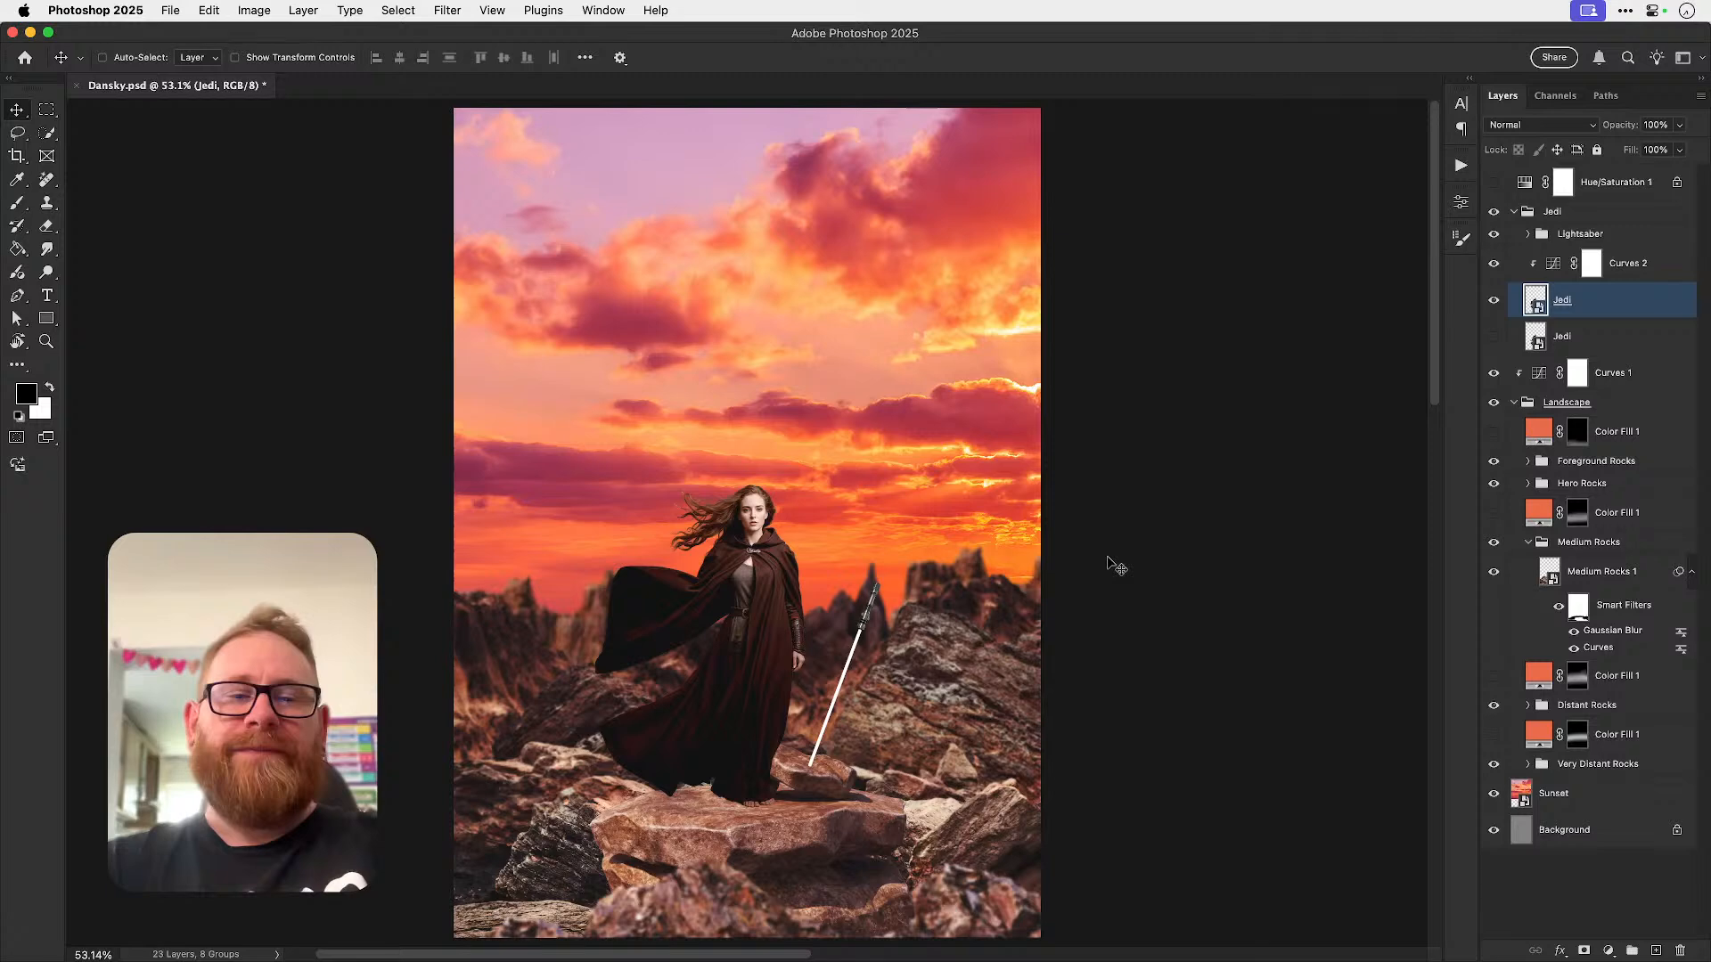
{"action": "key", "text": "super+s"}
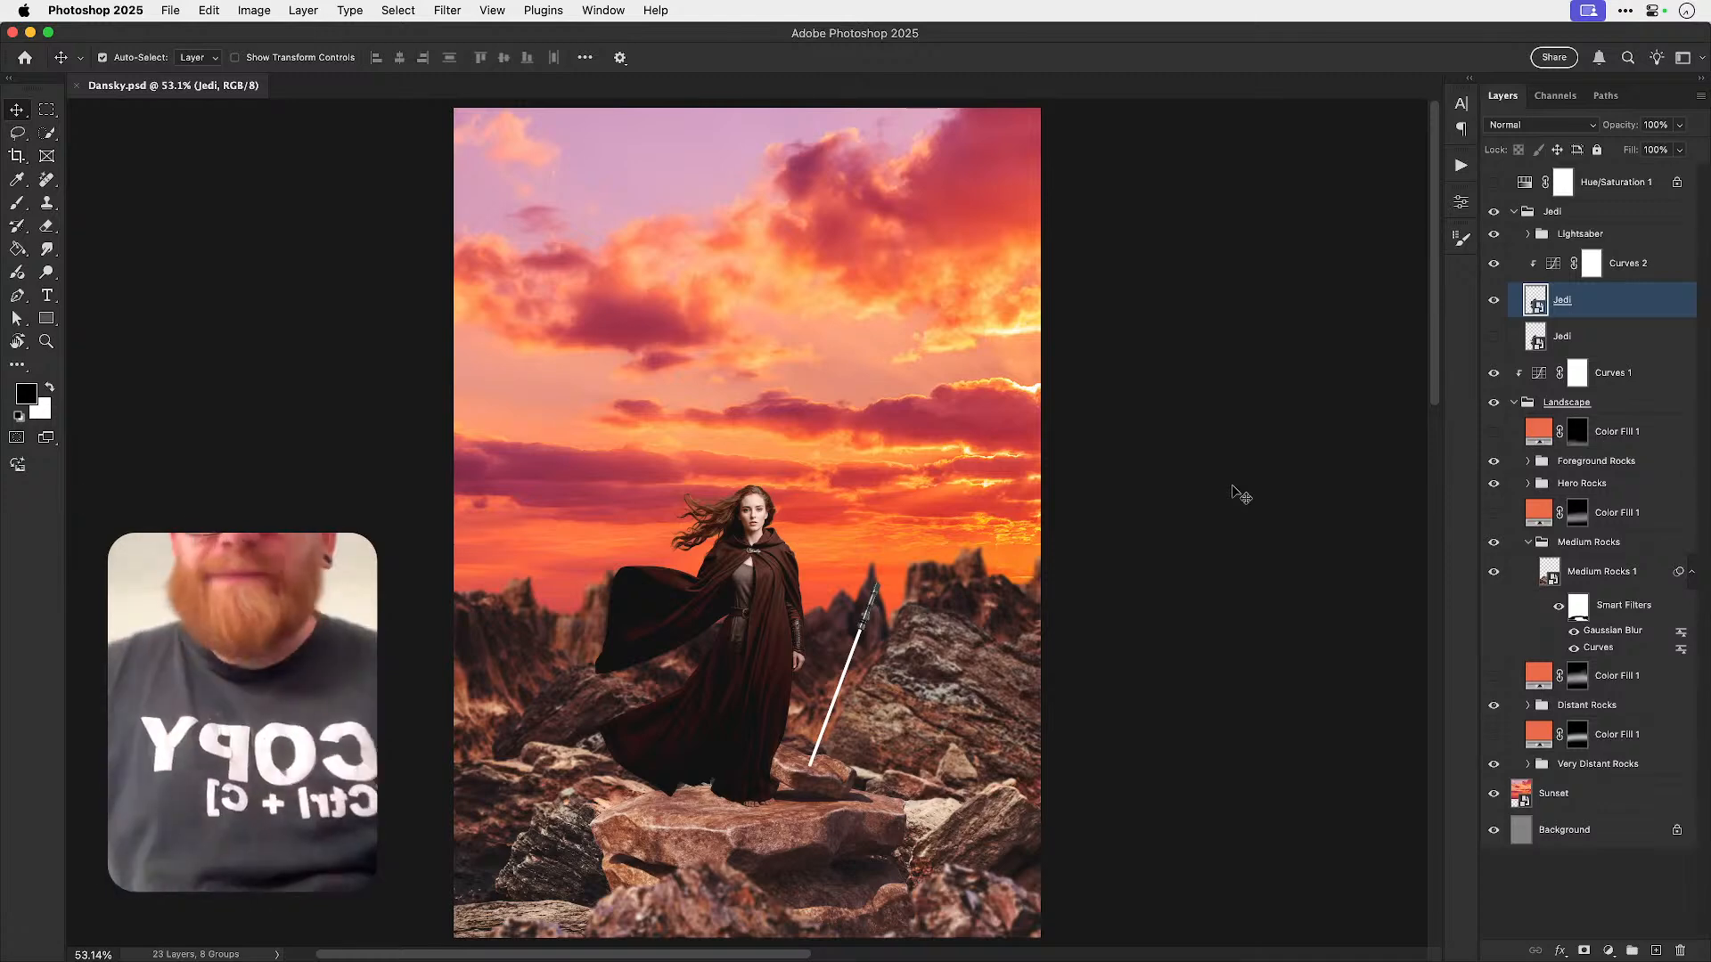
{"action": "key", "text": "r"}
{"action": "left_click_drag", "start_coordinate": [1237, 492], "coordinate": [717, 470]}
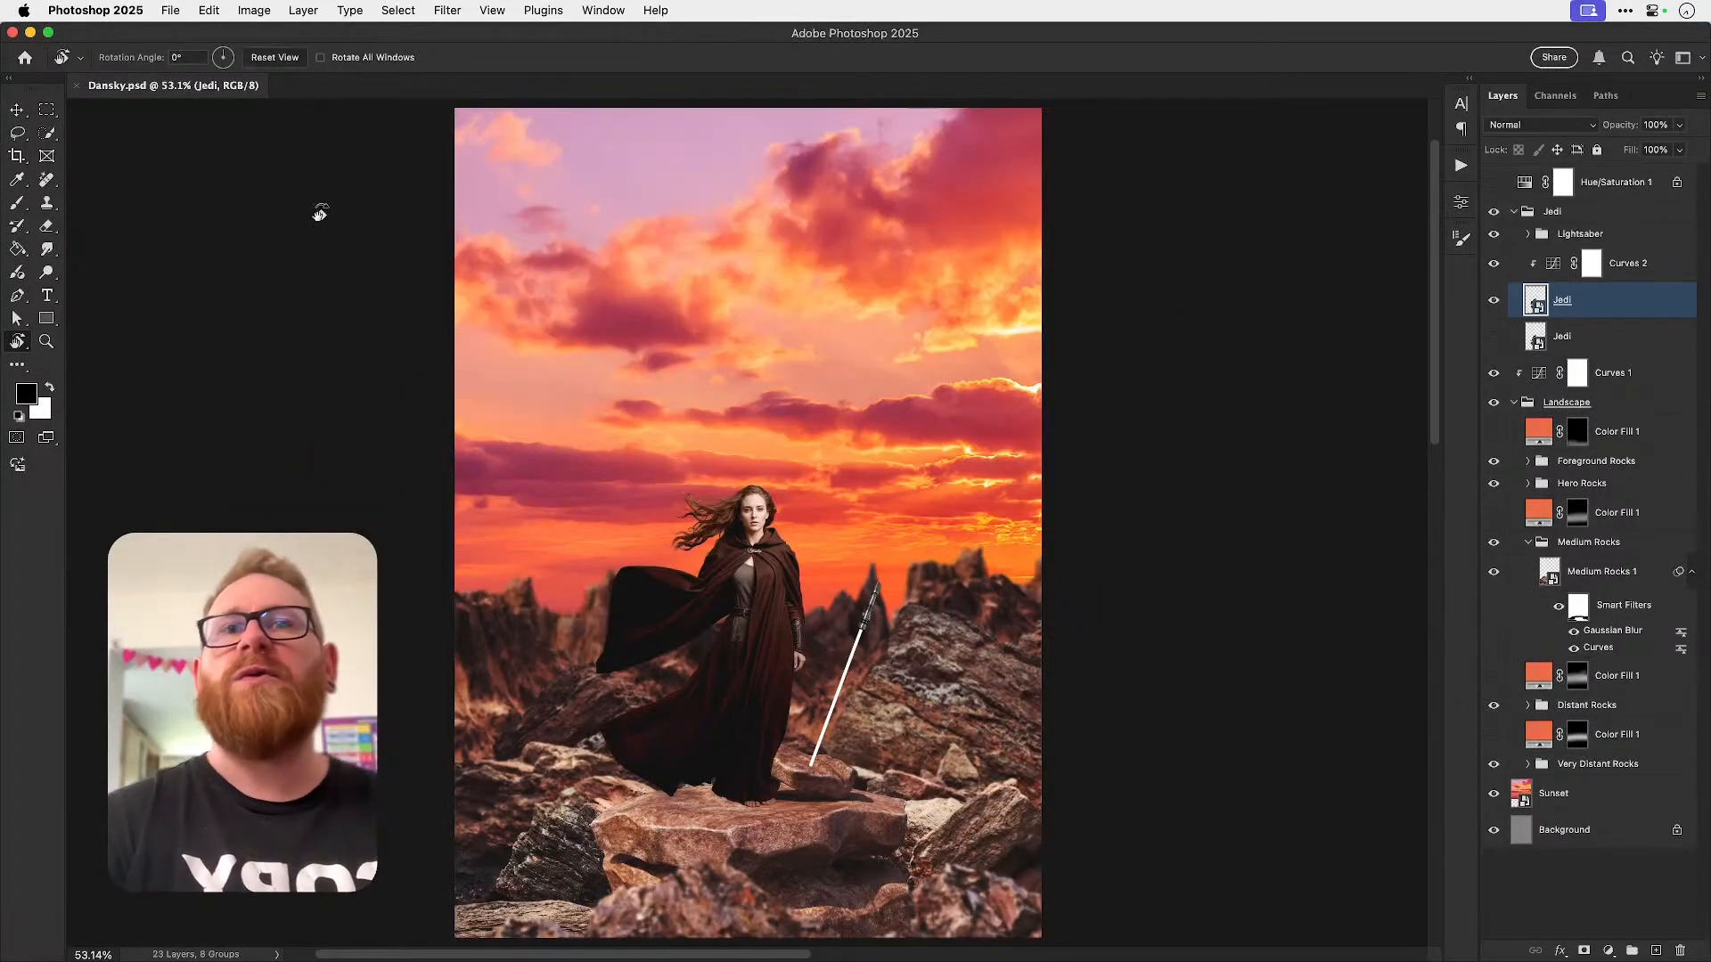
{"action": "key", "text": "v"}
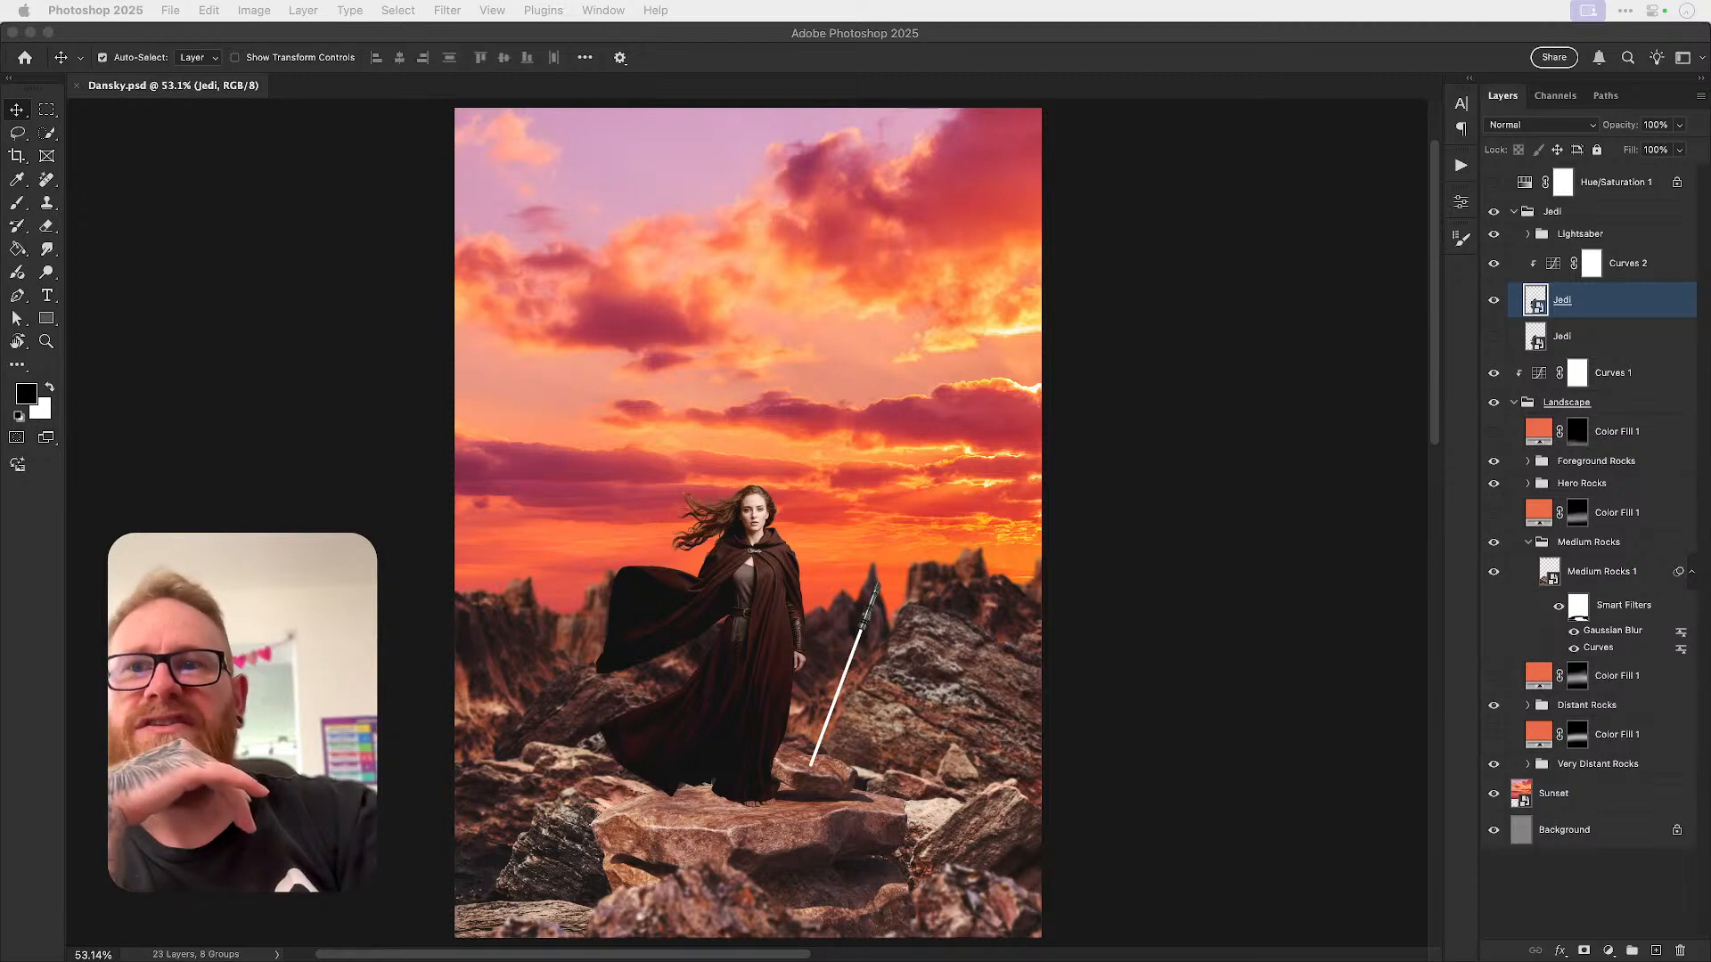
- Examine the reference poster jedi.jpg in Preview, then minimize it and return to the Photoshop composite
{"action": "left_click_drag", "start_coordinate": [557, 554], "coordinate": [279, 94]}
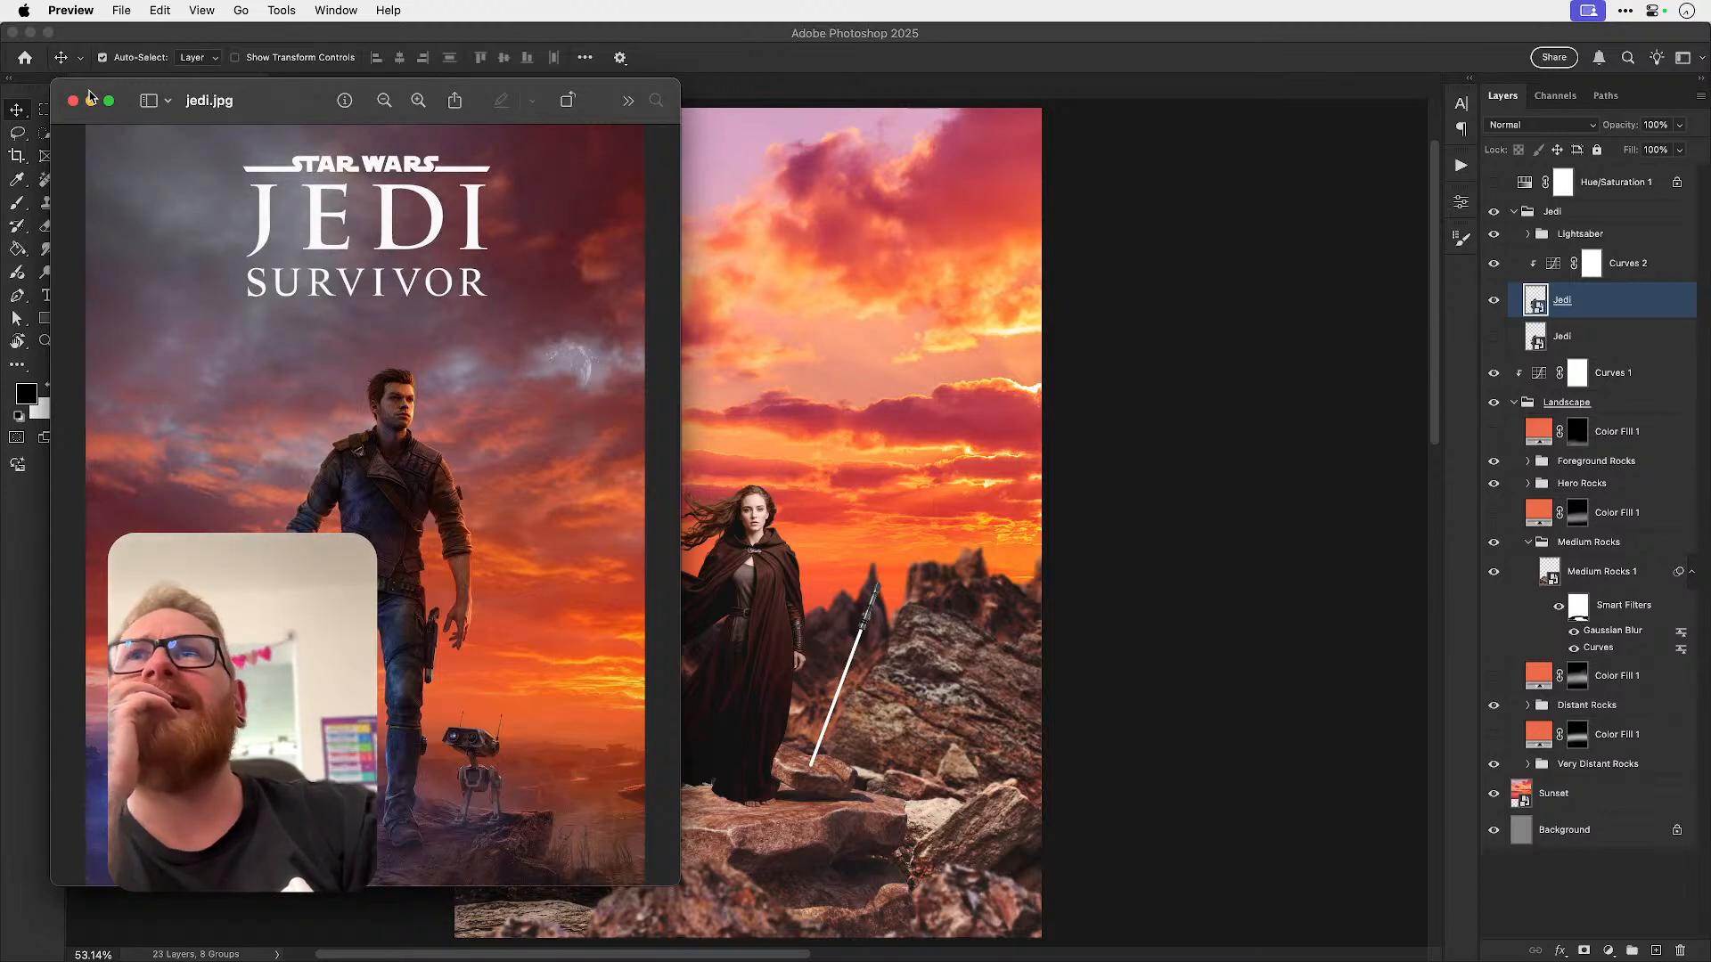
{"action": "left_click", "coordinate": [91, 102]}
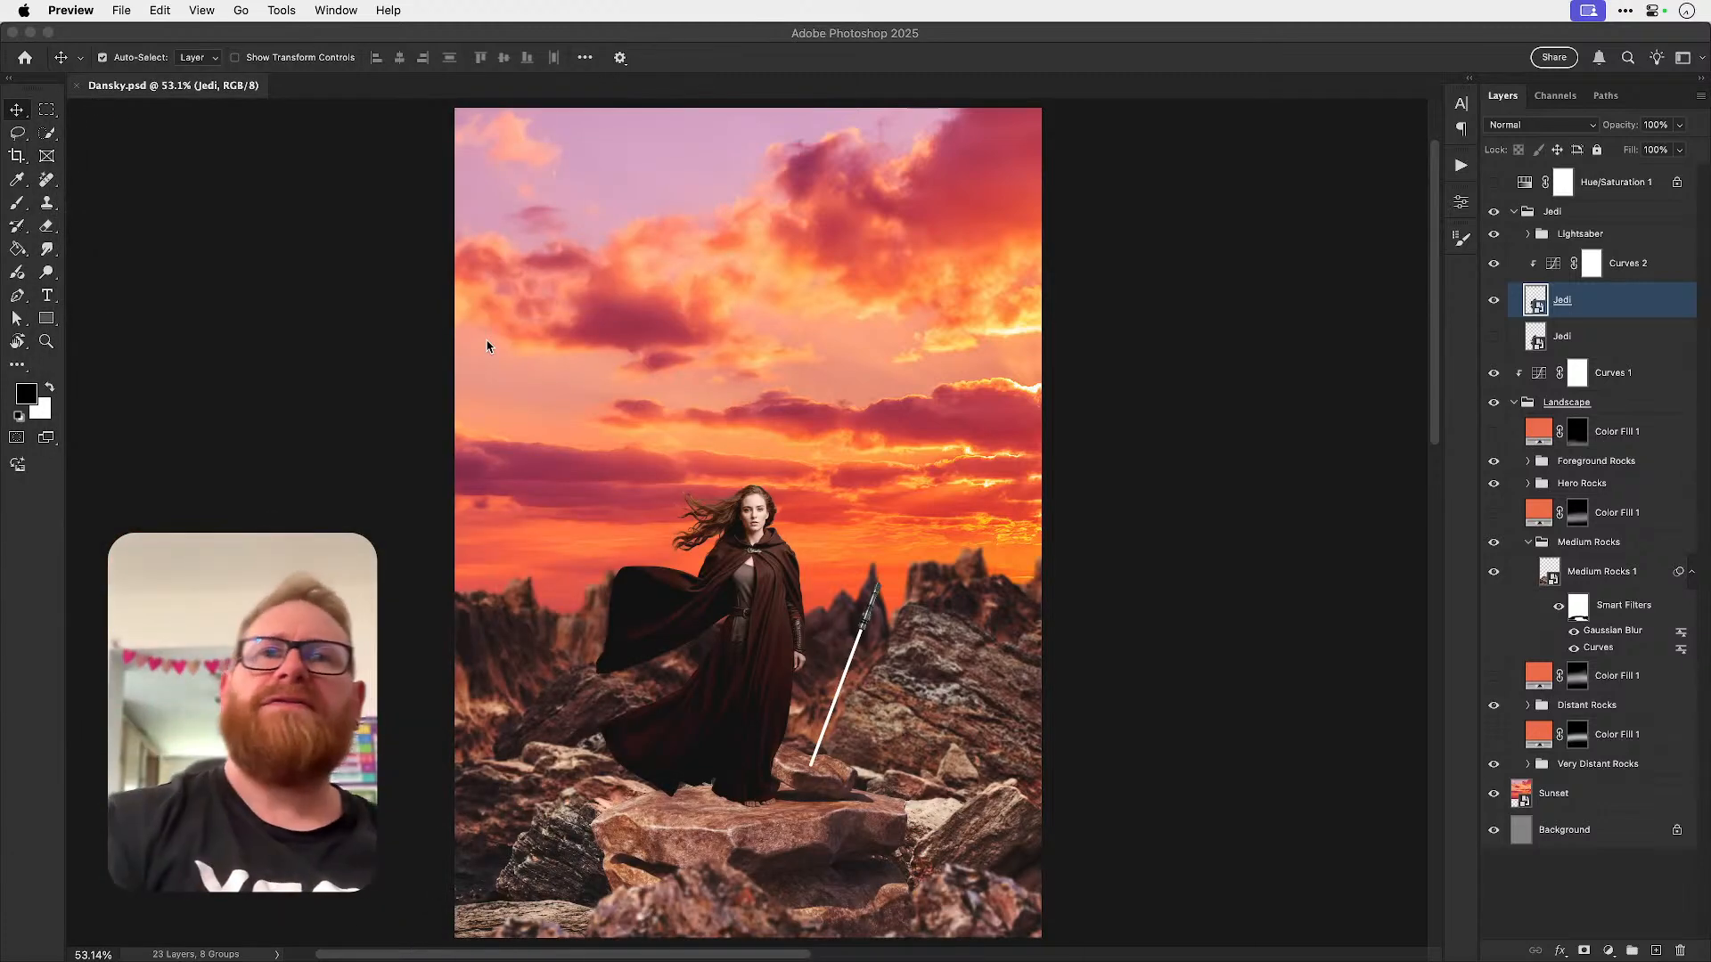
{"action": "left_click", "coordinate": [525, 789]}
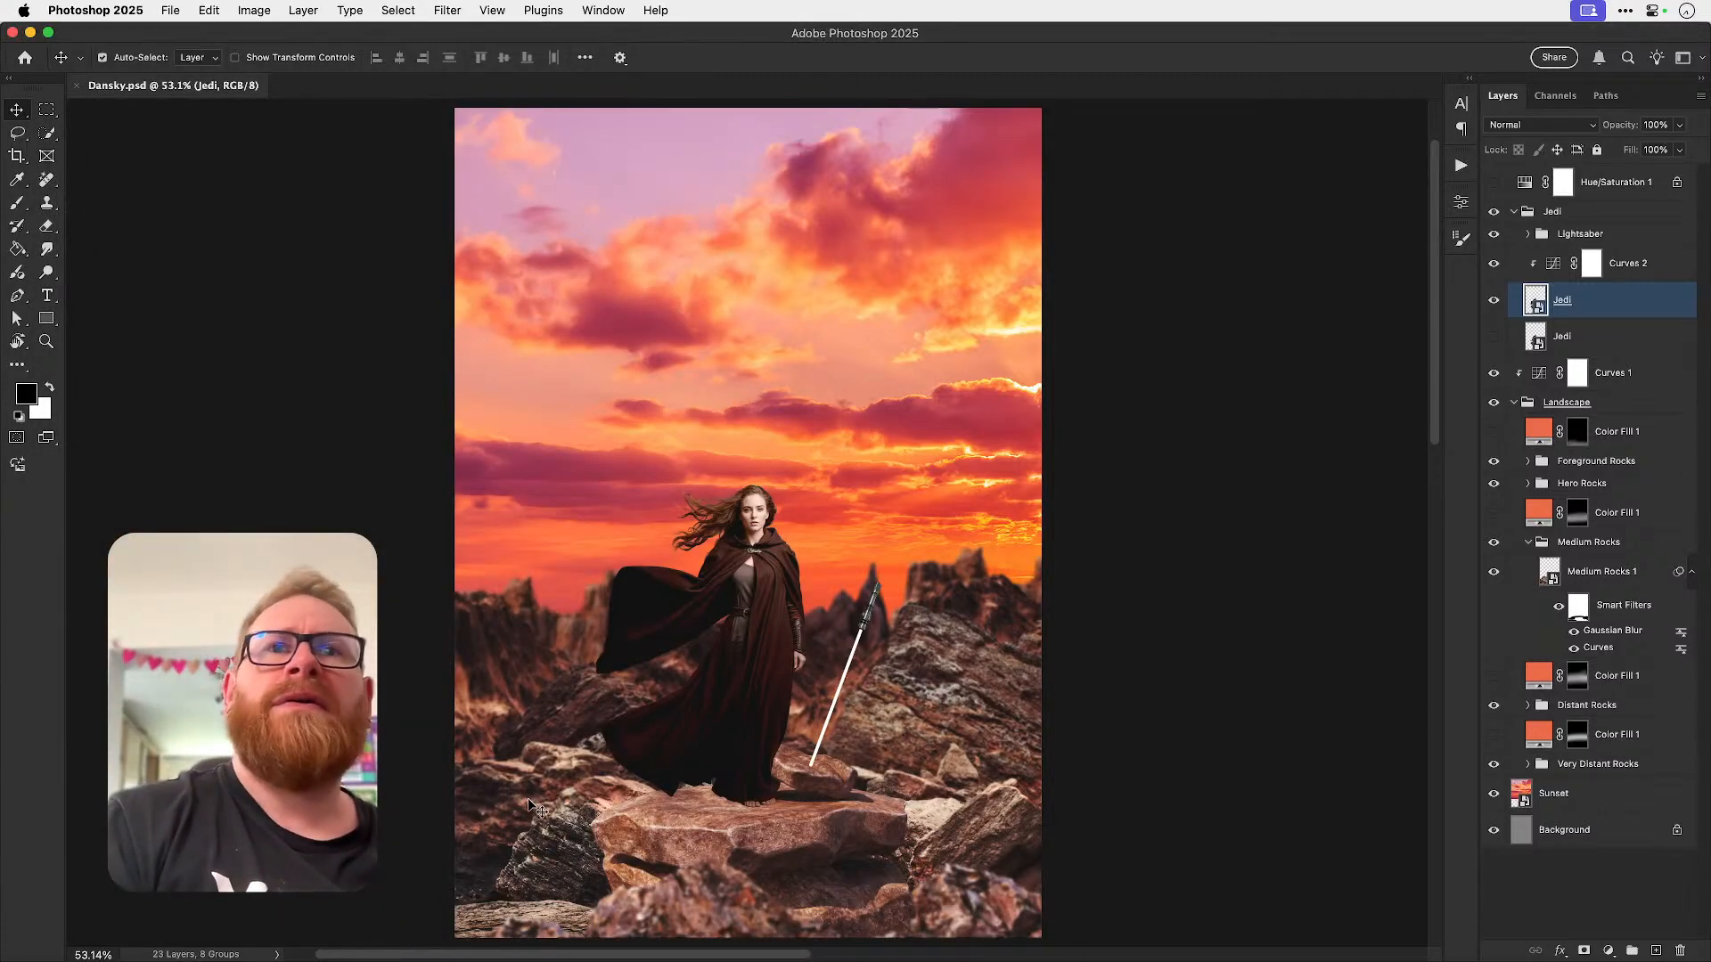
- Try to move the Medium Rocks 1 layer and undo the move
{"action": "left_click_drag", "start_coordinate": [529, 793], "coordinate": [512, 865]}
{"action": "key", "text": "super+z"}
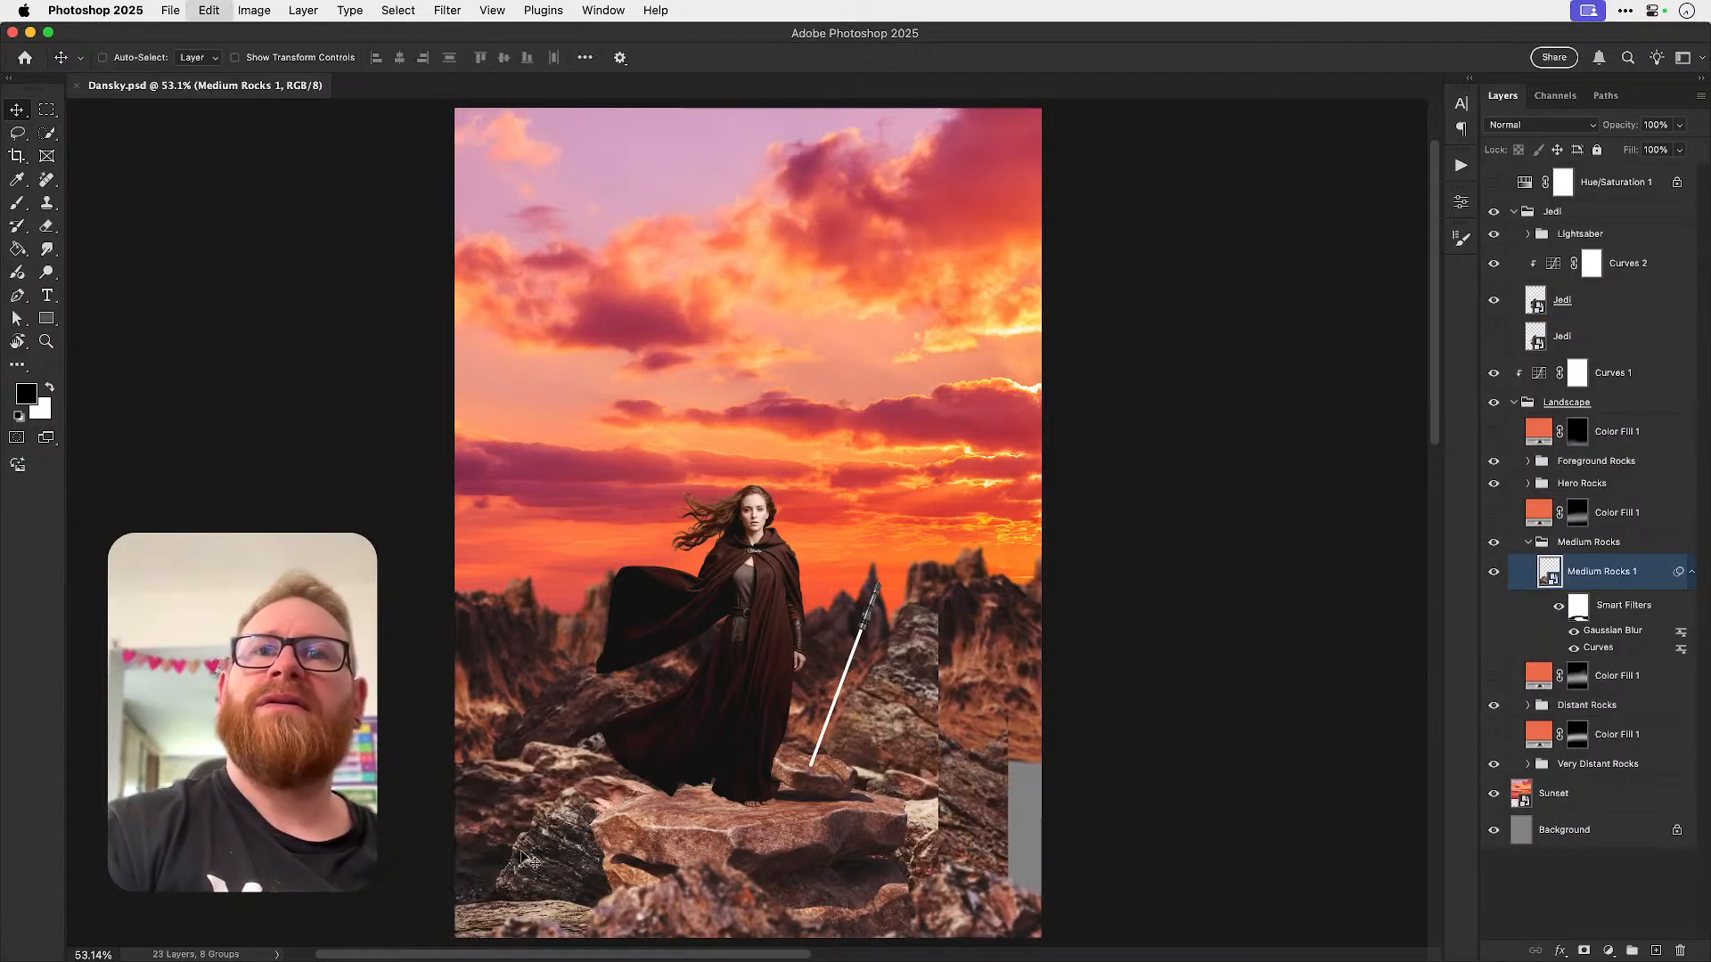
{"action": "left_click_drag", "start_coordinate": [948, 731], "coordinate": [933, 752]}
{"action": "key", "text": "super+z"}
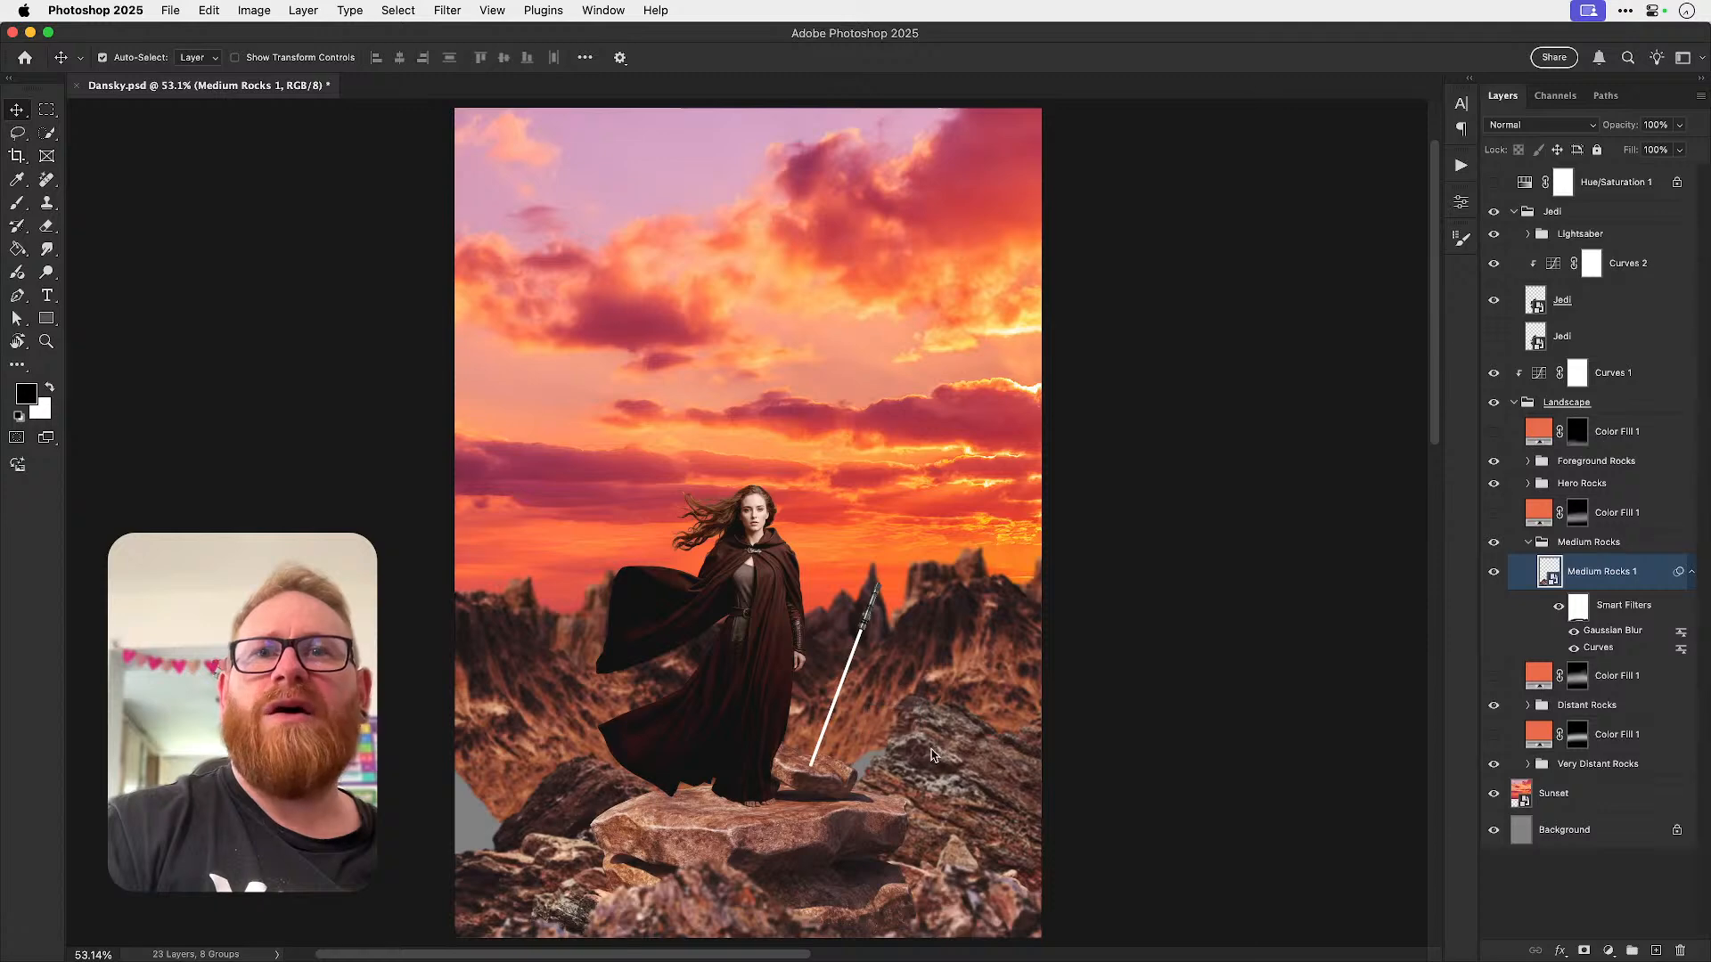
{"action": "key", "text": "super+z"}
- Squash the Medium Rocks 1 layer vertically to a height of 24.27% and place it low around the hero rock
{"action": "key", "text": "super+t"}
{"action": "left_click_drag", "start_coordinate": [724, 595], "coordinate": [725, 769]}
{"action": "left_click_drag", "start_coordinate": [960, 795], "coordinate": [960, 764]}
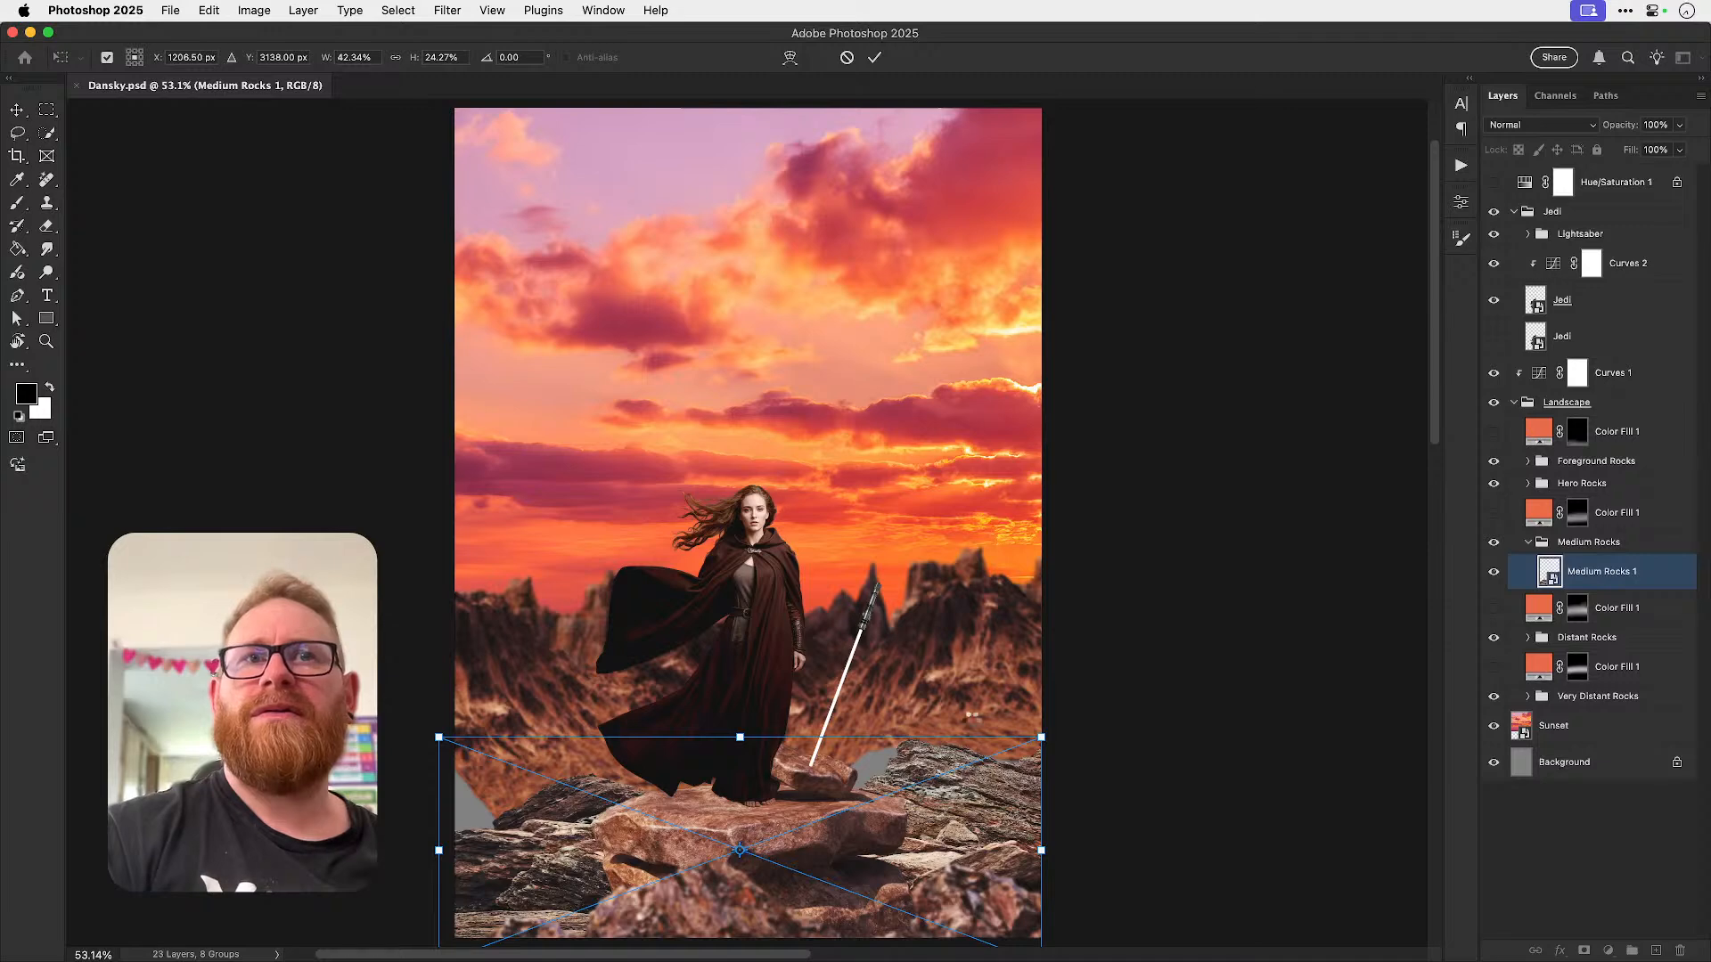
{"action": "key", "text": "Return"}
- Transform the Distant Rocks group, squashing it vertically and shifting it slightly left so it sits just above the medium rocks
{"action": "left_click", "coordinate": [985, 676]}
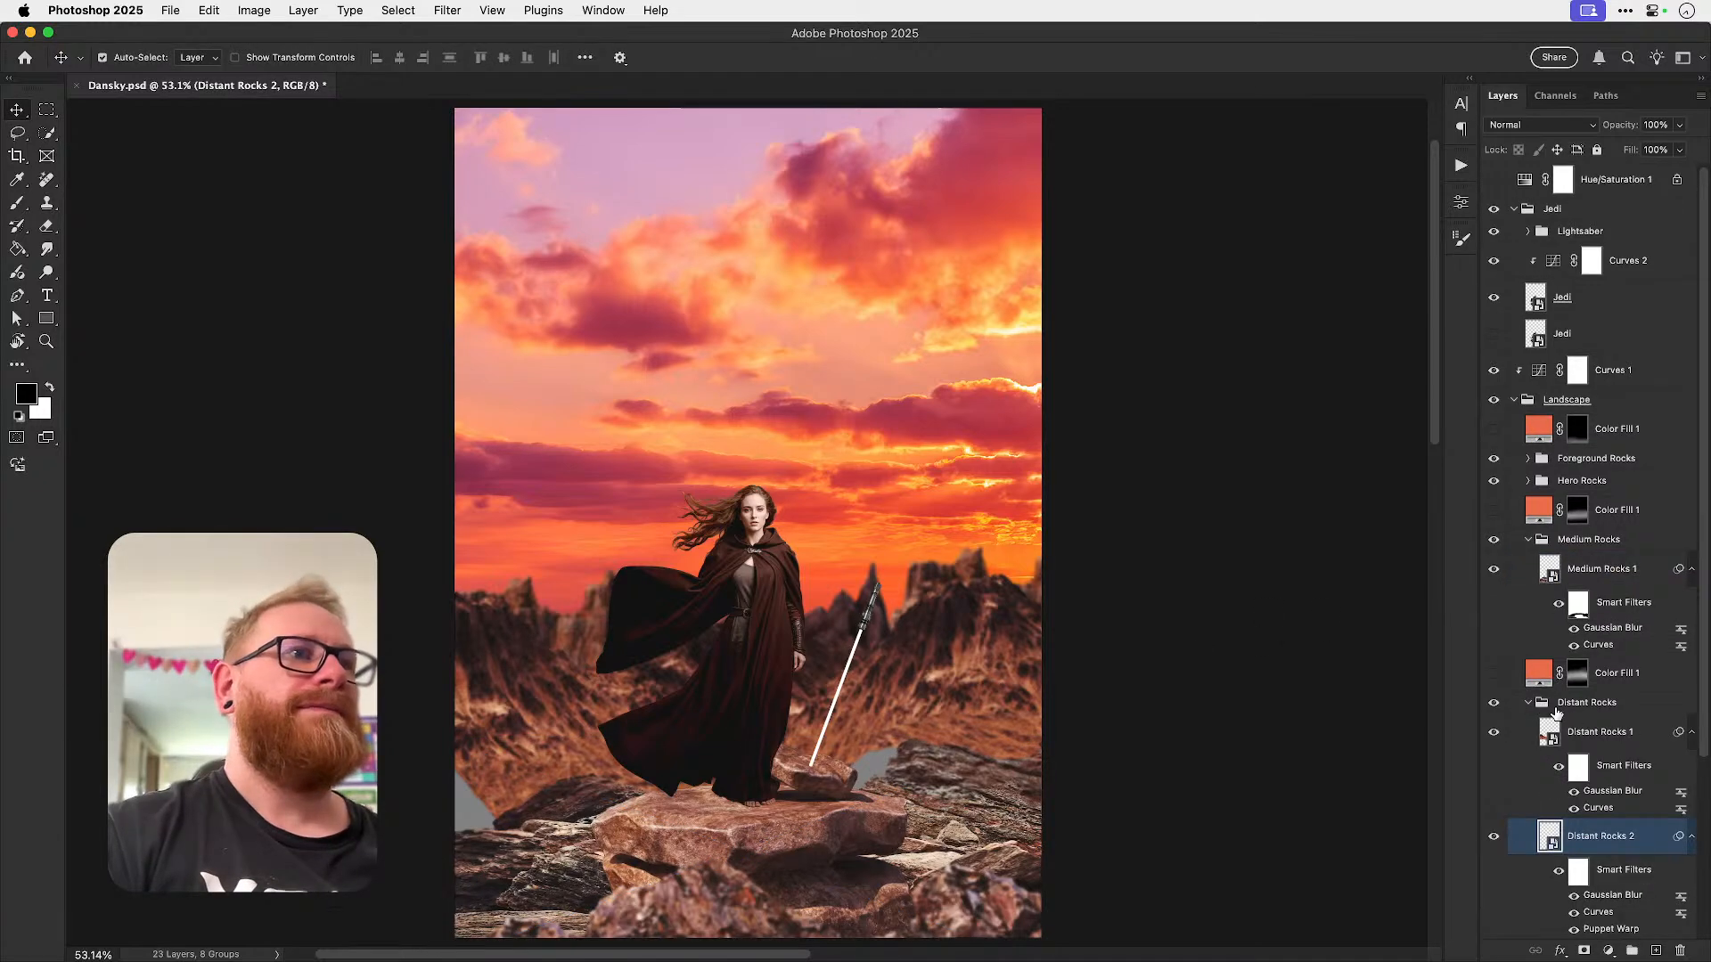
{"action": "left_click", "coordinate": [1527, 703]}
{"action": "key", "text": "super+t"}
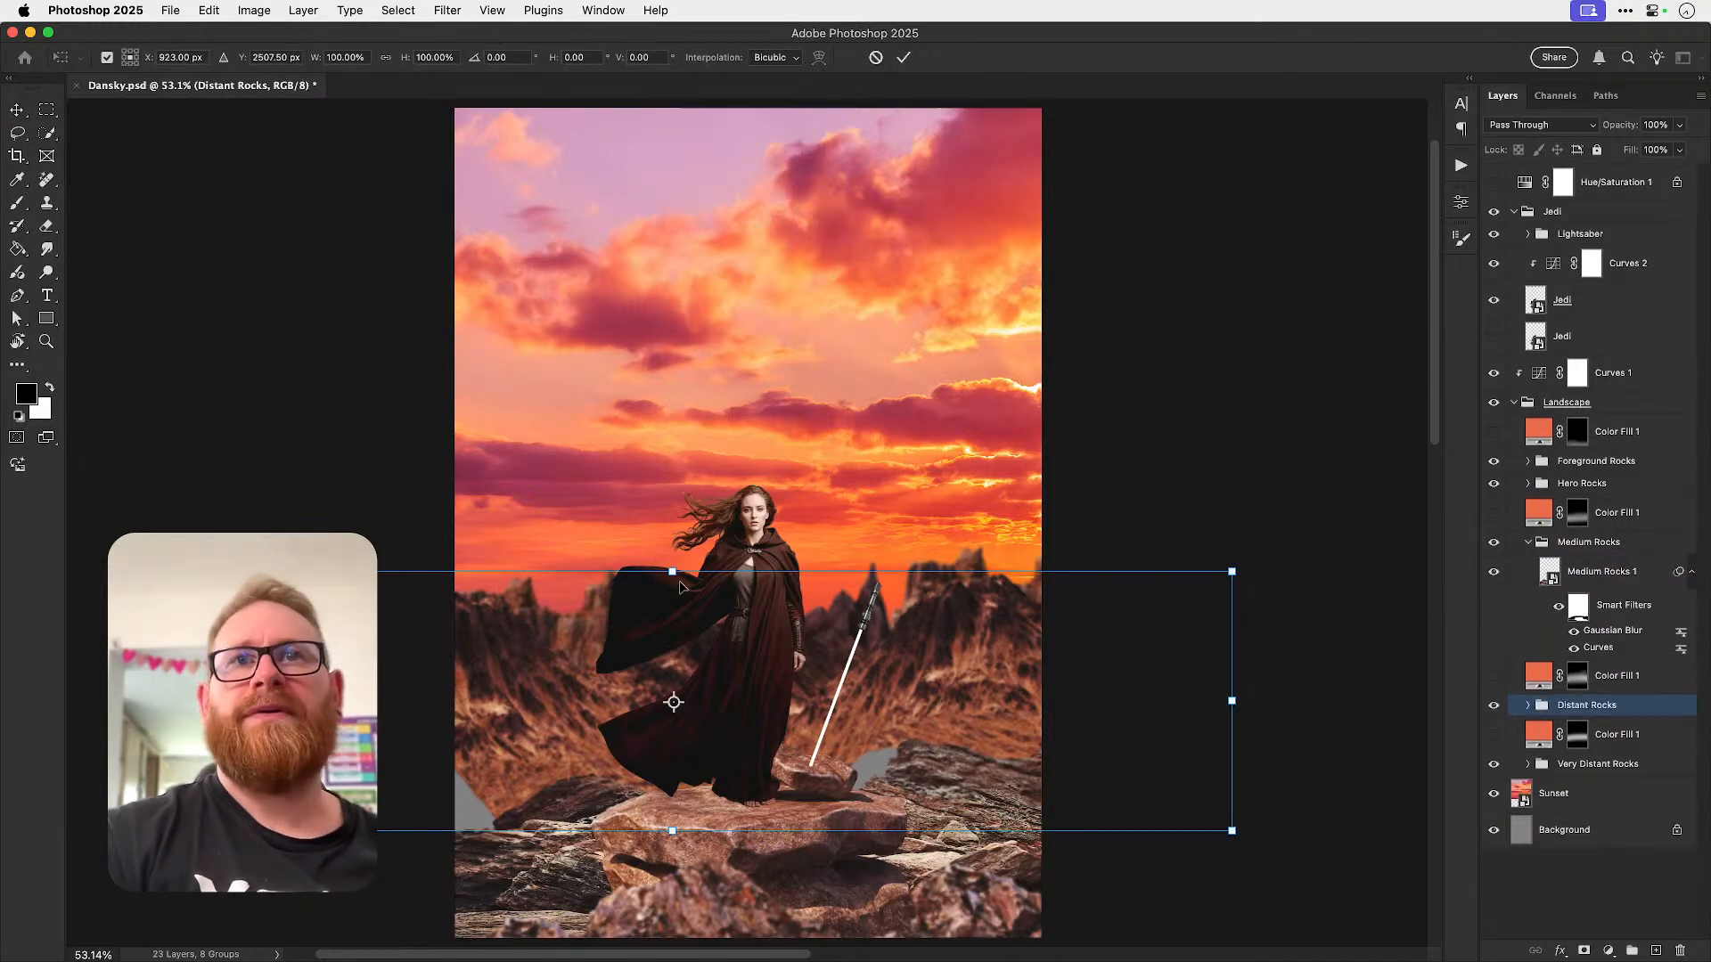
{"action": "left_click_drag", "start_coordinate": [673, 572], "coordinate": [673, 648]}
{"action": "left_click_drag", "start_coordinate": [932, 742], "coordinate": [908, 733]}
{"action": "key", "text": "Return"}
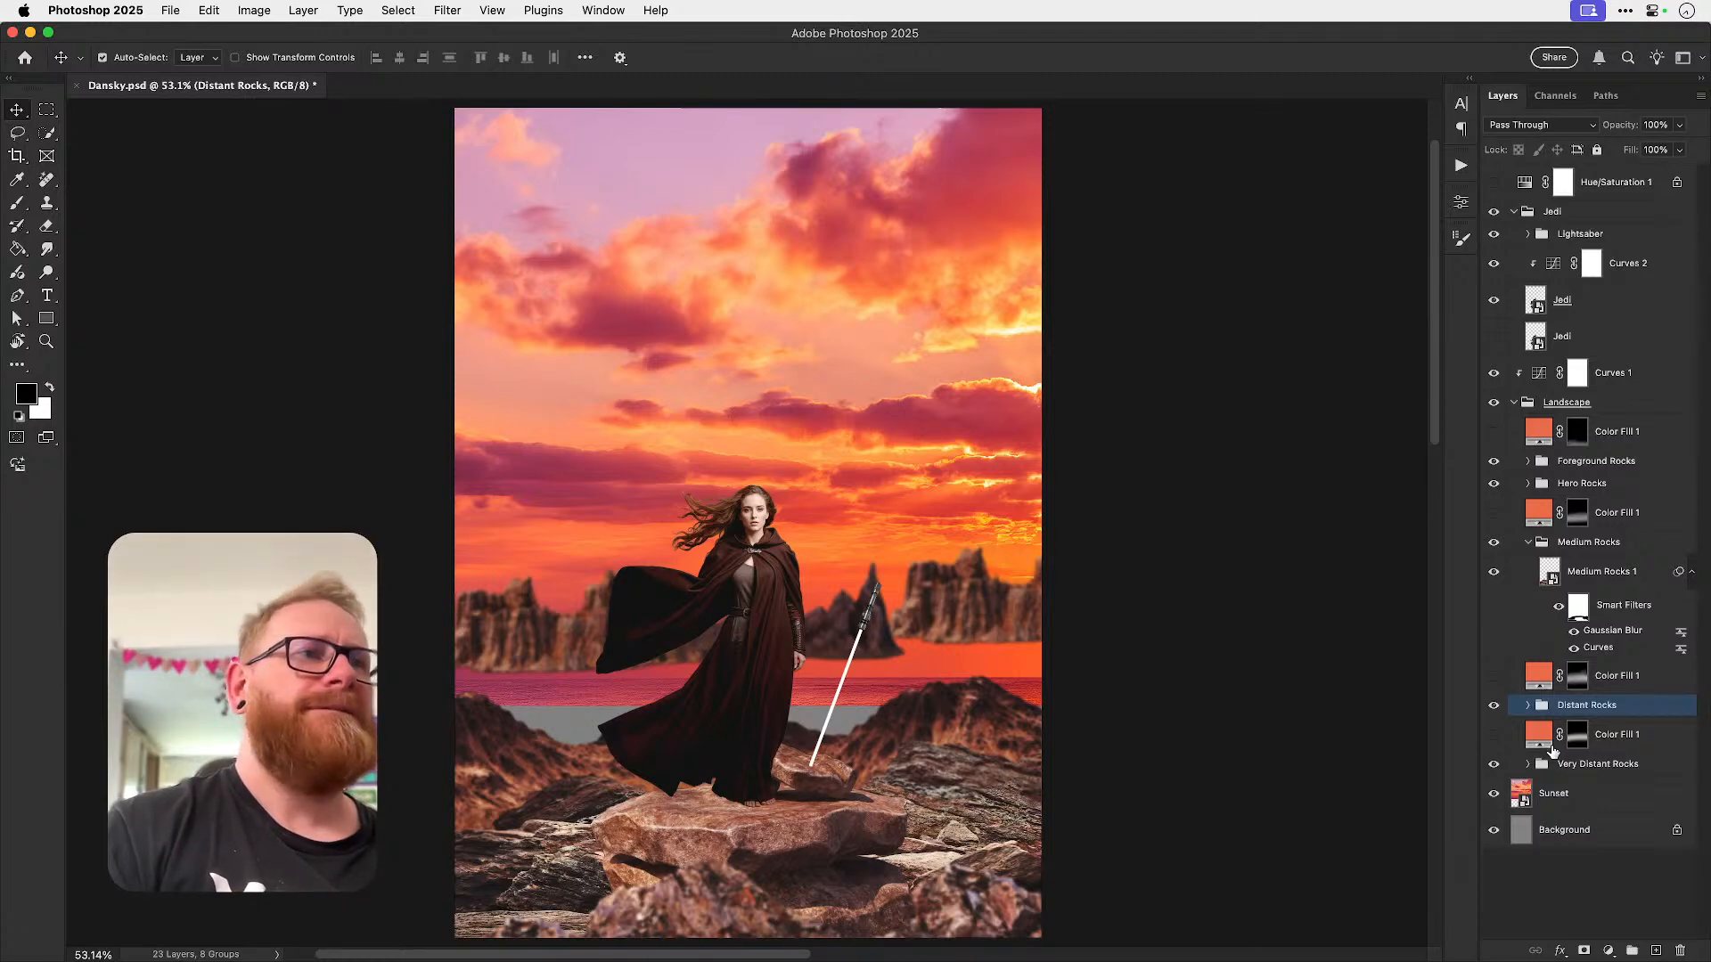
- Move the Very Distant Rocks group down so its peaks rise directly behind the distant rocks
{"action": "left_click", "coordinate": [1571, 772]}
{"action": "key", "text": "super+t"}
{"action": "left_click_drag", "start_coordinate": [965, 613], "coordinate": [955, 686]}
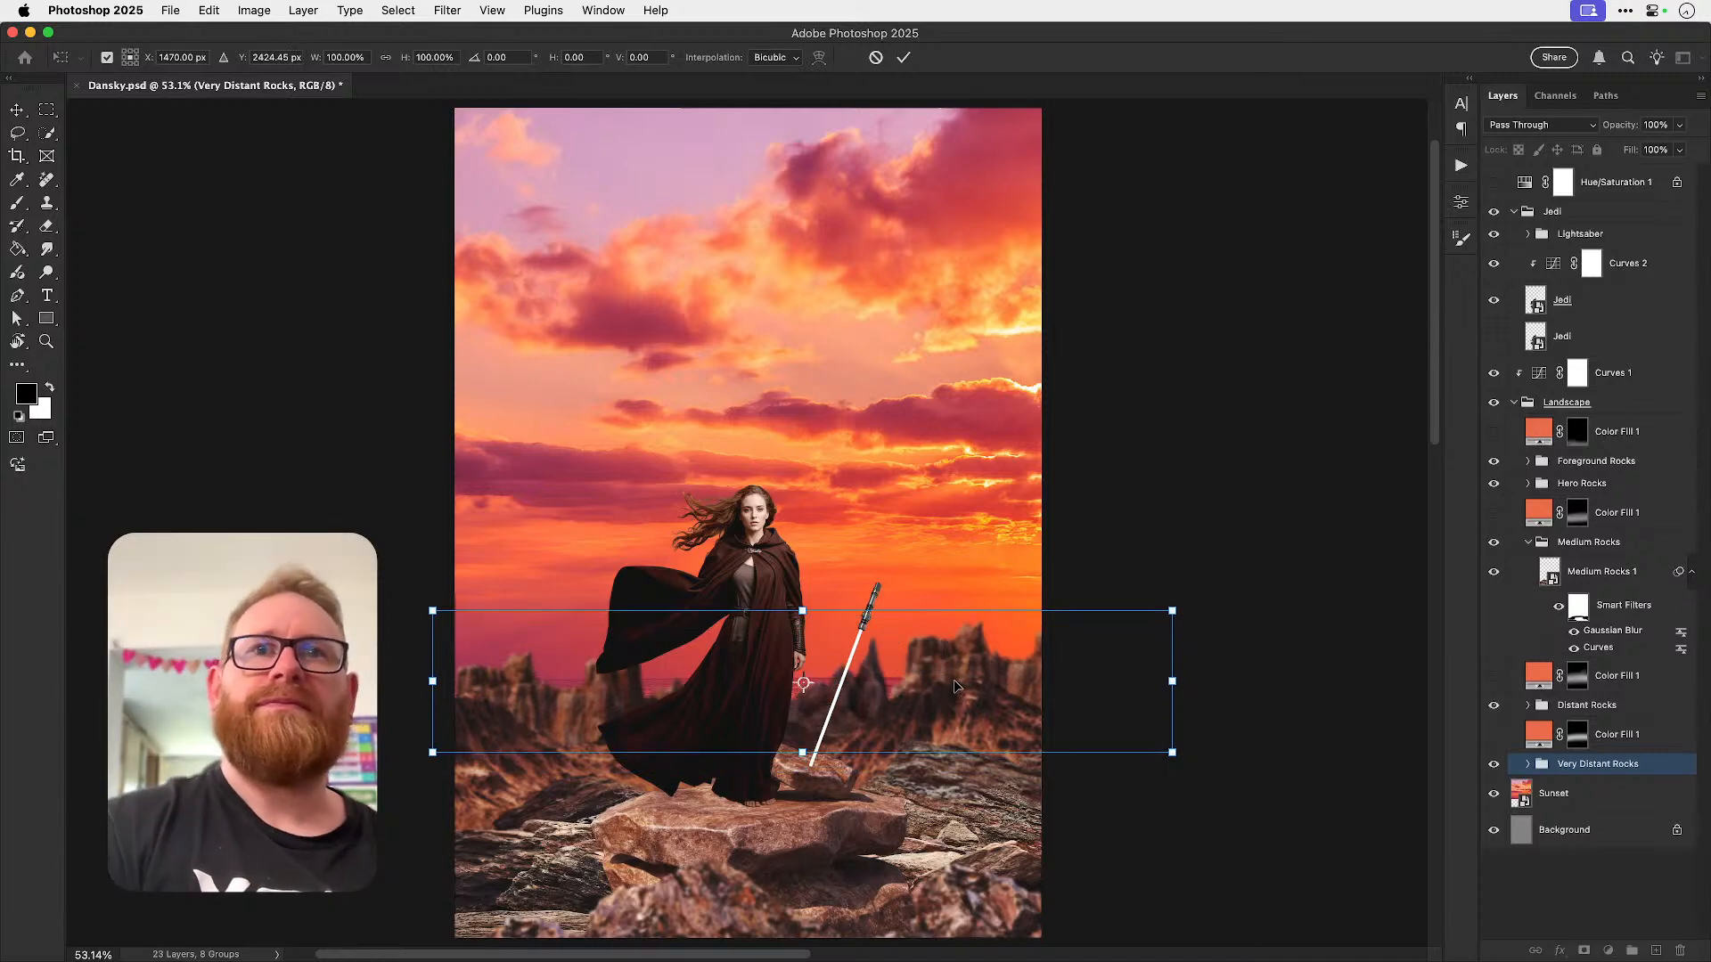
{"action": "key", "text": "Return"}
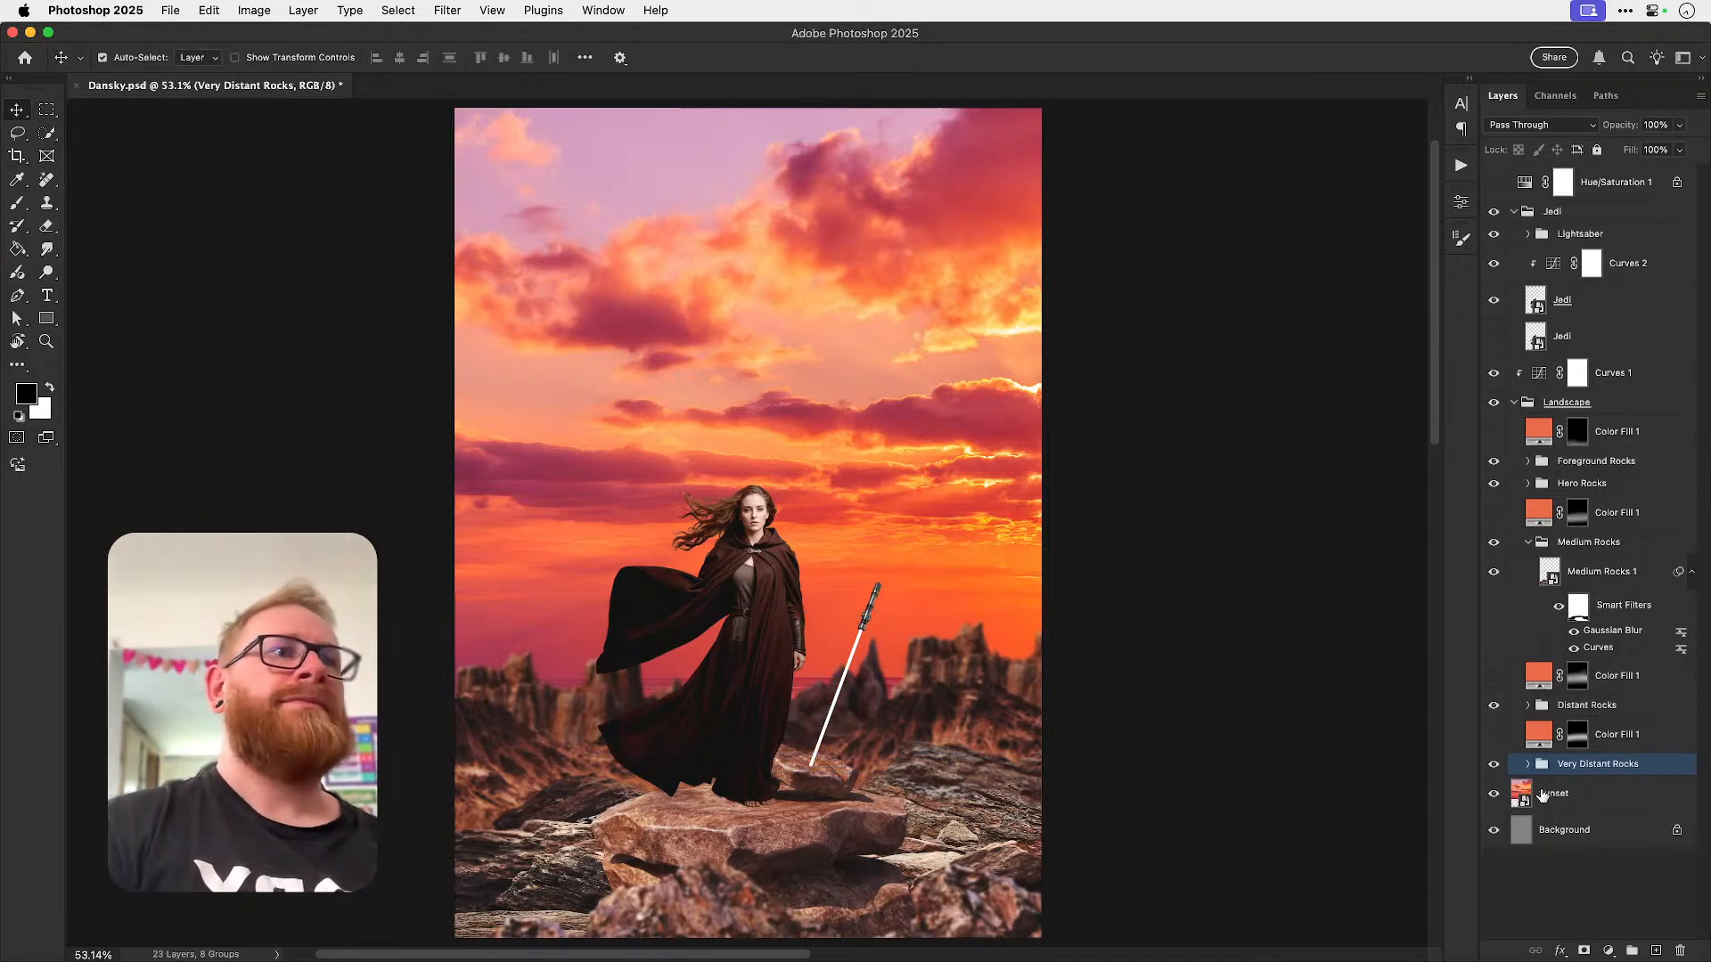
- Shift the Sunset sky layer about 43 px left and 139 px down, comparing the placement before and after
{"action": "left_click", "coordinate": [1553, 793]}
{"action": "key", "text": "super+t"}
{"action": "left_click_drag", "start_coordinate": [871, 509], "coordinate": [868, 541]}
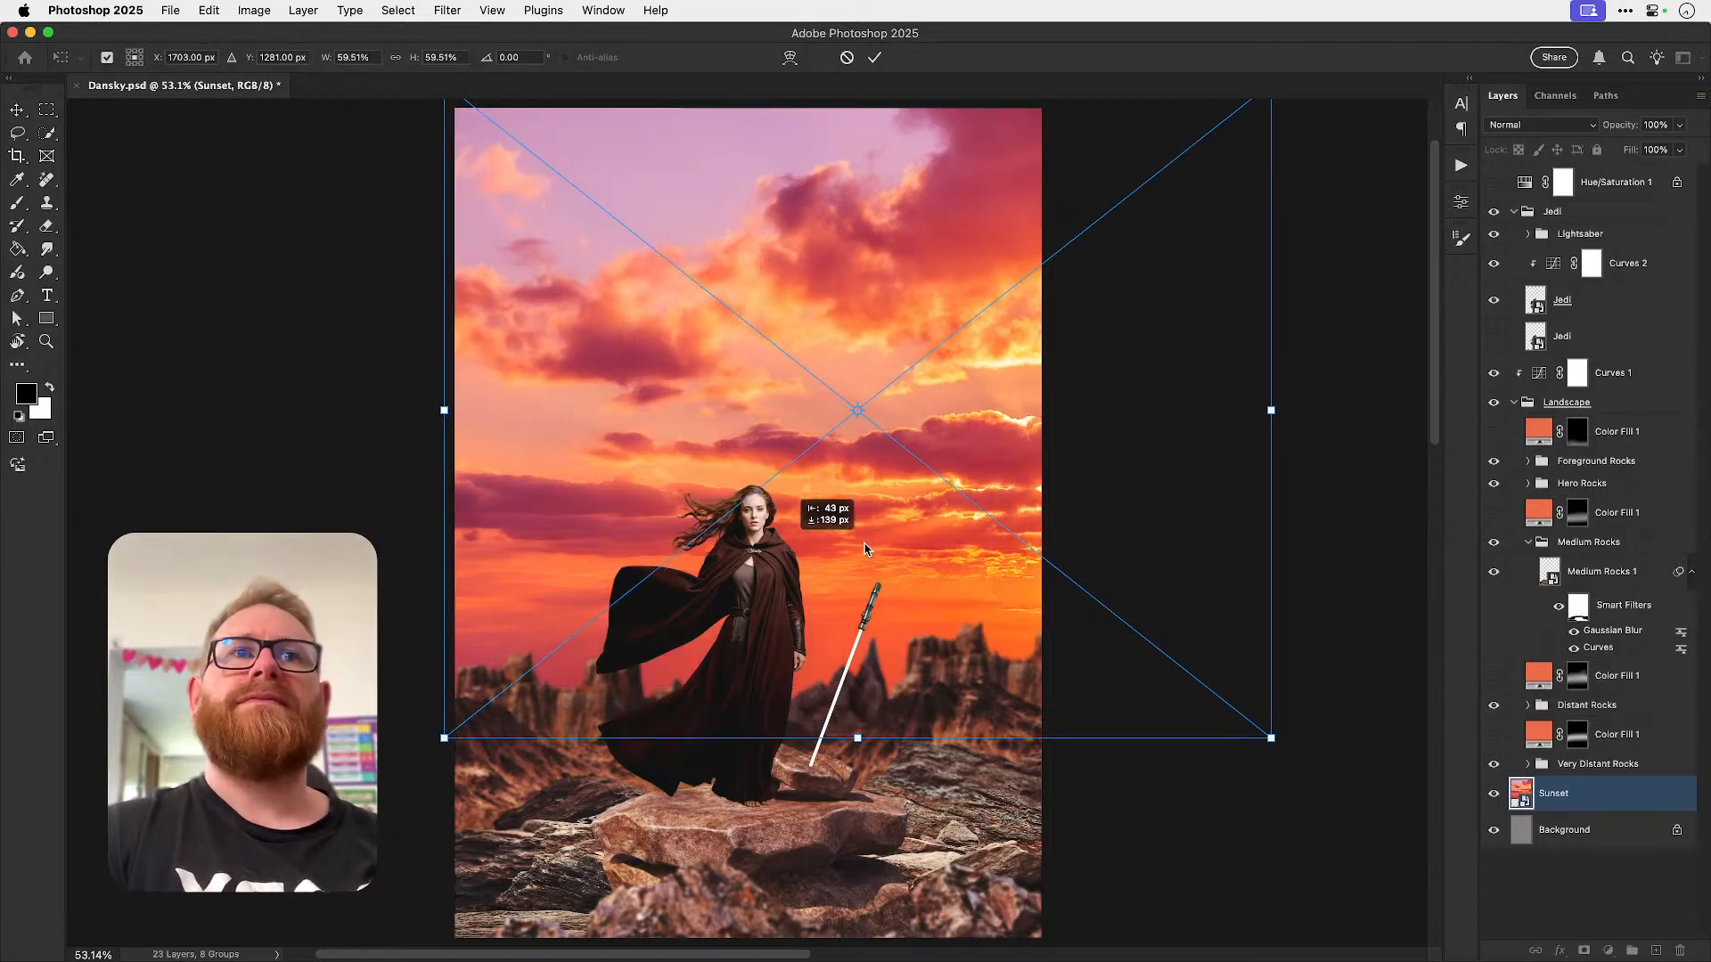
{"action": "key", "text": "super+z"}
{"action": "key", "text": "super+shift+z"}
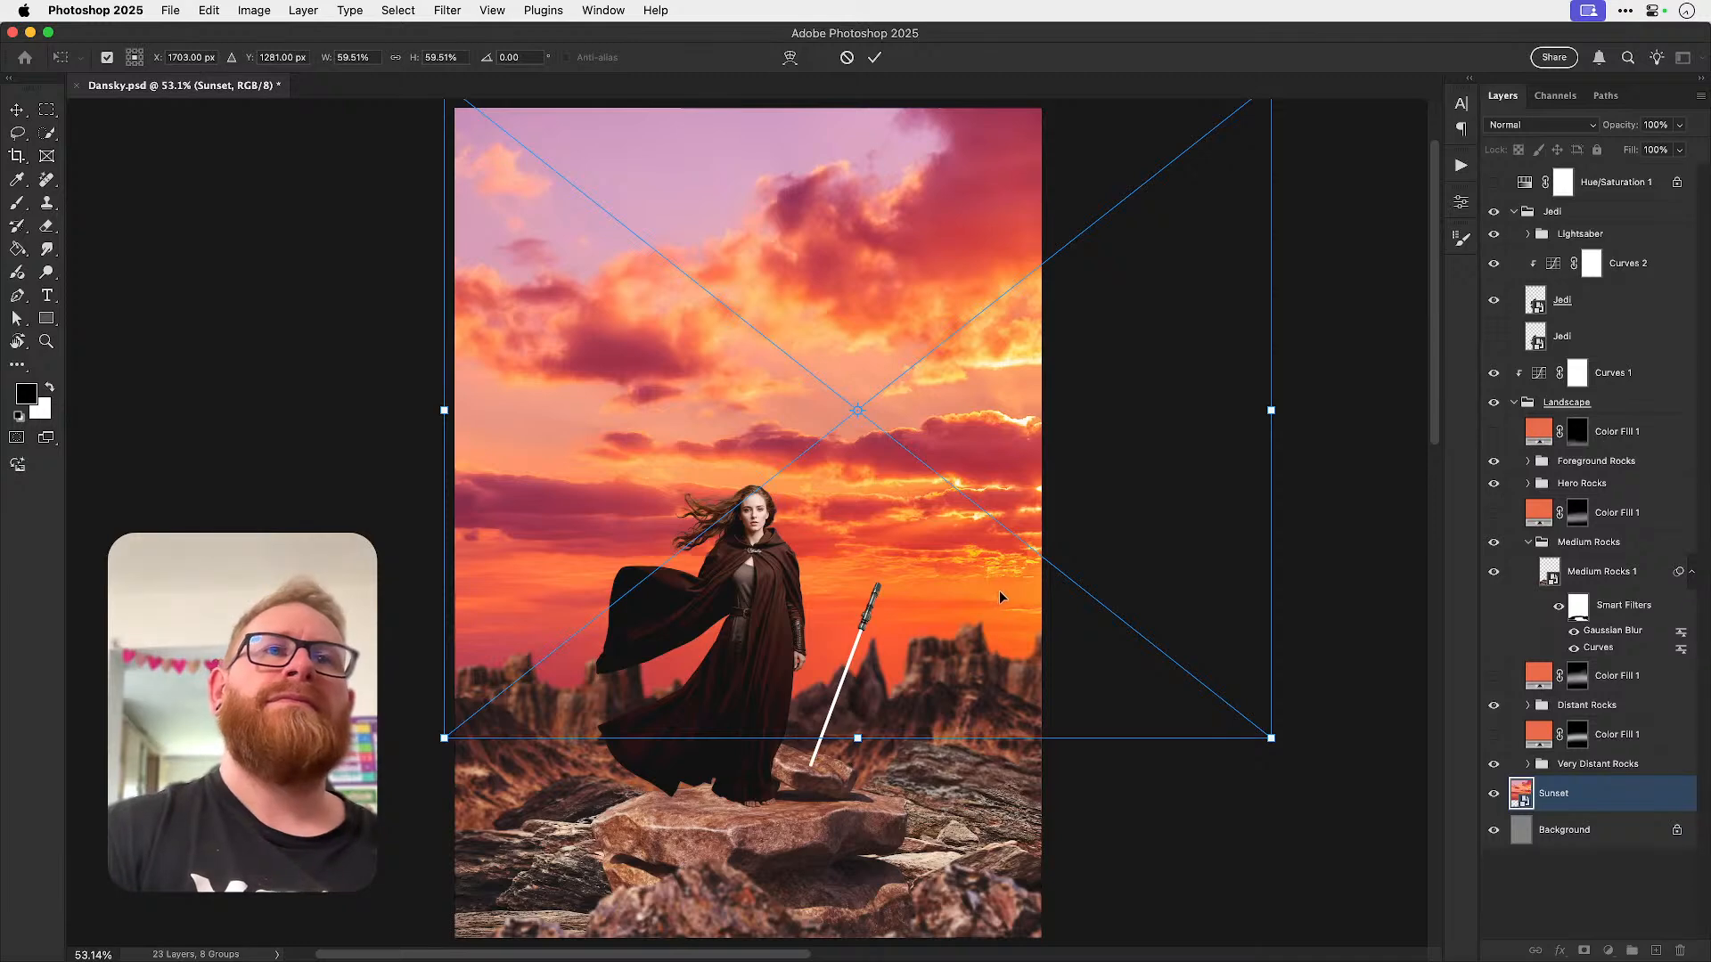
{"action": "key", "text": "Return"}
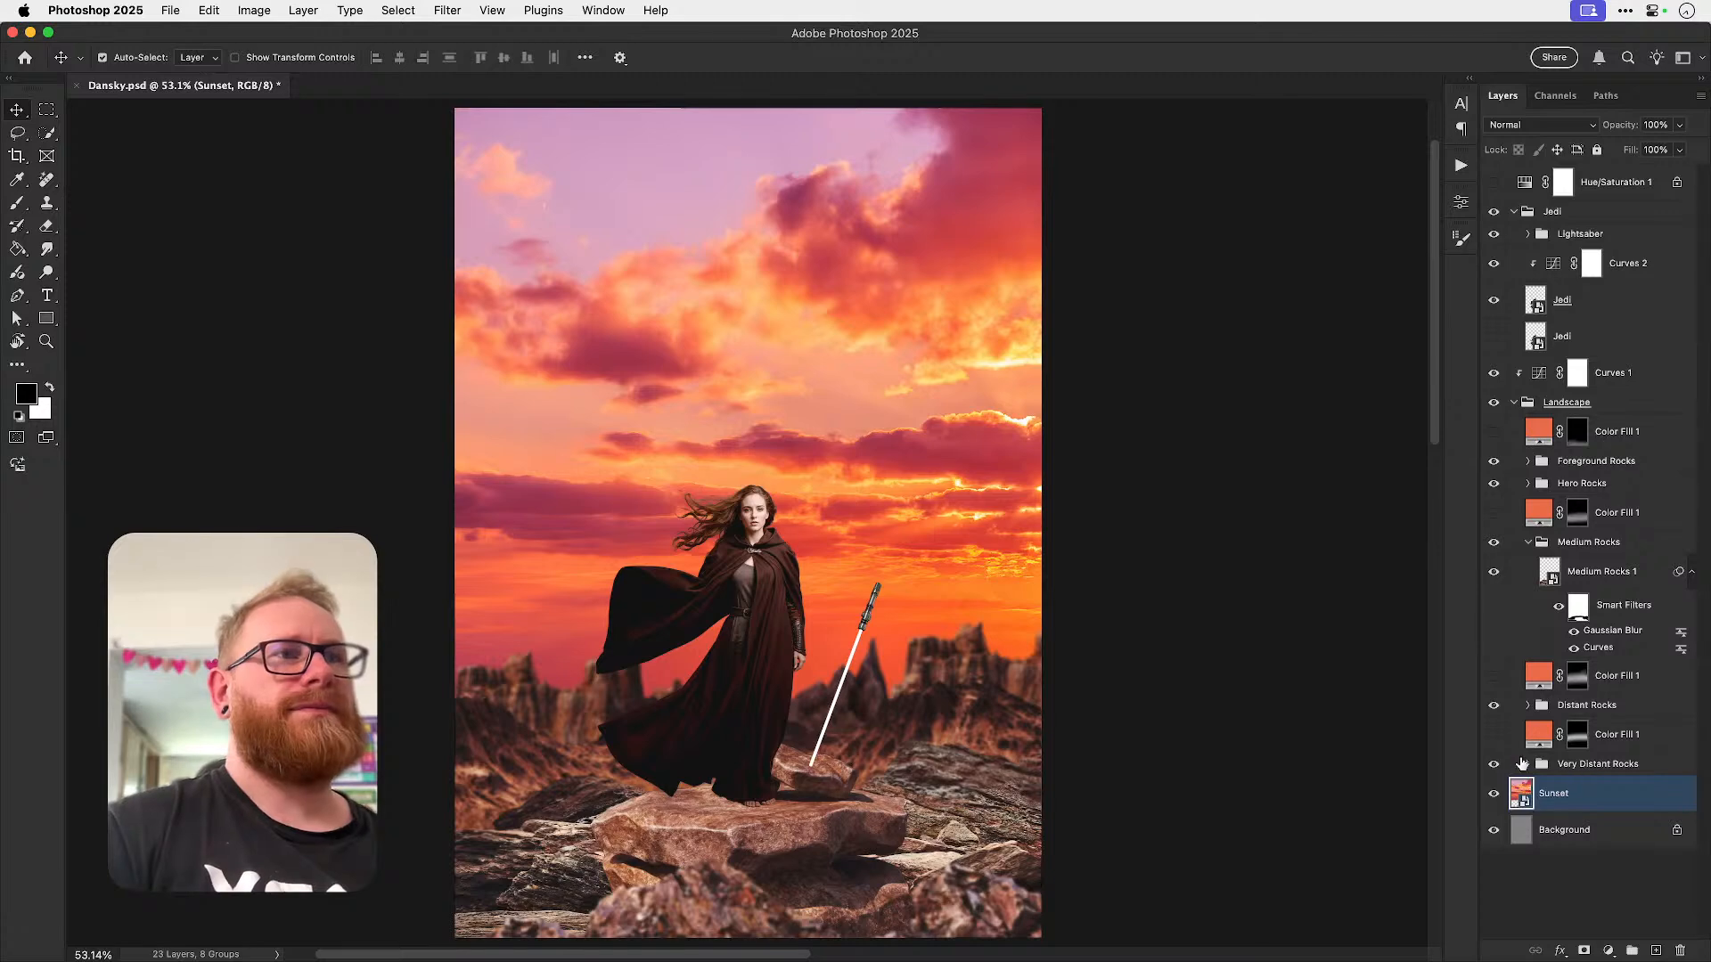
- Expand the Very Distant Rocks group and toggle each rock layer's visibility to identify which formation it contains
{"action": "left_click", "coordinate": [1528, 764]}
{"action": "left_click", "coordinate": [1494, 795]}
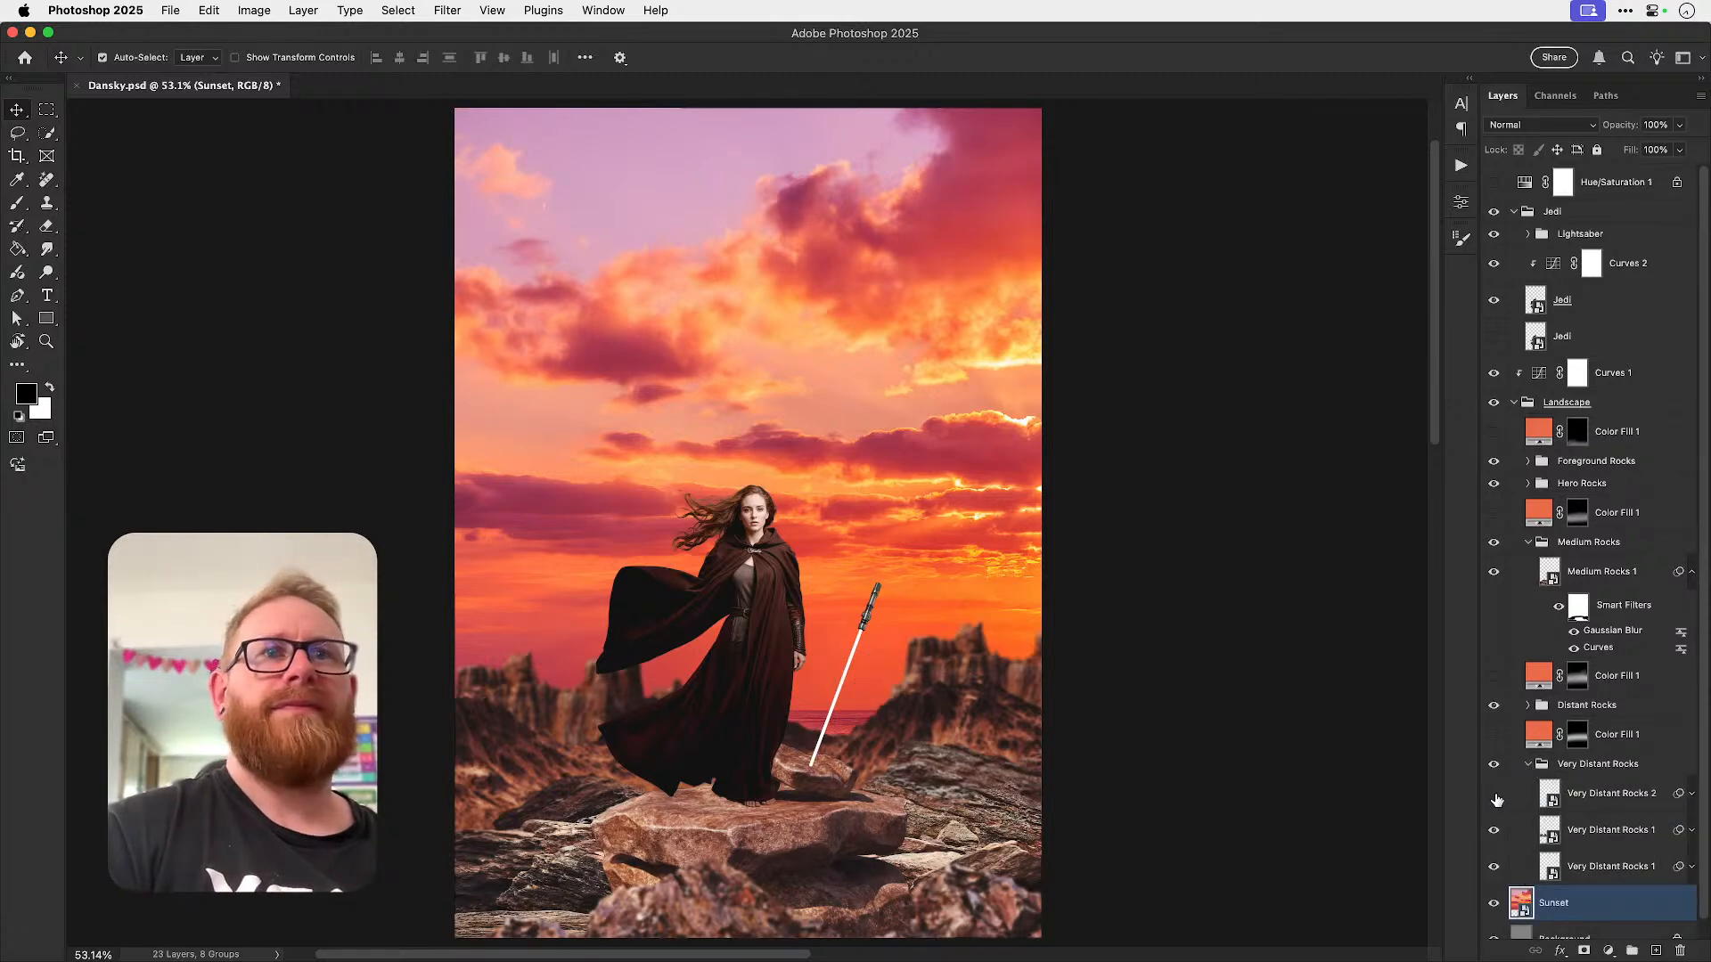
{"action": "left_click", "coordinate": [1495, 796]}
{"action": "left_click", "coordinate": [1494, 869]}
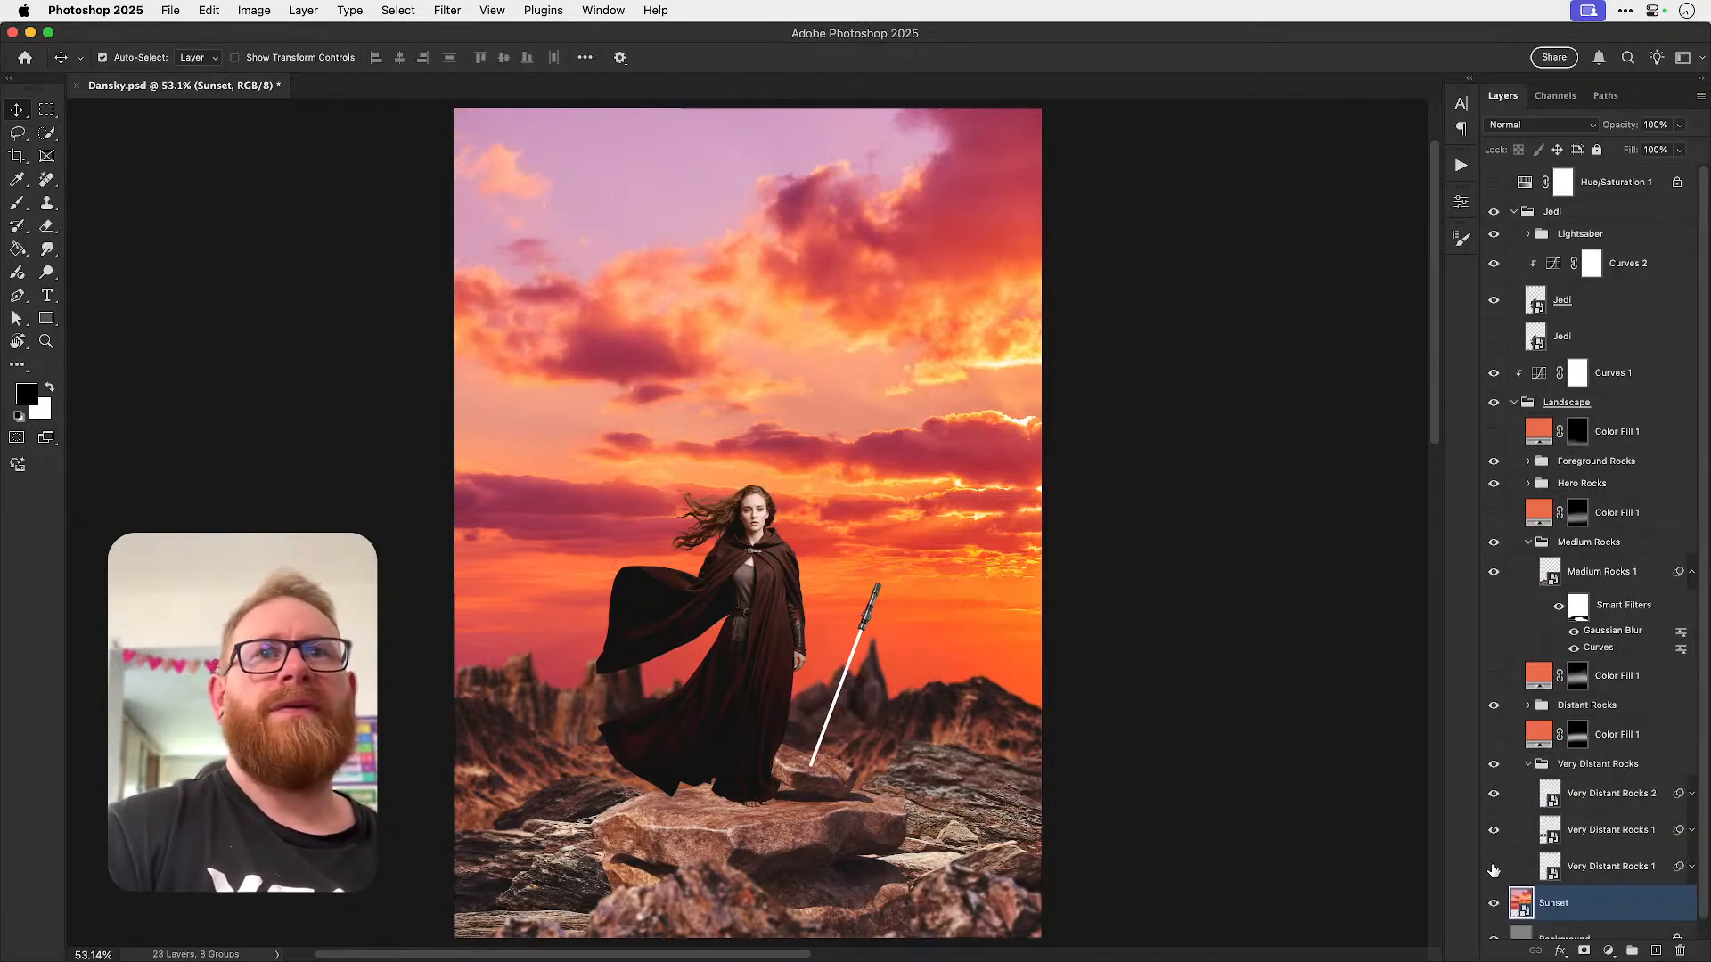
{"action": "left_click", "coordinate": [1494, 867]}
{"action": "left_click", "coordinate": [1494, 832]}
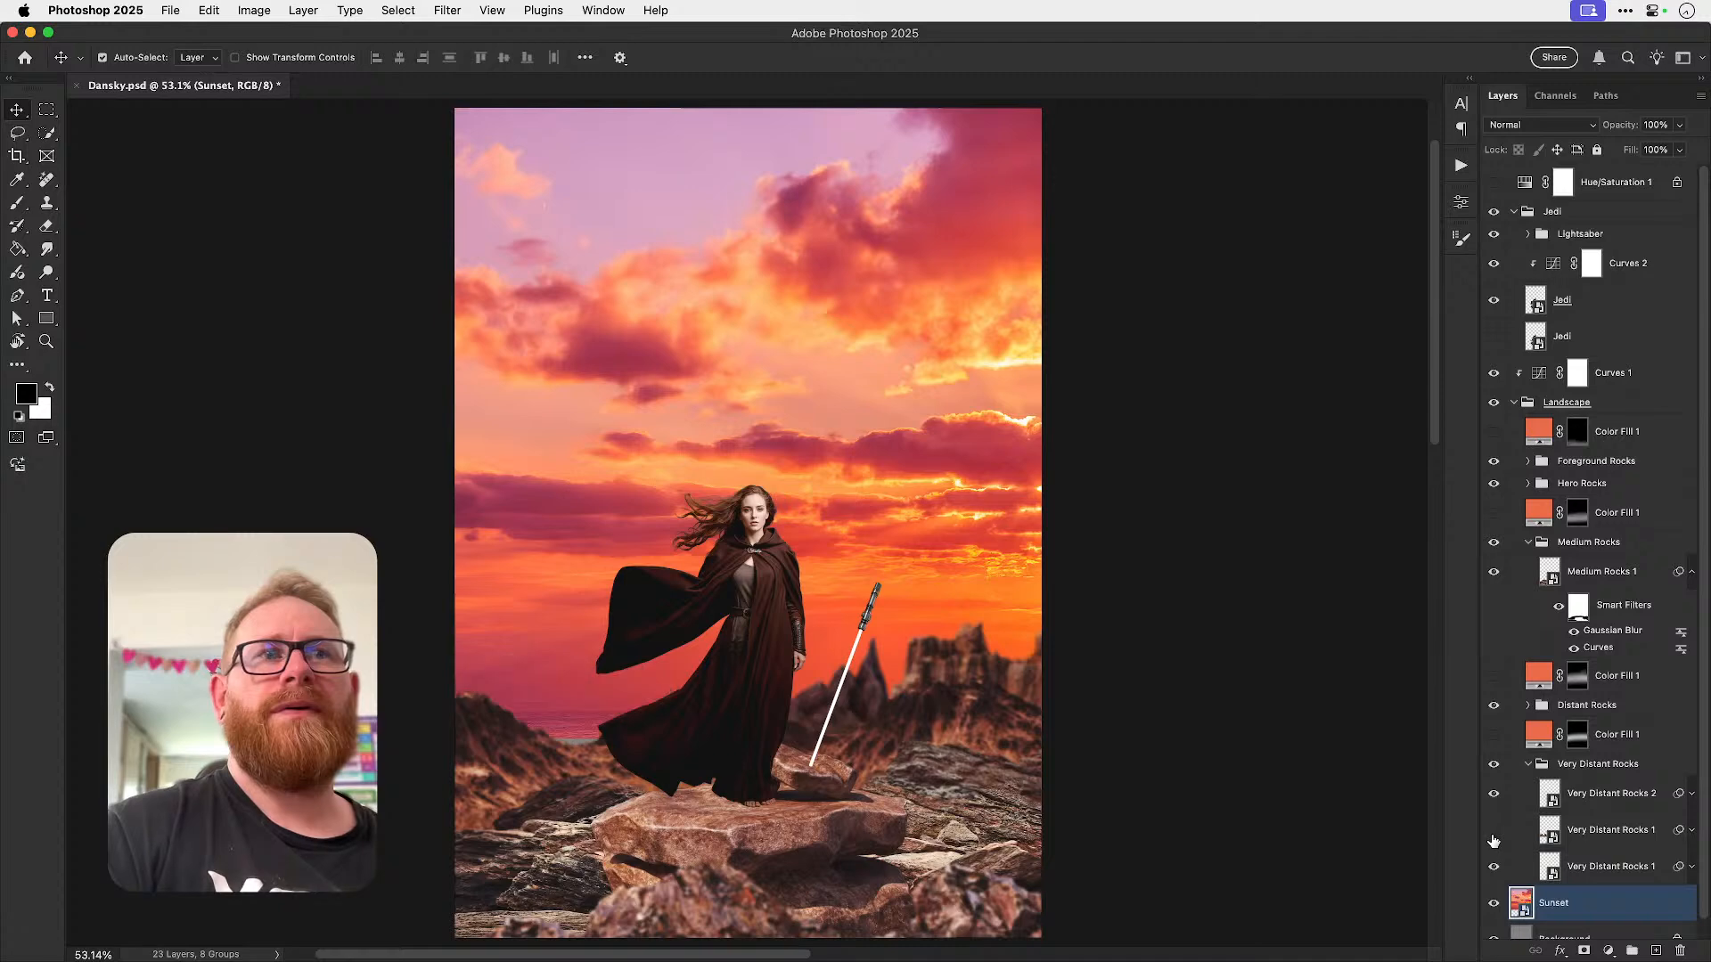
{"action": "left_click", "coordinate": [1494, 832]}
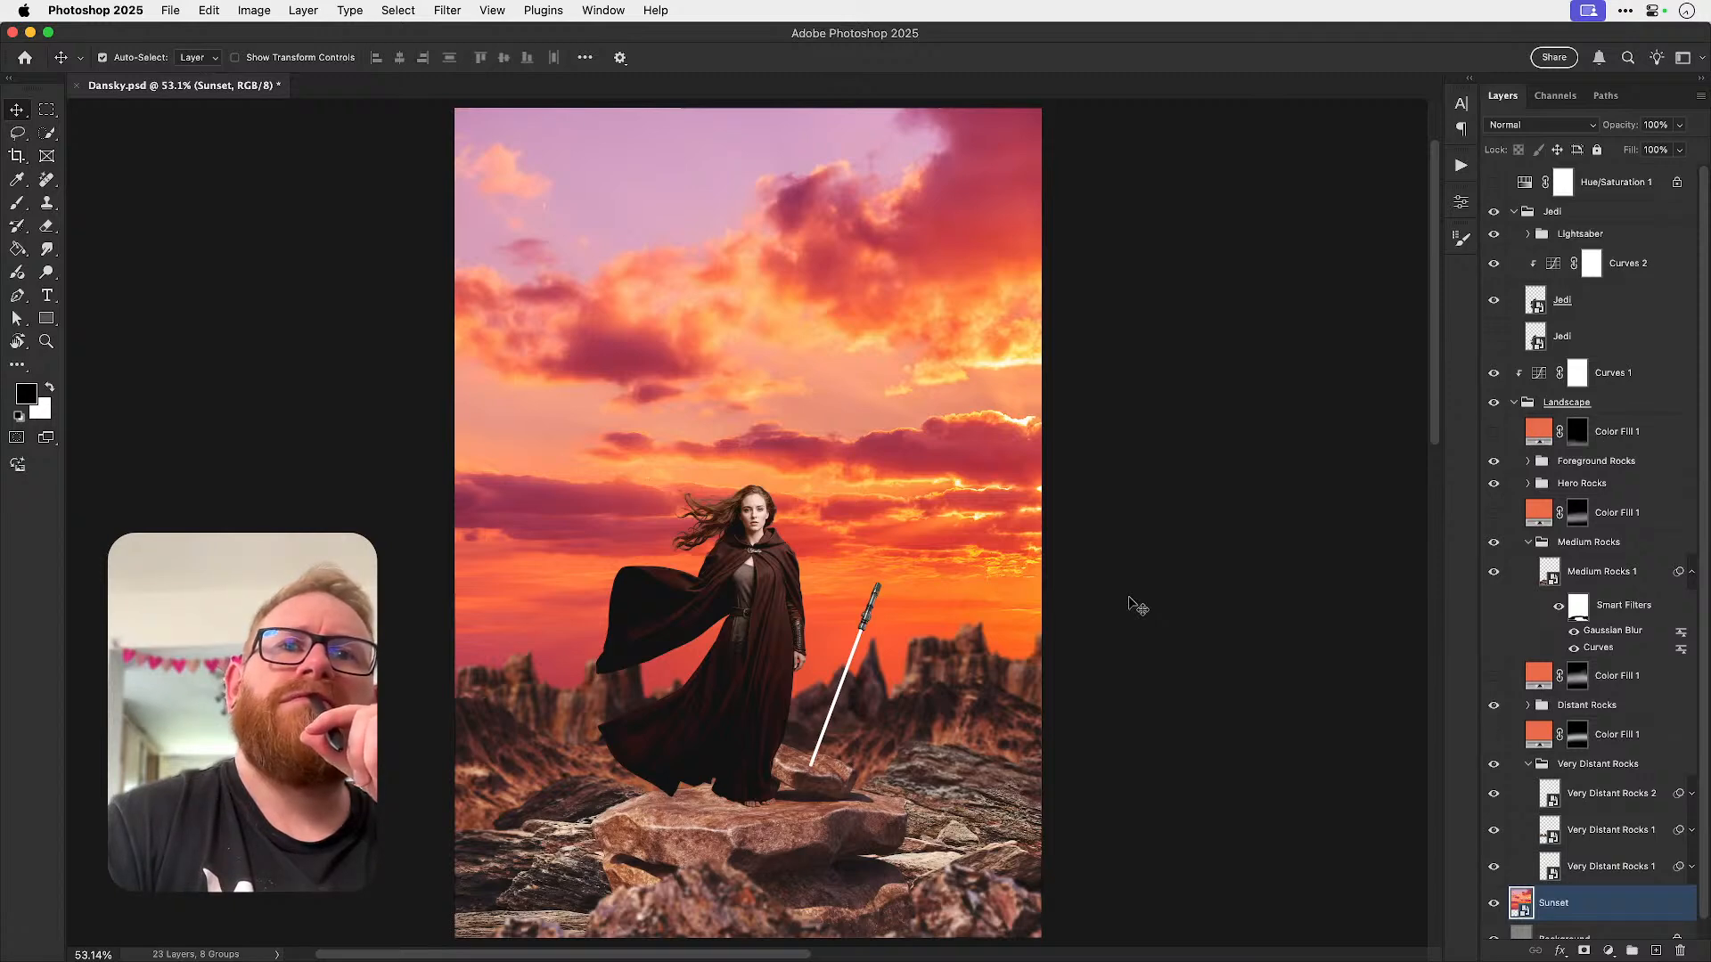
- Move Foreground Rocks 1 into the image's lower-left corner and scale it to 160.70% width and 181.12% height
{"action": "left_click_drag", "start_coordinate": [689, 890], "coordinate": [577, 875]}
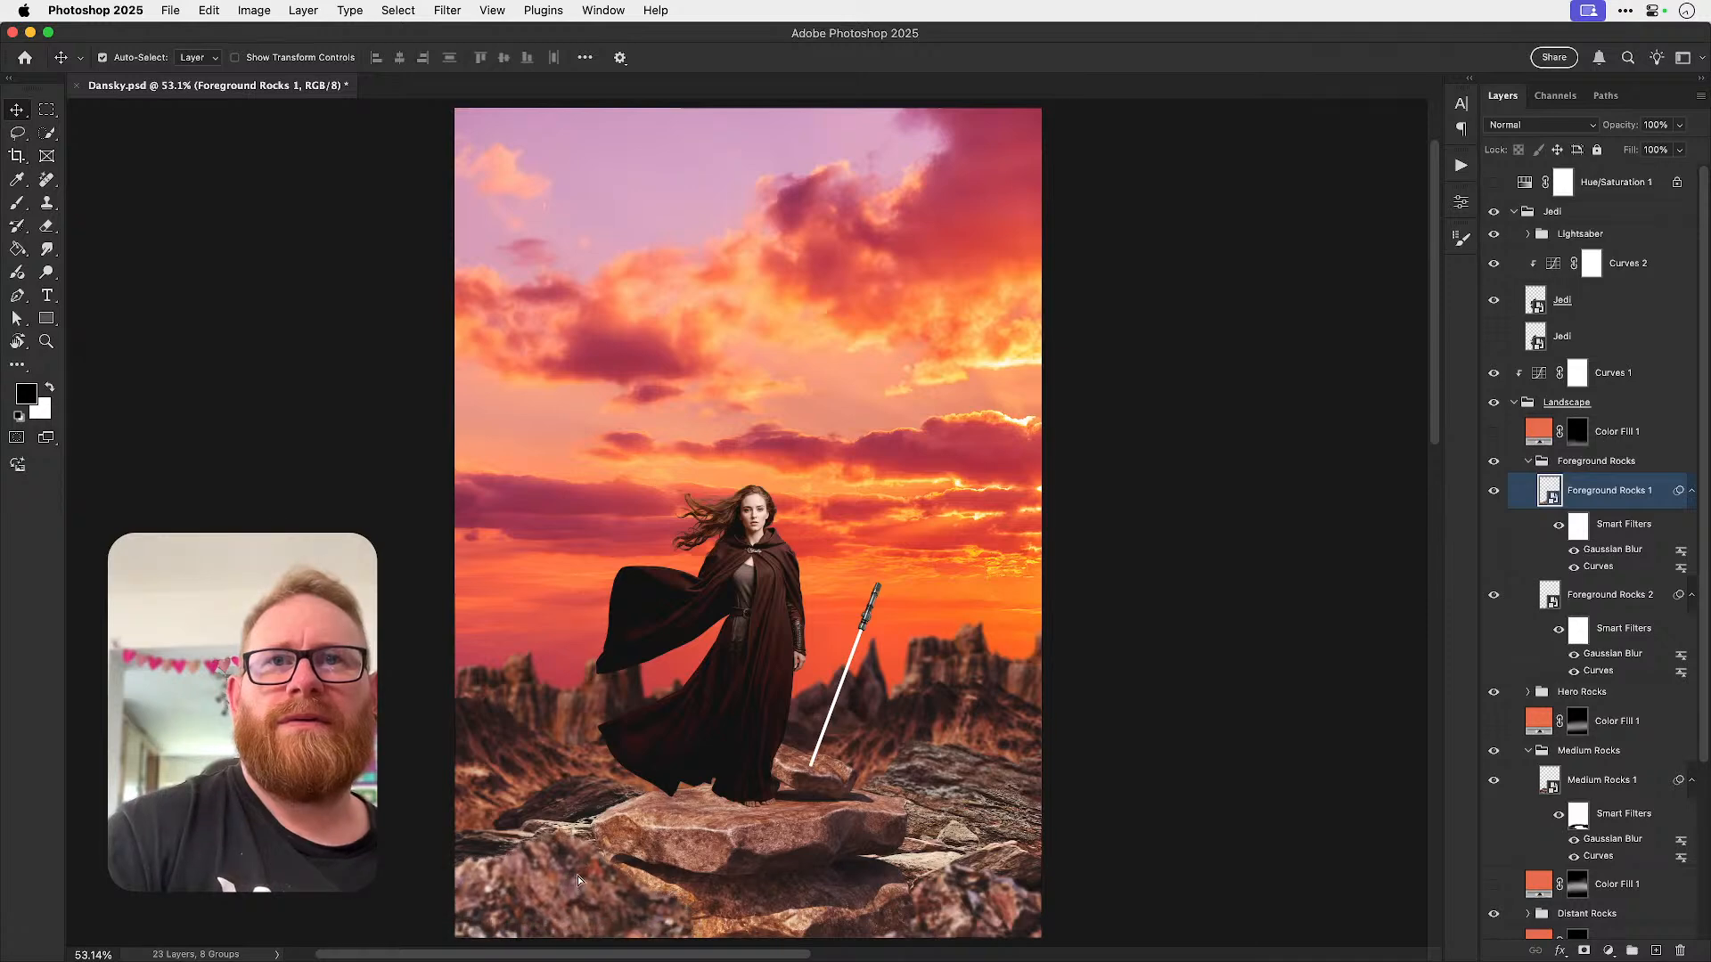
{"action": "key", "text": "super+t"}
{"action": "scroll", "coordinate": [578, 875], "scroll_direction": "down", "scroll_amount": 5}
{"action": "left_click_drag", "start_coordinate": [727, 759], "coordinate": [733, 803]}
{"action": "left_click_drag", "start_coordinate": [682, 546], "coordinate": [707, 567]}
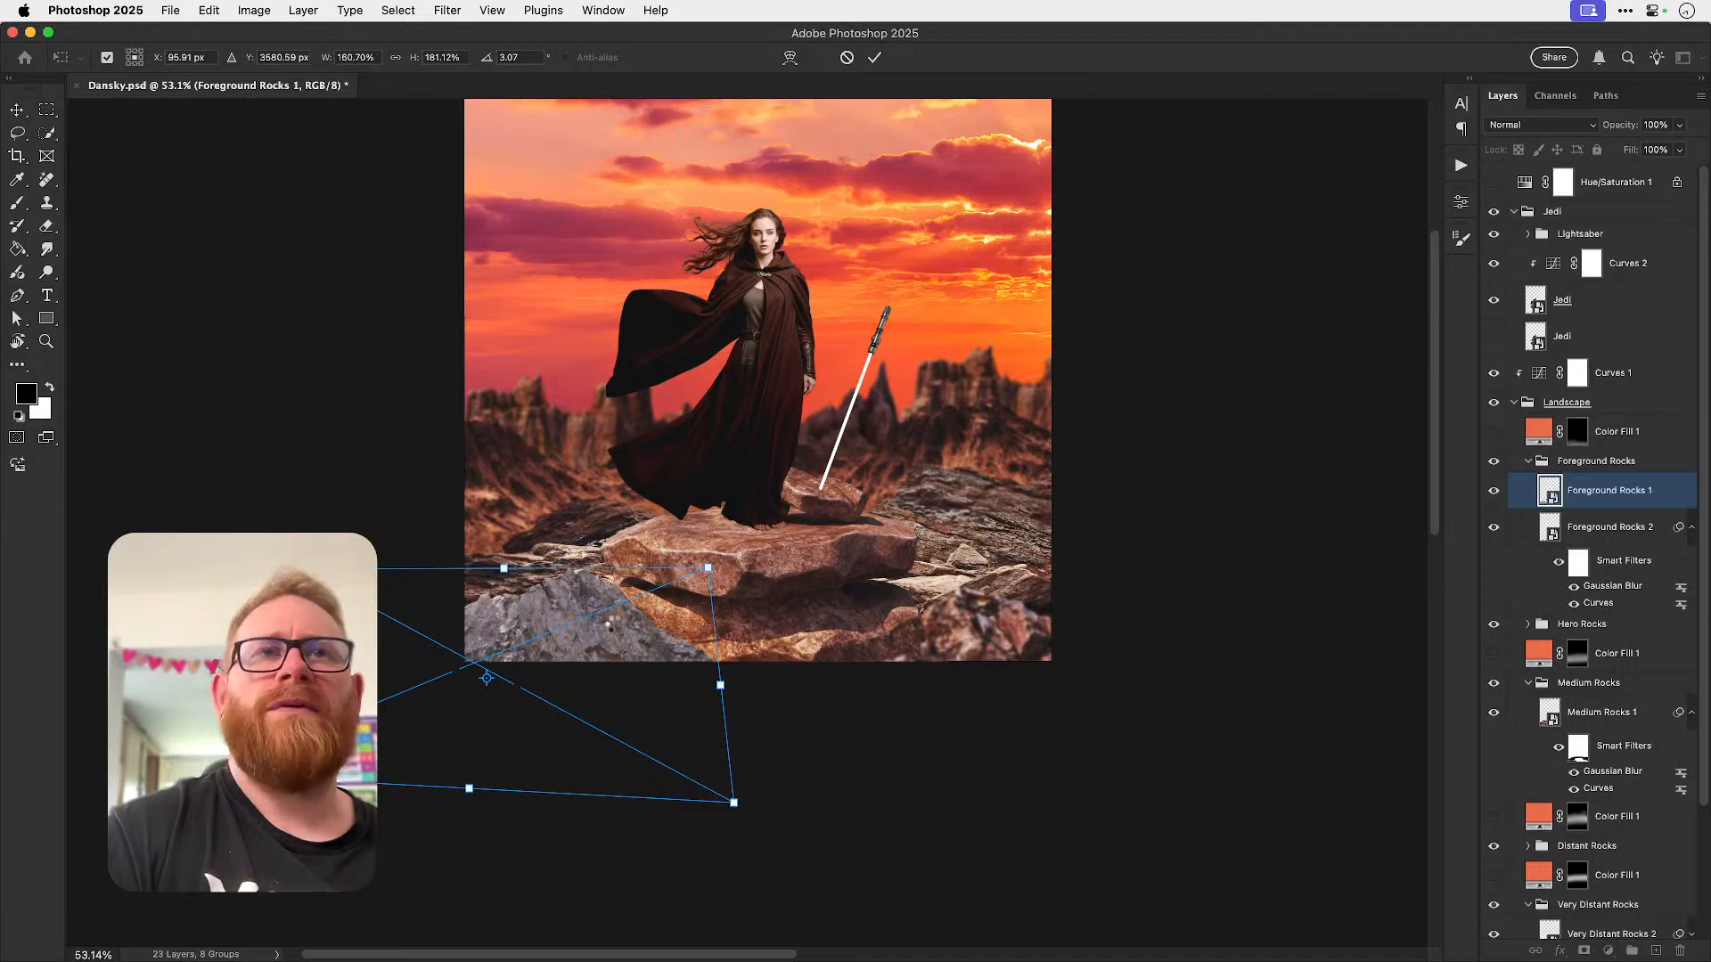
{"action": "key", "text": "Return"}
{"action": "scroll", "coordinate": [922, 728], "scroll_direction": "up", "scroll_amount": 5}
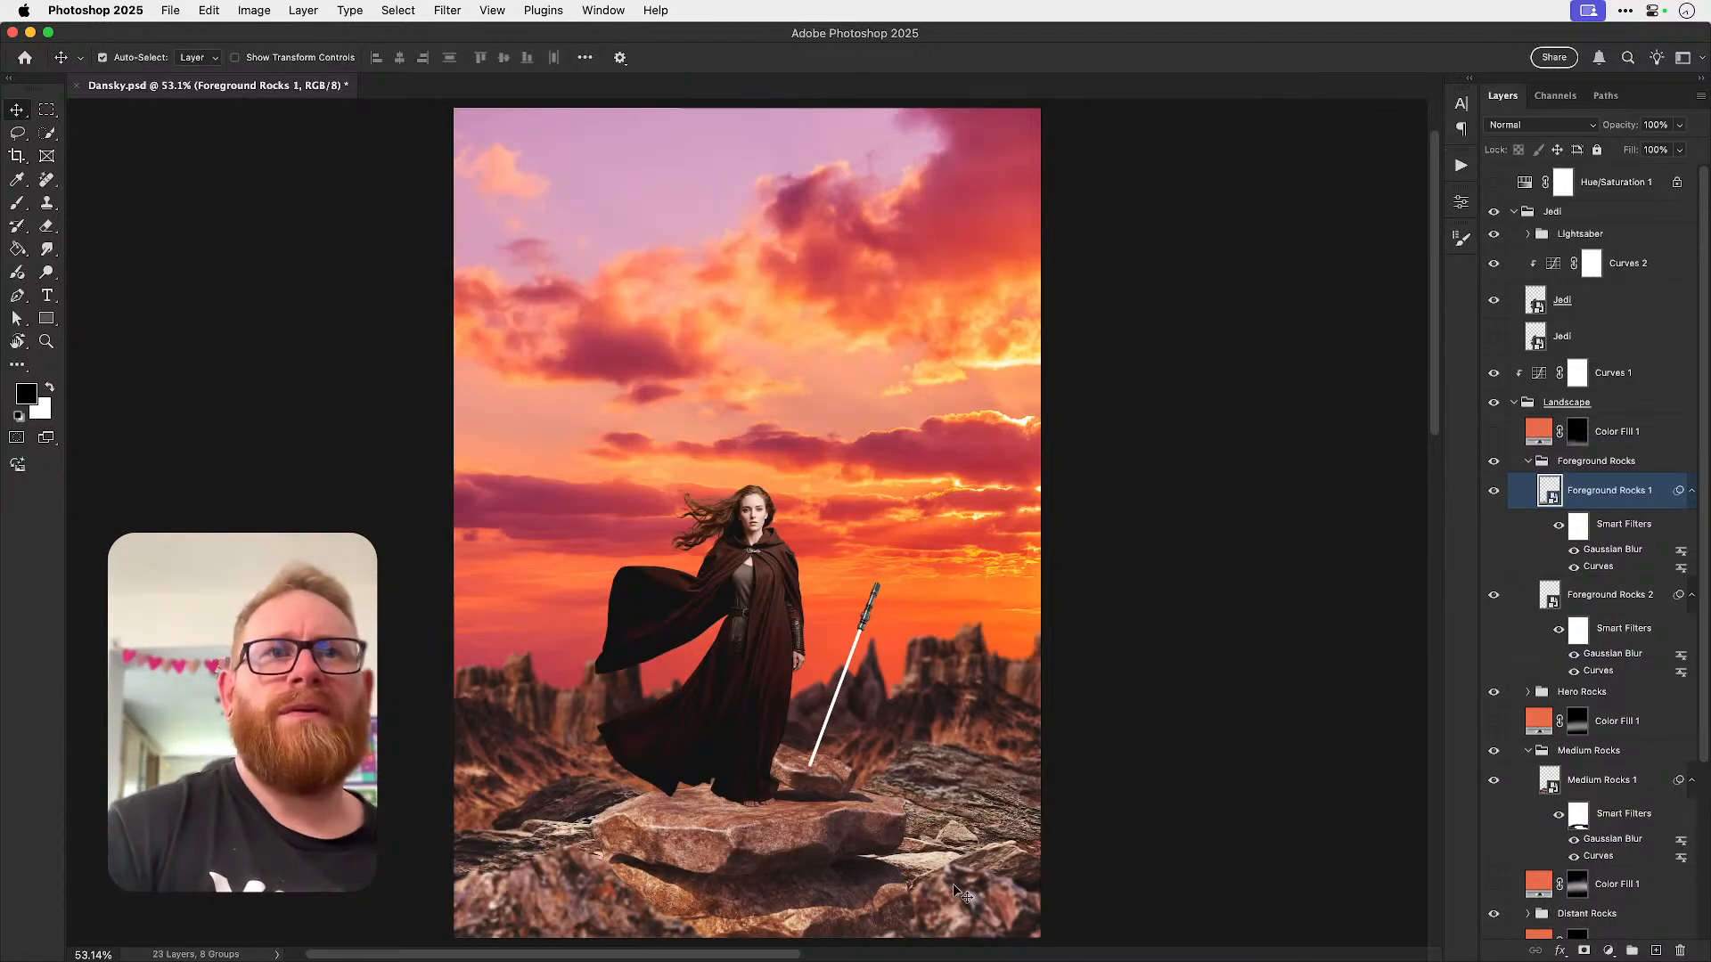
- Resize Foreground Rocks 2 and reposition it in the image's lower-right corner
{"action": "left_click_drag", "start_coordinate": [956, 886], "coordinate": [946, 909]}
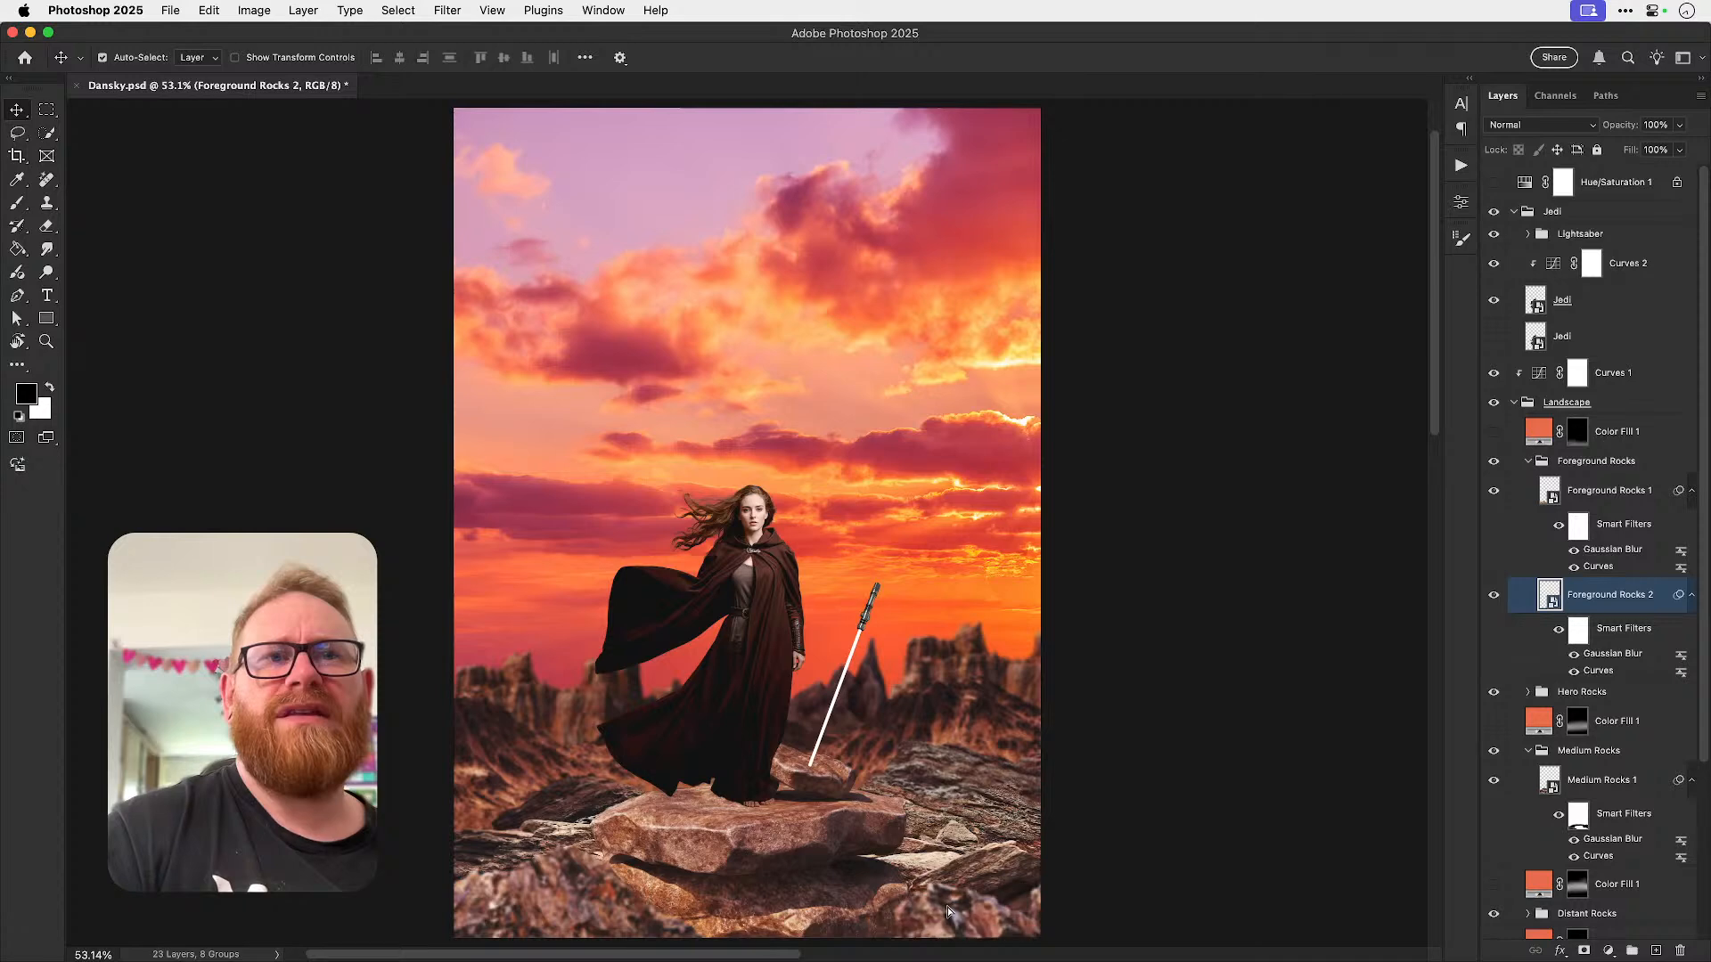
{"action": "key", "text": "super+t"}
{"action": "scroll", "coordinate": [948, 912], "scroll_direction": "down", "scroll_amount": 3}
{"action": "left_click_drag", "start_coordinate": [1141, 692], "coordinate": [1084, 630]}
{"action": "key", "text": "Return"}
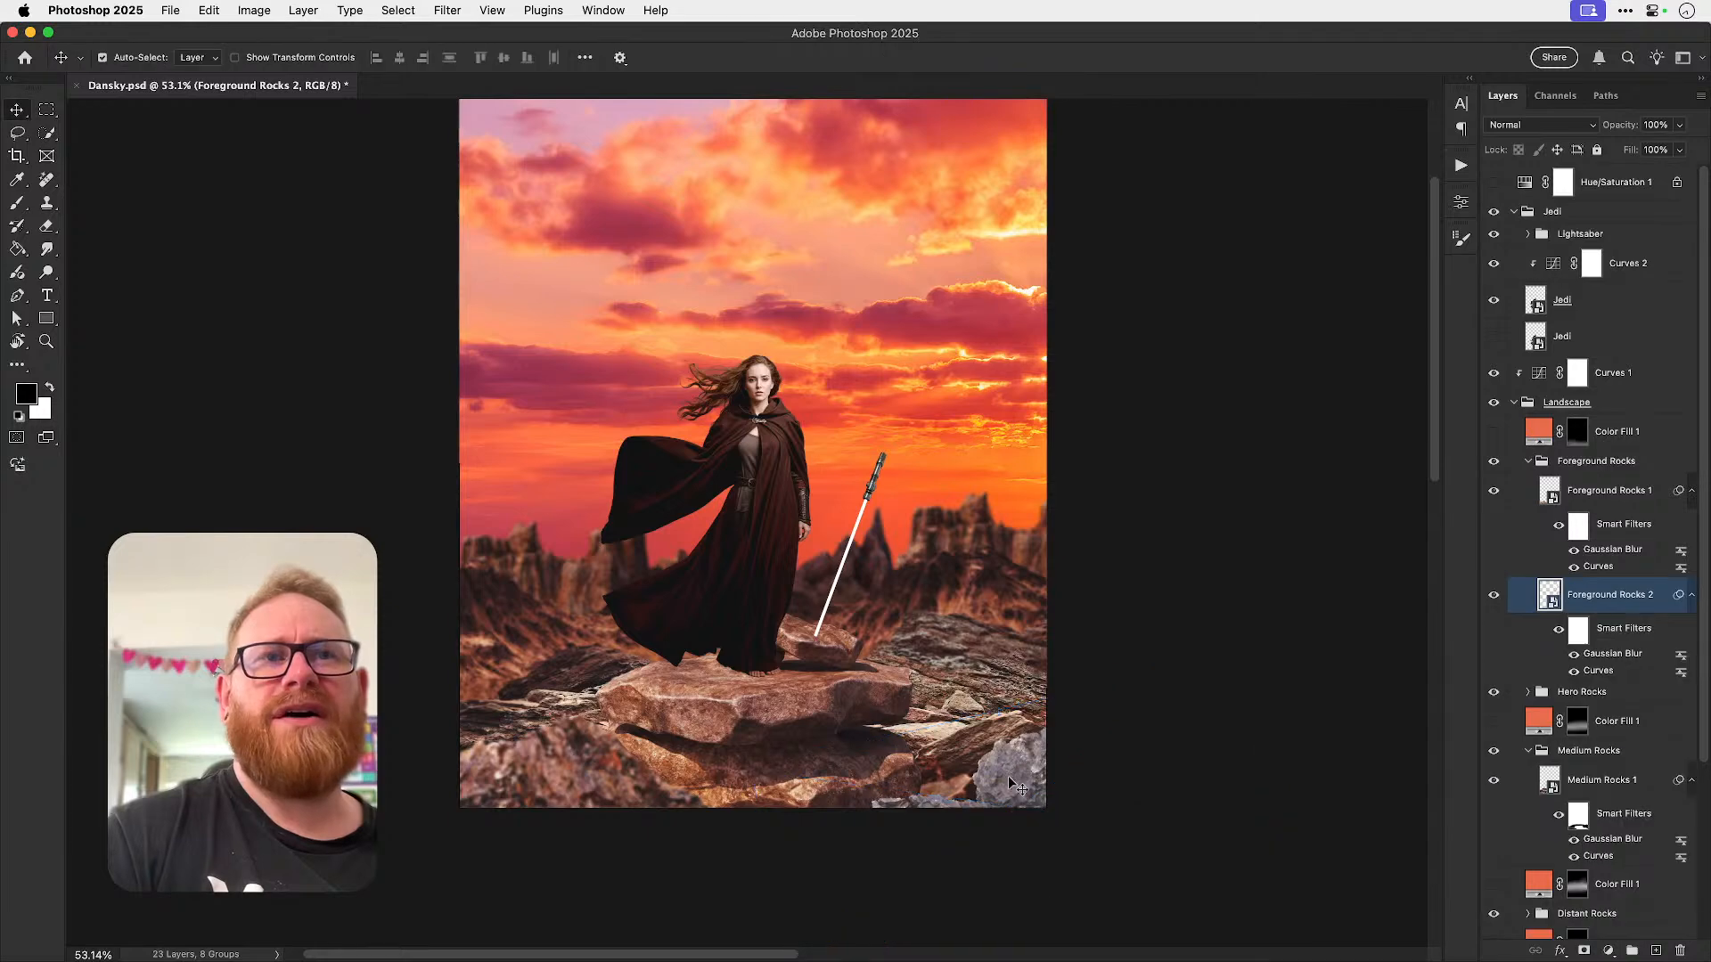
{"action": "left_click_drag", "start_coordinate": [1005, 746], "coordinate": [1033, 768]}
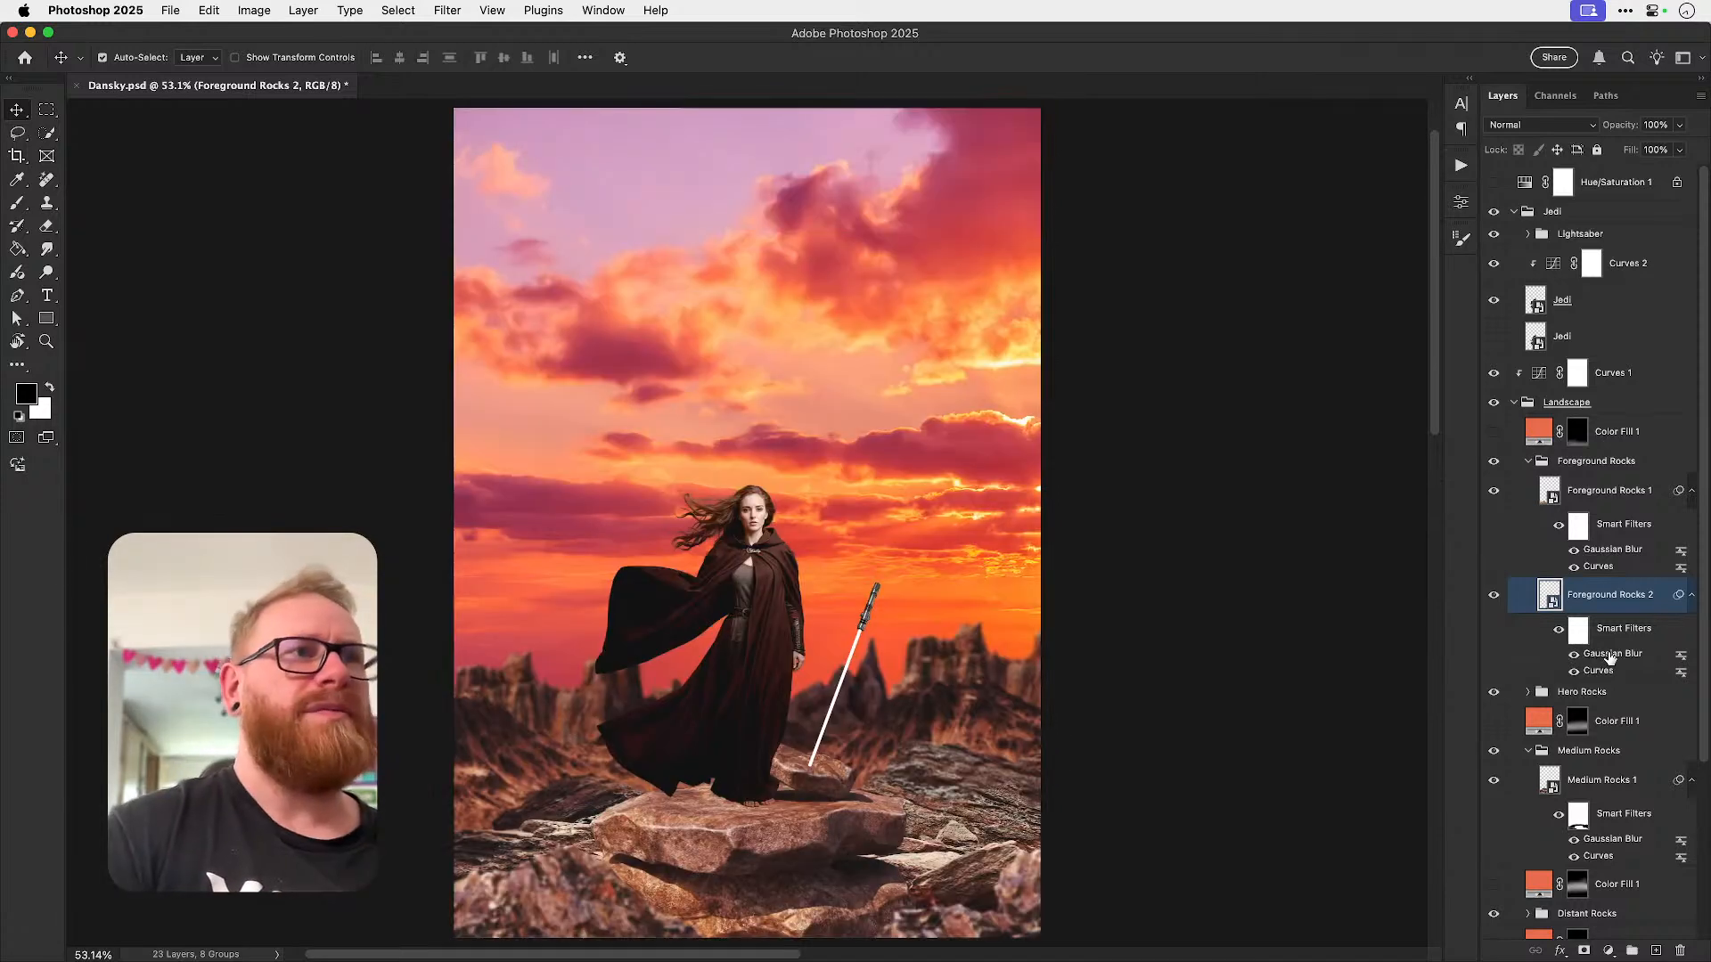
- Set the Gaussian Blur radius of Foreground Rocks 2 to 3 pixels and revisit the blur on Foreground Rocks 1
{"action": "double_click", "coordinate": [1608, 655]}
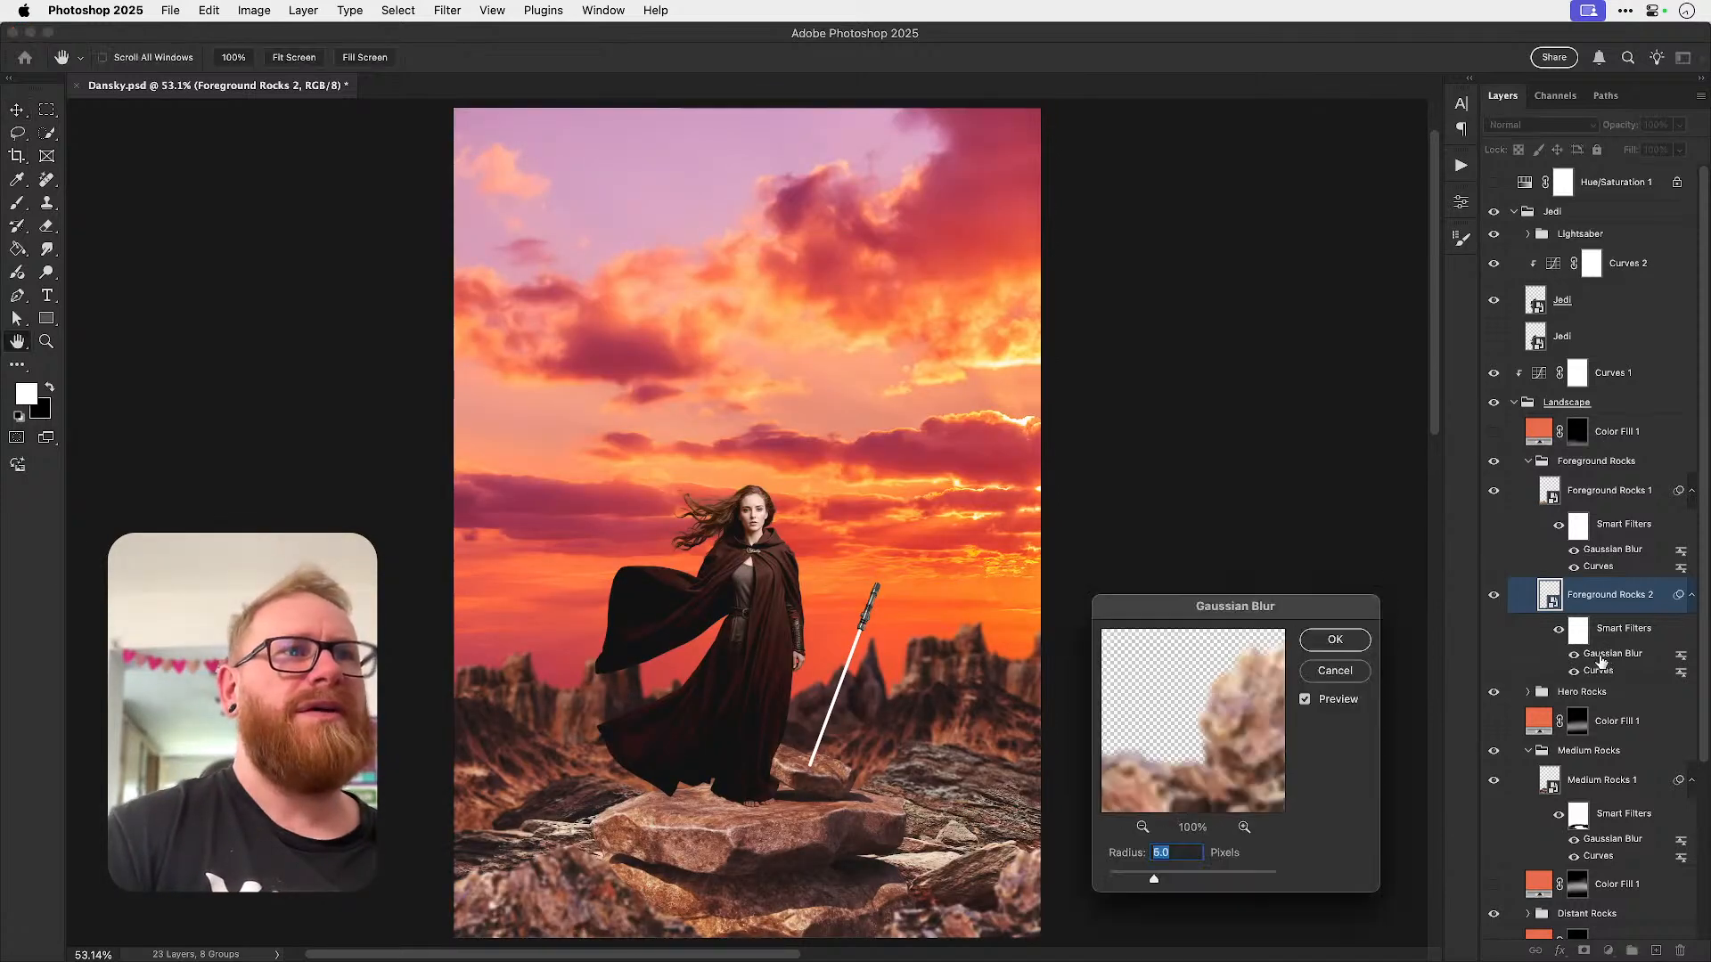
{"action": "type", "text": "3"}
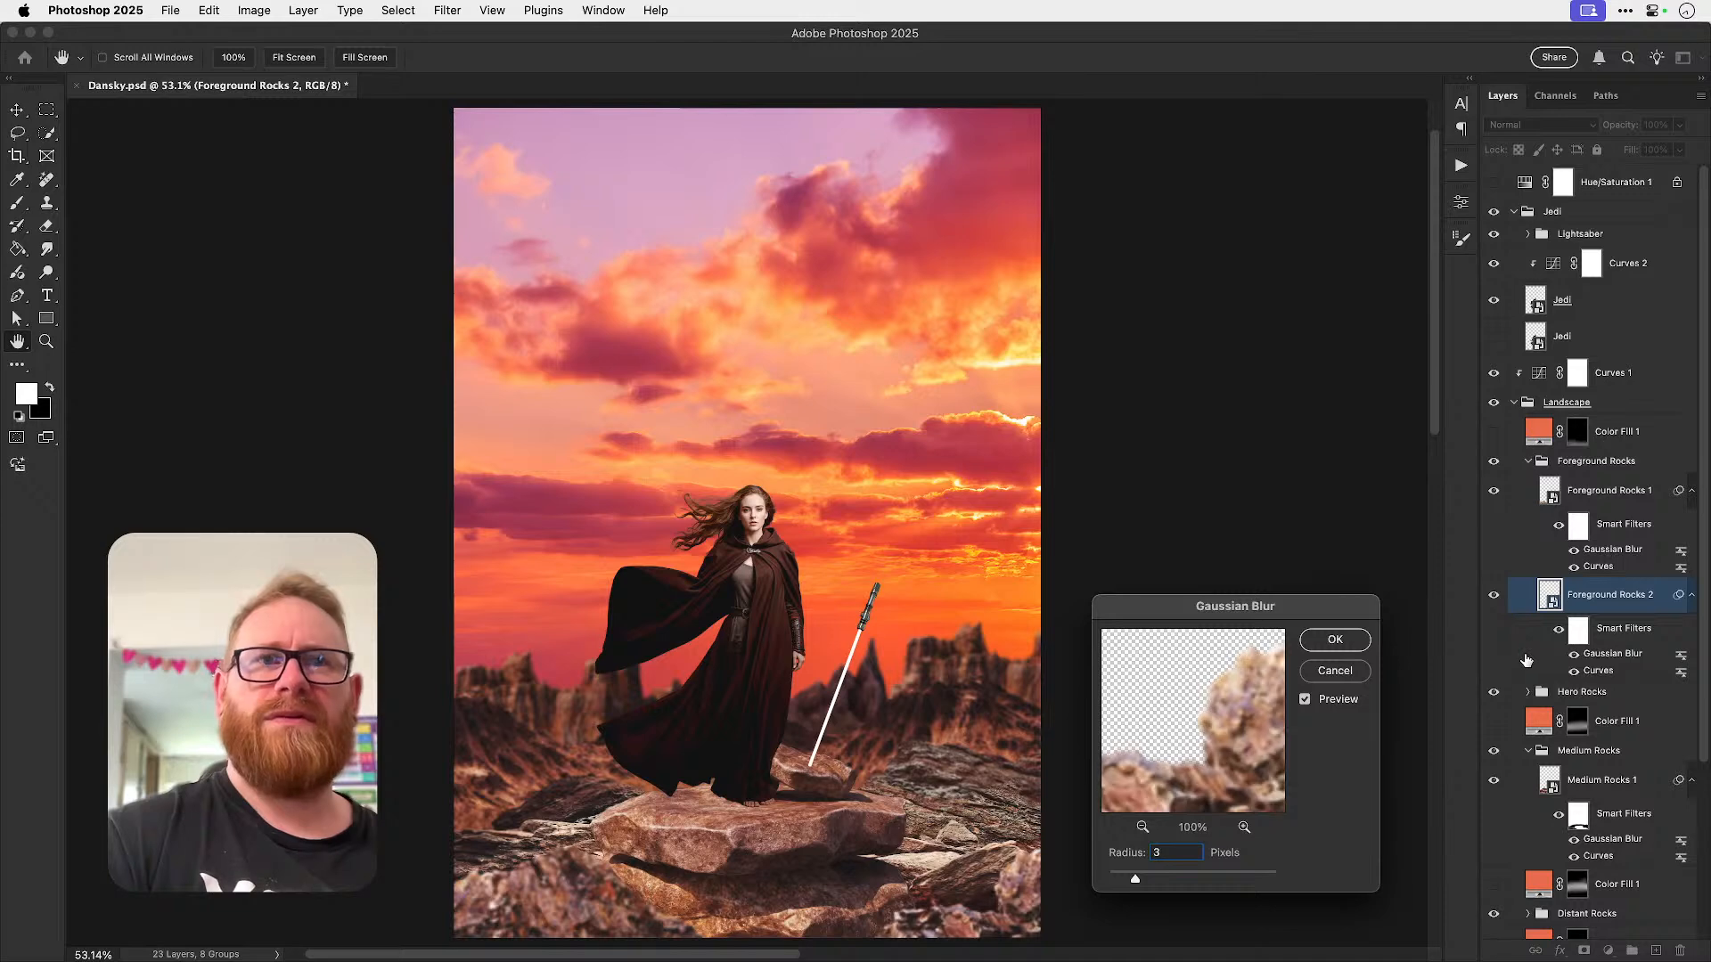
{"action": "left_click", "coordinate": [1335, 639]}
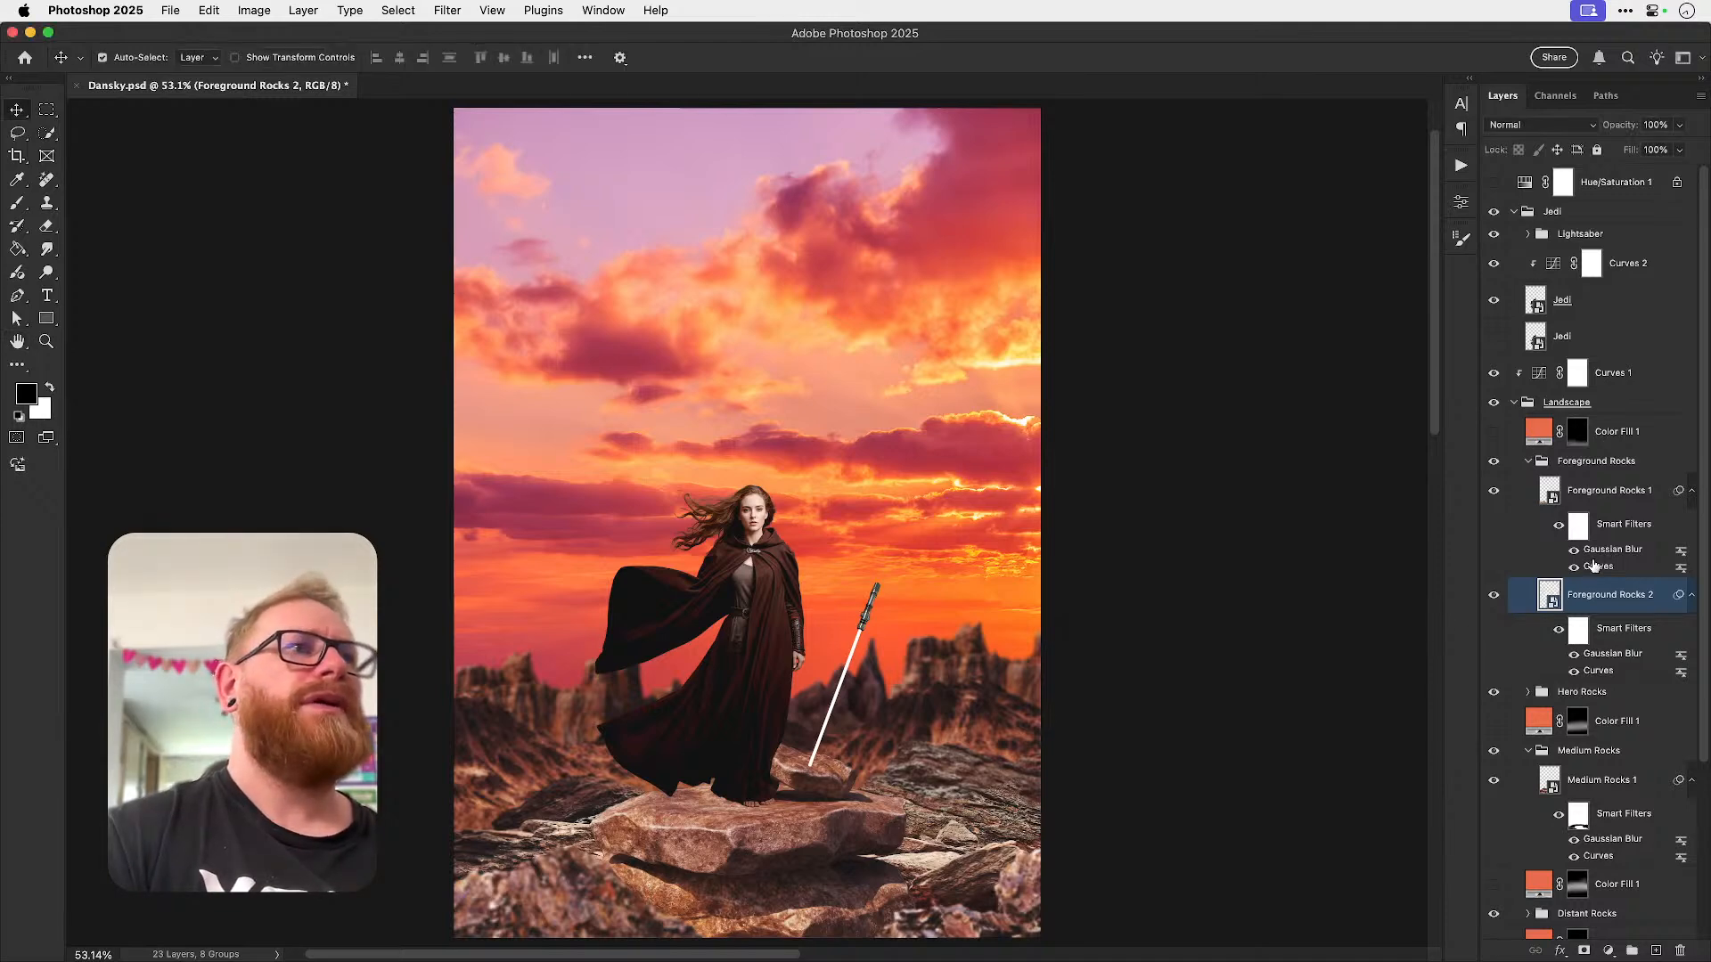
{"action": "double_click", "coordinate": [1610, 549]}
{"action": "key", "text": "Return"}
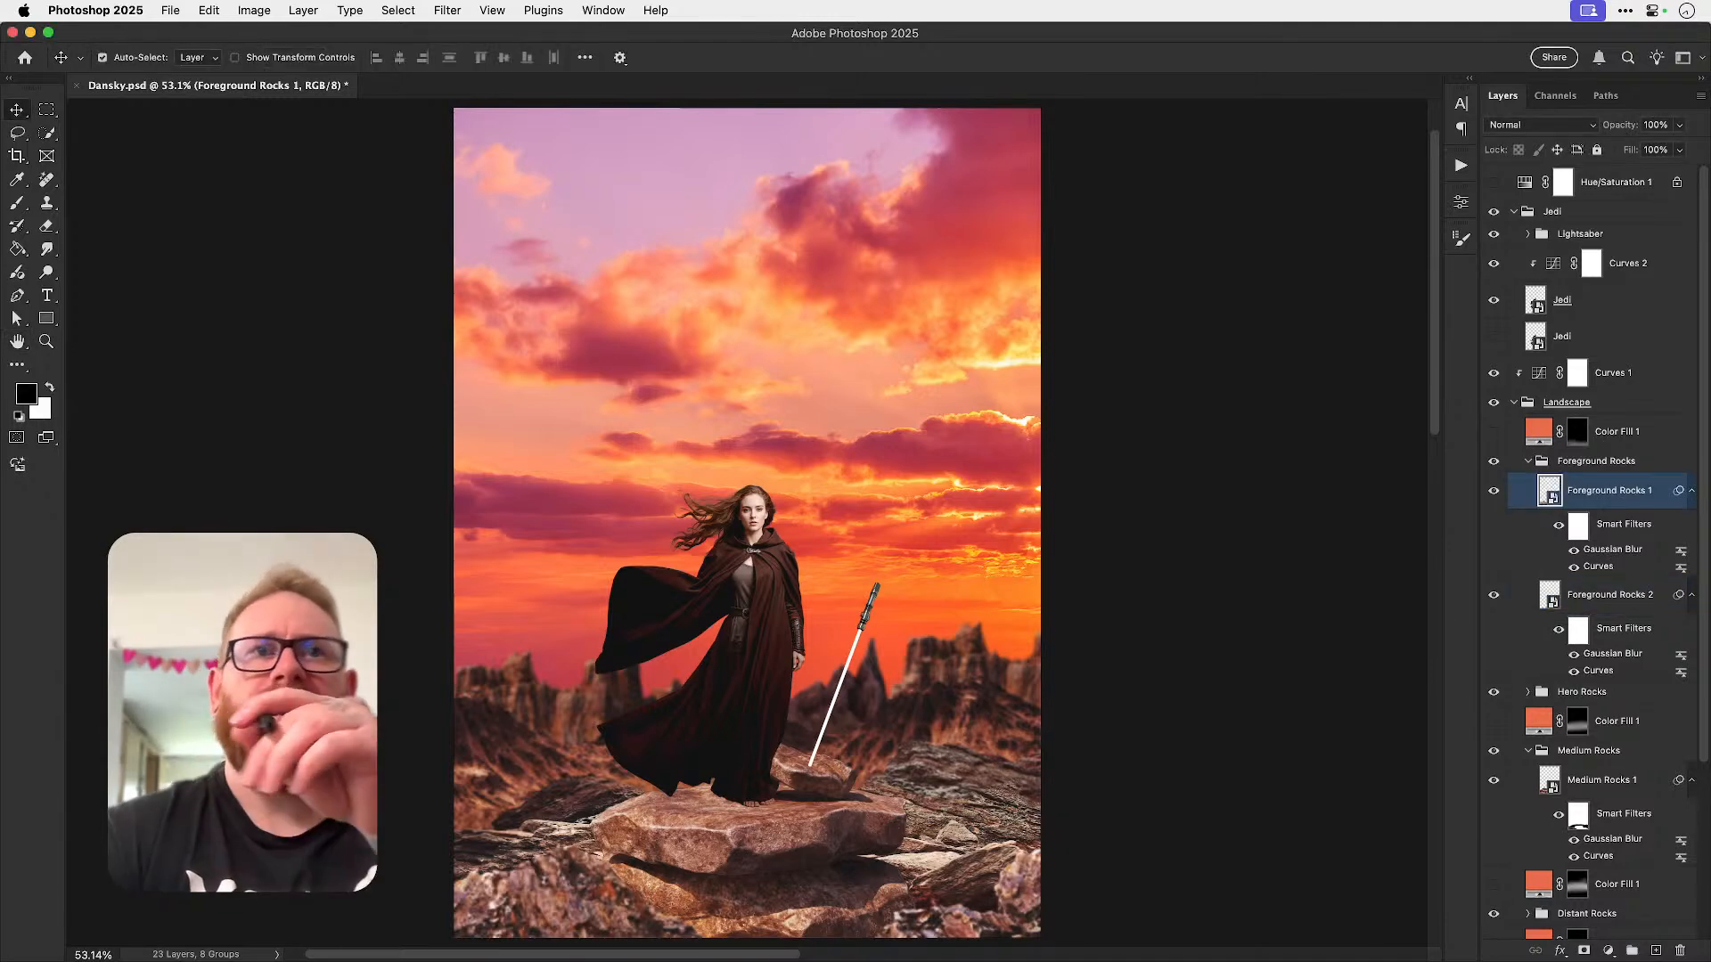
{"action": "scroll", "coordinate": [1572, 668], "scroll_direction": "down", "scroll_amount": 2}
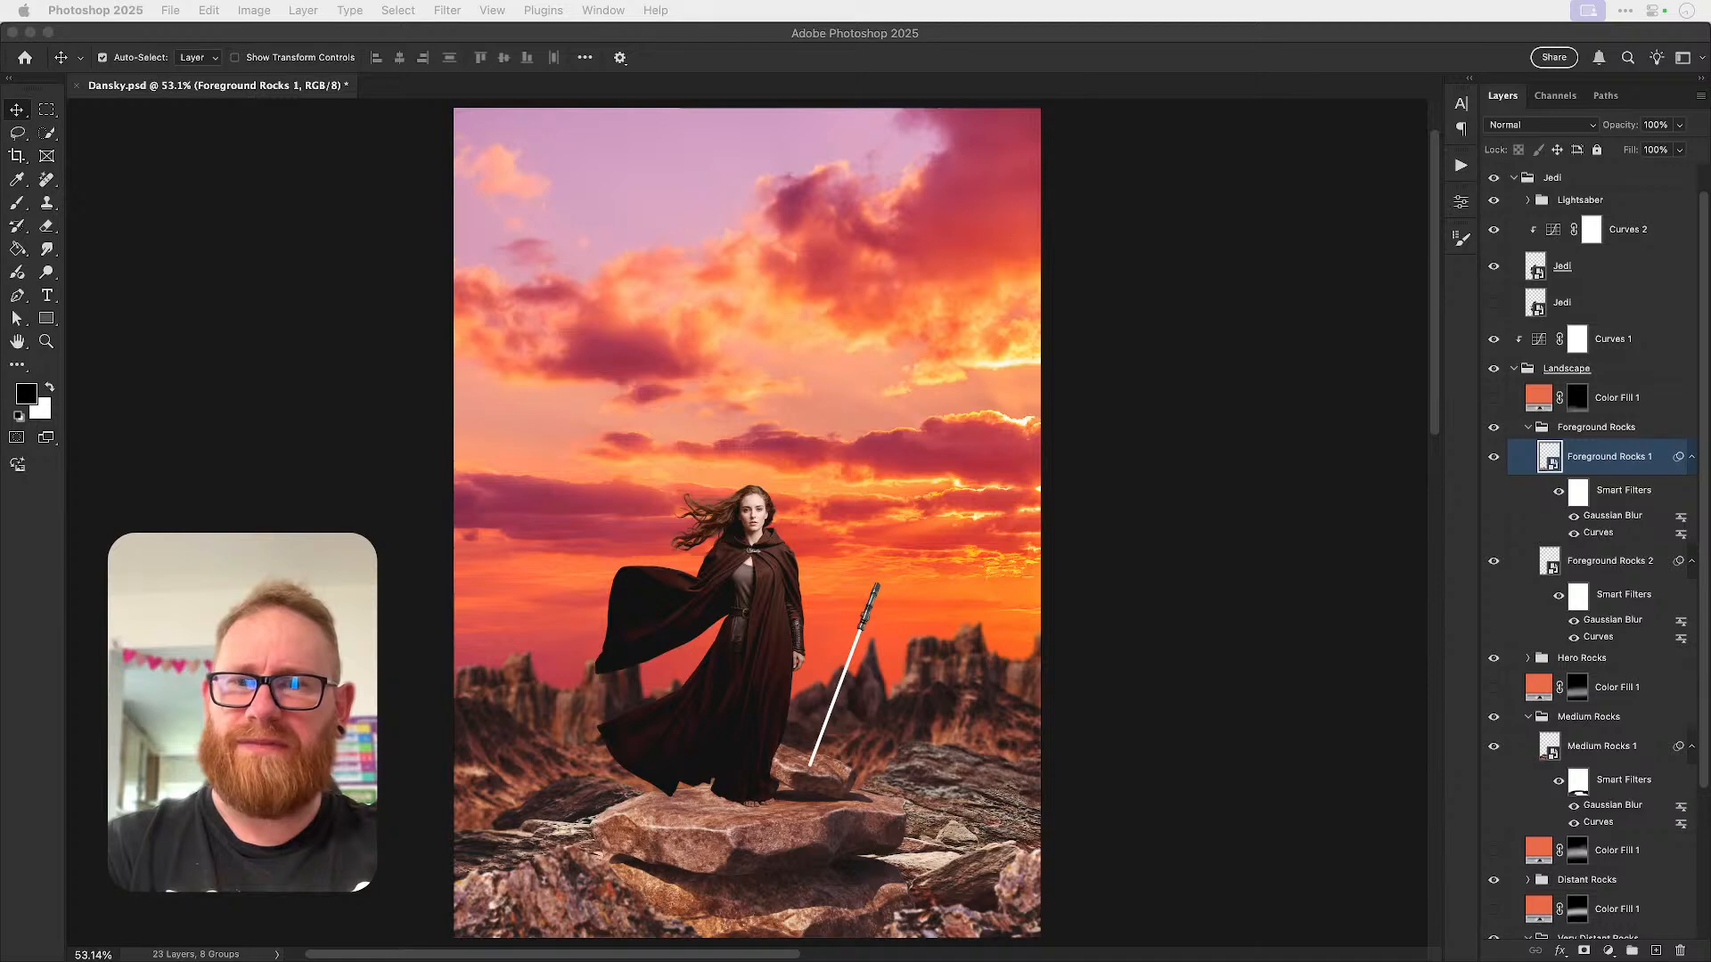
{"action": "key", "text": "F11"}
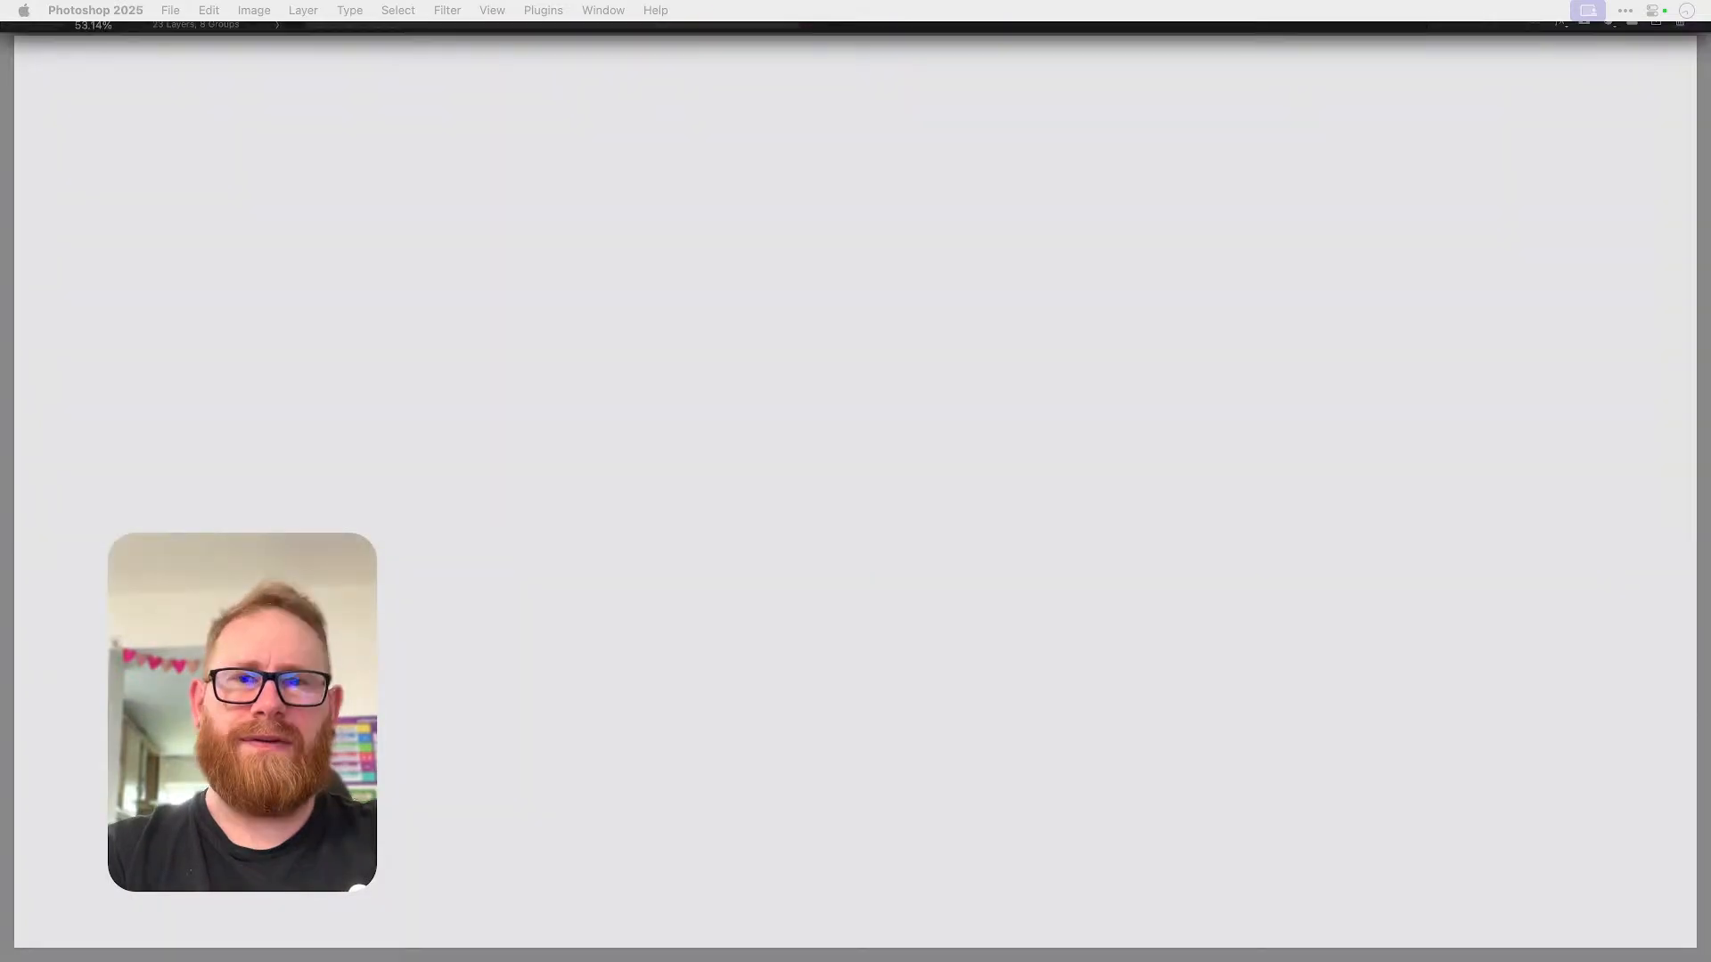
{"action": "key", "text": "F11"}
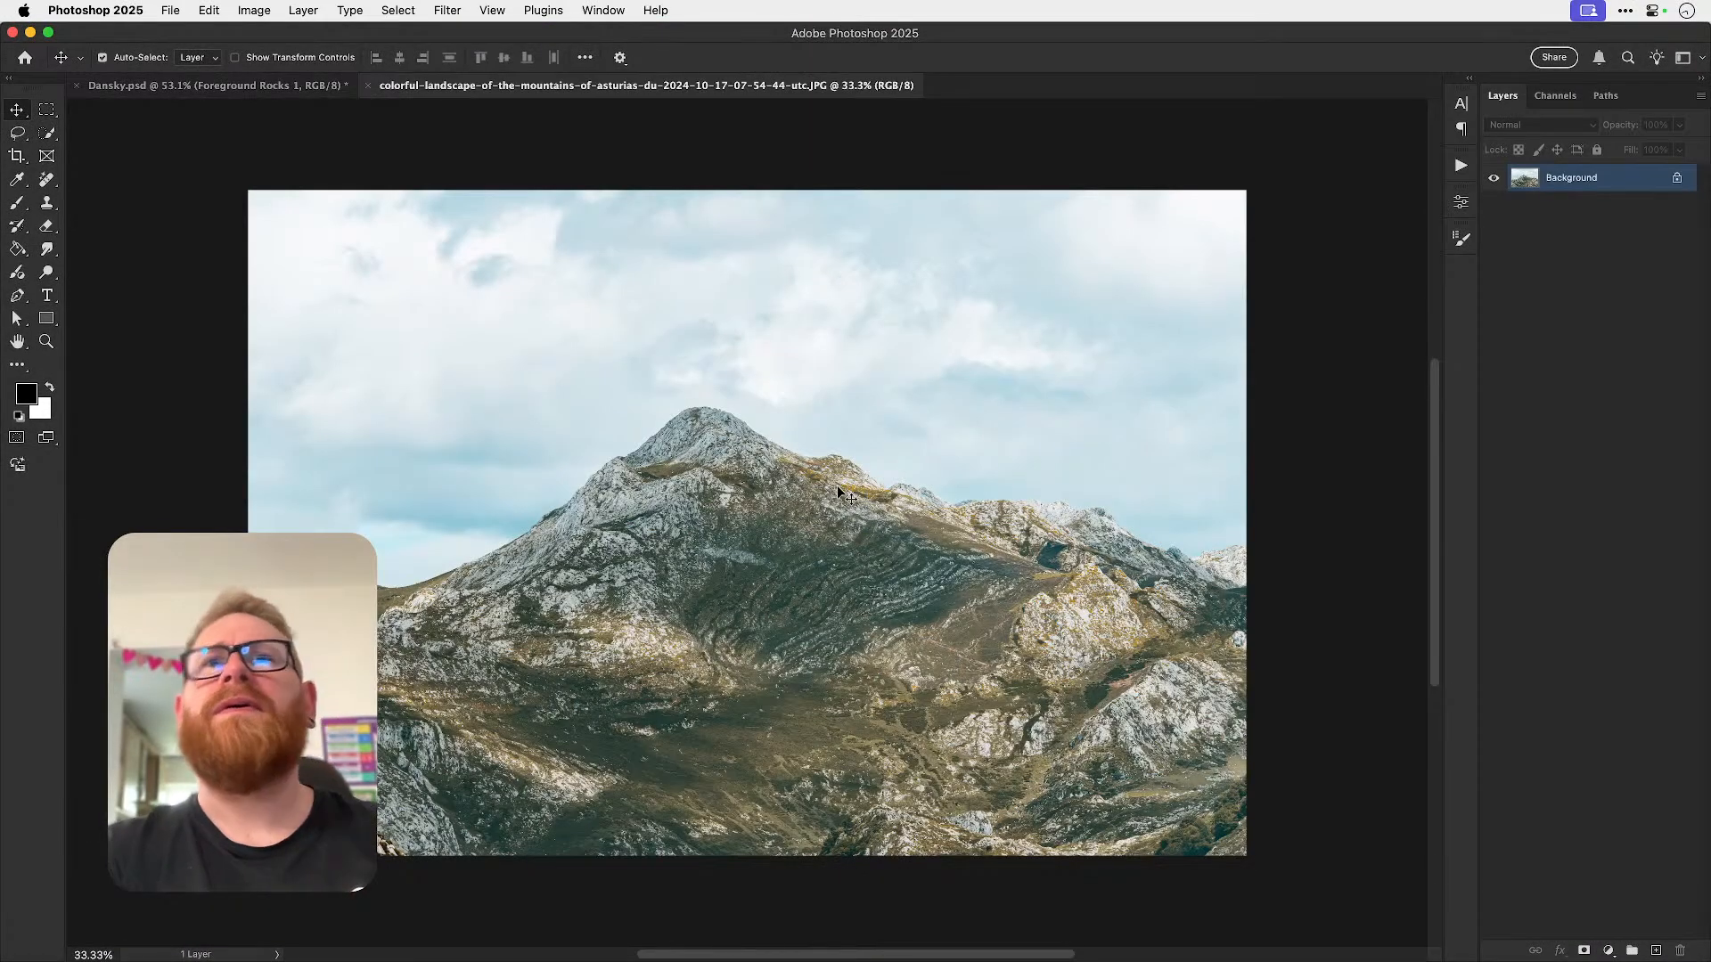
- Select the mountain, mask out the sky around it, and rename the masked layer Rocks
{"action": "mouse_move", "coordinate": [44, 134]}
{"action": "left_mouse_down"}
{"action": "mouse_move", "coordinate": [89, 147]}
{"action": "mouse_move", "coordinate": [89, 132]}
{"action": "left_mouse_up"}
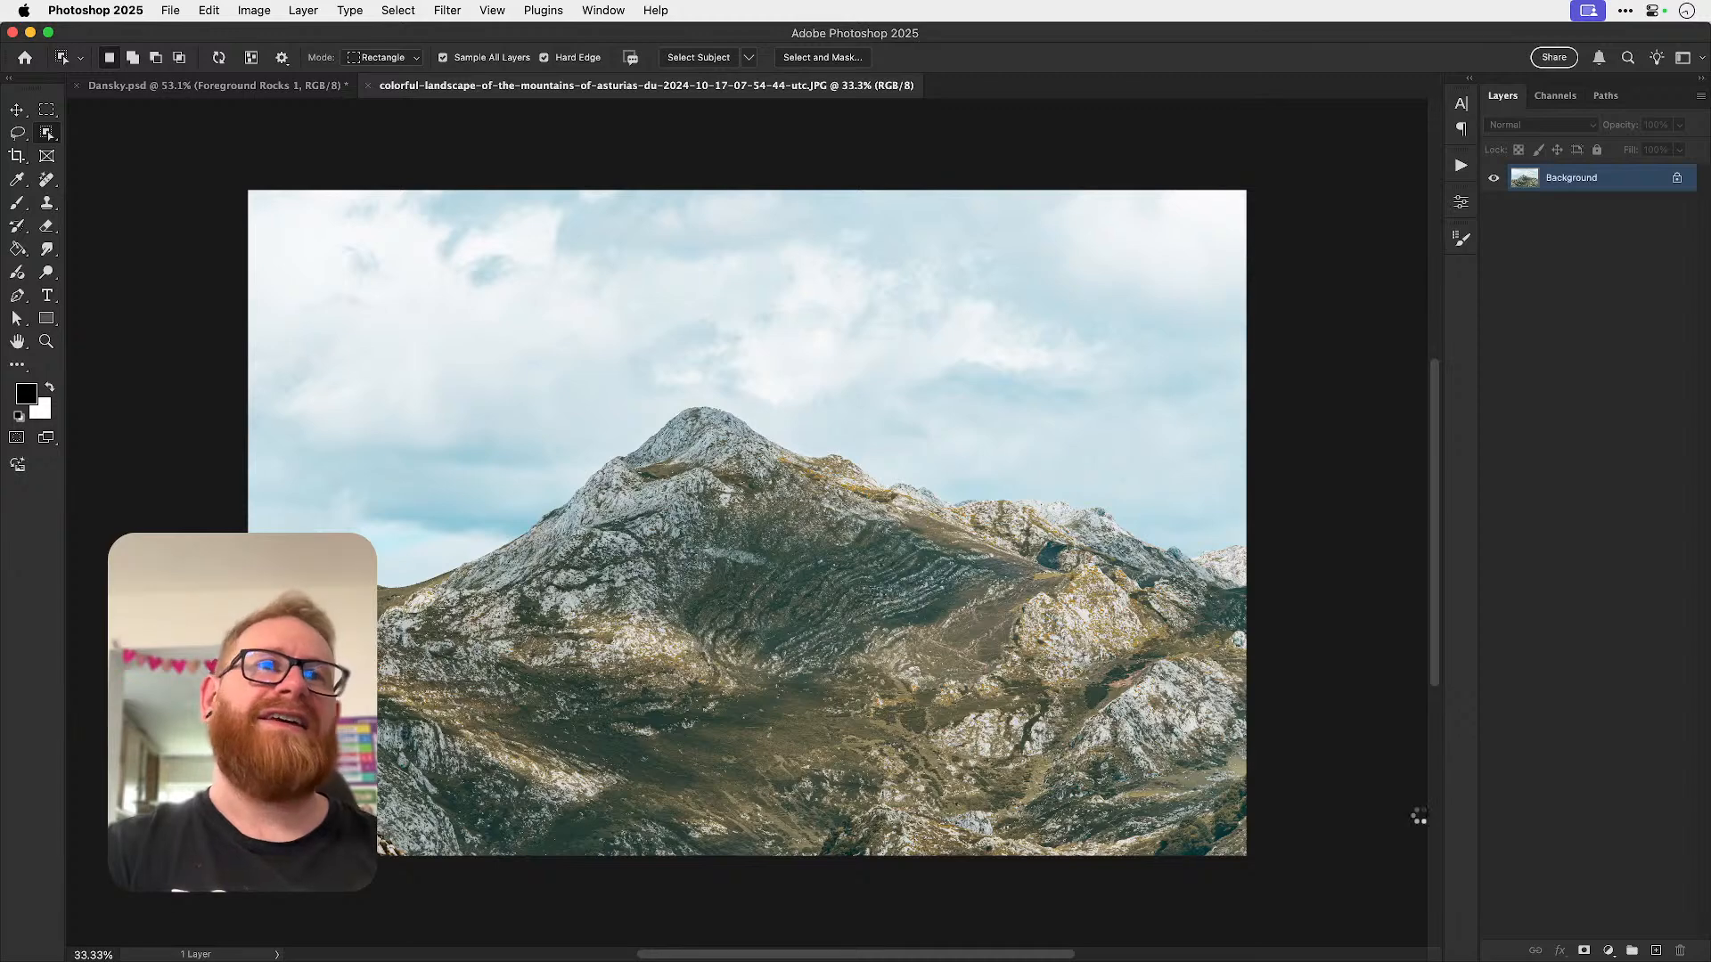
{"action": "left_click", "coordinate": [1585, 951]}
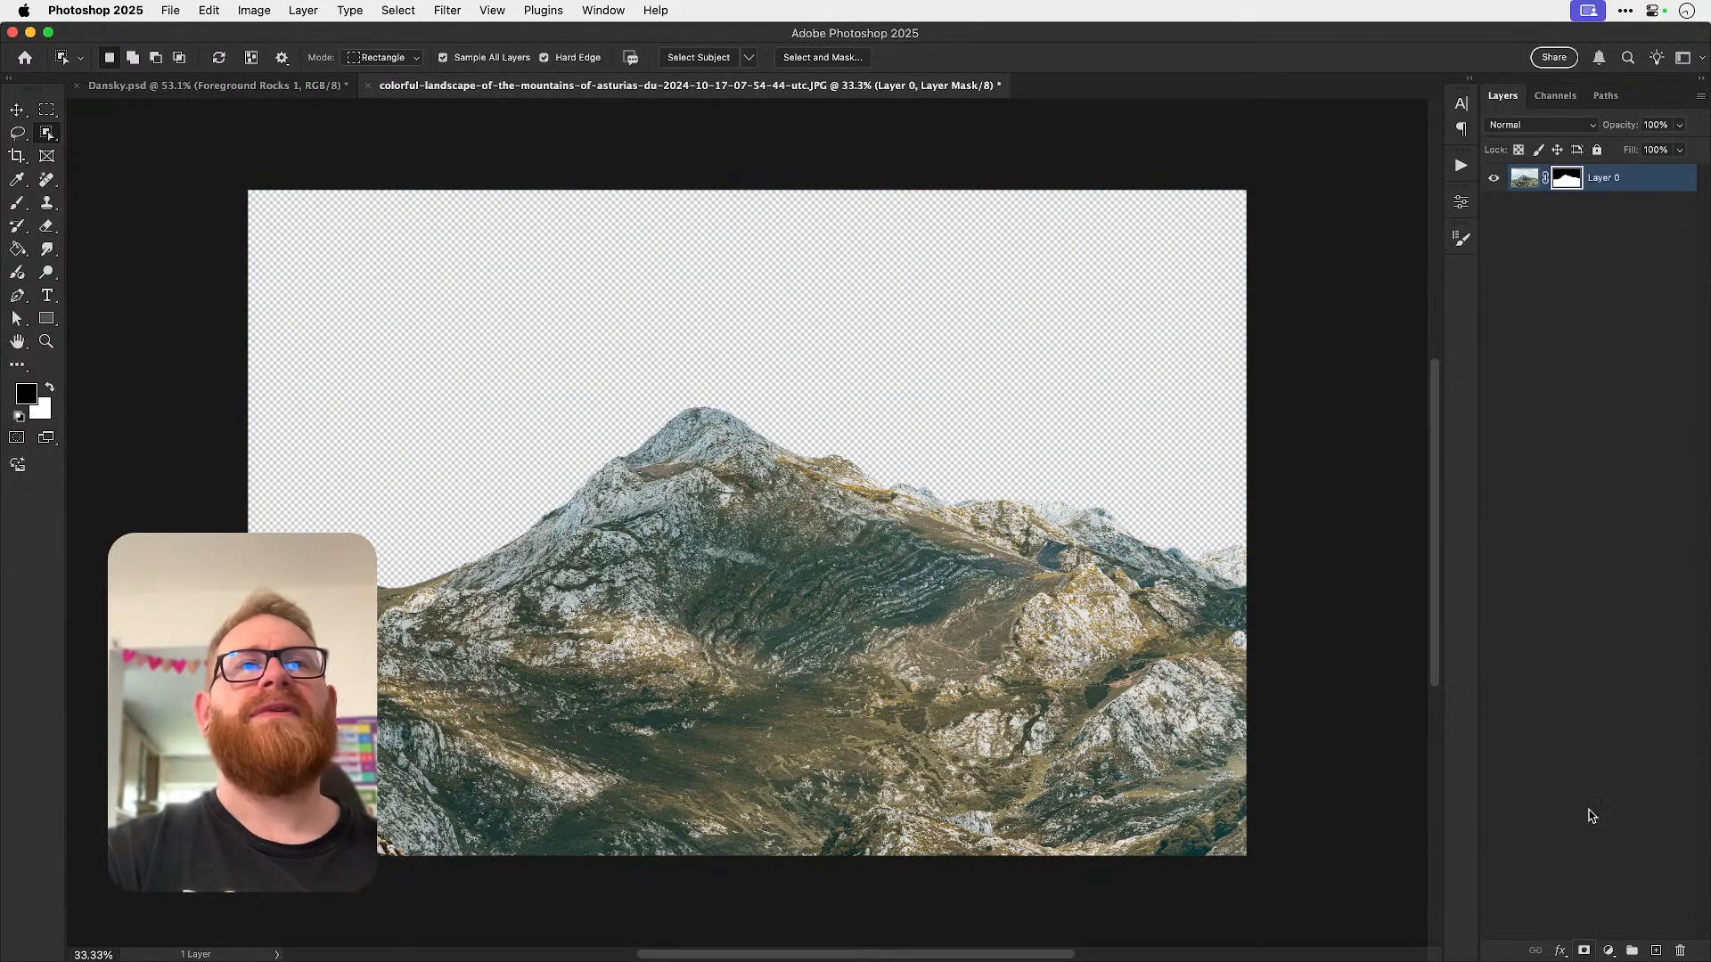
{"action": "double_click", "coordinate": [1604, 177]}
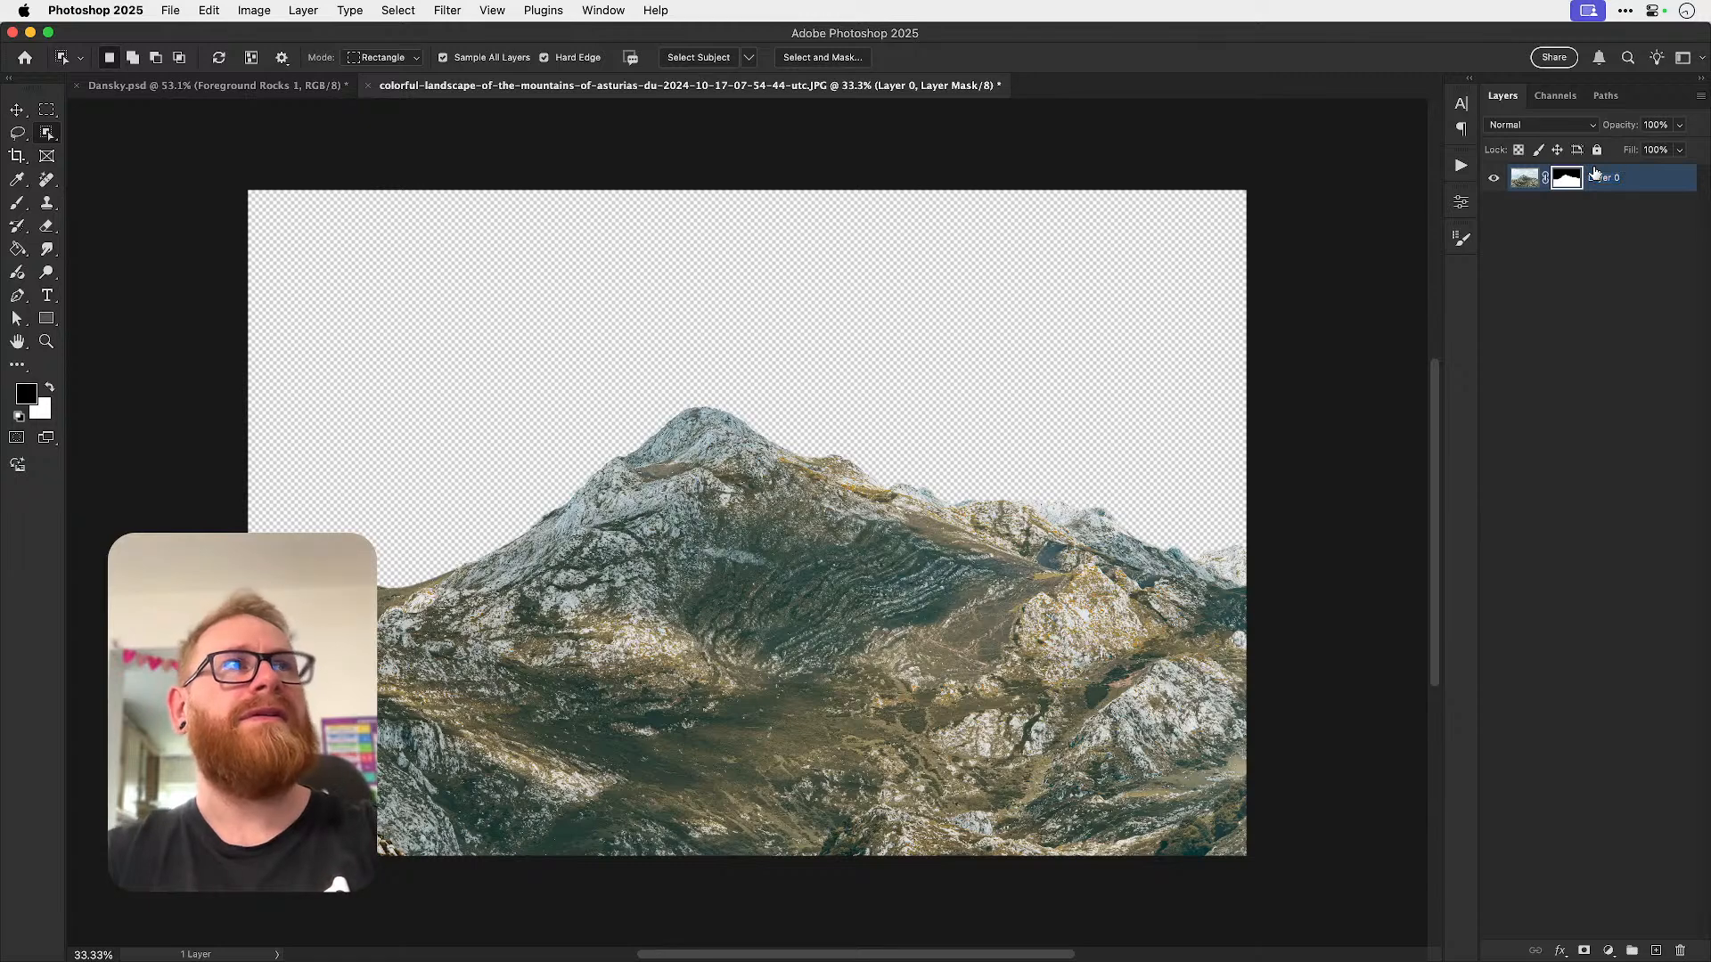
{"action": "type", "text": "Rocks"}
{"action": "key", "text": "Return"}
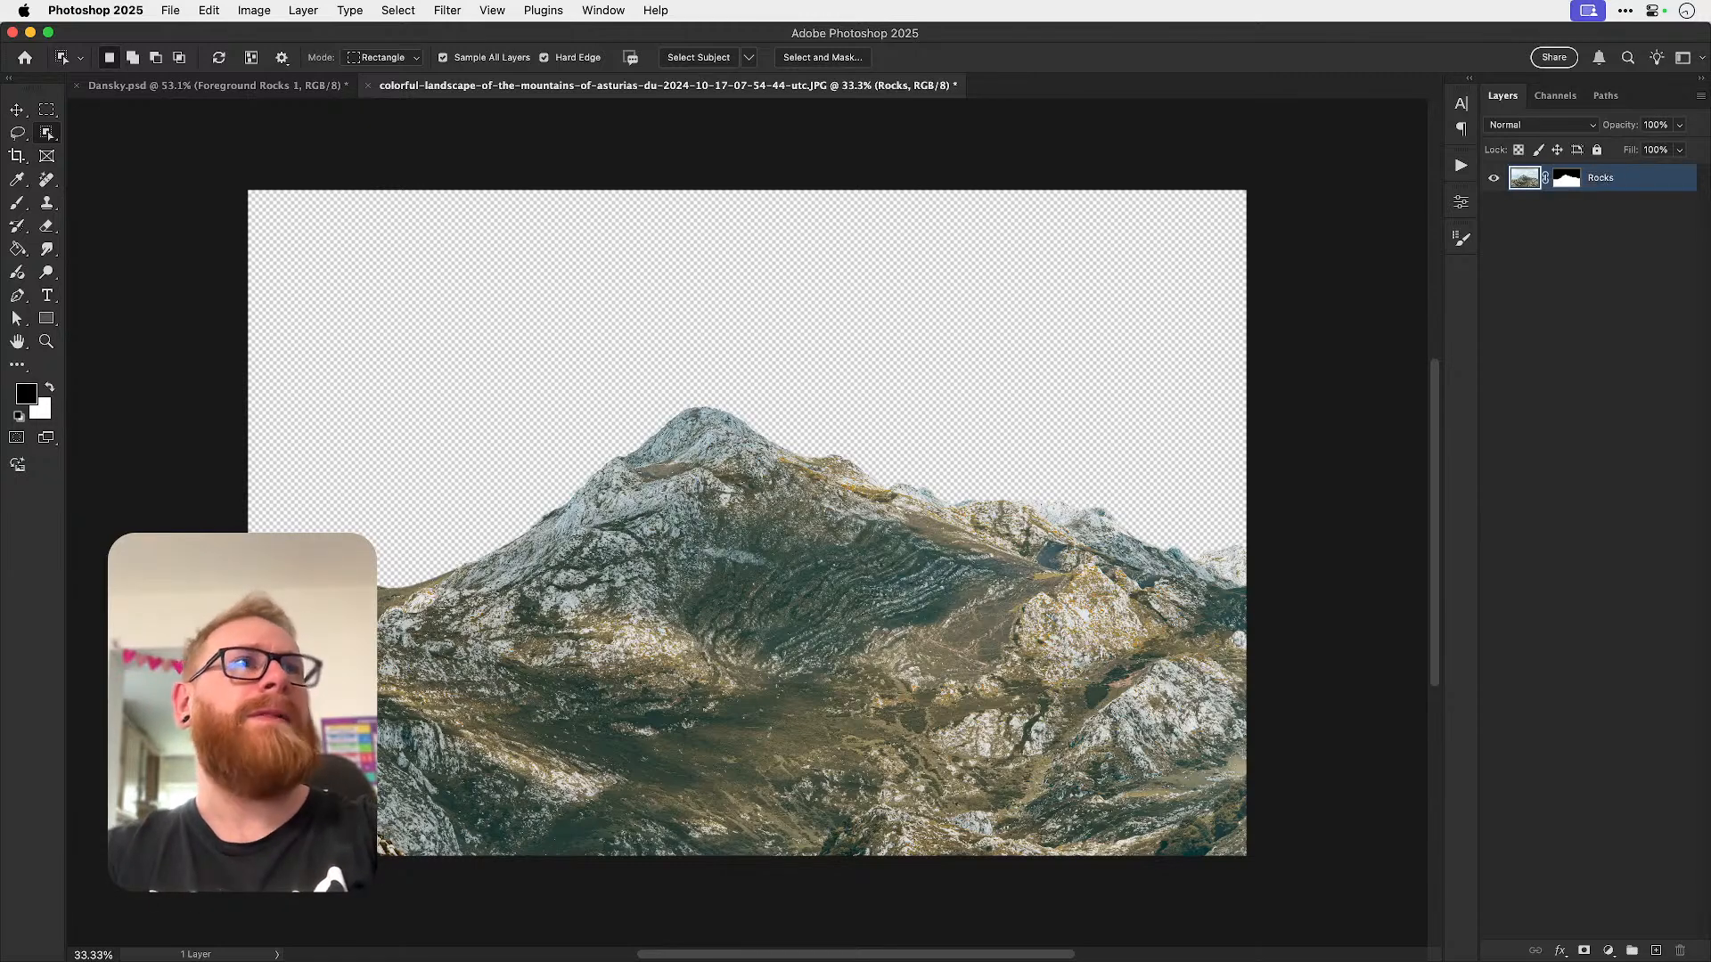
{"action": "key", "text": "v"}
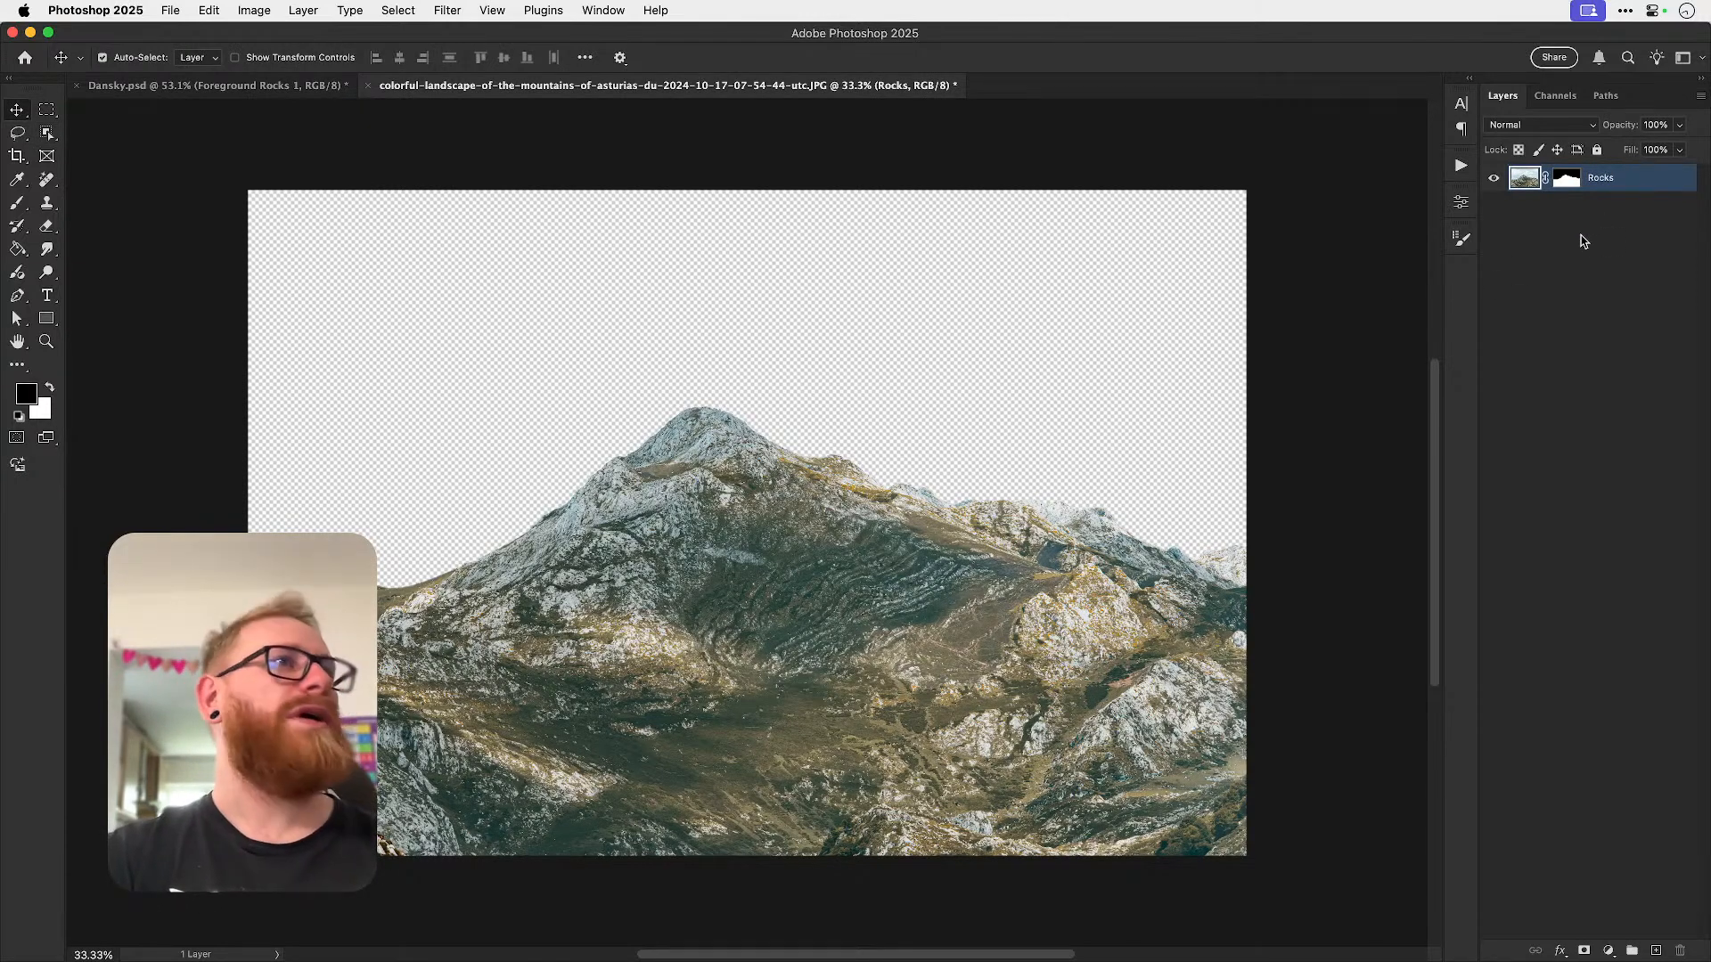
{"action": "right_click", "coordinate": [1609, 181]}
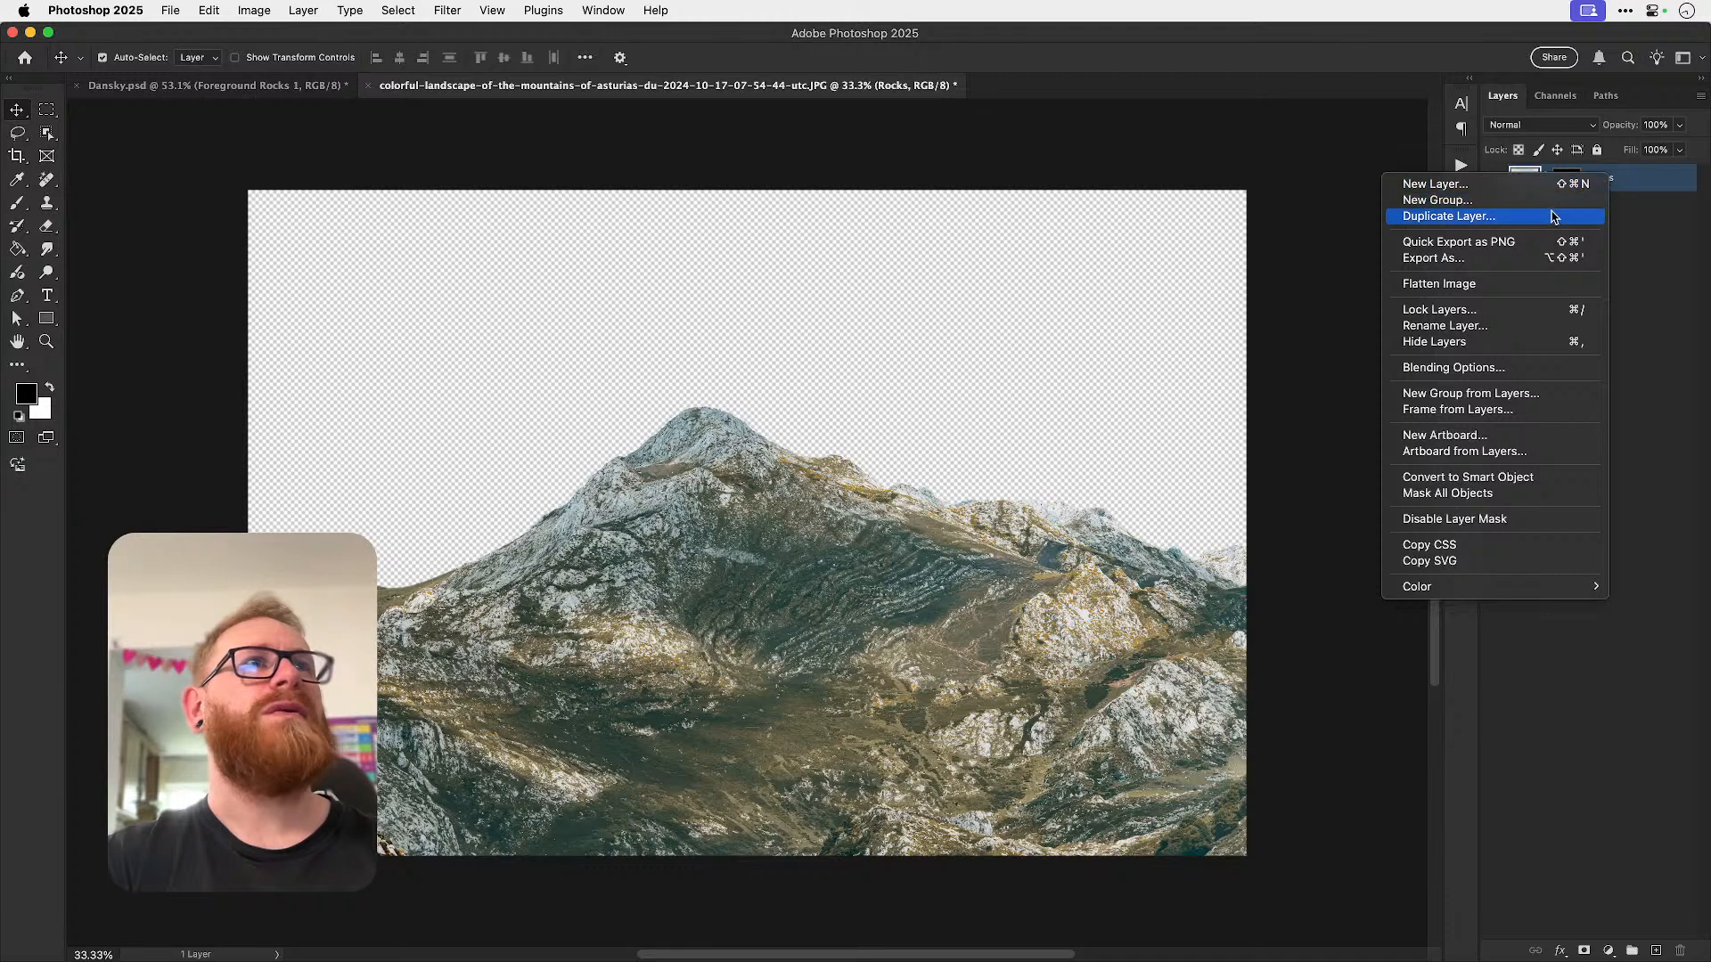
{"action": "left_click", "coordinate": [237, 89]}
{"action": "left_click", "coordinate": [237, 89]}
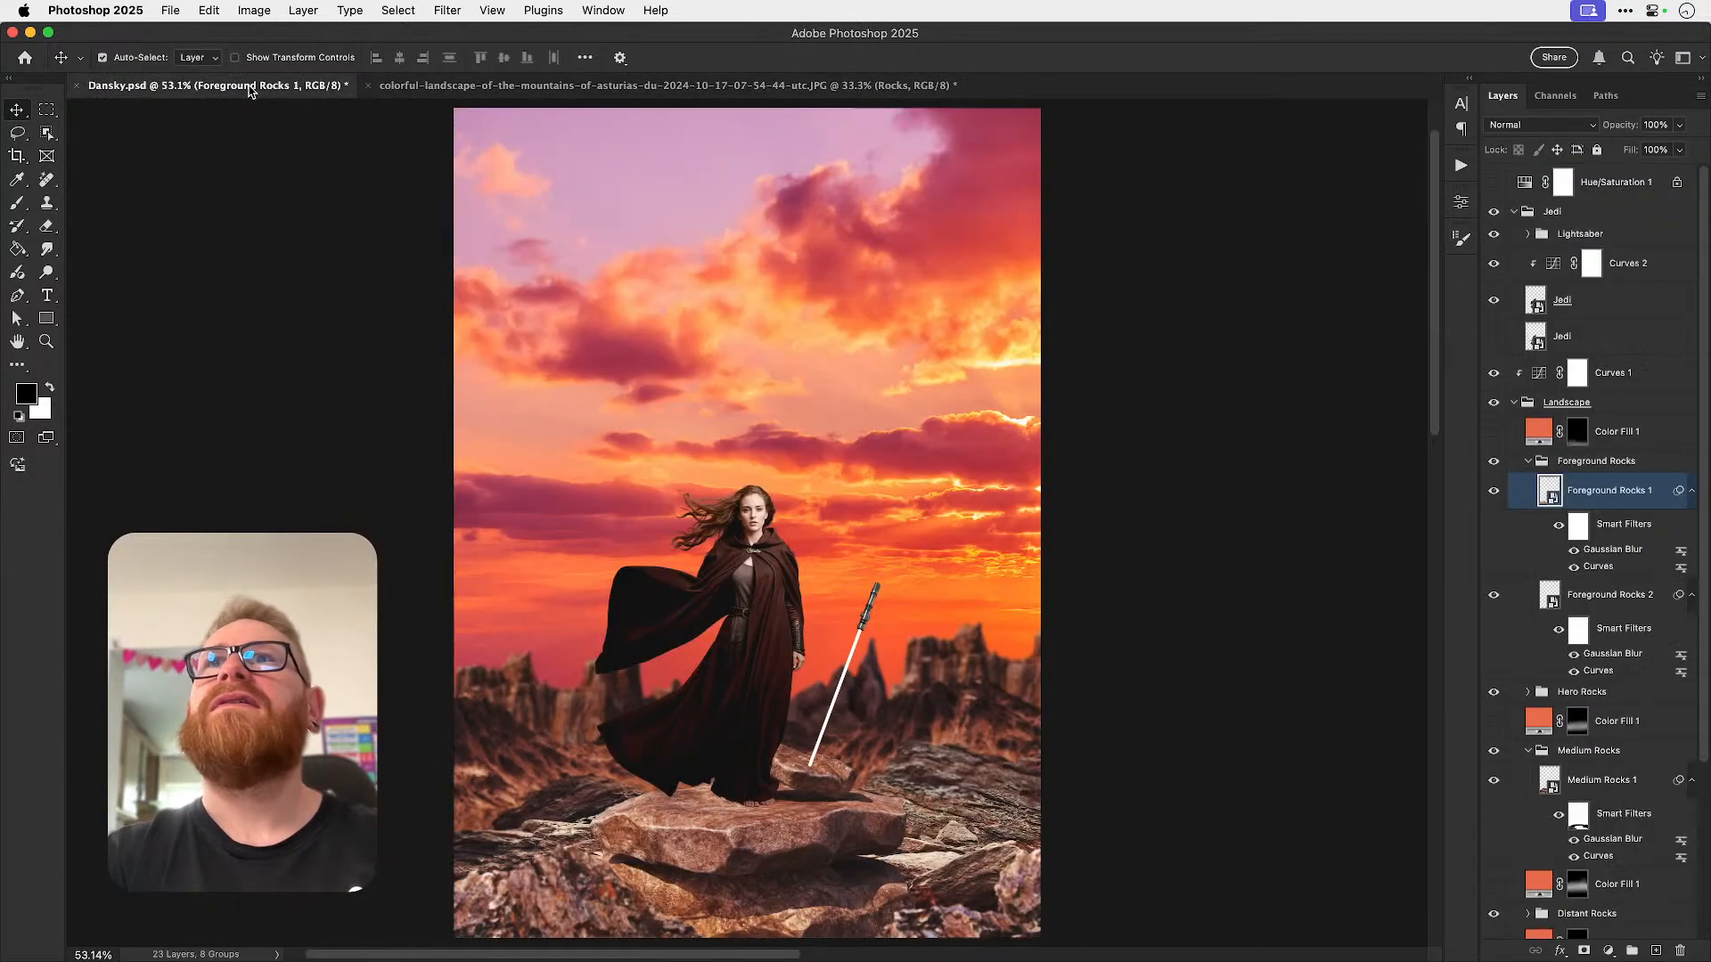
{"action": "scroll", "coordinate": [1620, 735], "scroll_direction": "down", "scroll_amount": 5}
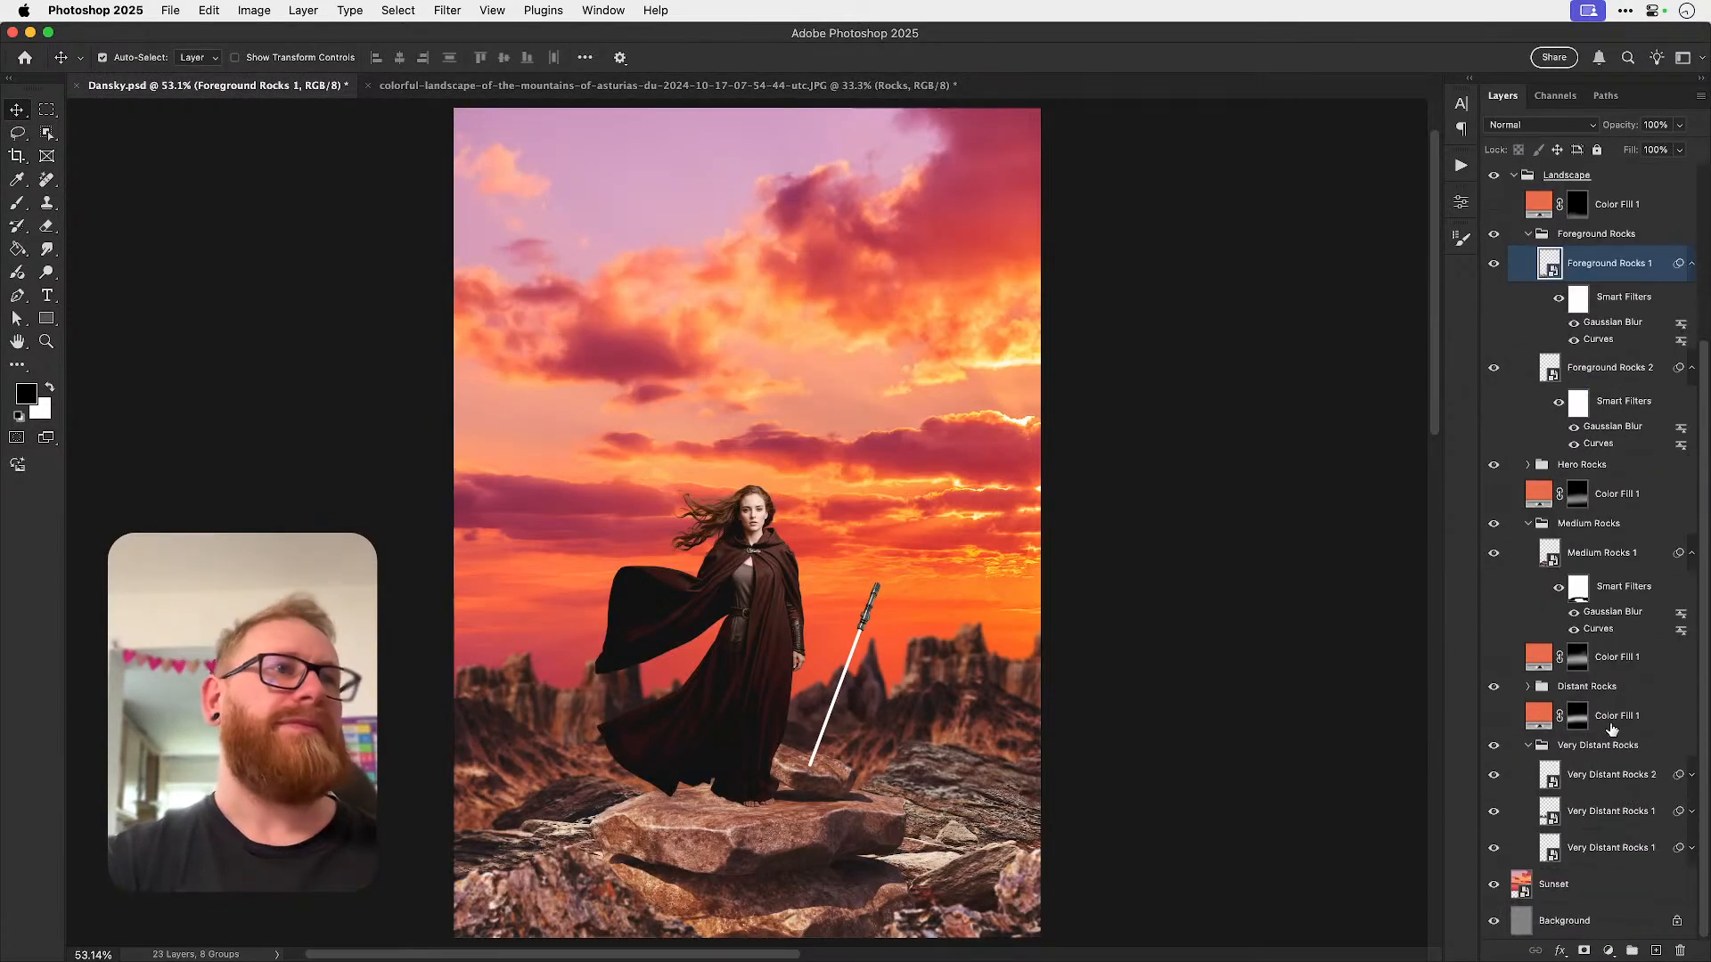
{"action": "left_click", "coordinate": [891, 85]}
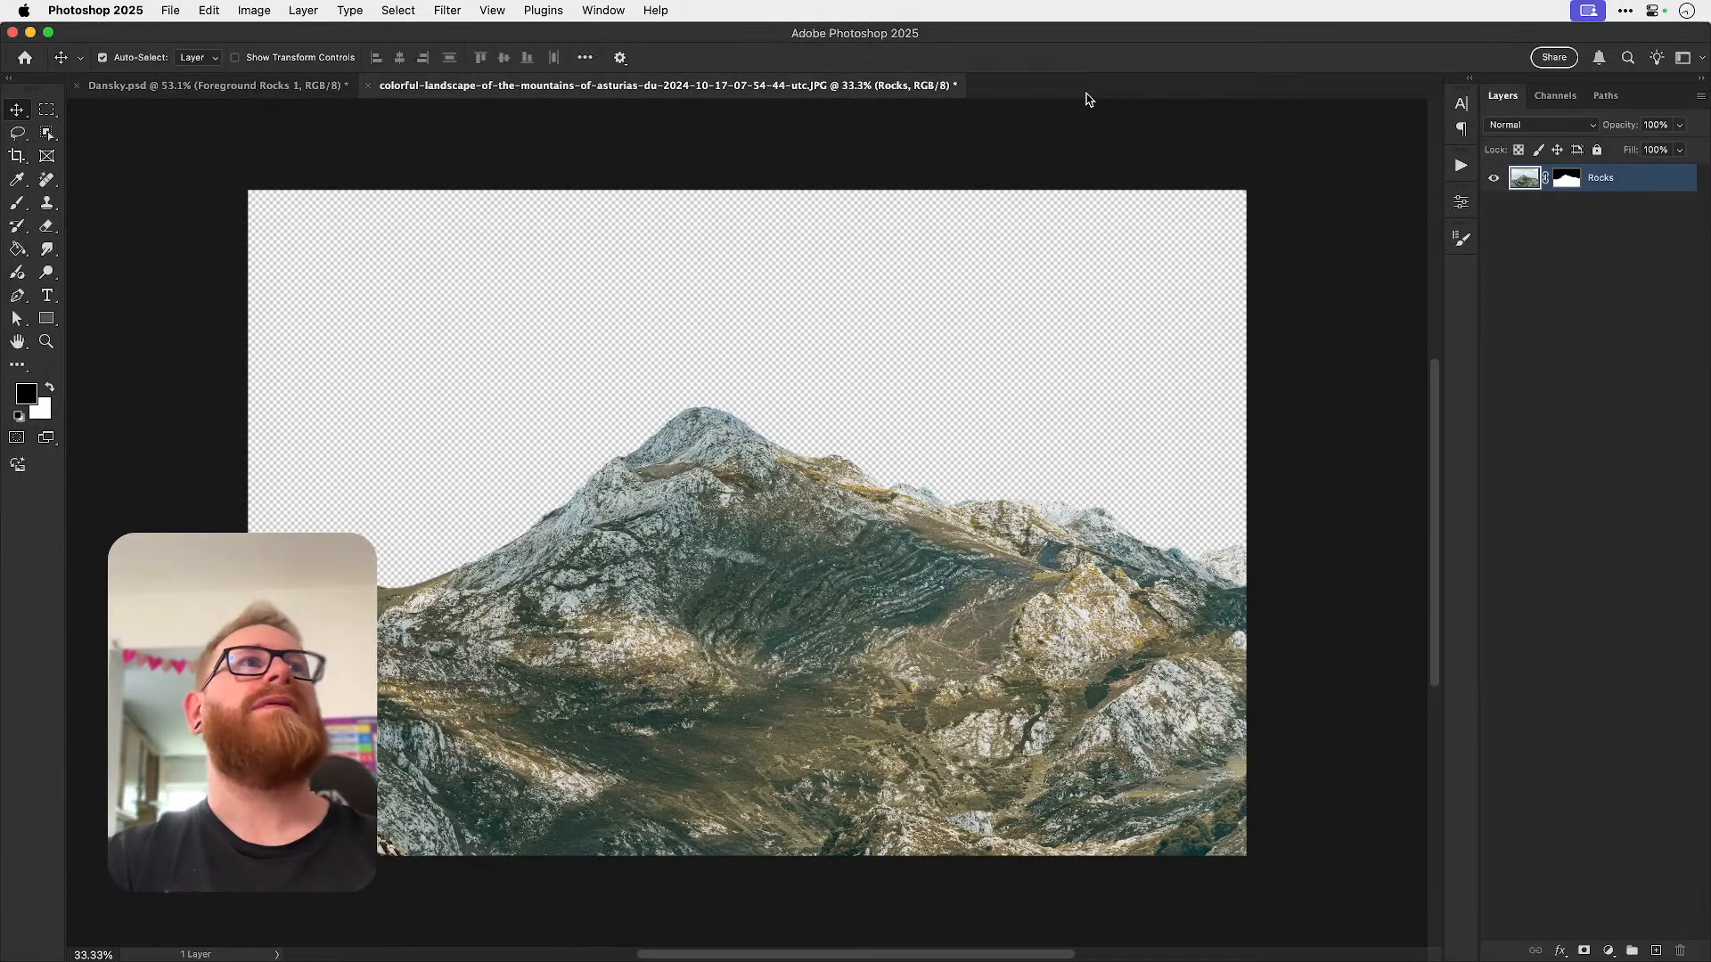
- Rename the masked Rocks layer as Mountain
{"action": "right_click", "coordinate": [1601, 181]}
{"action": "left_click", "coordinate": [1600, 179]}
{"action": "double_click", "coordinate": [1595, 177]}
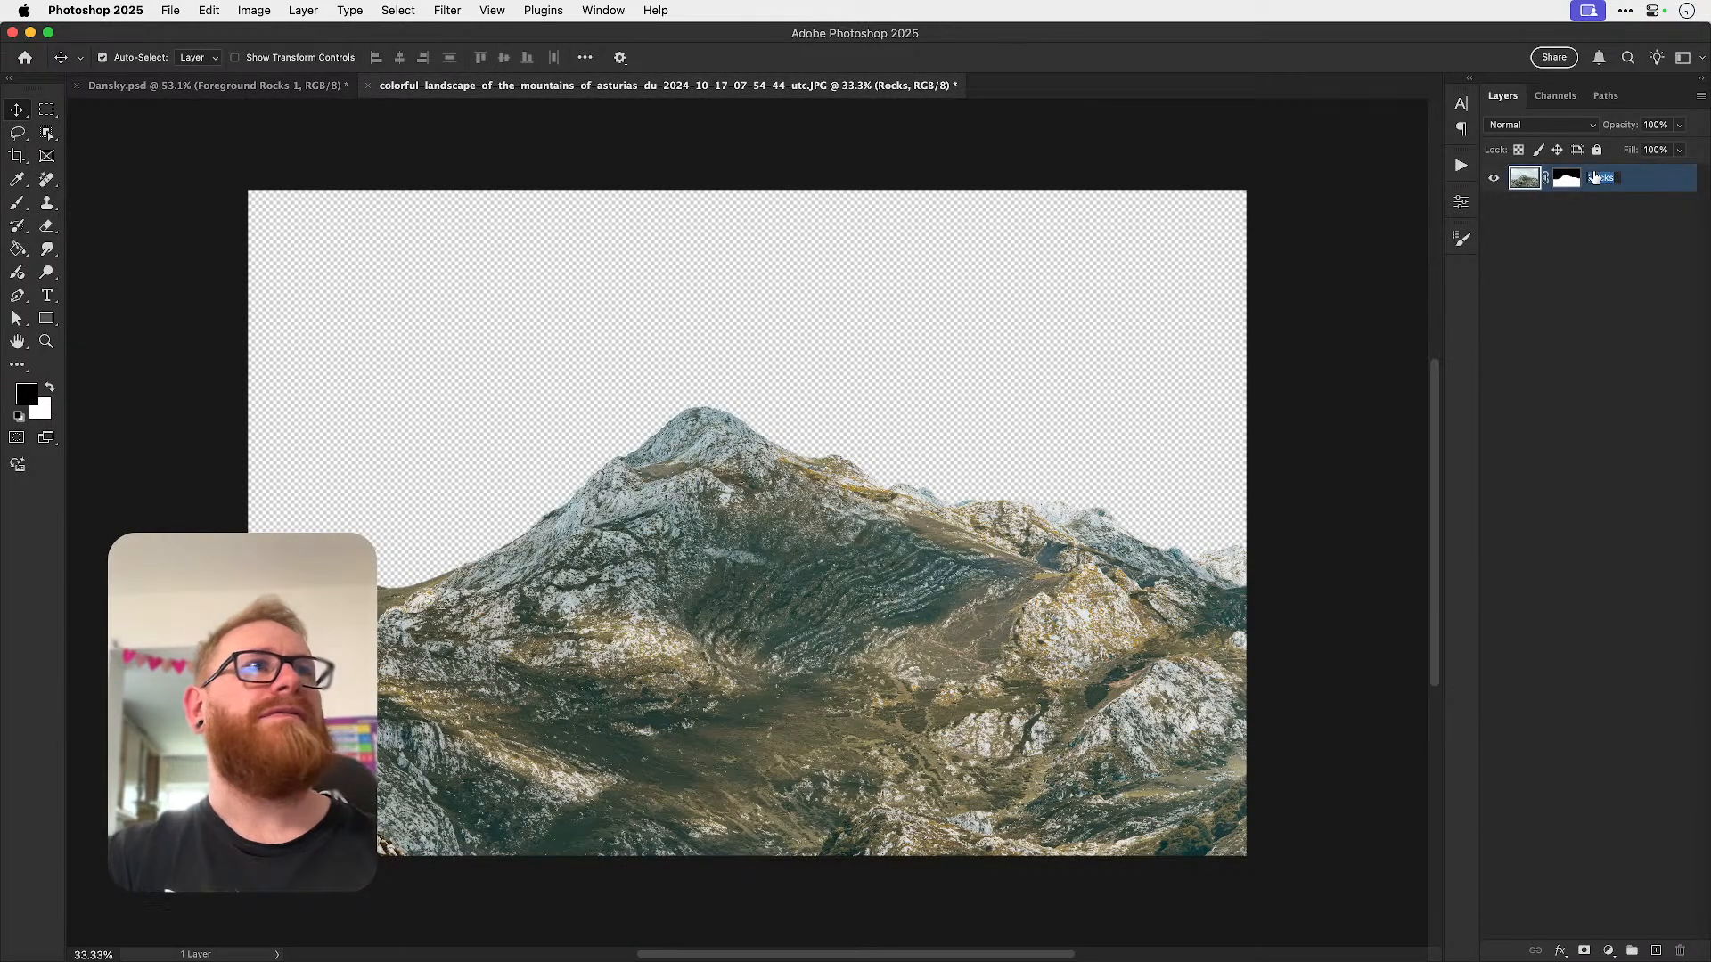
{"action": "type", "text": "Mountain"}
{"action": "key", "text": "Return"}
- Duplicate the Mountain layer into Dansky.psd and close the mountain photo without saving
{"action": "right_click", "coordinate": [1626, 173]}
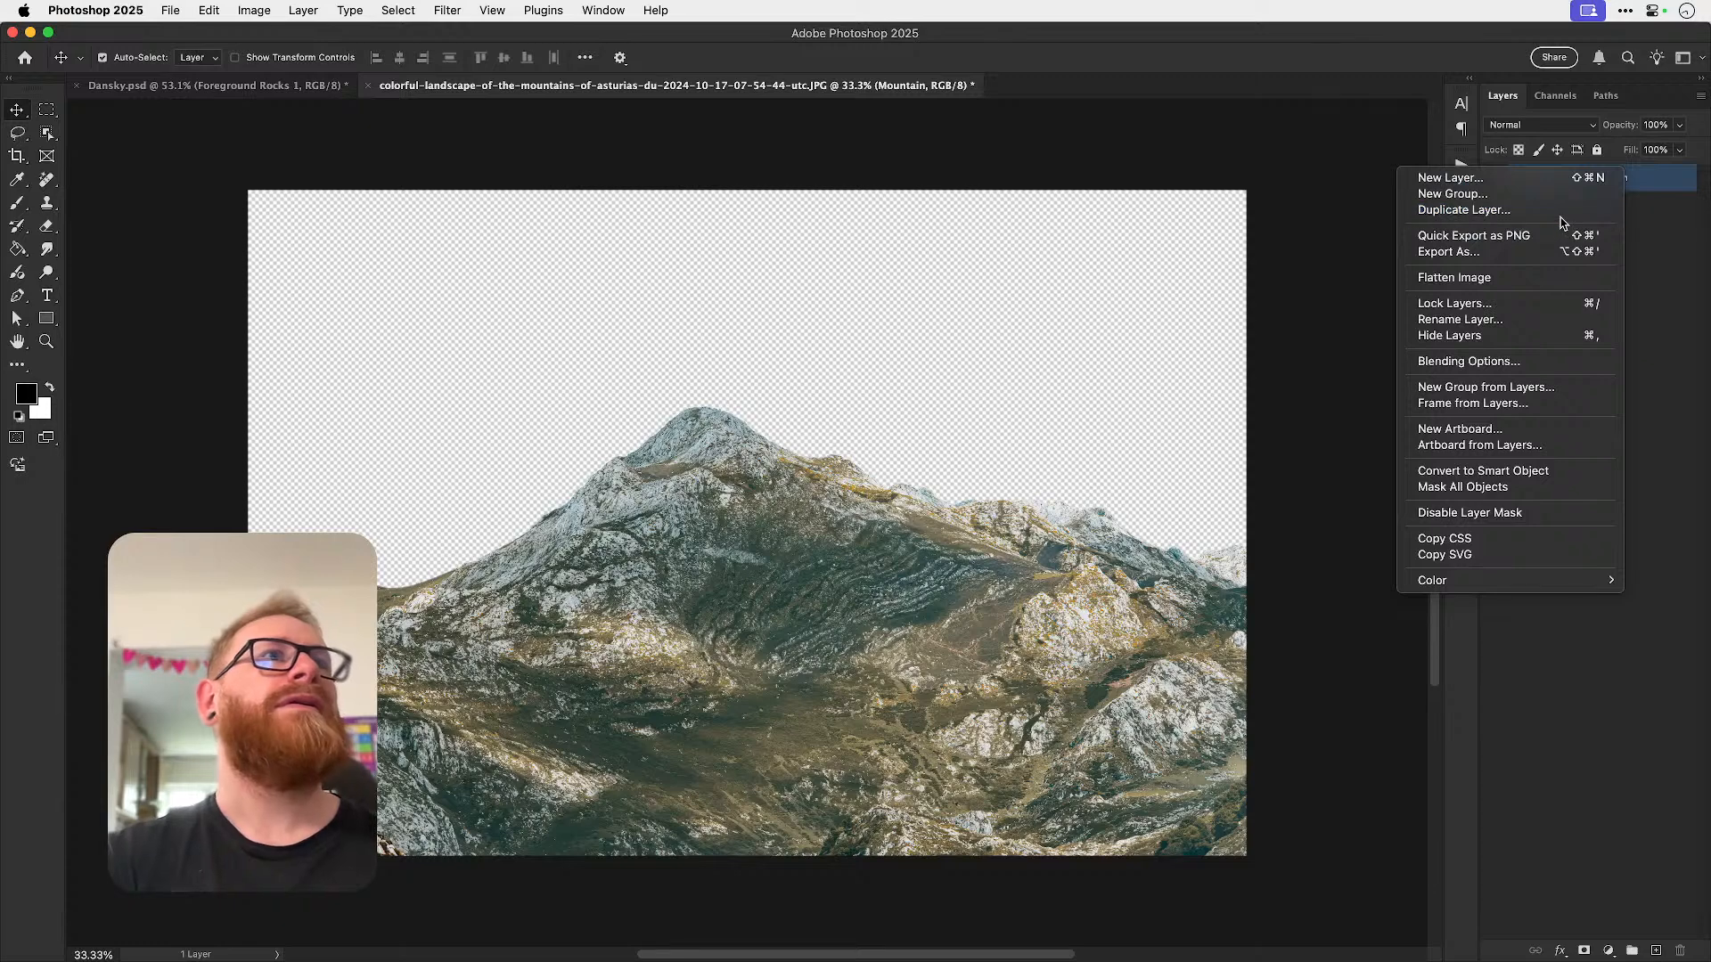
{"action": "left_click", "coordinate": [1514, 218]}
{"action": "left_click", "coordinate": [861, 743]}
{"action": "left_click", "coordinate": [829, 720]}
{"action": "left_click", "coordinate": [1060, 679]}
{"action": "key", "text": "super+w"}
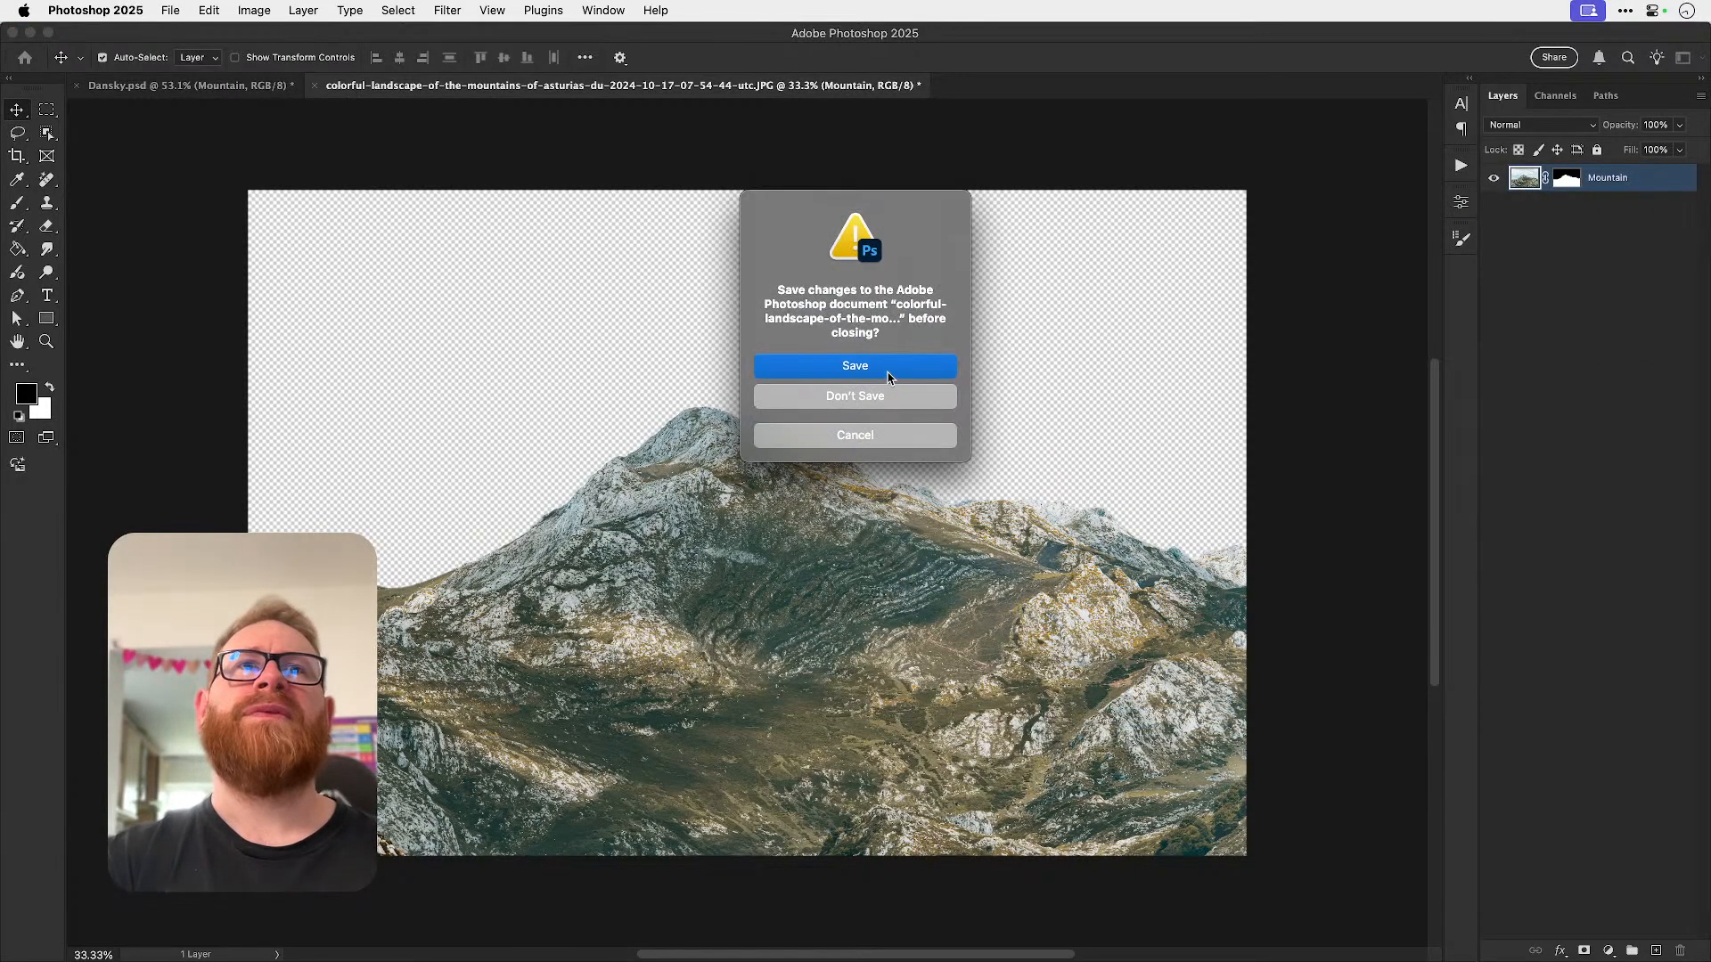
{"action": "left_click", "coordinate": [869, 396]}
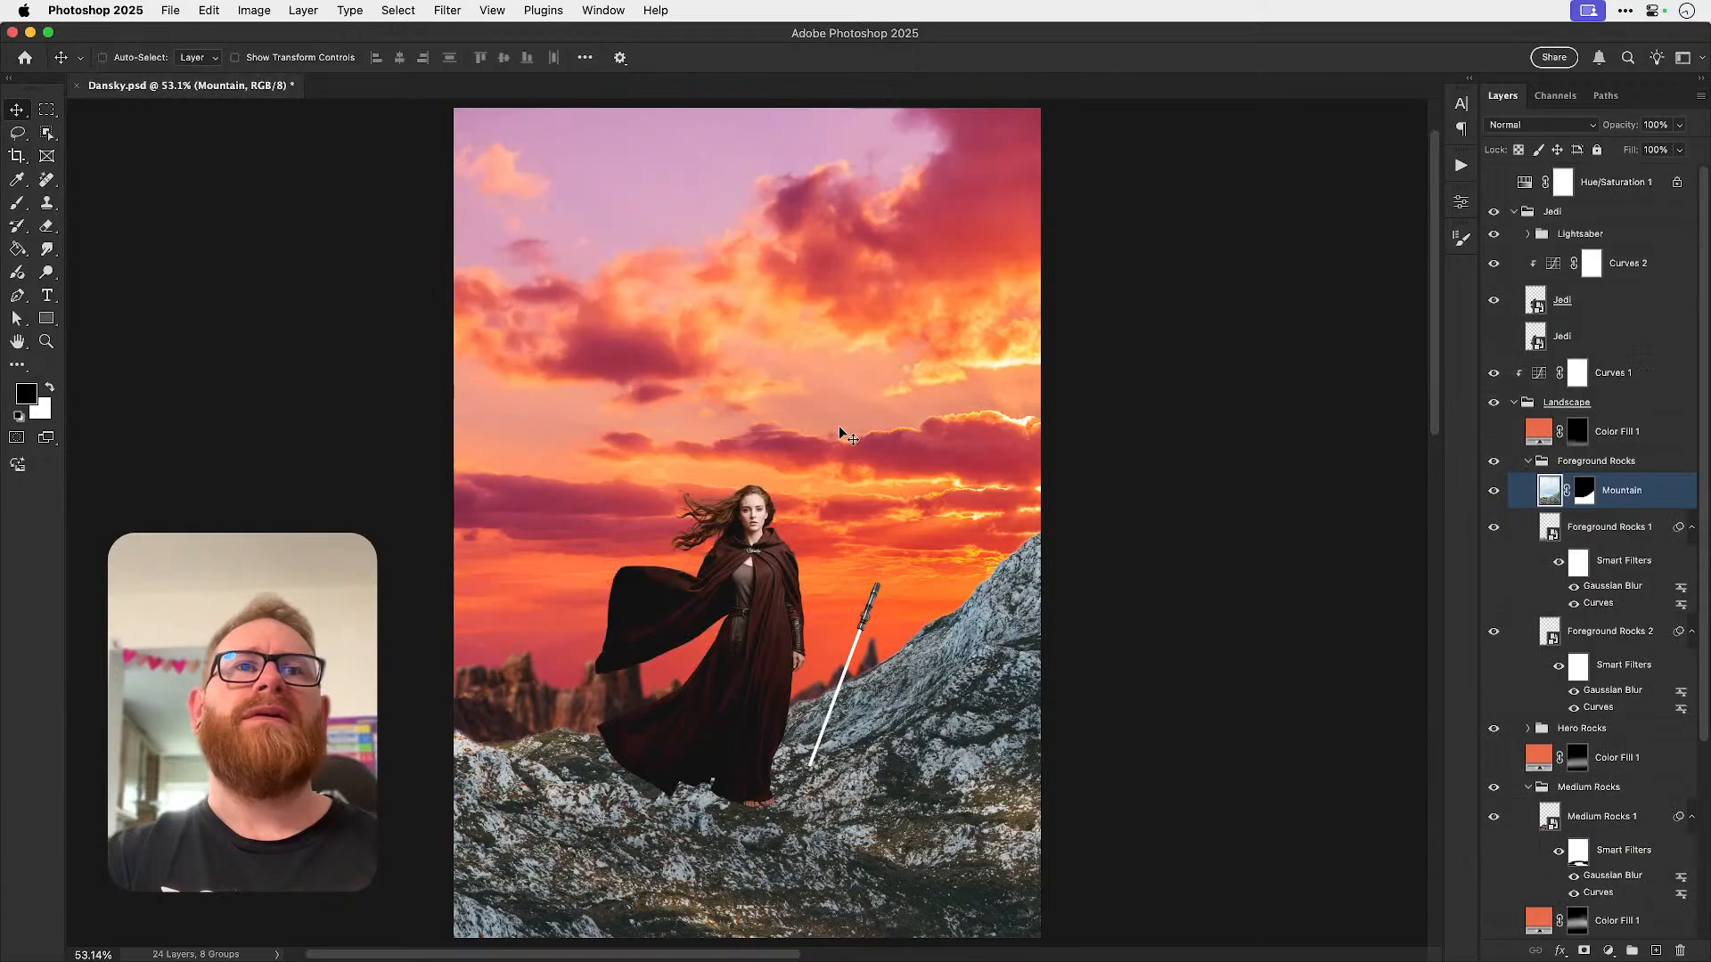
- Place the Mountain layer at the top of the Very Distant Rocks group and convert it to a smart object
{"action": "key", "text": "super+shift+bracketleft"}
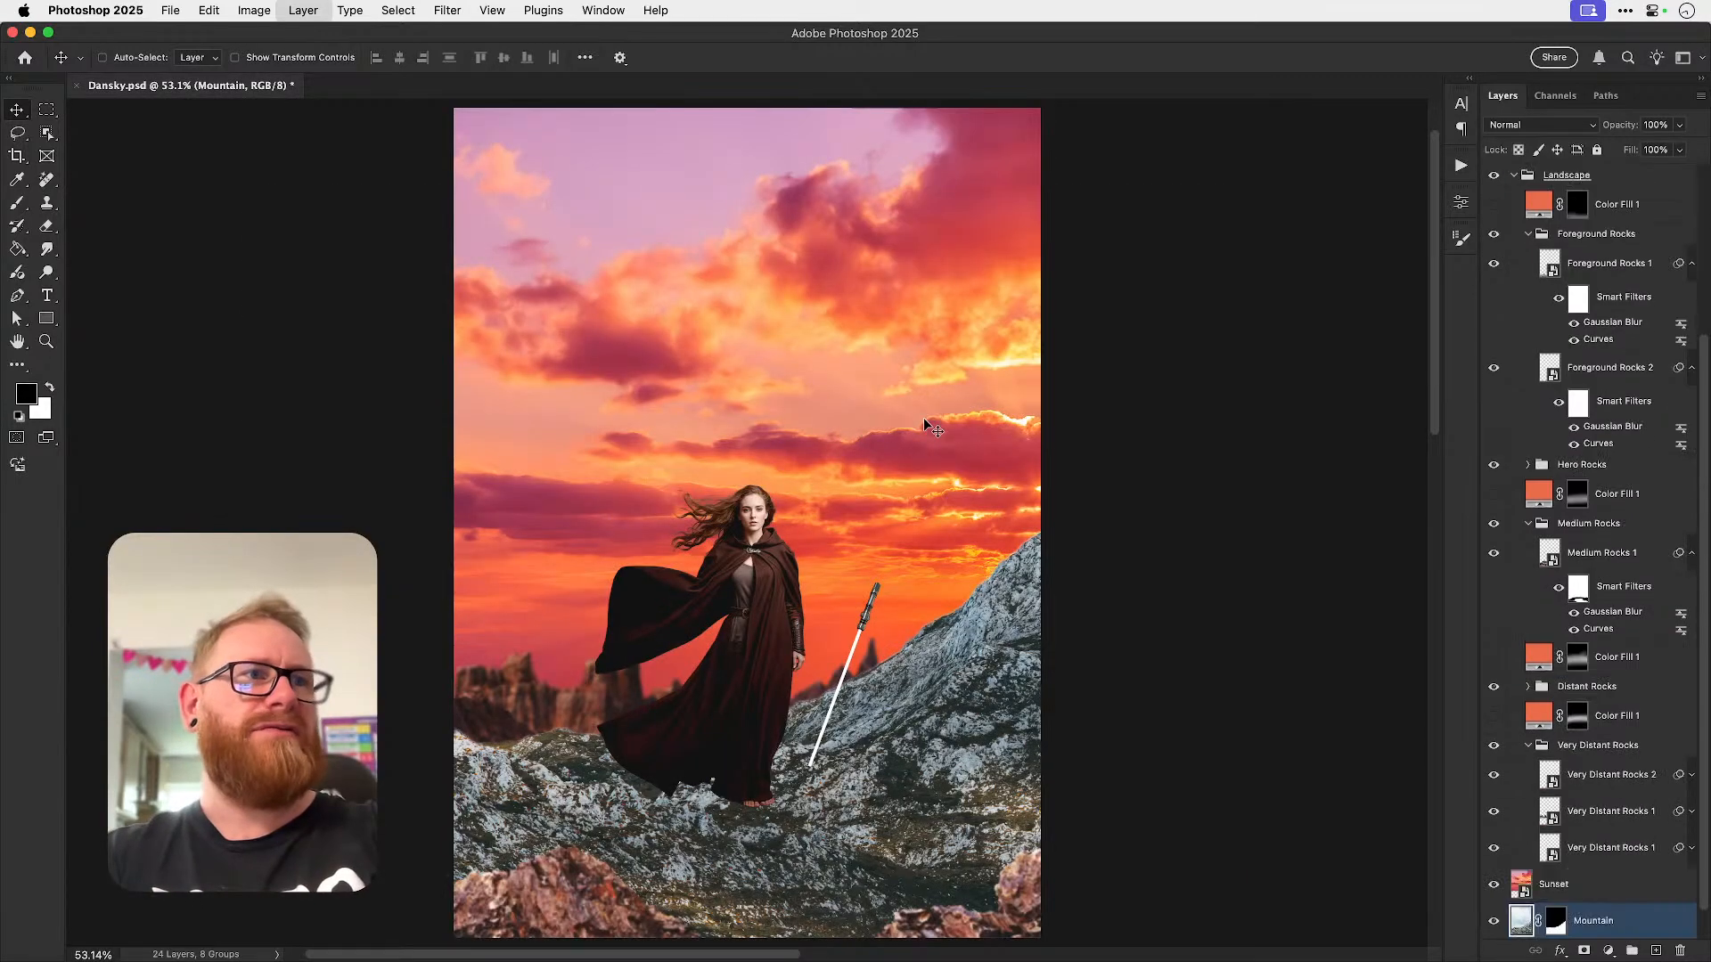
{"action": "key", "text": "super+z"}
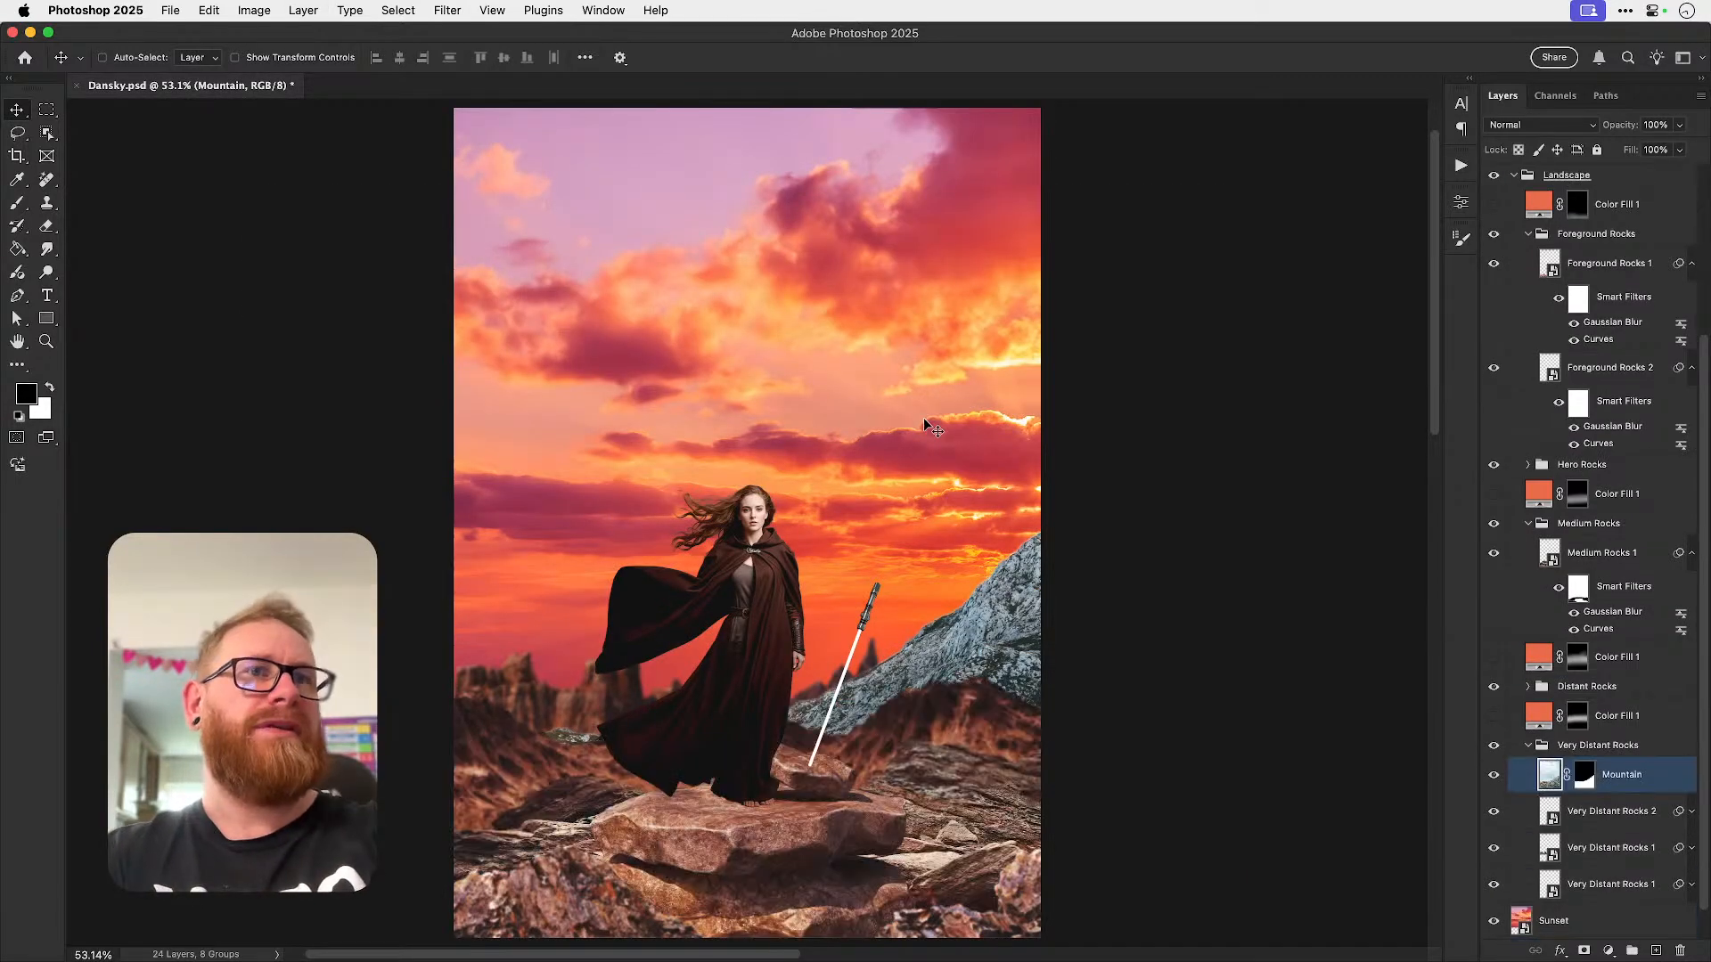
{"action": "key", "text": "super+t"}
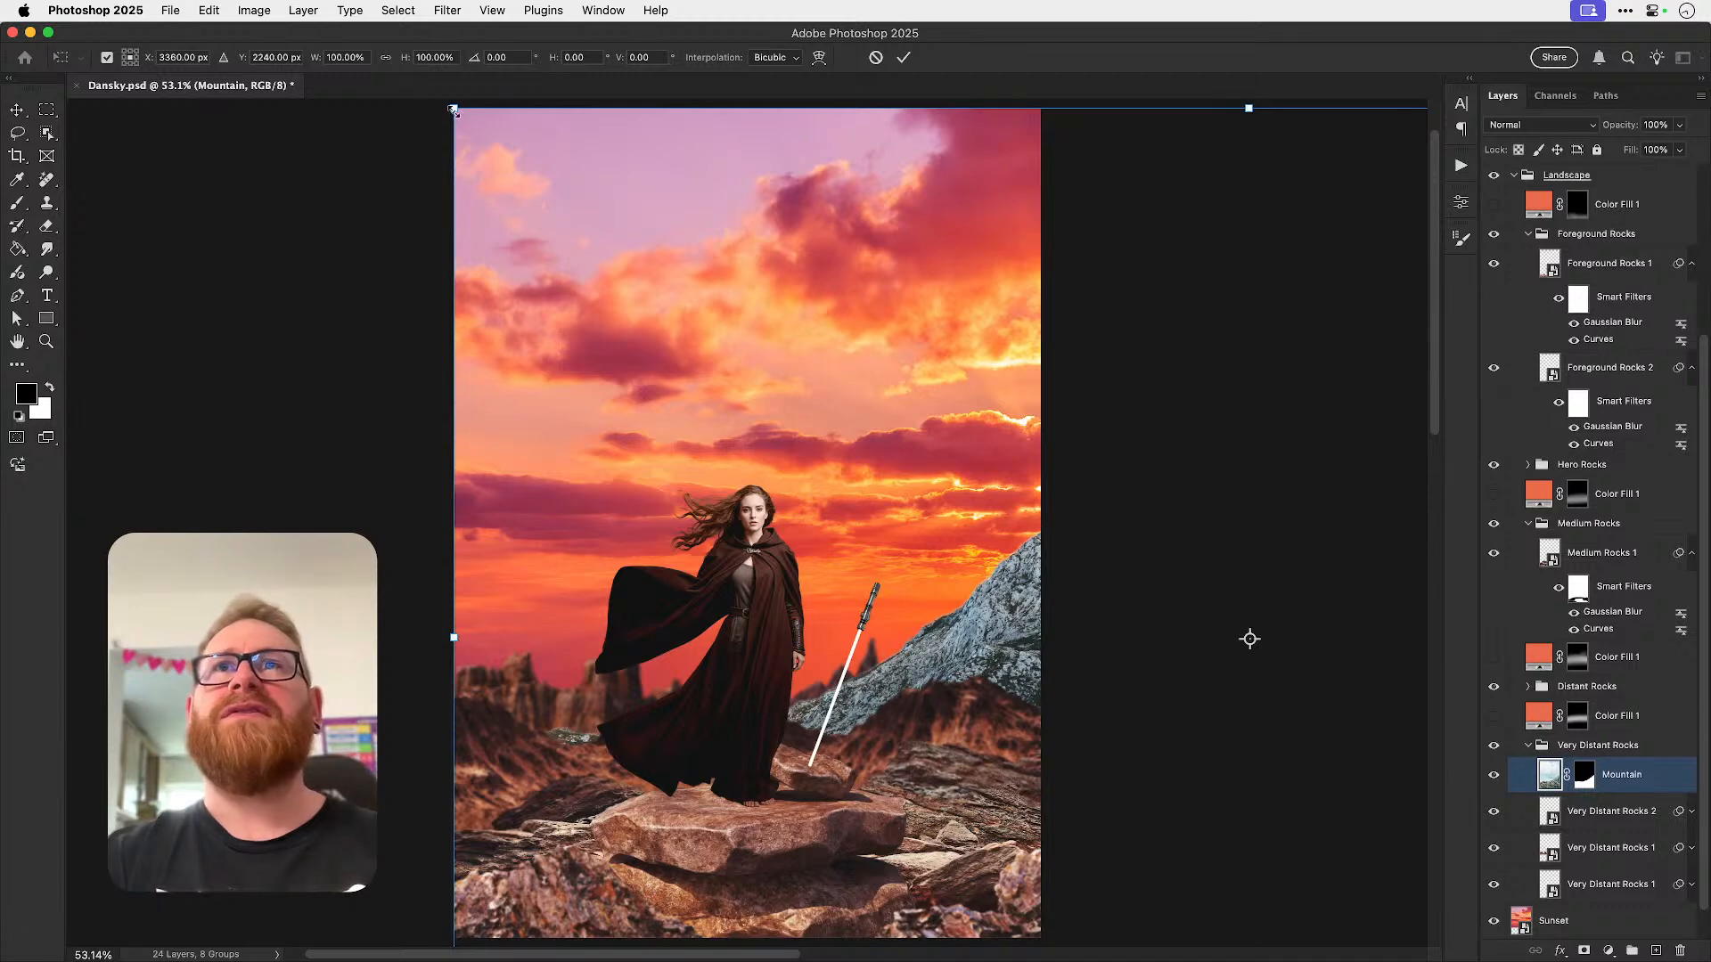
{"action": "key", "text": "Escape"}
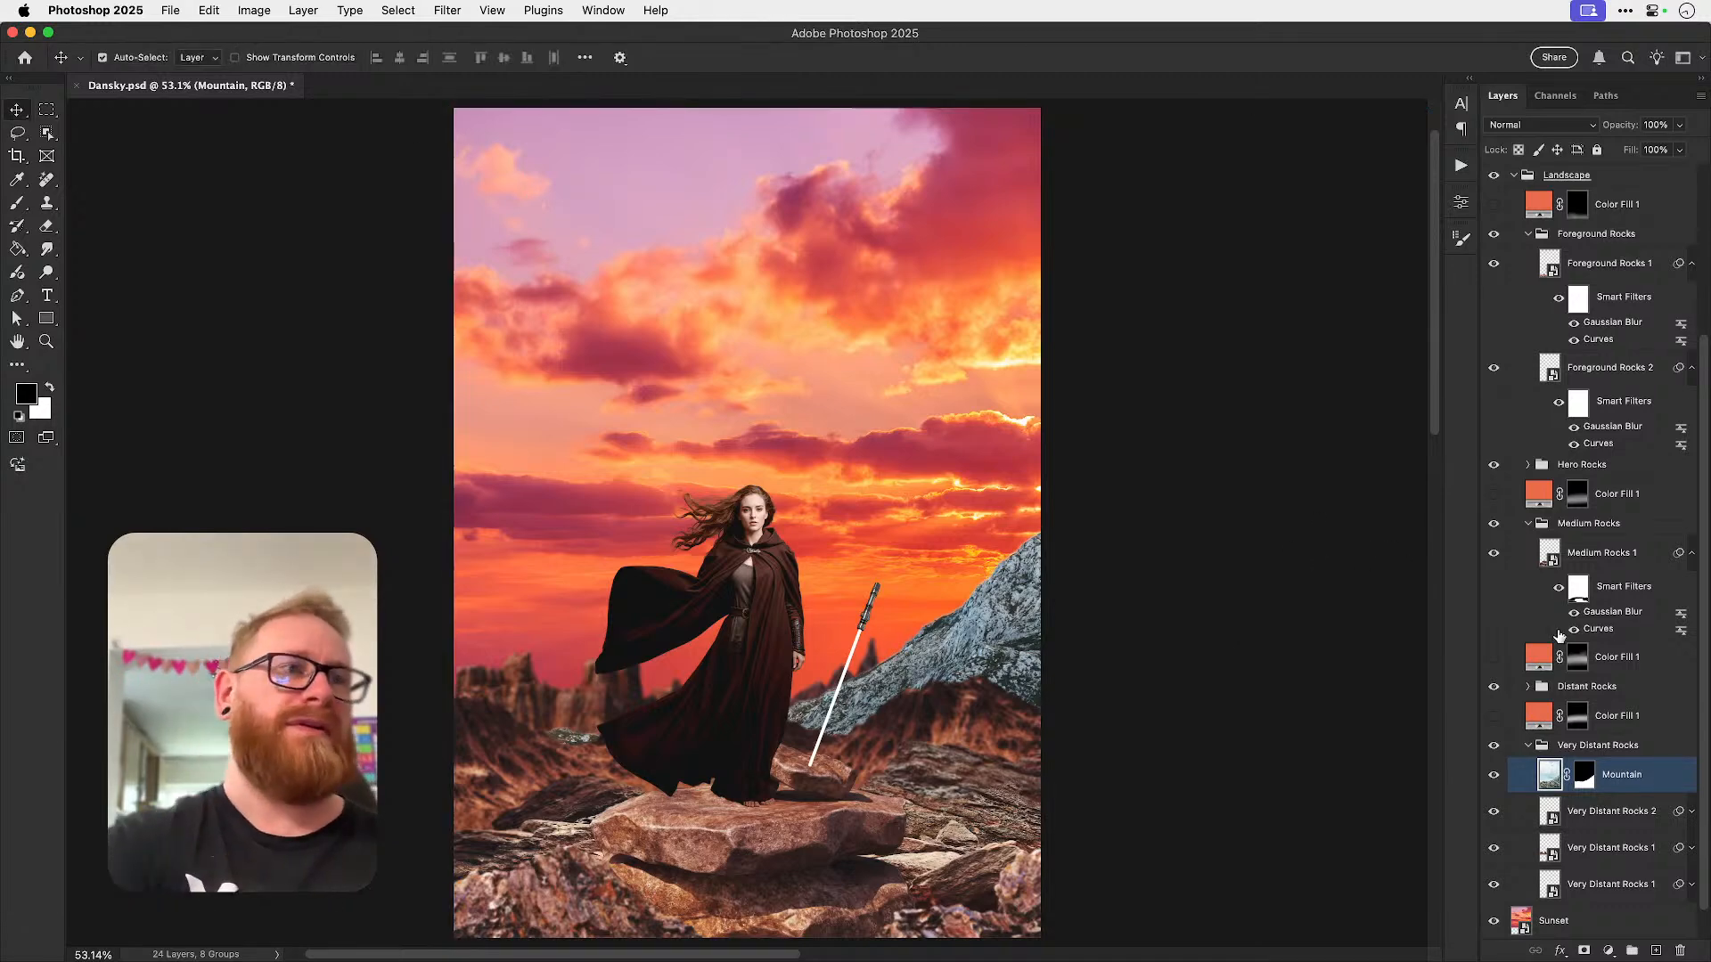
{"action": "right_click", "coordinate": [1632, 779]}
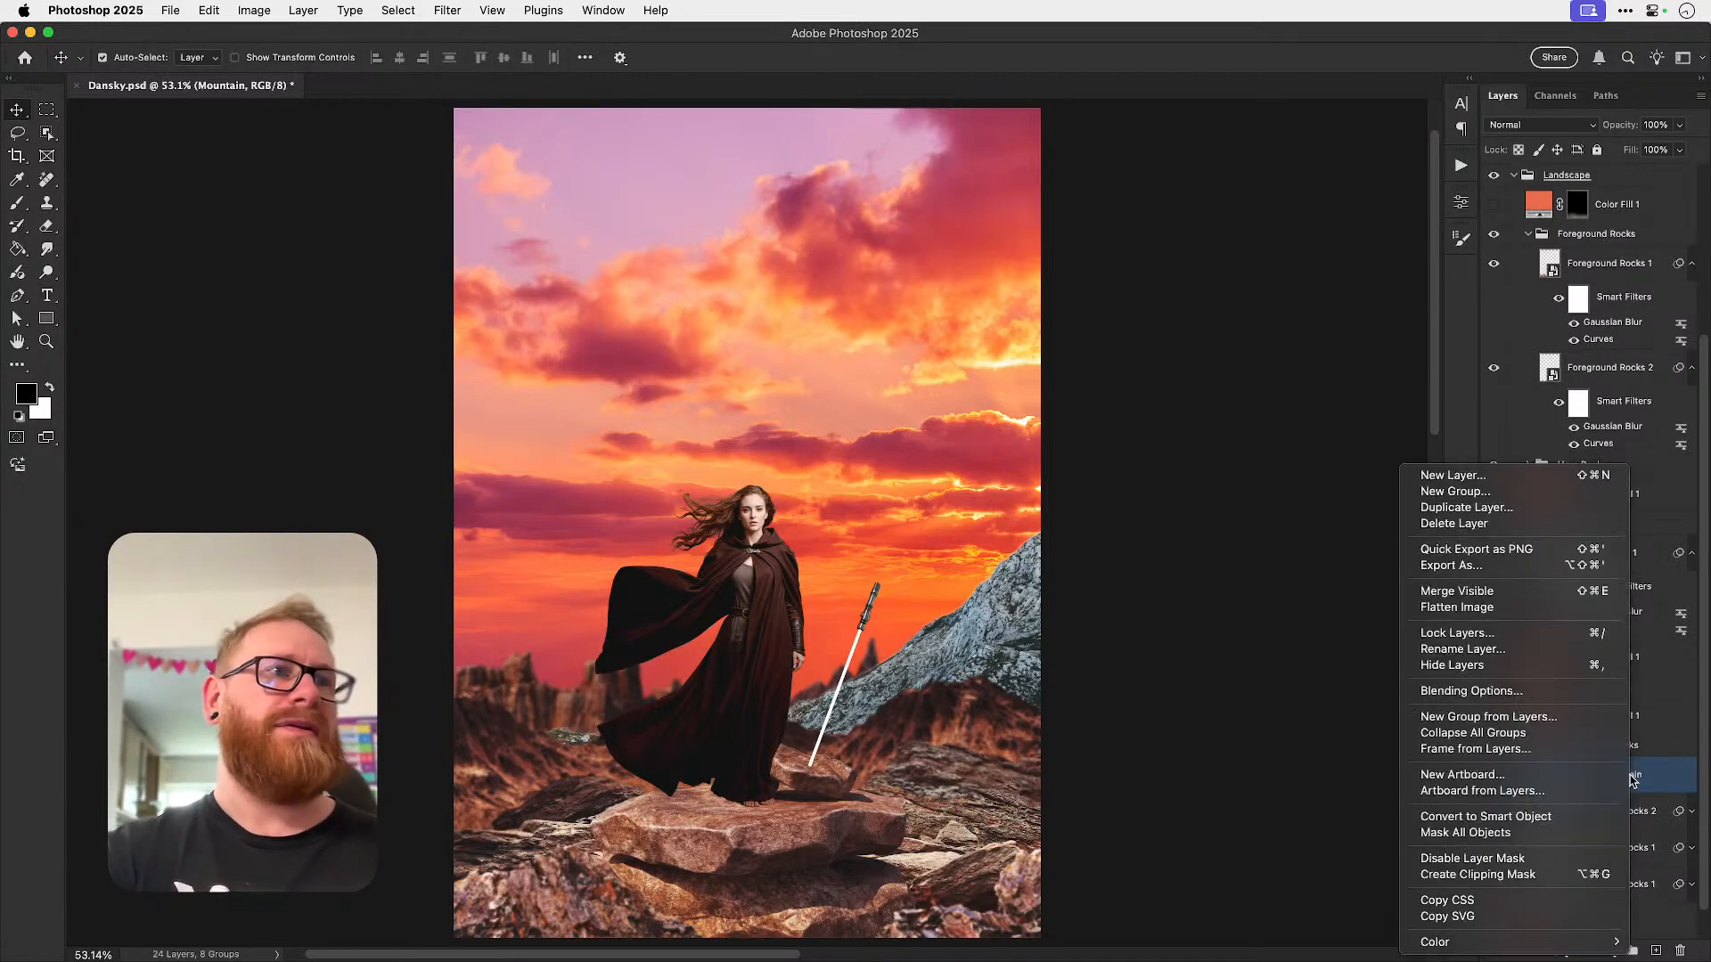
{"action": "left_click", "coordinate": [1462, 817]}
- Scale the Mountain down so it fits behind the Jedi and centre it horizontally on the canvas
{"action": "key", "text": "super+t"}
{"action": "left_click_drag", "start_coordinate": [454, 445], "coordinate": [1058, 714]}
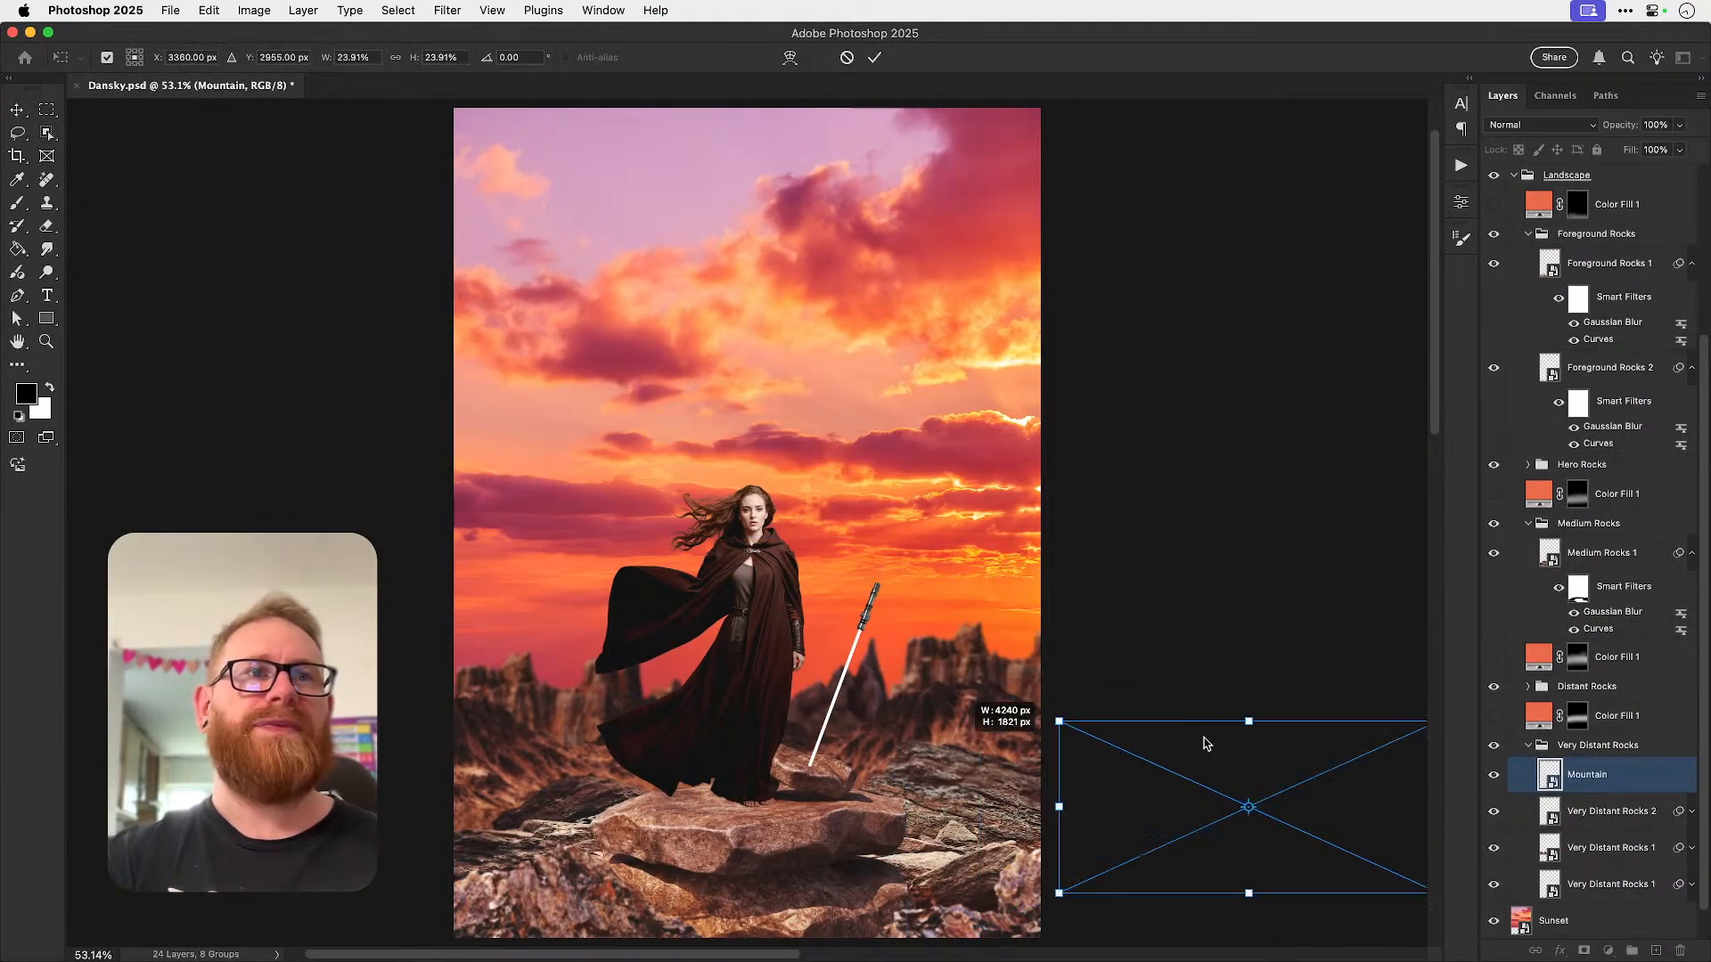
{"action": "key", "text": "super+z"}
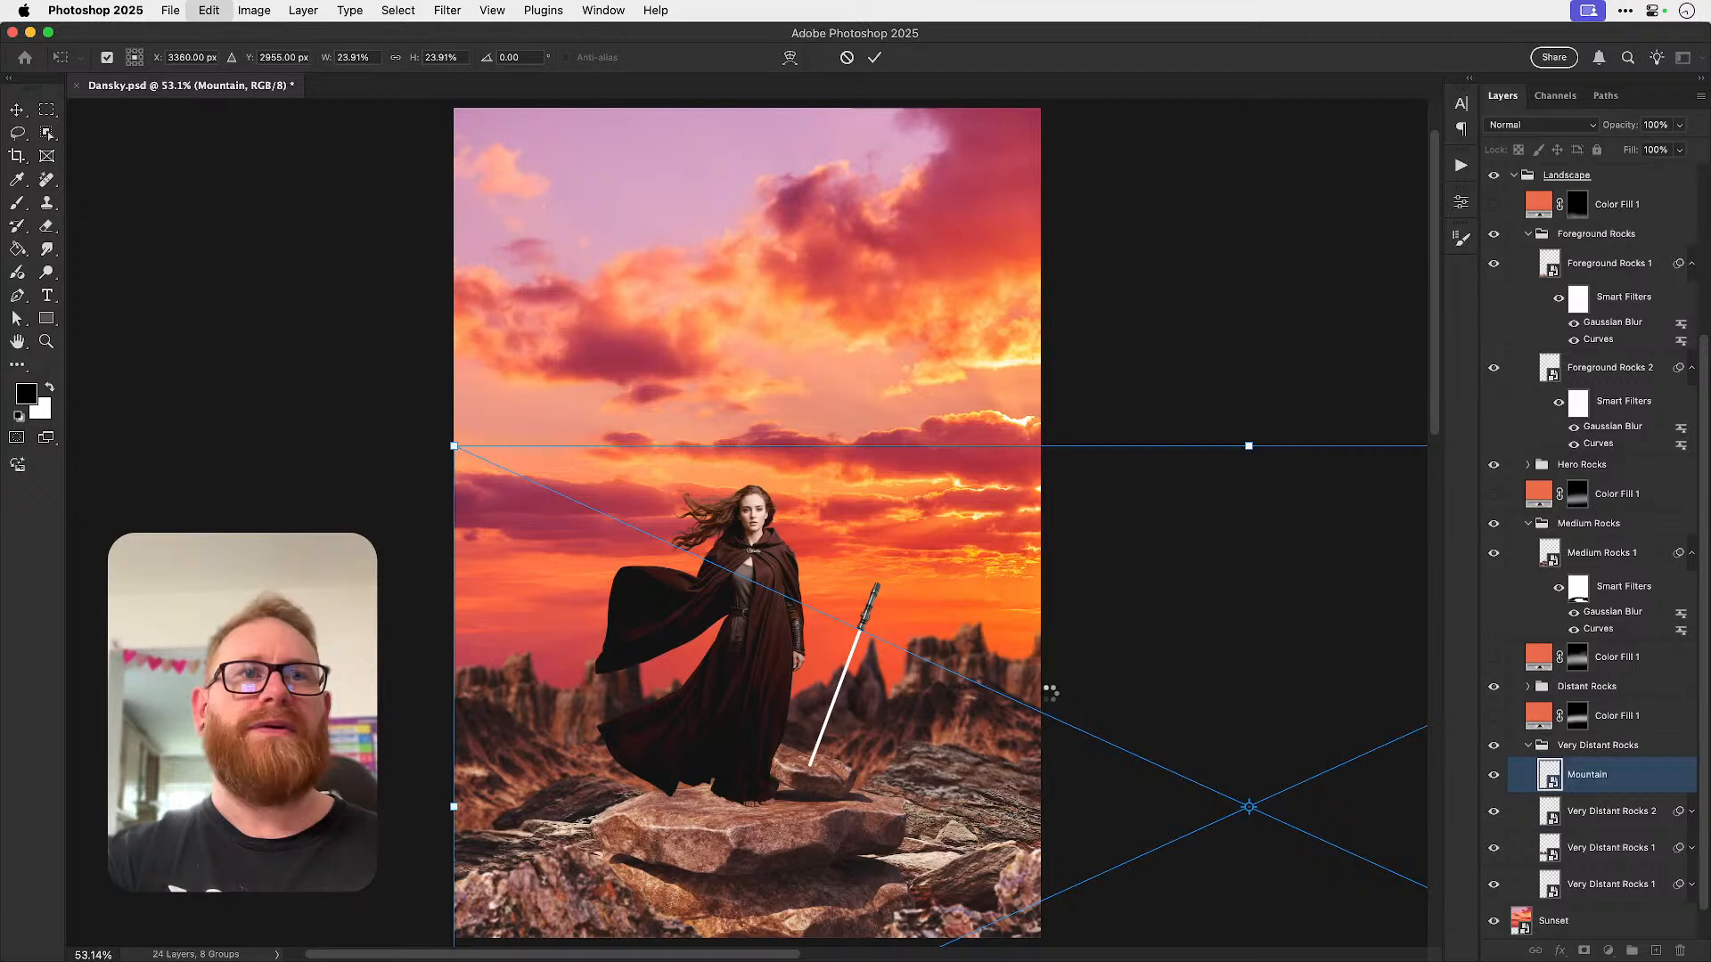
{"action": "key", "text": "super+minus"}
{"action": "left_click_drag", "start_coordinate": [565, 477], "coordinate": [592, 523]}
{"action": "key", "text": "Return"}
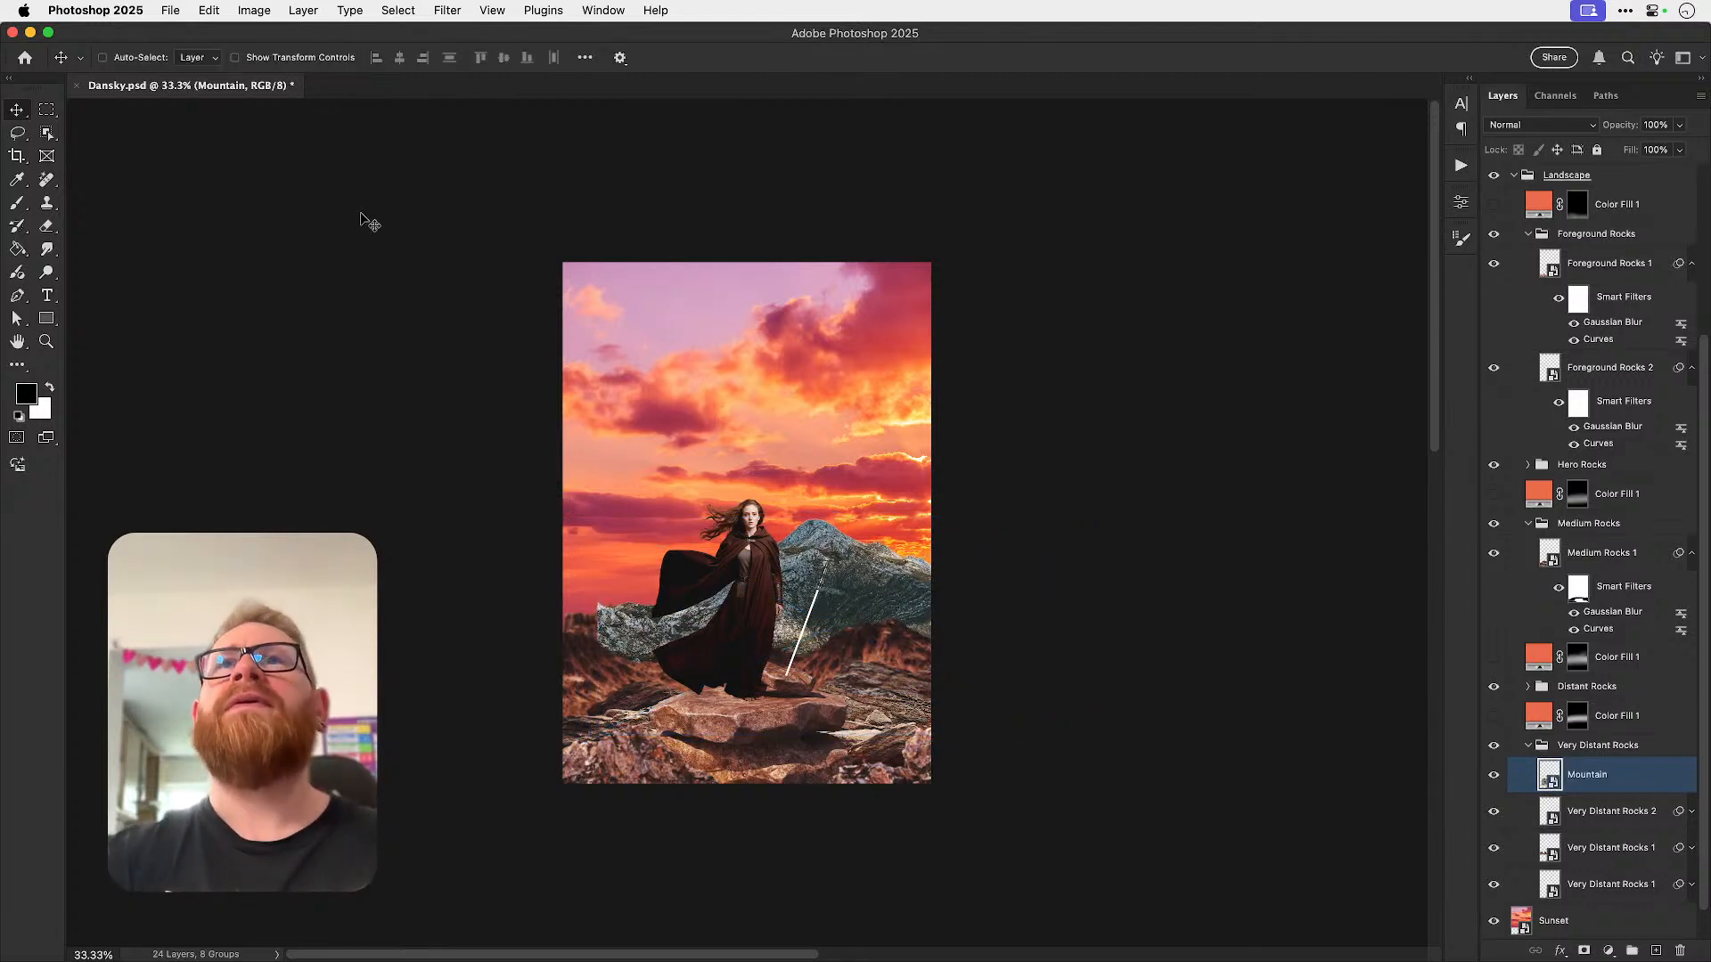
{"action": "left_click", "coordinate": [400, 59]}
{"action": "key", "text": "super+d"}
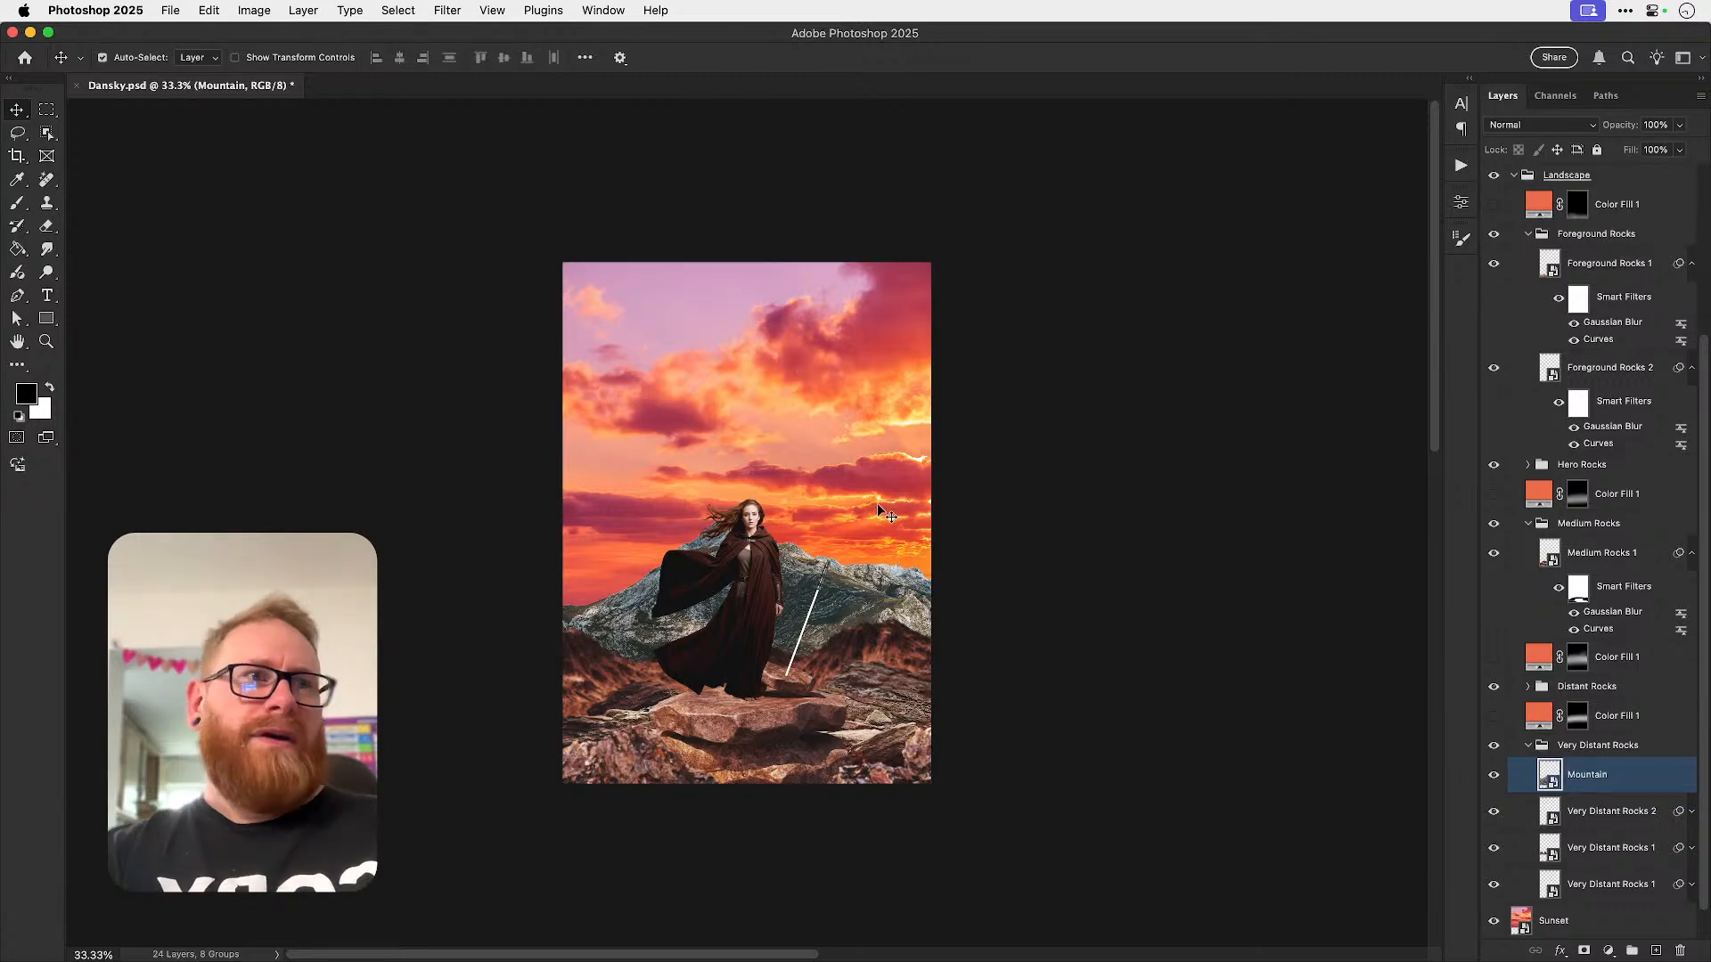
- Send Mountain to the bottom of the Very Distant Rocks group, resize it to 34.52% wide by 31.54% high, and shift its peak right of the Jedi
{"action": "key", "text": "super+shift+bracketleft"}
{"action": "key", "text": "z"}
{"action": "left_click", "coordinate": [739, 589]}
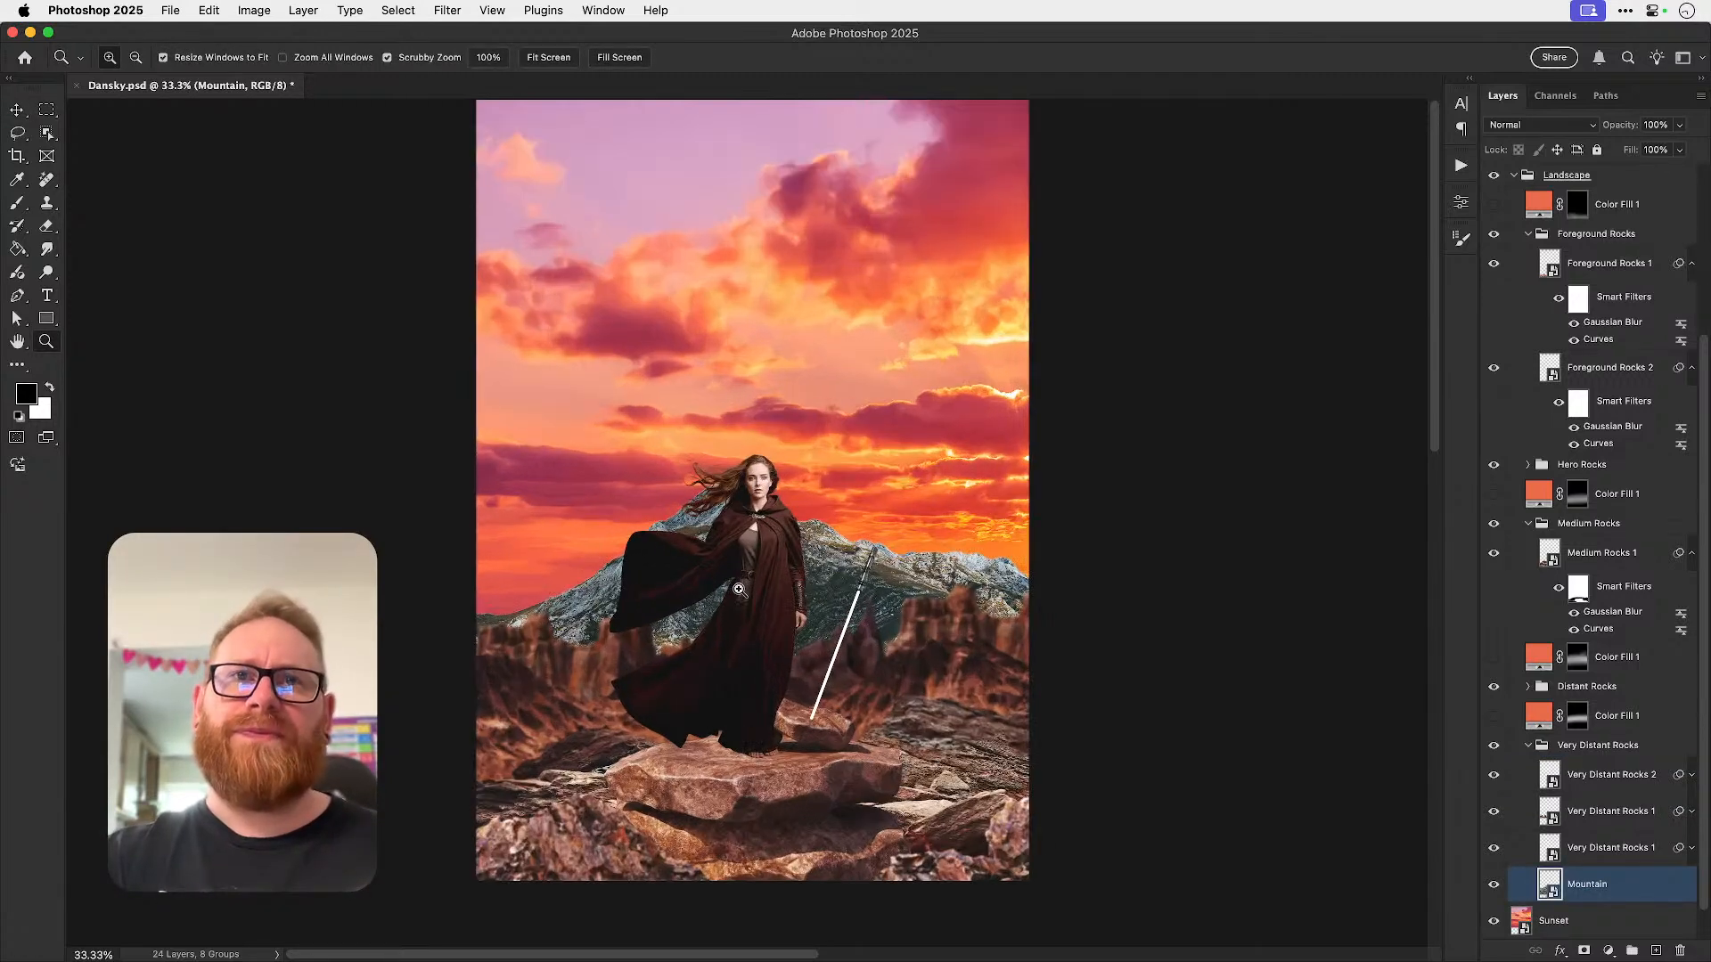
{"action": "key", "text": "super+t"}
{"action": "mouse_move", "coordinate": [927, 539]}
{"action": "left_mouse_down"}
{"action": "mouse_move", "coordinate": [924, 497]}
{"action": "mouse_move", "coordinate": [924, 513]}
{"action": "left_mouse_up"}
{"action": "left_click_drag", "start_coordinate": [1106, 455], "coordinate": [1035, 488]}
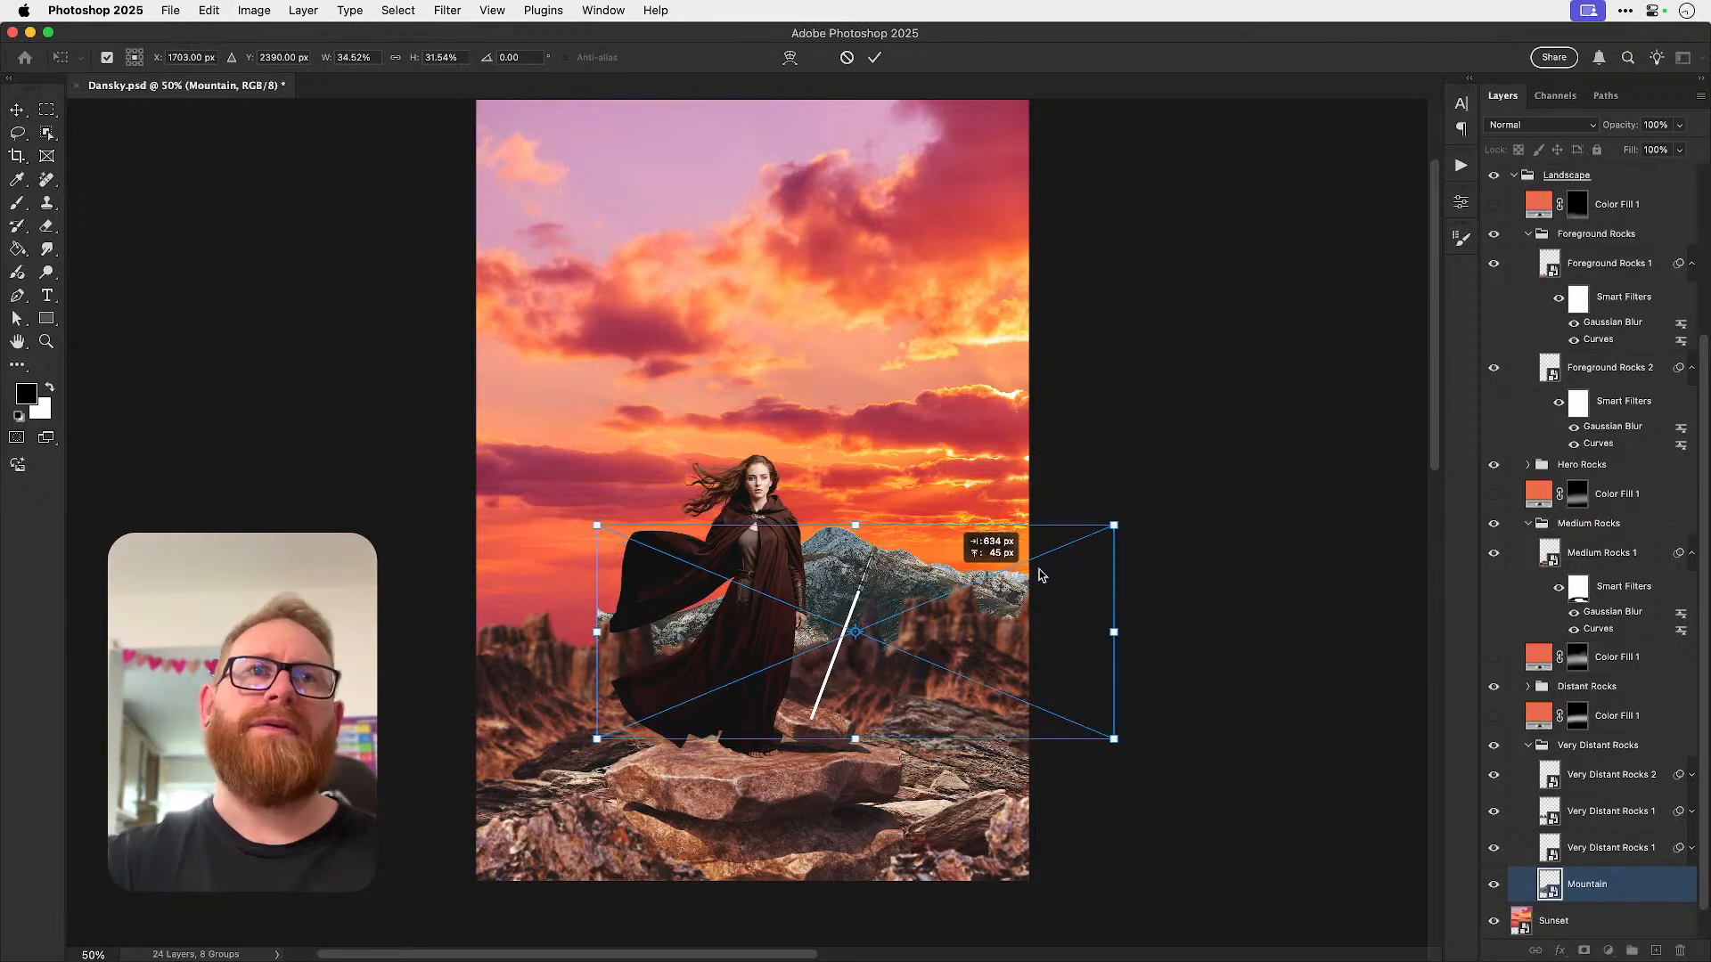
{"action": "left_click_drag", "start_coordinate": [1038, 577], "coordinate": [1051, 572]}
{"action": "key", "text": "Return"}
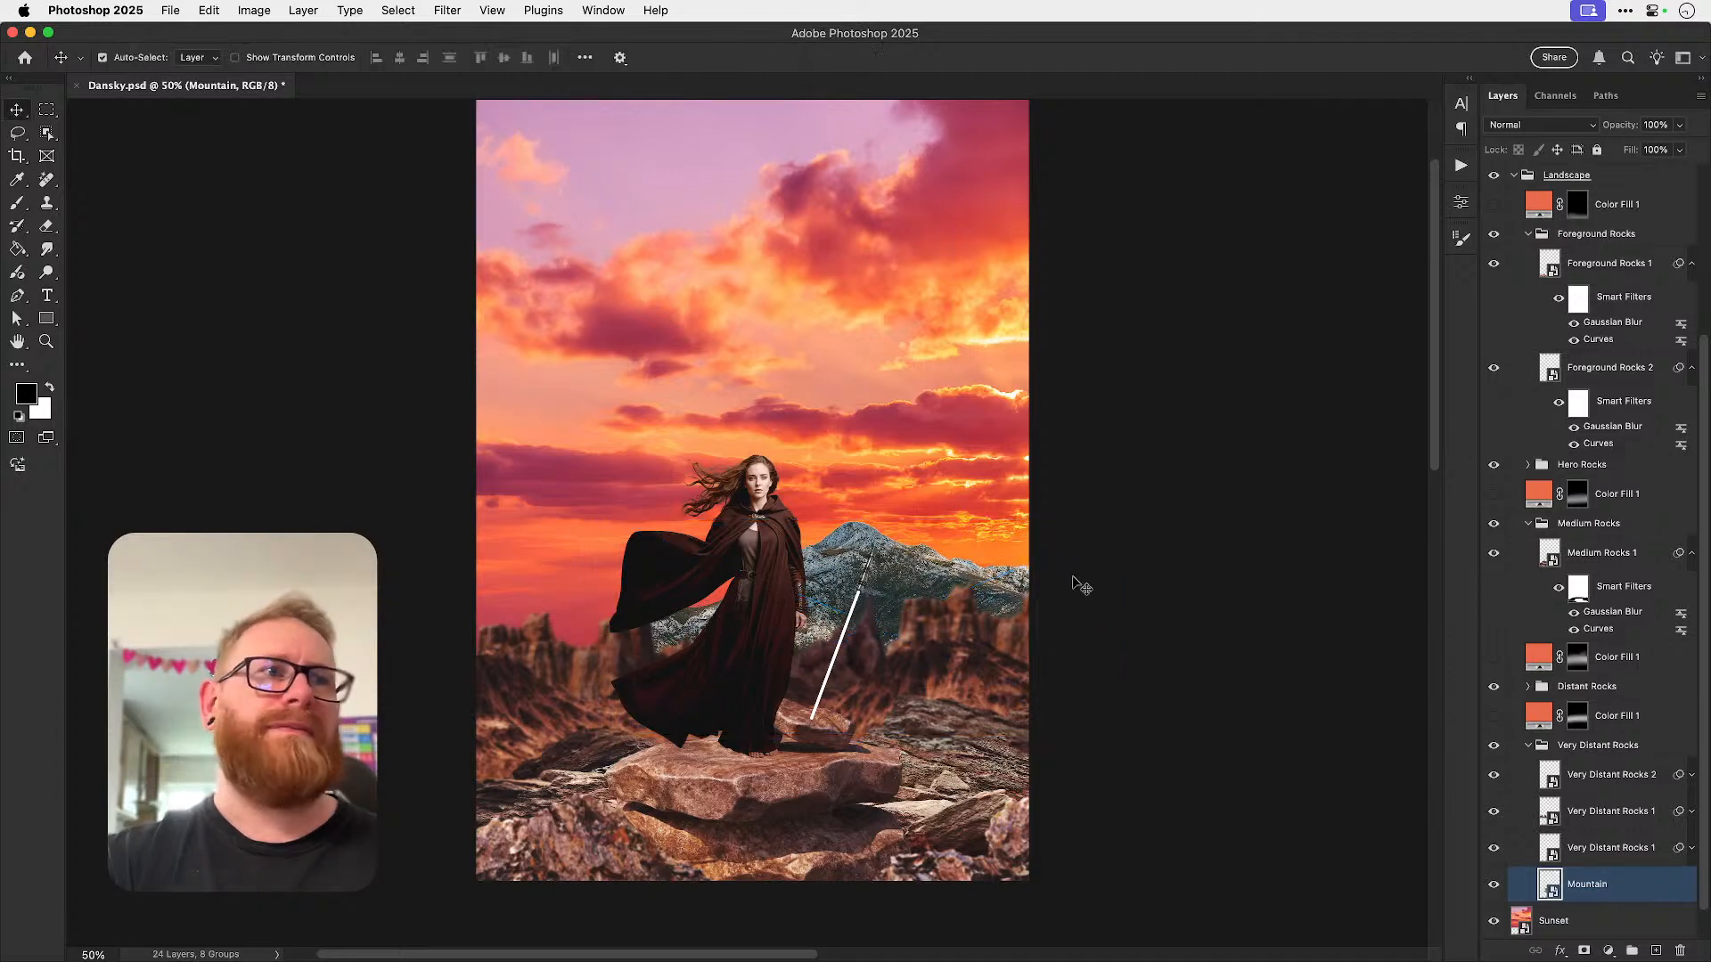
- Hide the three Very Distant Rocks layers and duplicate Mountain so that one copy rises on each side of the Jedi
{"action": "left_click", "coordinate": [1493, 847]}
{"action": "left_click_drag", "start_coordinate": [1495, 810], "coordinate": [1497, 787]}
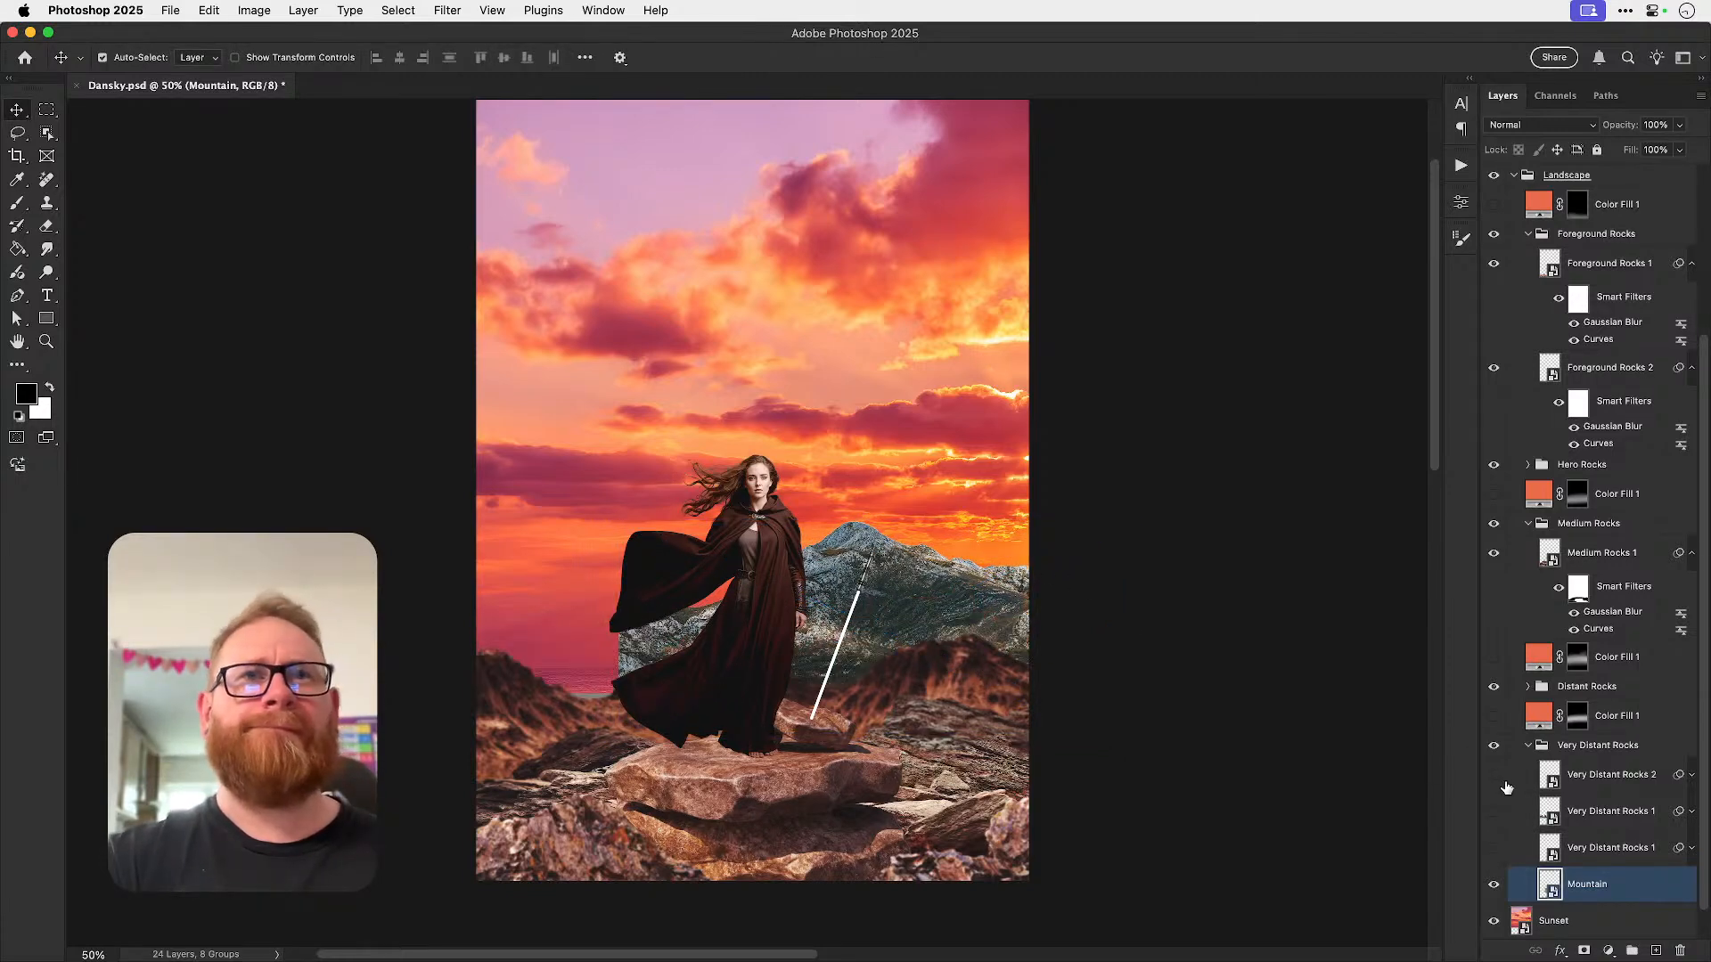
{"action": "left_click_drag", "start_coordinate": [957, 609], "coordinate": [574, 657]}
{"action": "key", "text": "super+j"}
- Try copying the Curves smart filter from the lower Very Distant Rocks 1 onto the upper Mountain layer
{"action": "scroll", "coordinate": [1601, 816], "scroll_direction": "down", "scroll_amount": 1}
{"action": "scroll", "coordinate": [1601, 816], "scroll_direction": "down", "scroll_amount": 1}
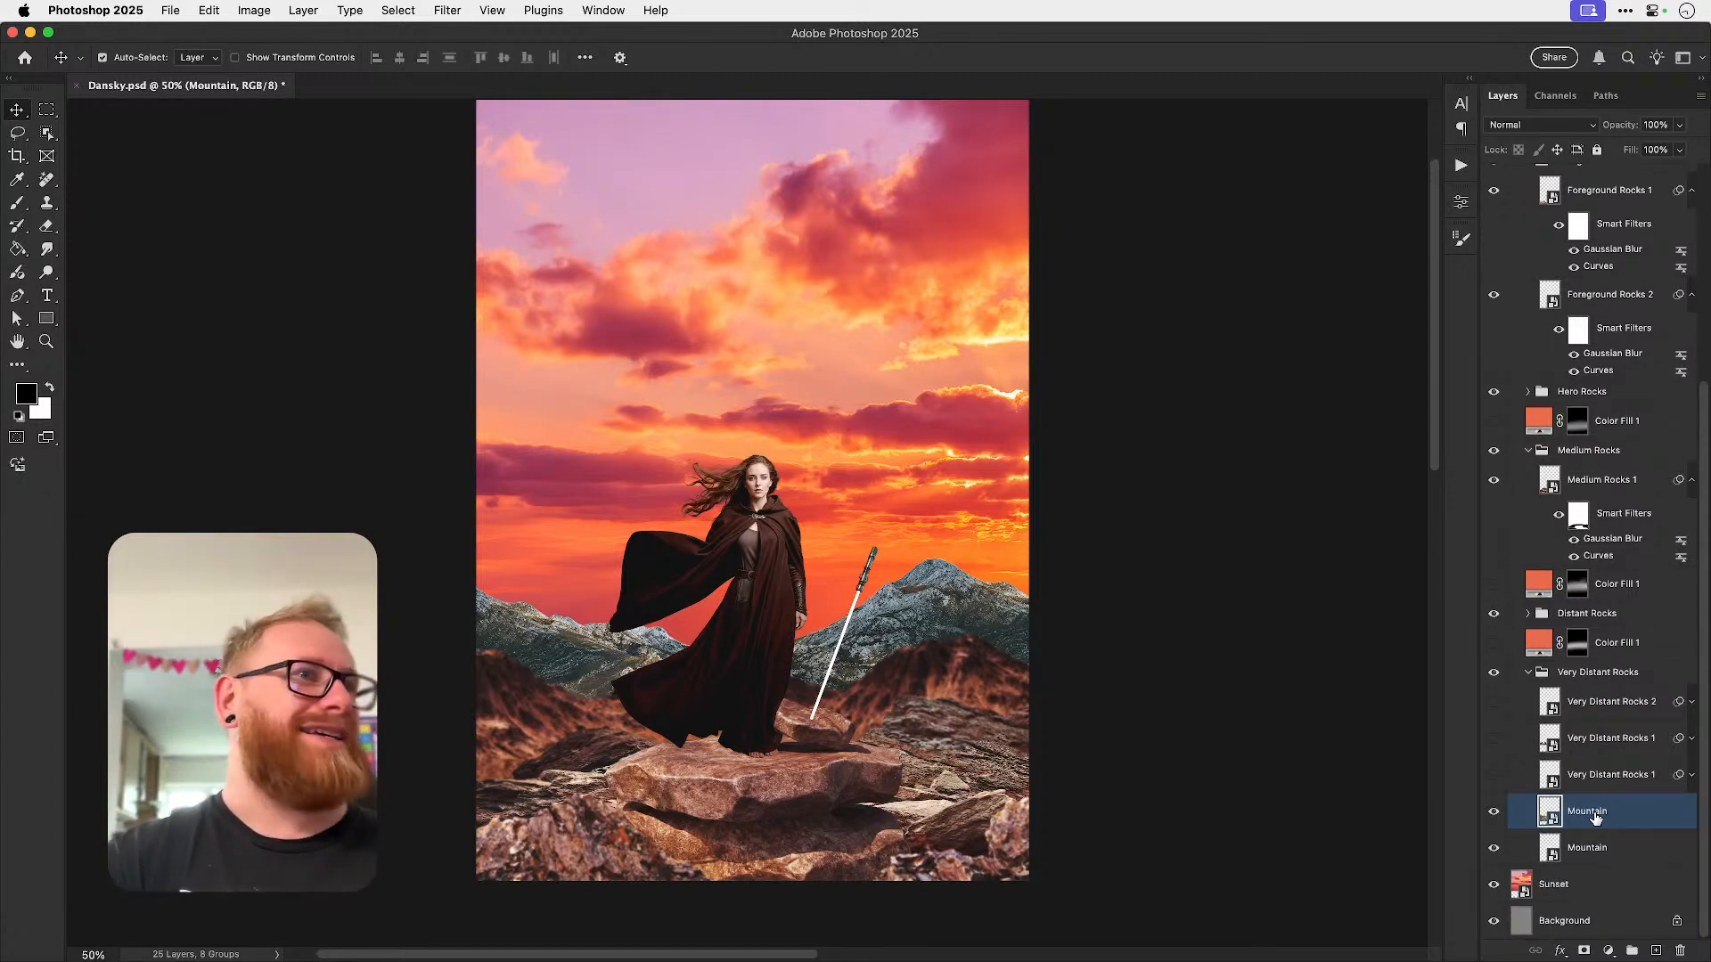
{"action": "left_click", "coordinate": [1691, 775]}
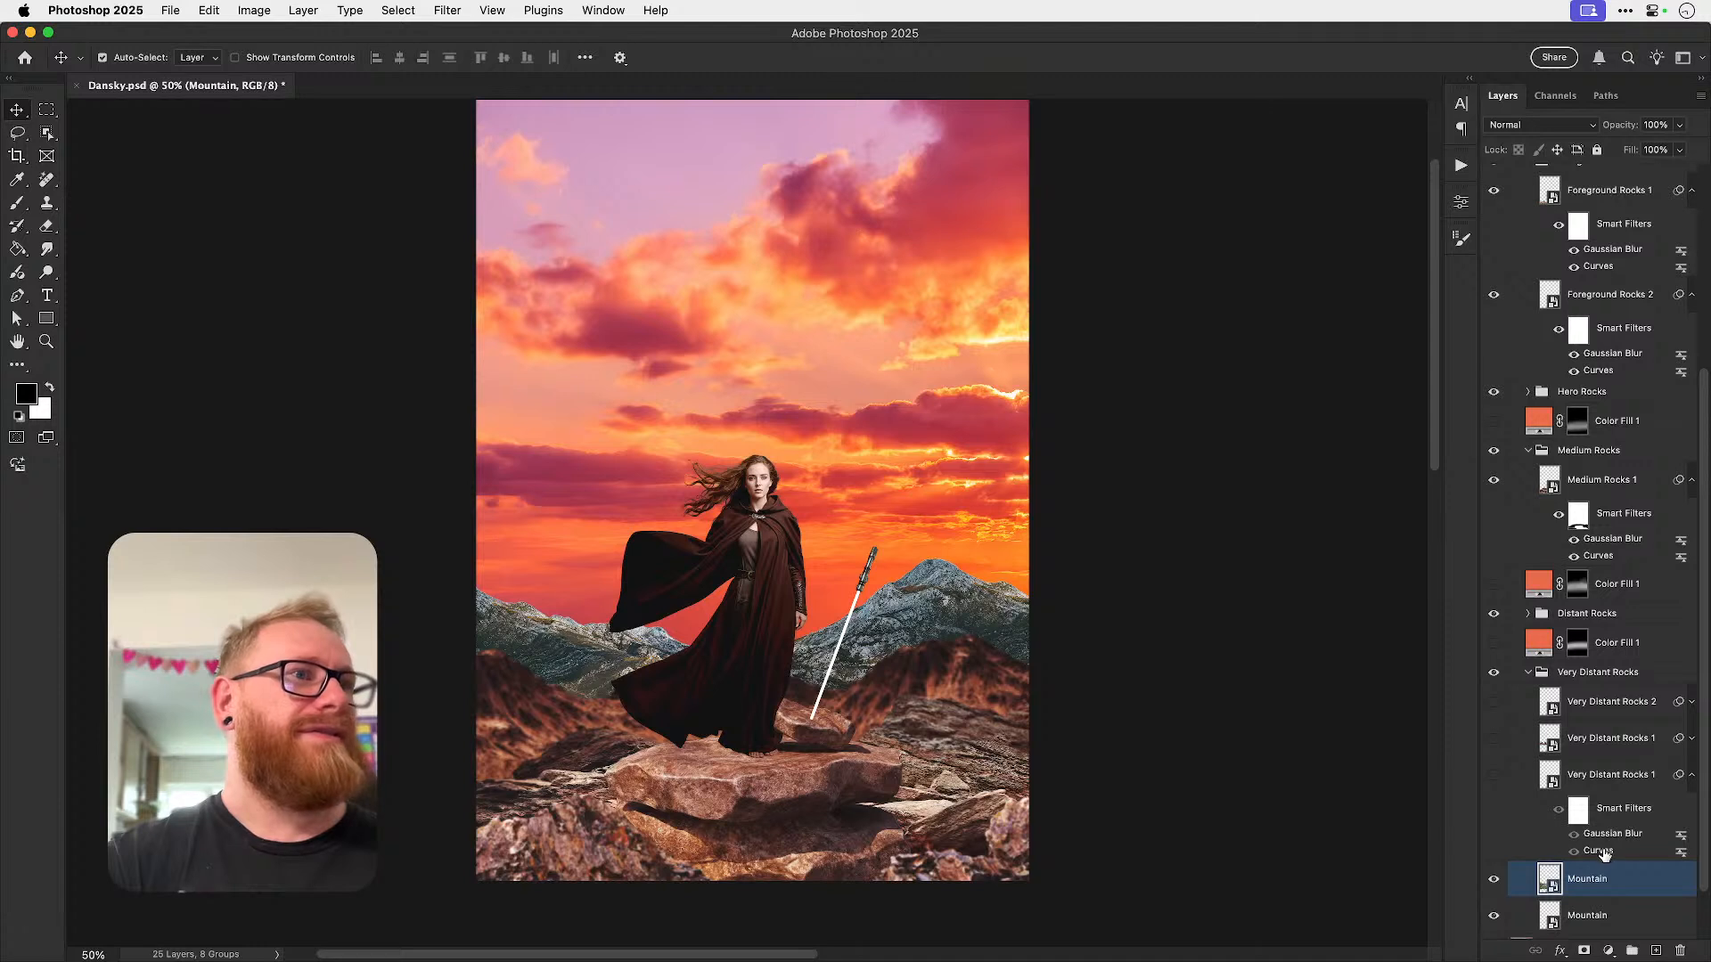
{"action": "left_click_drag", "start_coordinate": [1601, 854], "coordinate": [1586, 880]}
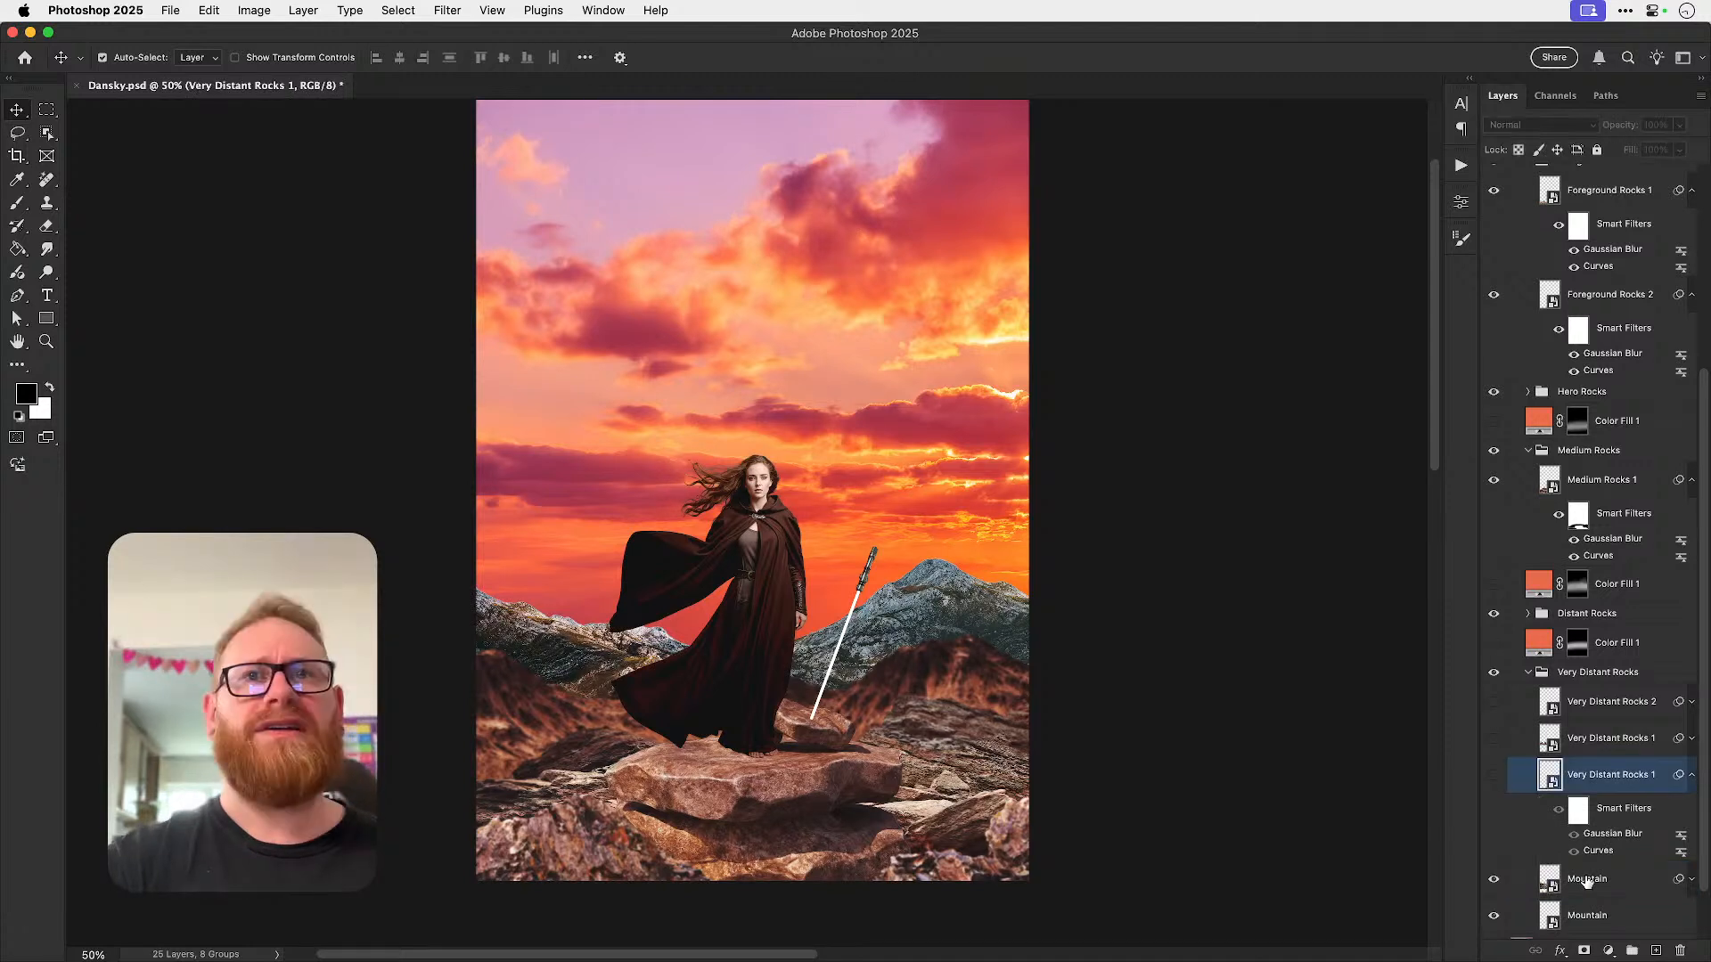
{"action": "key", "text": "super+z"}
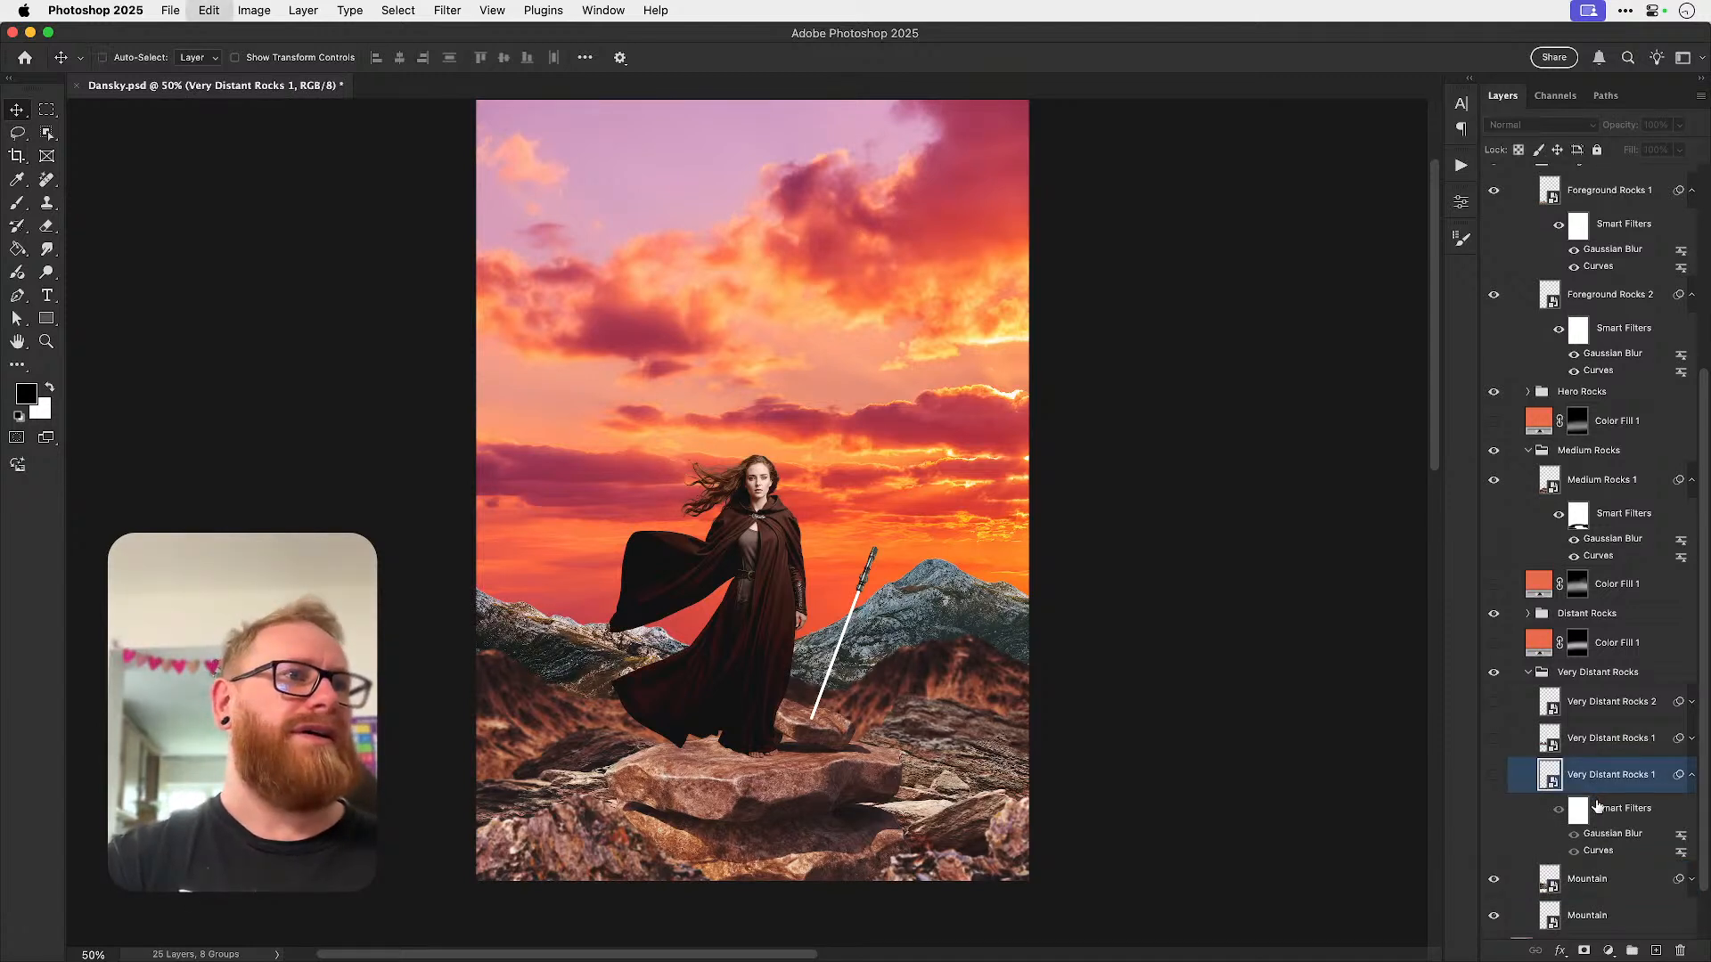
- Try tinting the upper Mountain layer with Hue/Saturation, using Colorize with hue 0 and saturation 37
{"action": "left_click", "coordinate": [1585, 880]}
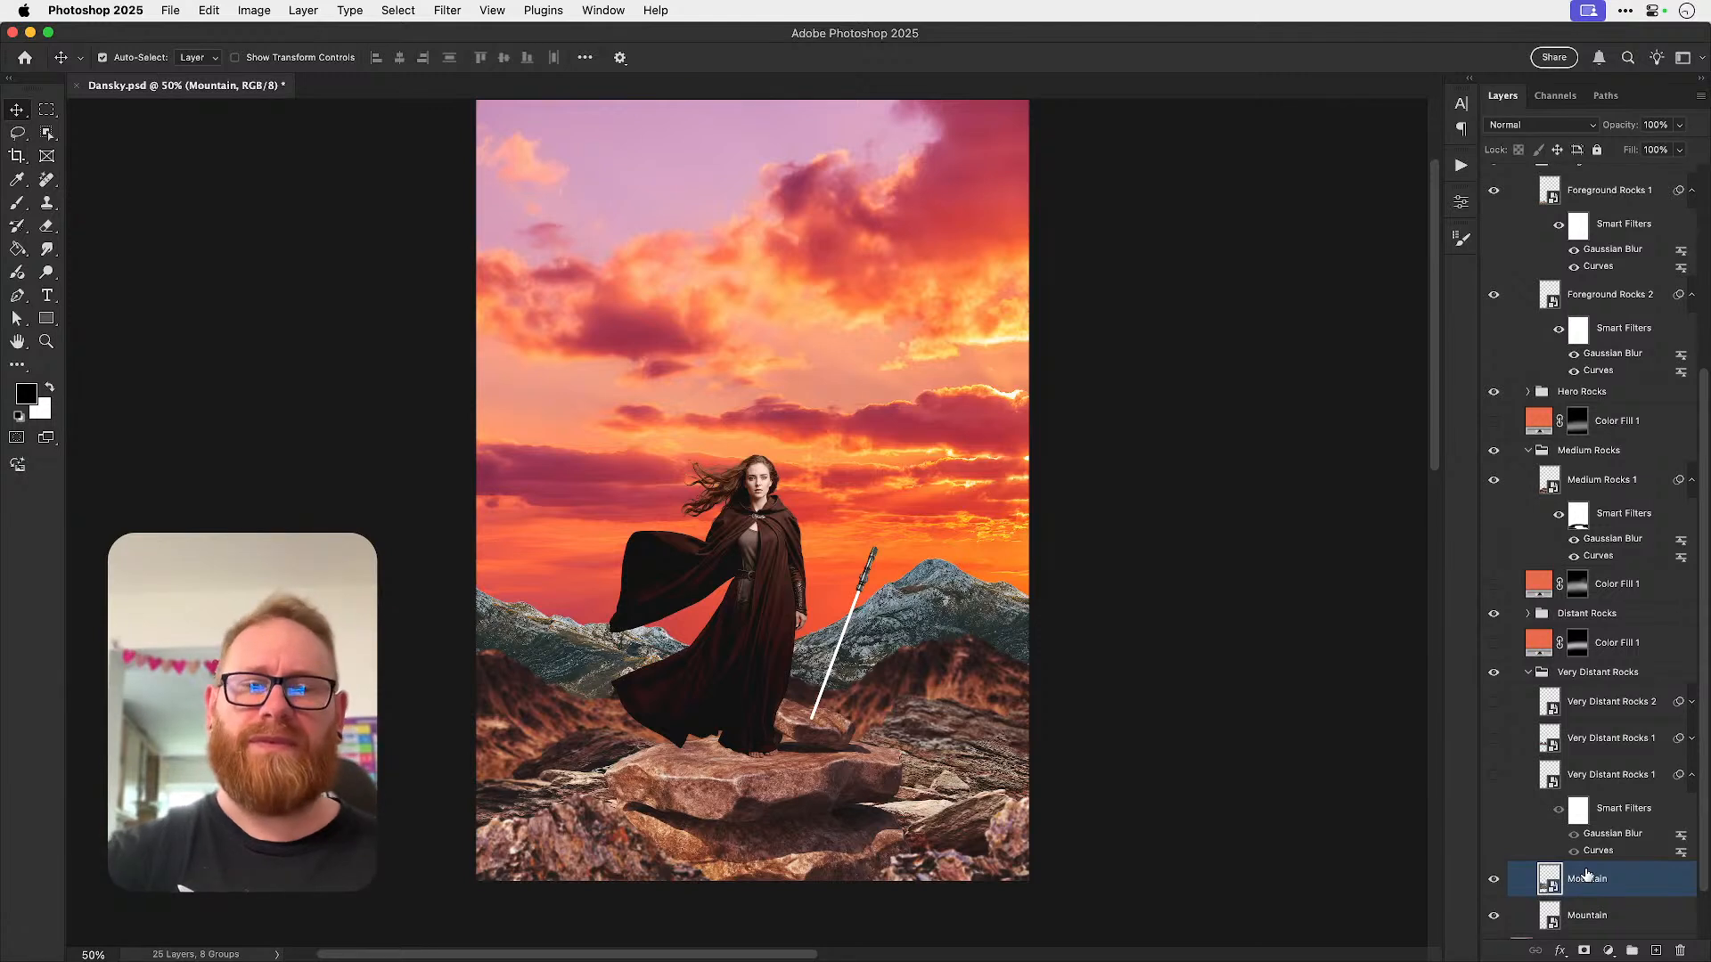
{"action": "key", "text": "super+u"}
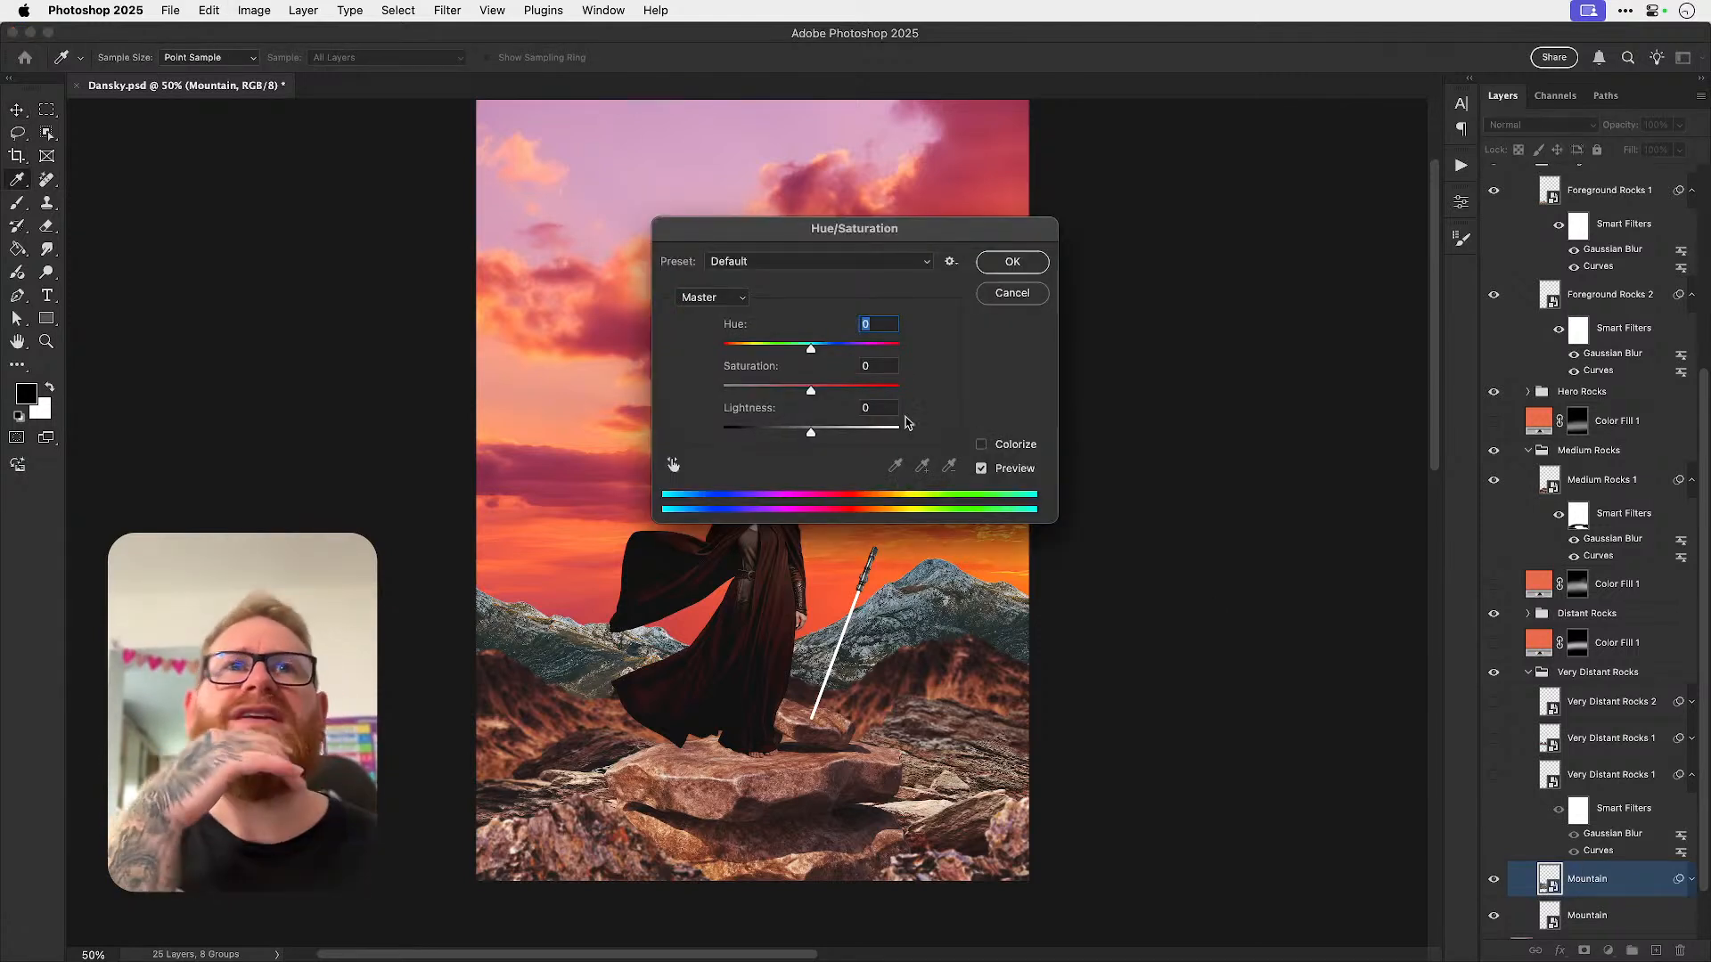
{"action": "left_click_drag", "start_coordinate": [782, 392], "coordinate": [771, 396]}
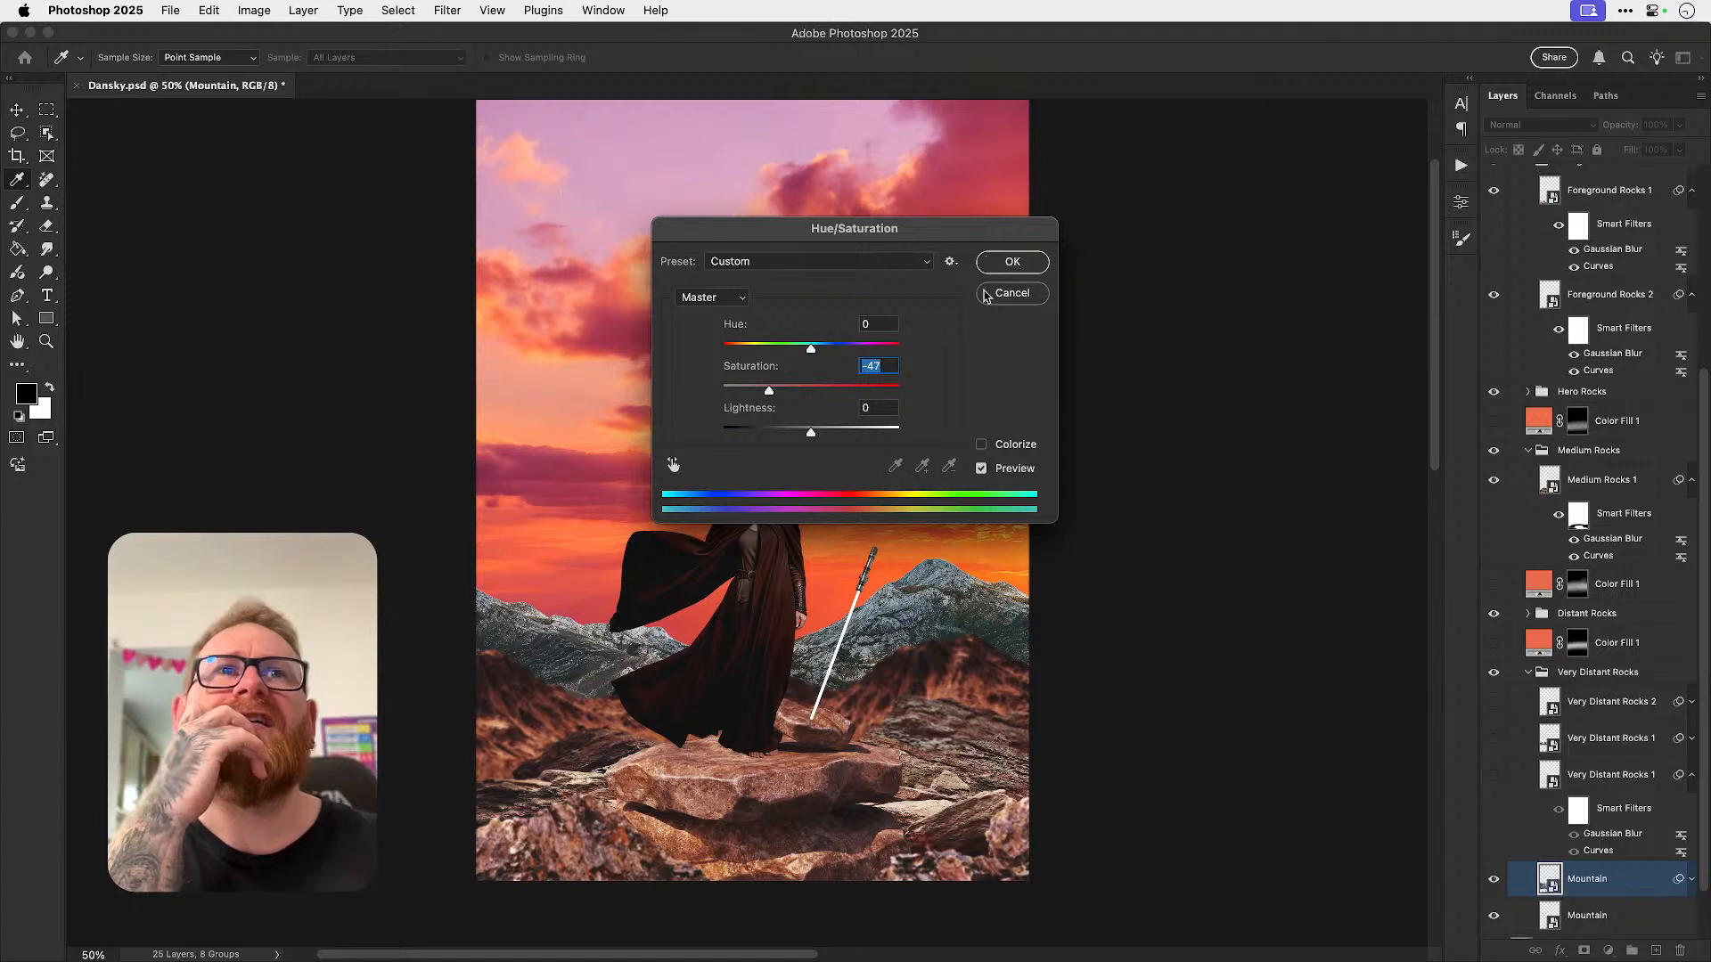
{"action": "left_click", "coordinate": [1024, 445]}
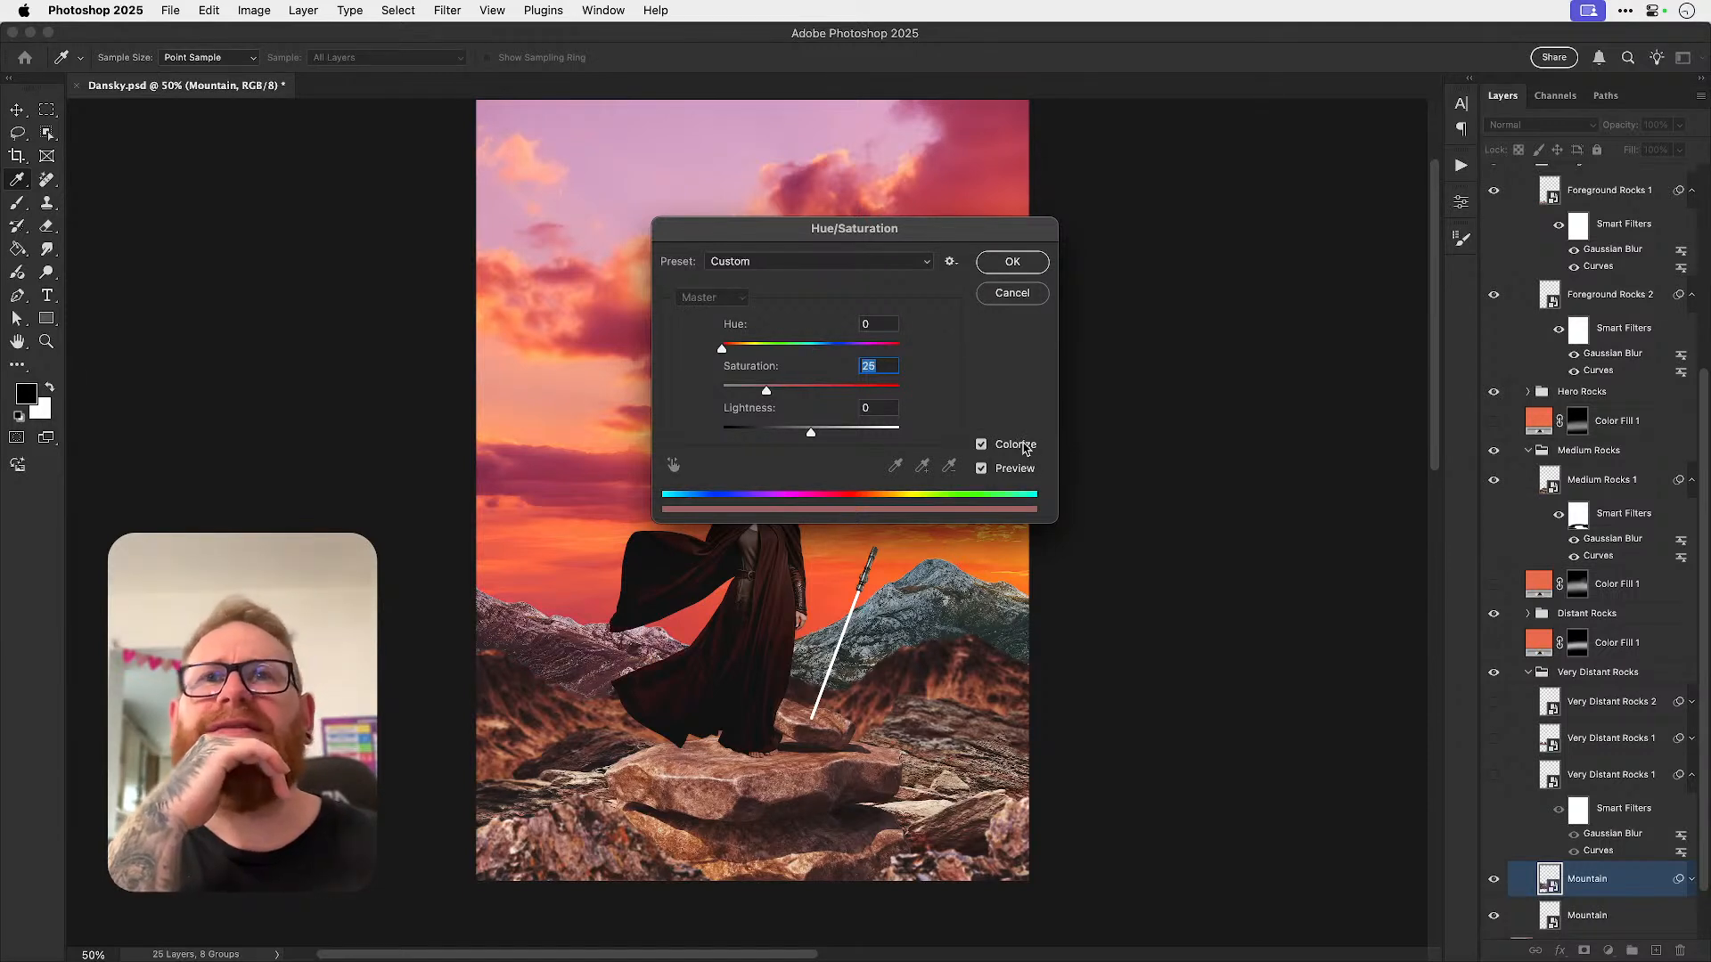
{"action": "left_click", "coordinate": [788, 391]}
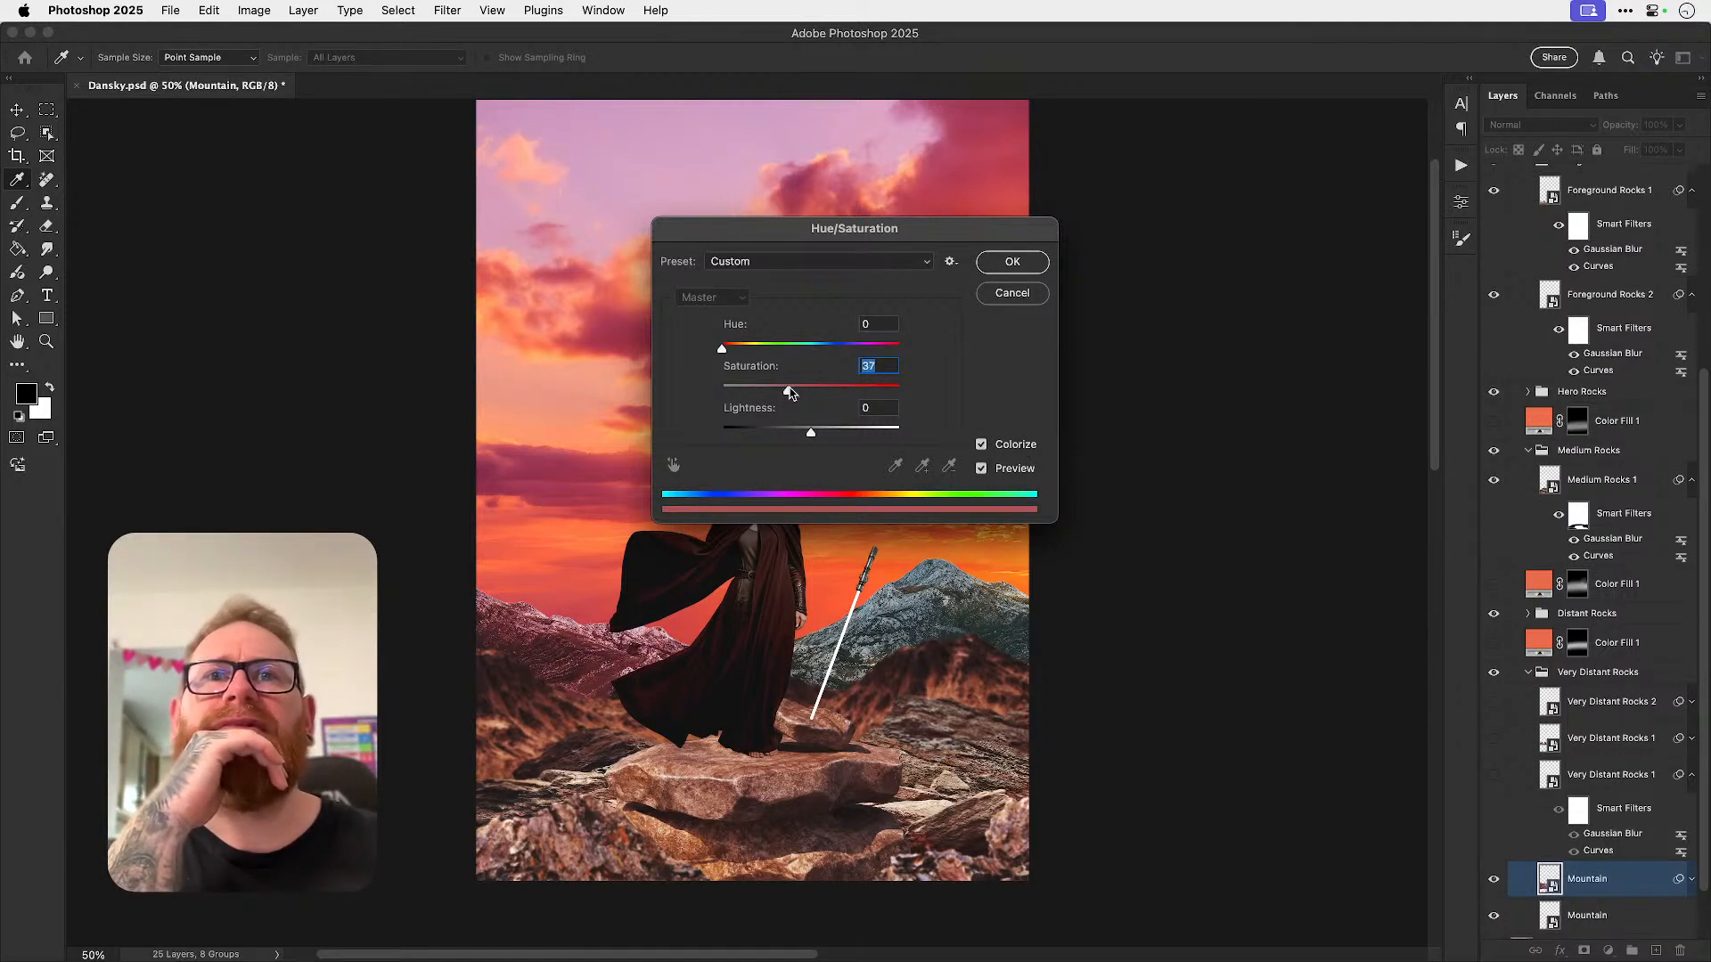
{"action": "left_click", "coordinate": [729, 351]}
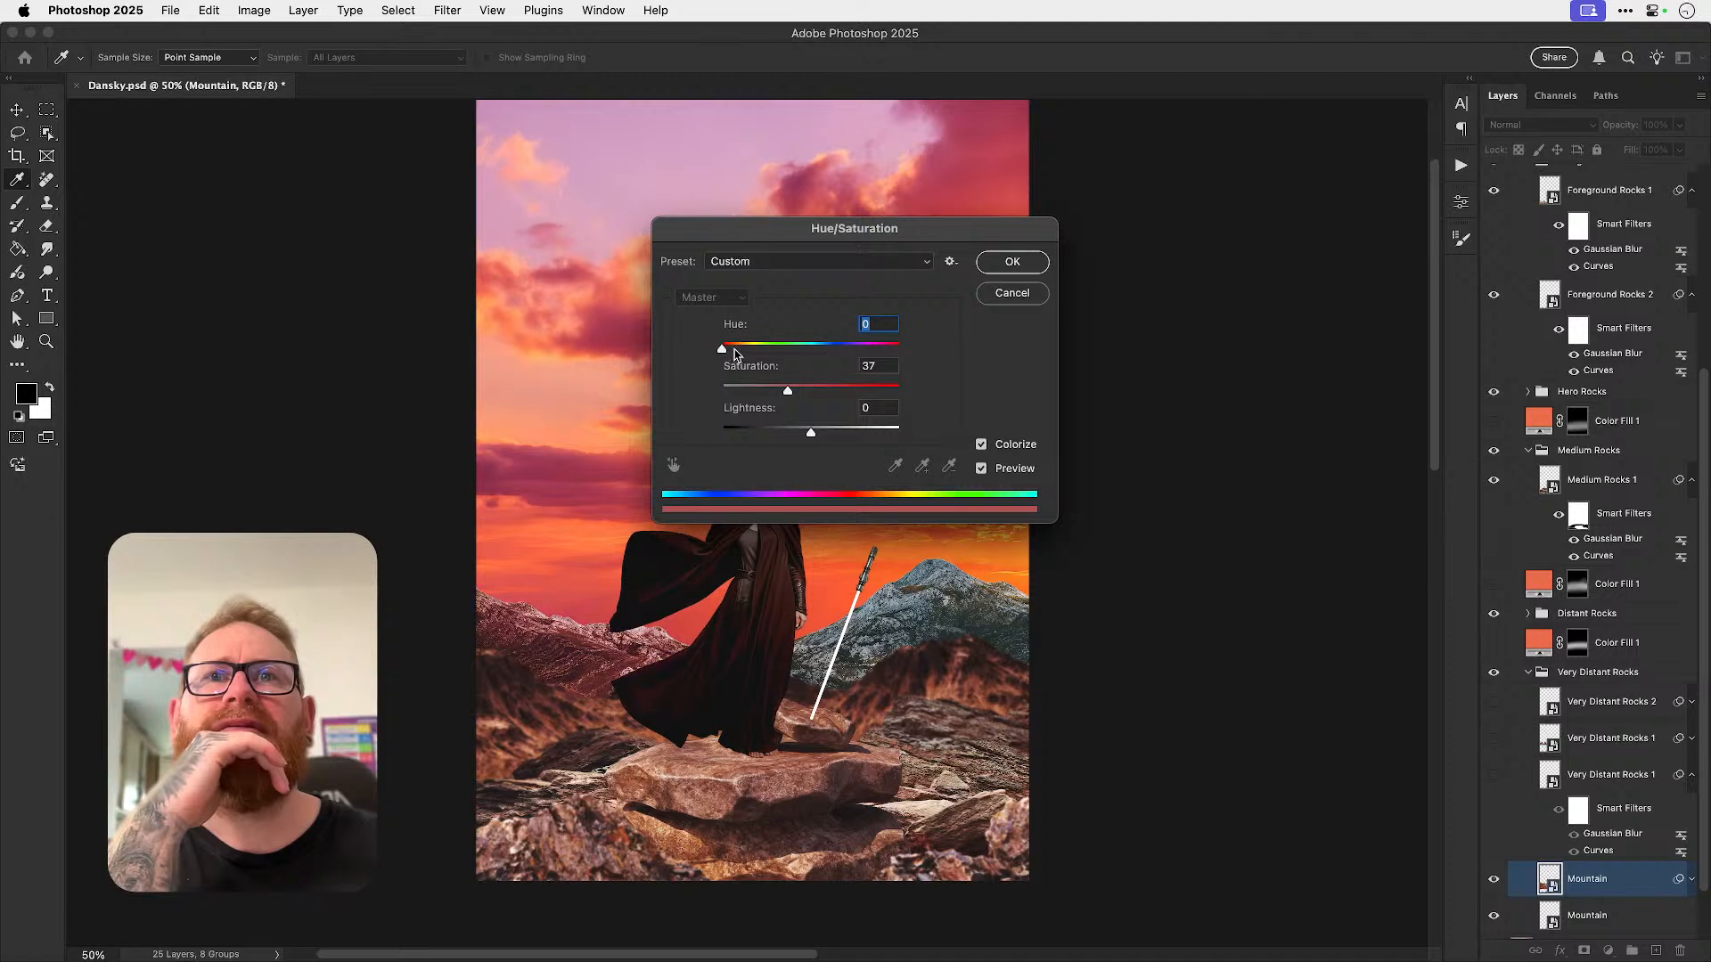
{"action": "left_click", "coordinate": [1007, 293]}
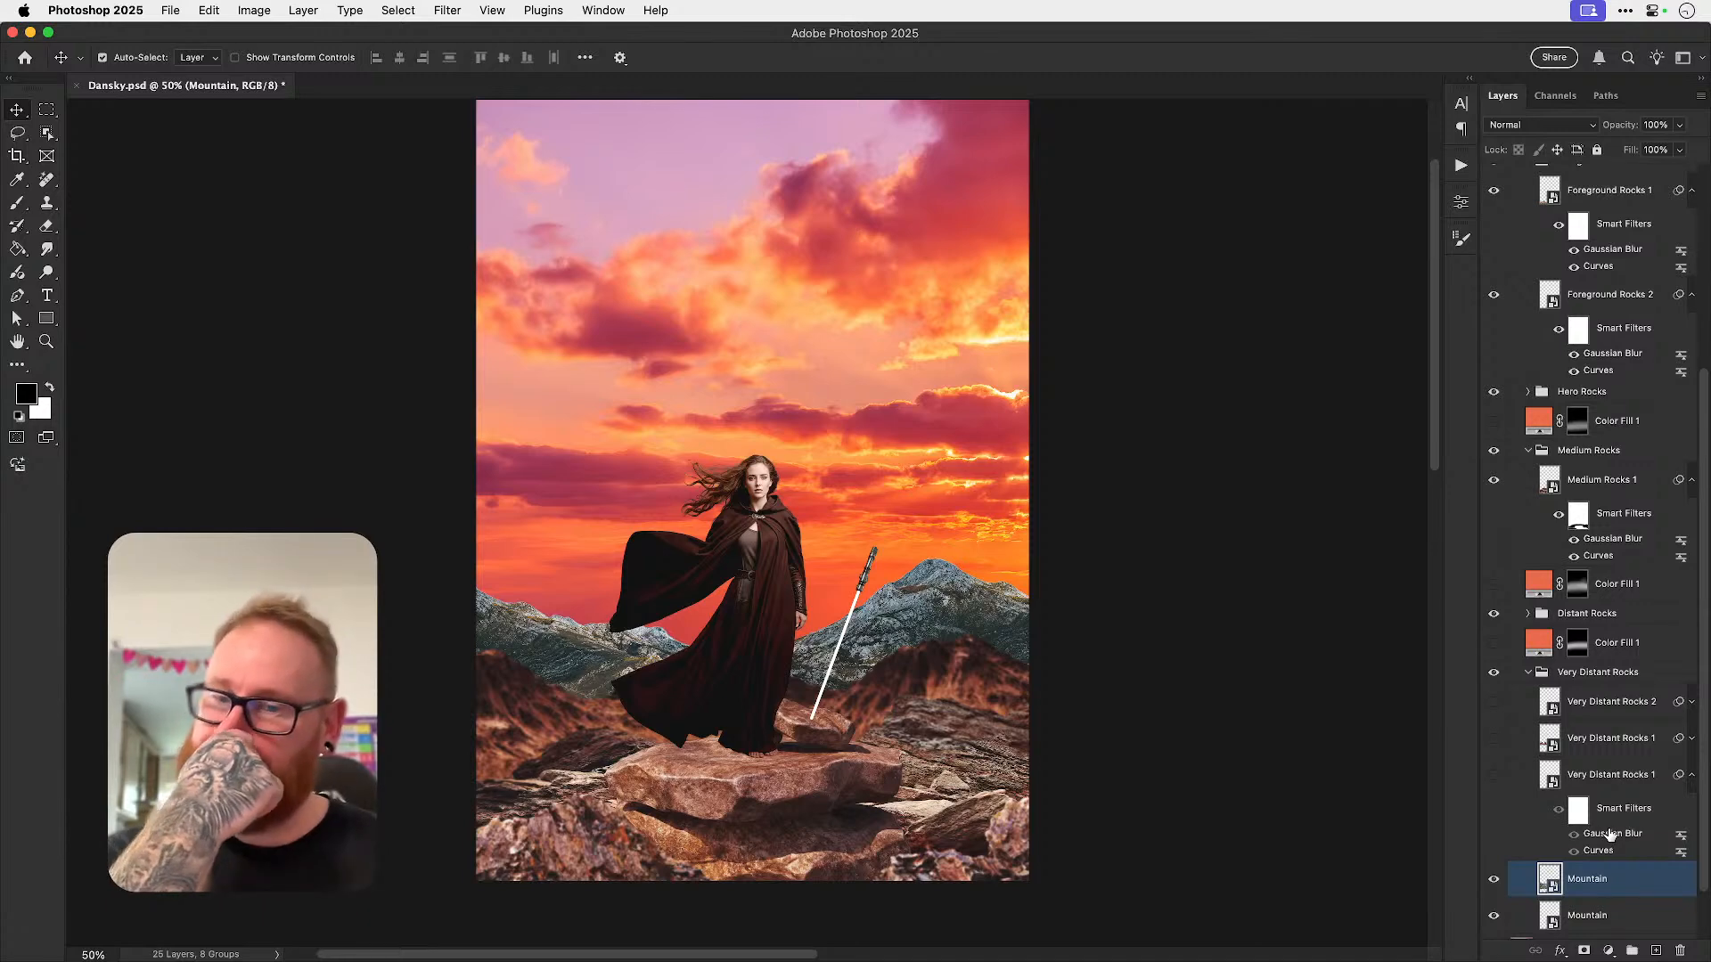
- Check the tonal balance of the mountains in greyscale by temporarily showing the Hue/Saturation 1 layer
{"action": "scroll", "coordinate": [1627, 779], "scroll_direction": "up", "scroll_amount": 5}
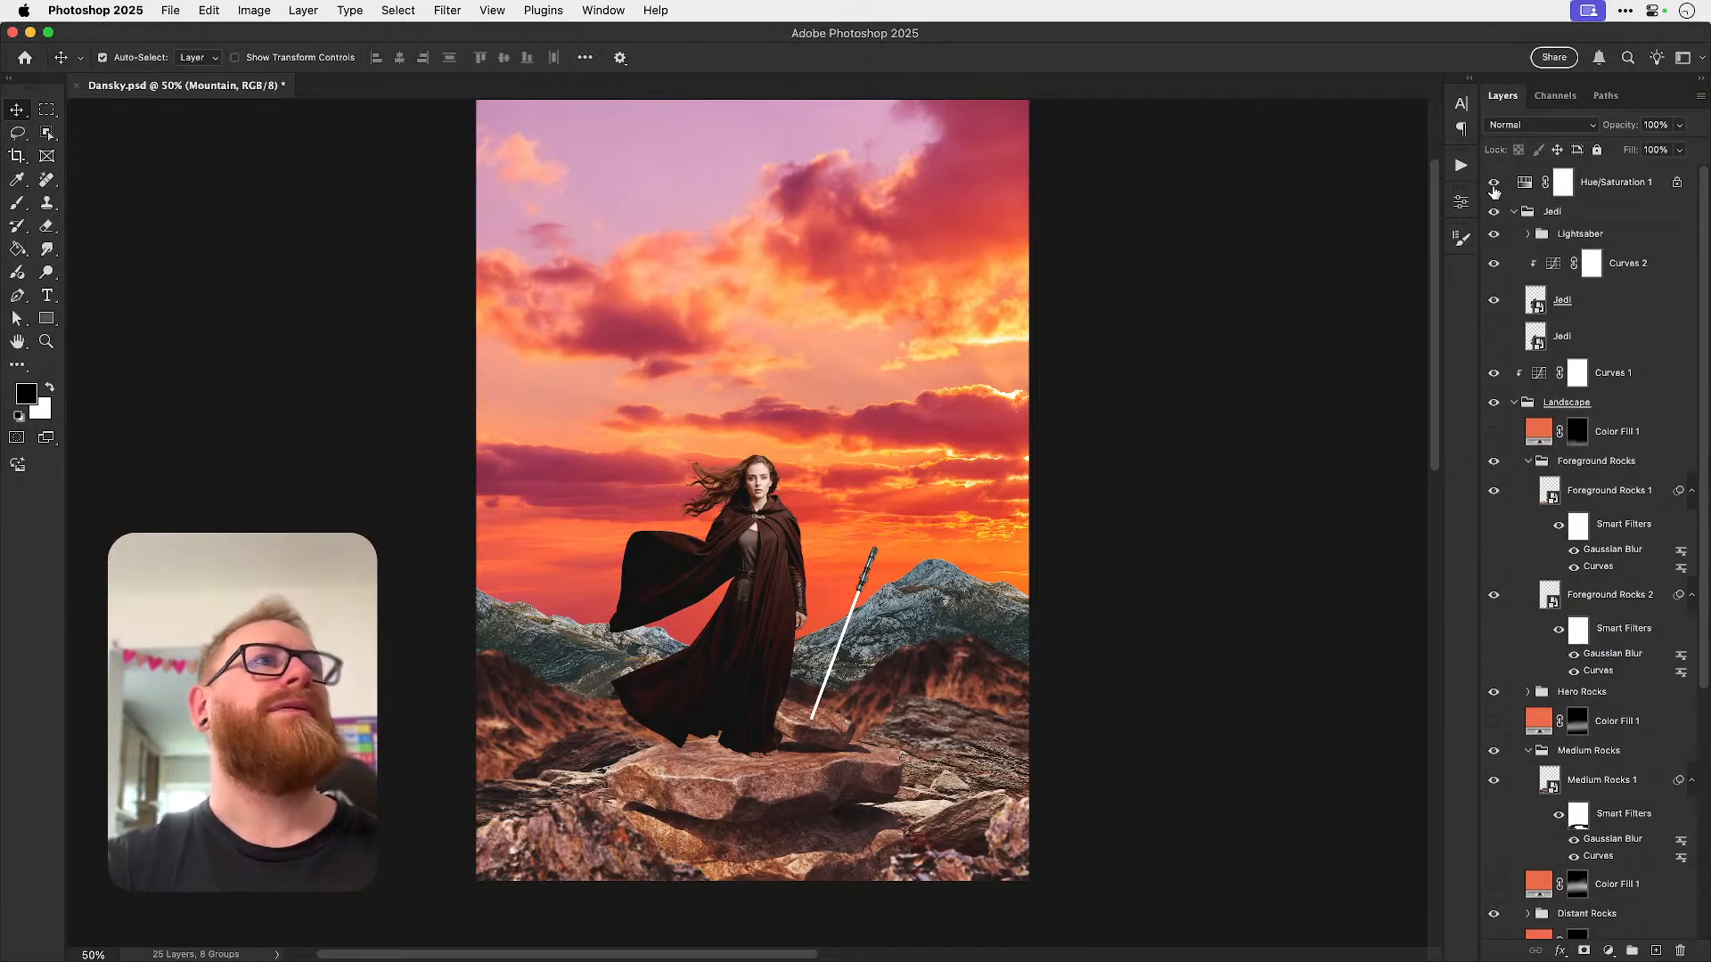
{"action": "left_click", "coordinate": [1494, 185]}
{"action": "scroll", "coordinate": [1544, 343], "scroll_direction": "down", "scroll_amount": 10}
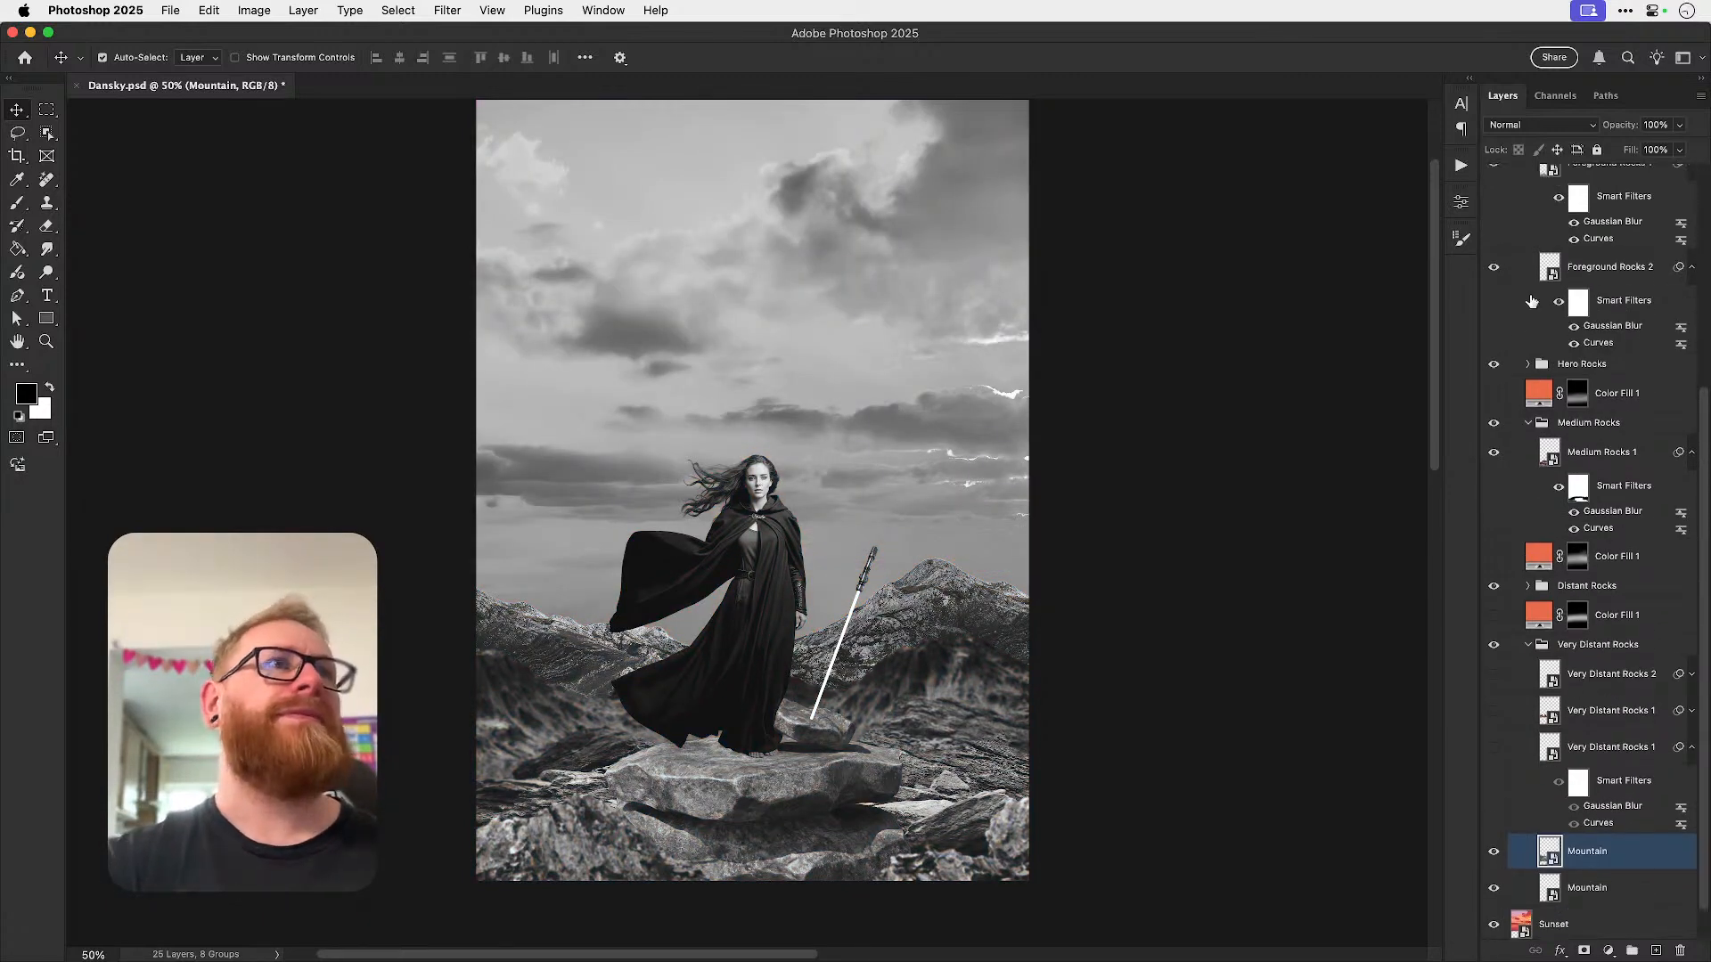
{"action": "scroll", "coordinate": [1544, 345], "scroll_direction": "up", "scroll_amount": 10}
{"action": "left_click", "coordinate": [1495, 183]}
{"action": "key", "text": "super+0"}
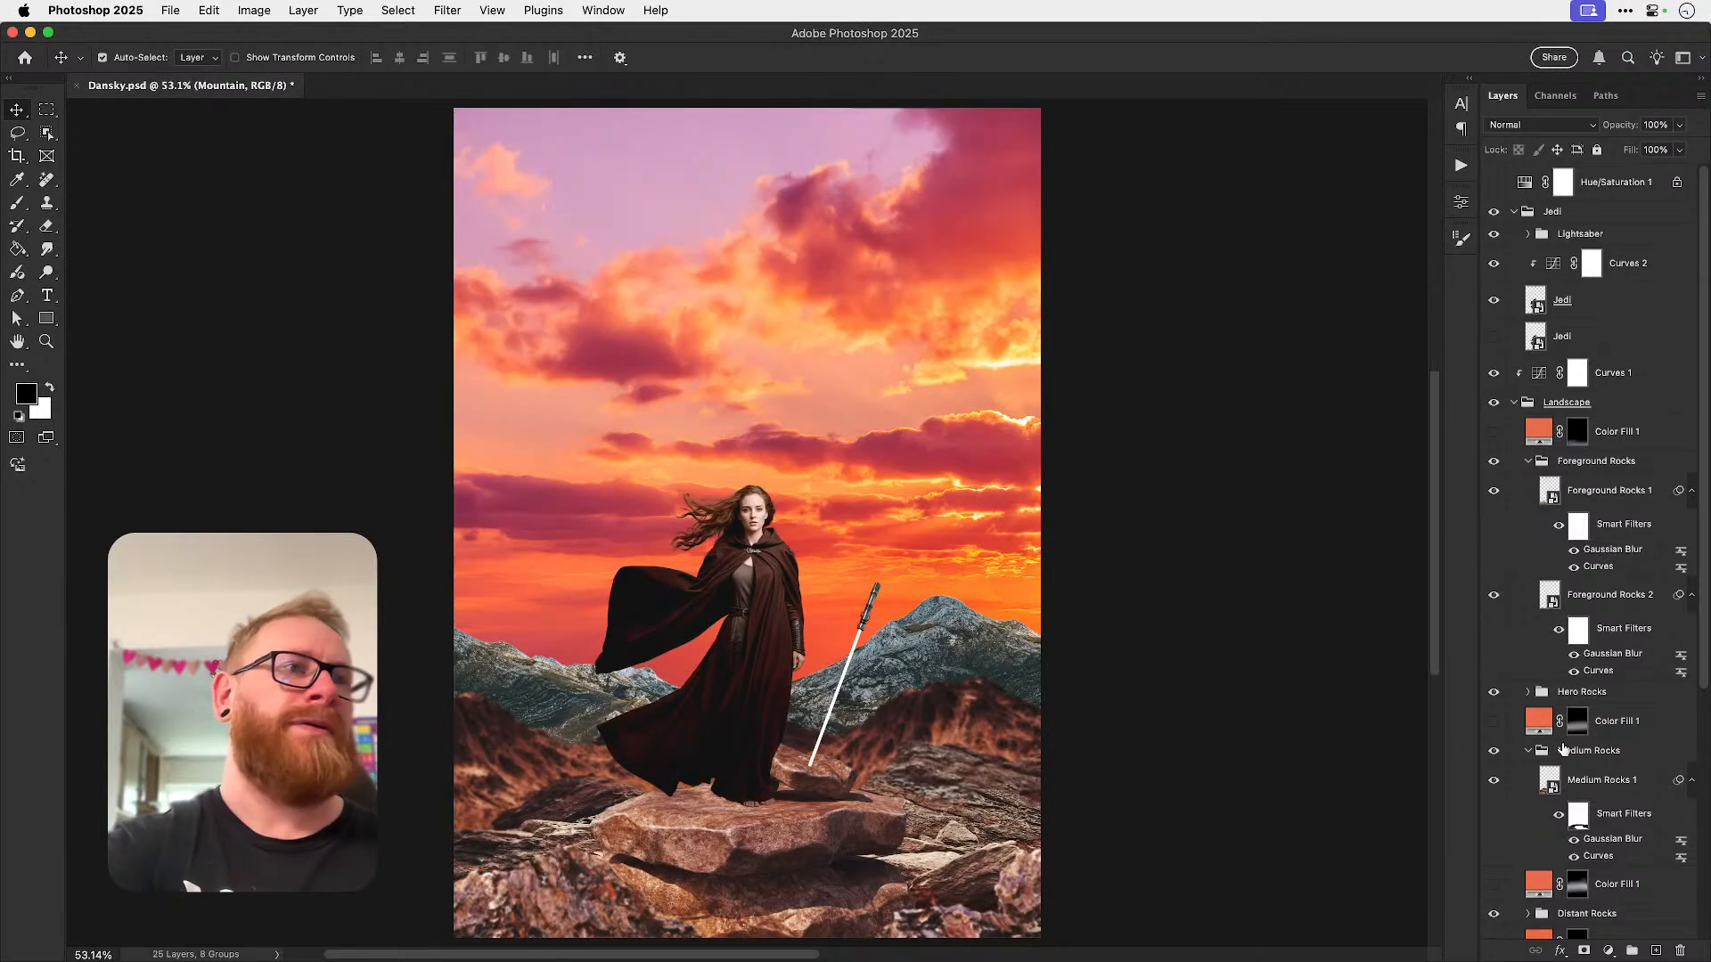
- Try a Curves adjustment layer above the Mountain layers, raising the red midtones to output 141 and lowering the red white point to output 243
{"action": "scroll", "coordinate": [1576, 775], "scroll_direction": "down", "scroll_amount": 10}
{"action": "left_click", "coordinate": [1608, 951]}
{"action": "left_click", "coordinate": [1605, 772]}
{"action": "left_click", "coordinate": [1301, 277]}
{"action": "left_click", "coordinate": [1257, 294]}
{"action": "left_click", "coordinate": [1327, 385]}
{"action": "left_click_drag", "start_coordinate": [1335, 397], "coordinate": [1316, 373]}
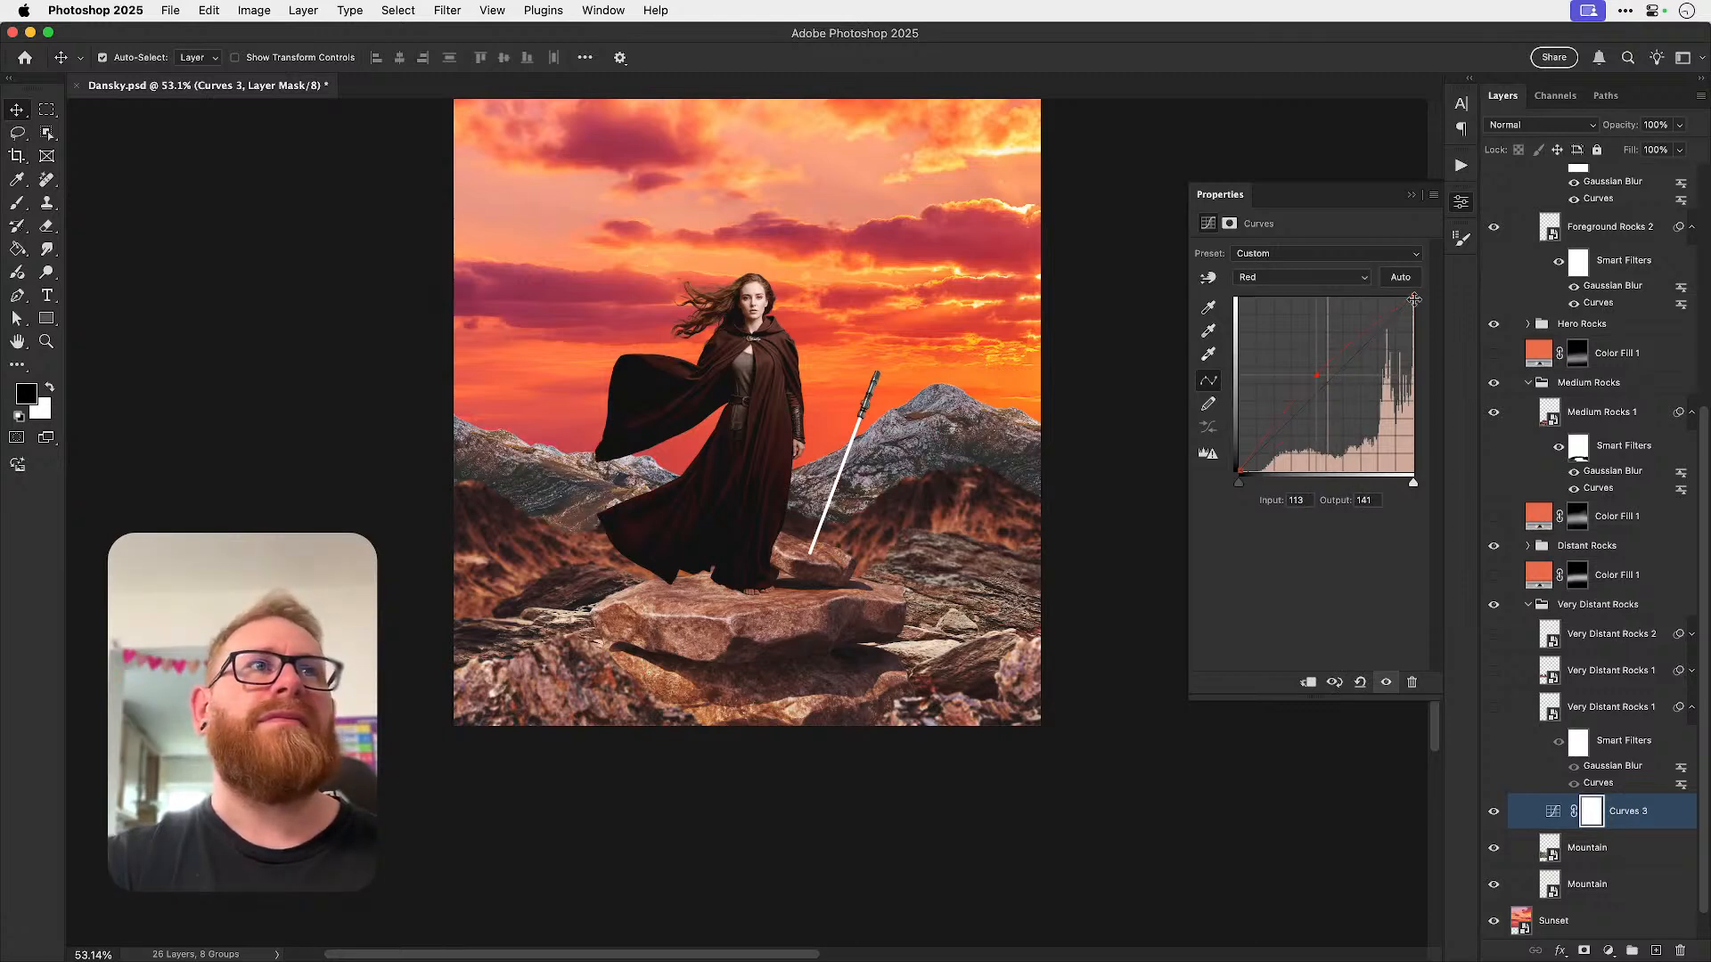
{"action": "mouse_move", "coordinate": [1414, 300]}
{"action": "left_mouse_down"}
{"action": "mouse_move", "coordinate": [1425, 319]}
{"action": "mouse_move", "coordinate": [1437, 285]}
{"action": "mouse_move", "coordinate": [1419, 308]}
{"action": "left_mouse_up"}
- Try lowering the blue midtones to output 119 and the RGB midtones to output 123 in the Curves 3 adjustment
{"action": "left_click", "coordinate": [1301, 277]}
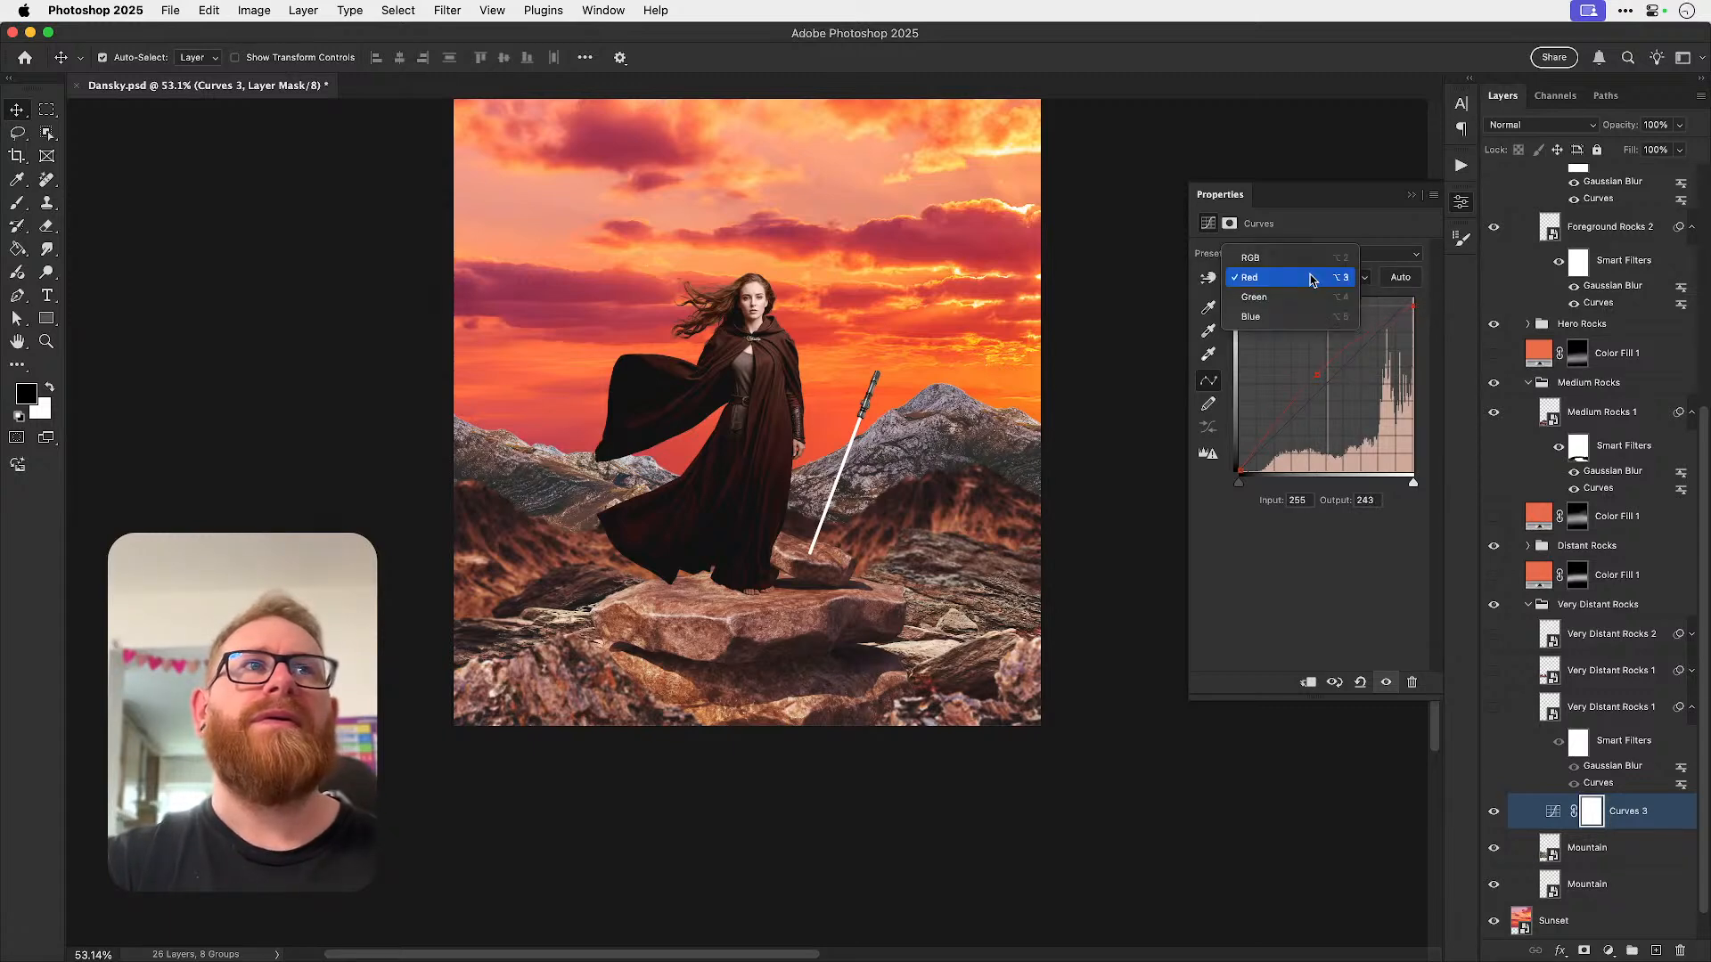
{"action": "left_click", "coordinate": [1283, 309]}
{"action": "left_click_drag", "start_coordinate": [1327, 383], "coordinate": [1328, 389]}
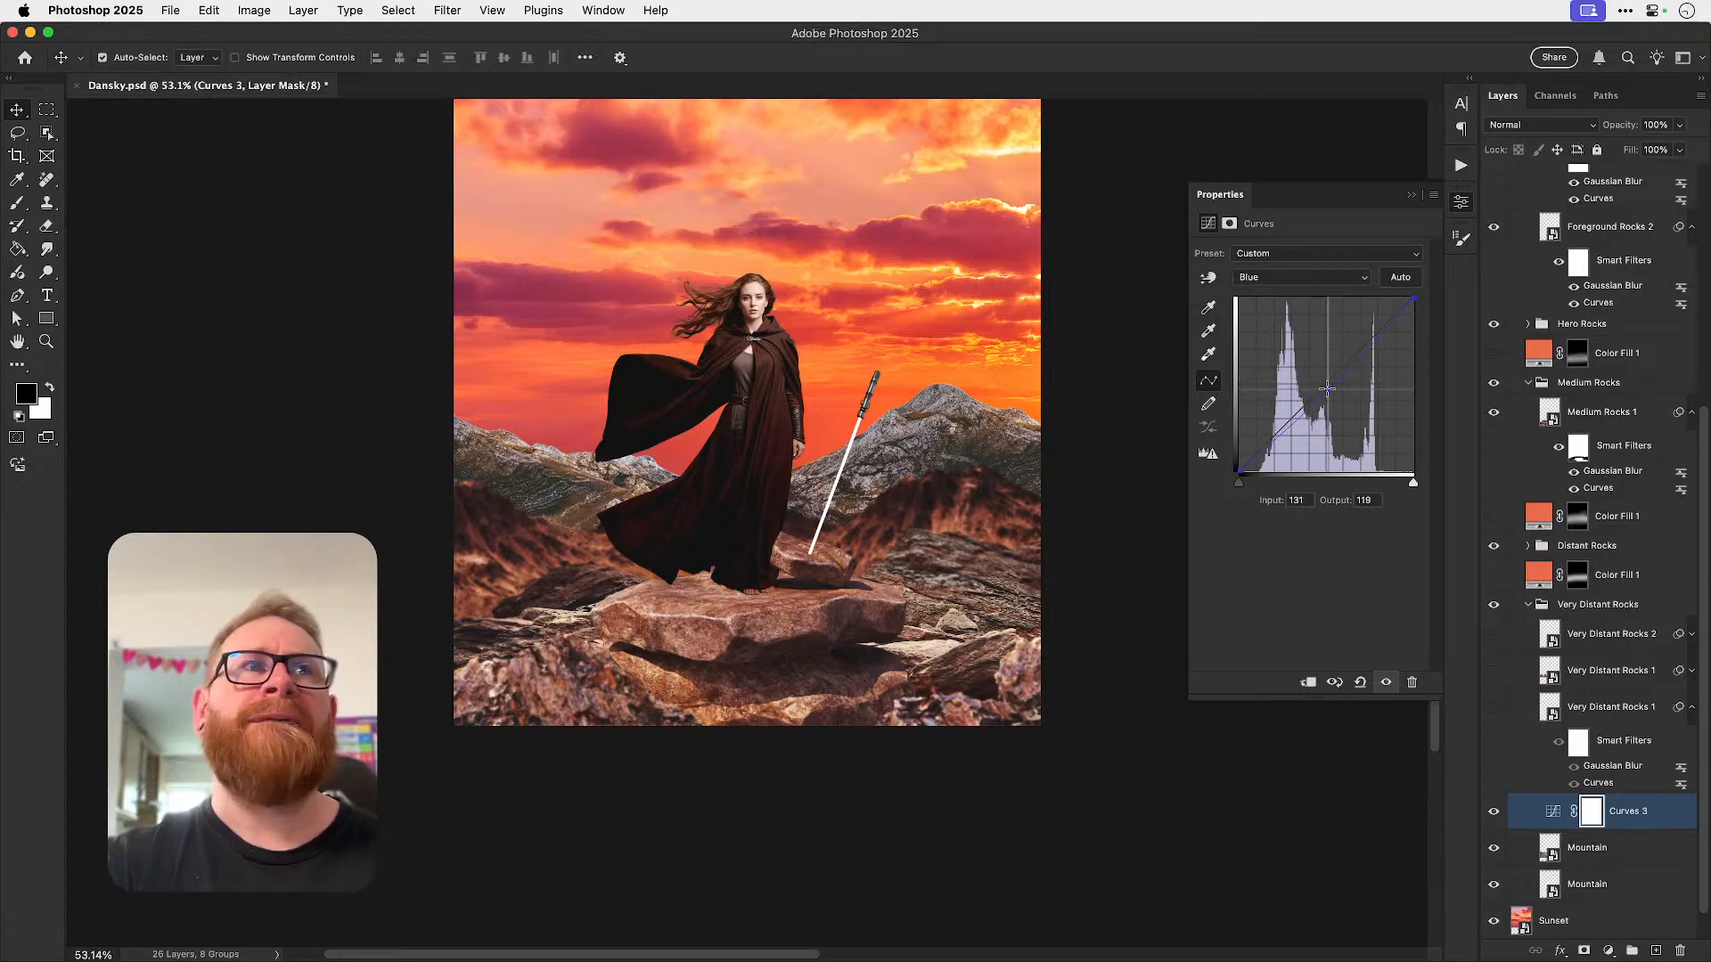
{"action": "left_click", "coordinate": [1285, 278]}
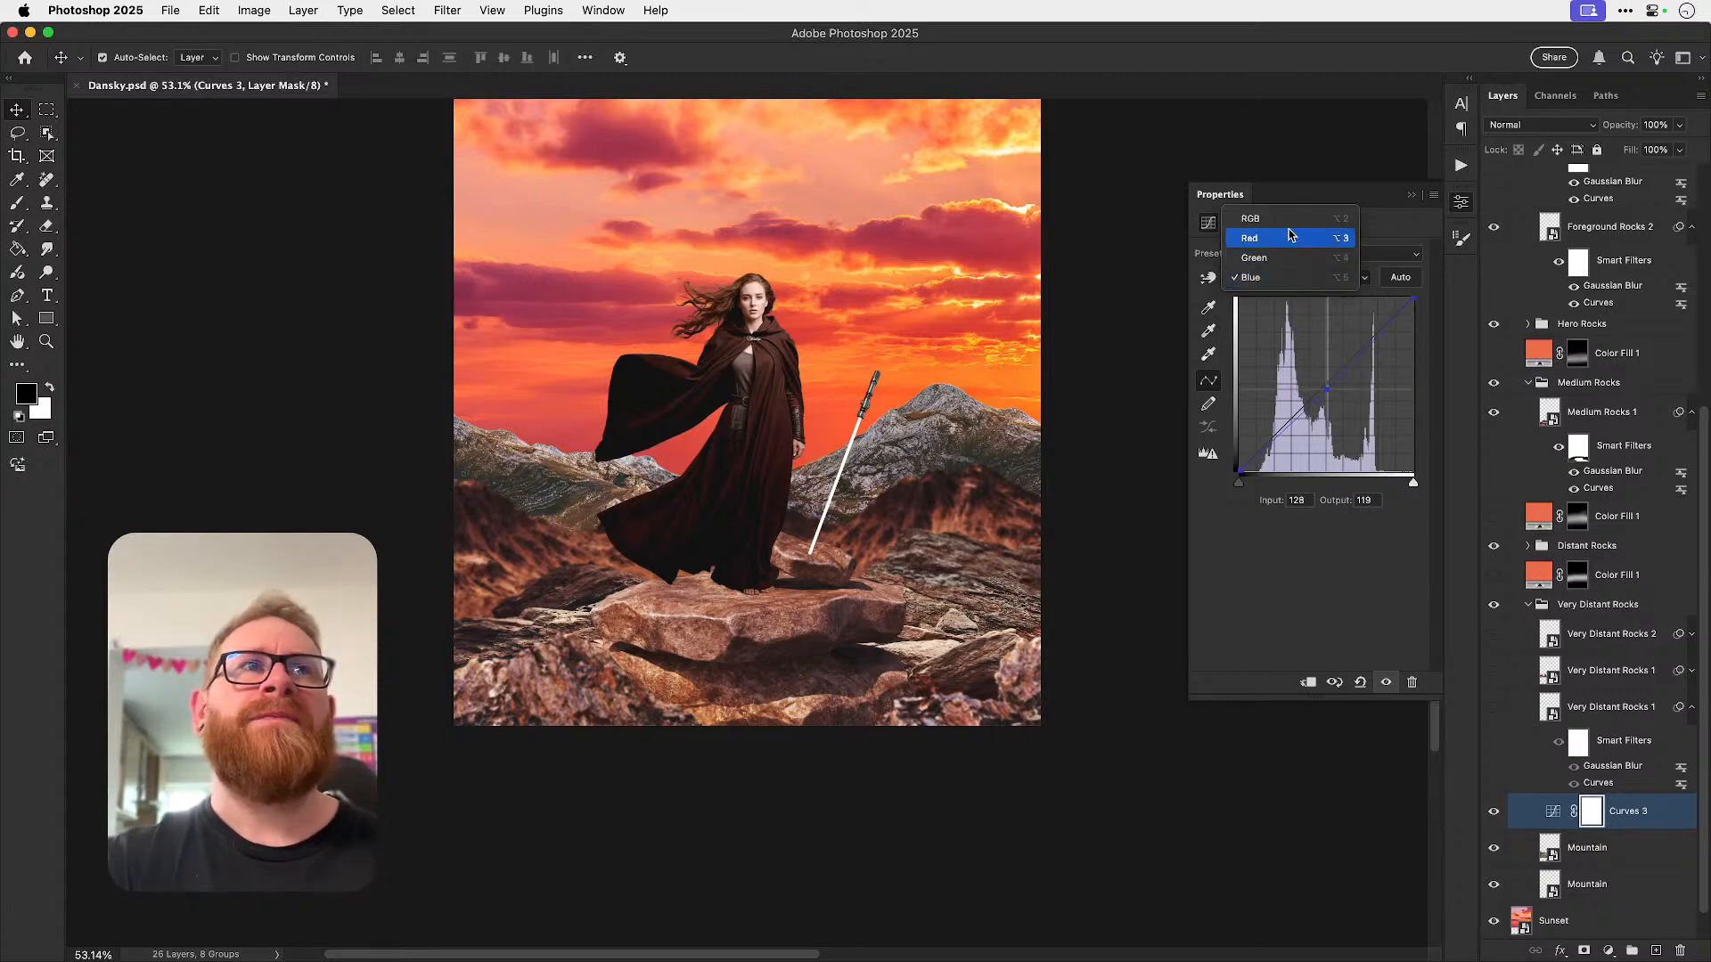
{"action": "left_click", "coordinate": [1289, 230]}
{"action": "left_click", "coordinate": [1282, 277]}
{"action": "left_click", "coordinate": [1265, 258]}
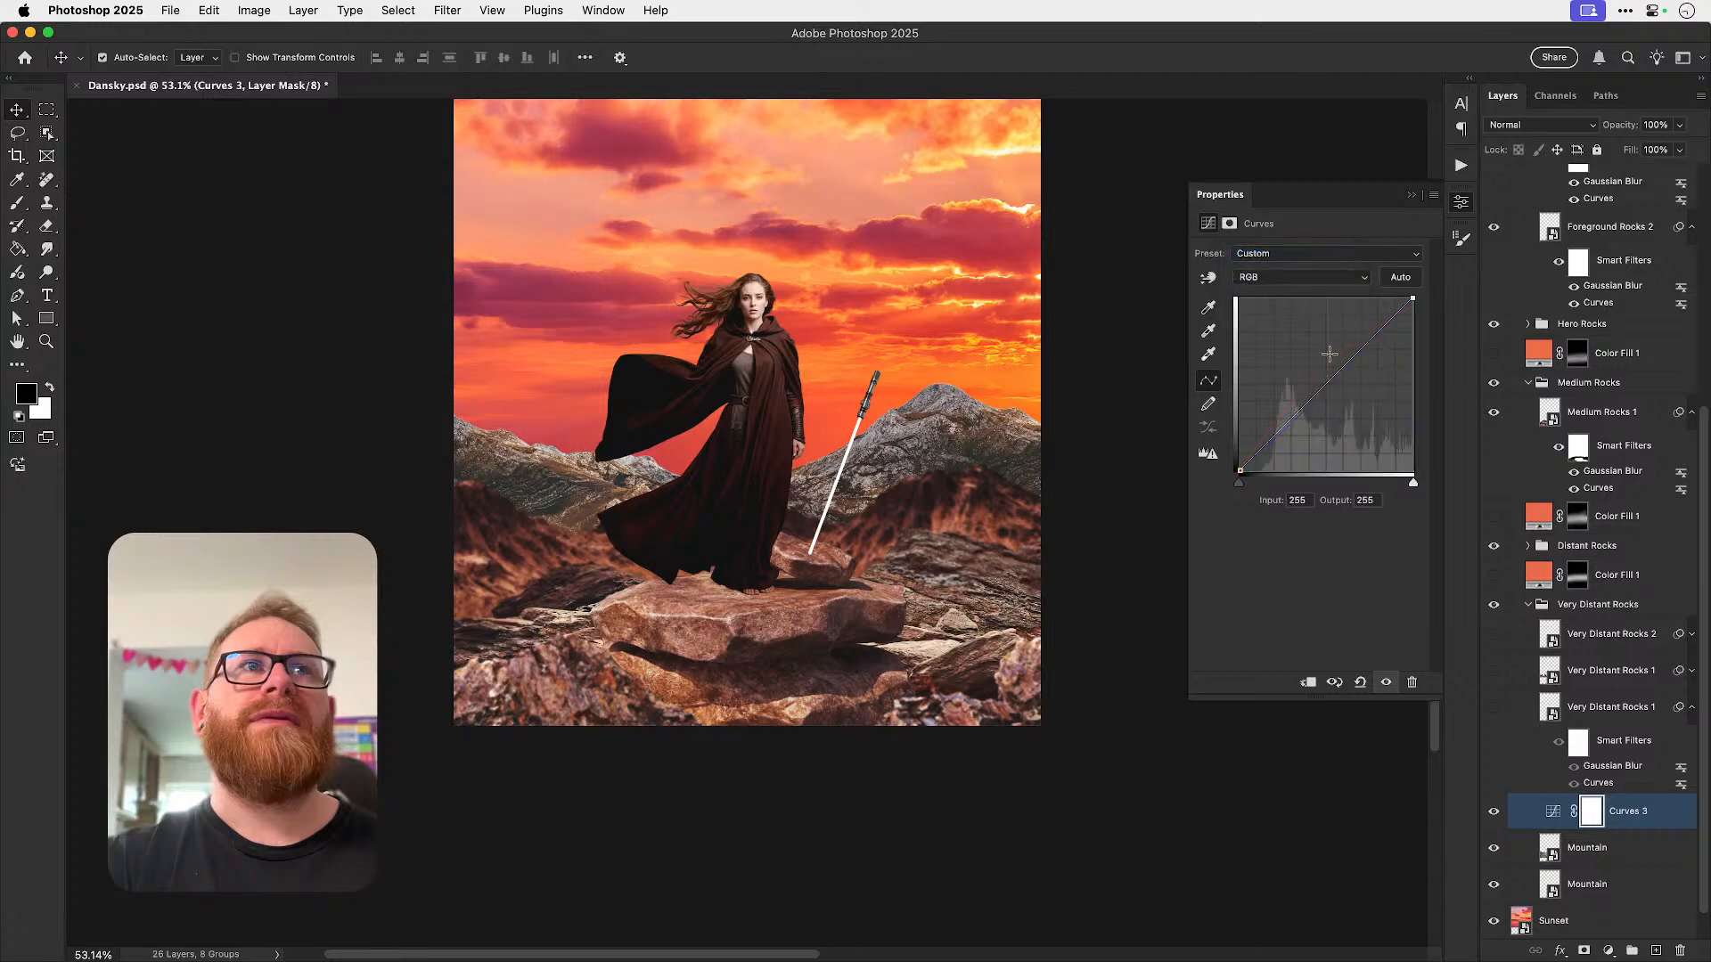
{"action": "mouse_move", "coordinate": [1308, 397]}
{"action": "left_mouse_down"}
{"action": "mouse_move", "coordinate": [1312, 416]}
{"action": "mouse_move", "coordinate": [1326, 385]}
{"action": "left_mouse_up"}
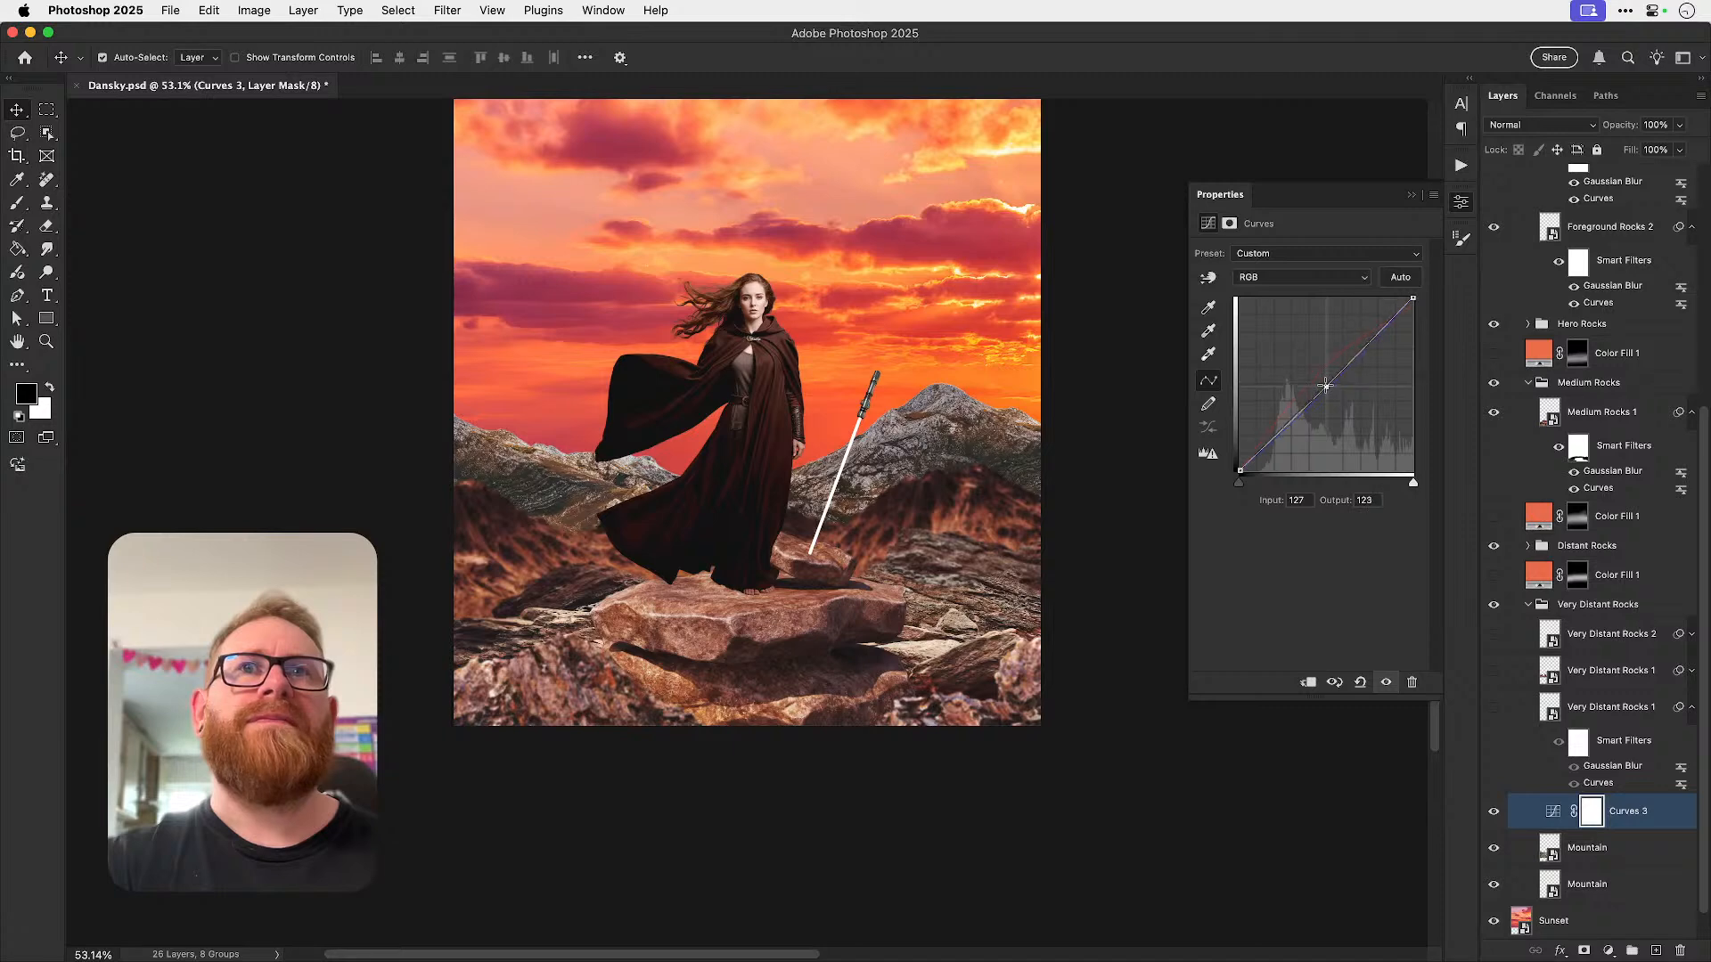
{"action": "left_click", "coordinate": [1460, 202]}
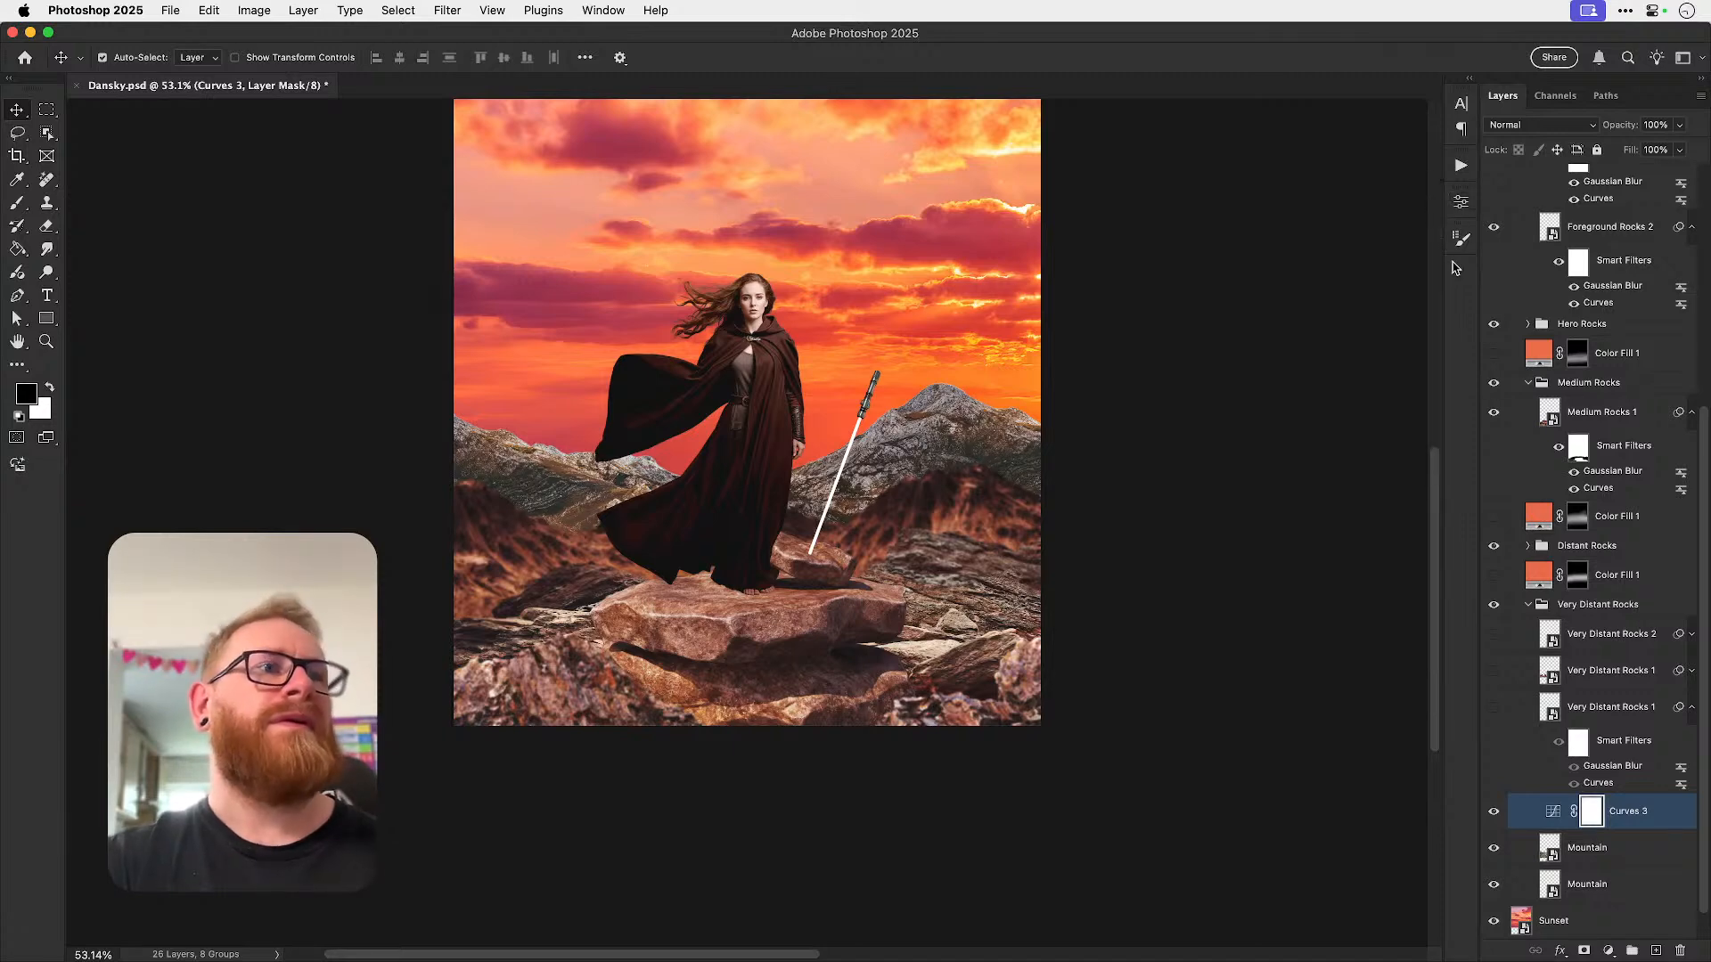
- Clip Curves 3 to the upper Mountain layer, compare the mountains with and without it, and delete the adjustment layer
{"action": "left_click", "coordinate": [1631, 829], "text": "alt"}
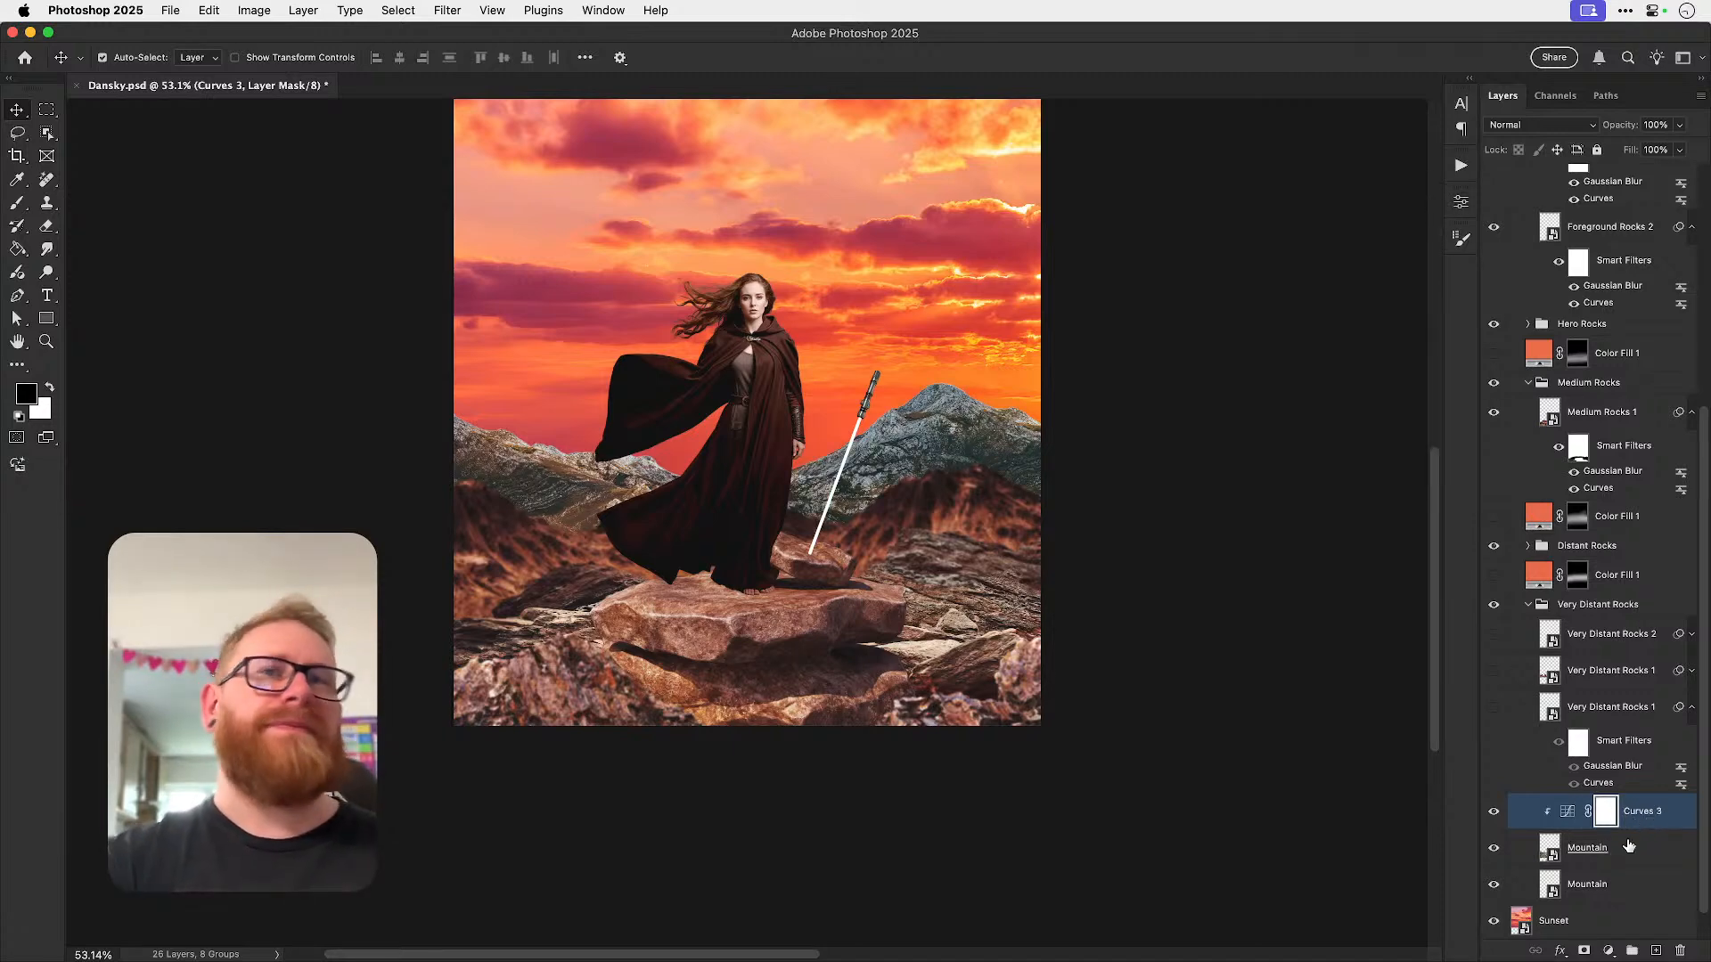
{"action": "left_click", "coordinate": [1567, 810]}
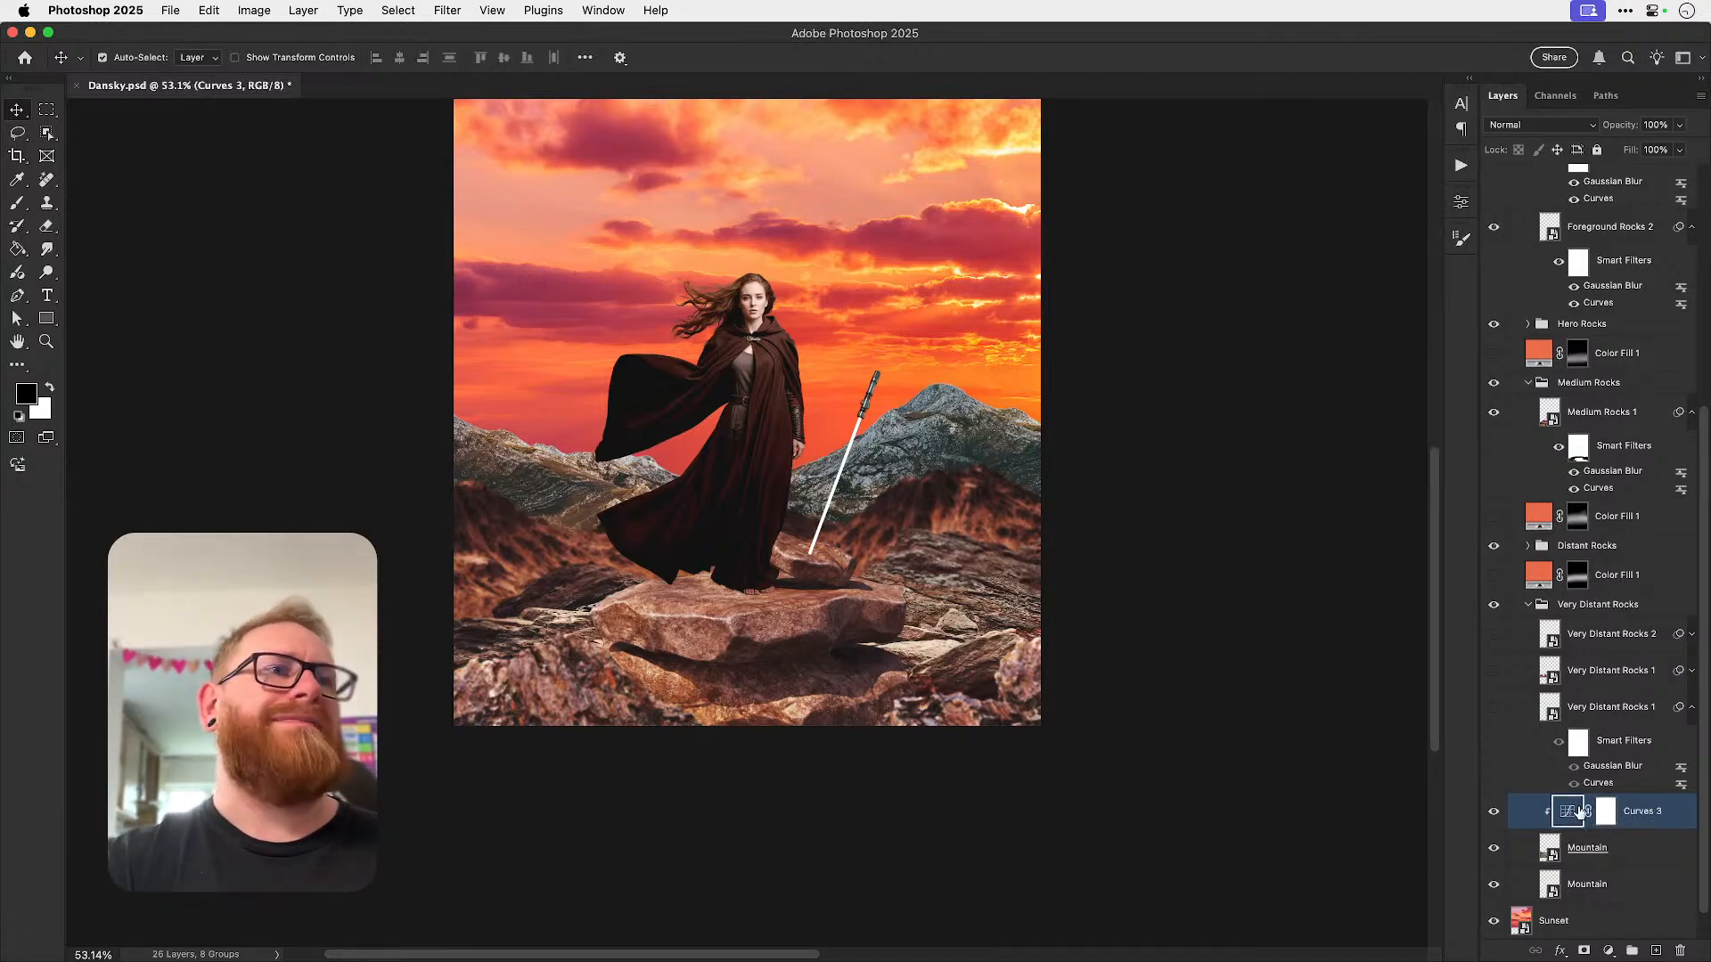
{"action": "left_click", "coordinate": [1494, 813]}
{"action": "left_click", "coordinate": [1494, 818]}
{"action": "key", "text": "Delete"}
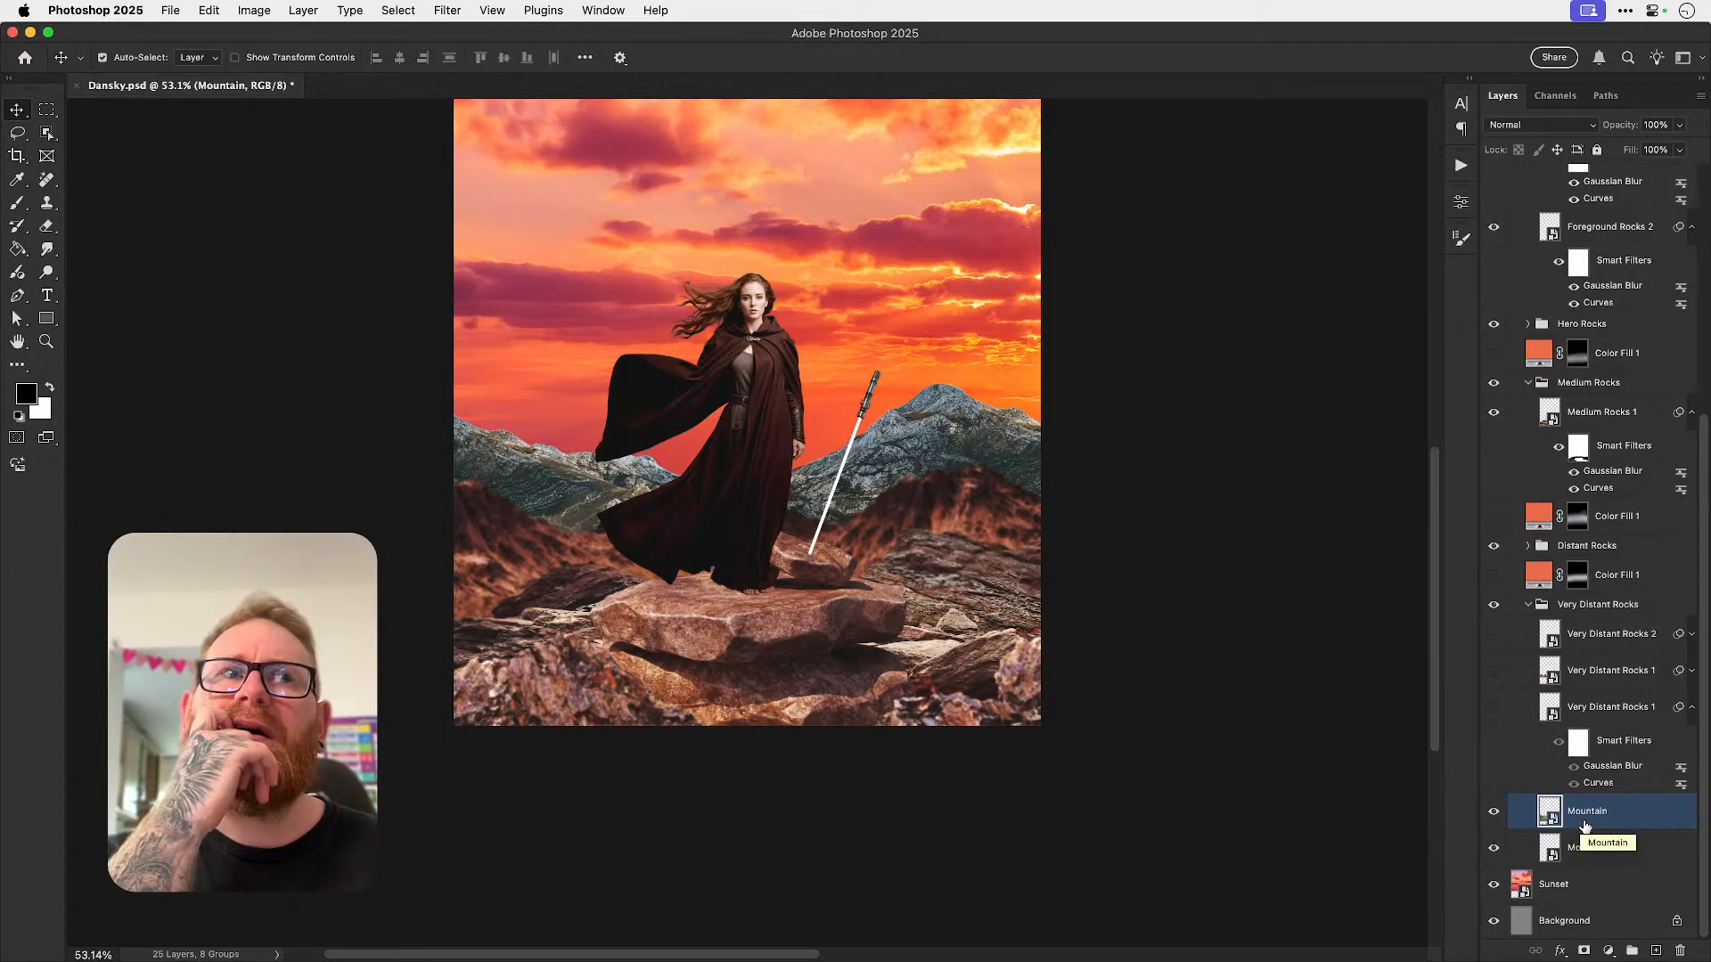
- Start a Curves smart filter on the upper Mountain layer, moving the red white point to input about 215 and the blue one to output 227
{"action": "left_click", "coordinate": [252, 13]}
{"action": "mouse_move", "coordinate": [276, 59]}
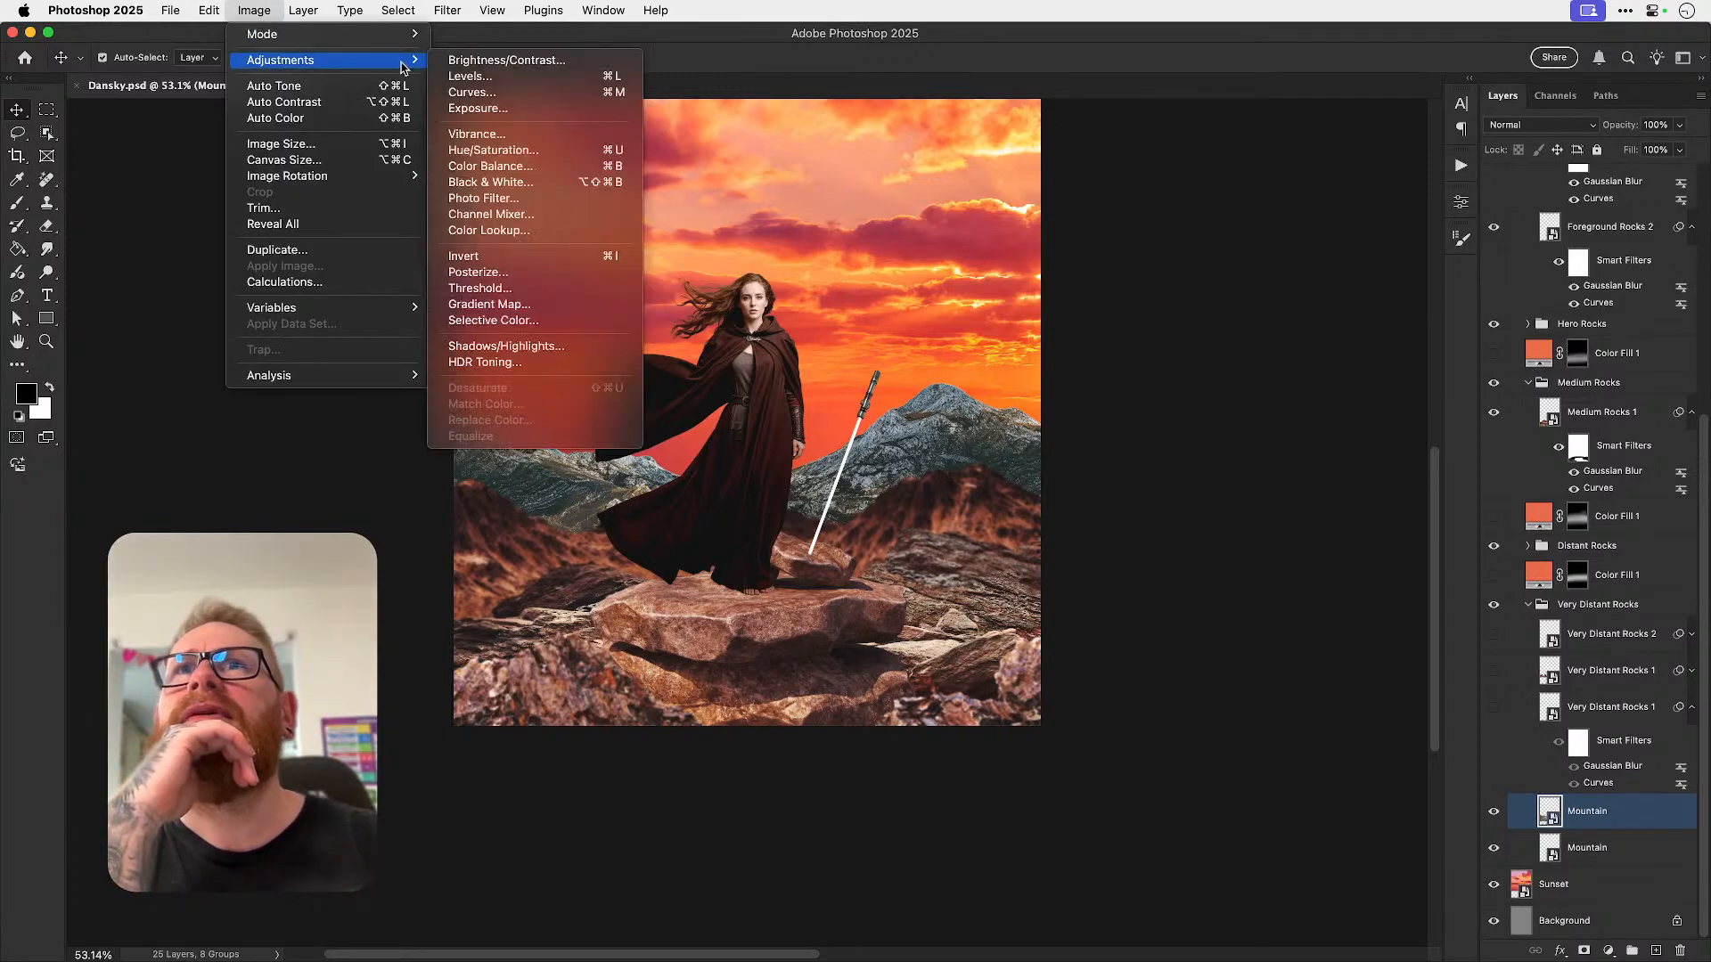
{"action": "left_click", "coordinate": [481, 92]}
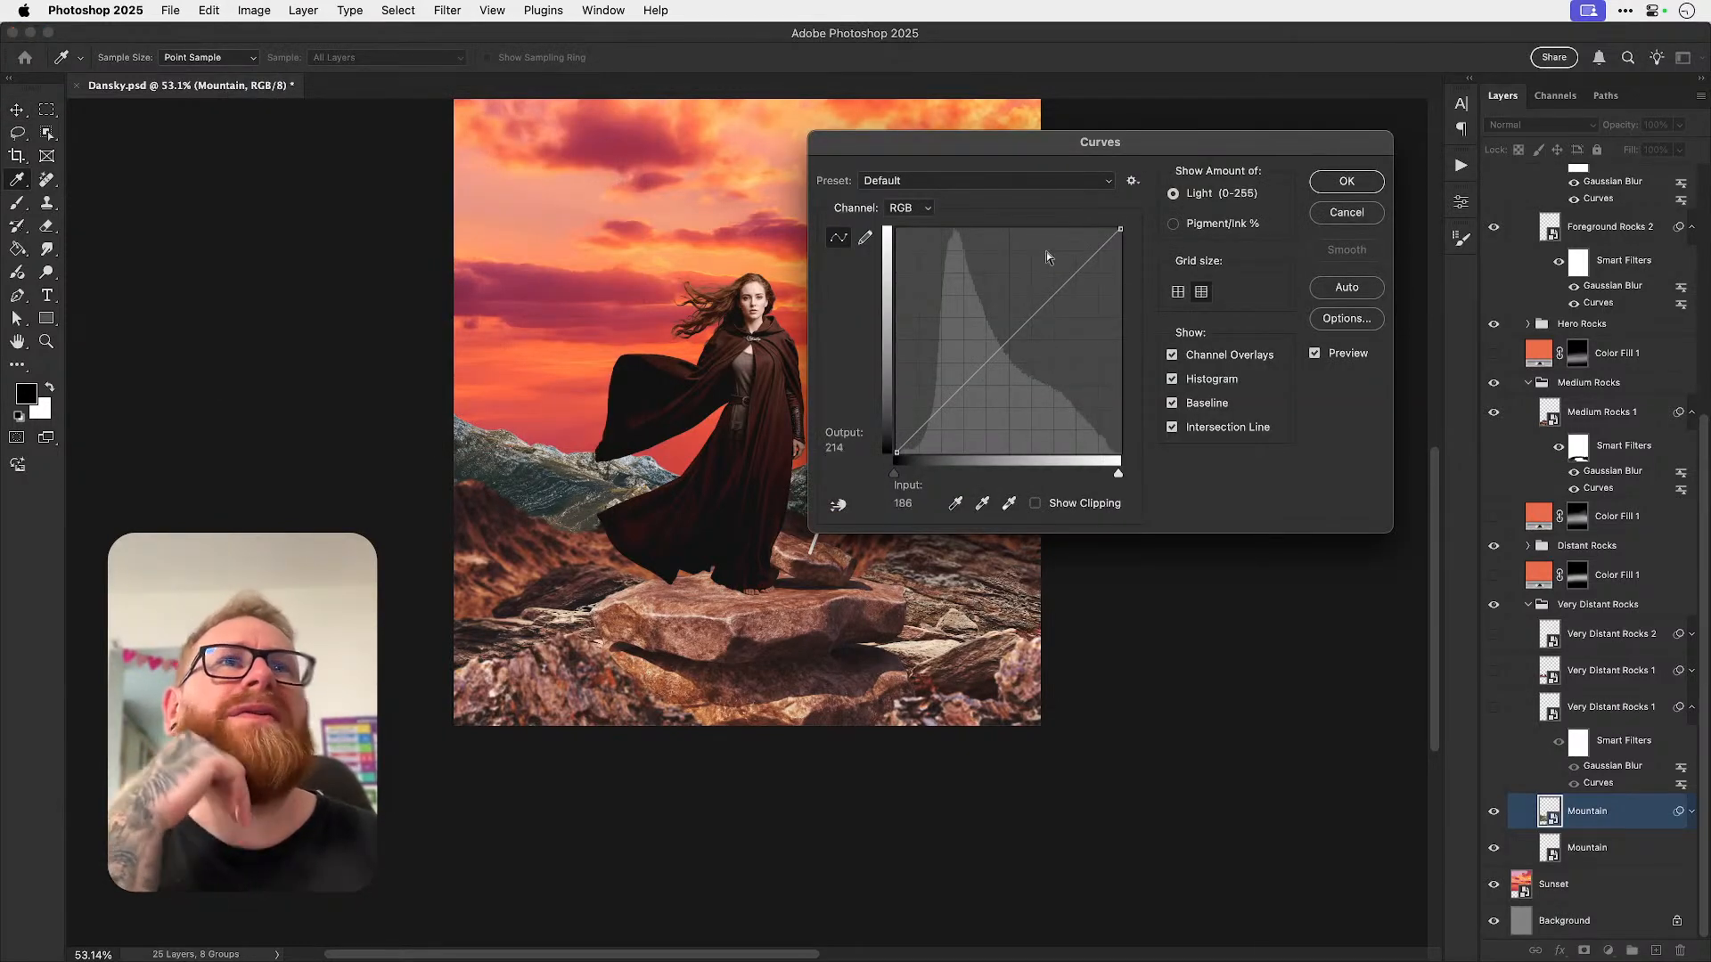
{"action": "left_click", "coordinate": [909, 207]}
{"action": "left_click", "coordinate": [920, 222]}
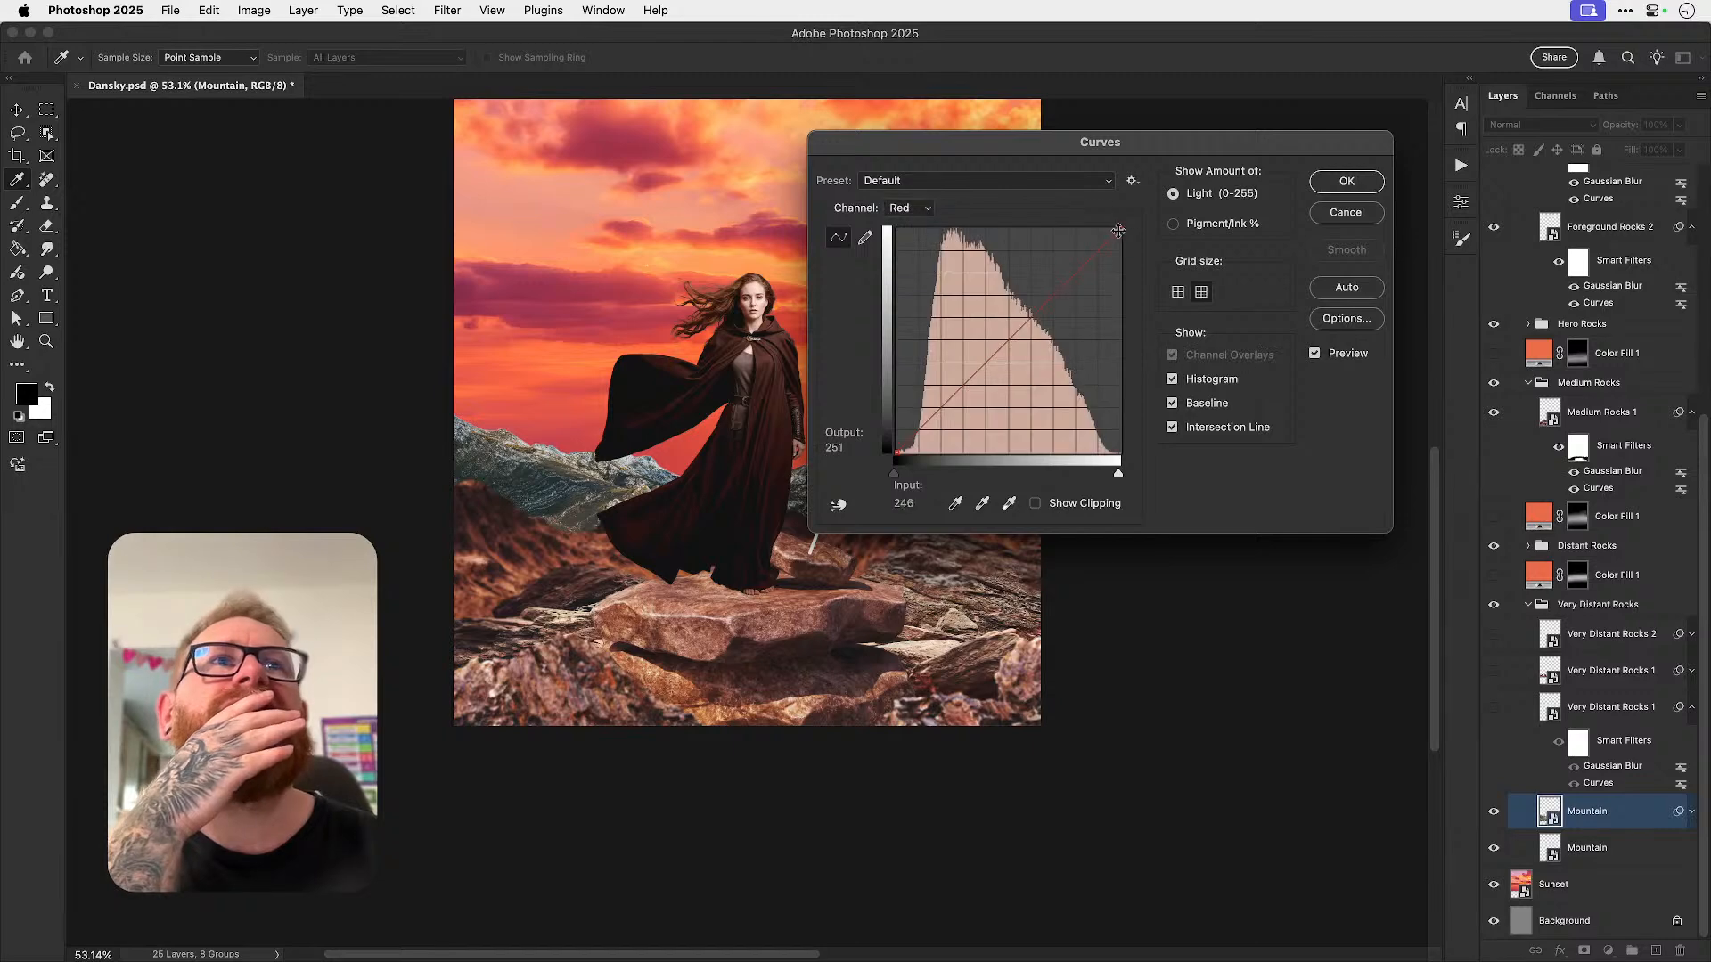
{"action": "left_click_drag", "start_coordinate": [1125, 257], "coordinate": [1089, 209]}
{"action": "left_click", "coordinate": [926, 209]}
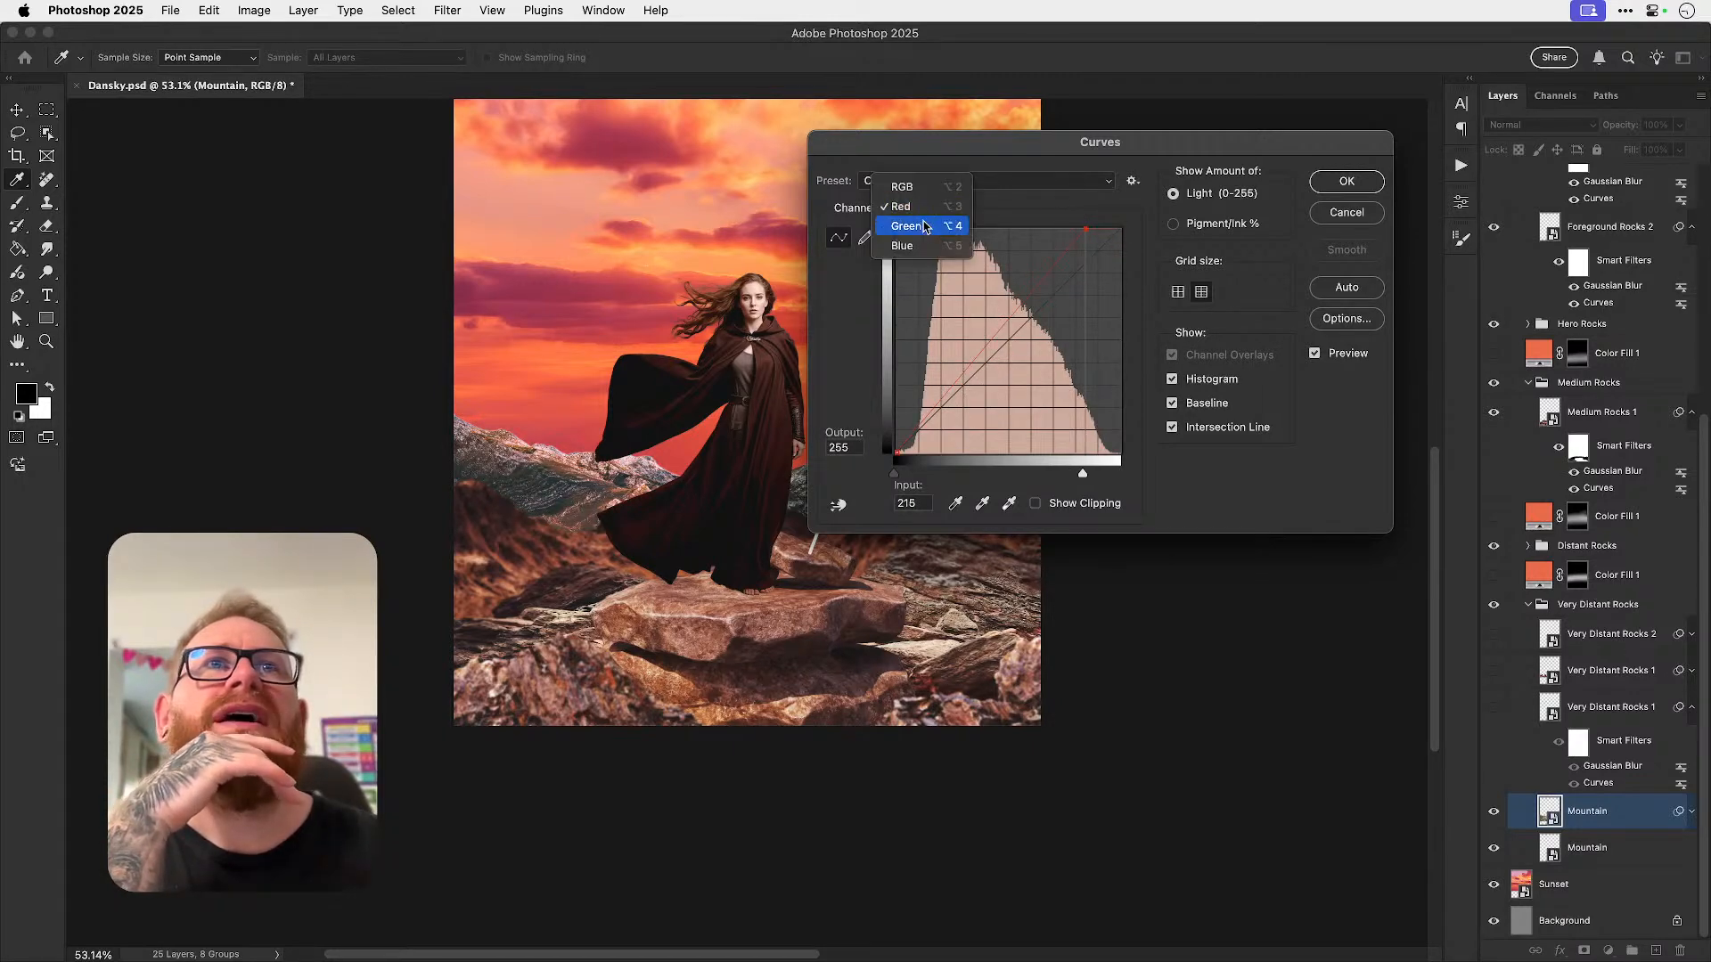
{"action": "left_click", "coordinate": [962, 245]}
{"action": "left_click_drag", "start_coordinate": [1121, 229], "coordinate": [1131, 255]}
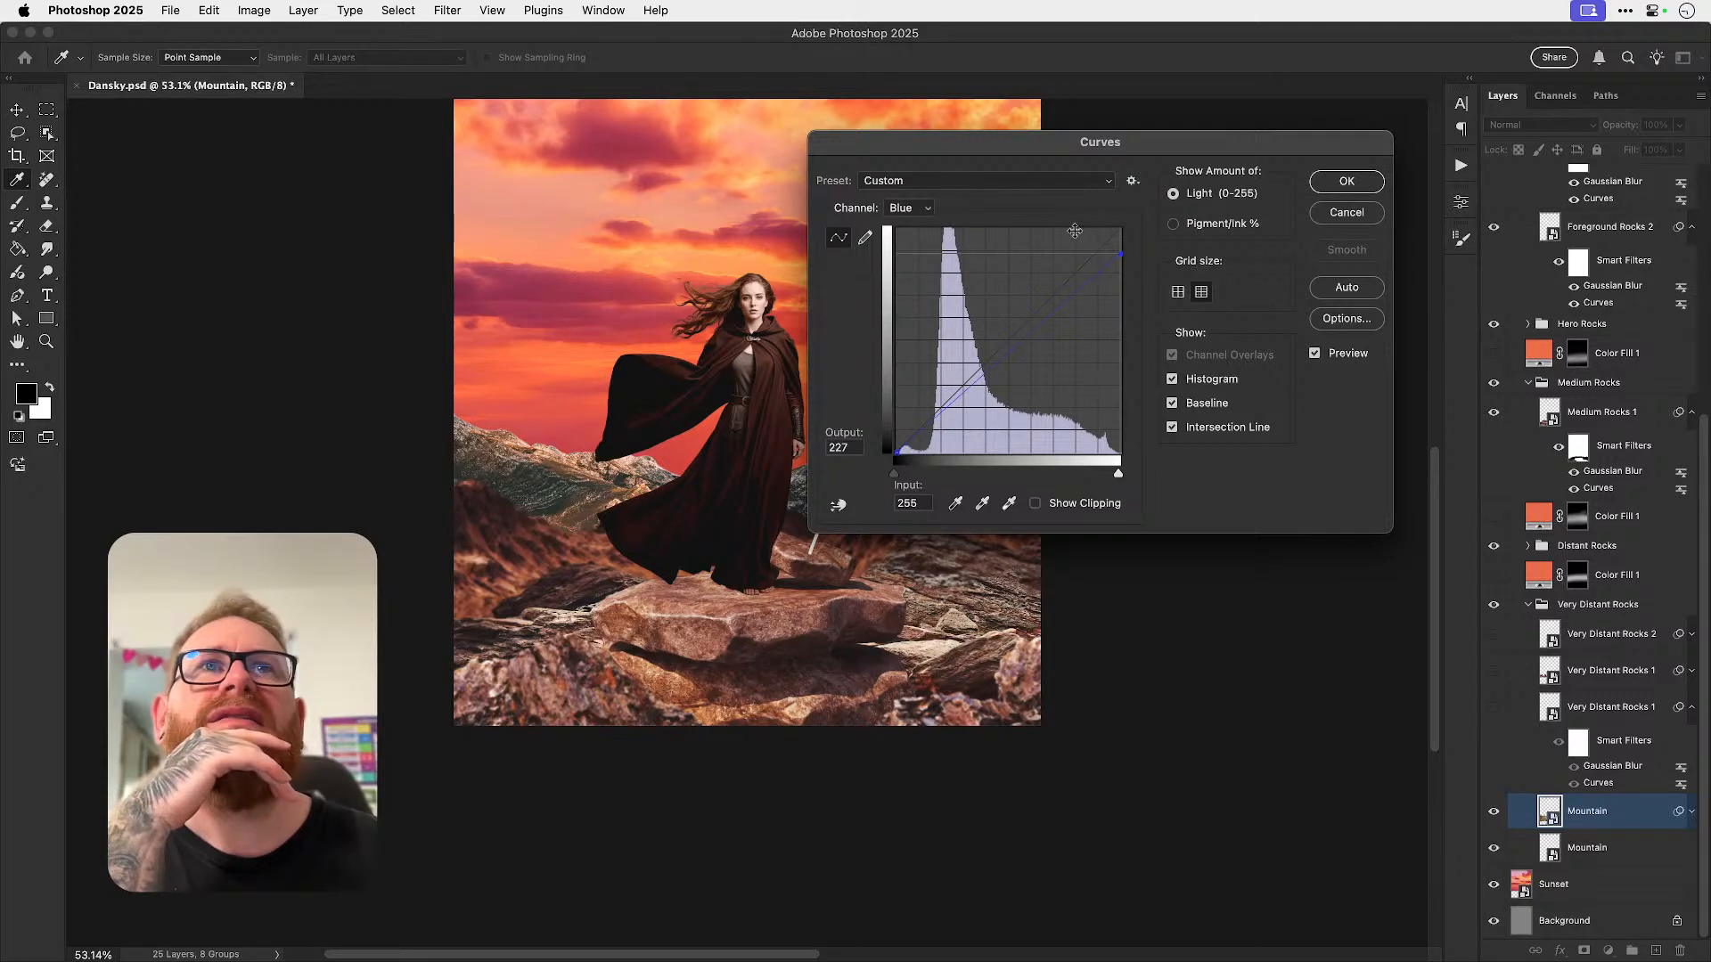
- Set the midtone outputs to 138 in red, 112 in RGB and 123 in blue, and apply the Curves filter to the upper Mountain
{"action": "key", "text": "alt+3"}
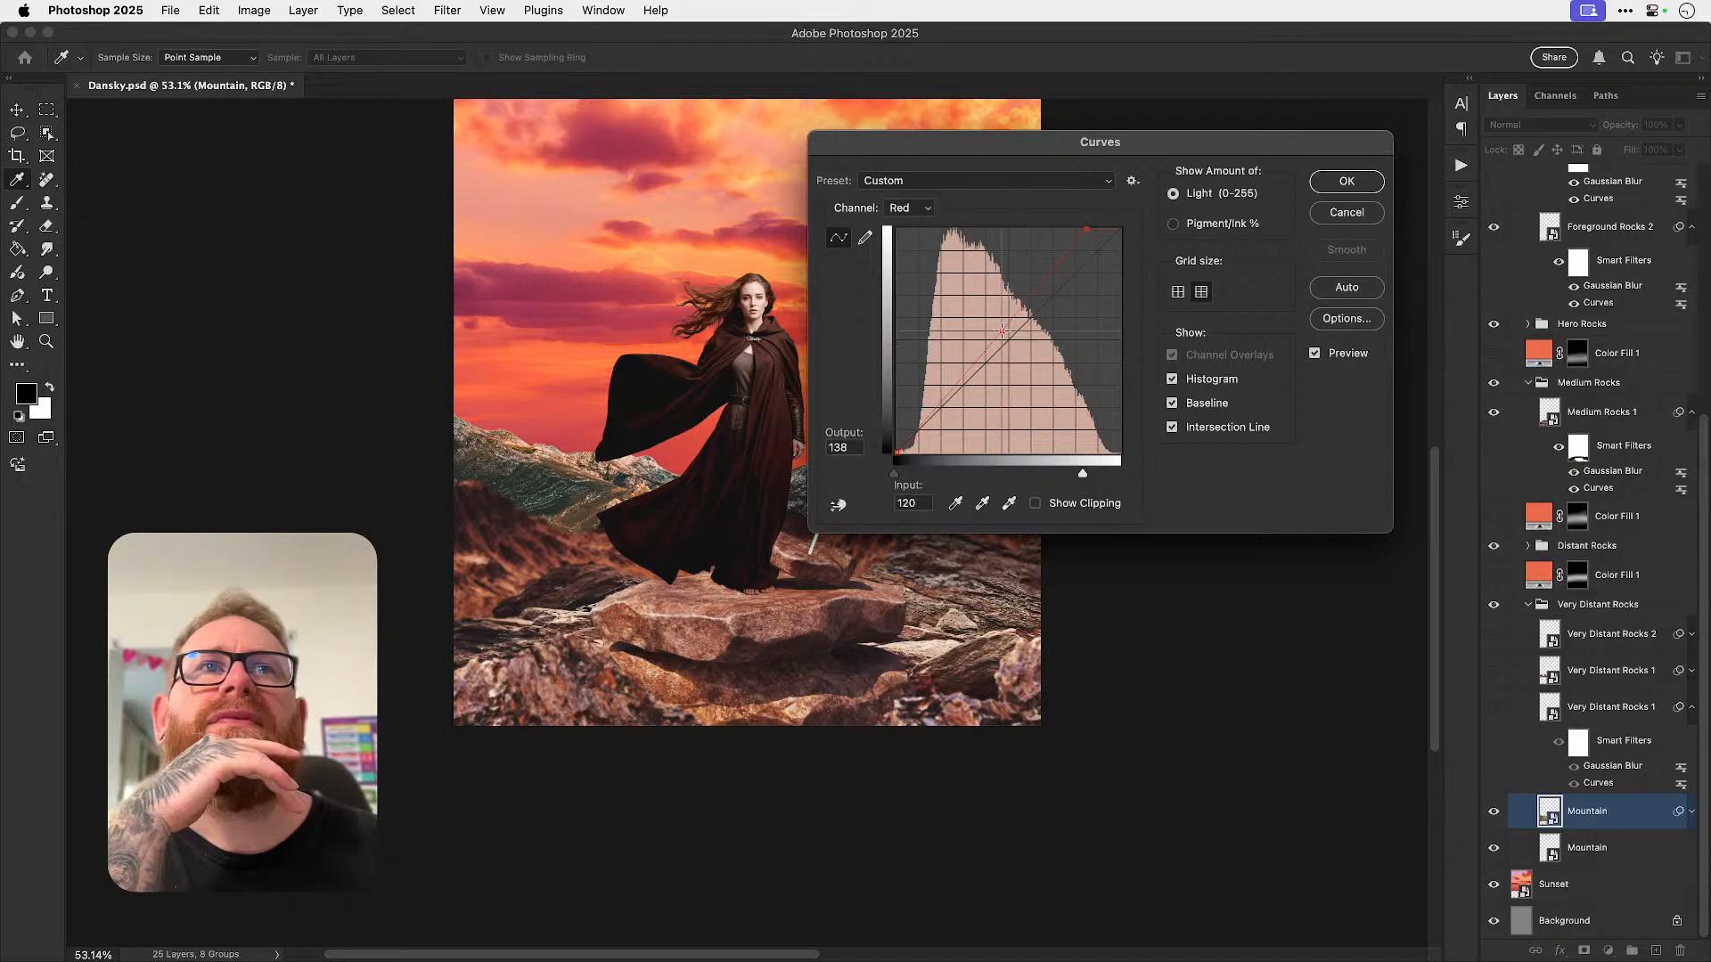
{"action": "key", "text": "alt+2"}
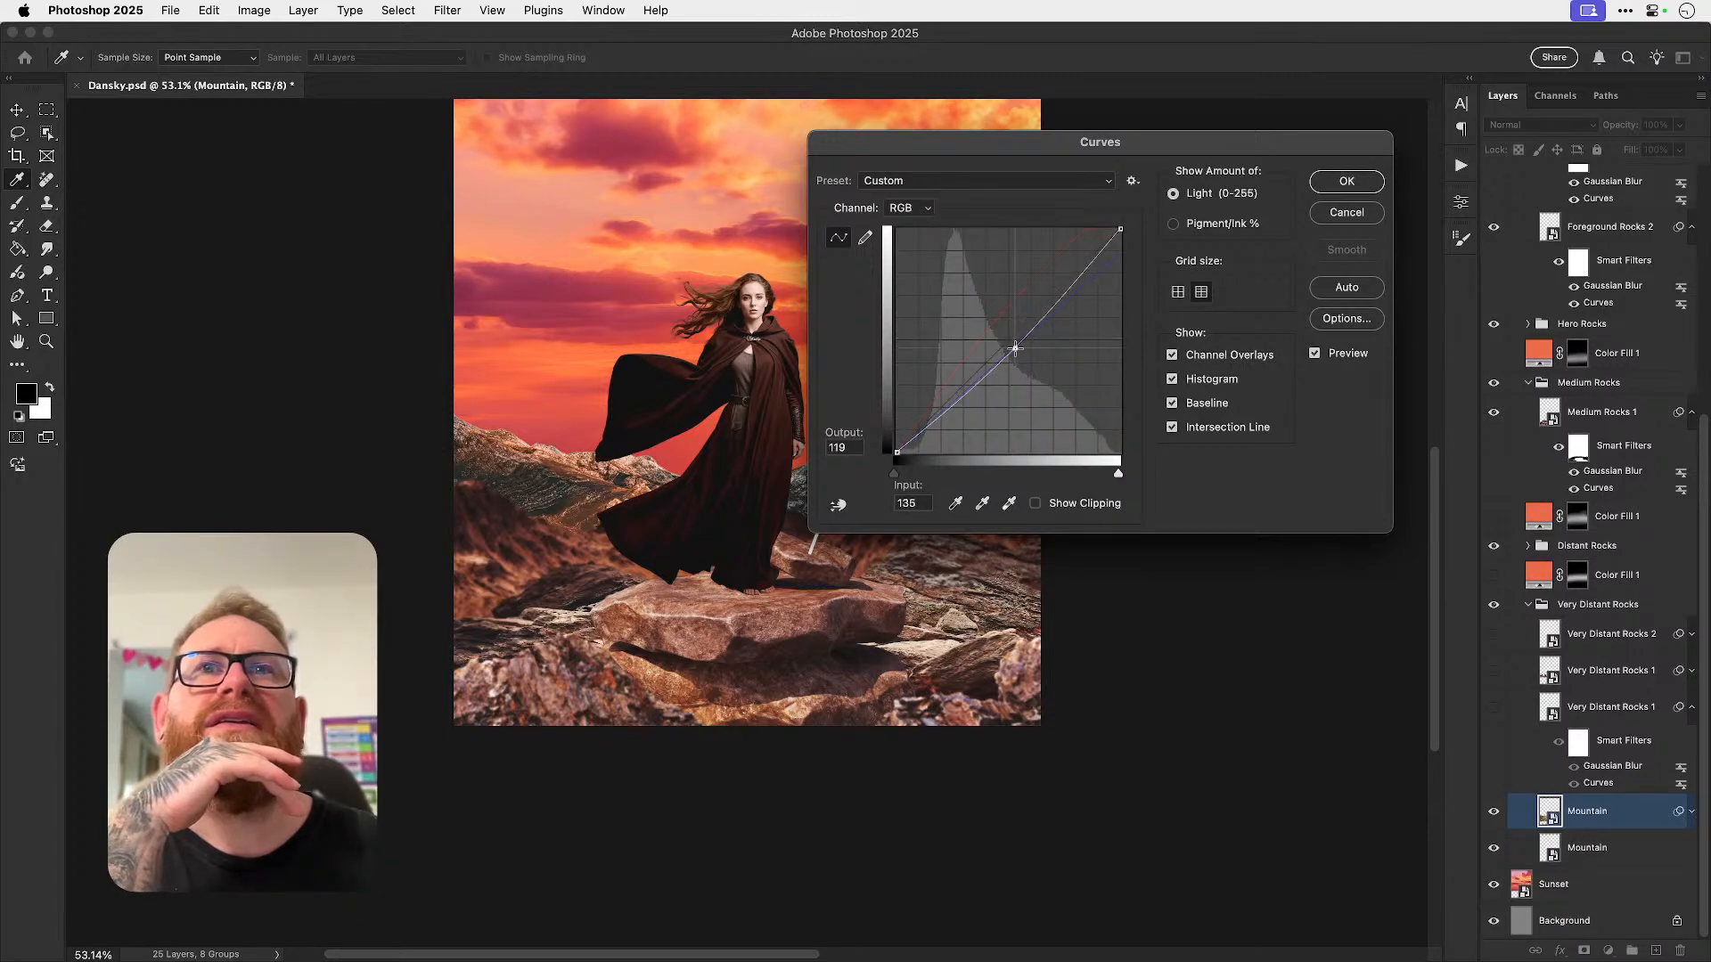
{"action": "left_click_drag", "start_coordinate": [1014, 351], "coordinate": [1012, 355]}
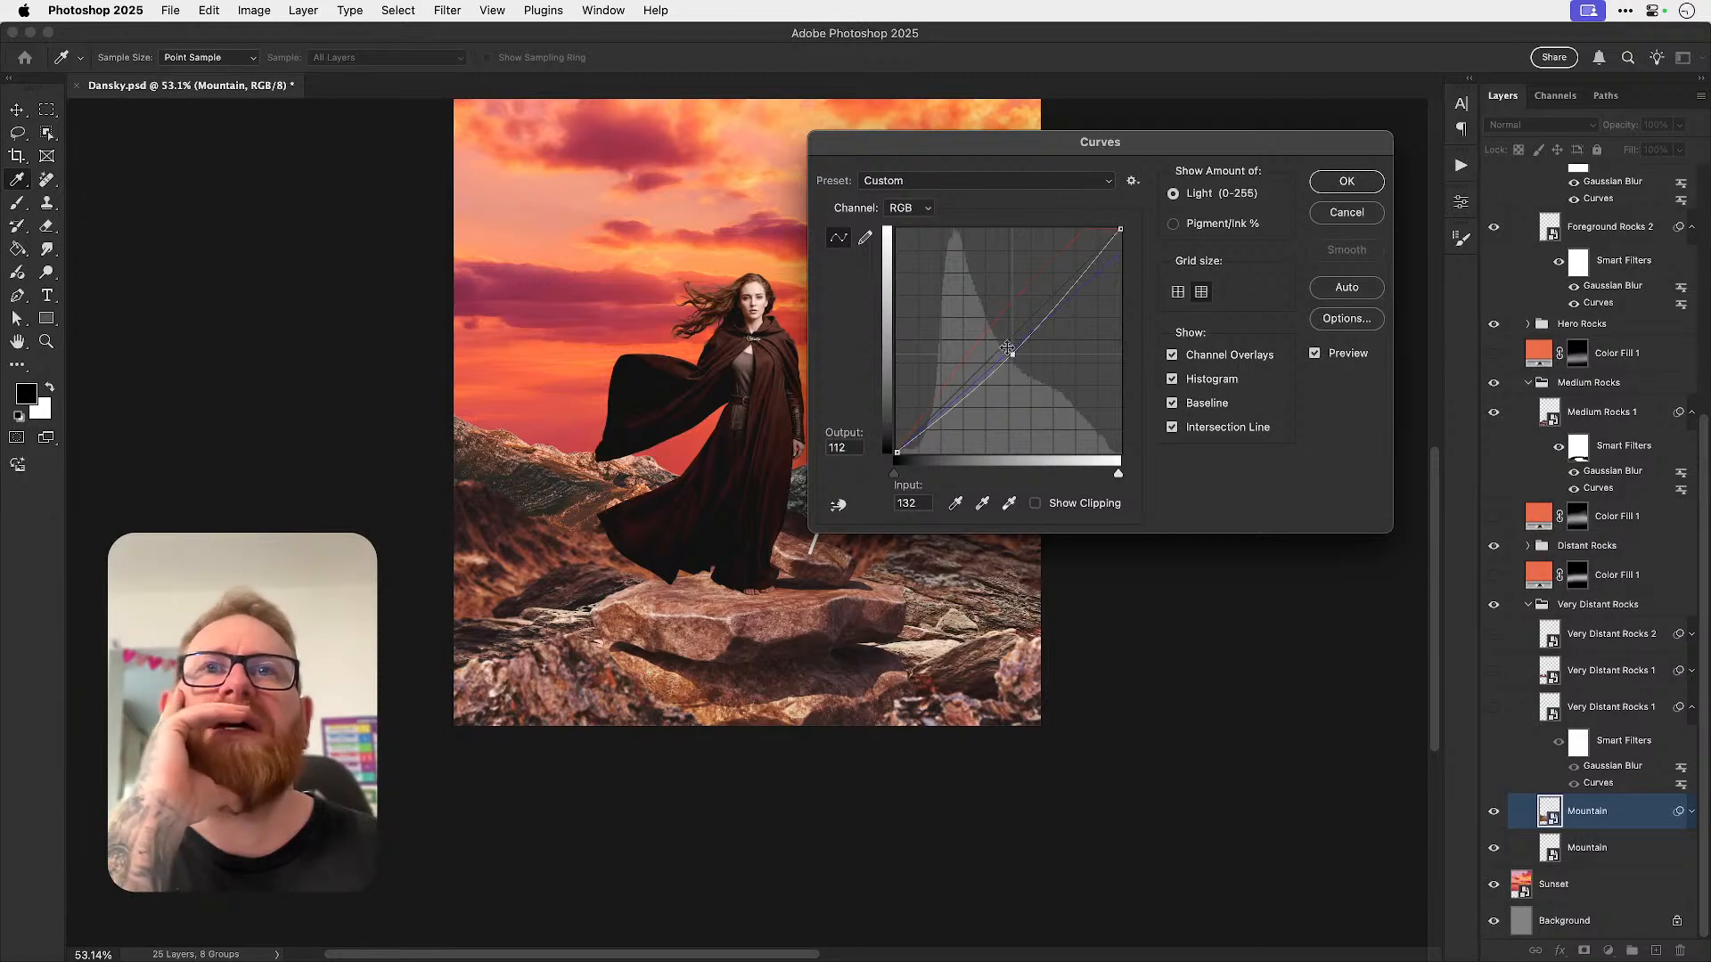
{"action": "left_click", "coordinate": [905, 210]}
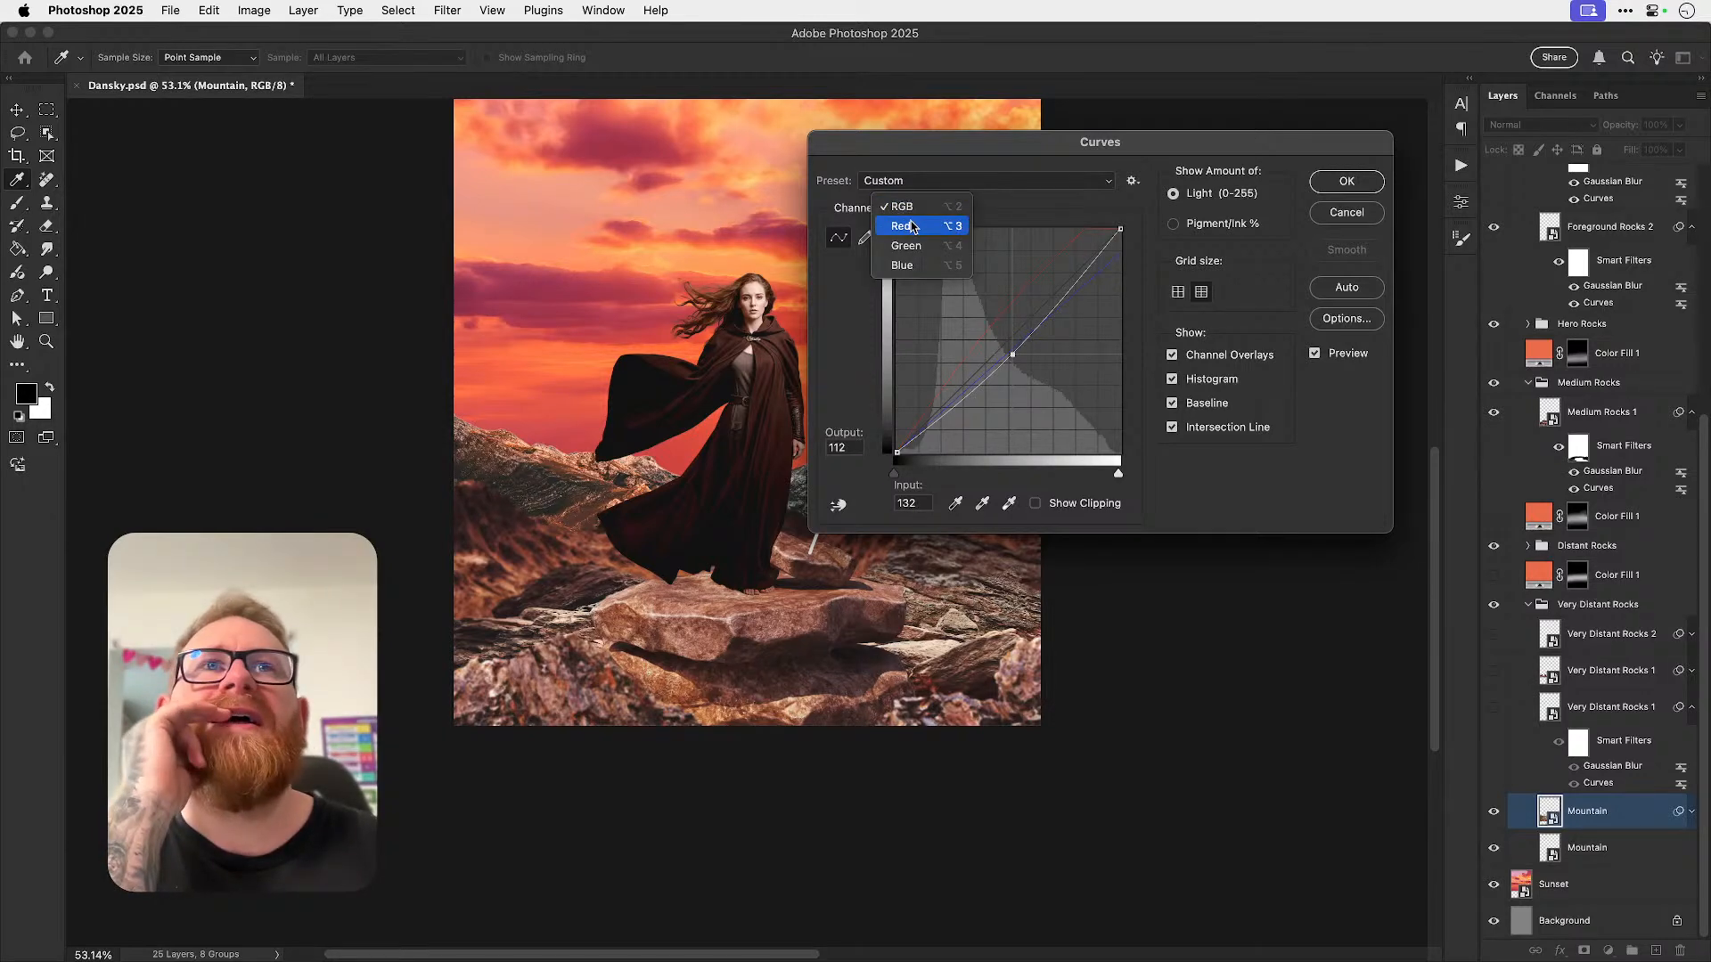
{"action": "left_click", "coordinate": [902, 265]}
{"action": "left_click_drag", "start_coordinate": [997, 329], "coordinate": [1005, 345]}
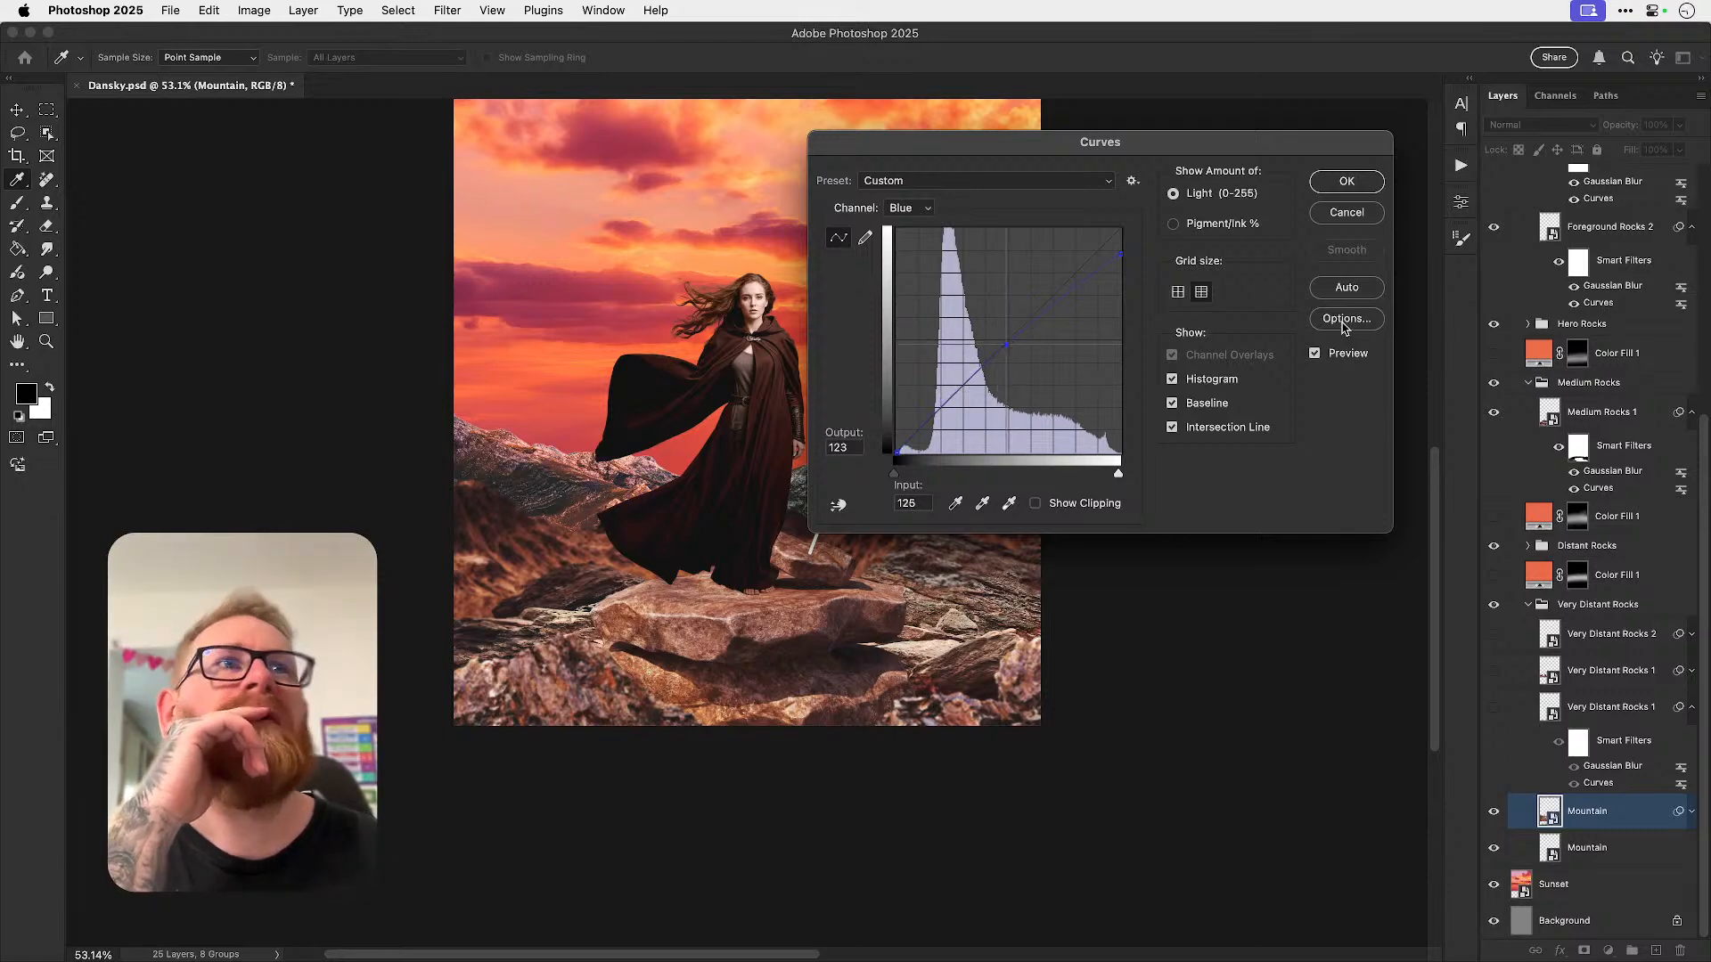
{"action": "left_click", "coordinate": [1346, 182]}
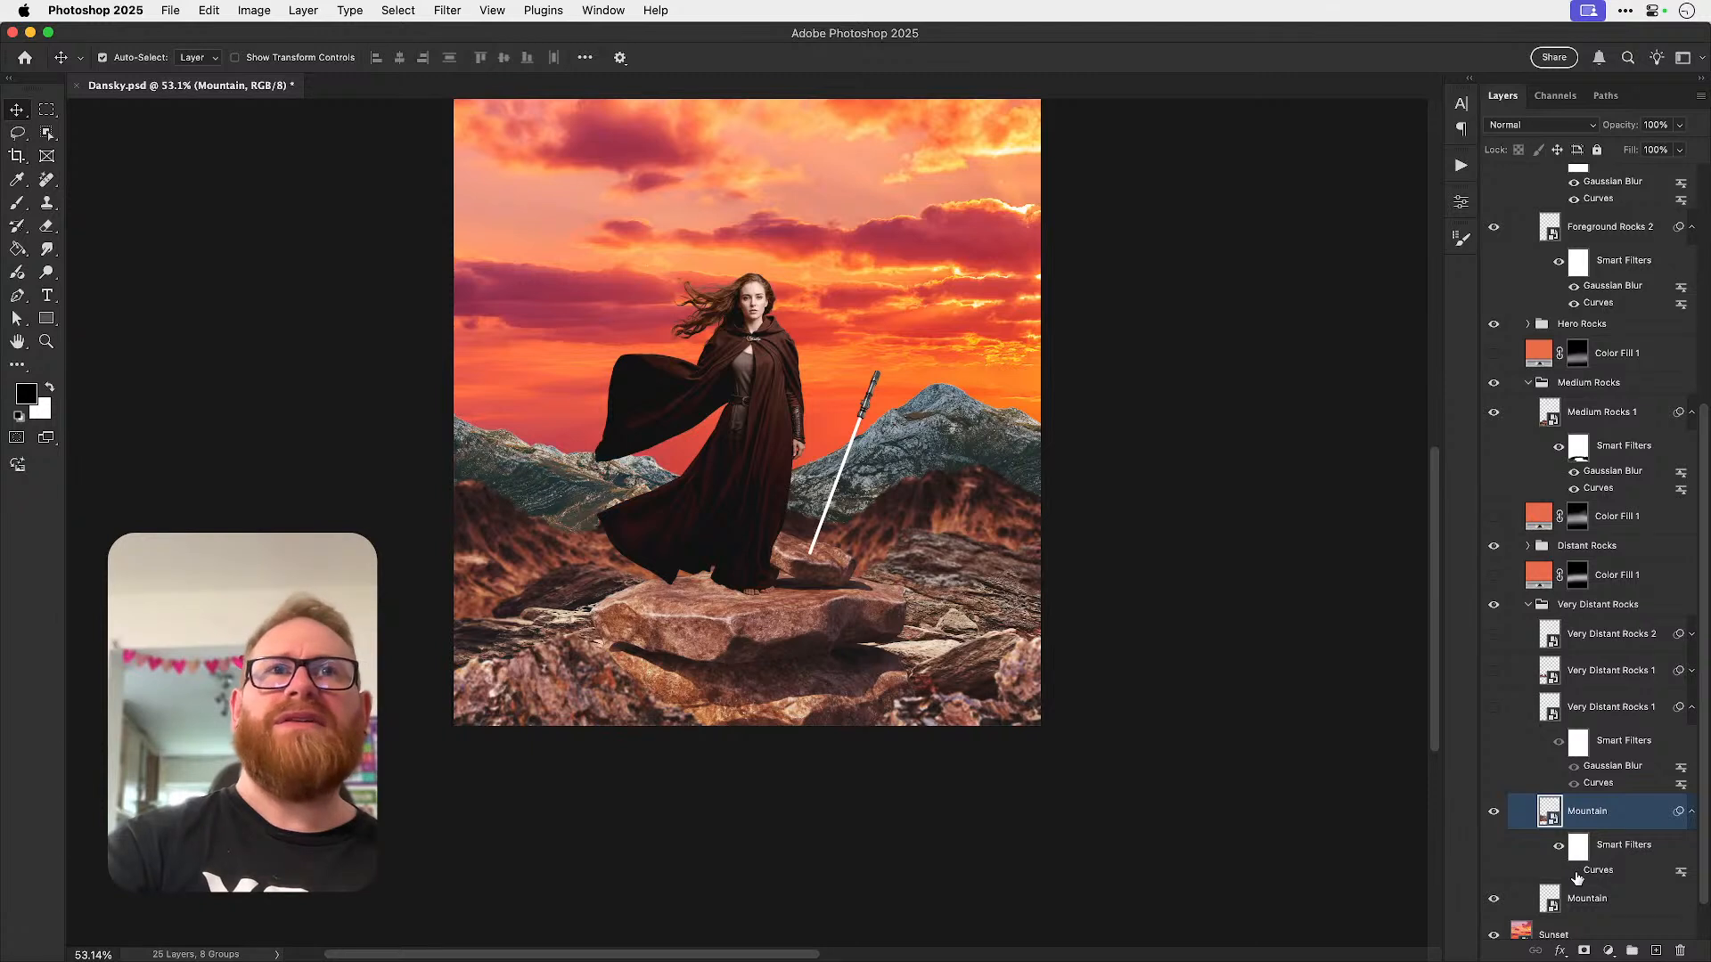
- Copy the Curves smart filter from the upper Mountain layer onto the lower Mountain layer
{"action": "scroll", "coordinate": [1636, 820], "scroll_direction": "down", "scroll_amount": 2}
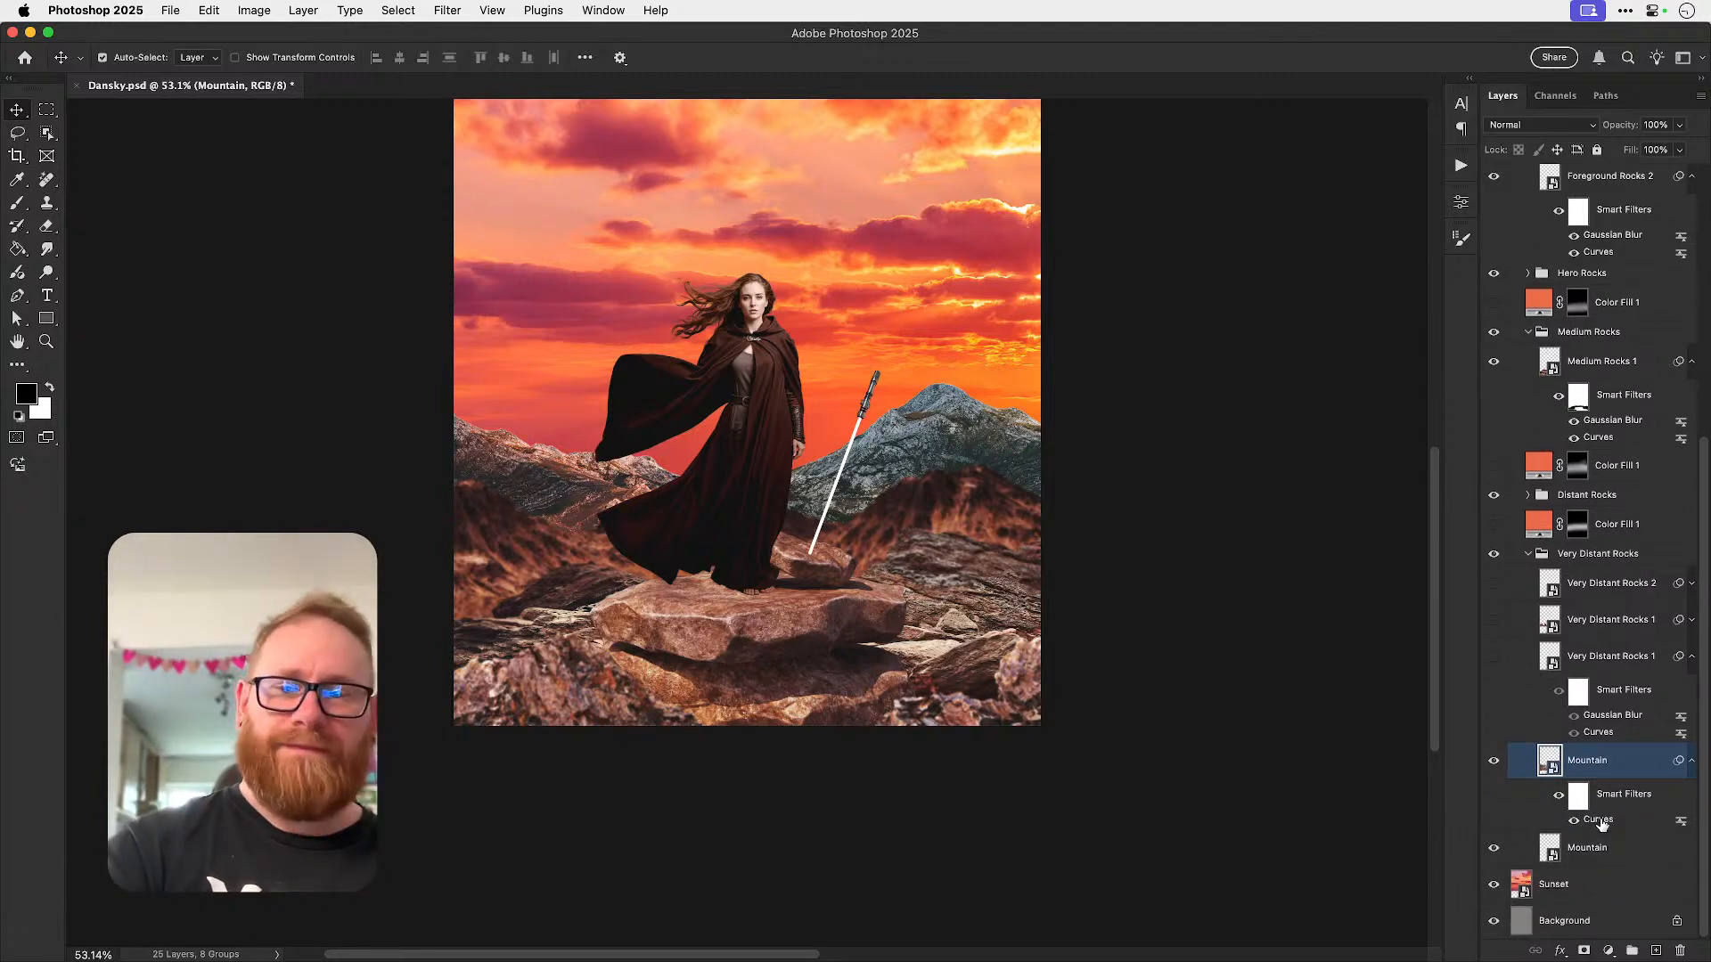
{"action": "left_click_drag", "start_coordinate": [1600, 824], "coordinate": [1594, 857]}
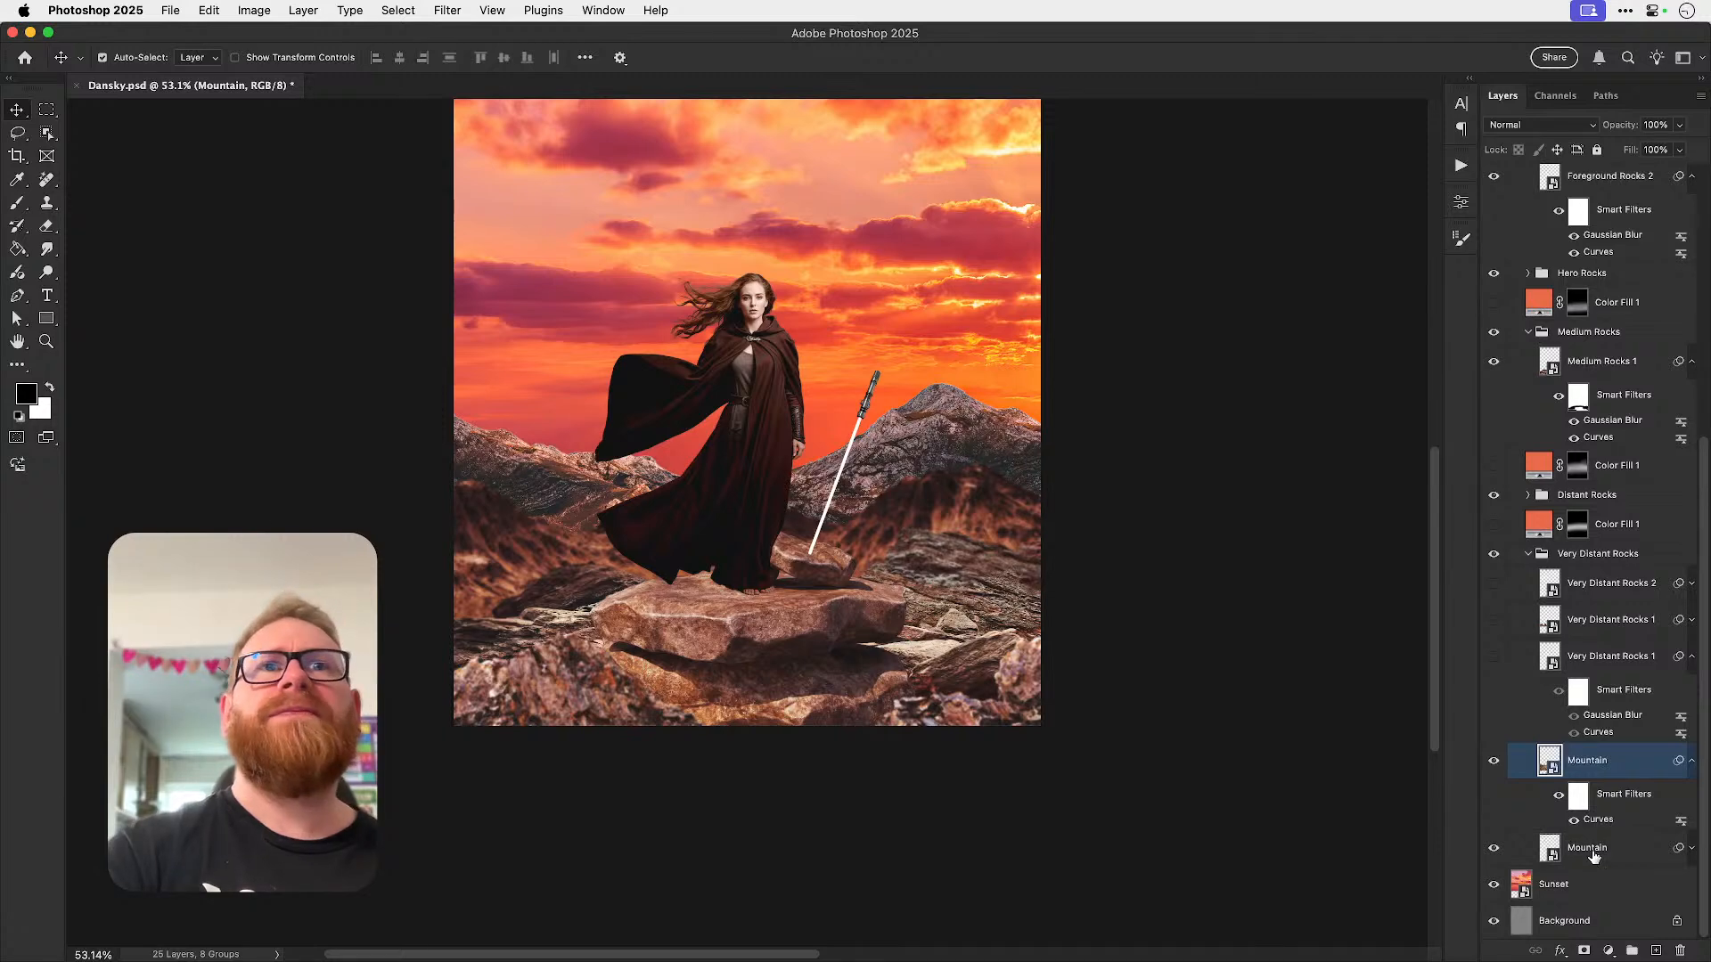
- Compare the whole composite with the jedi.jpg reference poster in Preview, and move the poster out of the way
{"action": "key", "text": "super+0"}
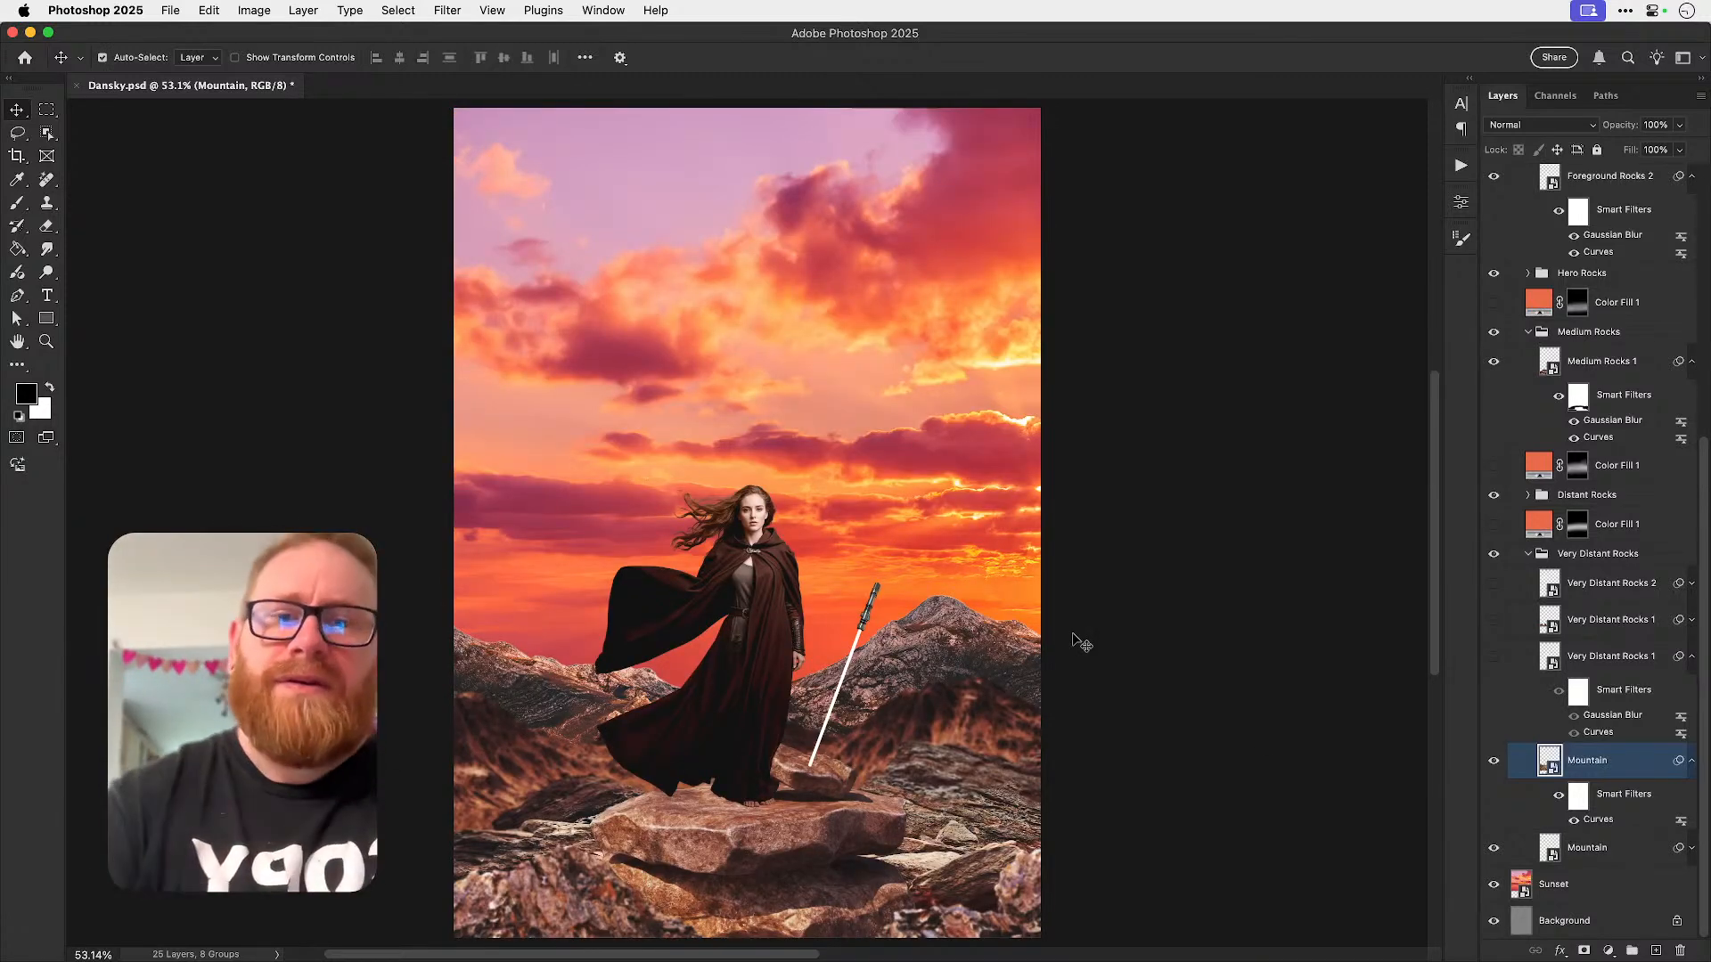
{"action": "left_click", "coordinate": [1108, 946]}
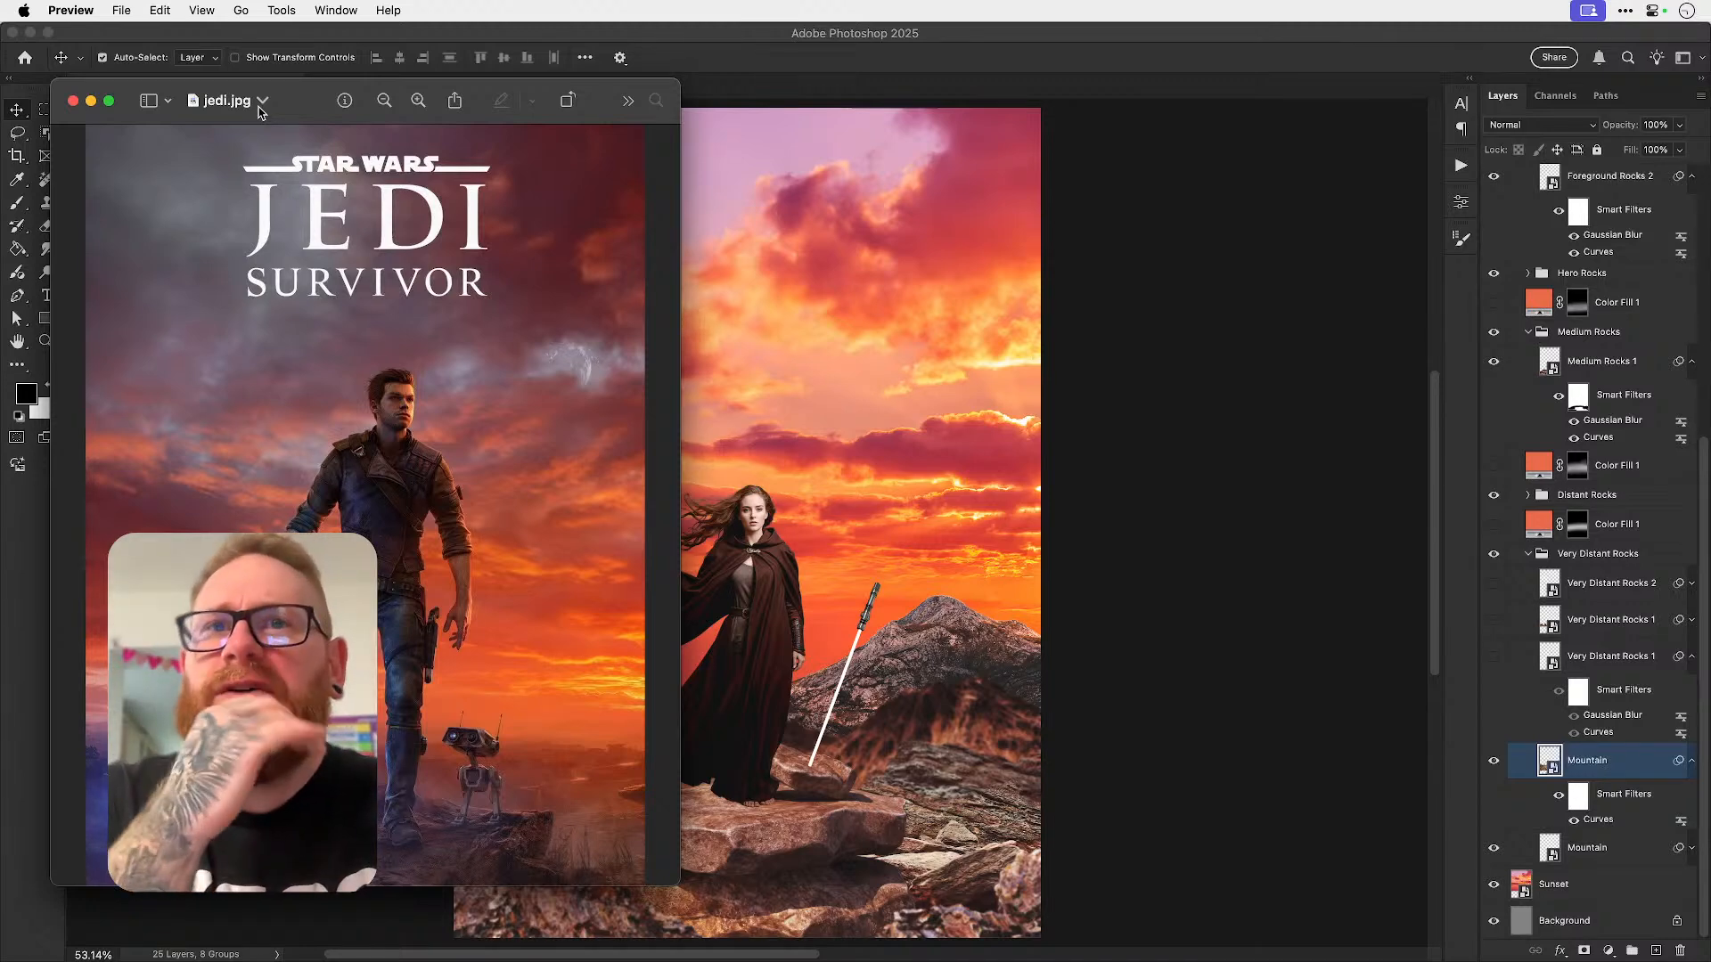
{"action": "left_click_drag", "start_coordinate": [258, 105], "coordinate": [406, 961]}
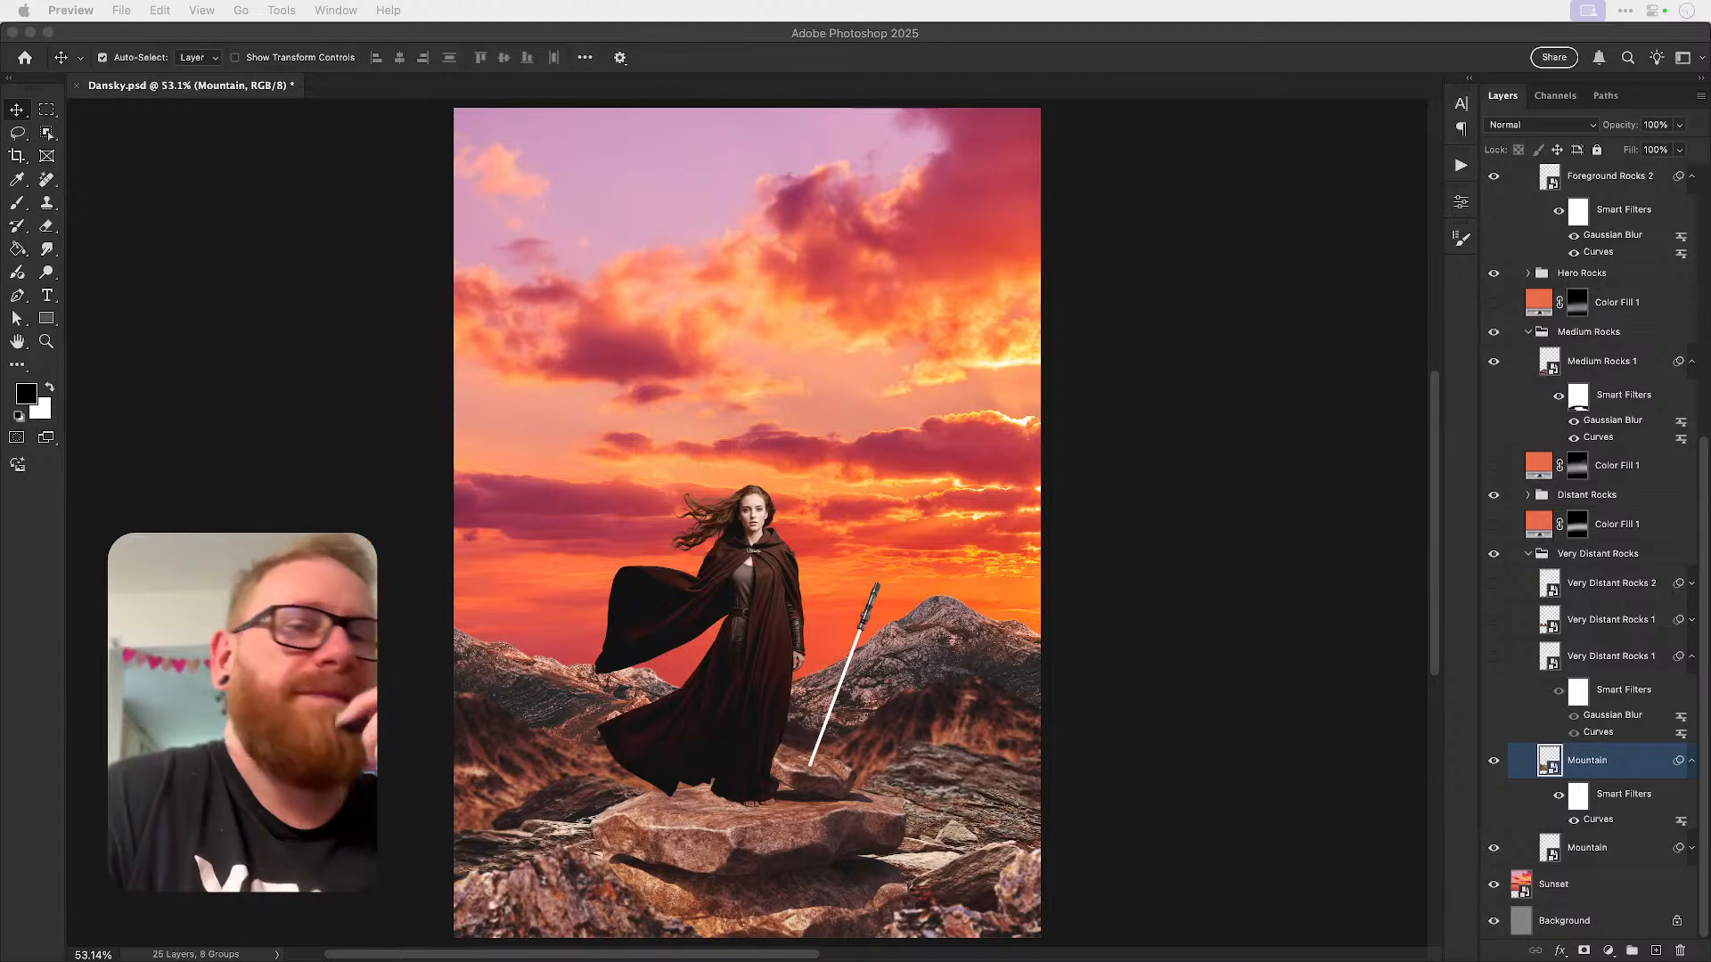
- Expand the smart filters of the Hero Rocks layer and compare the rocks with its Curves filter off and on
{"action": "left_click", "coordinate": [553, 755]}
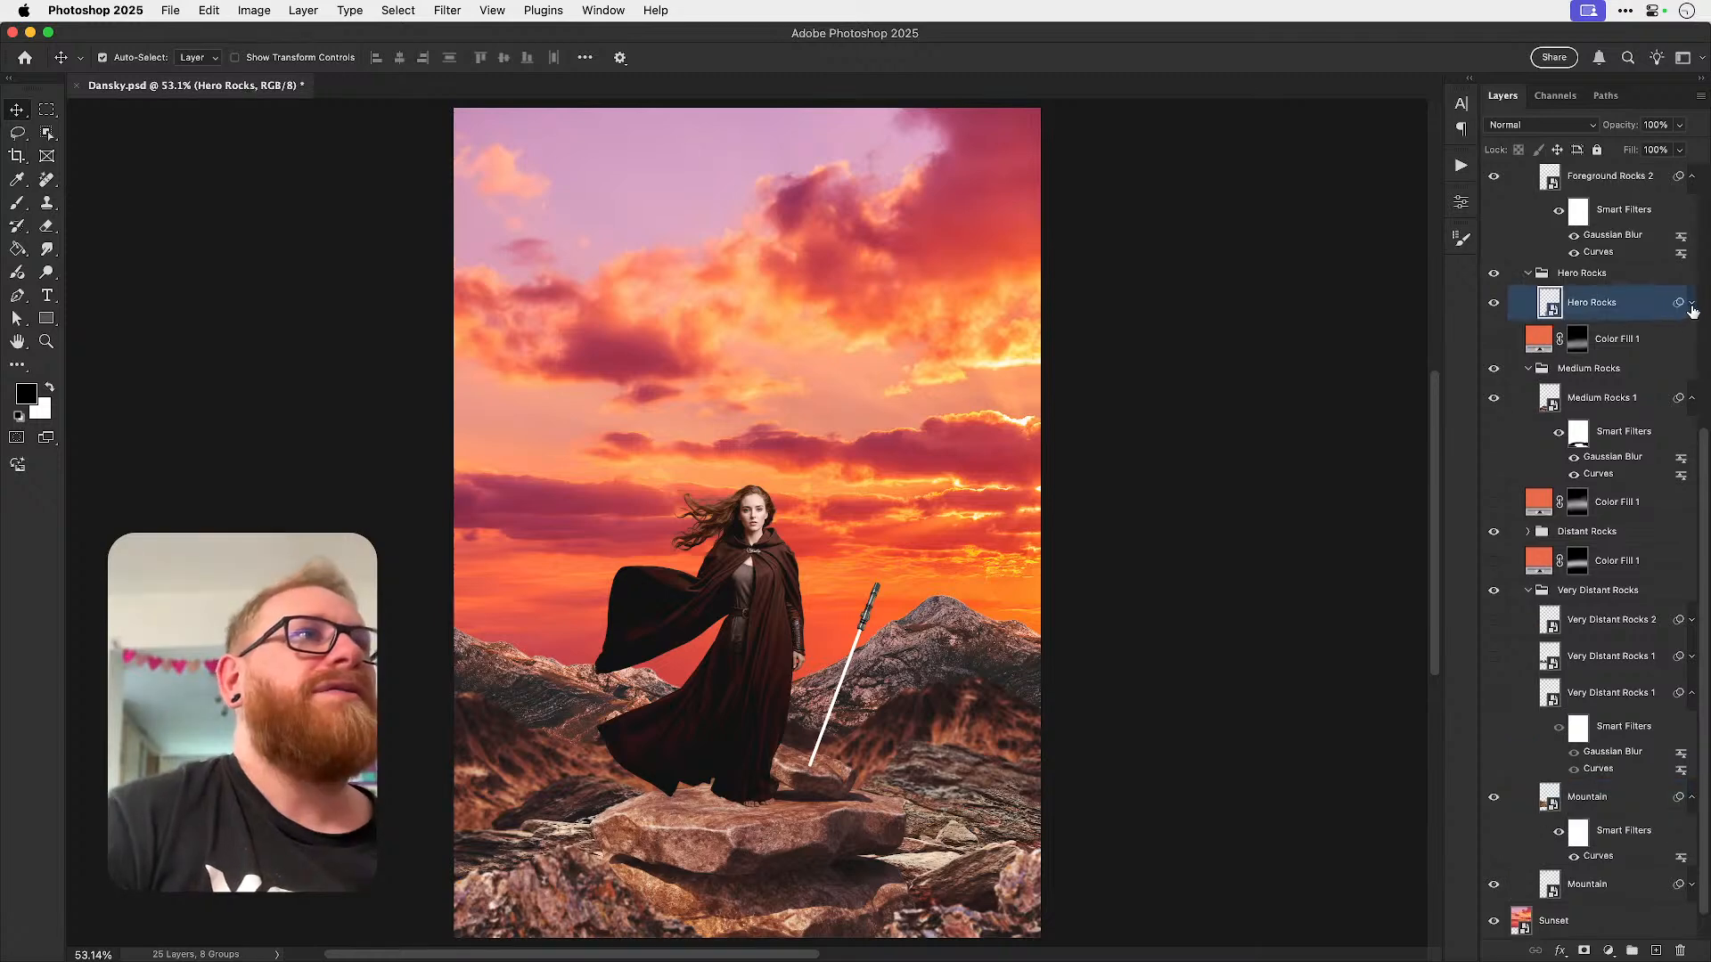
{"action": "left_click", "coordinate": [1691, 305]}
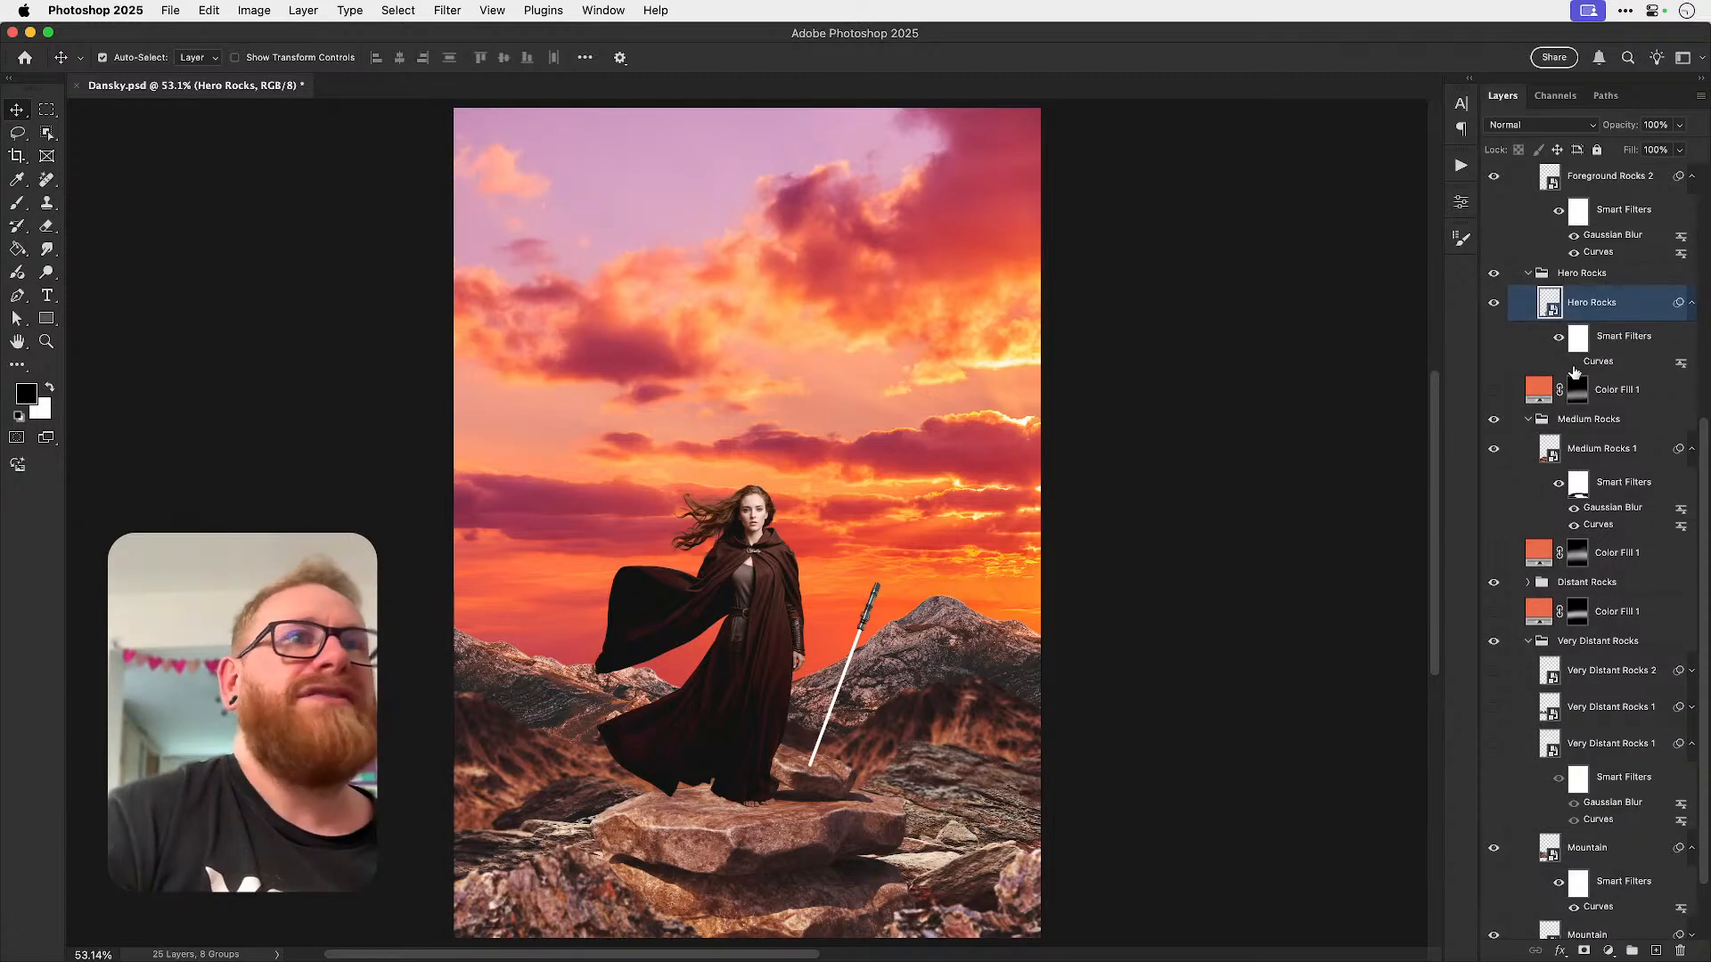
{"action": "left_click", "coordinate": [1572, 365]}
{"action": "left_click", "coordinate": [1572, 364]}
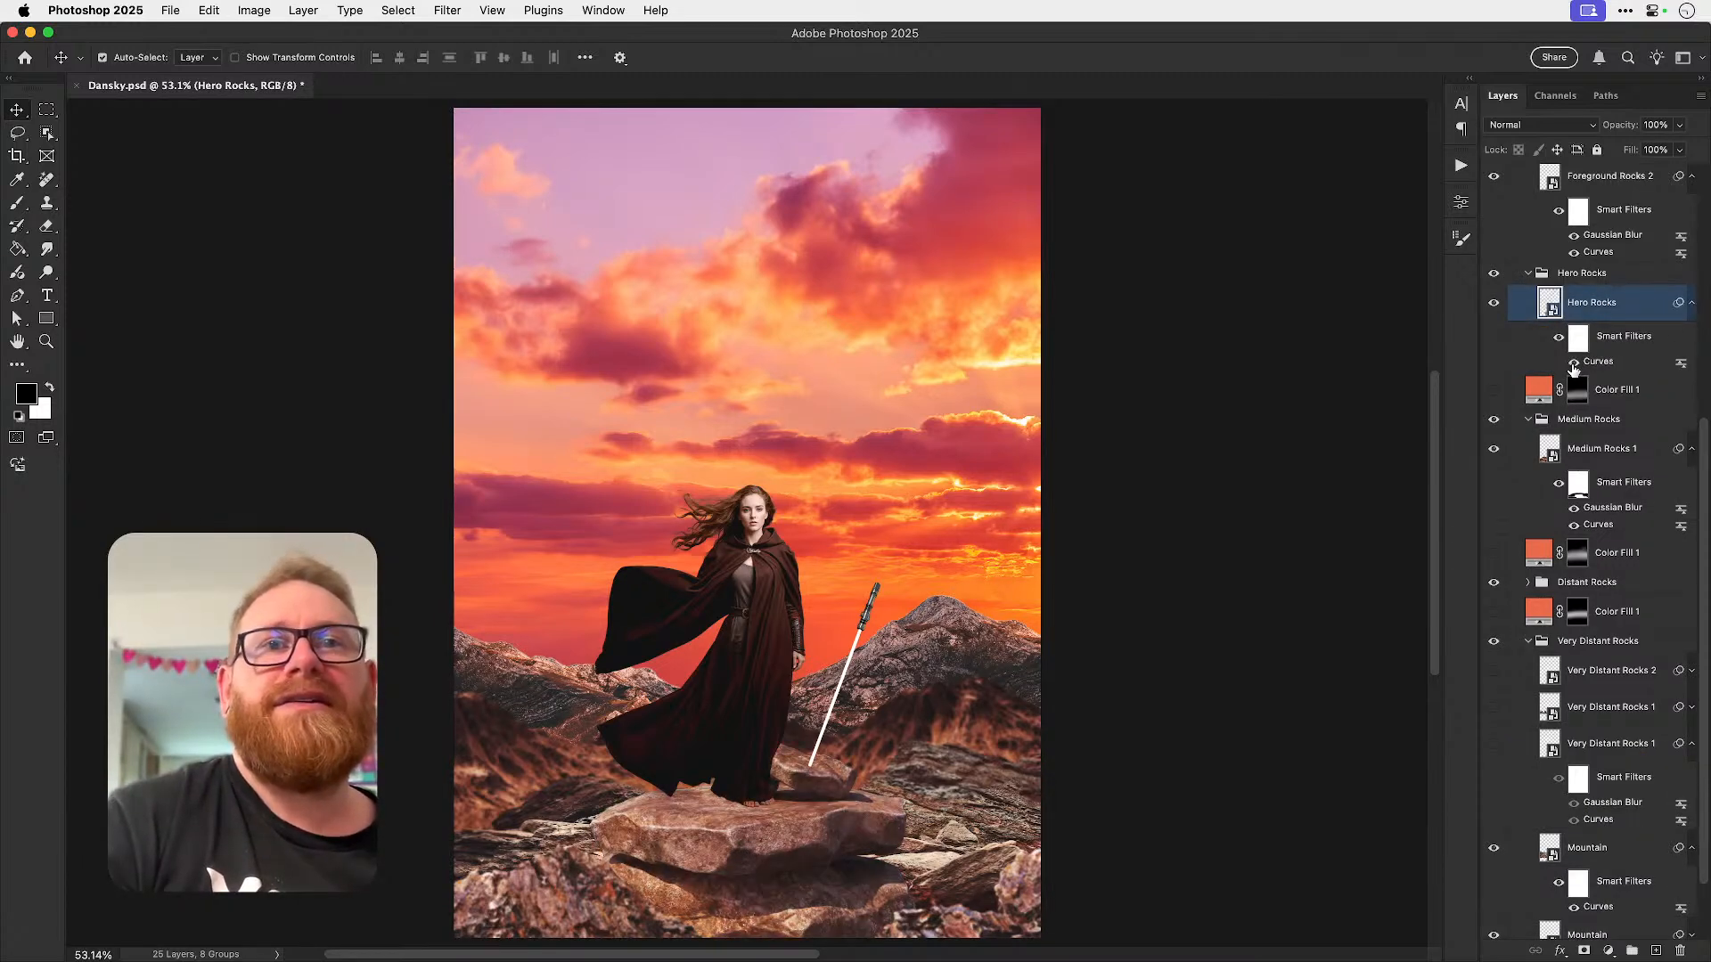
- Collapse the Medium Rocks and Very Distant Rocks groups, and compare the landscape with the Distant Rocks and Very Distant Rocks groups hidden and shown
{"action": "left_click", "coordinate": [583, 895]}
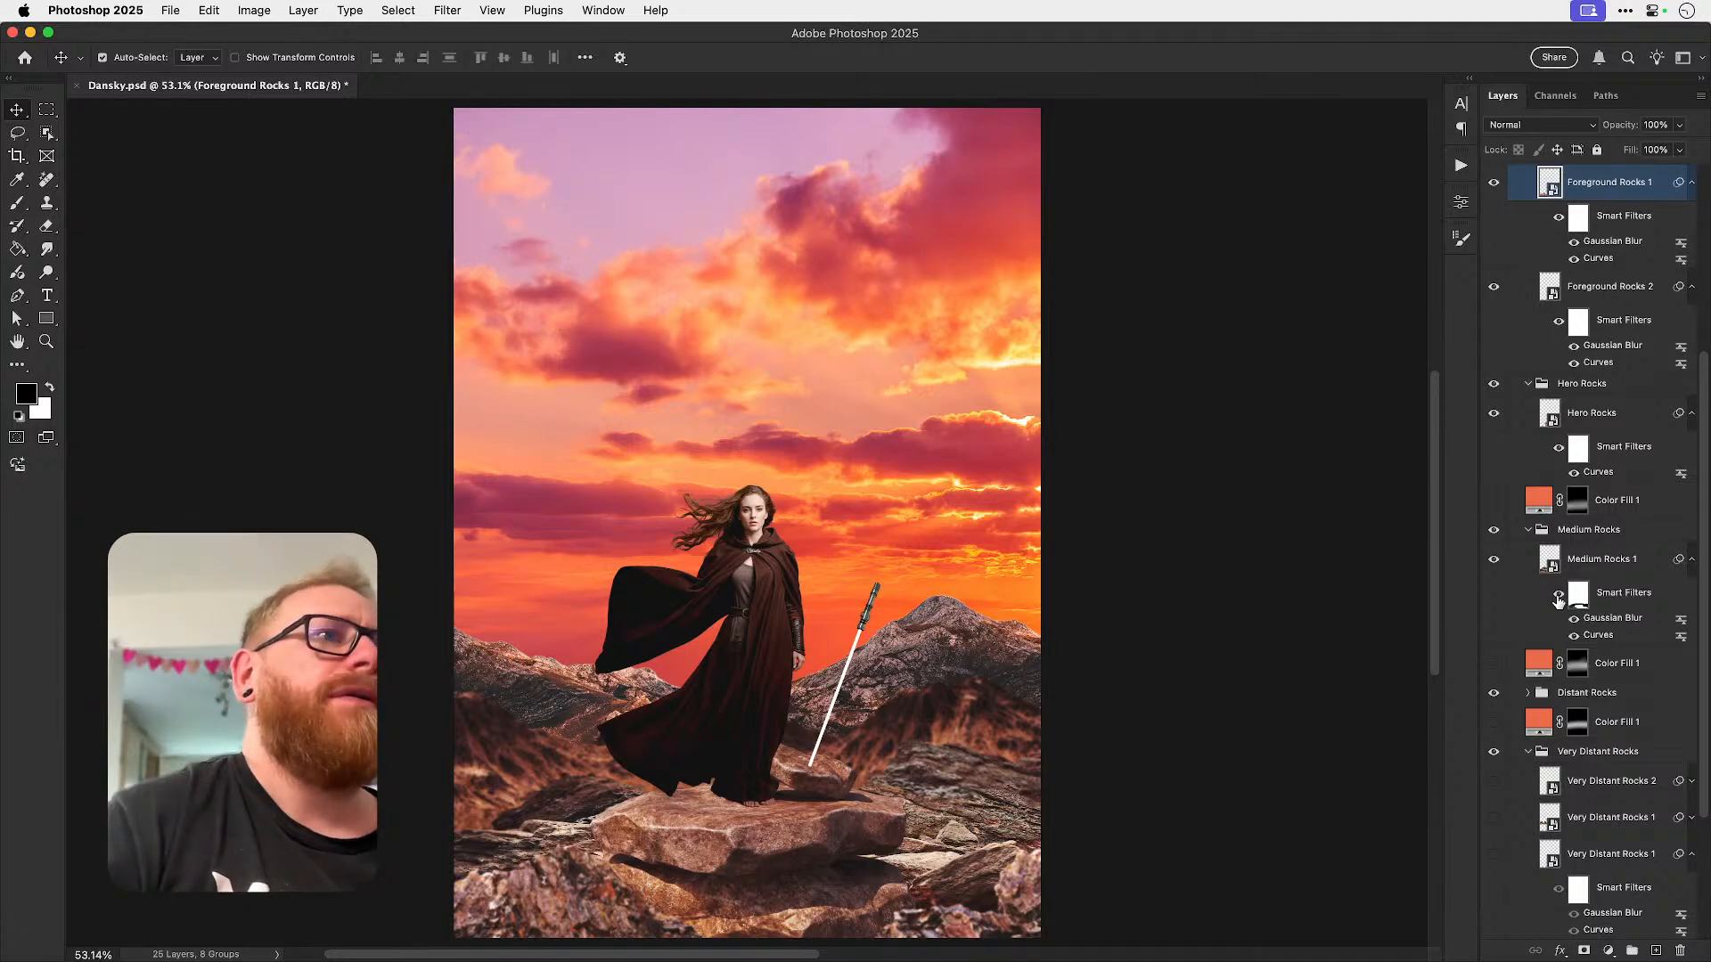
{"action": "left_click", "coordinate": [1528, 531]}
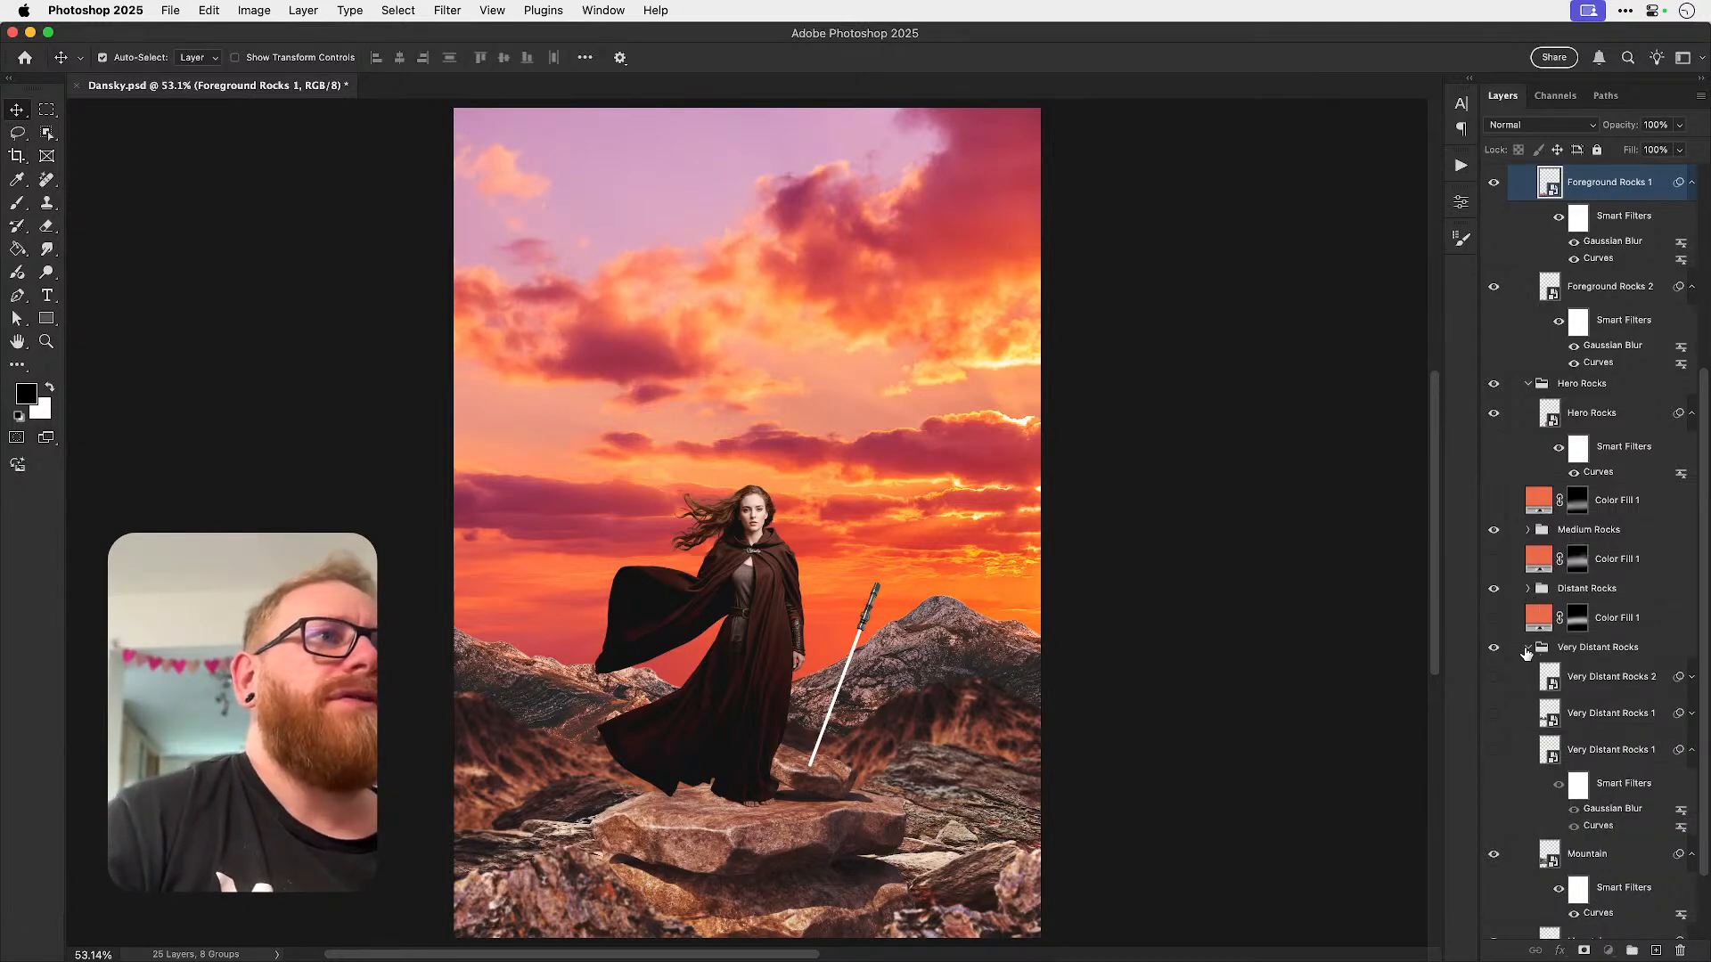
{"action": "left_click", "coordinate": [1528, 648]}
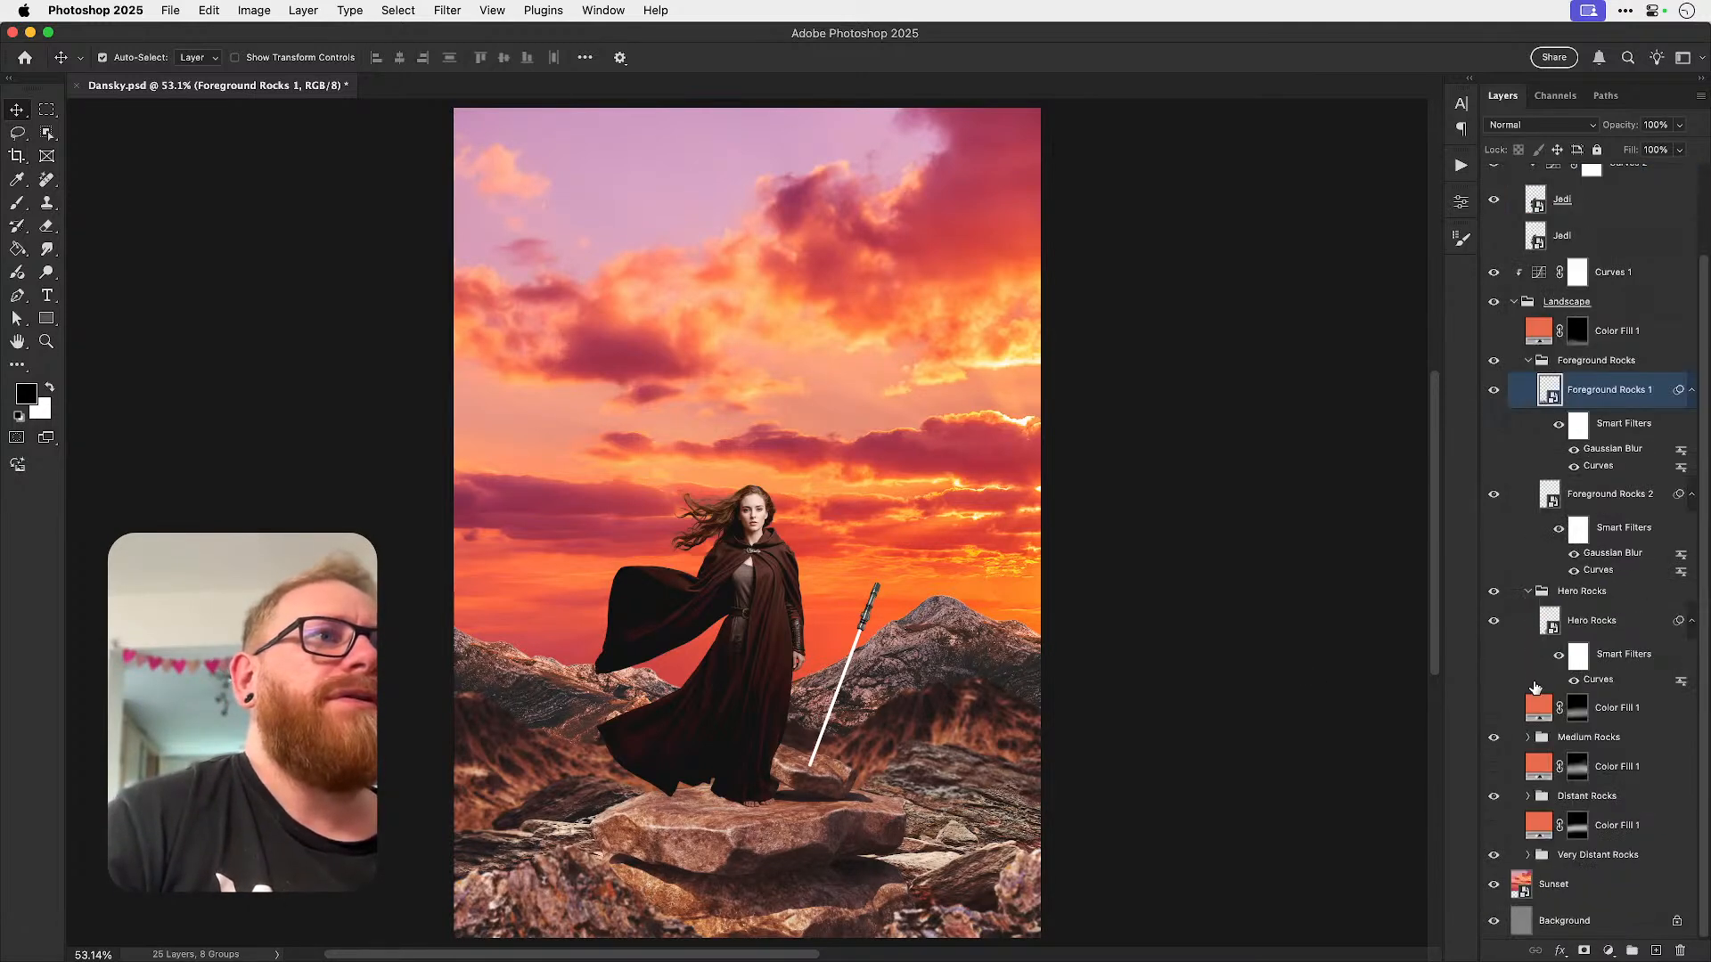
{"action": "left_click", "coordinate": [1493, 854]}
{"action": "left_click", "coordinate": [1493, 797]}
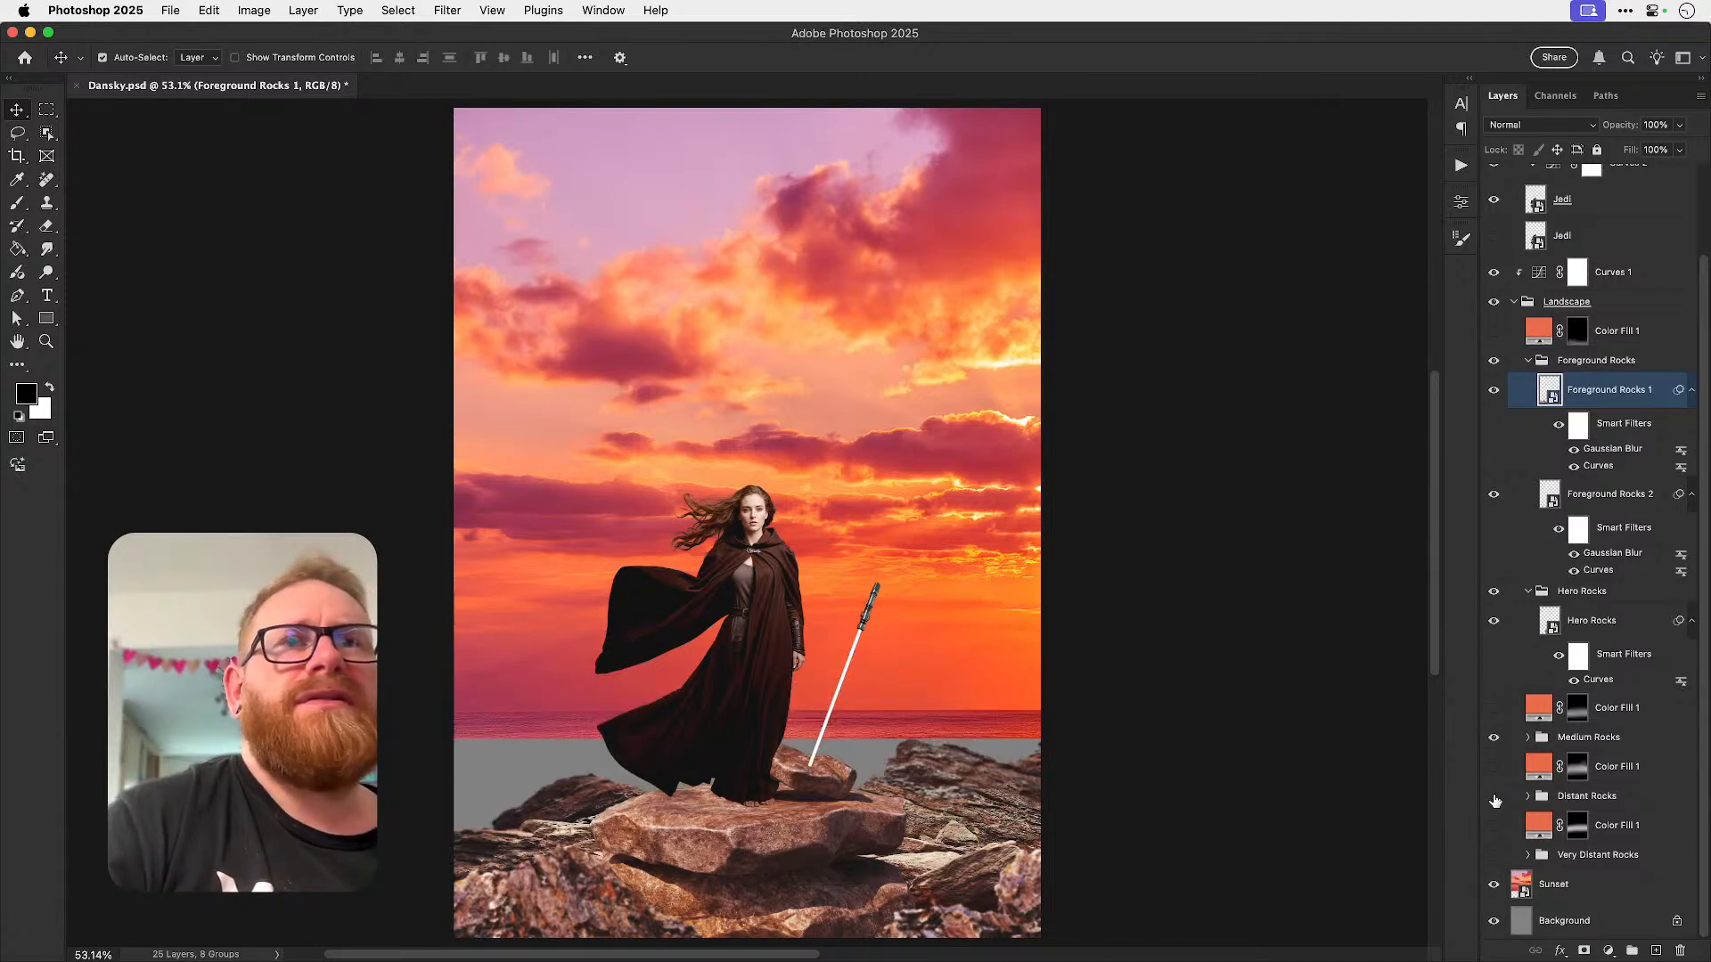
{"action": "left_click", "coordinate": [1495, 797]}
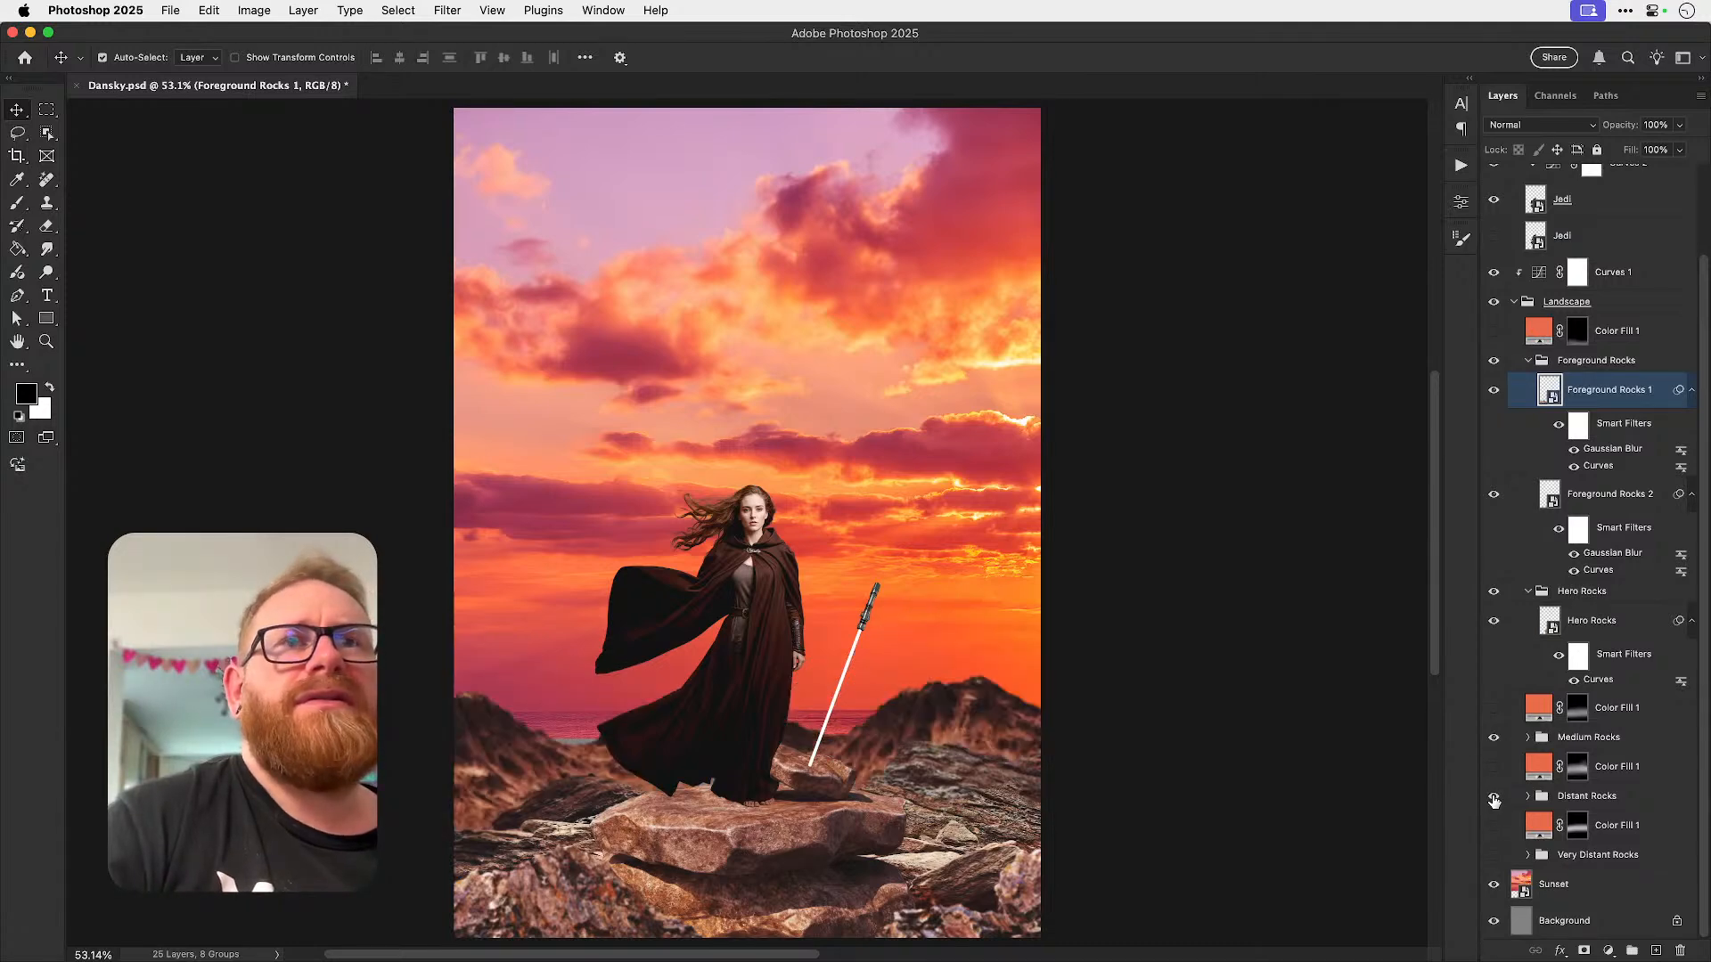
{"action": "left_click", "coordinate": [1494, 855]}
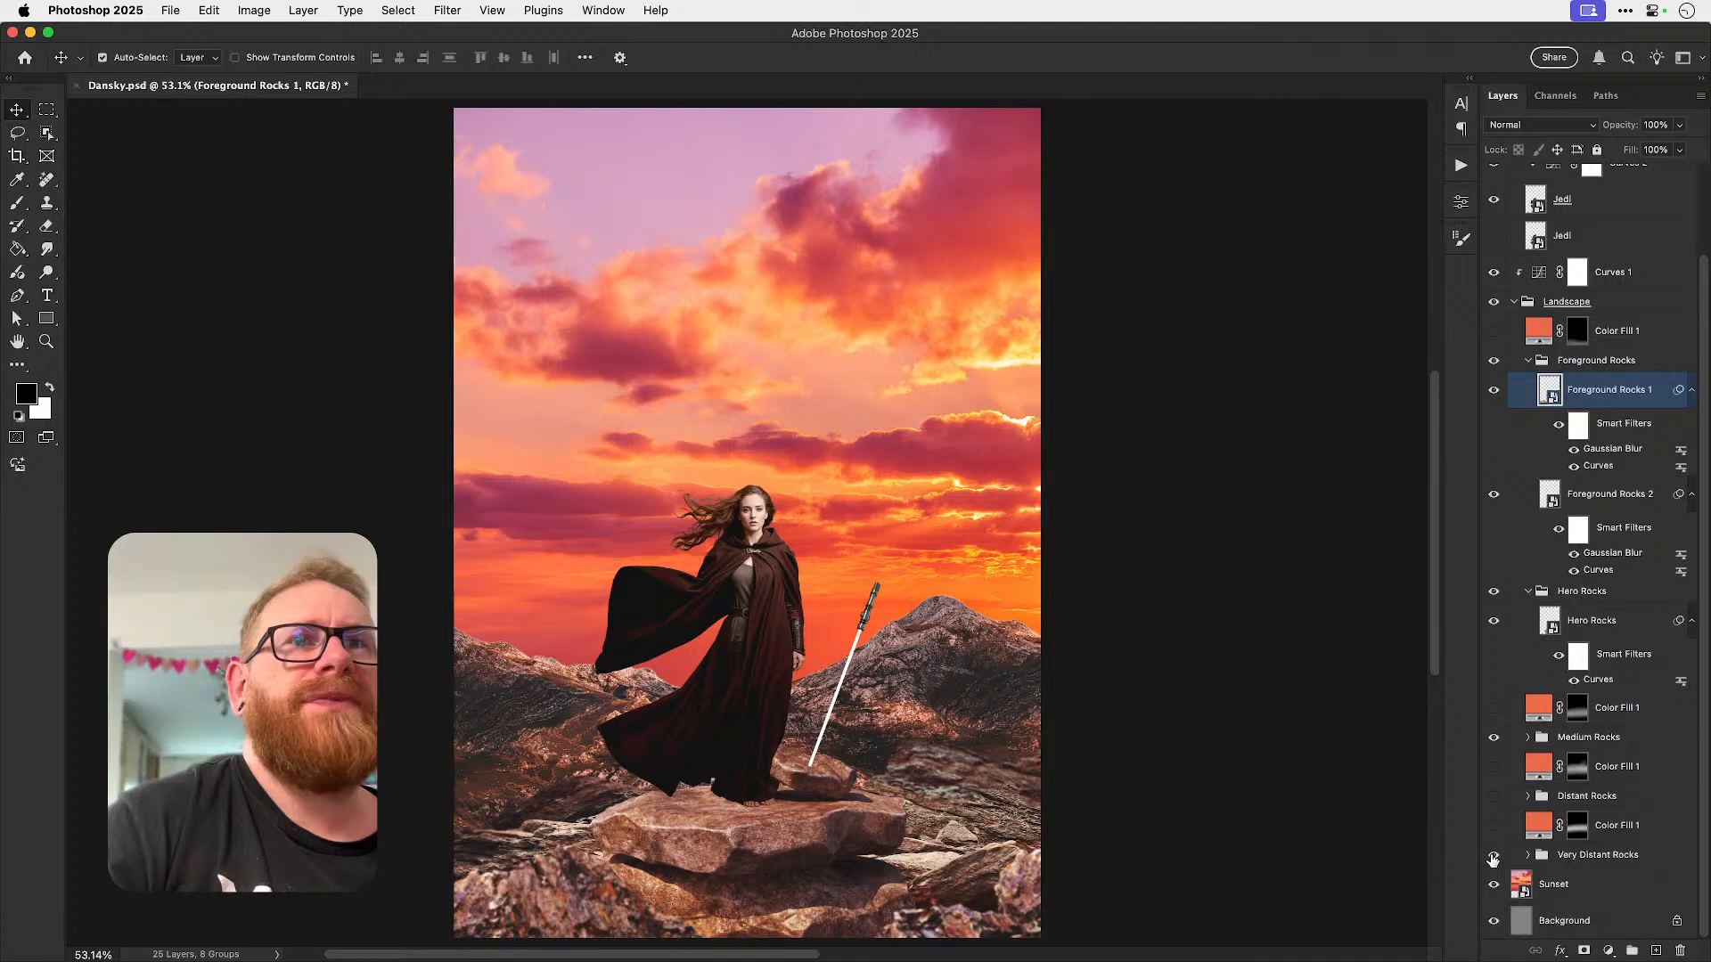
- Hide the Very Distant Rocks group, show the Distant Rocks group and expand it
{"action": "left_click", "coordinate": [1494, 857]}
{"action": "left_click", "coordinate": [1494, 798]}
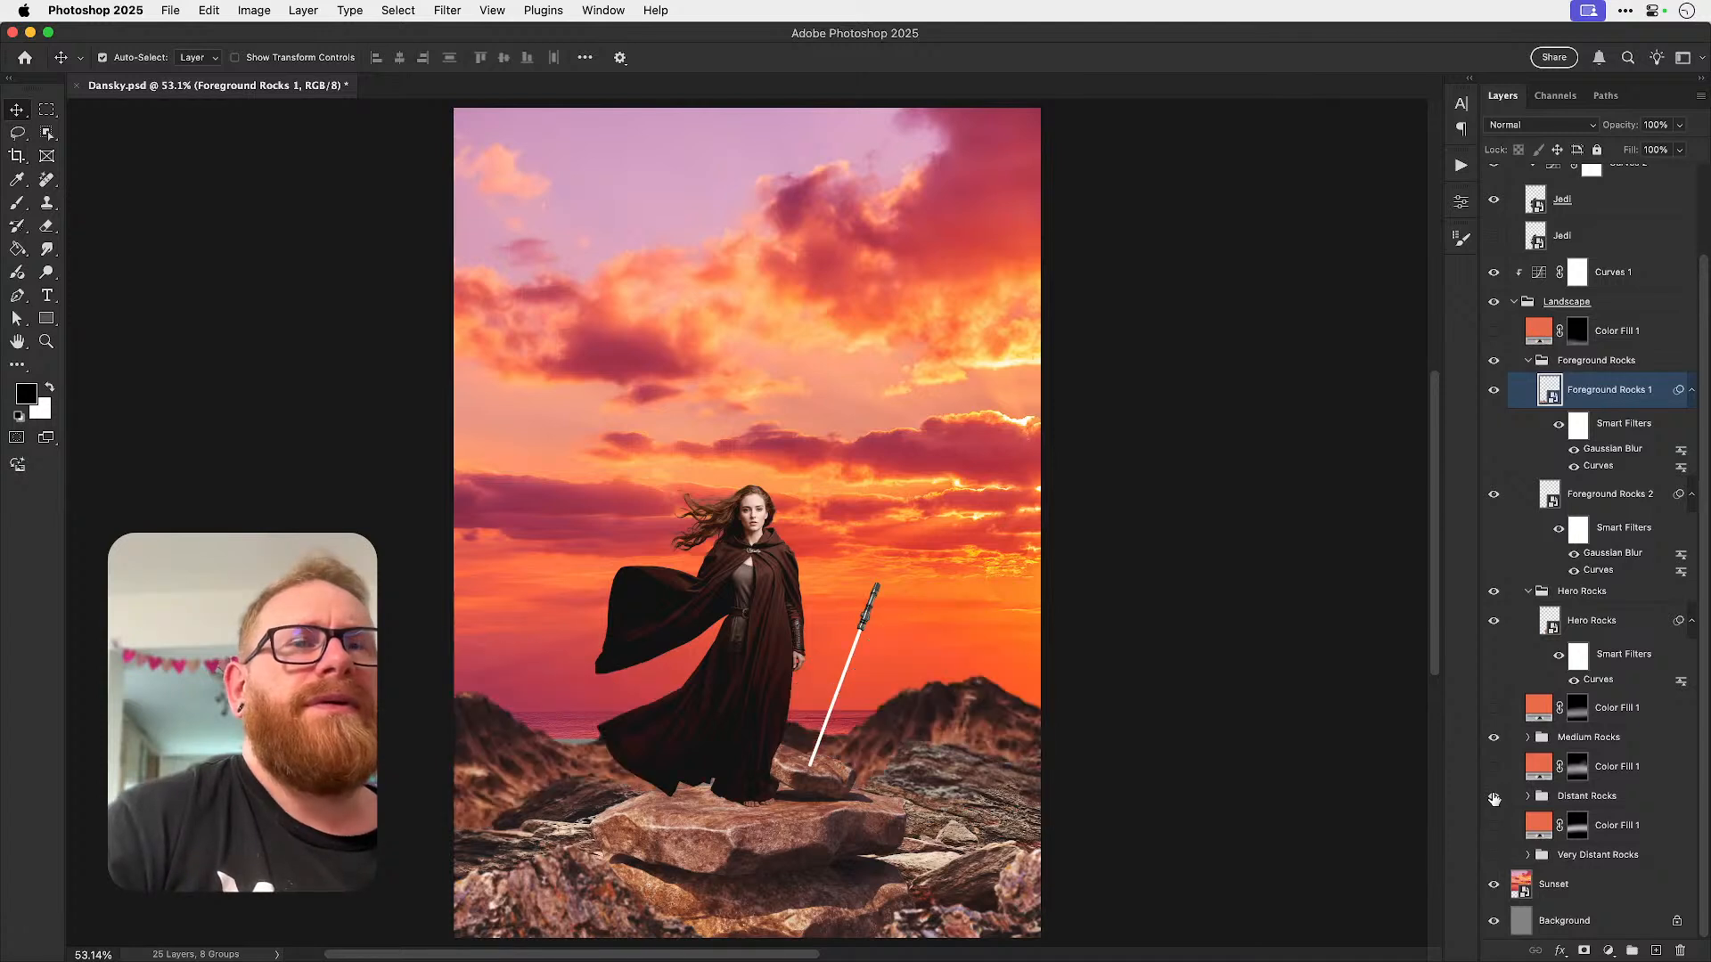
{"action": "left_click", "coordinate": [1527, 796]}
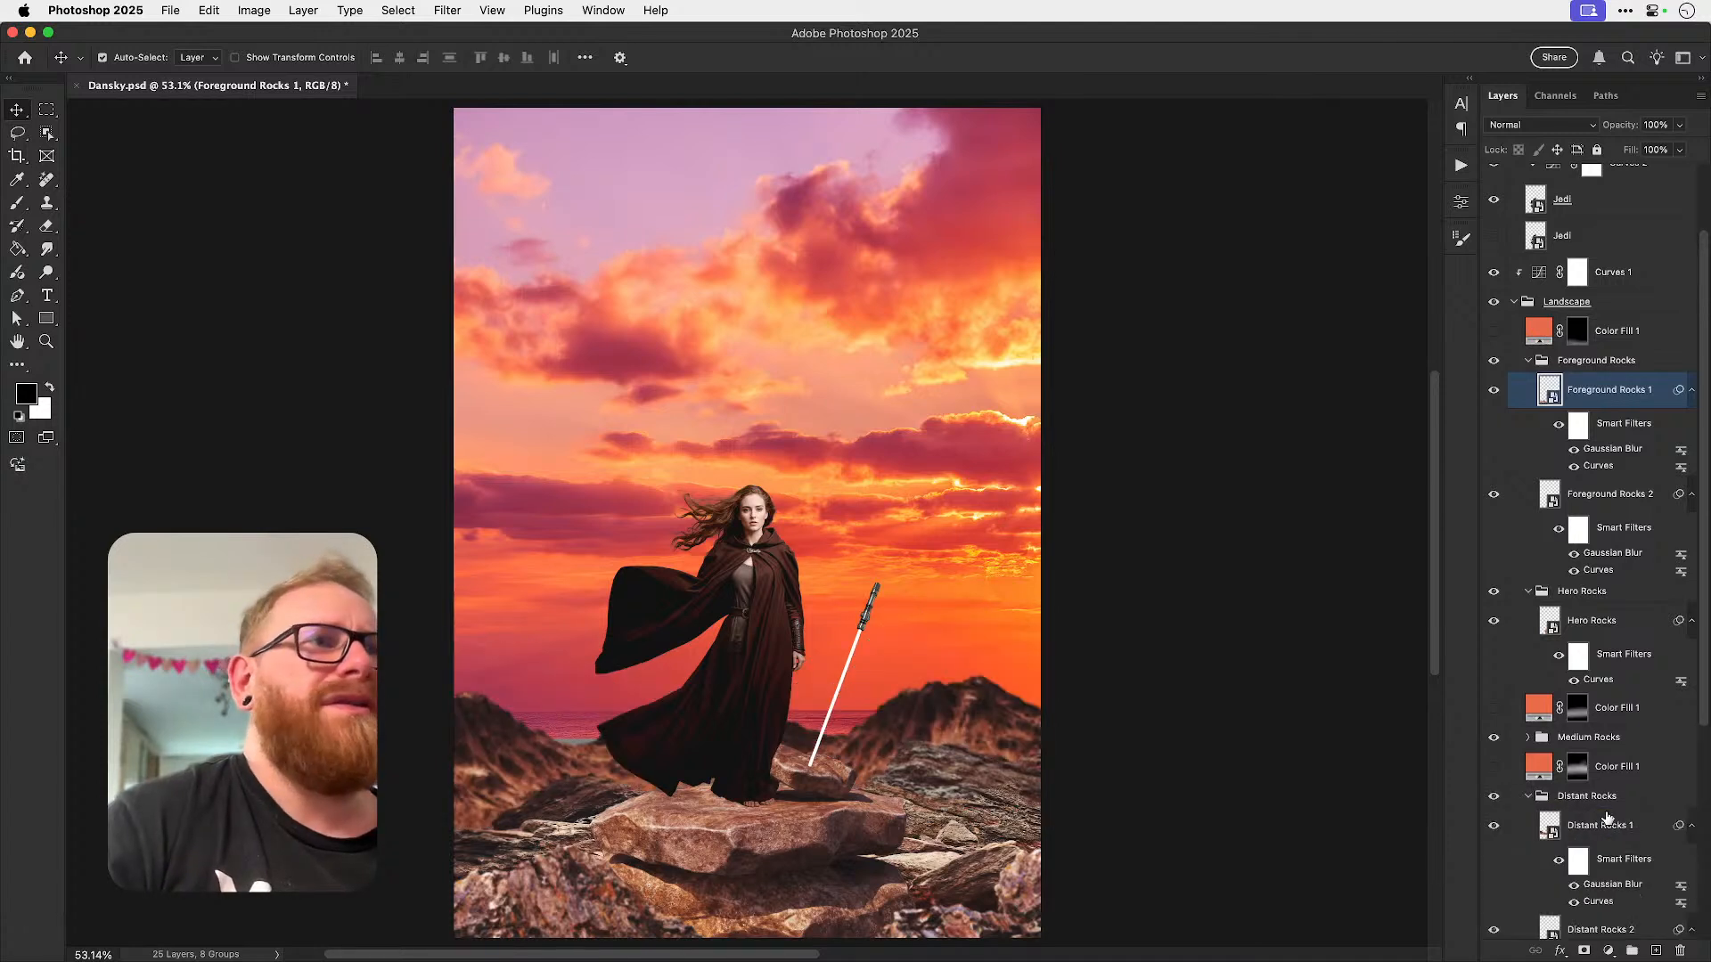
- Set the Gaussian Blur radius of Distant Rocks 1, Distant Rocks 2 and Distant Rocks 3 to 2 pixels
{"action": "left_click", "coordinate": [1609, 890]}
{"action": "double_click", "coordinate": [1609, 889]}
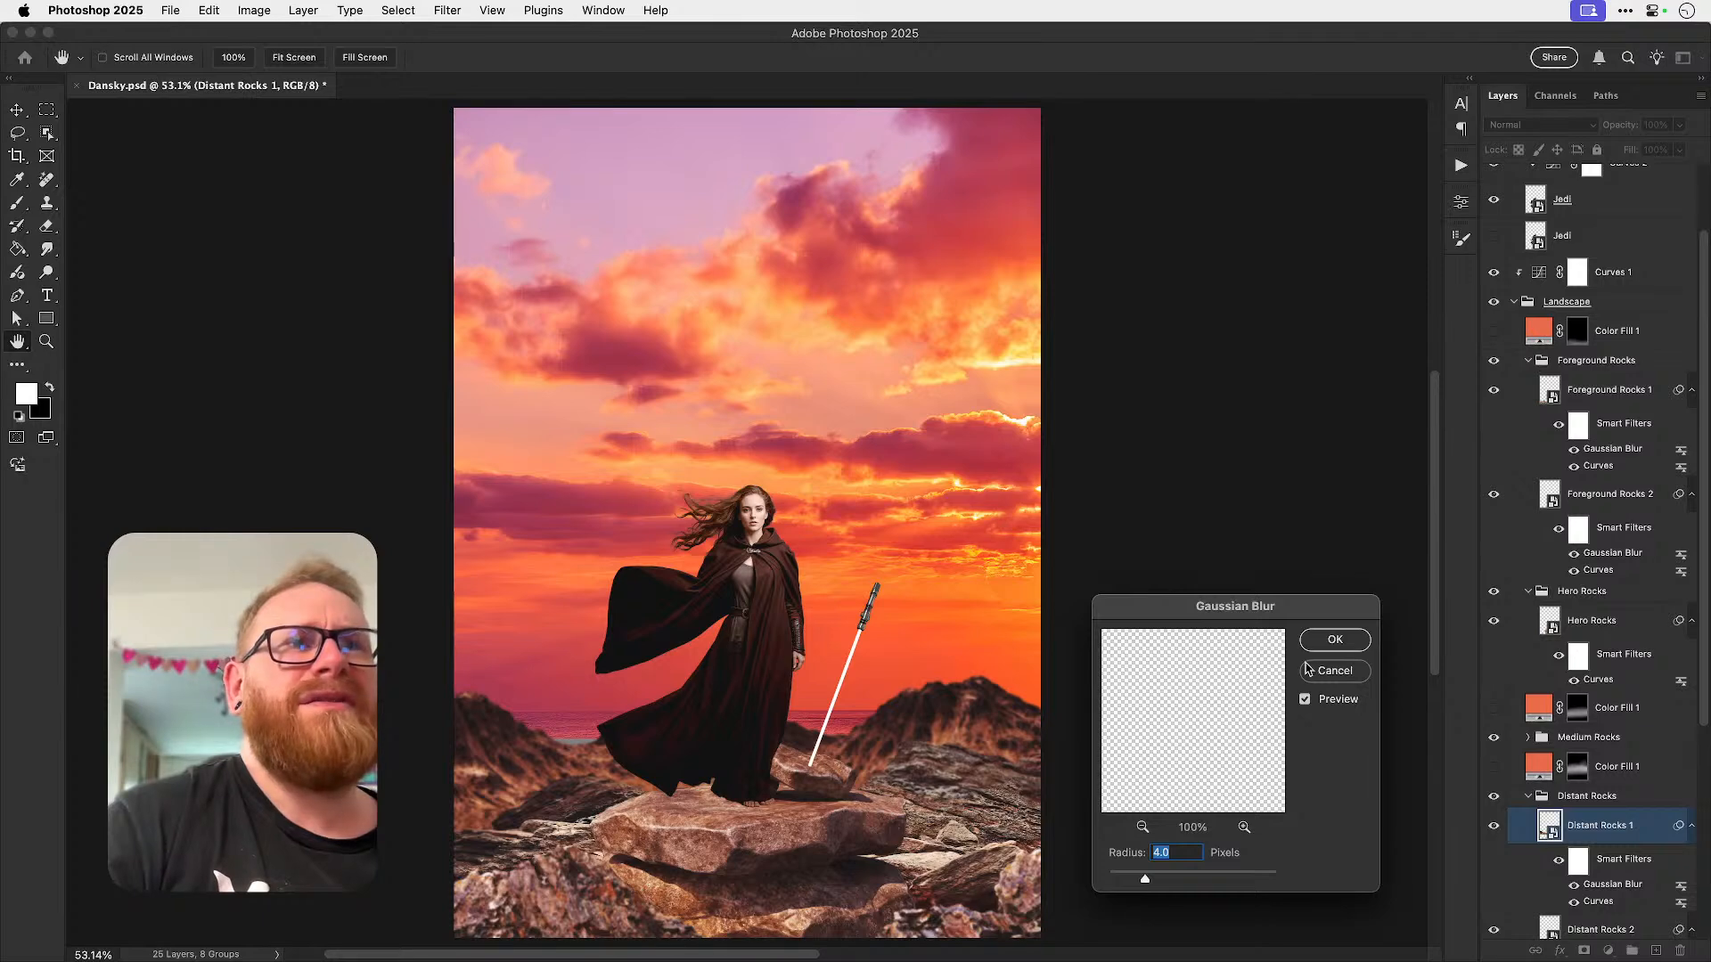
{"action": "left_click", "coordinate": [1331, 640]}
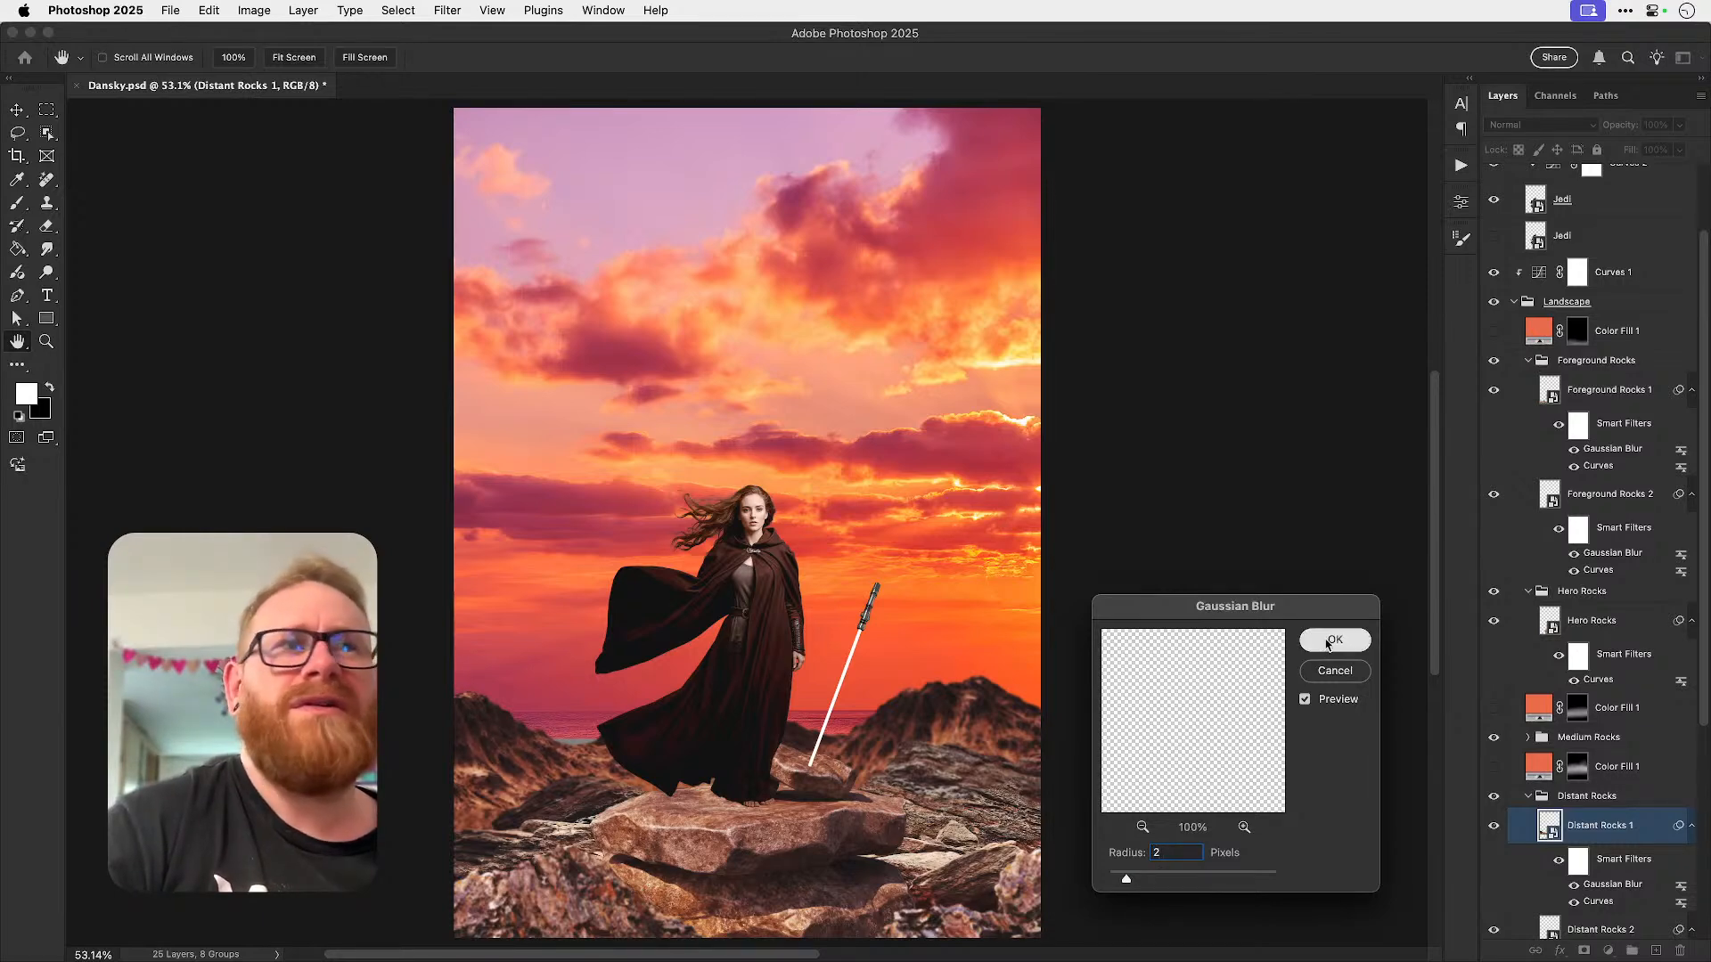
{"action": "scroll", "coordinate": [1602, 869], "scroll_direction": "down", "scroll_amount": 3}
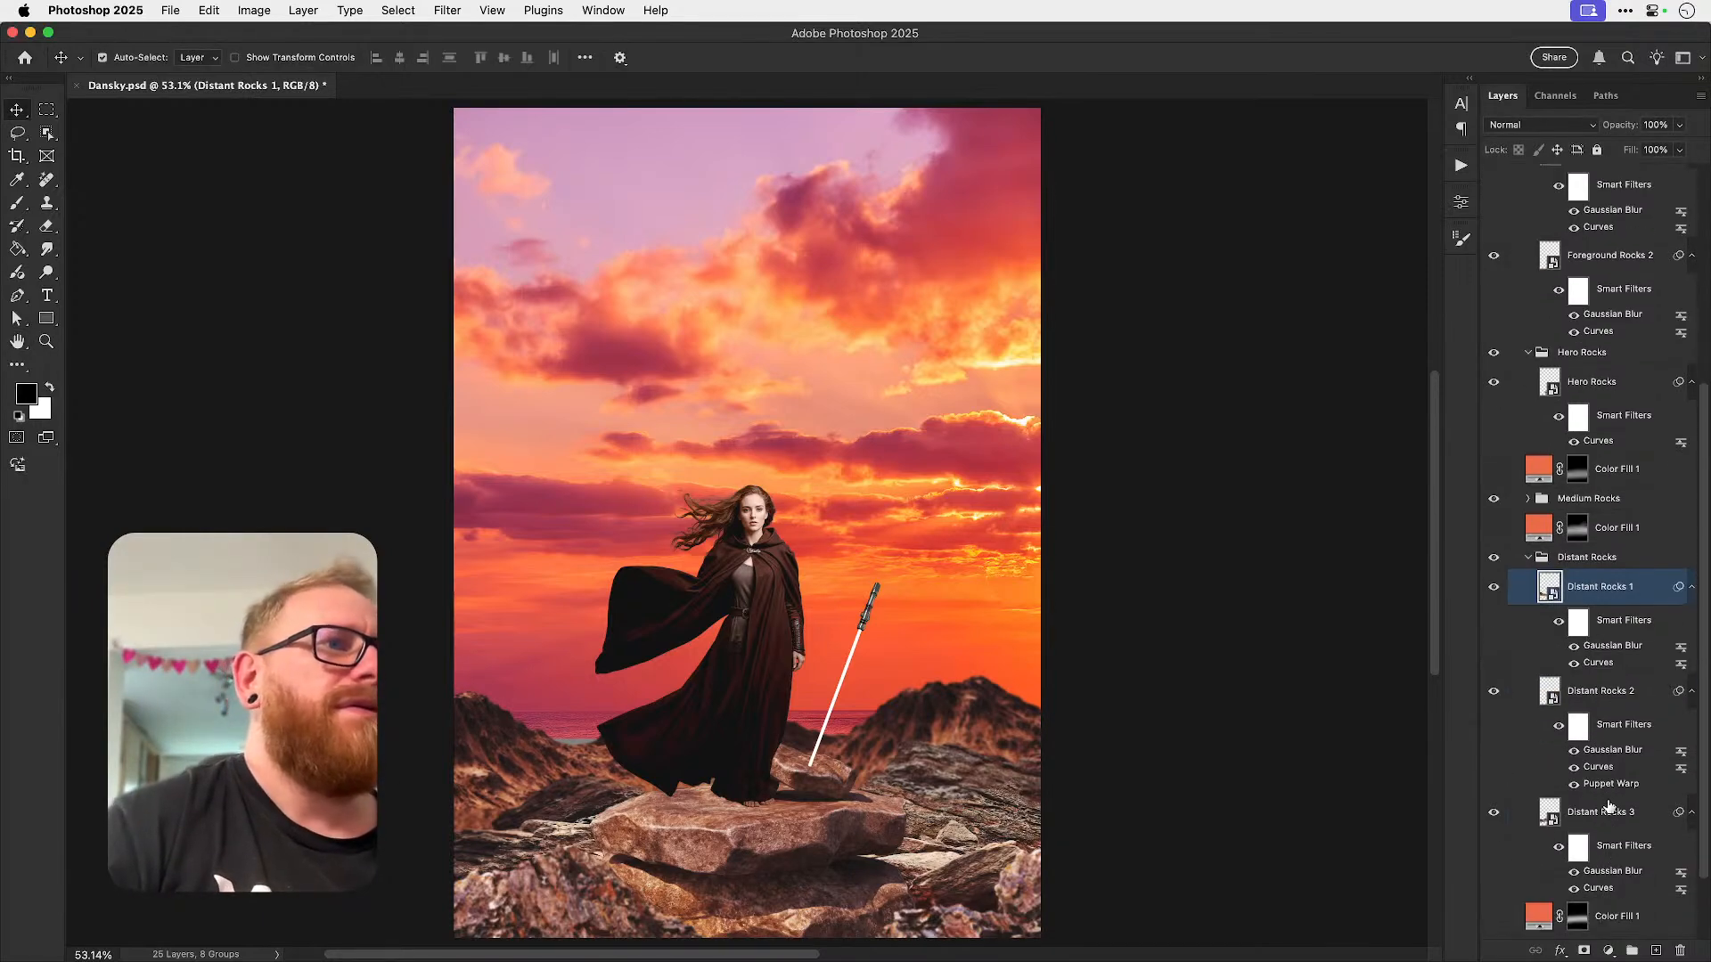
{"action": "double_click", "coordinate": [1609, 749]}
{"action": "left_click", "coordinate": [1330, 640]}
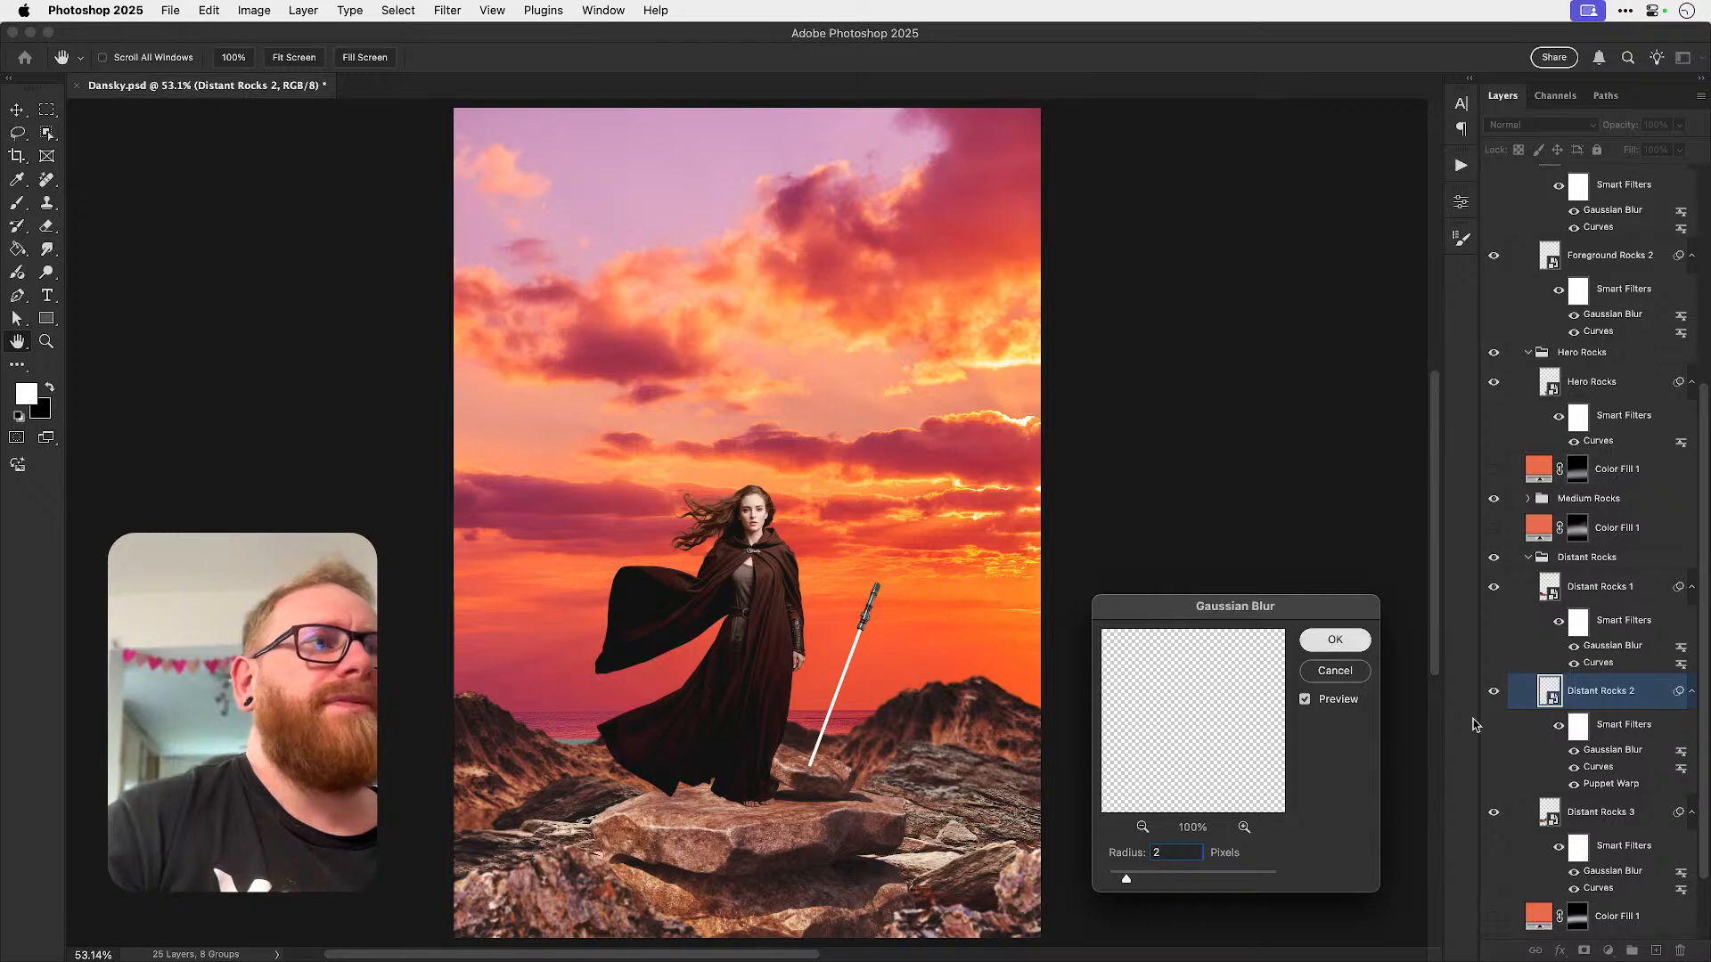
{"action": "double_click", "coordinate": [1609, 870]}
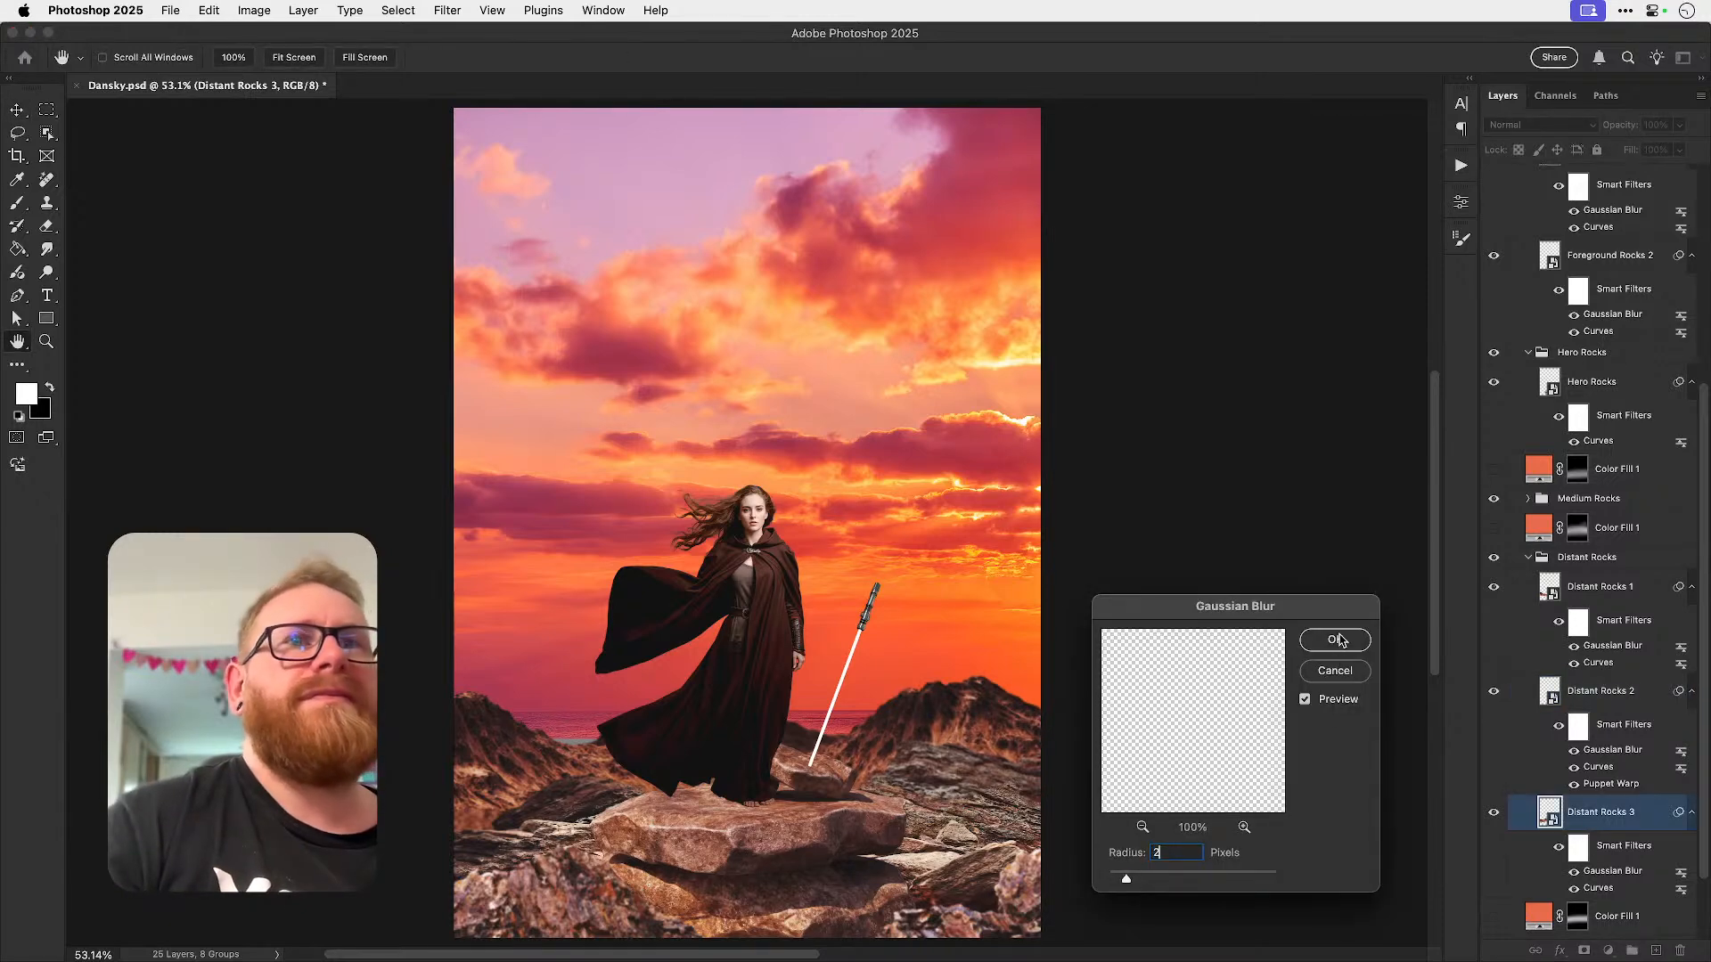
{"action": "left_click", "coordinate": [1334, 640]}
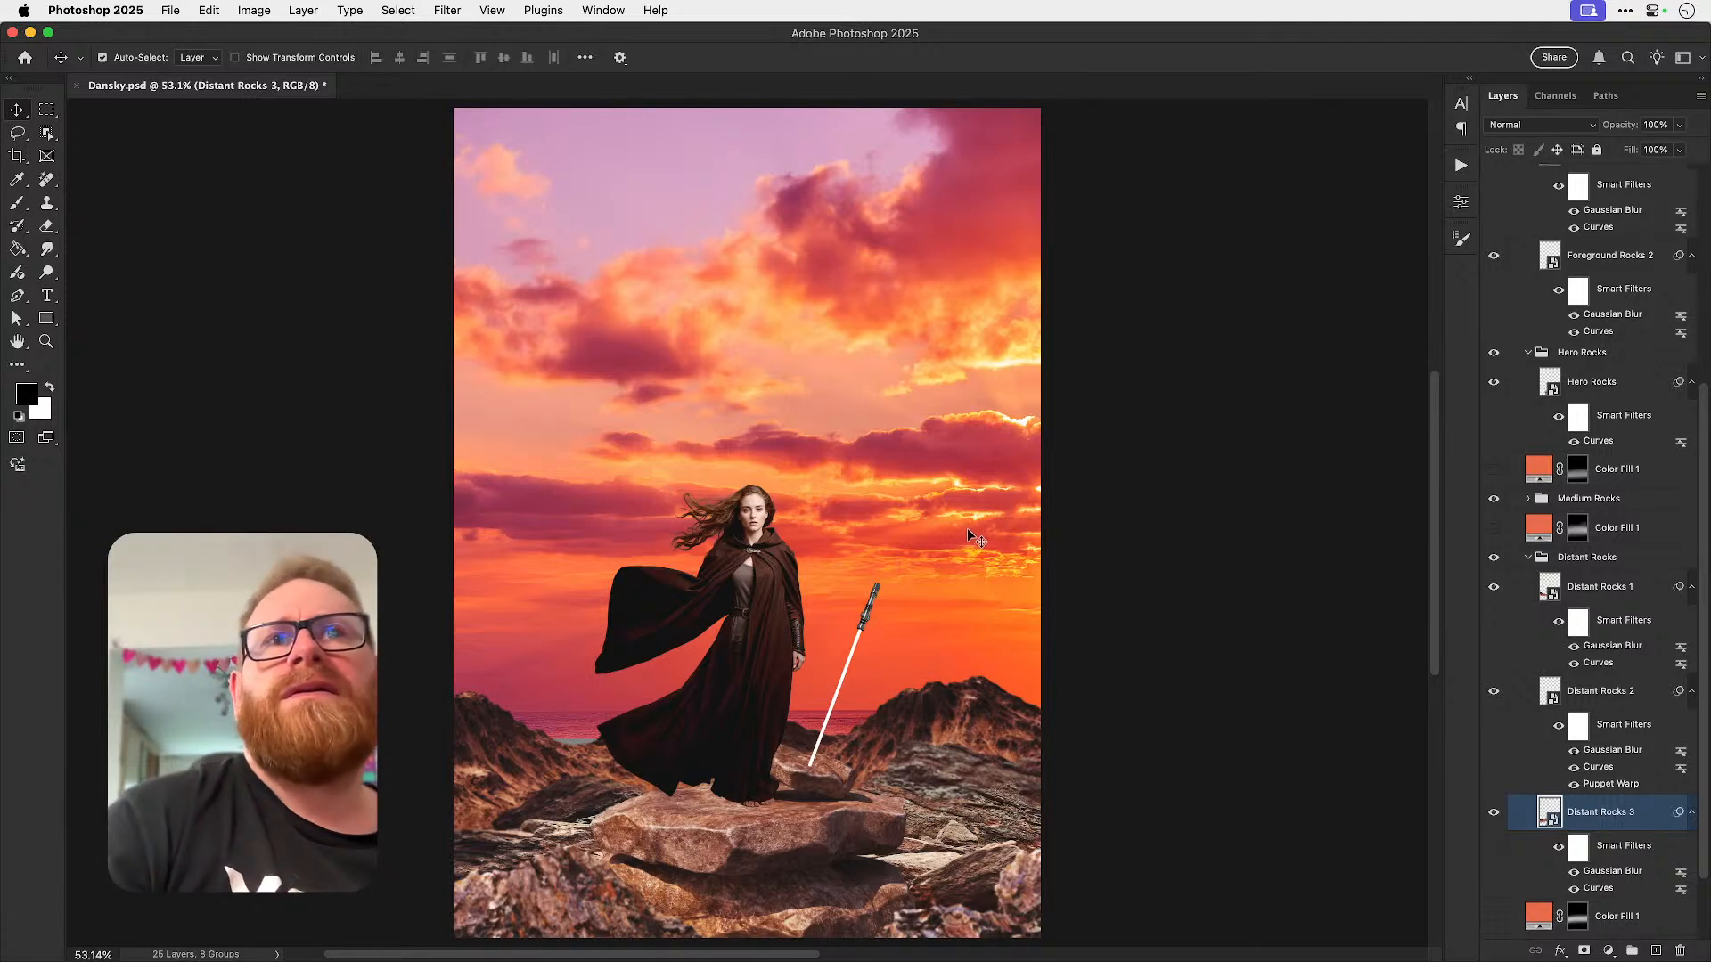
- Move the Sunset layer down and scale it to about 60.67% so the sky covers the canvas
{"action": "left_click", "coordinate": [989, 561]}
{"action": "left_click_drag", "start_coordinate": [989, 558], "coordinate": [994, 579]}
{"action": "key", "text": "ctrl+t"}
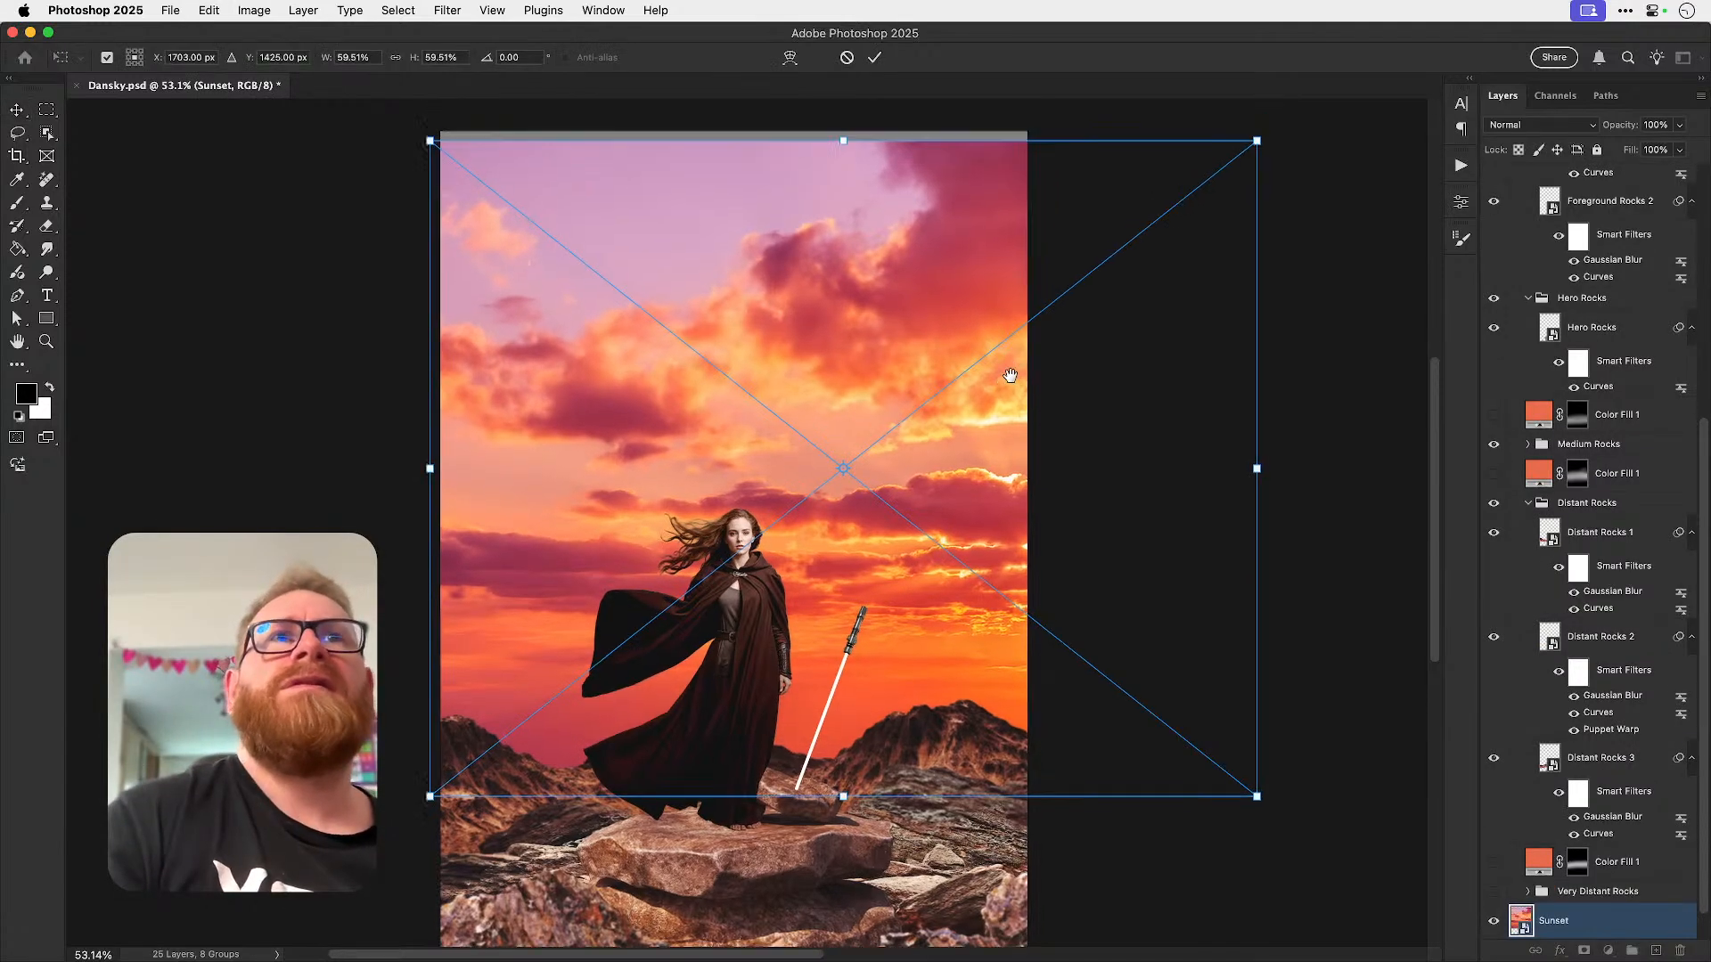
{"action": "left_click_drag", "start_coordinate": [1247, 159], "coordinate": [1253, 153]}
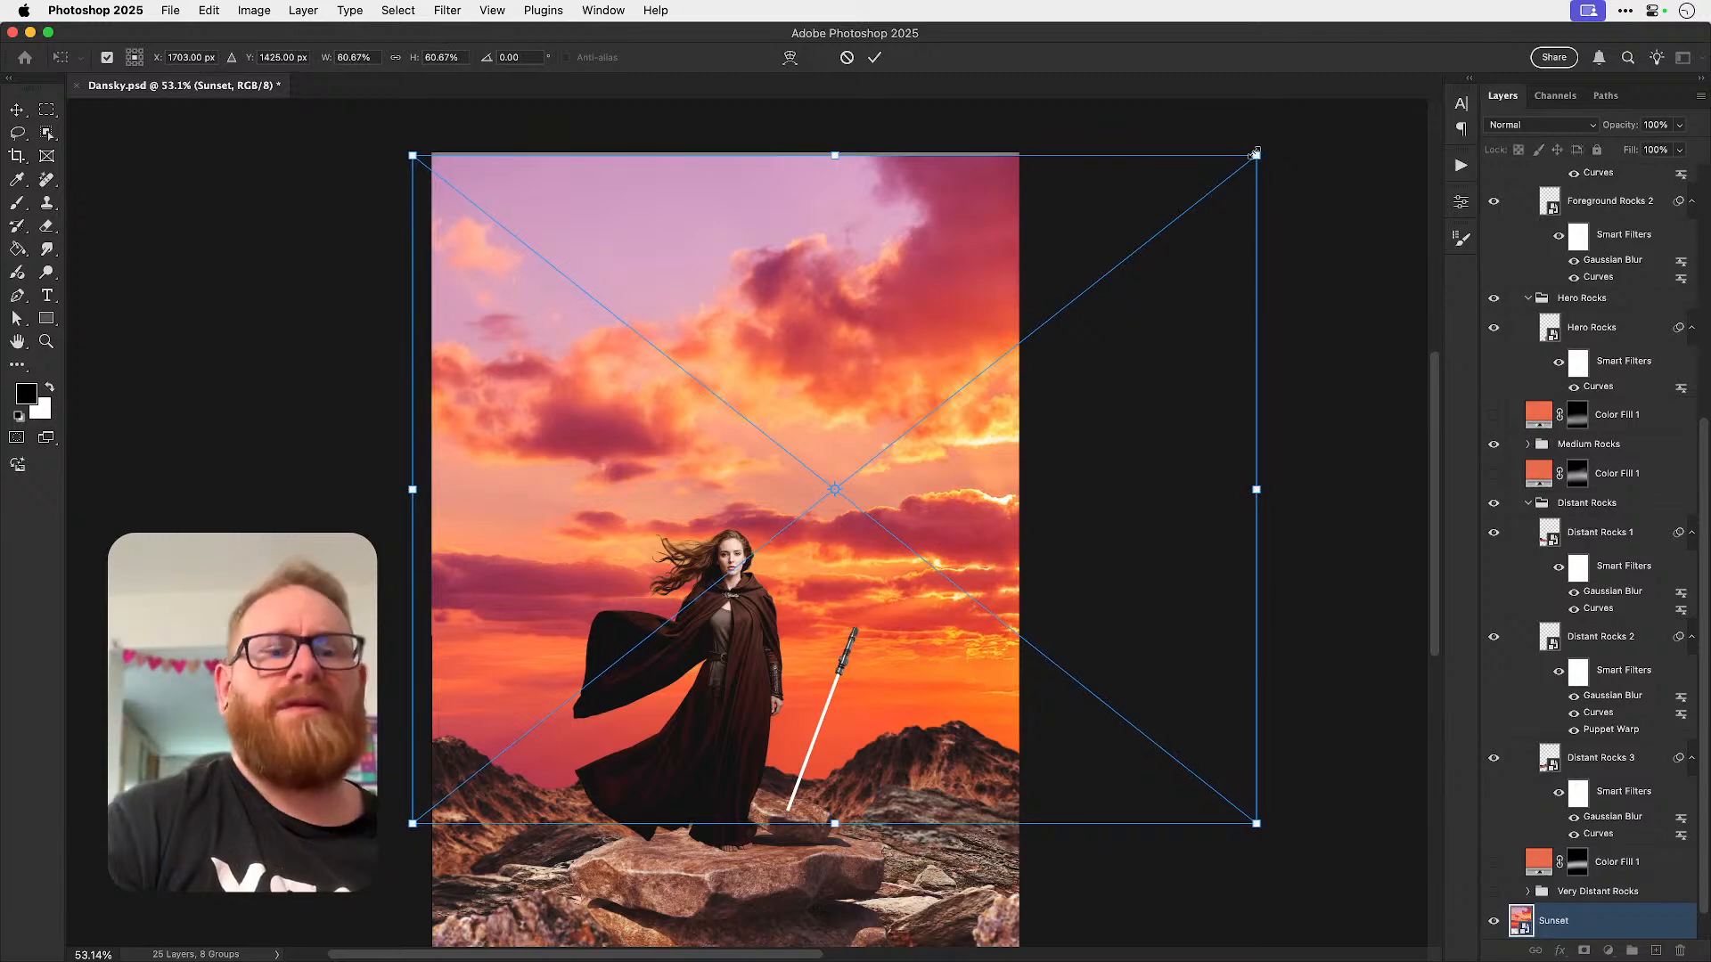
{"action": "key", "text": "Return"}
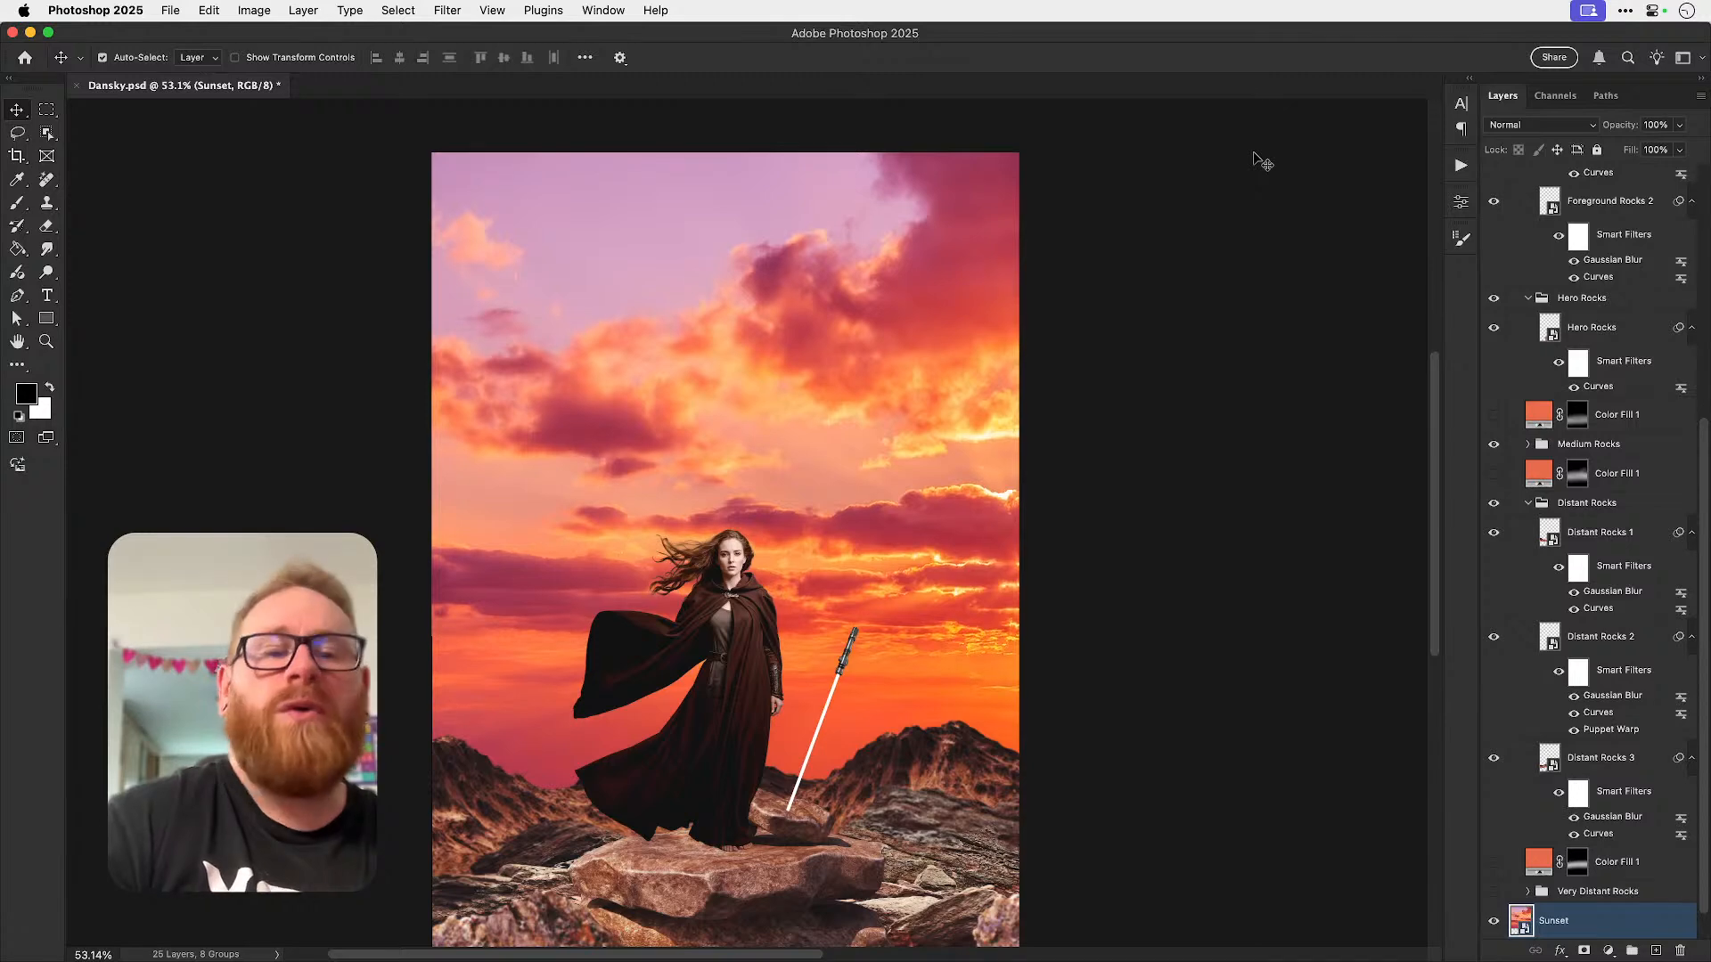
{"action": "scroll", "coordinate": [1261, 161], "scroll_direction": "down", "scroll_amount": 2}
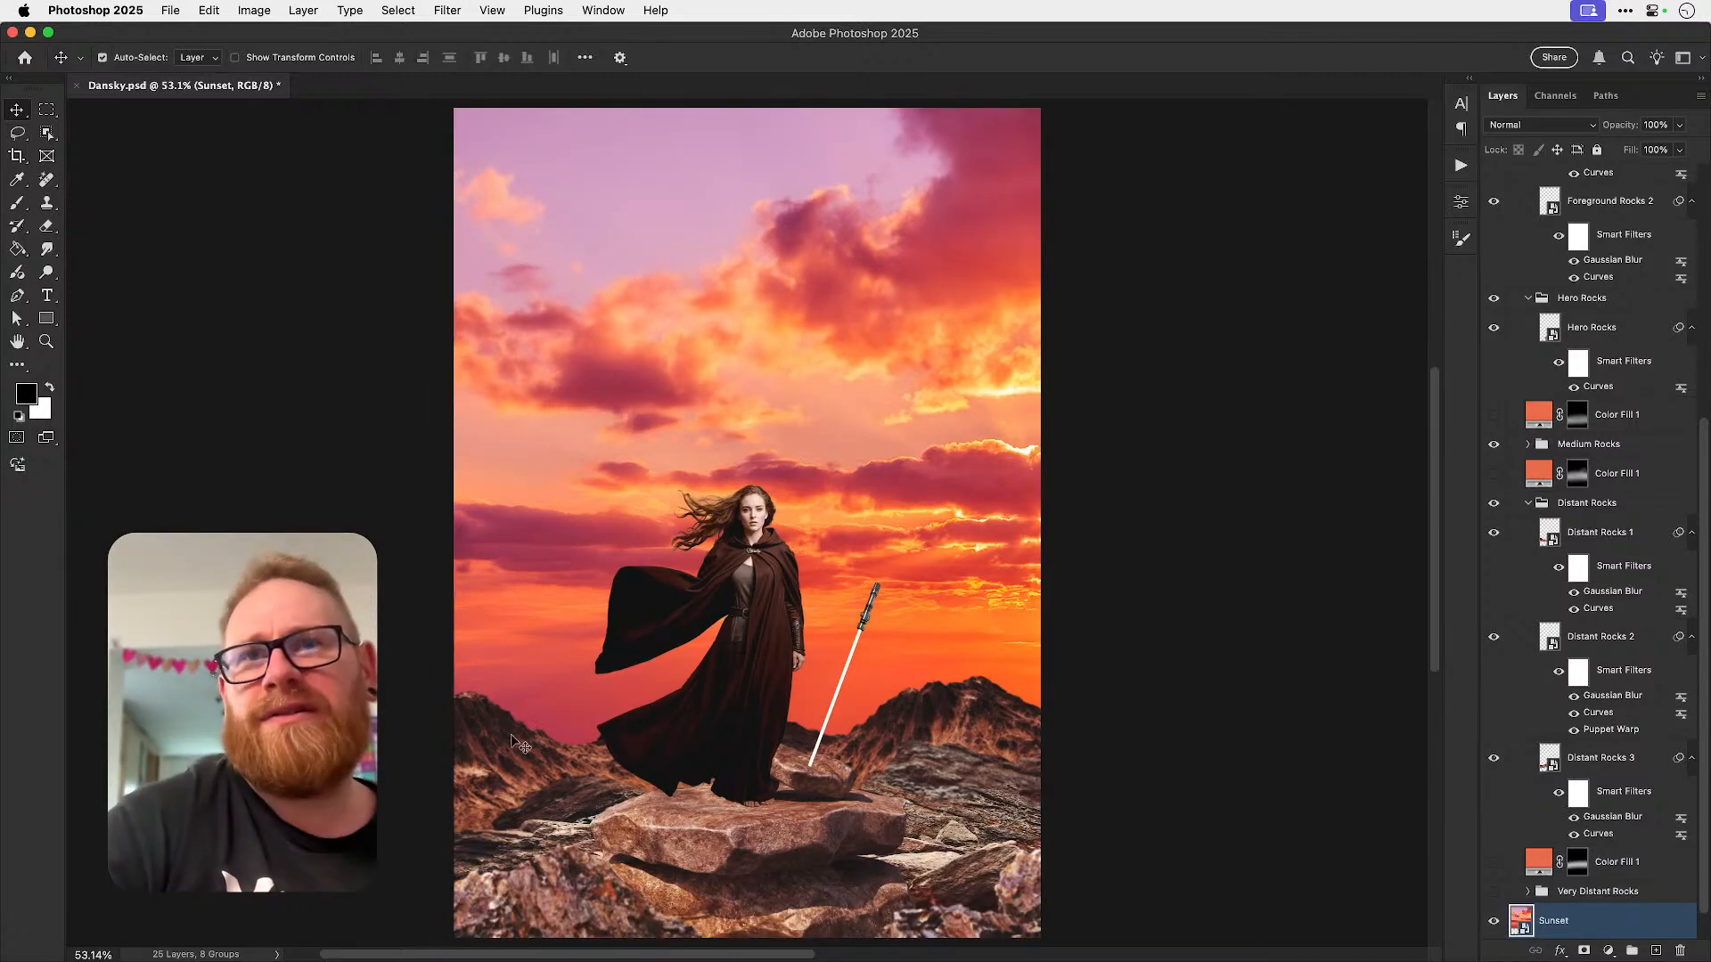
- Raise the Distant Rocks 1 hills left of the Jedi, keep the right-hand hills at their original height, and save the document
{"action": "left_click_drag", "start_coordinate": [502, 782], "coordinate": [489, 737]}
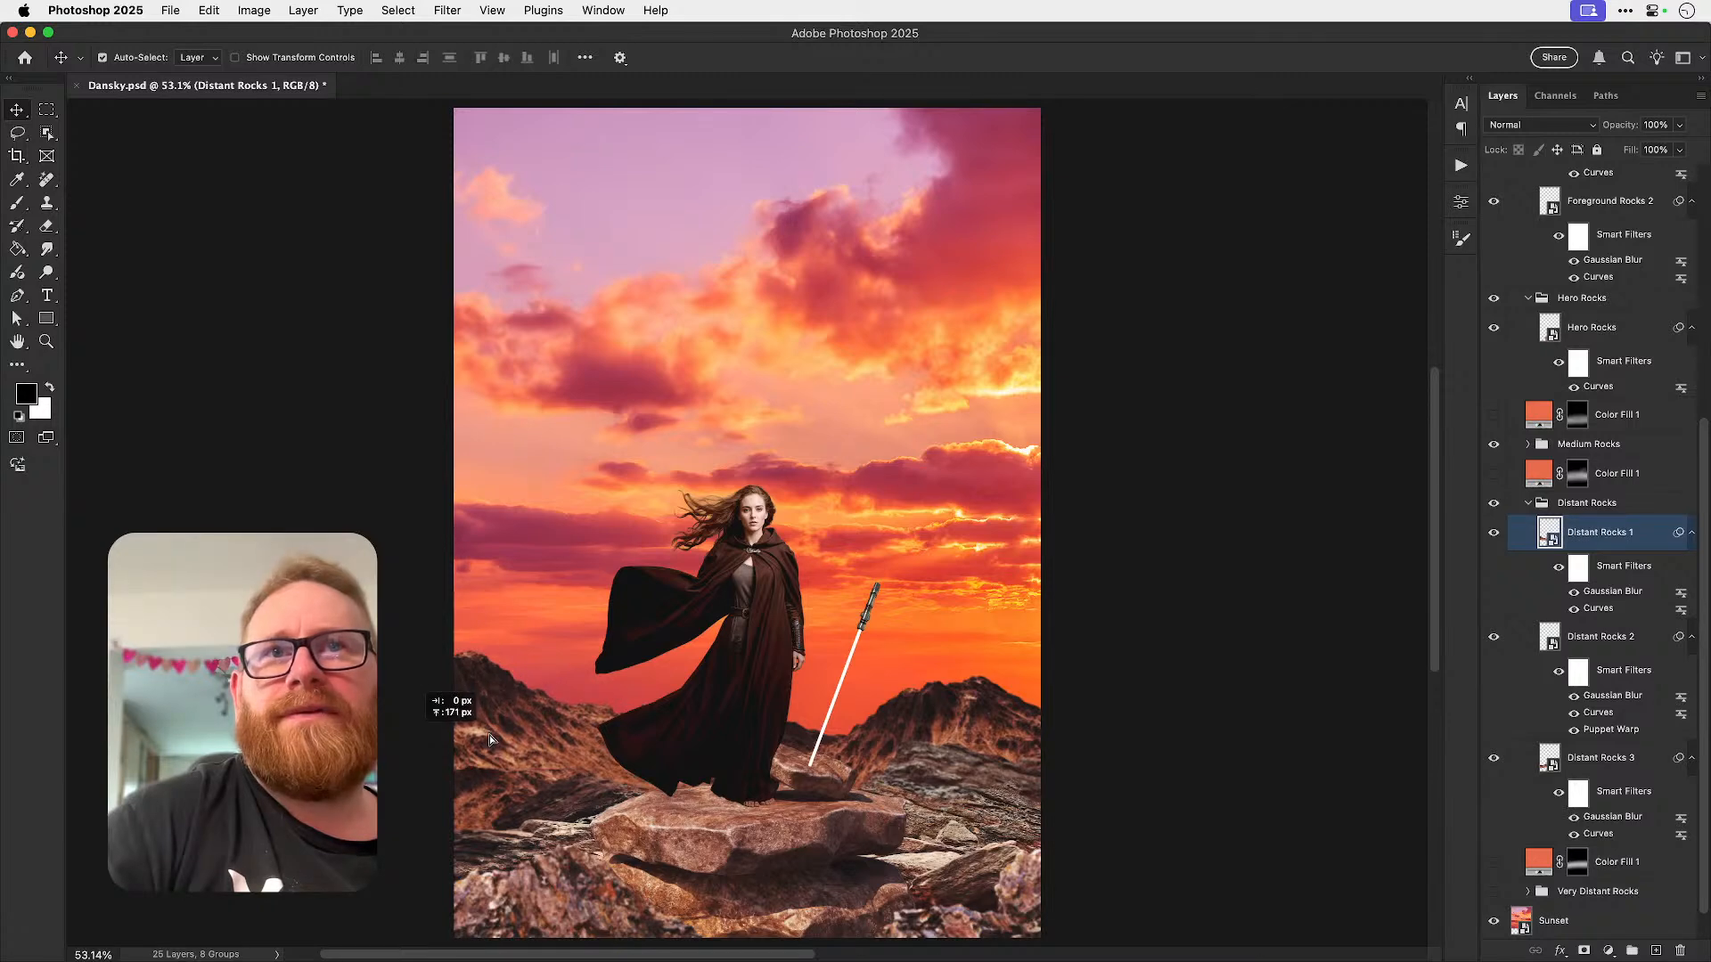
{"action": "left_click_drag", "start_coordinate": [993, 706], "coordinate": [1014, 689]}
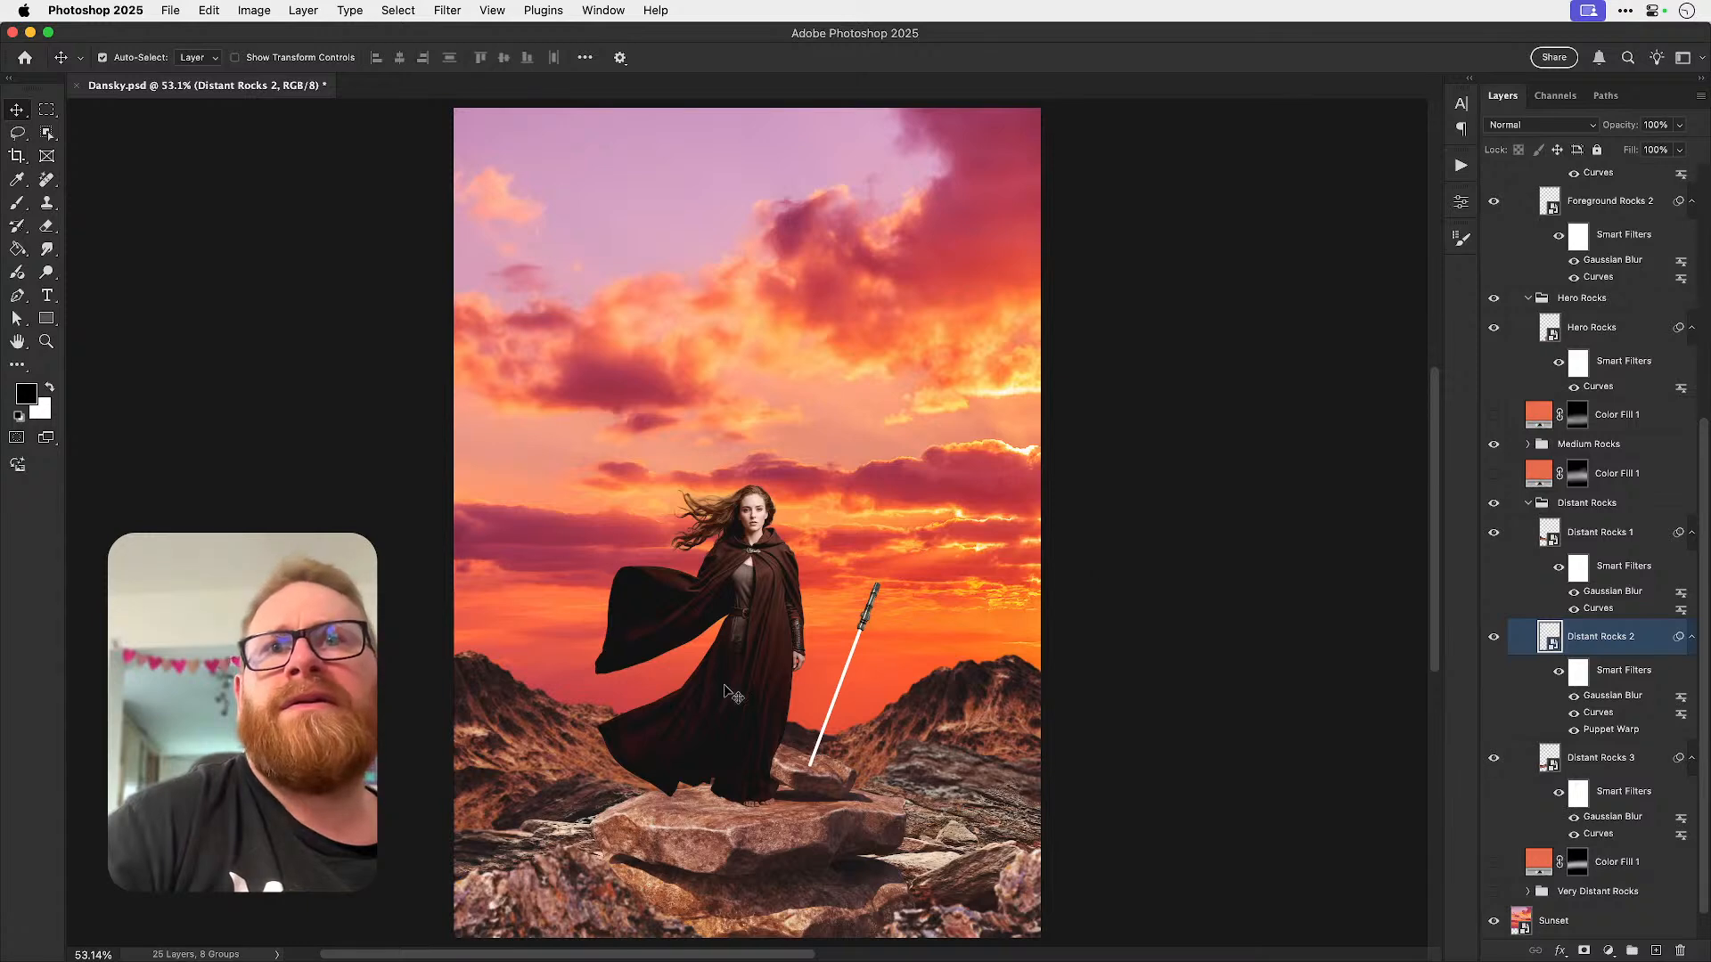
{"action": "left_click_drag", "start_coordinate": [570, 692], "coordinate": [533, 762]}
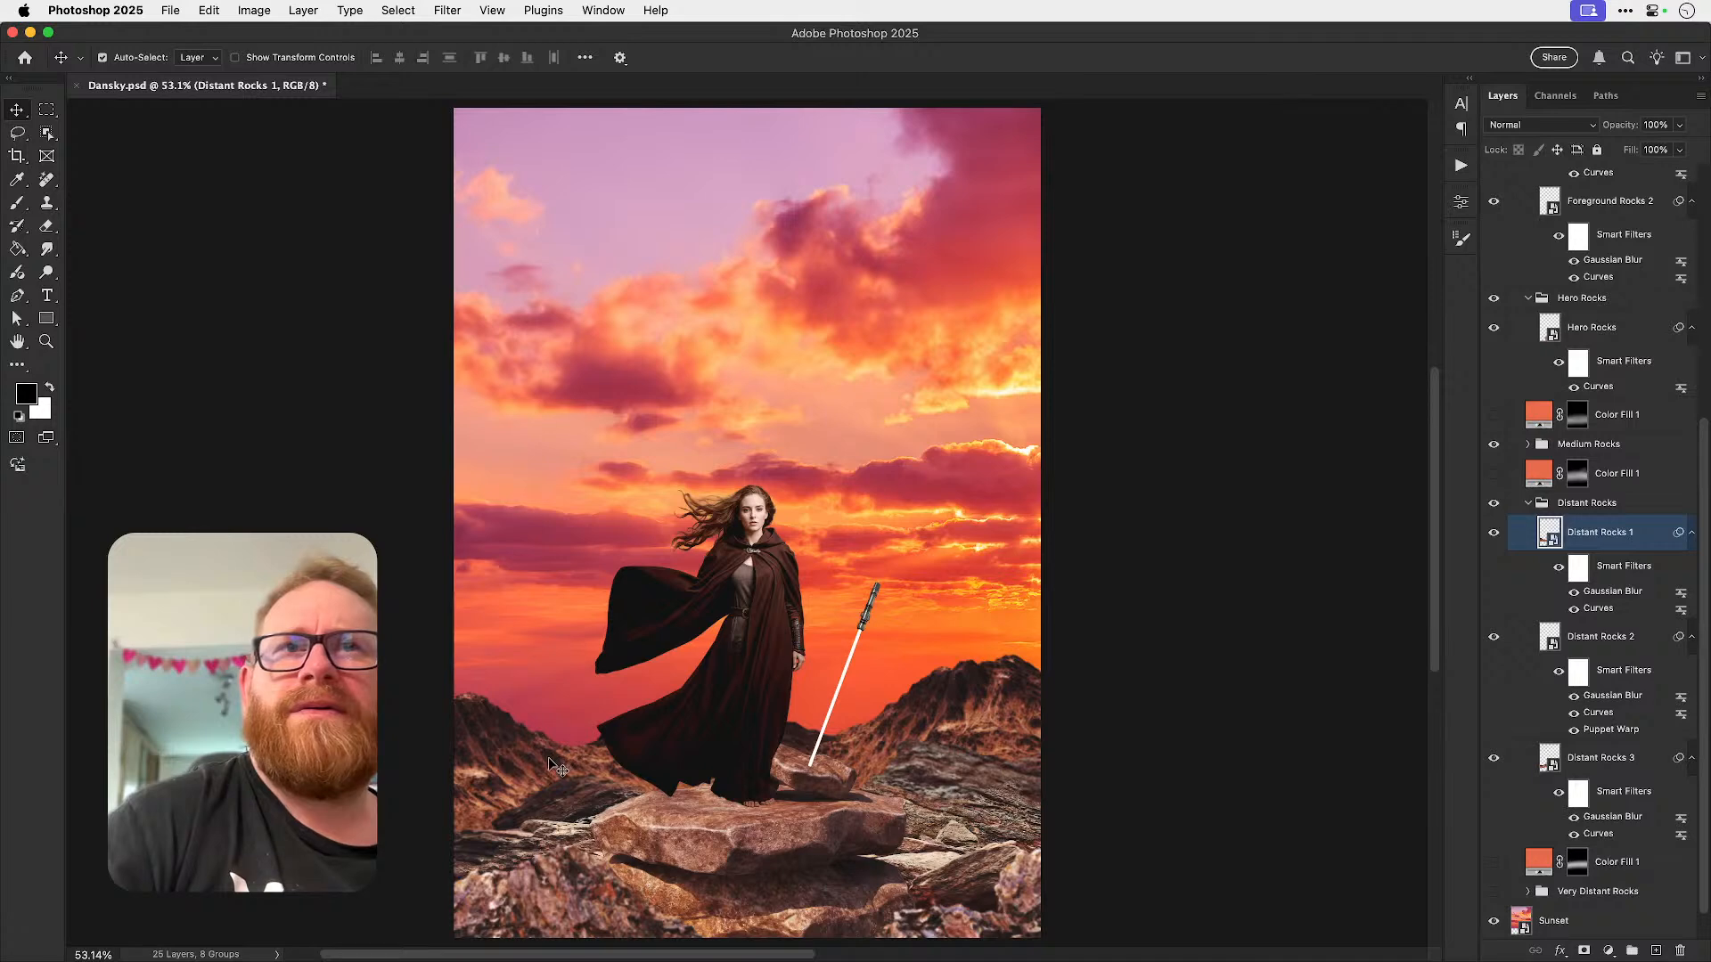
{"action": "key", "text": "super+z"}
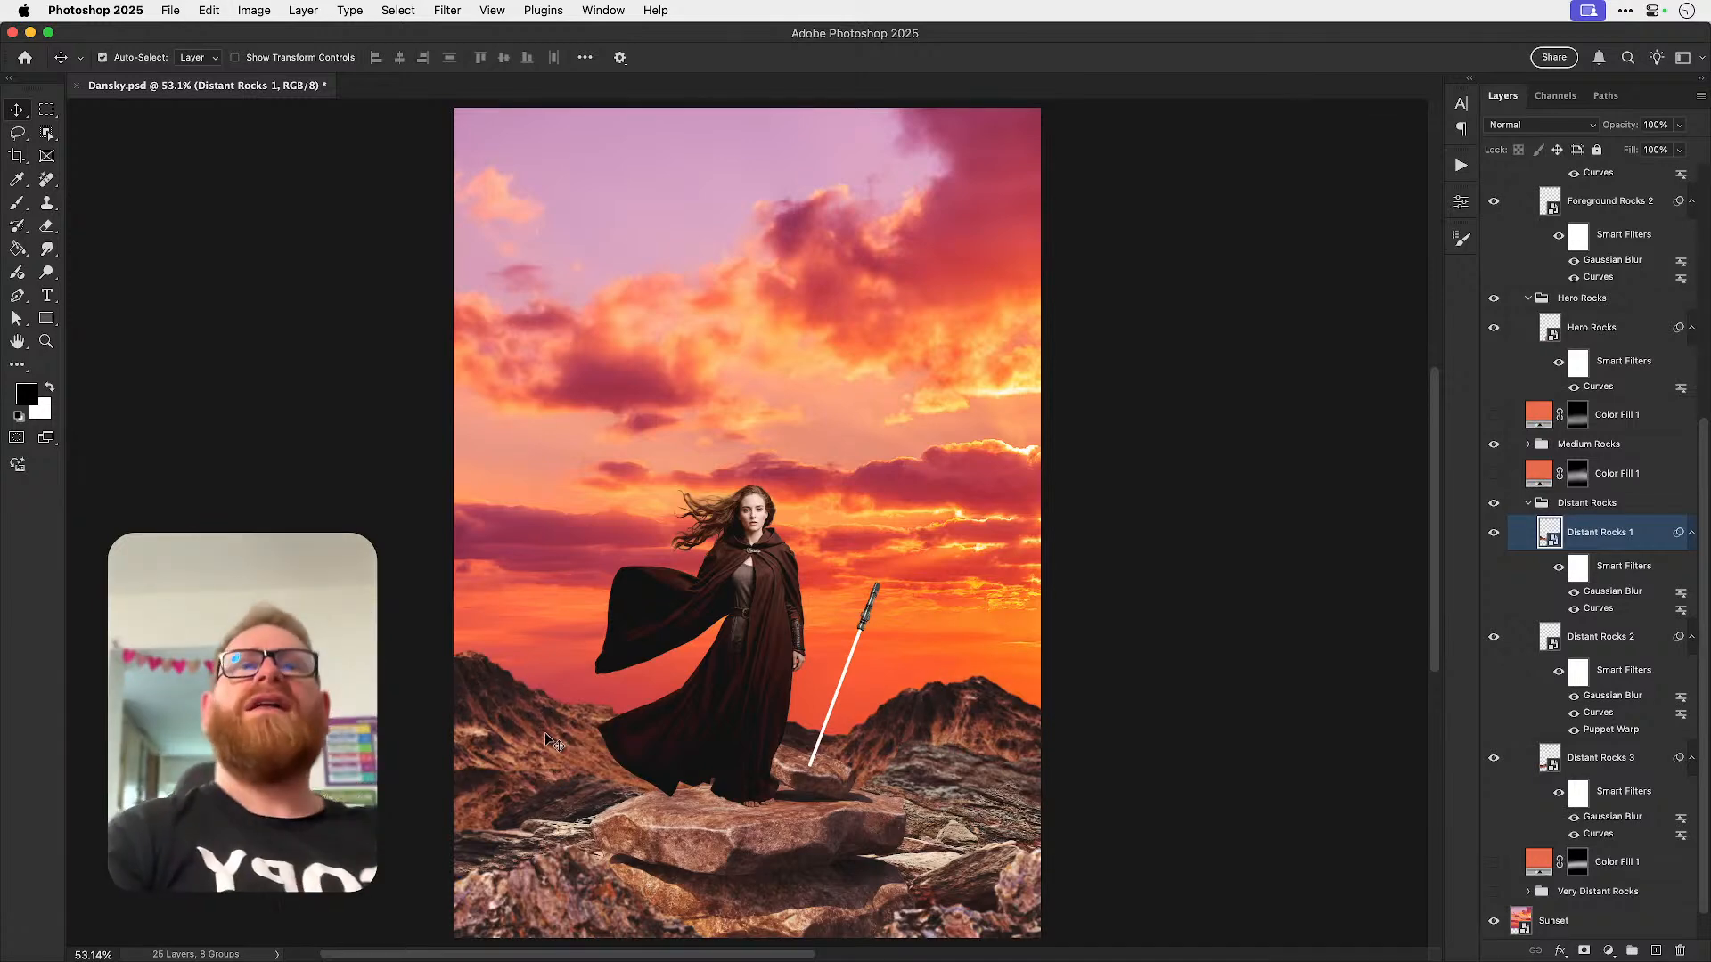
{"action": "key", "text": "super+s"}
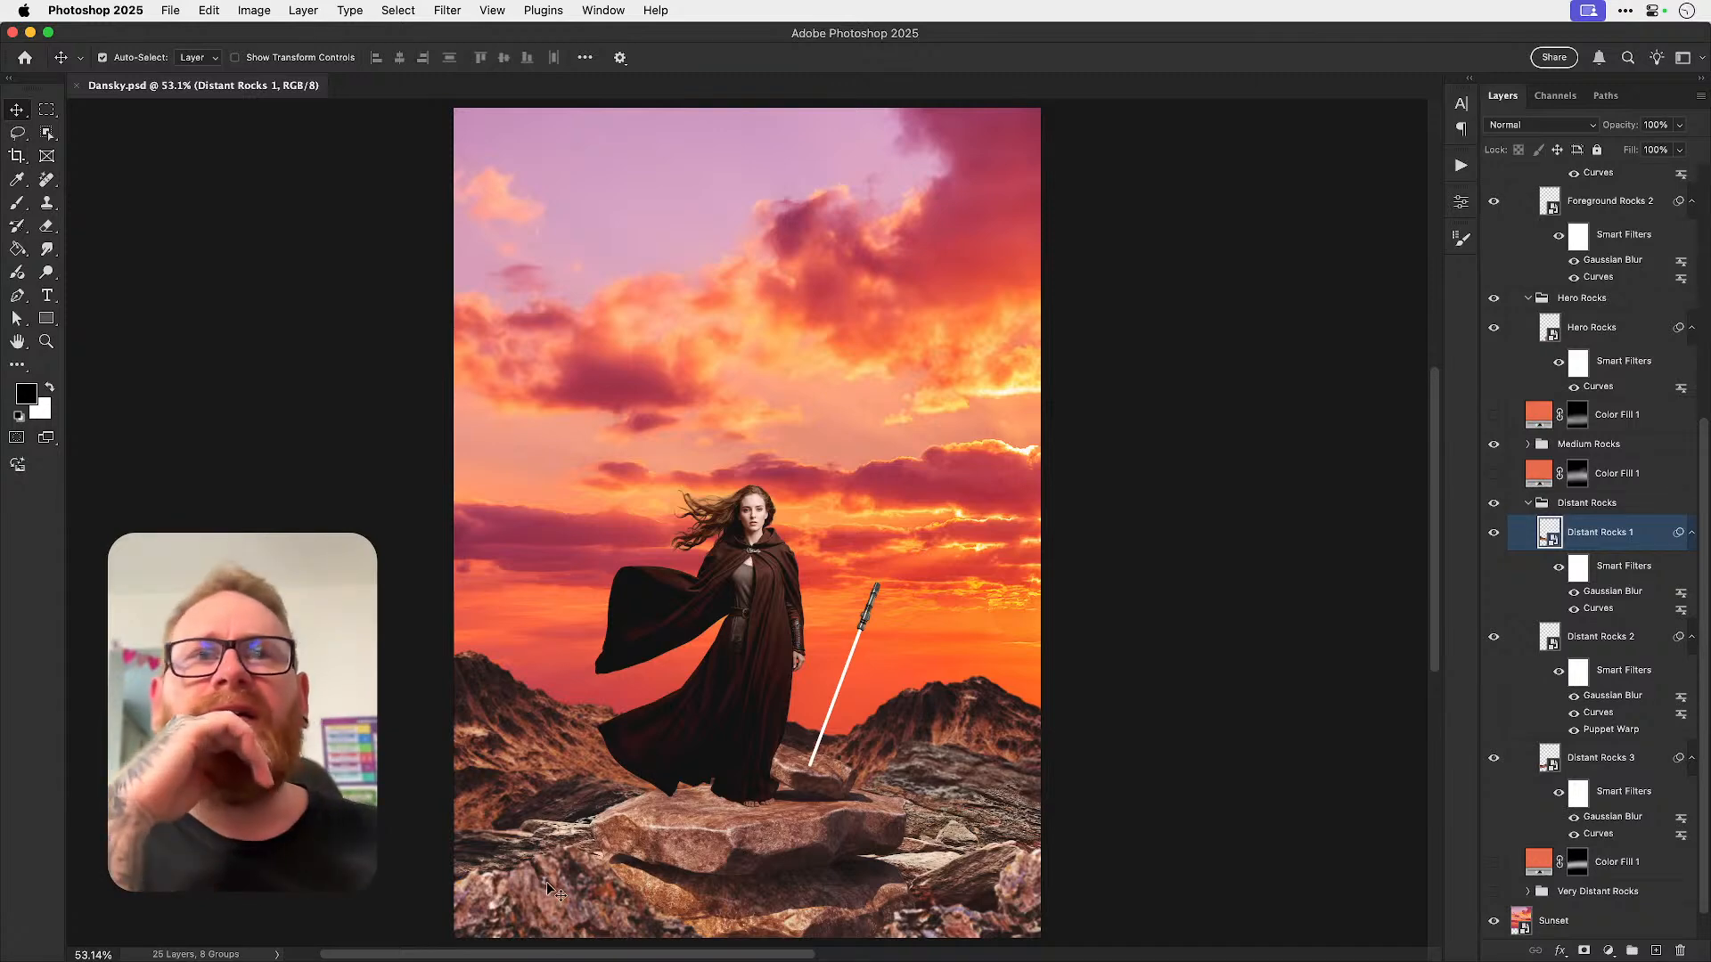
- Hide the Foreground Rocks 1 and Foreground Rocks 2 layers
{"action": "left_click_drag", "start_coordinate": [546, 884], "coordinate": [583, 859]}
{"action": "left_click", "coordinate": [1492, 184]}
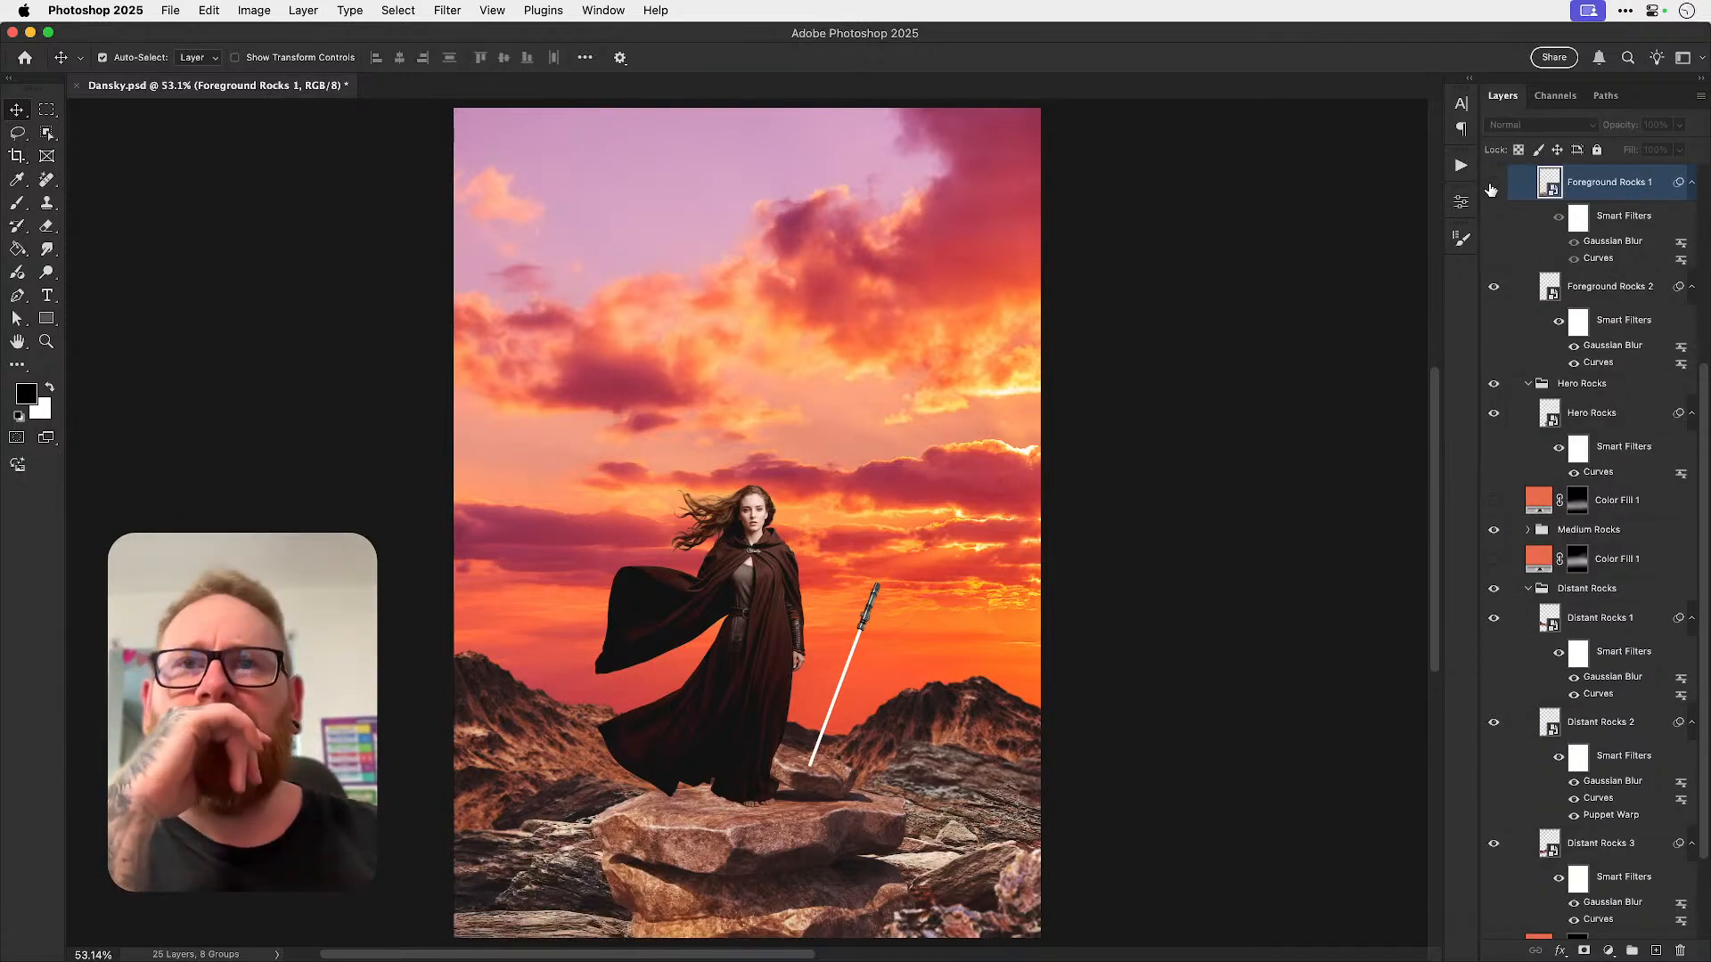
{"action": "left_click", "coordinate": [1005, 908]}
{"action": "left_click", "coordinate": [1494, 286]}
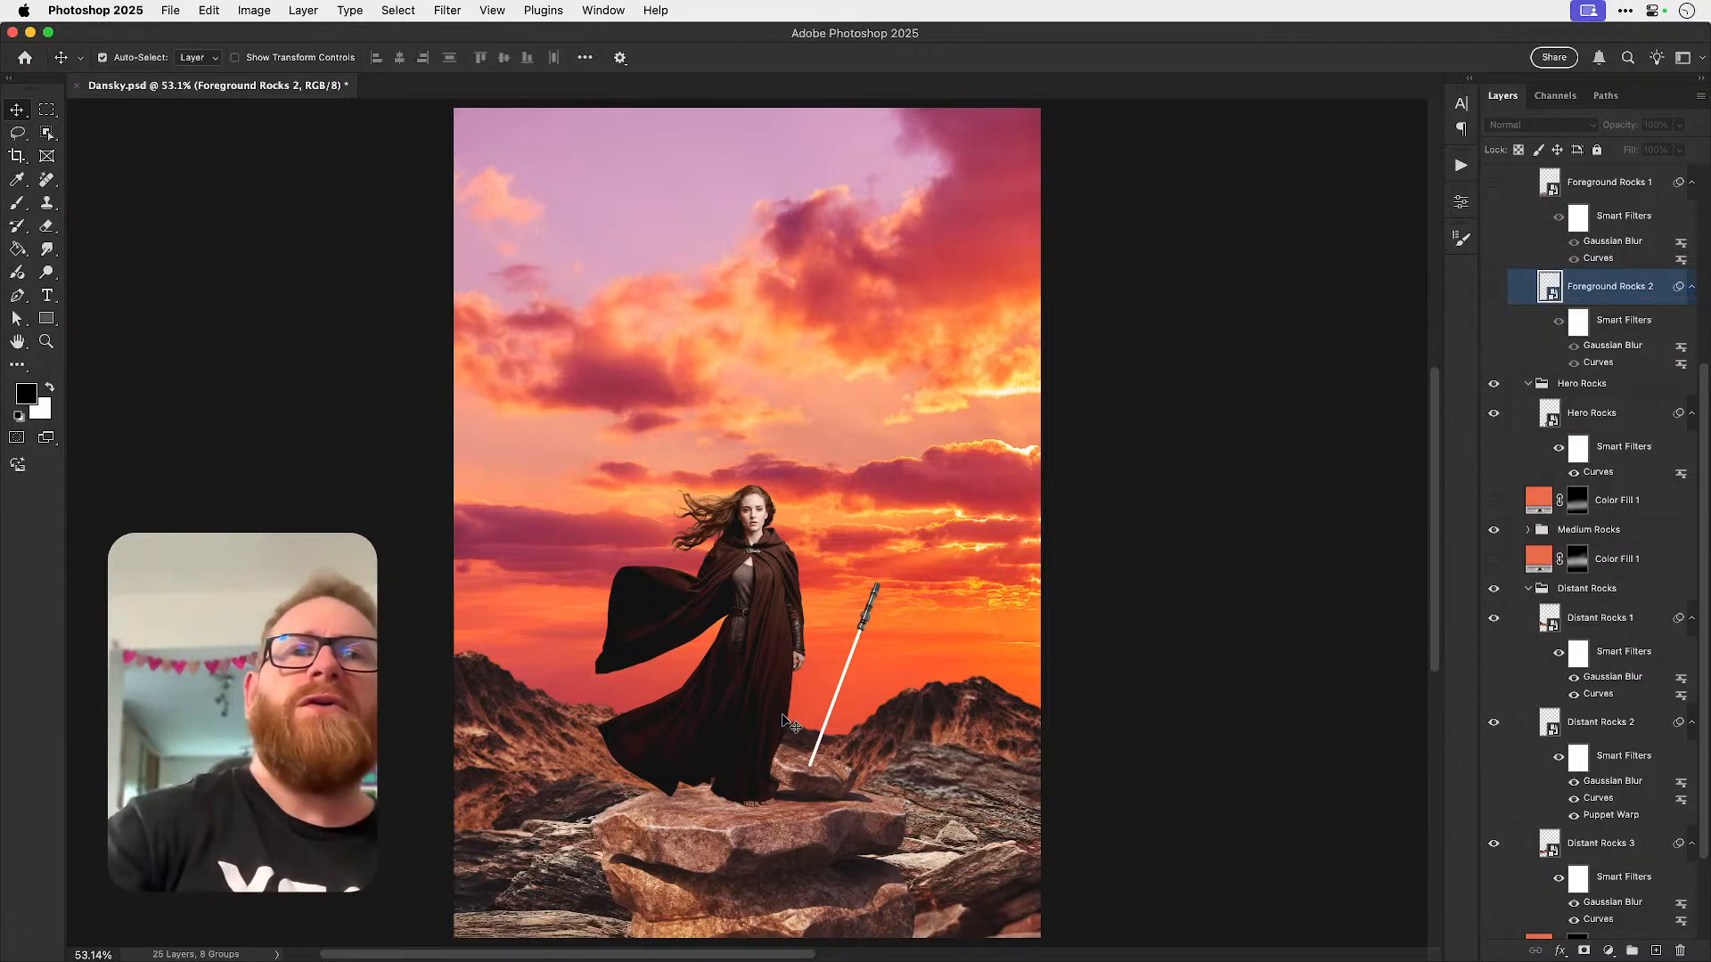
- Free-transform the Hero Rocks layer, flaring its base outward on both sides to about 185% width
{"action": "left_click_drag", "start_coordinate": [617, 443], "coordinate": [618, 482]}
{"action": "scroll", "coordinate": [850, 749], "scroll_direction": "down", "scroll_amount": 5}
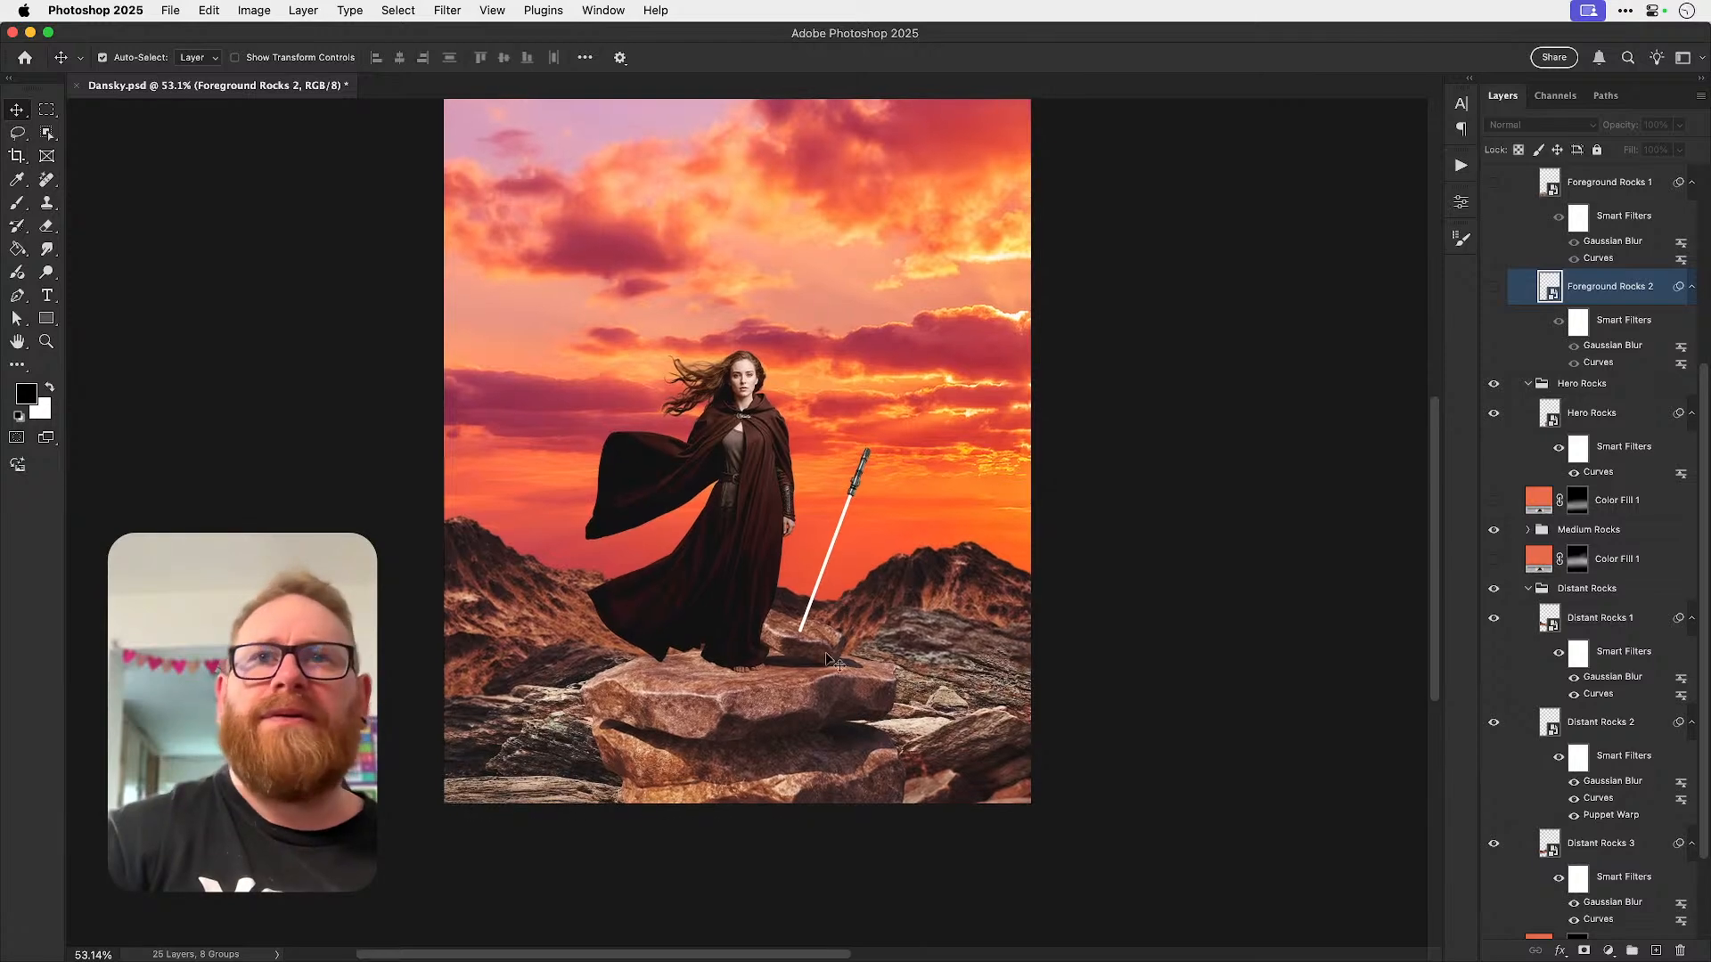
{"action": "key", "text": "z"}
{"action": "left_click", "coordinate": [676, 763]}
{"action": "left_click", "coordinate": [675, 762]}
{"action": "left_click", "coordinate": [679, 773], "text": "super"}
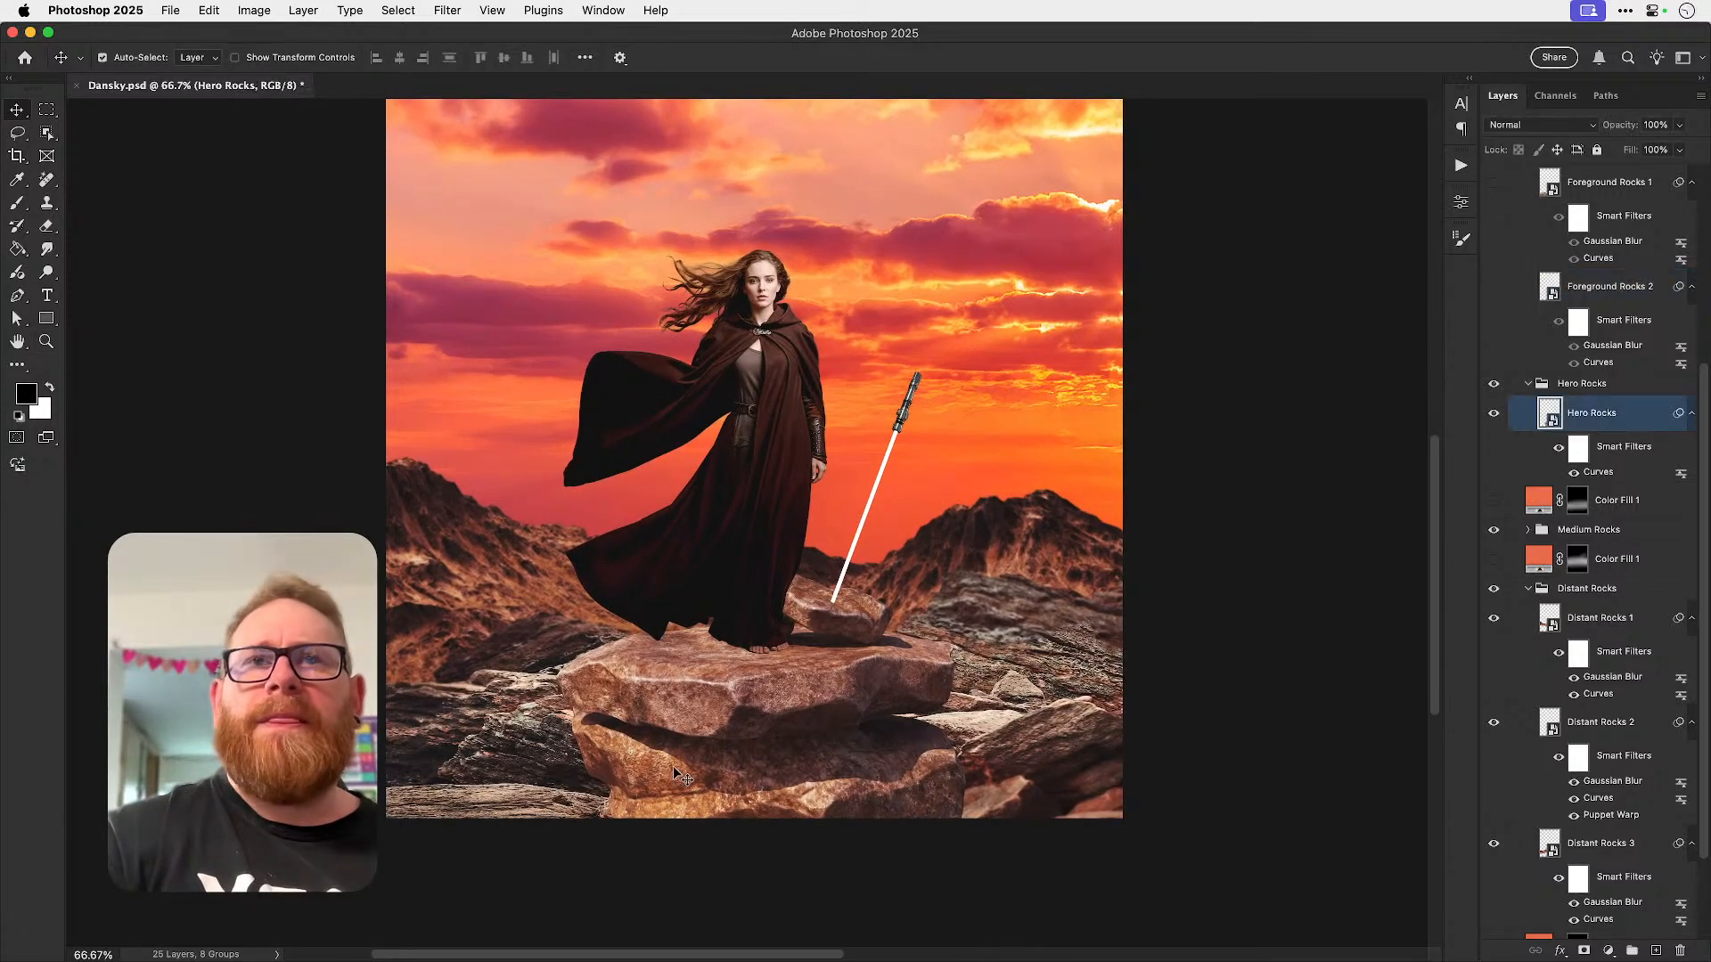
{"action": "key", "text": "super+t"}
{"action": "left_click_drag", "start_coordinate": [466, 864], "coordinate": [363, 869]}
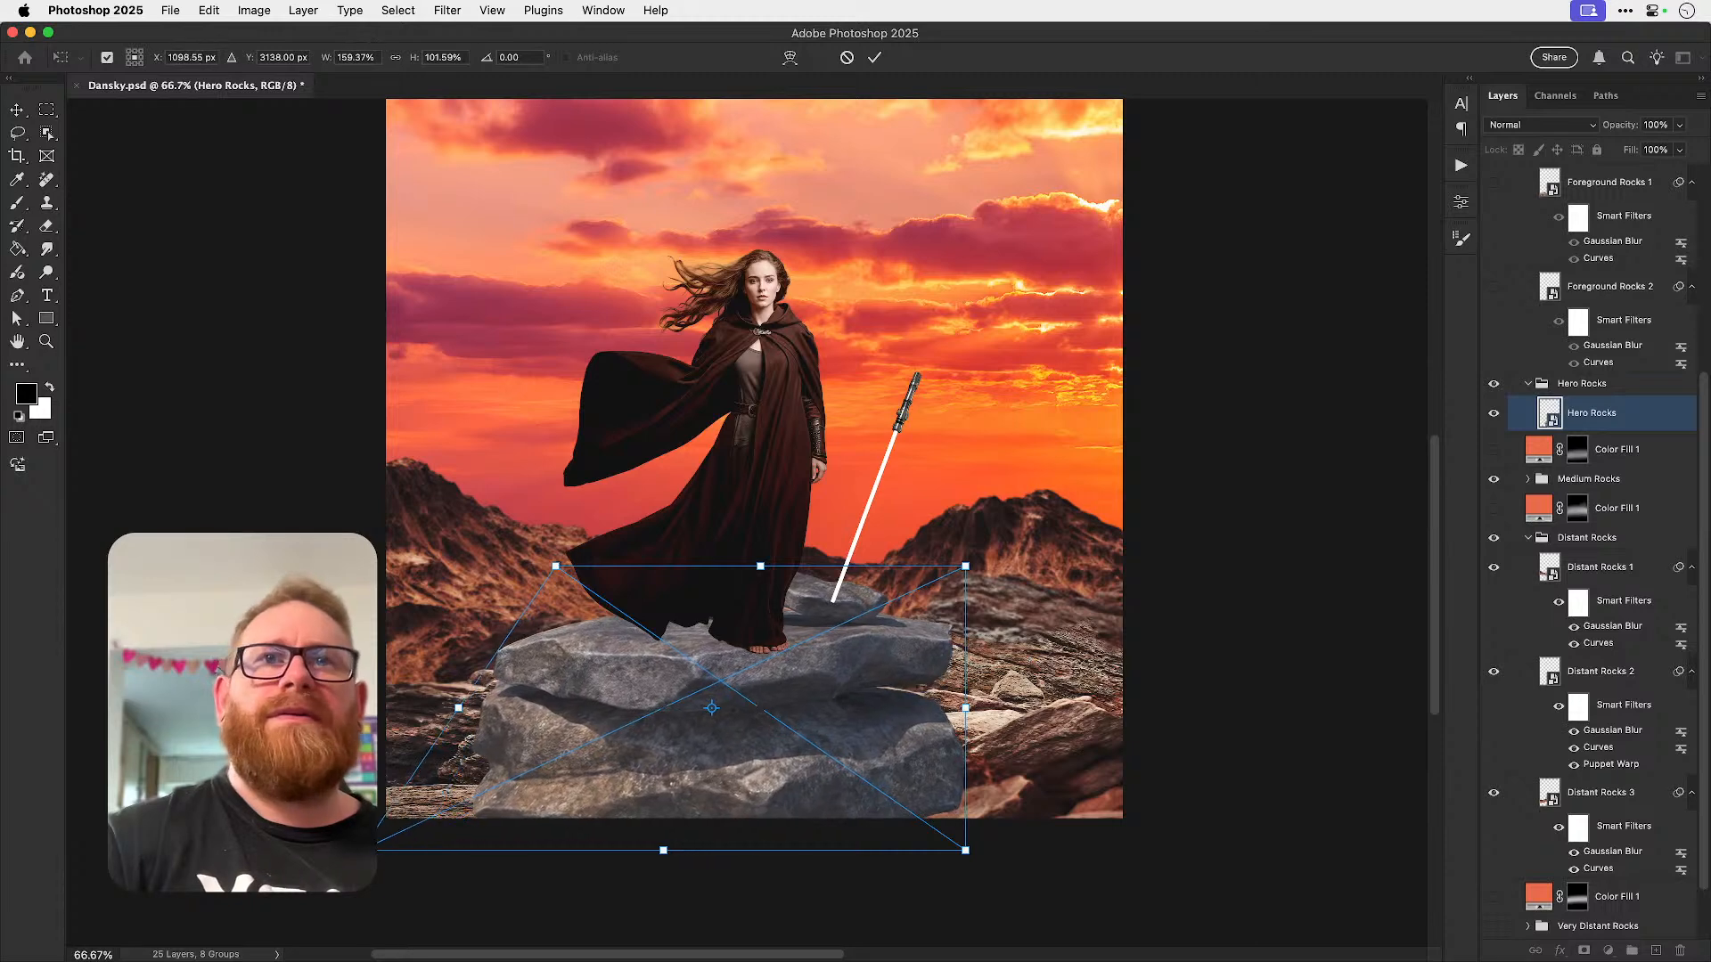
{"action": "left_click_drag", "start_coordinate": [965, 850], "coordinate": [1070, 850]}
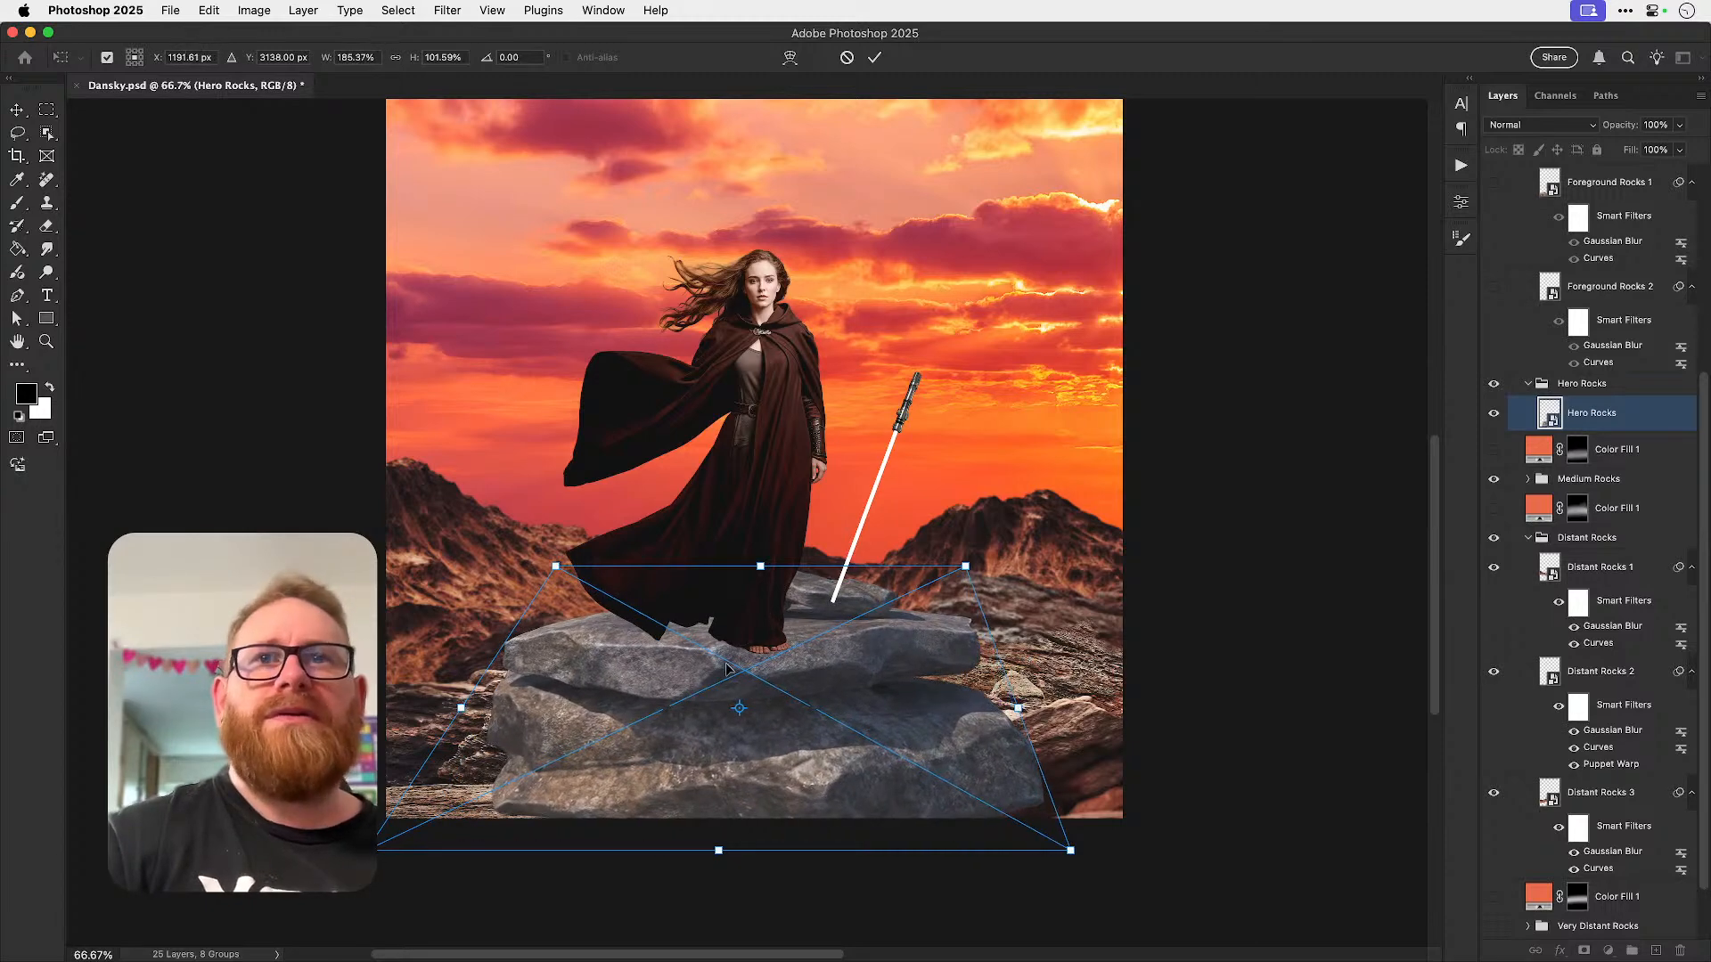
- Flatten the flared Hero Rocks to about 160% width and 72% height, and position them under the Jedi's feet
{"action": "left_click_drag", "start_coordinate": [963, 569], "coordinate": [925, 591]}
{"action": "left_click_drag", "start_coordinate": [432, 830], "coordinate": [303, 827]}
{"action": "left_click_drag", "start_coordinate": [924, 590], "coordinate": [894, 608]}
{"action": "mouse_move", "coordinate": [793, 748]}
{"action": "left_mouse_down"}
{"action": "mouse_move", "coordinate": [822, 763]}
{"action": "mouse_move", "coordinate": [822, 739]}
{"action": "left_mouse_up"}
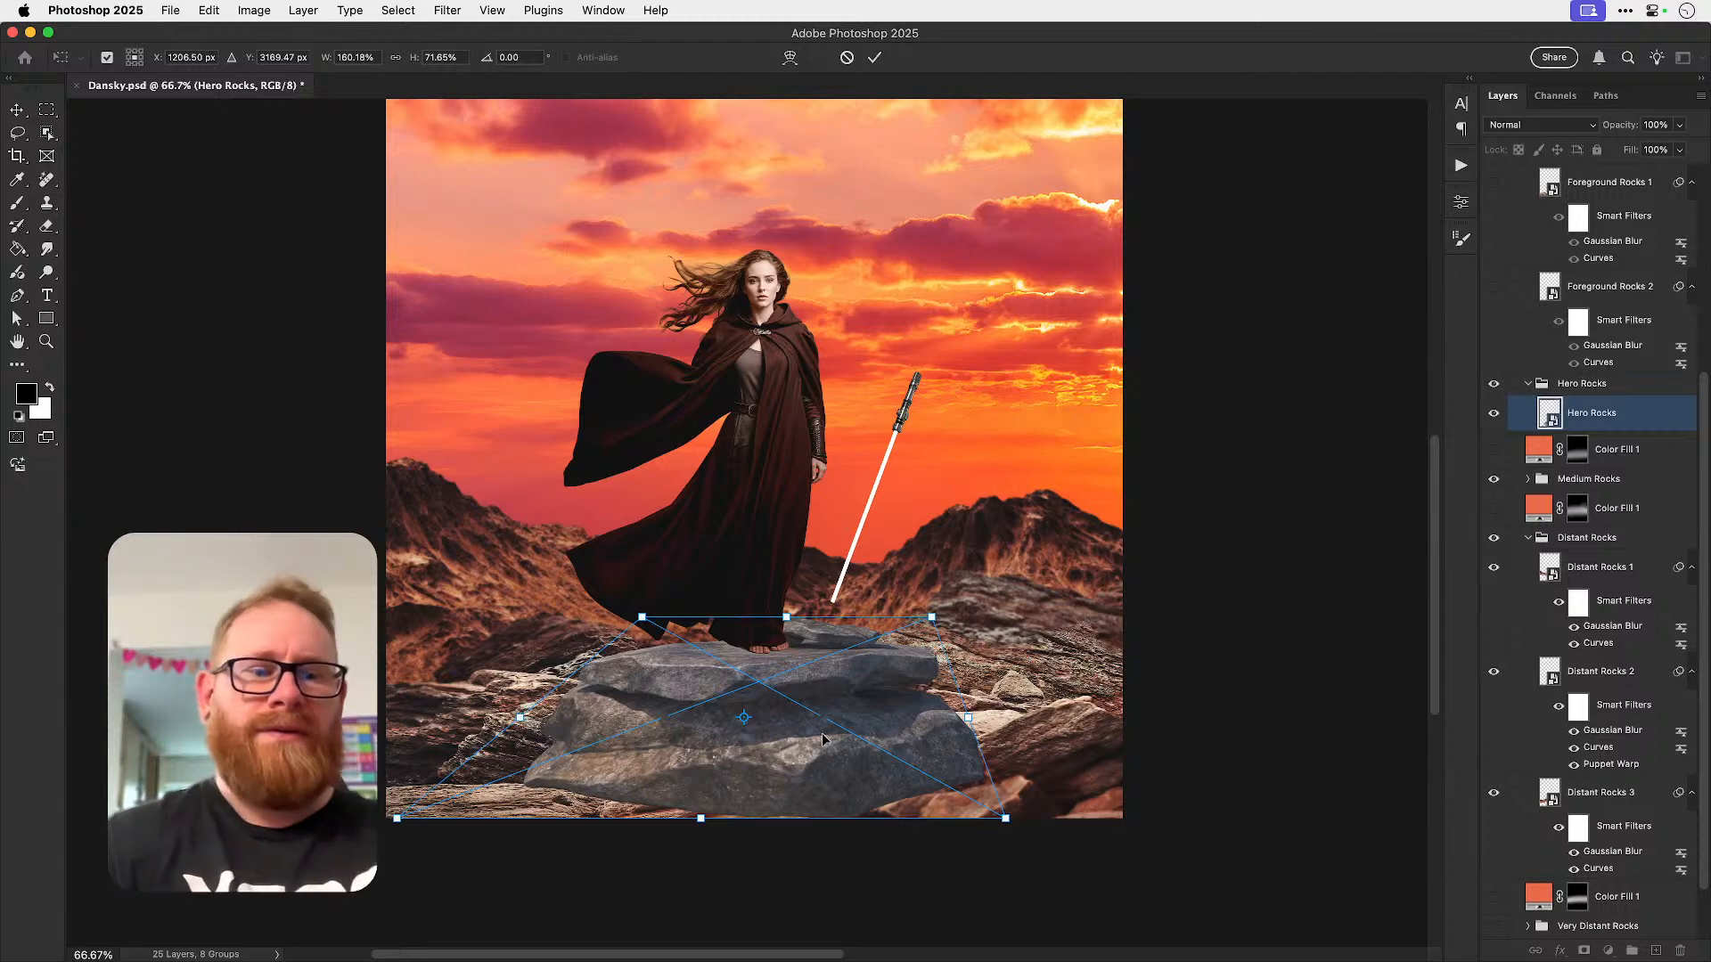
{"action": "key", "text": "Return"}
{"action": "key", "text": "super+0"}
- Compare the composite before and after the Hero Rocks transform, ending with the transform applied
{"action": "key", "text": "super+z"}
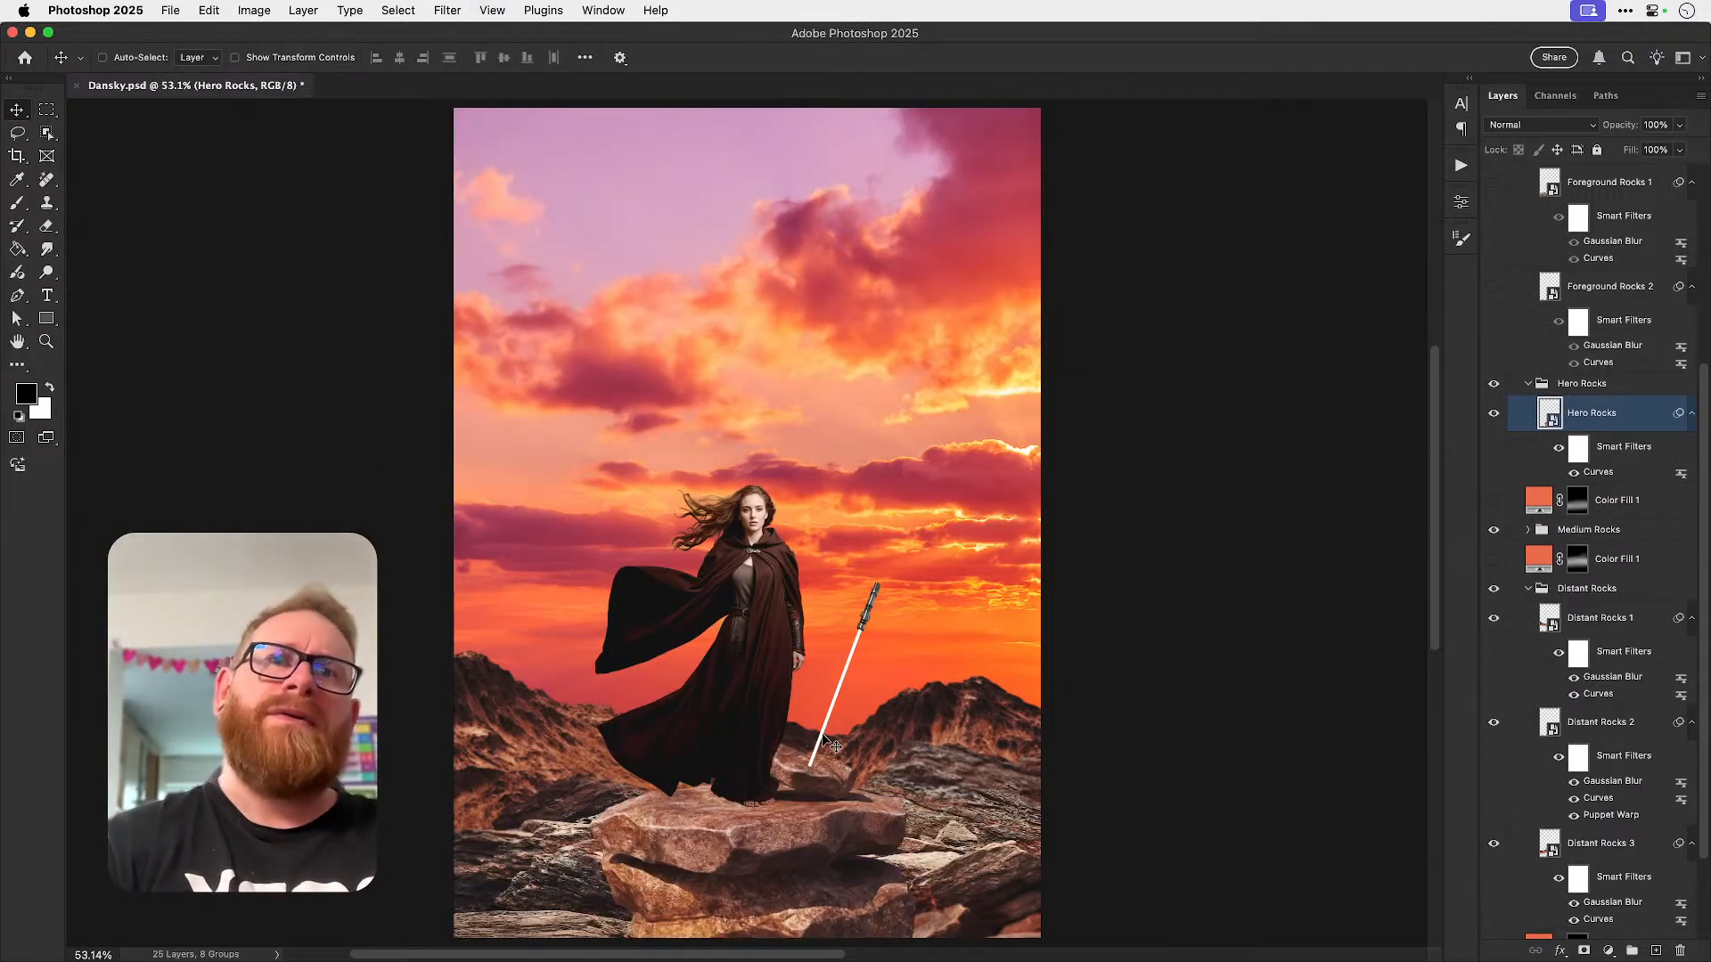
{"action": "key", "text": "super+shift+z"}
{"action": "key", "text": "super+z"}
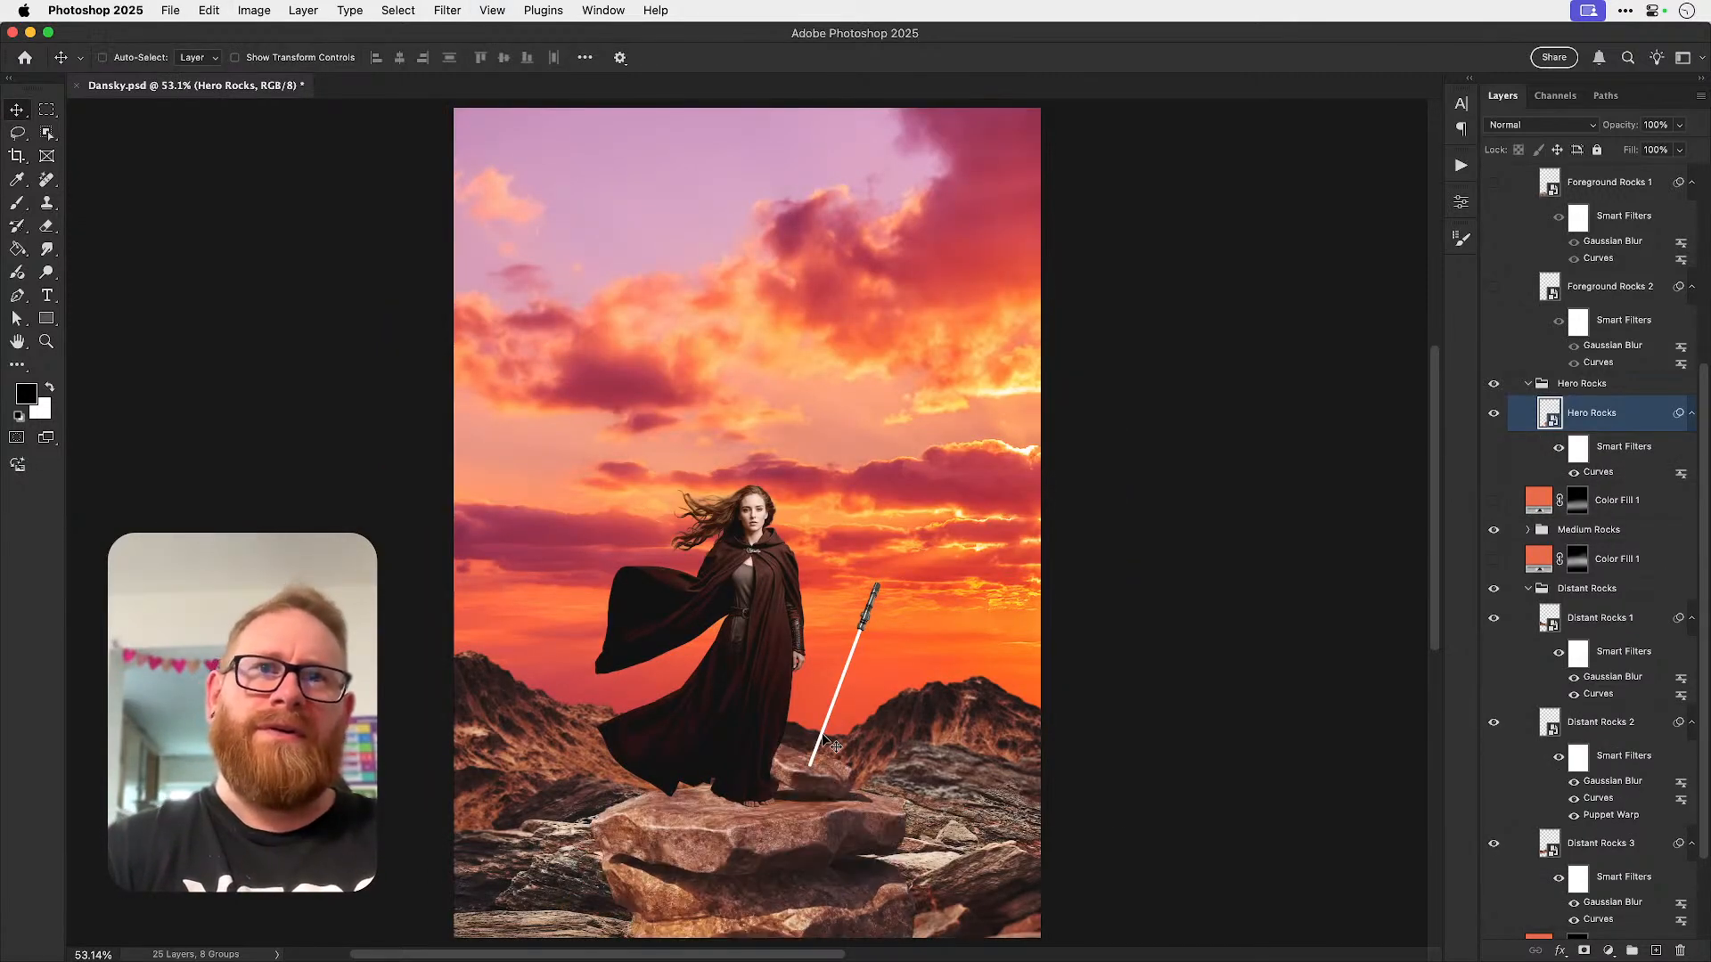
{"action": "key", "text": "super+shift+z"}
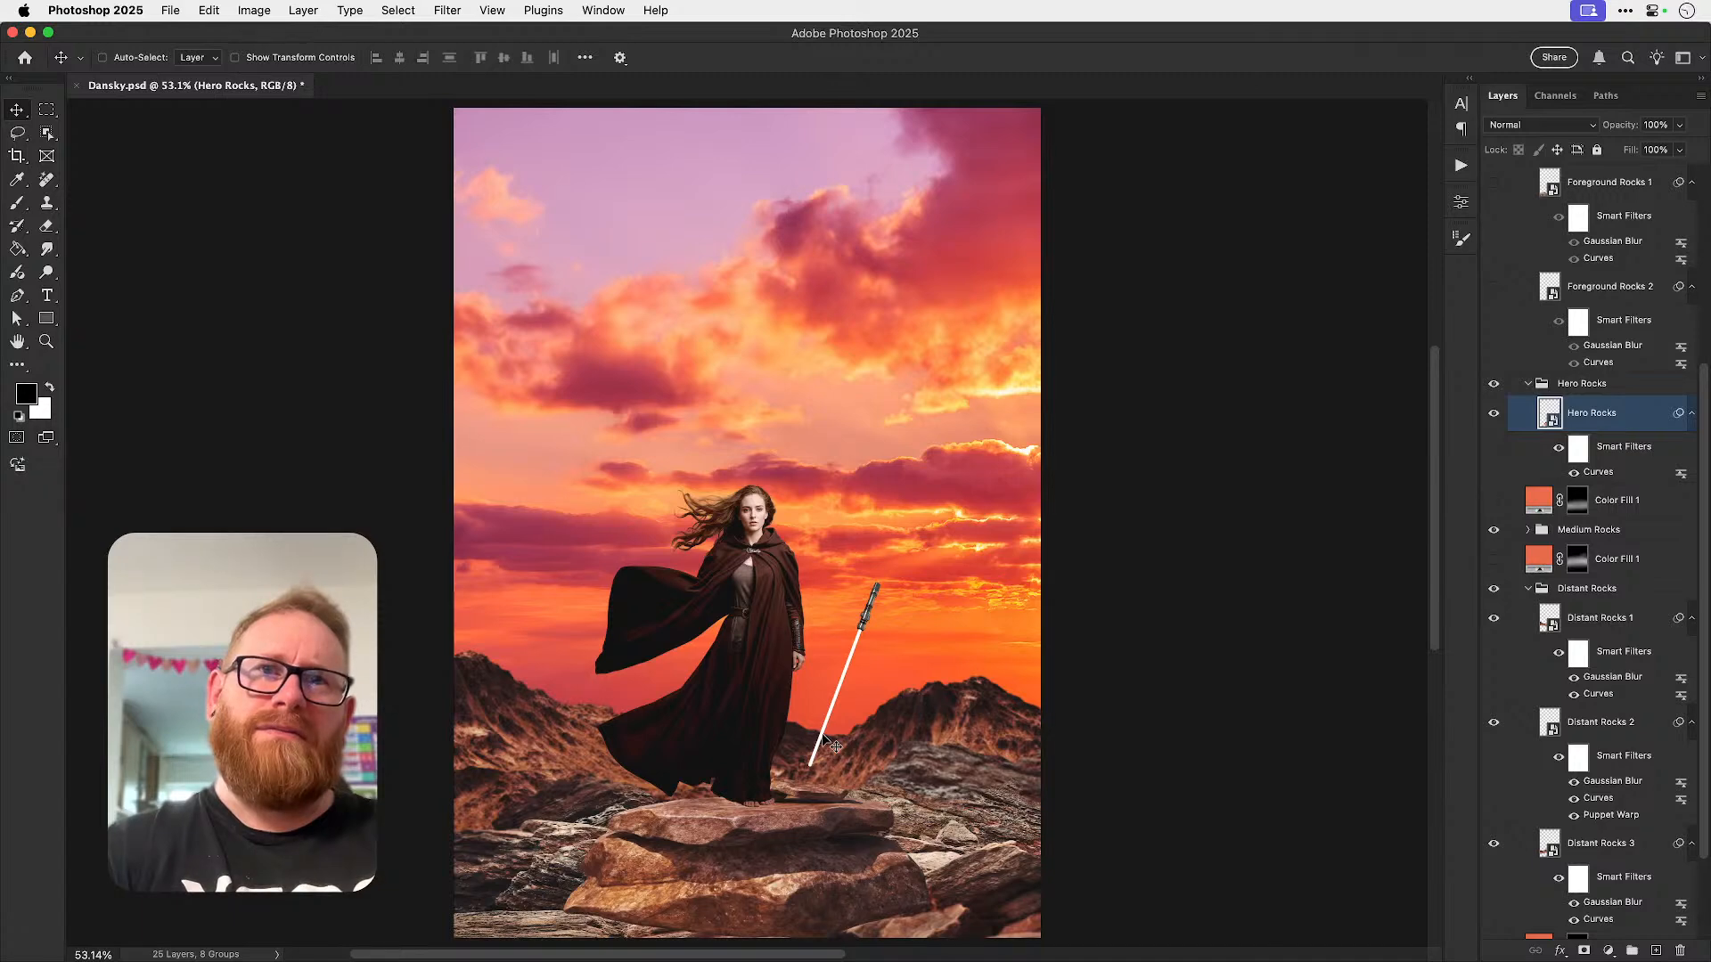
- Try reshaping the Hero Rocks with Free Transform, stretching the lower edge of the distorted layer downward
{"action": "key", "text": "super+t"}
{"action": "scroll", "coordinate": [710, 765], "scroll_direction": "down", "scroll_amount": 4}
{"action": "left_click_drag", "start_coordinate": [710, 776], "coordinate": [700, 799]}
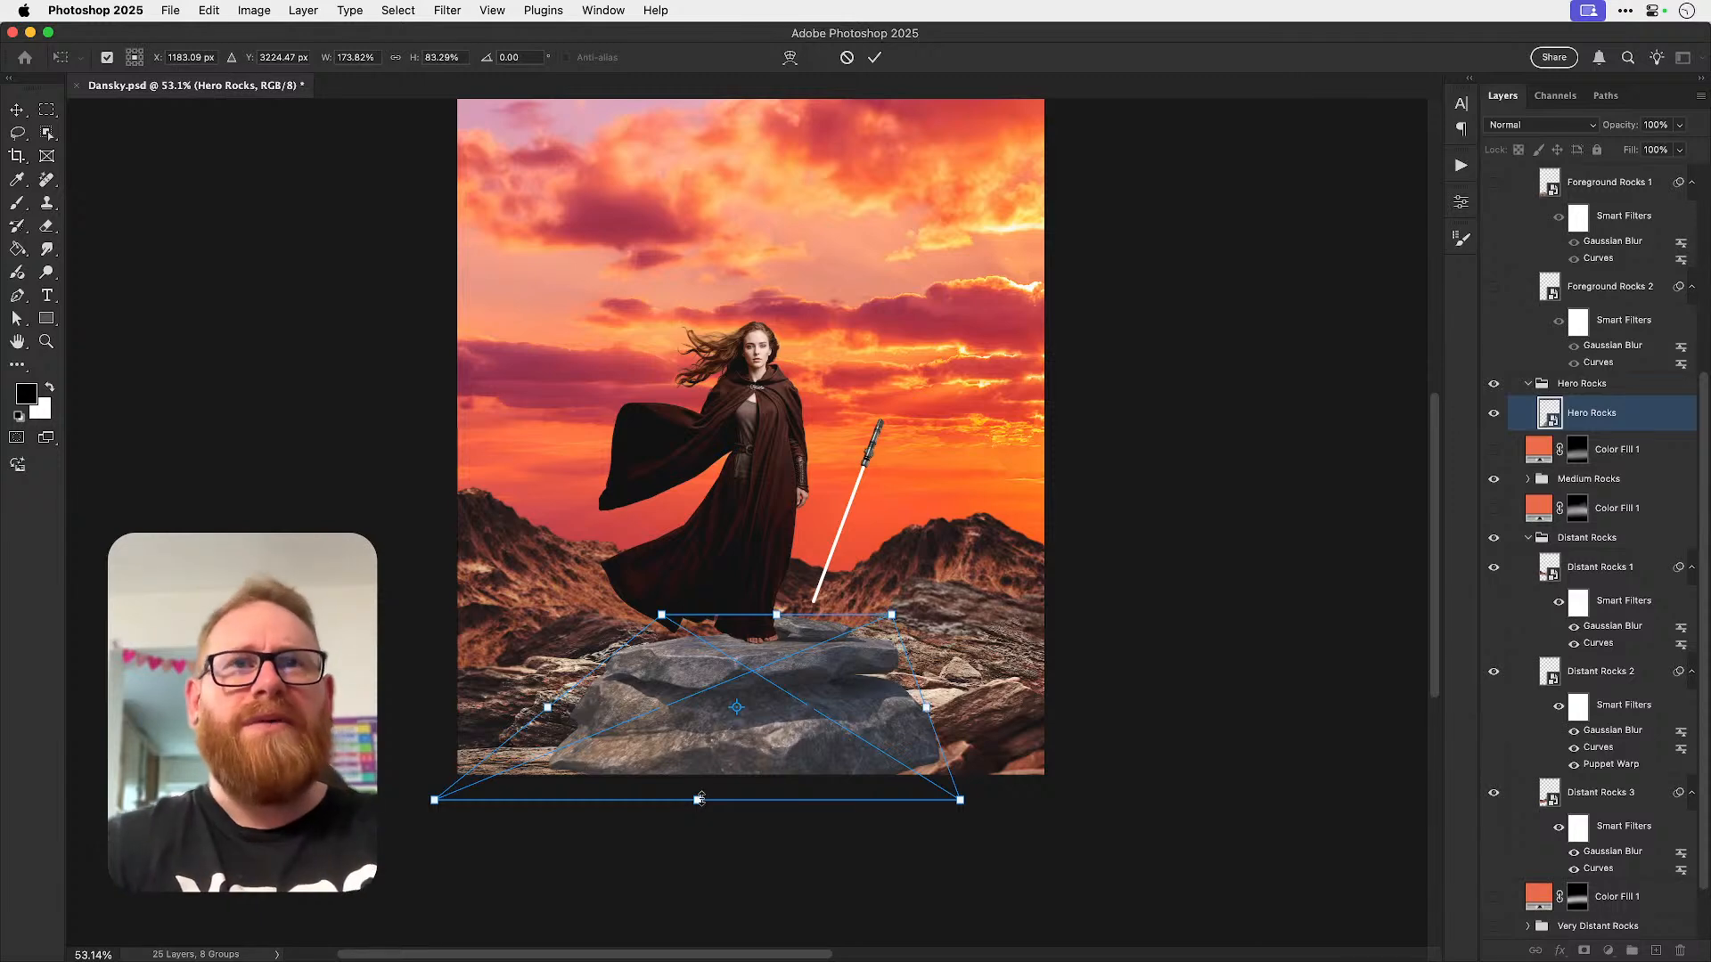
{"action": "key", "text": "Return"}
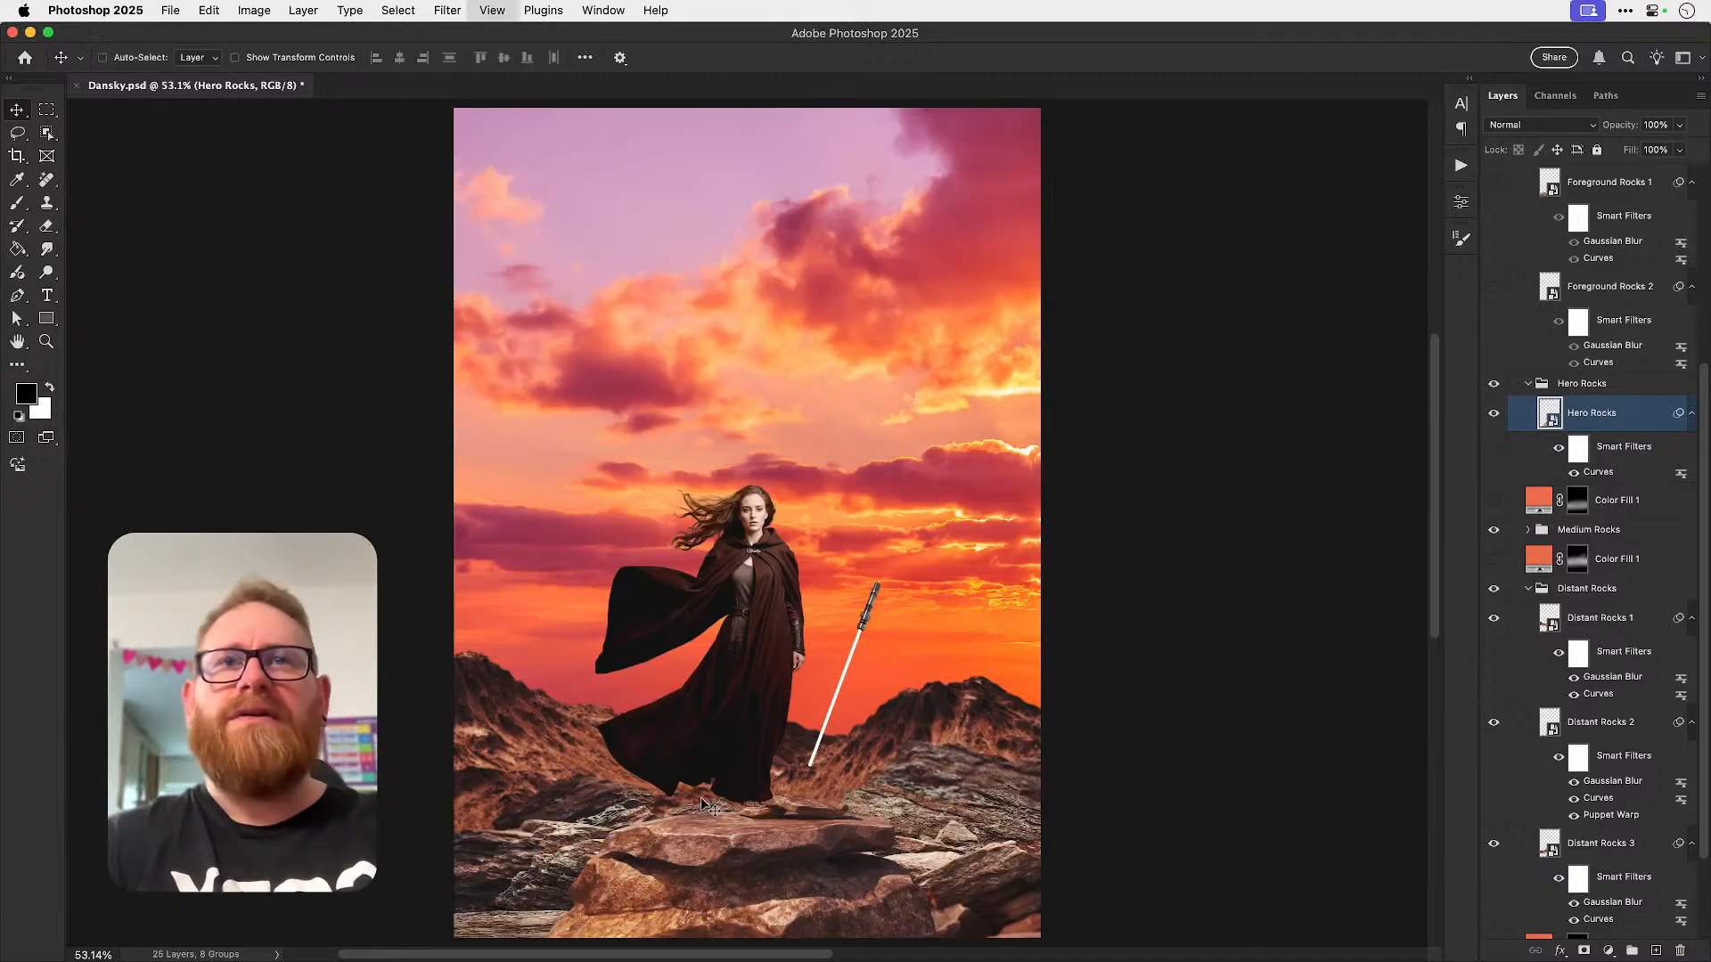
- Nudge the whole Jedi group down so her feet rest on the hero rocks
{"action": "scroll", "coordinate": [1597, 256], "scroll_direction": "up", "scroll_amount": 5}
{"action": "left_click", "coordinate": [1582, 234]}
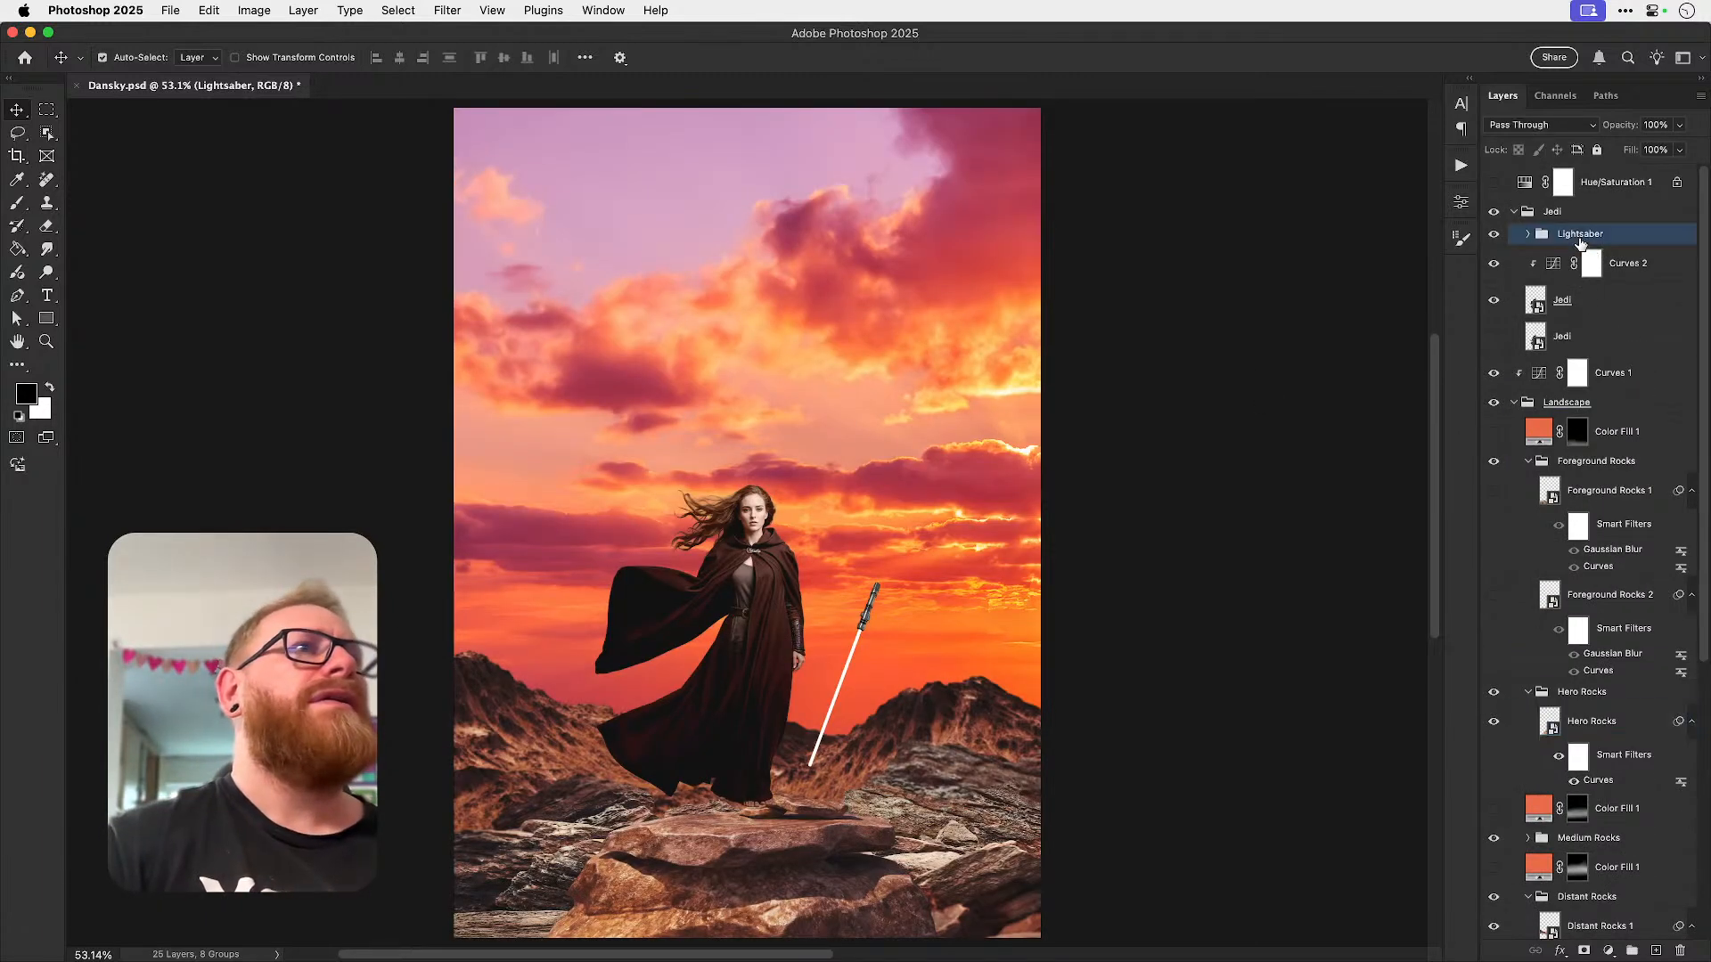
{"action": "left_click", "coordinate": [1553, 213]}
{"action": "key", "text": "Down"}
{"action": "key", "text": "Down"}
{"action": "key", "text": "Down"}
{"action": "key", "text": "Down"}
{"action": "key", "text": "Down"}
{"action": "key", "text": "Down"}
{"action": "key", "text": "Down"}
{"action": "key", "text": "Down"}
{"action": "key", "text": "Down"}
{"action": "key", "text": "Down"}
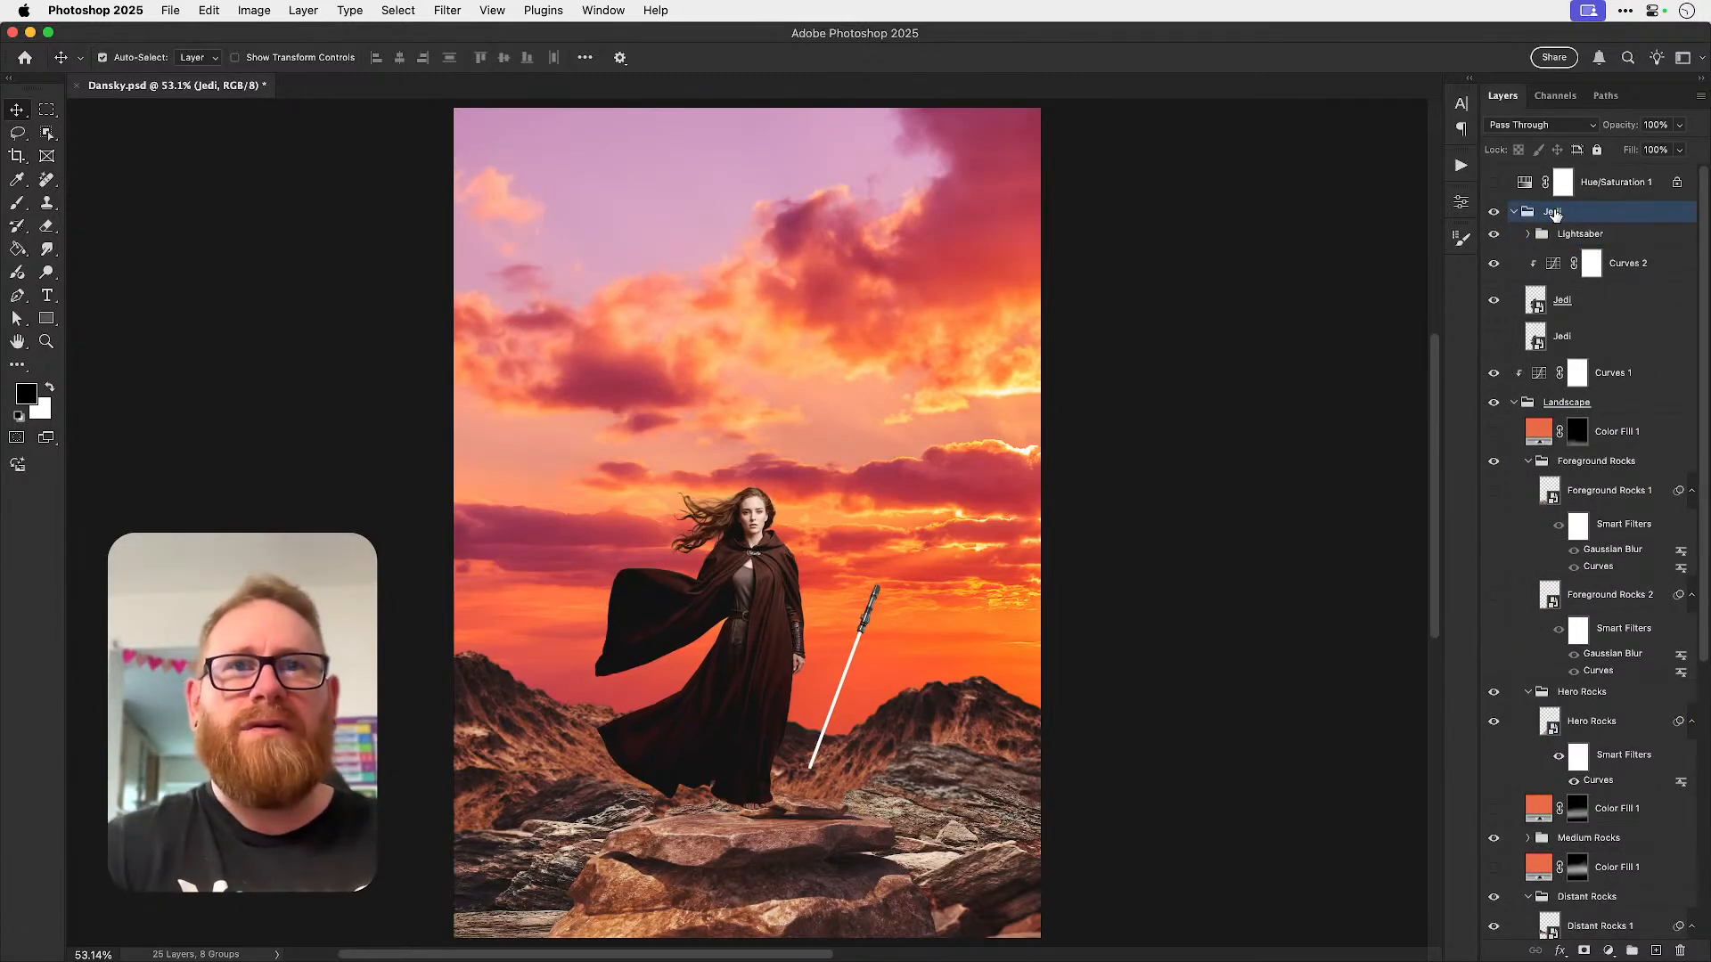
- Try moving the Jedi group up above the hero rocks with Free Transform, and undo that move
{"action": "key", "text": "super+t"}
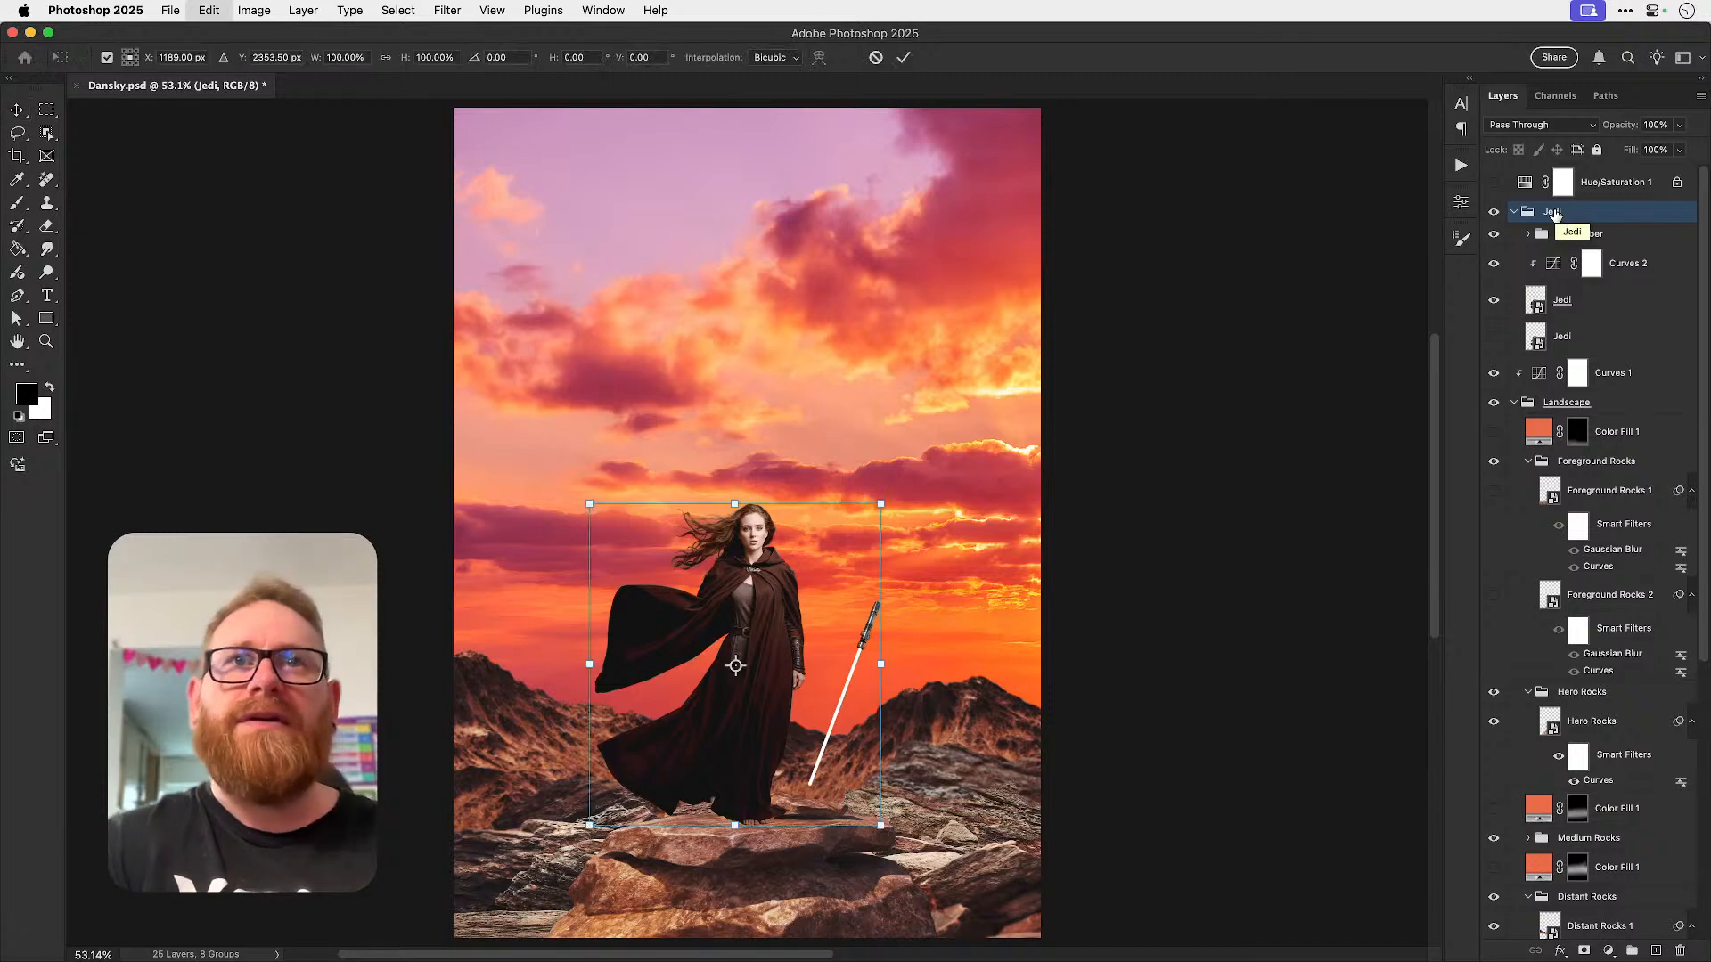
{"action": "left_click_drag", "start_coordinate": [744, 559], "coordinate": [711, 438]}
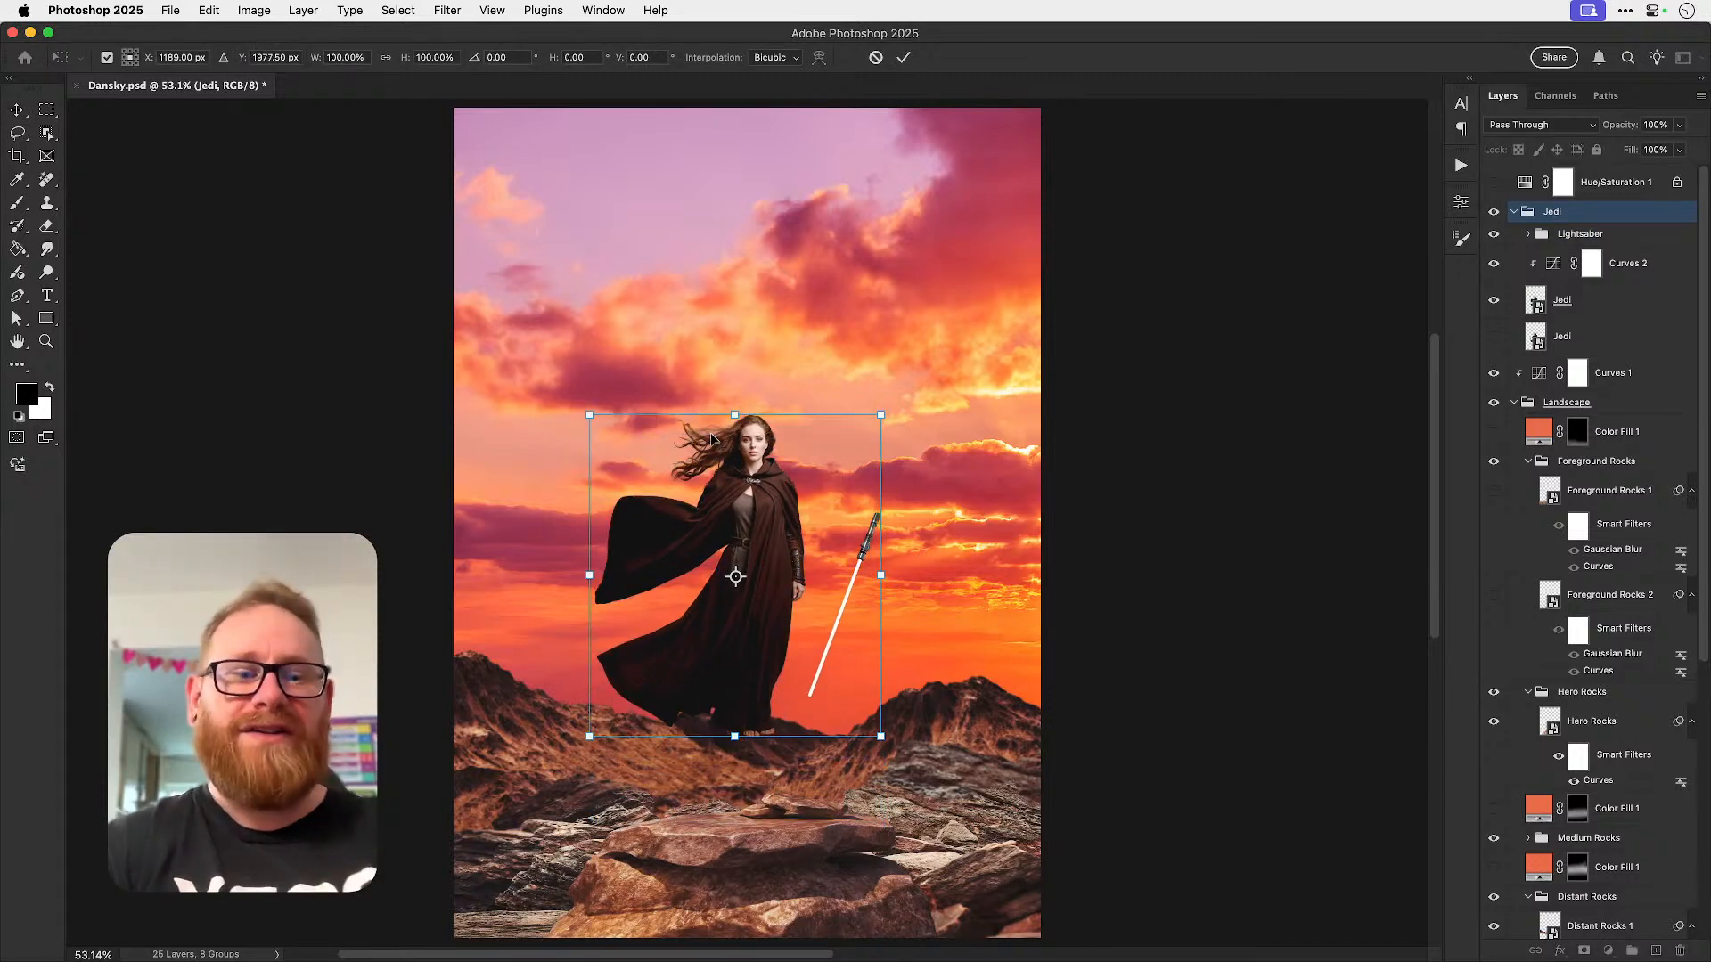
{"action": "key", "text": "Return"}
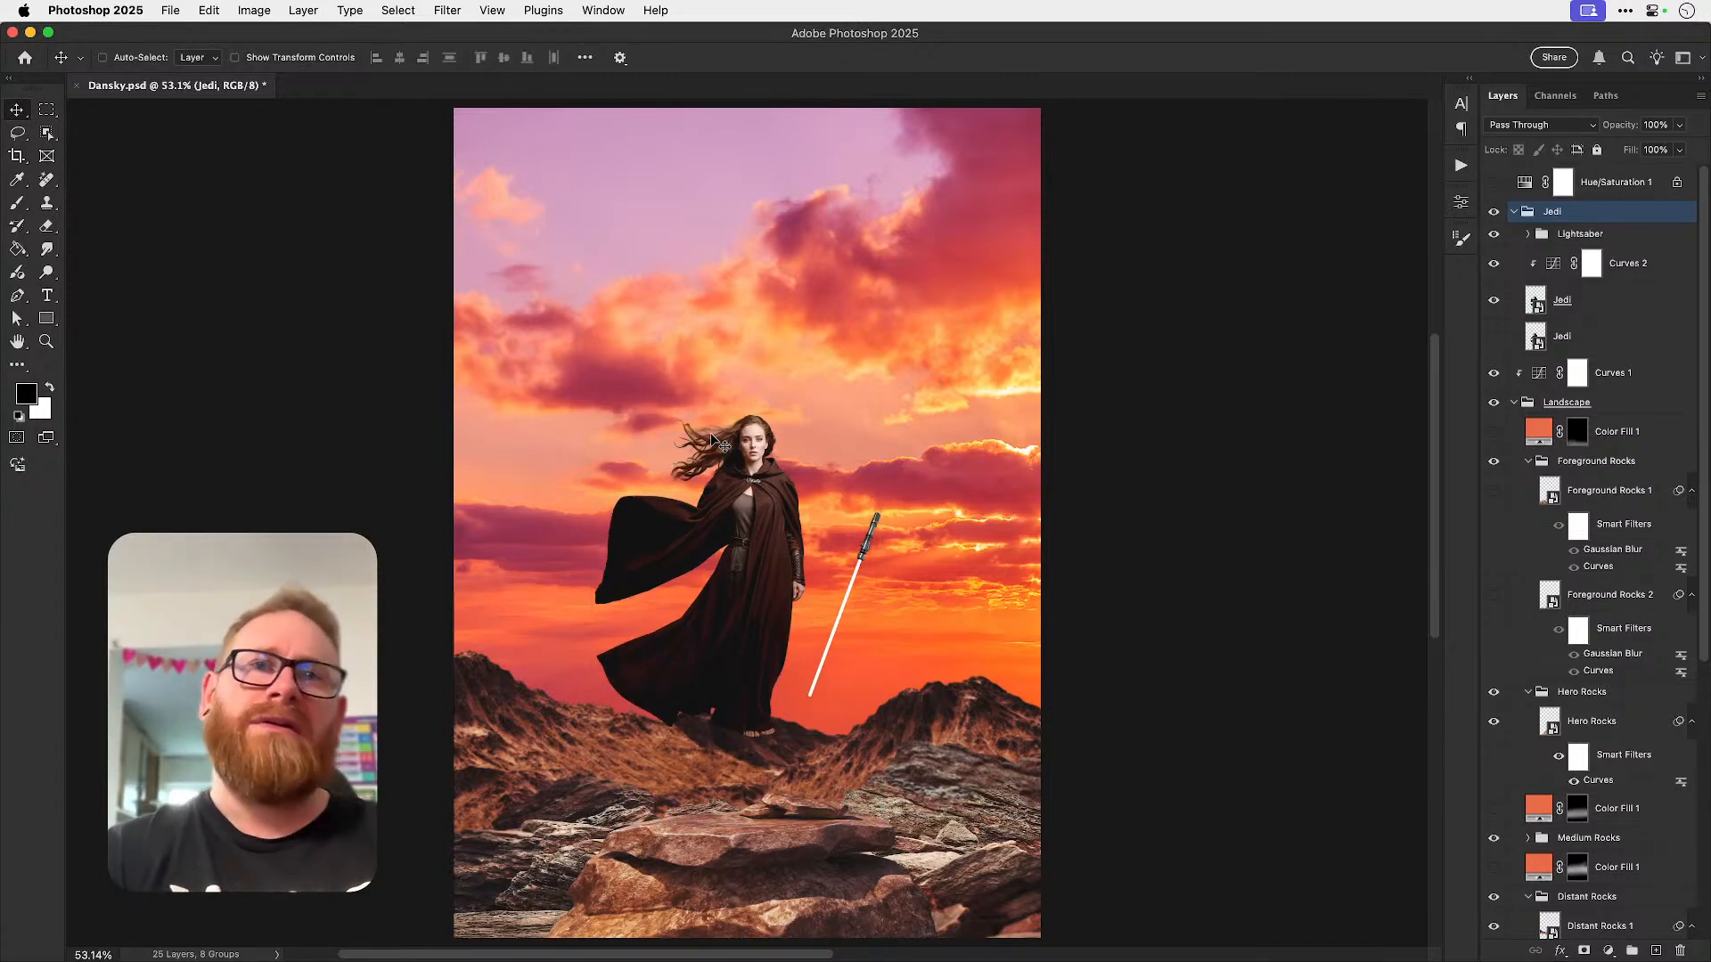
{"action": "key", "text": "super+z"}
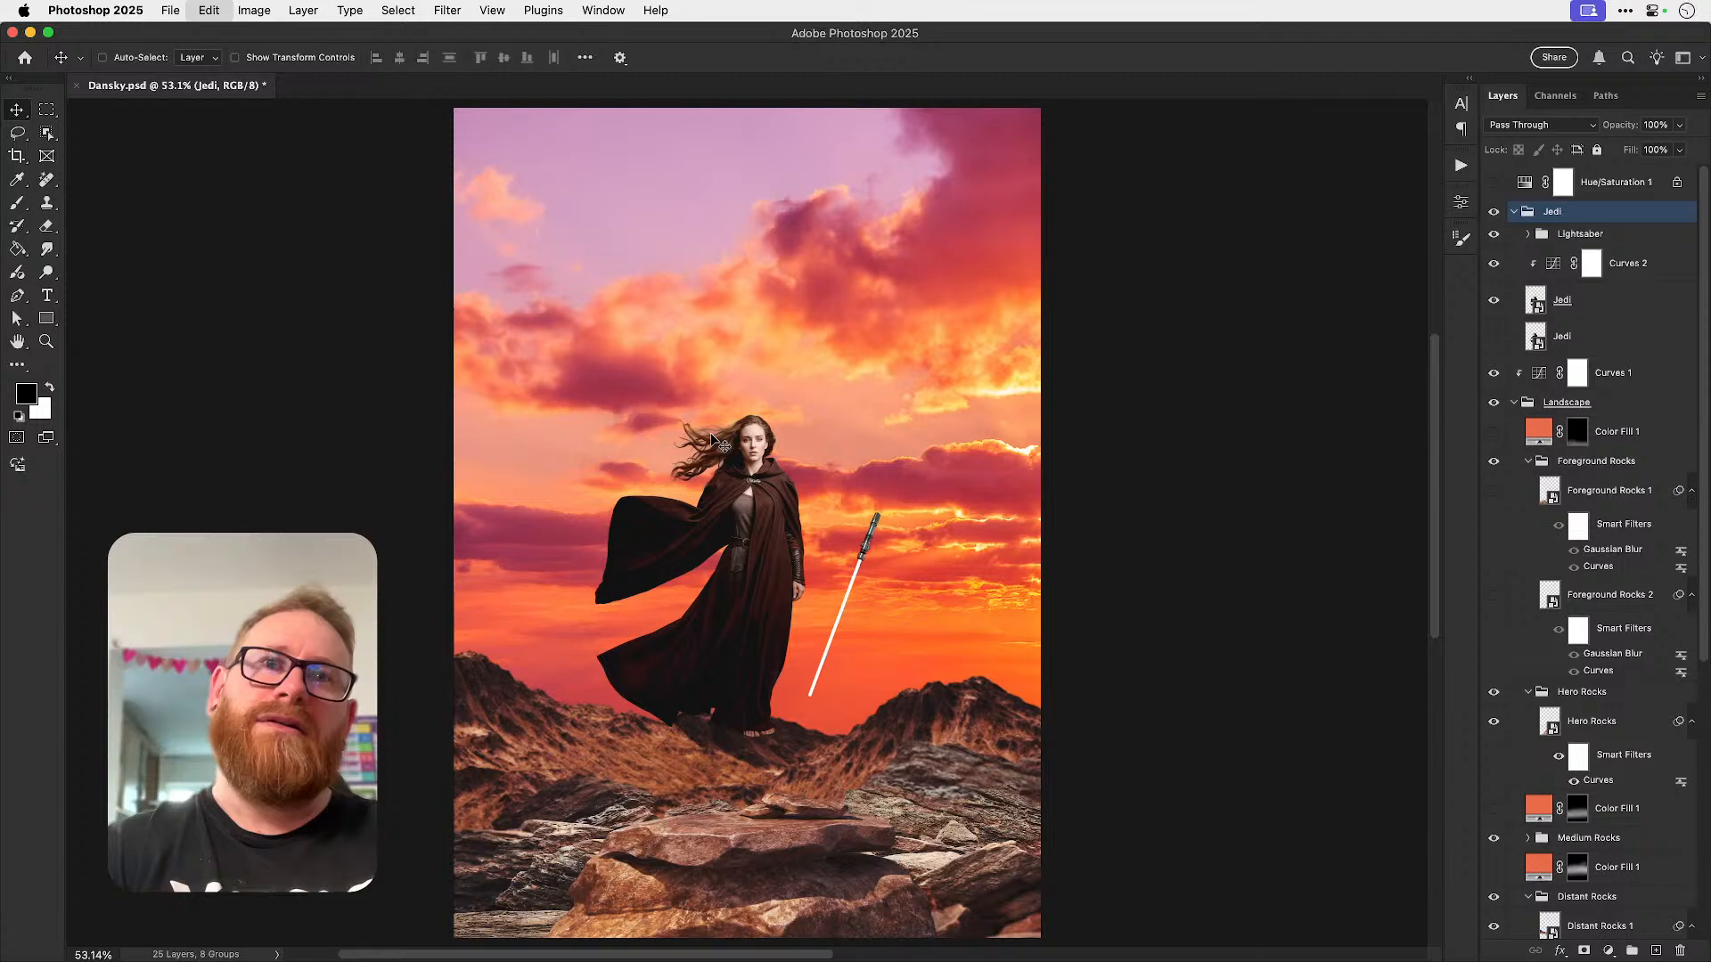
{"action": "key", "text": "super+z"}
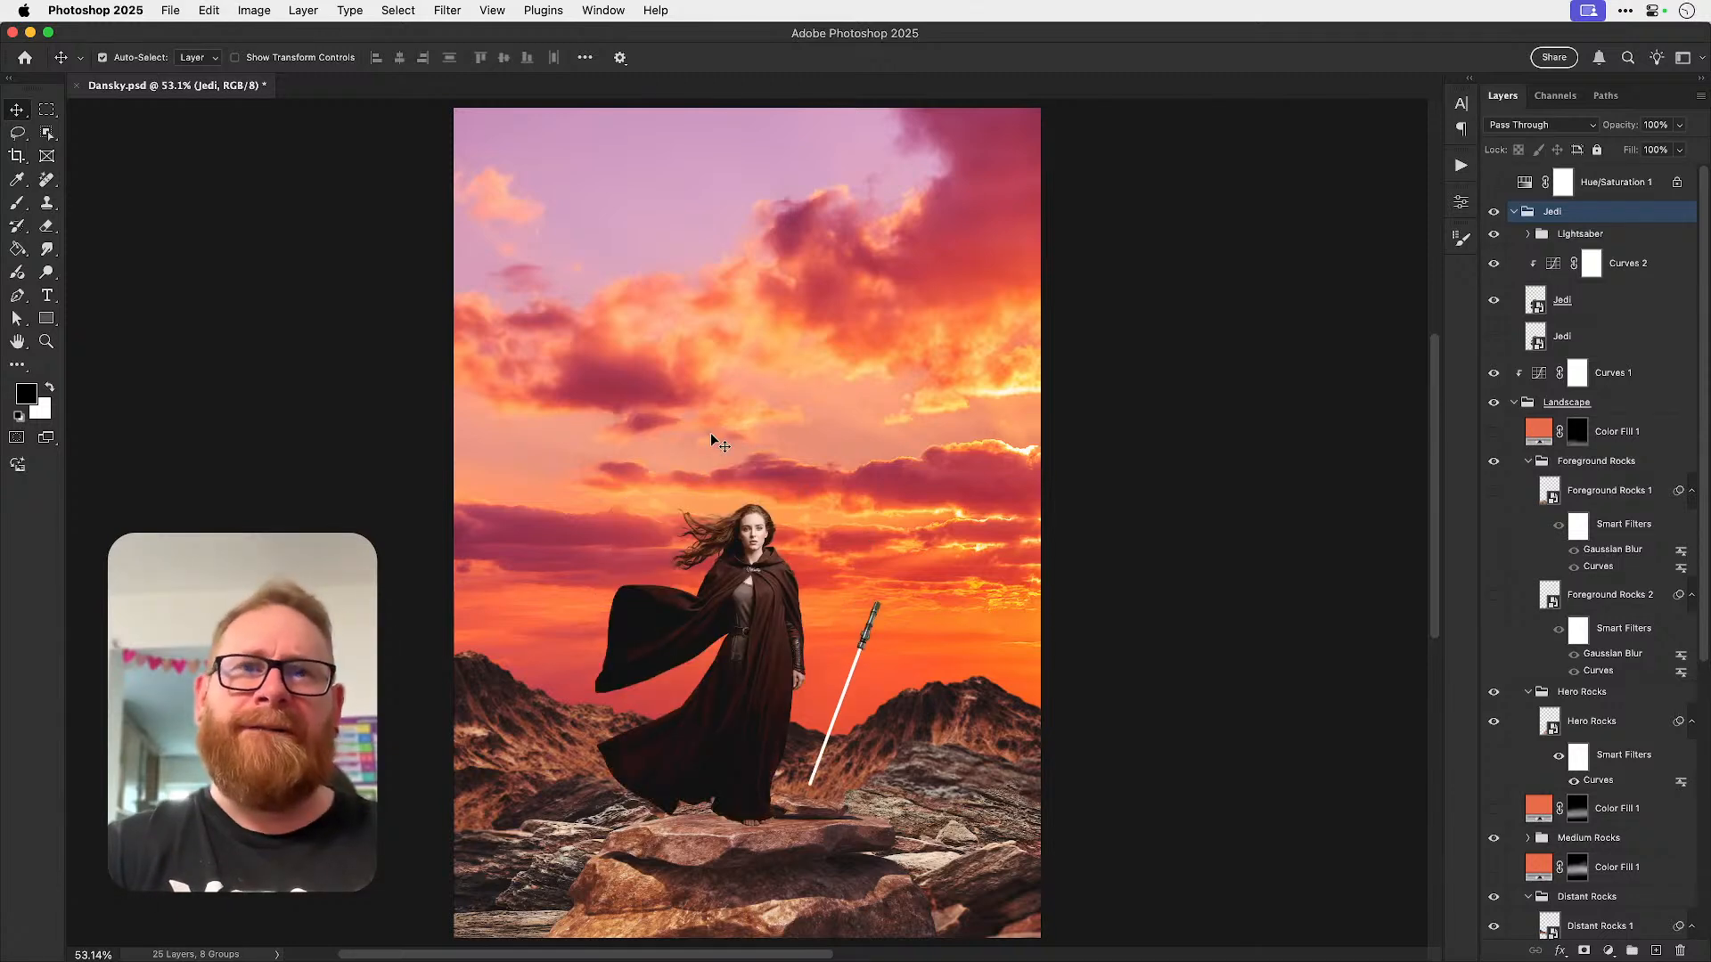
- Move the Lightsaber group down so the blade tip reaches the small rock beside the Jedi
{"action": "key", "text": "super+equal"}
{"action": "key", "text": "super+equal"}
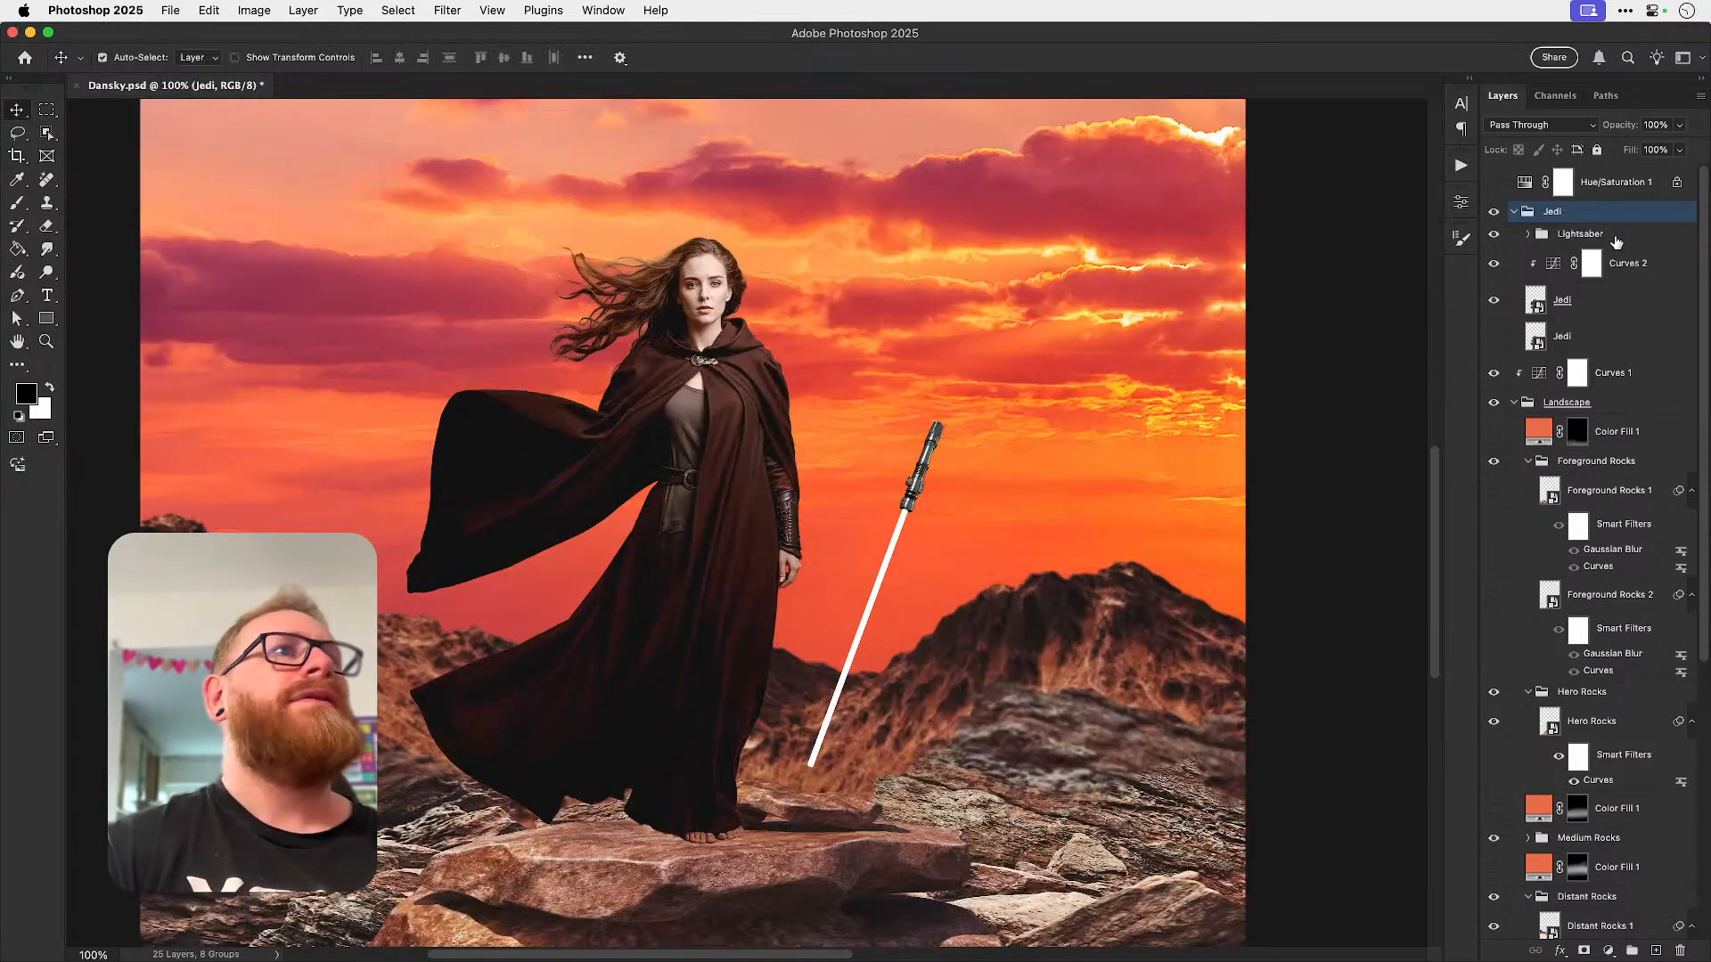
{"action": "left_click", "coordinate": [1579, 234]}
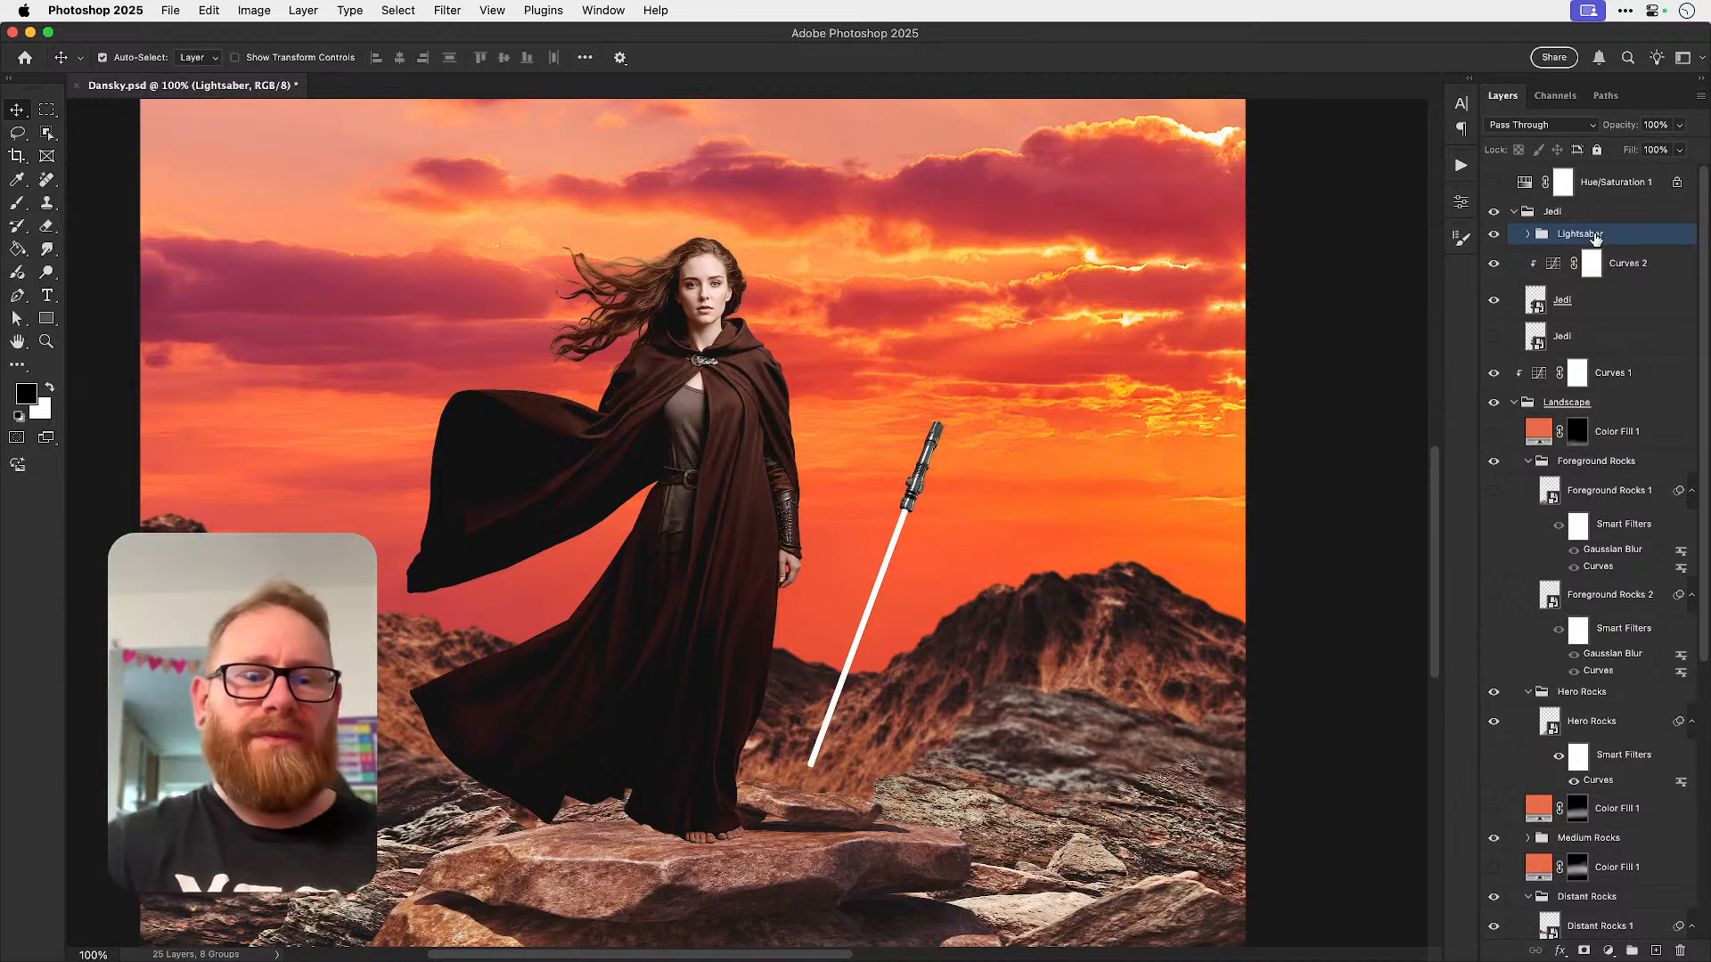
{"action": "key", "text": "shift+Down"}
{"action": "key", "text": "shift+Down"}
{"action": "key", "text": "shift+Down"}
{"action": "key", "text": "shift+Down"}
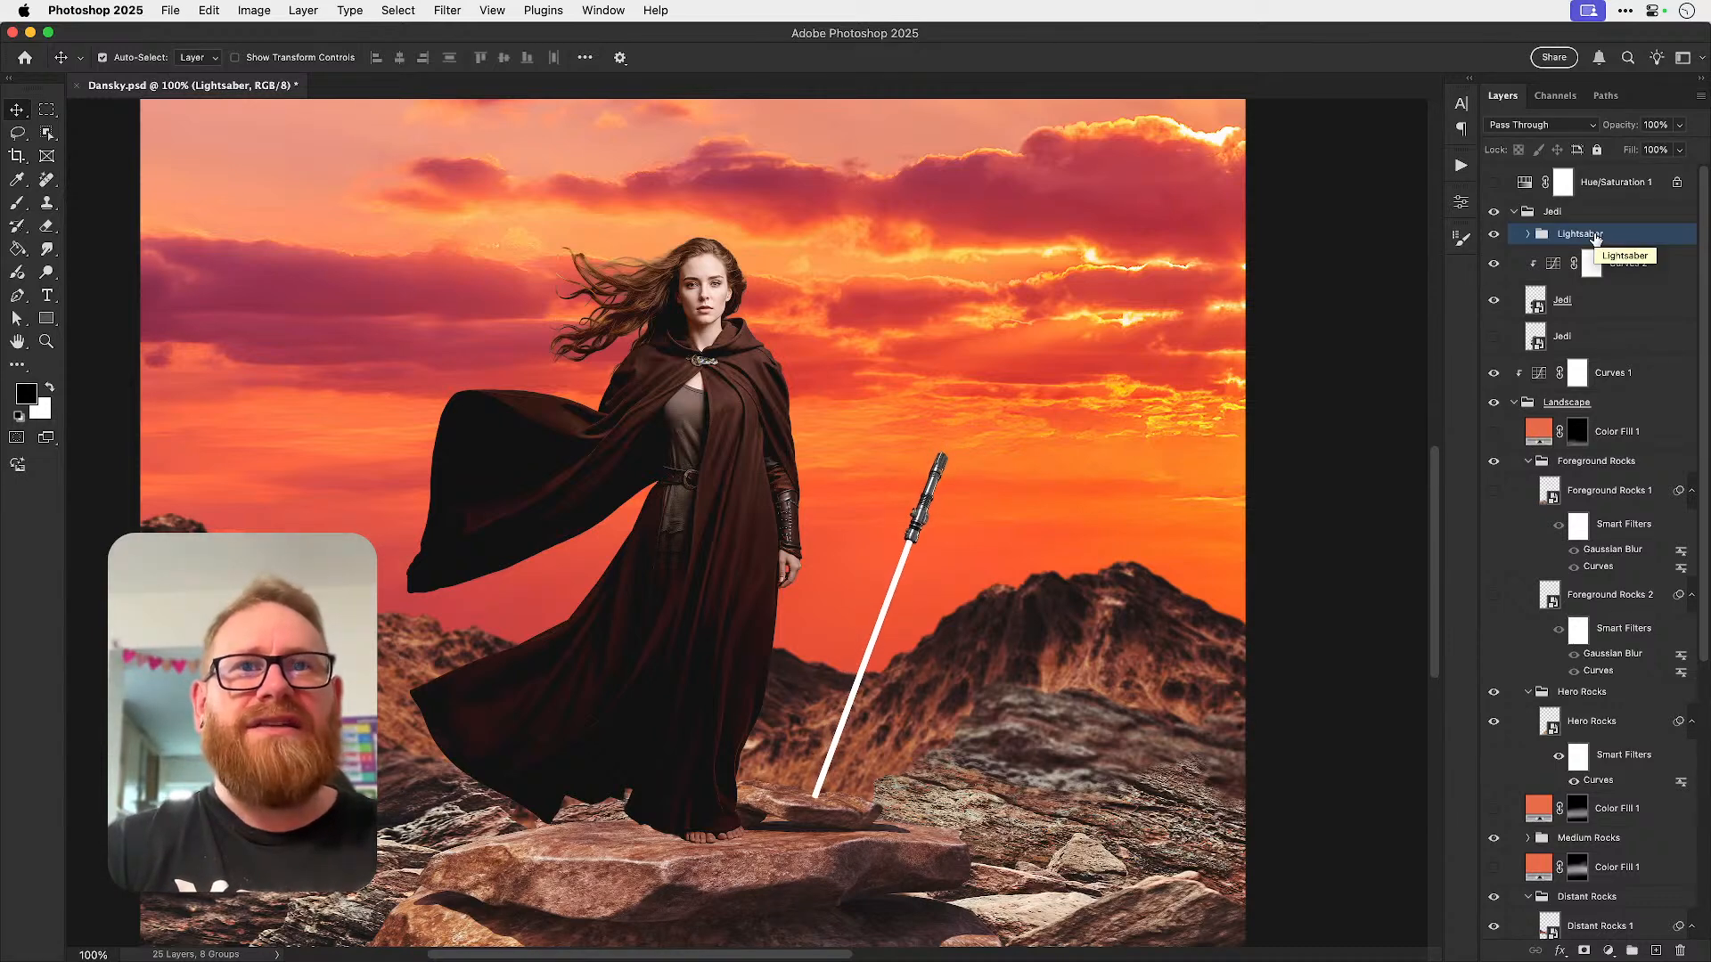
{"action": "key", "text": "shift+Down"}
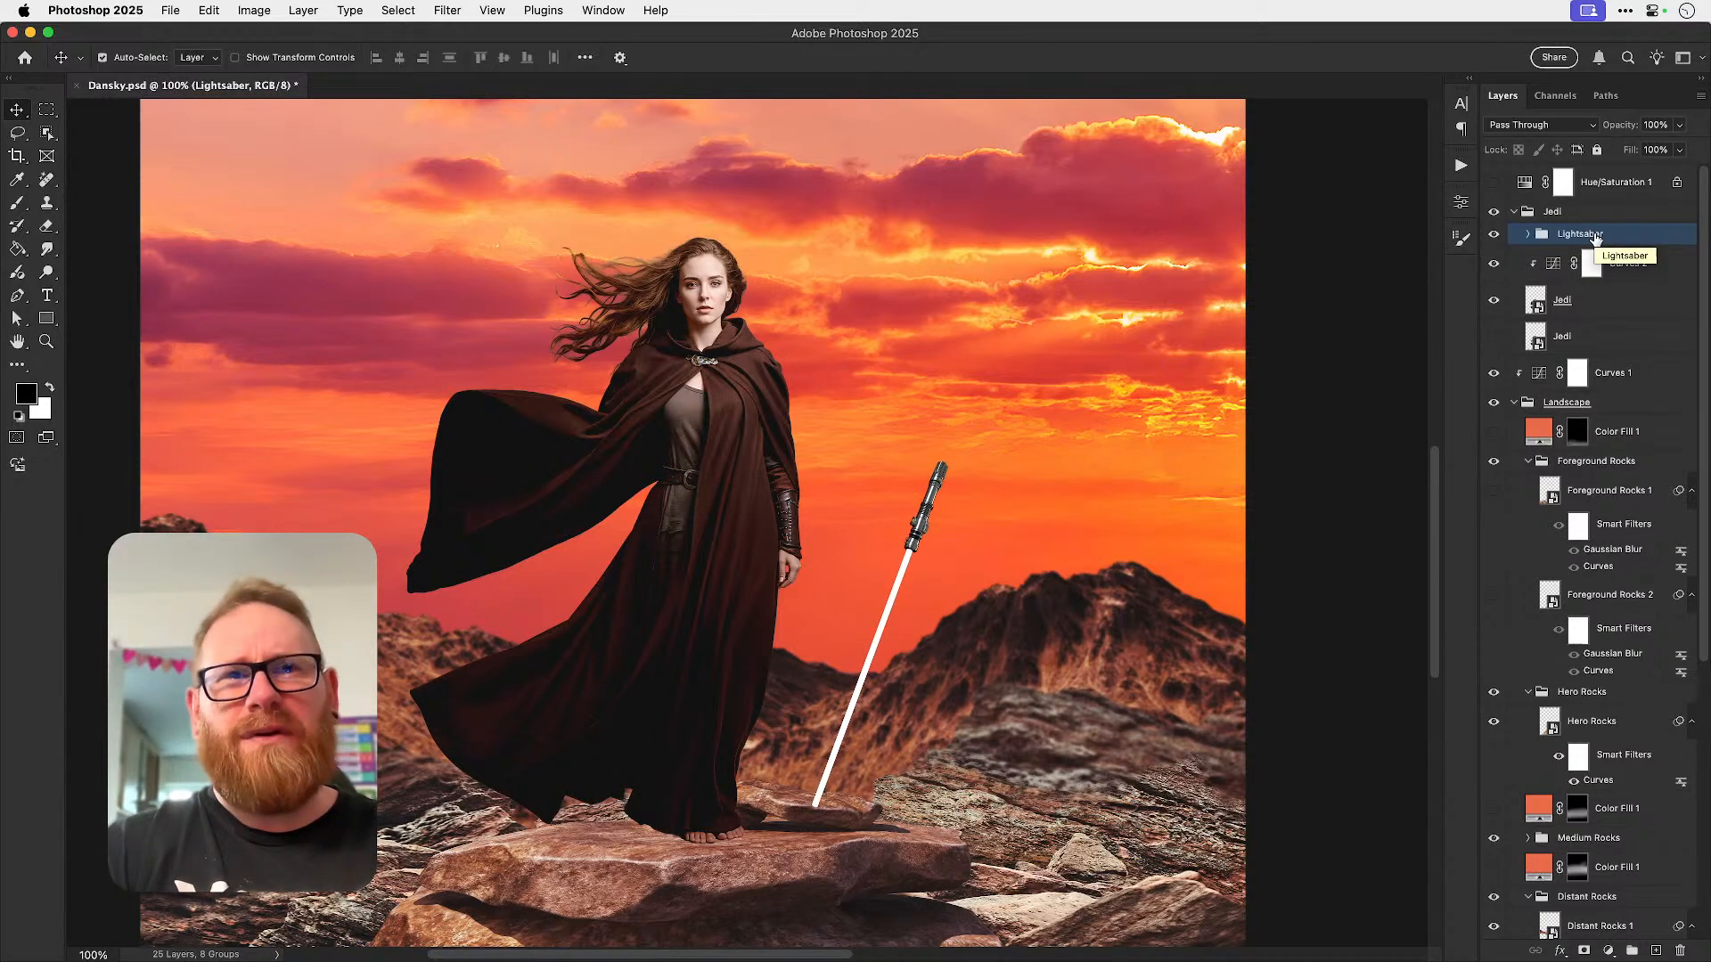
- Undo the Lightsaber and Jedi group moves and the Hero Rocks transform
{"action": "key", "text": "super+0"}
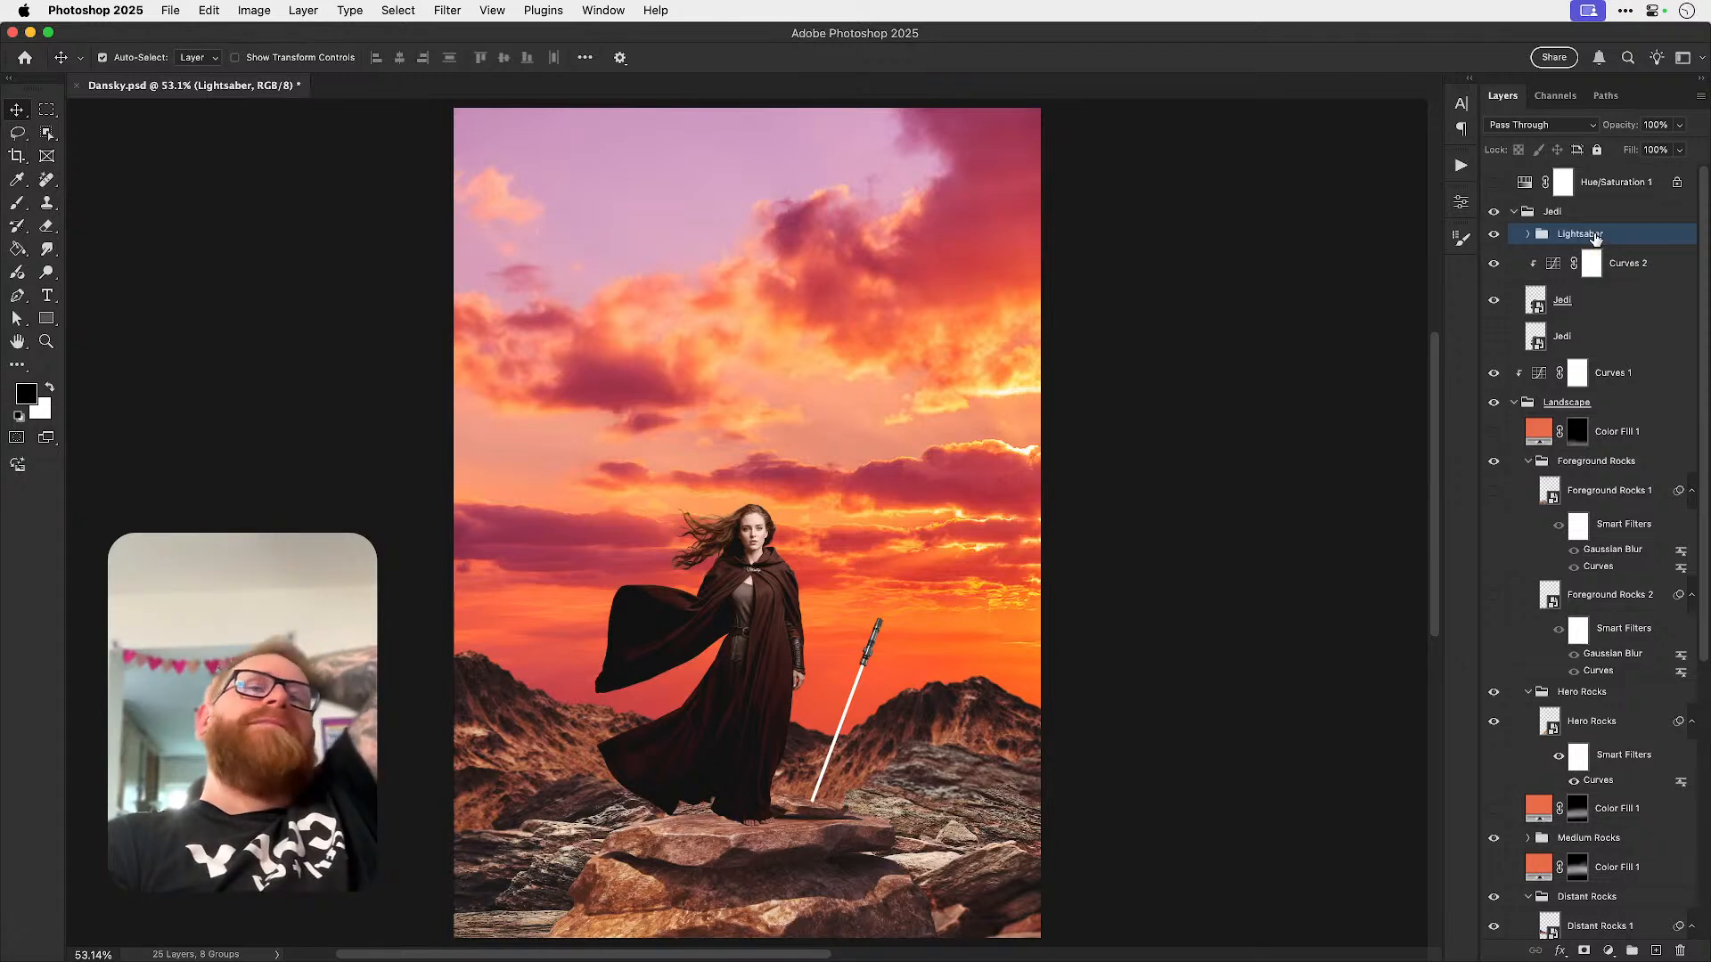
{"action": "key", "text": "super+z"}
{"action": "key", "text": "super+z"}
{"action": "key", "text": "super+z"}
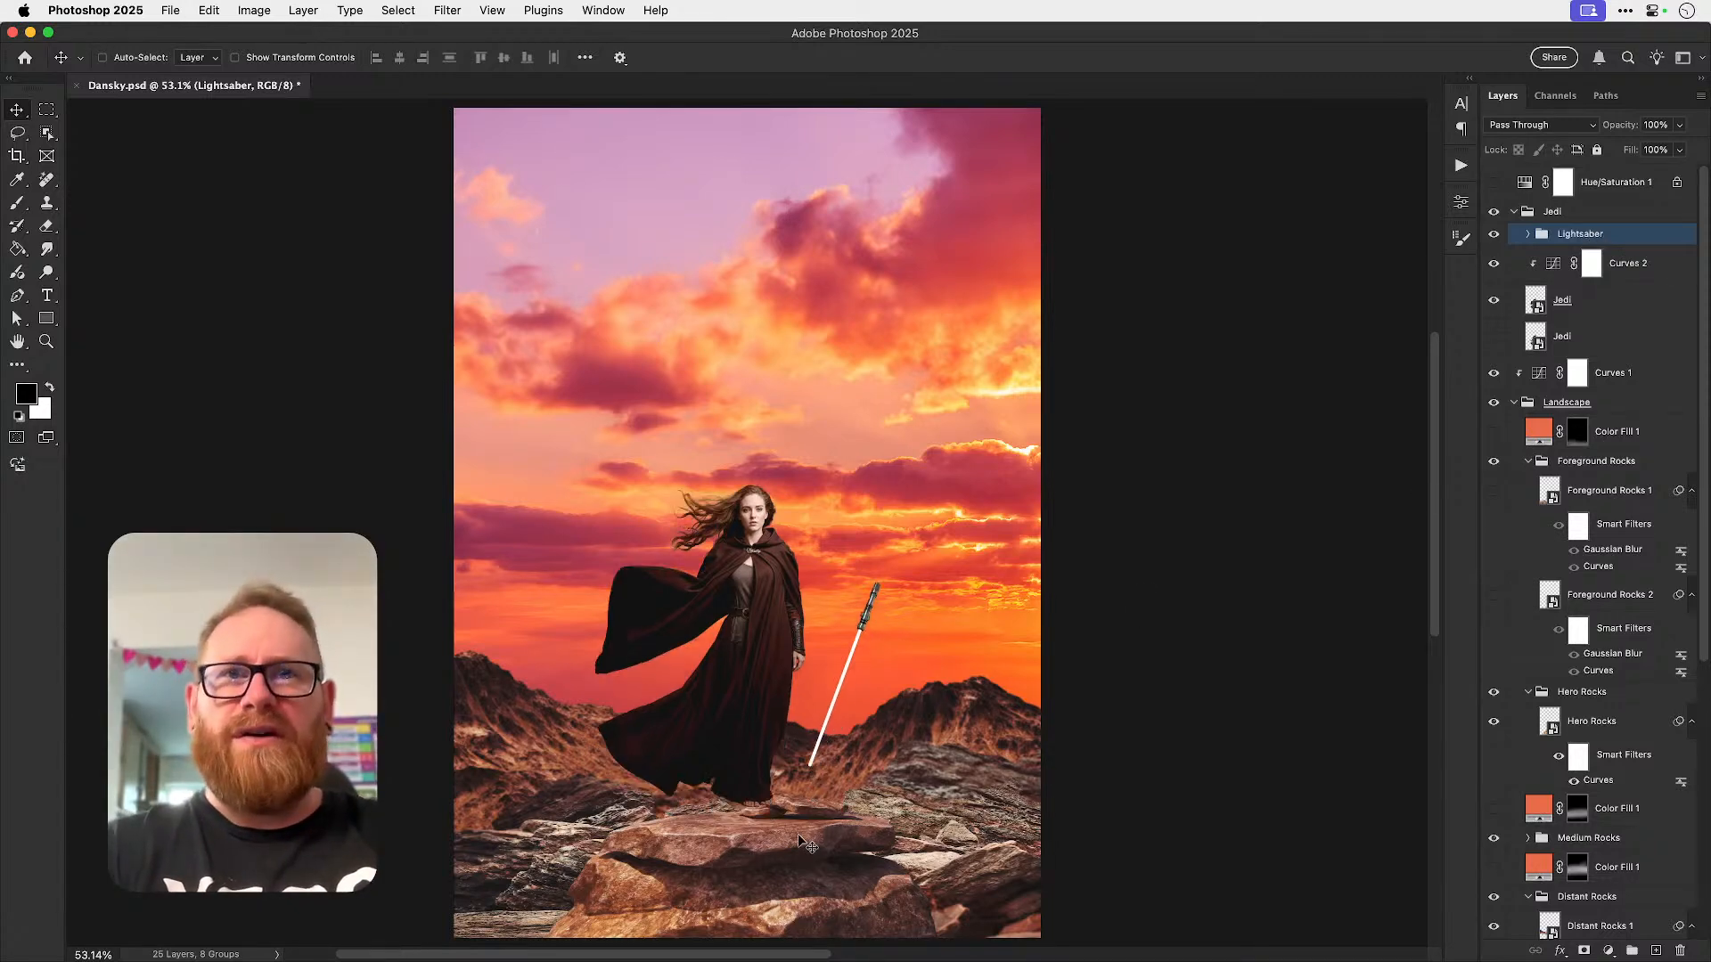
{"action": "key", "text": "super+z"}
{"action": "key", "text": "super+z"}
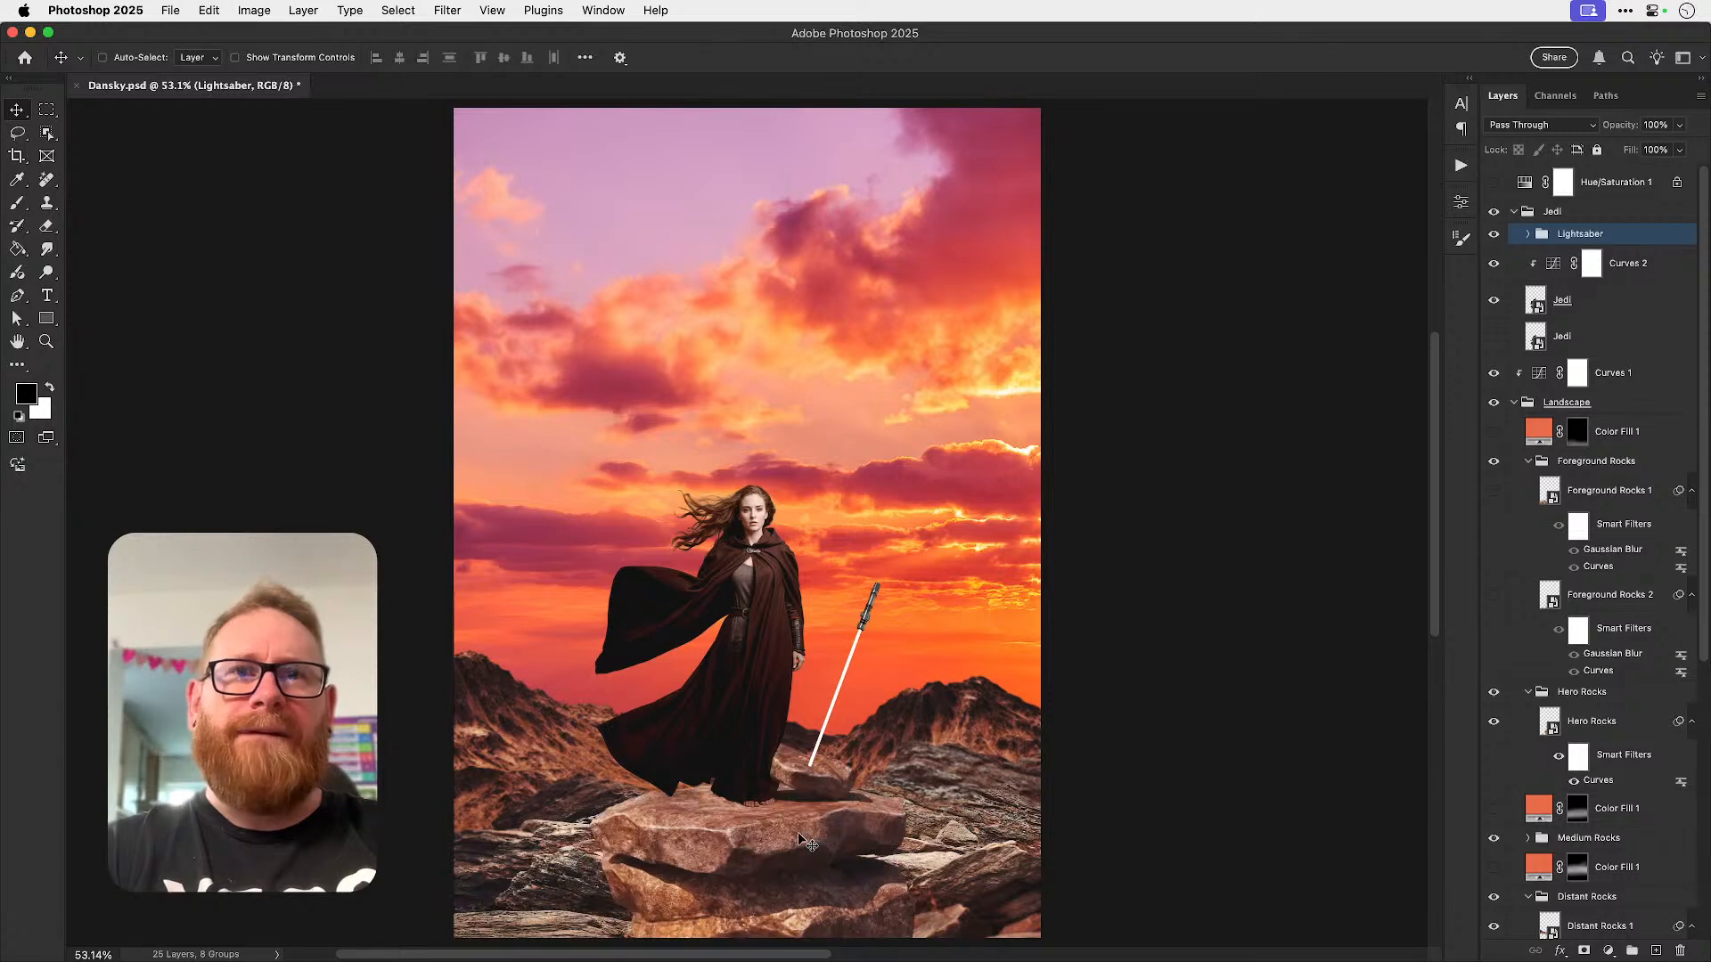
- Start warping the Hero Rocks layer, pulling its lower-left corner outward and bowing its upper edge downward
{"action": "left_click", "coordinate": [773, 858]}
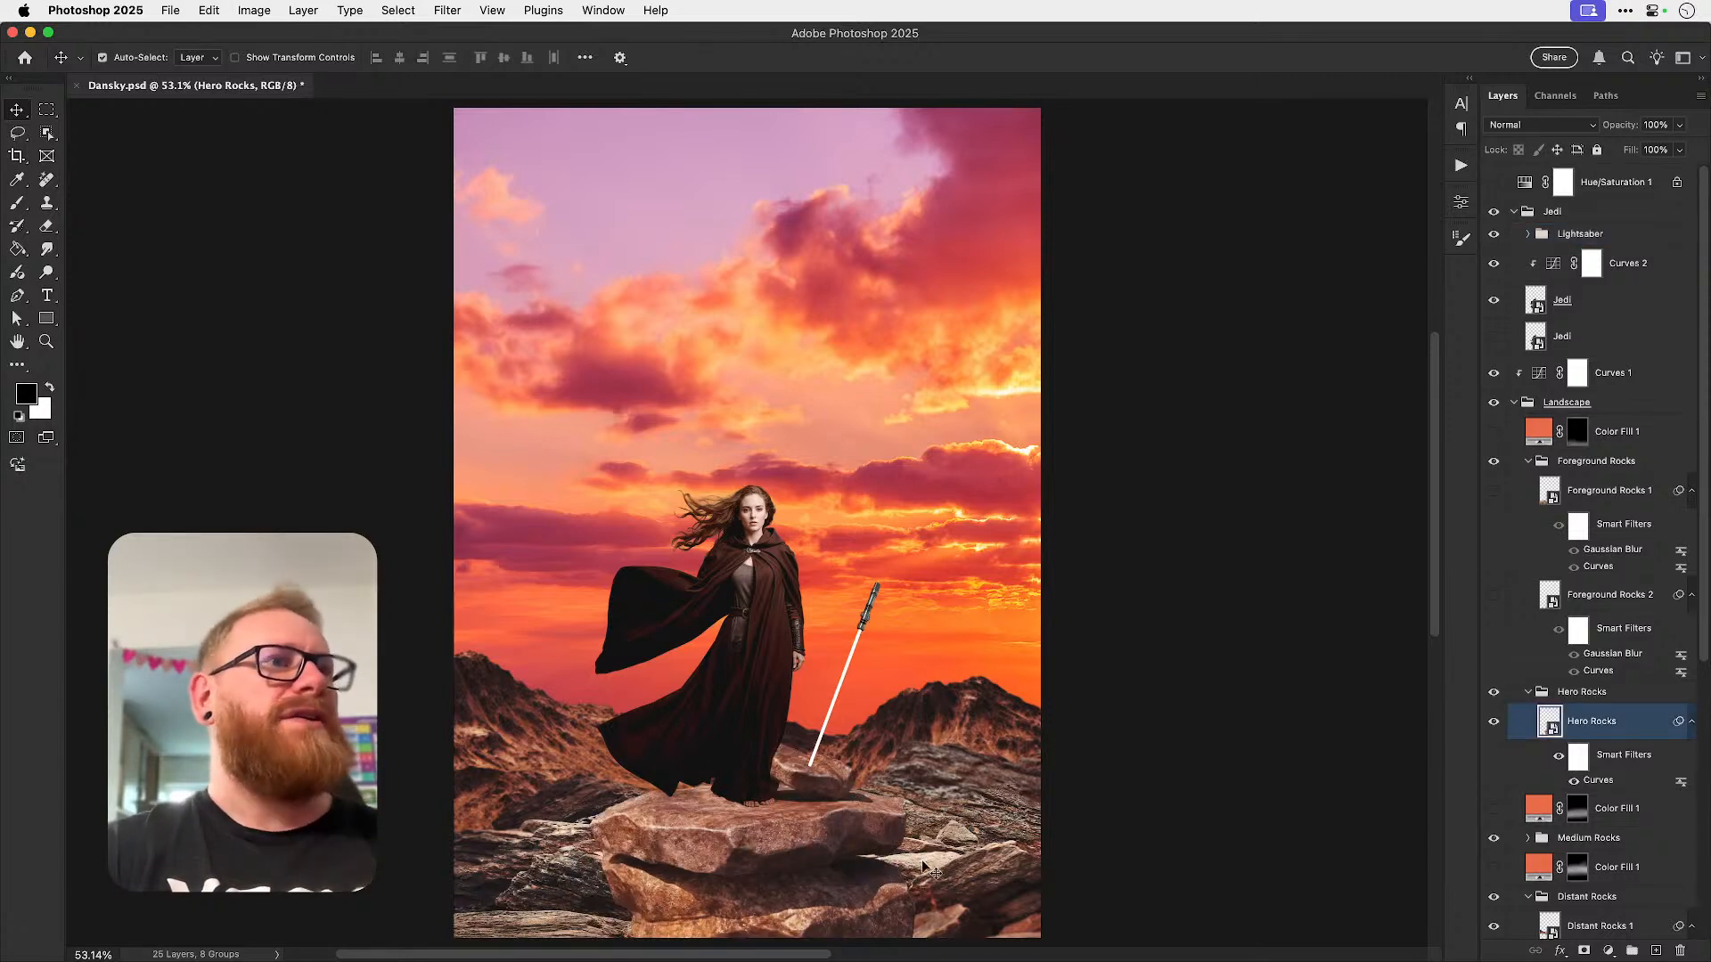
{"action": "left_click", "coordinate": [208, 12]}
{"action": "mouse_move", "coordinate": [319, 438]}
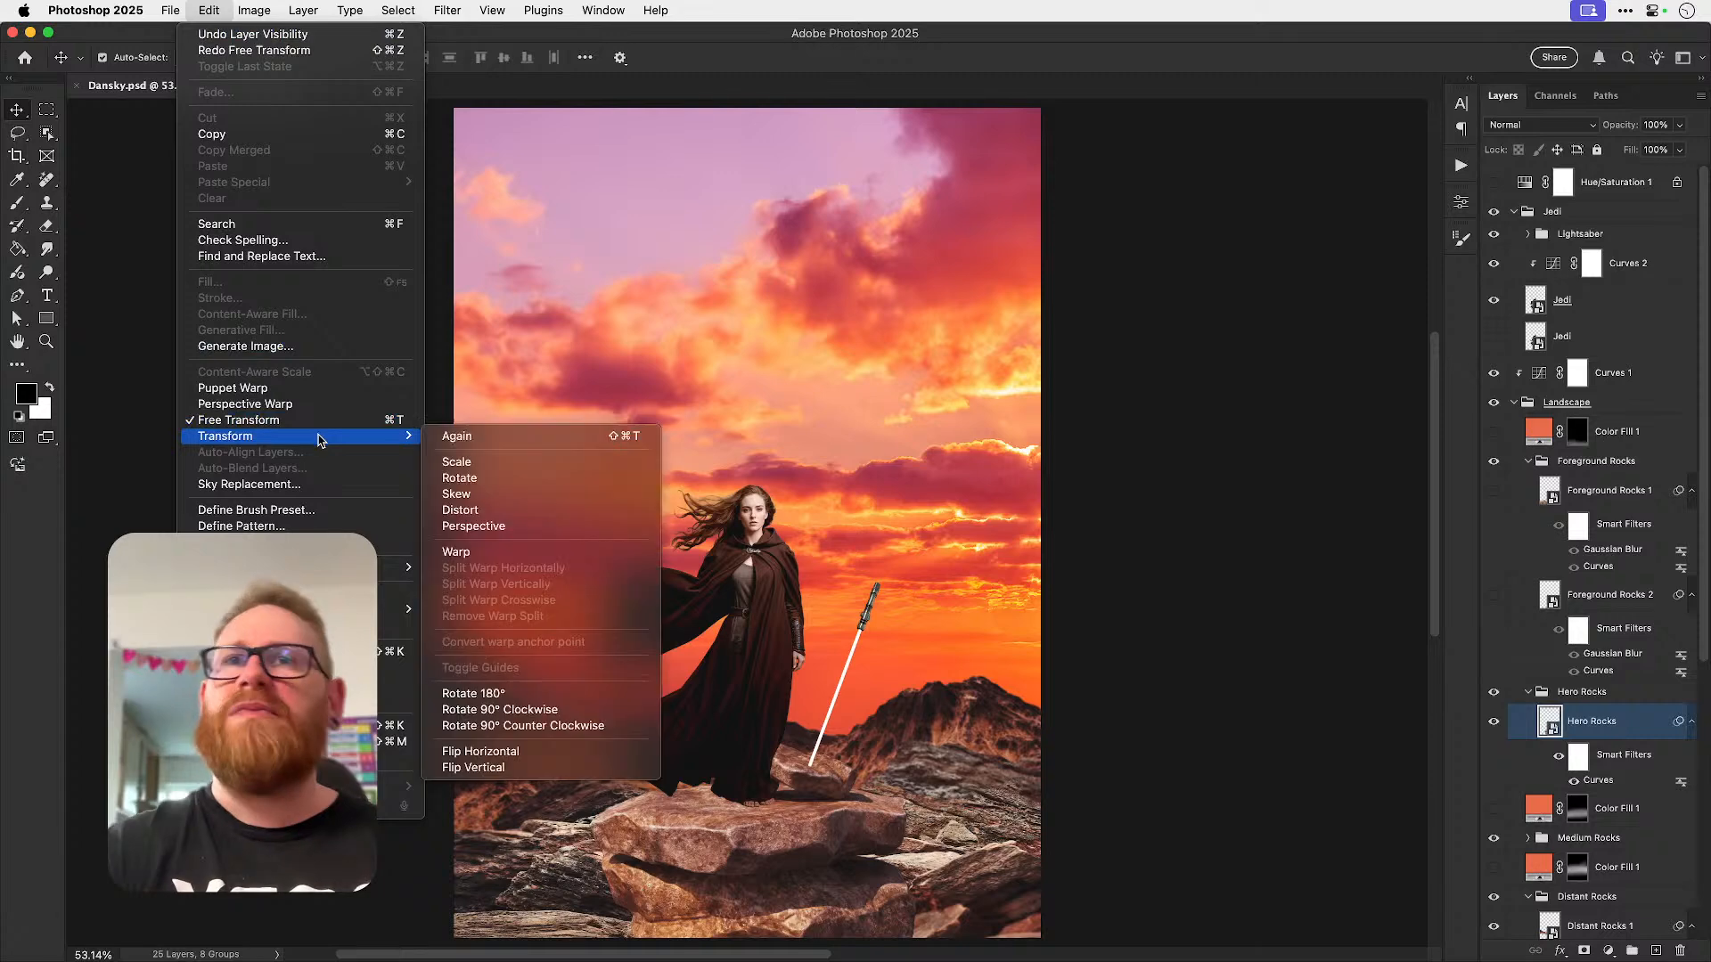
{"action": "left_click", "coordinate": [455, 552]}
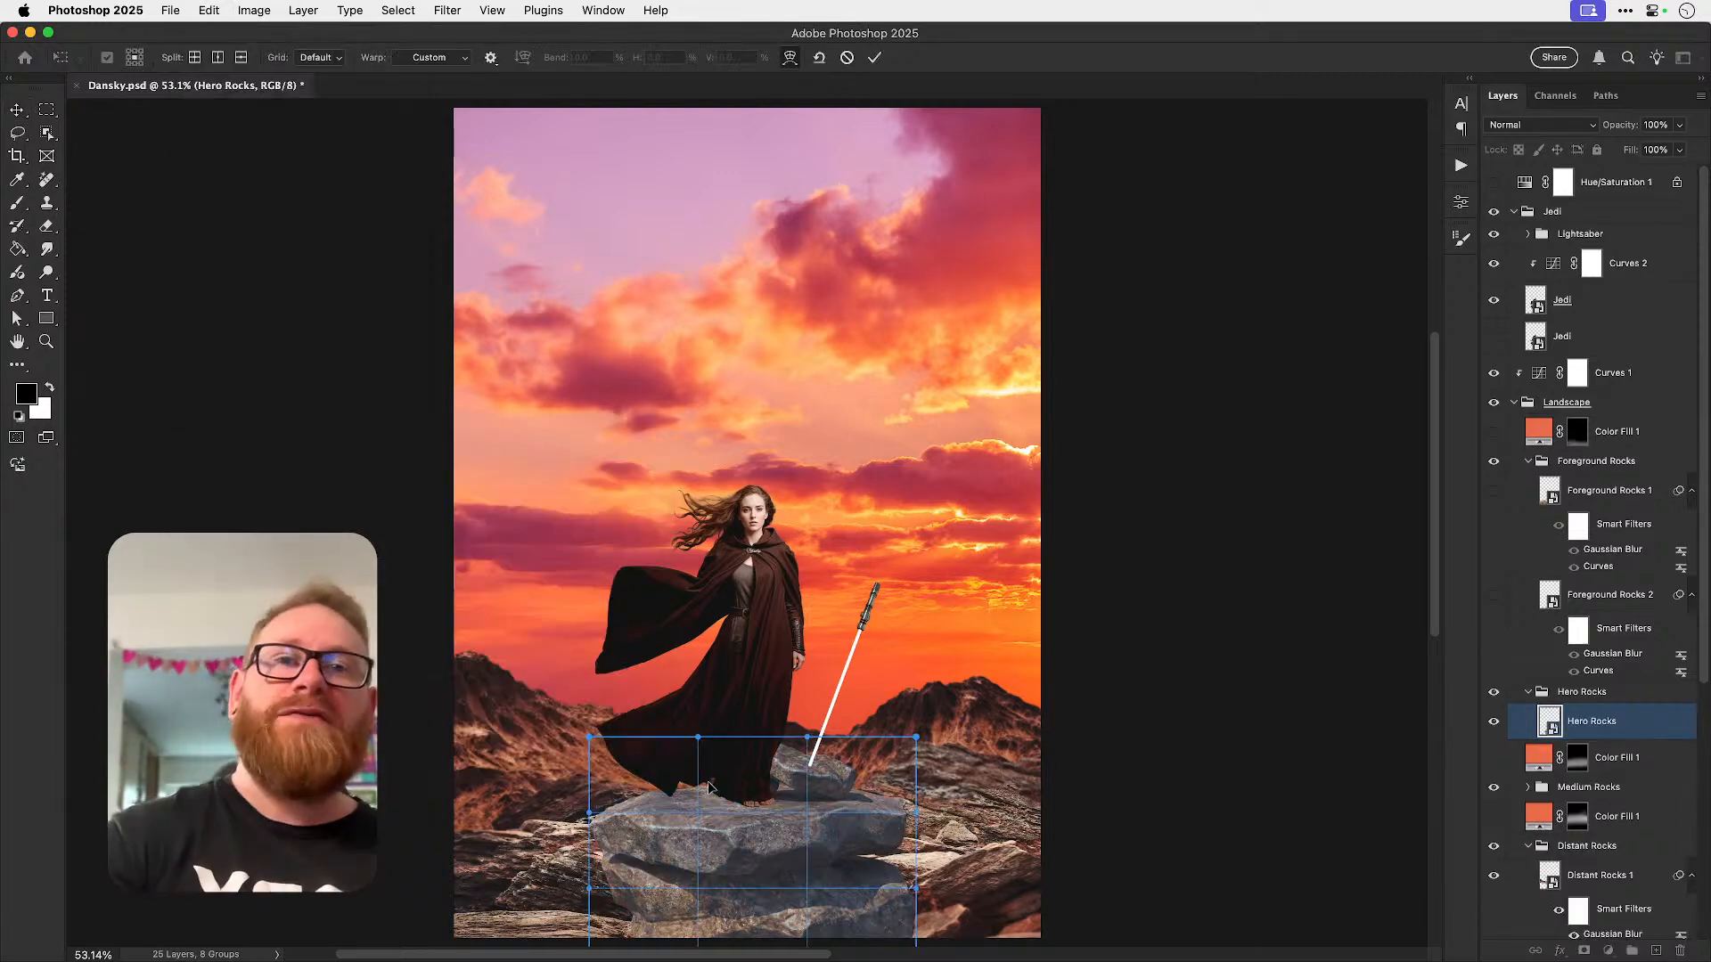
{"action": "scroll", "coordinate": [616, 716], "scroll_direction": "down", "scroll_amount": 5}
{"action": "left_click_drag", "start_coordinate": [599, 719], "coordinate": [537, 747]}
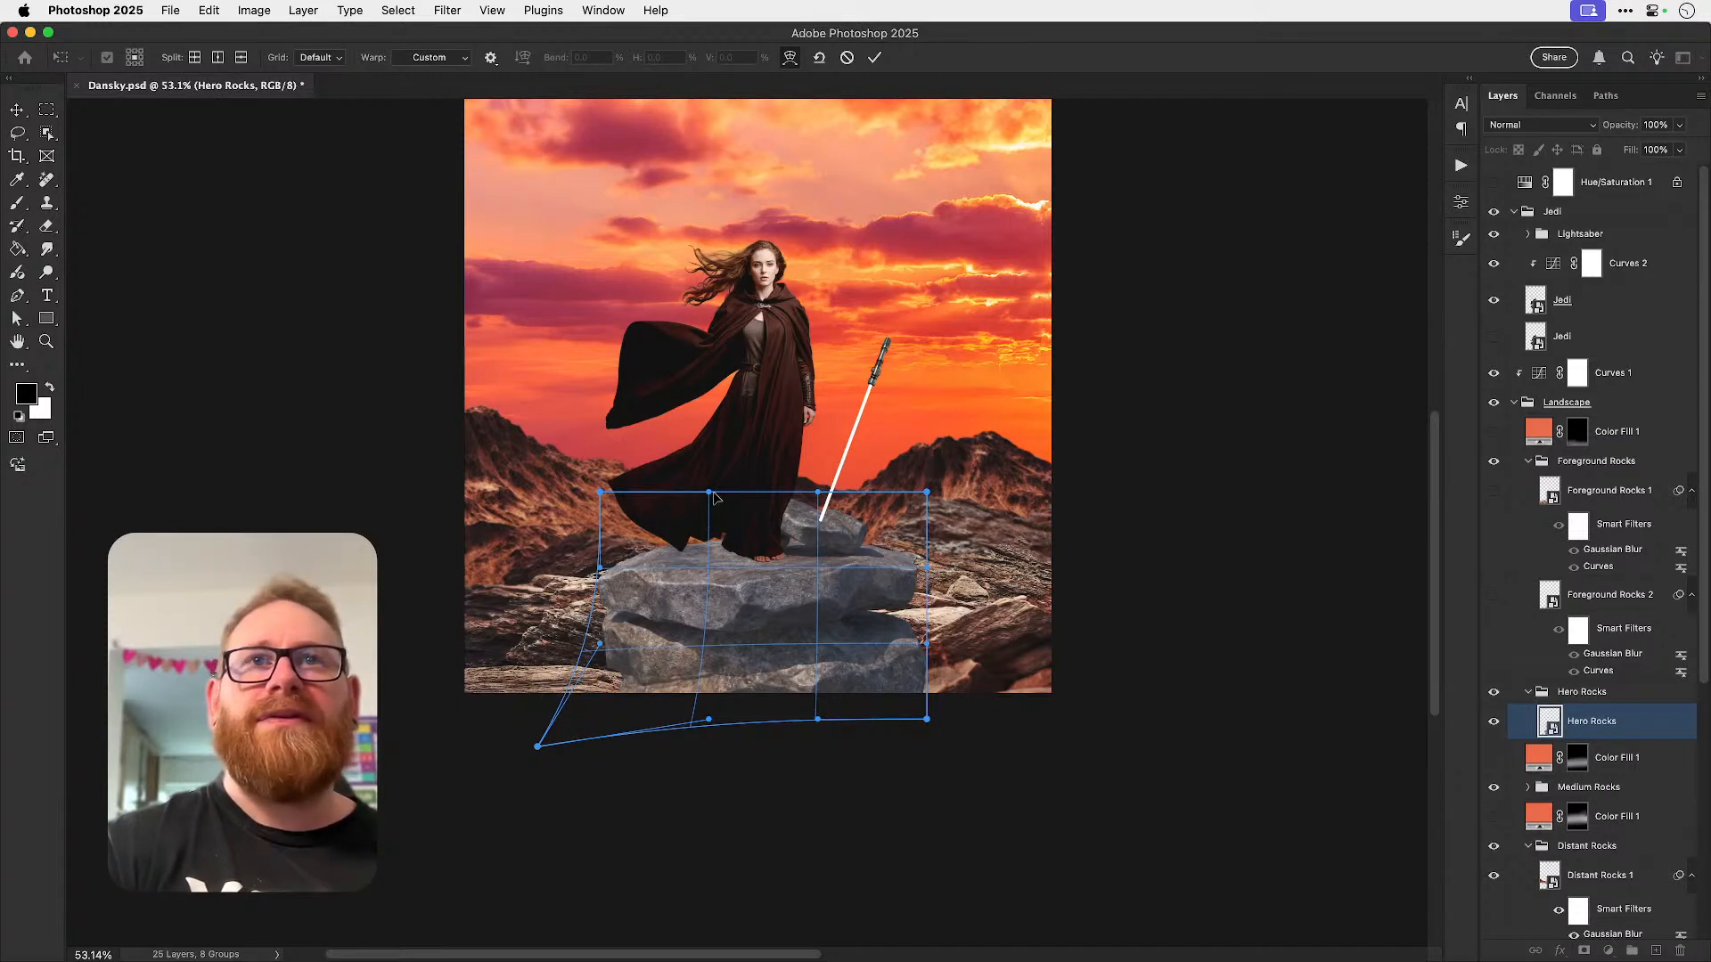
{"action": "left_click_drag", "start_coordinate": [709, 506], "coordinate": [708, 532]}
{"action": "left_click_drag", "start_coordinate": [819, 496], "coordinate": [819, 514]}
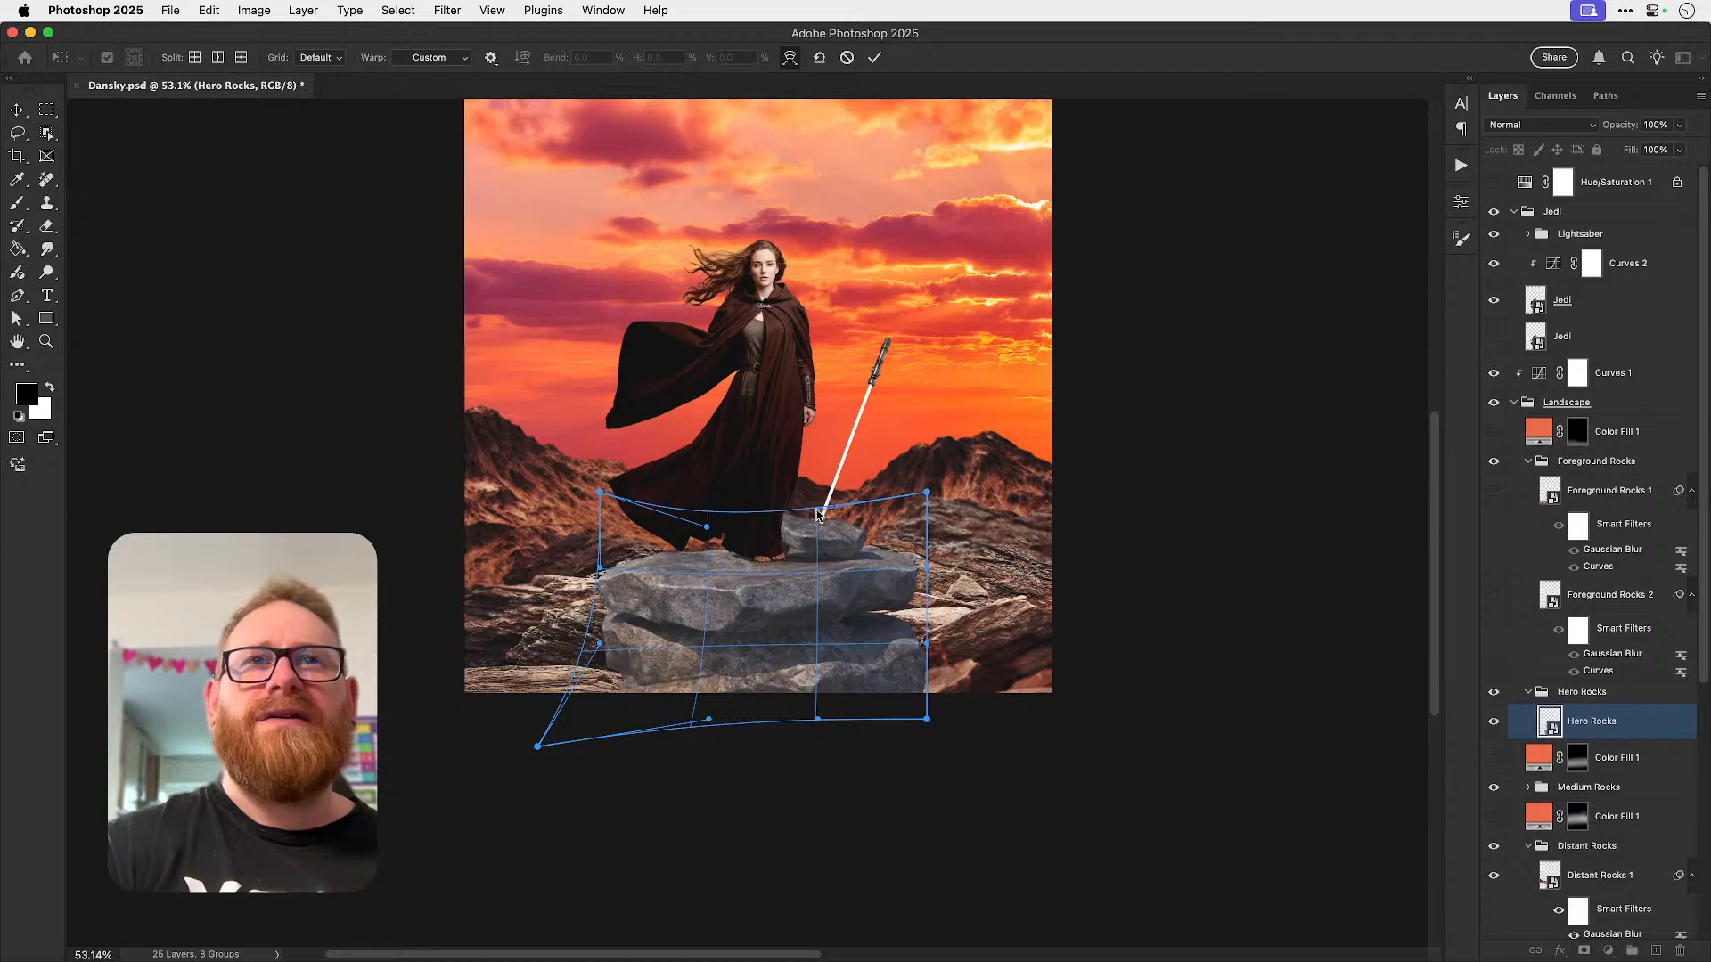
- Spread both lower corners of the Hero Rocks warp outward, bend its sides inward, and apply it, comparing before and after
{"action": "left_click_drag", "start_coordinate": [929, 726], "coordinate": [1036, 807]}
{"action": "left_click_drag", "start_coordinate": [535, 751], "coordinate": [395, 841]}
{"action": "mouse_move", "coordinate": [599, 644]}
{"action": "left_mouse_down"}
{"action": "mouse_move", "coordinate": [634, 679]}
{"action": "mouse_move", "coordinate": [605, 670]}
{"action": "left_mouse_up"}
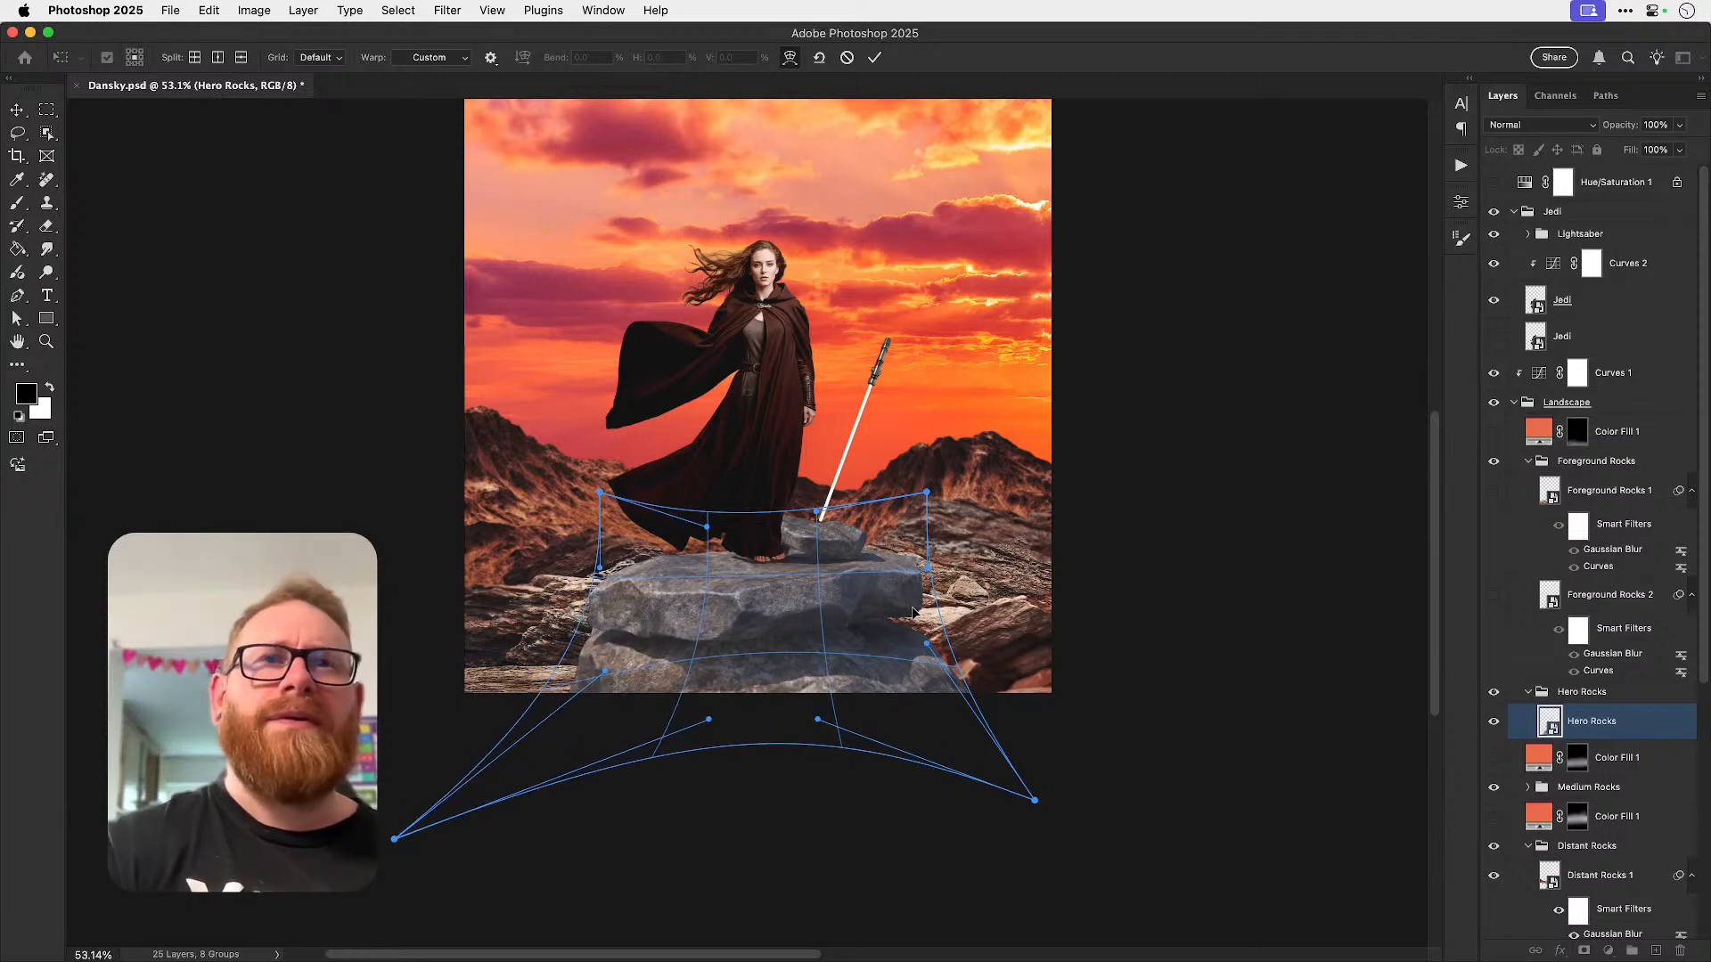
{"action": "left_click_drag", "start_coordinate": [909, 624], "coordinate": [902, 627]}
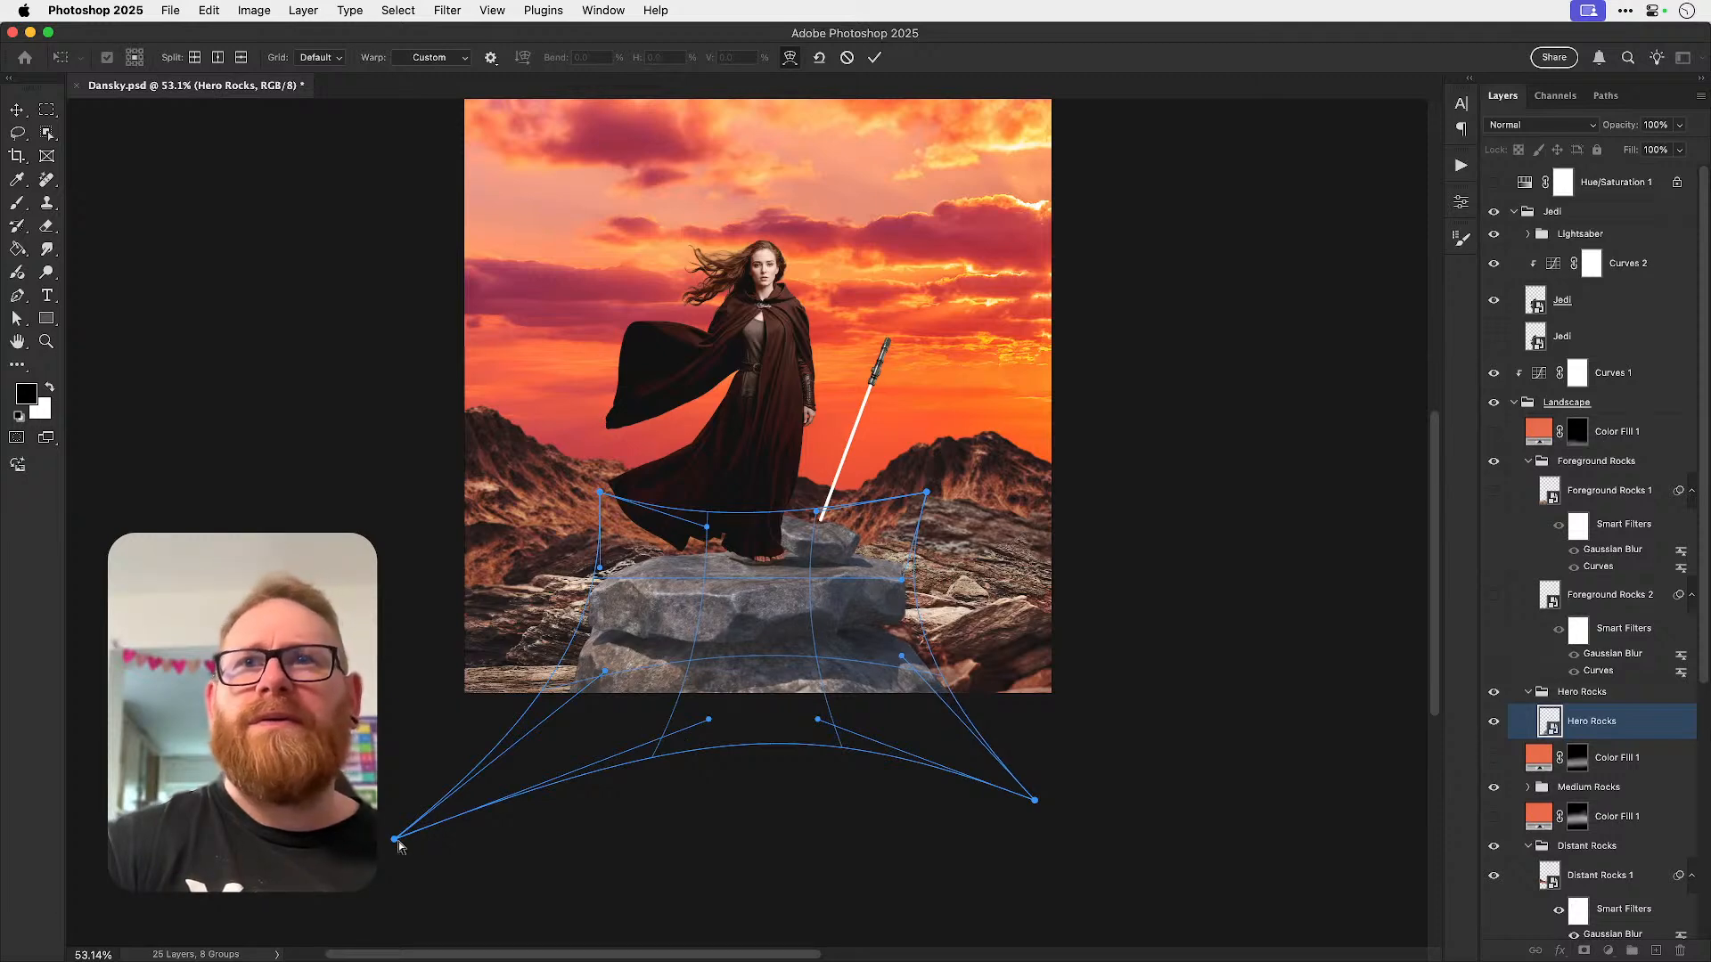
{"action": "left_click_drag", "start_coordinate": [390, 840], "coordinate": [330, 834]}
{"action": "key", "text": "Return"}
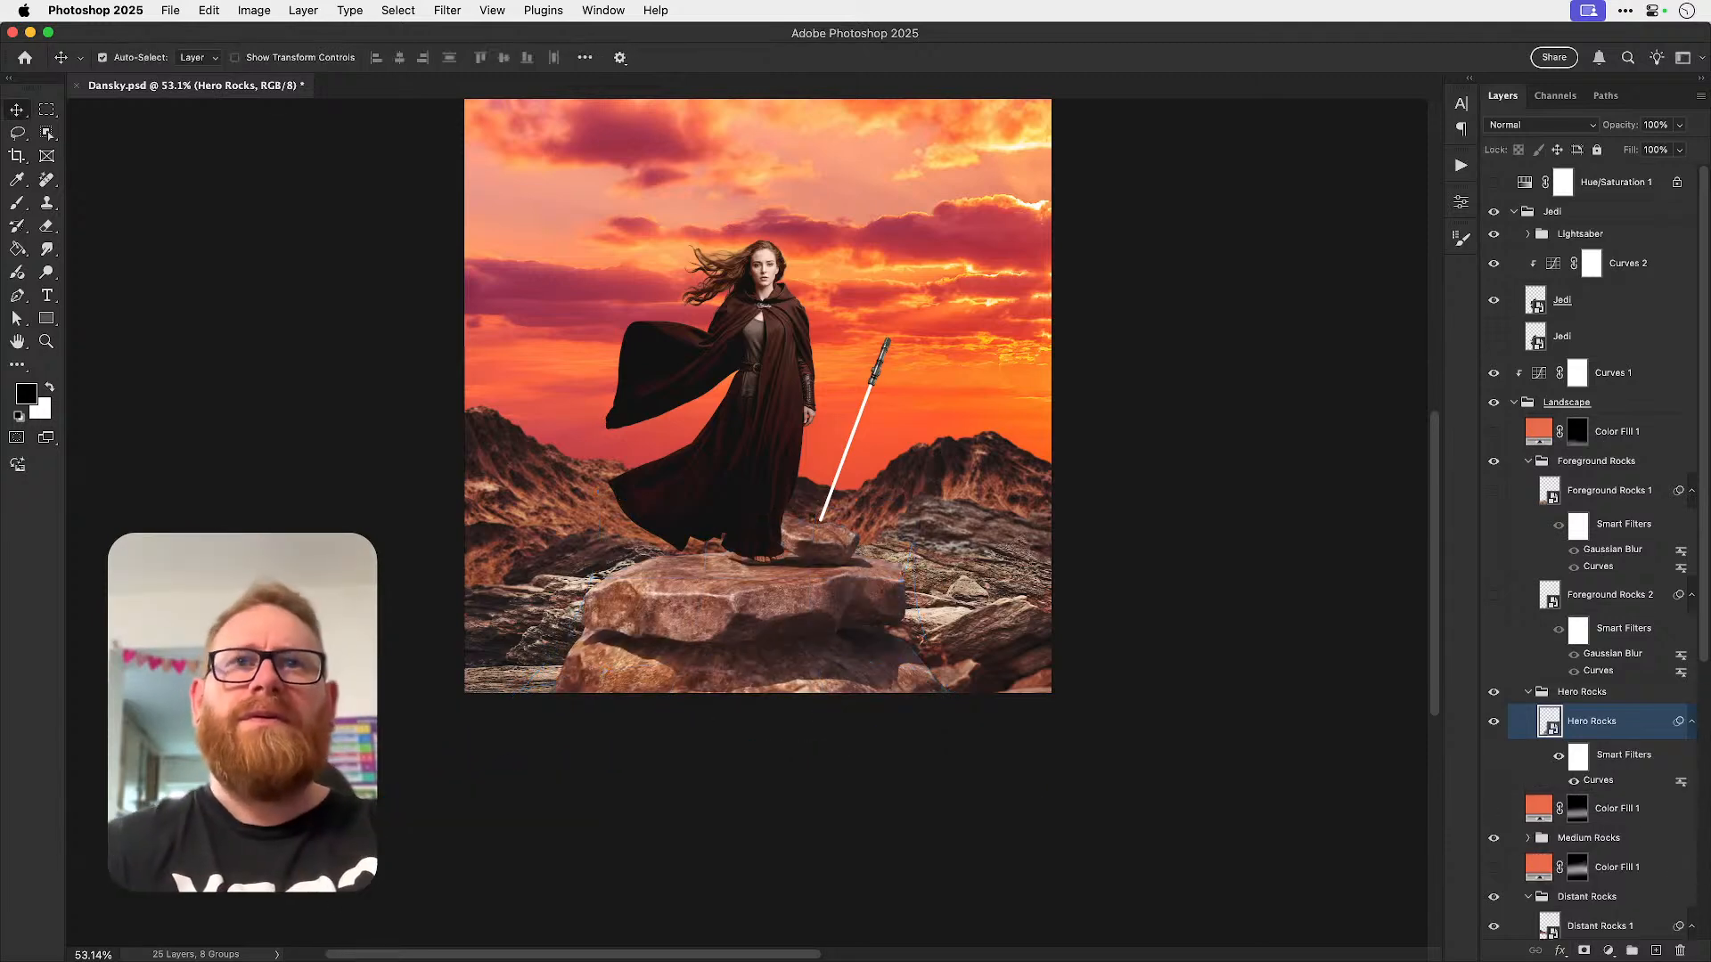
{"action": "key", "text": "super+z"}
{"action": "key", "text": "super+shift+z"}
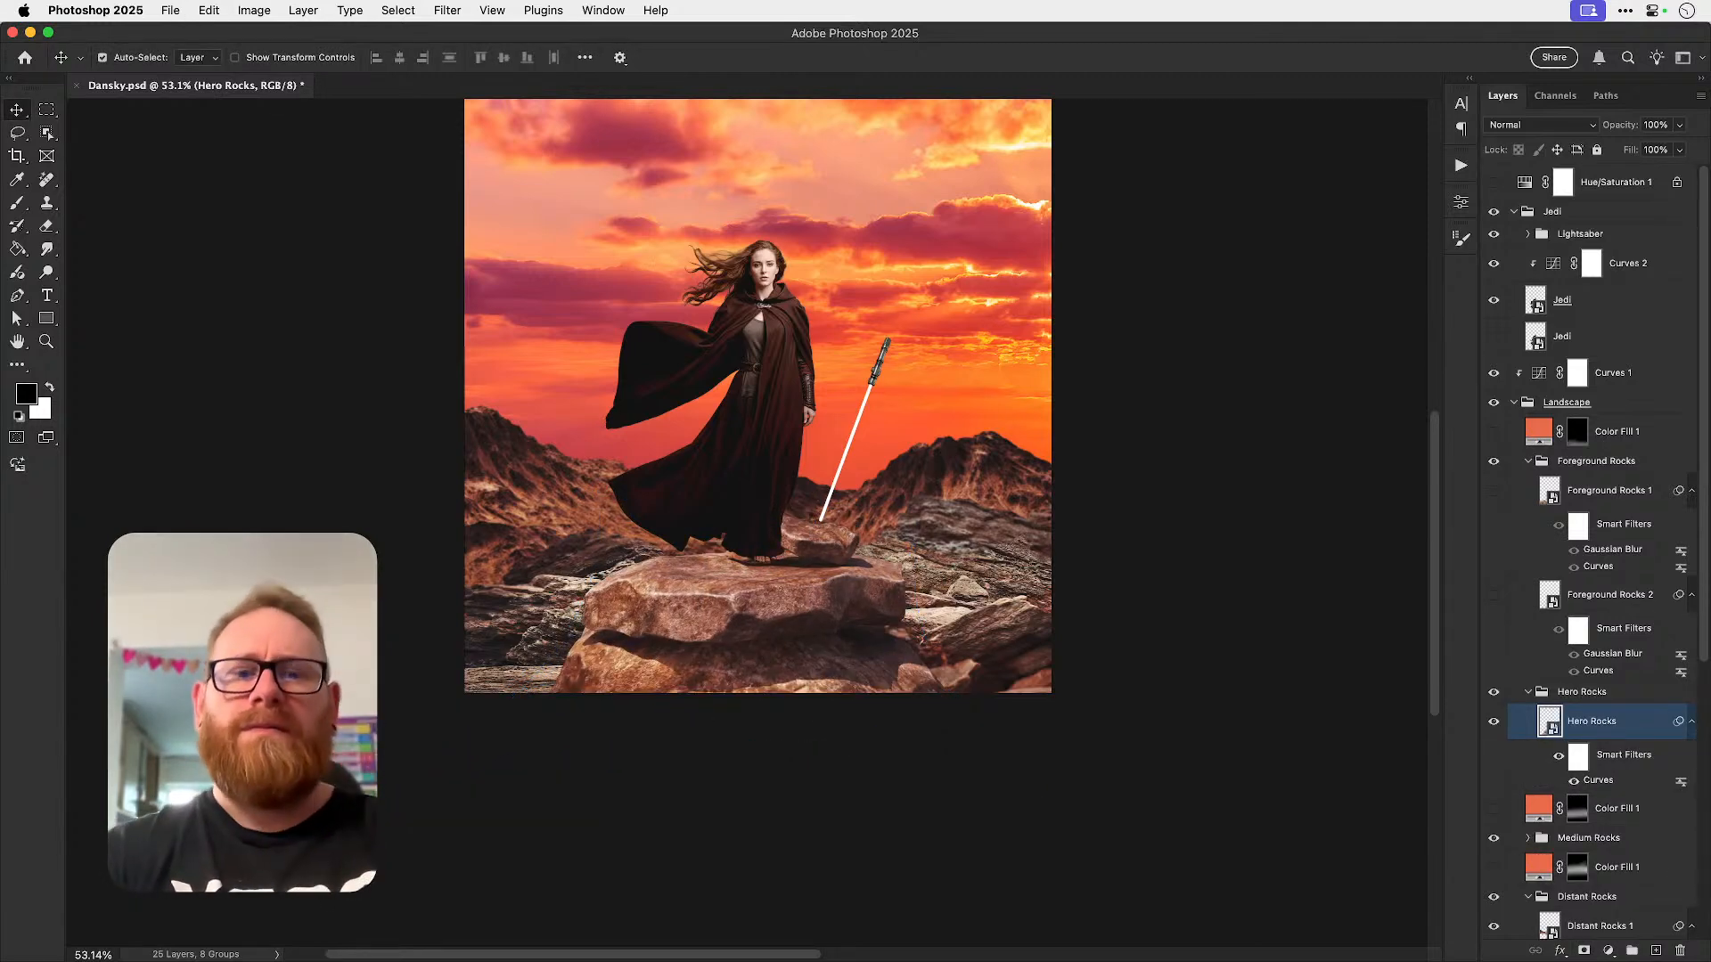
- Shift the whole Jedi group down and slightly left so she stands on the reshaped hero rocks
{"action": "key", "text": "super+0"}
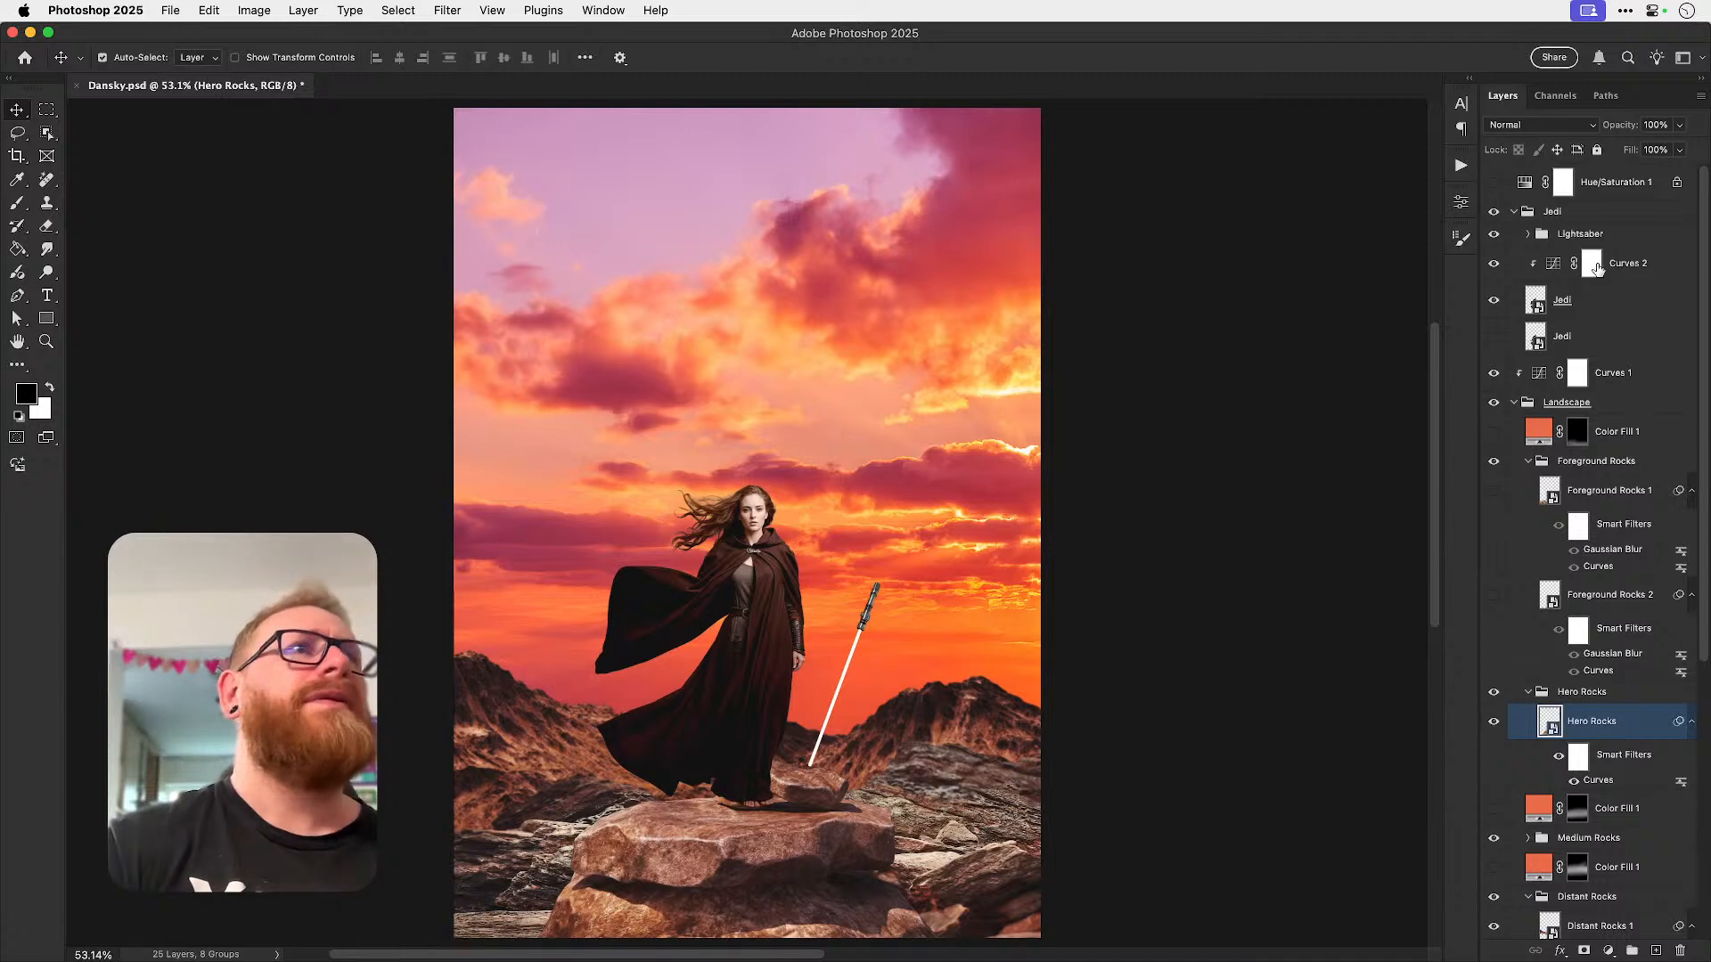
{"action": "left_click", "coordinate": [1559, 210]}
{"action": "key", "text": "shift+Down"}
{"action": "key", "text": "shift+Down"}
{"action": "key", "text": "shift+Down"}
{"action": "key", "text": "shift+Down"}
{"action": "key", "text": "shift+Down"}
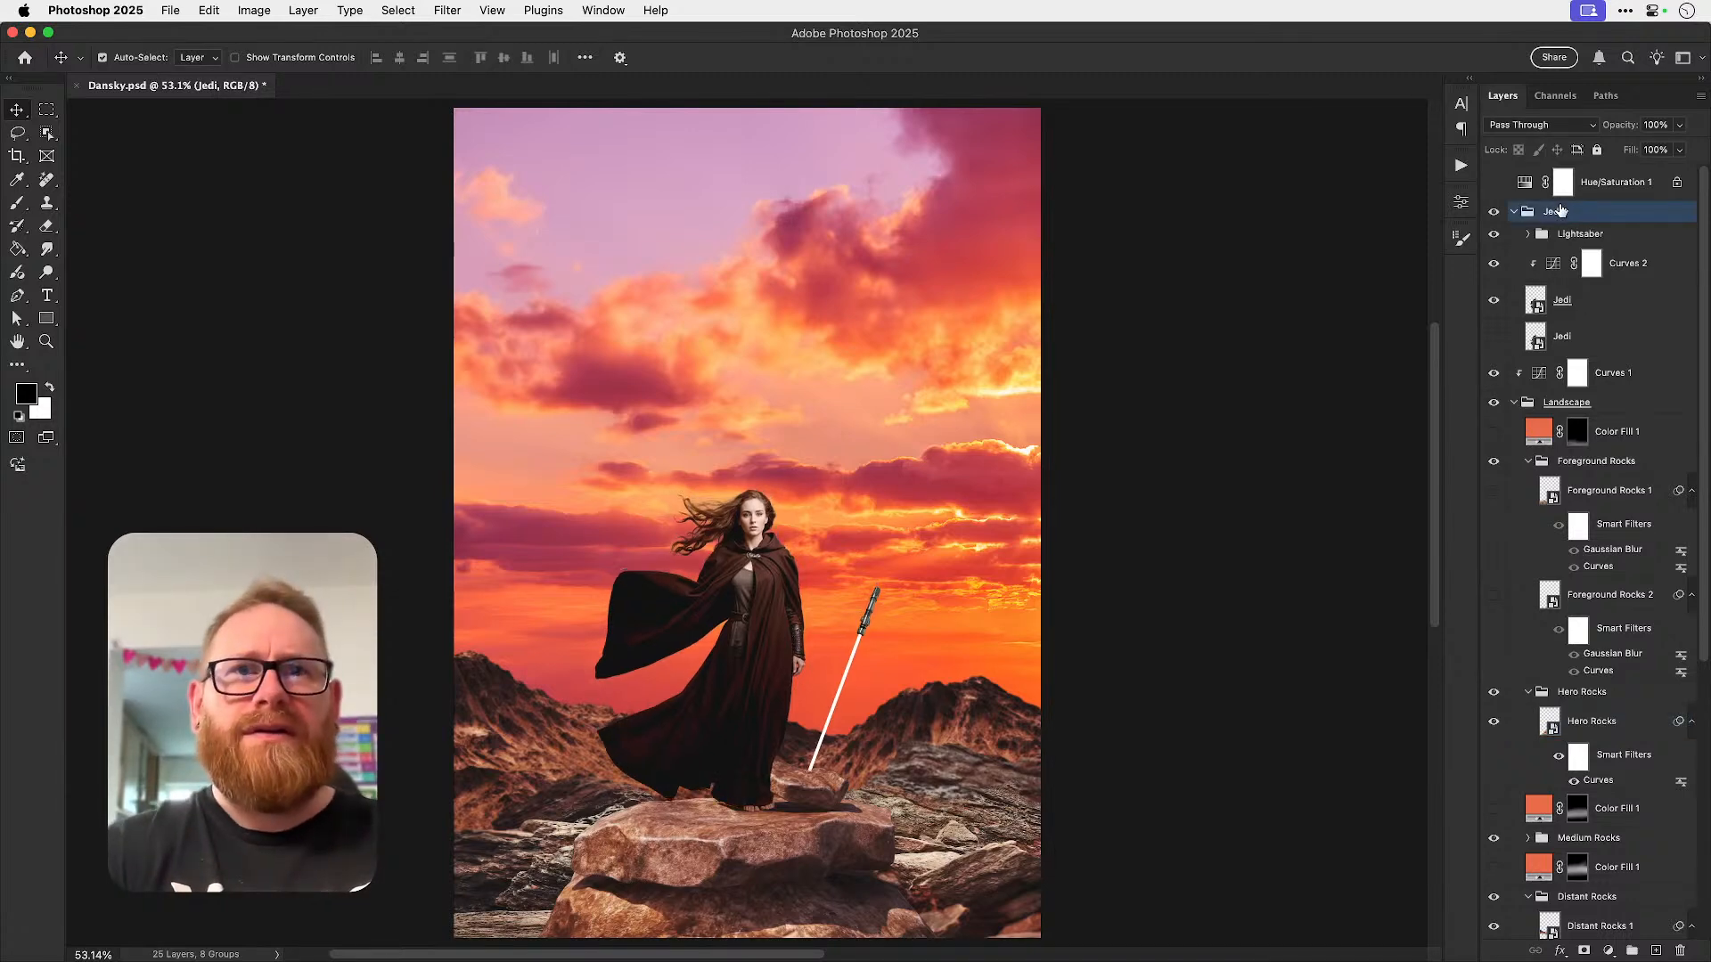
{"action": "key", "text": "shift+Left"}
{"action": "key", "text": "shift+Left"}
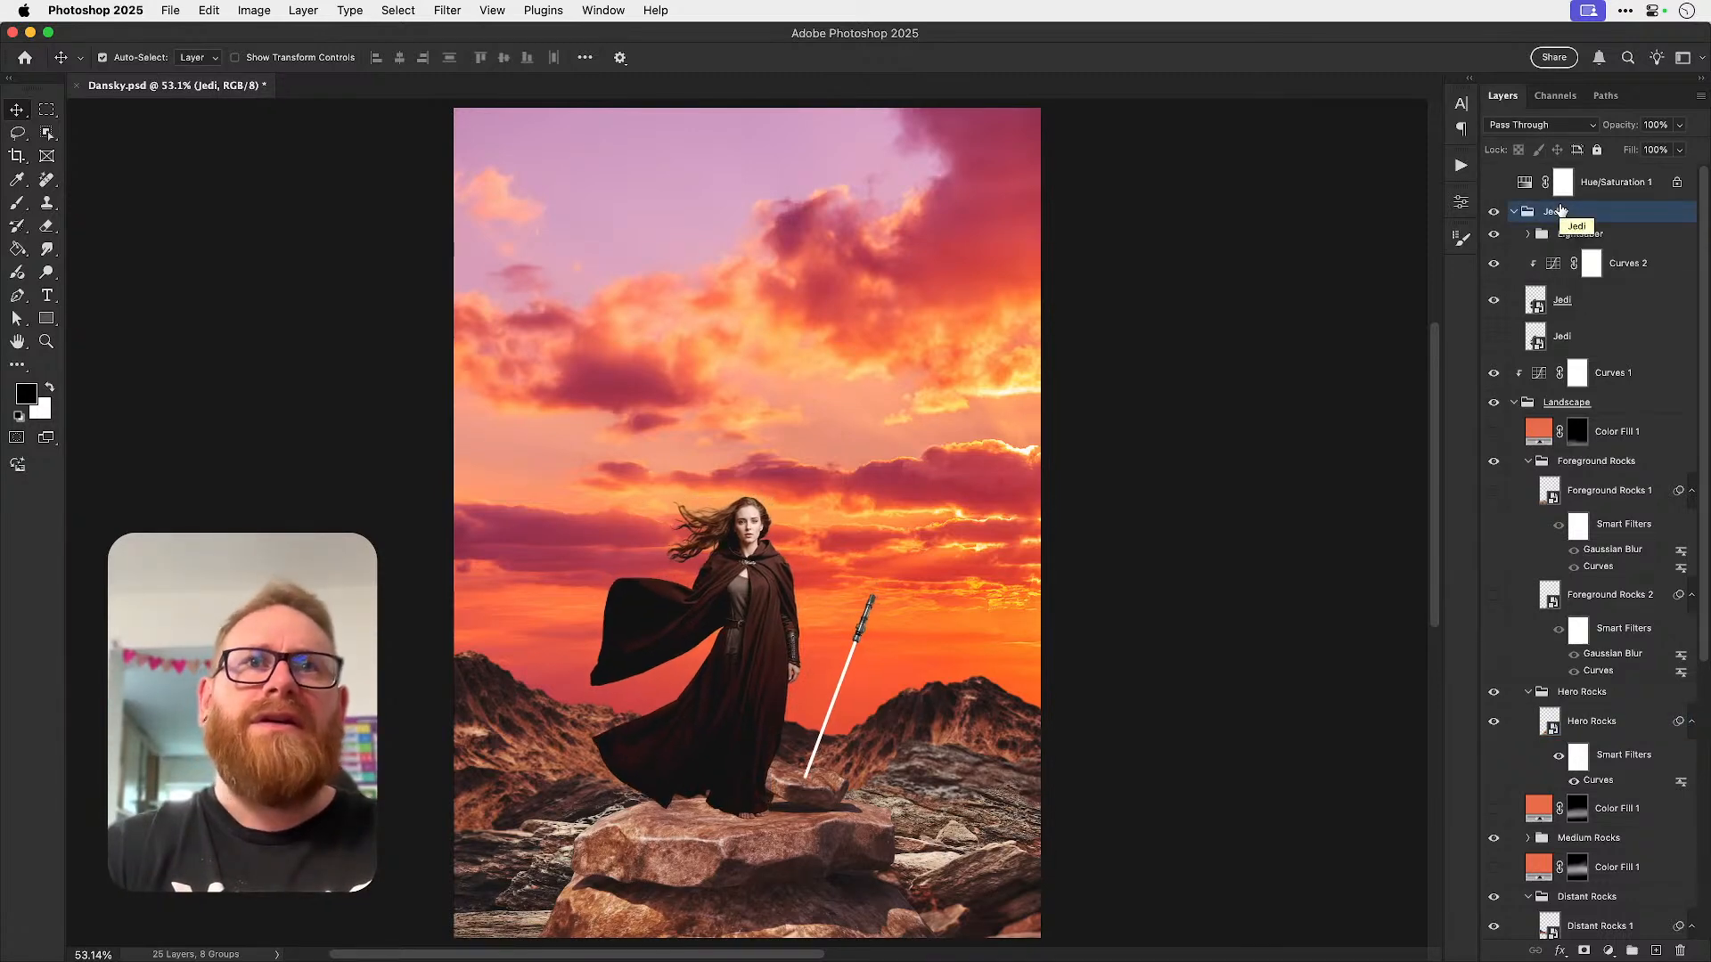
{"action": "key", "text": "shift+Down"}
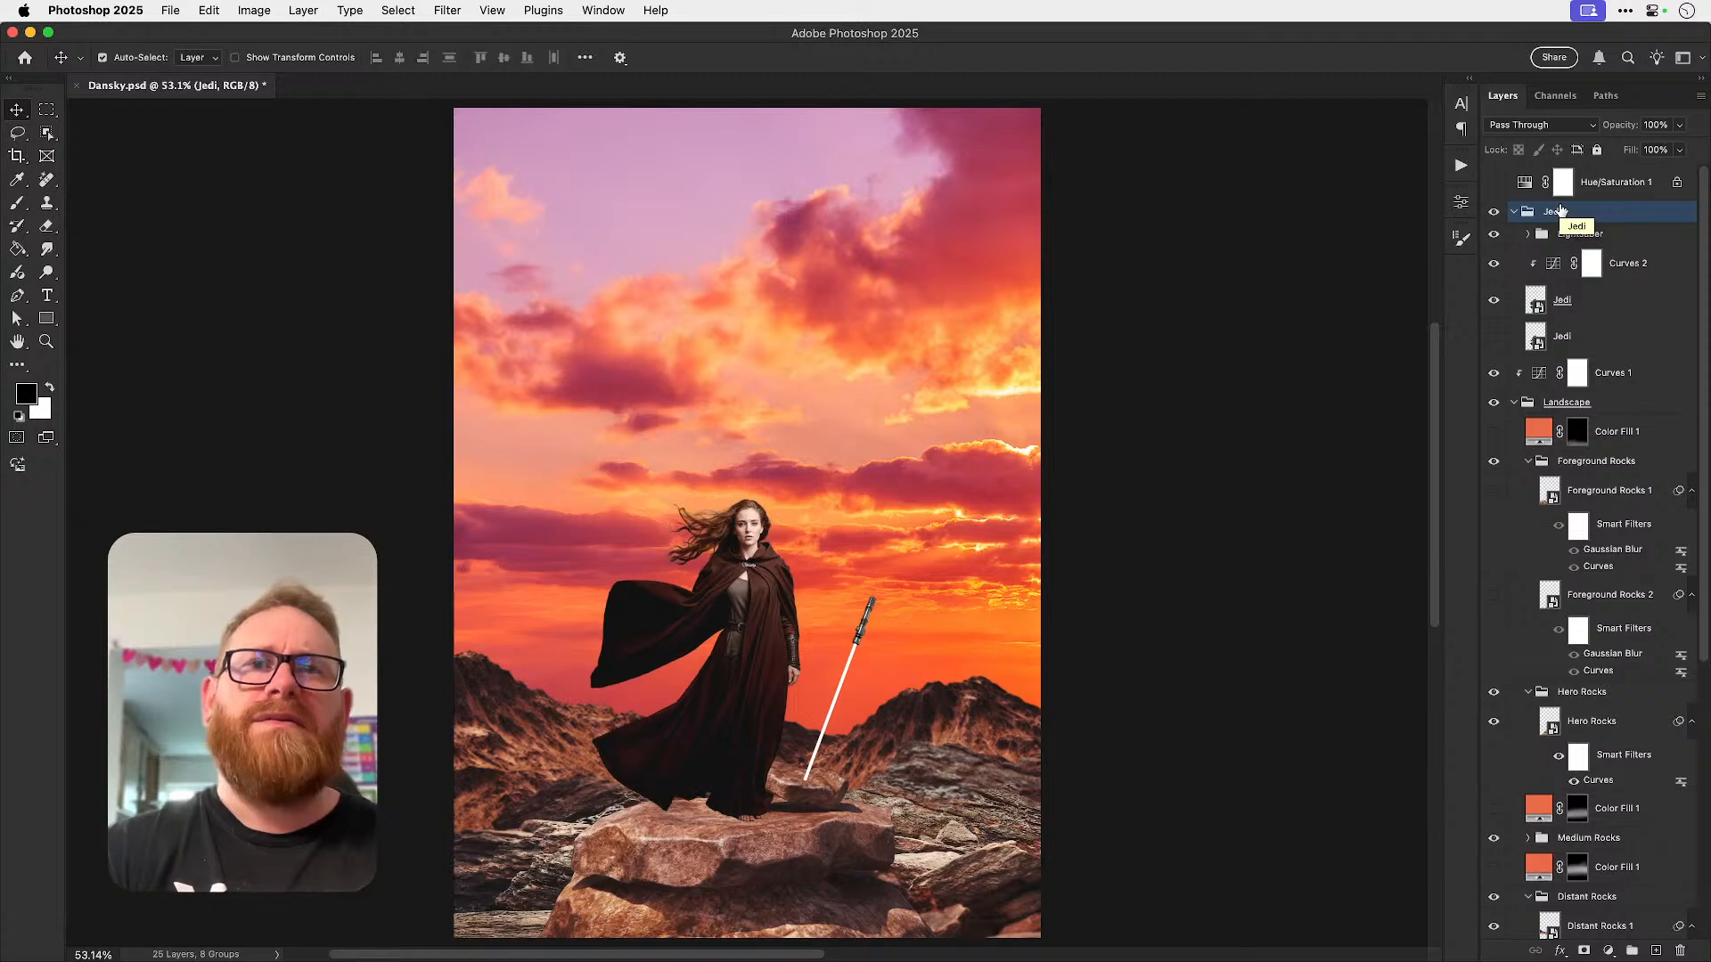
- Move the Hero Rocks layer slightly to the right beneath the Jedi
{"action": "left_click", "coordinate": [799, 873]}
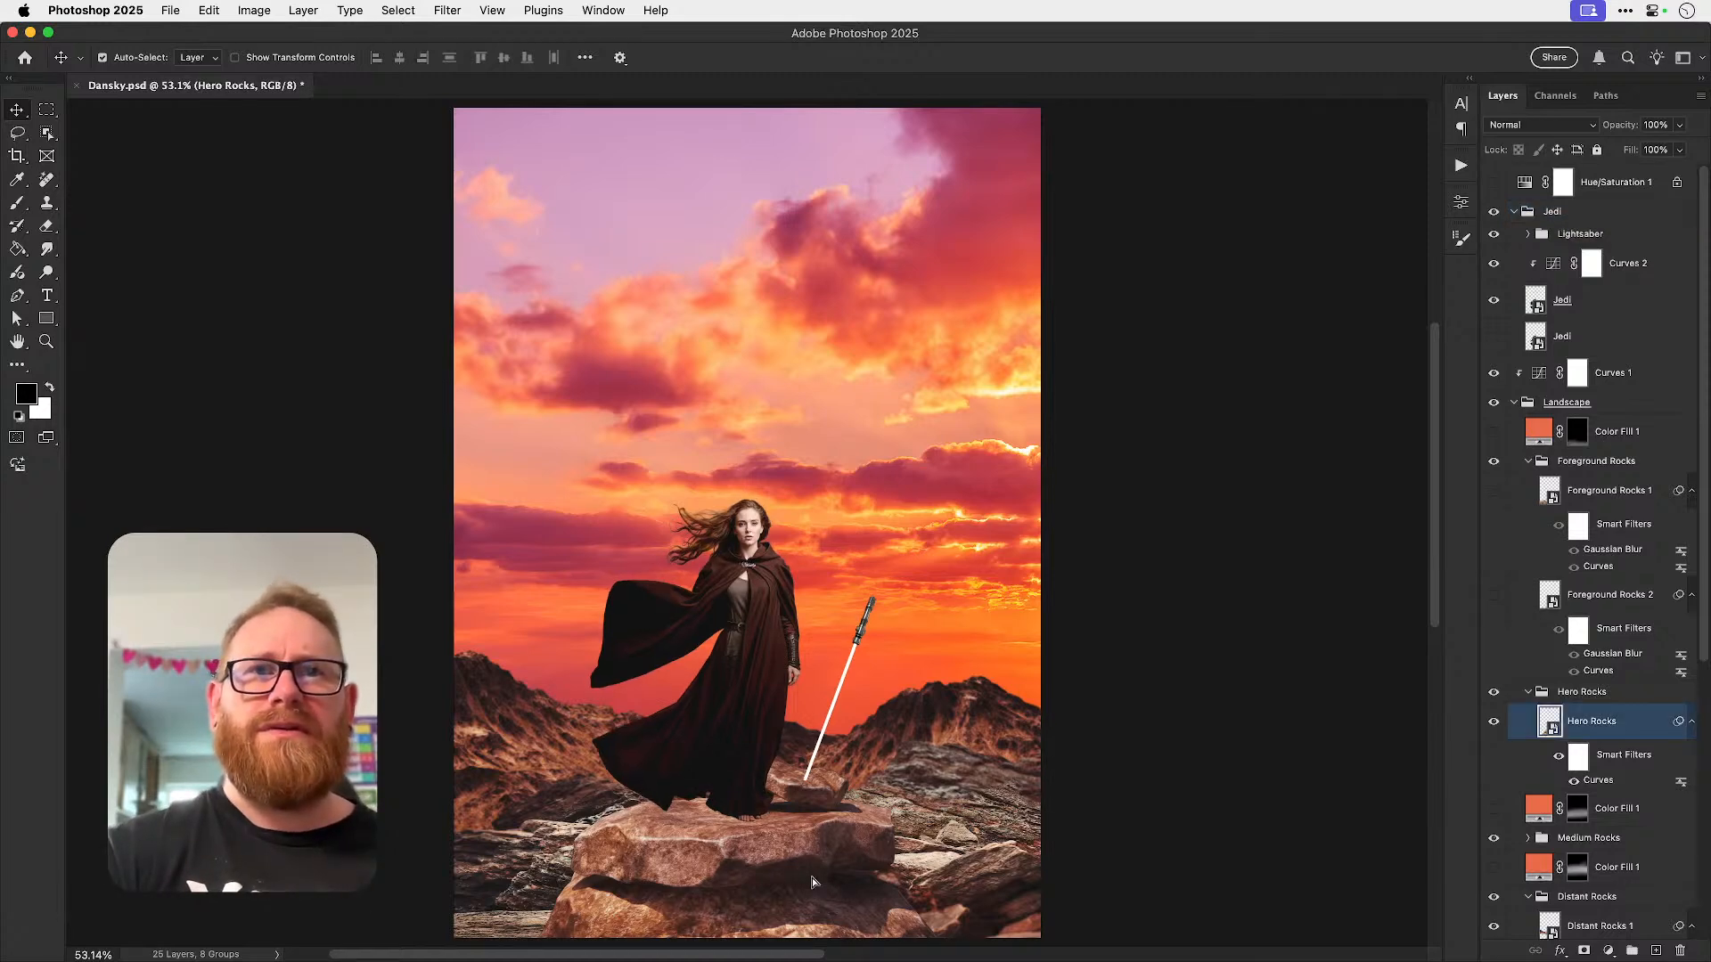
{"action": "left_click_drag", "start_coordinate": [802, 878], "coordinate": [812, 878]}
- Shift the Lightsaber group up and slightly right, away from the Jedi, and save the document
{"action": "key", "text": "shift+Up"}
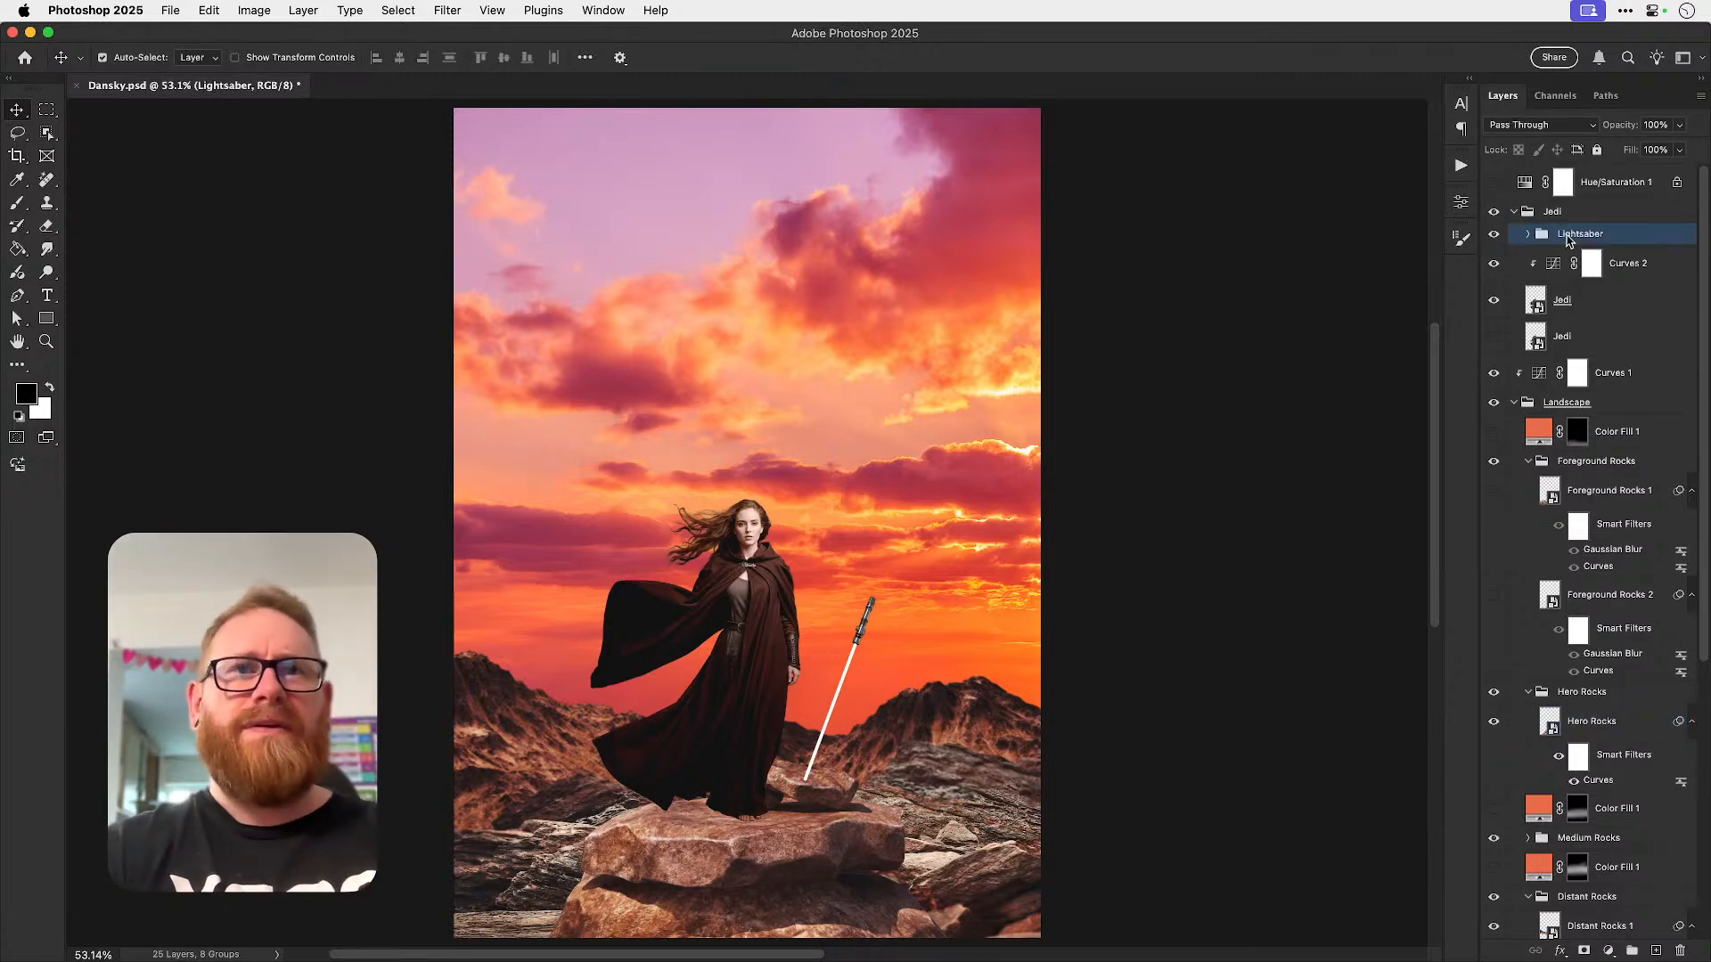
{"action": "key", "text": "shift+Up"}
{"action": "key", "text": "shift+Up"}
{"action": "key", "text": "shift+Right"}
{"action": "key", "text": "shift+Right"}
{"action": "key", "text": "shift+Right"}
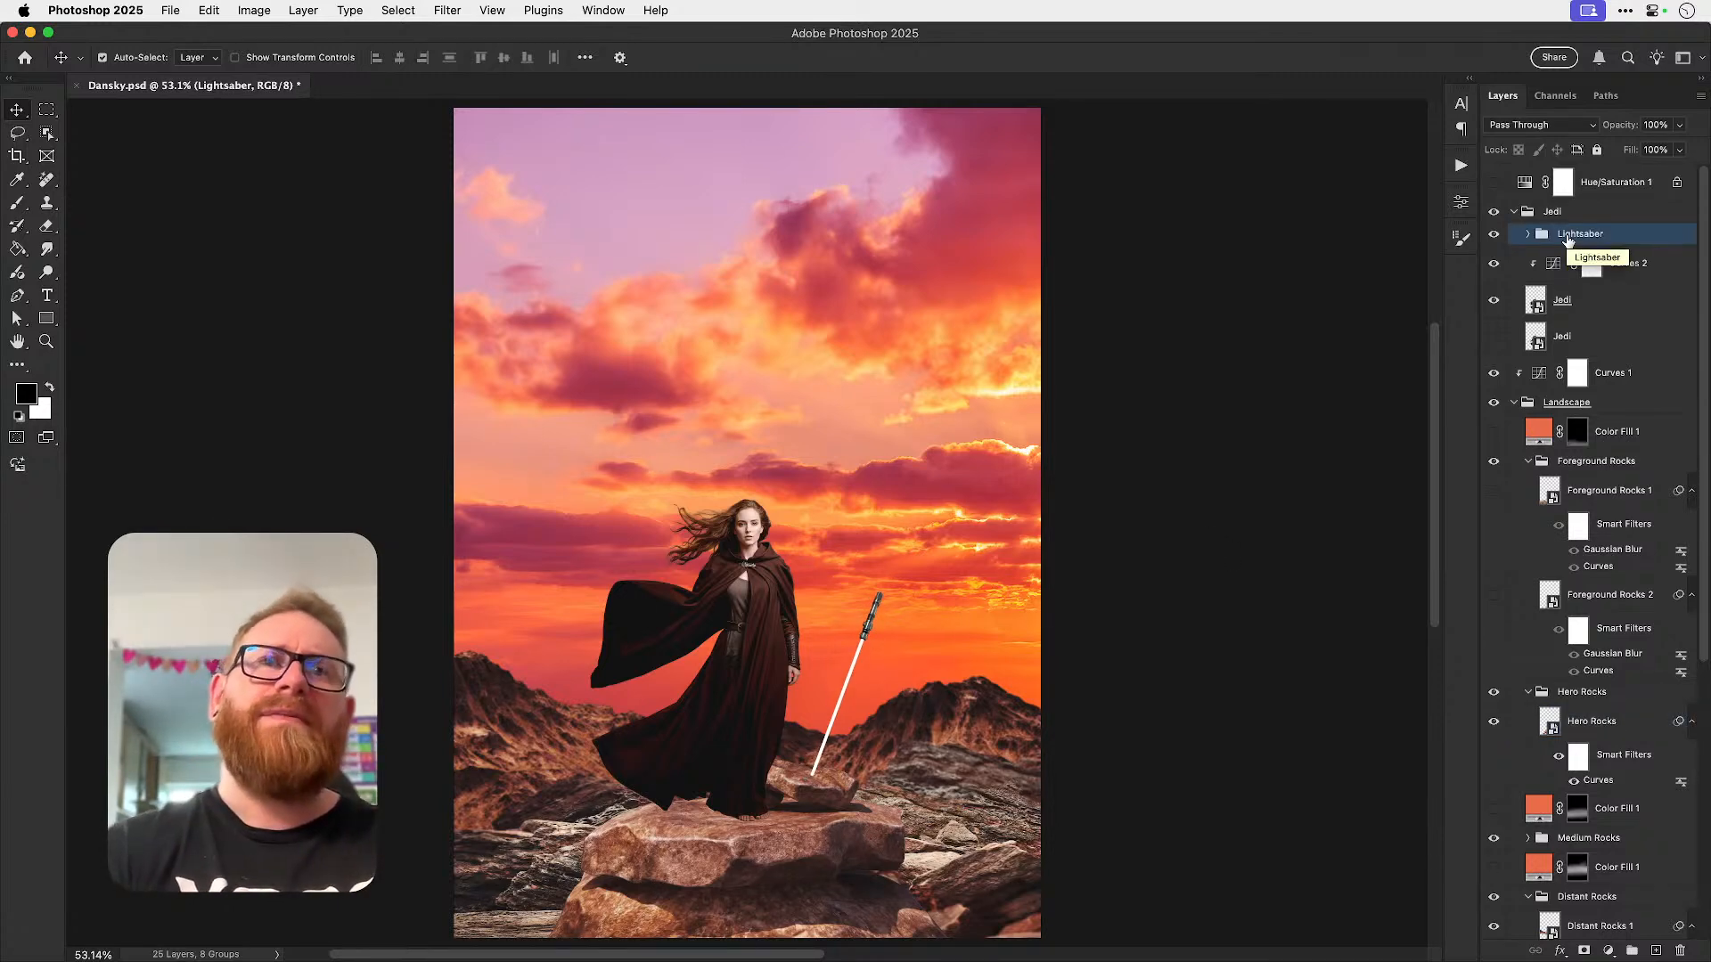
{"action": "key", "text": "super+s"}
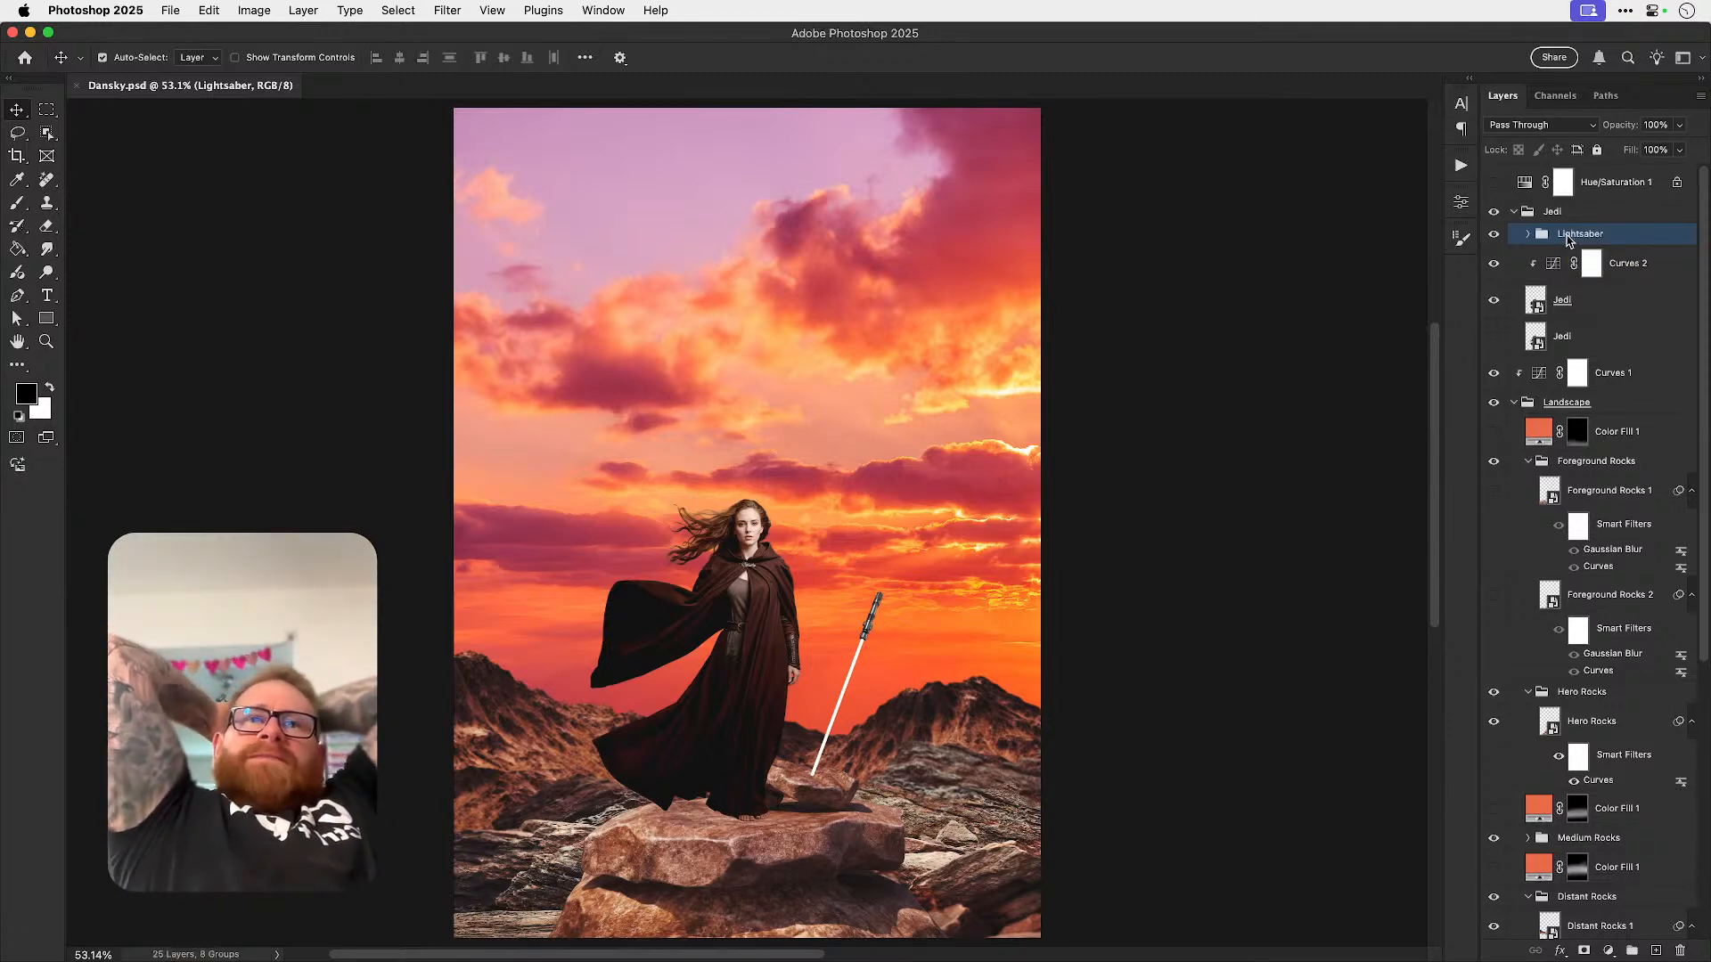
{"action": "left_click", "coordinate": [1568, 241]}
{"action": "key", "text": "shift+Left"}
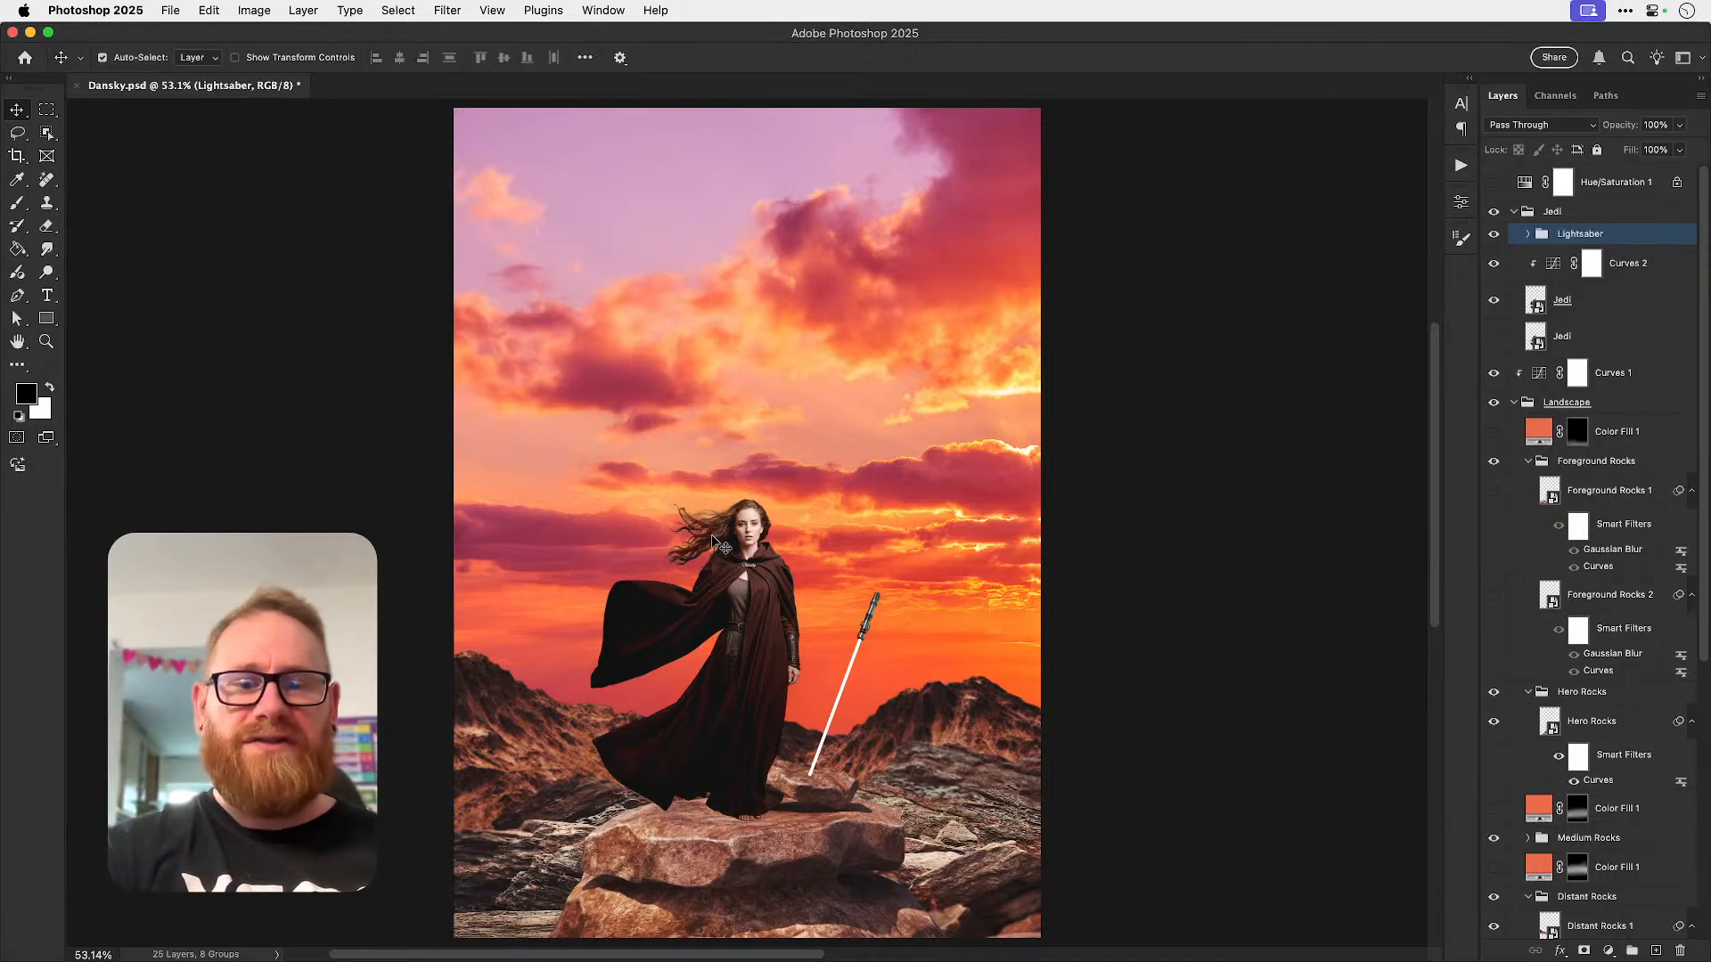
- Show the rulers and place a vertical guide at the horizontal centre of the canvas
{"action": "key", "text": "cmd+r"}
{"action": "left_click_drag", "start_coordinate": [75, 485], "coordinate": [756, 519]}
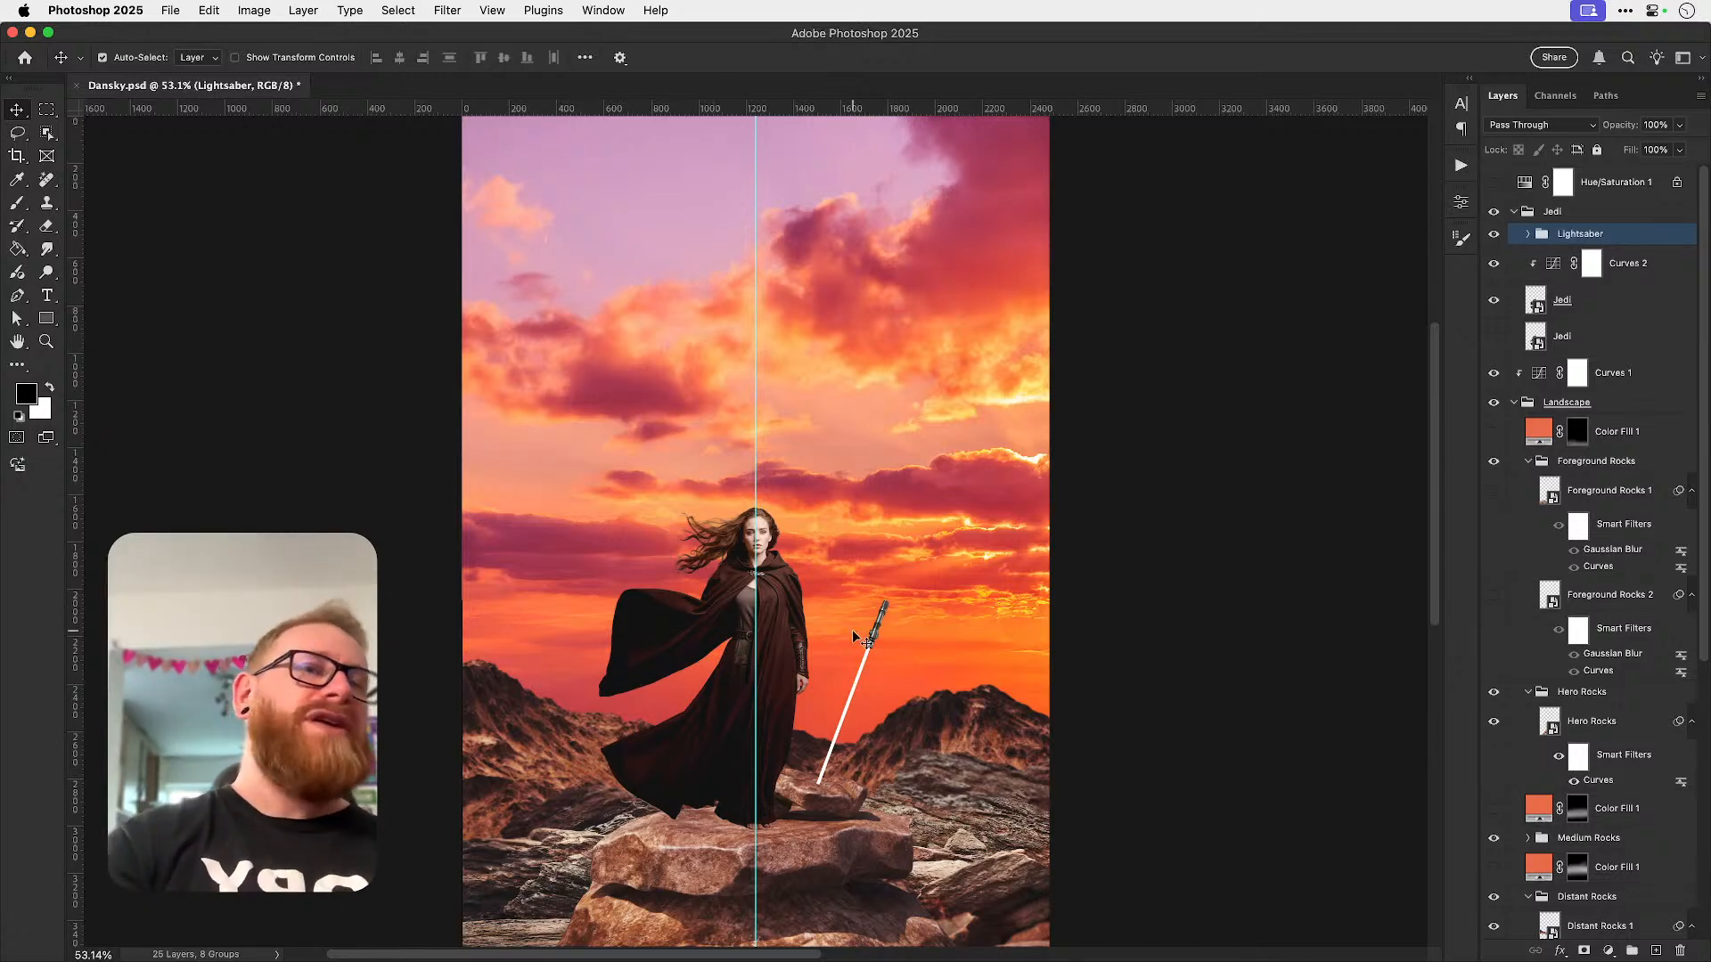
- Hide the centre guide and the rulers, and save the document
{"action": "key", "text": "super+semicolon"}
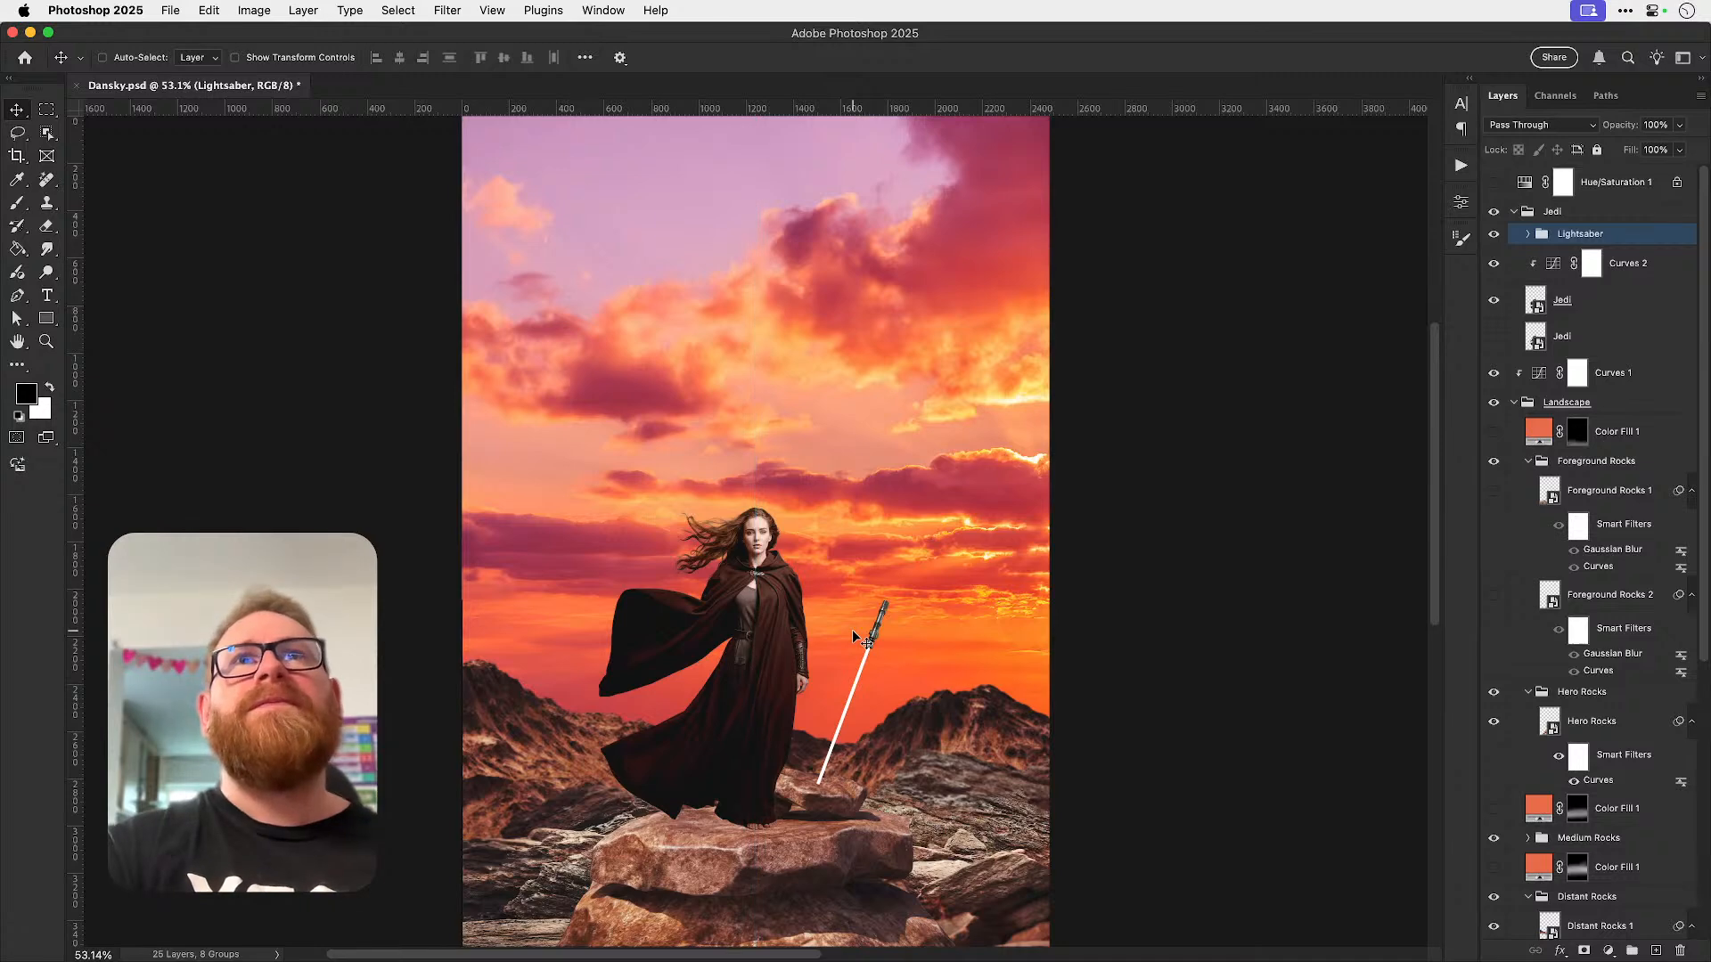
{"action": "key", "text": "super+r"}
{"action": "key", "text": "super+s"}
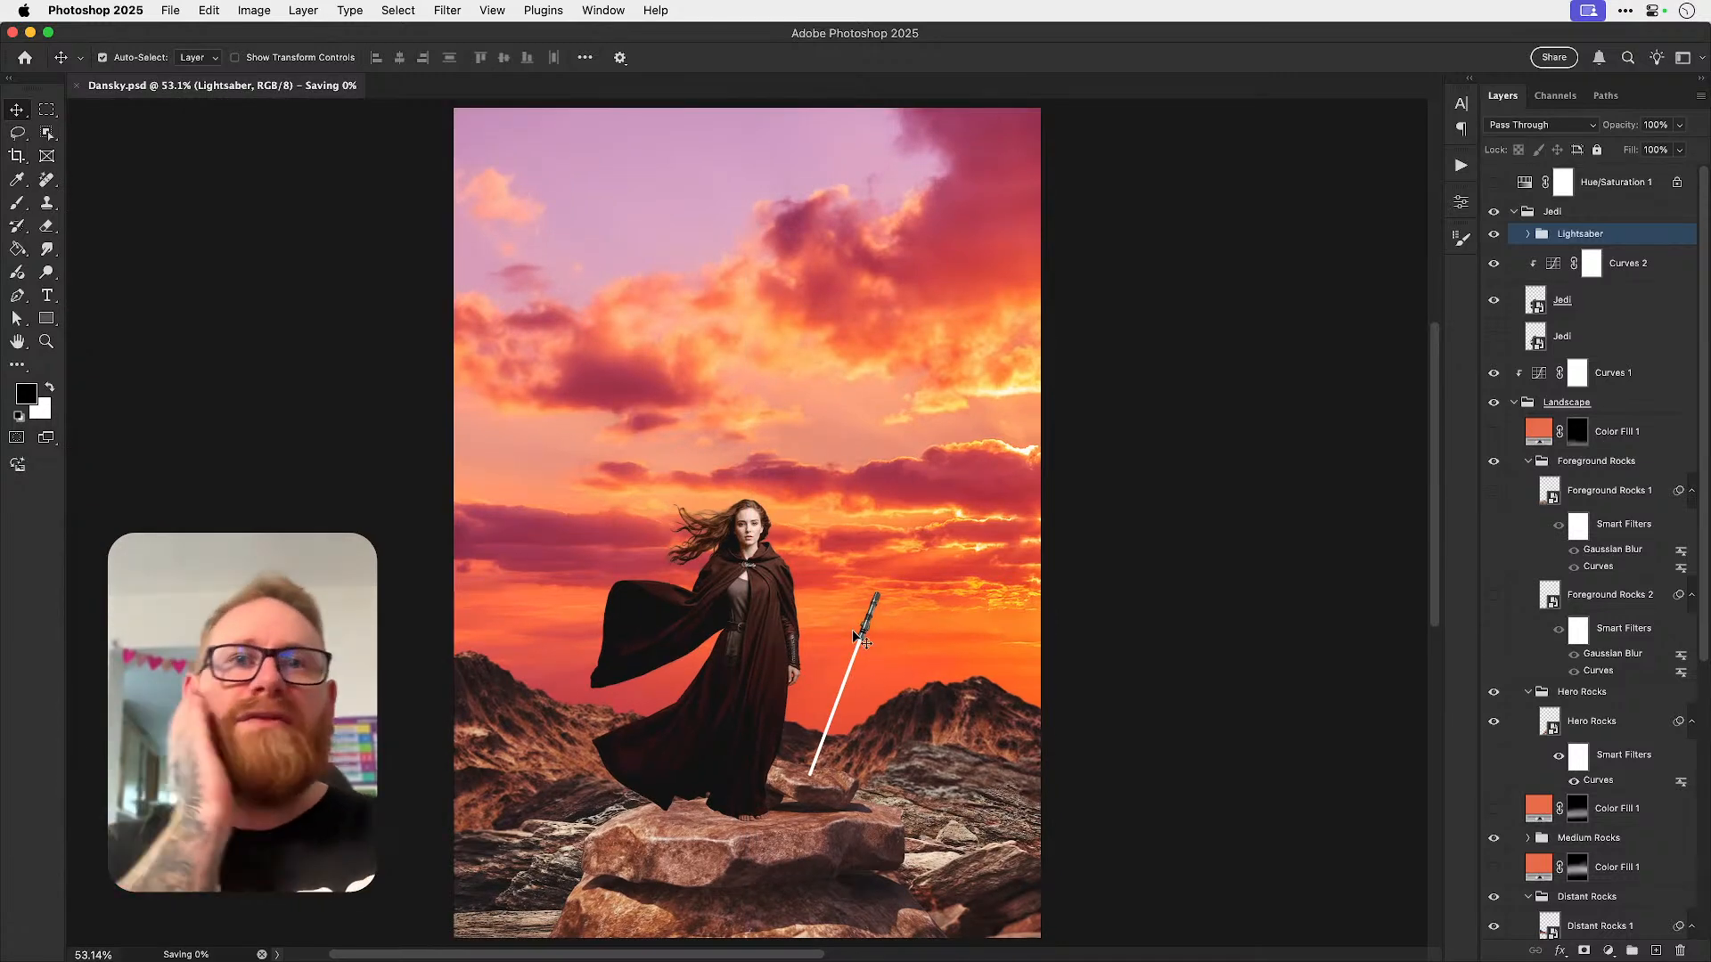
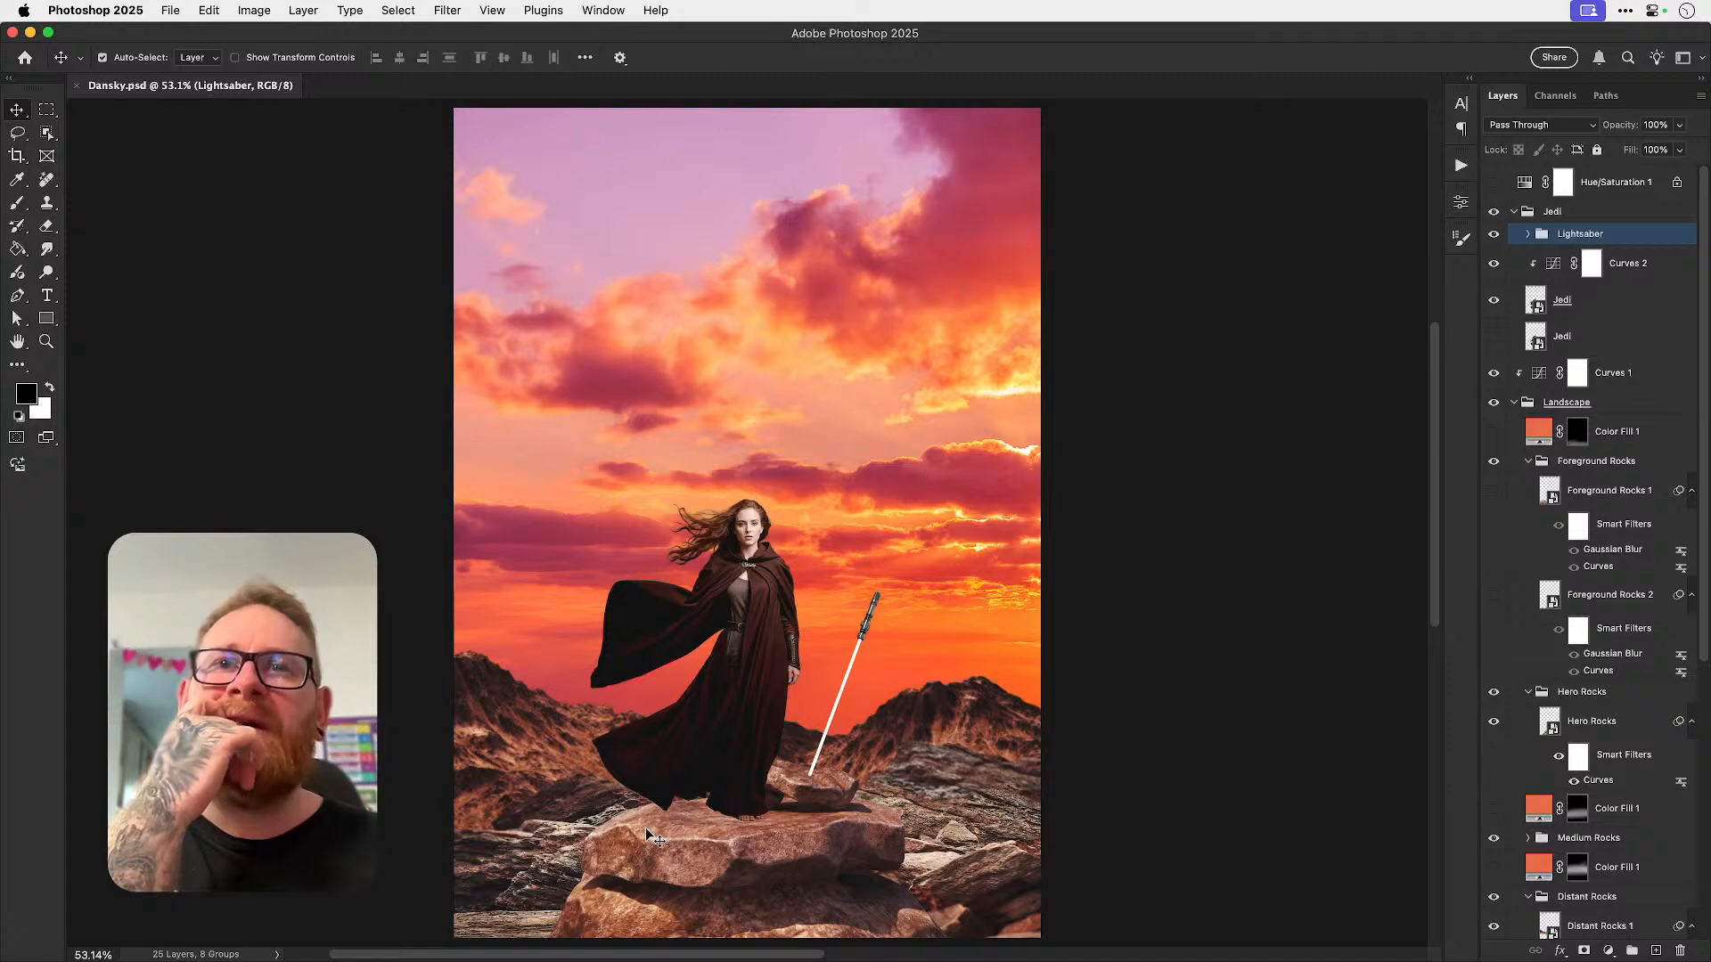
- Turn off the Gaussian Blur smart filter on Distant Rocks 1, Distant Rocks 2 and Medium Rocks 1, and save the document
{"action": "left_click", "coordinate": [546, 734]}
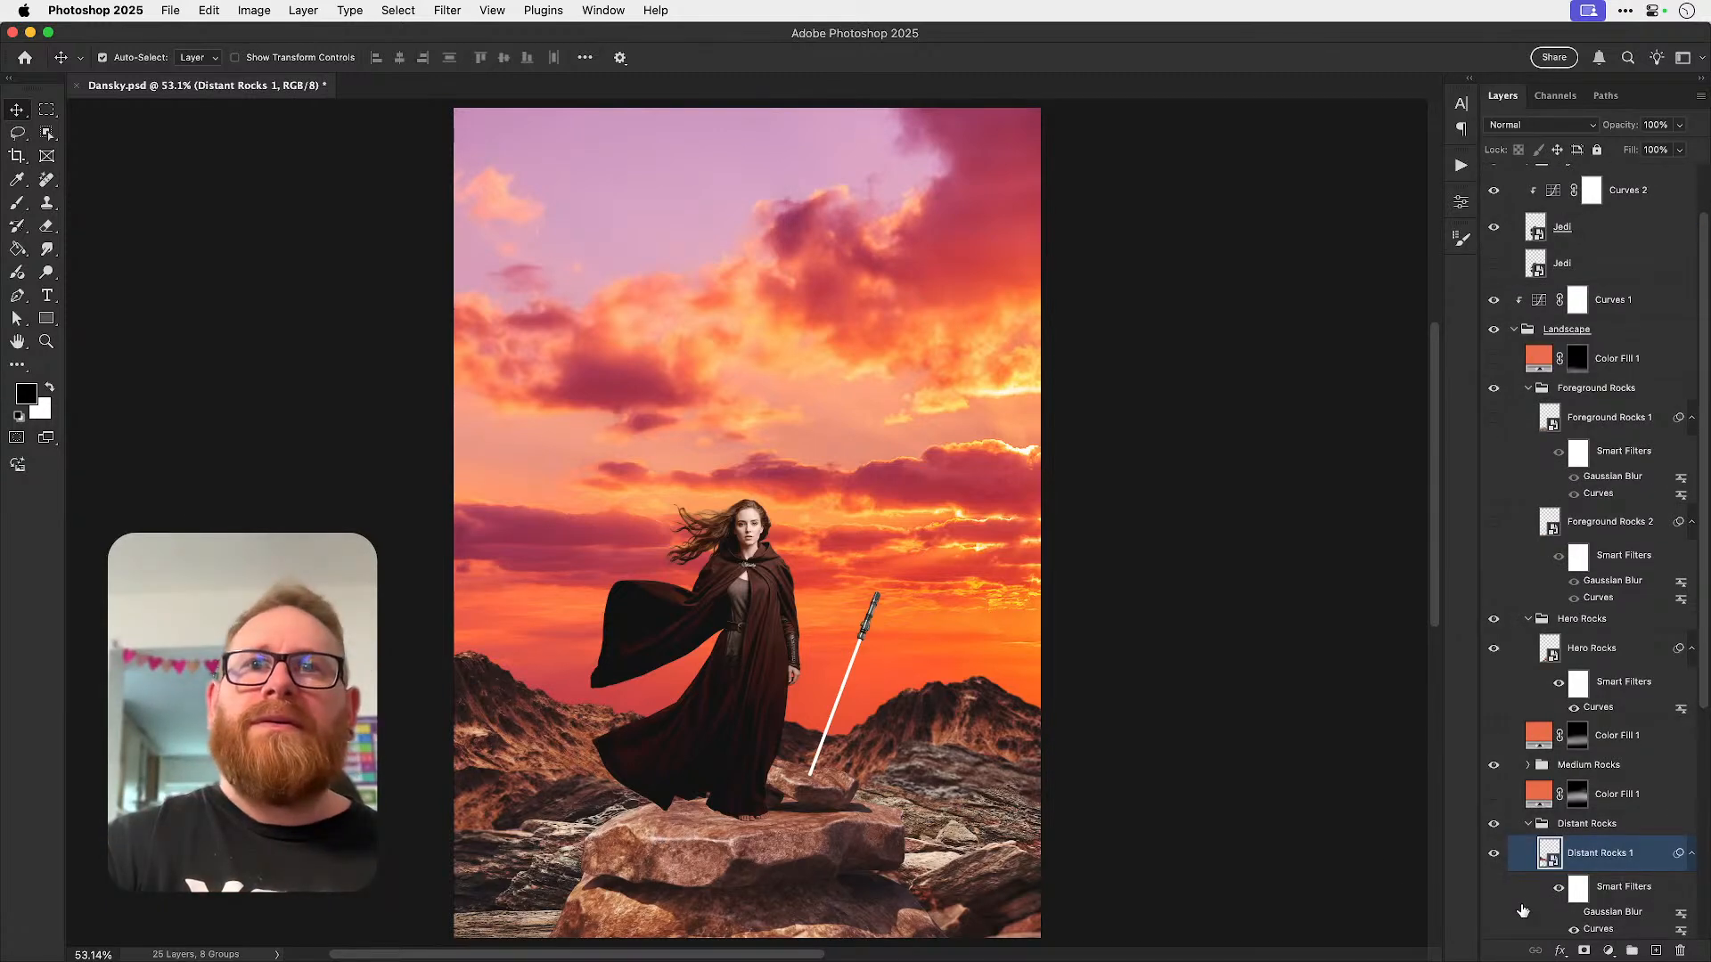
{"action": "left_click", "coordinate": [971, 717]}
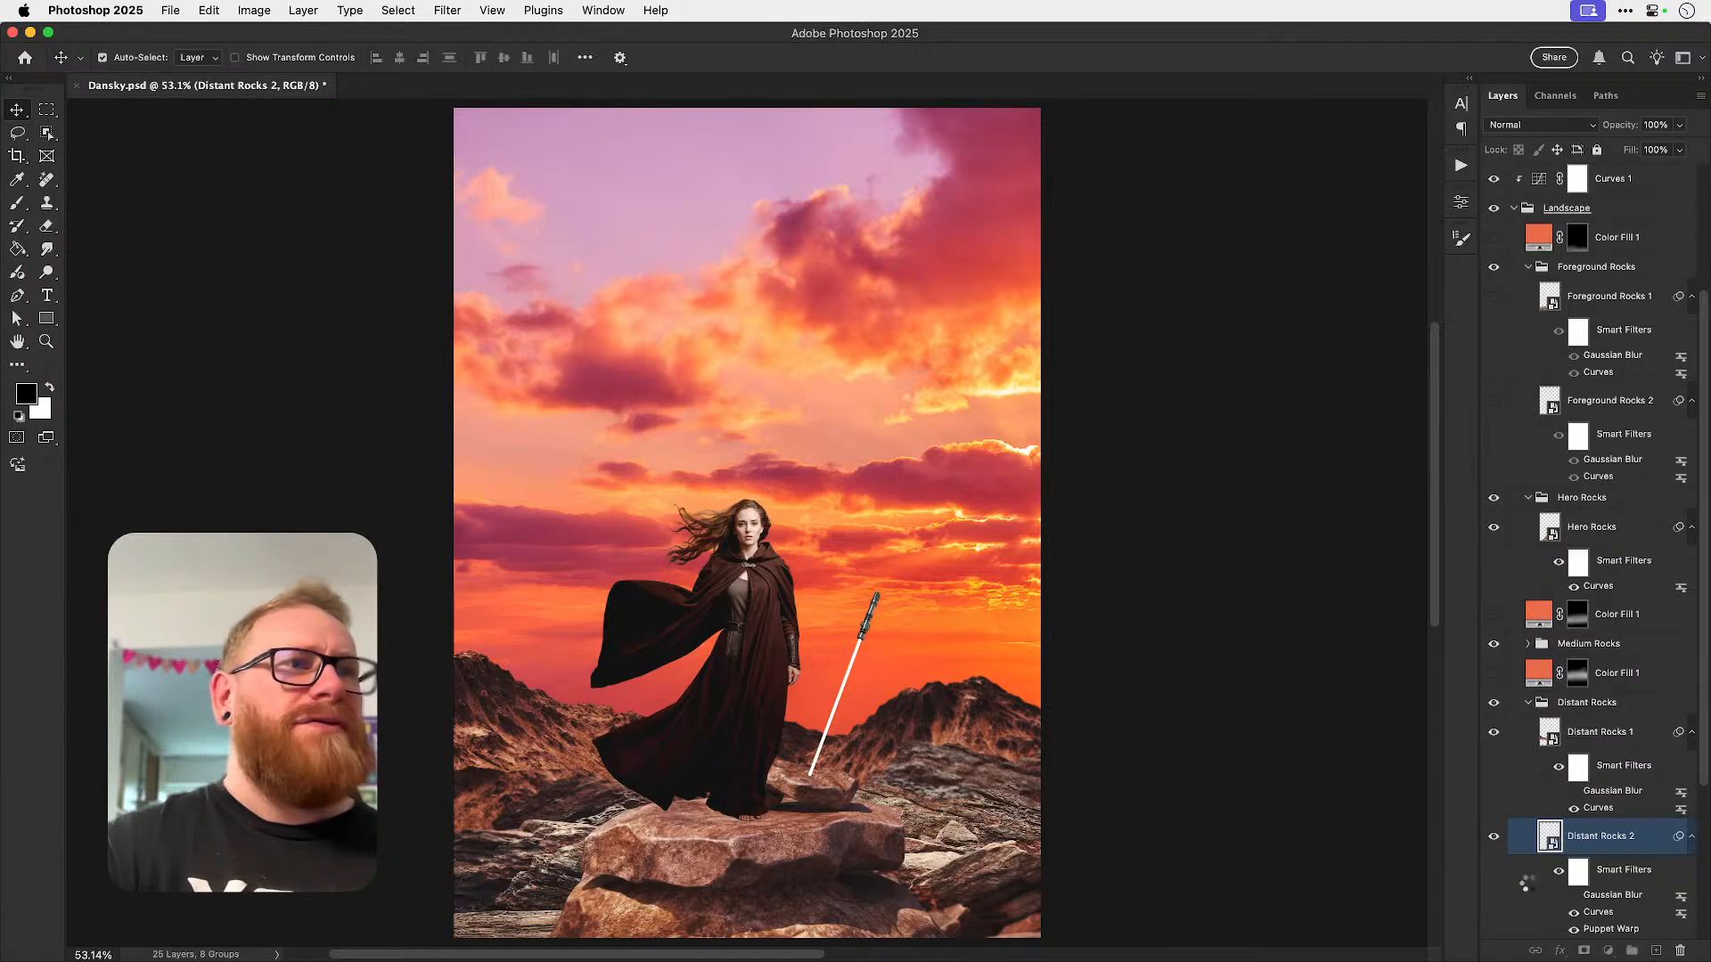
{"action": "left_click", "coordinate": [913, 777]}
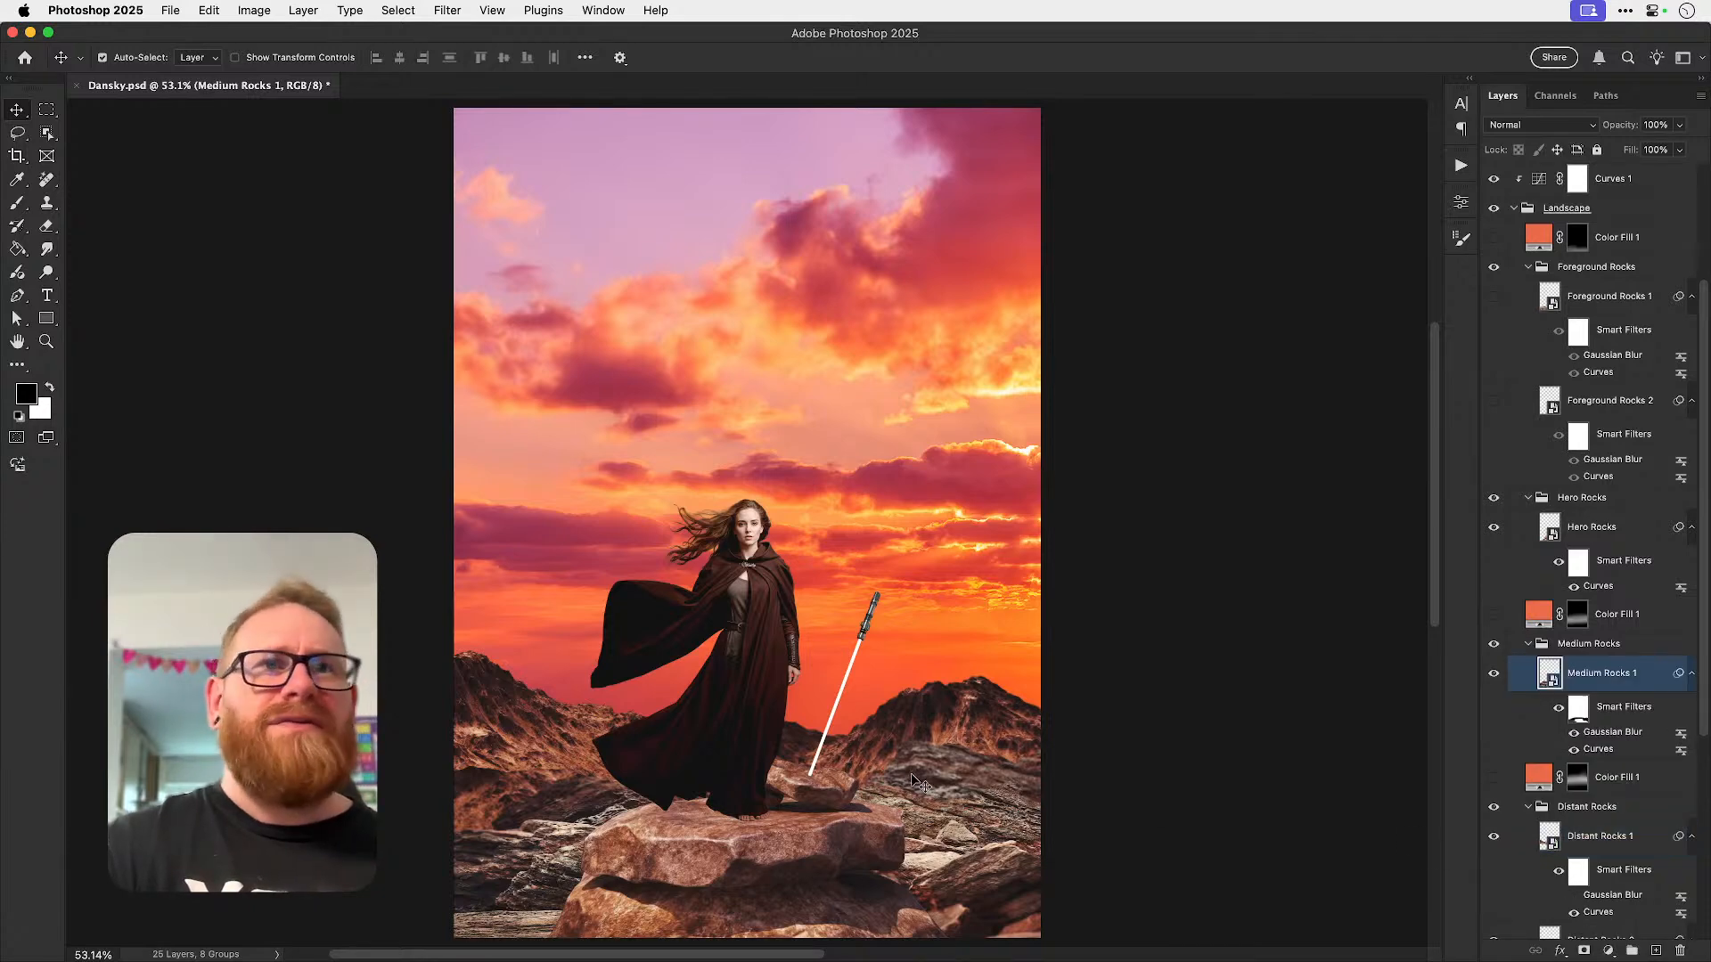
{"action": "double_click", "coordinate": [1600, 735]}
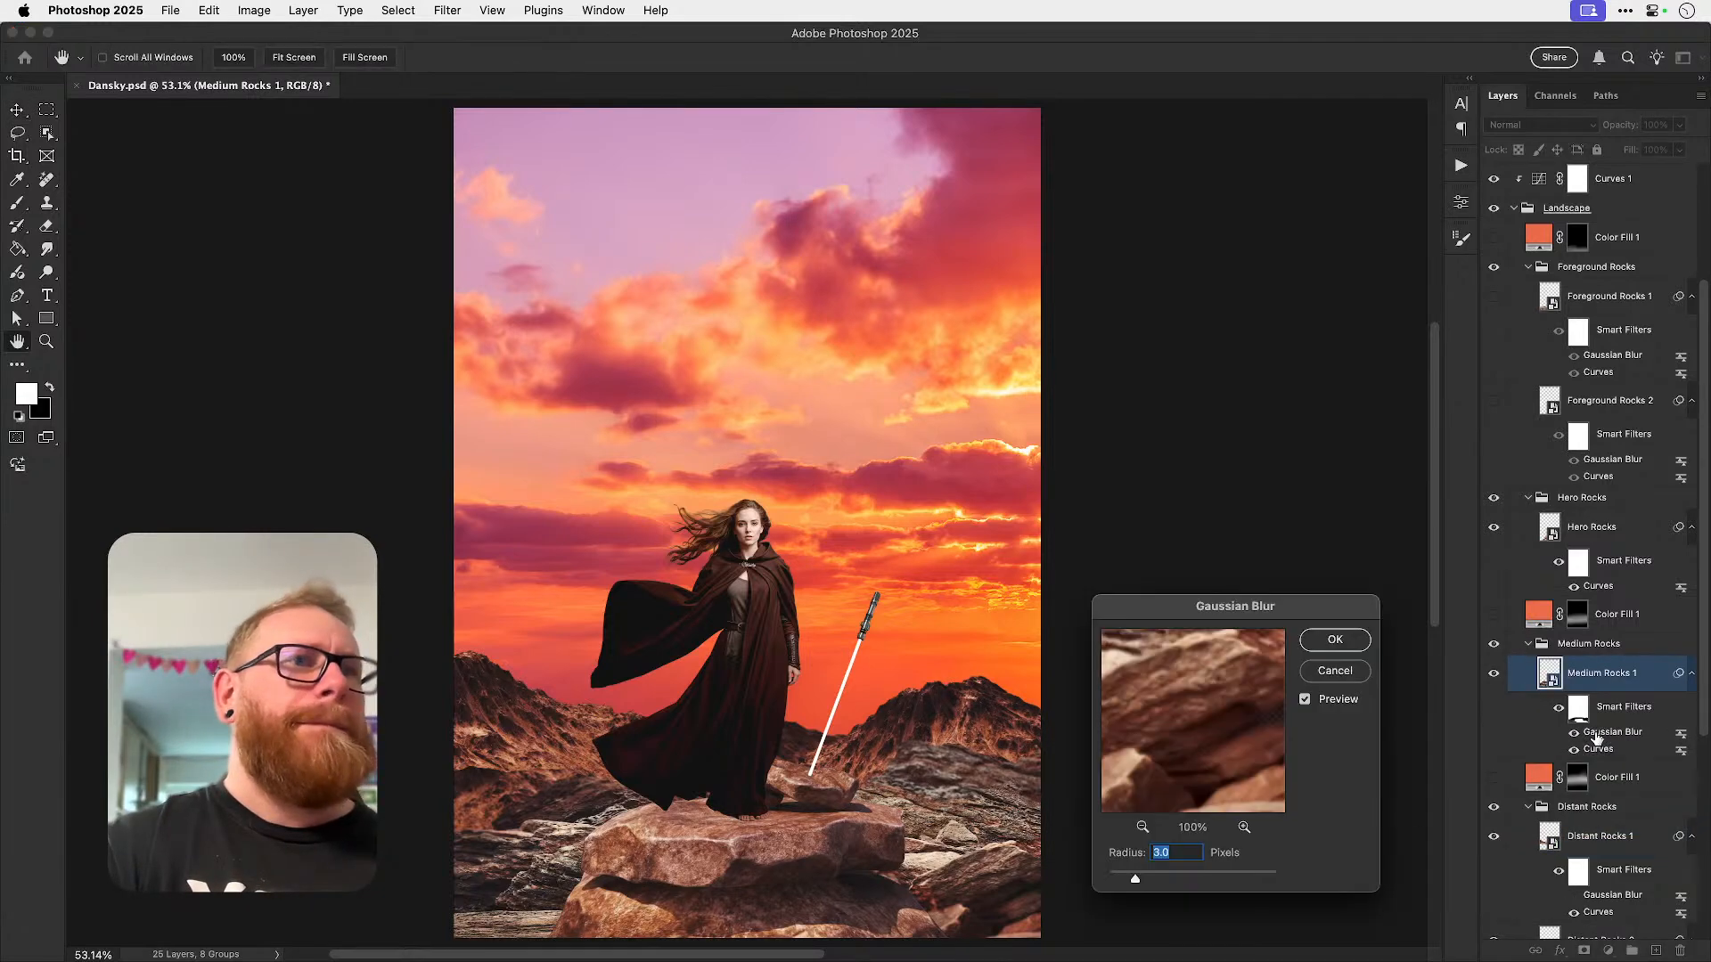
{"action": "left_click", "coordinate": [1331, 641]}
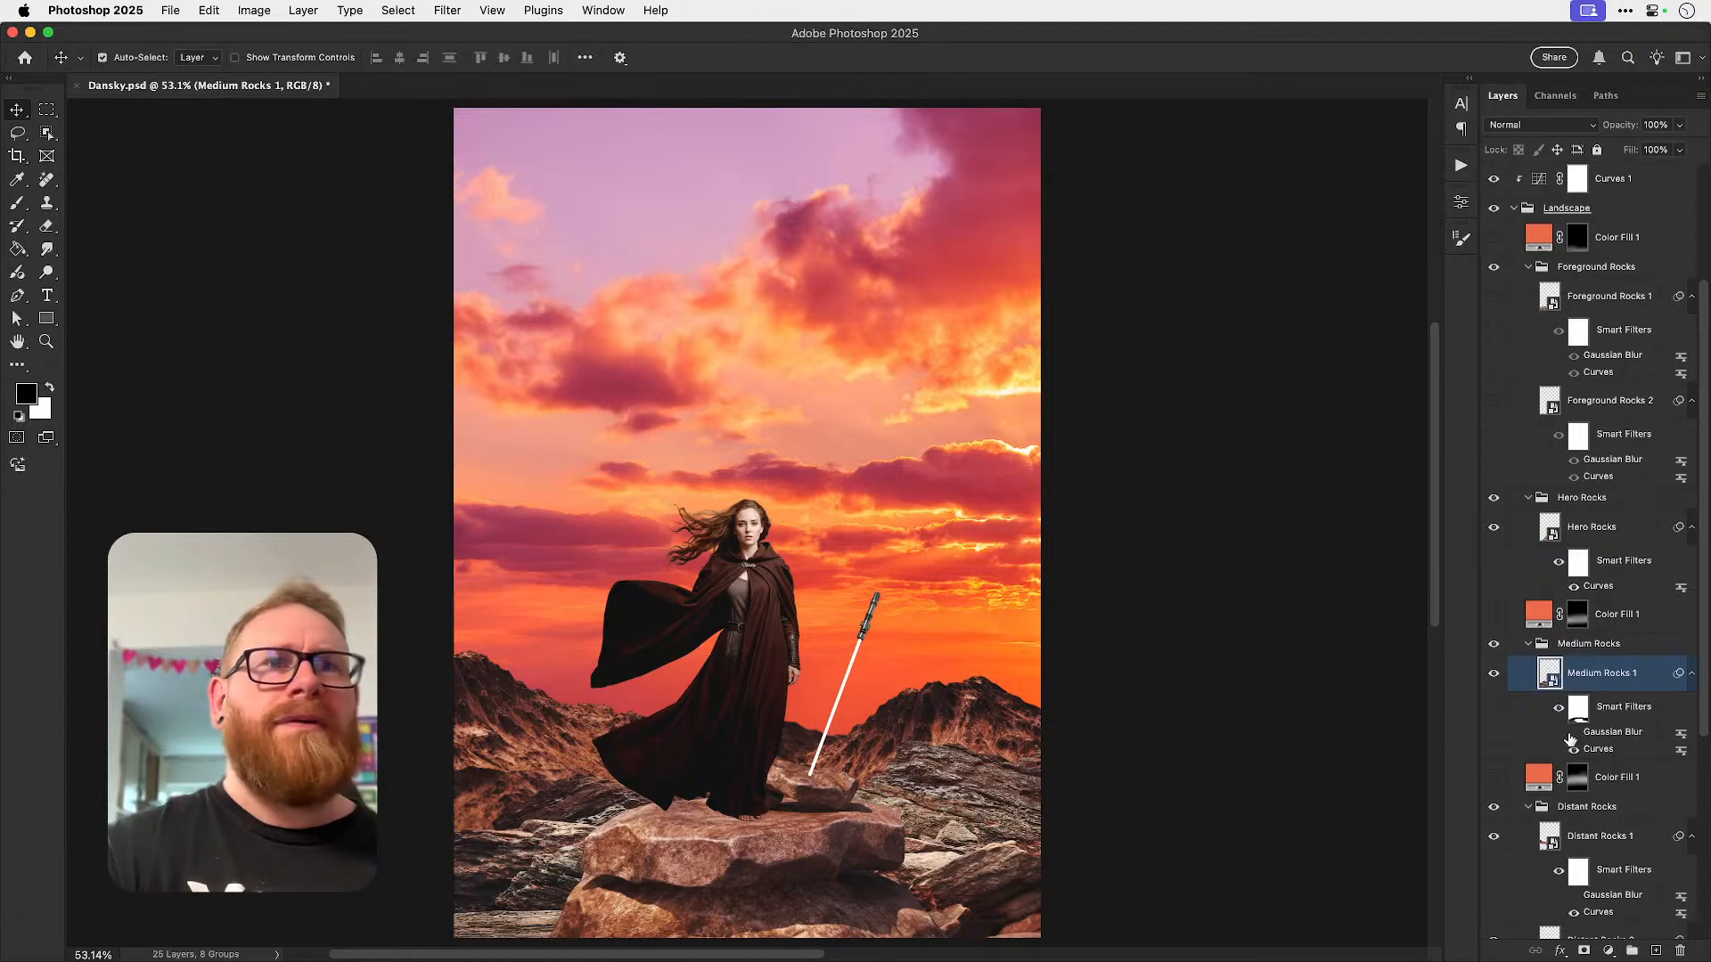
{"action": "scroll", "coordinate": [878, 603], "scroll_direction": "down", "scroll_amount": 3}
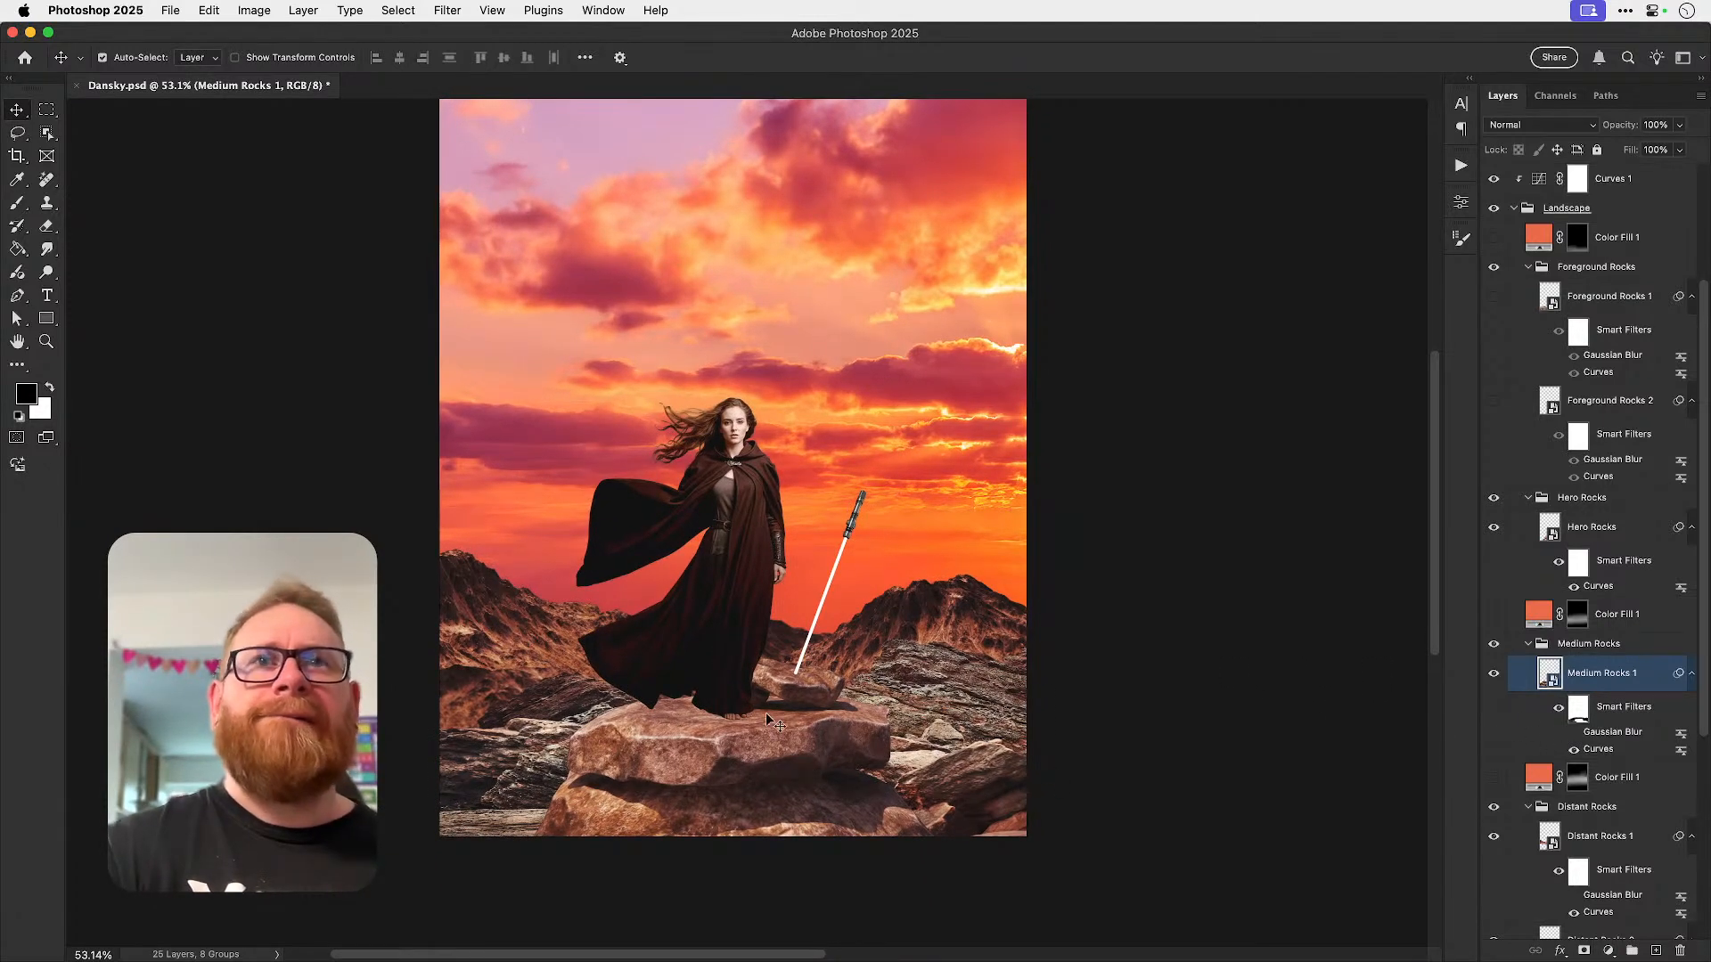
{"action": "scroll", "coordinate": [766, 719], "scroll_direction": "up", "scroll_amount": 3}
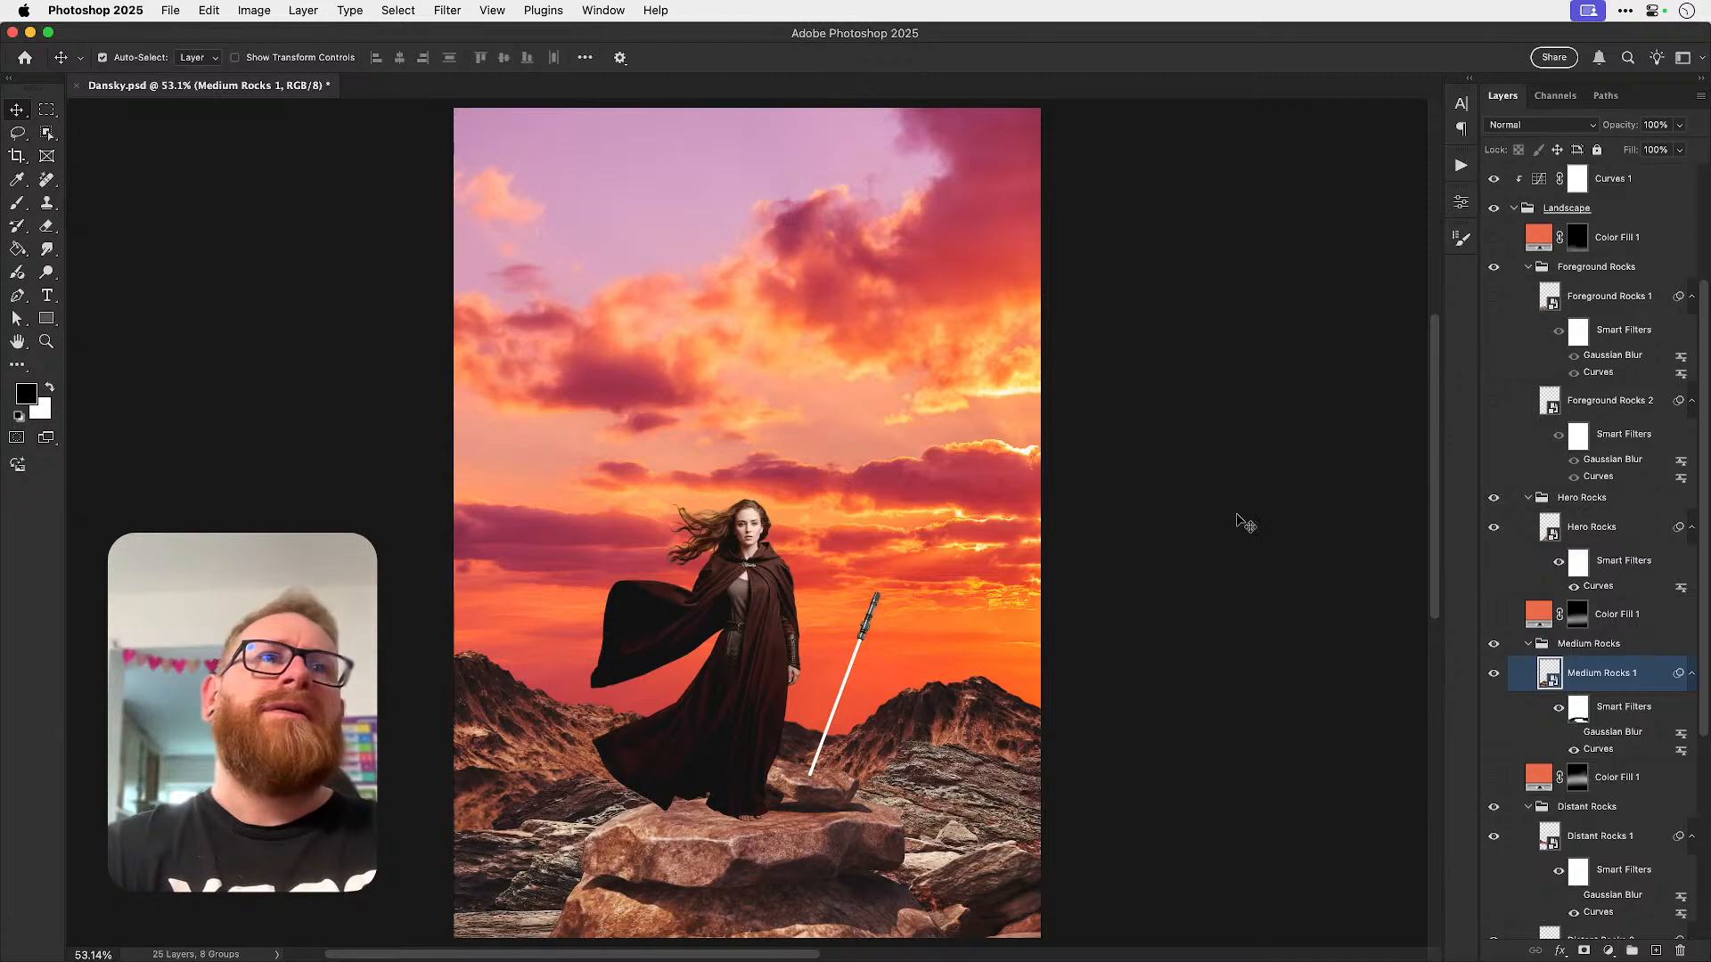
{"action": "key", "text": "super+s"}
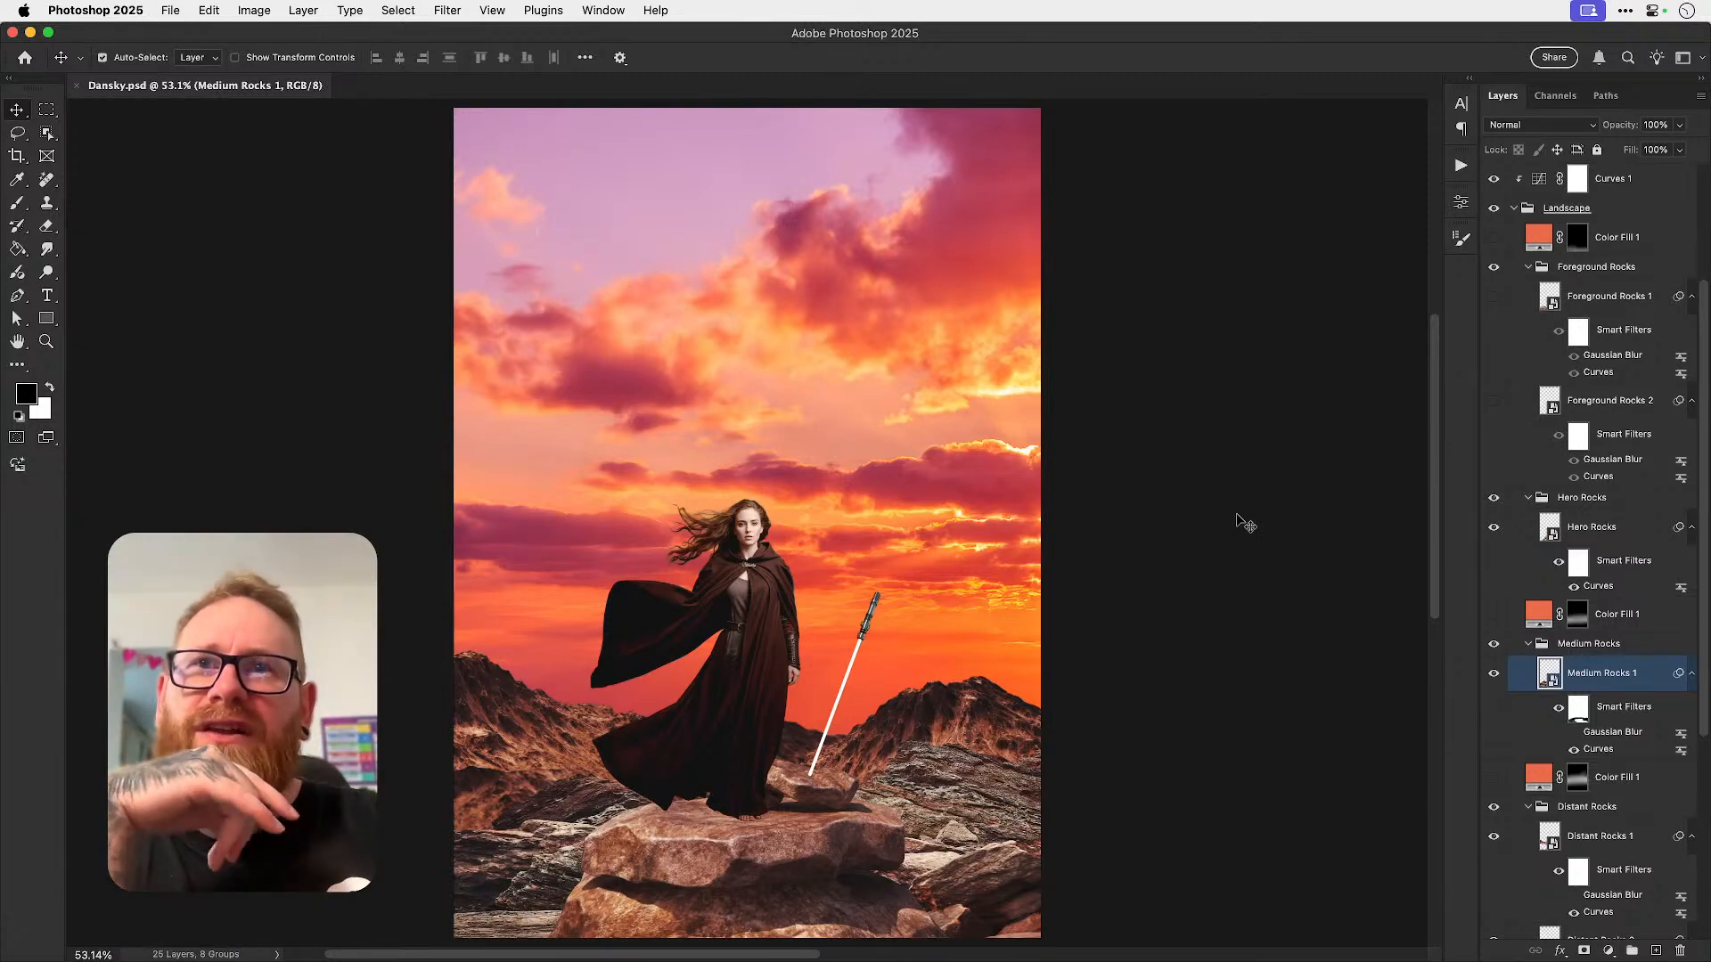
{"action": "left_click_drag", "start_coordinate": [491, 785], "coordinate": [521, 704]}
{"action": "key", "text": "super+z"}
{"action": "key", "text": "super+z"}
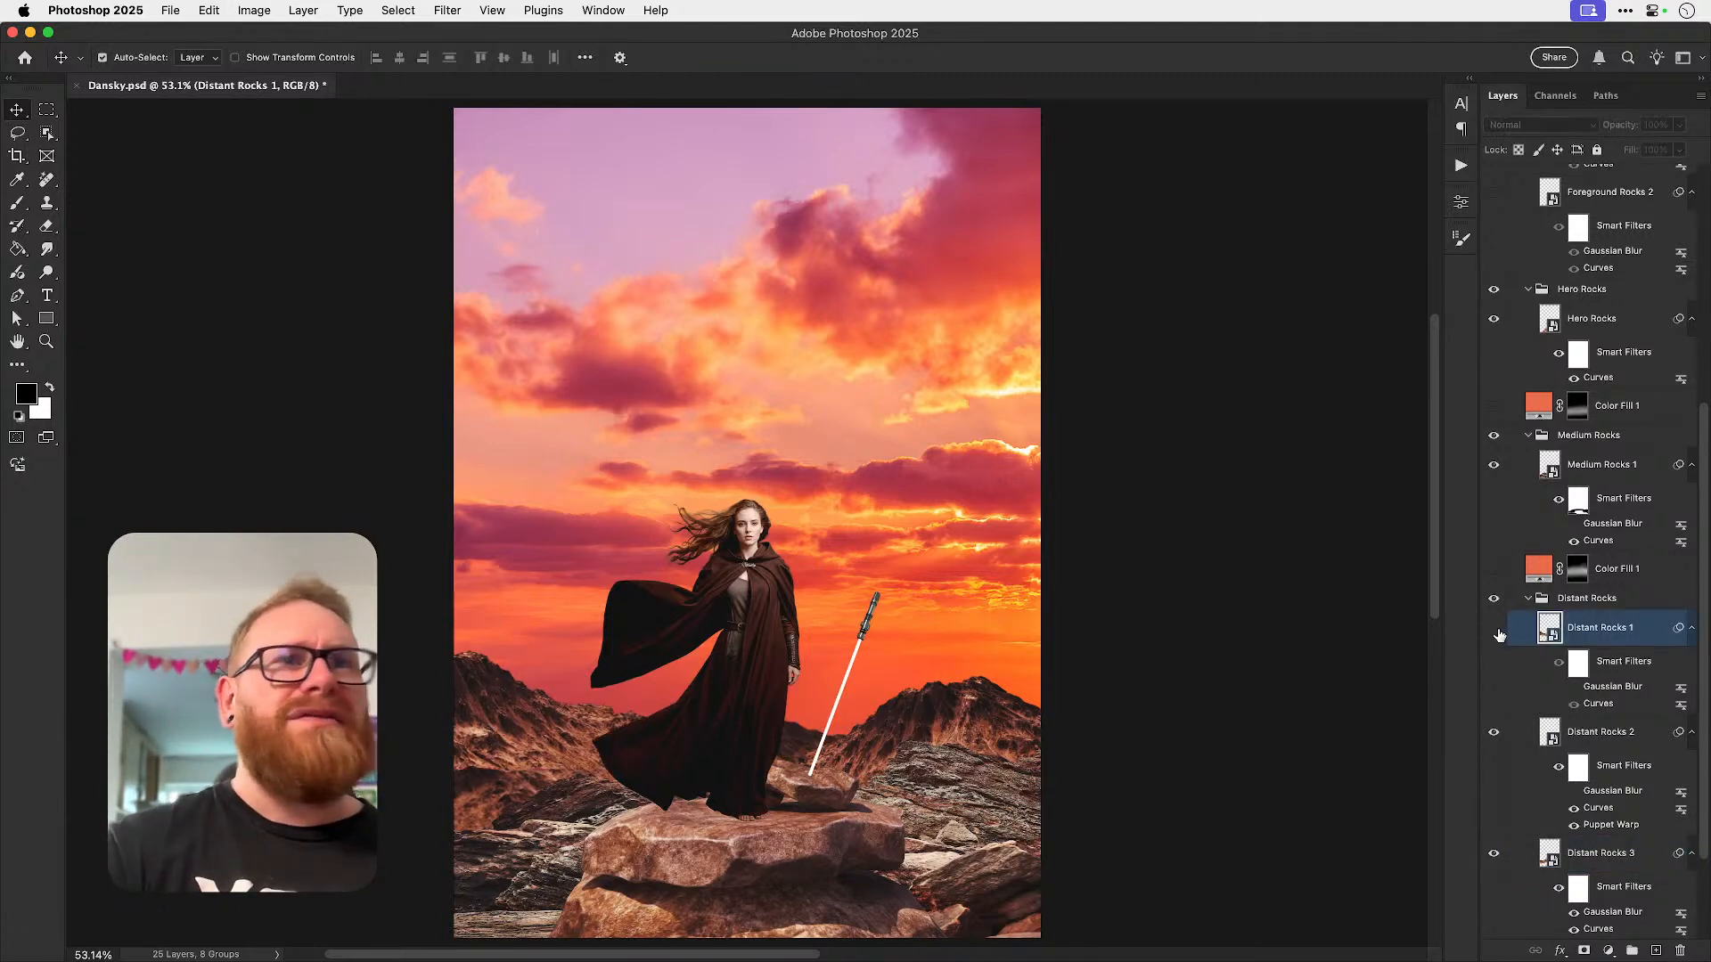
- Move Distant Rocks 1 below Distant Rocks 3 in the layer stack, shift it left and slightly down on the canvas, and save
{"action": "left_click", "coordinate": [1499, 634]}
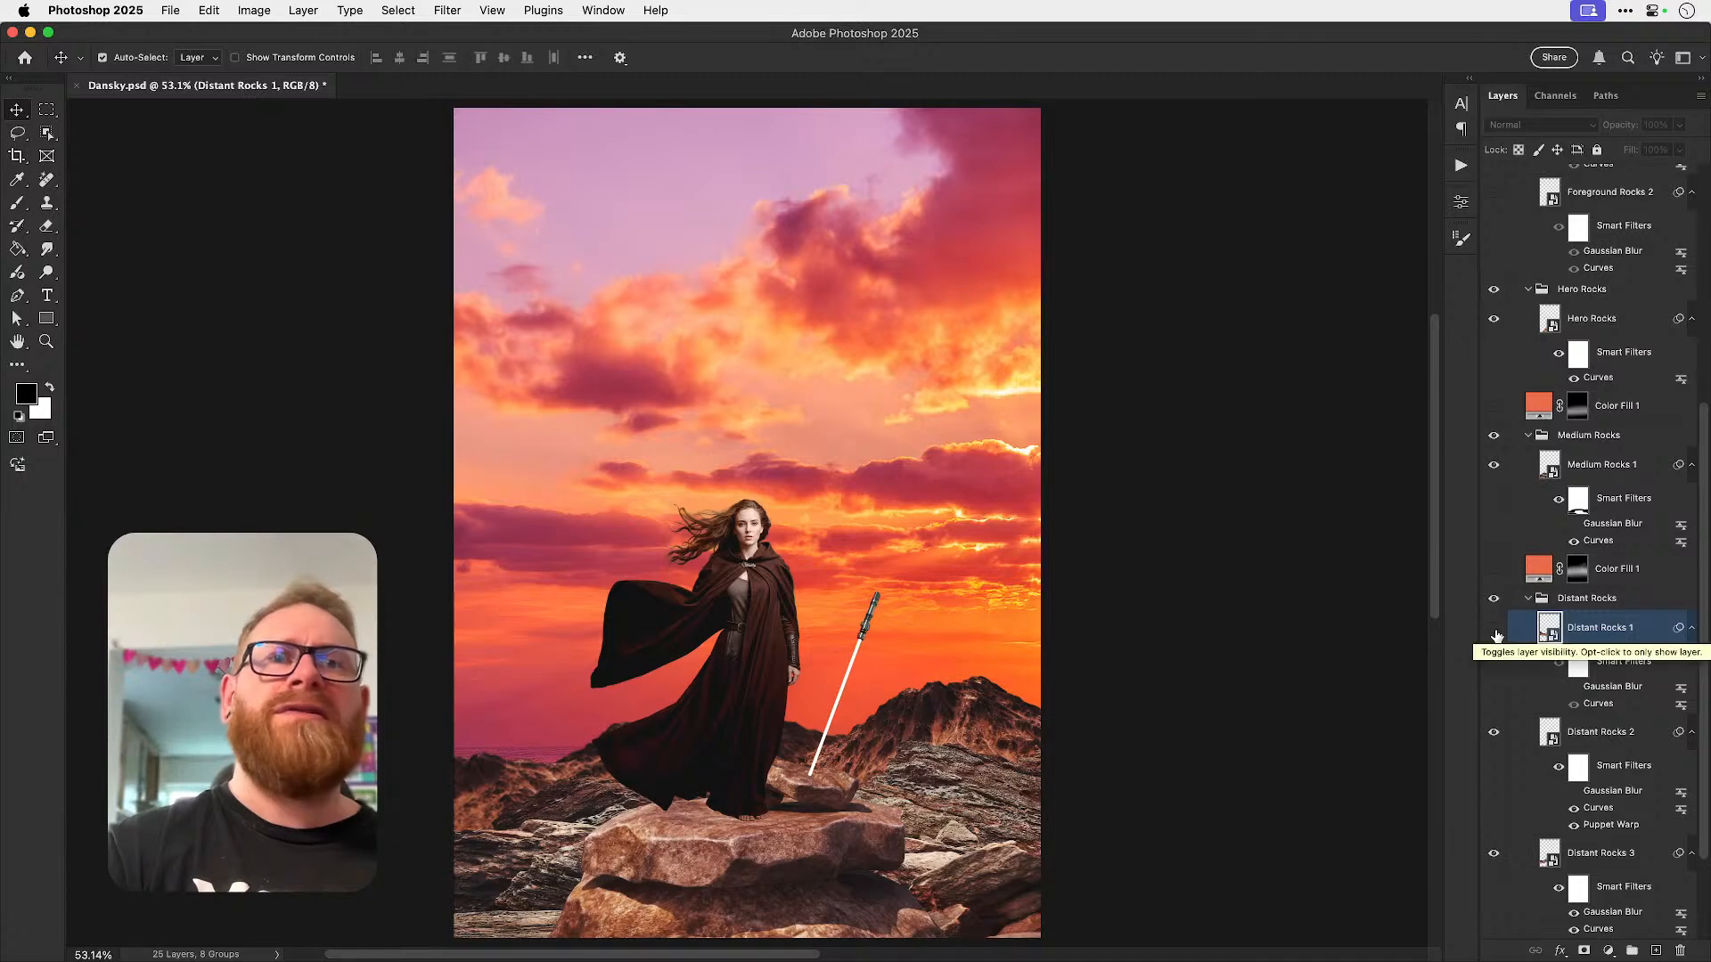
{"action": "left_click", "coordinate": [1495, 635]}
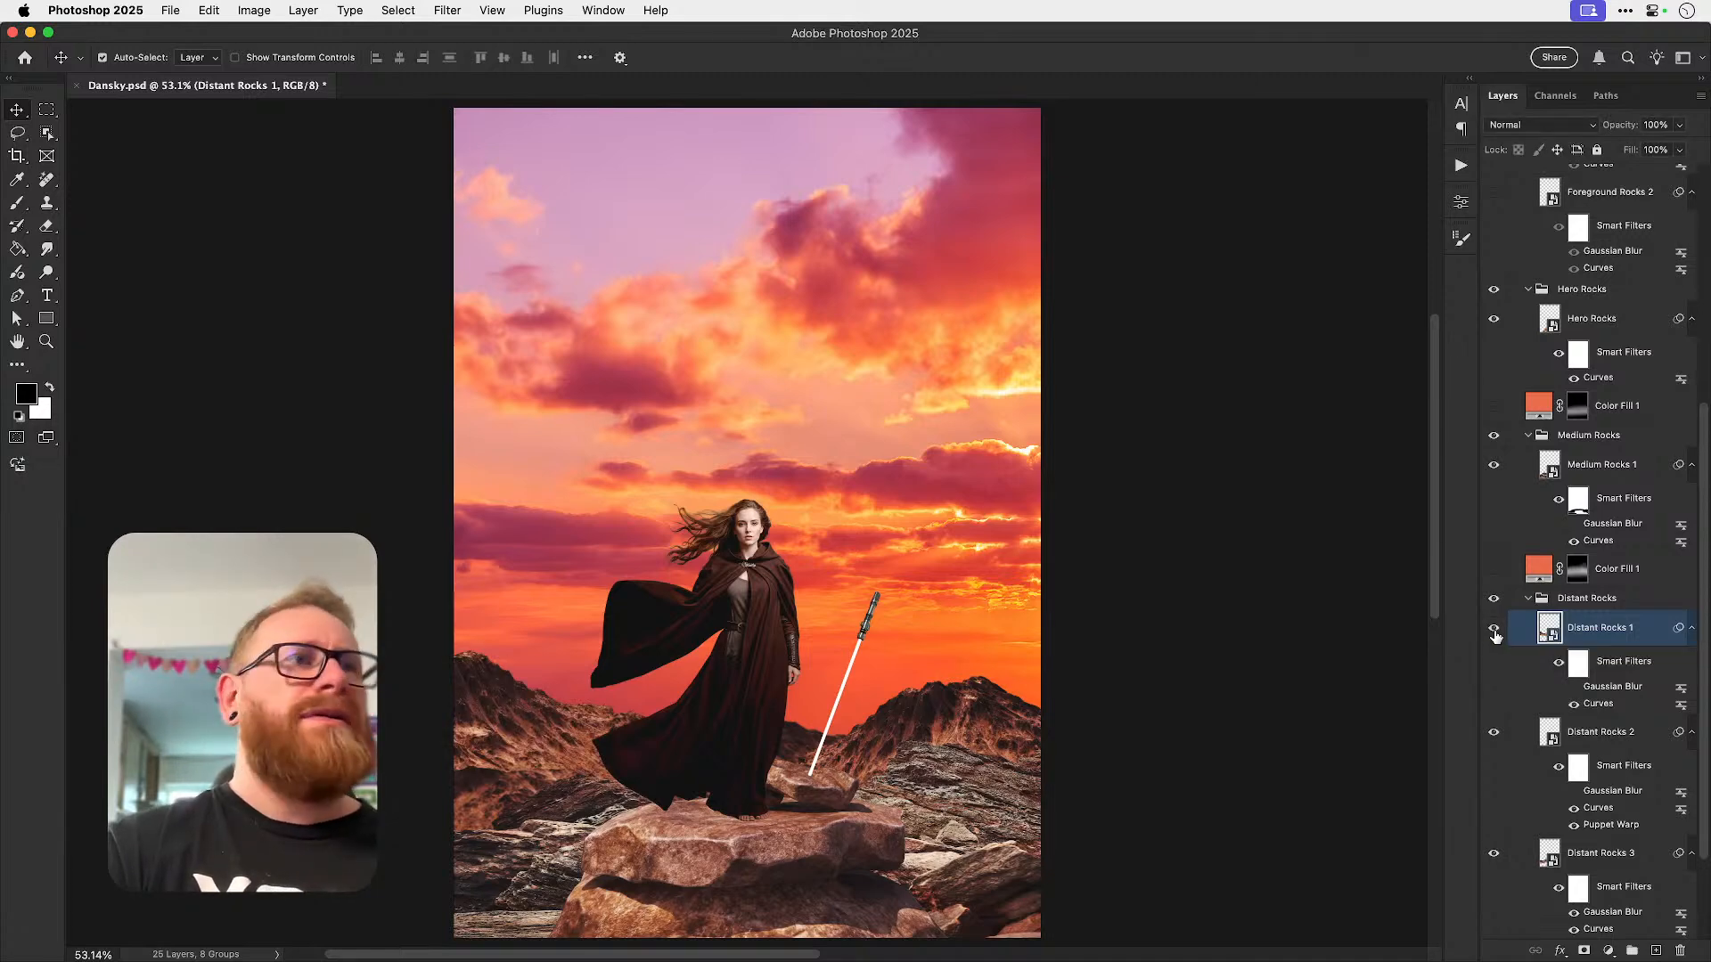
{"action": "left_click_drag", "start_coordinate": [1592, 636], "coordinate": [1597, 886]}
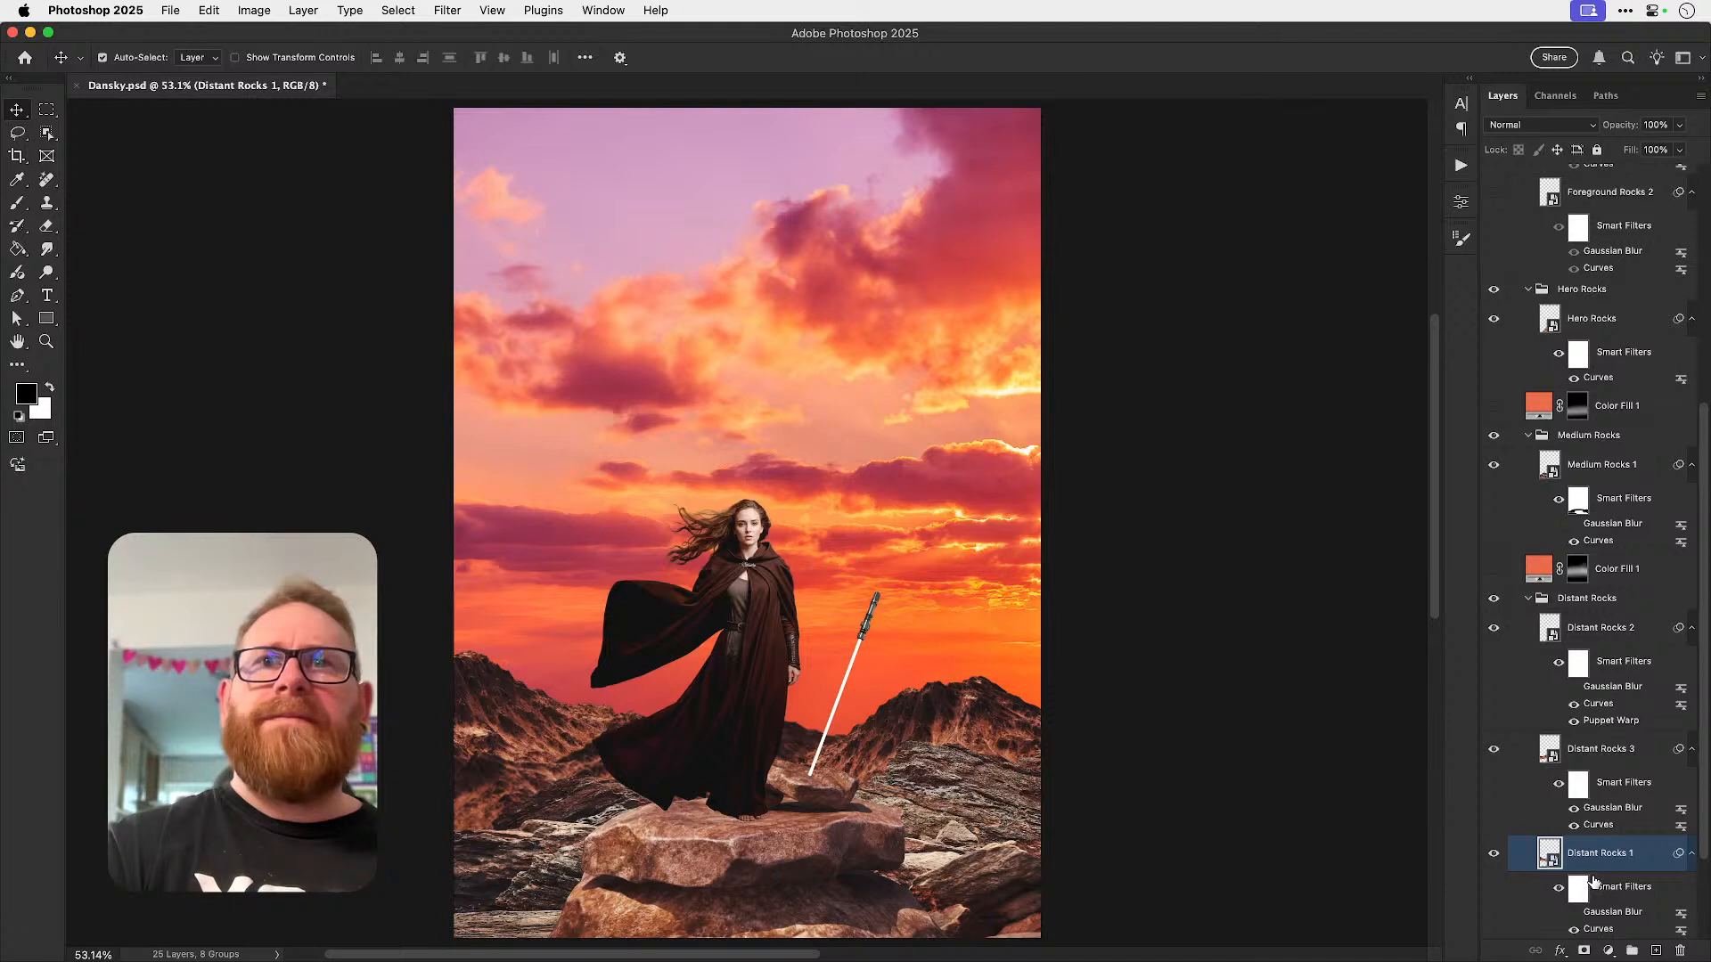
{"action": "key", "text": "super+z"}
{"action": "key", "text": "super+shift+z"}
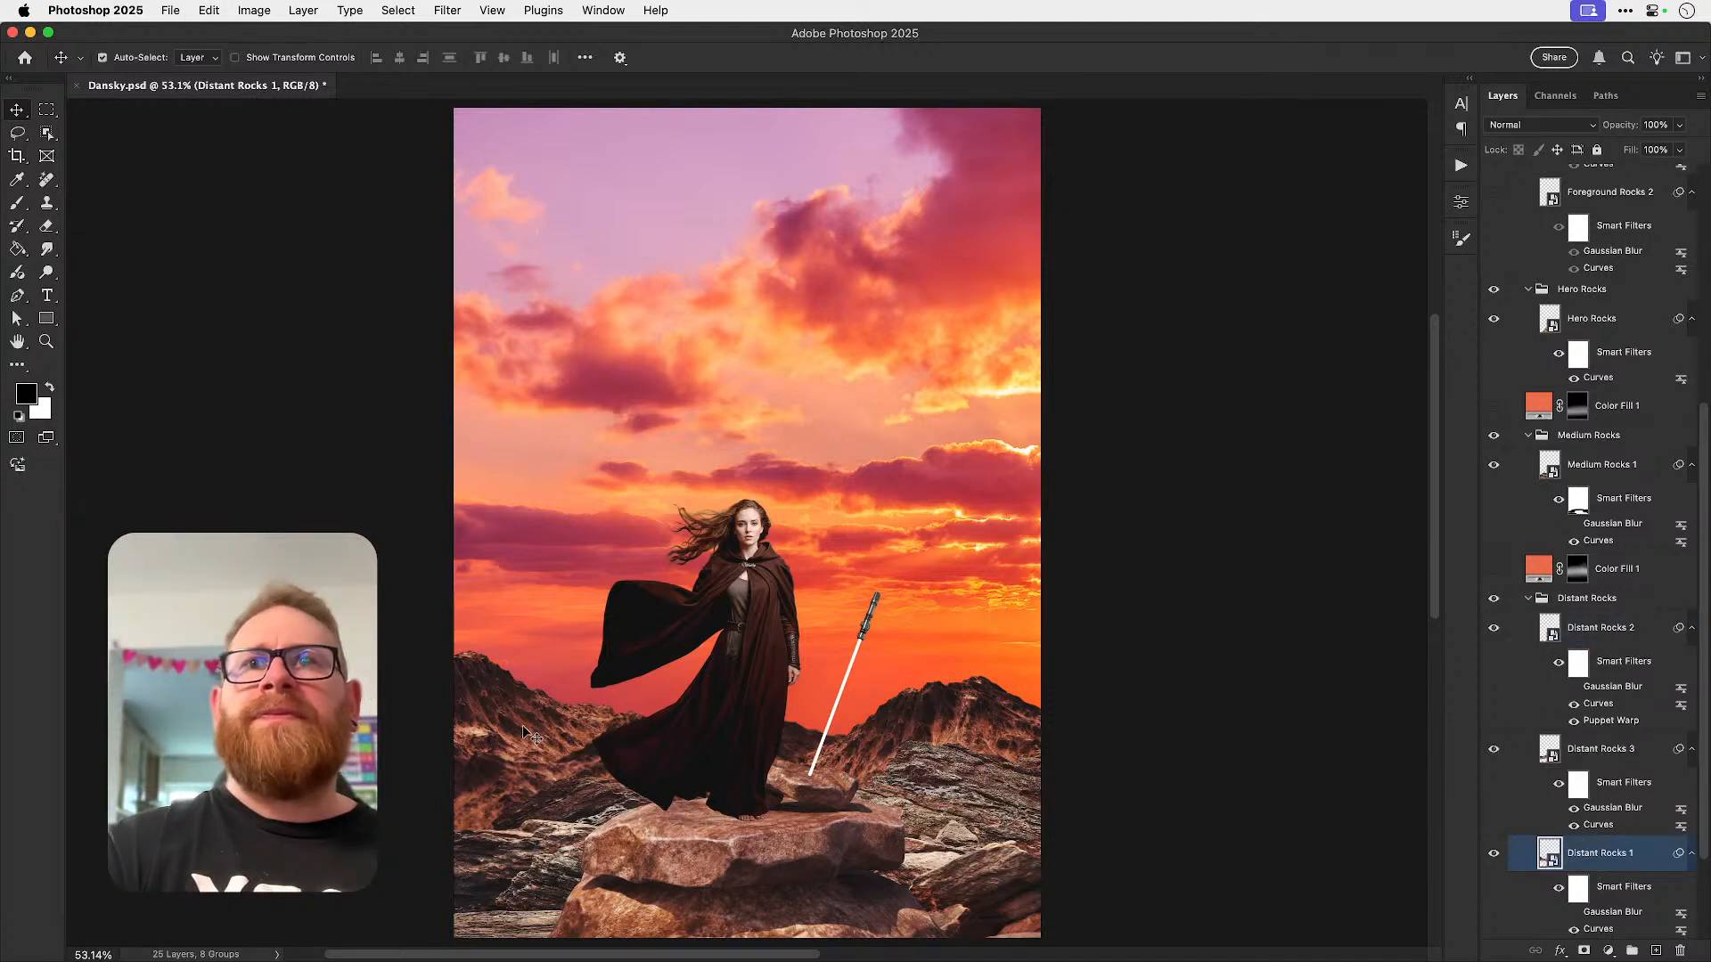
{"action": "left_click_drag", "start_coordinate": [523, 729], "coordinate": [422, 738]}
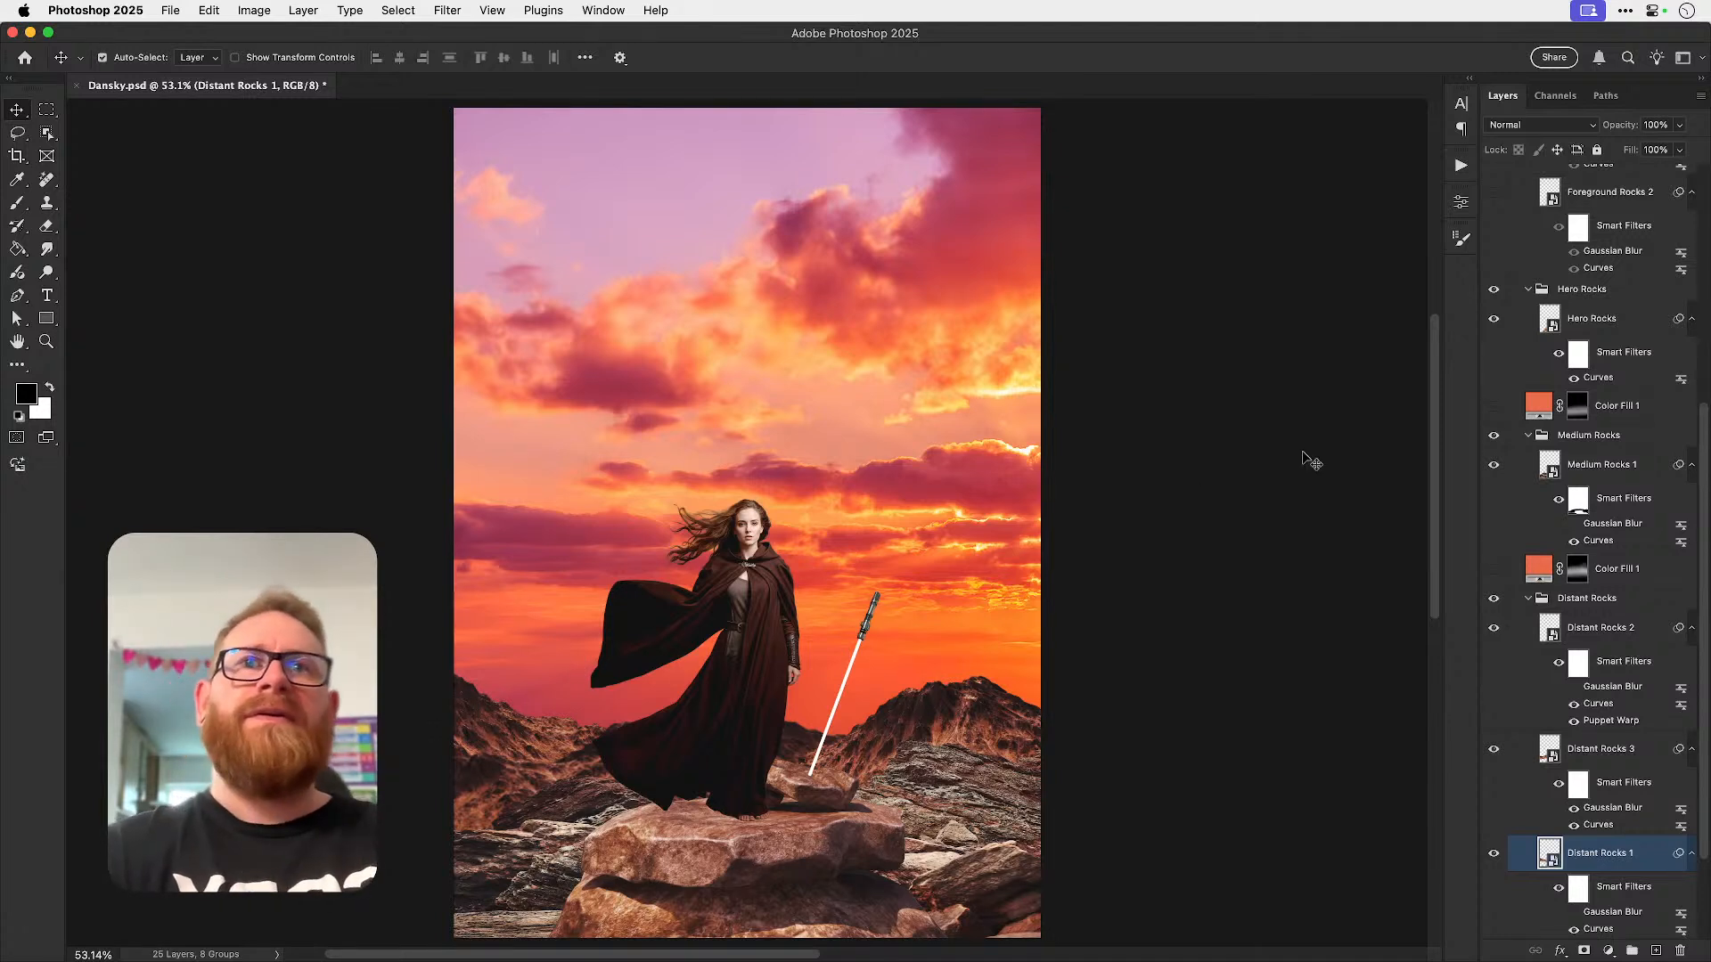
{"action": "key", "text": "super+s"}
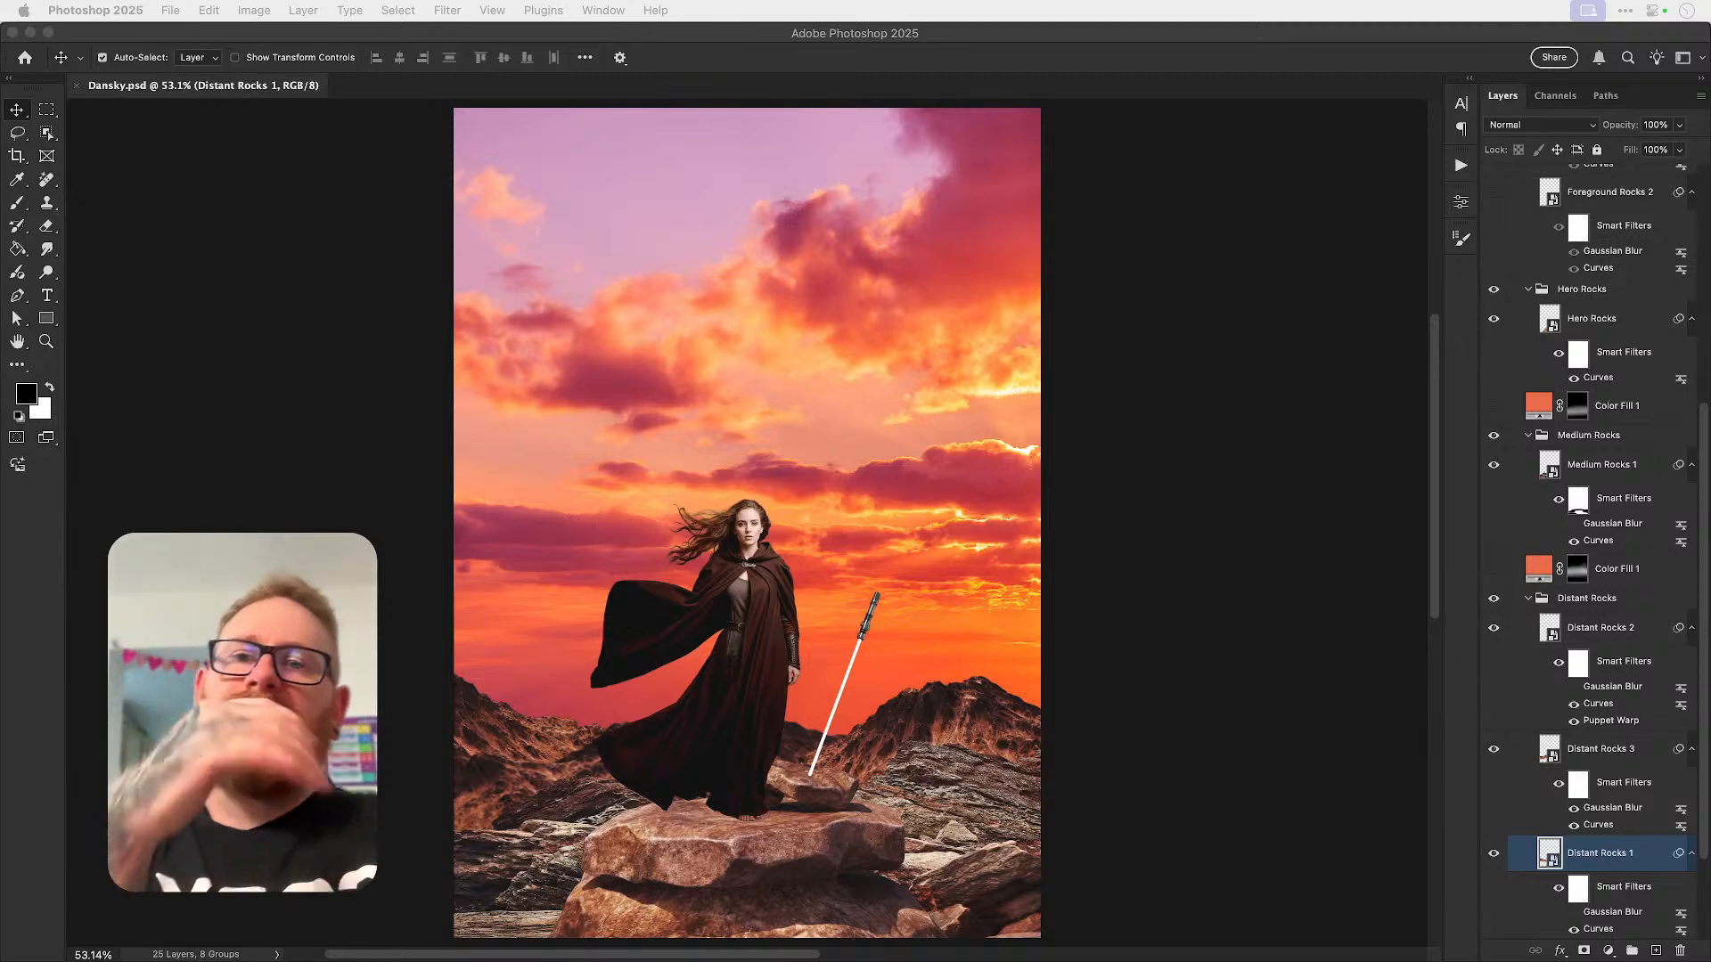
- Check the composition's tones in greyscale using the Hue/Saturation 1 layer, leave that layer hidden, and save the document
{"action": "left_click", "coordinate": [1250, 567]}
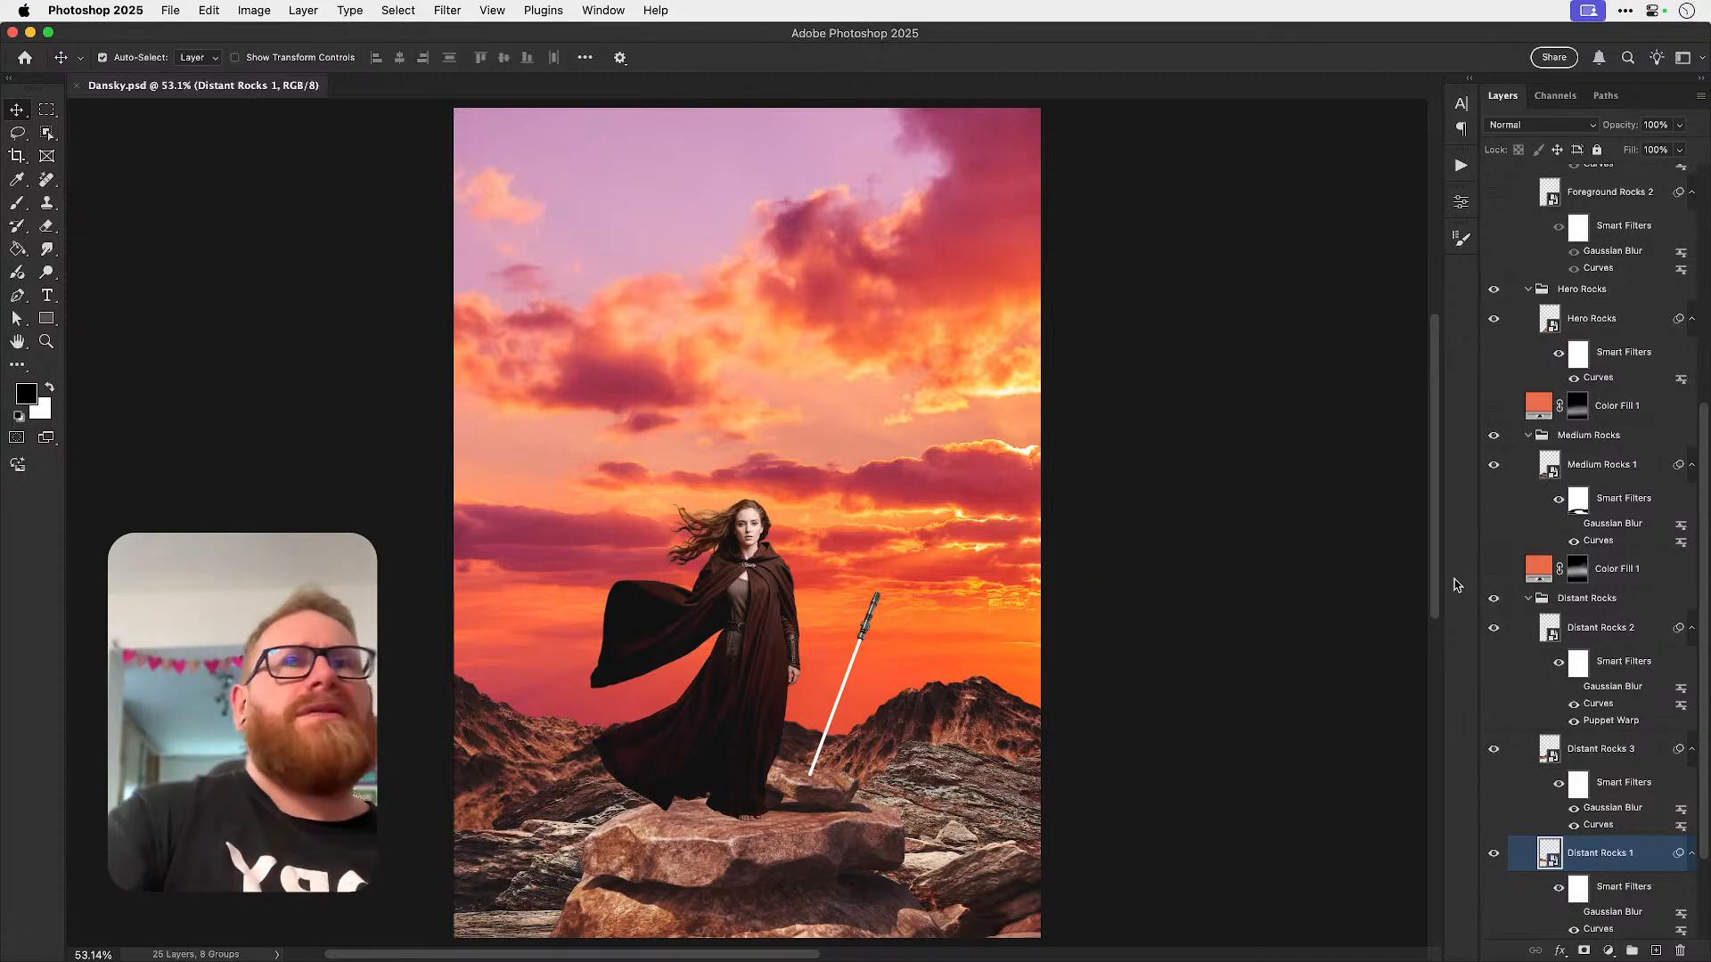
{"action": "scroll", "coordinate": [1554, 439], "scroll_direction": "up", "scroll_amount": 10}
{"action": "left_click", "coordinate": [1493, 184]}
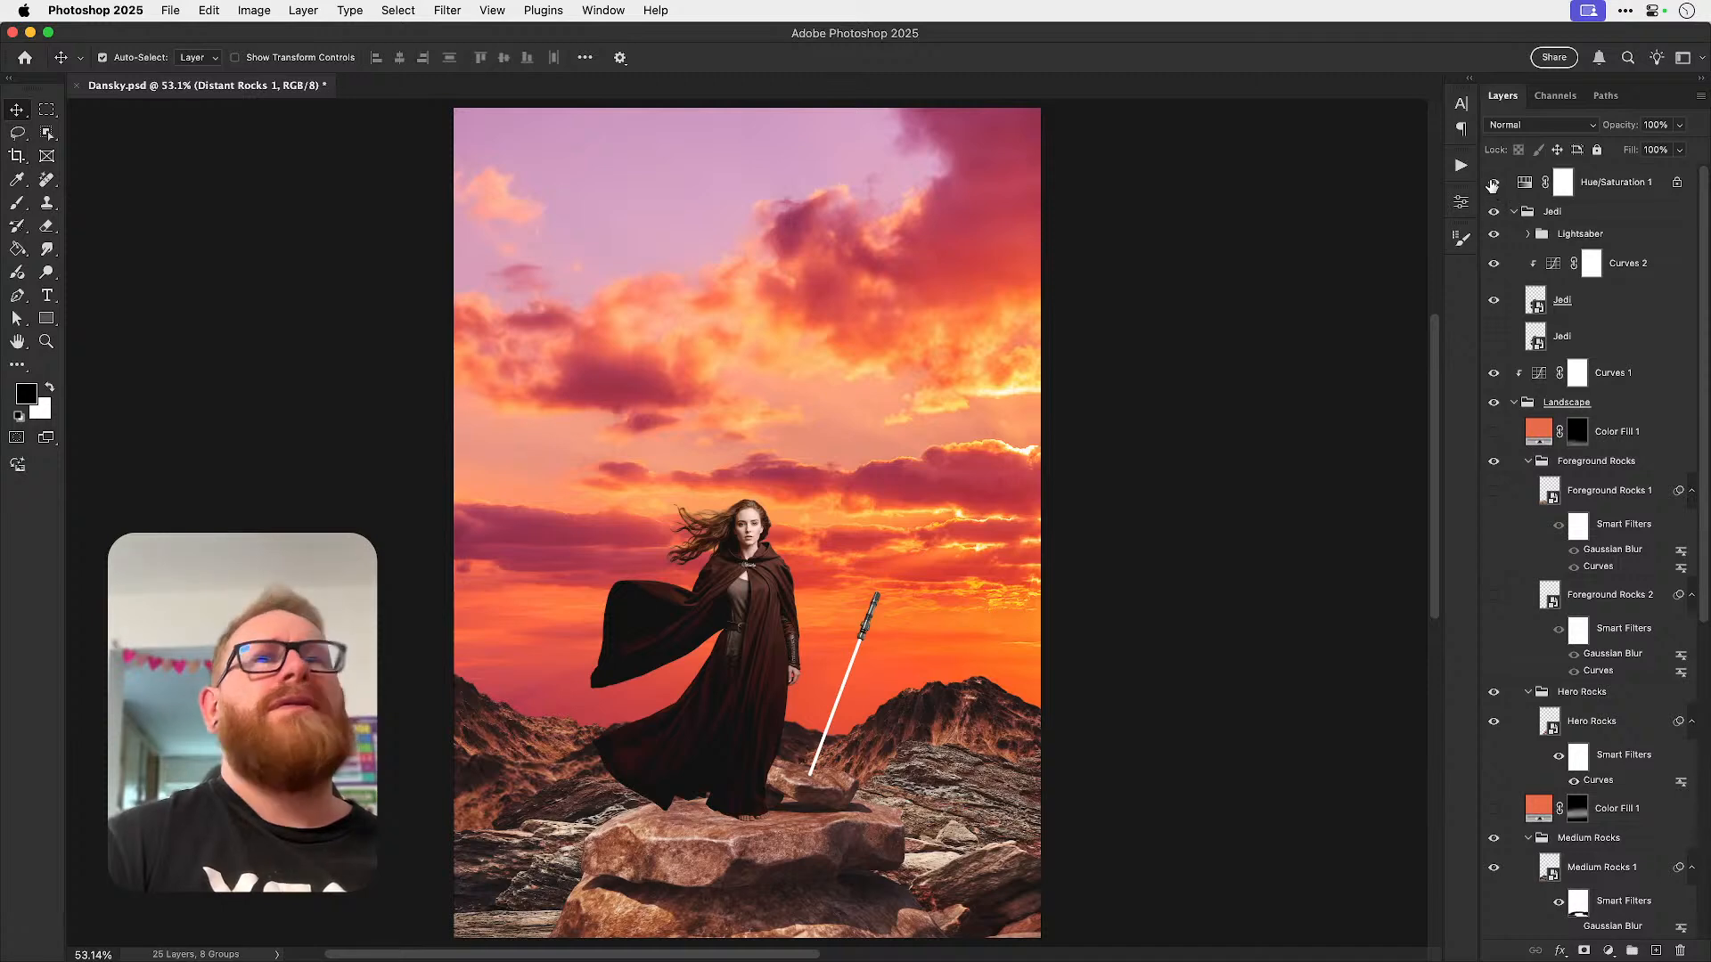
{"action": "left_click", "coordinate": [1493, 185]}
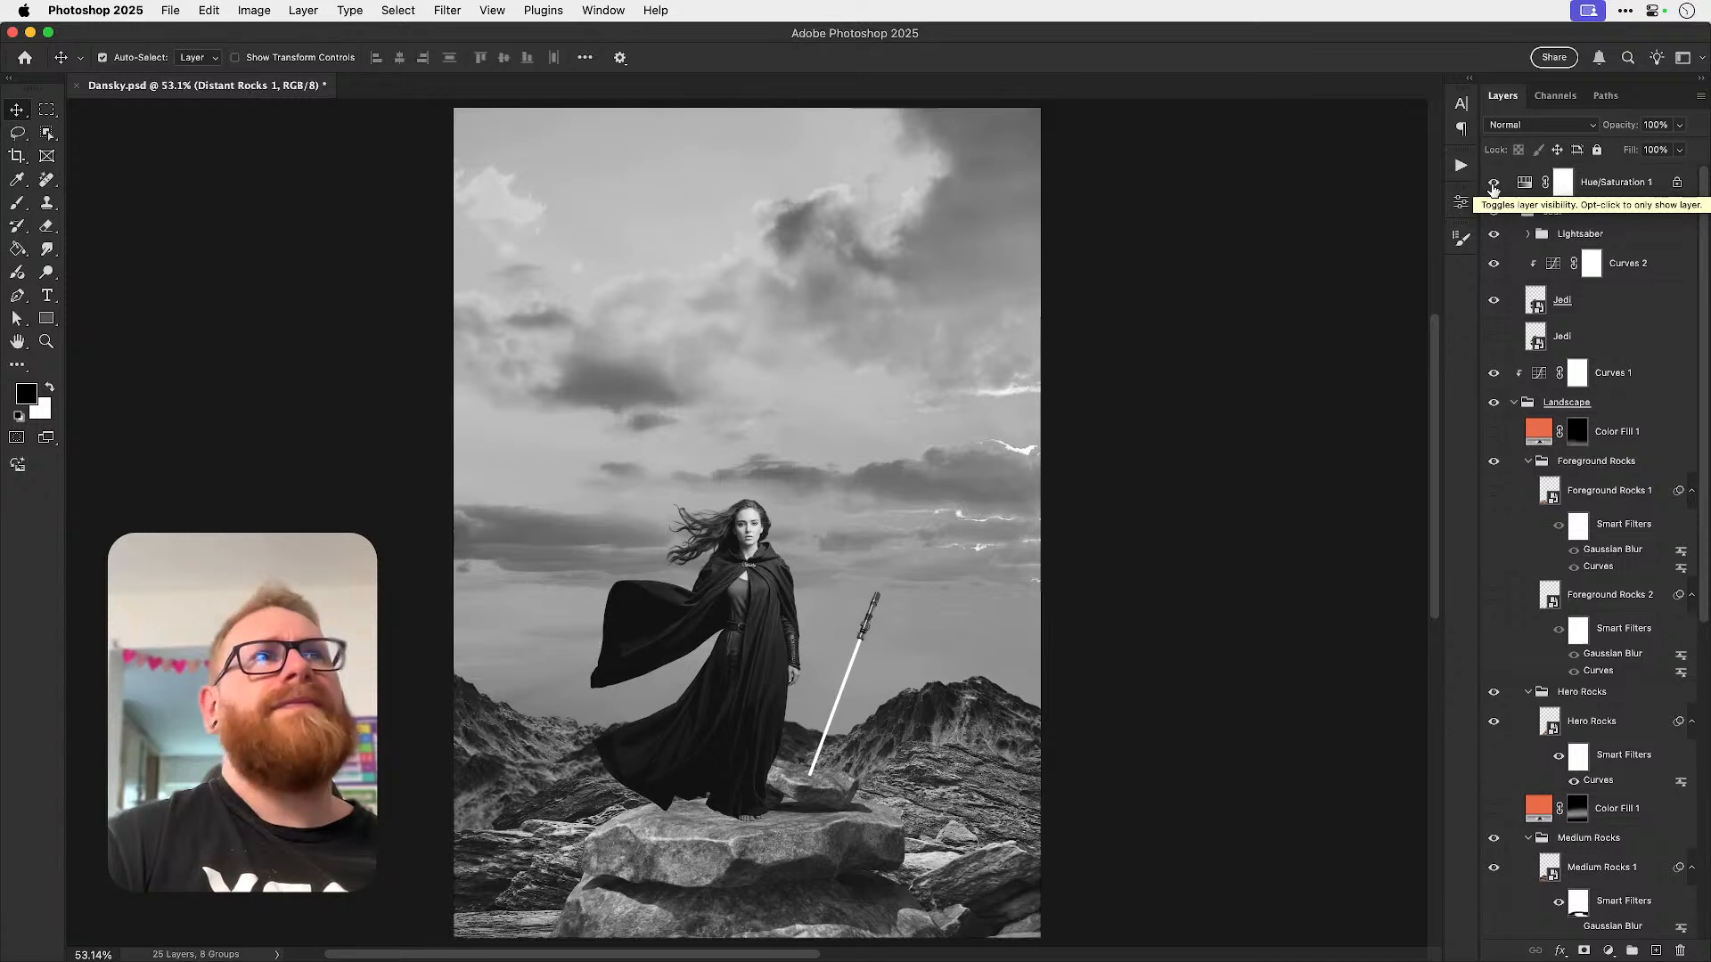
{"action": "left_click", "coordinate": [1493, 185]}
{"action": "left_click", "coordinate": [1494, 186]}
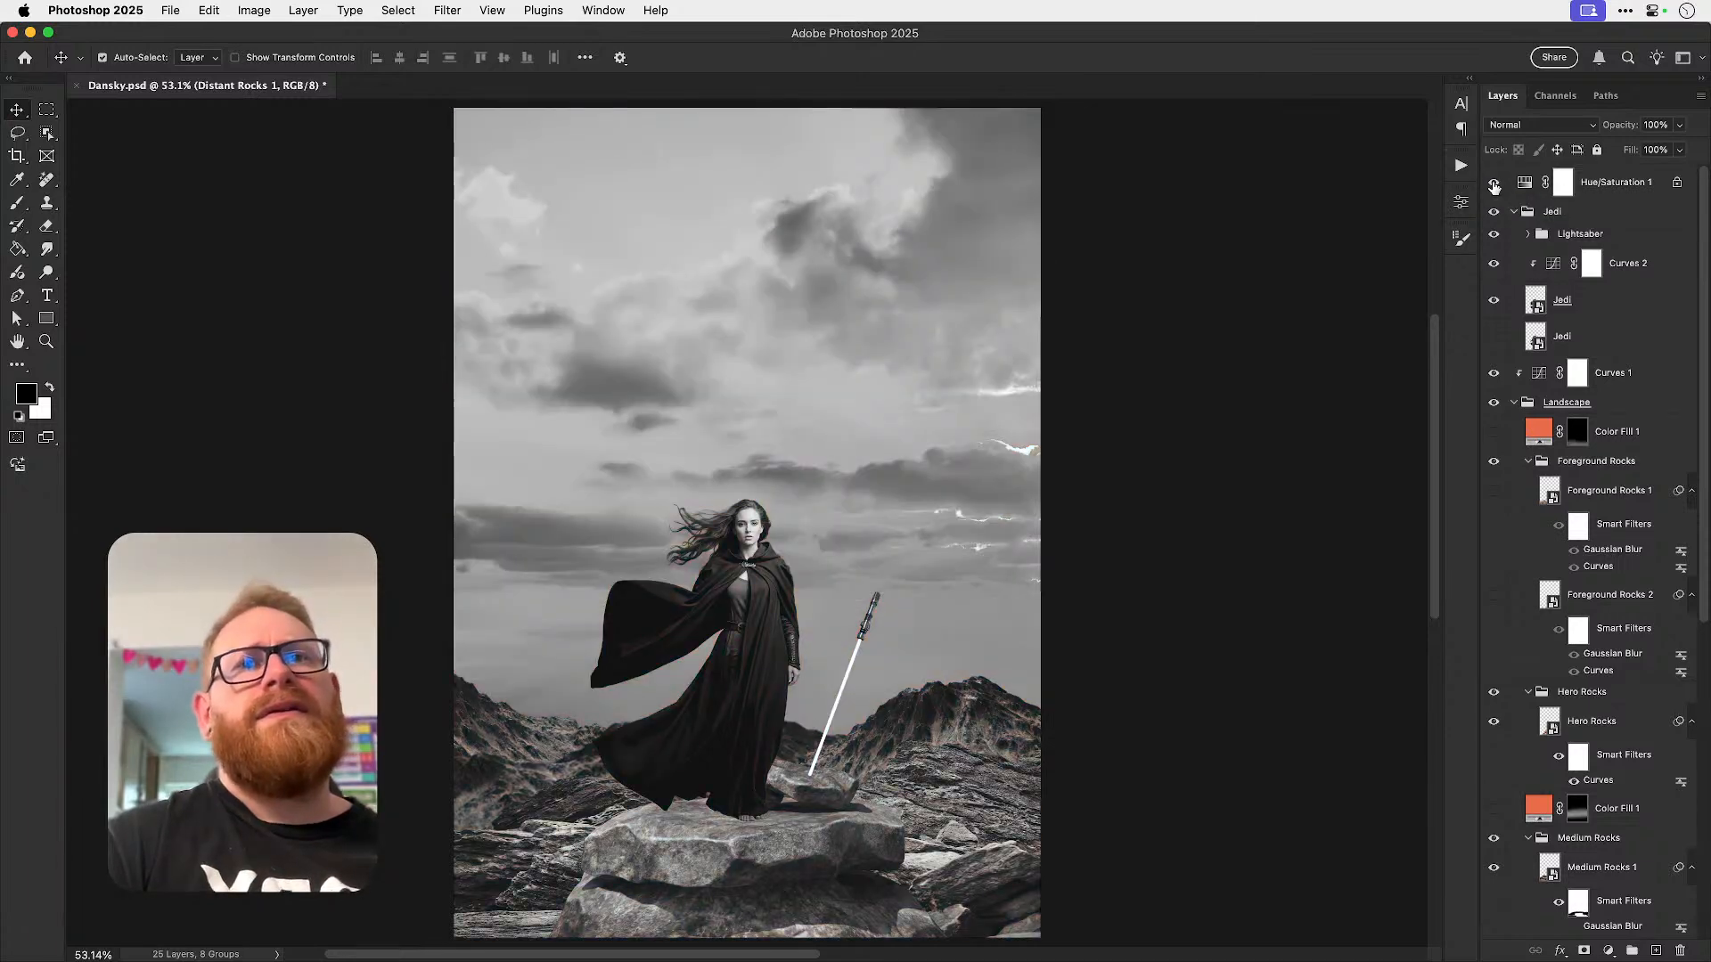
{"action": "left_click", "coordinate": [1493, 186]}
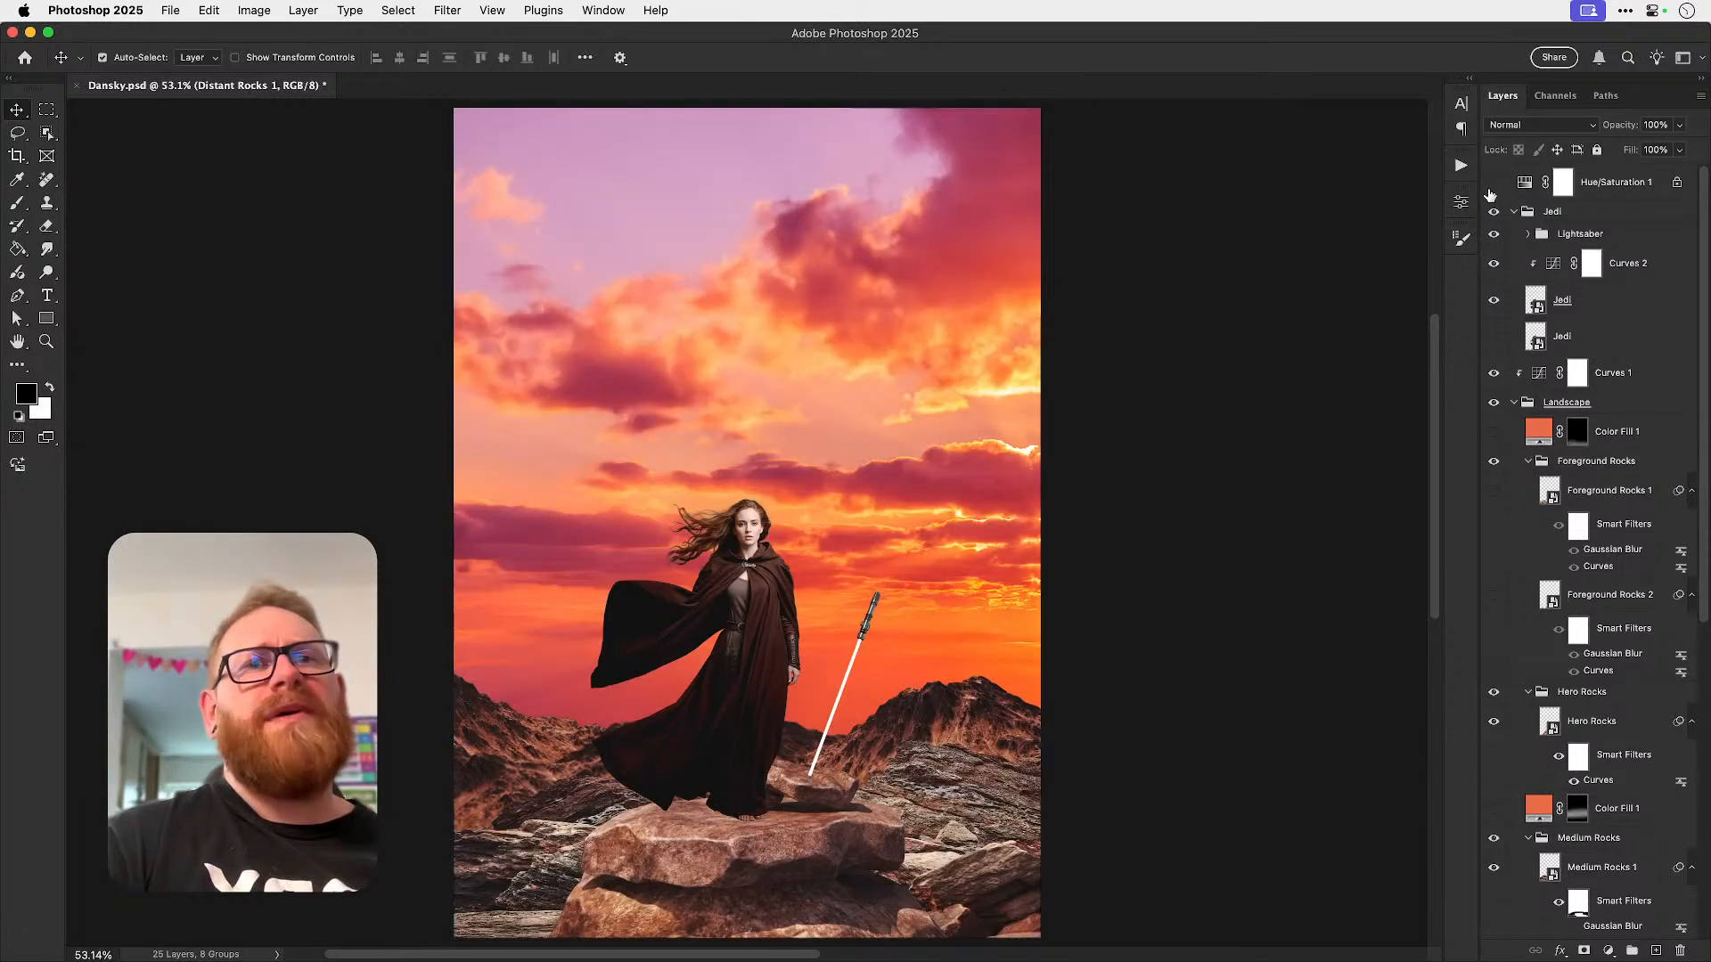
{"action": "scroll", "coordinate": [1585, 657], "scroll_direction": "down", "scroll_amount": 10}
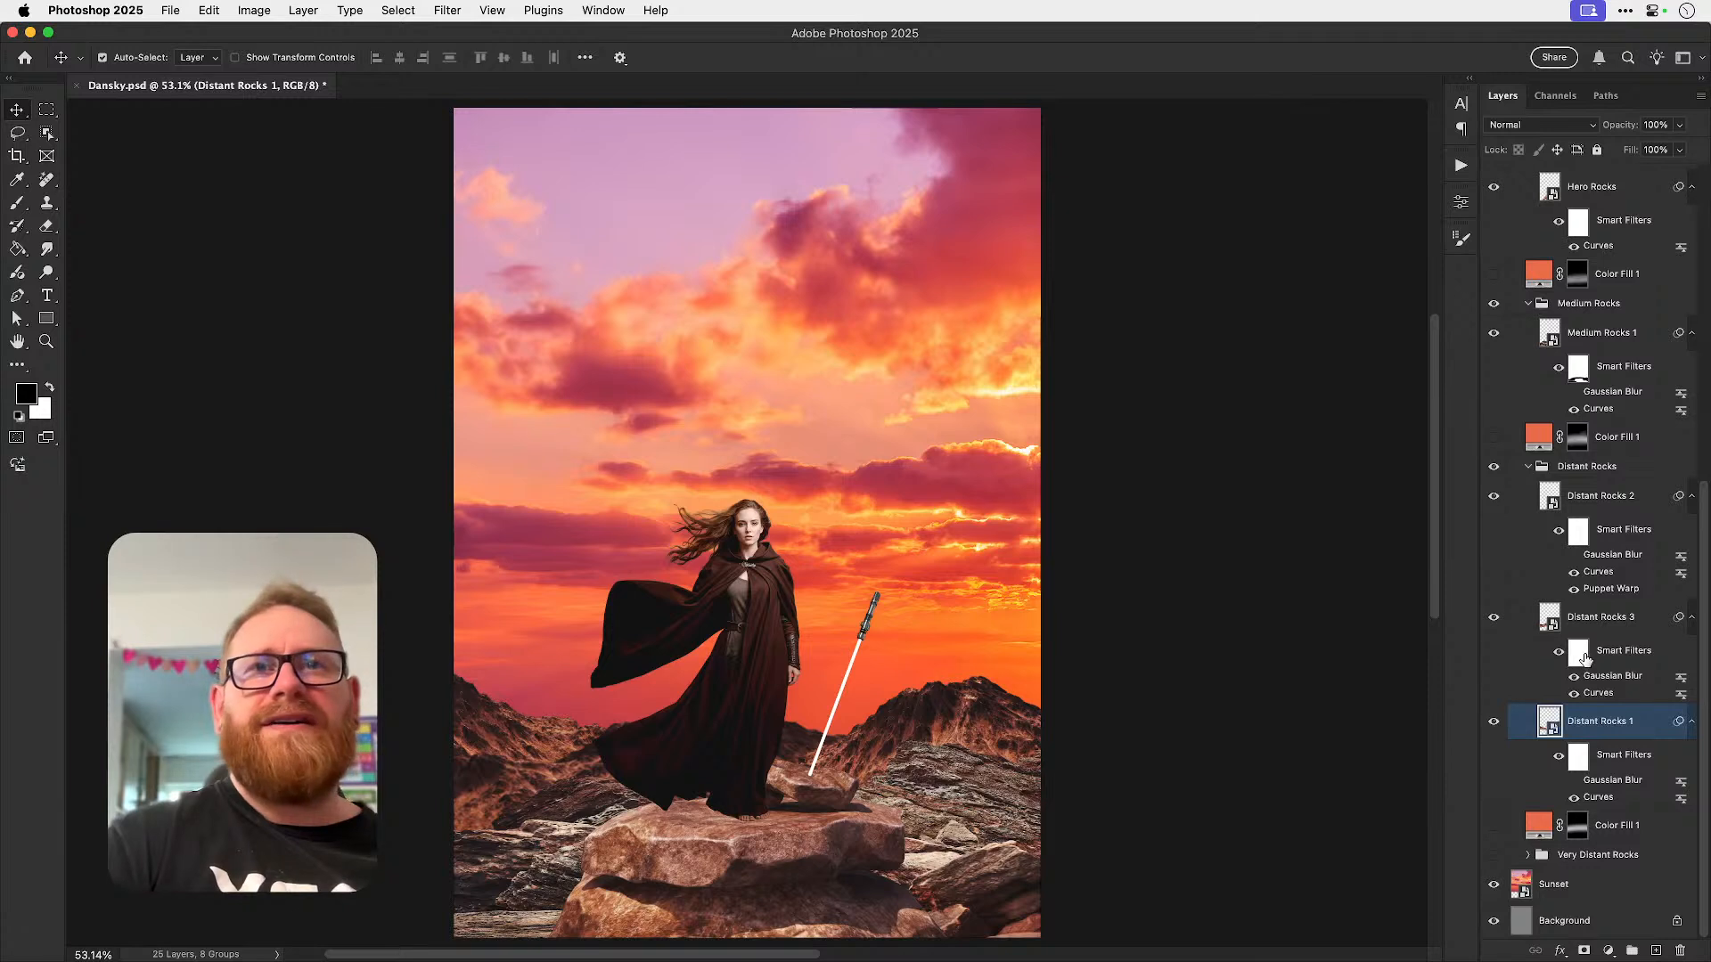
{"action": "key", "text": "super+s"}
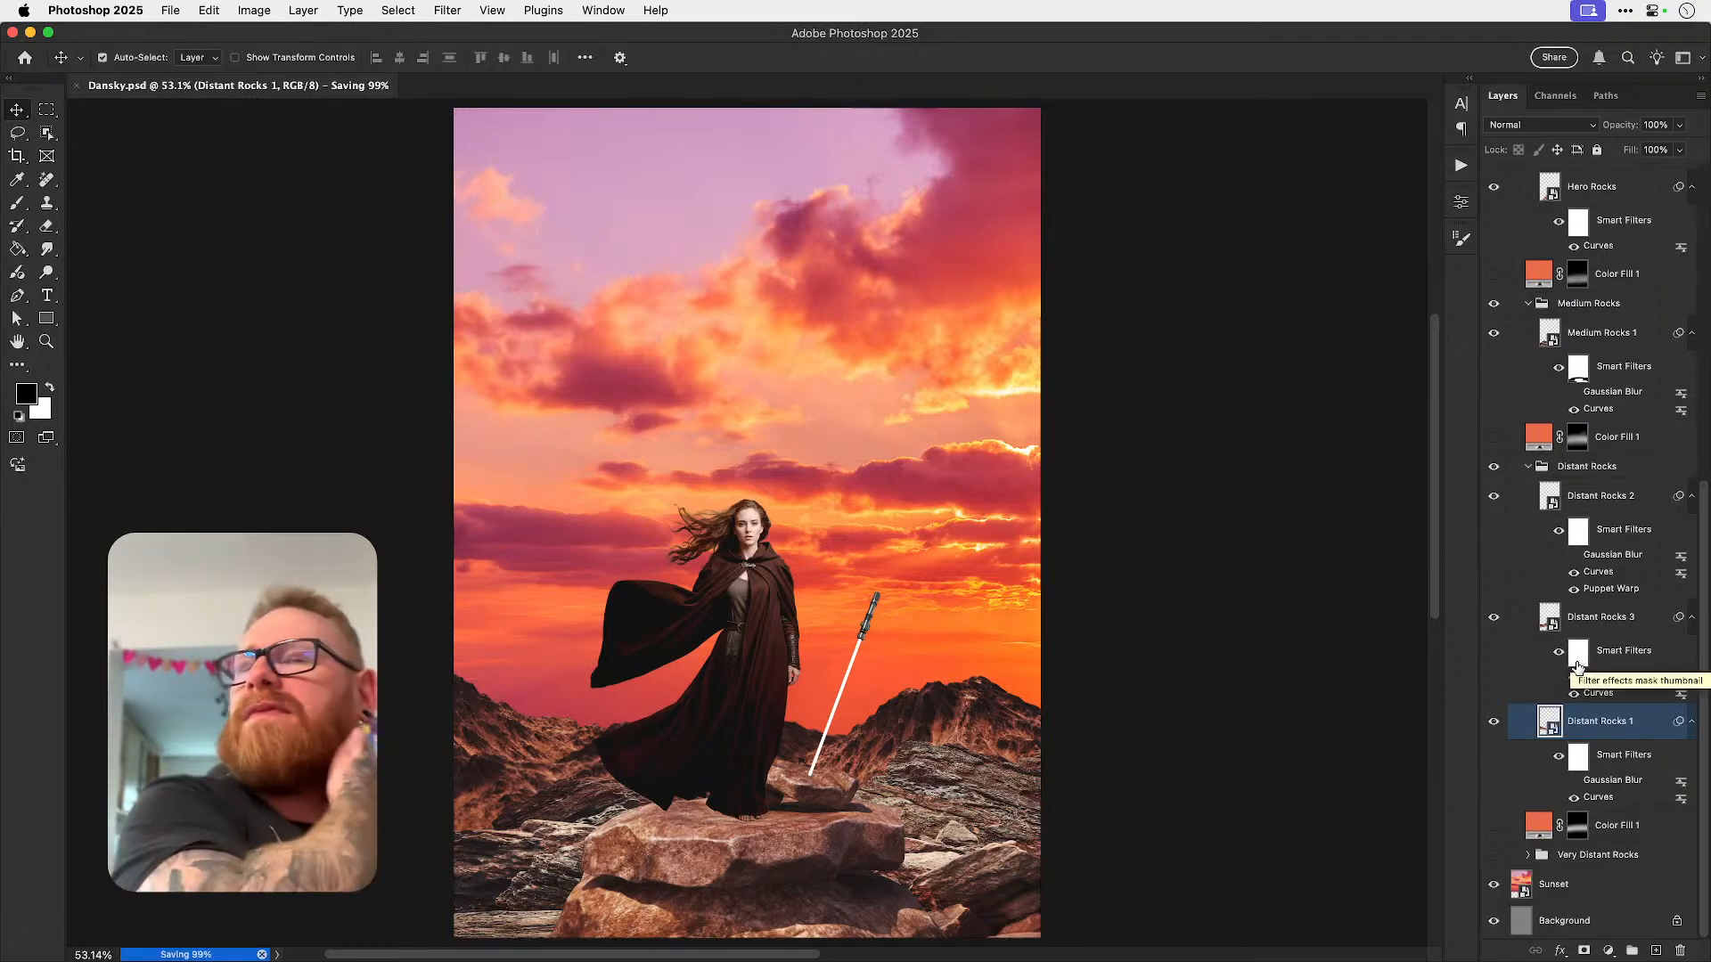
- Add a Curves adjustment clipped to the Hero Rocks layer and lower its white point to output 191
{"action": "left_click", "coordinate": [818, 873]}
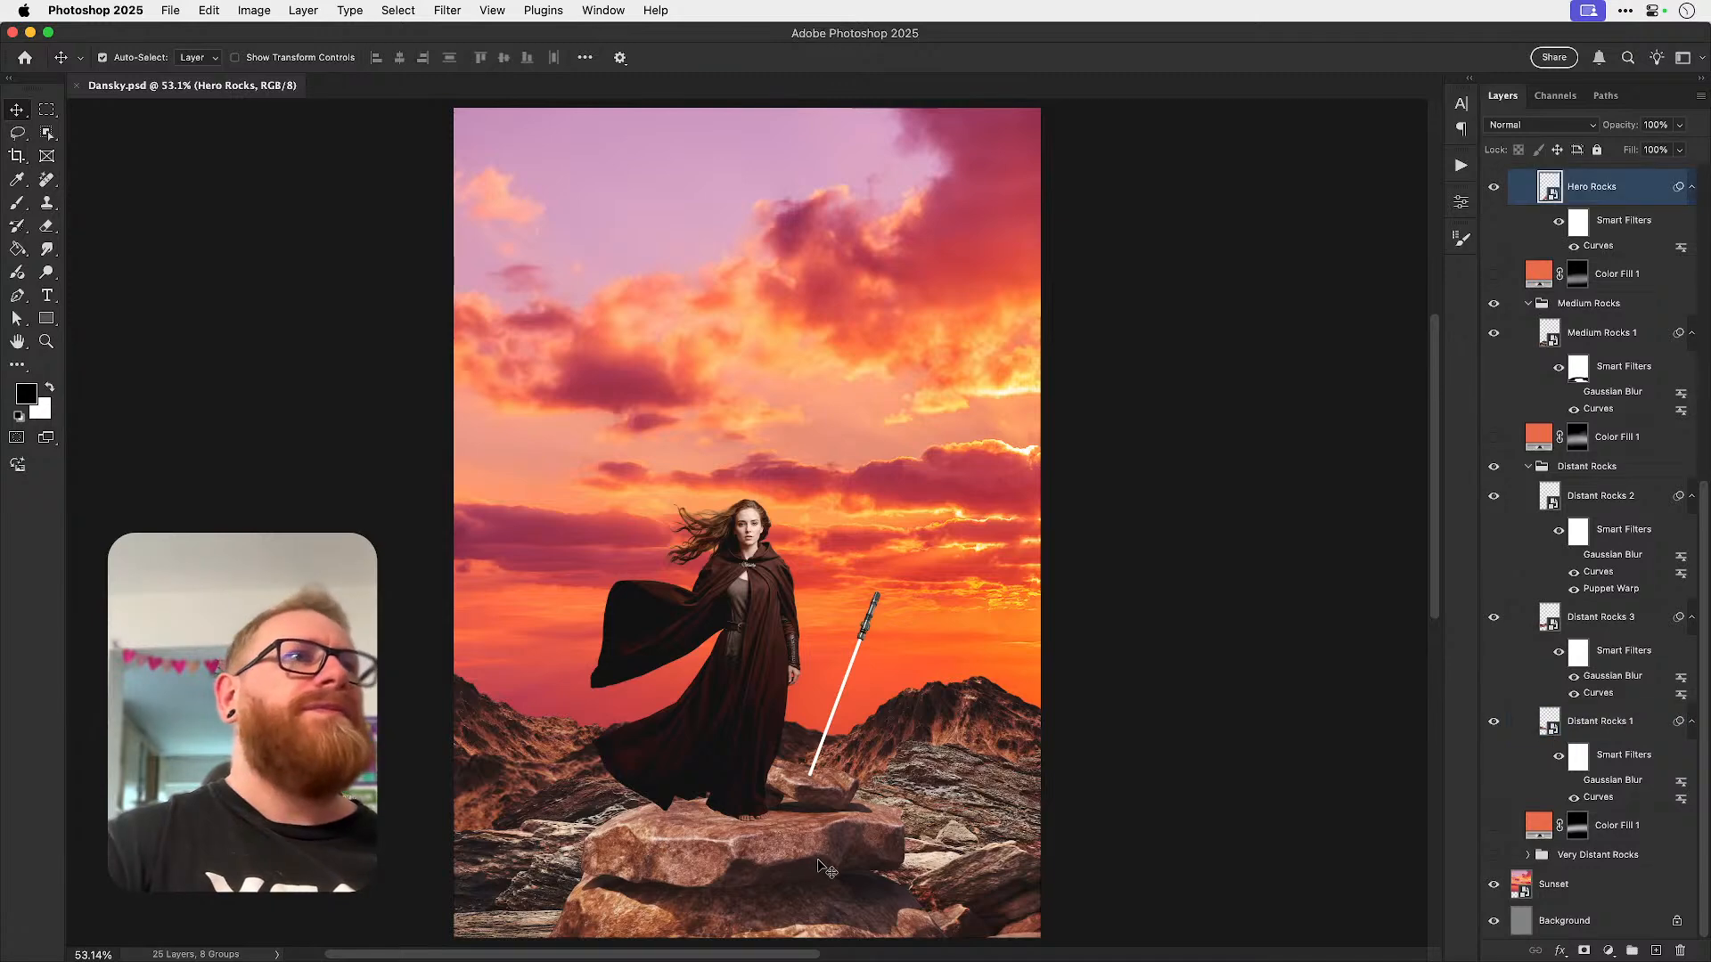
{"action": "scroll", "coordinate": [1572, 624], "scroll_direction": "up", "scroll_amount": 3}
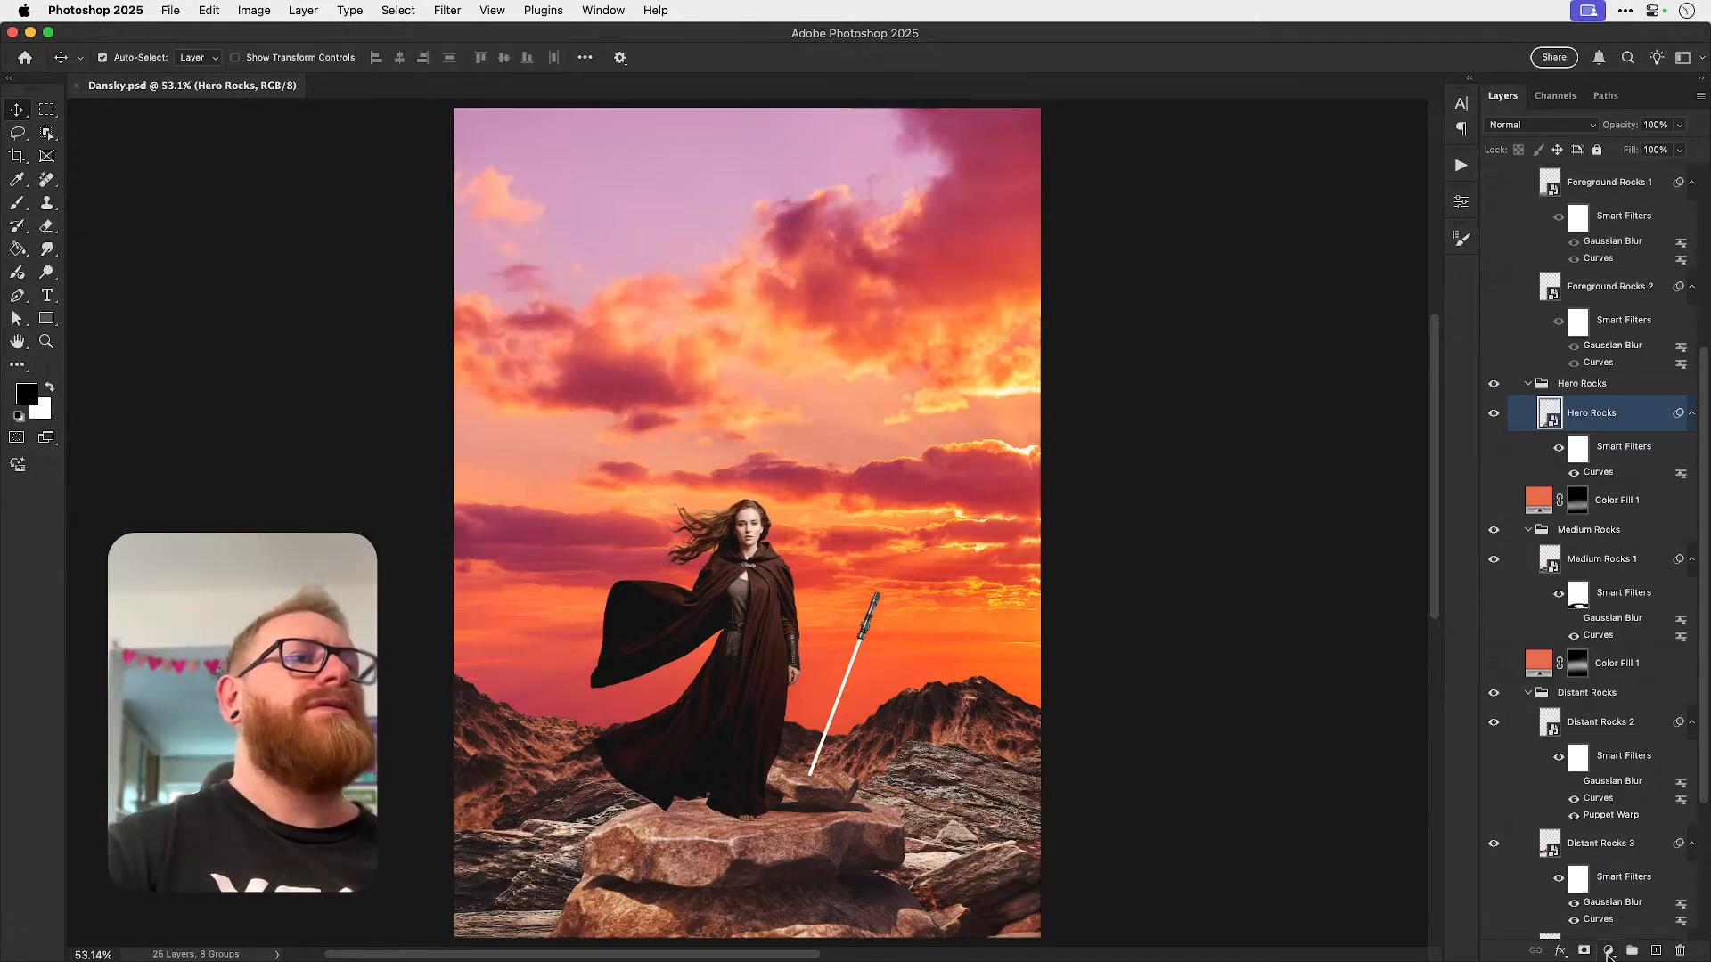
{"action": "left_click", "coordinate": [1608, 954]}
{"action": "left_click", "coordinate": [1634, 764]}
{"action": "left_click_drag", "start_coordinate": [1409, 302], "coordinate": [1412, 342]}
{"action": "left_click", "coordinate": [1307, 681]}
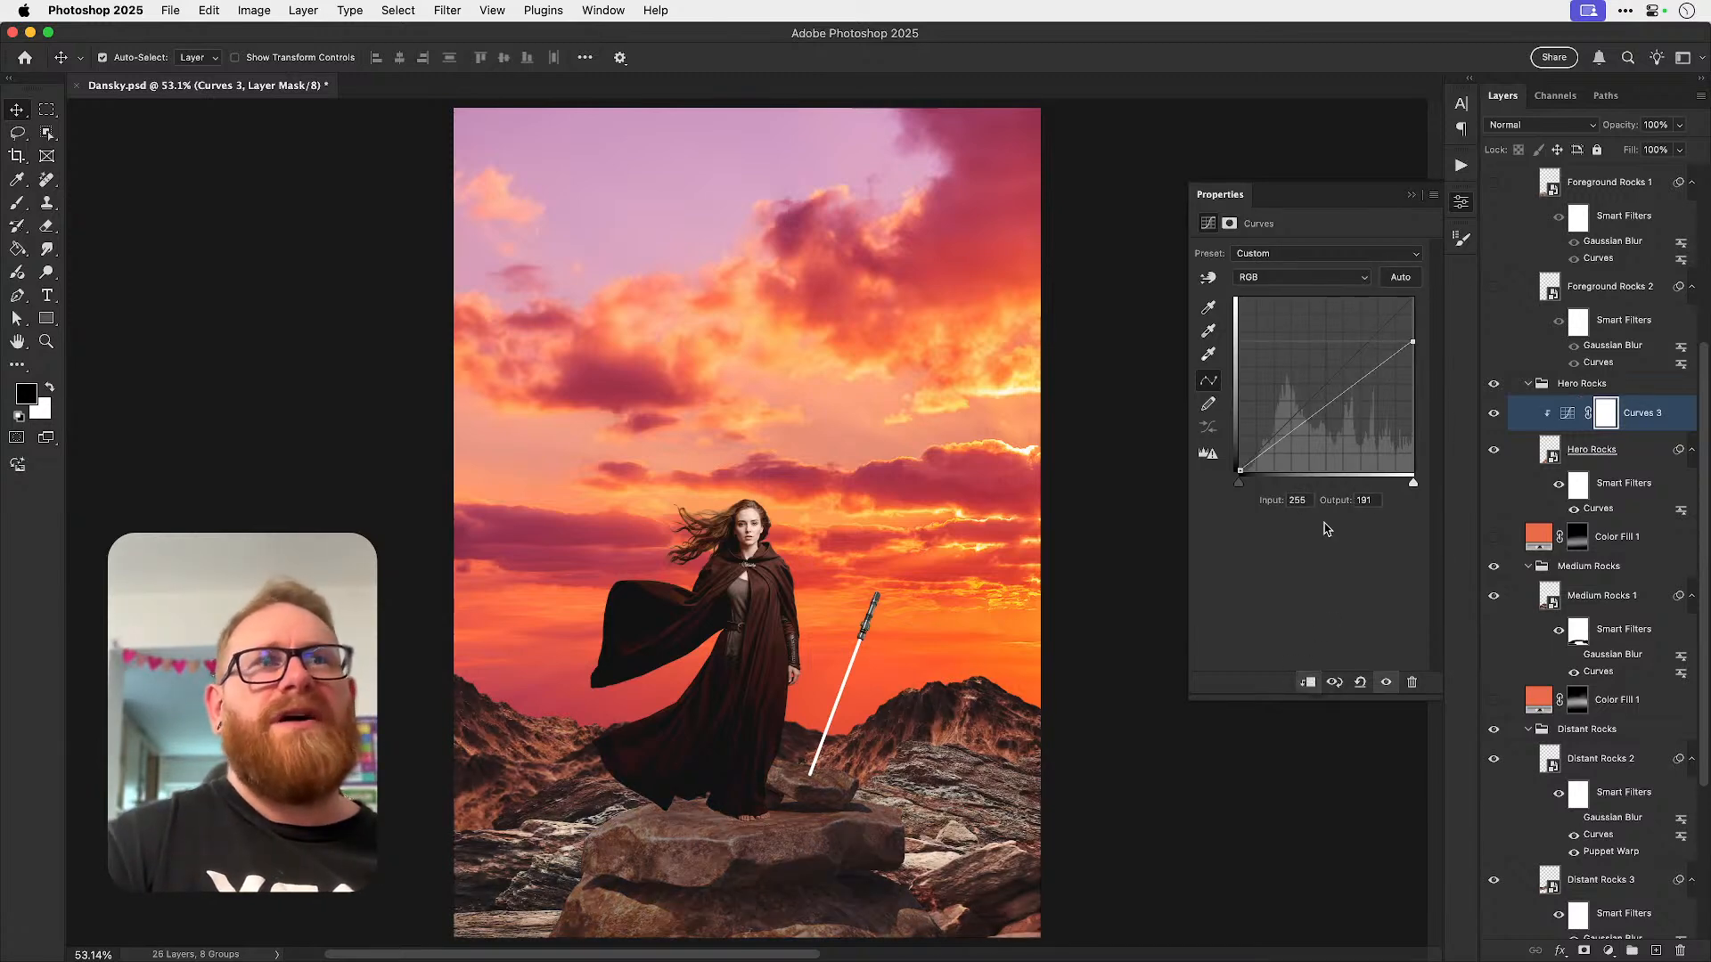
- Darken the Hero Rocks curve with a white point at input 244, output 142 and a midpoint at input 121, output 34
{"action": "left_click_drag", "start_coordinate": [1329, 406], "coordinate": [1322, 436]}
{"action": "left_click_drag", "start_coordinate": [1413, 344], "coordinate": [1406, 375]}
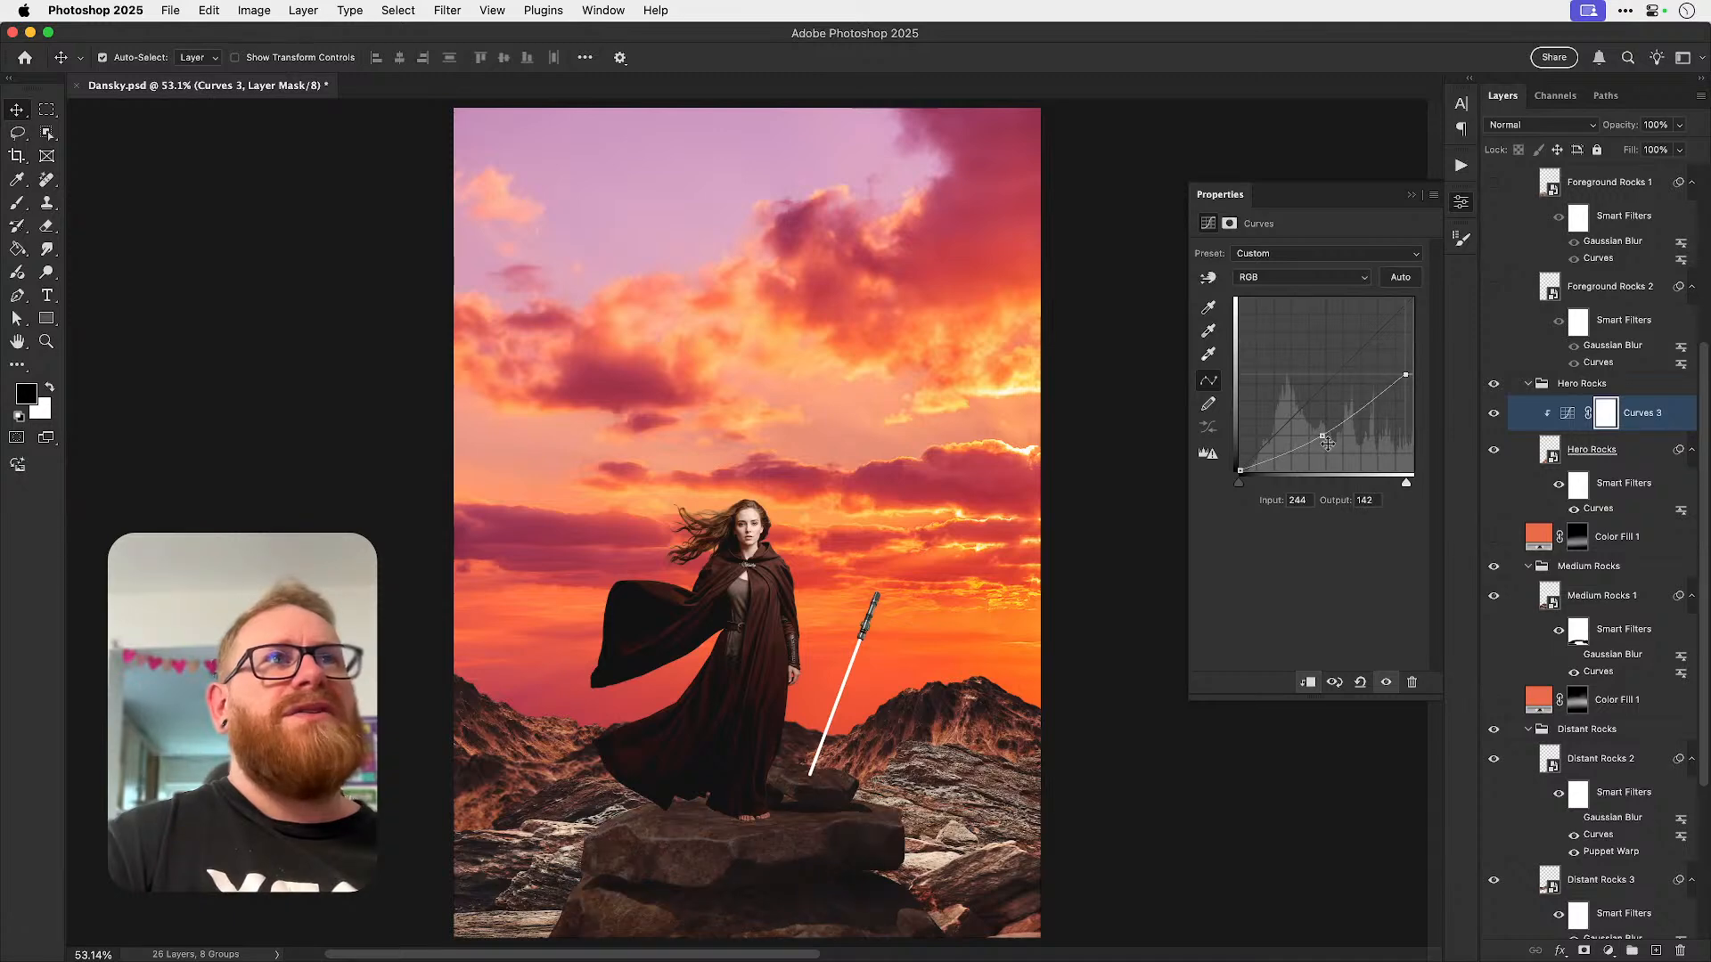
{"action": "left_click_drag", "start_coordinate": [1326, 442], "coordinate": [1324, 447]}
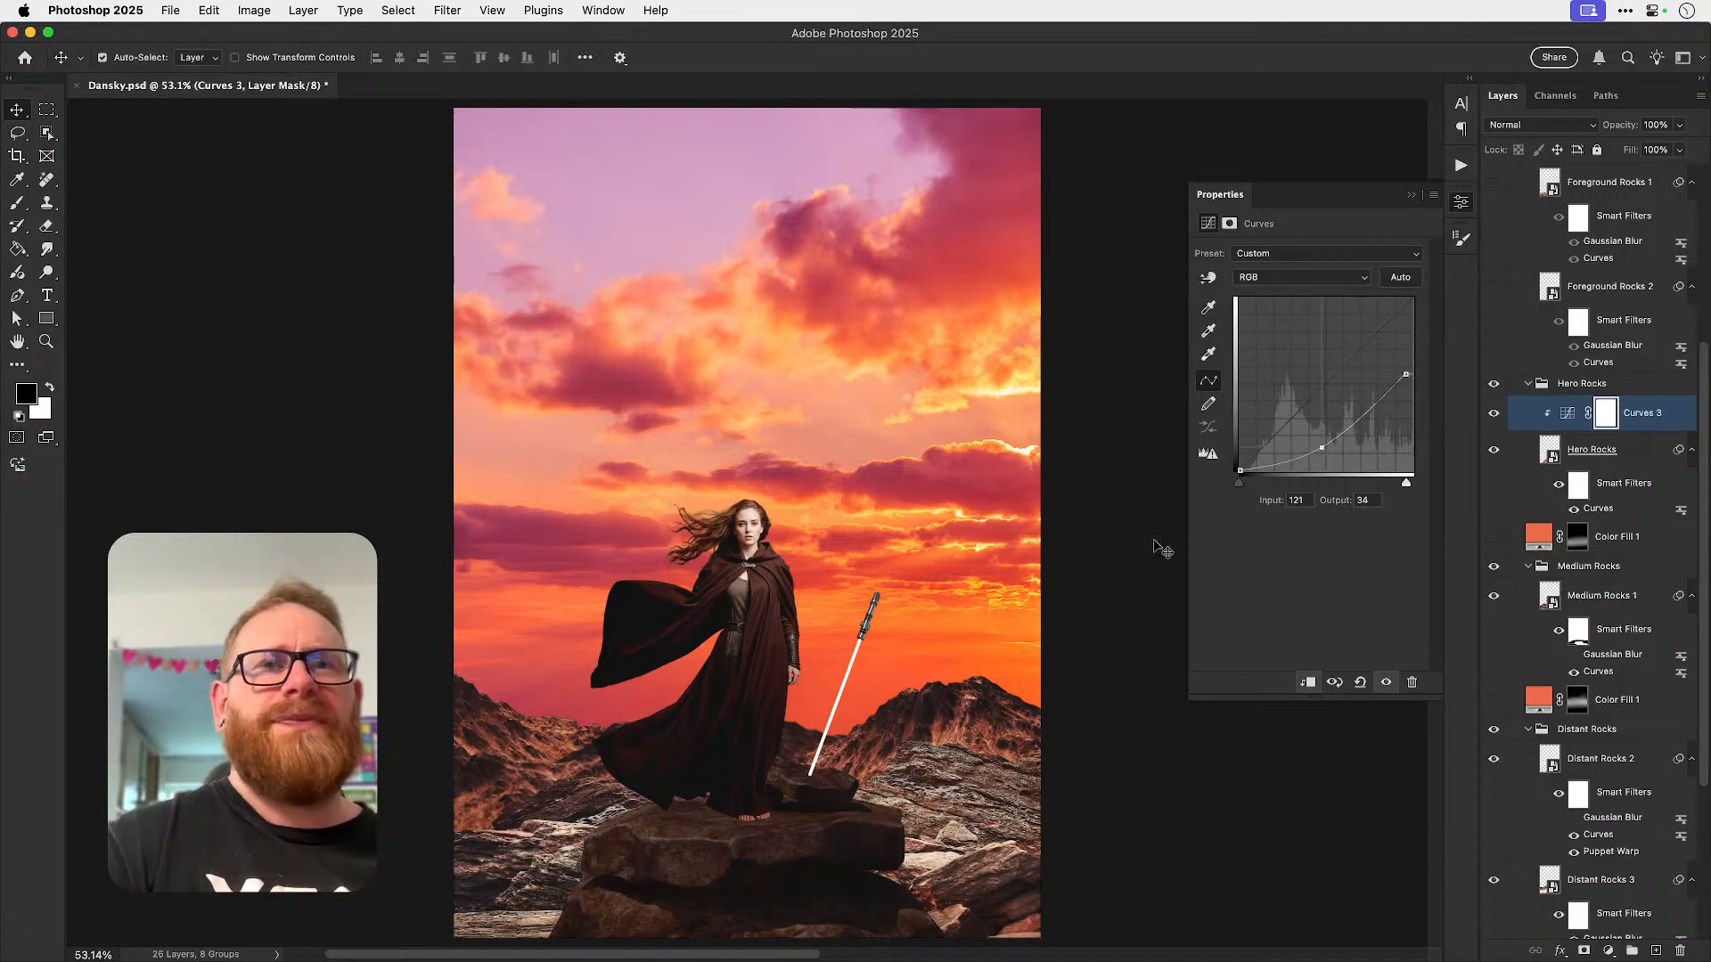
- Move Curves 3 out above the Hero Rocks group and clip it to the whole group
{"action": "left_click_drag", "start_coordinate": [931, 687], "coordinate": [921, 556]}
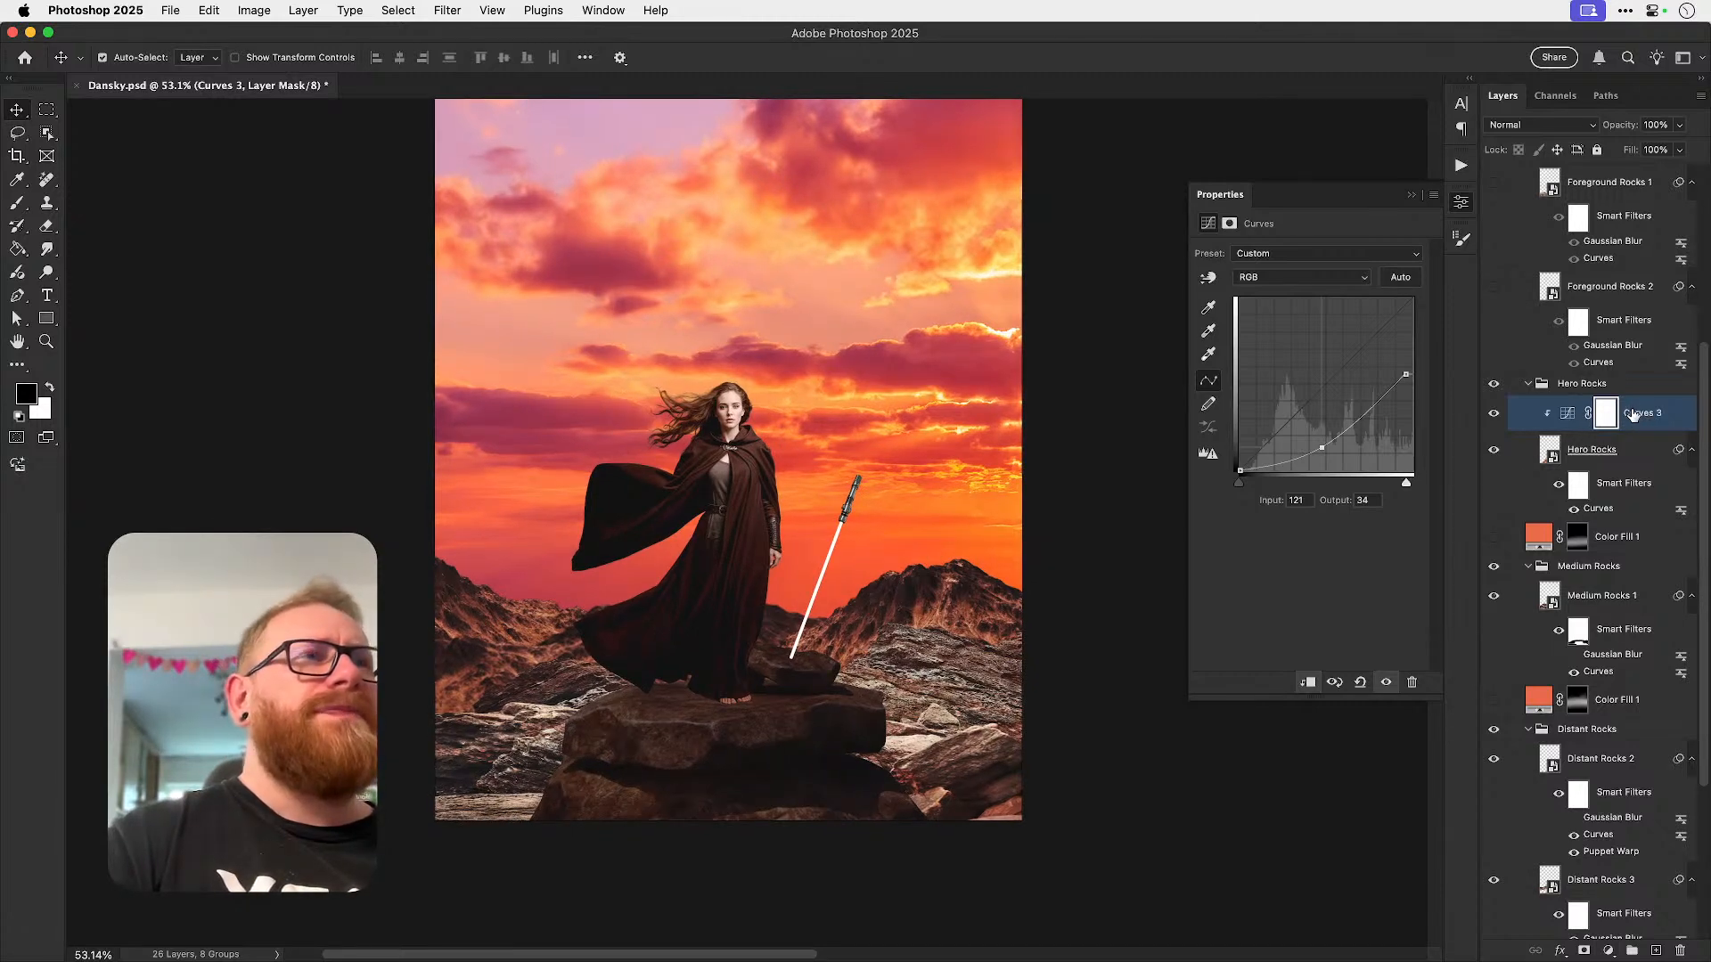
{"action": "left_click_drag", "start_coordinate": [1638, 416], "coordinate": [1568, 381]}
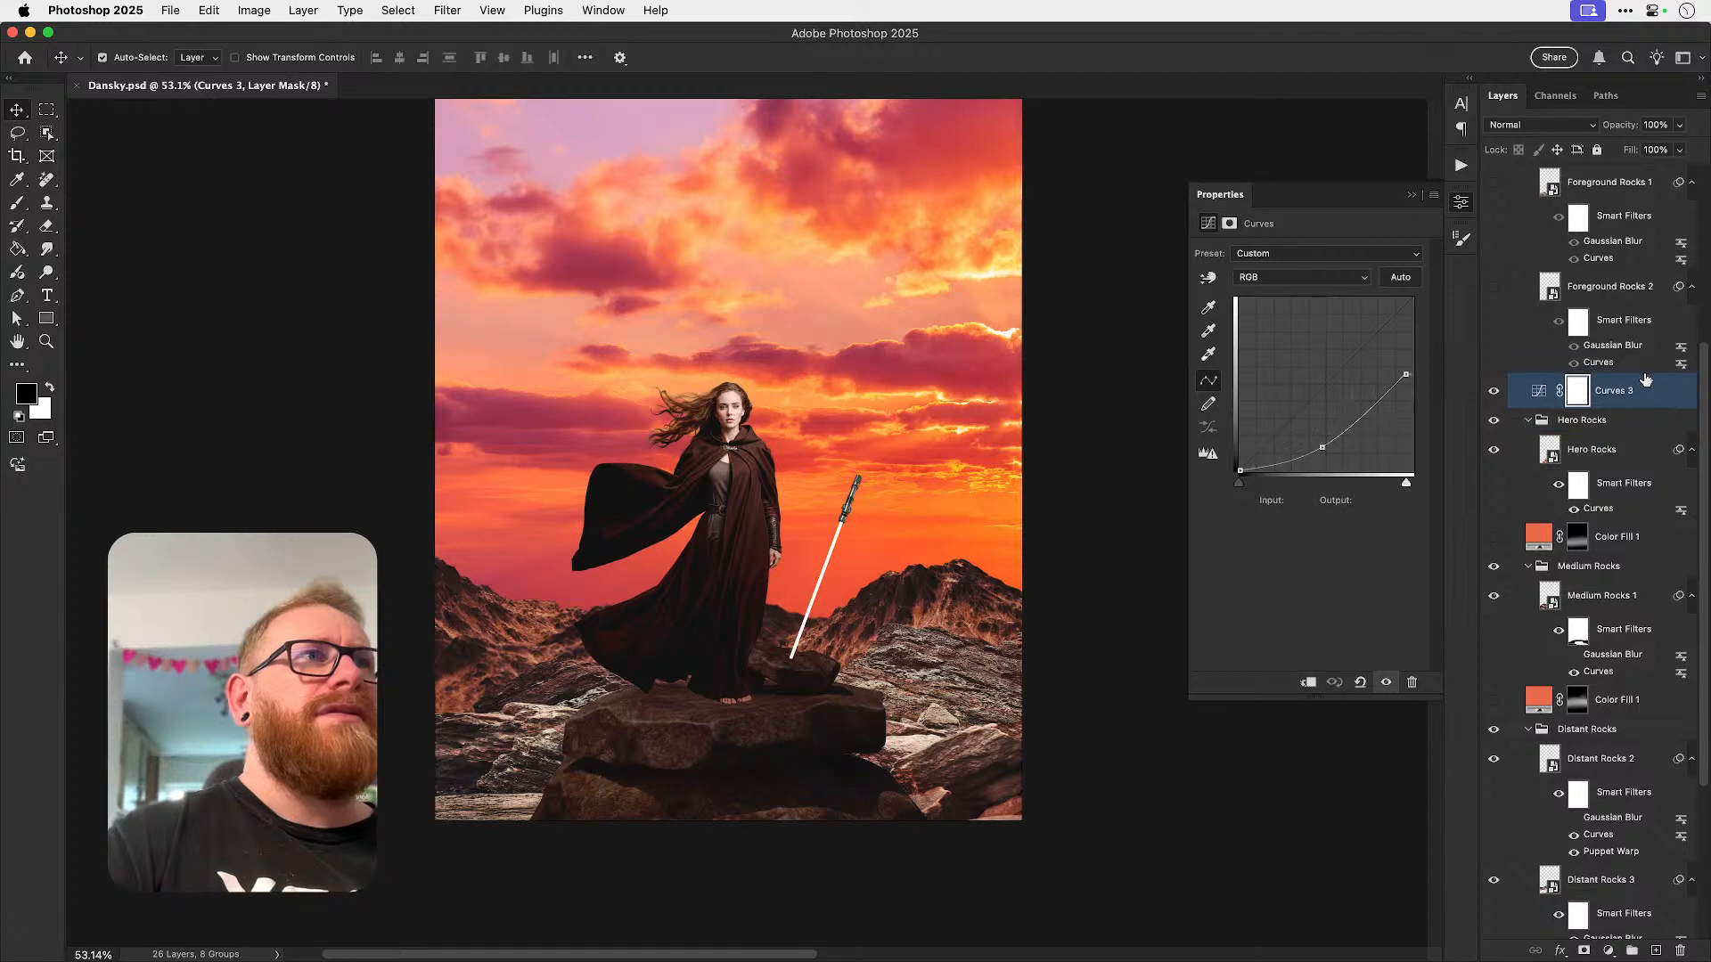
{"action": "left_click", "coordinate": [1627, 406], "text": "alt"}
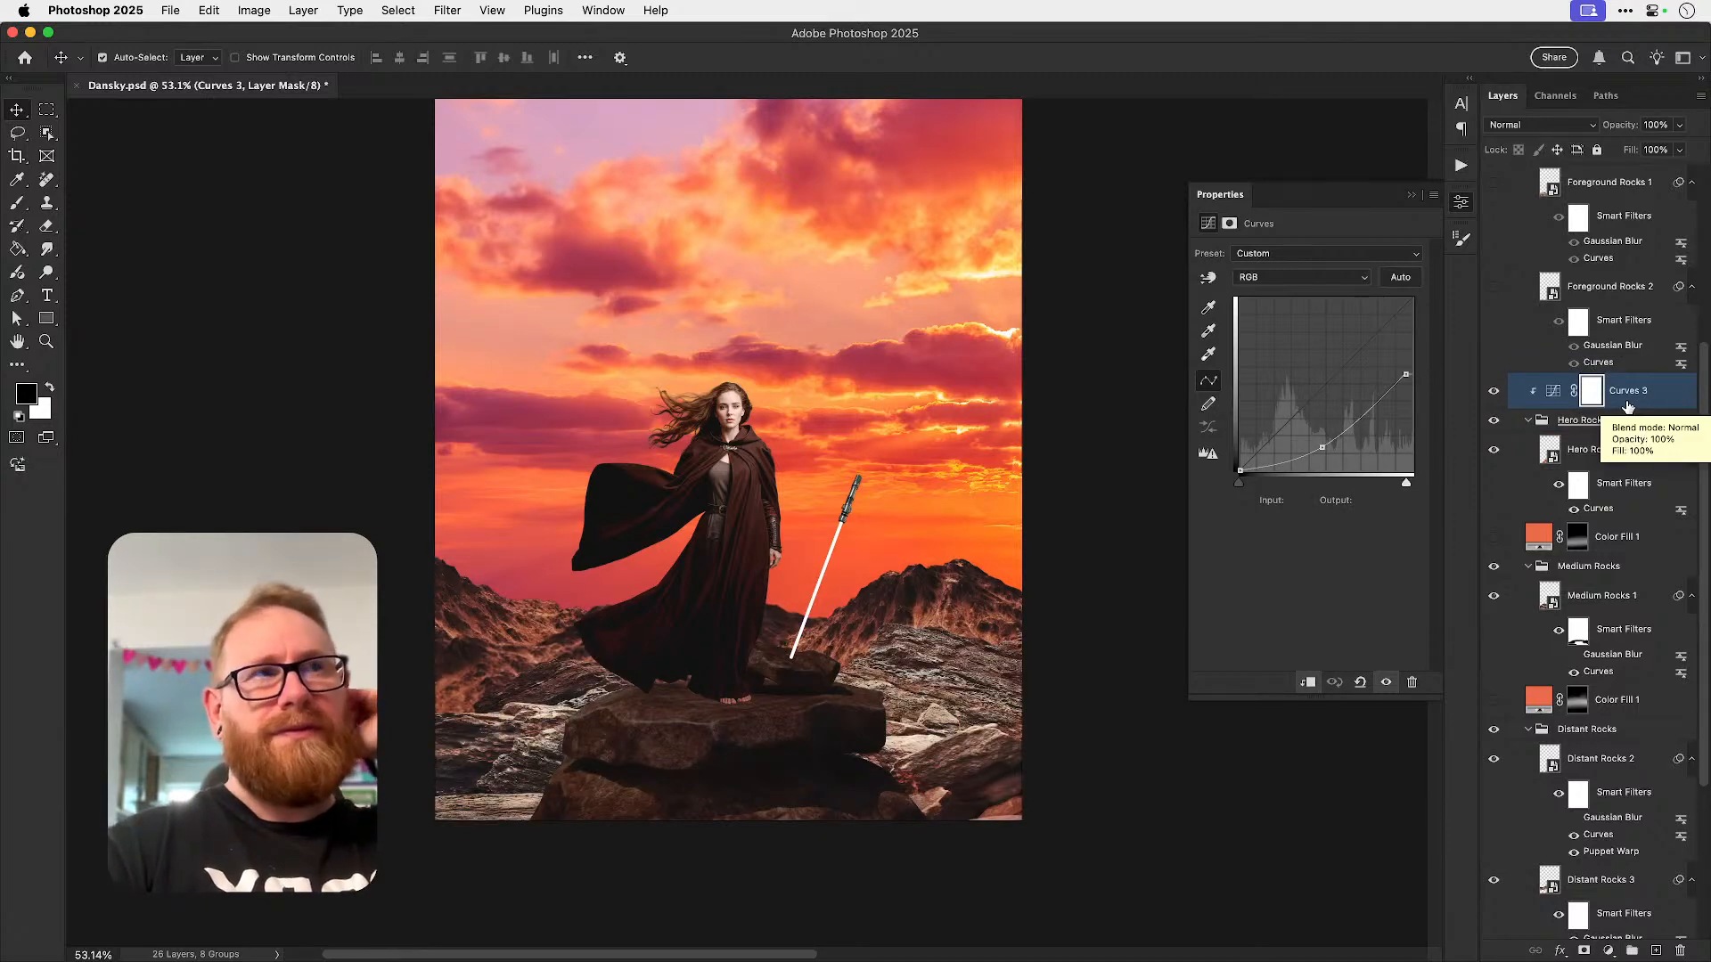
- Collapse the Hero Rocks and Medium Rocks groups and place a duplicate of Curves 3 directly above the Medium Rocks group
{"action": "left_click", "coordinate": [1528, 421]}
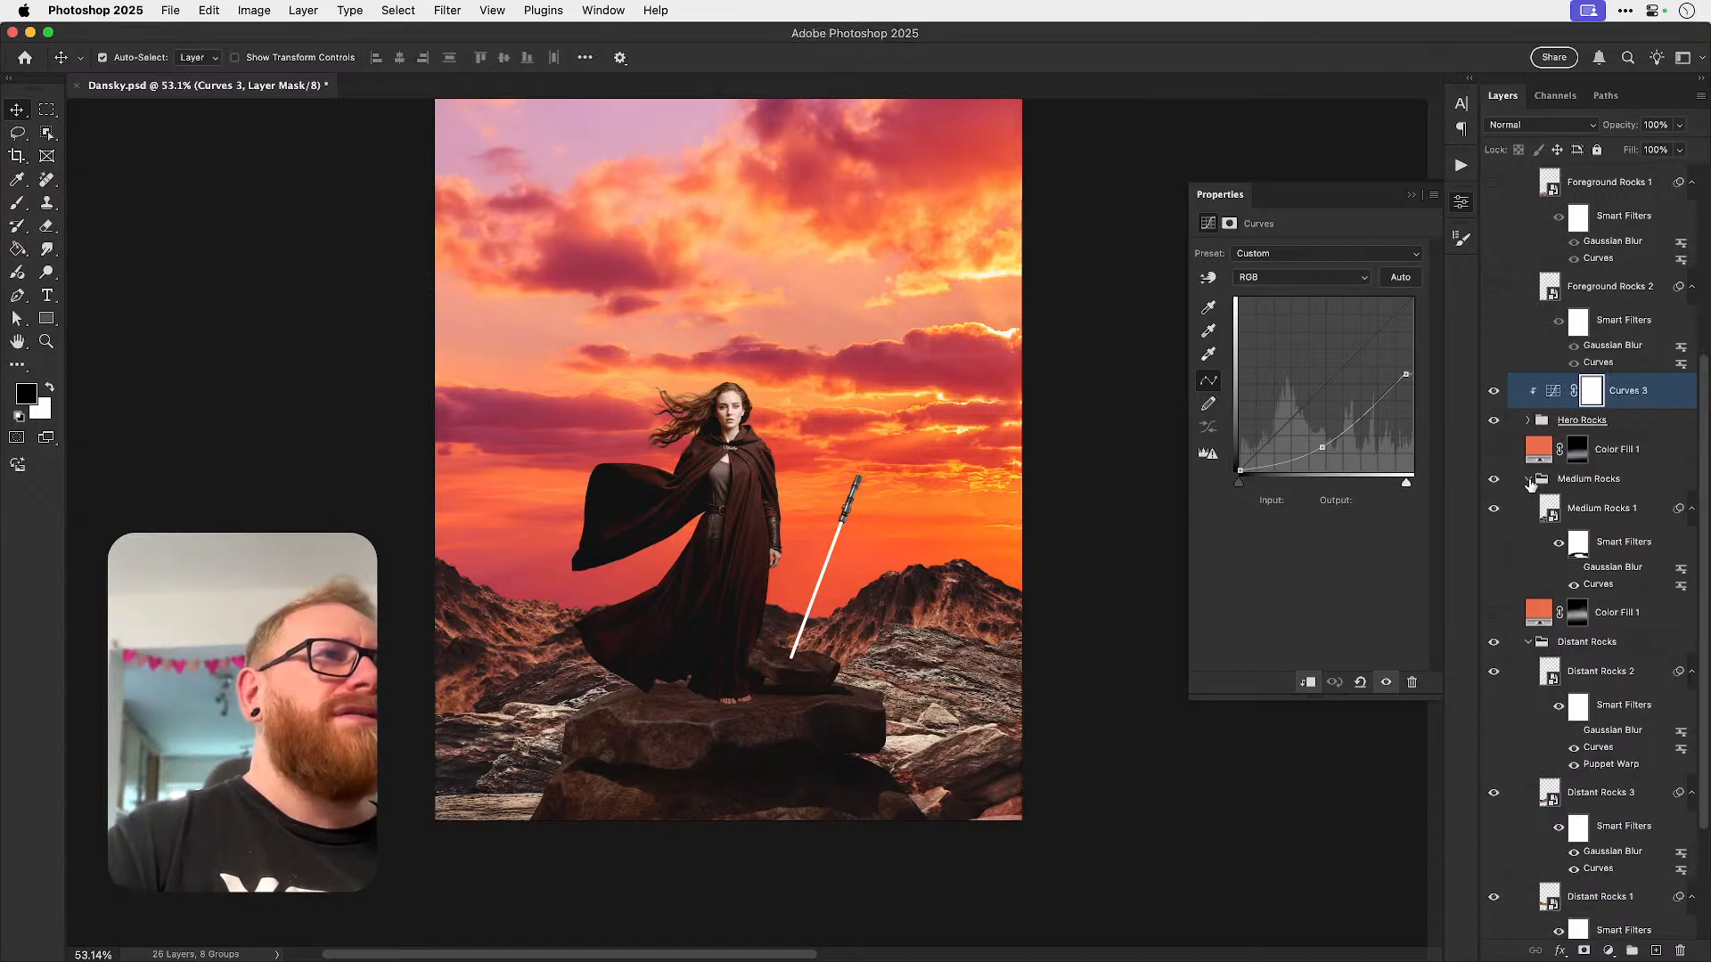
{"action": "left_click", "coordinate": [1530, 479]}
{"action": "left_click_drag", "start_coordinate": [1627, 394], "coordinate": [1620, 492]}
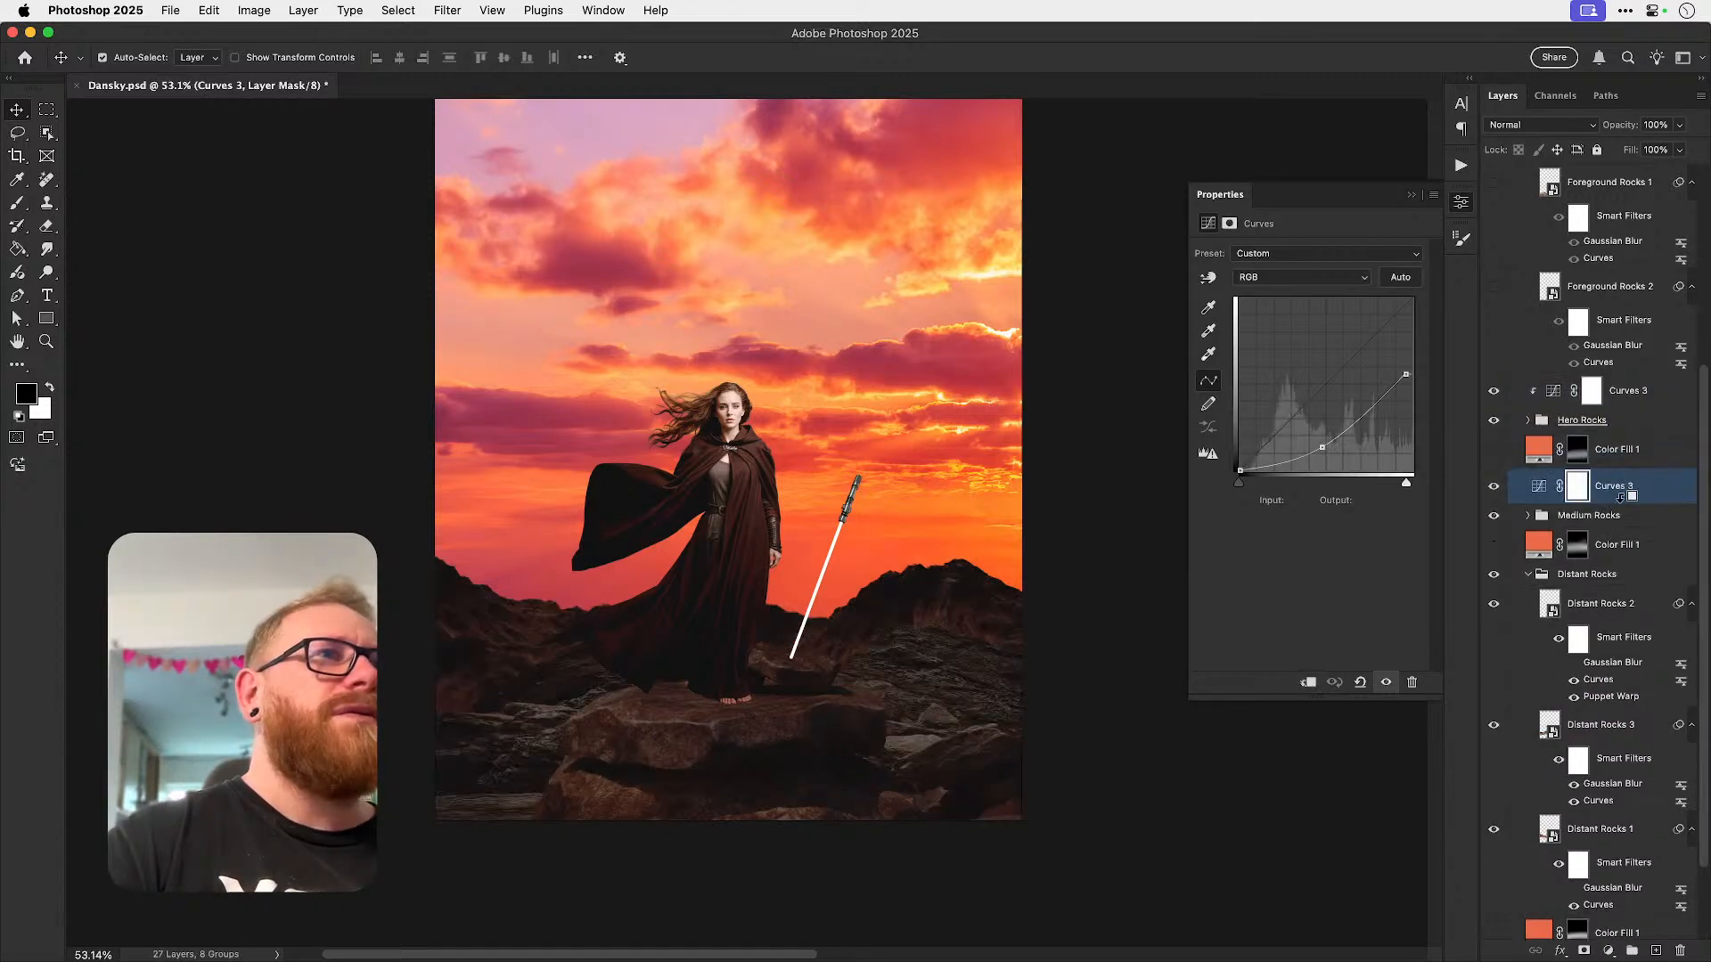
- Clip the Curves 3 copy to the Medium Rocks group, and place another duplicate above the collapsed Distant Rocks group, clipped to it
{"action": "left_click", "coordinate": [1615, 500], "text": "alt"}
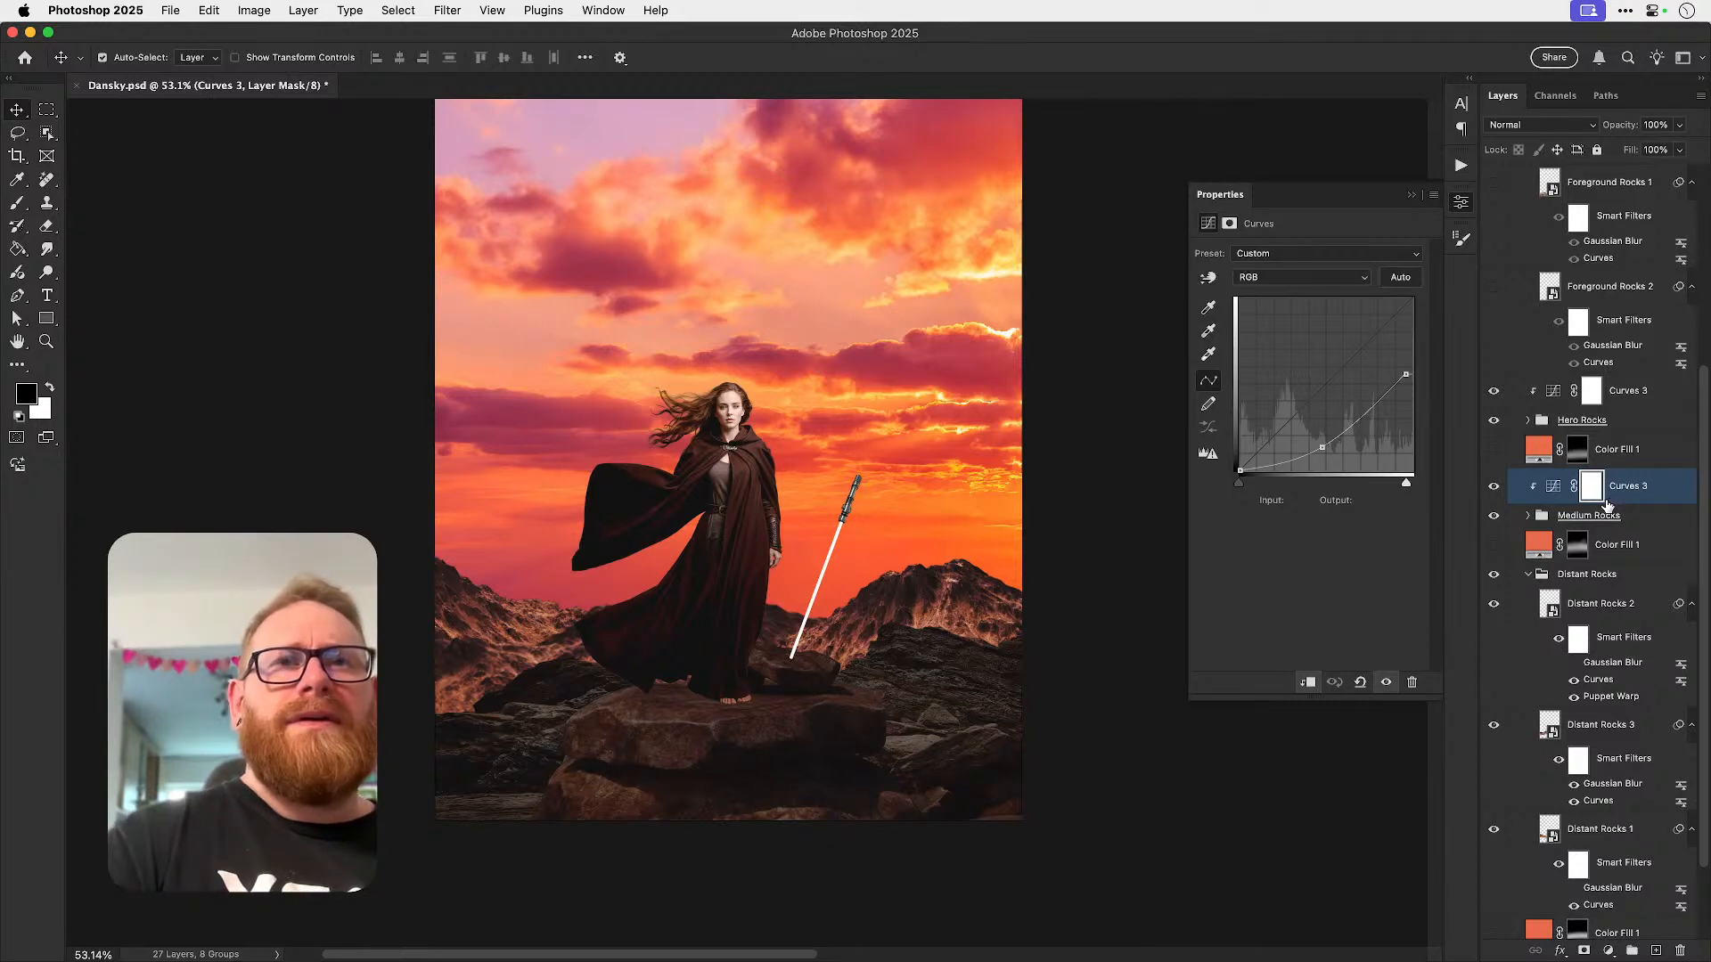
{"action": "left_click", "coordinate": [1527, 576]}
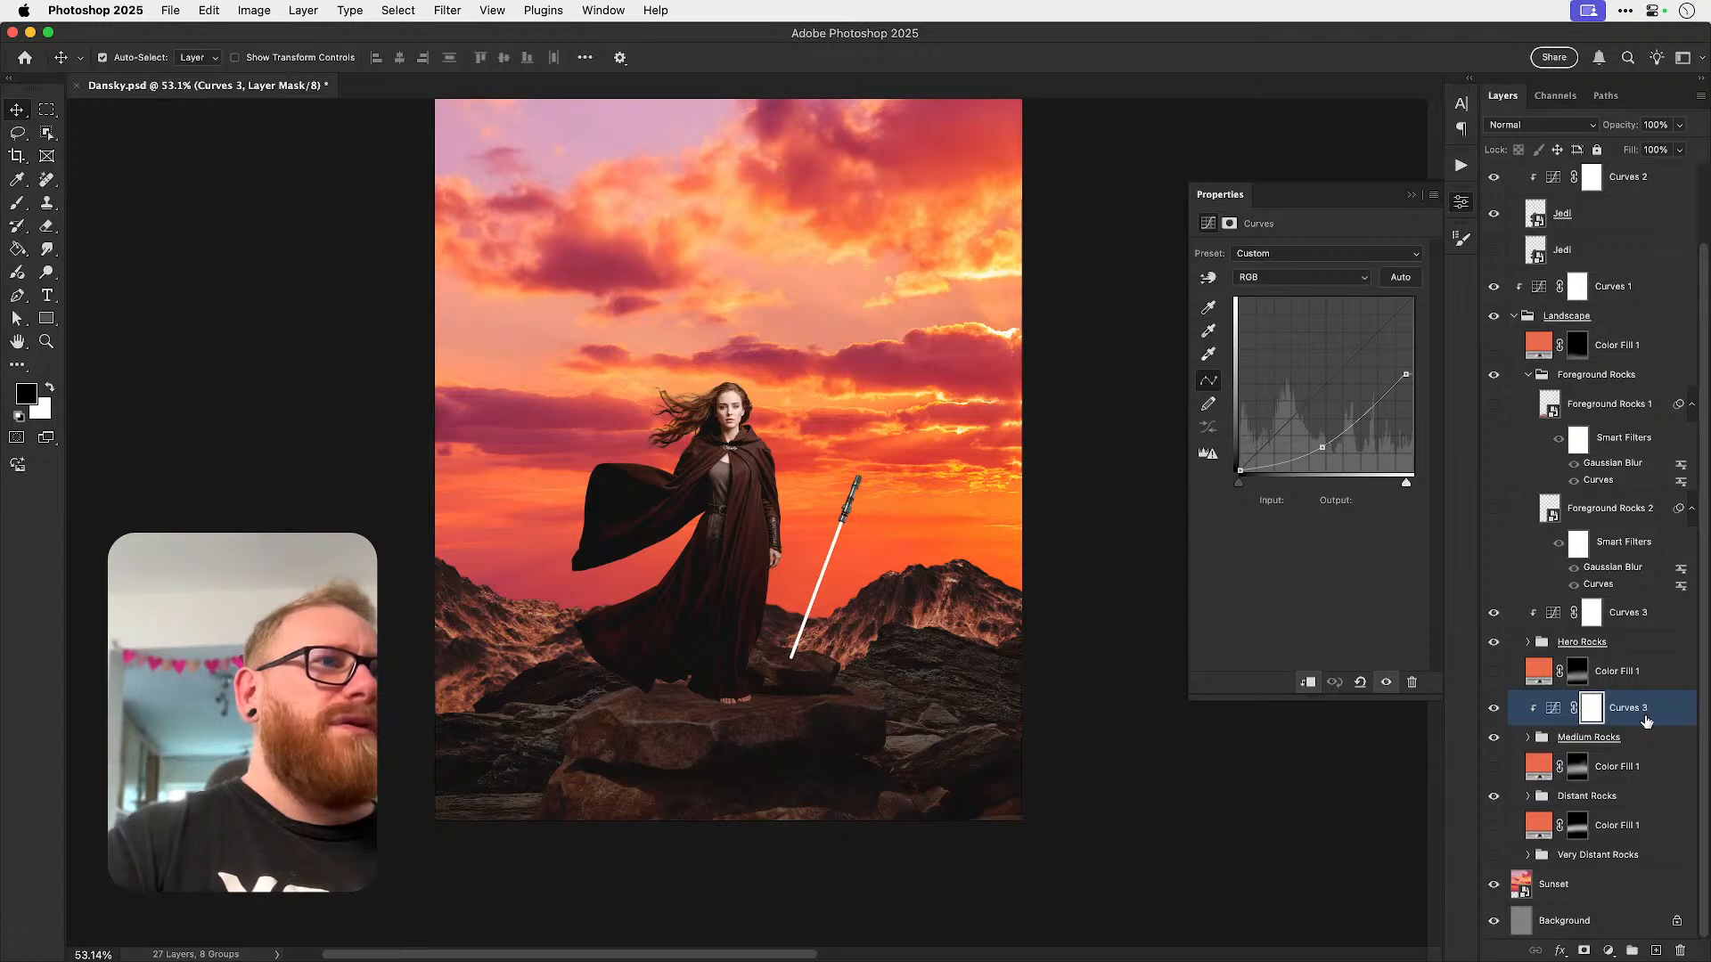
{"action": "left_click_drag", "start_coordinate": [1631, 720], "coordinate": [1608, 810]}
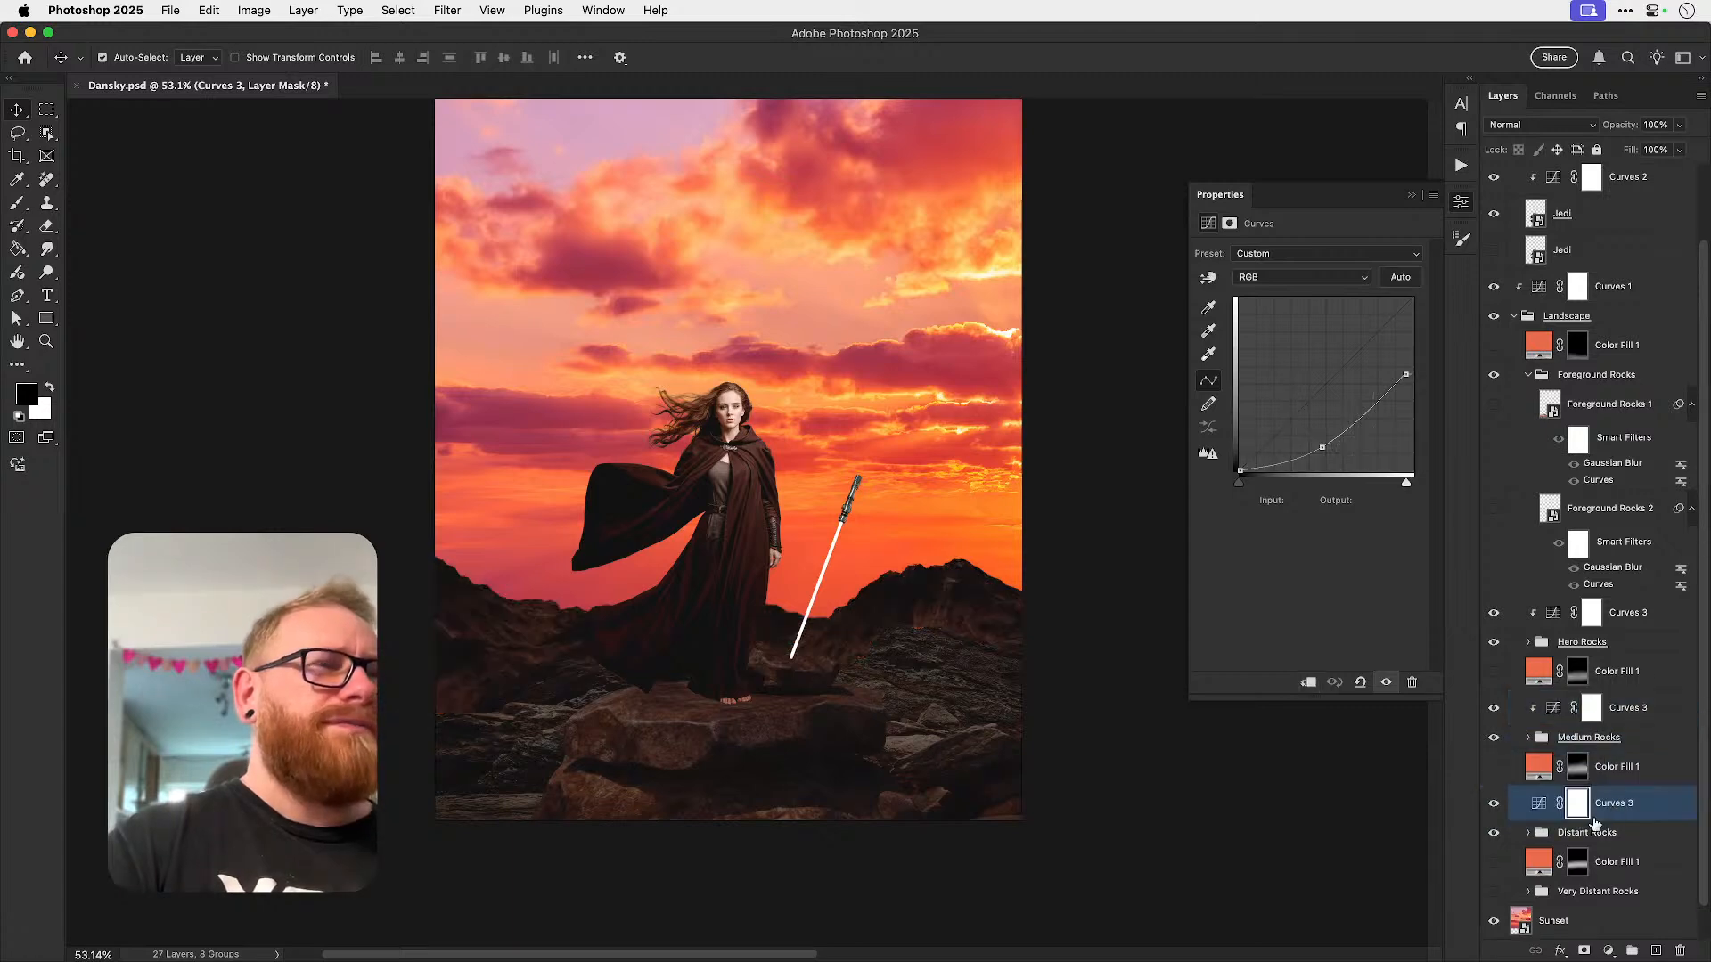
{"action": "left_click", "coordinate": [1605, 815], "text": "alt"}
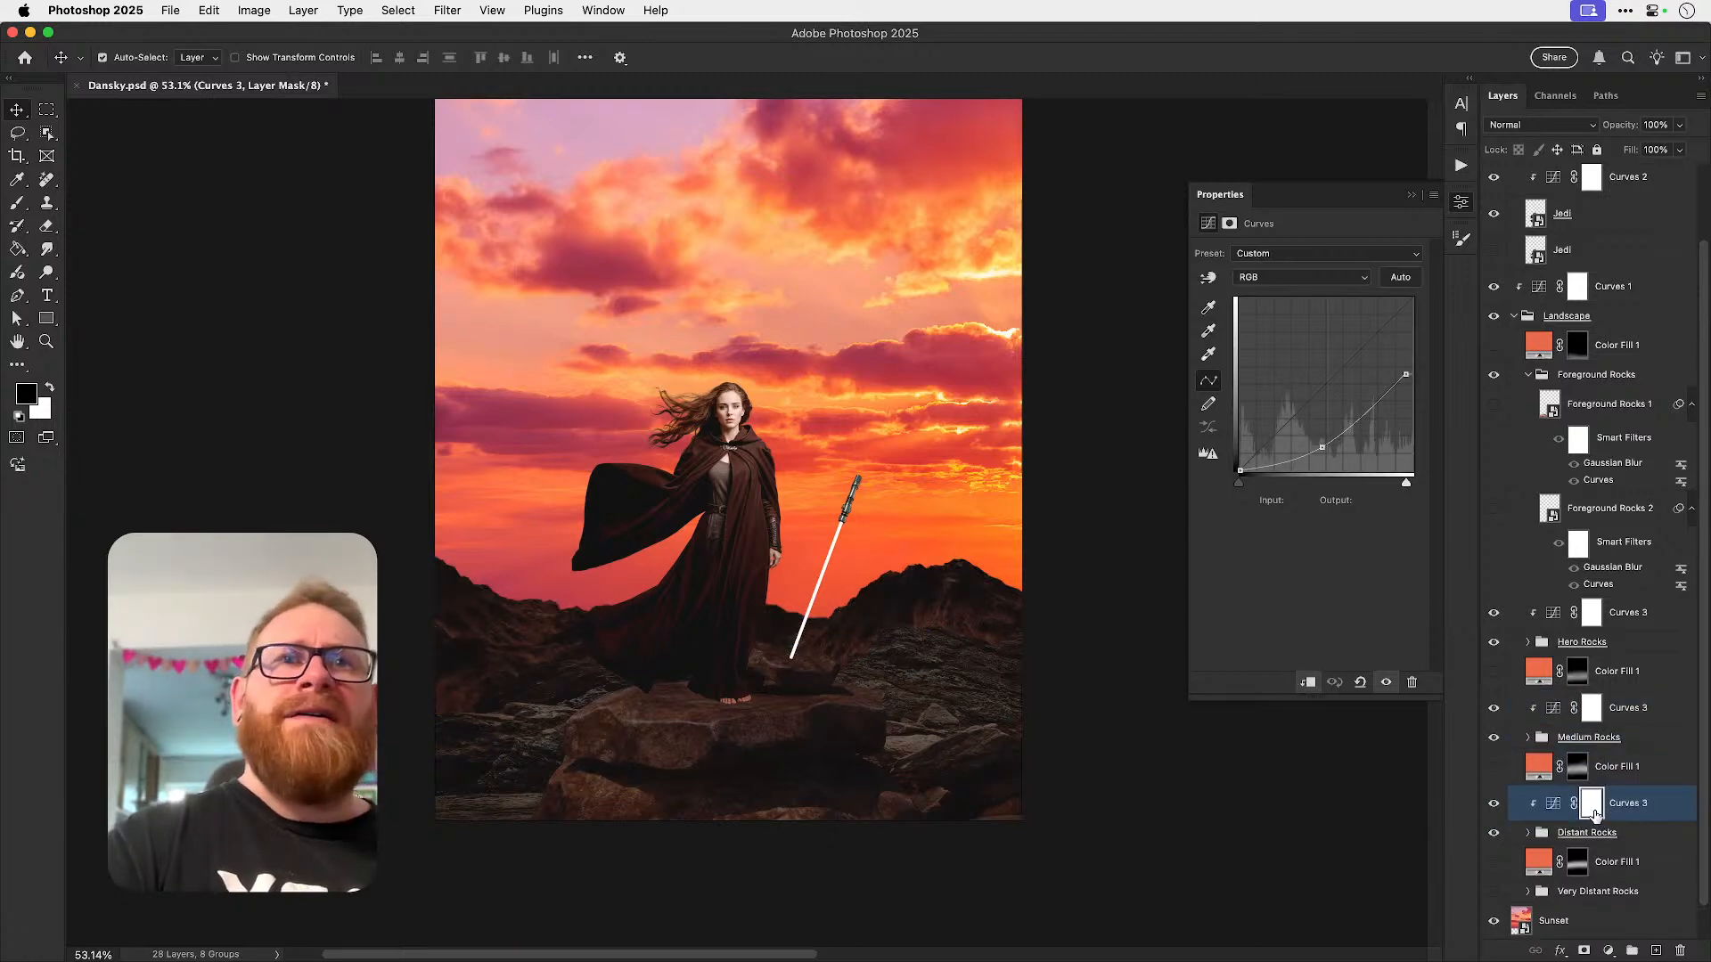
{"action": "left_click", "coordinate": [1495, 895]}
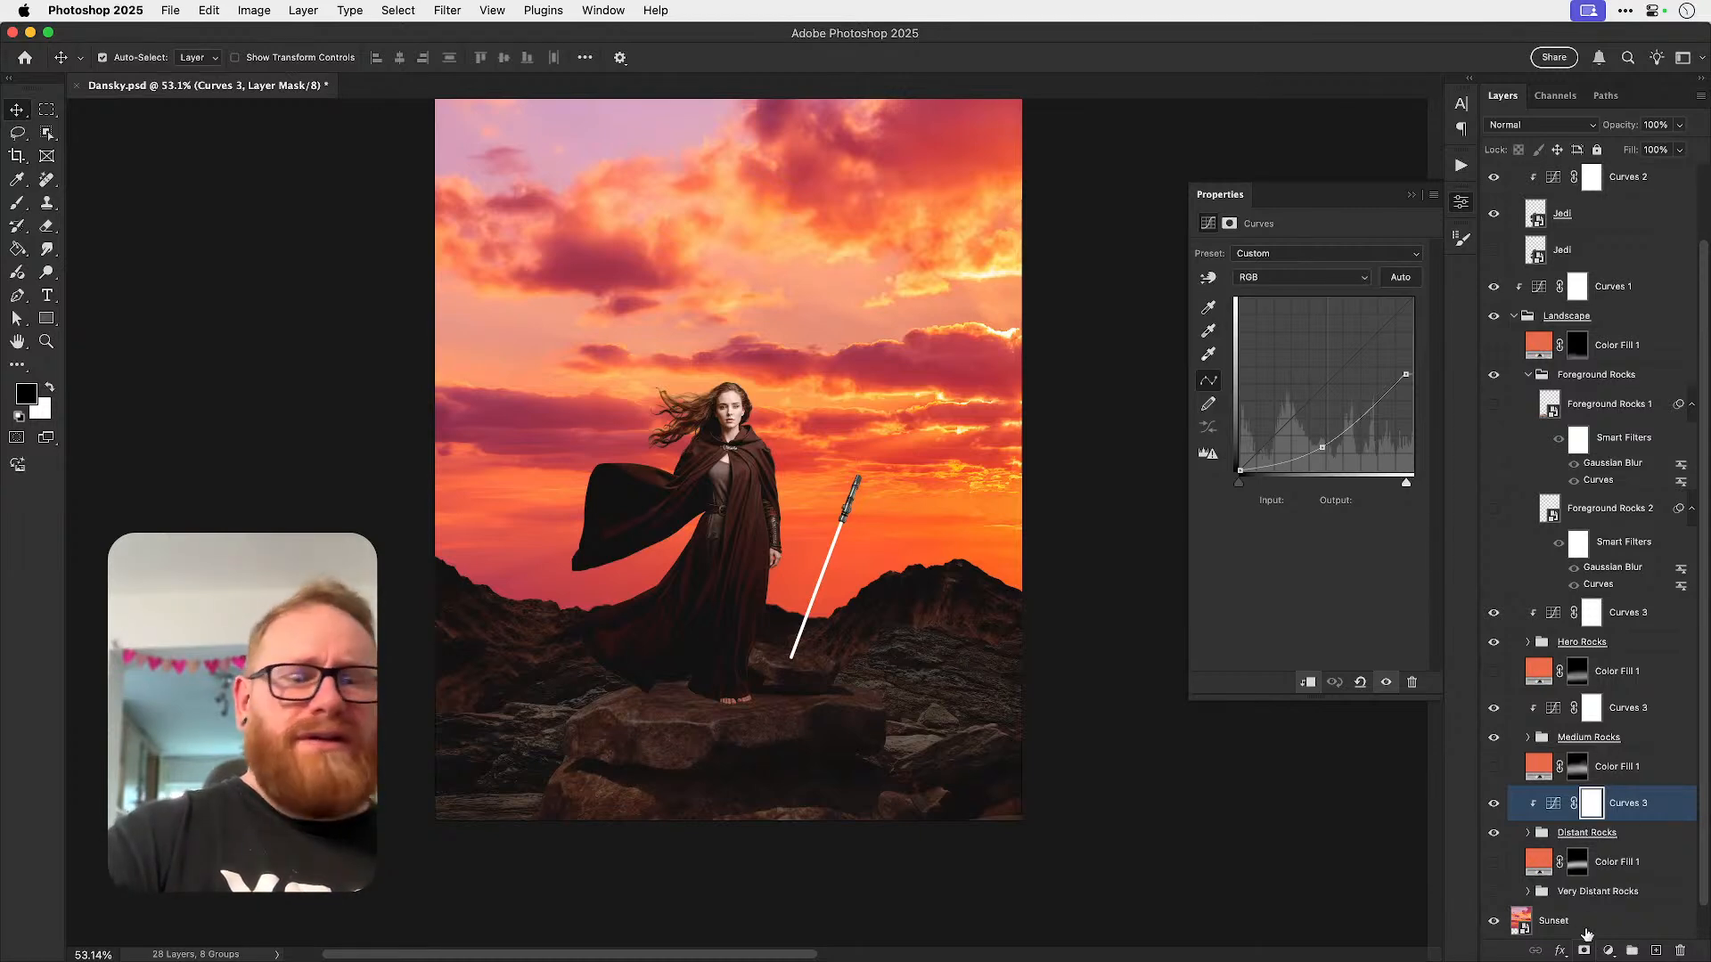
- Set up the Soft Round Pressure Opacity and Flow brush with 13% flow and close the curve's properties
{"action": "key", "text": "b"}
{"action": "key", "text": "x"}
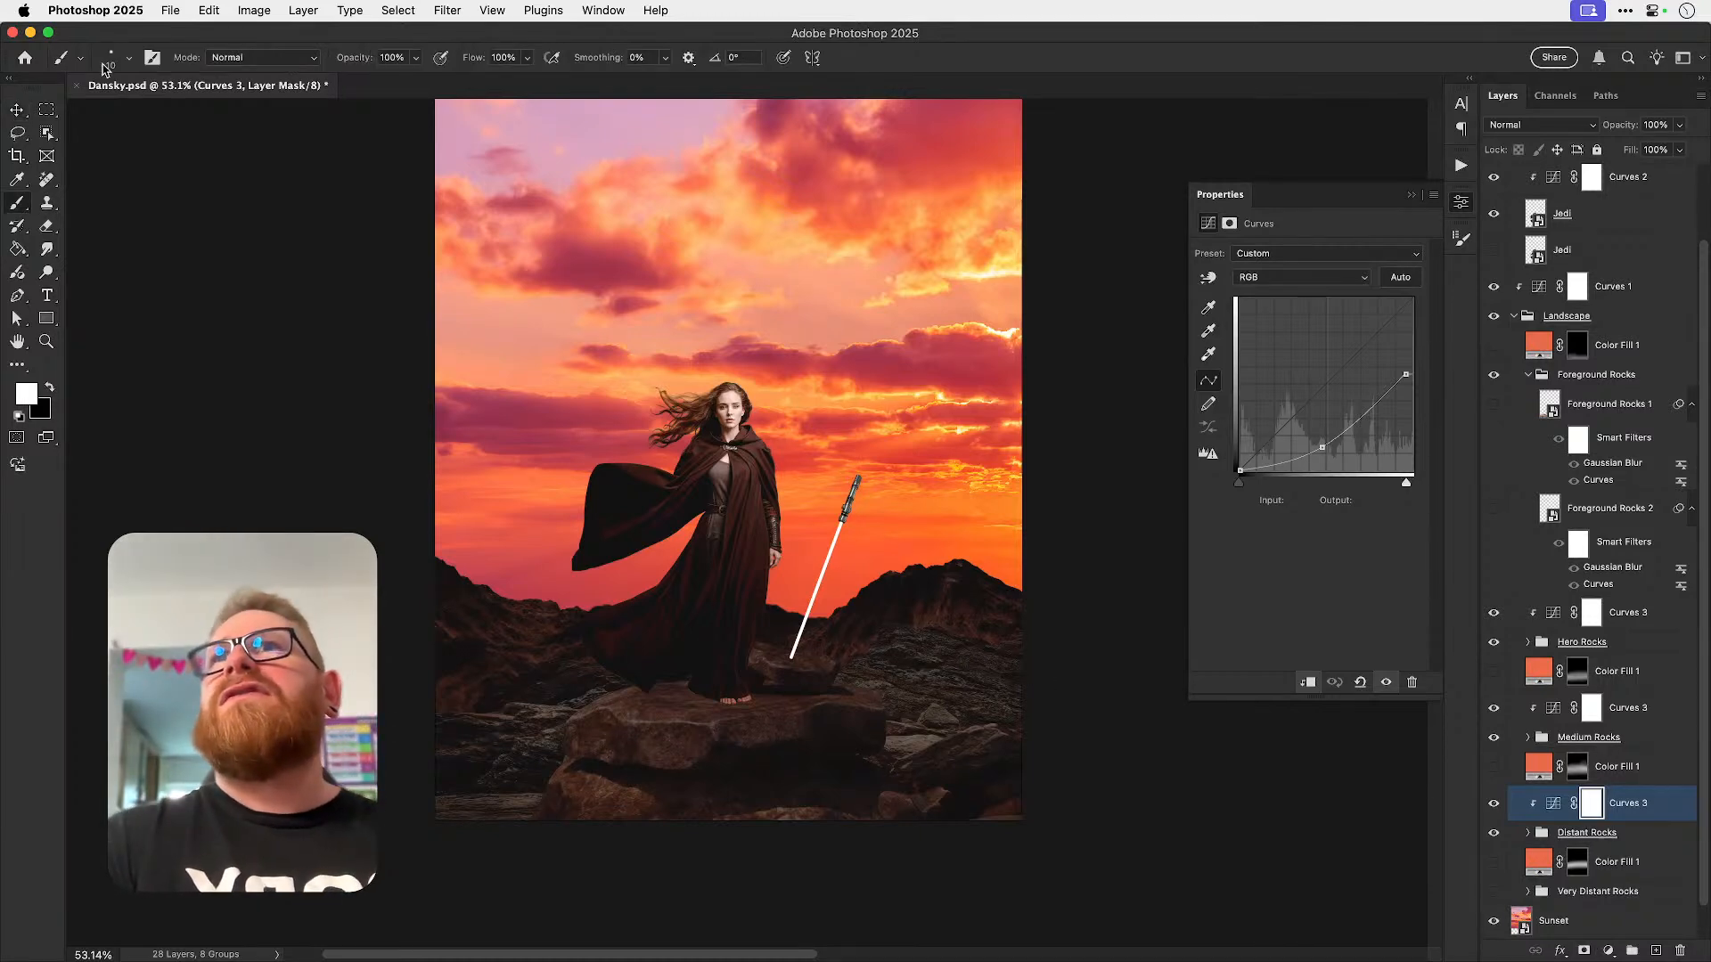
{"action": "left_click", "coordinate": [129, 58]}
{"action": "left_click", "coordinate": [166, 448]}
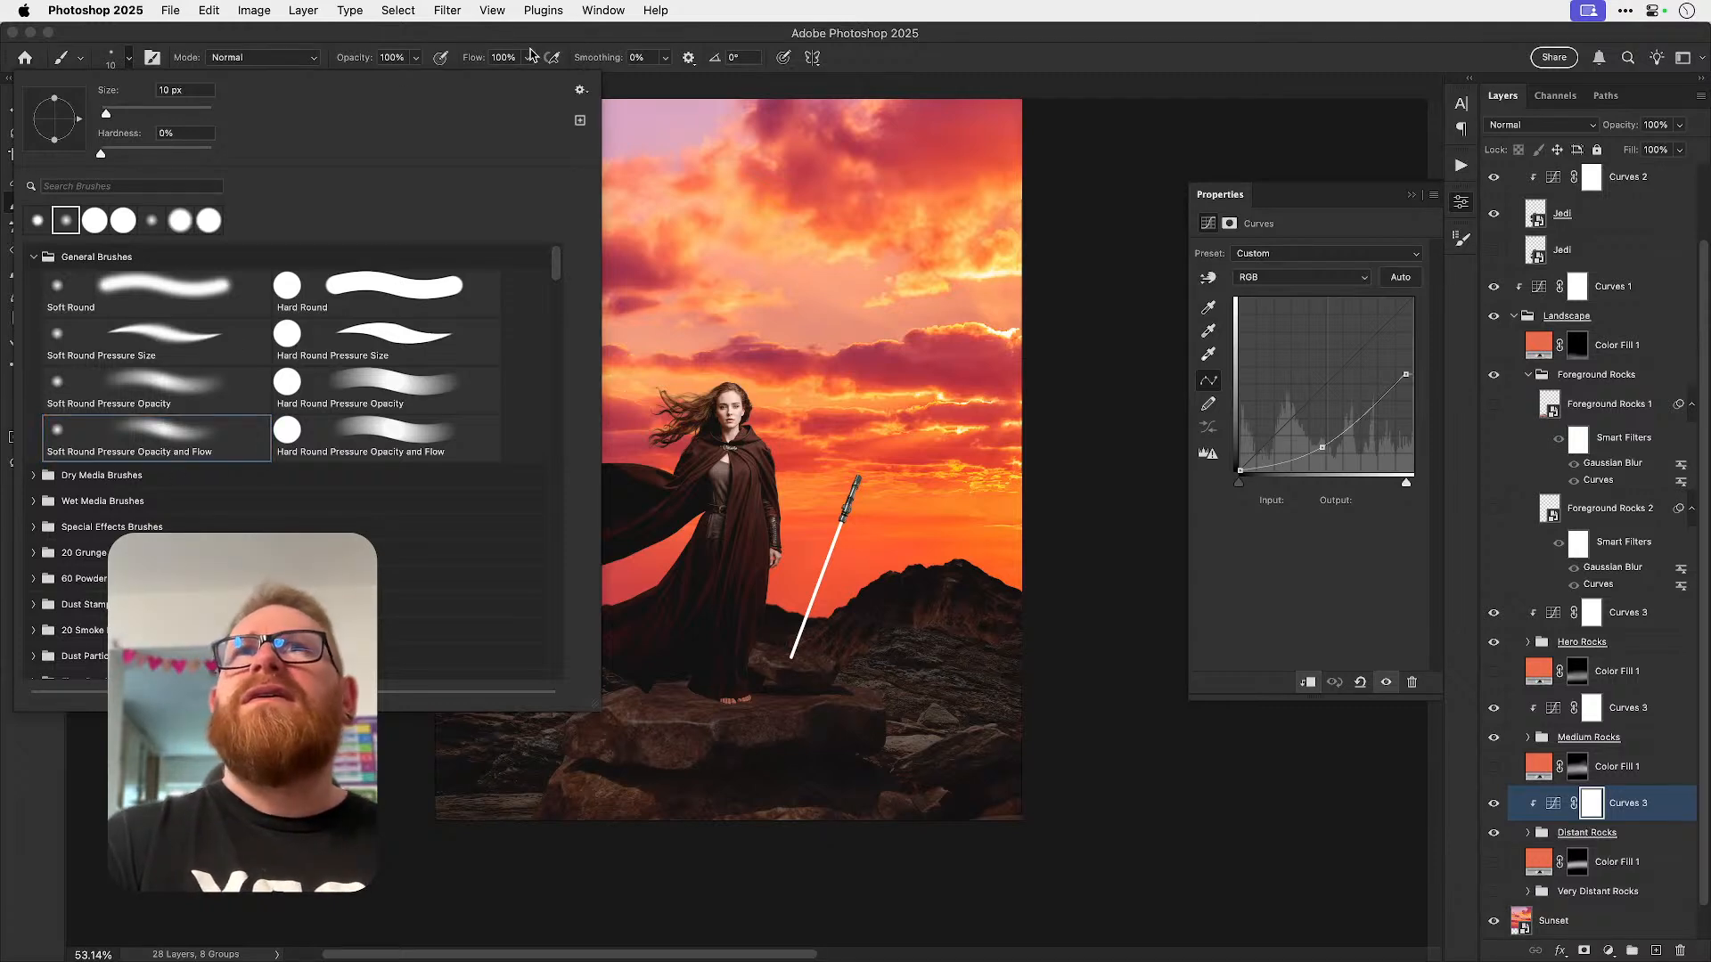
{"action": "left_click", "coordinate": [527, 57]}
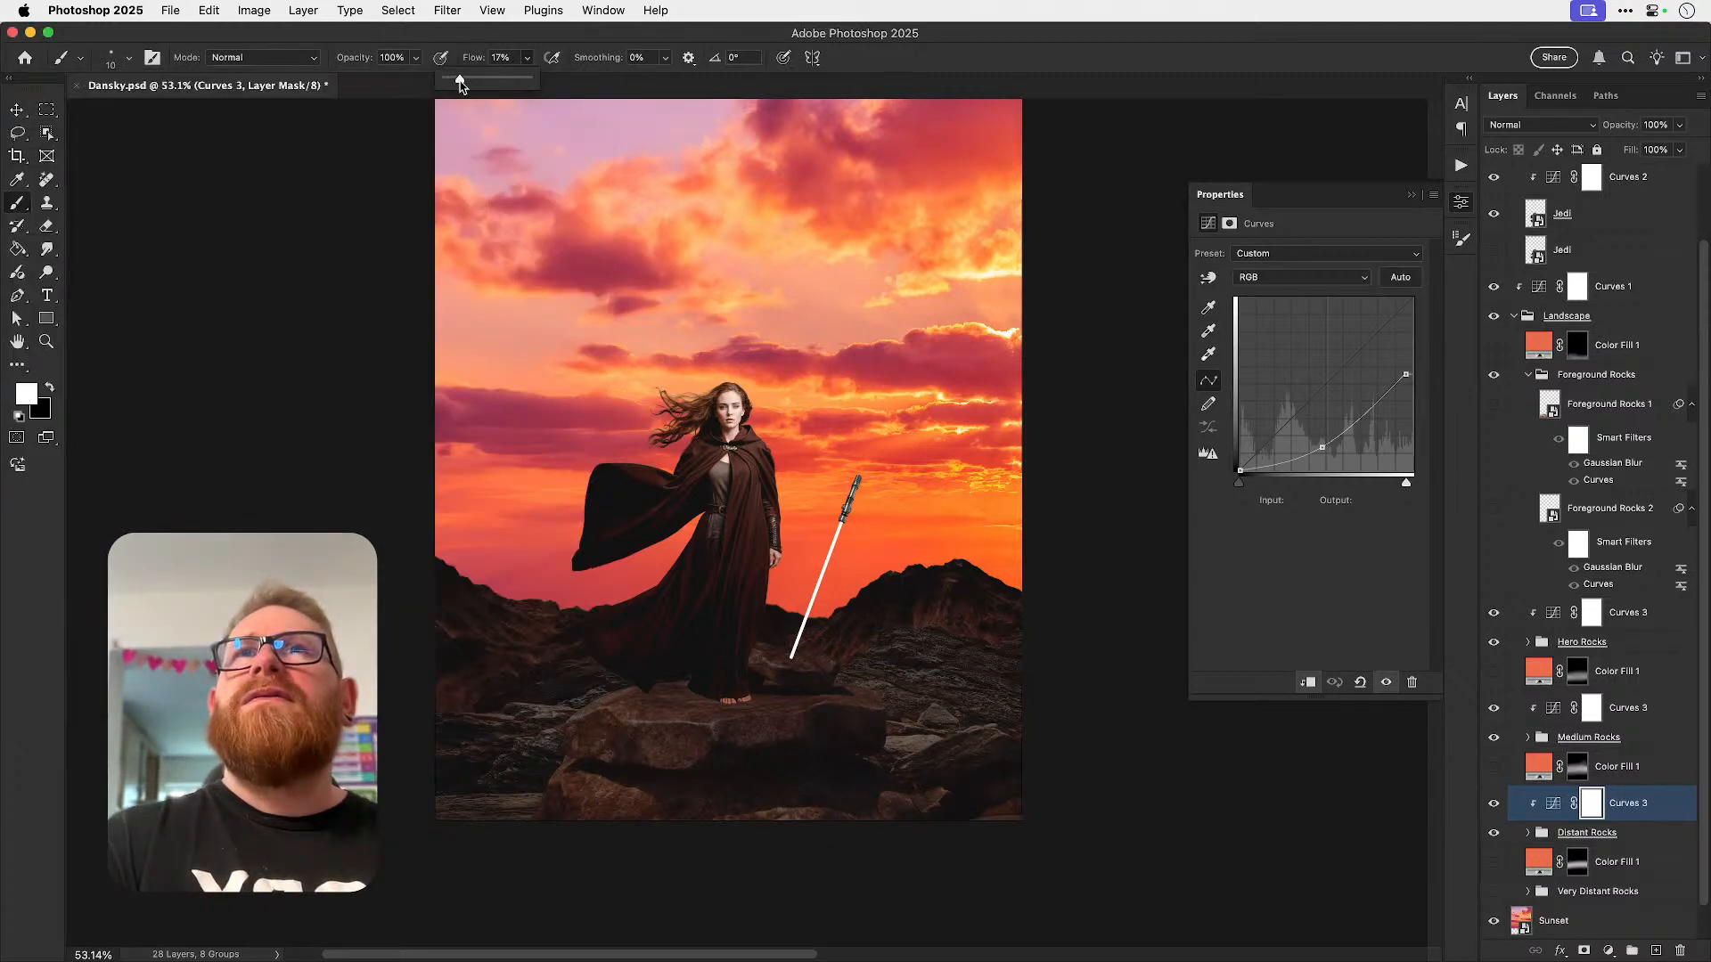
{"action": "left_click", "coordinate": [1462, 202]}
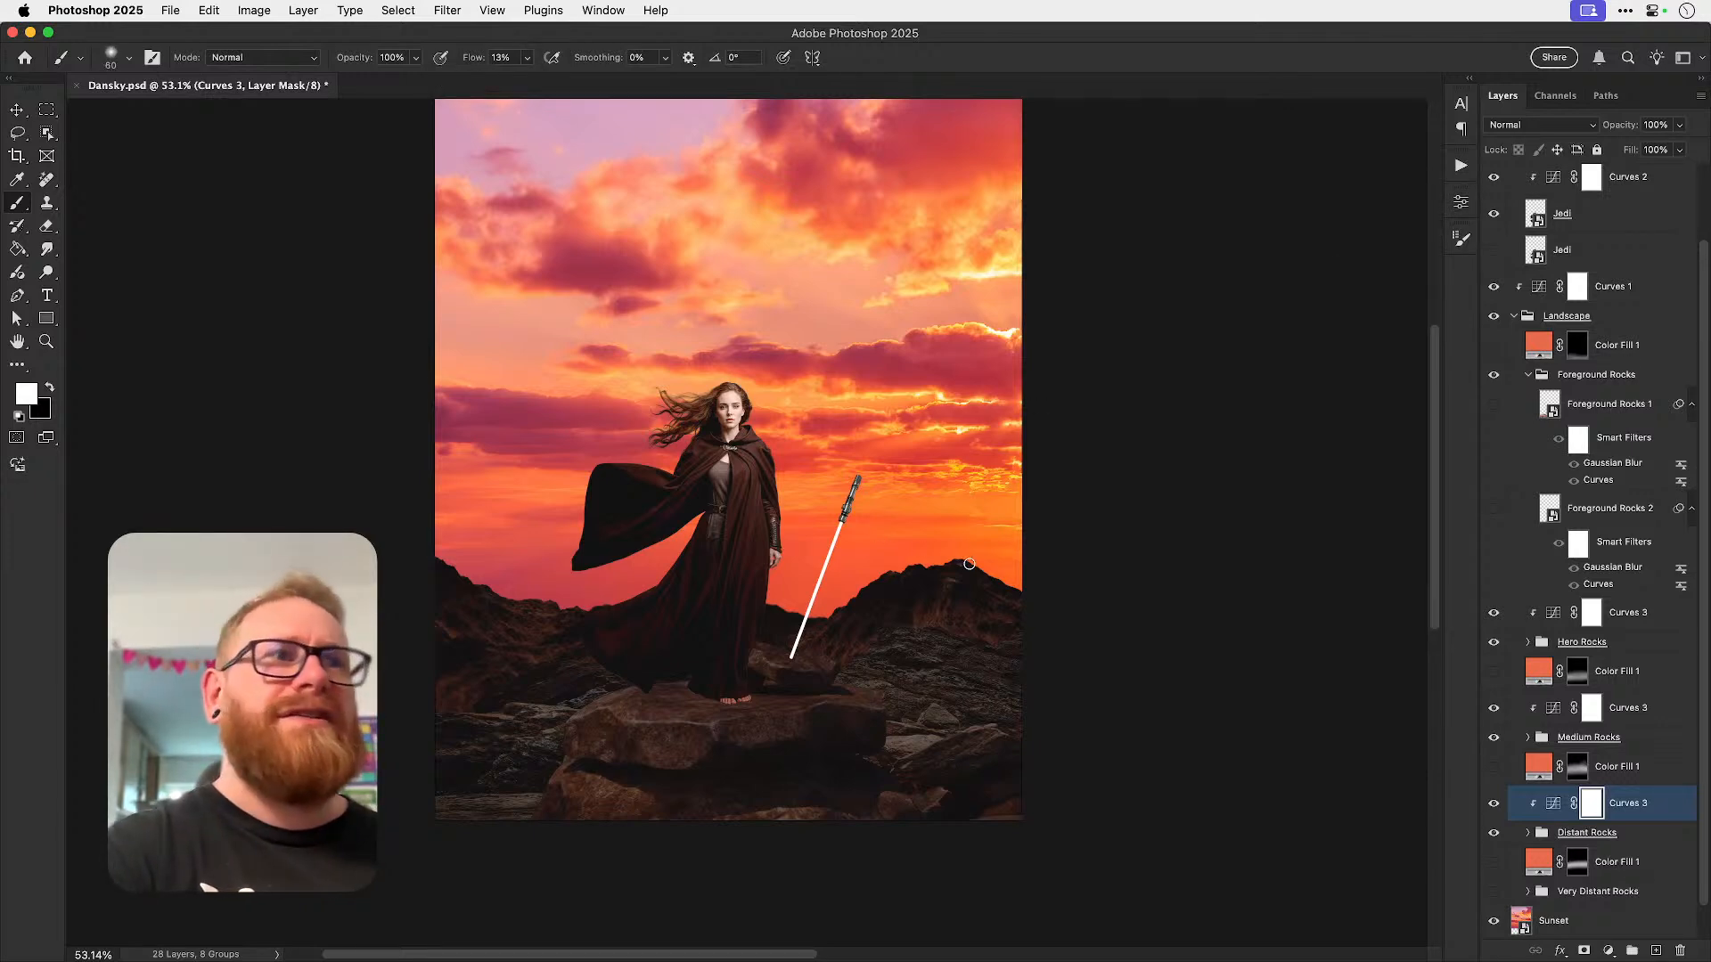
- Paint black on the Distant Rocks curve mask over the peak right of the lightsaber with a brush up to 500 px, and undo the last stroke
{"action": "key", "text": "x"}
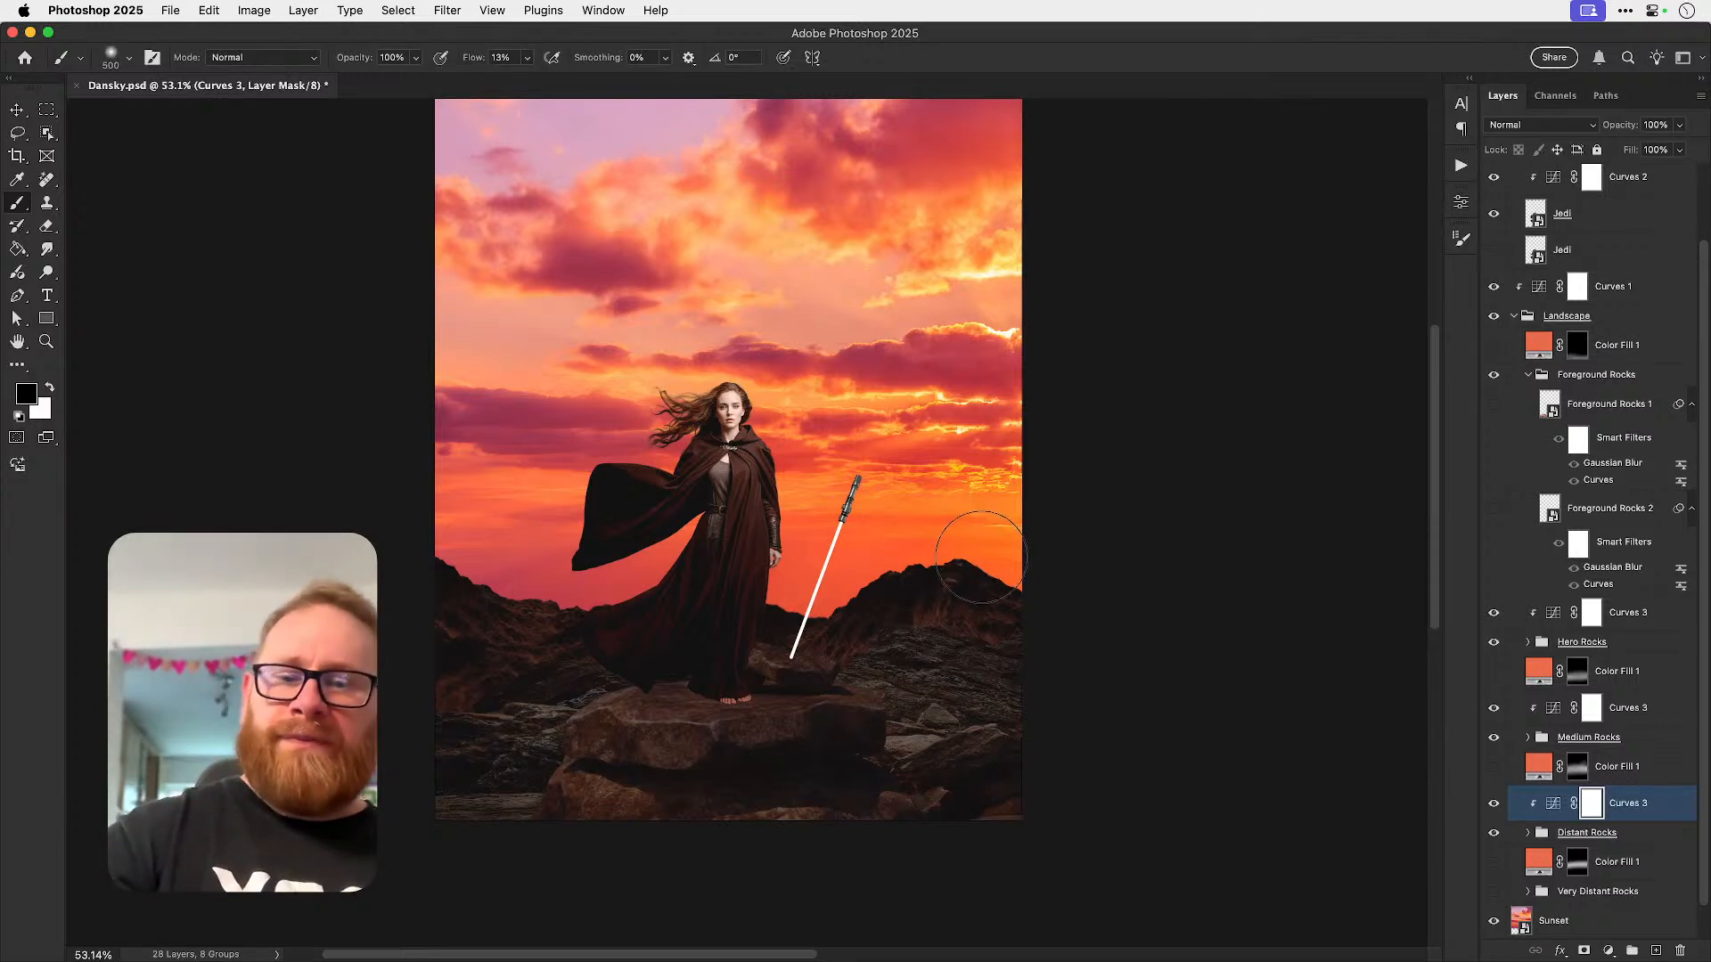
{"action": "key", "text": "bracketright"}
{"action": "key", "text": "bracketright"}
{"action": "key", "text": "bracketright"}
{"action": "key", "text": "bracketright"}
{"action": "key", "text": "bracketright"}
{"action": "mouse_move", "coordinate": [980, 554]}
{"action": "left_mouse_down"}
{"action": "mouse_move", "coordinate": [1028, 550]}
{"action": "mouse_move", "coordinate": [940, 525]}
{"action": "mouse_move", "coordinate": [1054, 541]}
{"action": "mouse_move", "coordinate": [928, 501]}
{"action": "mouse_move", "coordinate": [996, 510]}
{"action": "left_mouse_up"}
{"action": "key", "text": "bracketleft"}
{"action": "key", "text": "bracketleft"}
{"action": "key", "text": "bracketleft"}
{"action": "key", "text": "bracketleft"}
{"action": "key", "text": "bracketleft"}
{"action": "key", "text": "super+z"}
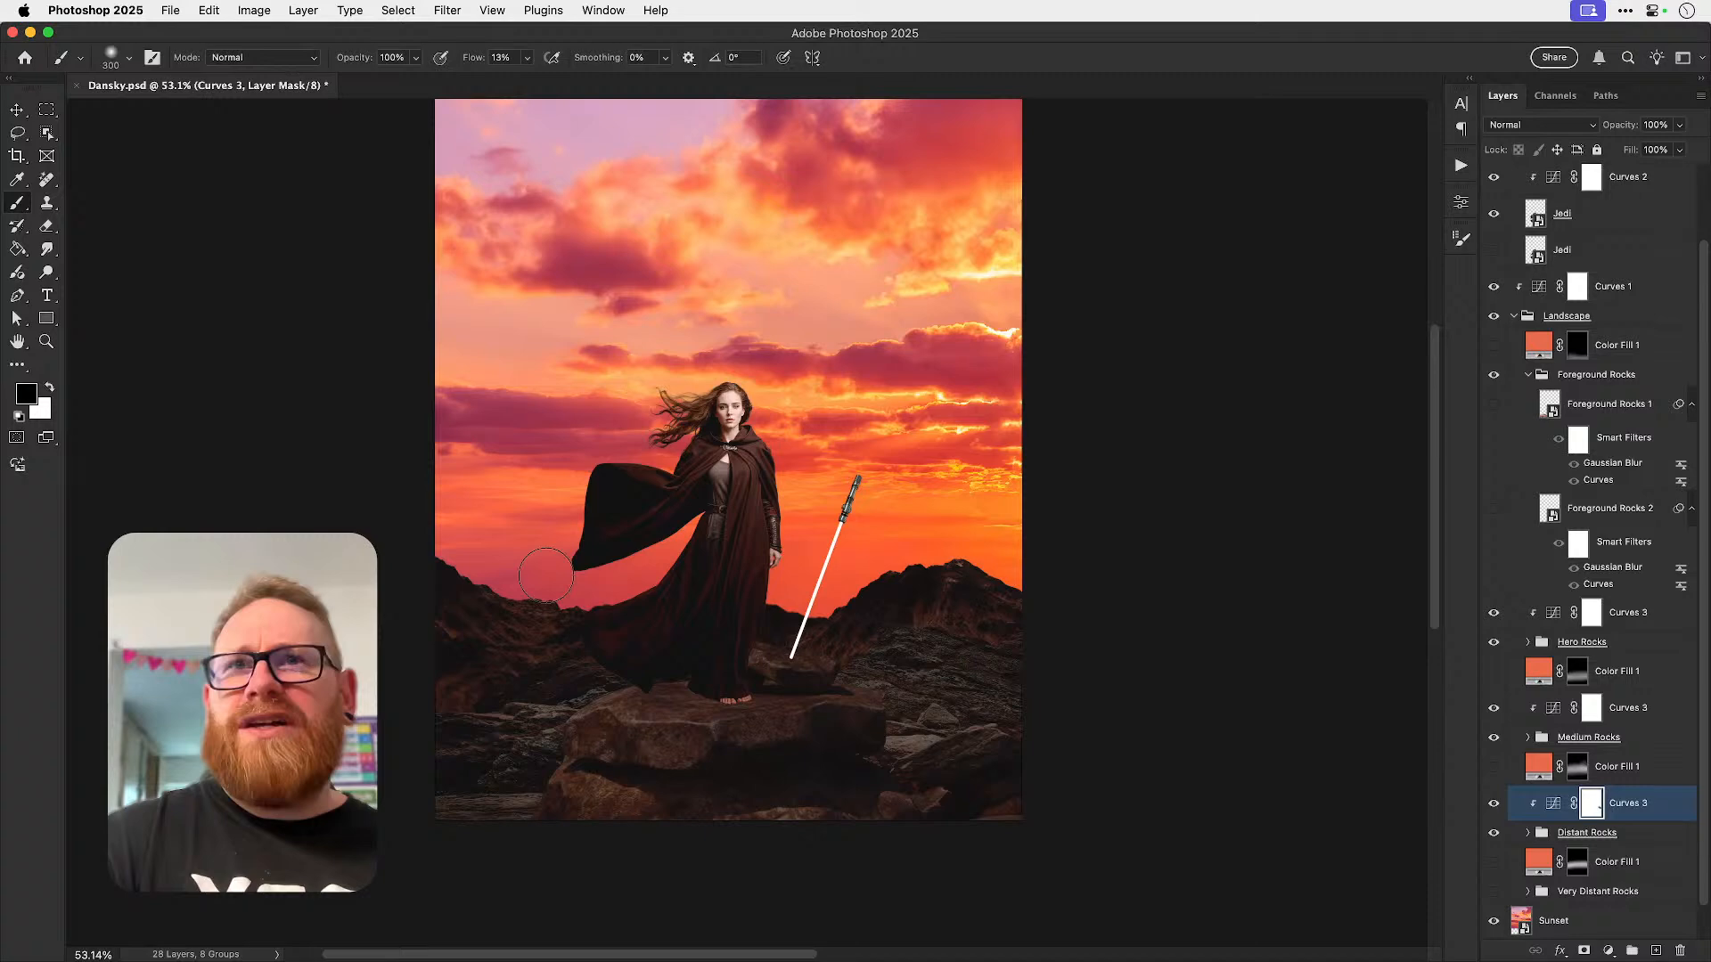
- Paint black on the Distant Rocks curve mask along the ridge left of the figure and across both peaks, using 300 to 700 px brushes
{"action": "mouse_move", "coordinate": [545, 577]}
{"action": "left_mouse_down"}
{"action": "mouse_move", "coordinate": [615, 508]}
{"action": "mouse_move", "coordinate": [573, 496]}
{"action": "mouse_move", "coordinate": [574, 517]}
{"action": "left_mouse_up"}
{"action": "key", "text": "bracketright"}
{"action": "key", "text": "bracketright"}
{"action": "key", "text": "bracketright"}
{"action": "key", "text": "bracketright"}
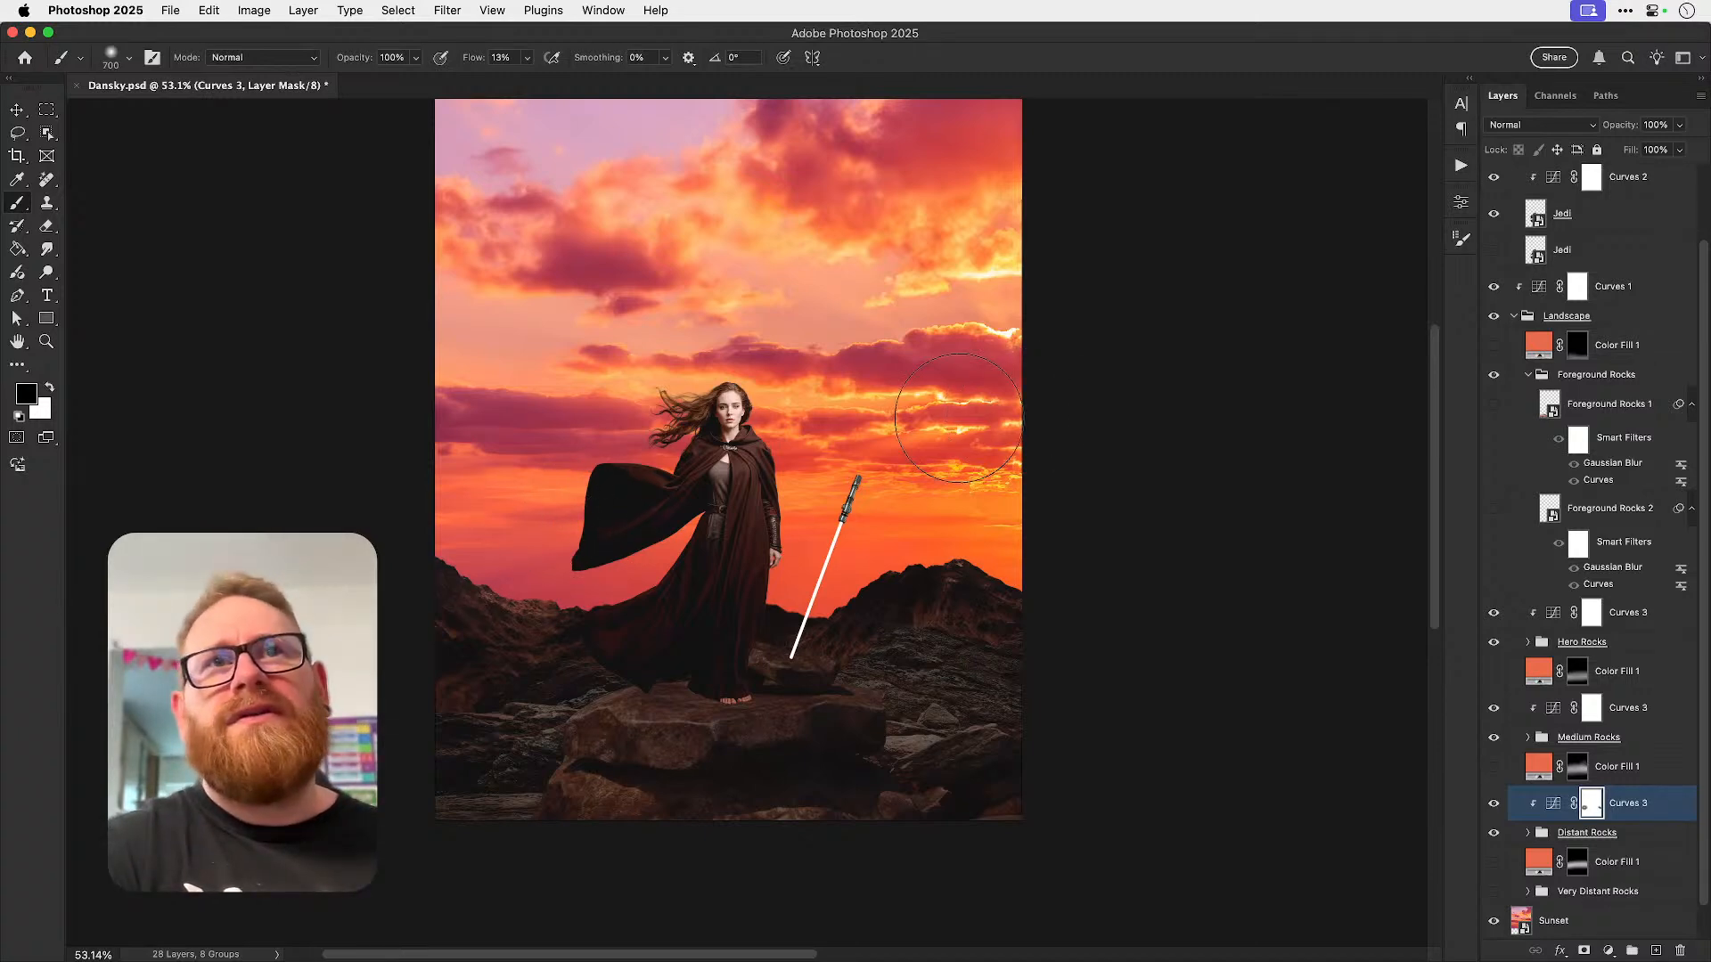
{"action": "key", "text": "bracketleft"}
{"action": "key", "text": "bracketleft"}
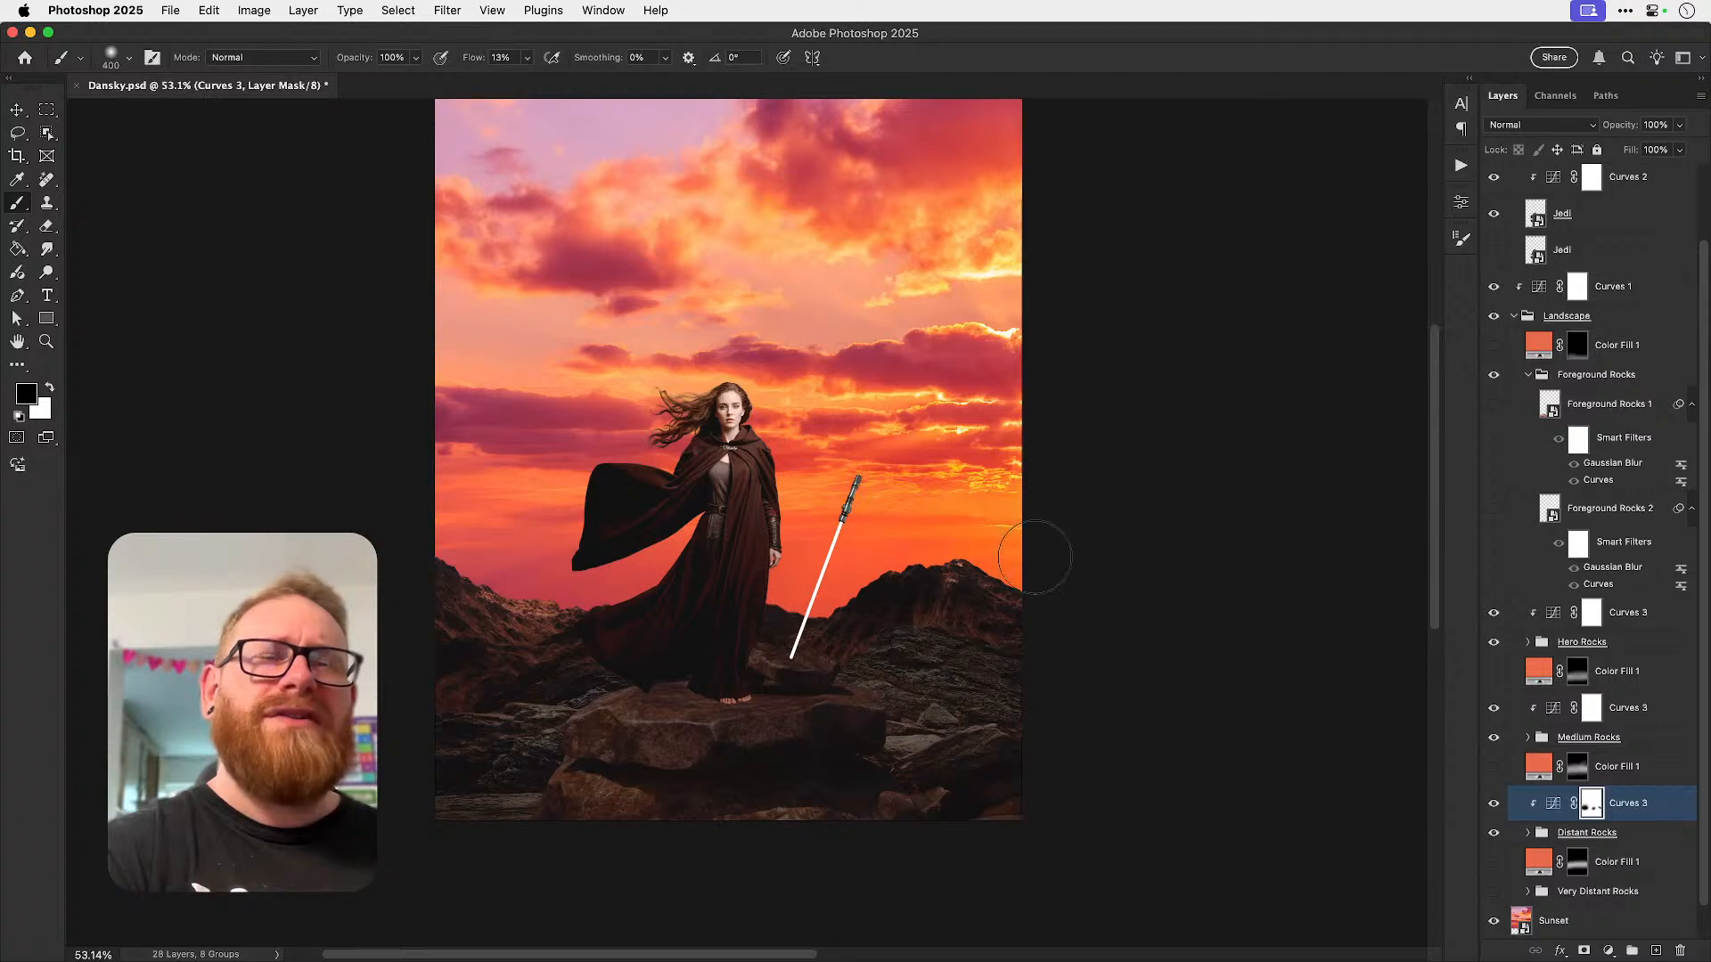
- Raise the brush flow to 38% and paint black on the Medium Rocks curve mask over the rocks below the right-hand peak
{"action": "left_click", "coordinate": [526, 57]}
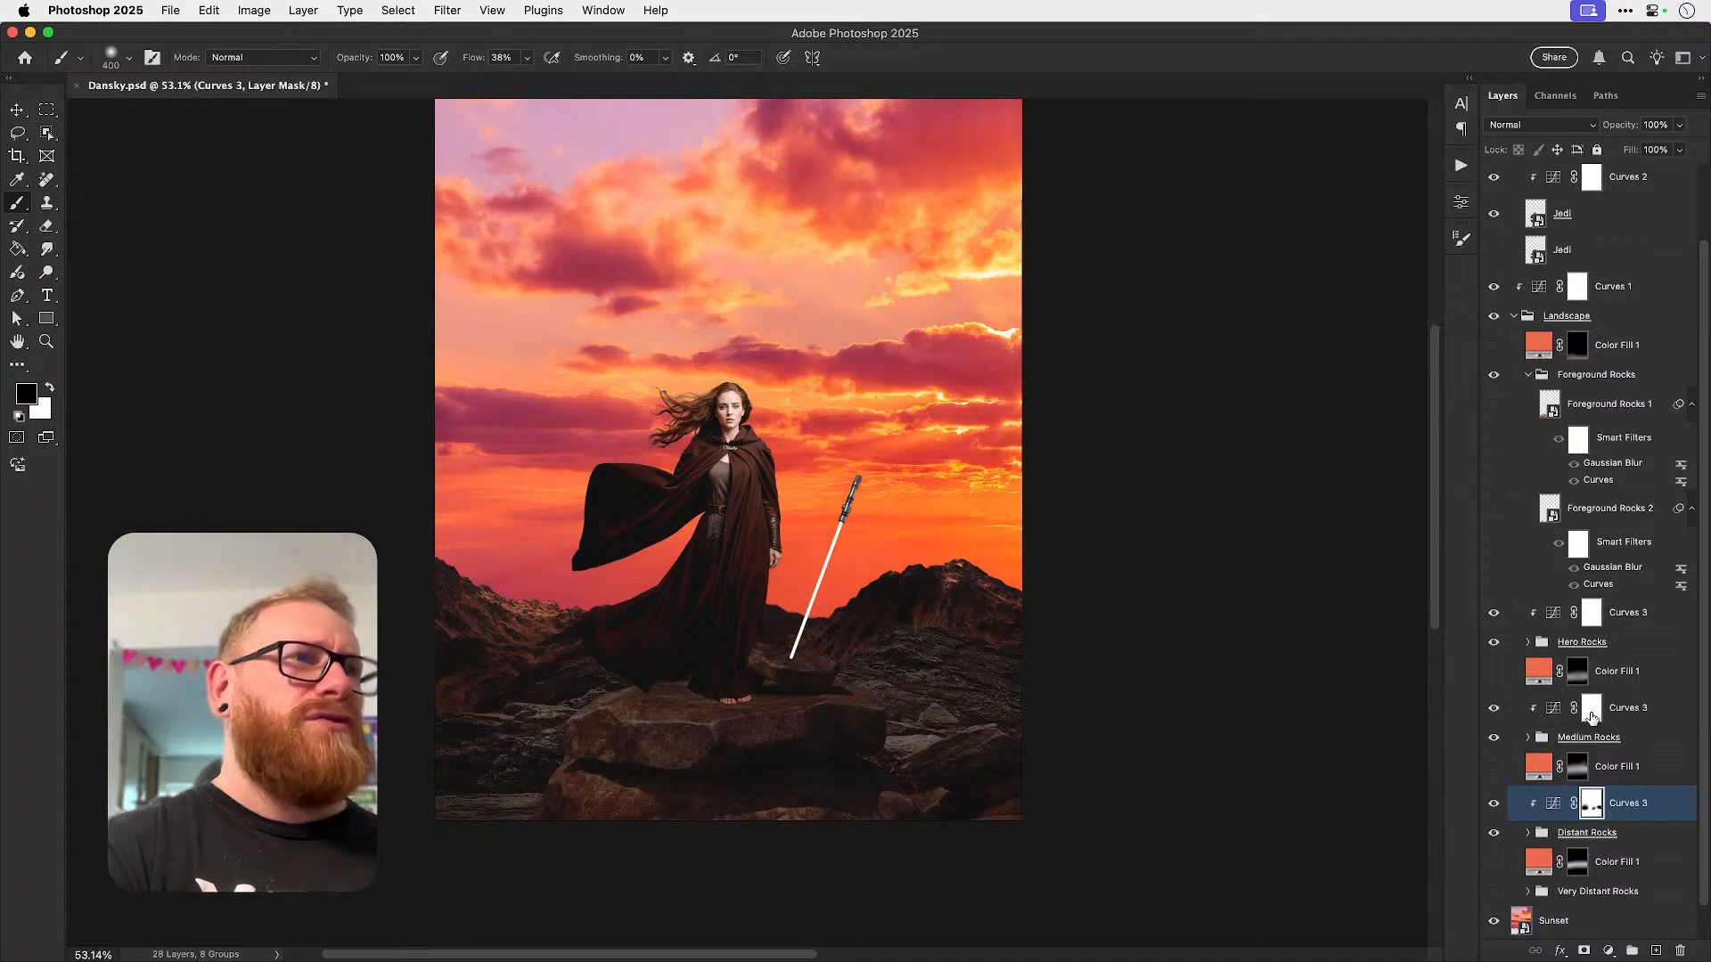
{"action": "left_click", "coordinate": [1592, 713]}
{"action": "key", "text": "bracketright"}
{"action": "key", "text": "bracketright"}
{"action": "key", "text": "bracketright"}
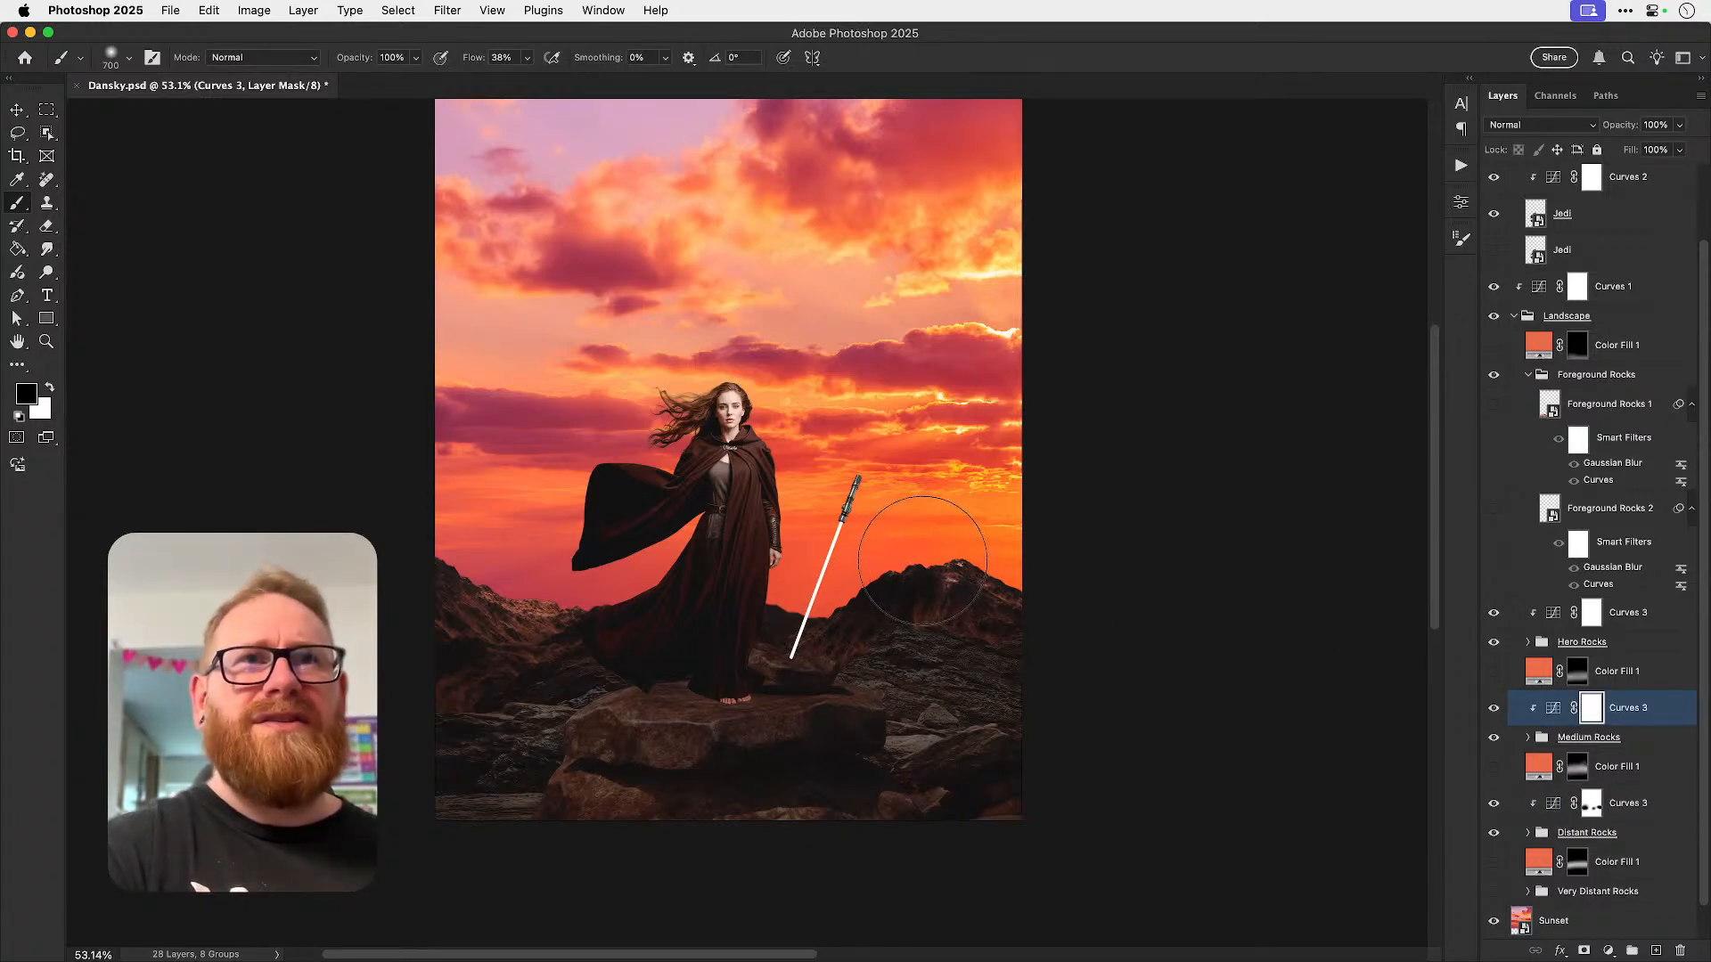
{"action": "key", "text": "bracketleft"}
{"action": "key", "text": "bracketleft"}
{"action": "key", "text": "bracketleft"}
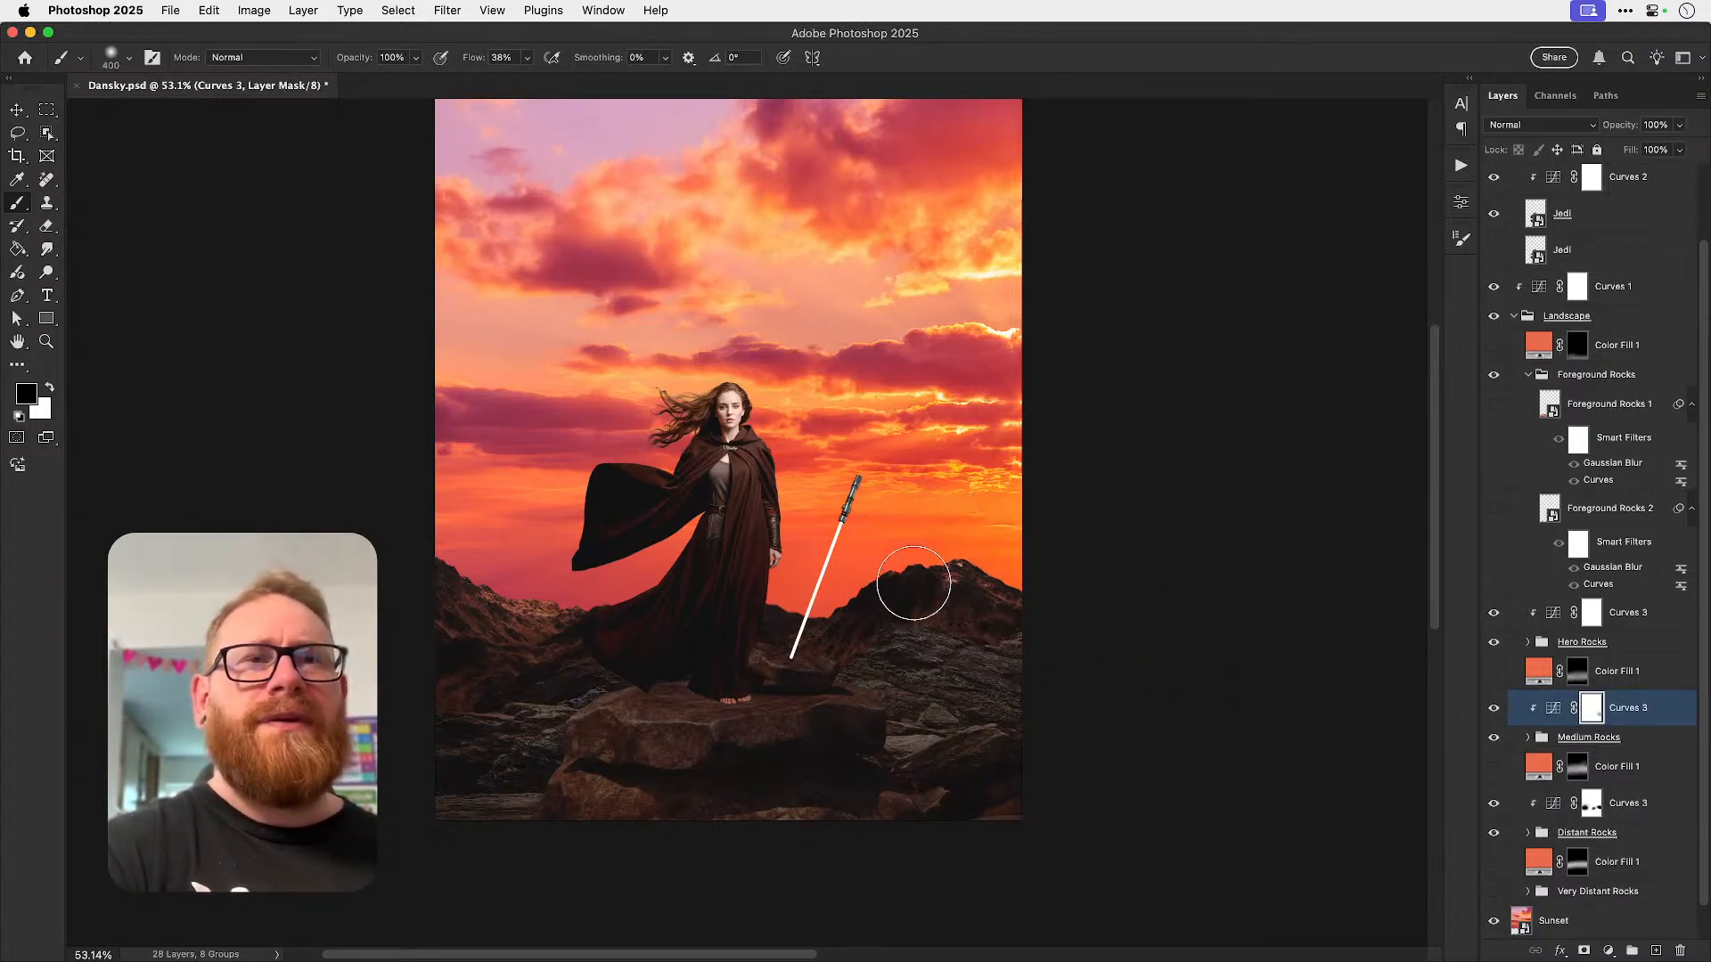
{"action": "key", "text": "bracketright"}
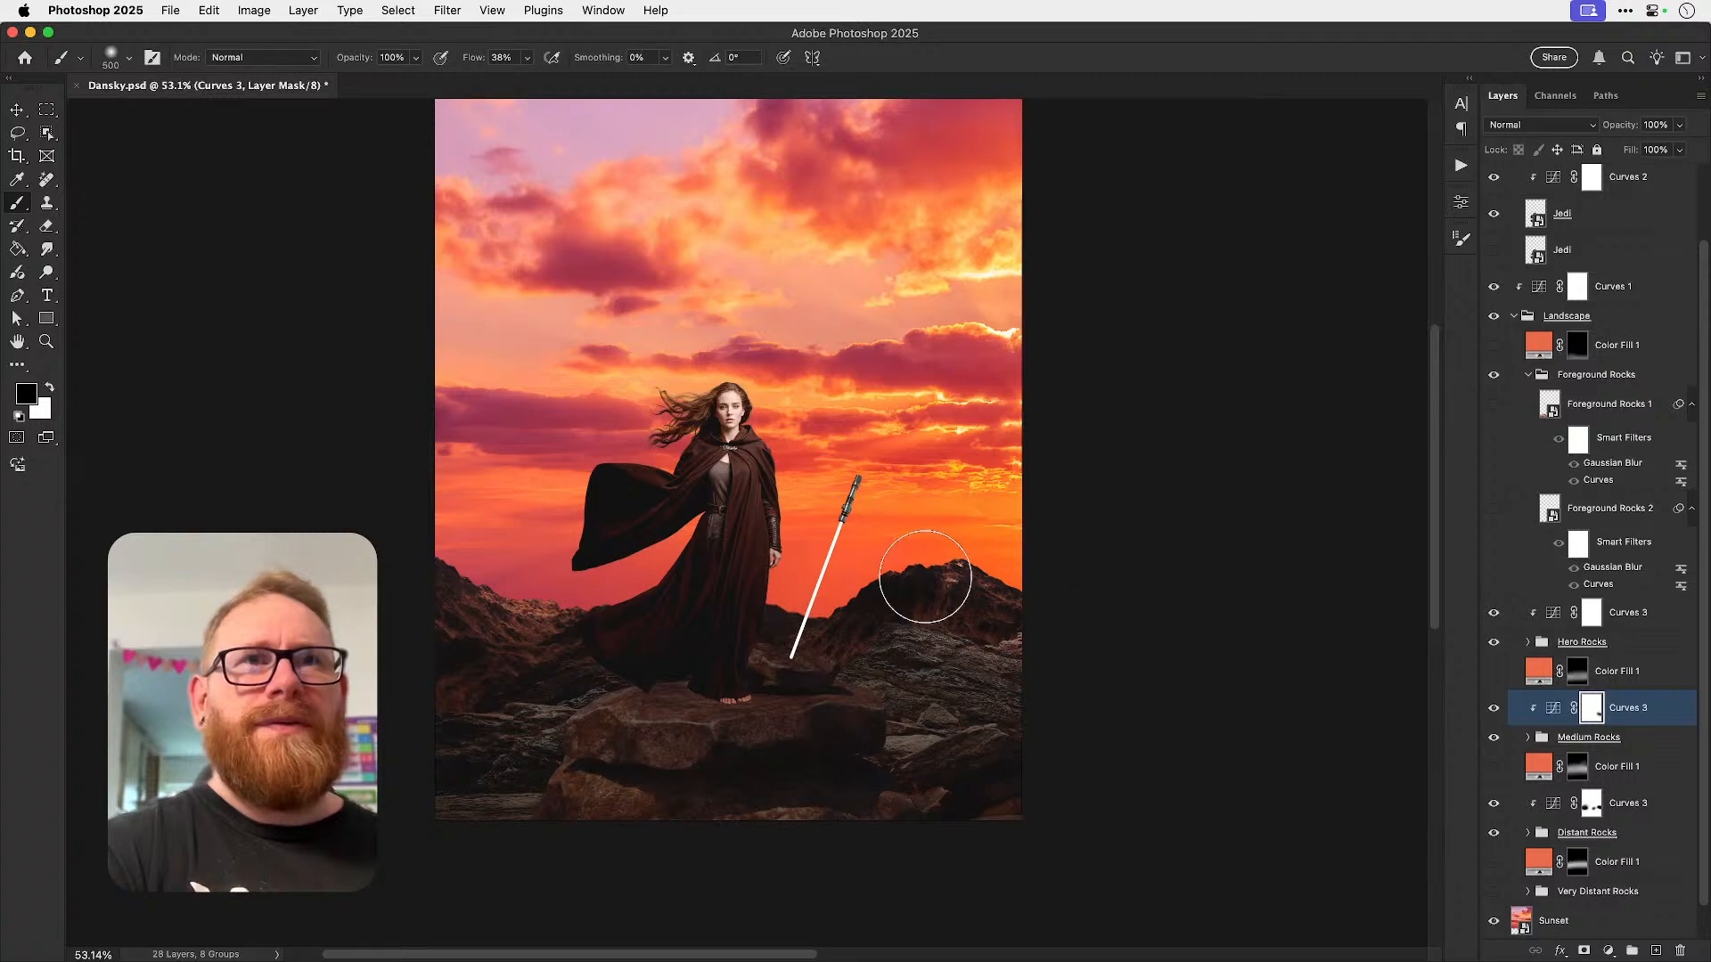
{"action": "key", "text": "bracketright"}
{"action": "key", "text": "bracketright"}
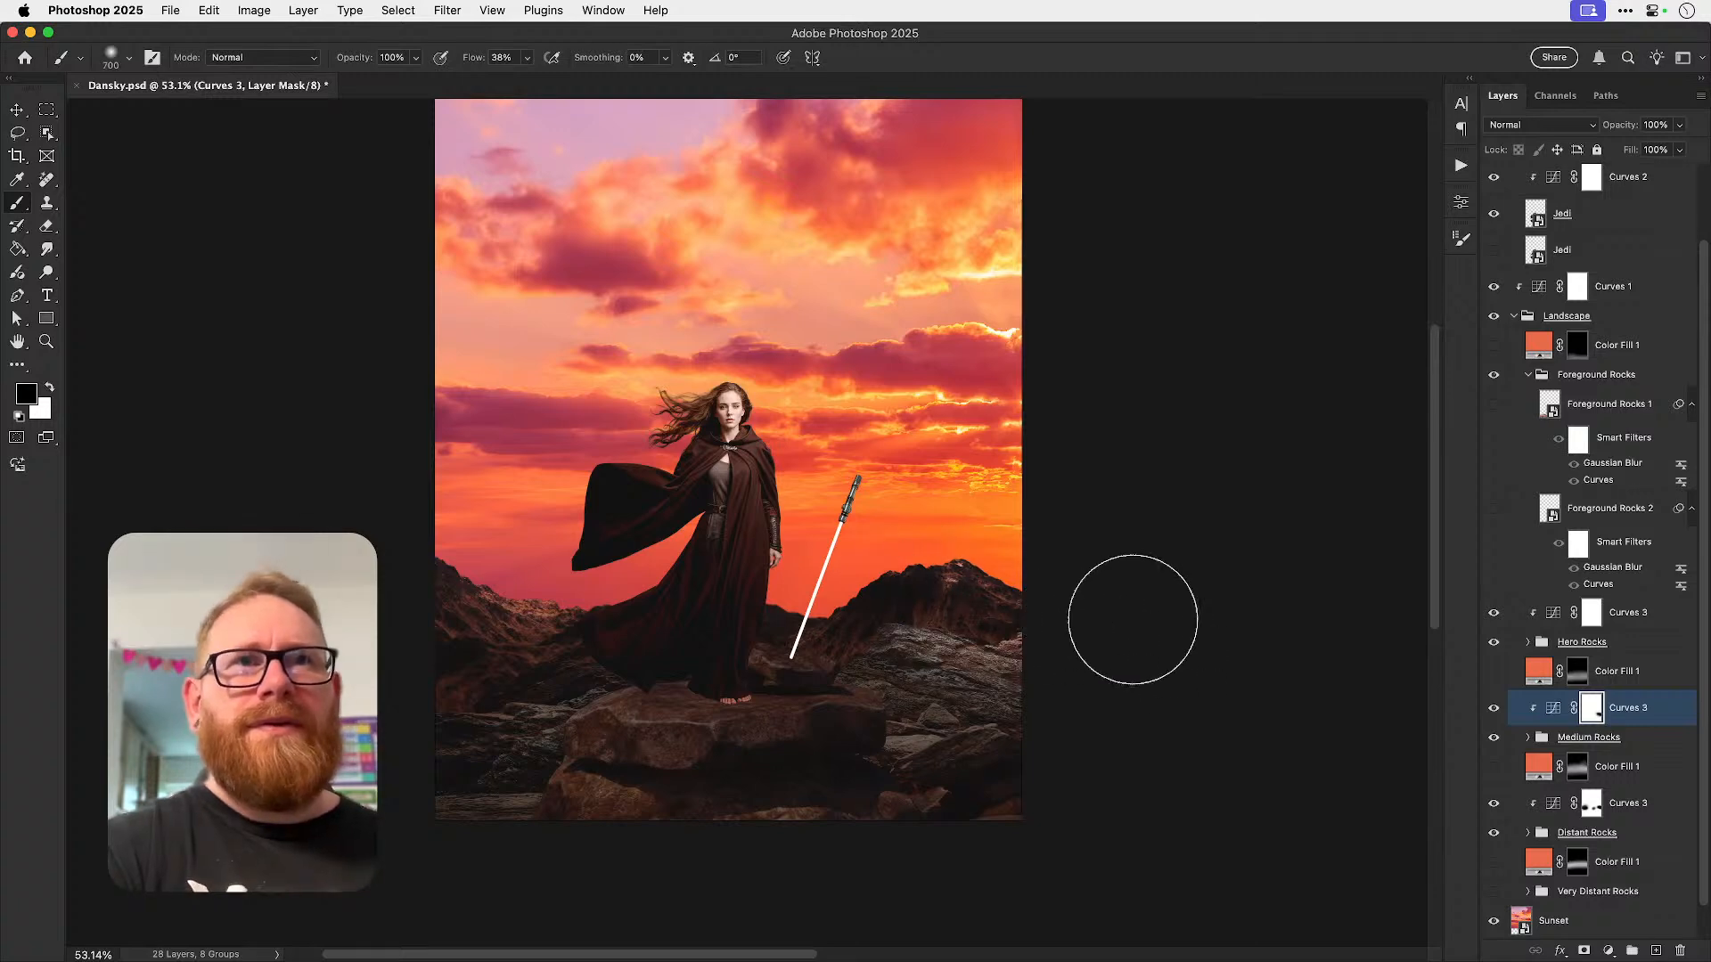
- Paint black on the Medium Rocks curve mask over the rocks left of the figure, reducing the brush to 150 px for the smaller areas
{"action": "key", "text": "bracketleft"}
{"action": "key", "text": "bracketleft"}
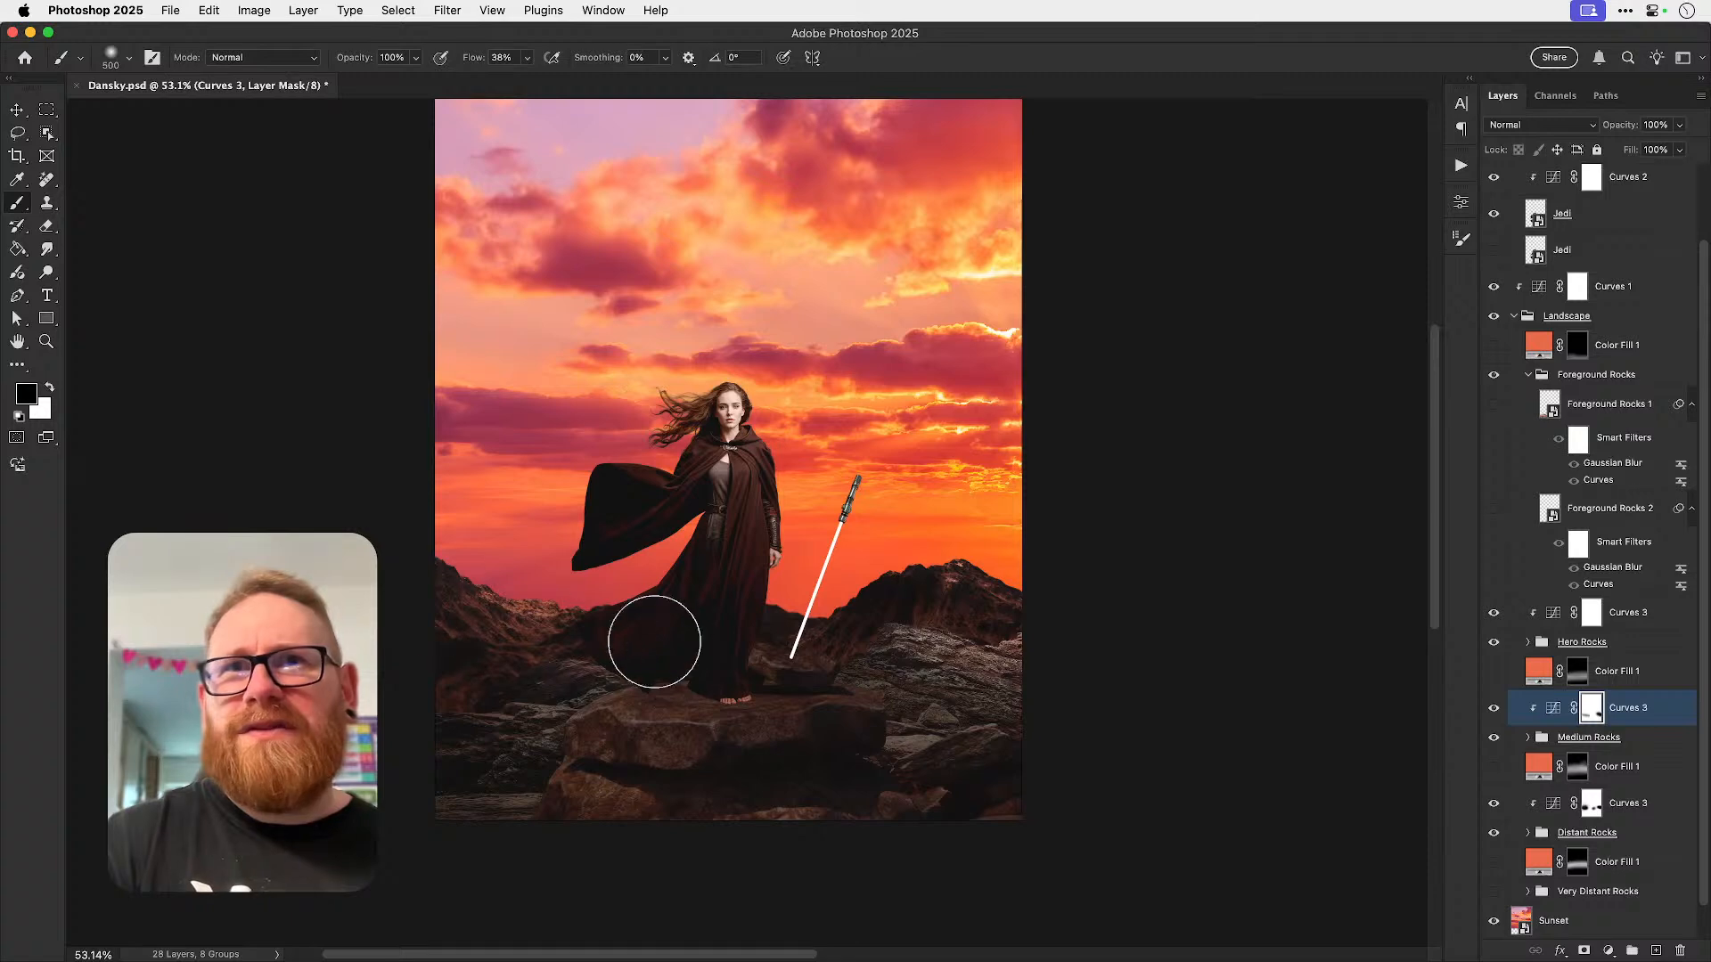
{"action": "key", "text": "bracketleft"}
{"action": "key", "text": "bracketleft"}
{"action": "key", "text": "bracketleft"}
{"action": "key", "text": "bracketleft"}
{"action": "key", "text": "bracketleft"}
{"action": "key", "text": "bracketleft"}
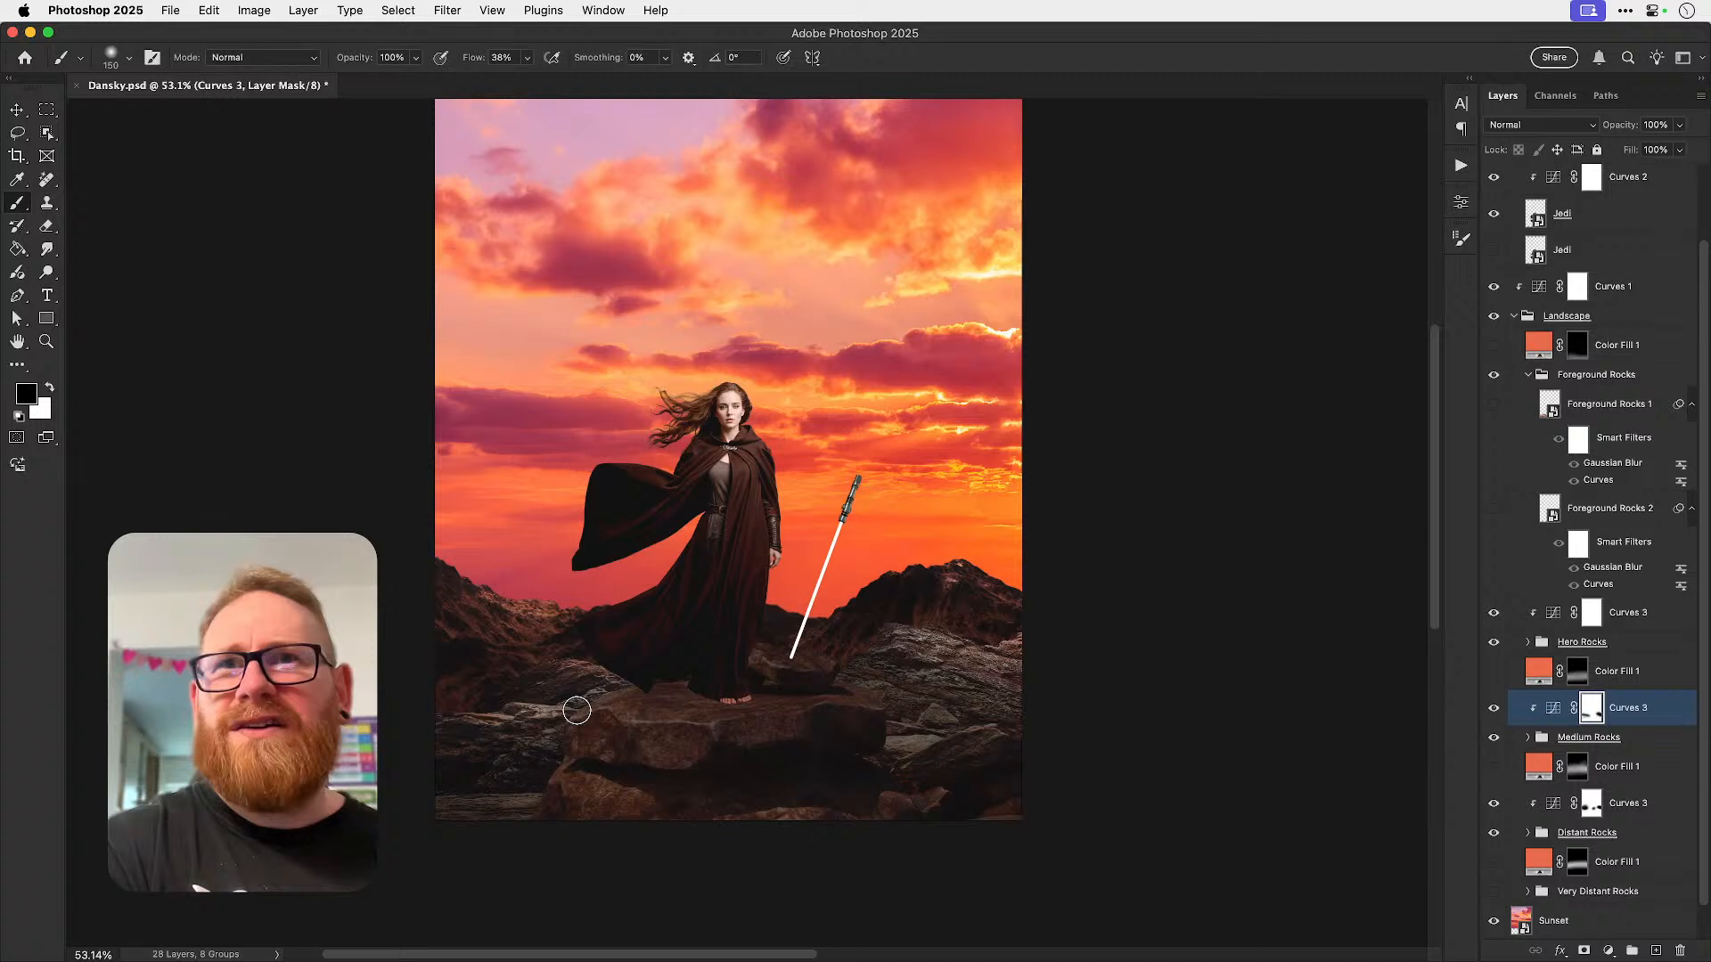
{"action": "key", "text": "bracketleft"}
{"action": "key", "text": "bracketleft"}
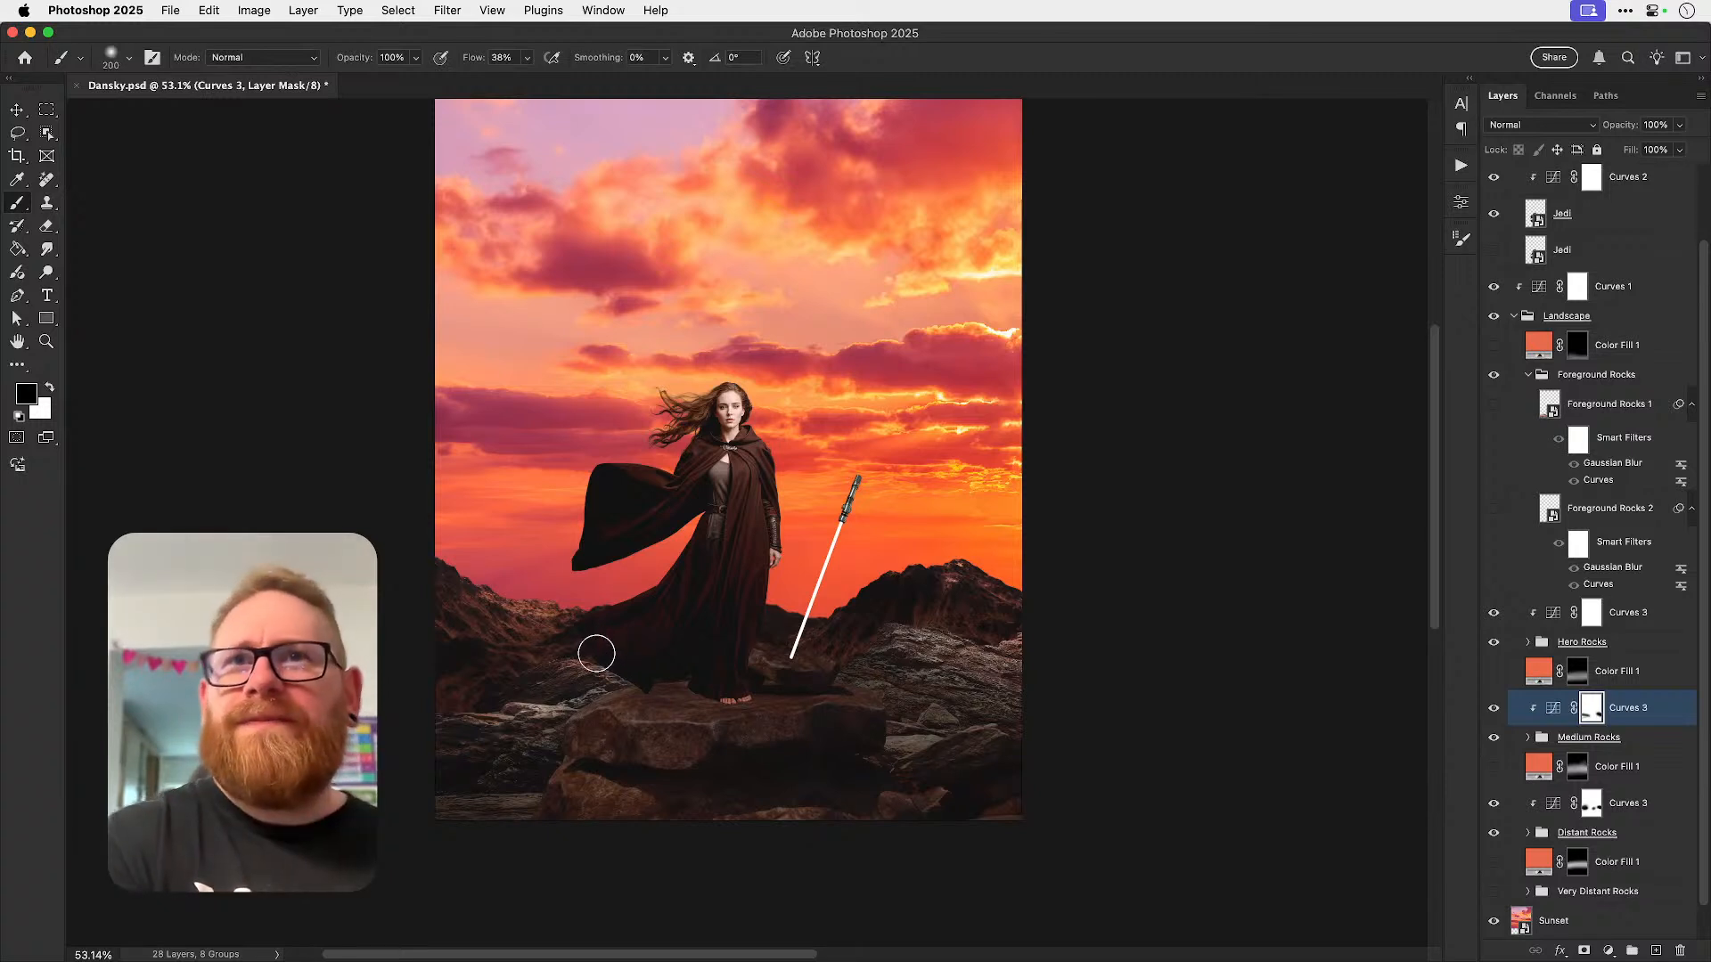
{"action": "key", "text": "bracketright"}
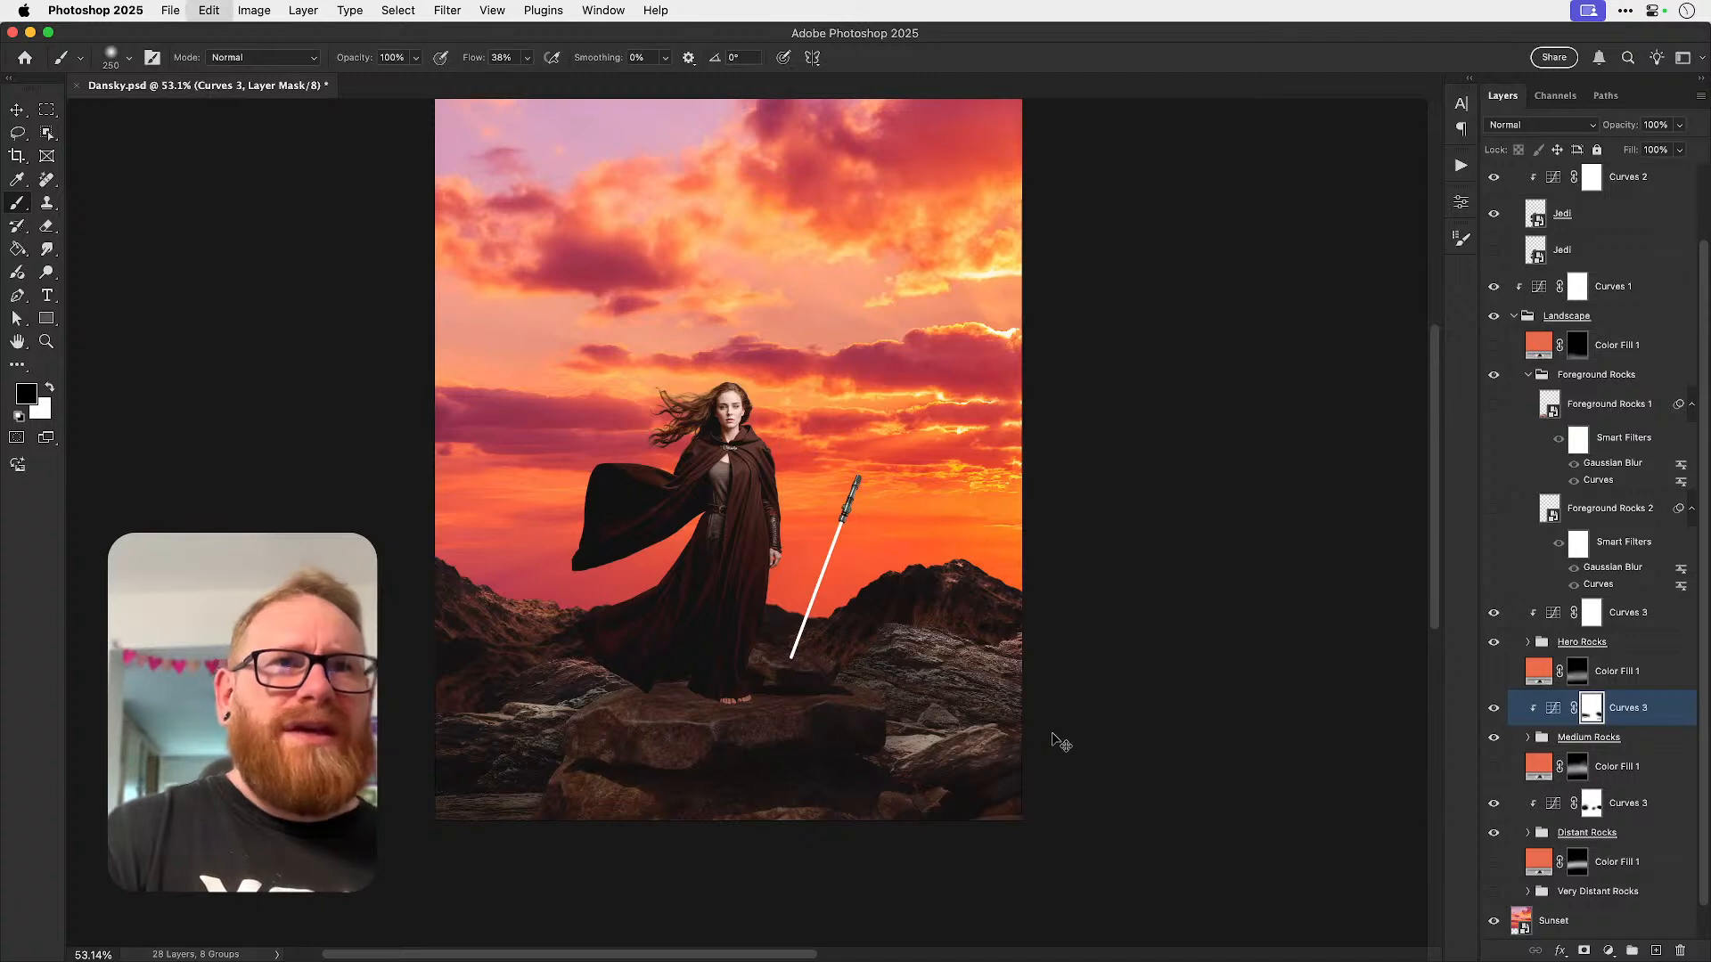
- Refine the Medium Rocks curve mask around the boulders at the image's lower right with a small 60 to 80 px brush in black and white
{"action": "key", "text": "bracketleft"}
{"action": "key", "text": "bracketleft"}
{"action": "key", "text": "bracketleft"}
{"action": "key", "text": "bracketleft"}
{"action": "key", "text": "bracketleft"}
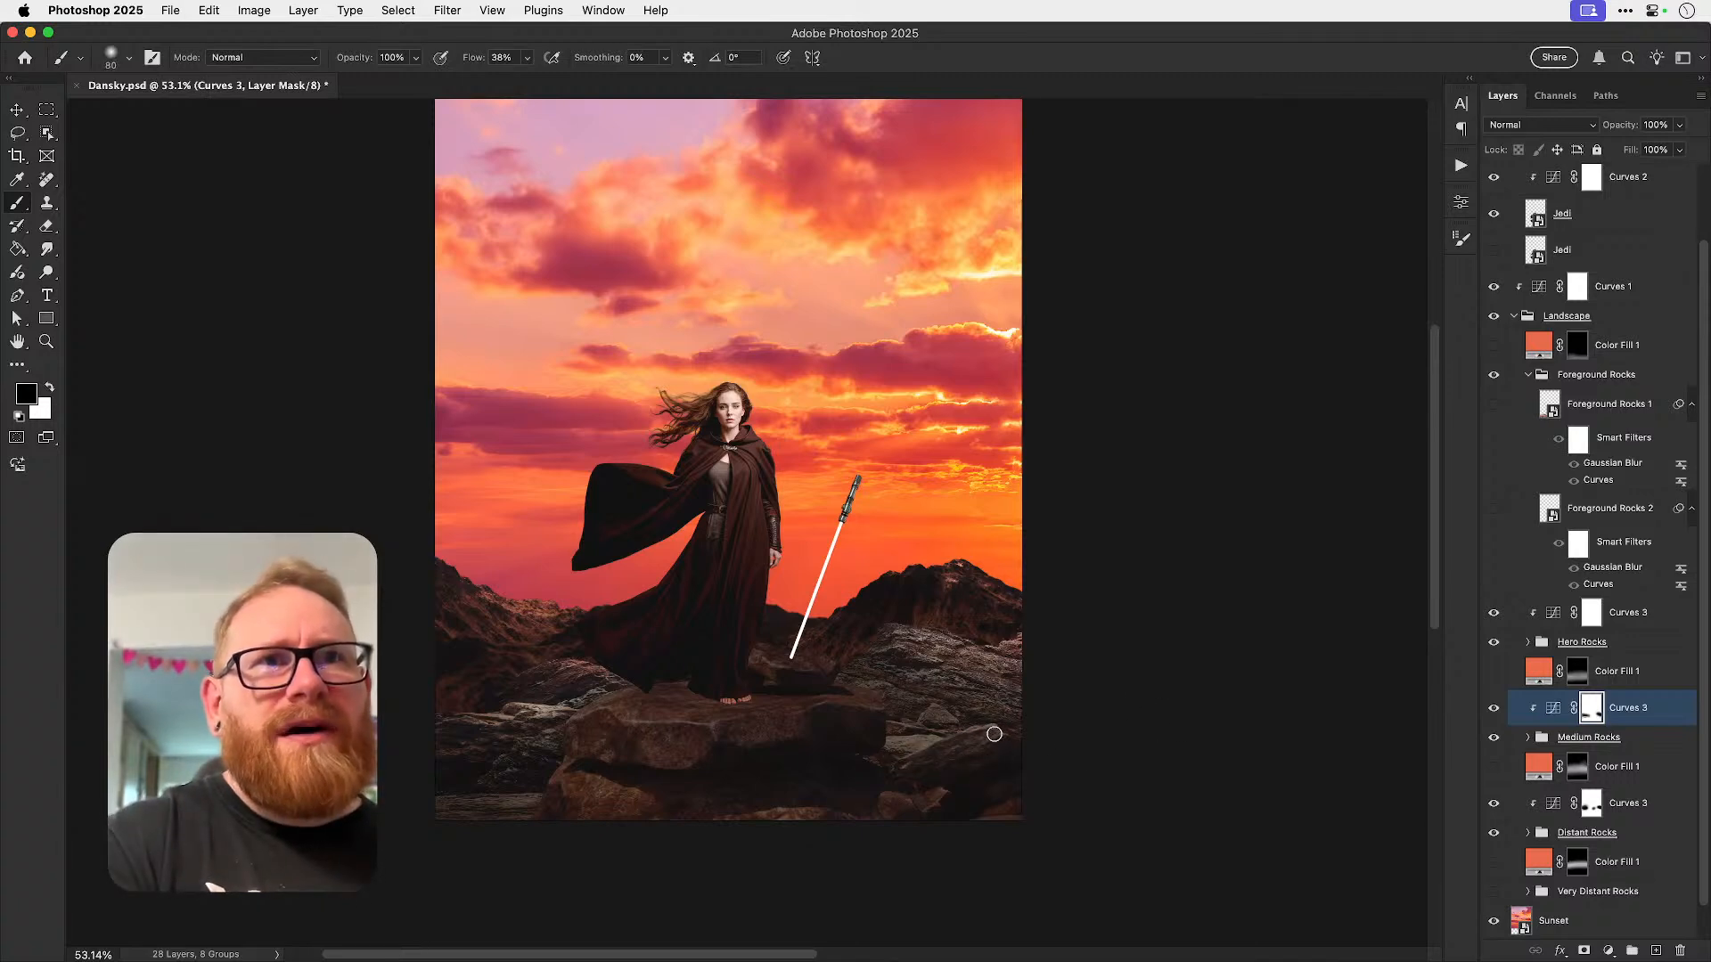
{"action": "key", "text": "x"}
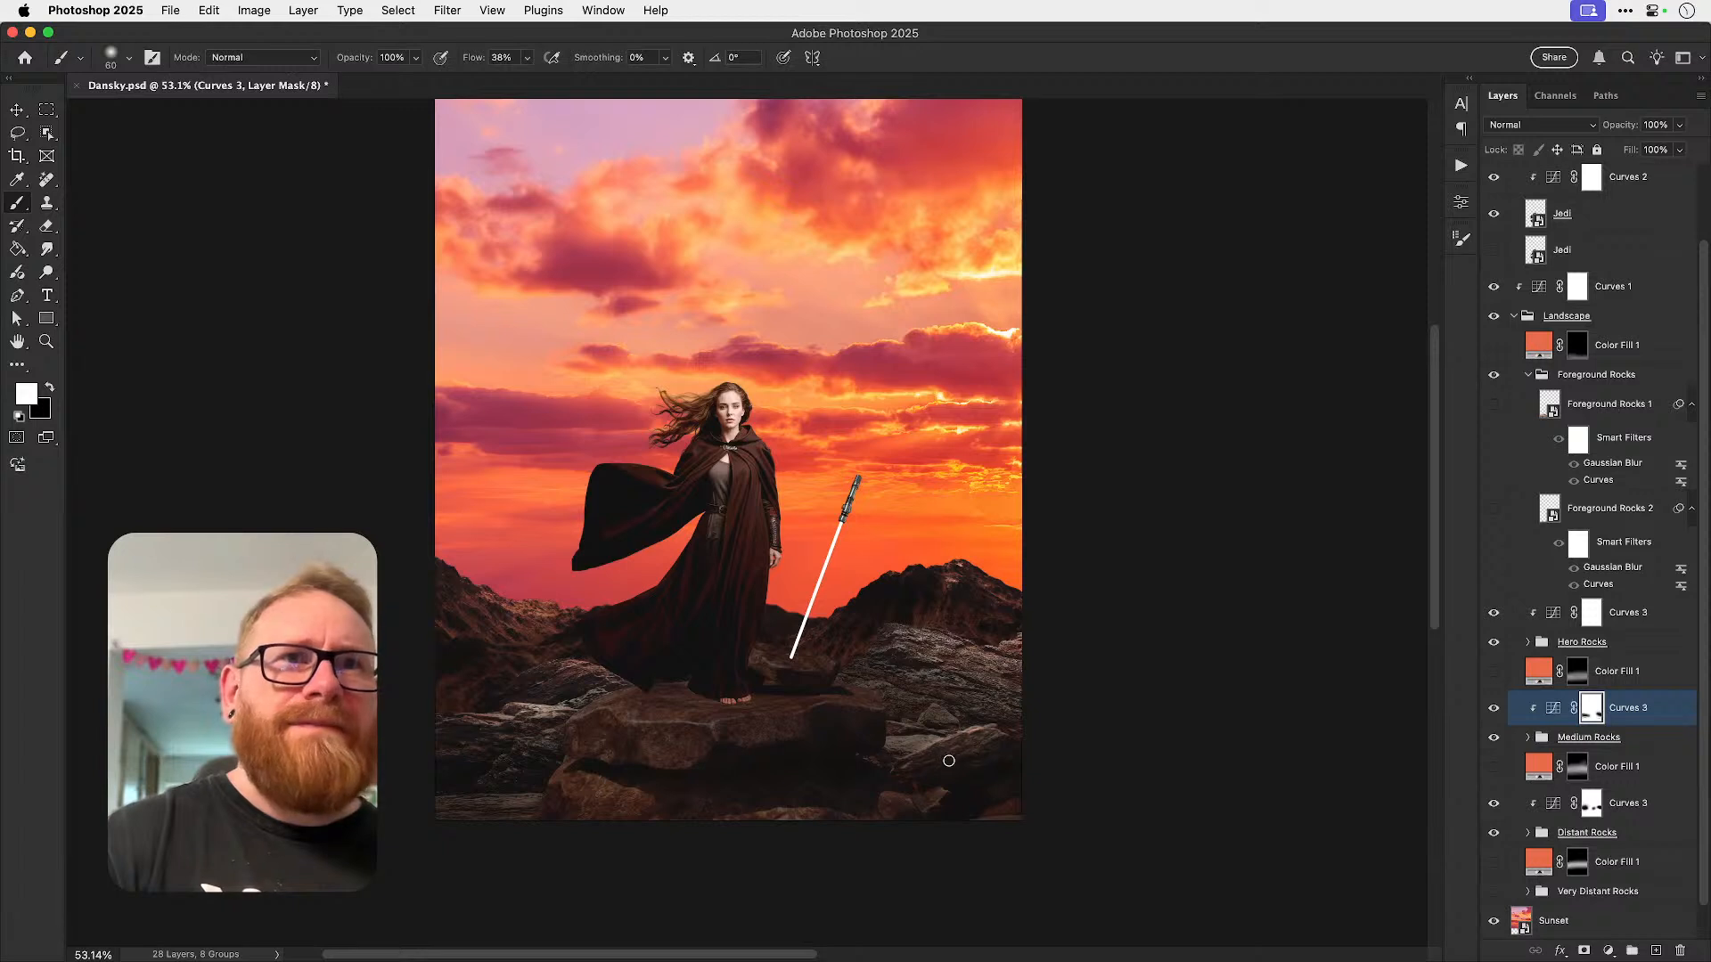
{"action": "key", "text": "x"}
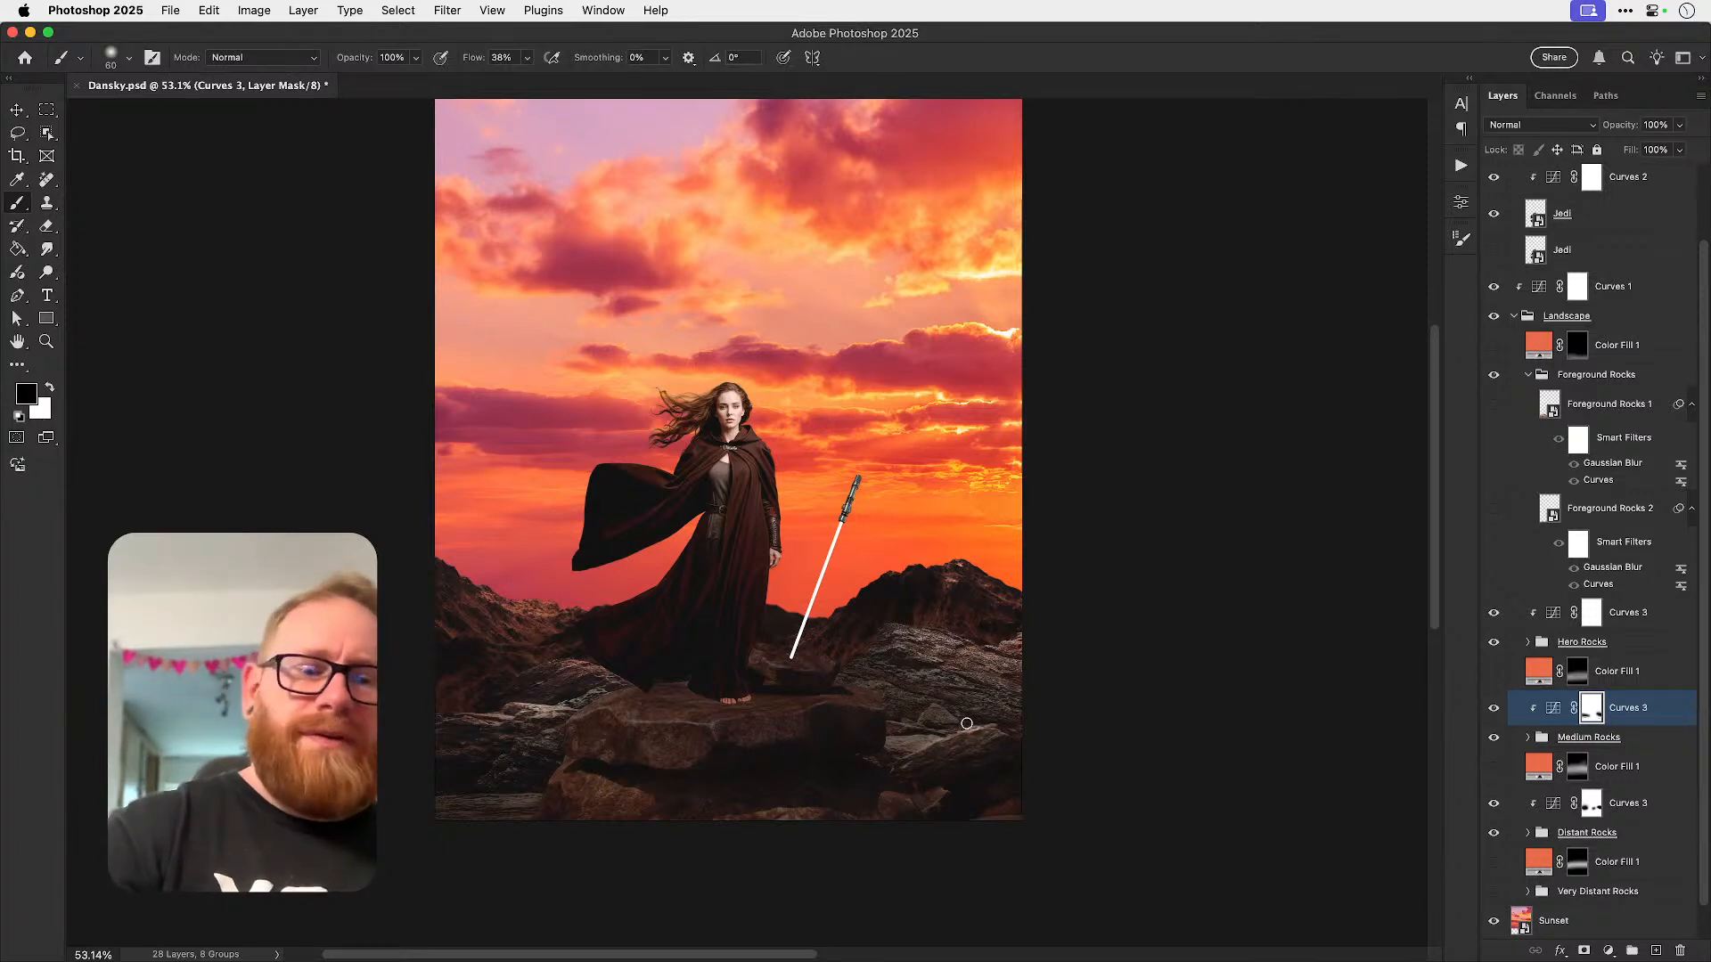
- Lower the brush flow to 19%, paint black along the top edges of the lower-right boulders on the Medium Rocks mask, and undo the last stroke
{"action": "key", "text": "bracketright"}
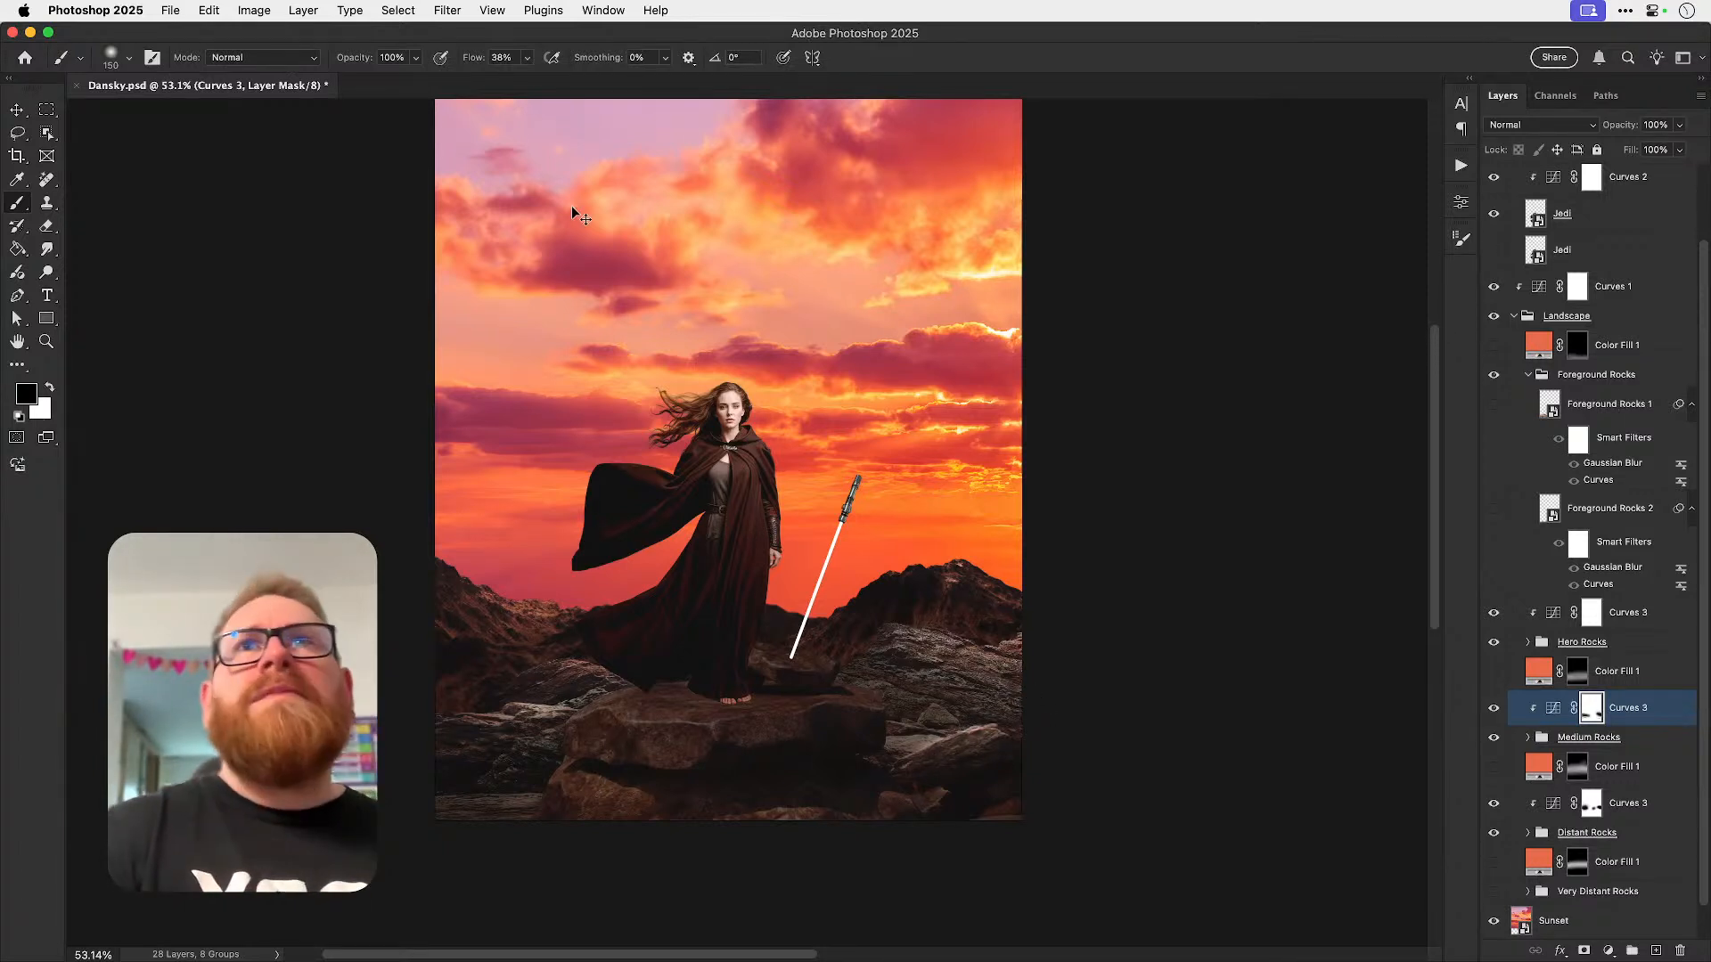
{"action": "left_click_drag", "start_coordinate": [527, 57], "coordinate": [519, 82]}
{"action": "left_click_drag", "start_coordinate": [907, 738], "coordinate": [954, 735]}
{"action": "key", "text": "bracketleft"}
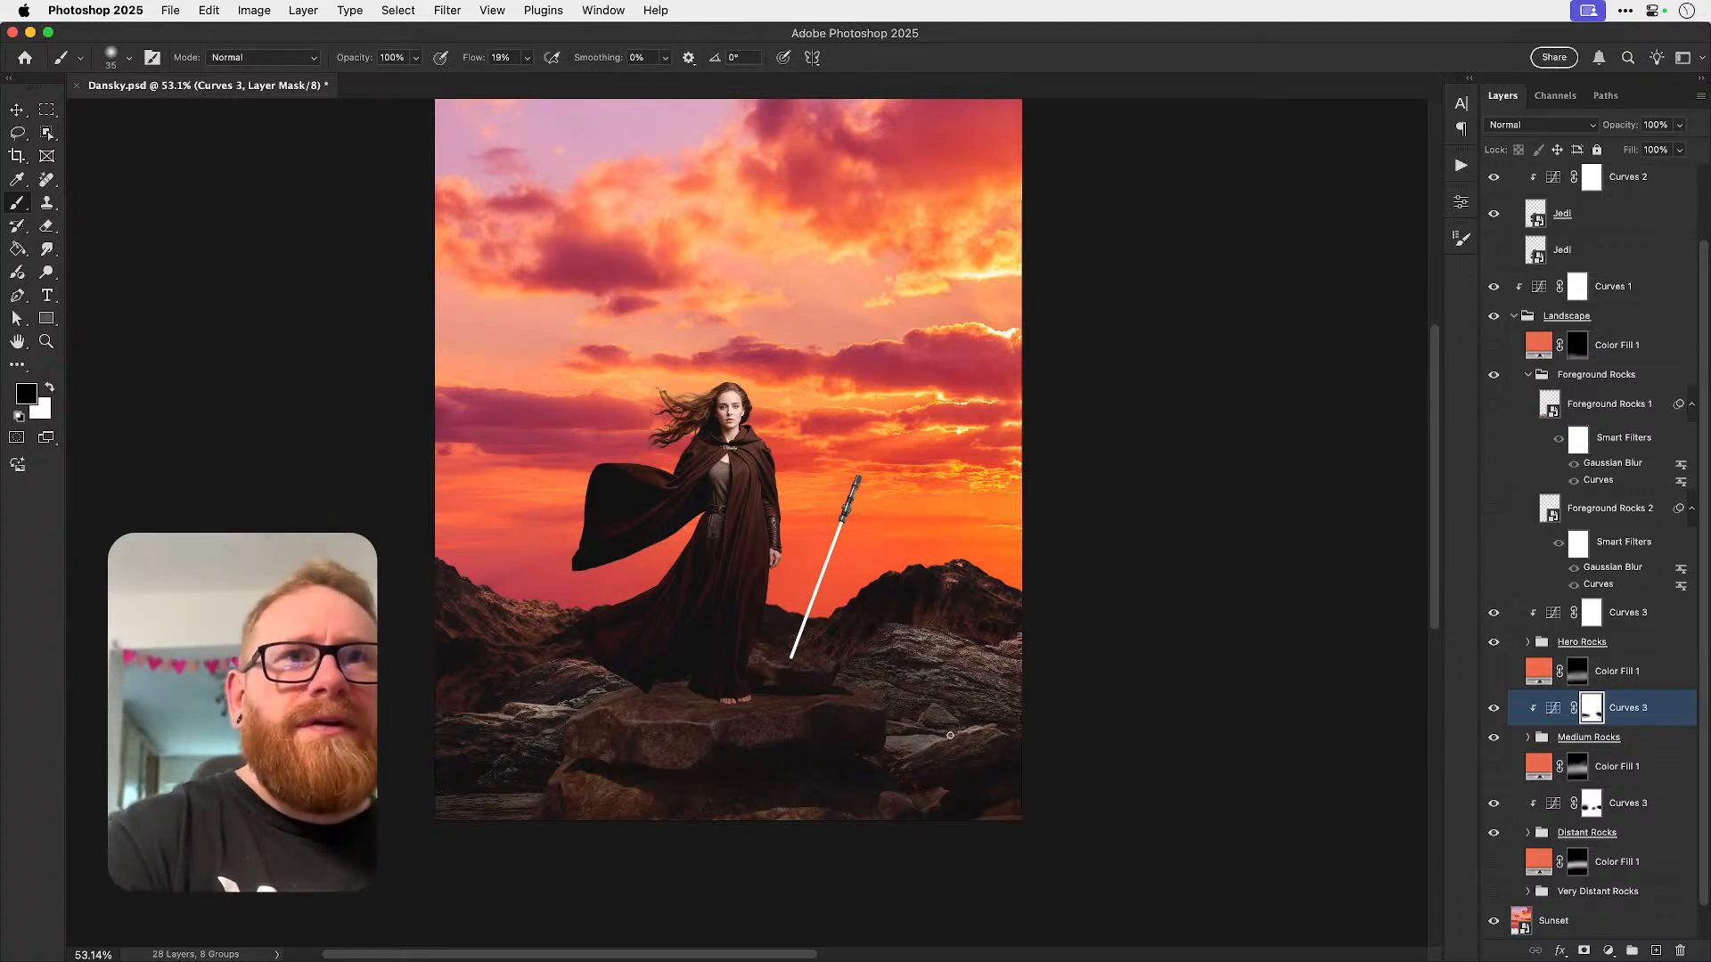
{"action": "key", "text": "z"}
{"action": "left_click_drag", "start_coordinate": [927, 729], "coordinate": [930, 723]}
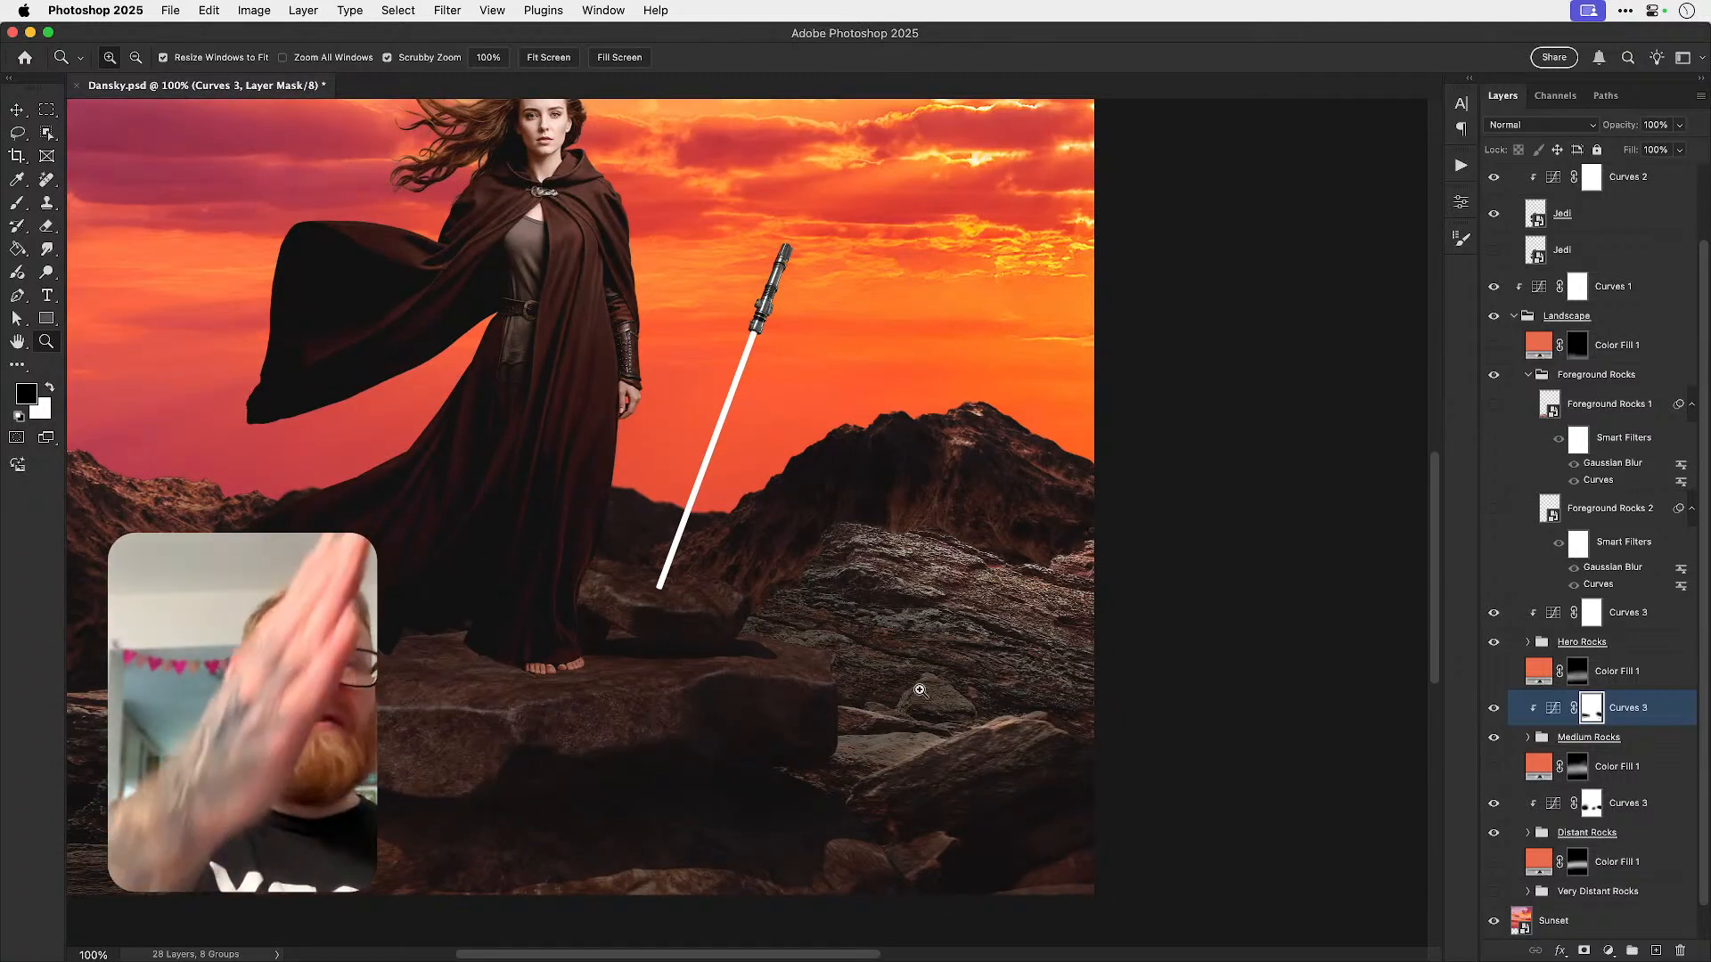
{"action": "key", "text": "b"}
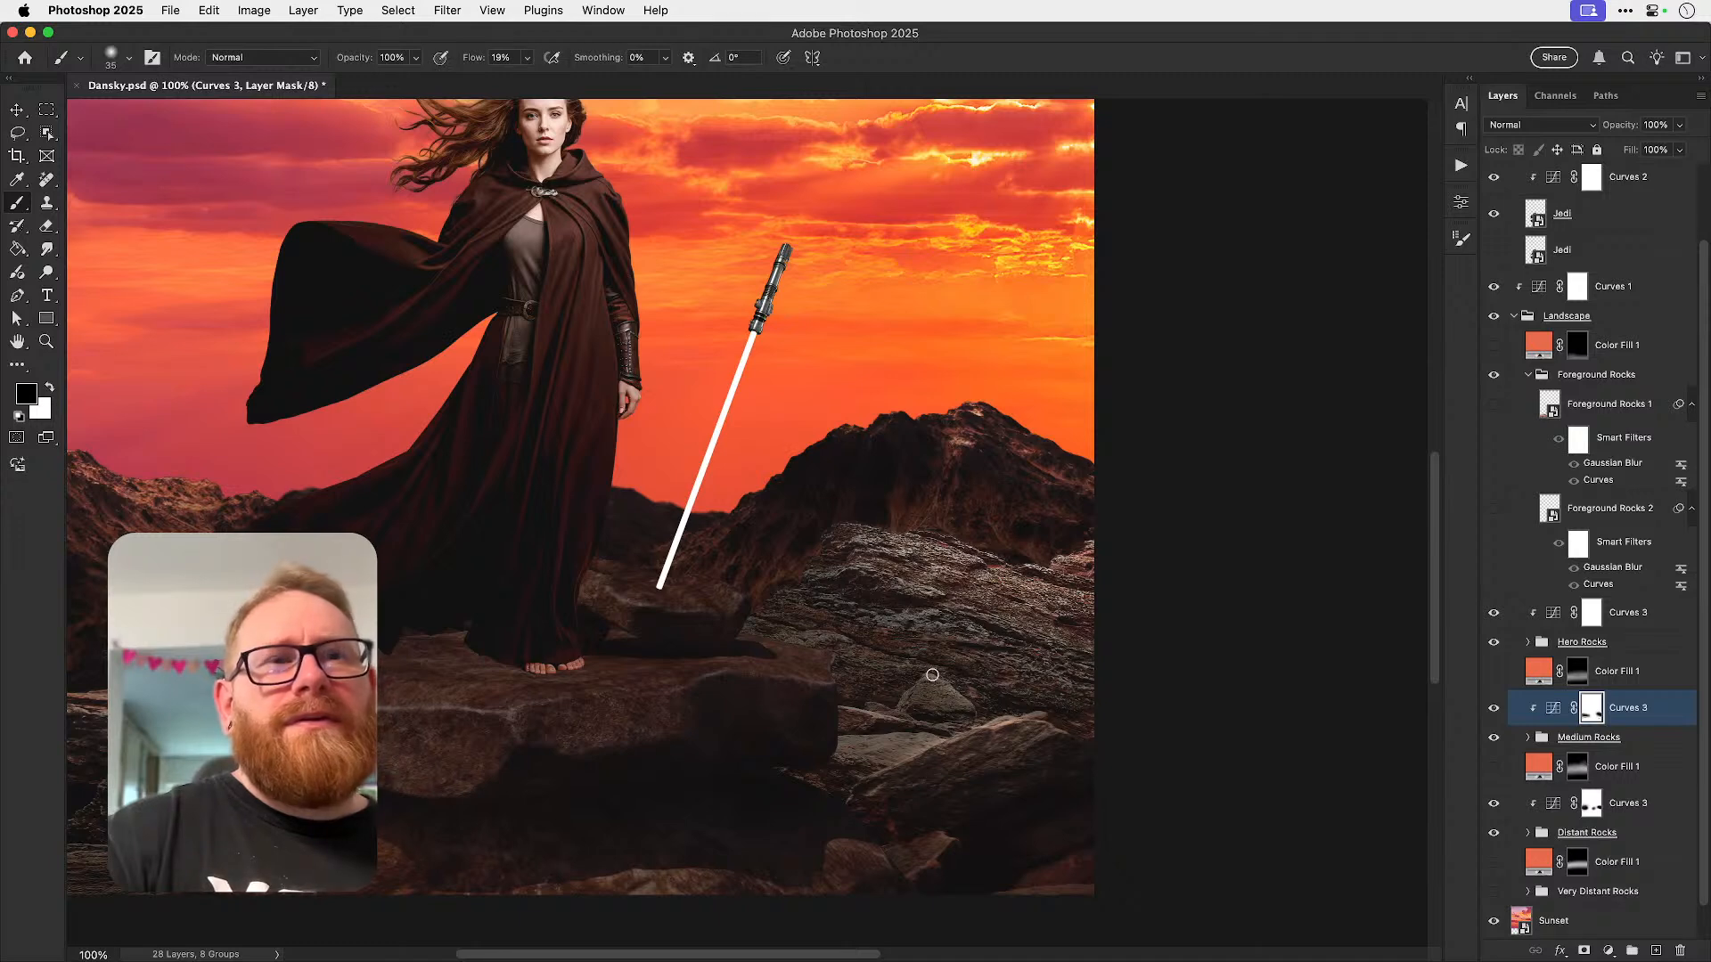
{"action": "key", "text": "super+z"}
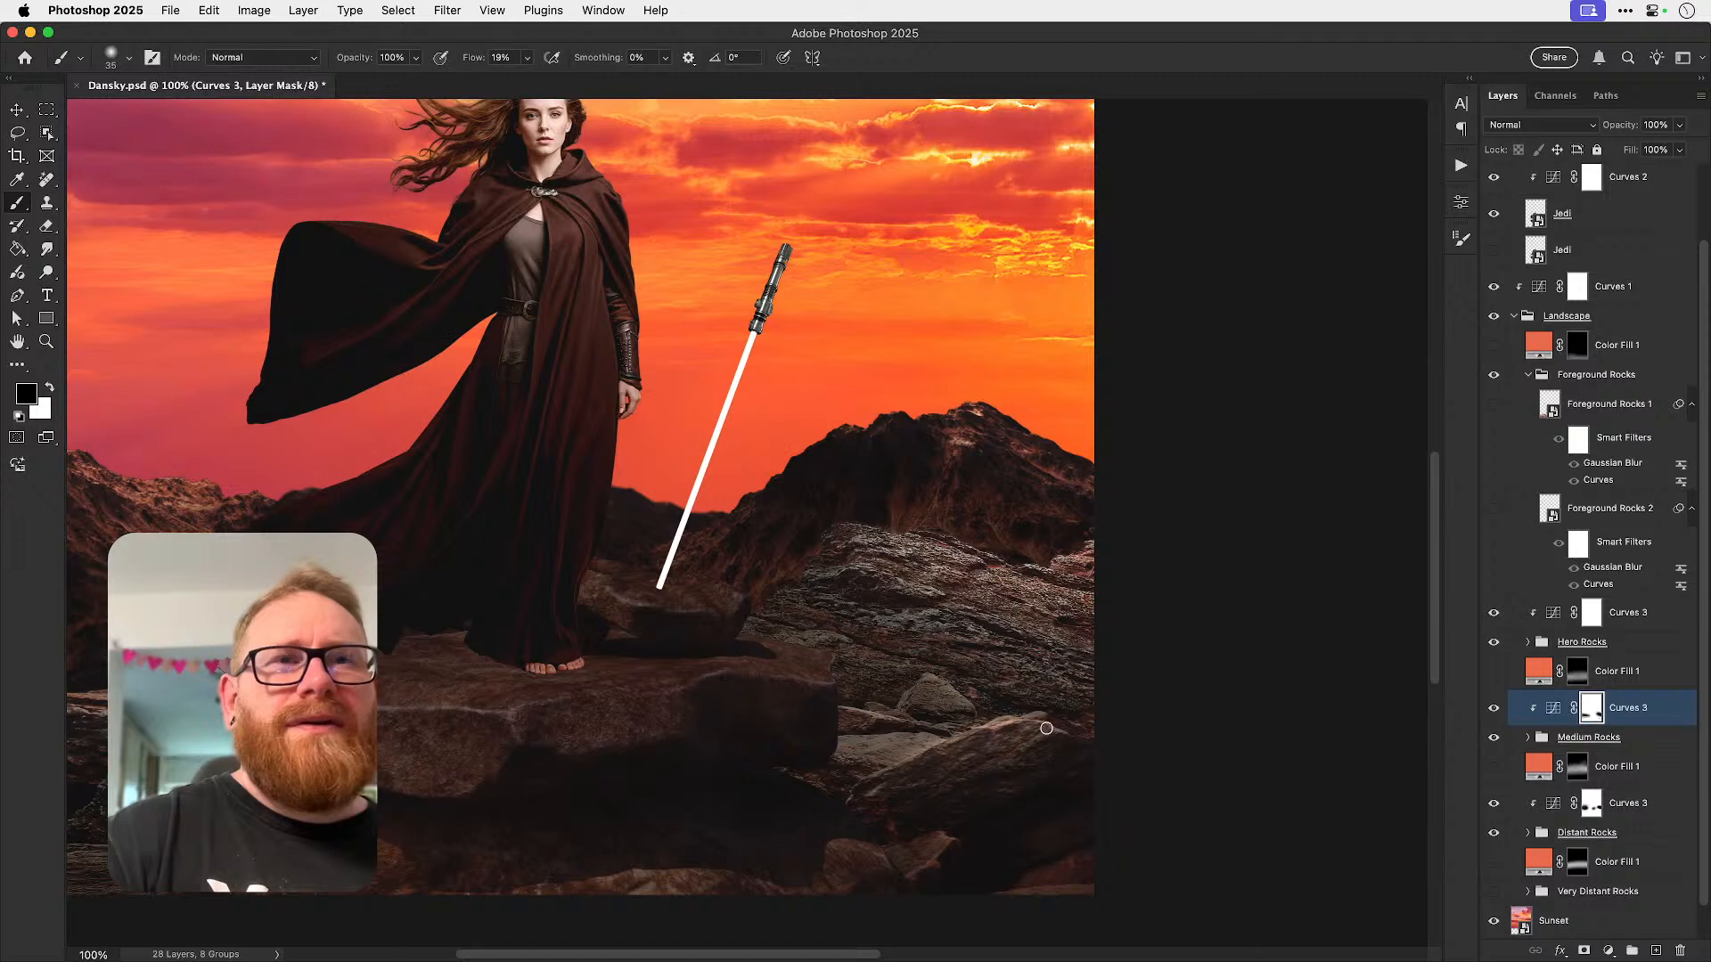
- Paint white over the shaded side of the lower-right boulder on the Medium Rocks mask, and black over the rock edge left of the figure
{"action": "key", "text": "x"}
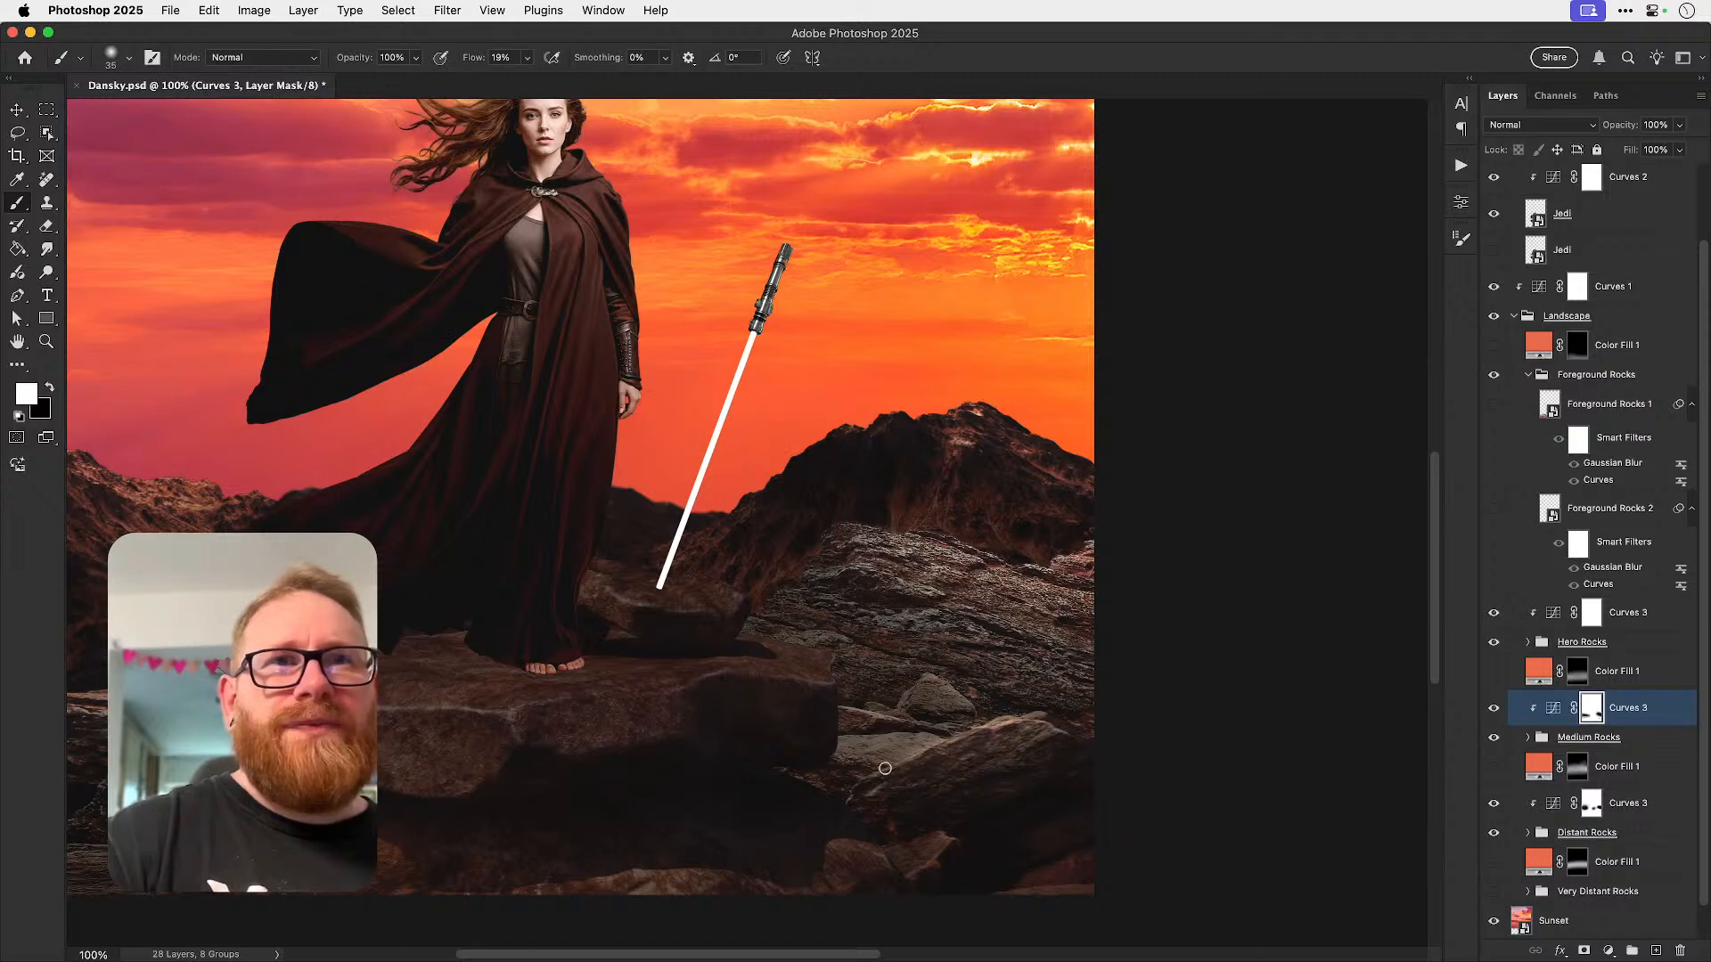
{"action": "left_click_drag", "start_coordinate": [873, 768], "coordinate": [1004, 693]}
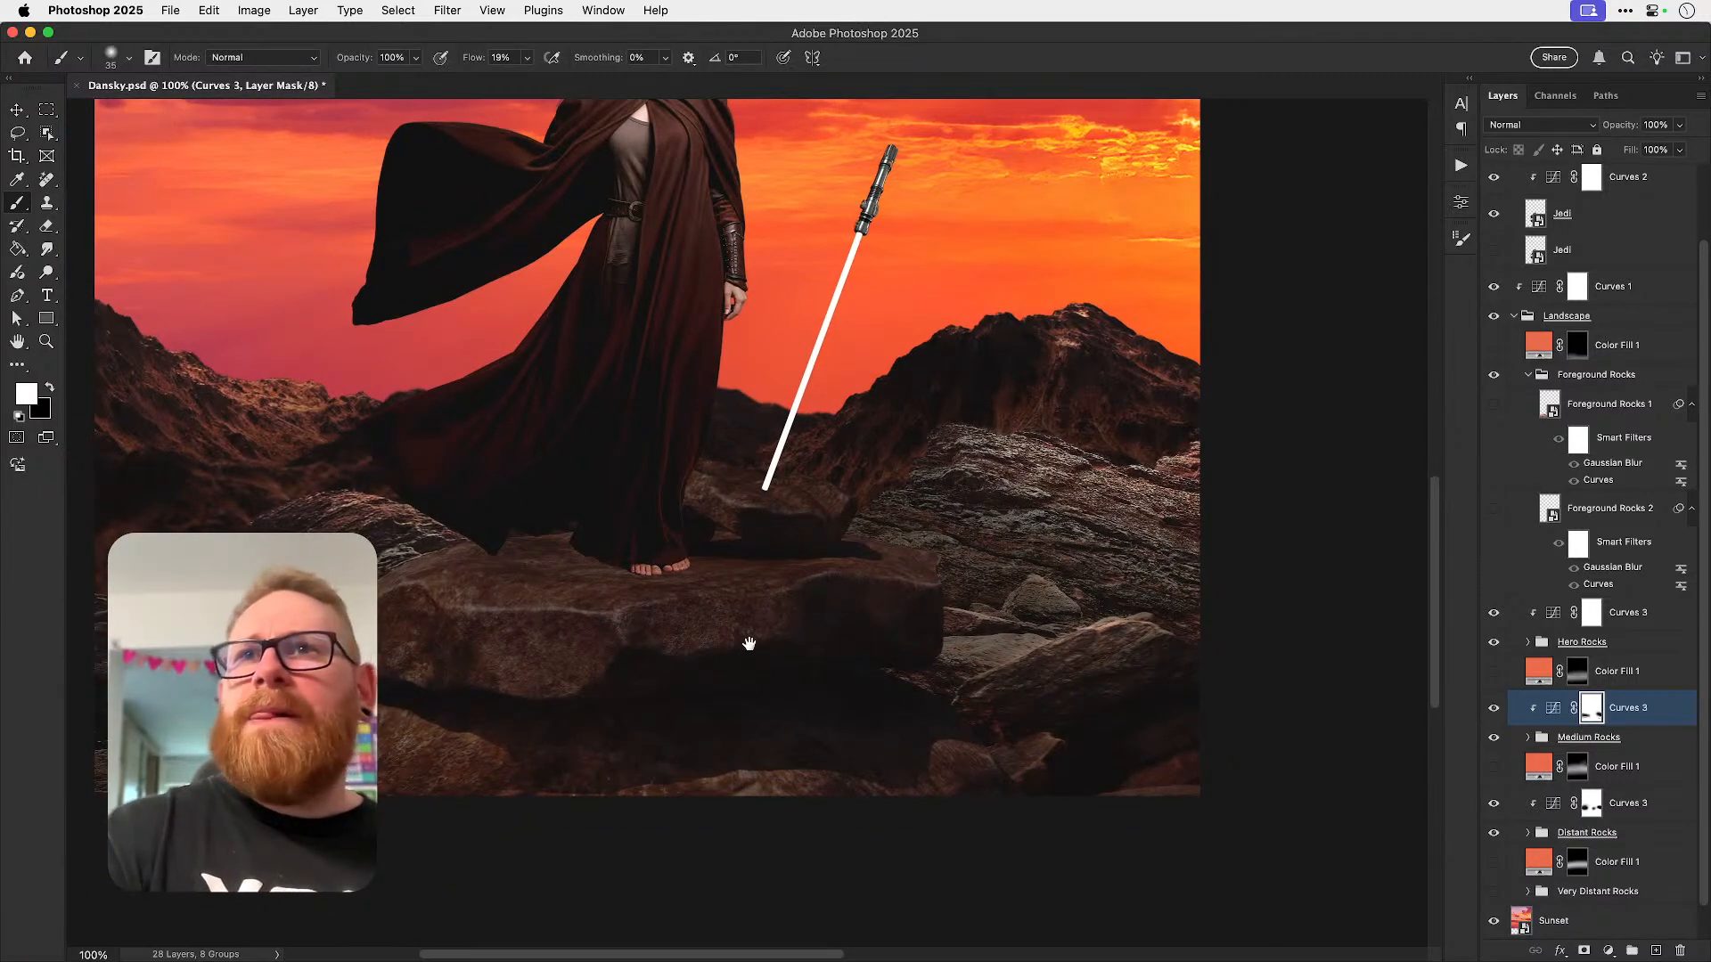
{"action": "left_click_drag", "start_coordinate": [748, 638], "coordinate": [966, 666]}
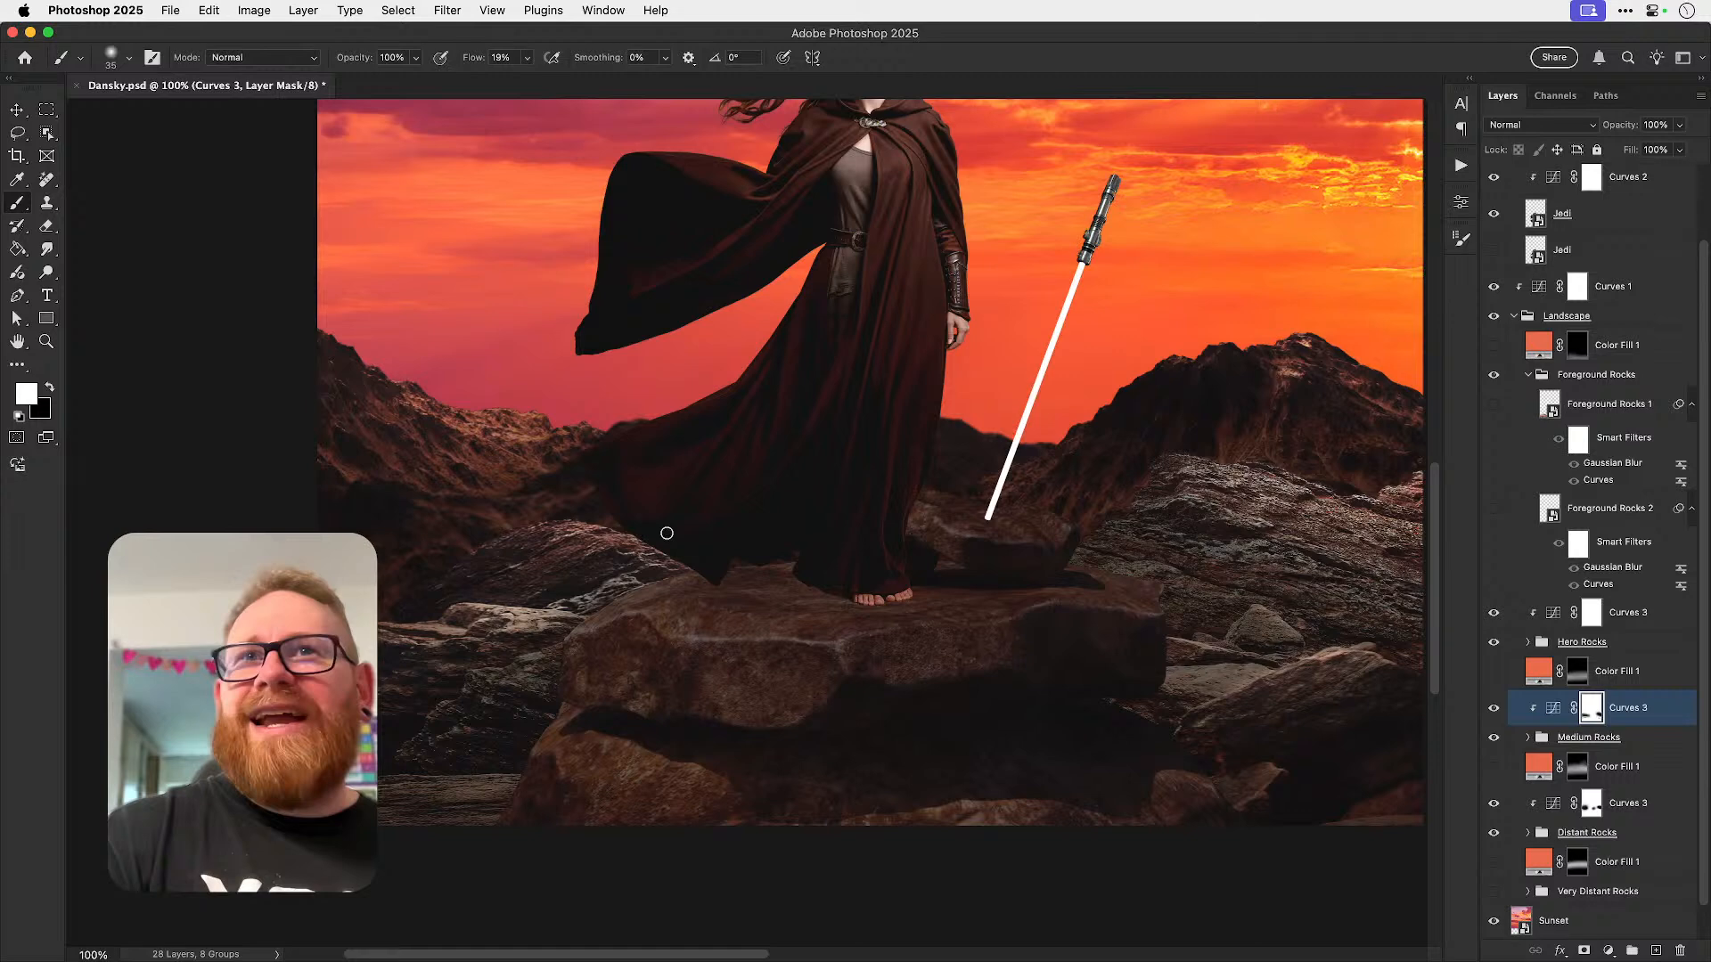
{"action": "key", "text": "x"}
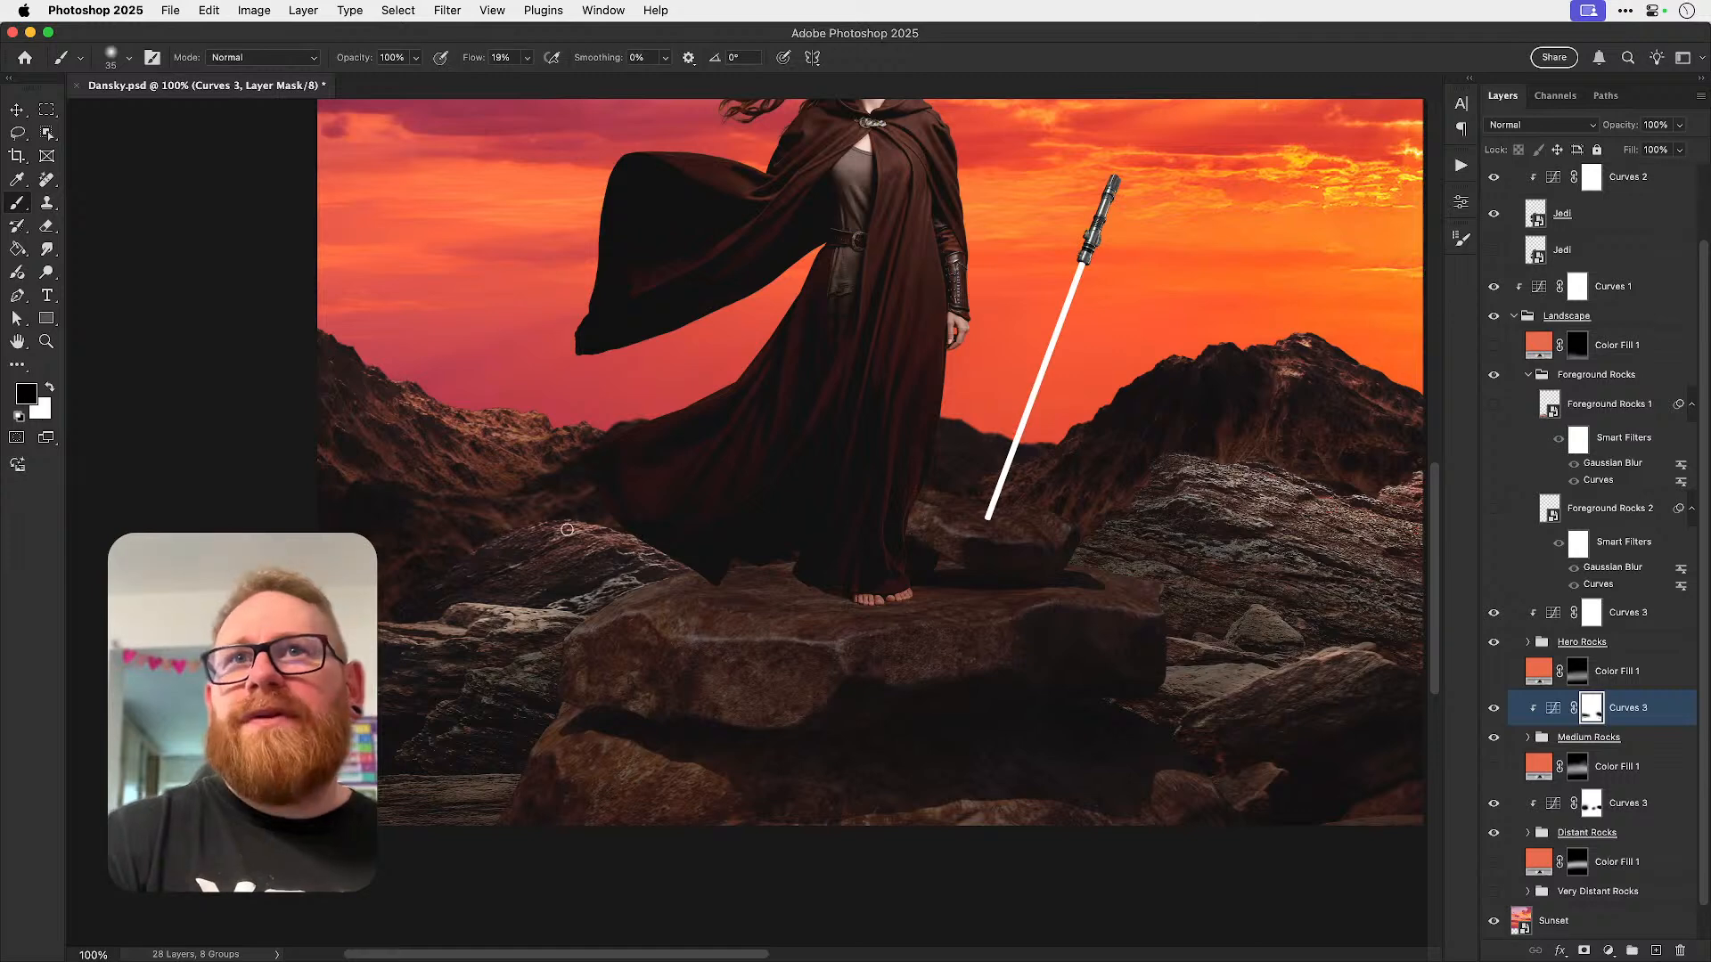
- Paint black on the Hero Rocks curve mask over the small rock beneath the lightsaber tip, enlarging the brush to 150 px
{"action": "left_click", "coordinate": [1594, 621]}
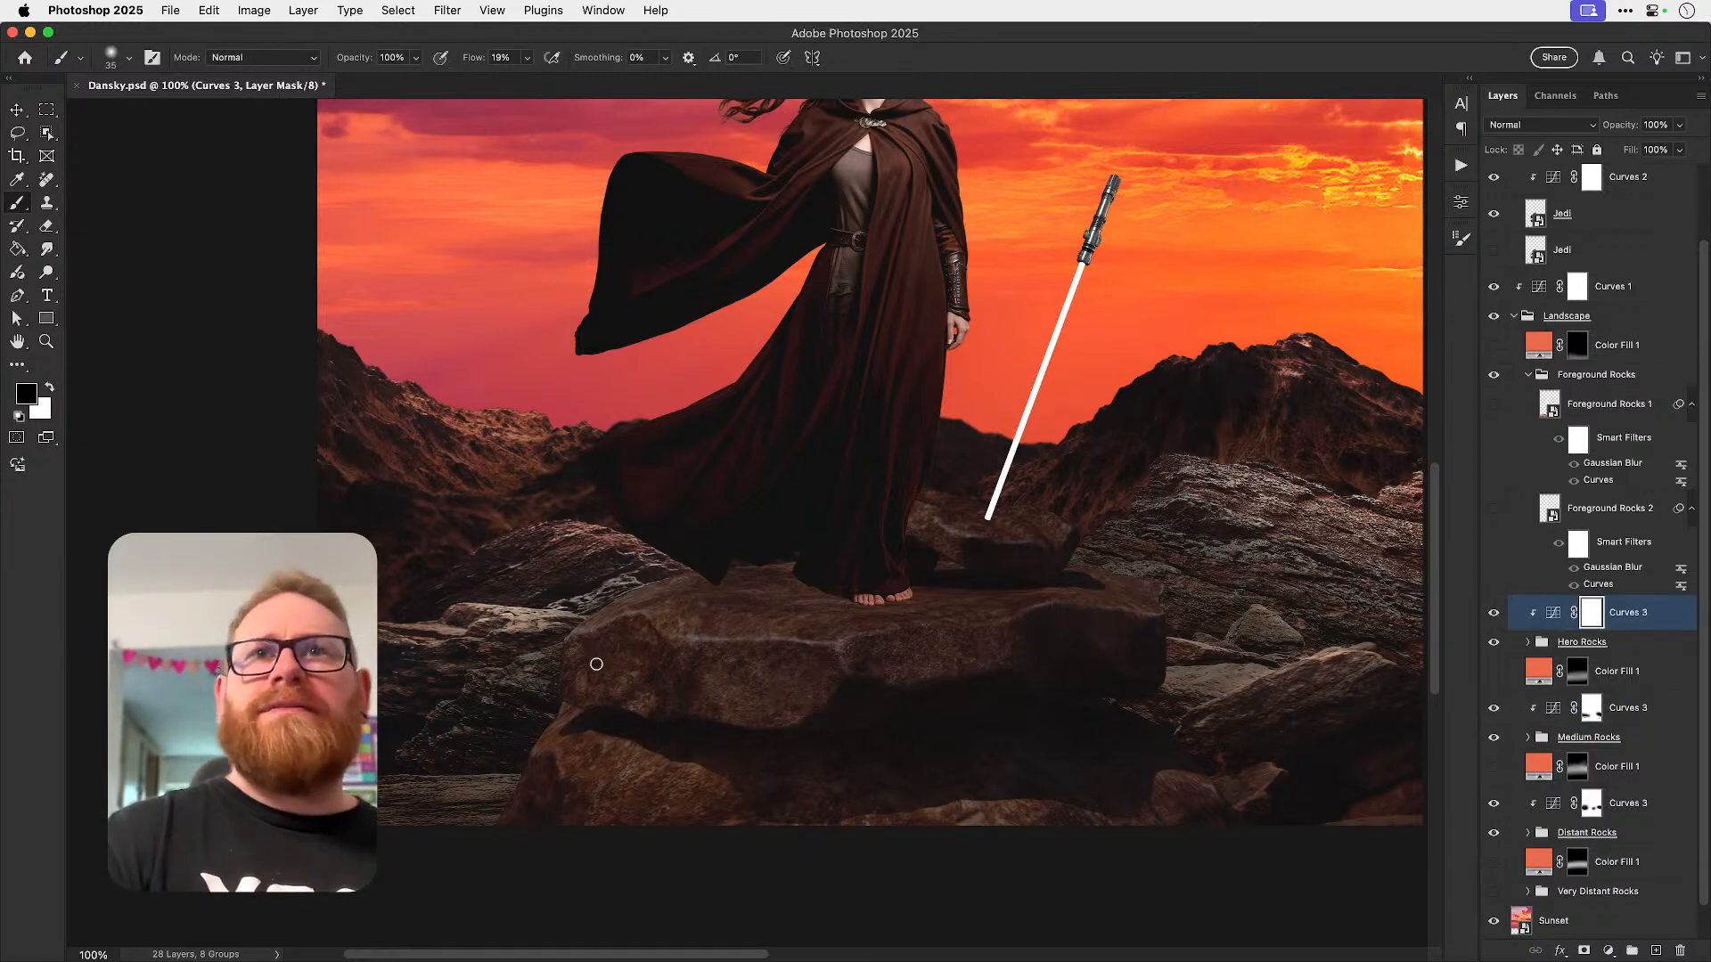
{"action": "mouse_move", "coordinate": [943, 569]}
{"action": "left_mouse_down"}
{"action": "mouse_move", "coordinate": [809, 588]}
{"action": "mouse_move", "coordinate": [834, 584]}
{"action": "left_mouse_up"}
{"action": "key", "text": "bracketright"}
{"action": "key", "text": "bracketright"}
{"action": "key", "text": "bracketright"}
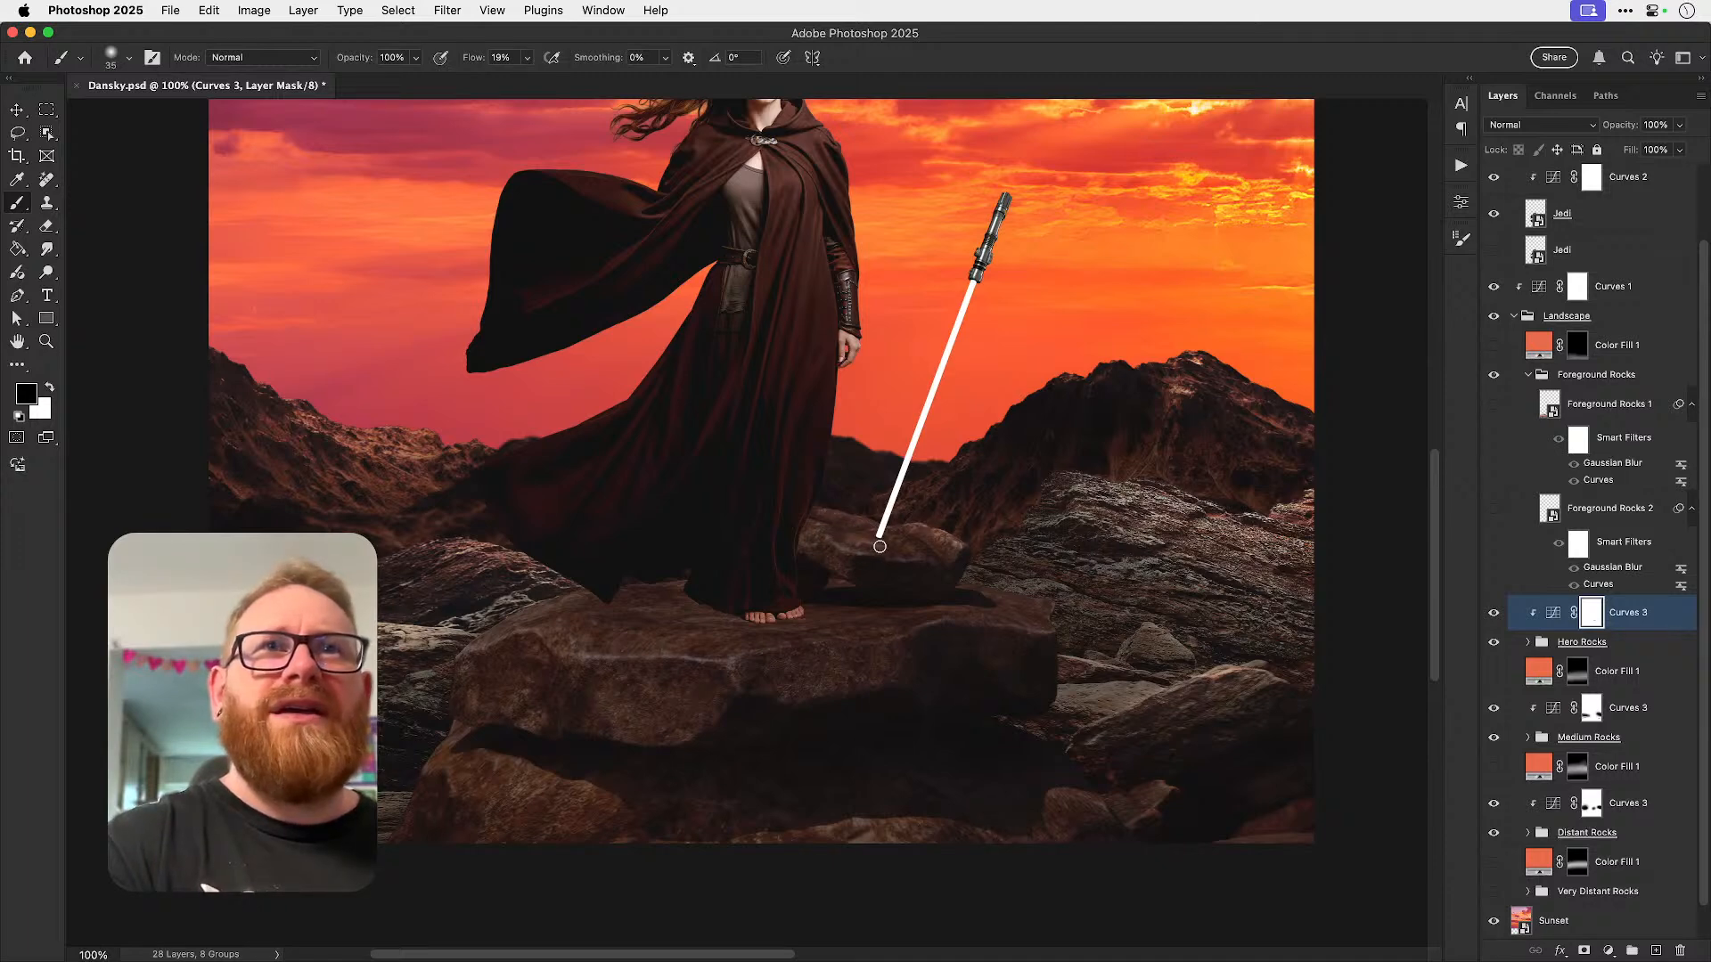
{"action": "key", "text": "bracketright"}
{"action": "key", "text": "bracketright"}
{"action": "key", "text": "bracketright"}
{"action": "key", "text": "bracketright"}
{"action": "key", "text": "bracketright"}
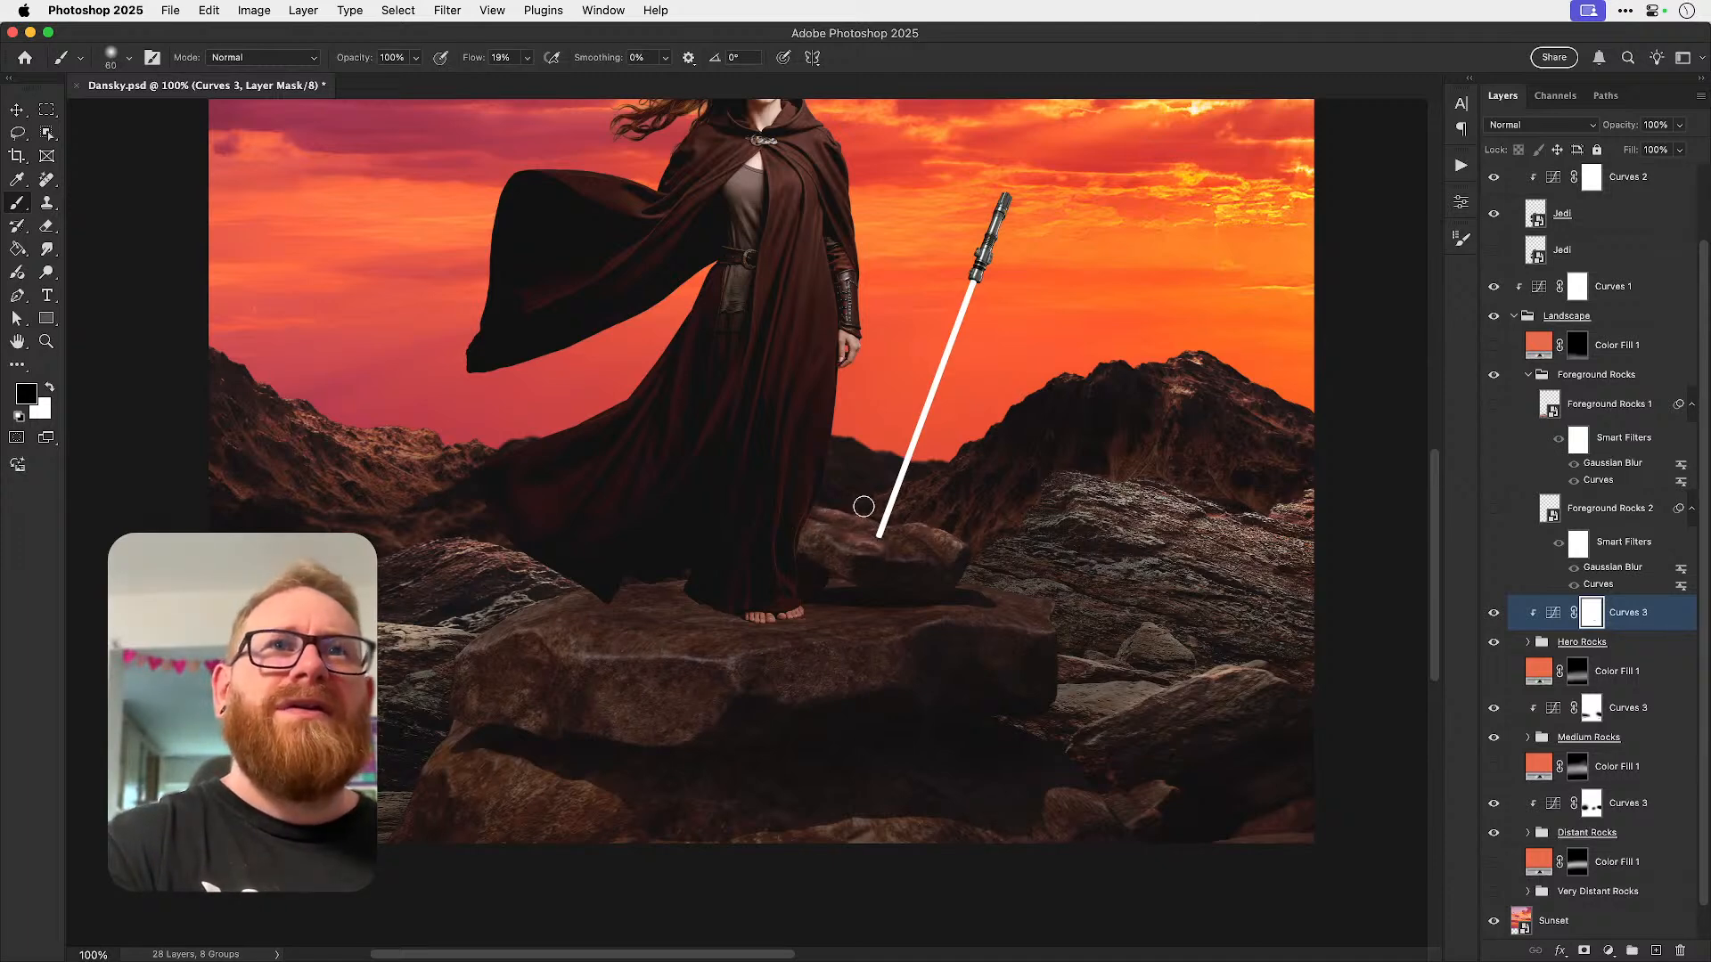
{"action": "key", "text": "bracketright"}
{"action": "key", "text": "bracketright"}
{"action": "key", "text": "bracketright"}
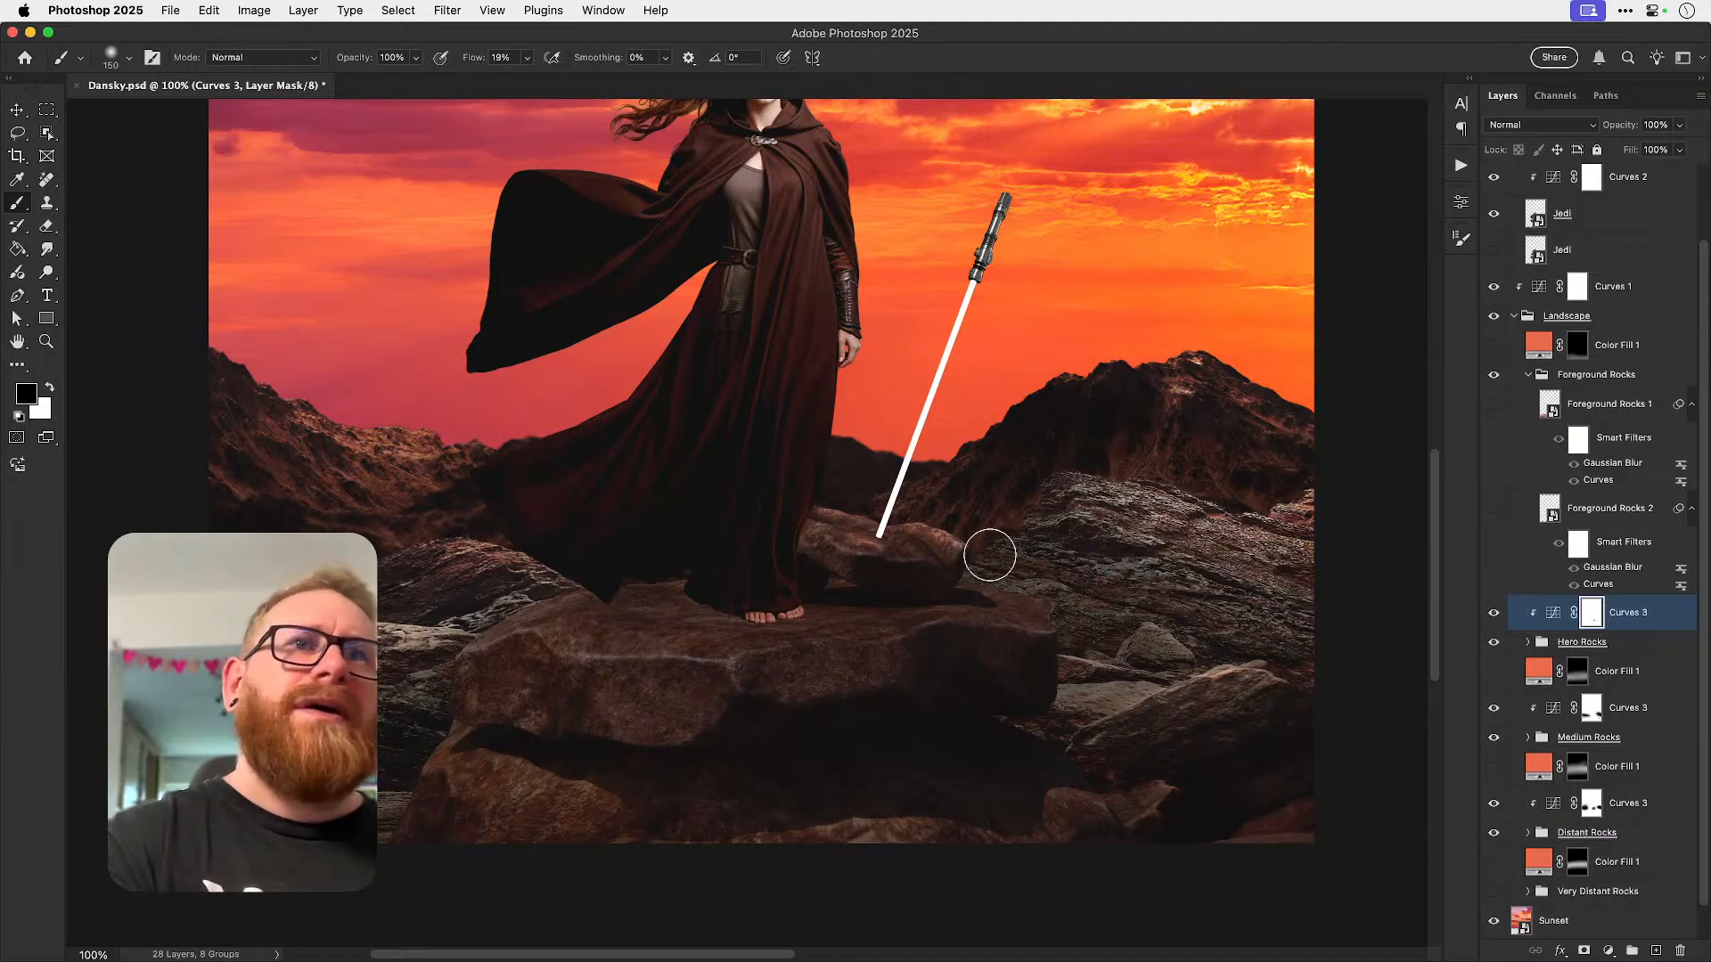
- Paint black along the top edges of the hero slab on its curve mask, varying the brush between 70 and 150 px
{"action": "key", "text": "bracketleft"}
{"action": "key", "text": "bracketleft"}
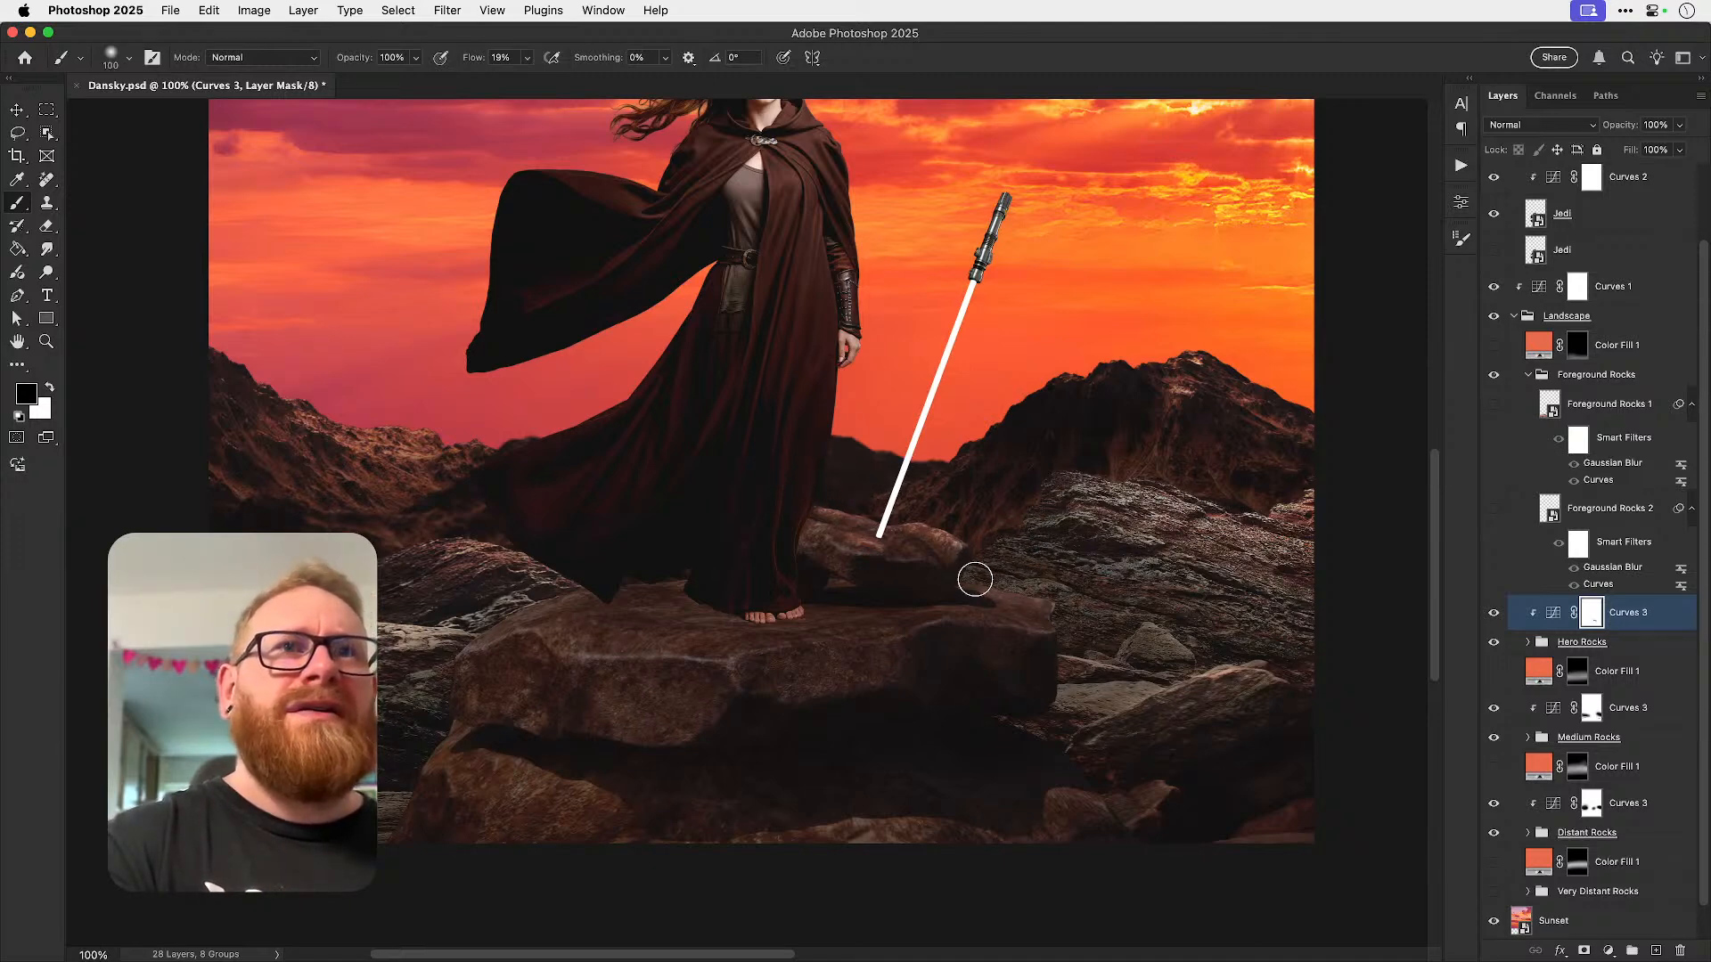
{"action": "key", "text": "bracketright"}
{"action": "key", "text": "bracketright"}
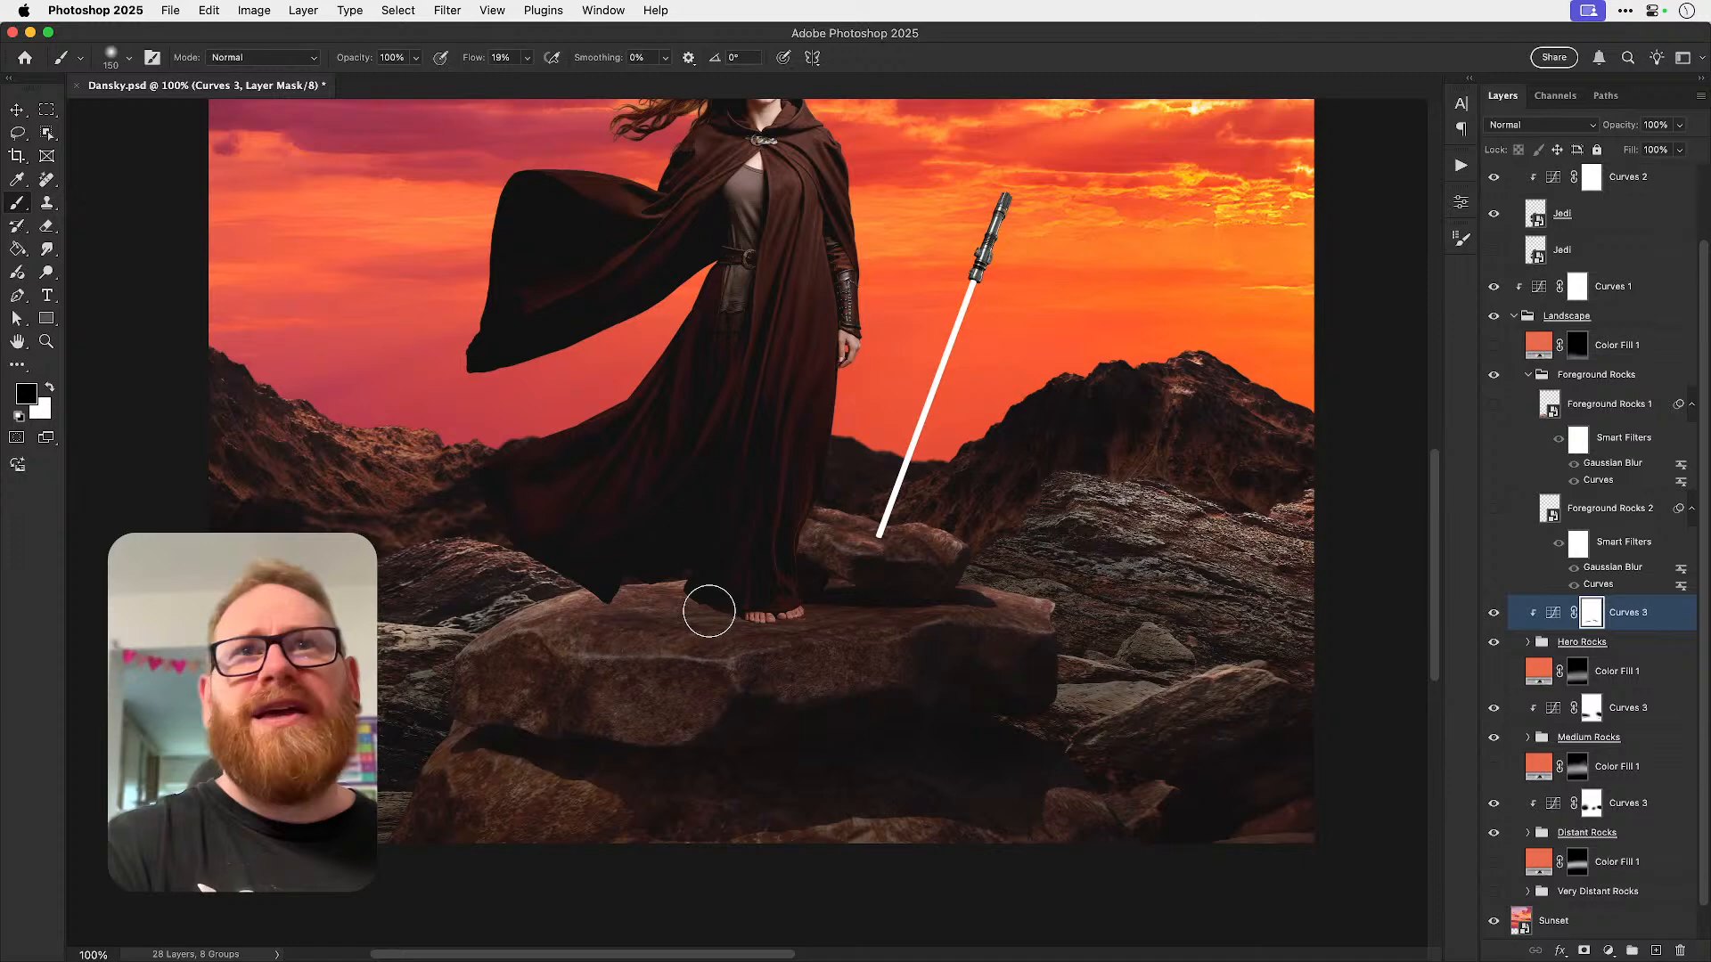
{"action": "key", "text": "bracketleft"}
{"action": "key", "text": "bracketleft"}
{"action": "key", "text": "bracketleft"}
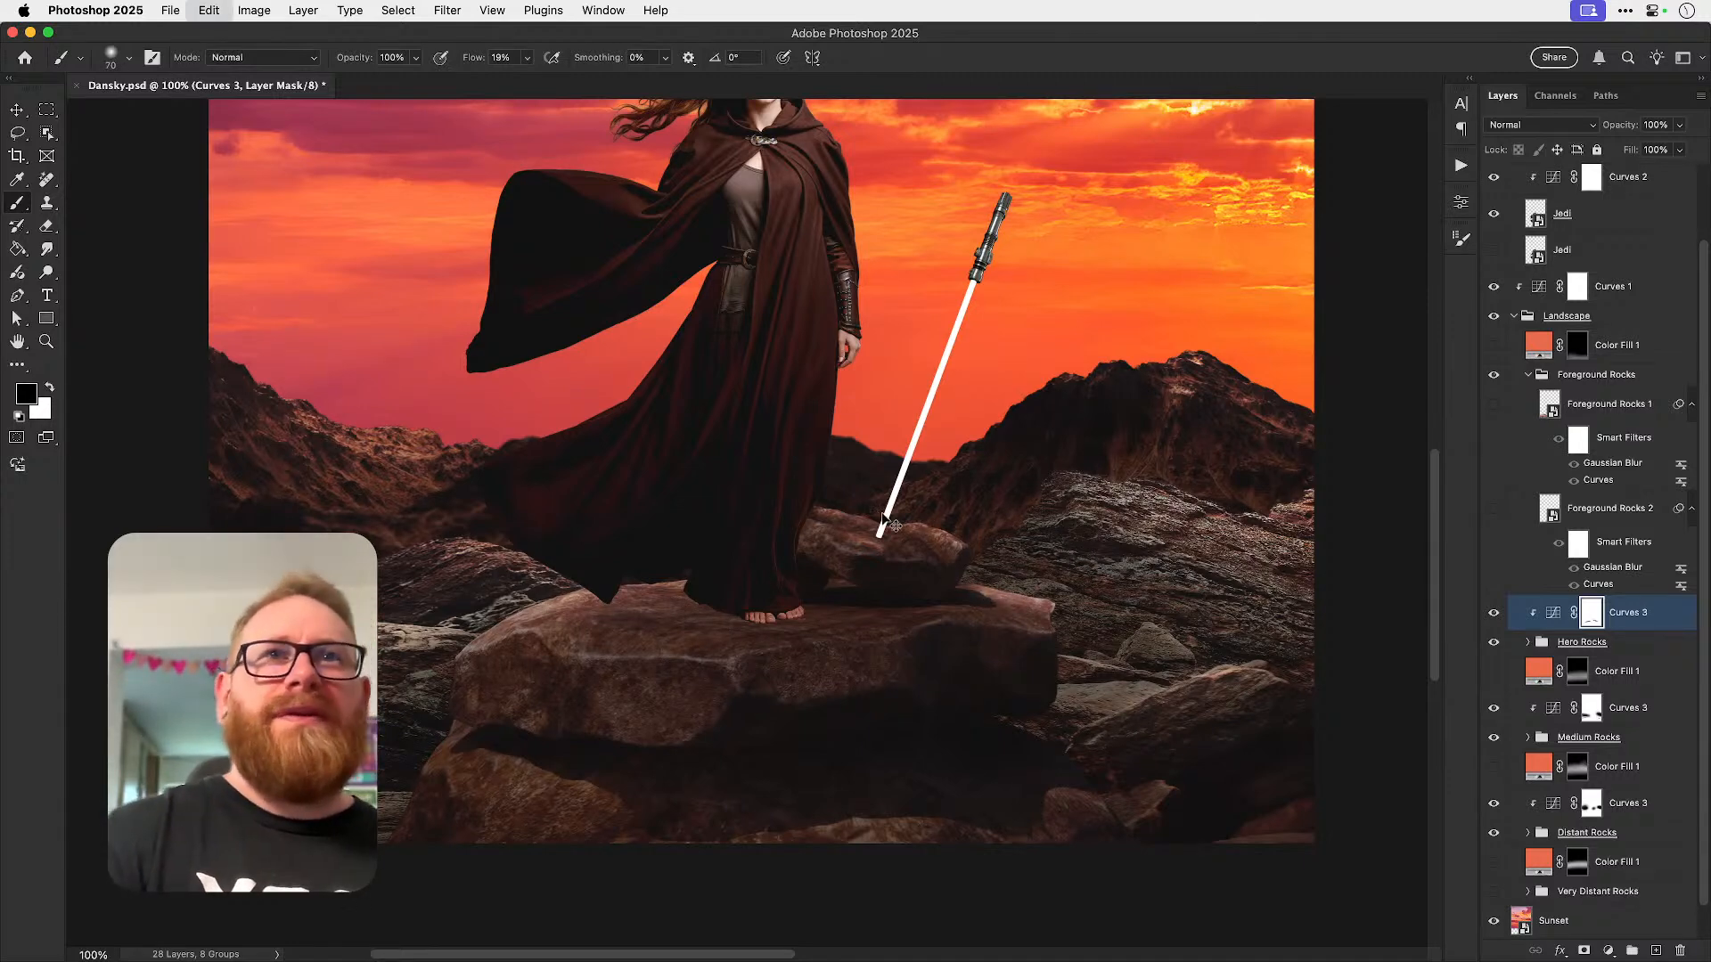
- Lower the brush flow to 10% and paint black softly across the hero rocks with a large brush of up to 800 px
{"action": "key", "text": "bracketright"}
{"action": "key", "text": "bracketright"}
{"action": "key", "text": "bracketright"}
{"action": "key", "text": "bracketright"}
{"action": "key", "text": "bracketright"}
{"action": "key", "text": "bracketright"}
{"action": "key", "text": "bracketright"}
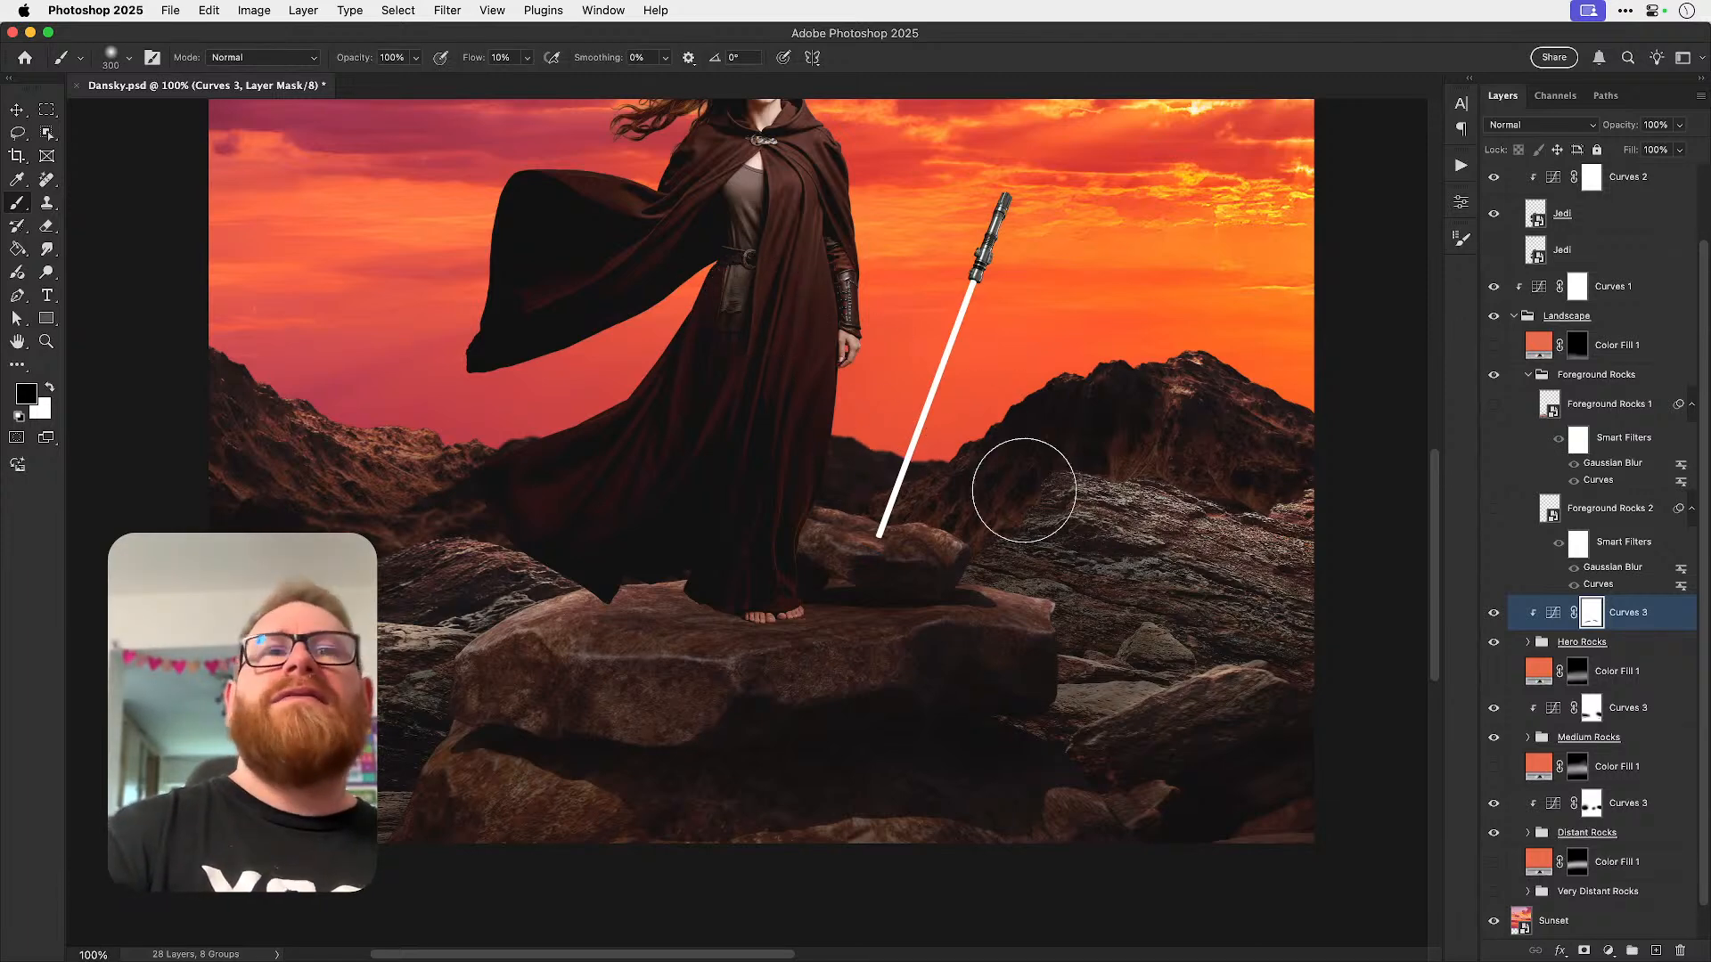
{"action": "key", "text": "shift+1"}
{"action": "key", "text": "bracketright"}
{"action": "key", "text": "bracketright"}
{"action": "key", "text": "bracketright"}
{"action": "key", "text": "bracketright"}
{"action": "key", "text": "bracketright"}
{"action": "left_click_drag", "start_coordinate": [1145, 573], "coordinate": [1069, 591]}
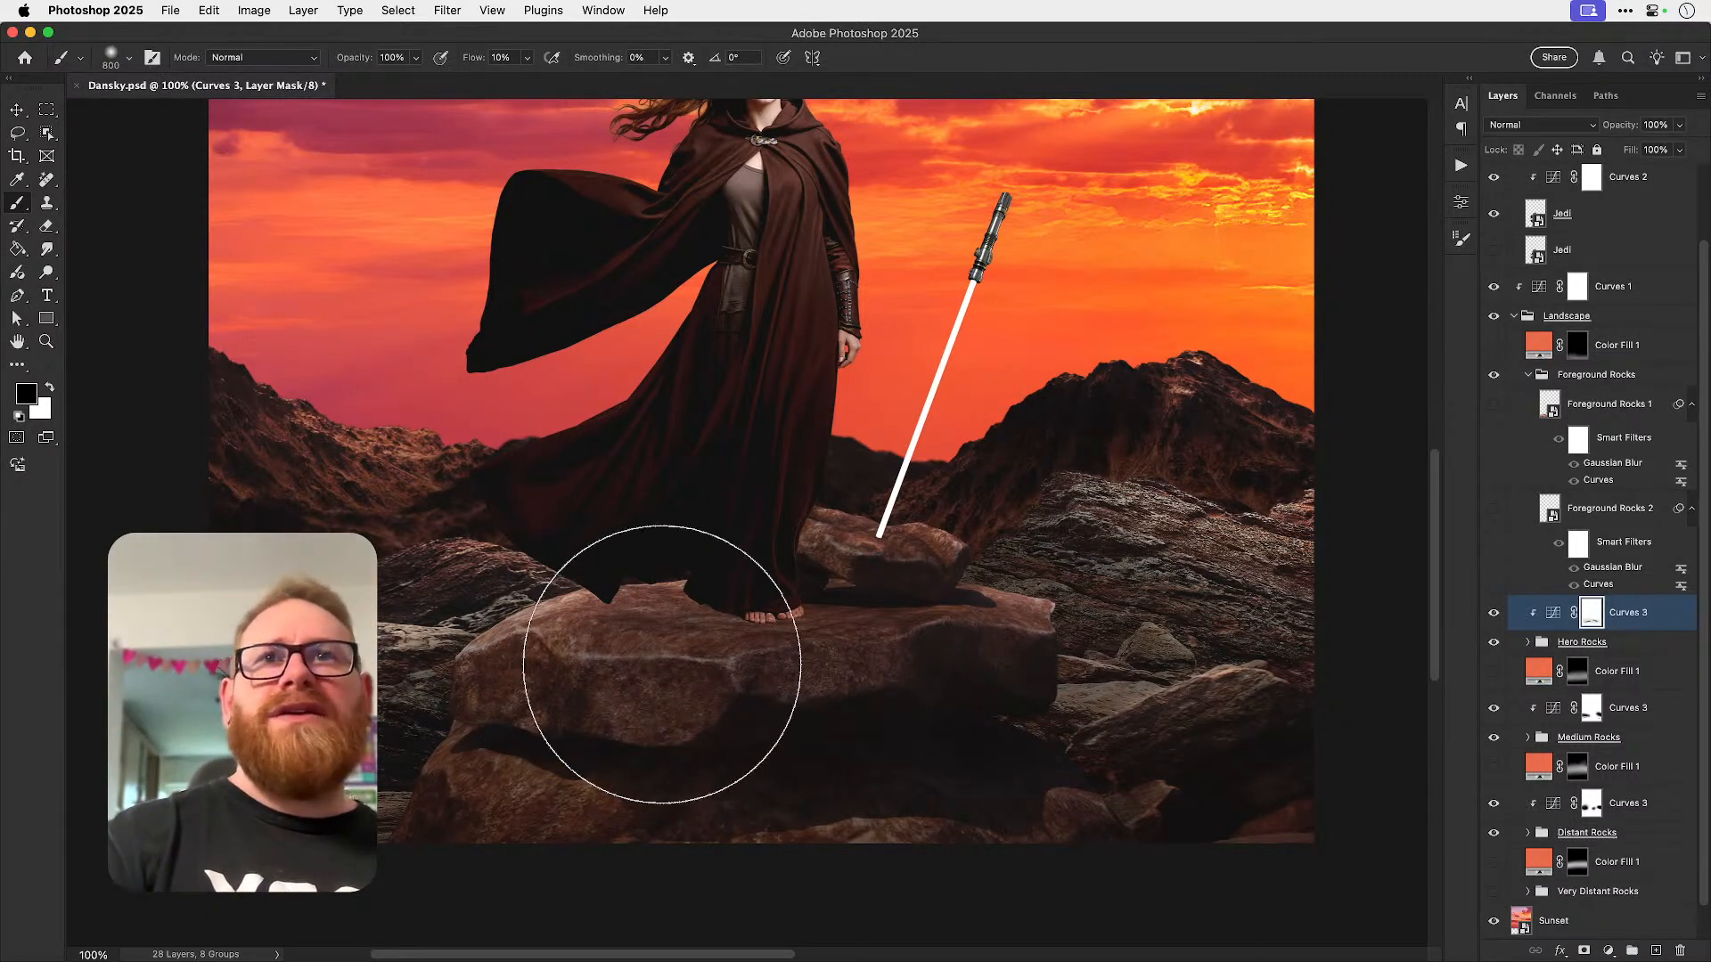
- Touch up the slab's far edge near the small rock on the Hero Rocks mask in black and white with a 150 to 90 px brush
{"action": "key", "text": "bracketleft"}
{"action": "key", "text": "bracketleft"}
{"action": "key", "text": "bracketleft"}
{"action": "key", "text": "bracketleft"}
{"action": "key", "text": "bracketleft"}
{"action": "key", "text": "bracketleft"}
{"action": "key", "text": "bracketleft"}
{"action": "key", "text": "bracketleft"}
{"action": "key", "text": "bracketleft"}
{"action": "key", "text": "bracketleft"}
{"action": "key", "text": "bracketleft"}
{"action": "key", "text": "bracketleft"}
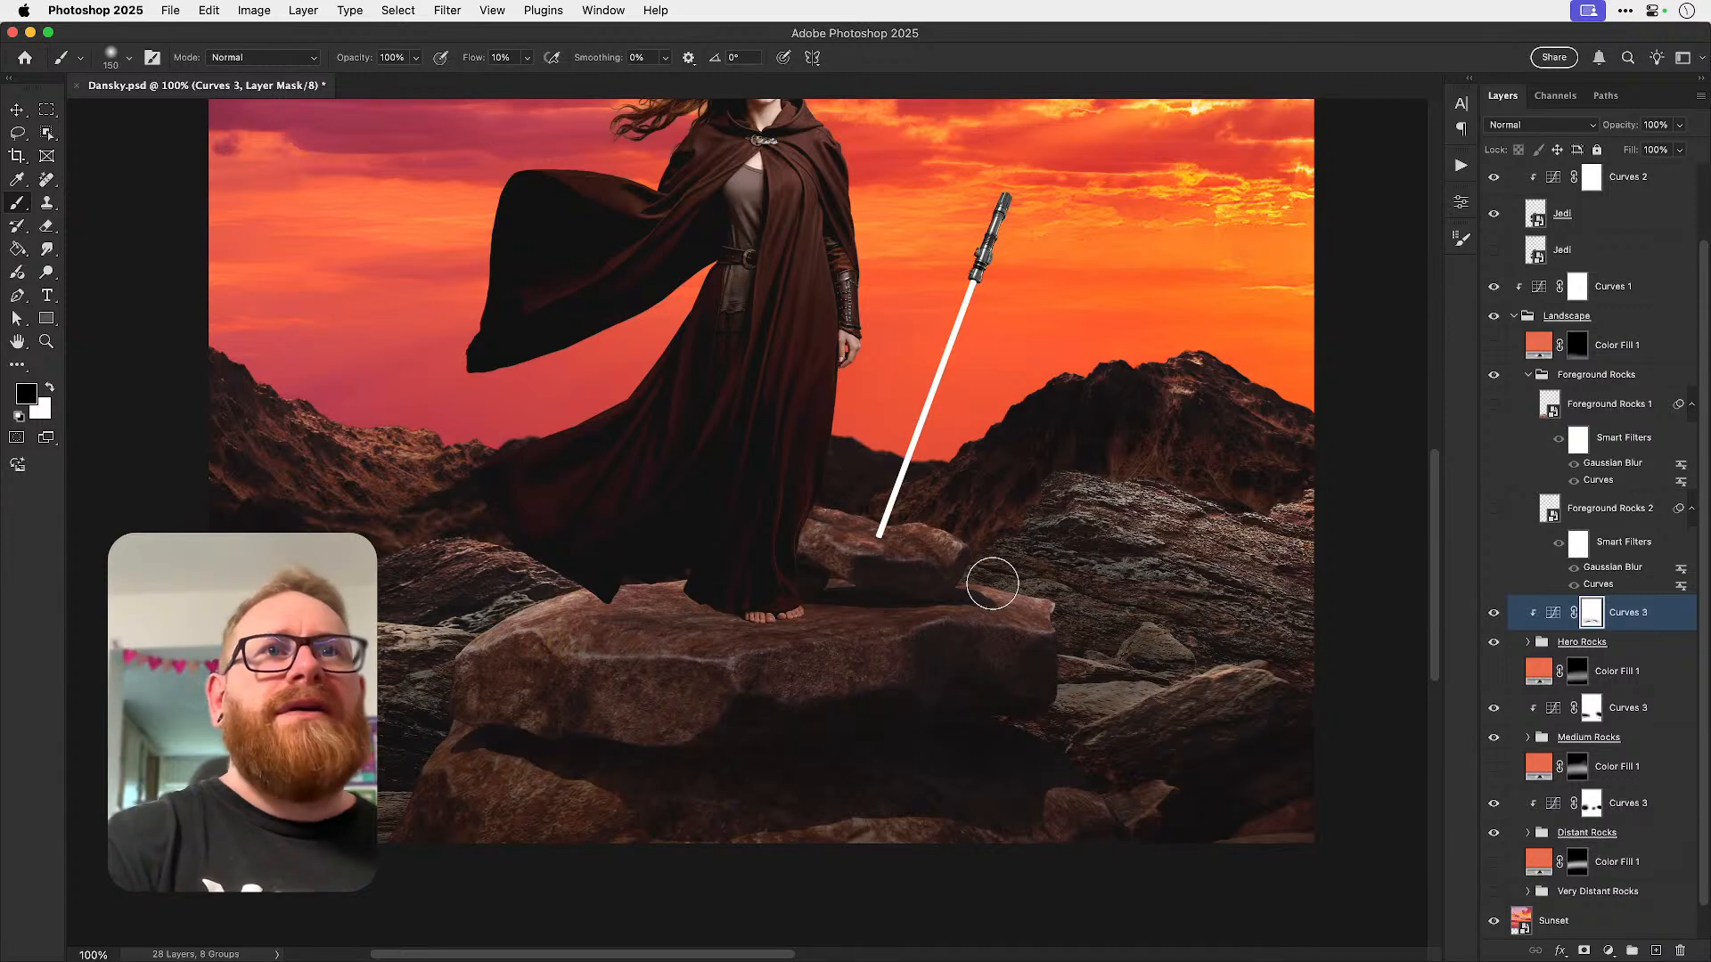
{"action": "key", "text": "x"}
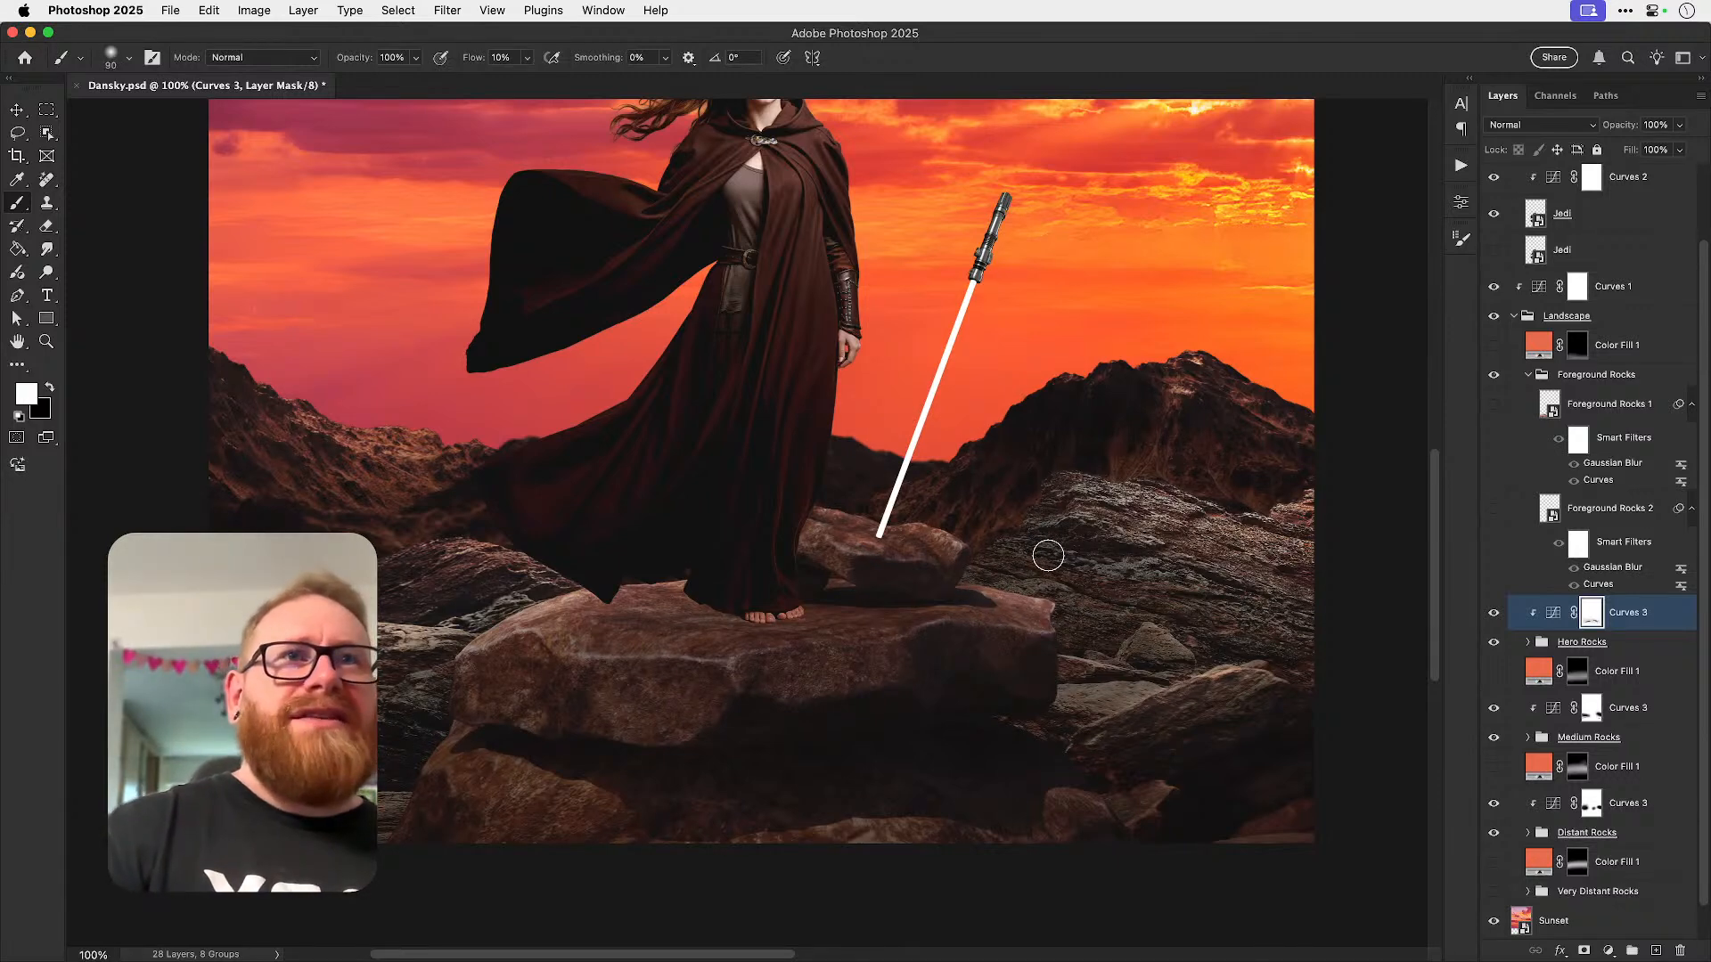
{"action": "key", "text": "x"}
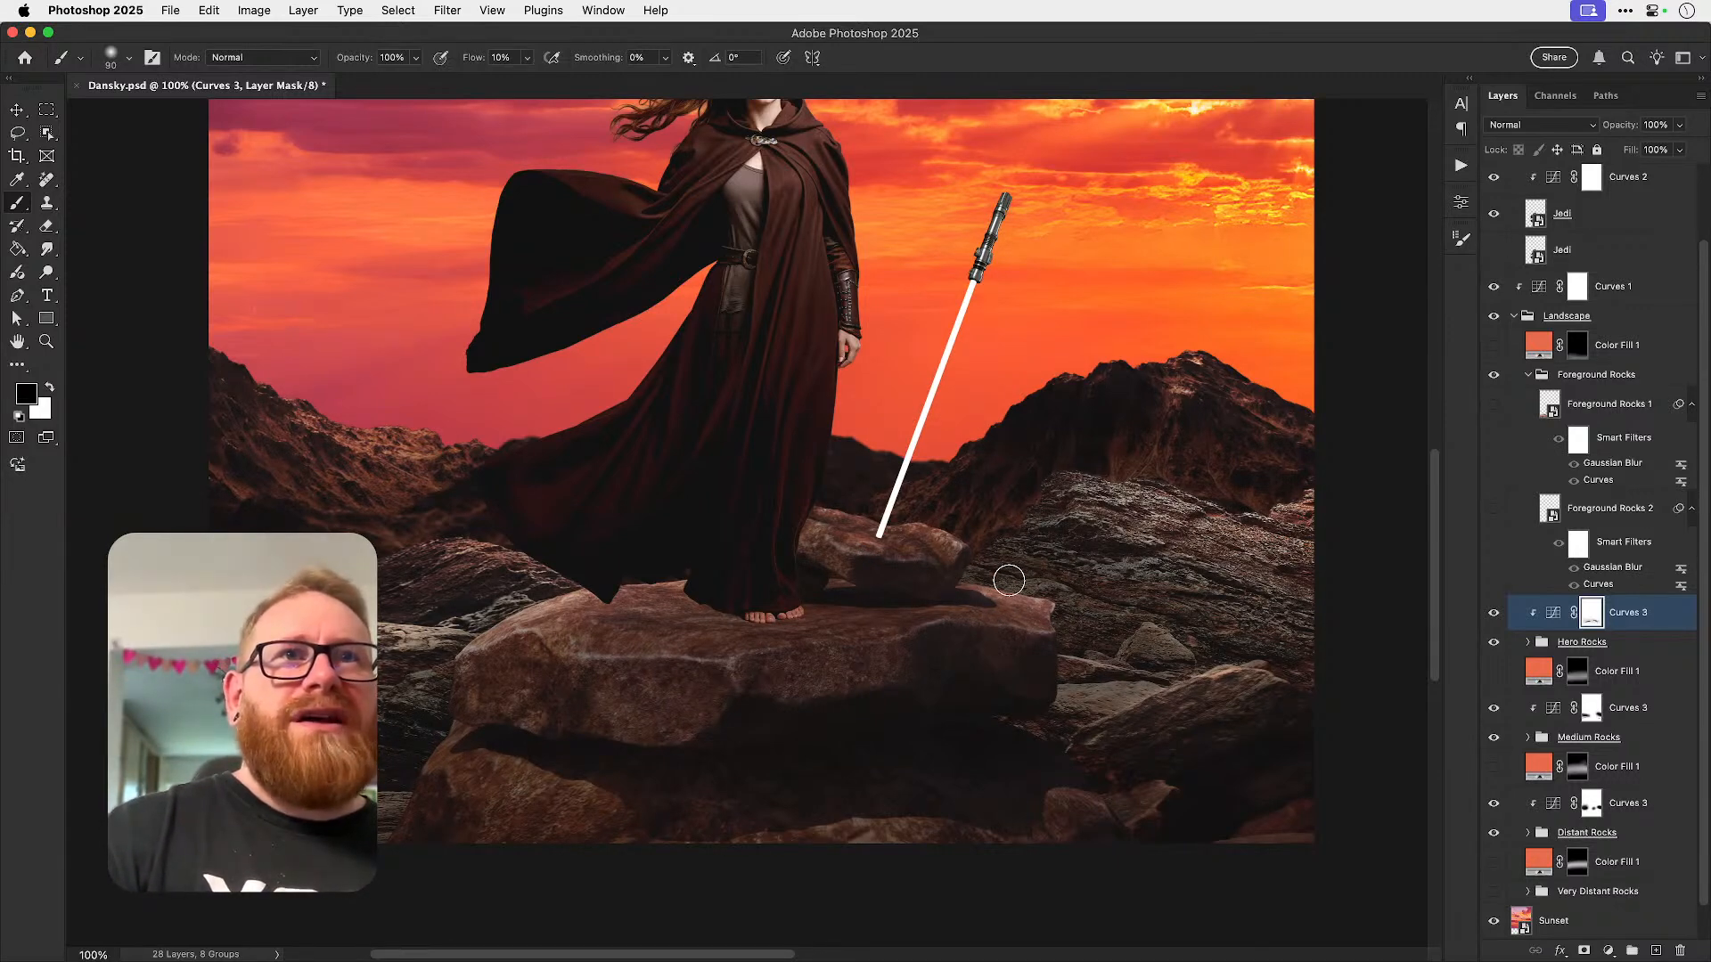
{"action": "key", "text": "x"}
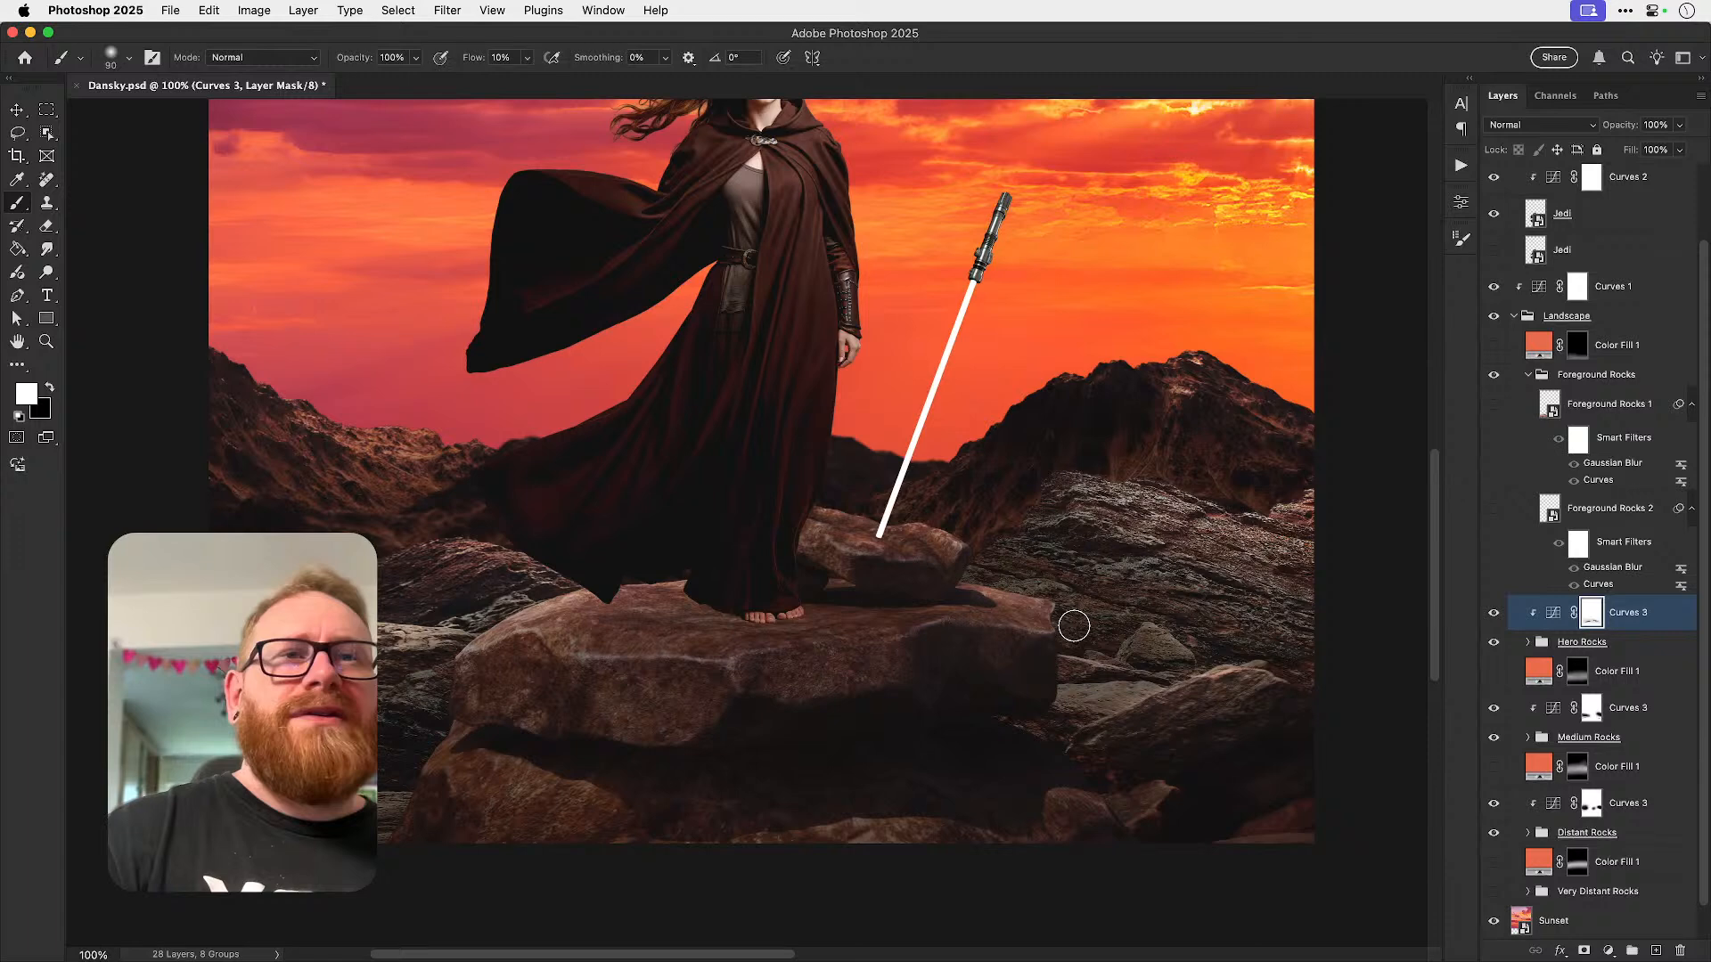
- Try painting black over the hero rocks with a 300 px brush at 100% flow, and undo the strokes
{"action": "key", "text": "shift+0"}
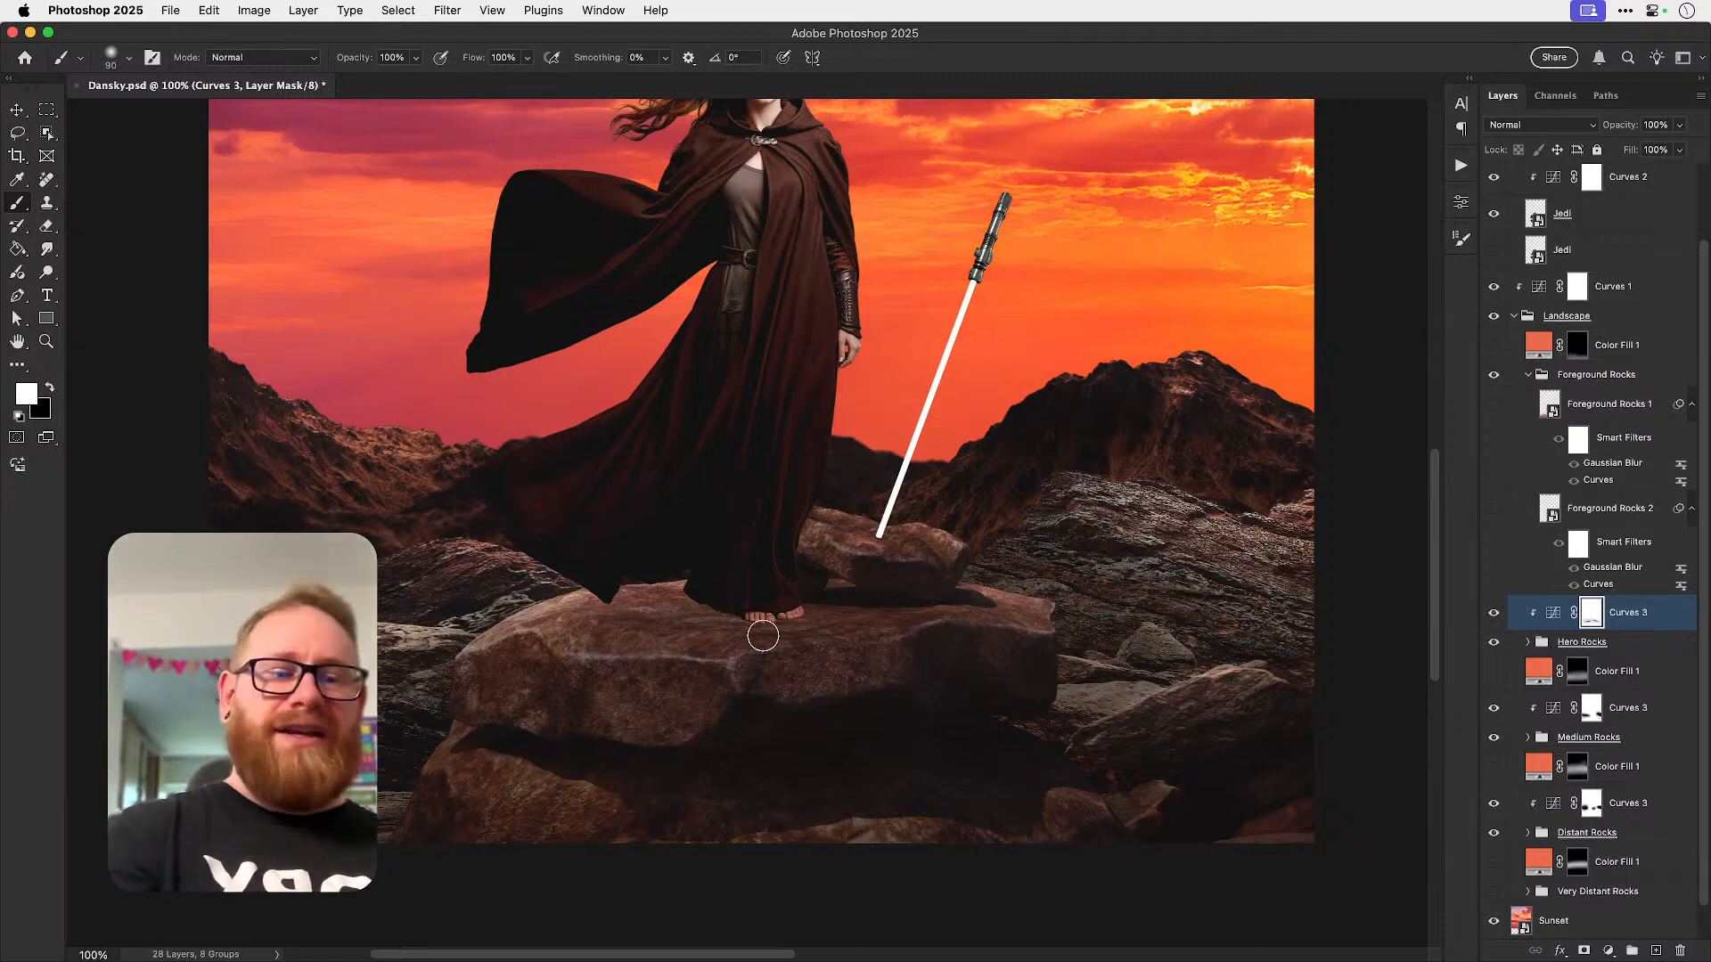
{"action": "key", "text": "bracketright"}
{"action": "key", "text": "bracketright"}
{"action": "key", "text": "bracketright"}
{"action": "key", "text": "bracketright"}
{"action": "key", "text": "bracketright"}
{"action": "key", "text": "bracketright"}
{"action": "key", "text": "bracketright"}
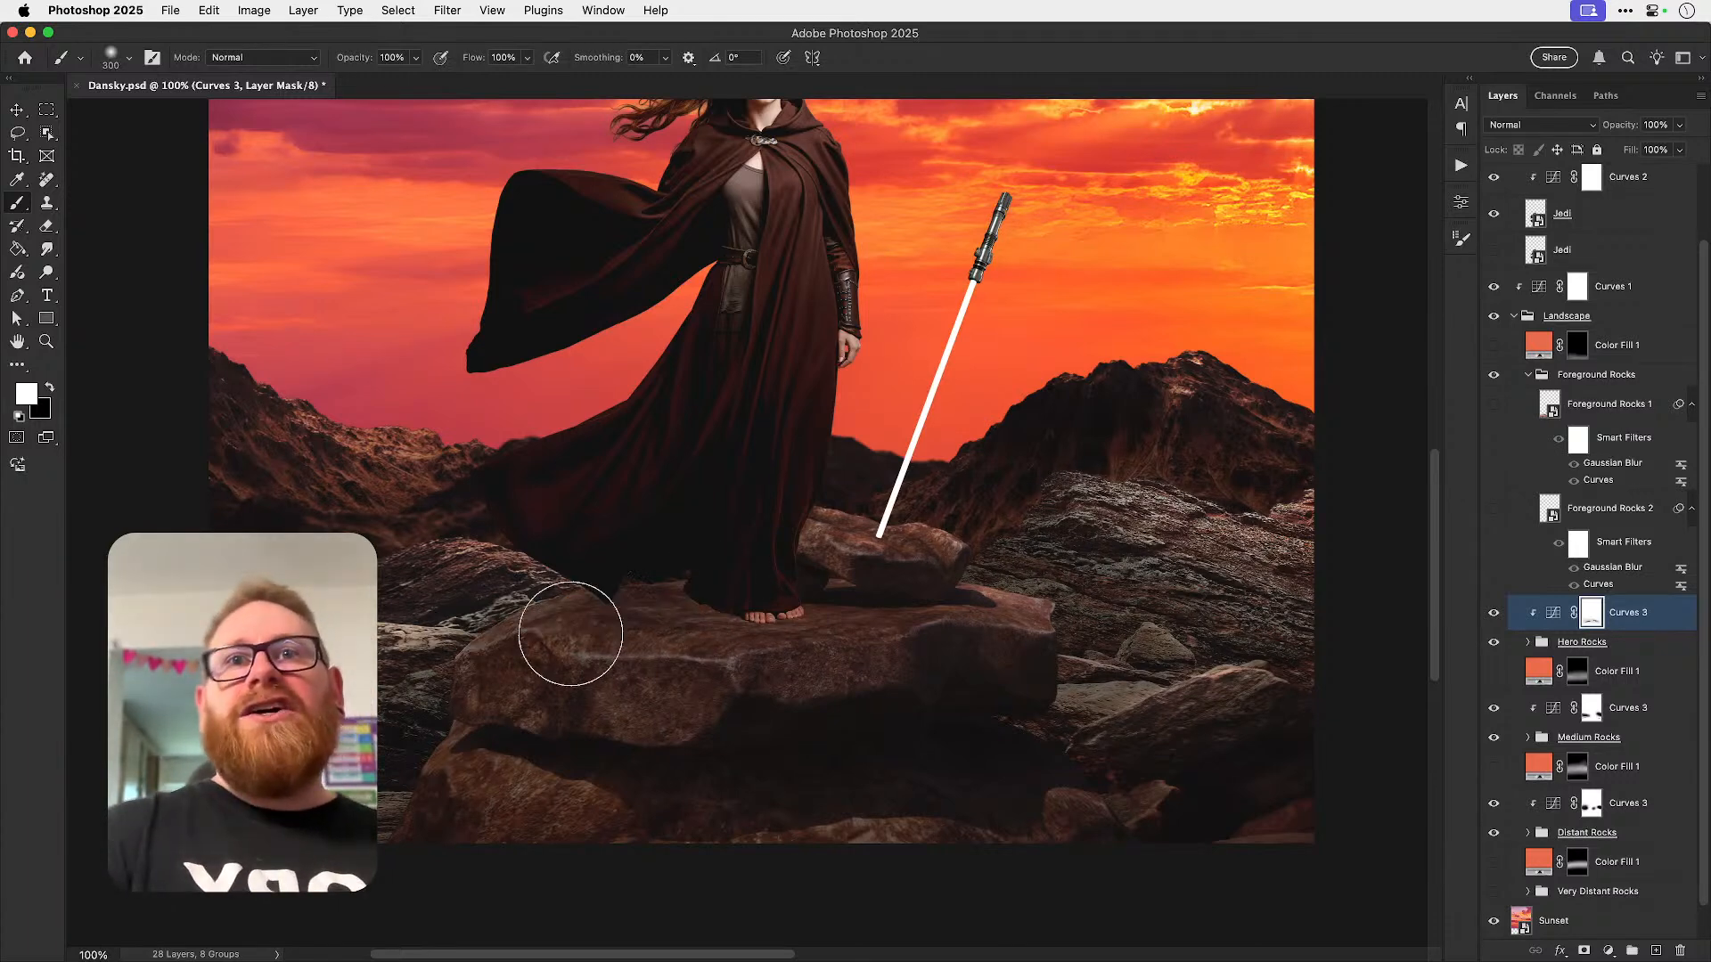
{"action": "key", "text": "x"}
{"action": "mouse_move", "coordinate": [664, 622]}
{"action": "left_mouse_down"}
{"action": "mouse_move", "coordinate": [457, 575]}
{"action": "mouse_move", "coordinate": [511, 621]}
{"action": "mouse_move", "coordinate": [658, 628]}
{"action": "left_mouse_up"}
{"action": "mouse_move", "coordinate": [867, 461]}
{"action": "left_mouse_down"}
{"action": "mouse_move", "coordinate": [906, 487]}
{"action": "mouse_move", "coordinate": [843, 496]}
{"action": "mouse_move", "coordinate": [1022, 556]}
{"action": "mouse_move", "coordinate": [1077, 649]}
{"action": "left_mouse_up"}
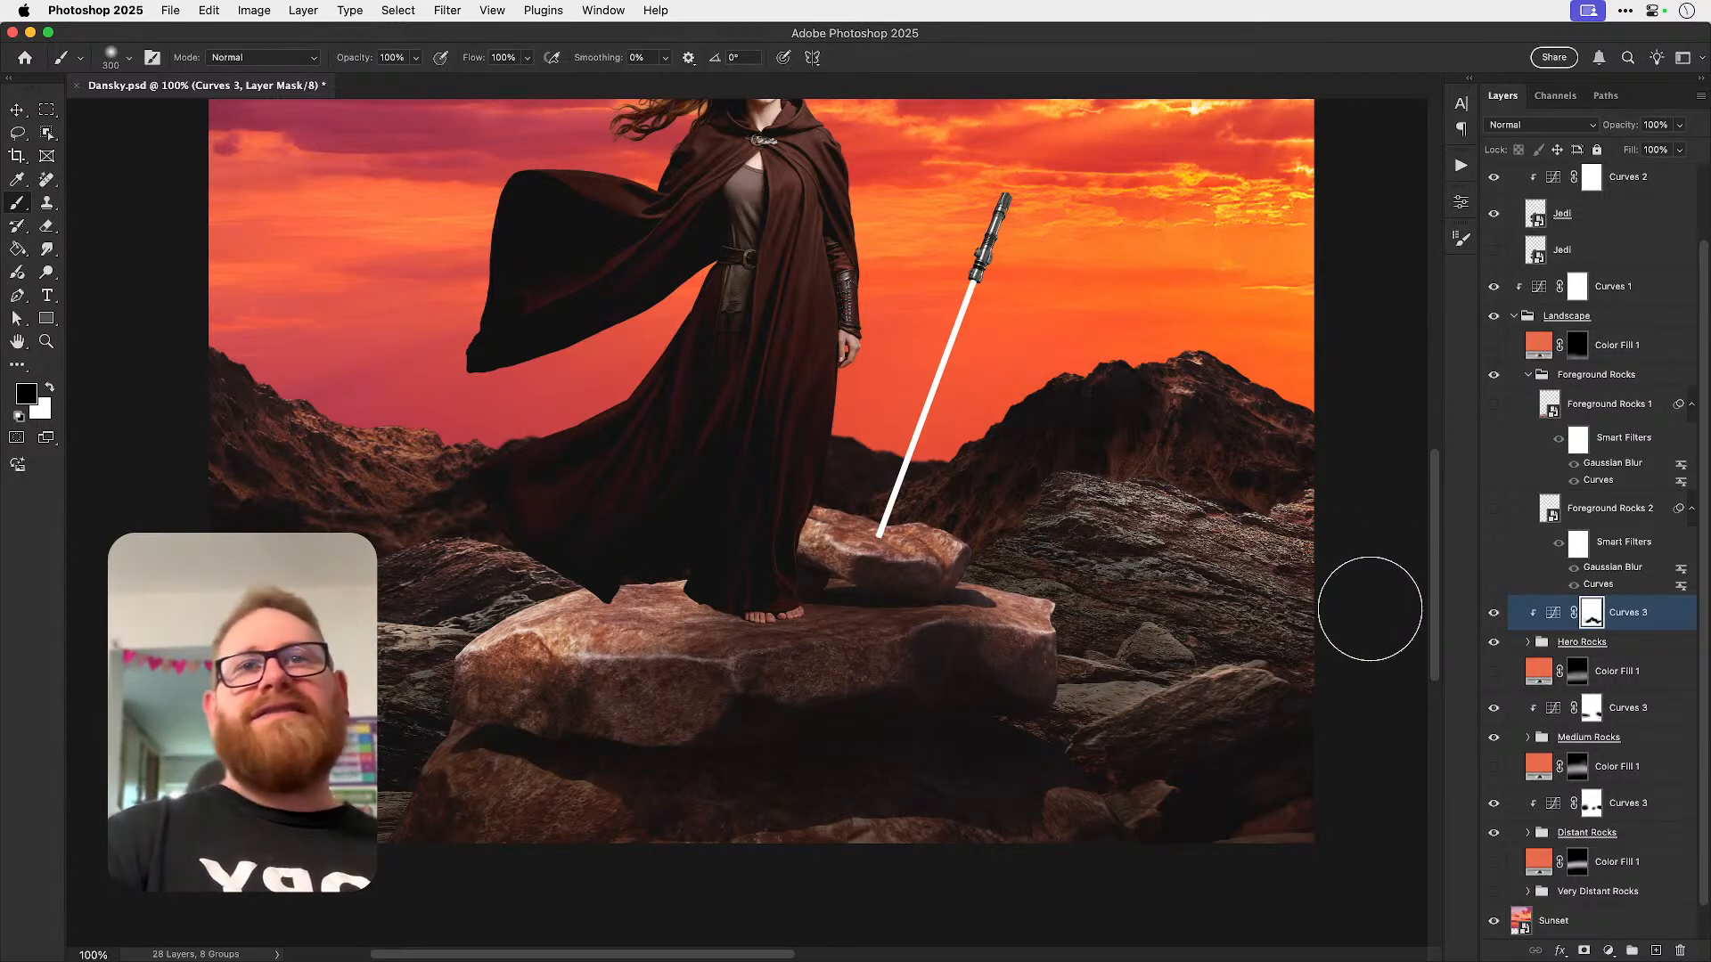
{"action": "key", "text": "super+z"}
{"action": "key", "text": "super+z"}
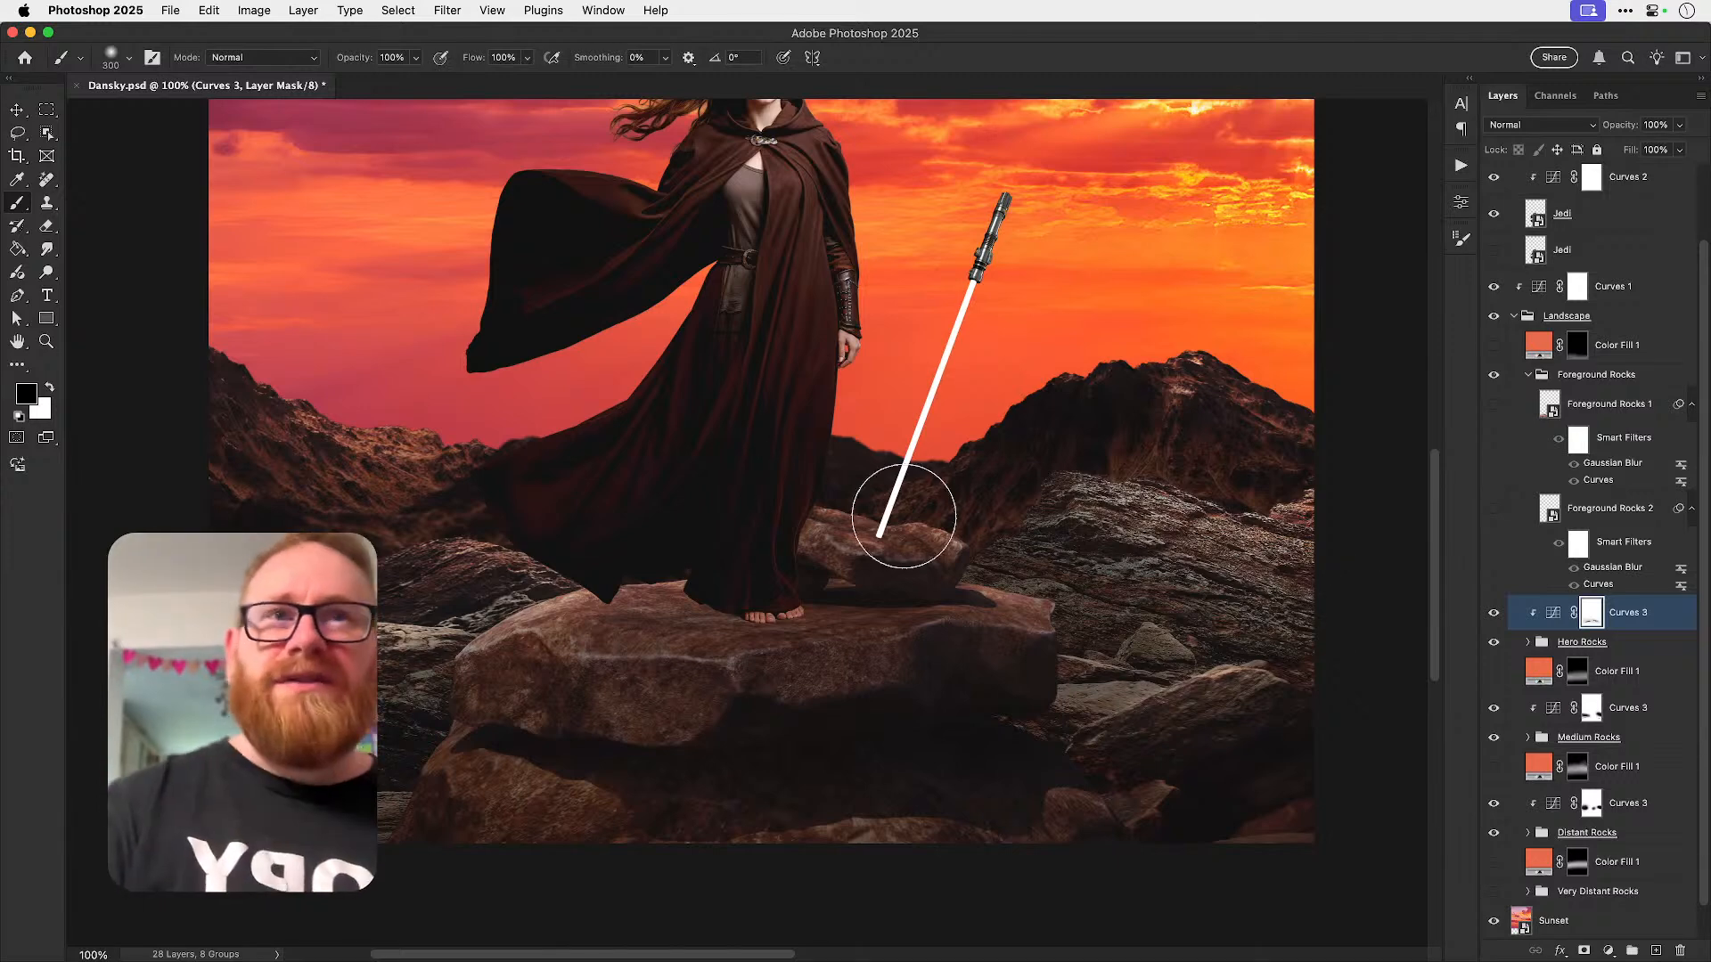
- Paint black over the hero rocks on the curve mask with a 125 px brush at 40% flow and a 250 px brush at 10% flow
{"action": "key", "text": "bracketleft"}
{"action": "key", "text": "bracketleft"}
{"action": "key", "text": "bracketleft"}
{"action": "key", "text": "bracketleft"}
{"action": "key", "text": "bracketleft"}
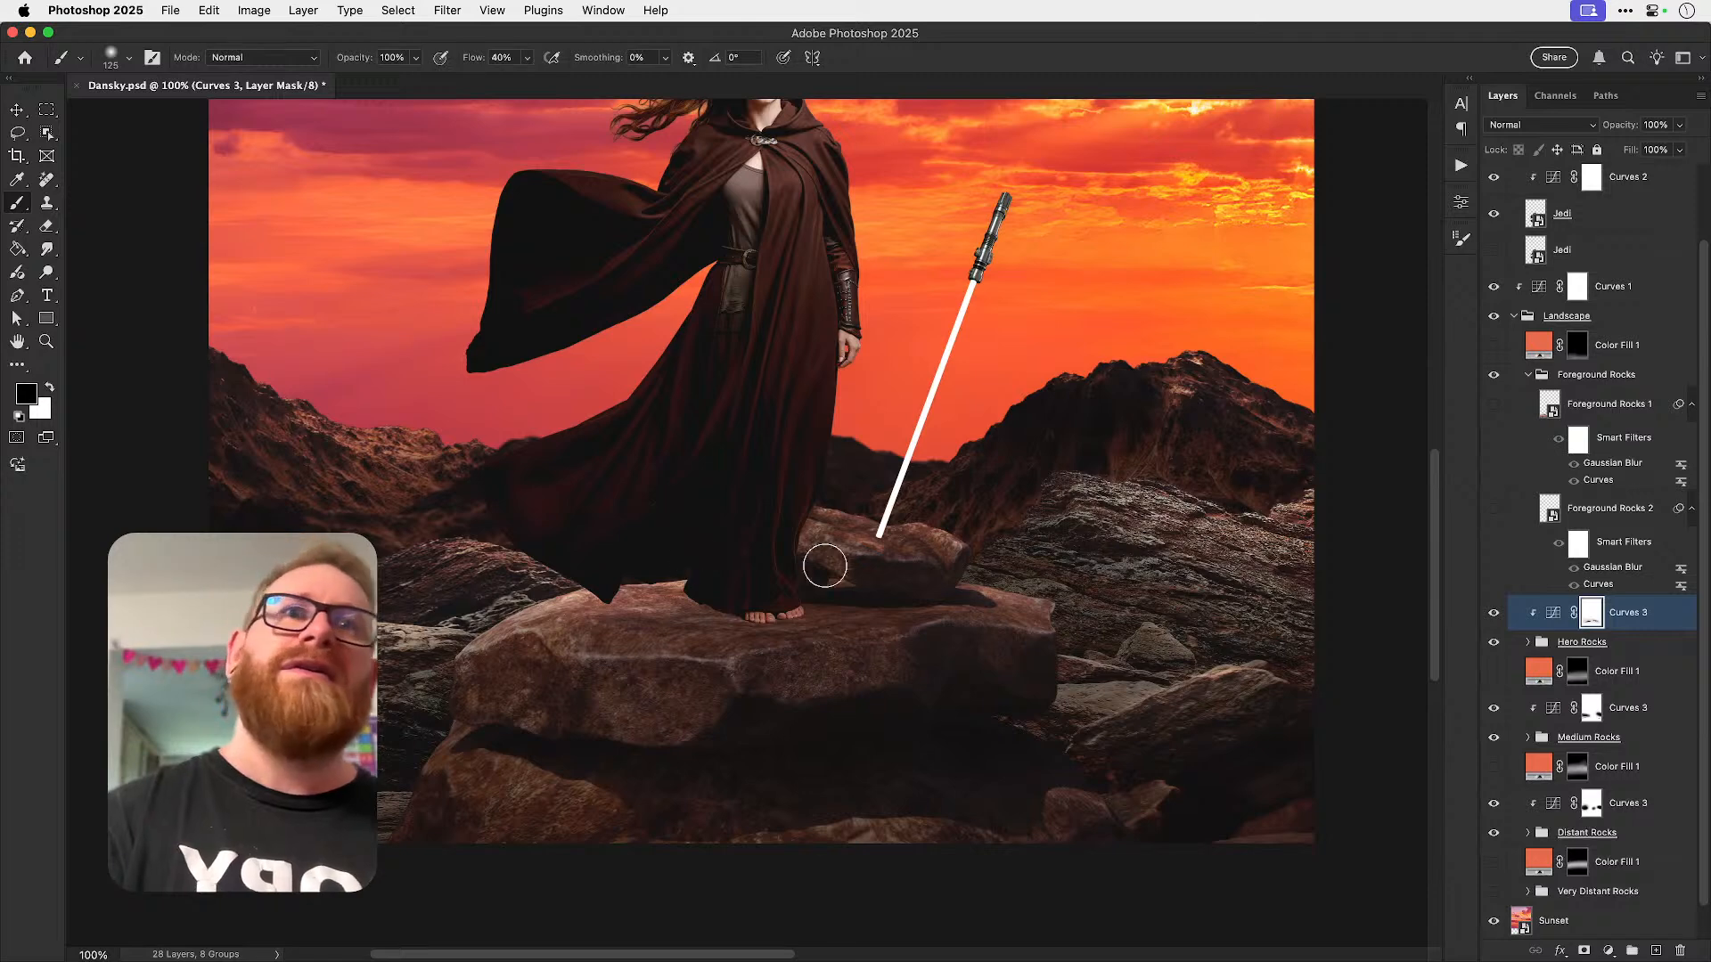
{"action": "key", "text": "bracketright"}
{"action": "key", "text": "bracketright"}
{"action": "key", "text": "bracketright"}
{"action": "key", "text": "bracketright"}
{"action": "key", "text": "shift+1"}
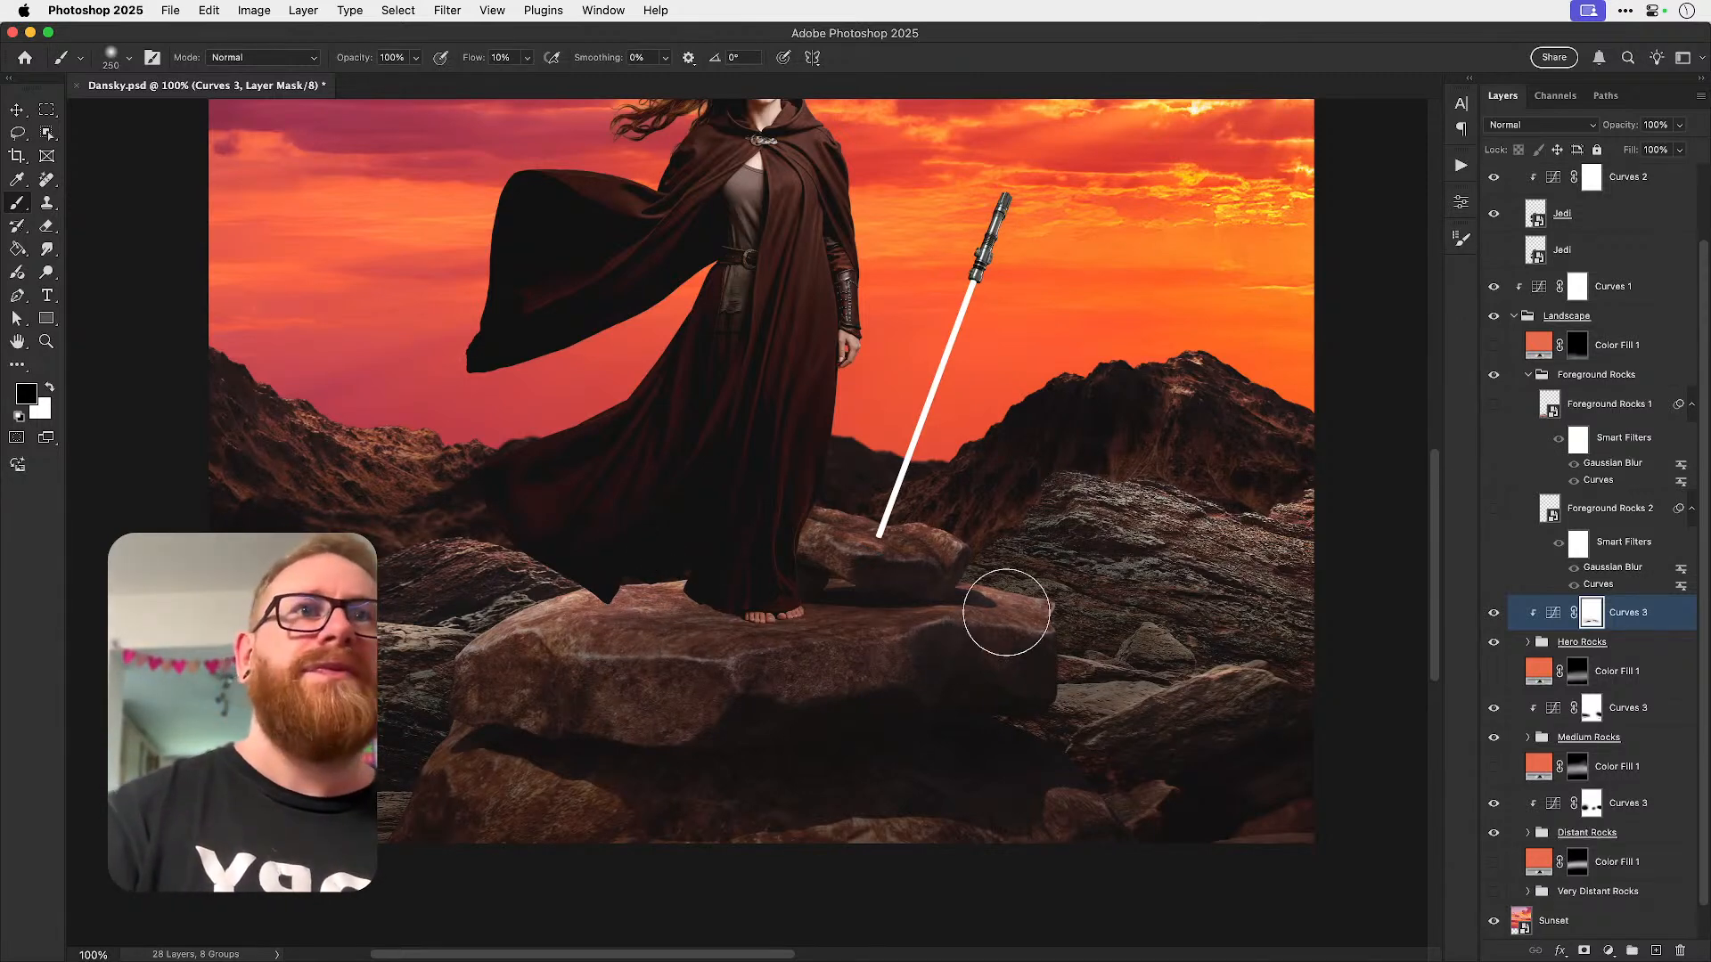
{"action": "mouse_move", "coordinate": [849, 645]}
{"action": "left_mouse_down"}
{"action": "mouse_move", "coordinate": [924, 623]}
{"action": "mouse_move", "coordinate": [748, 649]}
{"action": "mouse_move", "coordinate": [931, 624]}
{"action": "left_mouse_up"}
- Fit the whole poster in view and compare it with the Hero, Medium and Distant Rocks curves hidden and shown
{"action": "key", "text": "v"}
{"action": "key", "text": "super+0"}
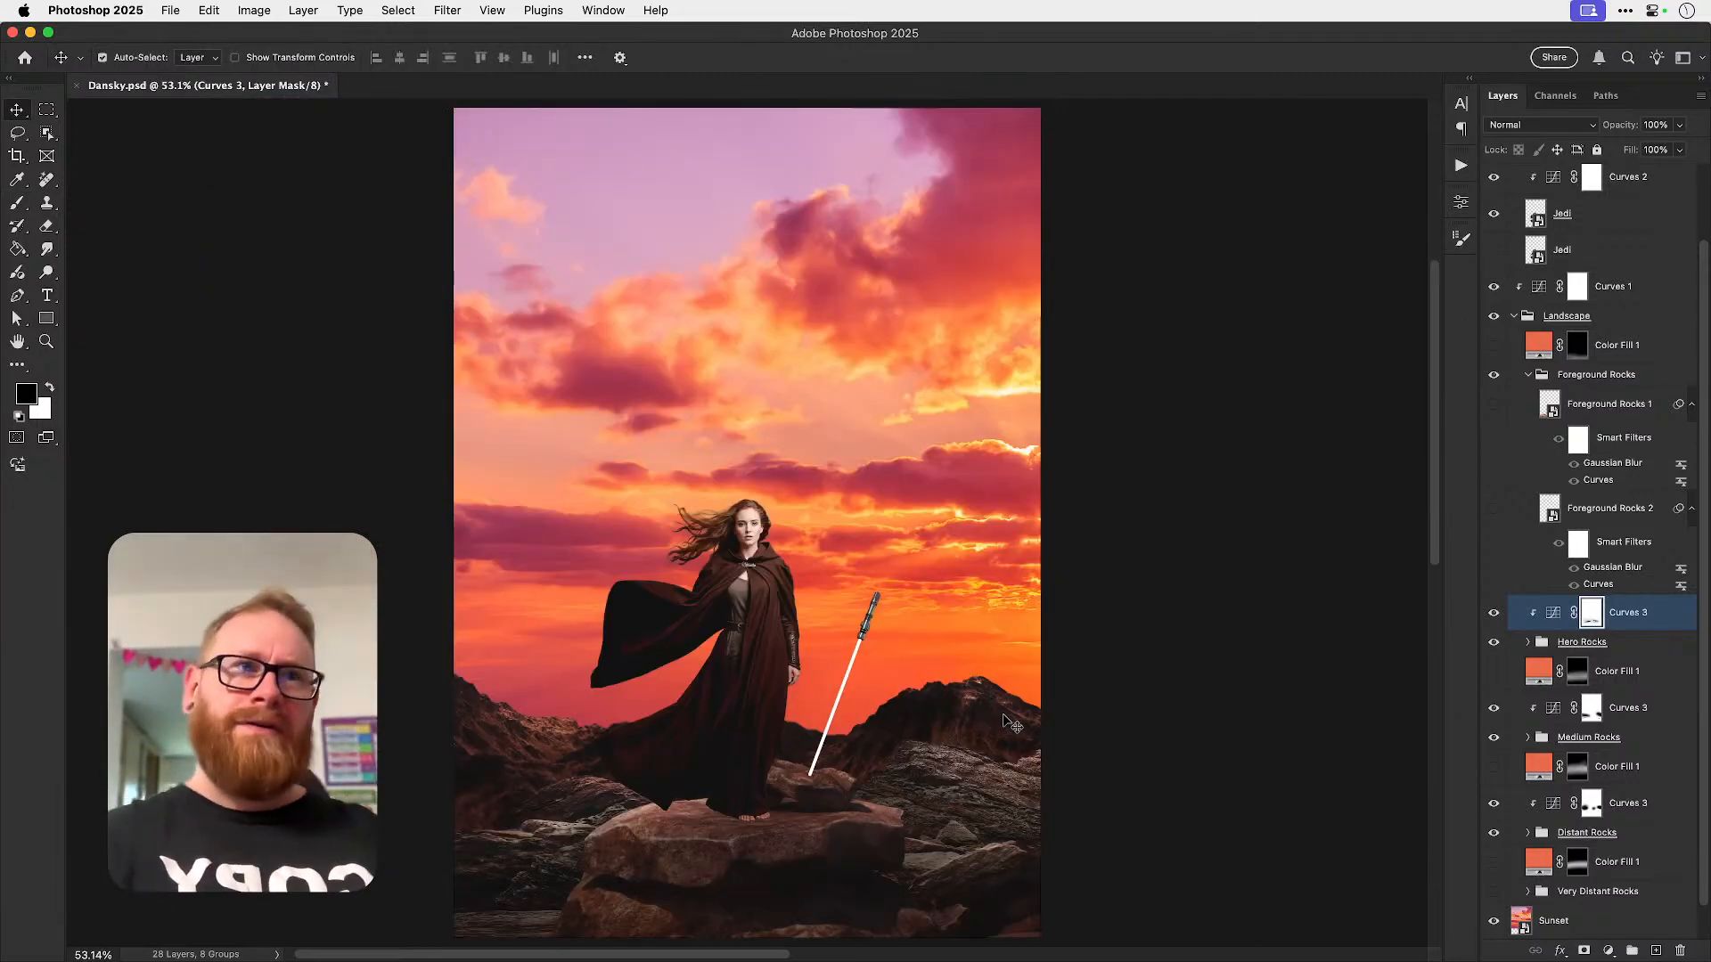
{"action": "left_click", "coordinate": [1494, 614]}
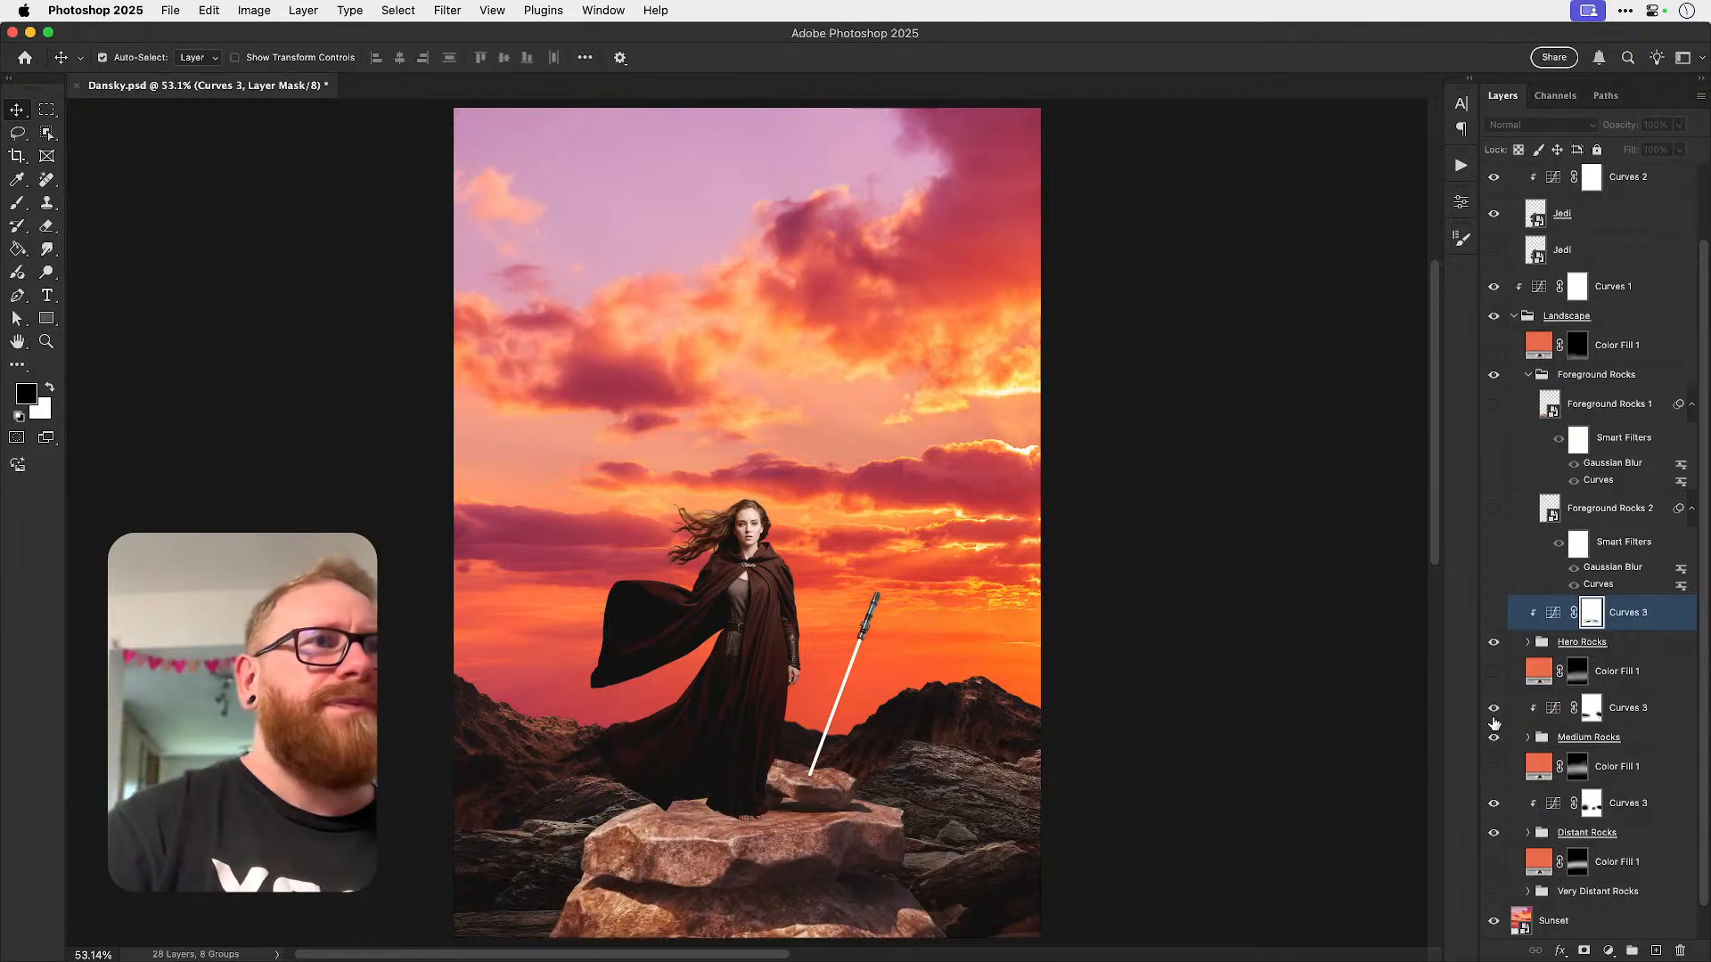
{"action": "left_click", "coordinate": [1494, 709]}
{"action": "left_click", "coordinate": [1494, 804]}
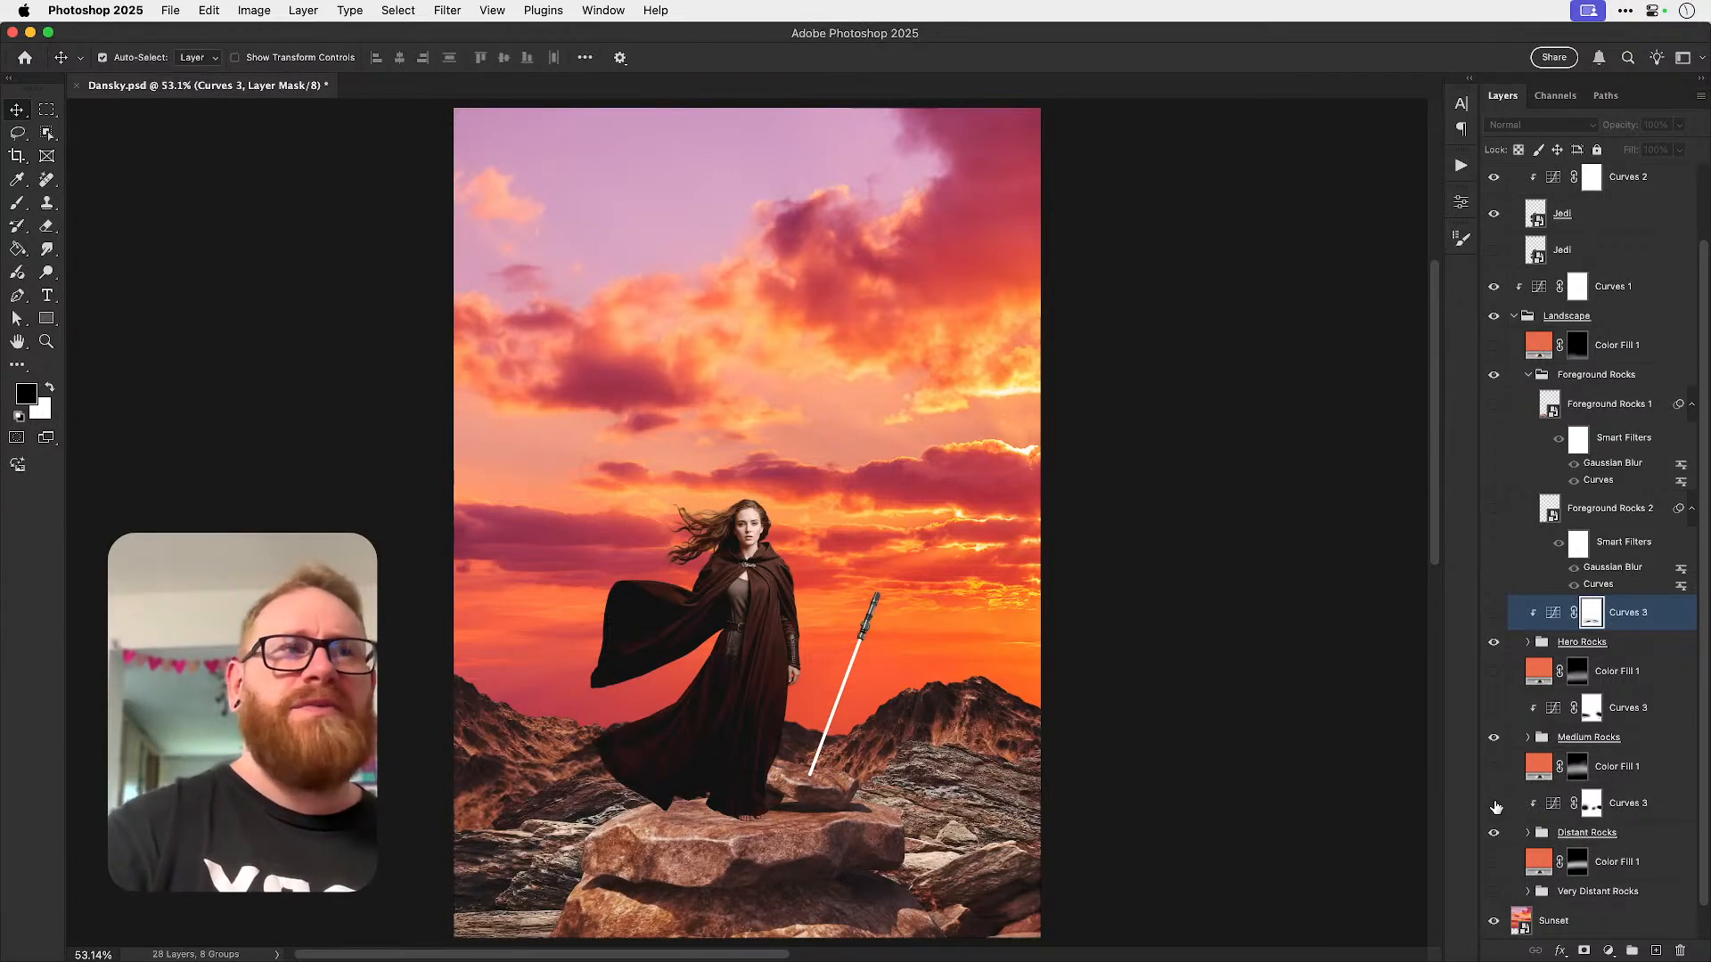
{"action": "left_click", "coordinate": [1494, 804]}
{"action": "left_click", "coordinate": [1494, 708]}
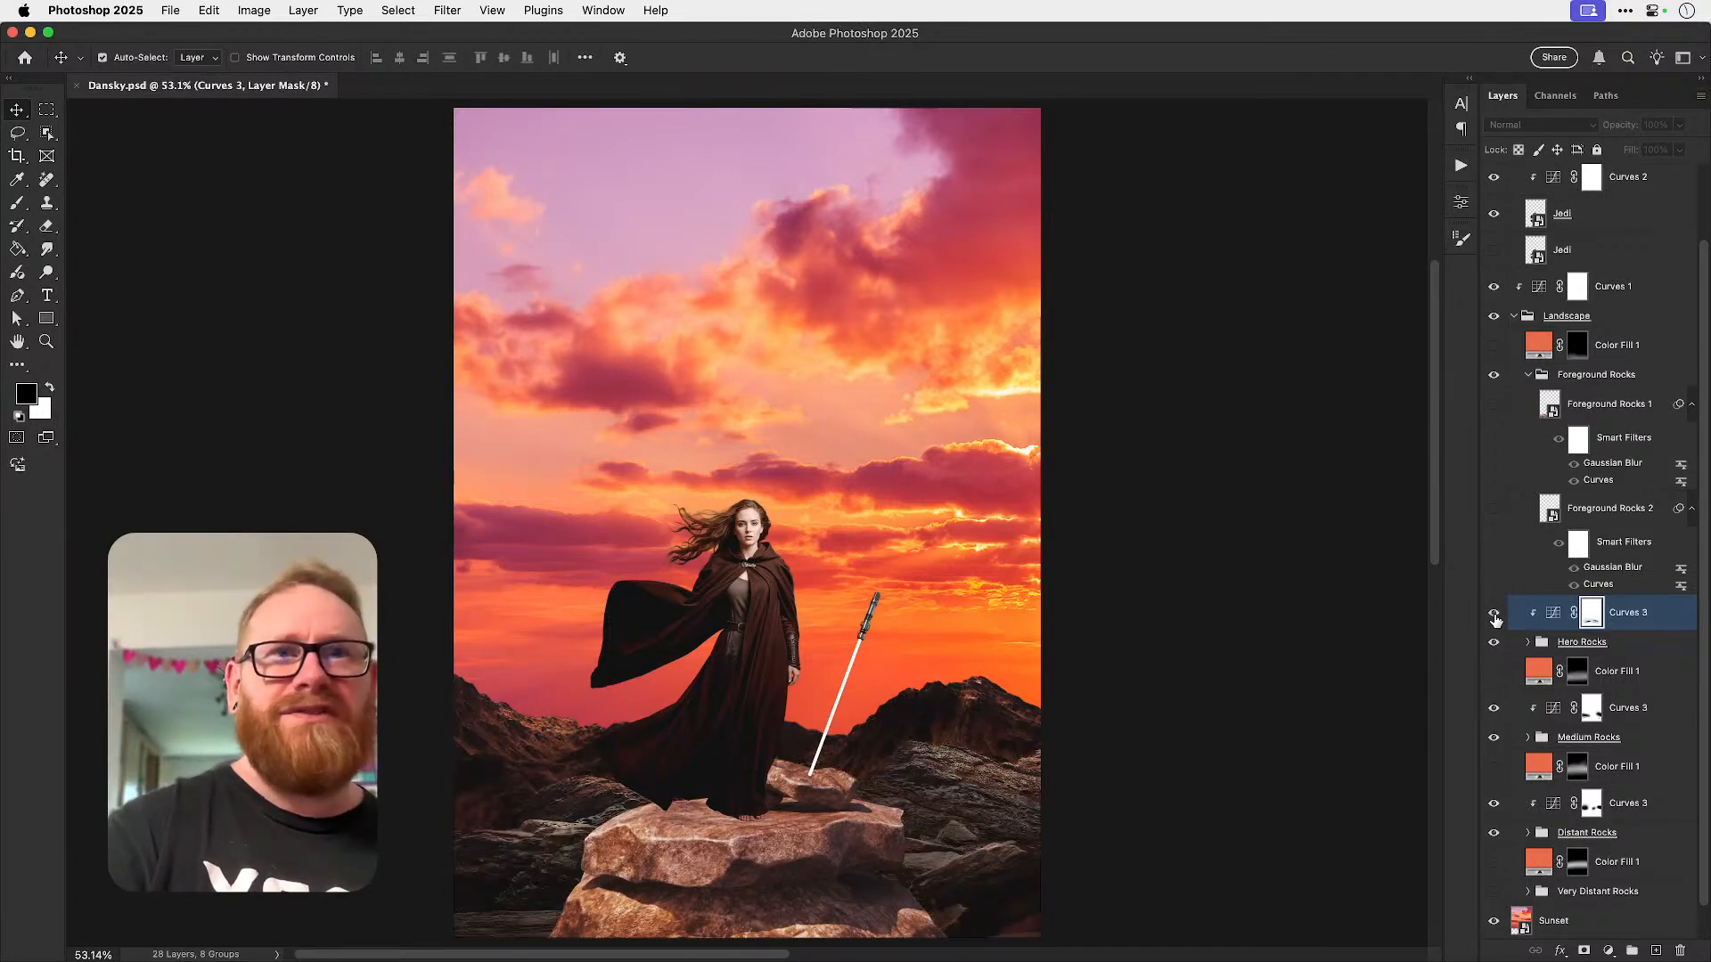
{"action": "left_click", "coordinate": [1494, 614]}
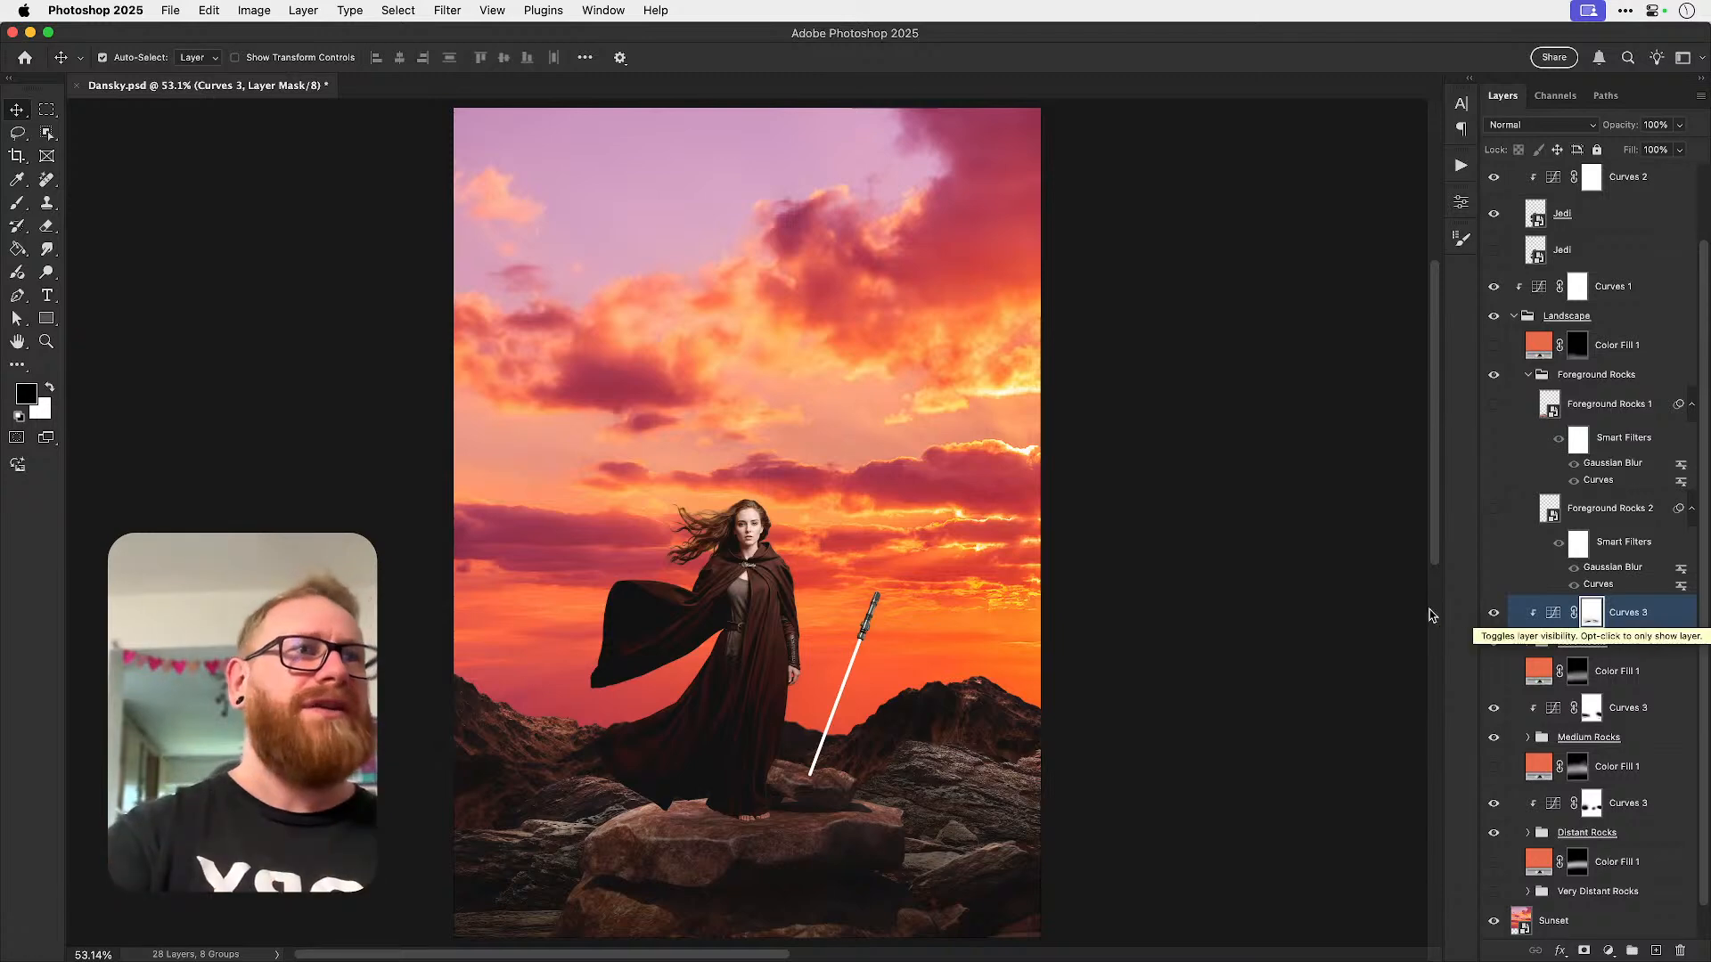
- Touch up the Hero Rocks curve mask with white at 10% flow, and compare the image with that curve hidden and shown
{"action": "key", "text": "b"}
{"action": "key", "text": "x"}
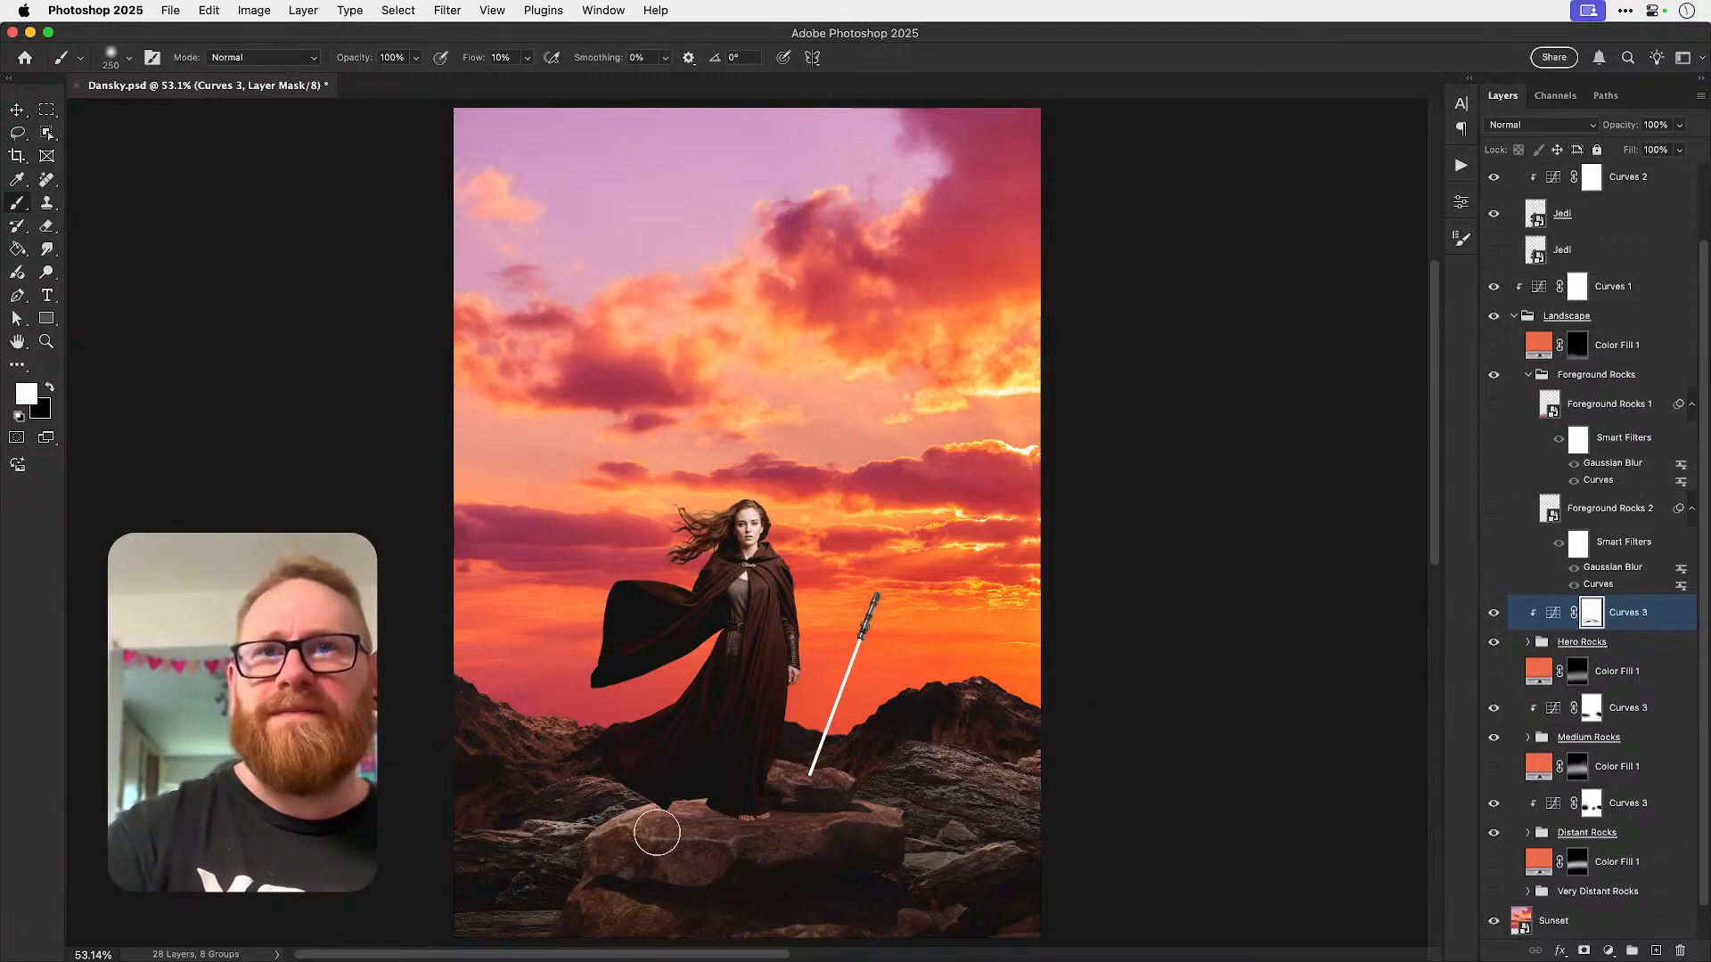
{"action": "key", "text": "x"}
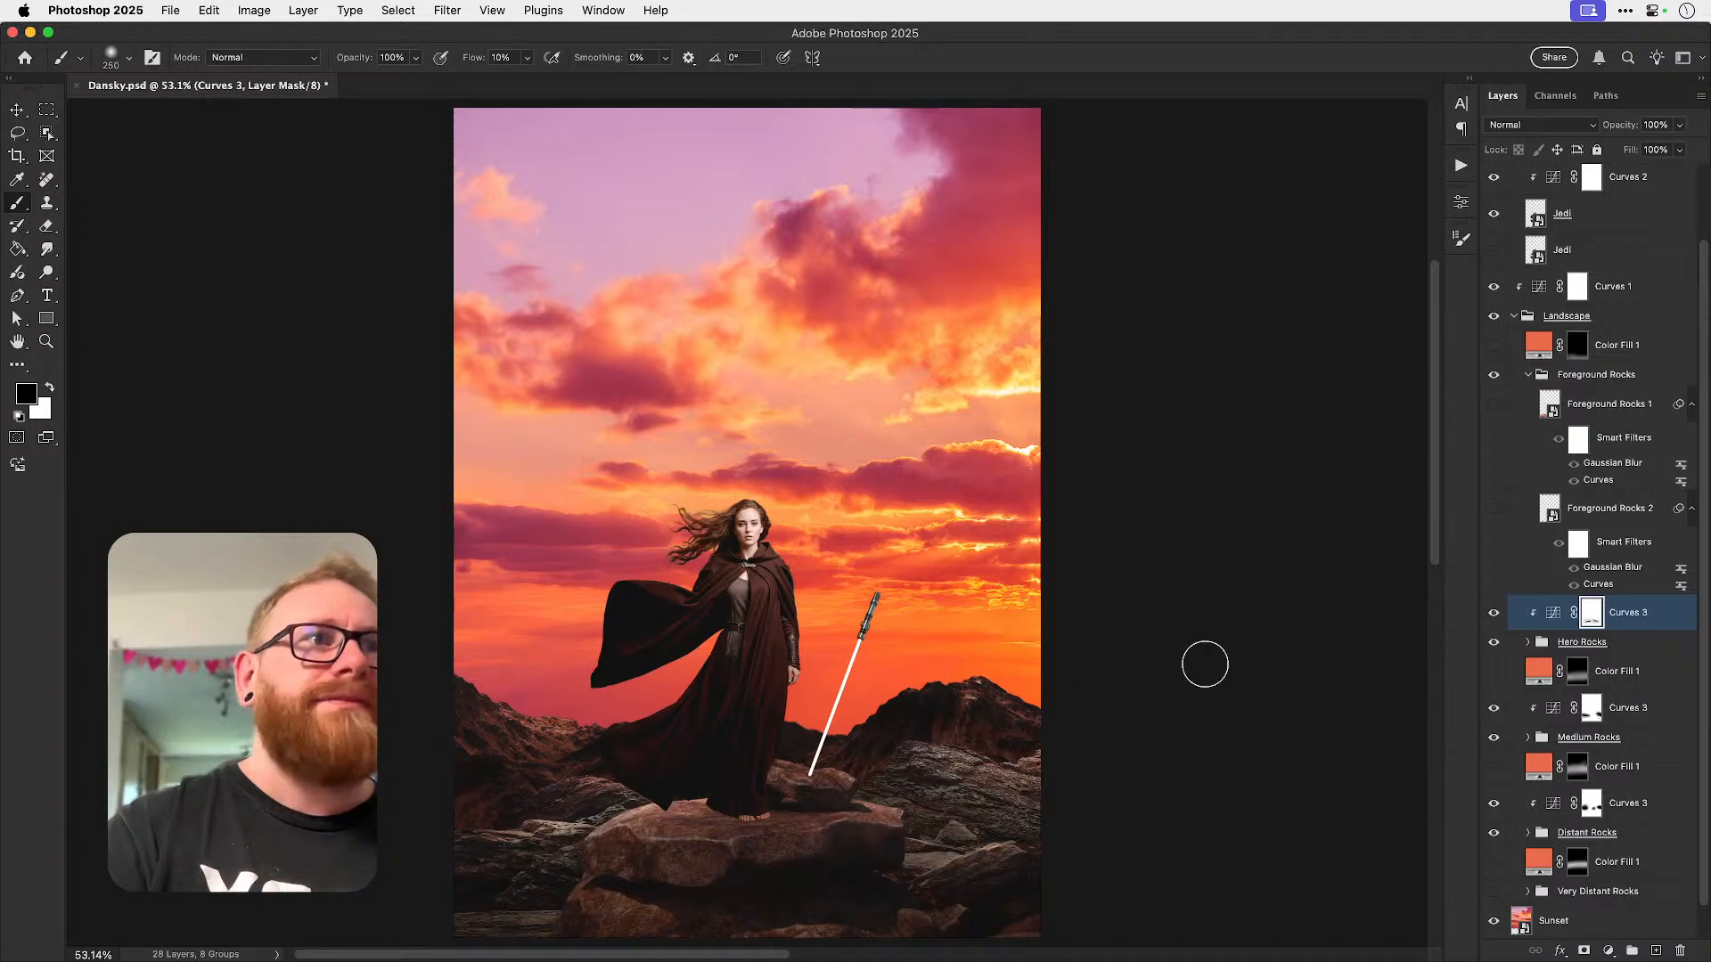
{"action": "key", "text": "v"}
{"action": "left_click", "coordinate": [1494, 614]}
{"action": "left_click", "coordinate": [1493, 614]}
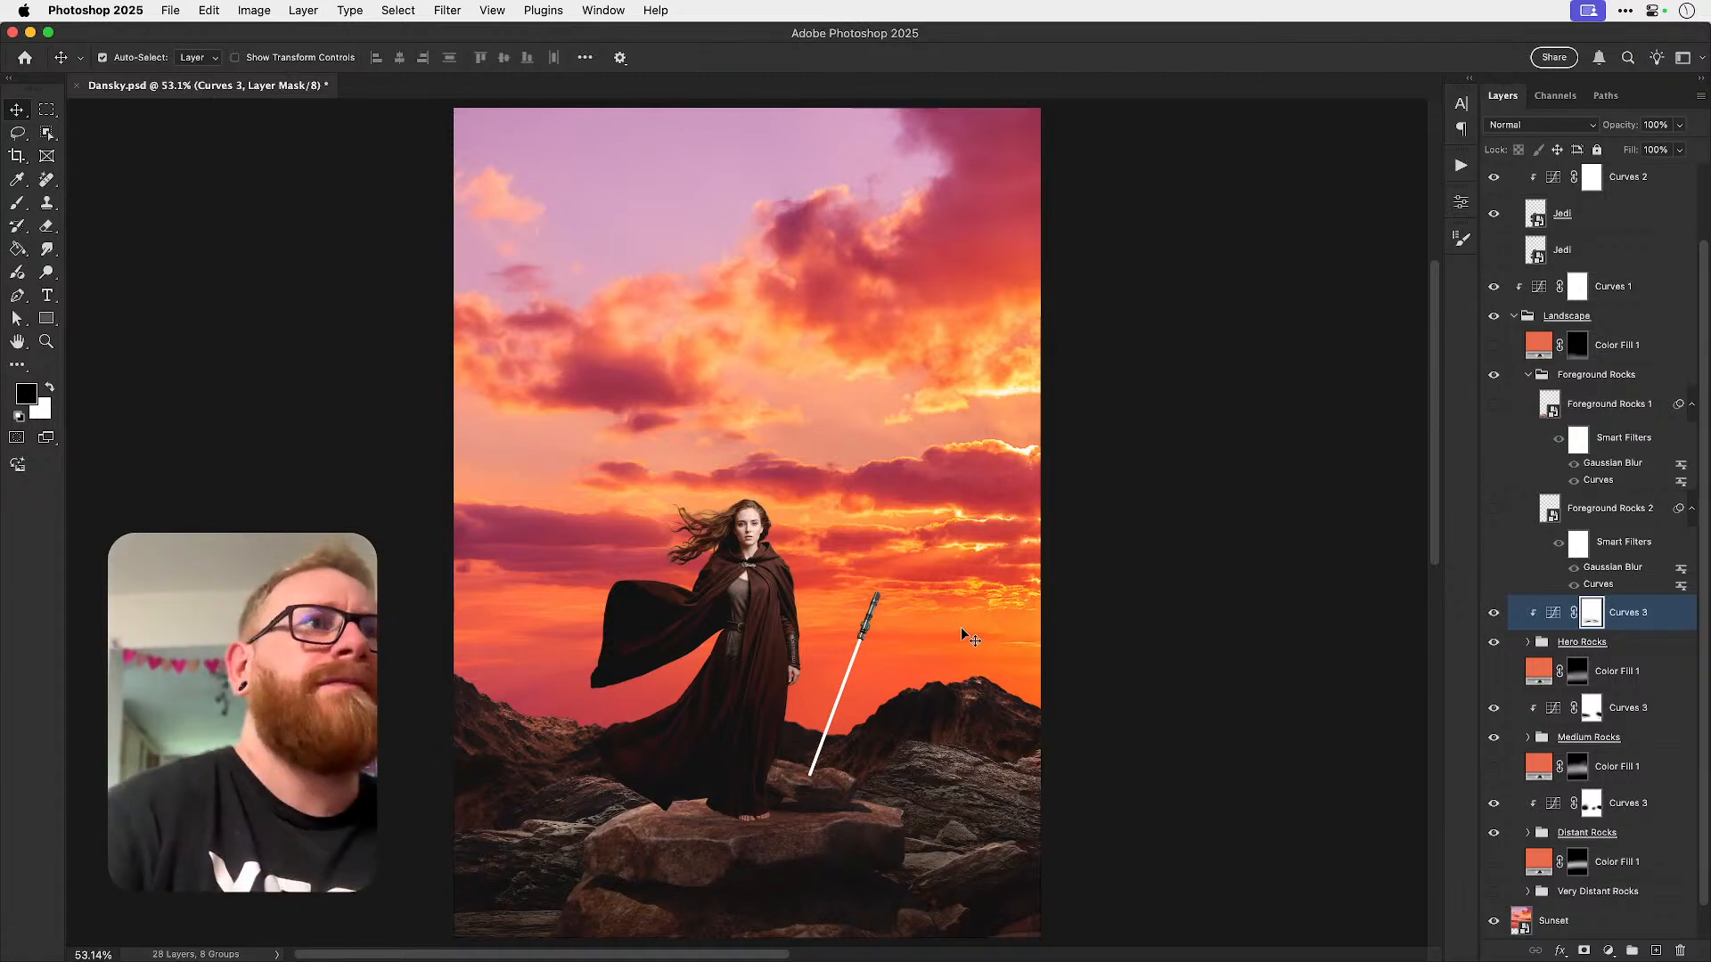
- Show the Color Fill 1 haze layer directly below the Hero Rocks group, comparing it off and on
{"action": "left_click", "coordinate": [1494, 672]}
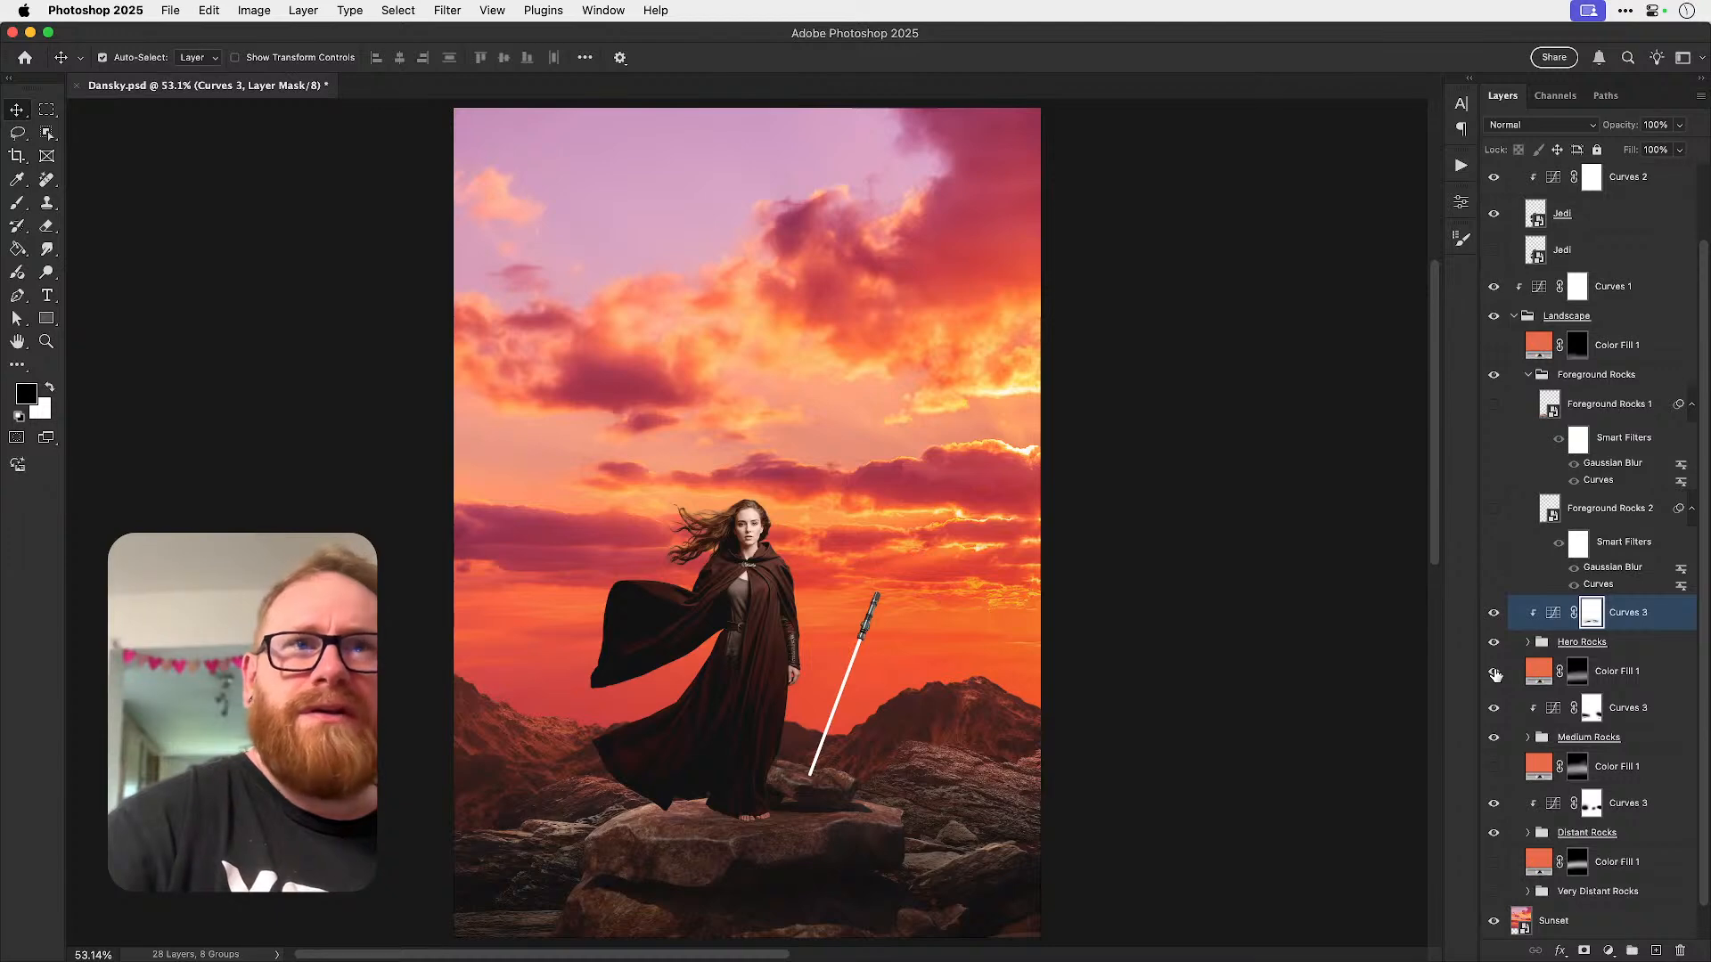
{"action": "left_click", "coordinate": [1495, 672]}
{"action": "left_click", "coordinate": [1494, 672]}
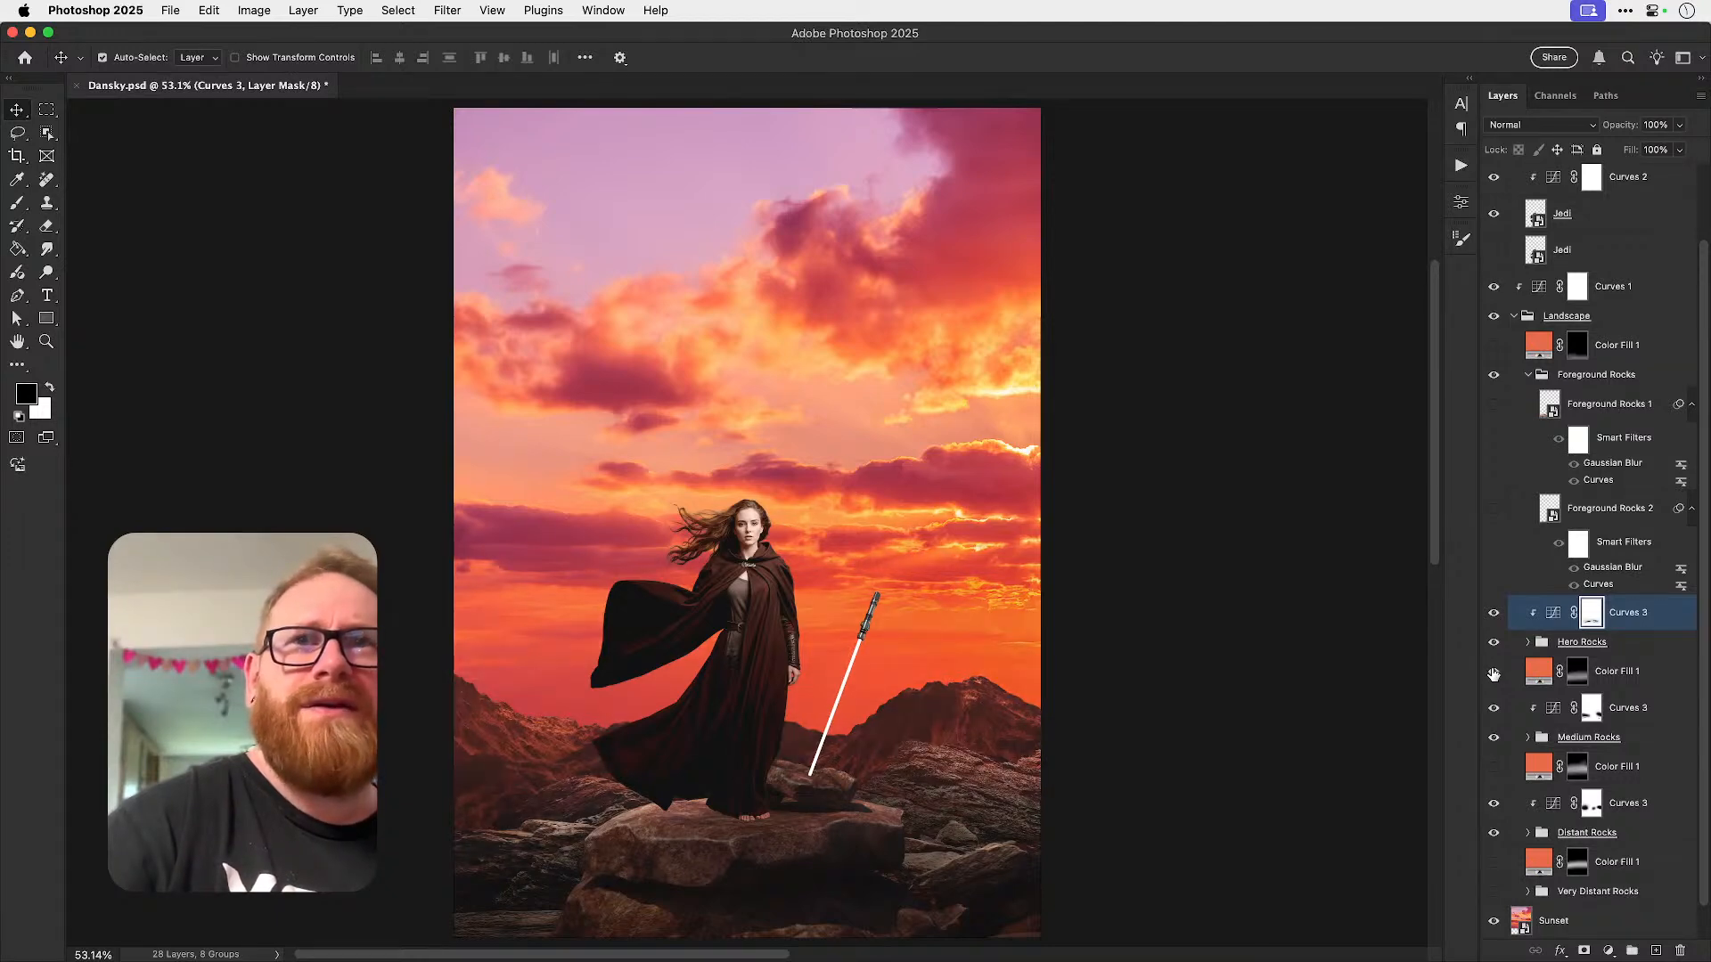
- Try muted pink and purple haze colours on the Color Fill 1 layer directly below the Hero Rocks group, and discard the change
{"action": "double_click", "coordinate": [1537, 671]}
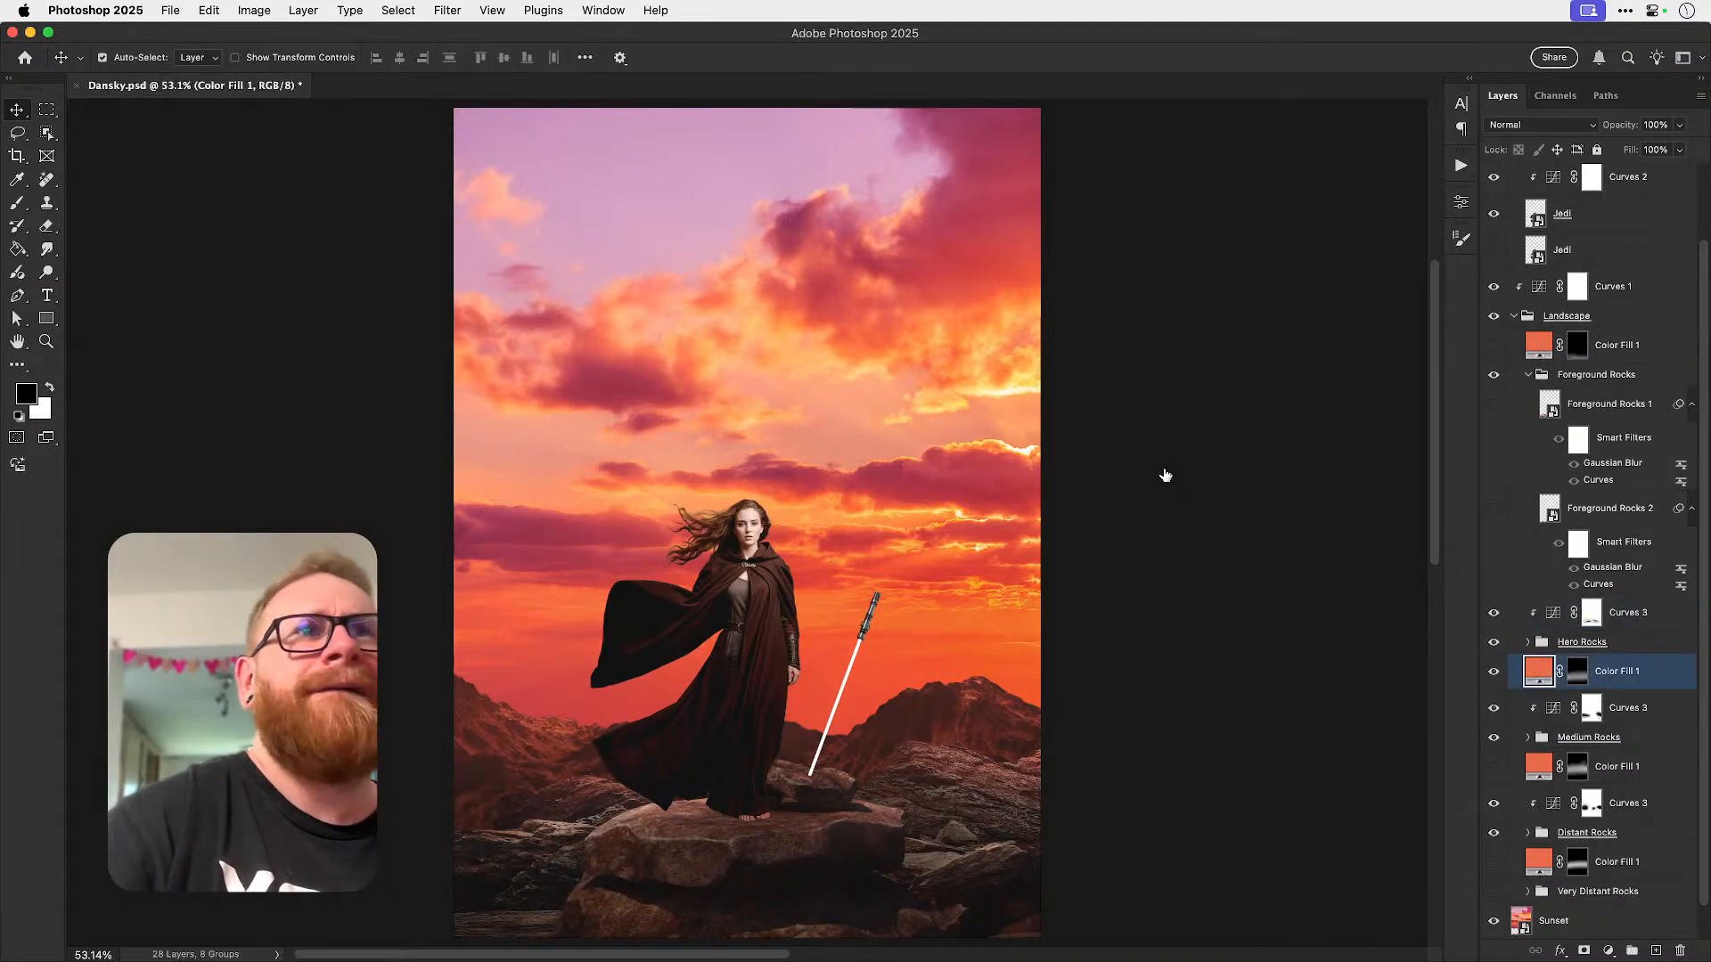
{"action": "left_click", "coordinate": [1106, 461]}
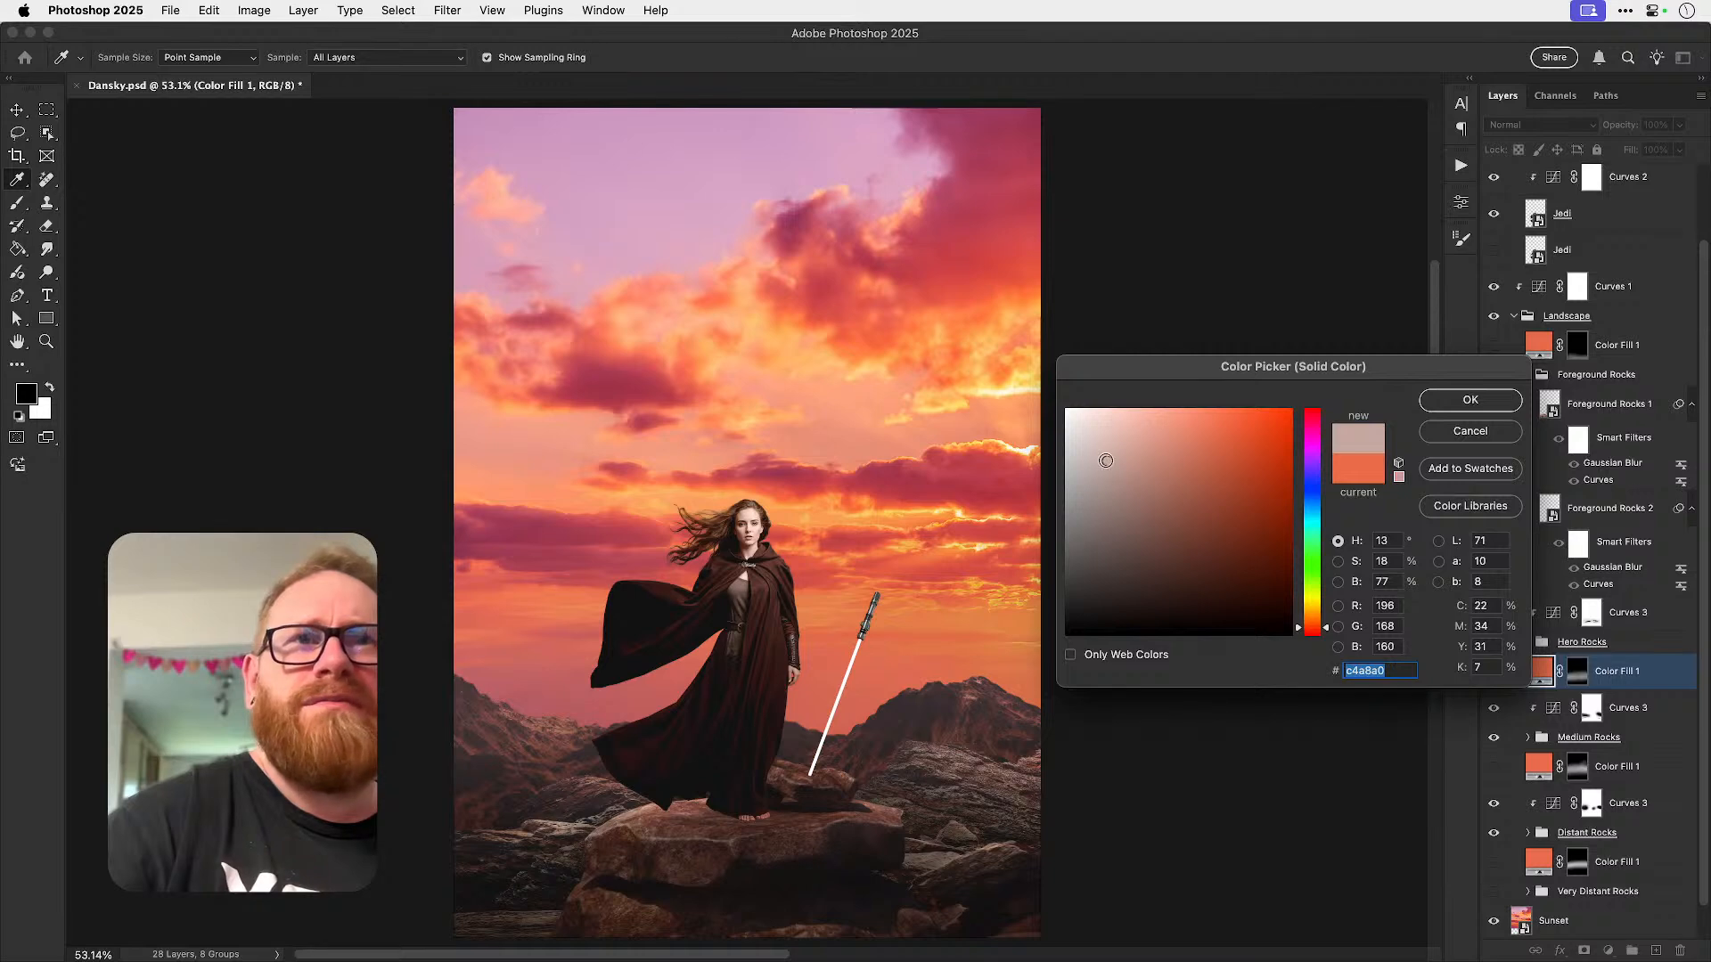
{"action": "left_click", "coordinate": [1148, 454]}
{"action": "left_click_drag", "start_coordinate": [1148, 453], "coordinate": [1134, 445]}
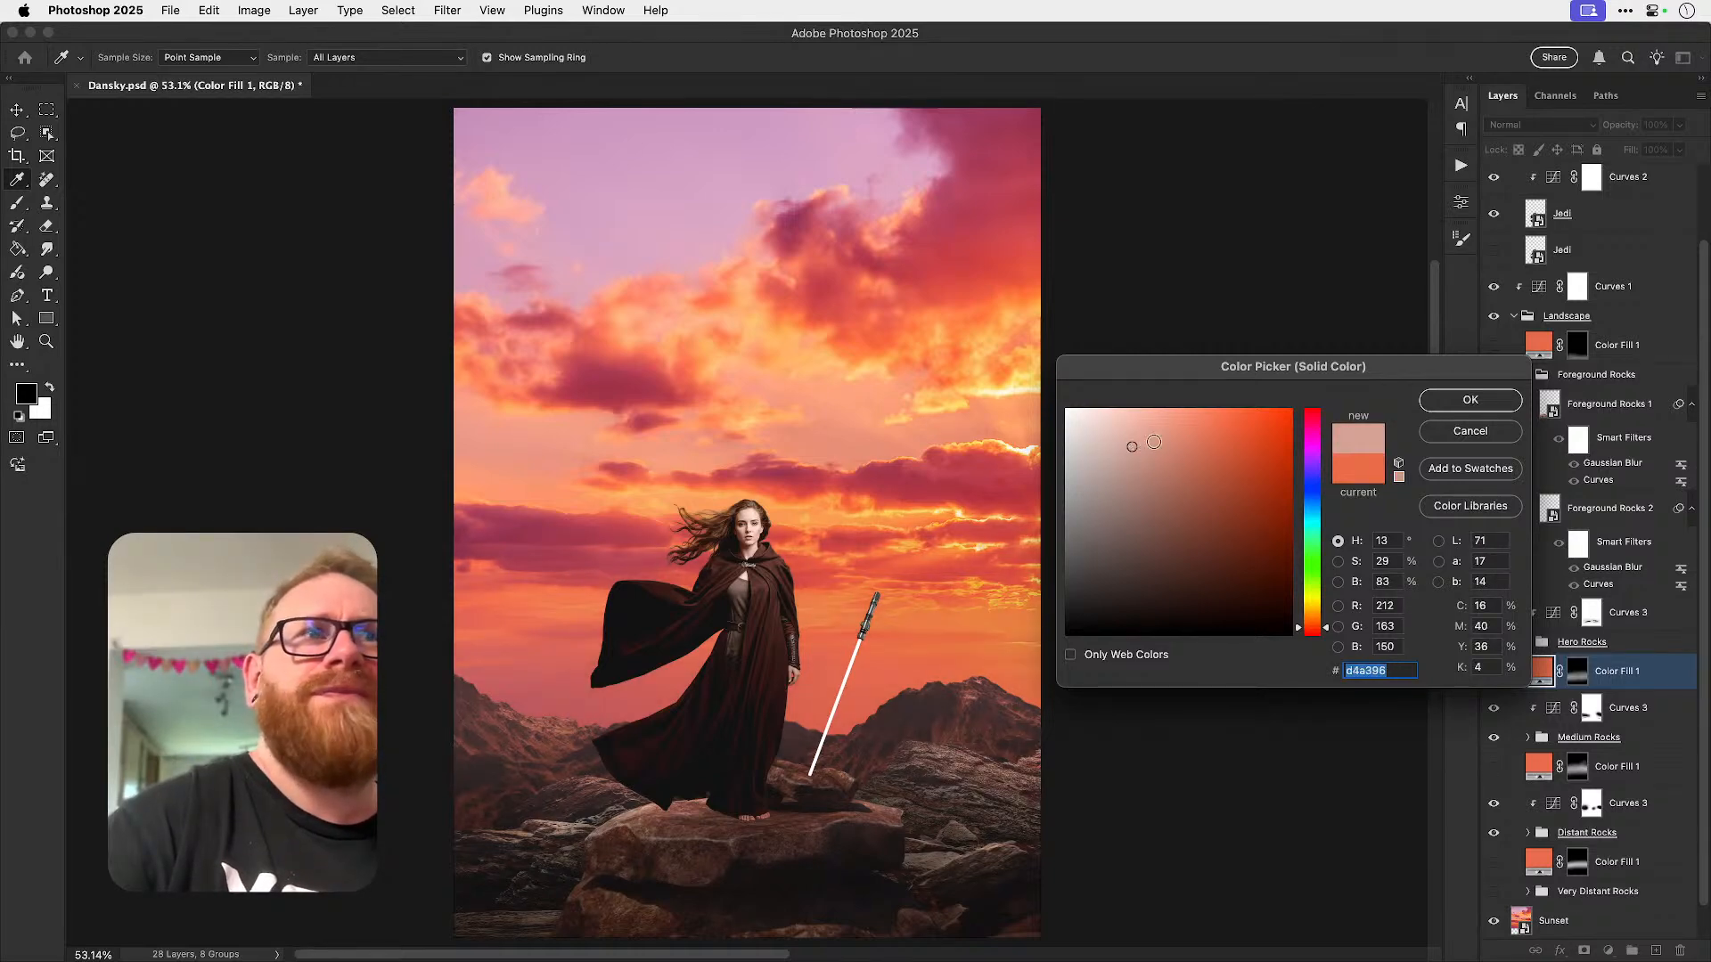
{"action": "left_click", "coordinate": [1314, 443]}
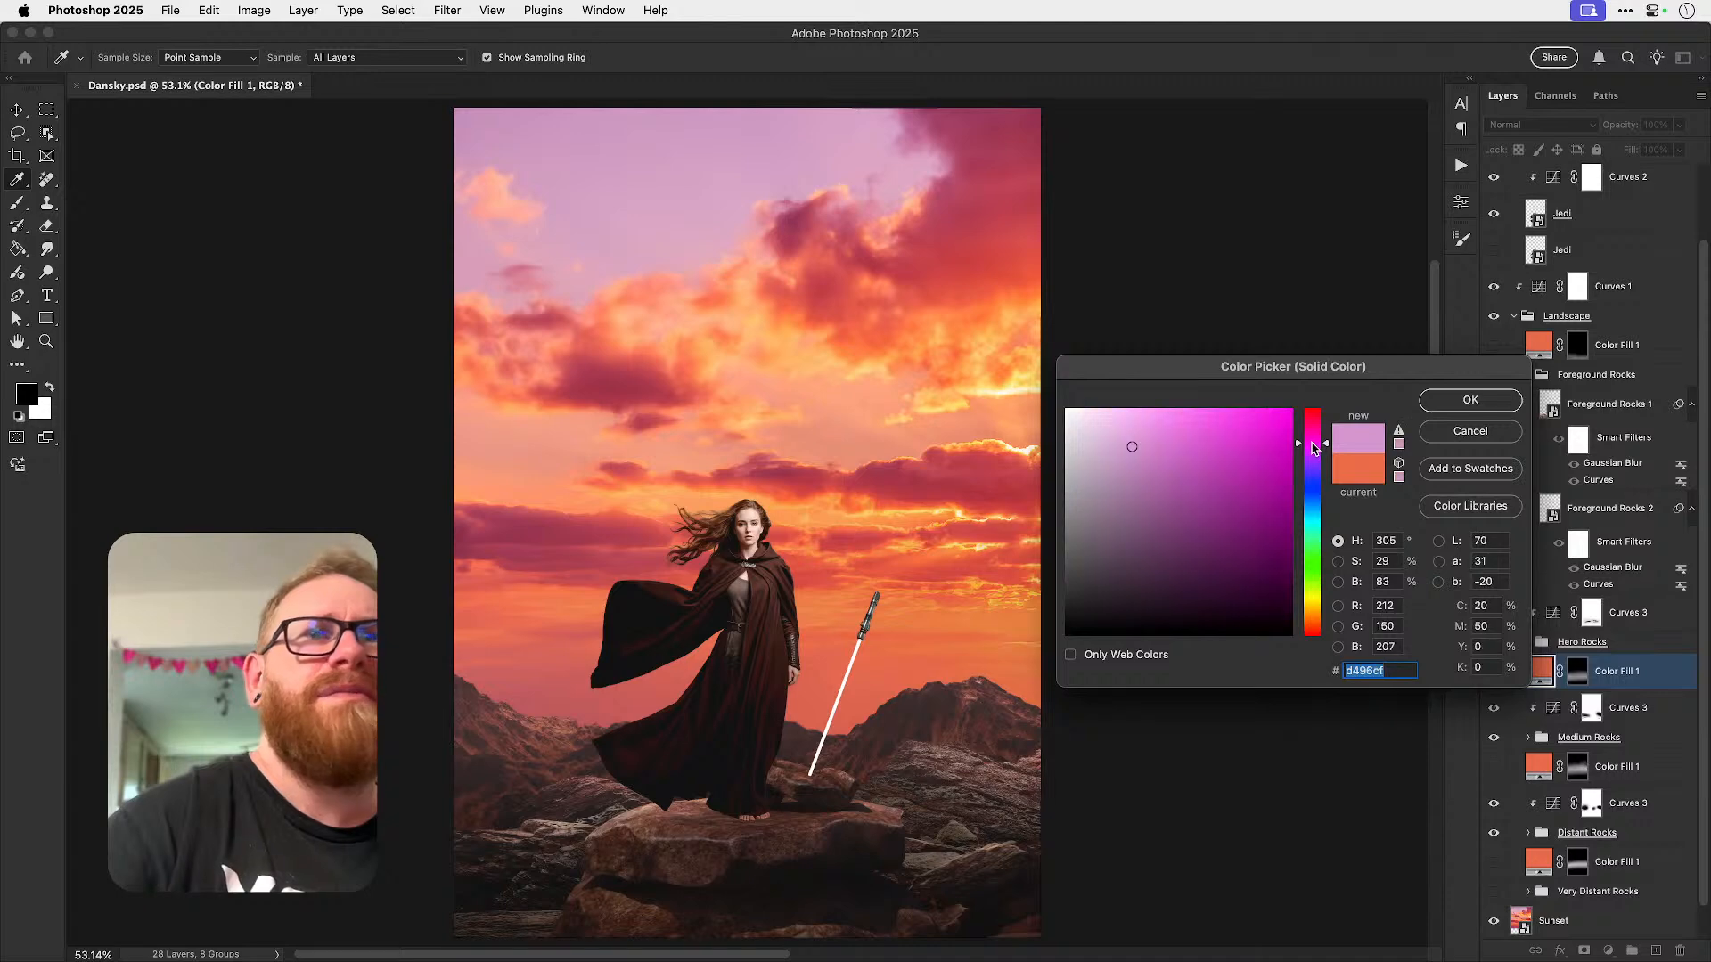
{"action": "left_click", "coordinate": [1313, 425]}
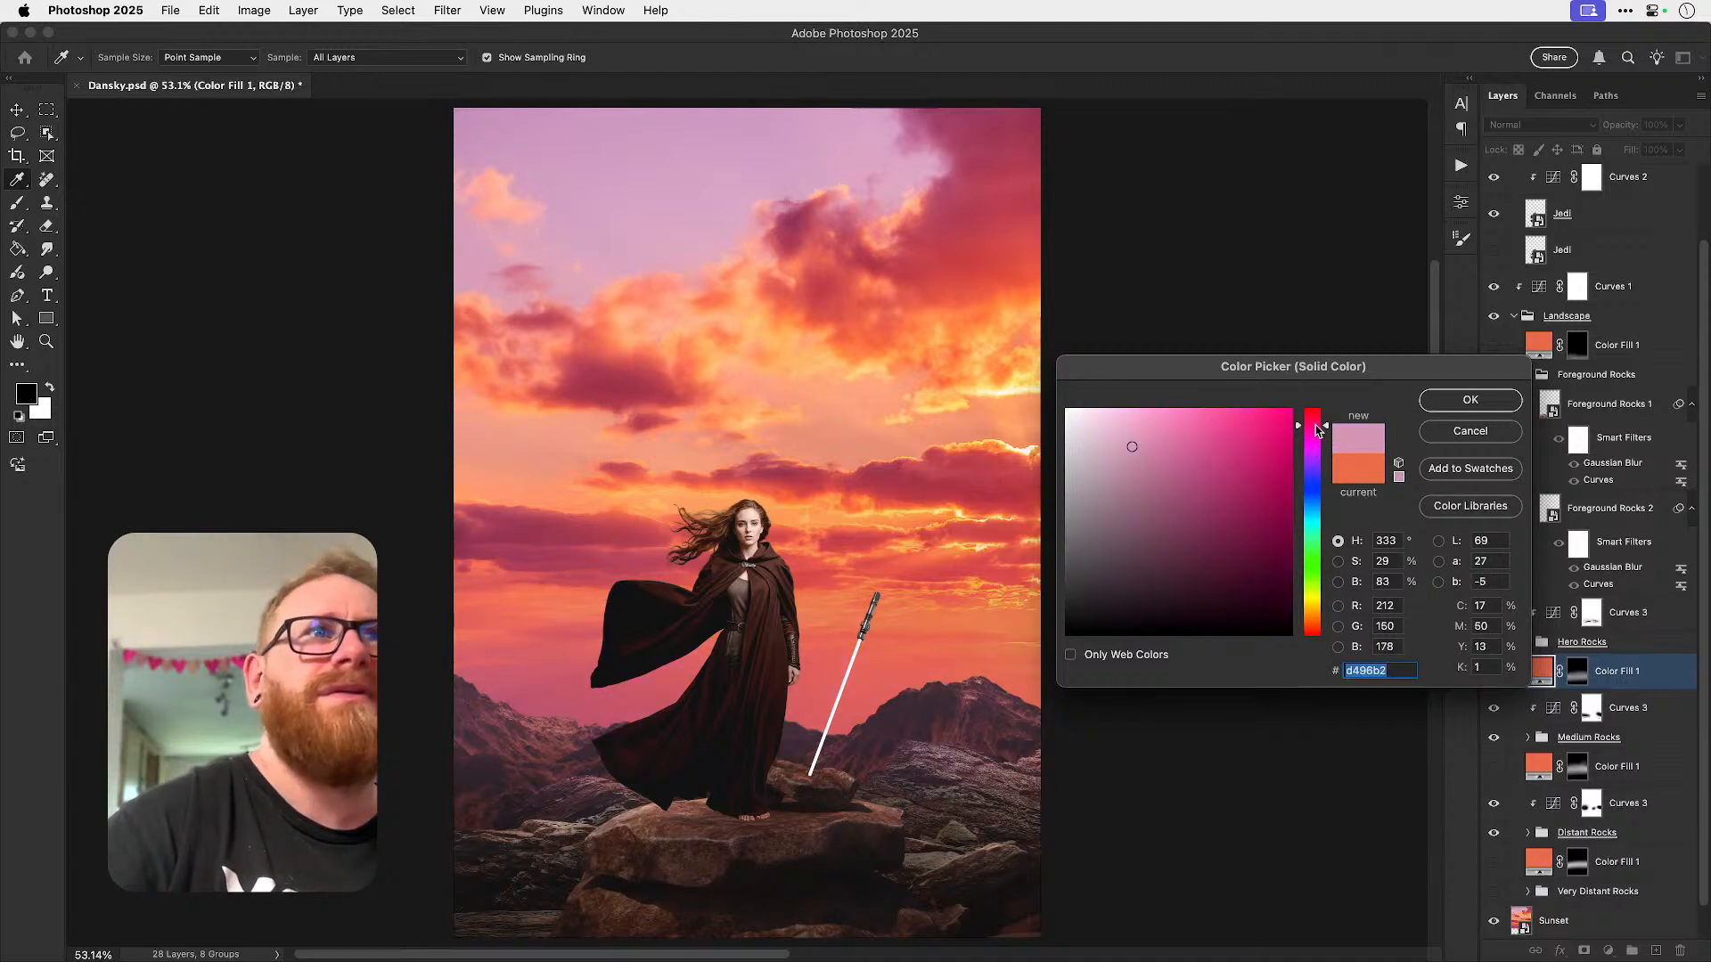
{"action": "left_click", "coordinate": [1310, 454]}
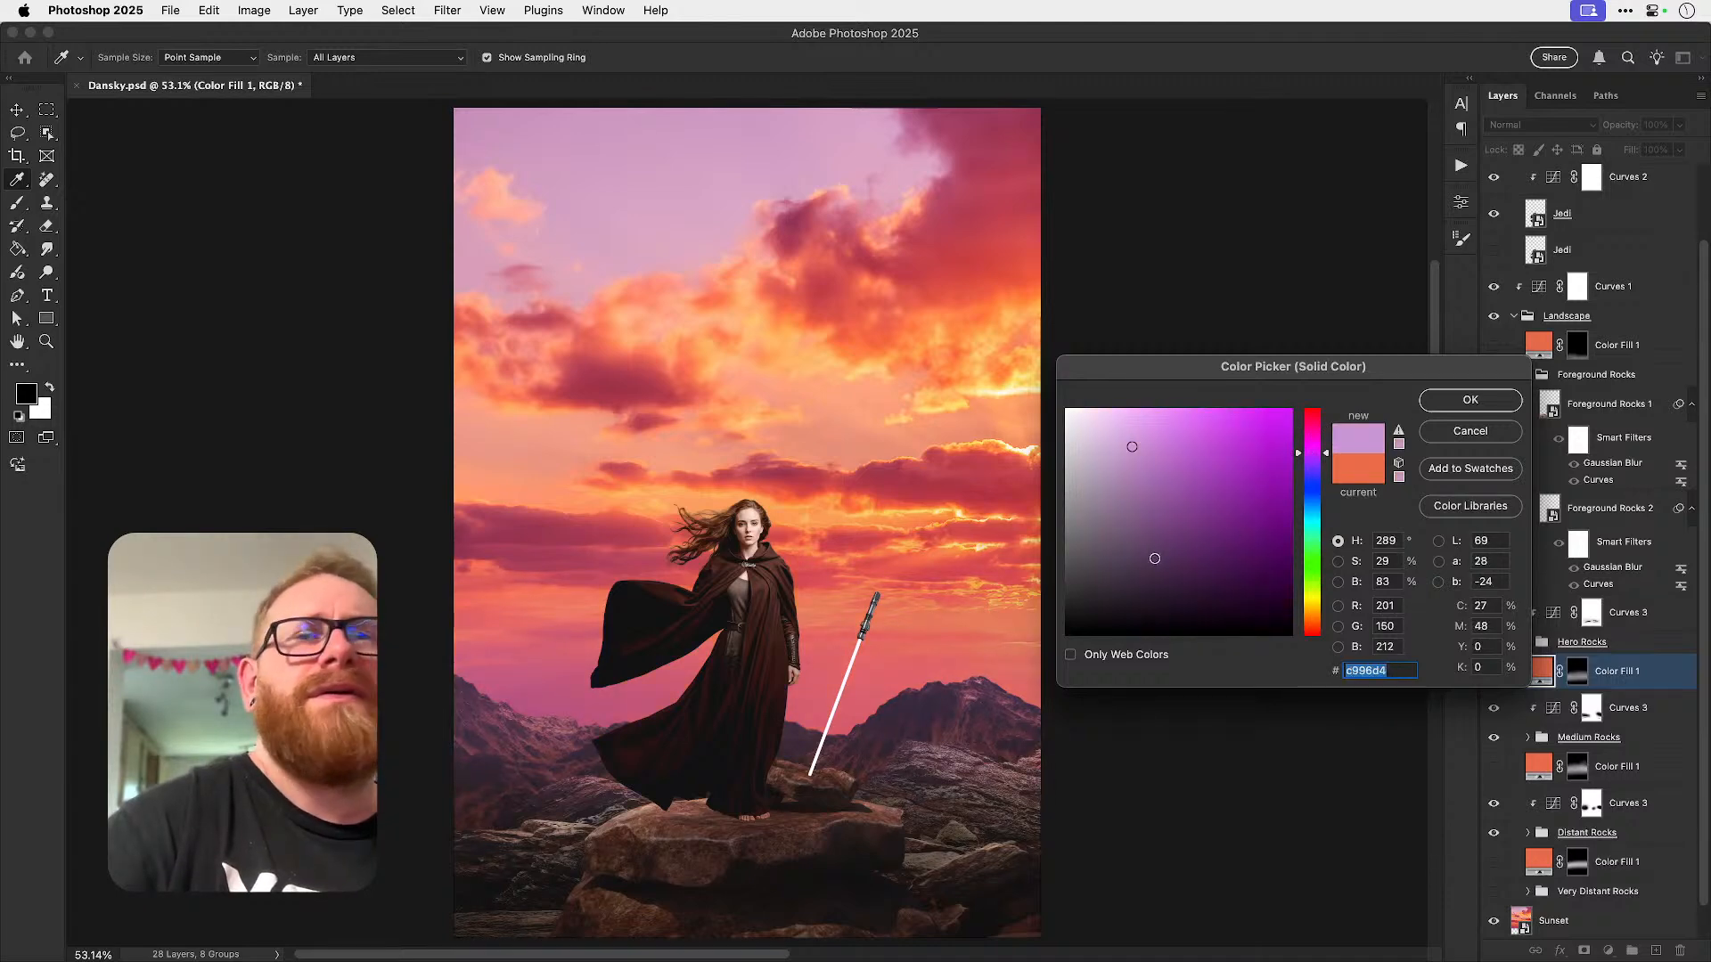
{"action": "left_click_drag", "start_coordinate": [1155, 560], "coordinate": [1178, 497]}
{"action": "left_click", "coordinate": [1134, 461]}
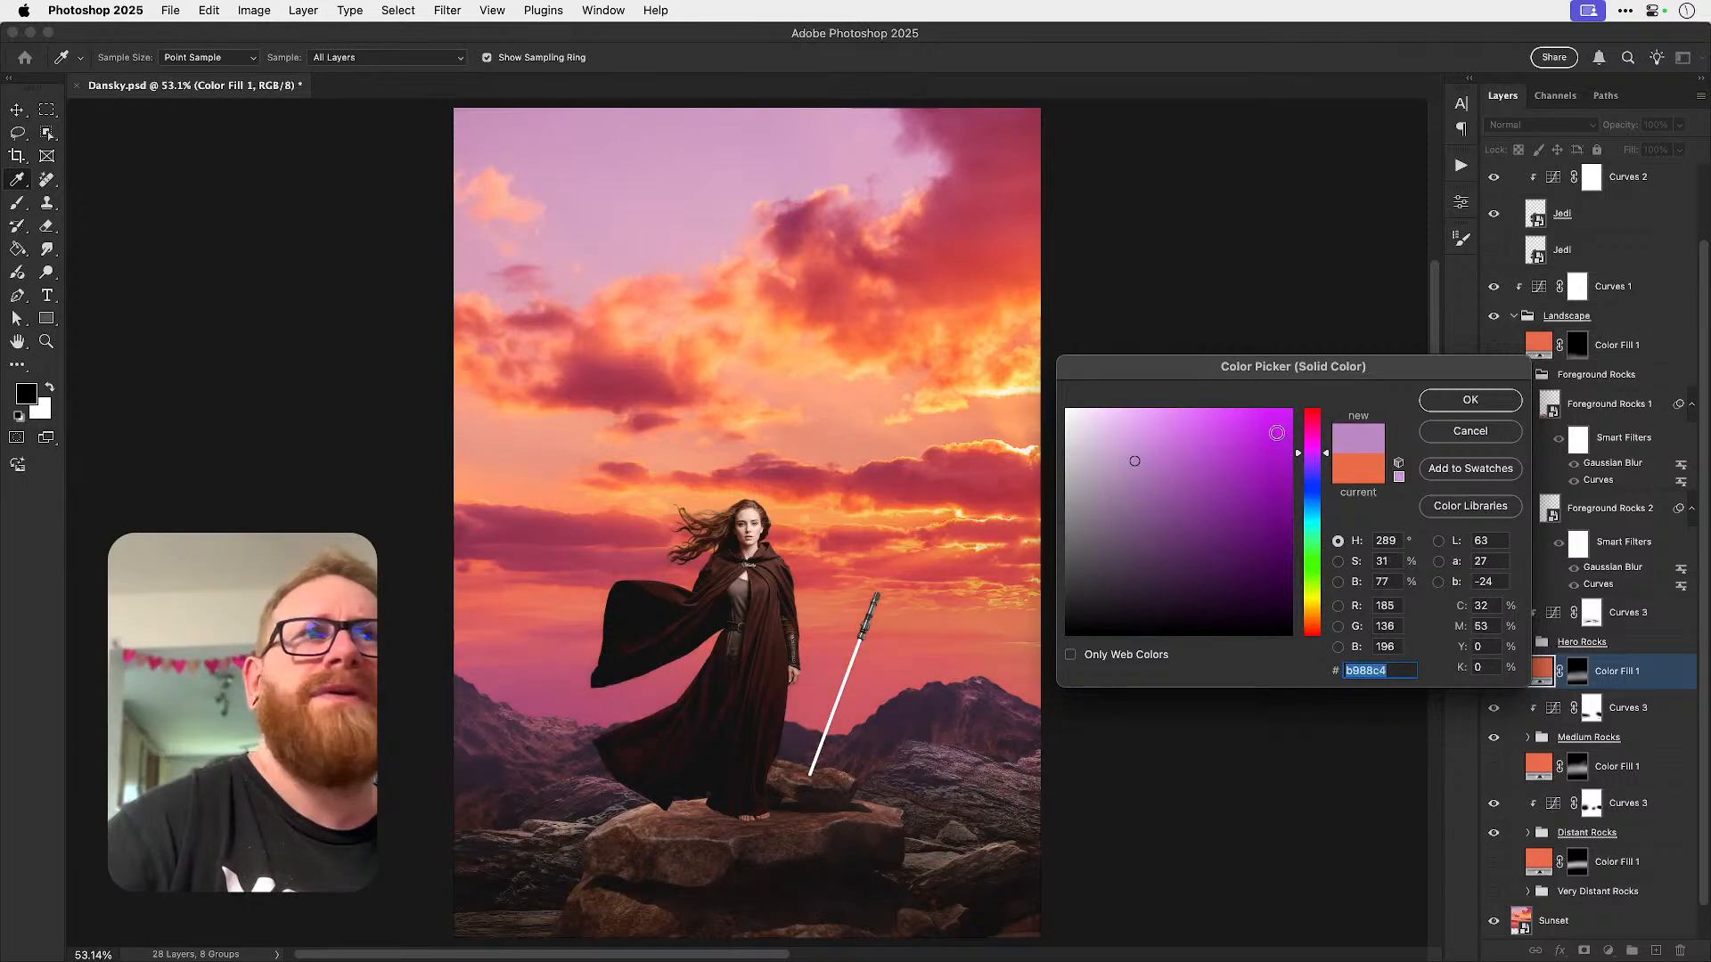
{"action": "left_click", "coordinate": [1311, 423]}
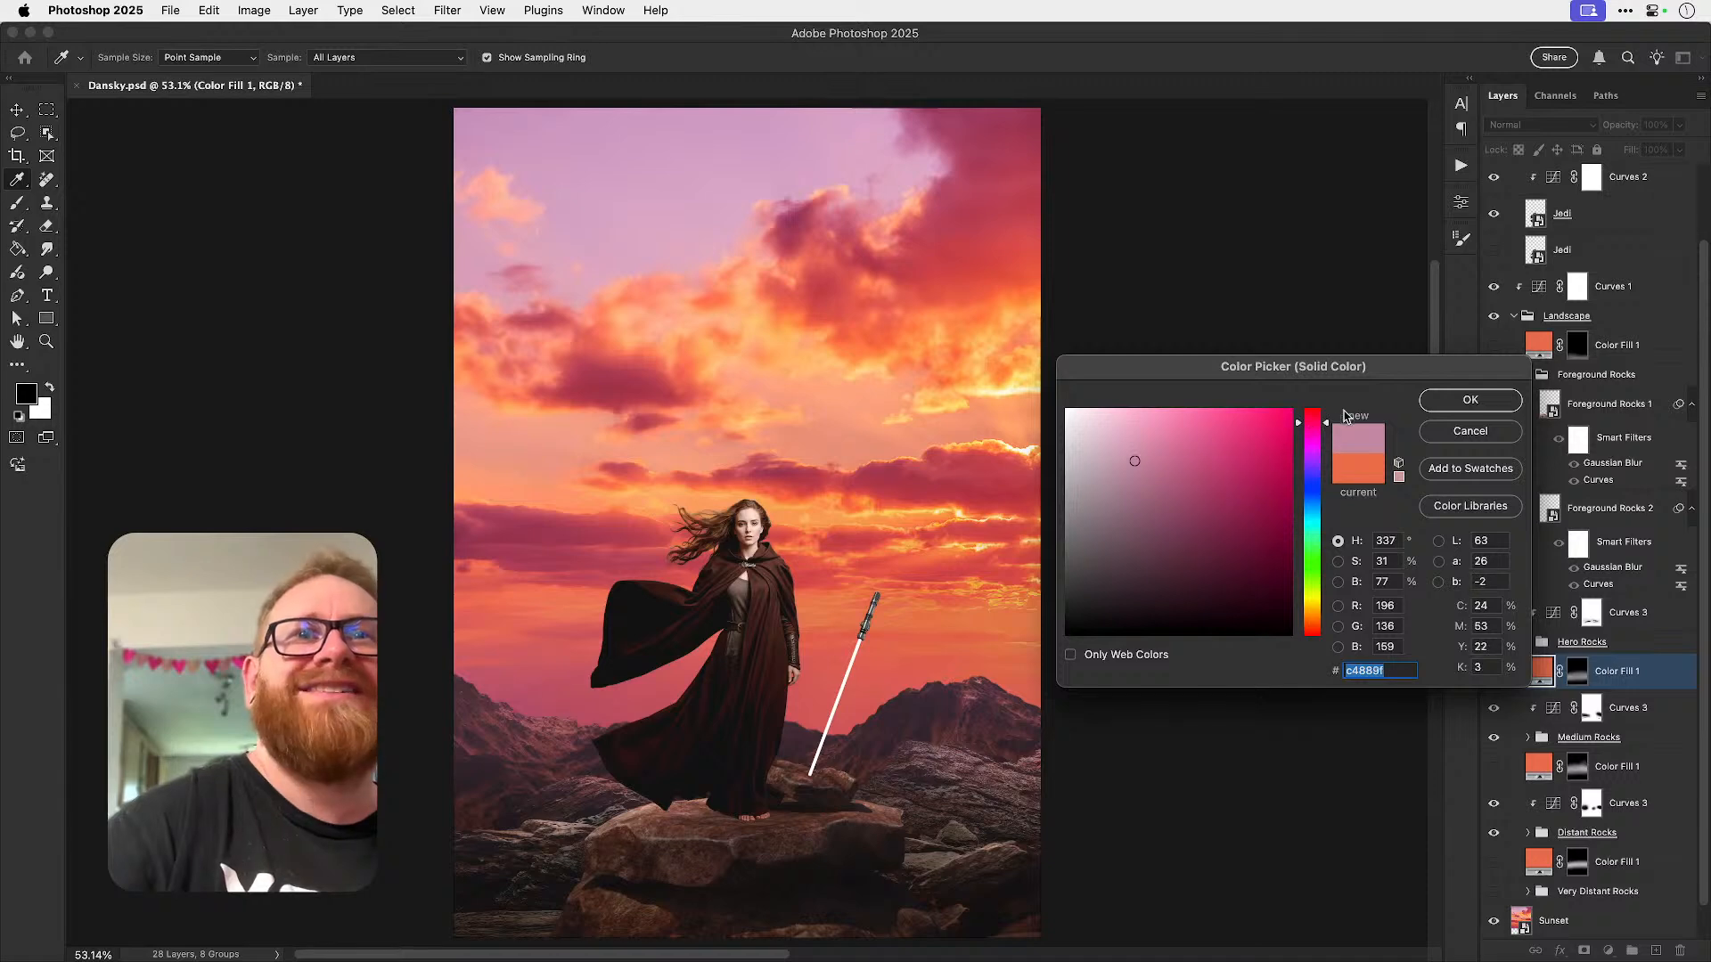
{"action": "left_click", "coordinate": [1453, 433]}
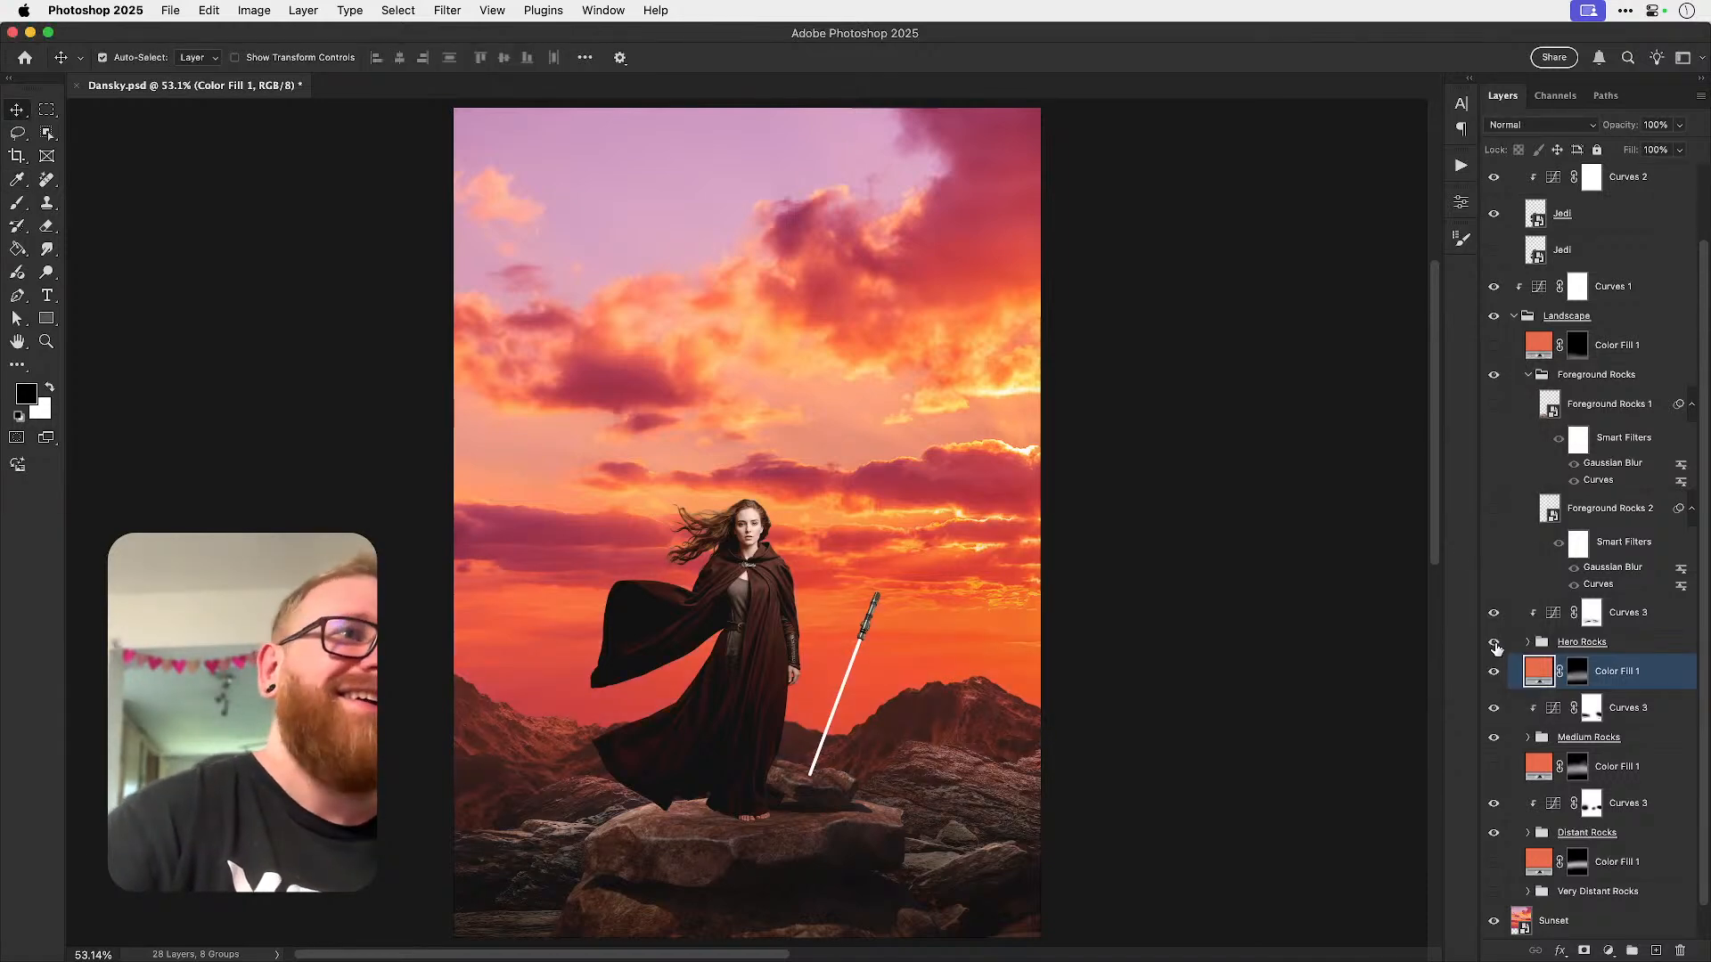
- Recolour the Color Fill 1 haze layer directly below the Hero Rocks group to the paler salmon e2927d
{"action": "double_click", "coordinate": [1541, 673]}
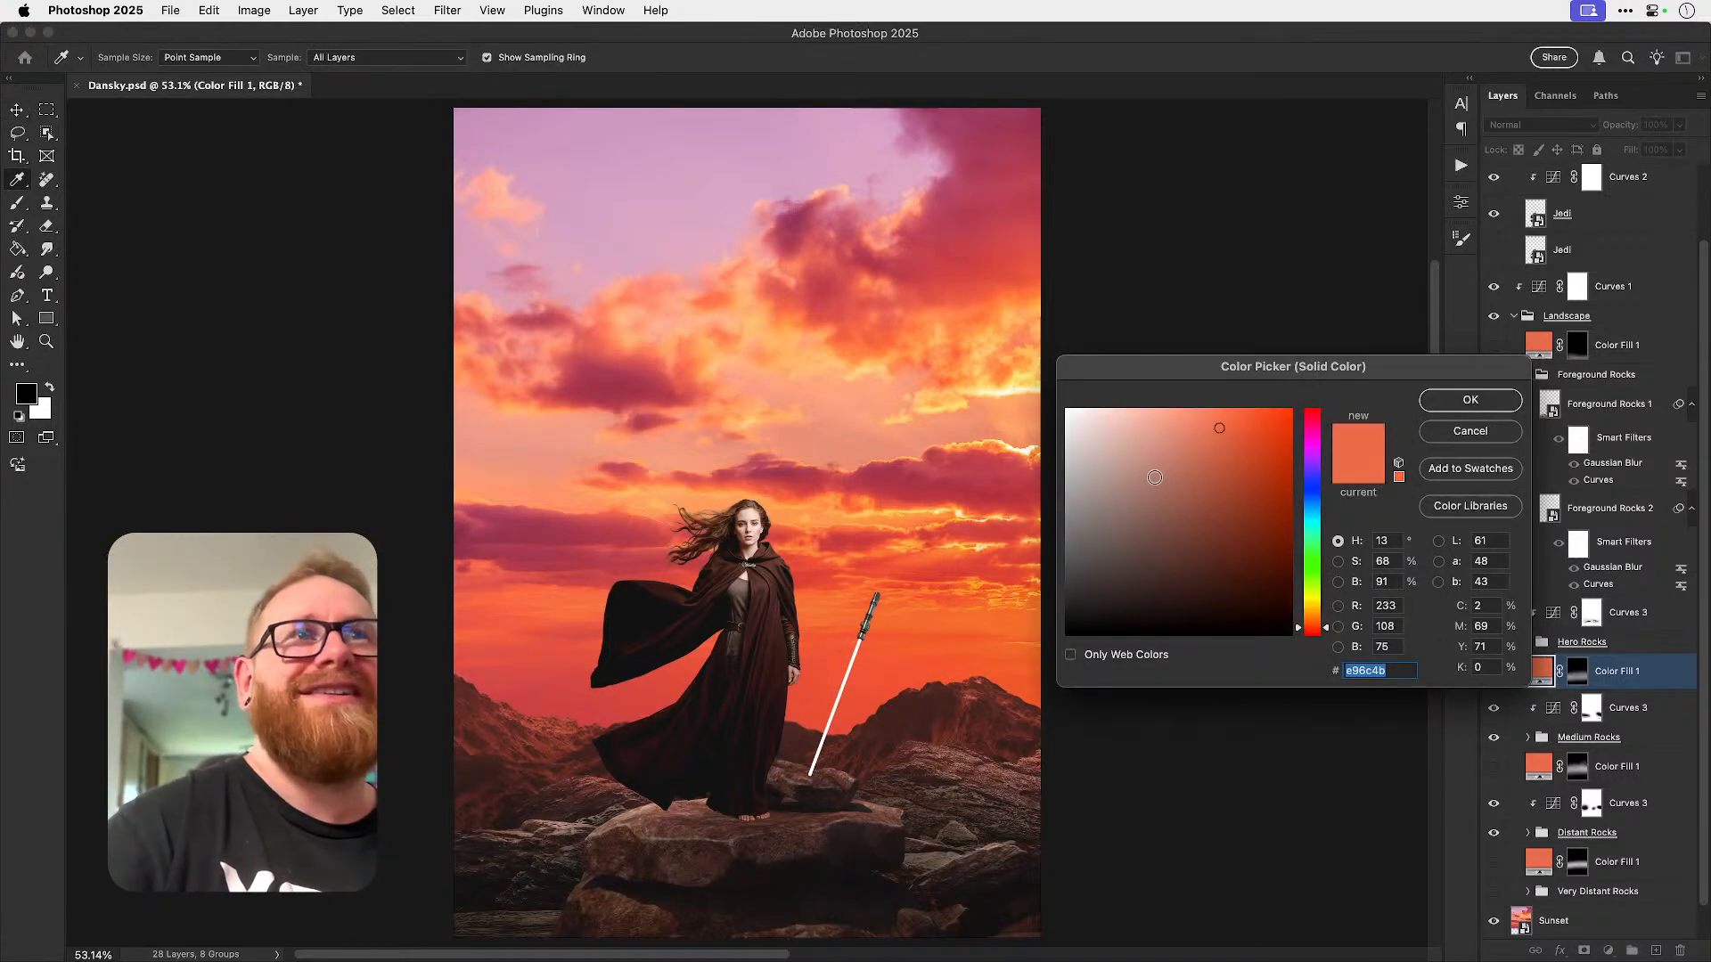
{"action": "left_click", "coordinate": [1151, 440]}
{"action": "left_click_drag", "start_coordinate": [1151, 440], "coordinate": [1167, 432]}
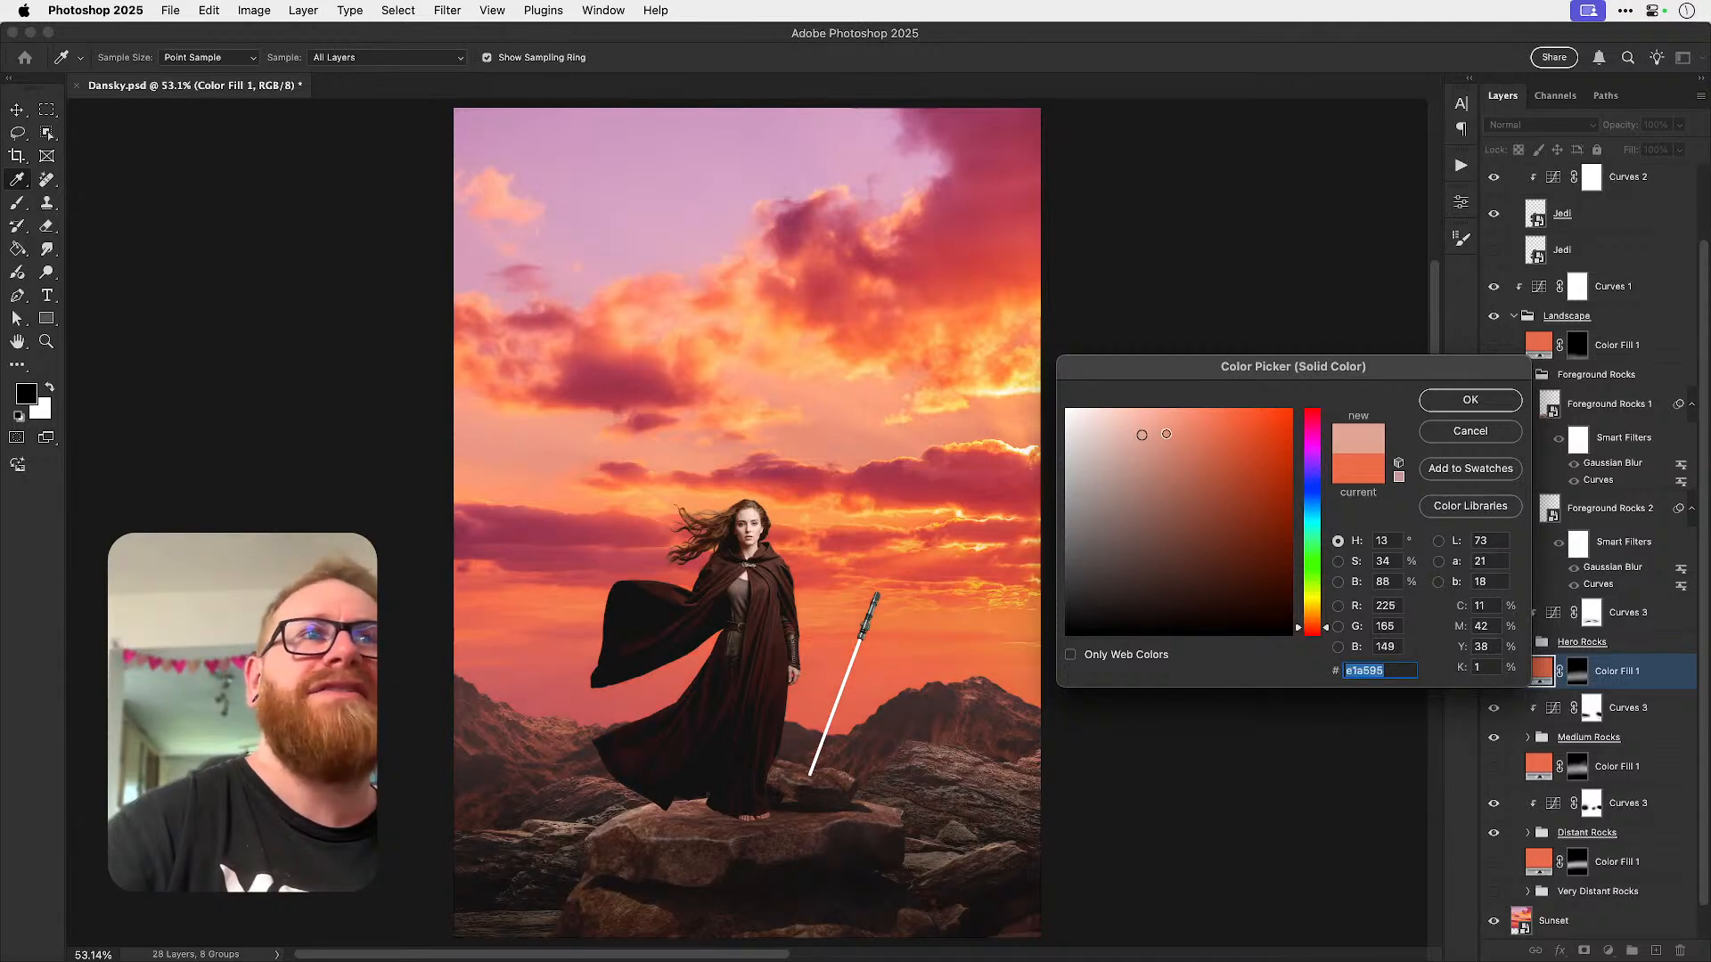
{"action": "left_click", "coordinate": [1448, 403]}
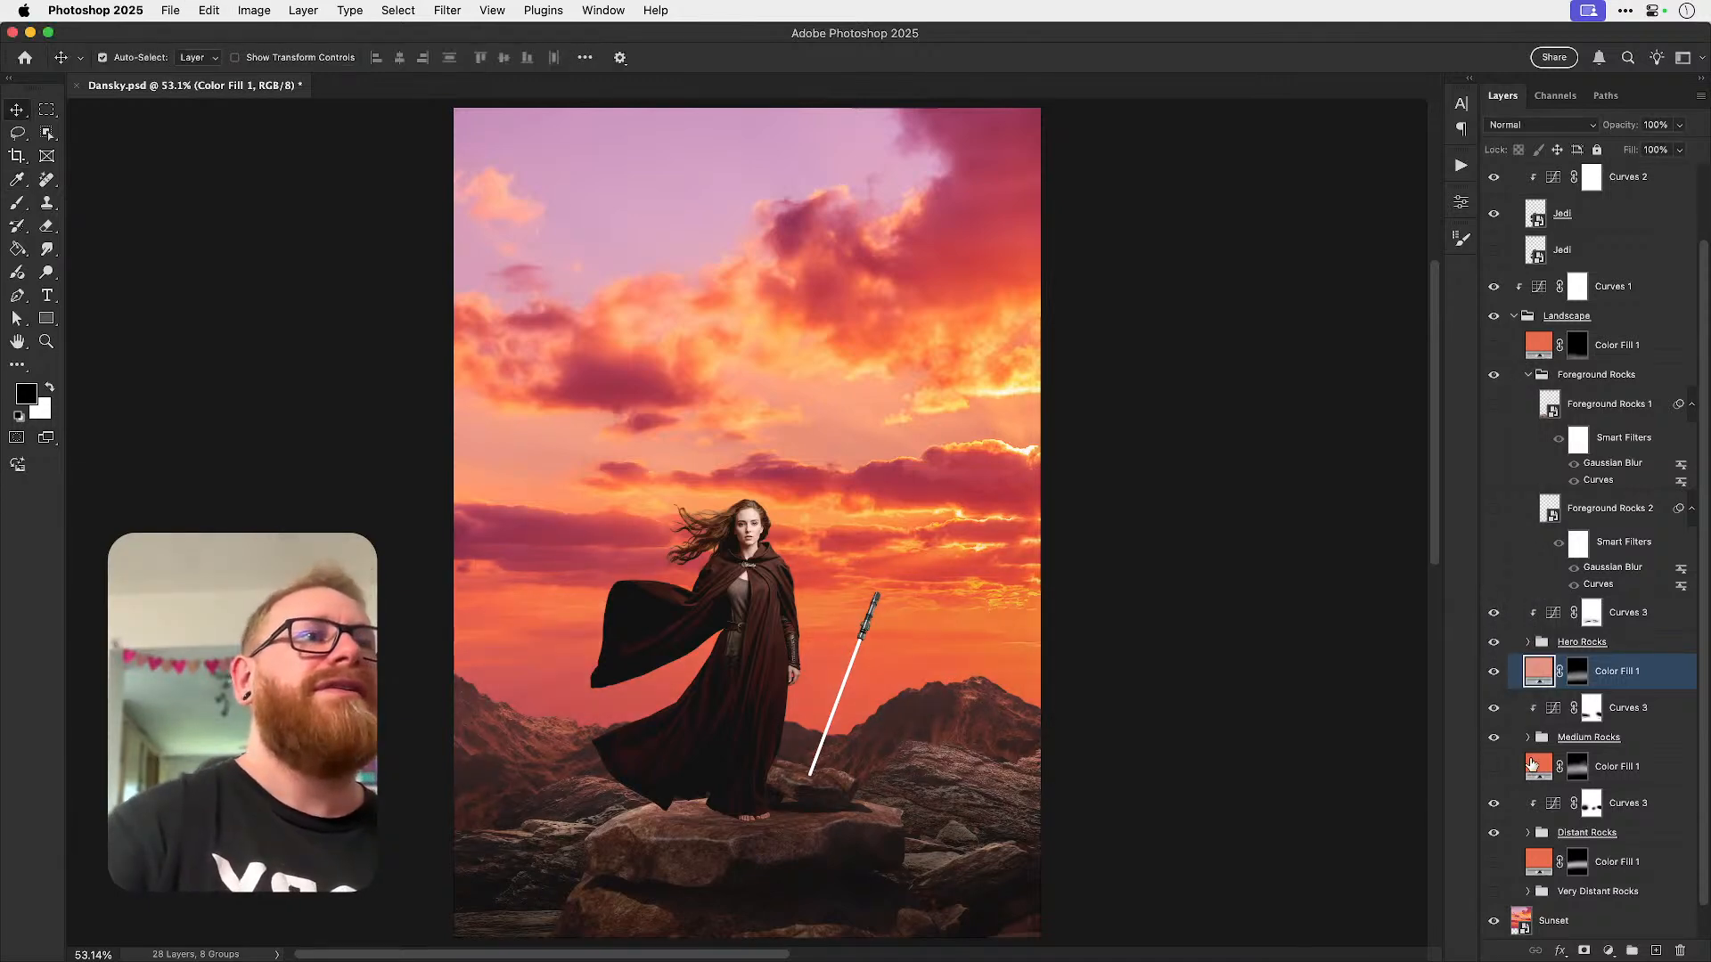
- Set the Color Fill 1 haze layers below the Medium Rocks and Distant Rocks groups to e2927d
{"action": "double_click", "coordinate": [1527, 757]}
{"action": "type", "text": "e3927d"}
{"action": "left_click", "coordinate": [1452, 406]}
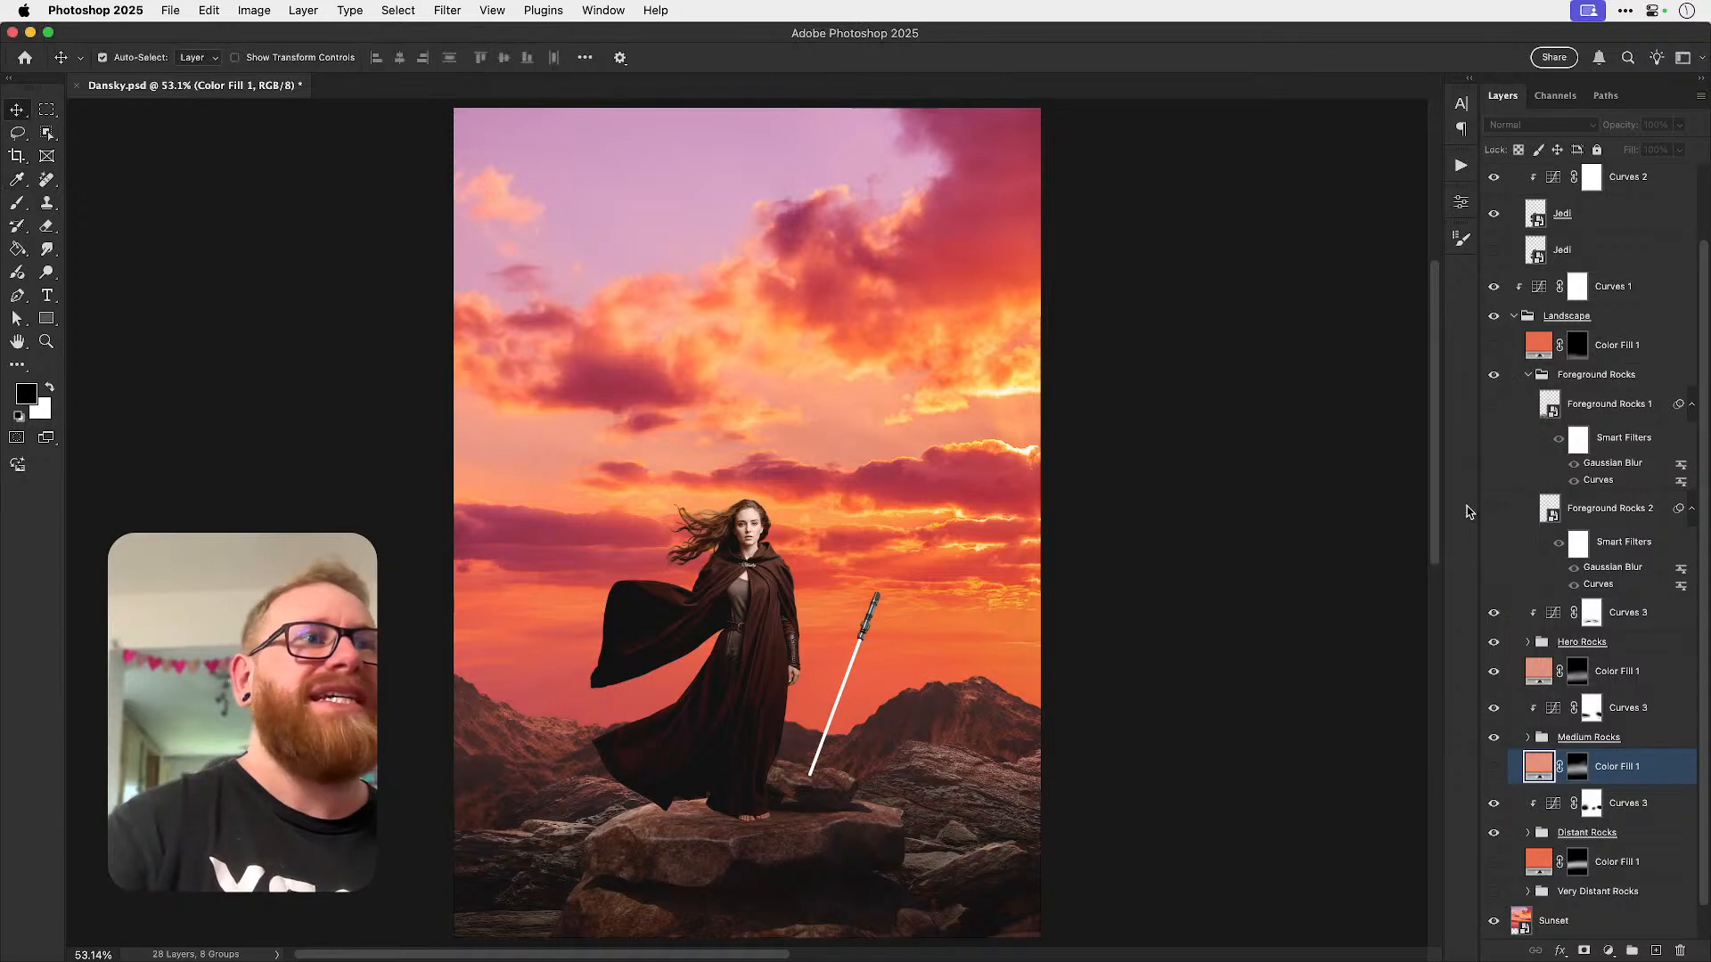
{"action": "left_click", "coordinate": [1541, 860]}
{"action": "double_click", "coordinate": [1542, 860]}
{"action": "type", "text": "e3927d"}
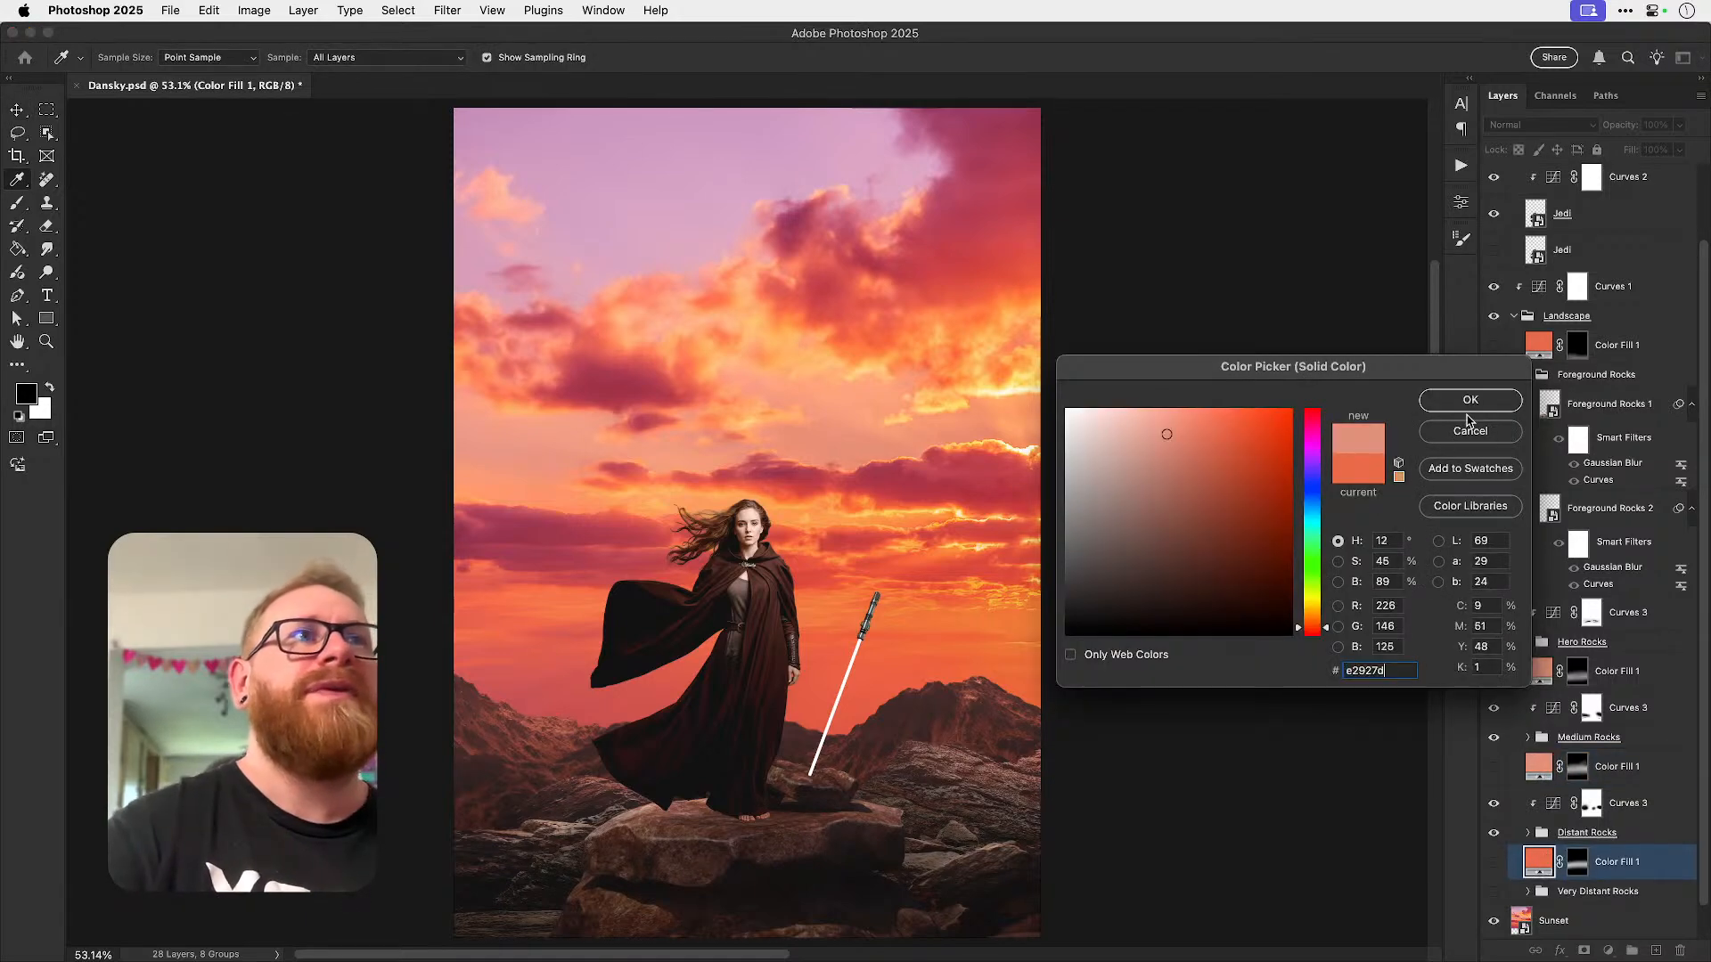
{"action": "left_click", "coordinate": [1470, 399]}
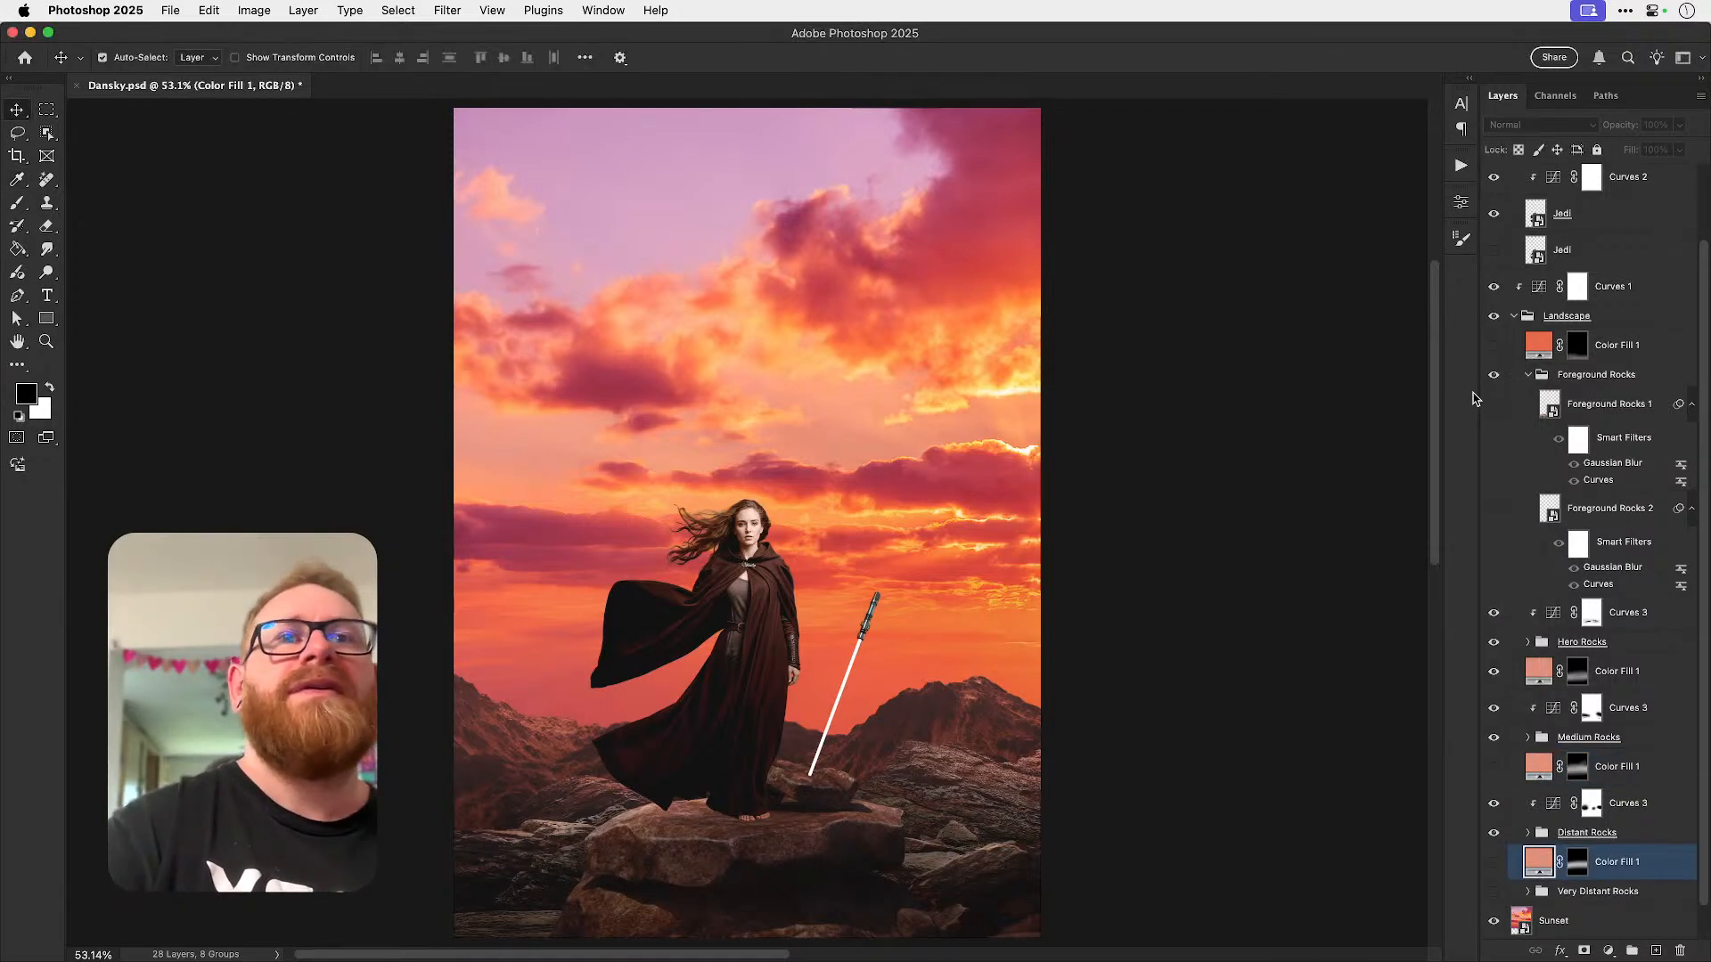
- Undo the colour changes on the three Color Fill 1 haze layers
{"action": "key", "text": "super+z"}
{"action": "key", "text": "super+z"}
{"action": "key", "text": "super+z"}
- Compare the uppermost Color Fill 1 layer in the Landscape group on and off, and delete that layer
{"action": "left_click", "coordinate": [1493, 348]}
{"action": "left_click", "coordinate": [1493, 348]}
{"action": "left_click", "coordinate": [1619, 346]}
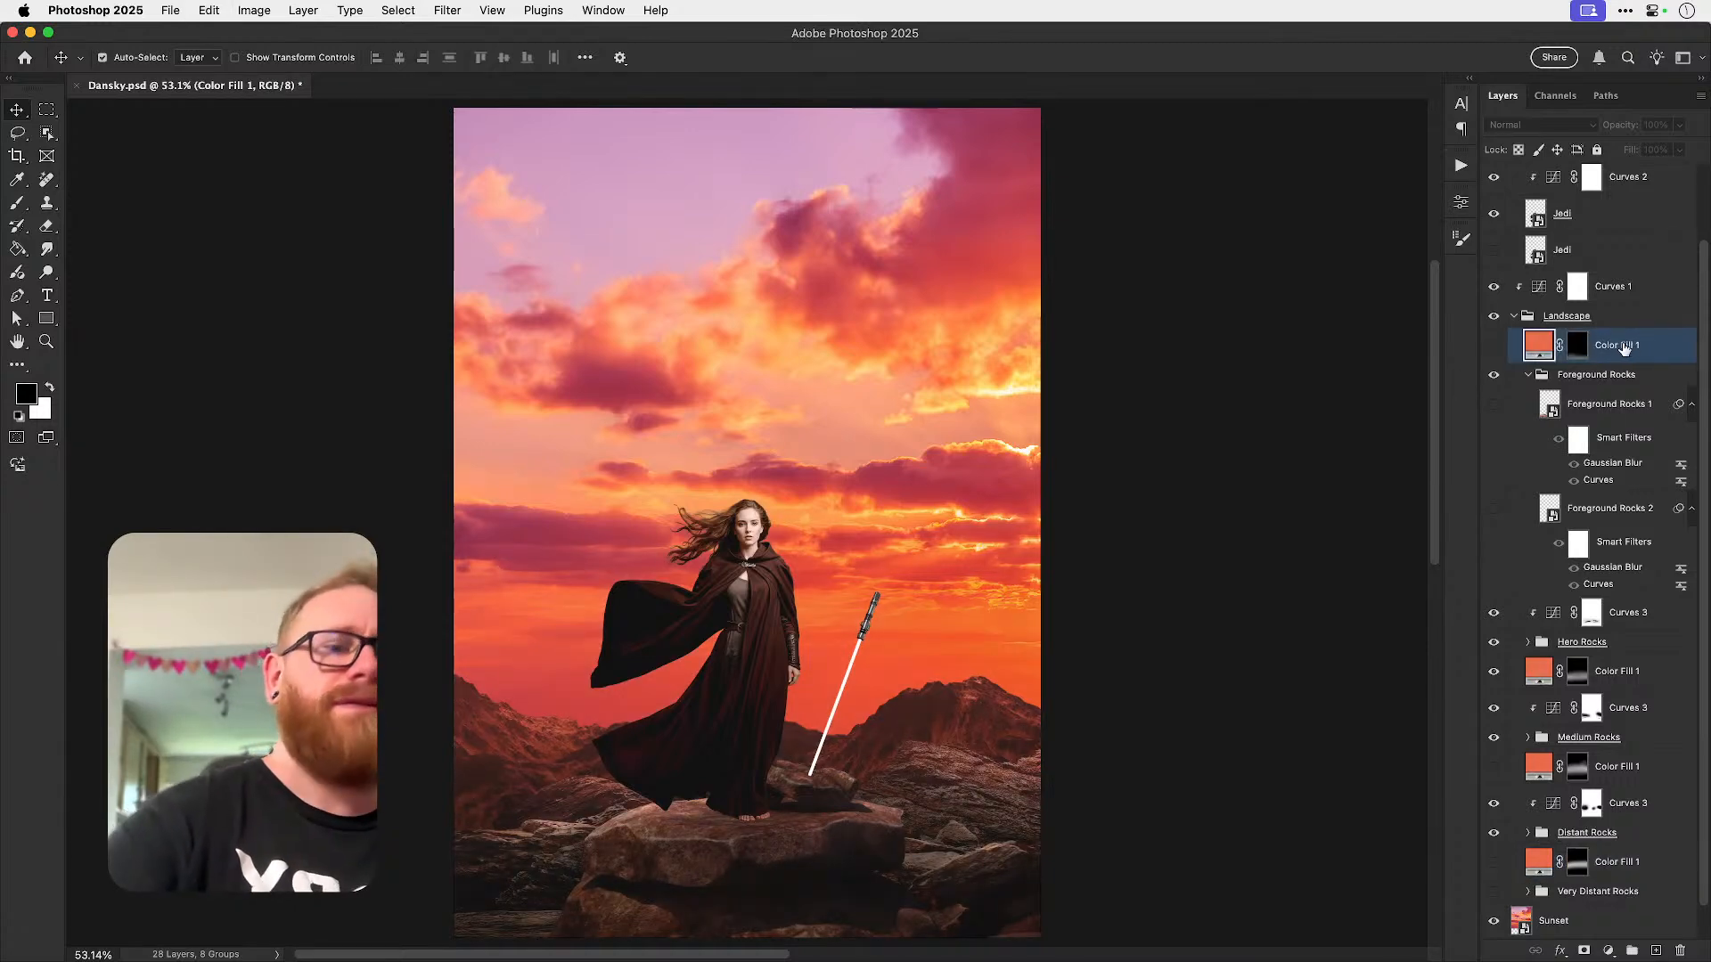
{"action": "key", "text": "BackSpace"}
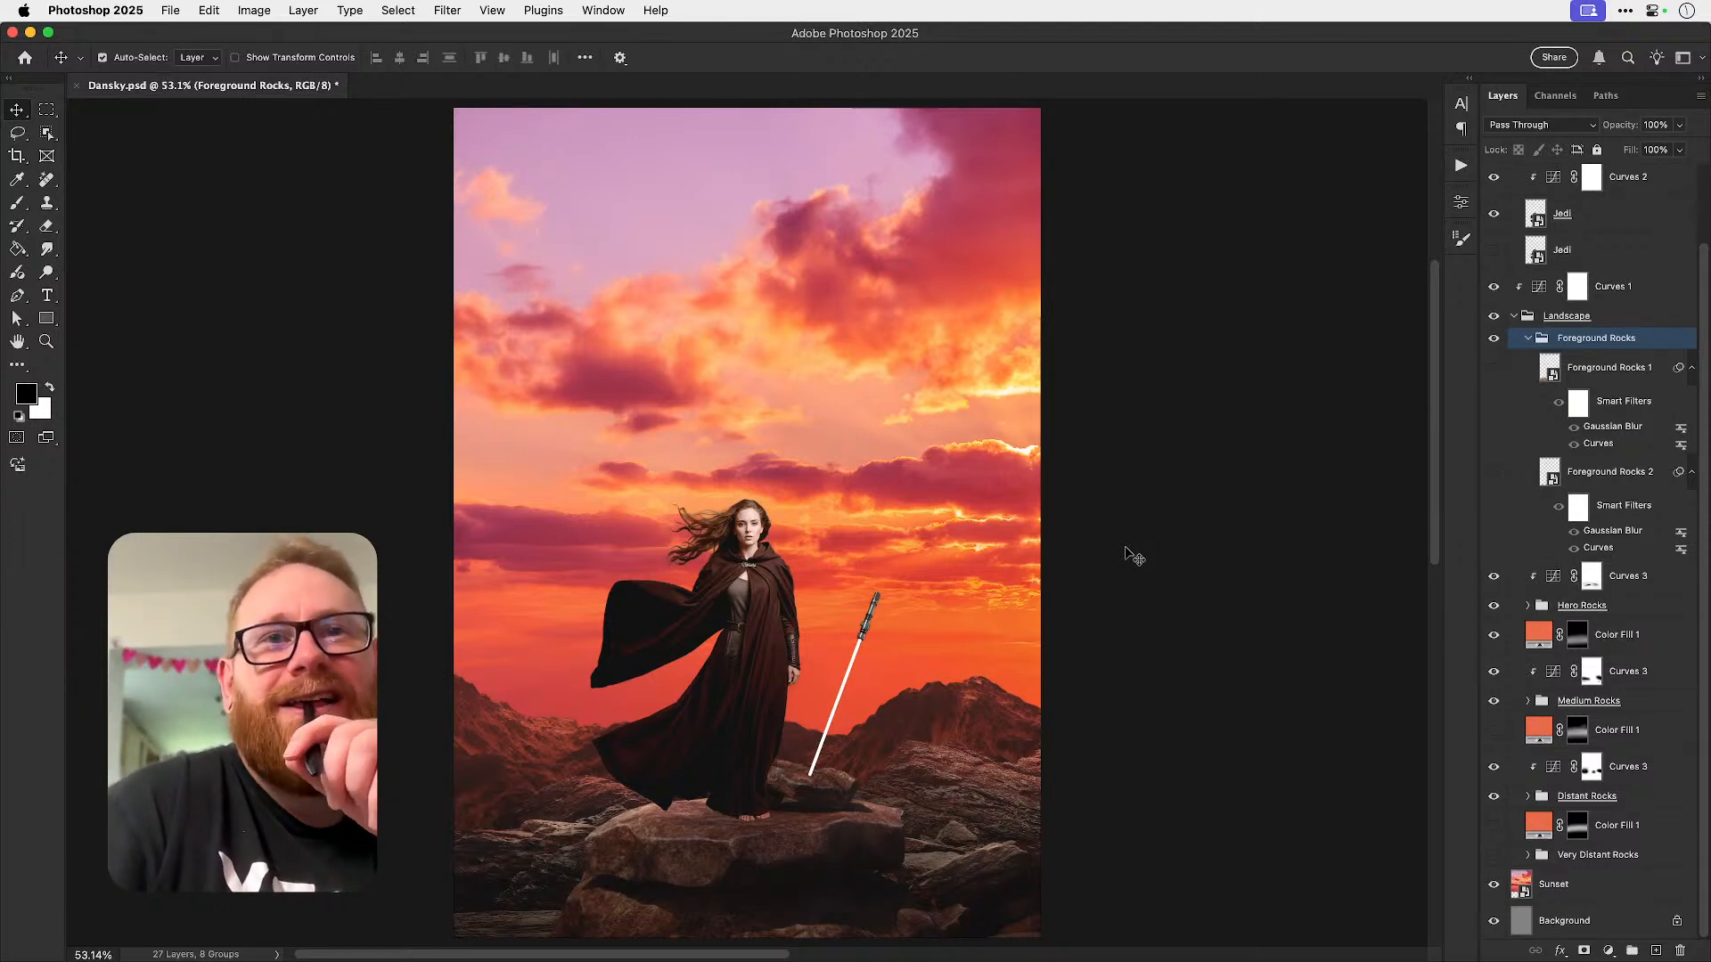
- Examine up close how the Jedi's feet meet the hero rock, and return to the whole poster
{"action": "key", "text": "z"}
{"action": "left_click", "coordinate": [751, 818]}
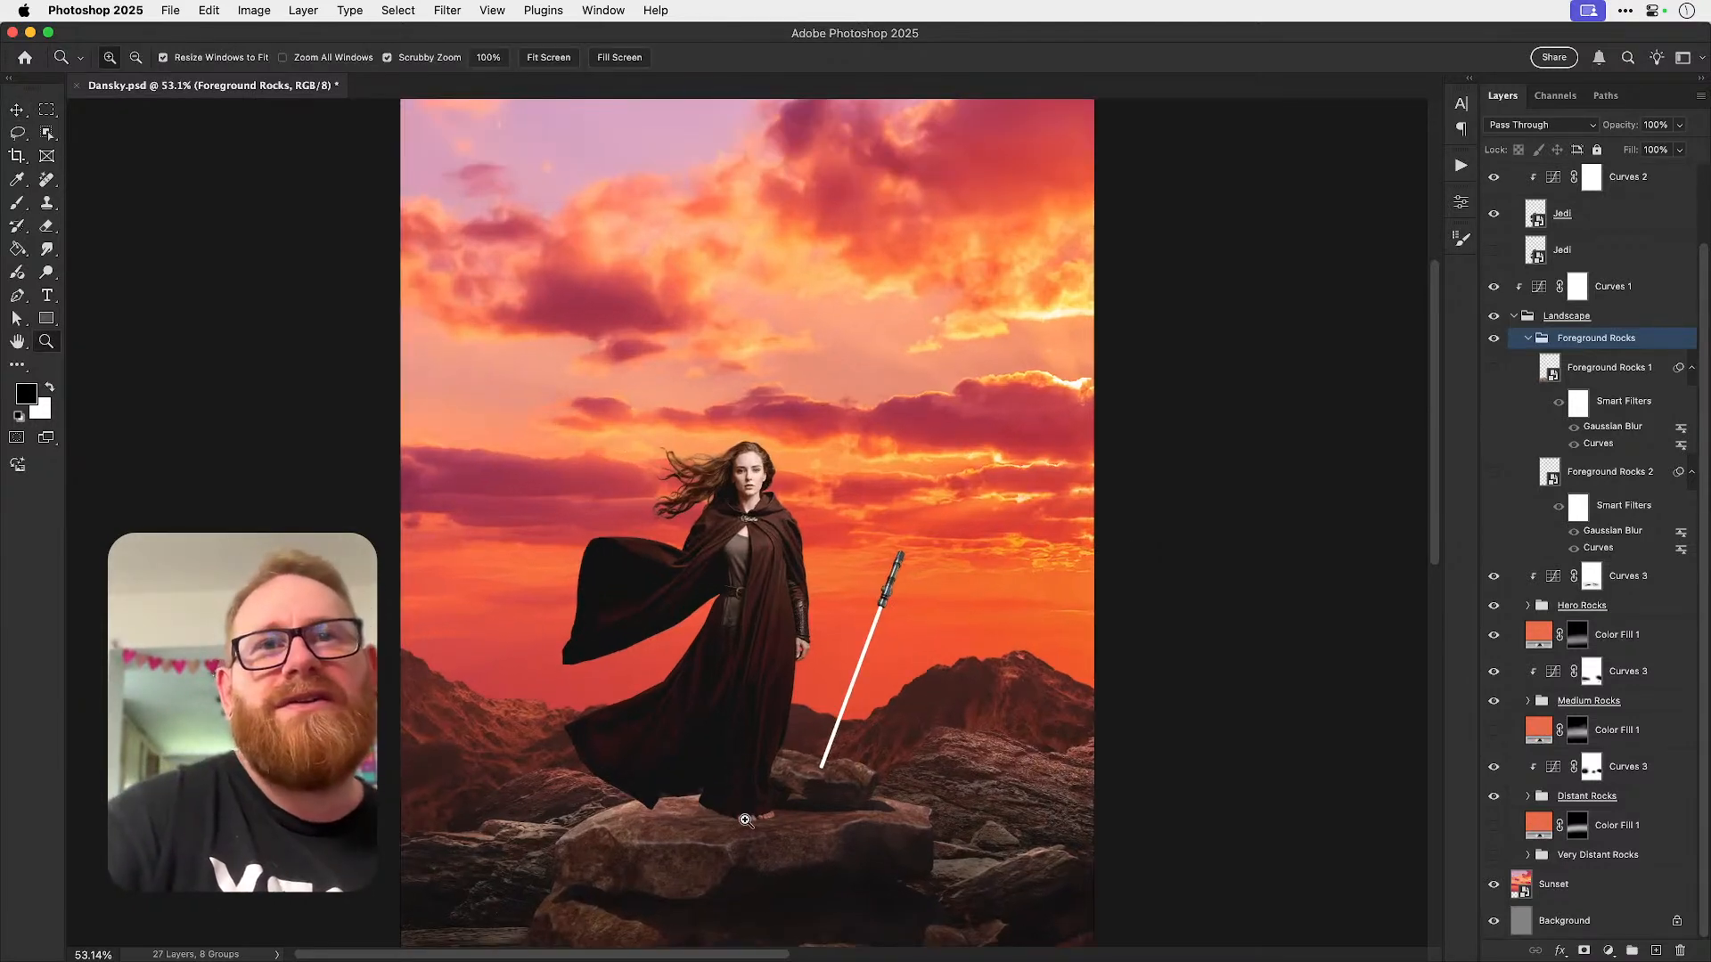
{"action": "left_click", "coordinate": [751, 818]}
{"action": "left_click", "coordinate": [751, 818]}
{"action": "key", "text": "v"}
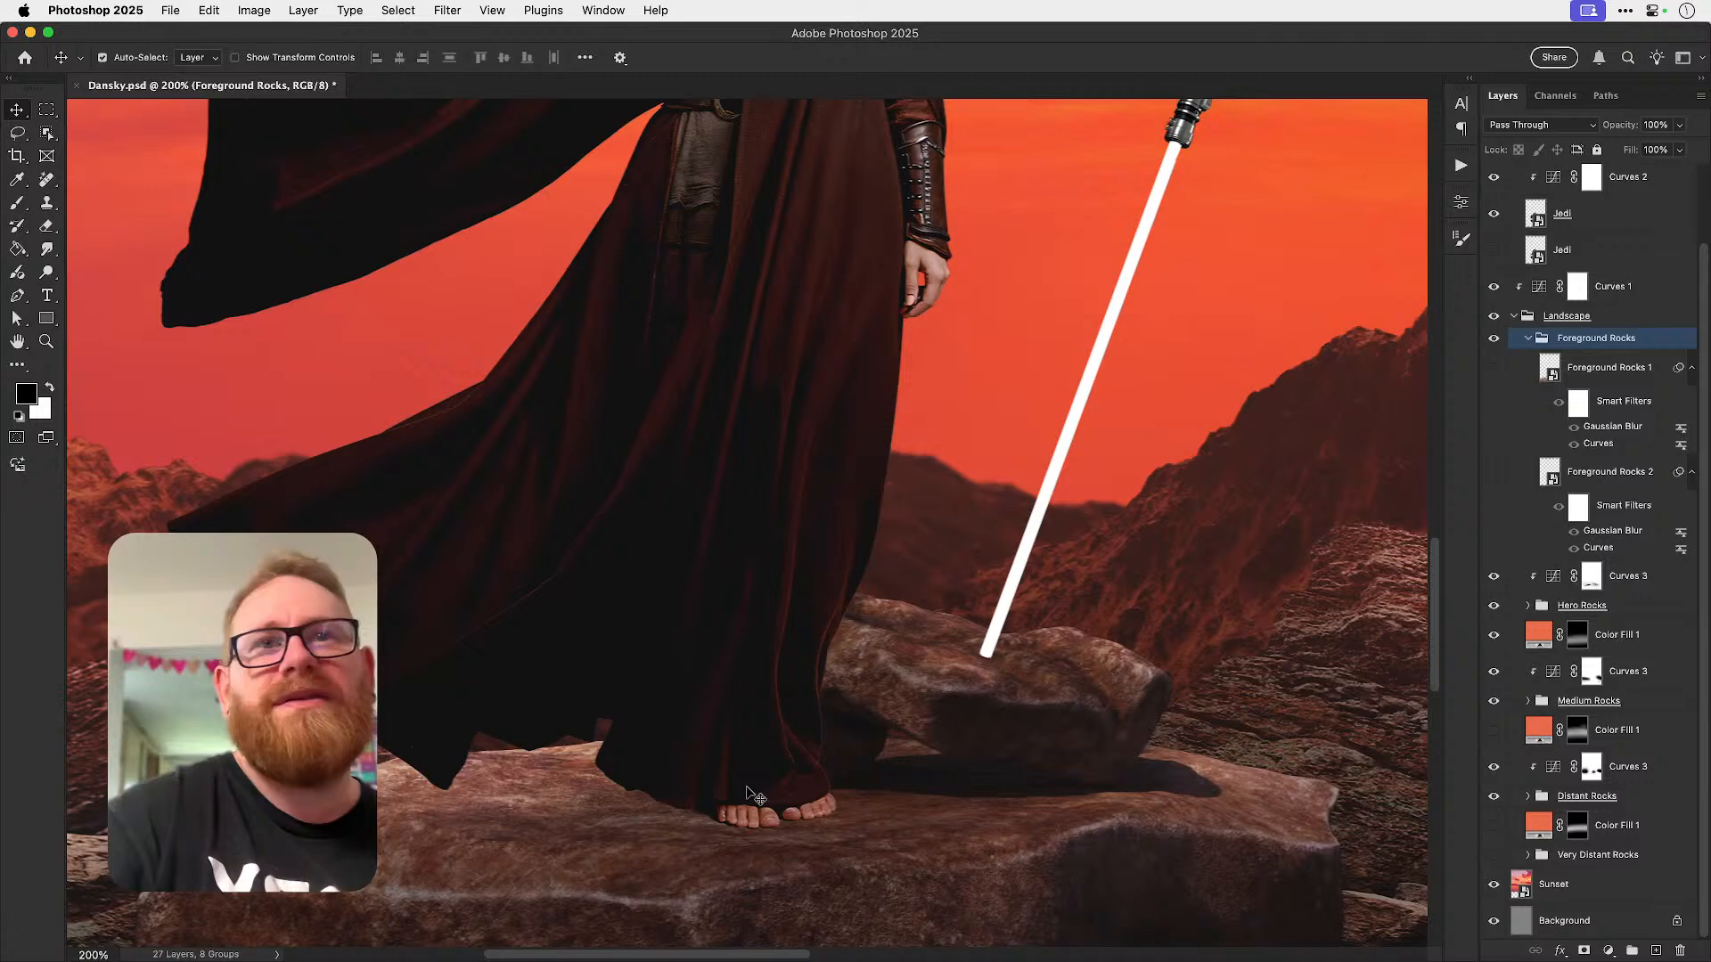
{"action": "key", "text": "super+0"}
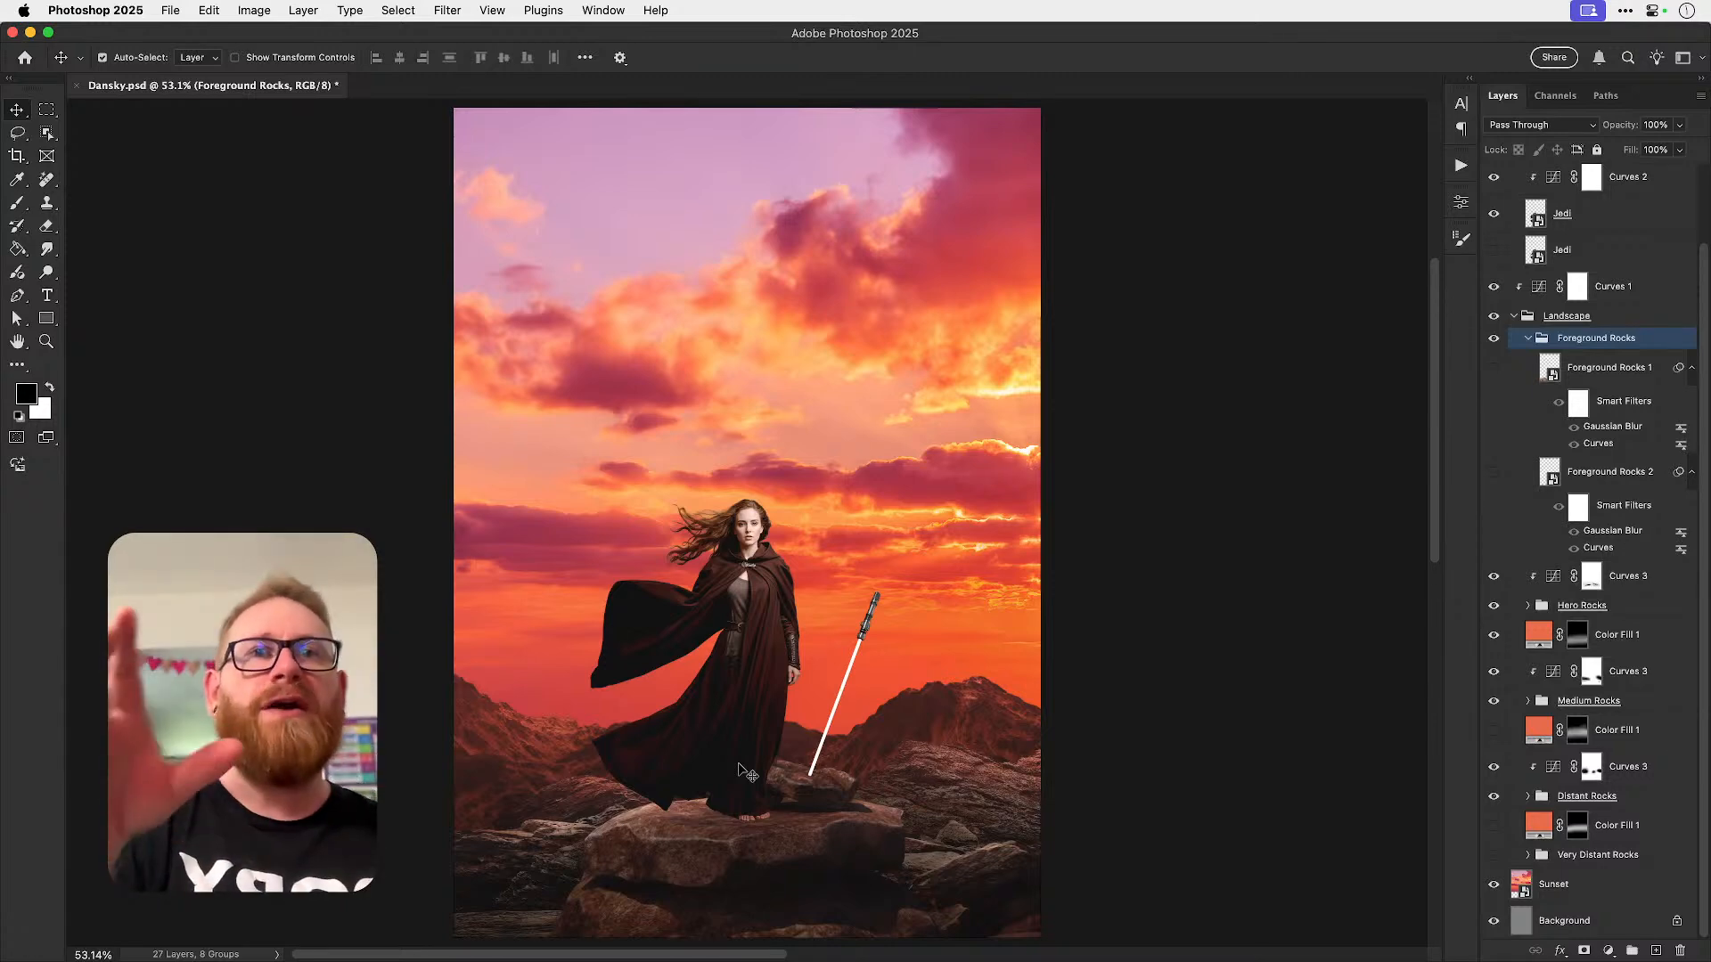
- Raise the Jedi figure, its Curves 2 layer and the Lightsaber group above the rock, with their centre at about X 1172, Y 2133.5 px
{"action": "left_click", "coordinate": [1588, 216]}
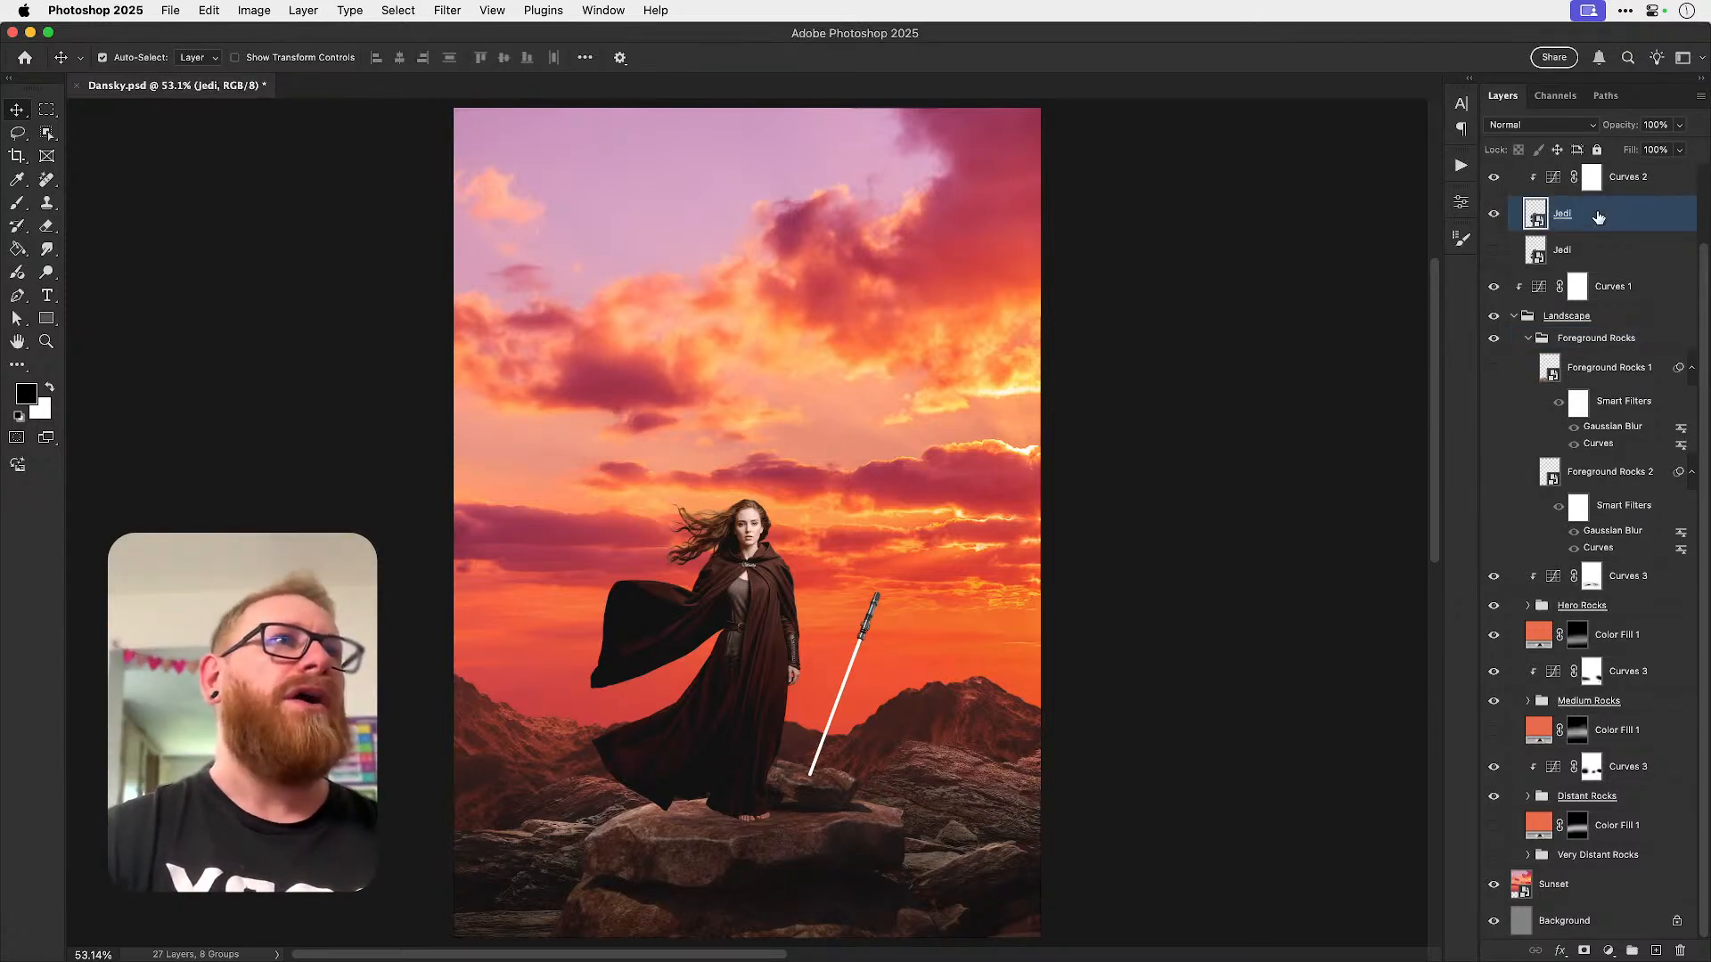
{"action": "scroll", "coordinate": [1590, 223], "scroll_direction": "up", "scroll_amount": 2}
{"action": "left_click", "coordinate": [1594, 214], "text": "shift"}
{"action": "key", "text": "super+t"}
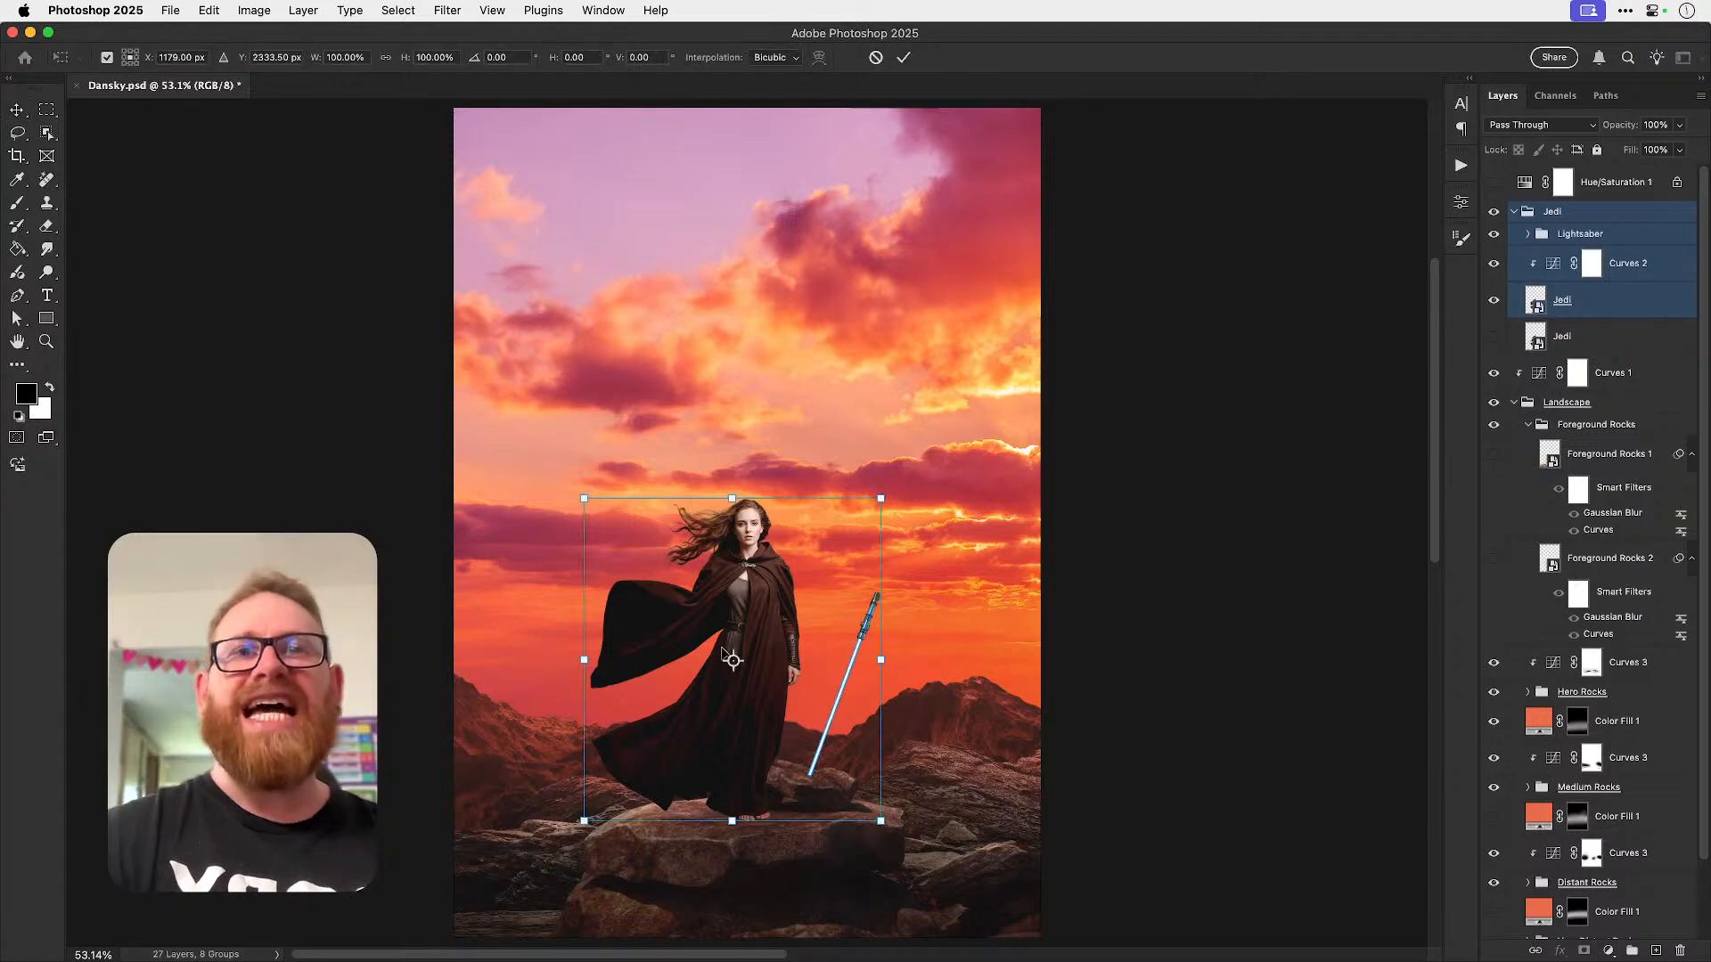
{"action": "left_click_drag", "start_coordinate": [763, 609], "coordinate": [759, 567]}
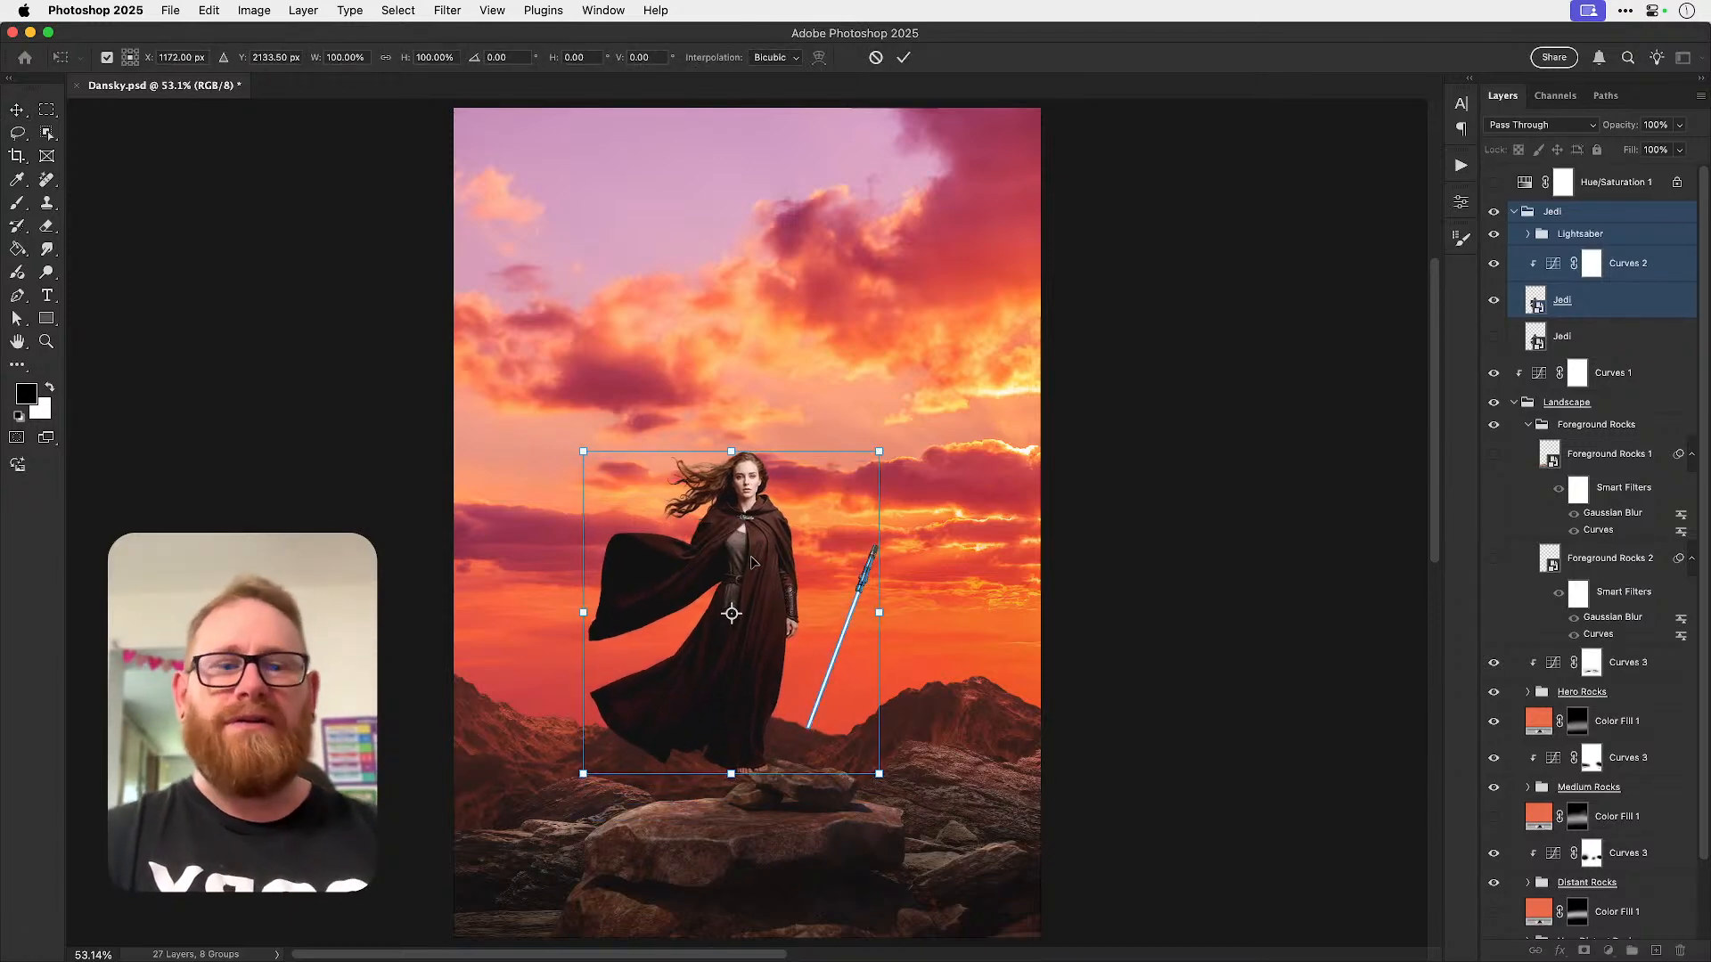
{"action": "key", "text": "Return"}
- Turn the Lightsaber group upright with the blade pointing up, place it beside the Jedi's hand, and undo the last nudge
{"action": "left_click", "coordinate": [1594, 236]}
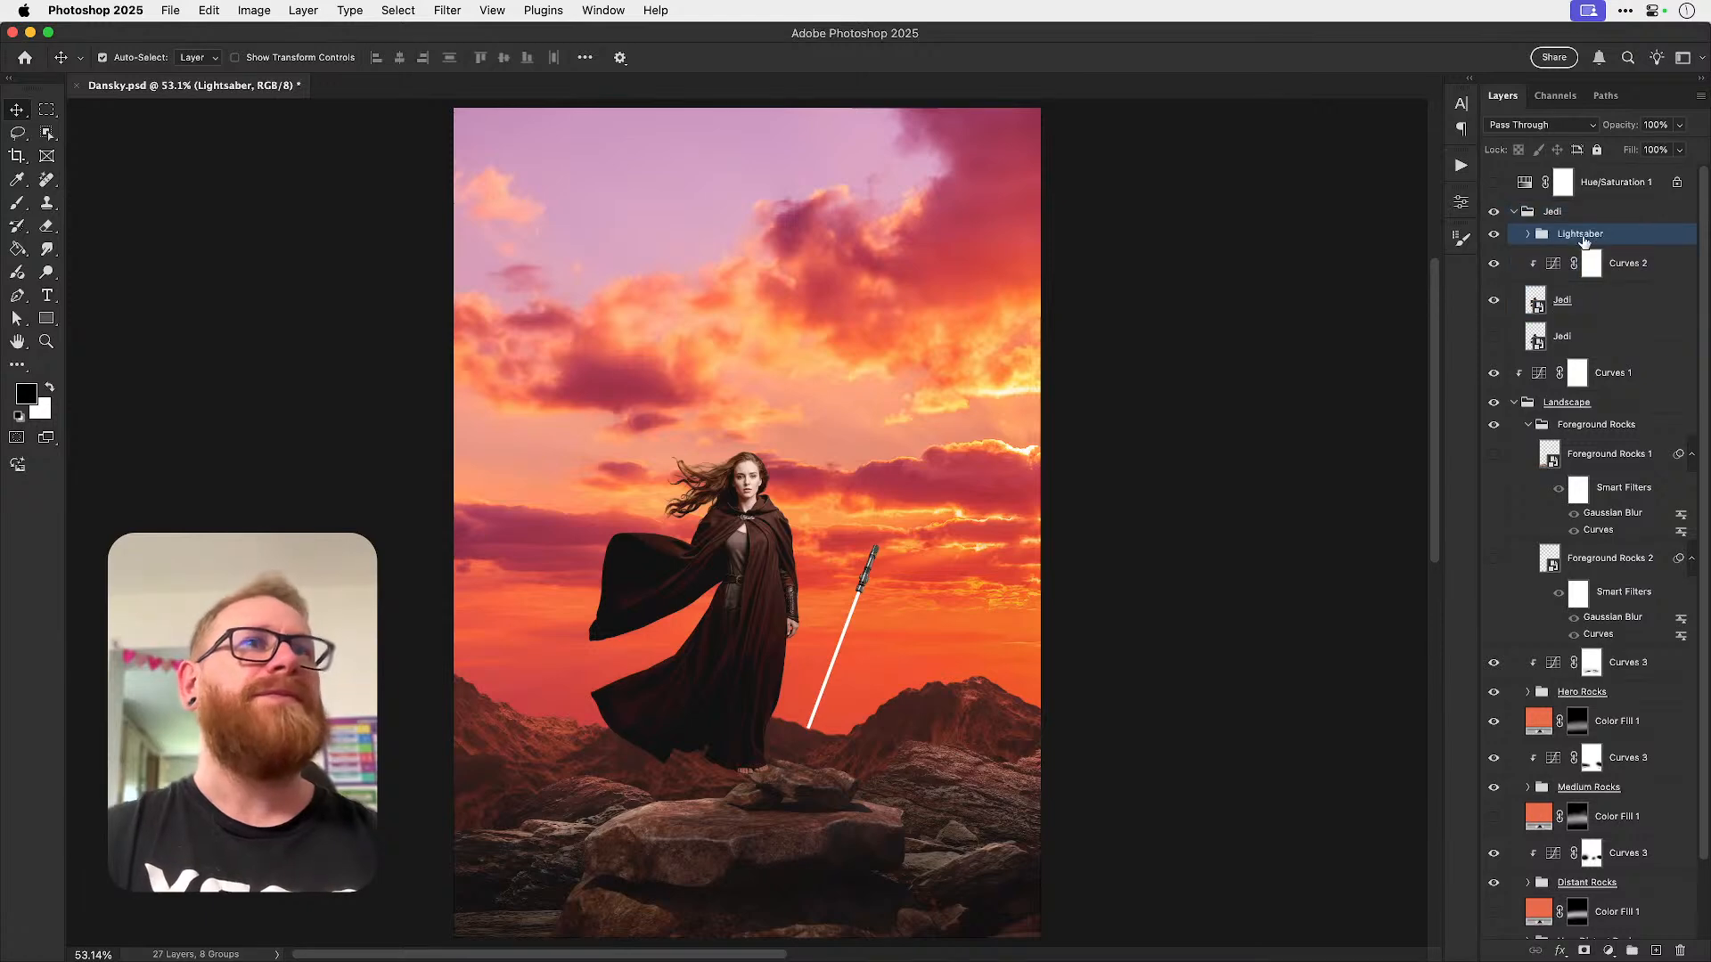
{"action": "key", "text": "super+t"}
{"action": "left_click_drag", "start_coordinate": [881, 510], "coordinate": [823, 566]}
{"action": "key", "text": "Return"}
{"action": "key", "text": "super+t"}
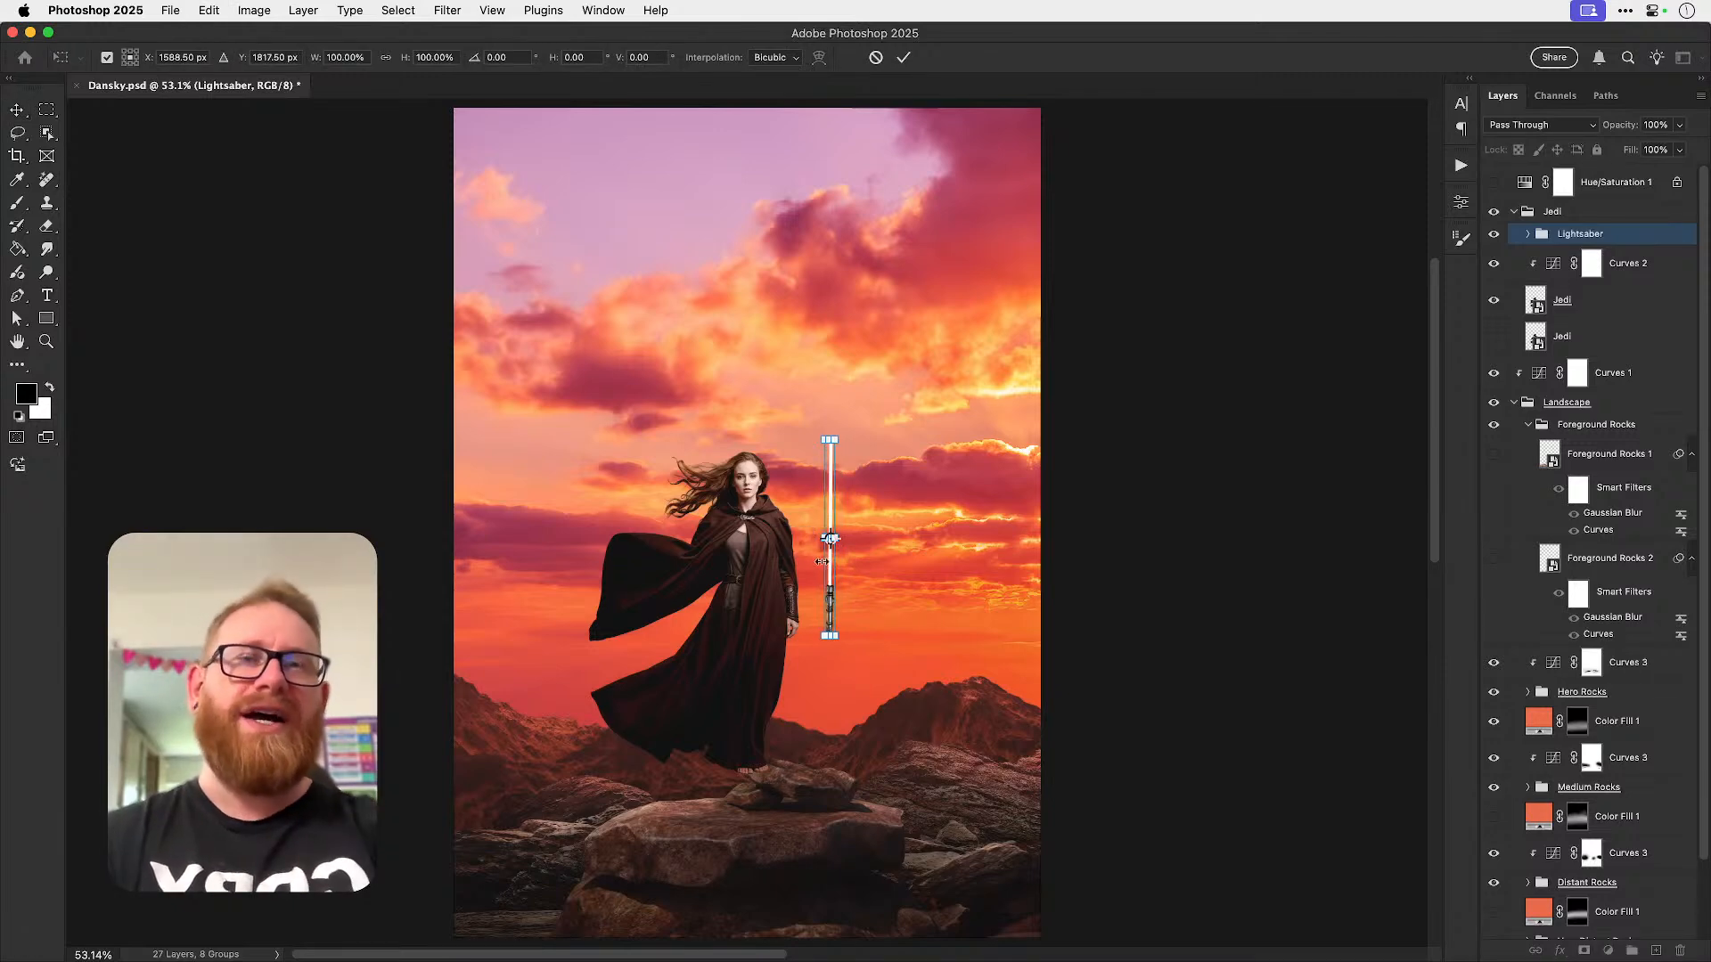
{"action": "key", "text": "Return"}
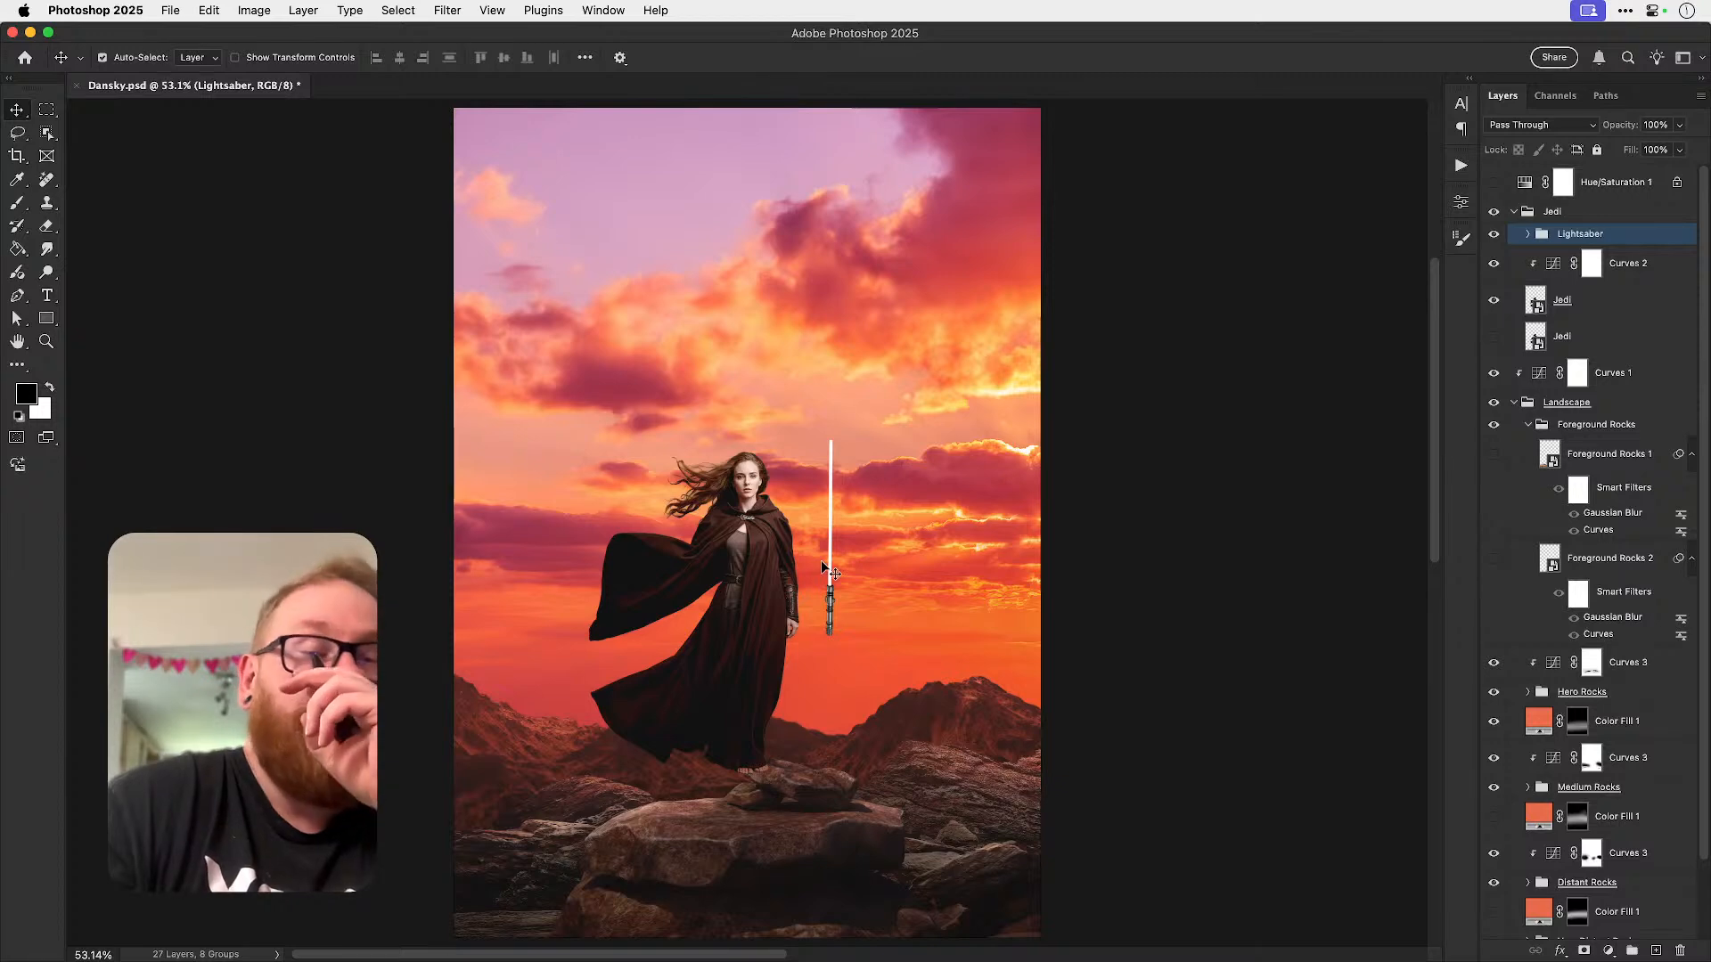
{"action": "key", "text": "super+z"}
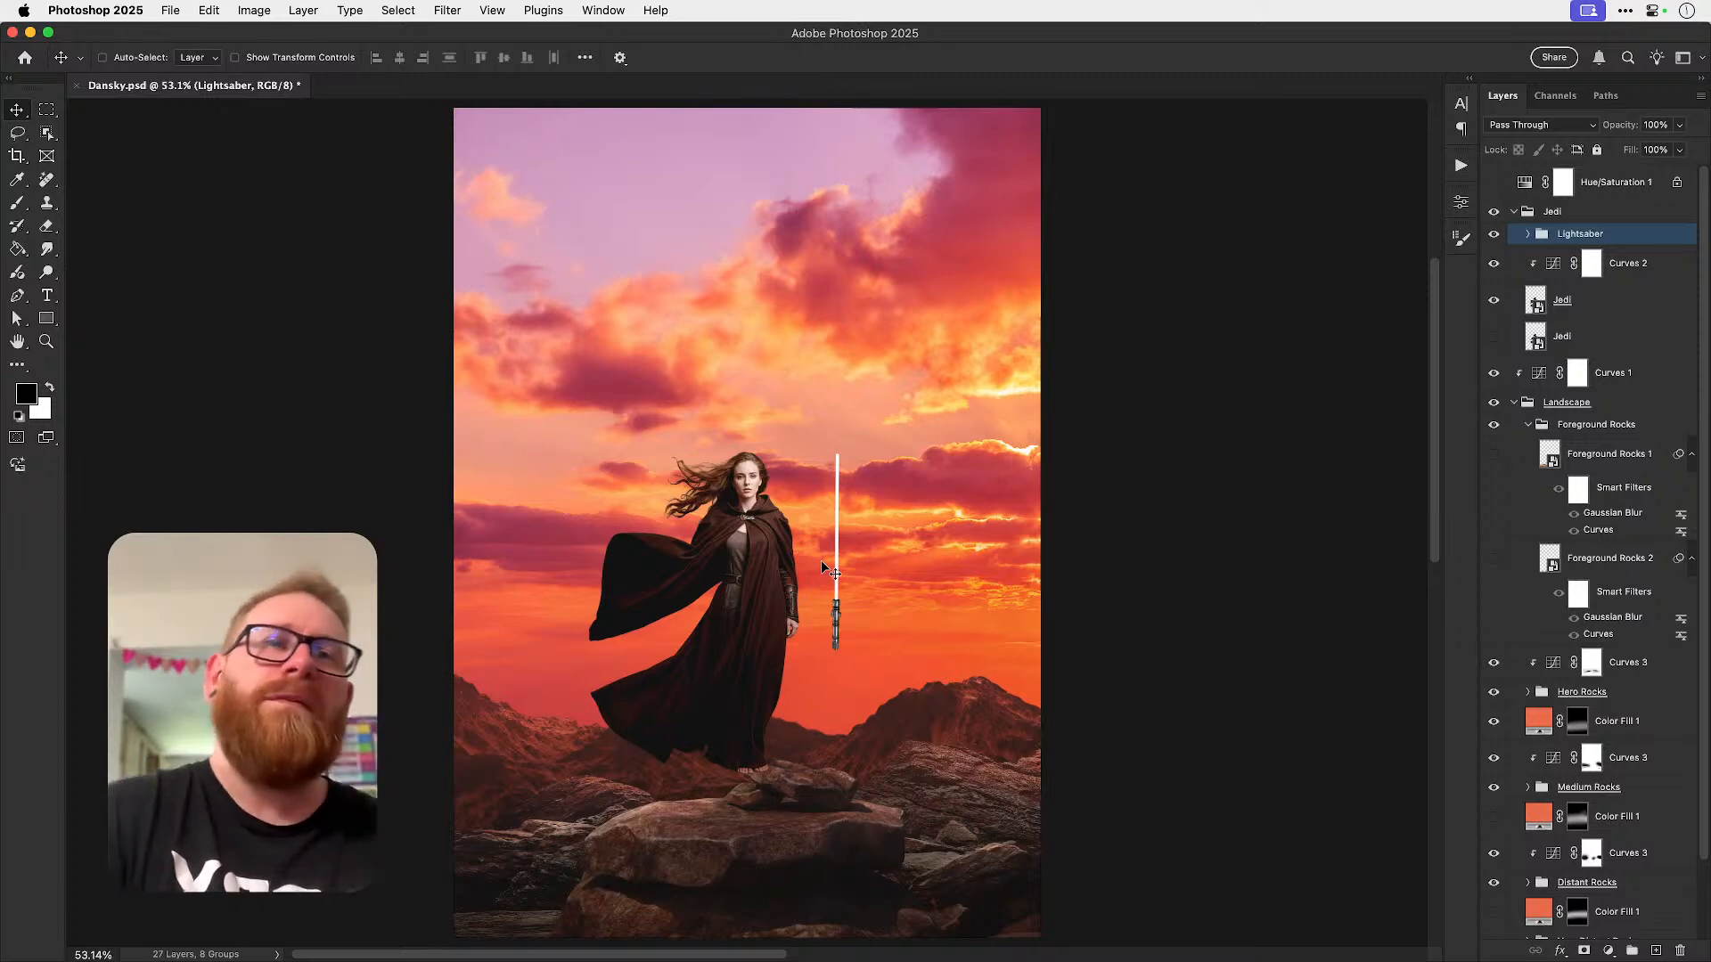
- Rotate the Lightsaber group about -115.1° and place it diagonally across the Jedi's flowing cape, centred at about X 666, Y 2133.5 px
{"action": "key", "text": "super+t"}
{"action": "left_click_drag", "start_coordinate": [910, 533], "coordinate": [806, 464]}
{"action": "left_click_drag", "start_coordinate": [892, 557], "coordinate": [684, 585]}
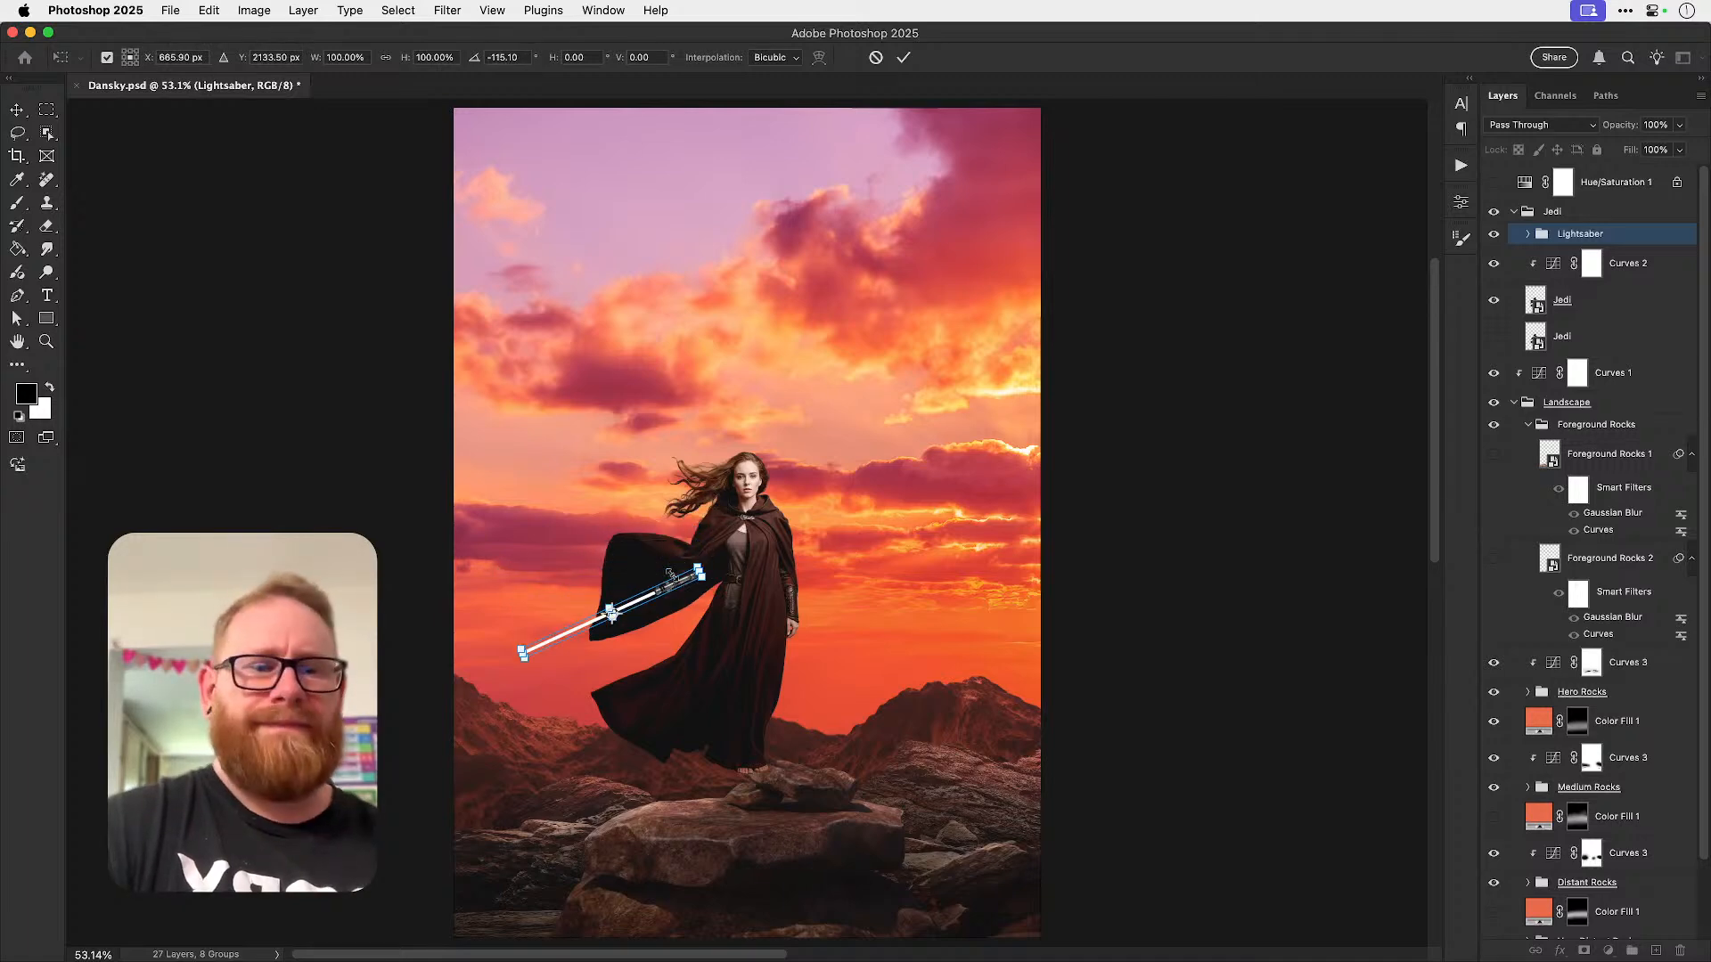
{"action": "key", "text": "Return"}
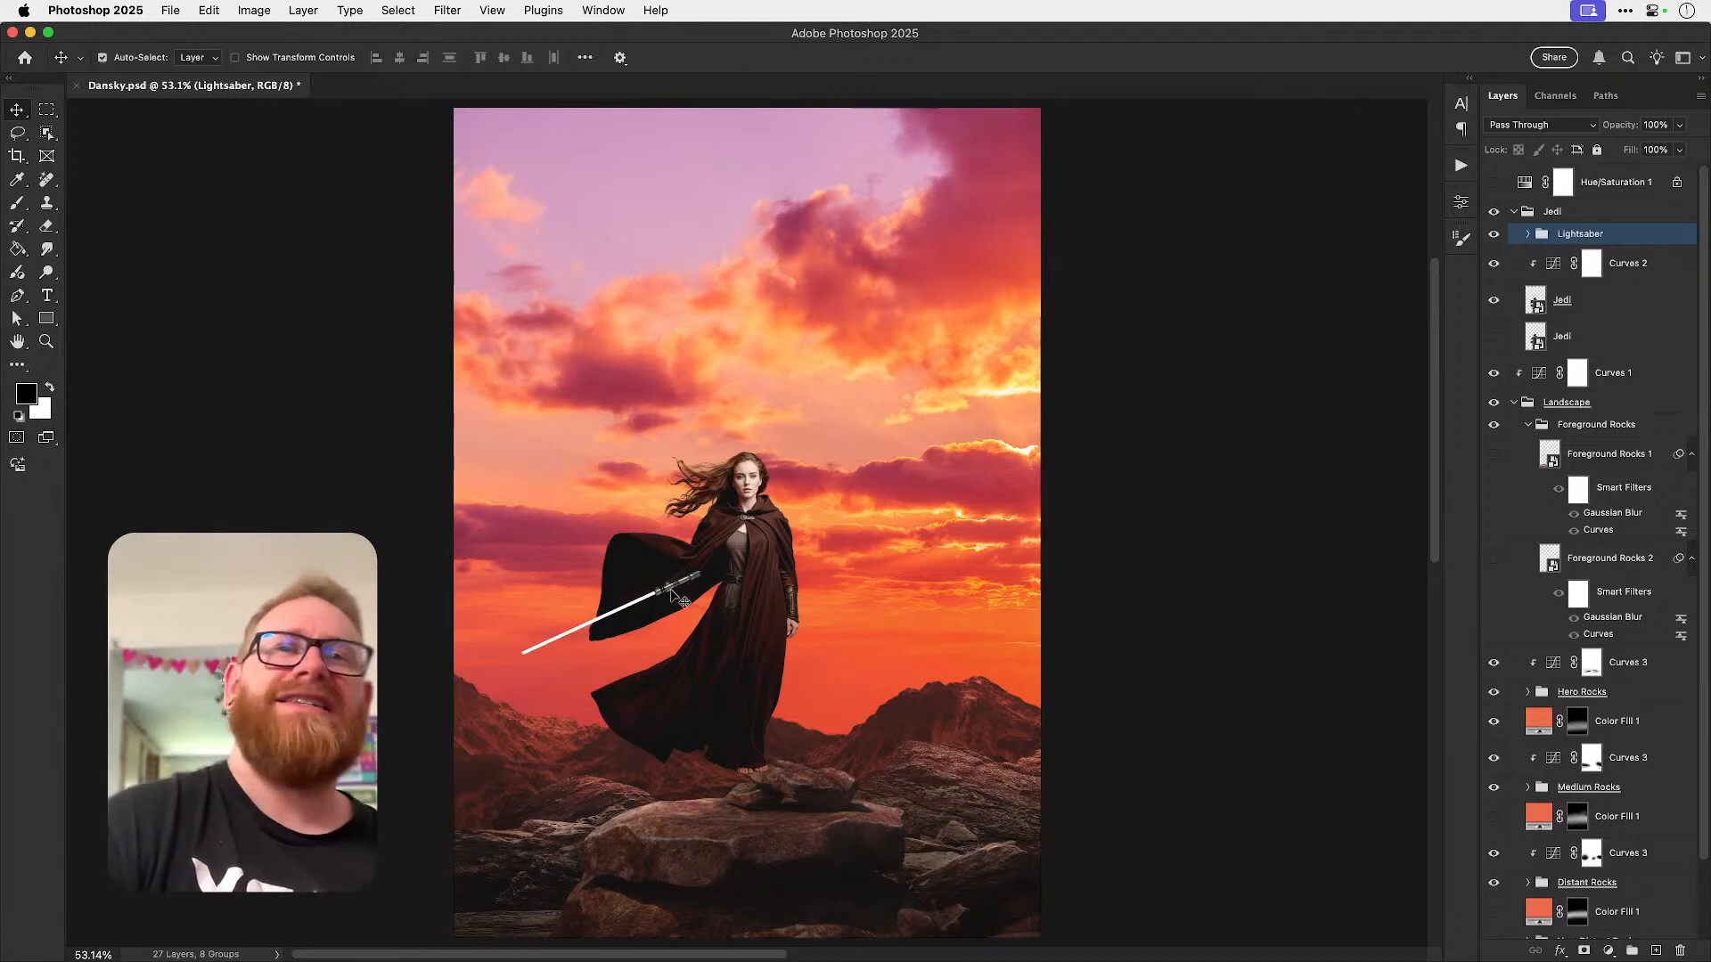
- Undo the lightsaber and Jedi transforms, comparing the raised and original placements, and save the poster with the Jedi standing on the rock
{"action": "key", "text": "super+z"}
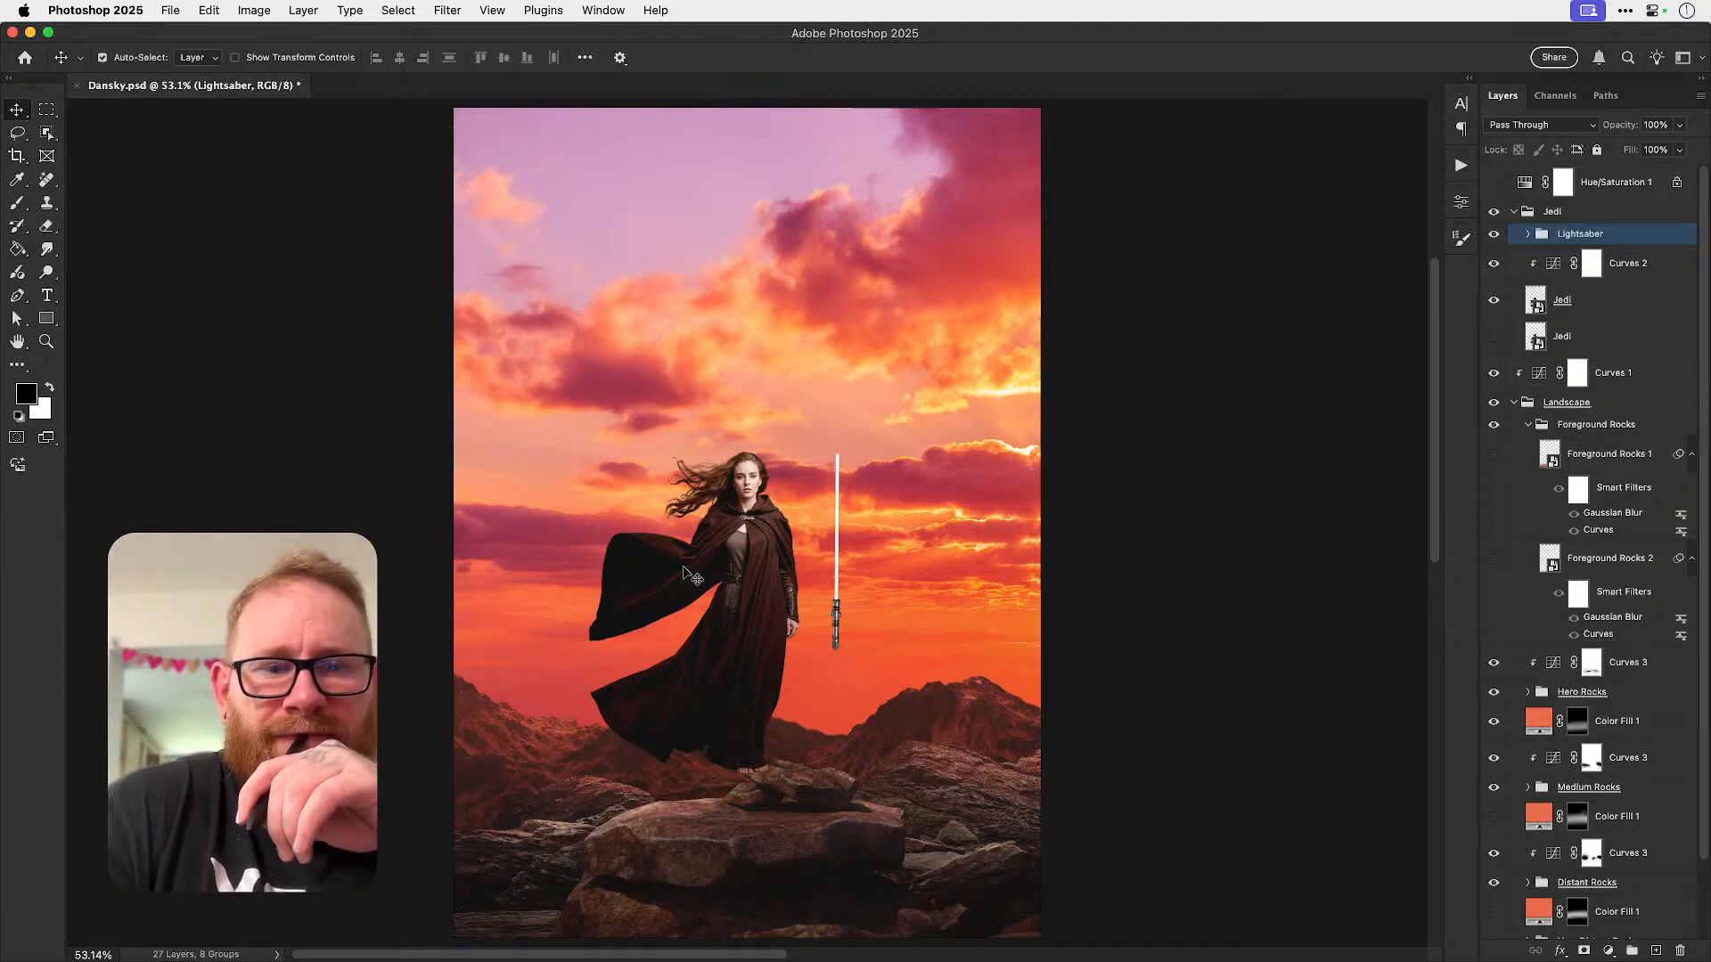
{"action": "key", "text": "super+z"}
{"action": "key", "text": "super+z"}
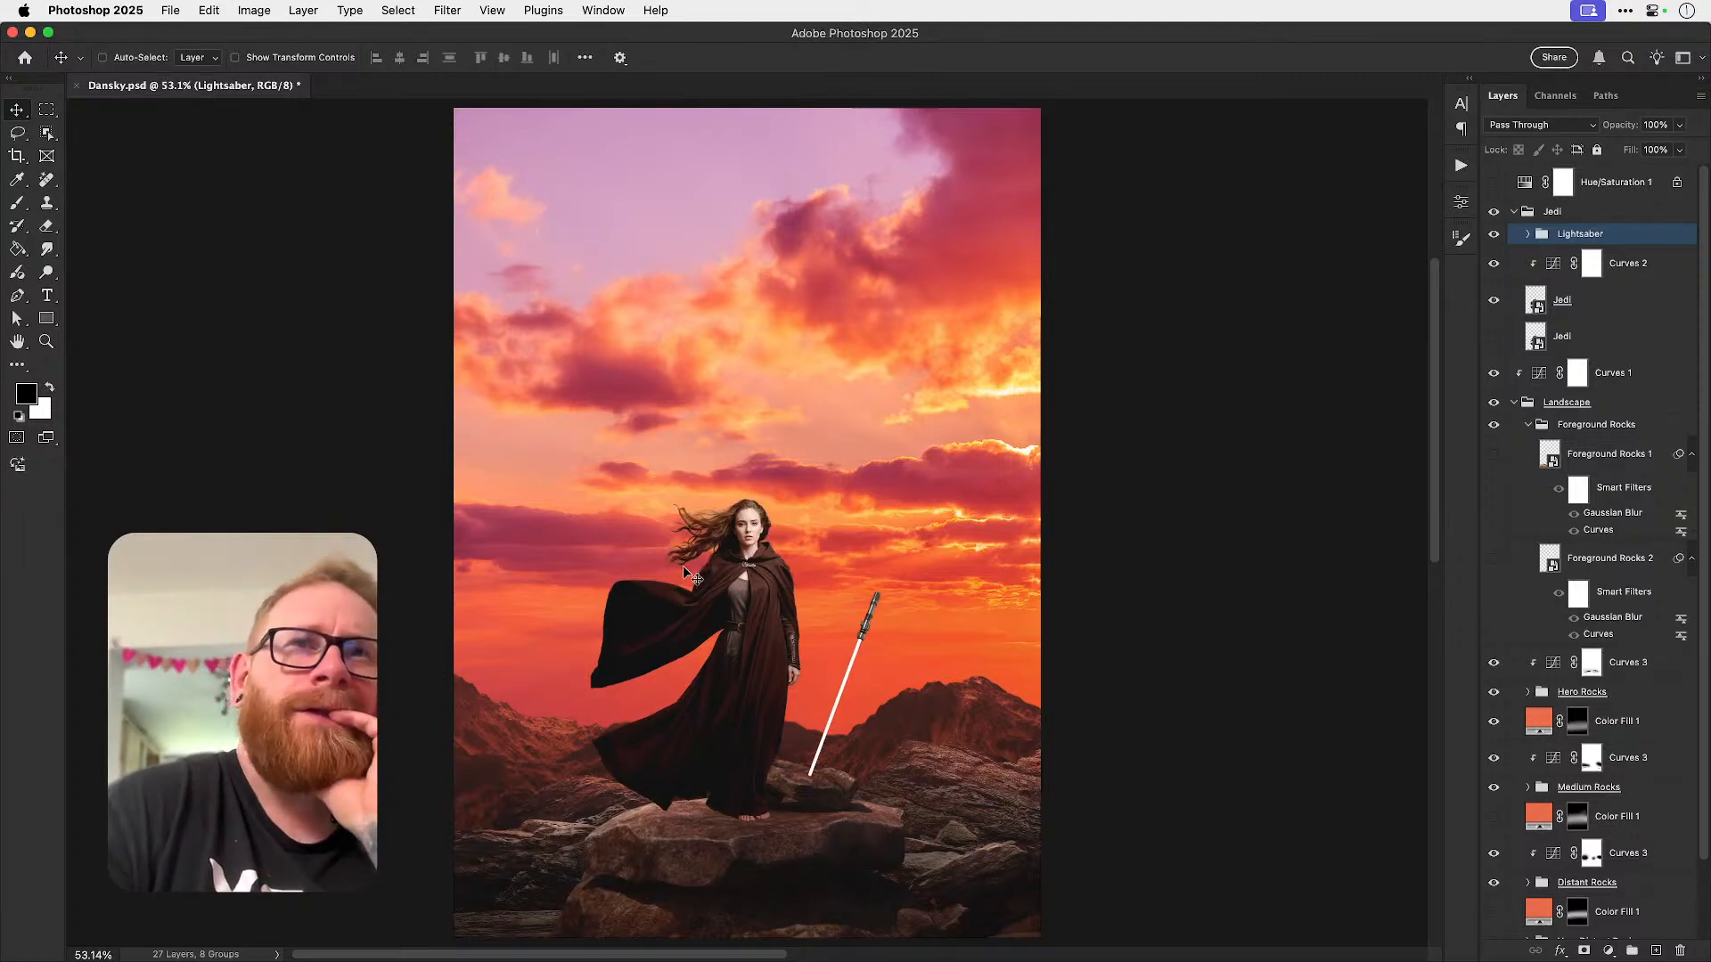
{"action": "key", "text": "super+shift+z"}
{"action": "key", "text": "super+shift+z"}
{"action": "key", "text": "super+z"}
{"action": "key", "text": "super+z"}
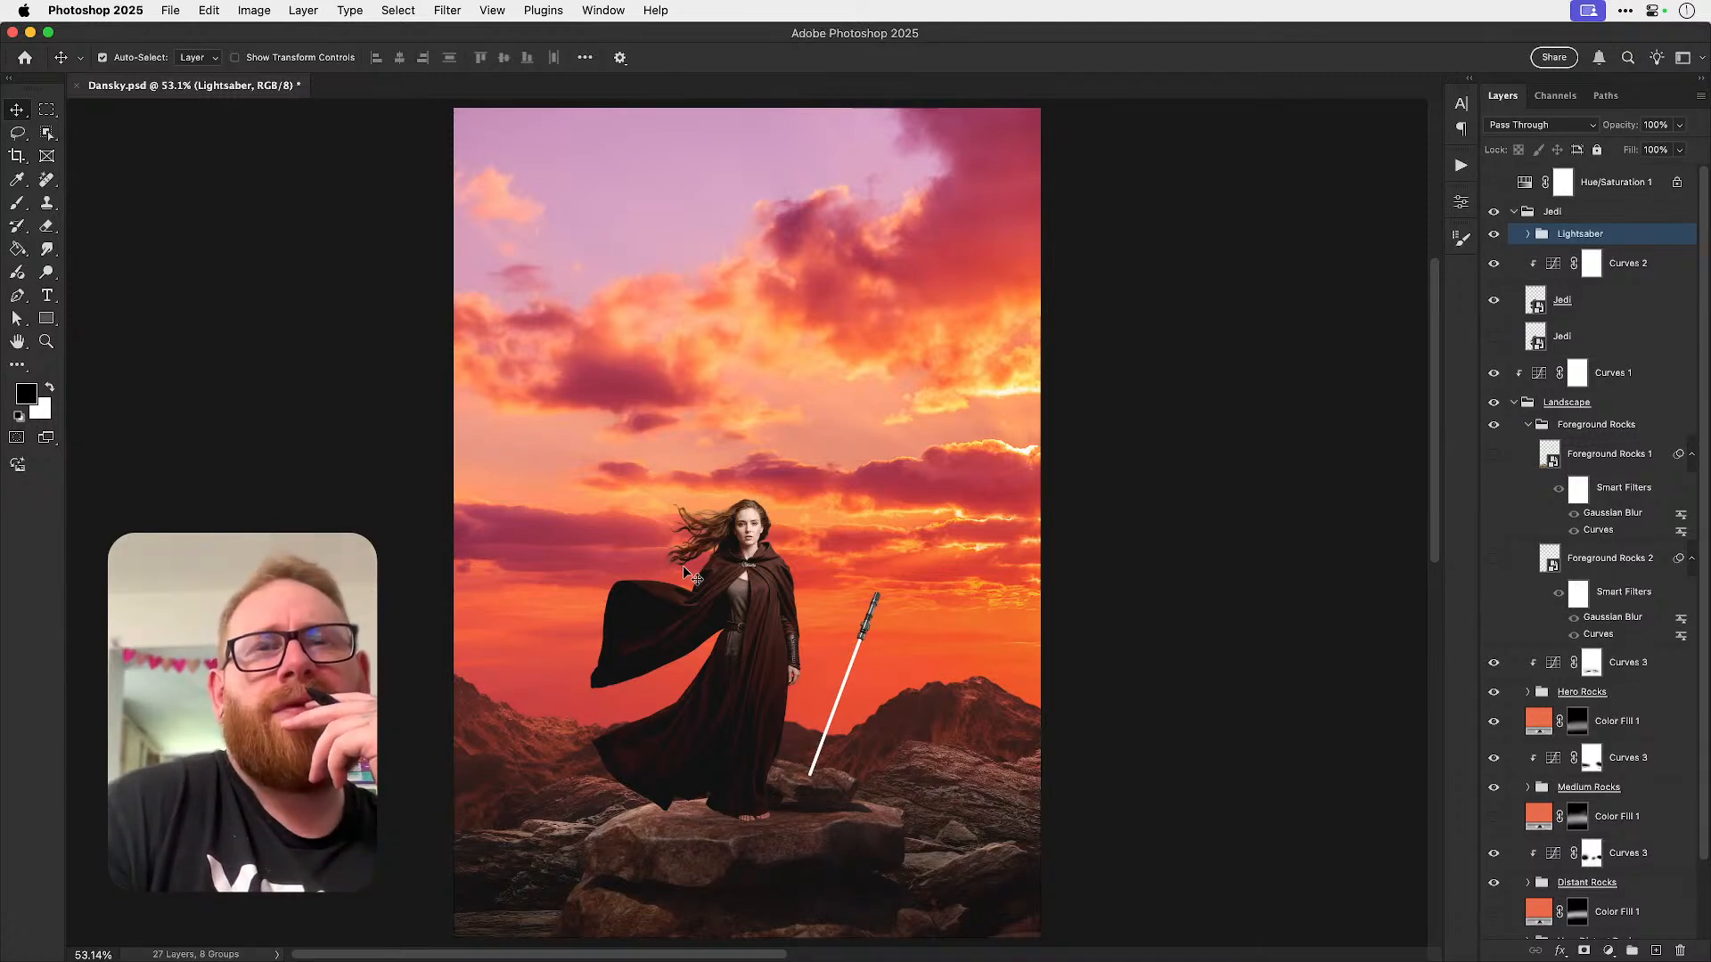
{"action": "key", "text": "super+s"}
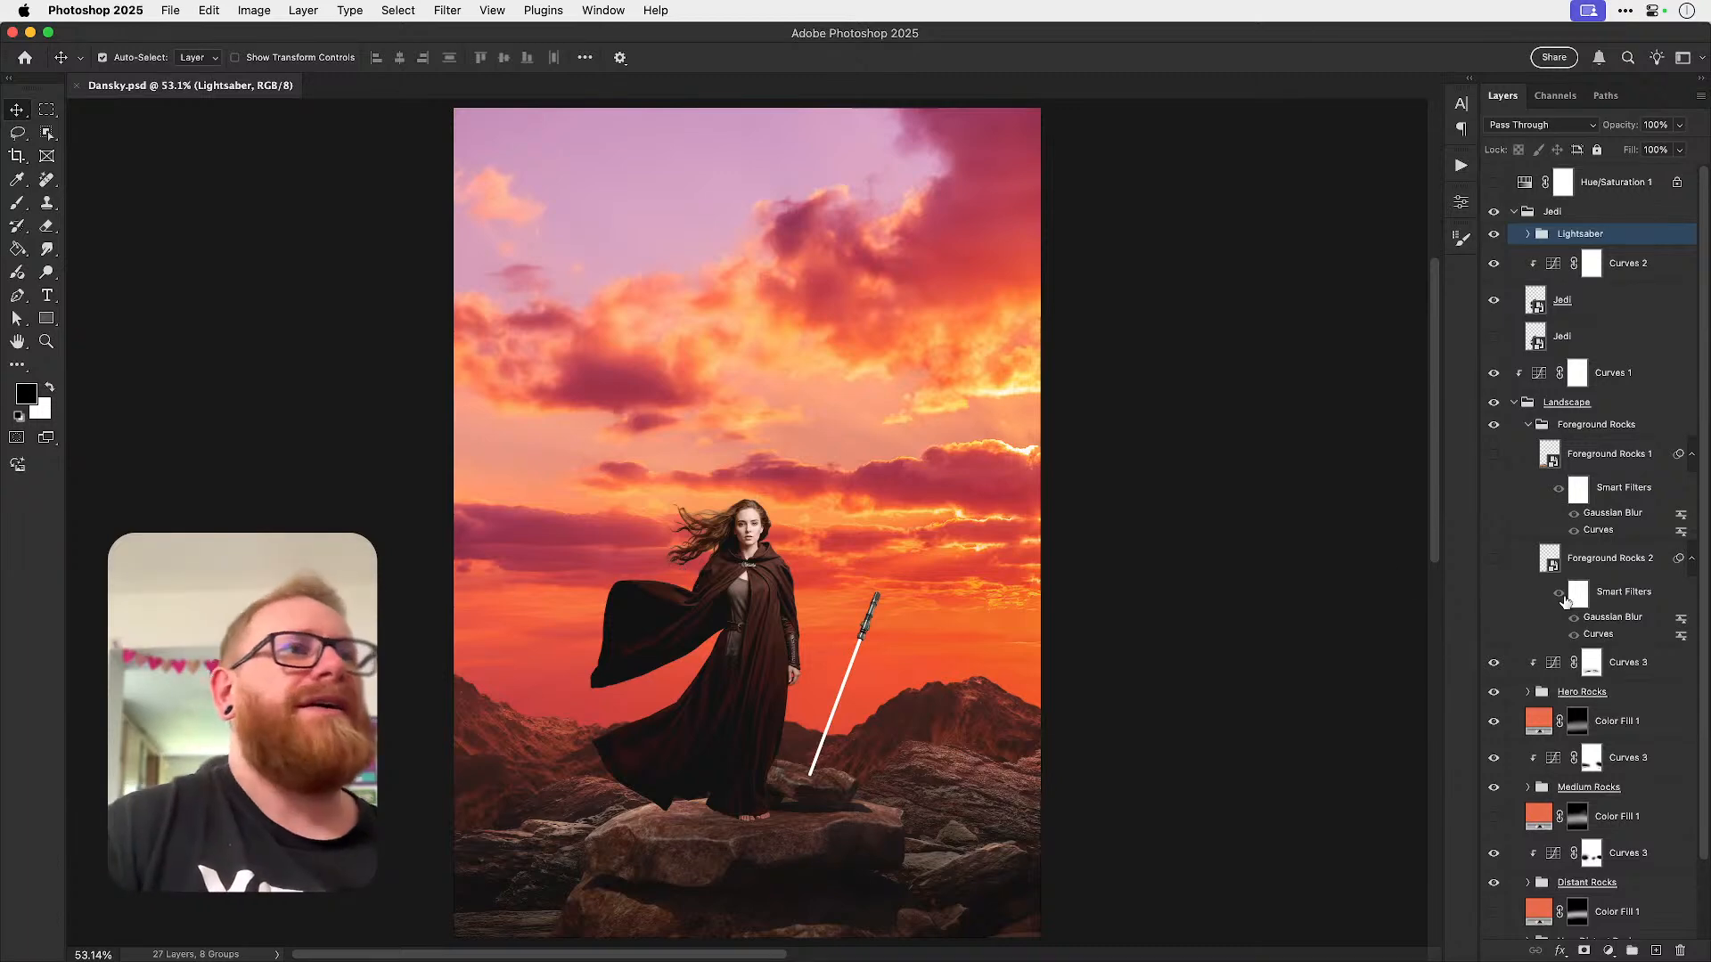
- Compare the landscape with the Distant Rocks group and the Color Fill 1 haze above it hidden and shown
{"action": "scroll", "coordinate": [1621, 634], "scroll_direction": "down", "scroll_amount": 3}
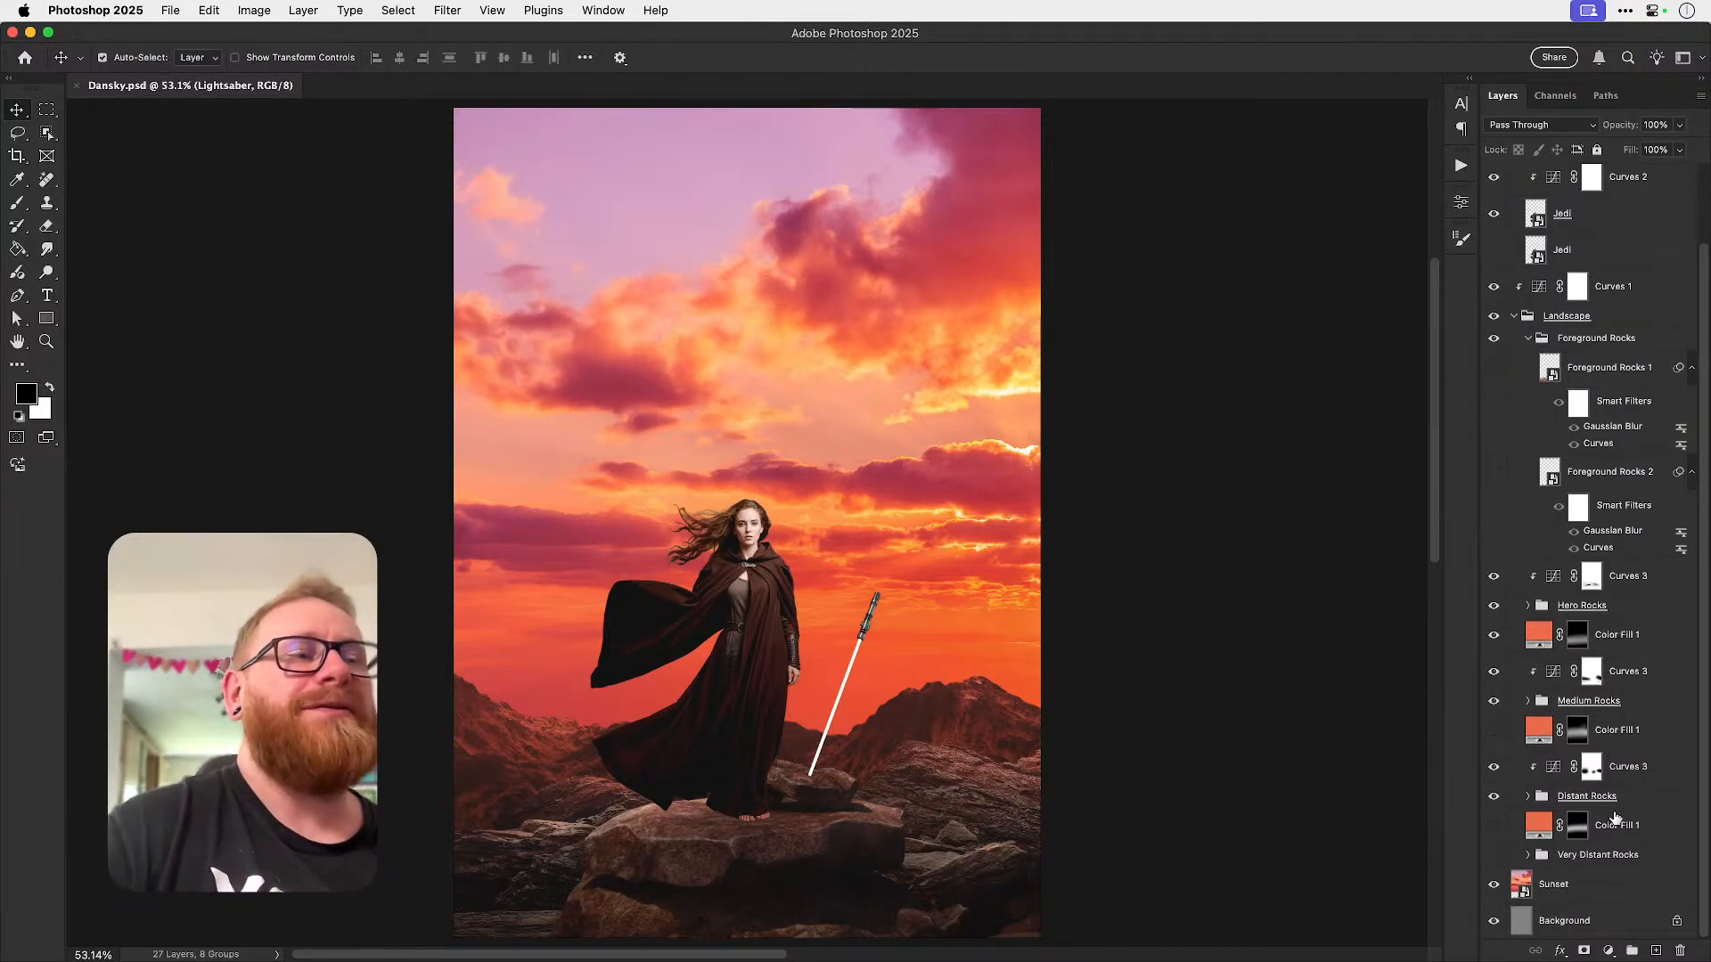
{"action": "left_click", "coordinate": [1497, 799]}
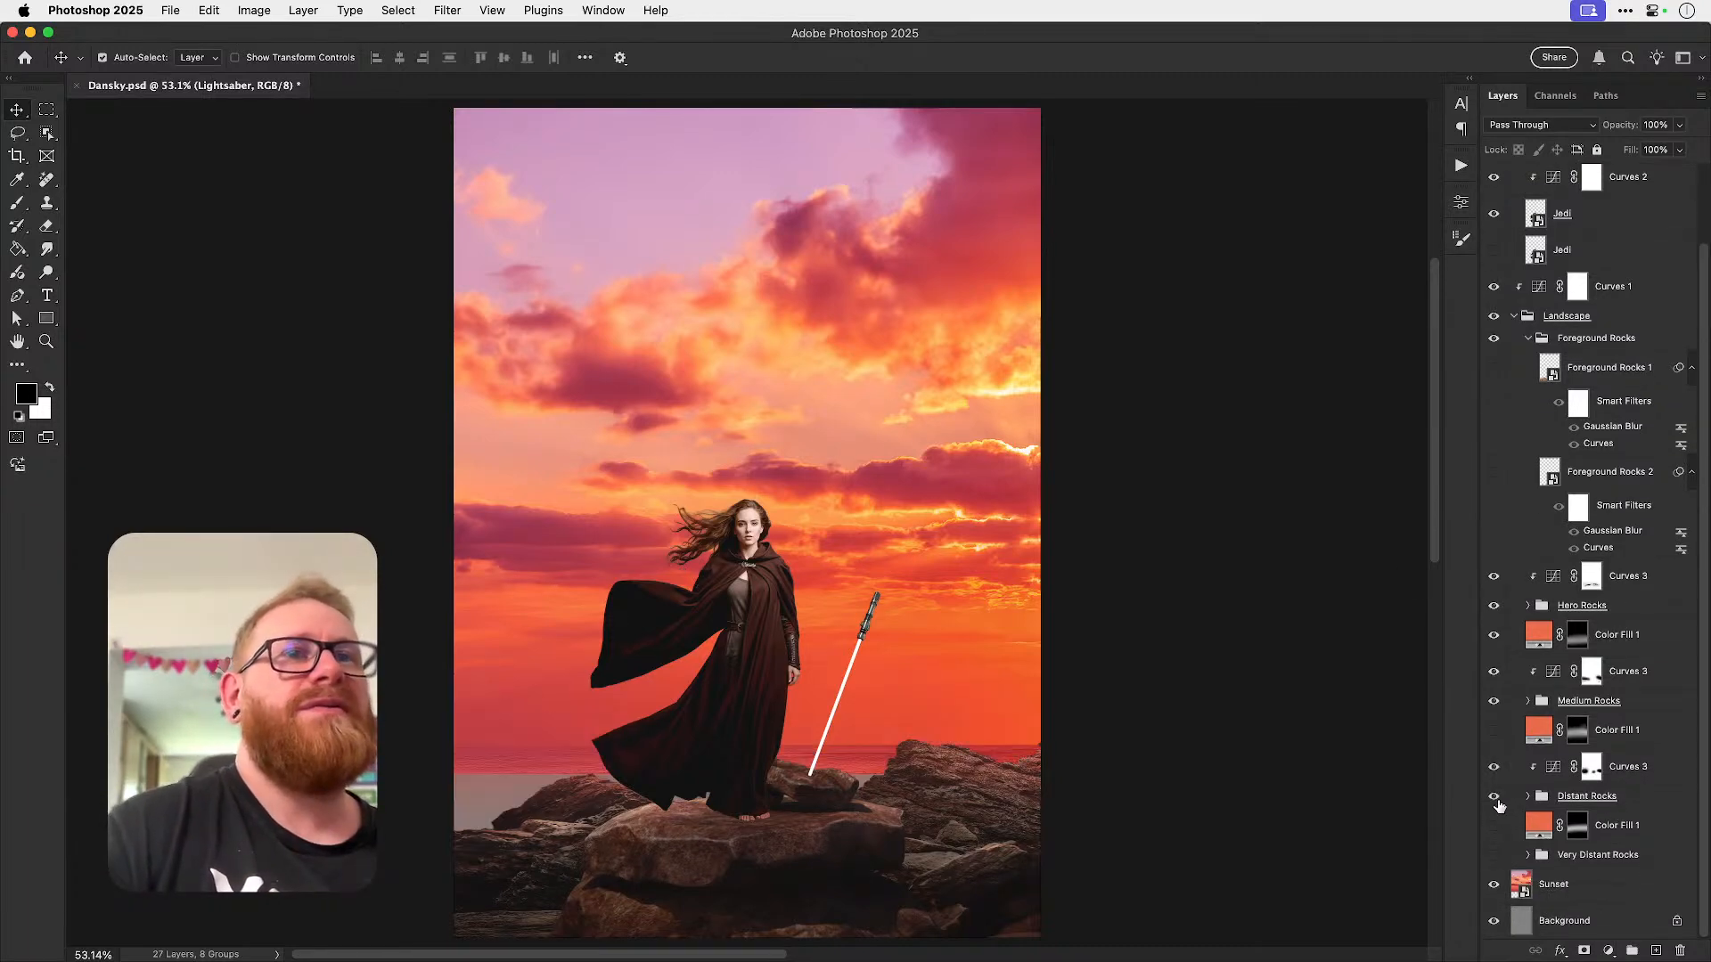
{"action": "left_click", "coordinate": [1497, 800]}
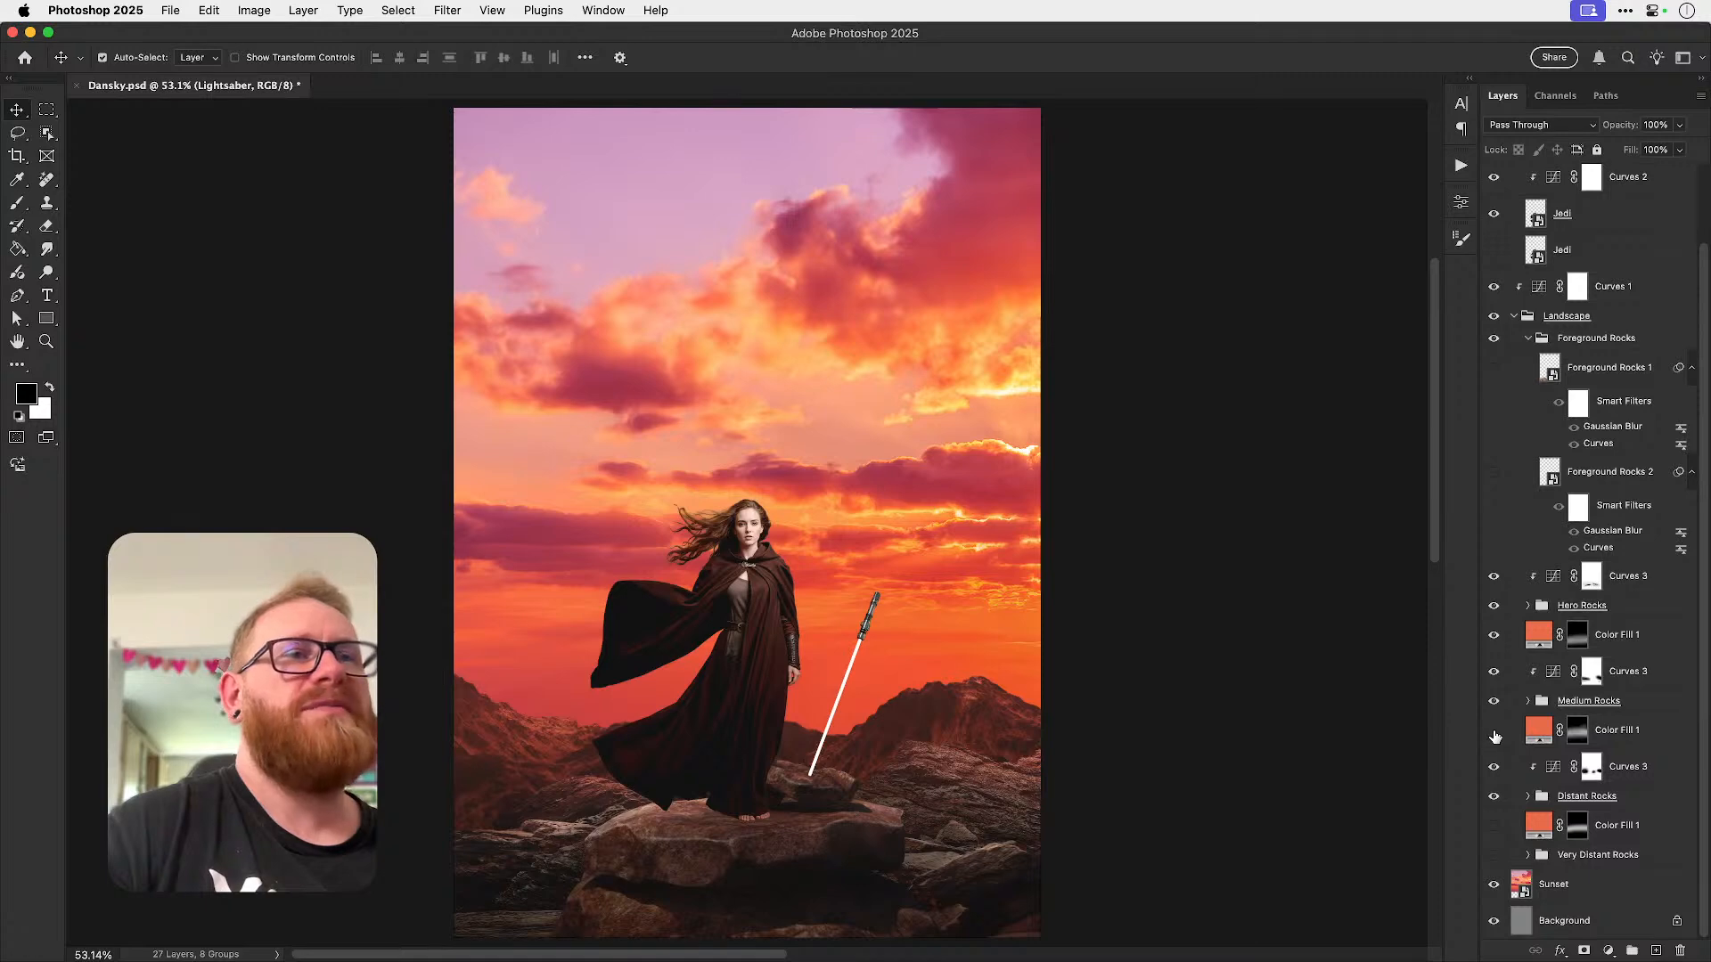
{"action": "left_click", "coordinate": [1495, 733]}
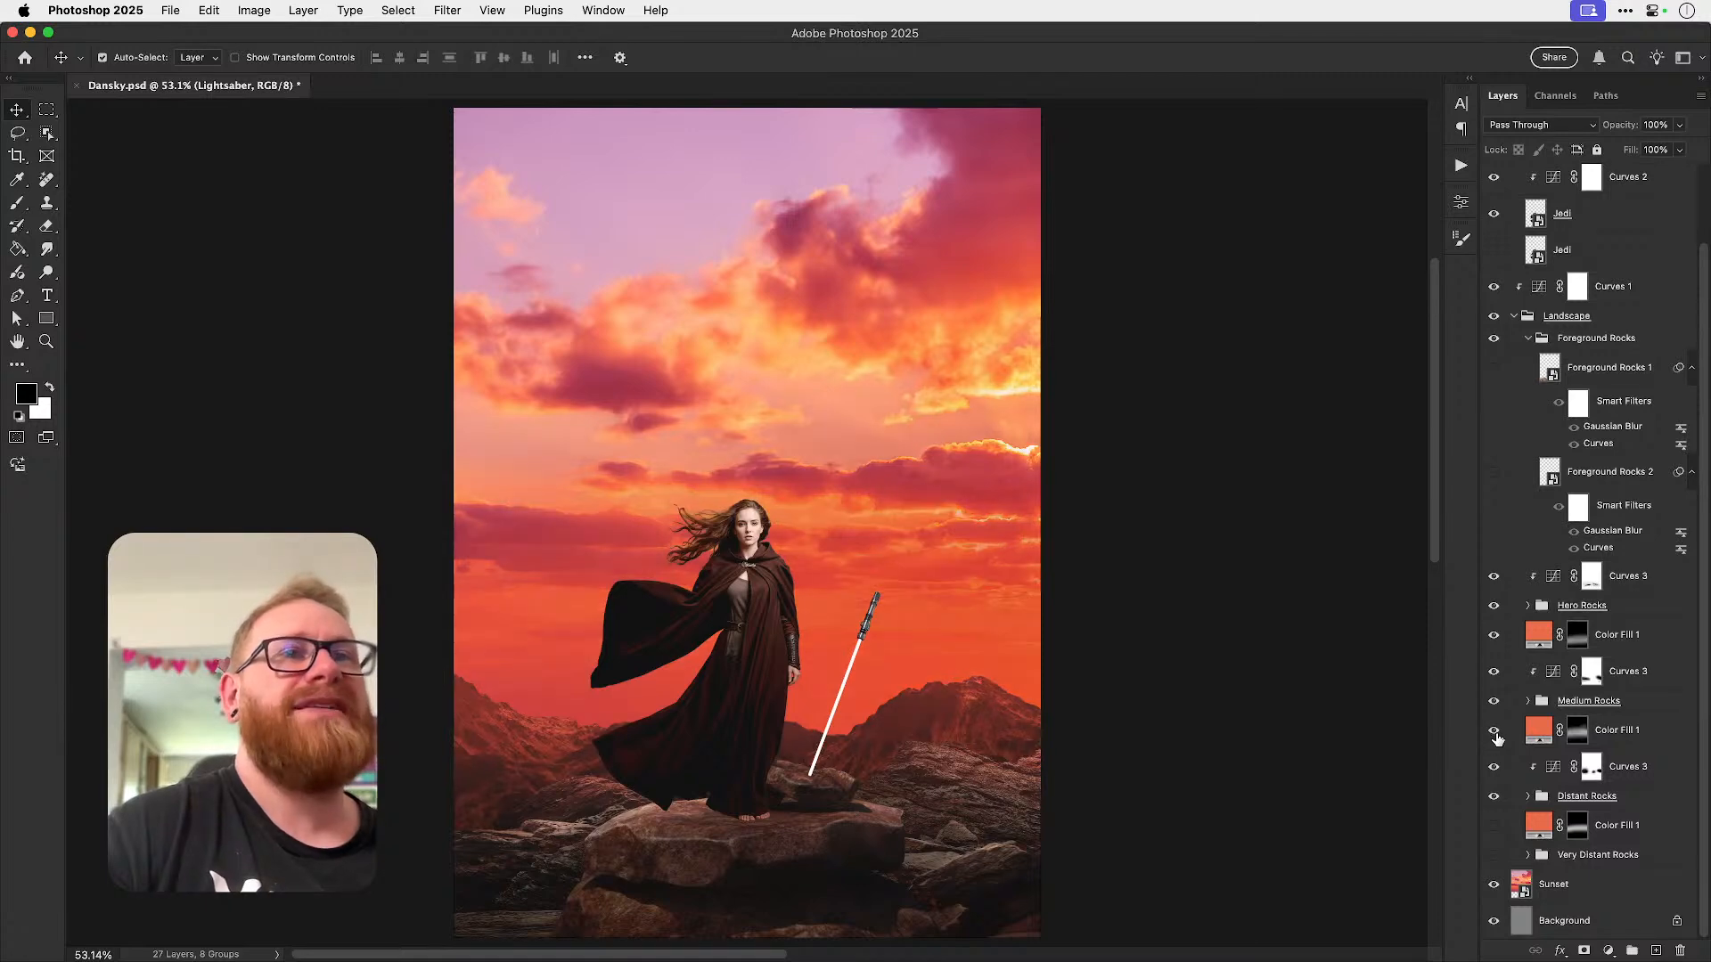
- Replace the mask of the Color Fill 1 haze layer above Distant Rocks with a fully black mask
{"action": "right_click", "coordinate": [1579, 732]}
{"action": "left_click", "coordinate": [1542, 769]}
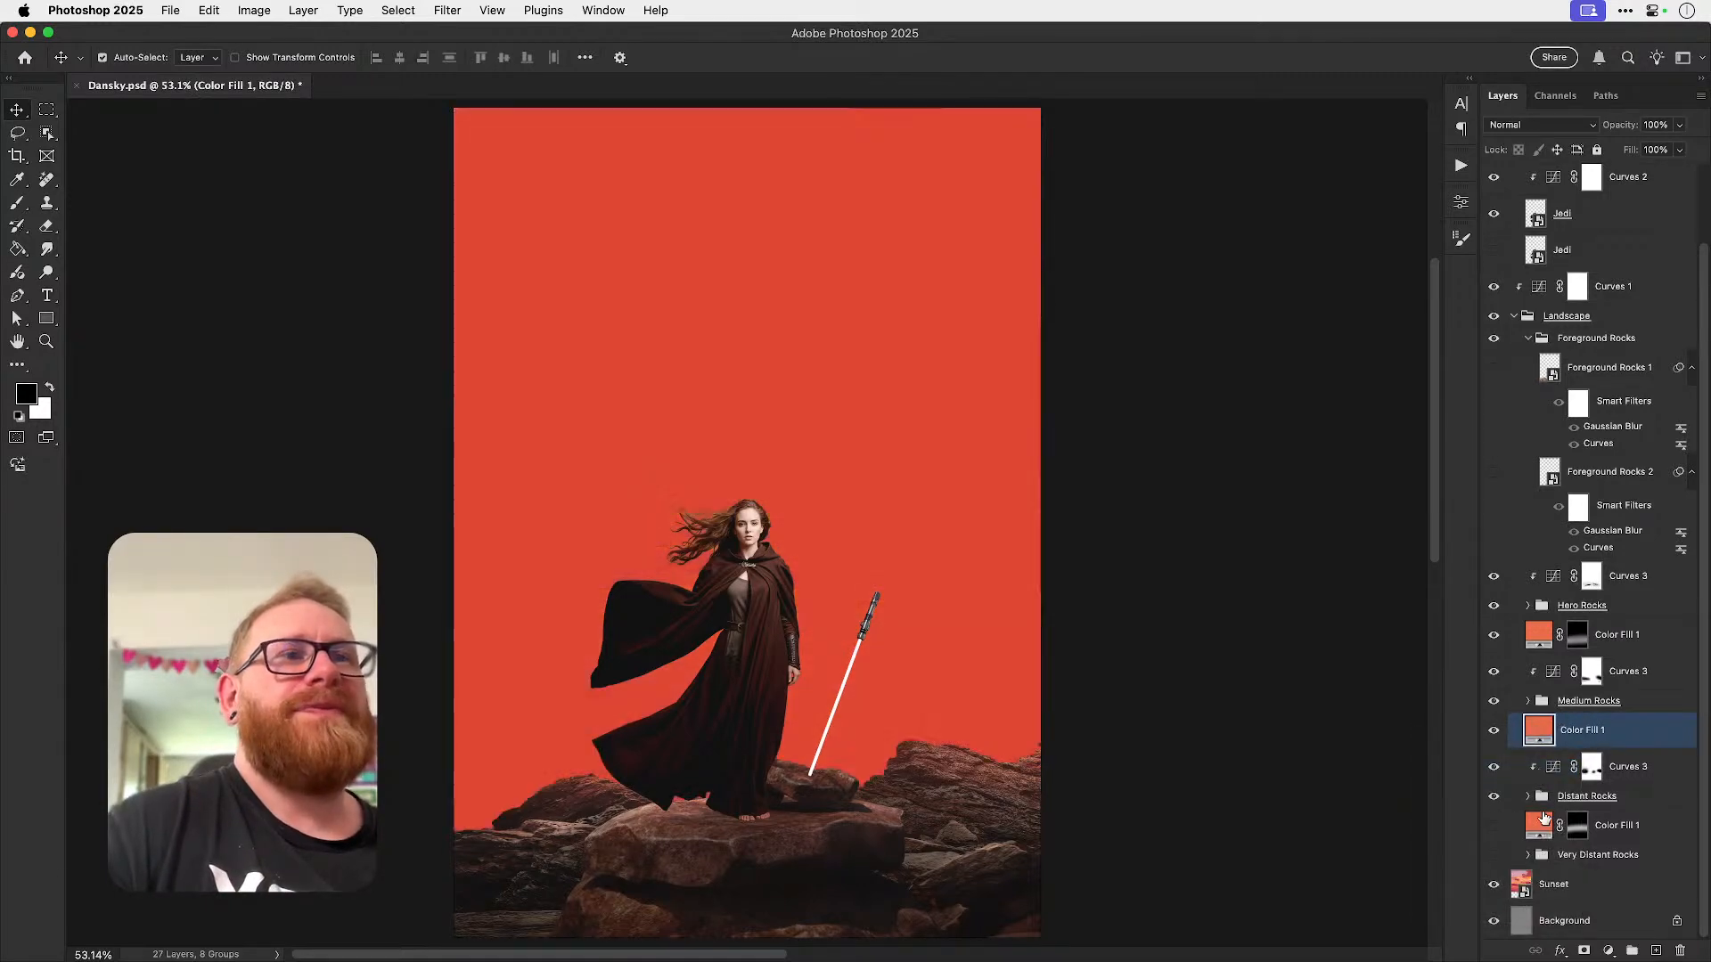
{"action": "key", "text": "b"}
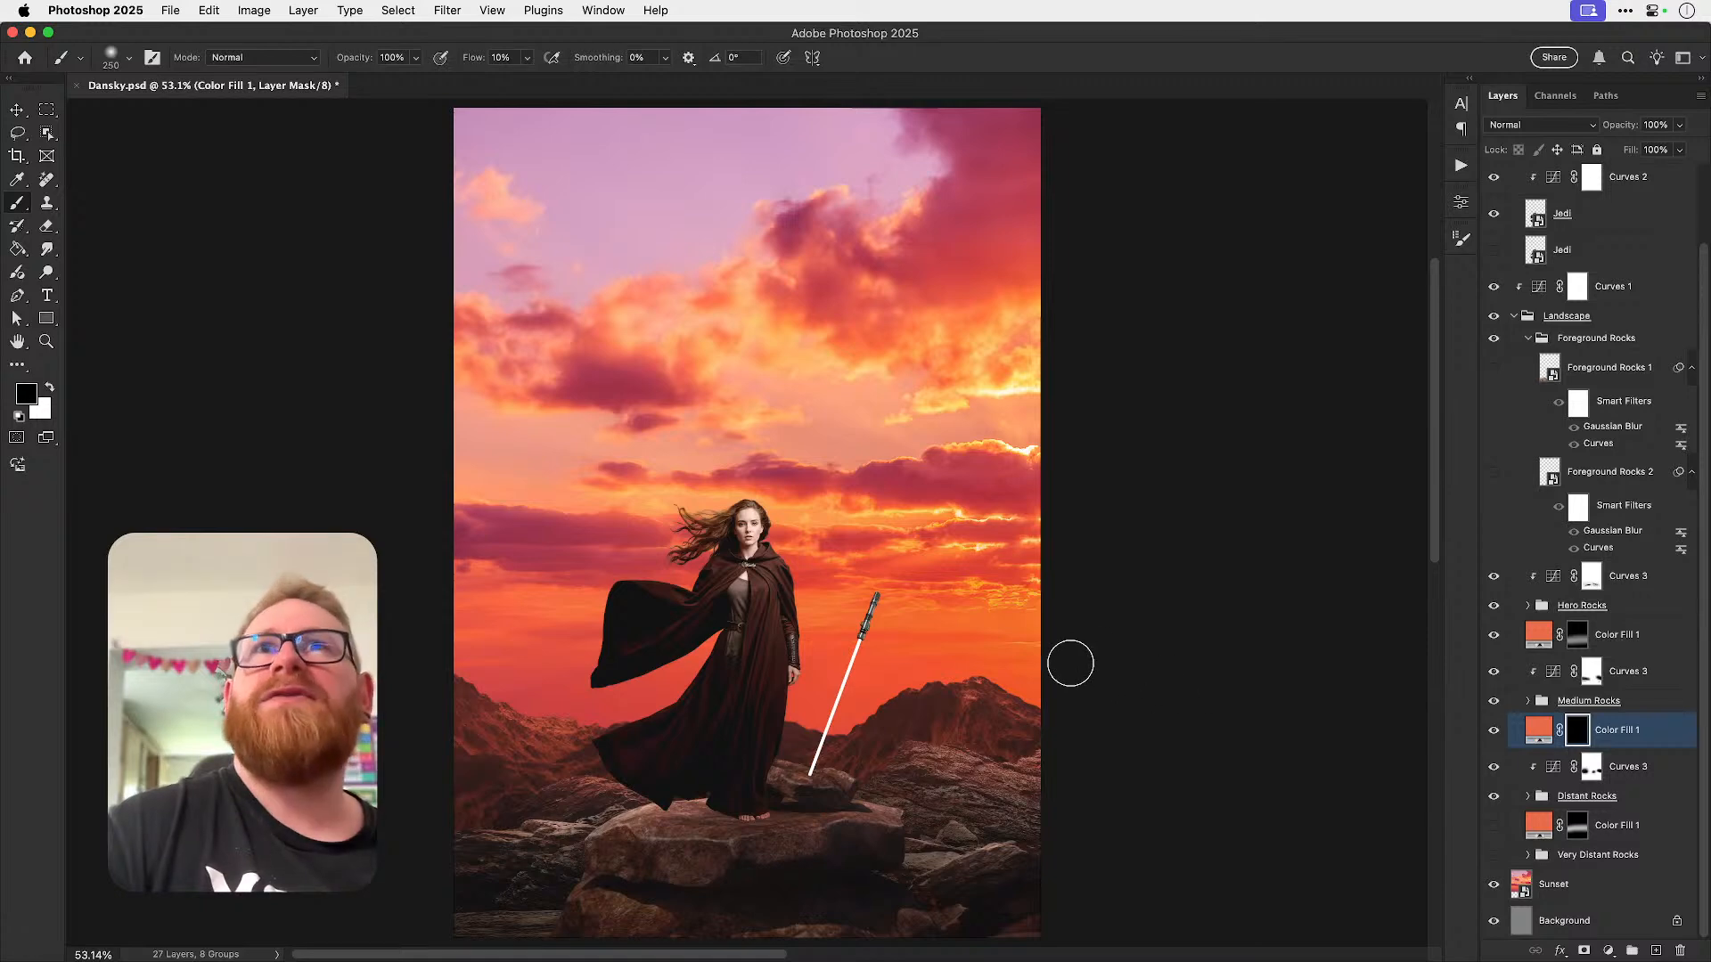
- Paint white haze onto the Color Fill 1 mask over the mountains on both sides of the Jedi, using a 700 px brush at 10% flow
{"action": "key", "text": "x"}
{"action": "key", "text": "bracketright"}
{"action": "key", "text": "bracketright"}
{"action": "key", "text": "bracketright"}
{"action": "key", "text": "bracketright"}
{"action": "key", "text": "bracketright"}
{"action": "key", "text": "bracketright"}
{"action": "key", "text": "bracketright"}
{"action": "key", "text": "bracketright"}
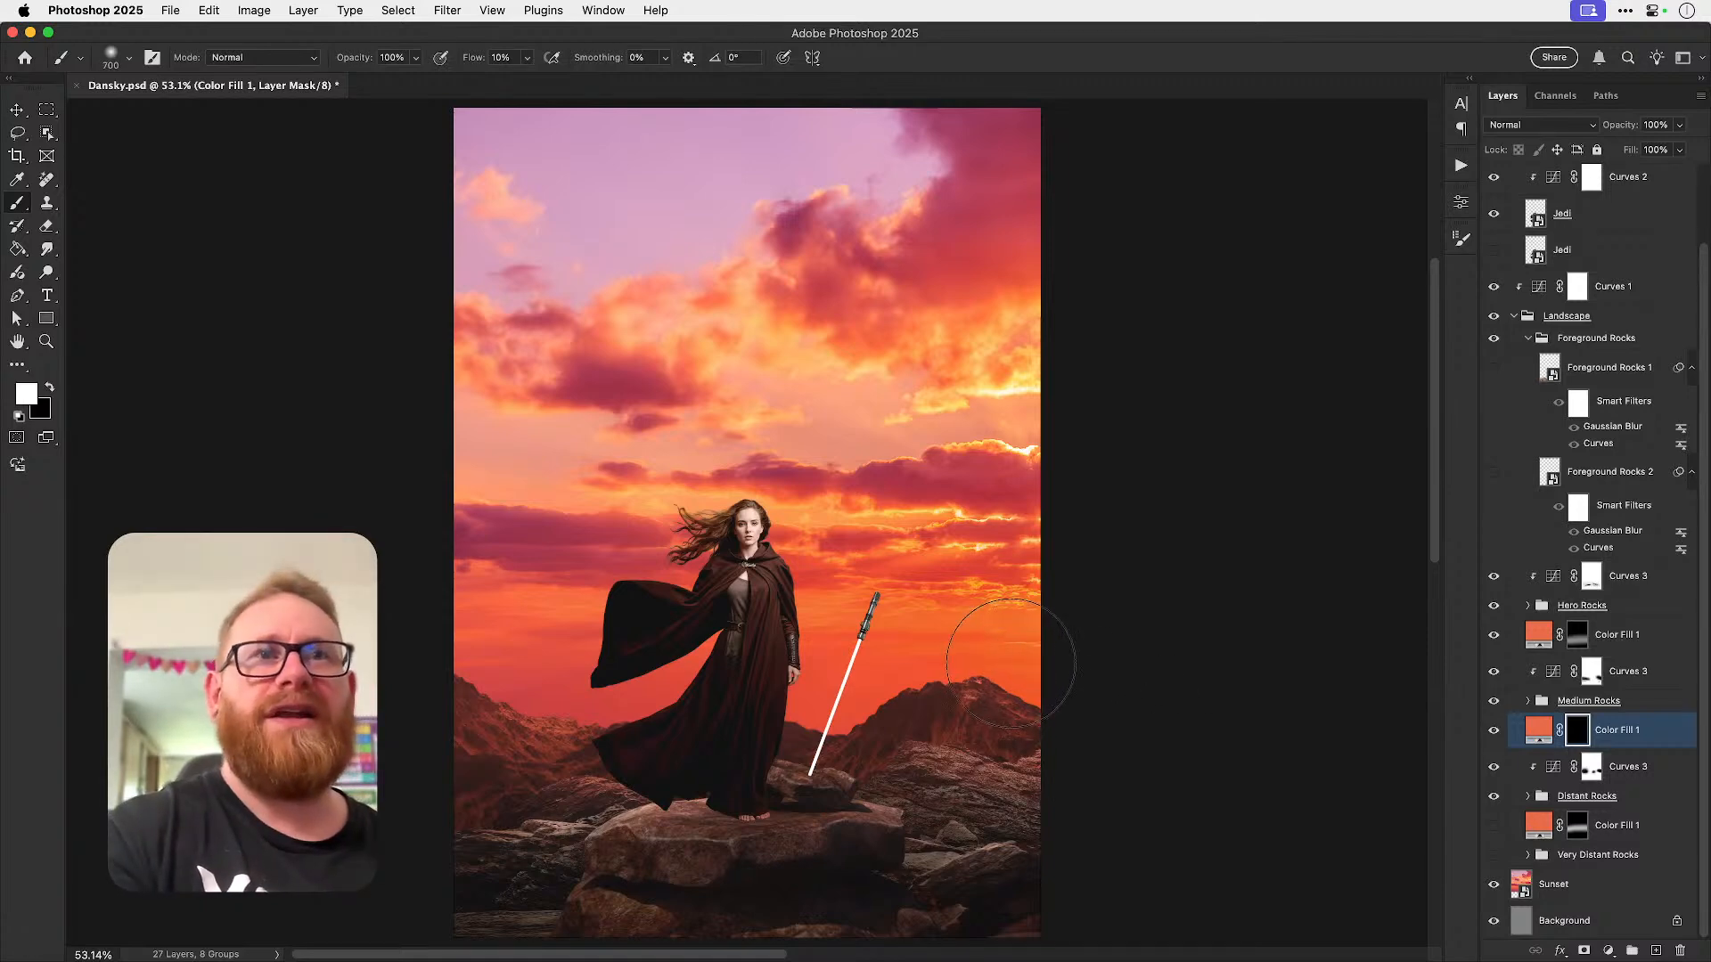
{"action": "mouse_move", "coordinate": [918, 642]}
{"action": "left_mouse_down"}
{"action": "mouse_move", "coordinate": [958, 633]}
{"action": "mouse_move", "coordinate": [1070, 676]}
{"action": "left_mouse_up"}
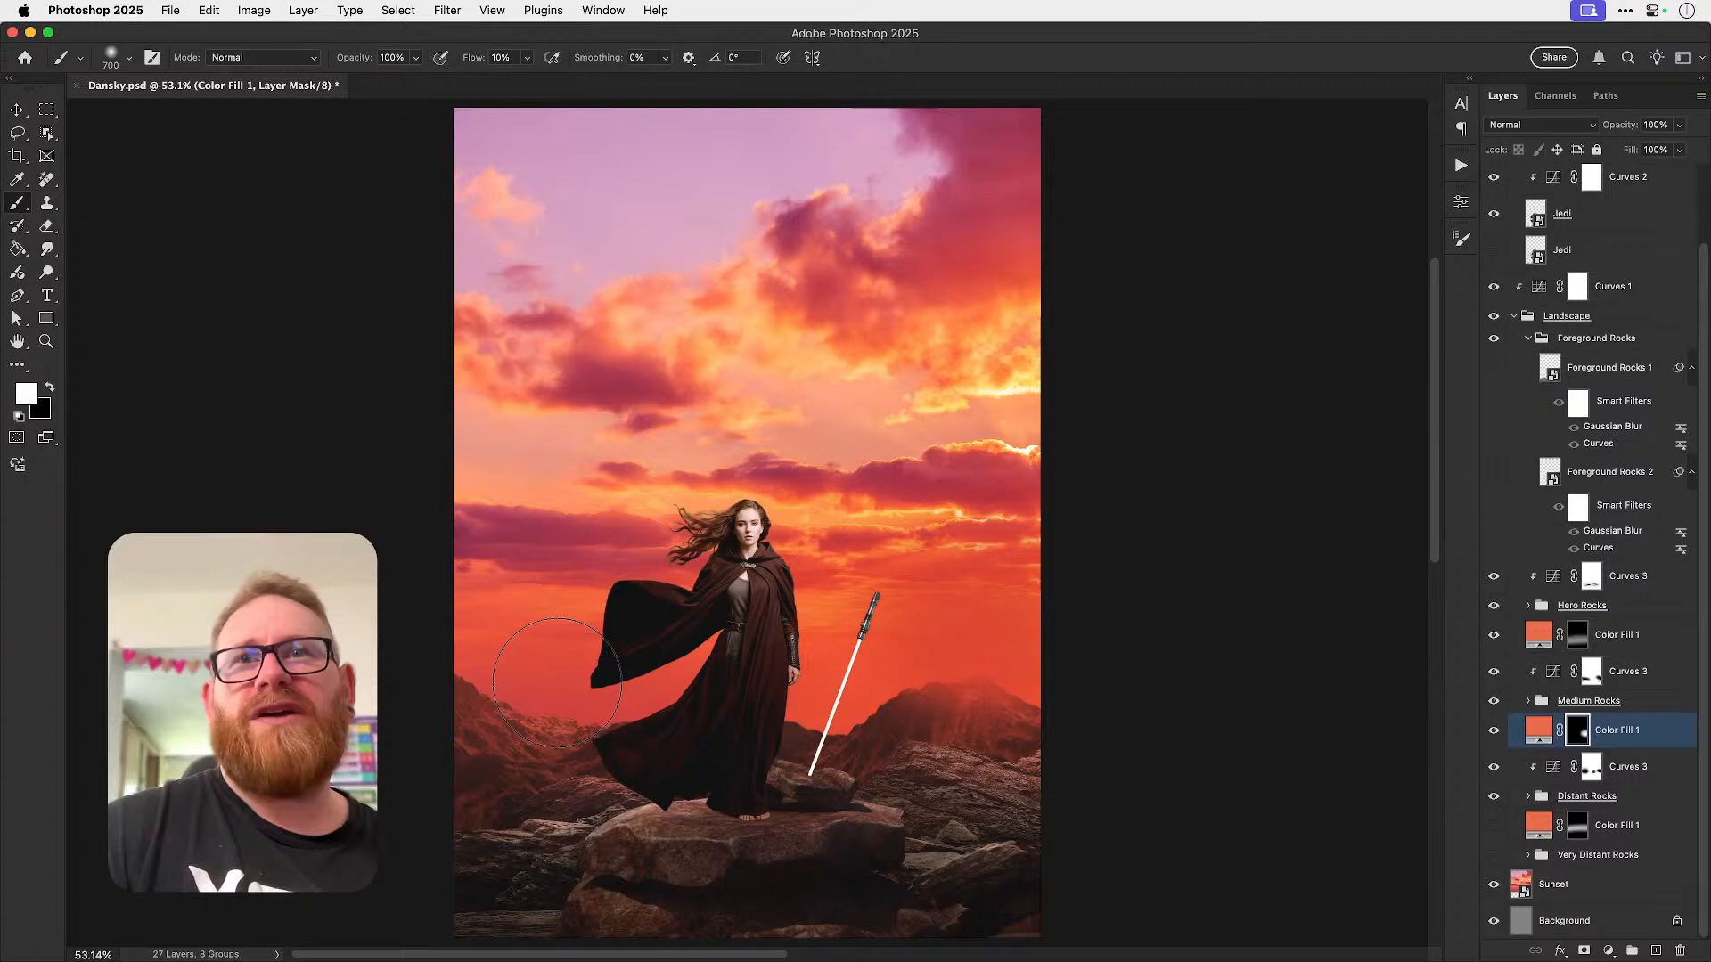
{"action": "left_click_drag", "start_coordinate": [557, 682], "coordinate": [535, 717]}
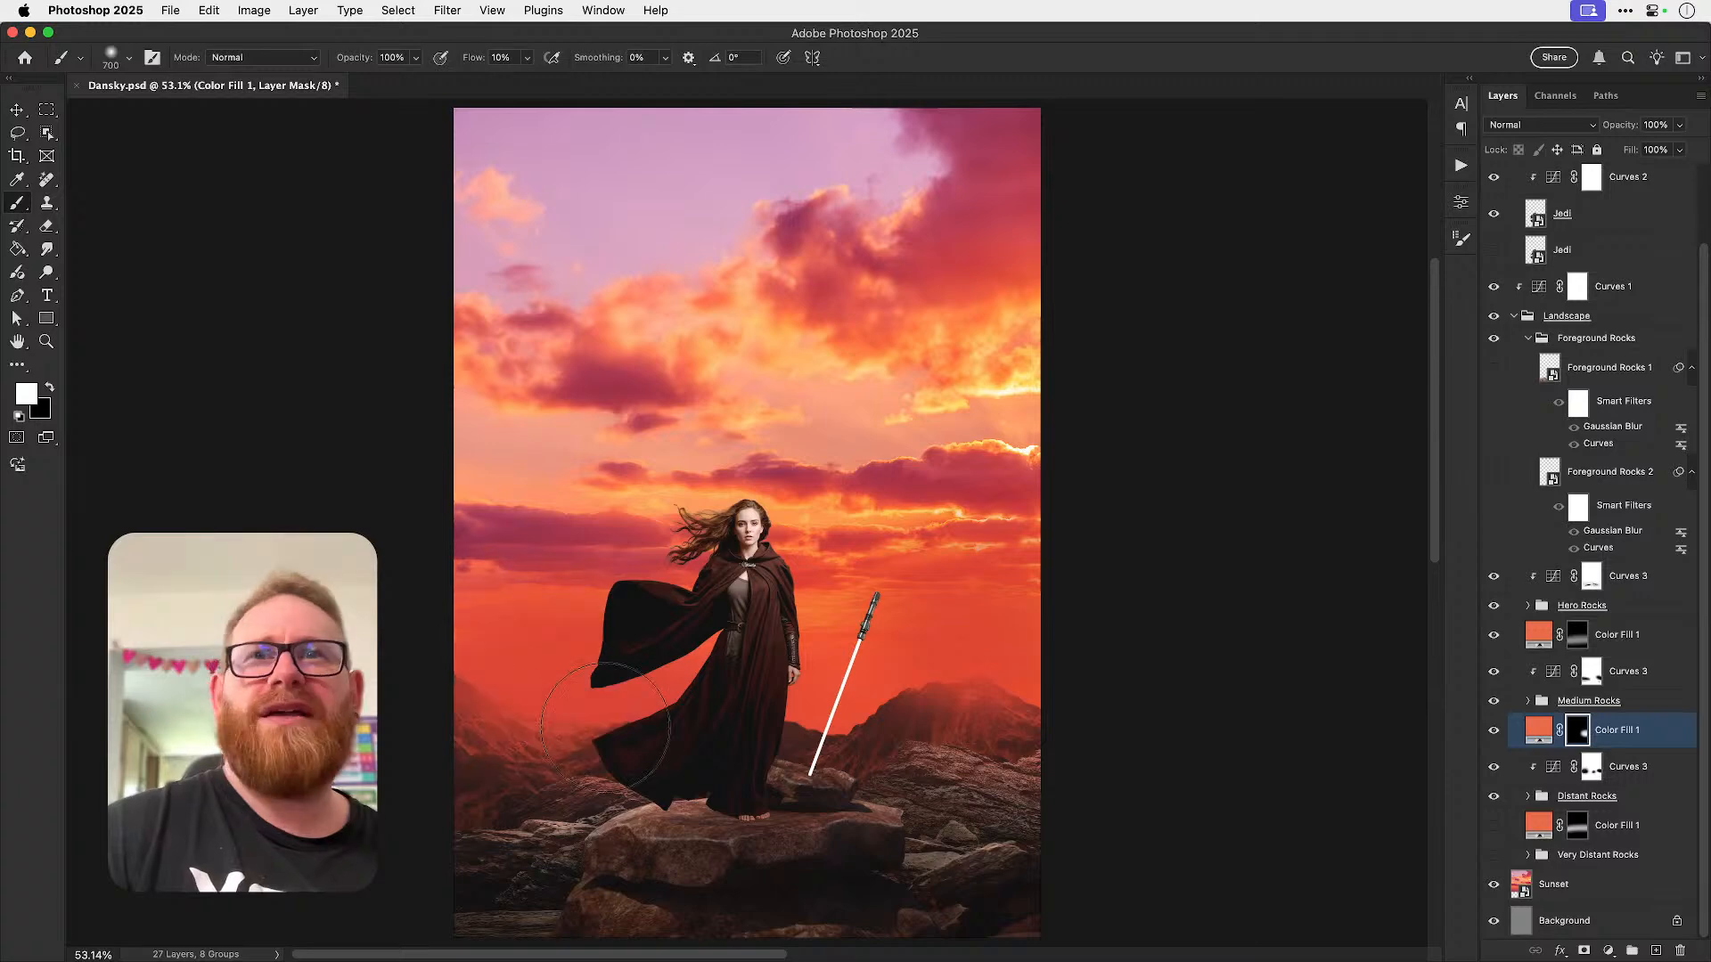
- Delete the painted mask of the Color Fill 1 layer above Distant Rocks and give the layer a new, fully black mask
{"action": "right_click", "coordinate": [1578, 733]}
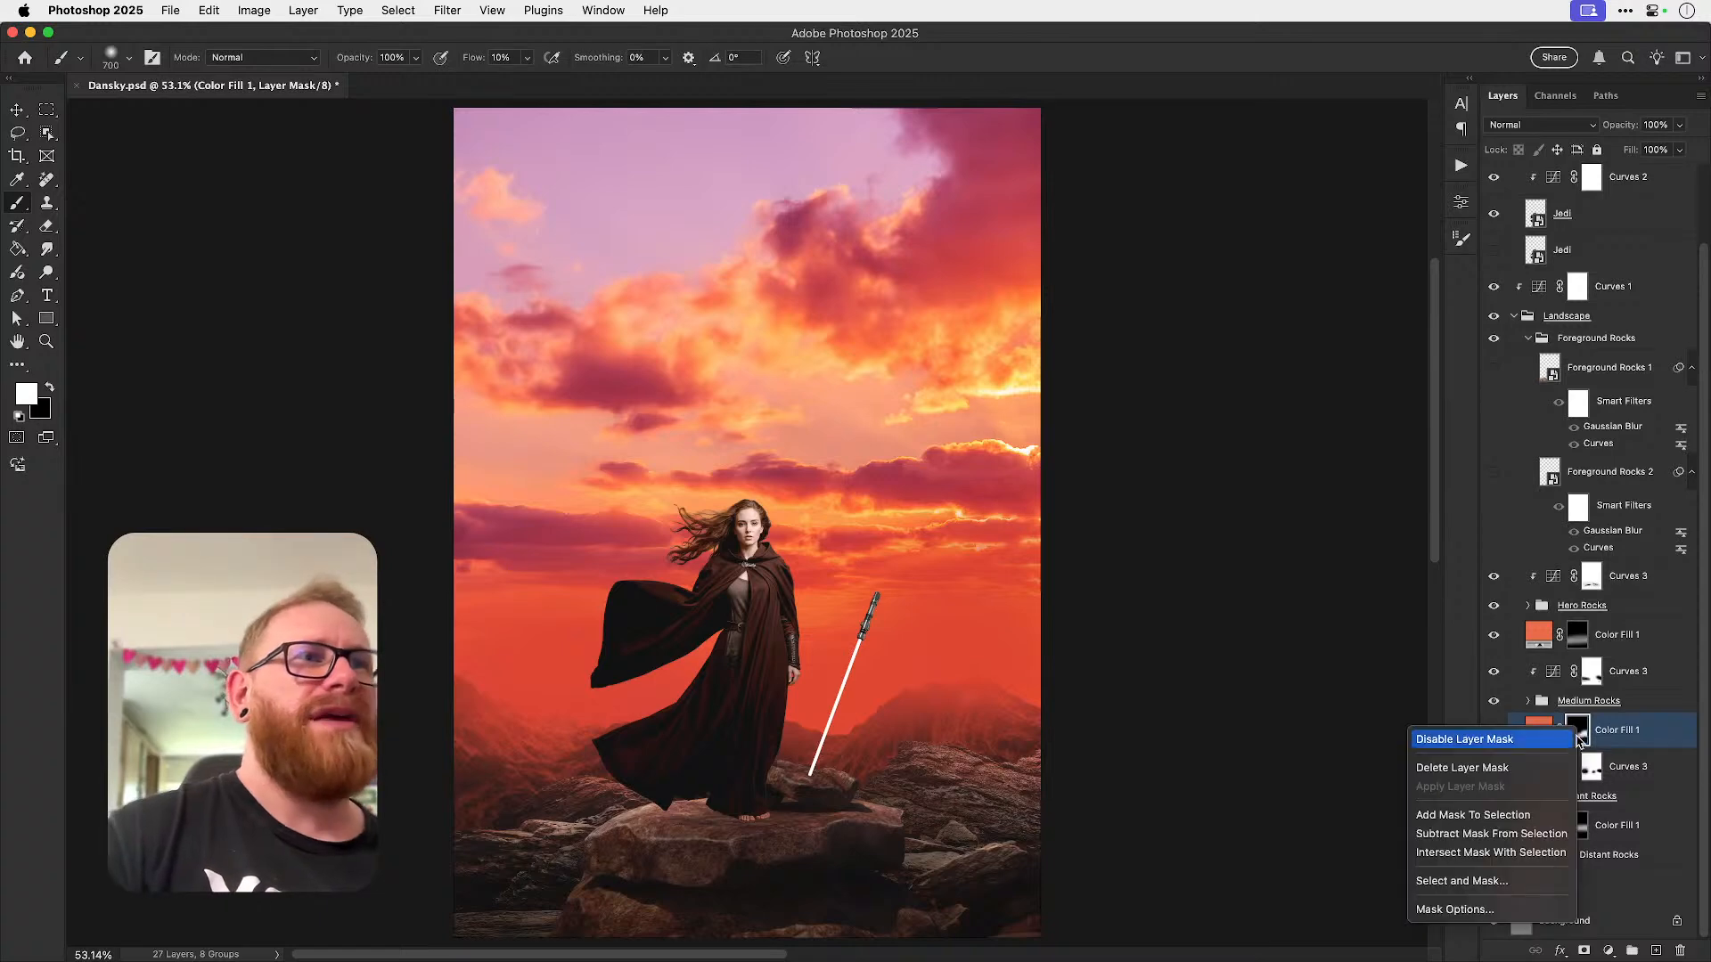
{"action": "left_click", "coordinate": [1551, 768]}
{"action": "left_click", "coordinate": [1584, 951]}
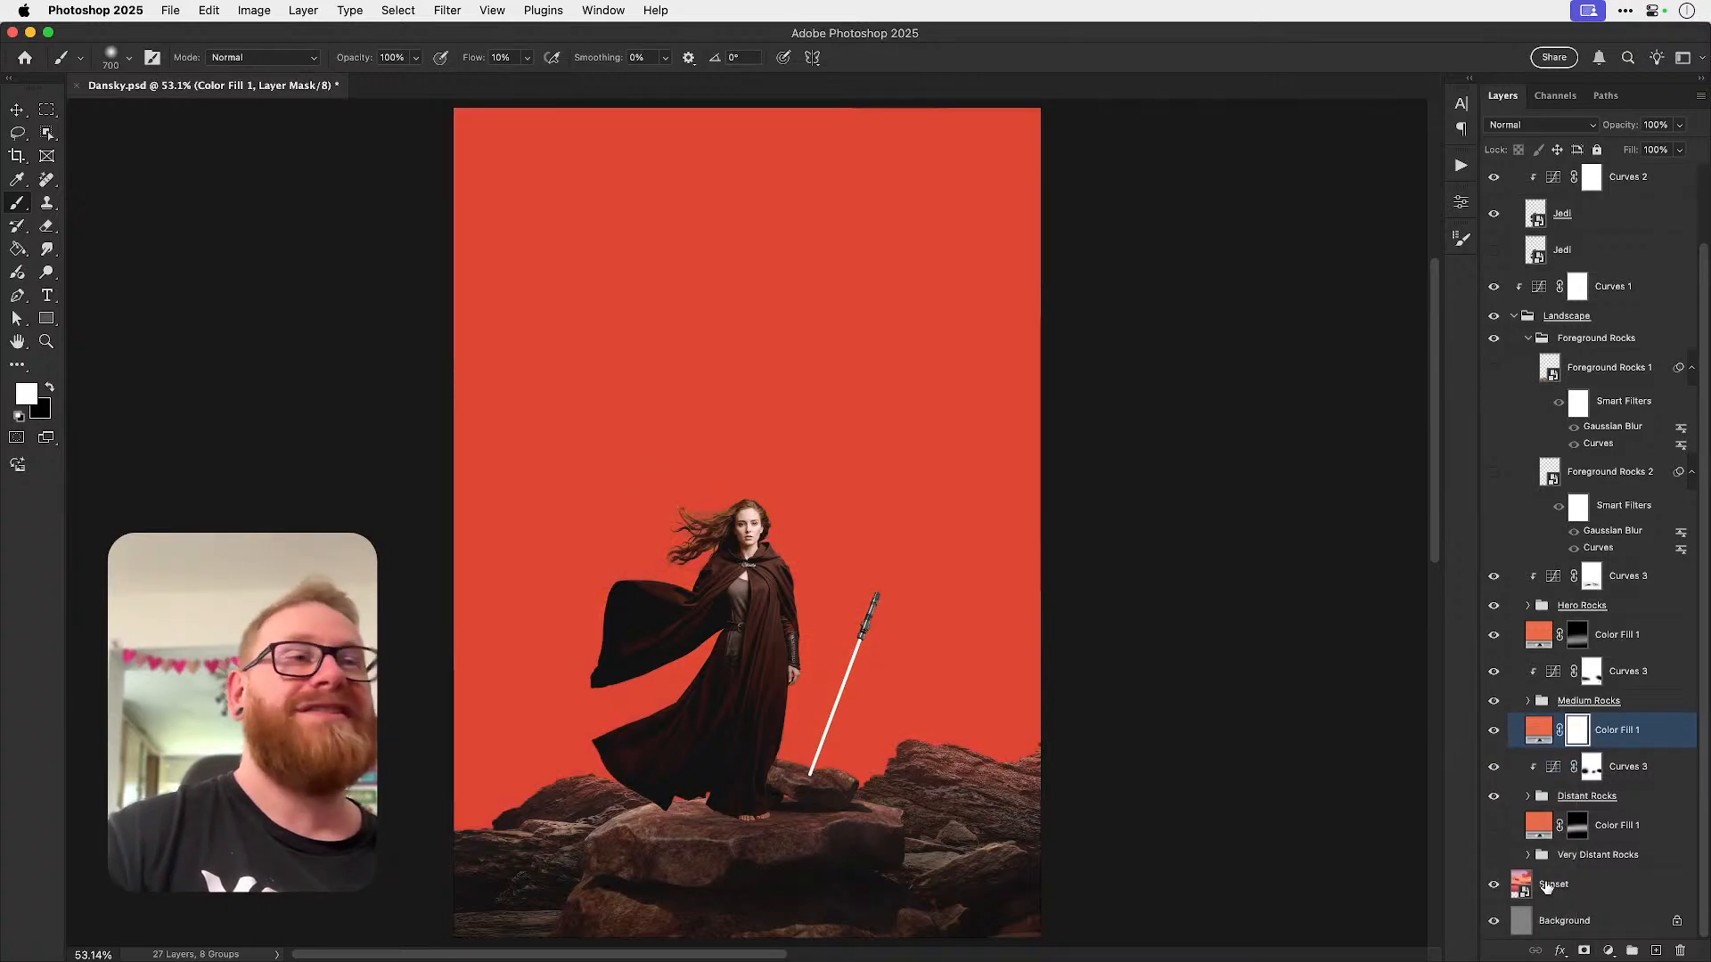
{"action": "key", "text": "v"}
{"action": "key", "text": "super+i"}
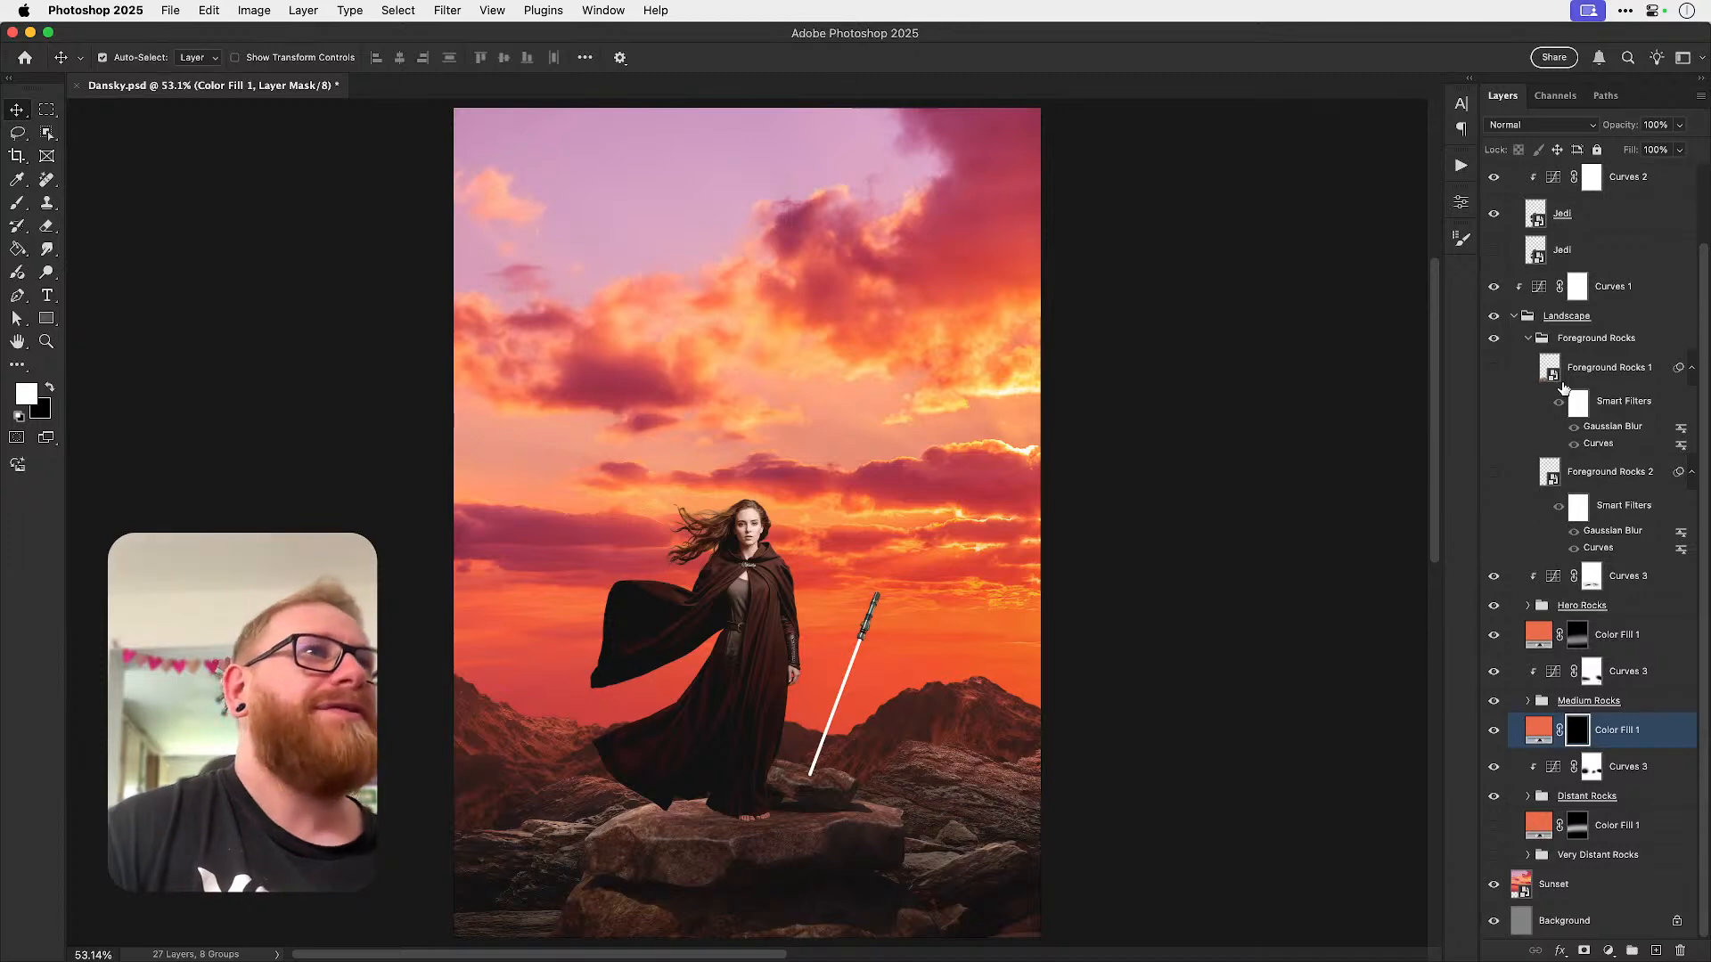
- Compare the Jedi with the Curves 2 adjustment hidden and shown
{"action": "scroll", "coordinate": [1559, 343], "scroll_direction": "up", "scroll_amount": 3}
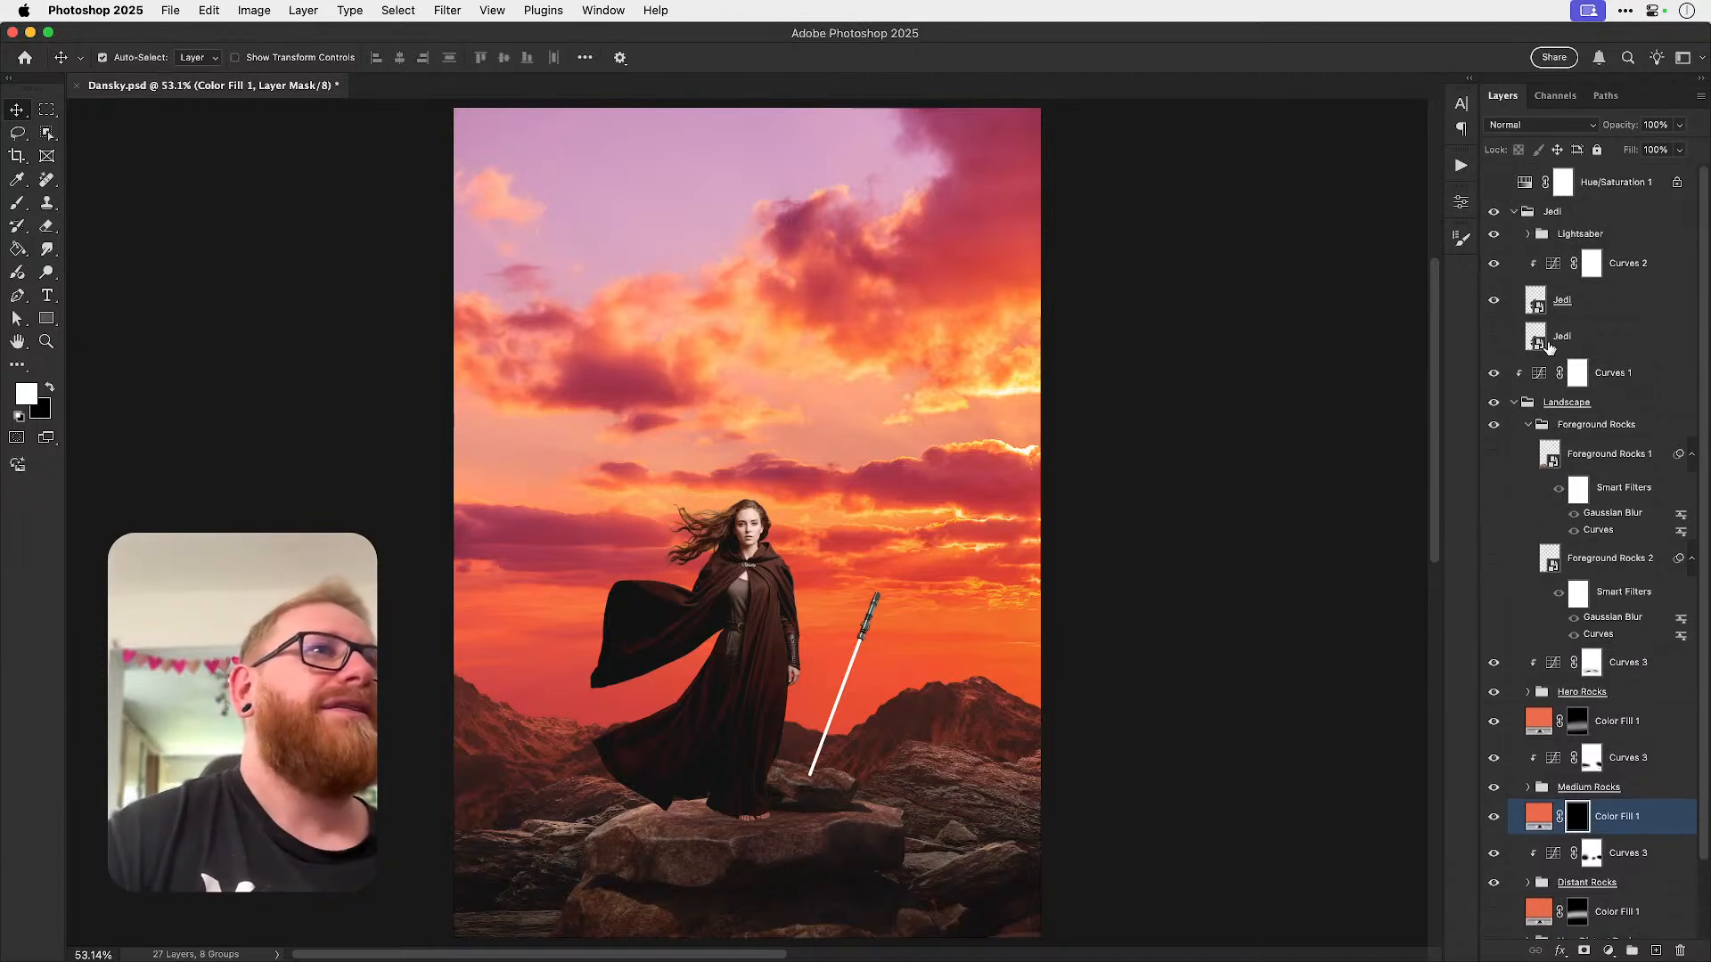
{"action": "left_click", "coordinate": [1622, 273]}
{"action": "left_click", "coordinate": [1500, 269]}
{"action": "left_click", "coordinate": [1500, 269]}
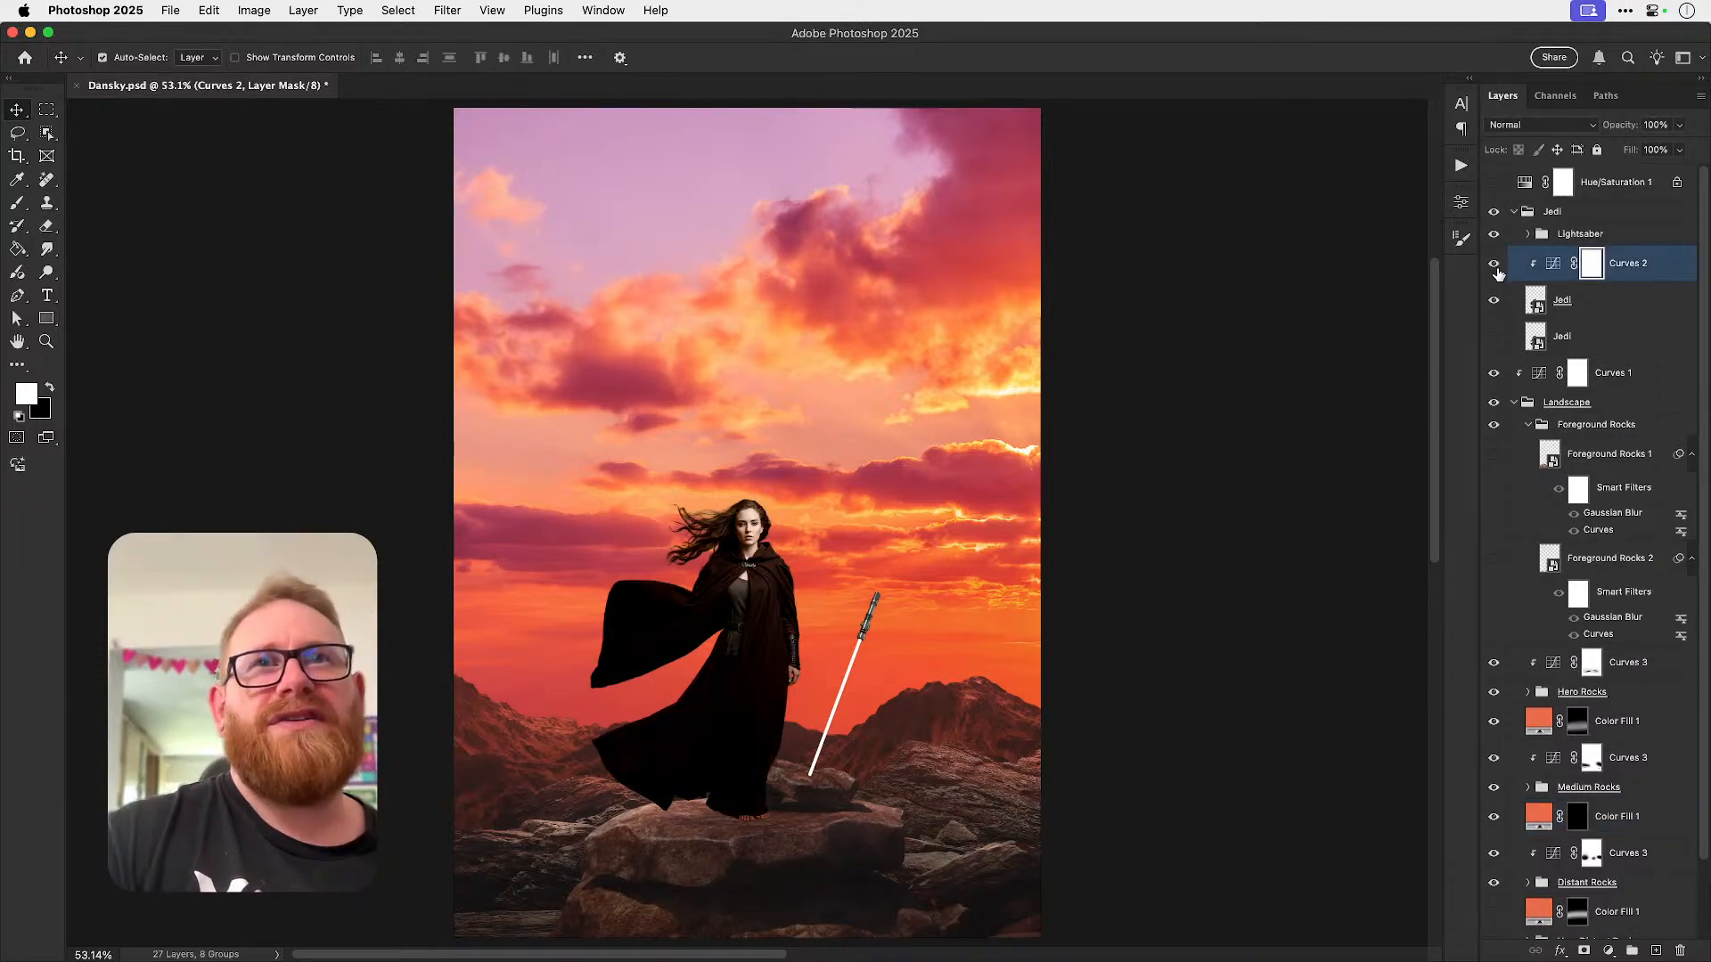
- Add a Curves adjustment clipped to the Jedi above Curves 2, lowering its white point and pulling the midtones to input 121, output 50
{"action": "key", "text": "z"}
{"action": "left_click", "coordinate": [752, 647]}
{"action": "left_click", "coordinate": [756, 646]}
{"action": "key", "text": "v"}
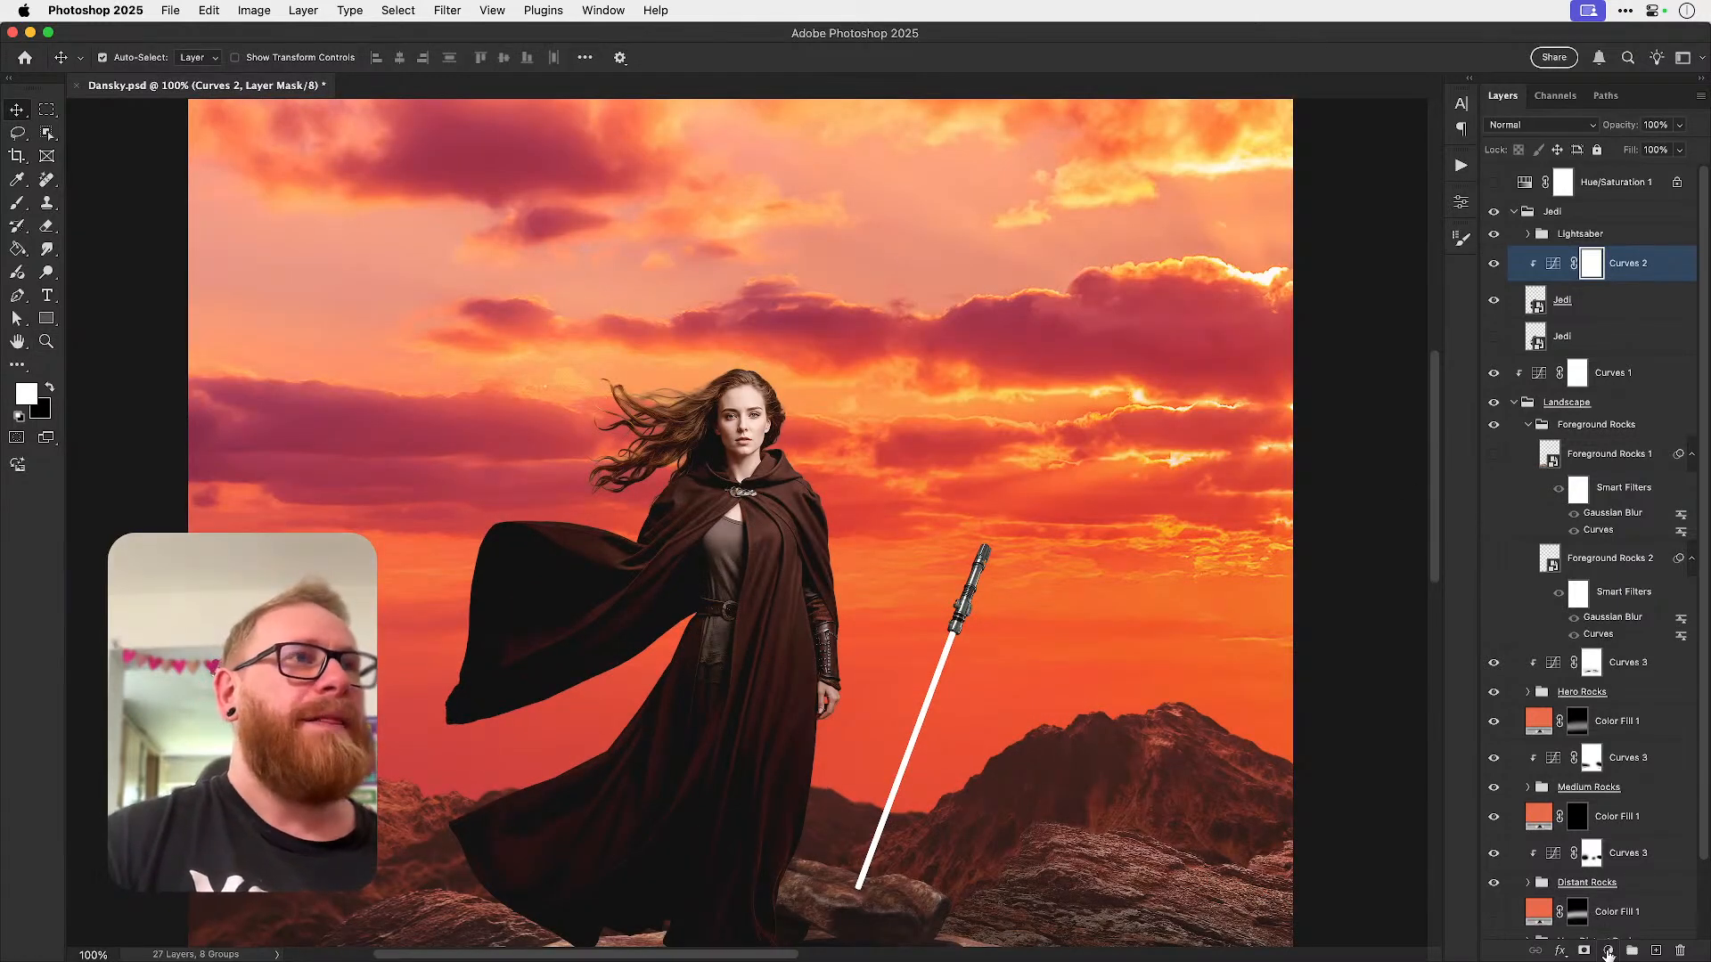
{"action": "left_click", "coordinate": [1608, 952]}
{"action": "left_click", "coordinate": [1571, 700]}
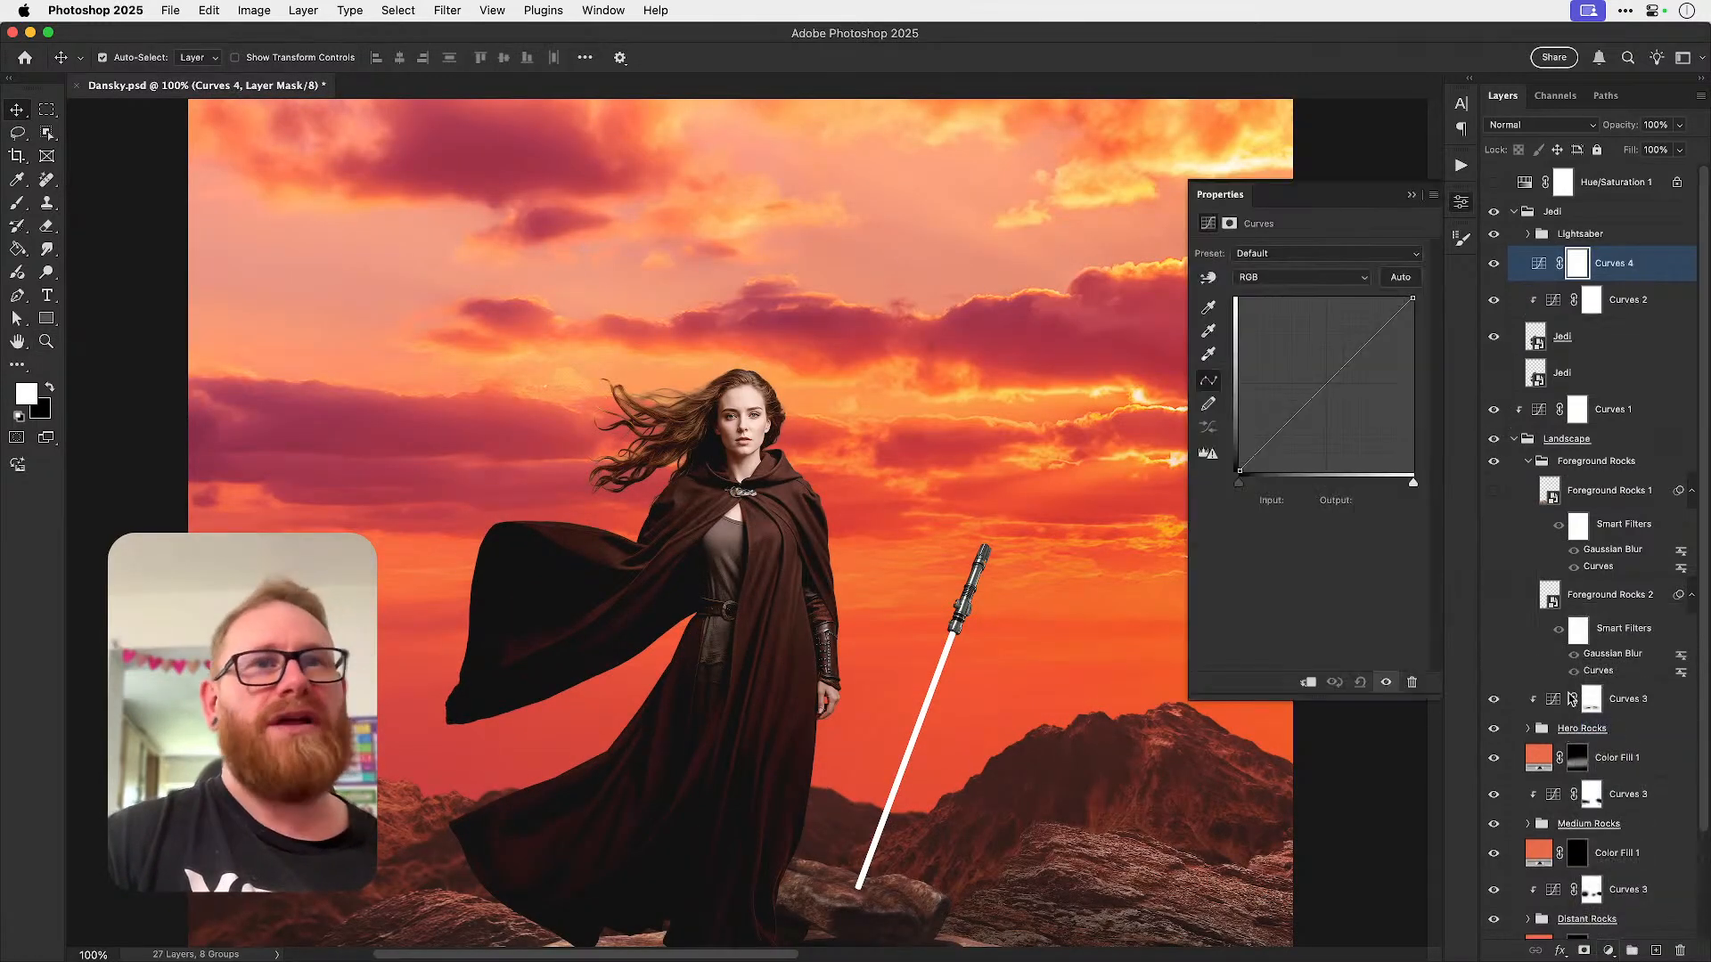
{"action": "left_click", "coordinate": [1310, 681]}
{"action": "left_click_drag", "start_coordinate": [1413, 299], "coordinate": [1417, 366]}
{"action": "left_click_drag", "start_coordinate": [1328, 405], "coordinate": [1321, 438]}
- Lighten the Jedi's Curves 4 midtones by moving the middle curve point to input 126, output 74
{"action": "scroll", "coordinate": [882, 624], "scroll_direction": "down", "scroll_amount": 3}
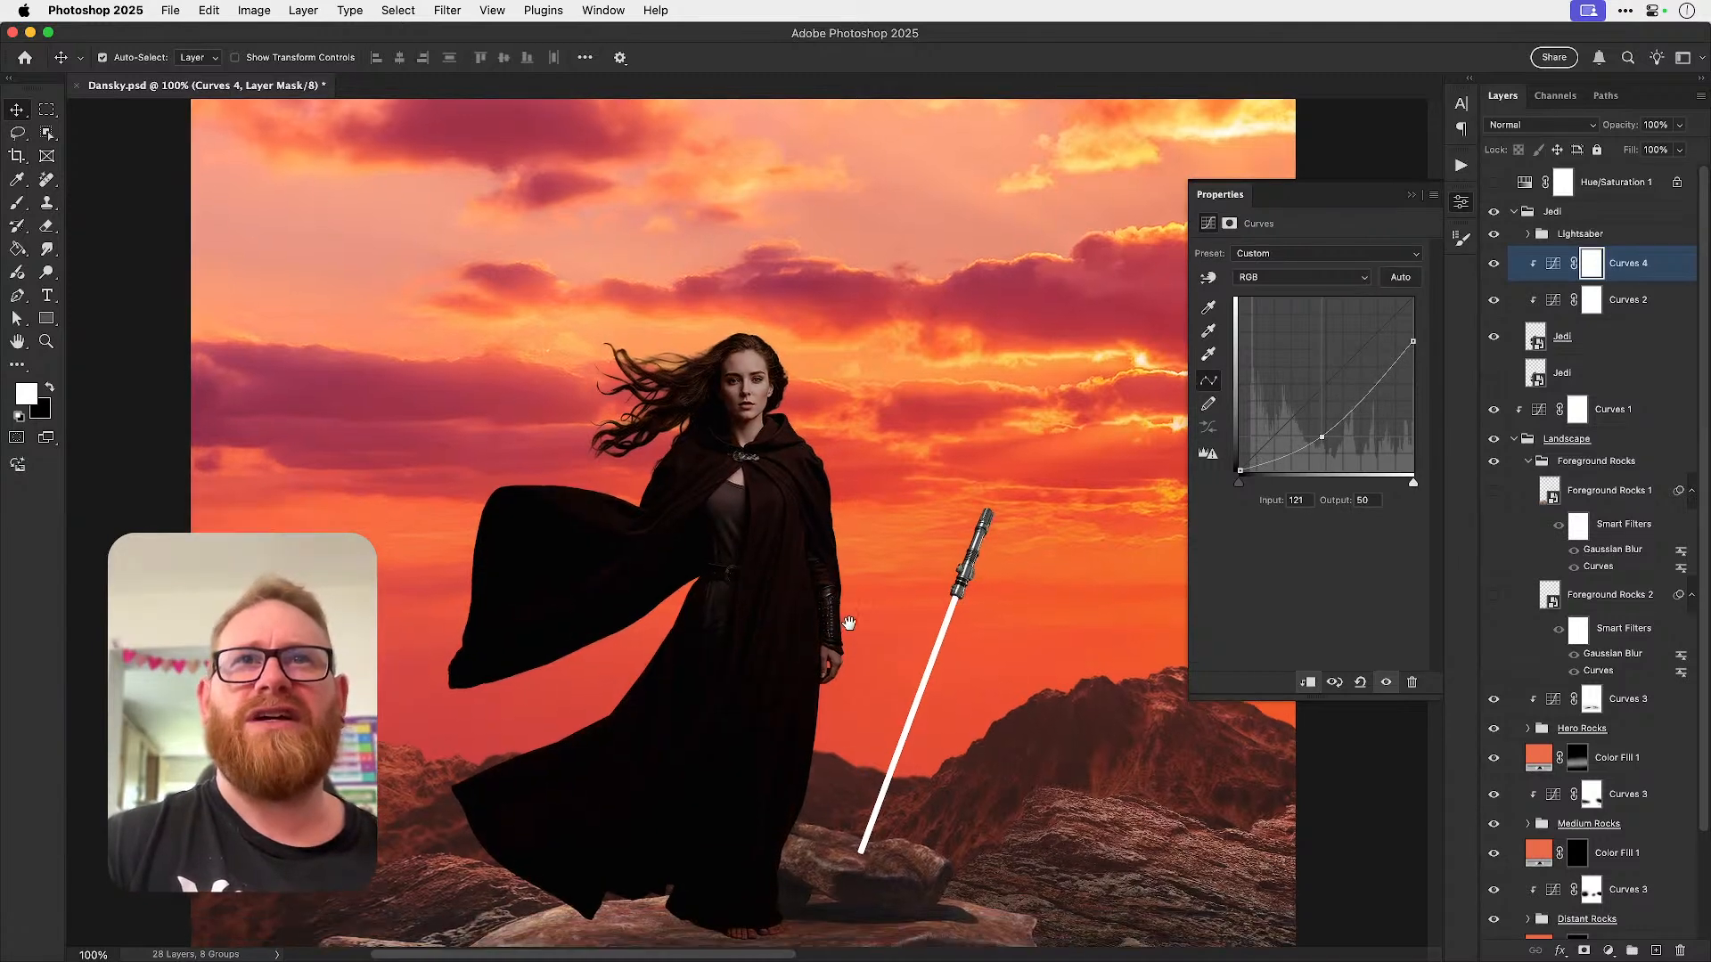
{"action": "left_click_drag", "start_coordinate": [841, 634], "coordinate": [846, 599]}
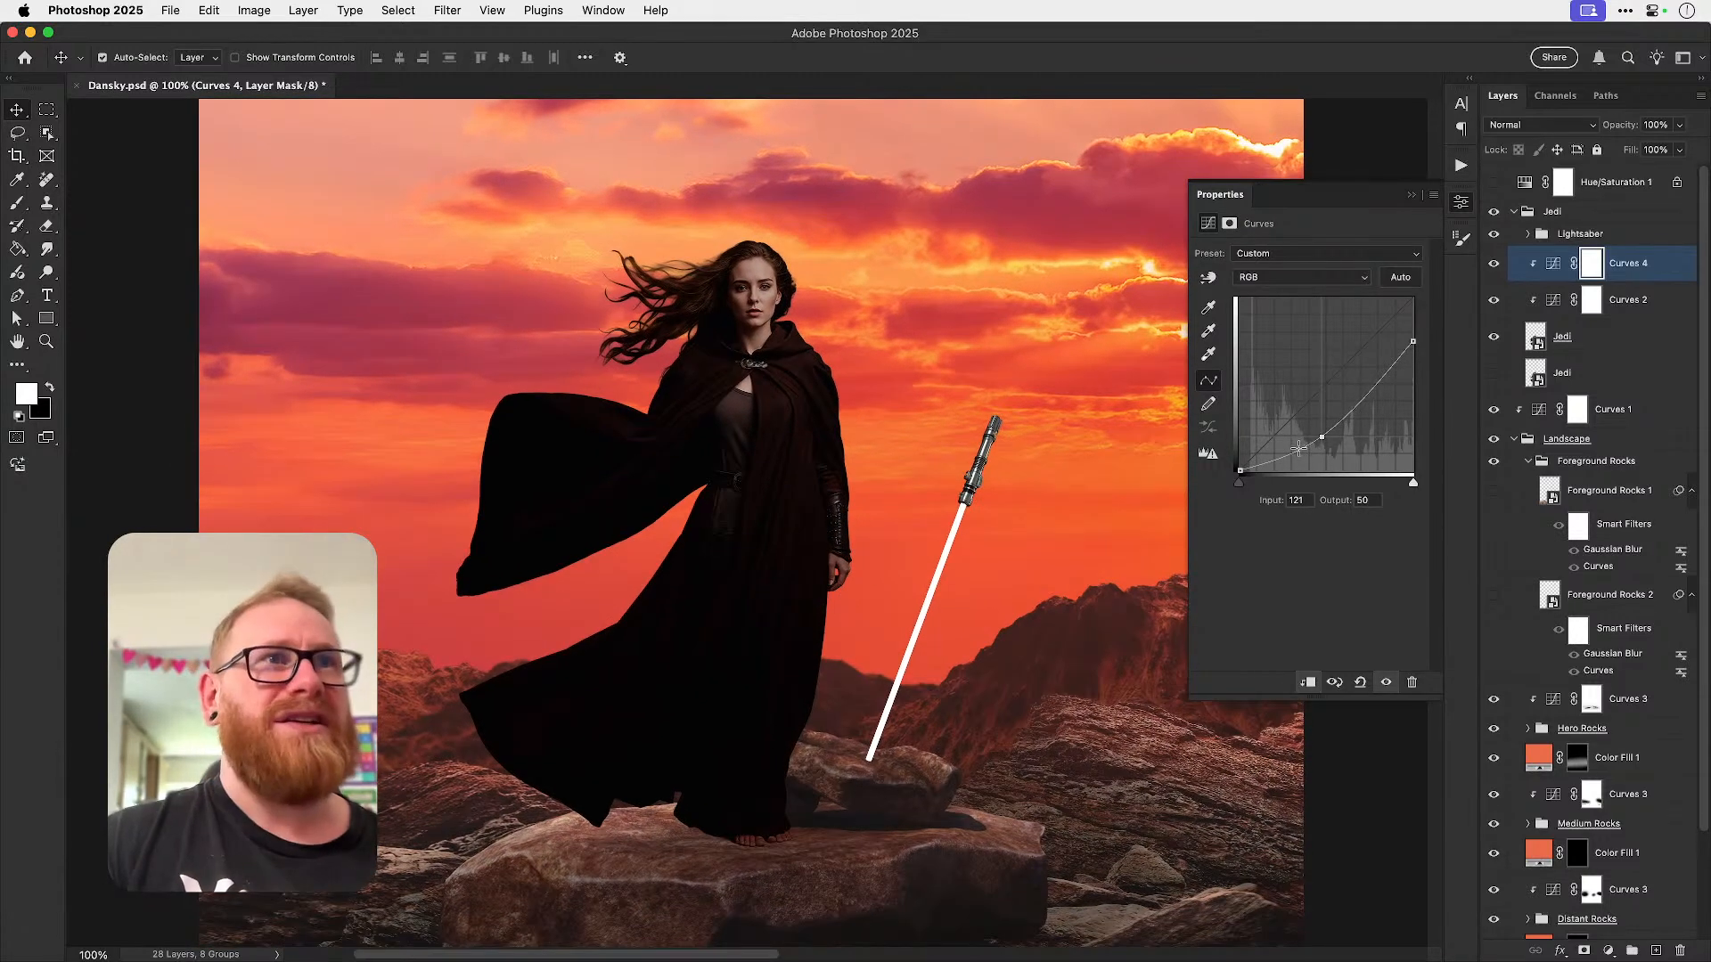
{"action": "left_click_drag", "start_coordinate": [1321, 436], "coordinate": [1328, 413]}
{"action": "scroll", "coordinate": [832, 783], "scroll_direction": "down", "scroll_amount": 5}
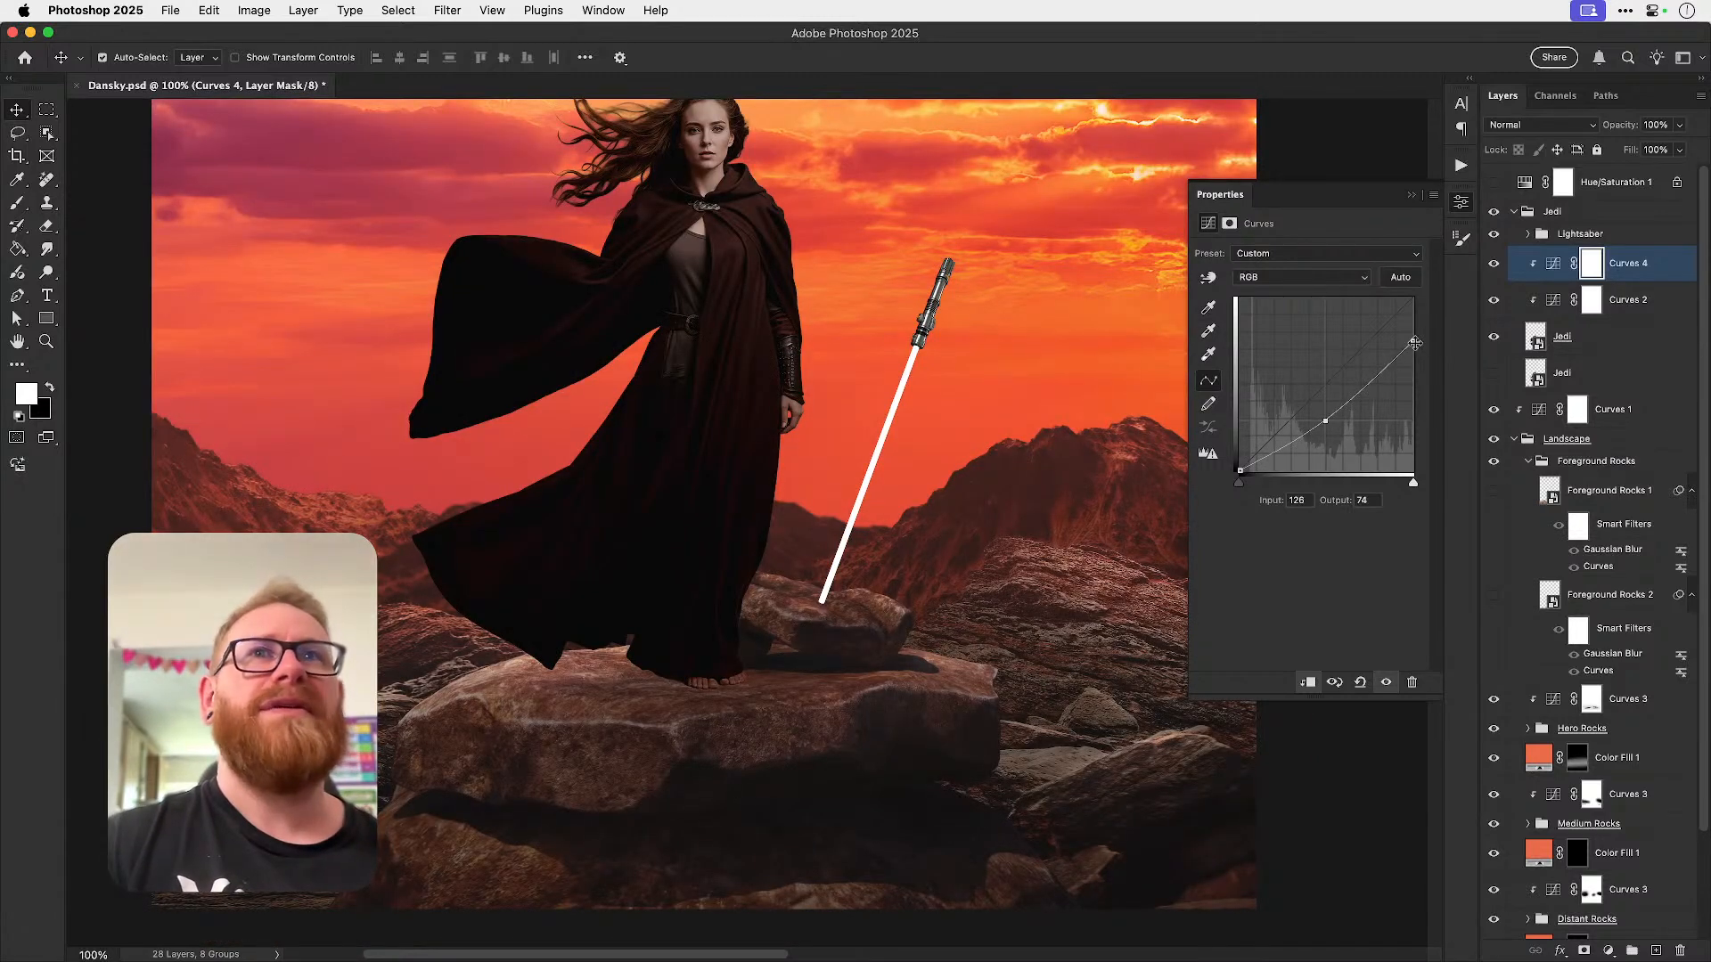
{"action": "left_click", "coordinate": [1460, 202]}
- Invert the Curves 4 mask to black and ready a white brush of 125 px for painting on it
{"action": "key", "text": "super+i"}
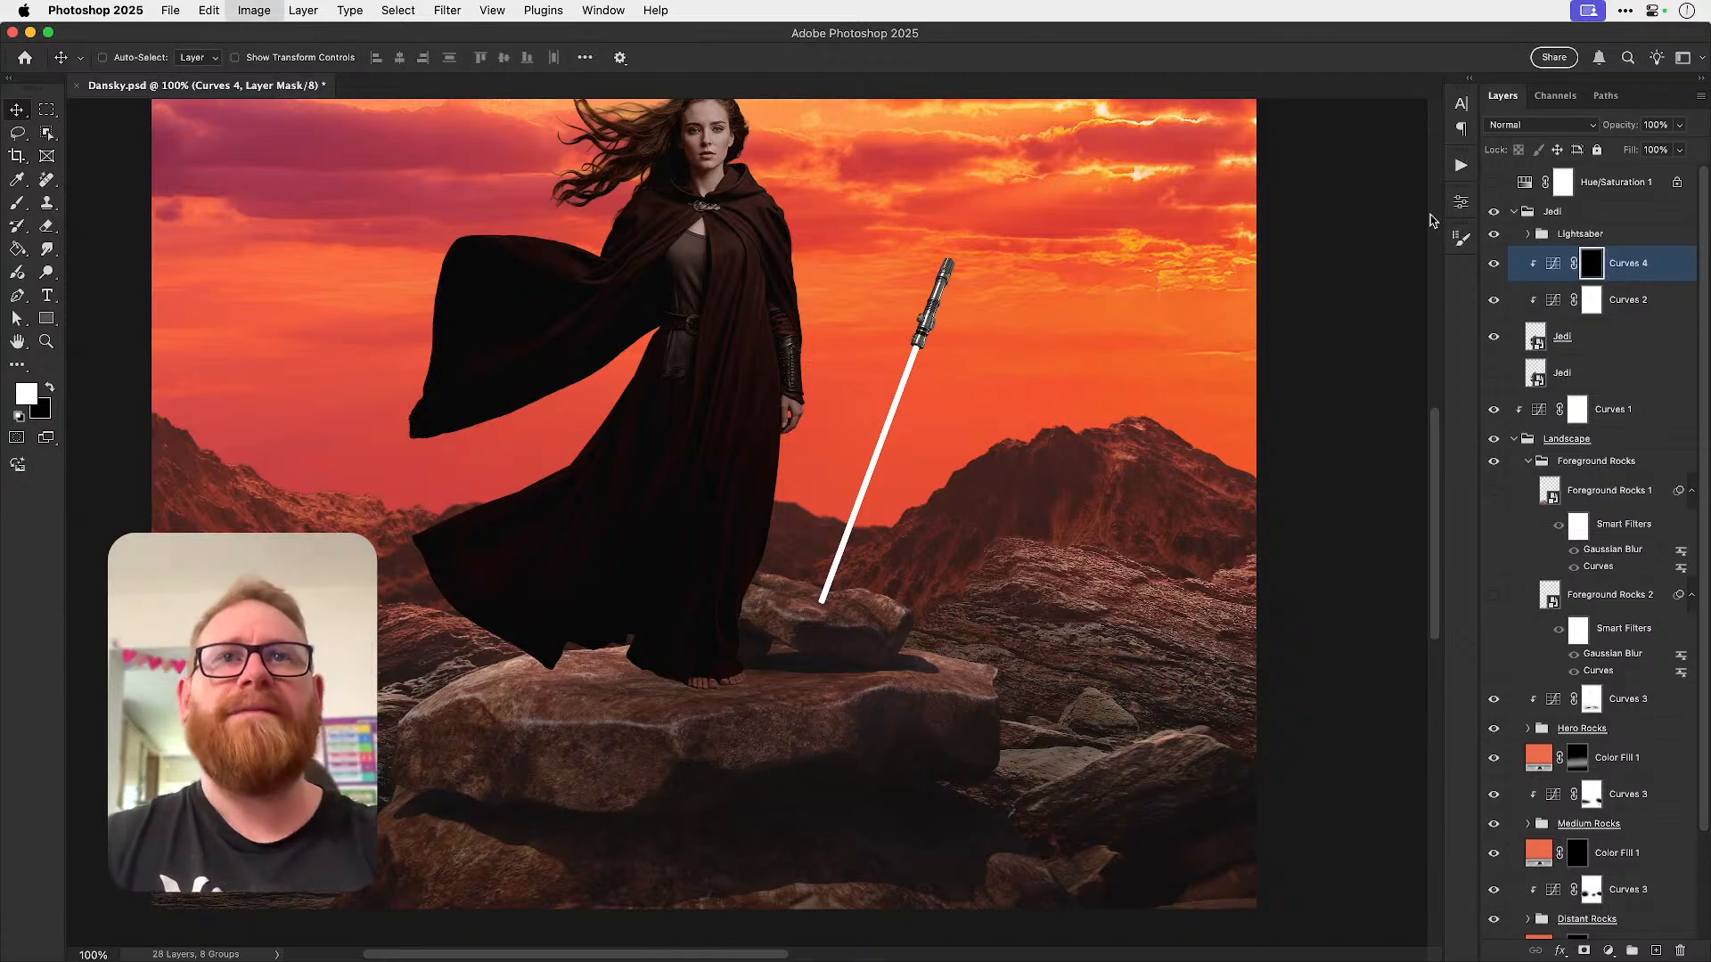
{"action": "scroll", "coordinate": [657, 562], "scroll_direction": "up", "scroll_amount": 4}
{"action": "key", "text": "b"}
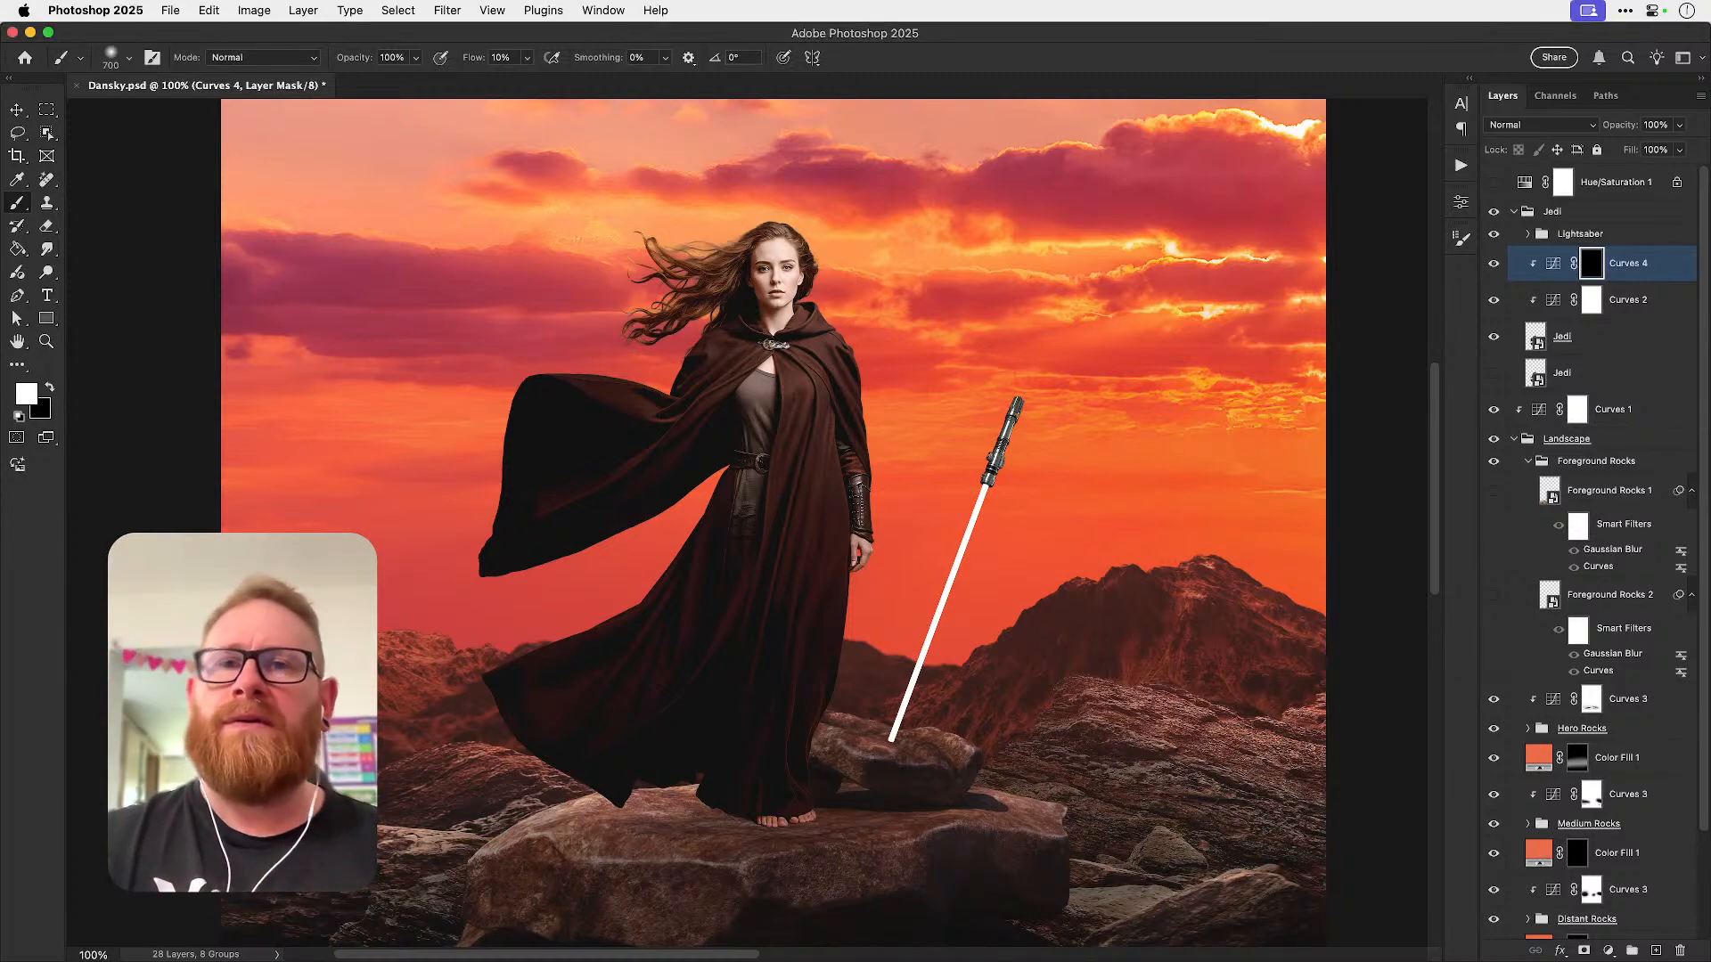
{"action": "key", "text": "bracketleft"}
{"action": "key", "text": "bracketleft"}
{"action": "key", "text": "bracketleft"}
{"action": "key", "text": "bracketleft"}
{"action": "key", "text": "bracketleft"}
{"action": "key", "text": "bracketleft"}
{"action": "key", "text": "bracketleft"}
{"action": "key", "text": "bracketleft"}
{"action": "key", "text": "bracketleft"}
{"action": "key", "text": "bracketleft"}
{"action": "key", "text": "bracketleft"}
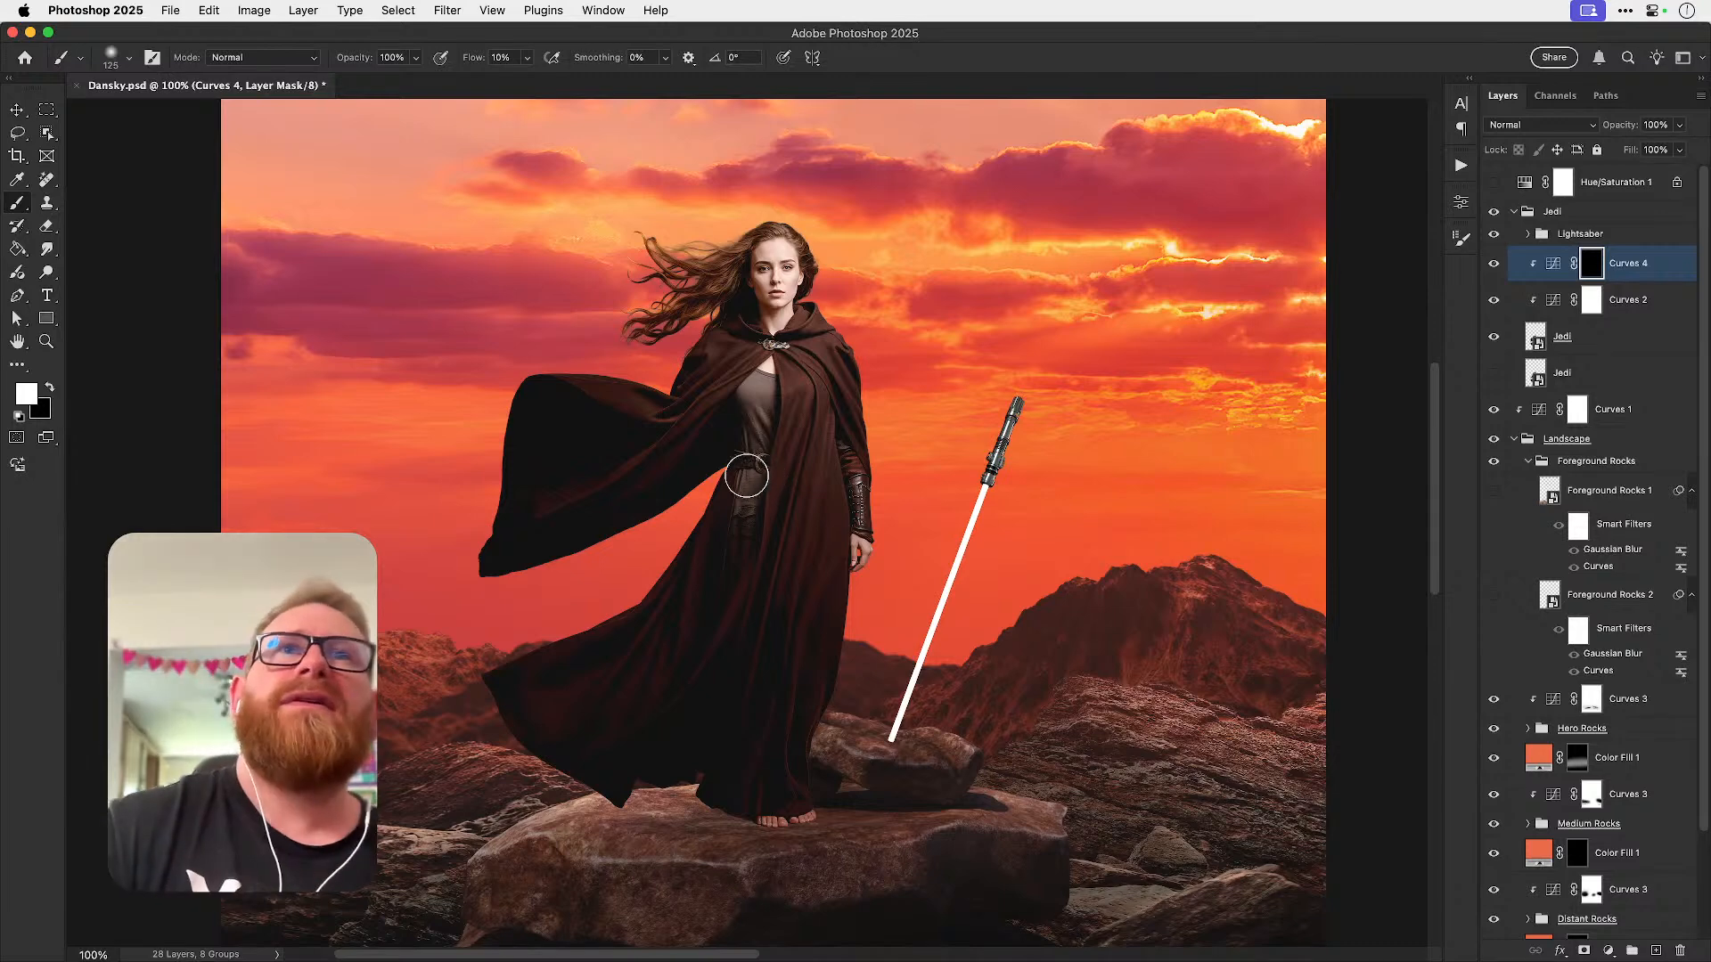
- Set the brush to 80 px and 30% flow for close work on the Jedi's upper body
{"action": "key", "text": "z"}
{"action": "left_click", "coordinate": [770, 494]}
{"action": "key", "text": "b"}
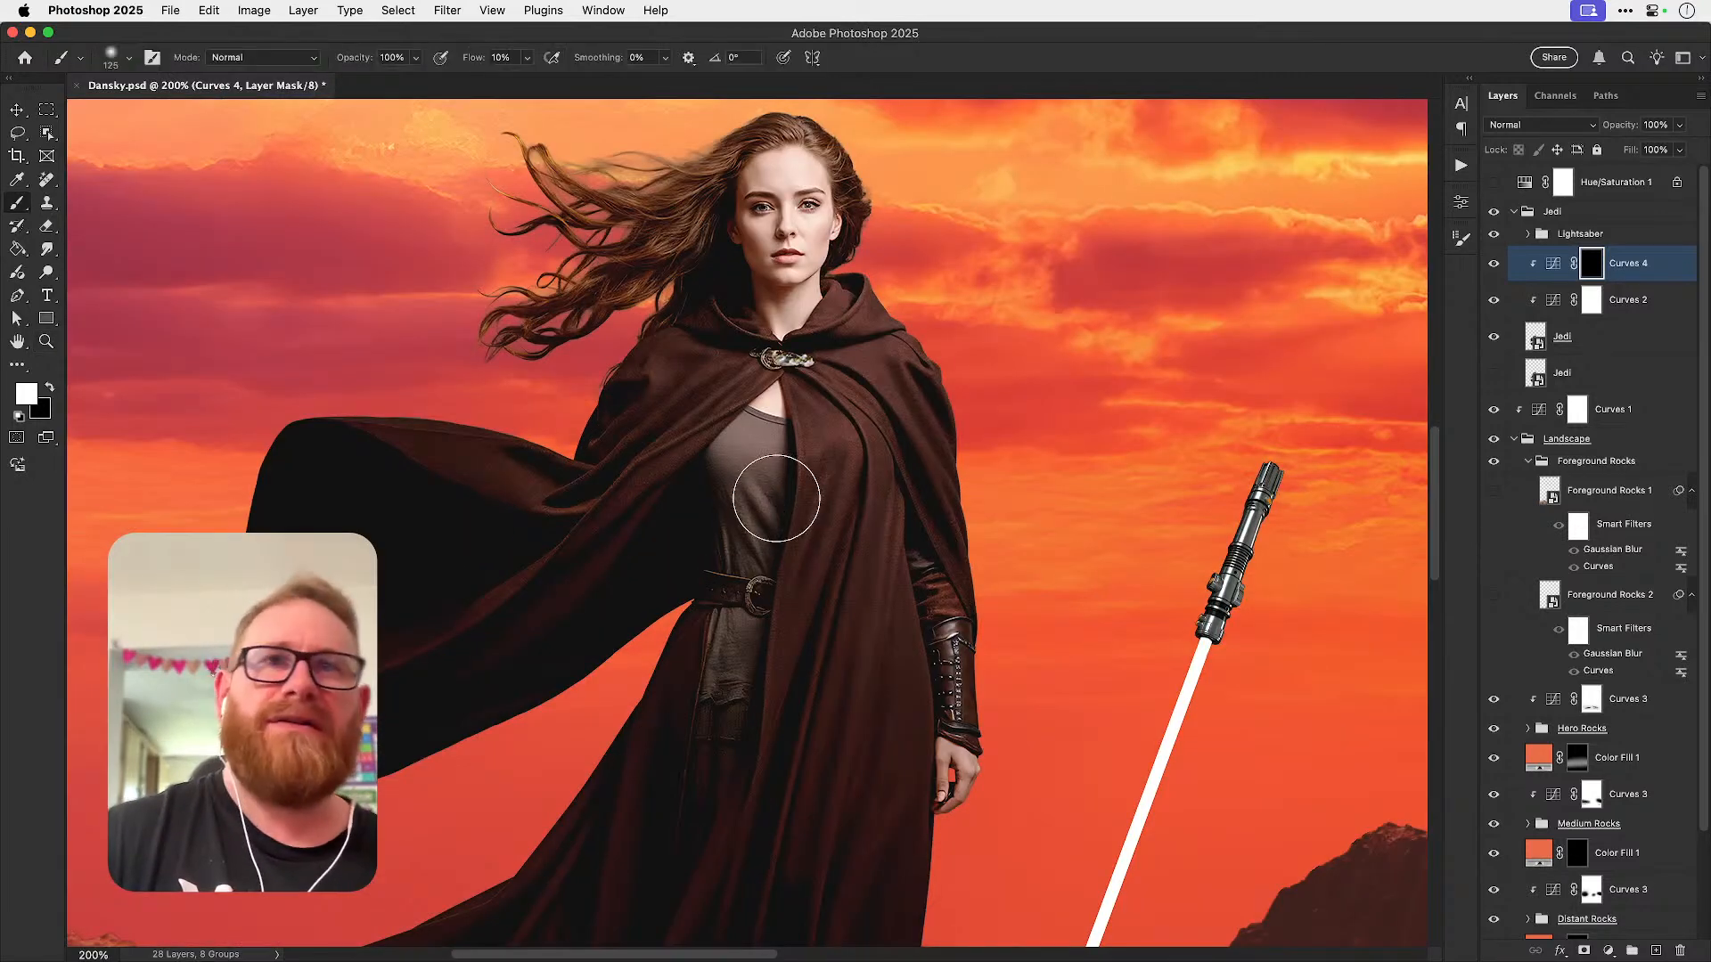
{"action": "key", "text": "bracketleft"}
{"action": "key", "text": "bracketleft"}
{"action": "key", "text": "bracketleft"}
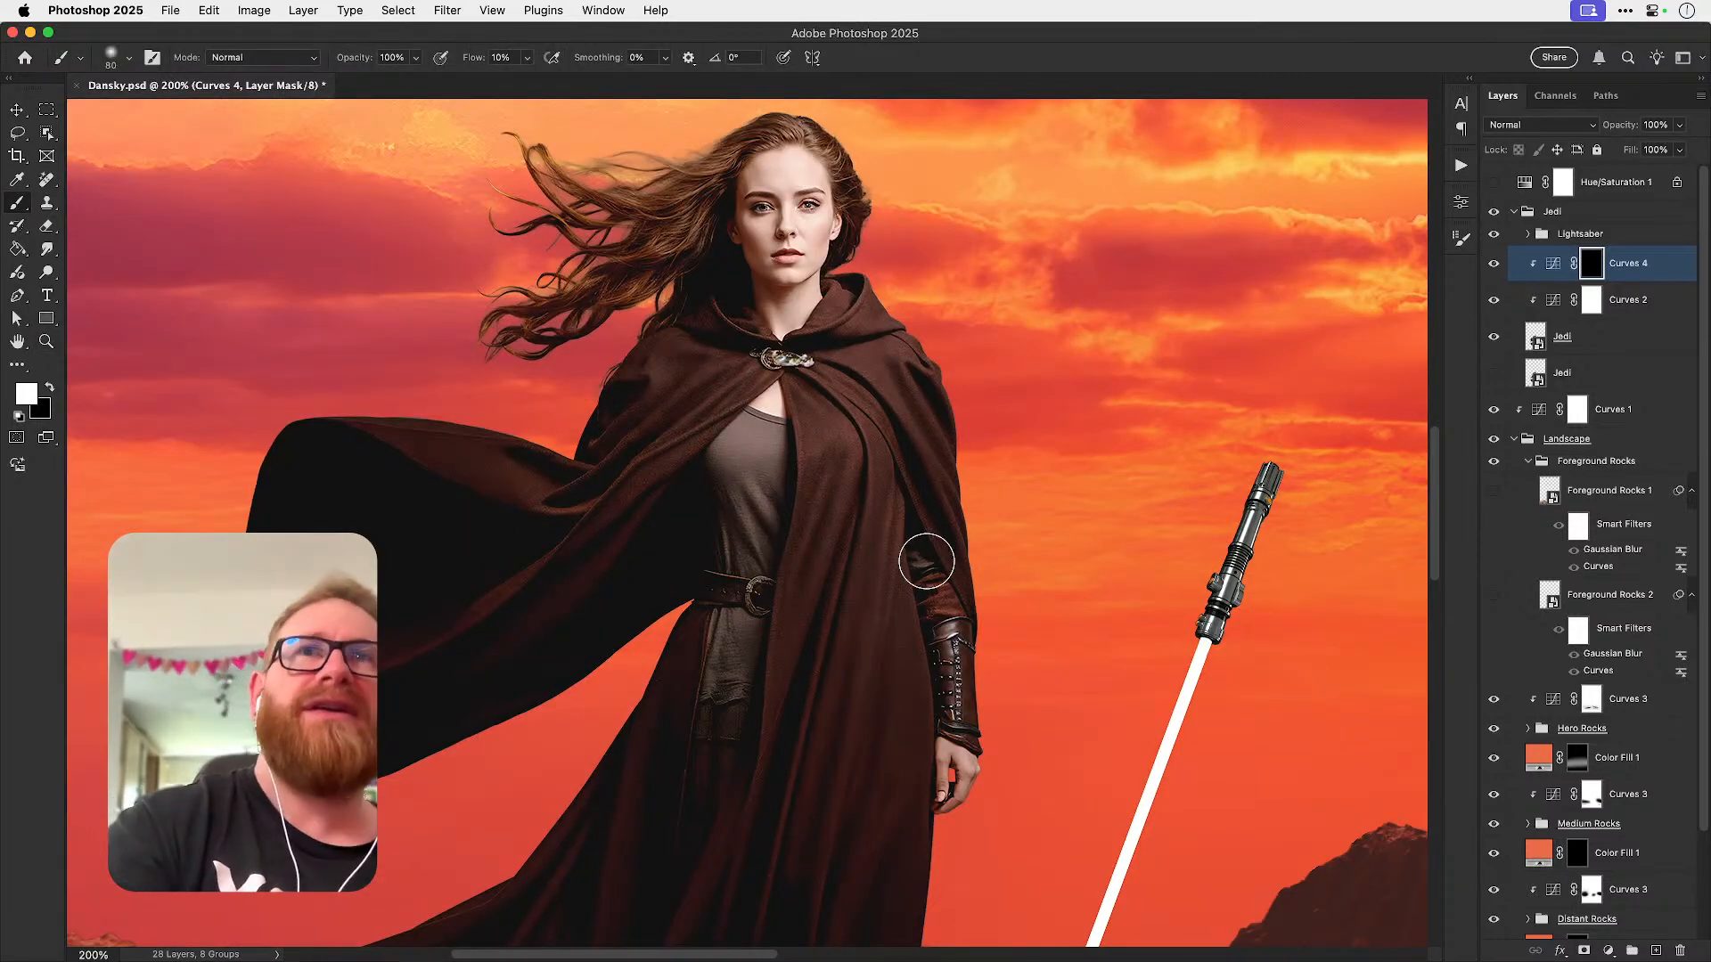
{"action": "key", "text": "shift+3"}
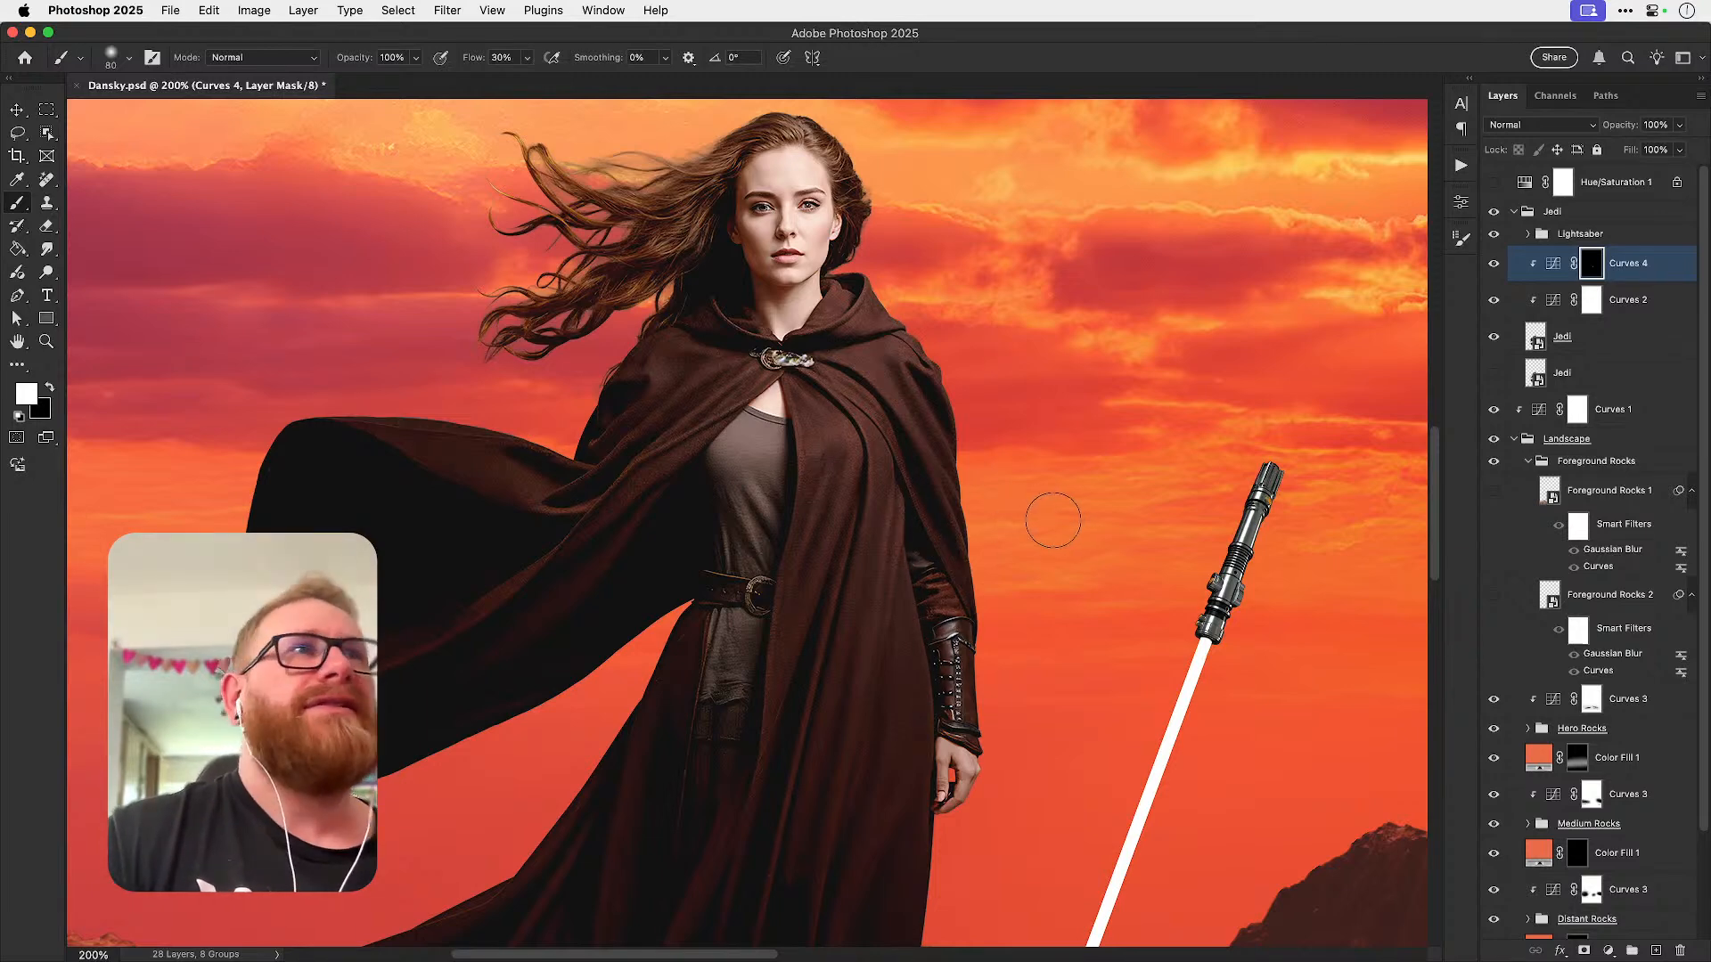
- Delete the black mask of Curves 4 and replace it with a new white mask
{"action": "right_click", "coordinate": [1591, 263]}
{"action": "left_click", "coordinate": [1506, 300]}
{"action": "left_click", "coordinate": [1584, 952]}
- Darken the Jedi further by lowering the Curves 4 white point and moving the middle point to input 126, output 53
{"action": "left_click_drag", "start_coordinate": [906, 526], "coordinate": [915, 573]}
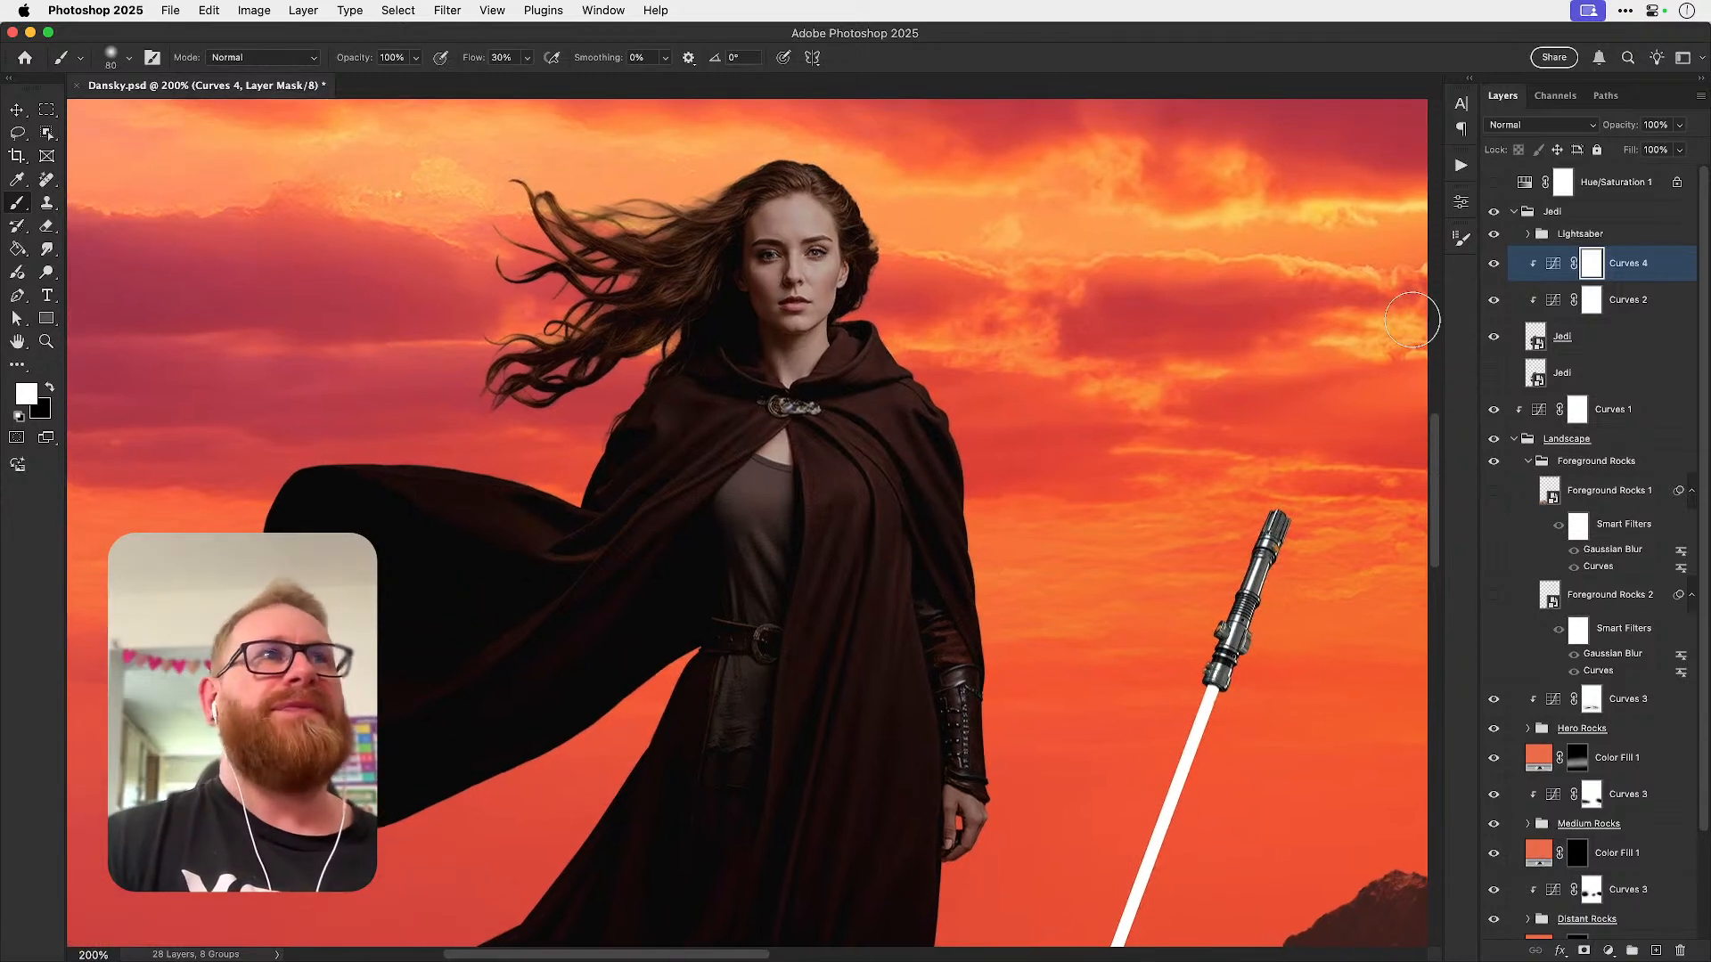
{"action": "double_click", "coordinate": [1551, 267]}
{"action": "left_click_drag", "start_coordinate": [1414, 342], "coordinate": [1413, 365]}
{"action": "left_click_drag", "start_coordinate": [1326, 420], "coordinate": [1326, 436]}
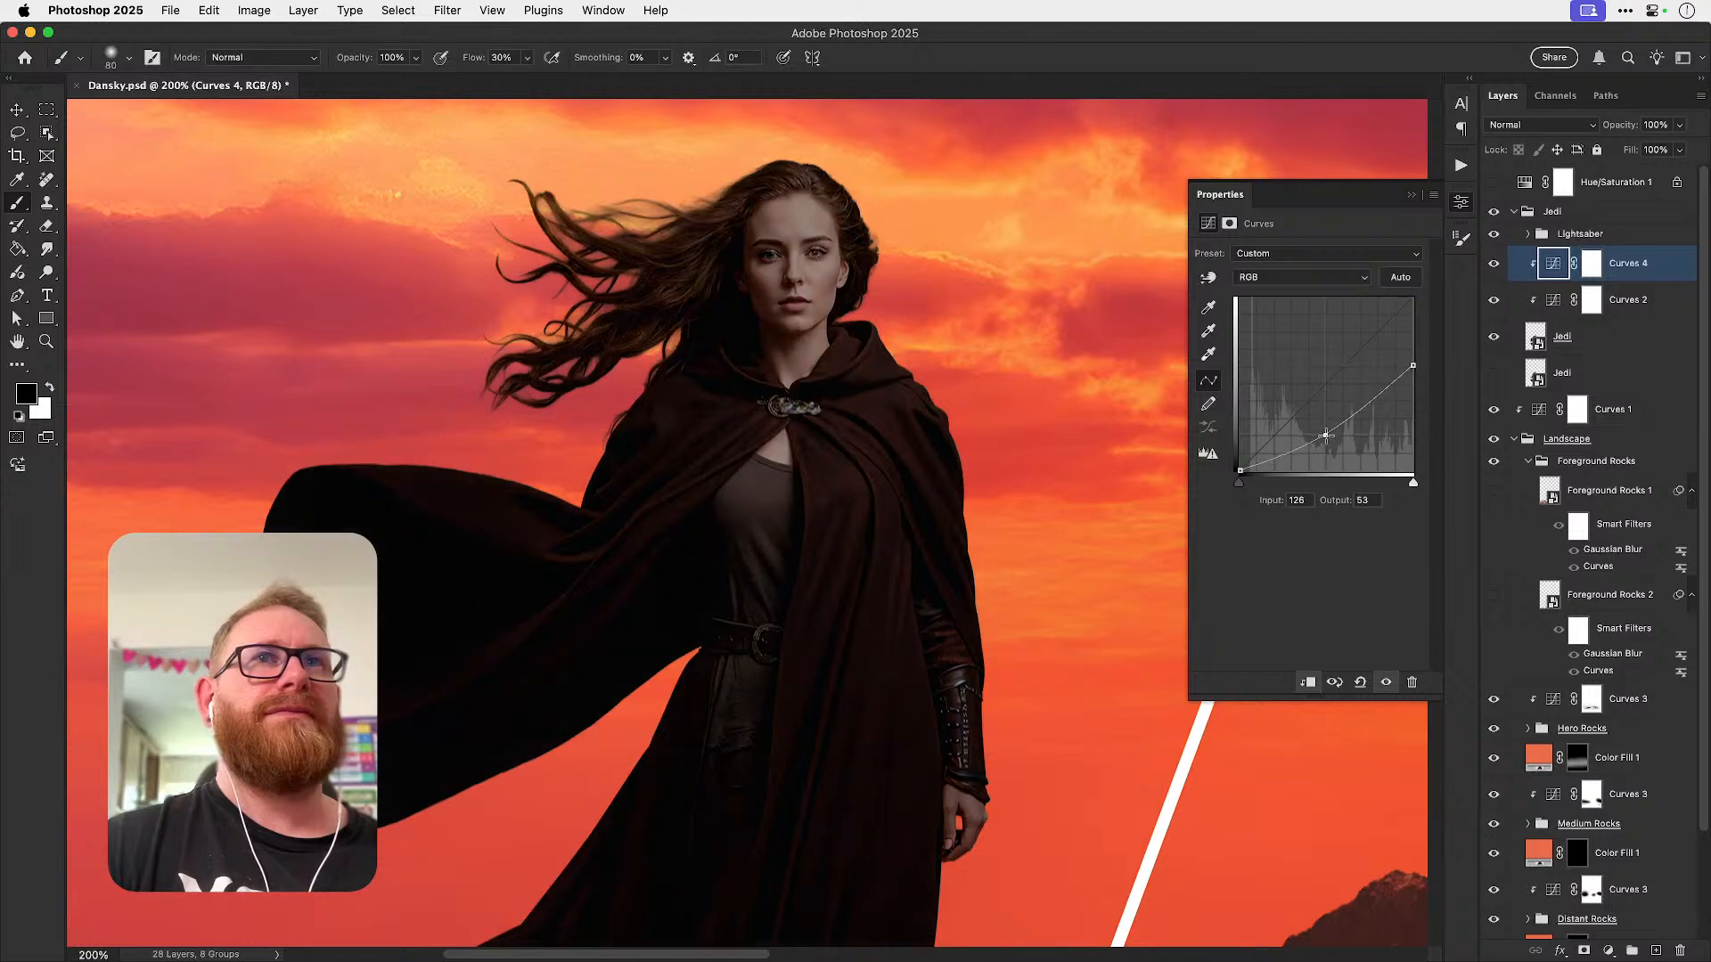
- Lift the Jedi's shadows by raising the Curves 4 black point to input 0, output 11
{"action": "left_click", "coordinate": [1582, 272]}
{"action": "key", "text": "super+0"}
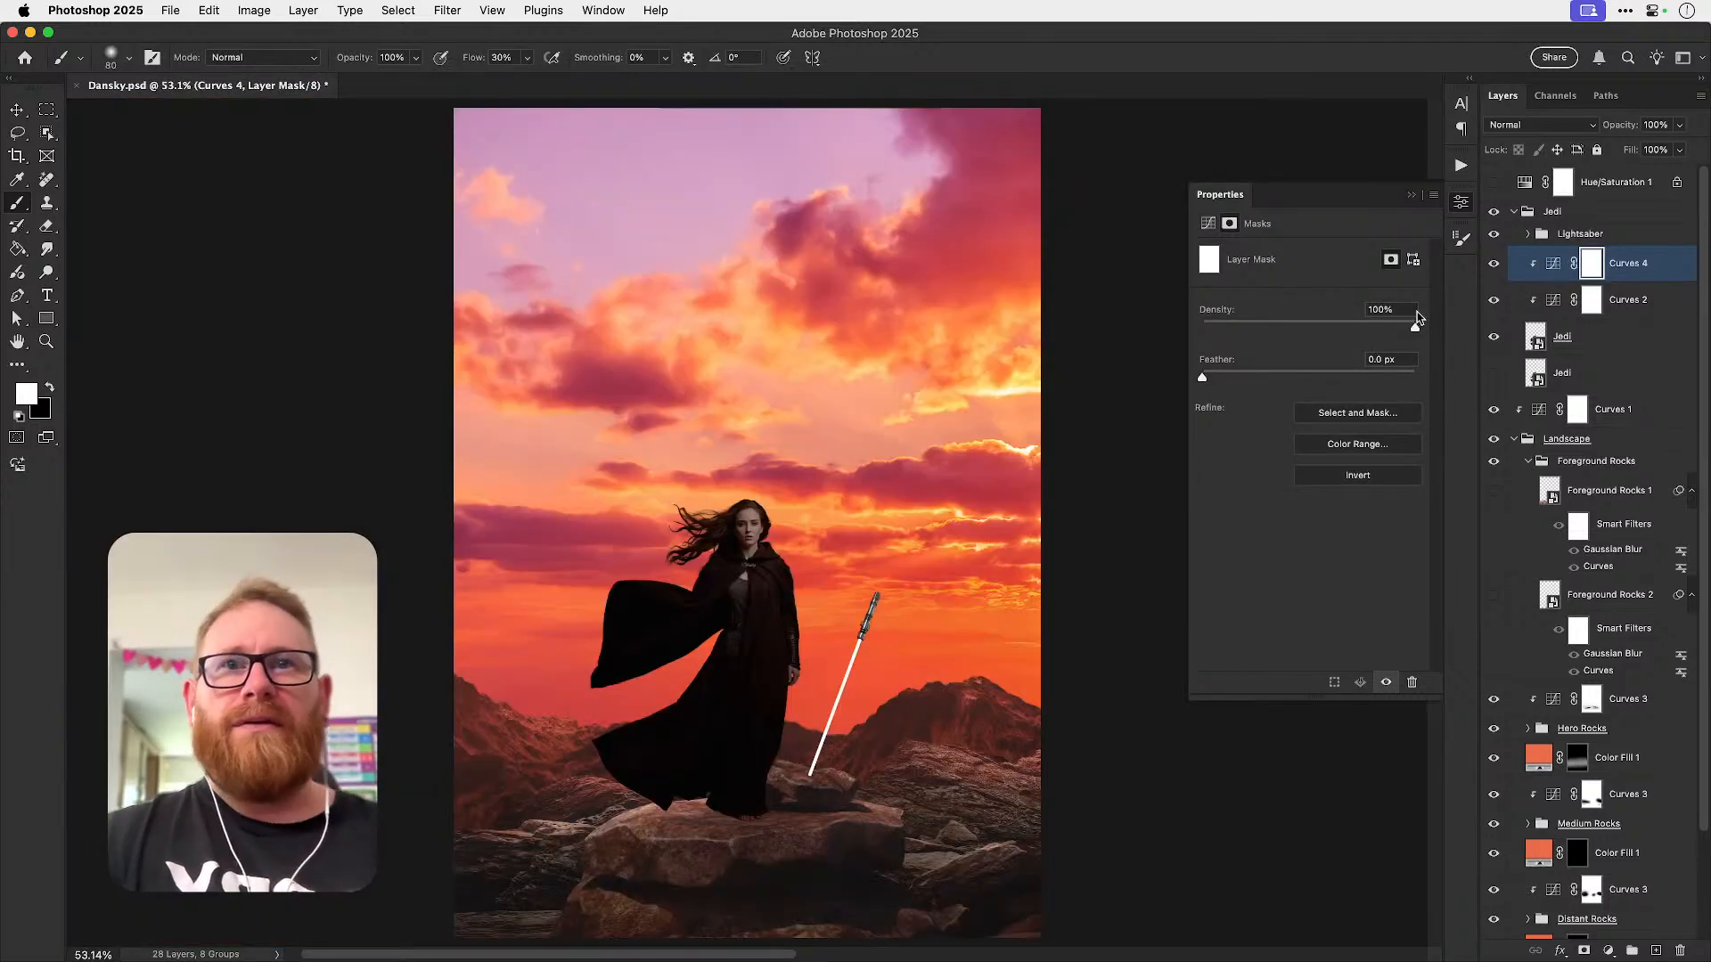
{"action": "key", "text": "z"}
{"action": "left_click", "coordinate": [701, 725]}
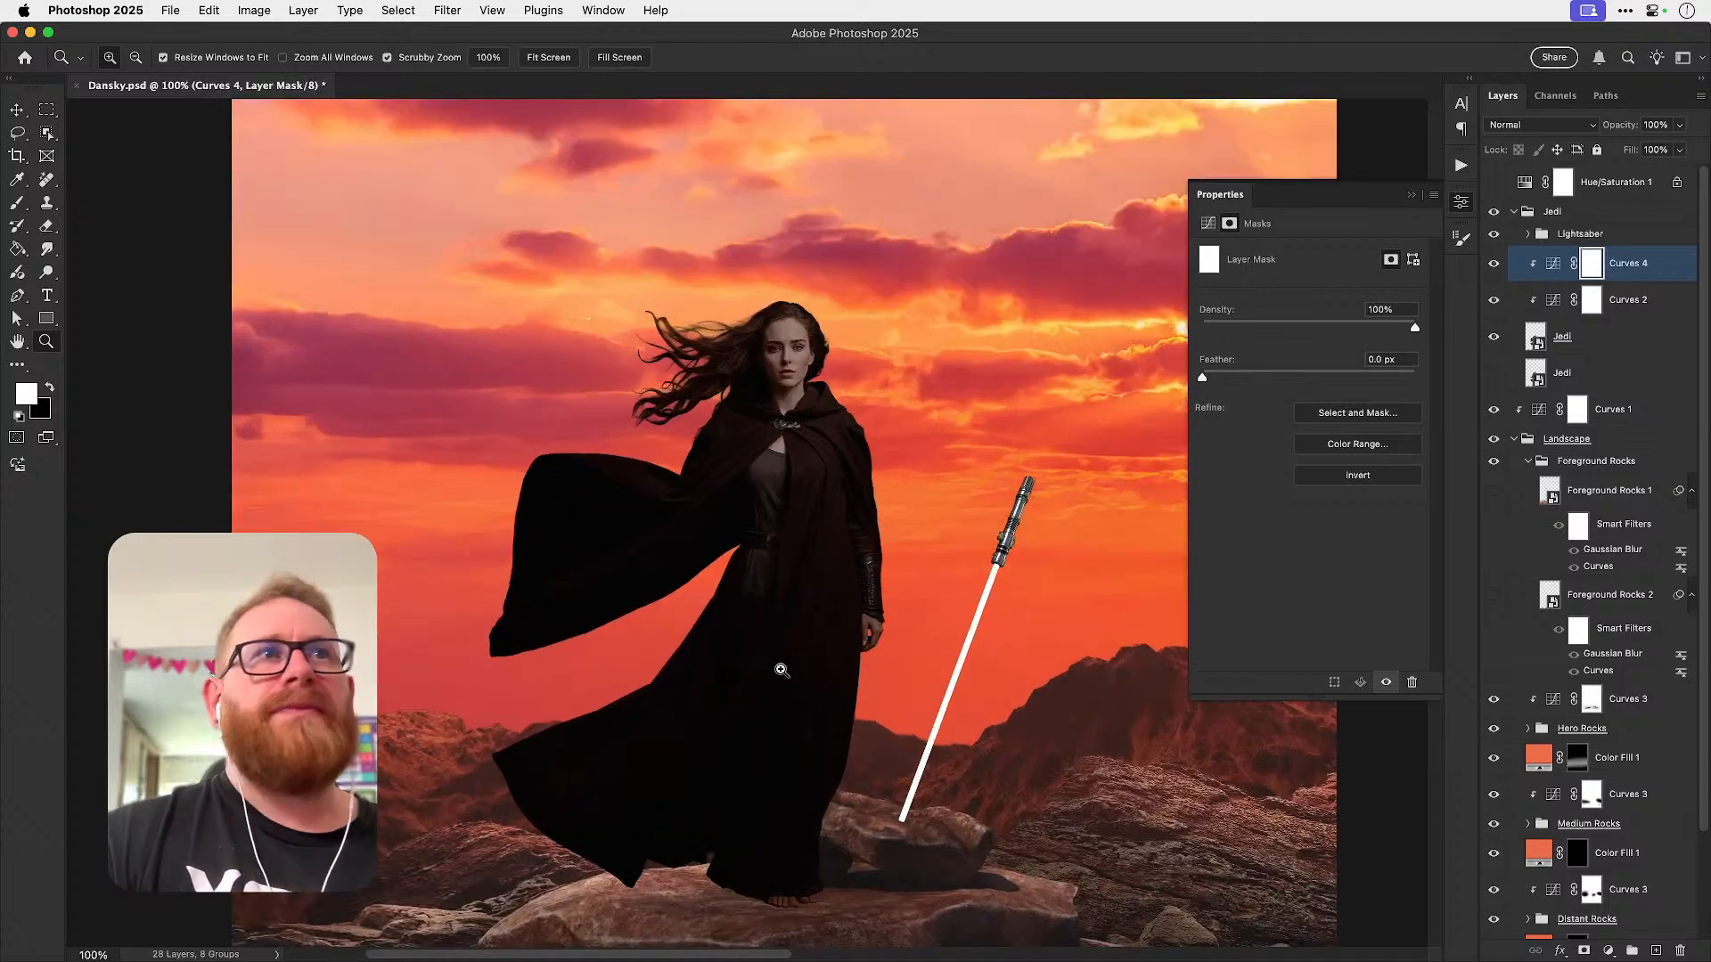
{"action": "left_click", "coordinate": [1552, 264]}
{"action": "left_click", "coordinate": [1239, 468]}
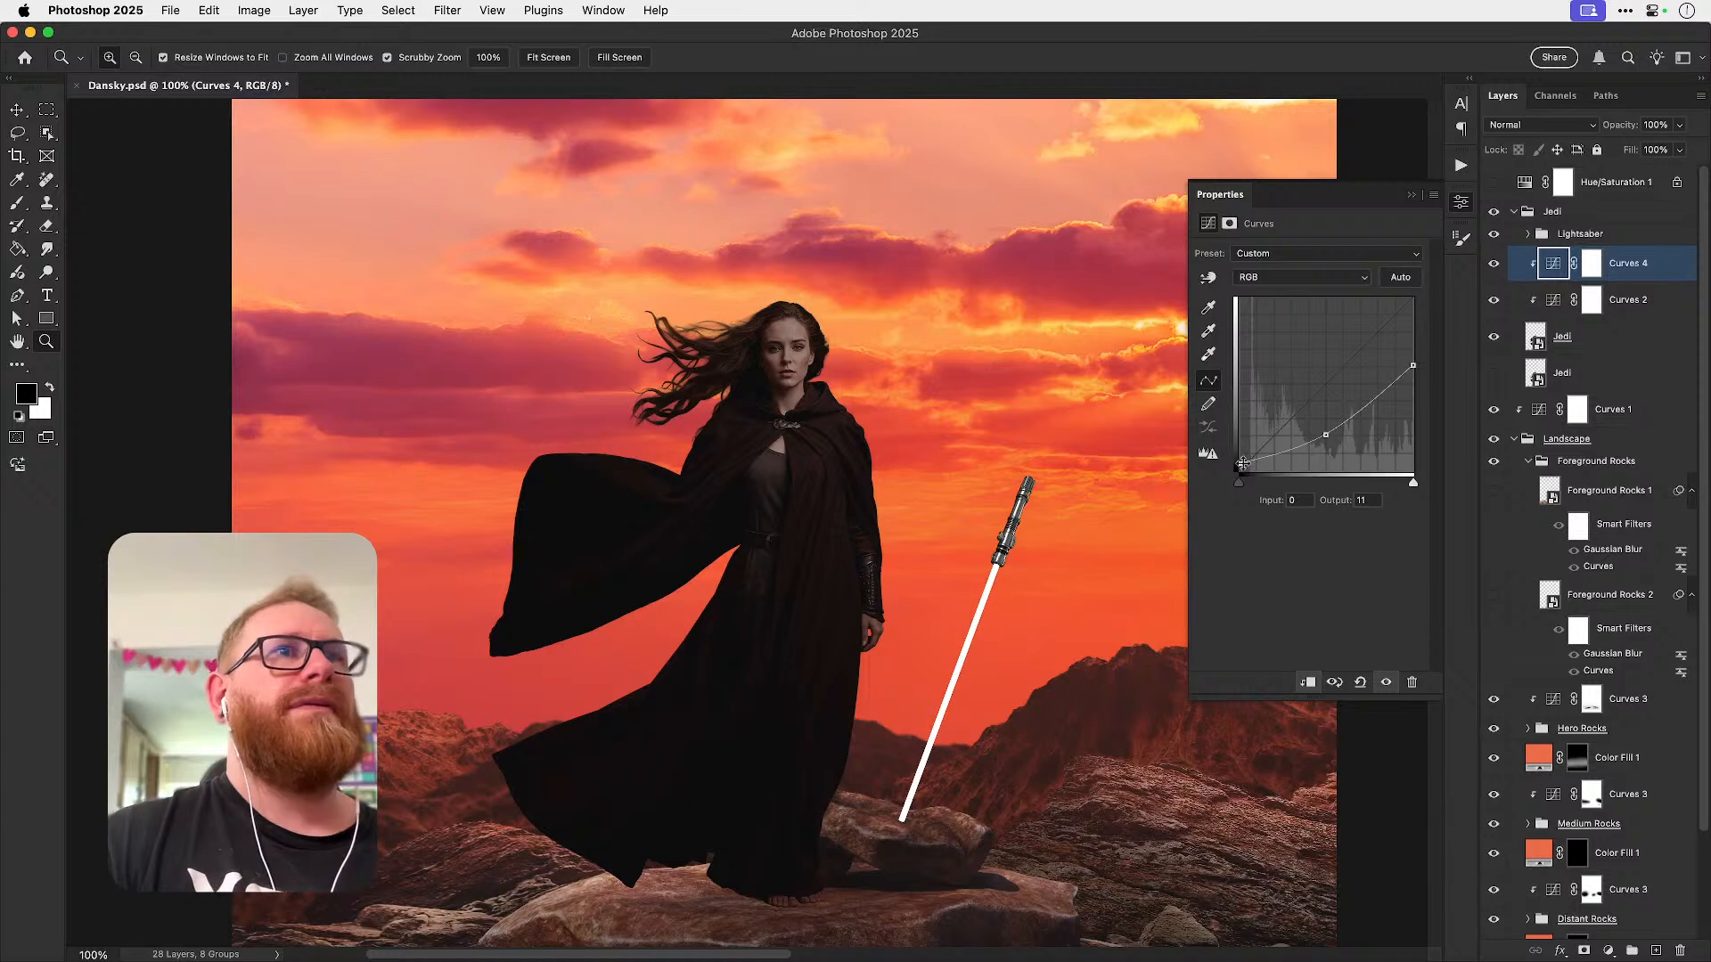
- Paint black on the Curves 4 mask along the Jedi's head and shoulder facing the lightsaber, using a 200 px brush at 30% flow
{"action": "left_click", "coordinate": [1588, 271]}
{"action": "key", "text": "b"}
{"action": "key", "text": "x"}
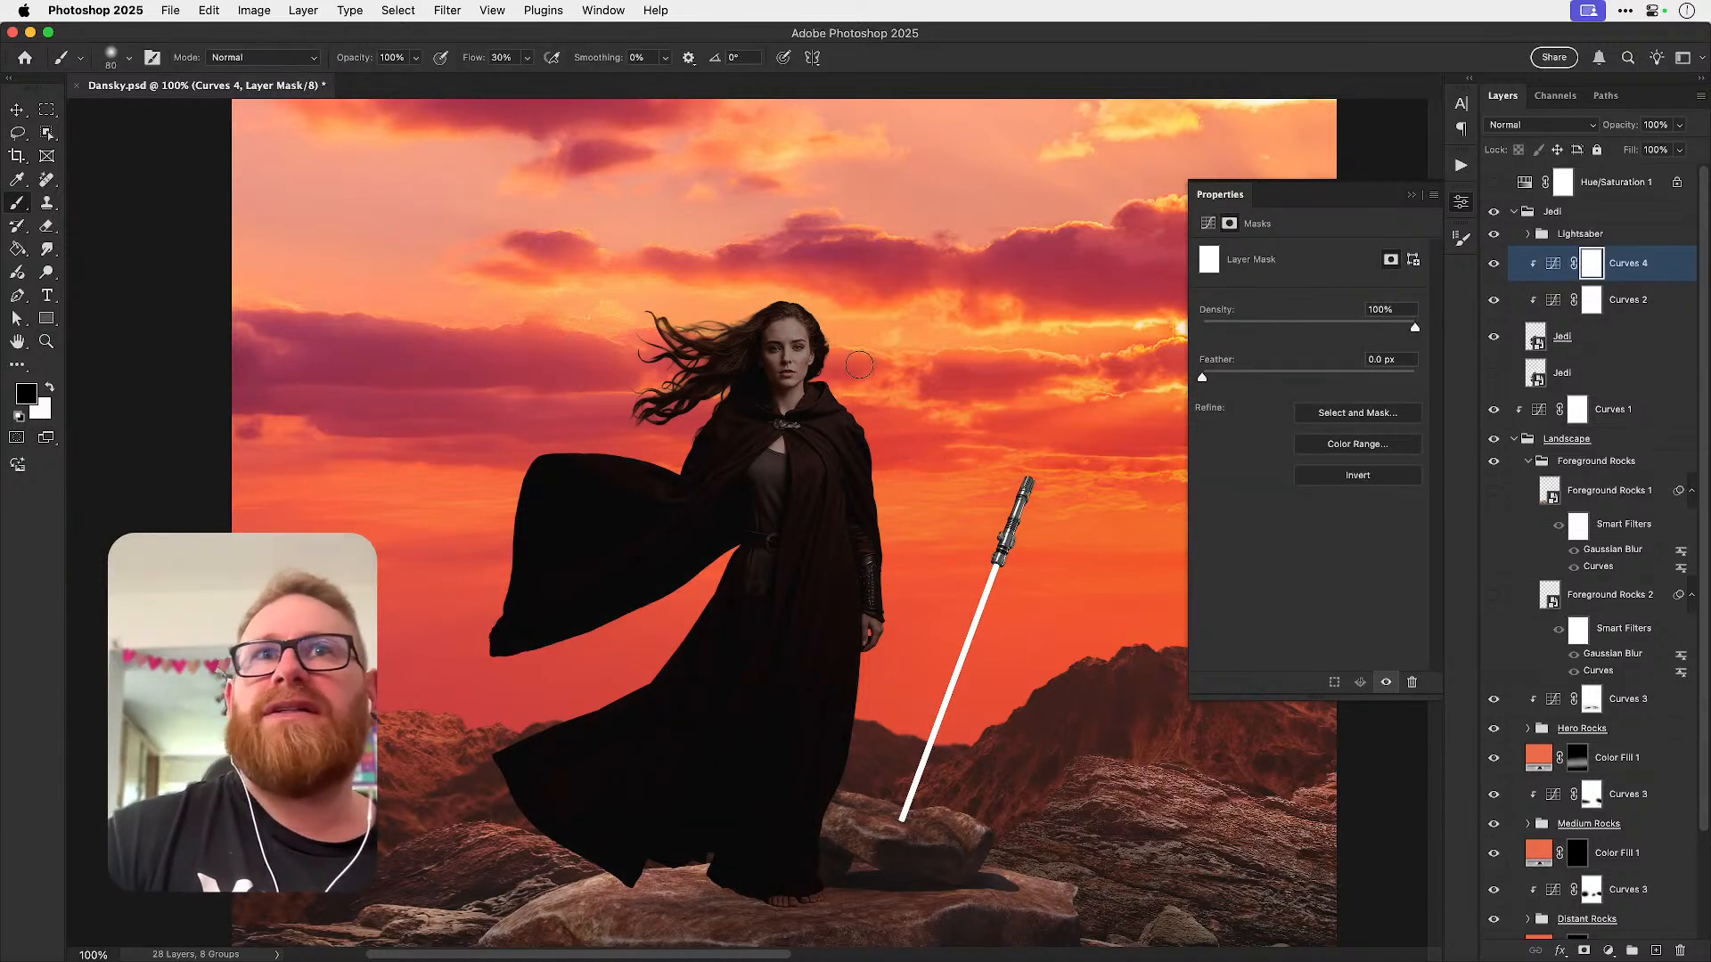
{"action": "key", "text": "bracketright"}
{"action": "key", "text": "bracketright"}
{"action": "key", "text": "bracketright"}
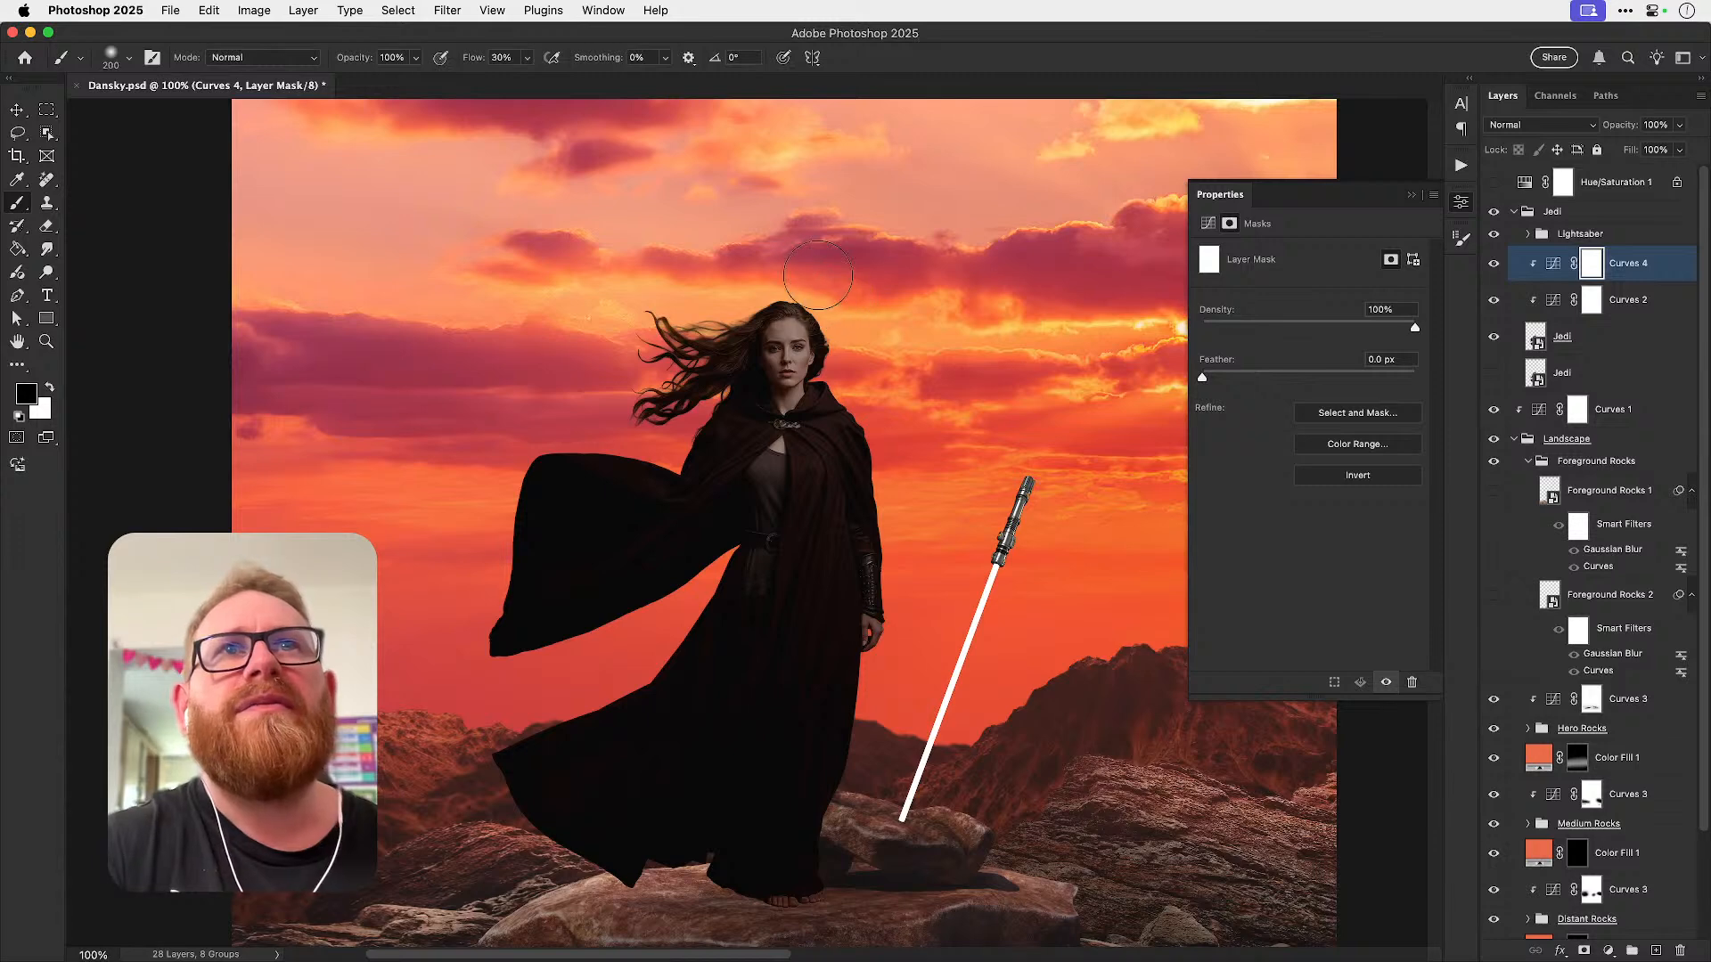
{"action": "left_click_drag", "start_coordinate": [815, 299], "coordinate": [866, 415]}
- Paint black on the Curves 4 mask along the cloak's shoulder and sleeve edge facing the lightsaber, using 30 to 60 px brushes at 30% flow
{"action": "key", "text": "z"}
{"action": "left_click", "coordinate": [844, 417]}
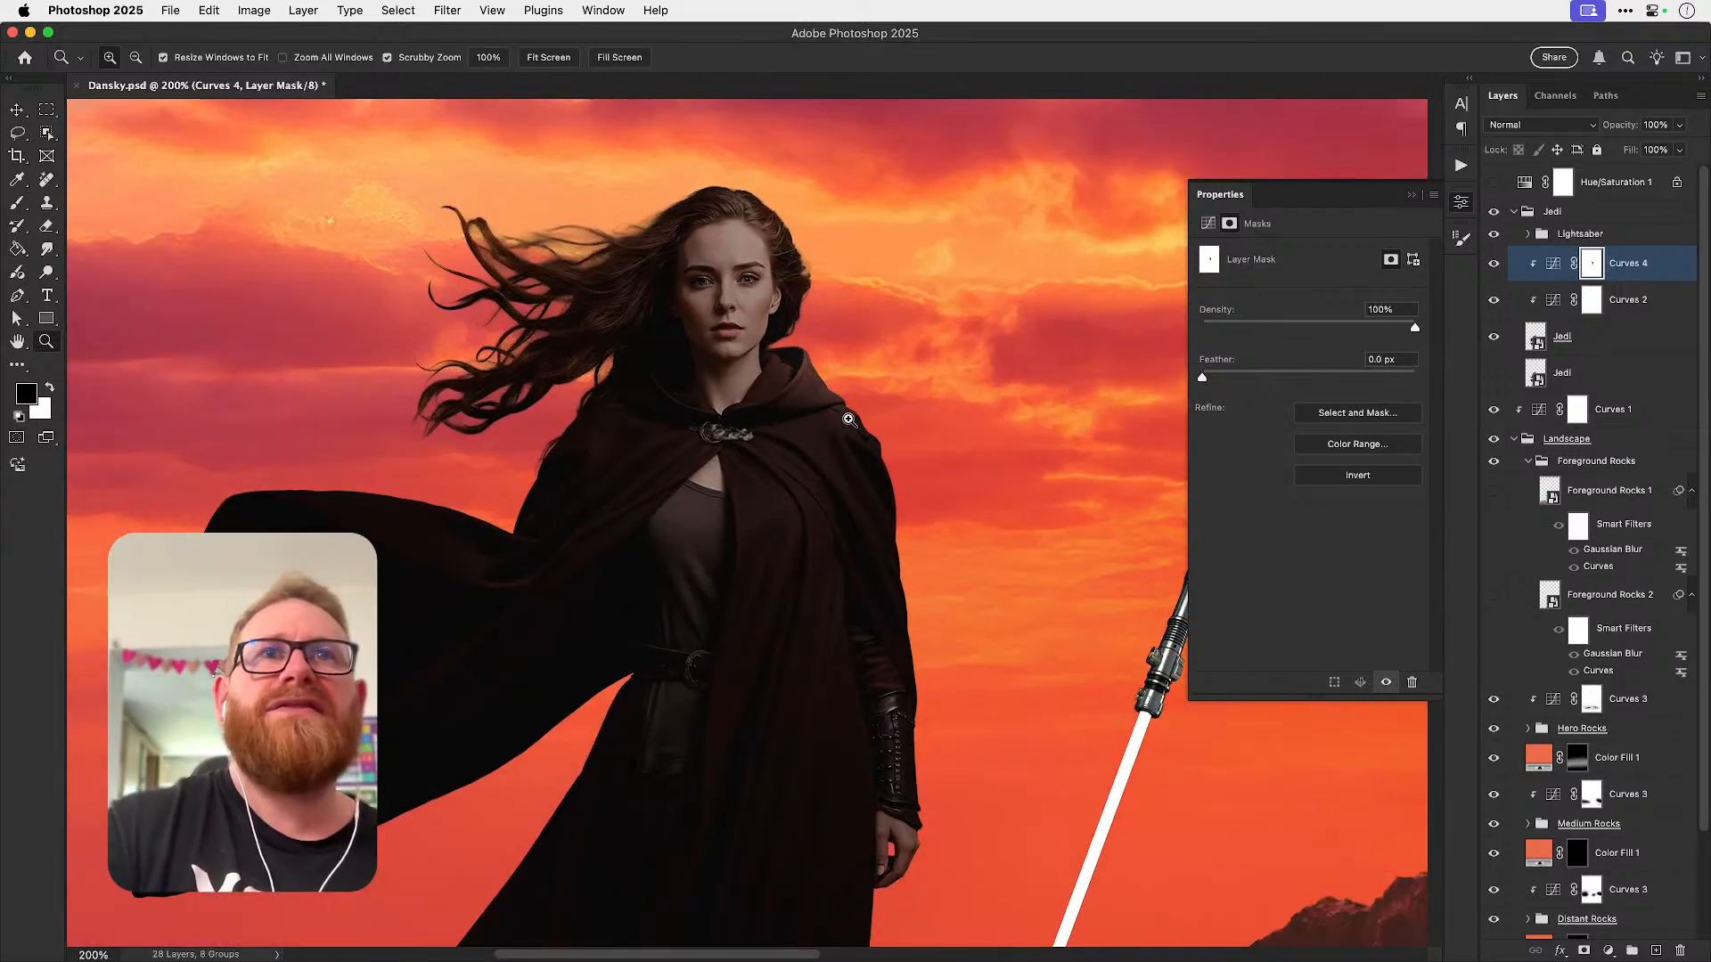
{"action": "key", "text": "b"}
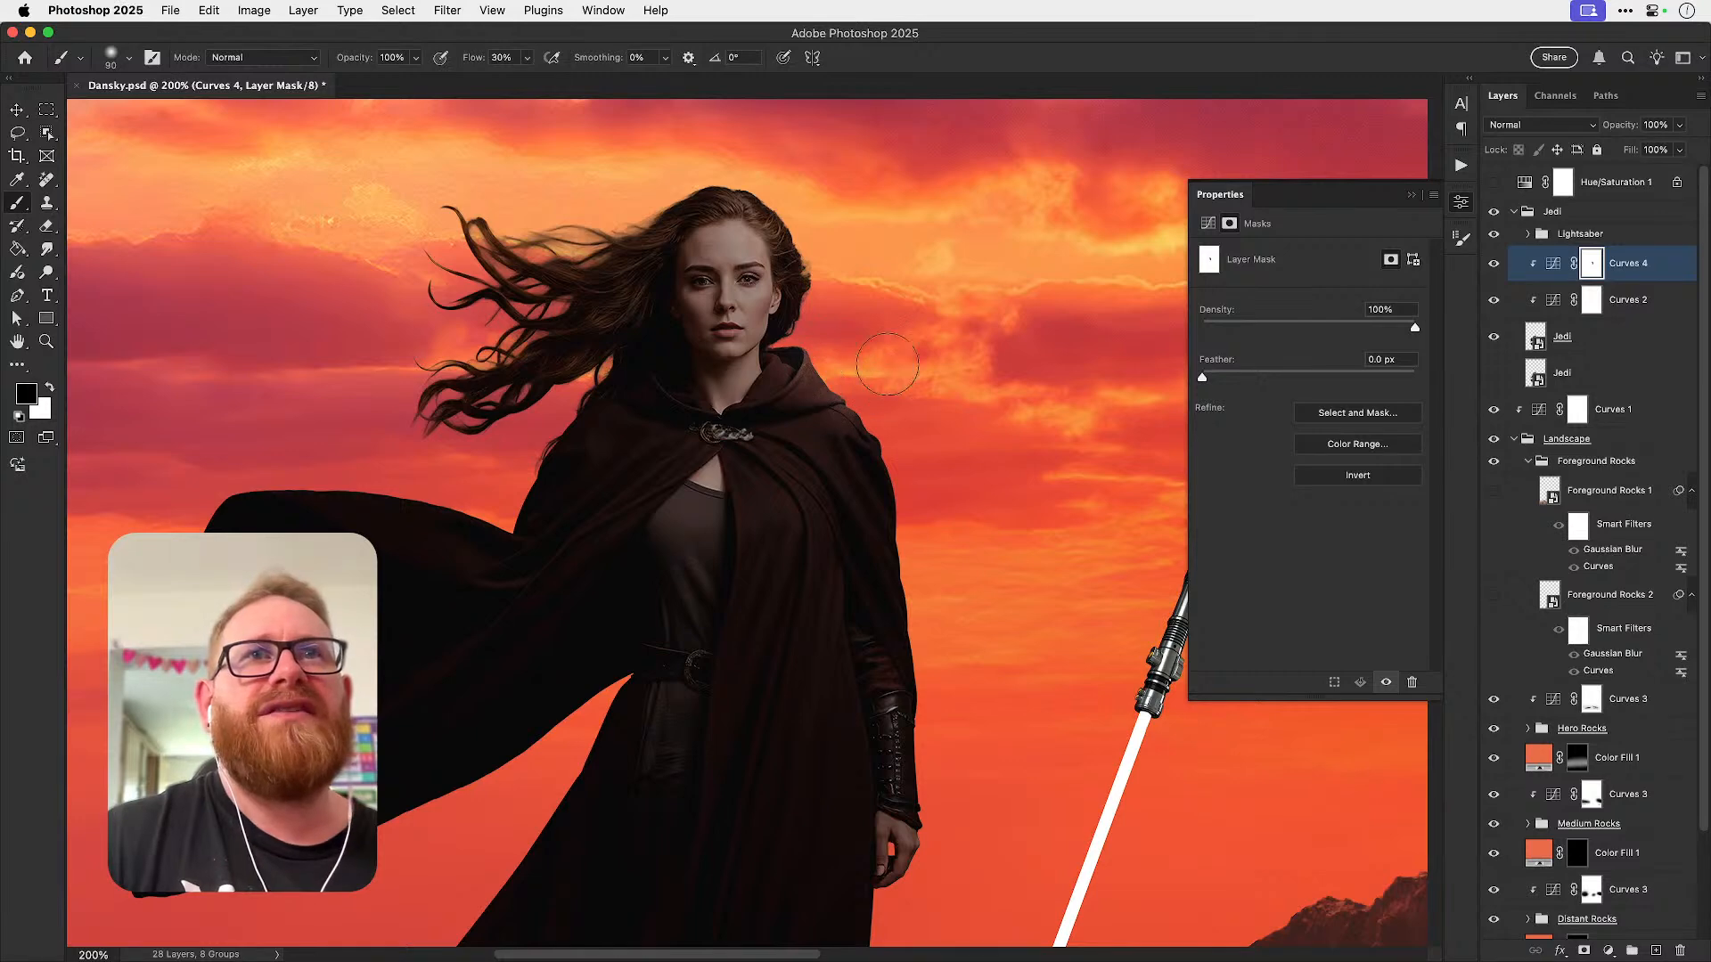
{"action": "key", "text": "bracketleft"}
{"action": "key", "text": "bracketleft"}
{"action": "key", "text": "bracketleft"}
{"action": "key", "text": "bracketleft"}
{"action": "key", "text": "bracketright"}
{"action": "key", "text": "bracketright"}
{"action": "key", "text": "bracketleft"}
{"action": "key", "text": "bracketleft"}
{"action": "key", "text": "bracketleft"}
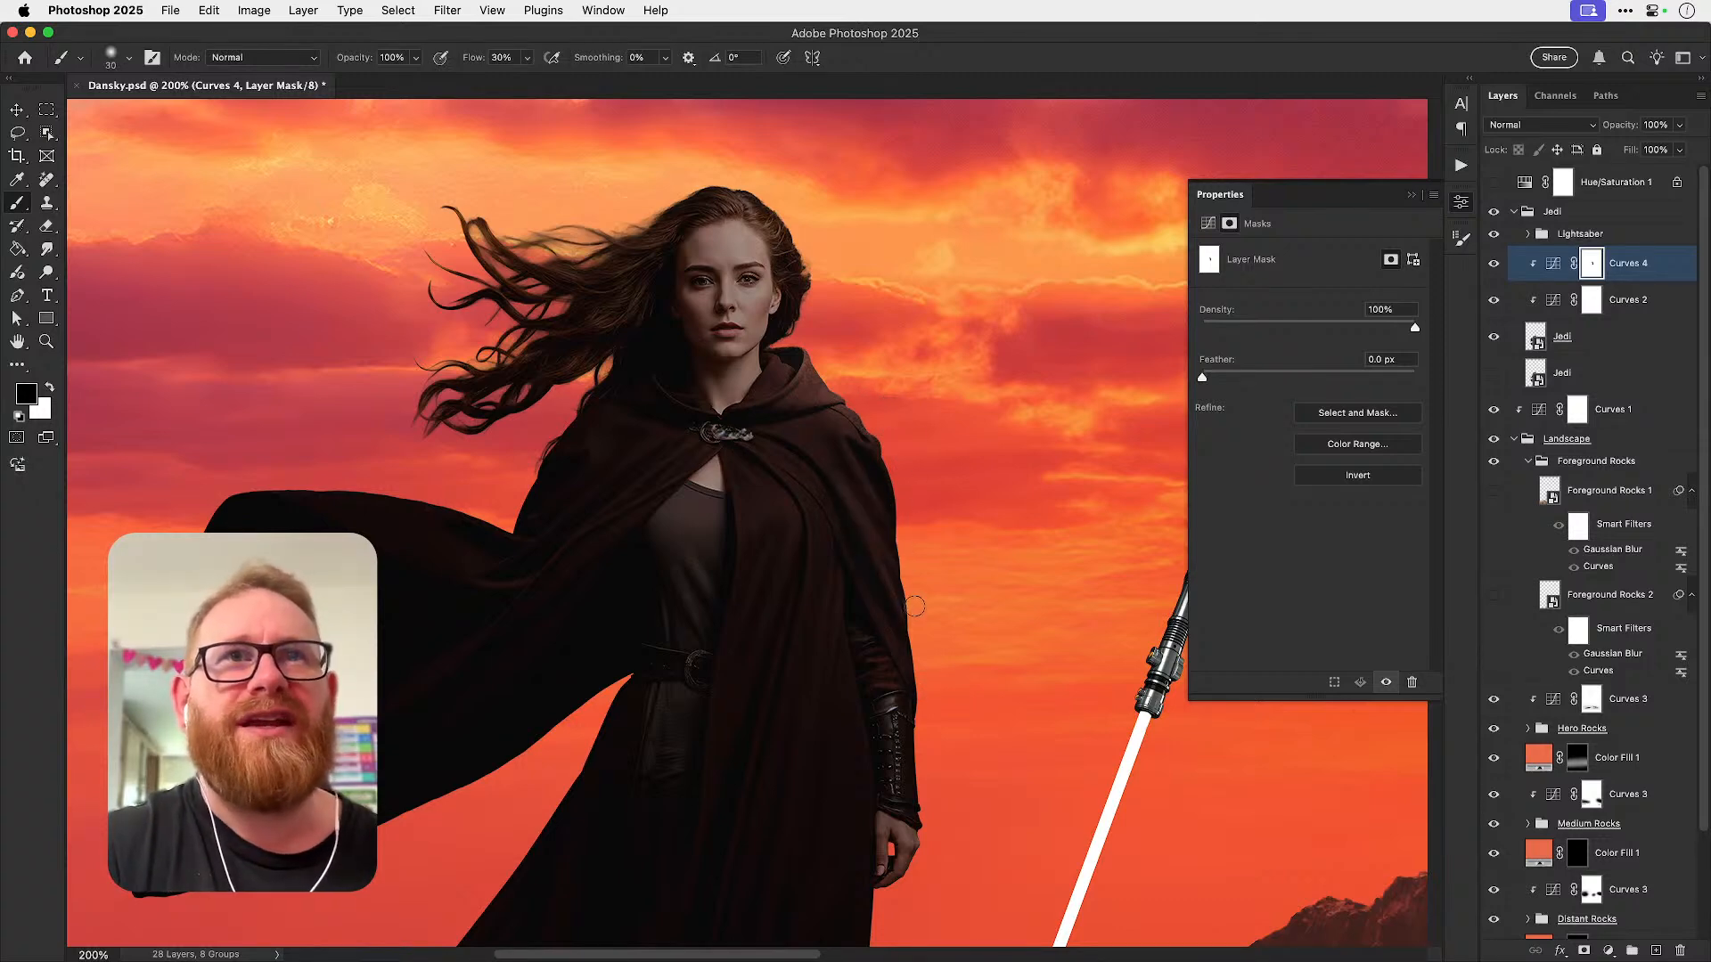
{"action": "key", "text": "bracketright"}
{"action": "key", "text": "bracketright"}
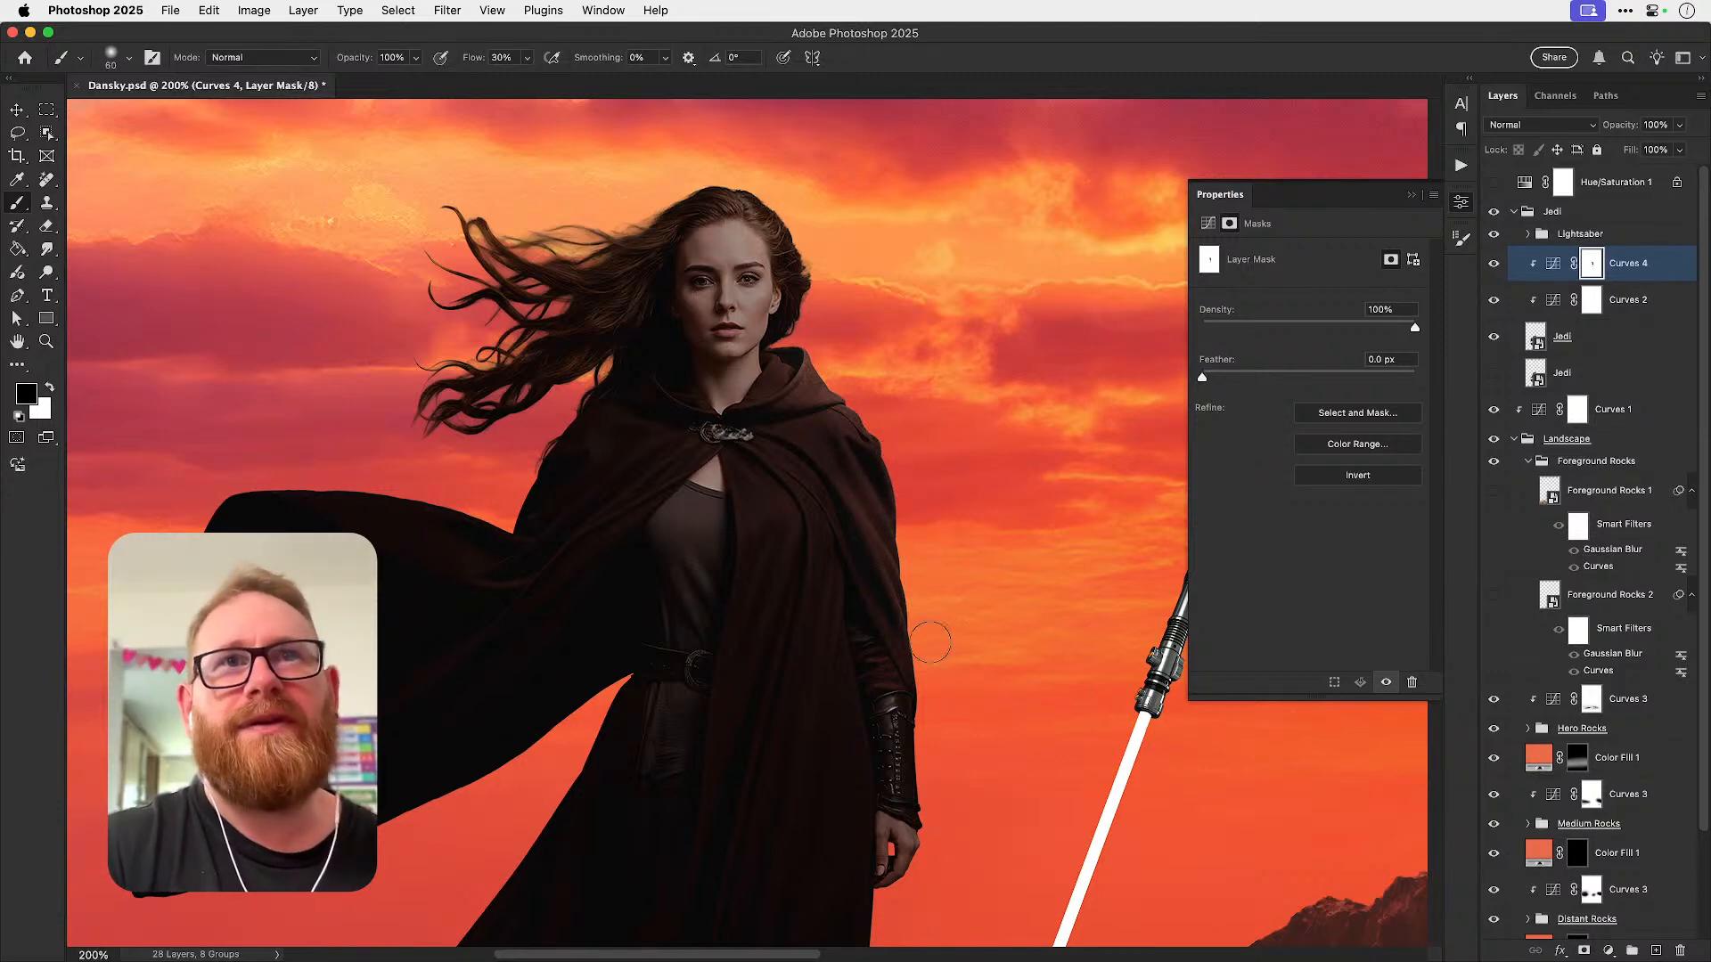
{"action": "left_click", "coordinate": [1590, 264], "text": "shift"}
{"action": "left_click", "coordinate": [1591, 265], "text": "shift"}
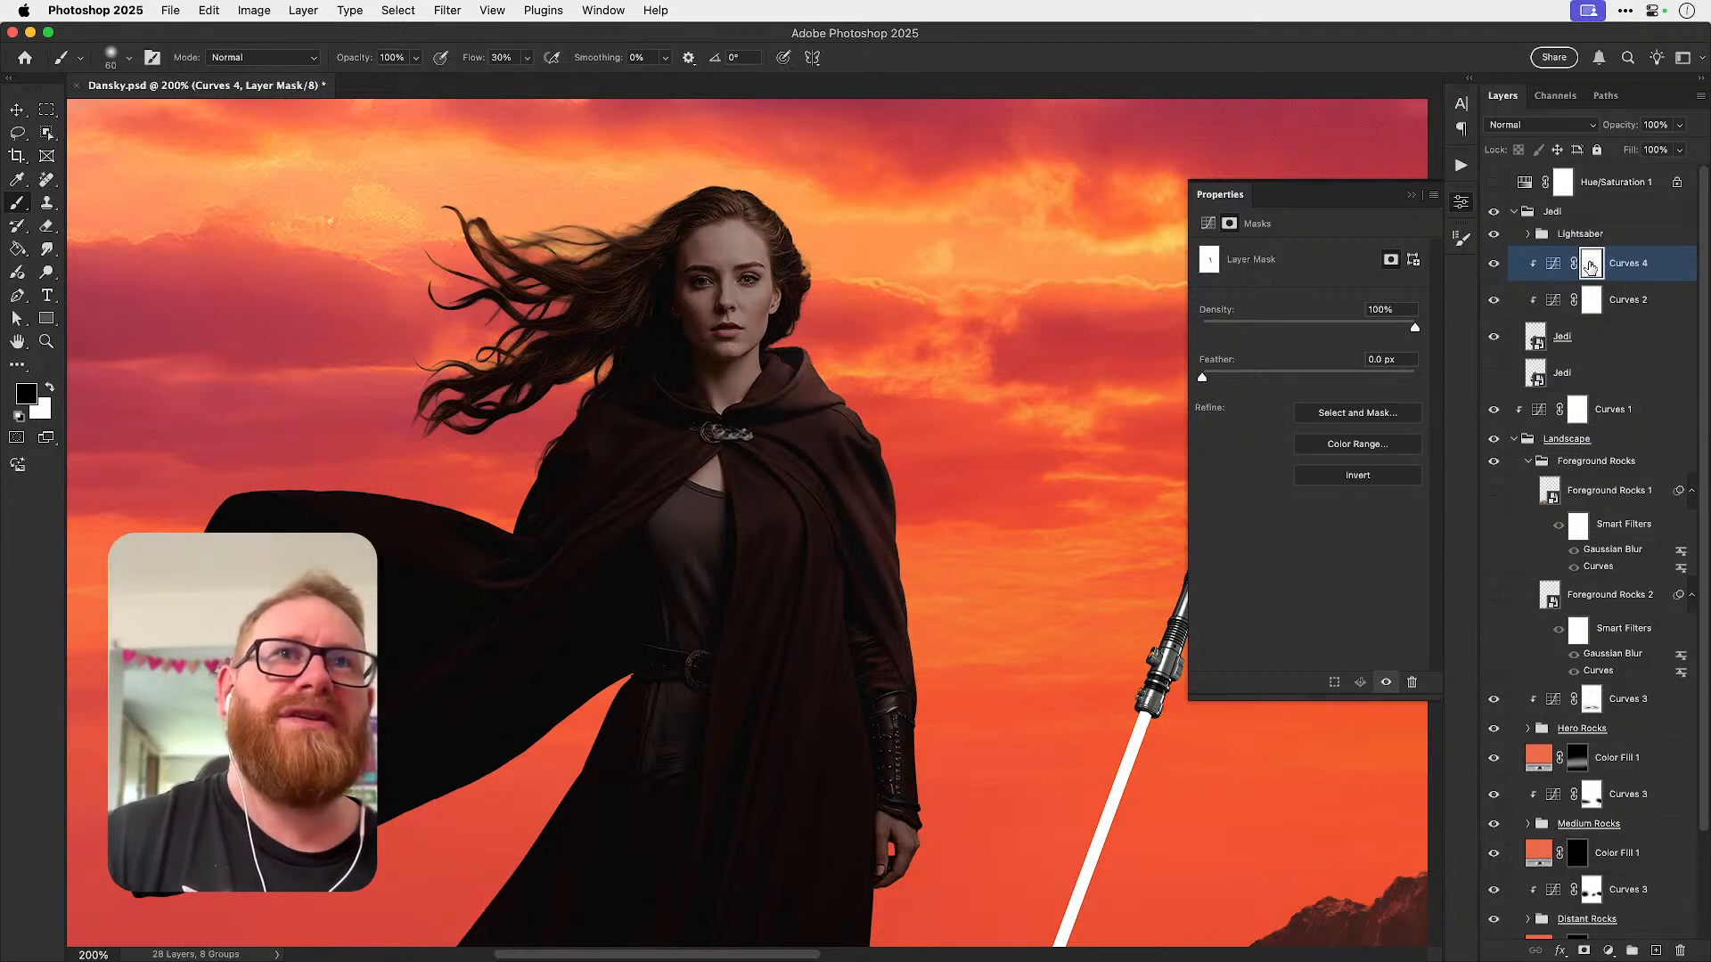
- Raise the brush flow to 49% and paint black on the Curves 4 mask along the lightsaber-side forearm and hand, using 40 and 20 px brushes
{"action": "scroll", "coordinate": [1057, 553], "scroll_direction": "down", "scroll_amount": 3}
{"action": "left_click", "coordinate": [527, 57]}
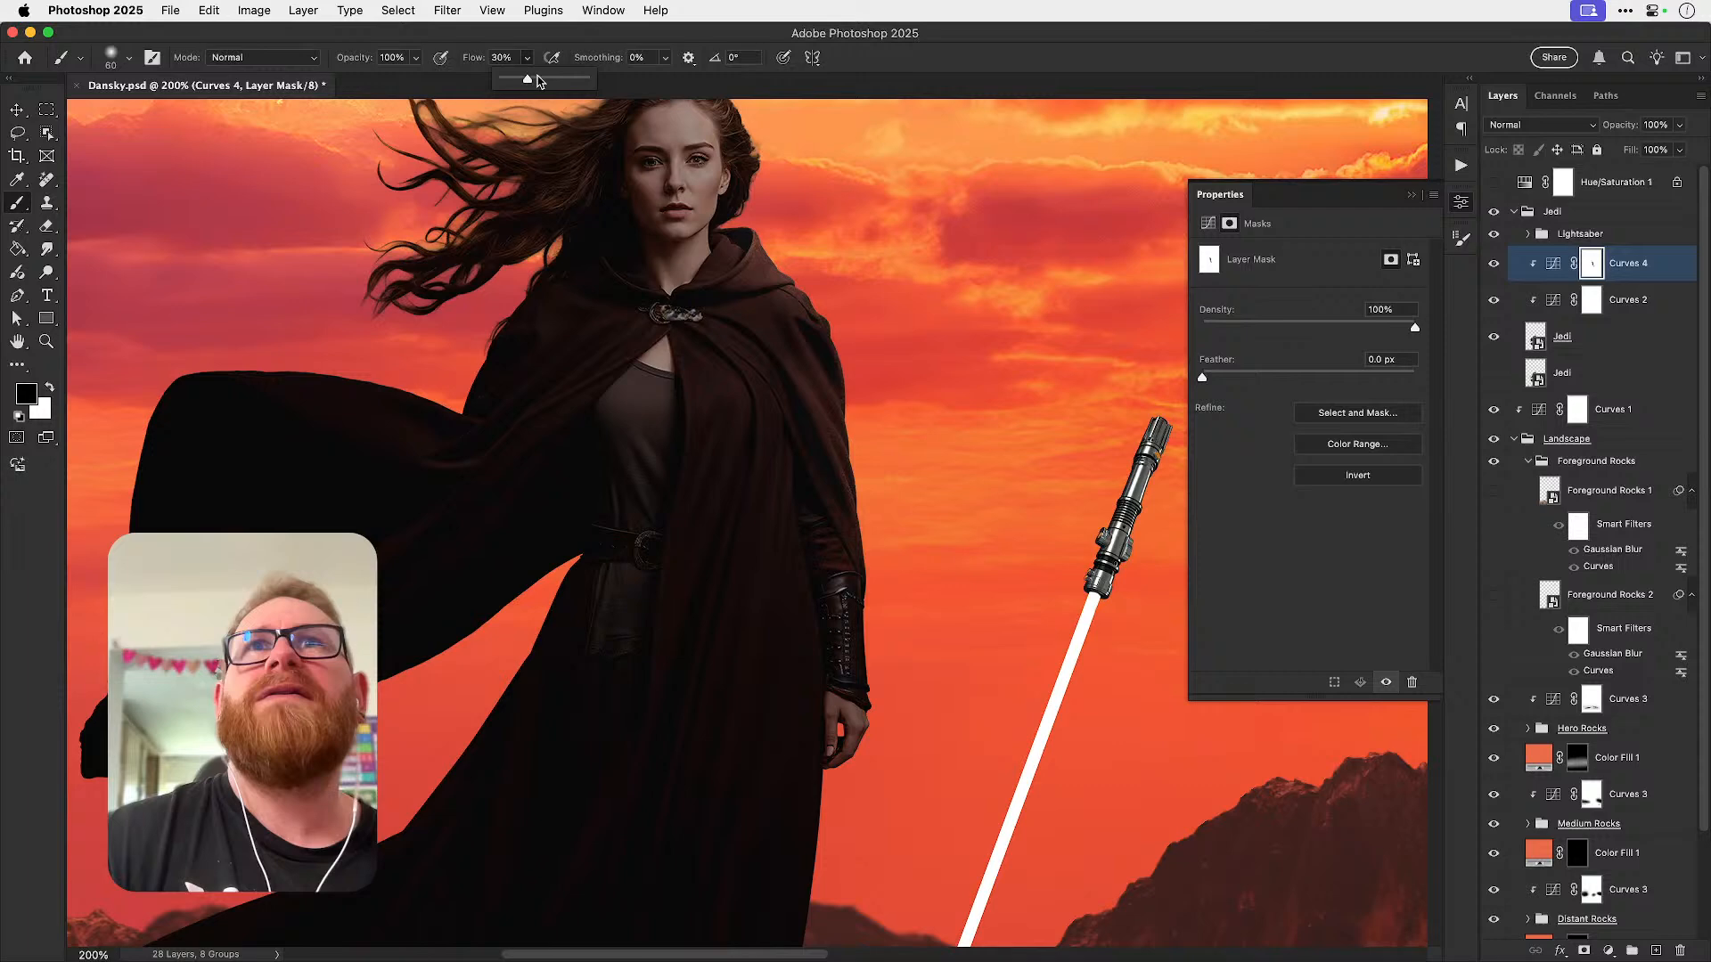
{"action": "left_click_drag", "start_coordinate": [538, 80], "coordinate": [544, 80]}
{"action": "left_click_drag", "start_coordinate": [886, 567], "coordinate": [874, 570]}
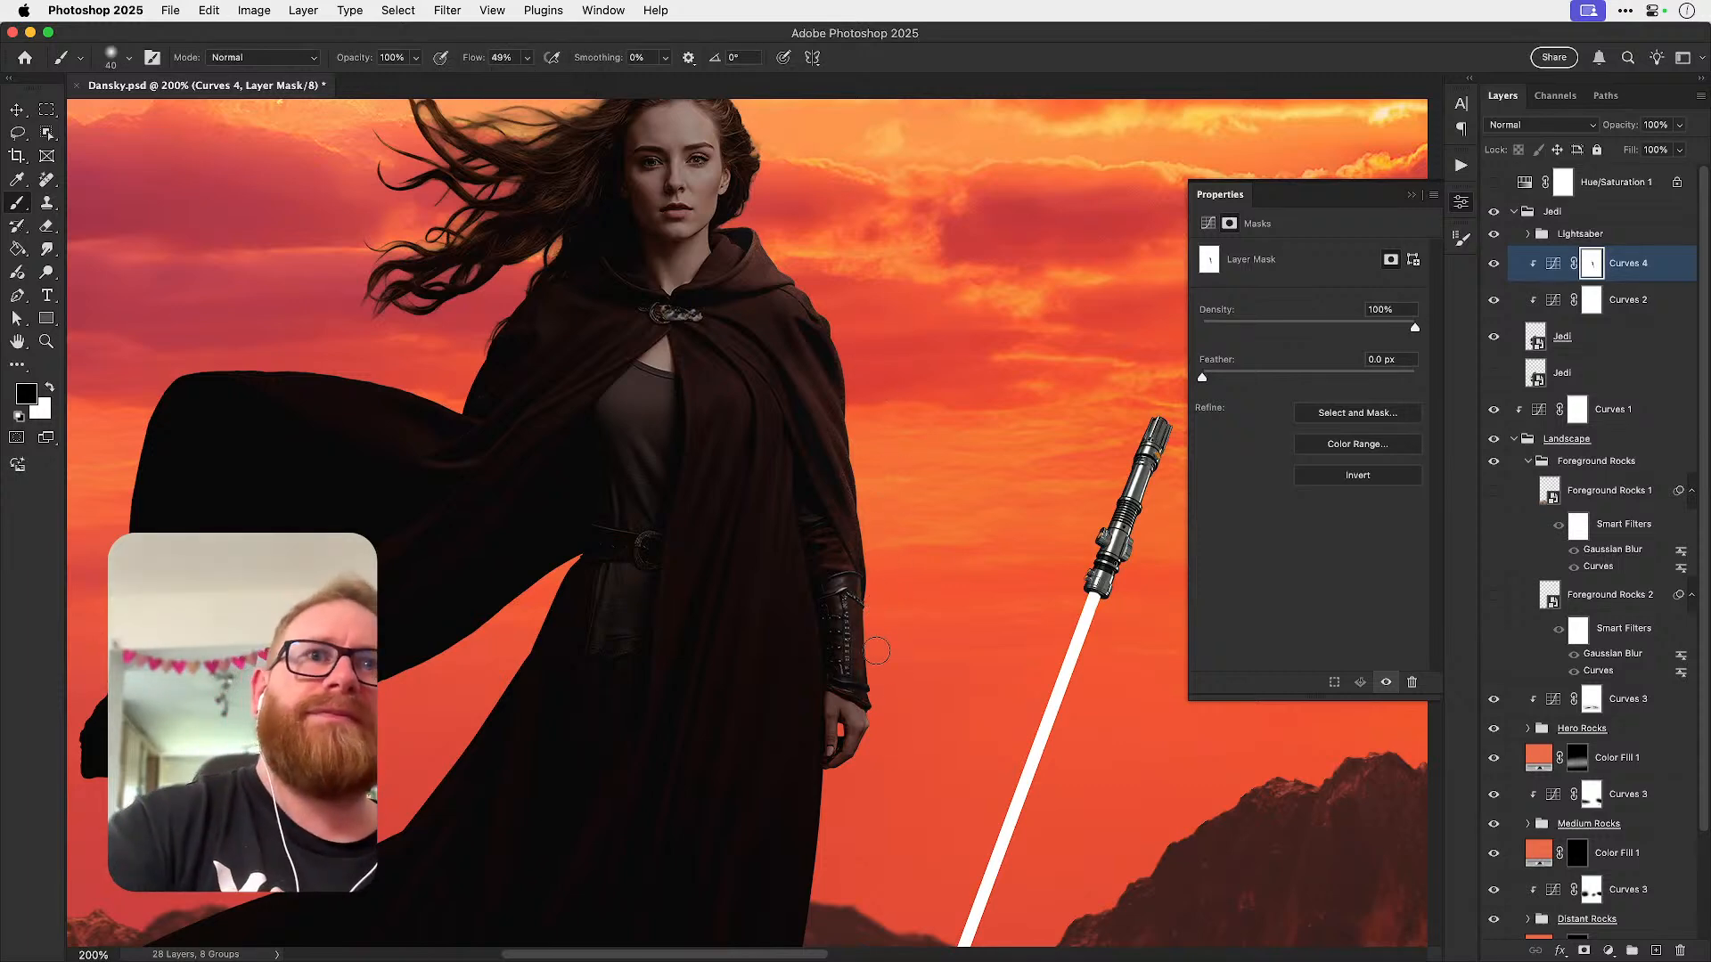
{"action": "key", "text": "z"}
{"action": "left_click", "coordinate": [858, 743]}
{"action": "left_click_drag", "start_coordinate": [860, 749], "coordinate": [852, 676]}
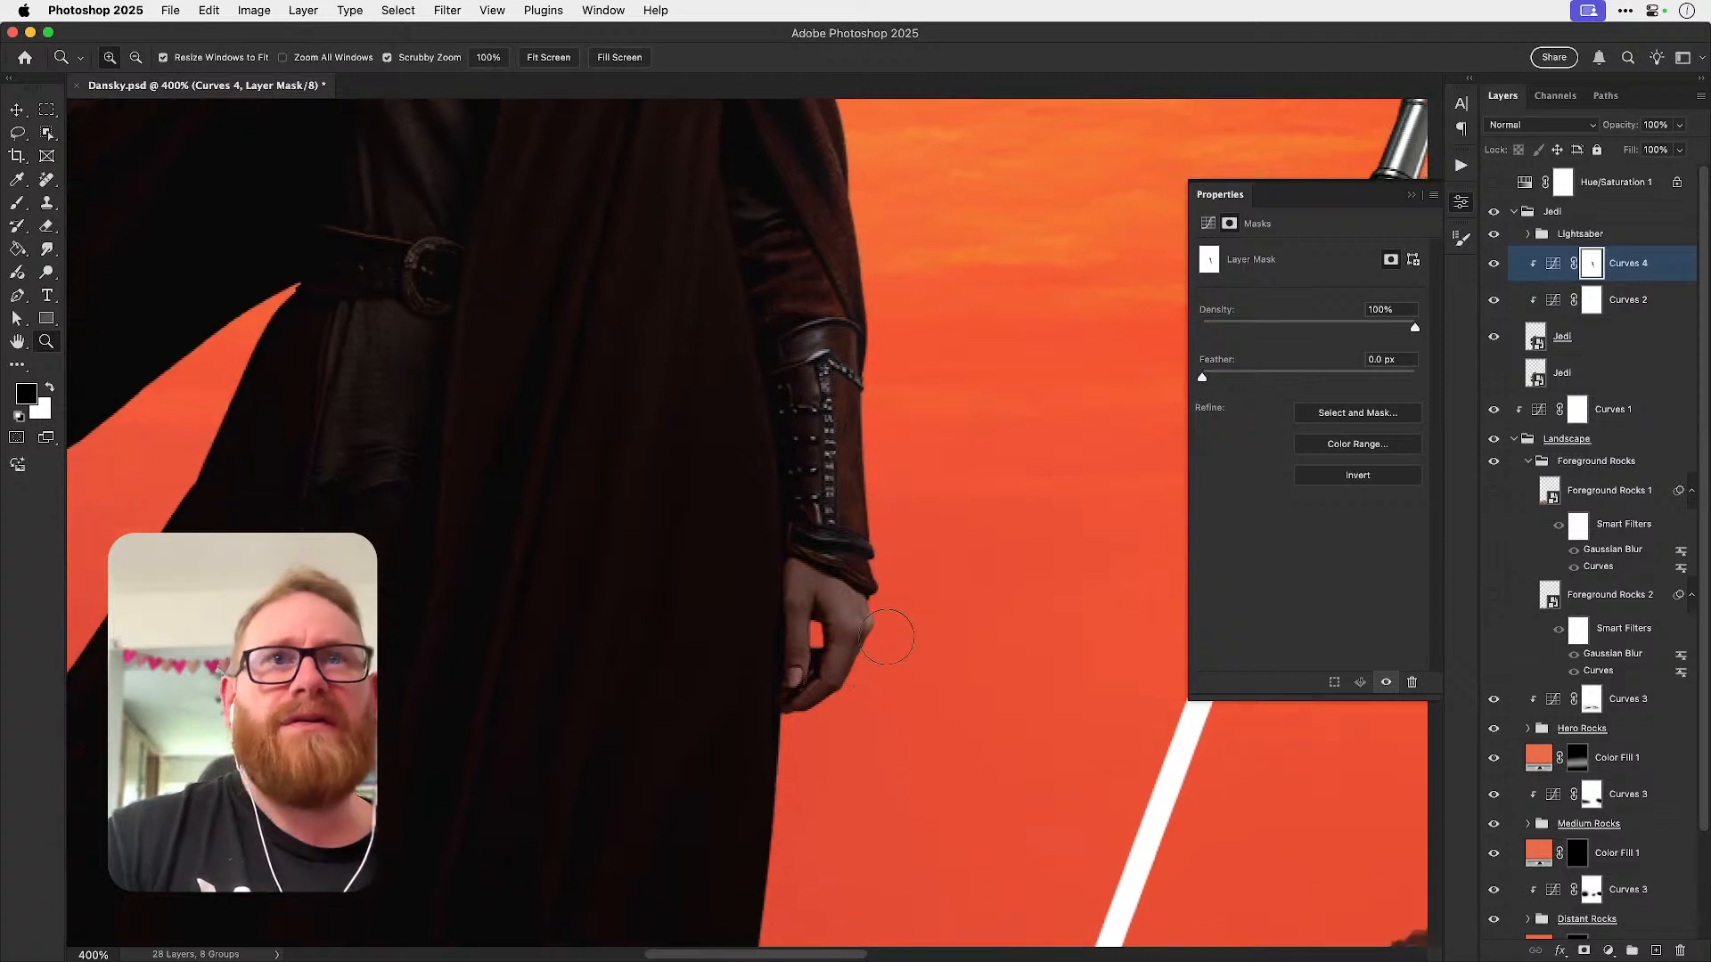
{"action": "key", "text": "b"}
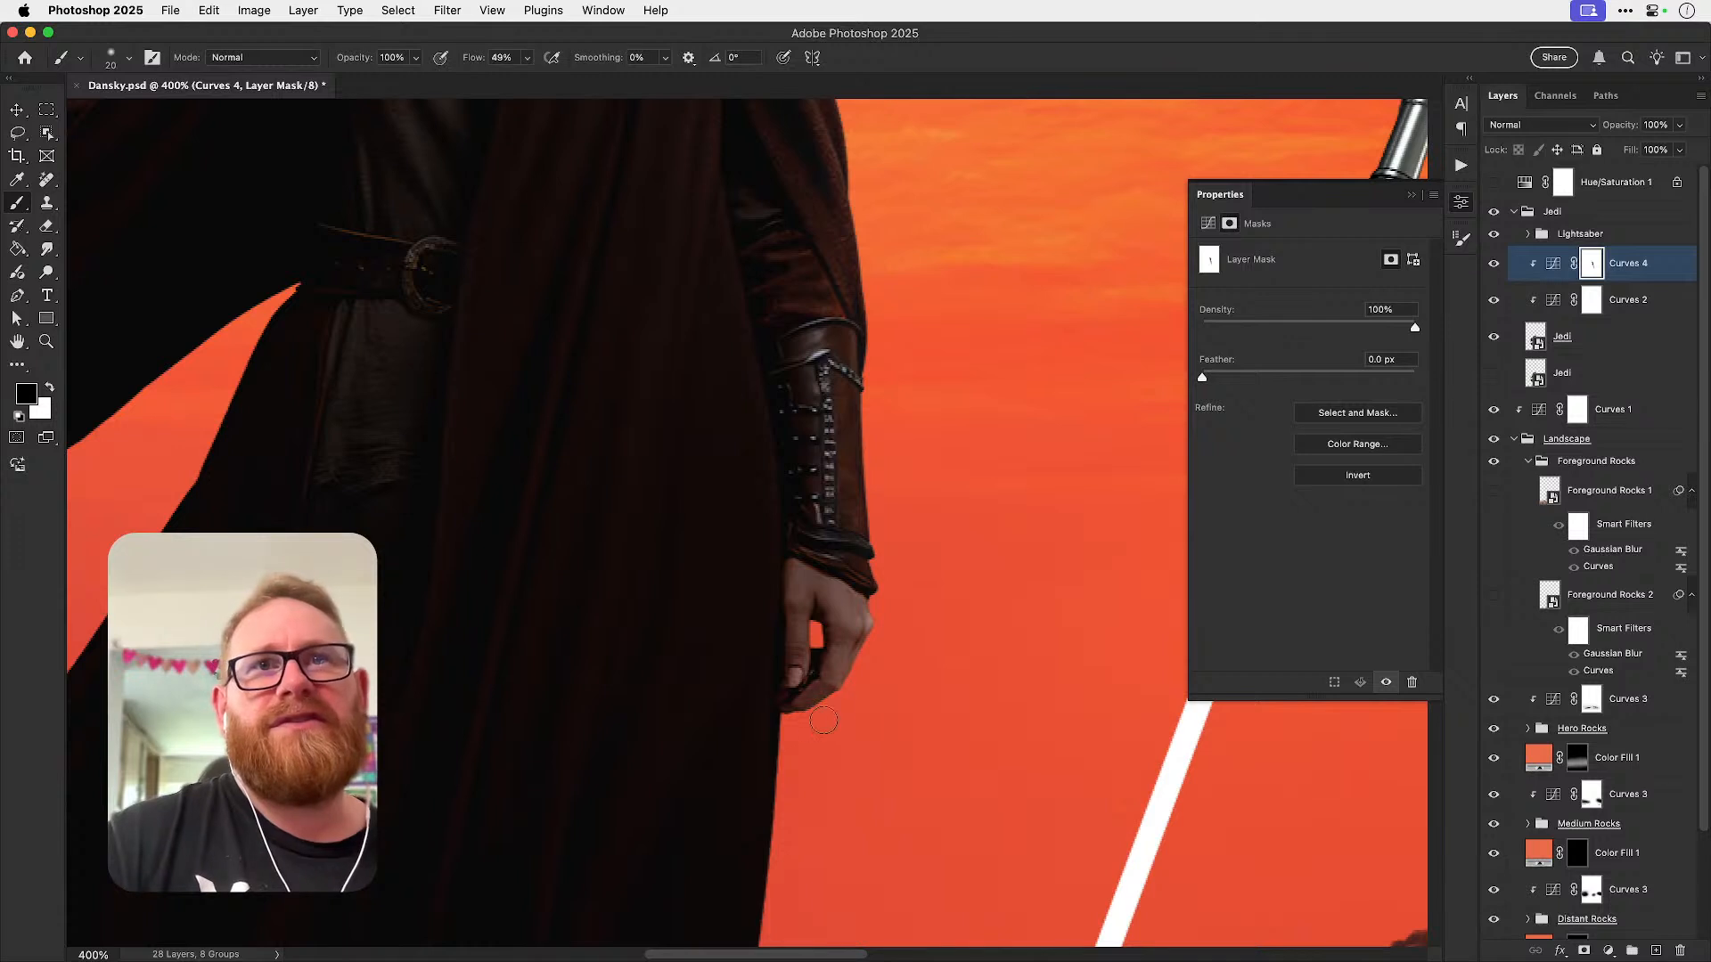
{"action": "left_click_drag", "start_coordinate": [862, 613], "coordinate": [884, 535]}
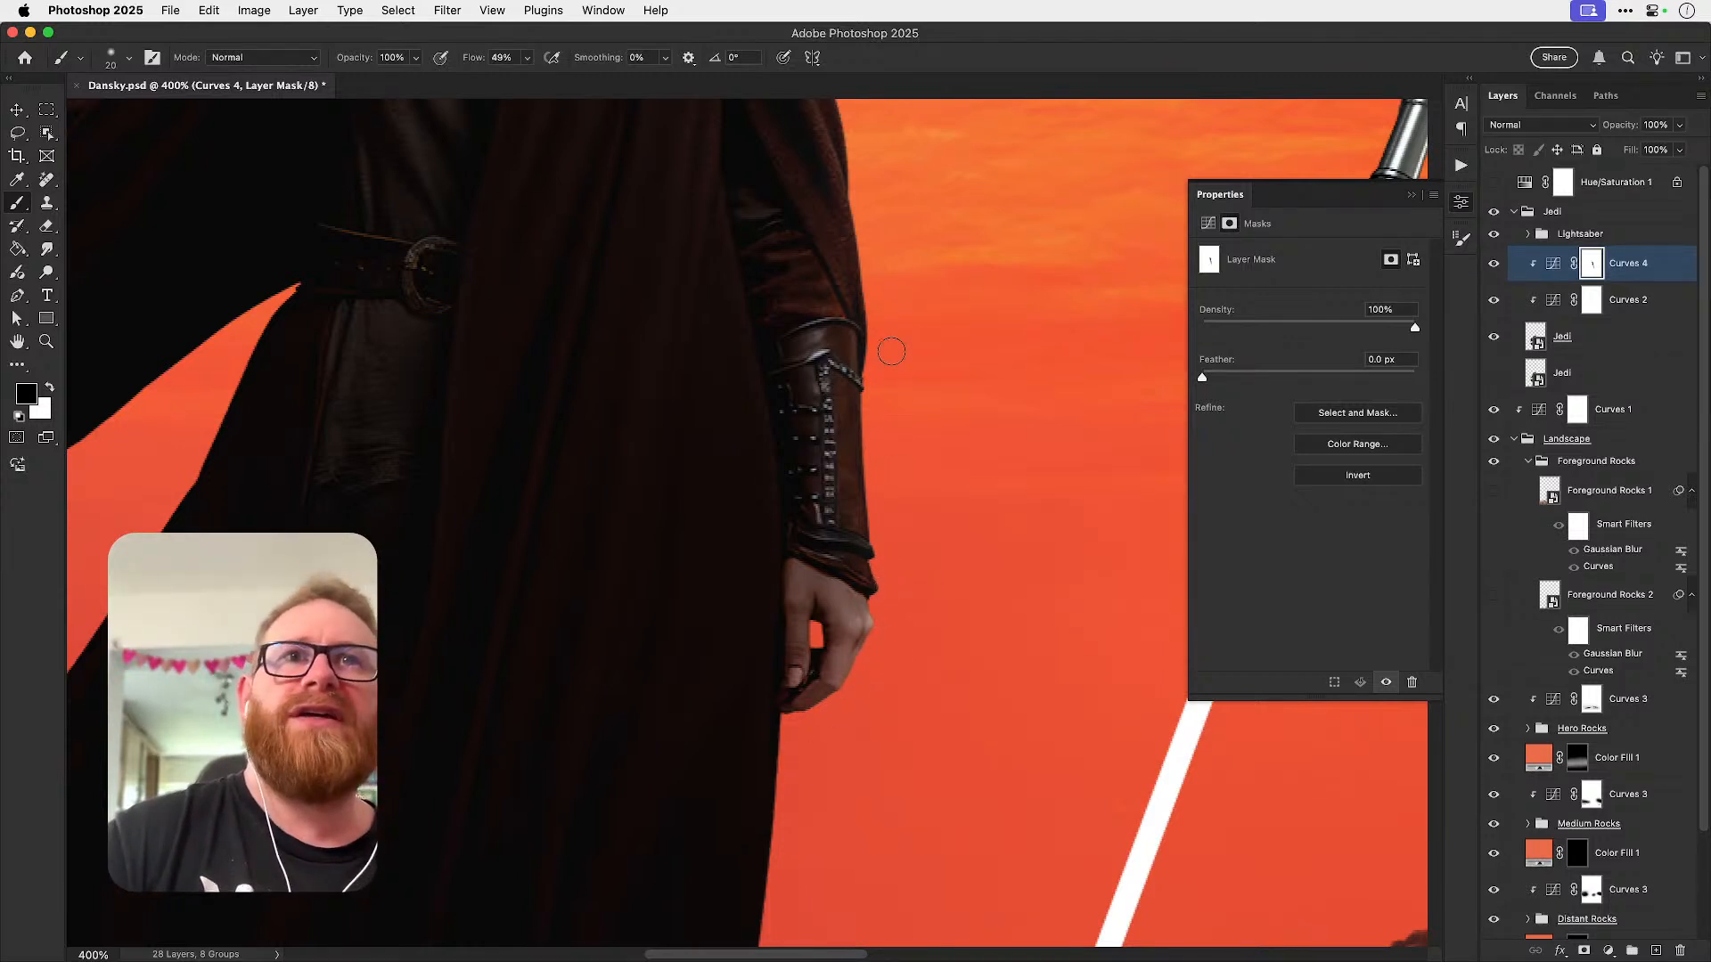
- Touch up the Curves 4 mask around the Jedi's fingers with a smaller brush, switching from black to white
{"action": "key", "text": "bracketleft"}
{"action": "key", "text": "bracketleft"}
{"action": "key", "text": "bracketleft"}
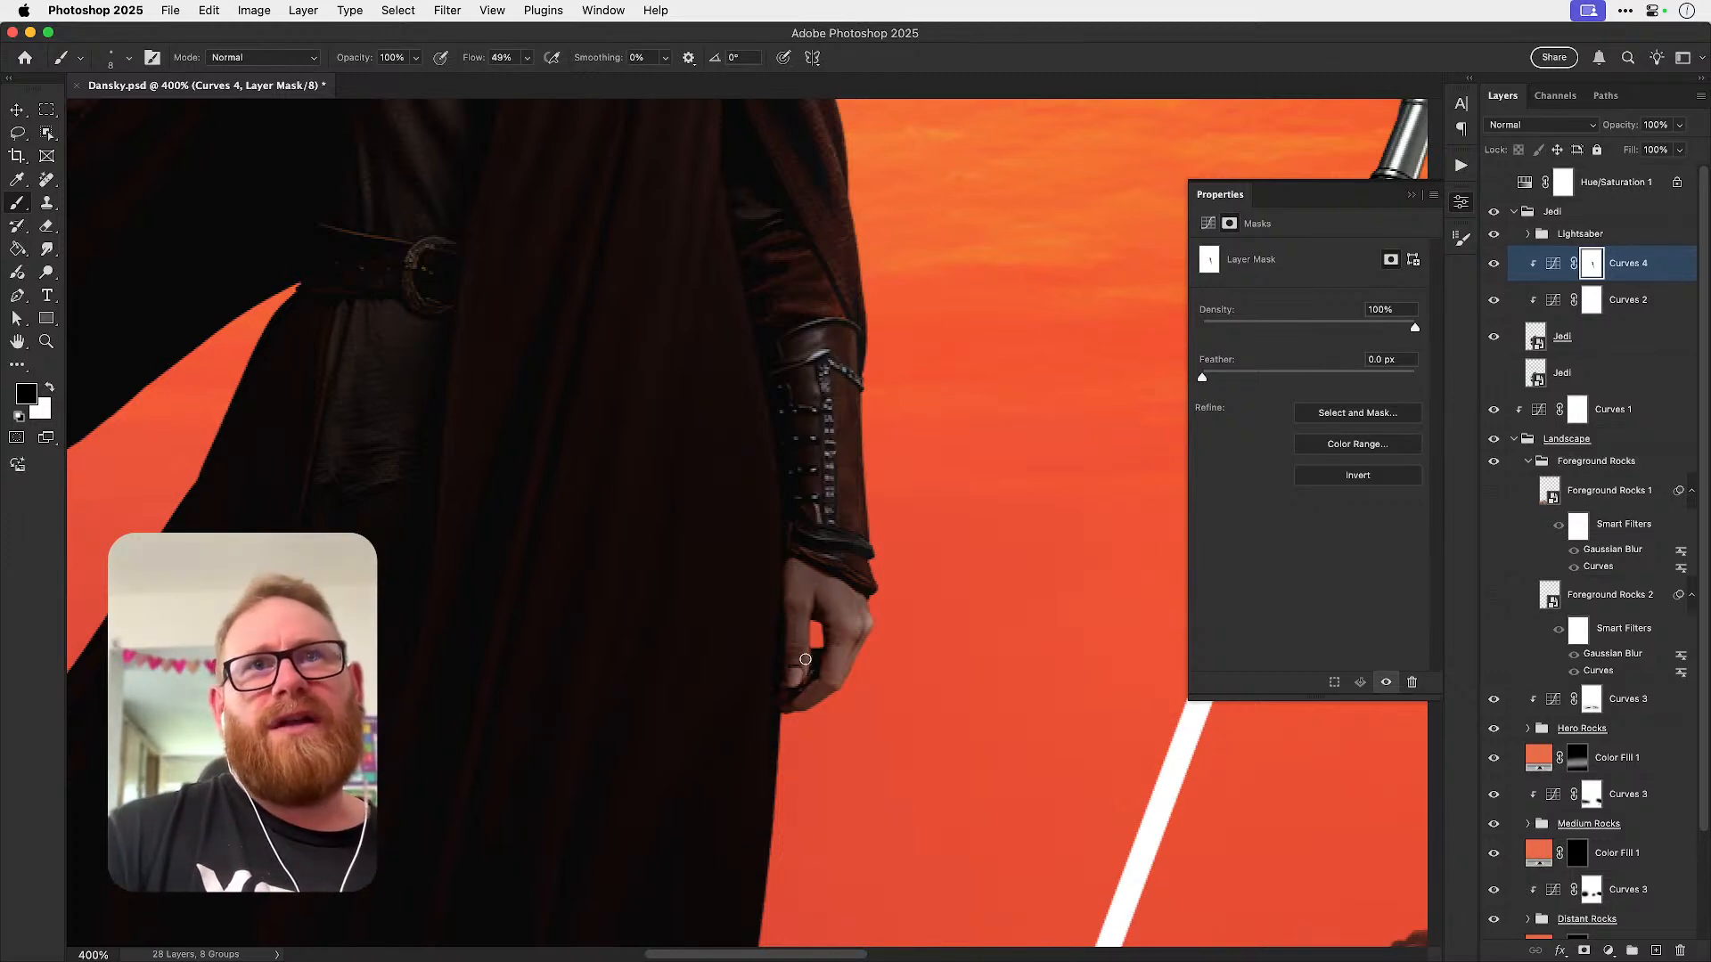
{"action": "key", "text": "x"}
{"action": "key", "text": "super+minus"}
{"action": "key", "text": "super+minus"}
{"action": "key", "text": "super+minus"}
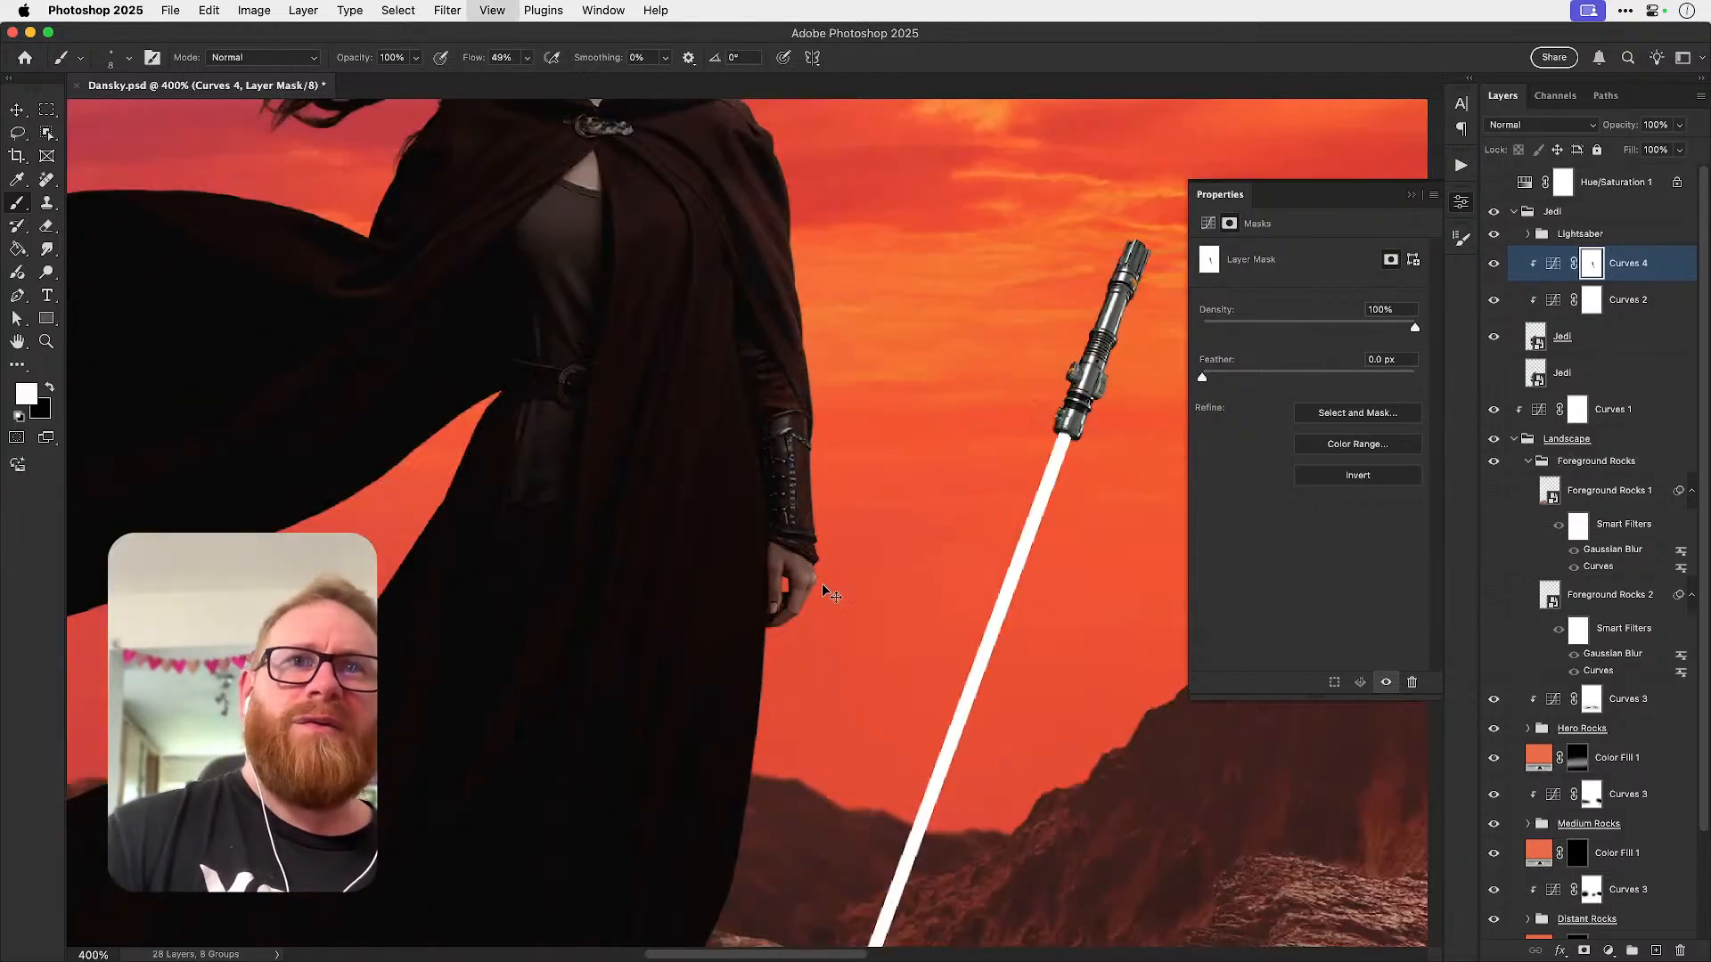
{"action": "left_click_drag", "start_coordinate": [827, 551], "coordinate": [860, 580]}
- Paint black on the Curves 4 mask along the lower edge and folds of the billowing cloak, using an 80 px brush at 49% flow
{"action": "key", "text": "z"}
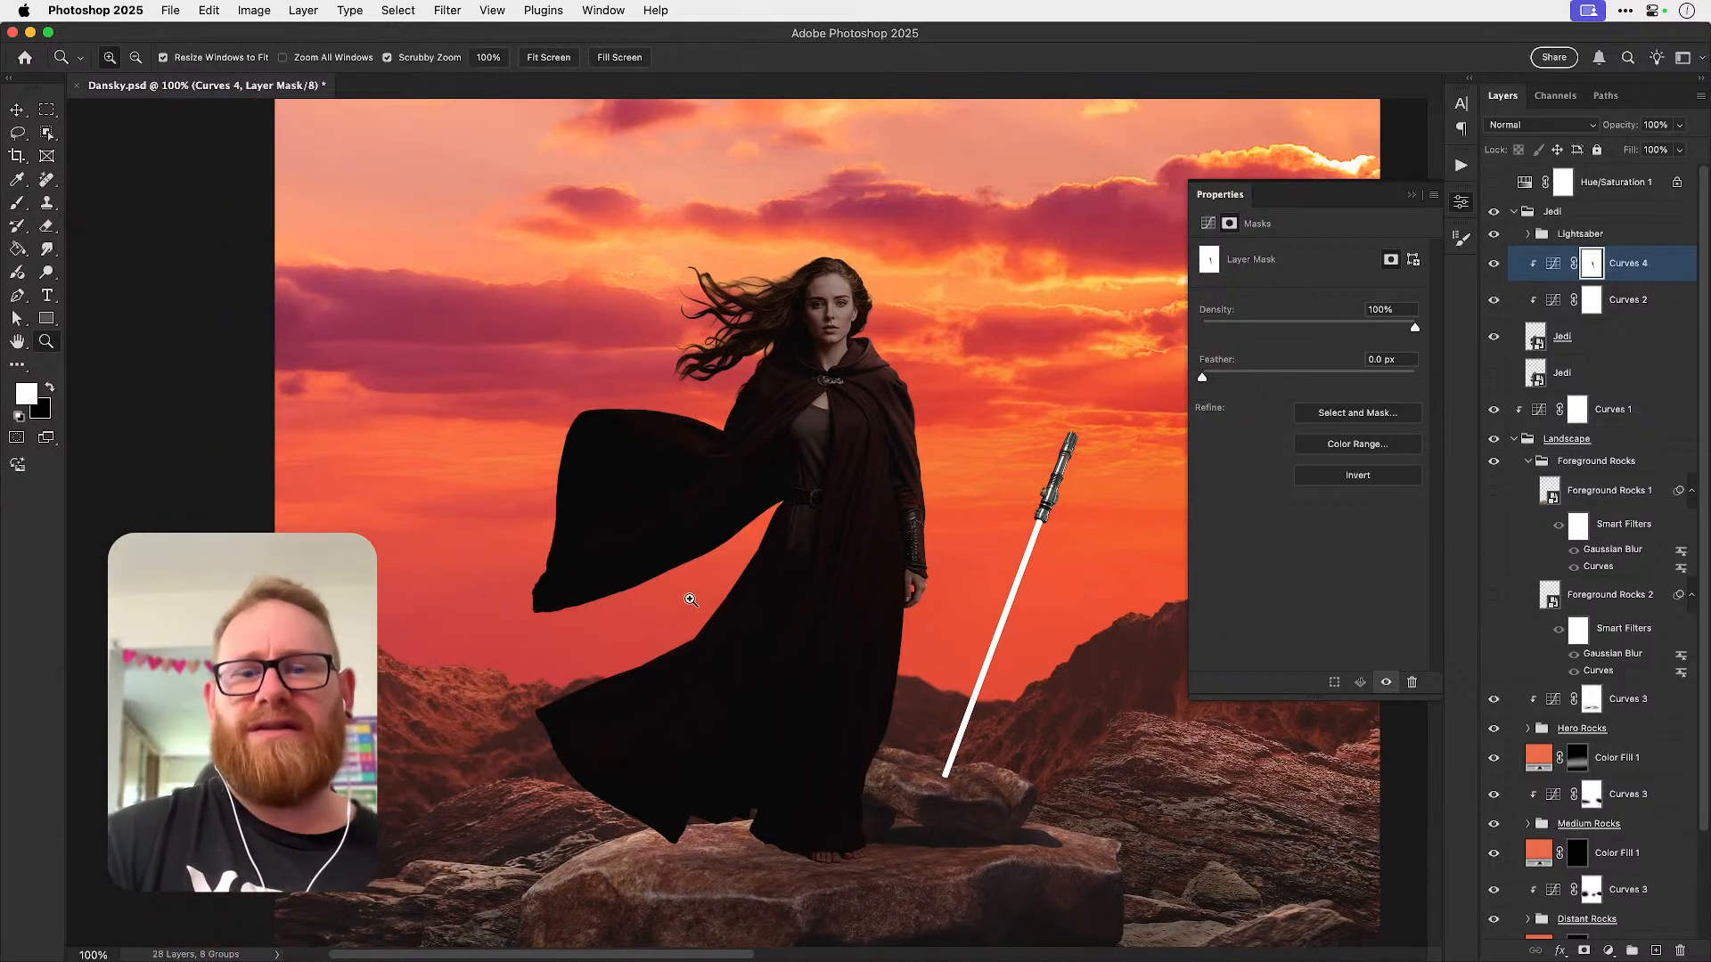
{"action": "left_click", "coordinate": [604, 582]}
{"action": "key", "text": "b"}
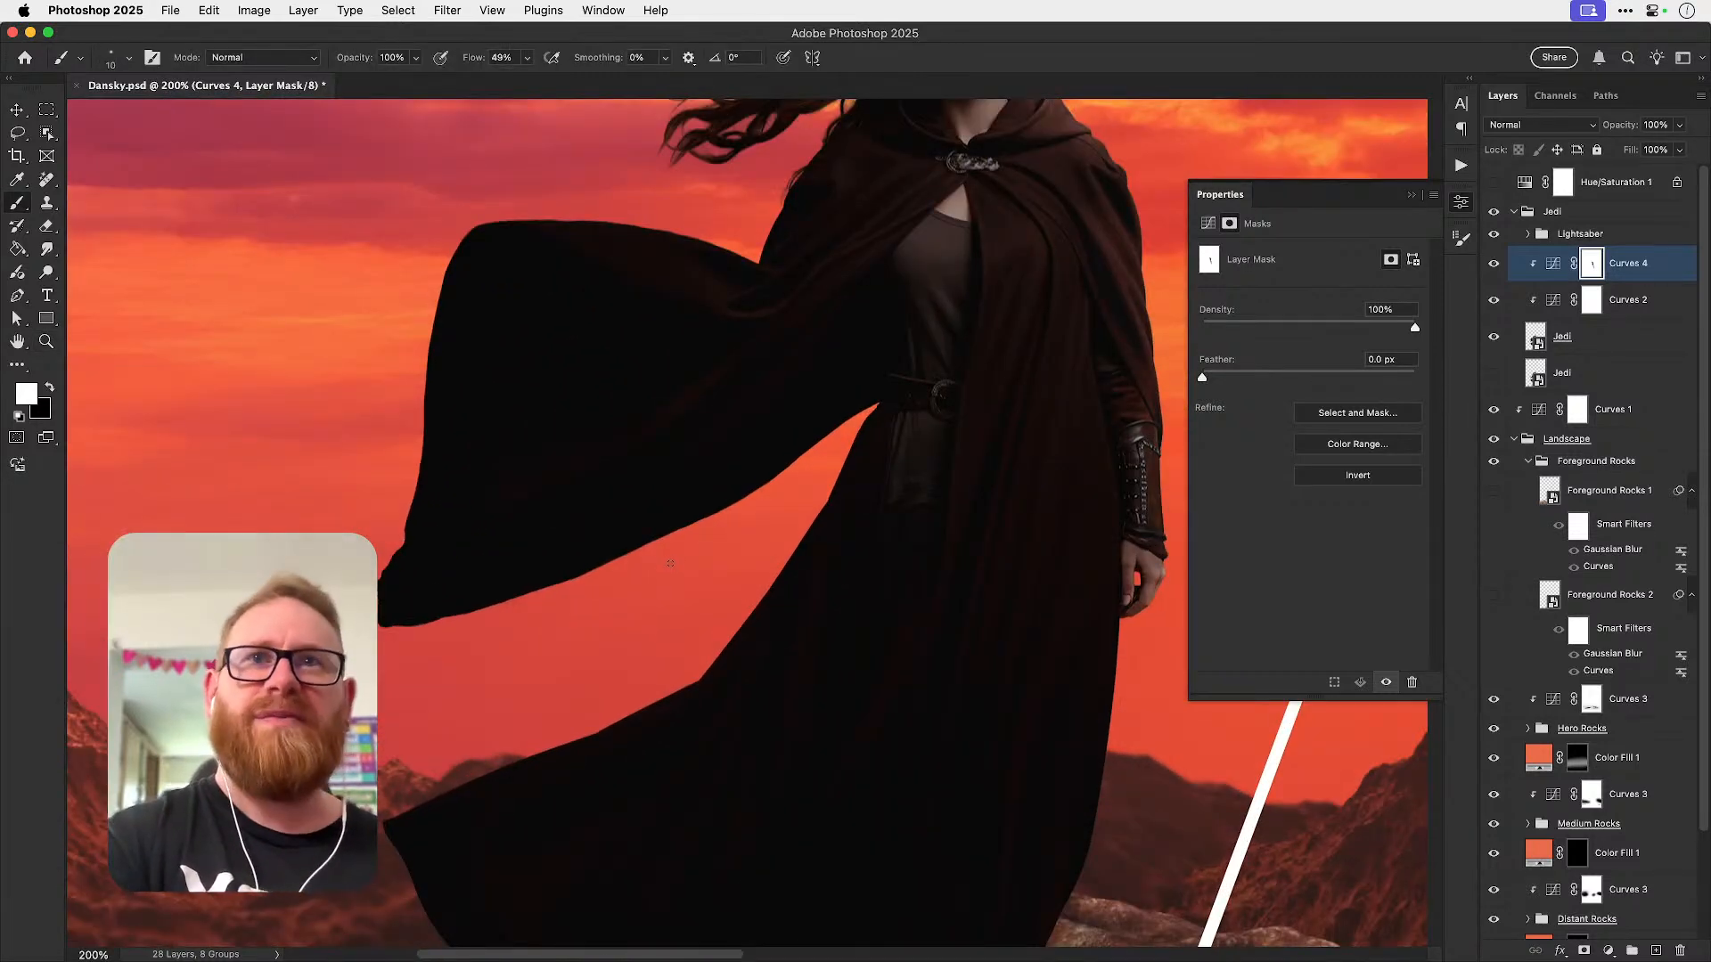
{"action": "key", "text": "bracketright"}
{"action": "key", "text": "bracketright"}
{"action": "key", "text": "bracketright"}
{"action": "key", "text": "bracketright"}
{"action": "key", "text": "bracketright"}
{"action": "key", "text": "bracketright"}
{"action": "key", "text": "x"}
{"action": "mouse_move", "coordinate": [633, 409]}
{"action": "left_mouse_down"}
{"action": "mouse_move", "coordinate": [574, 458]}
{"action": "mouse_move", "coordinate": [602, 315]}
{"action": "mouse_move", "coordinate": [516, 432]}
{"action": "left_mouse_up"}
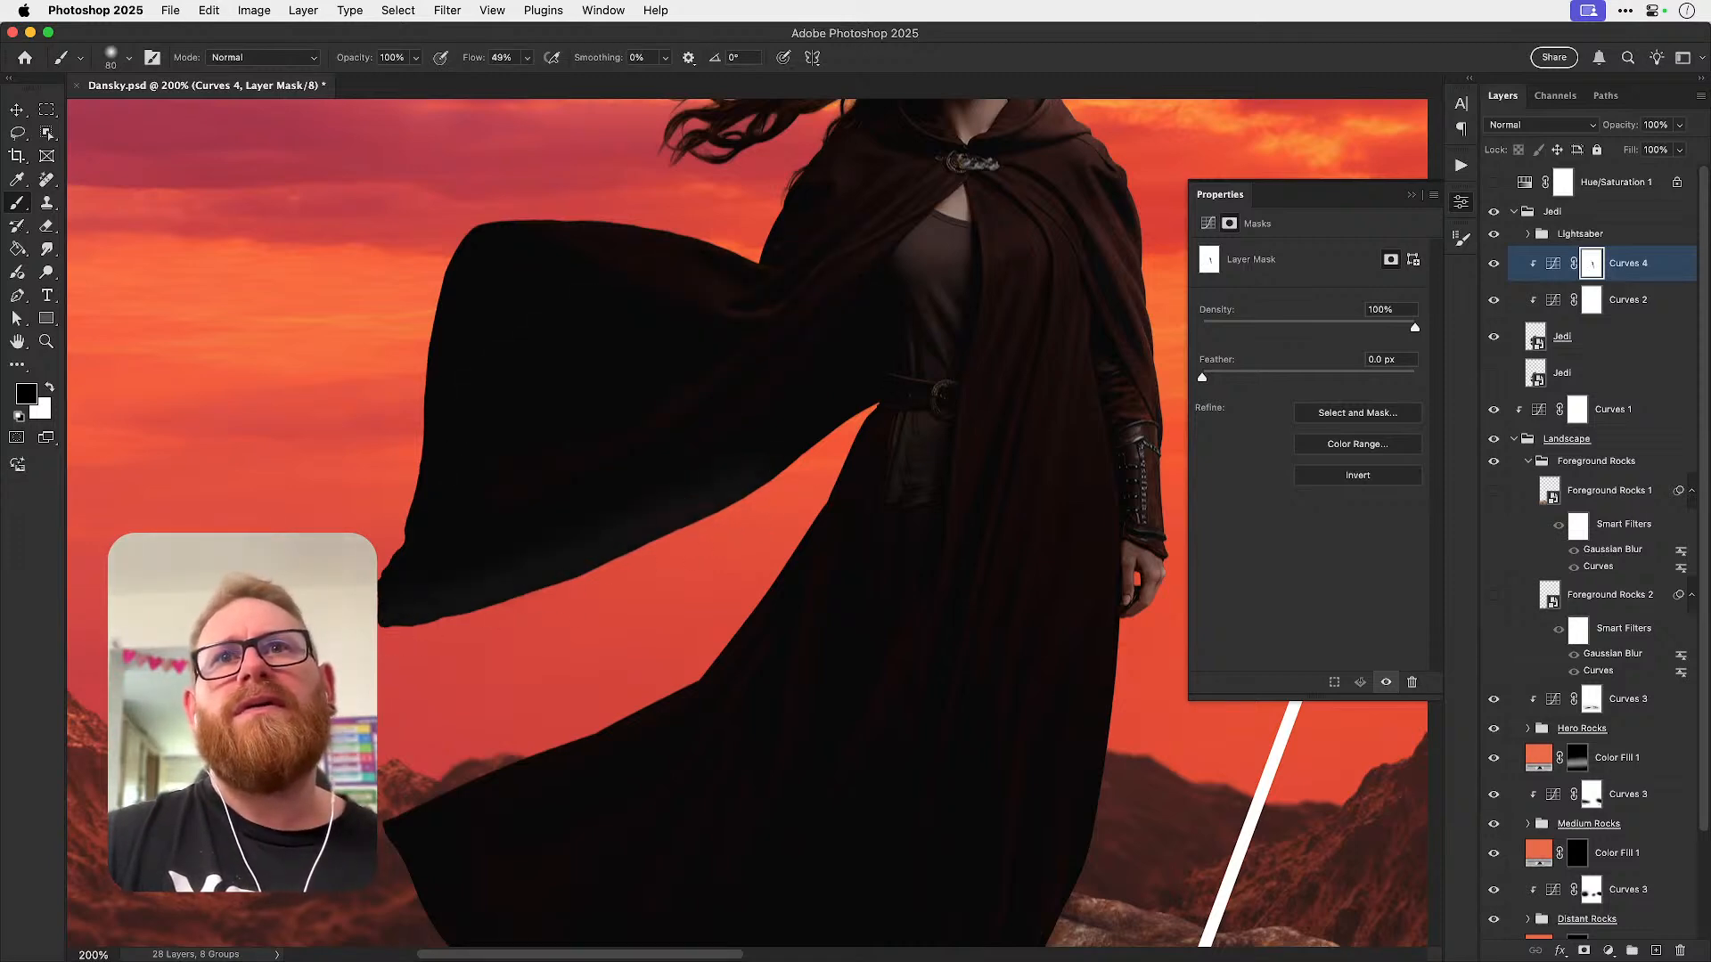
{"action": "left_click_drag", "start_coordinate": [685, 430], "coordinate": [622, 548]}
{"action": "mouse_move", "coordinate": [623, 352]}
{"action": "left_mouse_down"}
{"action": "mouse_move", "coordinate": [378, 341]}
{"action": "mouse_move", "coordinate": [597, 332]}
{"action": "mouse_move", "coordinate": [380, 358]}
{"action": "mouse_move", "coordinate": [632, 339]}
{"action": "mouse_move", "coordinate": [416, 374]}
{"action": "mouse_move", "coordinate": [706, 355]}
{"action": "mouse_move", "coordinate": [509, 435]}
{"action": "mouse_move", "coordinate": [617, 457]}
{"action": "left_mouse_up"}
- Undo the last change and open the contents of the visible Jedi smart object at the billowing cloak's upper edge
{"action": "key", "text": "z"}
{"action": "left_click_drag", "start_coordinate": [546, 351], "coordinate": [538, 384]}
{"action": "key", "text": "super+z"}
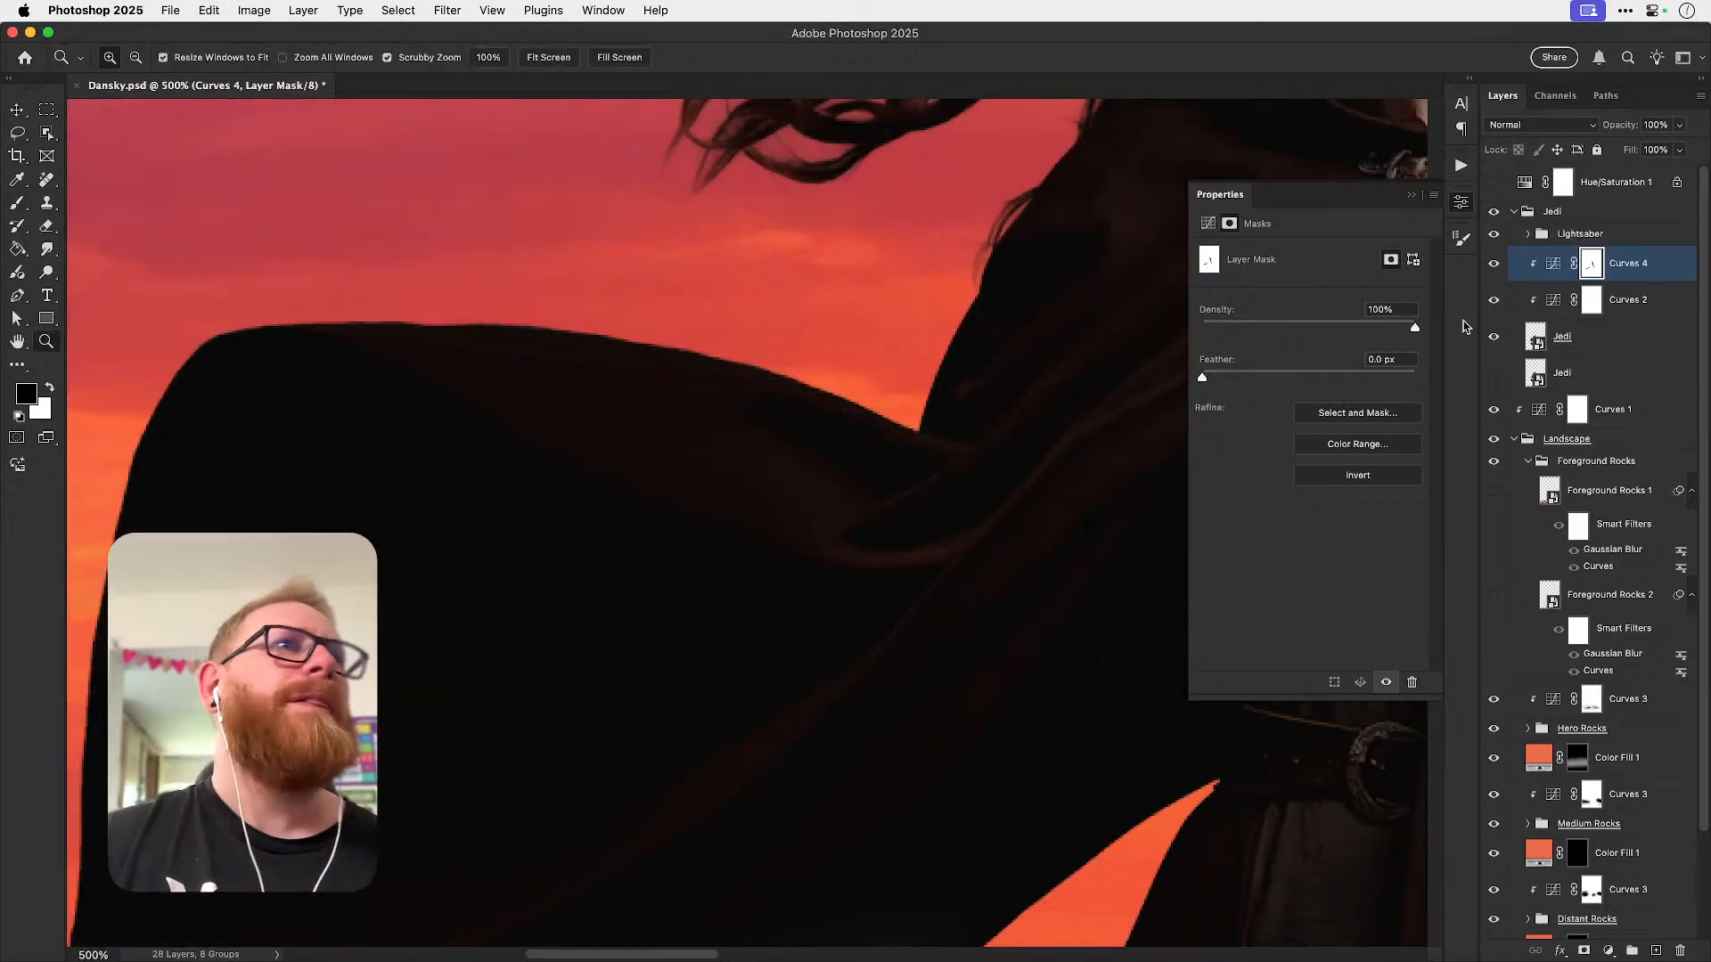
{"action": "left_click", "coordinate": [1533, 339]}
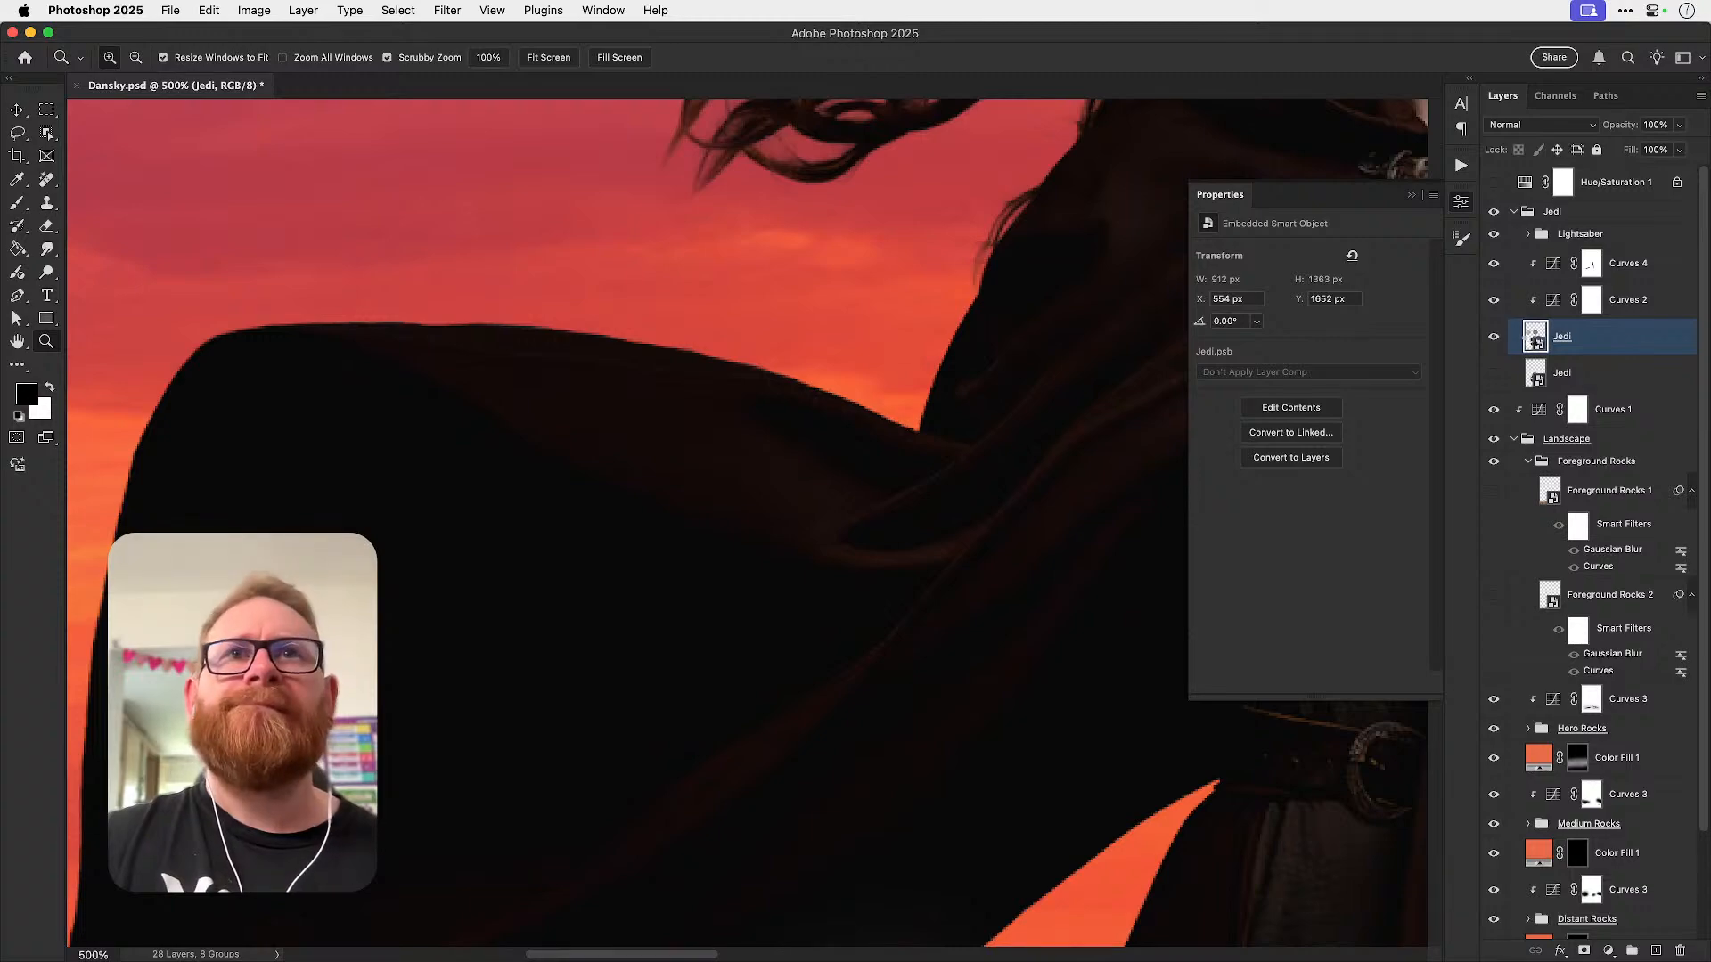
{"action": "double_click", "coordinate": [1532, 343]}
{"action": "left_click_drag", "start_coordinate": [677, 403], "coordinate": [807, 426]}
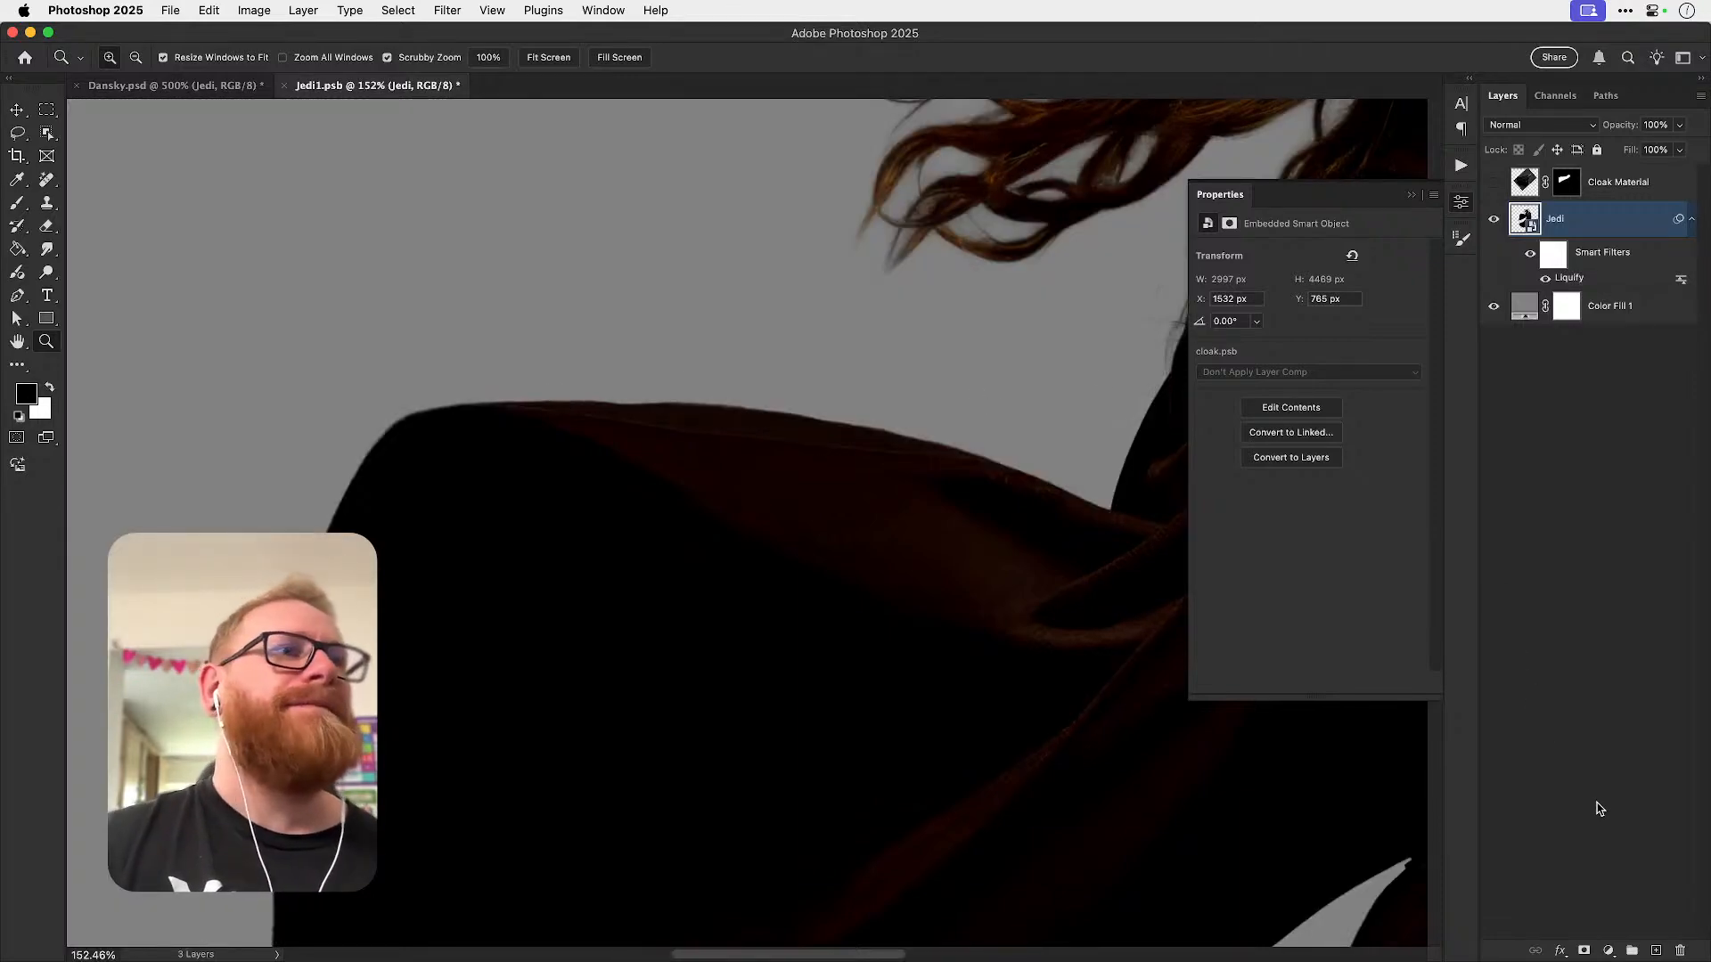
- Add a layer mask to the Jedi layer and paint away the thin strip along the cloak's upper edge with a small black brush at 100% flow
{"action": "left_click", "coordinate": [1584, 948]}
{"action": "key", "text": "b"}
{"action": "left_click_drag", "start_coordinate": [531, 59], "coordinate": [603, 81]}
{"action": "left_click", "coordinate": [722, 299]}
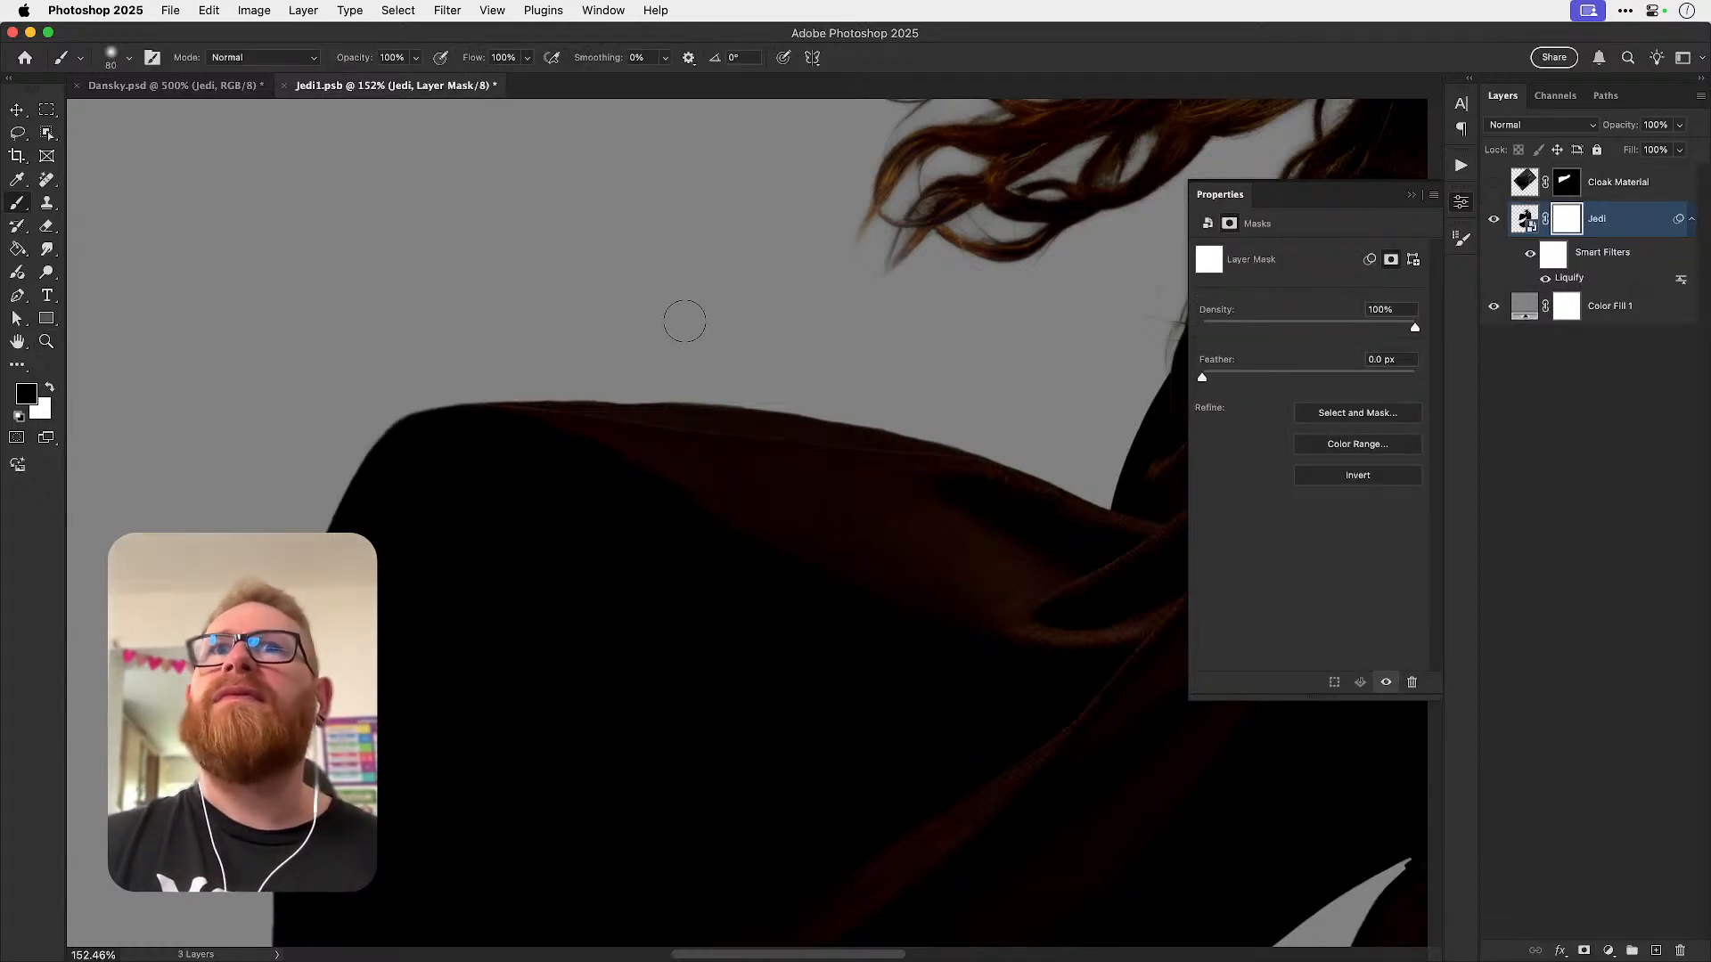
{"action": "key", "text": "bracketleft"}
{"action": "key", "text": "bracketleft"}
{"action": "key", "text": "bracketleft"}
{"action": "key", "text": "bracketleft"}
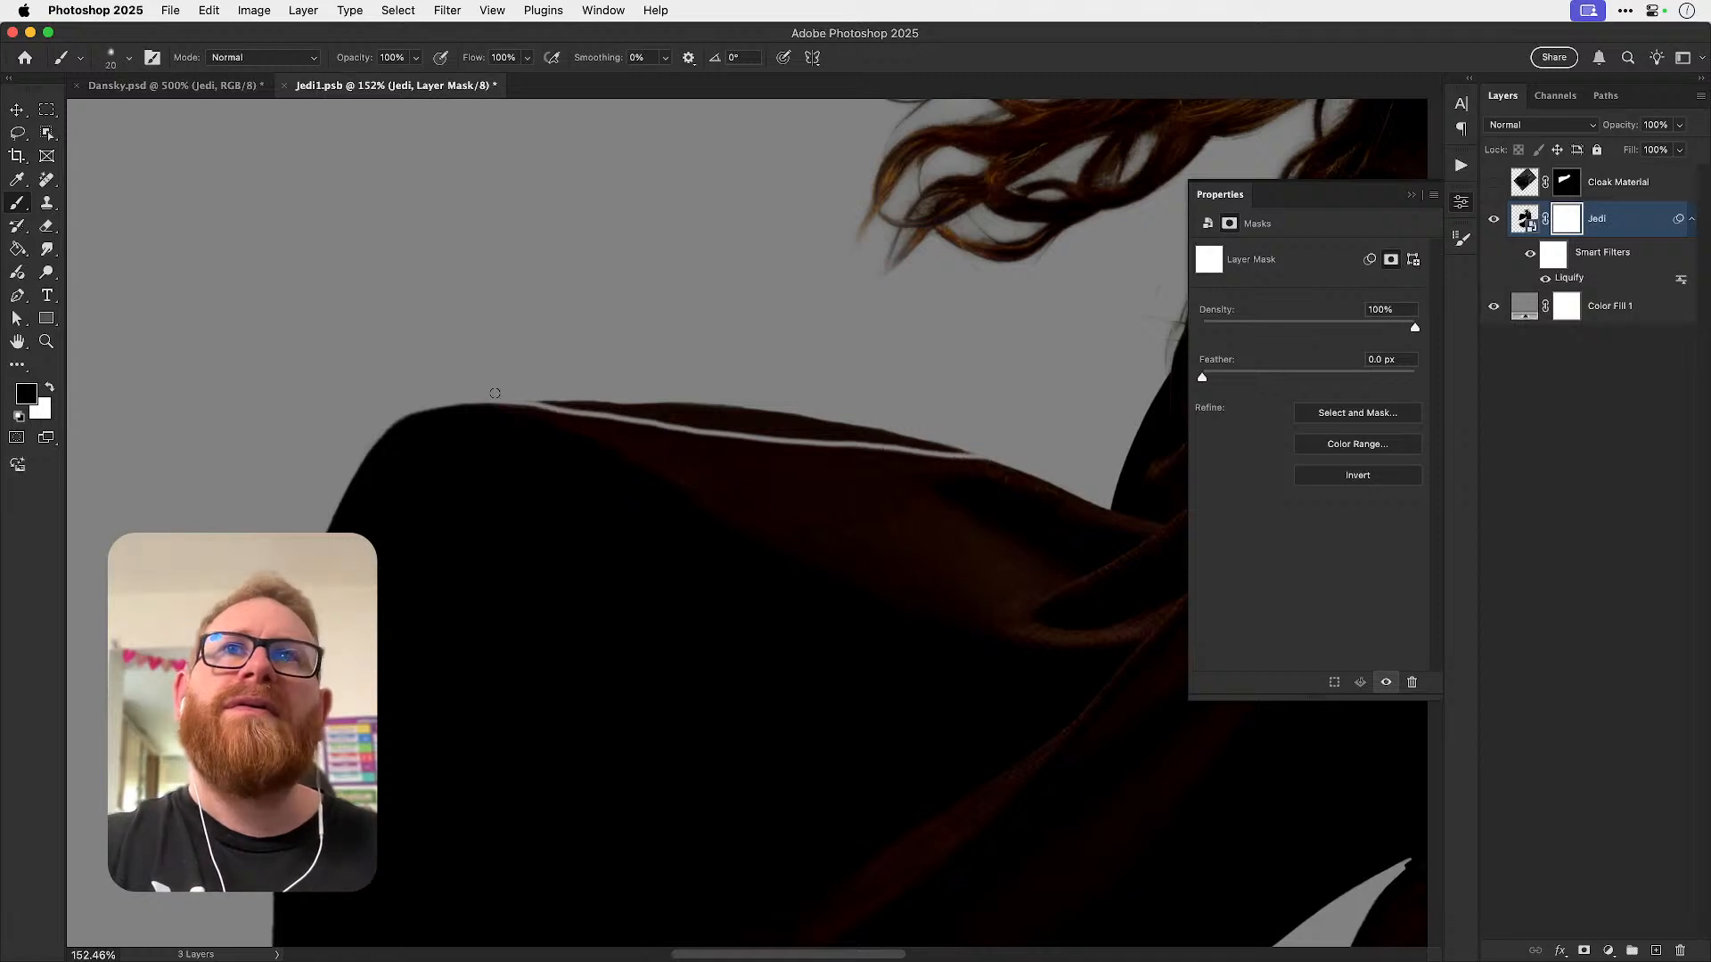
{"action": "mouse_move", "coordinate": [585, 409]}
{"action": "left_mouse_down"}
{"action": "mouse_move", "coordinate": [987, 451]}
{"action": "mouse_move", "coordinate": [560, 396]}
{"action": "mouse_move", "coordinate": [828, 420]}
{"action": "left_mouse_up"}
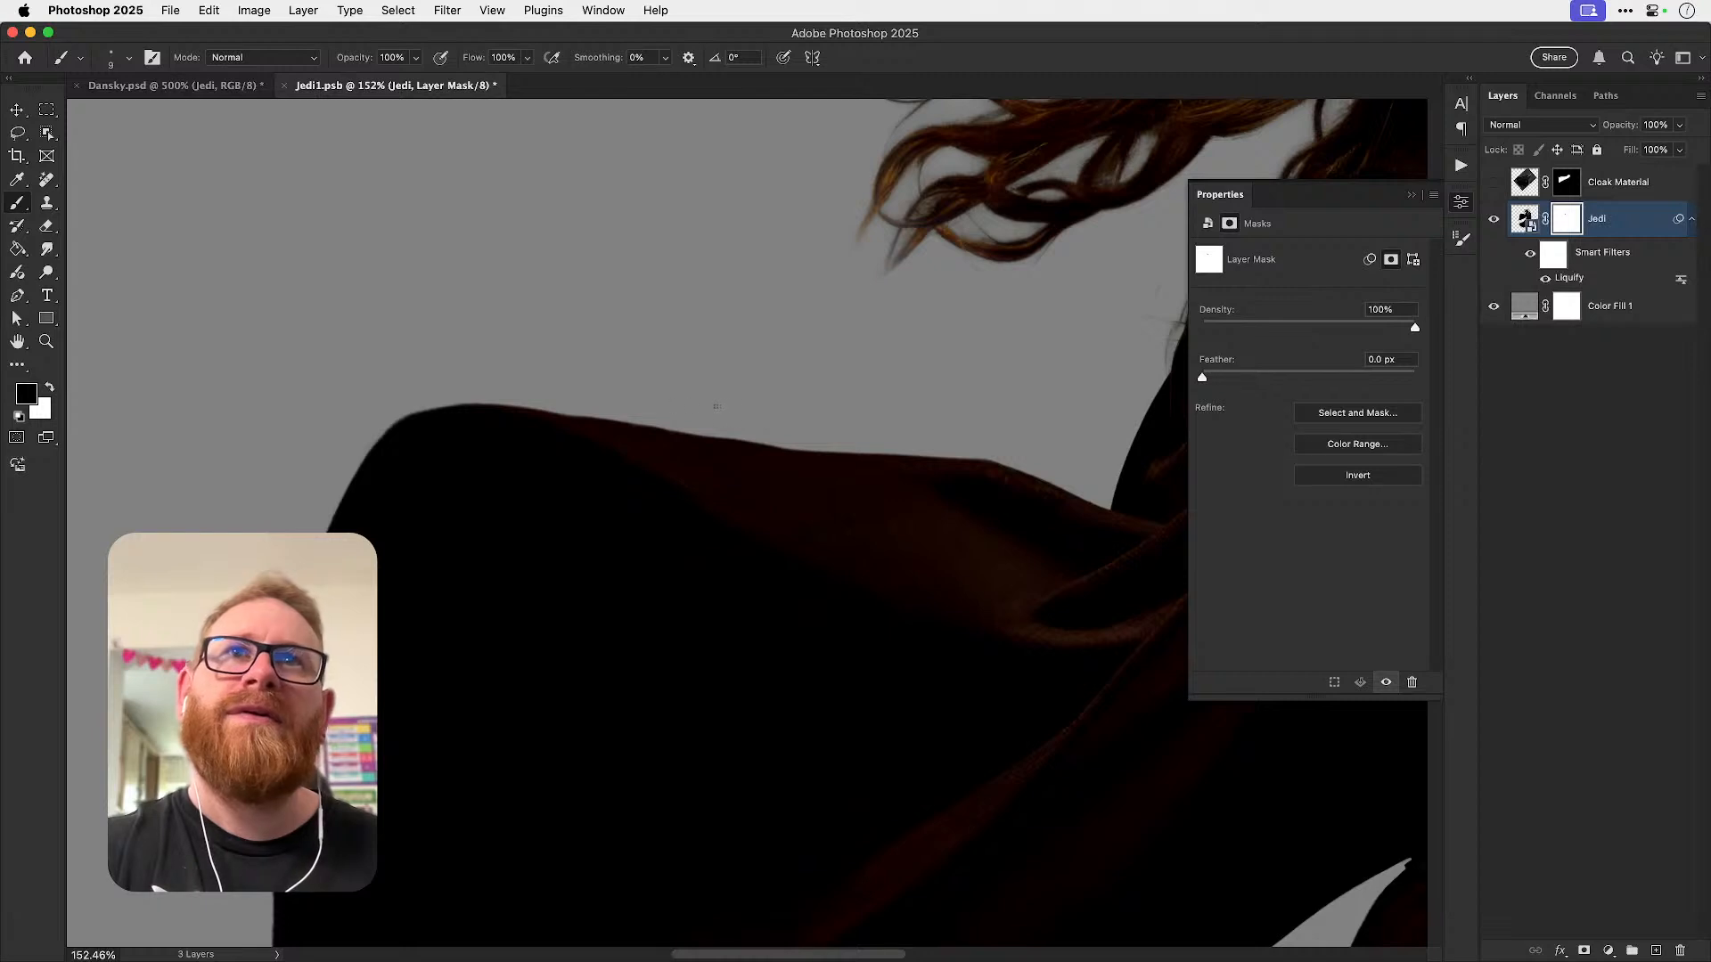
{"action": "key", "text": "x"}
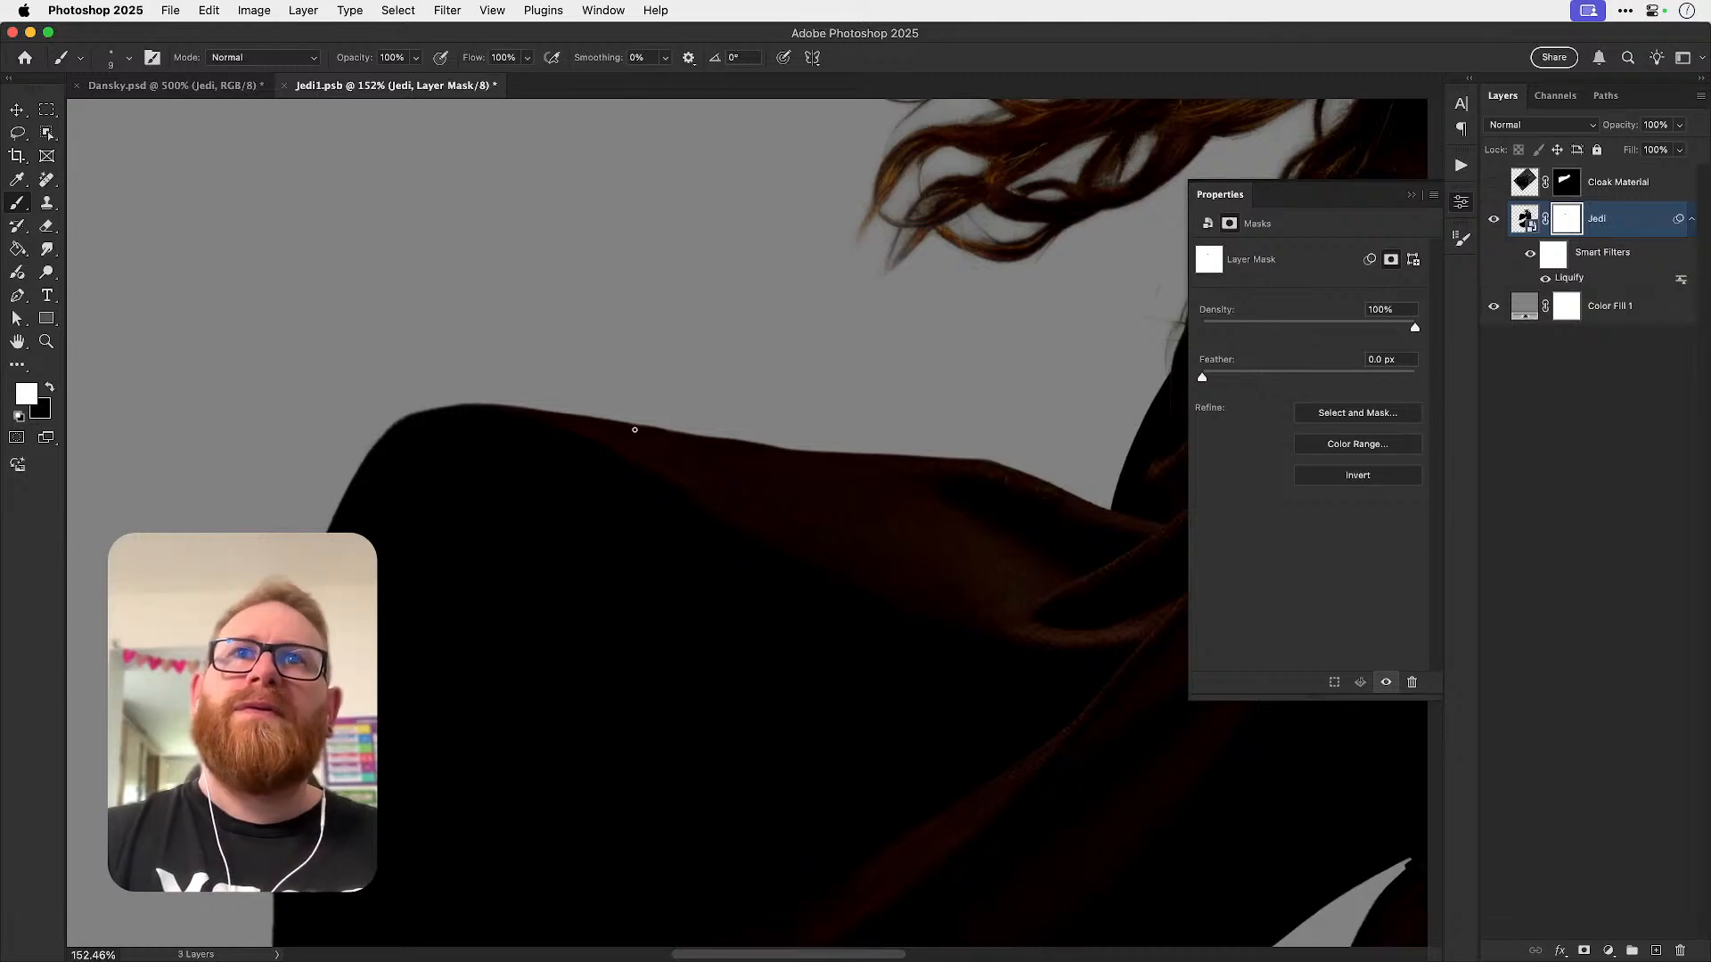
- Hide the Color Fill 1 background, then save and close the Jedi smart object
{"action": "left_click", "coordinate": [1495, 306]}
{"action": "key", "text": "super+s"}
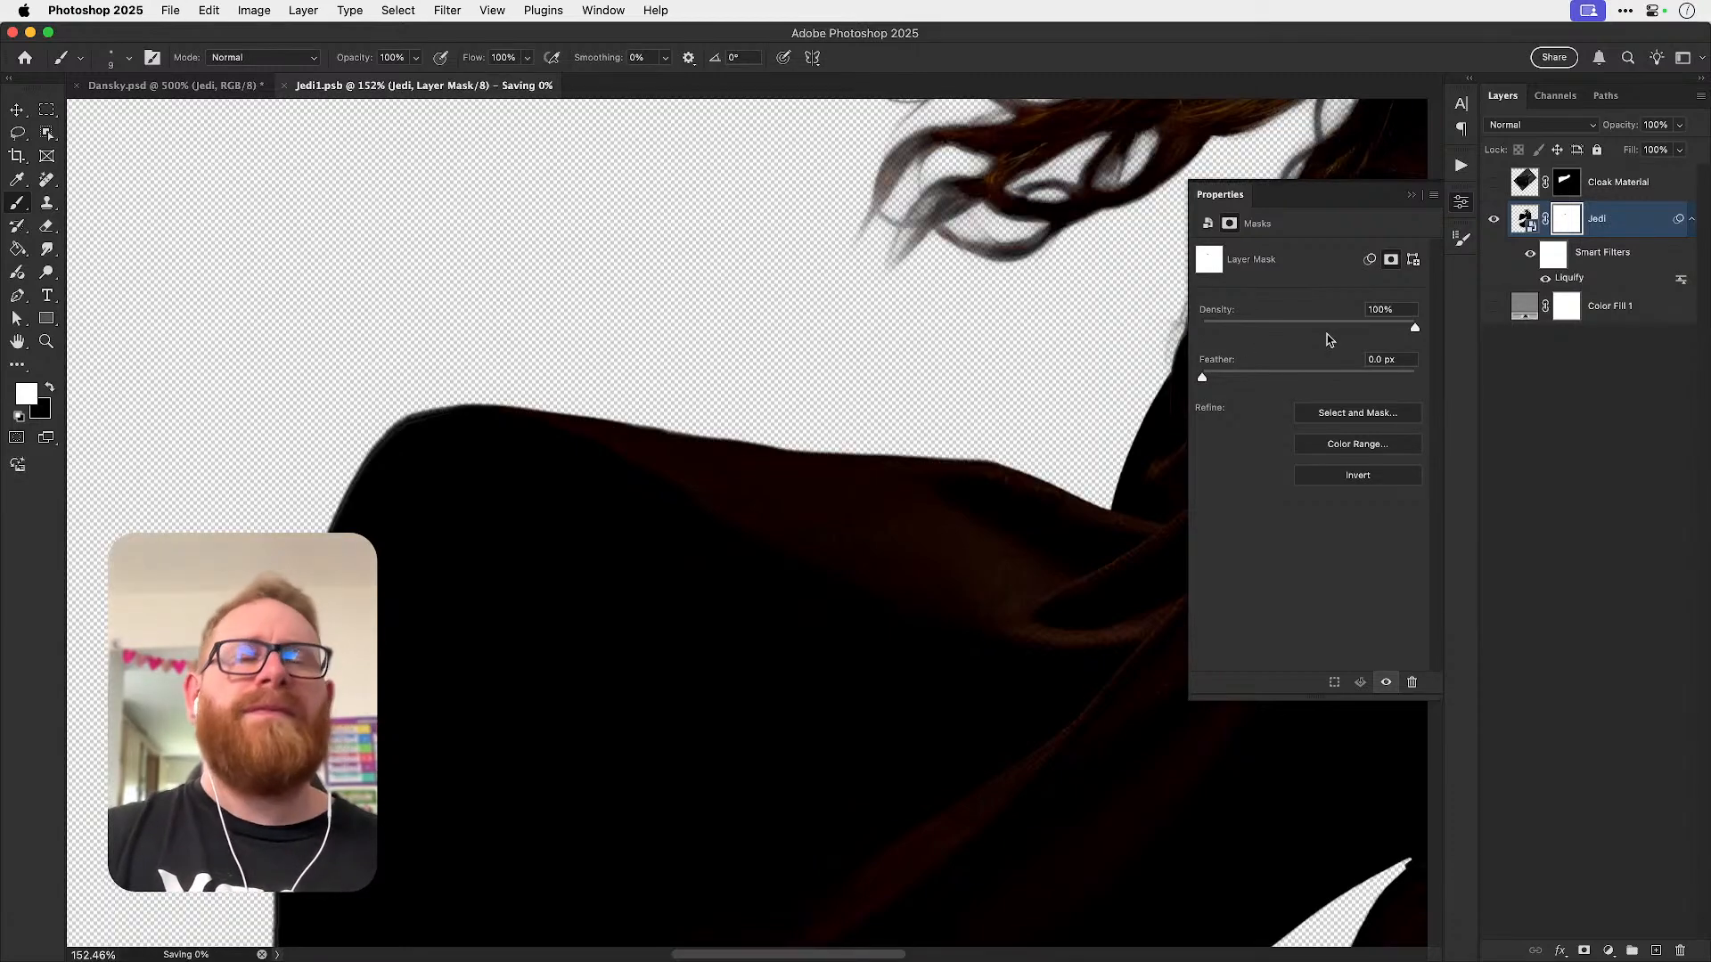
{"action": "key", "text": "v"}
{"action": "key", "text": "super+0"}
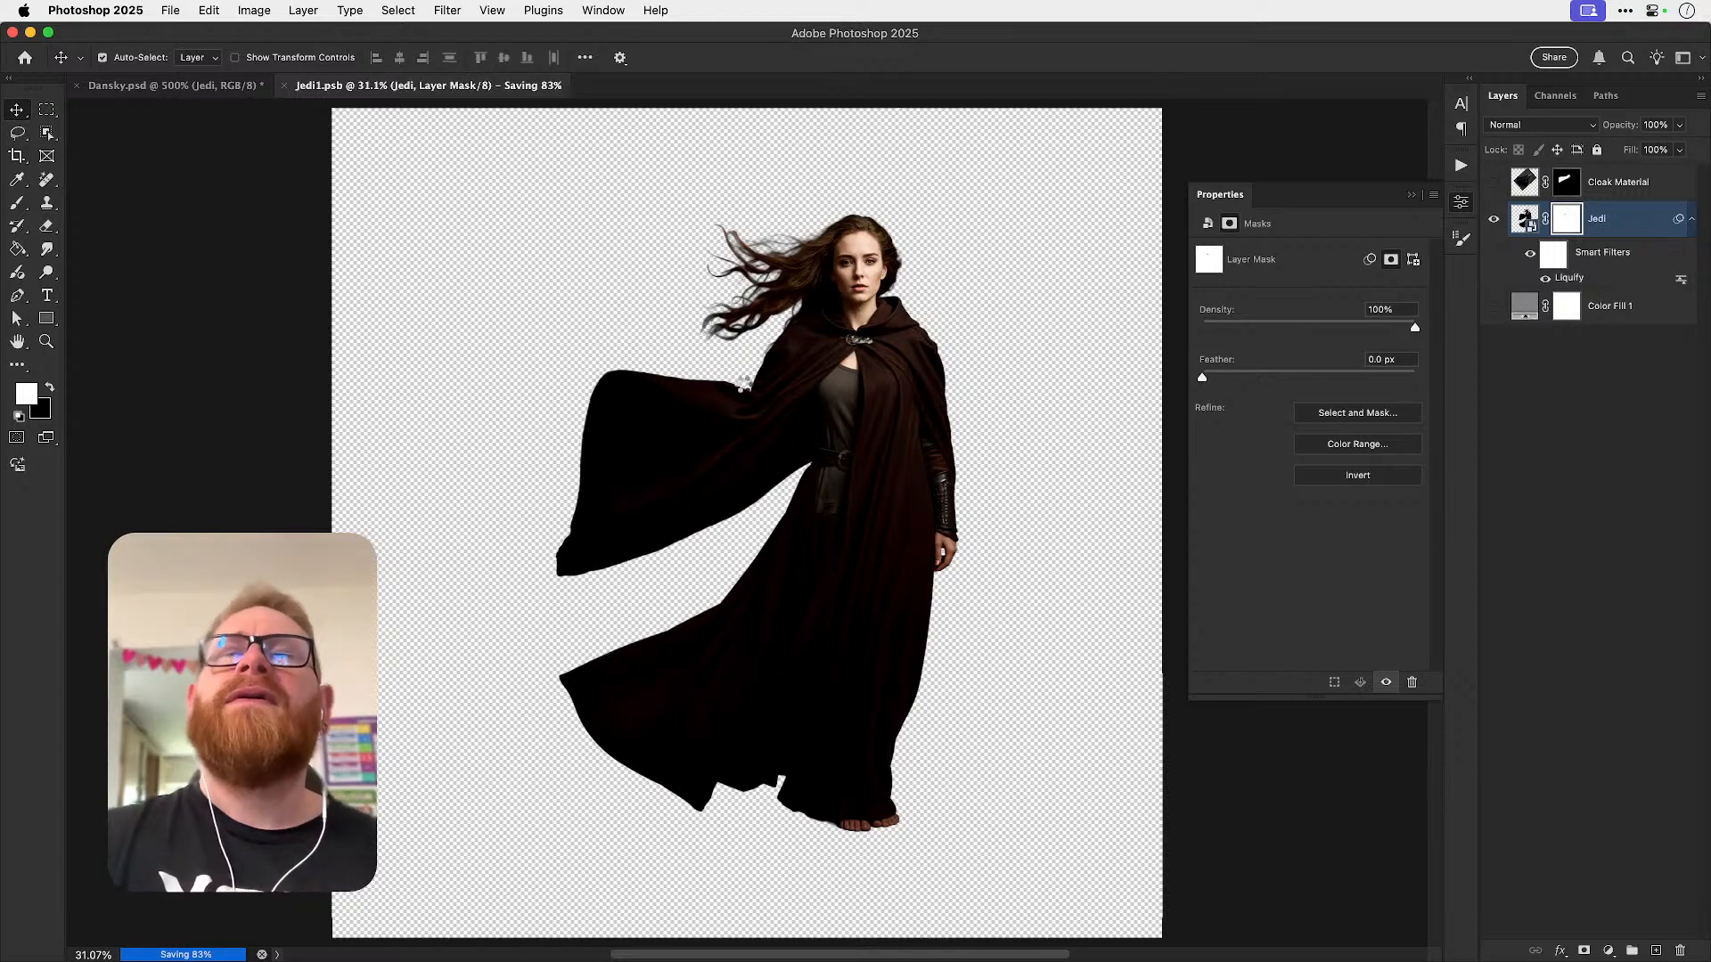
{"action": "key", "text": "super+w"}
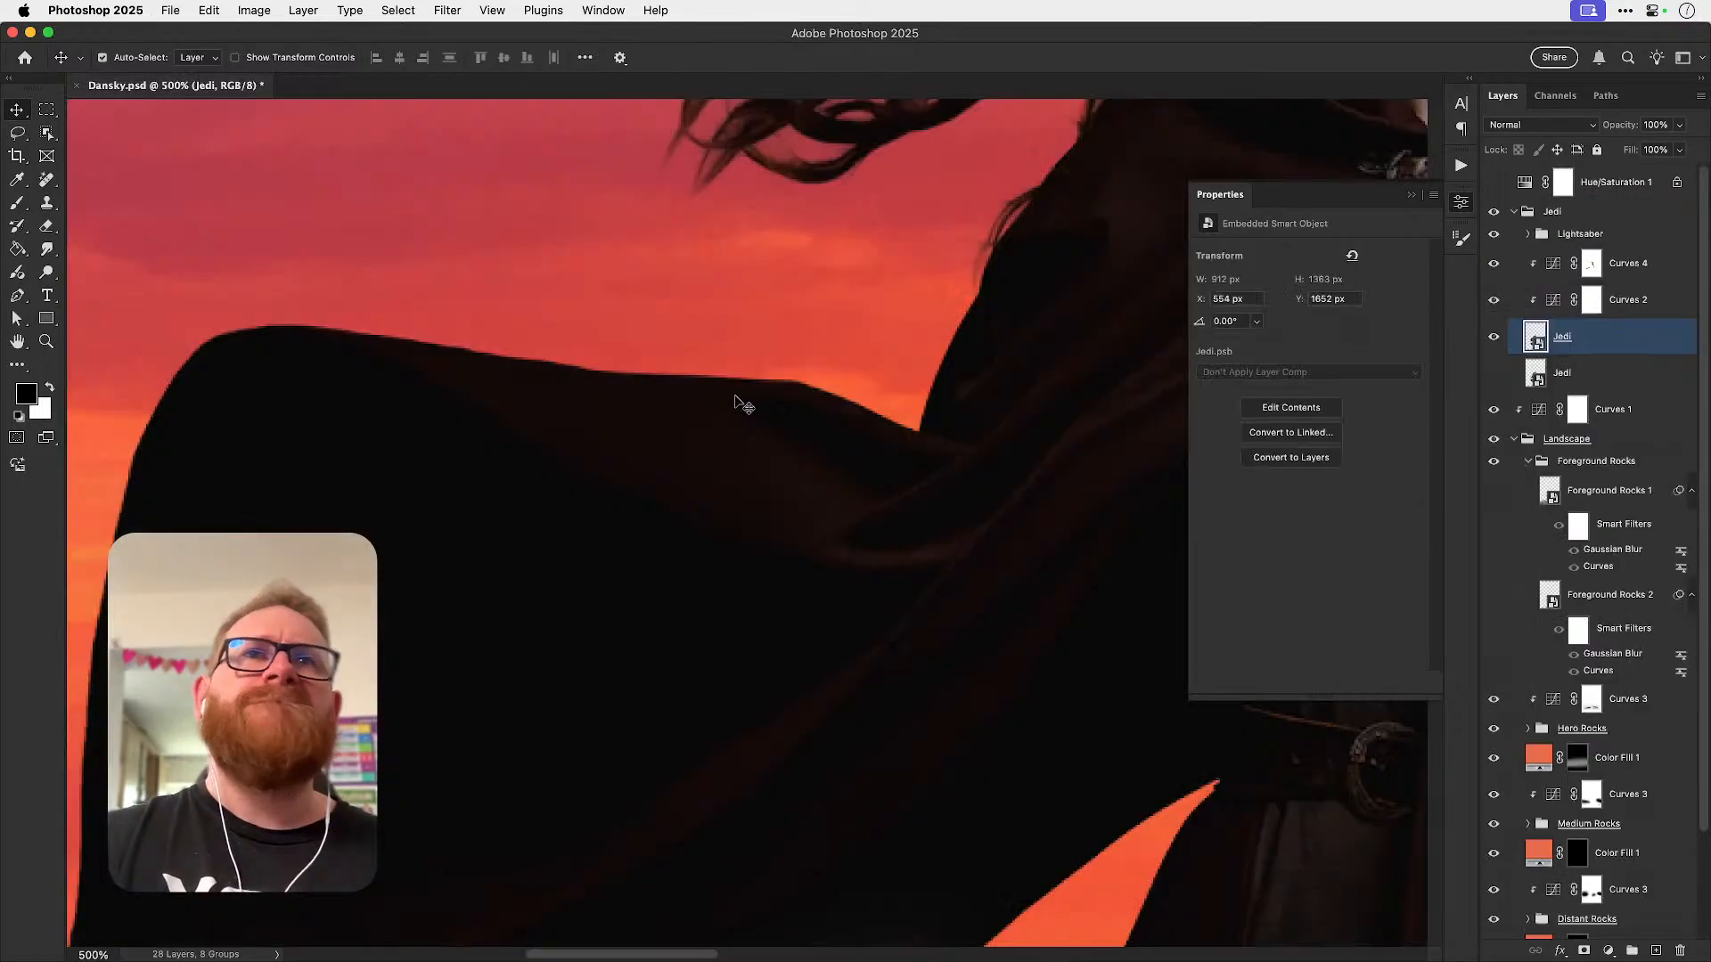
- Paint black on the Curves 4 mask over the billowing cloak's upper folds with a 60 px brush at 30% flow, undoing the last stroke
{"action": "key", "text": "super+1"}
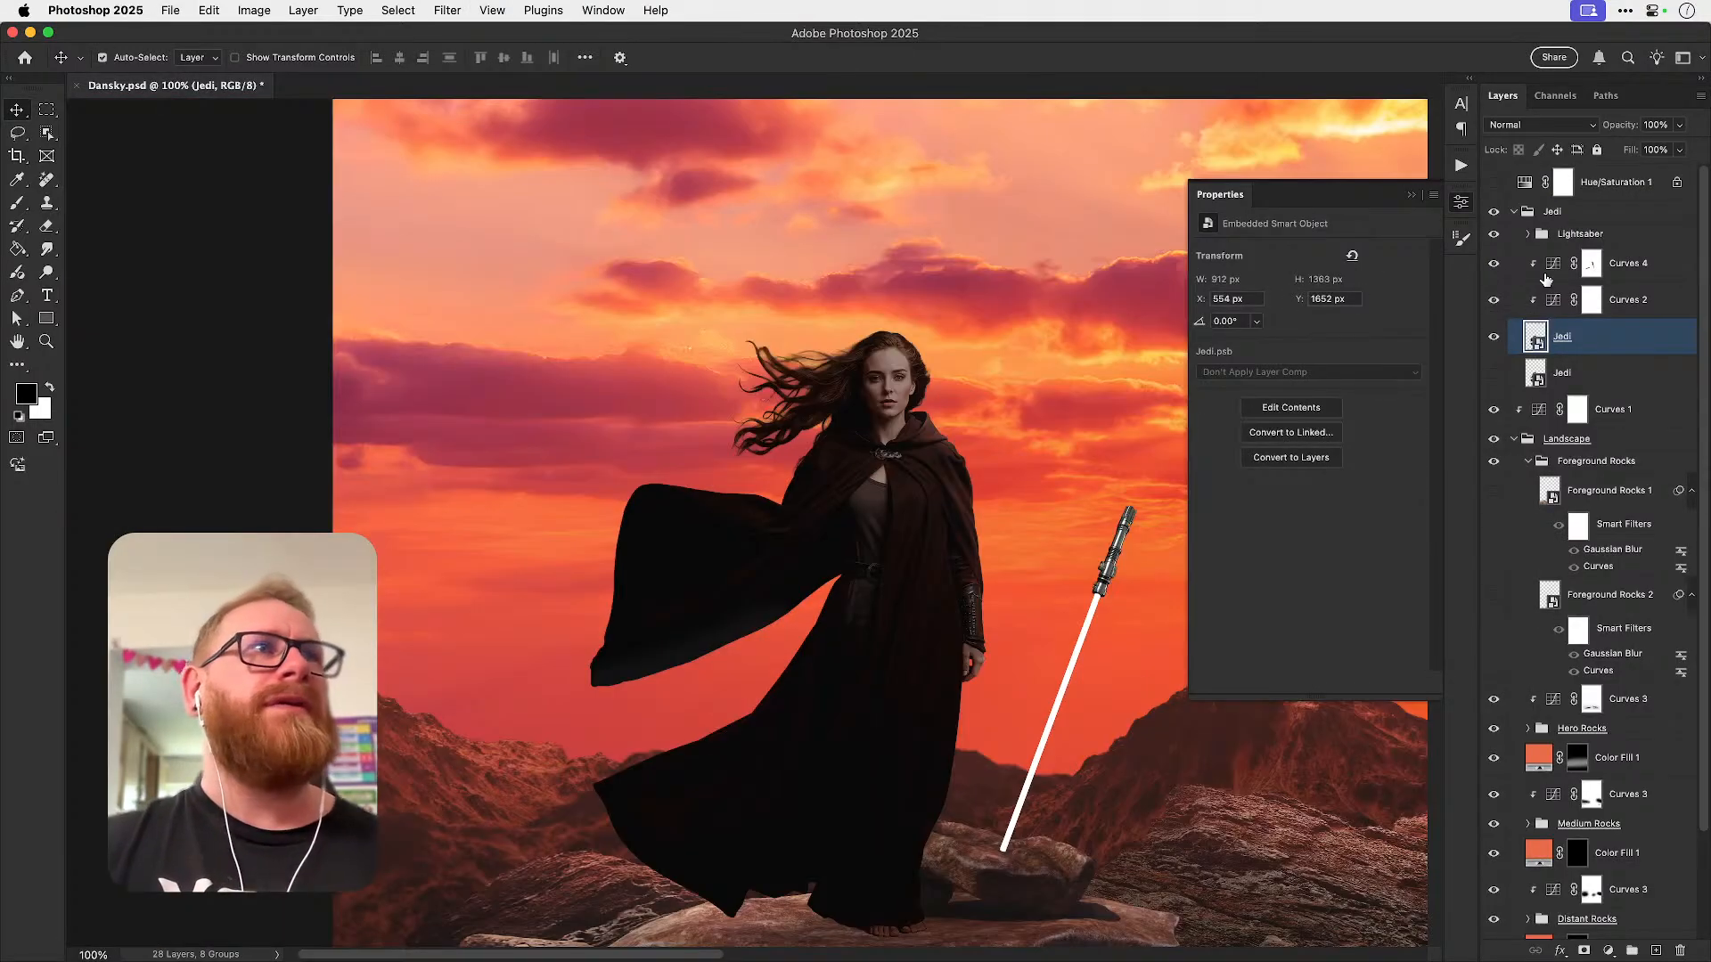
{"action": "left_click", "coordinate": [1589, 264]}
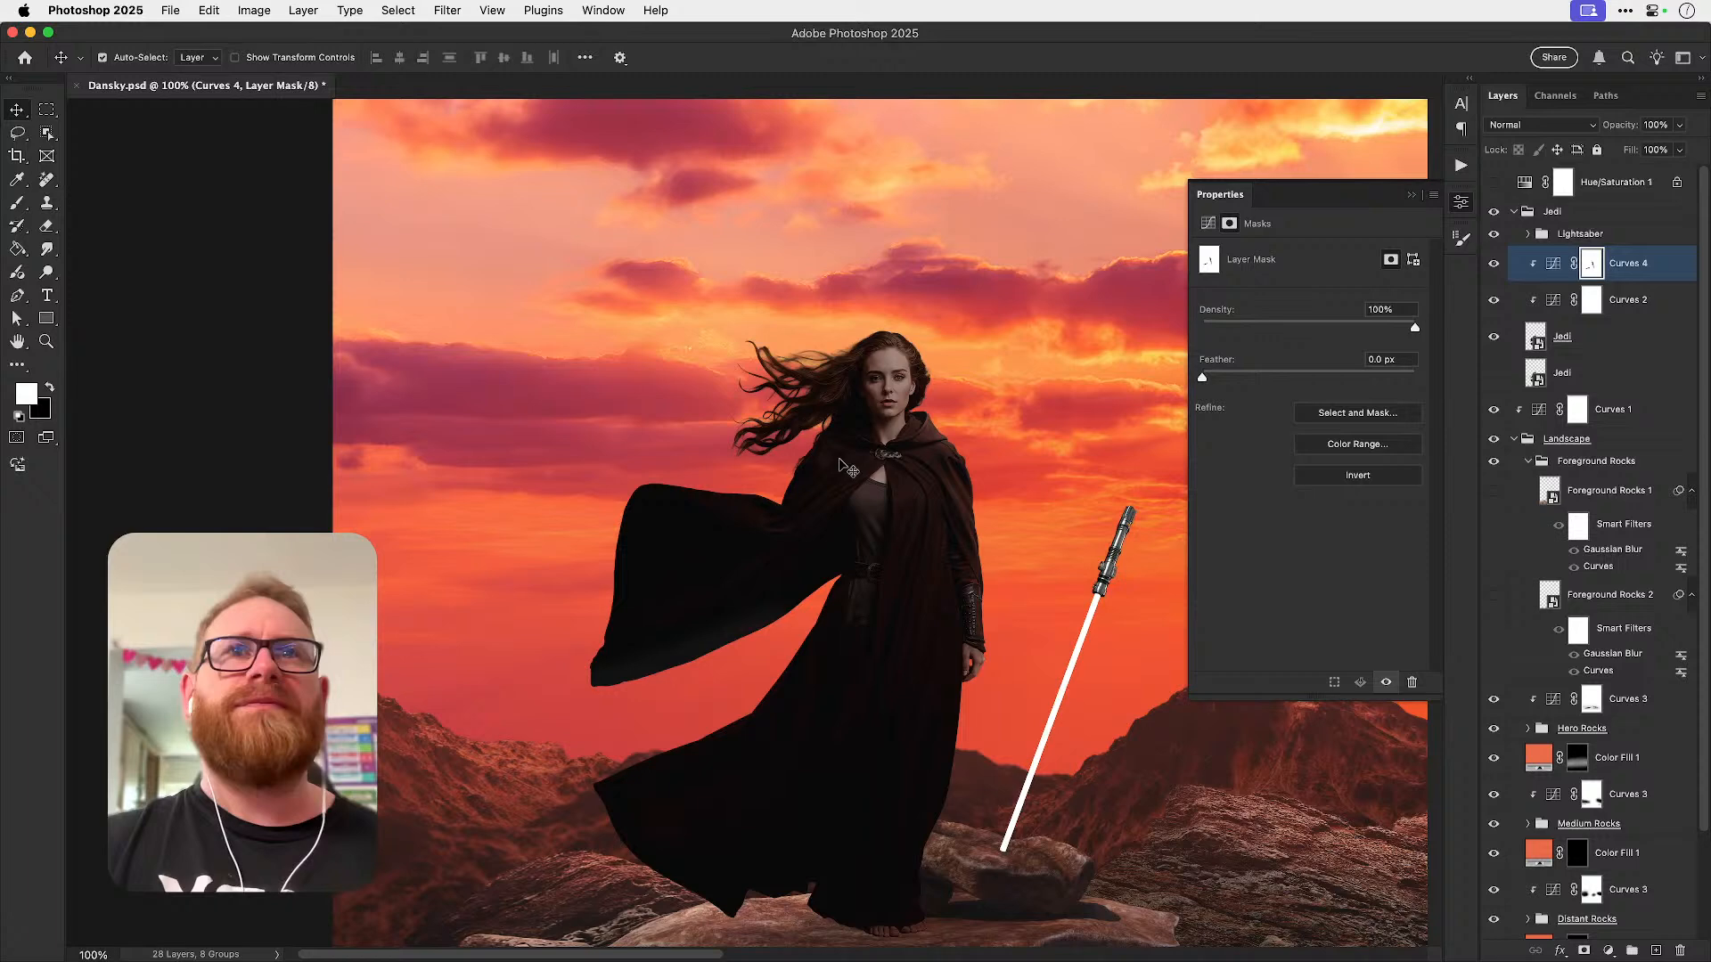
{"action": "key", "text": "b"}
{"action": "key", "text": "super+equal"}
{"action": "key", "text": "super+equal"}
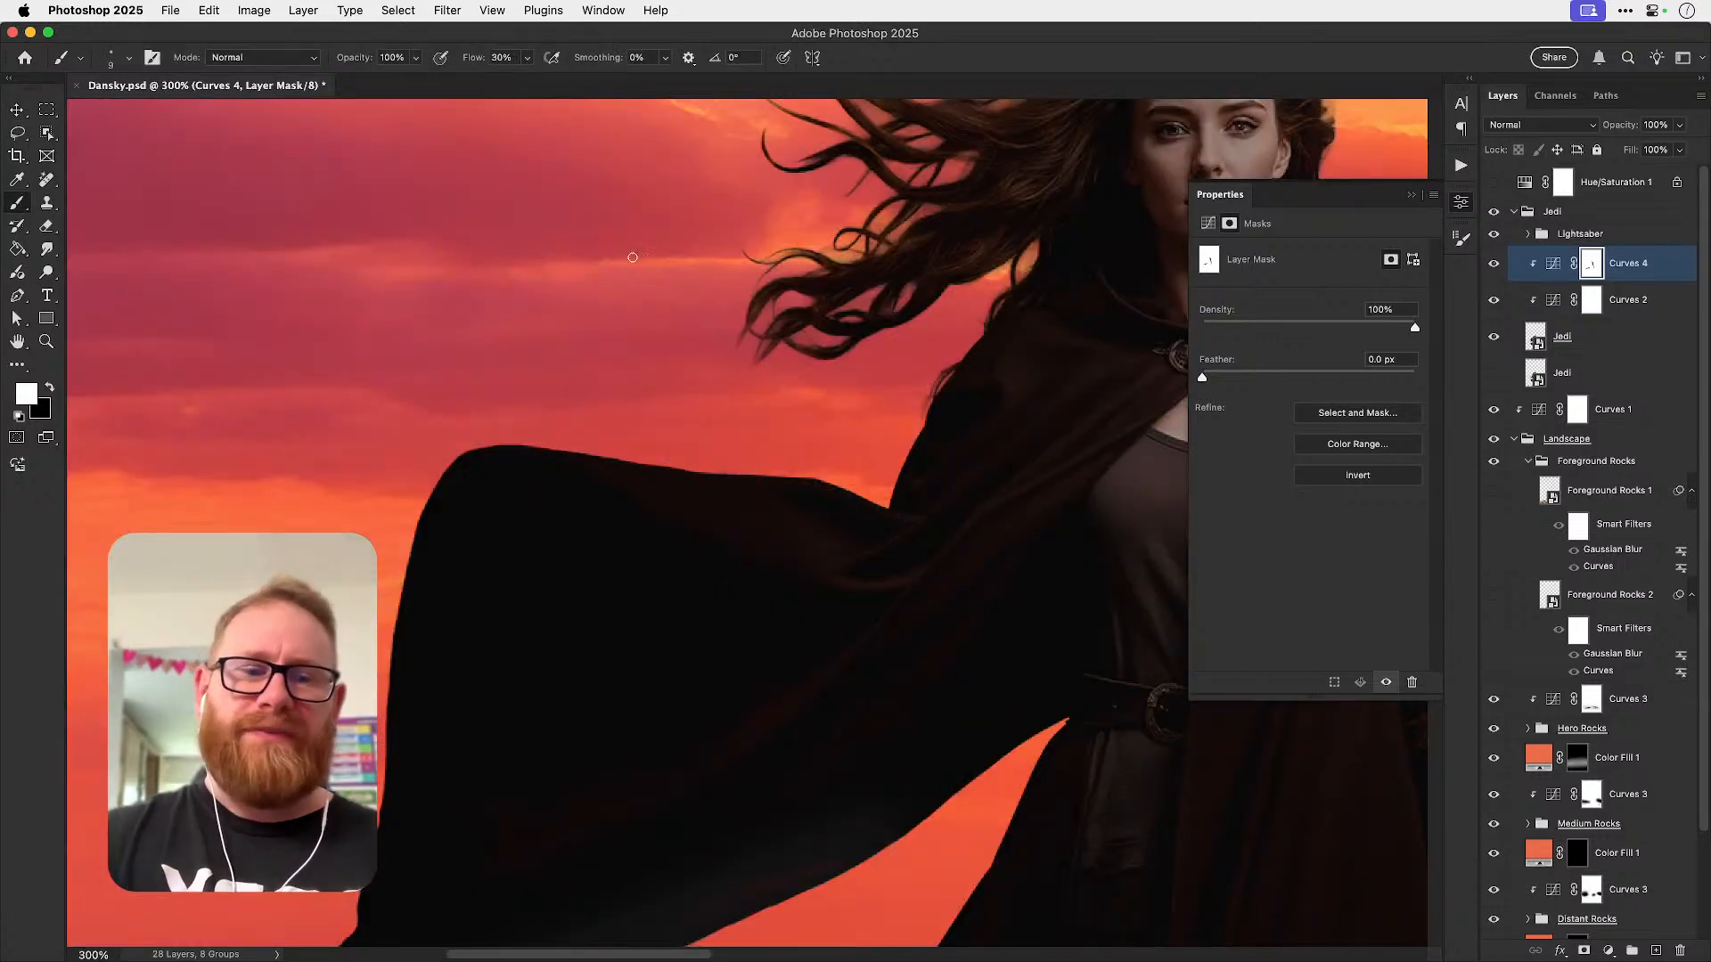
{"action": "key", "text": "x"}
{"action": "key", "text": "bracketright"}
{"action": "key", "text": "bracketright"}
{"action": "key", "text": "bracketright"}
{"action": "key", "text": "bracketright"}
{"action": "key", "text": "bracketright"}
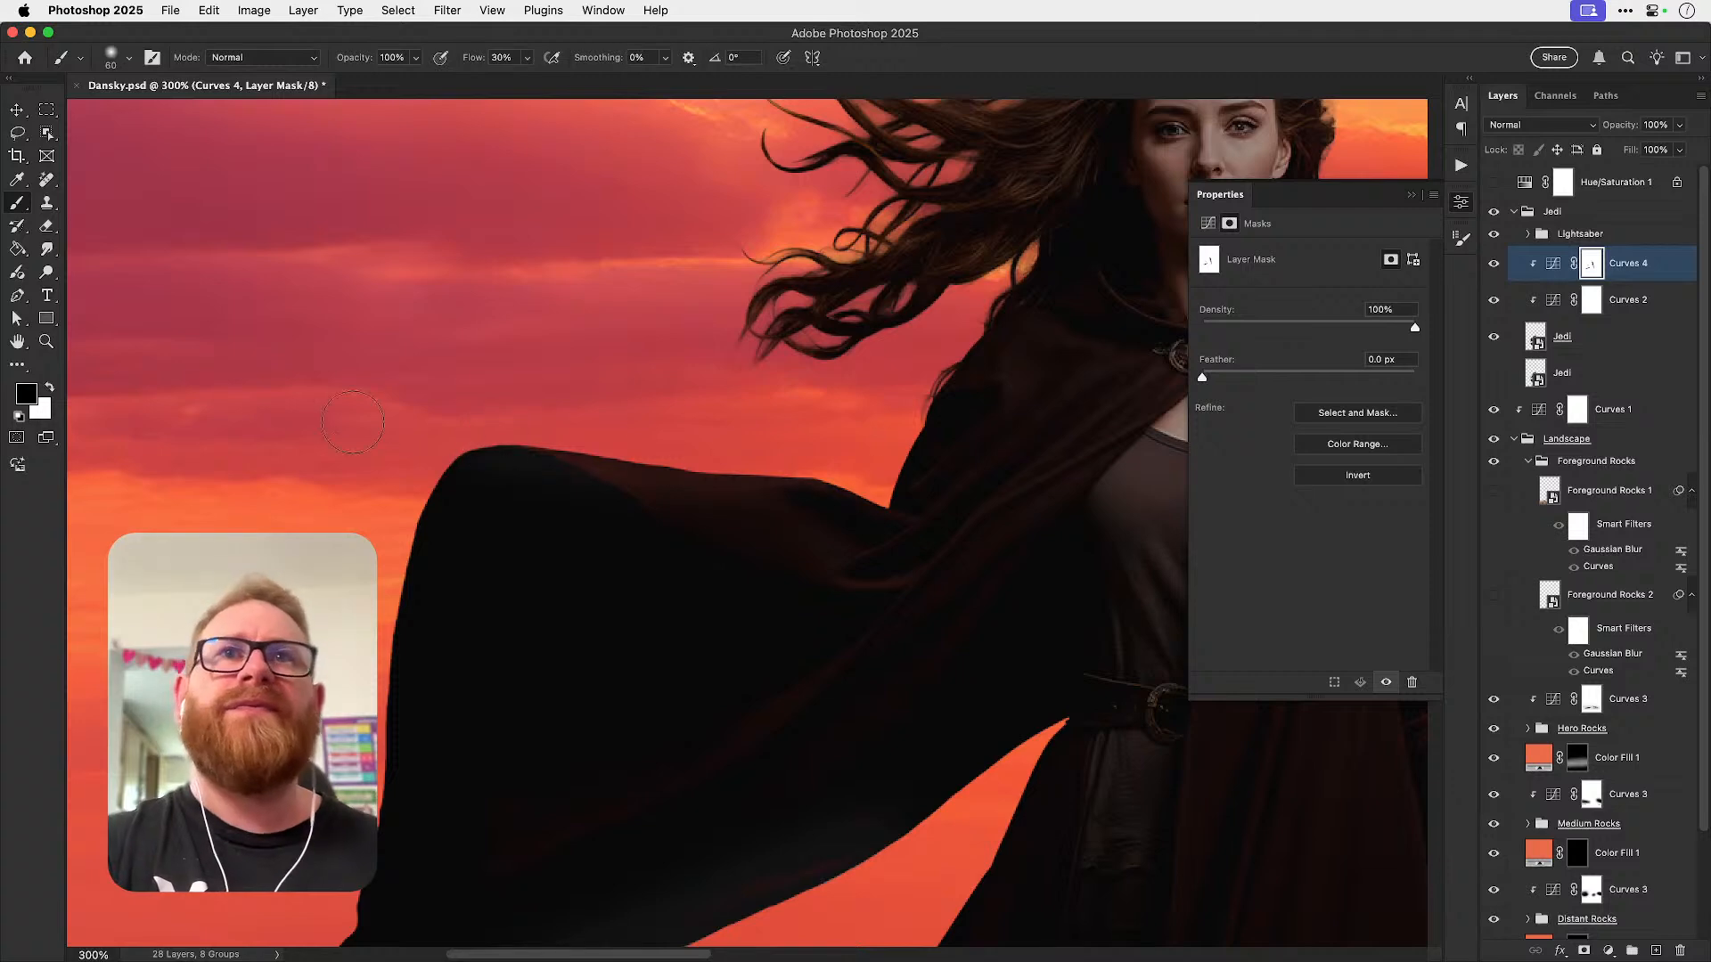
{"action": "left_click_drag", "start_coordinate": [450, 576], "coordinate": [458, 307]}
{"action": "left_click_drag", "start_coordinate": [662, 566], "coordinate": [442, 740]}
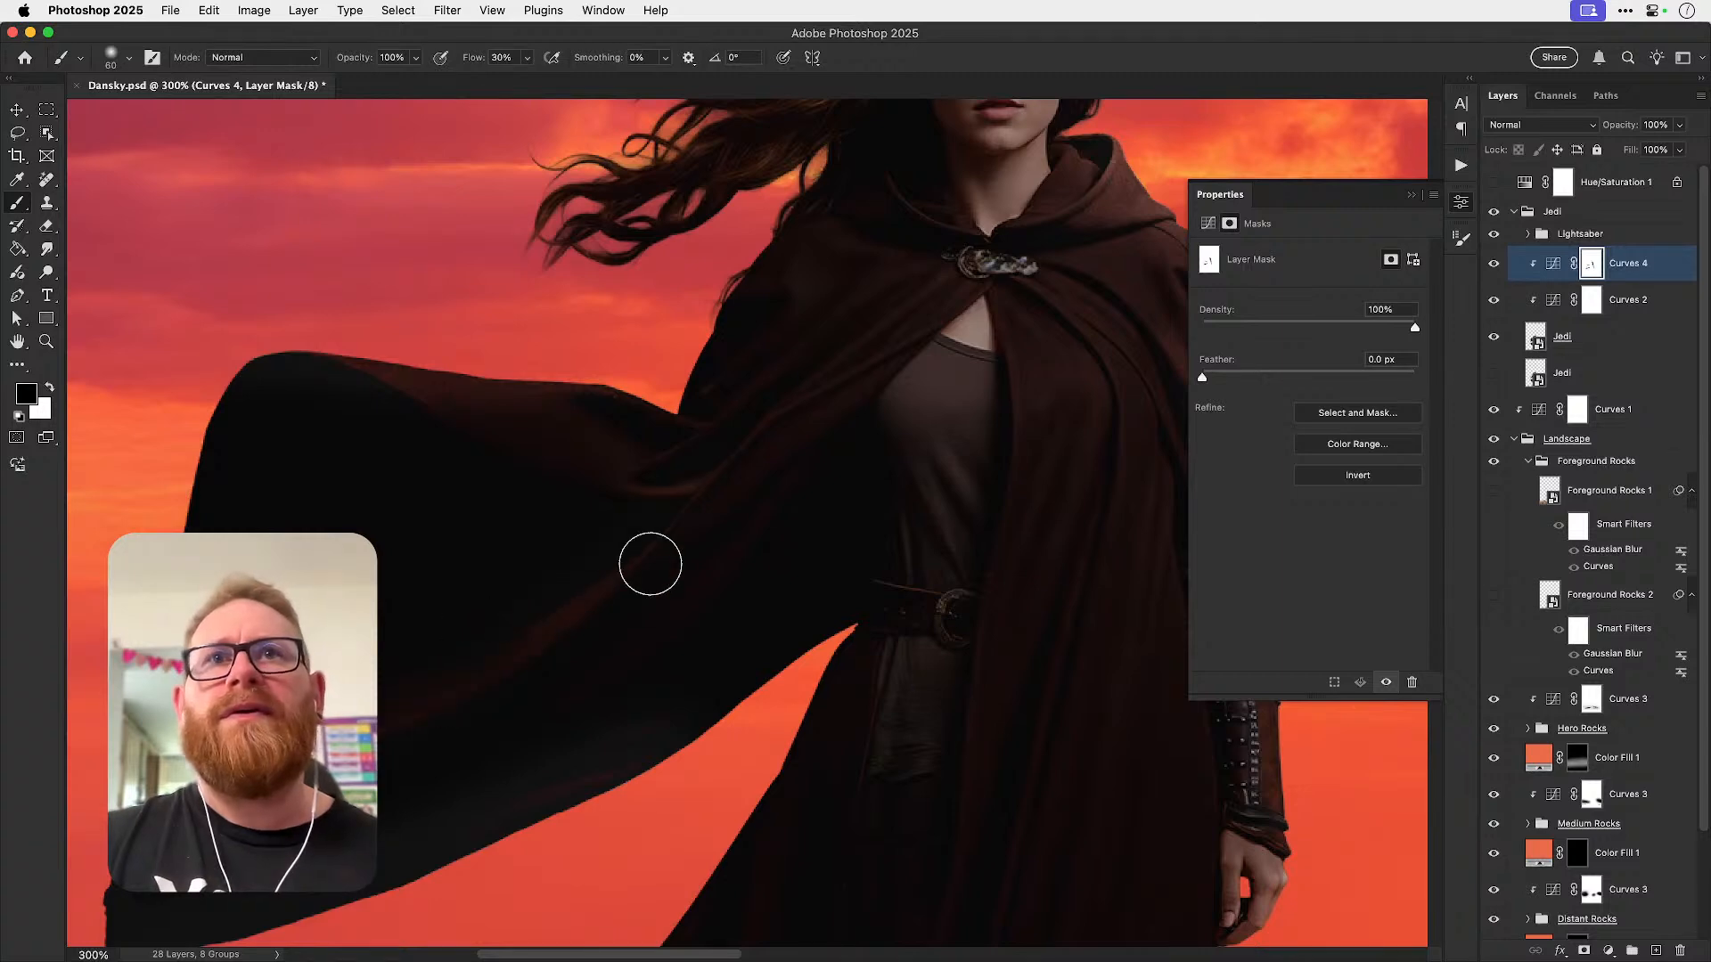
{"action": "key", "text": "super+z"}
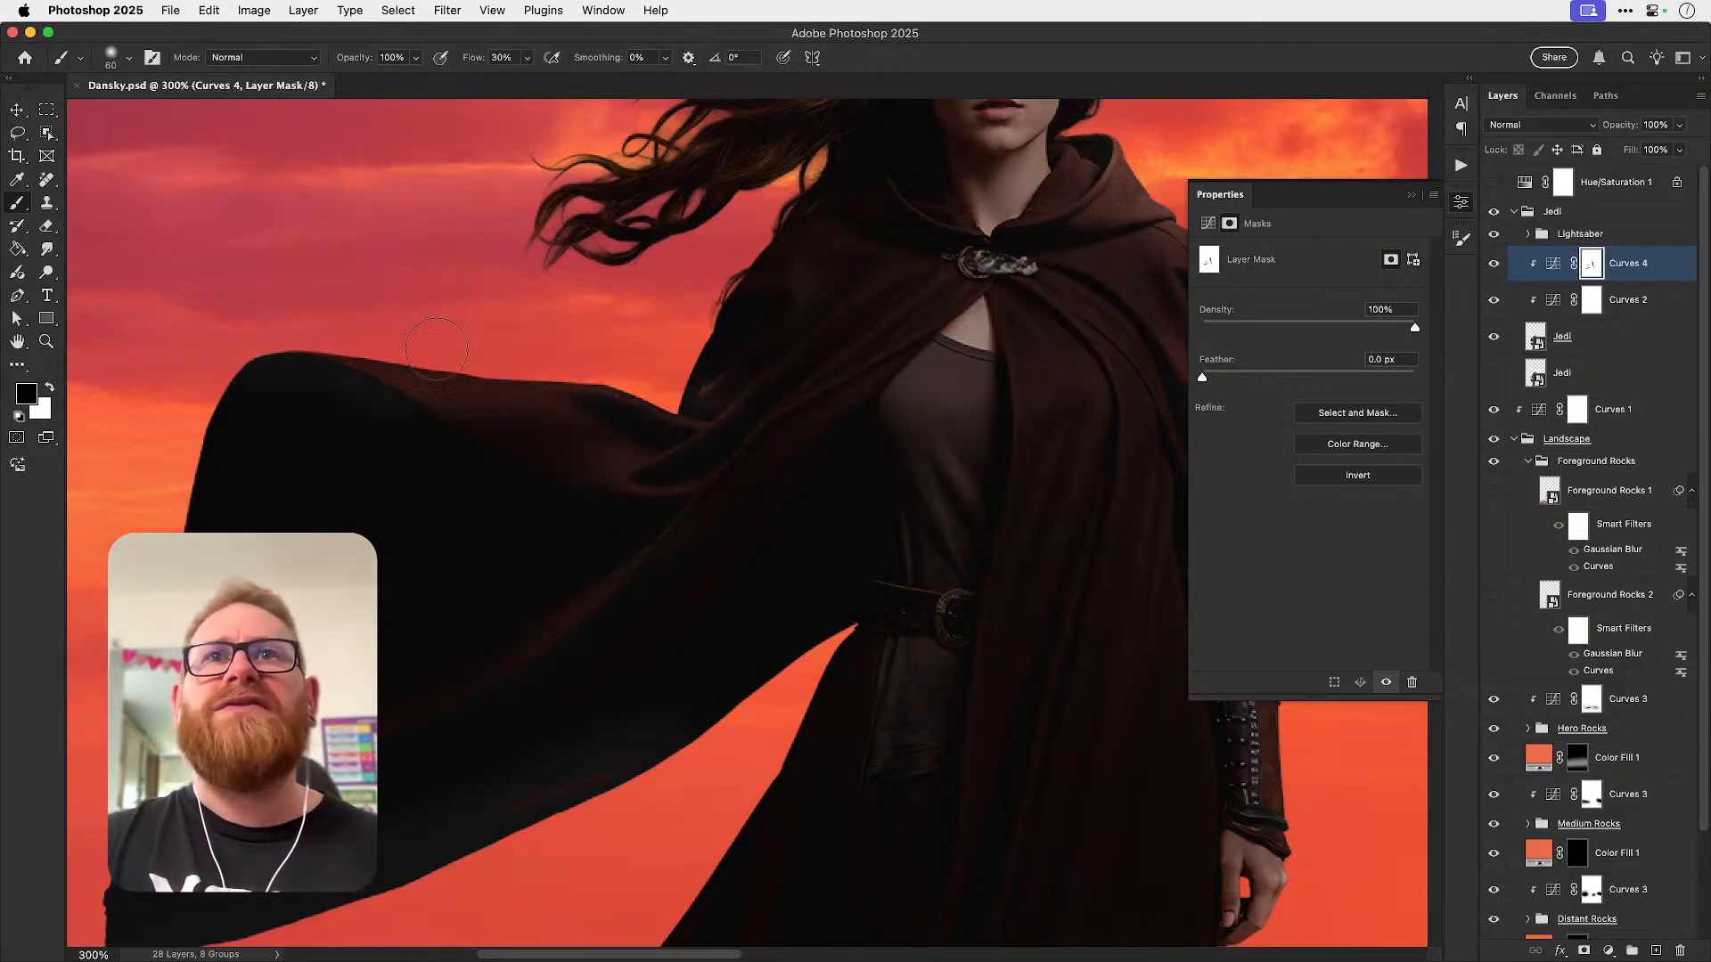
{"action": "key", "text": "x"}
{"action": "key", "text": "x"}
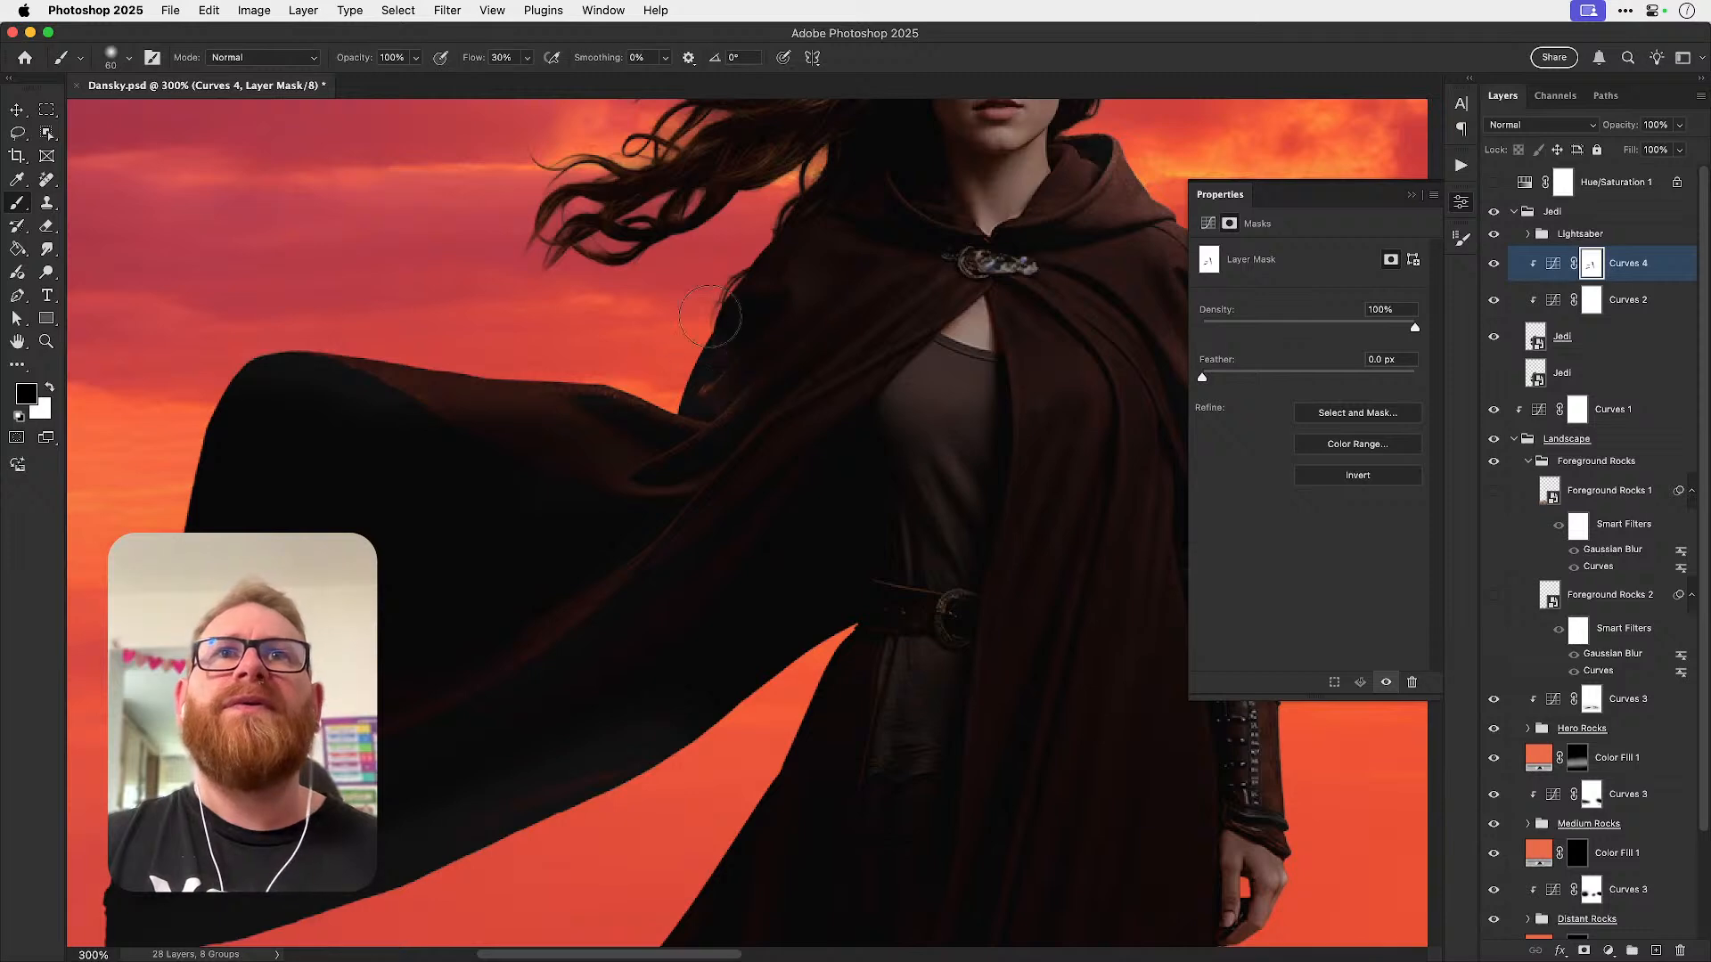
- Paint black on the Curves 4 mask over the Jedi's windblown hair with a 60 px brush at 30% flow, undoing the last stroke
{"action": "scroll", "coordinate": [712, 356], "scroll_direction": "up", "scroll_amount": 5}
{"action": "scroll", "coordinate": [624, 400], "scroll_direction": "up", "scroll_amount": 5}
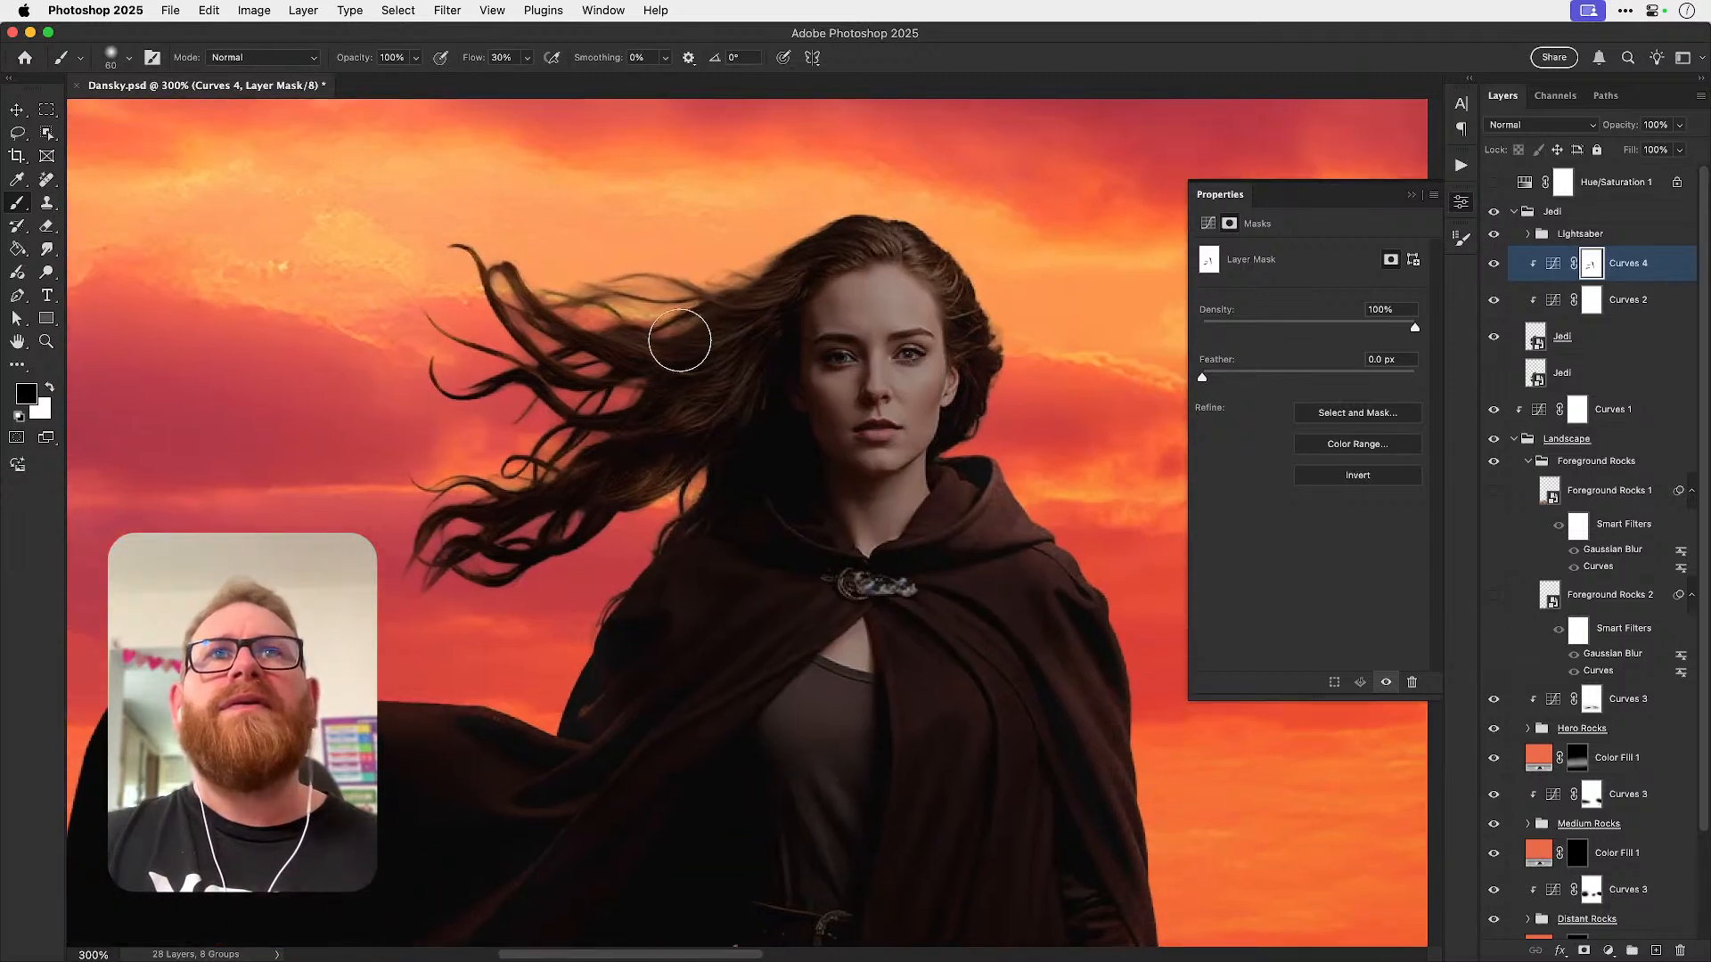
{"action": "left_click_drag", "start_coordinate": [642, 293], "coordinate": [353, 310]}
{"action": "key", "text": "super+z"}
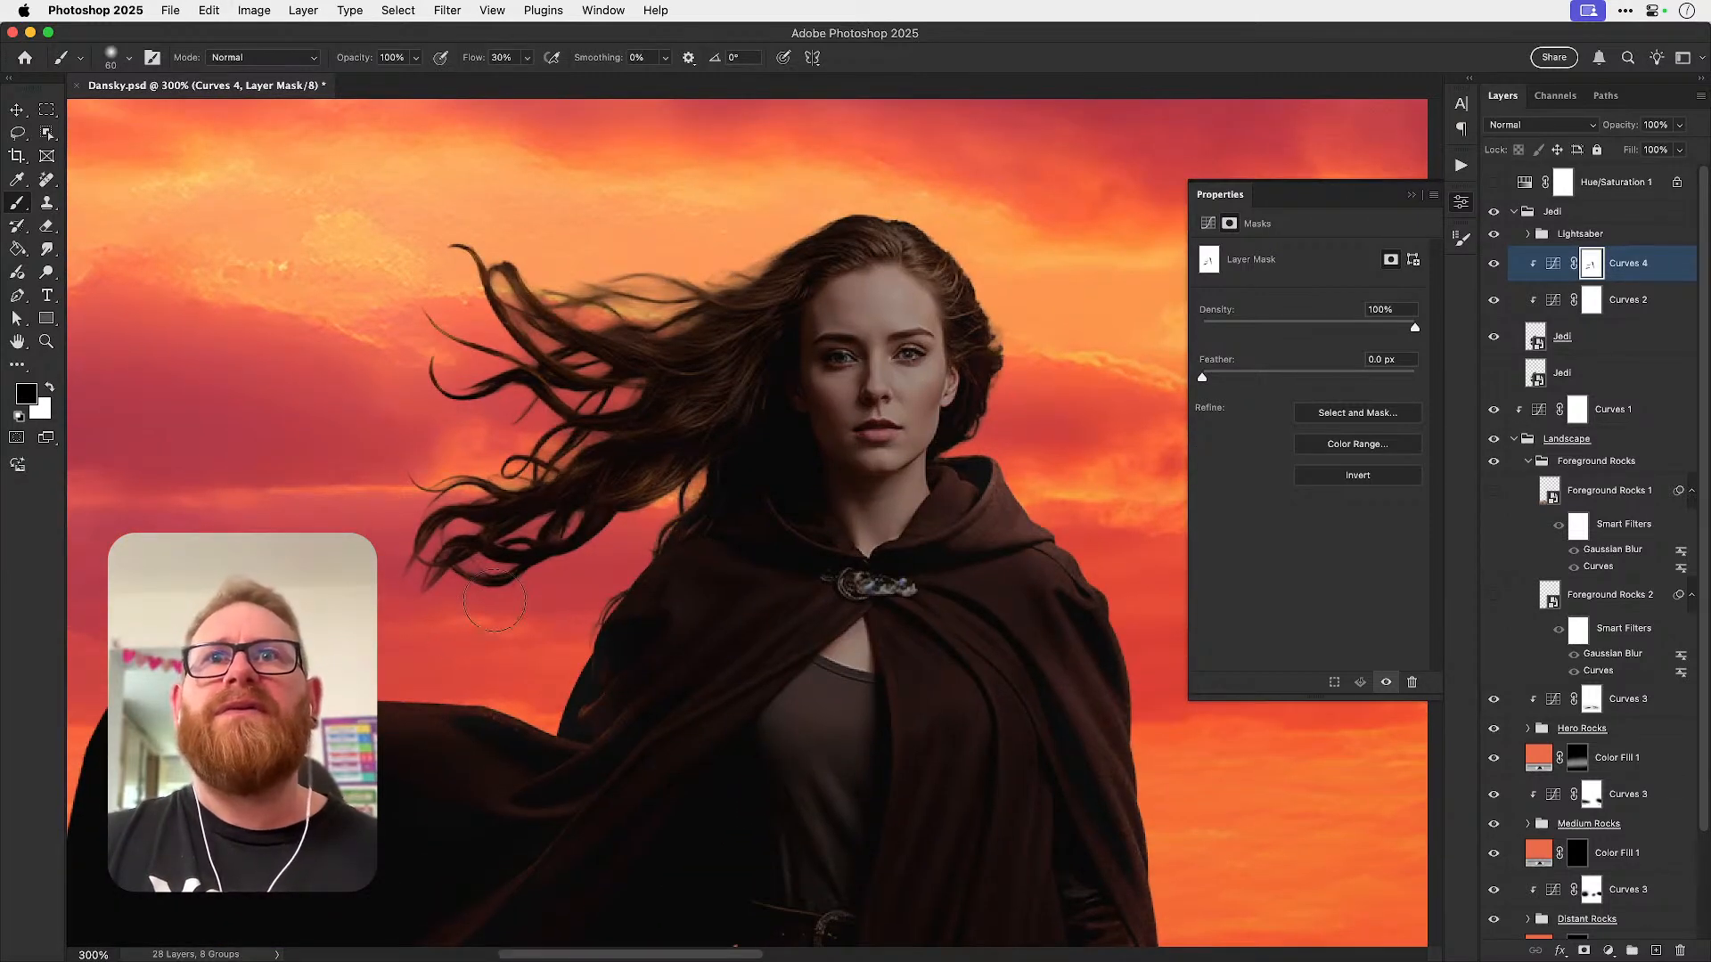
{"action": "key", "text": "super+1"}
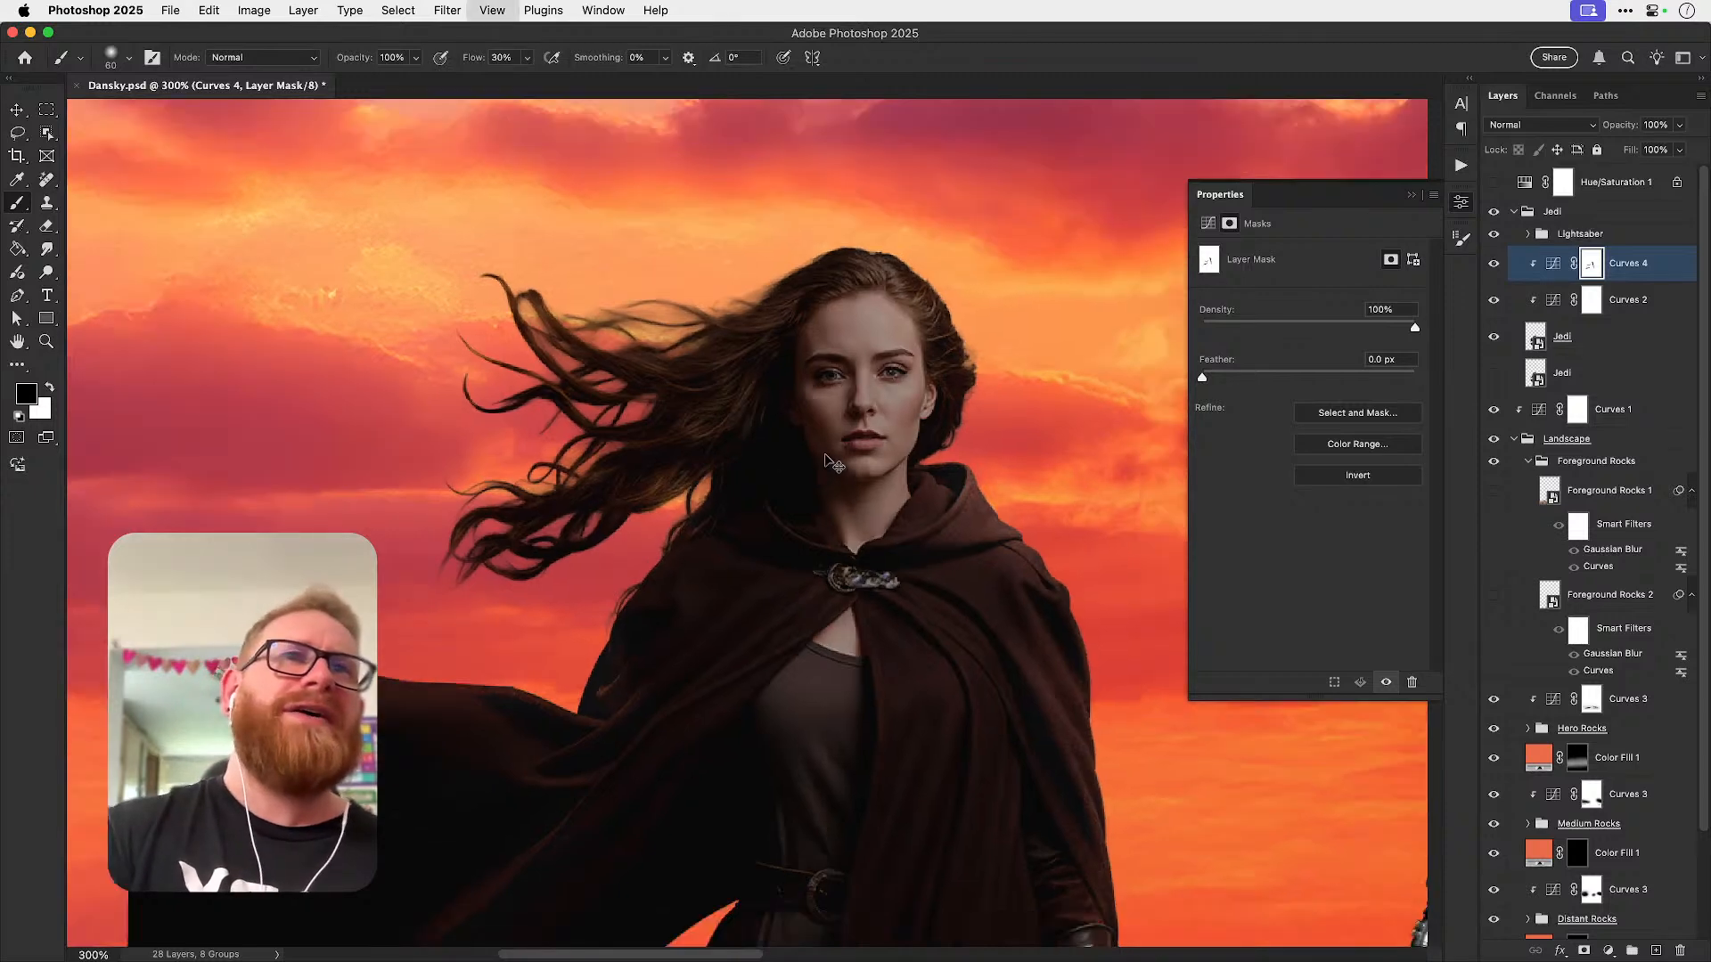
- Paint black on the Curves 4 mask over the Jedi's lit cheek and jaw with a 30 px brush at 30% flow
{"action": "scroll", "coordinate": [830, 470], "scroll_direction": "up", "scroll_amount": 2}
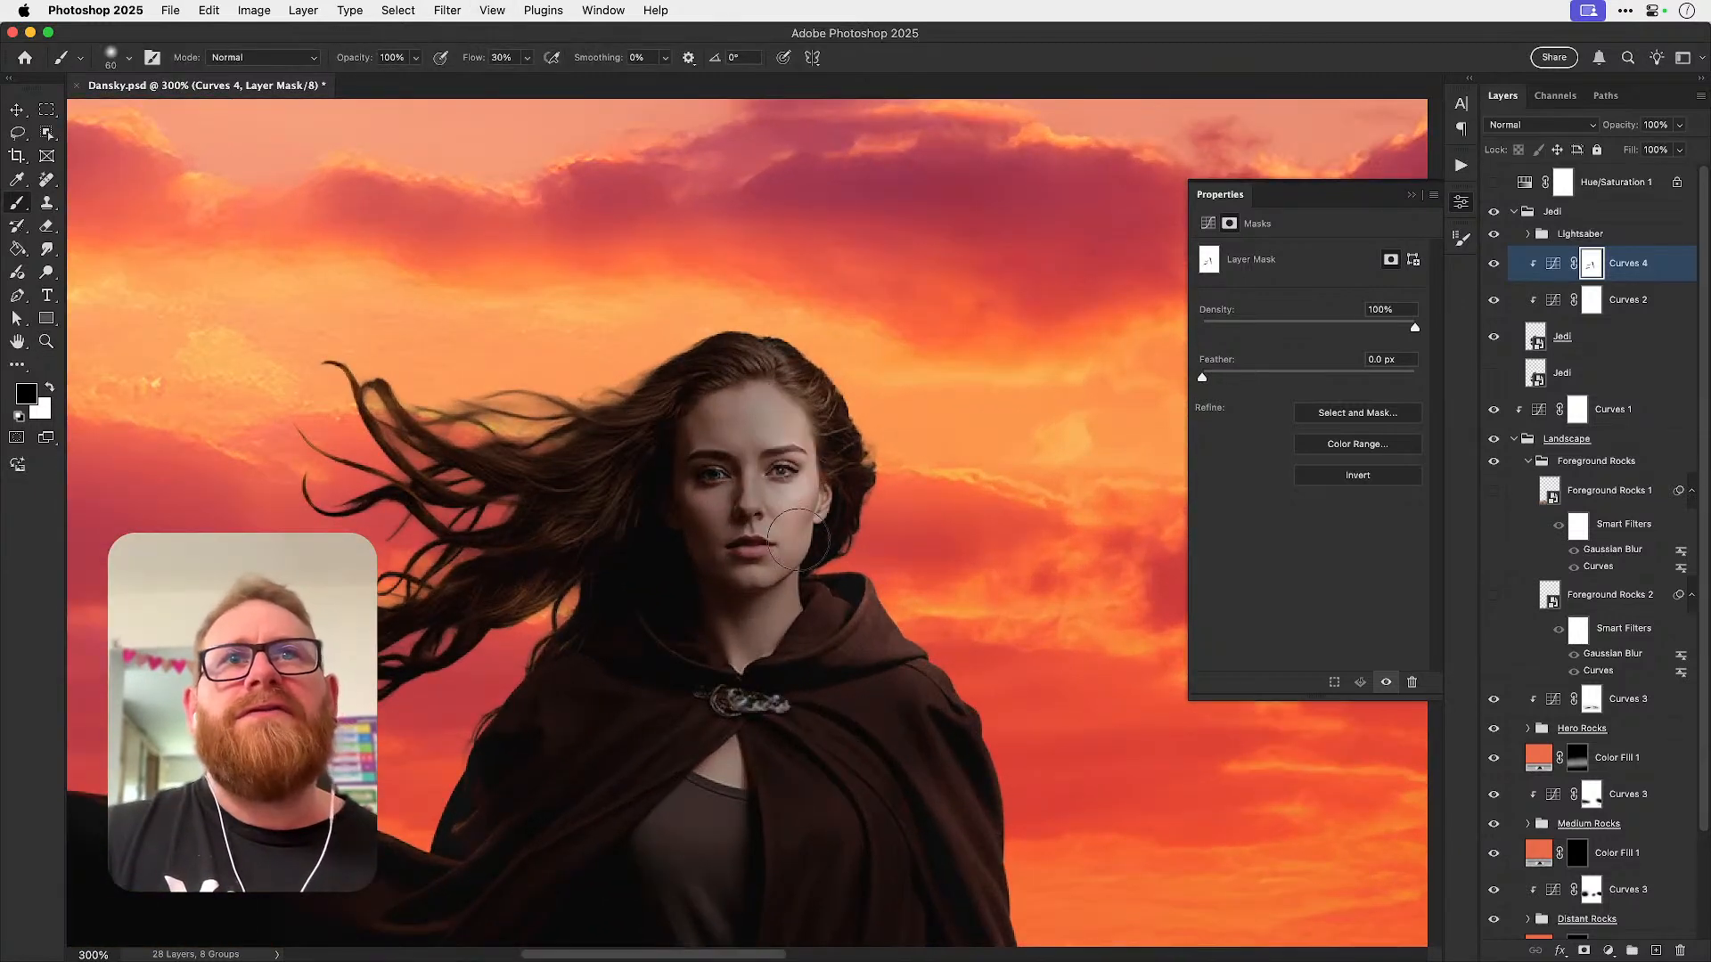
{"action": "key", "text": "bracketleft"}
{"action": "key", "text": "bracketleft"}
{"action": "key", "text": "bracketleft"}
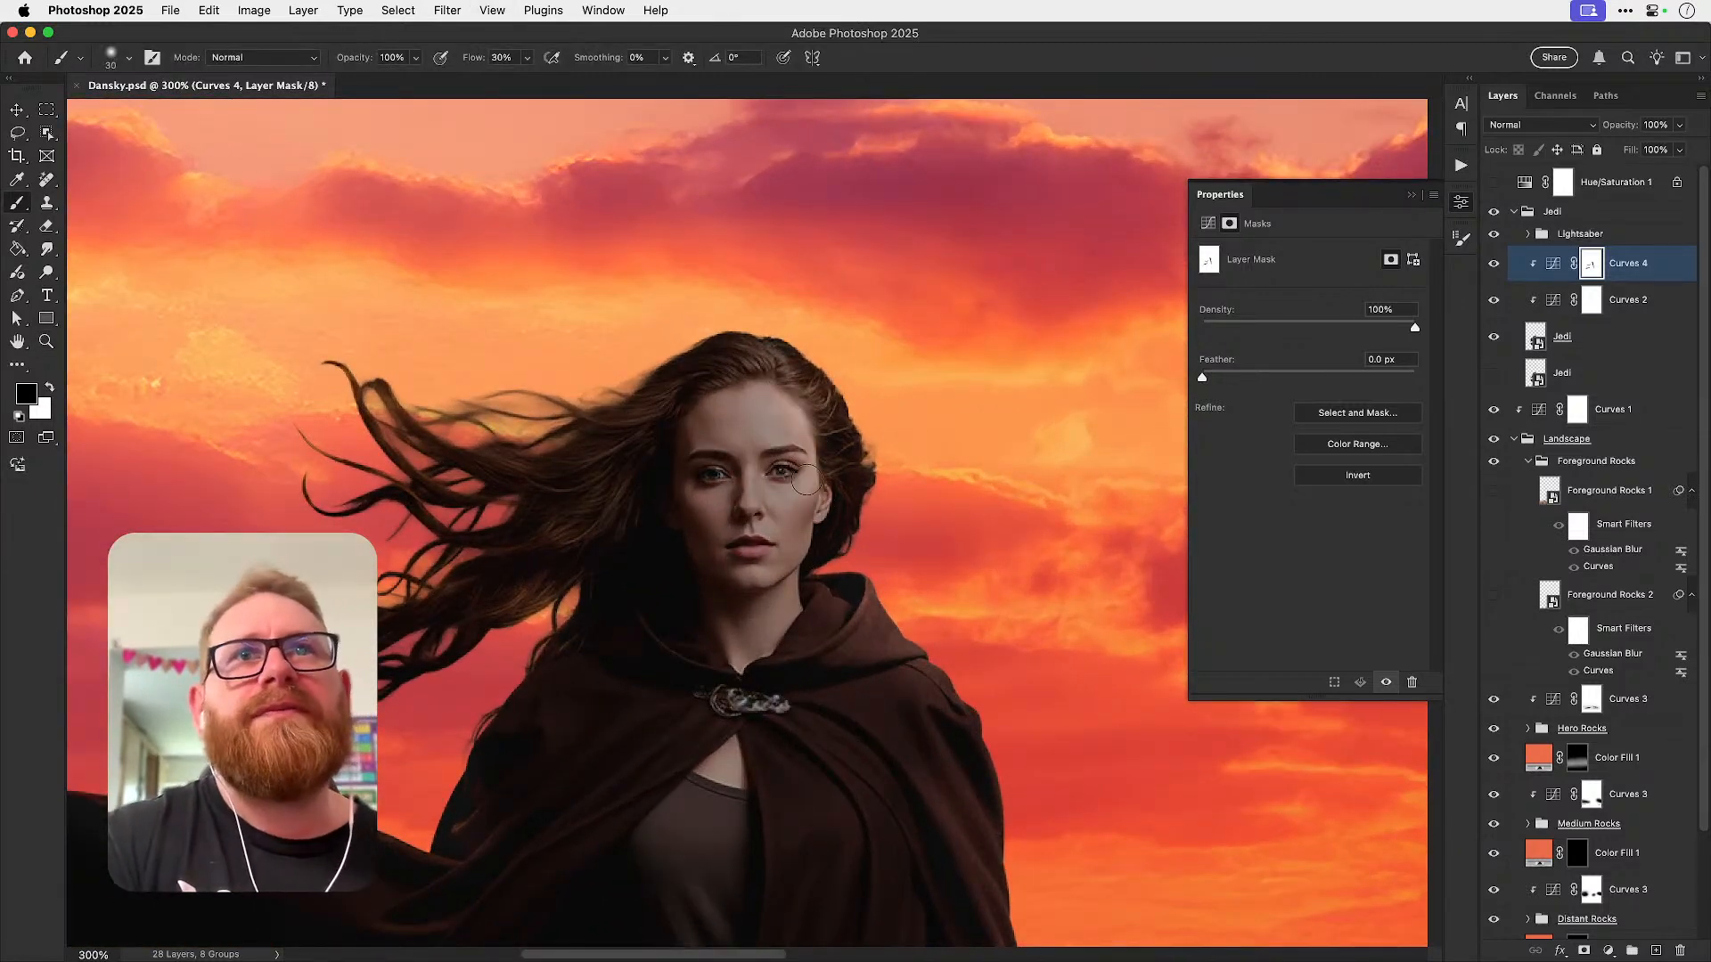
{"action": "key", "text": "bracketright"}
{"action": "key", "text": "bracketright"}
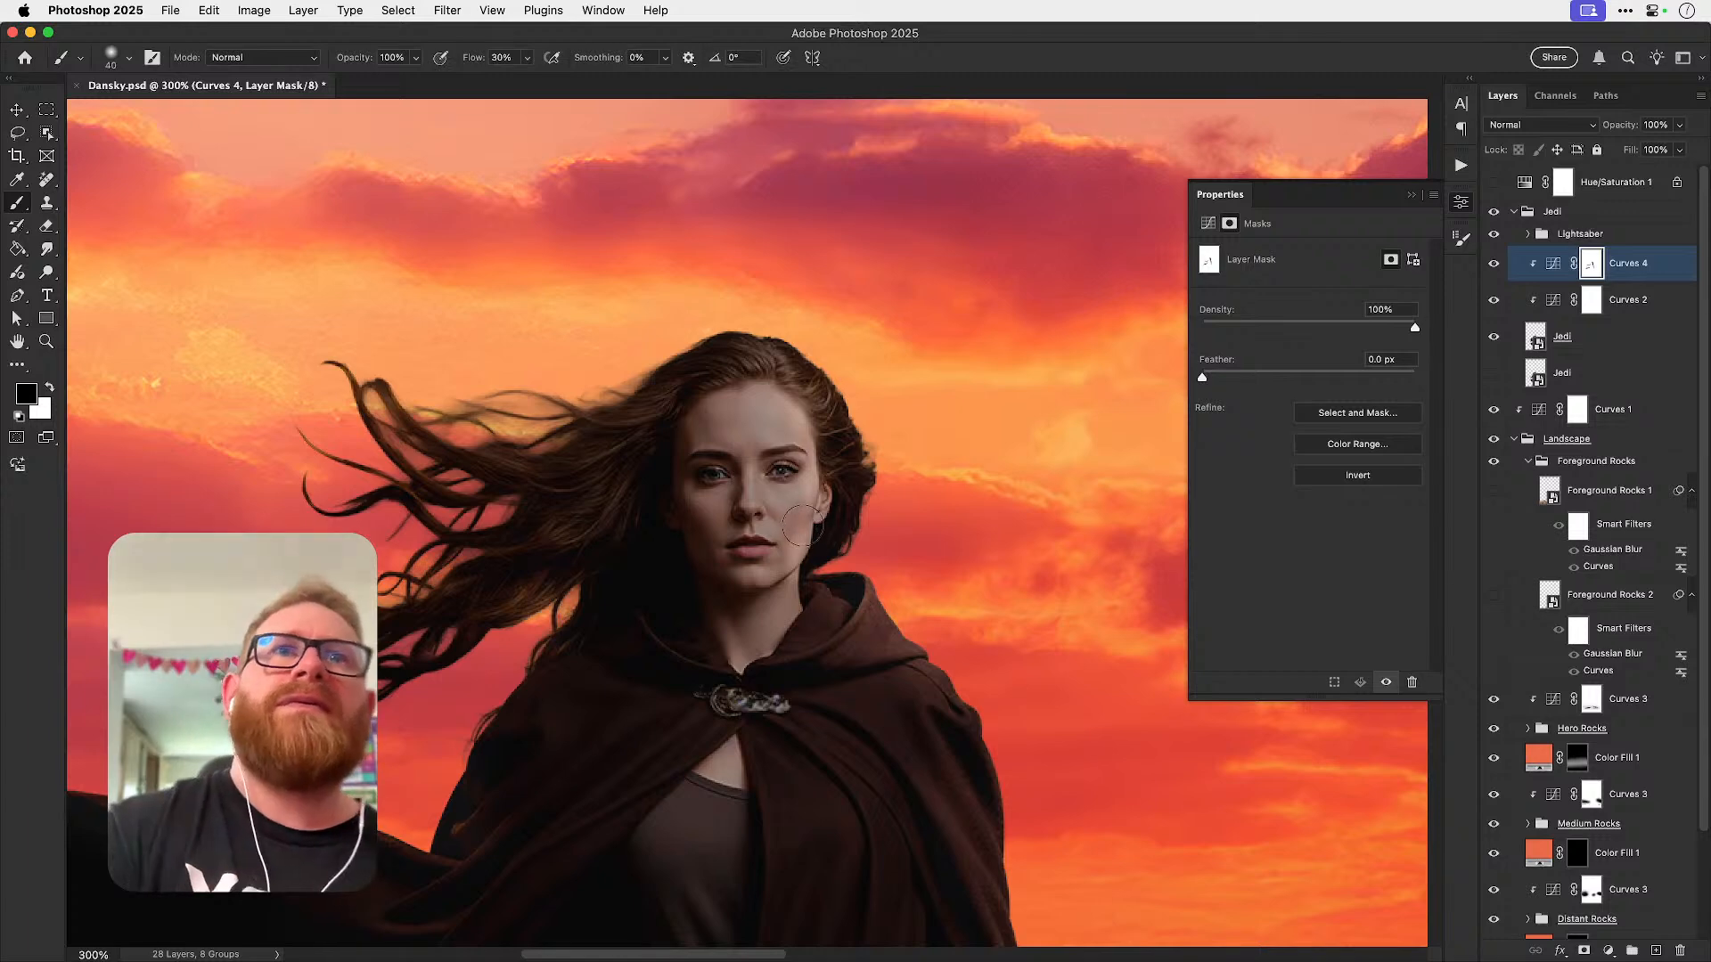
{"action": "key", "text": "bracketleft"}
{"action": "key", "text": "bracketleft"}
{"action": "key", "text": "bracketleft"}
{"action": "key", "text": "bracketleft"}
{"action": "key", "text": "bracketleft"}
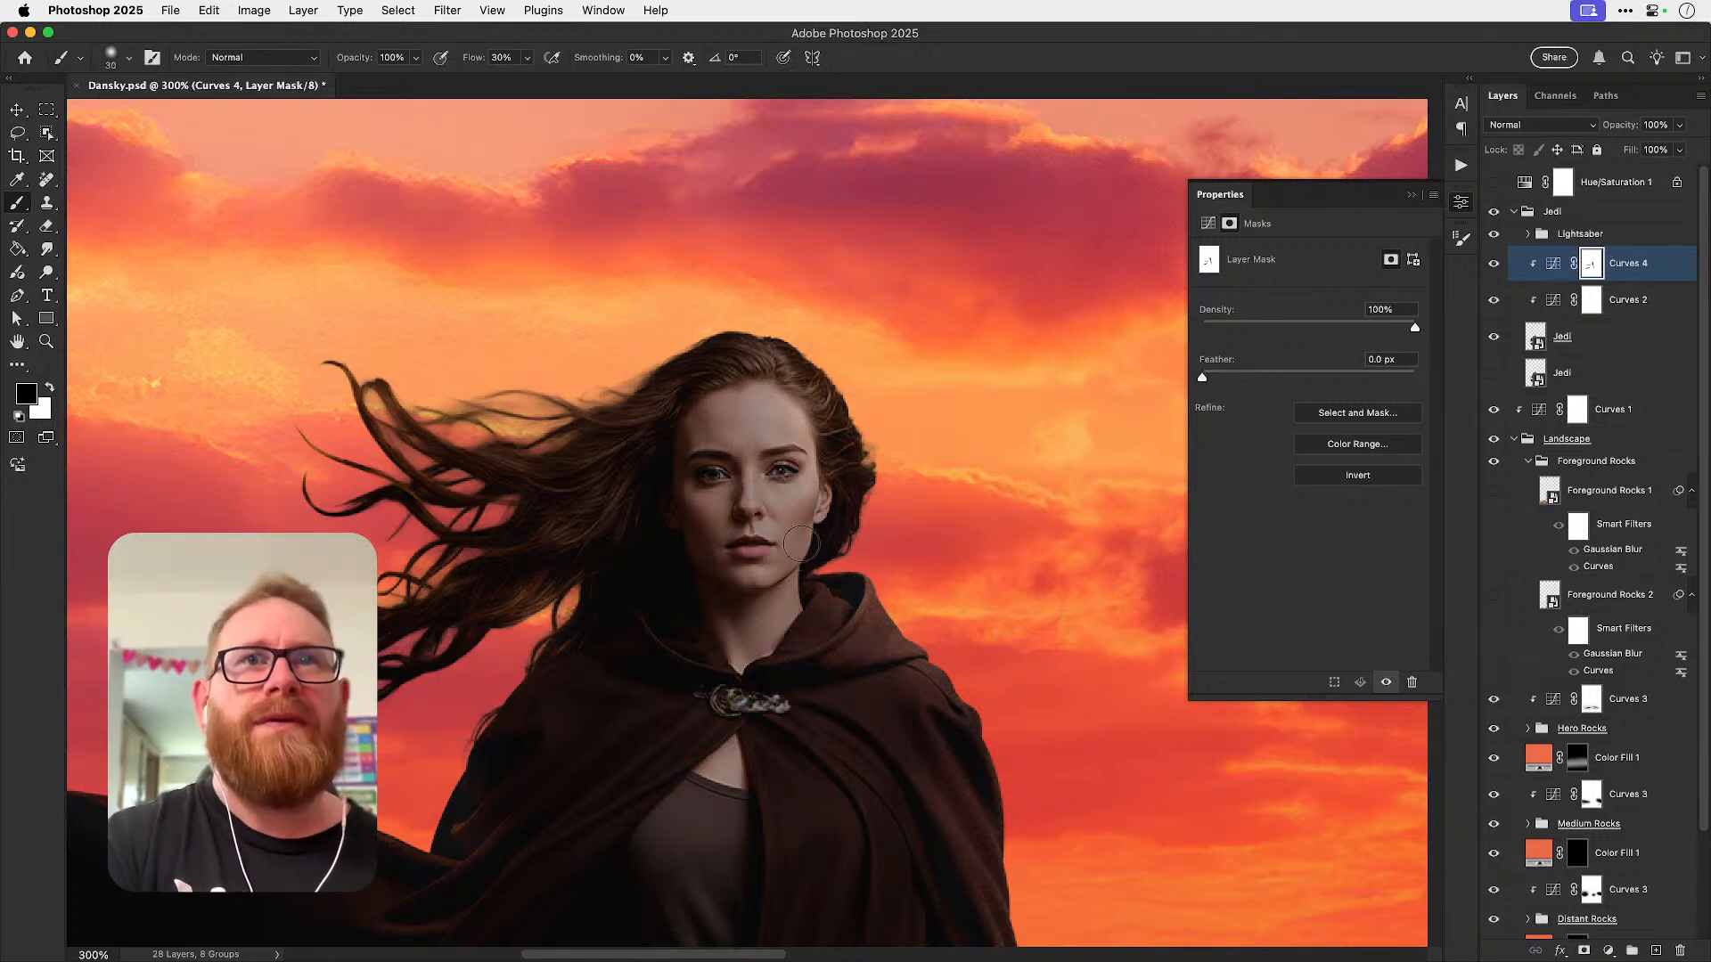
{"action": "left_click_drag", "start_coordinate": [806, 519], "coordinate": [769, 576]}
{"action": "key", "text": "bracketright"}
{"action": "key", "text": "bracketright"}
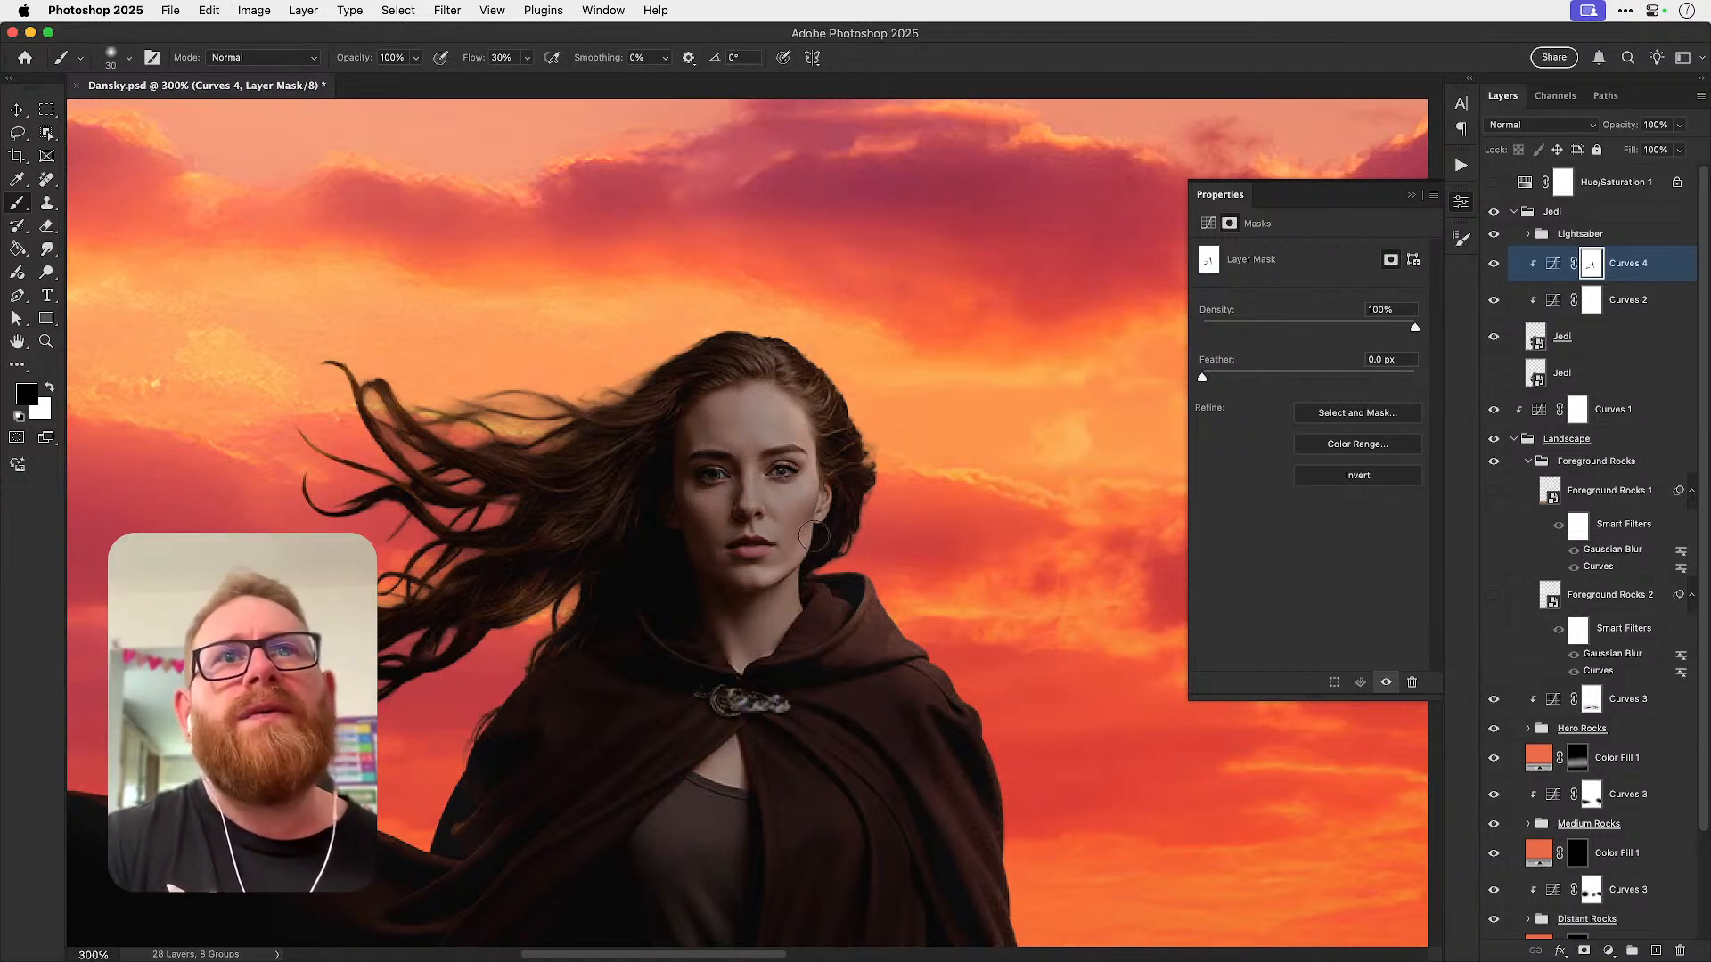
- Paint black on the Curves 4 mask down the lit side of the face and neck with a 45 px brush at 20% flow
{"action": "key", "text": "x"}
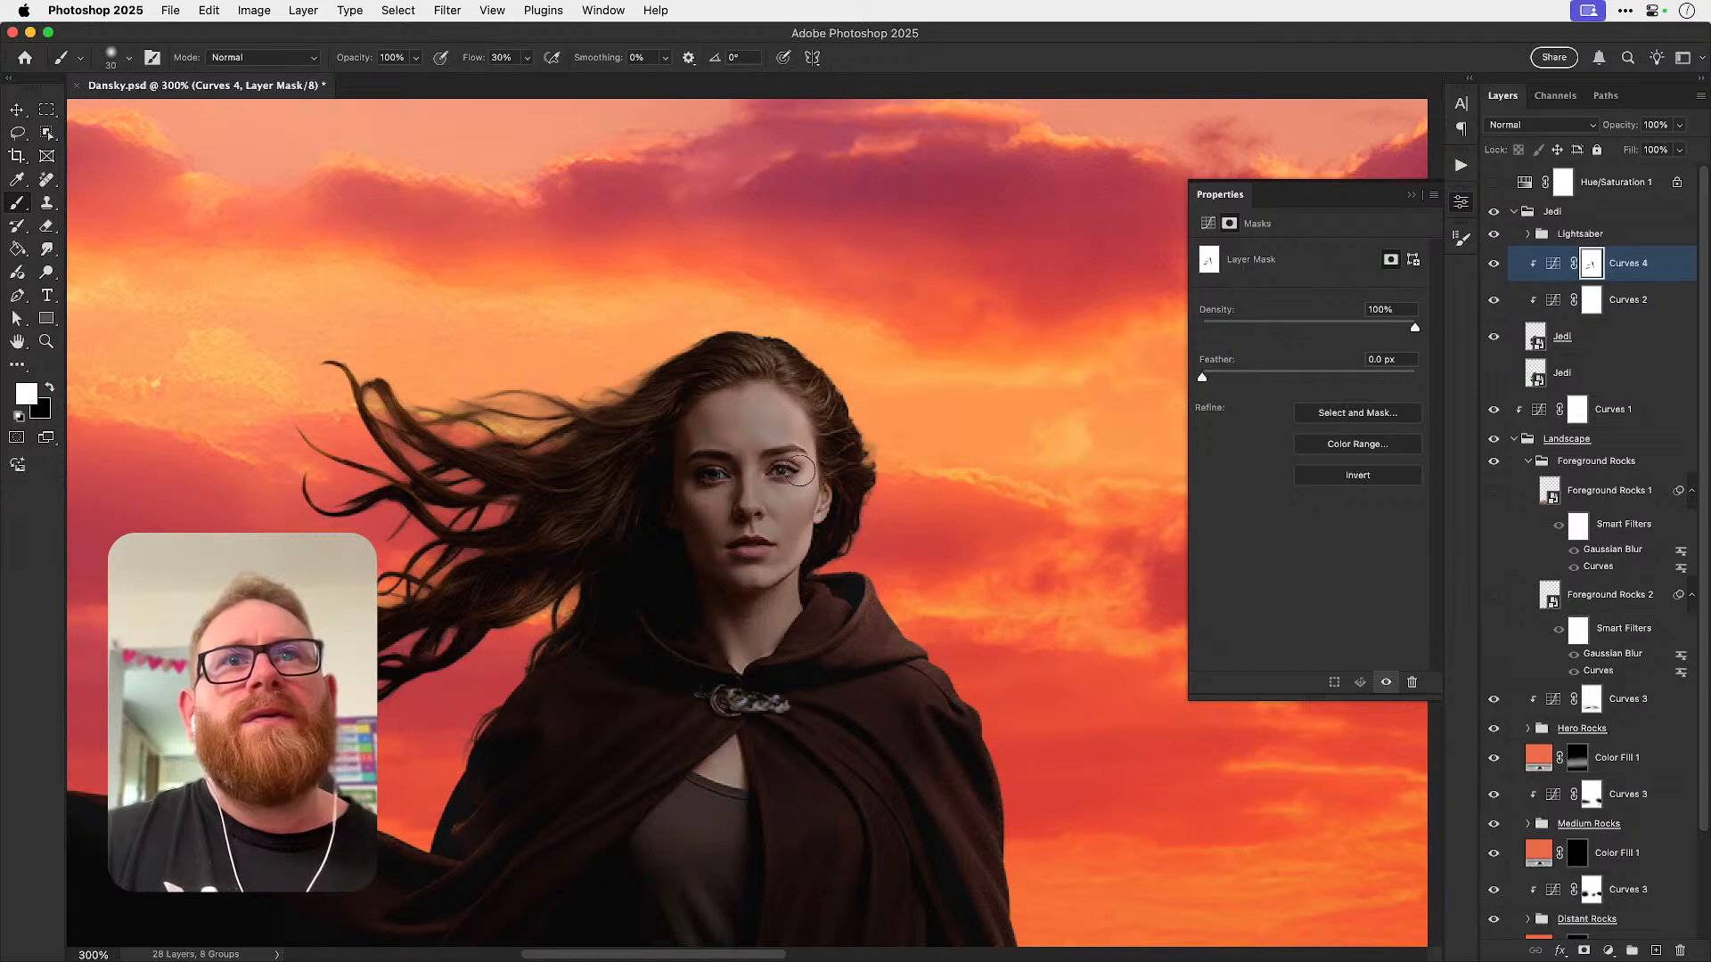
{"action": "key", "text": "x"}
{"action": "key", "text": "bracketright"}
{"action": "key", "text": "bracketright"}
{"action": "key", "text": "bracketright"}
{"action": "left_click", "coordinate": [130, 58]}
{"action": "left_click", "coordinate": [130, 59]}
{"action": "key", "text": "shift+2"}
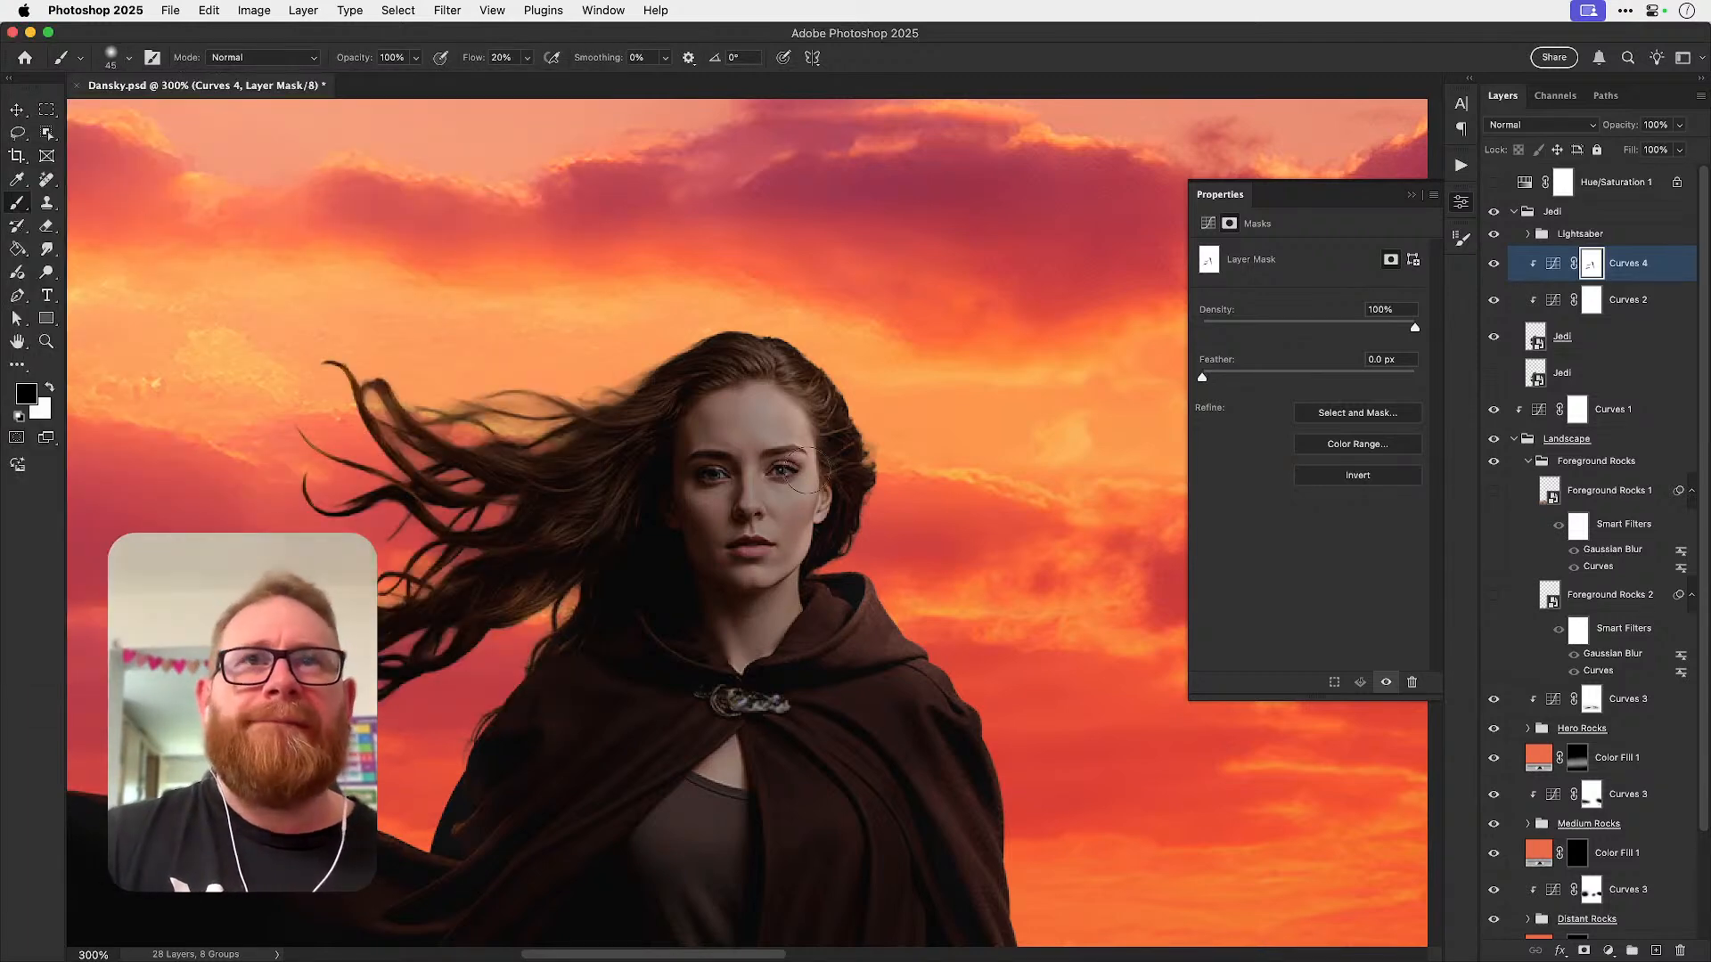
{"action": "mouse_move", "coordinate": [812, 407]}
{"action": "left_mouse_down"}
{"action": "mouse_move", "coordinate": [823, 480]}
{"action": "mouse_move", "coordinate": [804, 545]}
{"action": "left_mouse_up"}
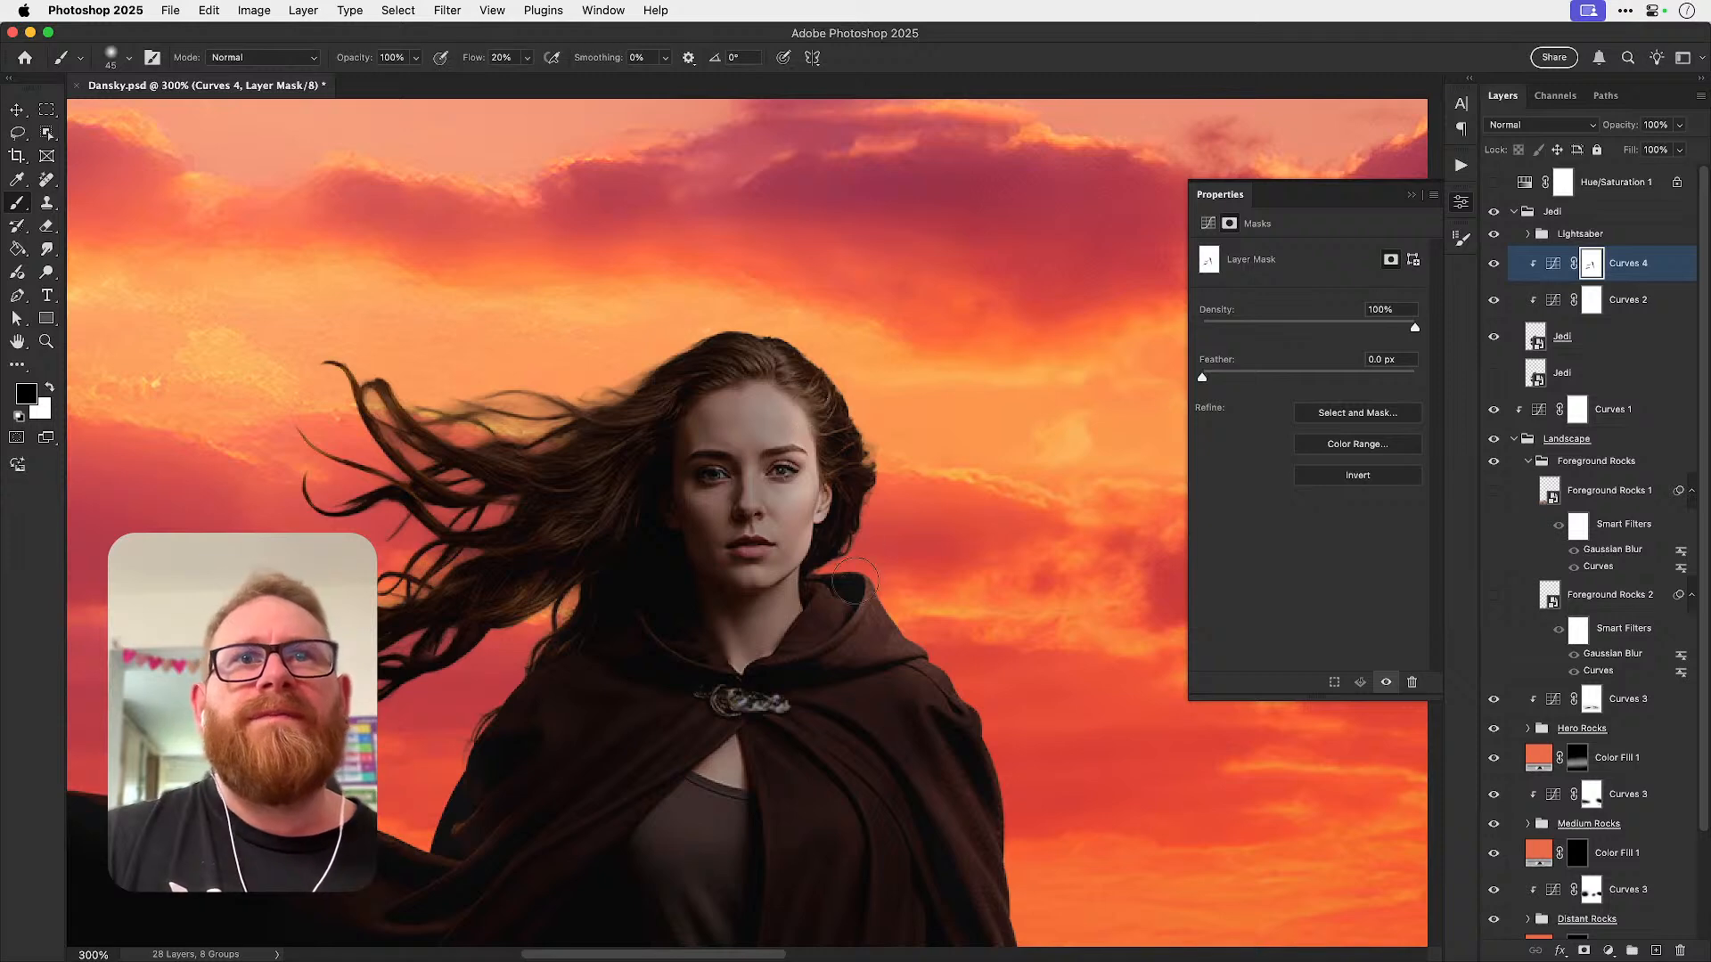
{"action": "left_click_drag", "start_coordinate": [786, 602], "coordinate": [764, 657]}
{"action": "mouse_move", "coordinate": [789, 594]}
{"action": "left_mouse_down"}
{"action": "mouse_move", "coordinate": [802, 582]}
{"action": "mouse_move", "coordinate": [788, 616]}
{"action": "left_mouse_up"}
{"action": "key", "text": "bracketleft"}
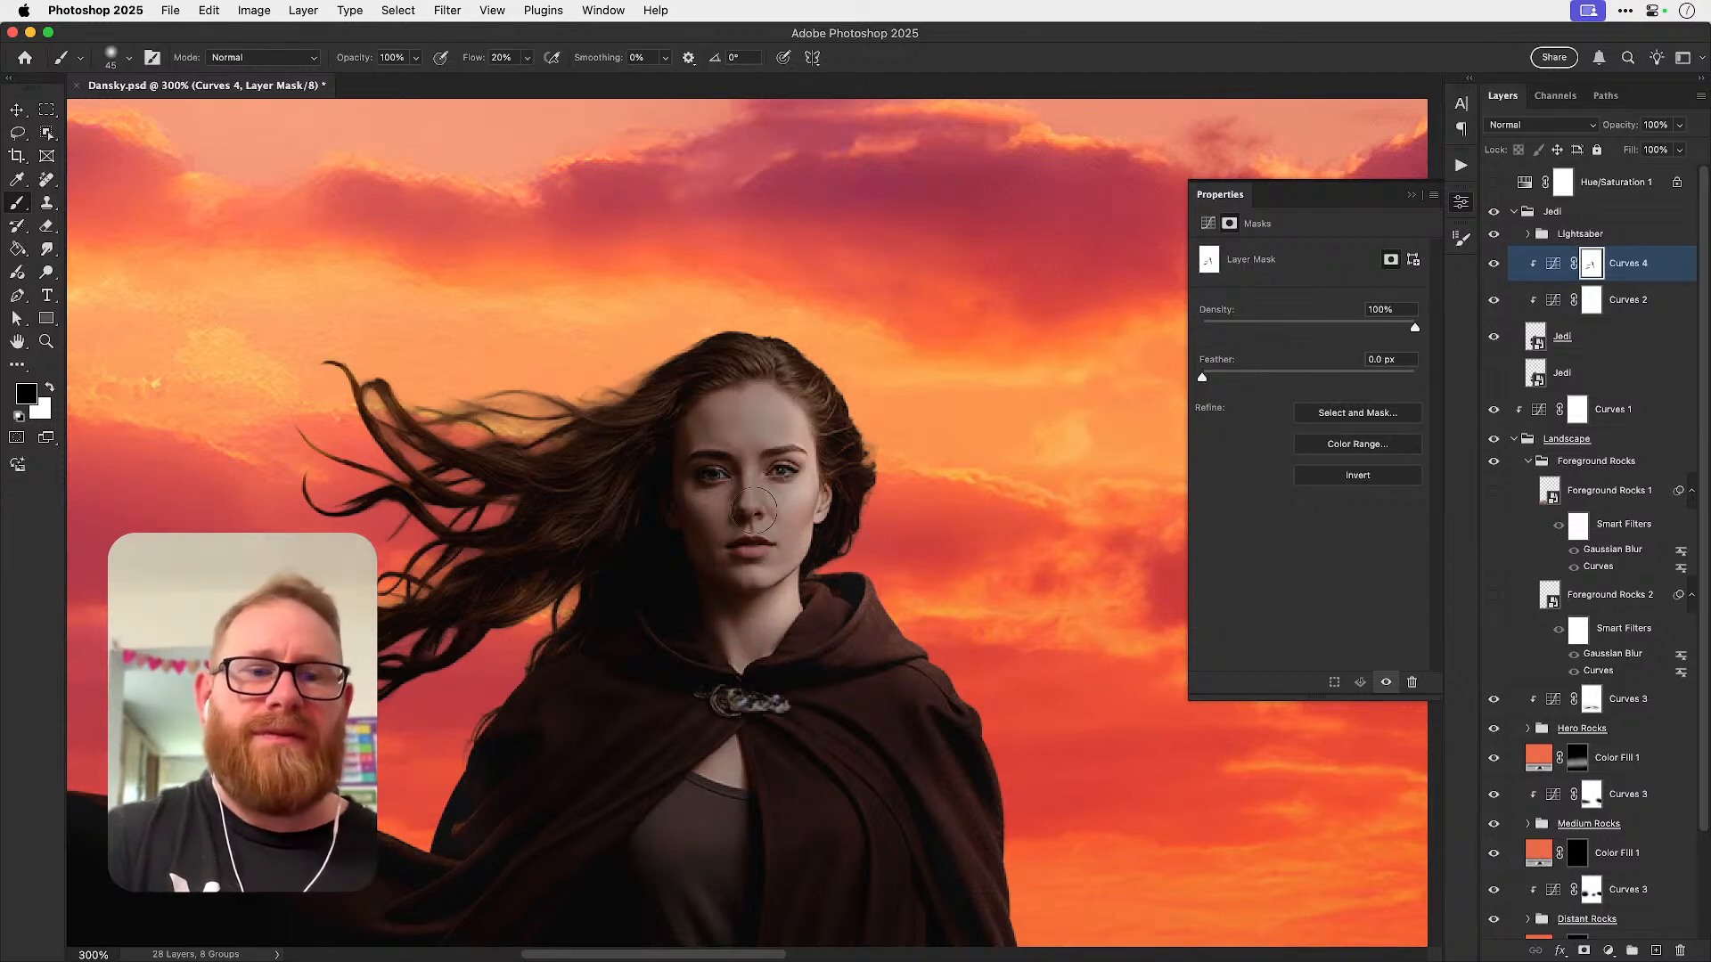
- Undo a wide stroke over the nose, then paint the Curves 4 mask black along the nose at 15 px and forehead at 60 px
{"action": "left_click_drag", "start_coordinate": [758, 463], "coordinate": [763, 509]}
{"action": "key", "text": "super+z"}
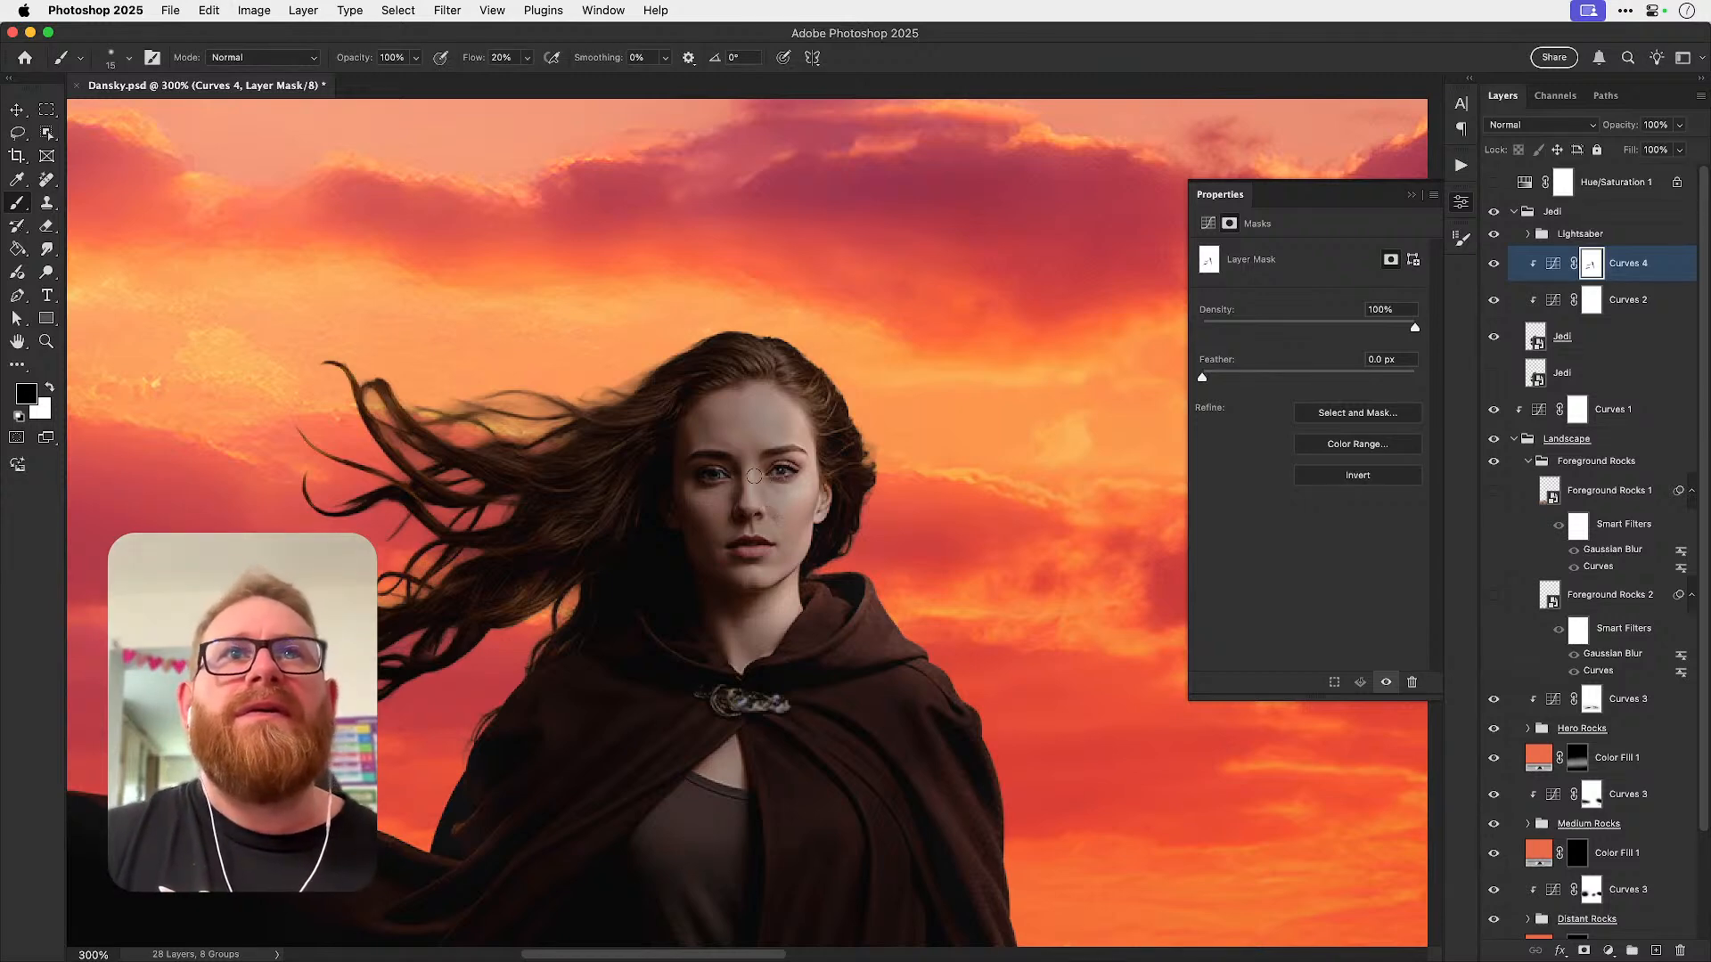
{"action": "key", "text": "bracketright"}
{"action": "key", "text": "bracketright"}
{"action": "key", "text": "bracketright"}
{"action": "key", "text": "bracketright"}
{"action": "key", "text": "bracketright"}
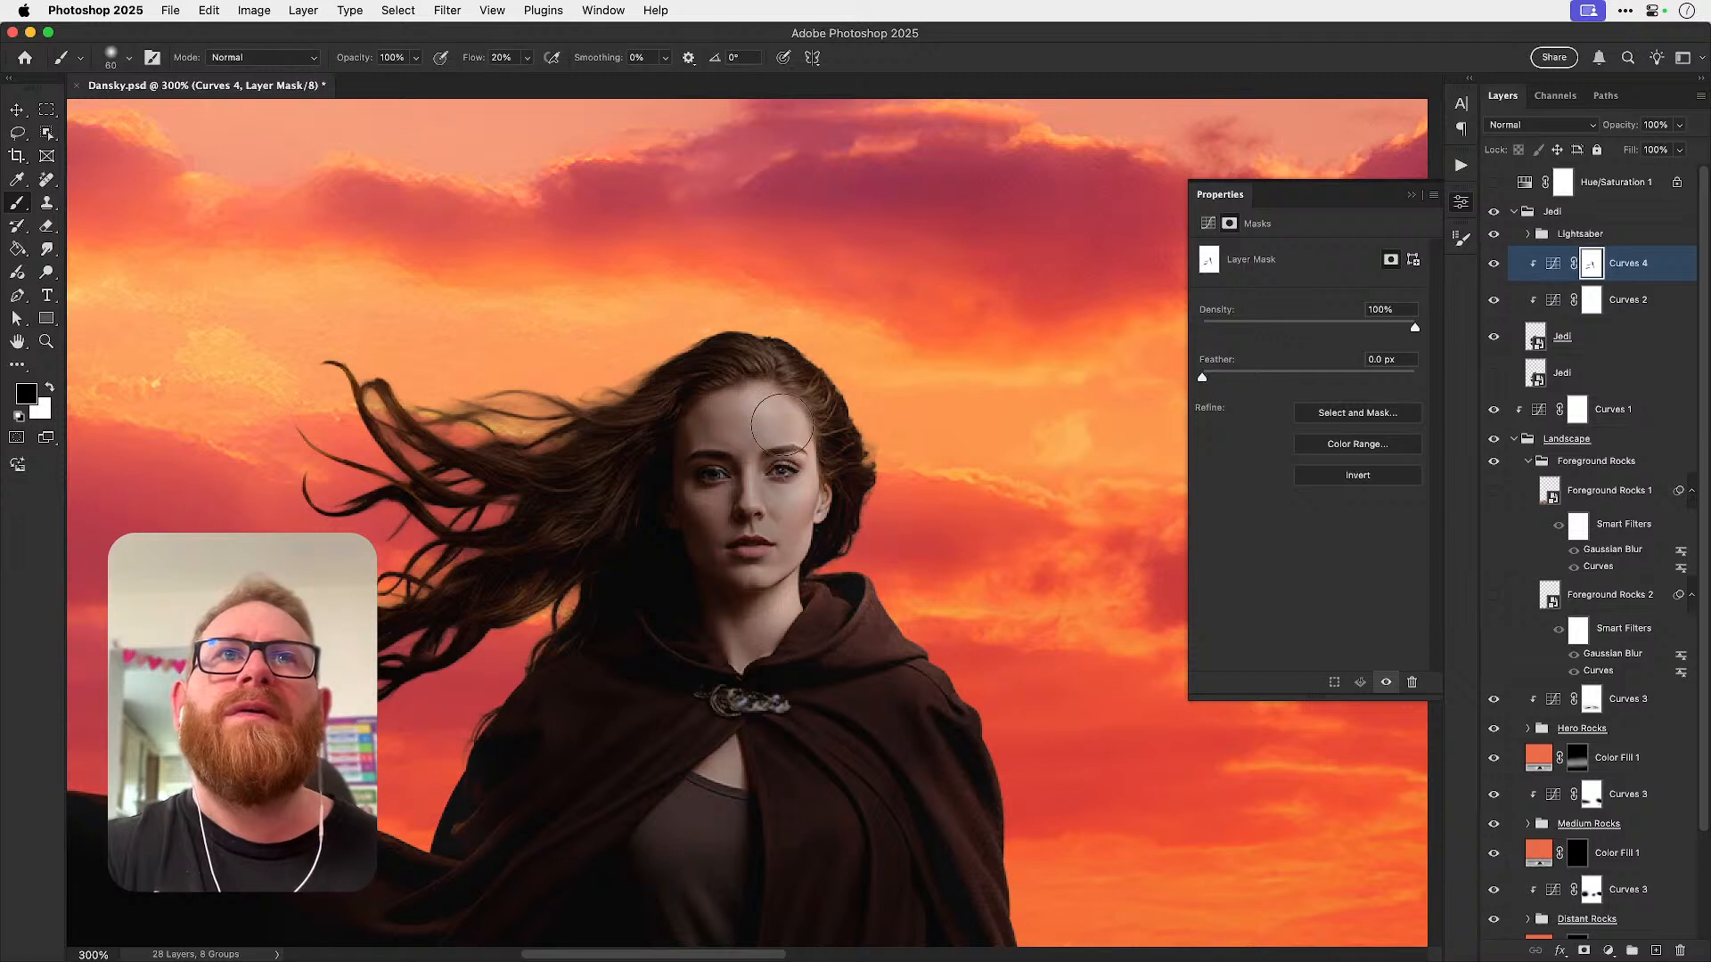
- Try painting the Curves 4 mask beside the nose and mouth with a 20 px black brush at 20% flow, then undo the stroke
{"action": "key", "text": "x"}
{"action": "key", "text": "bracketleft"}
{"action": "key", "text": "bracketleft"}
{"action": "key", "text": "bracketleft"}
{"action": "key", "text": "bracketleft"}
{"action": "key", "text": "bracketleft"}
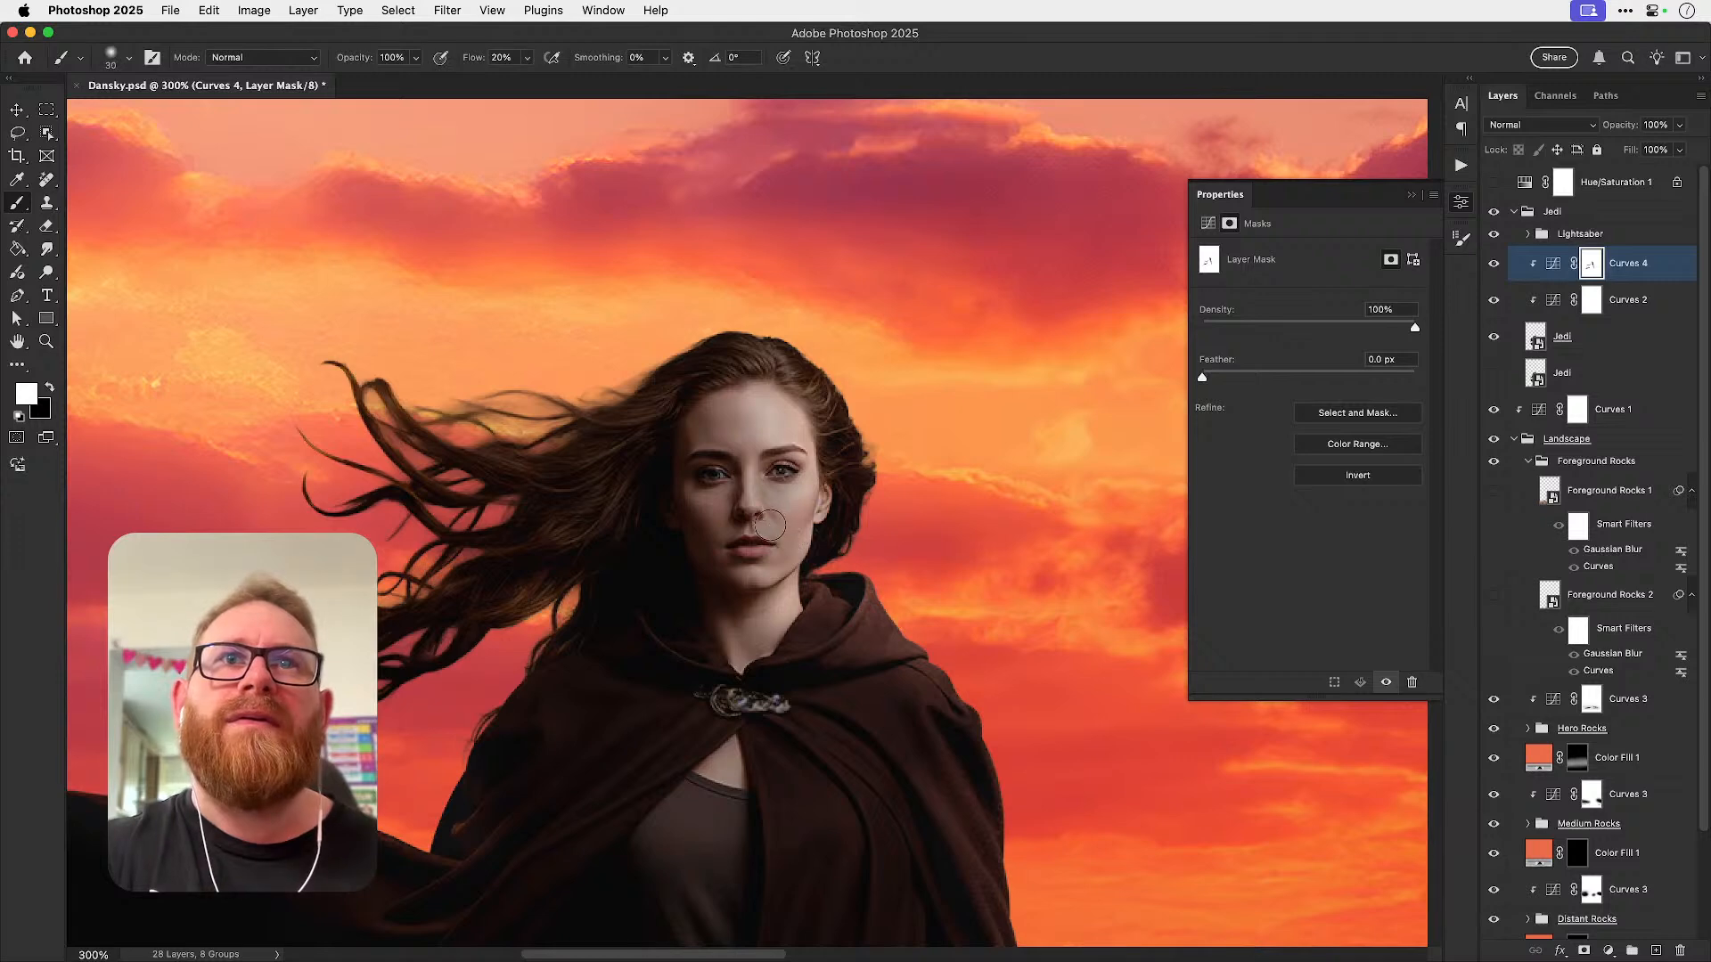
{"action": "key", "text": "z"}
{"action": "left_click_drag", "start_coordinate": [750, 539], "coordinate": [851, 559]}
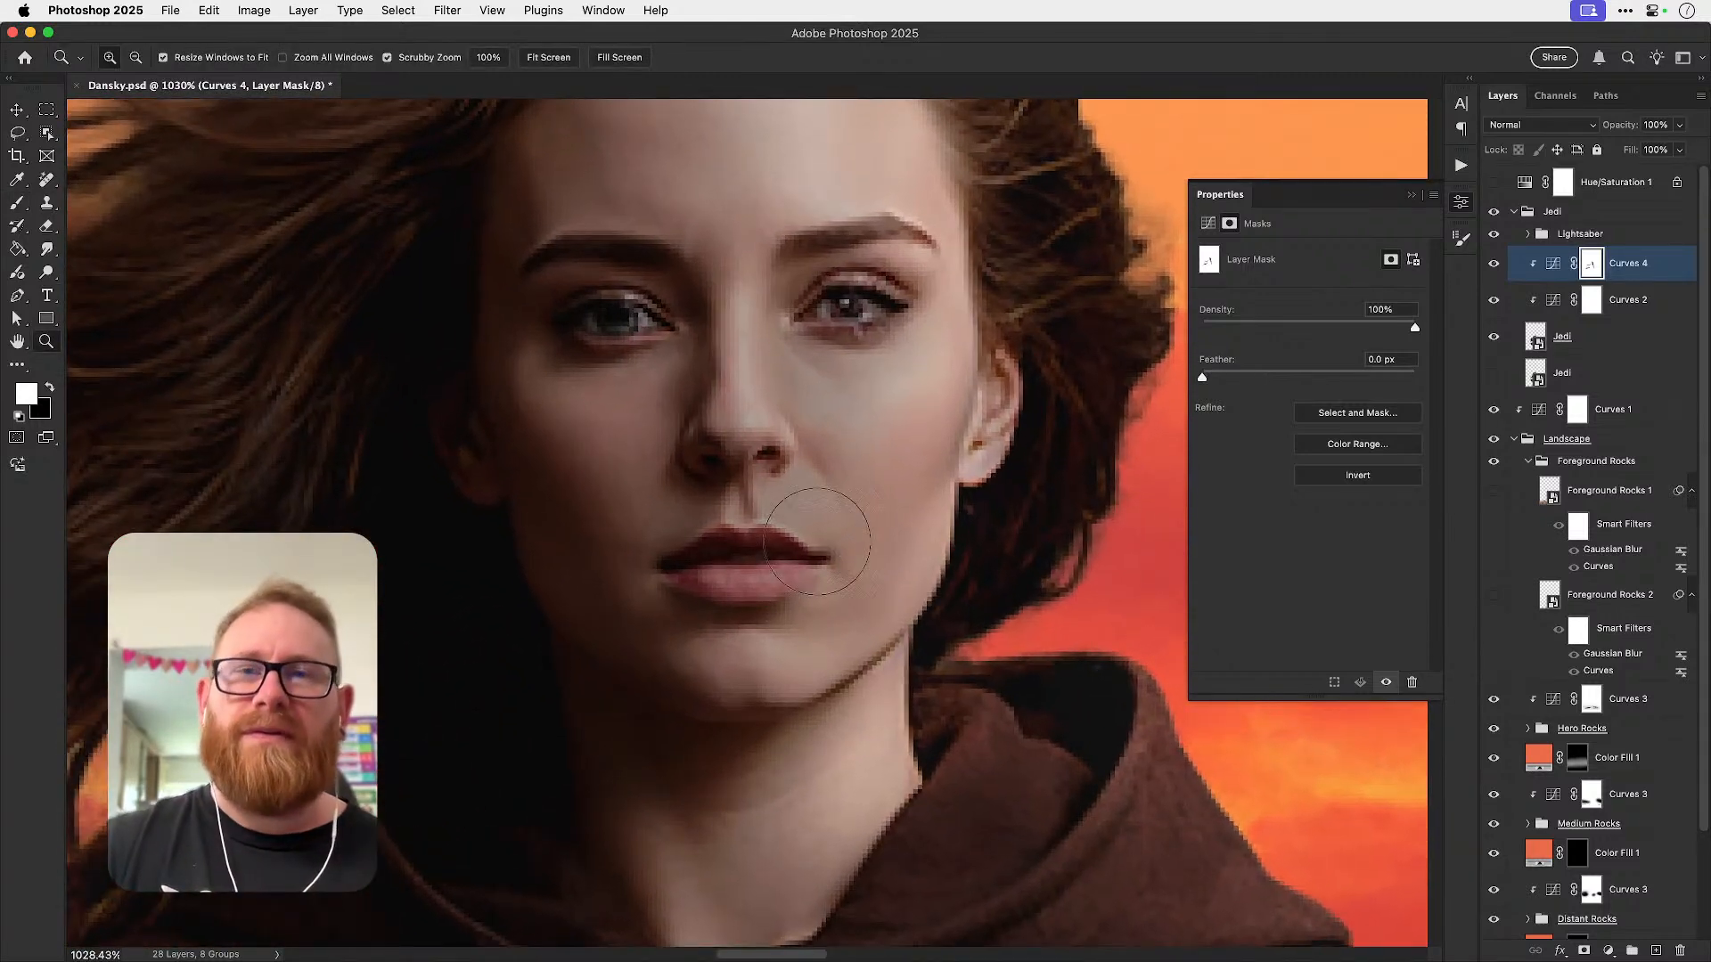
{"action": "key", "text": "b"}
{"action": "key", "text": "x"}
{"action": "key", "text": "bracketleft"}
{"action": "key", "text": "bracketleft"}
{"action": "left_click_drag", "start_coordinate": [784, 511], "coordinate": [844, 492]}
{"action": "key", "text": "super+z"}
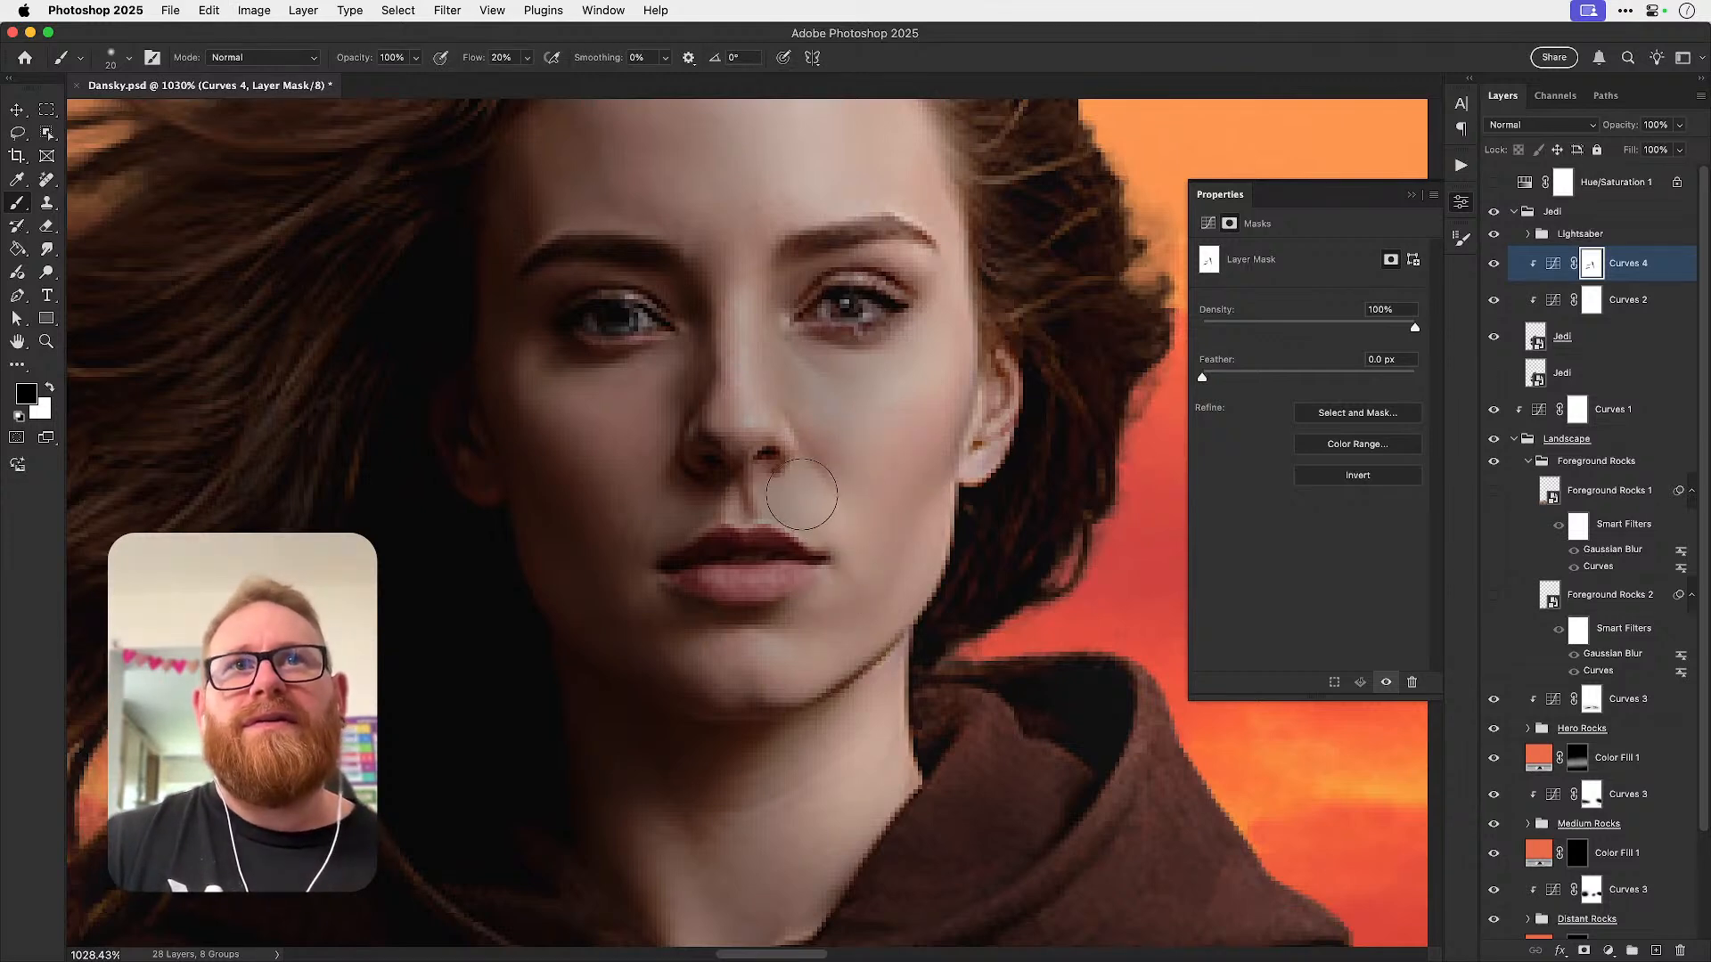
- Paint black on the Curves 4 mask over the lips and the groove below the nose with a 9 px brush
{"action": "key", "text": "bracketleft"}
{"action": "key", "text": "bracketleft"}
{"action": "key", "text": "bracketleft"}
{"action": "key", "text": "bracketleft"}
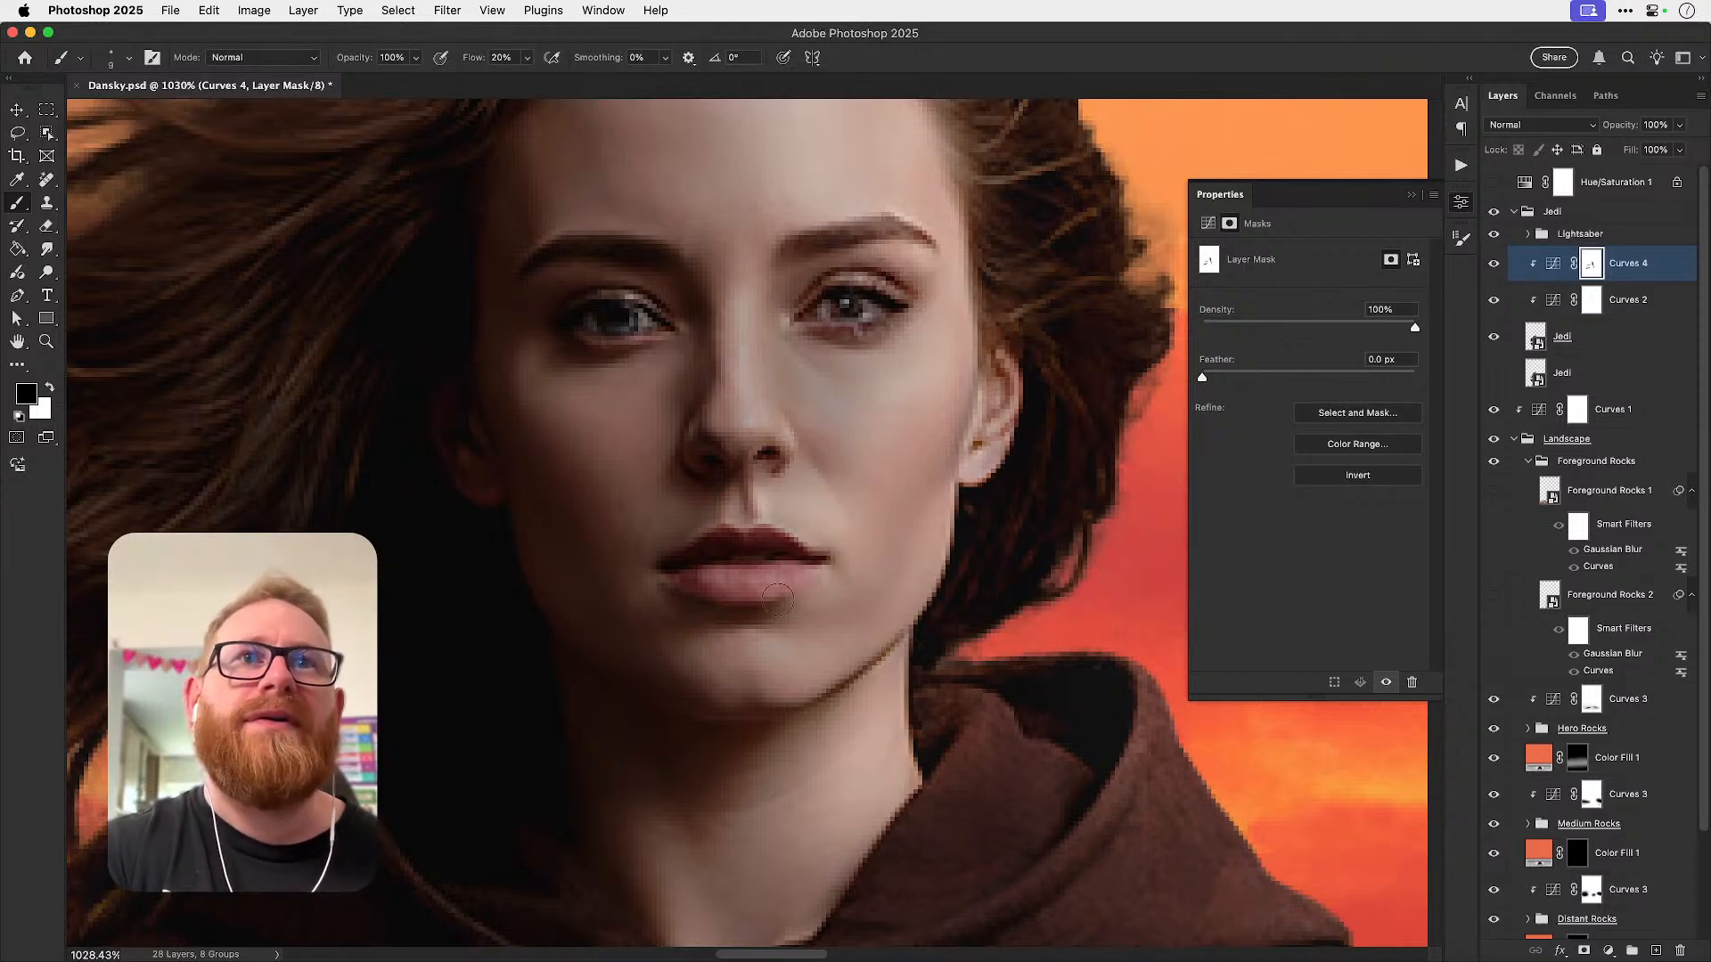
- Refine the Curves 4 mask around the neck with a 25 px brush, using black on the lit skin and white along the collar edge
{"action": "key", "text": "bracketright"}
{"action": "key", "text": "bracketright"}
{"action": "key", "text": "bracketright"}
{"action": "key", "text": "bracketright"}
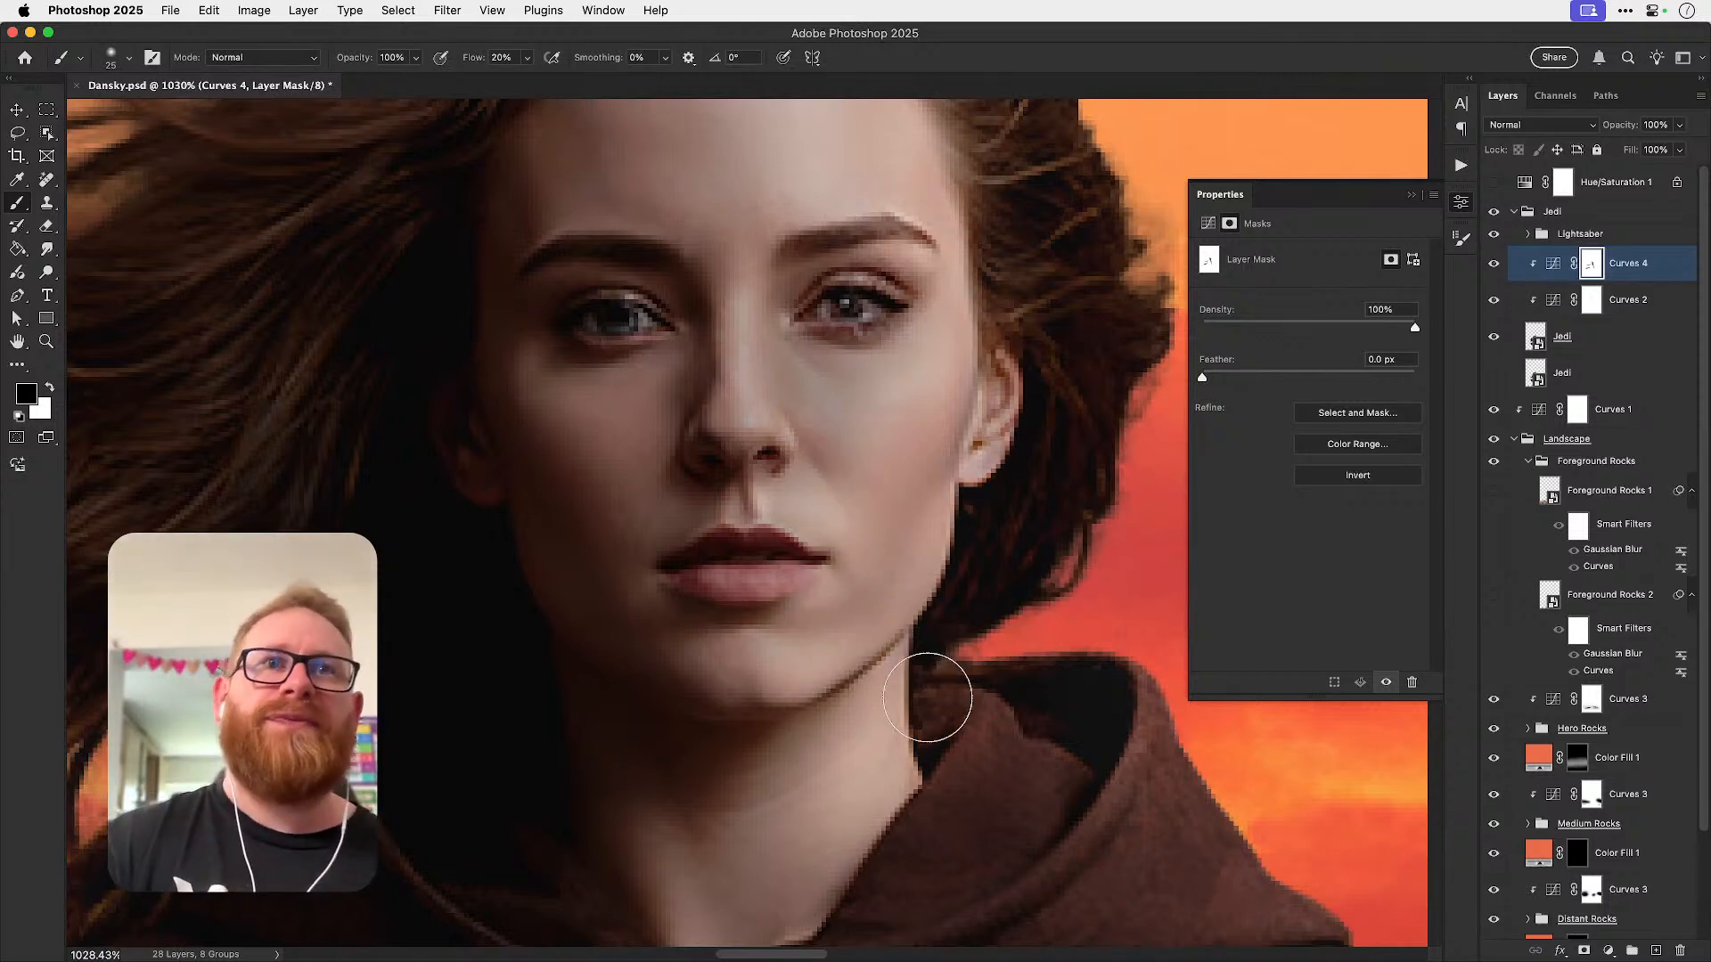
{"action": "key", "text": "x"}
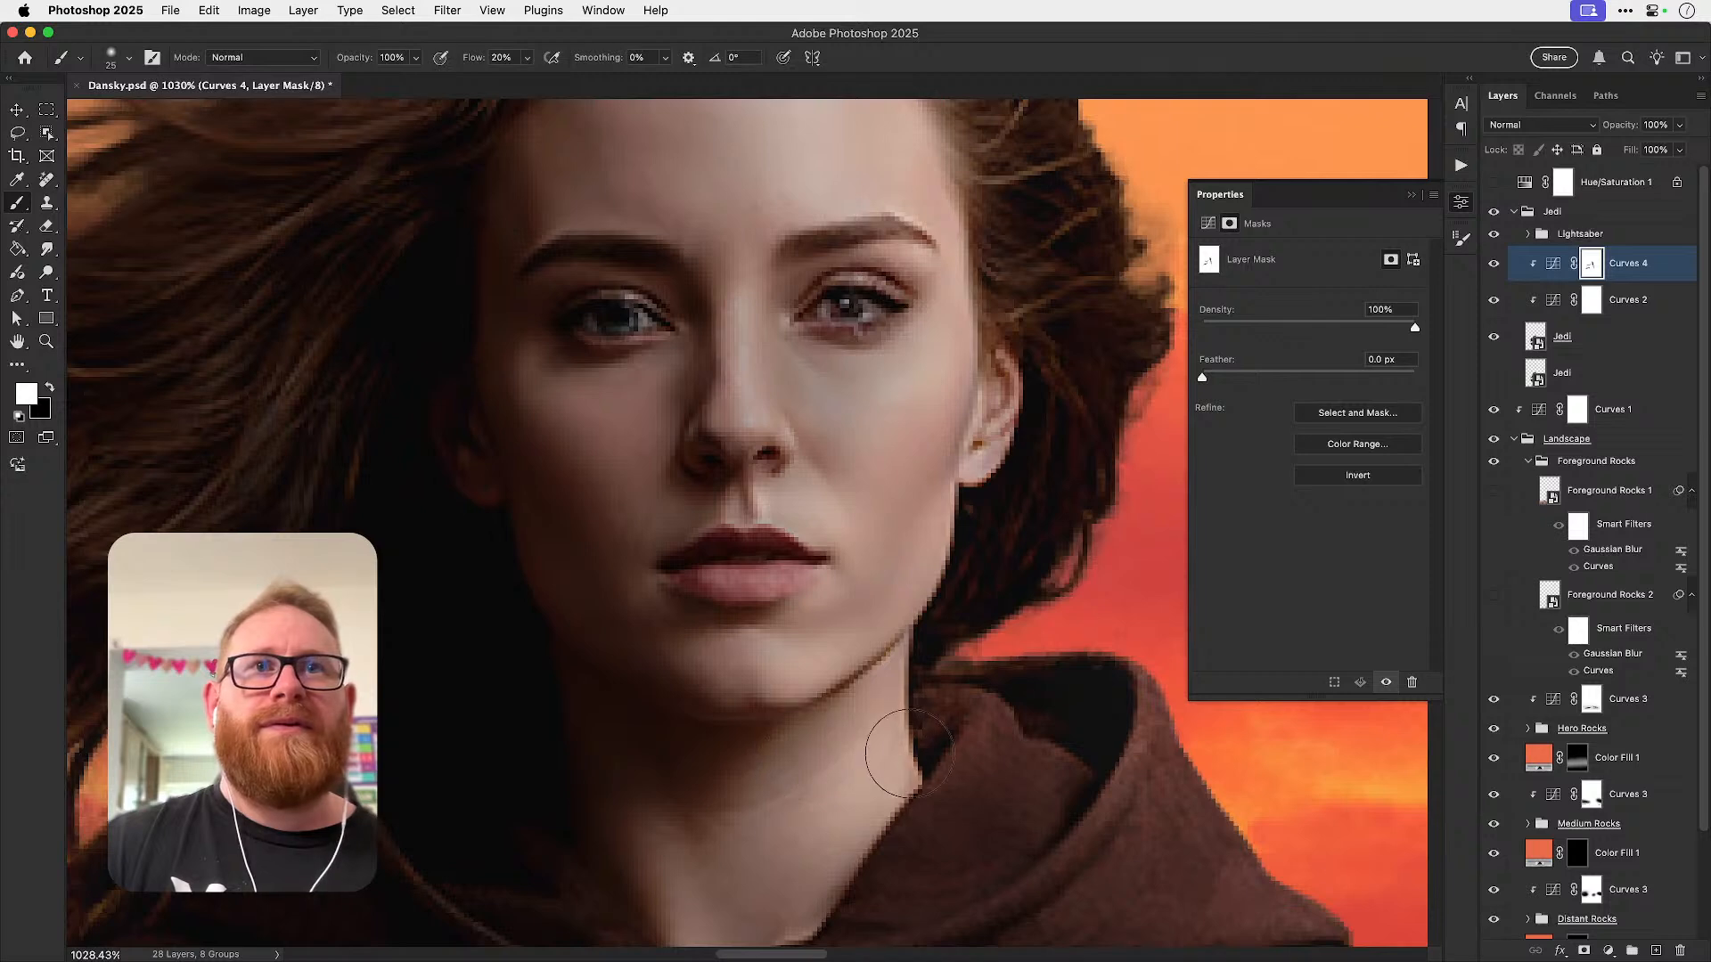
{"action": "scroll", "coordinate": [917, 745], "scroll_direction": "down", "scroll_amount": 5}
{"action": "key", "text": "x"}
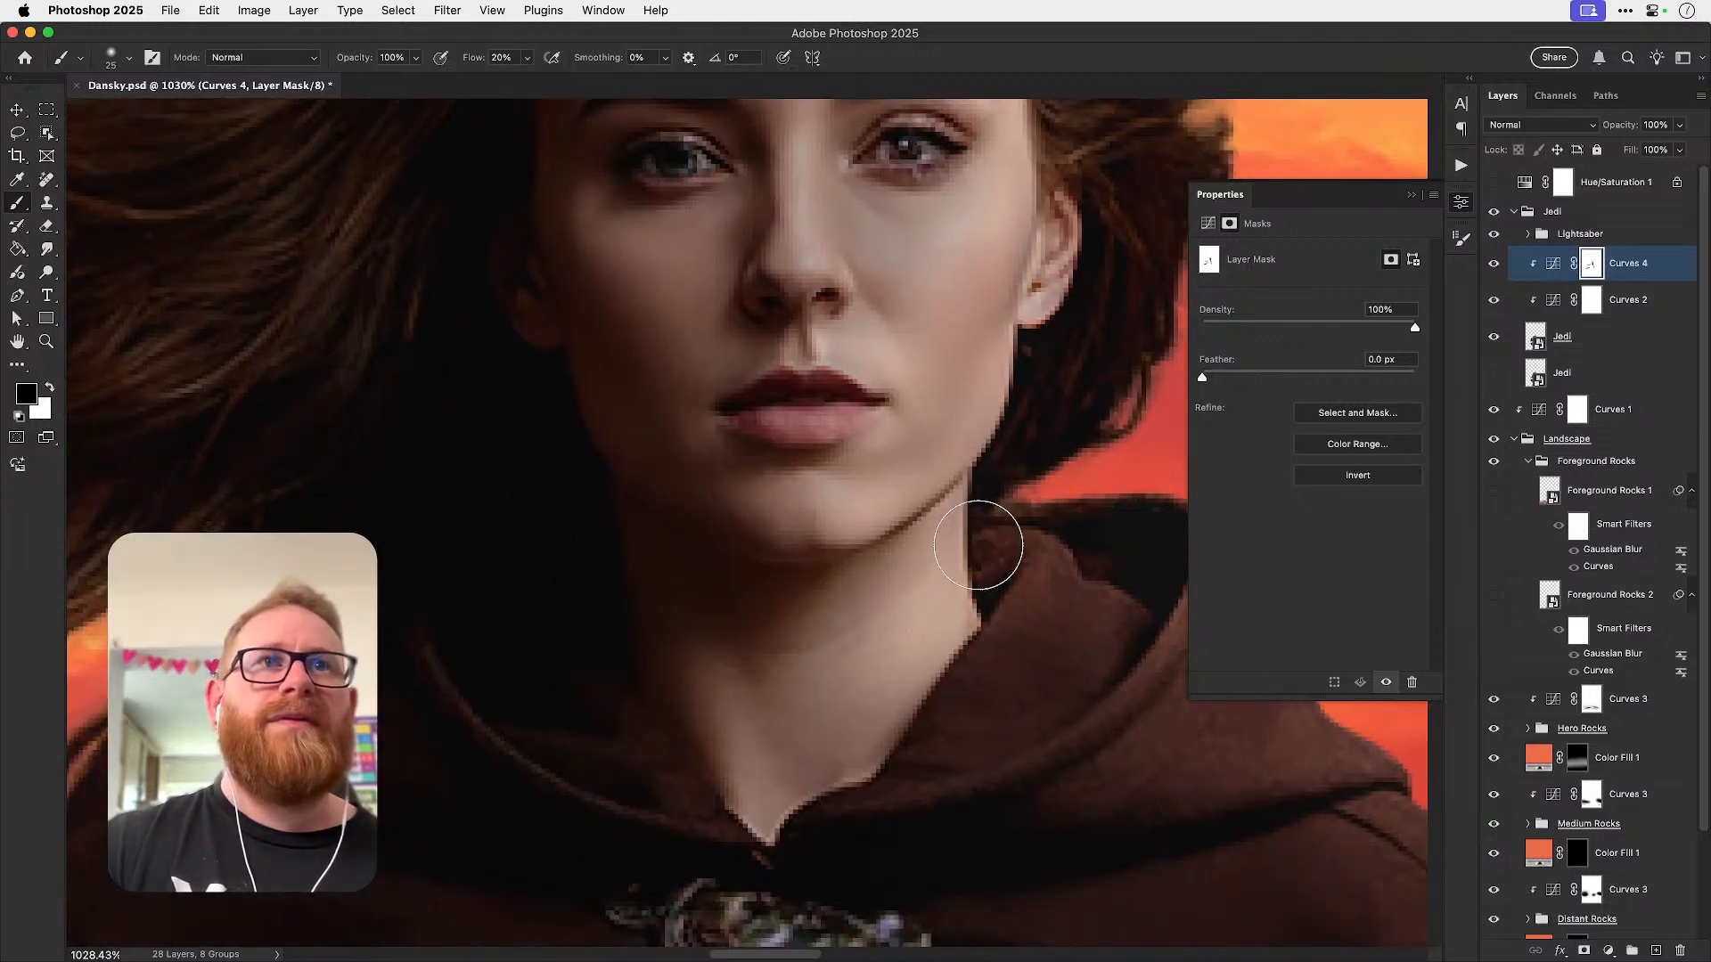
{"action": "key", "text": "x"}
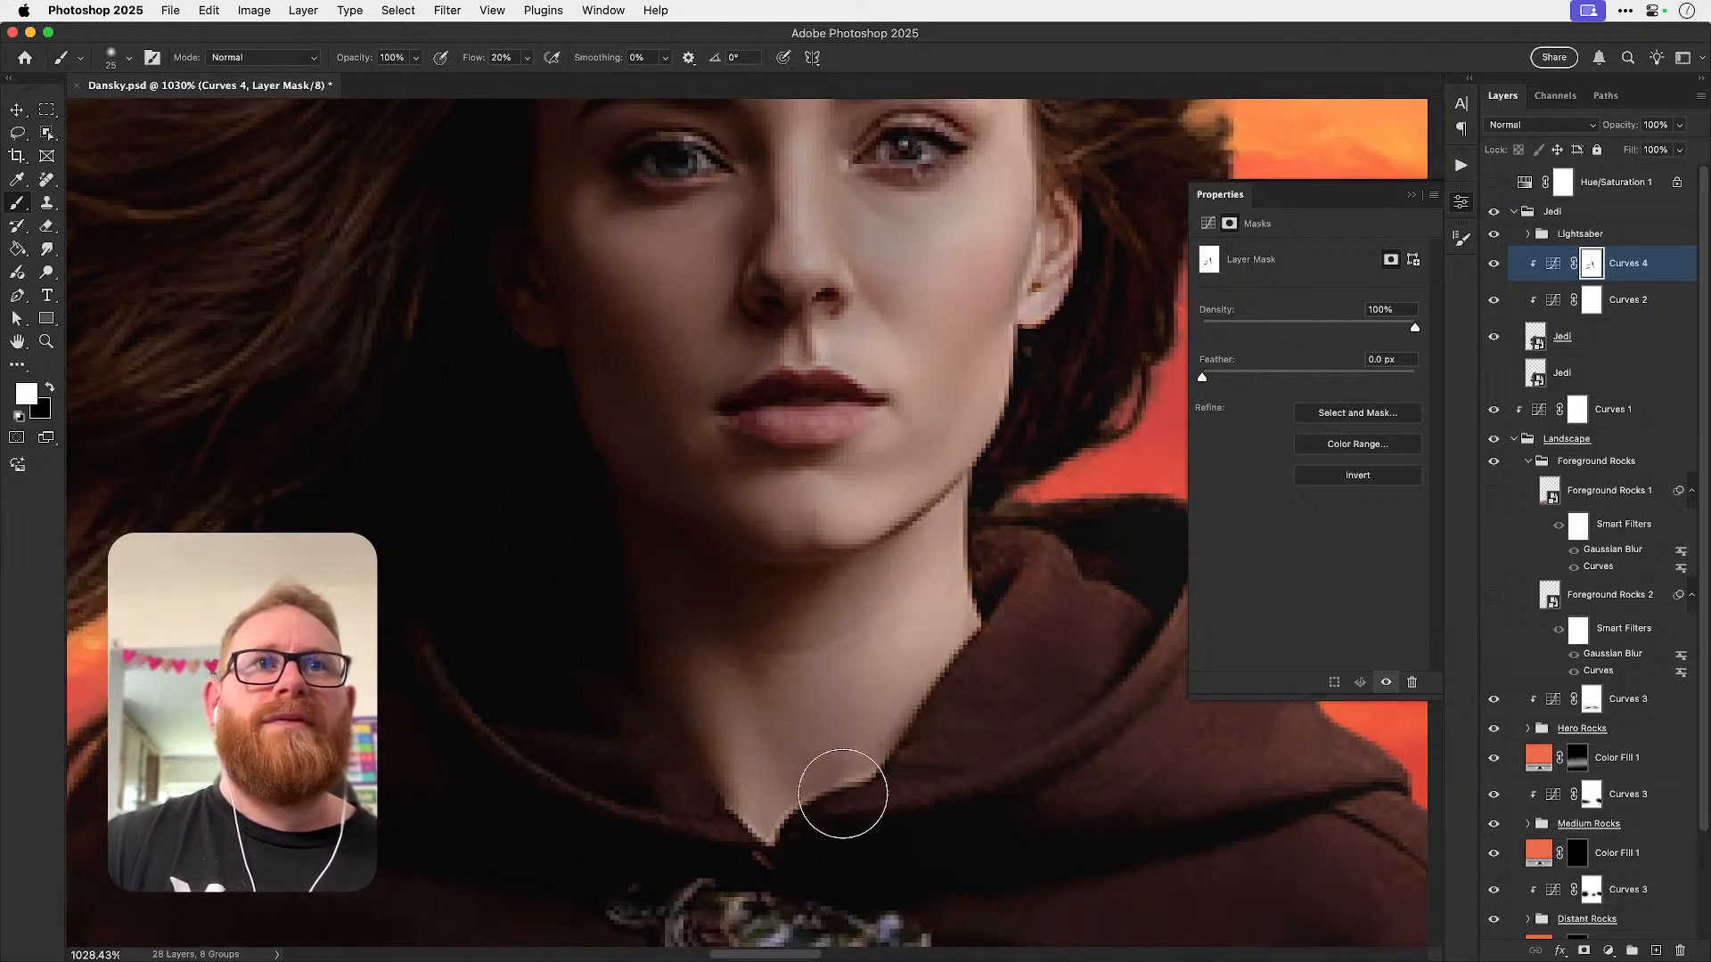
- Examine the shading on the Jedi's face and cloak at 100% and 200% zoom
{"action": "key", "text": "super+1"}
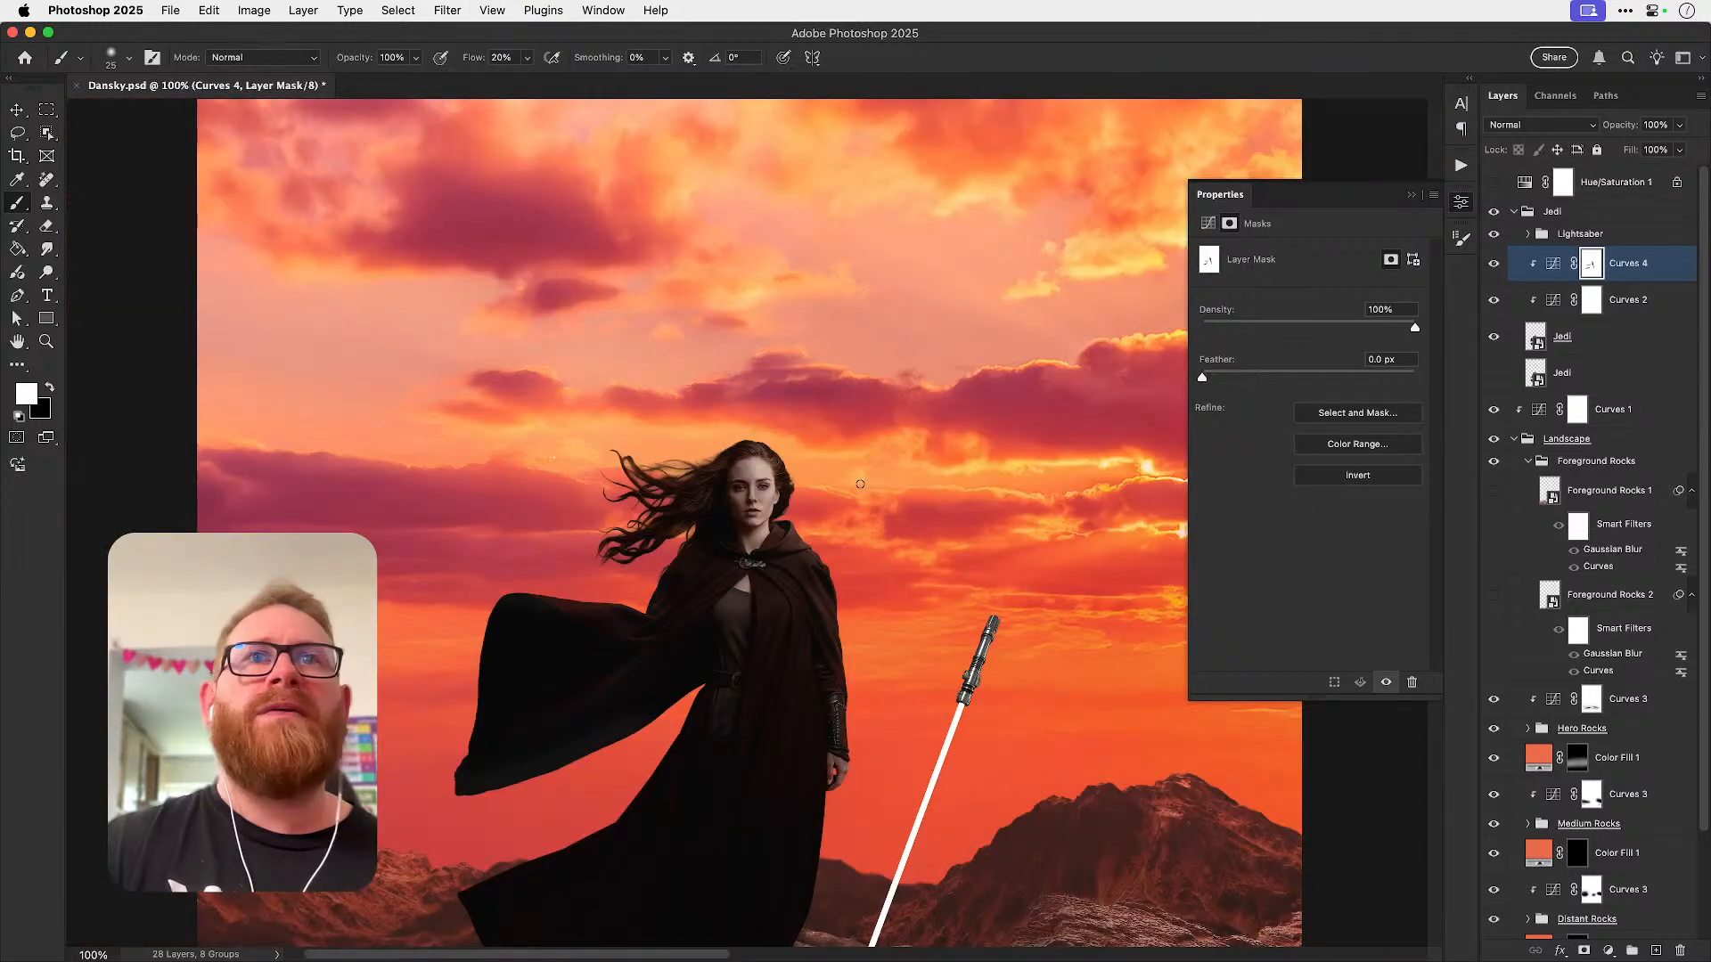
{"action": "key", "text": "z"}
{"action": "left_click", "coordinate": [760, 503]}
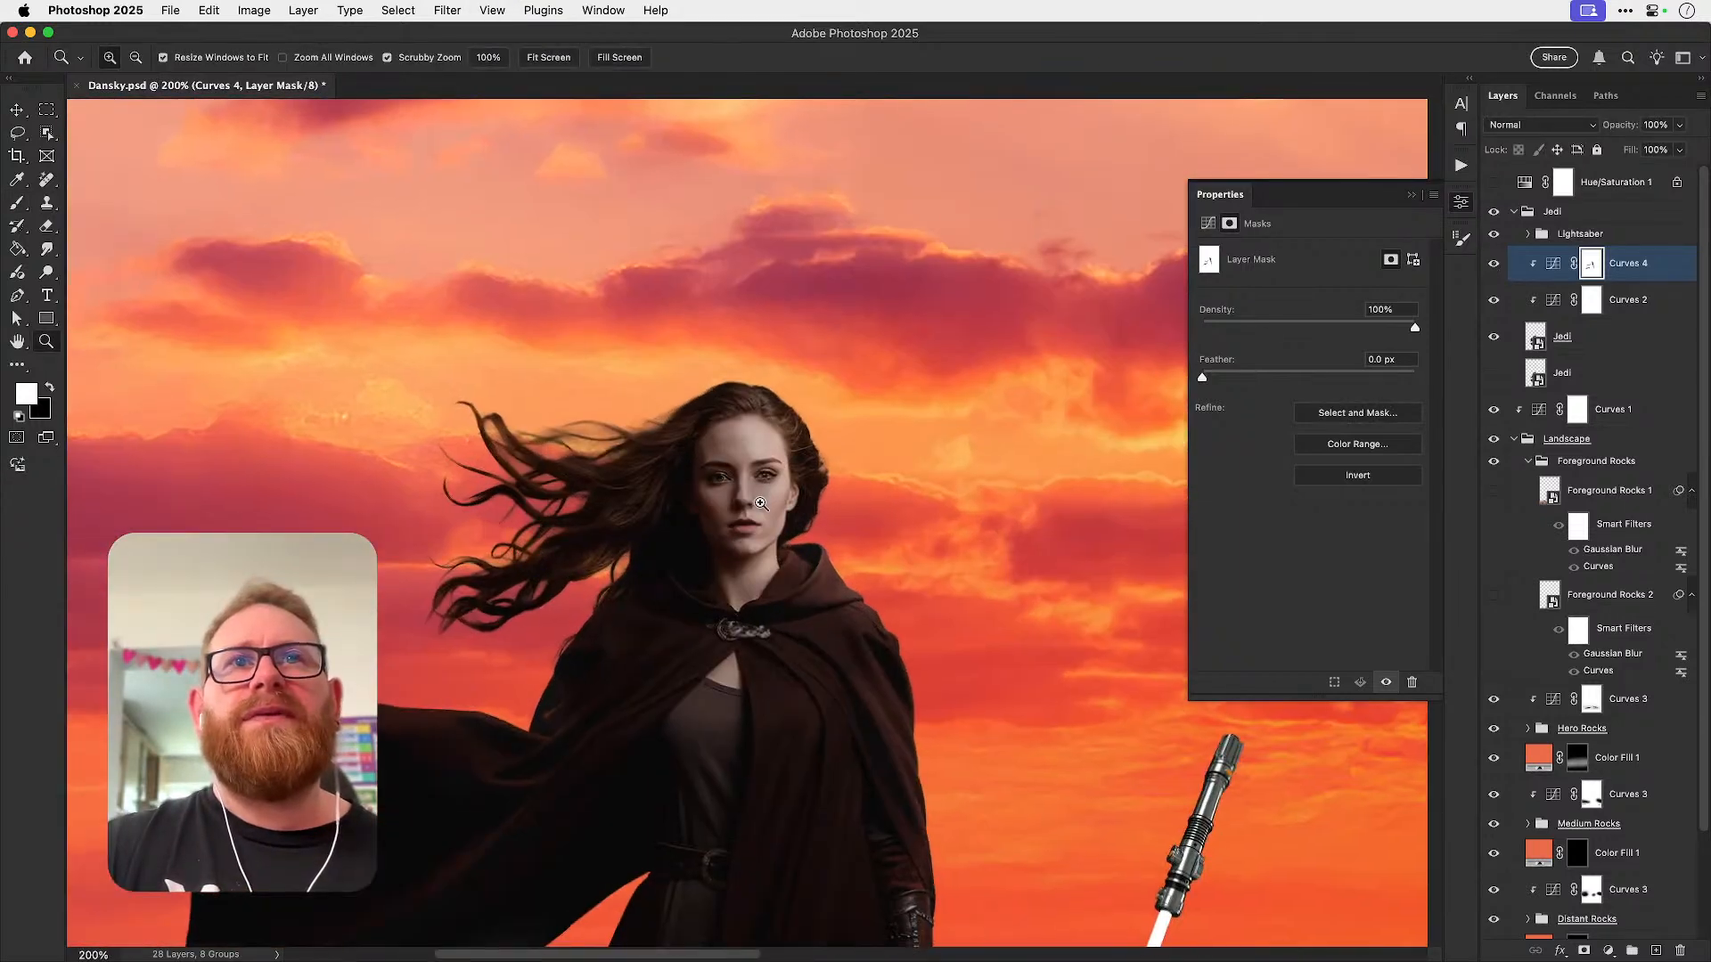
{"action": "left_click", "coordinate": [760, 503]}
{"action": "key", "text": "b"}
{"action": "key", "text": "super+minus"}
{"action": "key", "text": "super+minus"}
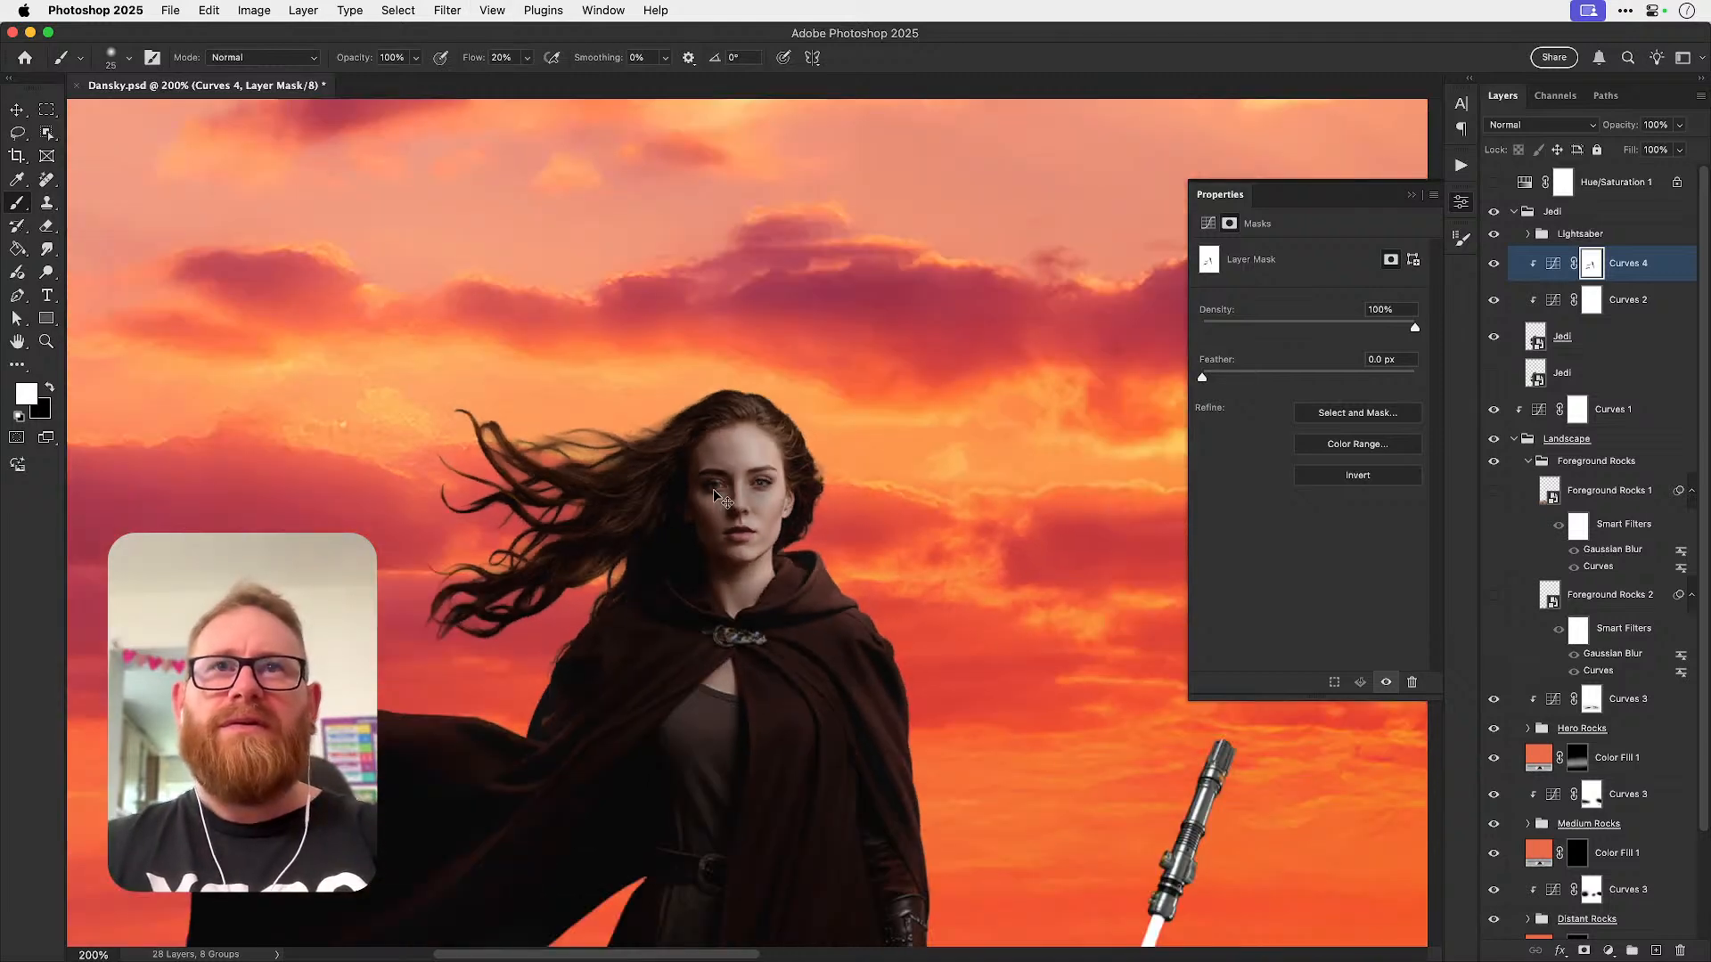
{"action": "left_click_drag", "start_coordinate": [804, 589], "coordinate": [801, 520]}
{"action": "key", "text": "x"}
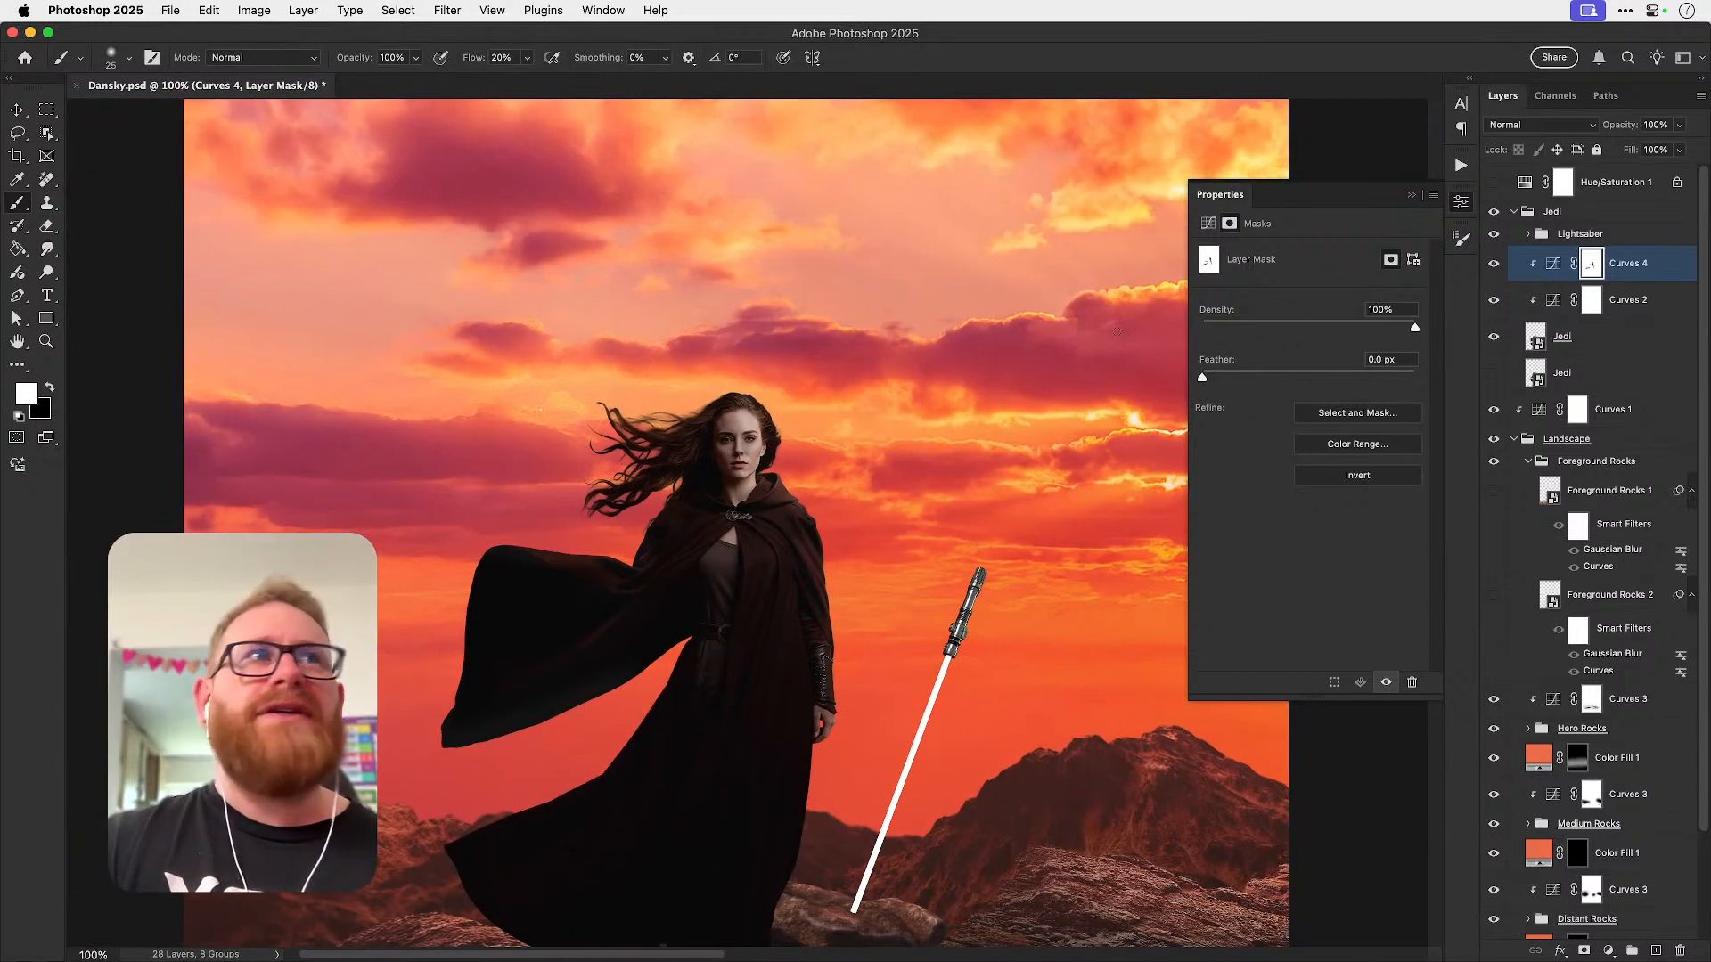
- Lighten the Curves 4 adjustment by raising its white point to output 209 and lifting the midtone point slightly
{"action": "left_click", "coordinate": [1553, 264]}
{"action": "left_click_drag", "start_coordinate": [1325, 425], "coordinate": [1412, 365]}
{"action": "key", "text": "super+z"}
{"action": "key", "text": "super+z"}
{"action": "left_click", "coordinate": [1327, 426]}
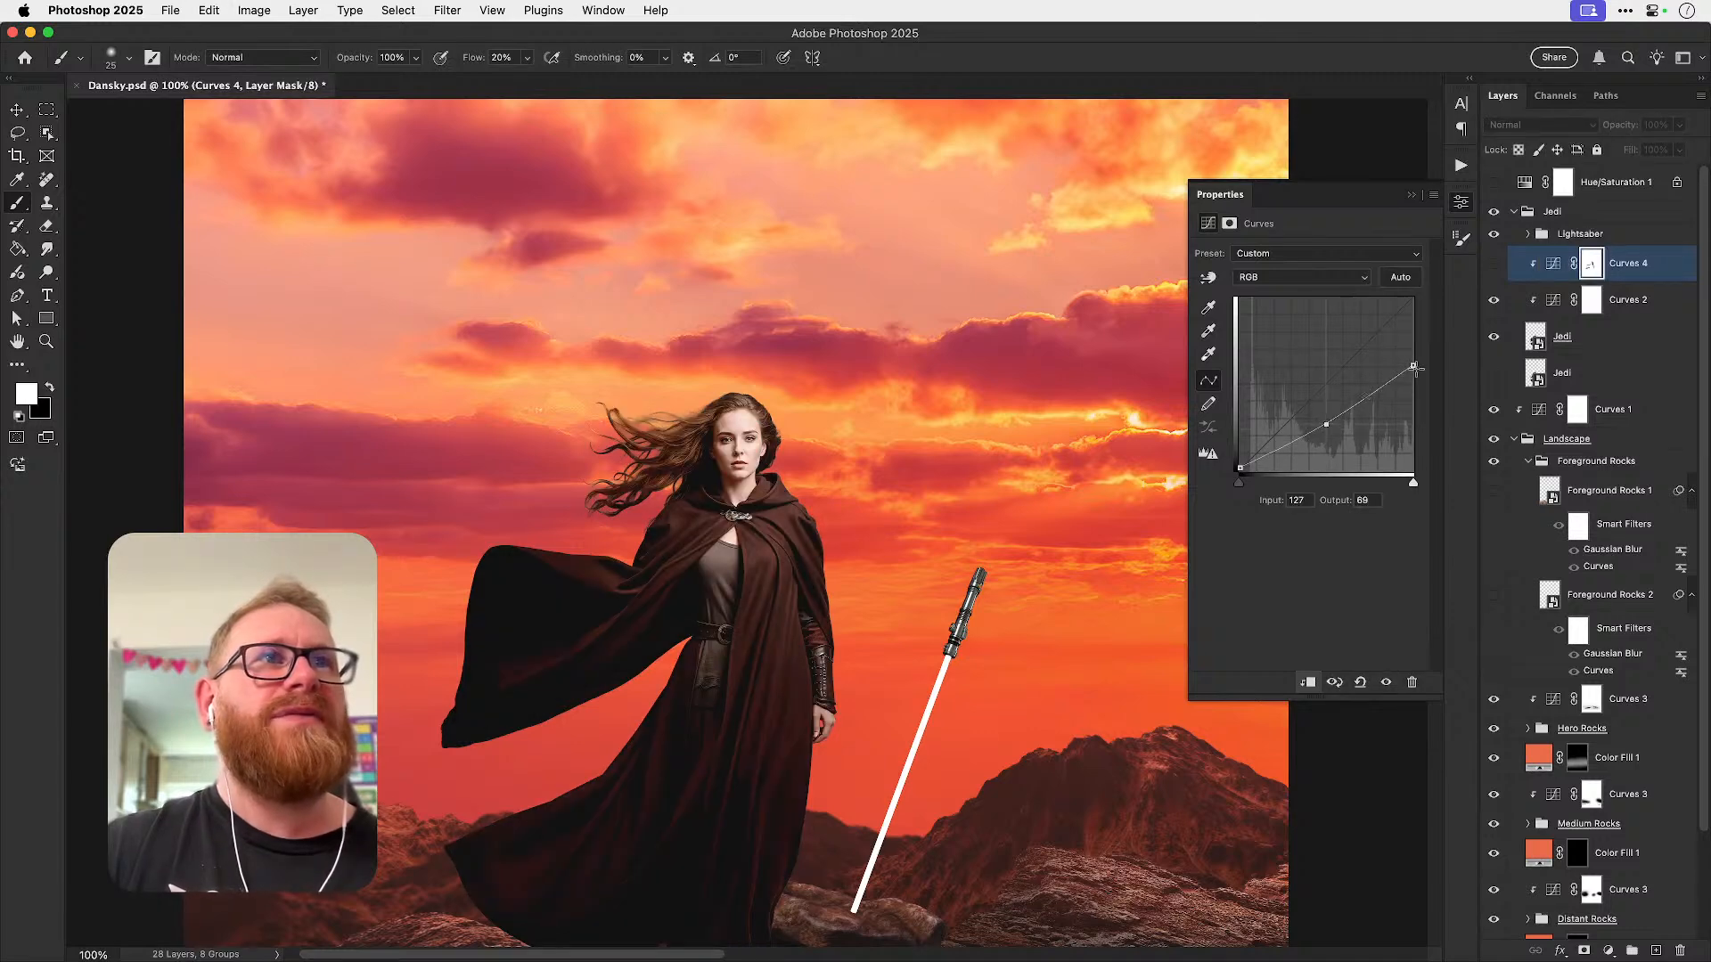
{"action": "left_click_drag", "start_coordinate": [1412, 365], "coordinate": [1415, 344]}
{"action": "left_click_drag", "start_coordinate": [1326, 424], "coordinate": [1327, 430]}
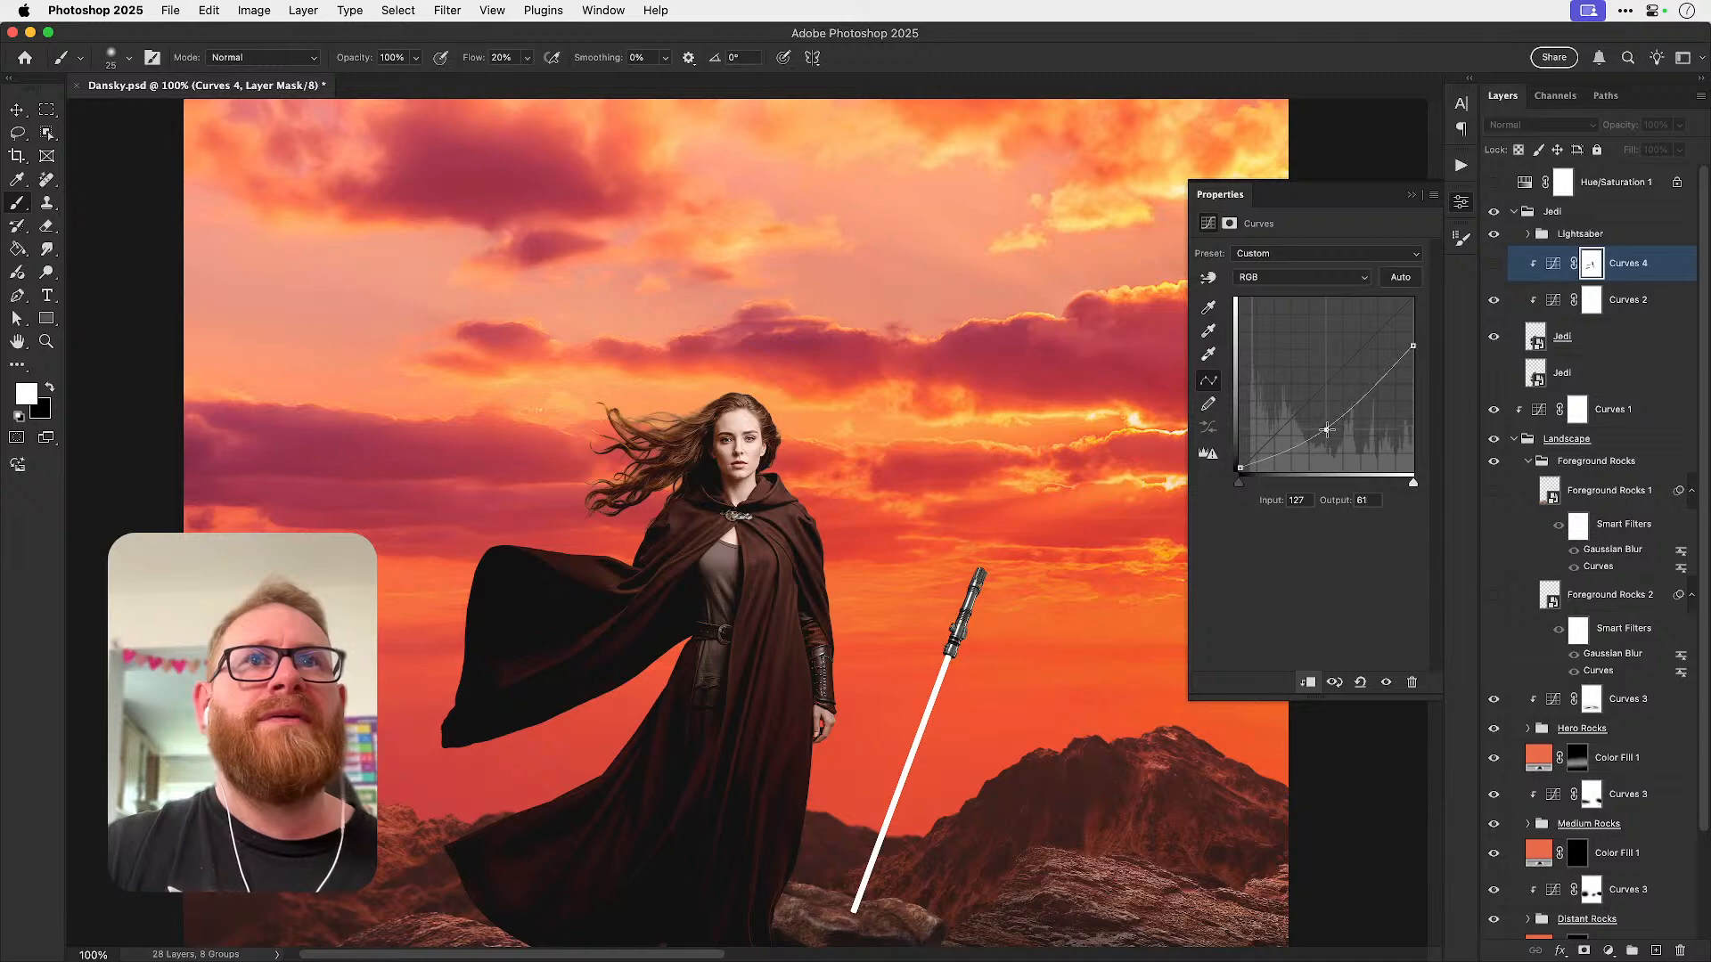
{"action": "left_click", "coordinate": [1495, 265]}
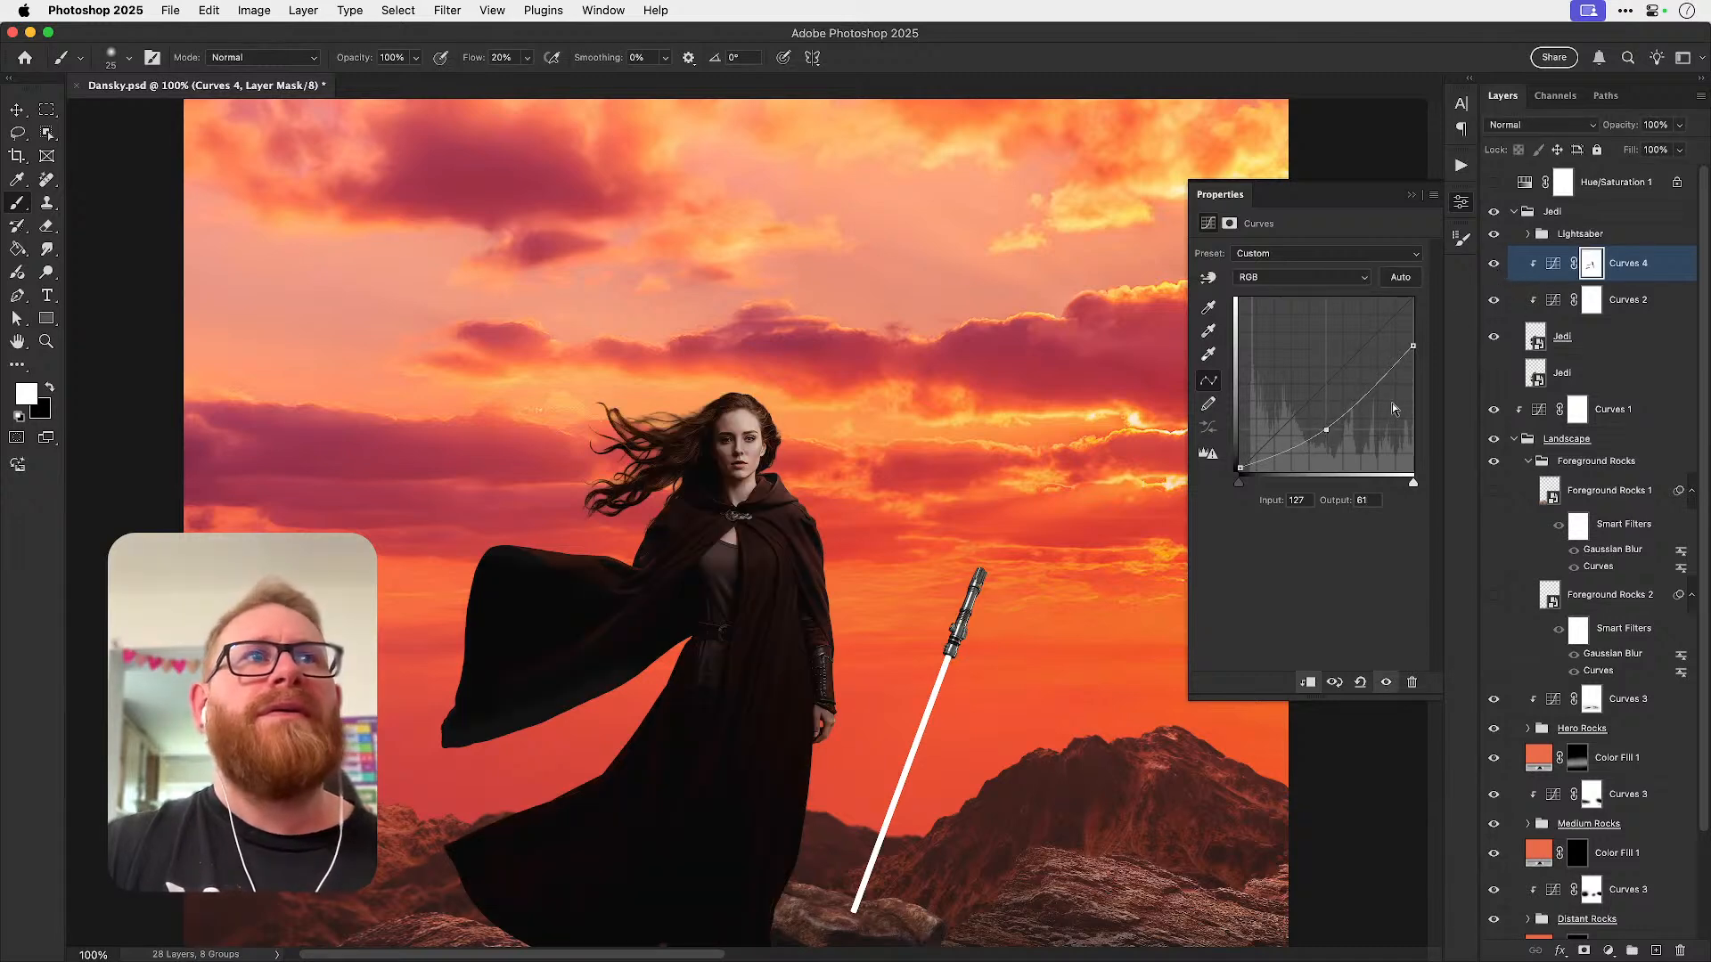
{"action": "left_click_drag", "start_coordinate": [1327, 424], "coordinate": [1329, 421]}
{"action": "left_click_drag", "start_coordinate": [1409, 350], "coordinate": [1415, 332]}
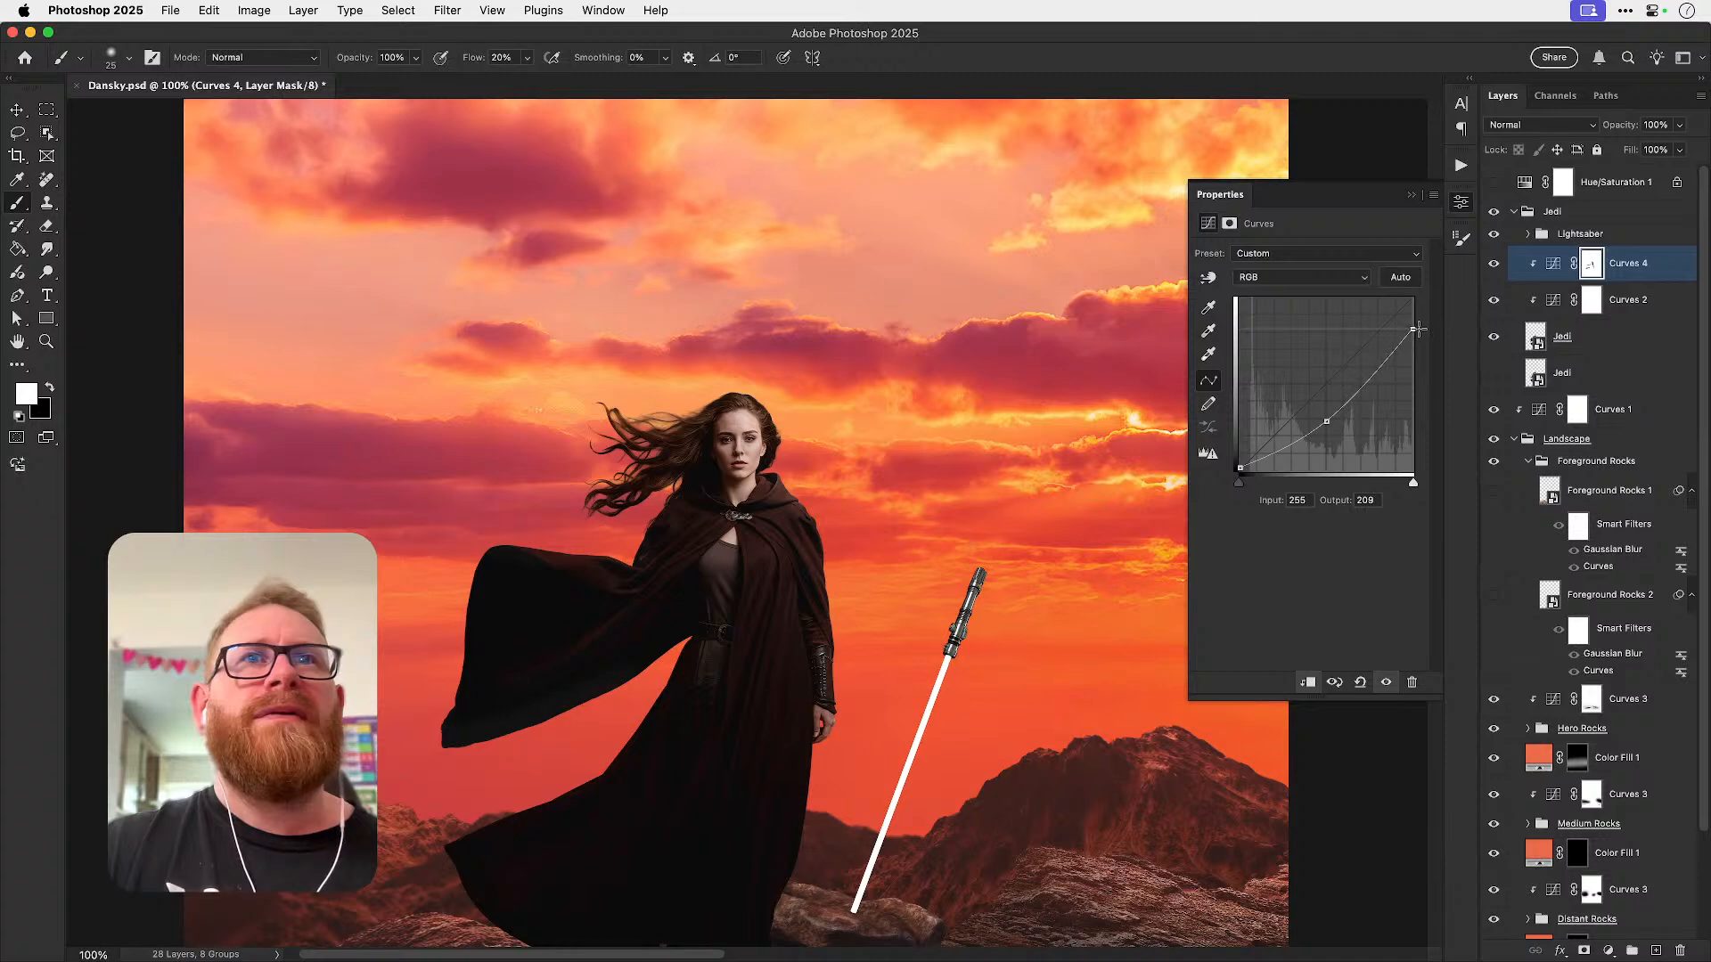
- Hide and show Curves 4 to compare the Jedi with and without the shading
{"action": "key", "text": "v"}
{"action": "left_click", "coordinate": [1490, 274]}
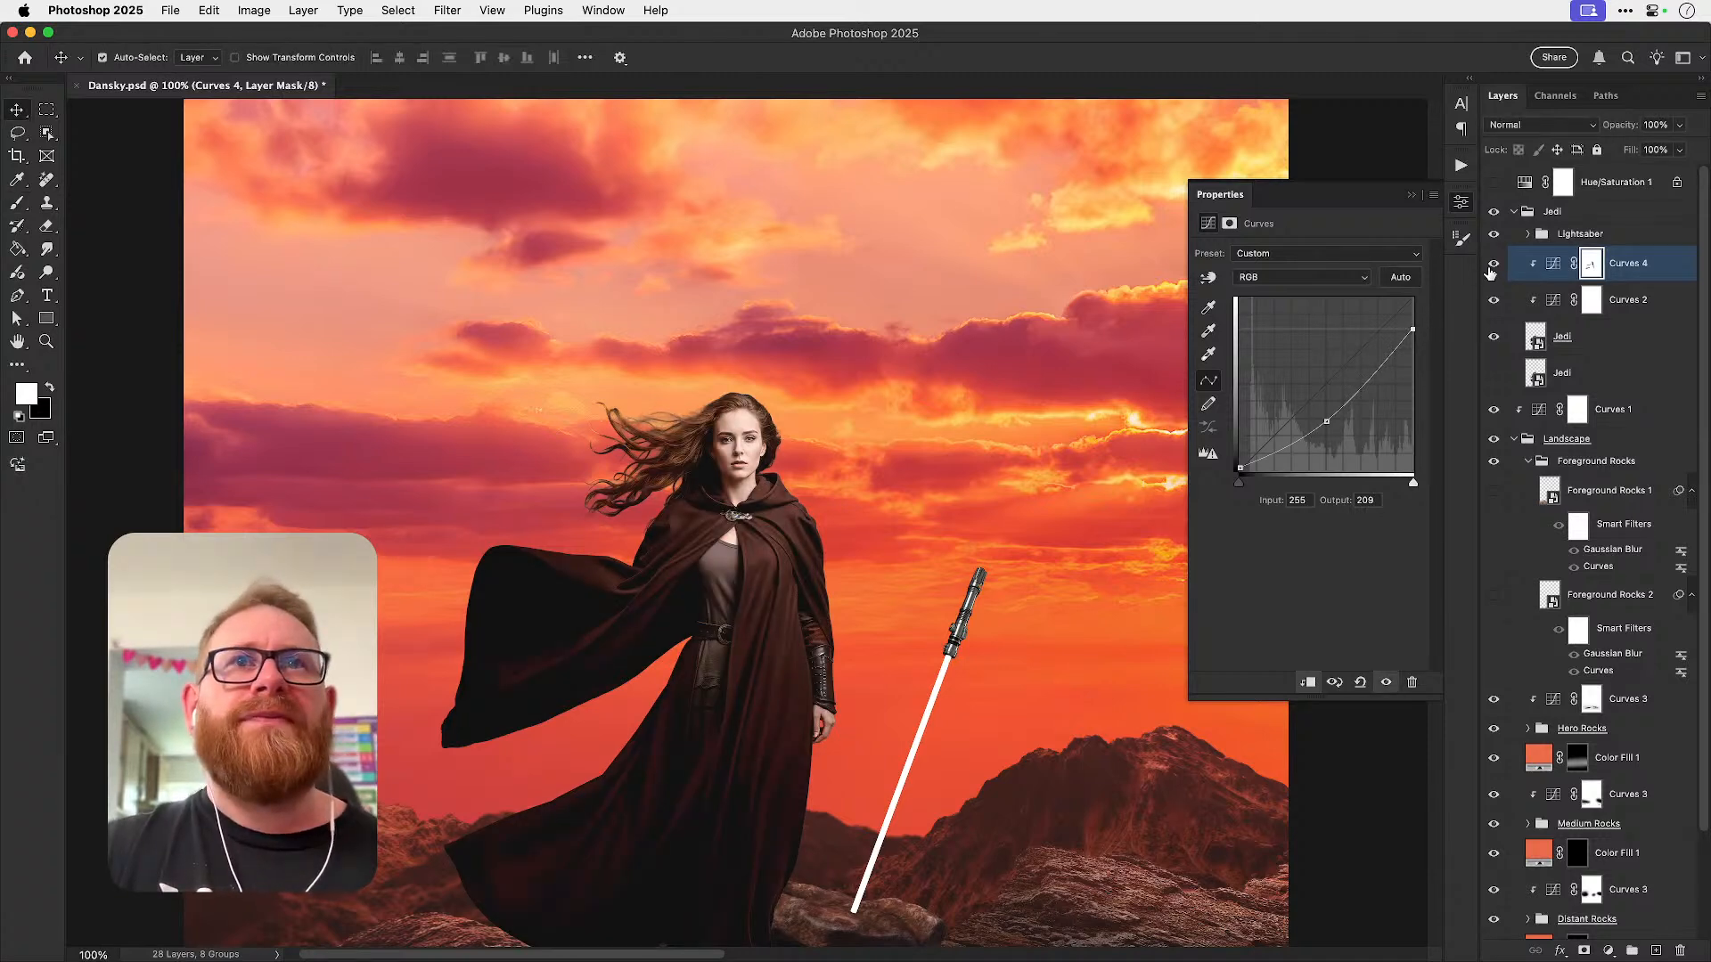
{"action": "left_click", "coordinate": [1491, 266]}
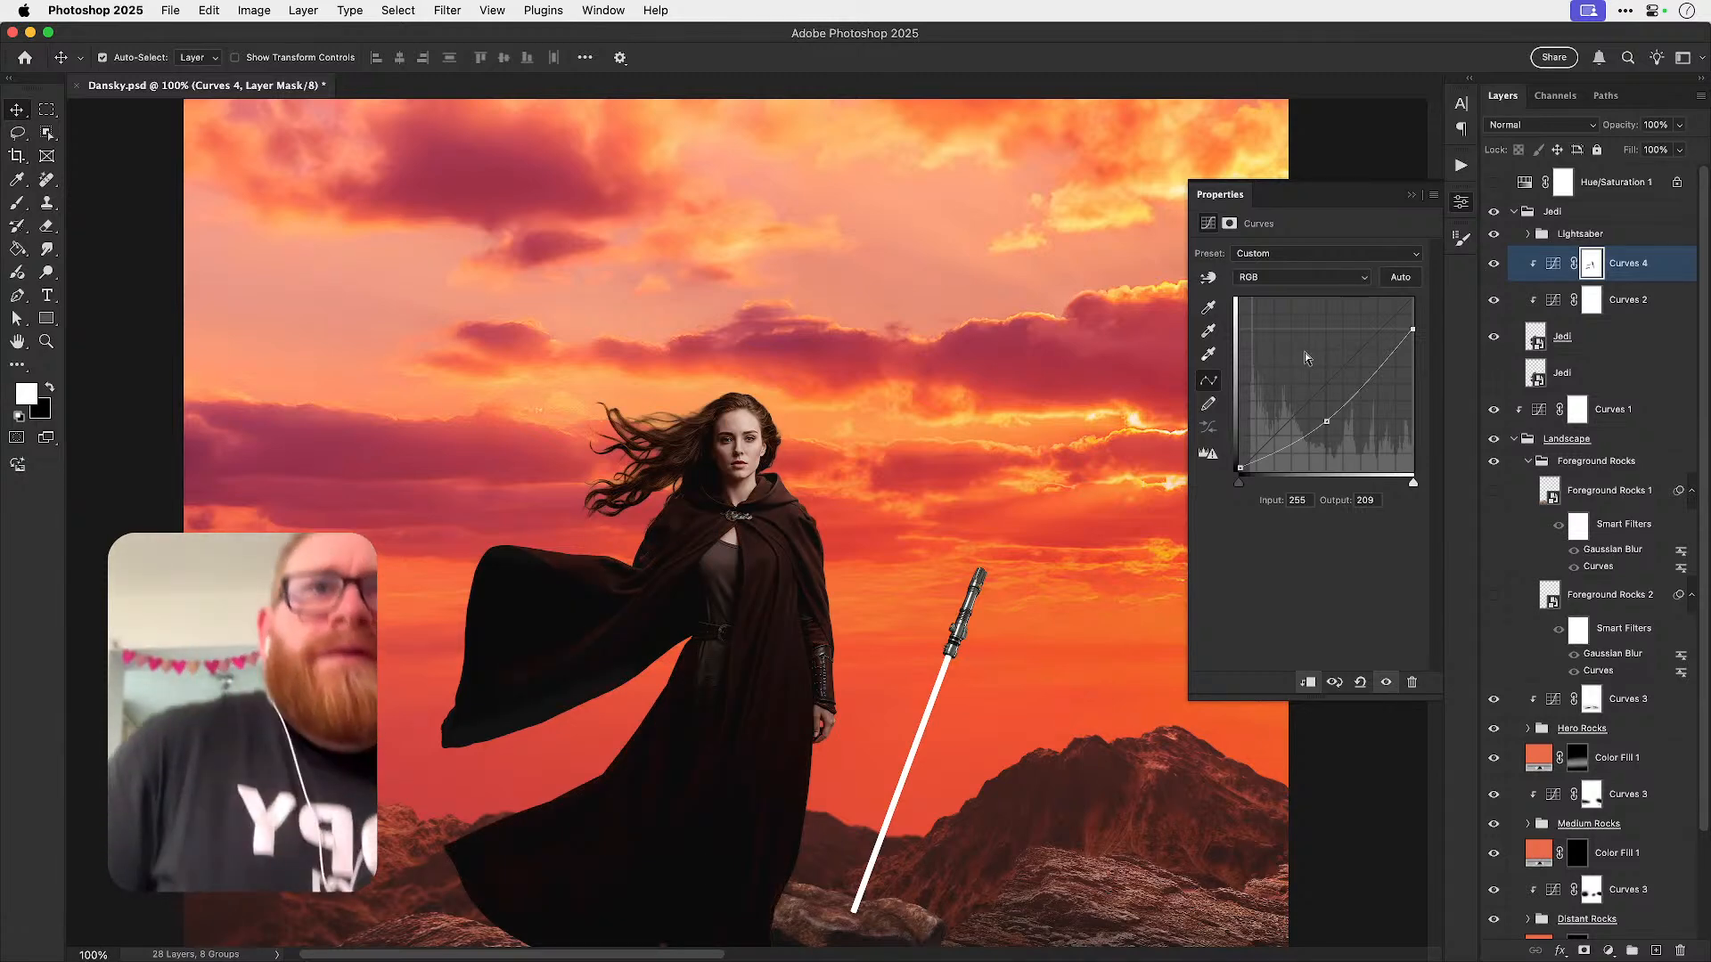
- Paint black on the Curves 4 mask along the cloak's front folds with brushes from 35 px down to 15 px at 20% flow
{"action": "key", "text": "b"}
{"action": "scroll", "coordinate": [757, 713], "scroll_direction": "up", "scroll_amount": 1}
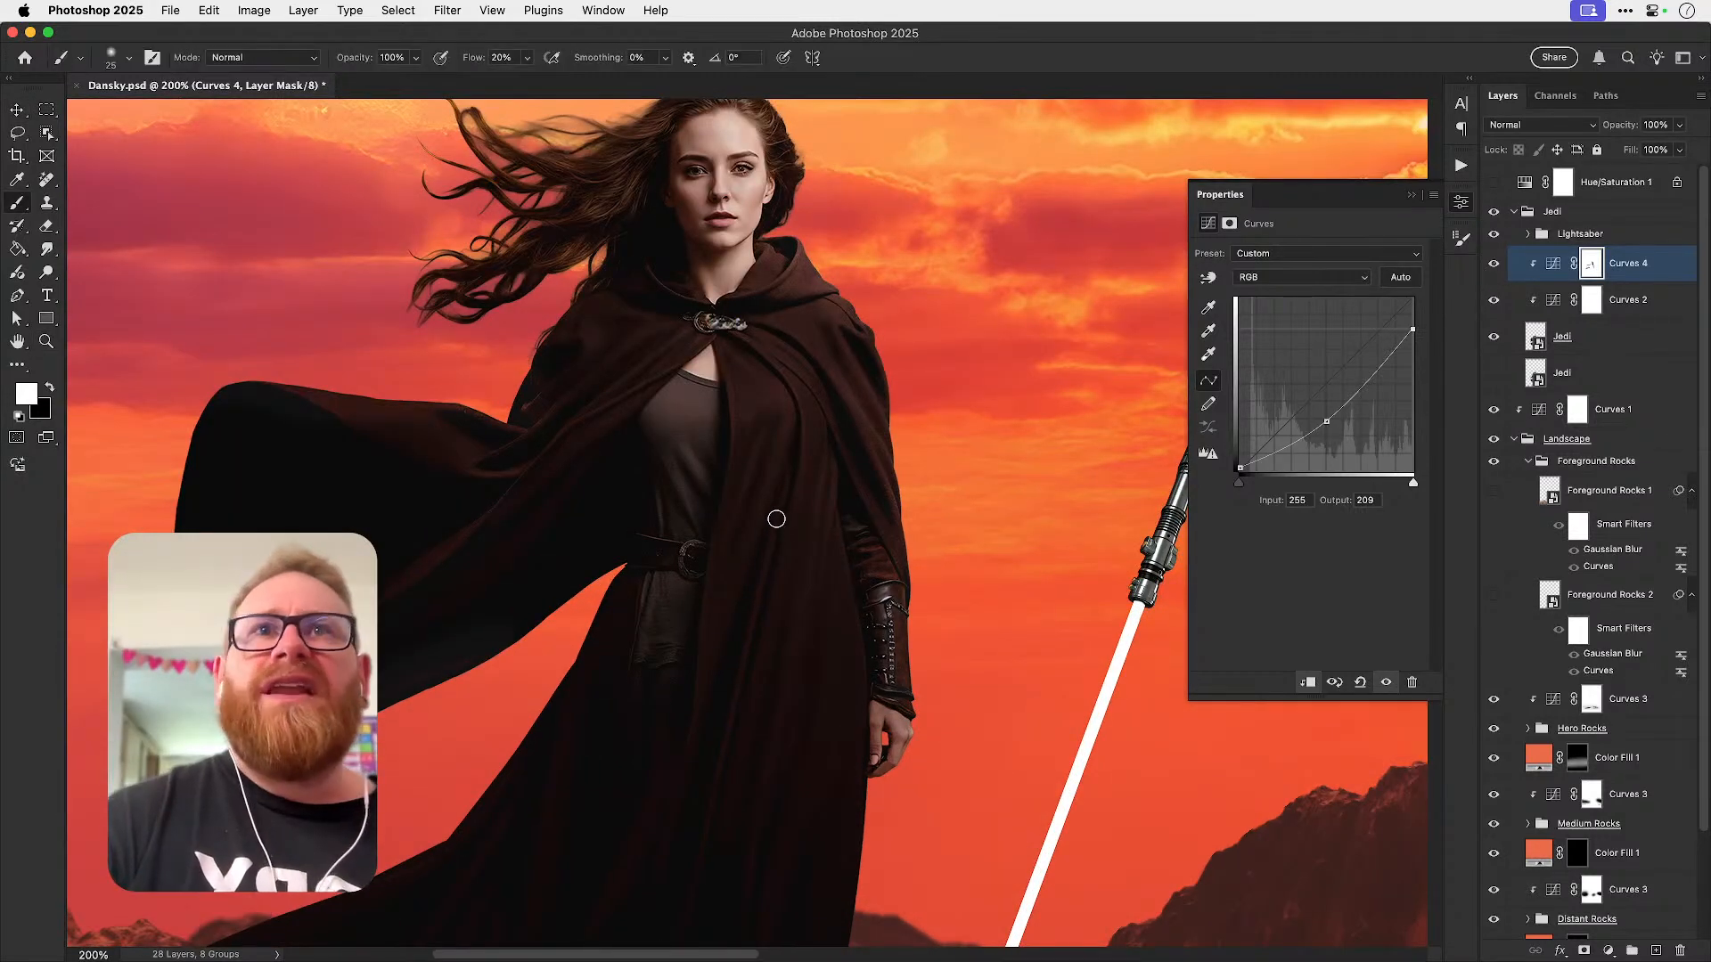
{"action": "key", "text": "x"}
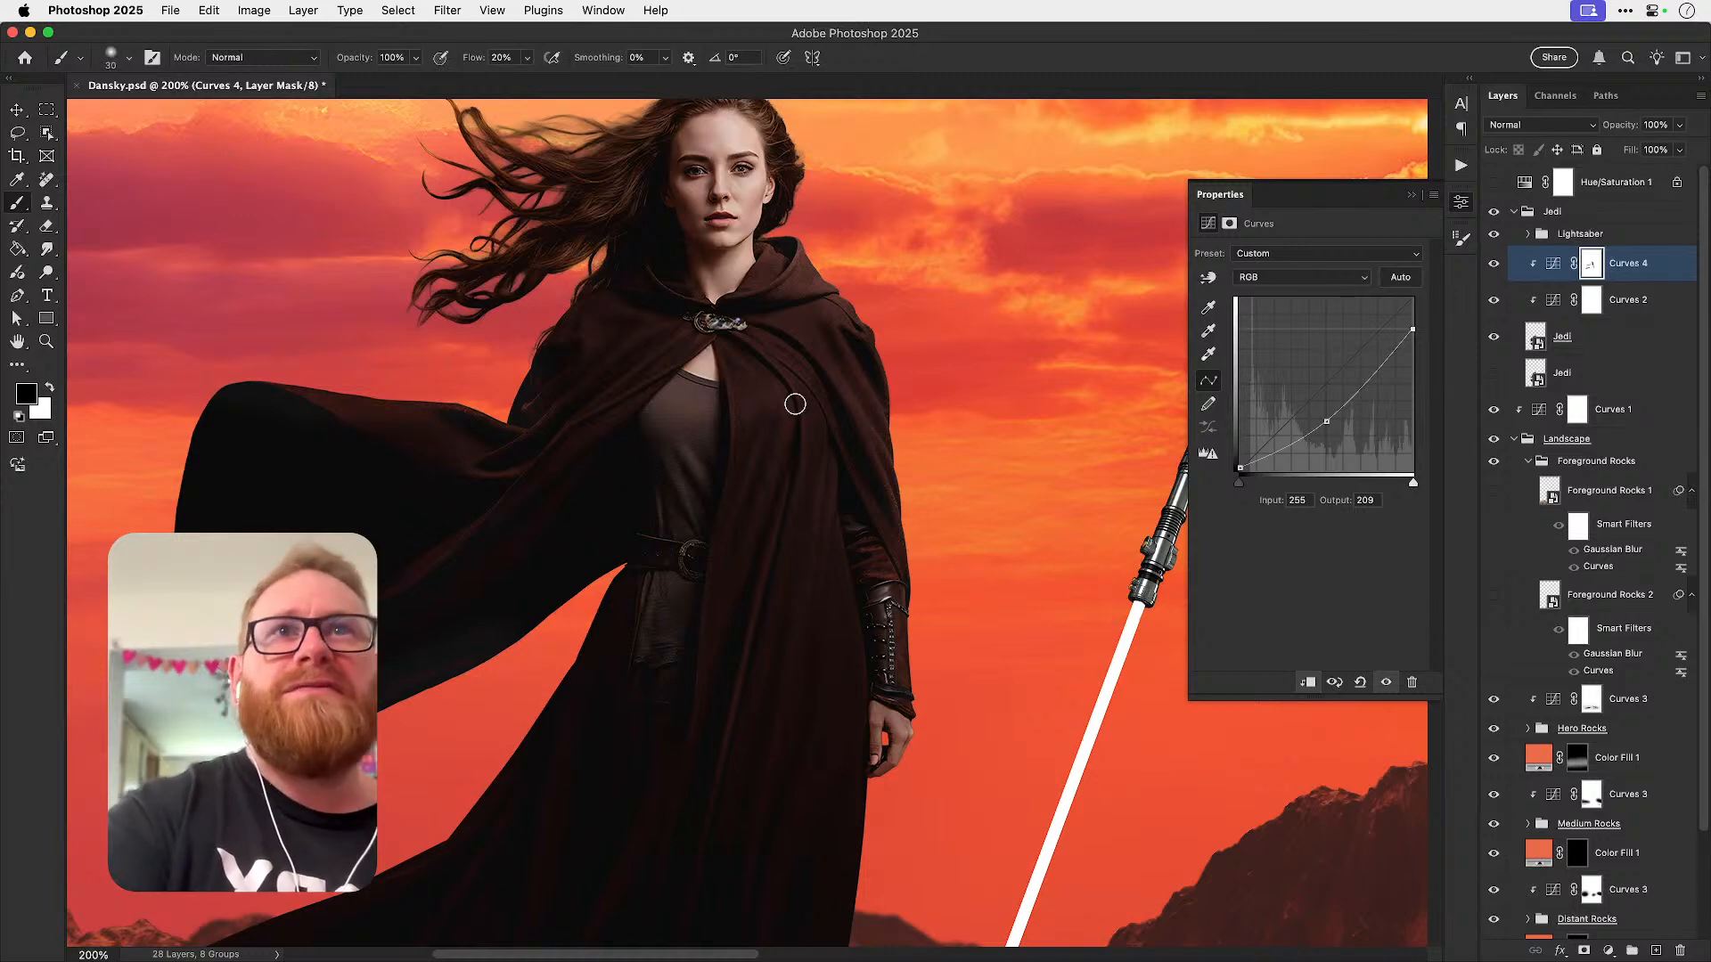
{"action": "key", "text": "bracketright"}
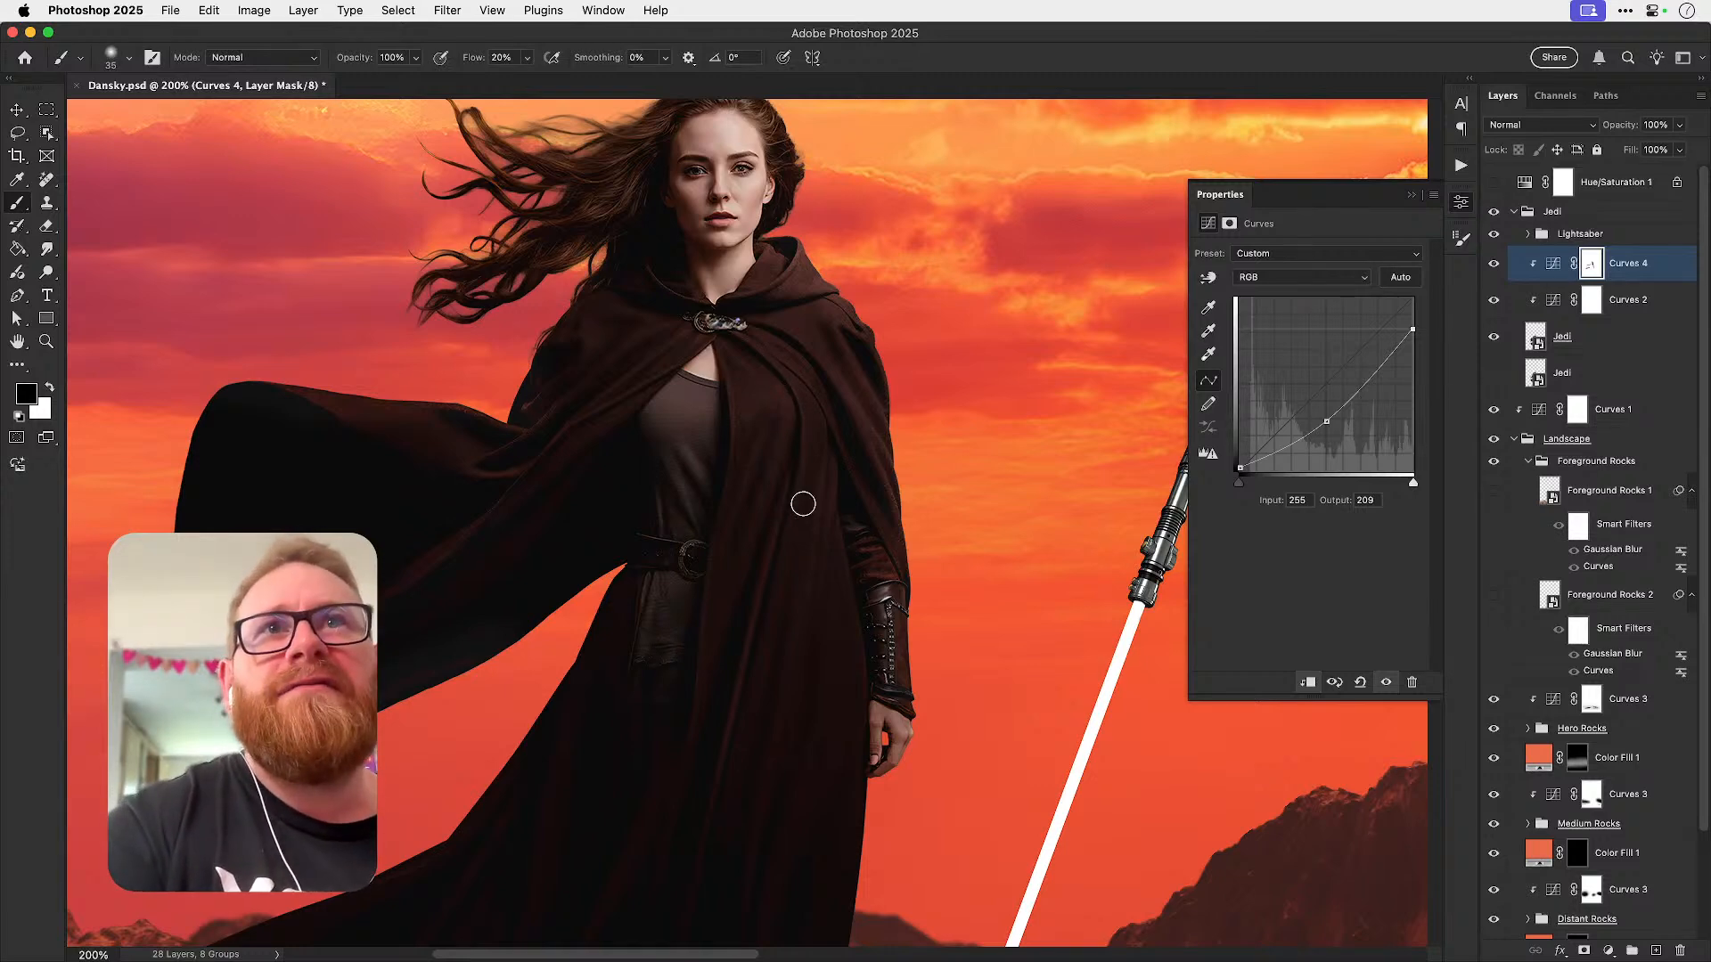
{"action": "key", "text": "bracketleft"}
{"action": "key", "text": "bracketleft"}
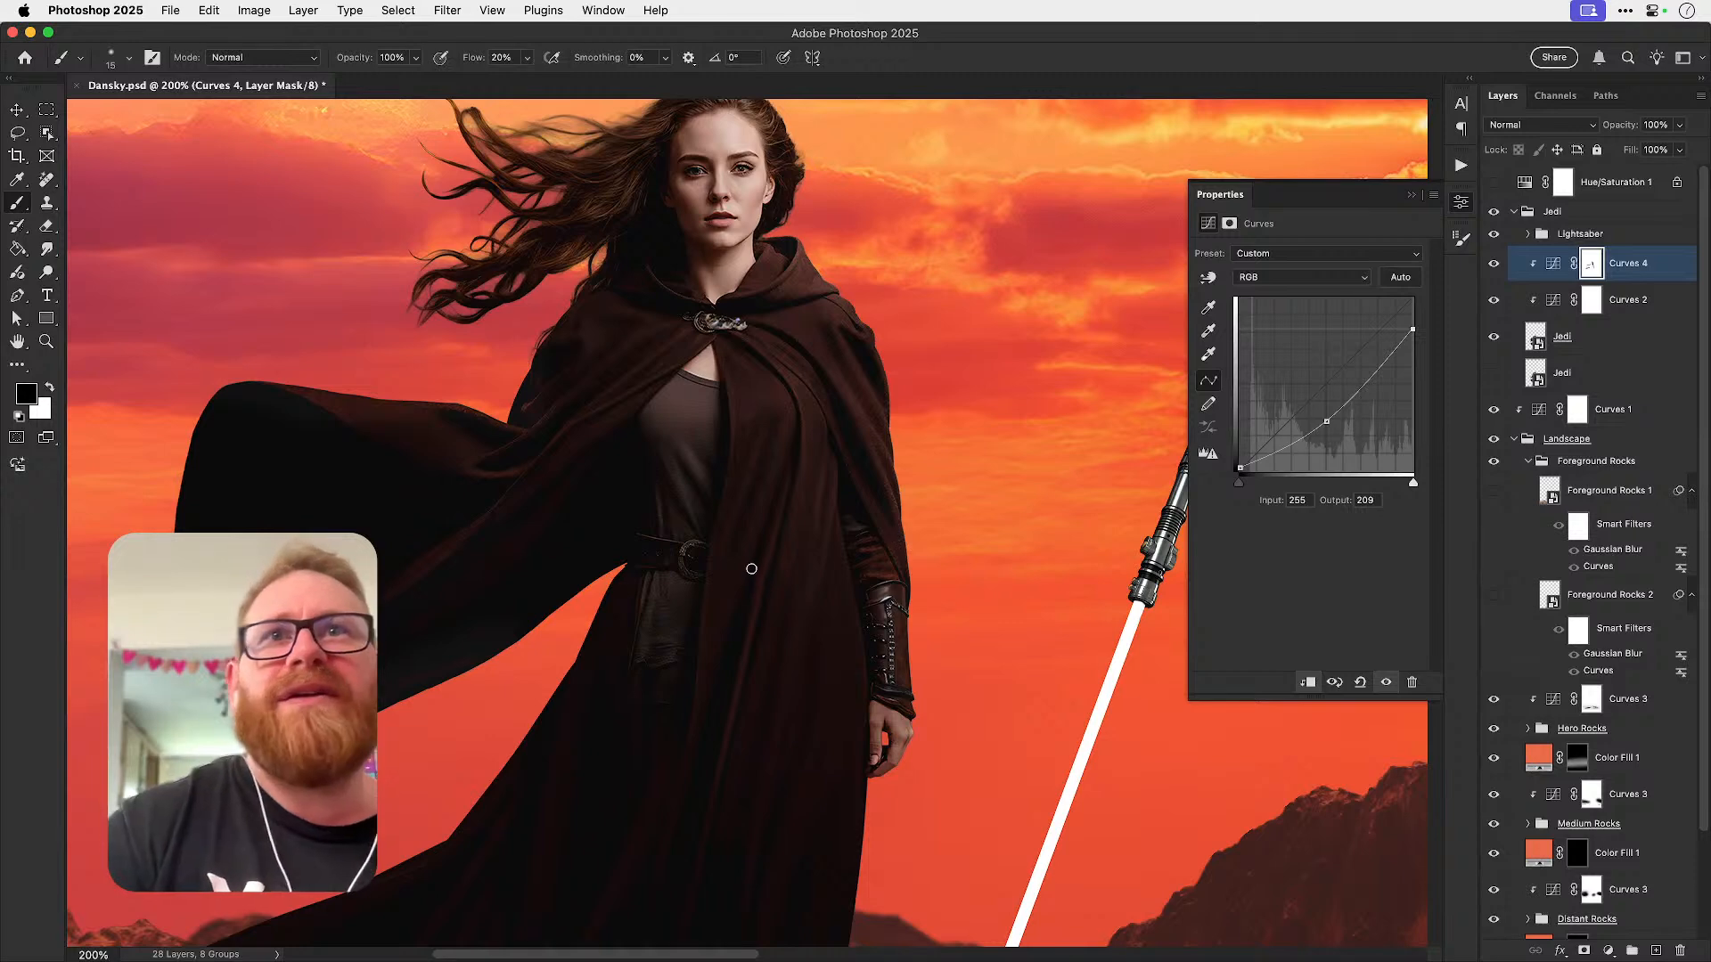
- Paint black on the Curves 4 mask along the folds of the lower cloak with 40 px and 50 px brushes at 20% flow
{"action": "scroll", "coordinate": [750, 576], "scroll_direction": "down", "scroll_amount": 5}
{"action": "scroll", "coordinate": [751, 576], "scroll_direction": "left", "scroll_amount": 2}
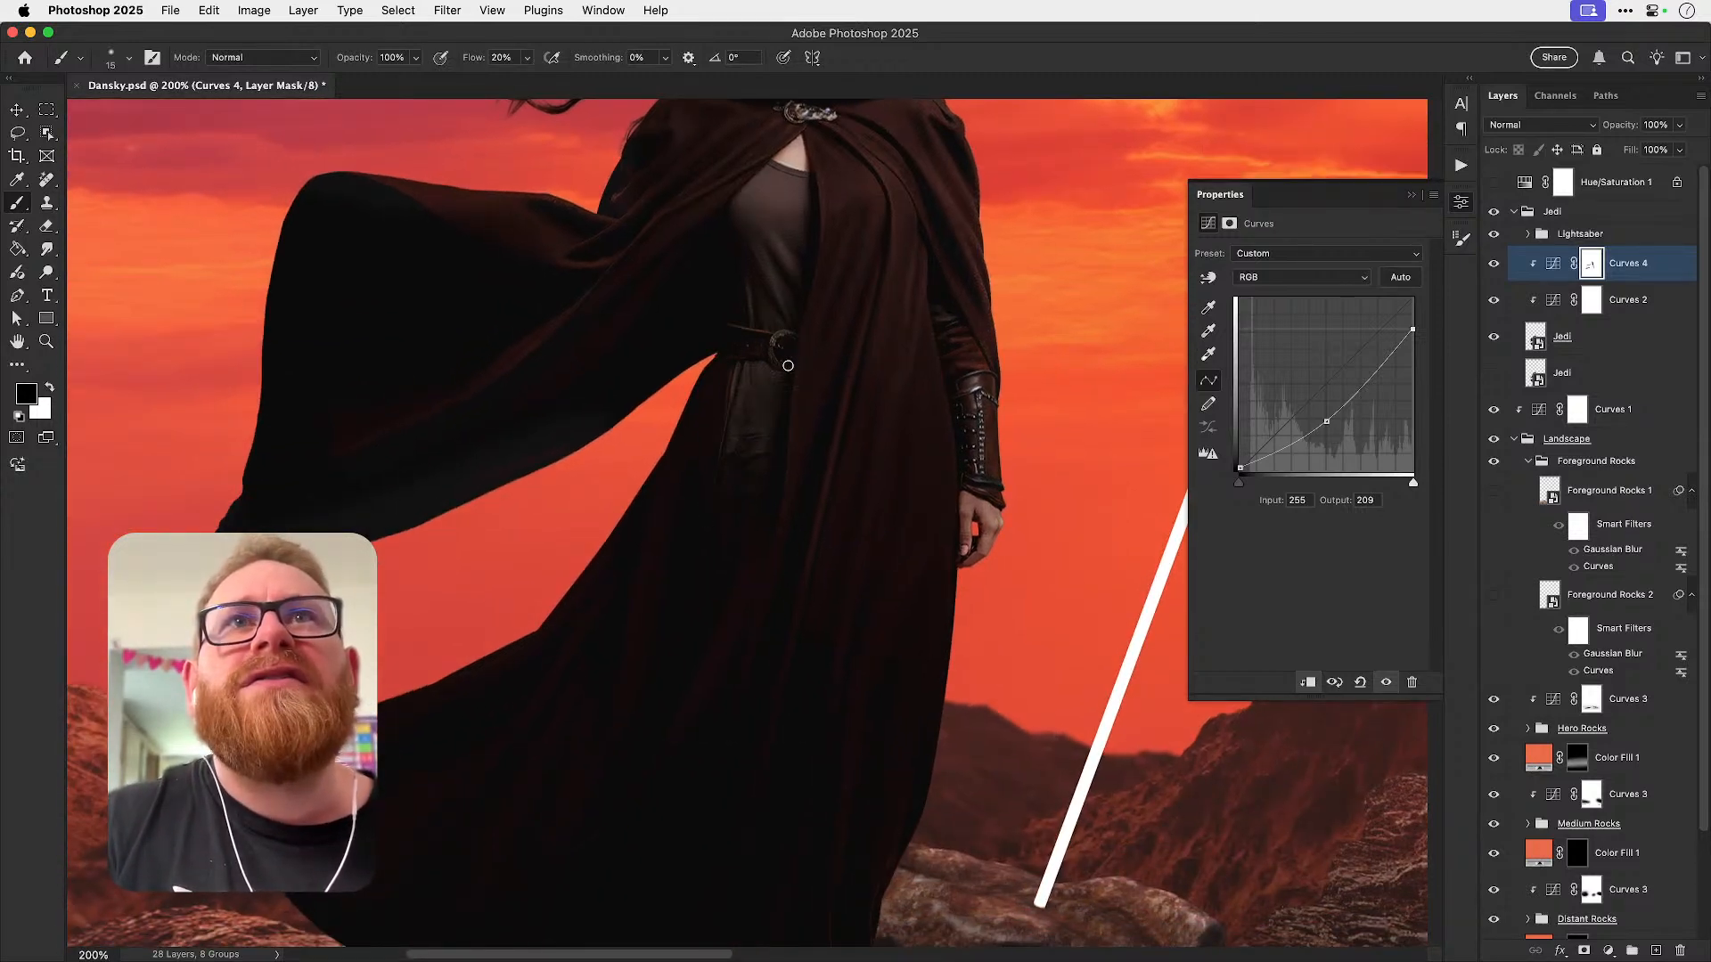
{"action": "scroll", "coordinate": [741, 456], "scroll_direction": "down", "scroll_amount": 3}
{"action": "scroll", "coordinate": [701, 482], "scroll_direction": "left", "scroll_amount": 1}
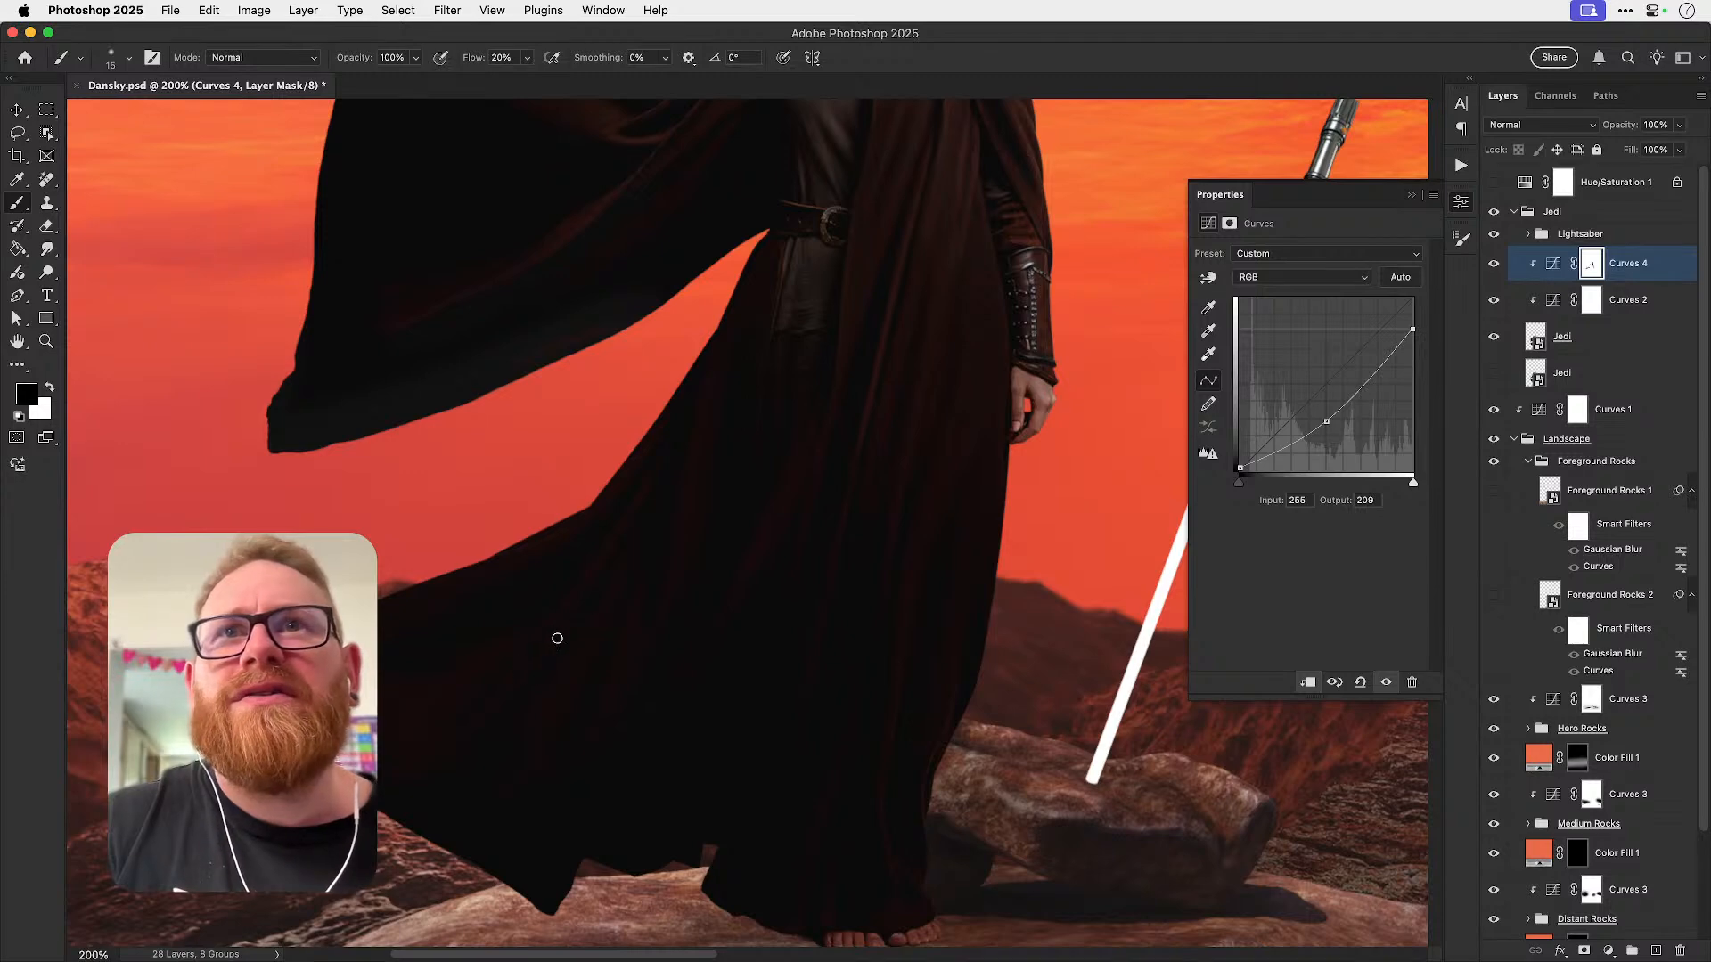
{"action": "key", "text": "bracketright"}
{"action": "key", "text": "bracketright"}
{"action": "key", "text": "bracketright"}
{"action": "key", "text": "bracketright"}
{"action": "key", "text": "bracketright"}
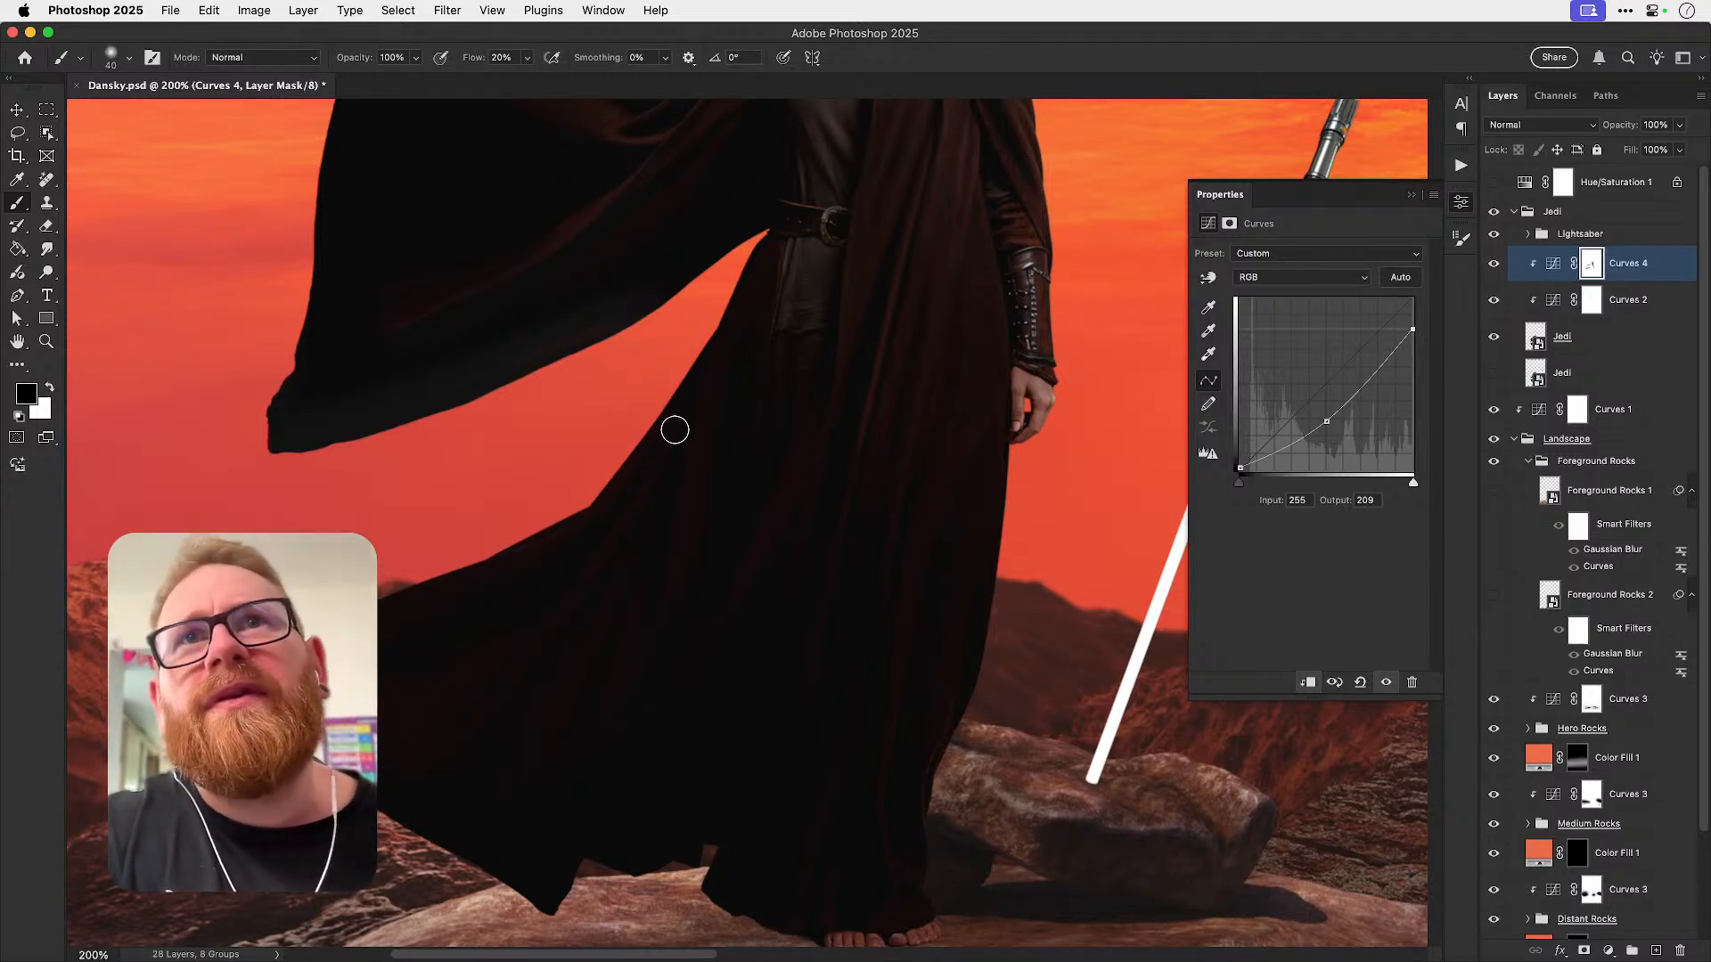
{"action": "key", "text": "bracketright"}
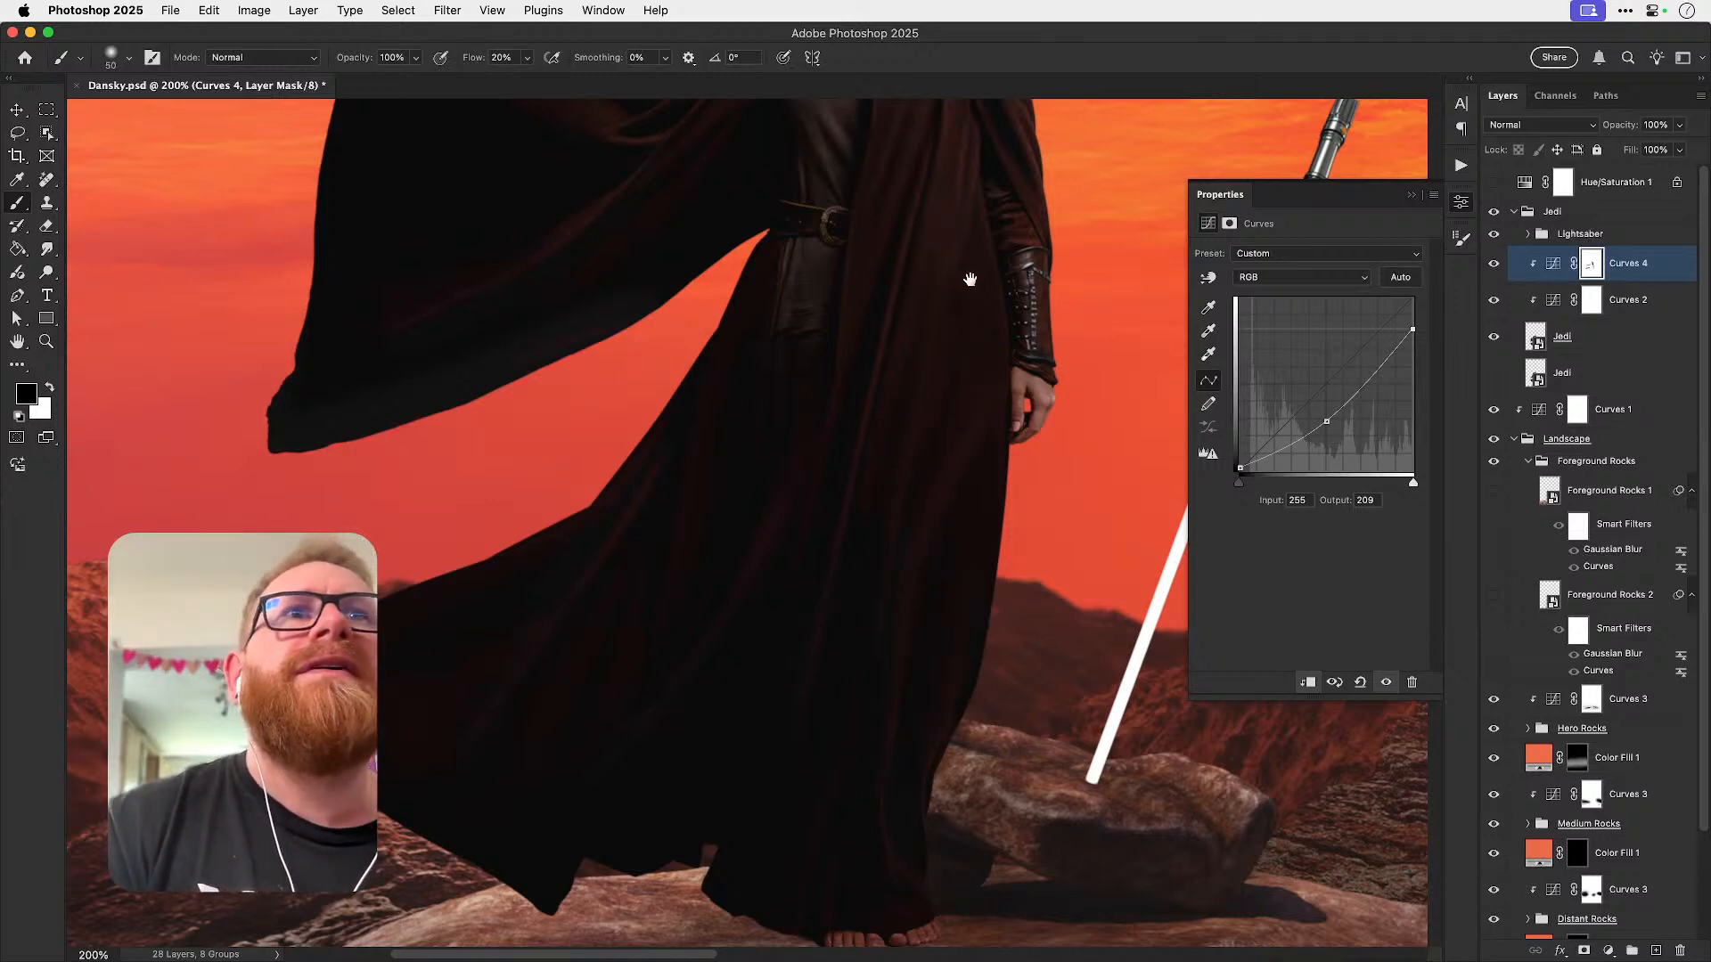
- Paint black on the Curves 4 mask along the hood, shoulder and billowing cape folds with brushes of 25 px and smaller
{"action": "scroll", "coordinate": [974, 279], "scroll_direction": "up", "scroll_amount": 5}
{"action": "scroll", "coordinate": [974, 278], "scroll_direction": "right", "scroll_amount": 2}
{"action": "scroll", "coordinate": [943, 410], "scroll_direction": "up", "scroll_amount": 2}
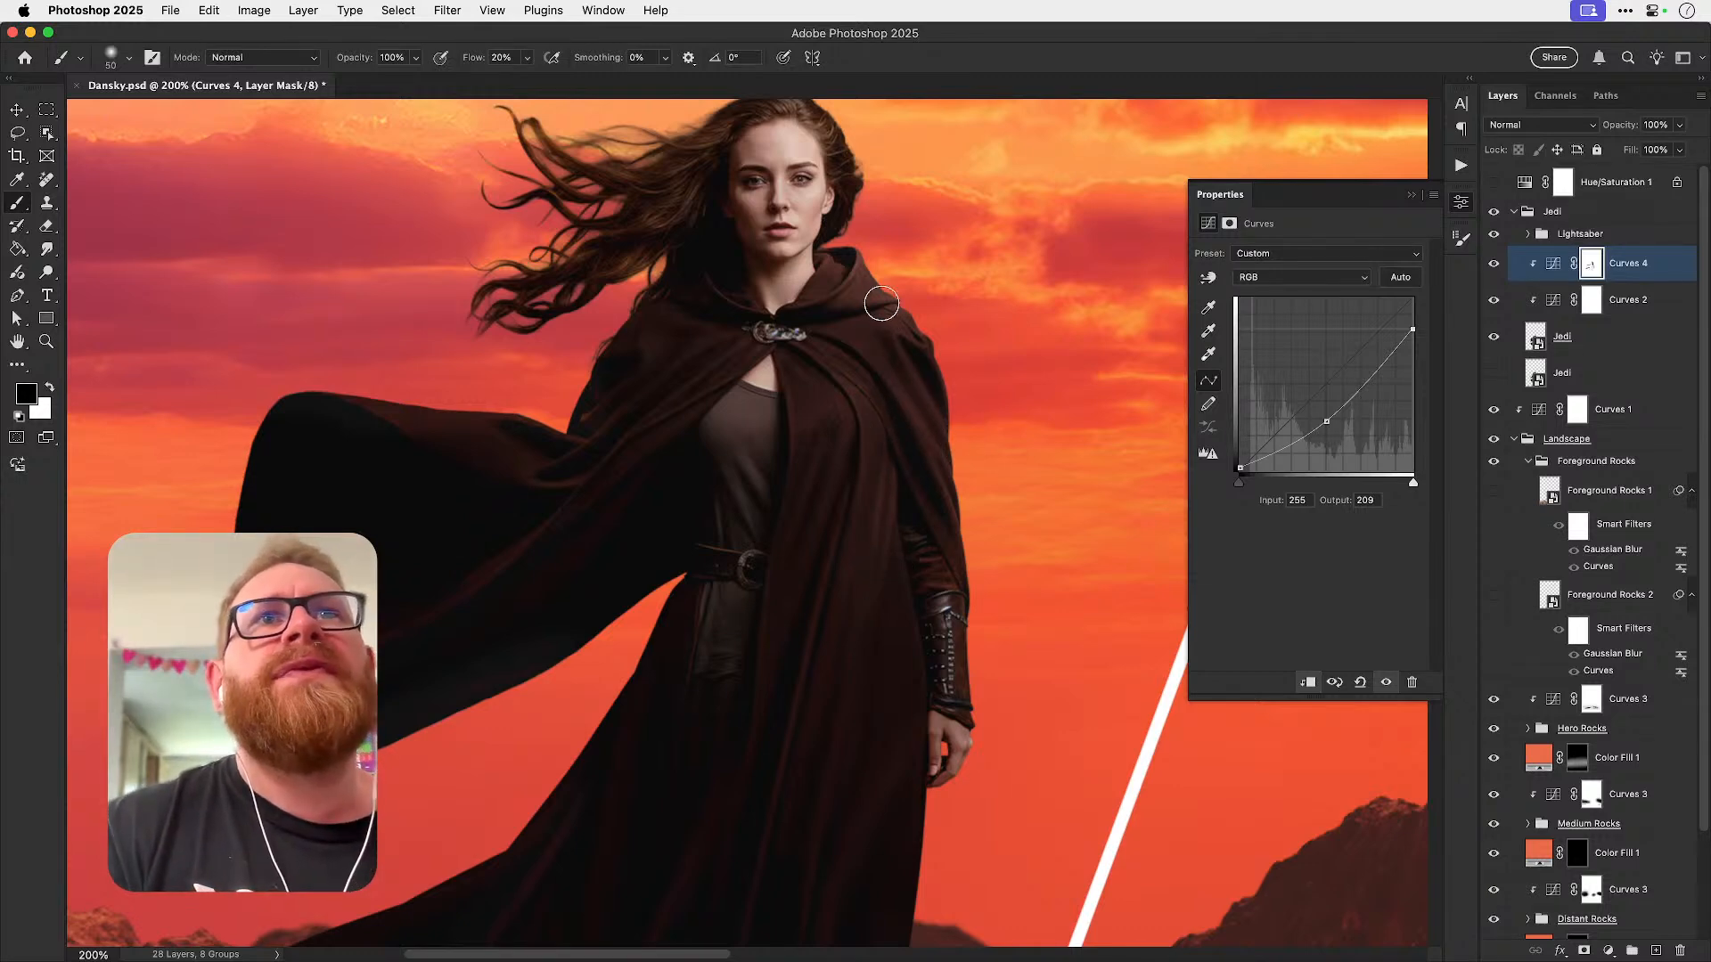
{"action": "key", "text": "bracketleft"}
{"action": "key", "text": "bracketleft"}
{"action": "key", "text": "bracketleft"}
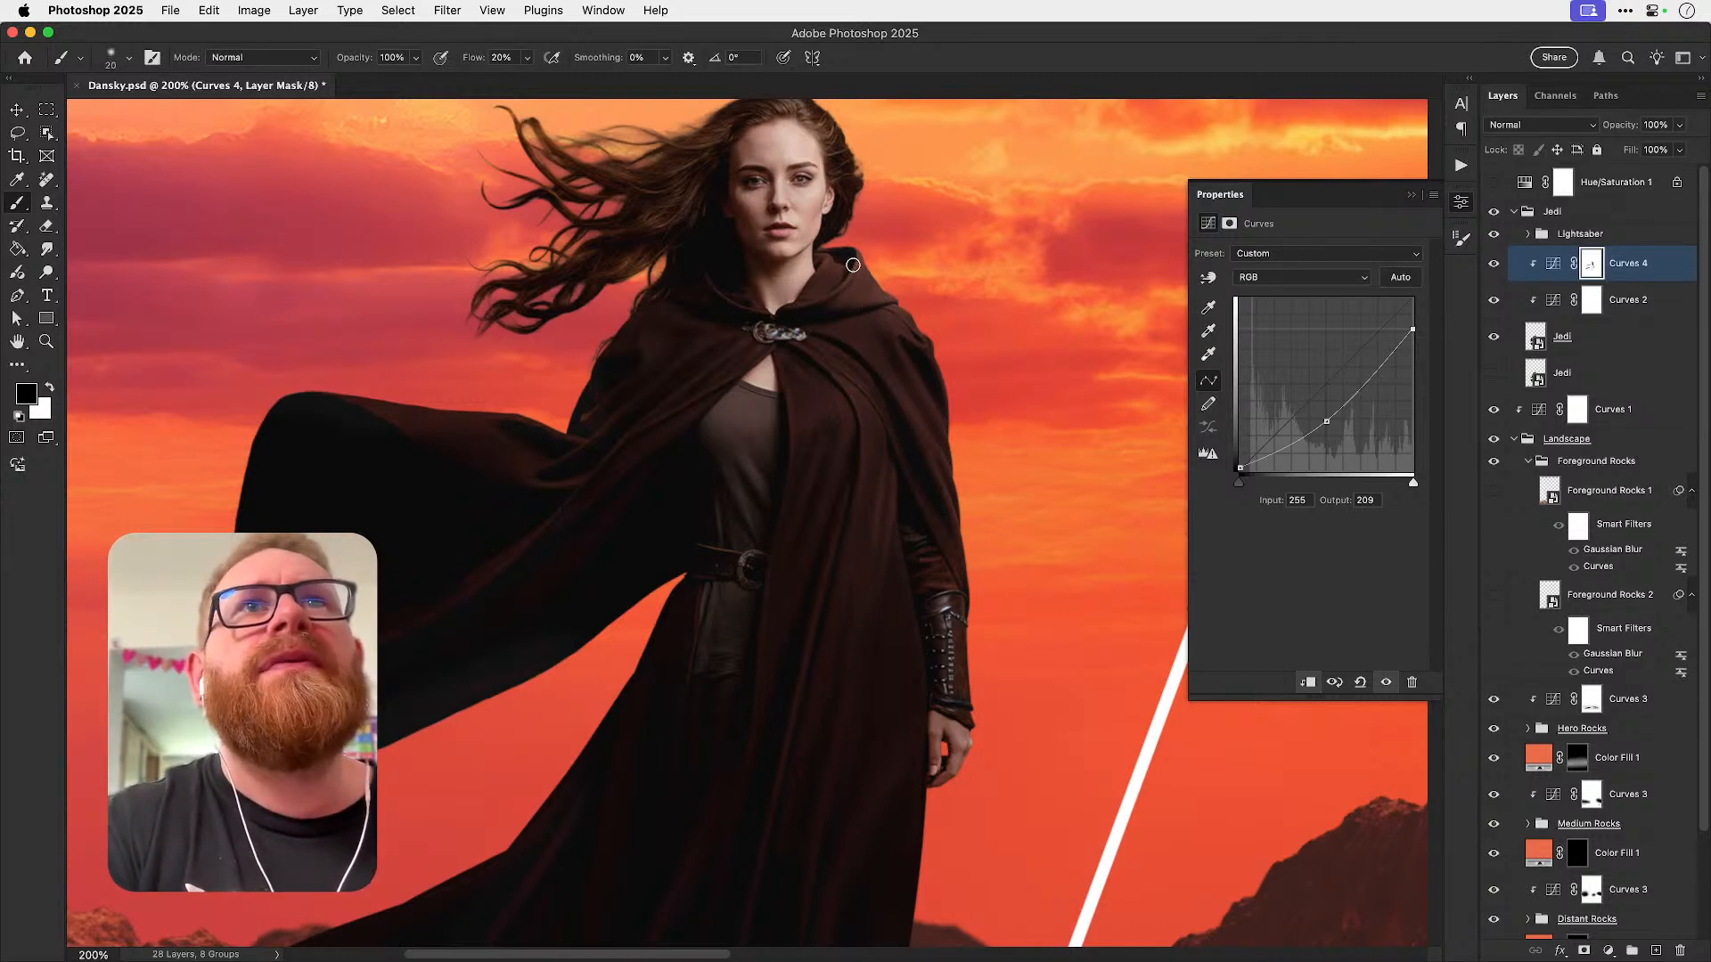
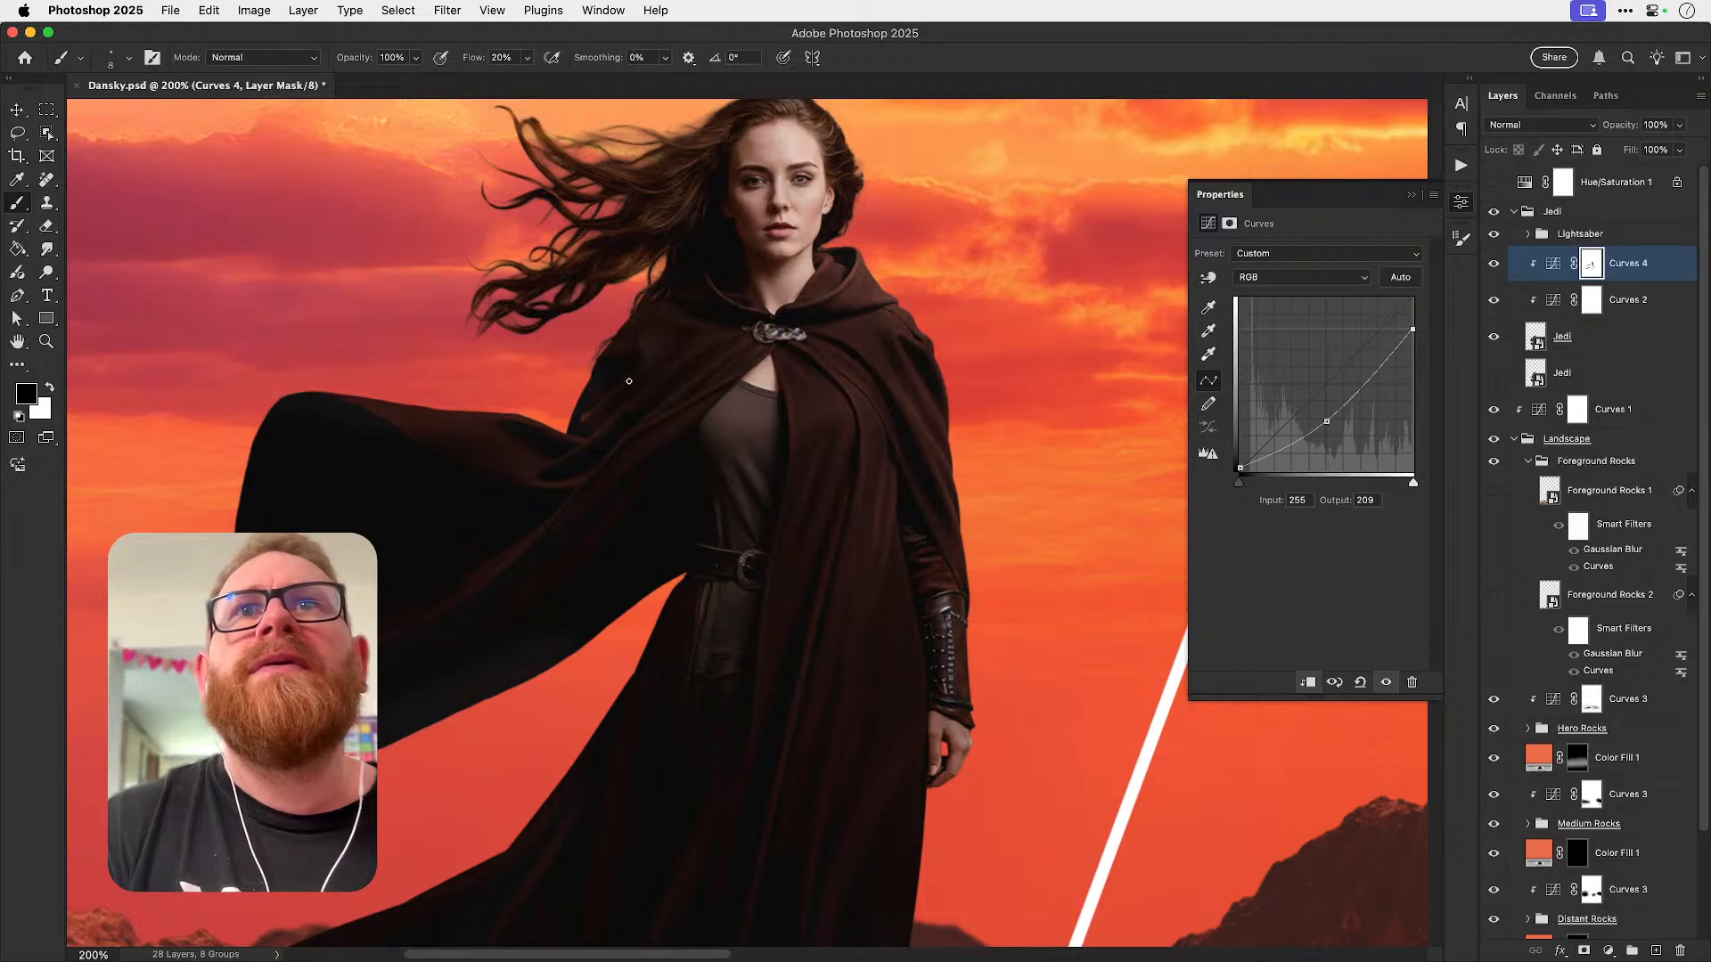
{"action": "key", "text": "bracketright"}
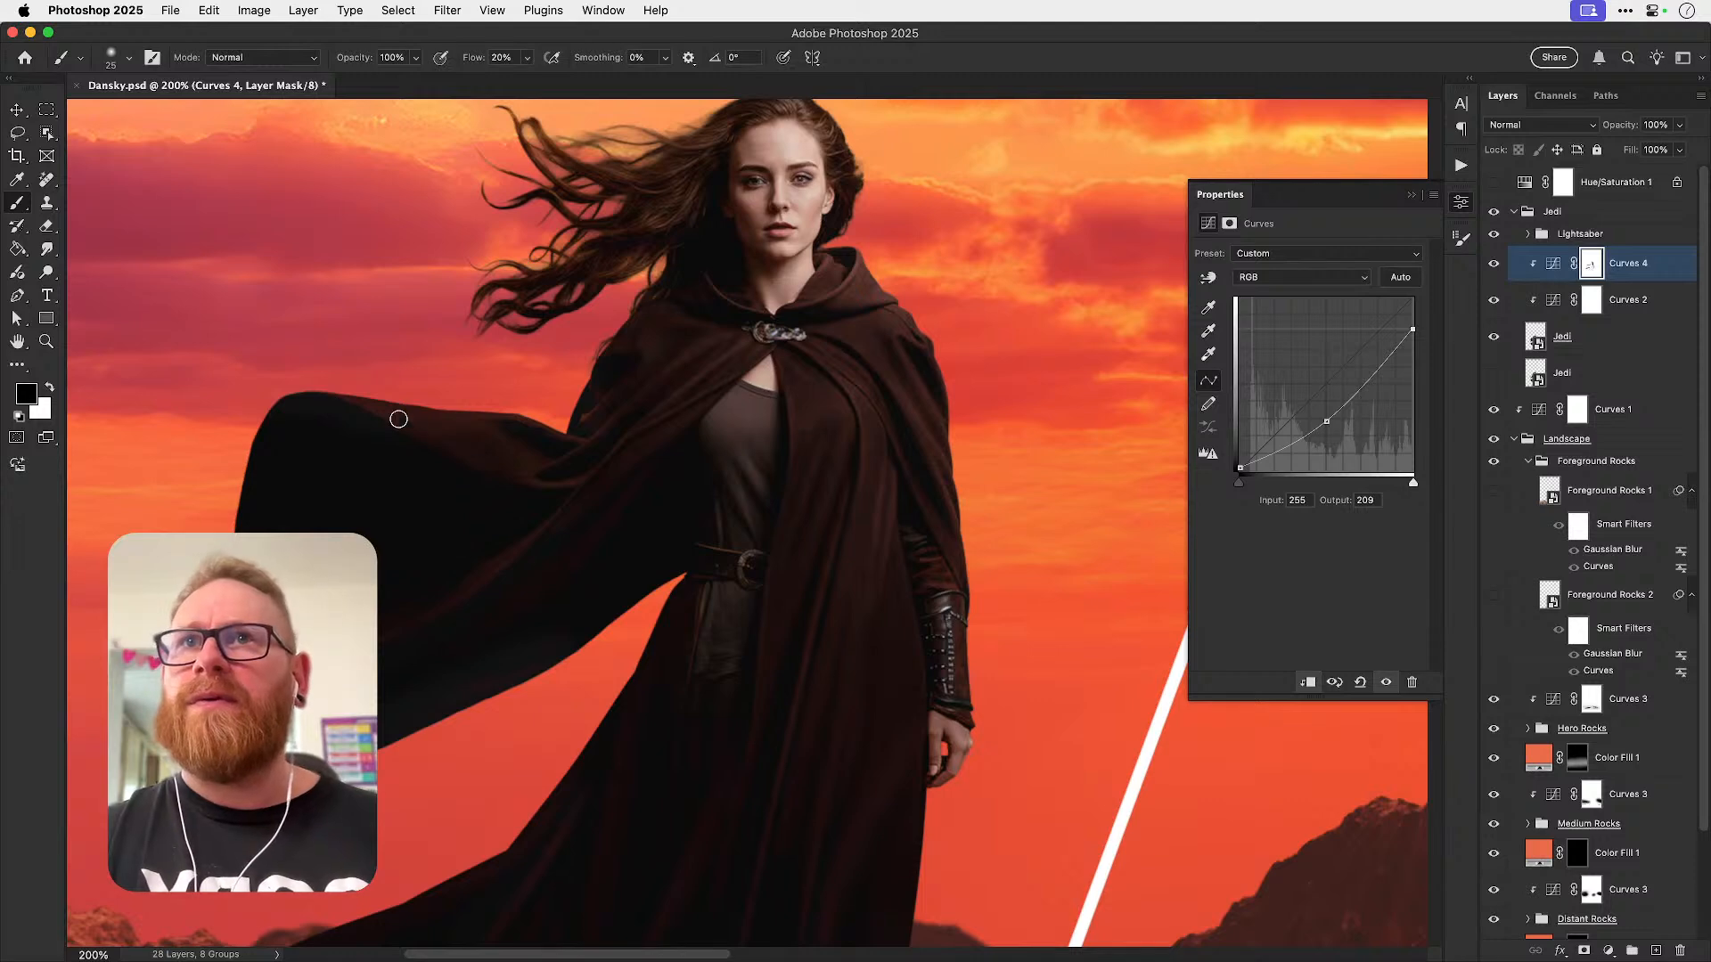
- Fit the whole poster in view and toggle Curves 4 off and on to compare the shading
{"action": "key", "text": "v"}
{"action": "key", "text": "super+0"}
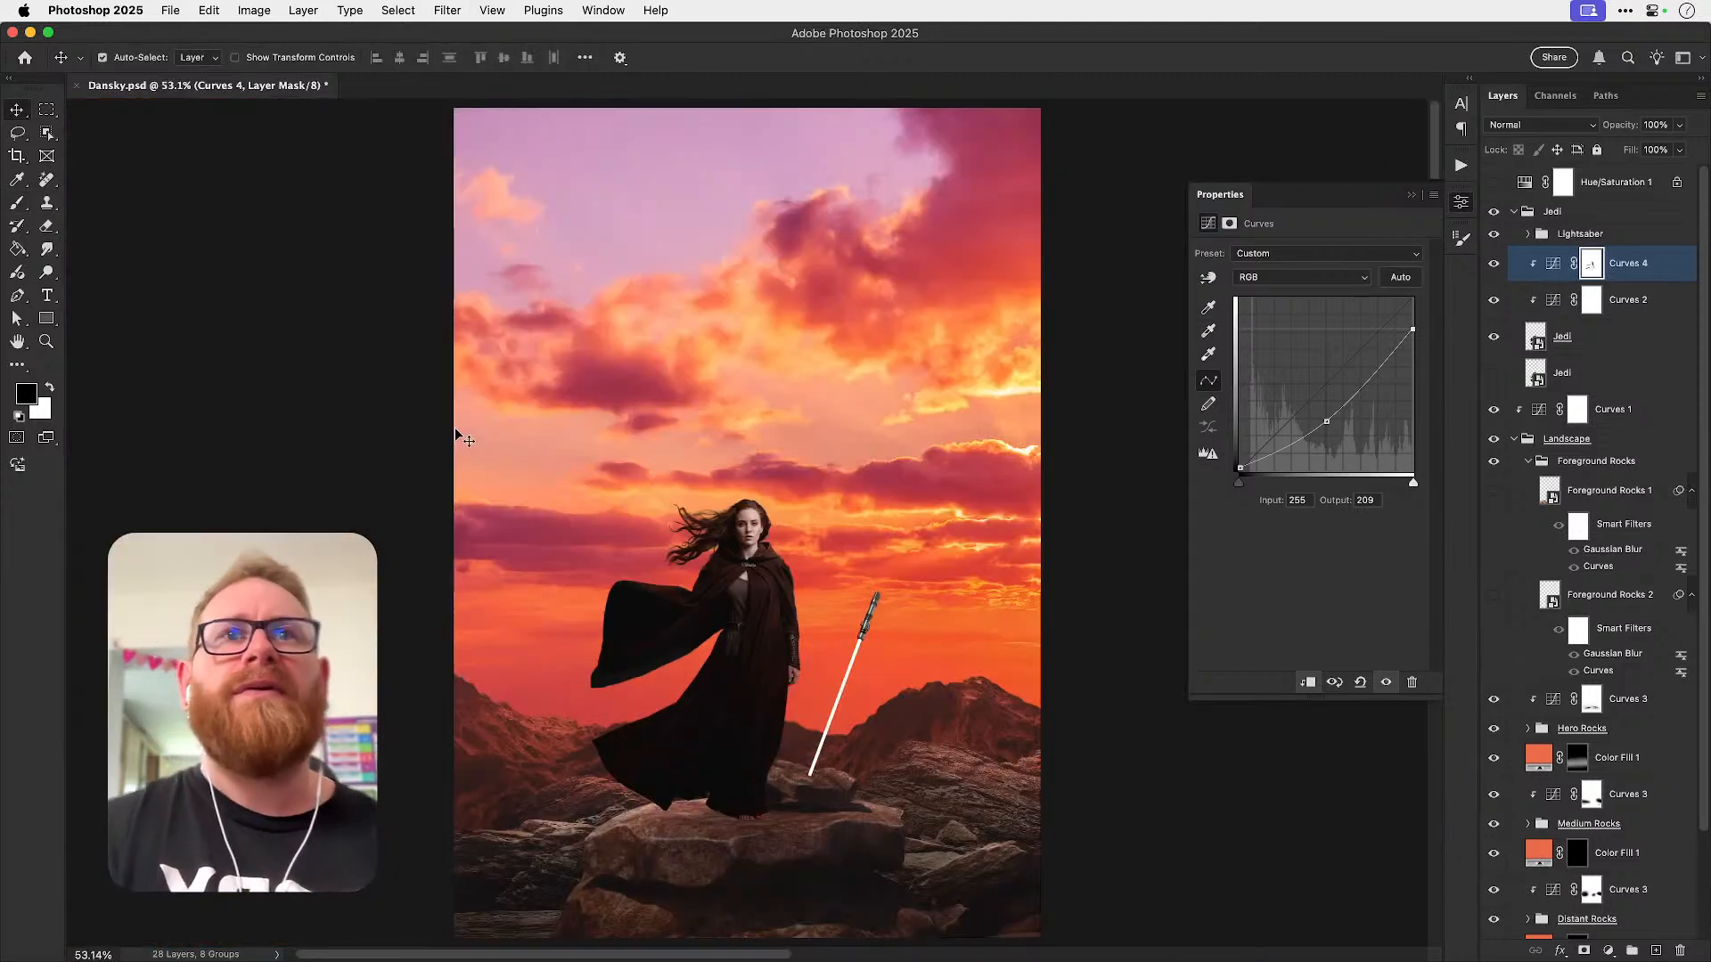
{"action": "left_click", "coordinate": [1494, 267]}
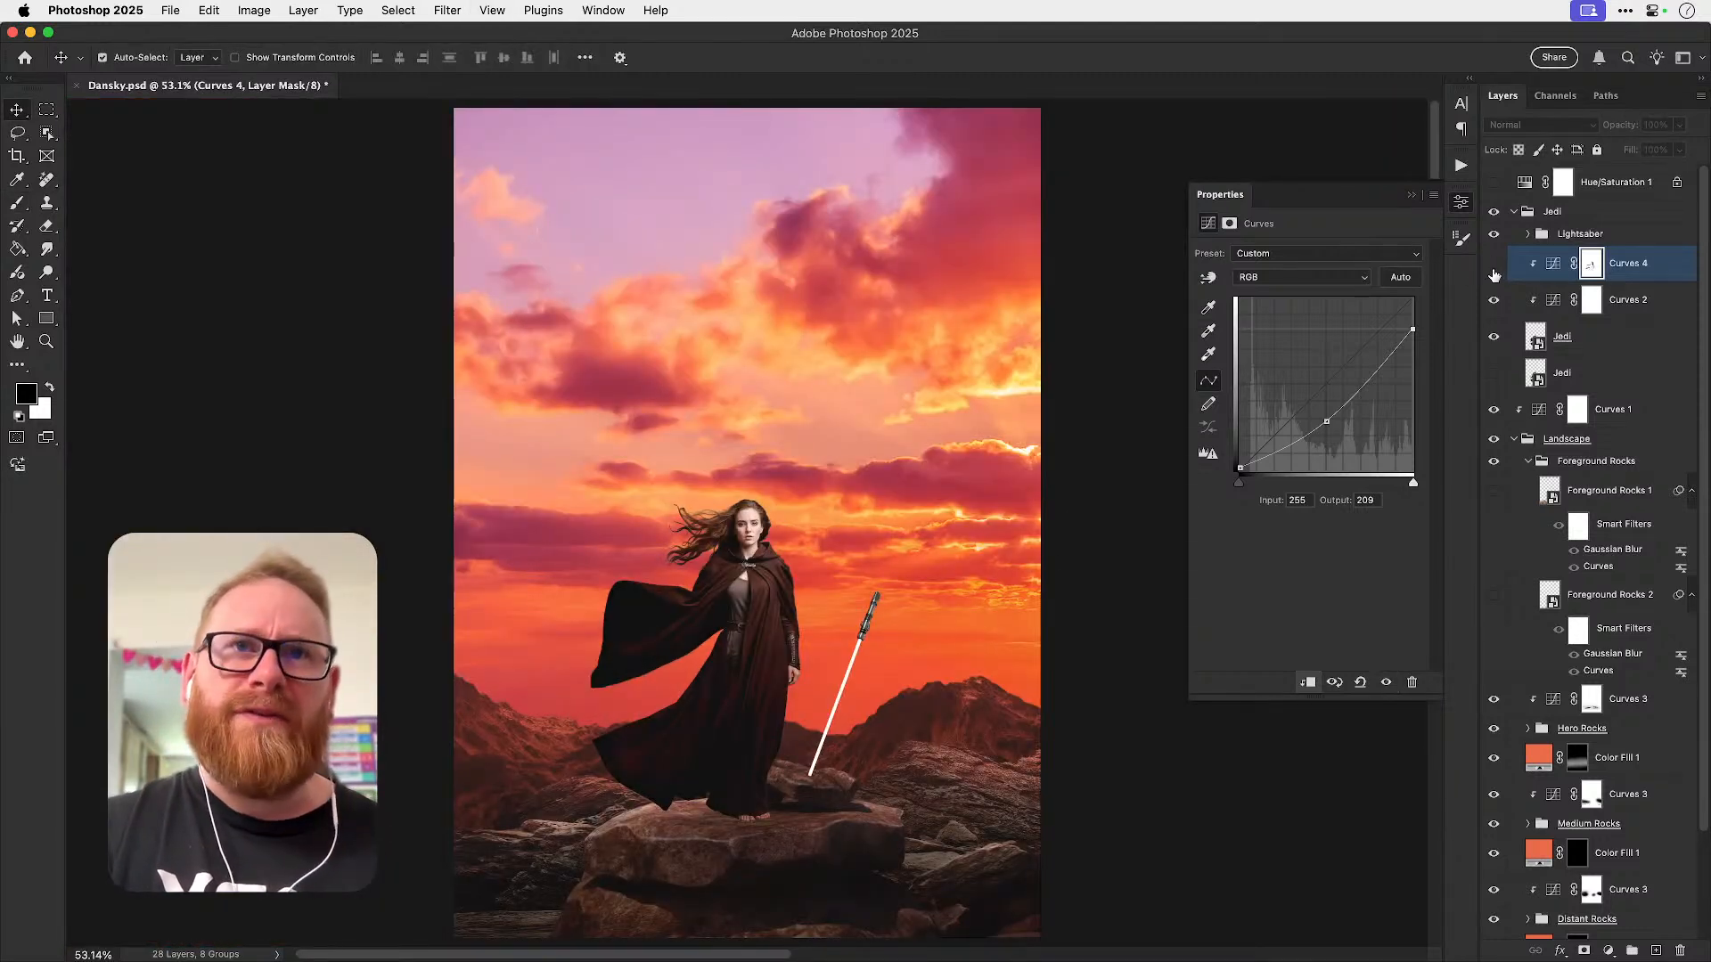
{"action": "left_click", "coordinate": [1494, 264]}
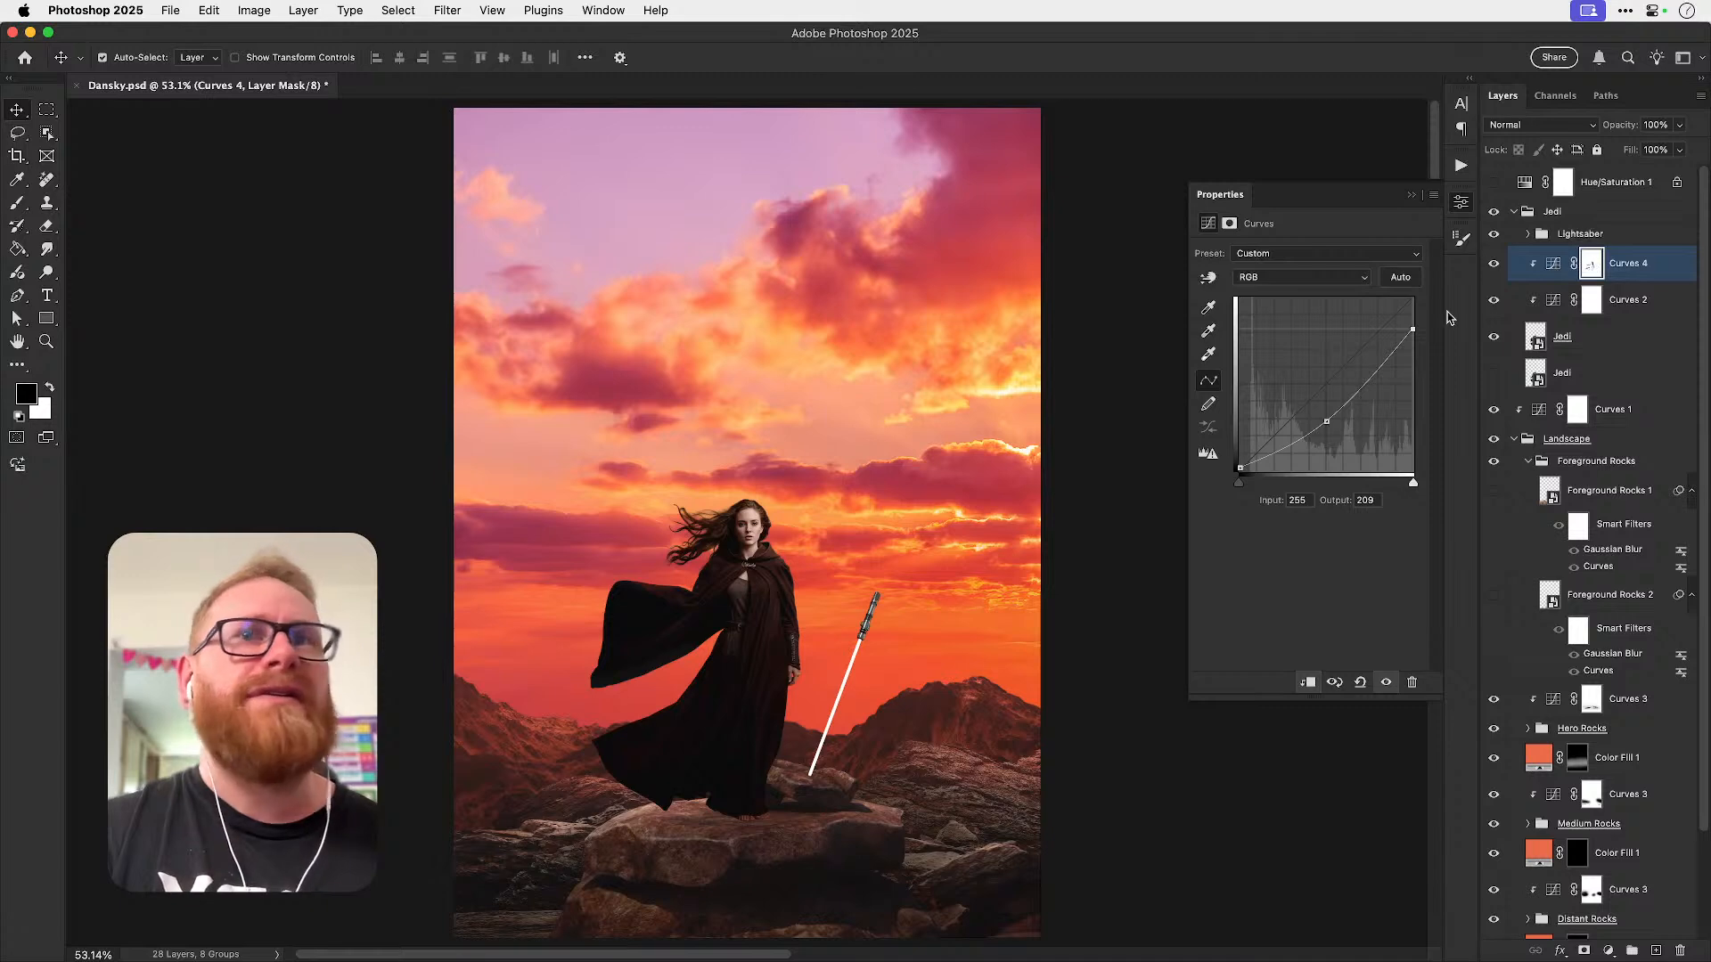
- Disable and re-enable the Curves 4 layer mask at 100% and 200% zoom to compare the painted cloak highlights
{"action": "key", "text": "z"}
{"action": "left_click", "coordinate": [746, 655]}
{"action": "left_click", "coordinate": [746, 656]}
{"action": "key", "text": "v"}
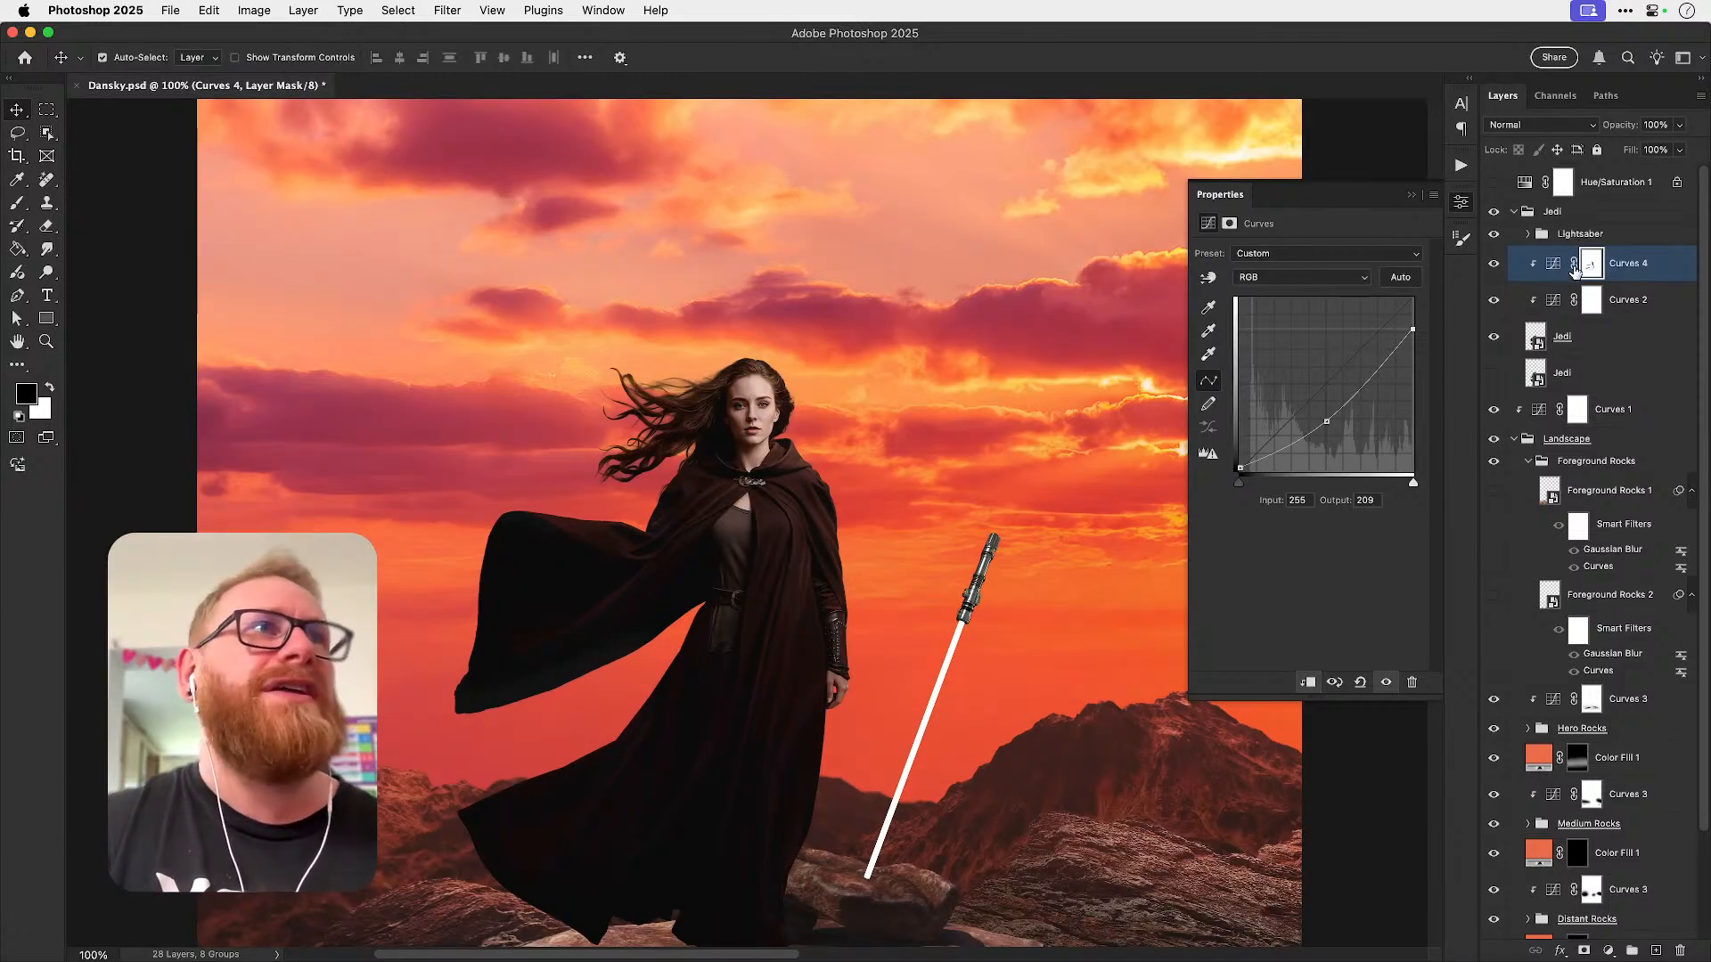
{"action": "left_click", "coordinate": [1591, 264], "text": "shift"}
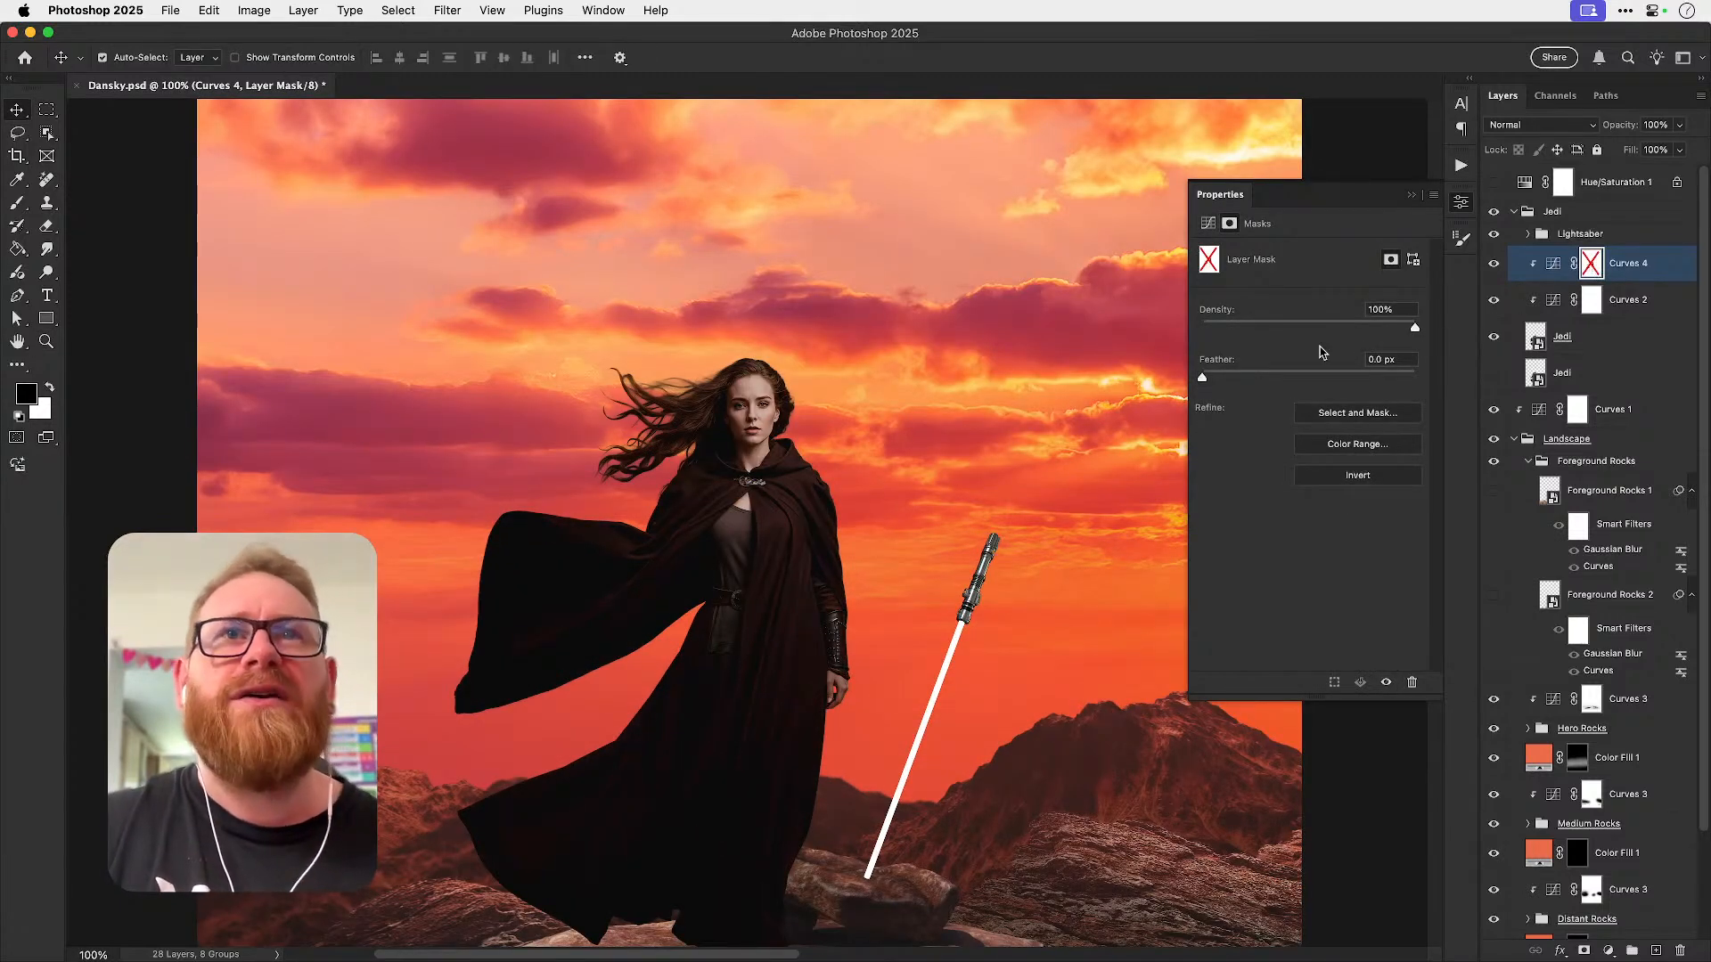
{"action": "key", "text": "super+equal"}
{"action": "left_click", "coordinate": [1593, 265], "text": "shift"}
{"action": "left_click", "coordinate": [1597, 266], "text": "shift"}
{"action": "left_click", "coordinate": [1595, 266], "text": "shift"}
{"action": "left_click", "coordinate": [1461, 203]}
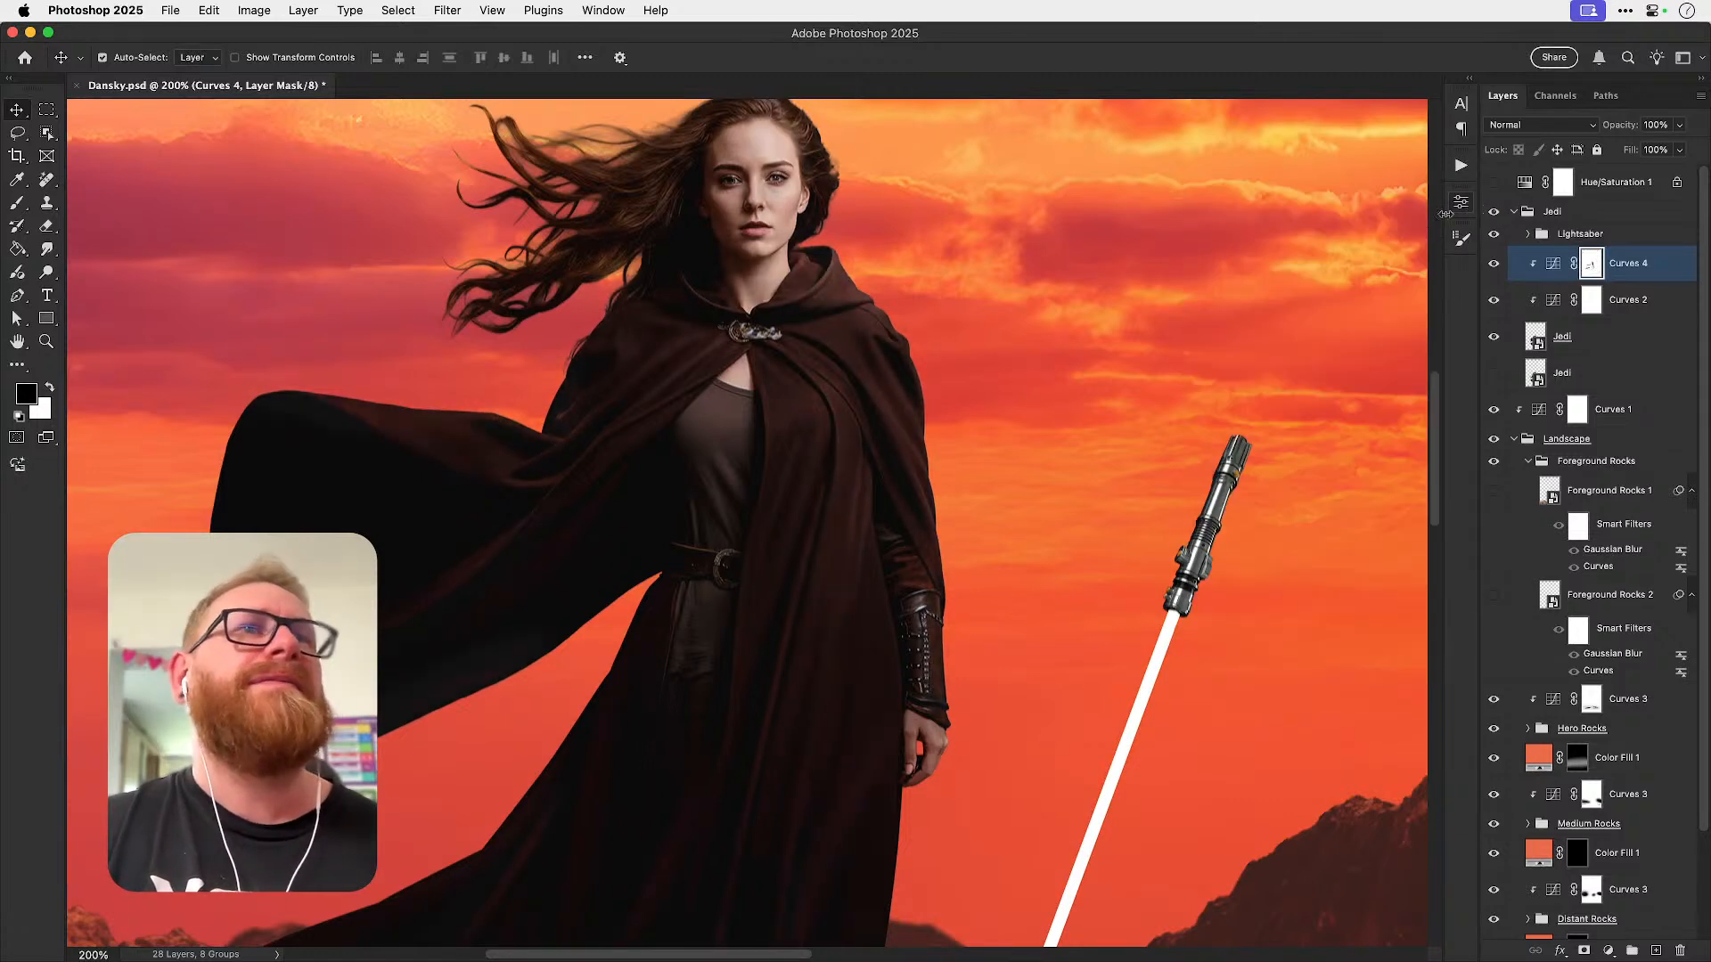
- Select the hidden Jedi layer directly beneath the visible Jedi, with her feet on the rock in view
{"action": "key", "text": "super+0"}
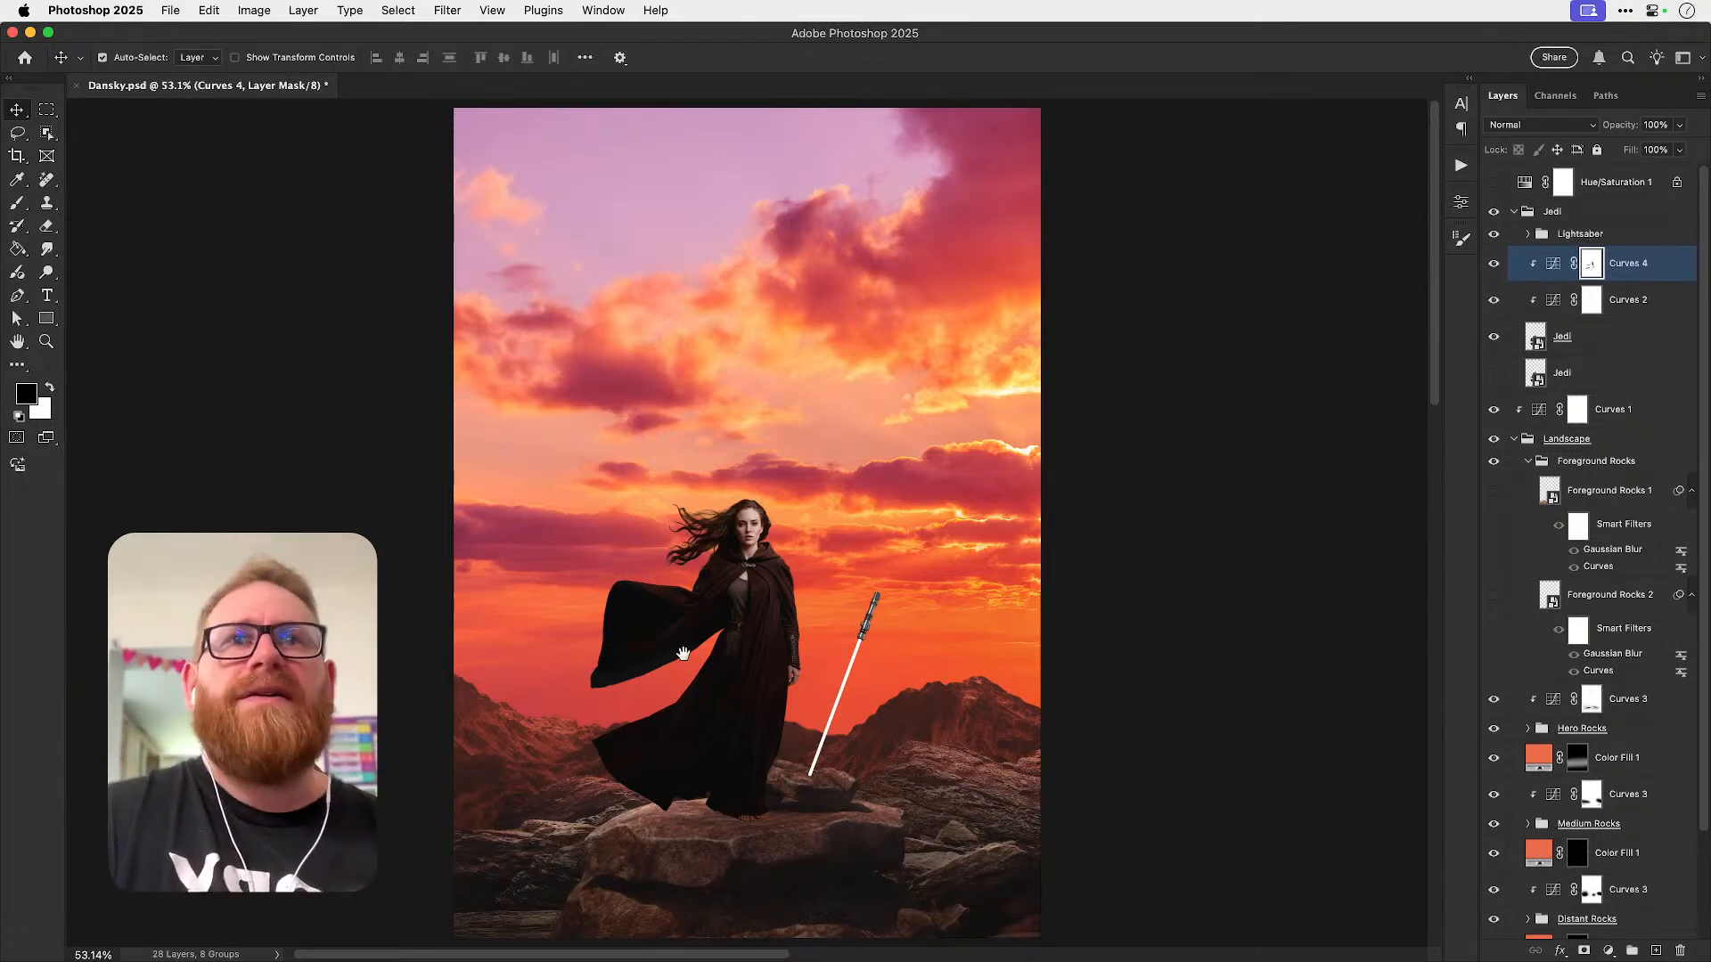
{"action": "left_click_drag", "start_coordinate": [682, 668], "coordinate": [689, 597]}
{"action": "key", "text": "z"}
{"action": "left_click", "coordinate": [742, 742]}
{"action": "left_click", "coordinate": [742, 742]}
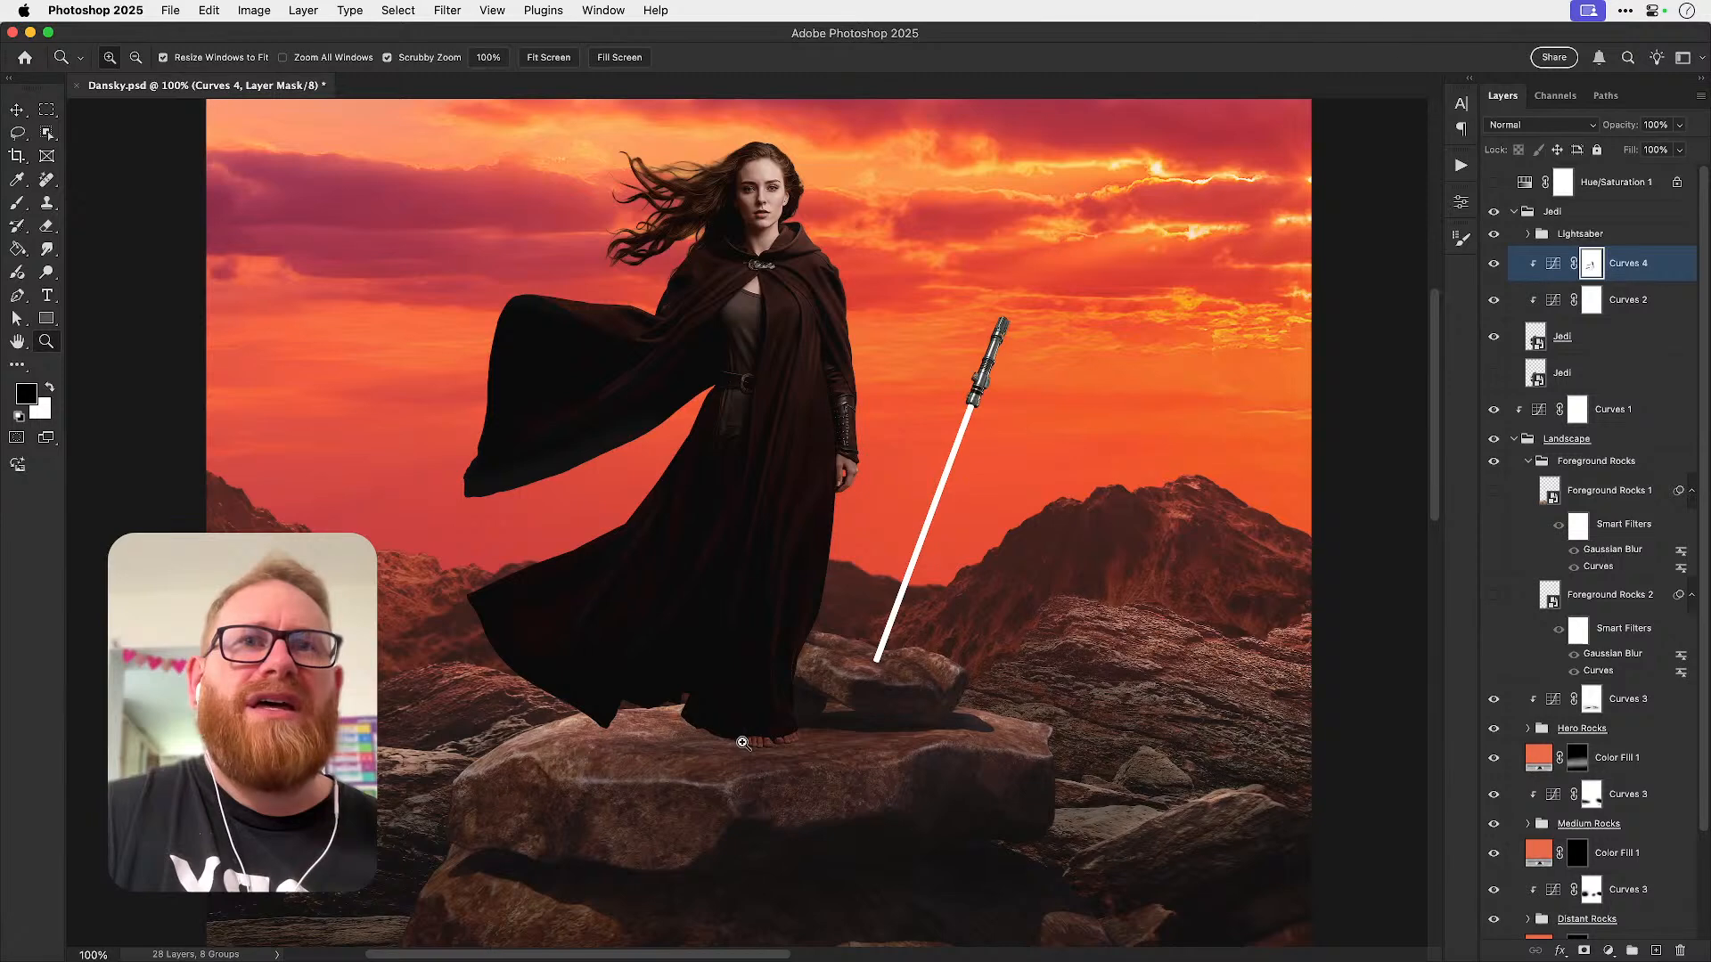
{"action": "key", "text": "v"}
{"action": "left_click", "coordinate": [1583, 381]}
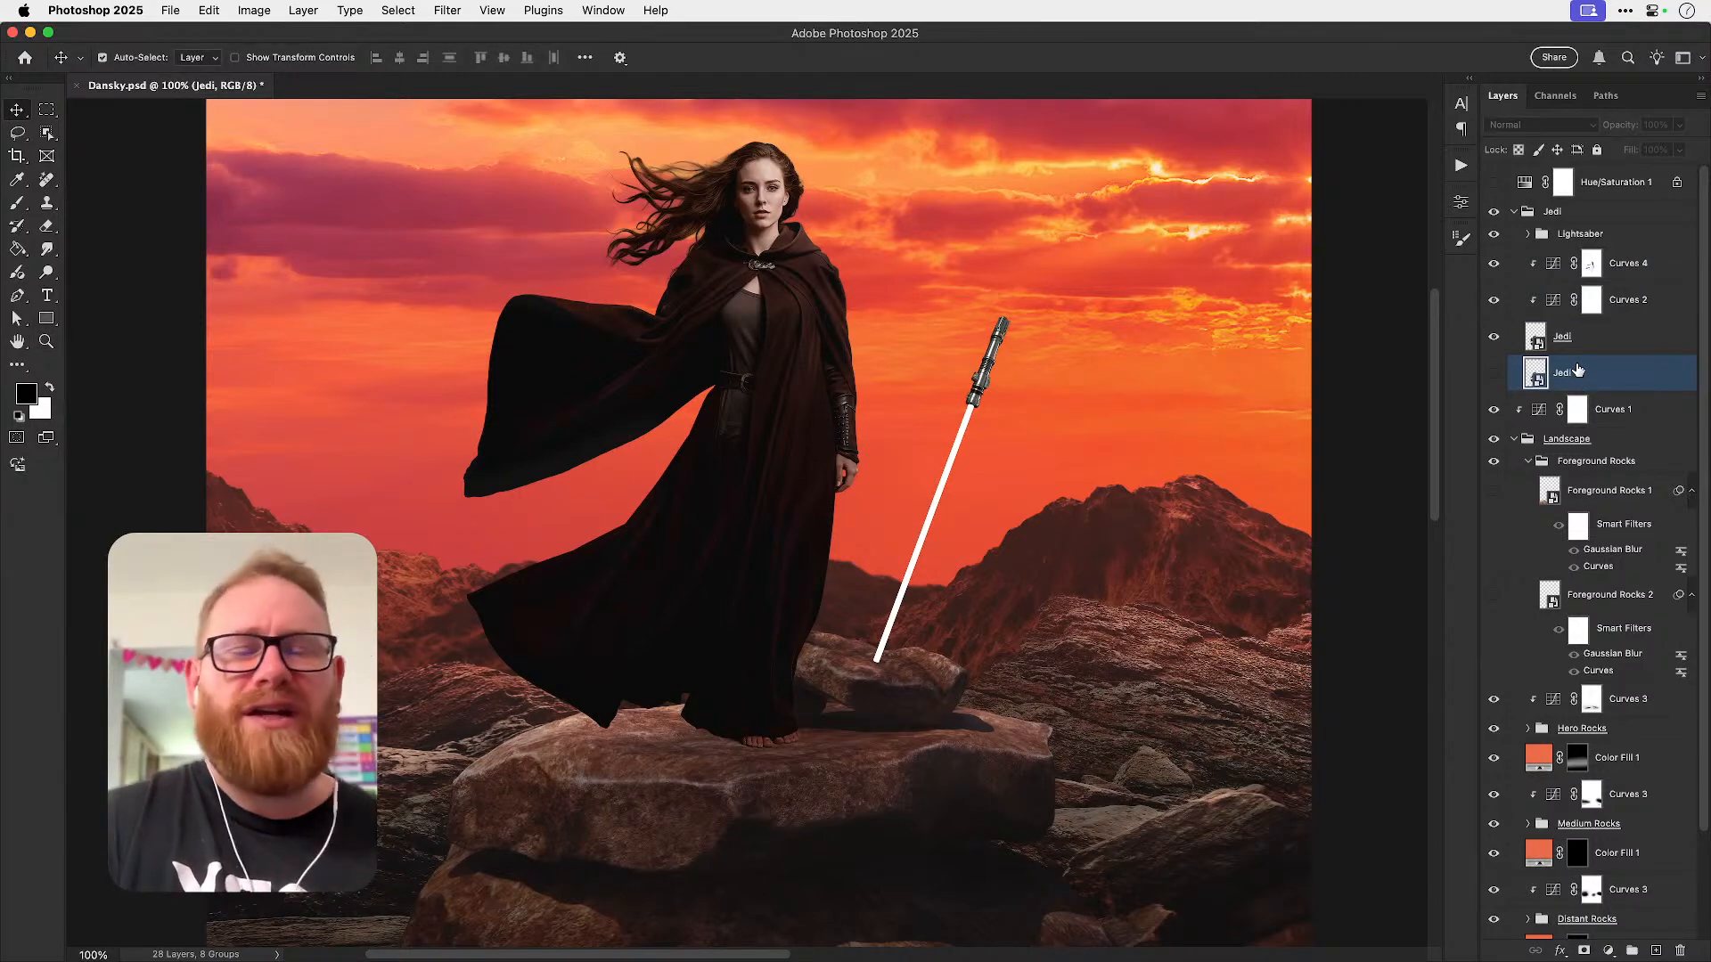
{"action": "key", "text": "super+Tab"}
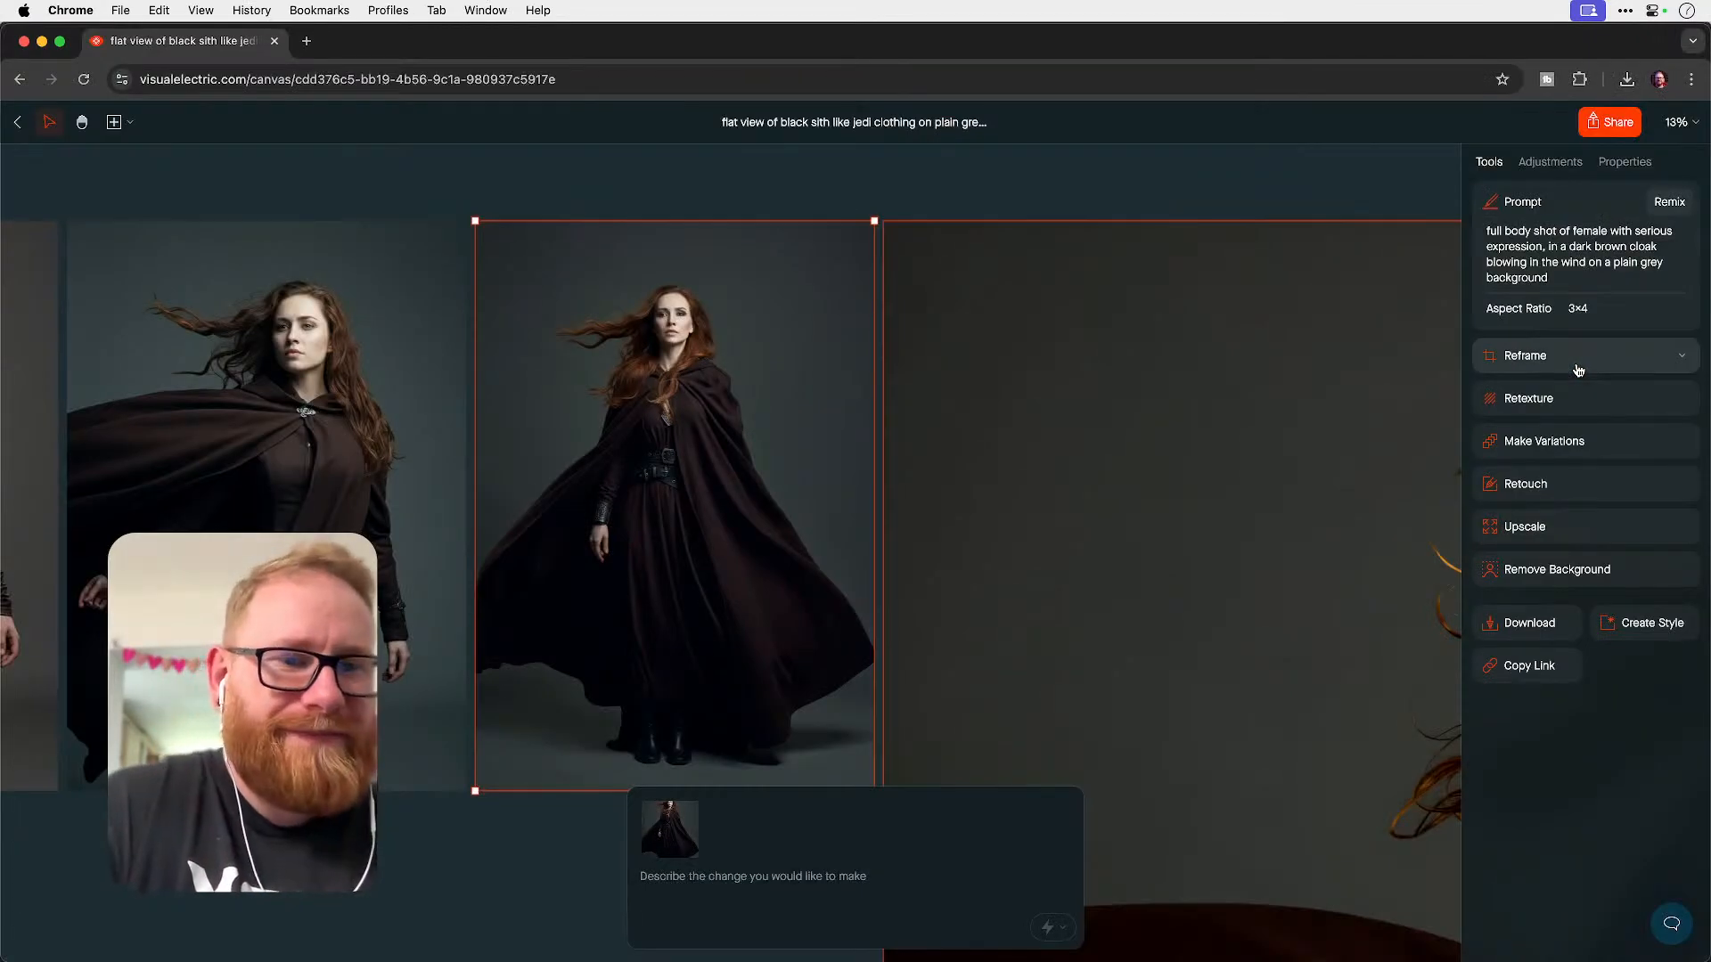
{"action": "mouse_move", "coordinate": [1578, 370]}
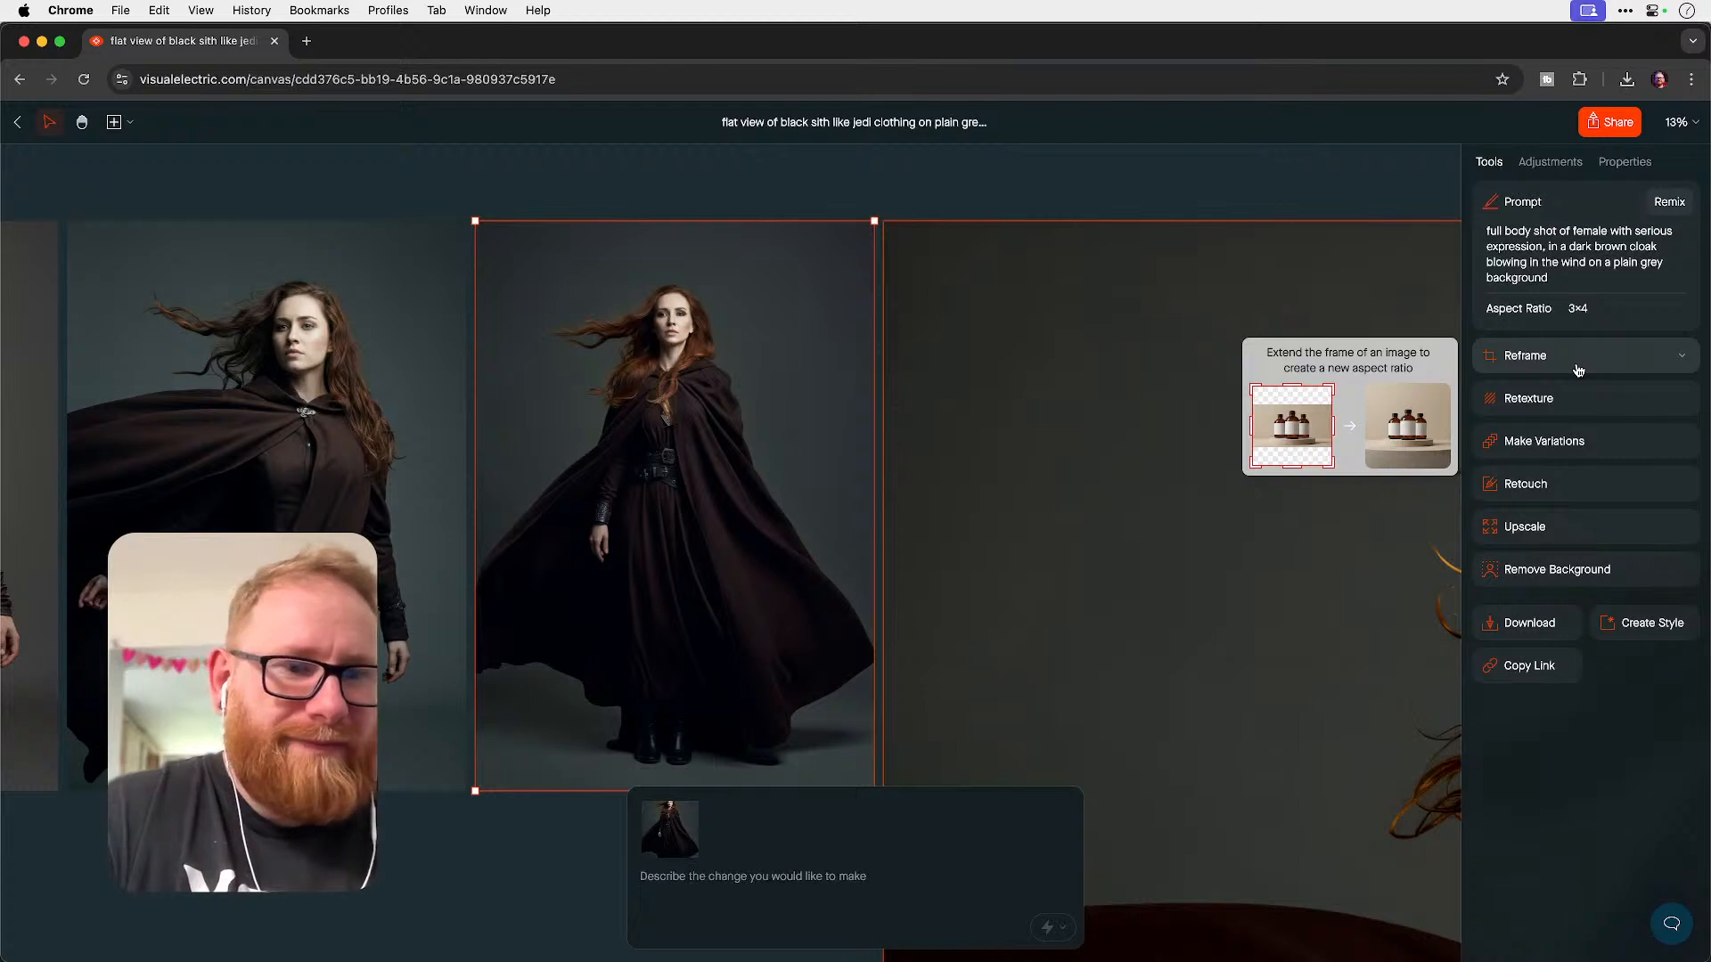
{"action": "key", "text": "super+Tab"}
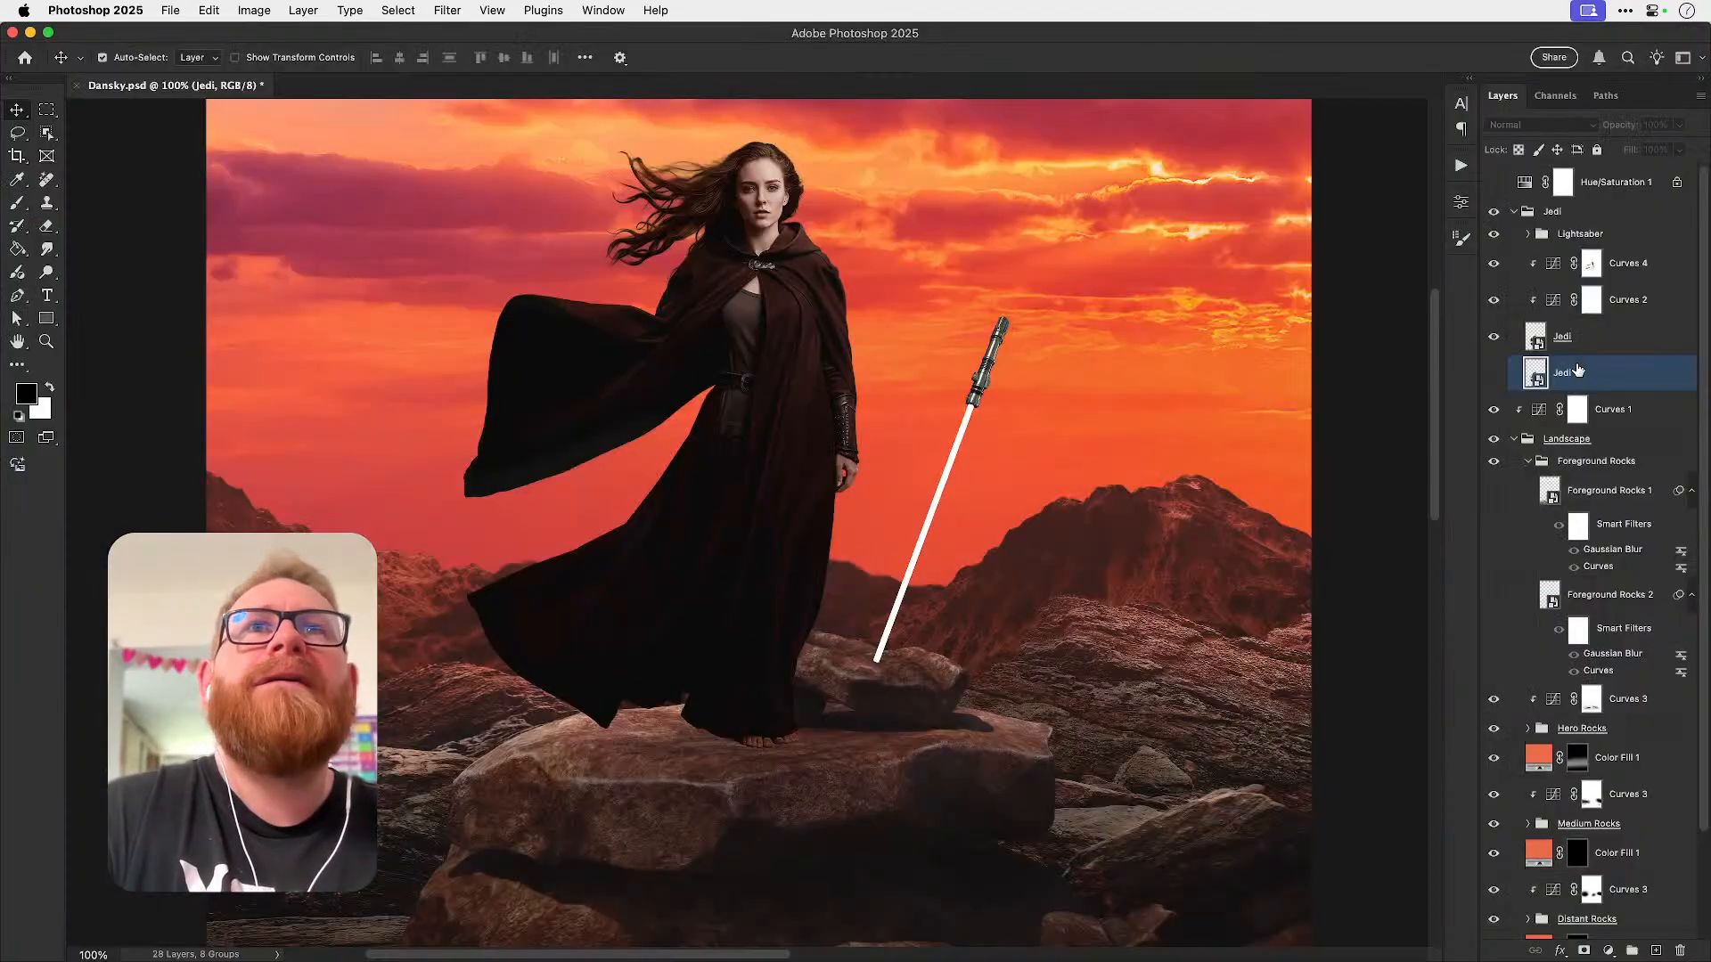
- Add an Exposure adjustment below the visible Jedi with exposure -1.37 and gamma correction 0.53, and invert its mask to black
{"action": "left_click", "coordinate": [1609, 951]}
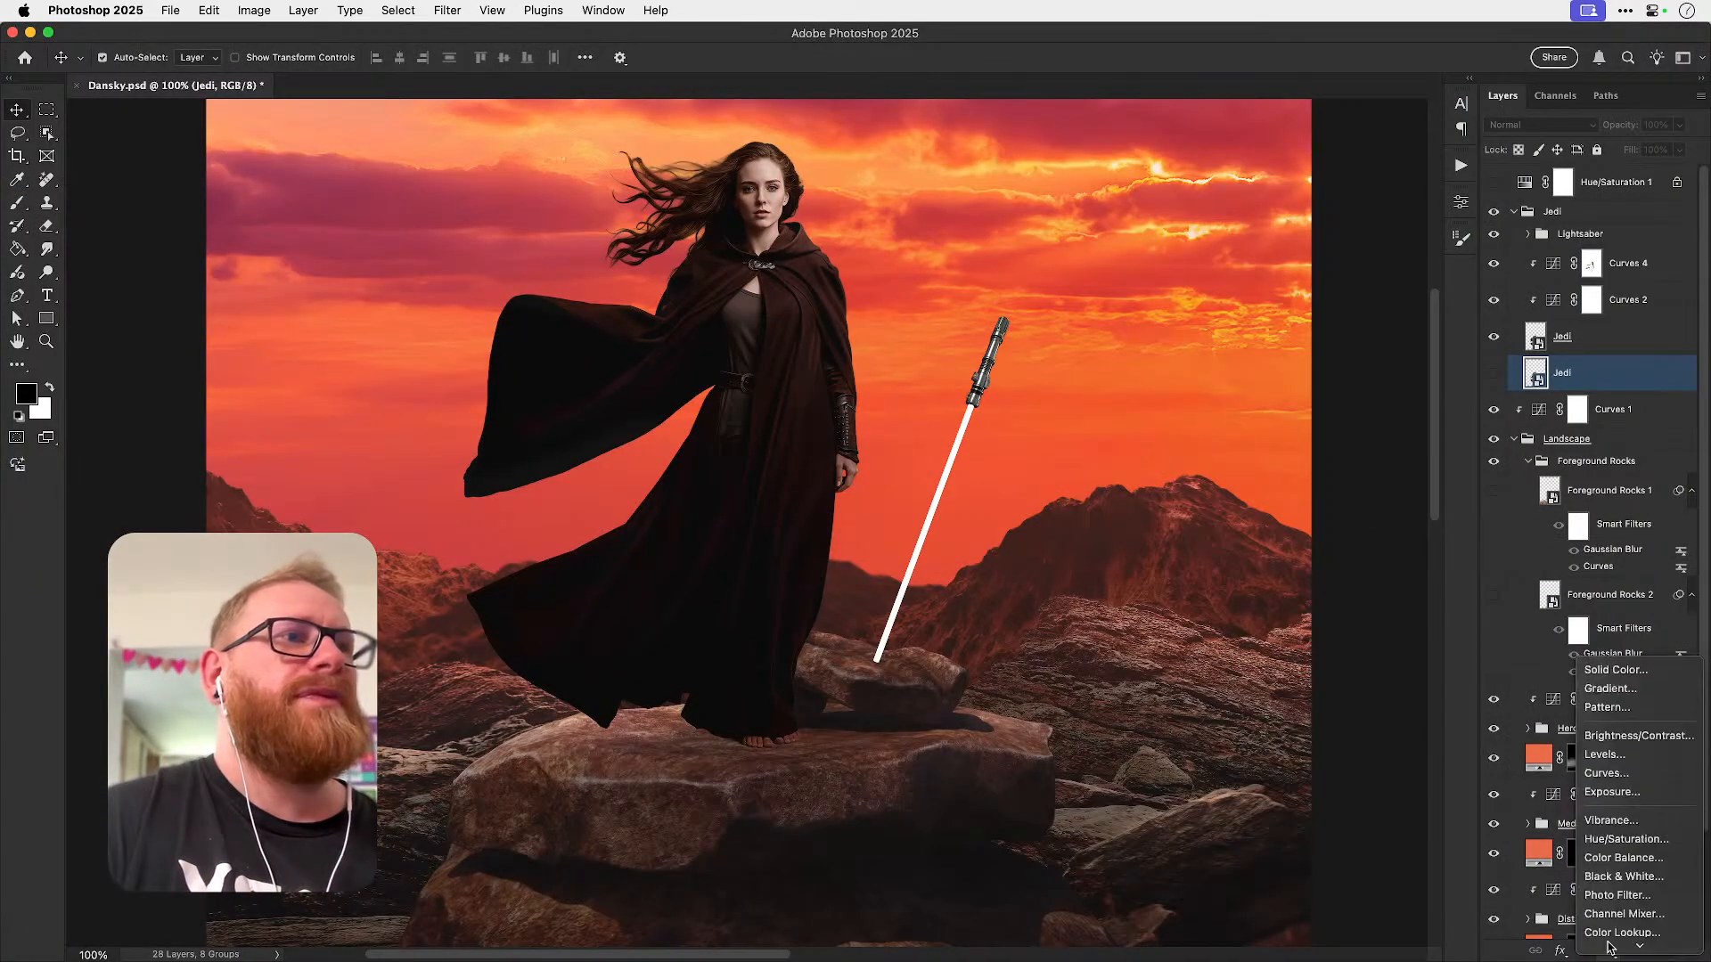
{"action": "left_click", "coordinate": [1614, 792]}
{"action": "left_click_drag", "start_coordinate": [1331, 300], "coordinate": [1322, 302]}
{"action": "left_click", "coordinate": [1286, 298]}
{"action": "left_click_drag", "start_coordinate": [1309, 365], "coordinate": [1351, 366]}
{"action": "key", "text": "ctrl+i"}
- Paint white on the Exposure 1 mask under the Jedi's toes with a 10 px brush at 100% flow for a contact shadow
{"action": "left_click_drag", "start_coordinate": [693, 644], "coordinate": [713, 482]}
{"action": "key", "text": "b"}
{"action": "key", "text": "x"}
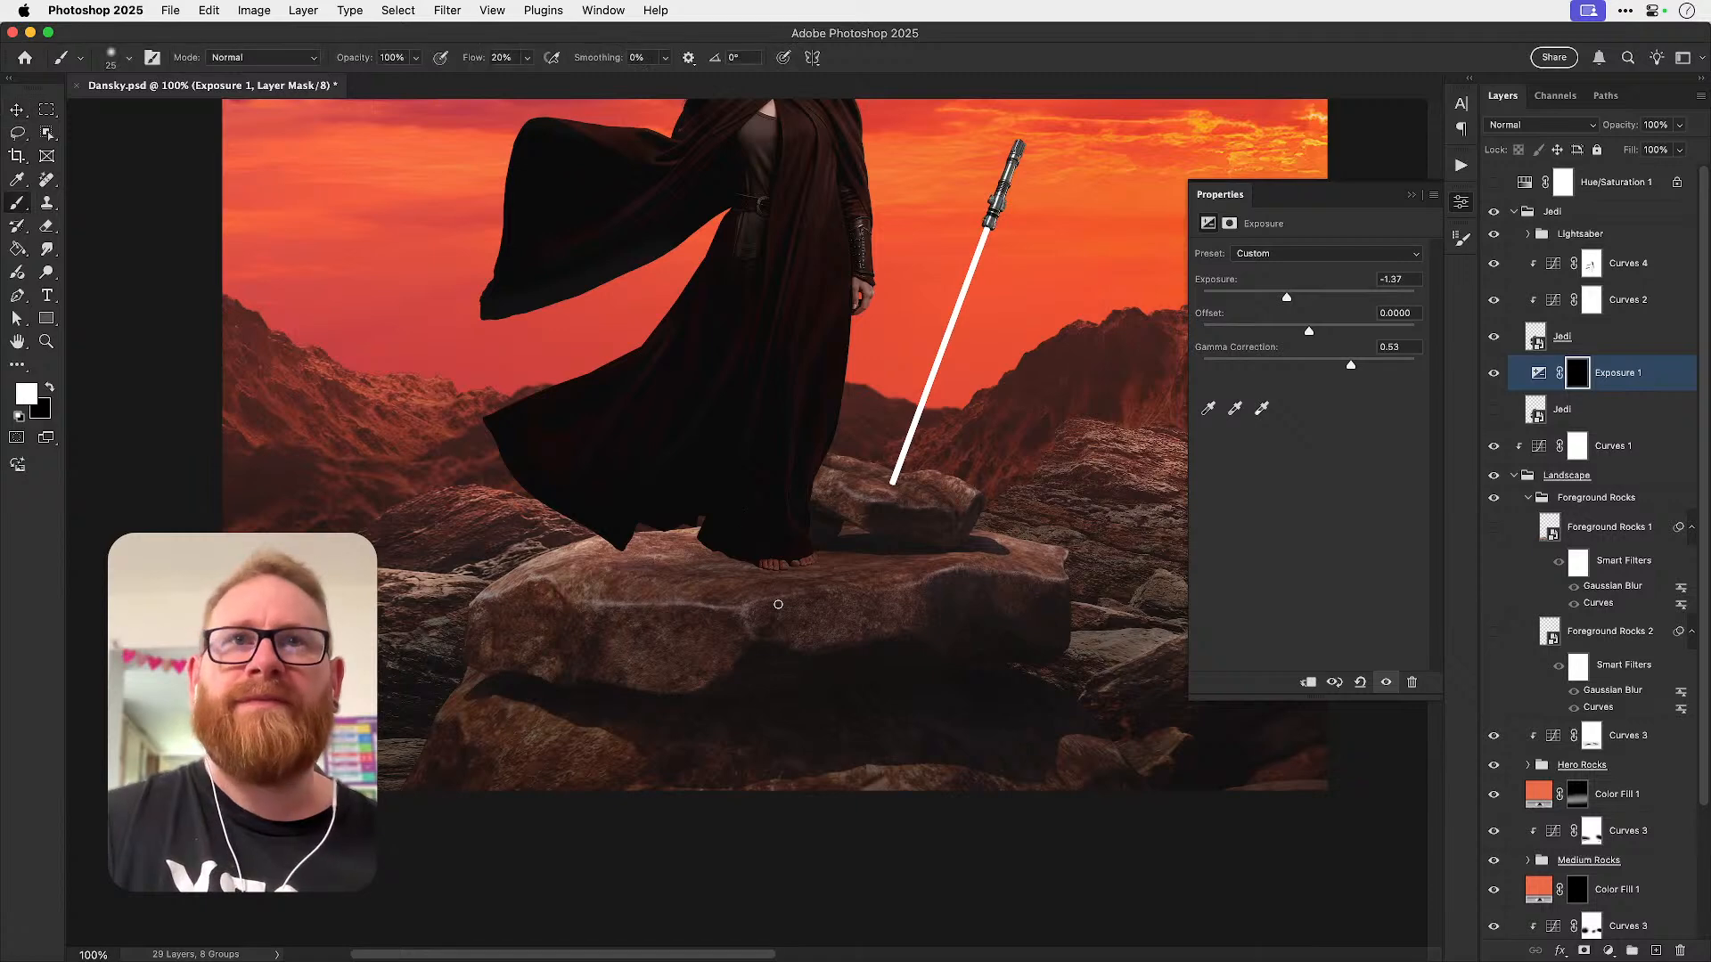
{"action": "key", "text": "shift+0"}
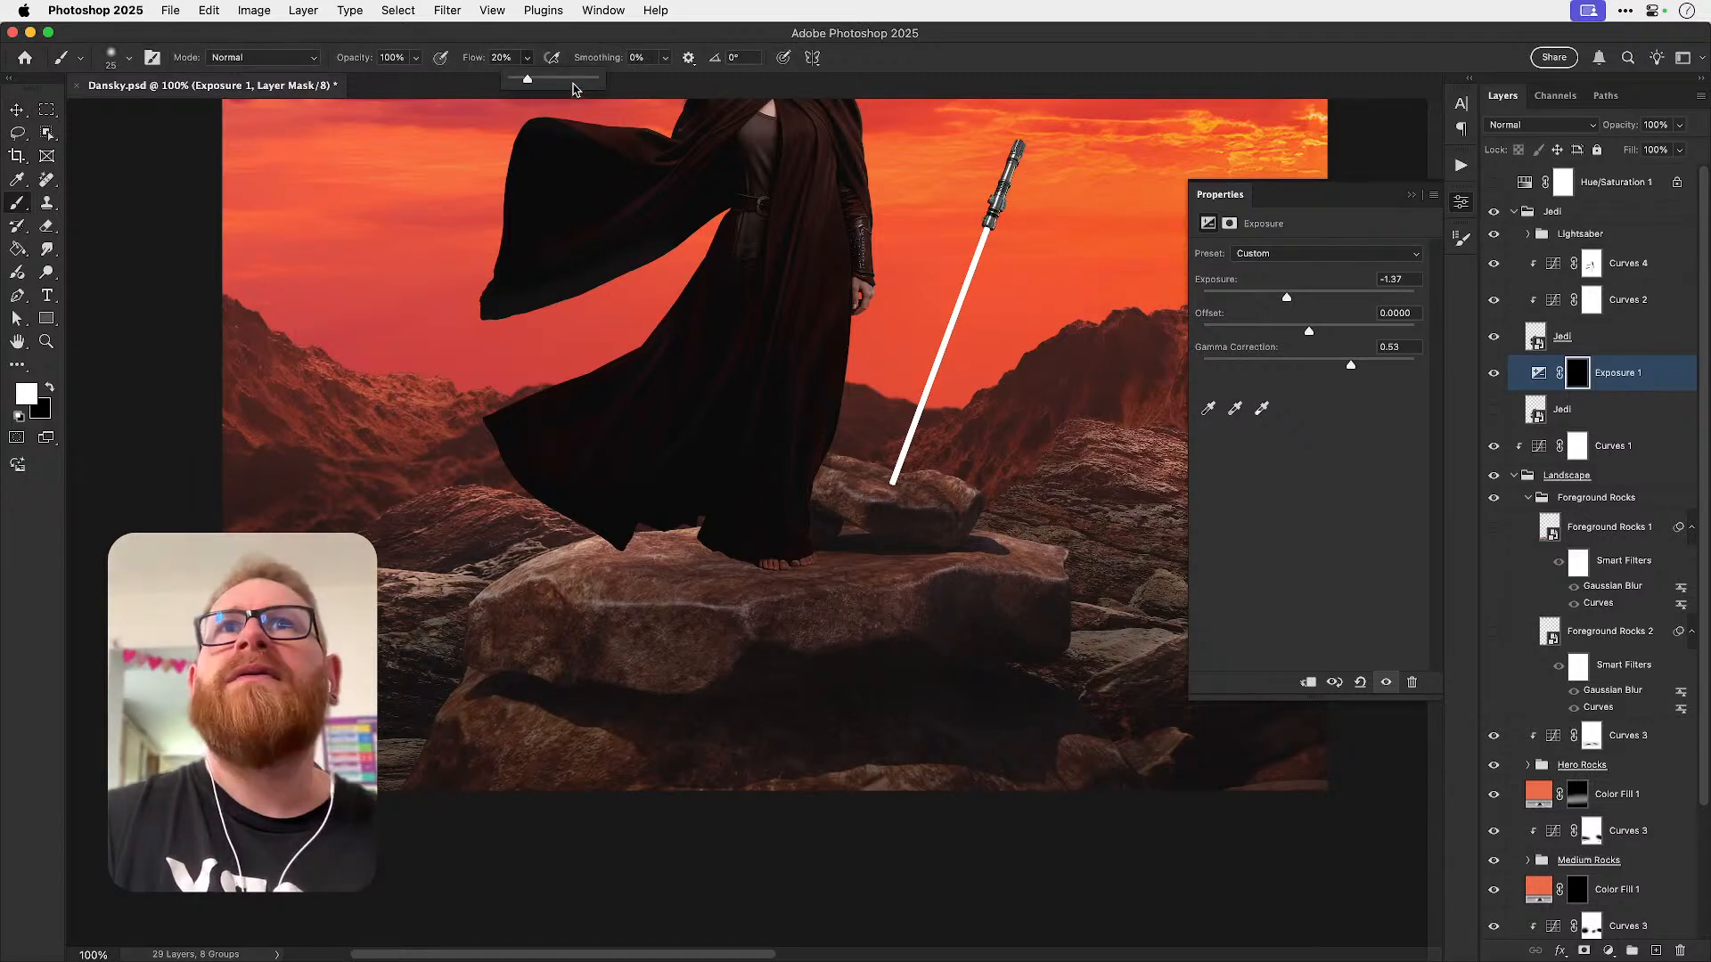
{"action": "key", "text": "z"}
{"action": "left_click", "coordinate": [772, 570]}
{"action": "left_click", "coordinate": [780, 576]}
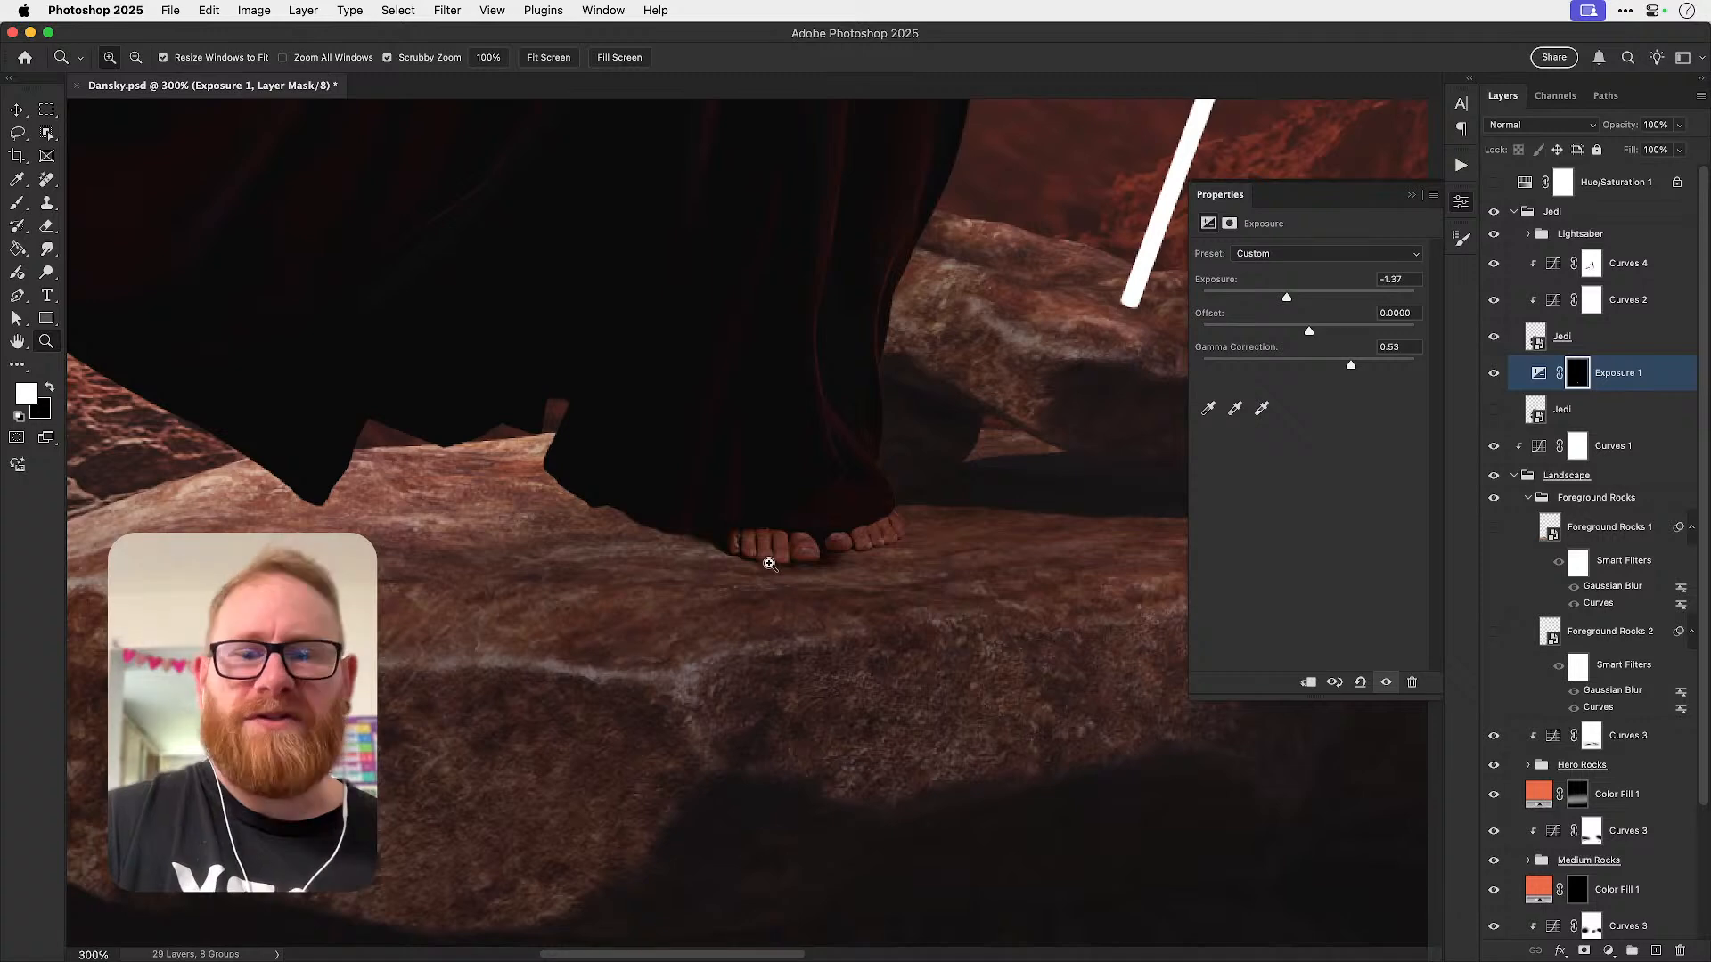
{"action": "key", "text": "b"}
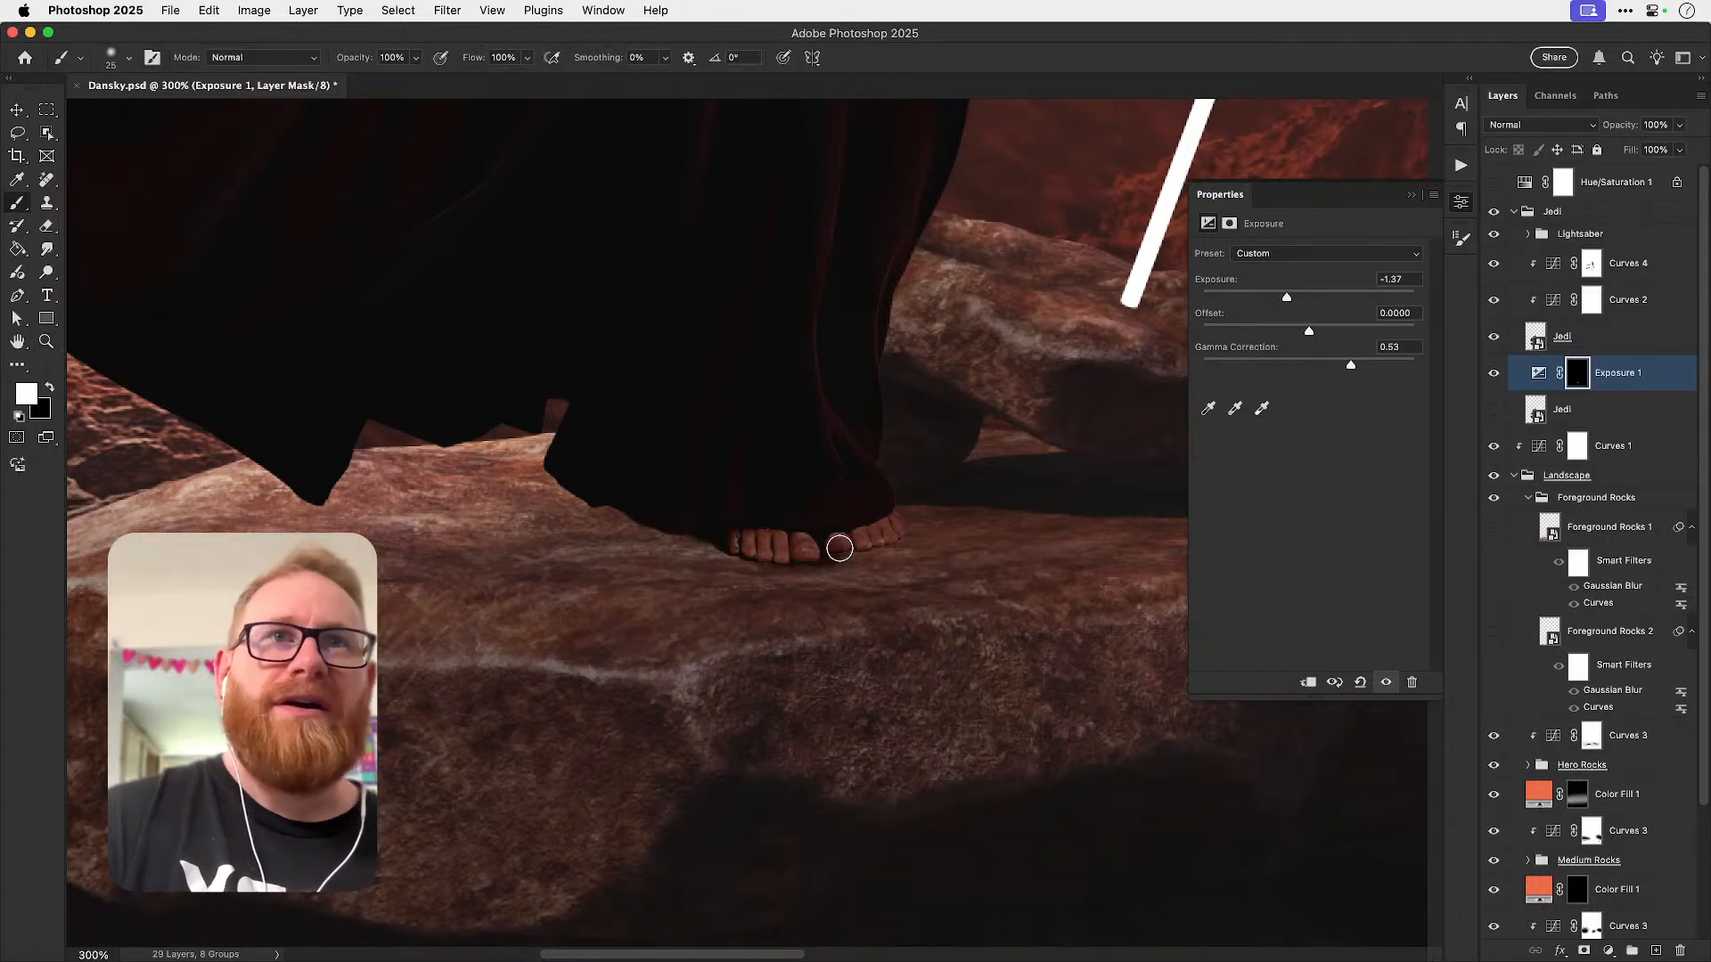
{"action": "key", "text": "bracketleft"}
{"action": "key", "text": "bracketleft"}
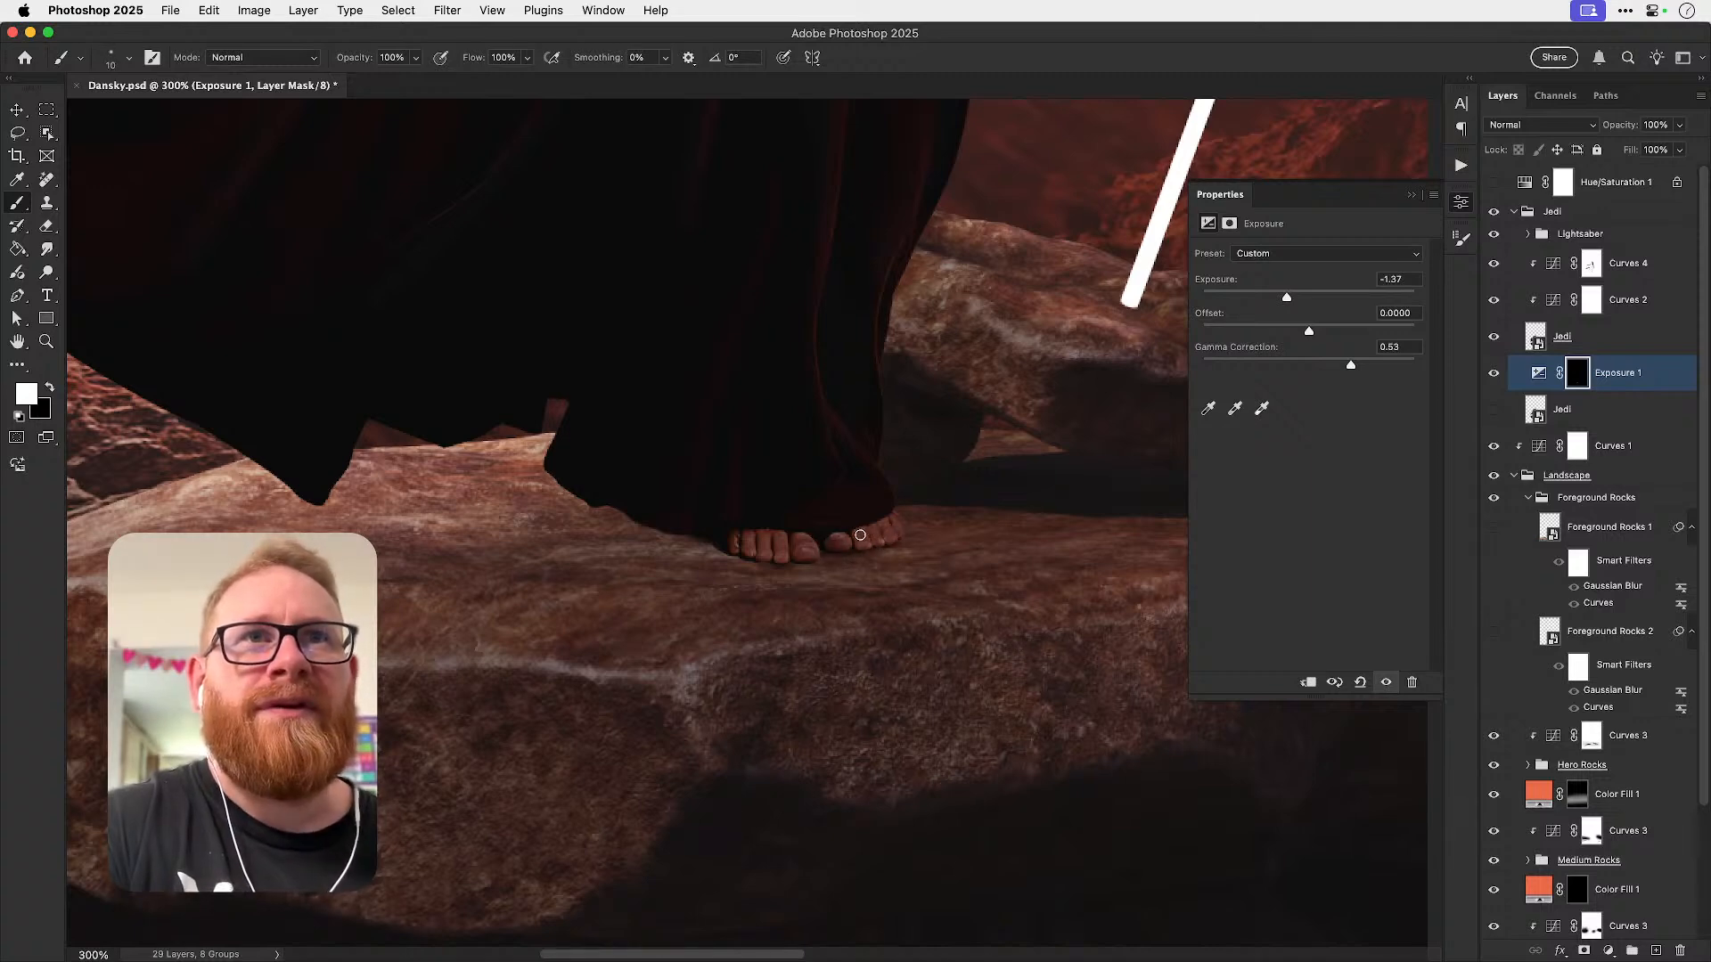
- Extend the contact shadow on the Exposure 1 mask around the cloak hem and toes with brushes from 25 px down to 15 px
{"action": "key", "text": "bracketright"}
{"action": "key", "text": "bracketright"}
{"action": "key", "text": "bracketright"}
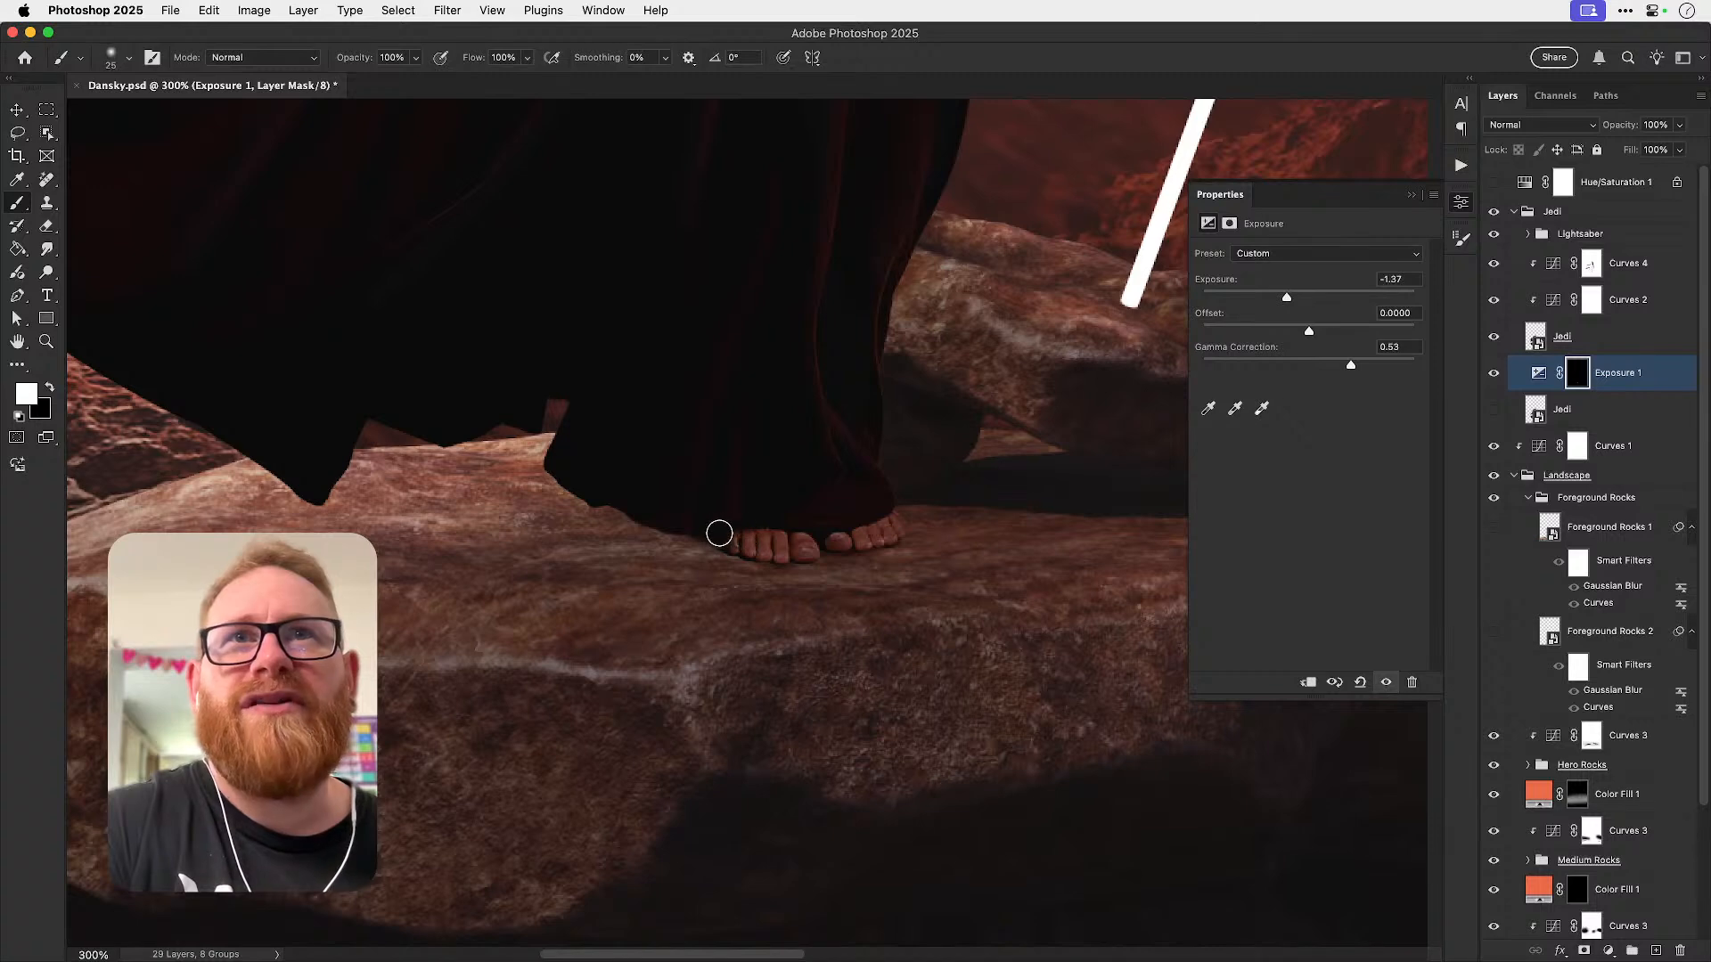
{"action": "key", "text": "bracketleft"}
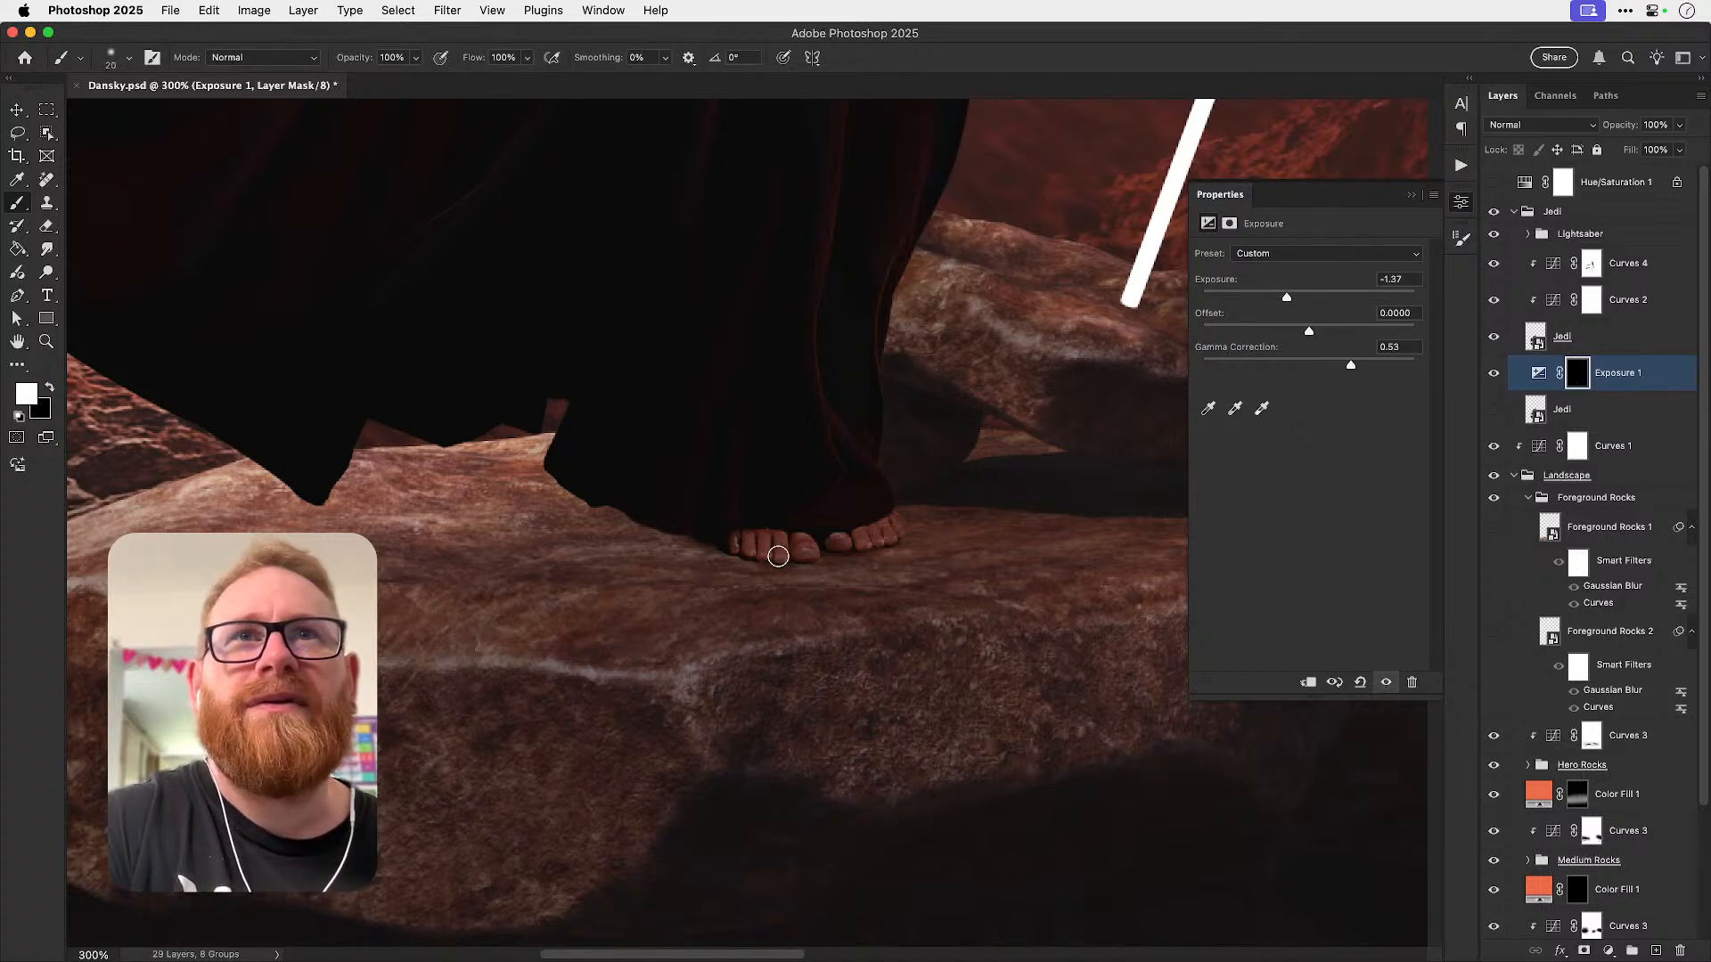
{"action": "key", "text": "bracketleft"}
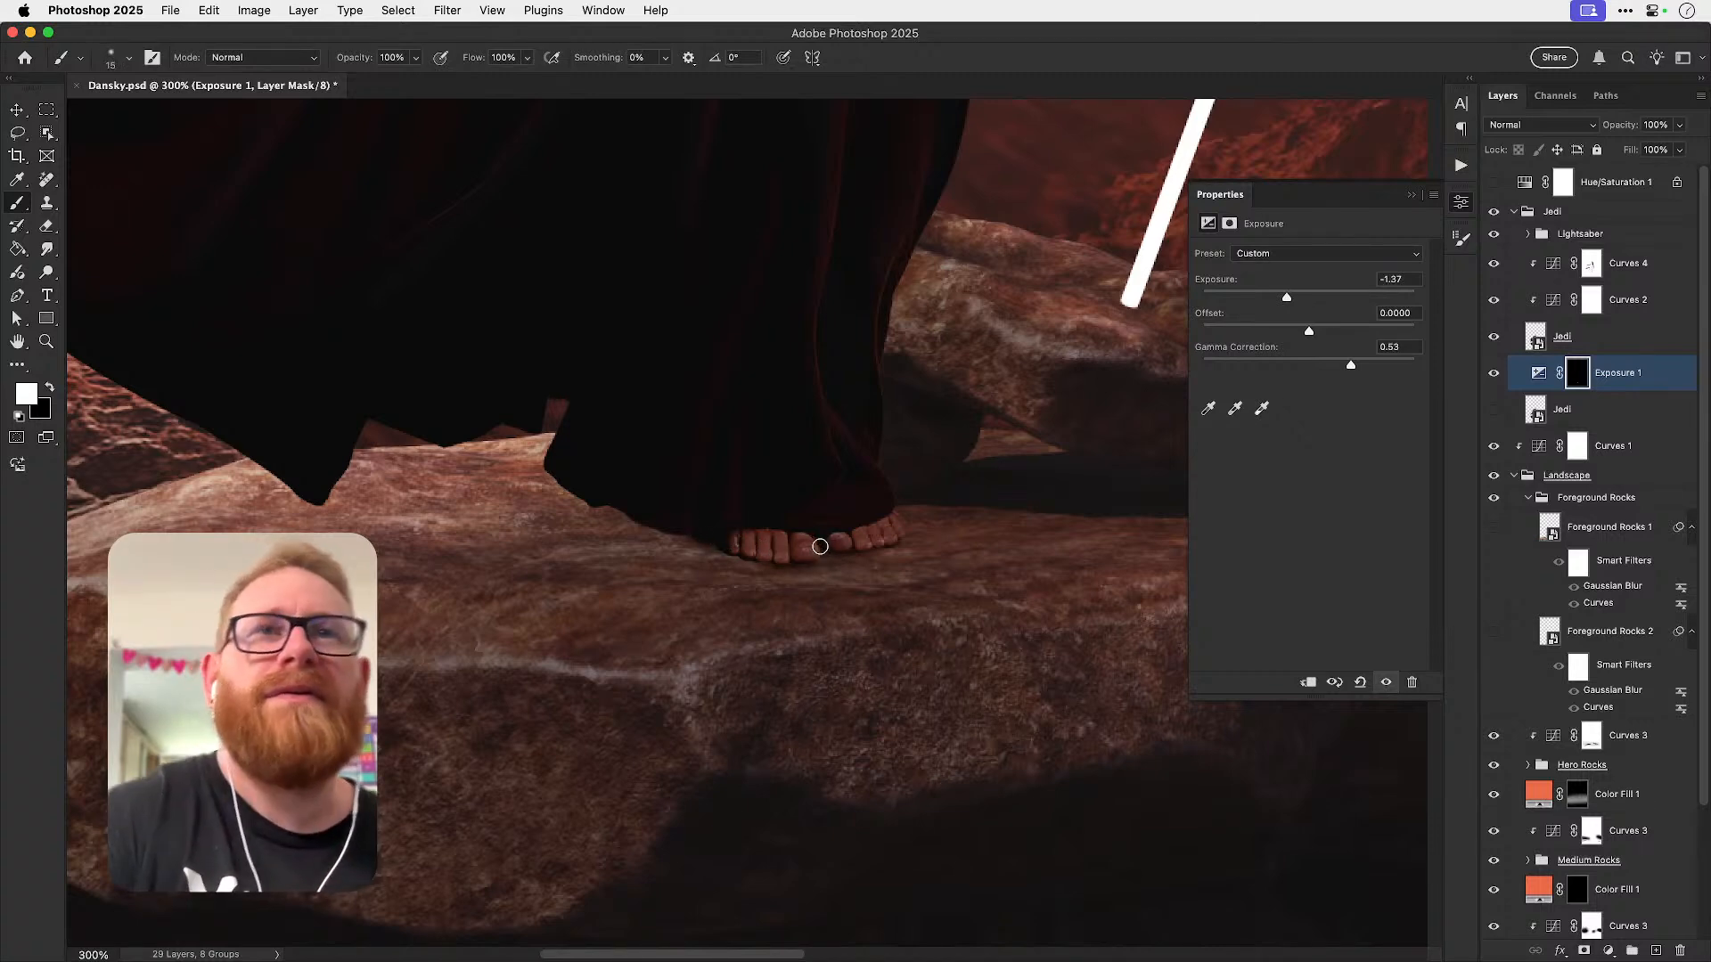
- Refine the toe shadow on the Exposure 1 mask at 400% zoom with 9 px and 10 px brushes, trimming its edge with black
{"action": "key", "text": "z"}
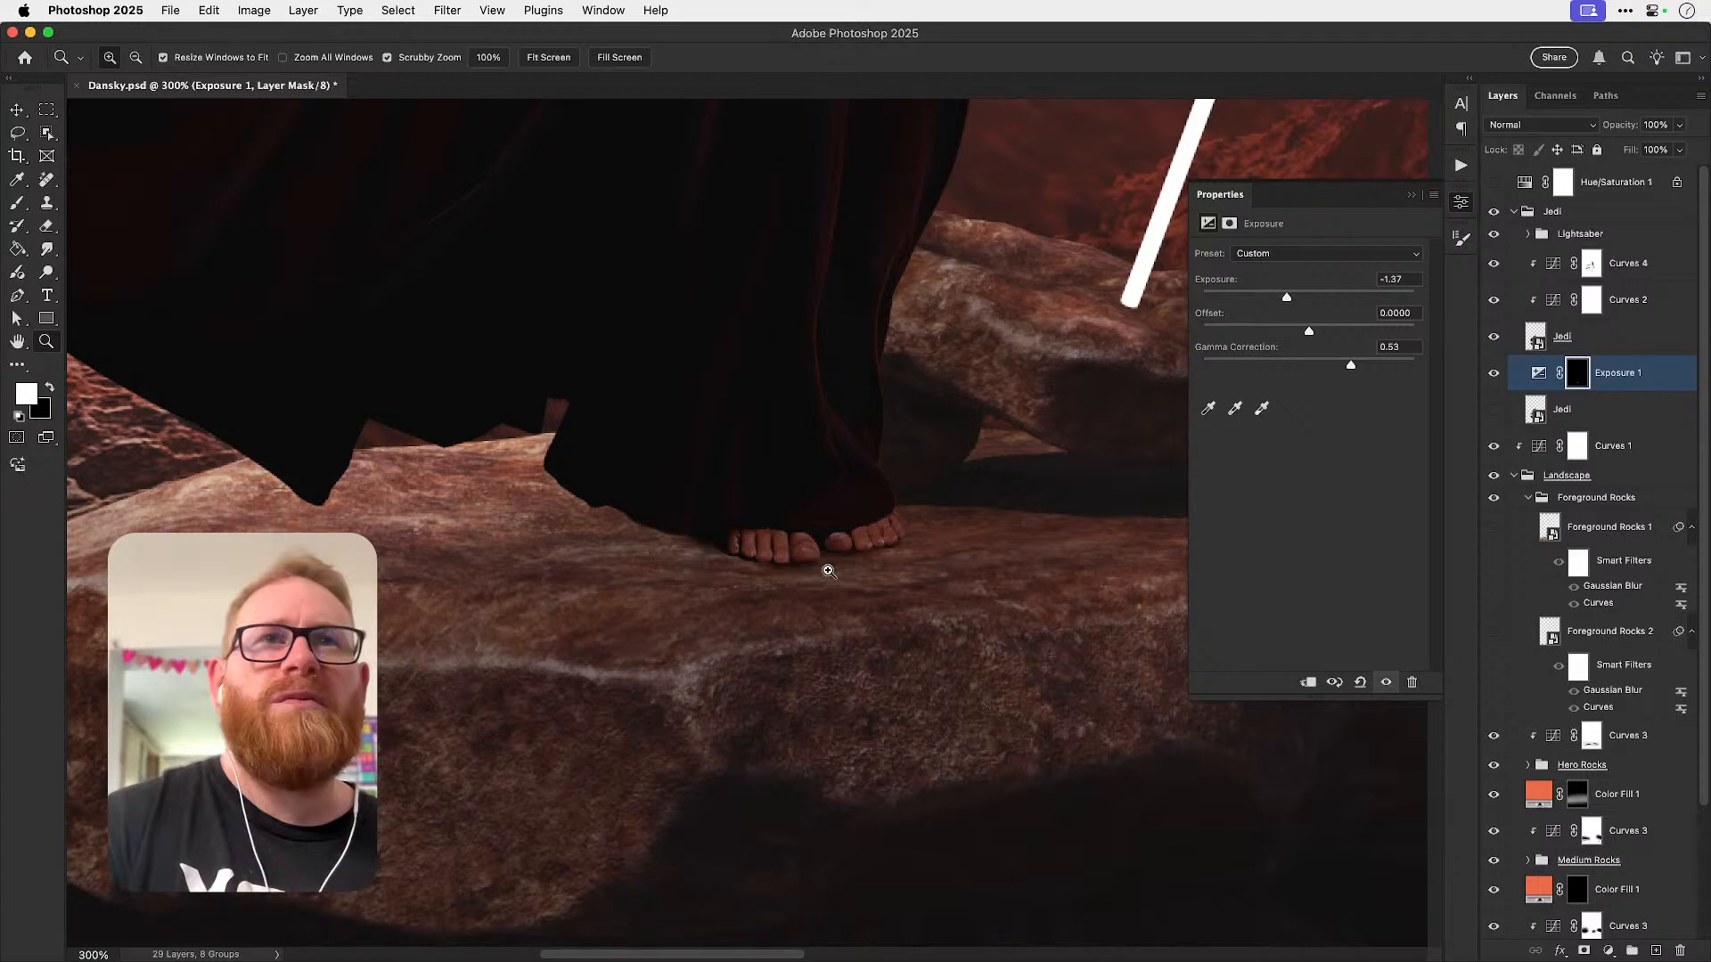
{"action": "left_click", "coordinate": [827, 570]}
{"action": "key", "text": "b"}
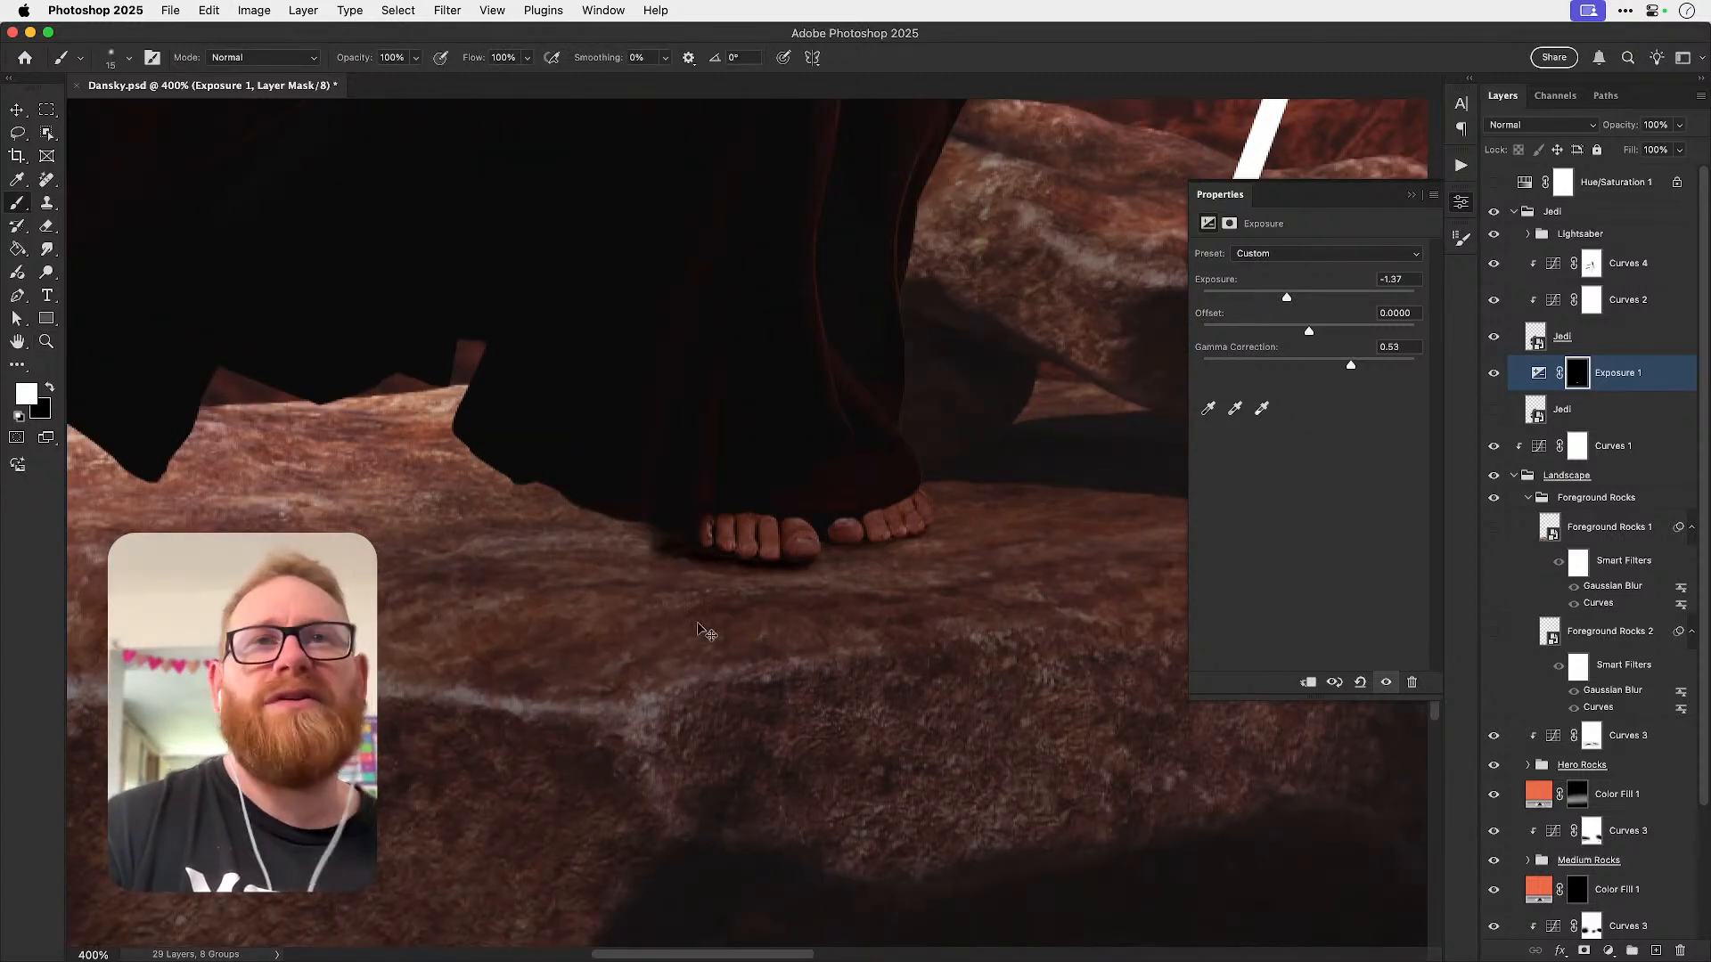
{"action": "key", "text": "bracketleft"}
{"action": "key", "text": "bracketleft"}
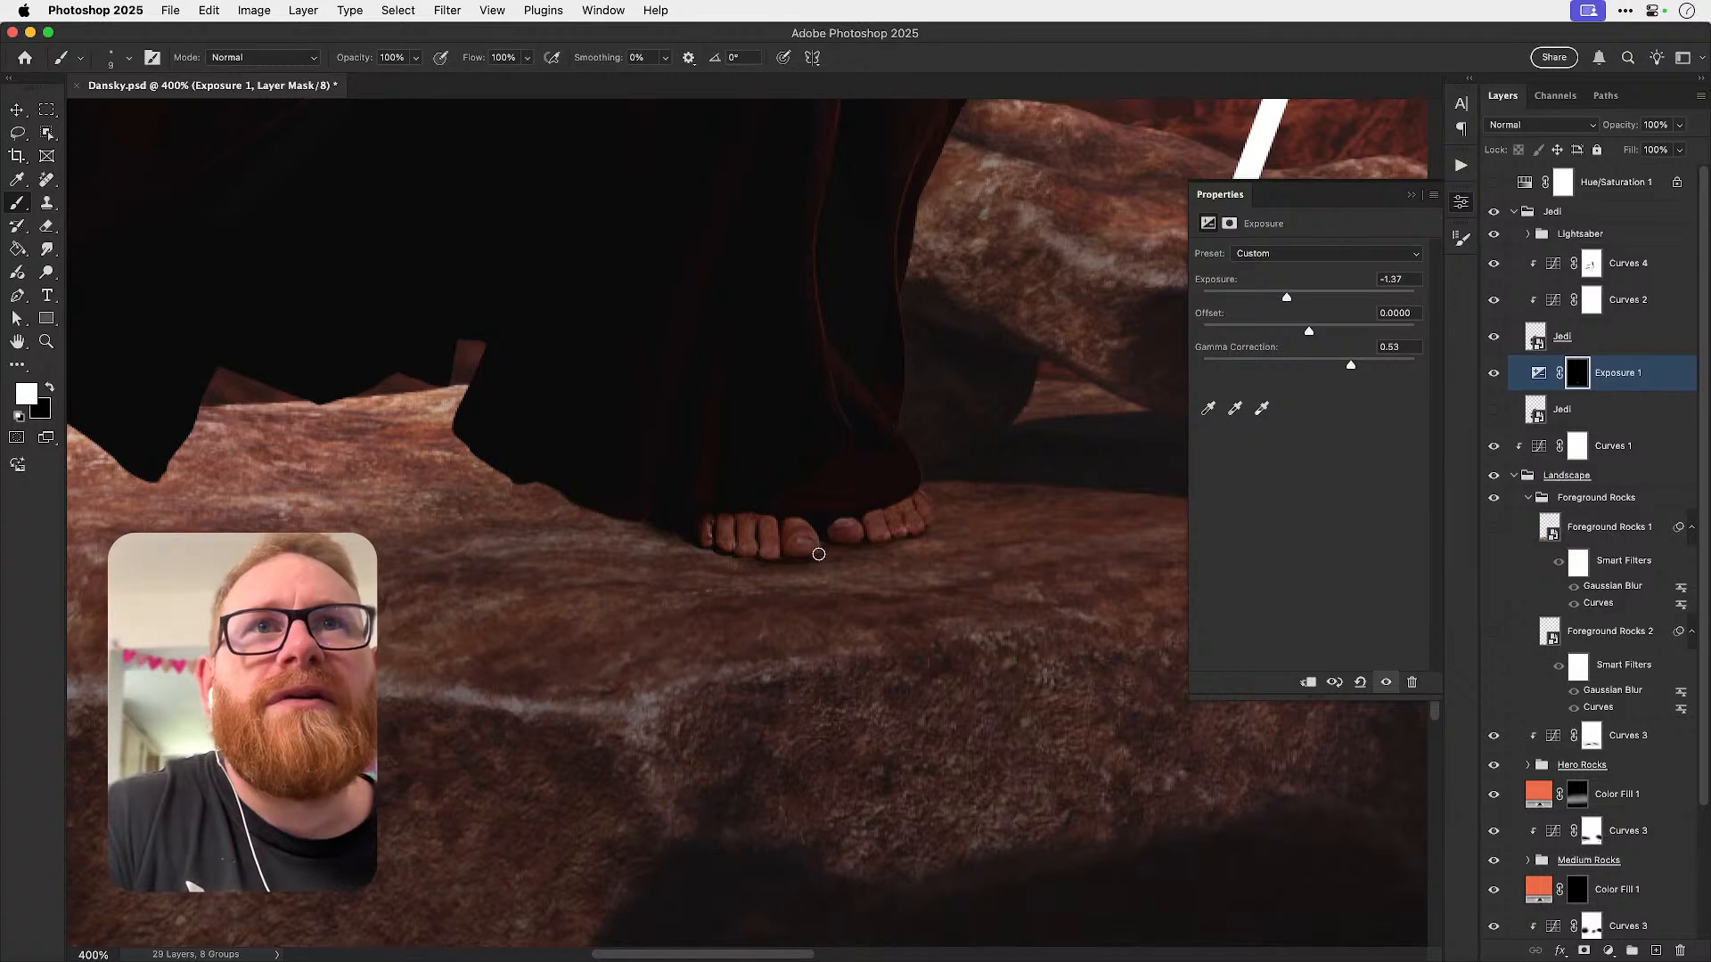
{"action": "key", "text": "bracketright"}
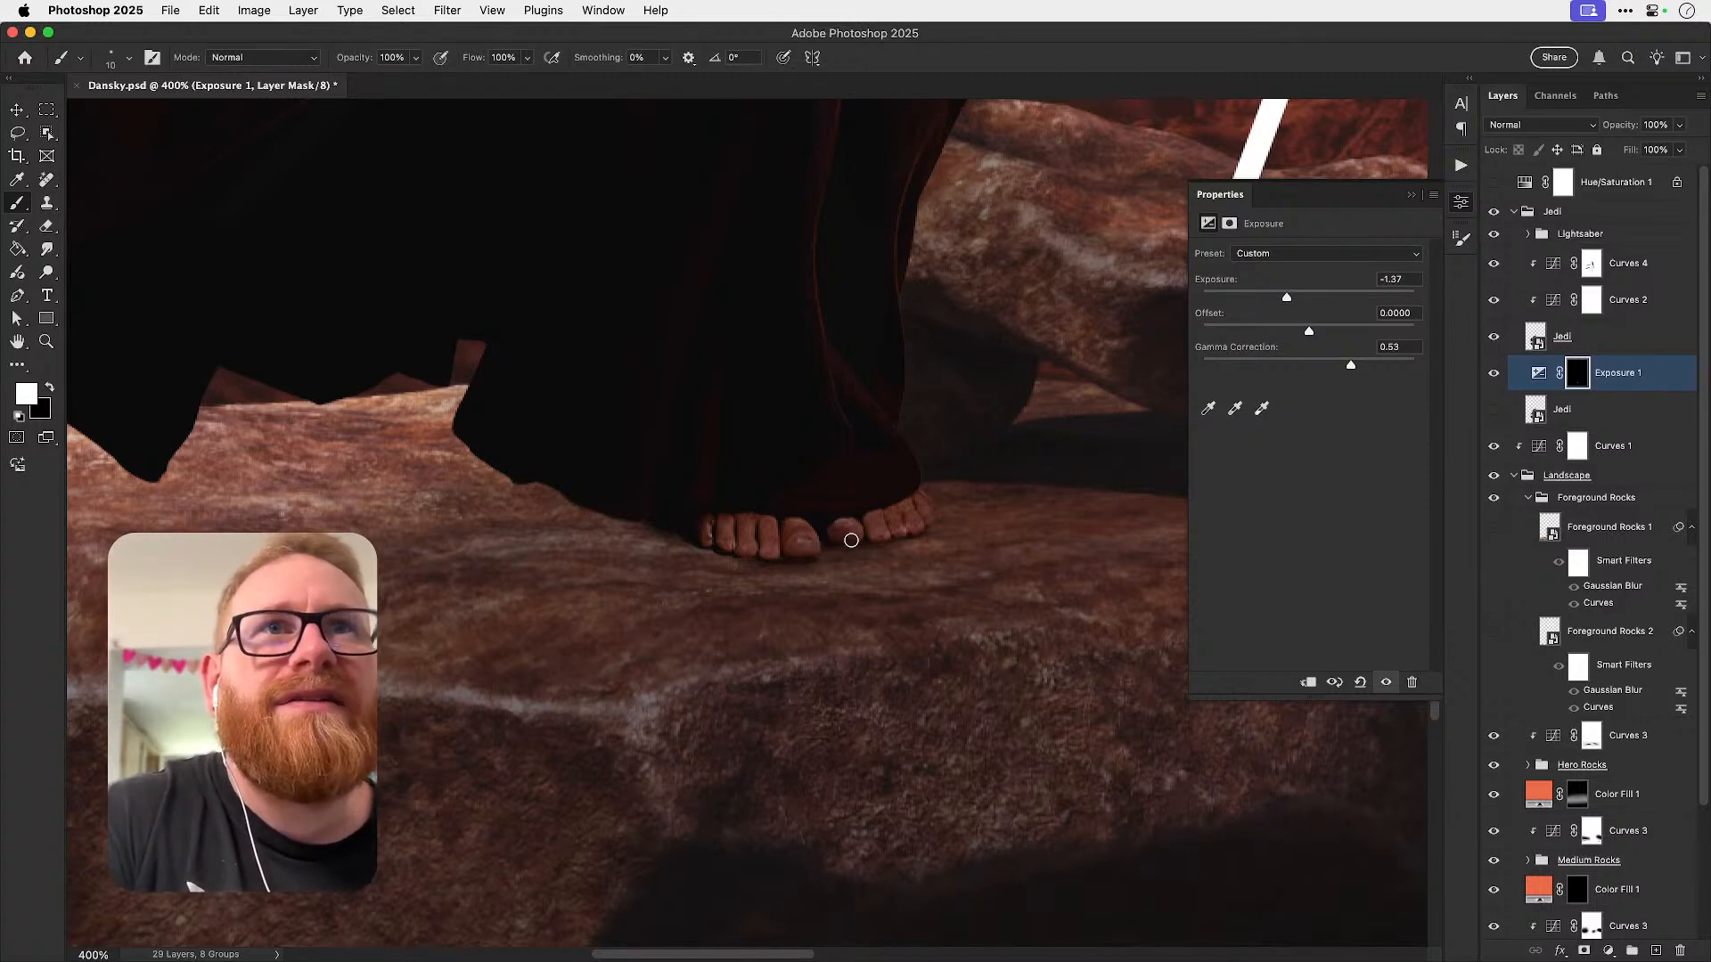
{"action": "key", "text": "x"}
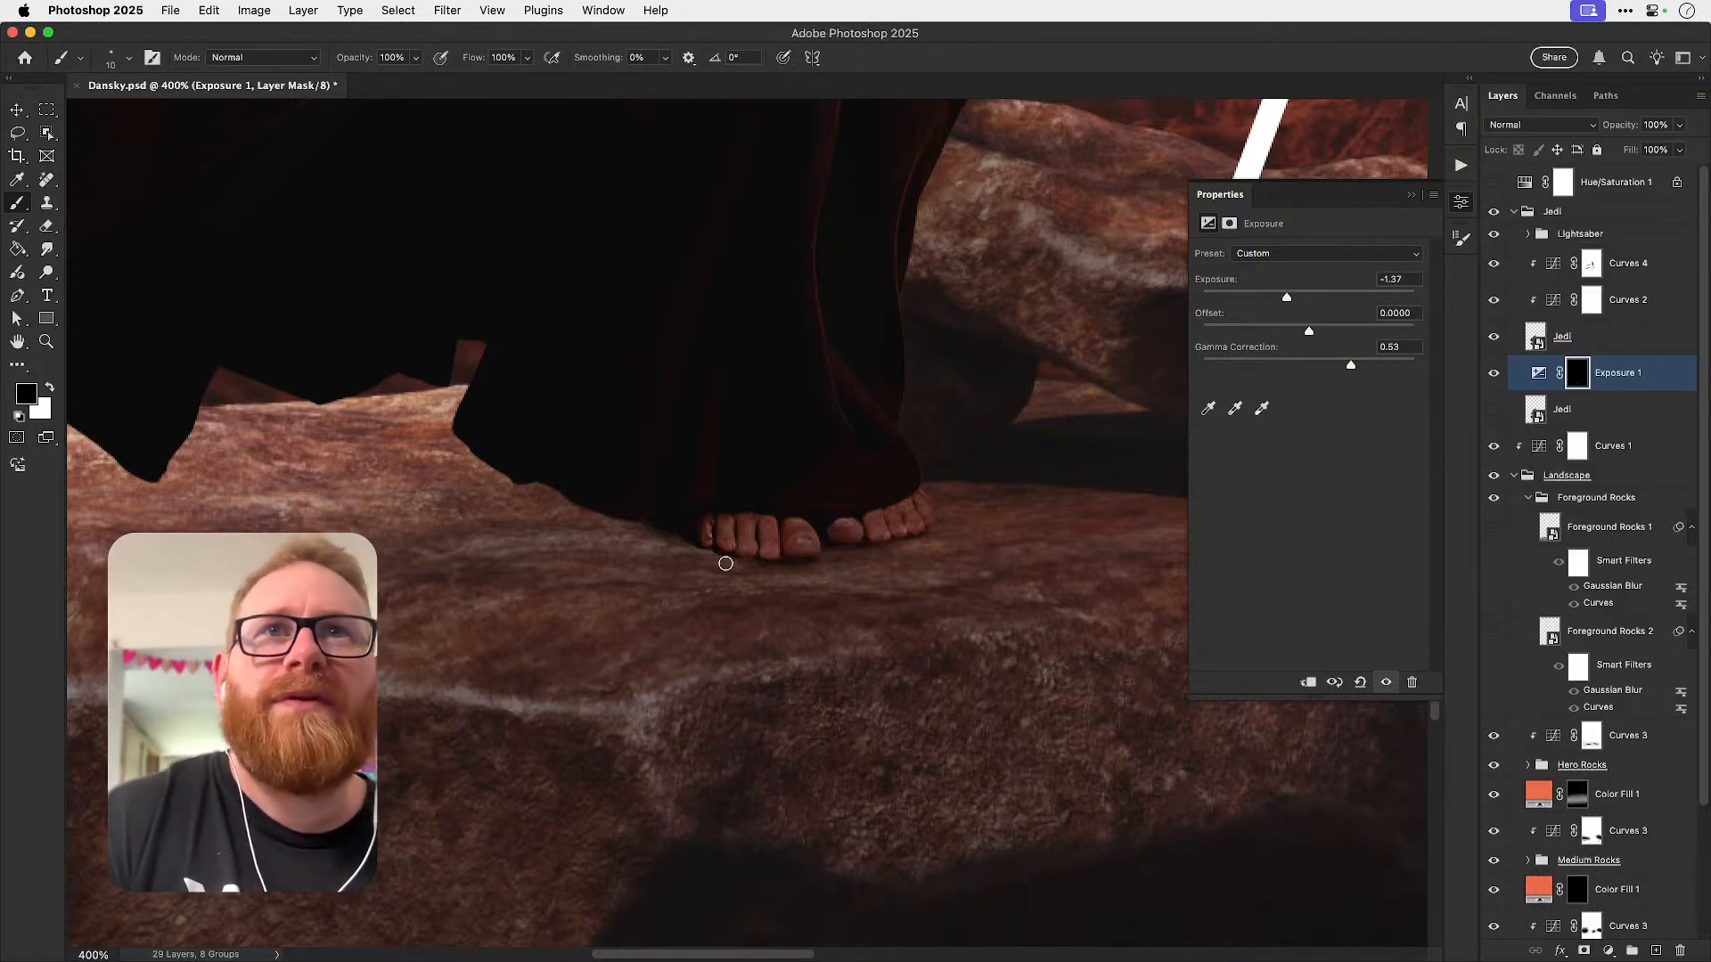
{"action": "key", "text": "x"}
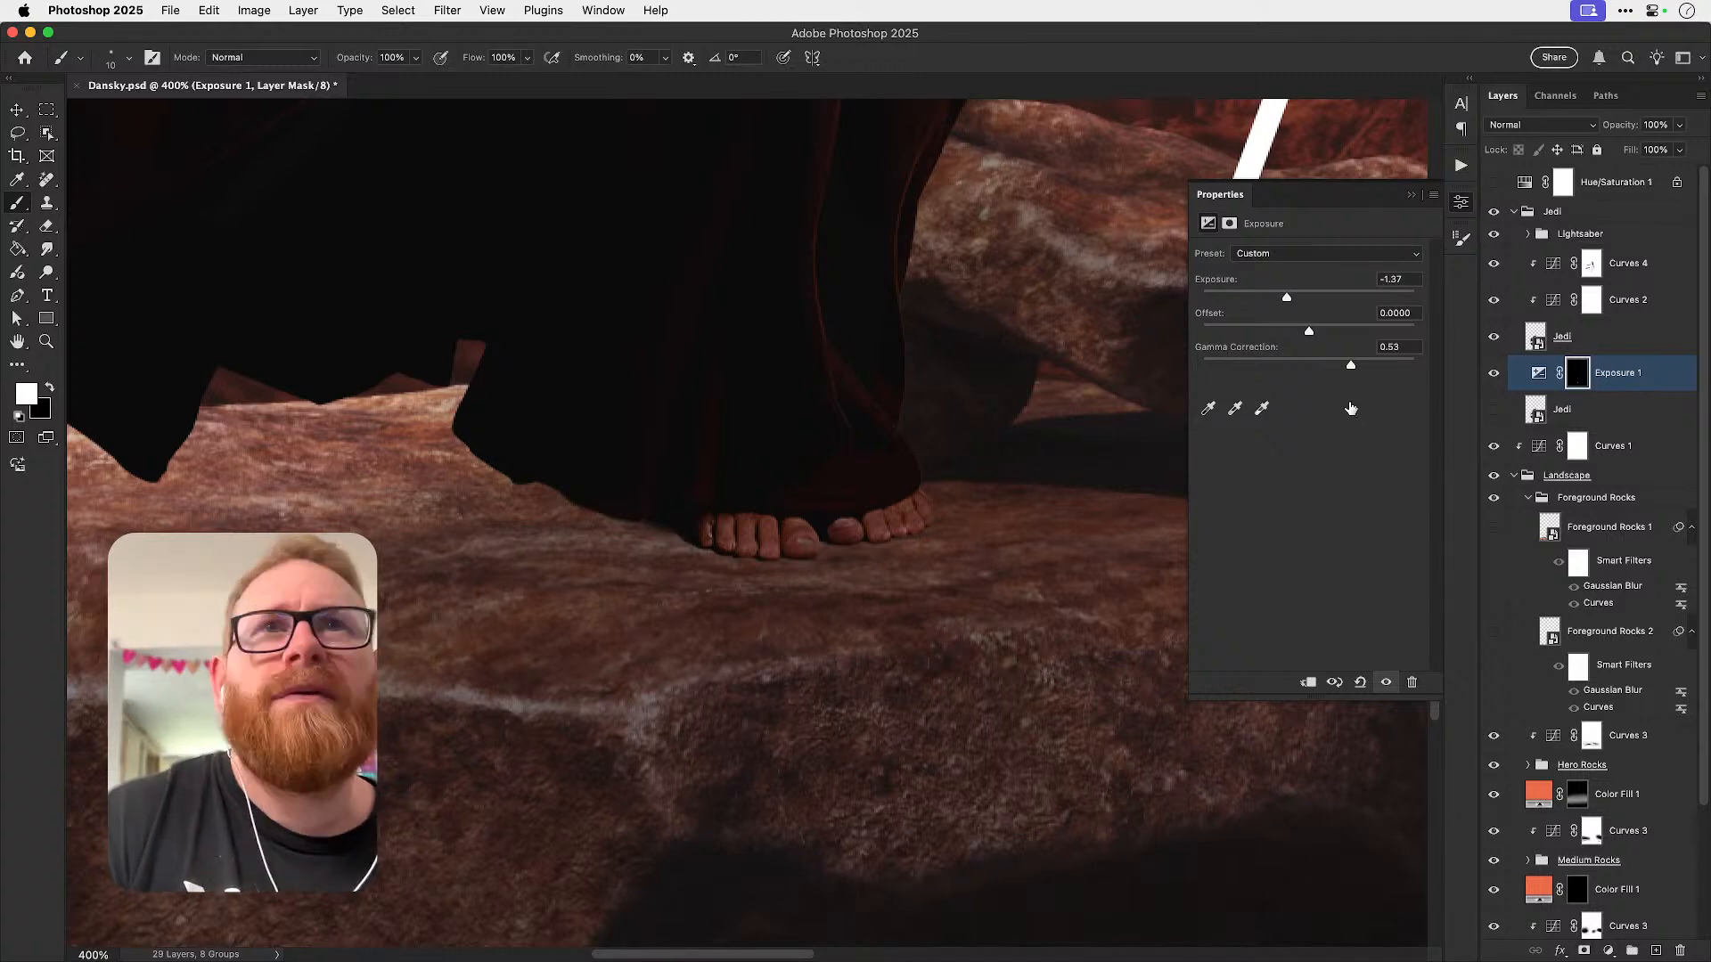
- Compare the toe contact shadow with the Exposure 1 layer hidden and shown
{"action": "key", "text": "x"}
{"action": "key", "text": "x"}
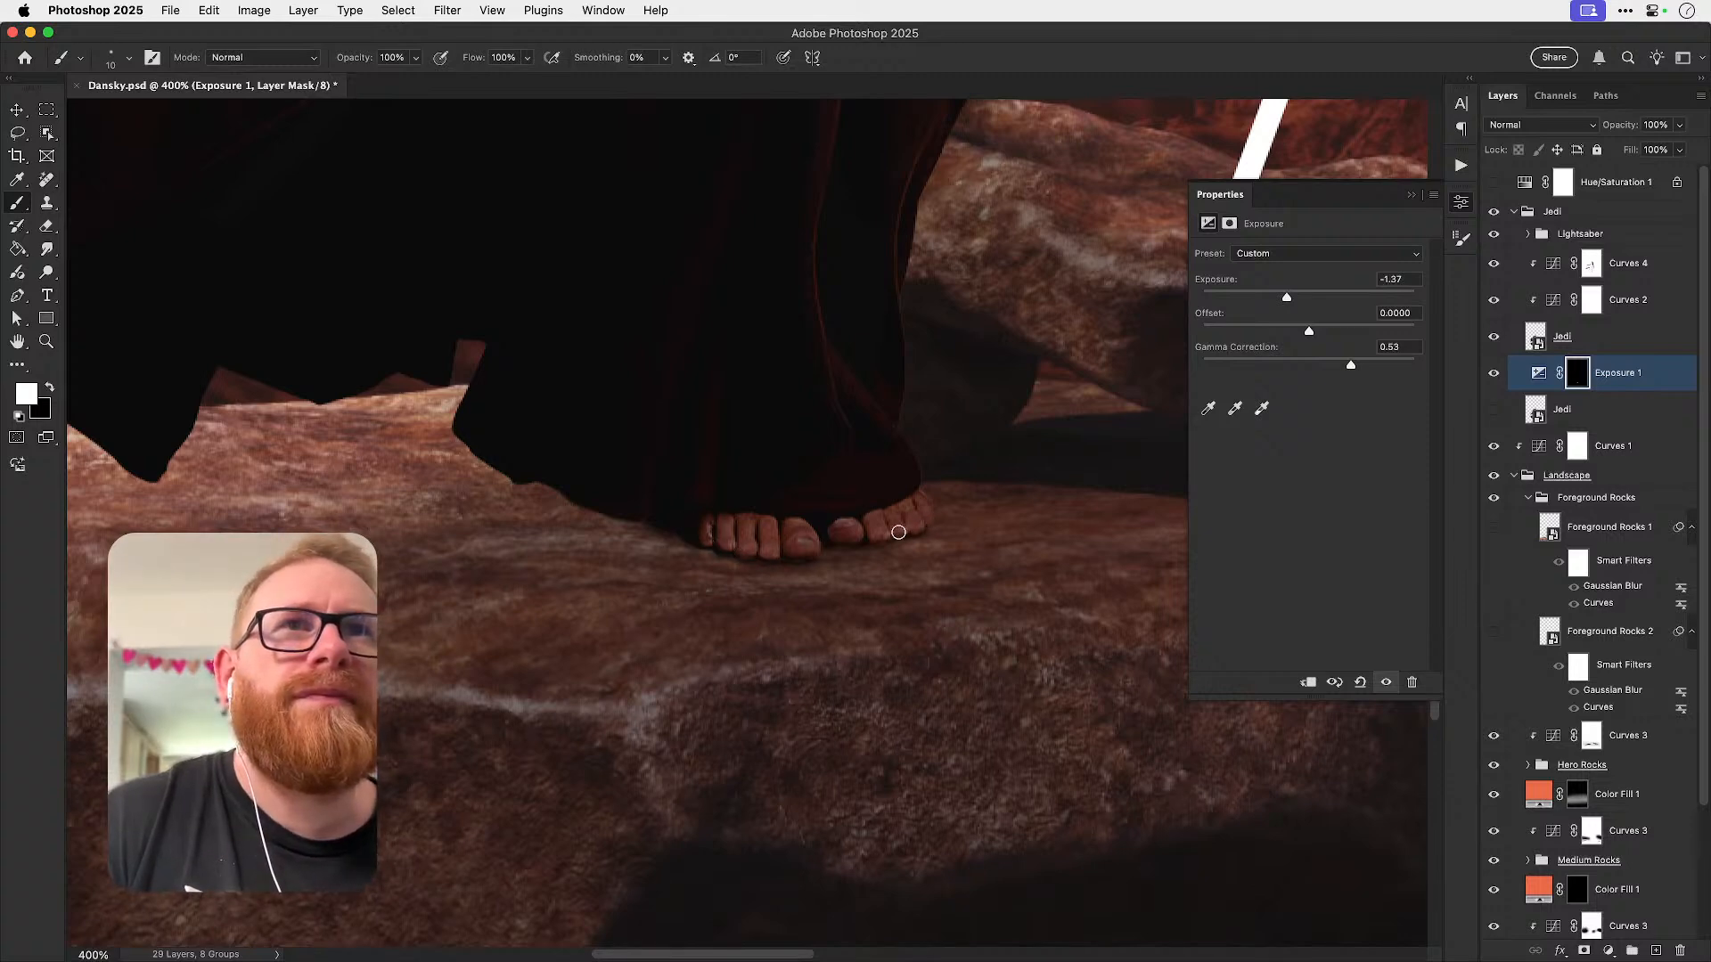
{"action": "left_click", "coordinate": [1494, 380]}
{"action": "left_click", "coordinate": [1494, 383]}
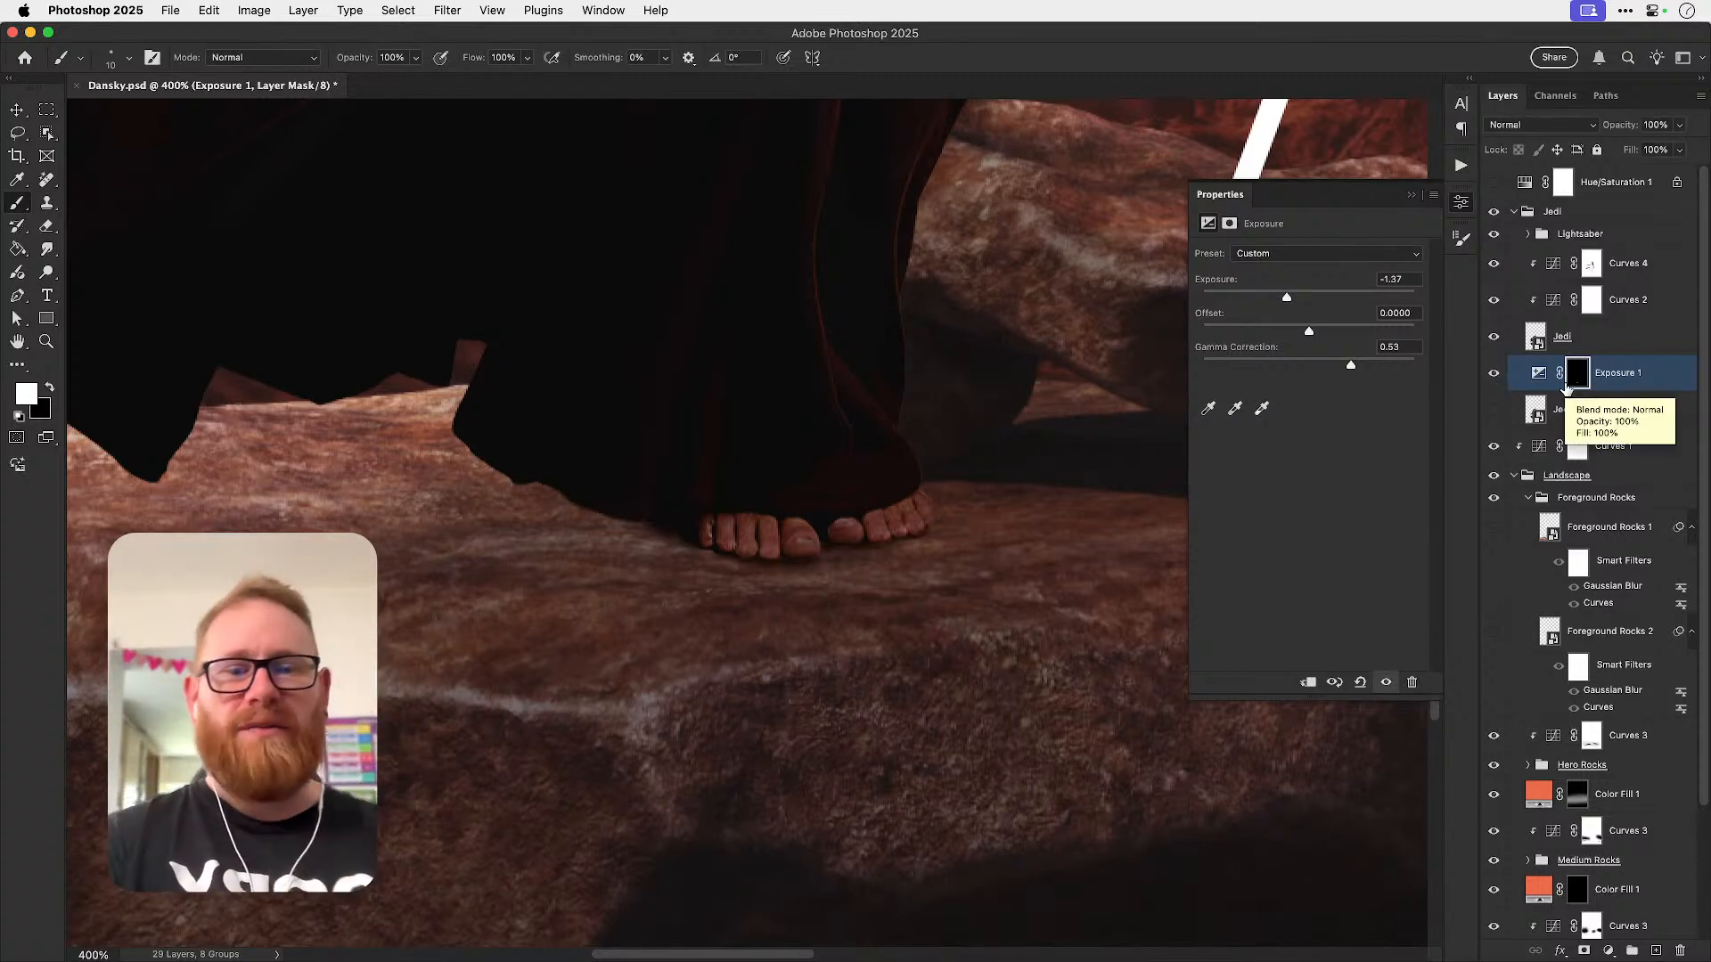
- Duplicate the Exposure 1 layer, replace the lower copy's mask with a fresh black one, and make white the foreground colour
{"action": "key", "text": "super+j"}
{"action": "right_click", "coordinate": [1588, 389]}
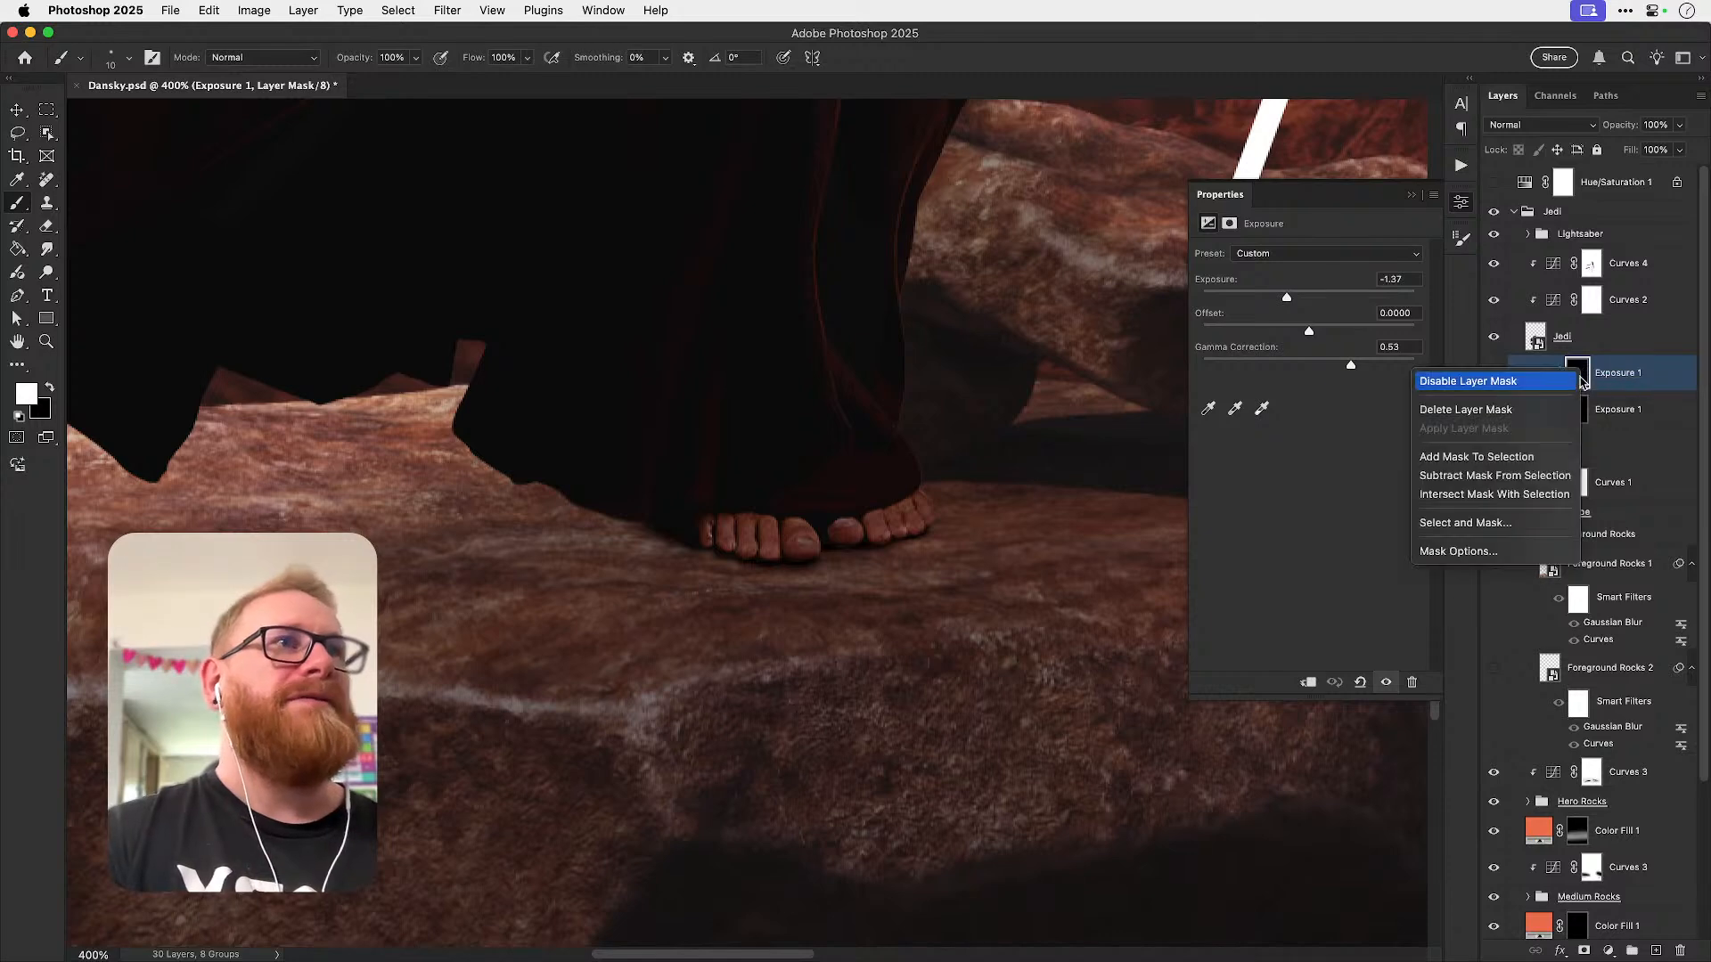
{"action": "key", "text": "Escape"}
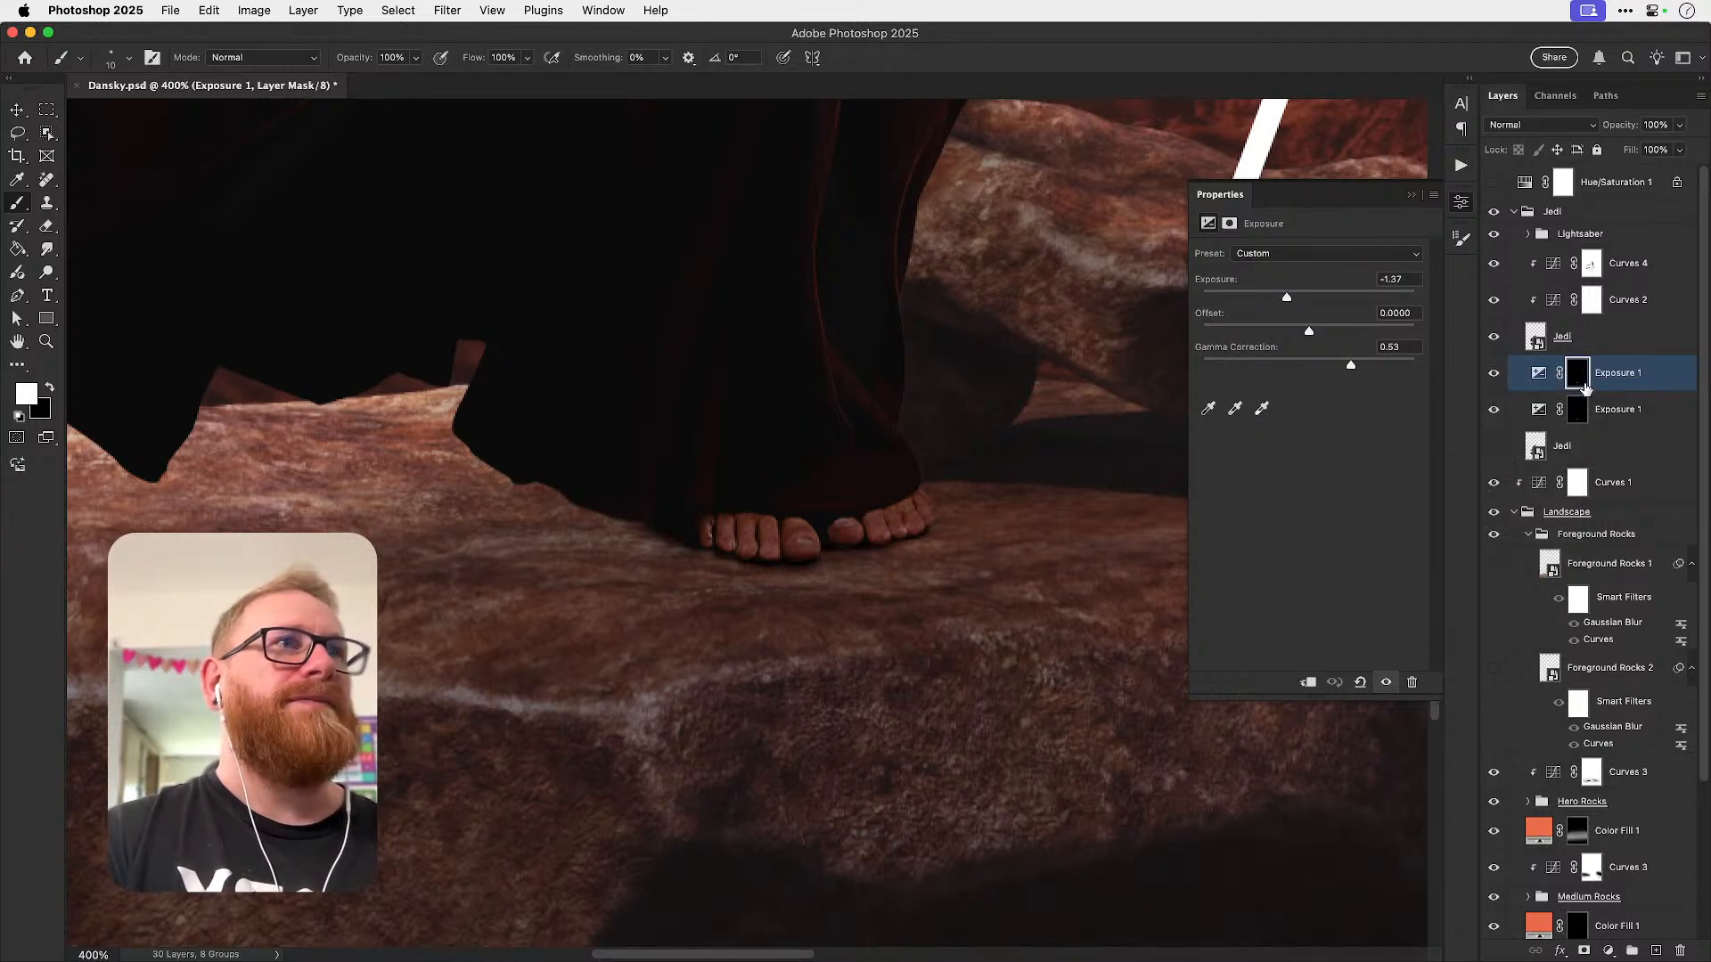
{"action": "right_click", "coordinate": [1585, 389]}
{"action": "left_click", "coordinate": [1559, 445]}
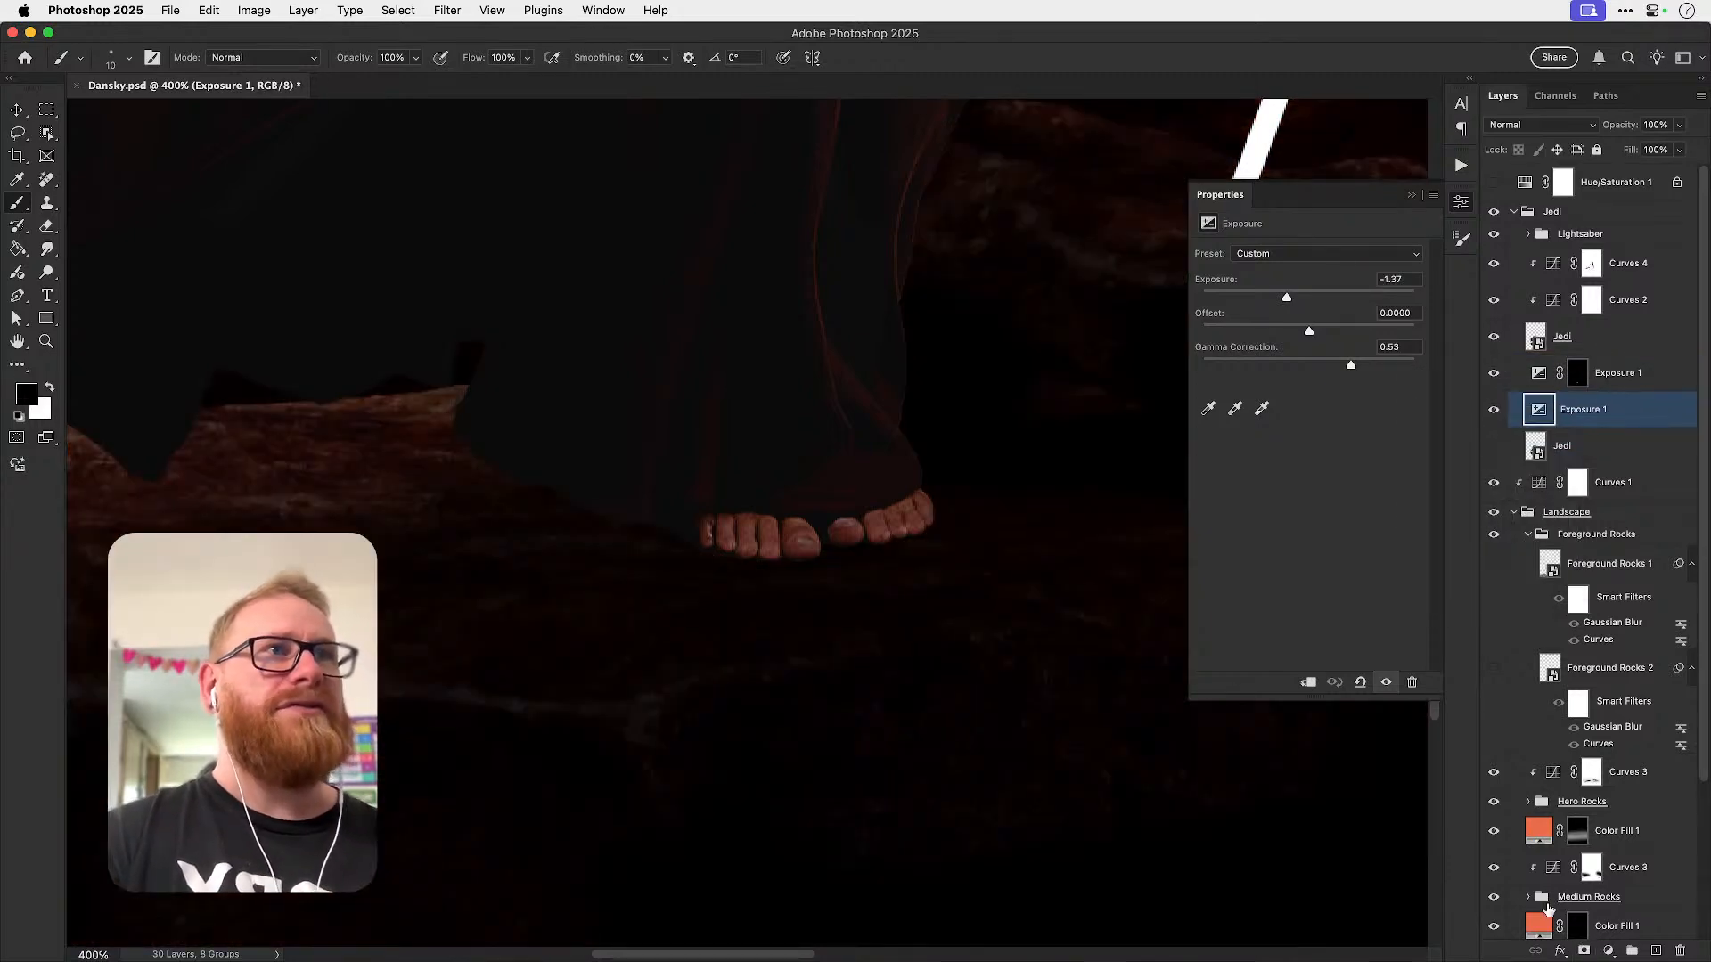
{"action": "left_click", "coordinate": [1583, 951], "text": "alt"}
{"action": "key", "text": "x"}
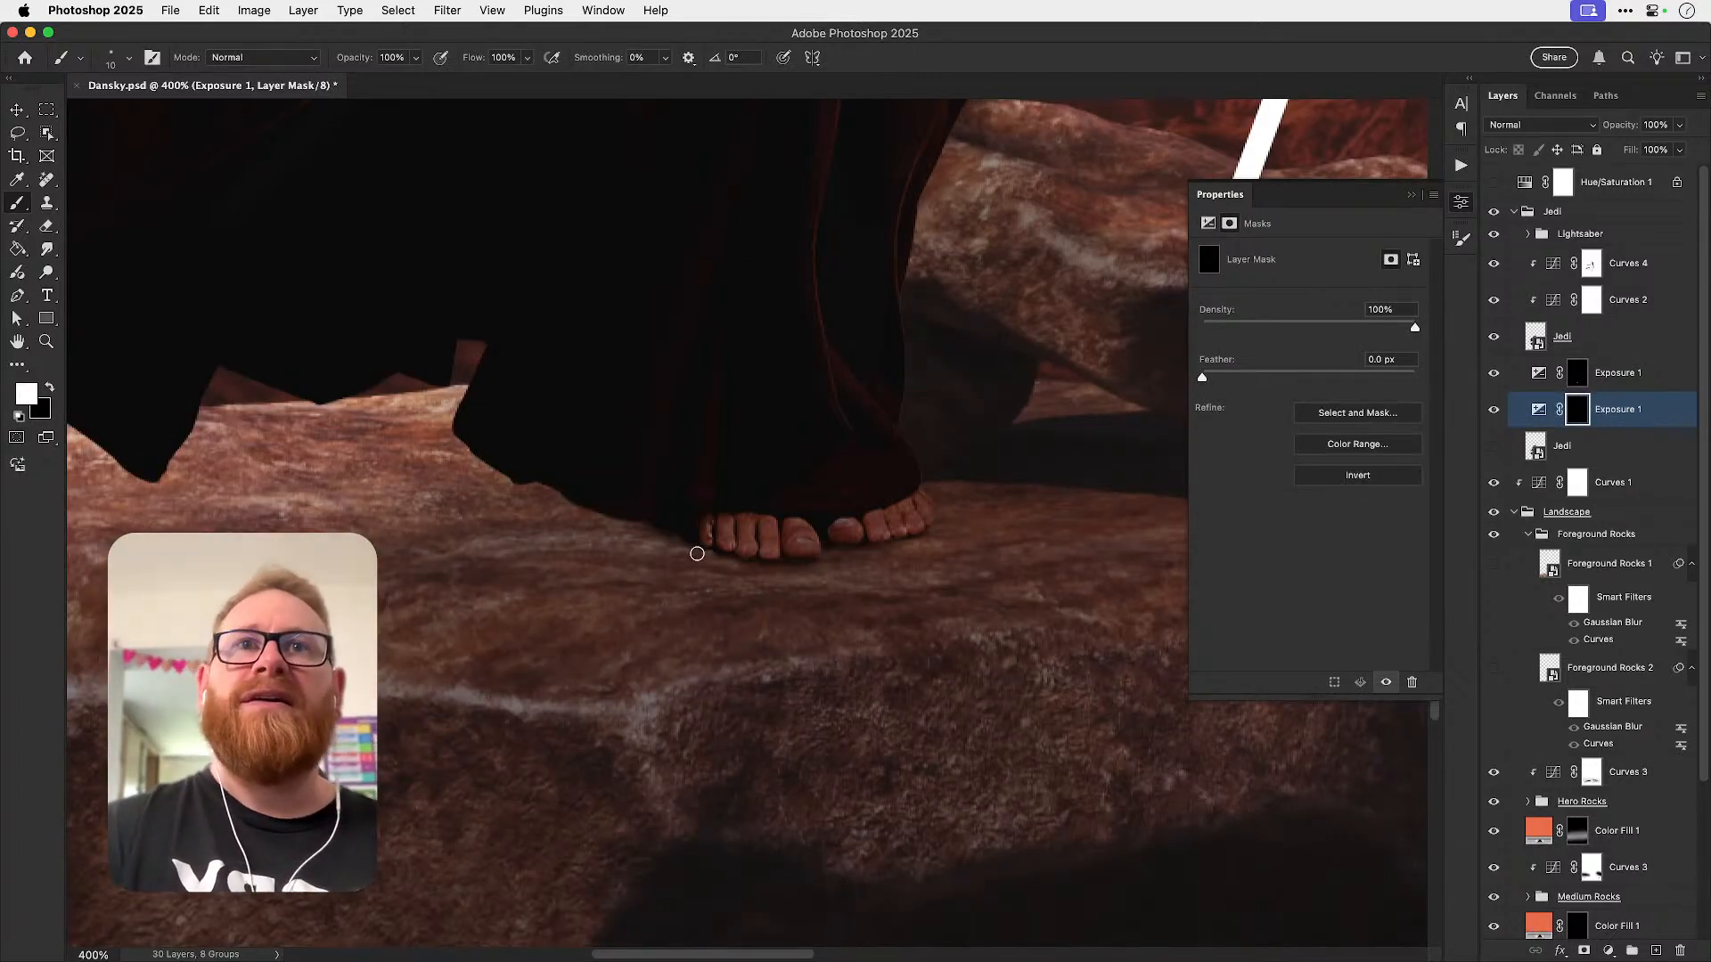
- Paint a softer, wider shadow around the toes on the lower Exposure 1 mask with white 70 px and 60 px brushes at 10% flow
{"action": "key", "text": "bracketright"}
{"action": "key", "text": "bracketright"}
{"action": "key", "text": "bracketright"}
{"action": "key", "text": "bracketright"}
{"action": "key", "text": "bracketright"}
{"action": "key", "text": "bracketright"}
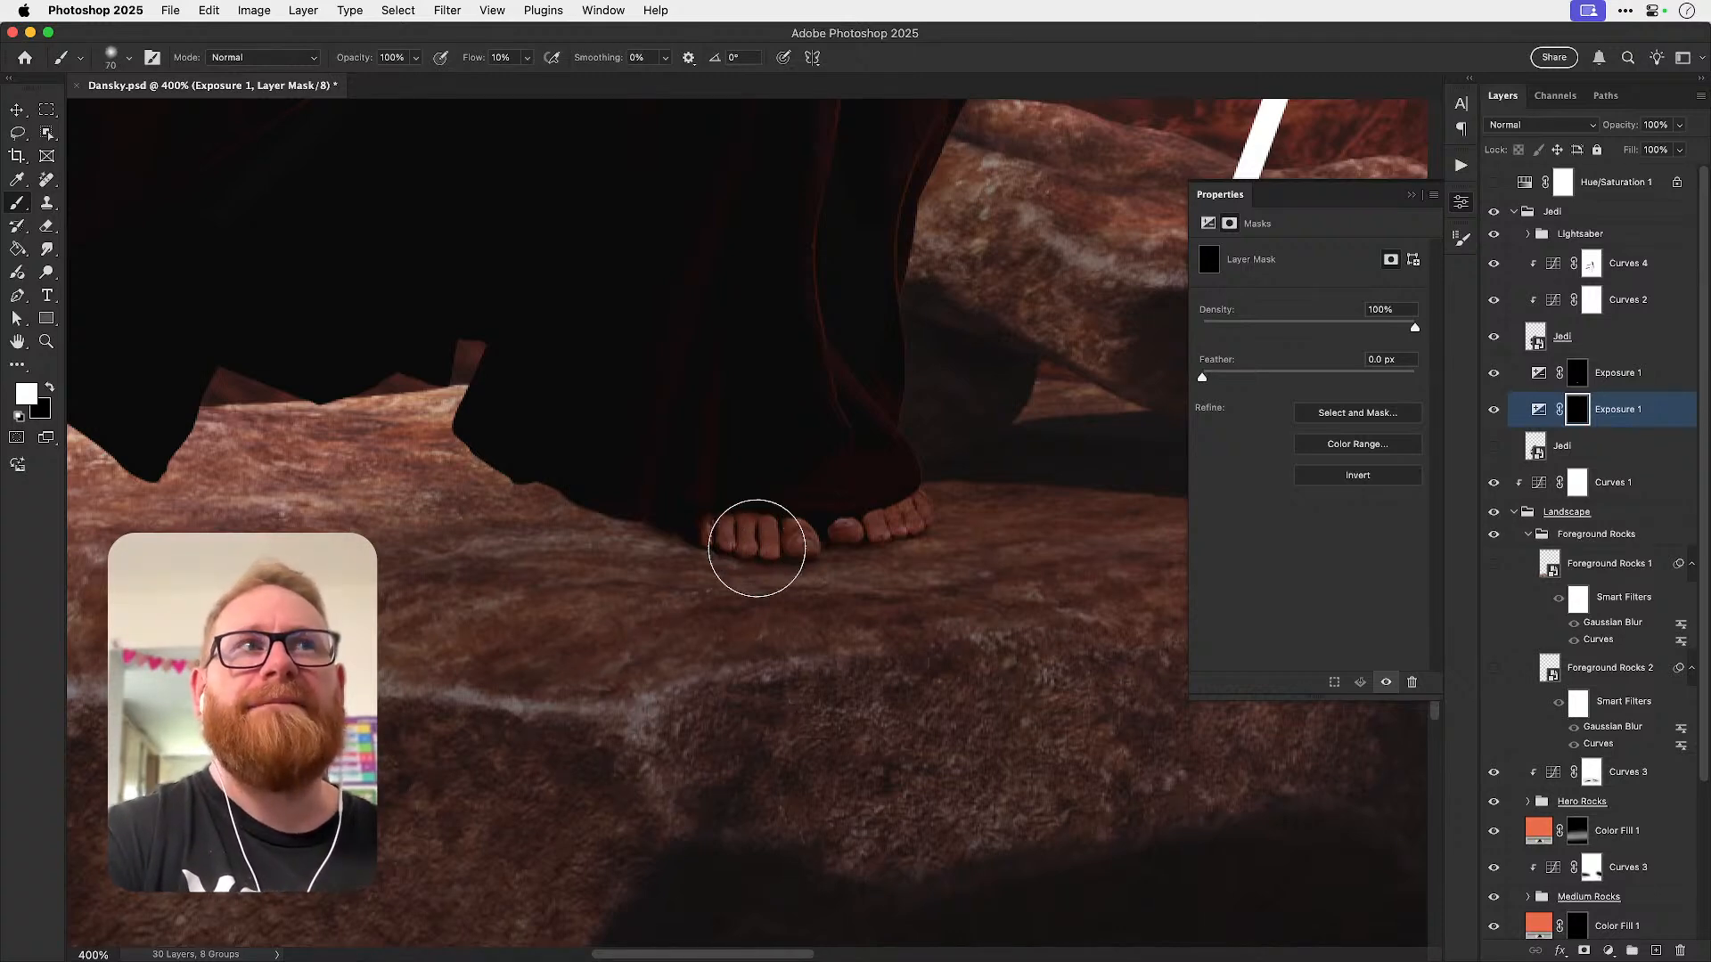
{"action": "key", "text": "bracketleft"}
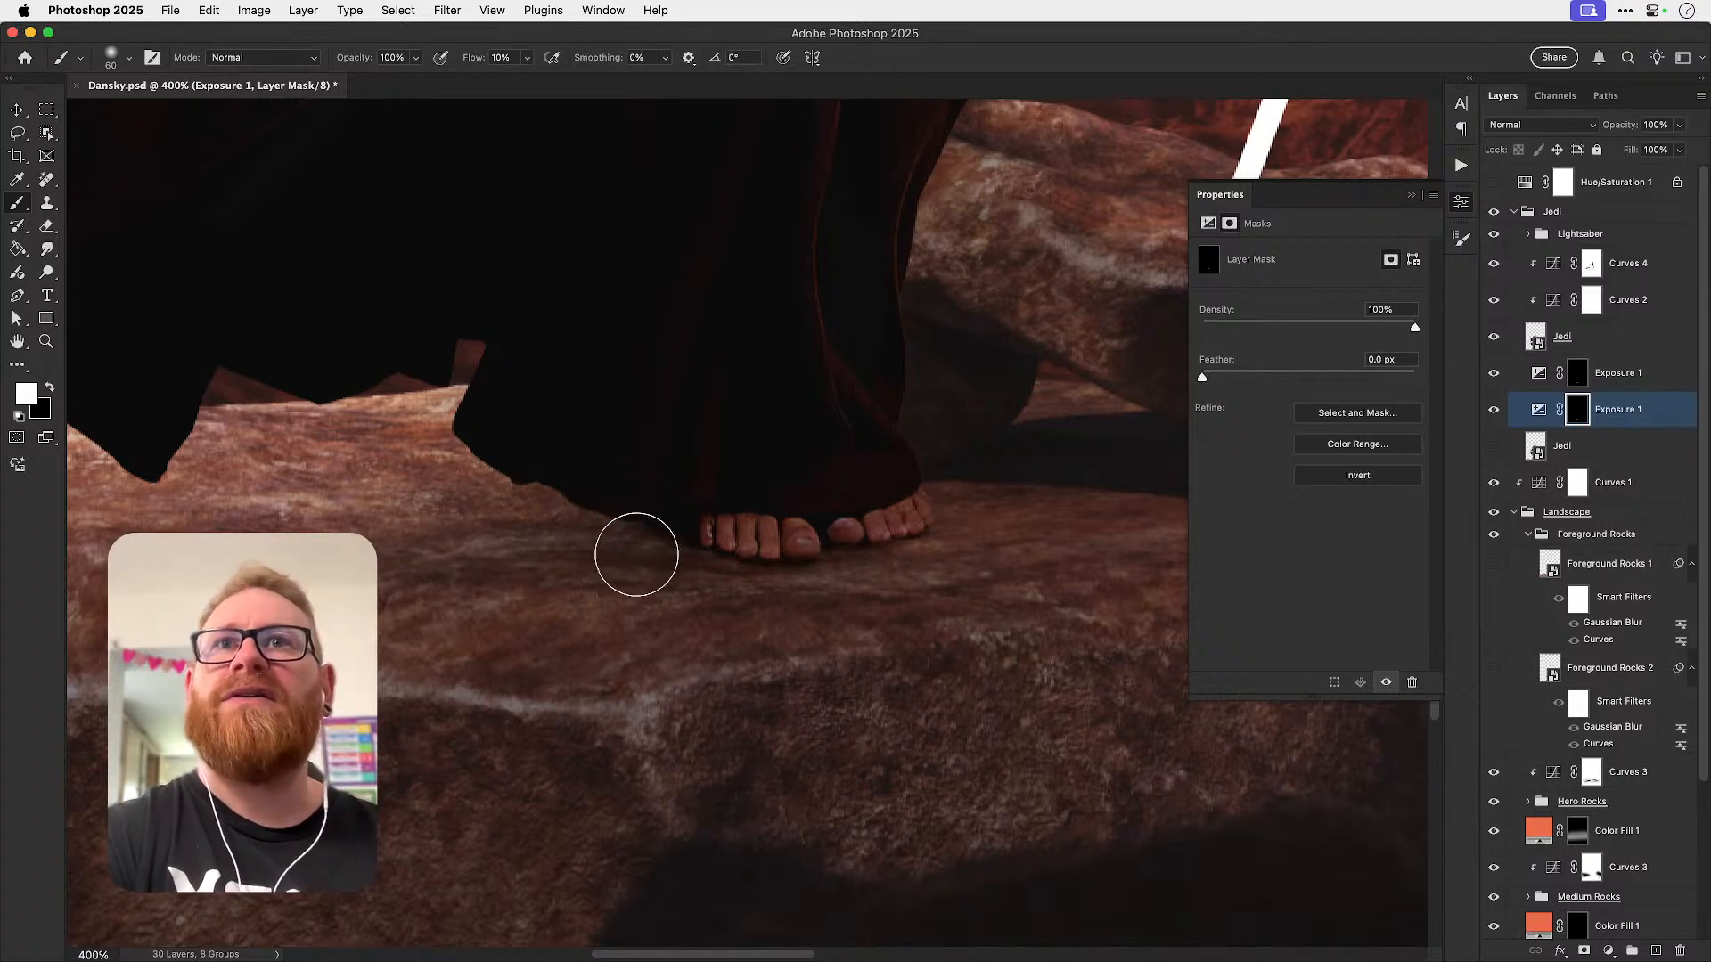
- Extend the soft shadow across the rock around the feet and cloak hem with 60 to 80 px brushes at 10% flow
{"action": "key", "text": "super+minus"}
{"action": "key", "text": "super+minus"}
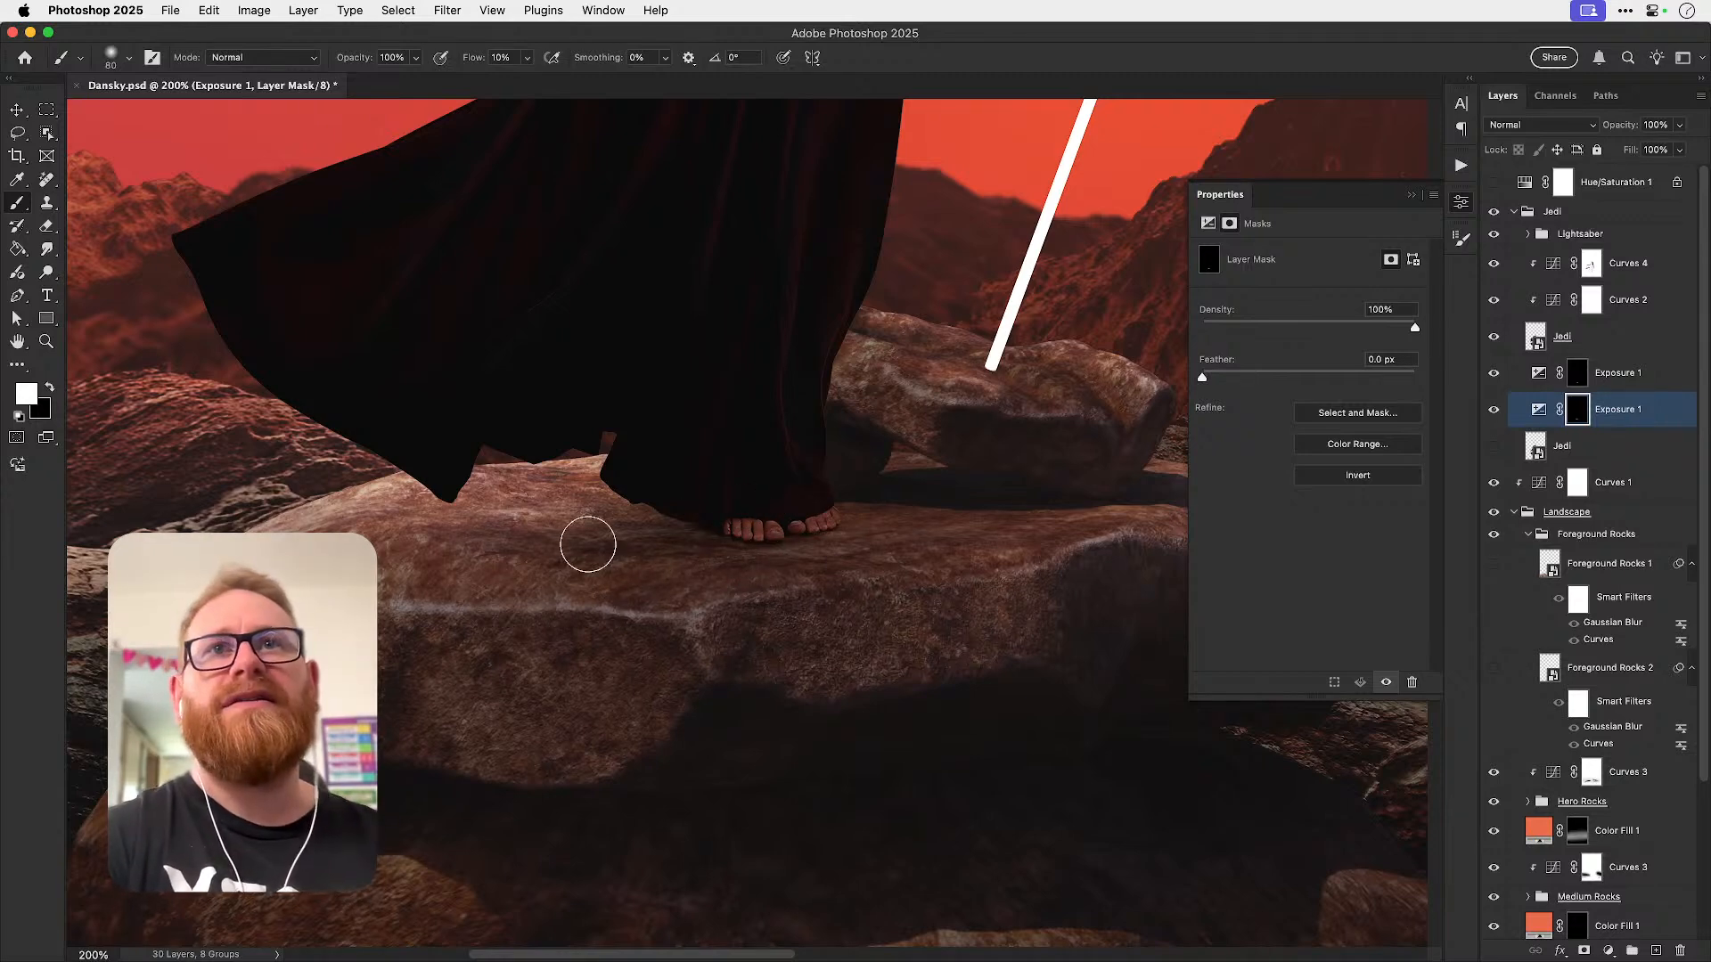
{"action": "key", "text": "bracketleft"}
{"action": "key", "text": "bracketleft"}
{"action": "key", "text": "bracketleft"}
{"action": "key", "text": "bracketleft"}
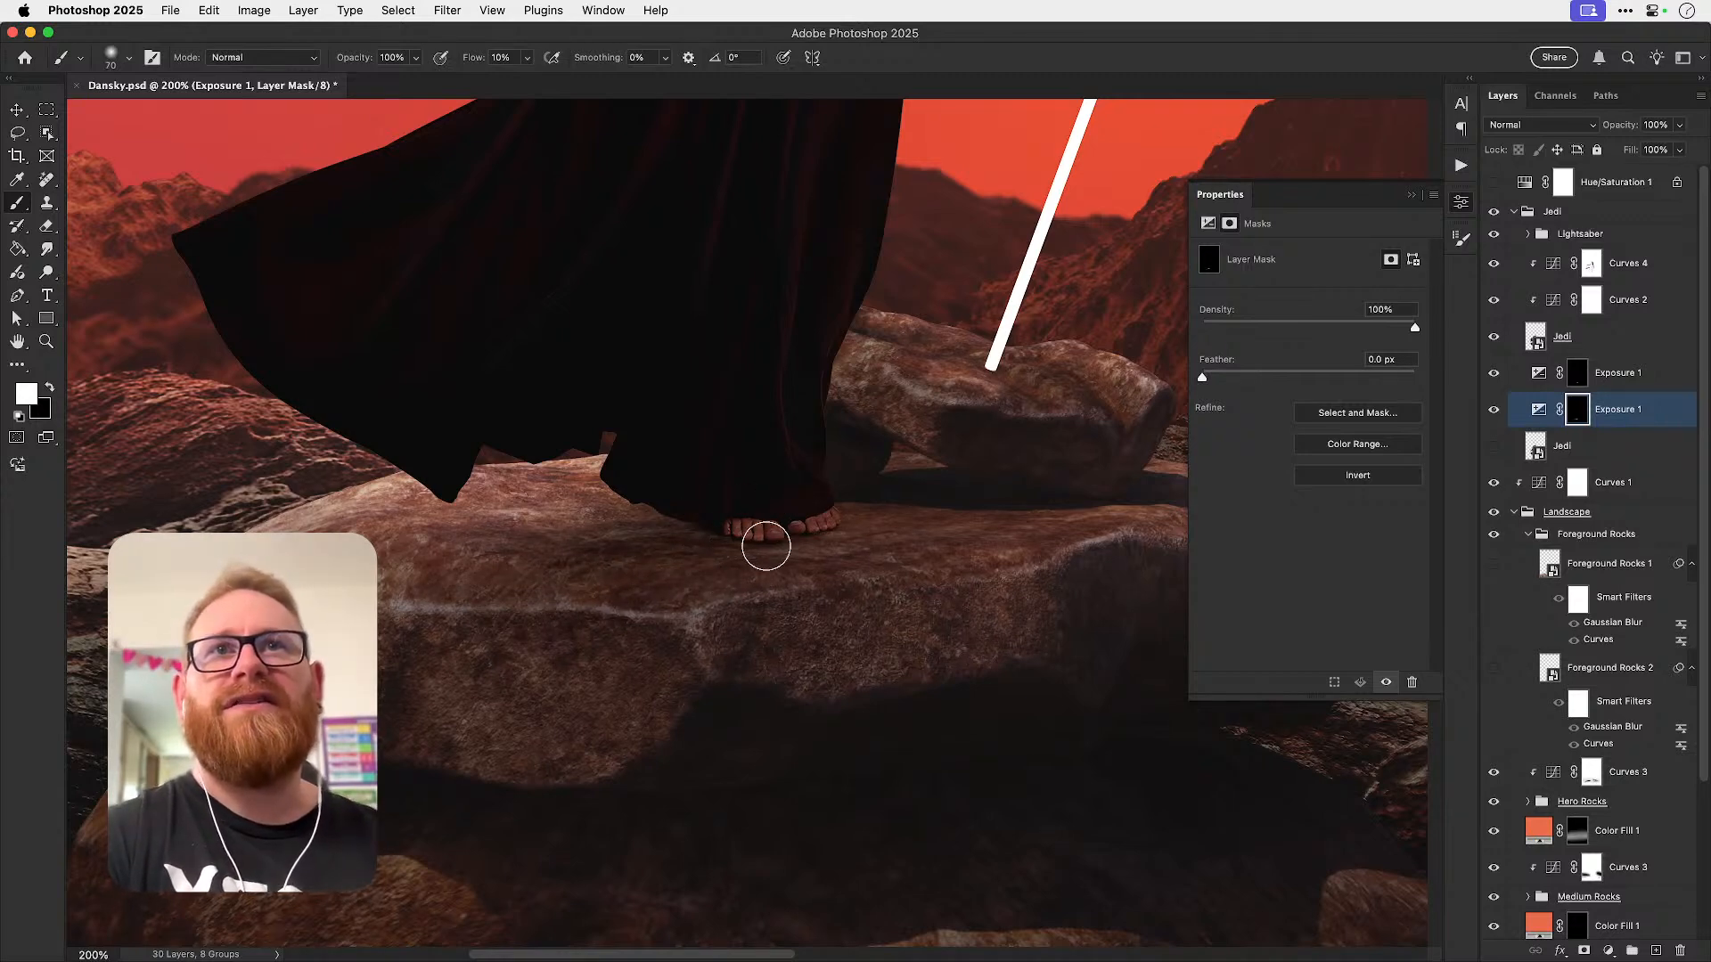
{"action": "key", "text": "bracketright"}
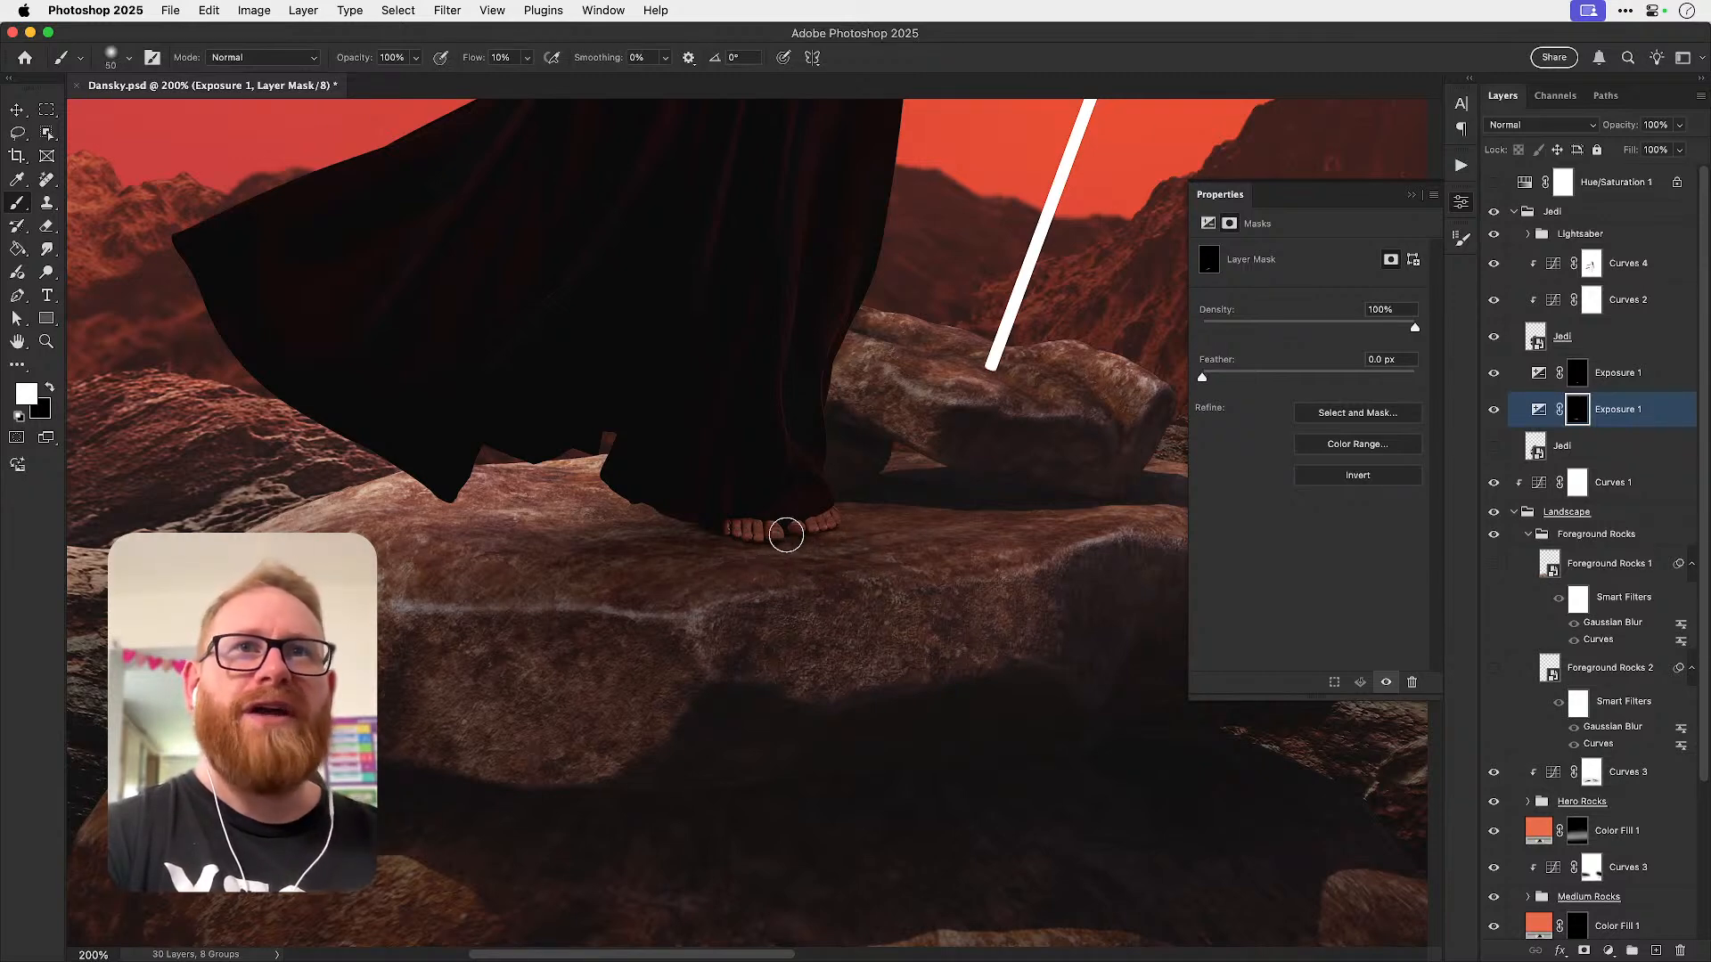
{"action": "key", "text": "bracketright"}
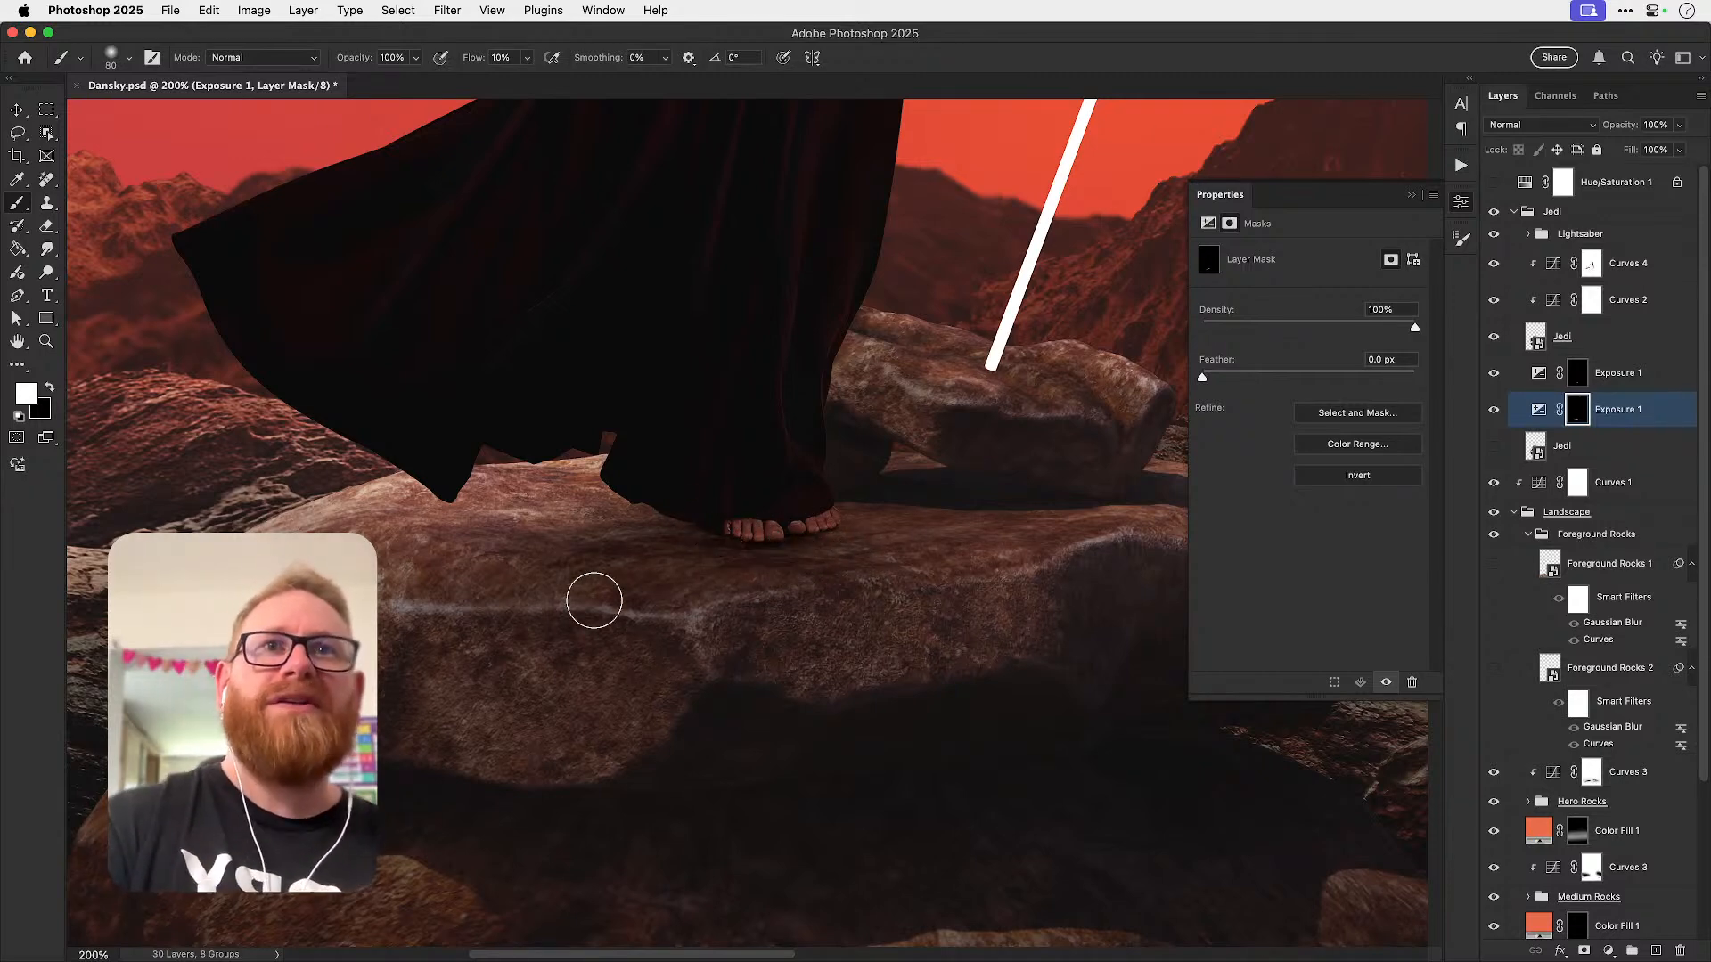
- Try a broader shadow on the rock below the feet with a 150 px brush at 10% flow, and undo the last stroke
{"action": "key", "text": "super+minus"}
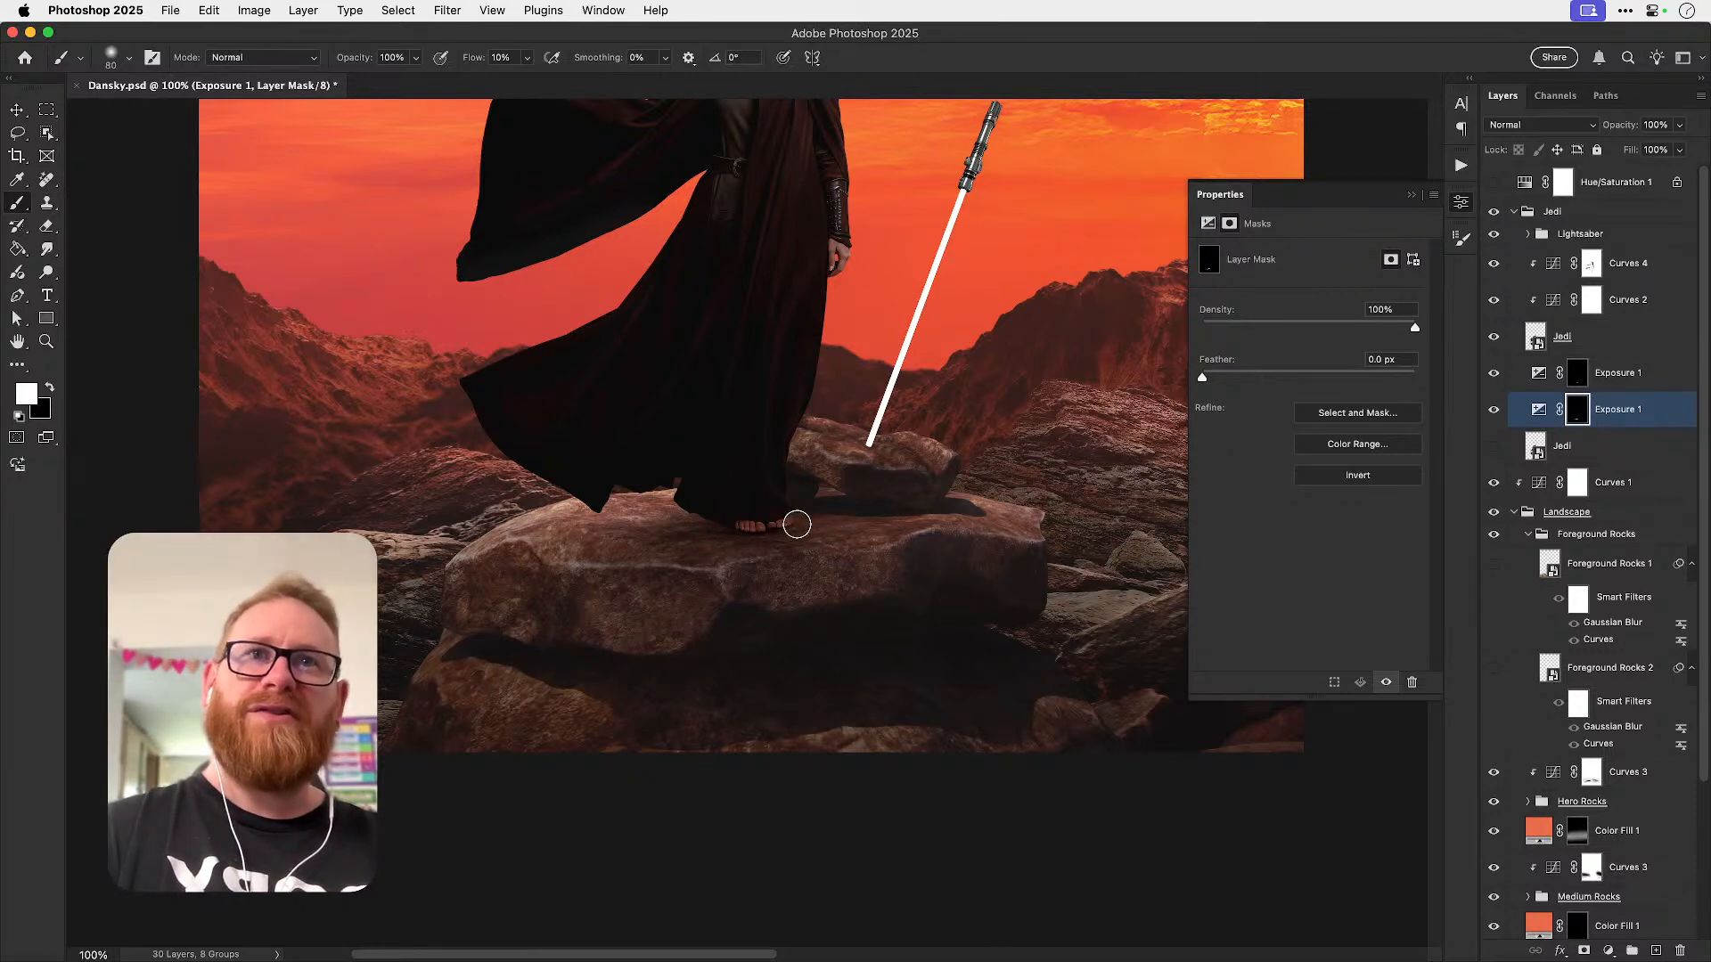
{"action": "key", "text": "bracketright"}
{"action": "key", "text": "bracketright"}
{"action": "key", "text": "bracketright"}
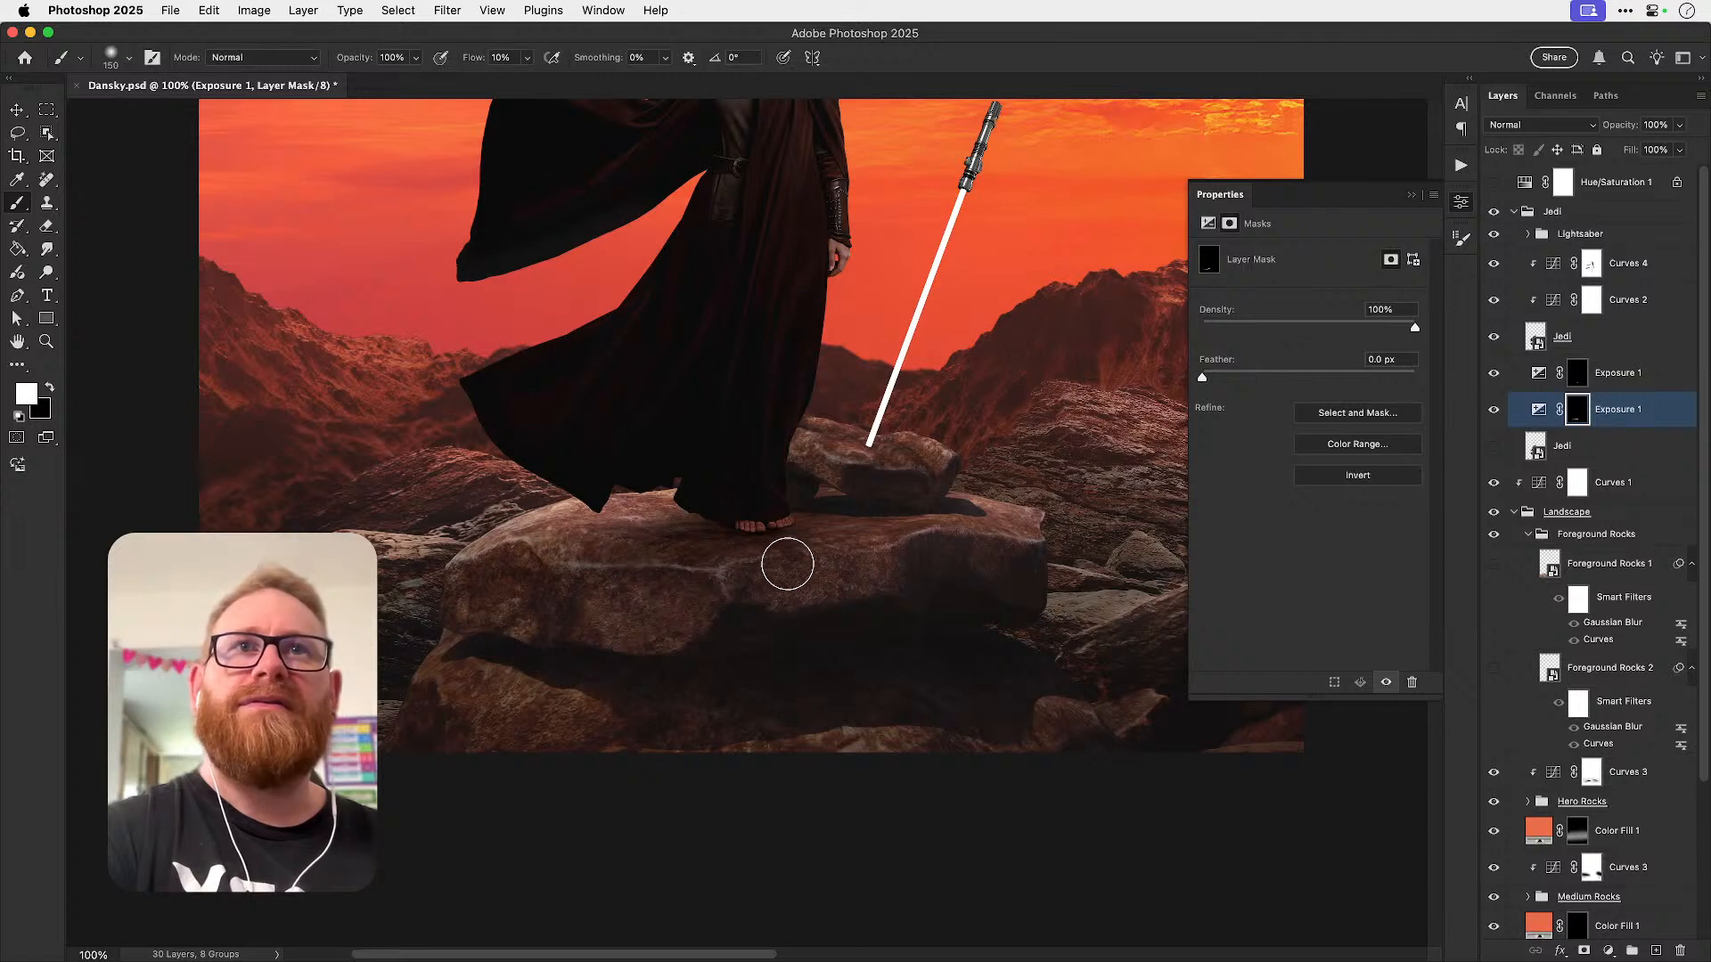
{"action": "key", "text": "super+z"}
- Compare the foot shadows with the Exposure 1 layers hidden and shown, checking both the whole poster and a close view of the feet
{"action": "key", "text": "v"}
{"action": "left_click", "coordinate": [1493, 412]}
{"action": "left_click", "coordinate": [1494, 412]}
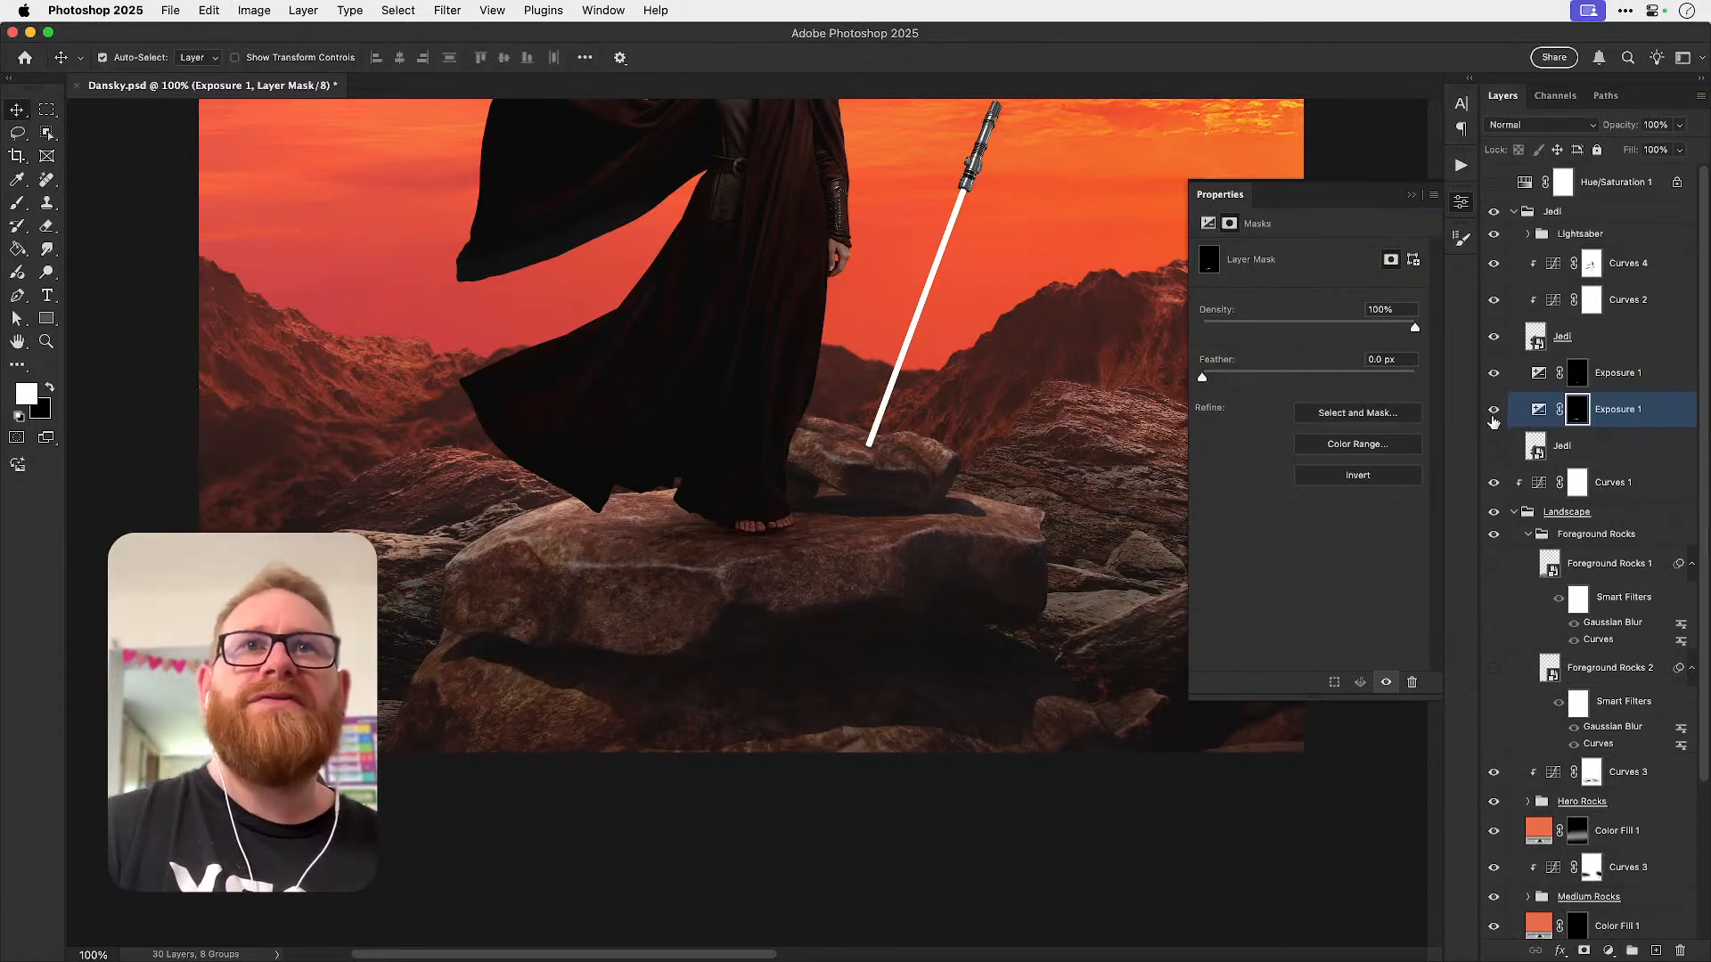
{"action": "key", "text": "super+0"}
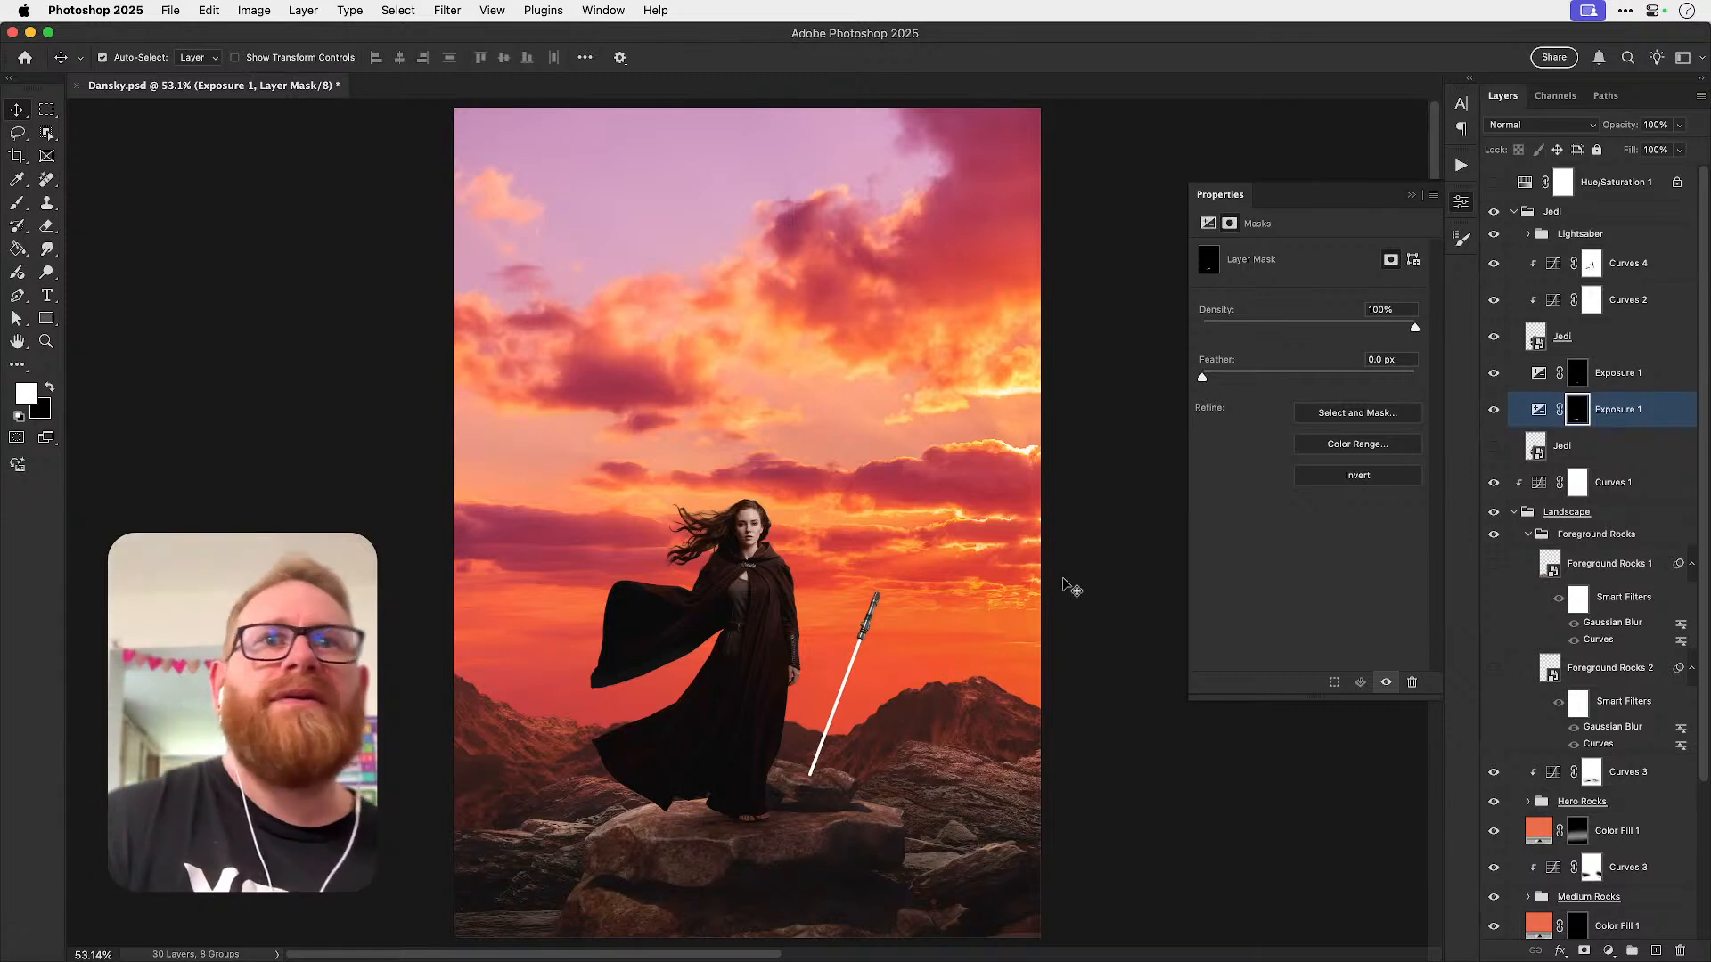
{"action": "key", "text": "z"}
{"action": "left_click", "coordinate": [734, 836]}
{"action": "left_click", "coordinate": [734, 836]}
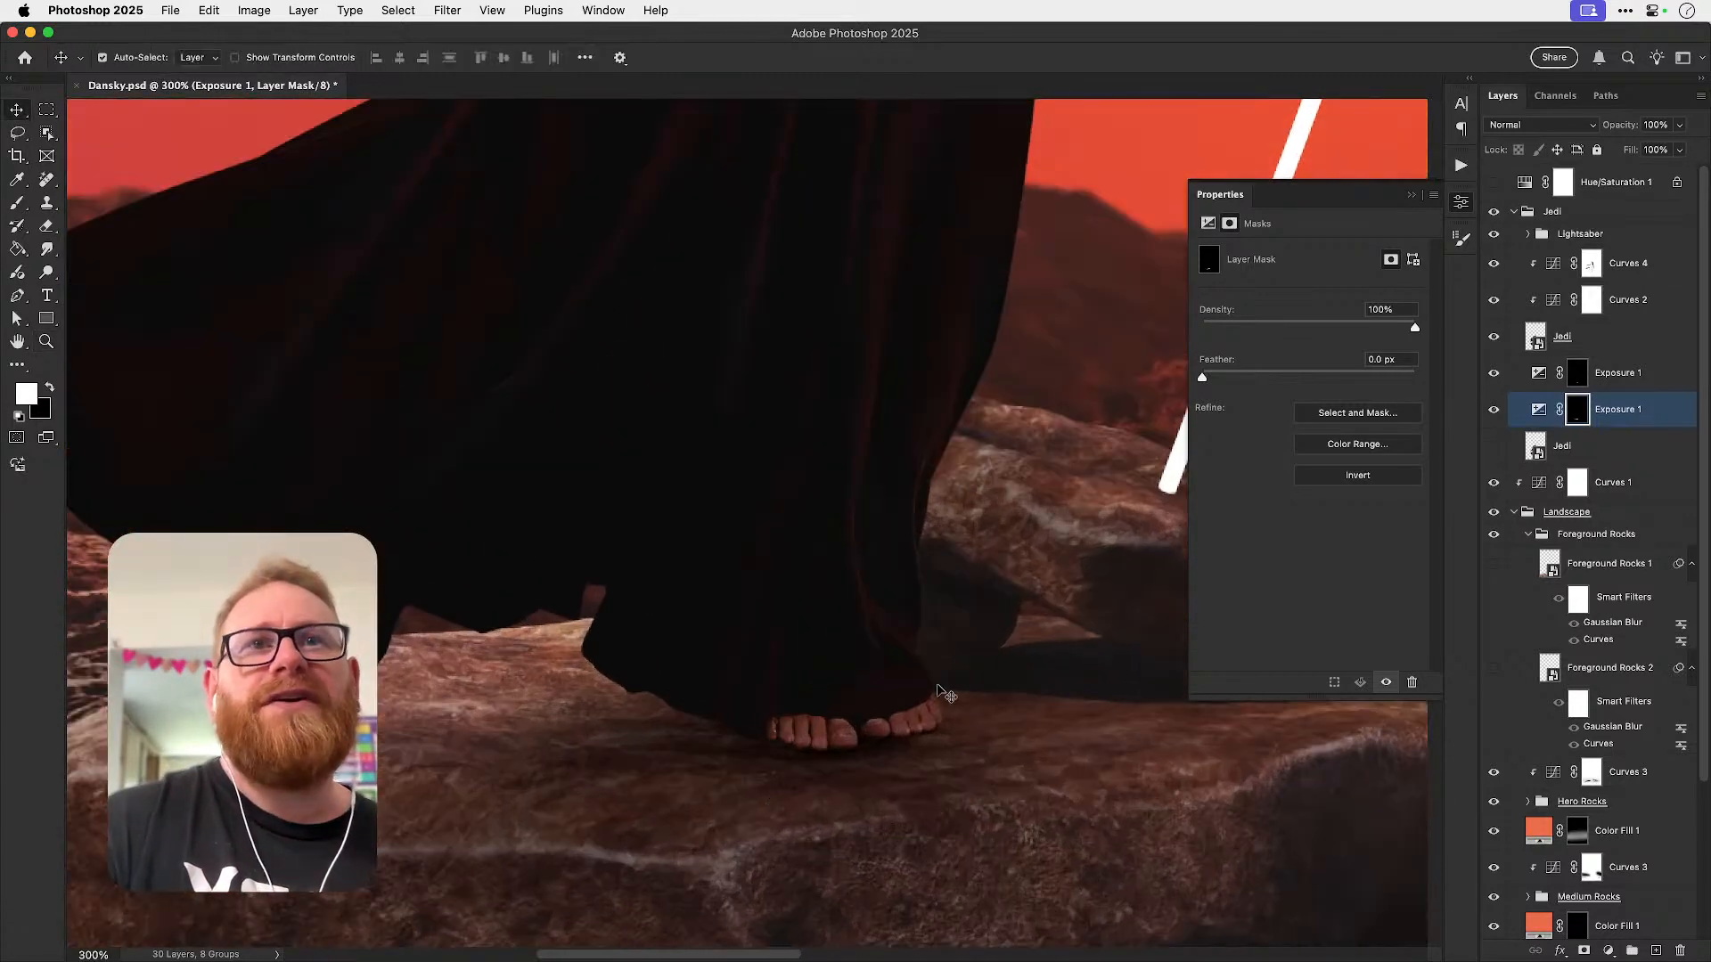
{"action": "left_click_drag", "start_coordinate": [1494, 374], "coordinate": [1492, 405]}
{"action": "key", "text": "super+0"}
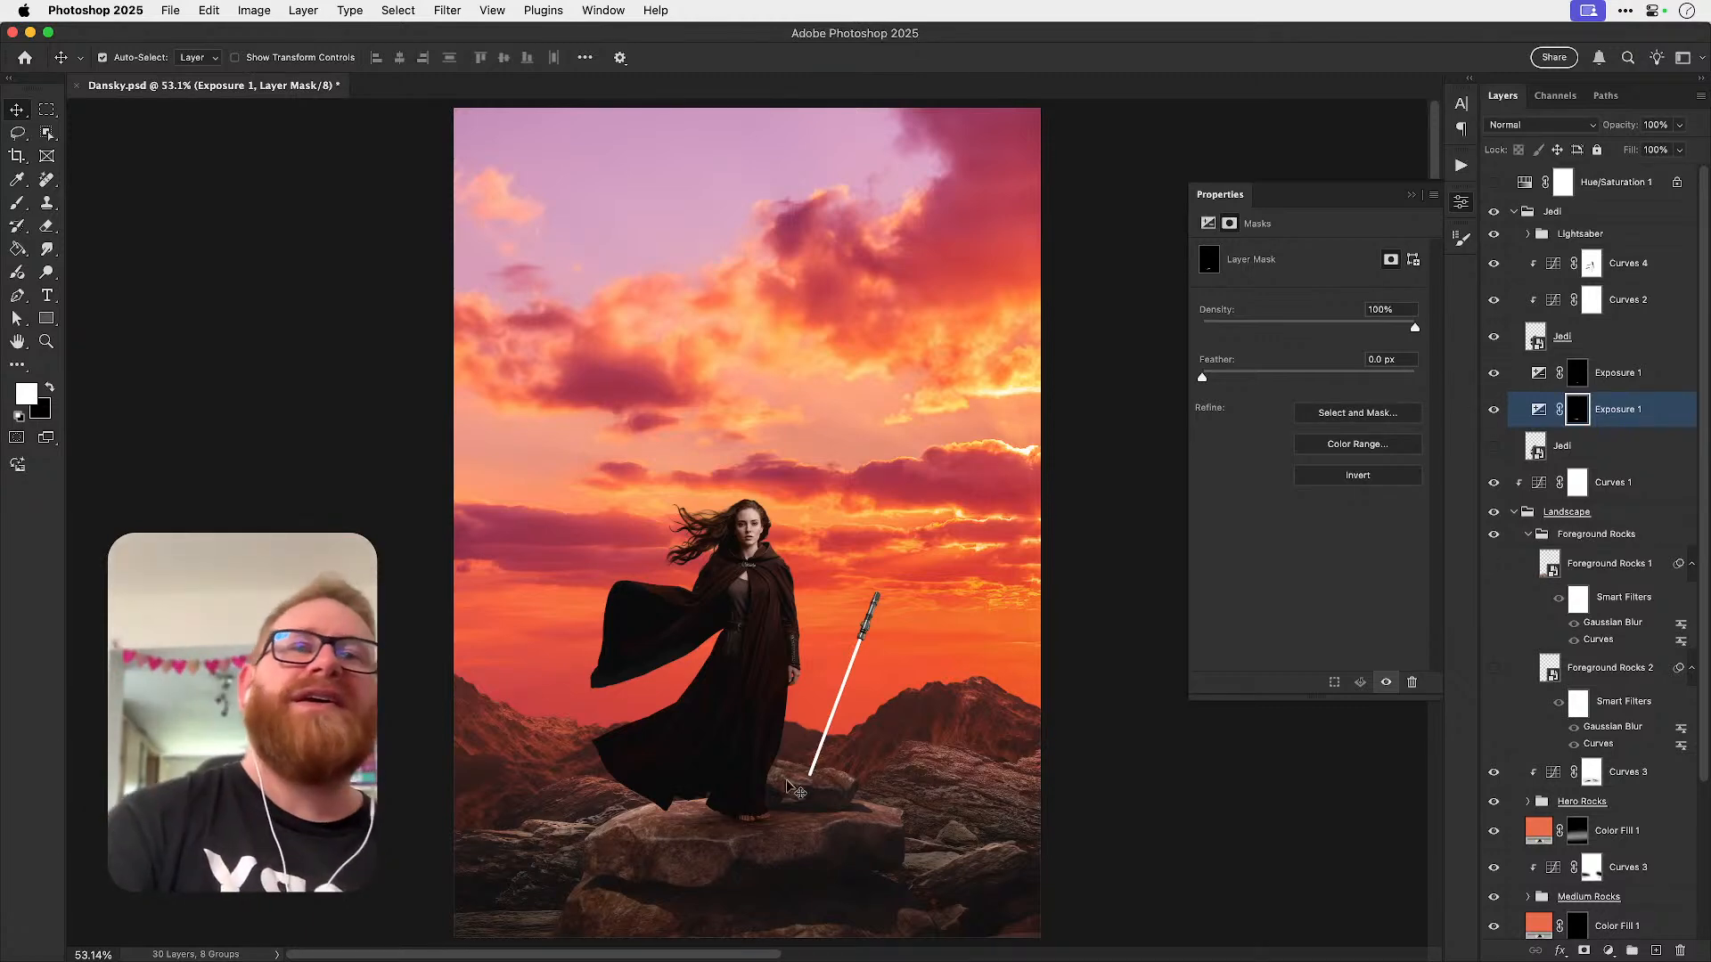
{"action": "left_click", "coordinate": [1462, 203]}
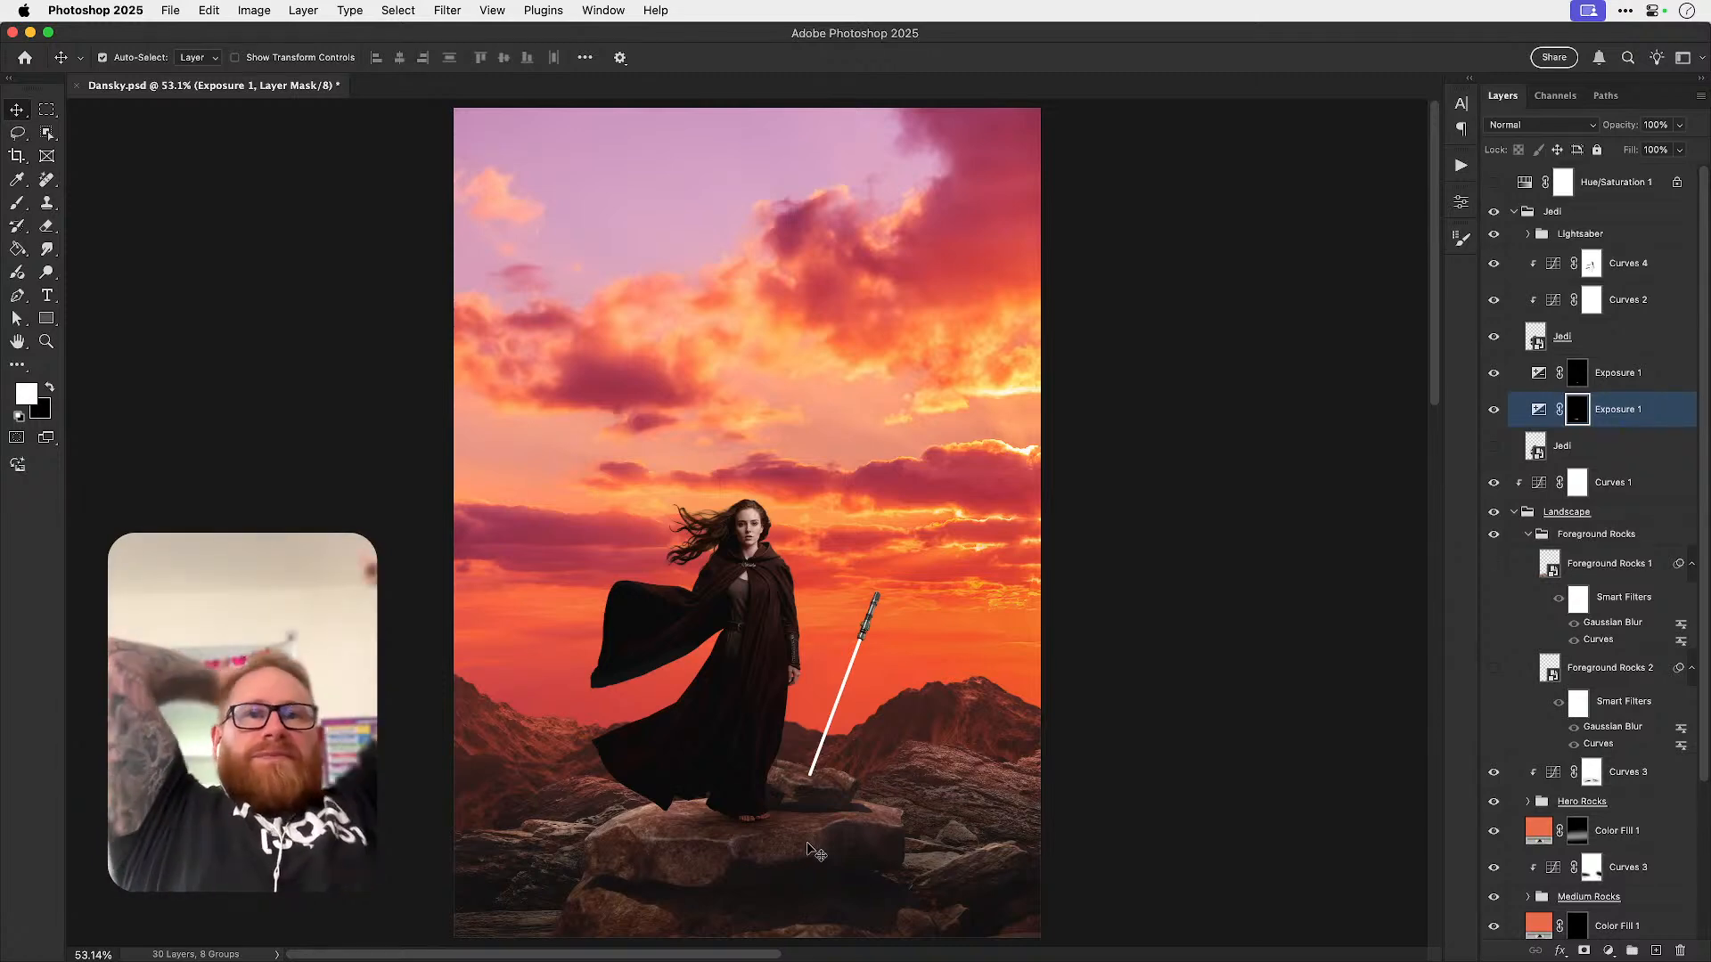
{"action": "key", "text": "z"}
{"action": "left_click_drag", "start_coordinate": [721, 838], "coordinate": [723, 789]}
{"action": "key", "text": "v"}
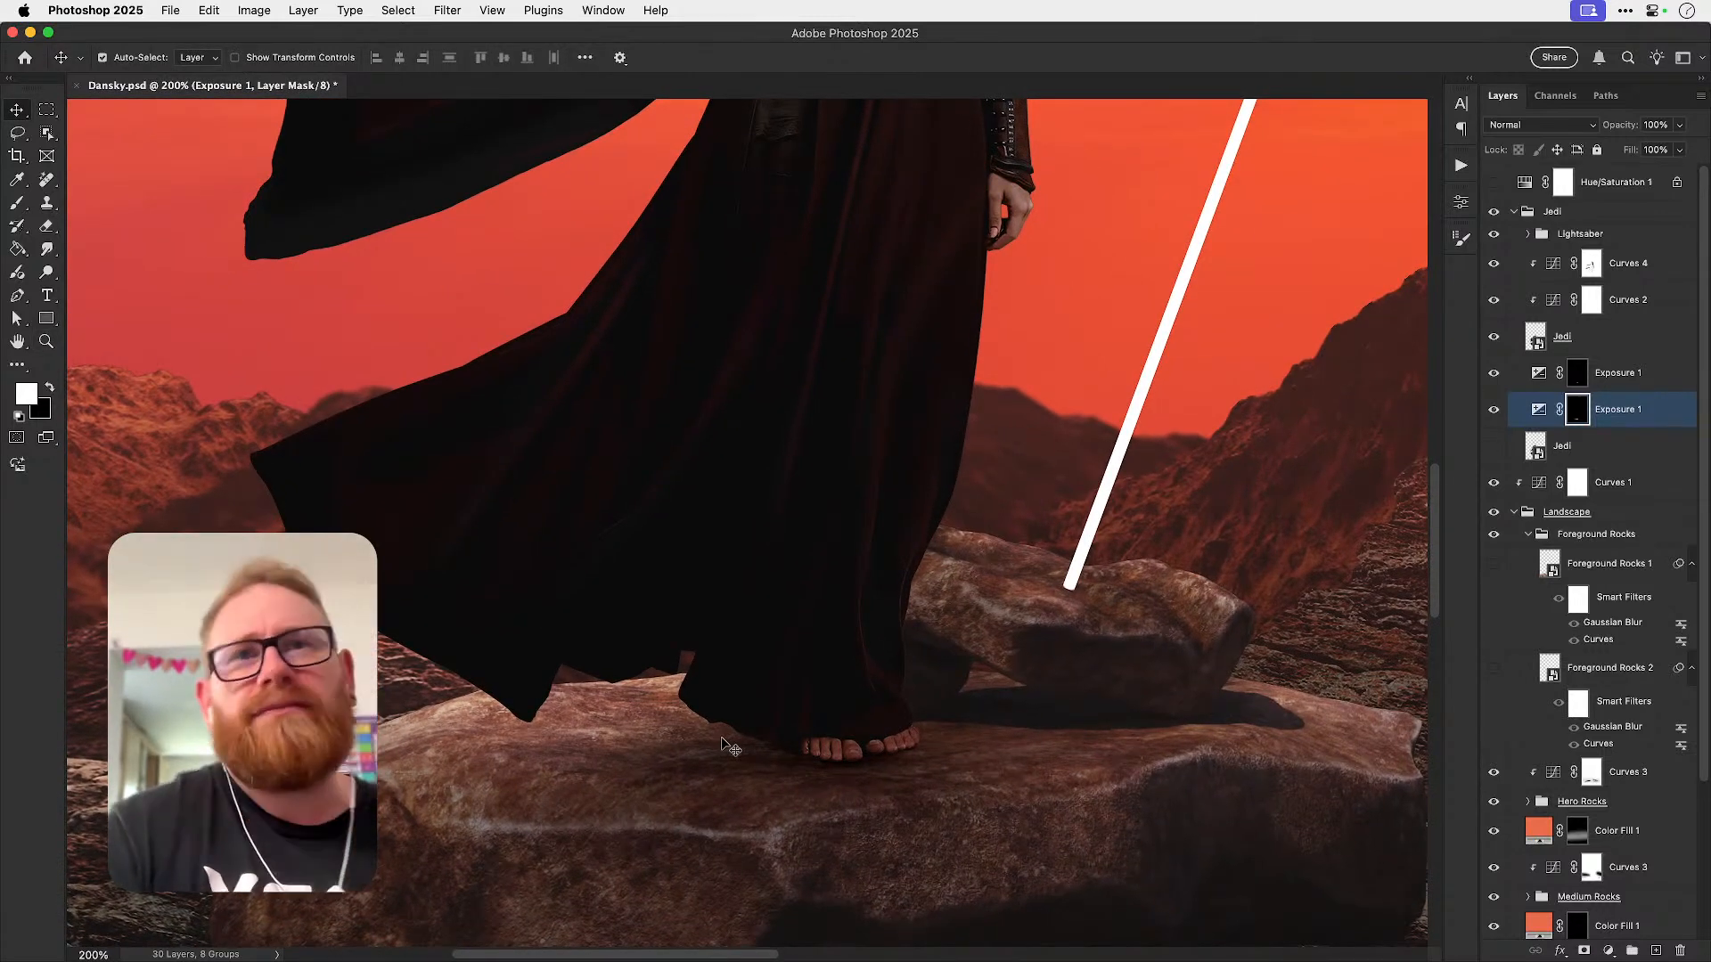
{"action": "key", "text": "z"}
{"action": "left_click", "coordinate": [735, 759]}
{"action": "key", "text": "v"}
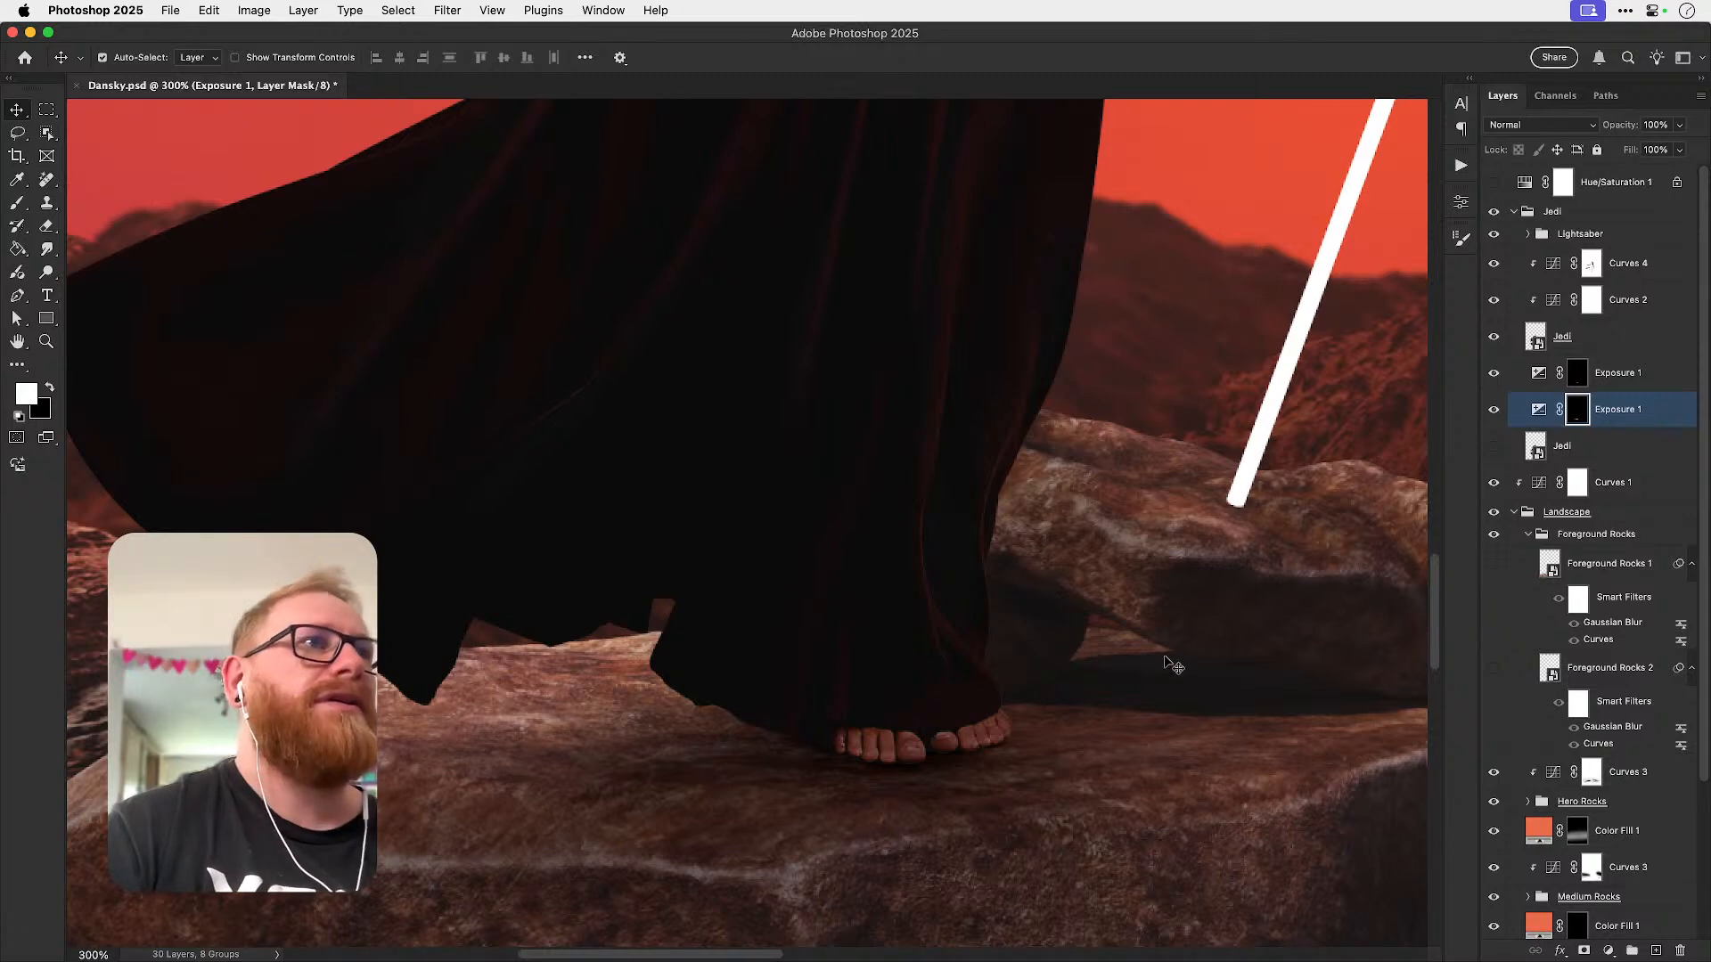
{"action": "left_click", "coordinate": [1589, 445]}
{"action": "left_click", "coordinate": [1608, 951]}
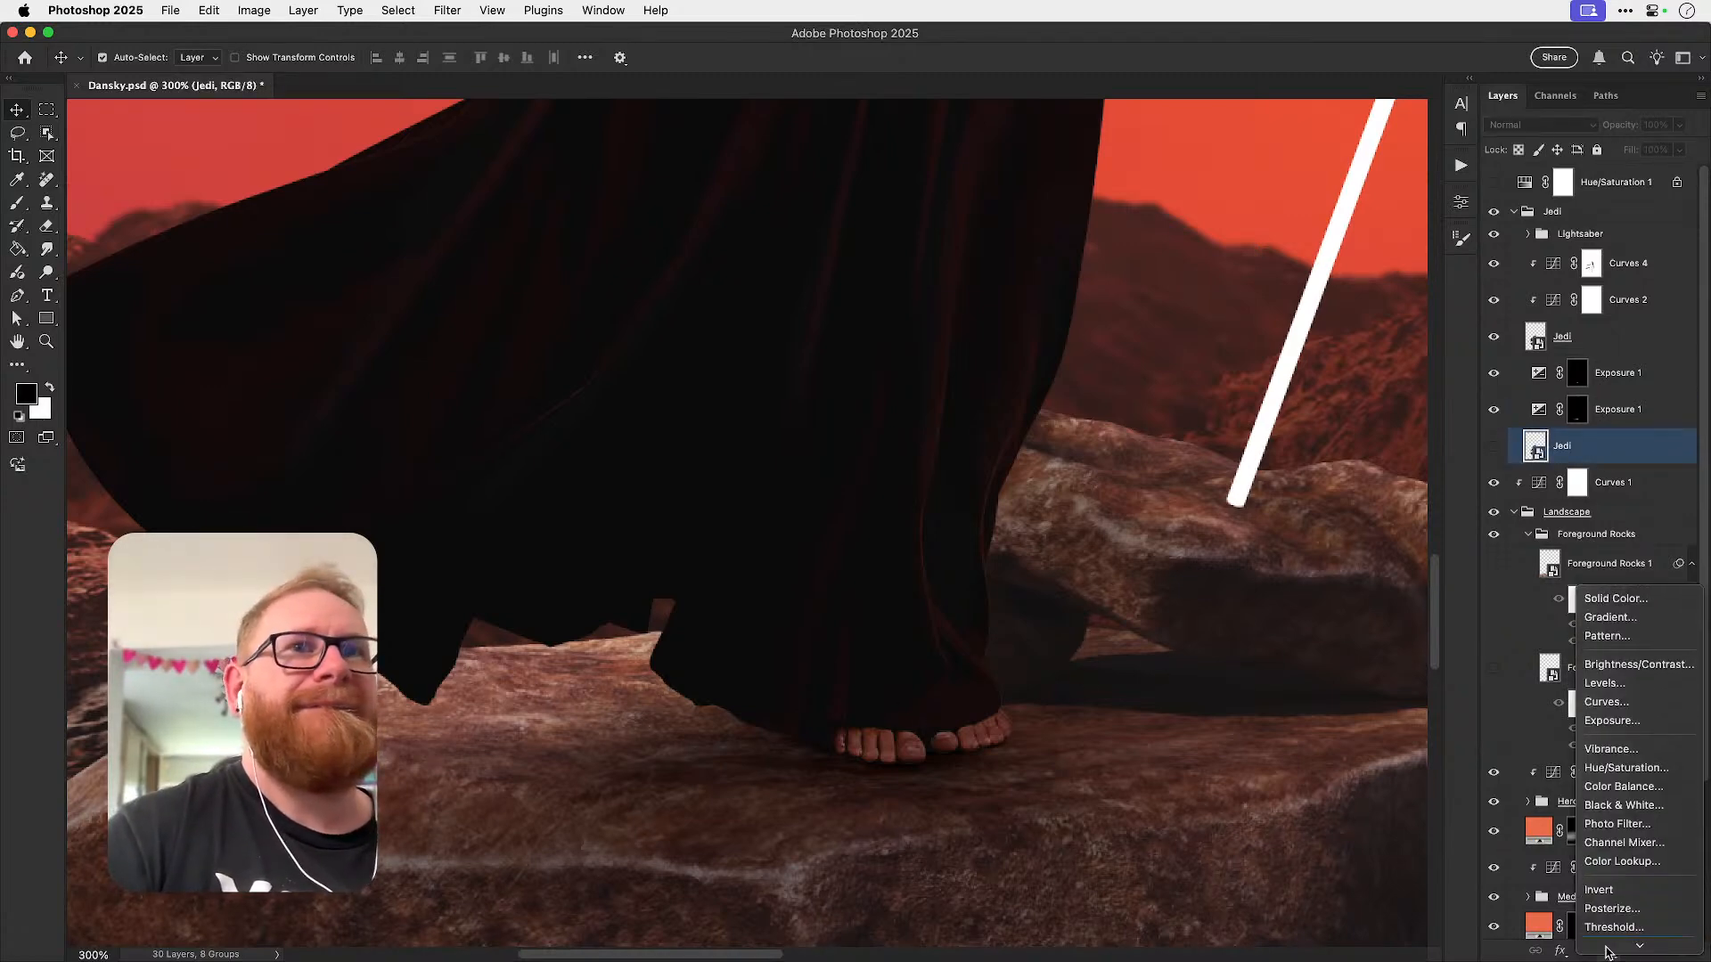
{"action": "left_click", "coordinate": [1613, 737]}
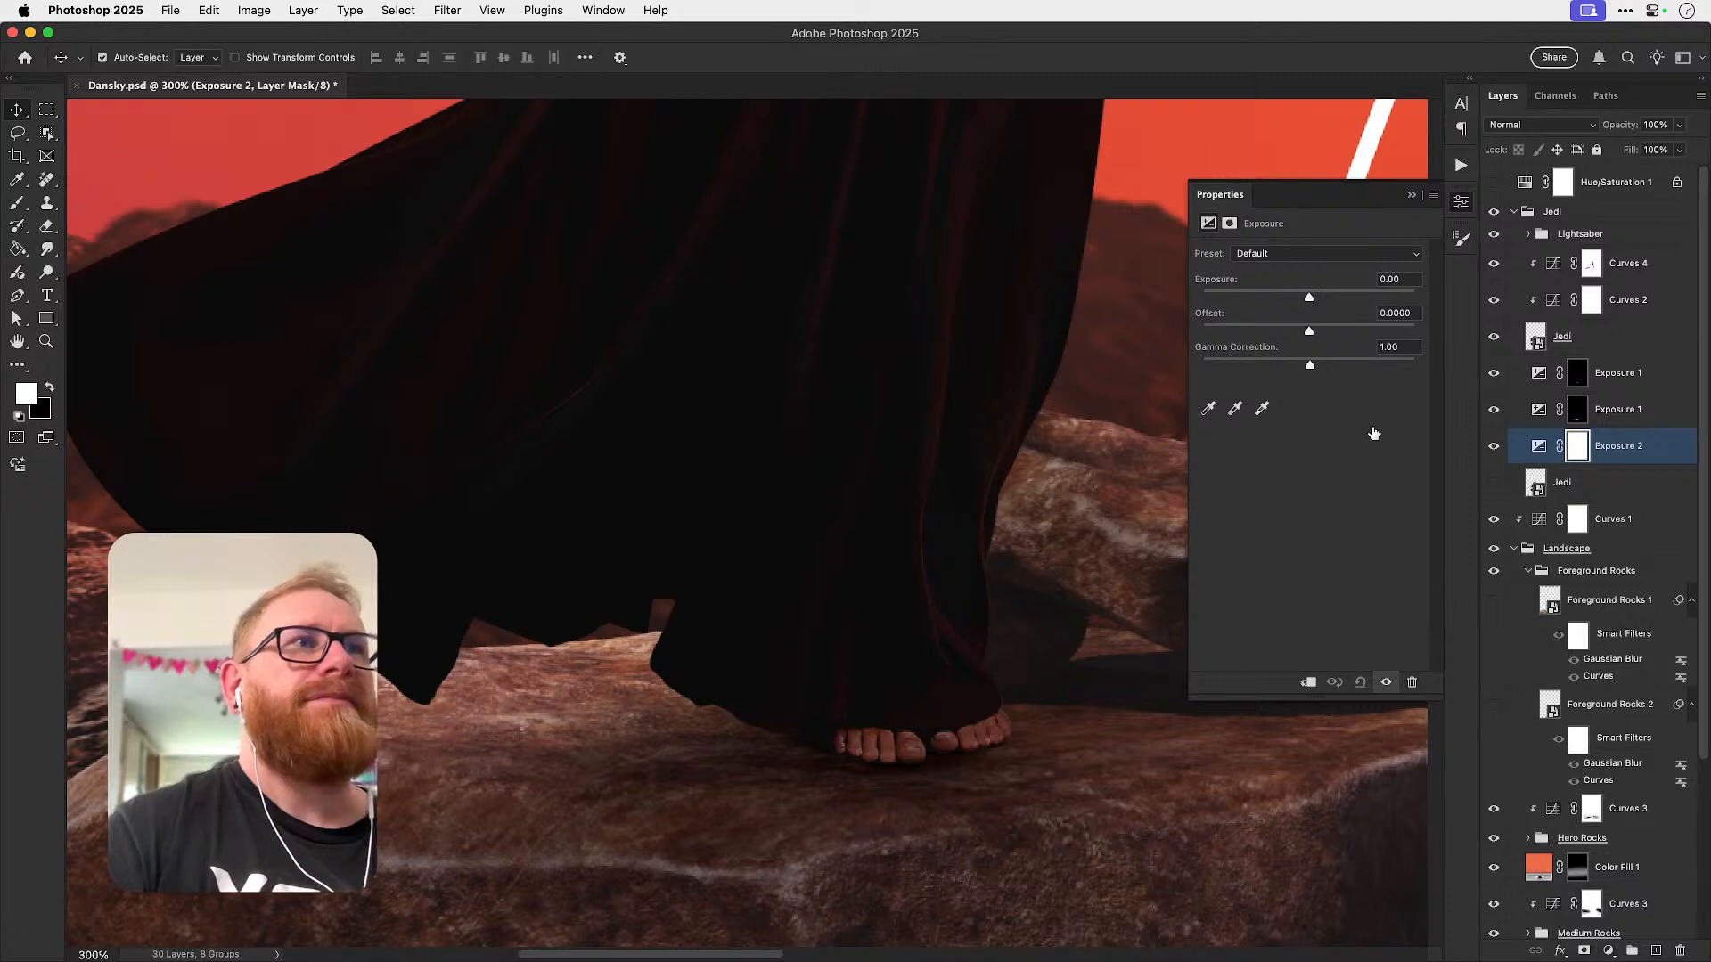
{"action": "key", "text": "super+z"}
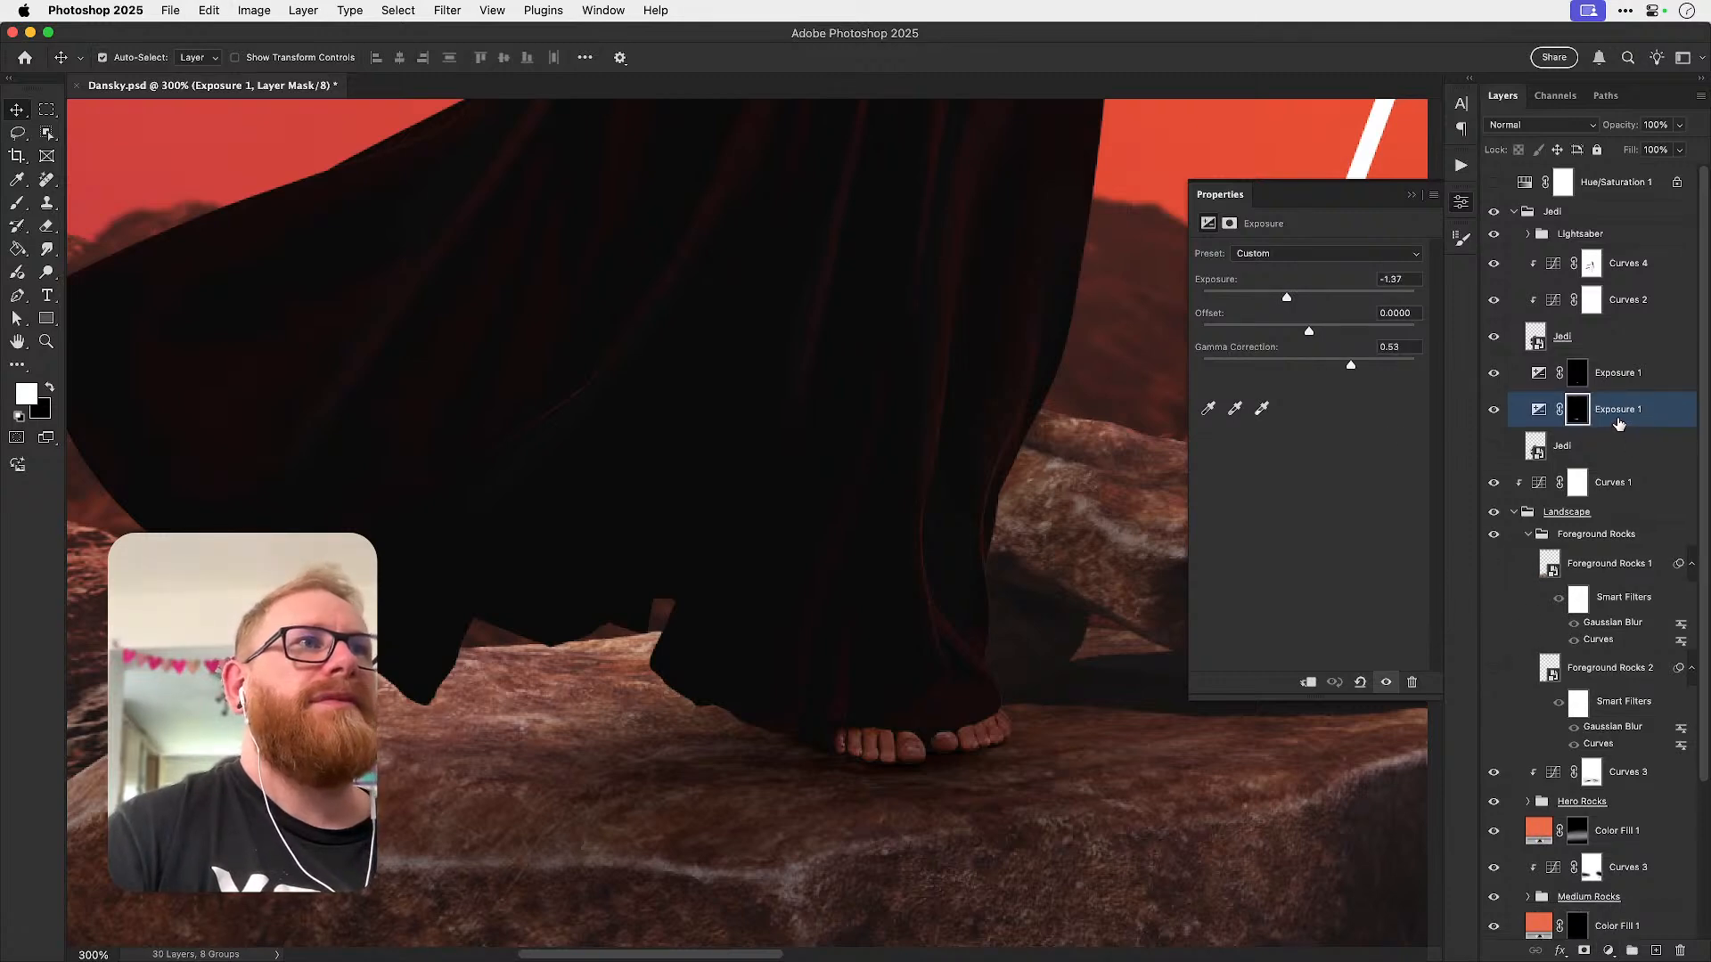
- Duplicate the lower Exposure 1 layer and replace the bottom copy's mask with a fresh black one, ready for brushing in white
{"action": "key", "text": "super+j"}
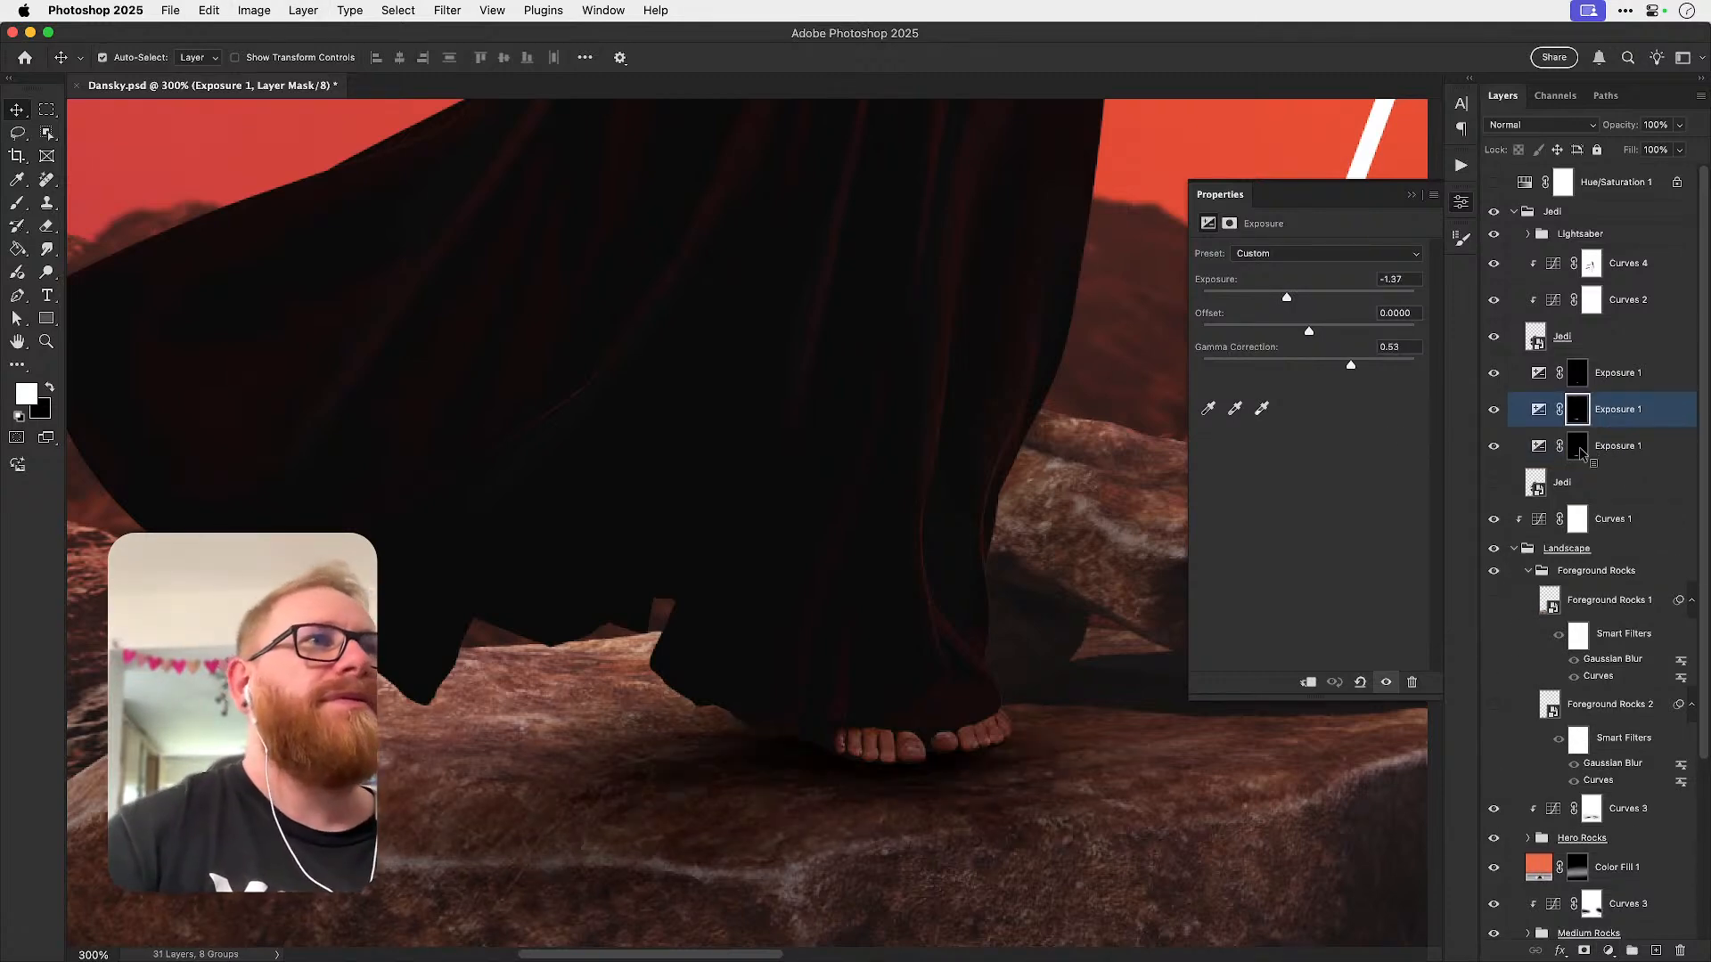
{"action": "right_click", "coordinate": [1579, 448]}
{"action": "left_click", "coordinate": [1556, 484]}
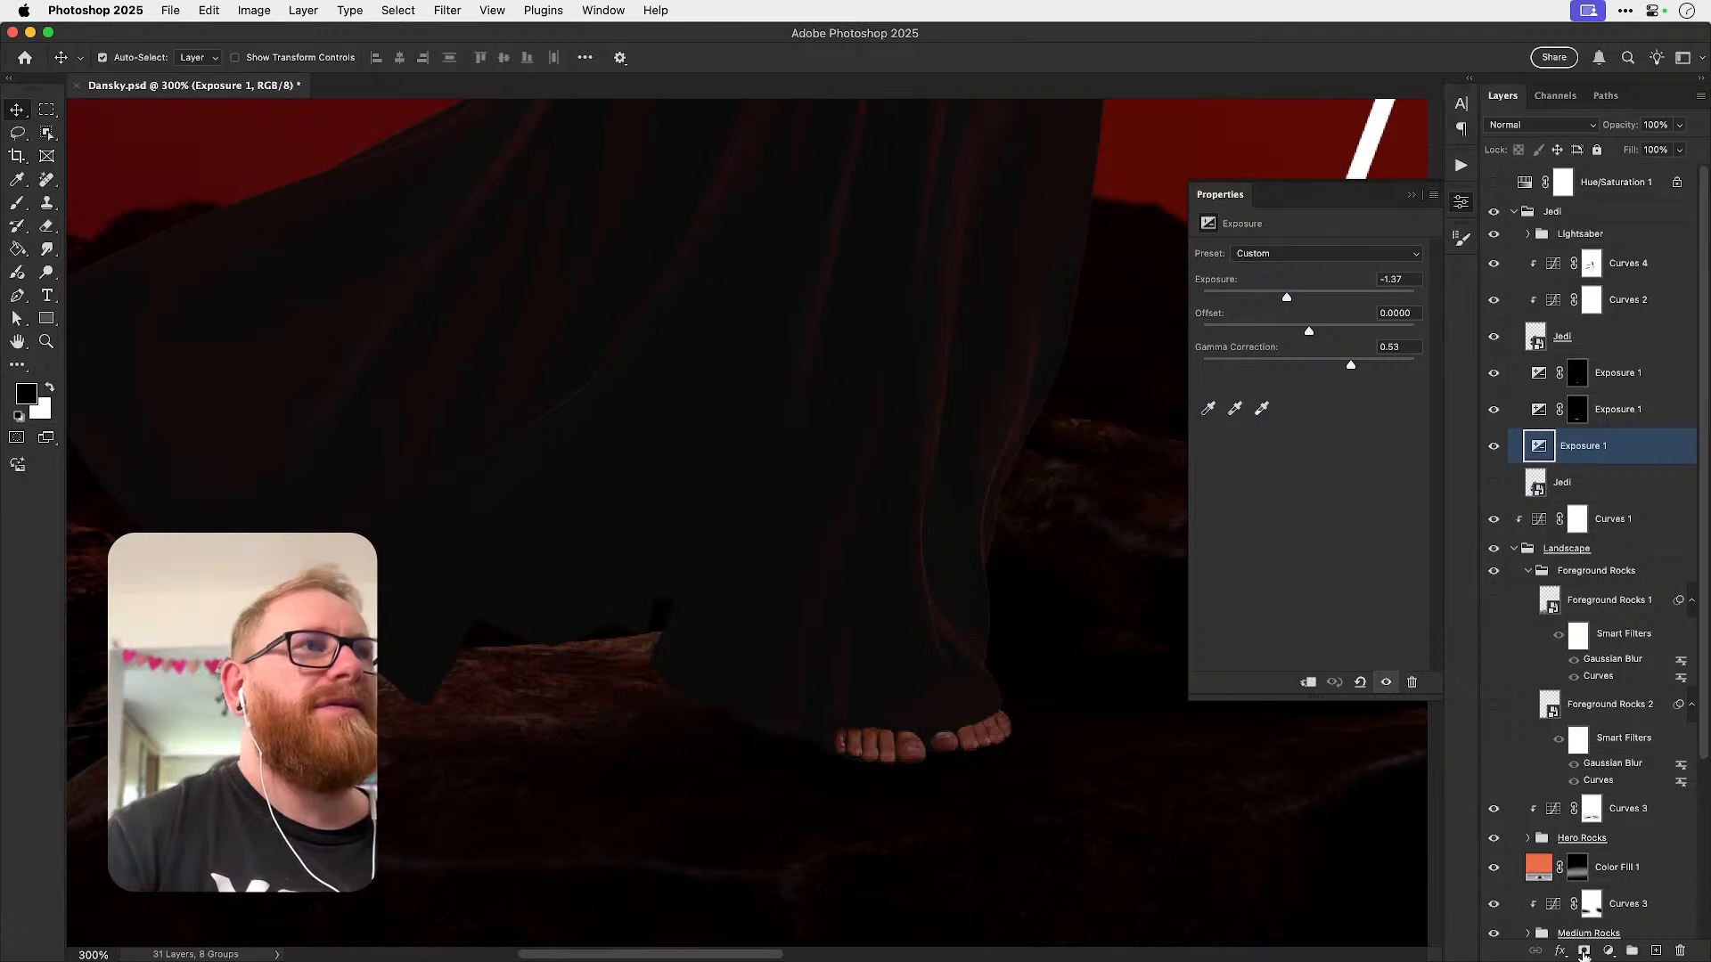
{"action": "left_click", "coordinate": [1584, 950], "text": "alt"}
{"action": "key", "text": "b"}
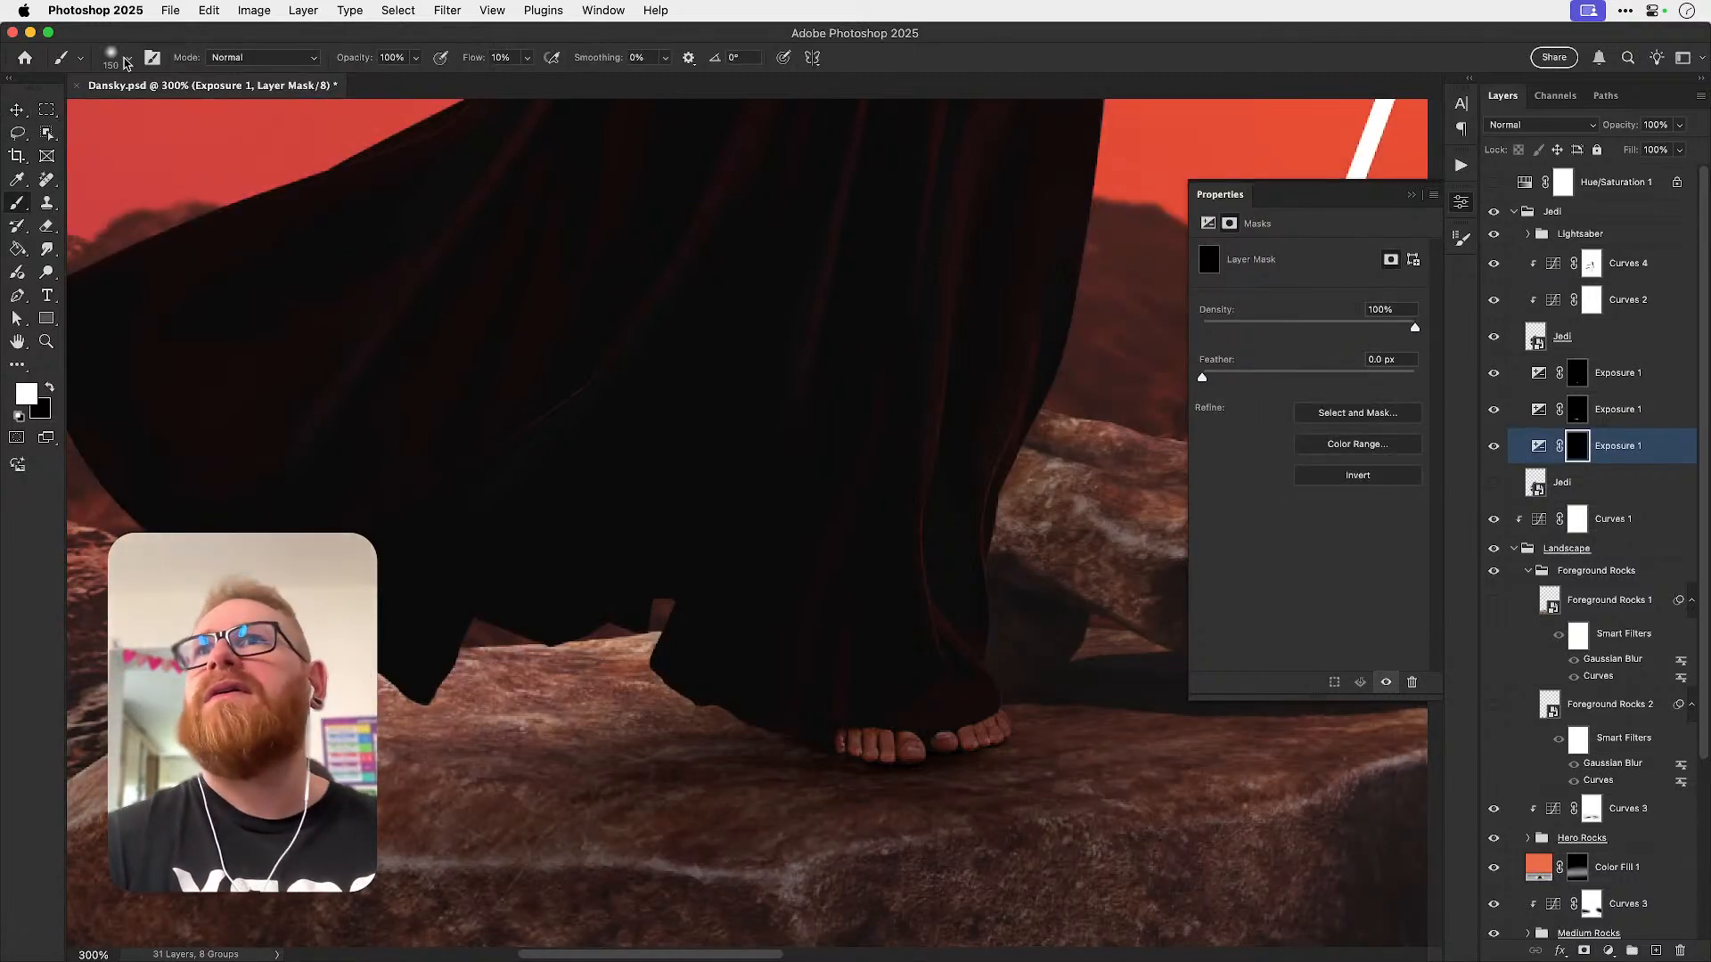
- Flatten the 150 px soft brush into a thin horizontal ellipse and paint a white shadow at 5% flow on the rock beneath the cloak hem
{"action": "left_click", "coordinate": [125, 59]}
{"action": "left_click_drag", "start_coordinate": [55, 98], "coordinate": [55, 115]}
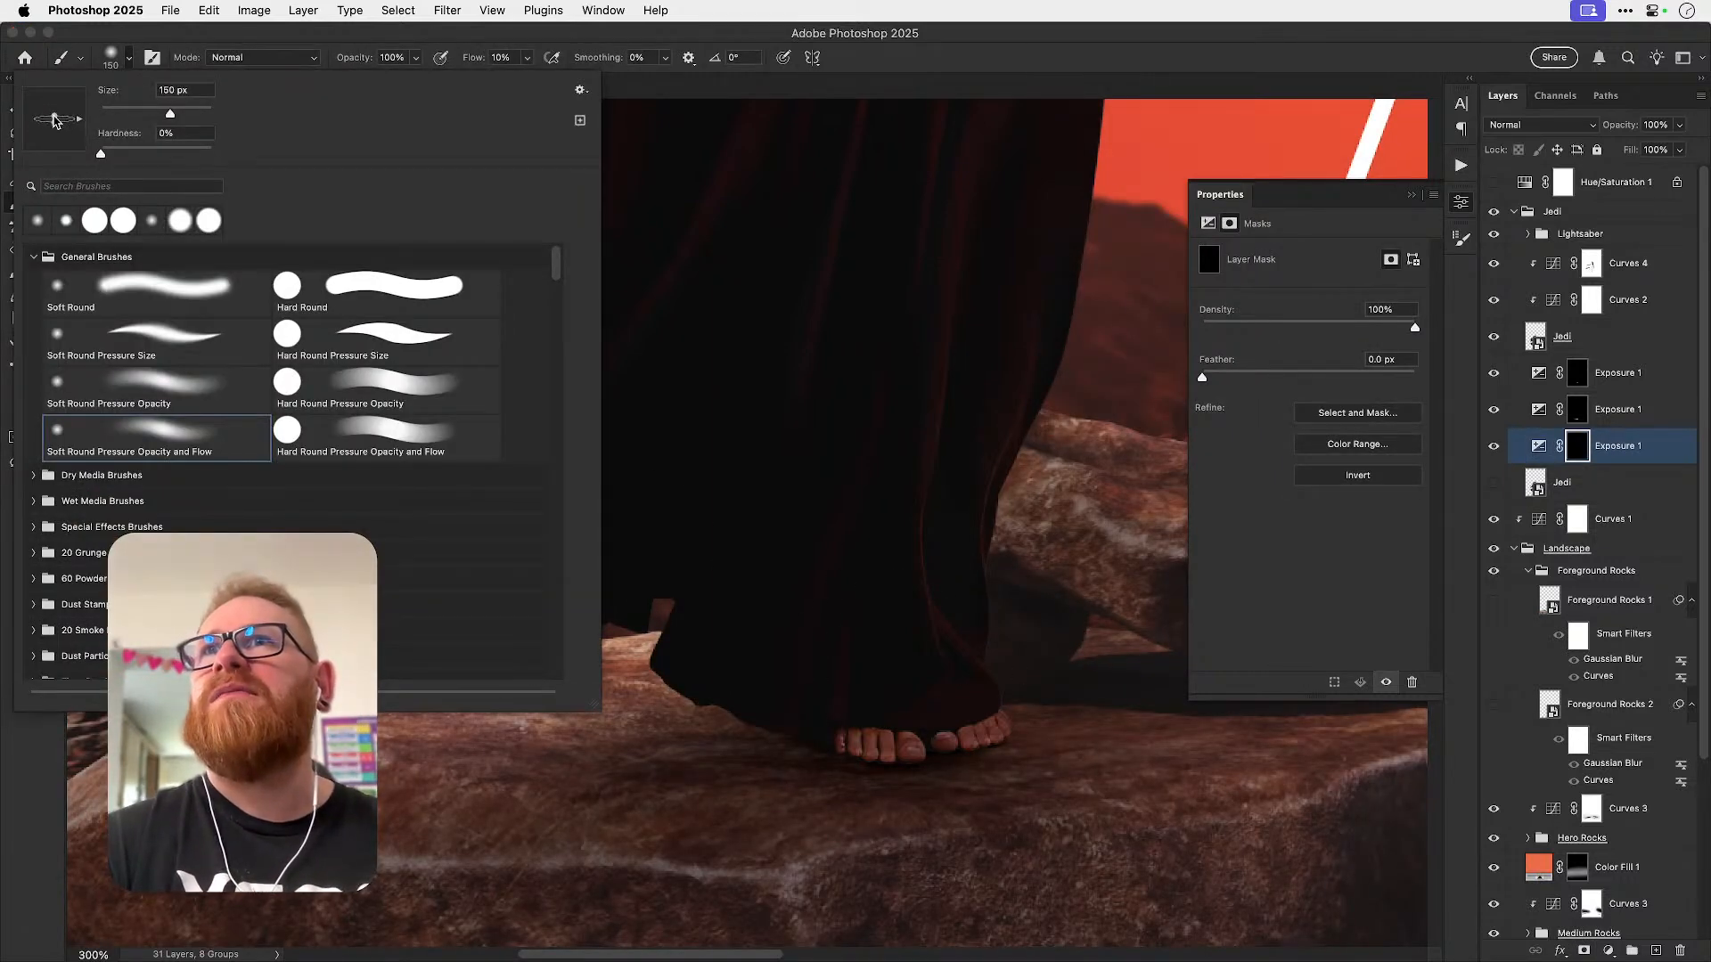
{"action": "left_click_drag", "start_coordinate": [740, 757], "coordinate": [714, 763]}
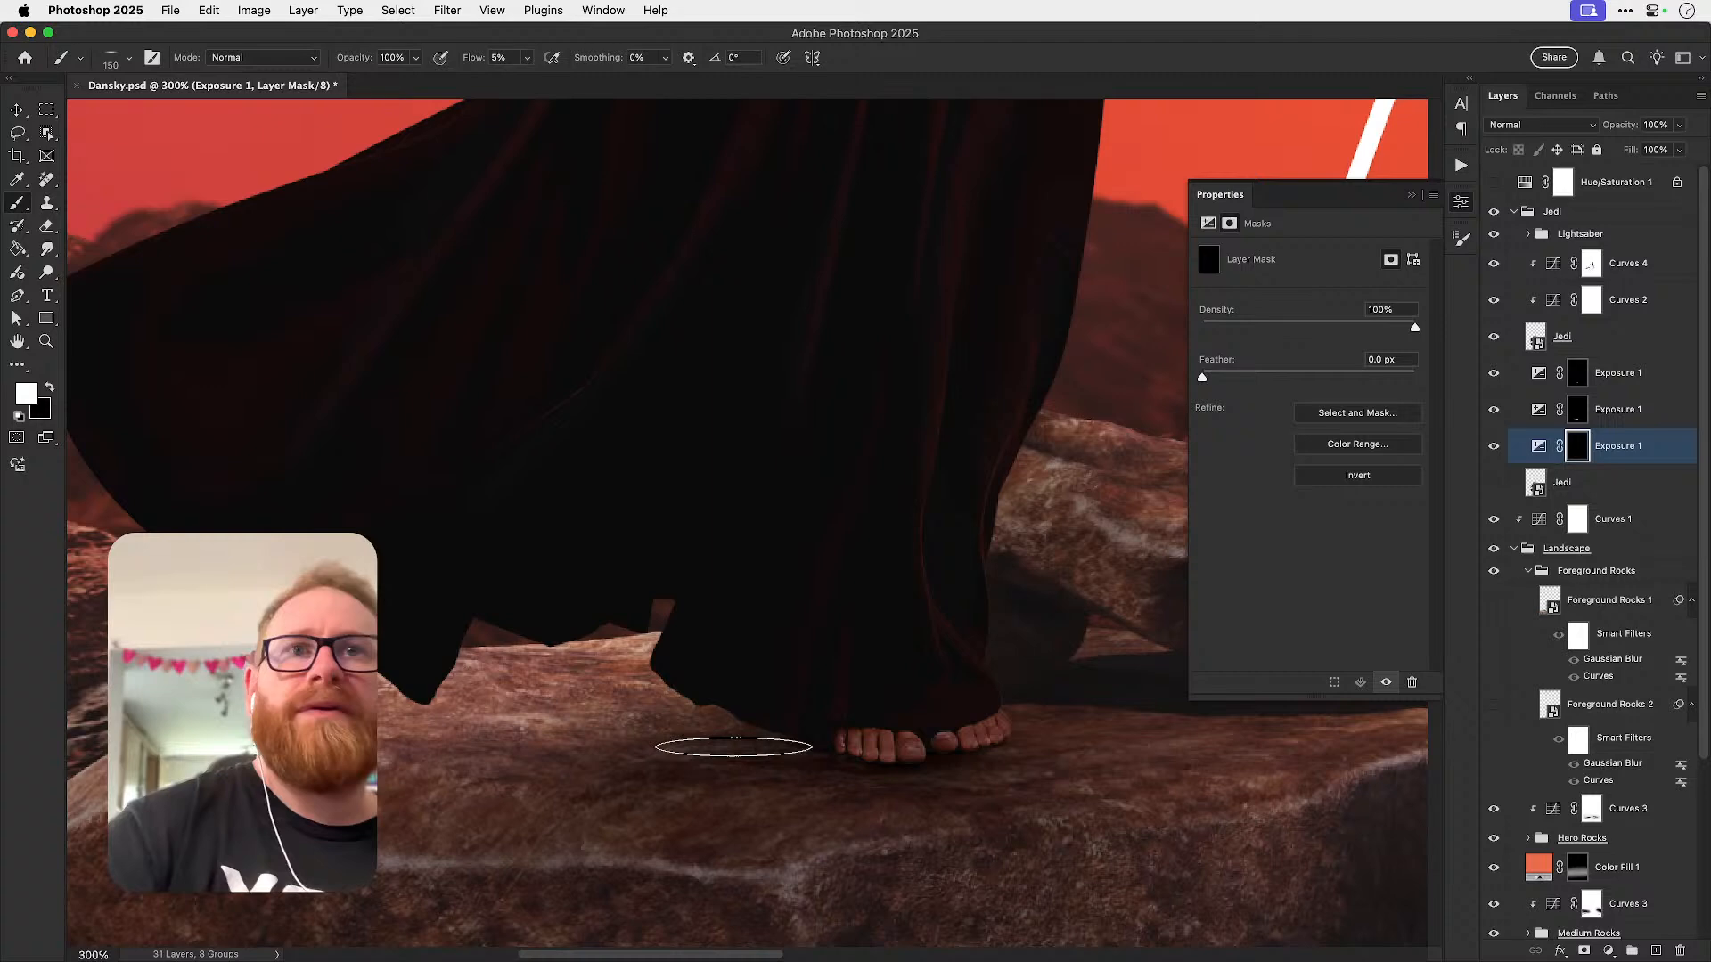
{"action": "left_click_drag", "start_coordinate": [733, 748], "coordinate": [761, 751]}
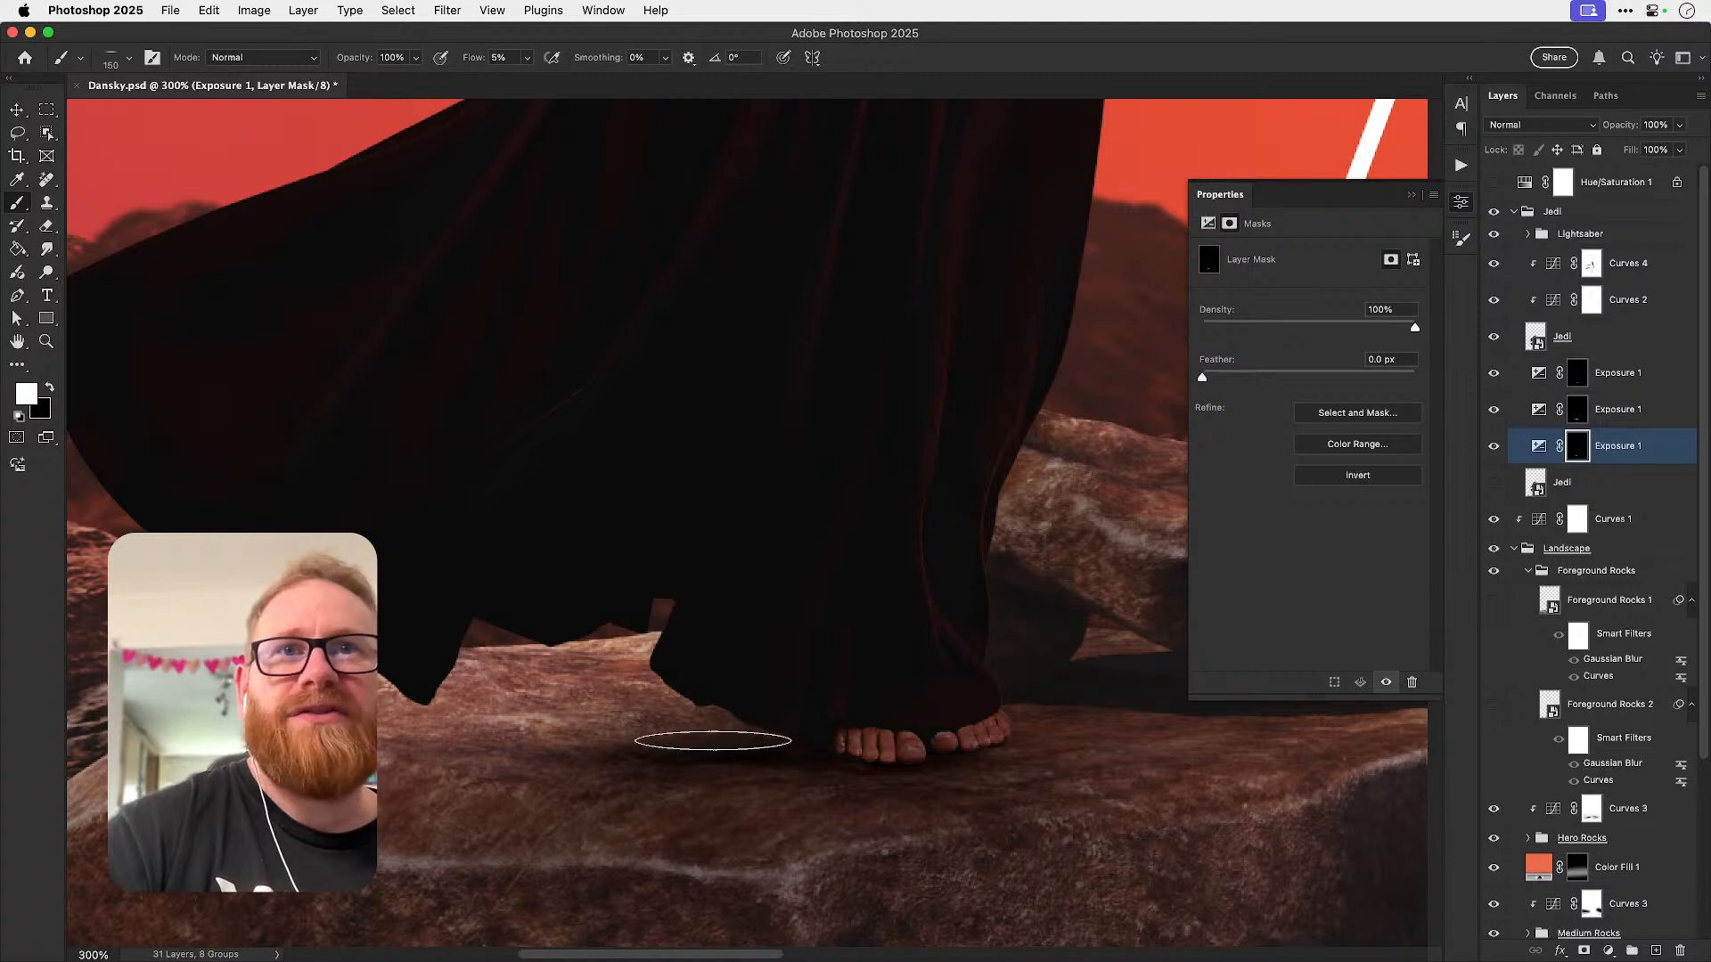
- Lighten the bottom Exposure 1 adjustment to exposure -0.92 and gamma correction 0.70, and compare the hem shadow with it hidden and shown
{"action": "key", "text": "v"}
{"action": "key", "text": "x"}
{"action": "left_click", "coordinate": [1539, 446]}
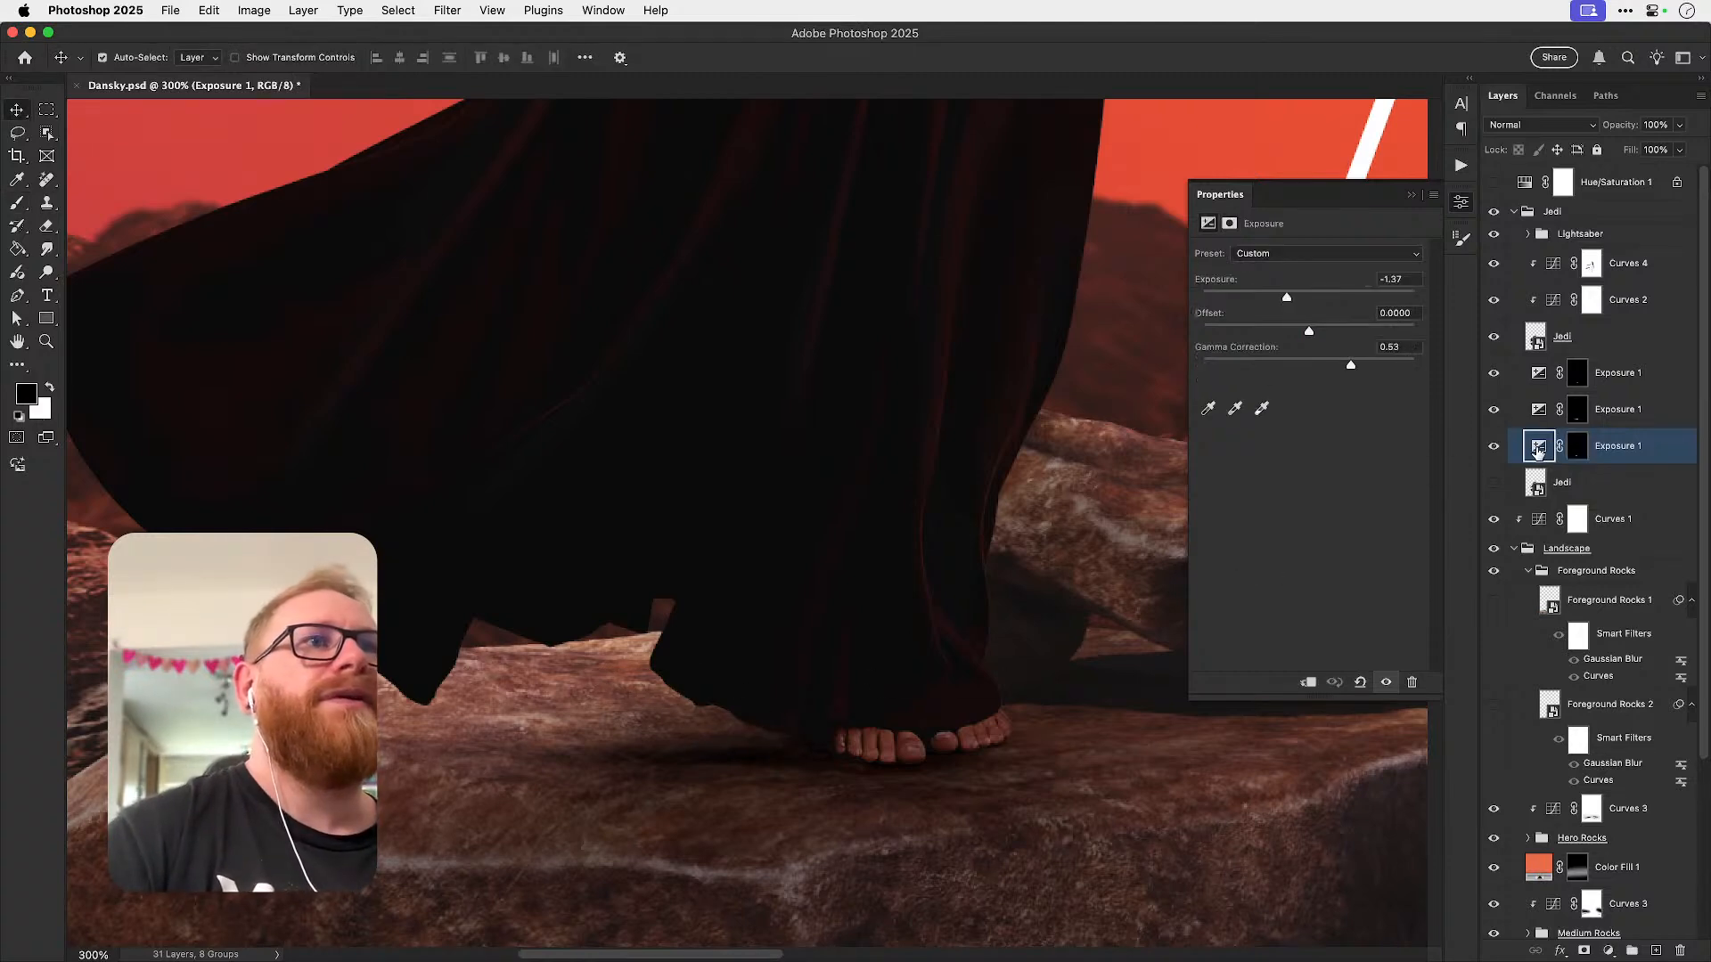
{"action": "left_click_drag", "start_coordinate": [1292, 297], "coordinate": [1299, 298]}
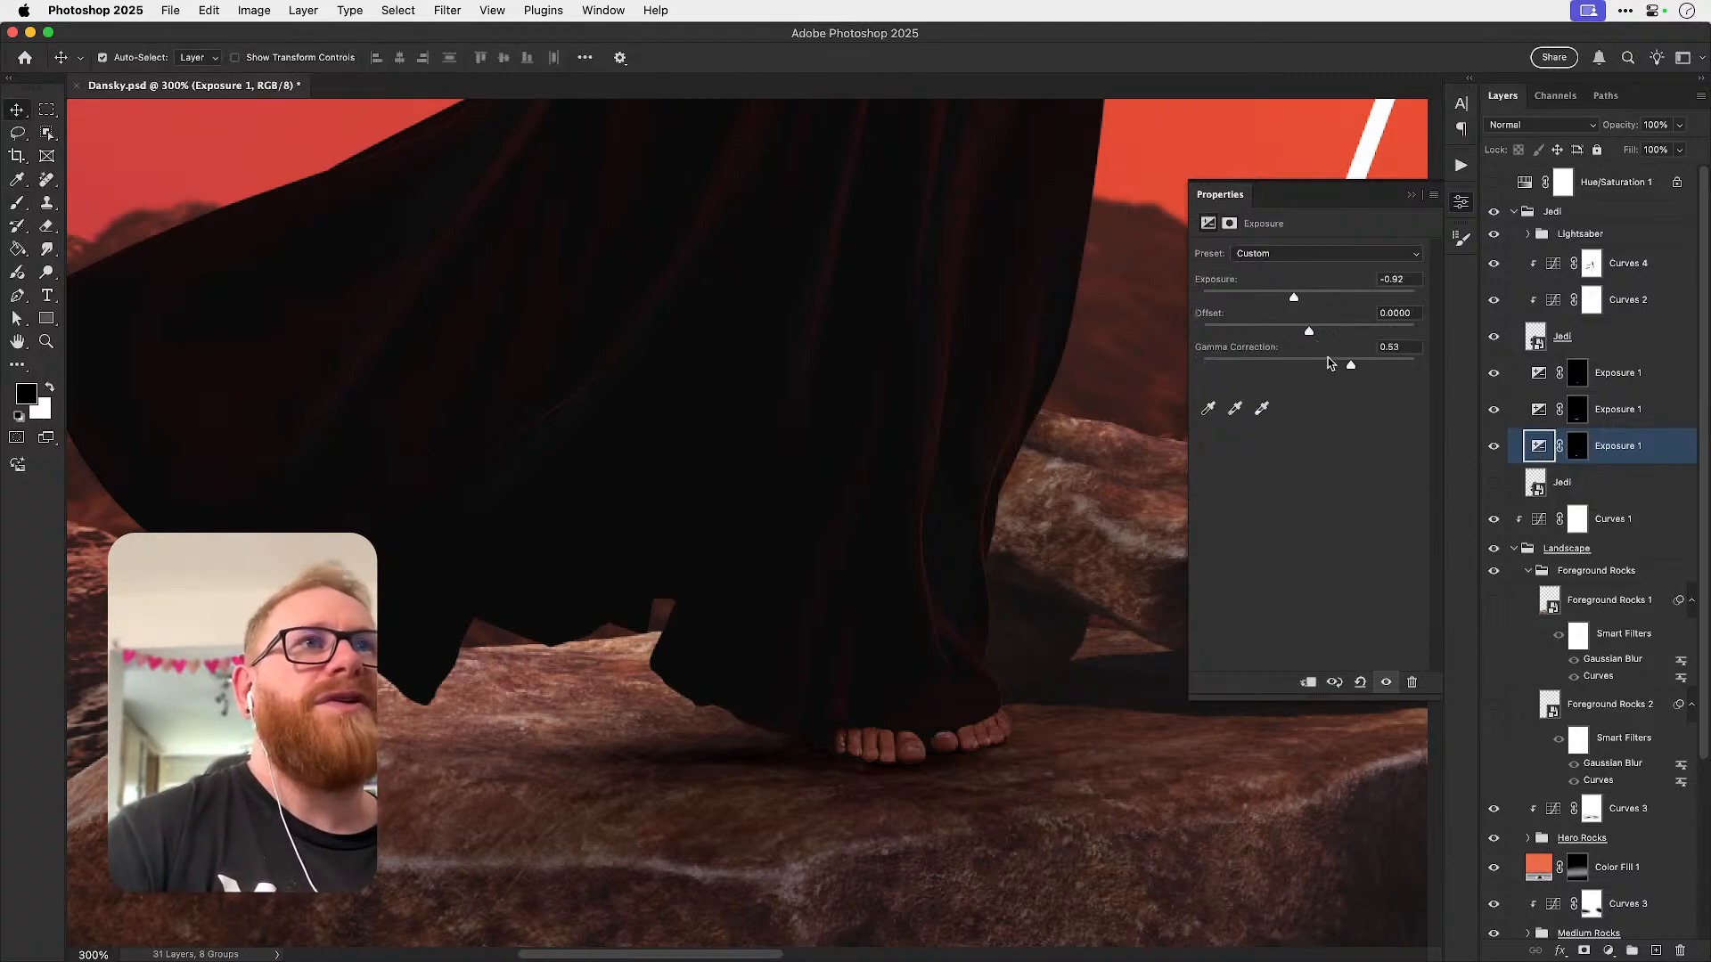
{"action": "left_click", "coordinate": [1494, 447]}
{"action": "left_click", "coordinate": [1498, 449]}
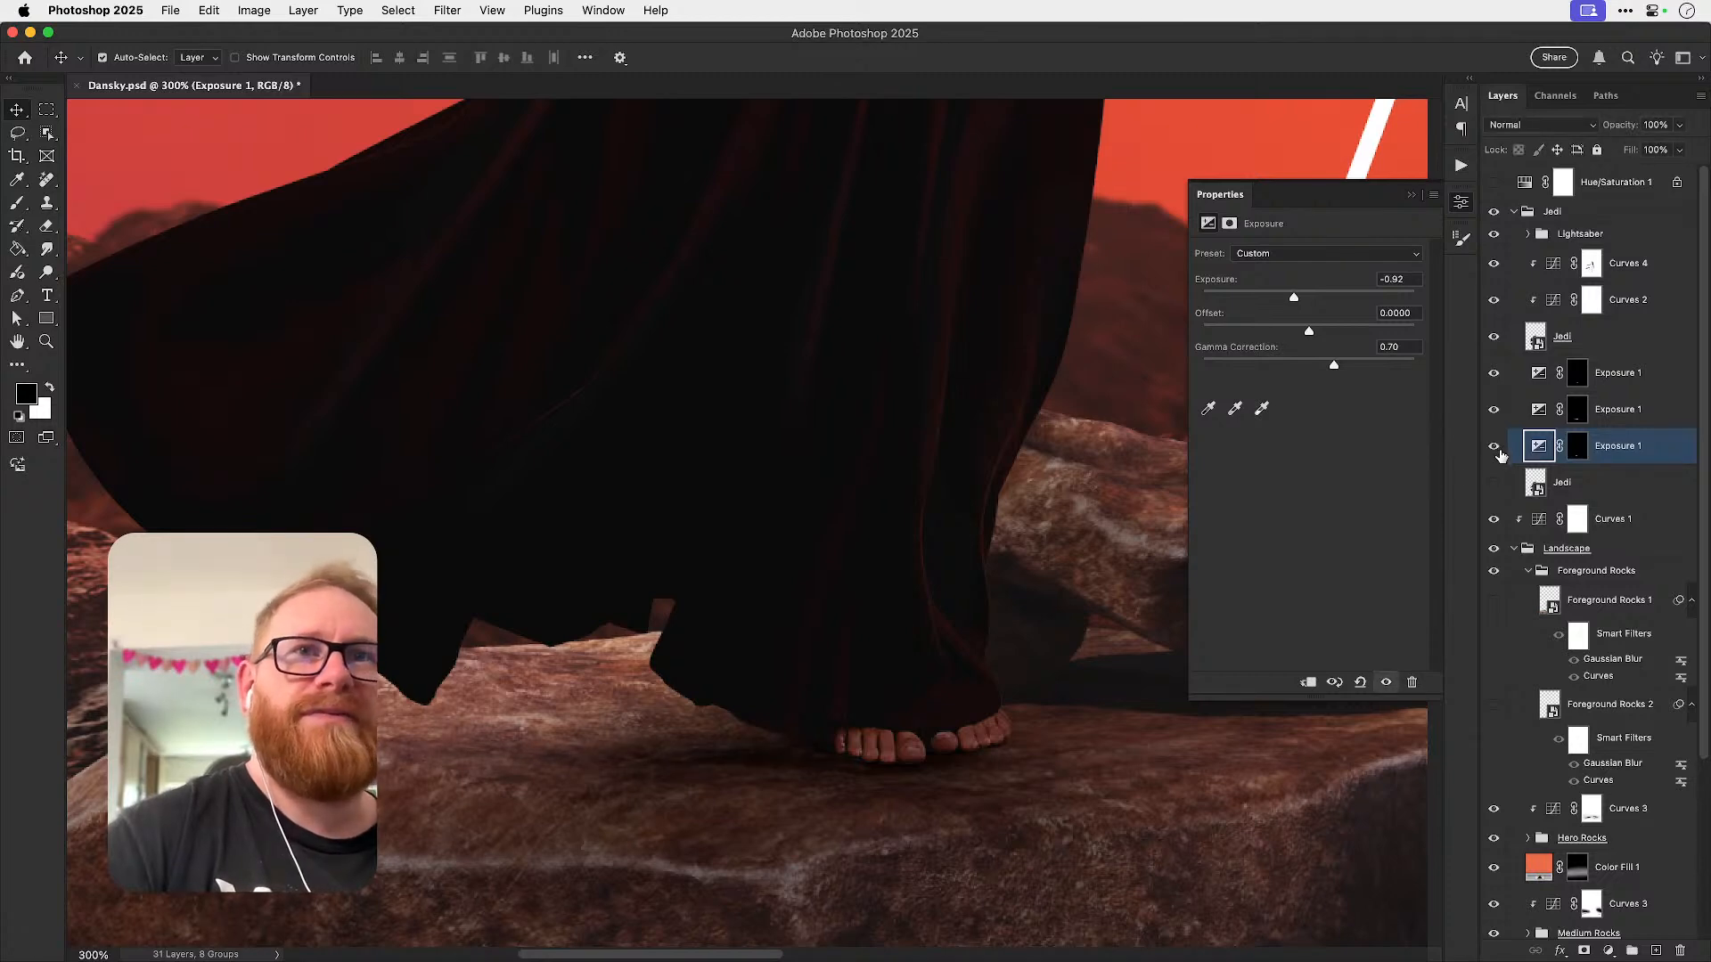
- Set up a white Soft Round Pressure Opacity and Flow brush at 60 px on the middle Exposure 1 mask, beneath the cloak hem
{"action": "scroll", "coordinate": [905, 645], "scroll_direction": "down", "scroll_amount": 2}
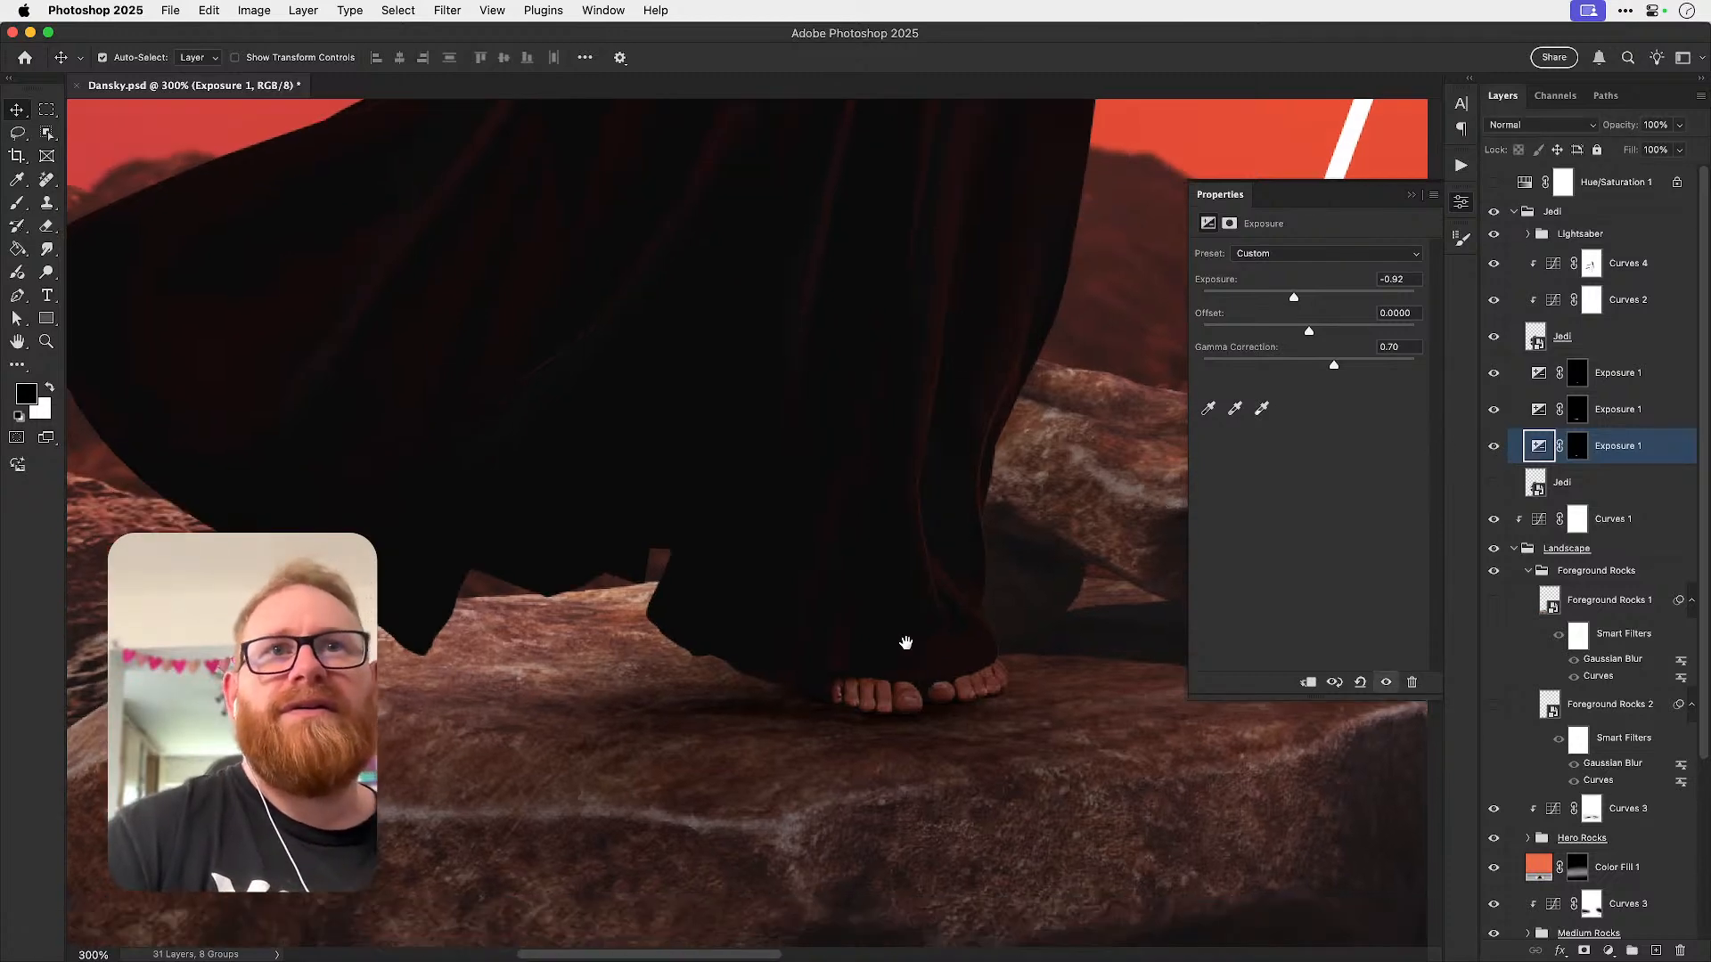
{"action": "left_click", "coordinate": [1573, 415]}
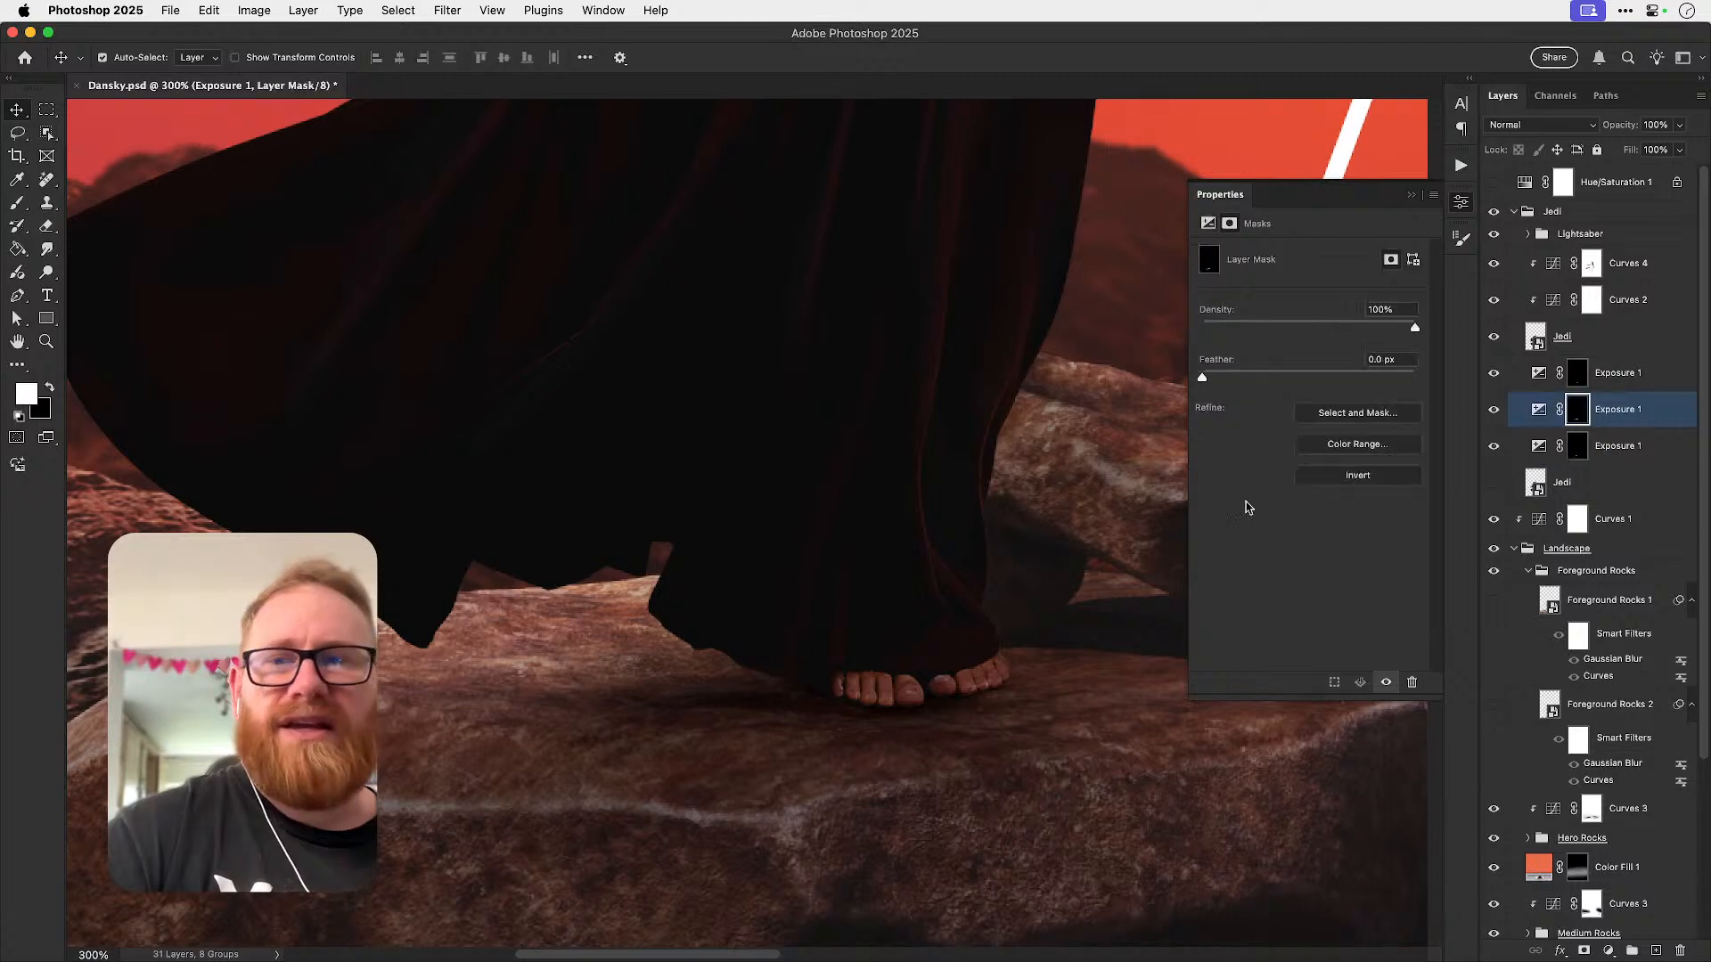
{"action": "key", "text": "b"}
{"action": "key", "text": "x"}
{"action": "left_click", "coordinate": [132, 60]}
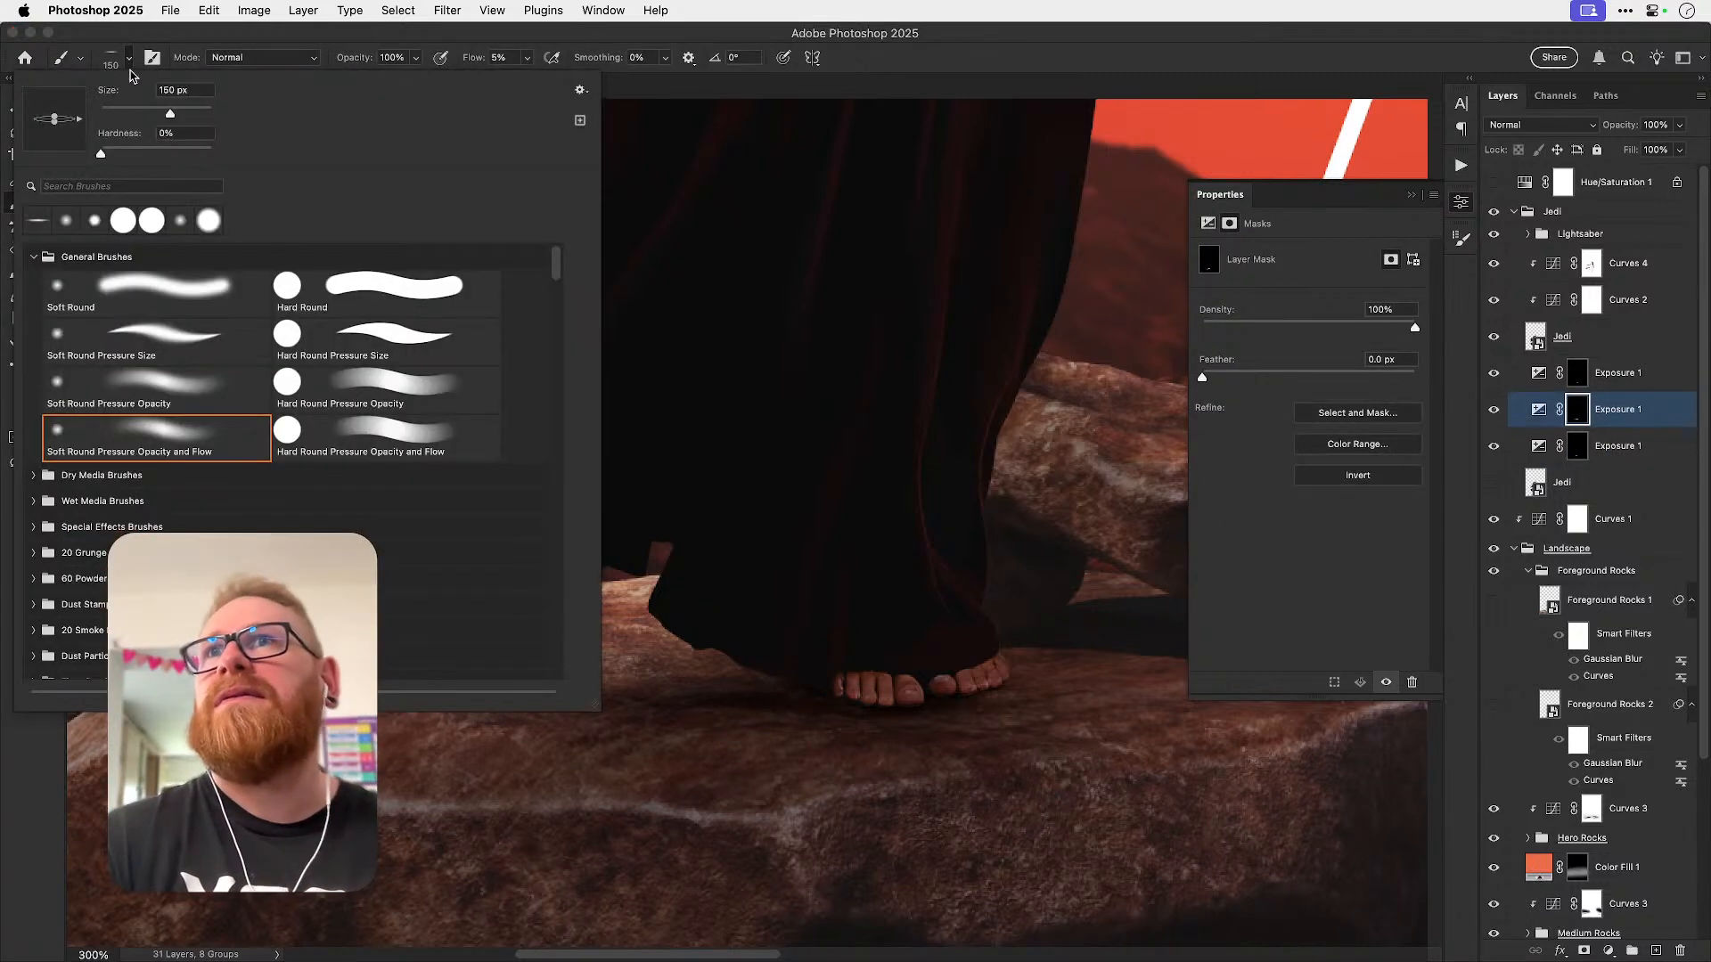
{"action": "left_click", "coordinate": [140, 423]}
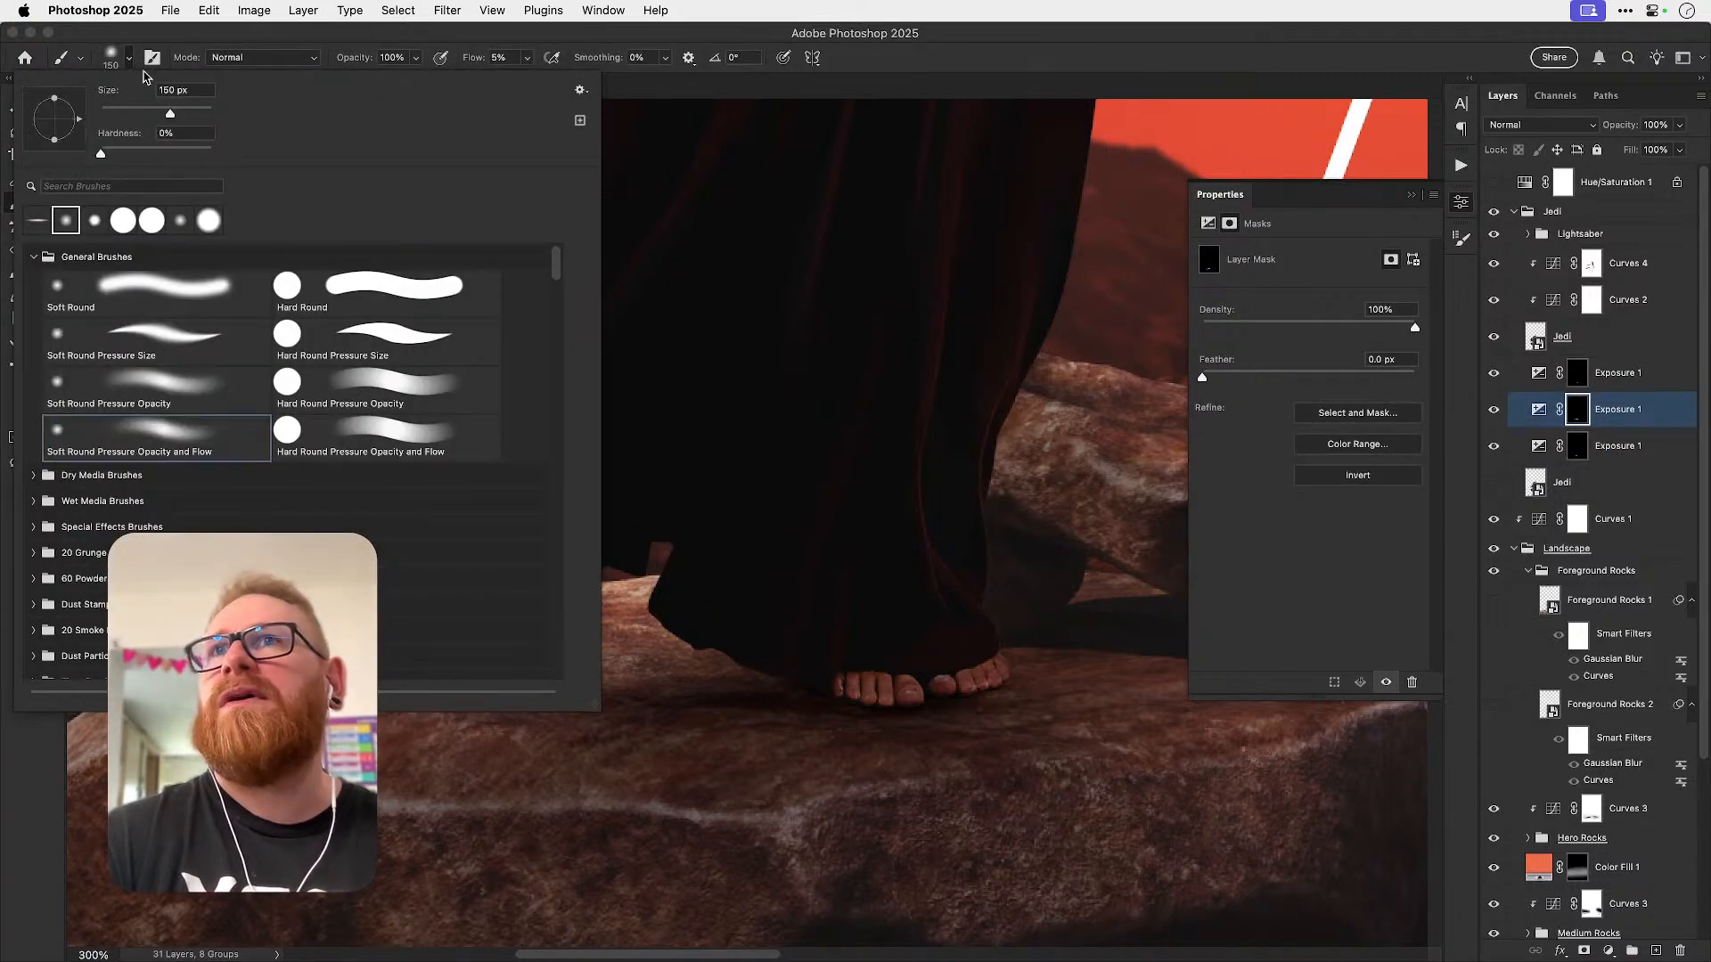
{"action": "left_click", "coordinate": [127, 65]}
{"action": "key", "text": "["}
{"action": "key", "text": "["}
{"action": "key", "text": "["}
{"action": "key", "text": "["}
{"action": "key", "text": "["}
{"action": "key", "text": "["}
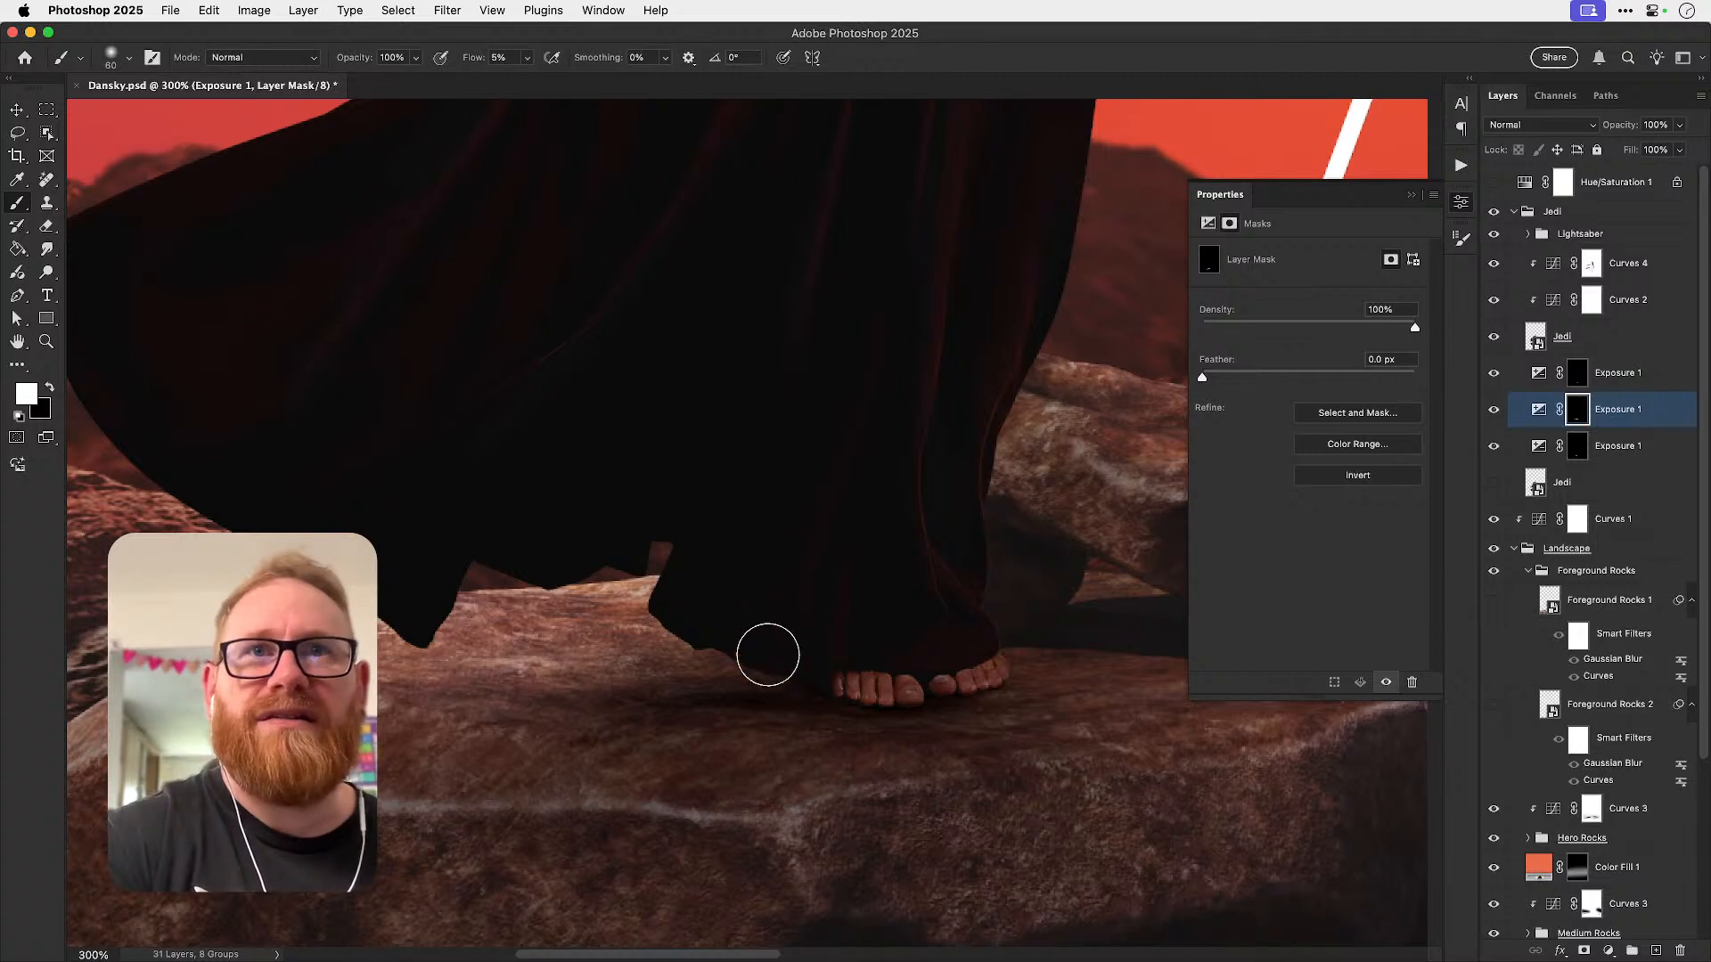
{"action": "key", "text": "v"}
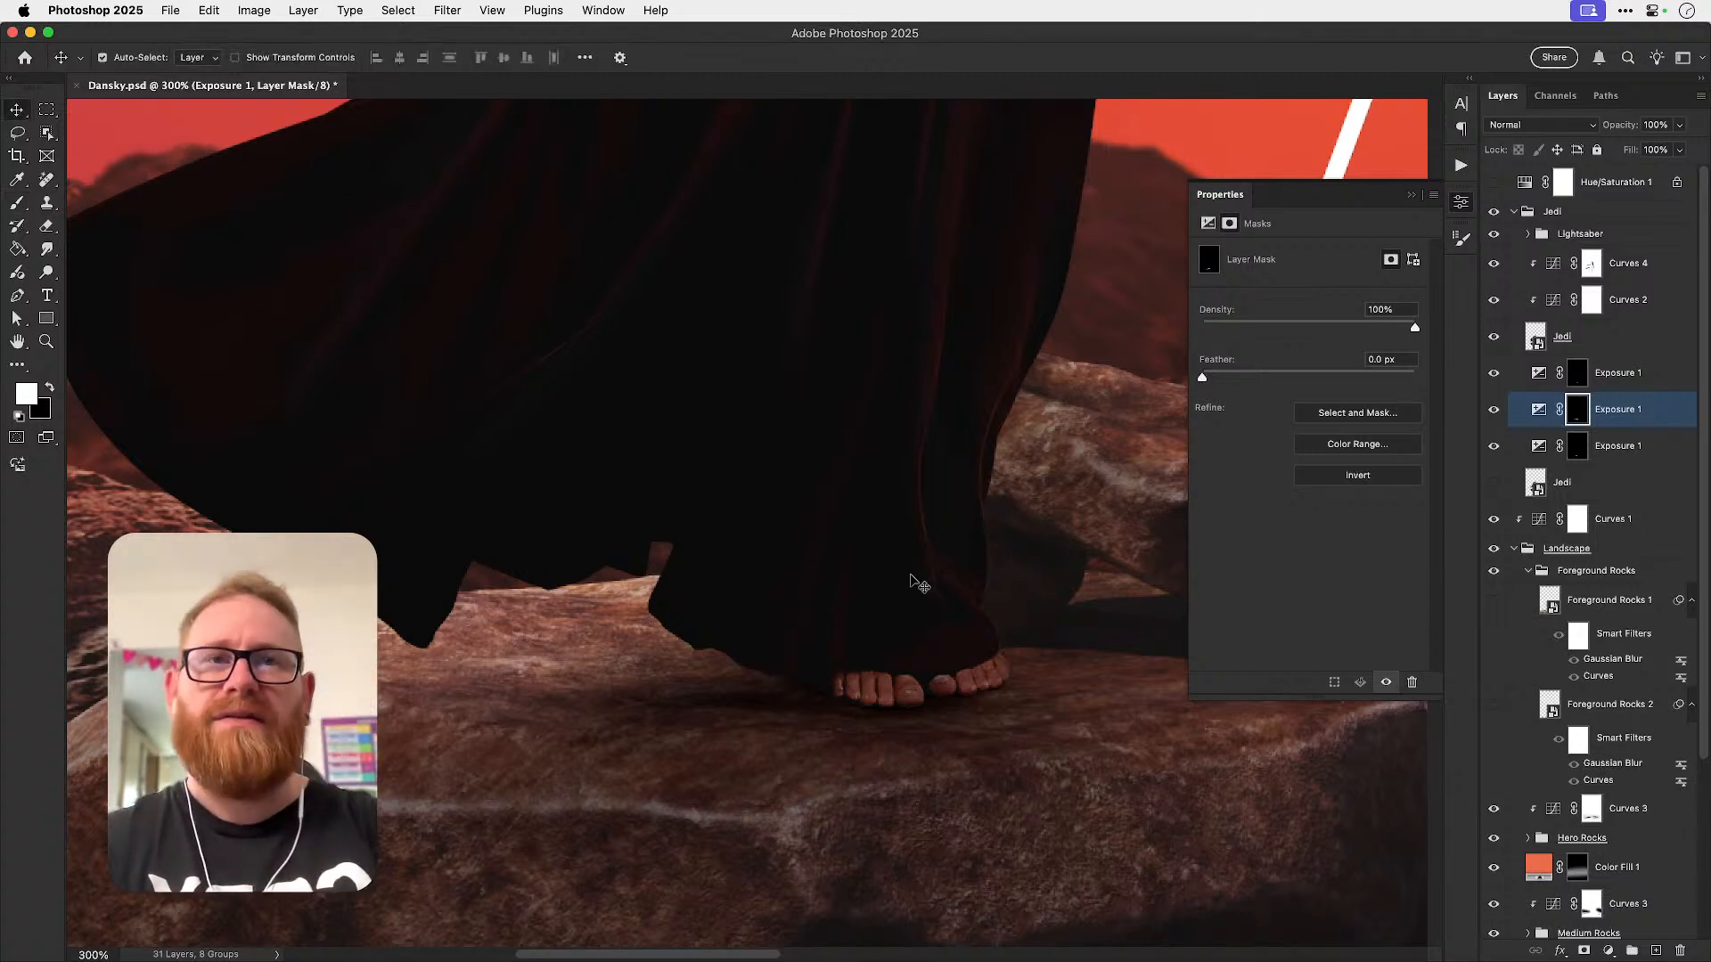
{"action": "key", "text": "super+0"}
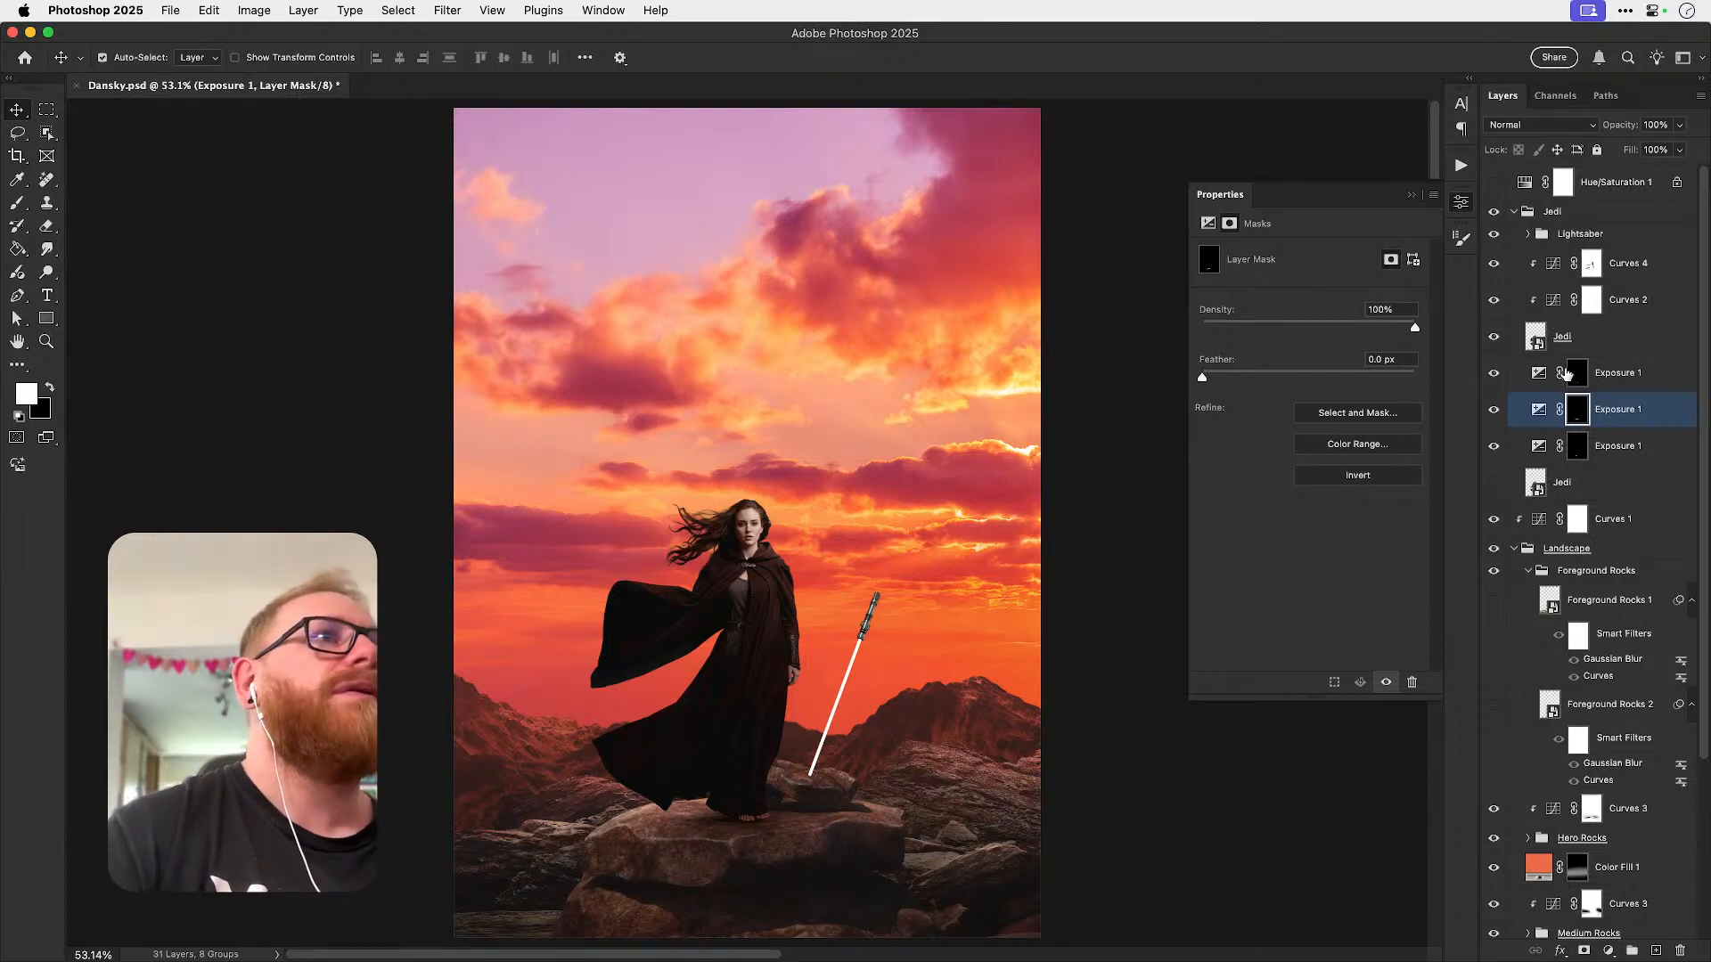
- Set up a black 15 px brush at 5% flow on the Curves 4 mask for touching up the outer edge of the foot
{"action": "left_click", "coordinate": [1590, 279]}
{"action": "key", "text": "z"}
{"action": "mouse_move", "coordinate": [766, 819]}
{"action": "left_mouse_down"}
{"action": "mouse_move", "coordinate": [840, 813]}
{"action": "mouse_move", "coordinate": [767, 820]}
{"action": "left_mouse_up"}
{"action": "key", "text": "b"}
{"action": "key", "text": "x"}
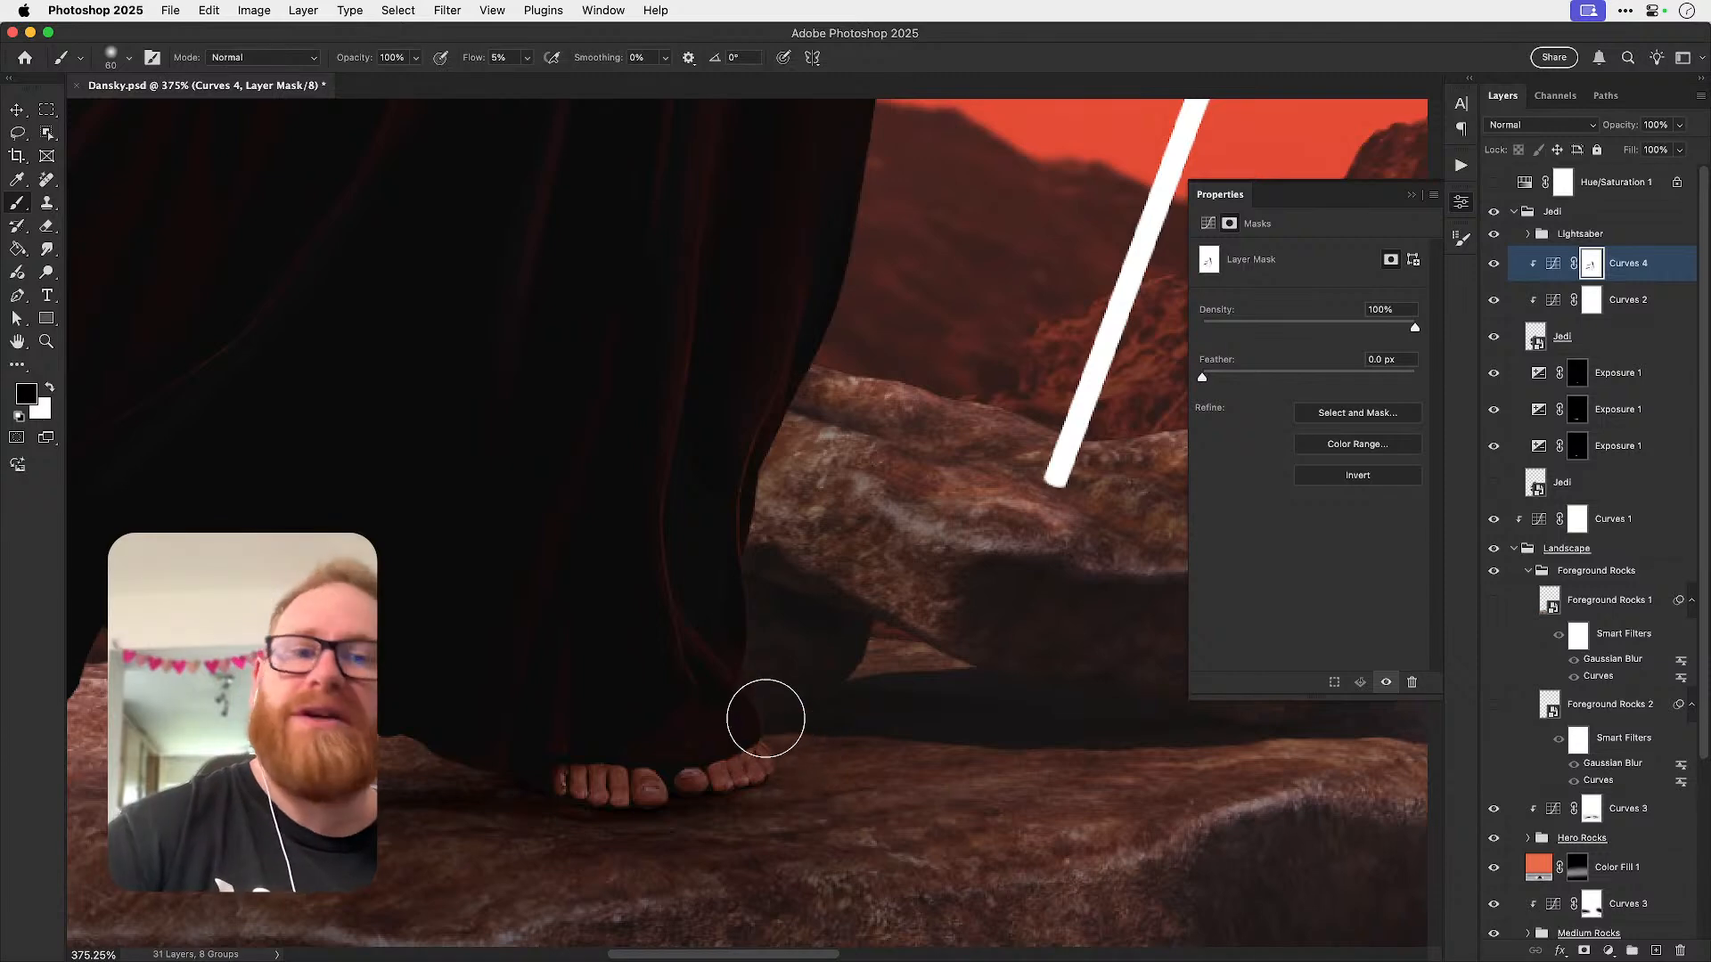
{"action": "key", "text": "bracketleft"}
{"action": "key", "text": "bracketleft"}
{"action": "key", "text": "bracketleft"}
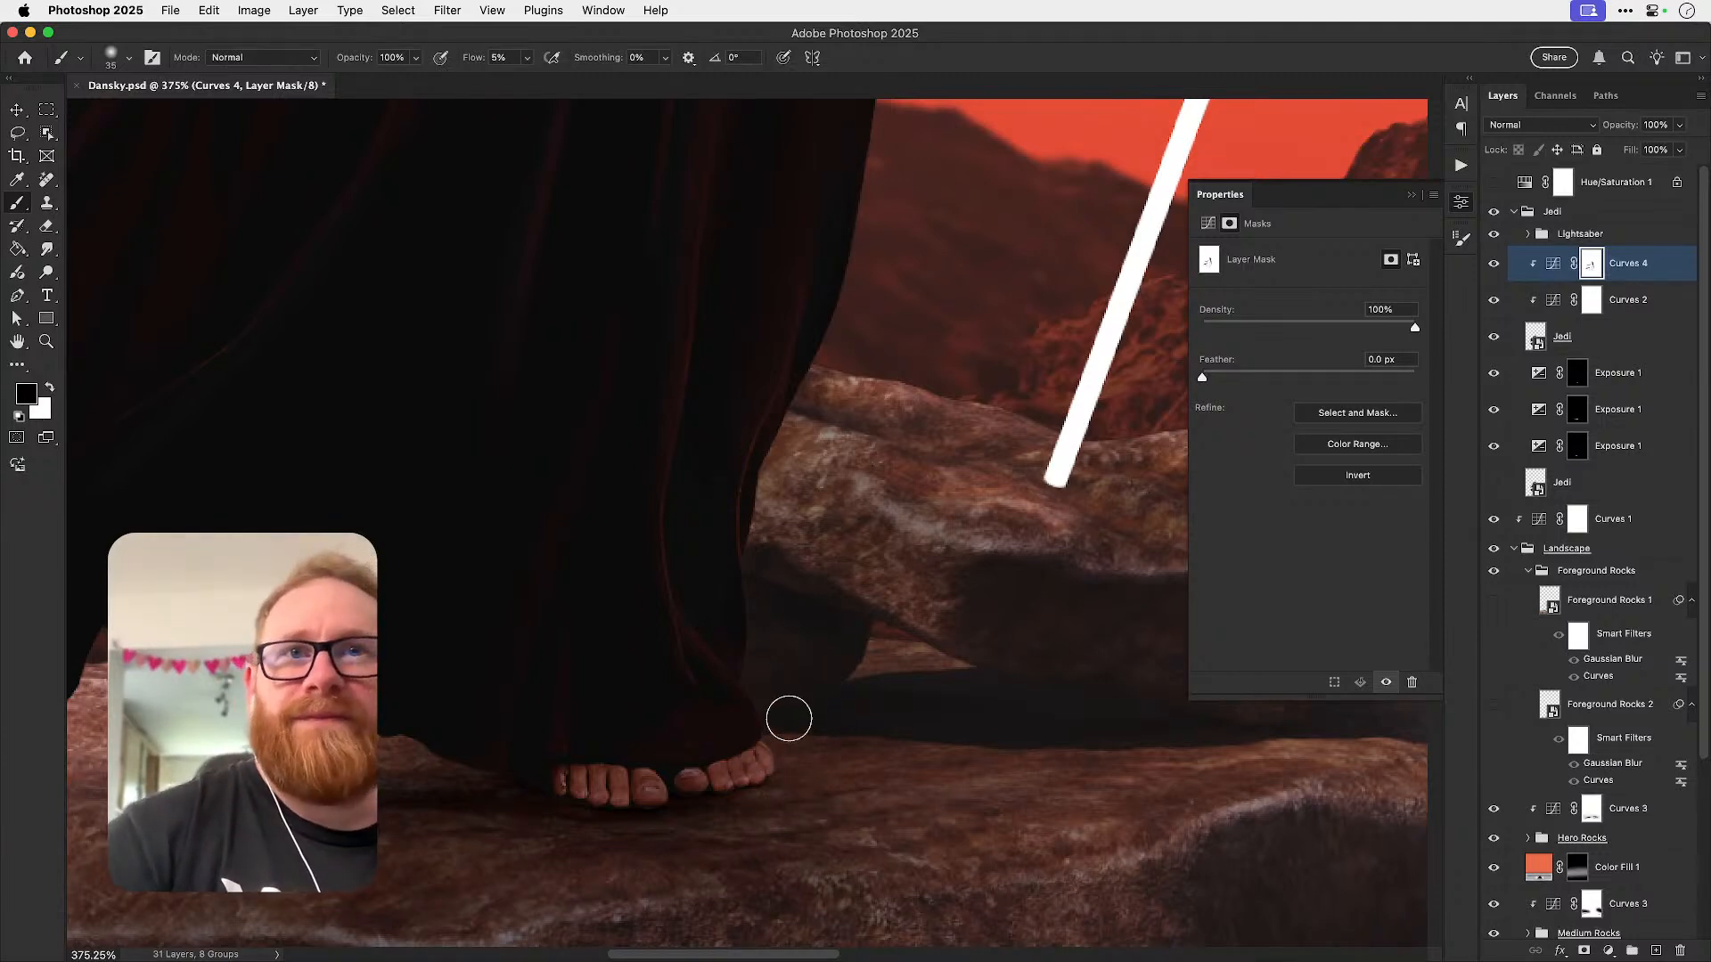
{"action": "key", "text": "bracketleft"}
{"action": "key", "text": "bracketleft"}
{"action": "key", "text": "bracketleft"}
{"action": "key", "text": "bracketleft"}
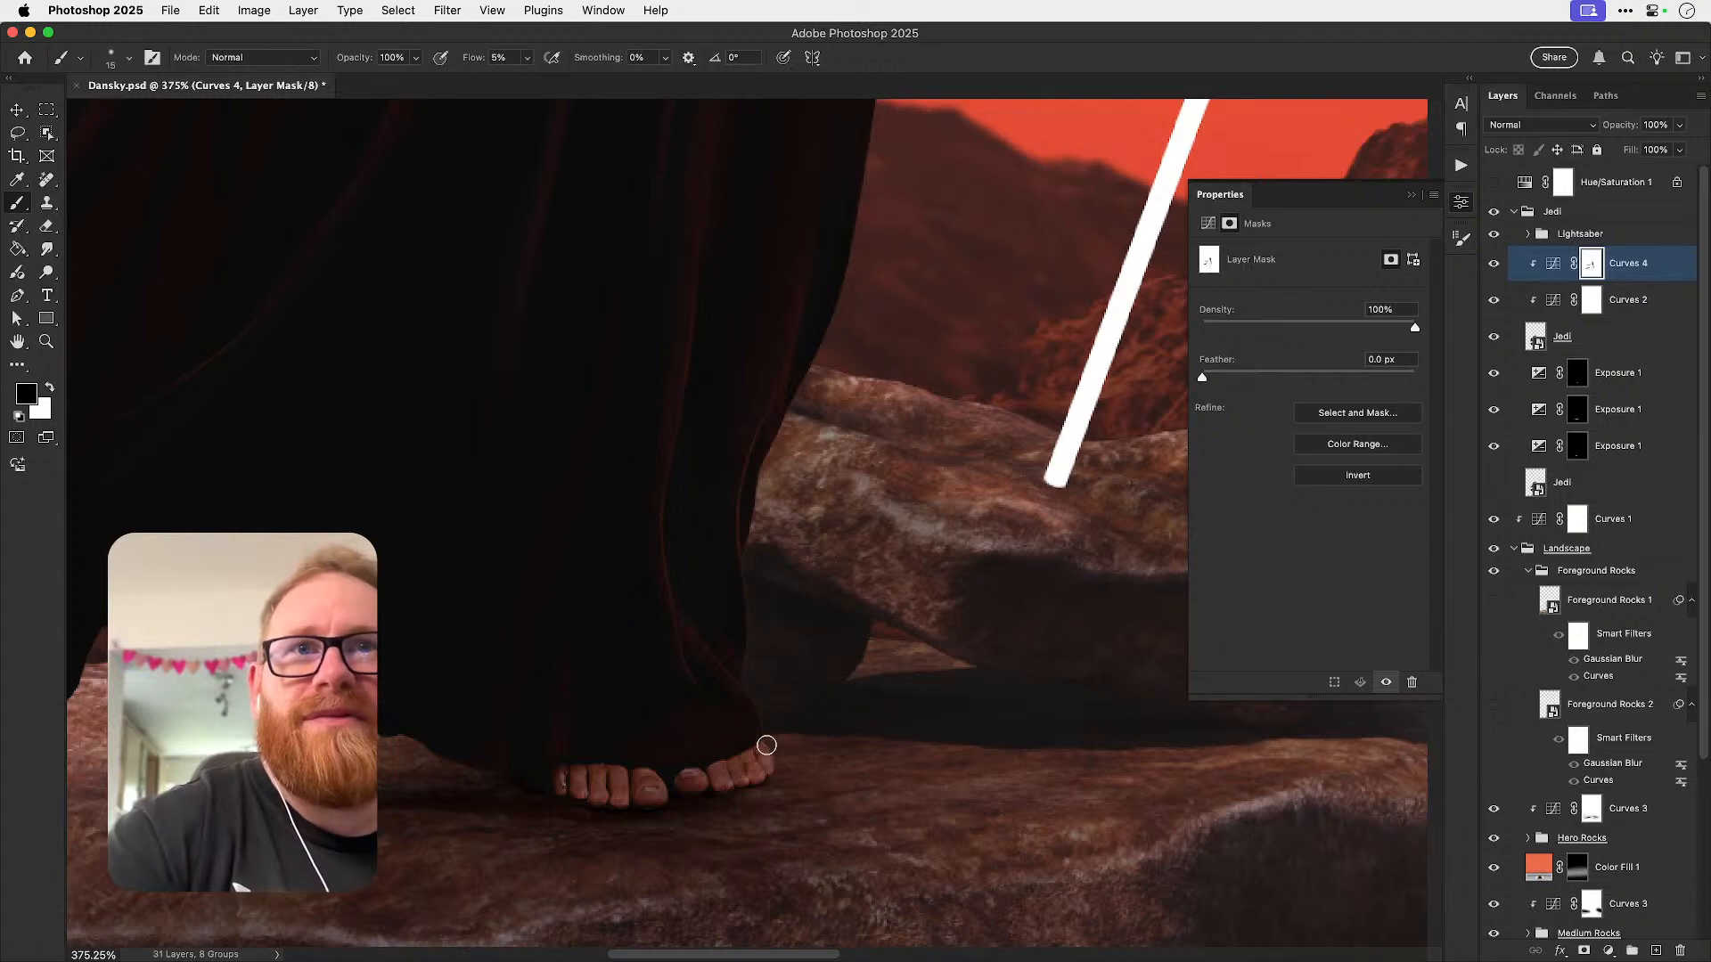
{"action": "key", "text": "v"}
{"action": "key", "text": "super+0"}
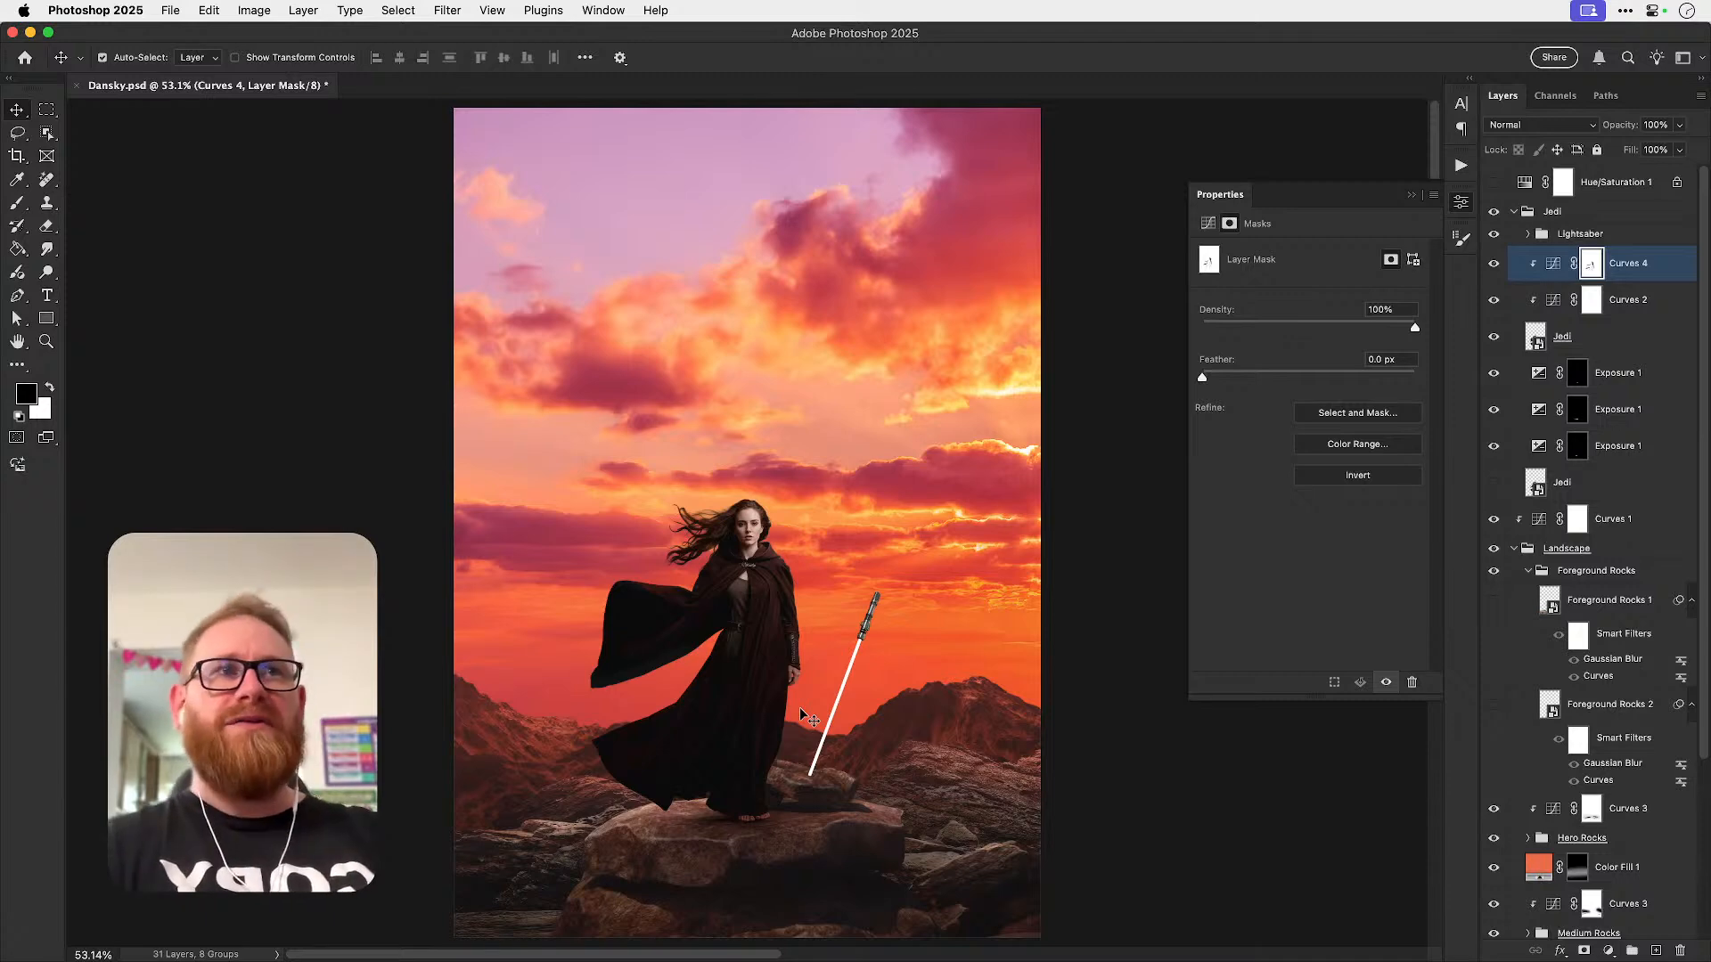
- Increase the landscape's contrast in Curves 1 by lowering the black point and setting the midpoint to input 118, output 75
{"action": "left_click", "coordinate": [1461, 206]}
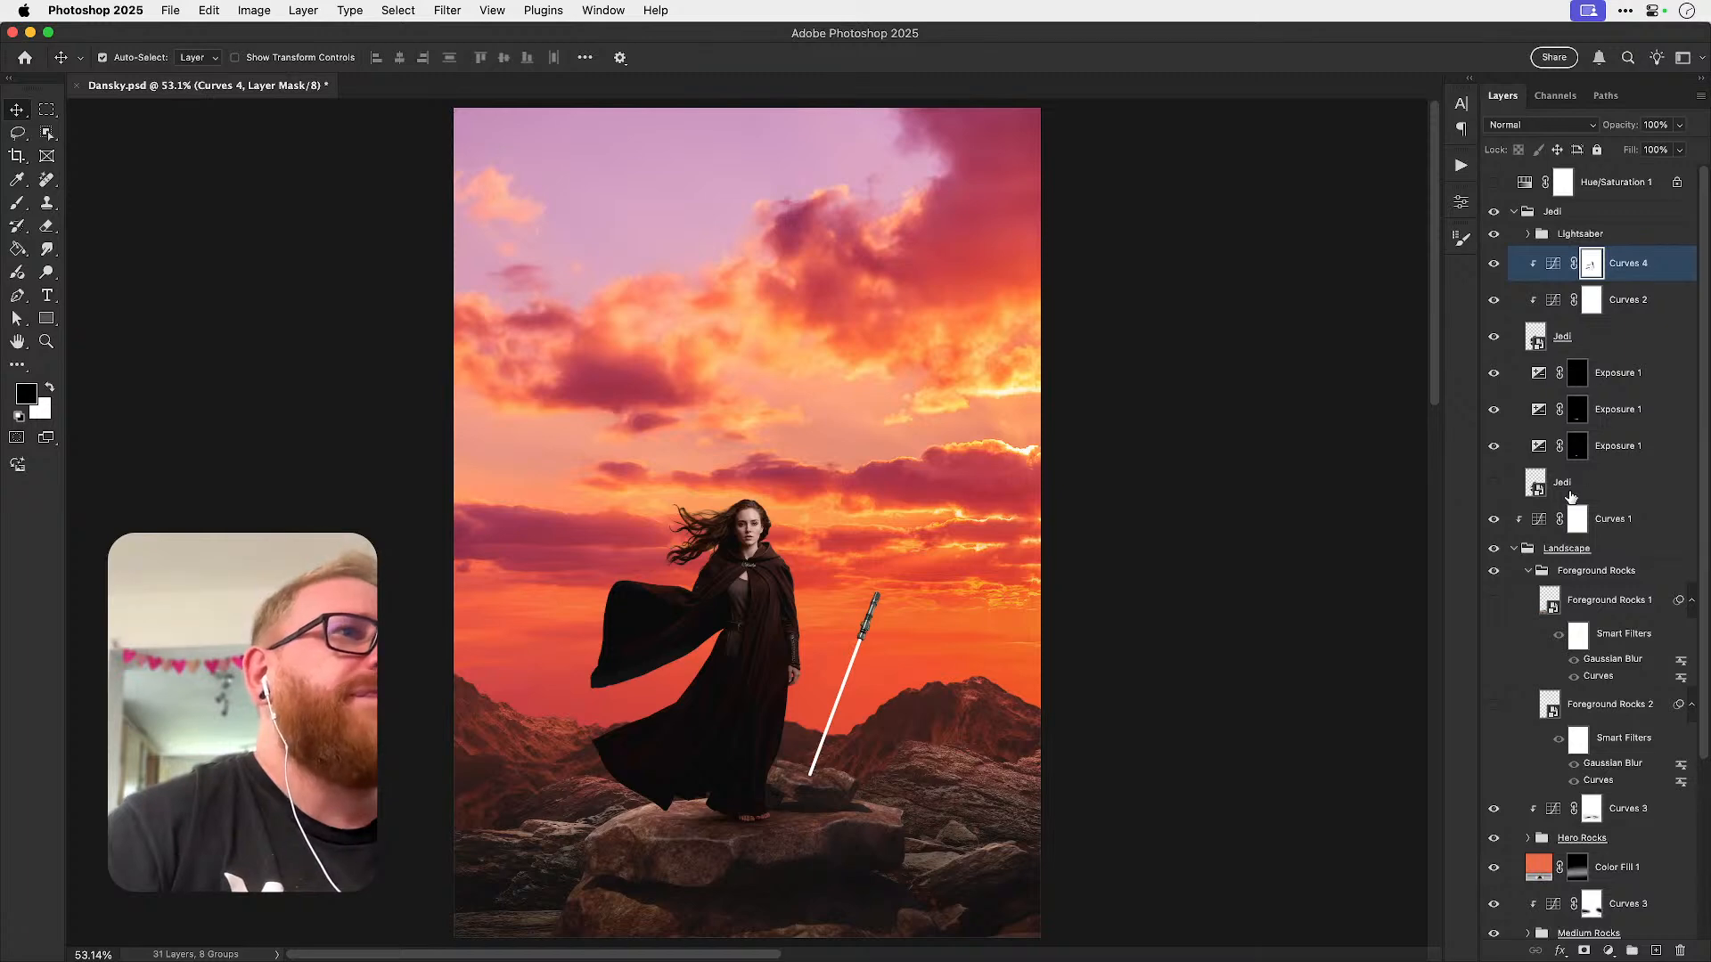
{"action": "double_click", "coordinate": [1538, 524]}
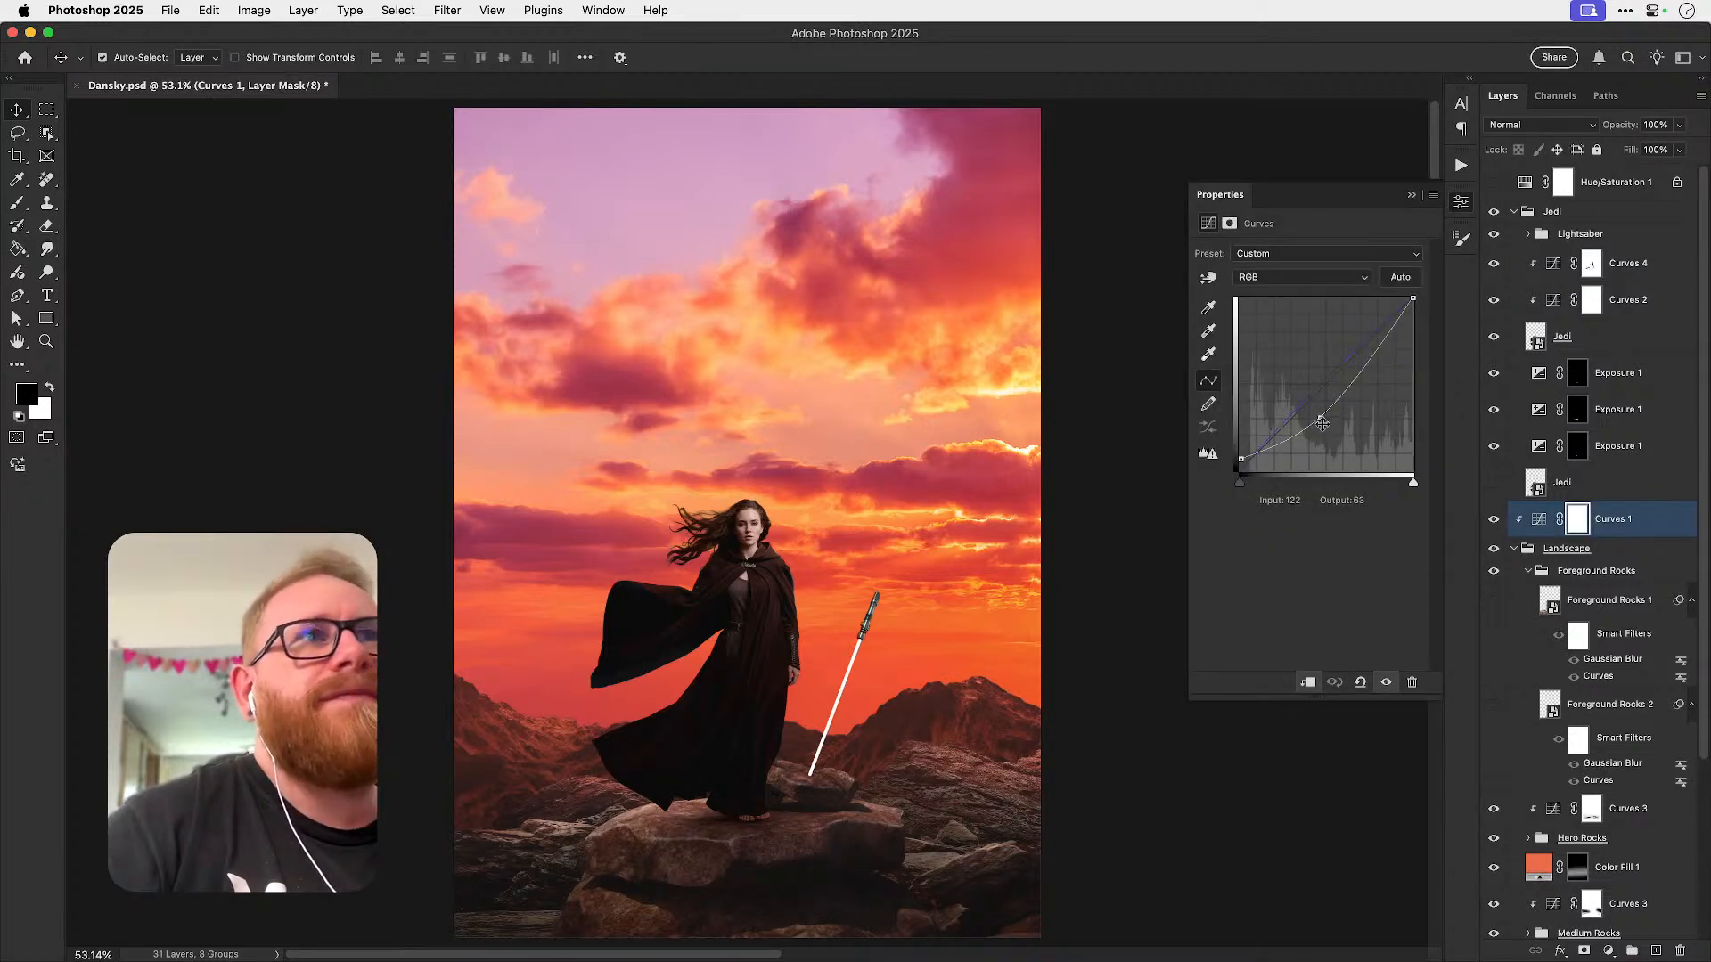
{"action": "left_click_drag", "start_coordinate": [1320, 419], "coordinate": [1321, 425]}
{"action": "left_click", "coordinate": [1240, 460]}
{"action": "left_click_drag", "start_coordinate": [1239, 463], "coordinate": [1234, 472]}
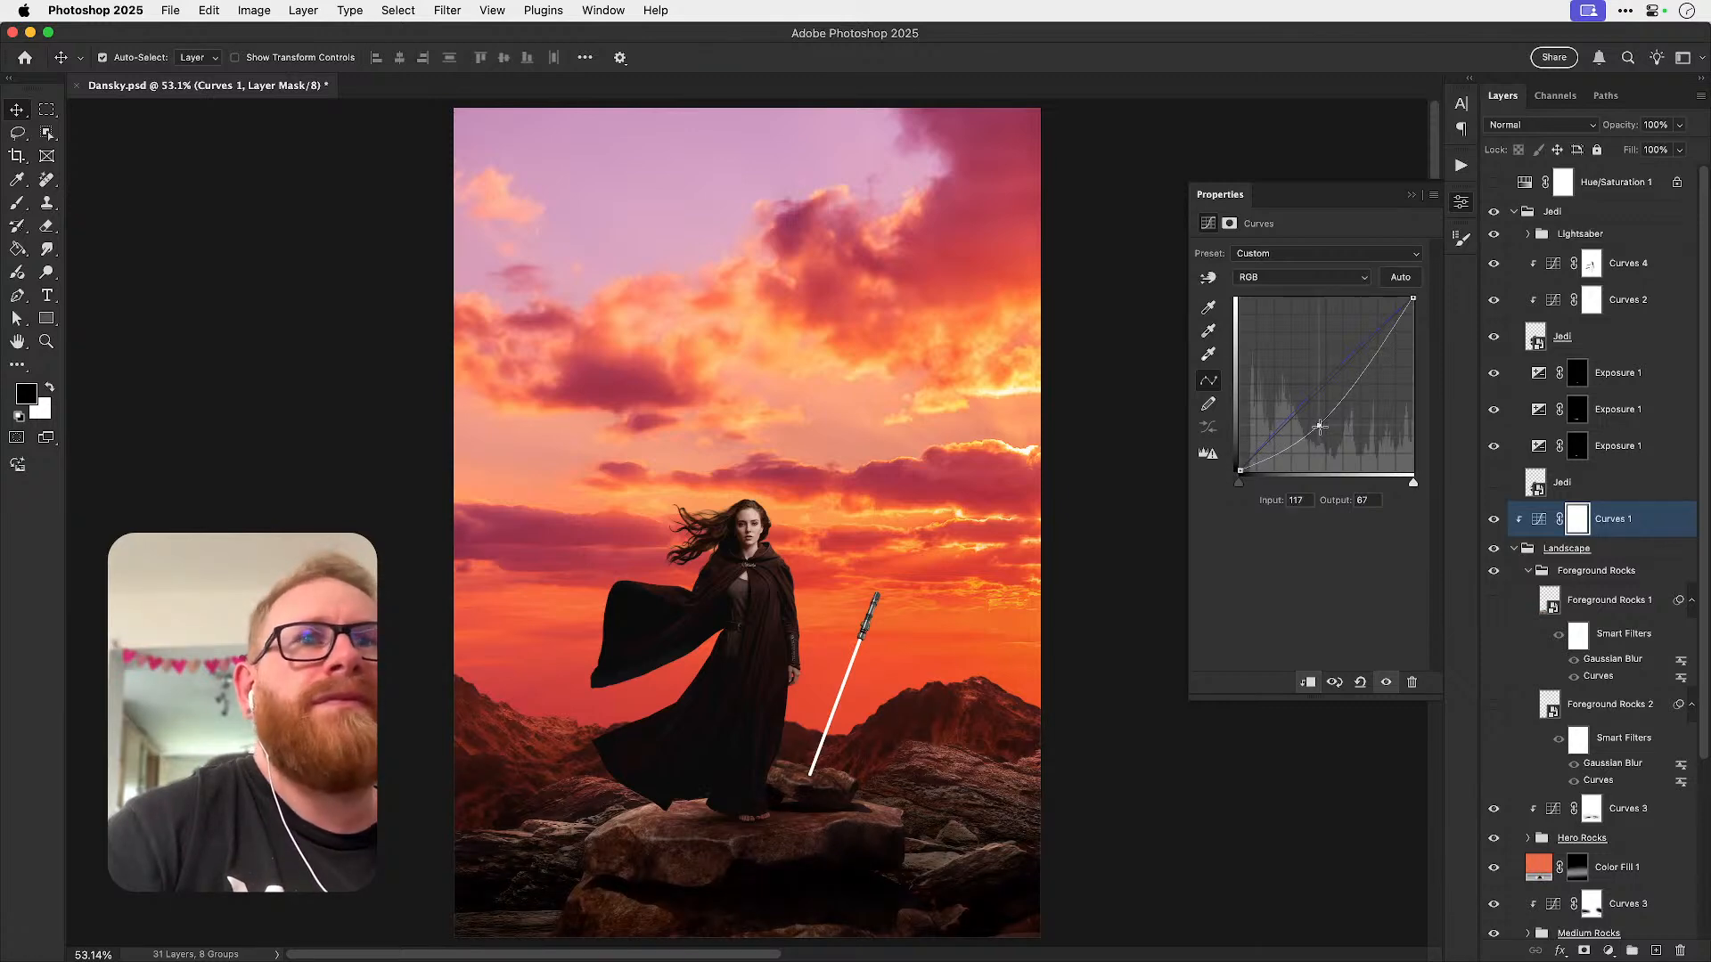
{"action": "left_click_drag", "start_coordinate": [1319, 427], "coordinate": [1321, 420]}
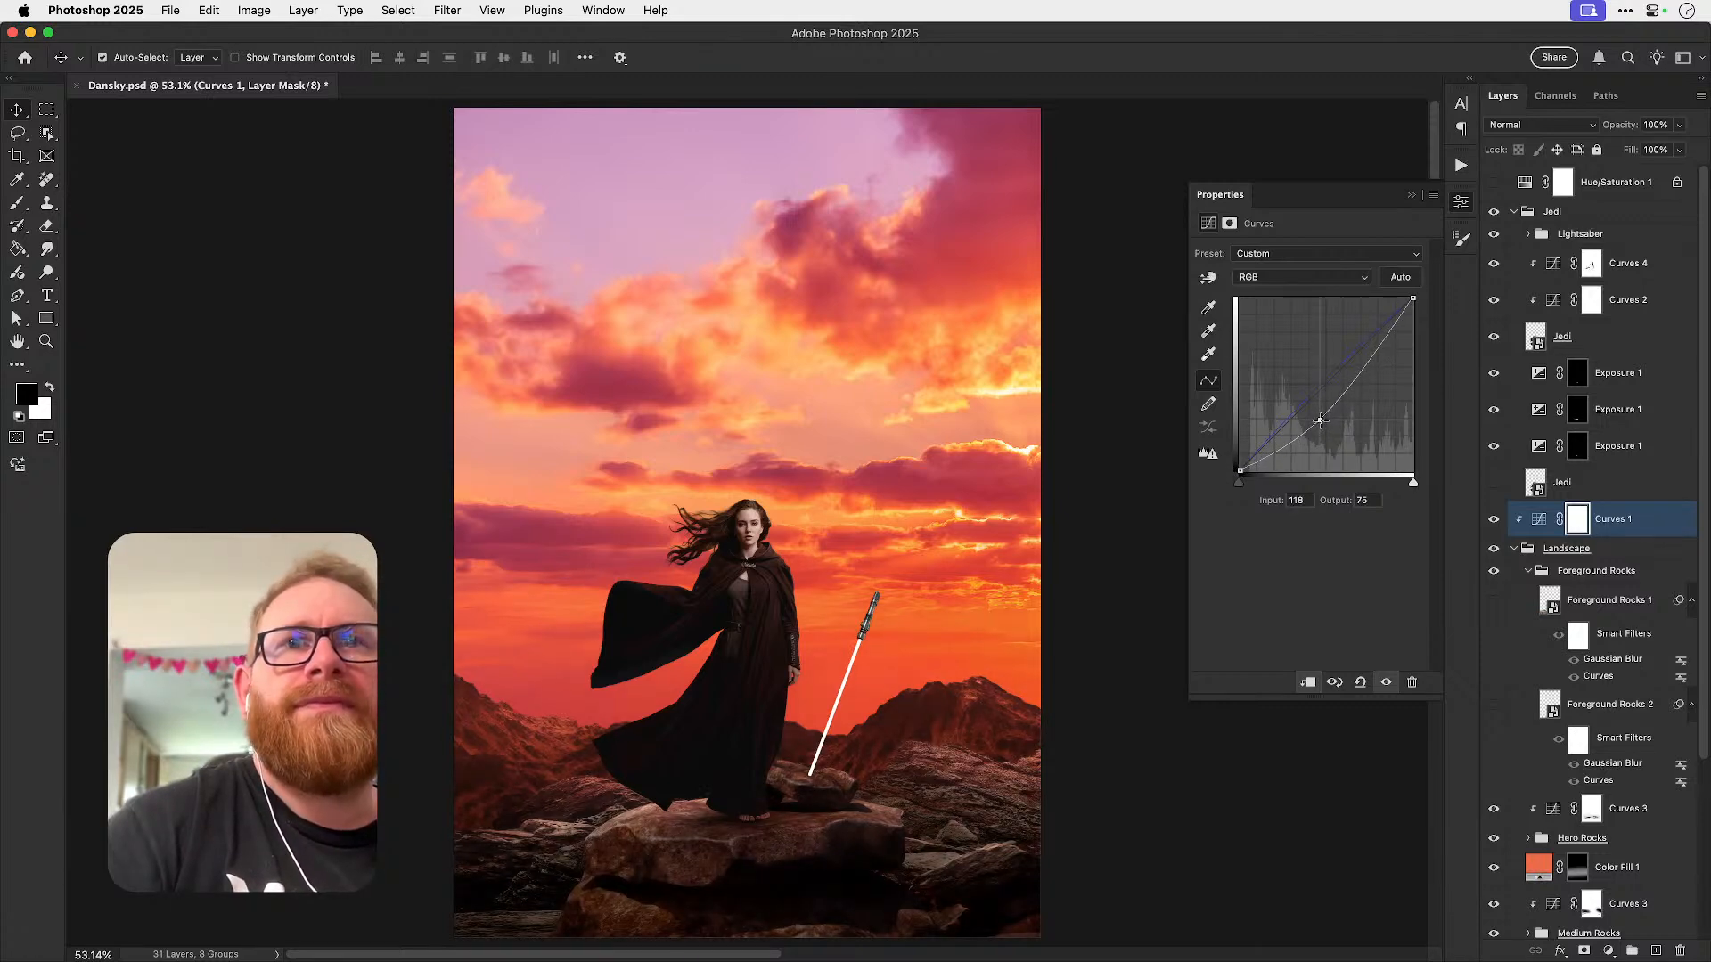
{"action": "left_click", "coordinate": [1461, 205]}
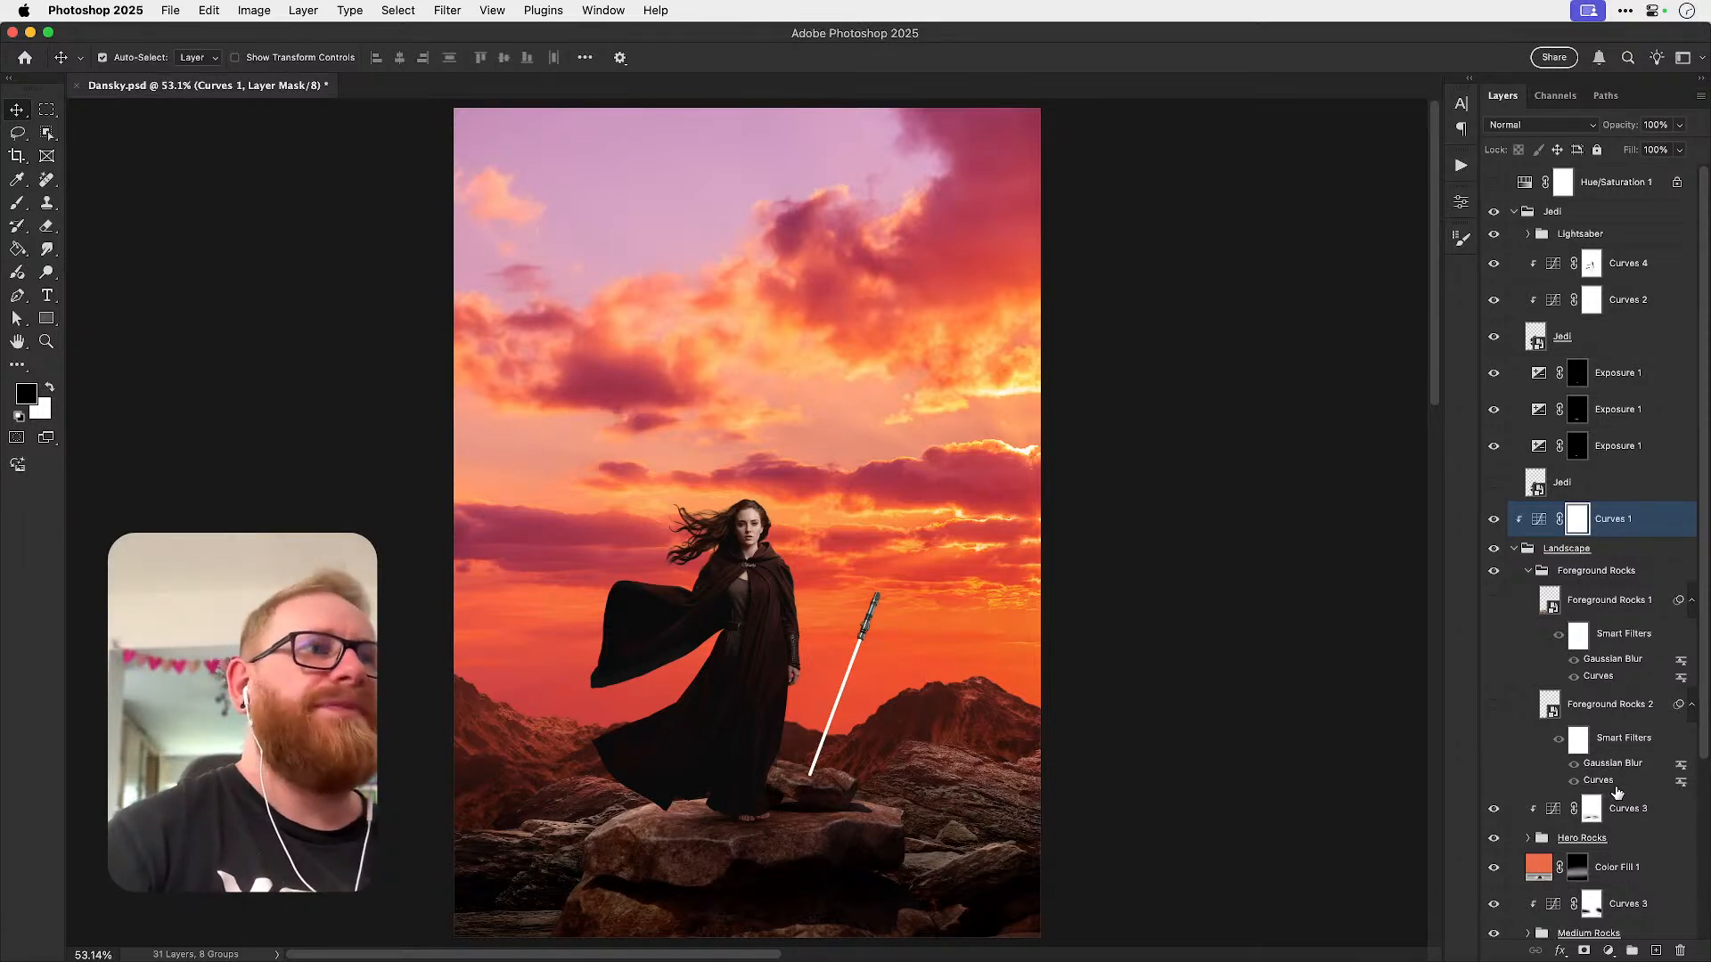
- Compare the landscape with the Color Fill 1 haze layer beneath Hero Rocks hidden and shown
{"action": "scroll", "coordinate": [1569, 715], "scroll_direction": "down", "scroll_amount": 5}
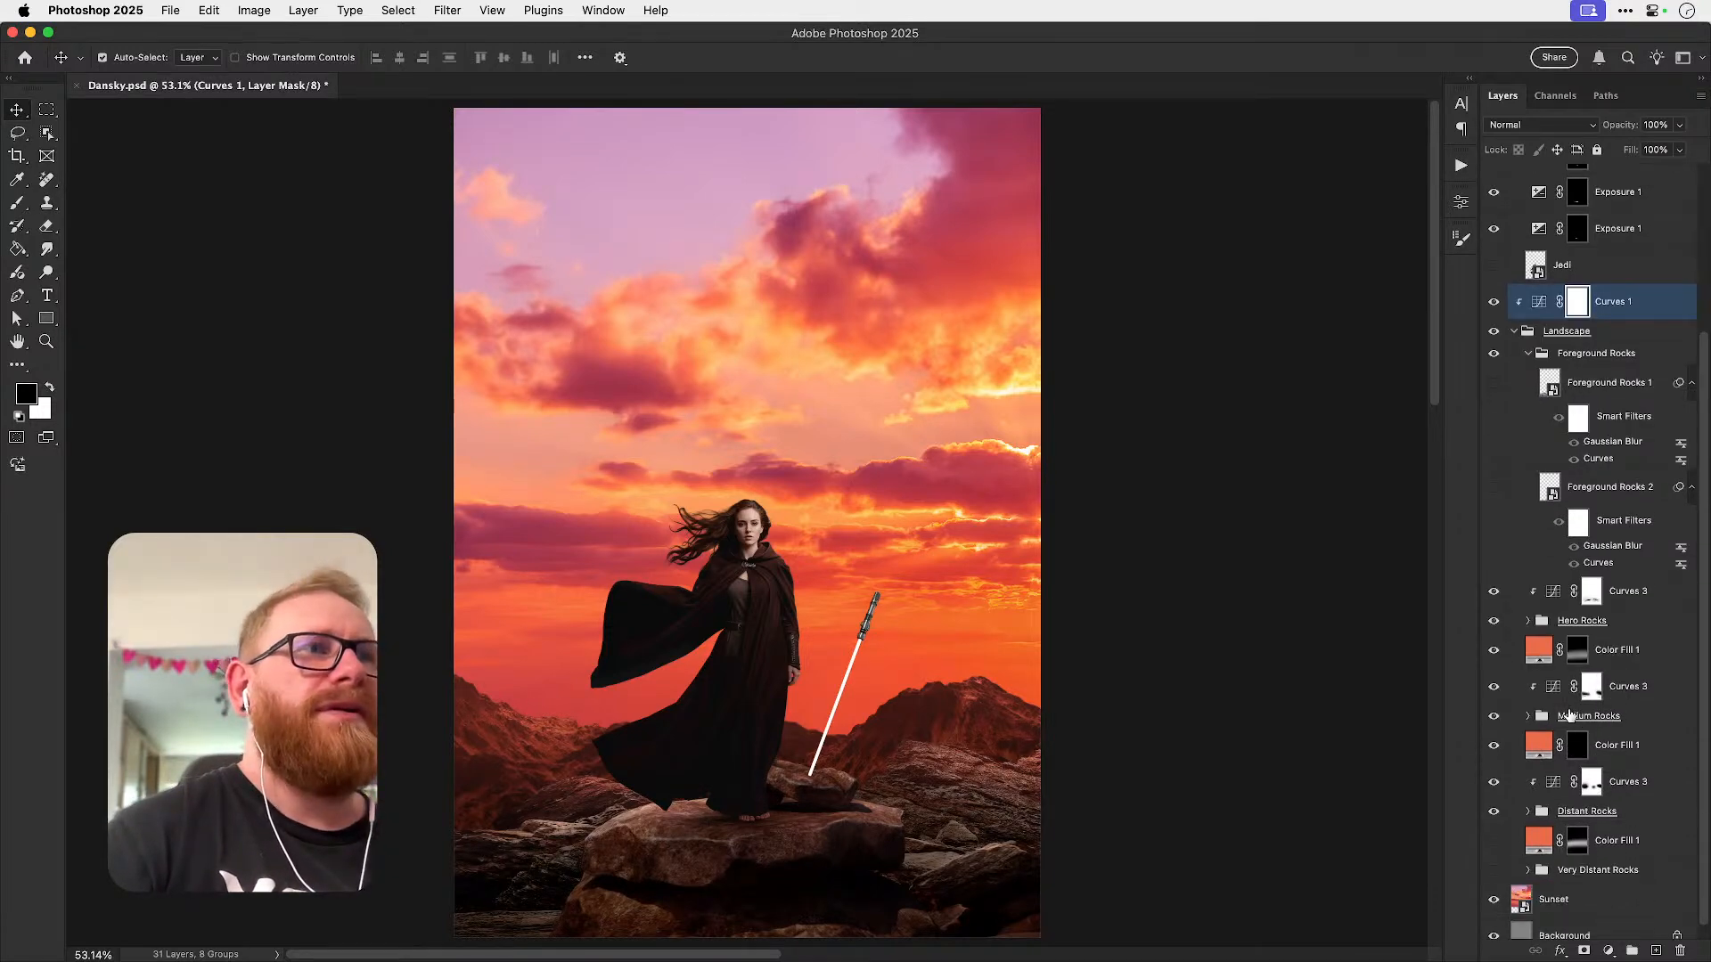
{"action": "scroll", "coordinate": [1570, 715], "scroll_direction": "down", "scroll_amount": 1}
{"action": "left_click", "coordinate": [1495, 639]}
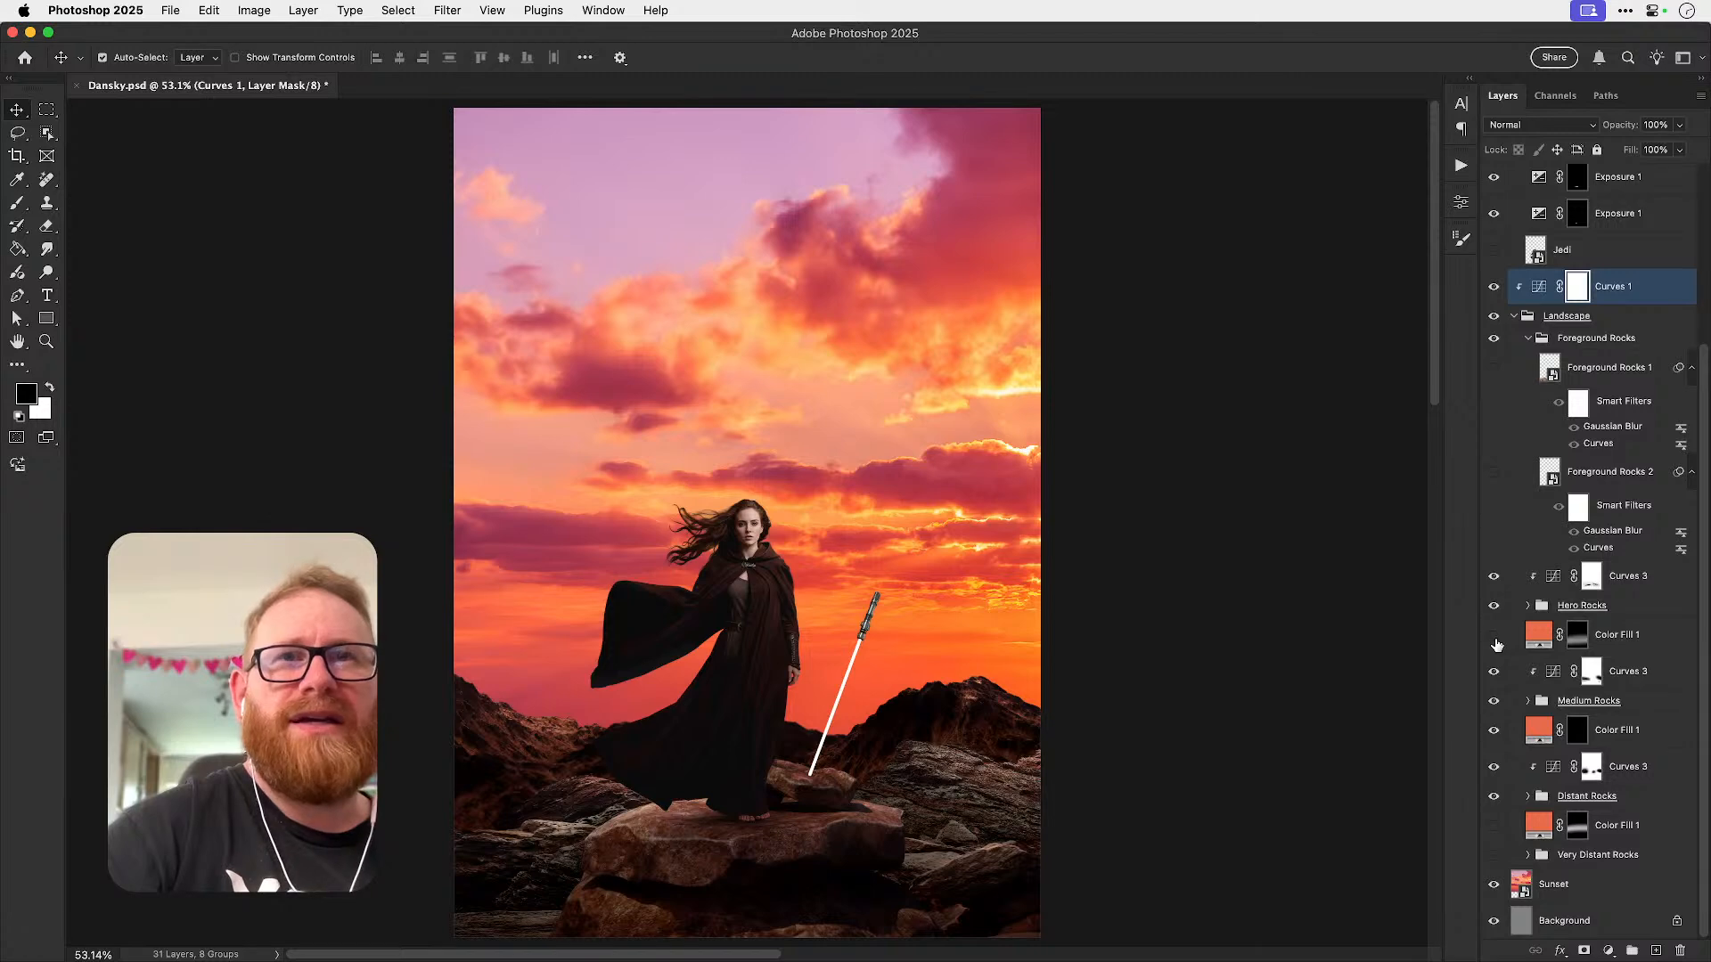
{"action": "left_click", "coordinate": [1495, 638]}
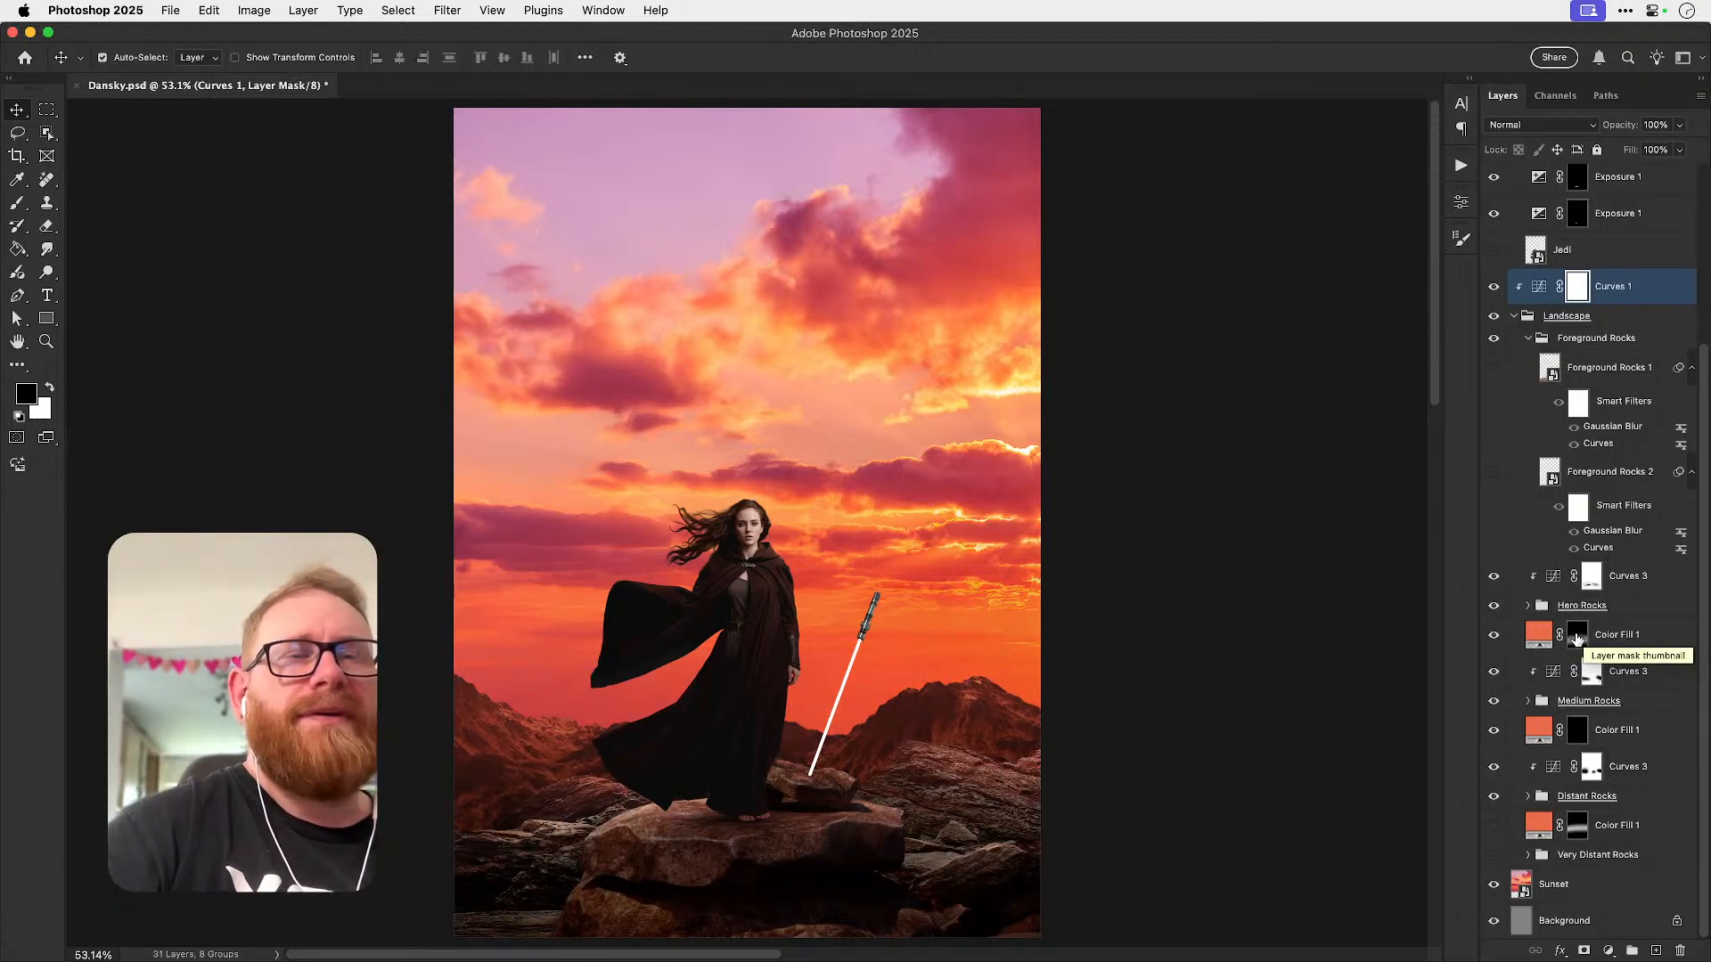
{"action": "left_click", "coordinate": [1575, 636]}
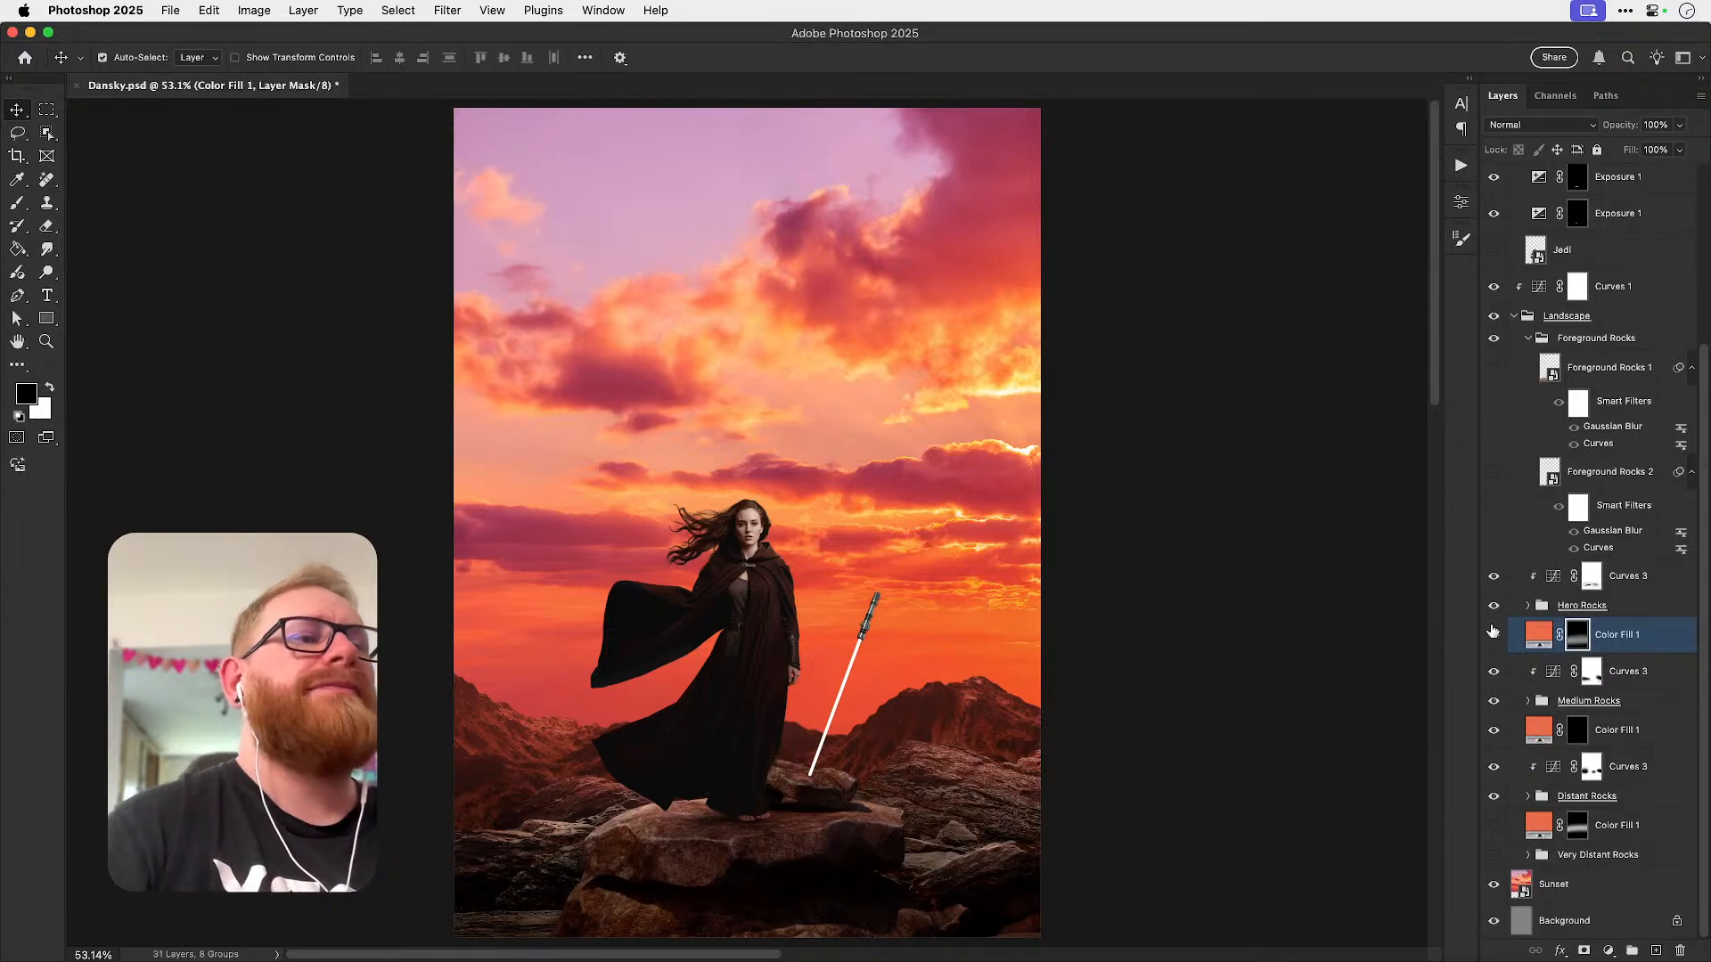
{"action": "left_click", "coordinate": [1494, 636]}
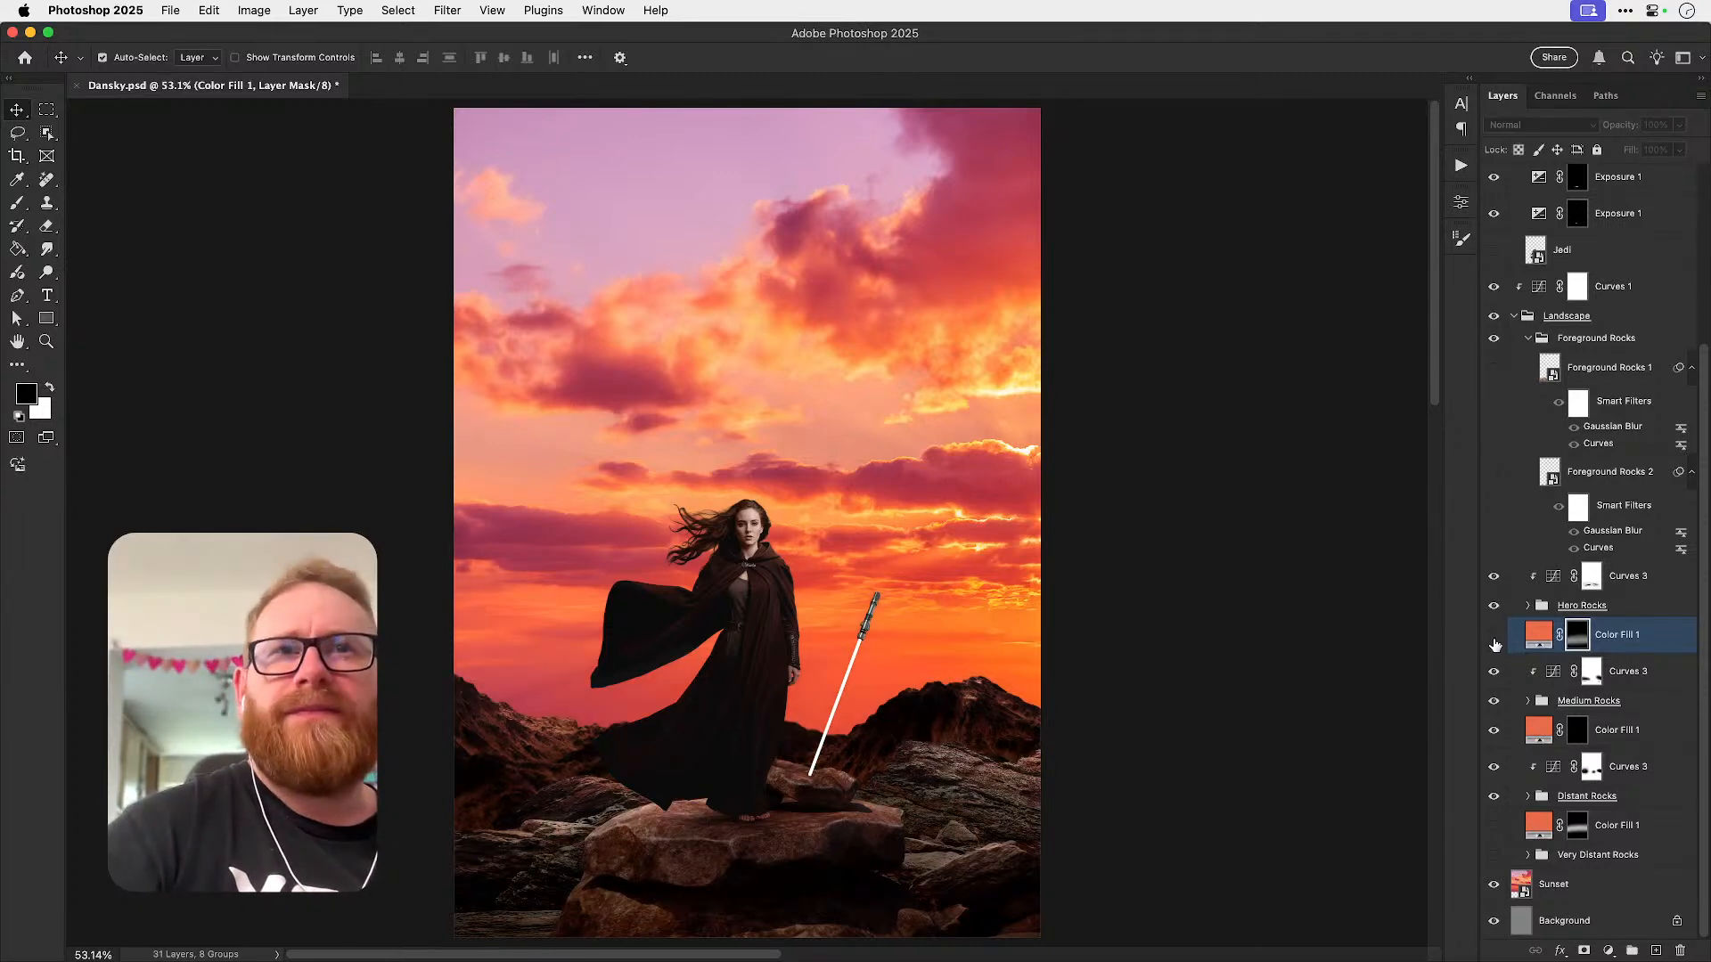
{"action": "left_click", "coordinate": [1494, 635]}
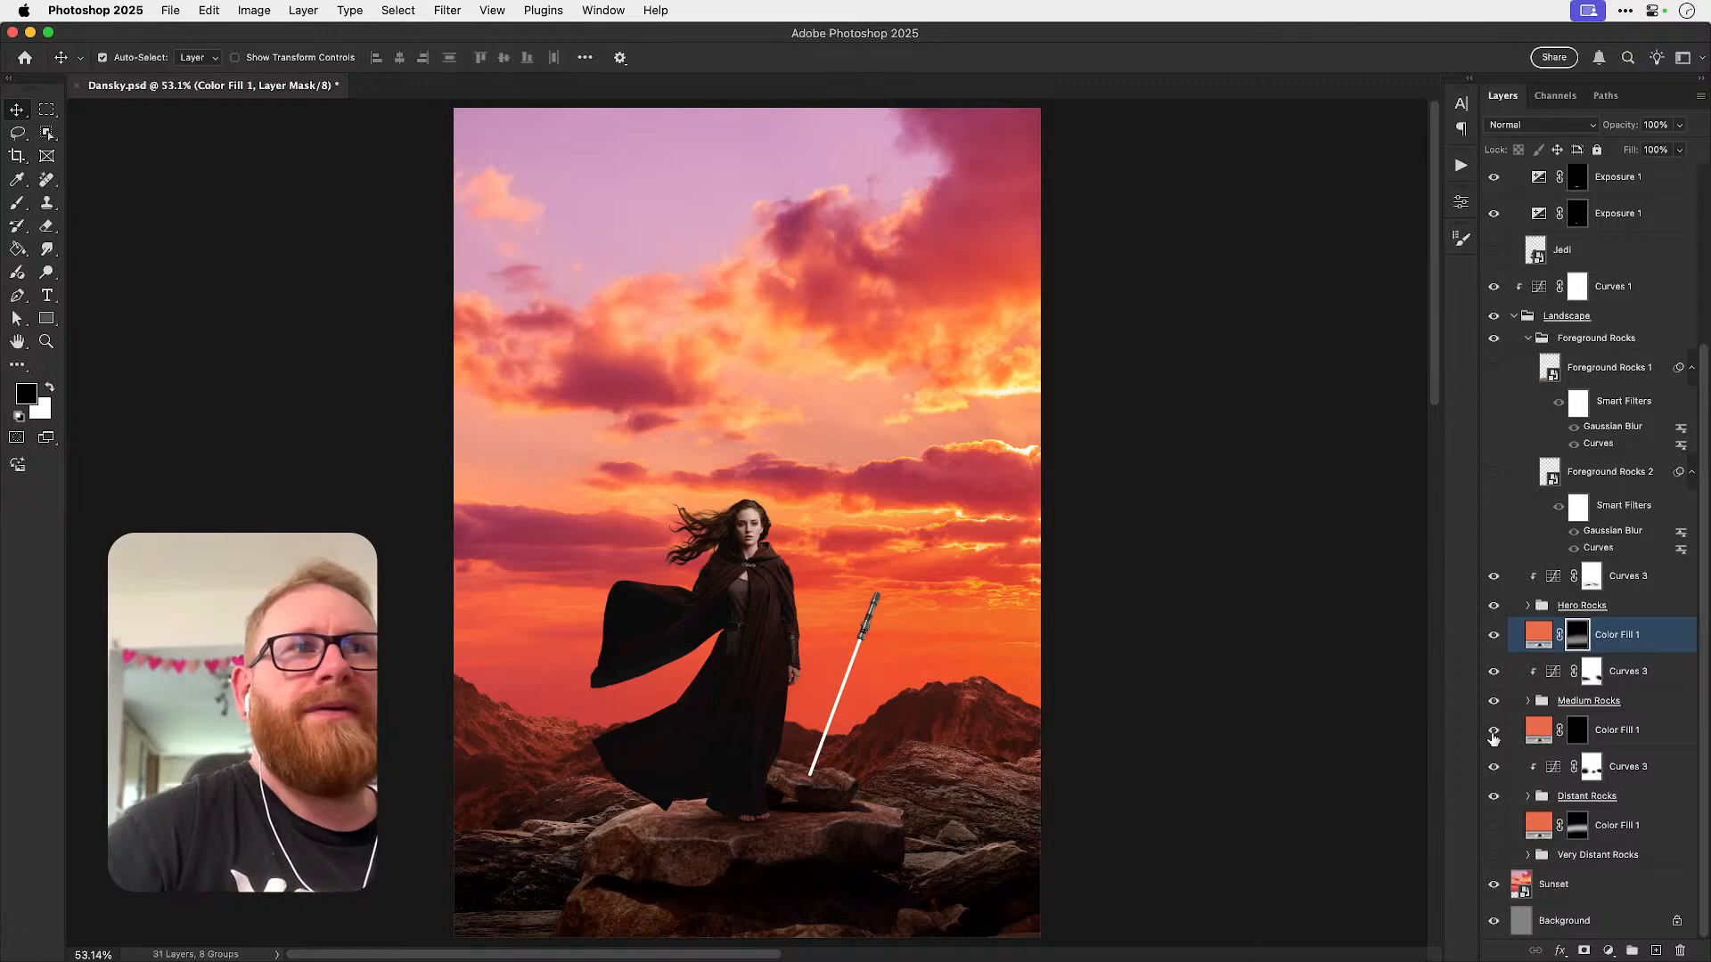
- Try painting white haze with a 700 px brush at 10% flow on the mask of the Color Fill 1 beneath Medium Rocks
{"action": "left_click", "coordinate": [1584, 734]}
{"action": "key", "text": "b"}
{"action": "key", "text": "x"}
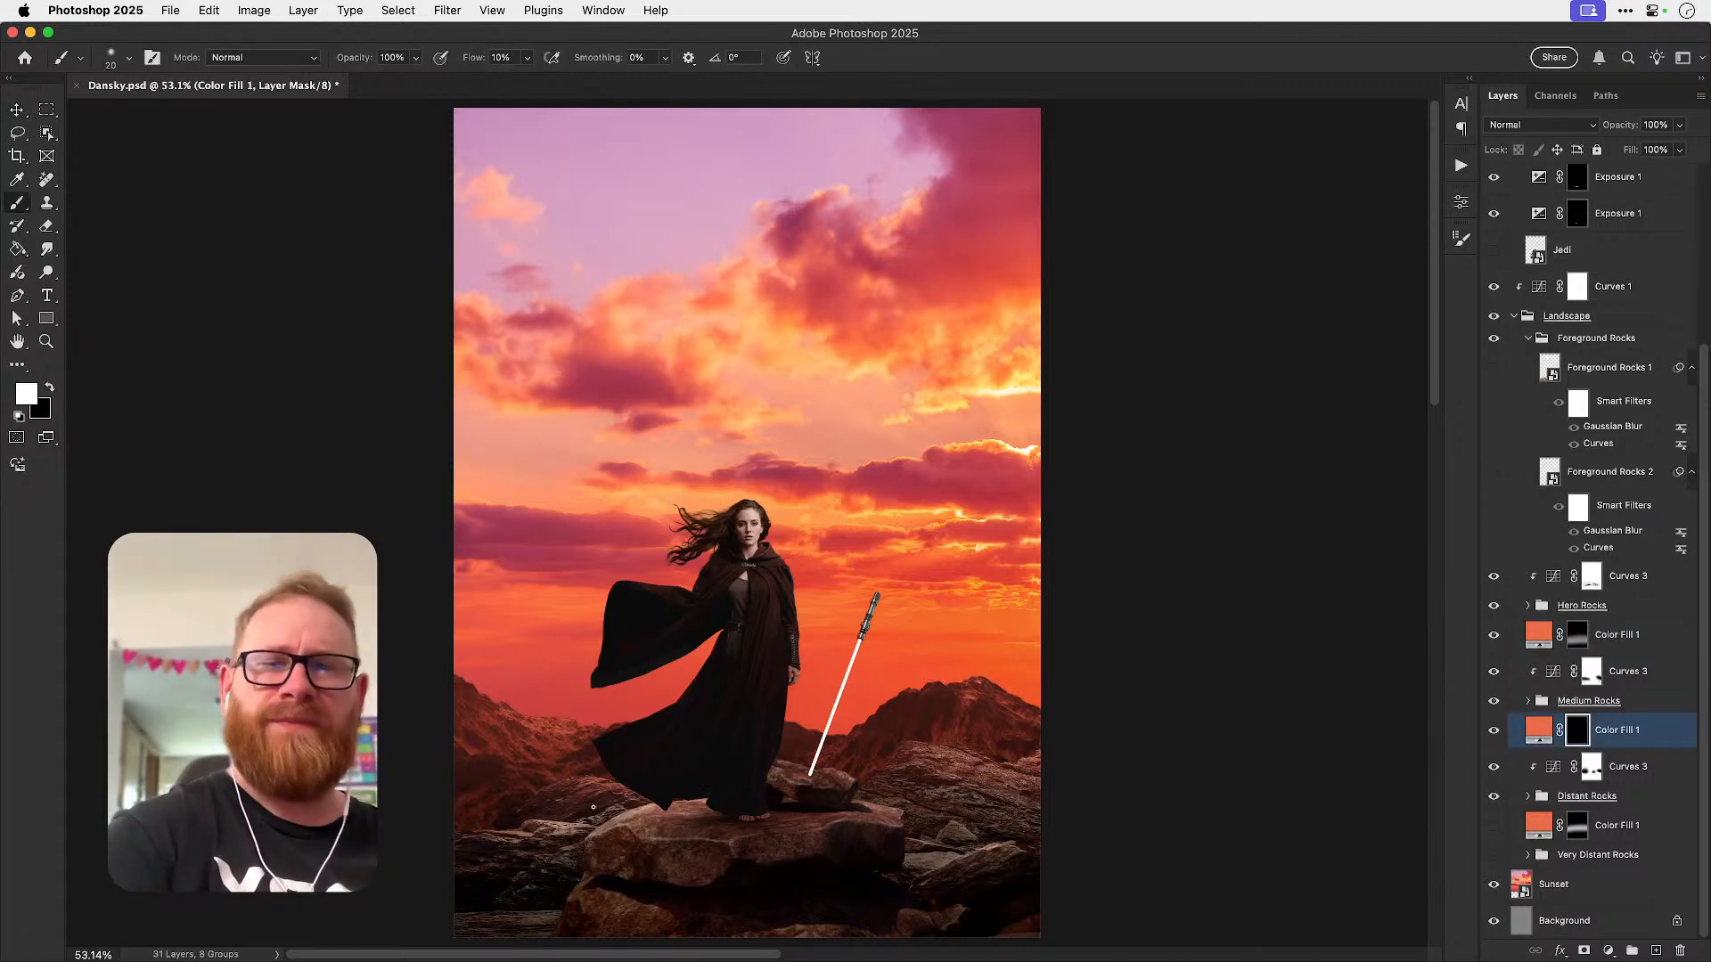
{"action": "key", "text": "bracketright"}
{"action": "key", "text": "bracketright"}
{"action": "key", "text": "bracketright"}
{"action": "key", "text": "bracketright"}
{"action": "key", "text": "bracketright"}
{"action": "key", "text": "bracketright"}
{"action": "key", "text": "bracketright"}
{"action": "key", "text": "bracketright"}
{"action": "key", "text": "bracketright"}
{"action": "key", "text": "bracketright"}
{"action": "key", "text": "bracketright"}
{"action": "key", "text": "bracketright"}
{"action": "key", "text": "bracketright"}
{"action": "key", "text": "bracketright"}
{"action": "key", "text": "bracketright"}
{"action": "key", "text": "bracketright"}
{"action": "key", "text": "bracketright"}
{"action": "key", "text": "bracketright"}
{"action": "left_click_drag", "start_coordinate": [439, 809], "coordinate": [624, 801]}
{"action": "key", "text": "super+z"}
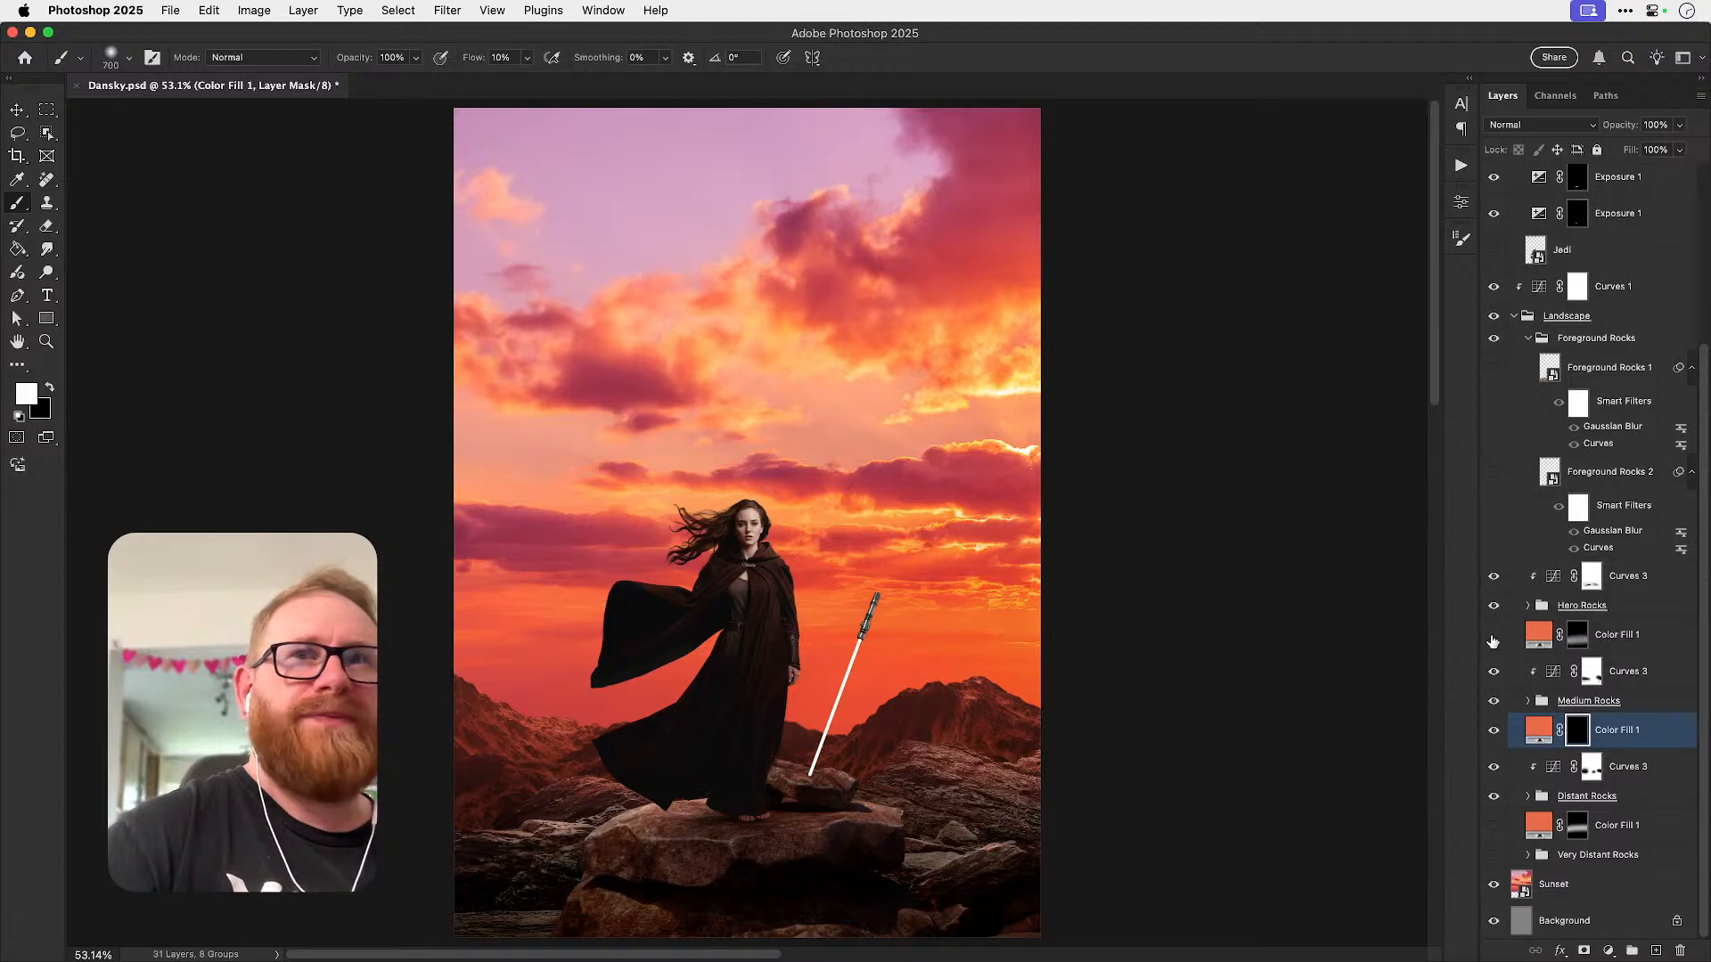
- Hide the Color Fill 1 layers beneath Hero Rocks and Medium Rocks, and check the one beneath Distant Rocks shown and hidden
{"action": "left_click", "coordinate": [1493, 638]}
{"action": "left_click", "coordinate": [1493, 637]}
{"action": "left_click", "coordinate": [1493, 731]}
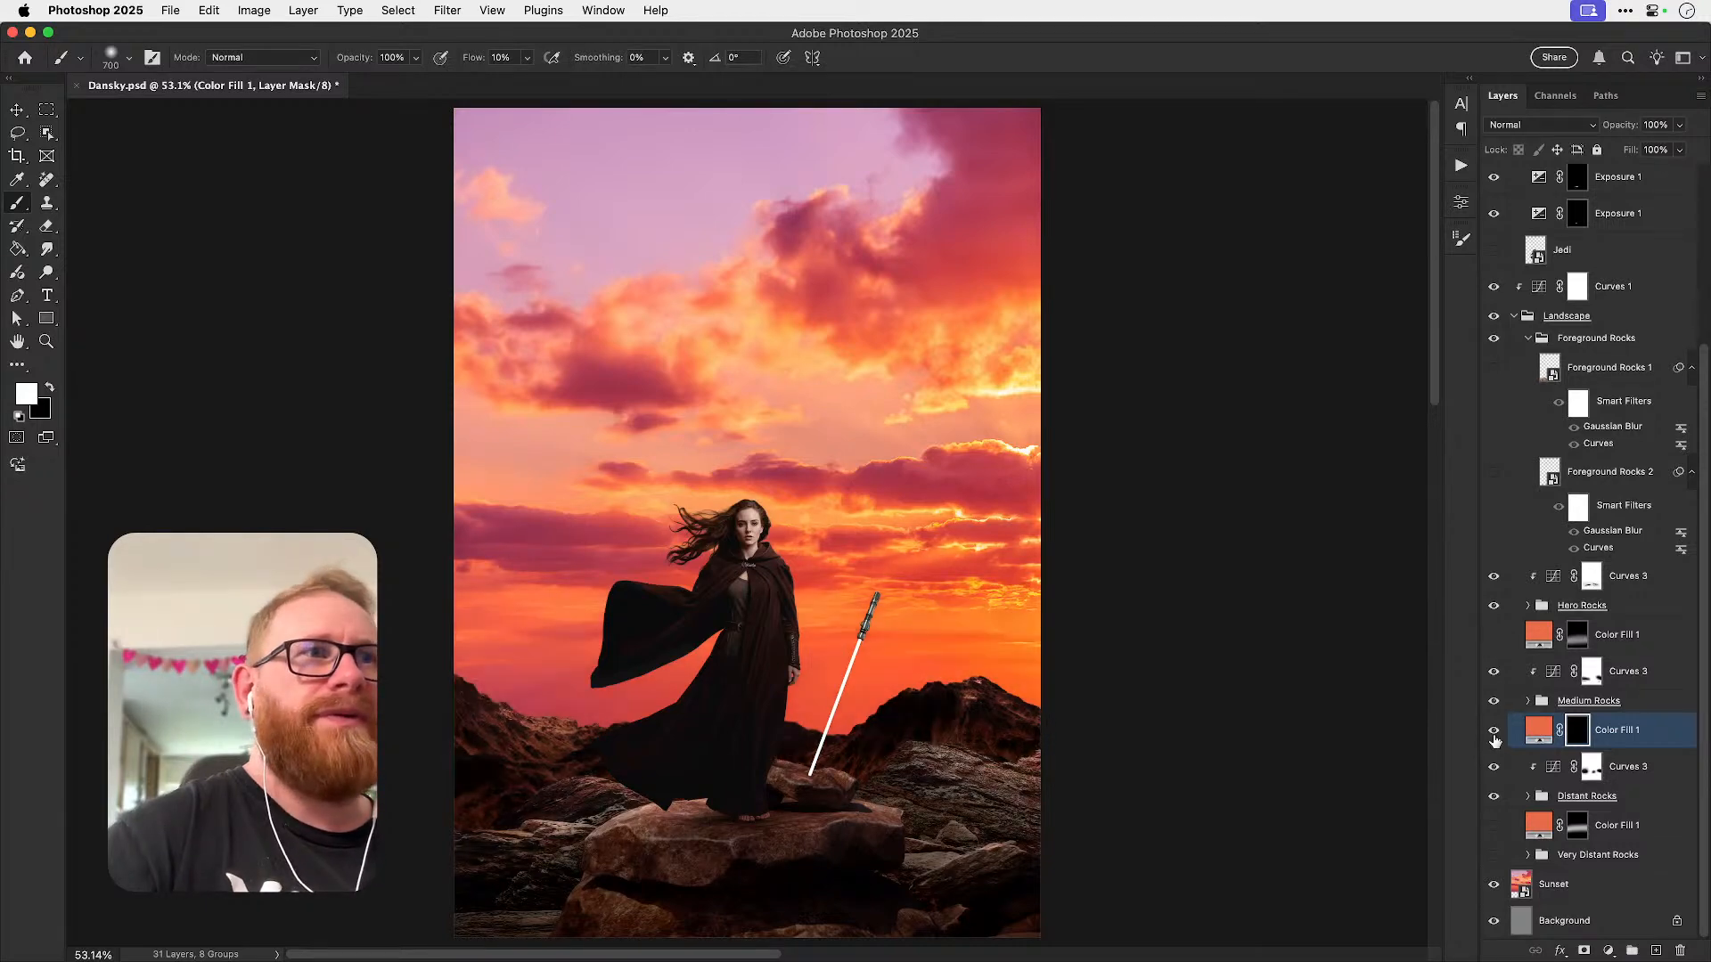
{"action": "left_click", "coordinate": [1494, 827]}
{"action": "left_click", "coordinate": [1494, 827]}
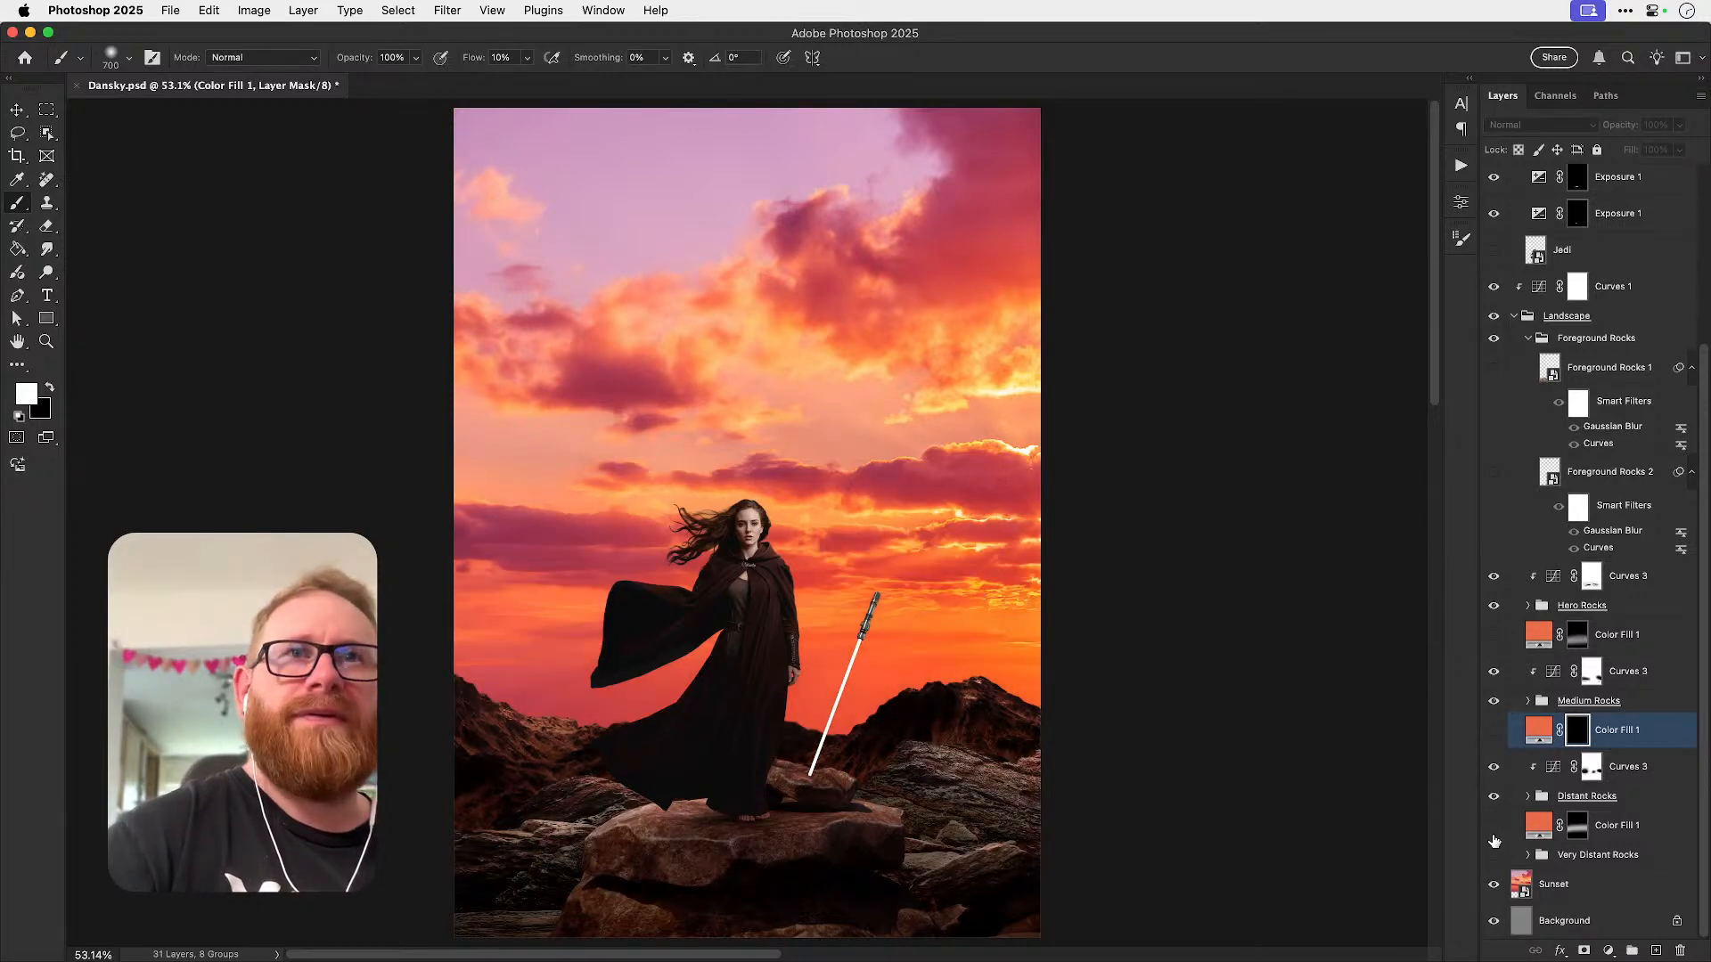
- Show the Color Fill 1 beneath Medium Rocks, invert its mask to white, and clip the fill to the Distant Rocks
{"action": "left_click", "coordinate": [1494, 730]}
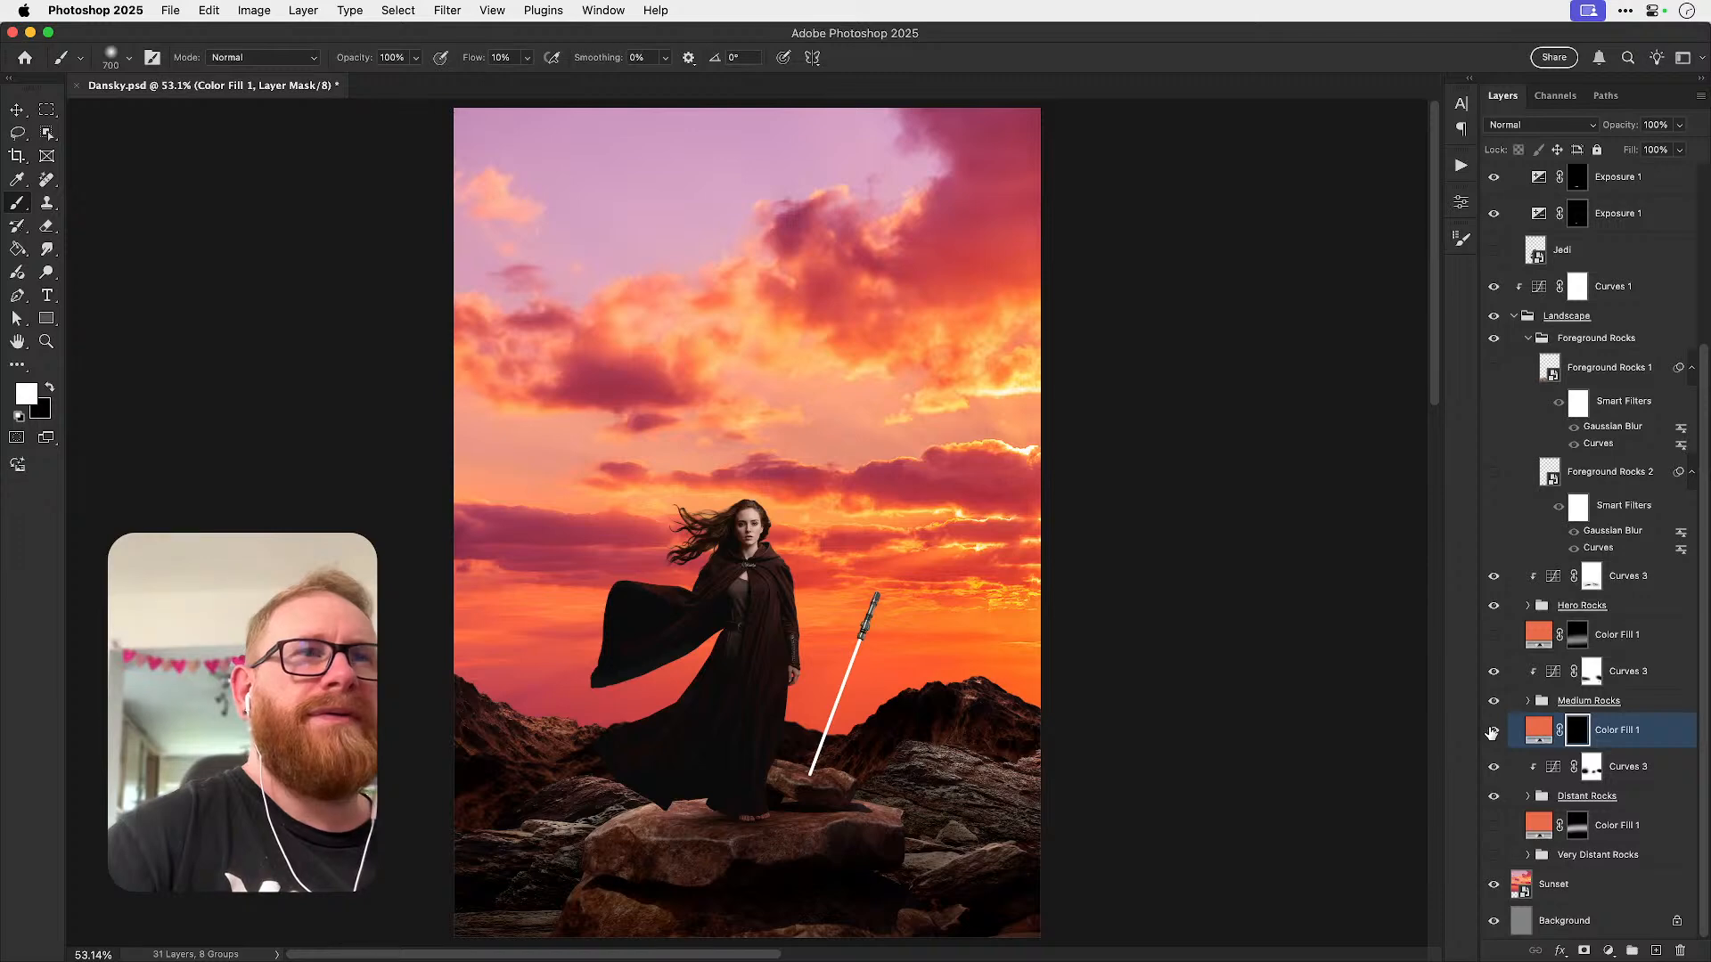
{"action": "key", "text": "super+i"}
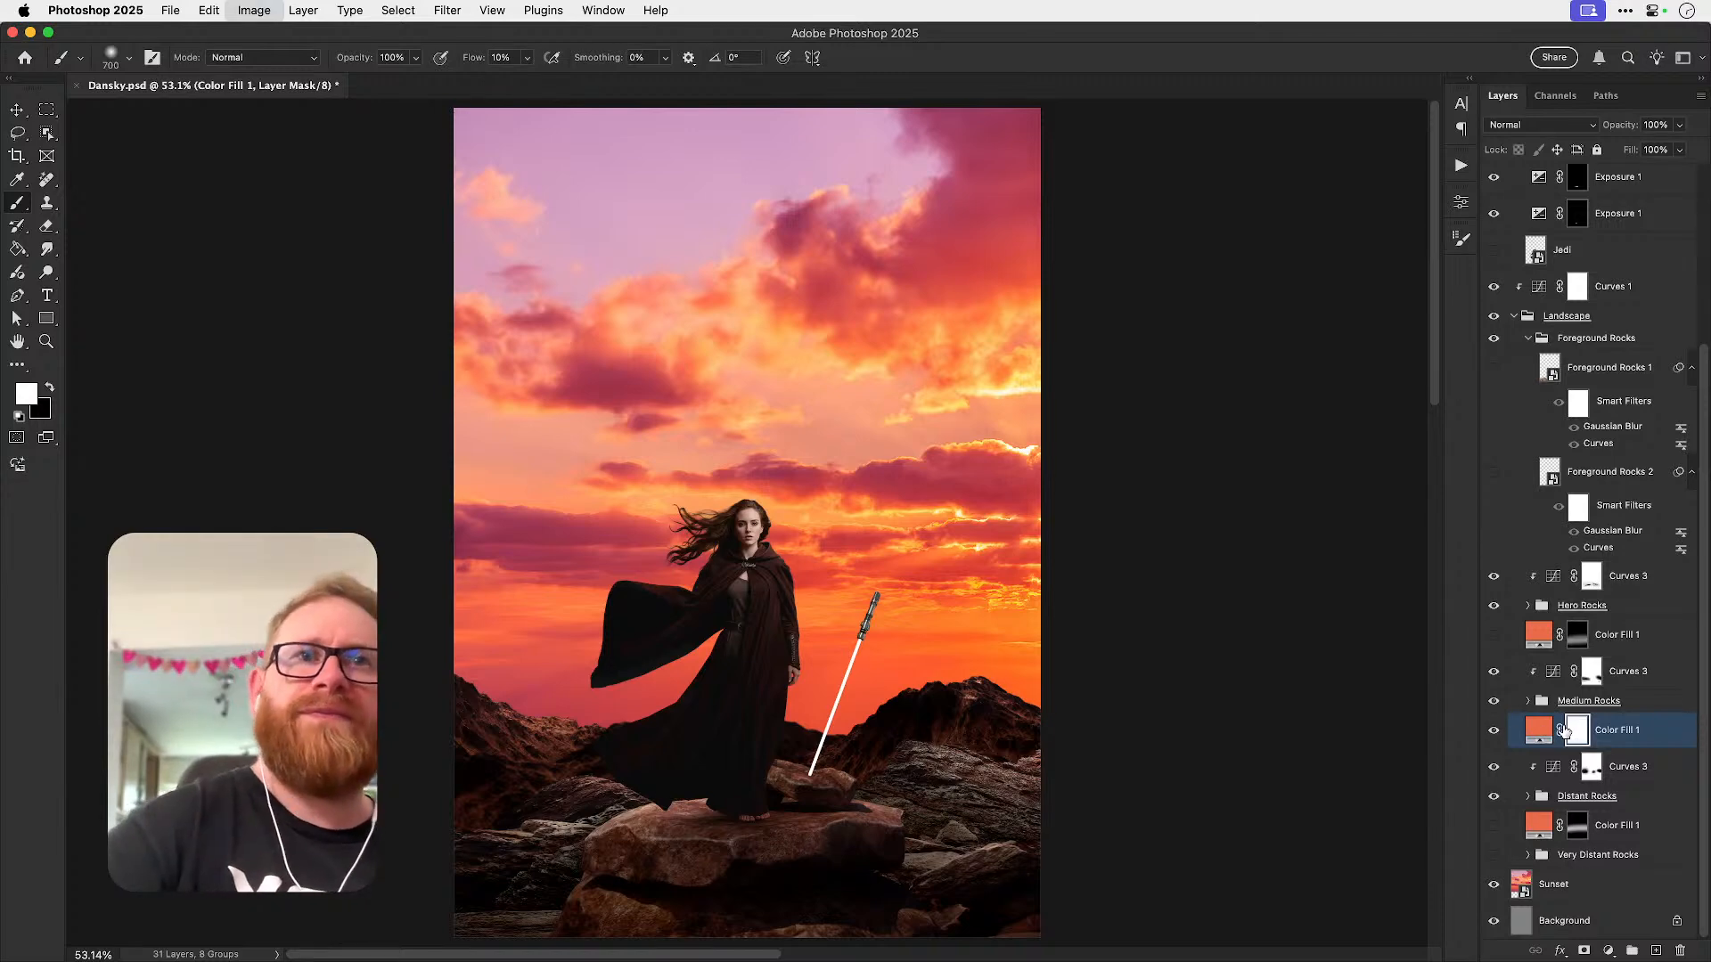
{"action": "left_click", "coordinate": [1630, 743], "text": "alt"}
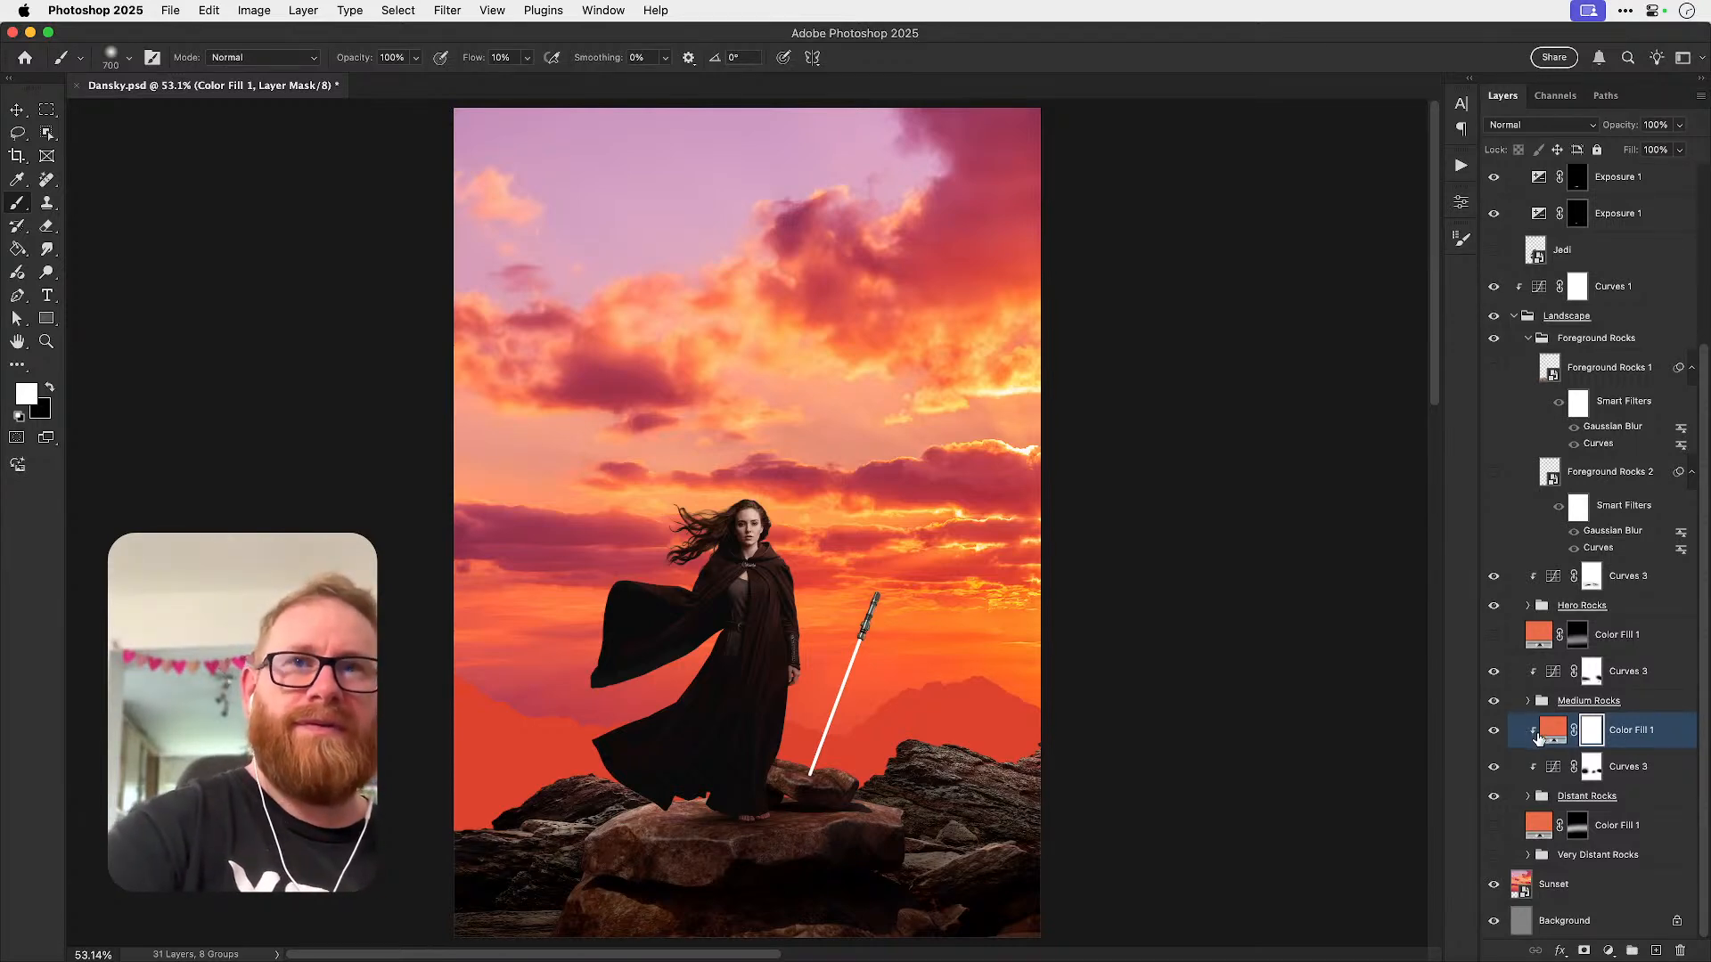
- Invert the mask of the Color Fill 1 clipped to the Distant Rocks group and brush the orange haze over the distant mountains
{"action": "key", "text": "ctrl+i"}
{"action": "scroll", "coordinate": [802, 704], "scroll_direction": "down", "scroll_amount": 3}
{"action": "mouse_move", "coordinate": [499, 617]}
{"action": "left_mouse_down"}
{"action": "mouse_move", "coordinate": [581, 578]}
{"action": "mouse_move", "coordinate": [614, 617]}
{"action": "mouse_move", "coordinate": [703, 592]}
{"action": "mouse_move", "coordinate": [553, 591]}
{"action": "mouse_move", "coordinate": [474, 530]}
{"action": "left_mouse_up"}
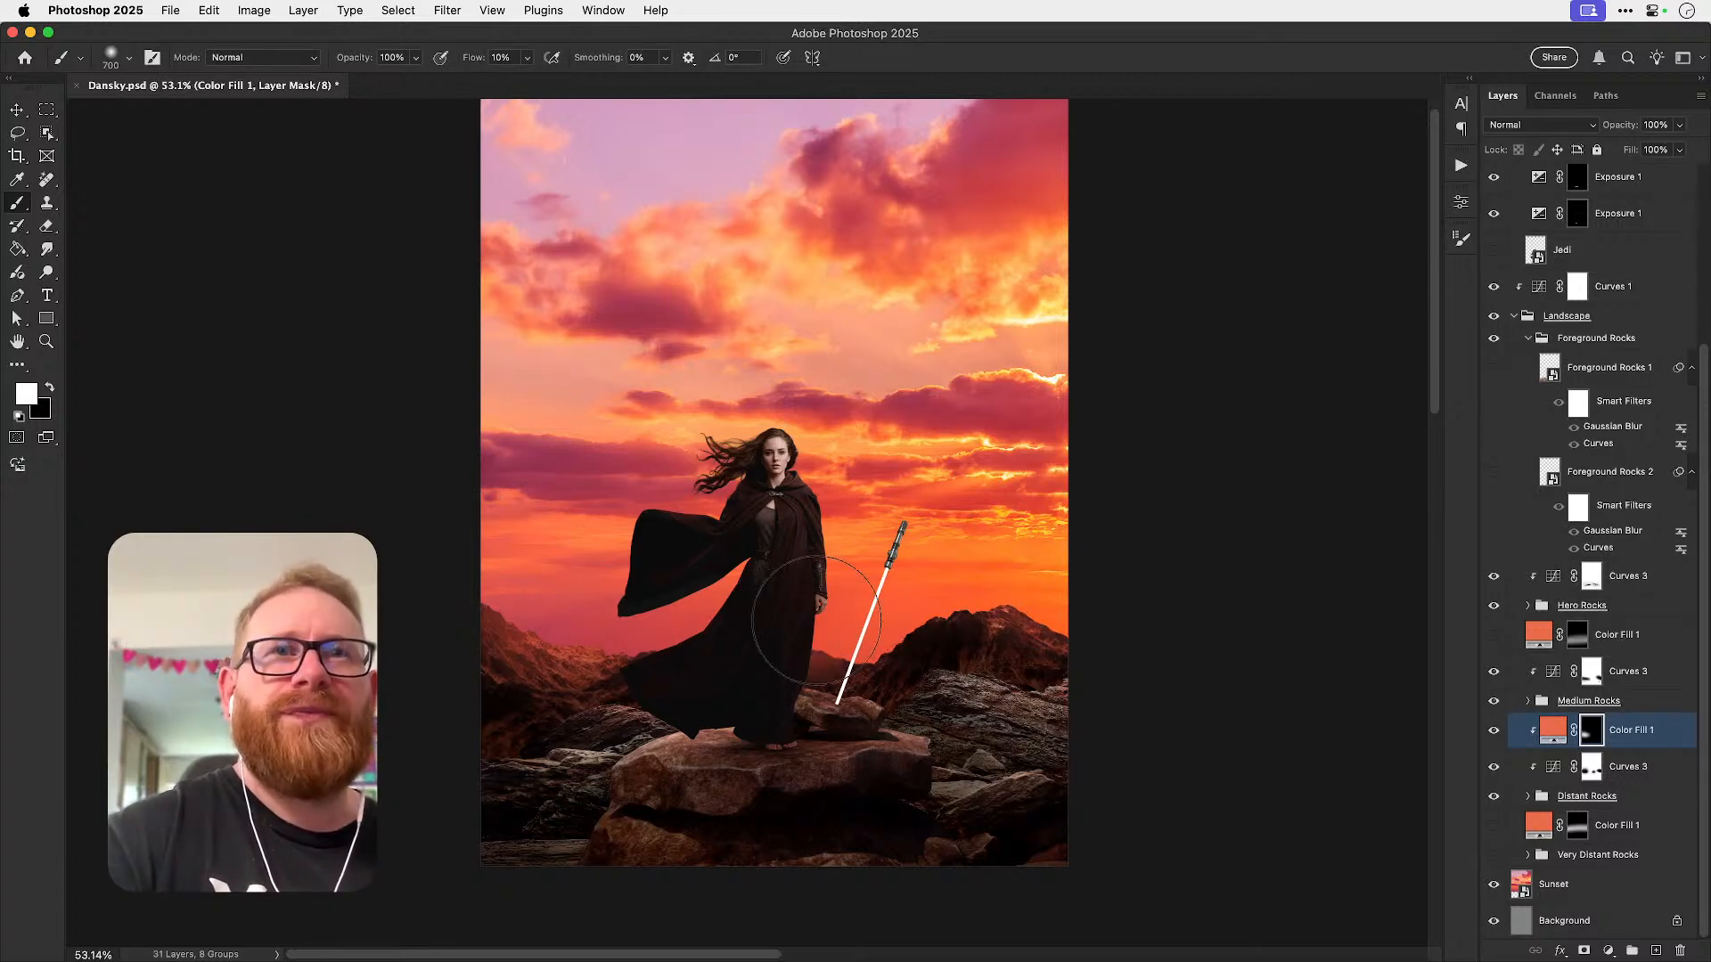
{"action": "key", "text": "x"}
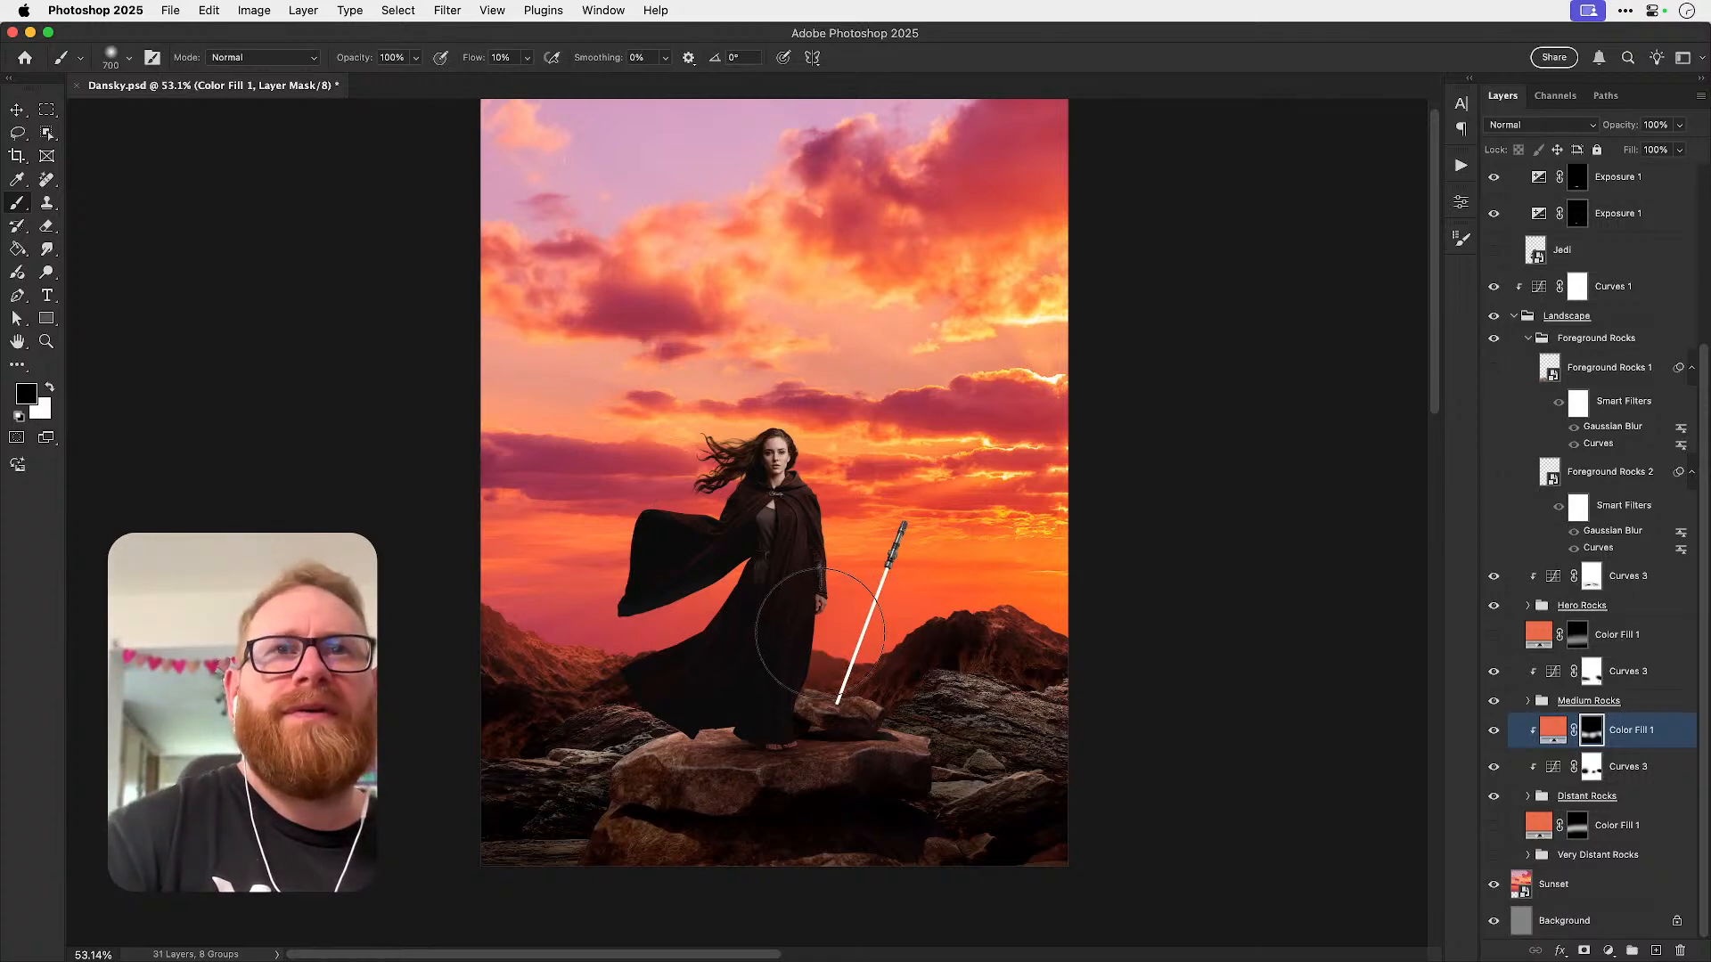
{"action": "key", "text": "x"}
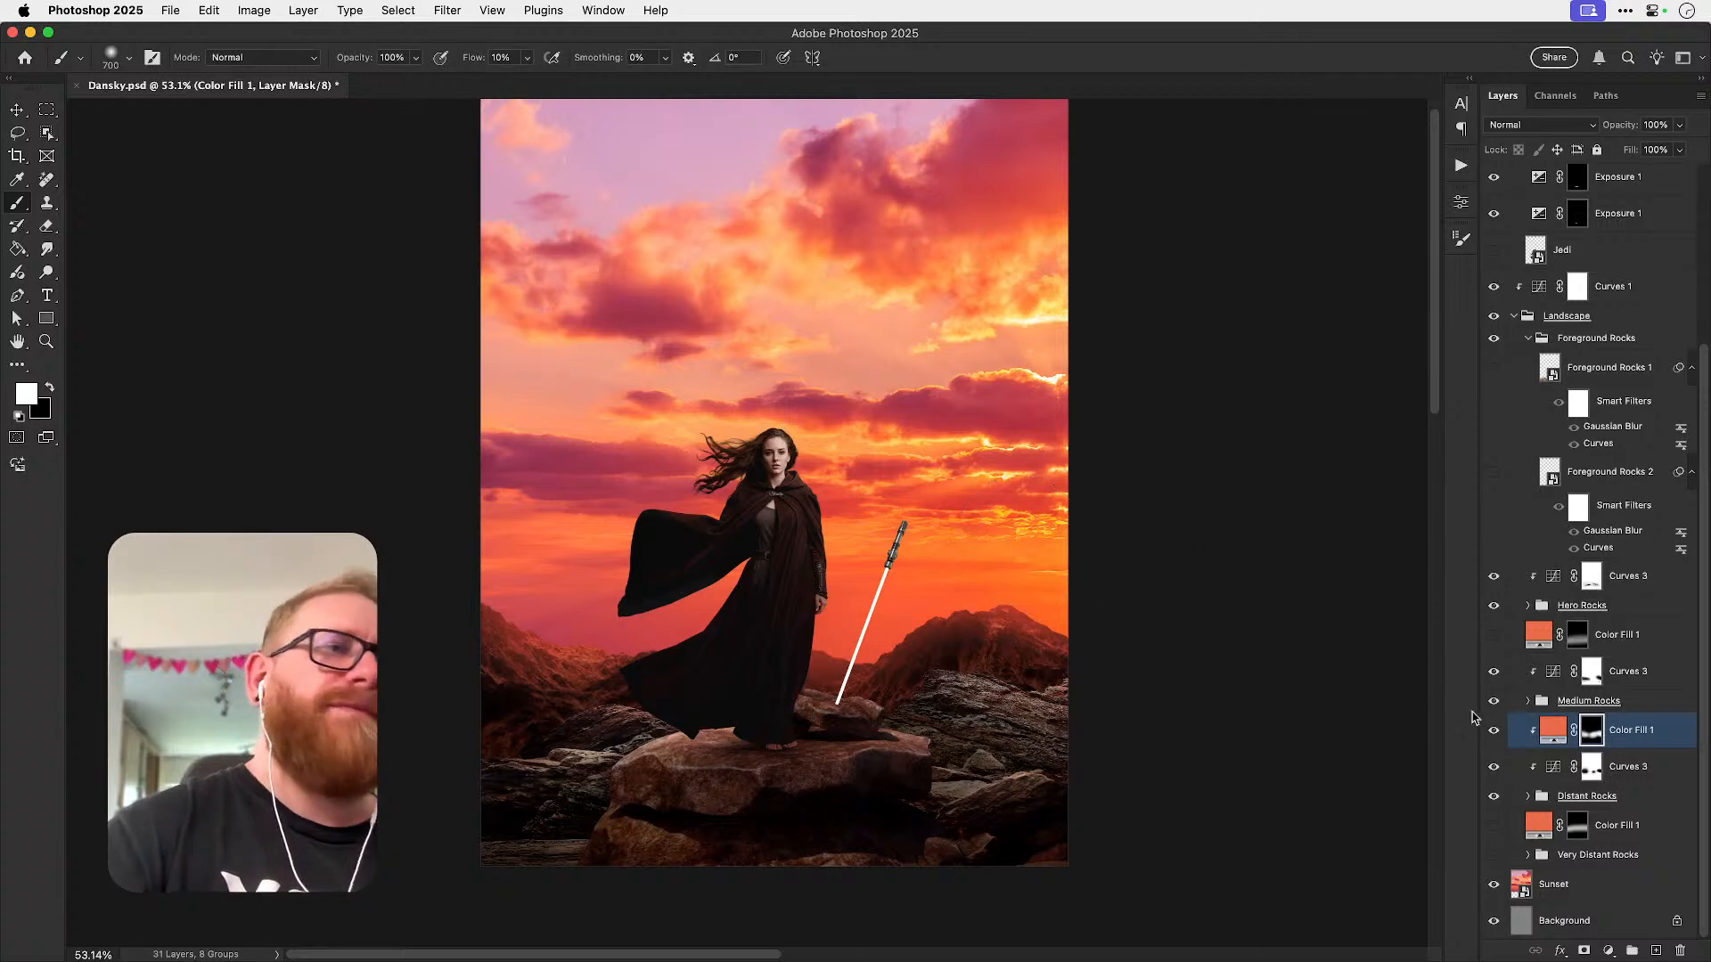
- Clip the Color Fill 1 above the Medium Rocks group to that group and replace its mask with a black one
{"action": "left_click", "coordinate": [1612, 653], "text": "alt"}
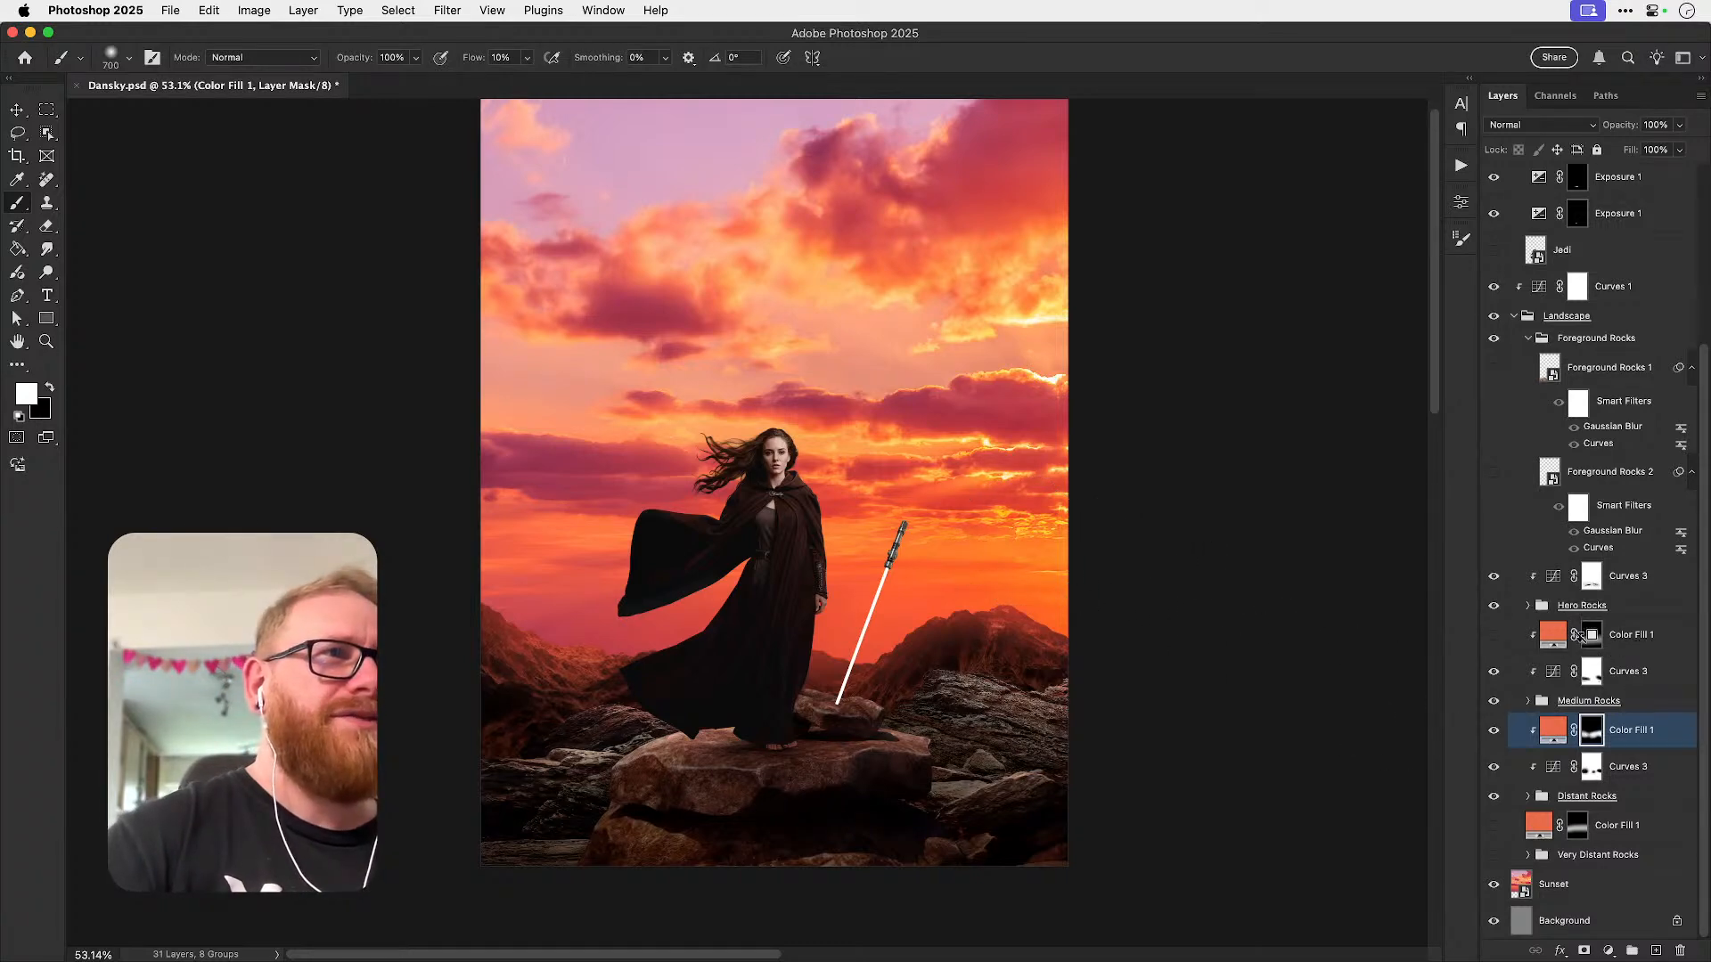
{"action": "left_click", "coordinate": [1494, 636]}
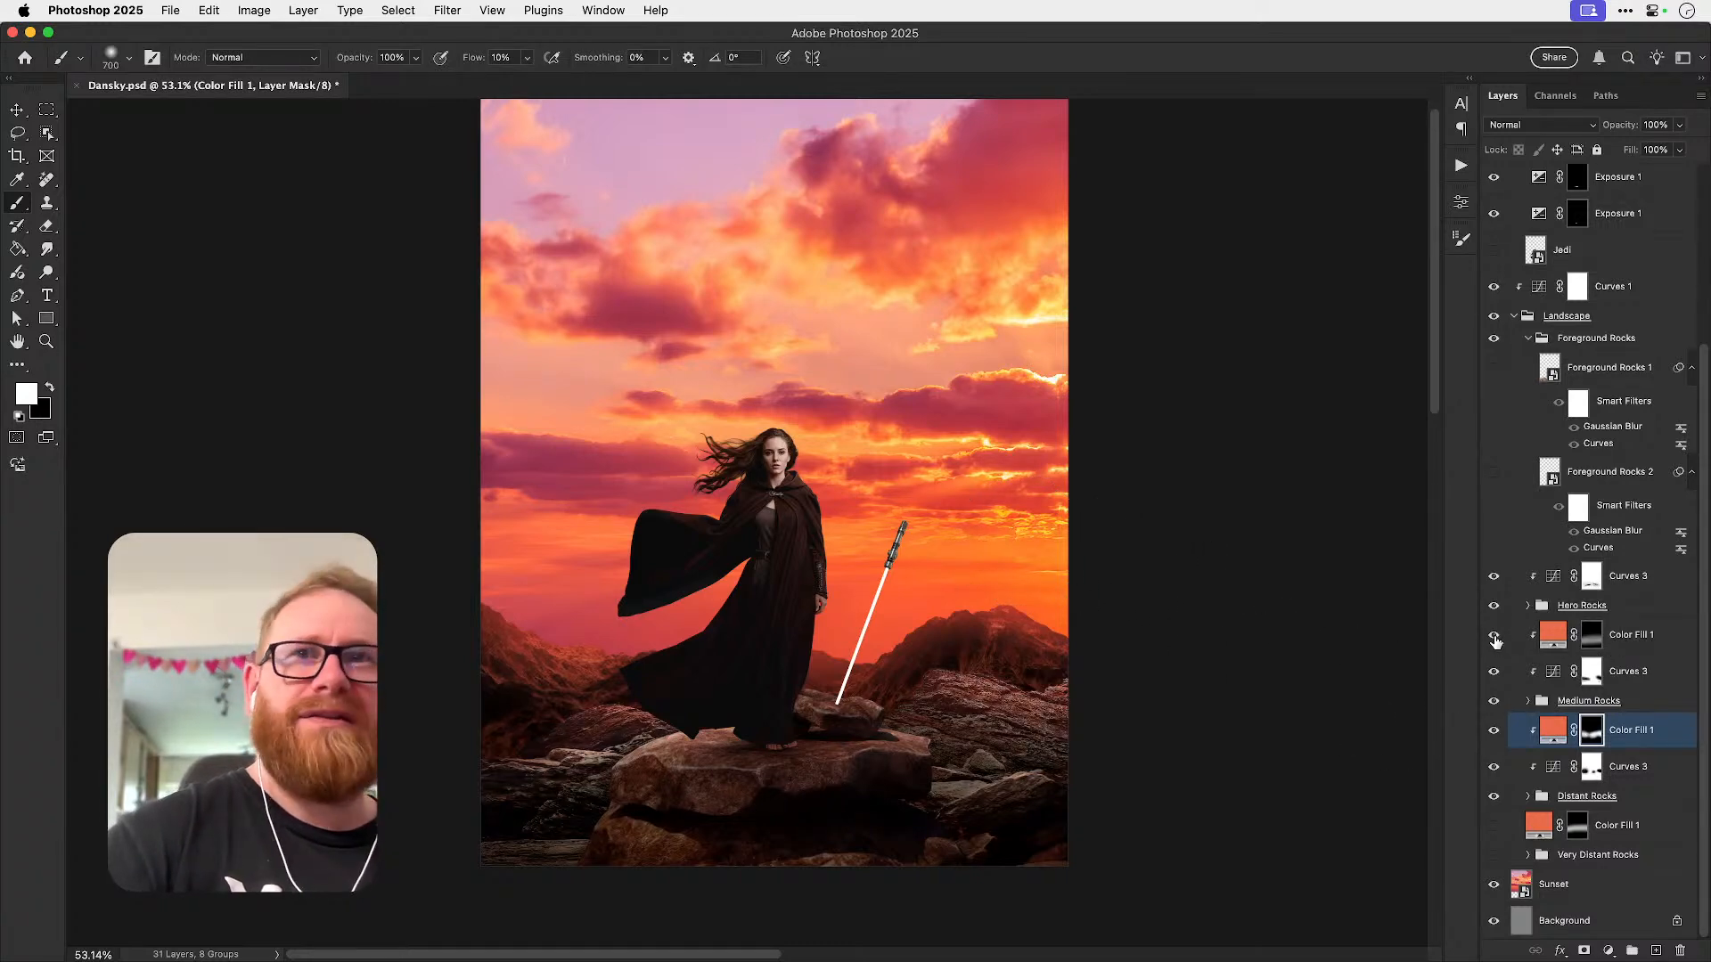
{"action": "right_click", "coordinate": [1587, 638]}
{"action": "left_click", "coordinate": [1559, 675]}
{"action": "left_click", "coordinate": [1584, 950], "text": "alt"}
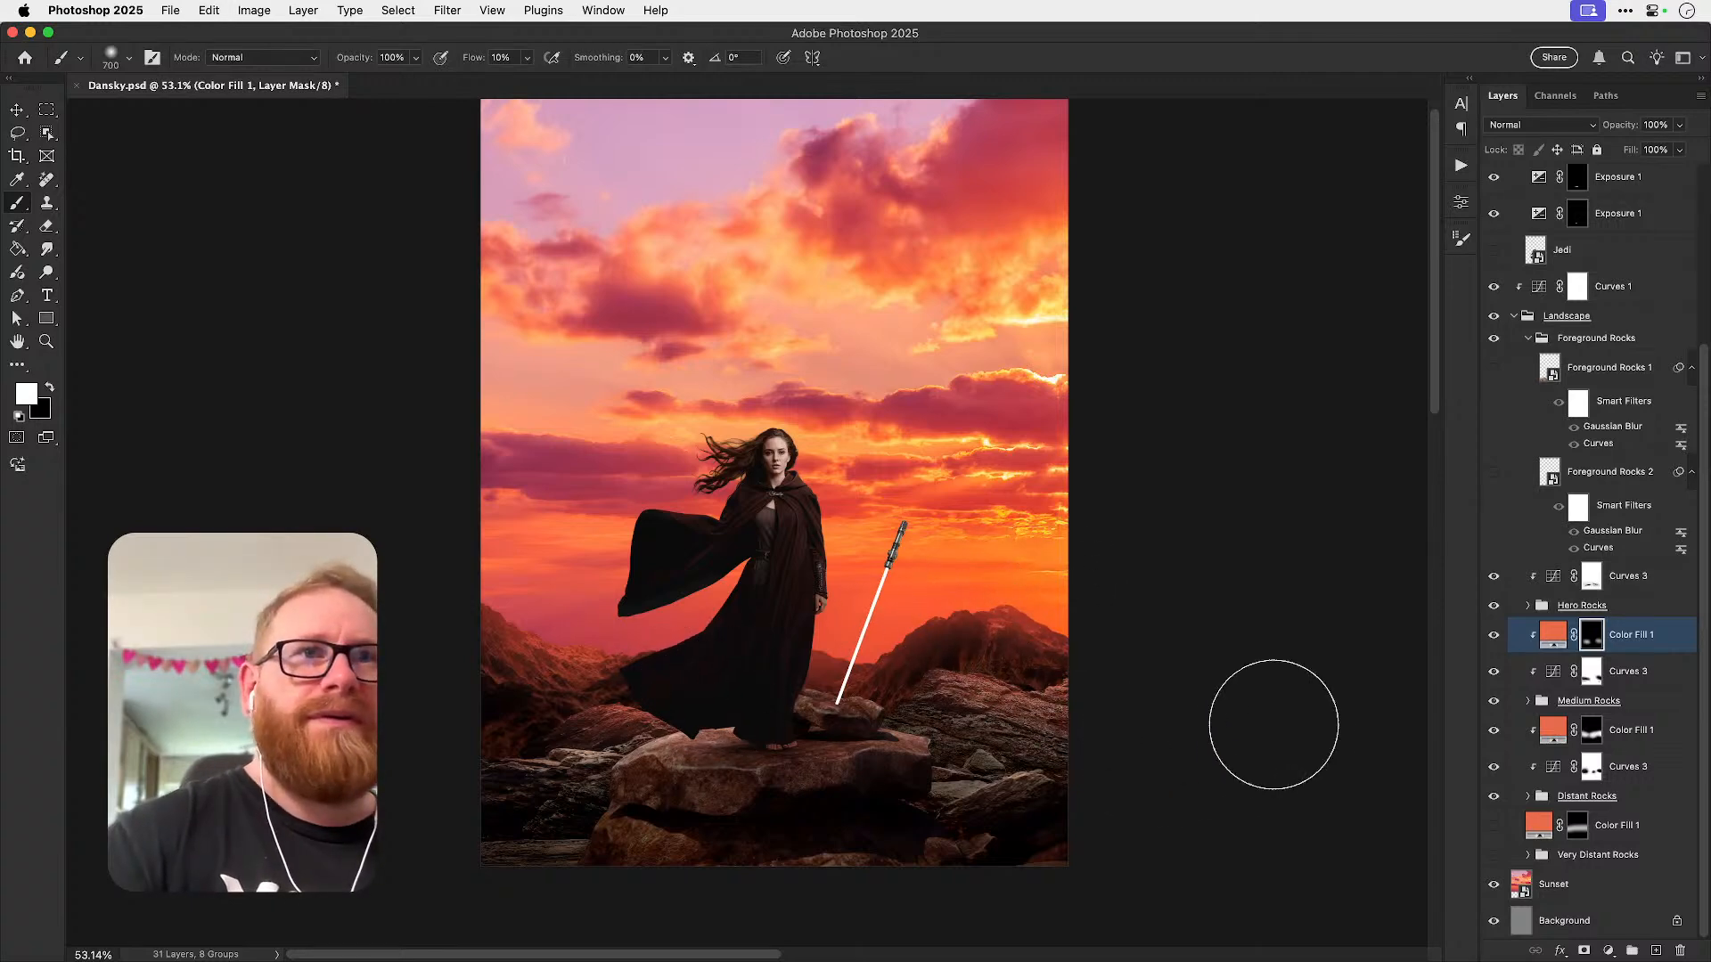
- Brush orange haze into the Medium Rocks color fill mask, refining it with a brush reduced to 175 px
{"action": "key", "text": "bracketleft"}
{"action": "key", "text": "bracketleft"}
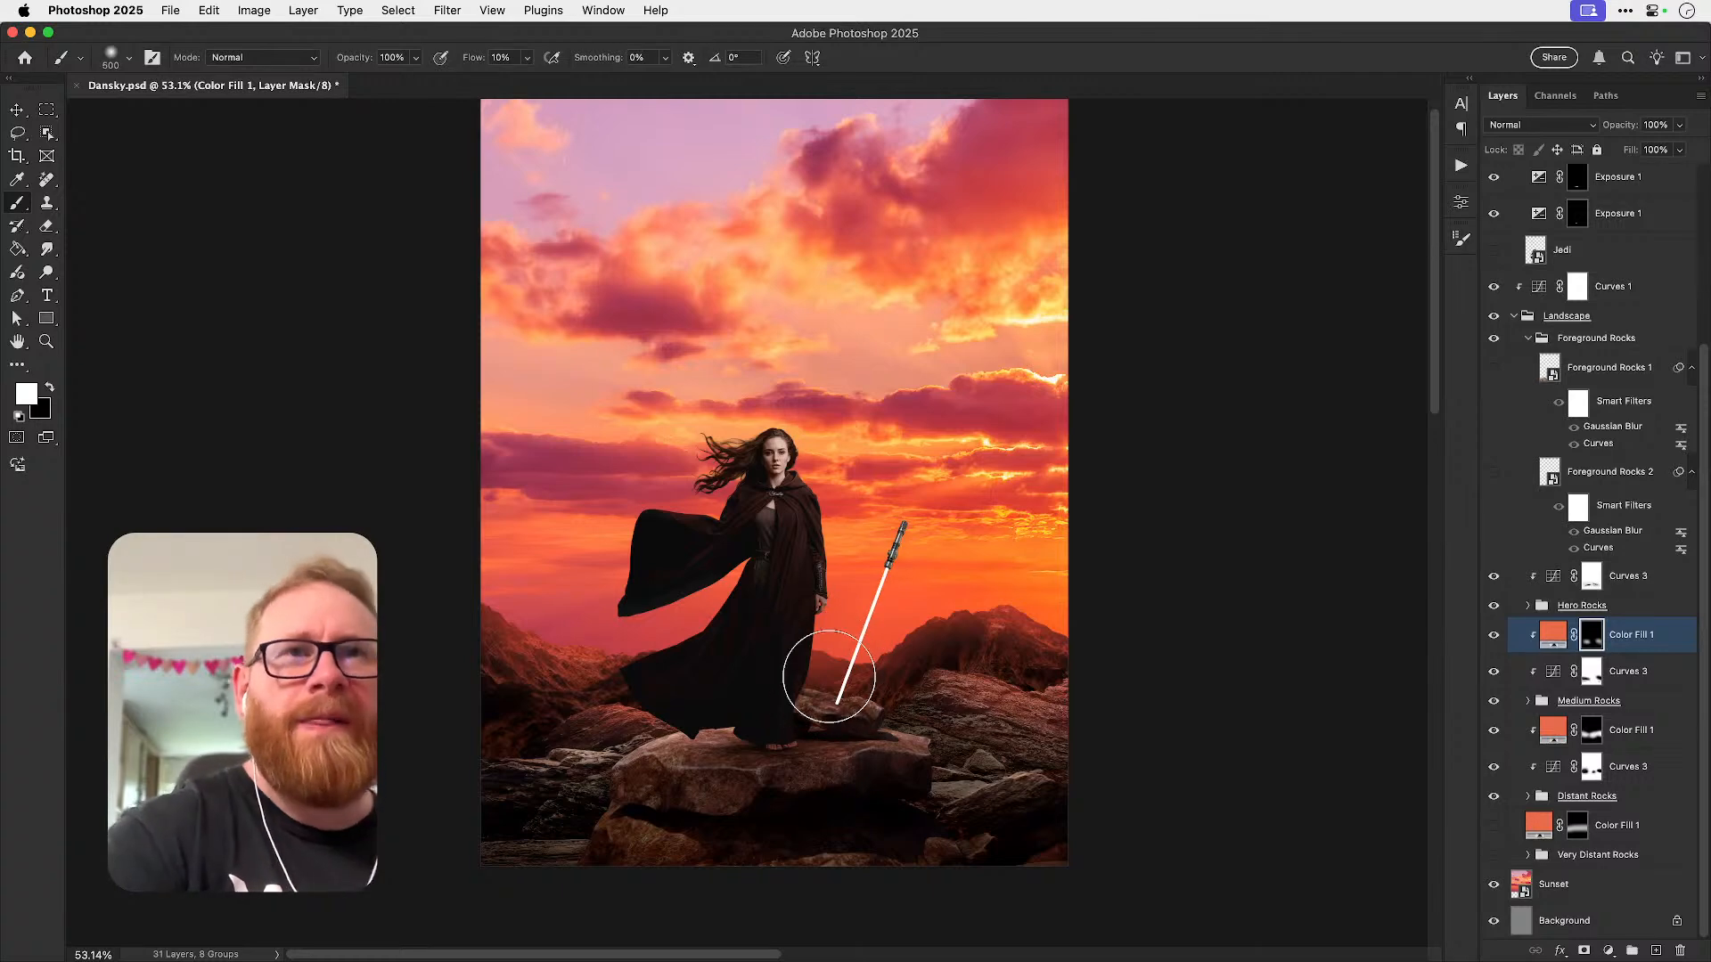
{"action": "key", "text": "bracketleft"}
{"action": "key", "text": "bracketleft"}
{"action": "key", "text": "bracketleft"}
{"action": "key", "text": "bracketleft"}
{"action": "key", "text": "bracketleft"}
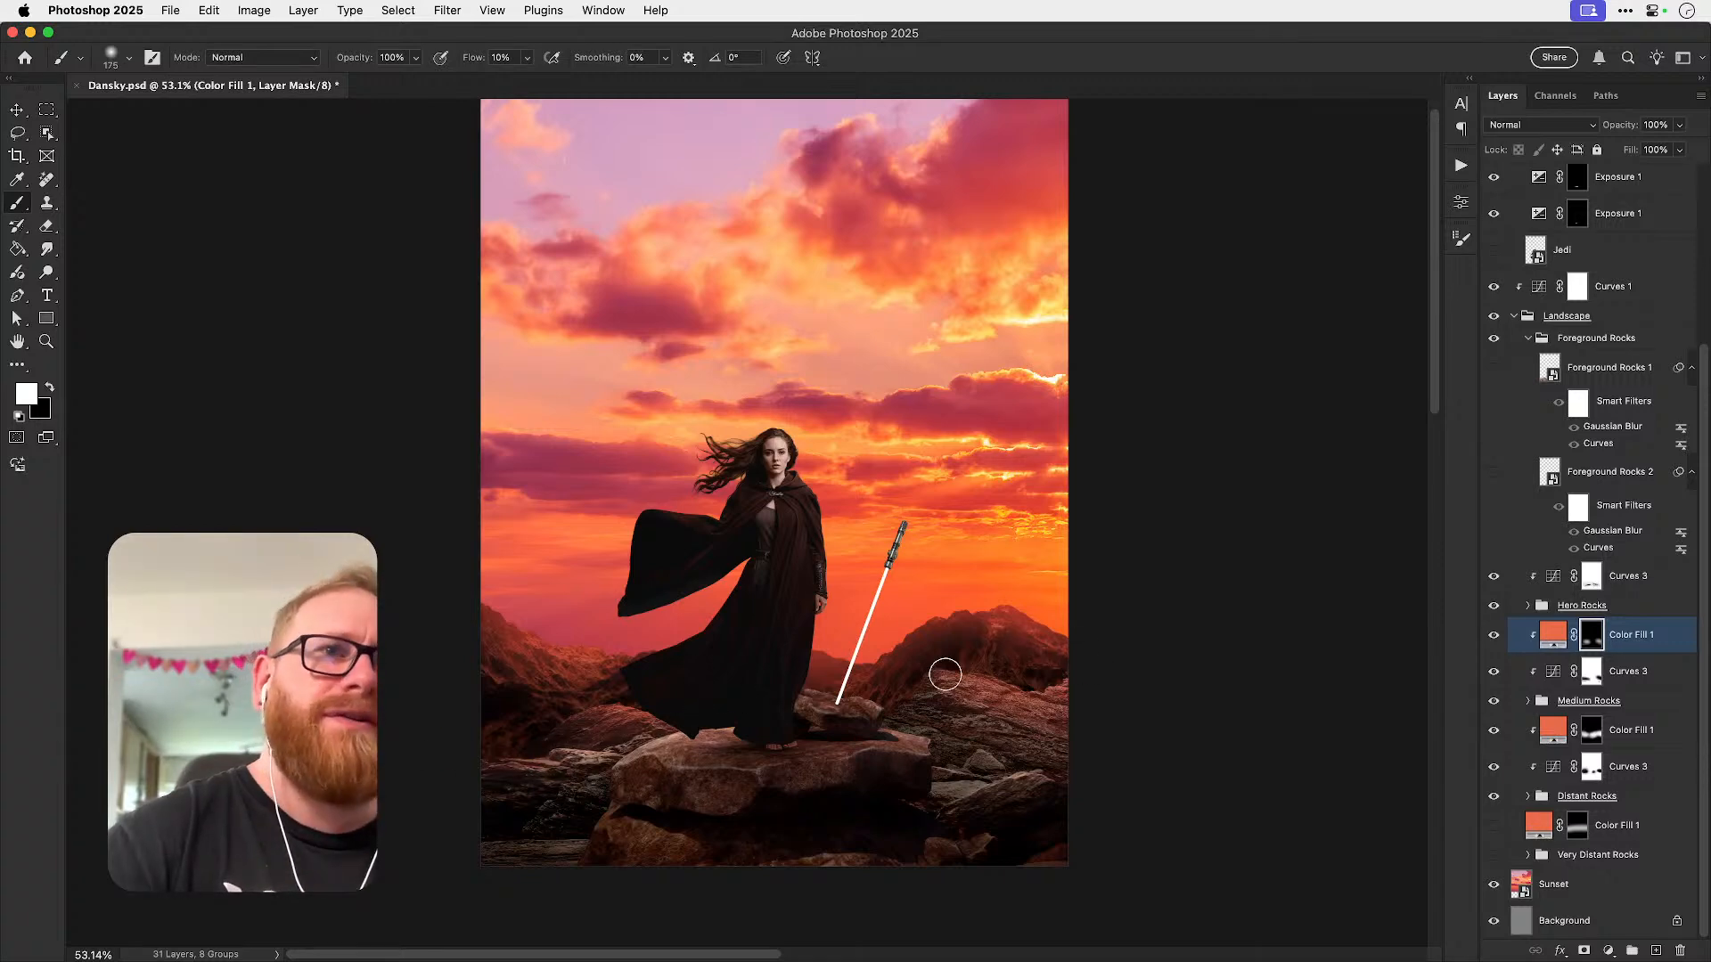
{"action": "key", "text": "x"}
{"action": "key", "text": "x"}
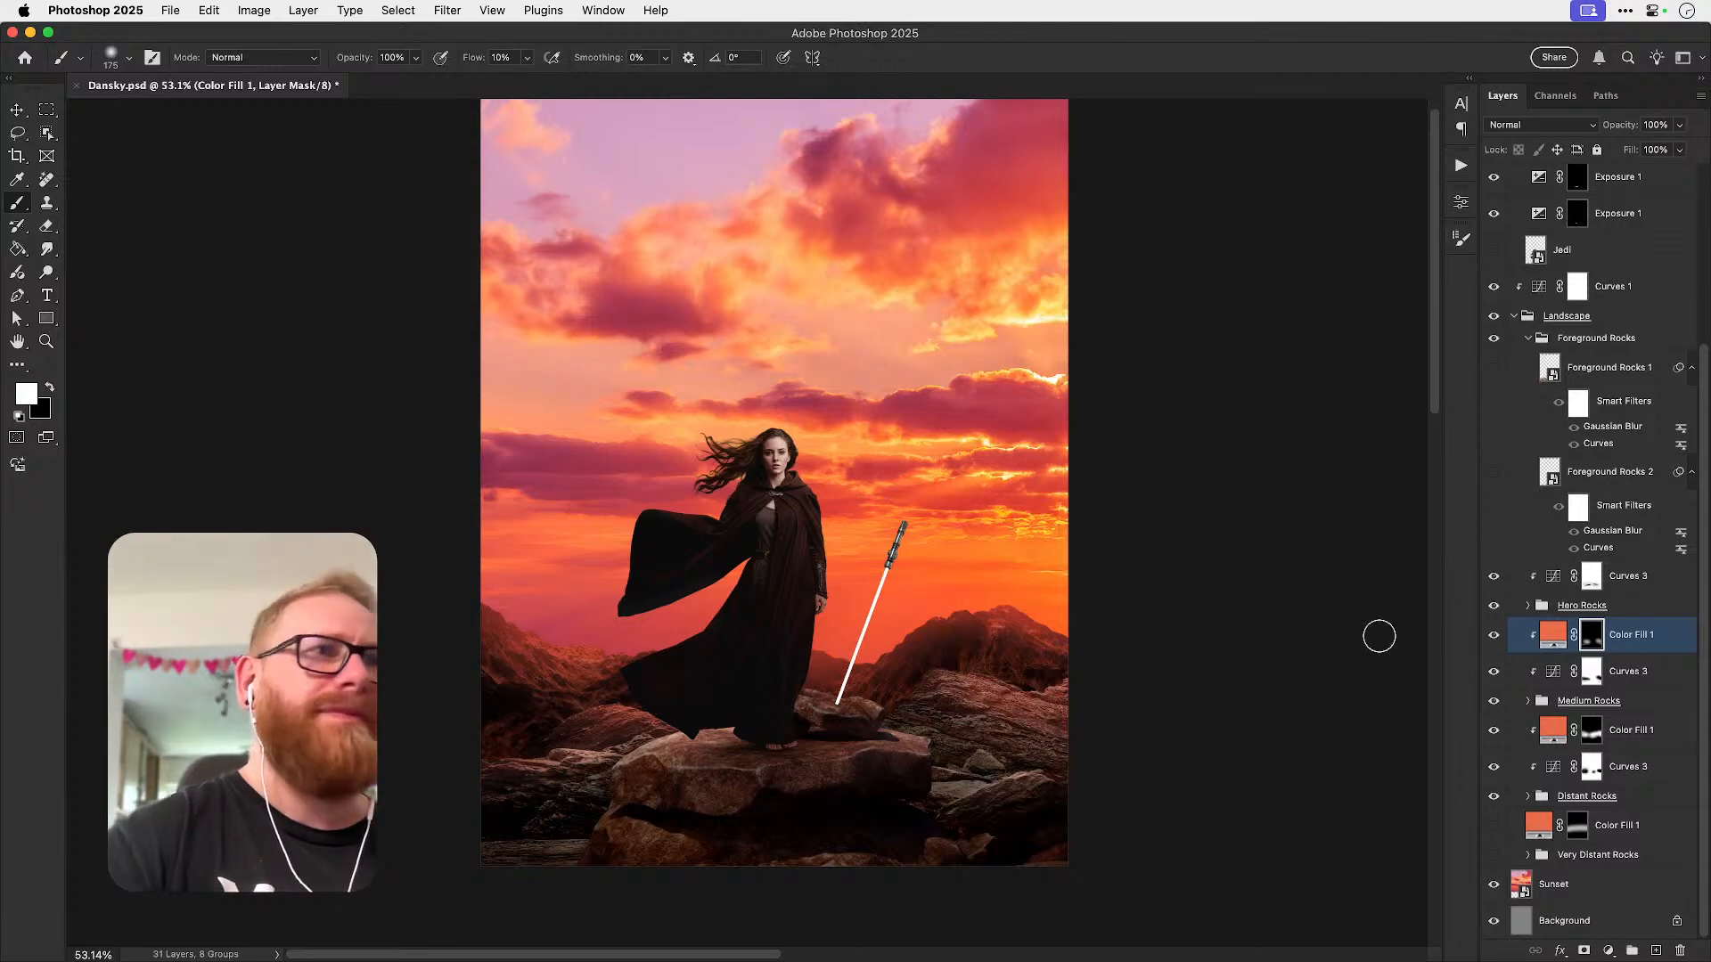
- Duplicate the Medium Rocks color fill above the Hero Rocks Curves 3, clipping the copy and giving it a fresh black mask
{"action": "left_click_drag", "start_coordinate": [1638, 639], "coordinate": [1634, 570]}
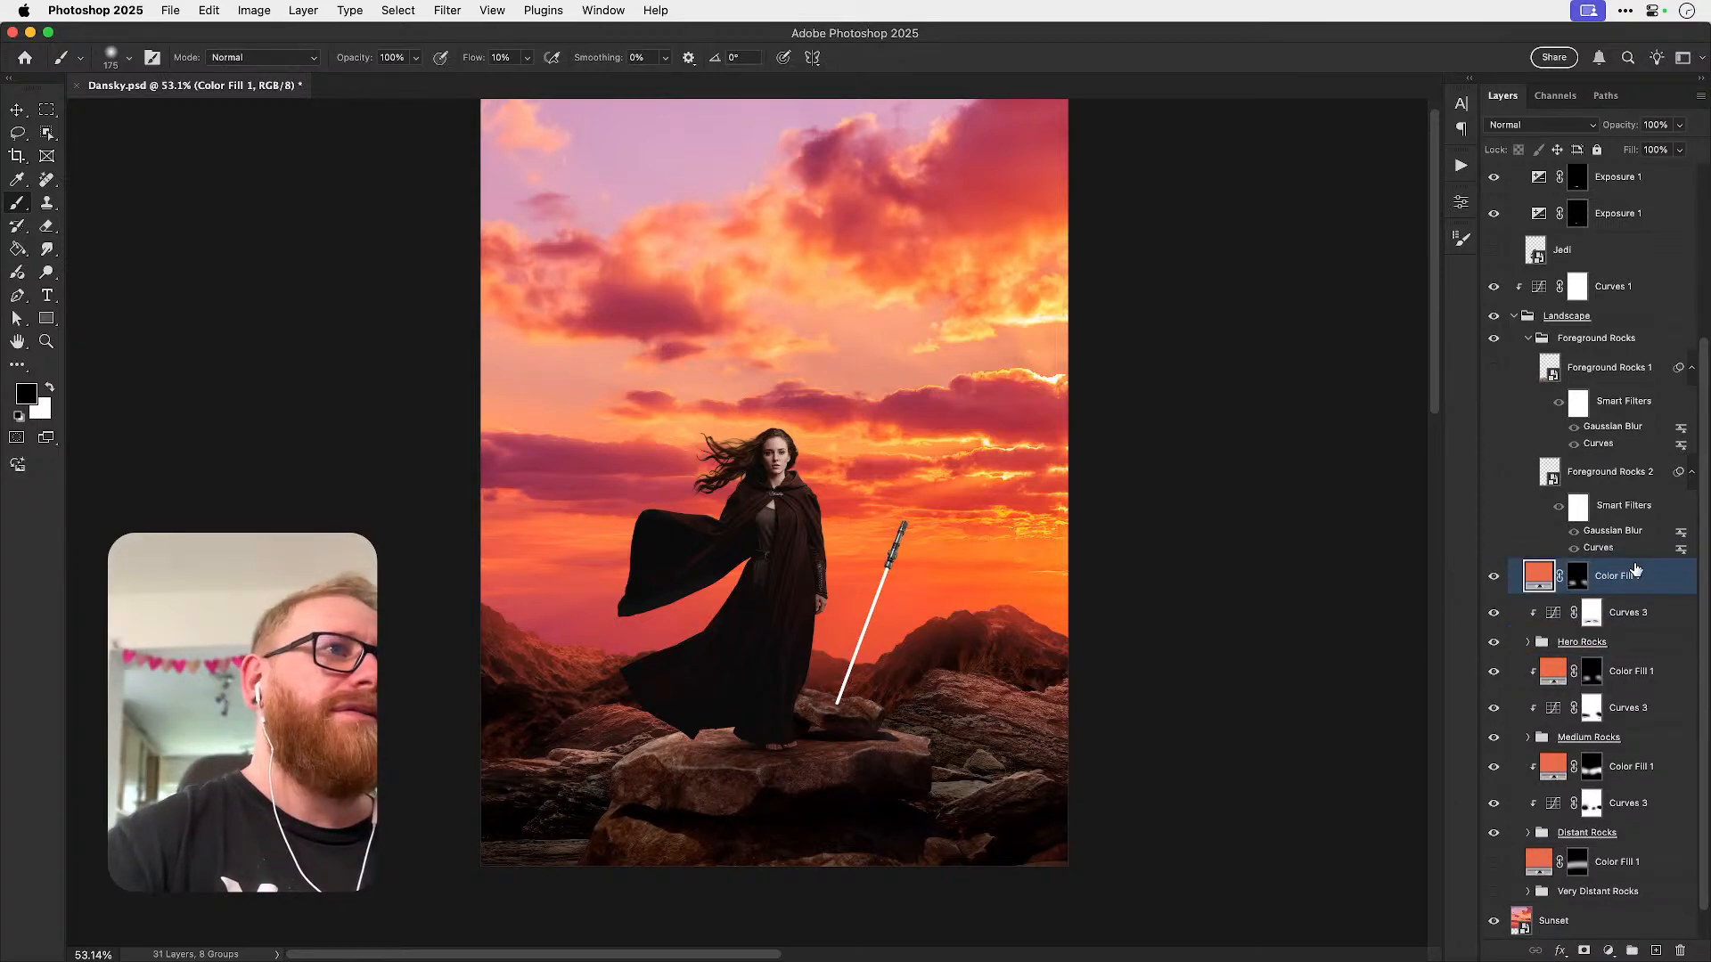
{"action": "key", "text": "super+alt+g"}
{"action": "right_click", "coordinate": [1591, 578]}
{"action": "left_click", "coordinate": [1574, 615]}
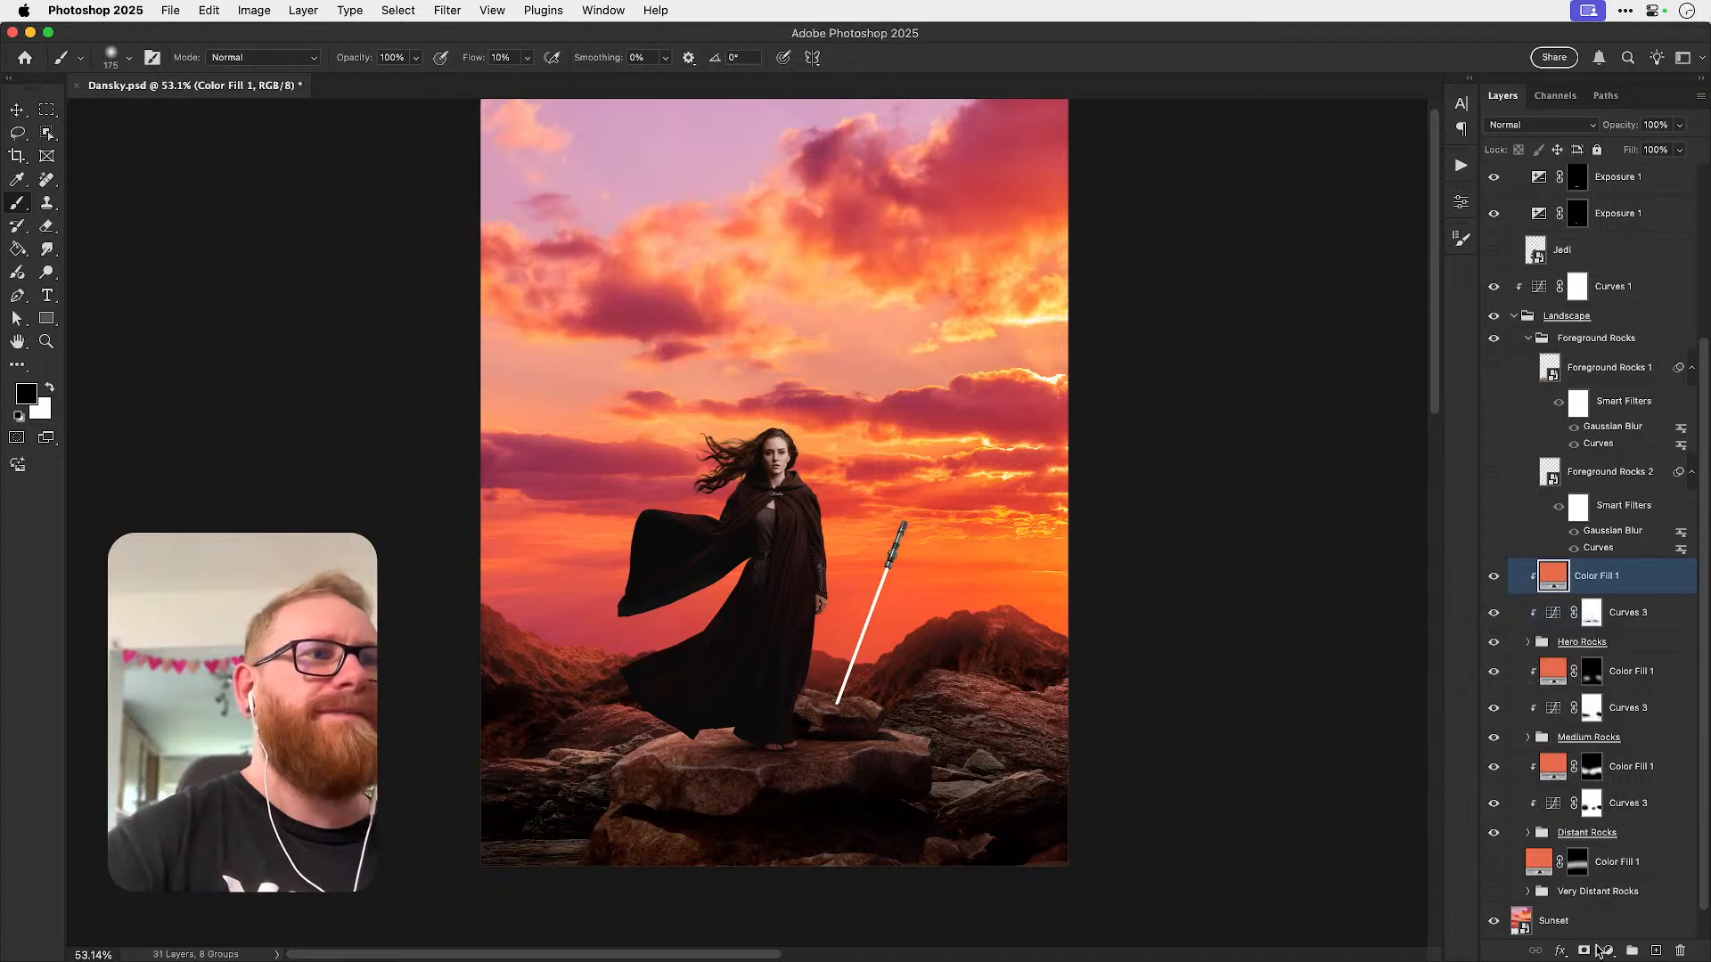
{"action": "left_click", "coordinate": [1584, 951], "text": "alt"}
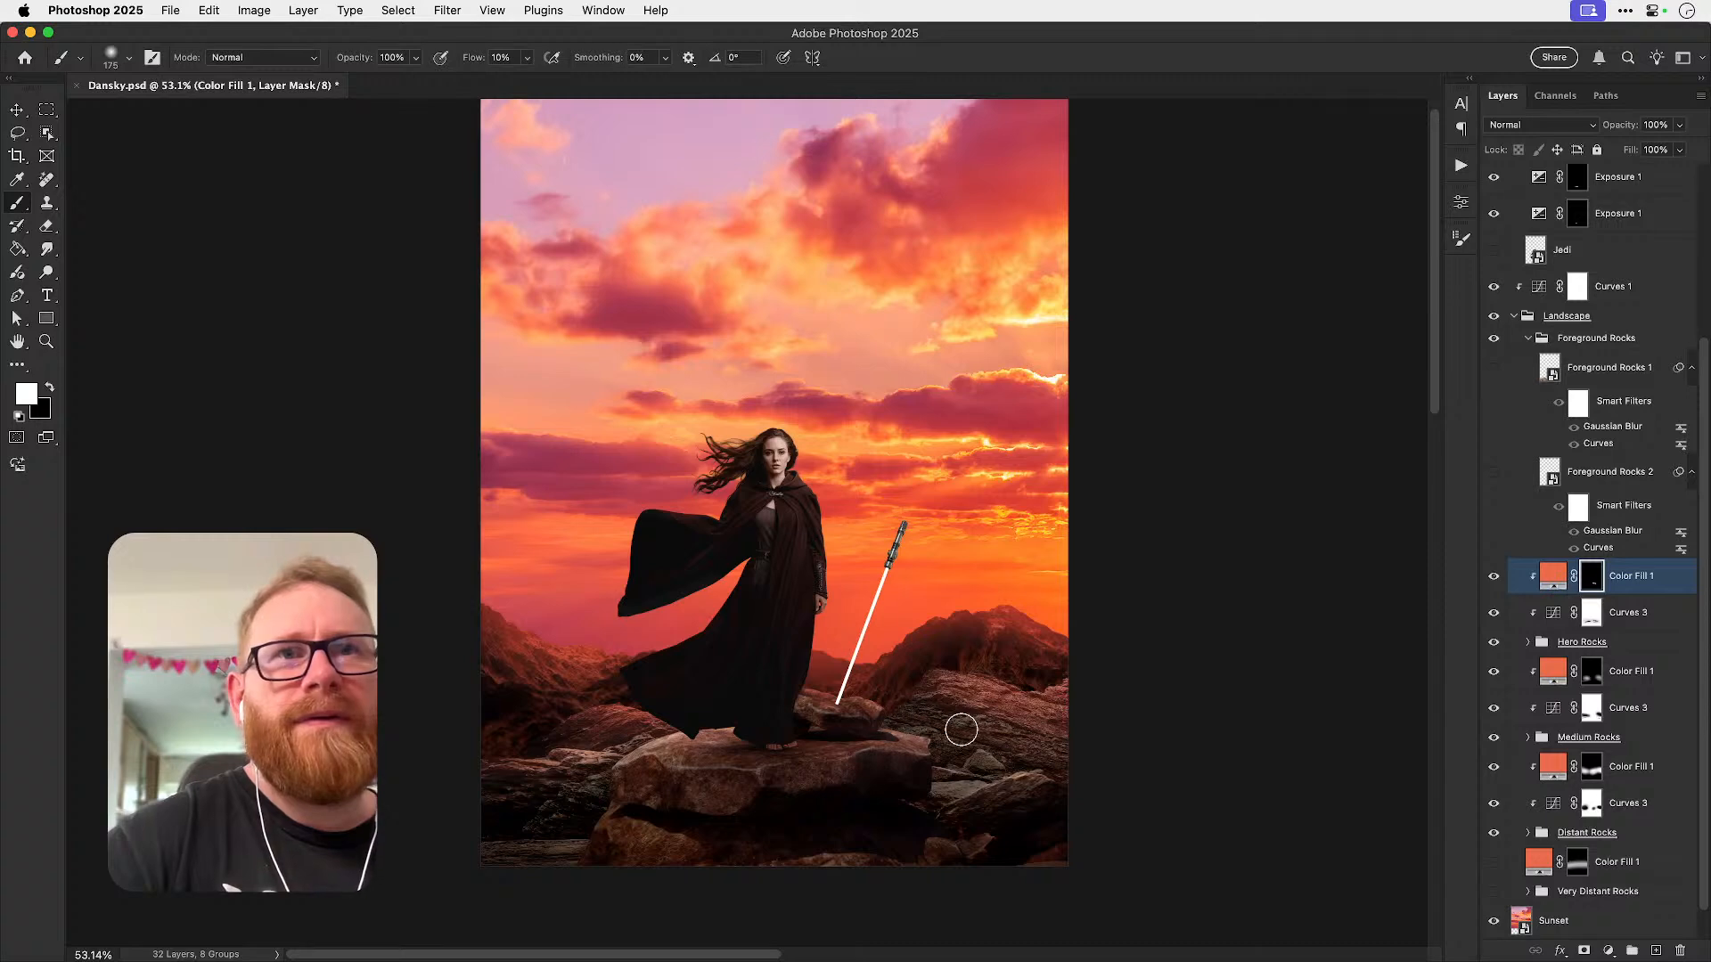
- Paint orange haze on the Hero Rocks color fill mask around the small rock under the saber, adjusting the brush to 300 and 250 px
{"action": "key", "text": "bracketright"}
{"action": "key", "text": "bracketright"}
{"action": "key", "text": "bracketright"}
{"action": "key", "text": "bracketright"}
{"action": "key", "text": "bracketright"}
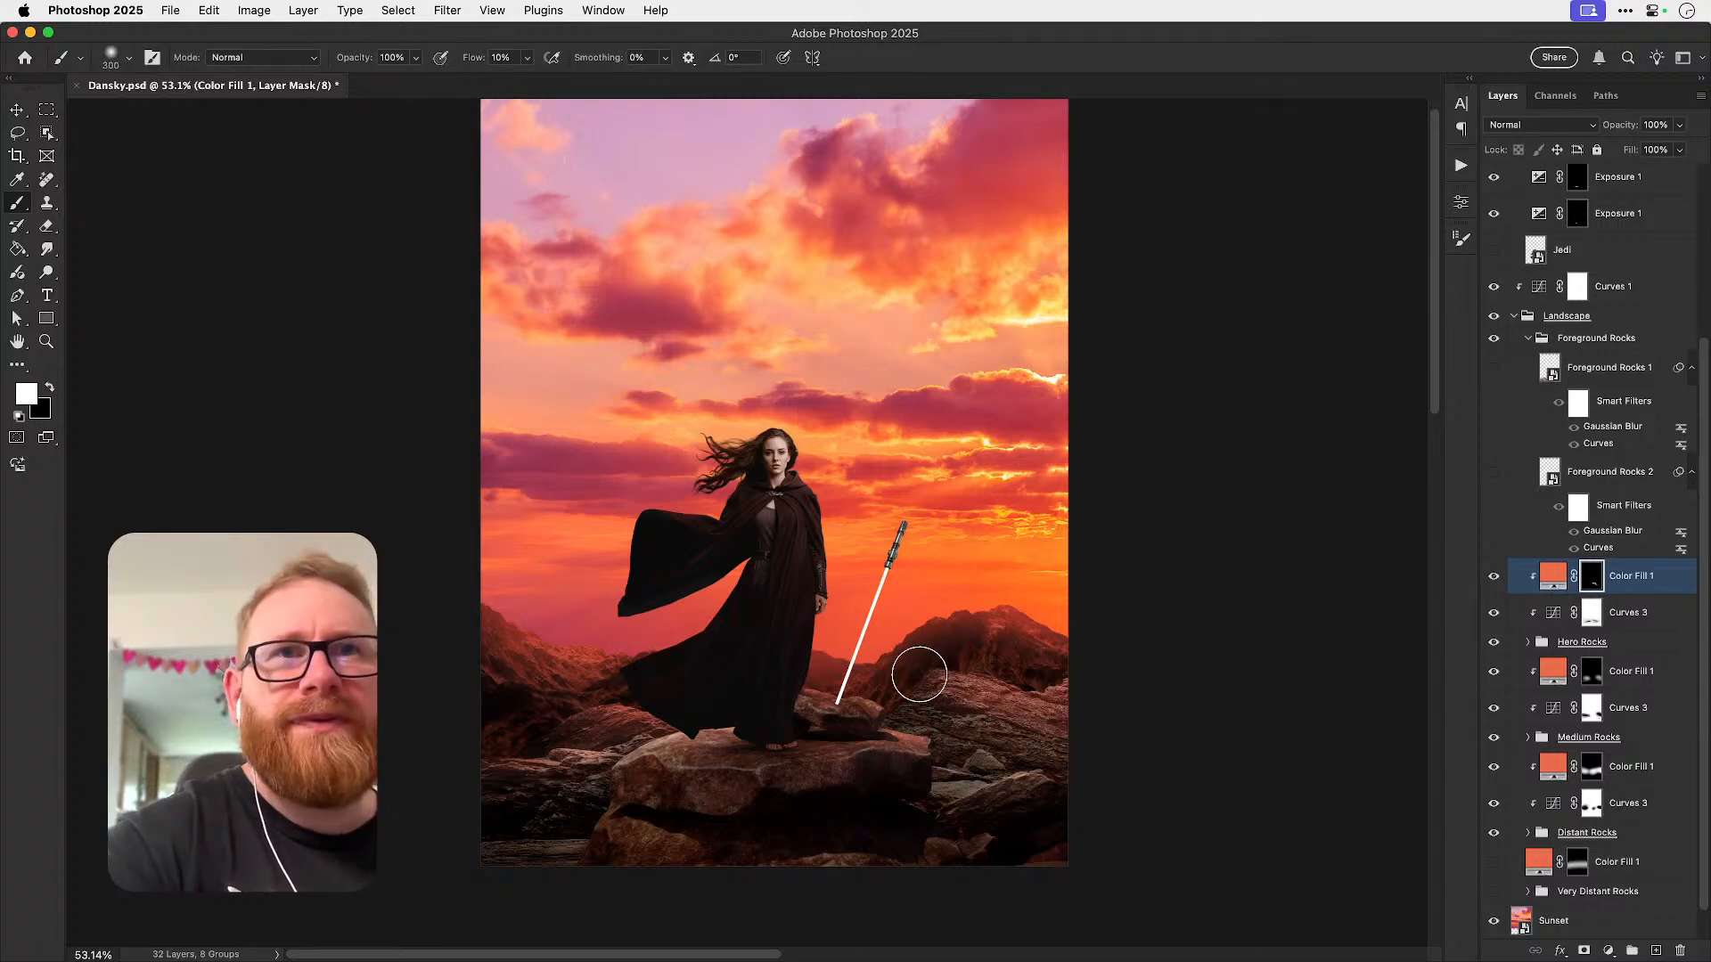
{"action": "key", "text": "bracketleft"}
{"action": "key", "text": "bracketleft"}
{"action": "key", "text": "bracketleft"}
{"action": "key", "text": "bracketleft"}
{"action": "key", "text": "bracketleft"}
{"action": "key", "text": "bracketleft"}
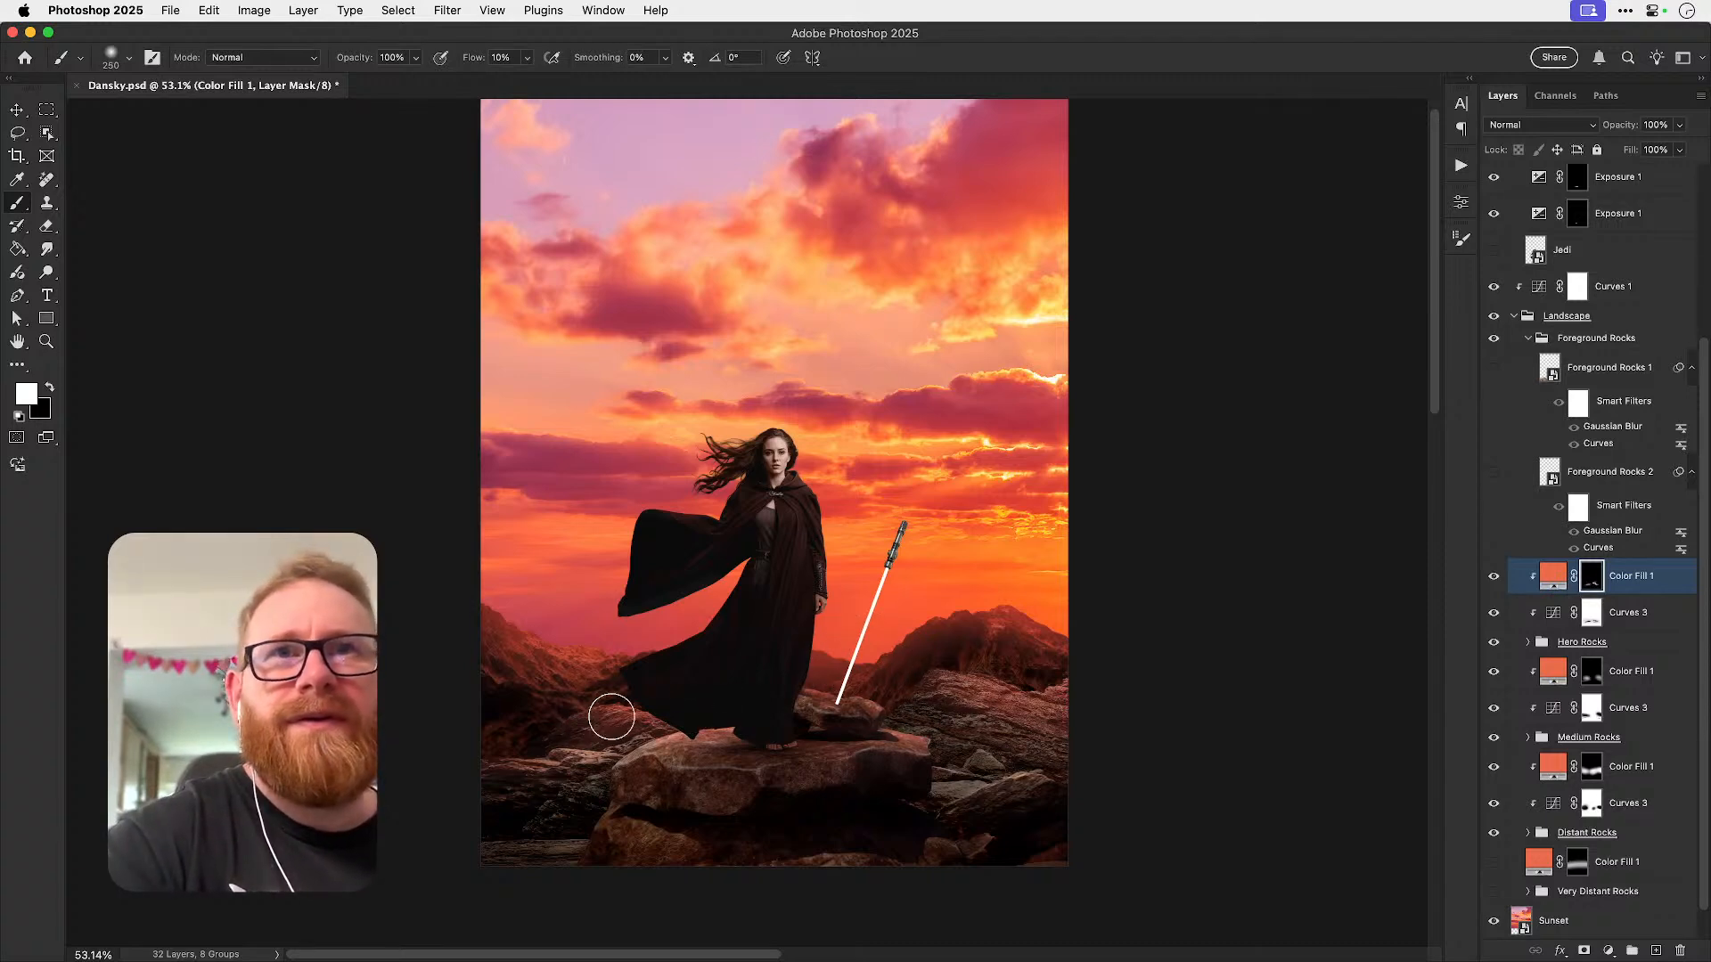
- Refine the Hero Rocks haze mask with black, and spread white over the main rock using a brush of up to 800 px
{"action": "key", "text": "x"}
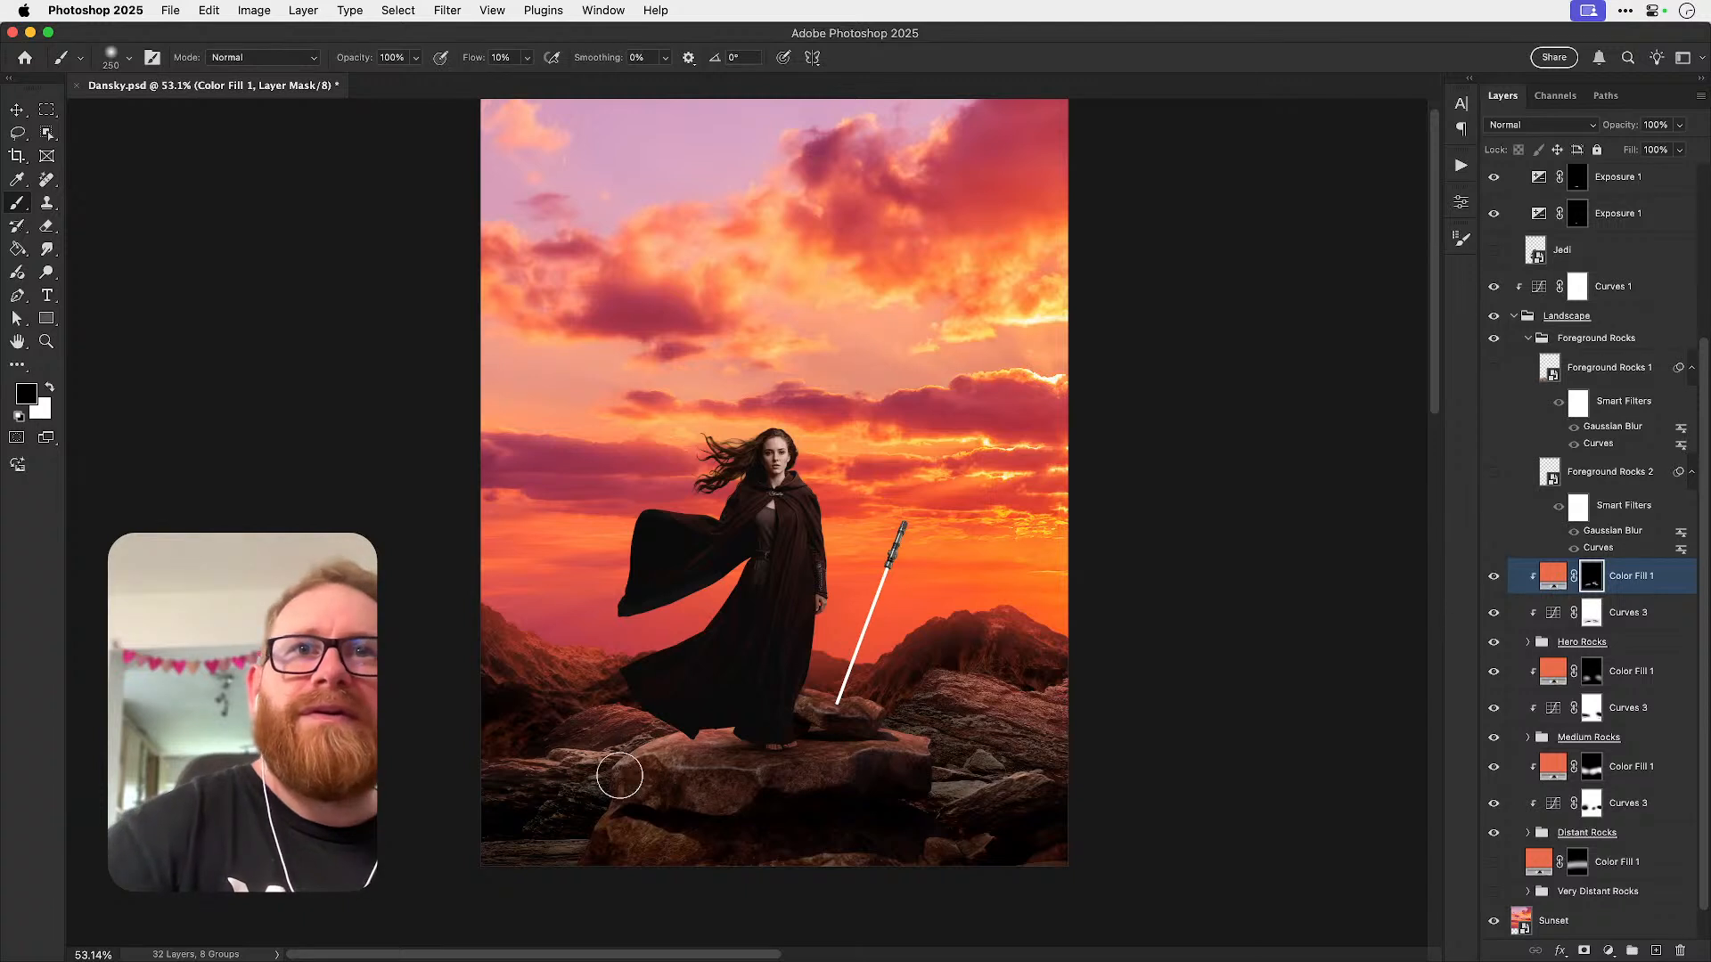
{"action": "key", "text": "x"}
{"action": "key", "text": "bracketright"}
{"action": "key", "text": "bracketright"}
{"action": "key", "text": "bracketright"}
{"action": "key", "text": "bracketright"}
{"action": "key", "text": "bracketright"}
{"action": "key", "text": "bracketright"}
{"action": "key", "text": "bracketright"}
{"action": "key", "text": "bracketright"}
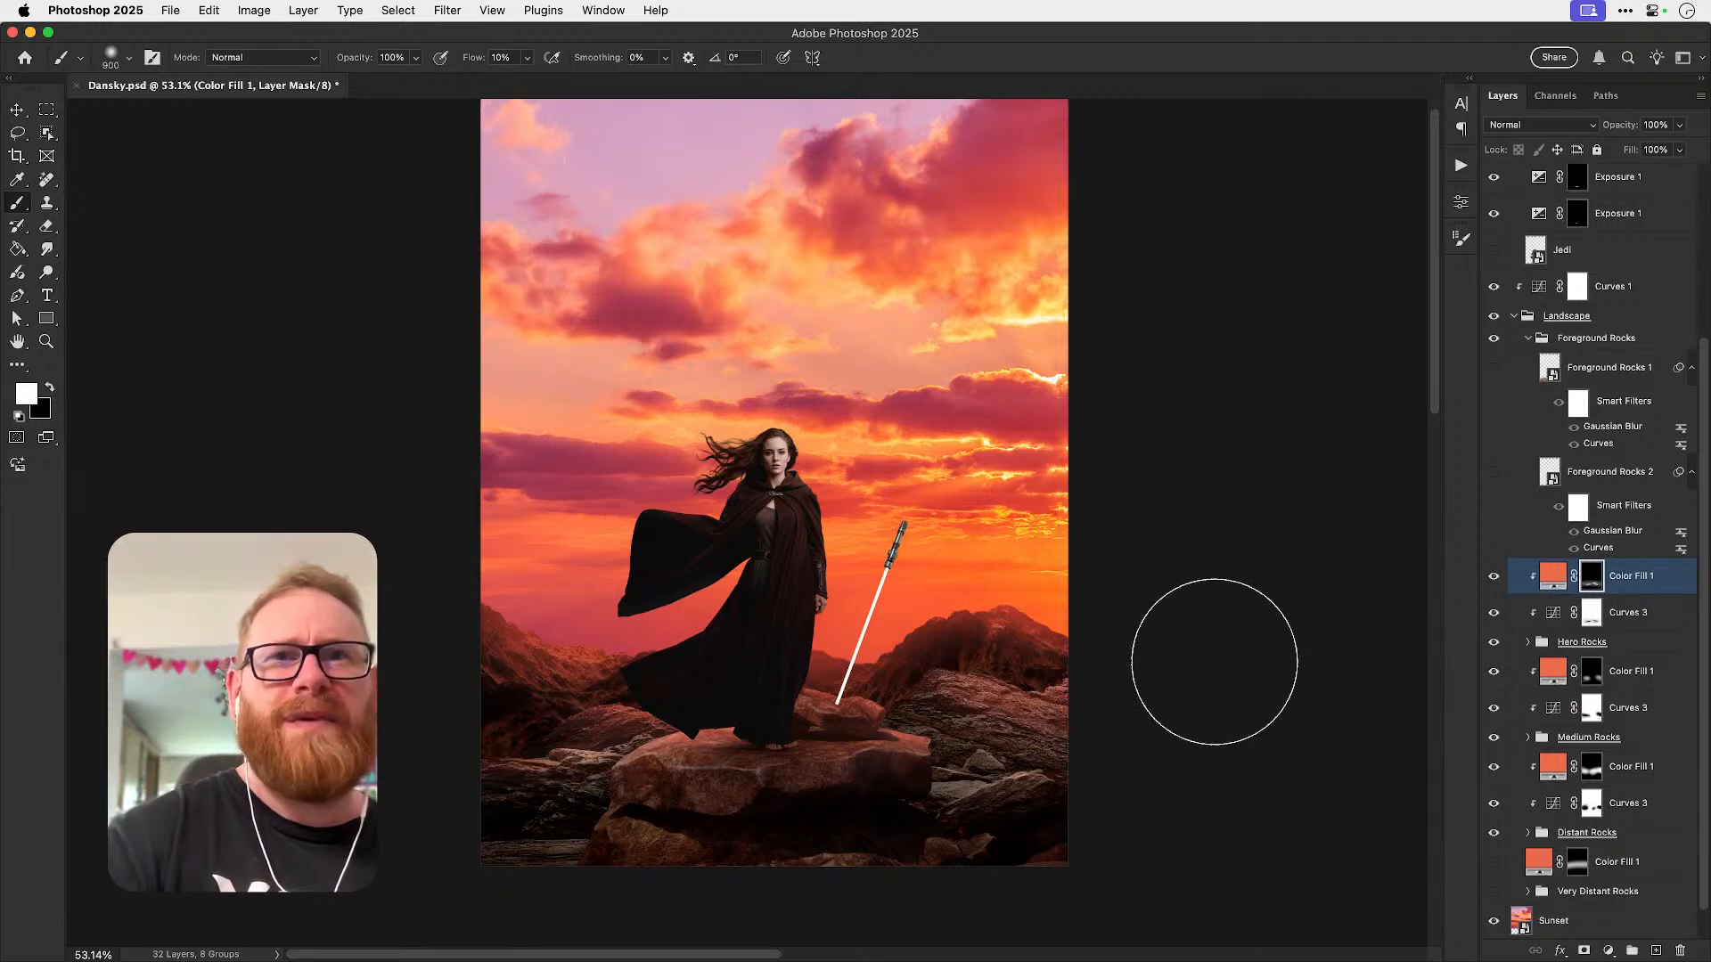
{"action": "key", "text": "bracketleft"}
{"action": "key", "text": "bracketleft"}
{"action": "key", "text": "bracketleft"}
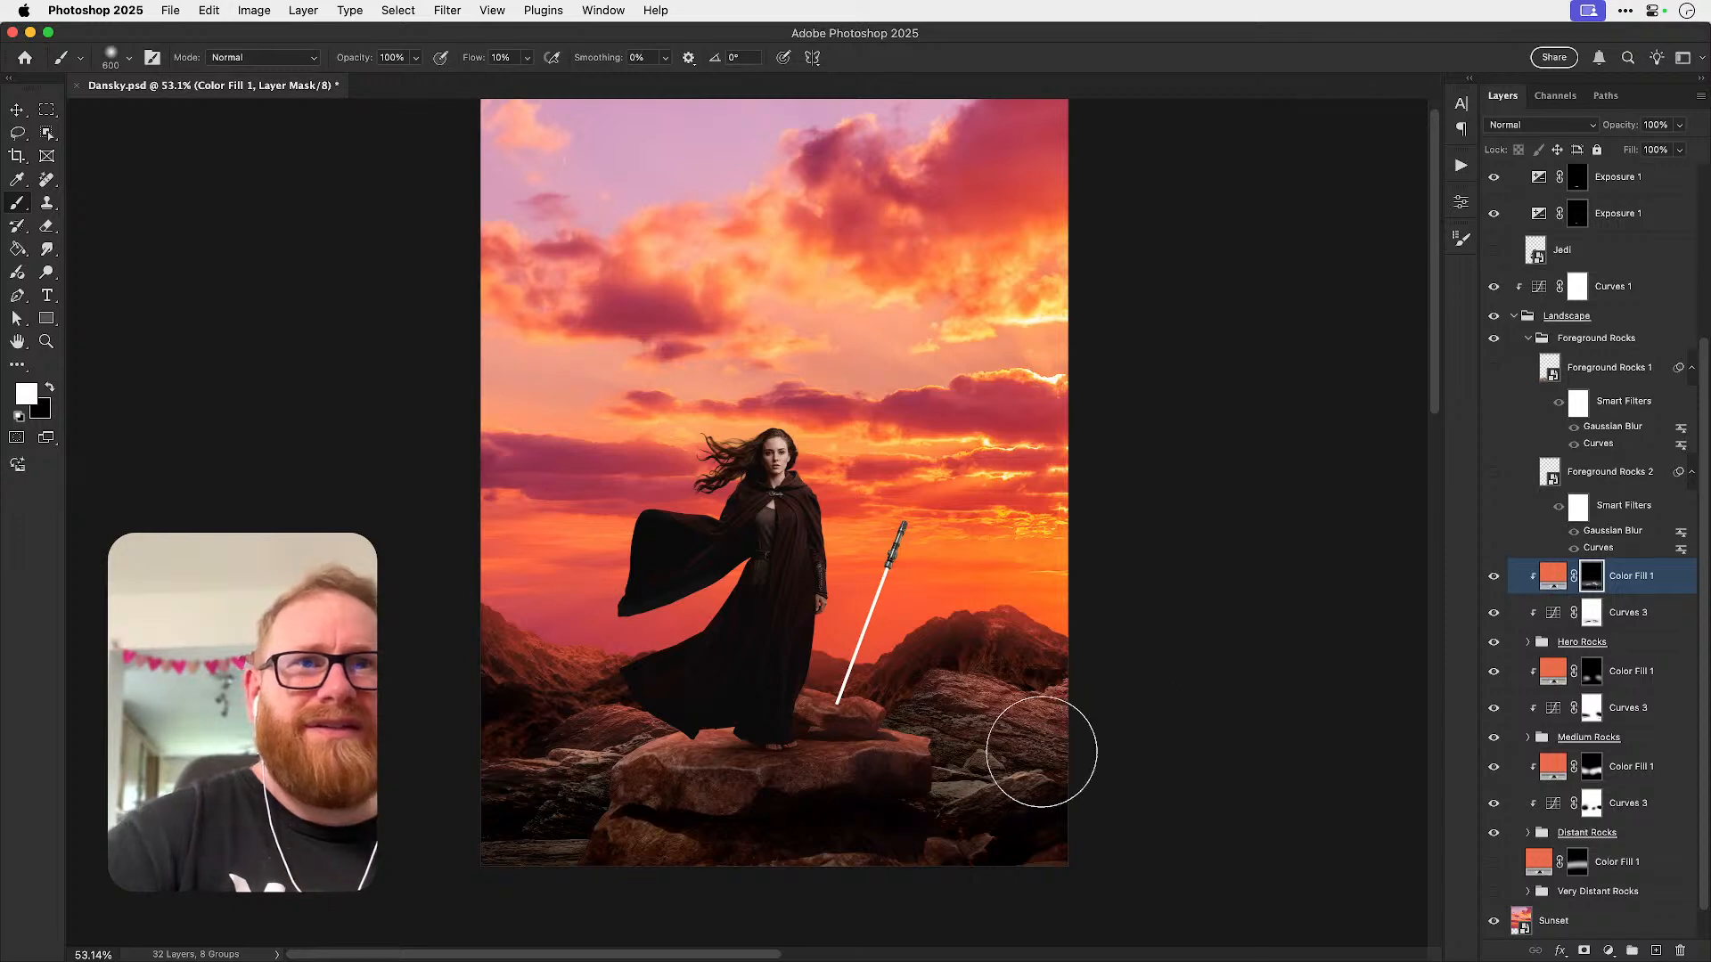
- Touch up the Hero Rocks haze mask over the lower rocks, using a small 60 px brush and a broad 700 px brush
{"action": "key", "text": "bracketleft"}
{"action": "key", "text": "bracketleft"}
{"action": "key", "text": "bracketleft"}
{"action": "key", "text": "bracketleft"}
{"action": "key", "text": "bracketleft"}
{"action": "key", "text": "bracketleft"}
{"action": "key", "text": "bracketleft"}
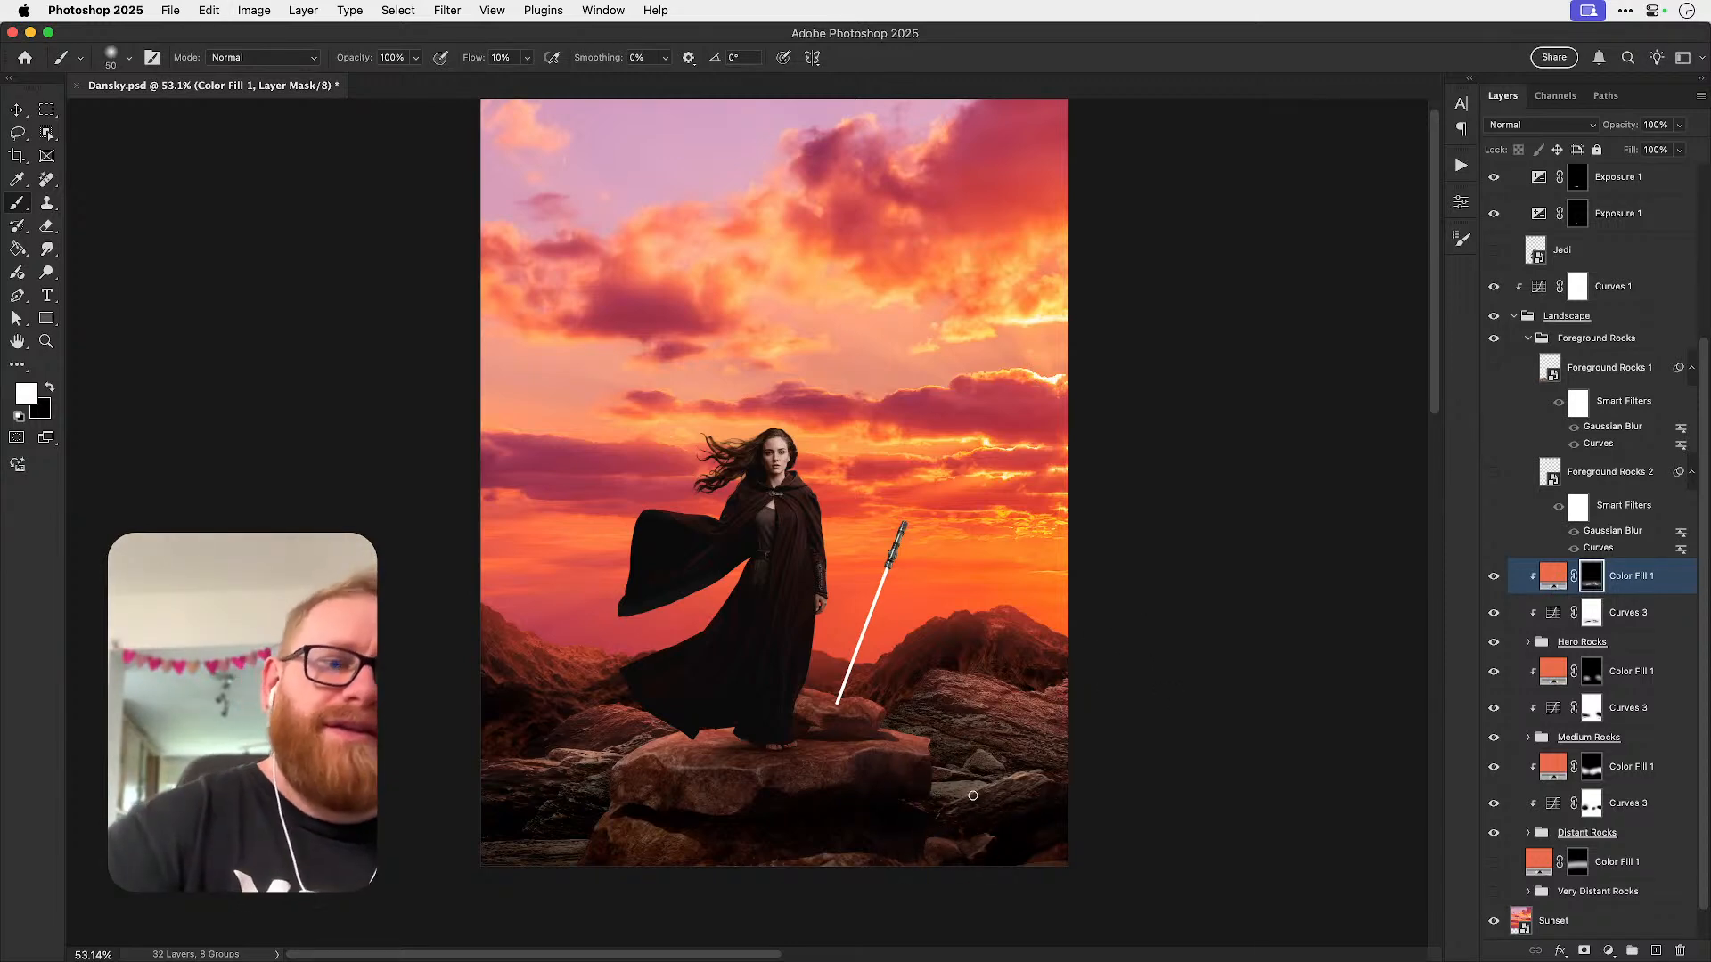
{"action": "key", "text": "bracketright"}
{"action": "key", "text": "bracketright"}
{"action": "key", "text": "bracketright"}
{"action": "key", "text": "bracketright"}
{"action": "key", "text": "bracketright"}
{"action": "key", "text": "bracketright"}
{"action": "key", "text": "bracketright"}
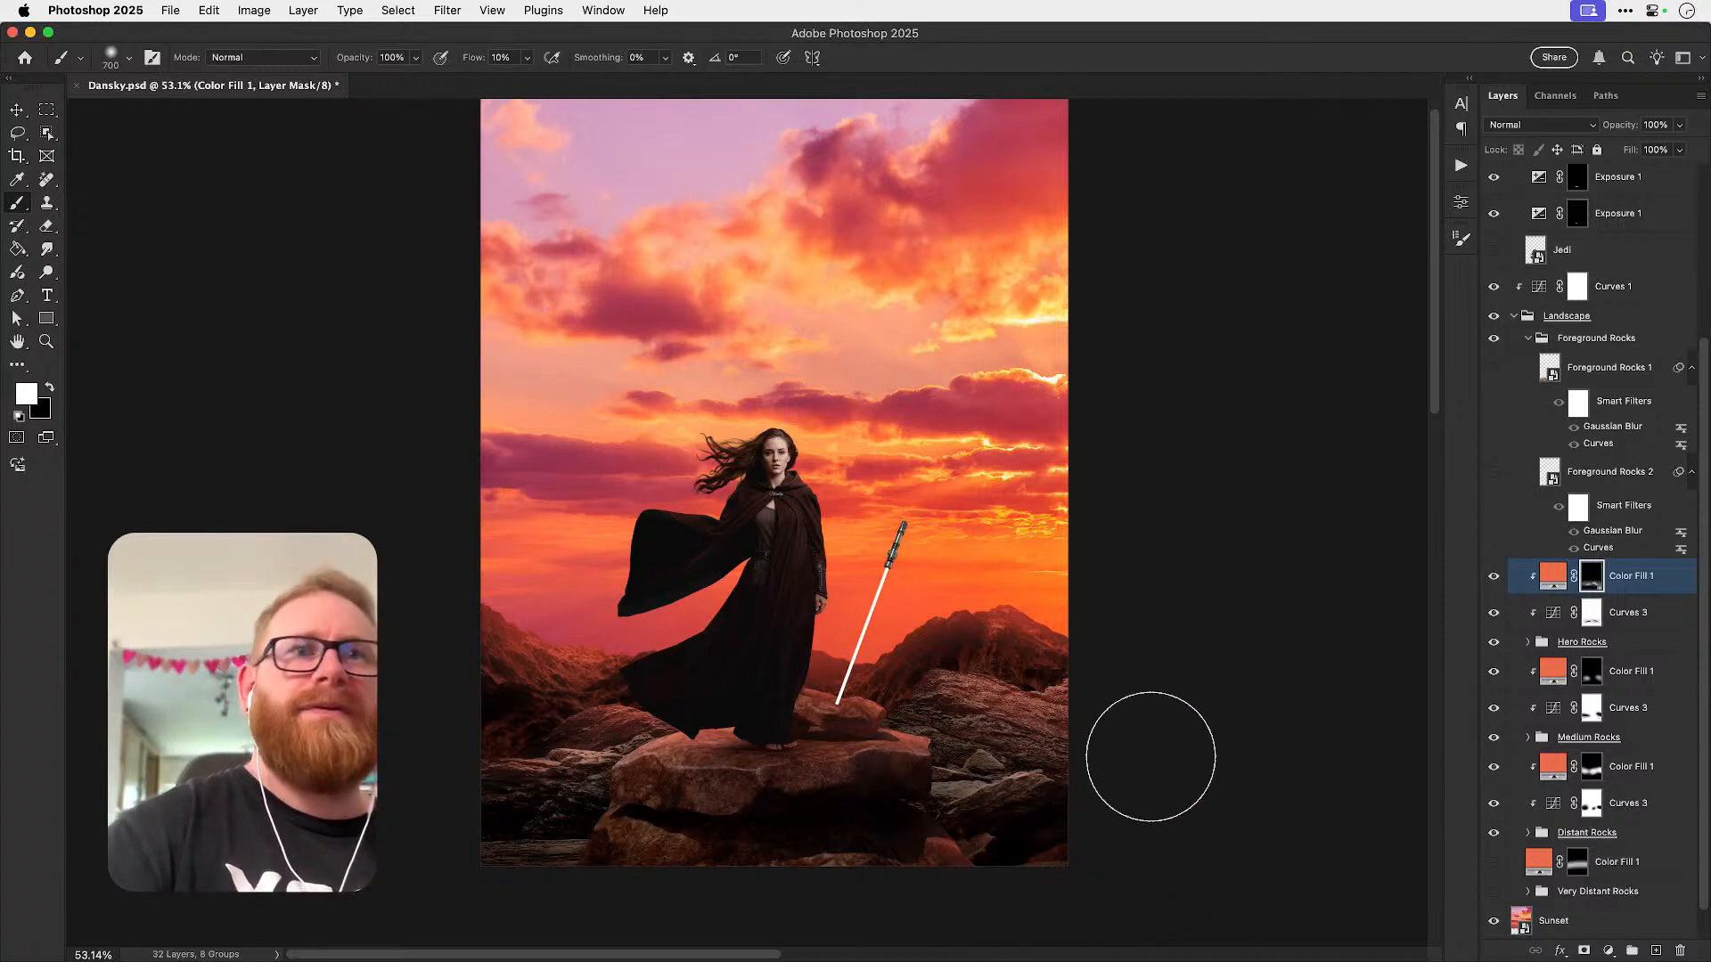
- Try a broad 1200 px brush pass on the Hero Rocks haze mask, undo it and fit the whole image in view
{"action": "left_click_drag", "start_coordinate": [623, 894], "coordinate": [601, 802]}
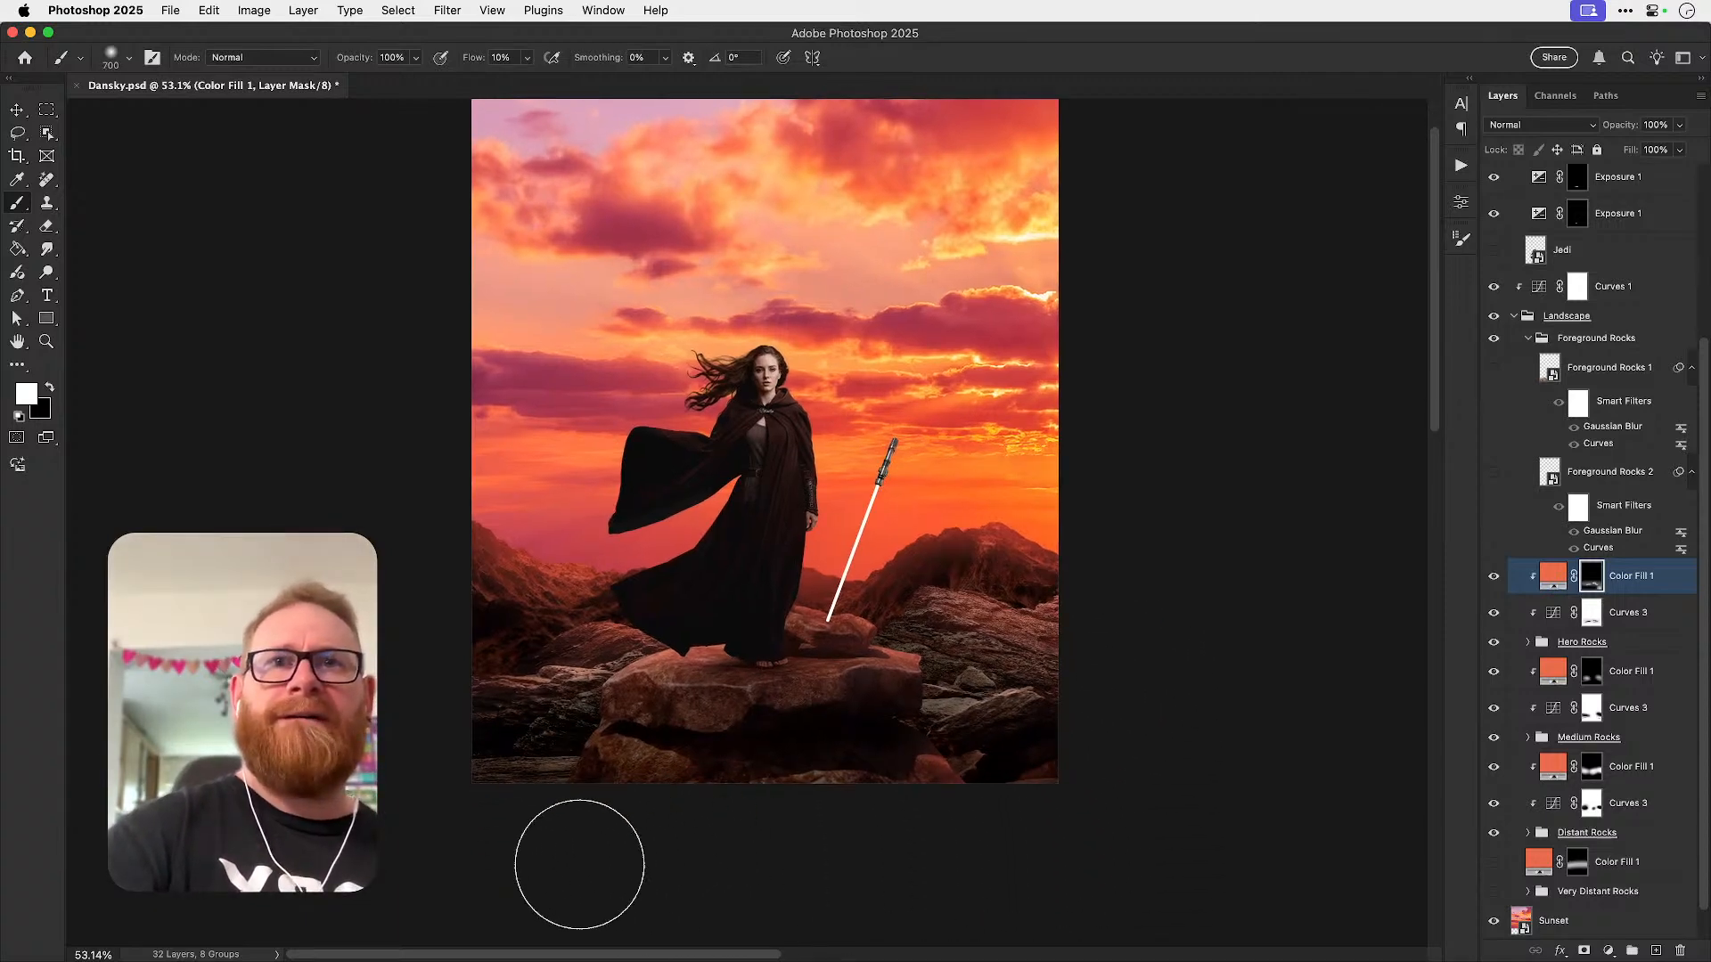
{"action": "key", "text": "bracketright"}
{"action": "key", "text": "bracketright"}
{"action": "key", "text": "bracketright"}
{"action": "key", "text": "bracketright"}
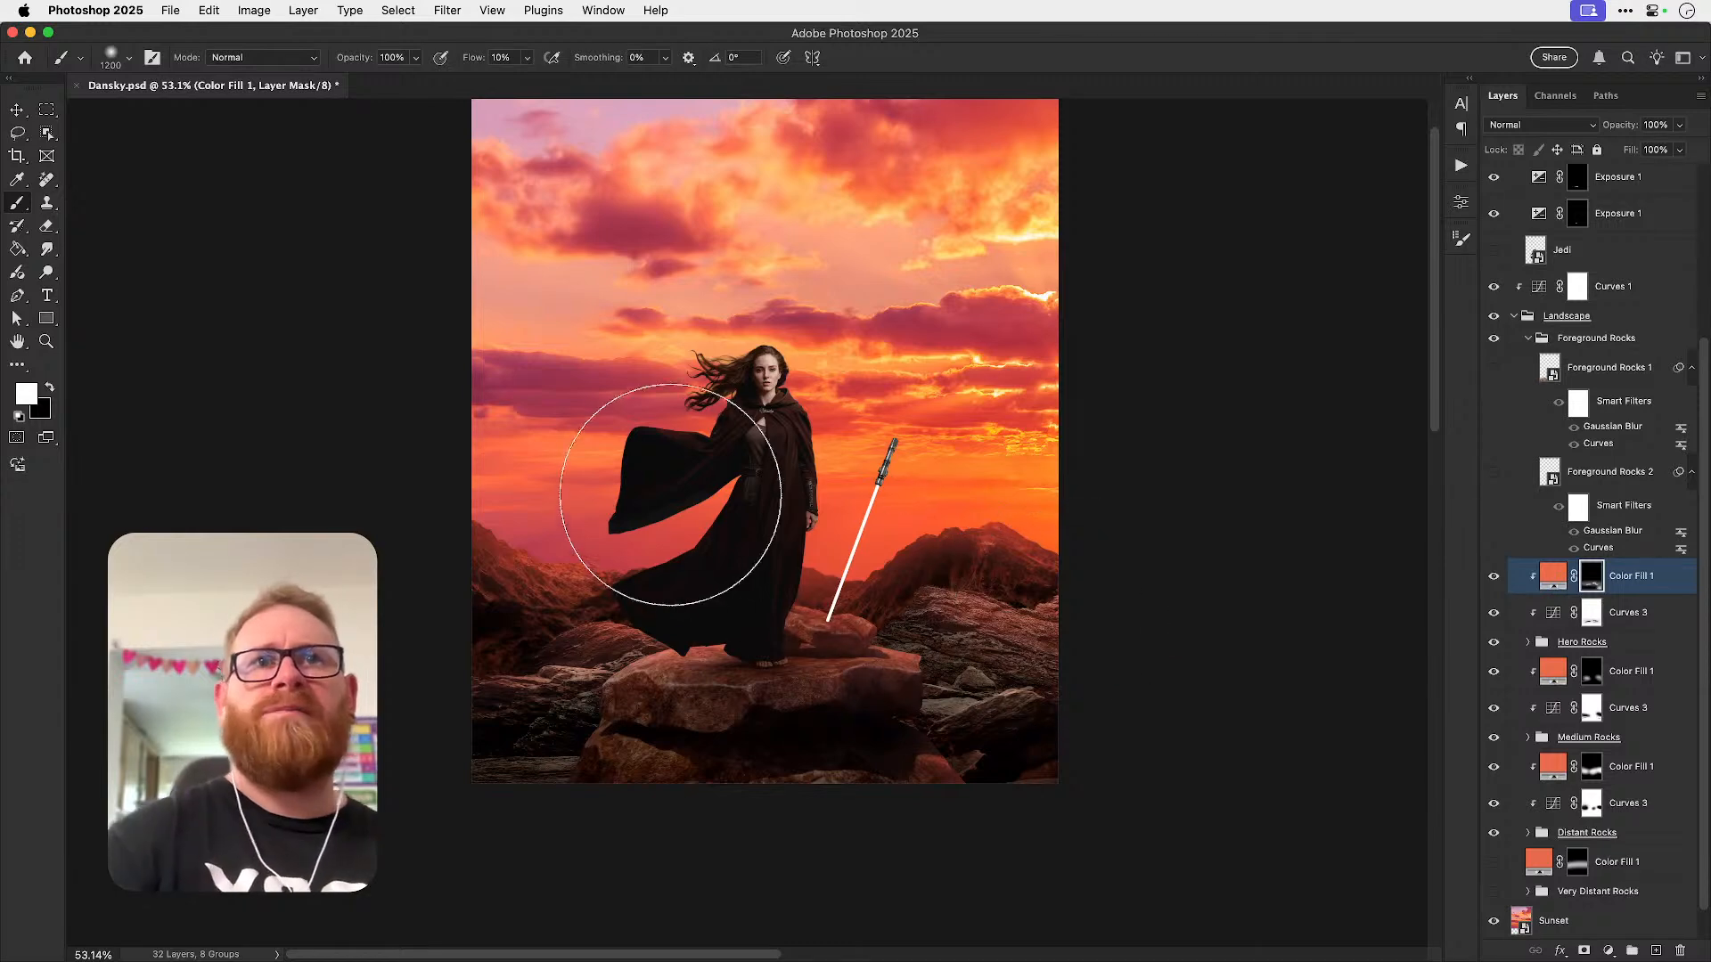
{"action": "key", "text": "super+z"}
{"action": "key", "text": "z"}
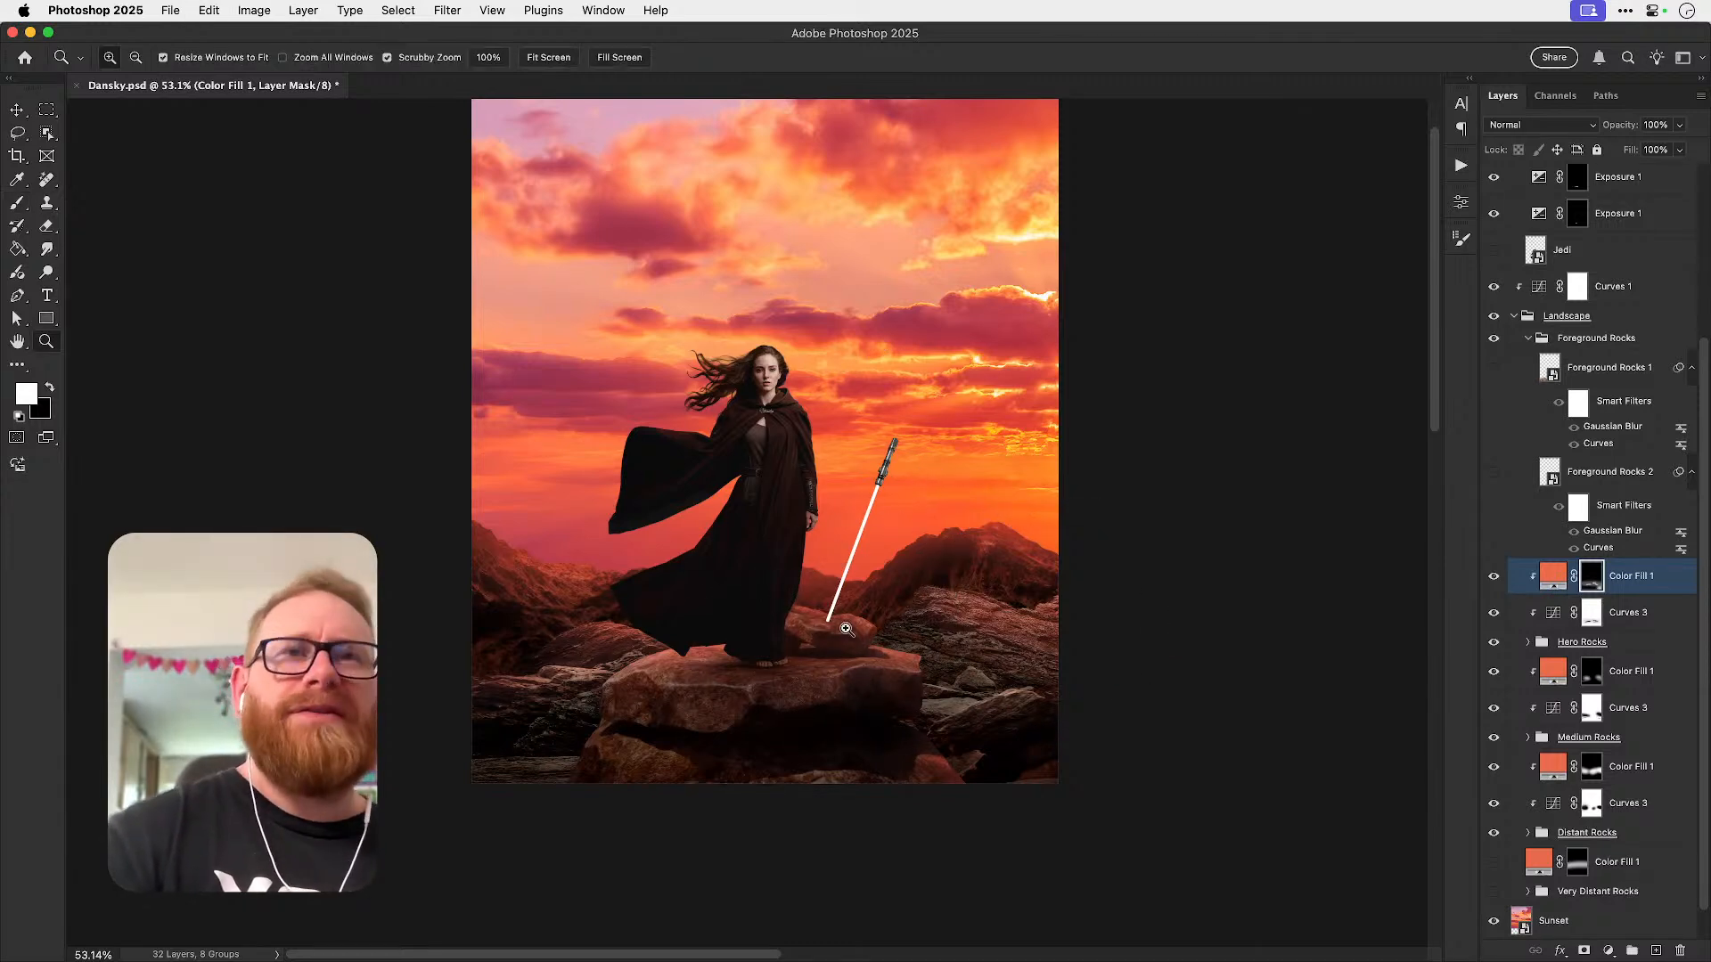
{"action": "key", "text": "super+z"}
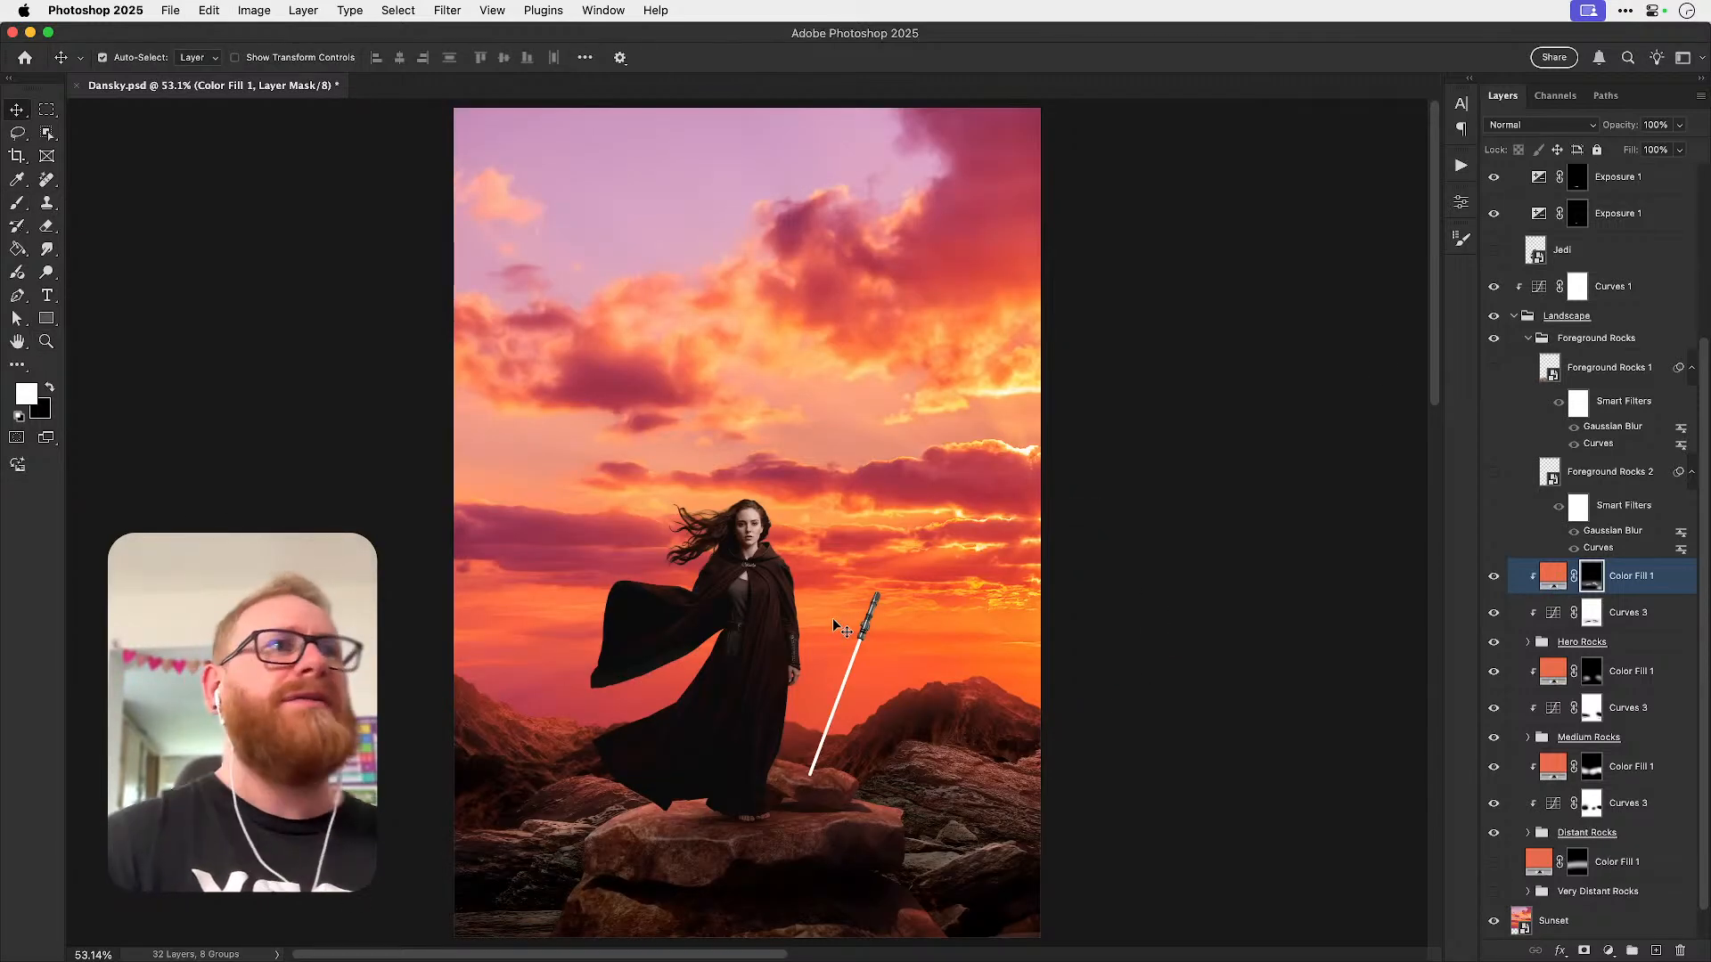
- Try the Screen blend mode on the three clipped Color Fill 1 layers, compare it with Normal and undo it
{"action": "left_click", "coordinate": [1524, 126]}
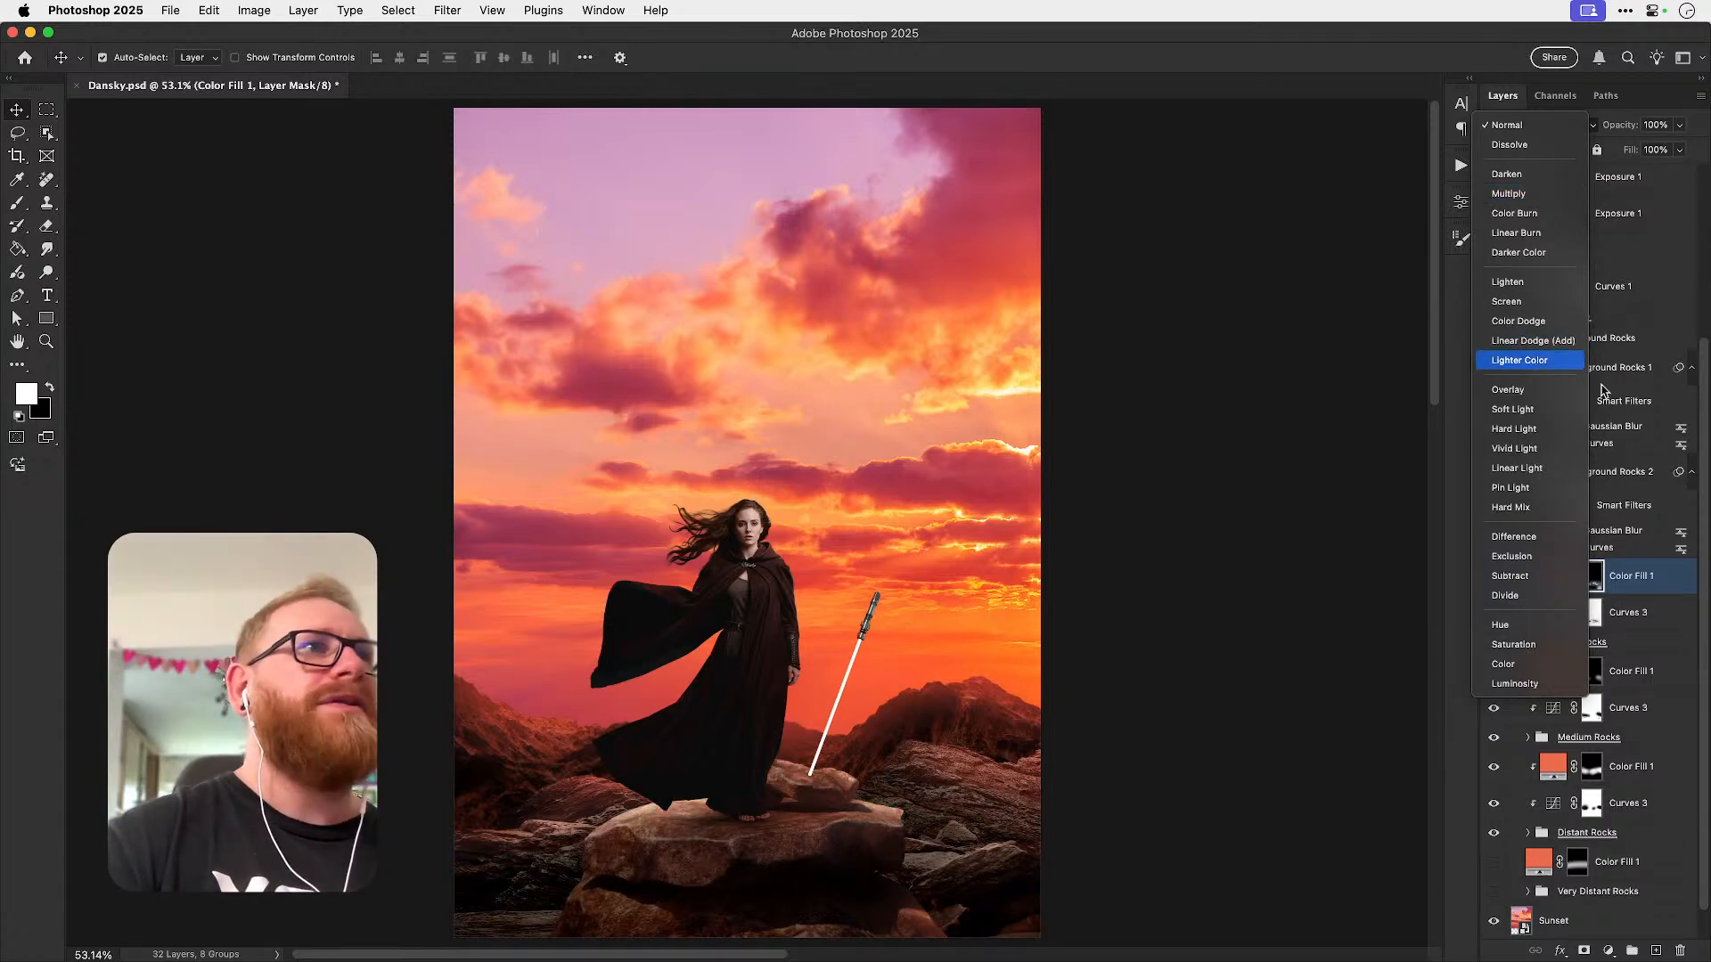
{"action": "left_click", "coordinate": [1634, 573]}
{"action": "left_click", "coordinate": [1630, 674], "text": "super"}
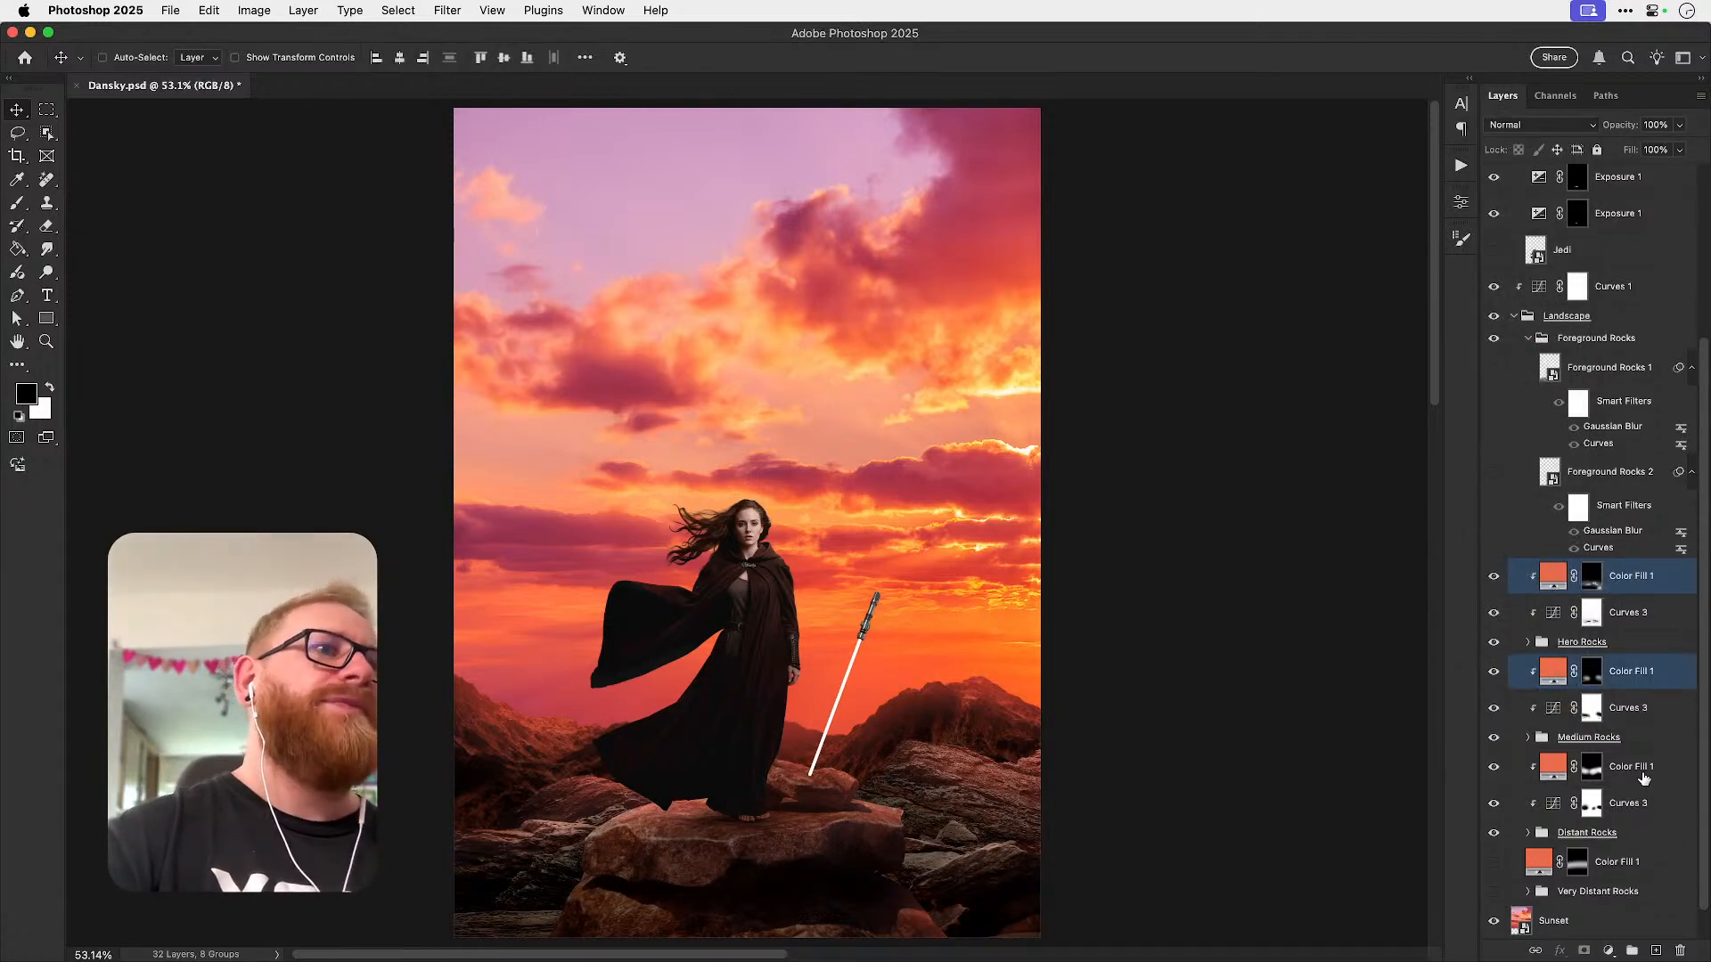
{"action": "left_click", "coordinate": [1645, 770], "text": "super"}
{"action": "left_click", "coordinate": [1542, 128]}
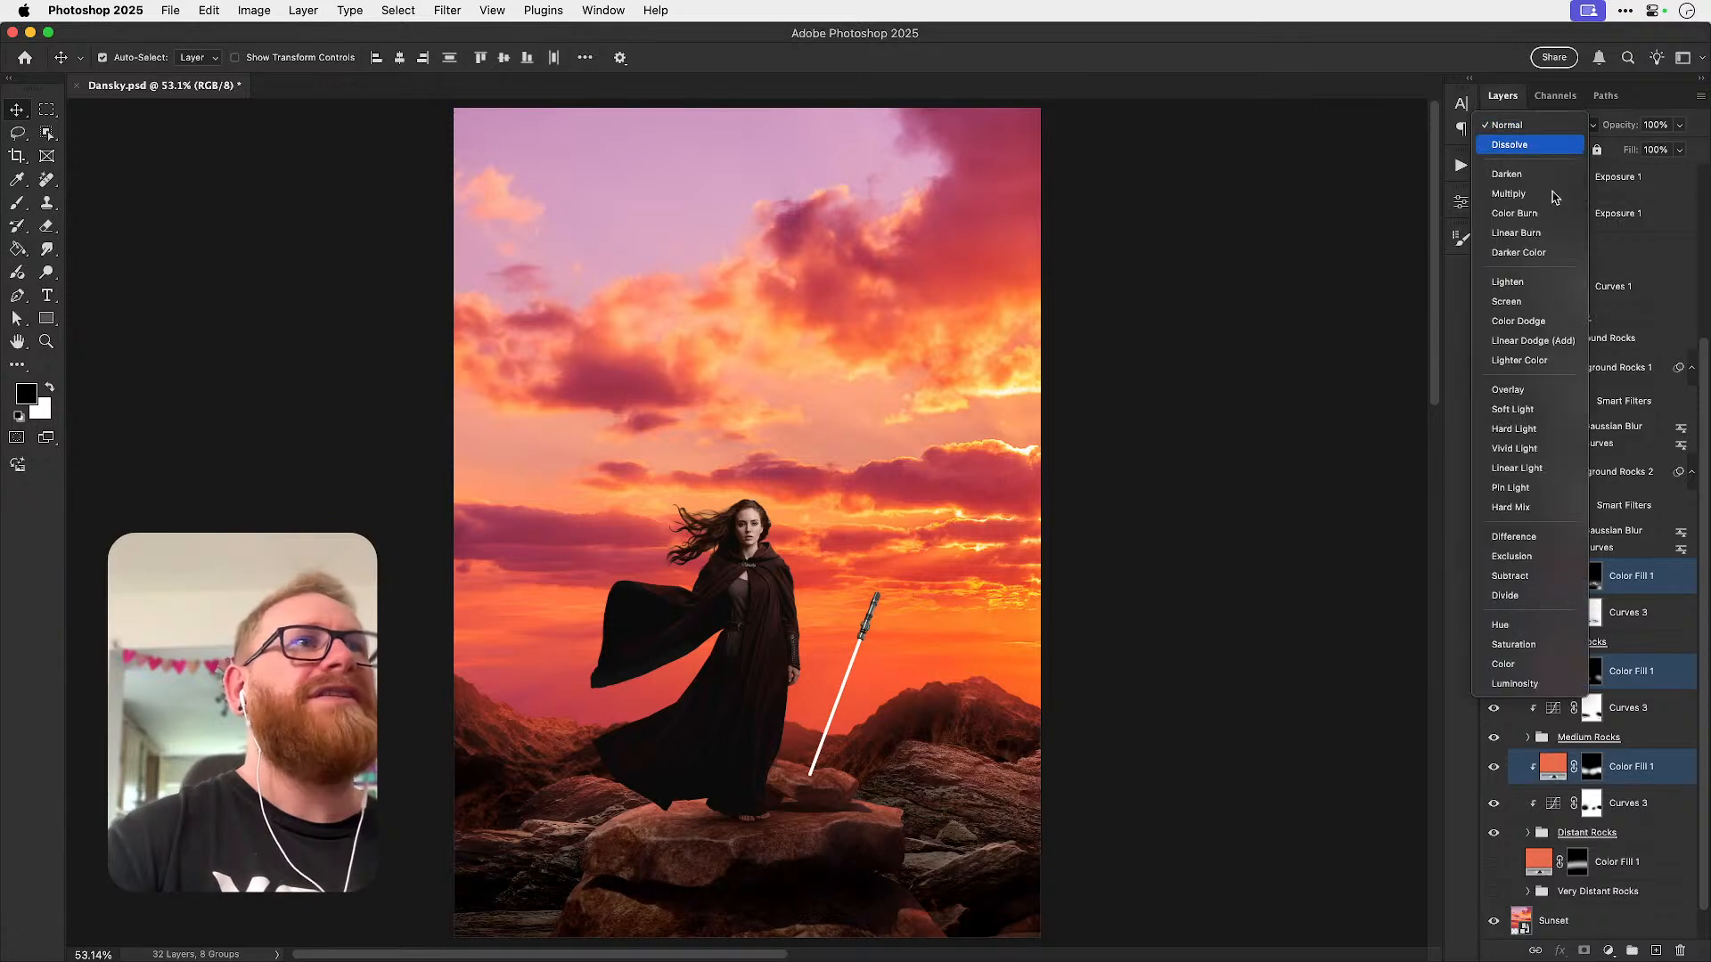
{"action": "left_click", "coordinate": [1534, 303]}
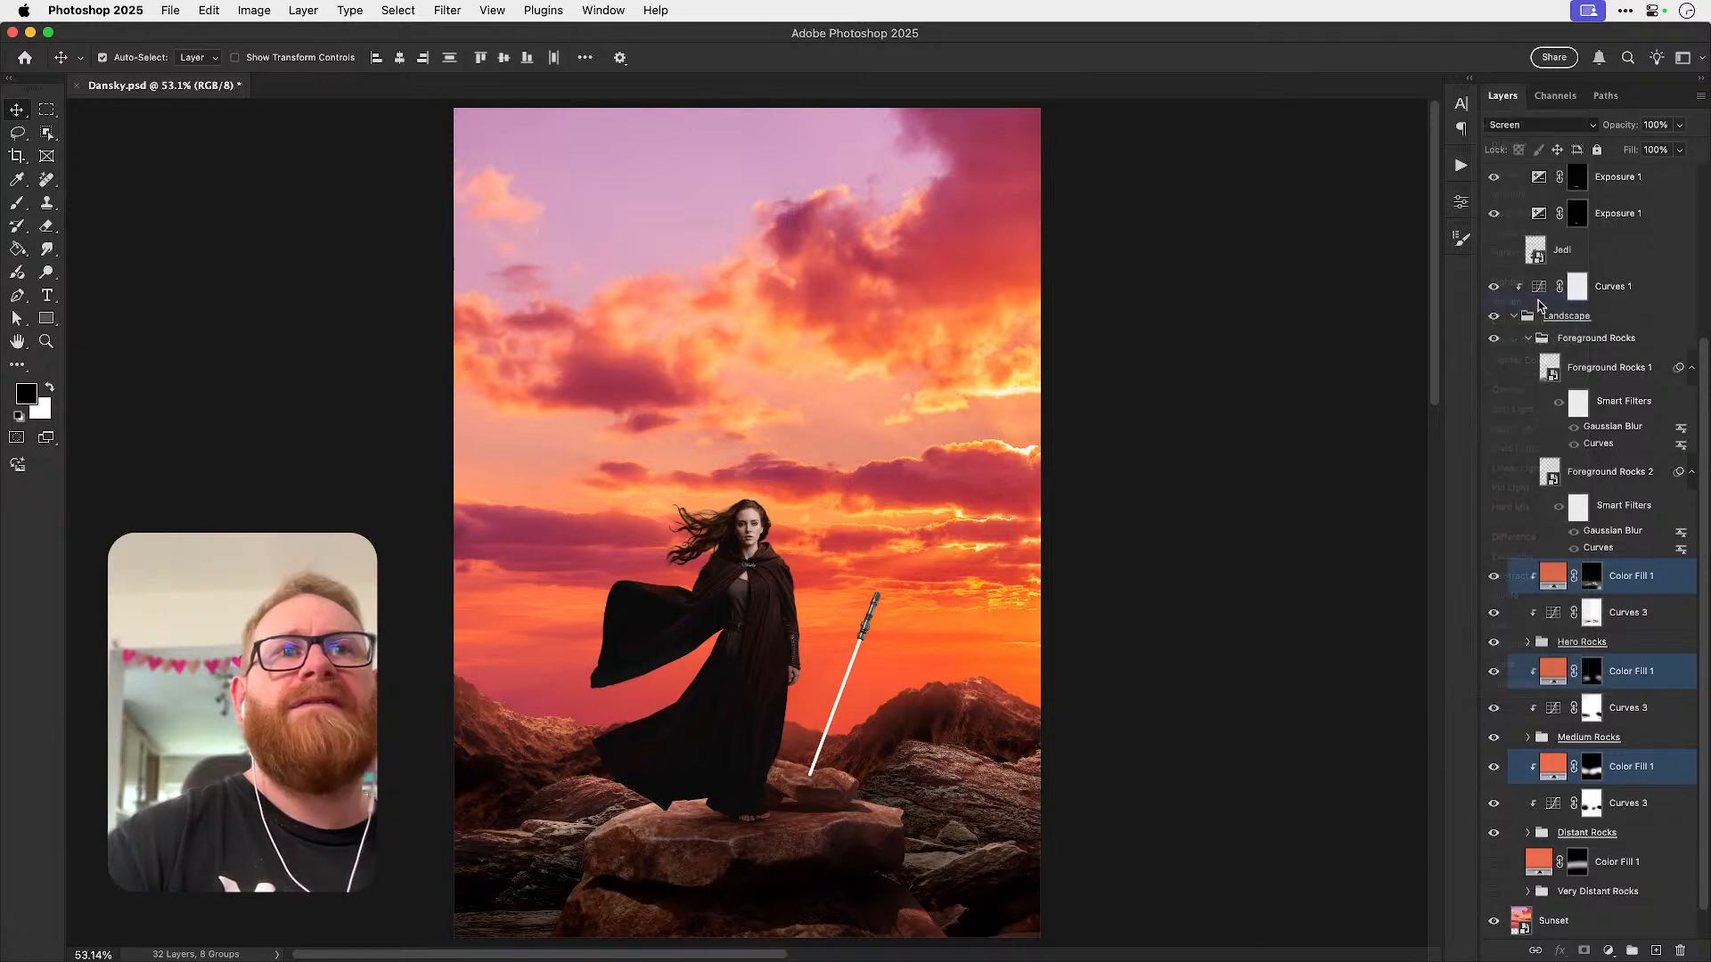
{"action": "key", "text": "super+z"}
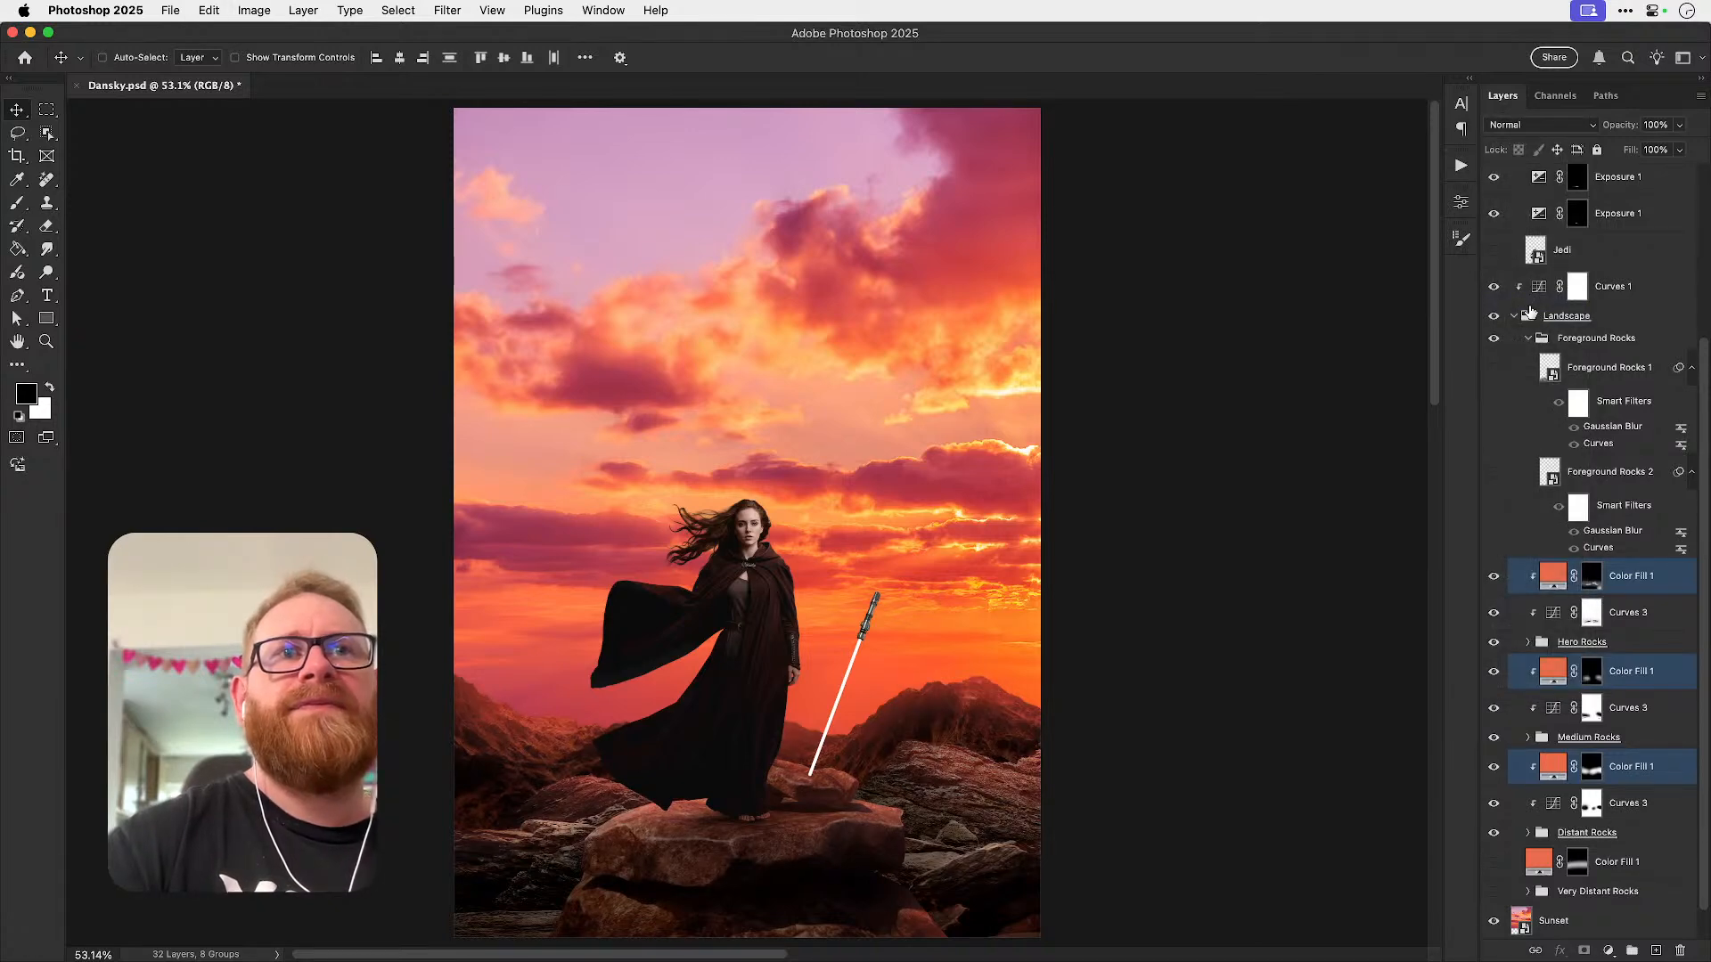
{"action": "key", "text": "super+shift+z"}
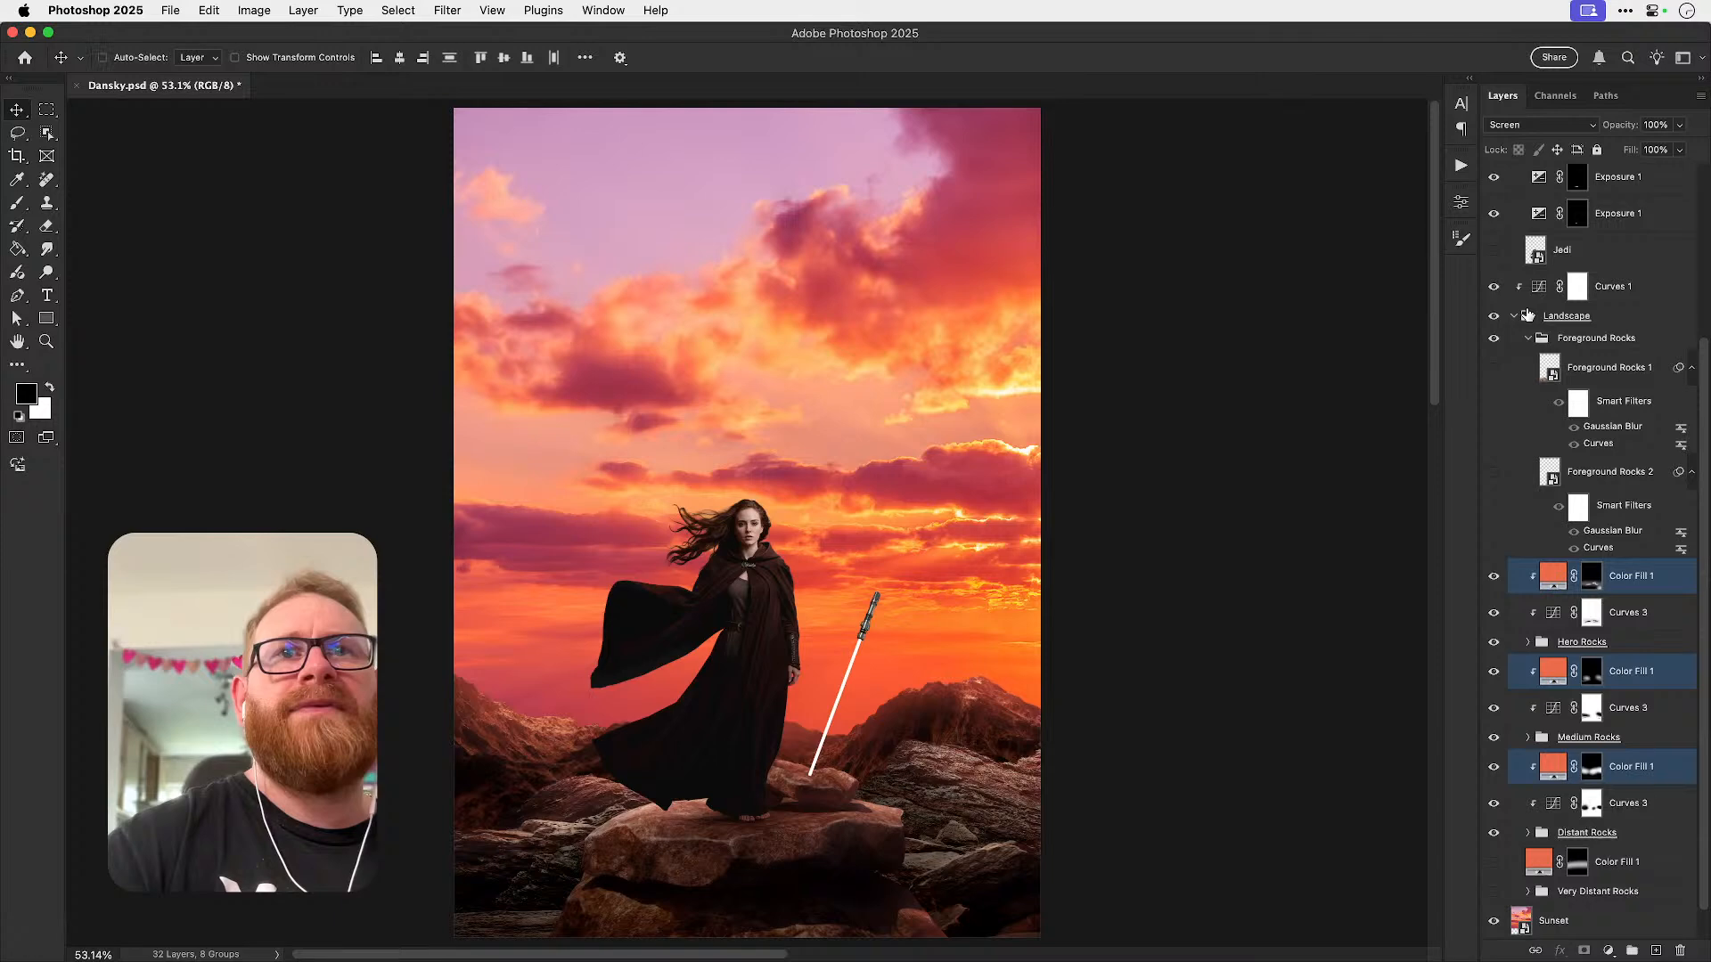
{"action": "key", "text": "super+z"}
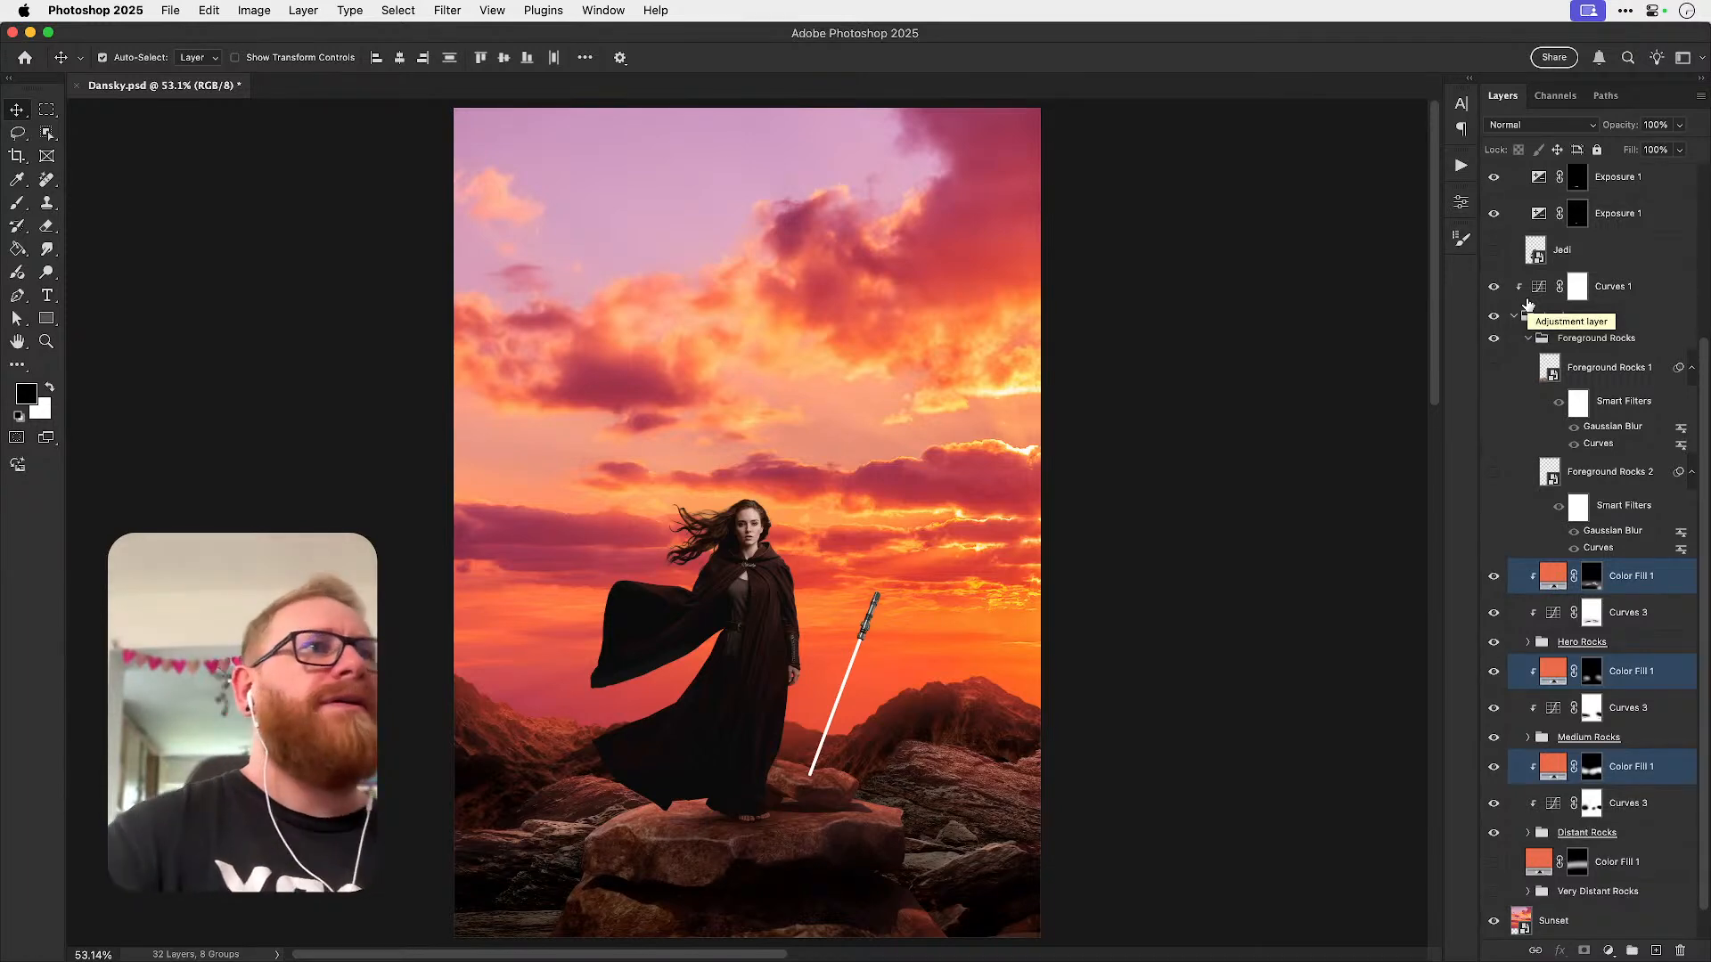
- Test a lower opacity on the Distant Rocks group and return it to 100%
{"action": "left_click", "coordinate": [1631, 771]}
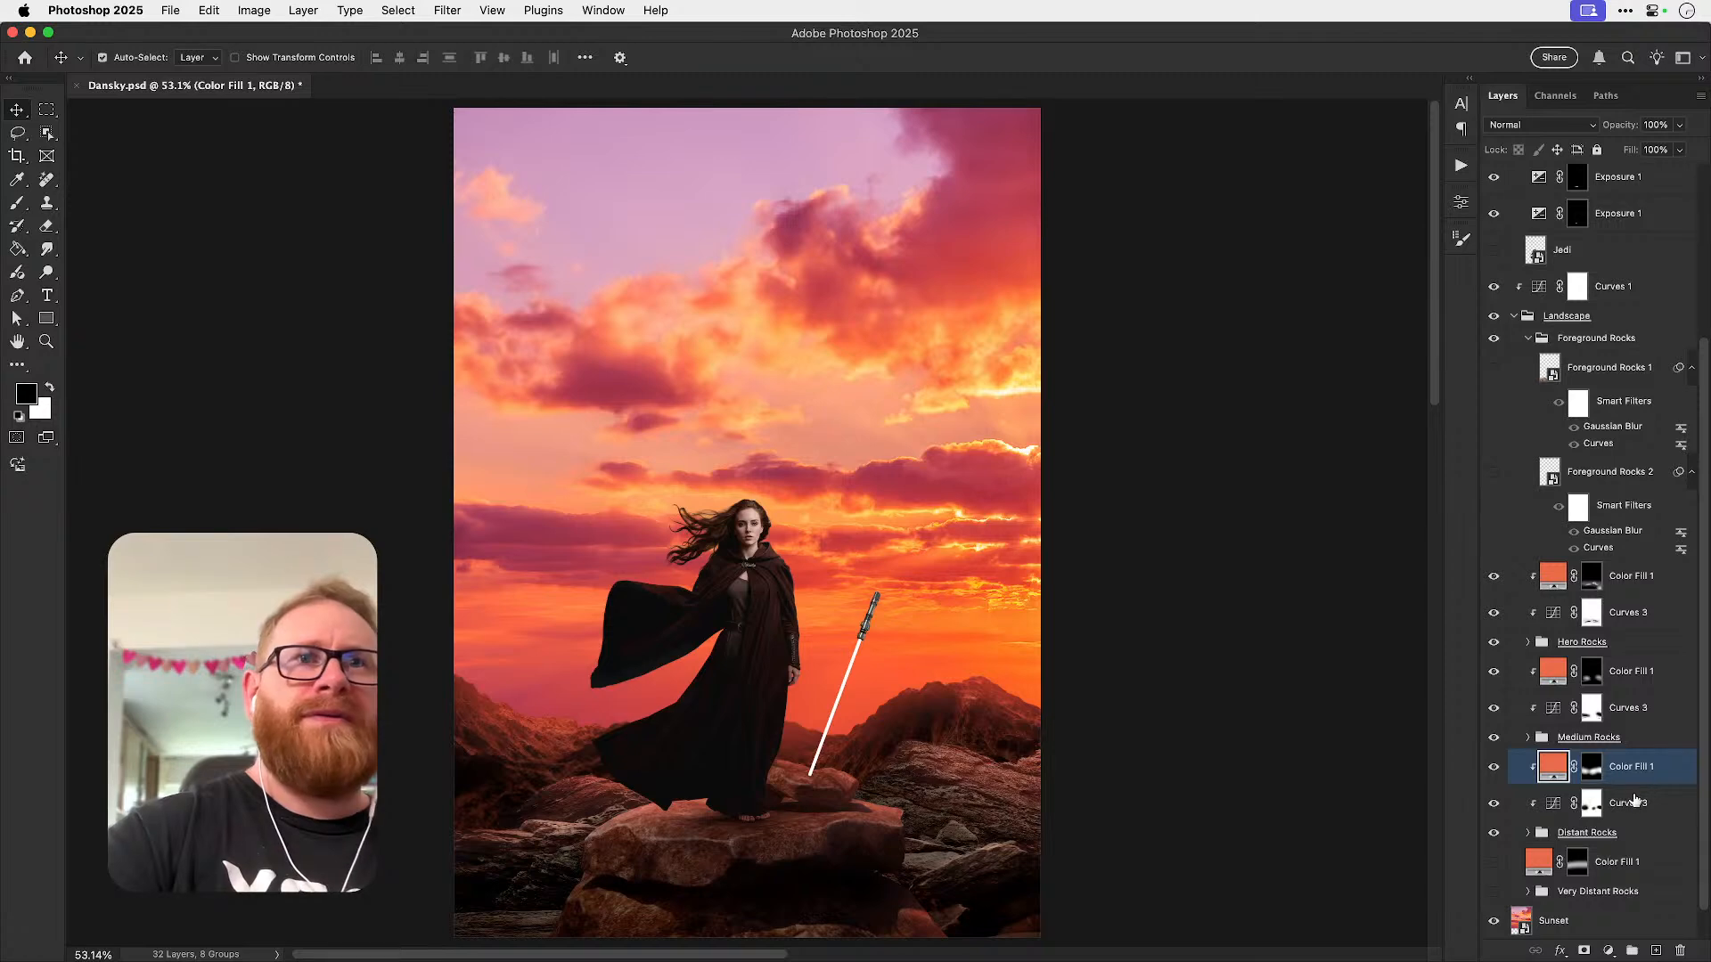
{"action": "left_click", "coordinate": [1635, 838]}
{"action": "left_click", "coordinate": [1678, 125]}
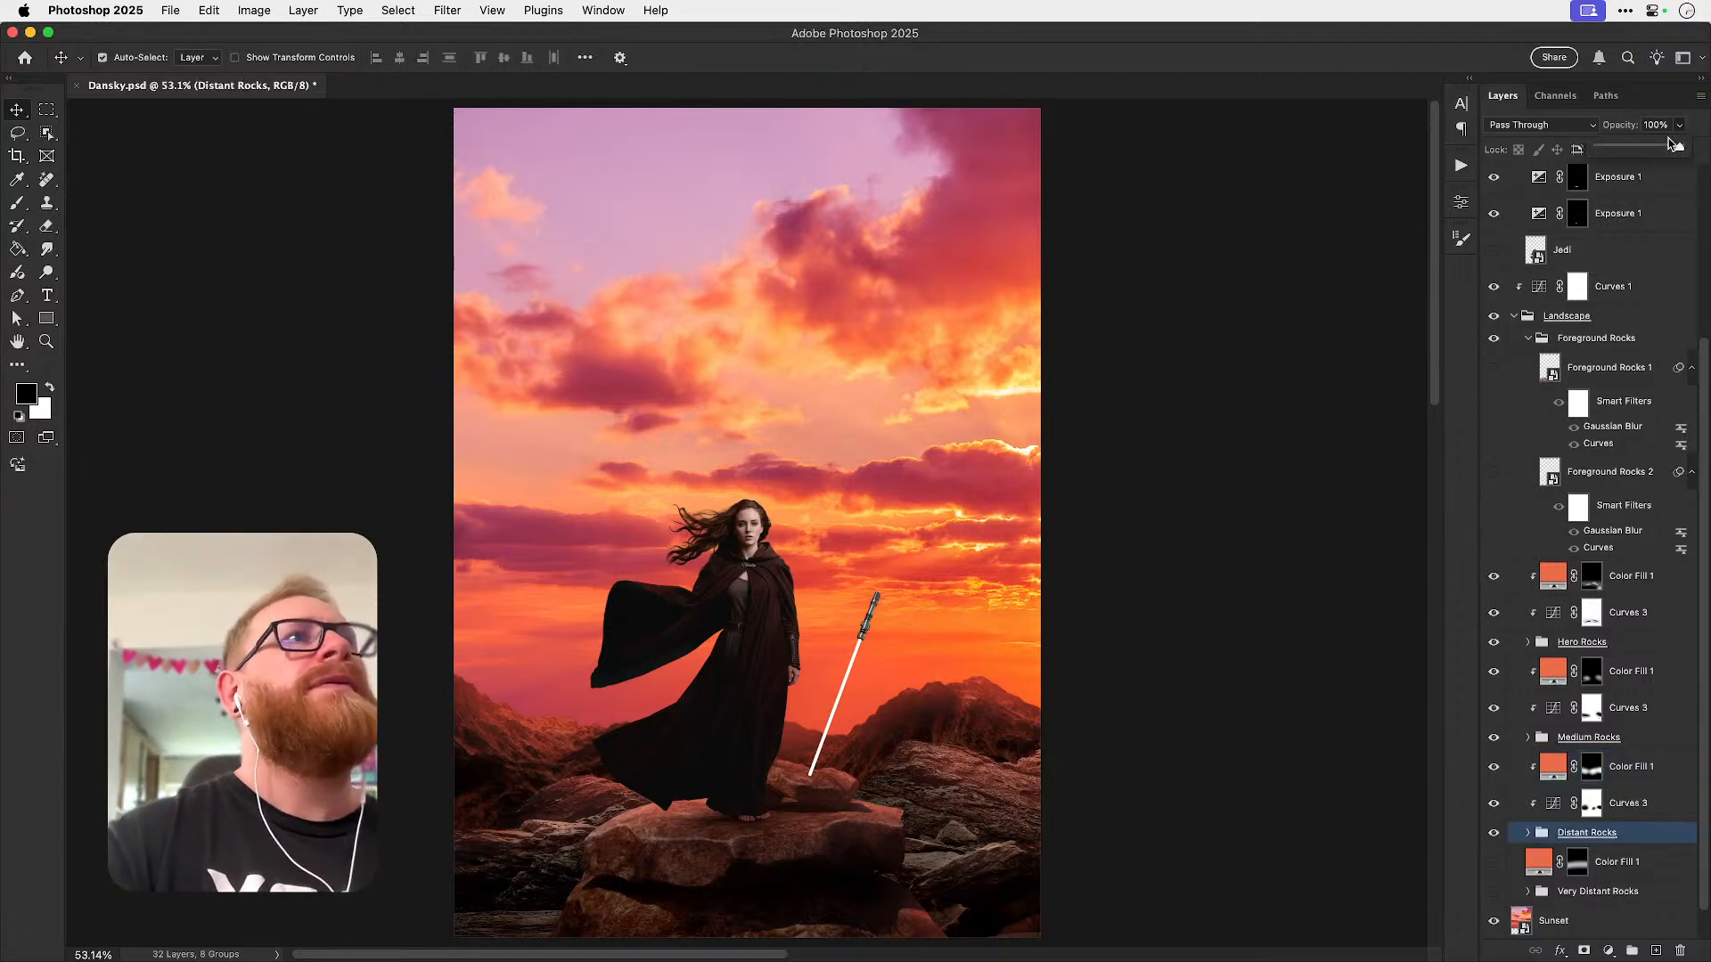
{"action": "left_click_drag", "start_coordinate": [1655, 149], "coordinate": [1705, 149]}
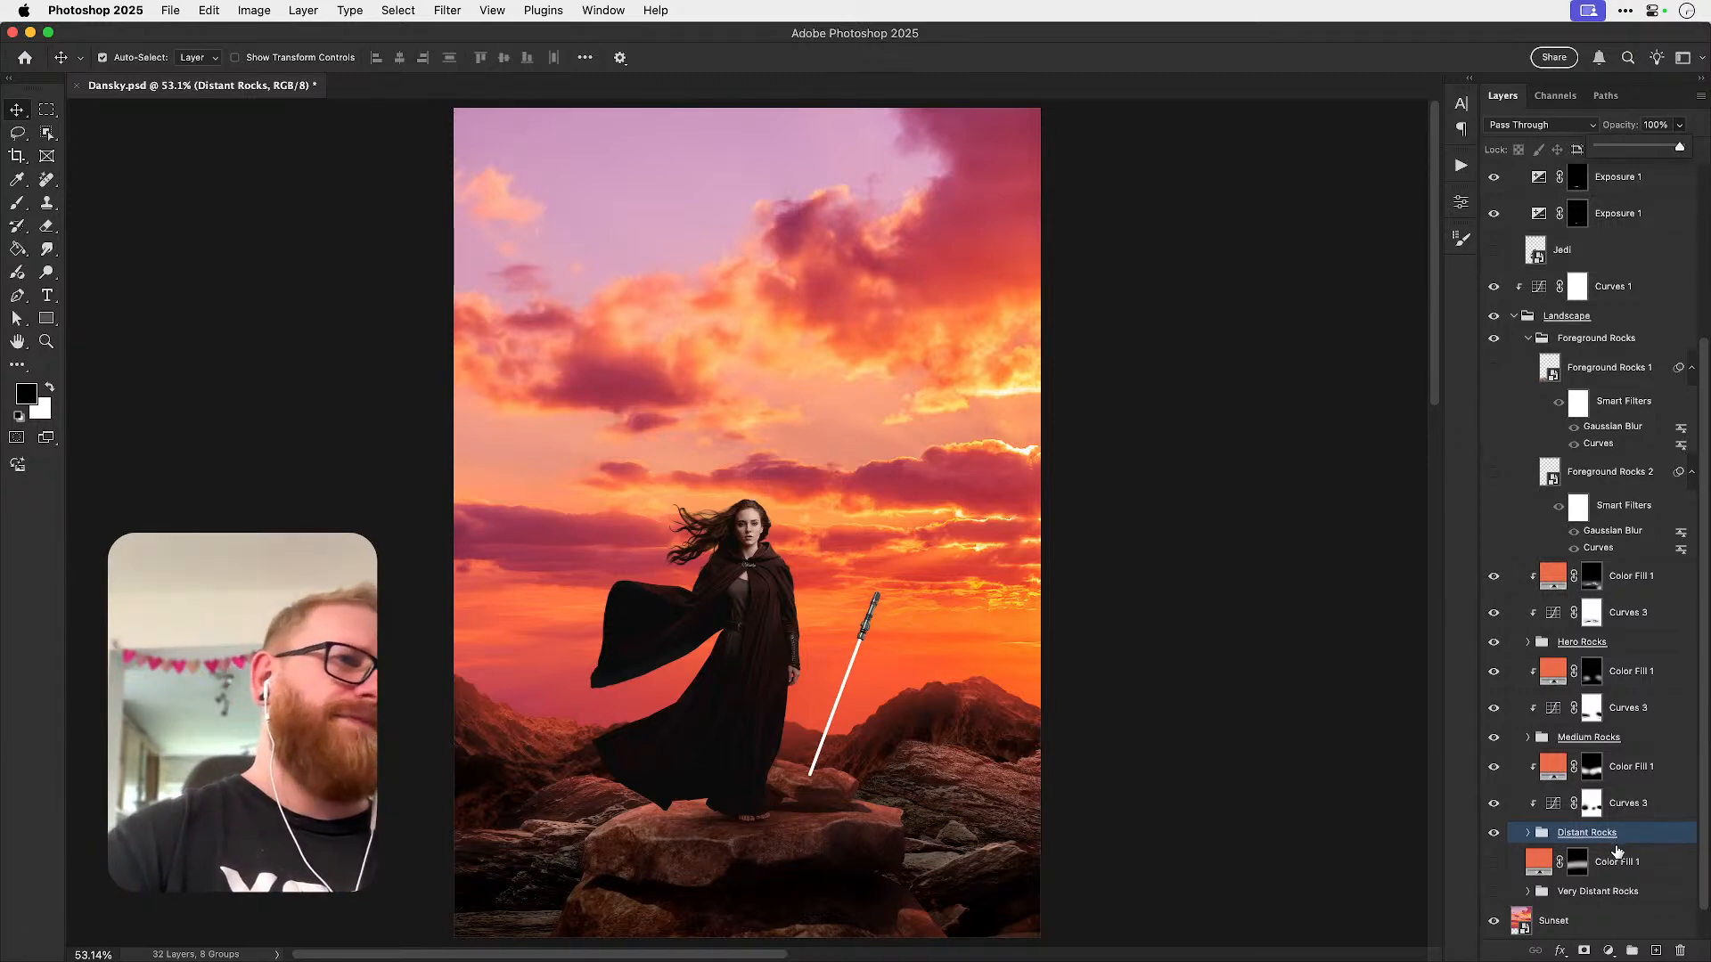
- Duplicate the Color Fill 1 above the Distant Rocks group, clip the copy and delete its layer mask
{"action": "left_click", "coordinate": [1637, 779]}
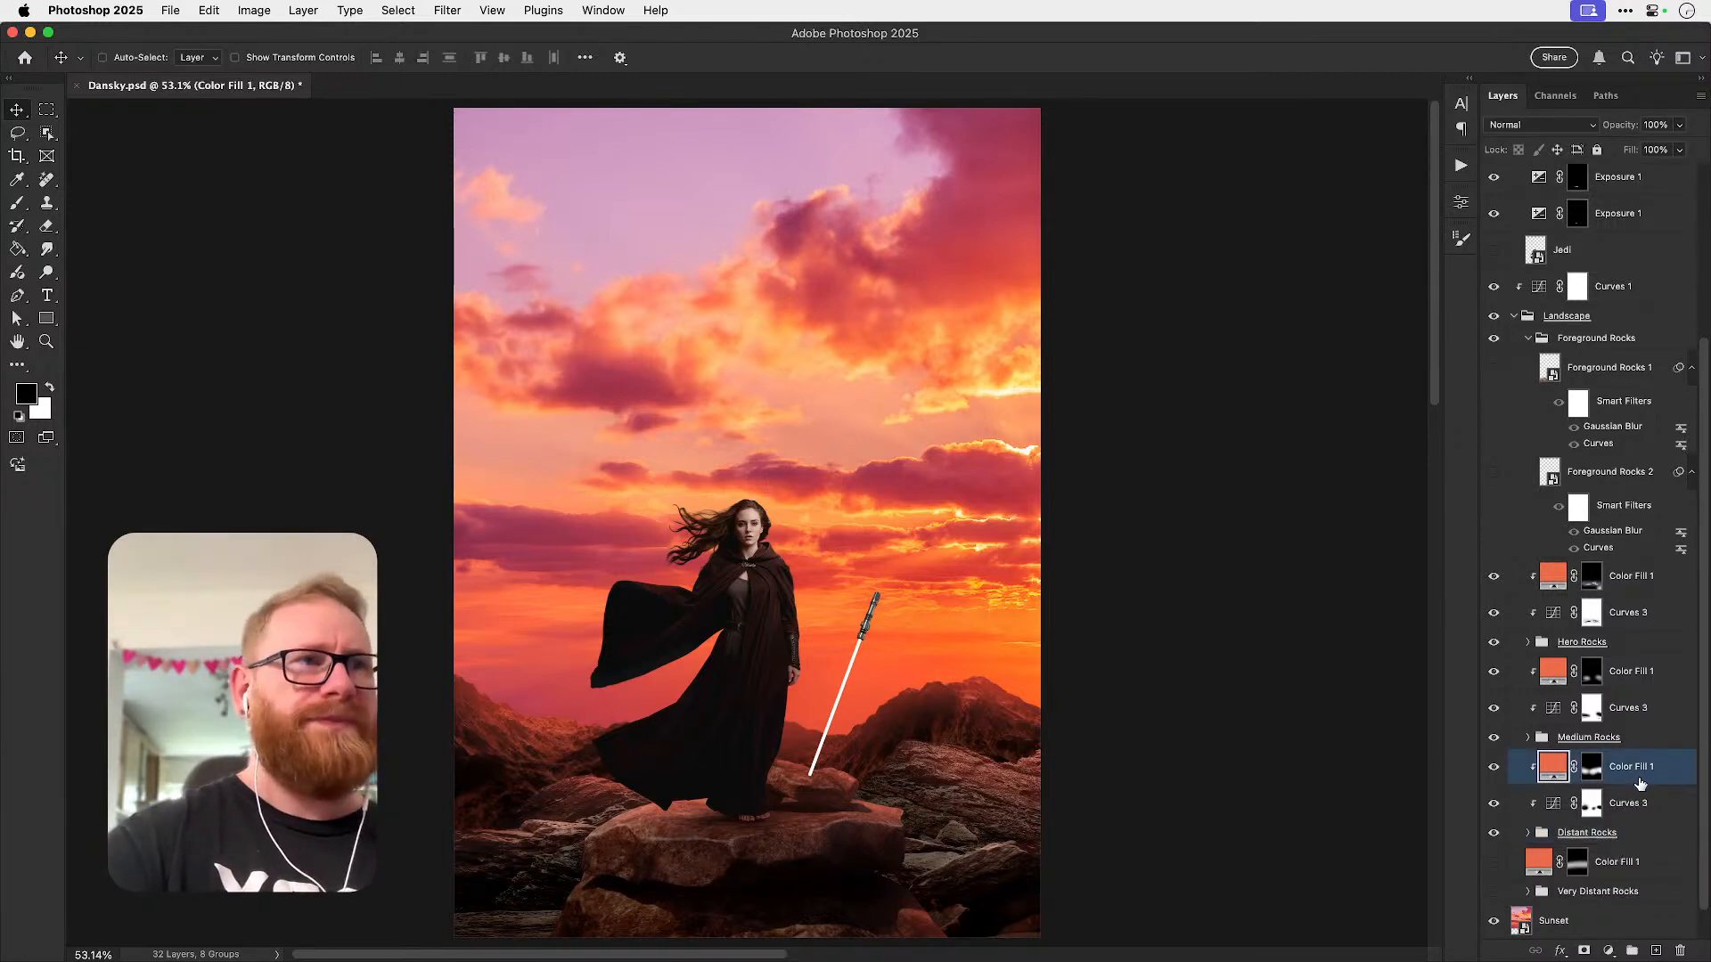
{"action": "key", "text": "super+j"}
{"action": "left_click", "coordinate": [1637, 781], "text": "alt"}
{"action": "right_click", "coordinate": [1593, 772]}
{"action": "left_click", "coordinate": [1574, 800]}
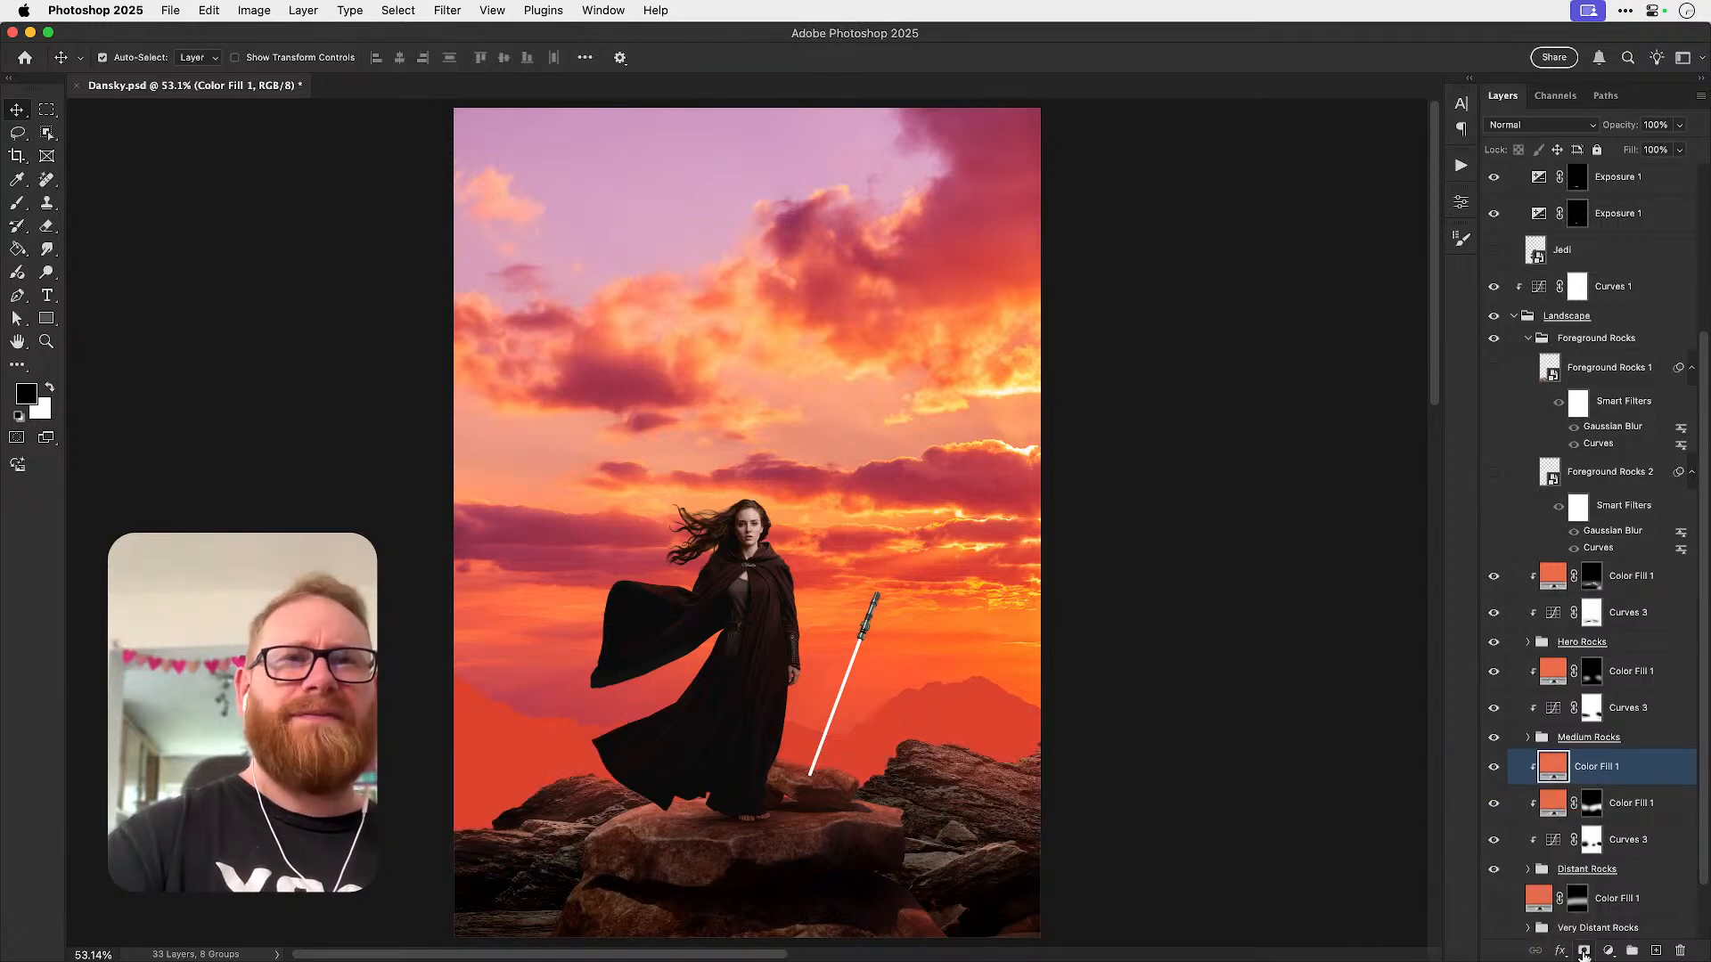
- Set the opacity of the unmasked Distant Rocks color fill copy to 40%
{"action": "left_click", "coordinate": [1678, 124]}
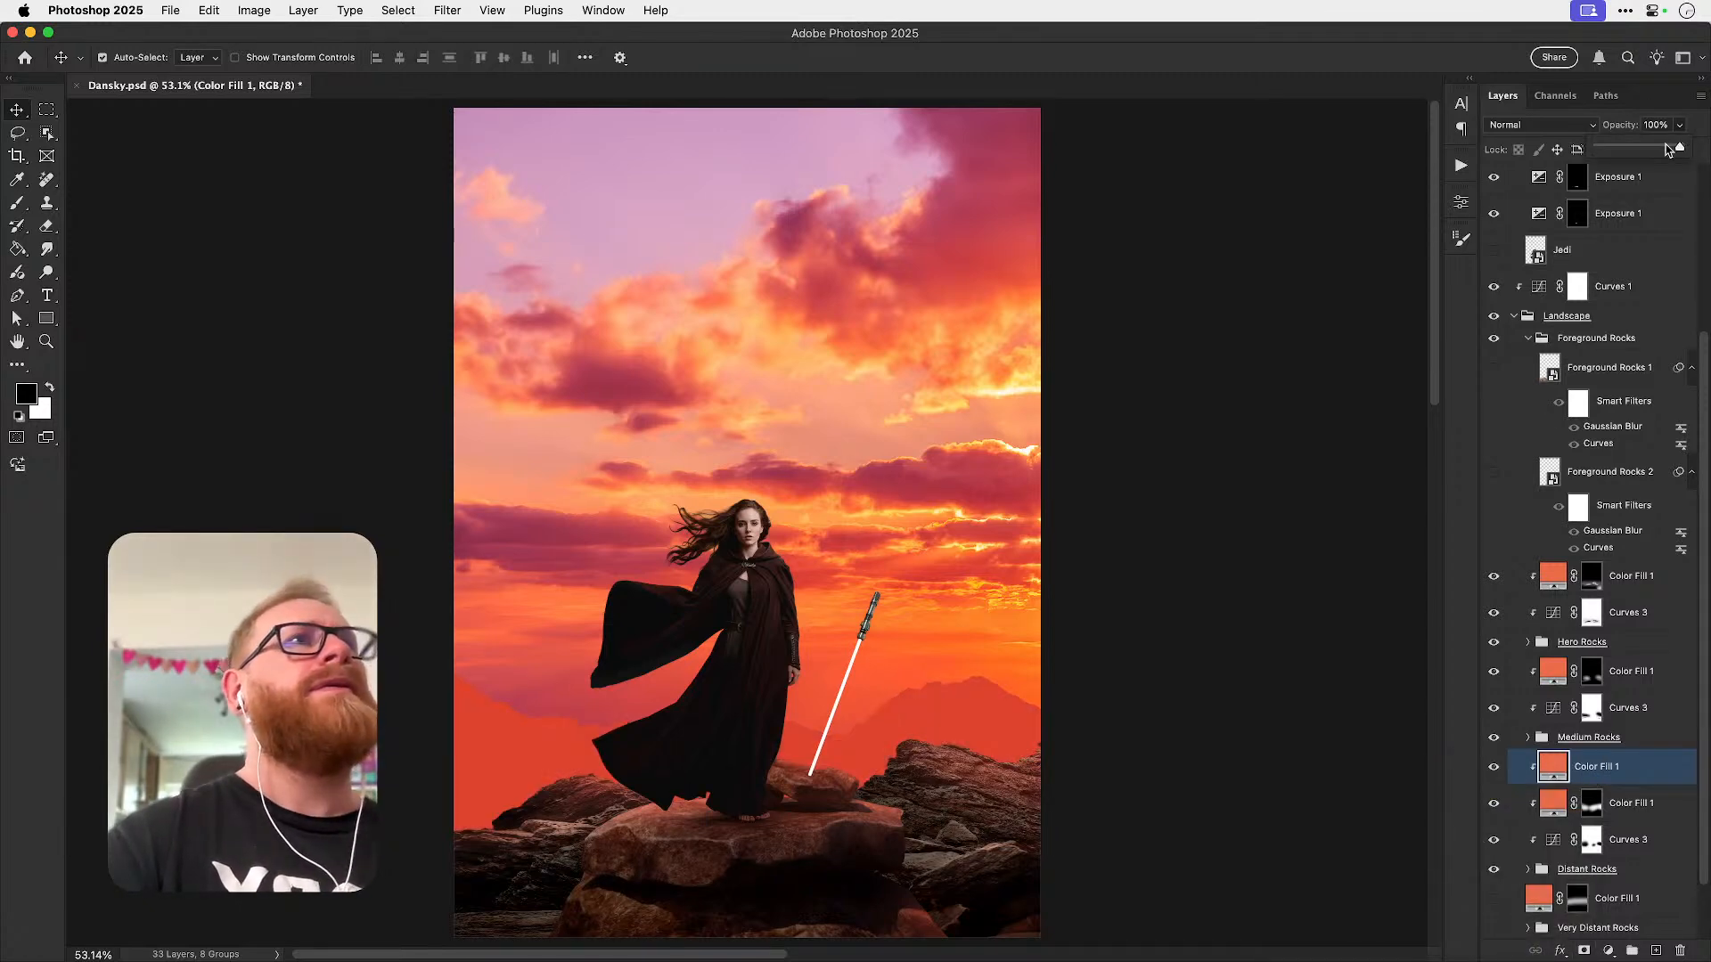
{"action": "left_click_drag", "start_coordinate": [1601, 149], "coordinate": [1633, 148]}
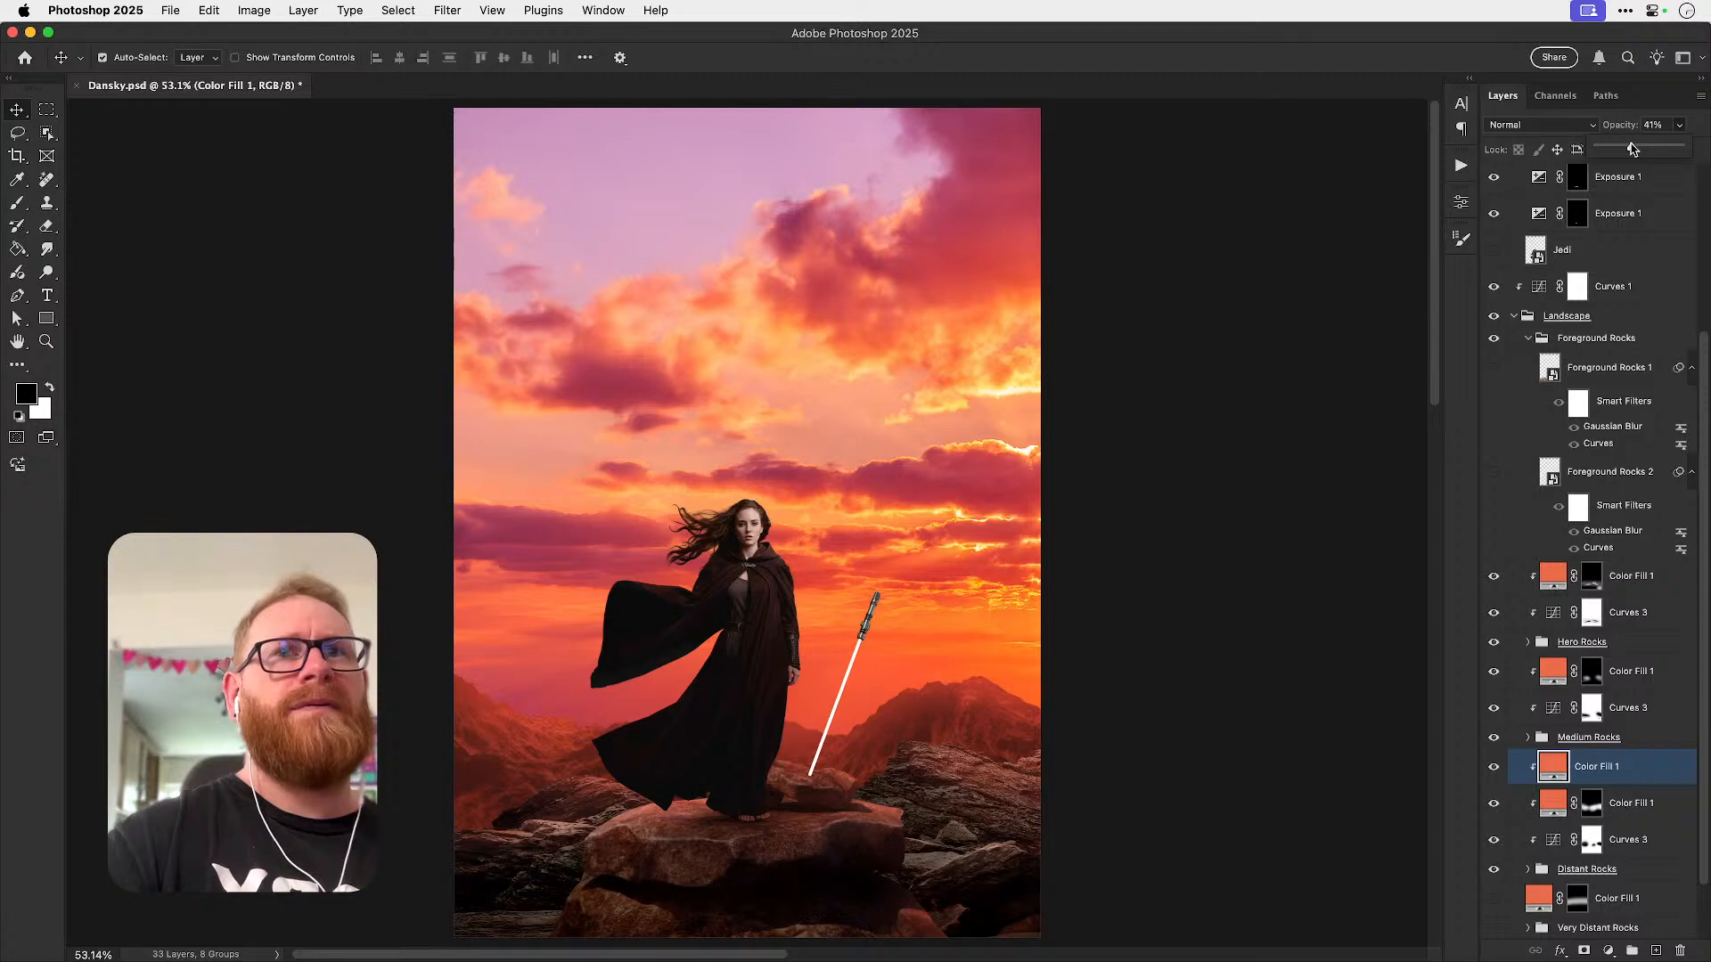
{"action": "left_click_drag", "start_coordinate": [1636, 149], "coordinate": [1630, 149]}
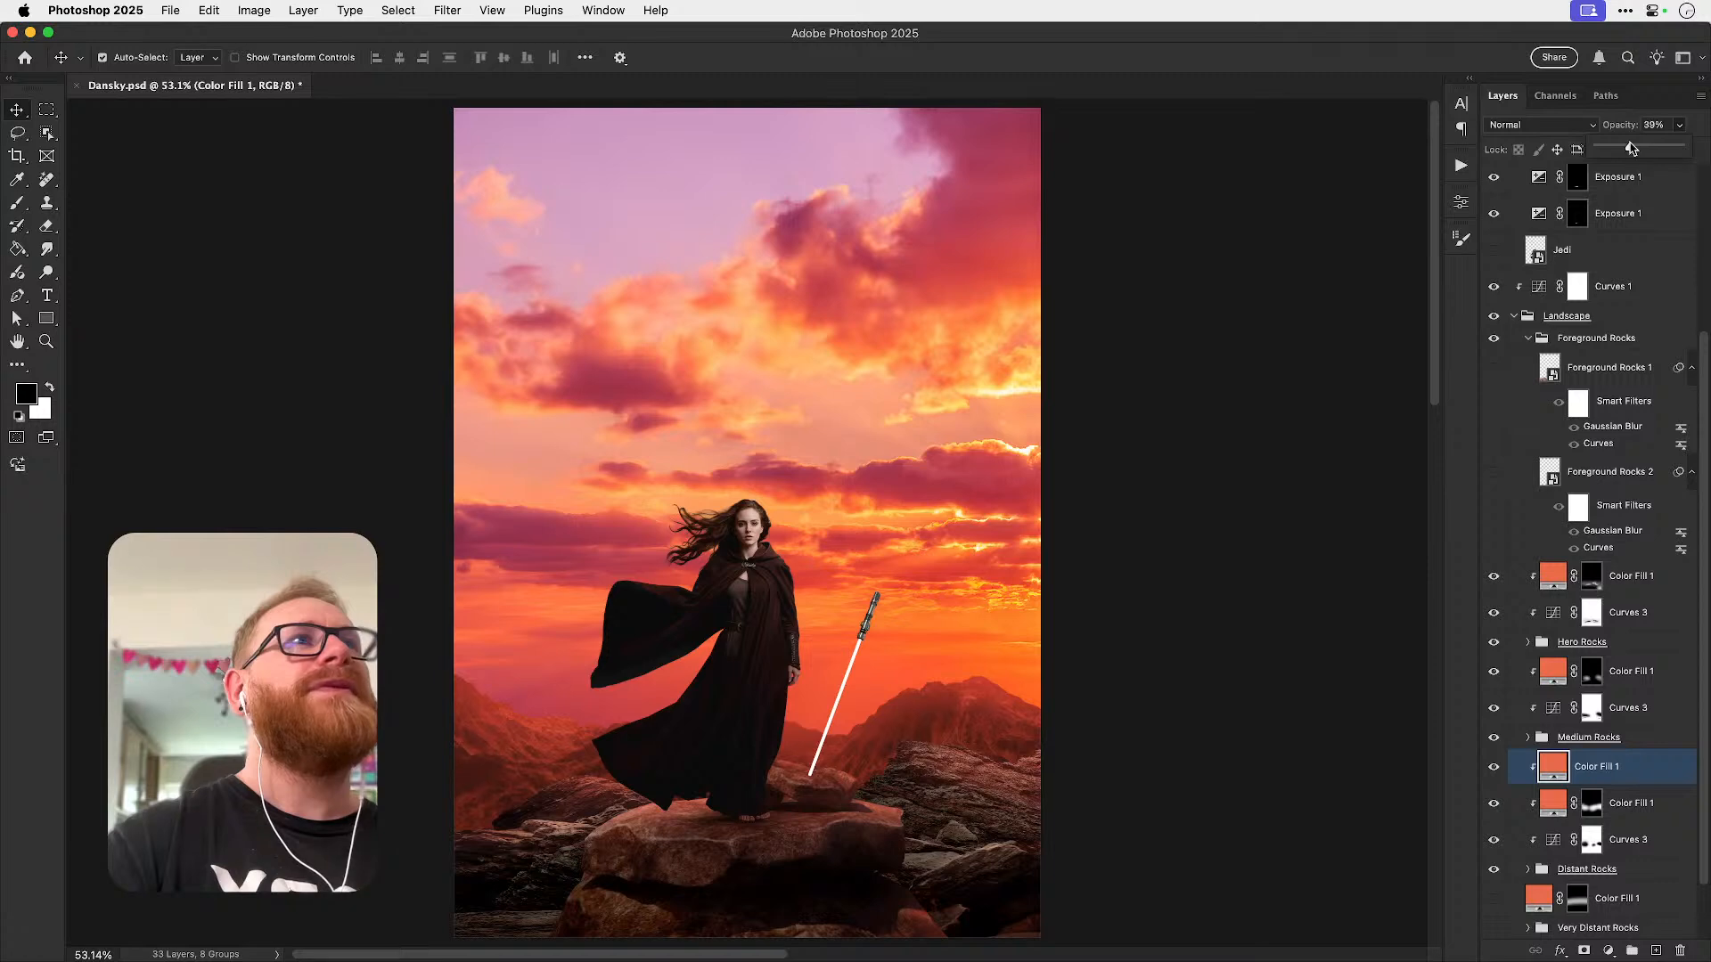
{"action": "double_click", "coordinate": [1659, 124]}
{"action": "key", "text": "super+a"}
{"action": "type", "text": "40"}
{"action": "key", "text": "Return"}
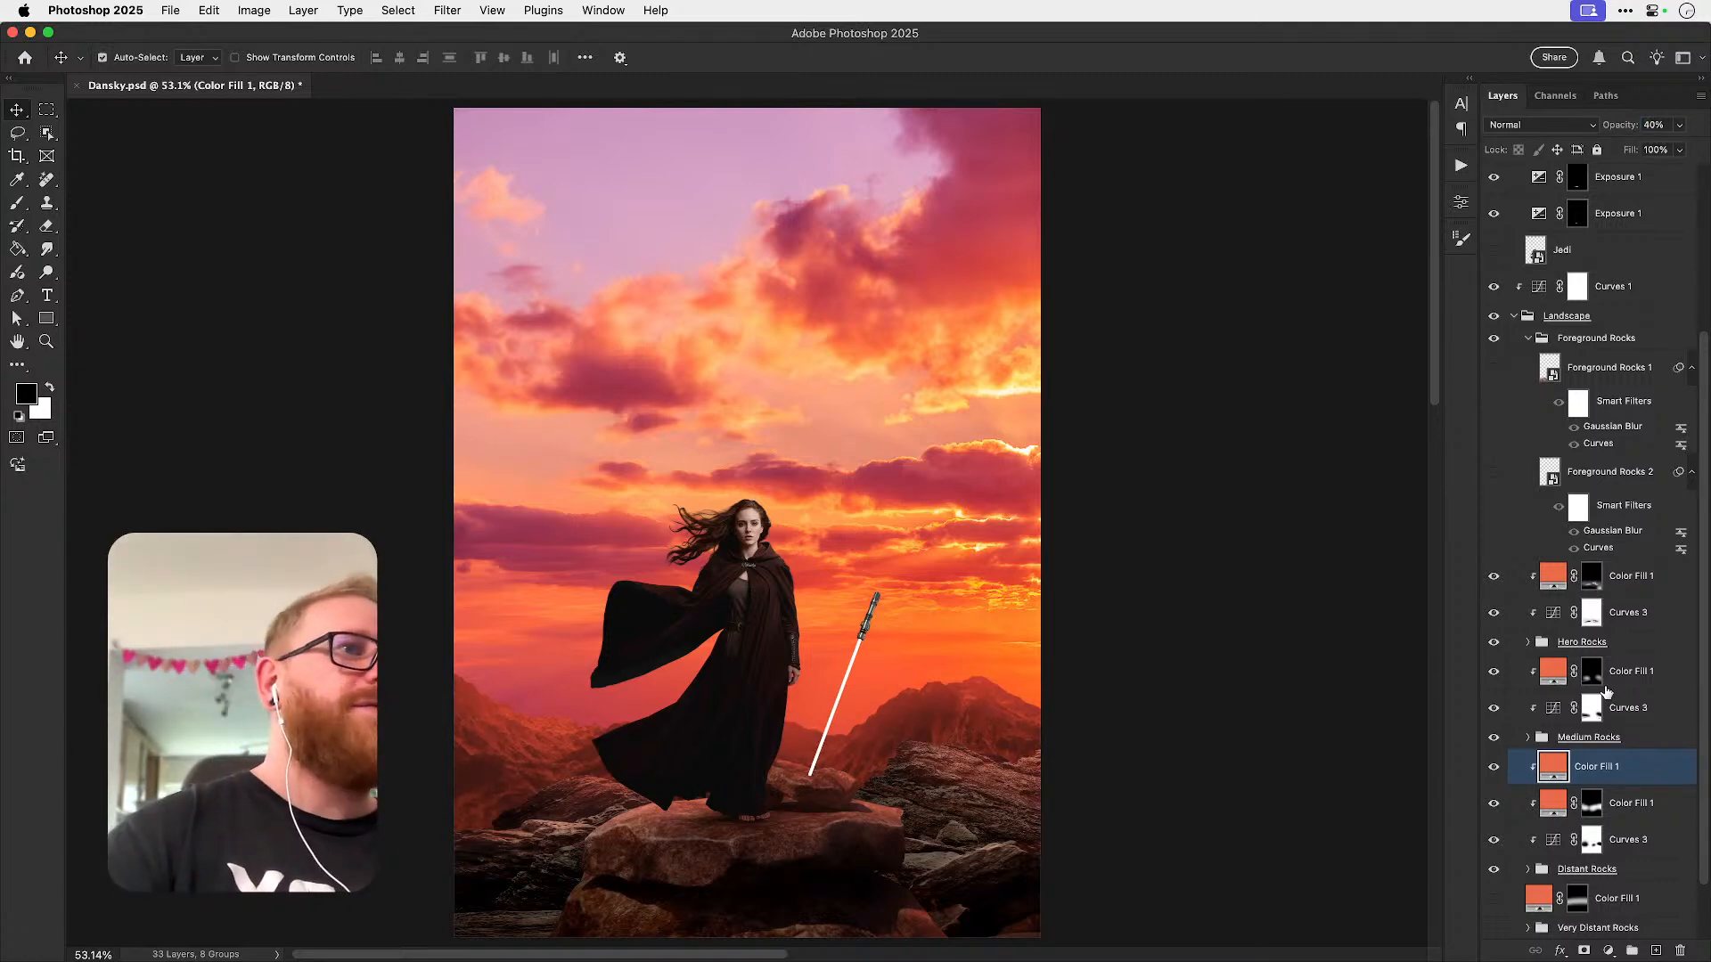
- Copy the 40% fill above the Medium Rocks haze, add a black mask, paint in the lower rocks with an 800 px white brush and compare
{"action": "left_click_drag", "start_coordinate": [1608, 773], "coordinate": [1638, 684]}
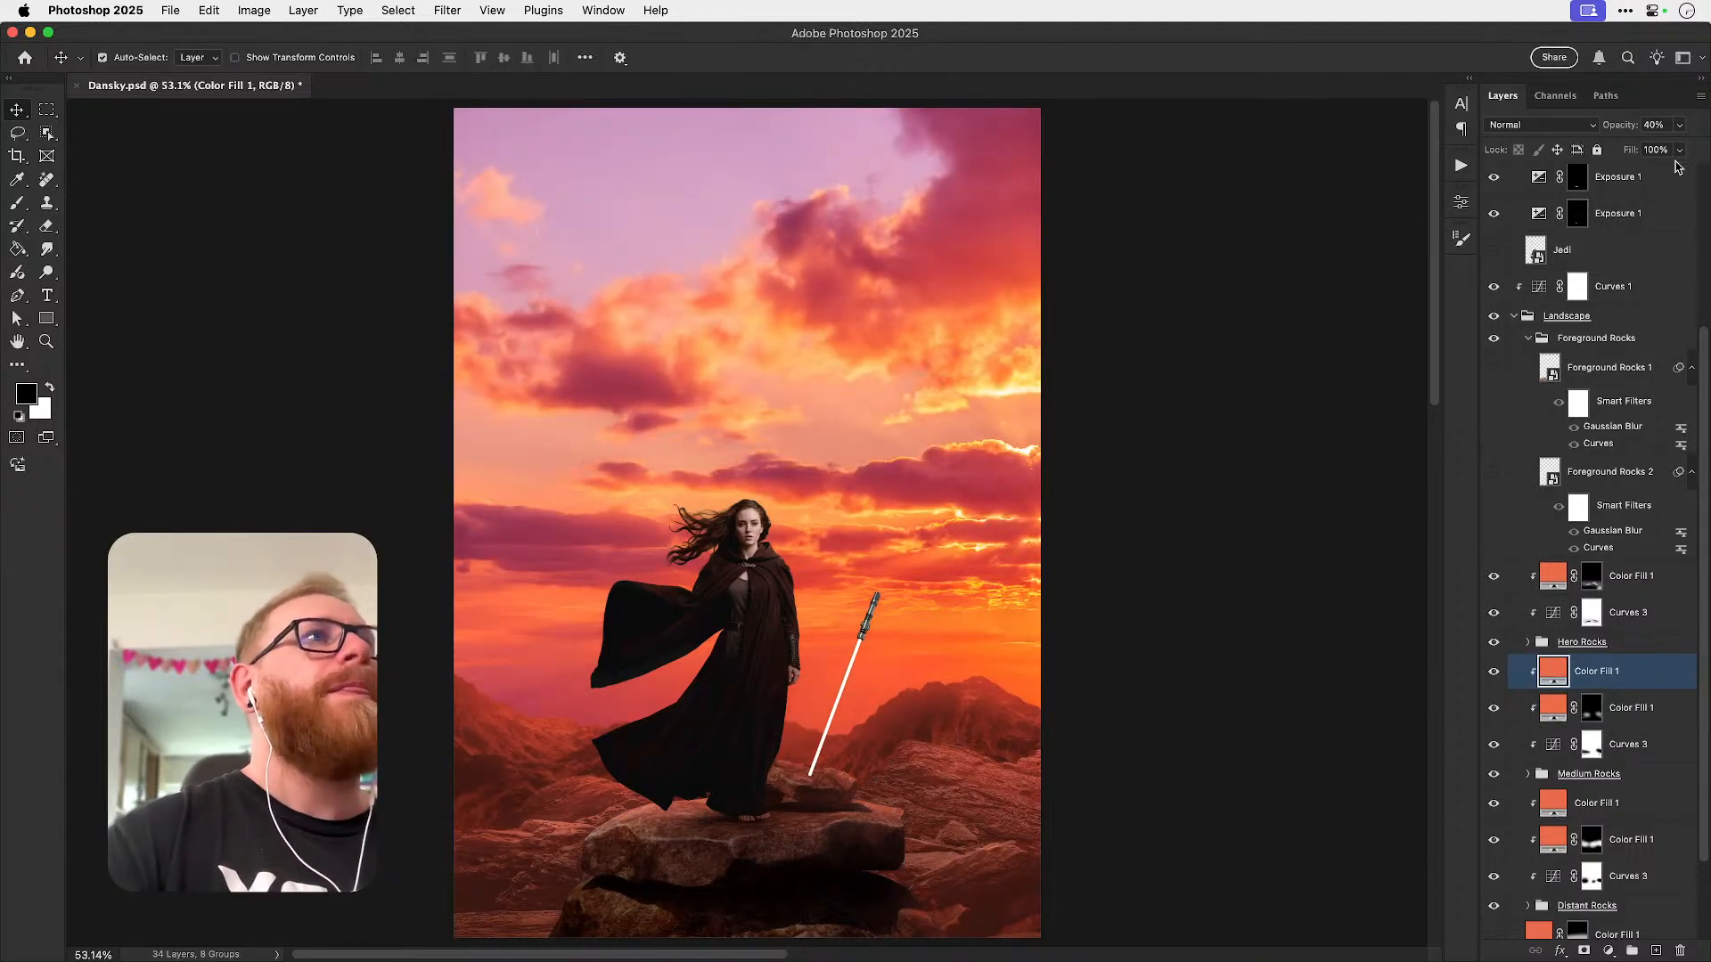
{"action": "left_click", "coordinate": [1579, 951], "text": "alt"}
{"action": "key", "text": "x"}
{"action": "key", "text": "b"}
{"action": "key", "text": "bracketleft"}
{"action": "key", "text": "bracketleft"}
{"action": "key", "text": "bracketleft"}
{"action": "key", "text": "bracketleft"}
{"action": "mouse_move", "coordinate": [831, 747]}
{"action": "left_mouse_down"}
{"action": "mouse_move", "coordinate": [959, 802]}
{"action": "mouse_move", "coordinate": [1041, 868]}
{"action": "mouse_move", "coordinate": [444, 875]}
{"action": "mouse_move", "coordinate": [478, 817]}
{"action": "mouse_move", "coordinate": [262, 952]}
{"action": "mouse_move", "coordinate": [1055, 807]}
{"action": "mouse_move", "coordinate": [875, 749]}
{"action": "mouse_move", "coordinate": [1044, 750]}
{"action": "left_mouse_up"}
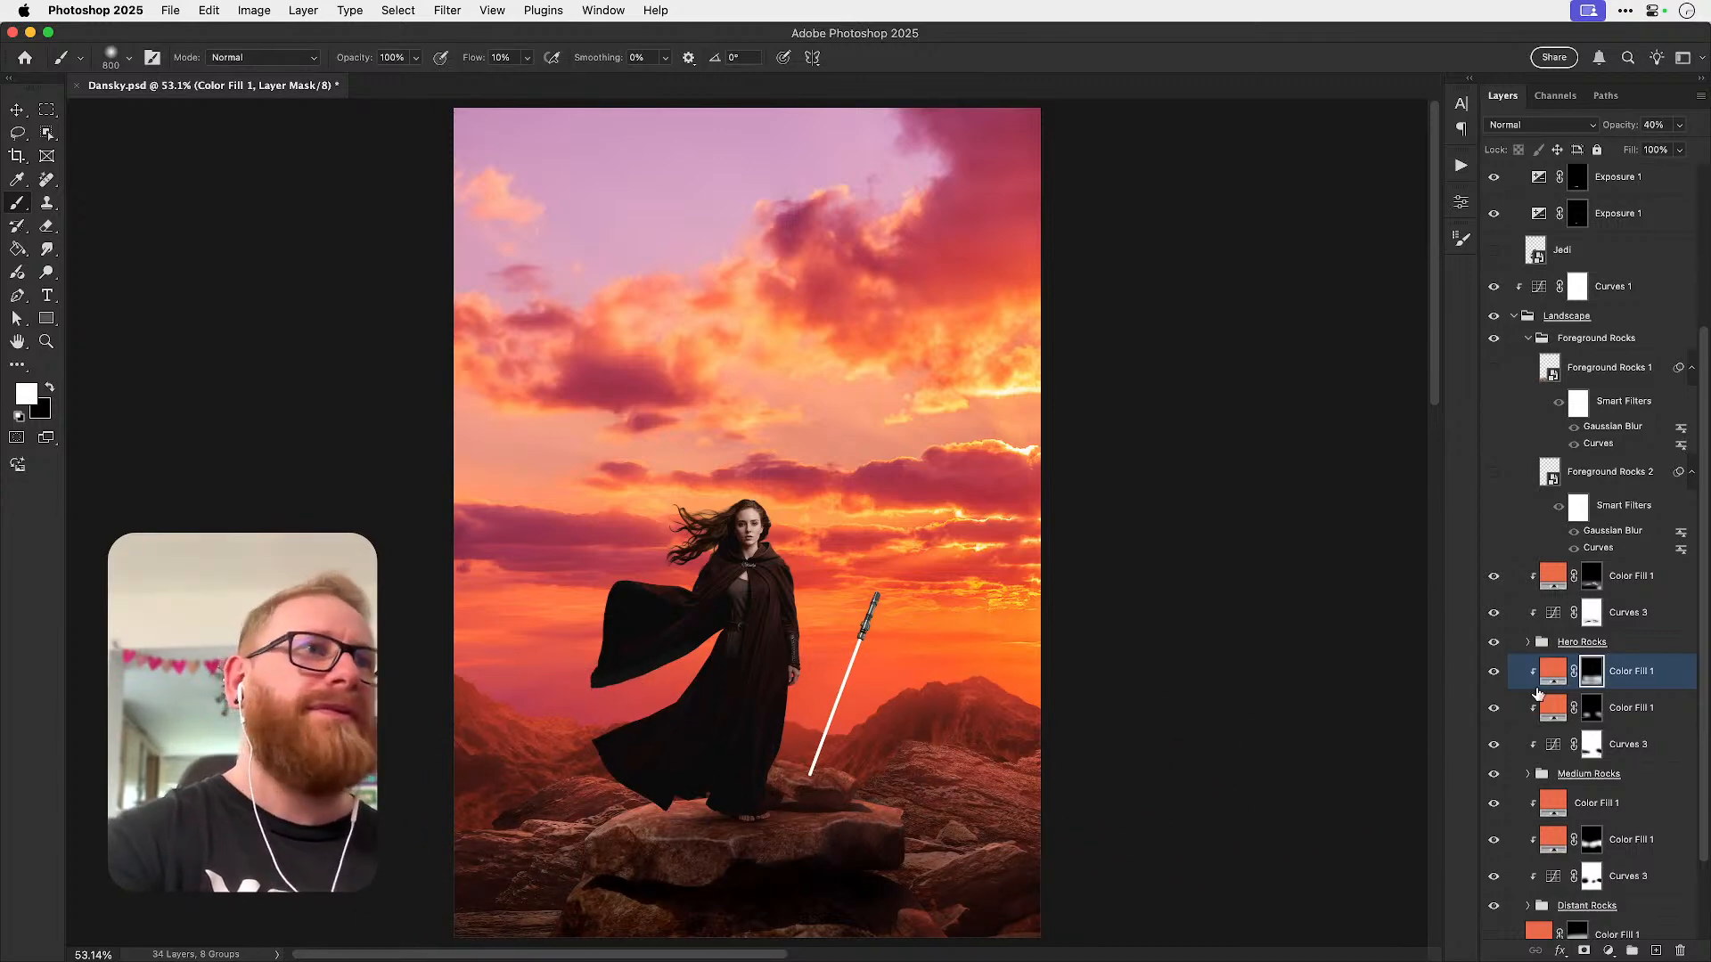
{"action": "left_click", "coordinate": [1494, 674]}
{"action": "left_click", "coordinate": [1494, 673]}
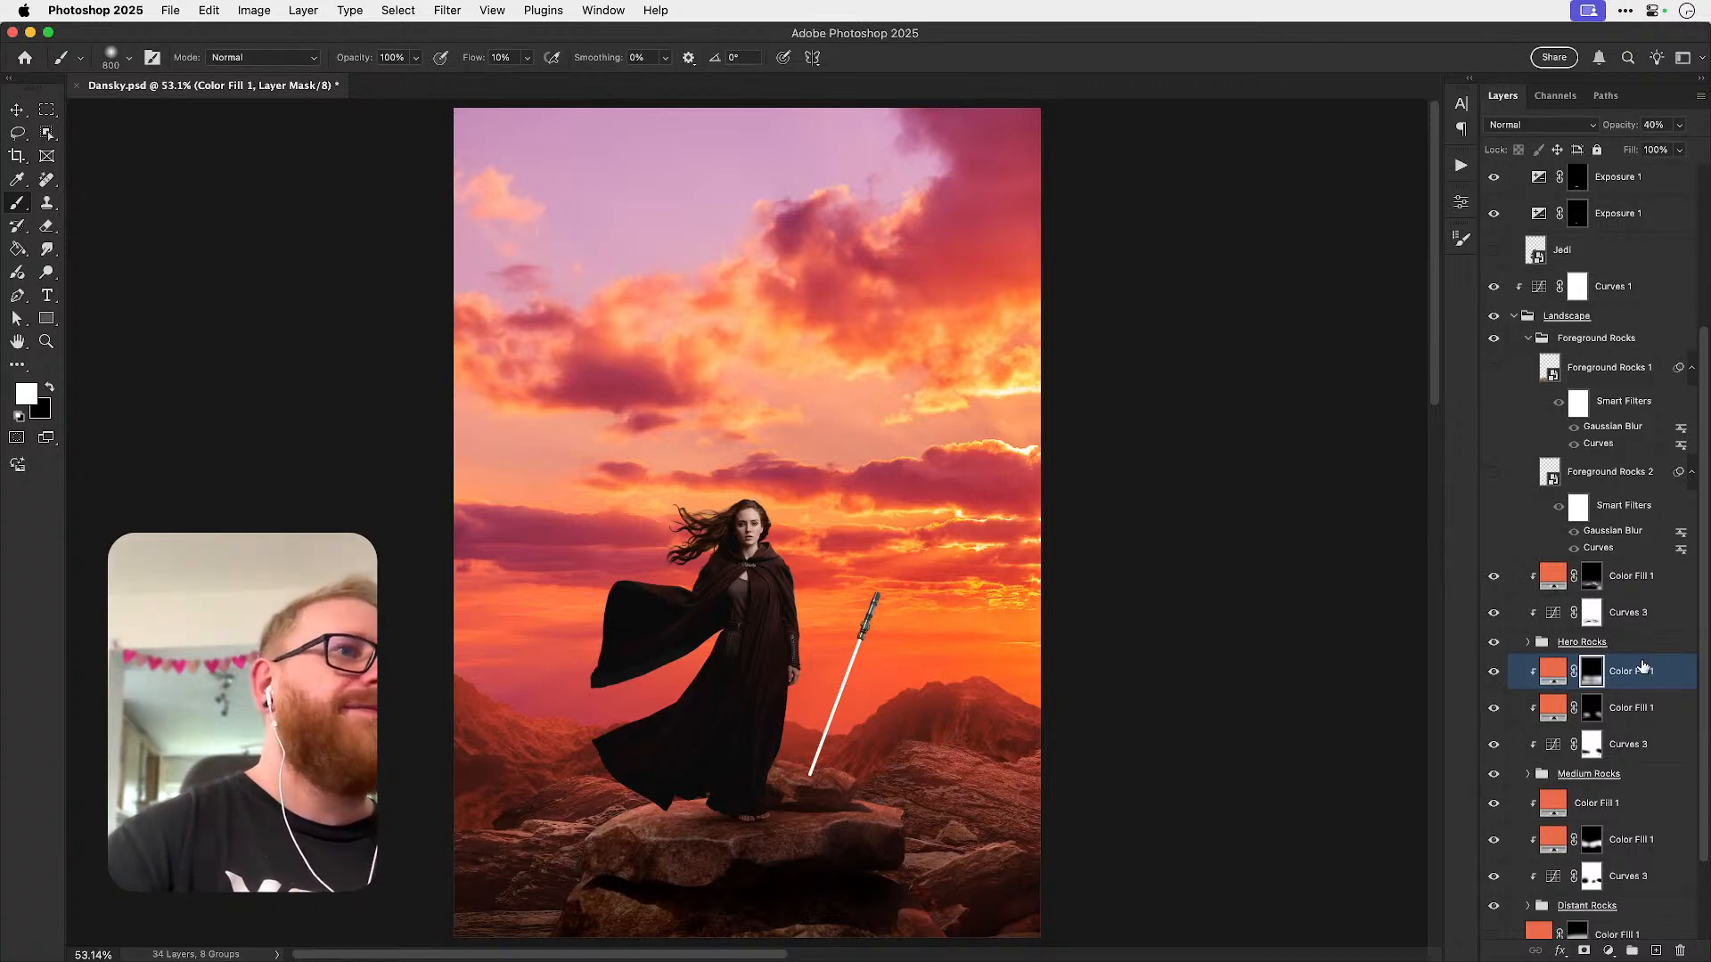
- Copy the 40% color fill above the Hero Rocks haze layer and replace its mask with a black one
{"action": "left_click_drag", "start_coordinate": [1637, 679], "coordinate": [1636, 568]}
{"action": "right_click", "coordinate": [1579, 577]}
{"action": "left_click", "coordinate": [1568, 612]}
{"action": "left_click", "coordinate": [1588, 949], "text": "alt"}
{"action": "key", "text": "x"}
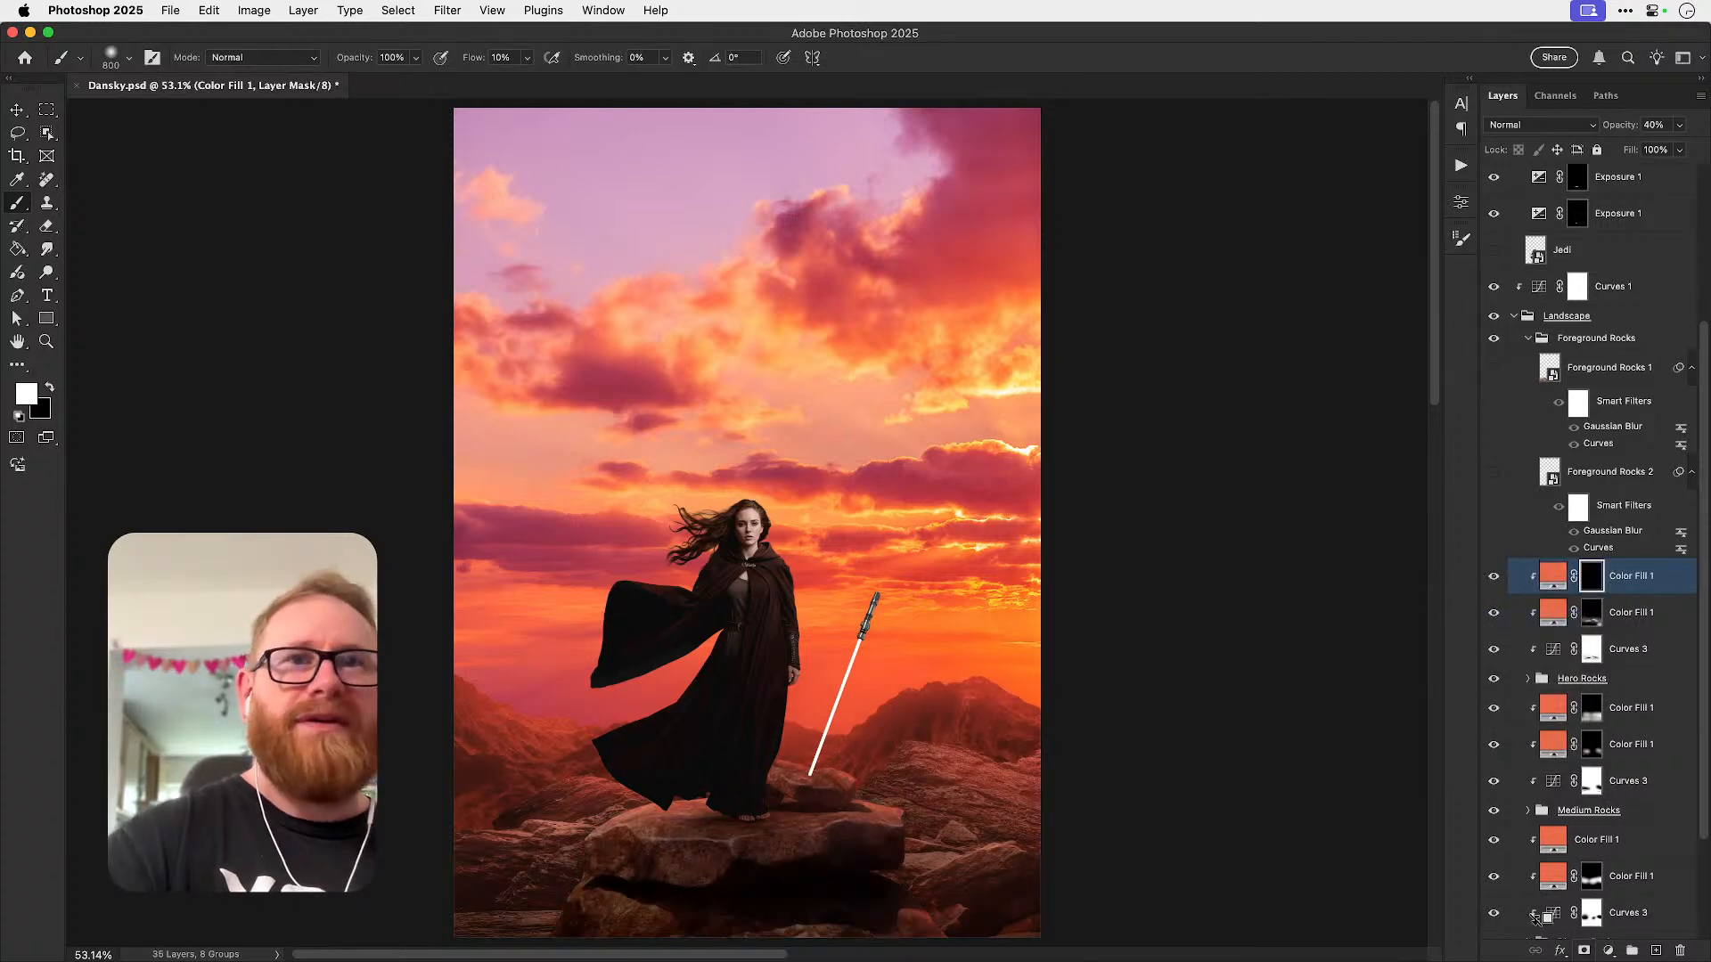
- Paint haze over the hero rocks on the new fill's mask with an 800 px white brush and compare before and after
{"action": "scroll", "coordinate": [980, 659], "scroll_direction": "down", "scroll_amount": 3}
{"action": "mouse_move", "coordinate": [962, 655]}
{"action": "left_mouse_down"}
{"action": "mouse_move", "coordinate": [840, 640]}
{"action": "mouse_move", "coordinate": [840, 661]}
{"action": "mouse_move", "coordinate": [770, 665]}
{"action": "left_mouse_up"}
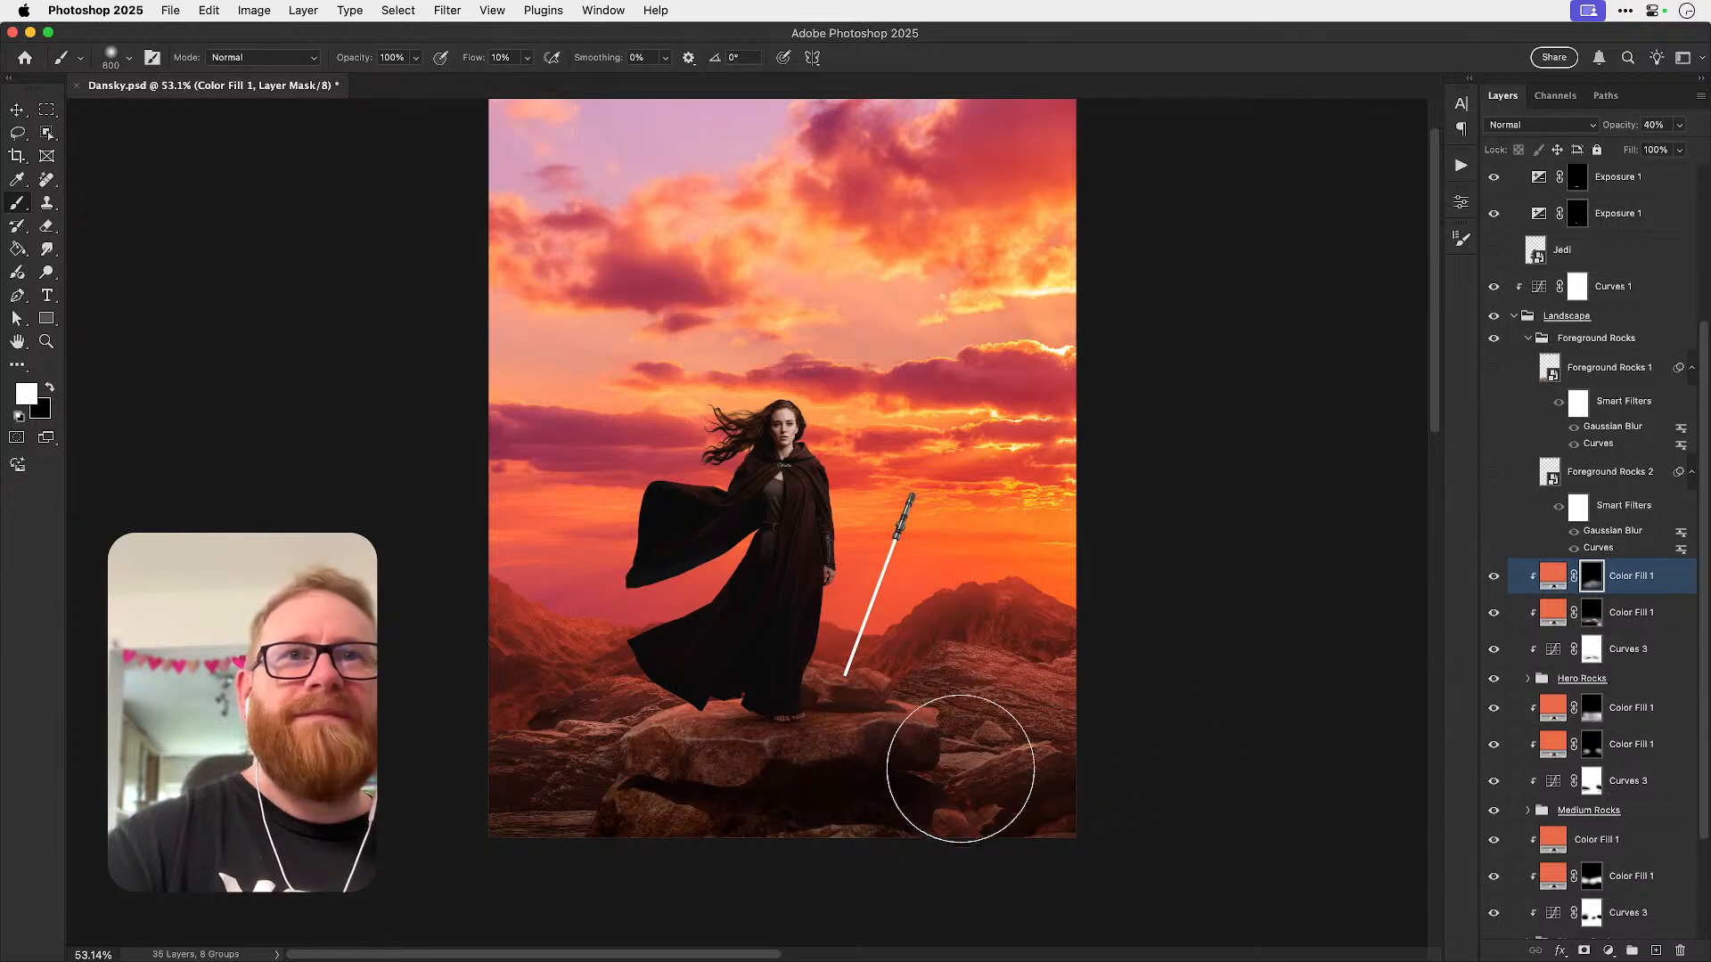
{"action": "mouse_move", "coordinate": [650, 849]}
{"action": "left_mouse_down"}
{"action": "mouse_move", "coordinate": [549, 846]}
{"action": "mouse_move", "coordinate": [654, 700]}
{"action": "mouse_move", "coordinate": [1069, 667]}
{"action": "left_mouse_up"}
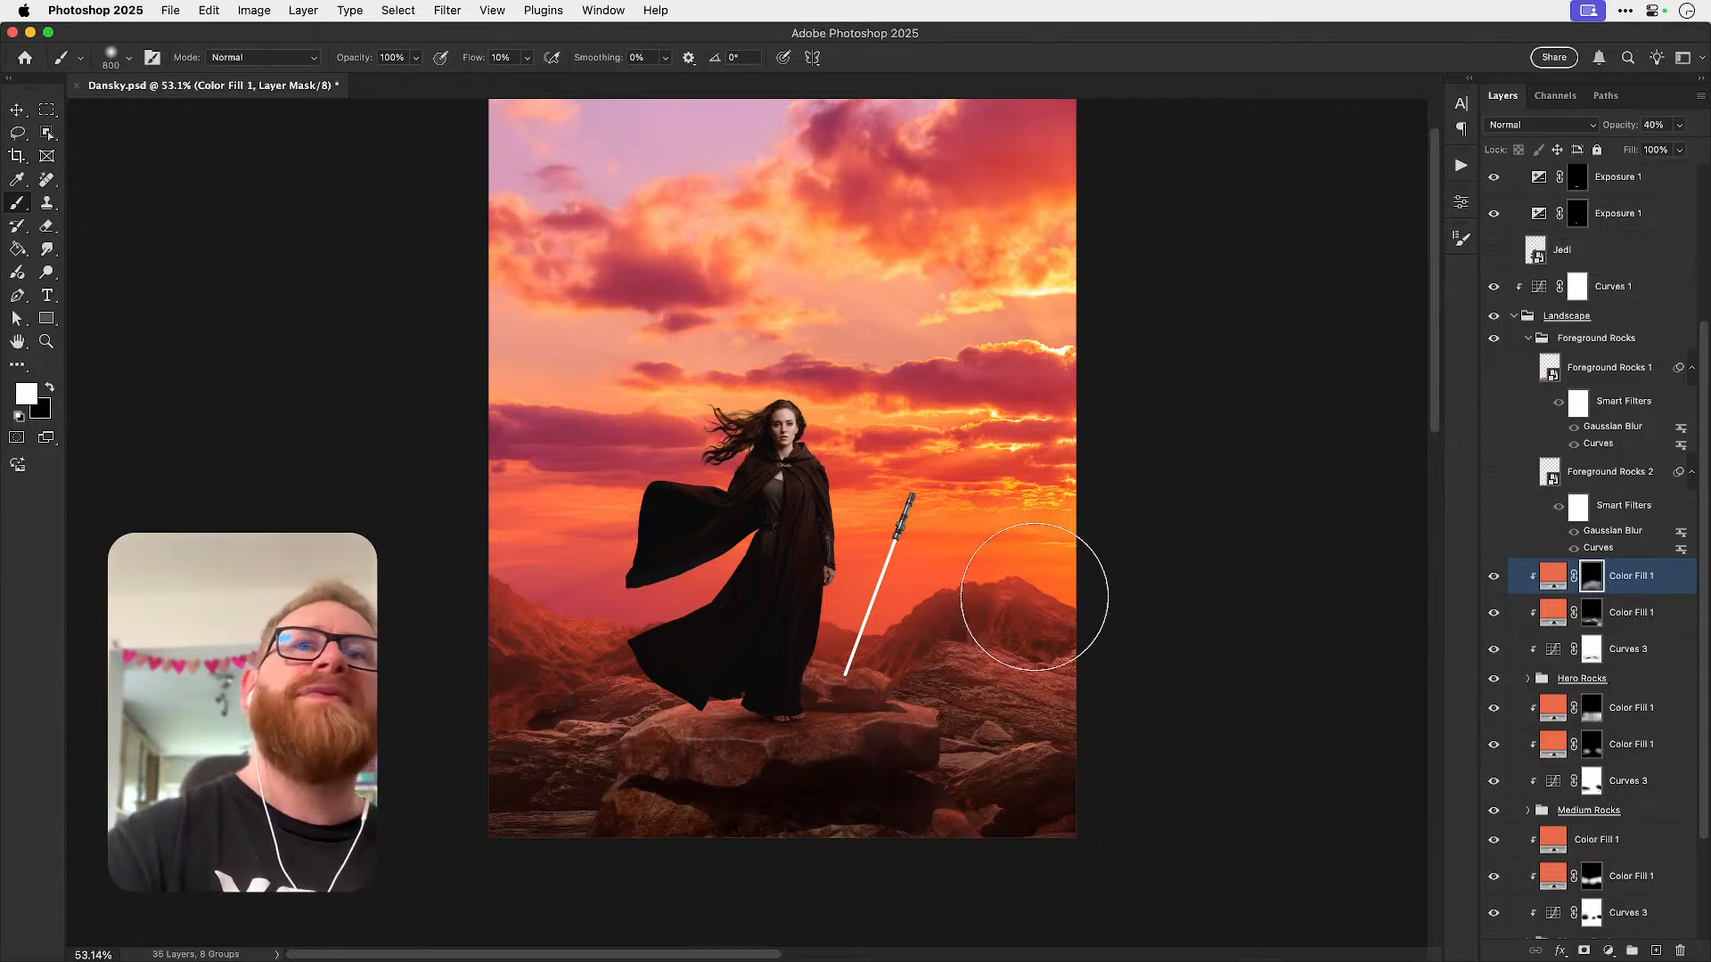
{"action": "key", "text": "v"}
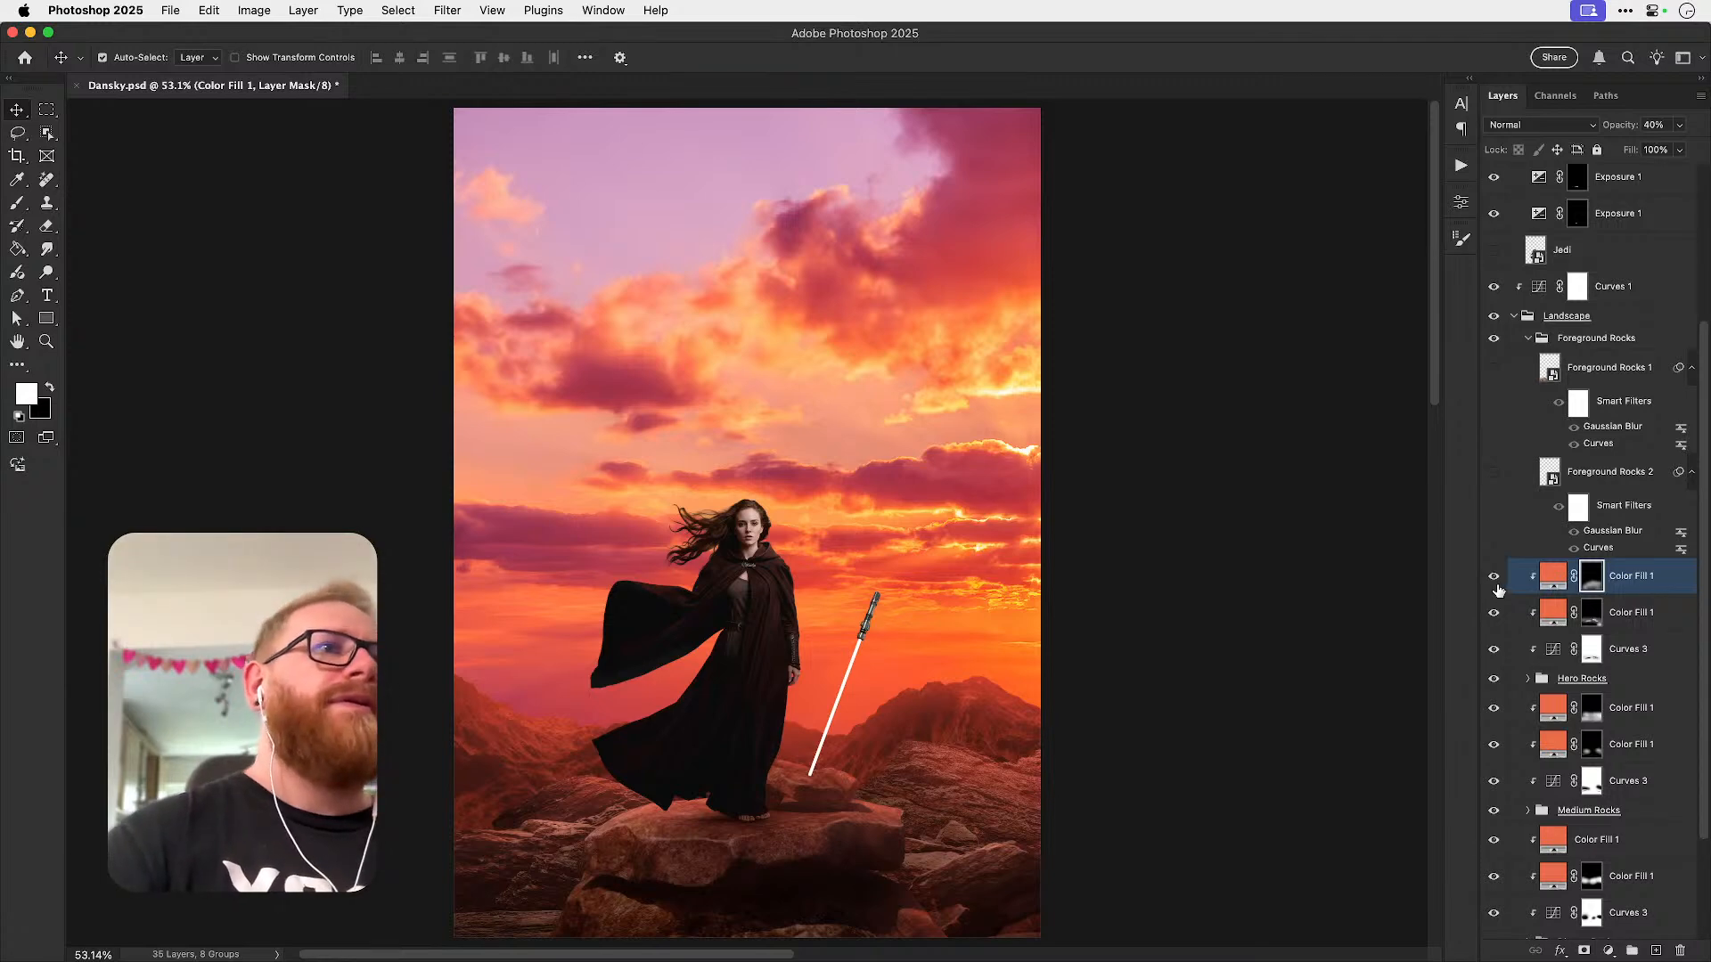
{"action": "left_click", "coordinate": [1494, 580]}
{"action": "left_click", "coordinate": [1494, 580]}
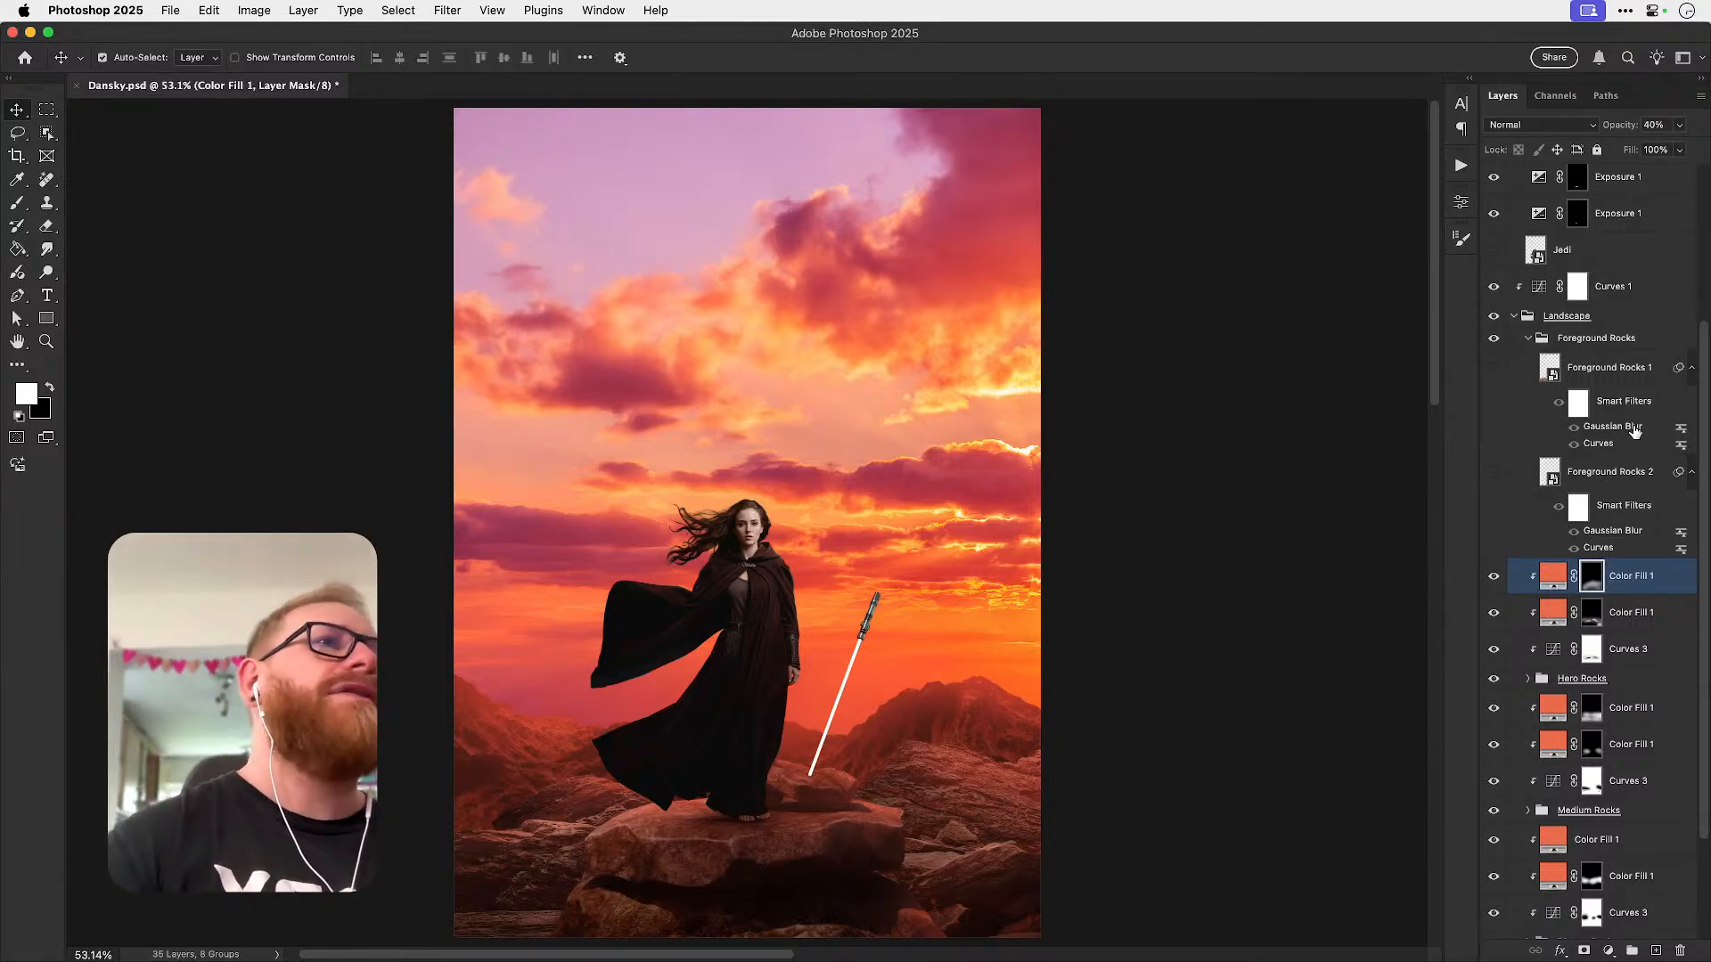
{"action": "scroll", "coordinate": [1629, 441], "scroll_direction": "up", "scroll_amount": 5}
{"action": "left_click", "coordinate": [1594, 215]}
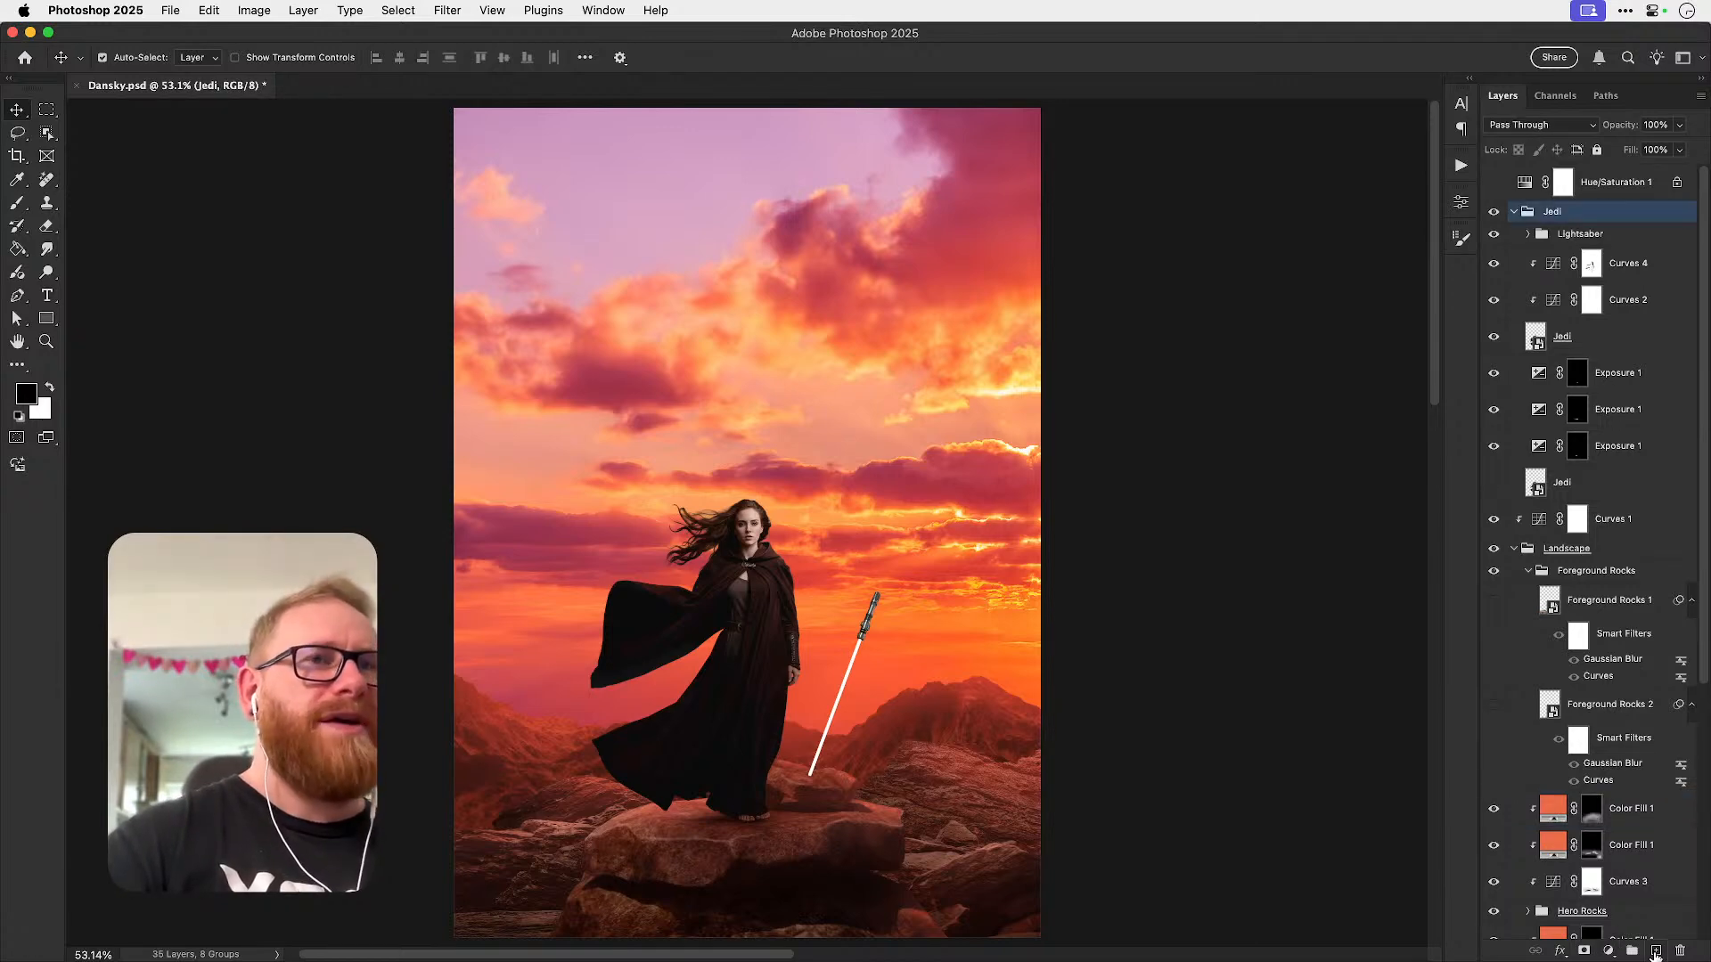
{"action": "left_click", "coordinate": [1610, 952]}
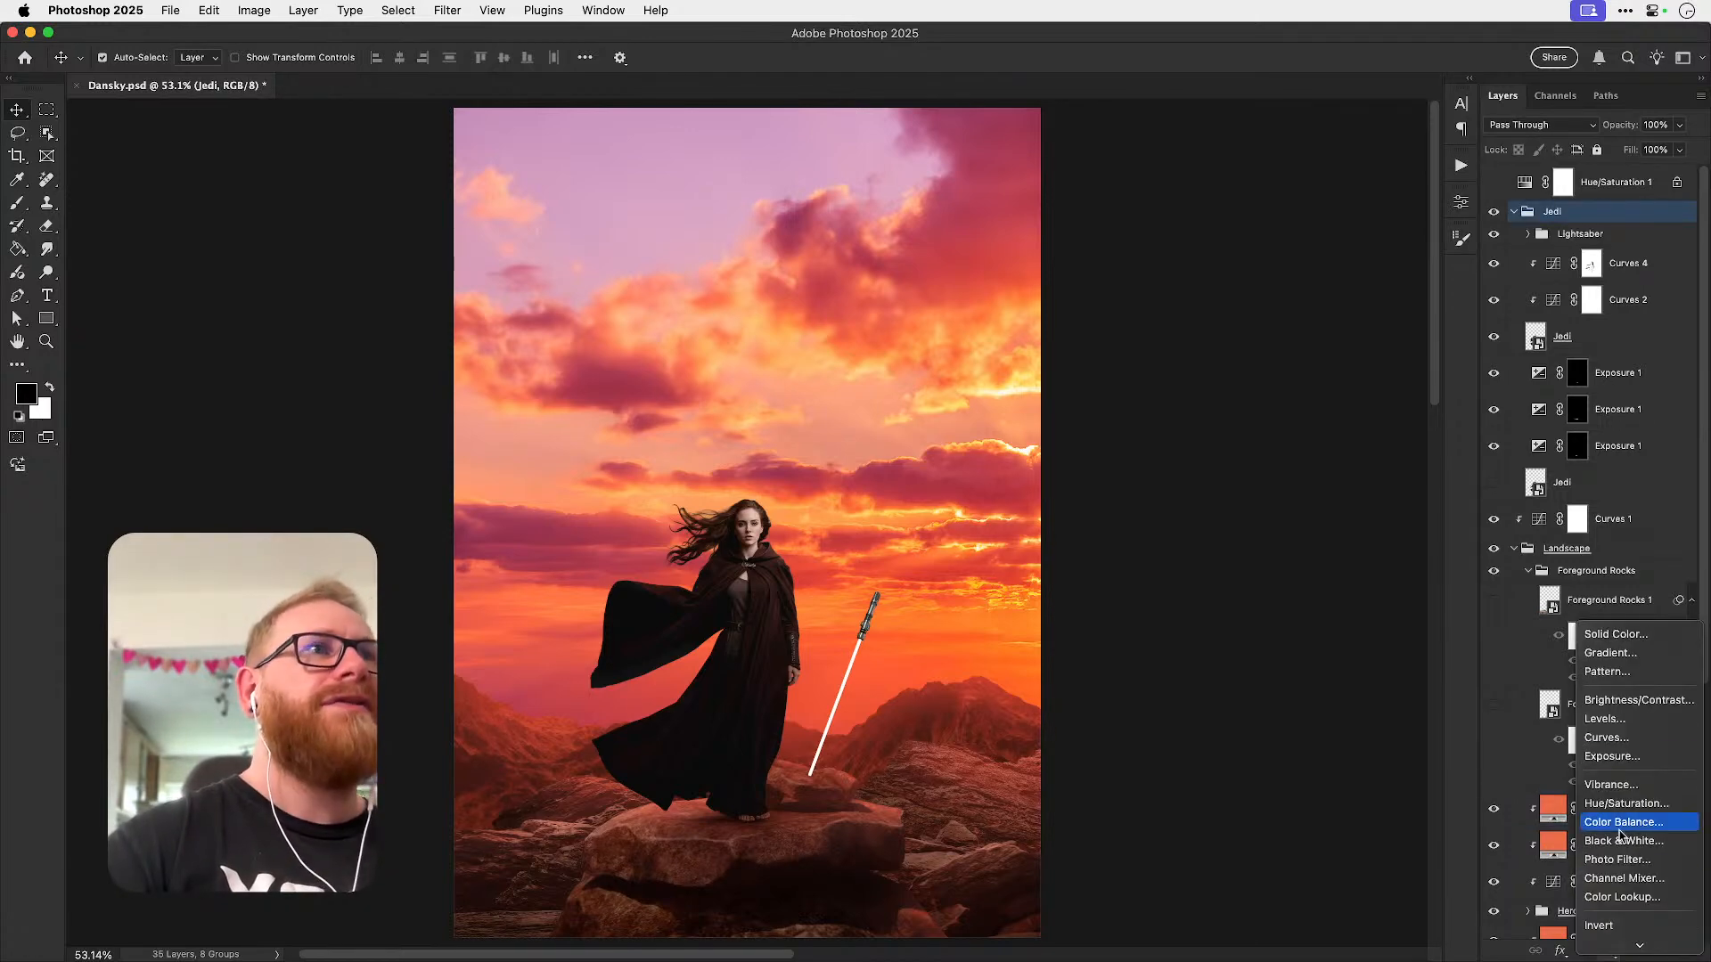
{"action": "left_click", "coordinate": [1616, 645]}
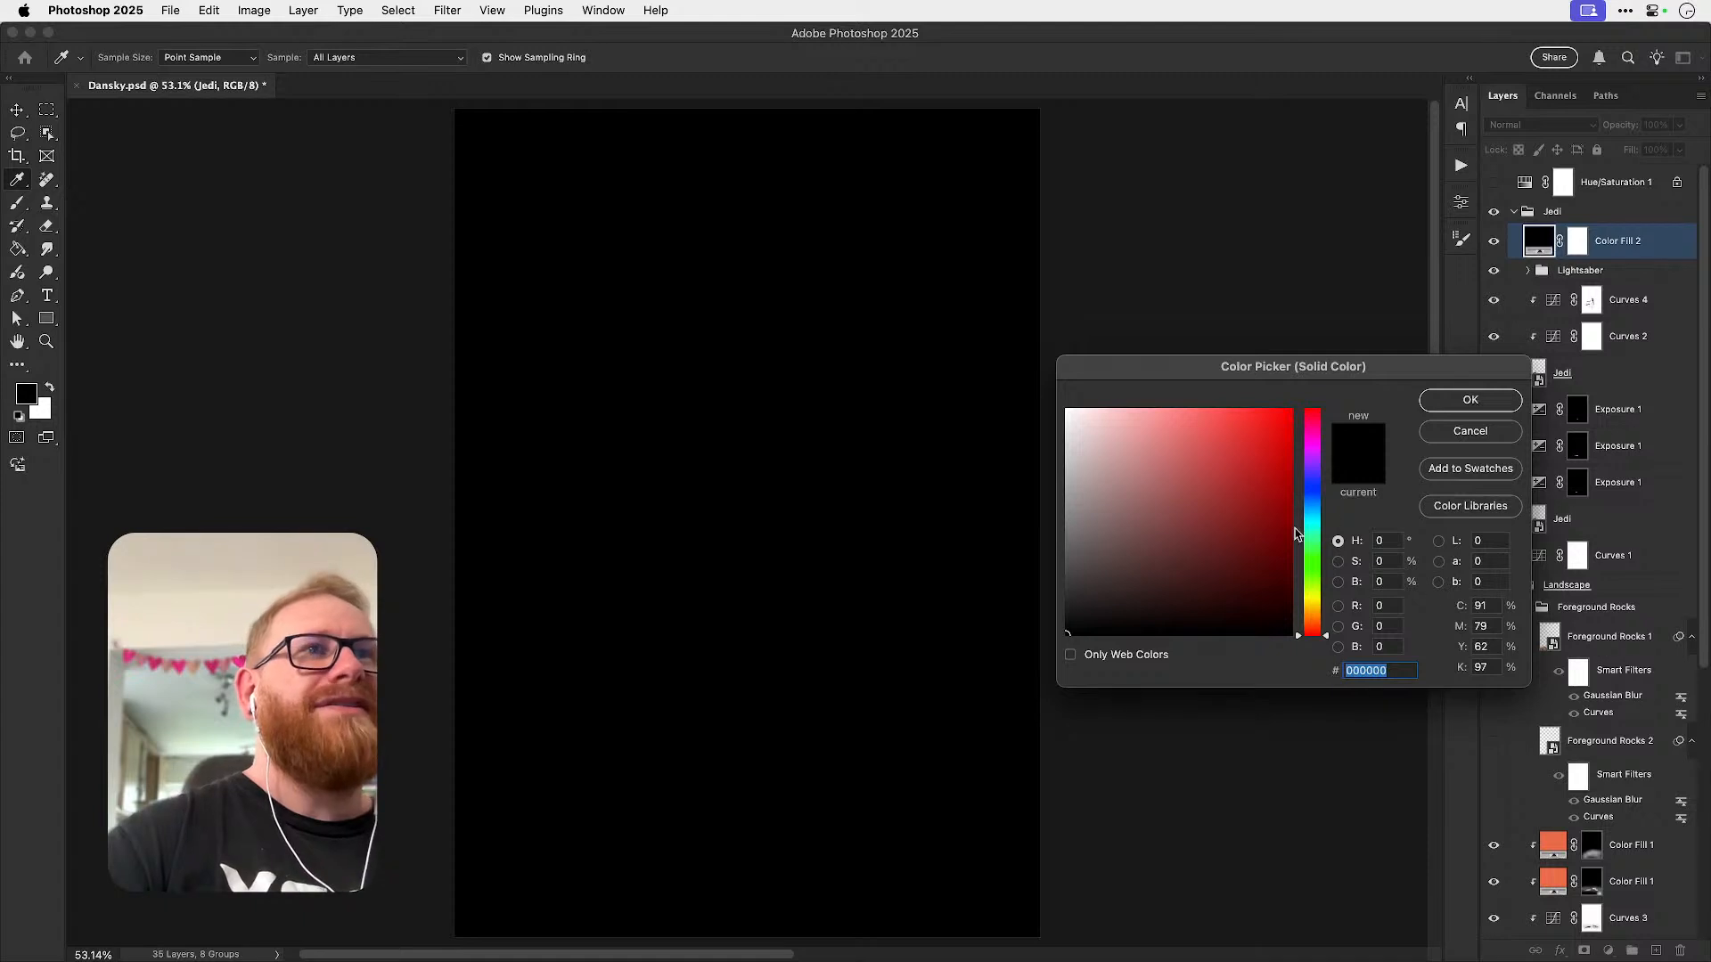
{"action": "left_click", "coordinate": [1470, 431]}
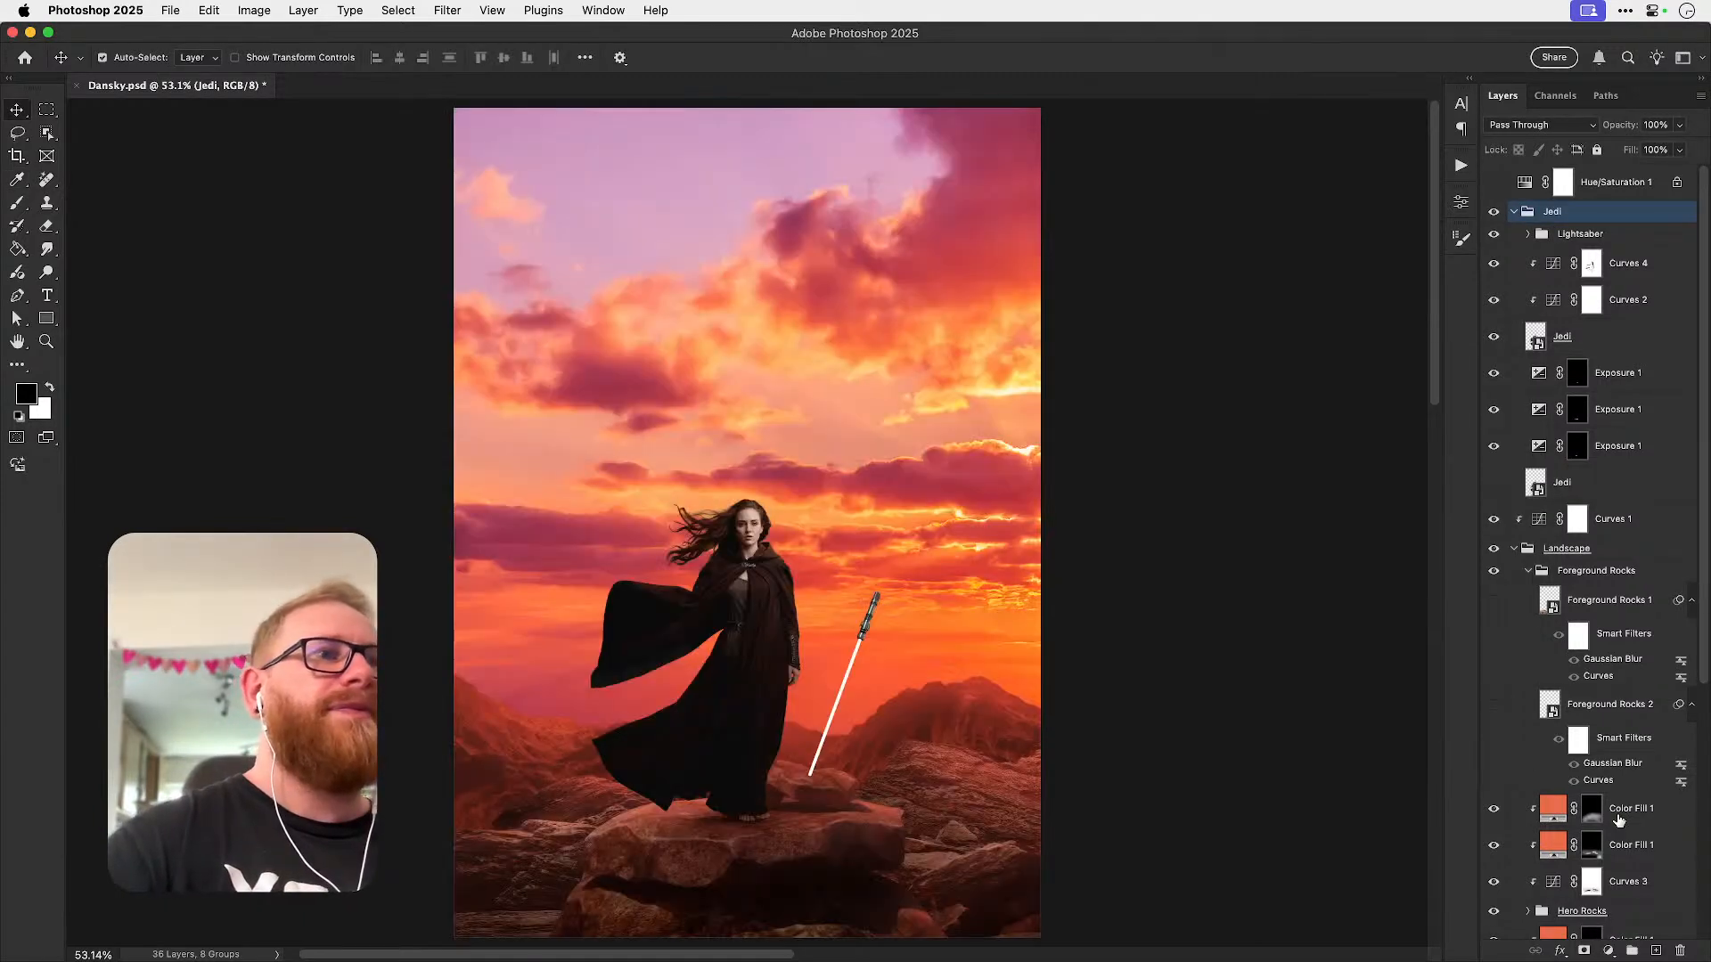
- Copy the Hero Rocks 40% color fill above the Jedi group and replace its mask with a white one
{"action": "left_click_drag", "start_coordinate": [1632, 818], "coordinate": [1570, 219]}
{"action": "left_click", "coordinate": [1569, 220], "text": "alt"}
{"action": "right_click", "coordinate": [1568, 222]}
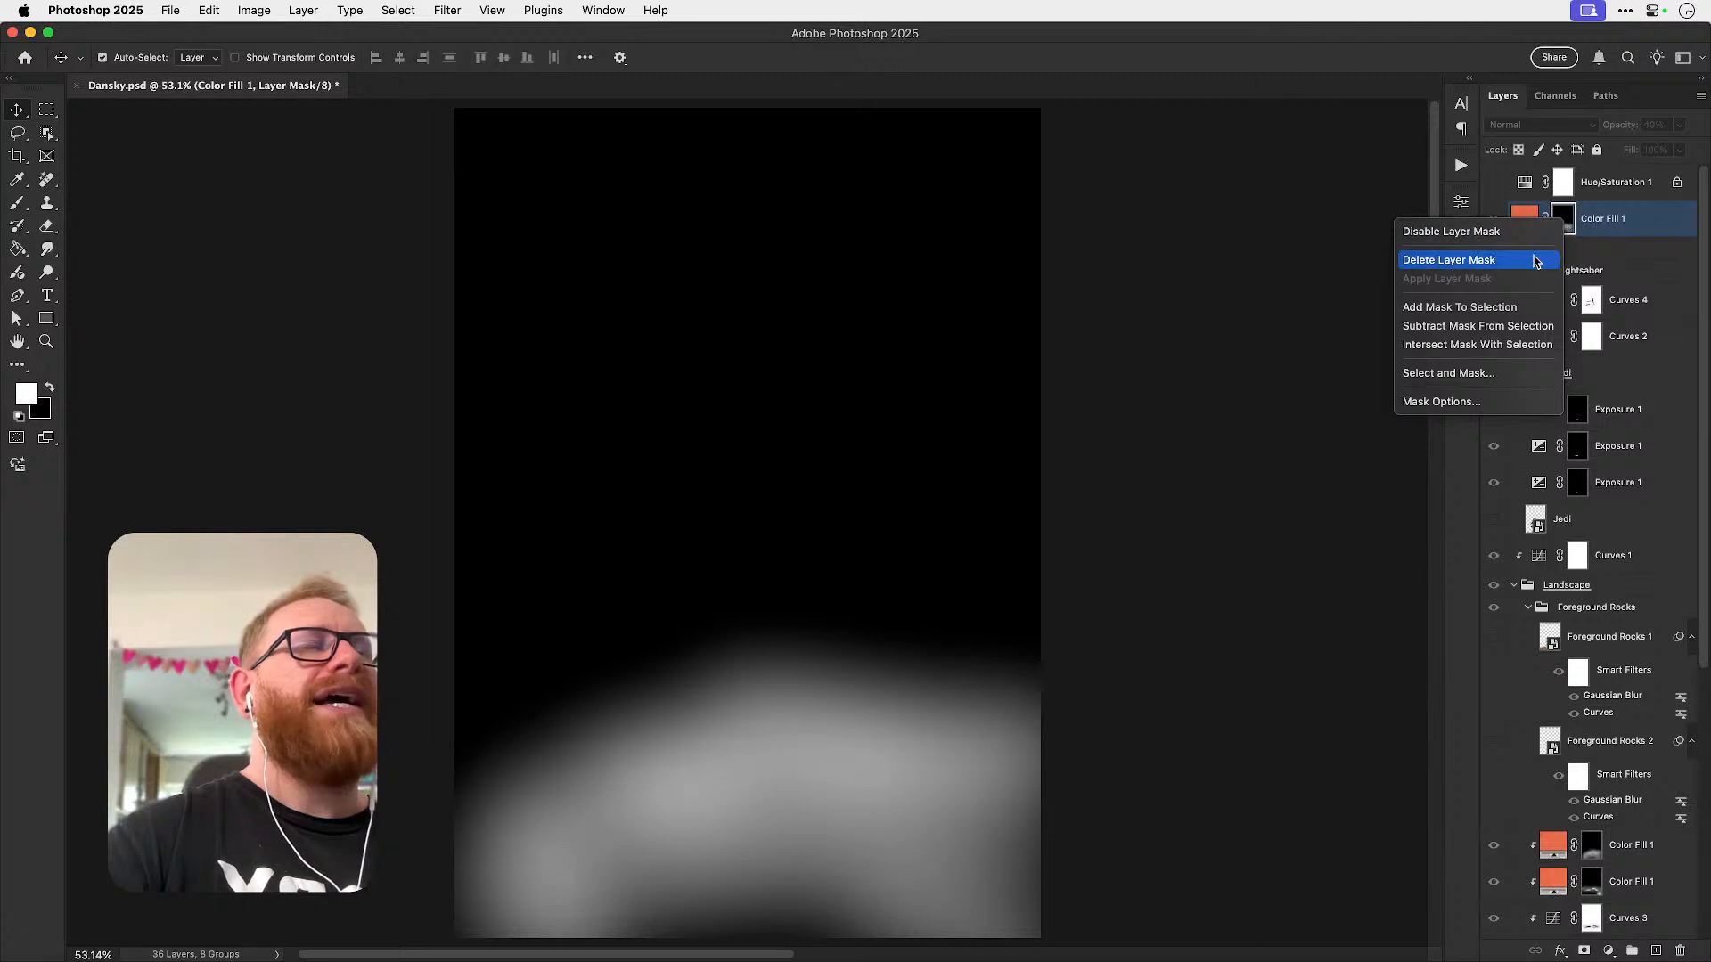
{"action": "left_click", "coordinate": [1515, 260]}
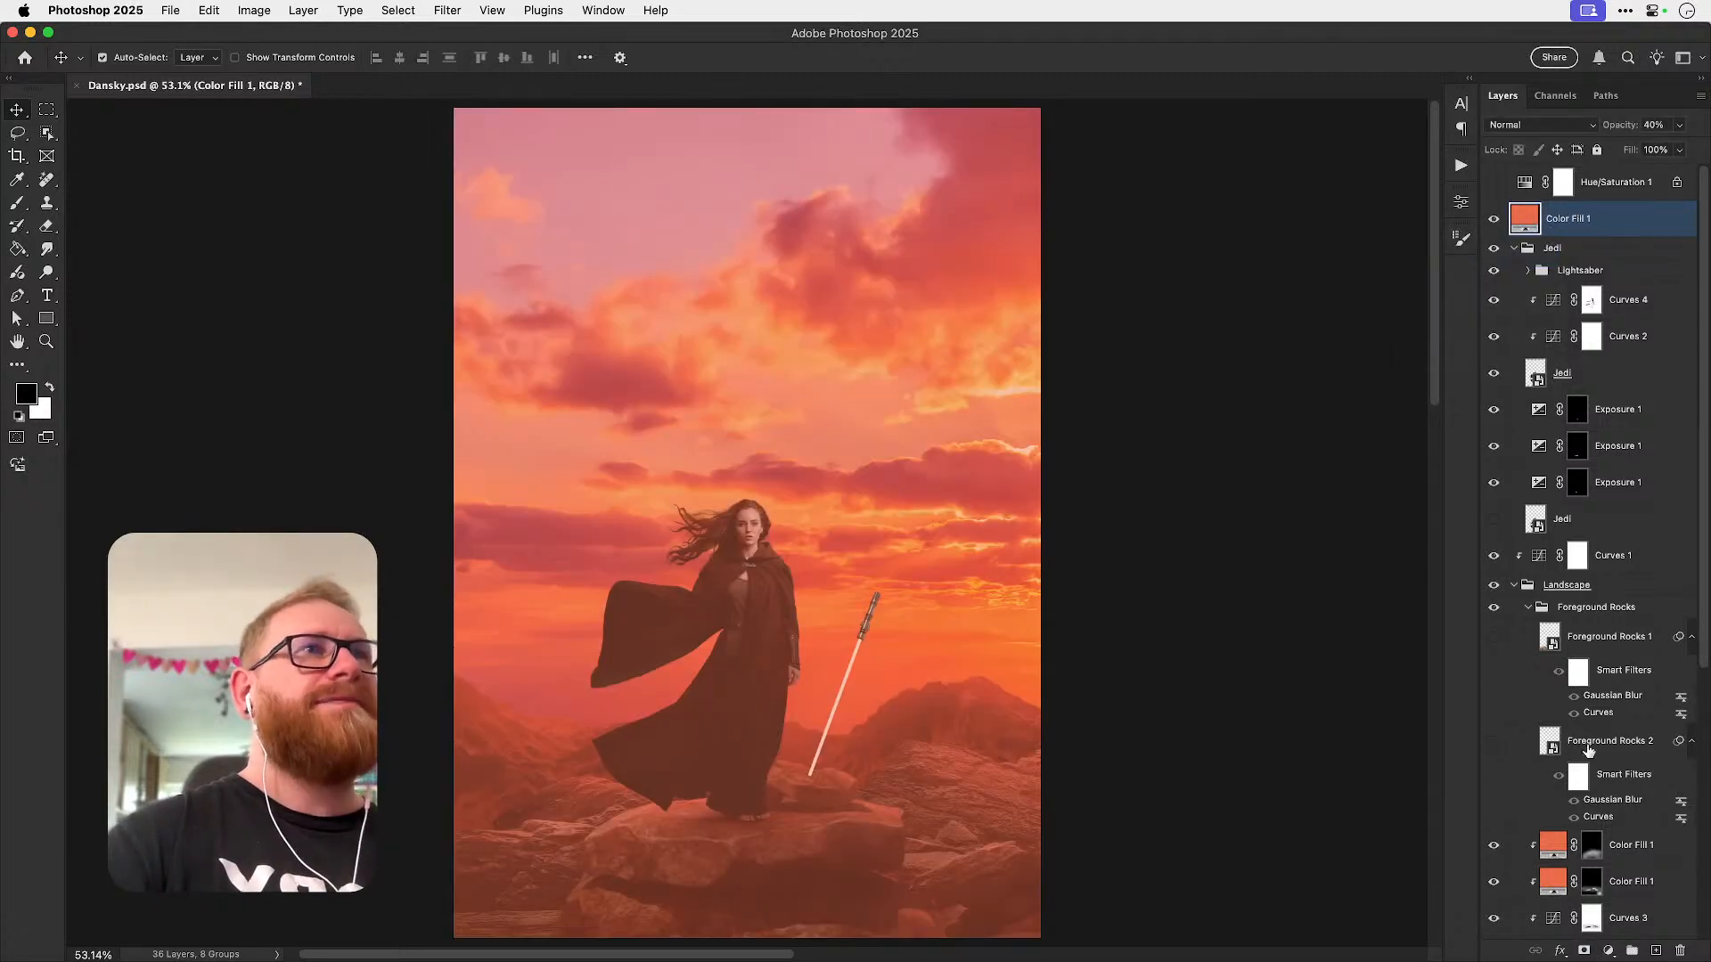
{"action": "left_click", "coordinate": [1584, 951]}
- Change the top Color Fill 1 to the yellow-orange ffba41
{"action": "left_click", "coordinate": [1523, 220]}
{"action": "double_click", "coordinate": [1519, 223]}
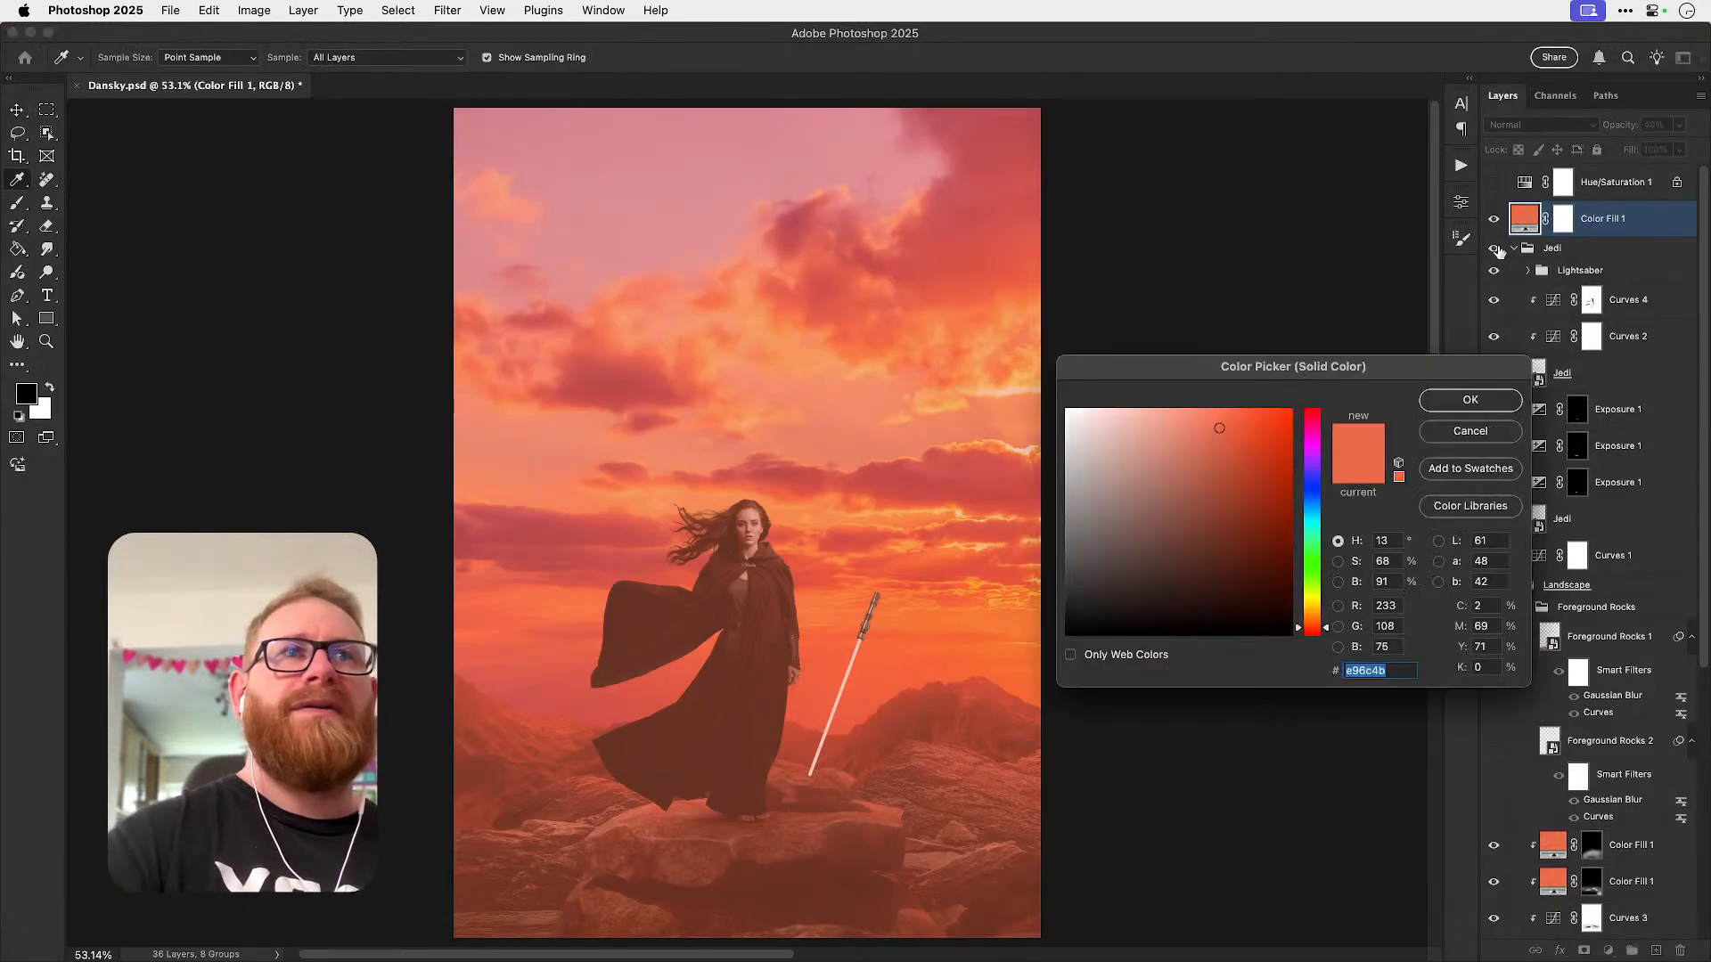
{"action": "left_click", "coordinate": [1315, 615]}
{"action": "left_click_drag", "start_coordinate": [1316, 621], "coordinate": [1316, 617]}
{"action": "left_click_drag", "start_coordinate": [1229, 423], "coordinate": [1248, 392]}
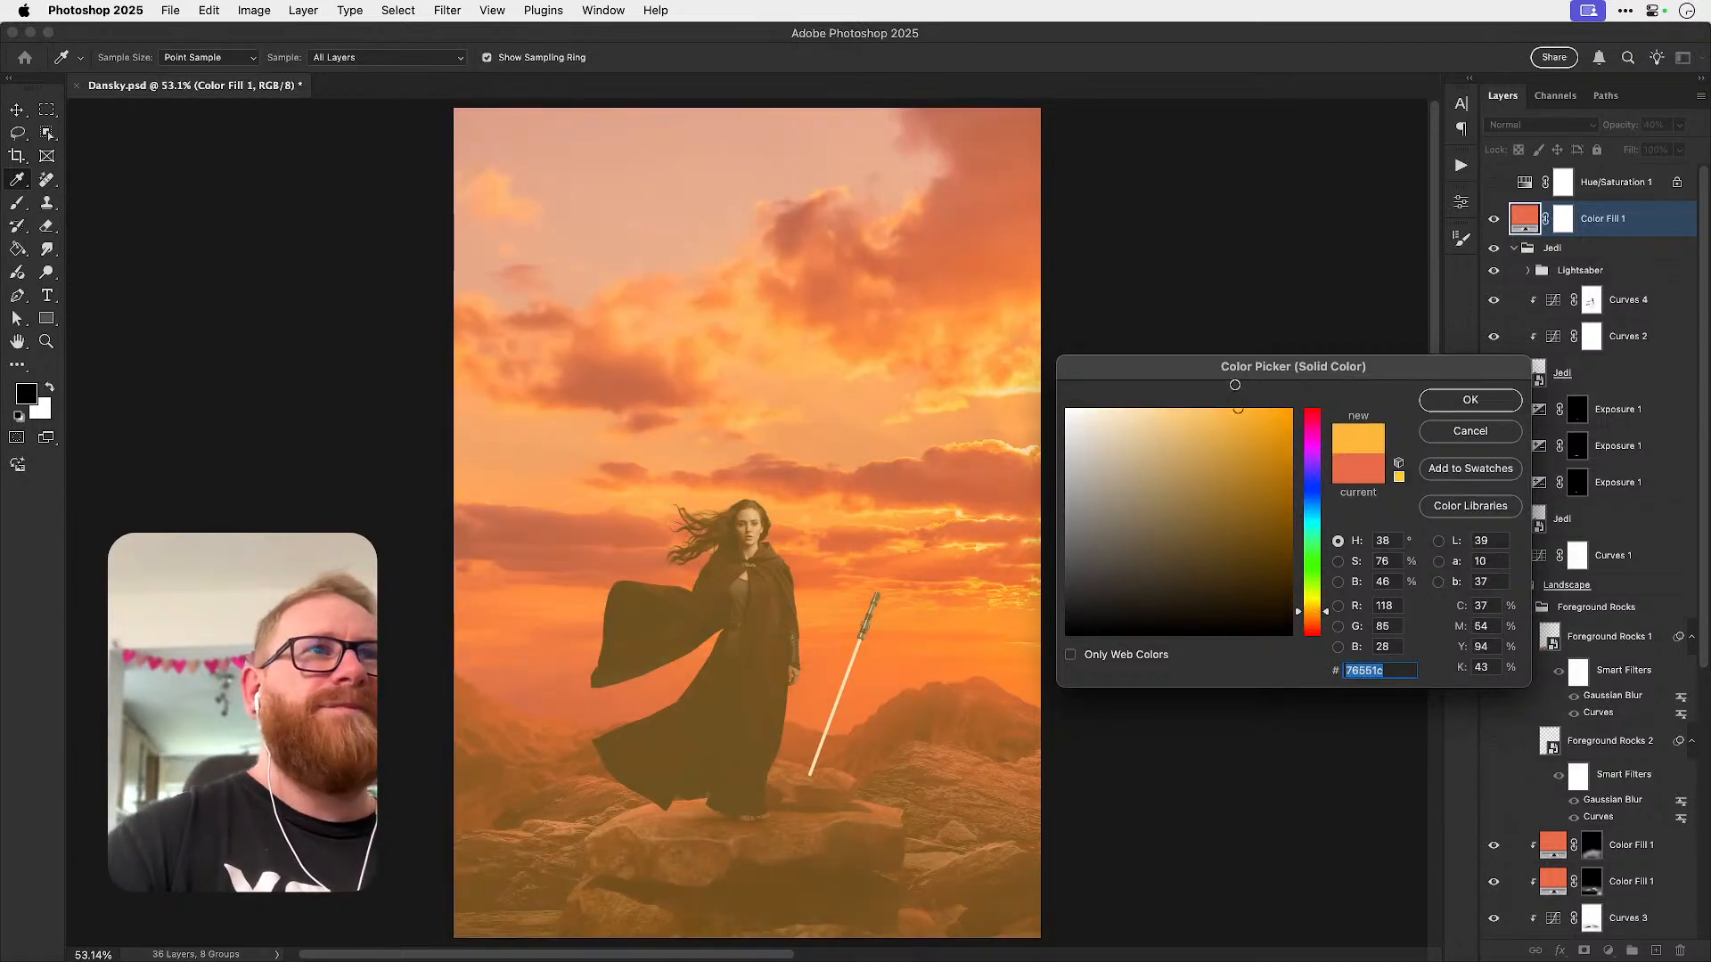
{"action": "left_click", "coordinate": [1445, 400]}
{"action": "key", "text": "v"}
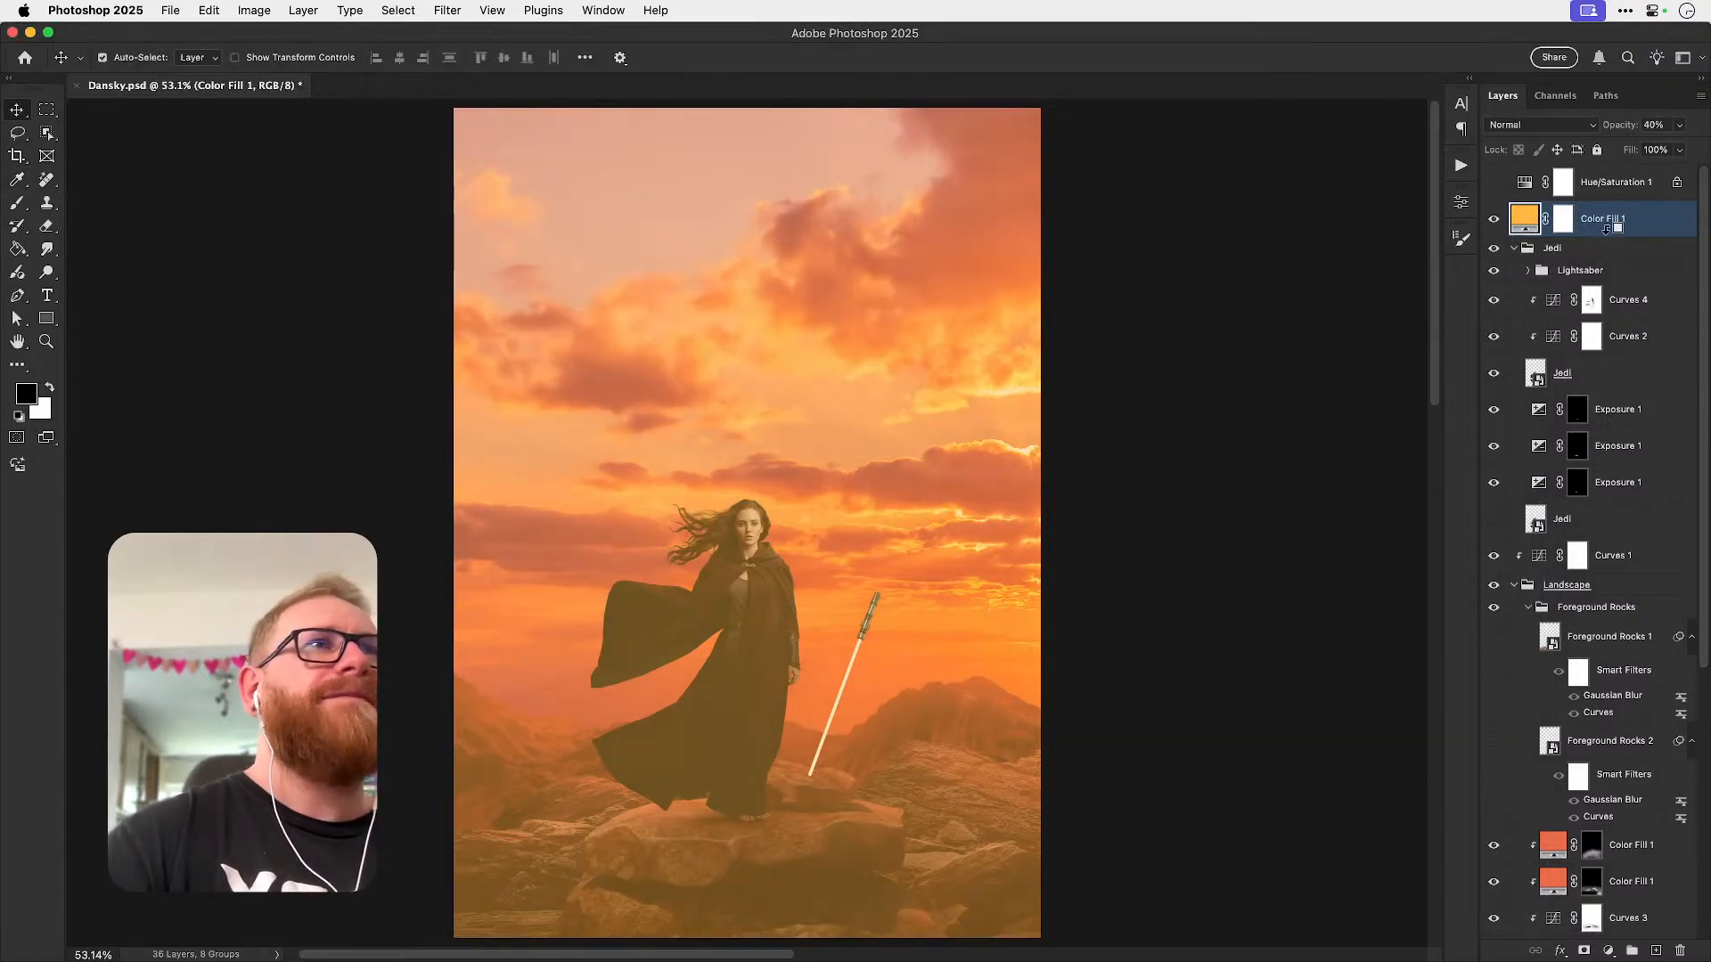
- Test clipping the yellow-orange fill to the Jedi group, release it and invert the fill's mask to black
{"action": "left_click", "coordinate": [1604, 233], "text": "alt"}
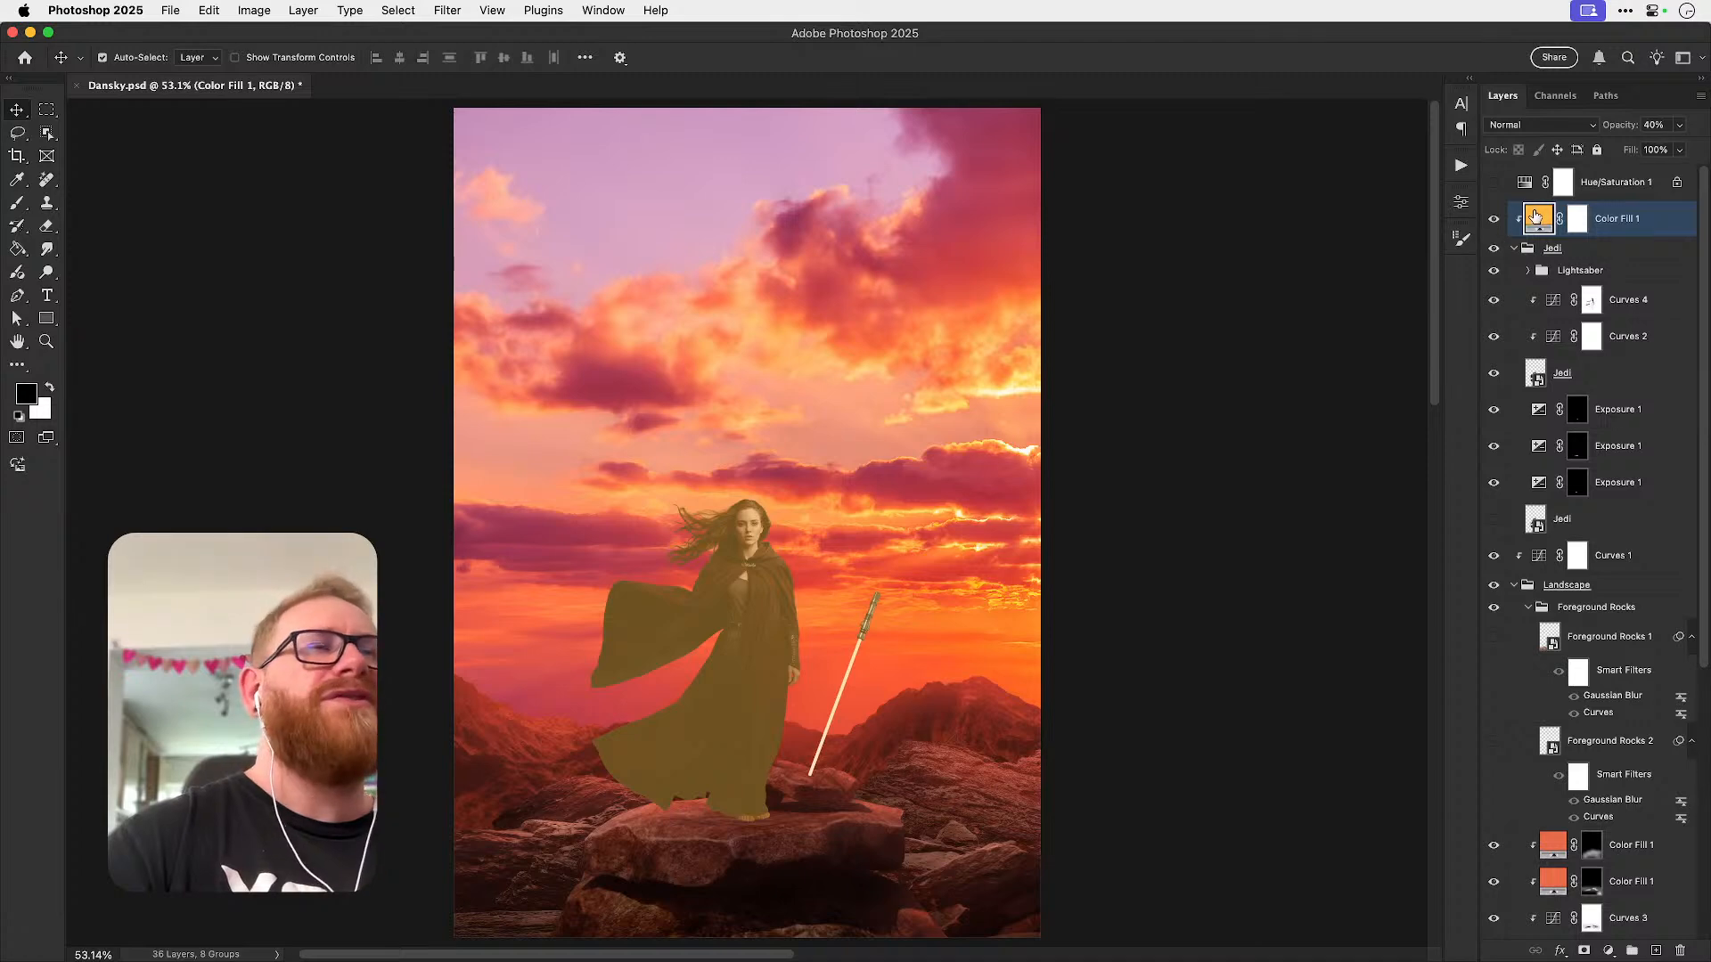
{"action": "left_click", "coordinate": [1625, 234], "text": "alt"}
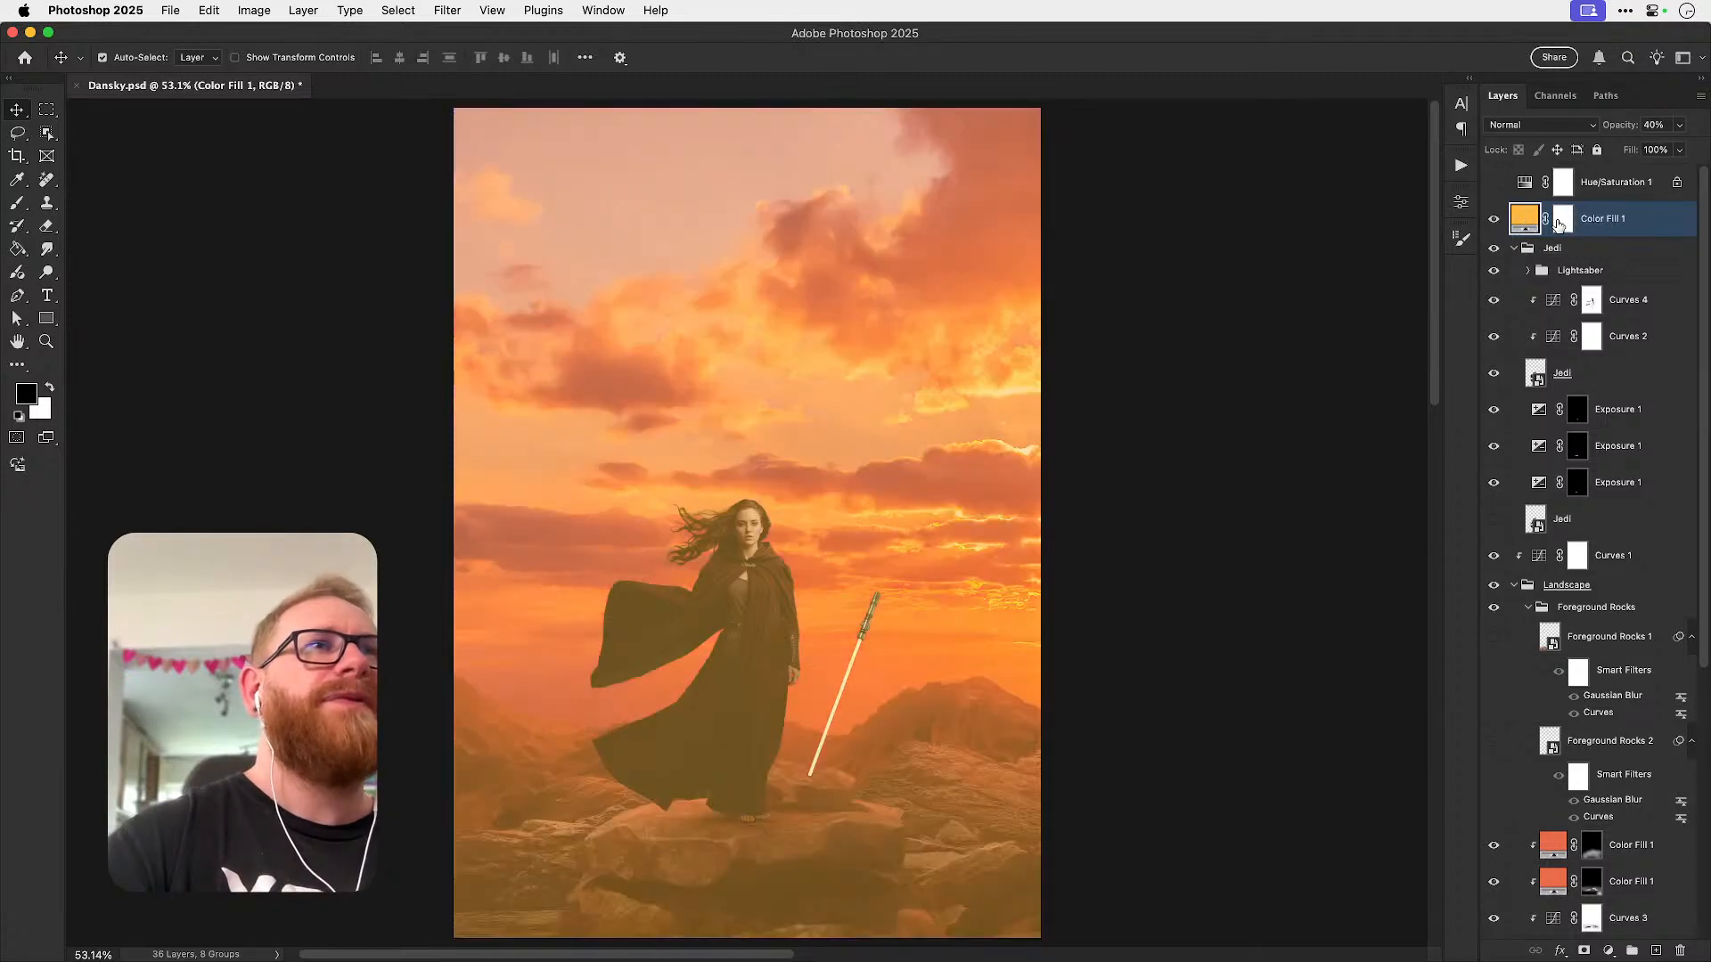
{"action": "left_click", "coordinate": [1562, 222]}
{"action": "key", "text": "super+i"}
{"action": "key", "text": "b"}
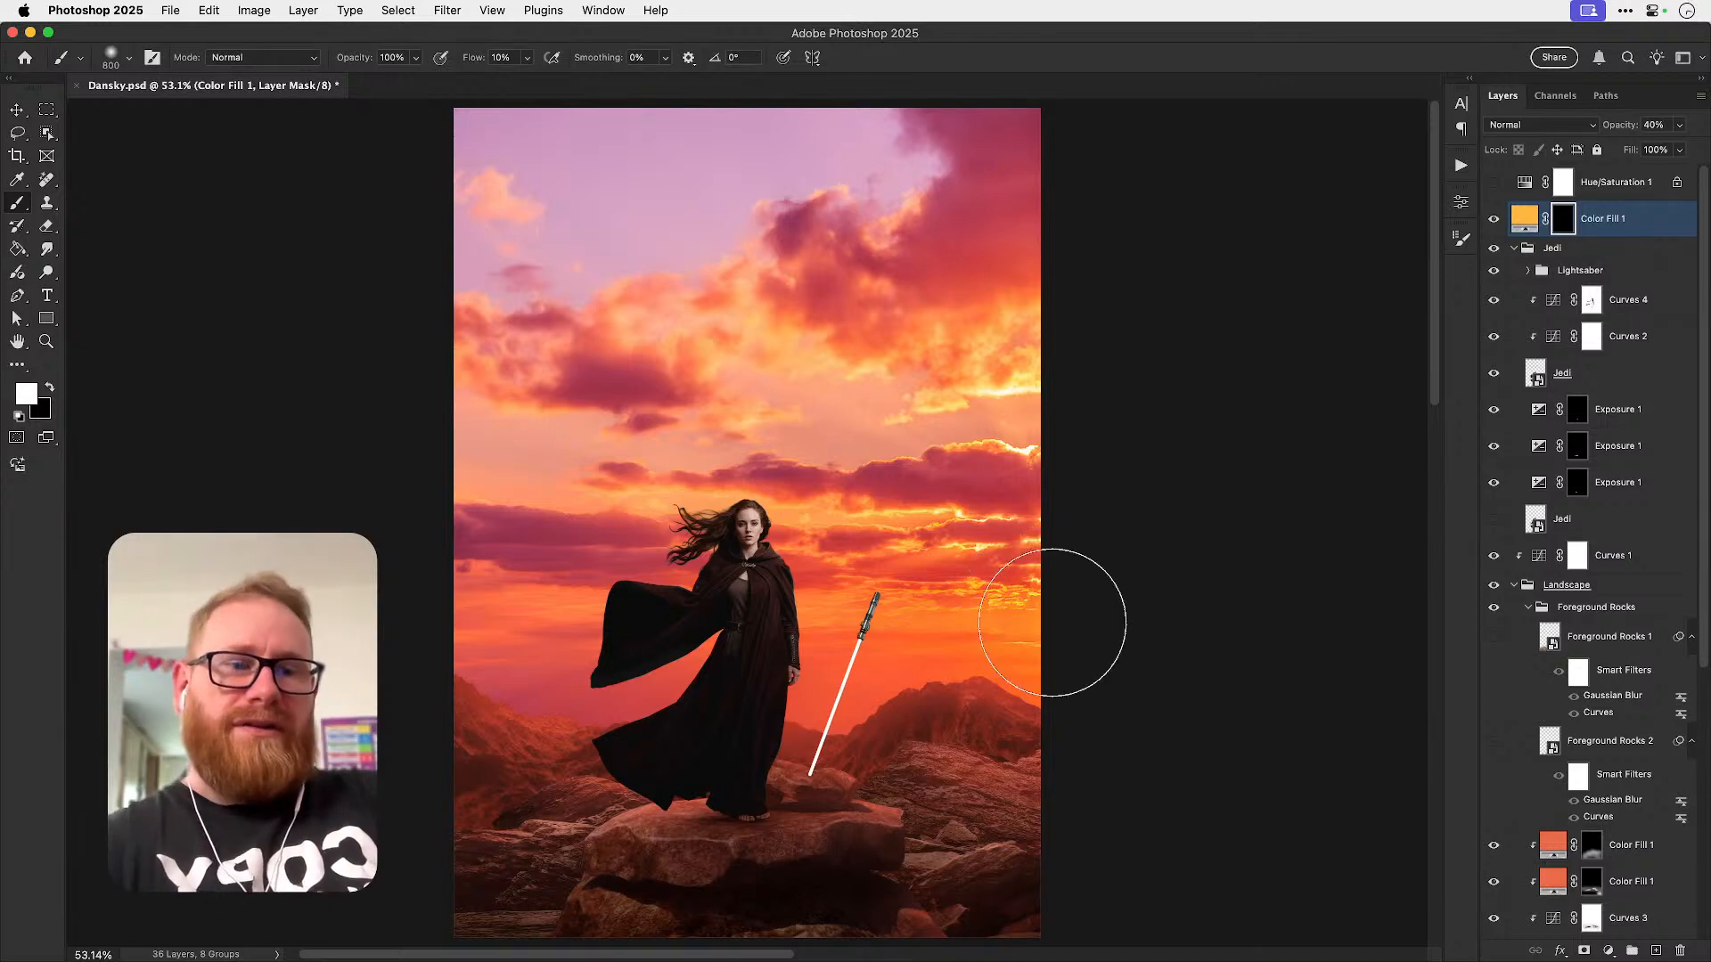
- Paint a soft white glow on the top fill's mask along the image's right edge near the horizon, using very large brush sizes
{"action": "key", "text": "bracketleft"}
{"action": "key", "text": "bracketleft"}
{"action": "key", "text": "bracketleft"}
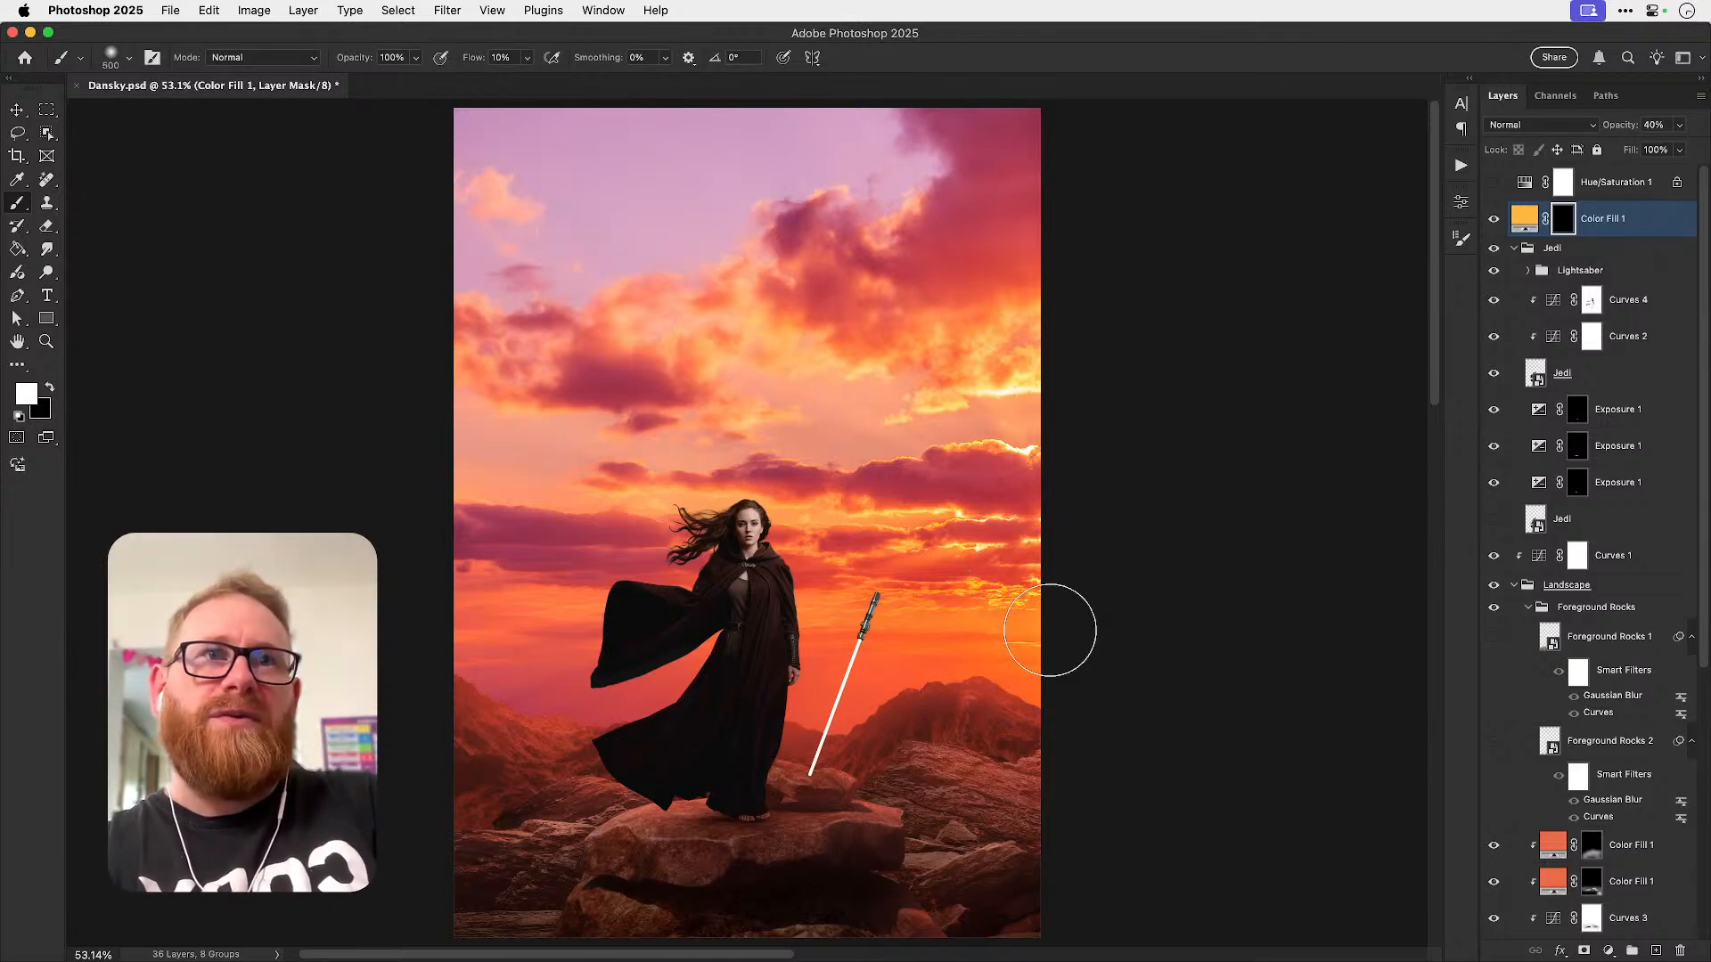
{"action": "key", "text": "bracketright"}
{"action": "key", "text": "bracketright"}
{"action": "key", "text": "bracketright"}
{"action": "key", "text": "bracketright"}
{"action": "key", "text": "bracketright"}
{"action": "key", "text": "bracketright"}
{"action": "key", "text": "bracketright"}
{"action": "key", "text": "bracketright"}
{"action": "key", "text": "bracketright"}
{"action": "key", "text": "bracketright"}
{"action": "key", "text": "bracketright"}
{"action": "key", "text": "bracketright"}
{"action": "key", "text": "bracketright"}
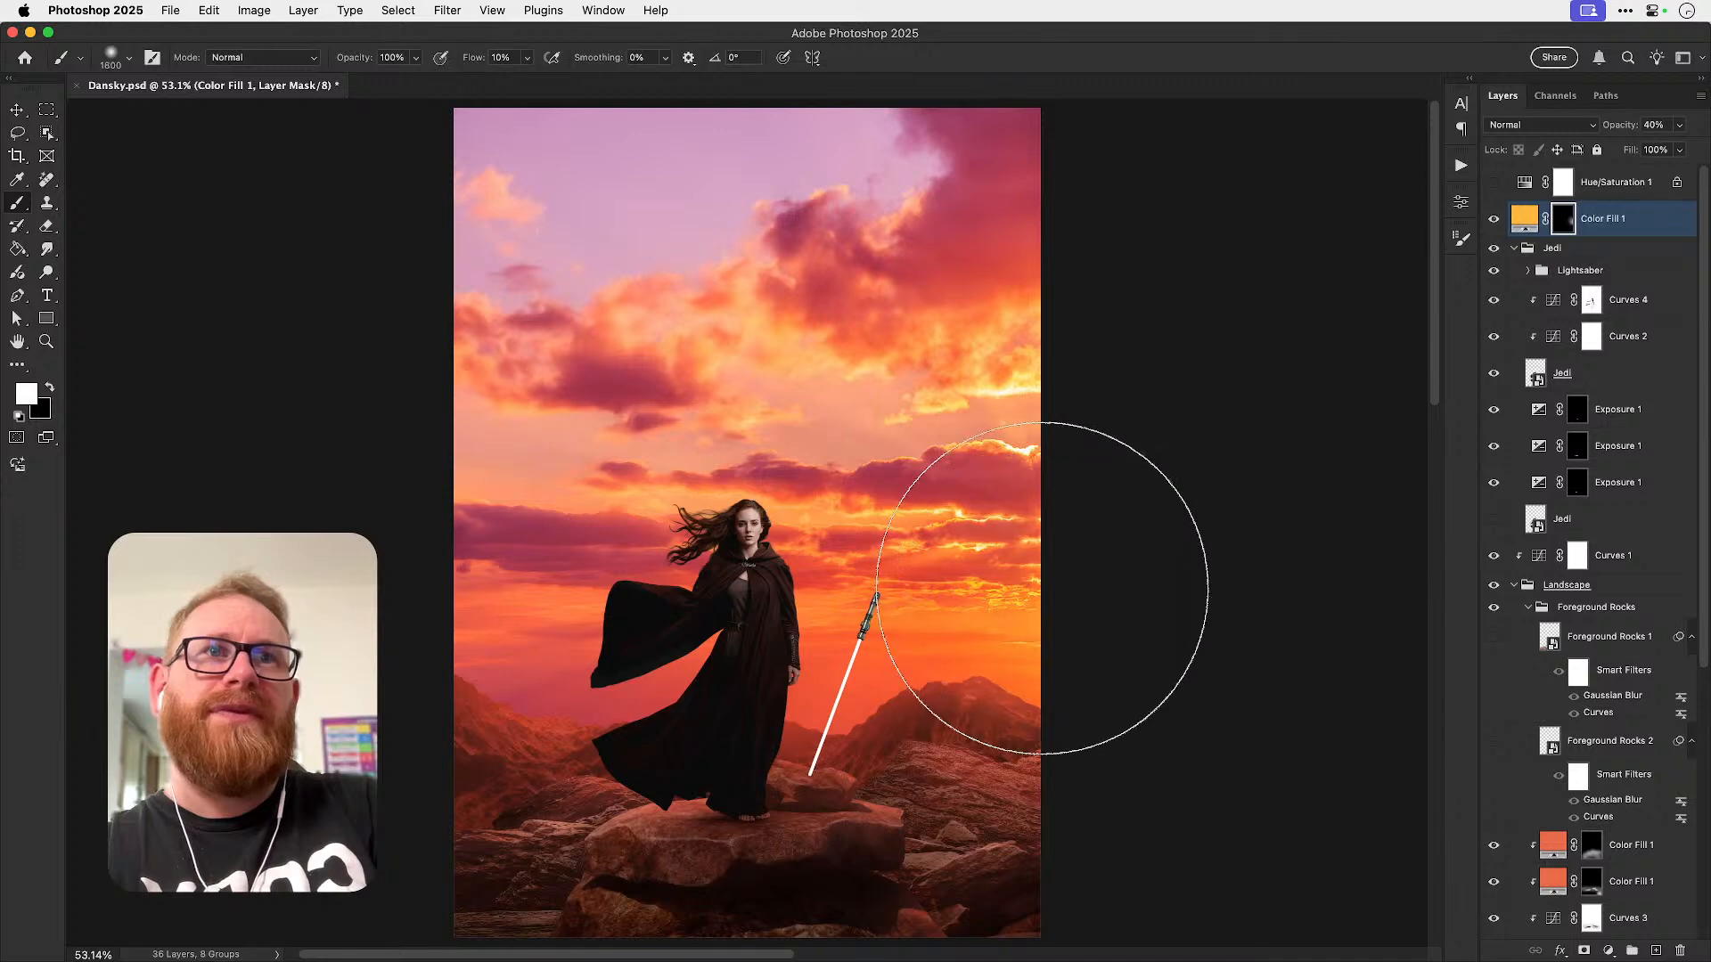
{"action": "key", "text": "bracketright"}
{"action": "key", "text": "bracketright"}
{"action": "key", "text": "bracketright"}
{"action": "key", "text": "bracketright"}
{"action": "key", "text": "bracketright"}
{"action": "key", "text": "bracketright"}
{"action": "key", "text": "bracketright"}
{"action": "key", "text": "bracketright"}
{"action": "key", "text": "bracketright"}
{"action": "key", "text": "bracketright"}
{"action": "key", "text": "bracketright"}
{"action": "key", "text": "bracketleft"}
{"action": "key", "text": "bracketleft"}
{"action": "key", "text": "bracketleft"}
{"action": "key", "text": "bracketleft"}
{"action": "key", "text": "bracketleft"}
{"action": "key", "text": "bracketleft"}
{"action": "key", "text": "bracketleft"}
{"action": "key", "text": "bracketleft"}
{"action": "key", "text": "bracketleft"}
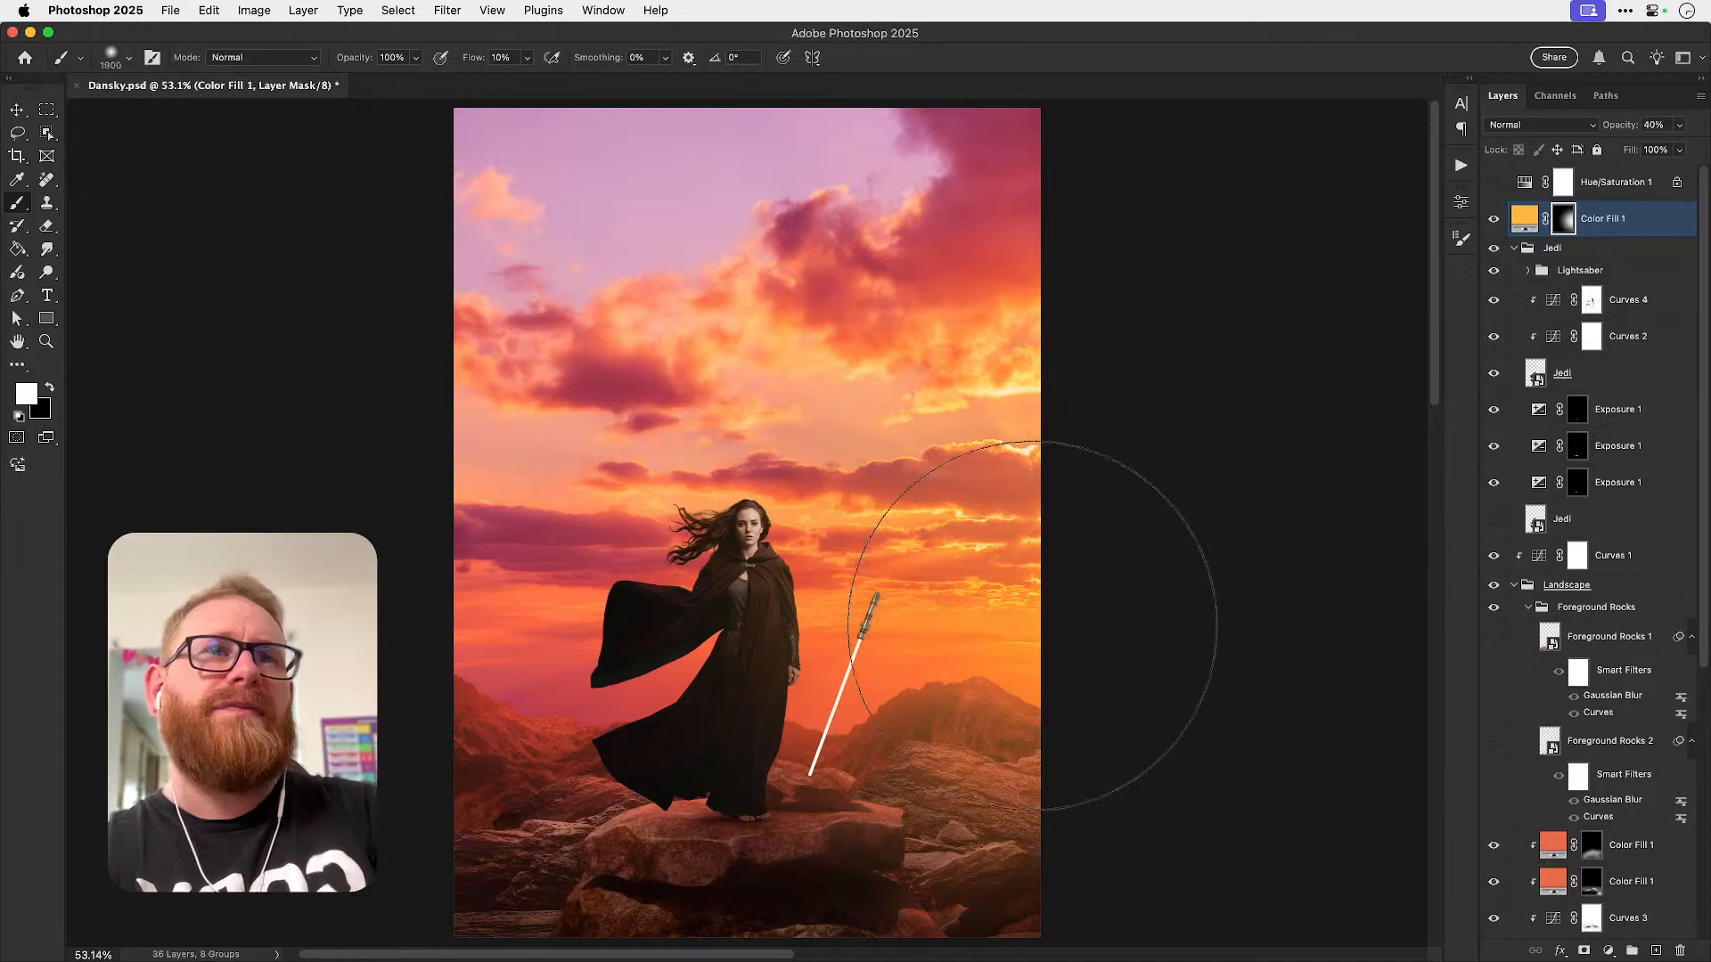
{"action": "key", "text": "bracketleft"}
{"action": "key", "text": "bracketleft"}
{"action": "key", "text": "bracketleft"}
{"action": "key", "text": "bracketleft"}
{"action": "key", "text": "bracketleft"}
{"action": "key", "text": "bracketleft"}
{"action": "key", "text": "bracketleft"}
{"action": "key", "text": "bracketleft"}
{"action": "key", "text": "bracketleft"}
{"action": "key", "text": "bracketleft"}
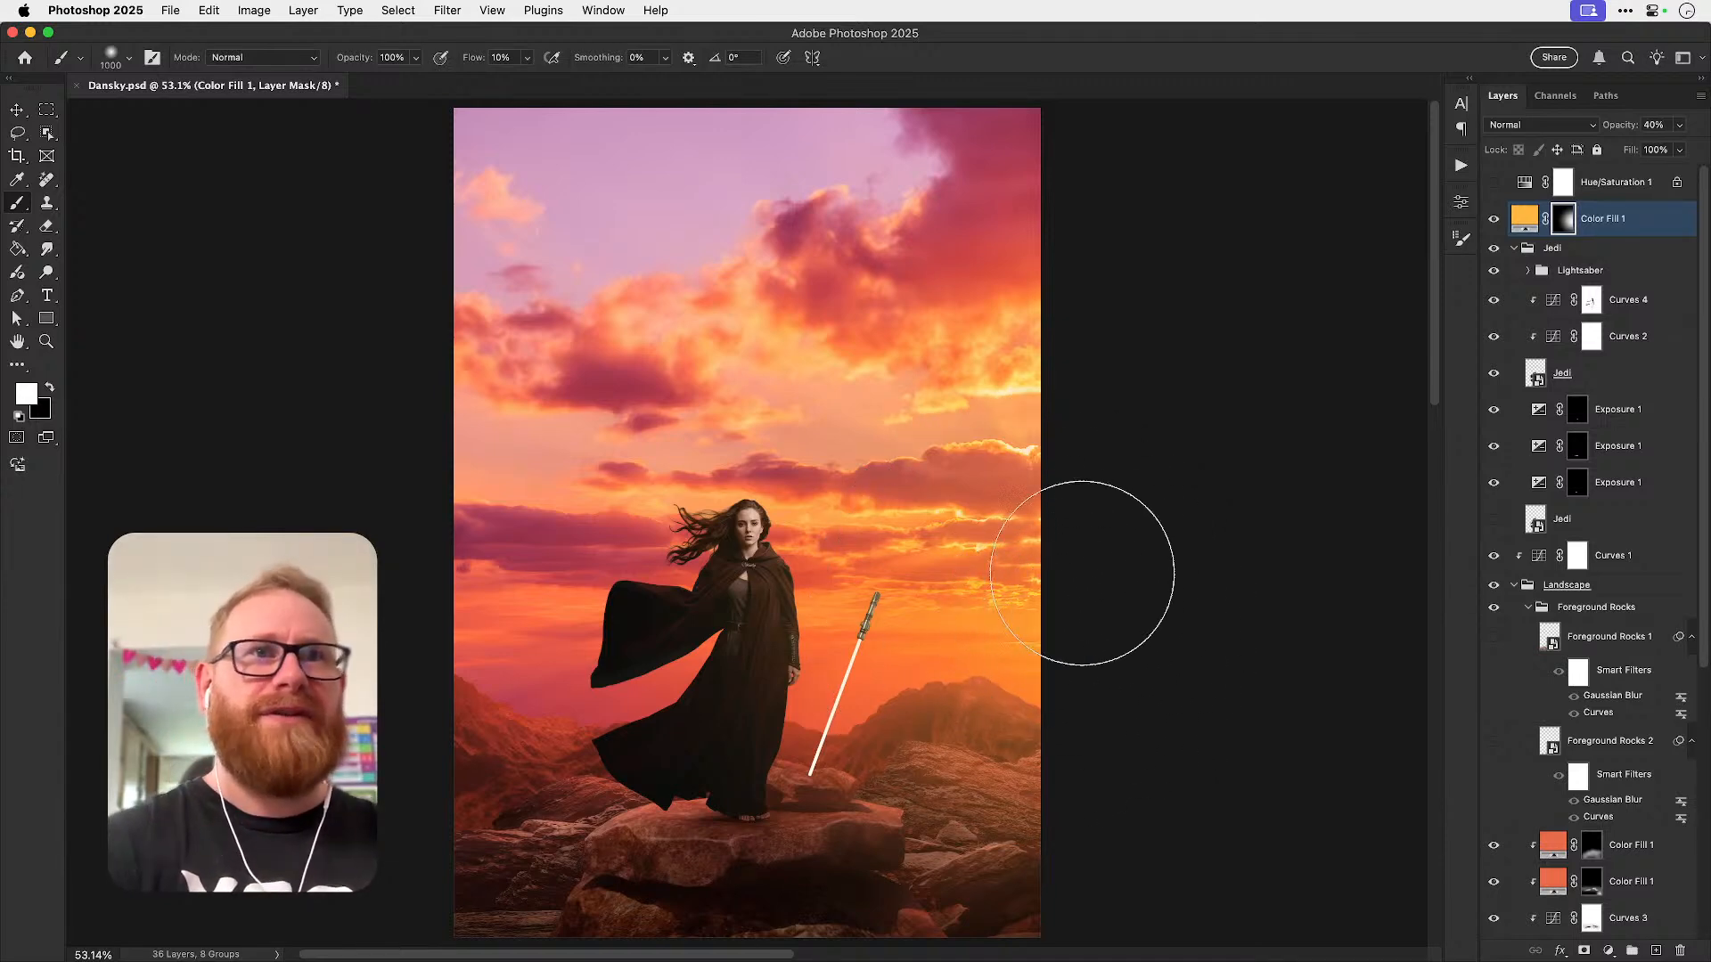
- Recolor the top glow fill to a light peach with hue 28°, saturation 45% and brightness 100%
{"action": "double_click", "coordinate": [1524, 223]}
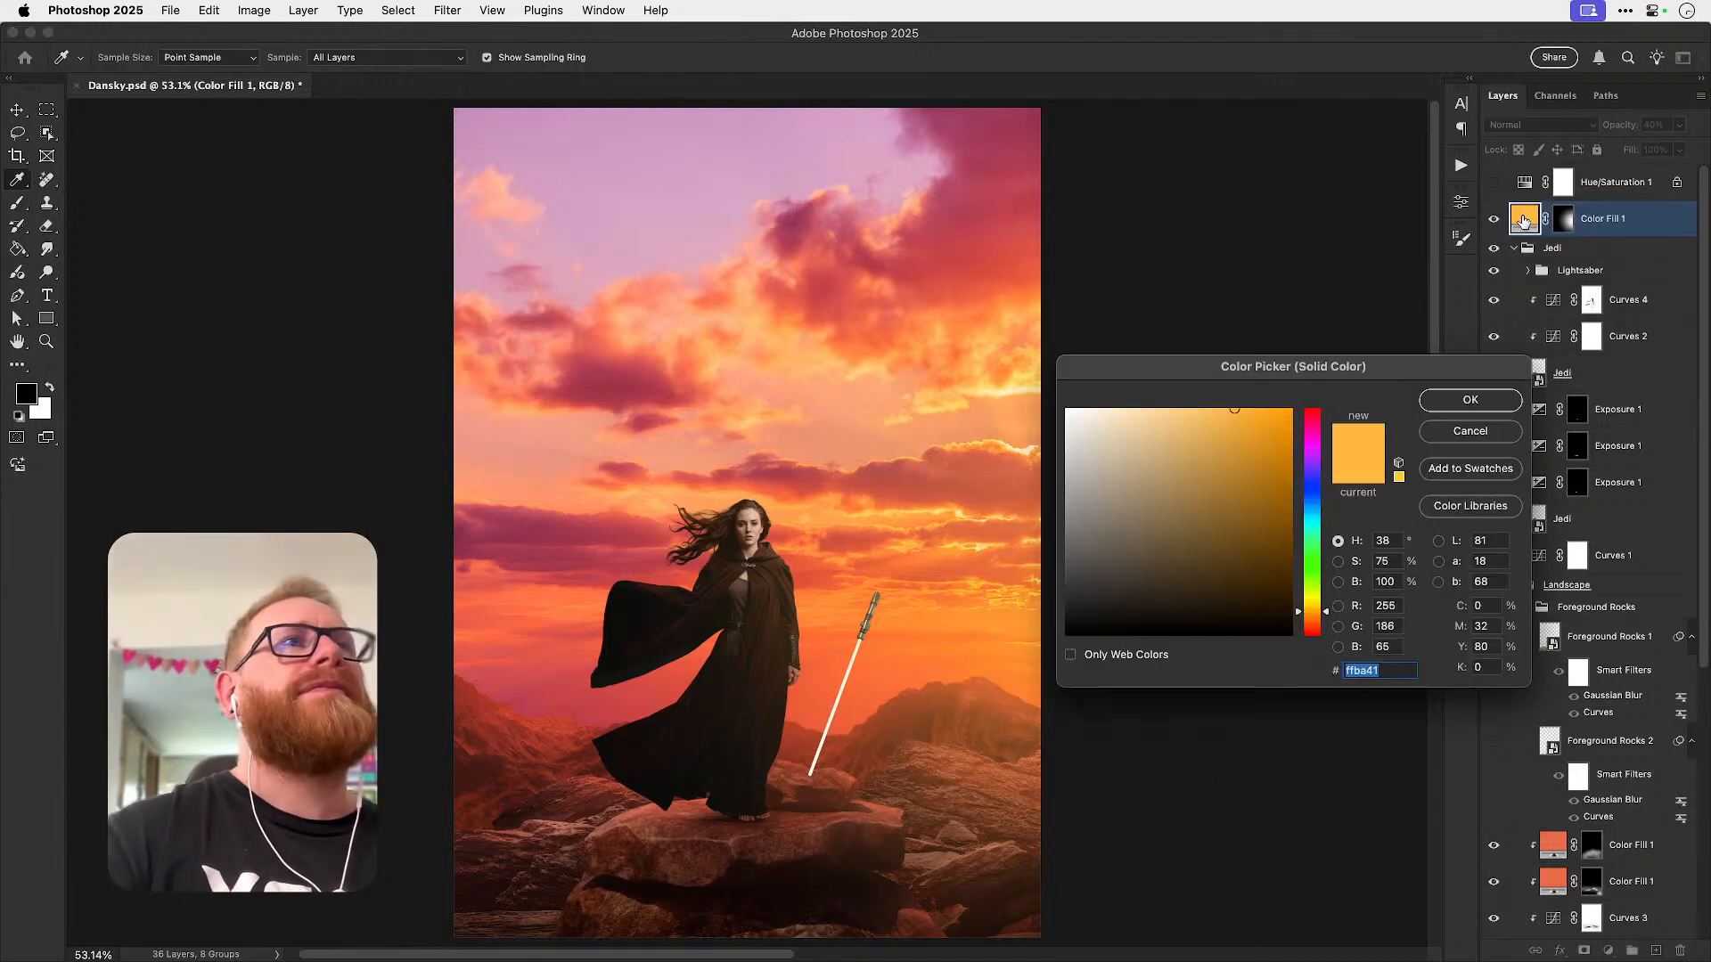
{"action": "mouse_move", "coordinate": [1141, 434]}
{"action": "left_mouse_down"}
{"action": "mouse_move", "coordinate": [1122, 389]}
{"action": "mouse_move", "coordinate": [1167, 388]}
{"action": "left_mouse_up"}
{"action": "left_click_drag", "start_coordinate": [1312, 616], "coordinate": [1313, 619]}
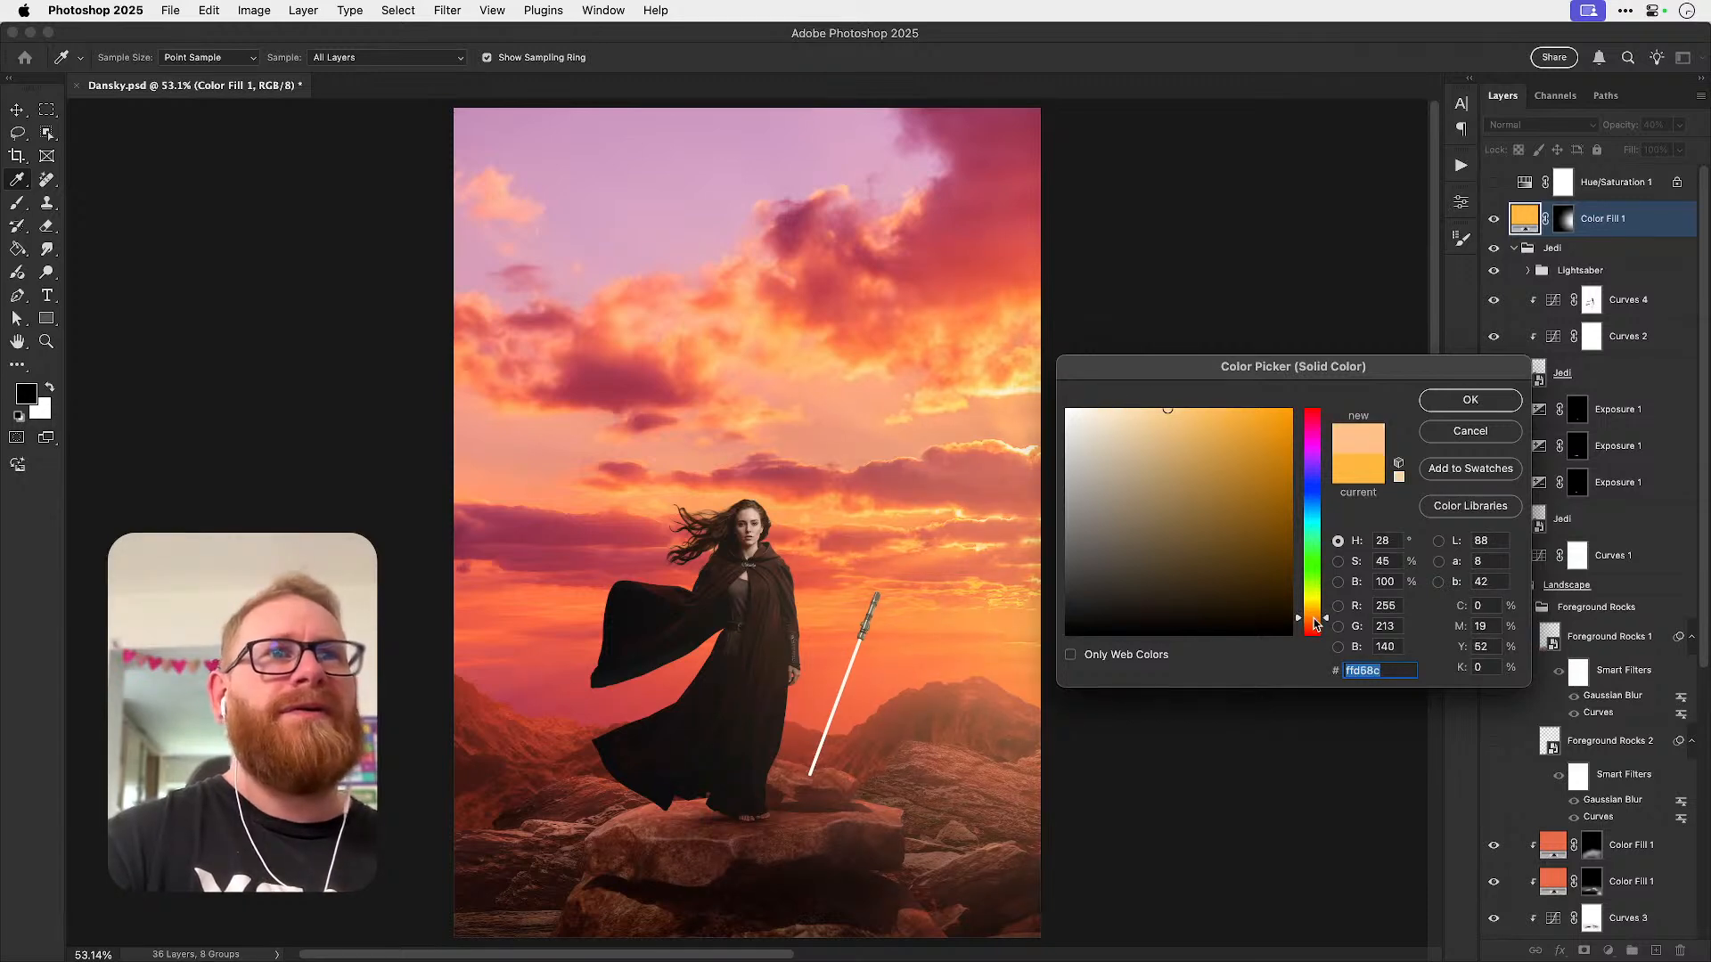
{"action": "left_click", "coordinate": [1465, 400]}
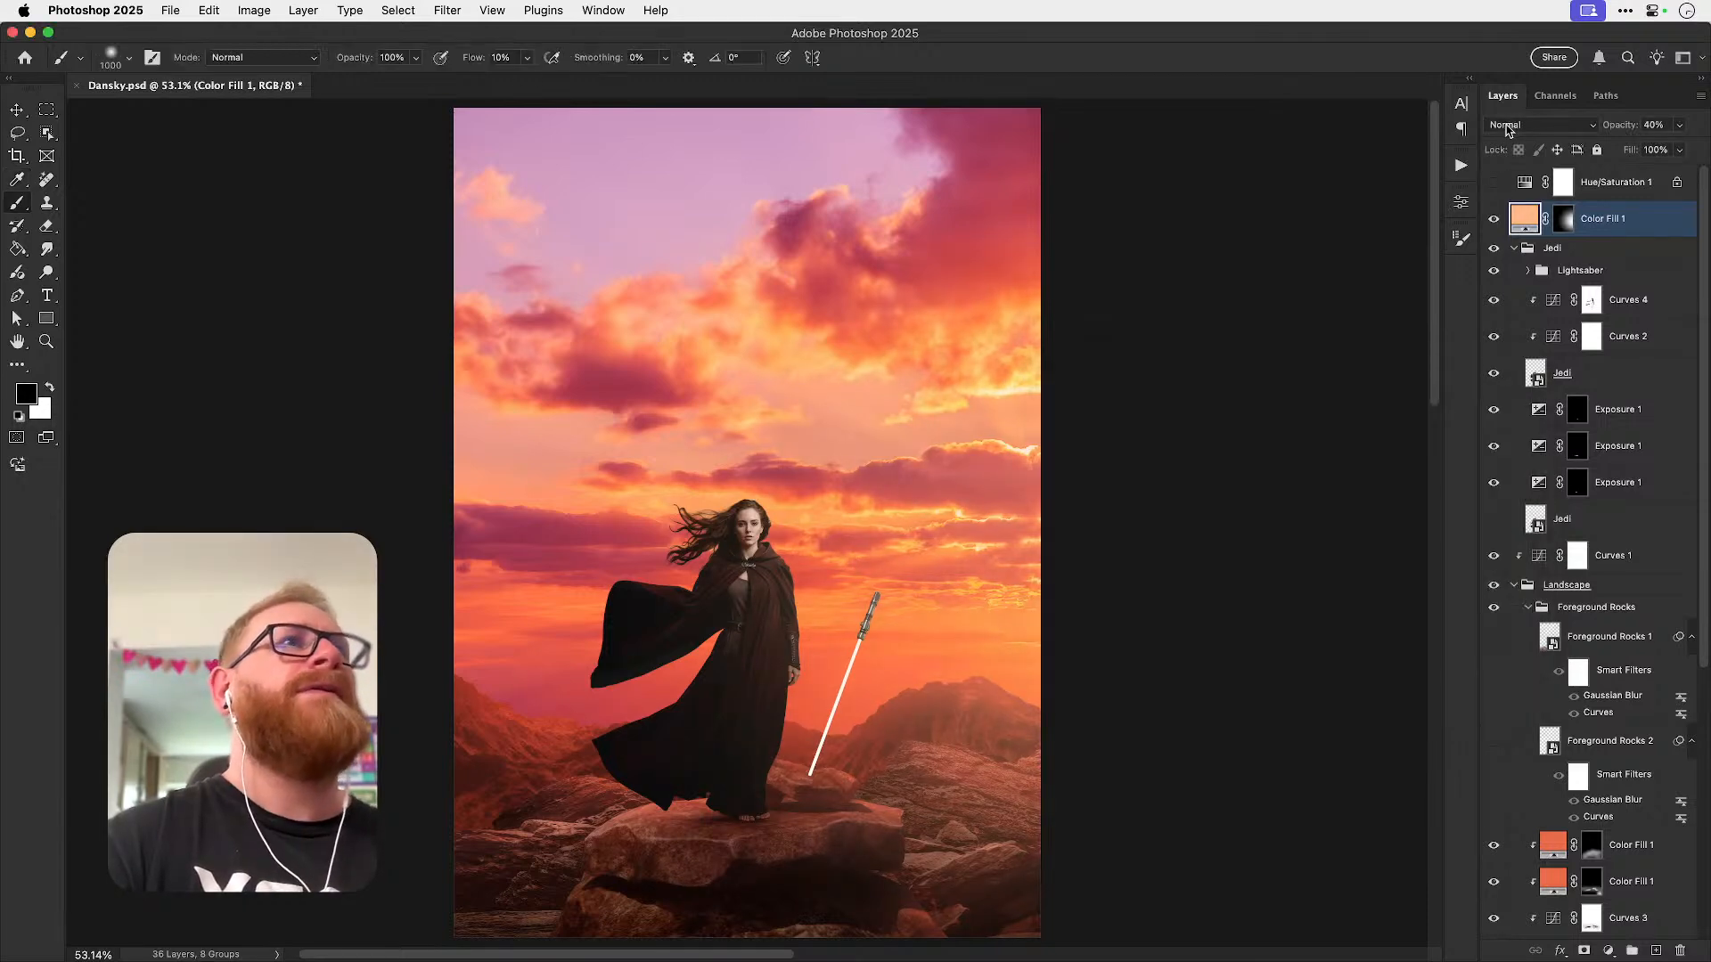
- Set the top glow fill's blend mode to Linear Dodge (Add)
{"action": "left_click", "coordinate": [1506, 126]}
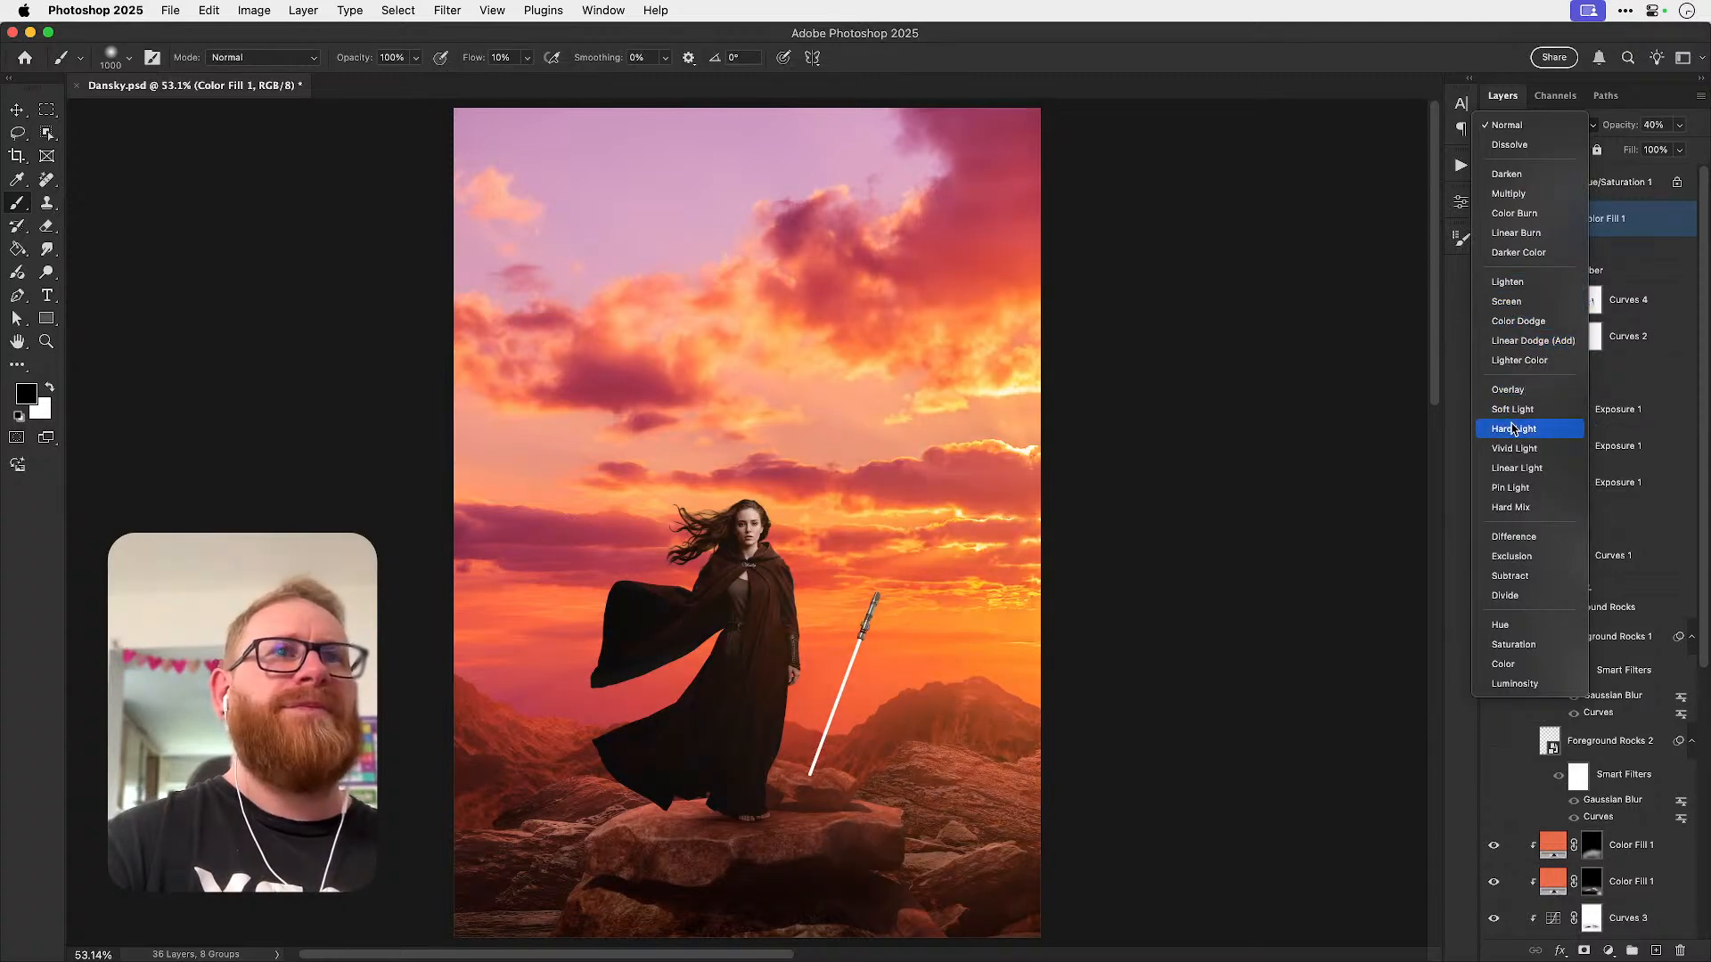
{"action": "left_click", "coordinate": [1520, 342]}
{"action": "key", "text": "v"}
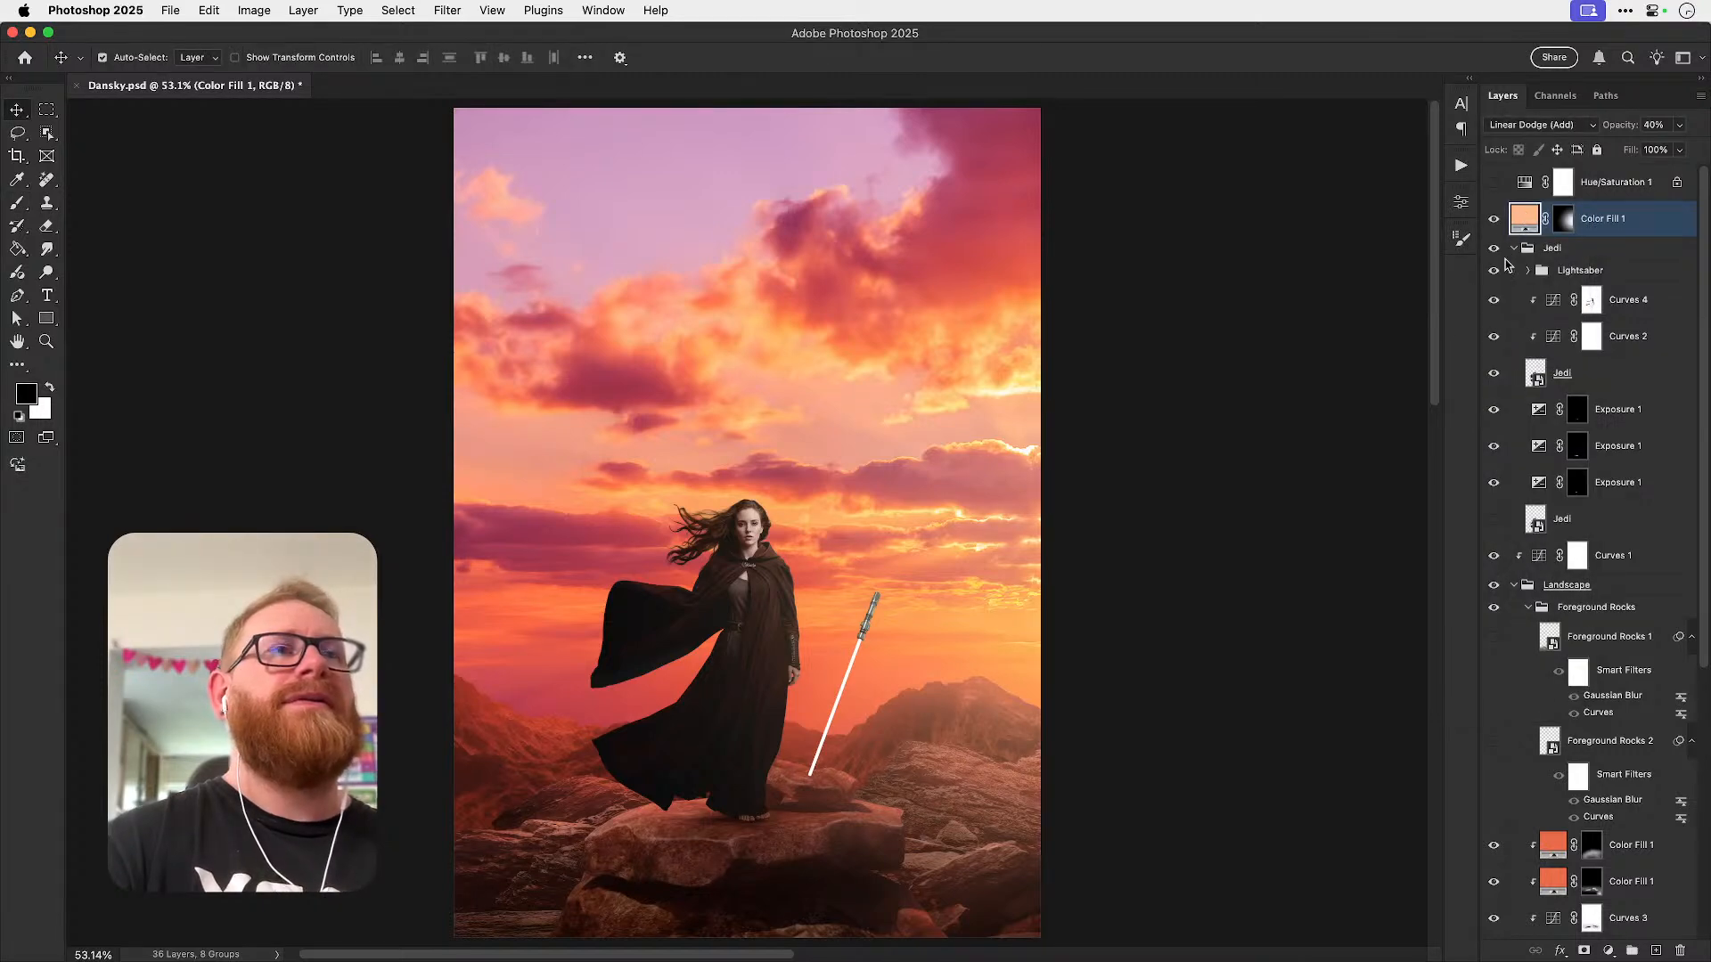
- Recolor the top glow fill to a saturated orange, ff8034, with hue 23°, saturation 80% and brightness 100%
{"action": "double_click", "coordinate": [1522, 224]}
{"action": "left_click_drag", "start_coordinate": [1308, 622], "coordinate": [1311, 571]}
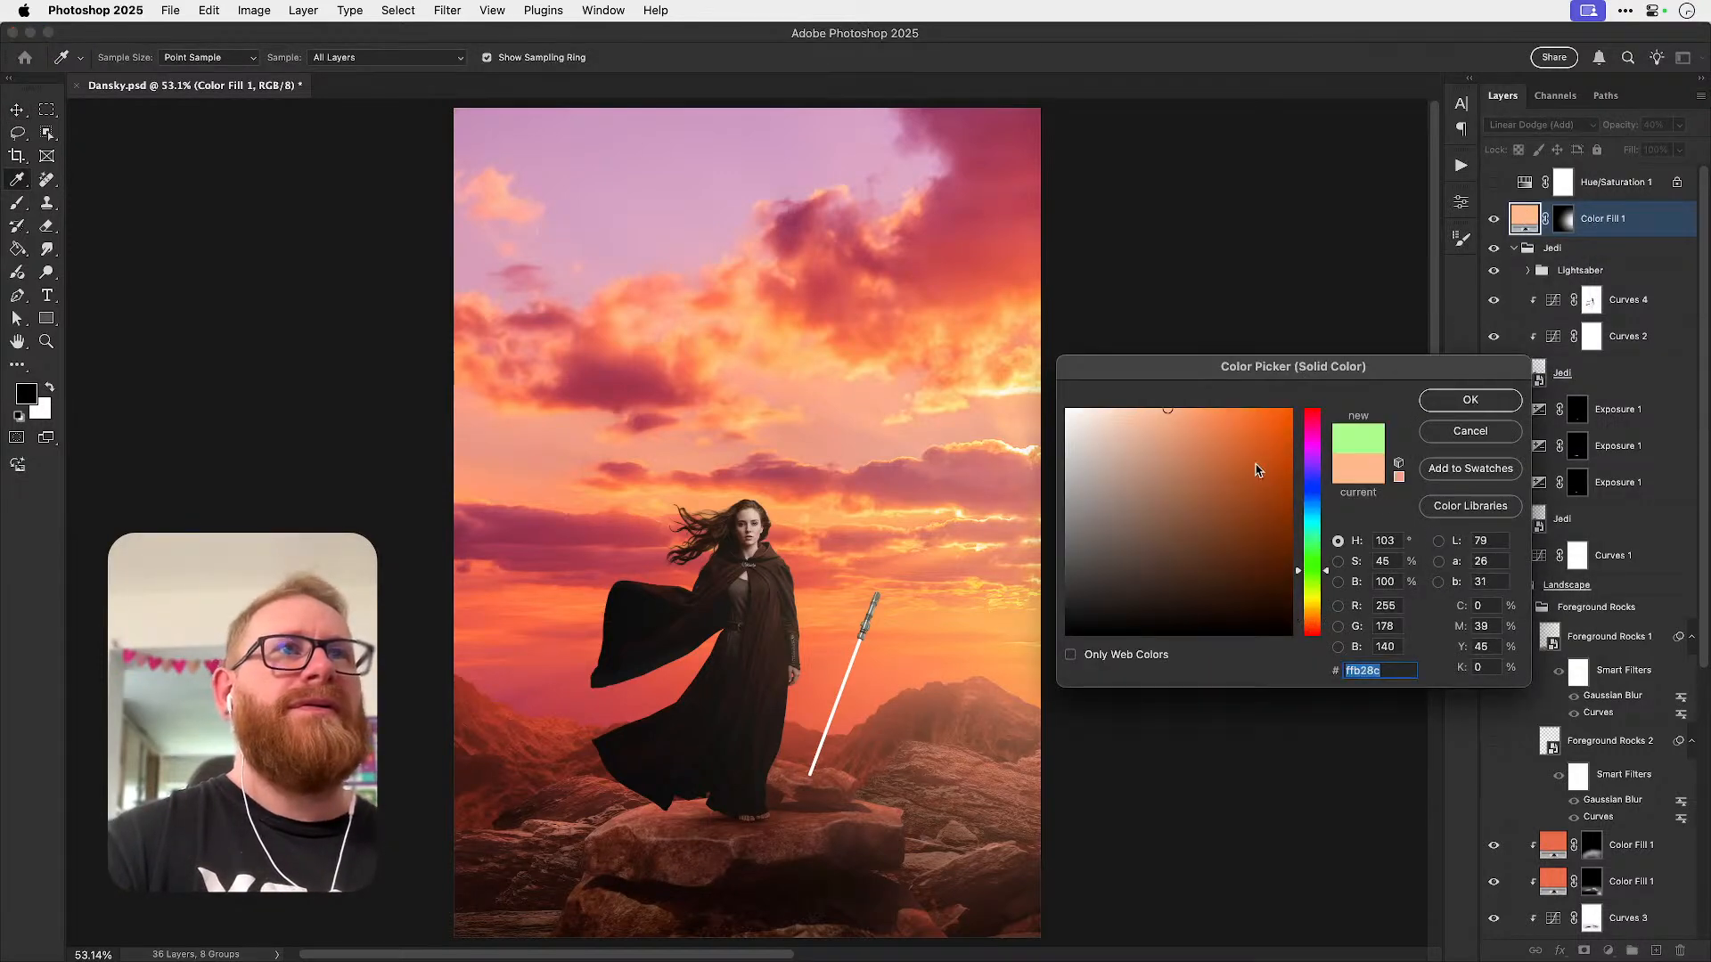
{"action": "left_click", "coordinate": [1310, 621]}
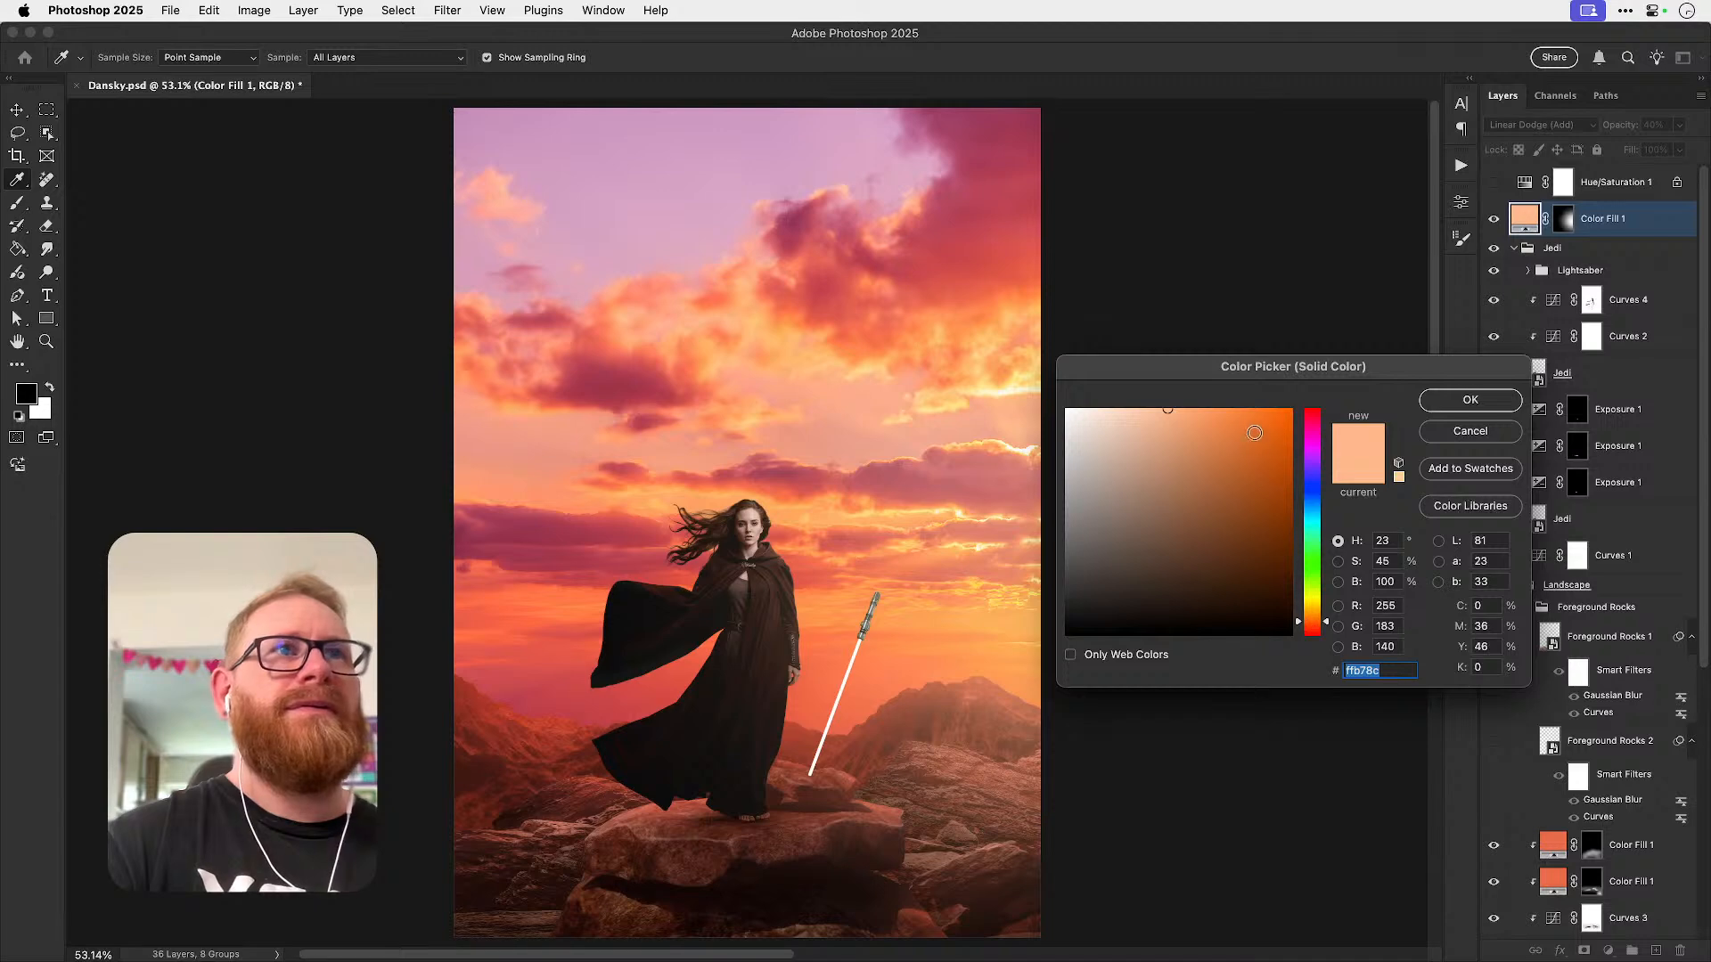
{"action": "left_click", "coordinate": [1247, 409]}
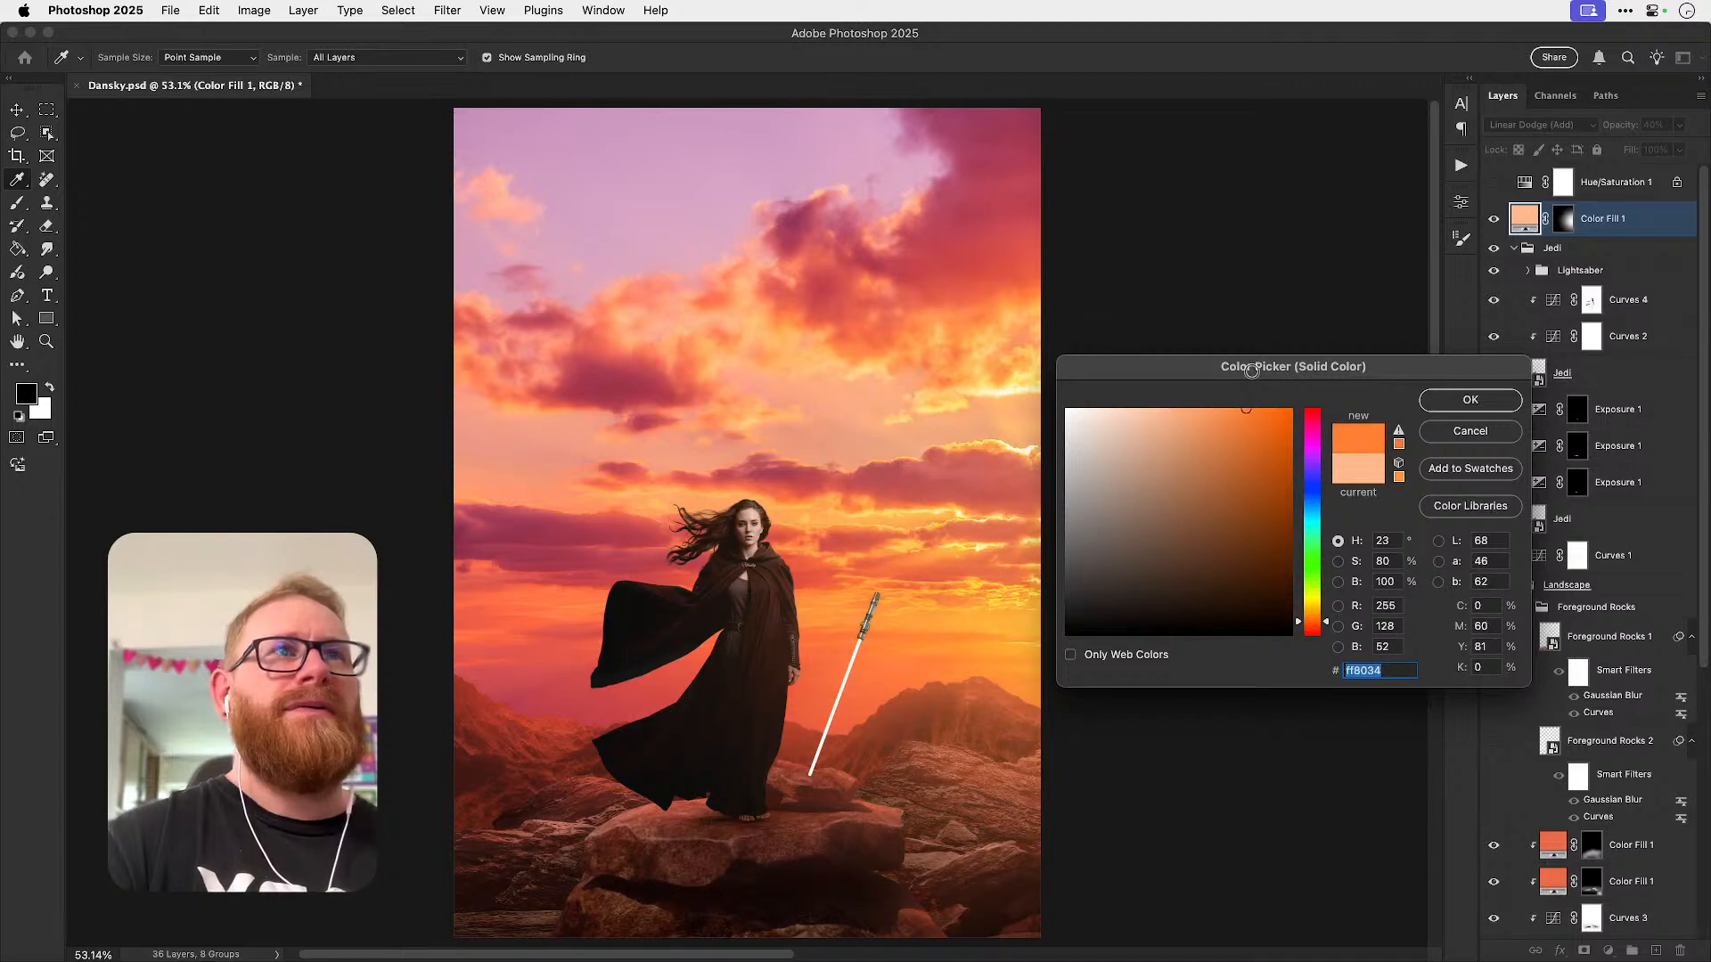
{"action": "key", "text": "Return"}
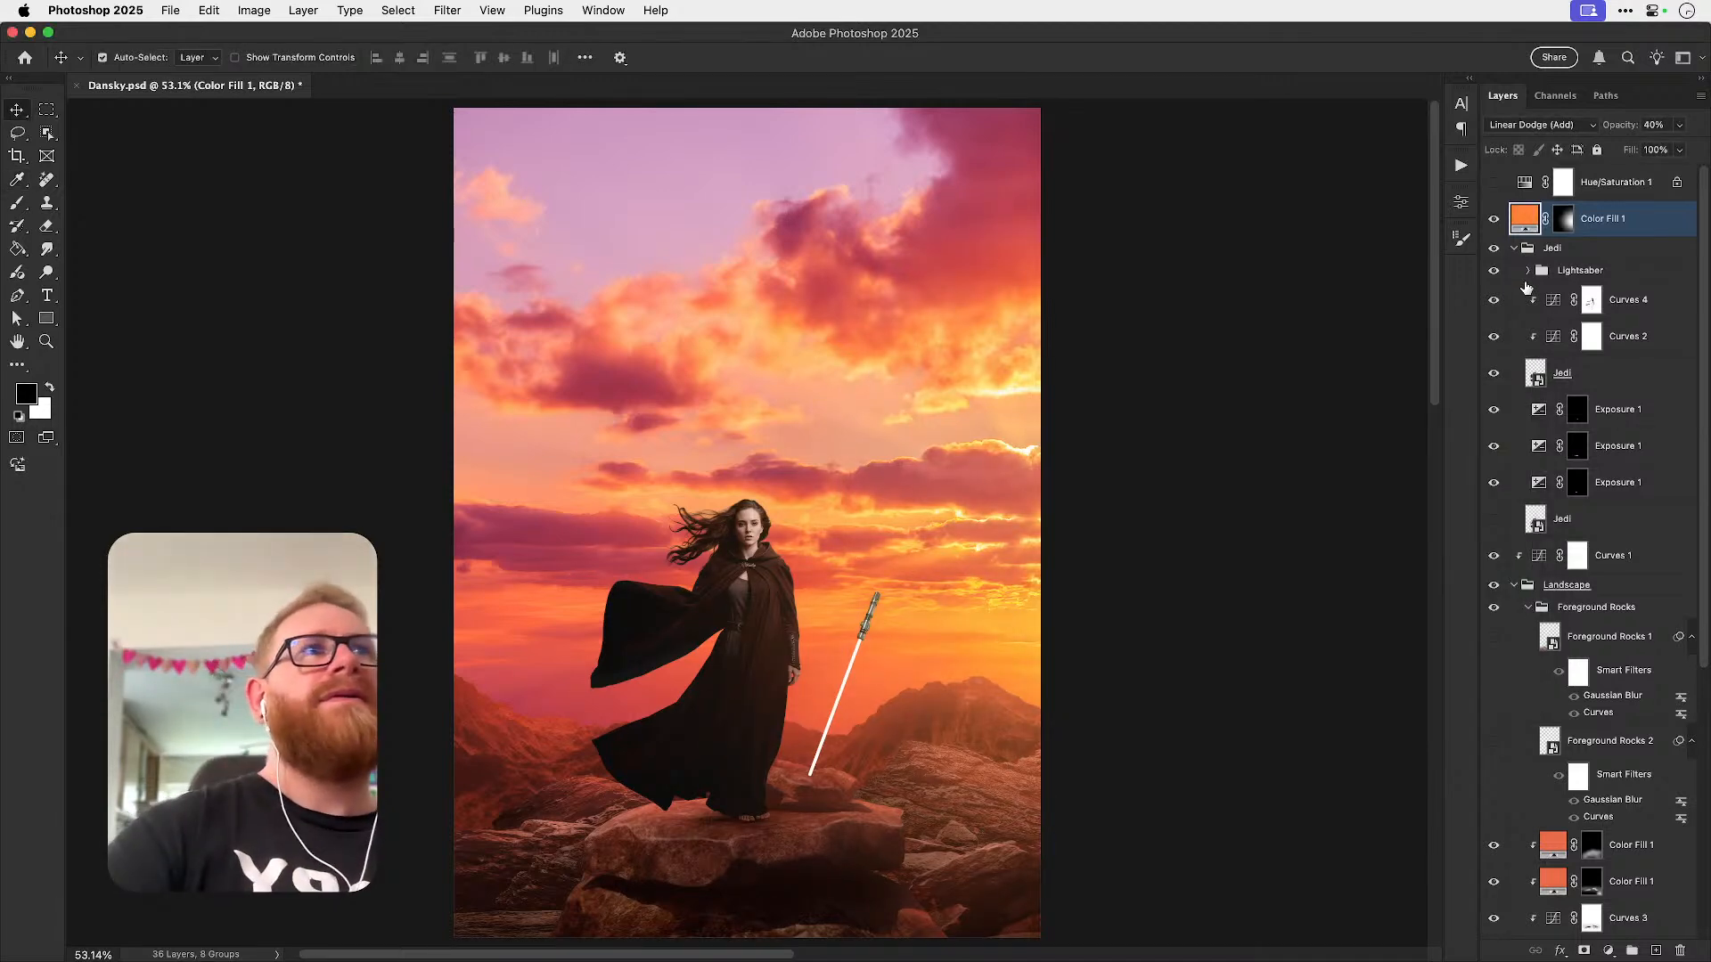
- Compare the image with and without the top glow fill, leaving that fill hidden
{"action": "left_click", "coordinate": [1494, 220]}
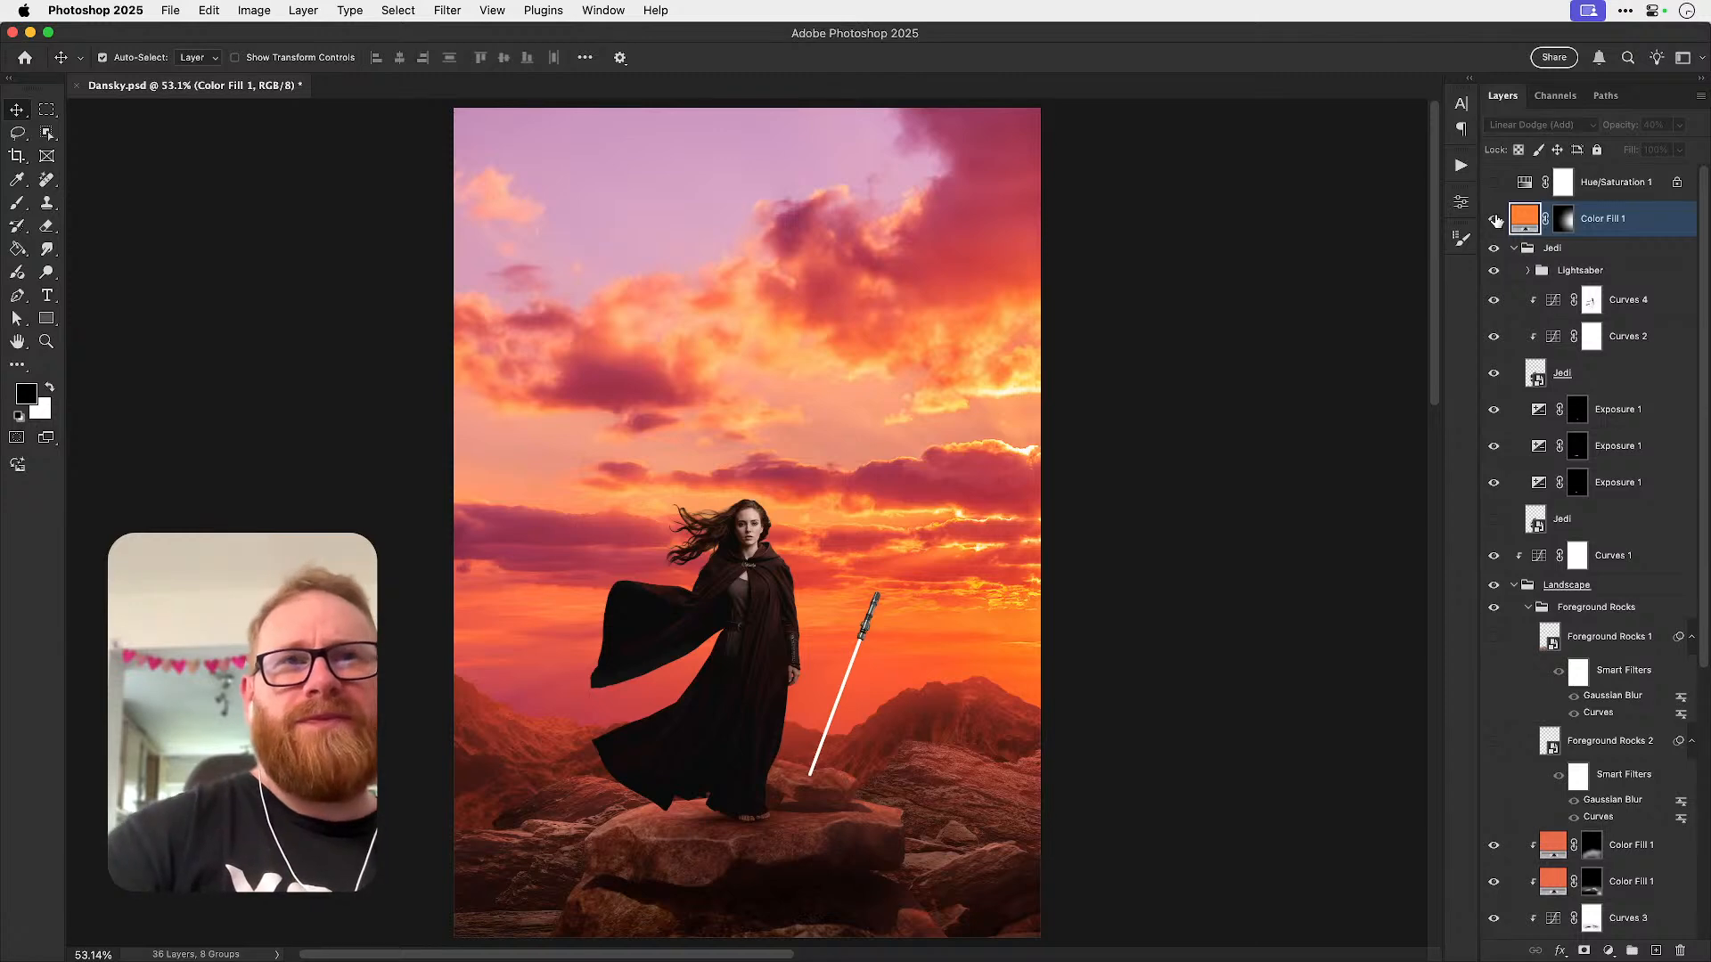
{"action": "left_click", "coordinate": [1494, 220]}
{"action": "left_click", "coordinate": [1494, 220]}
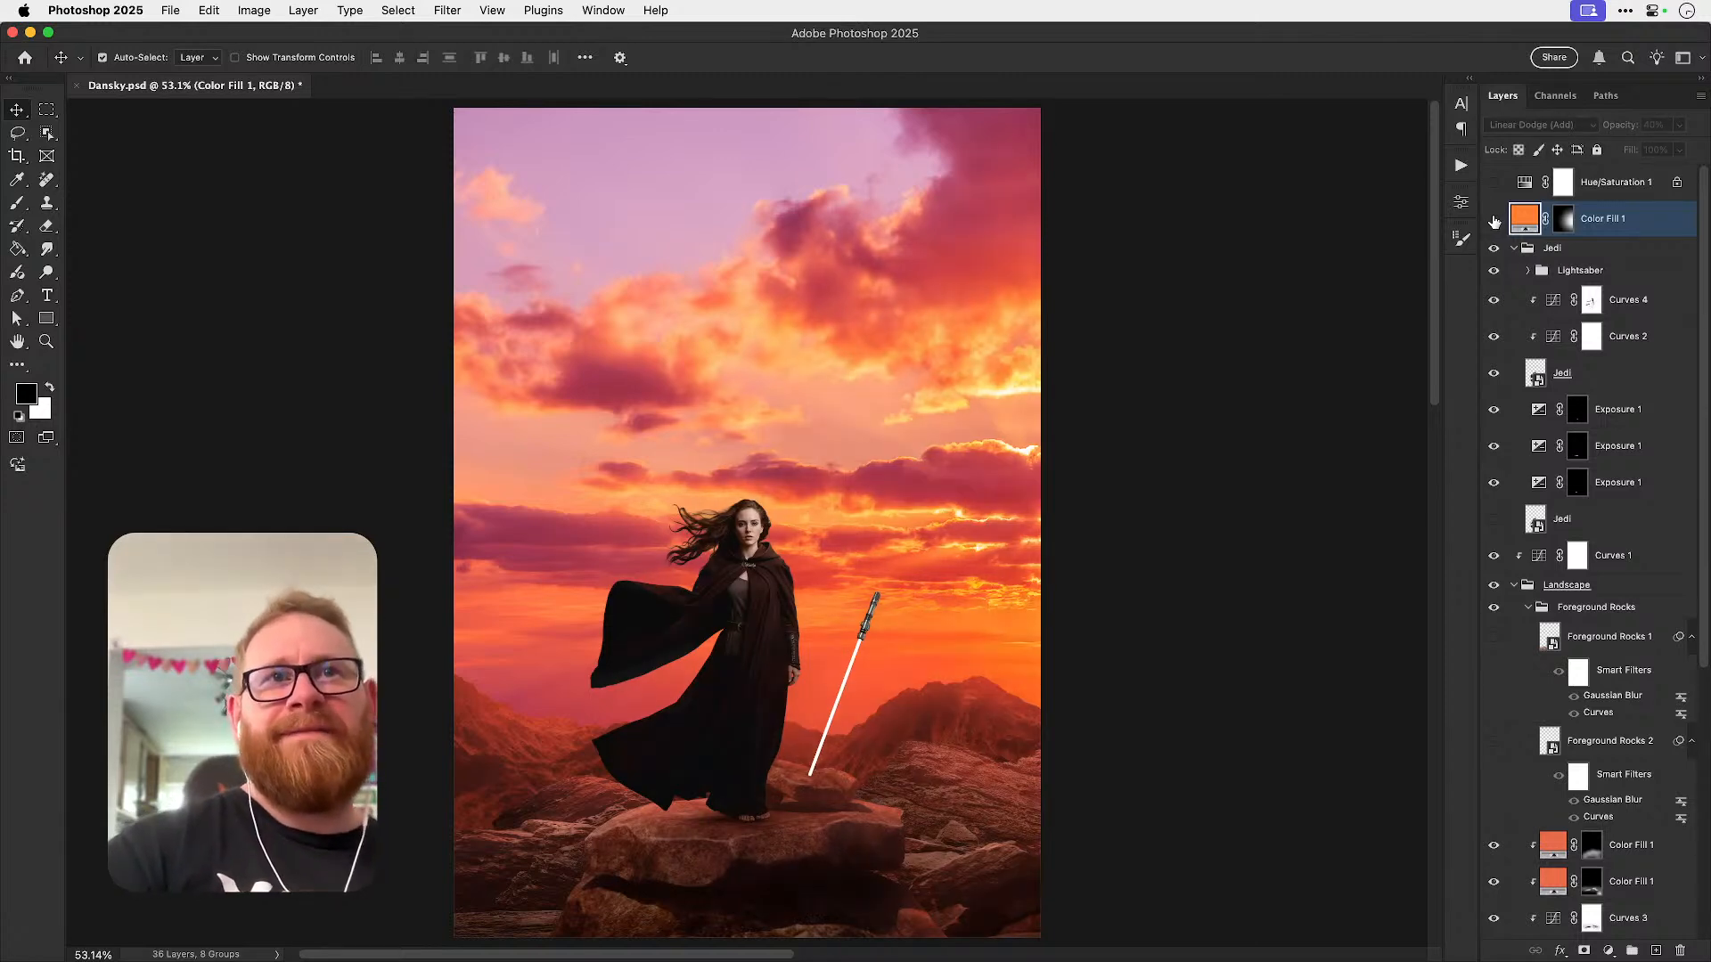
{"action": "left_click", "coordinate": [1494, 220]}
{"action": "left_click", "coordinate": [1494, 220]}
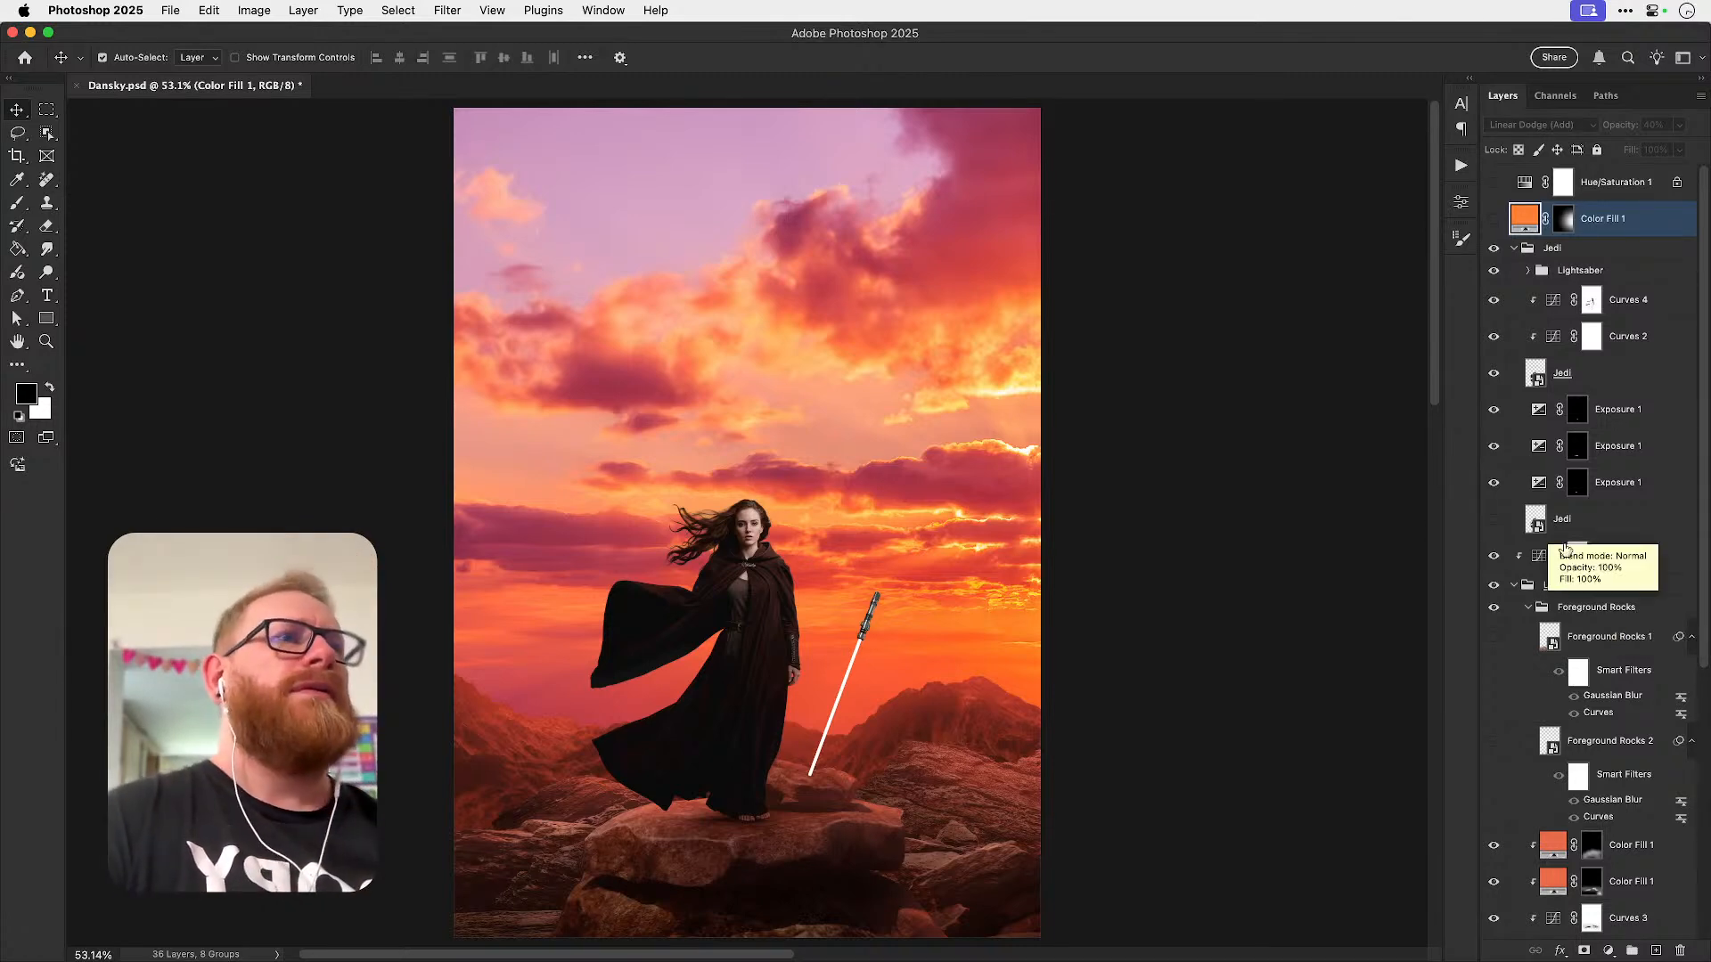
- Collapse the Landscape group and compare the rocks with and without the clipped Curves 1 adjustment
{"action": "left_click", "coordinate": [1514, 586]}
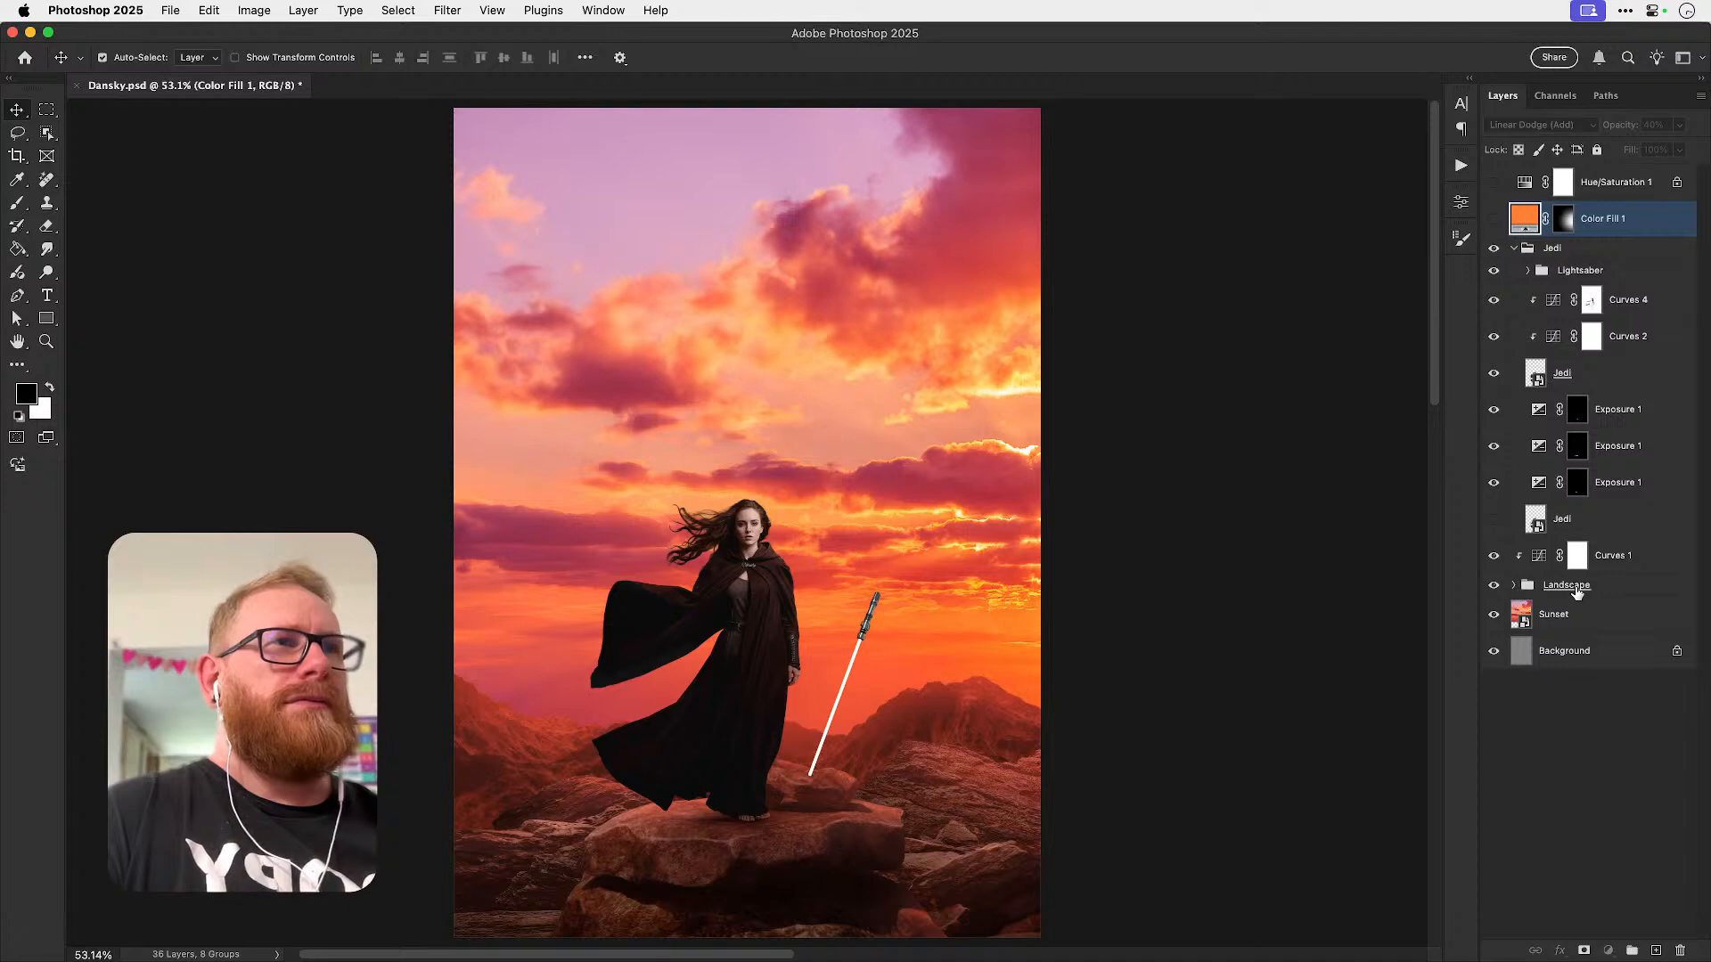
{"action": "left_click", "coordinate": [1575, 590]}
{"action": "left_click", "coordinate": [1495, 558]}
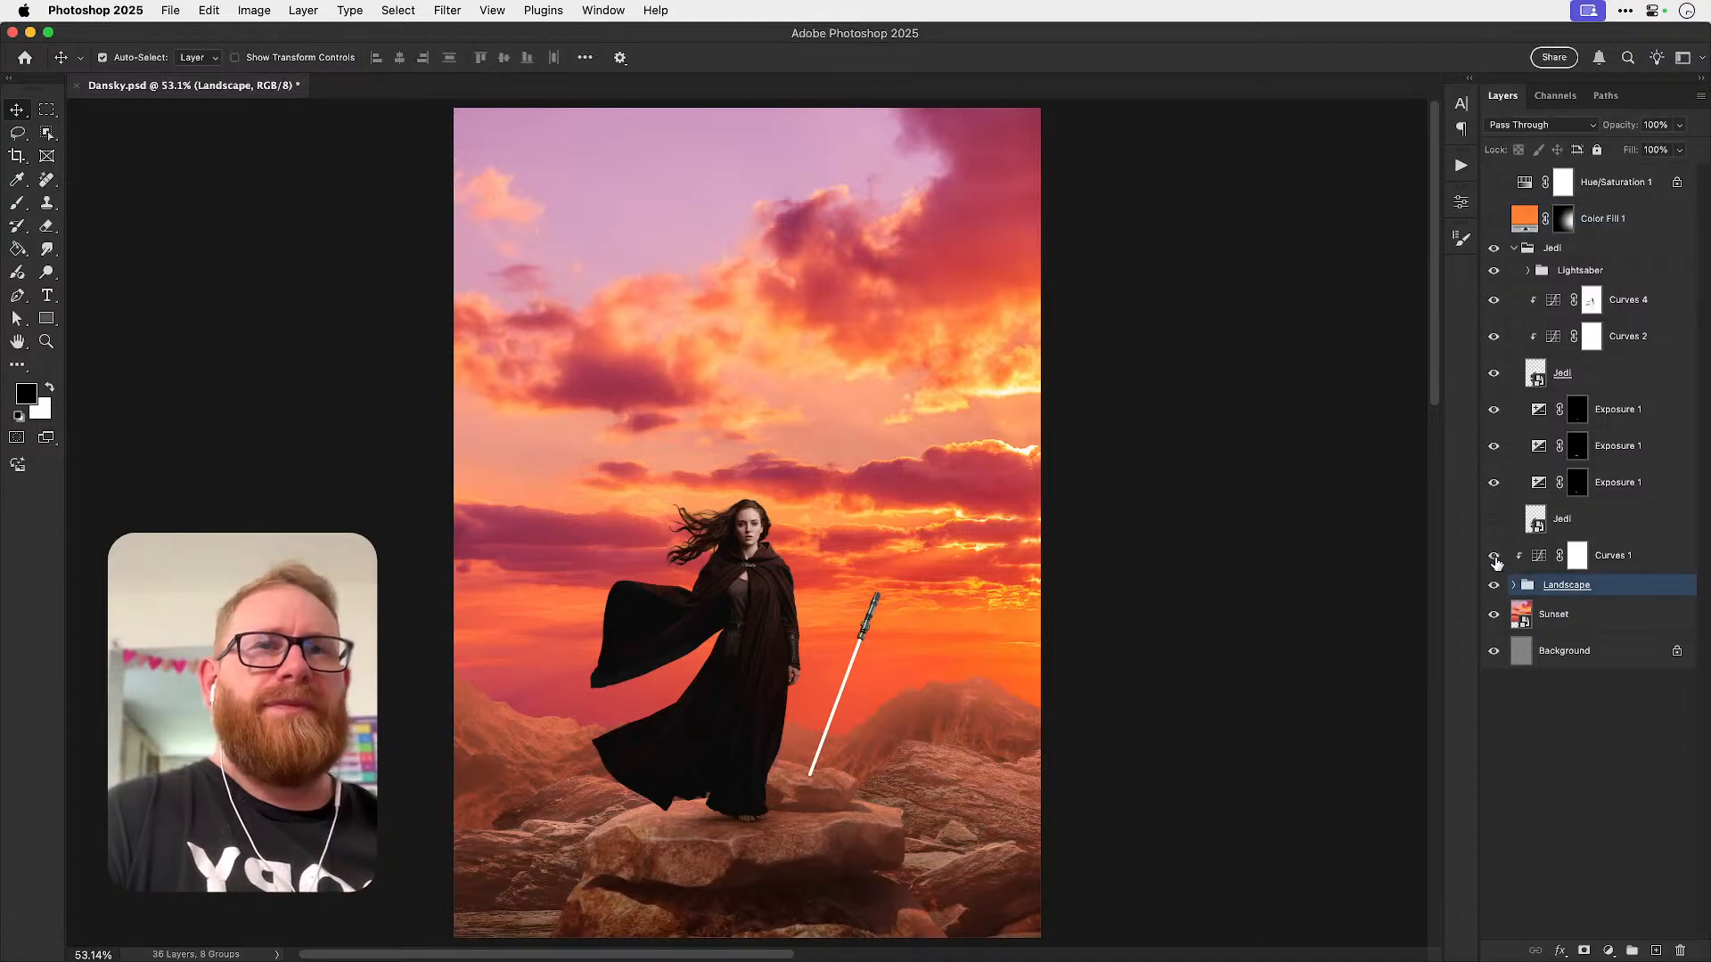
{"action": "left_click", "coordinate": [1495, 557]}
{"action": "left_click", "coordinate": [1635, 561]}
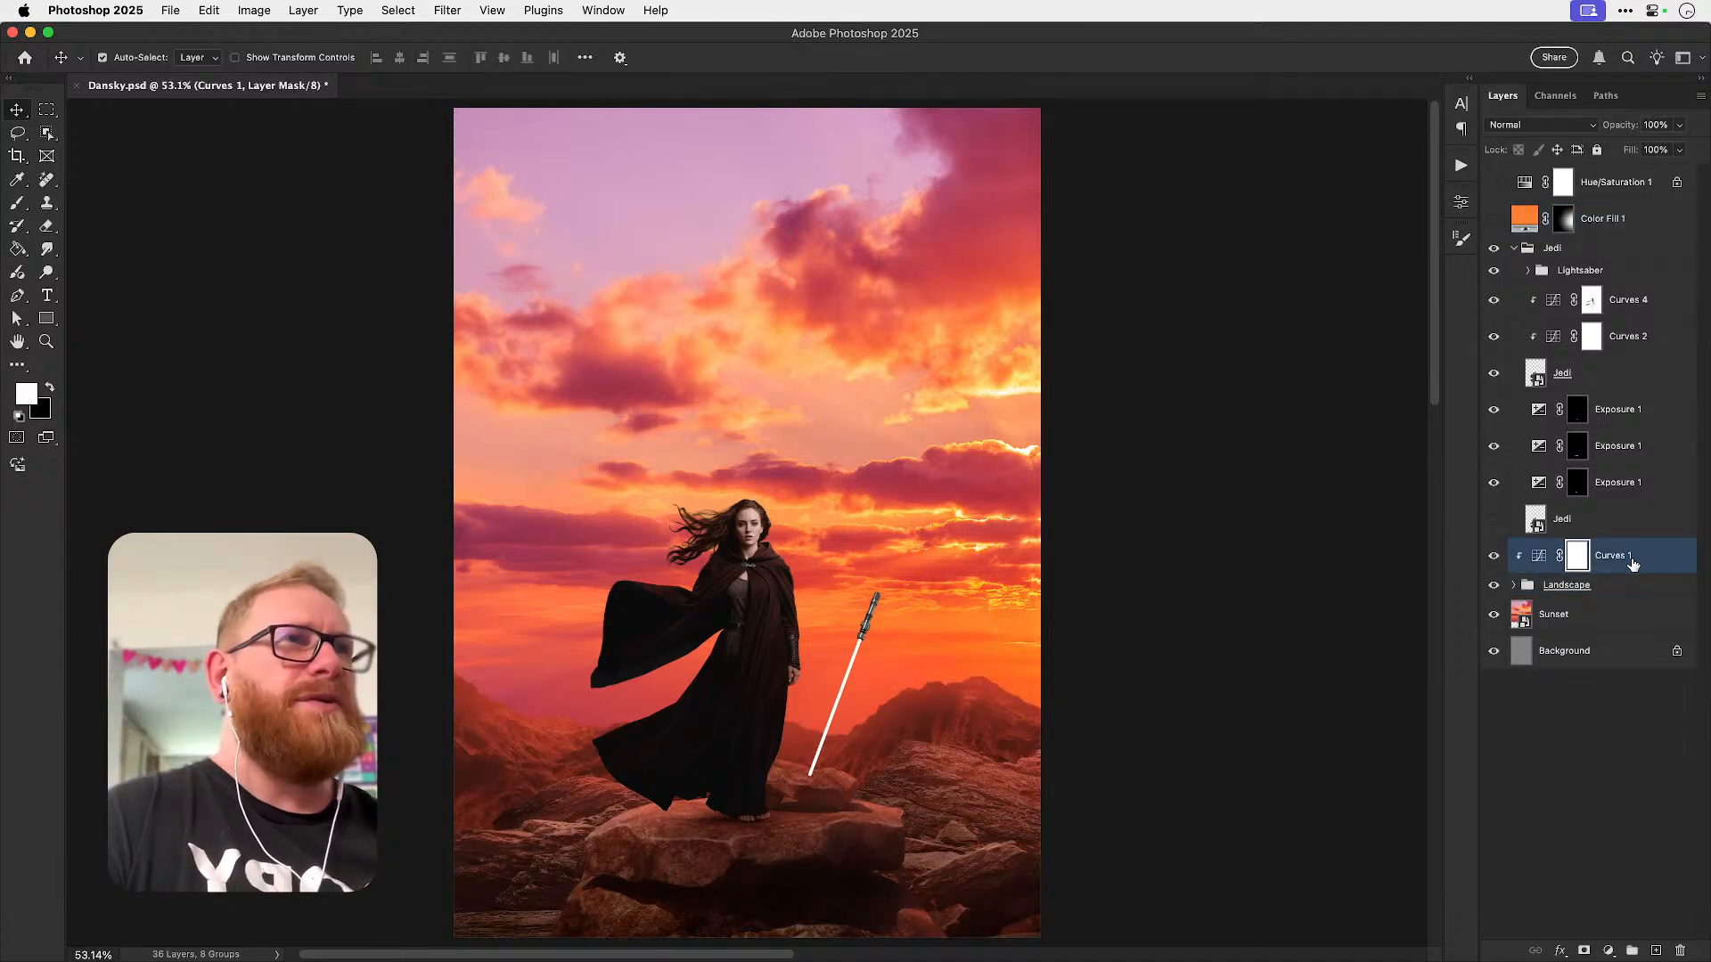
{"action": "left_click", "coordinate": [1609, 951]}
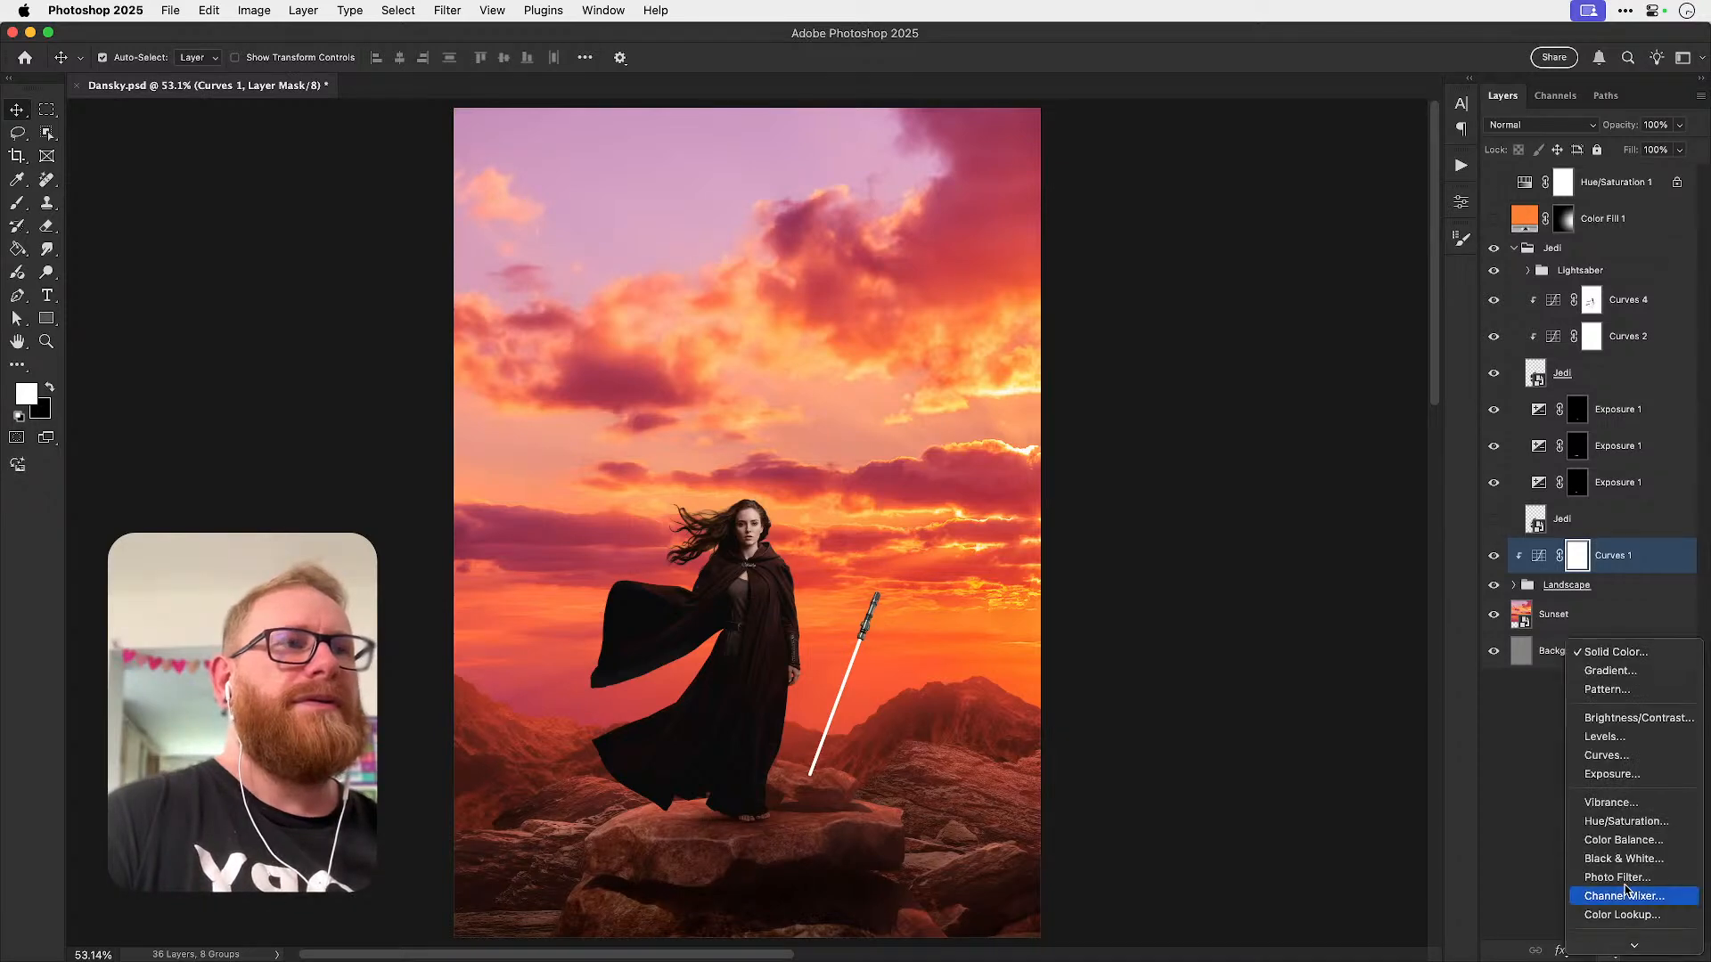
{"action": "left_click", "coordinate": [1602, 657]}
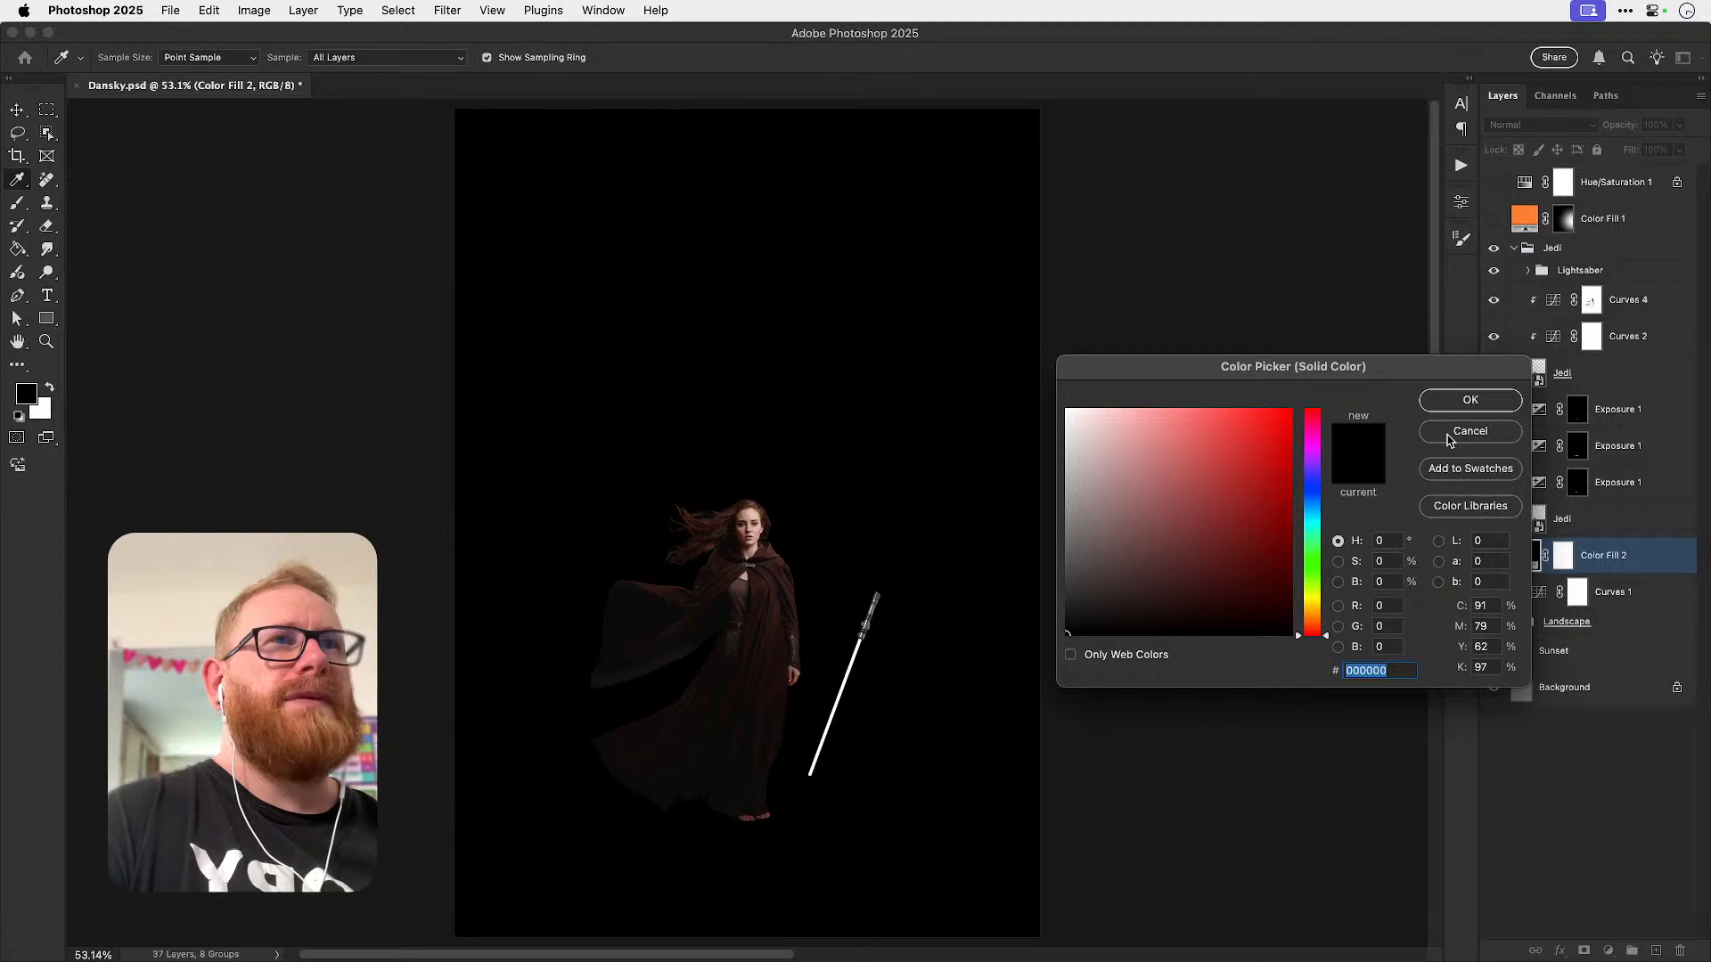
{"action": "left_click", "coordinate": [1452, 435]}
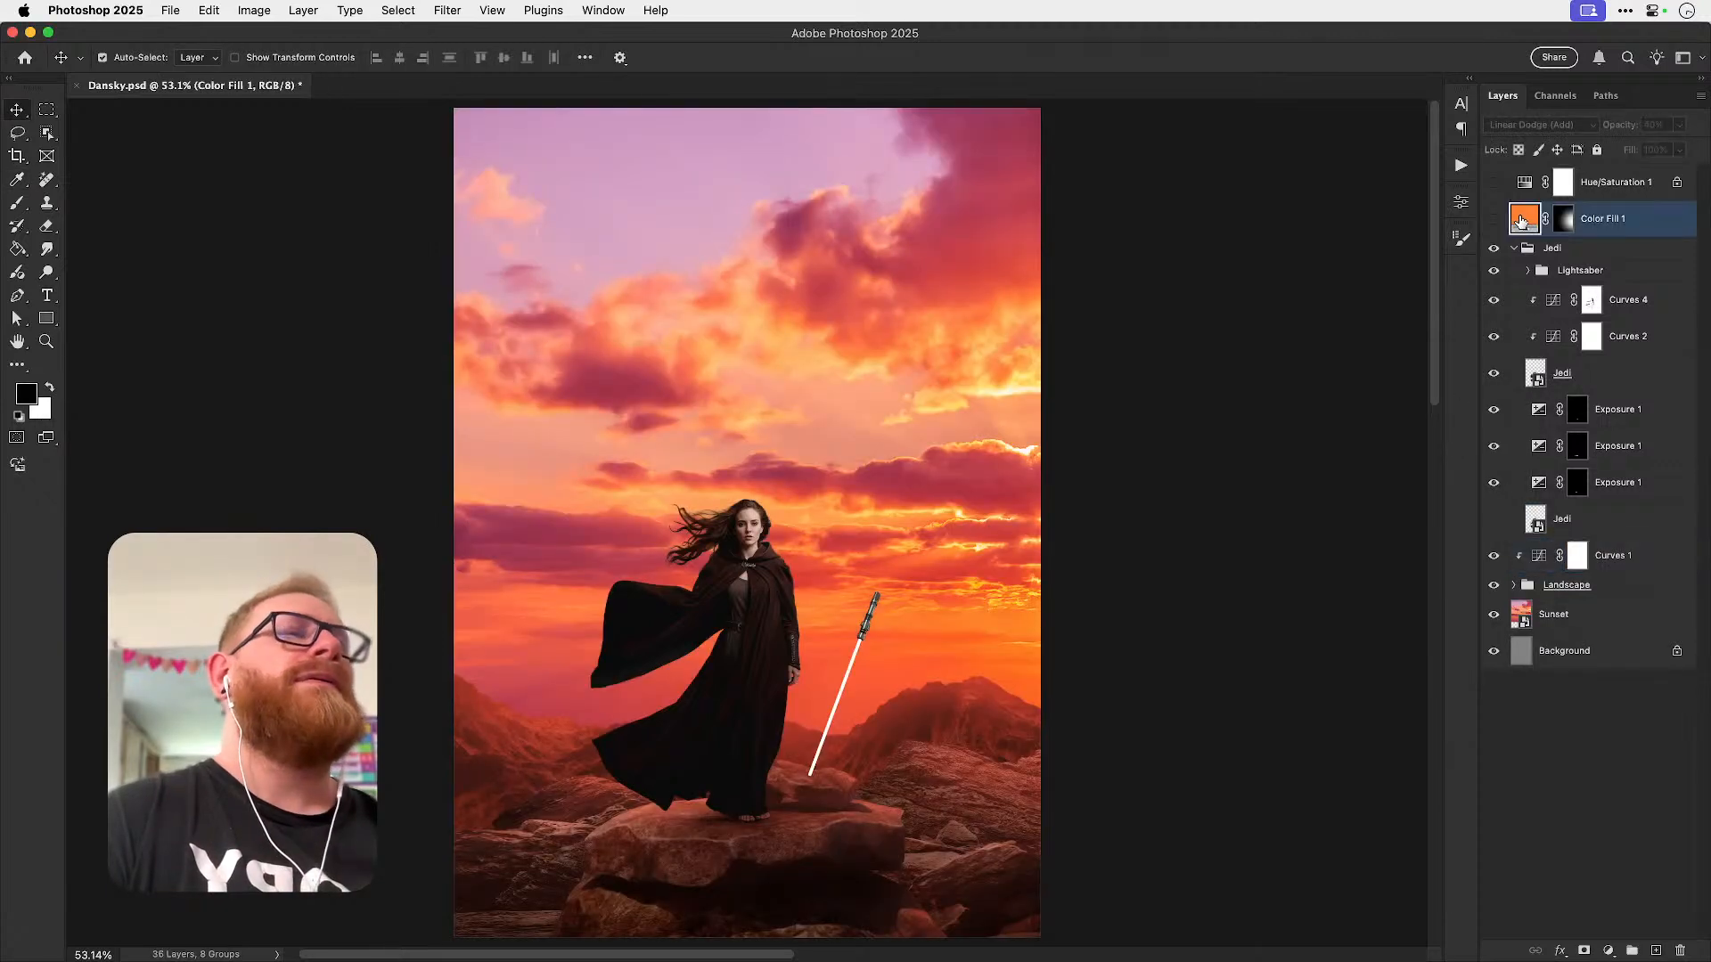
- Look up the hex color of the top glow fill and copy that of the upper clipped haze fill on the foreground rocks, e96c4b
{"action": "double_click", "coordinate": [1520, 220]}
{"action": "left_click", "coordinate": [1454, 434]}
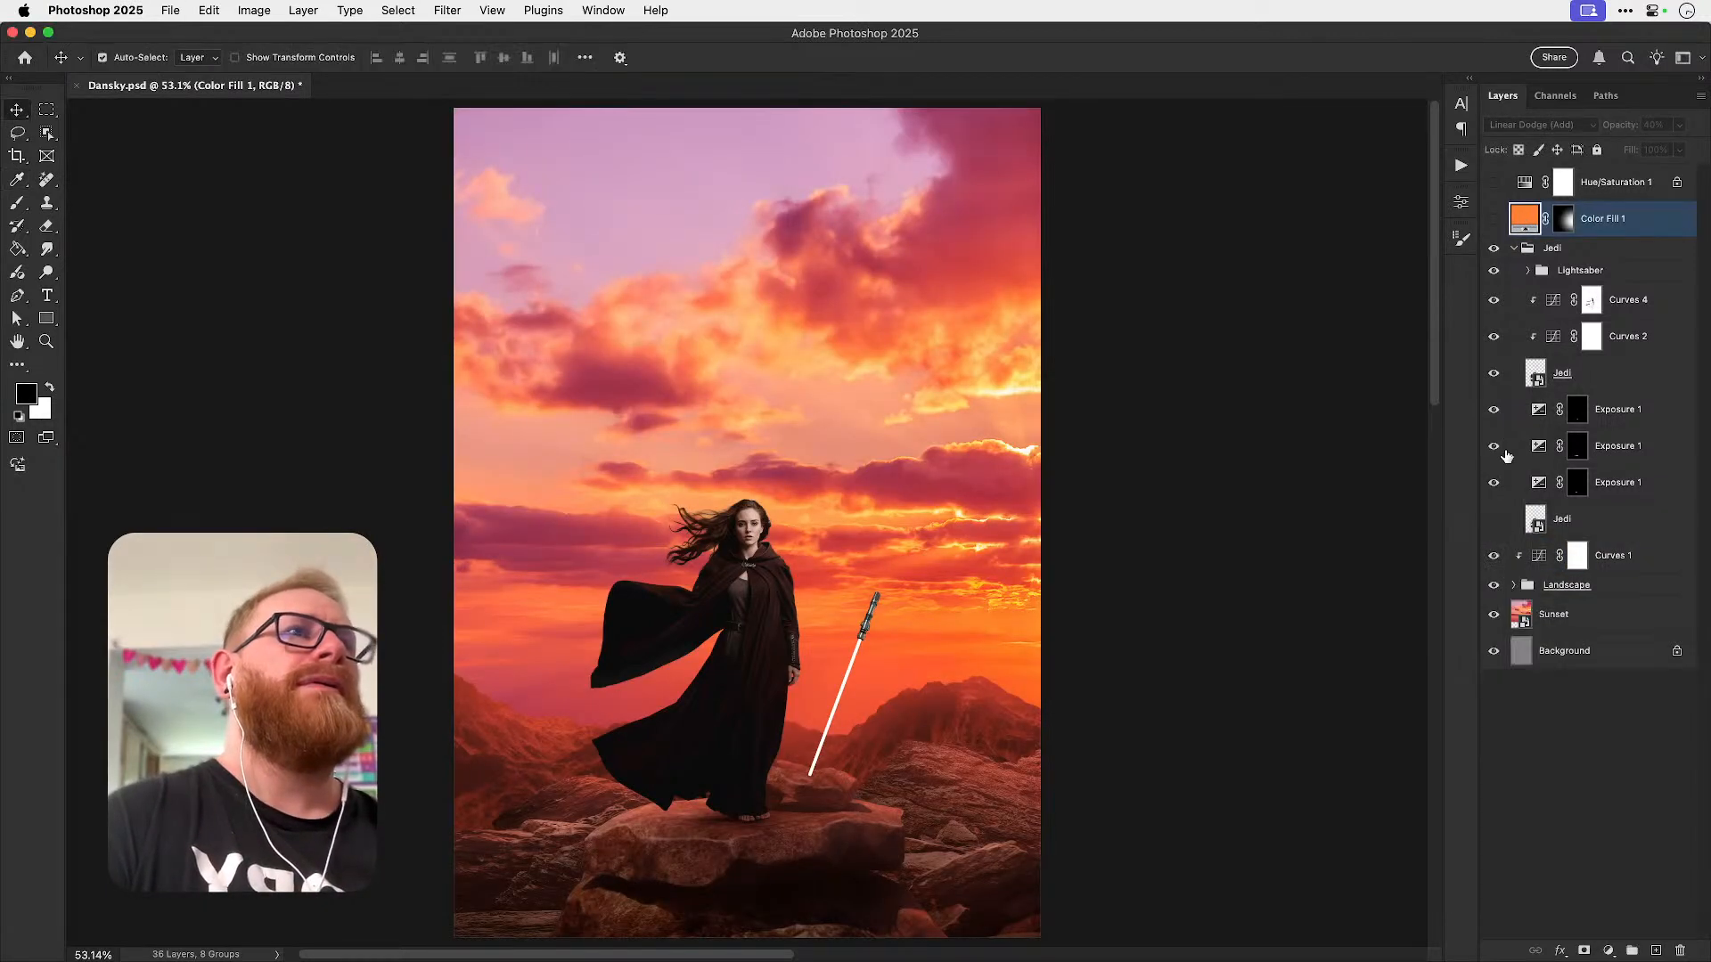
{"action": "left_click", "coordinate": [1513, 585]}
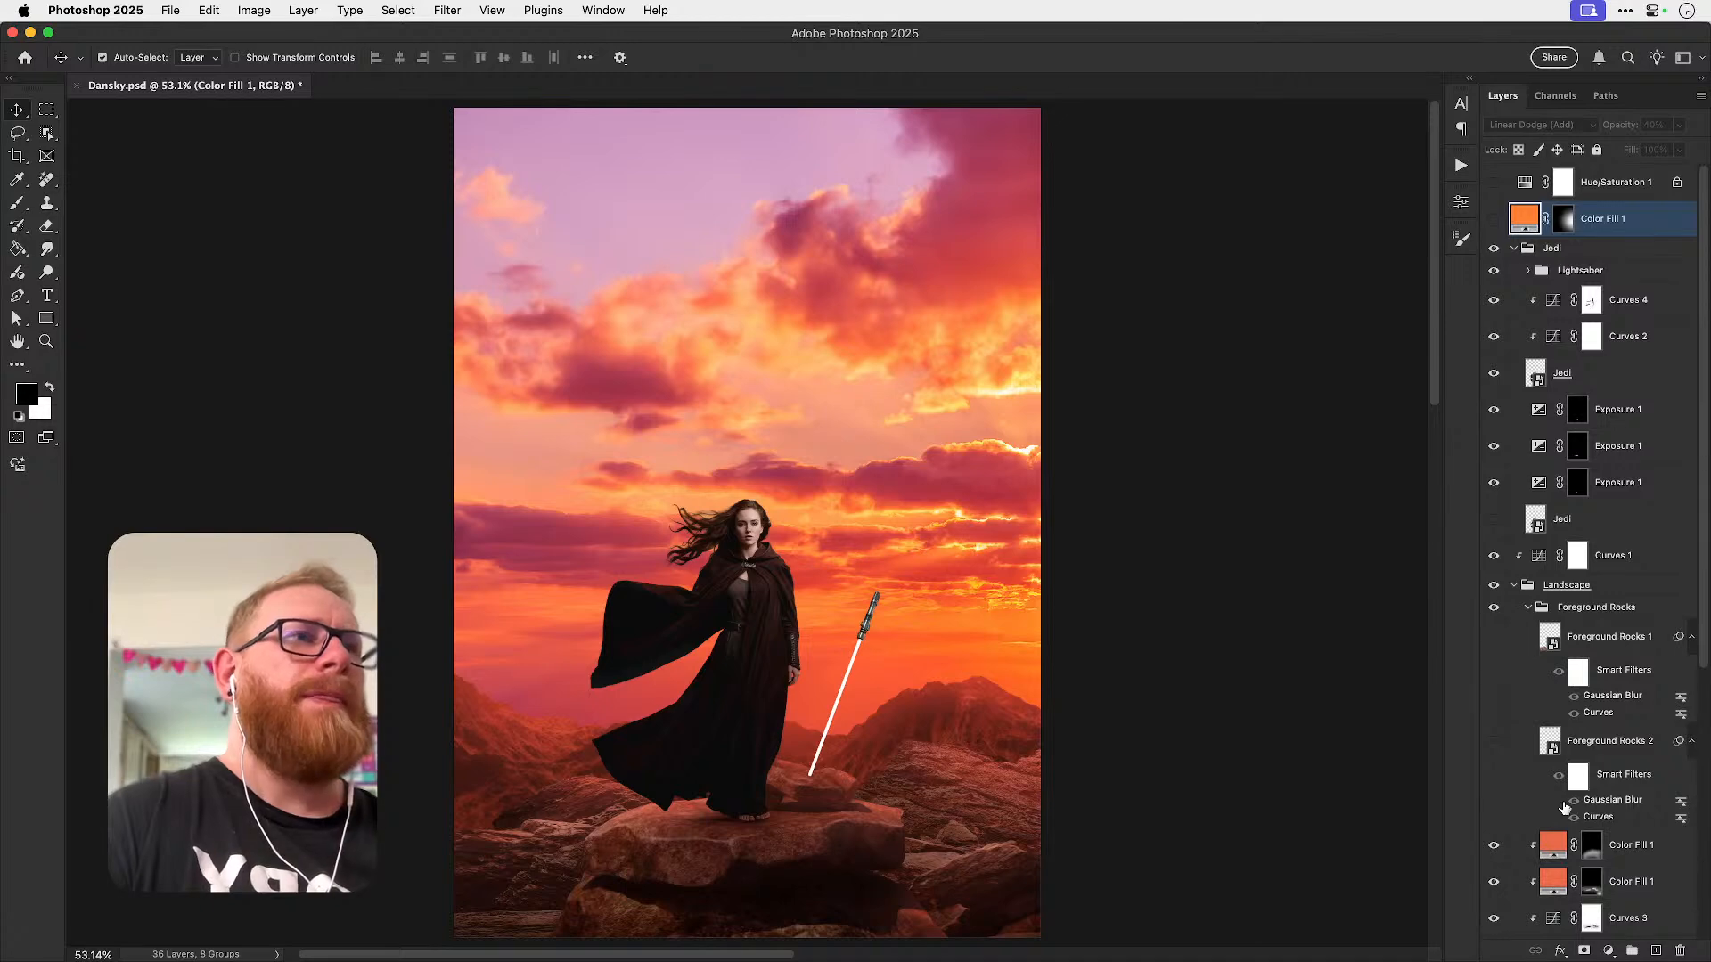
{"action": "double_click", "coordinate": [1552, 844]}
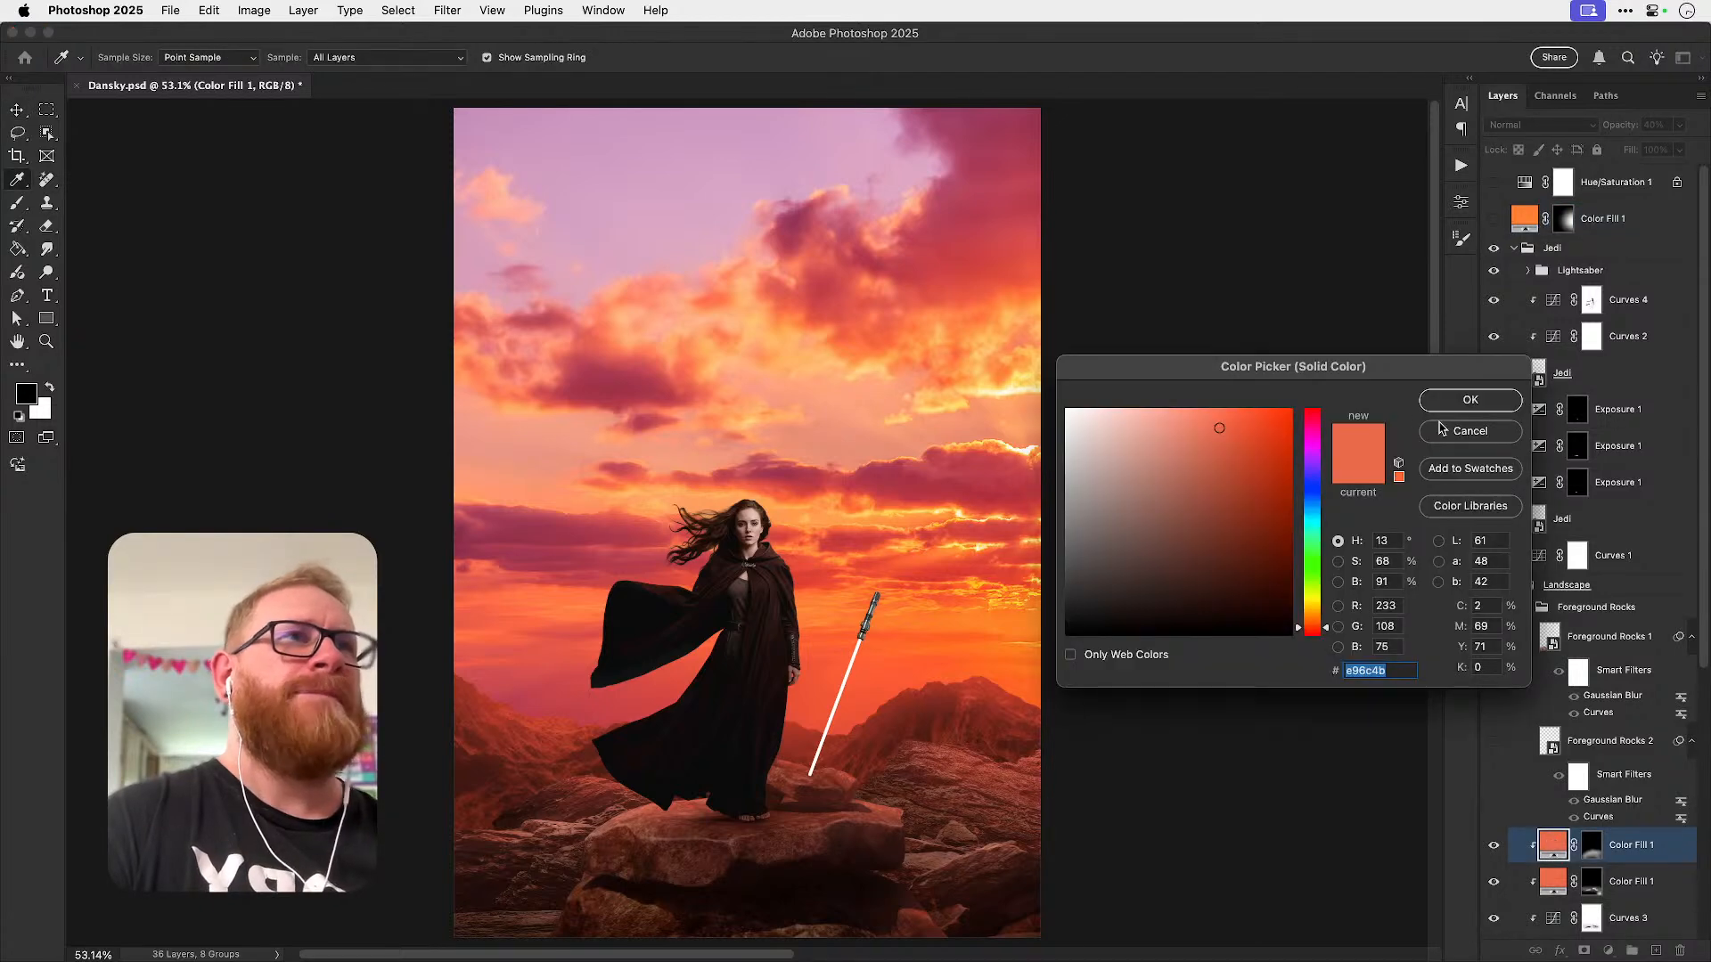
{"action": "left_click", "coordinate": [1440, 432]}
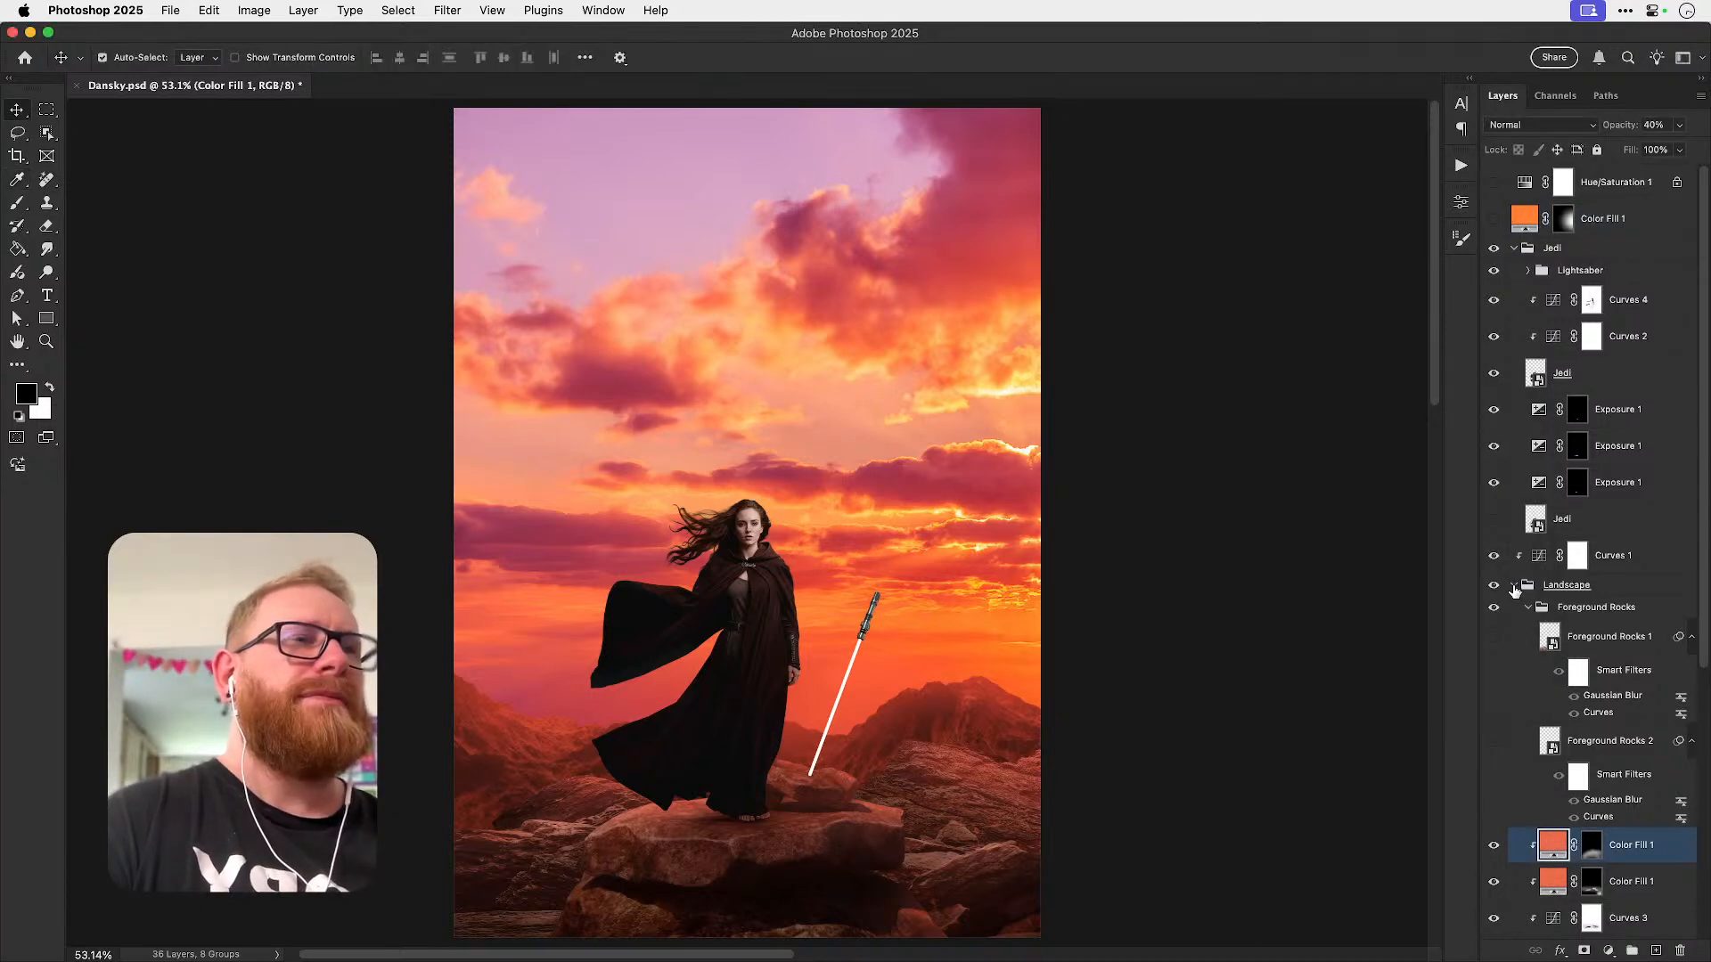
- Add a solid color fill of e96c4b directly above the Landscape group, clipped to it
{"action": "left_click", "coordinate": [1513, 588]}
{"action": "left_click", "coordinate": [1609, 951]}
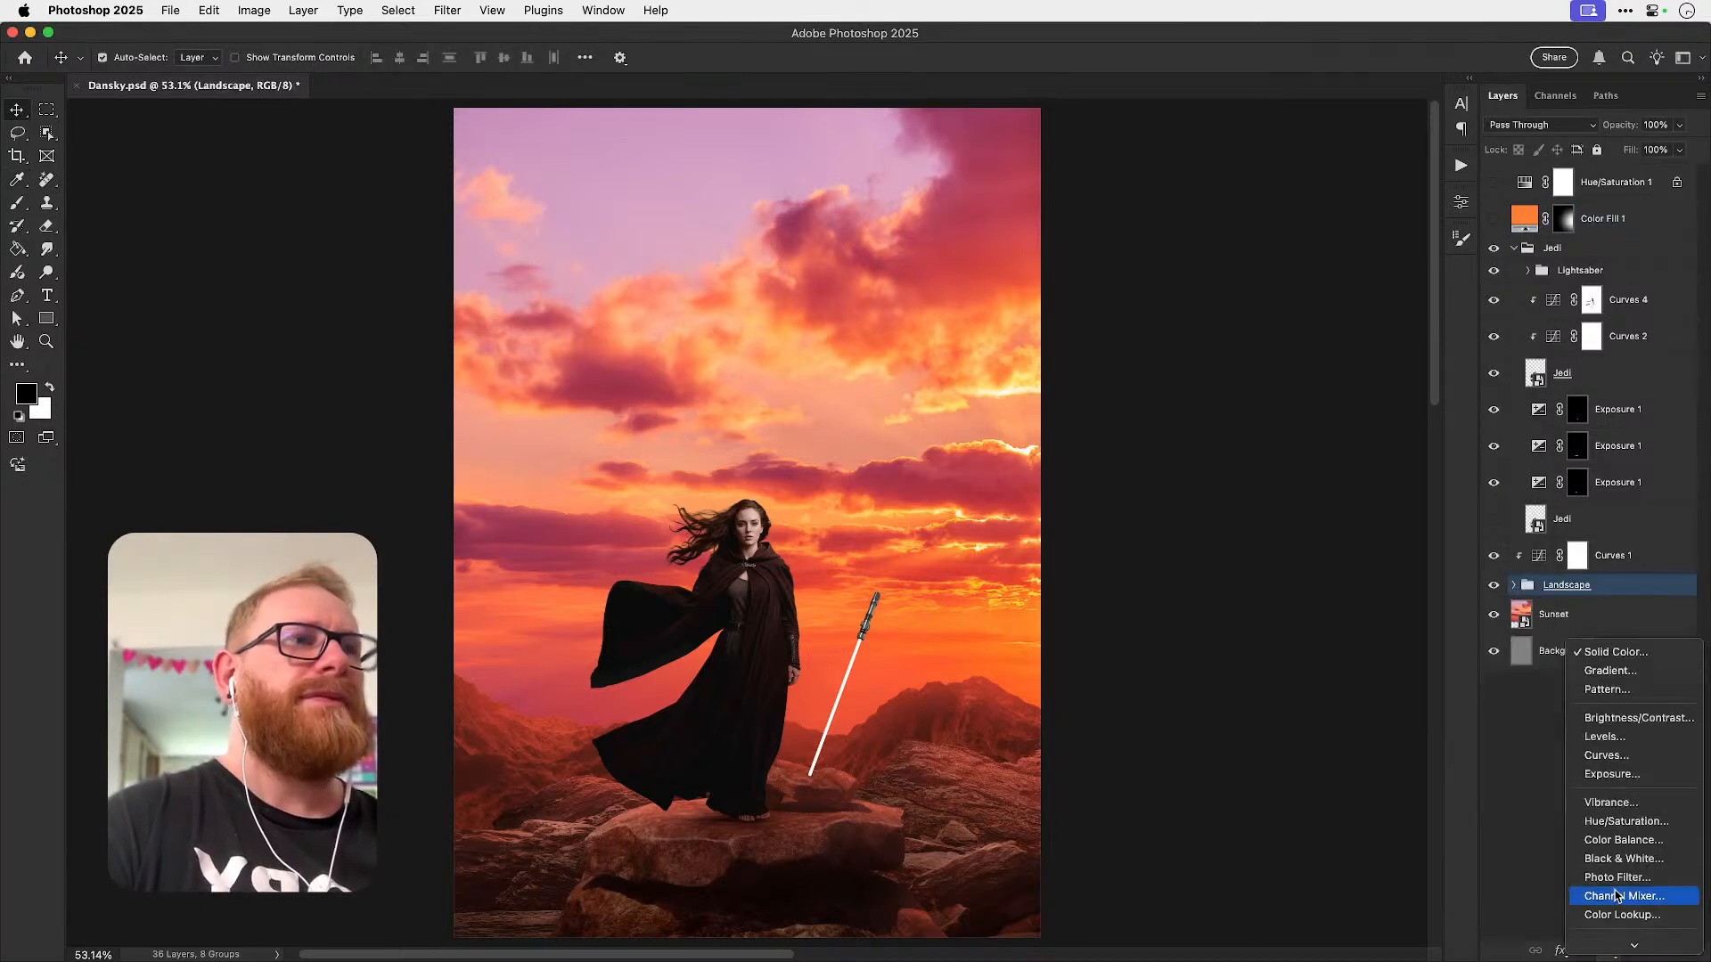
{"action": "left_click", "coordinate": [1626, 657]}
{"action": "type", "text": "e96c4b"}
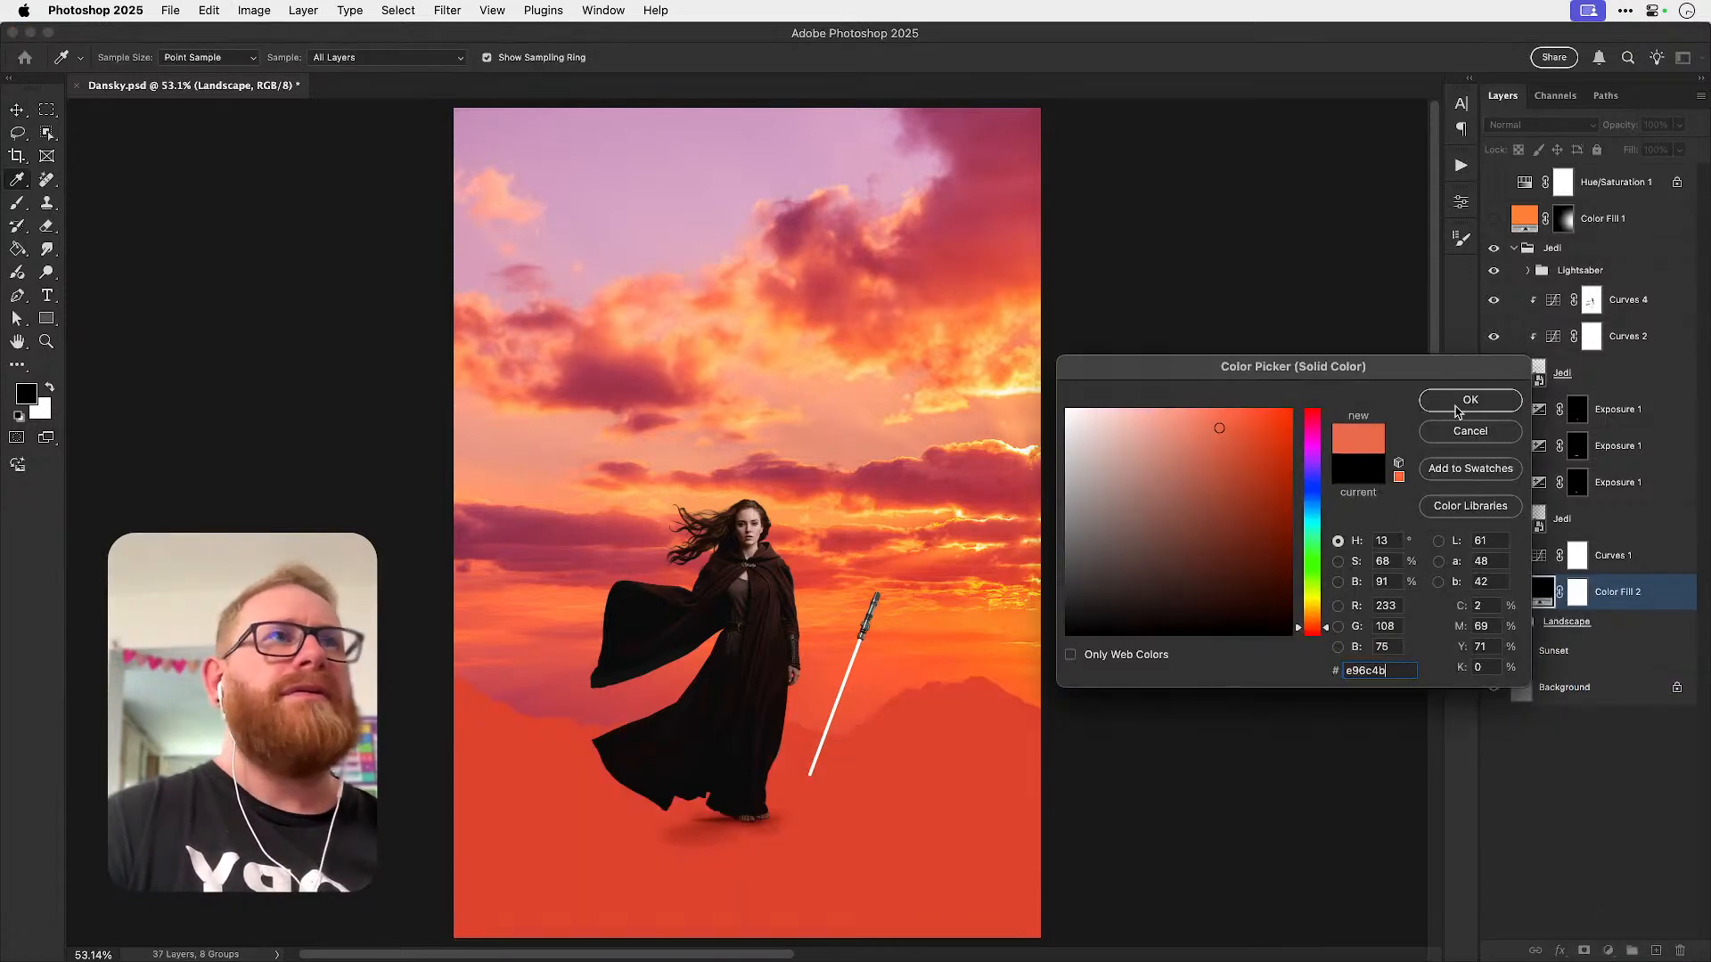
{"action": "left_click", "coordinate": [1456, 408]}
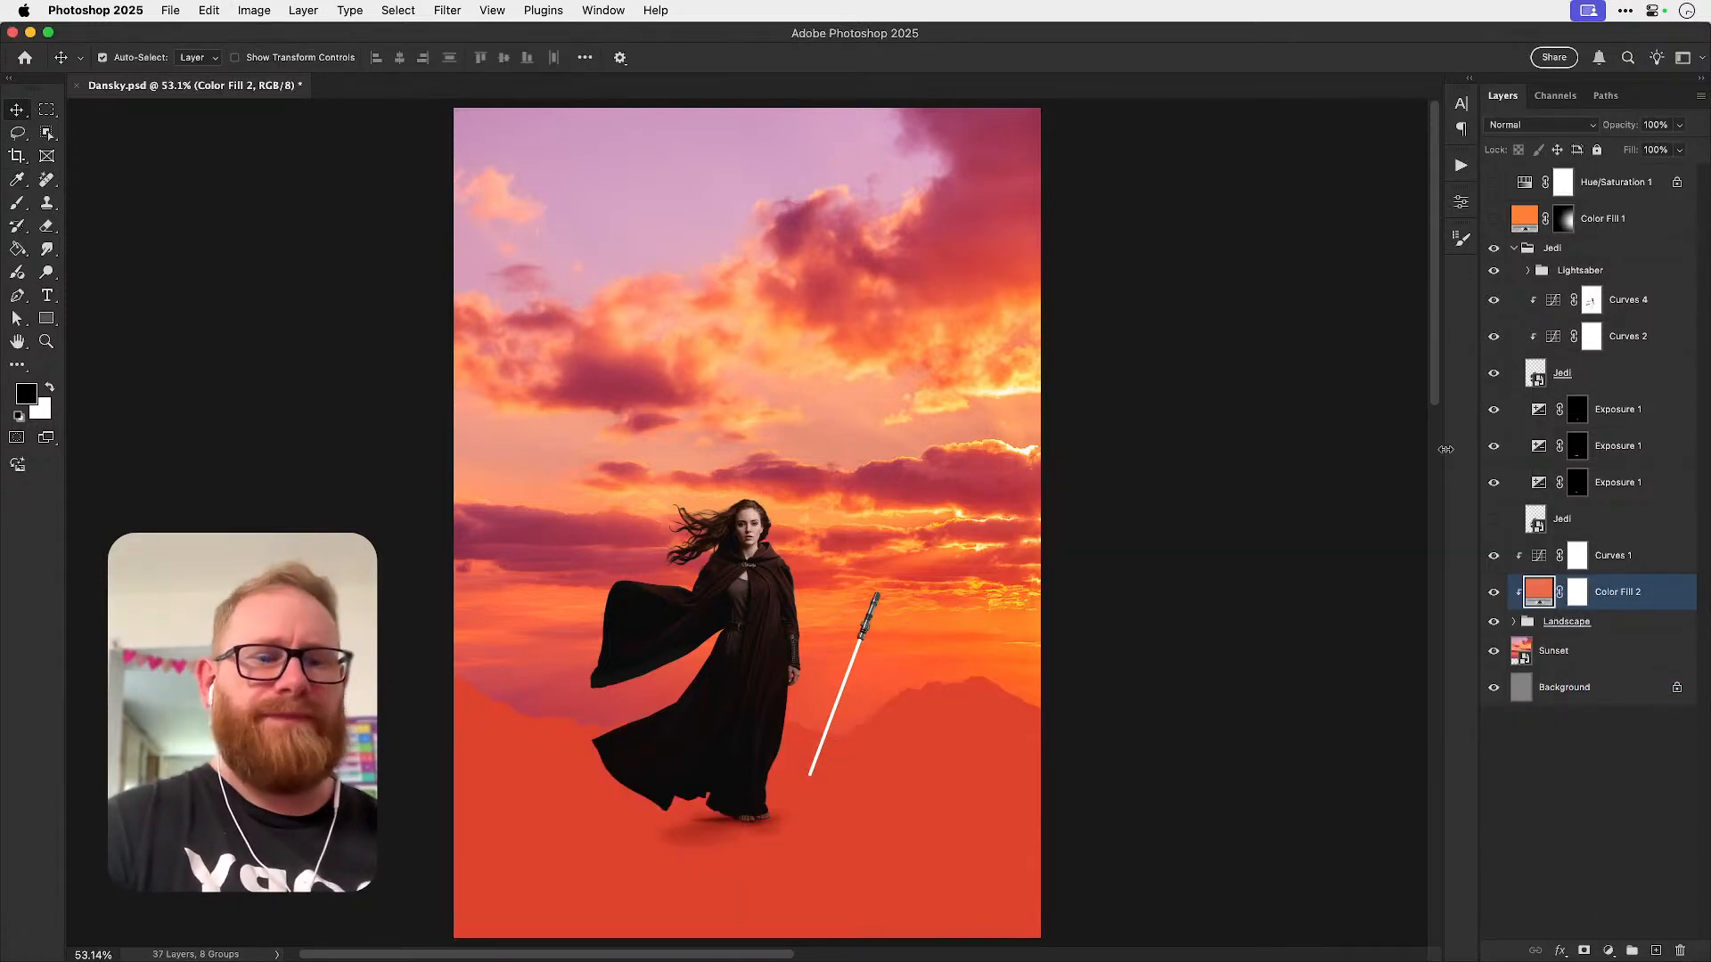
- Move the new landscape fill above the Curves 1 adjustment and invert its mask to black
{"action": "key", "text": "super+bracketright"}
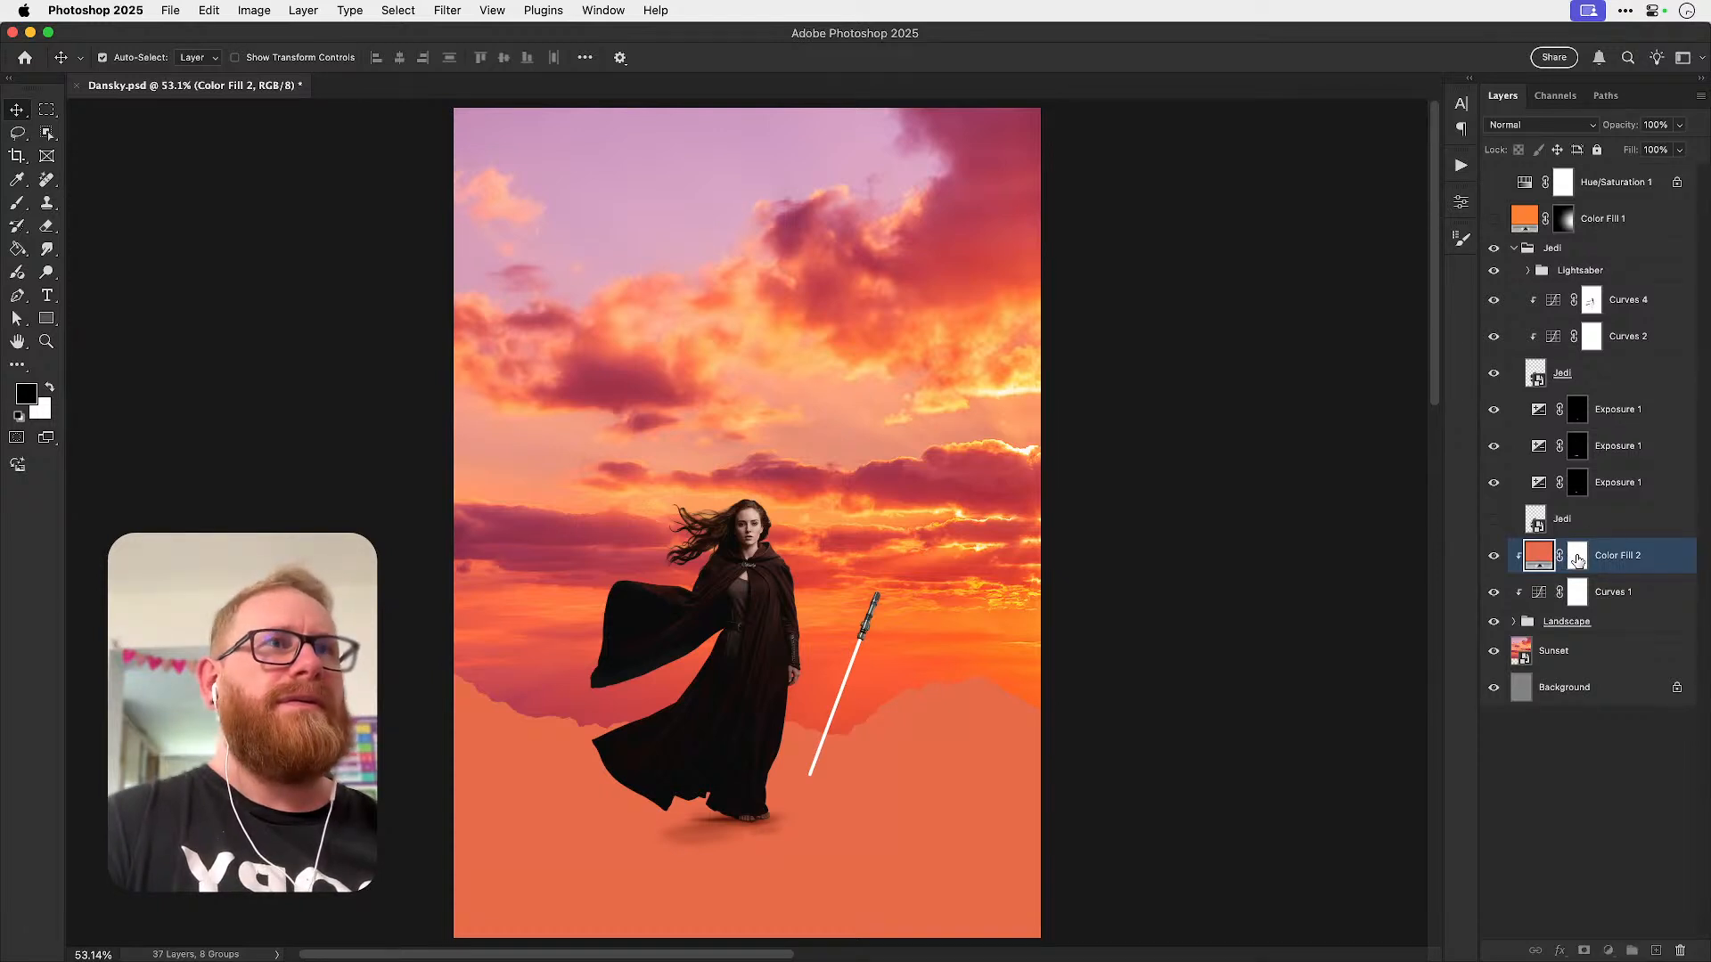
{"action": "left_click", "coordinate": [1576, 560]}
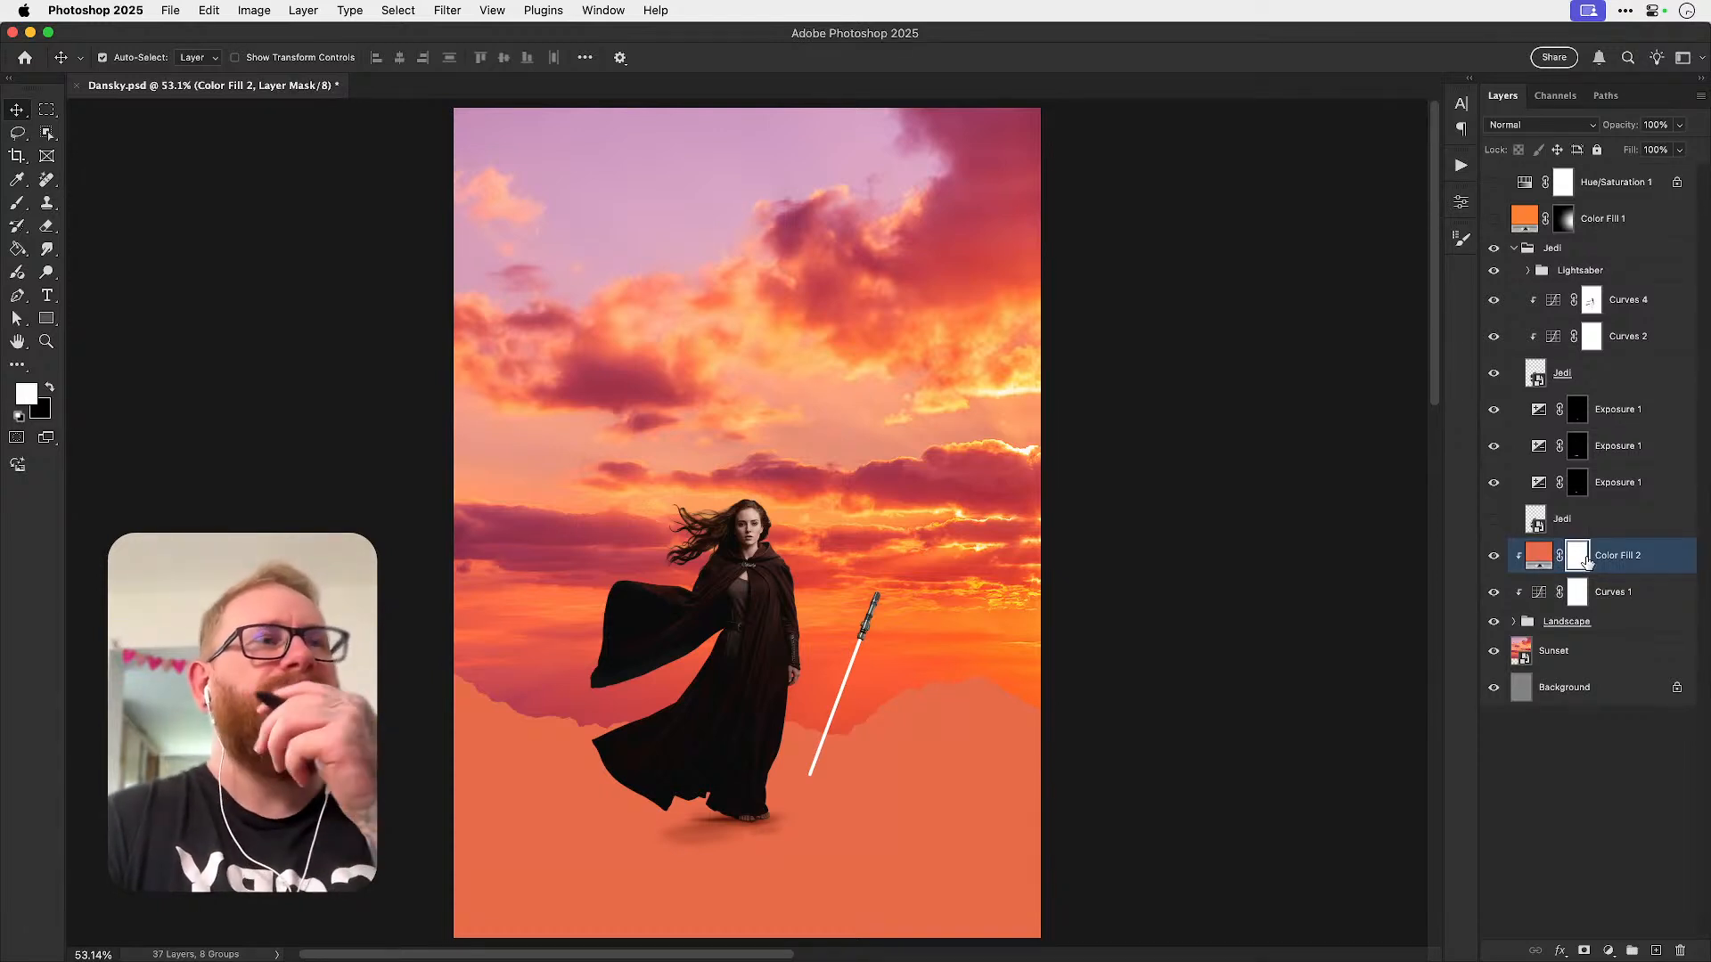
{"action": "key", "text": "super+i"}
- Choose the textured cloud brush 168 at 2500 px and try one white stamp over the rocks on the fill's mask
{"action": "key", "text": "b"}
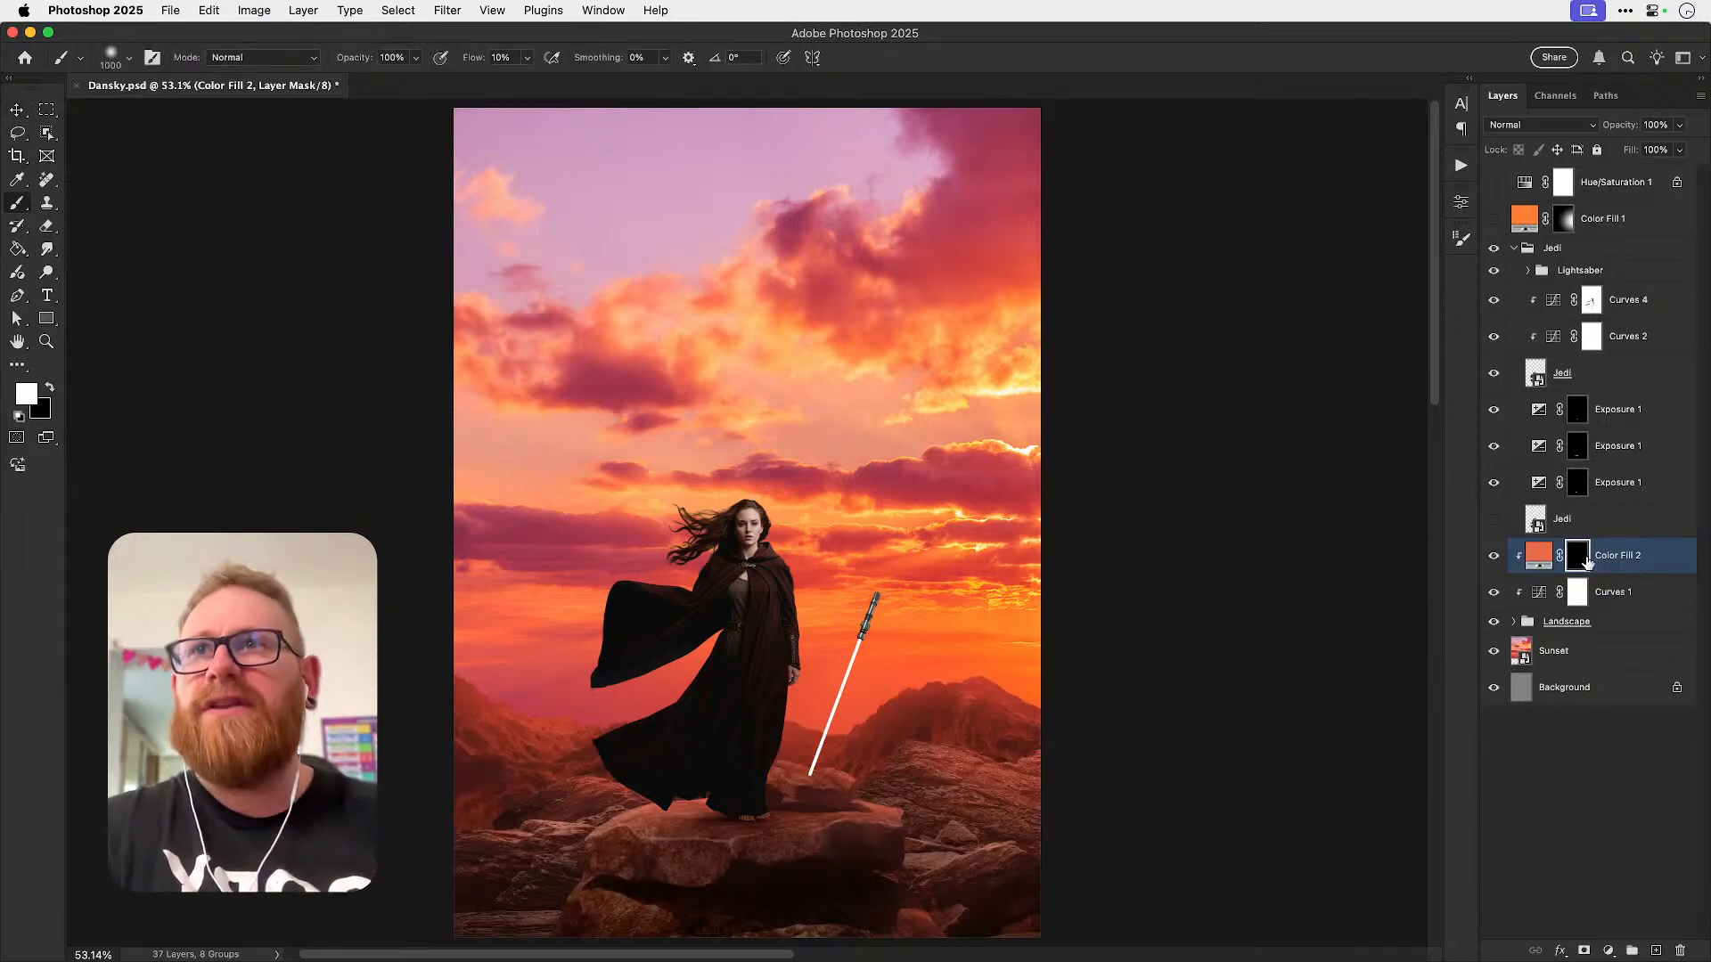
{"action": "left_click", "coordinate": [128, 58]}
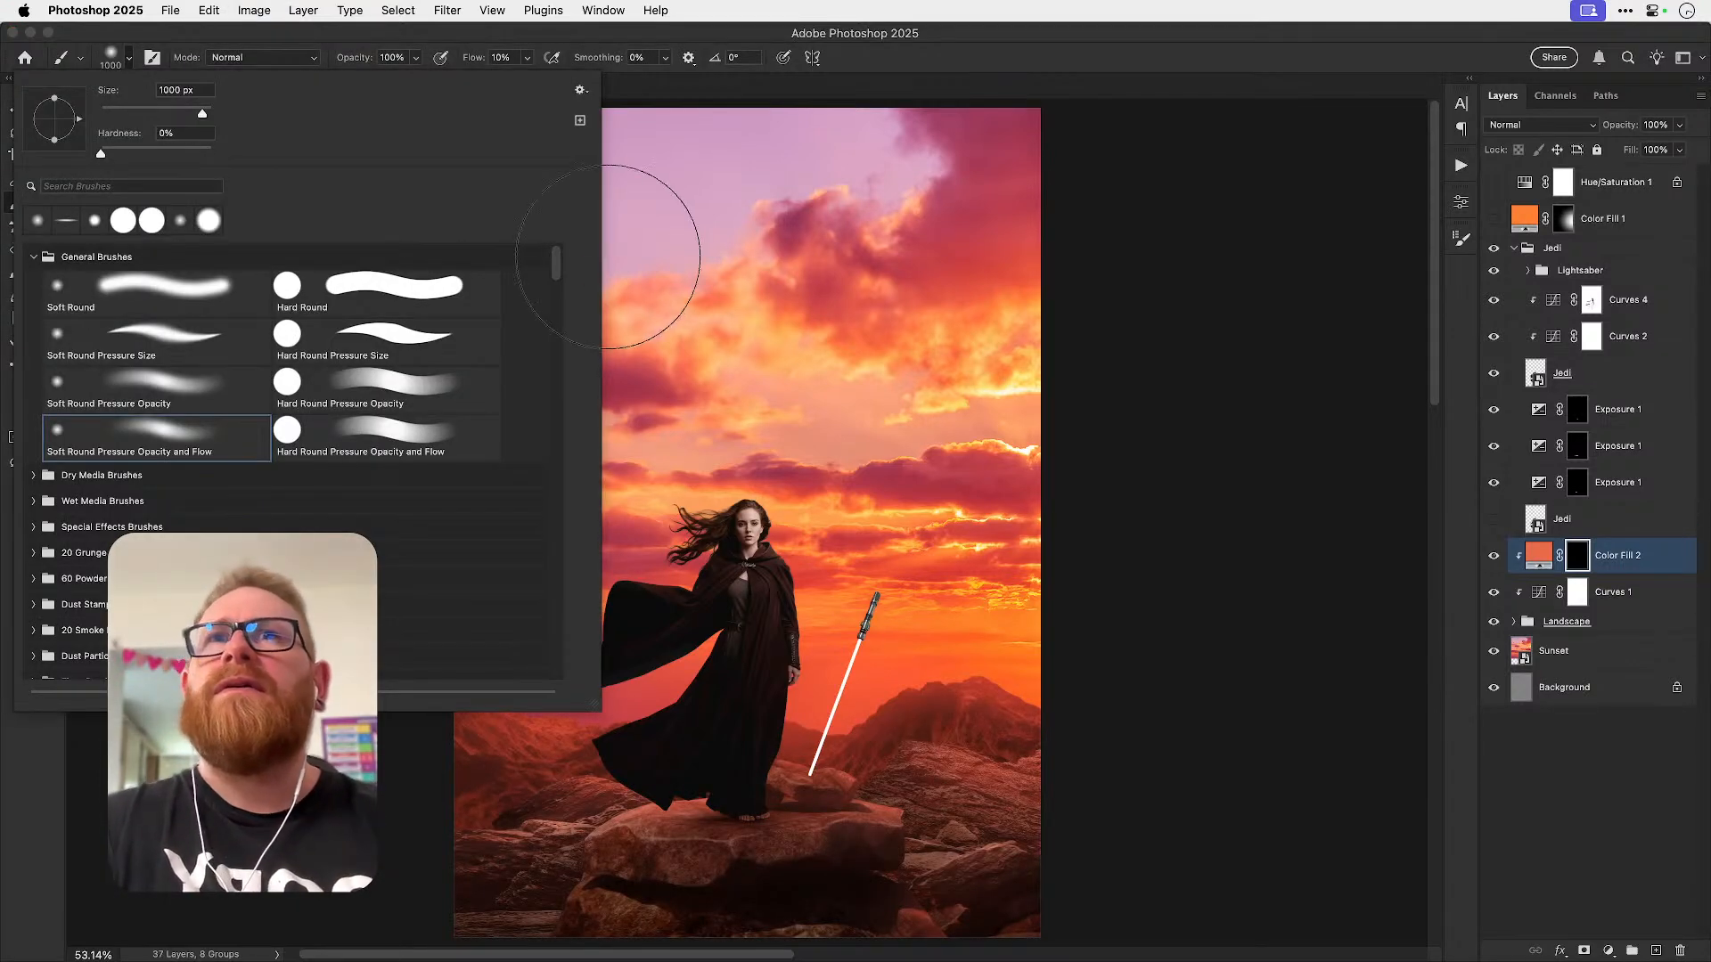
{"action": "left_click_drag", "start_coordinate": [557, 264], "coordinate": [546, 624]}
{"action": "scroll", "coordinate": [546, 624], "scroll_direction": "down", "scroll_amount": 5}
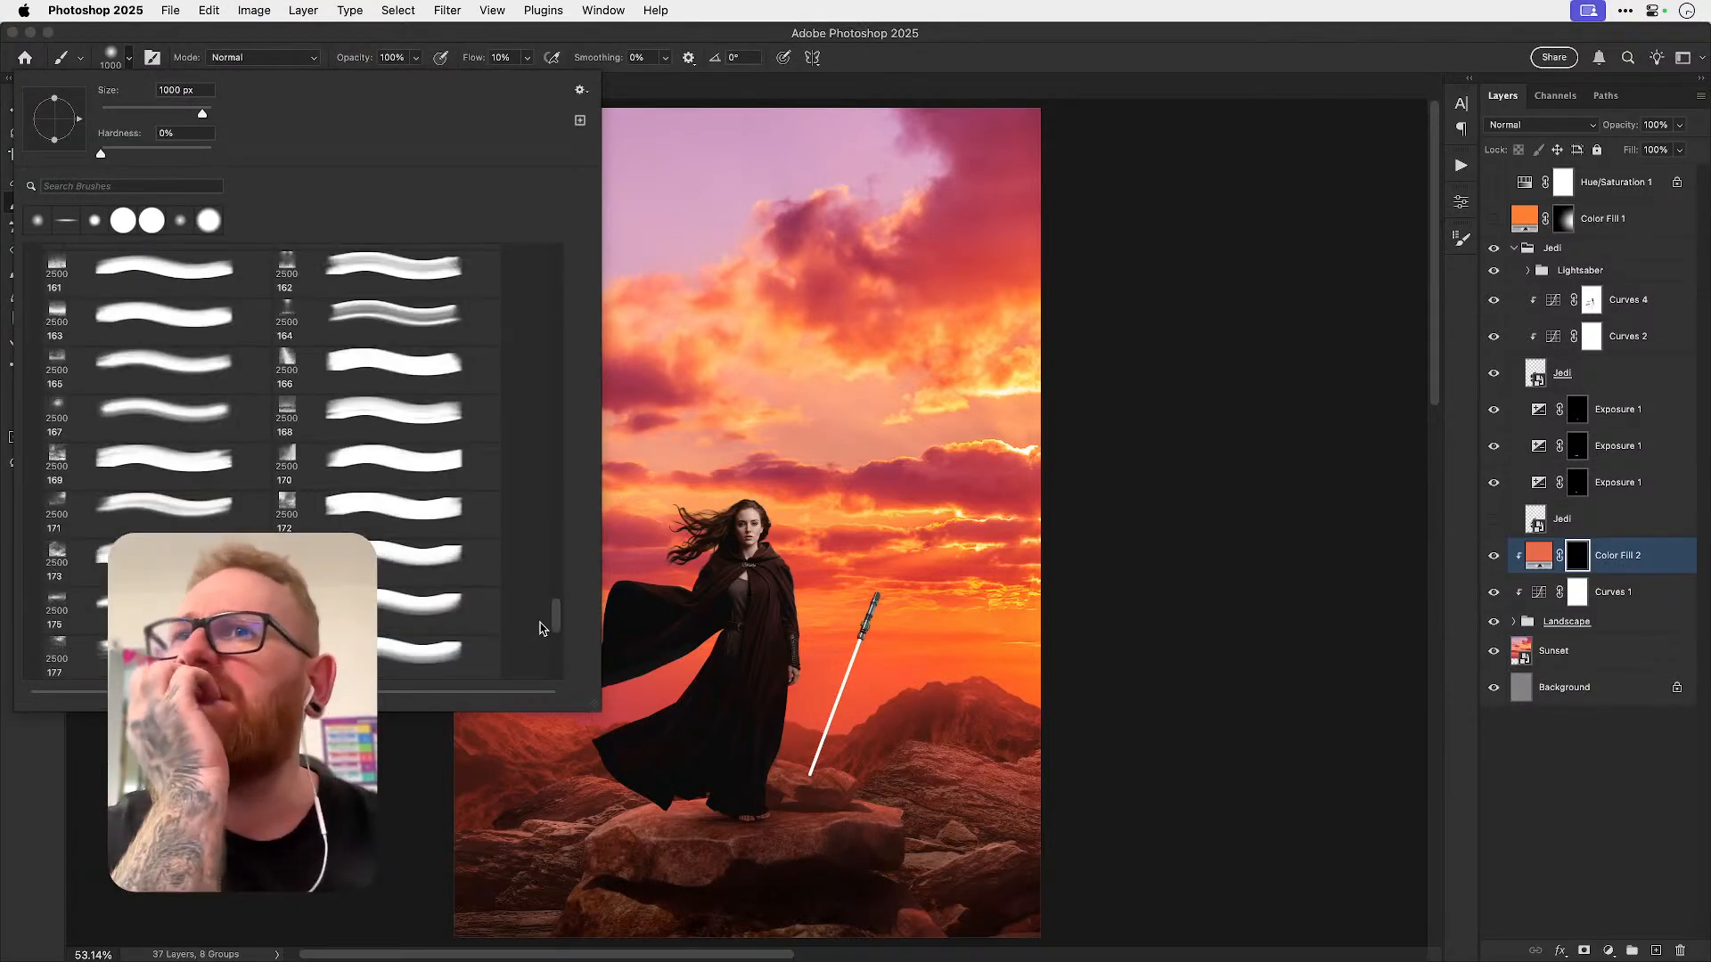
{"action": "left_click", "coordinate": [436, 660]}
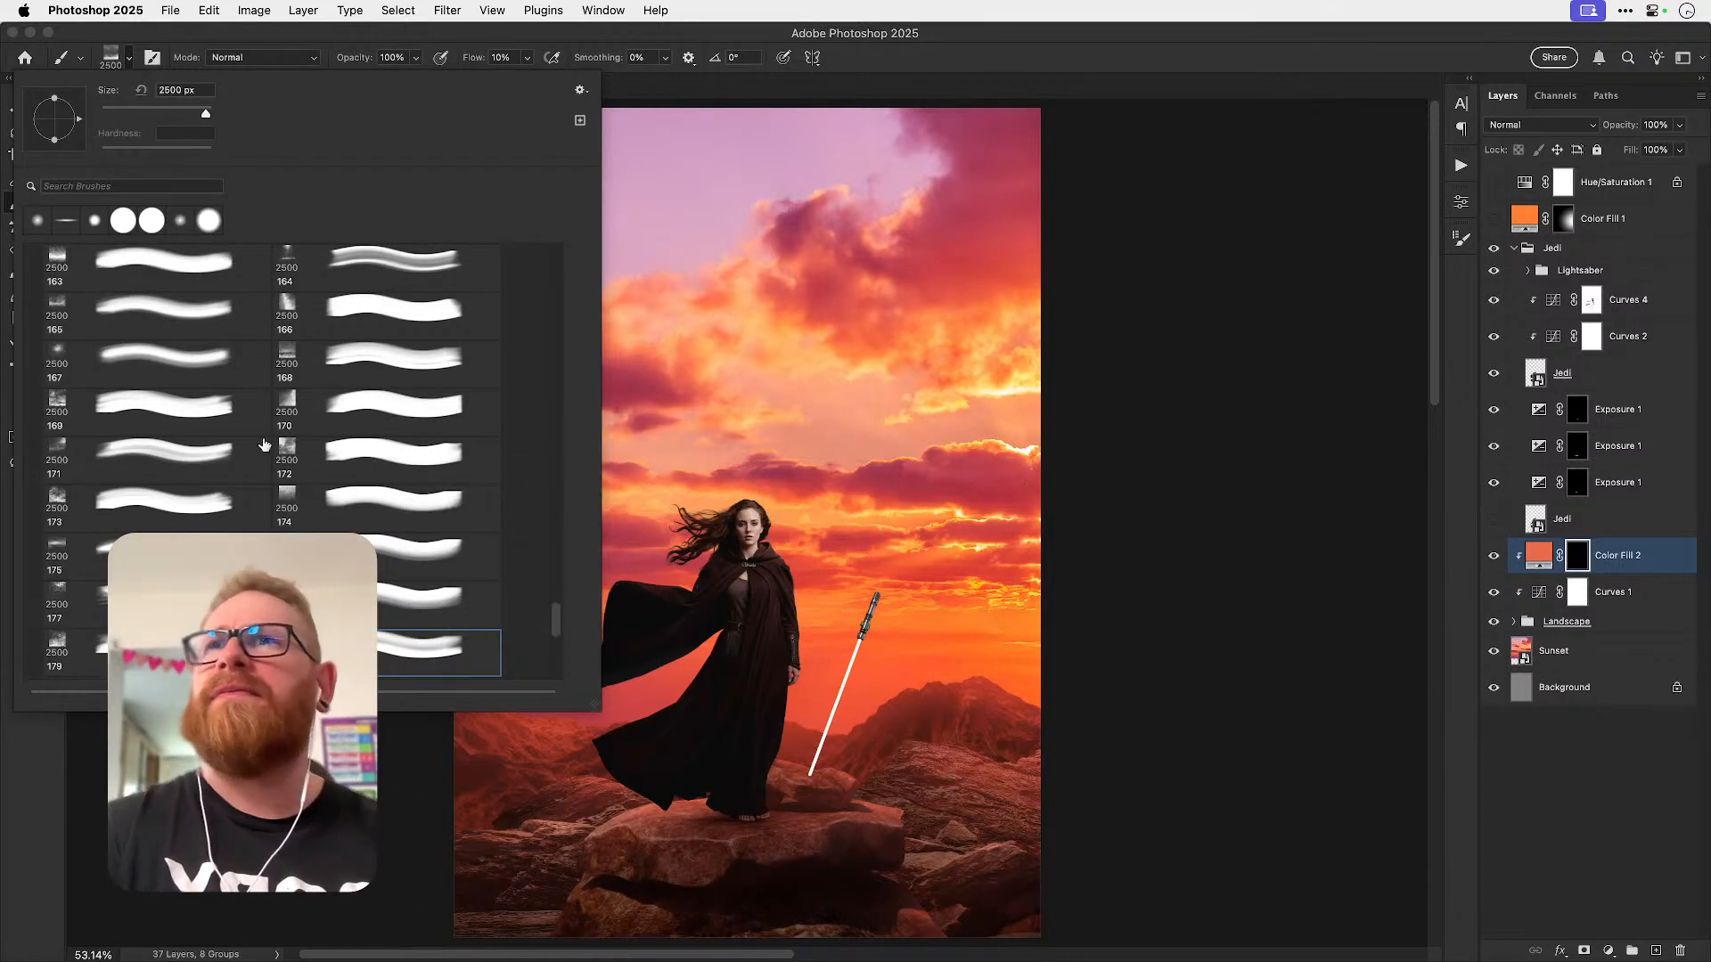
{"action": "left_click", "coordinate": [308, 359]}
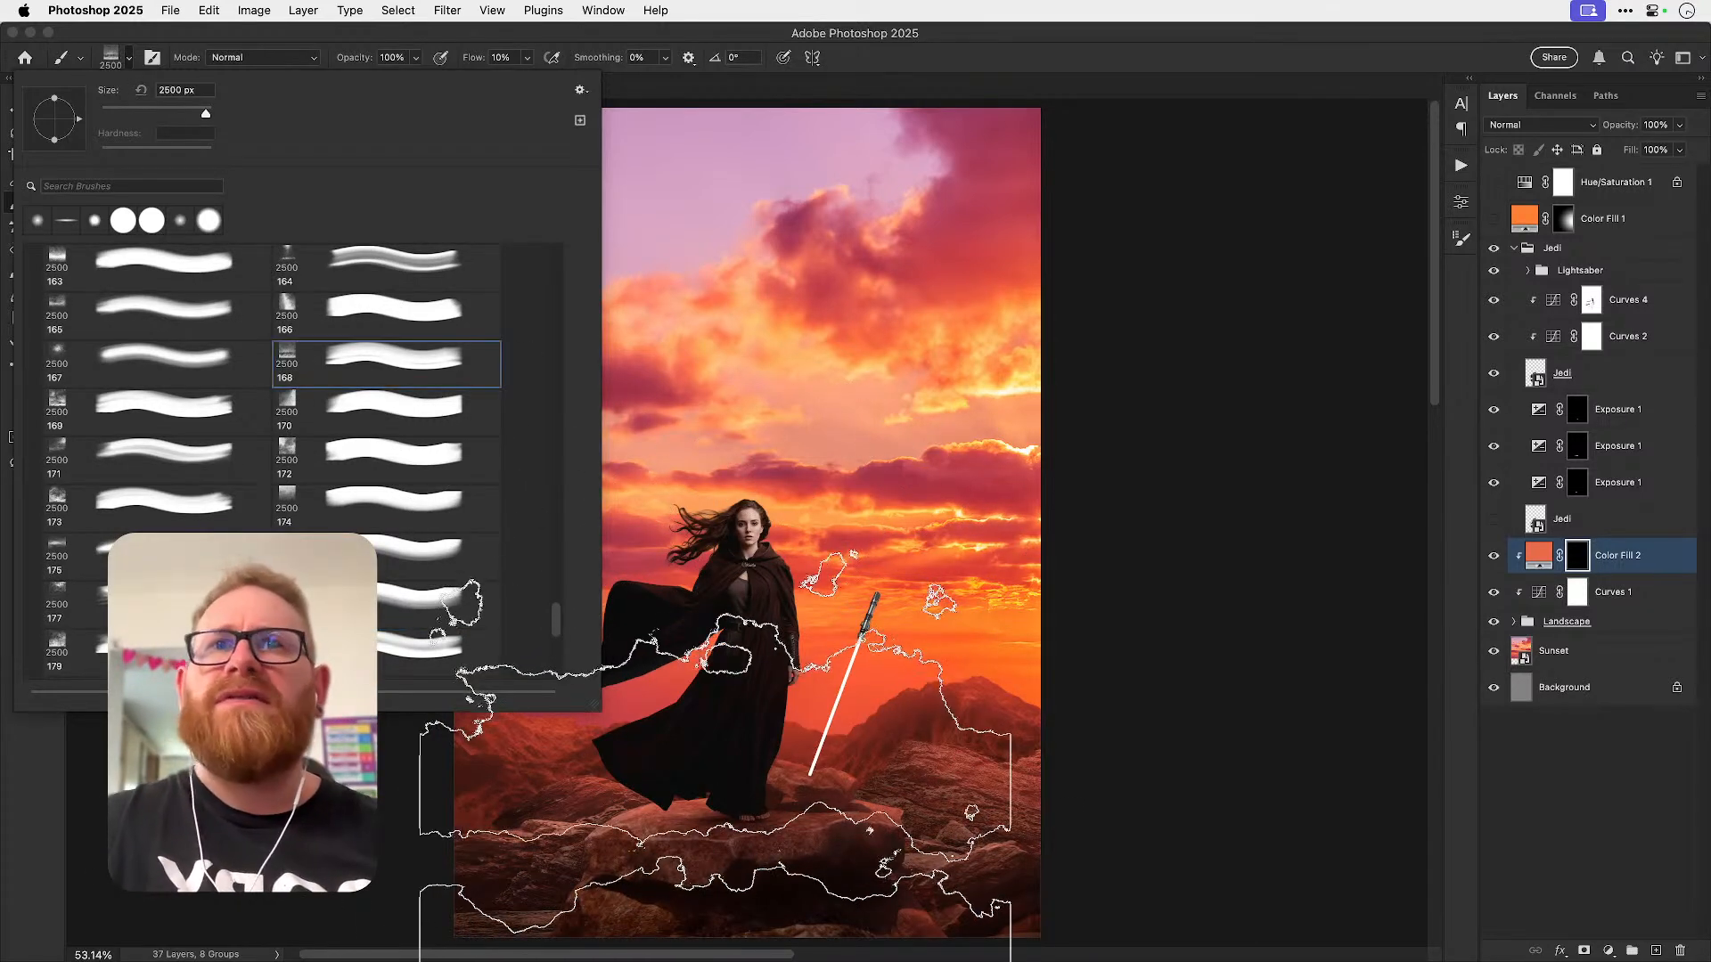
{"action": "left_click", "coordinate": [771, 784]}
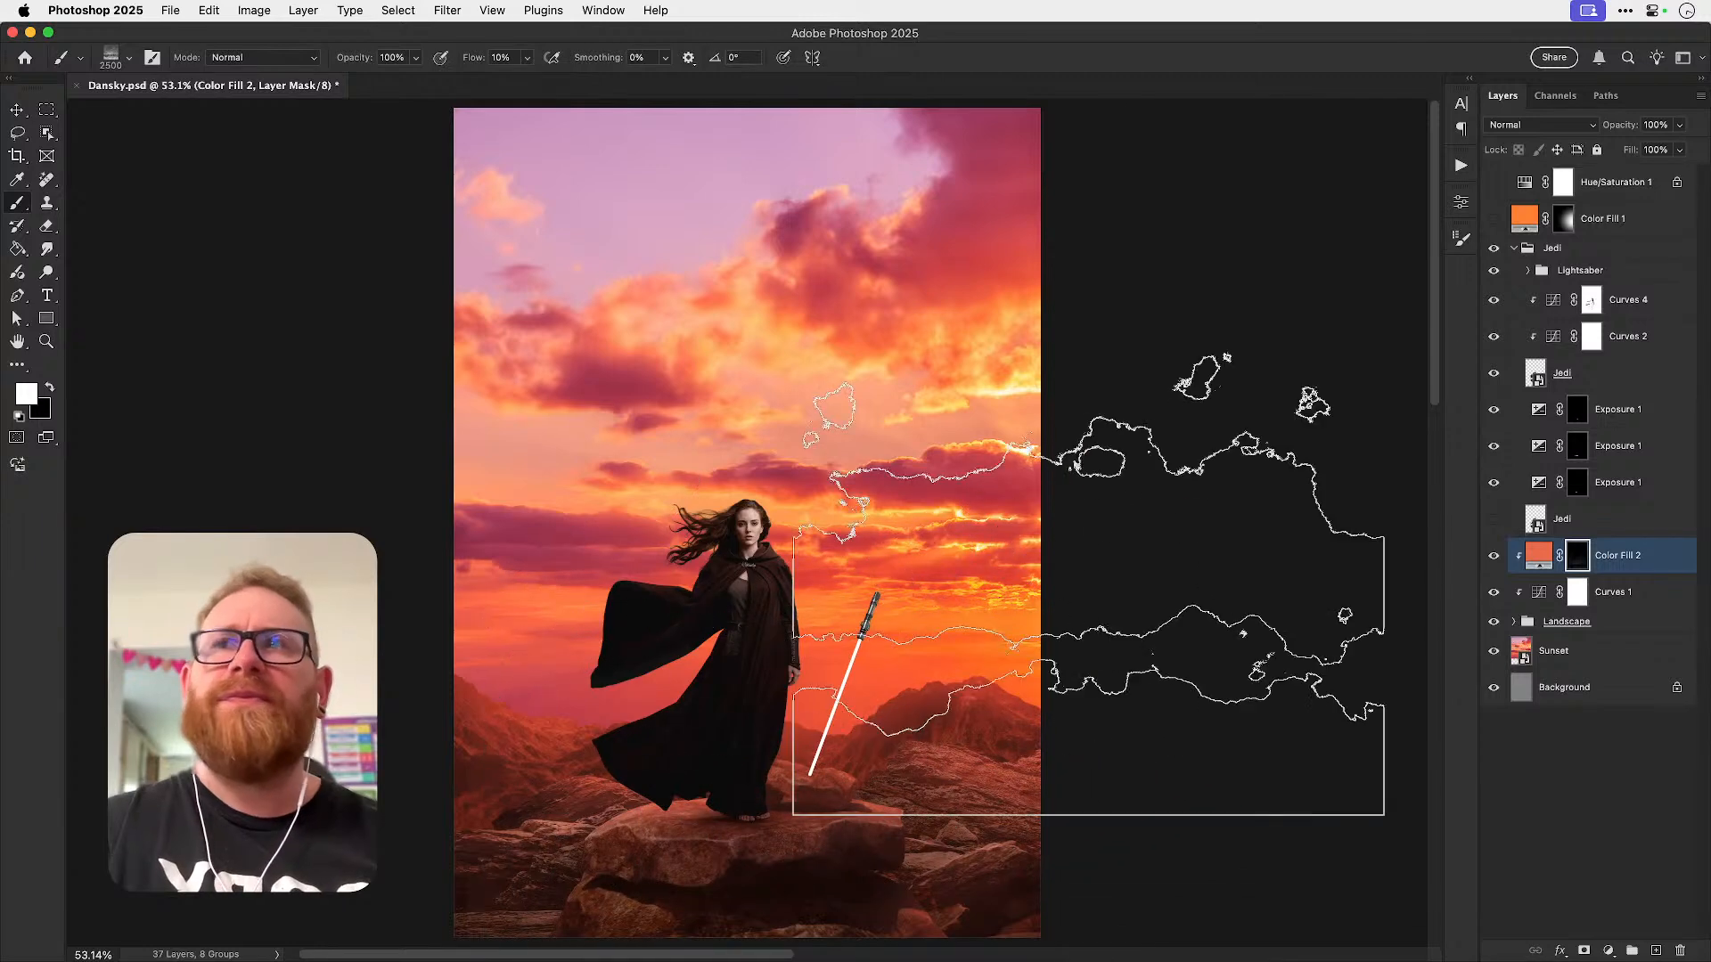
- Set the brush flow to 100% and size to 2600 px, and stamp white haze across the rocks on the mask
{"action": "left_click", "coordinate": [526, 57]}
{"action": "left_click_drag", "start_coordinate": [530, 74], "coordinate": [601, 79]}
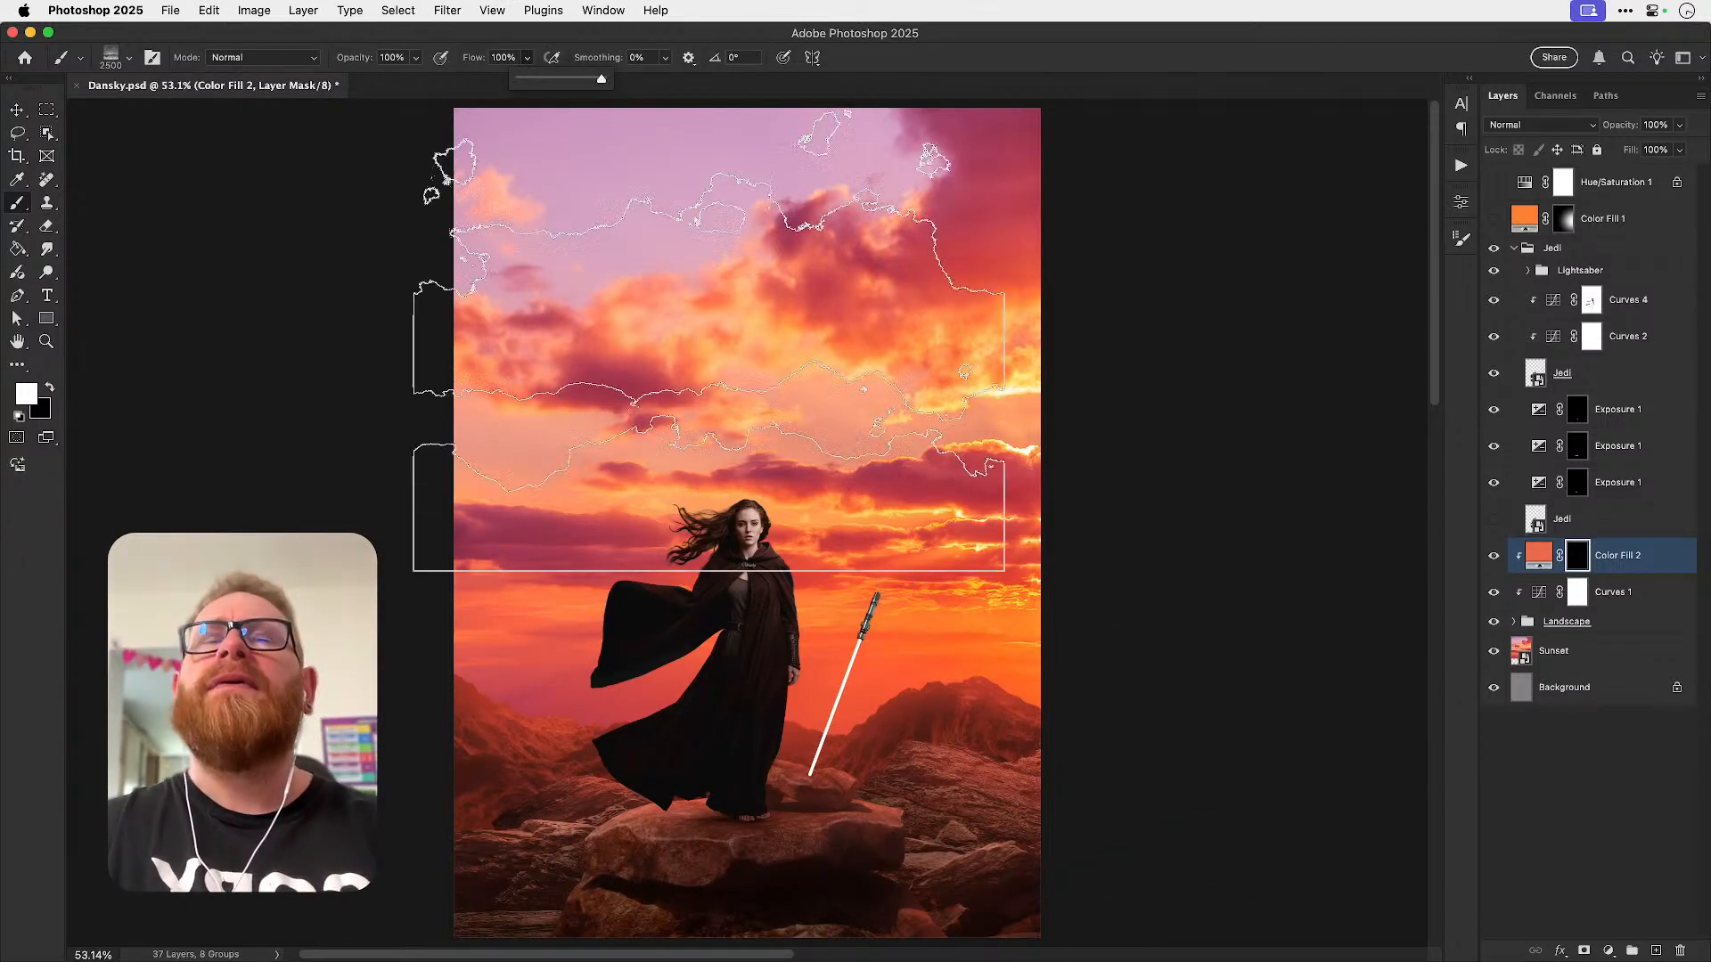
{"action": "key", "text": "bracketright"}
{"action": "key", "text": "super+minus"}
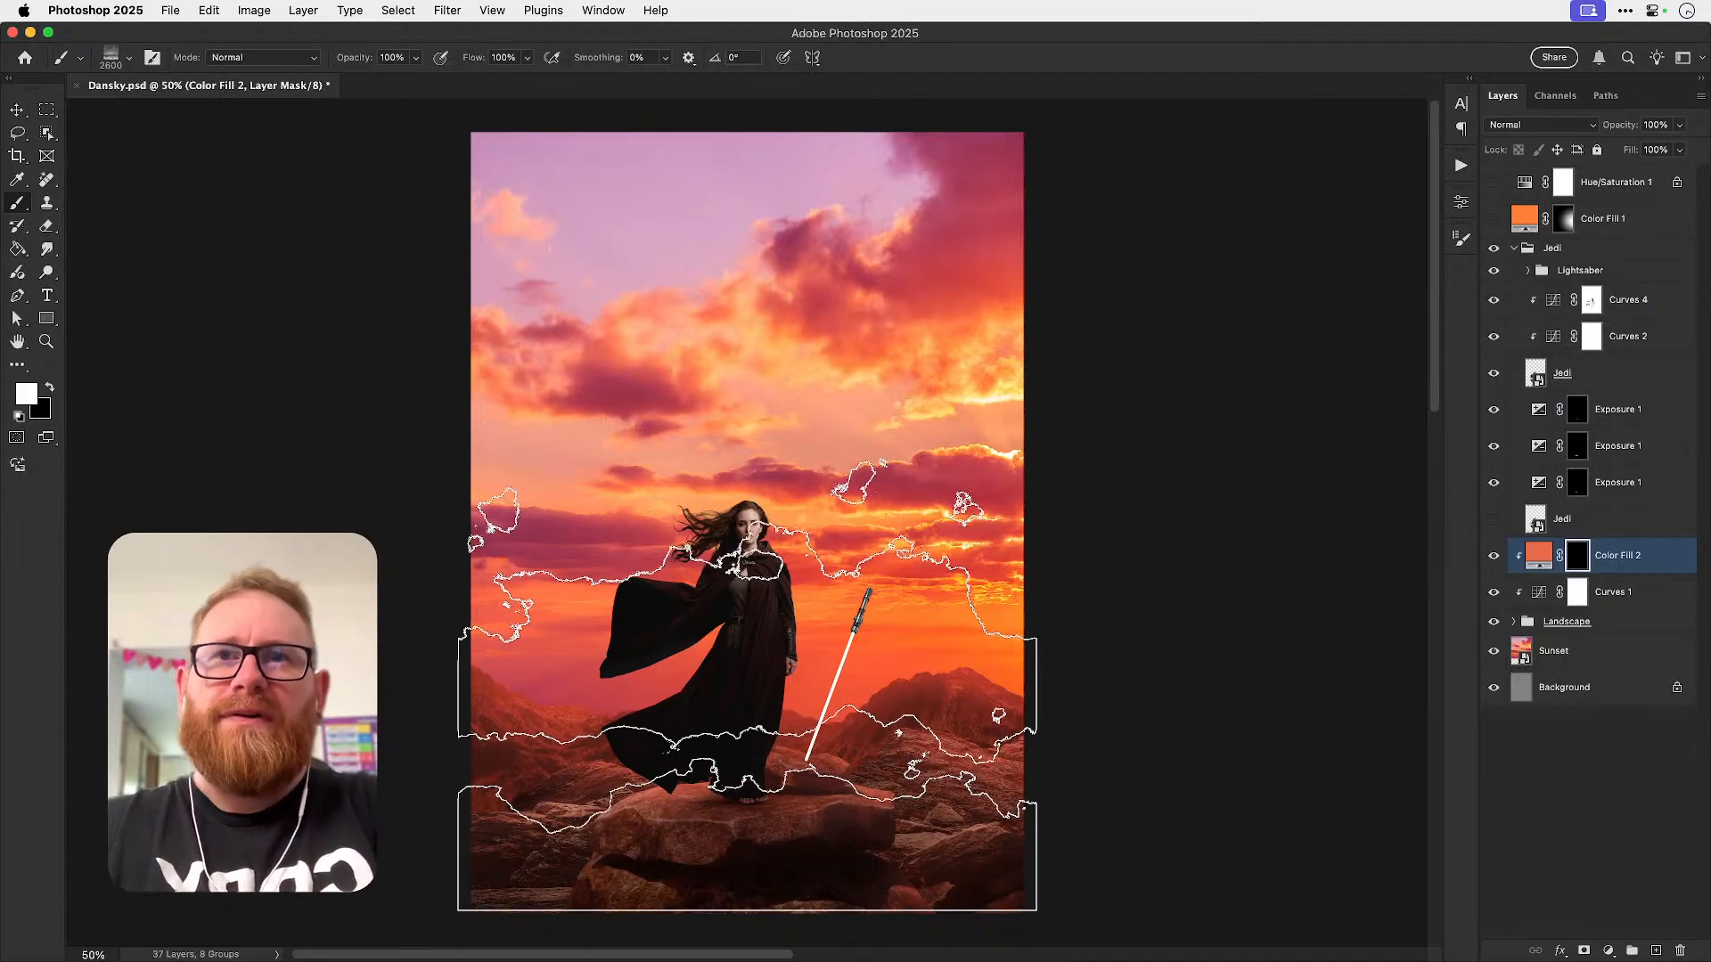
{"action": "left_click", "coordinate": [751, 686]}
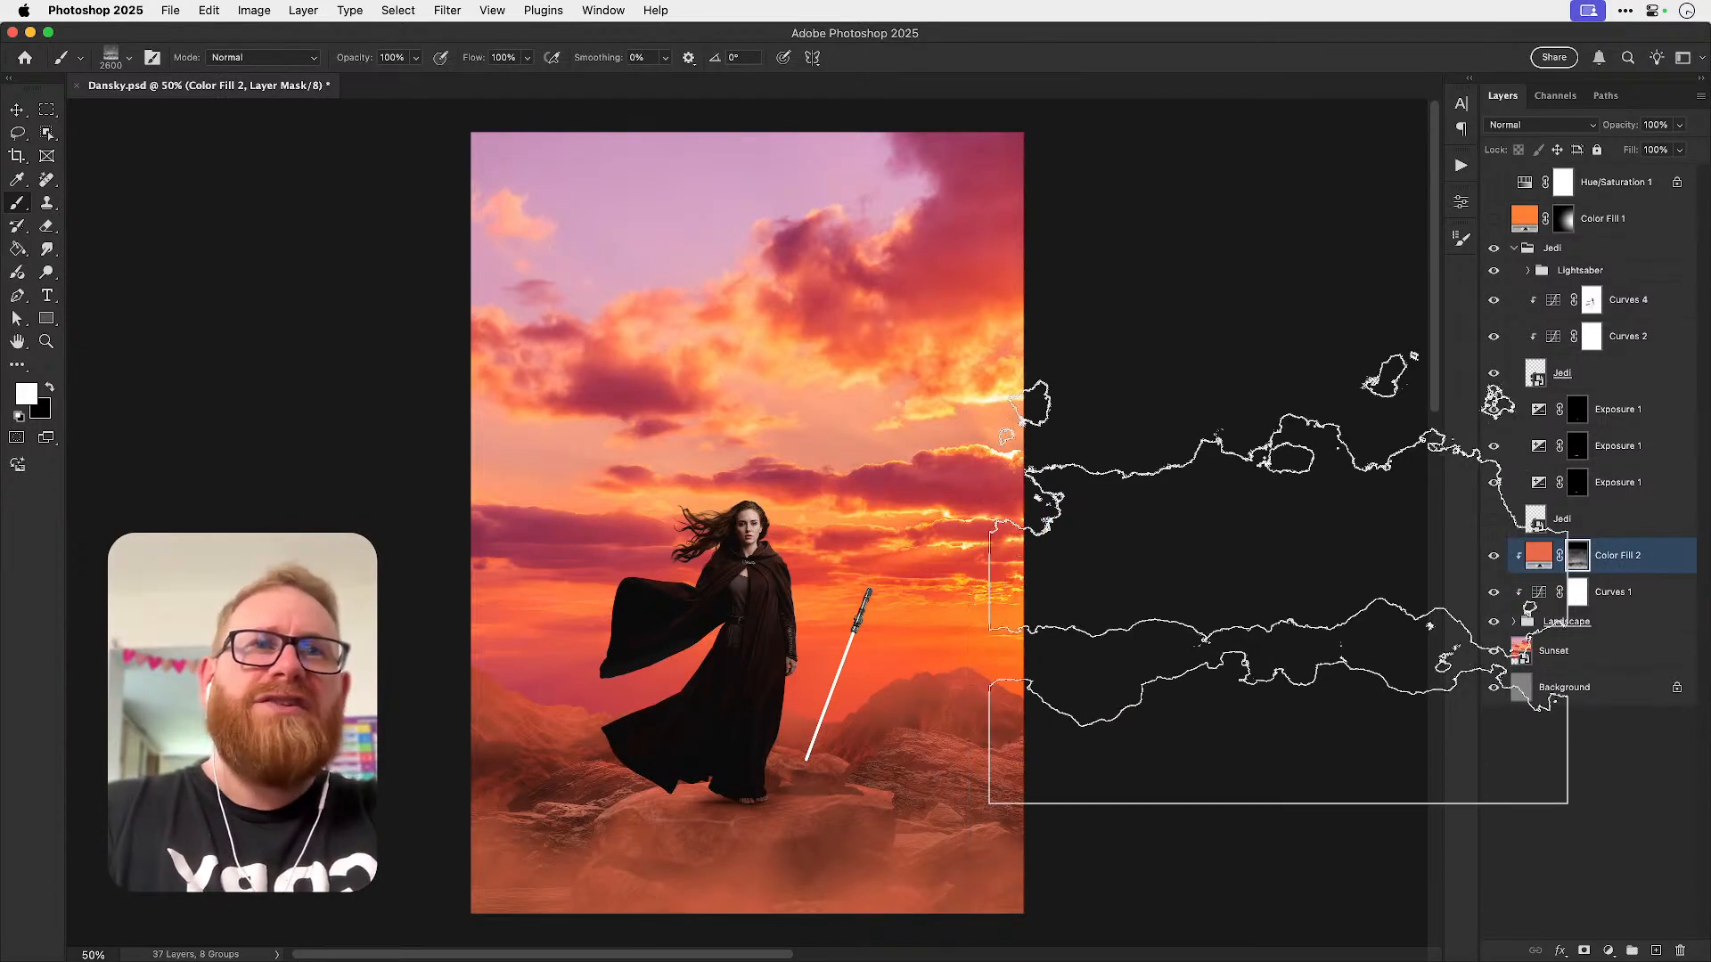
{"action": "key", "text": "v"}
- Compare the whole image with and without the new haze fill over the landscape
{"action": "key", "text": "super+0"}
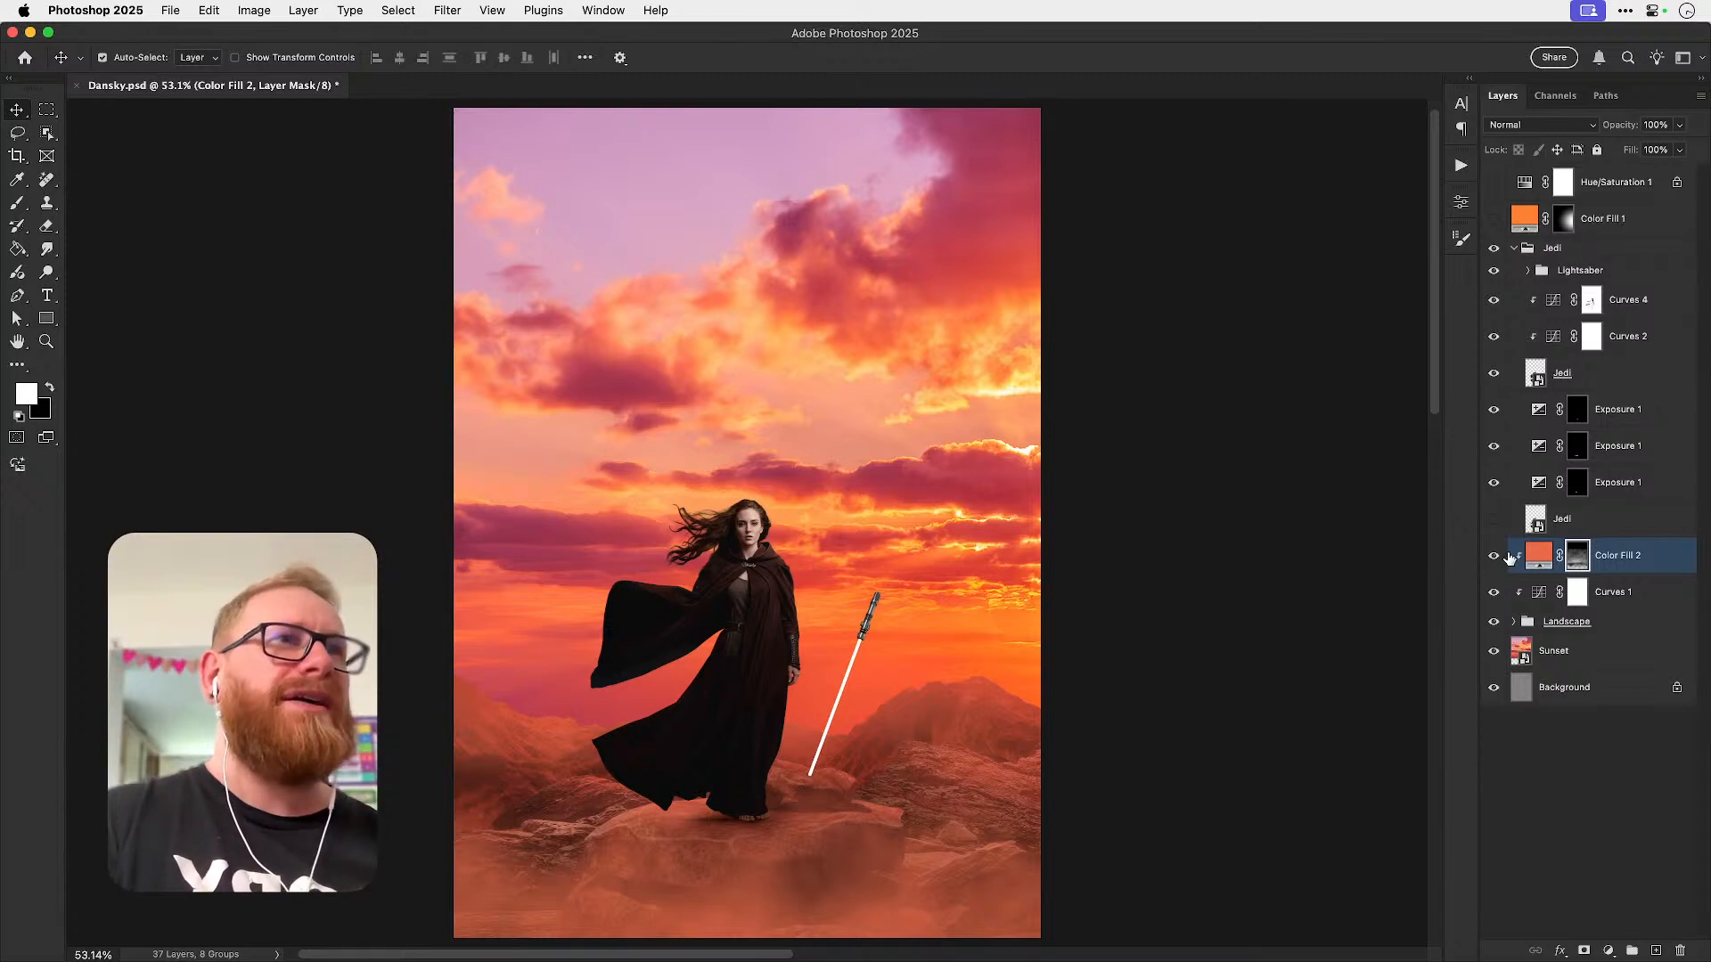
{"action": "left_click", "coordinate": [1495, 560]}
{"action": "left_click", "coordinate": [1496, 560]}
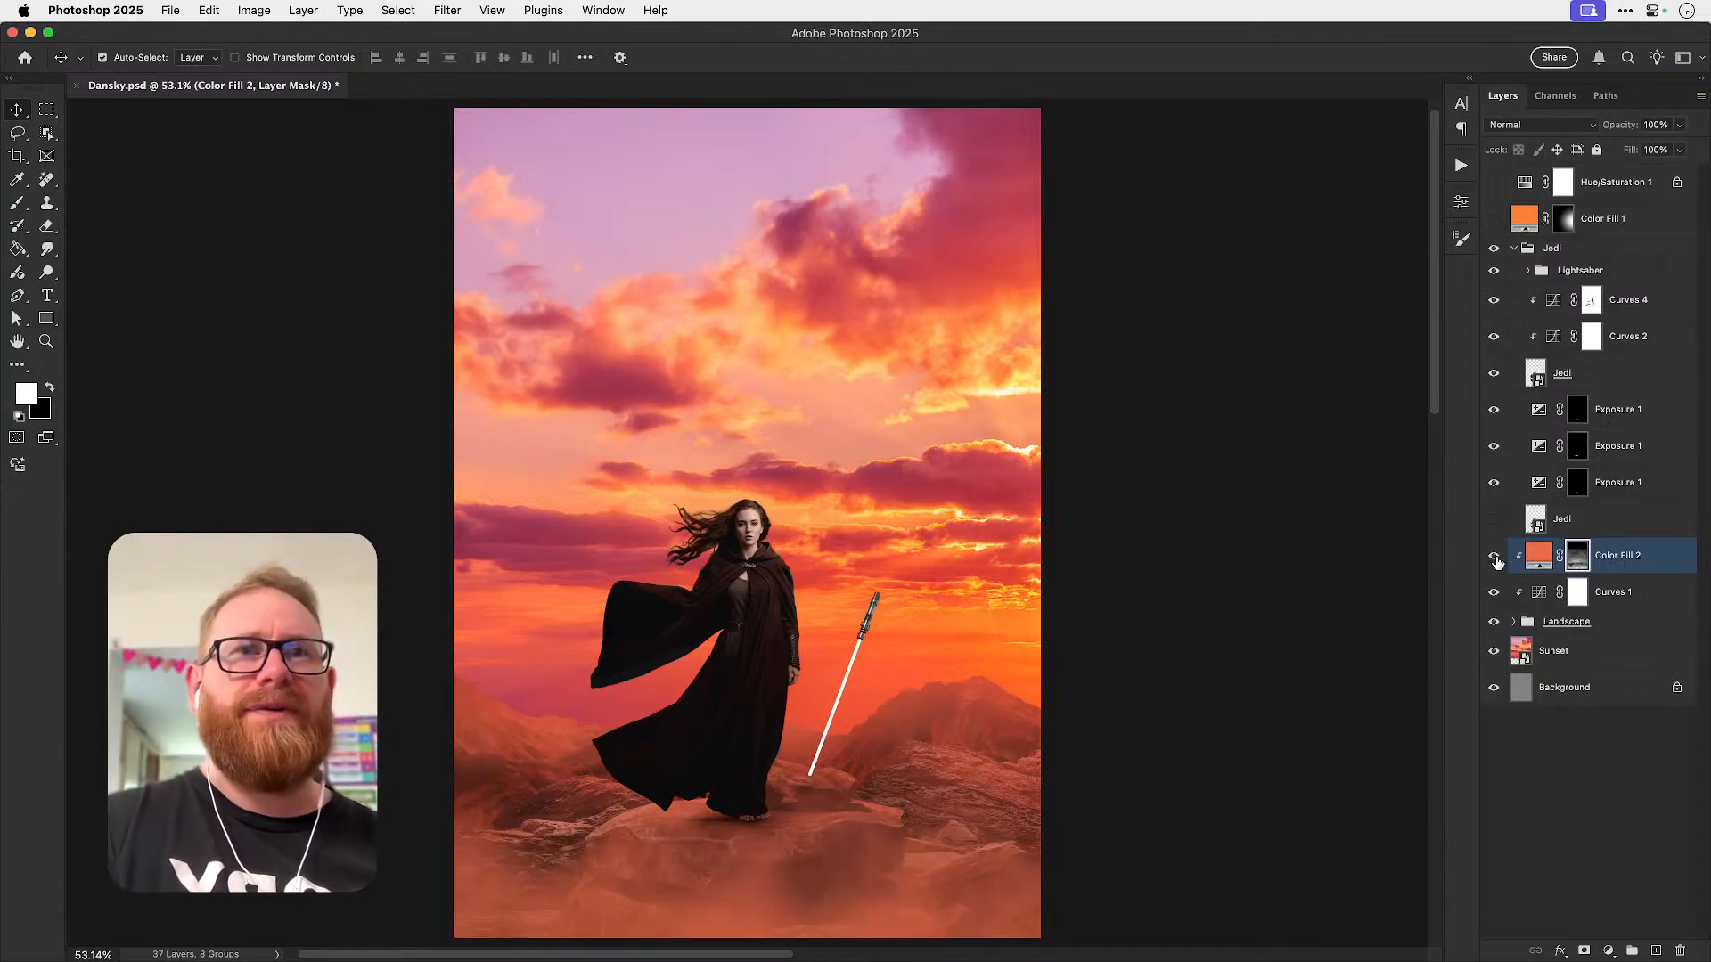
- Recolour the Color Fill 2 haze over the landscape to muted plum 68343f and compare the rocks with and without it
{"action": "left_click", "coordinate": [1544, 559]}
{"action": "double_click", "coordinate": [1544, 559]}
{"action": "left_click", "coordinate": [1161, 496]}
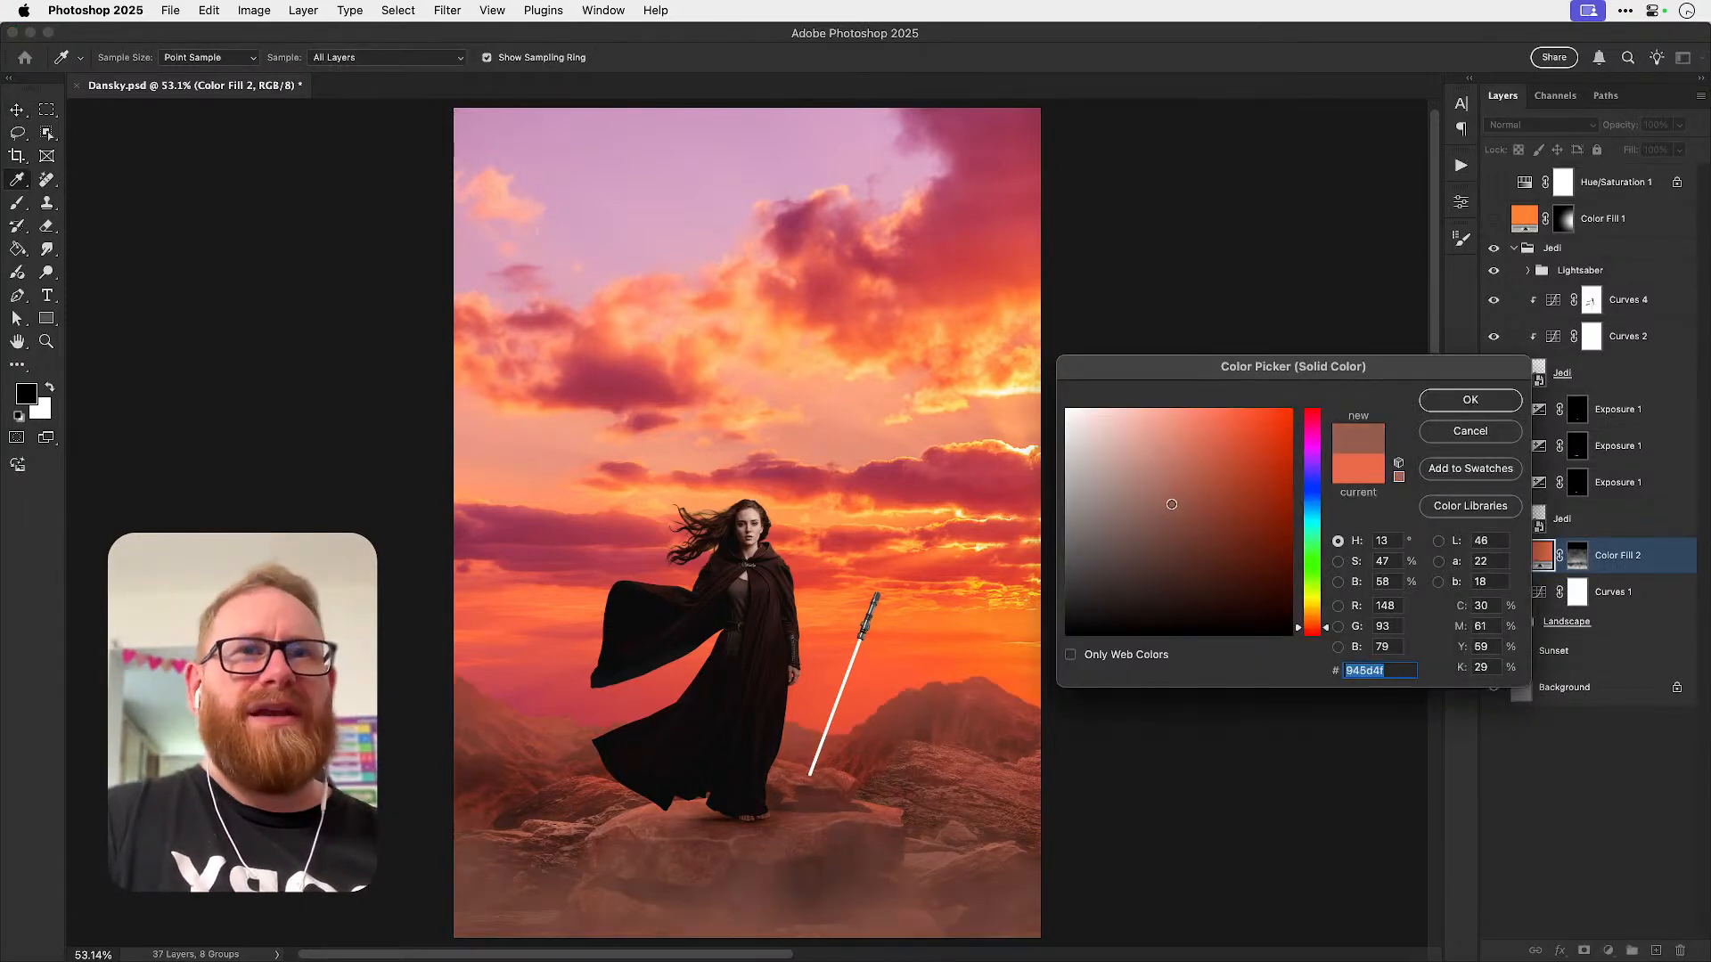
{"action": "mouse_move", "coordinate": [1160, 520]}
{"action": "left_mouse_down"}
{"action": "mouse_move", "coordinate": [1194, 538]}
{"action": "mouse_move", "coordinate": [1179, 543]}
{"action": "left_mouse_up"}
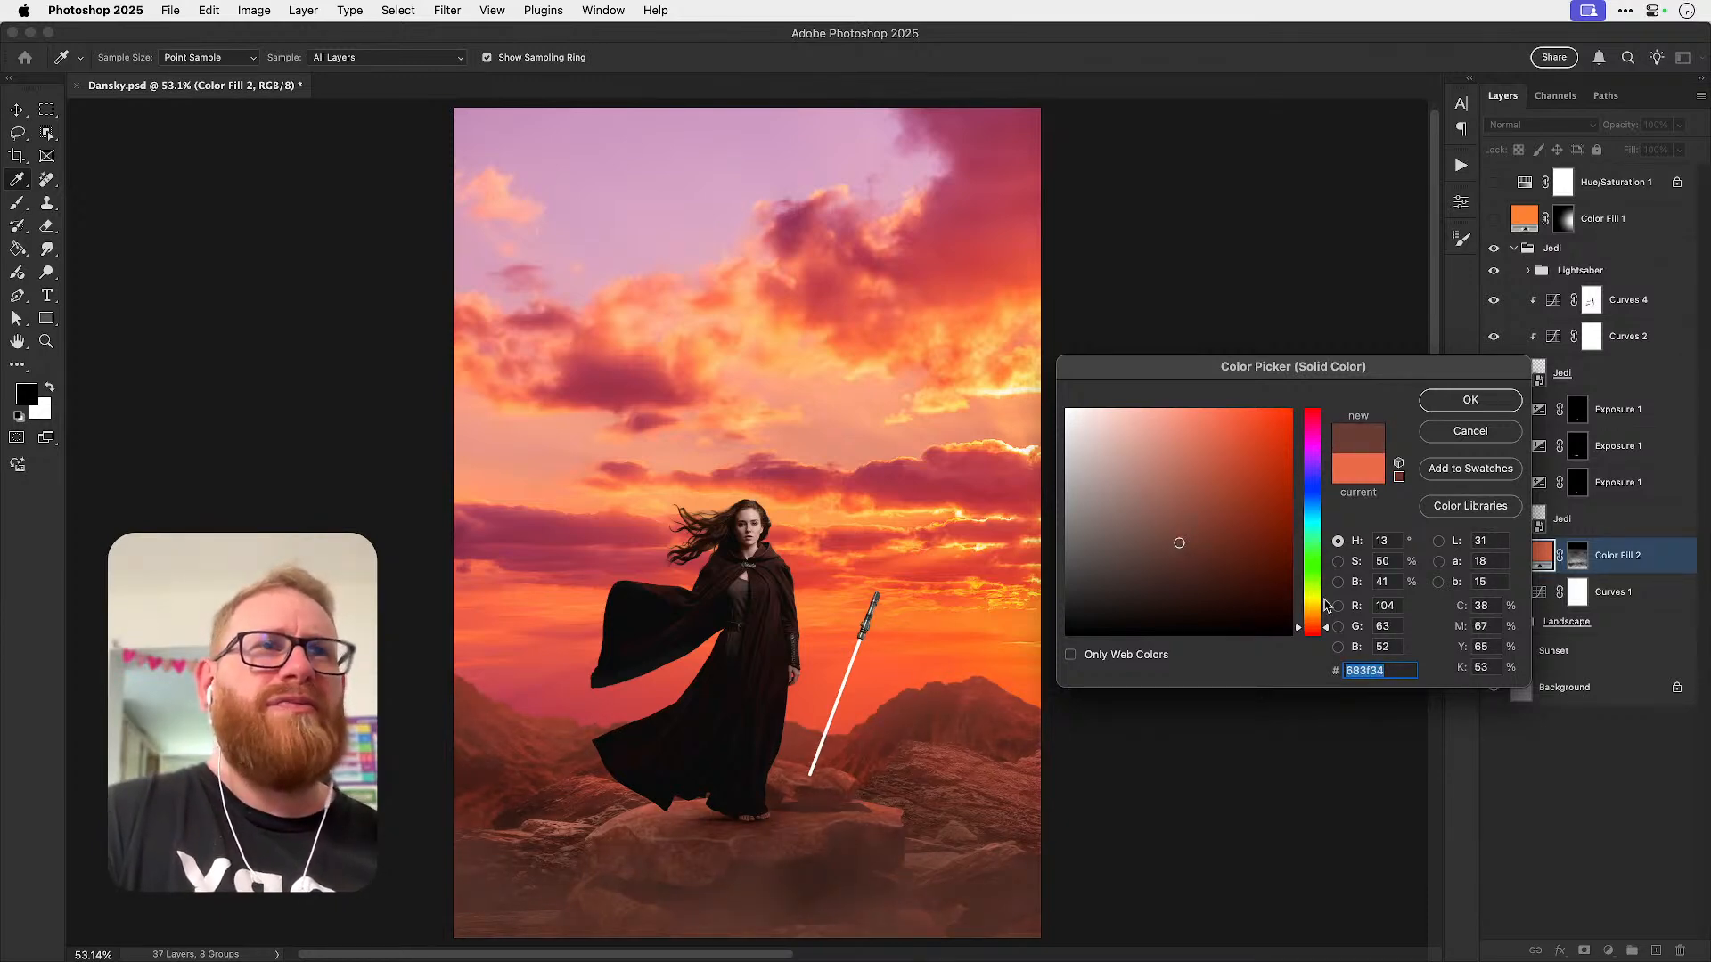
{"action": "left_click", "coordinate": [1315, 631]}
{"action": "left_click_drag", "start_coordinate": [1315, 633], "coordinate": [1309, 429]}
{"action": "left_click_drag", "start_coordinate": [1311, 431], "coordinate": [1317, 425]}
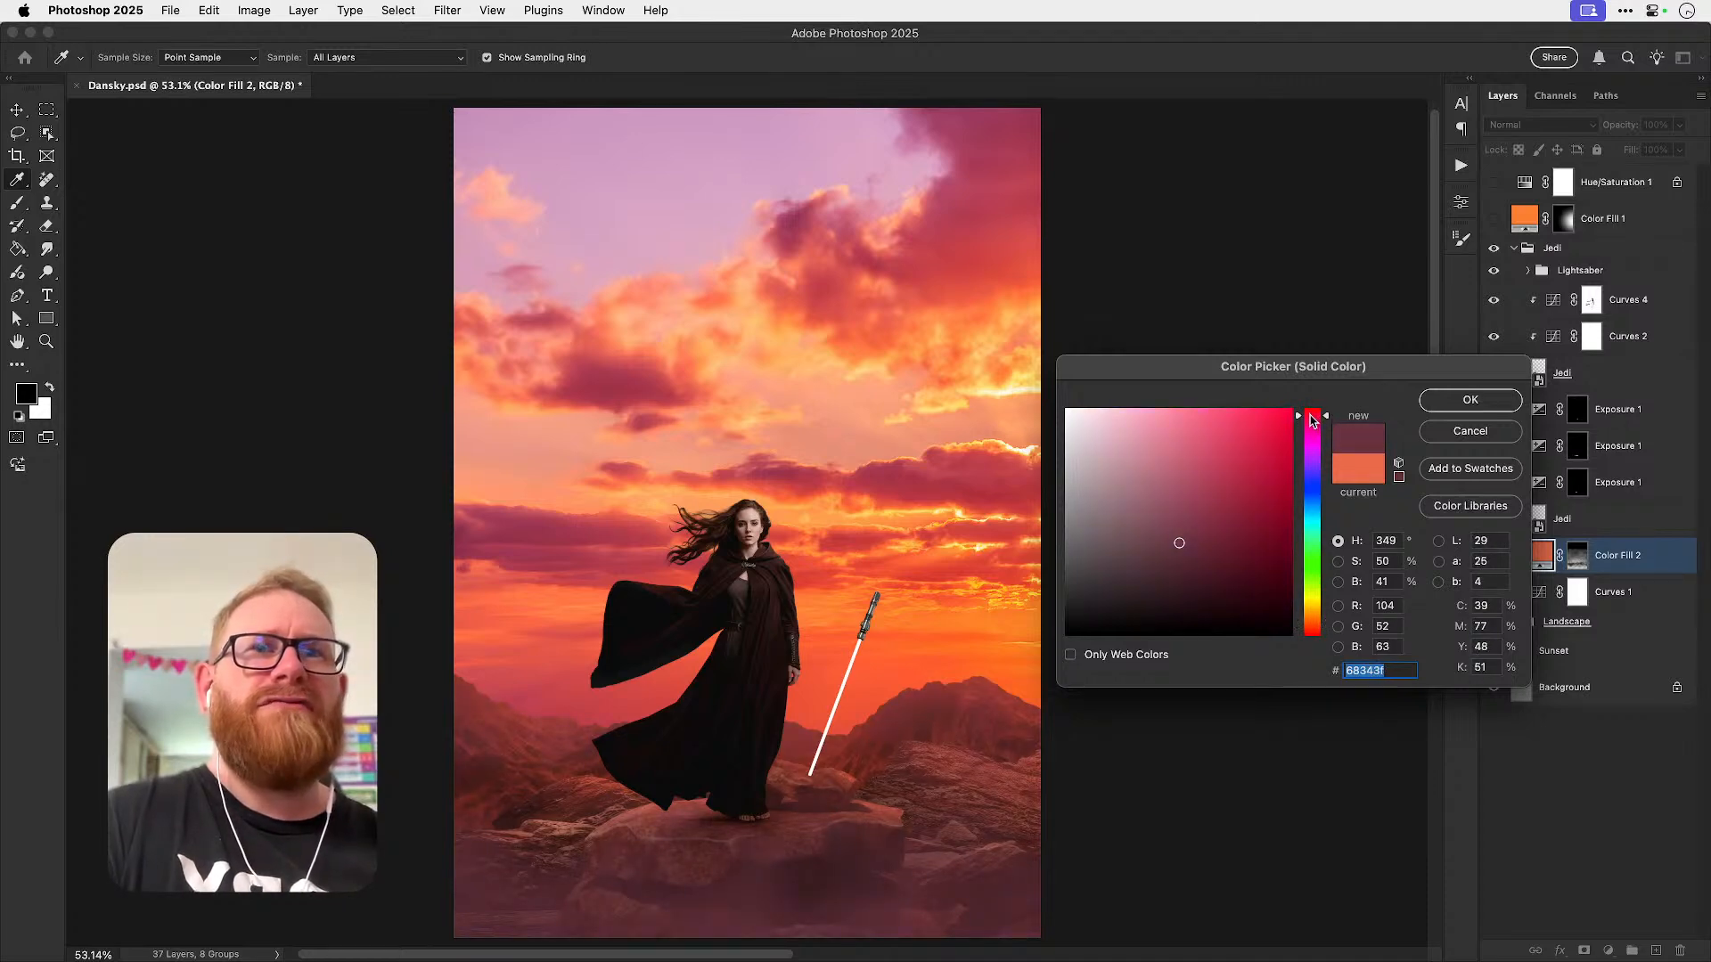
{"action": "left_click", "coordinate": [1470, 399]}
{"action": "left_click", "coordinate": [1494, 556]}
{"action": "left_click", "coordinate": [1494, 557]}
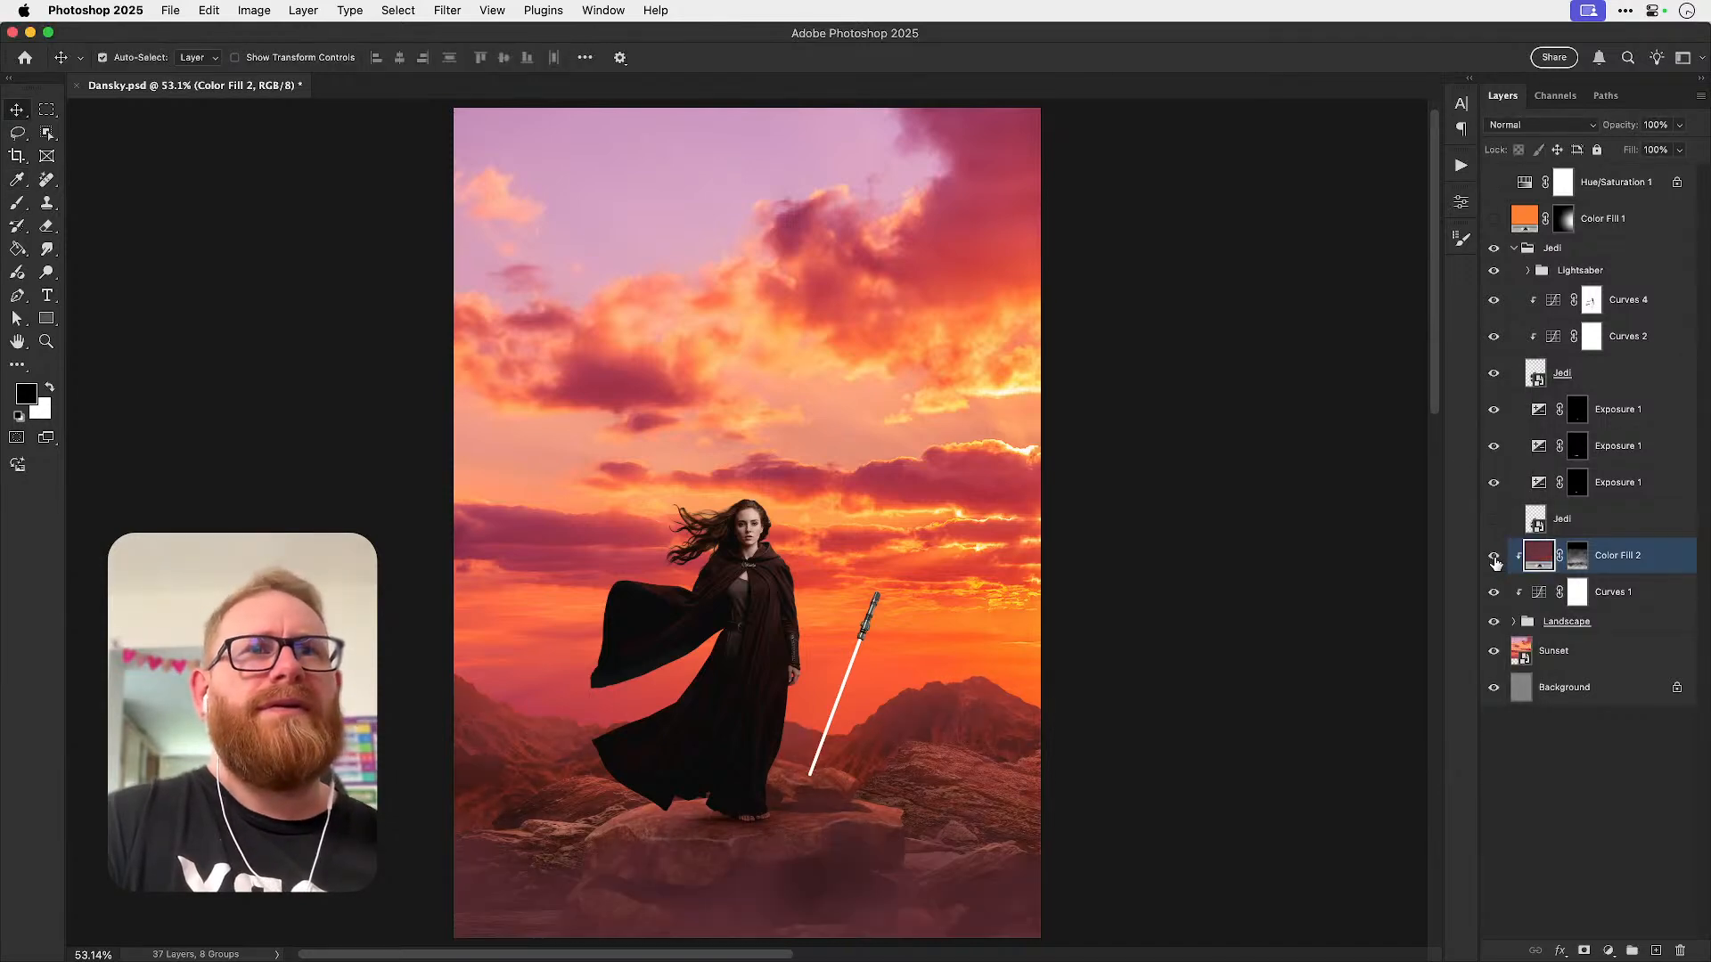
{"action": "left_click", "coordinate": [1494, 560]}
{"action": "left_click", "coordinate": [1494, 558]}
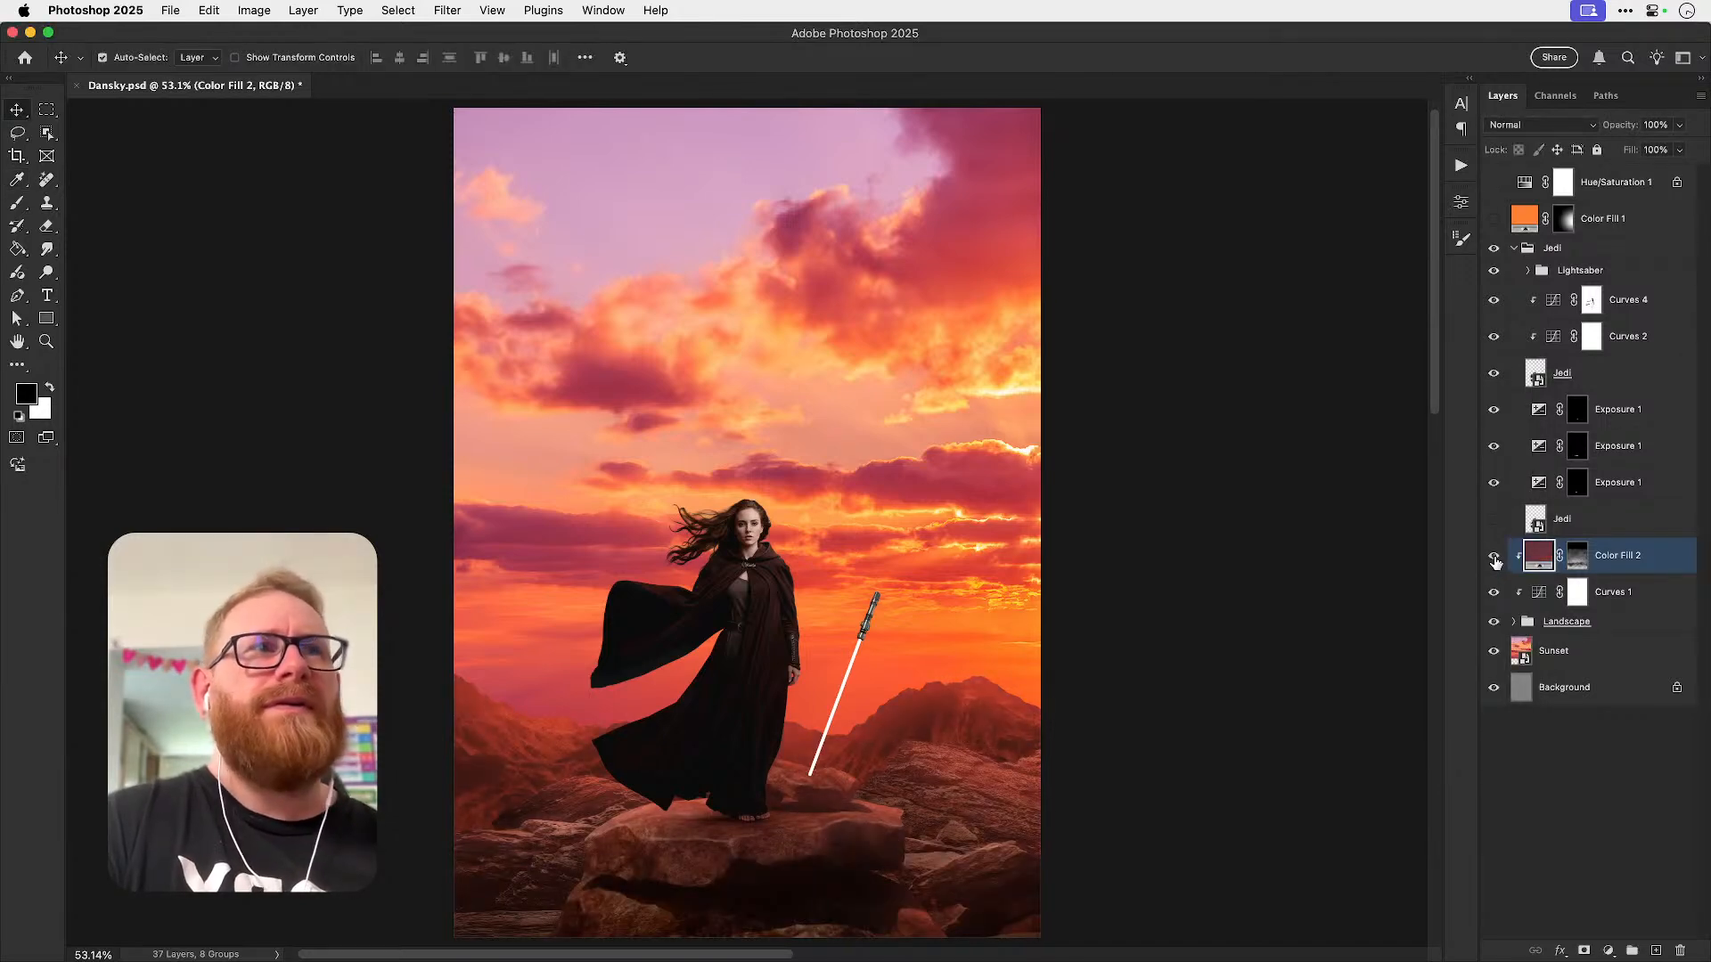
- Set the Color Fill 2 haze to reddish brown 683b34, select its mask and compare the image with and without the fill
{"action": "double_click", "coordinate": [1534, 558]}
{"action": "left_click", "coordinate": [1319, 632]}
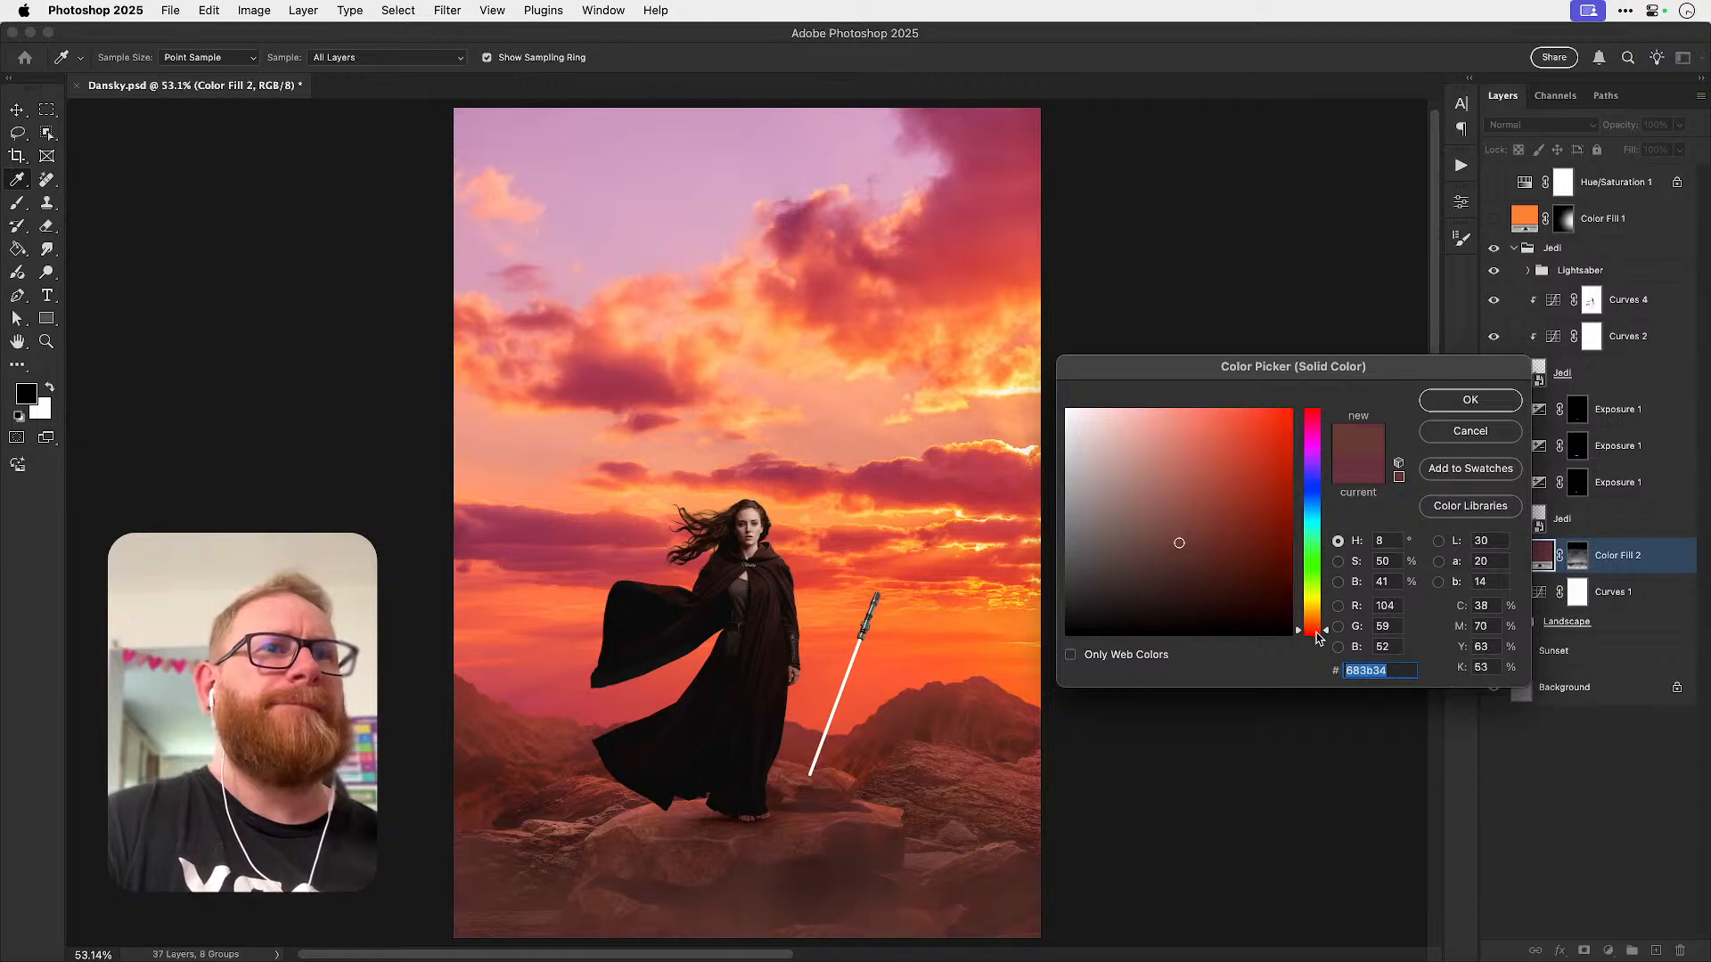
{"action": "left_click", "coordinate": [1472, 408]}
{"action": "left_click", "coordinate": [1578, 557]}
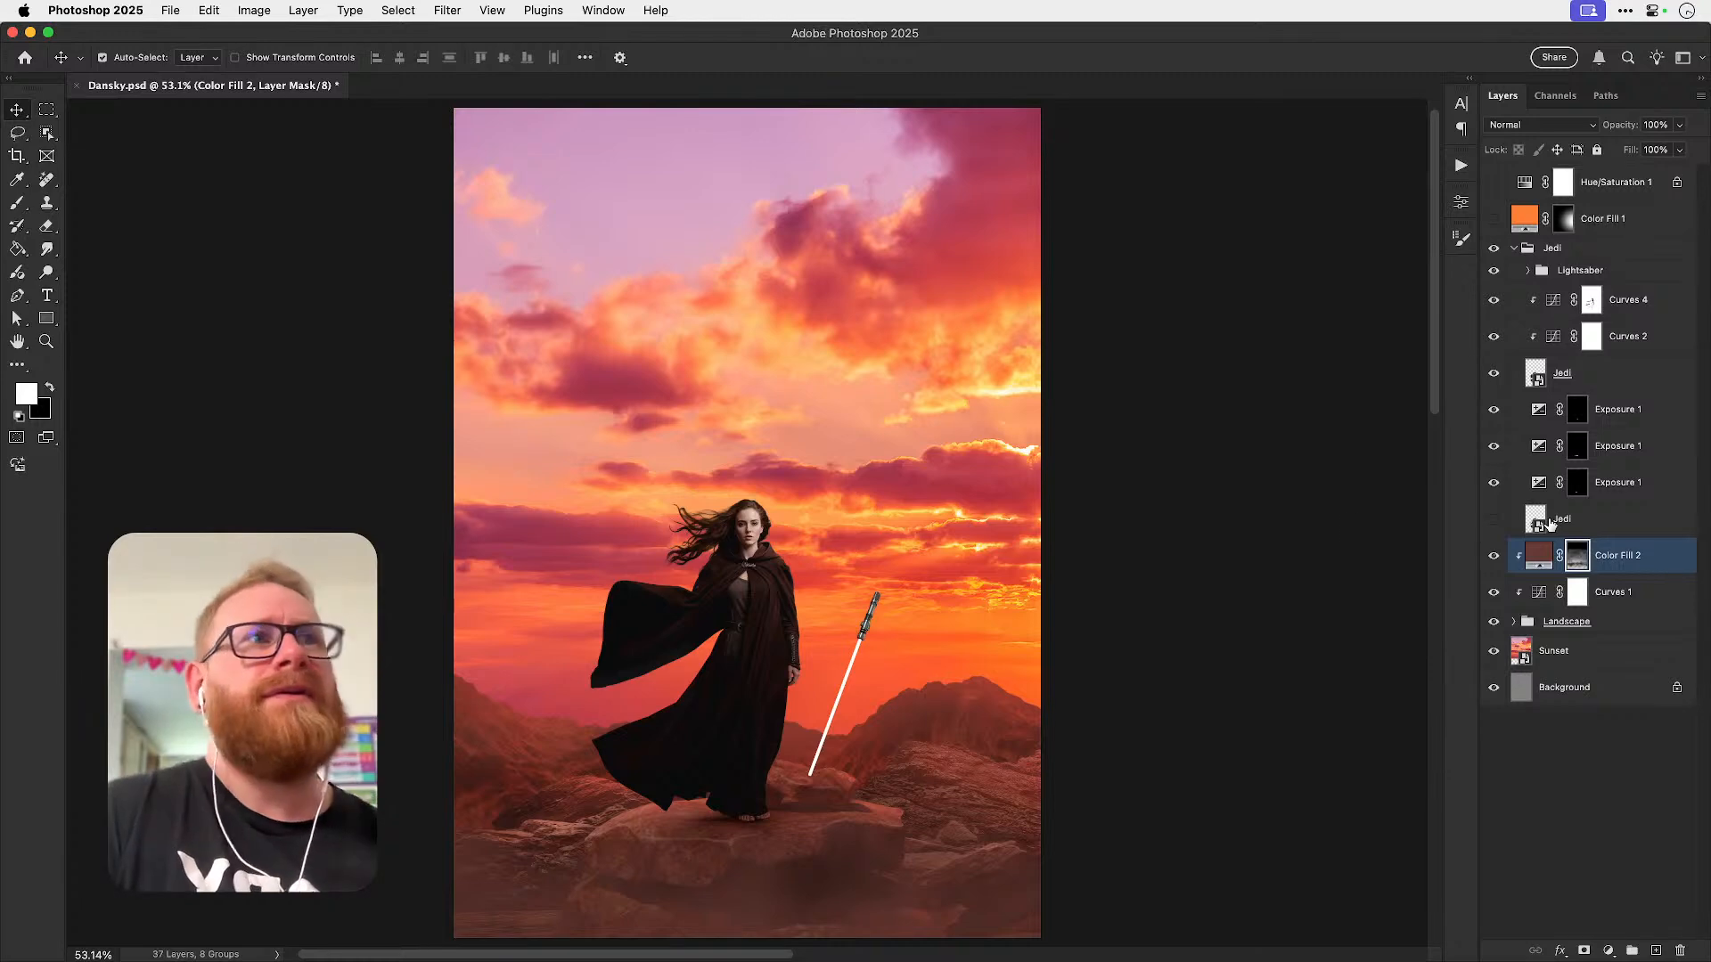
{"action": "left_click", "coordinate": [1494, 555]}
{"action": "left_click", "coordinate": [1493, 557]}
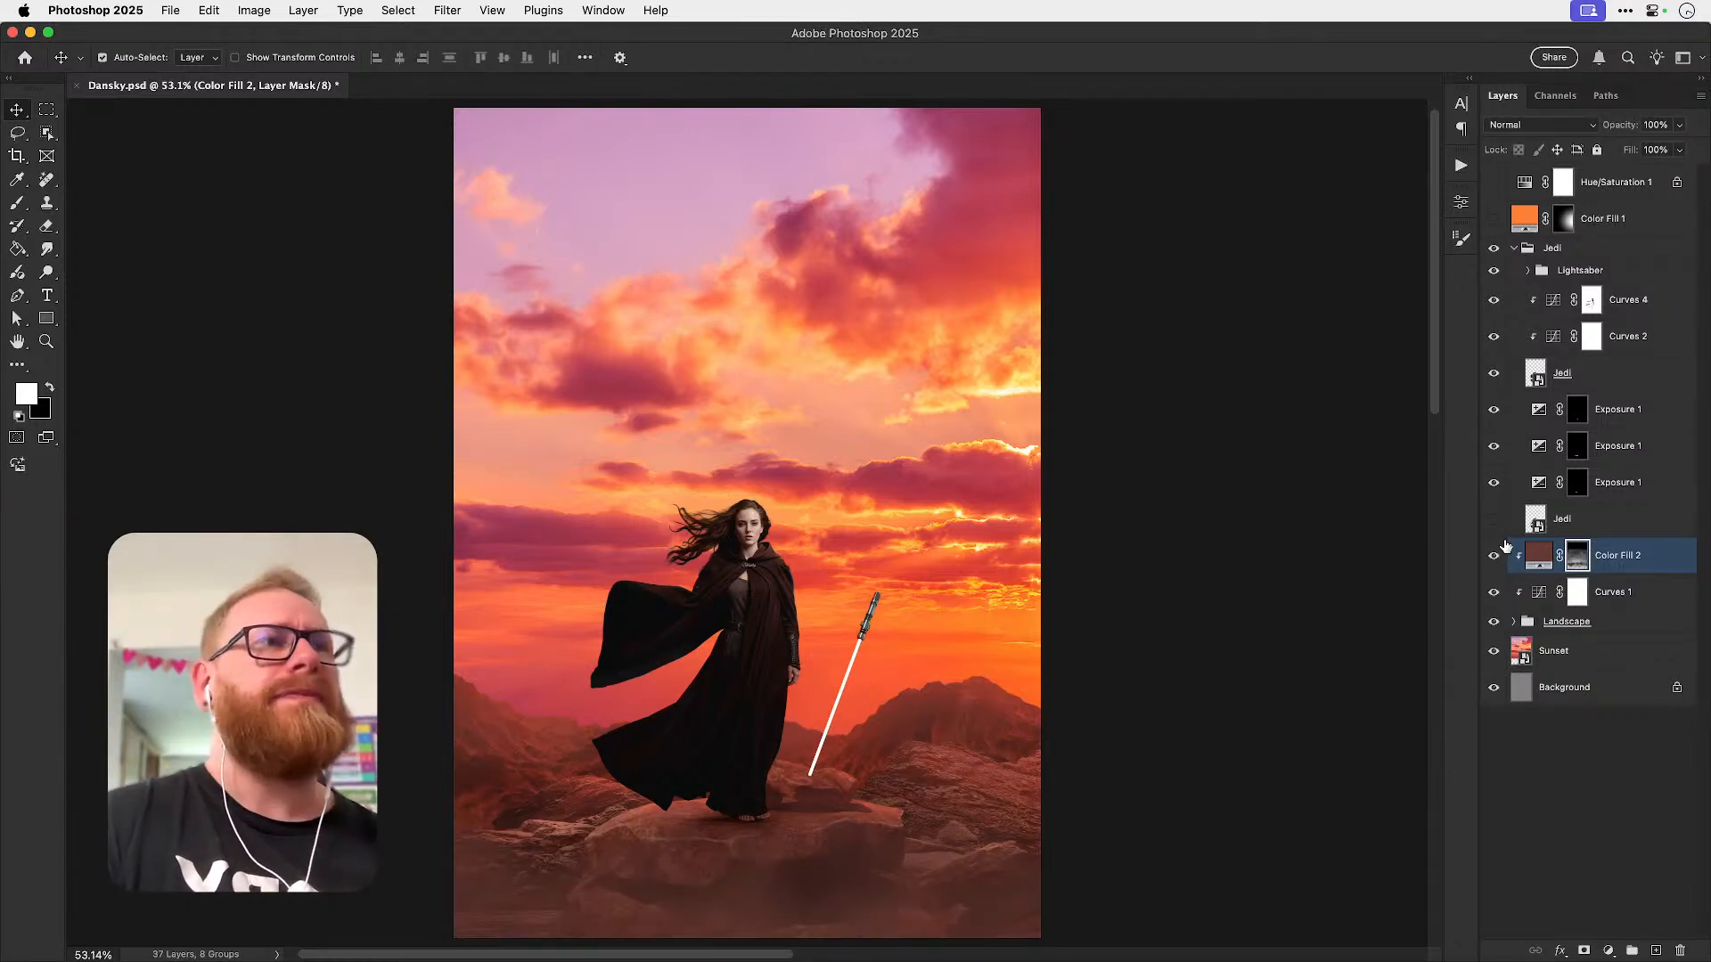
- Try releasing Color Fill 2 from its clipping and stamping more haze across the Jedi on its mask, undoing both attempts
{"action": "left_click", "coordinate": [1617, 571], "text": "alt"}
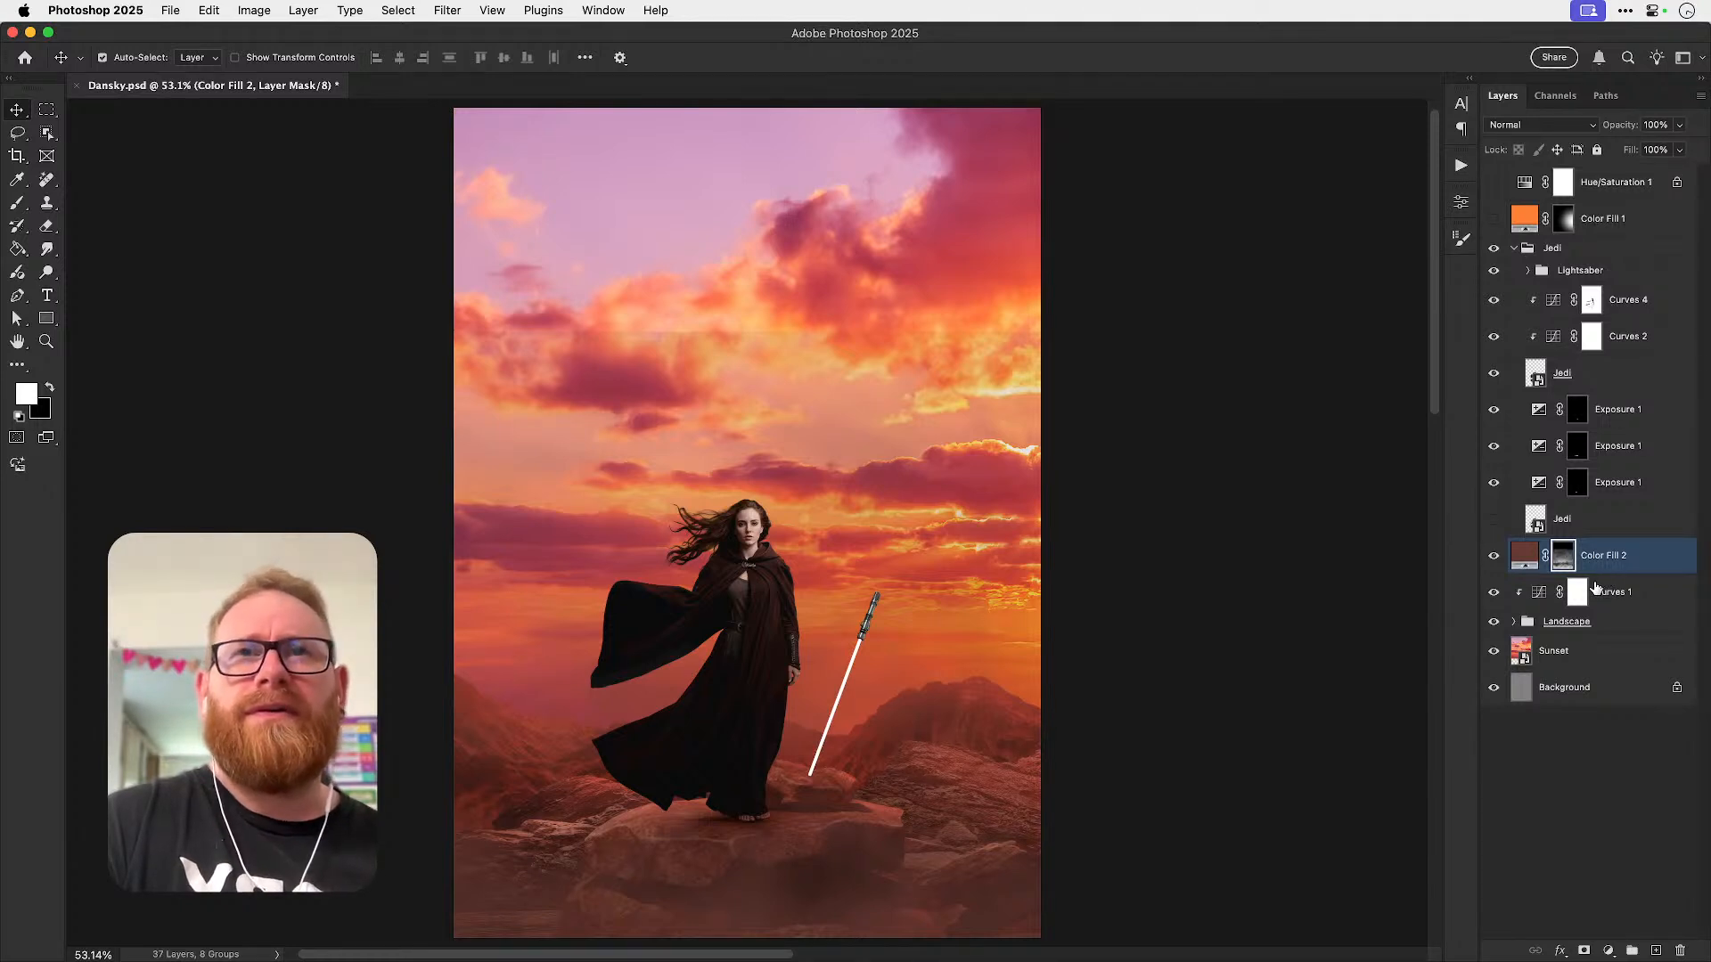
{"action": "key", "text": "super+z"}
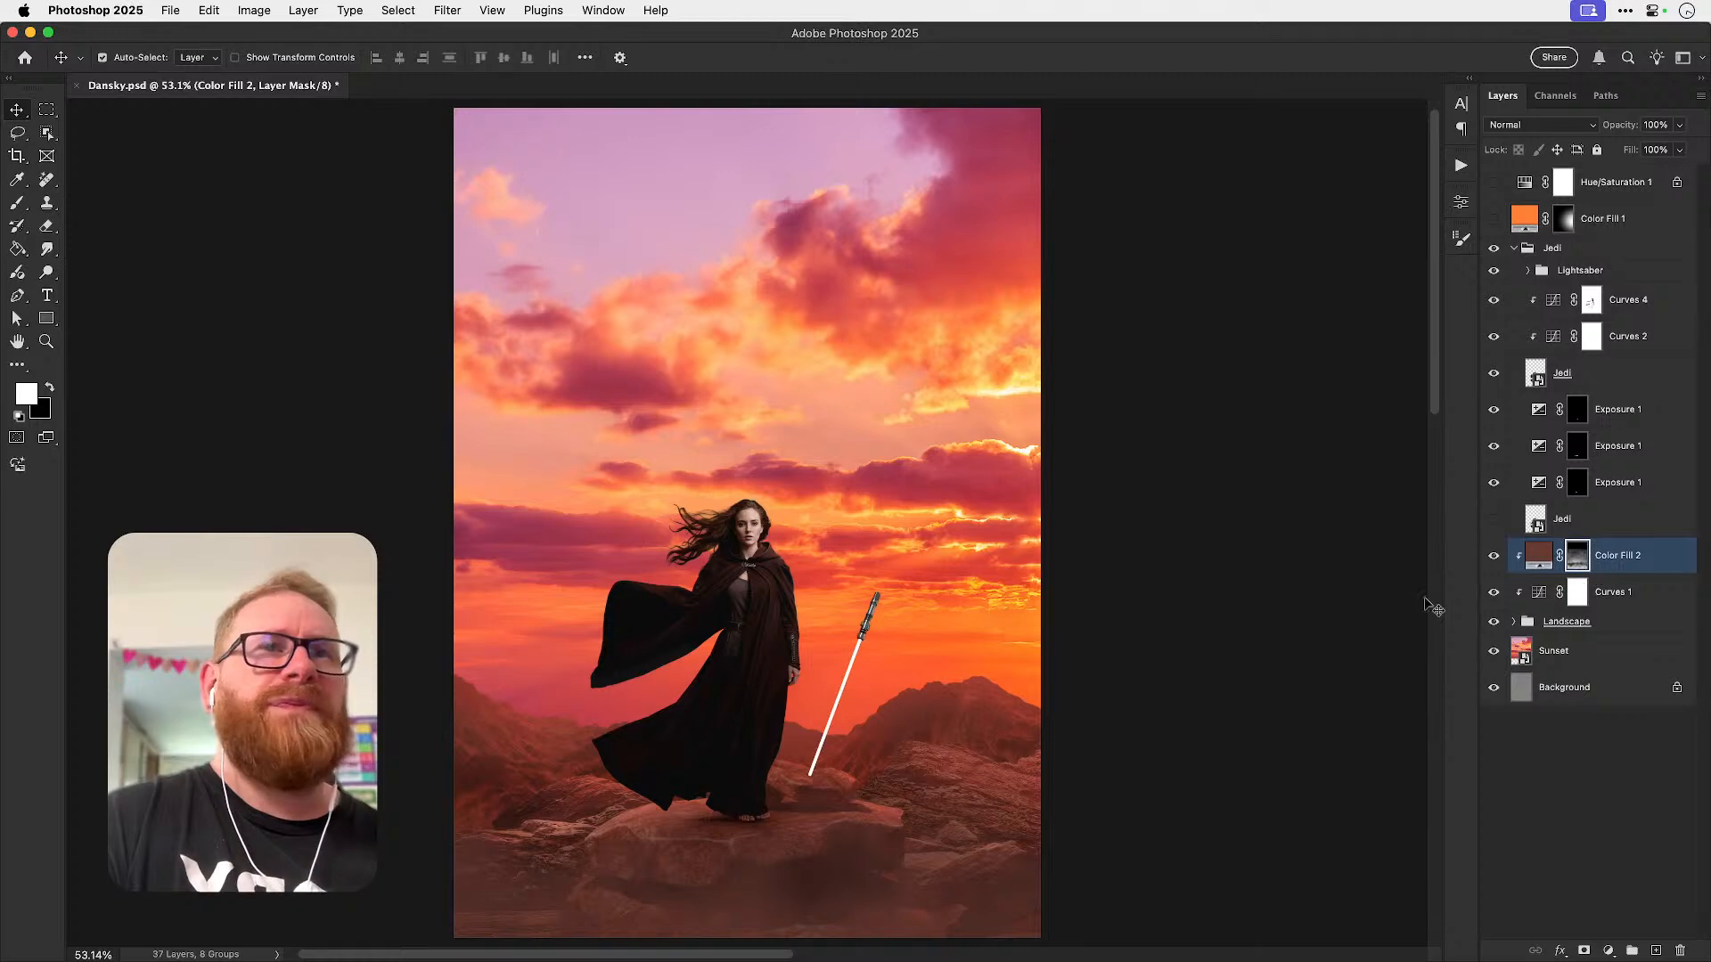
{"action": "key", "text": "z"}
{"action": "left_click", "coordinate": [949, 671]}
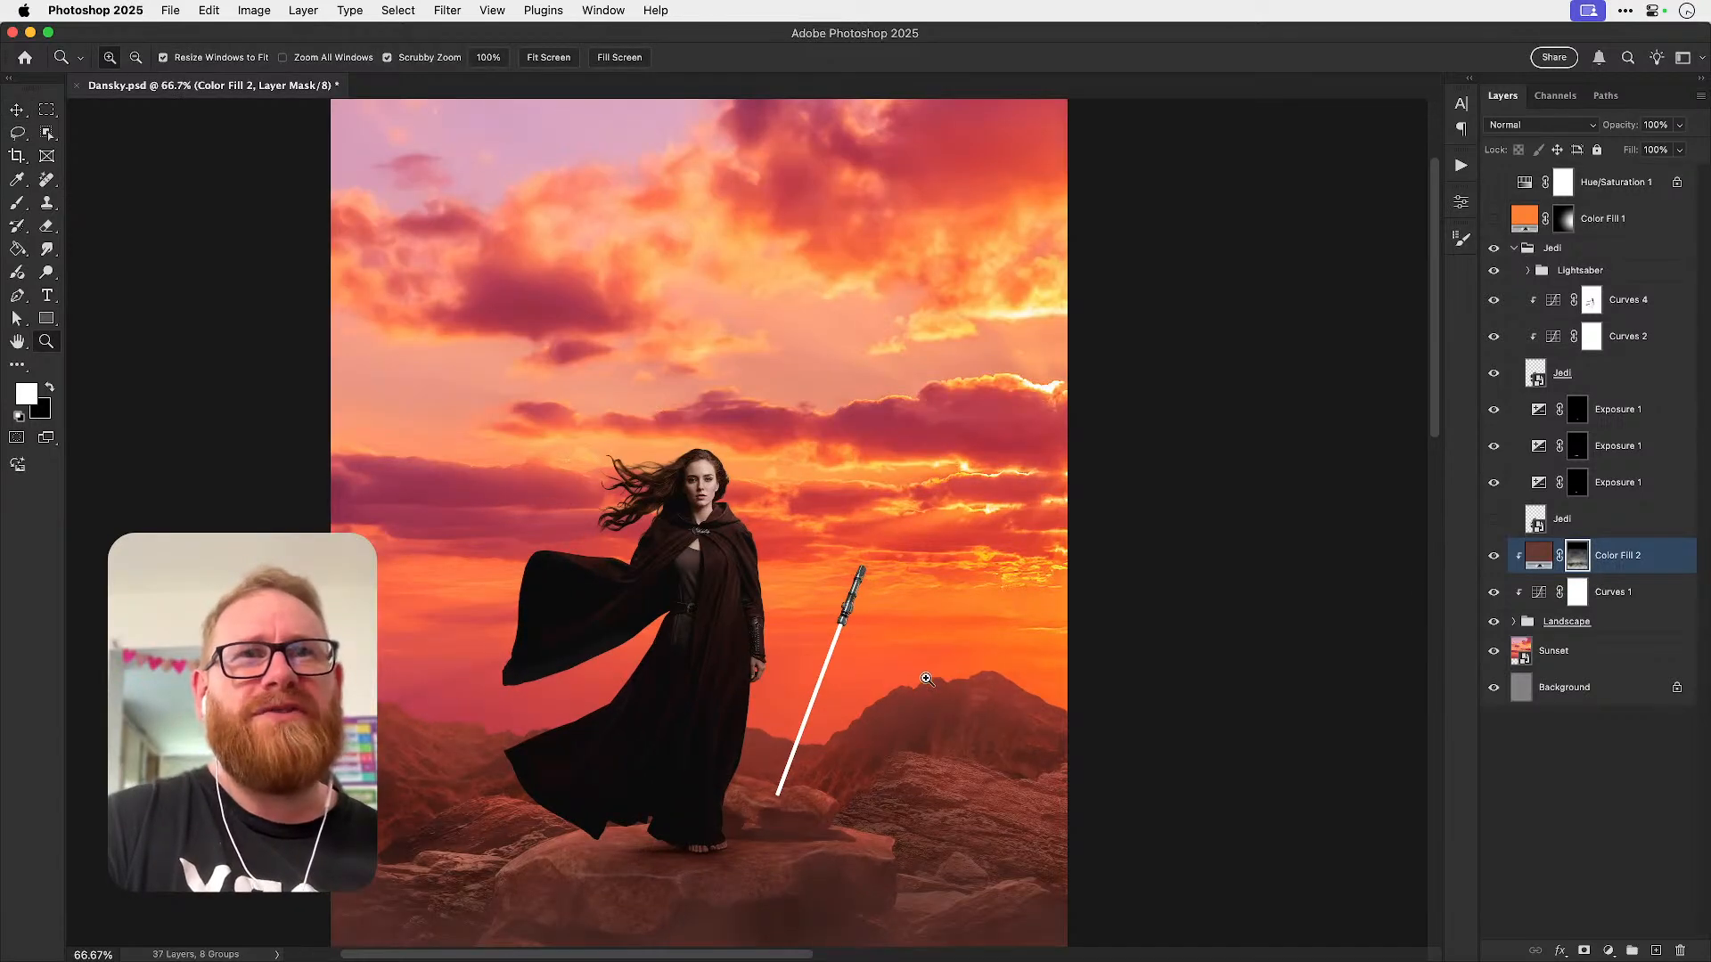
{"action": "key", "text": "b"}
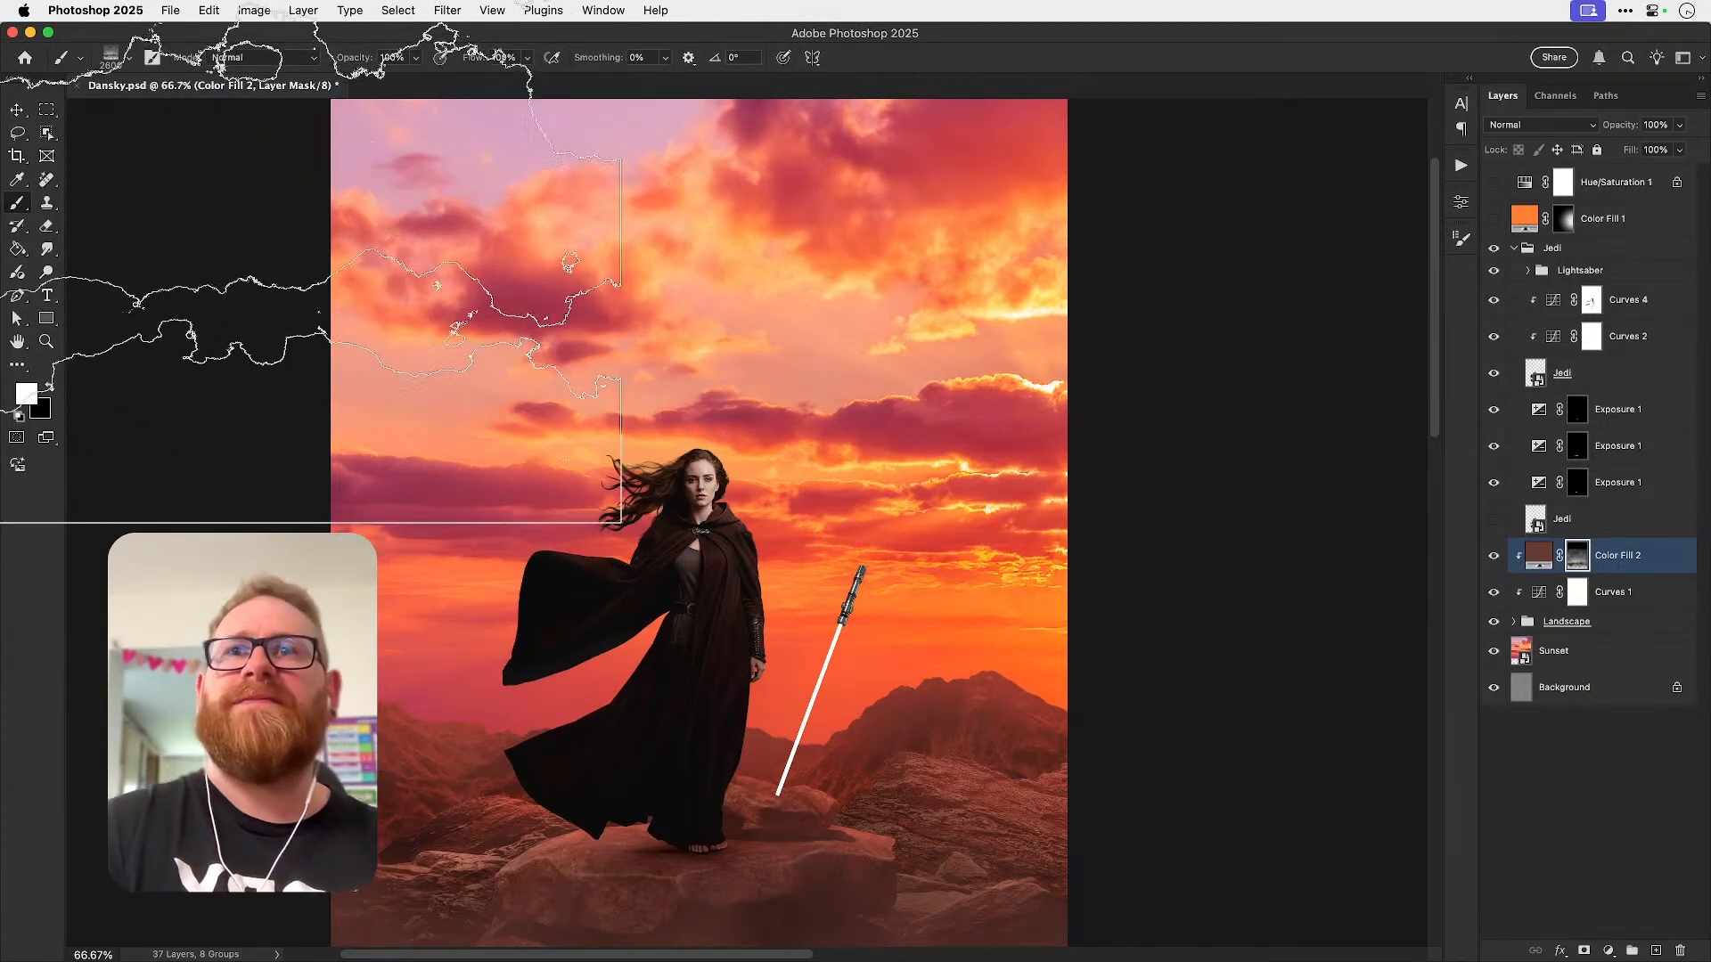
{"action": "left_click", "coordinate": [698, 572]}
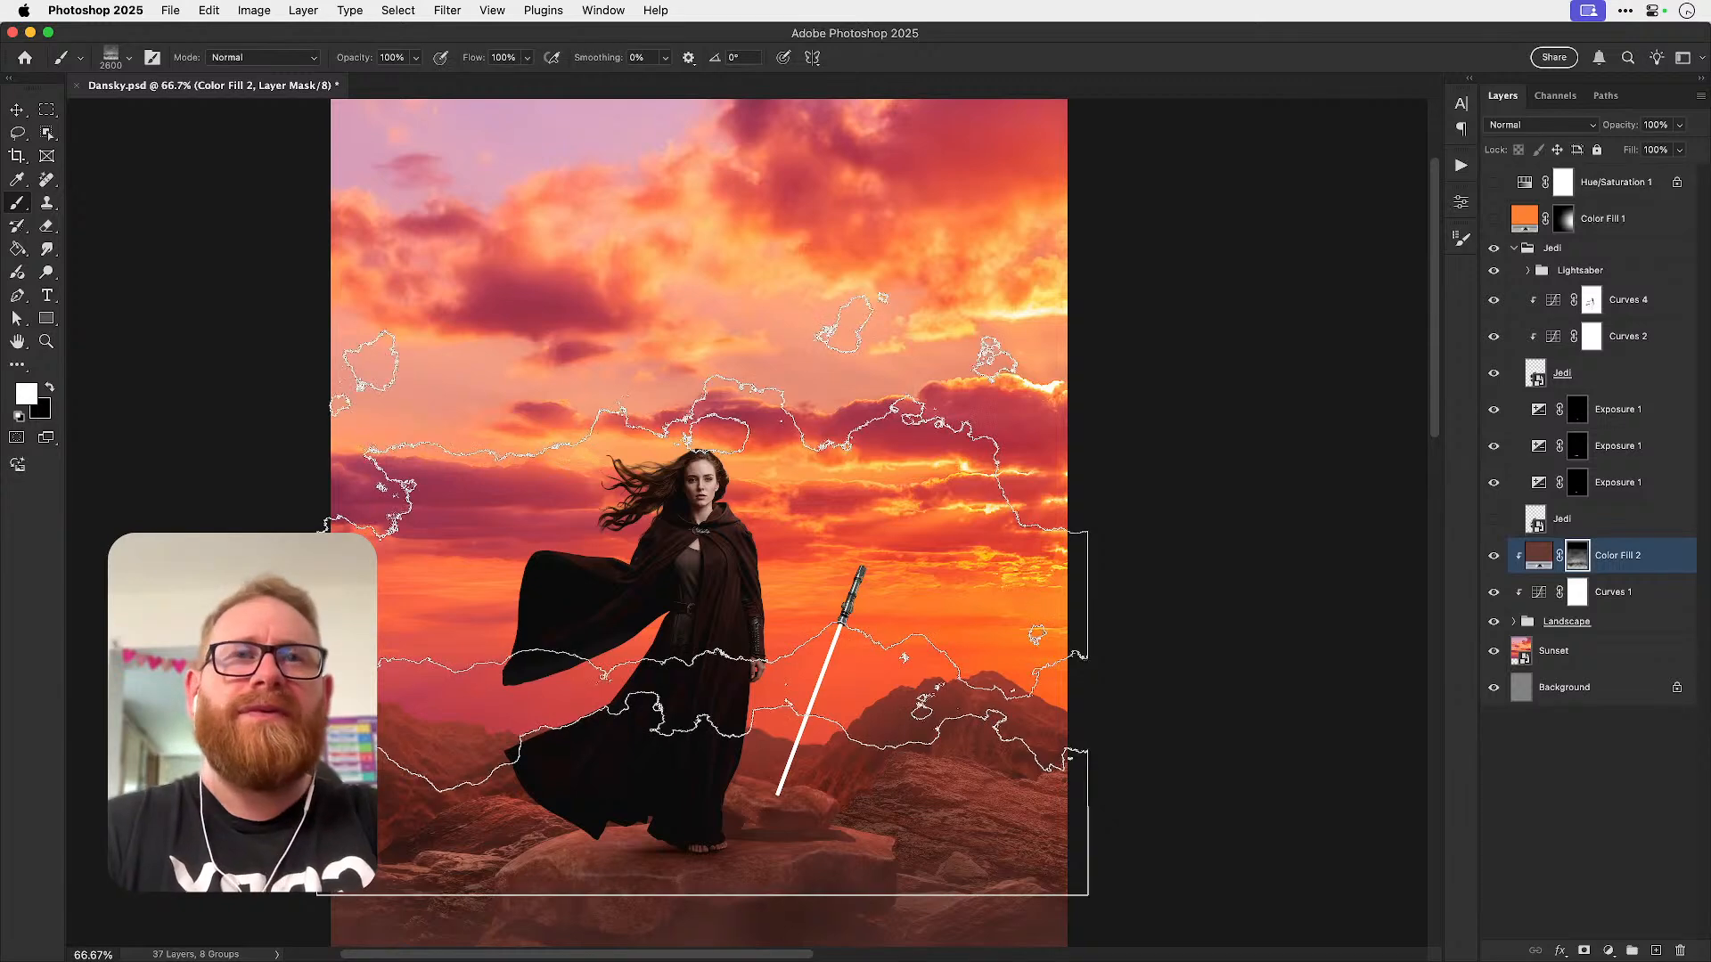
{"action": "key", "text": "super+z"}
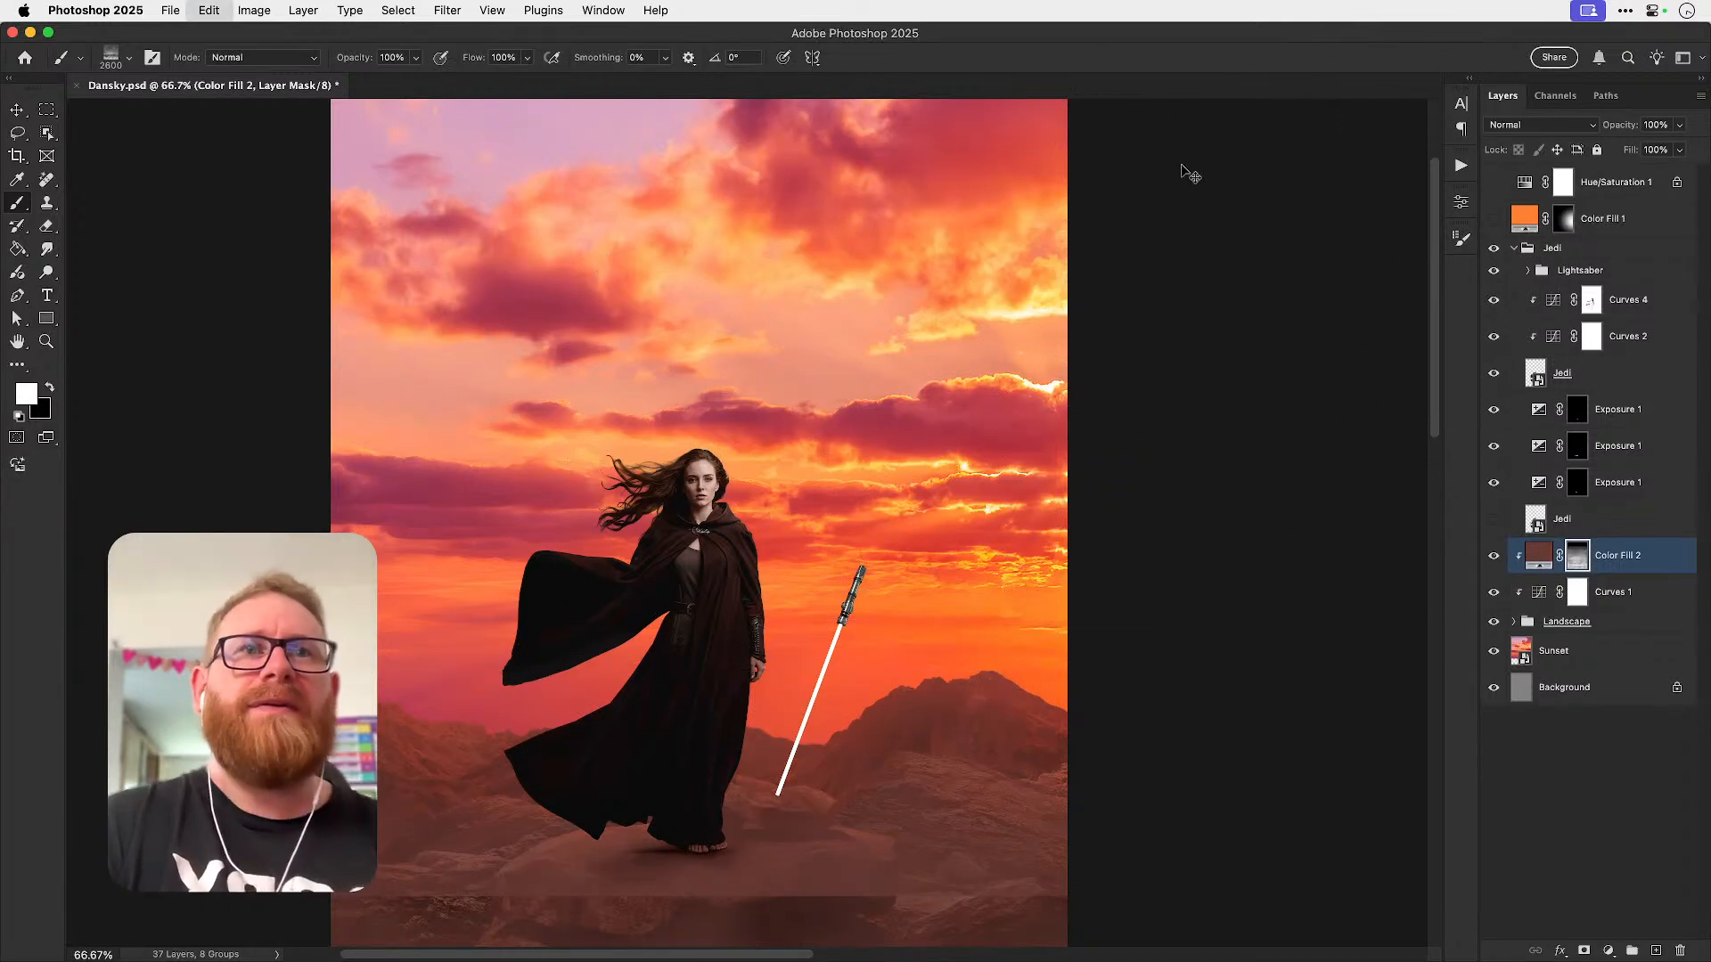
{"action": "key", "text": "super+0"}
{"action": "key", "text": "v"}
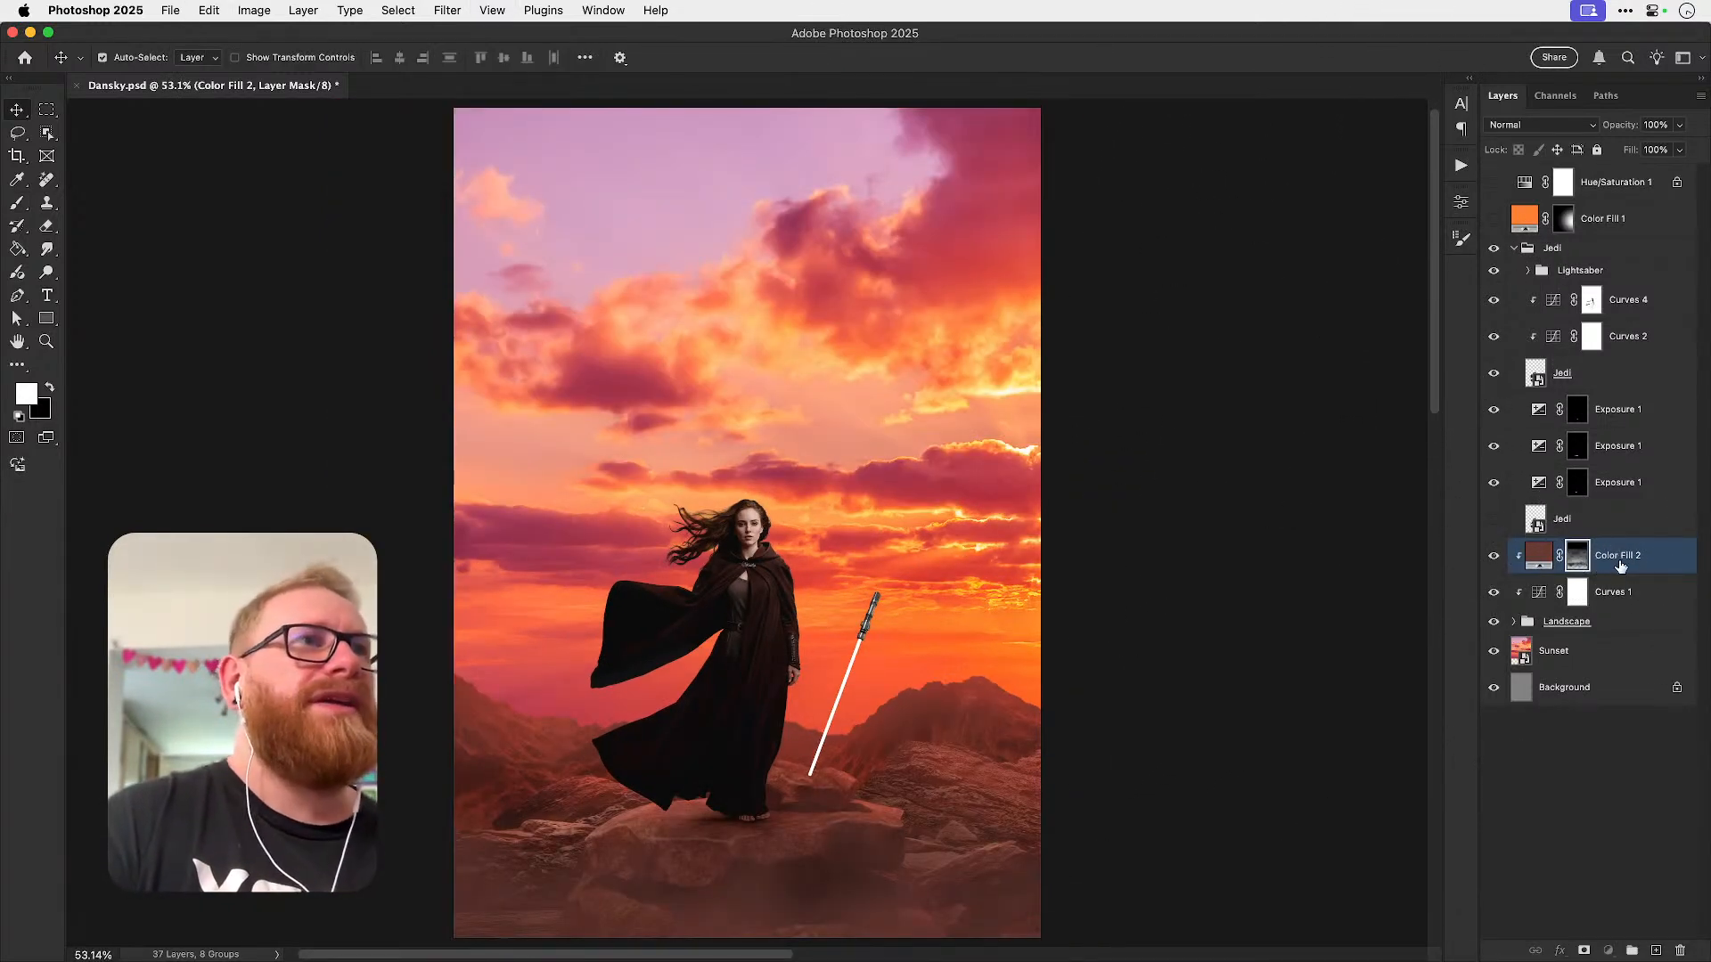
- Hide the Color Fill 2 haze layer
{"action": "key", "text": "super+2"}
{"action": "right_click", "coordinate": [1584, 564]}
{"action": "key", "text": "Escape"}
{"action": "left_click", "coordinate": [1494, 556]}
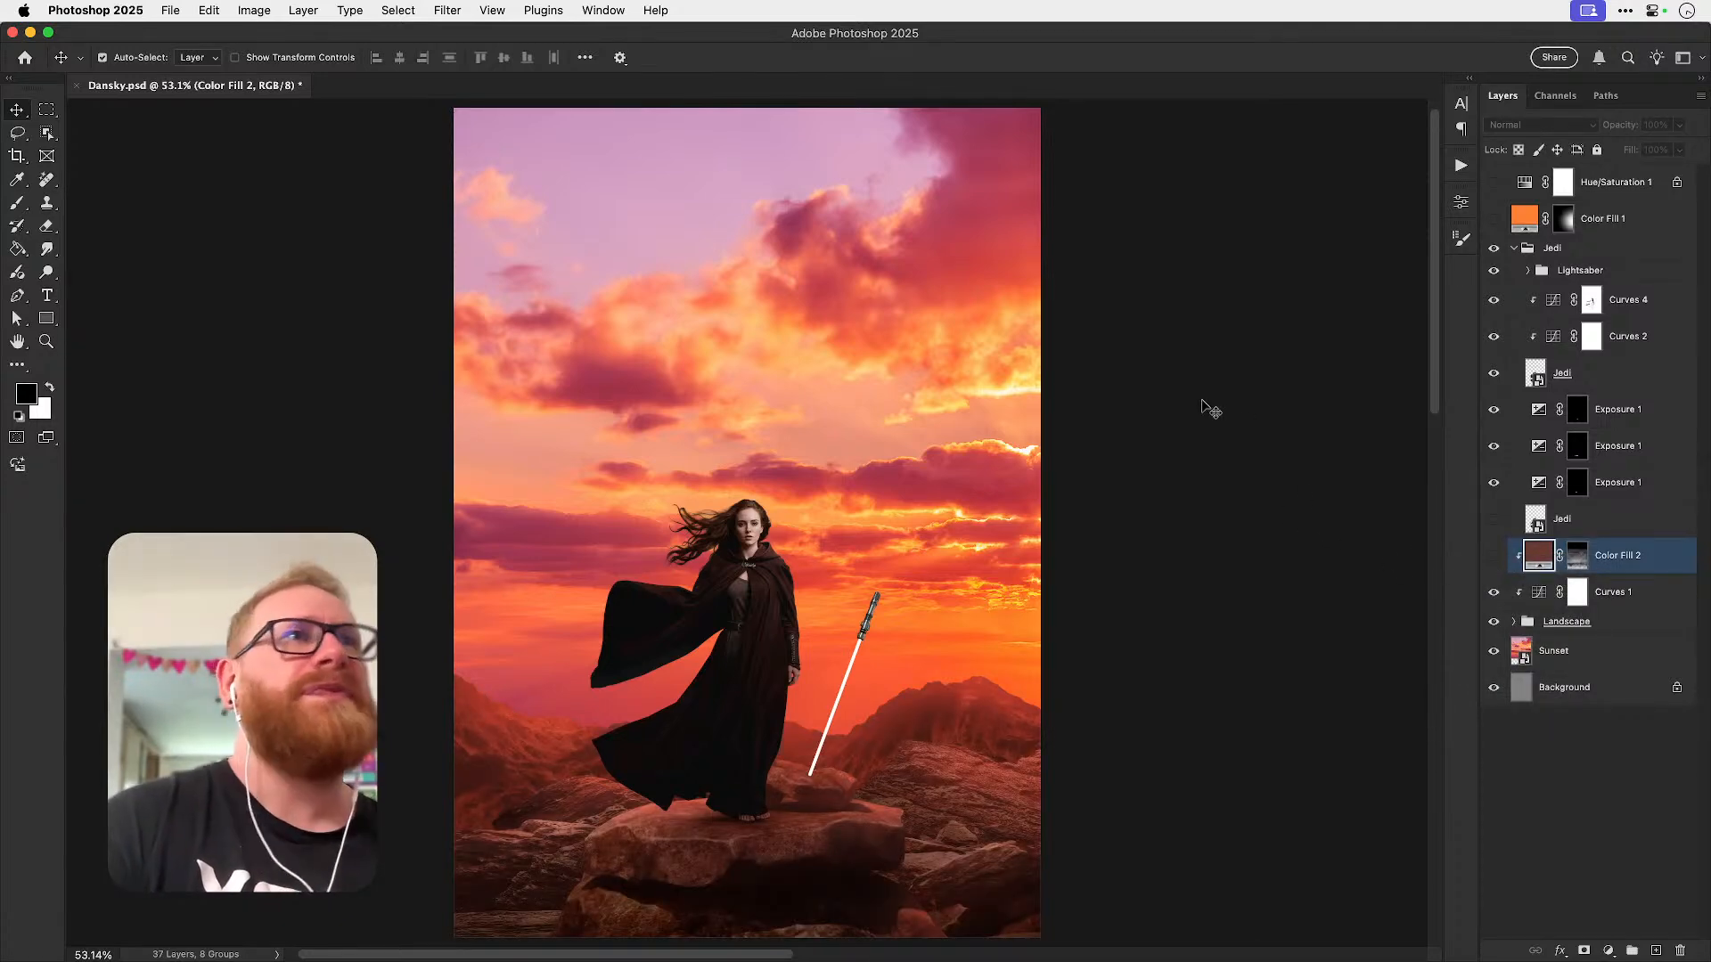
- Copy the orange code e96c4b from the upper Color Fill 1 in the Landscape group and select Curves 4 in the Jedi group
{"action": "left_click", "coordinate": [1579, 249]}
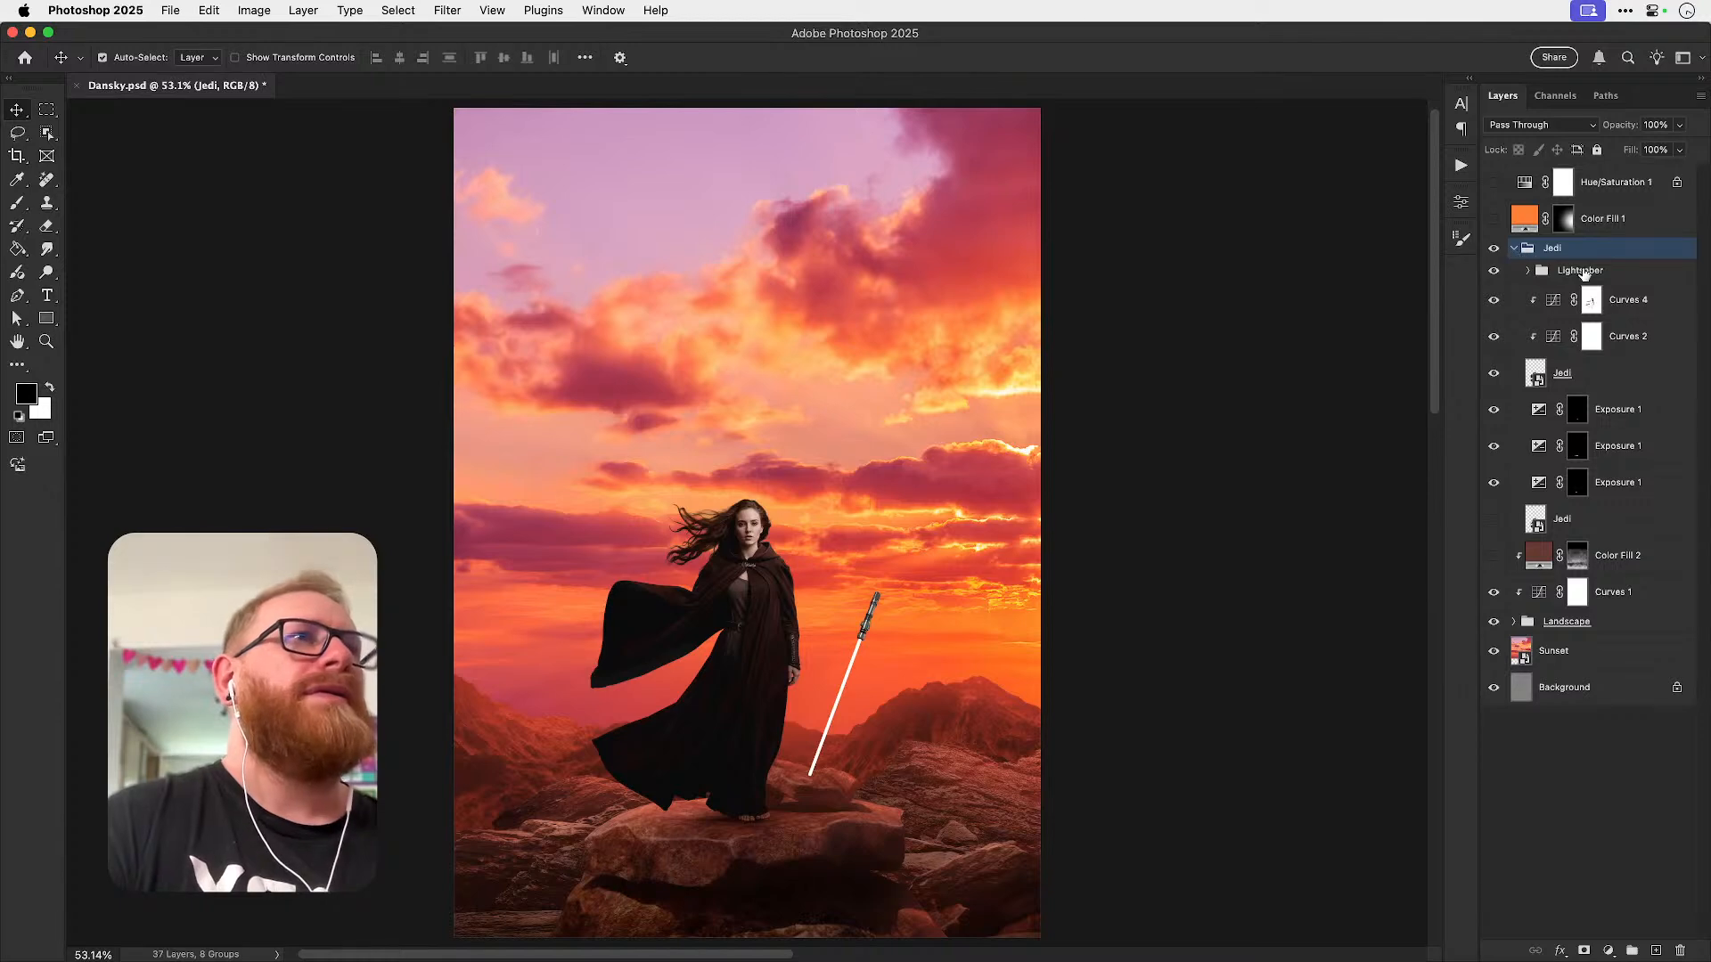
{"action": "left_click", "coordinate": [1638, 308]}
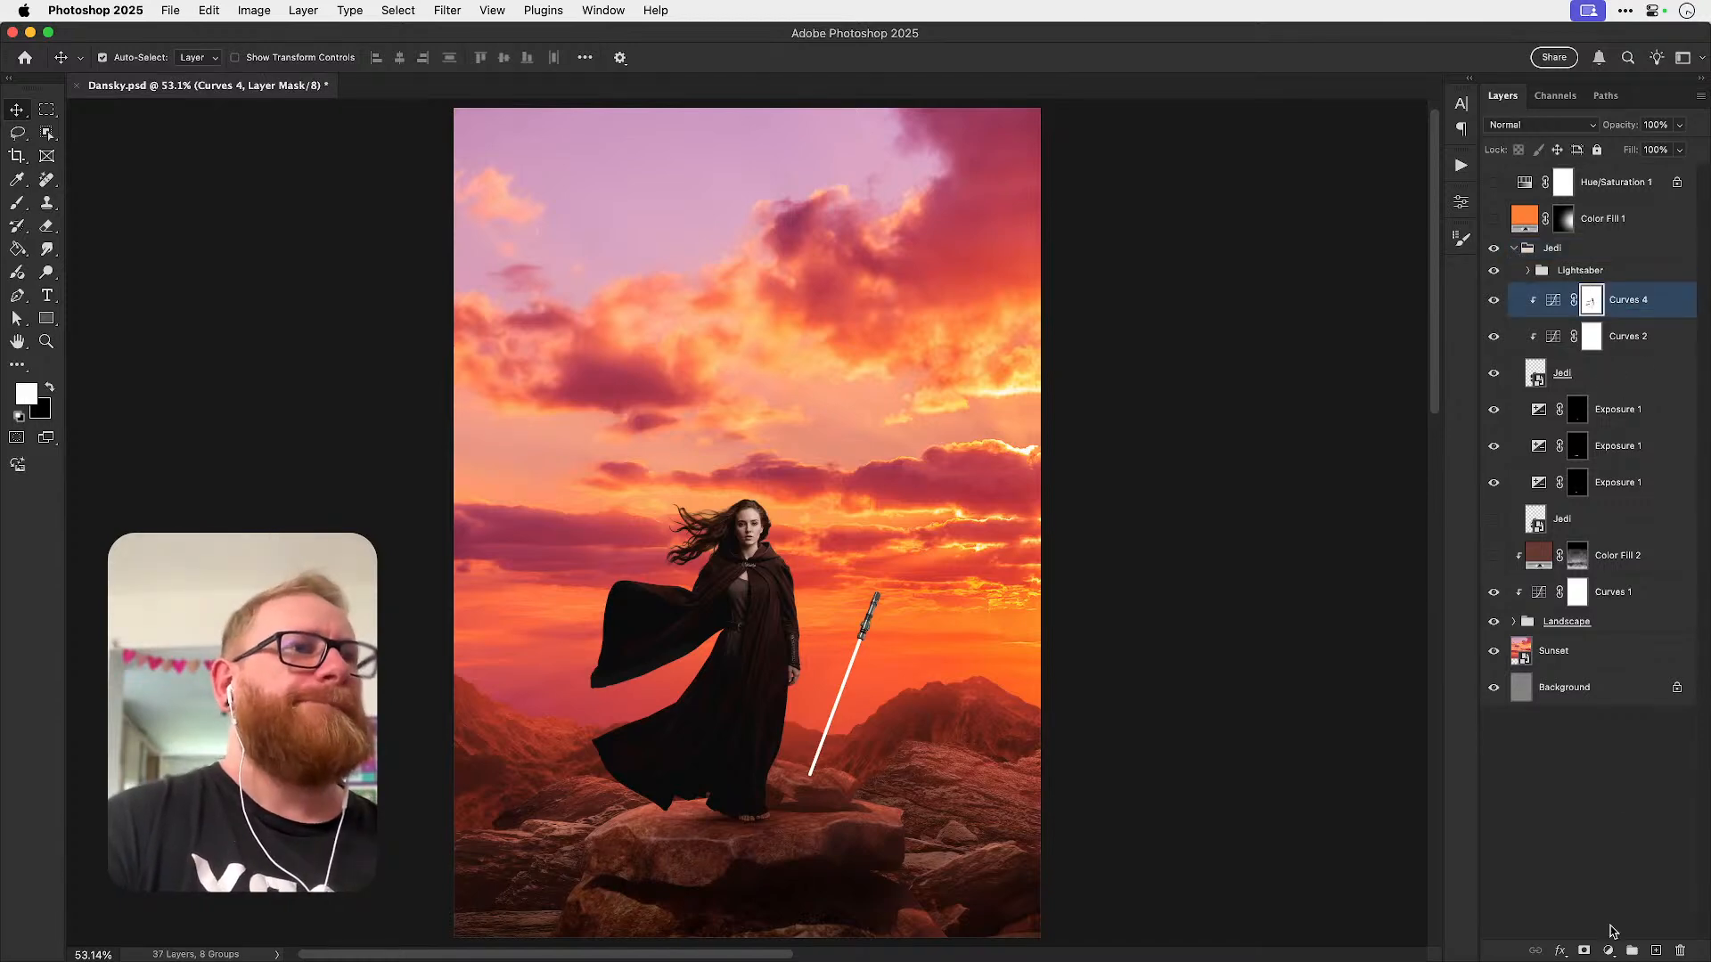
{"action": "left_click", "coordinate": [1512, 623]}
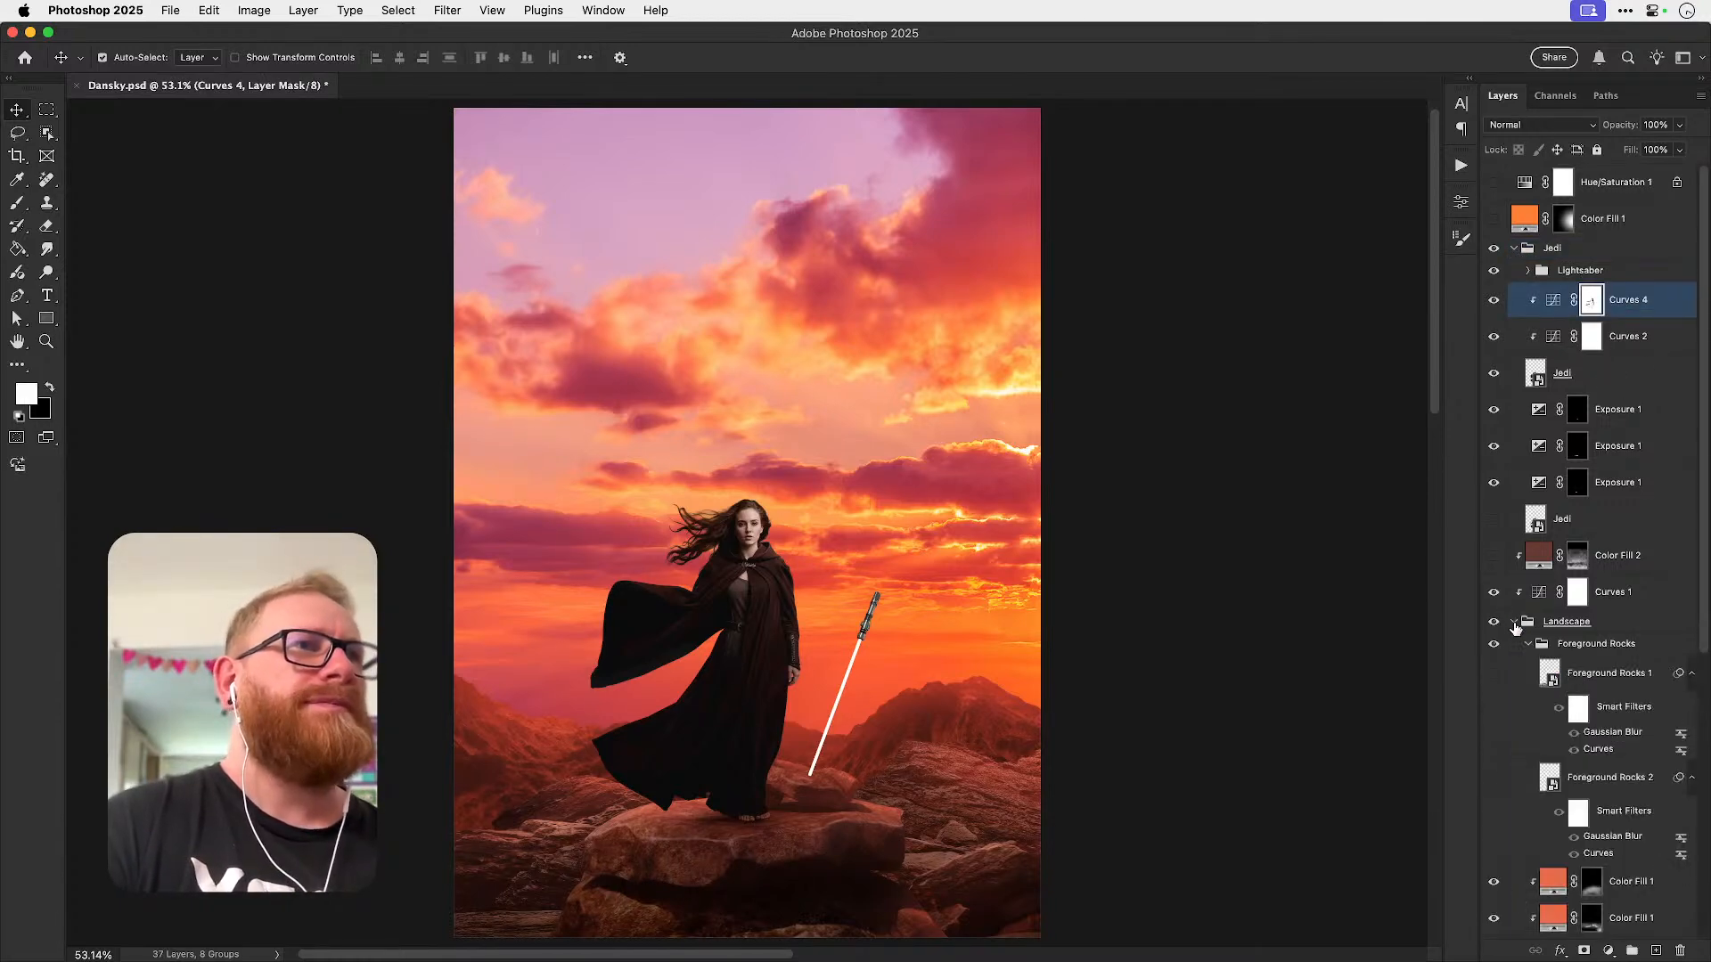
{"action": "double_click", "coordinate": [1555, 882]}
{"action": "key", "text": "super+c"}
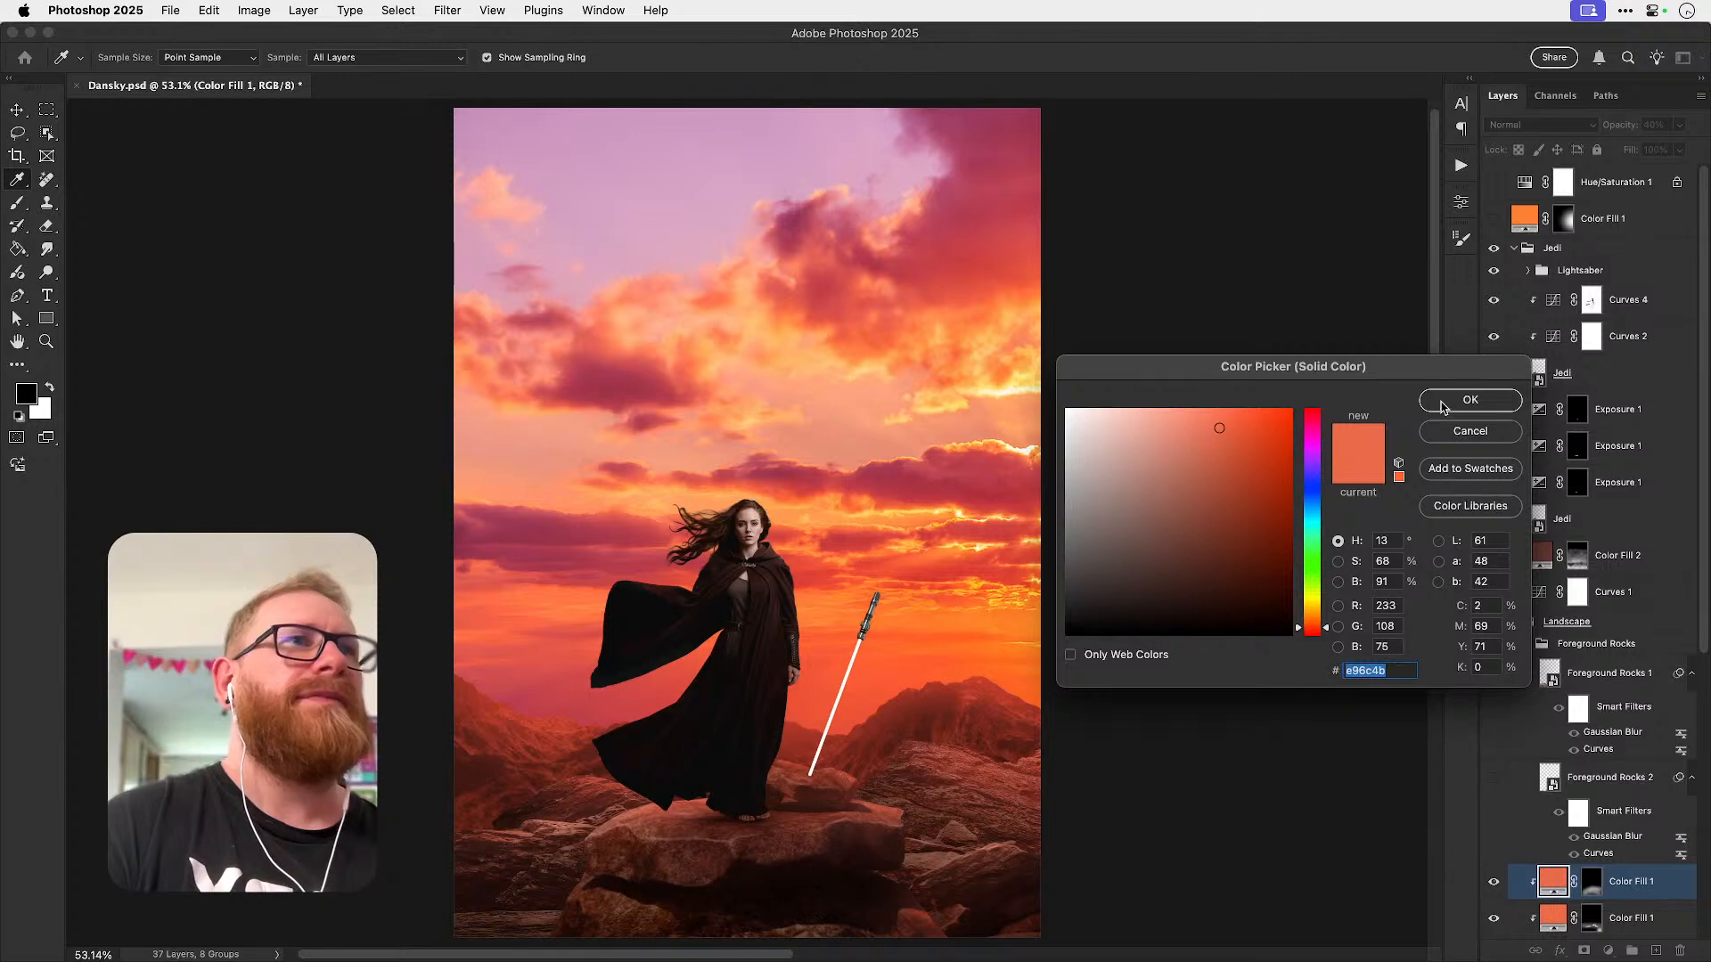
{"action": "left_click", "coordinate": [1445, 434]}
{"action": "left_click", "coordinate": [1592, 297]}
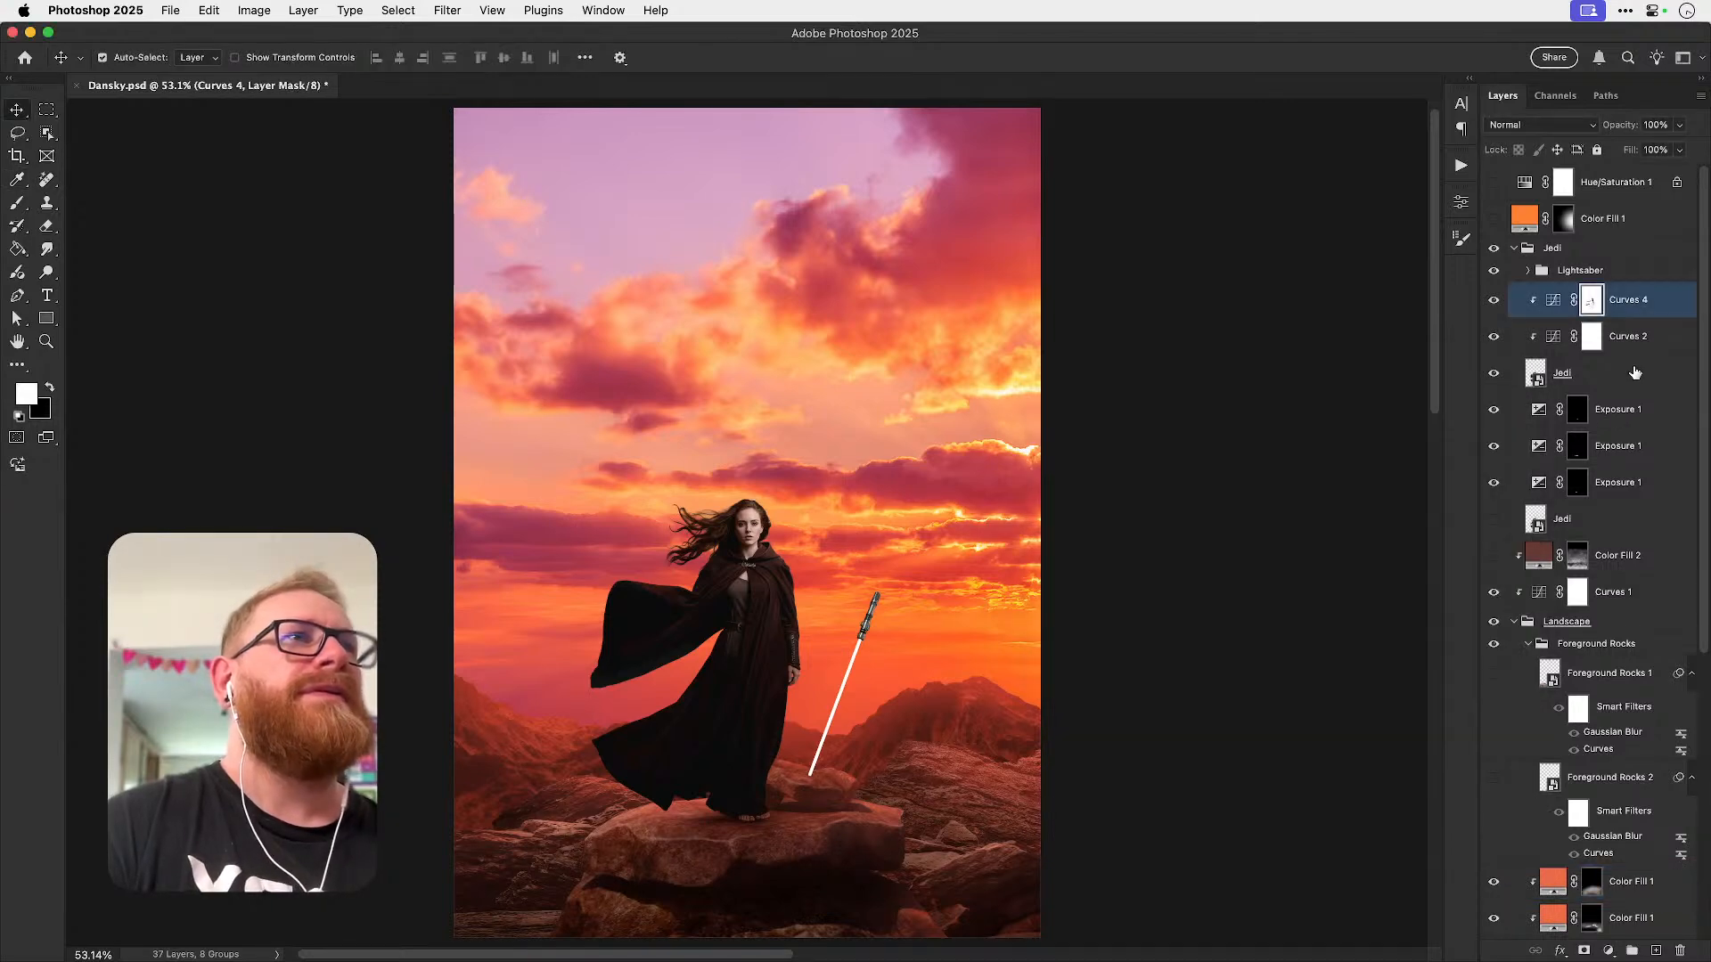
- Add a solid colour fill of e96c4b above Curves 4 and clip it to the Jedi
{"action": "left_click", "coordinate": [1608, 950]}
{"action": "left_click", "coordinate": [1614, 674]}
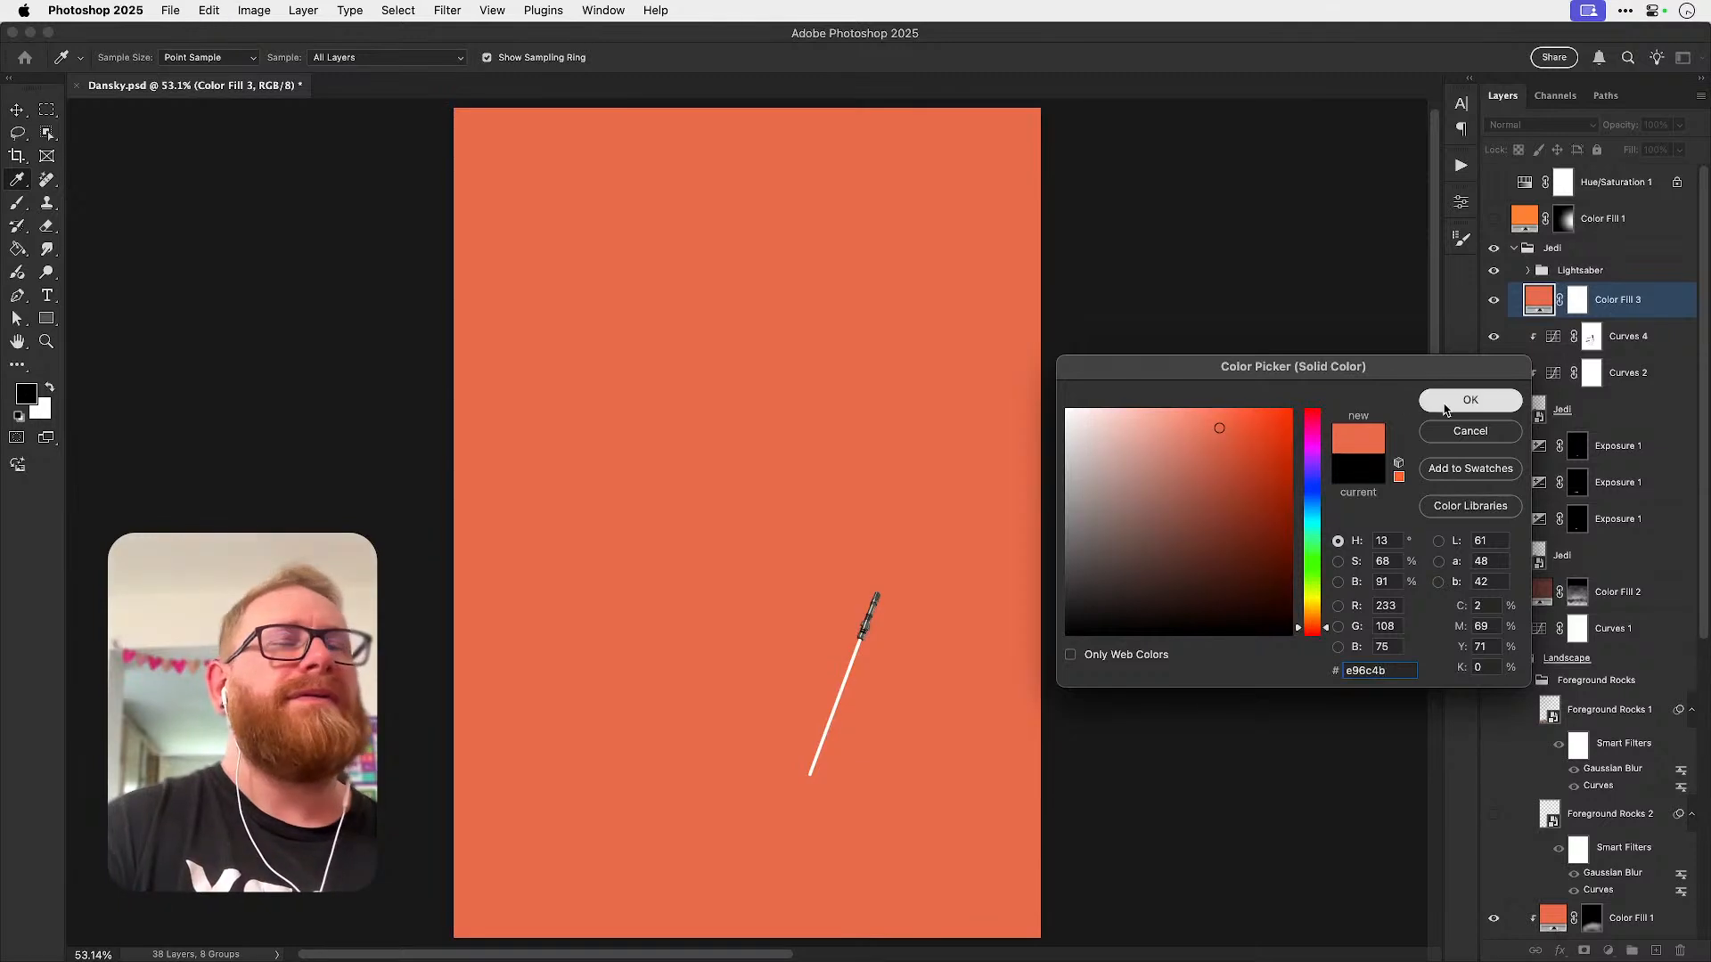
{"action": "left_click", "coordinate": [1465, 399]}
{"action": "left_click", "coordinate": [1642, 312], "text": "alt"}
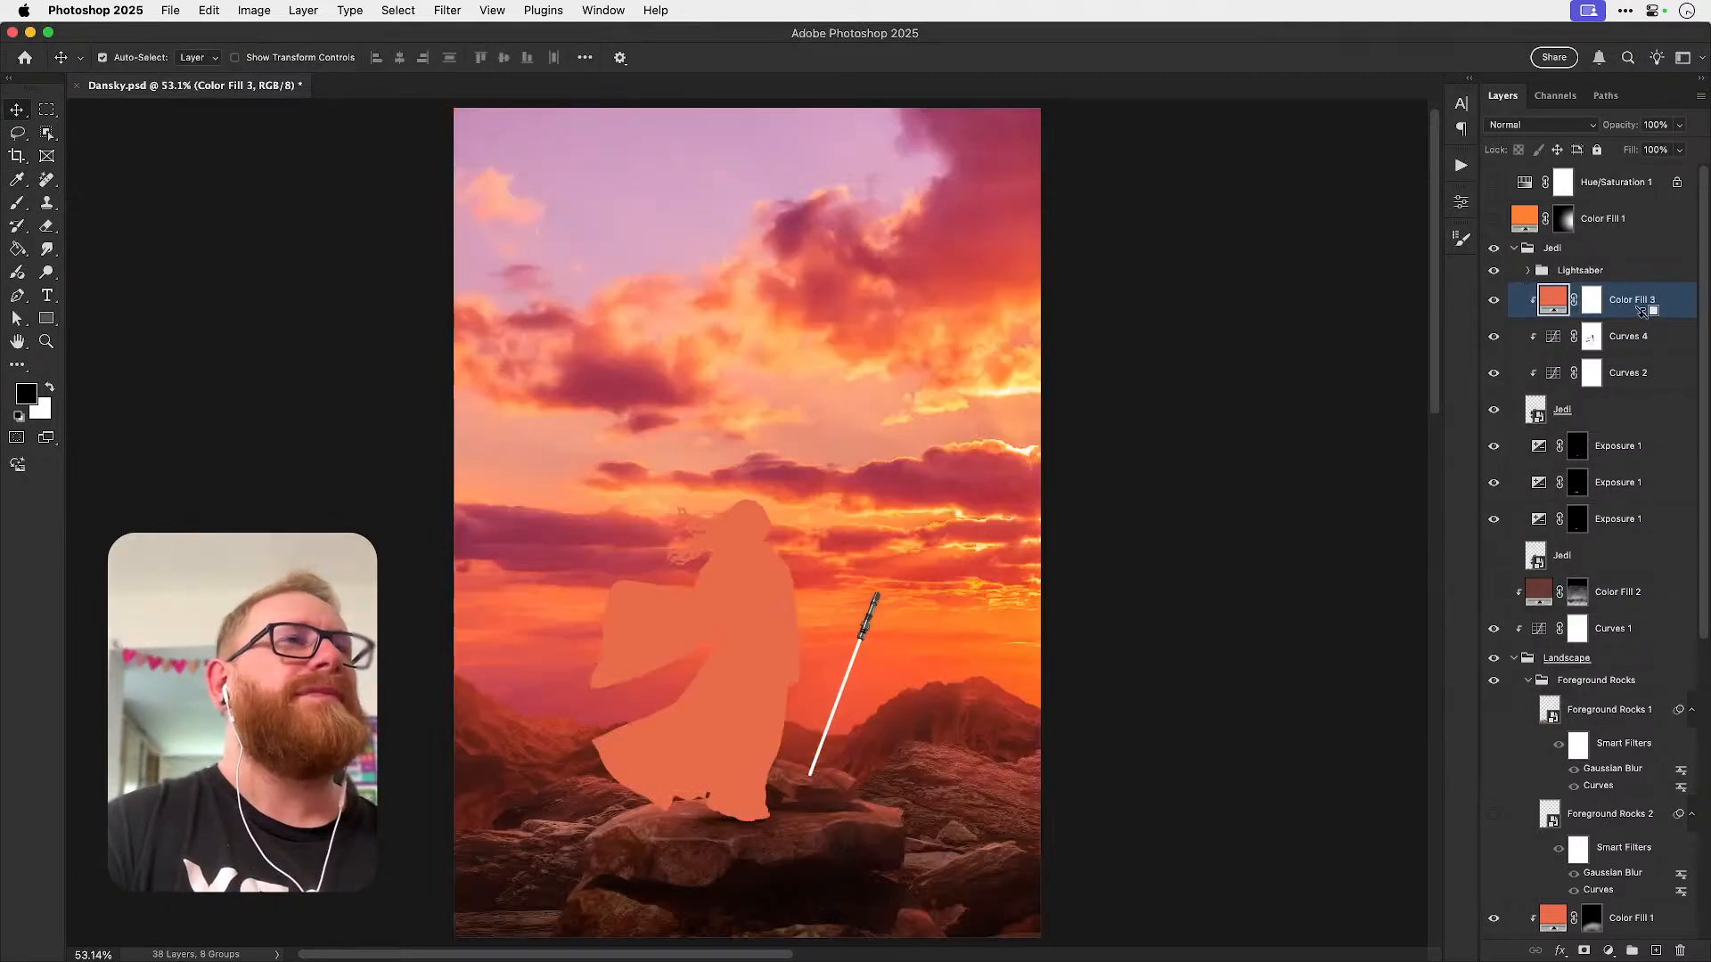
- Set the new Jedi fill's blend mode to Linear Dodge (Add) and invert its mask to black
{"action": "left_click", "coordinate": [1541, 125]}
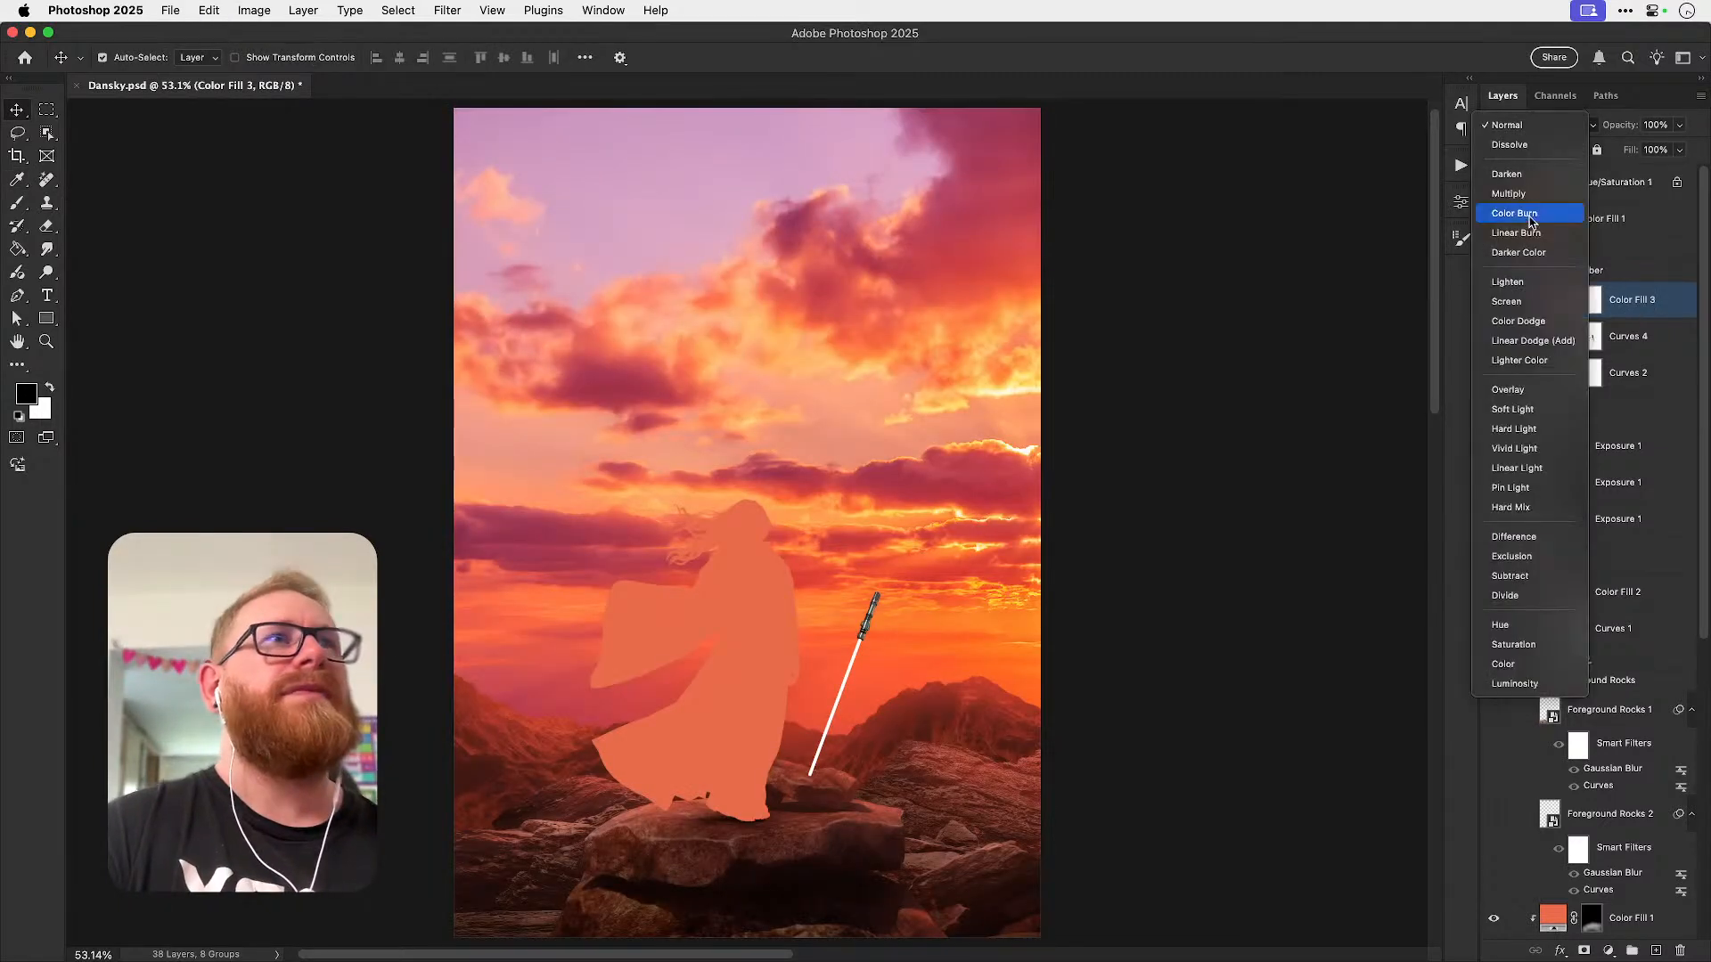
{"action": "left_click", "coordinate": [1530, 337]}
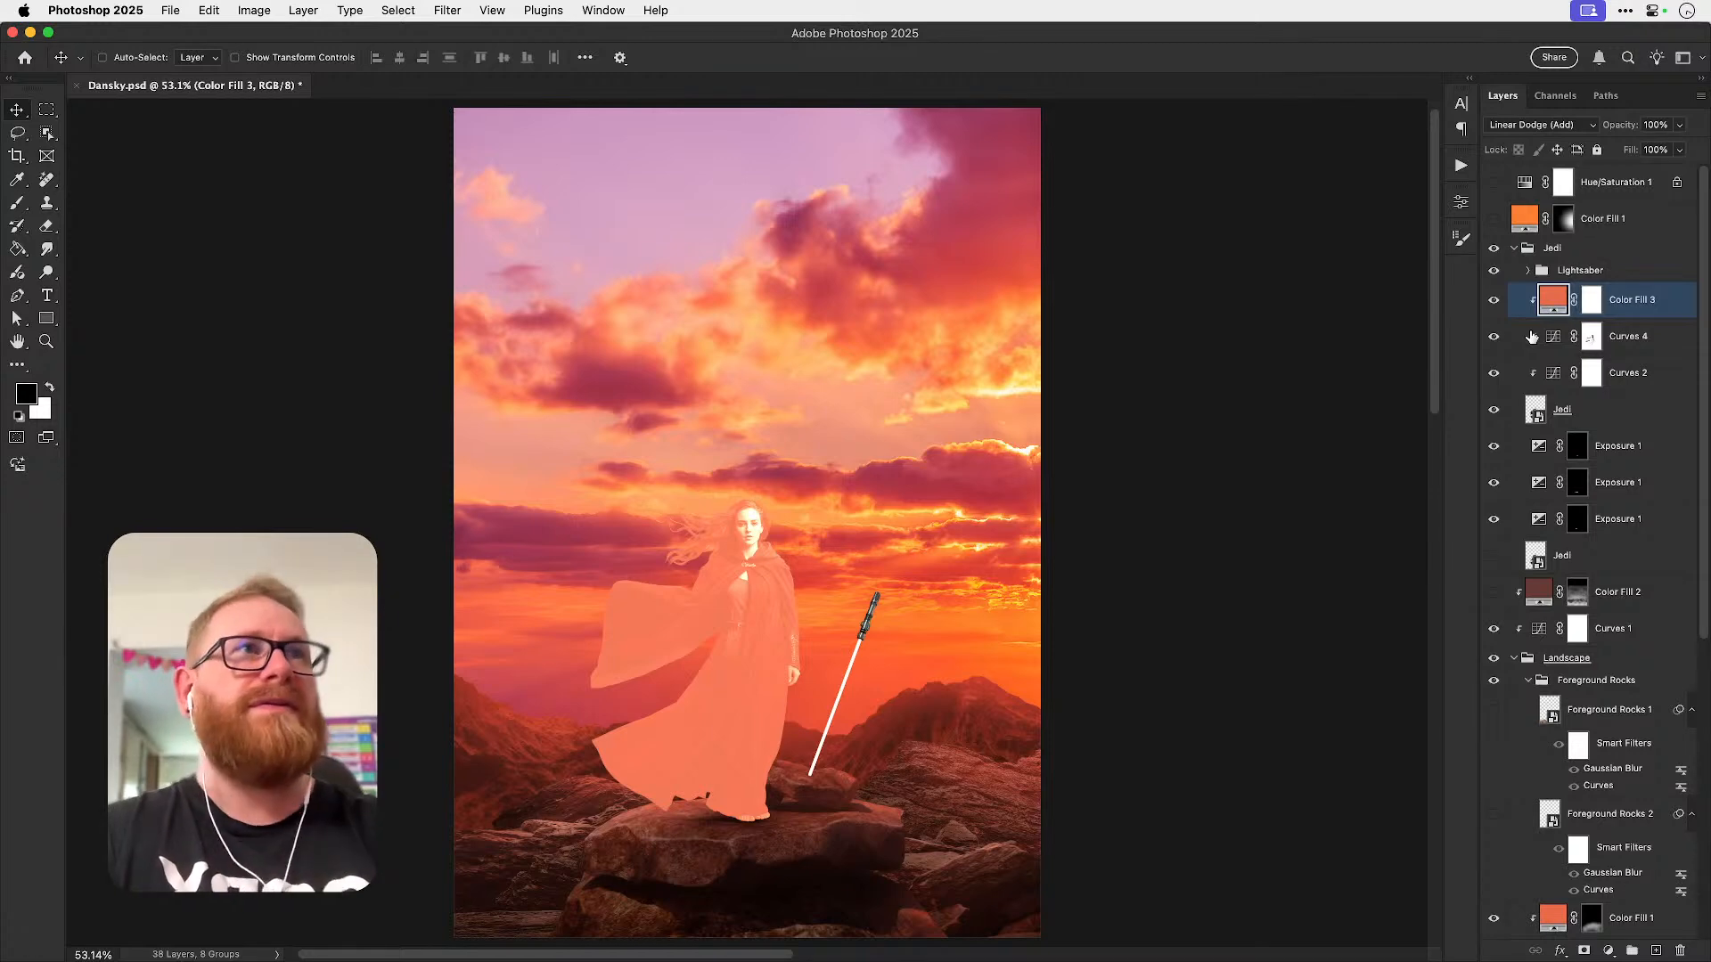
{"action": "left_click", "coordinate": [1590, 300]}
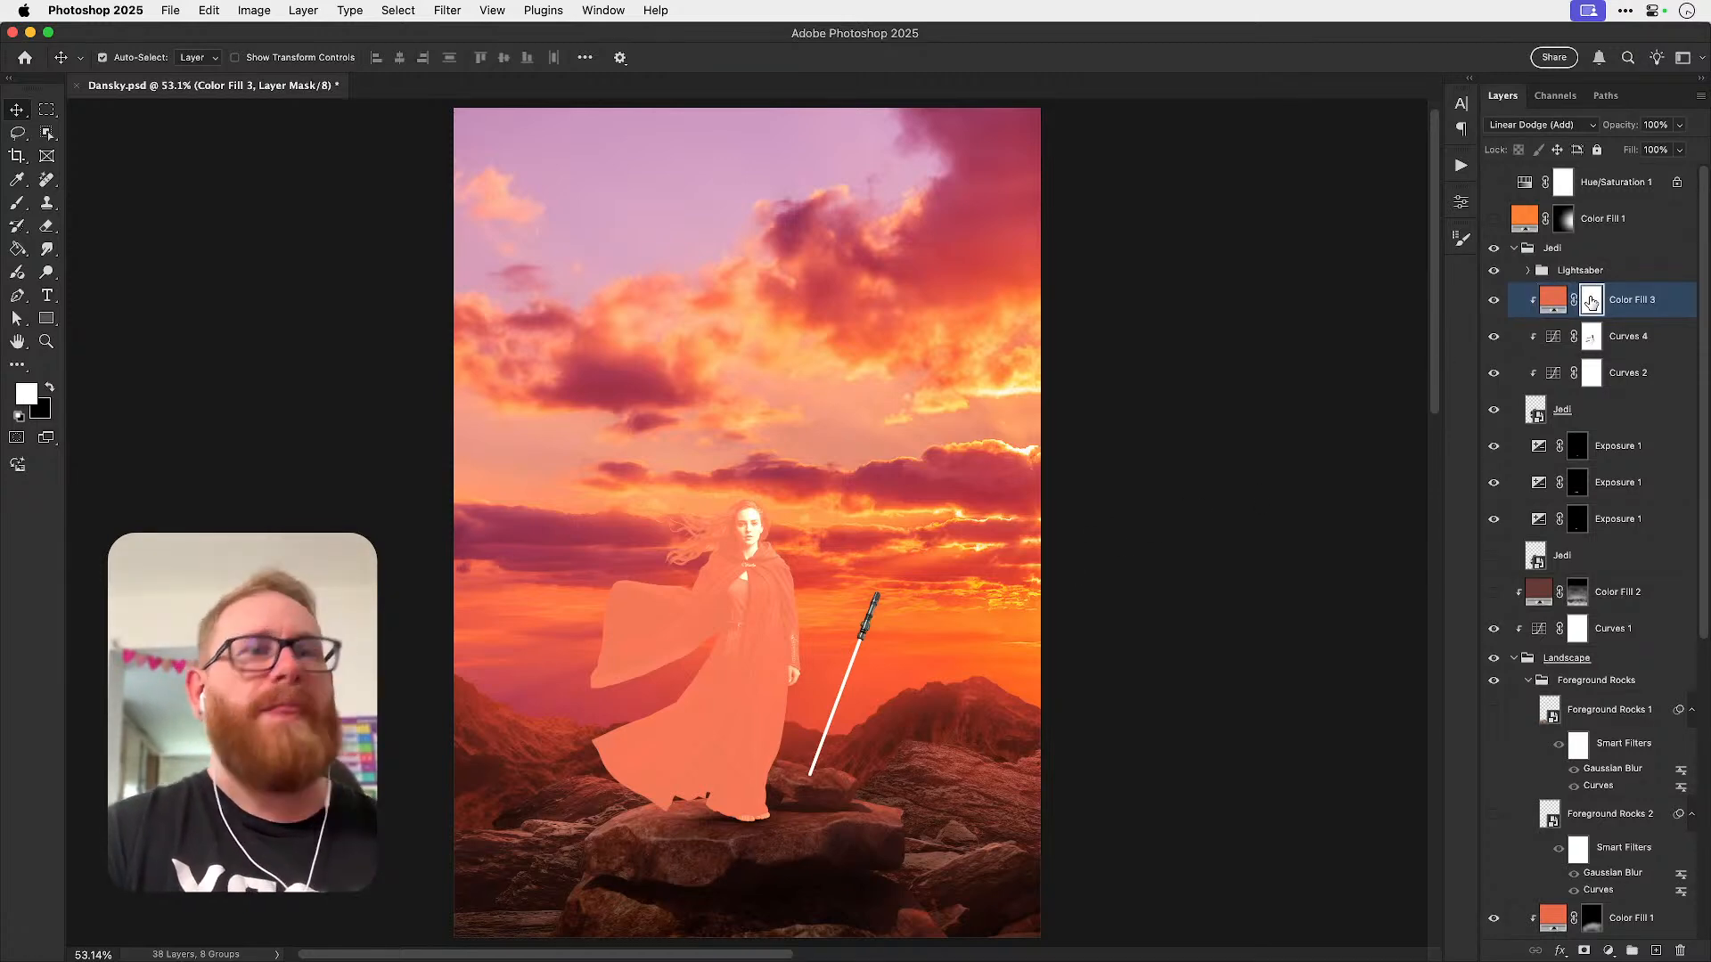
{"action": "key", "text": "super+i"}
- Choose a soft round brush from the General Brushes for painting the glow on the Jedi fill's mask
{"action": "key", "text": "z"}
{"action": "left_click", "coordinate": [789, 643]}
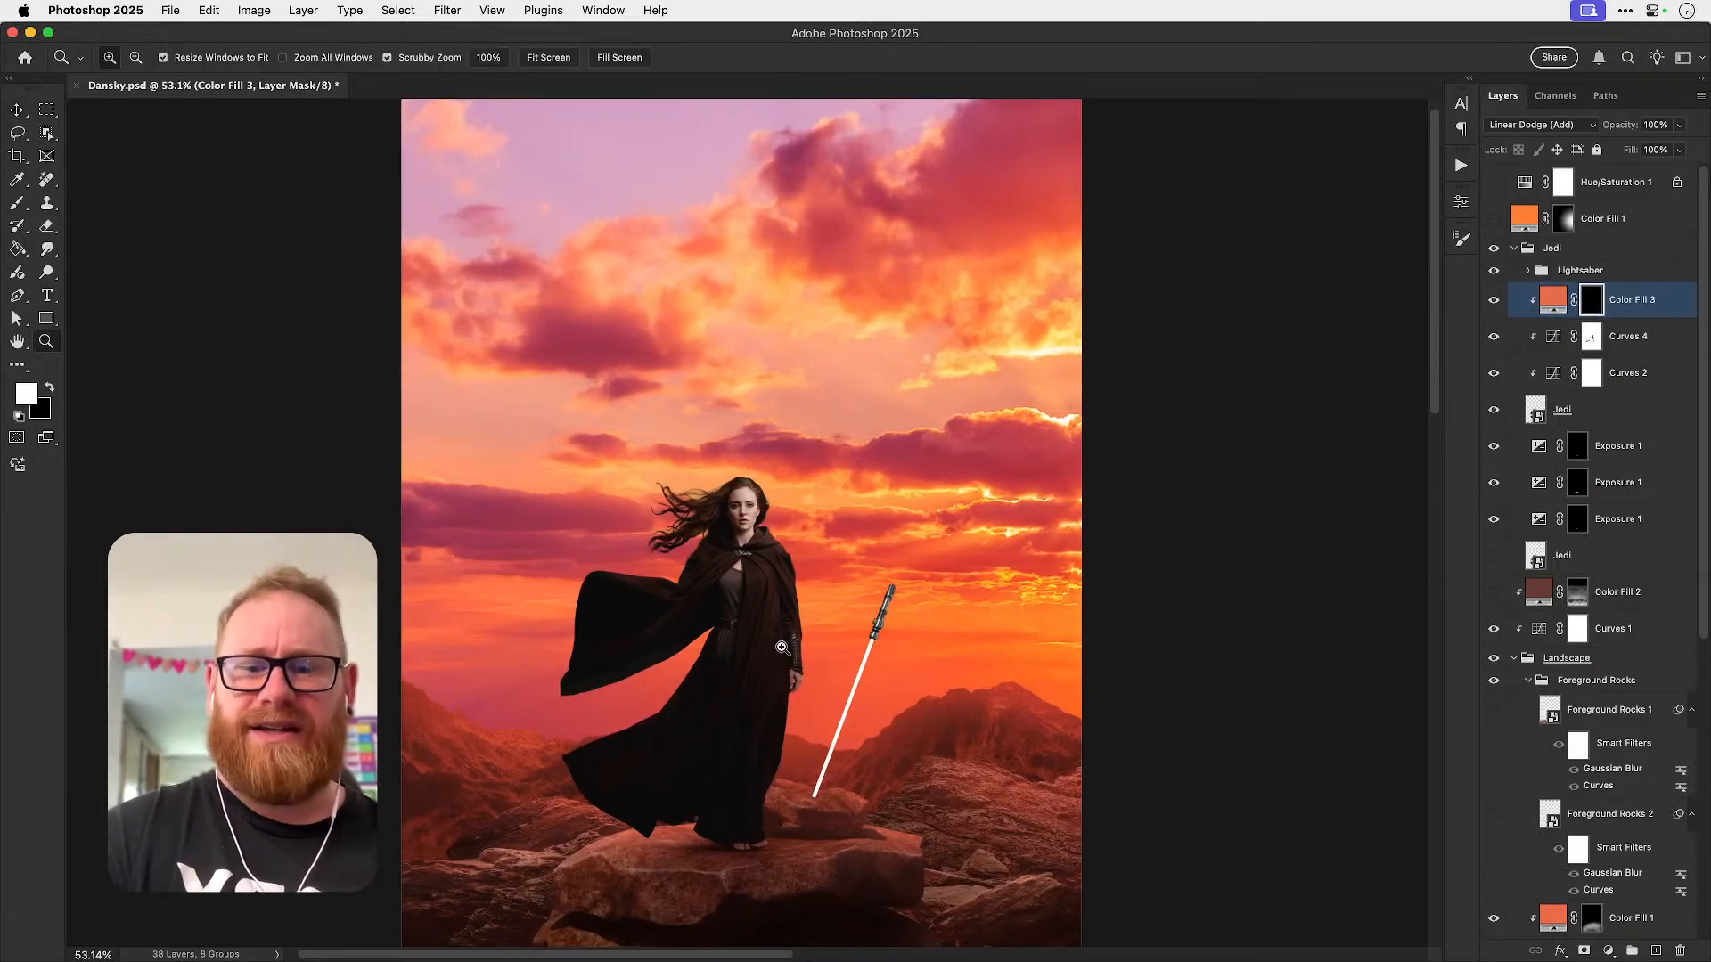
{"action": "left_click", "coordinate": [789, 643]}
{"action": "key", "text": "b"}
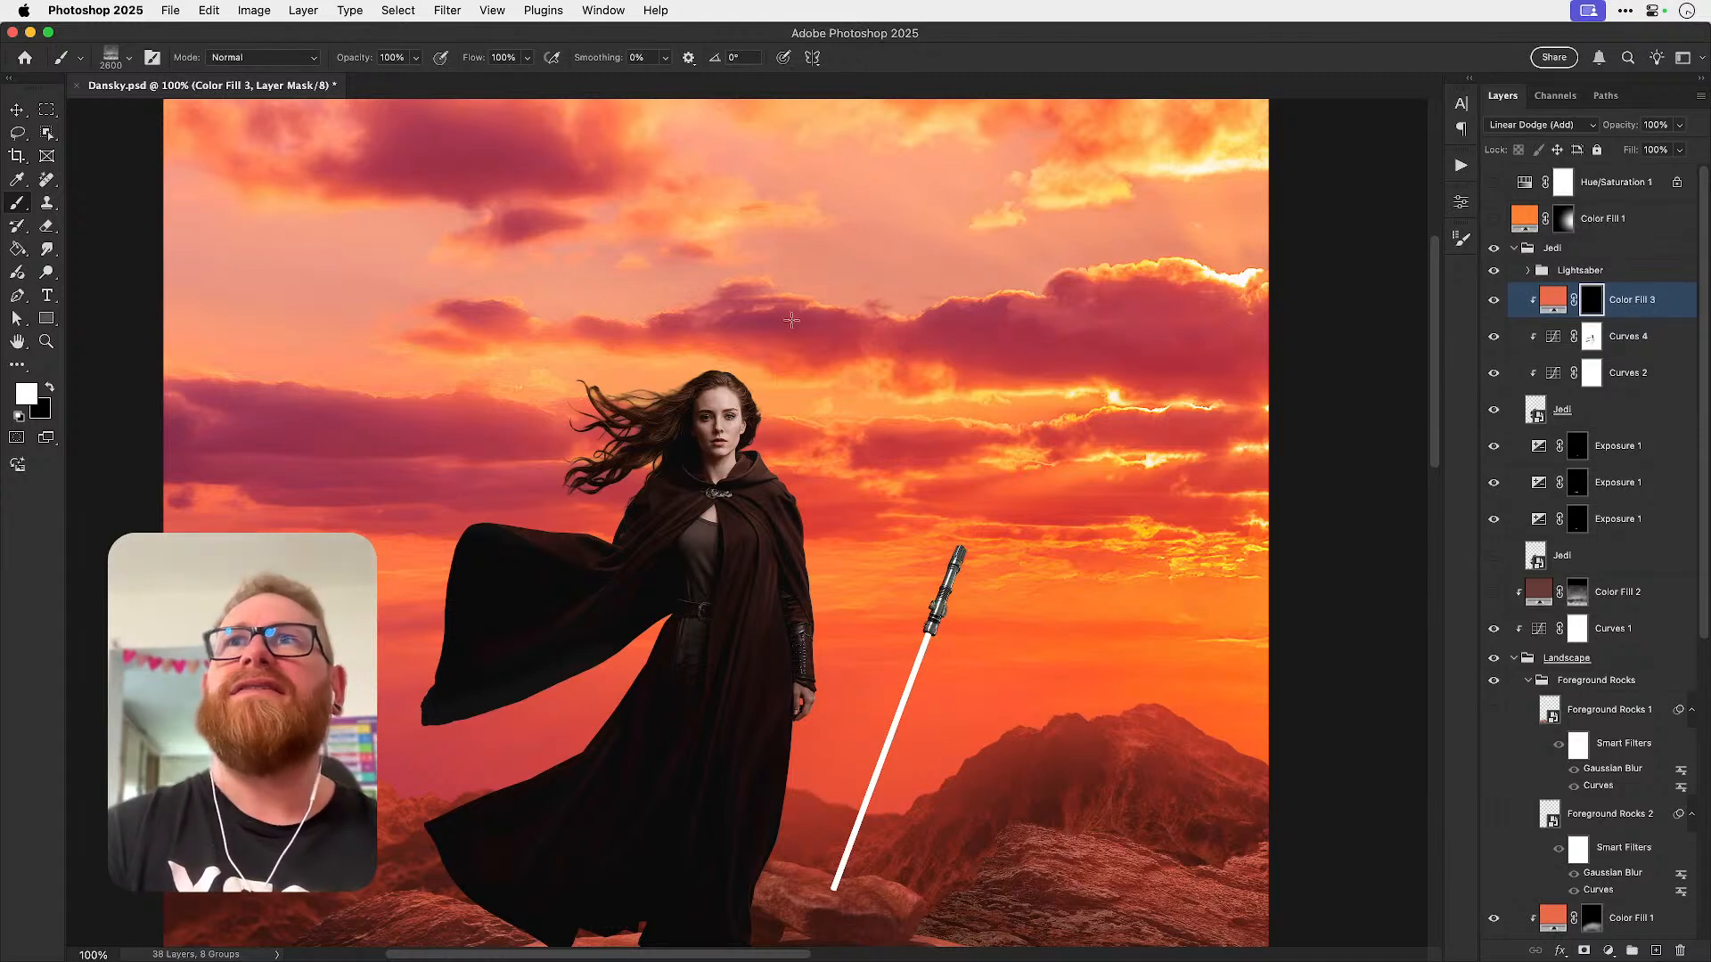
{"action": "left_click", "coordinate": [130, 61]}
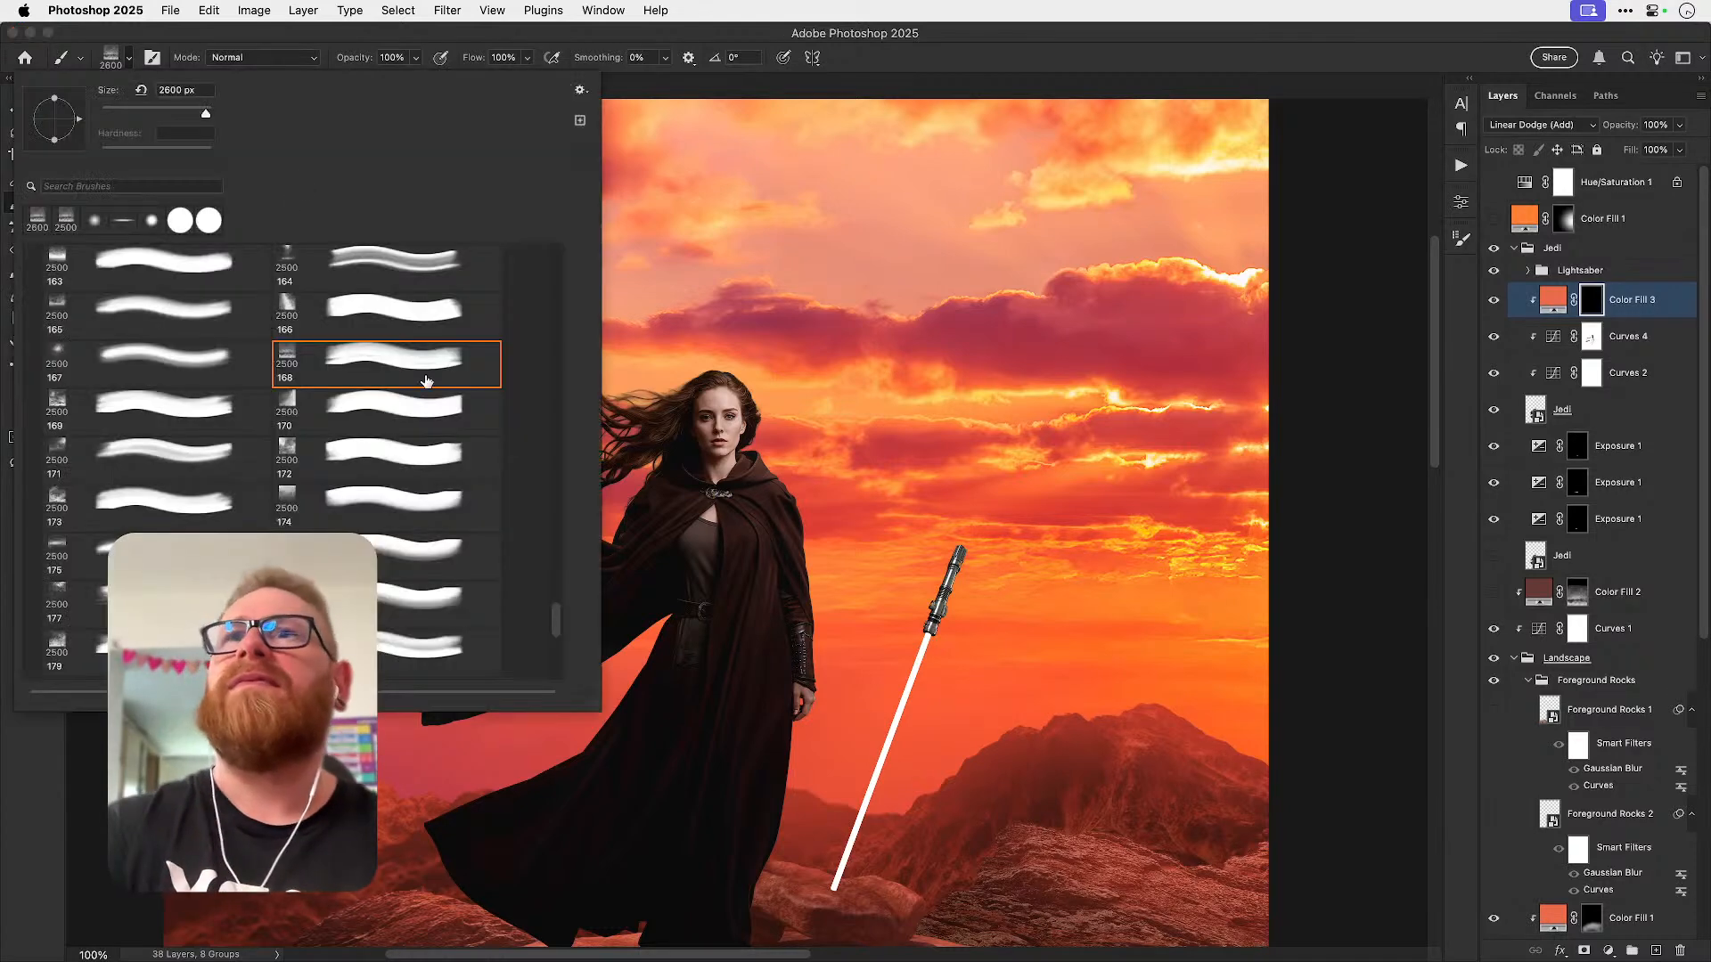
{"action": "mouse_move", "coordinate": [556, 613]}
{"action": "left_mouse_down"}
{"action": "mouse_move", "coordinate": [554, 197]}
{"action": "mouse_move", "coordinate": [556, 349]}
{"action": "mouse_move", "coordinate": [554, 242]}
{"action": "left_mouse_up"}
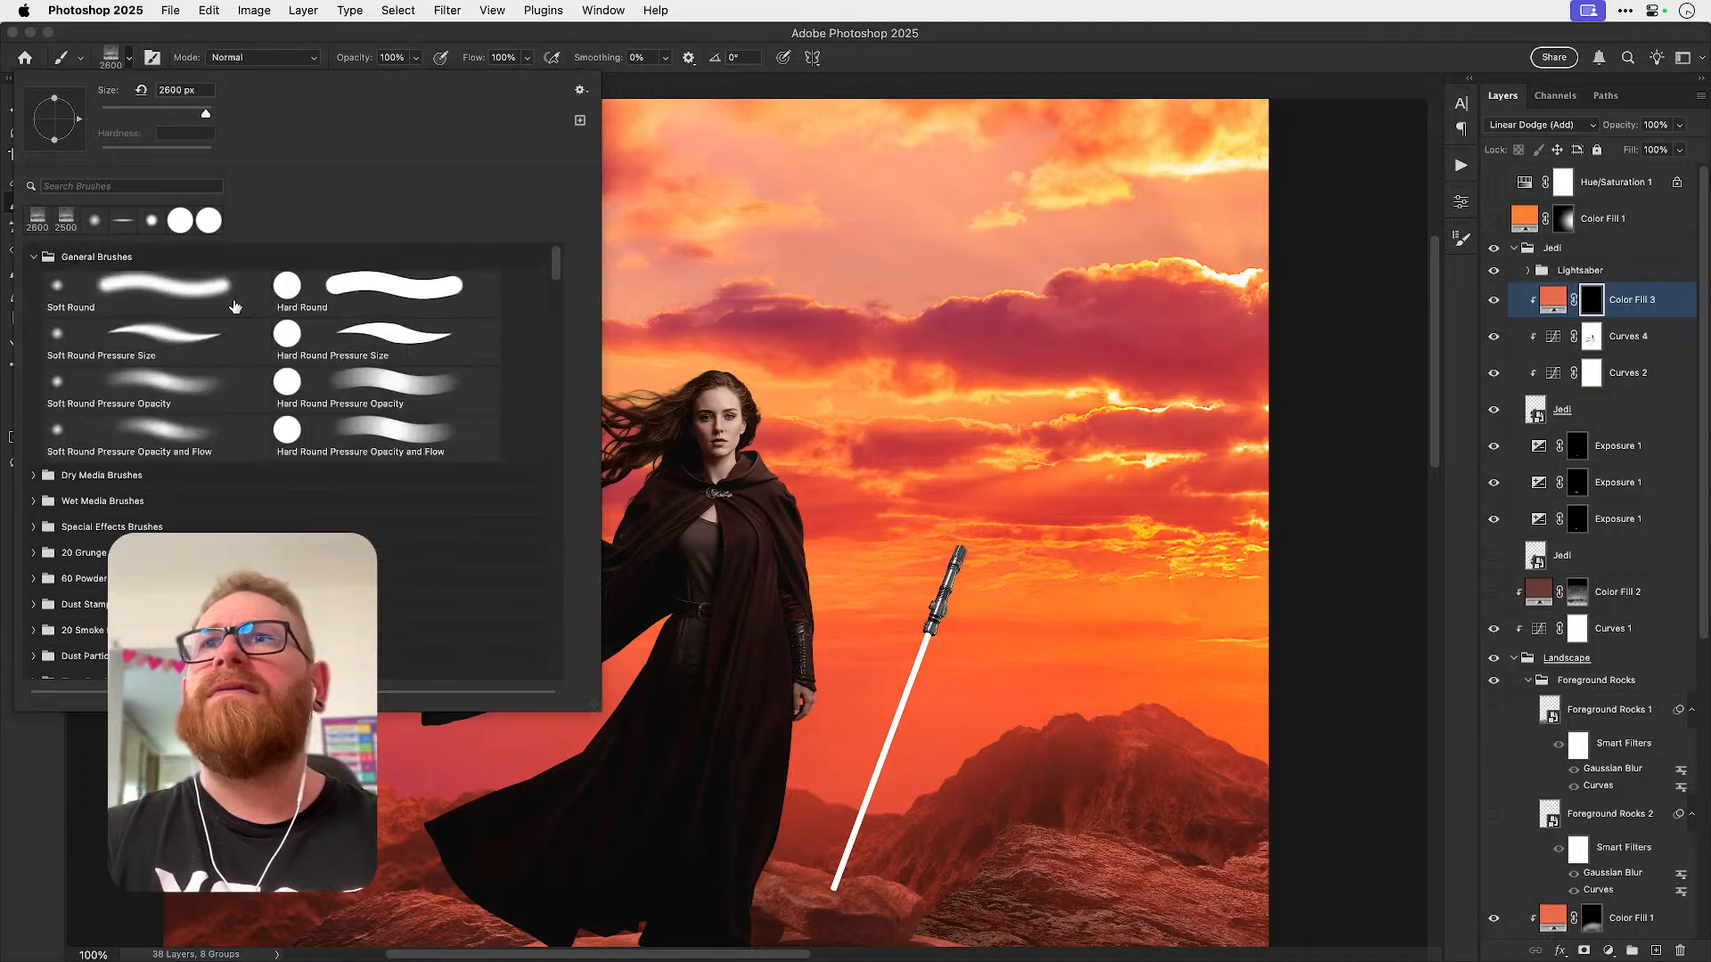
{"action": "double_click", "coordinate": [144, 430]}
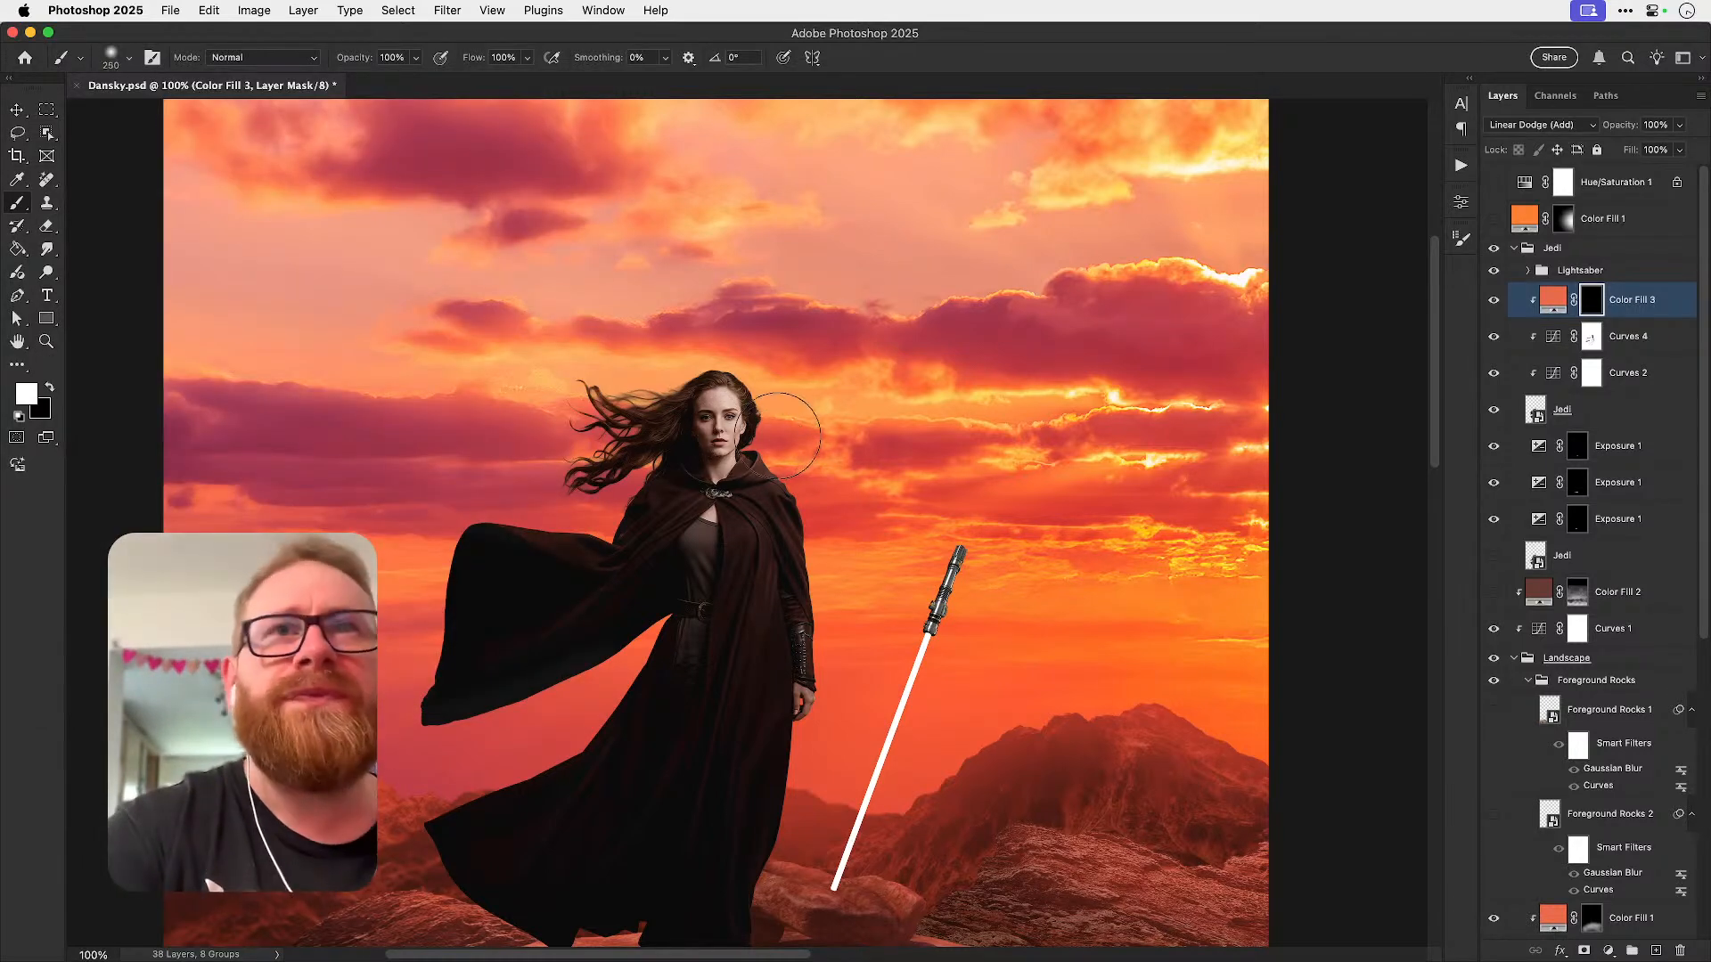
- Try a white 500 px brush stroke down the Jedi's shoulder and arm on the Color Fill 3 mask and undo it
{"action": "key", "text": "]"}
{"action": "mouse_move", "coordinate": [805, 449]}
{"action": "left_mouse_down"}
{"action": "mouse_move", "coordinate": [800, 494]}
{"action": "mouse_move", "coordinate": [819, 486]}
{"action": "mouse_move", "coordinate": [844, 531]}
{"action": "mouse_move", "coordinate": [939, 603]}
{"action": "left_mouse_up"}
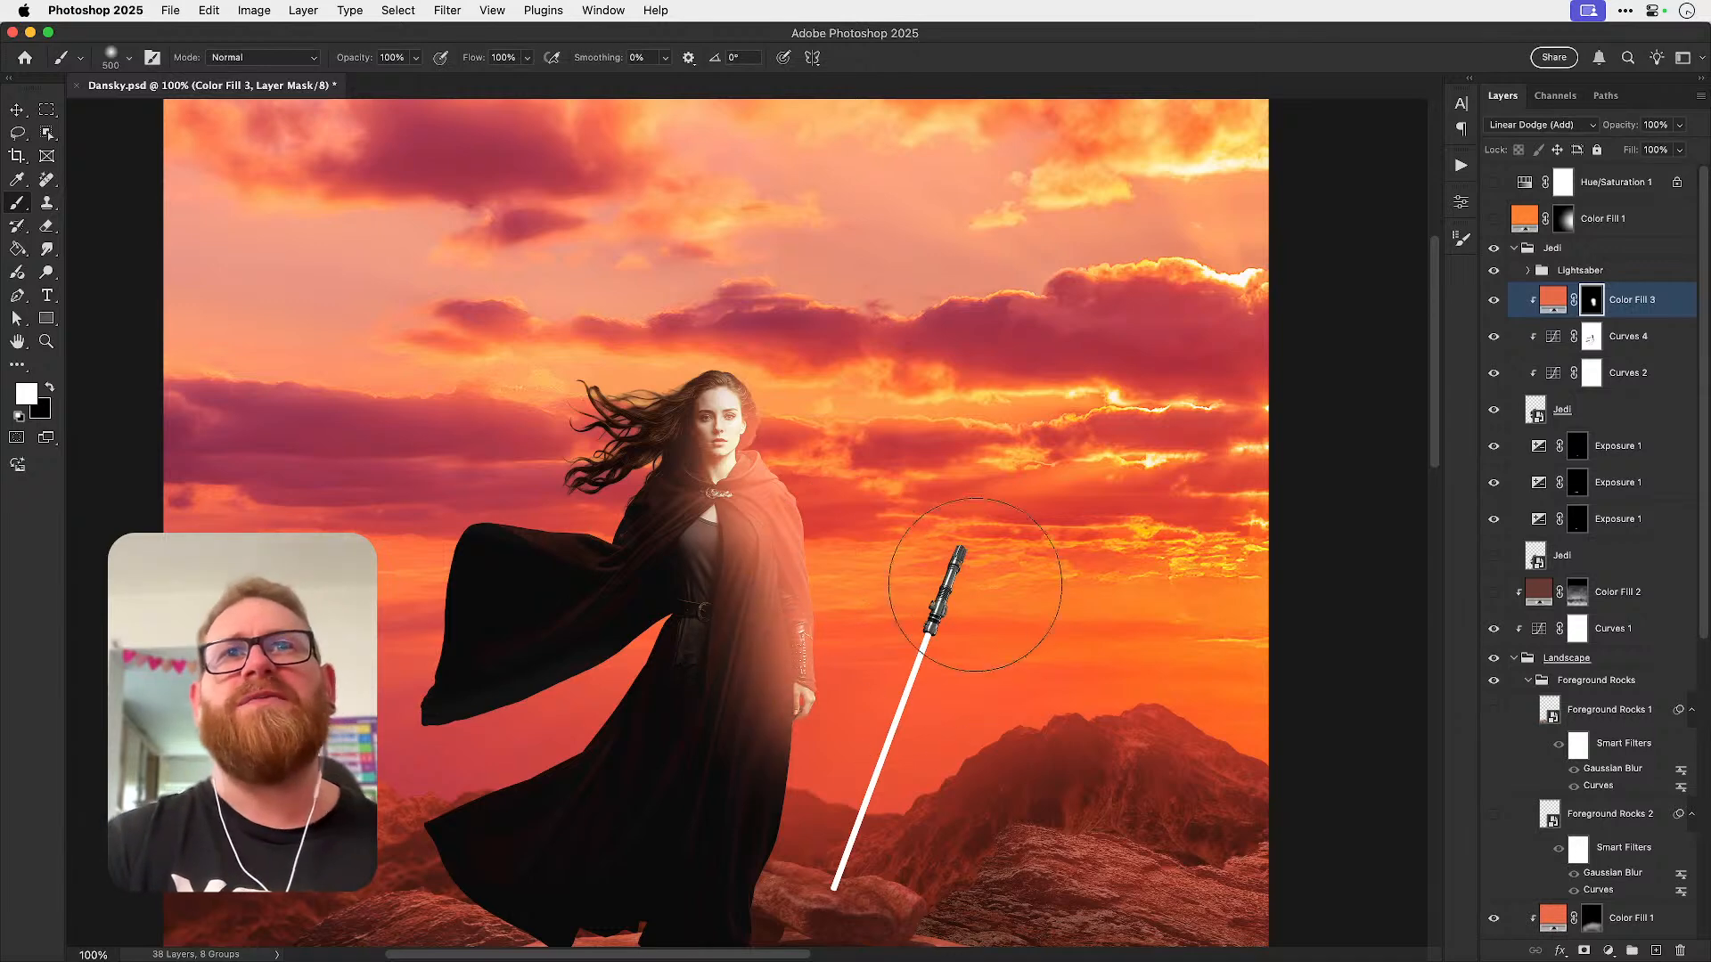
{"action": "key", "text": "super+z"}
- Reduce the soft brush to 13% flow and a size of 125 px for detail work around the Jedi's shoulder
{"action": "key", "text": "z"}
{"action": "left_click", "coordinate": [798, 521]}
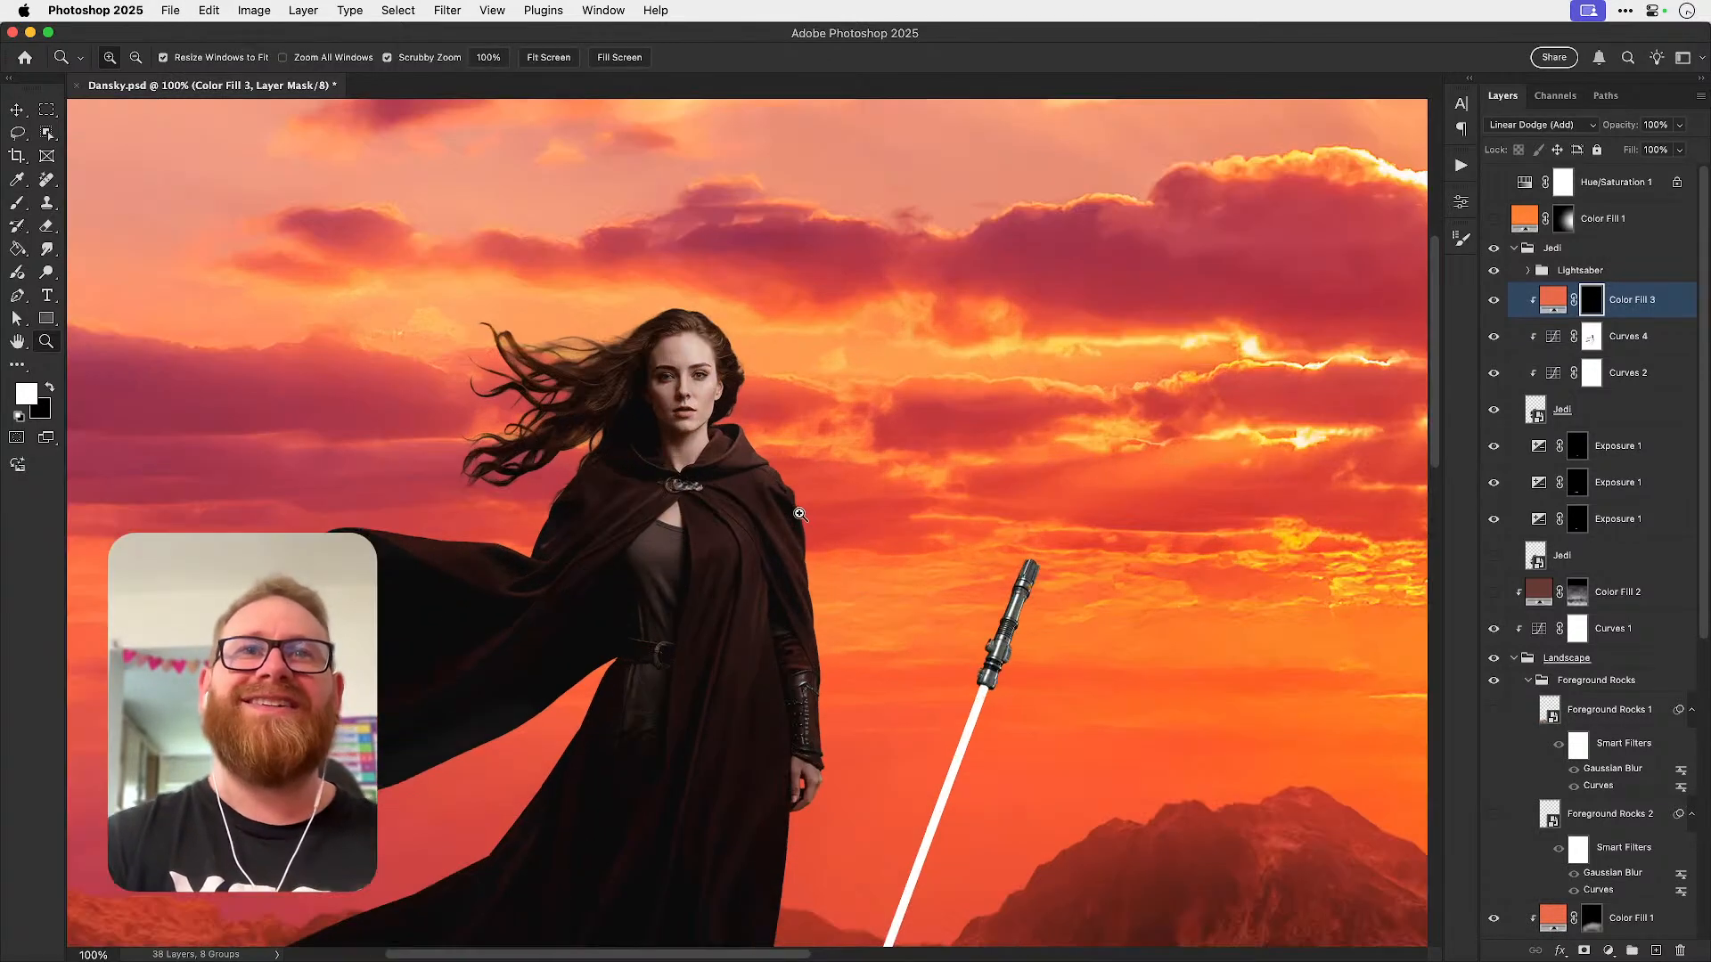
{"action": "key", "text": "b"}
{"action": "left_click", "coordinate": [527, 58]}
{"action": "left_click_drag", "start_coordinate": [532, 79], "coordinate": [456, 79]}
{"action": "key", "text": "bracketleft"}
{"action": "key", "text": "bracketleft"}
{"action": "key", "text": "bracketleft"}
{"action": "key", "text": "bracketleft"}
{"action": "key", "text": "bracketleft"}
{"action": "key", "text": "bracketleft"}
{"action": "key", "text": "bracketleft"}
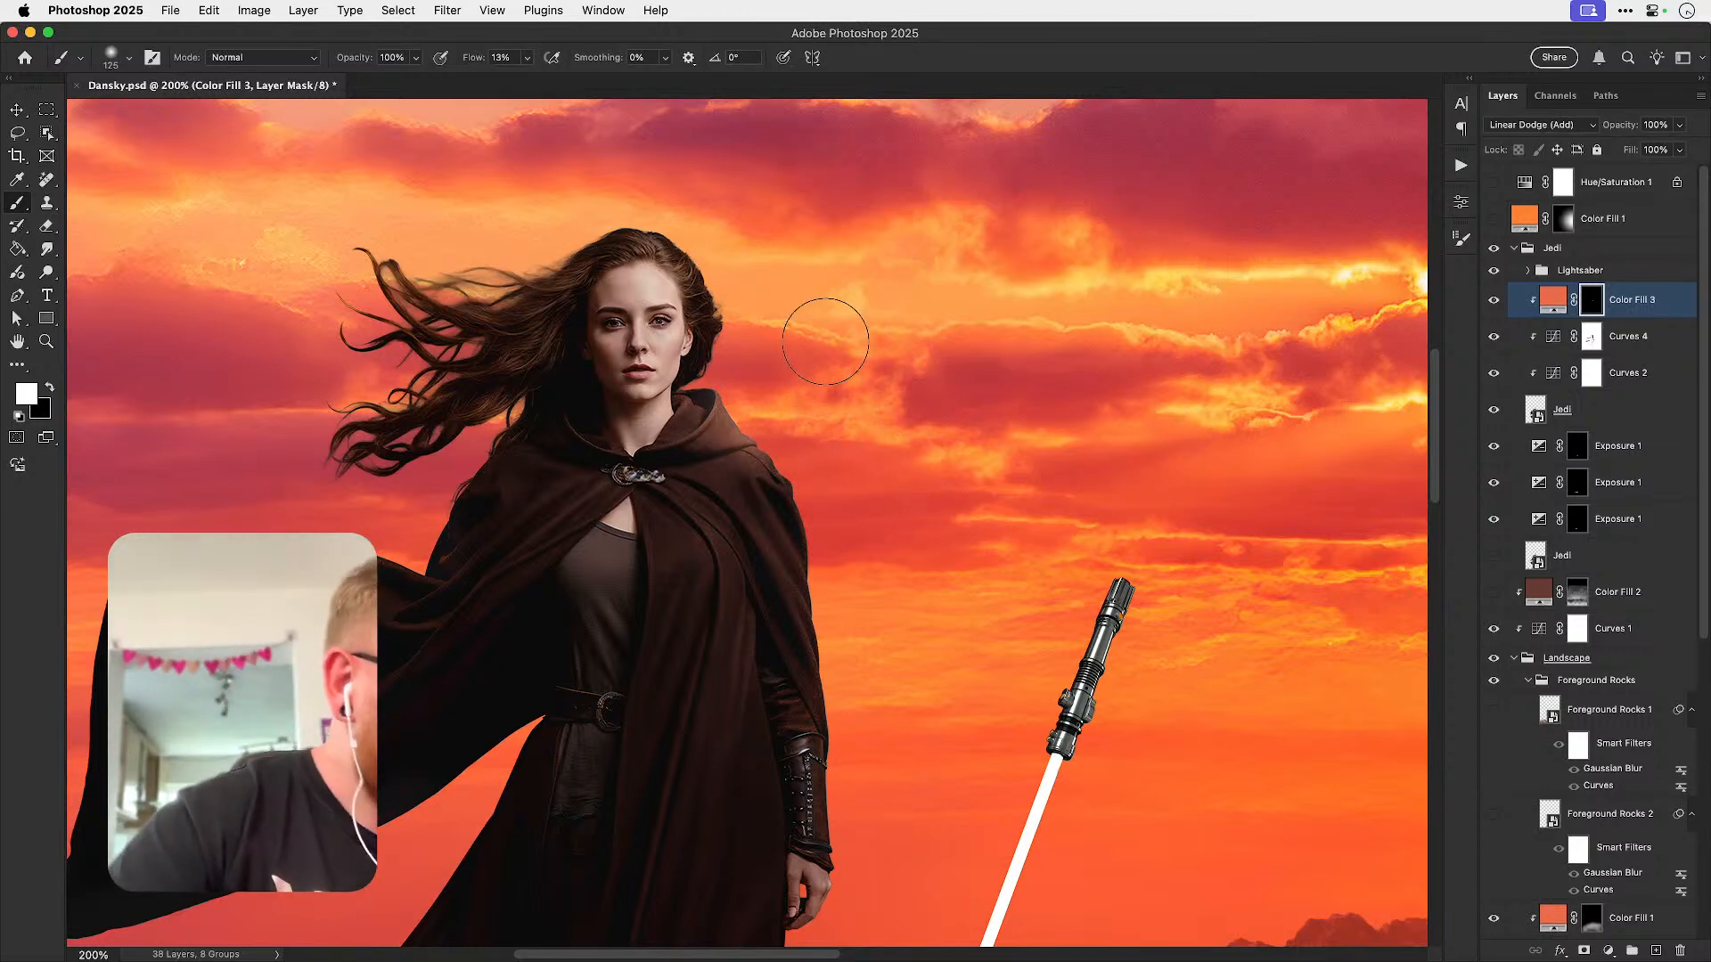
- Try the Normal blend mode on Color Fill 3 with the soft brush reduced to 20 px
{"action": "left_click", "coordinate": [1515, 125]}
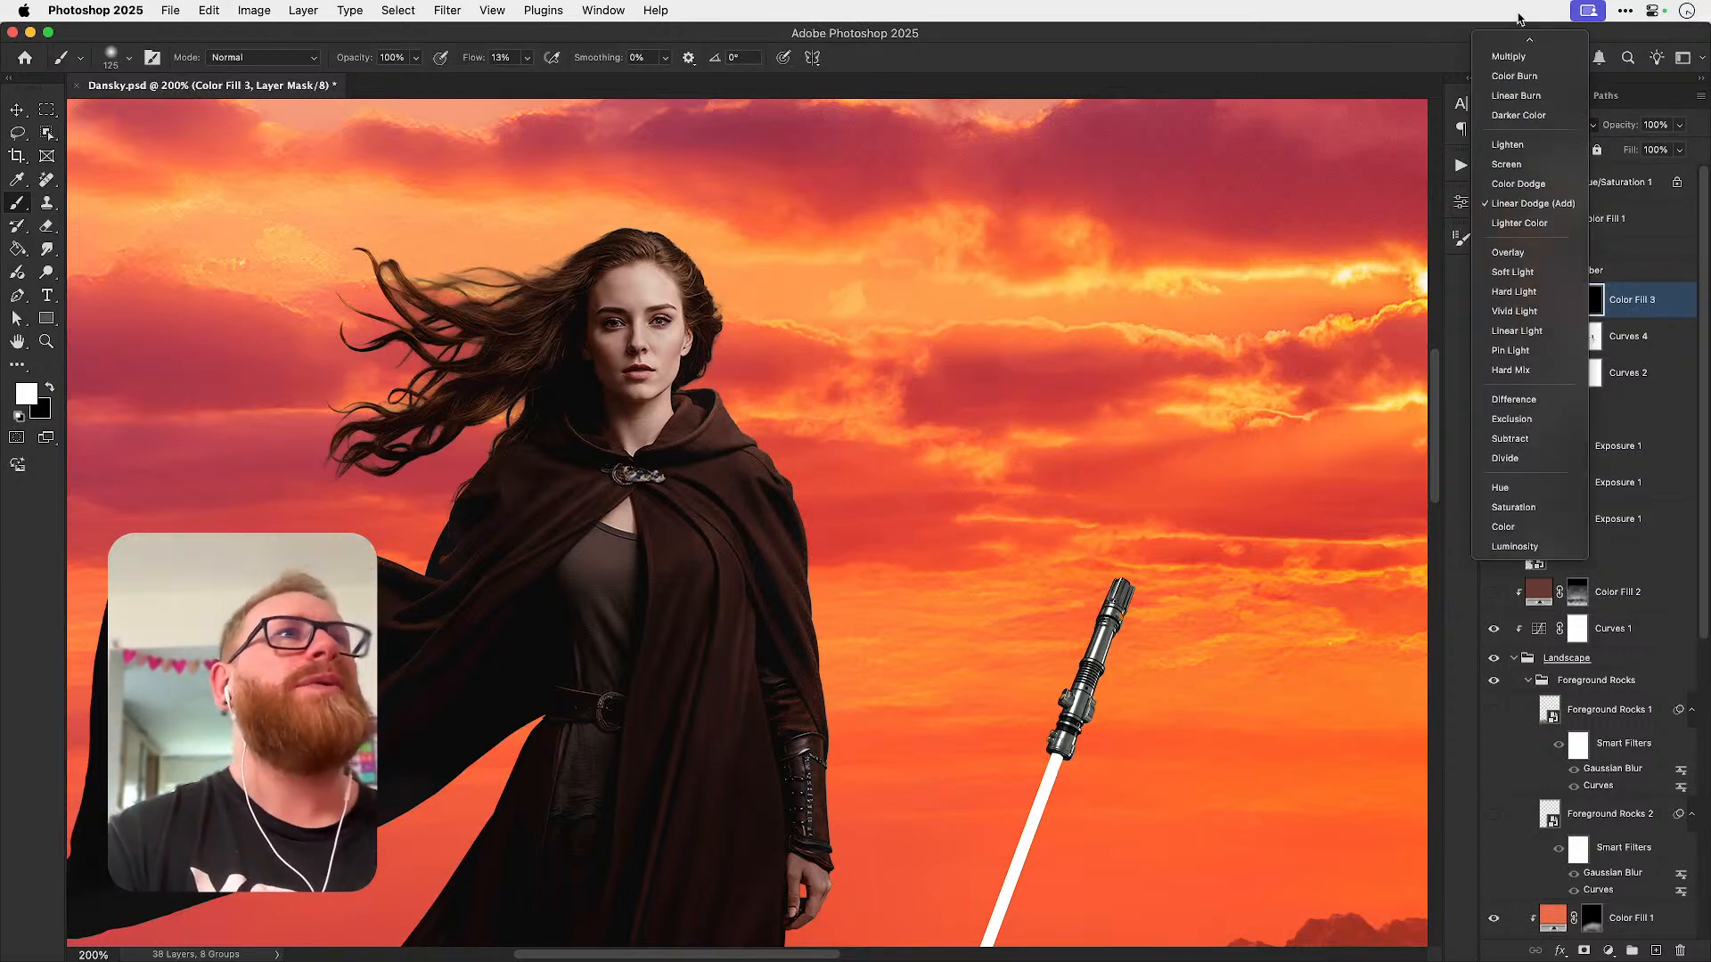
{"action": "left_click", "coordinate": [1520, 49]}
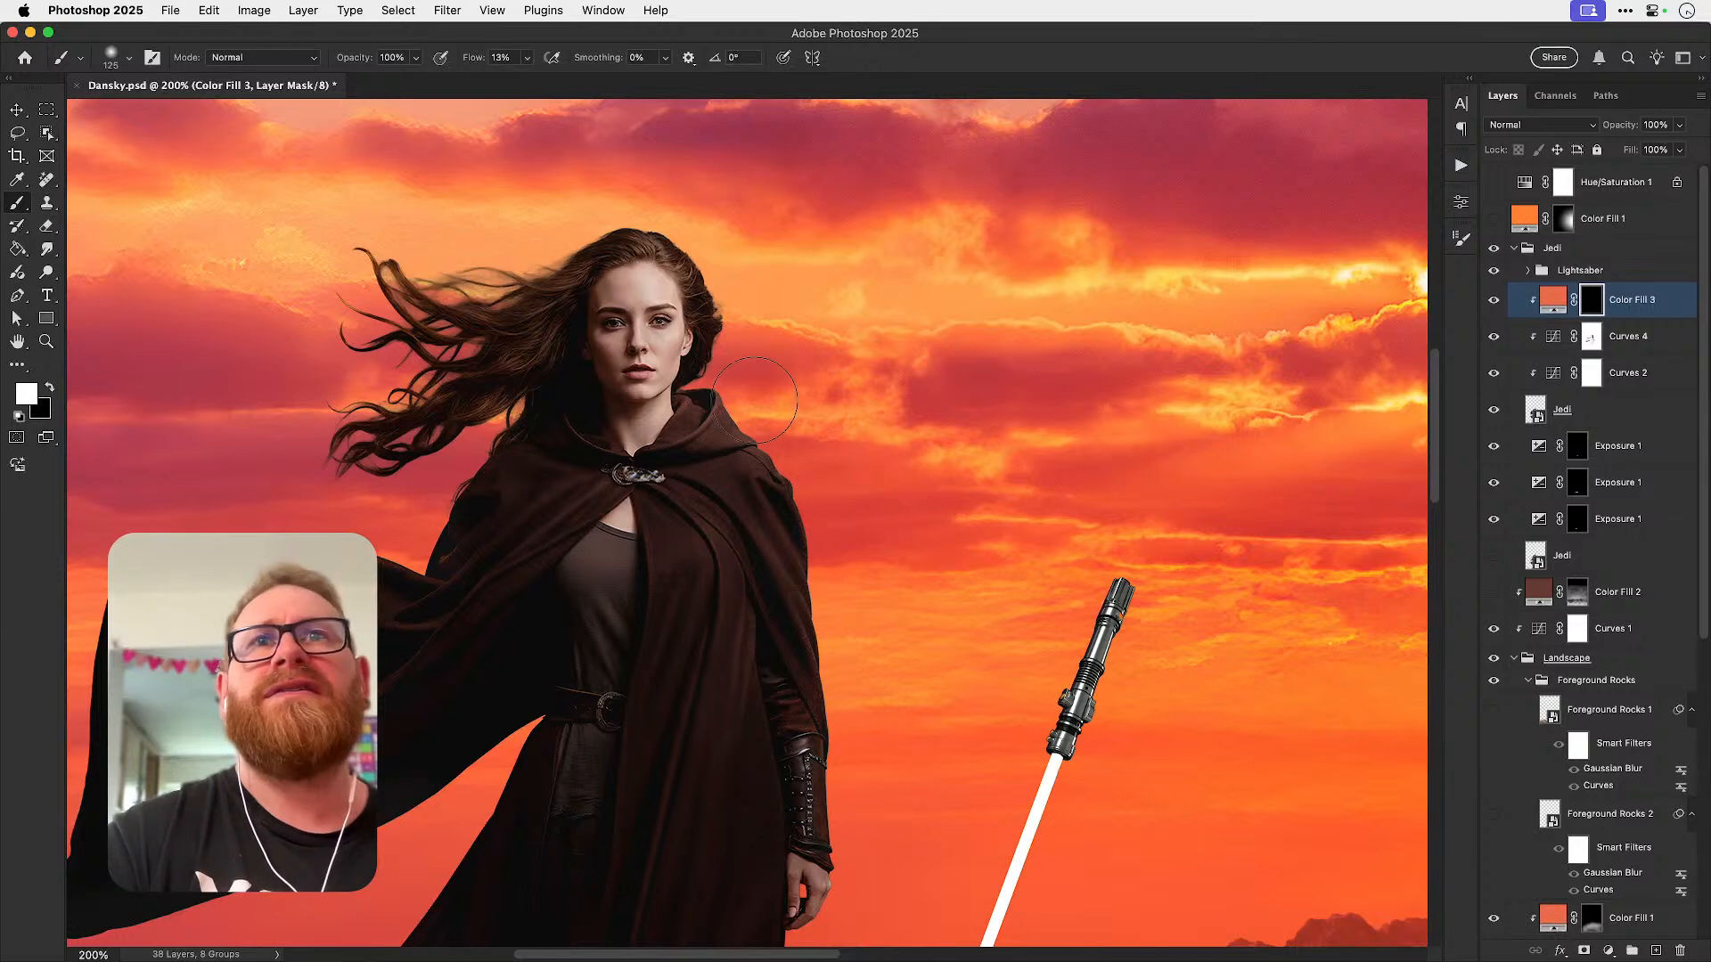
{"action": "key", "text": "bracketleft"}
{"action": "key", "text": "bracketleft"}
{"action": "key", "text": "bracketleft"}
{"action": "key", "text": "bracketleft"}
{"action": "key", "text": "bracketleft"}
{"action": "key", "text": "bracketleft"}
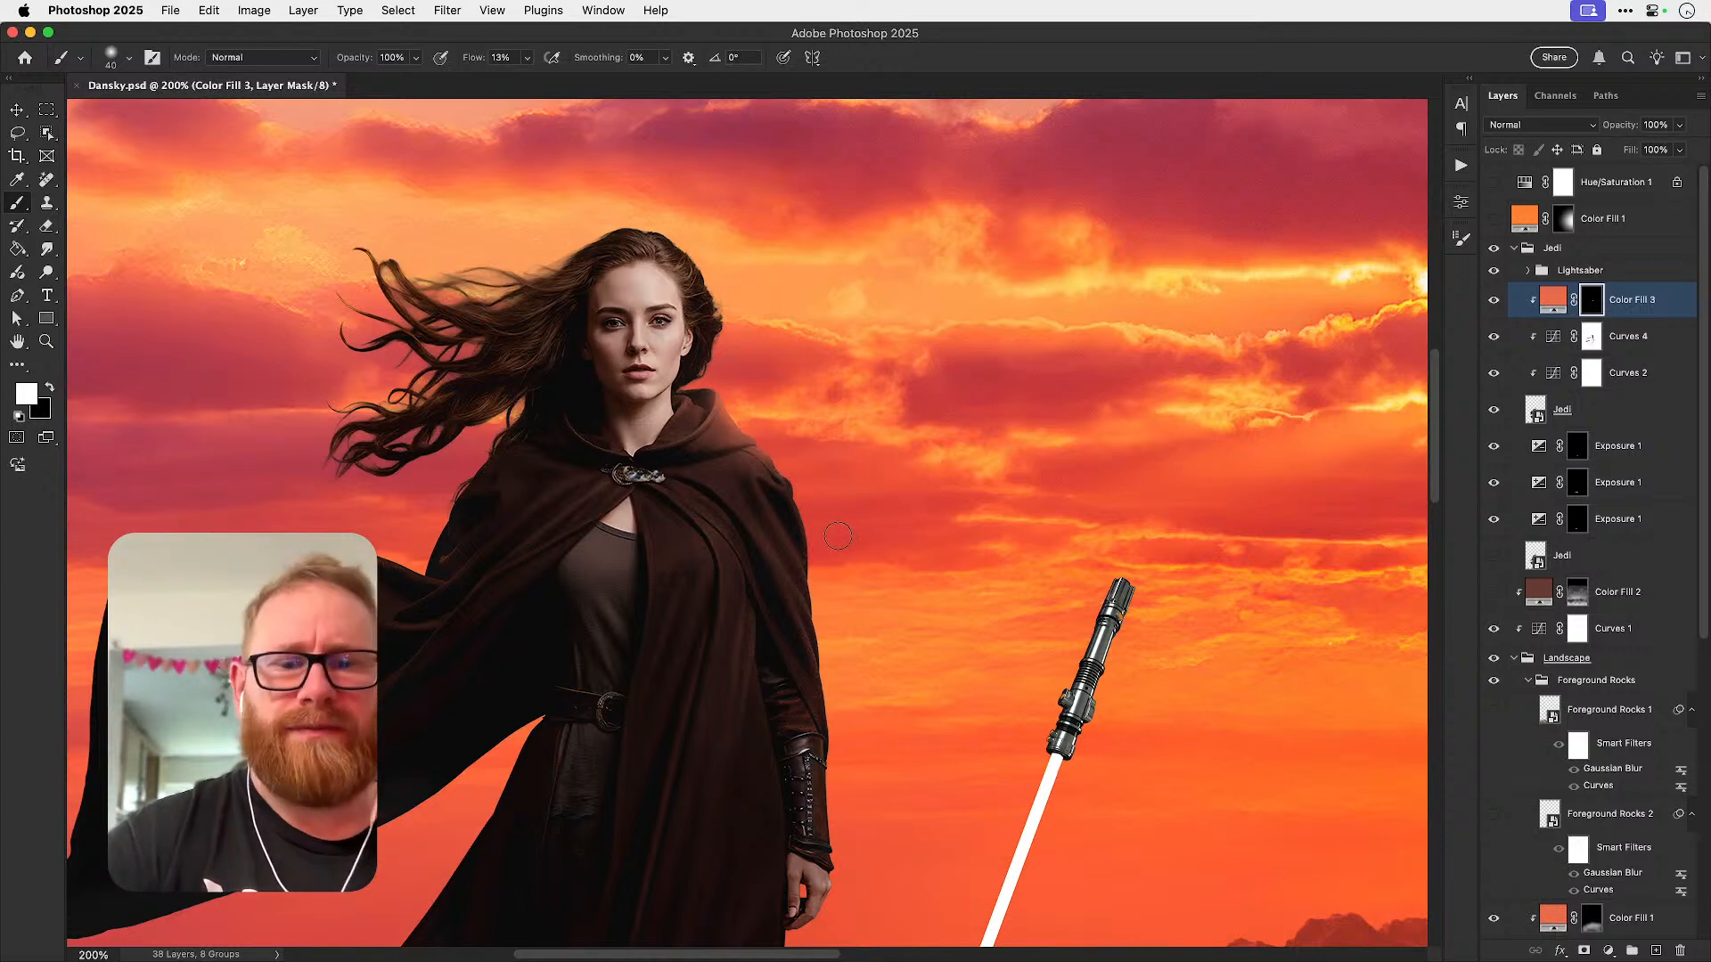
{"action": "key", "text": "bracketleft"}
{"action": "key", "text": "bracketleft"}
{"action": "key", "text": "bracketleft"}
{"action": "key", "text": "bracketleft"}
{"action": "key", "text": "bracketleft"}
{"action": "key", "text": "bracketleft"}
{"action": "key", "text": "bracketleft"}
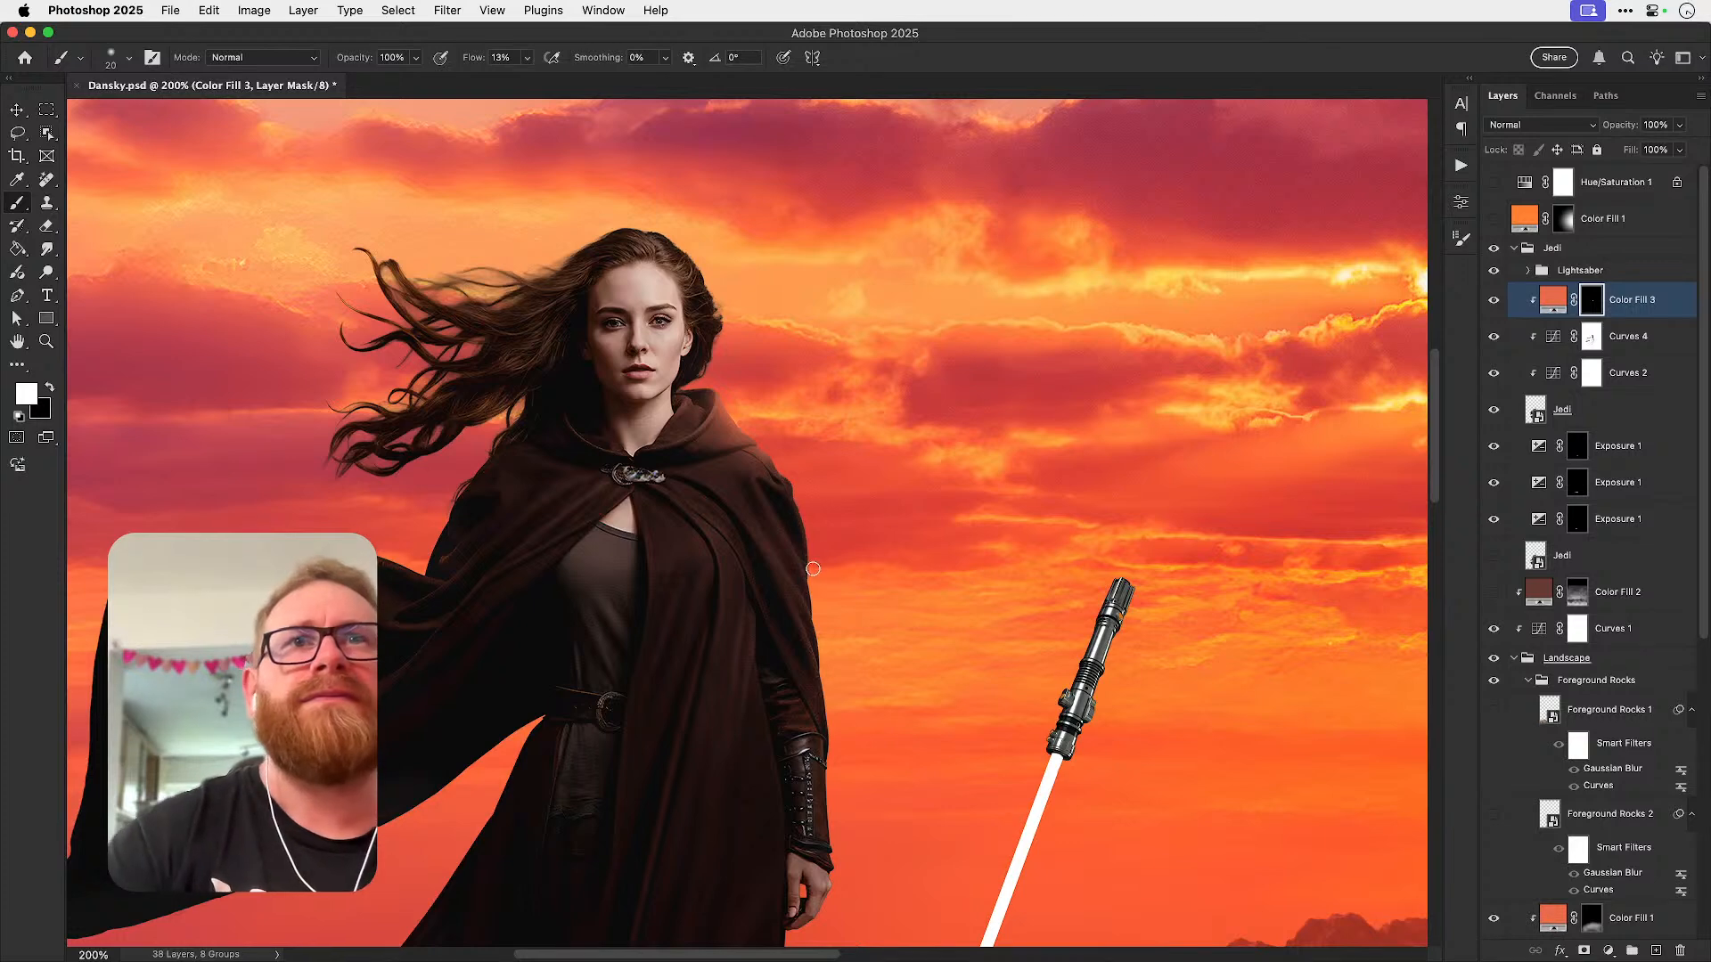
{"action": "key", "text": "x"}
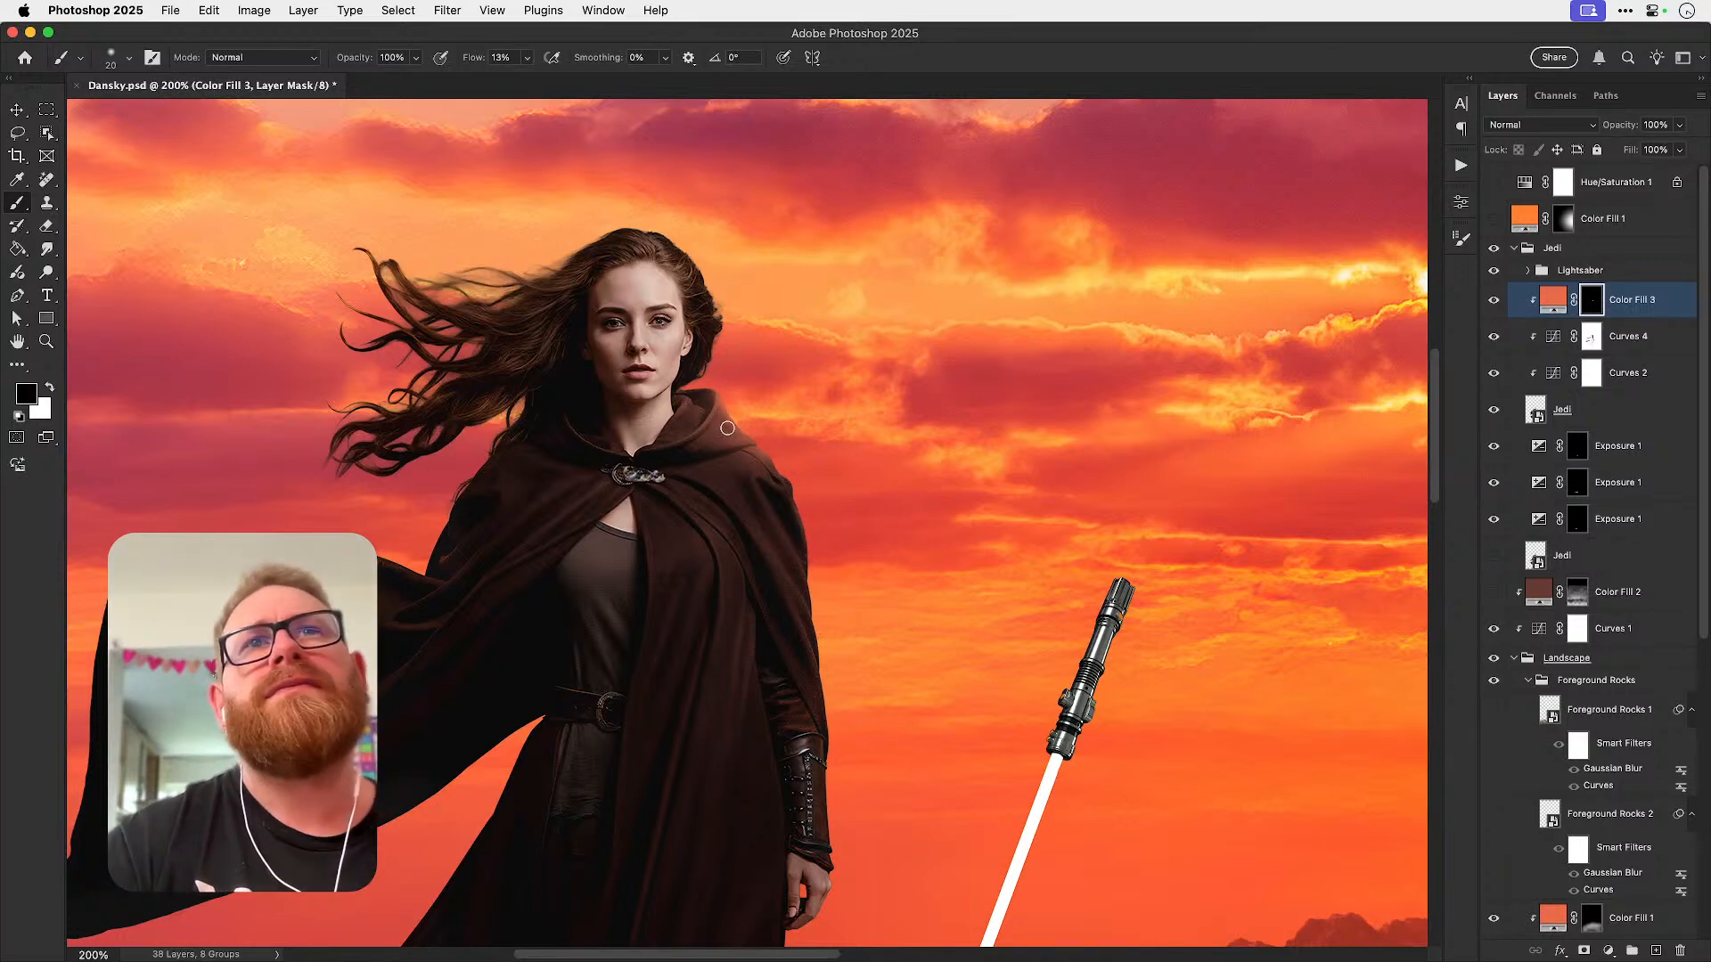
{"action": "key", "text": "x"}
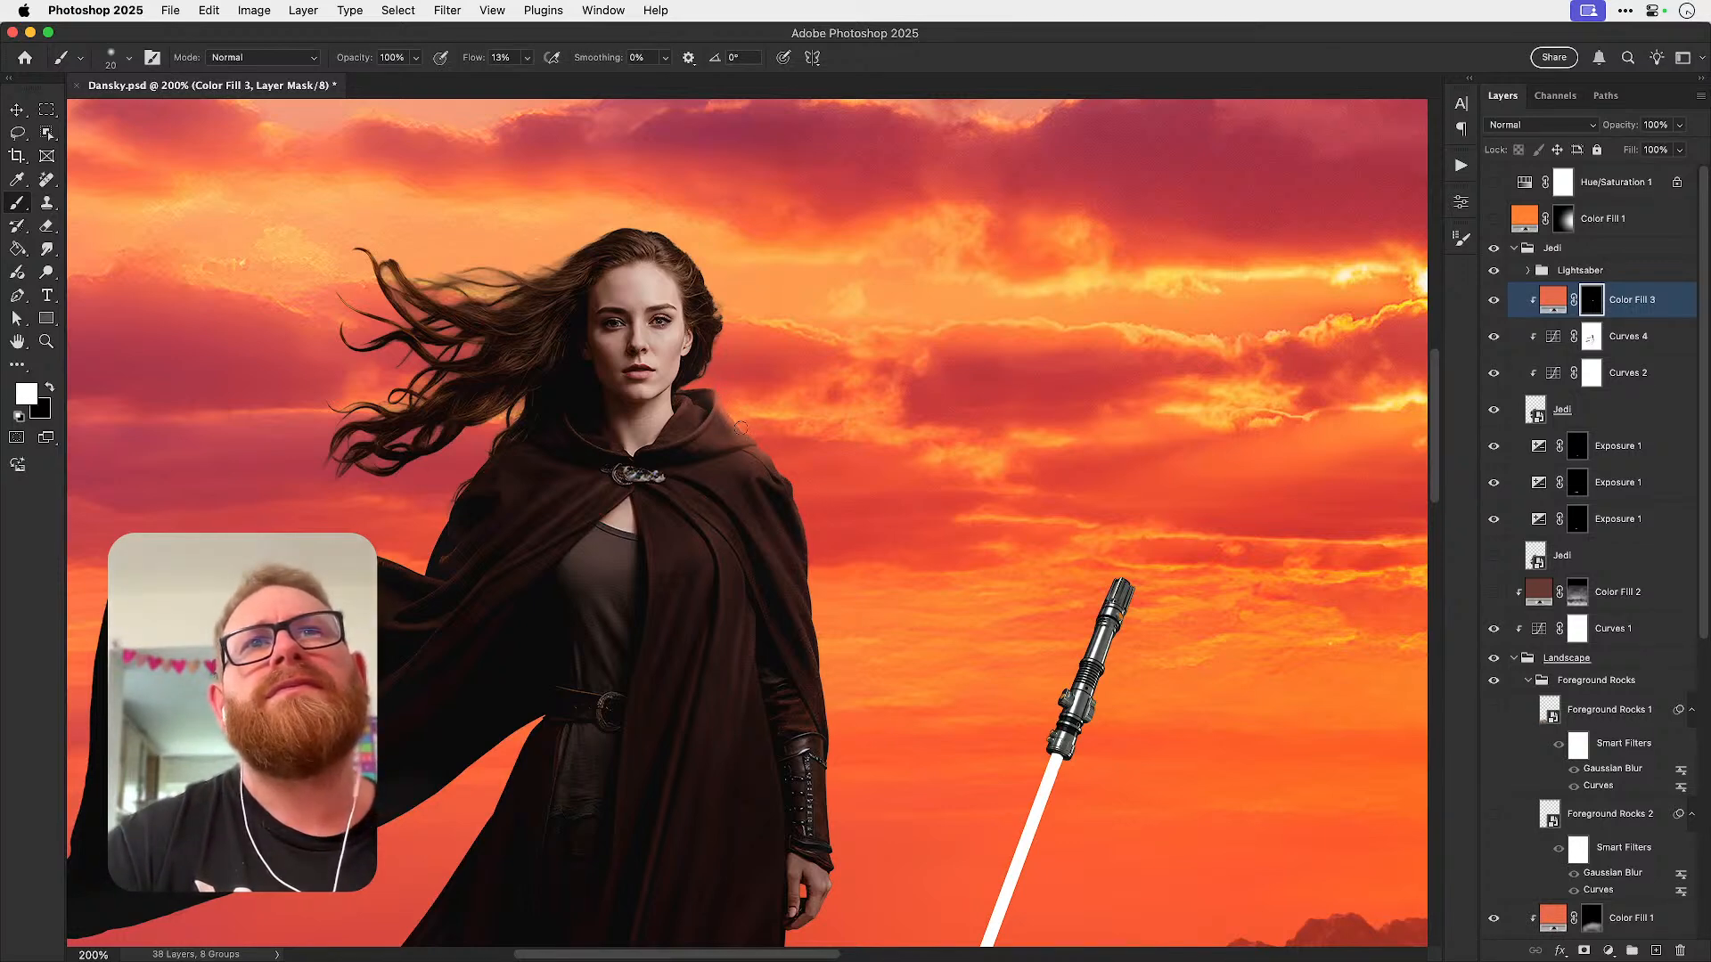
- Set the blend mode of Color Fill 3 to Color Dodge
{"action": "left_click", "coordinate": [1541, 126]}
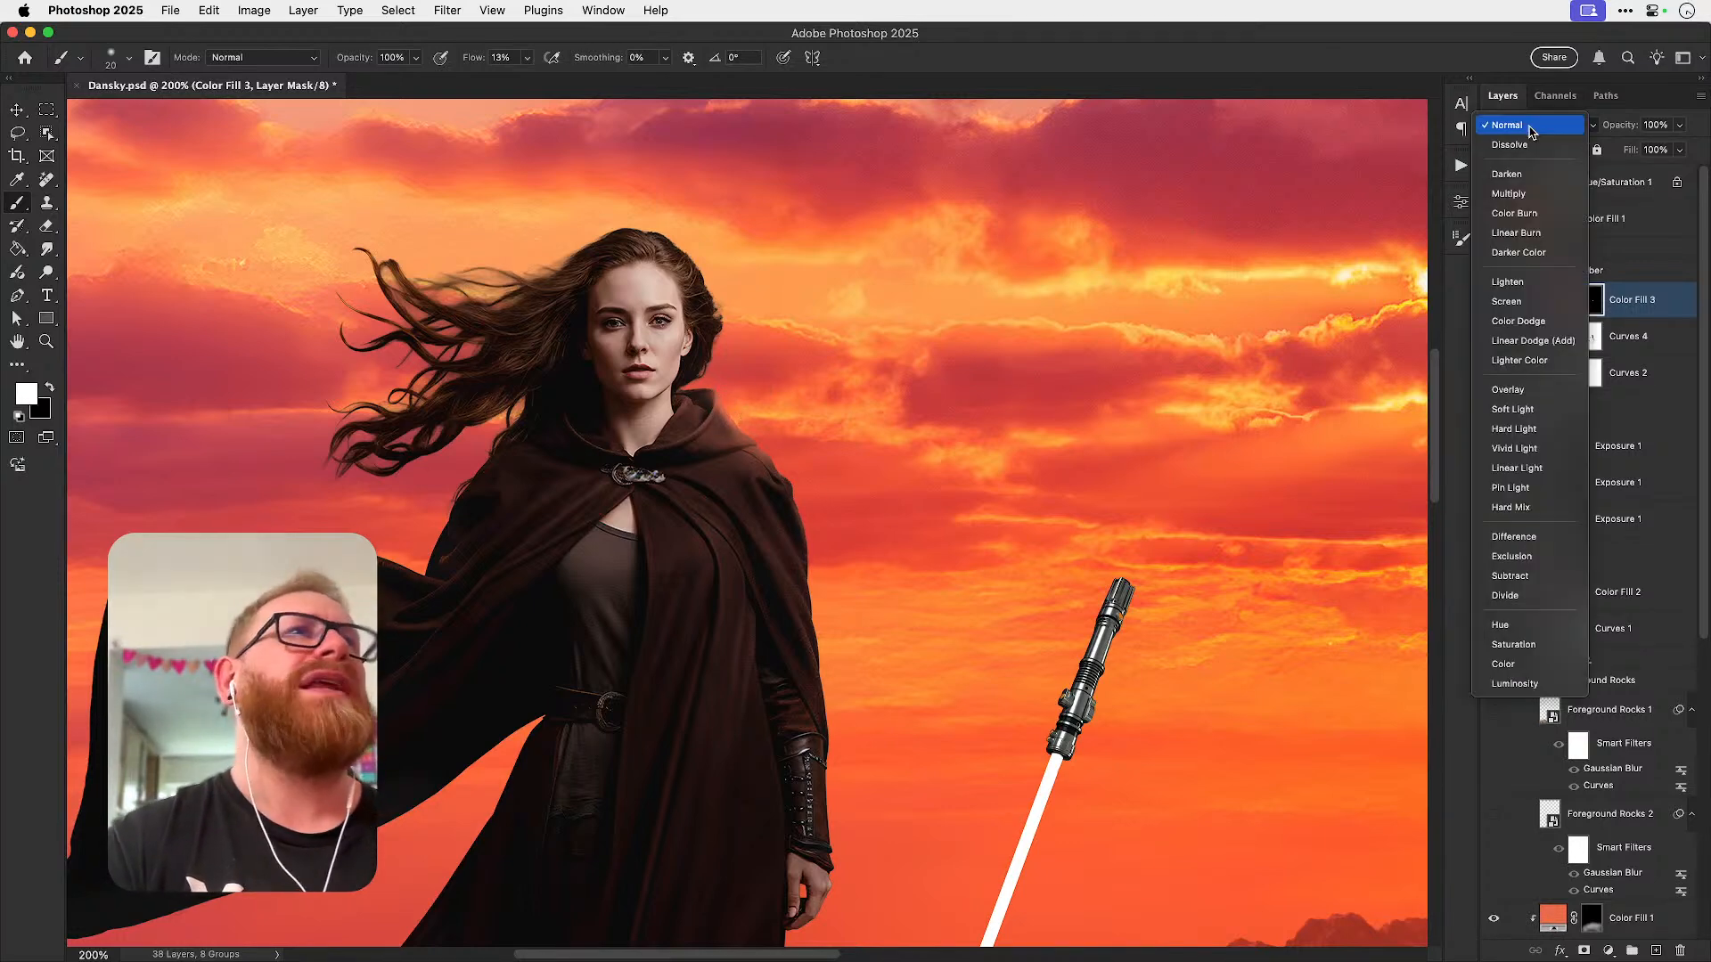
{"action": "left_click", "coordinate": [1531, 320]}
{"action": "right_click", "coordinate": [1595, 299]}
{"action": "left_click", "coordinate": [1564, 336]}
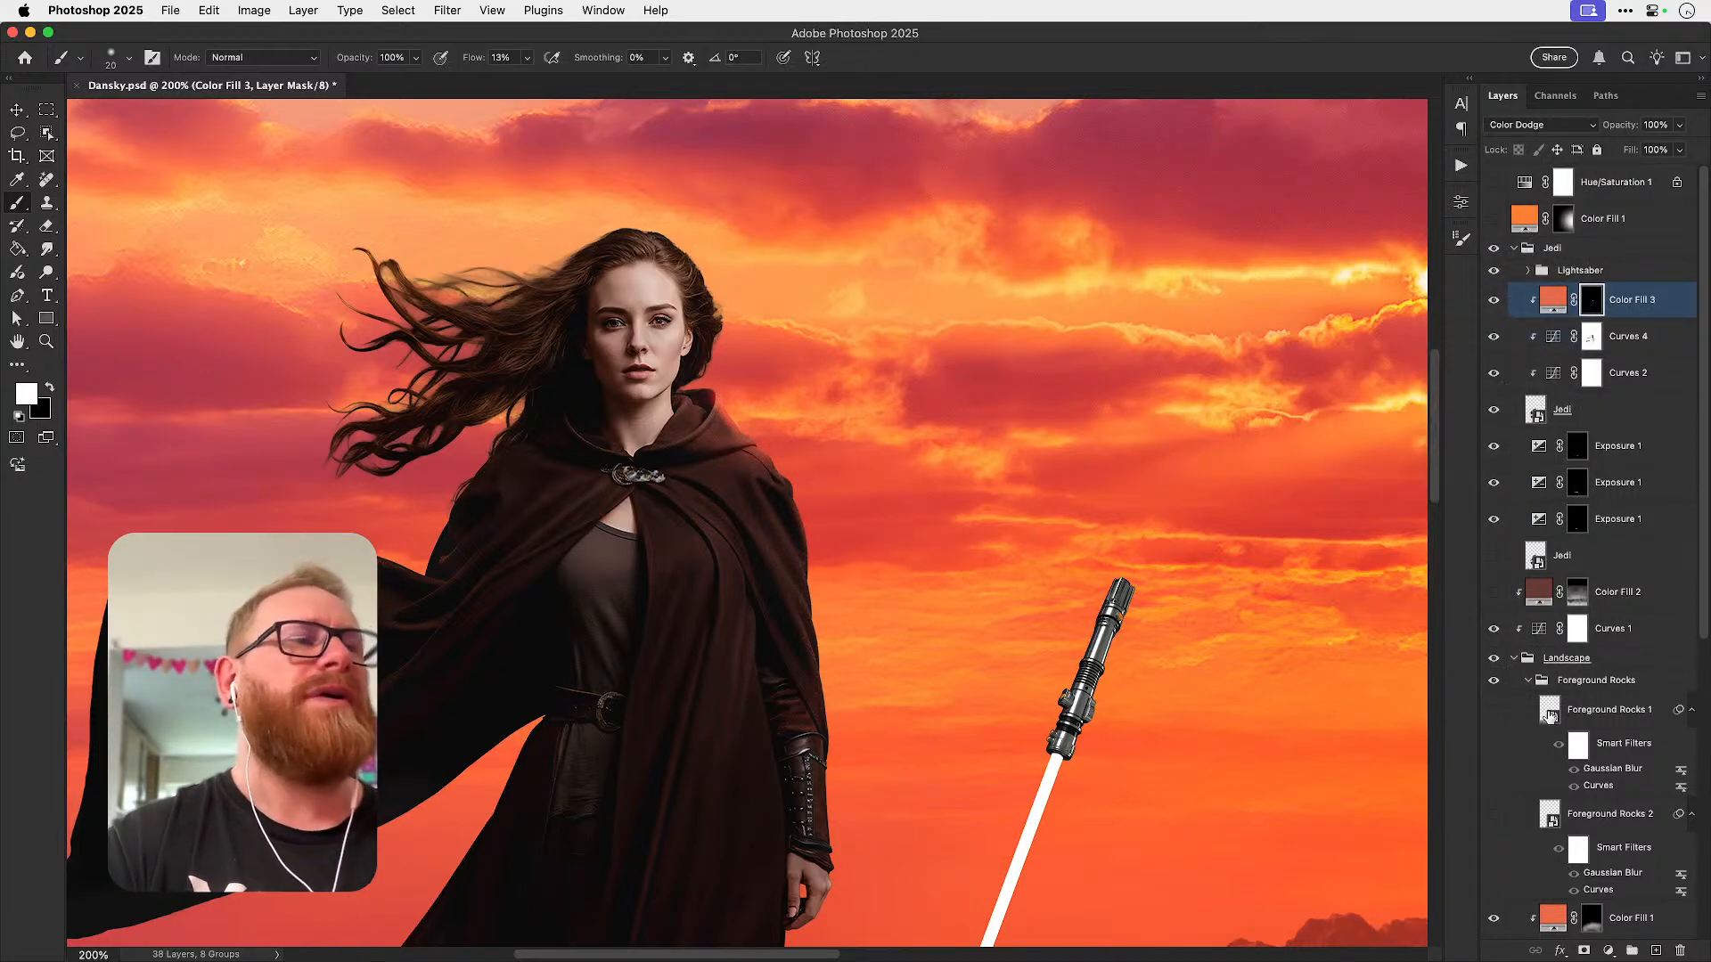
{"action": "left_click", "coordinate": [1584, 951], "text": "alt"}
- Set the soft white brush to 20 px for fine glow work along the edge of the Jedi's hood
{"action": "key", "text": "x"}
{"action": "key", "text": "z"}
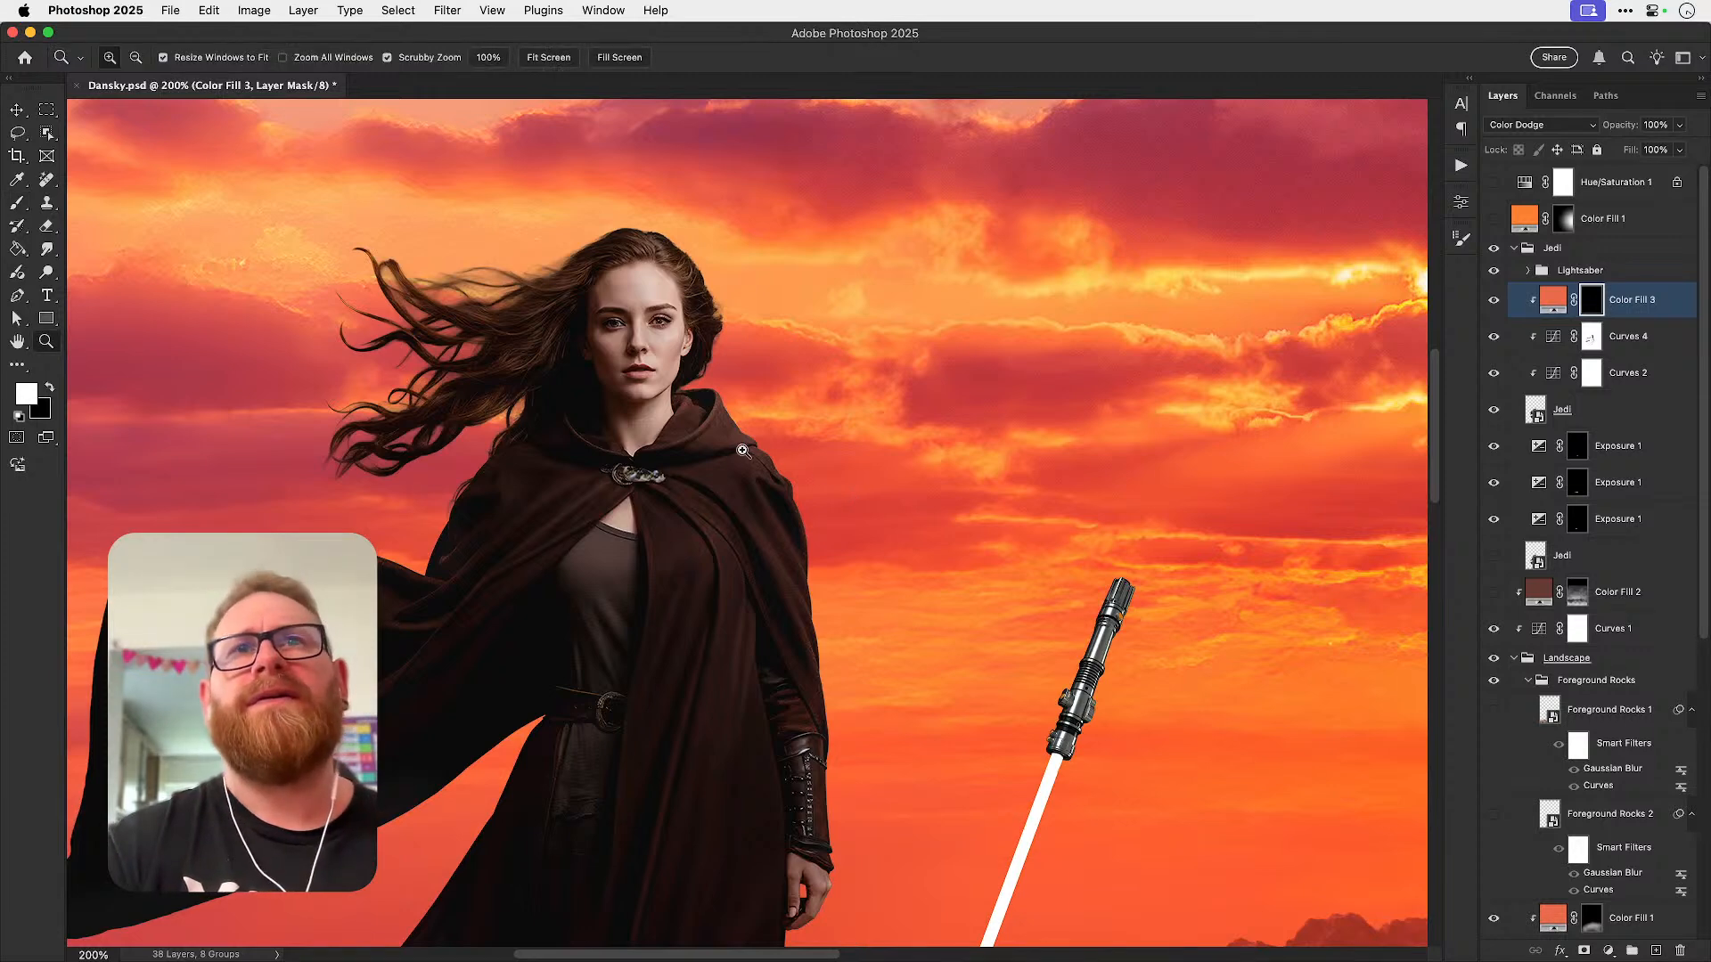
{"action": "left_click", "coordinate": [739, 449]}
{"action": "left_click", "coordinate": [740, 450]}
{"action": "key", "text": "b"}
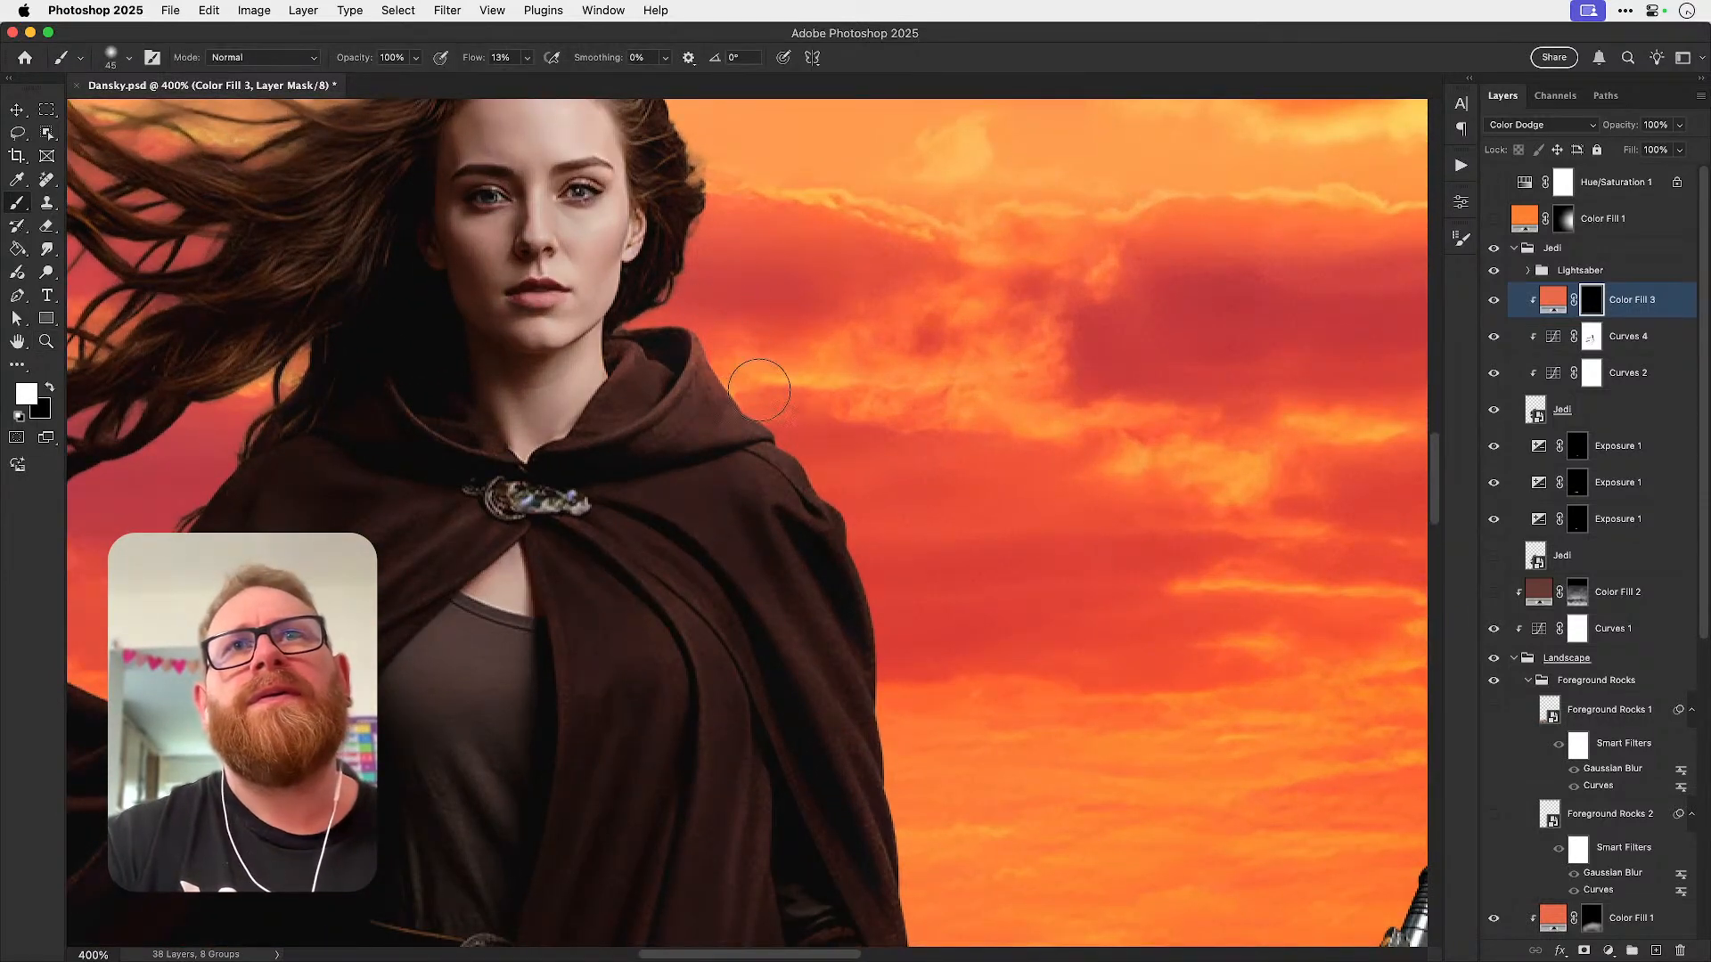
{"action": "key", "text": "bracketleft"}
{"action": "key", "text": "bracketleft"}
{"action": "key", "text": "bracketleft"}
{"action": "key", "text": "bracketleft"}
{"action": "key", "text": "bracketleft"}
{"action": "key", "text": "bracketright"}
{"action": "key", "text": "bracketright"}
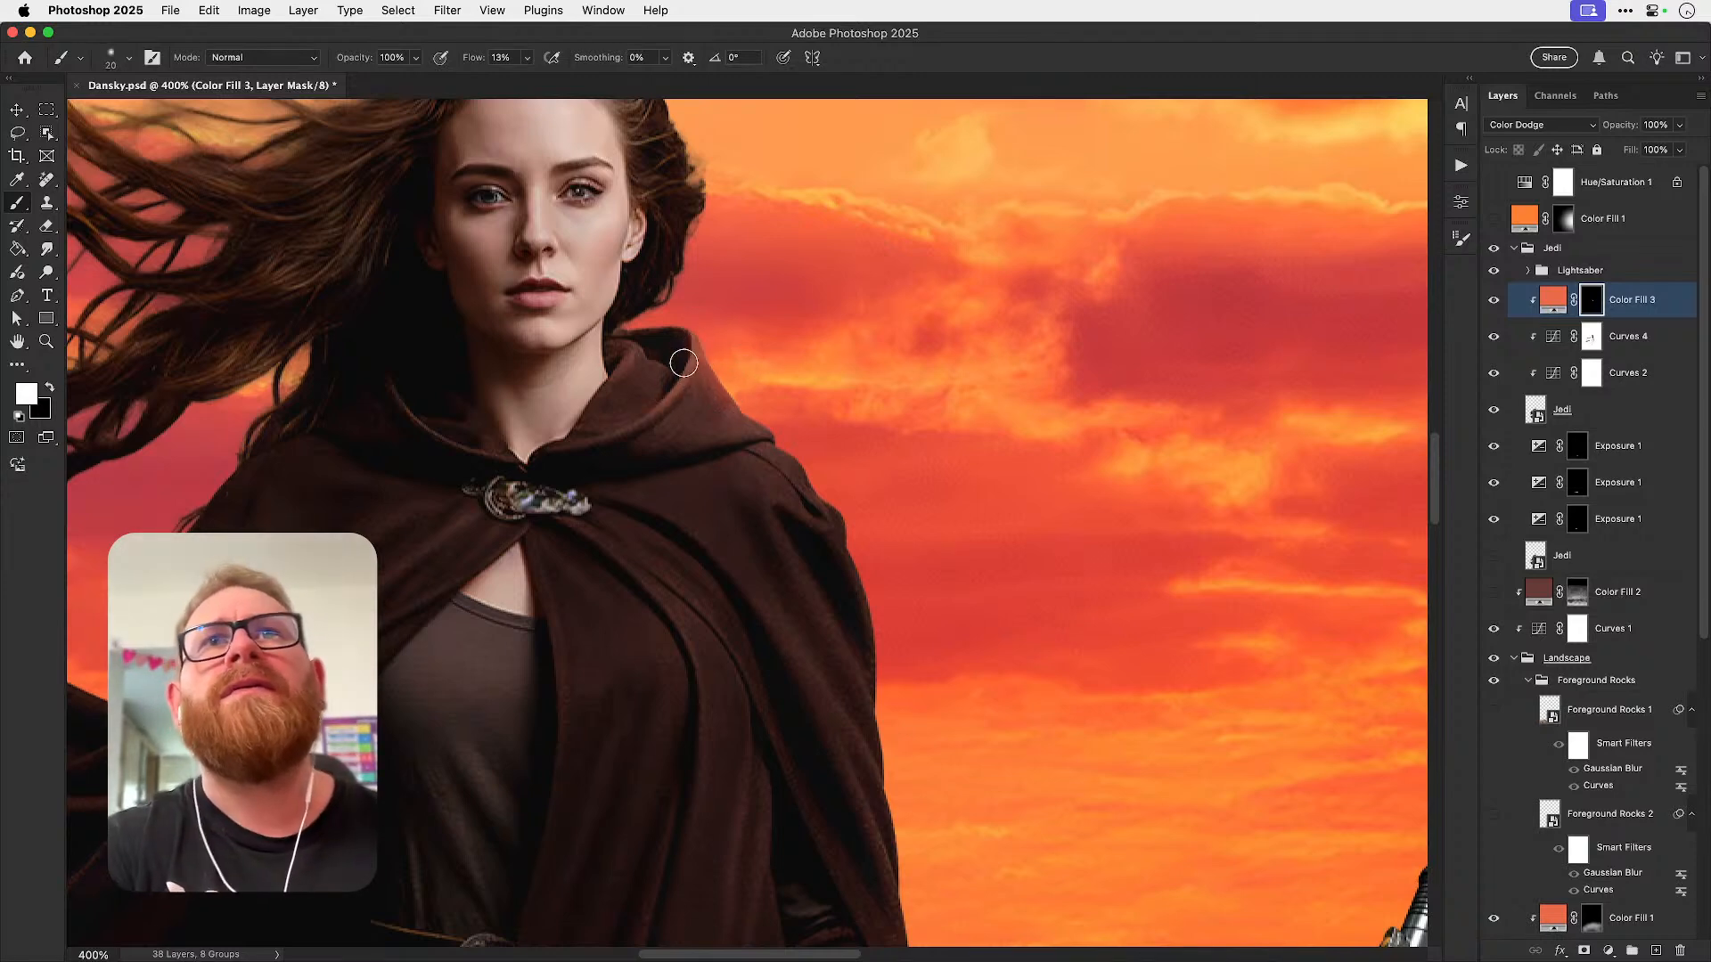
{"action": "key", "text": "x"}
{"action": "key", "text": "x"}
- Enlarge the brush to 100 px and paint the glow down the outer edge of the cloak's shoulder and sleeve
{"action": "key", "text": "bracketright"}
{"action": "key", "text": "bracketright"}
{"action": "key", "text": "bracketright"}
{"action": "key", "text": "bracketright"}
{"action": "key", "text": "bracketright"}
{"action": "key", "text": "bracketright"}
{"action": "key", "text": "bracketright"}
{"action": "key", "text": "bracketright"}
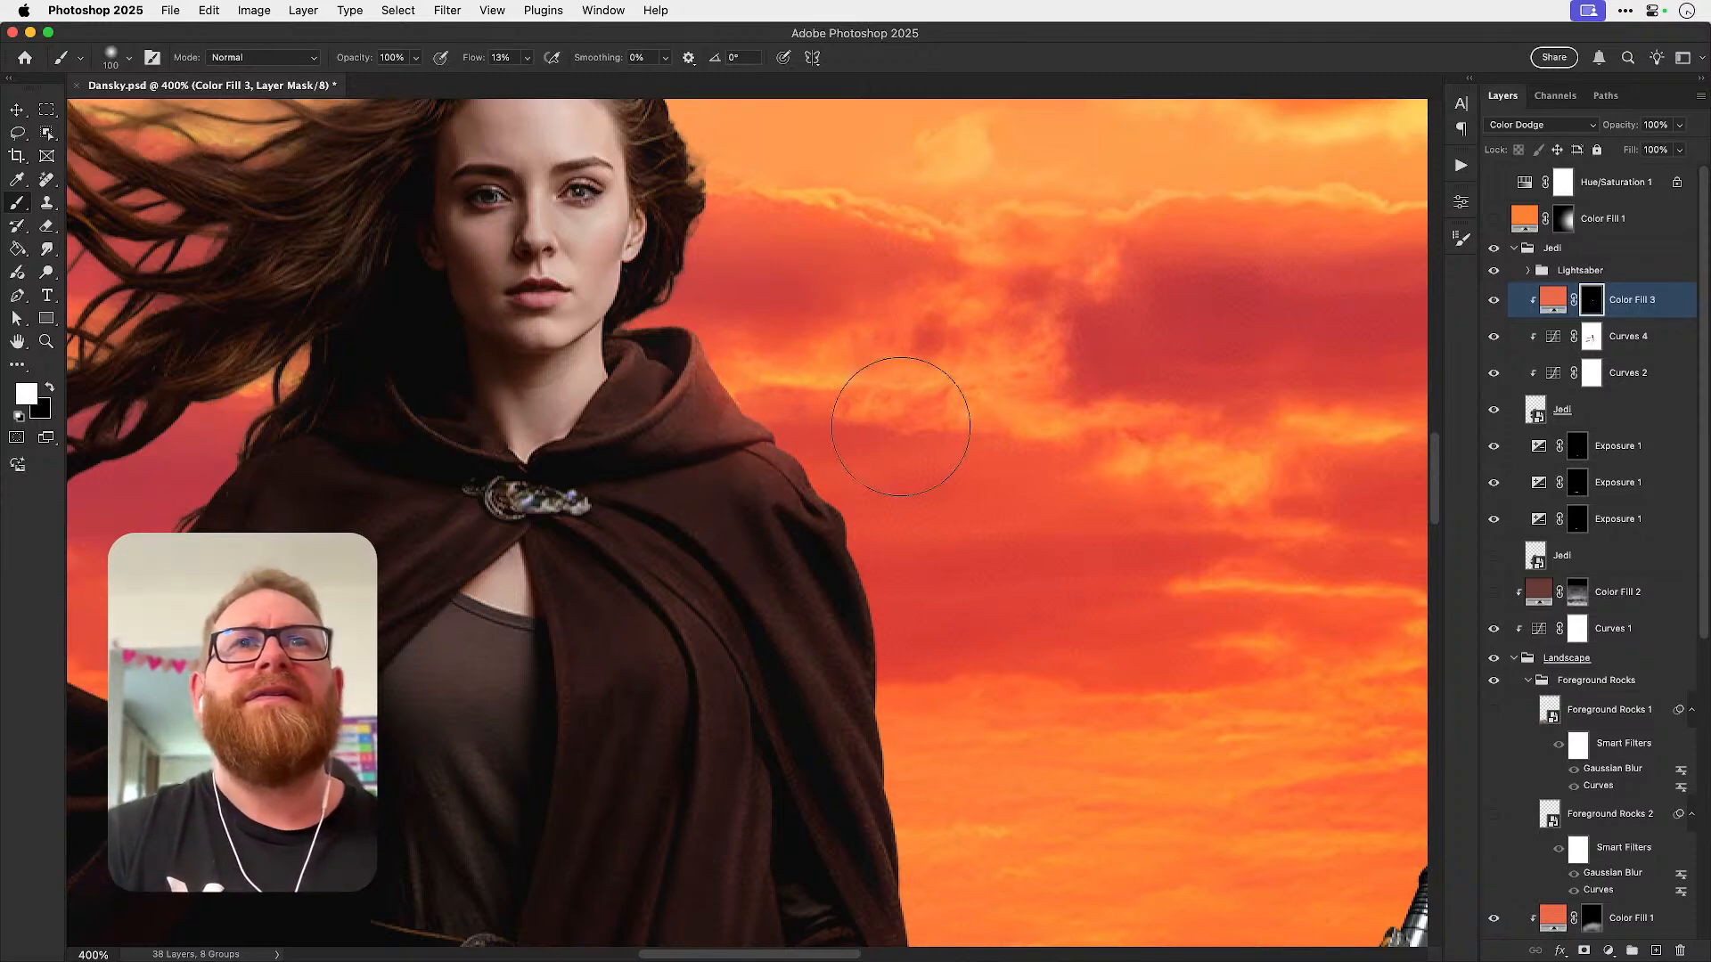
{"action": "left_click_drag", "start_coordinate": [967, 634], "coordinate": [858, 443]}
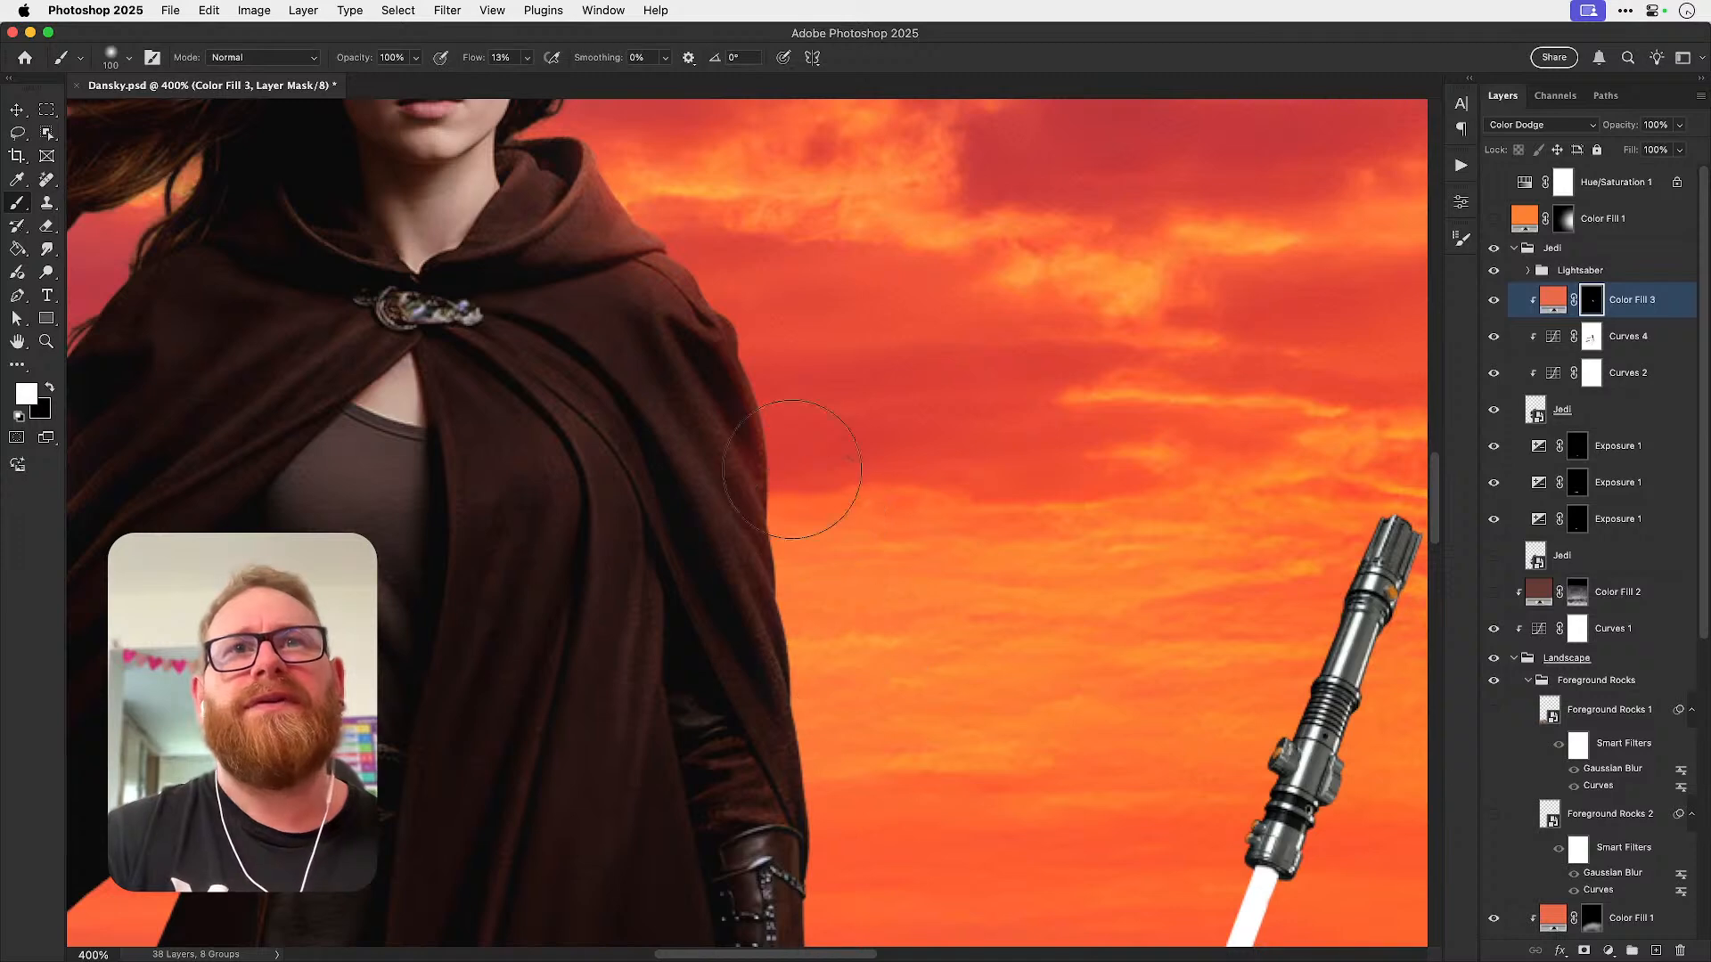
{"action": "left_click_drag", "start_coordinate": [879, 715], "coordinate": [839, 481]}
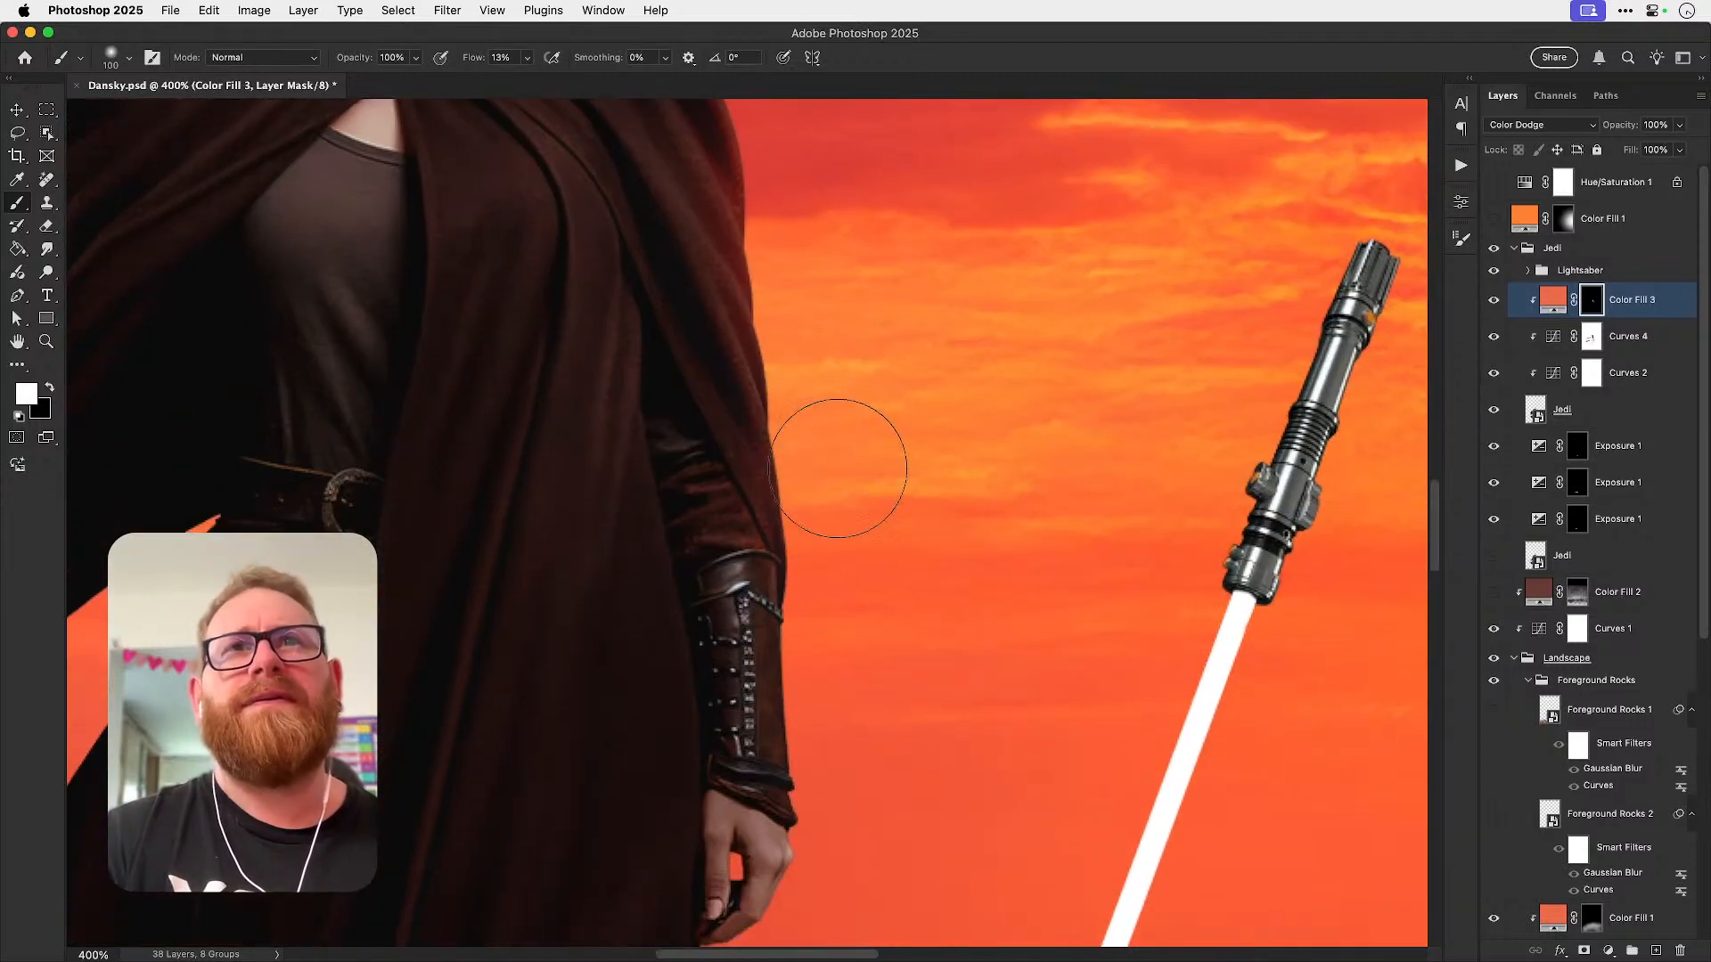
{"action": "left_click_drag", "start_coordinate": [861, 758], "coordinate": [879, 439]}
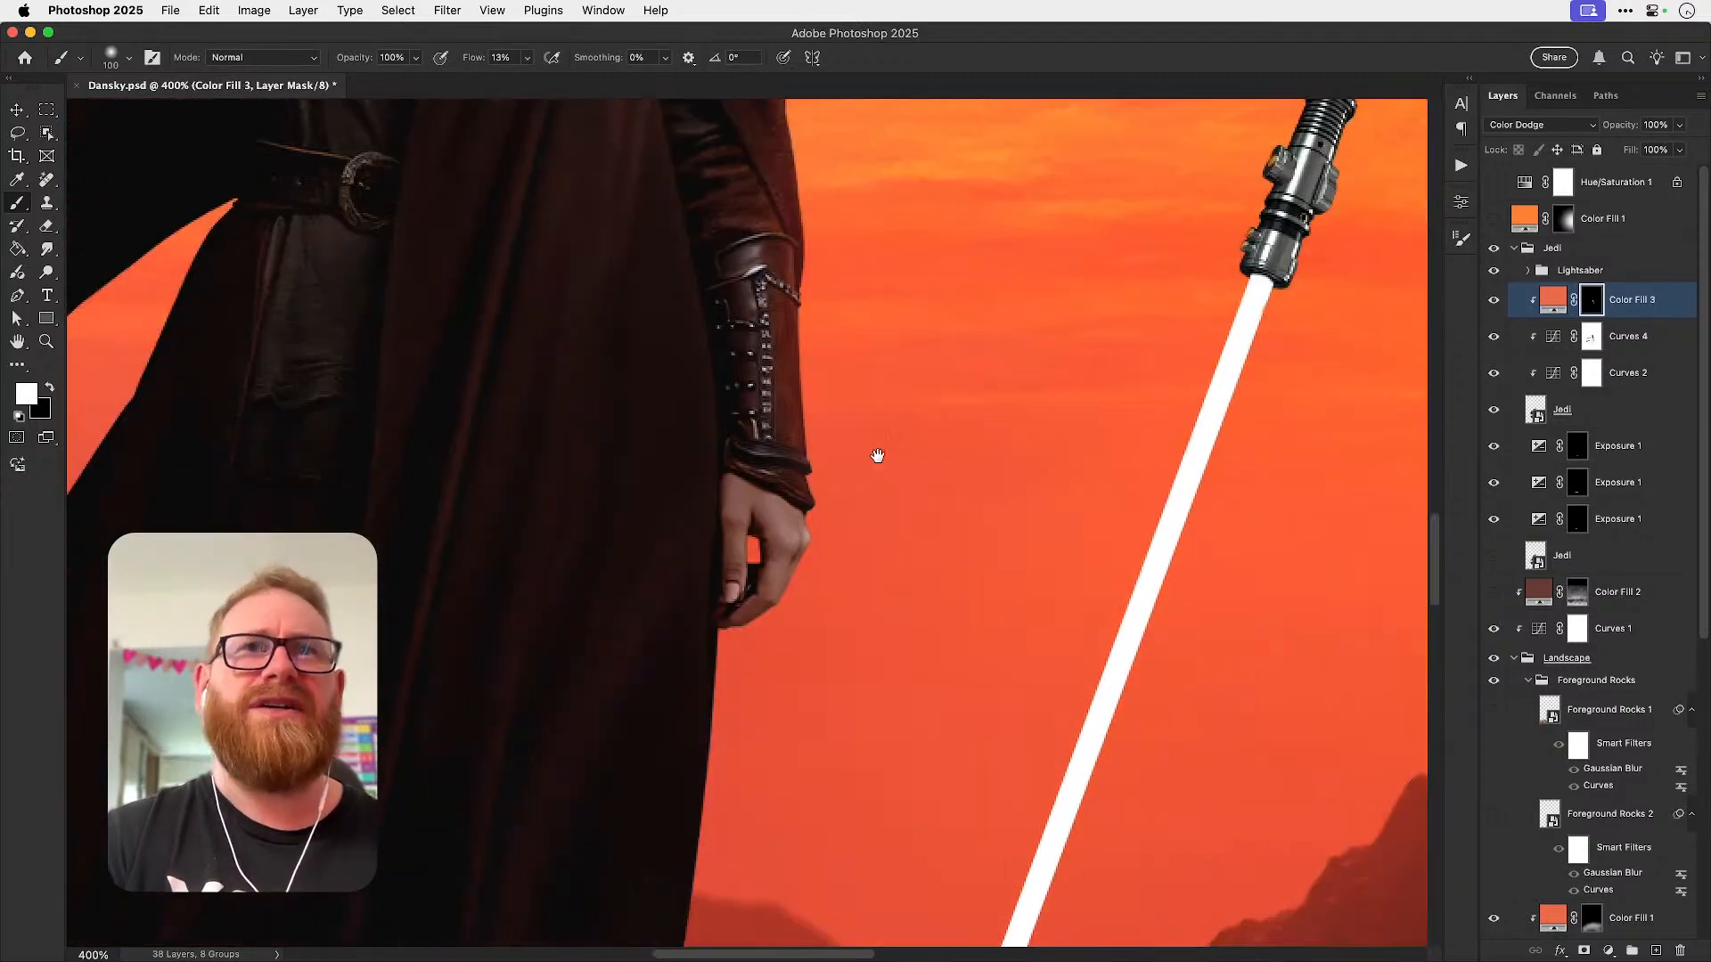
- Brush the glow onto the edge of the bracer and hand, varying the brush size between 80 and 40 px
{"action": "key", "text": "bracketleft"}
{"action": "key", "text": "bracketleft"}
{"action": "key", "text": "bracketleft"}
{"action": "key", "text": "bracketleft"}
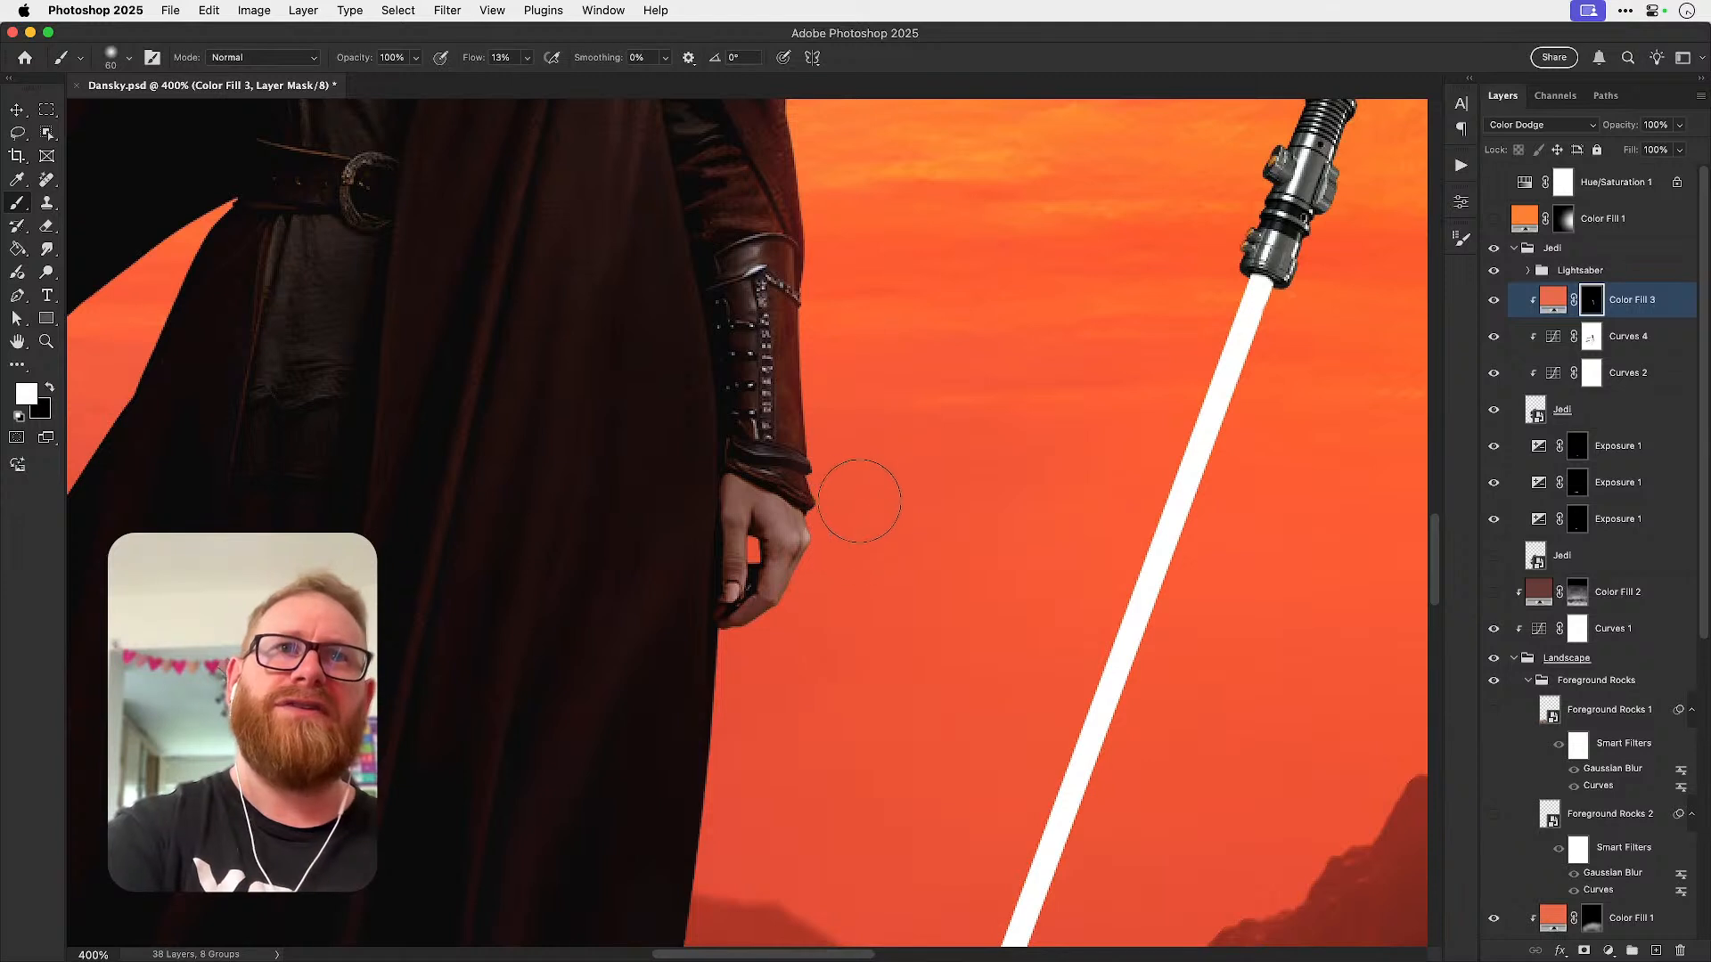
{"action": "key", "text": "bracketleft"}
{"action": "key", "text": "bracketleft"}
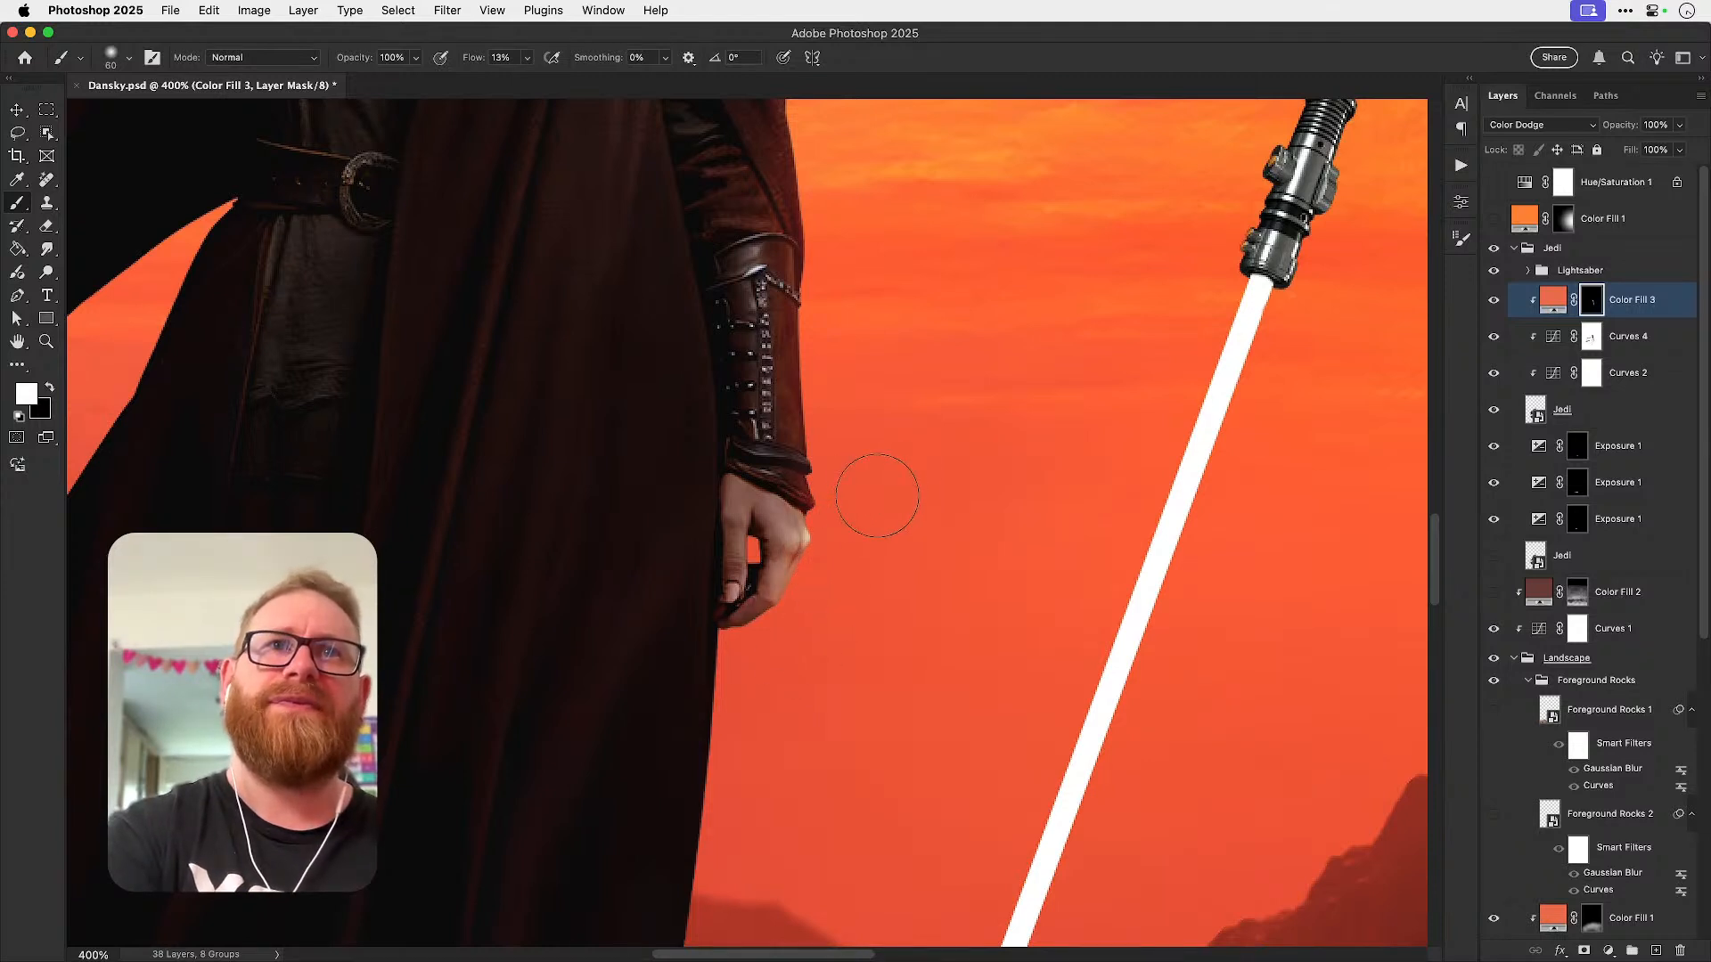
{"action": "key", "text": "bracketright"}
{"action": "key", "text": "bracketright"}
{"action": "key", "text": "bracketright"}
{"action": "key", "text": "bracketright"}
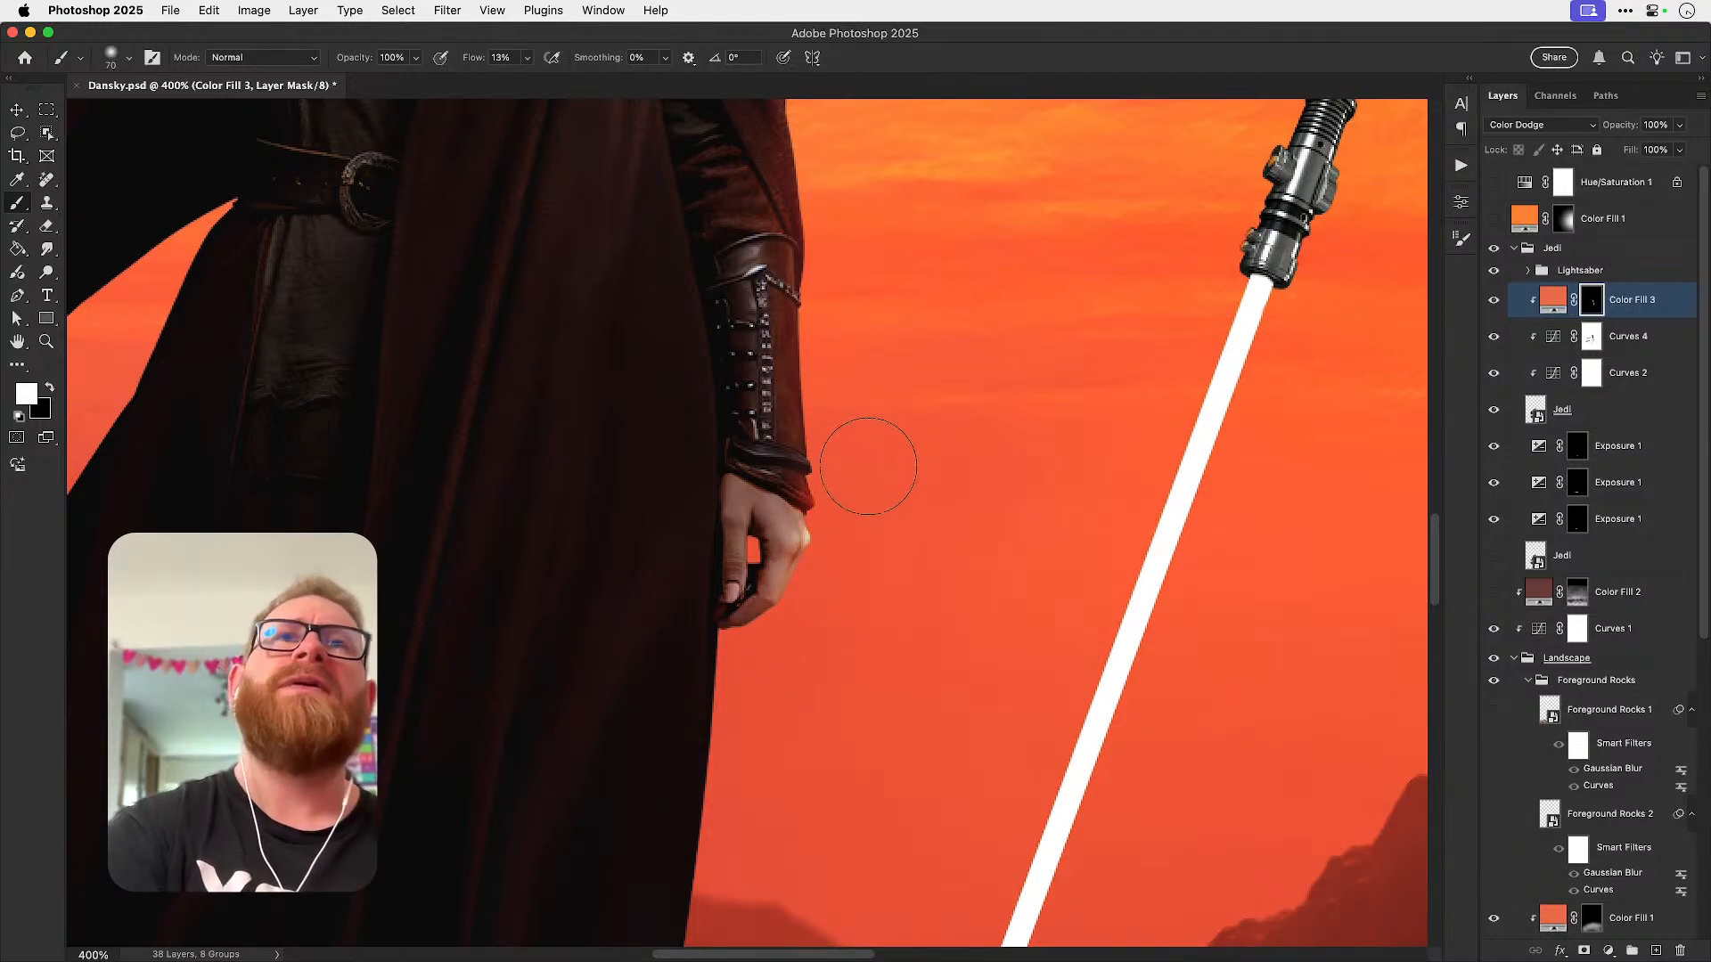
{"action": "key", "text": "bracketleft"}
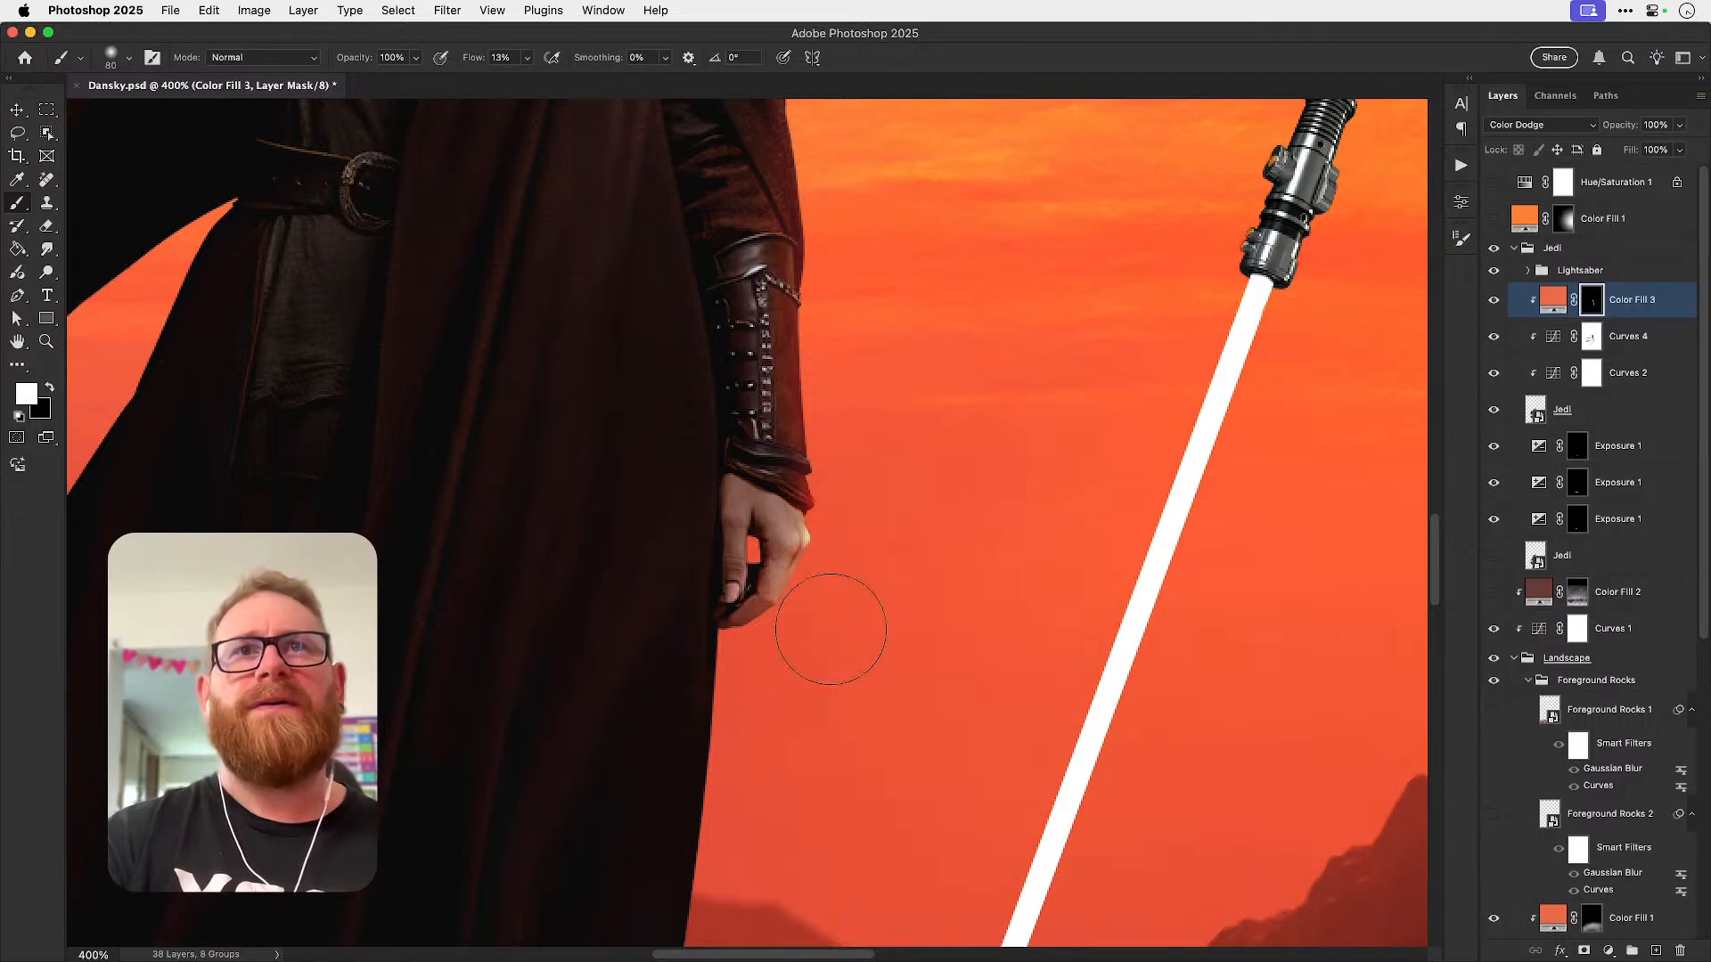
{"action": "key", "text": "bracketleft"}
{"action": "key", "text": "bracketleft"}
{"action": "key", "text": "bracketleft"}
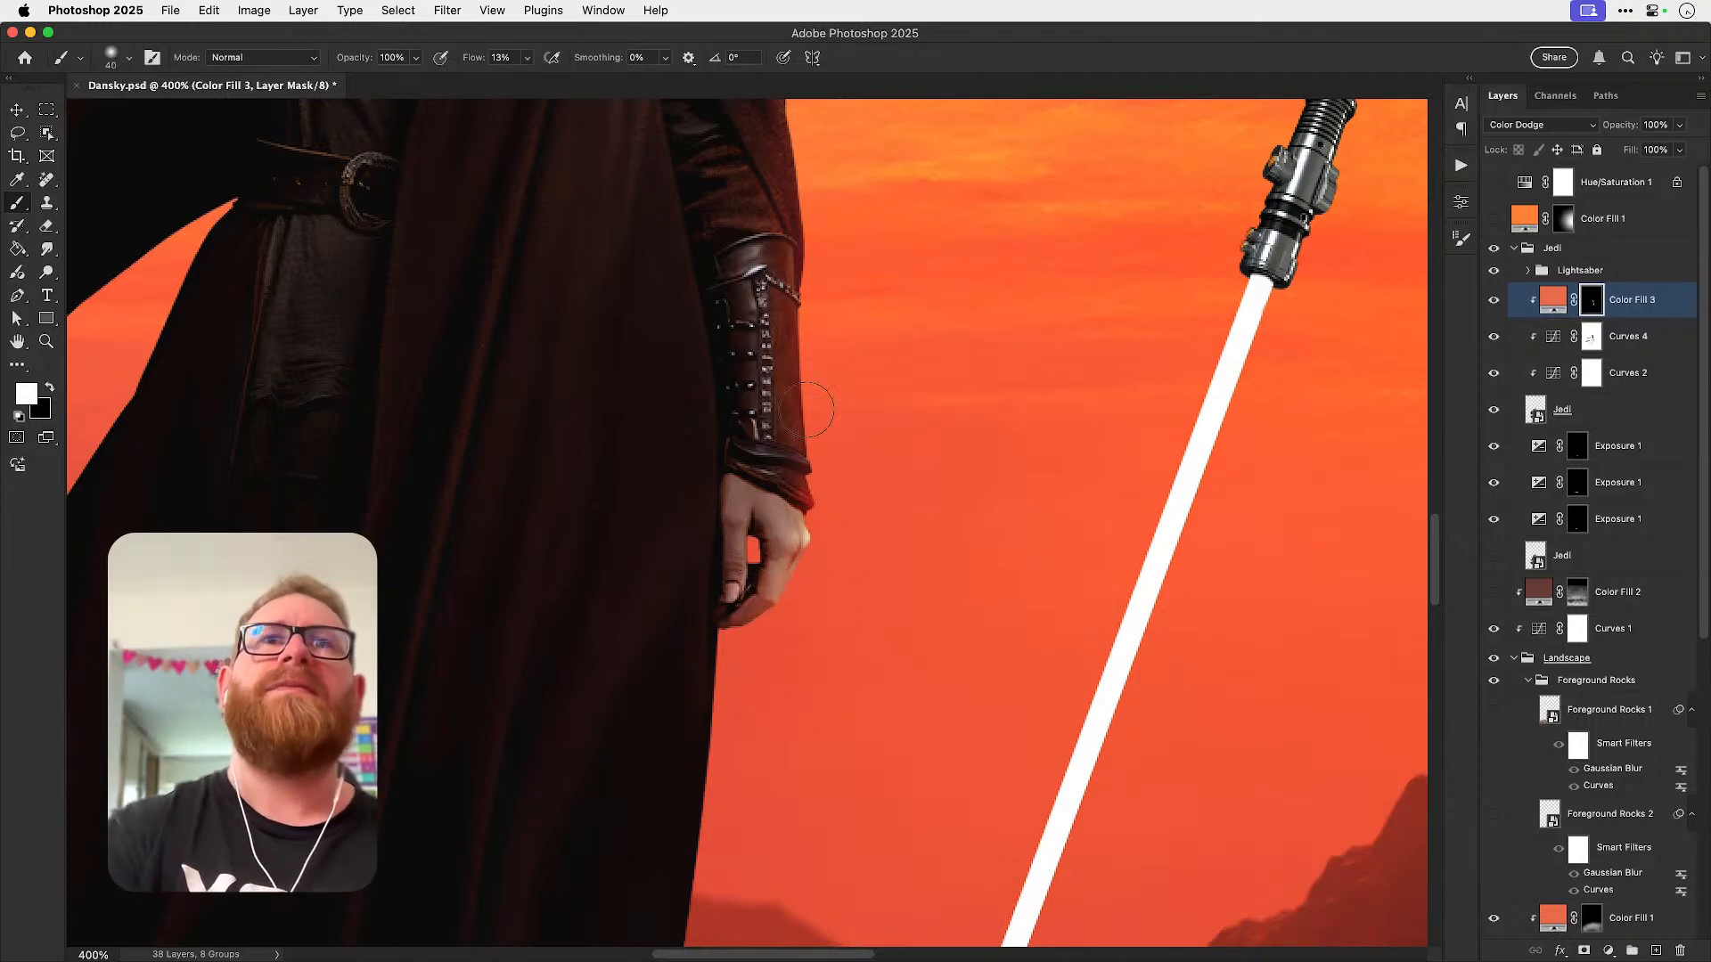
- Build up the glow around the hood and lightsaber-side shoulder, resizing the brush to 30 px and up to 90 px
{"action": "key", "text": "super+1"}
{"action": "left_click_drag", "start_coordinate": [817, 394], "coordinate": [856, 494]}
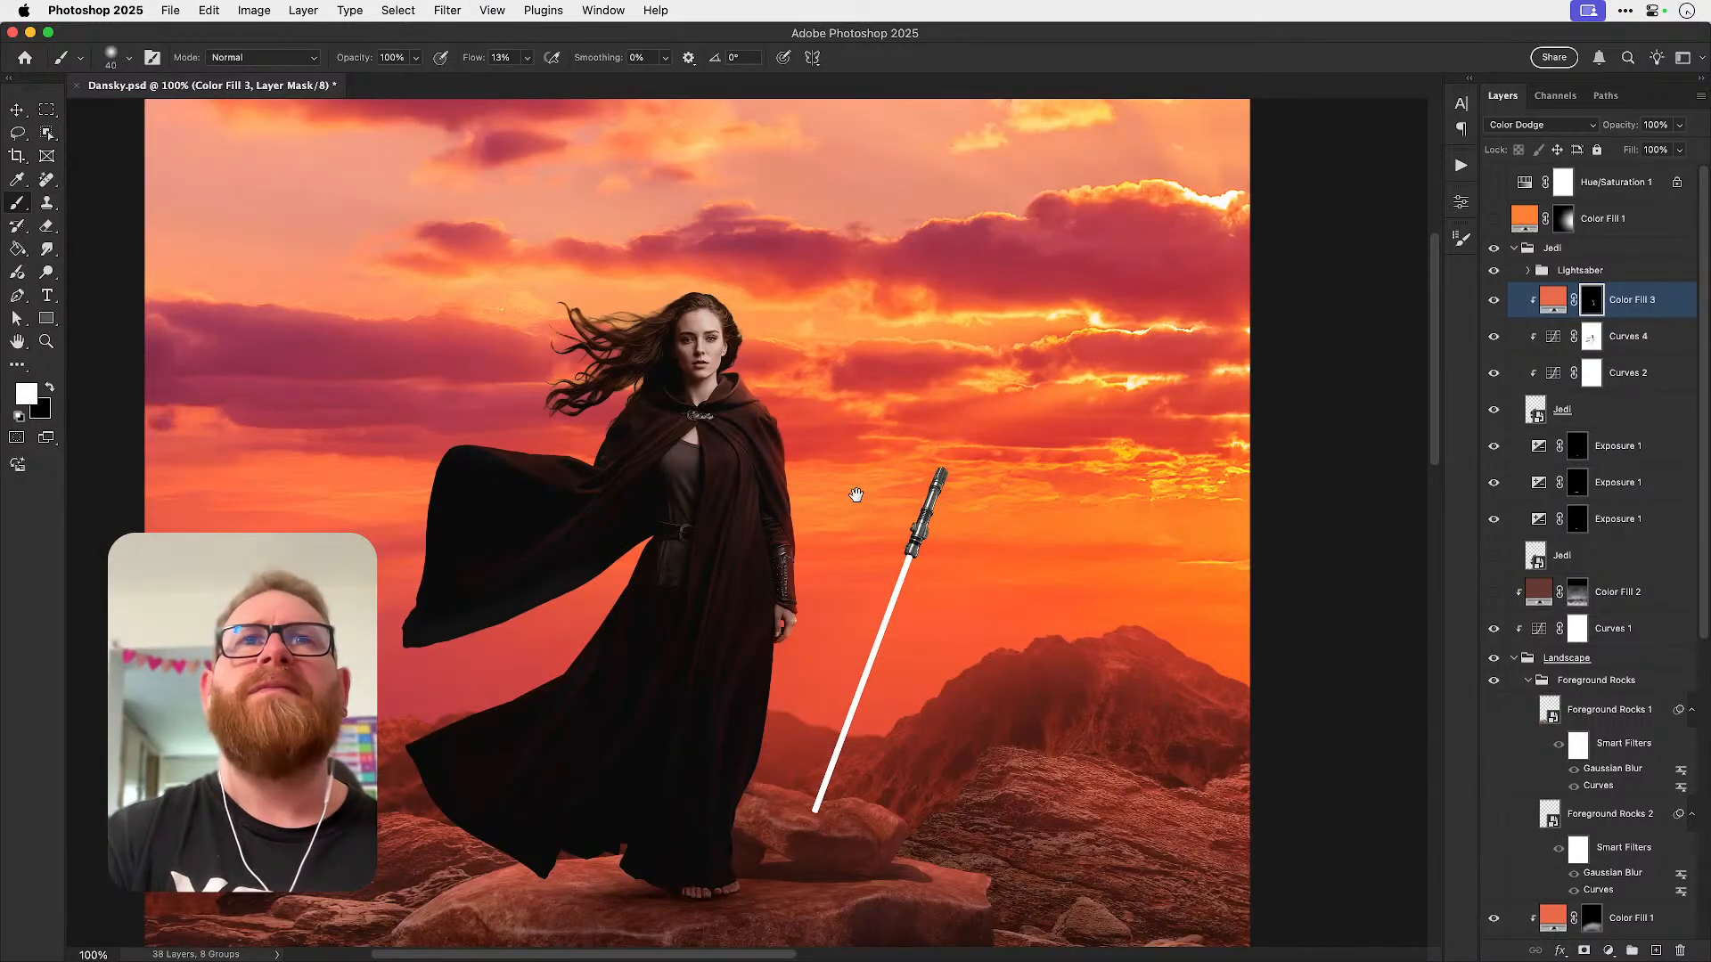
{"action": "key", "text": "super+equal"}
{"action": "key", "text": "bracketright"}
{"action": "key", "text": "bracketright"}
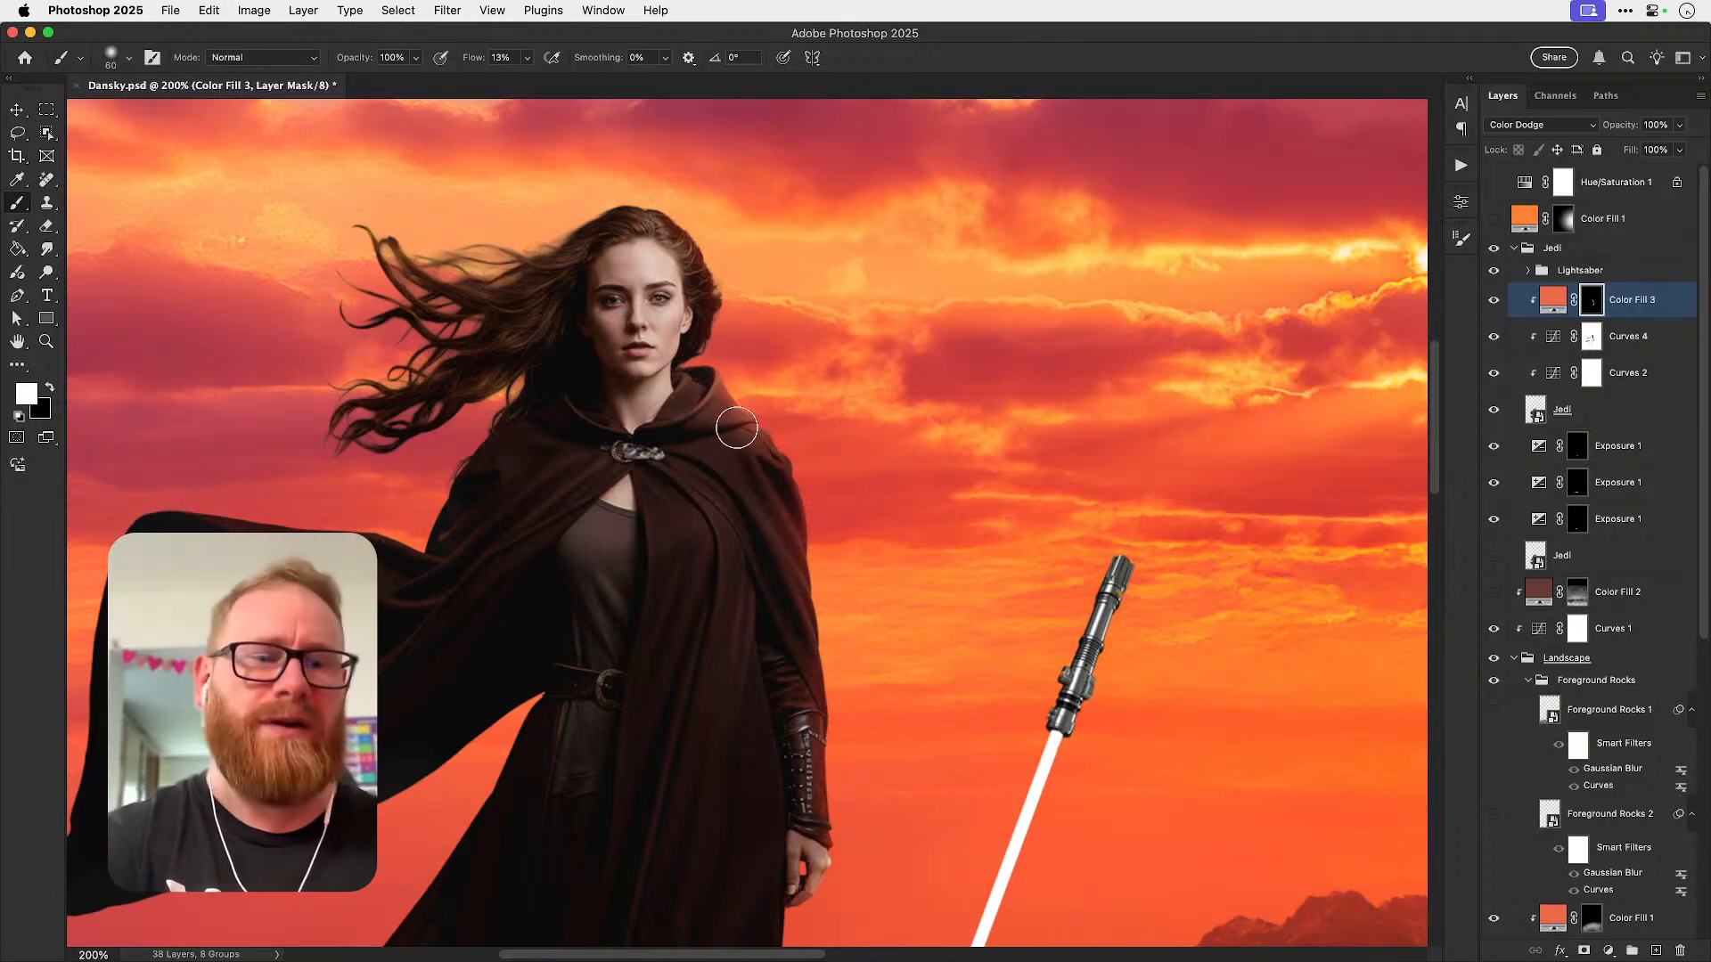
{"action": "key", "text": "bracketleft"}
{"action": "key", "text": "bracketleft"}
{"action": "key", "text": "bracketleft"}
{"action": "key", "text": "bracketleft"}
{"action": "key", "text": "bracketleft"}
{"action": "key", "text": "bracketleft"}
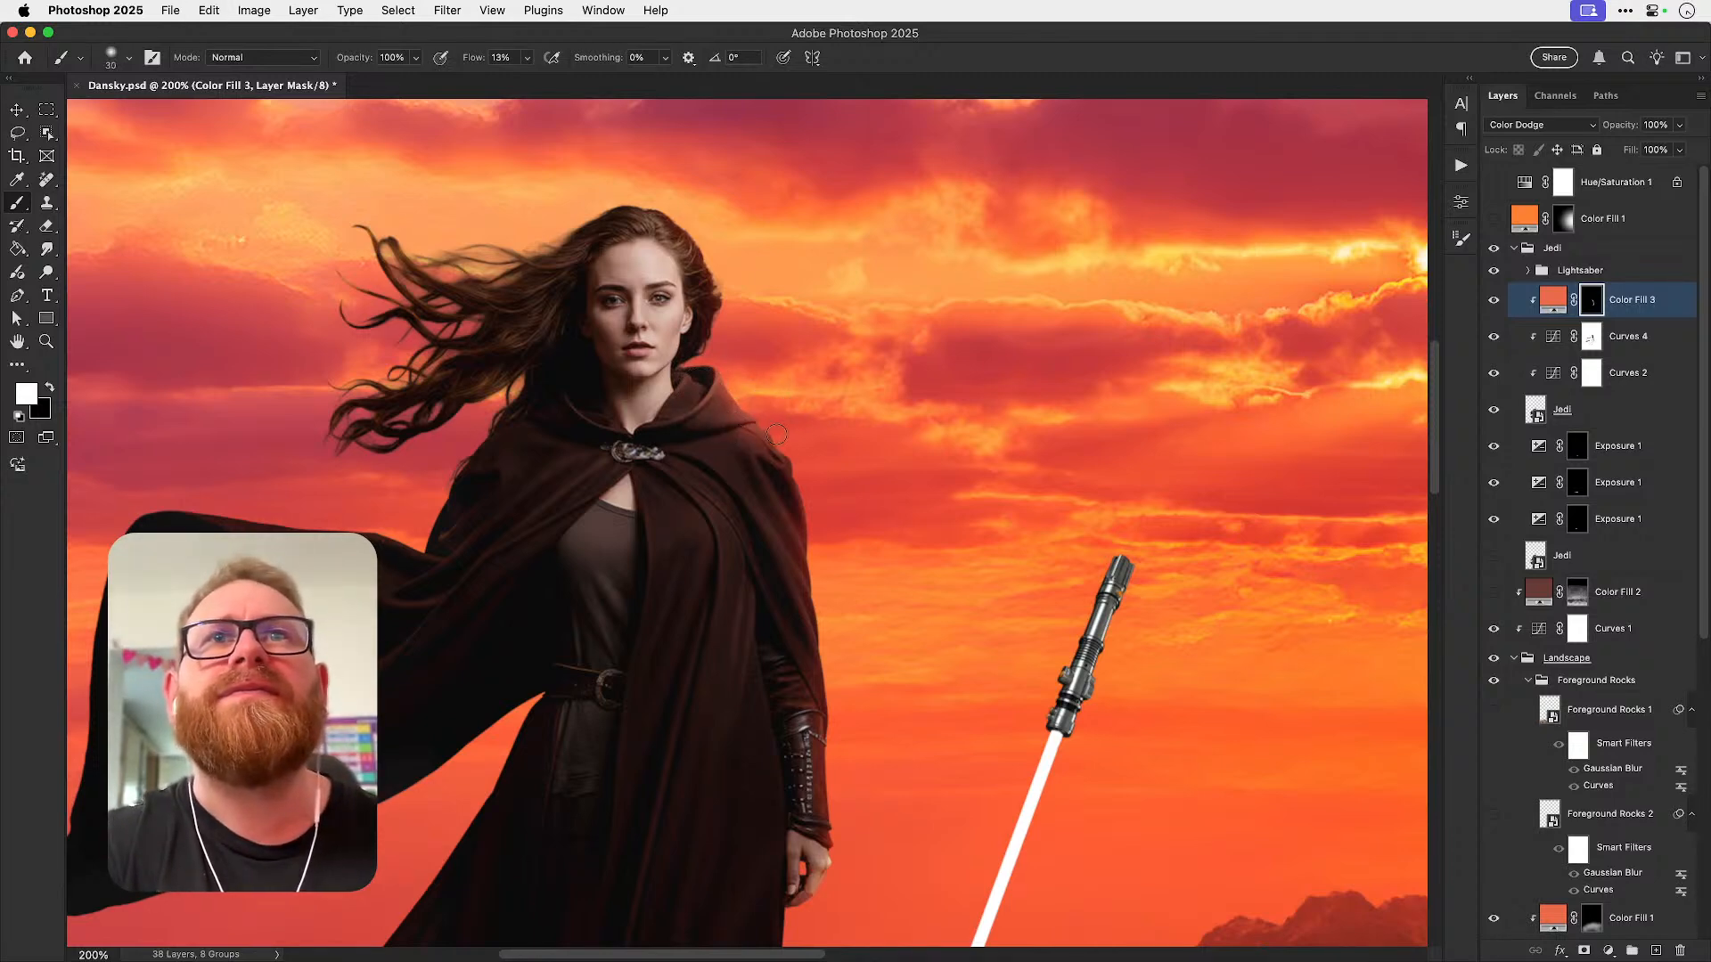
{"action": "key", "text": "bracketright"}
{"action": "key", "text": "bracketright"}
{"action": "key", "text": "bracketright"}
{"action": "key", "text": "bracketright"}
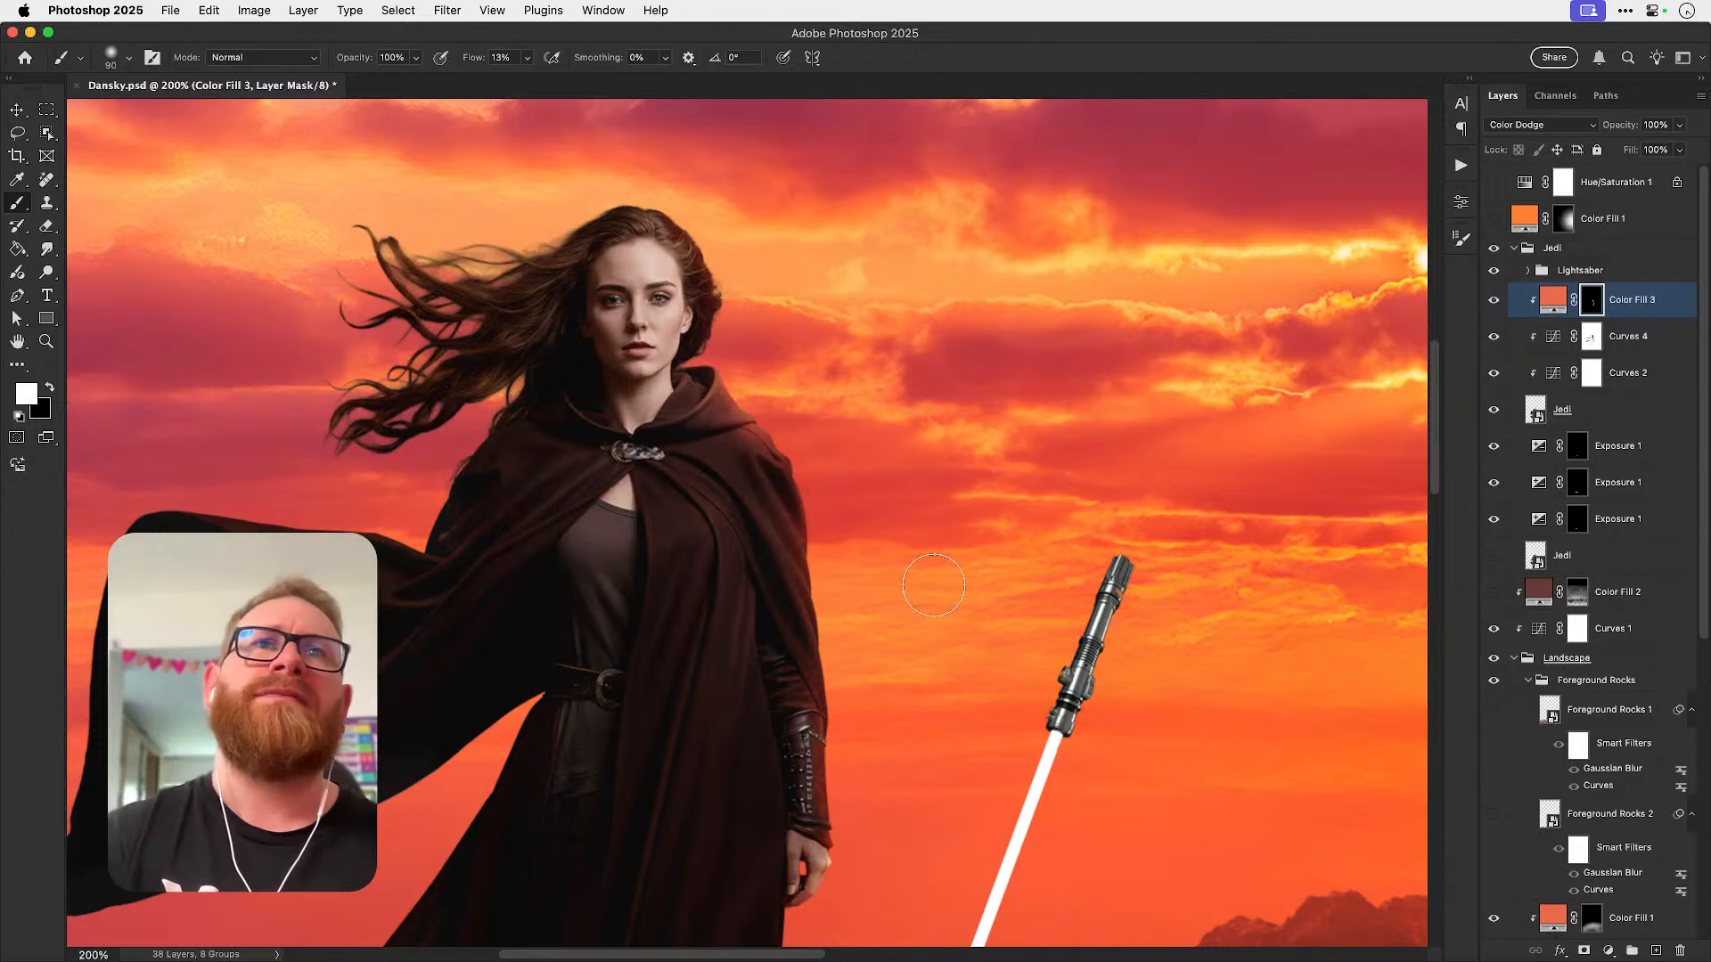
- Paint the glow along the upper and lower edges of the billowing cape with the 90 px brush
{"action": "scroll", "coordinate": [601, 490], "scroll_direction": "left", "scroll_amount": 5}
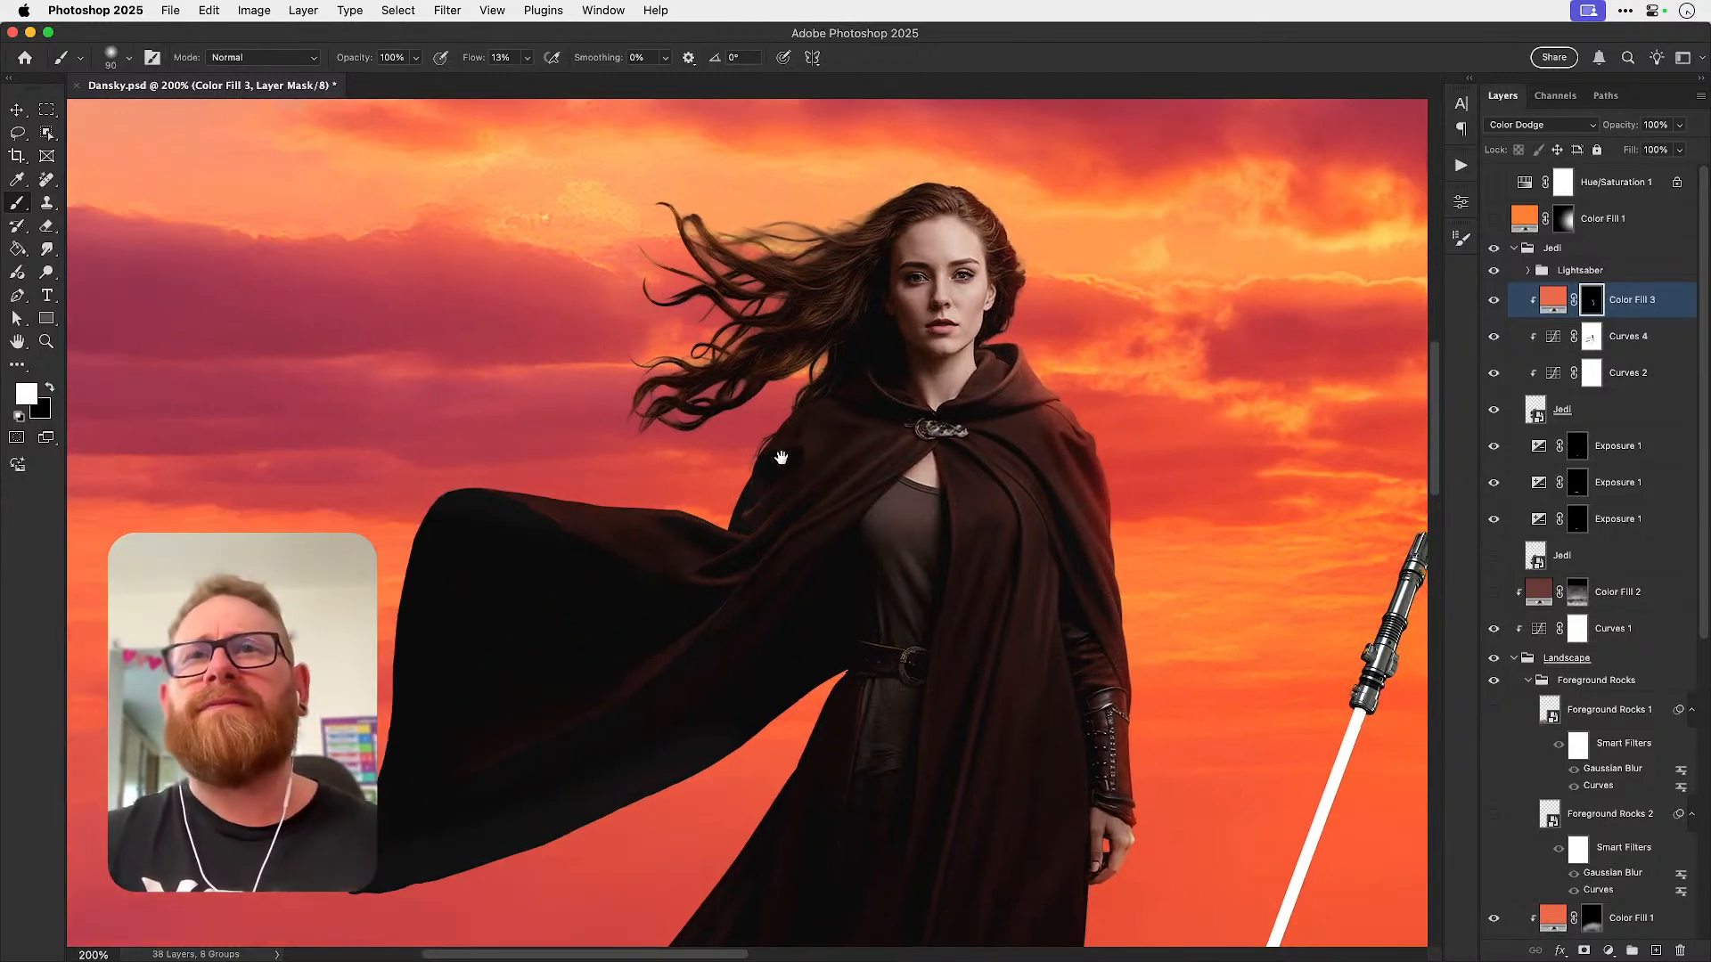
{"action": "left_click_drag", "start_coordinate": [510, 465], "coordinate": [567, 478]}
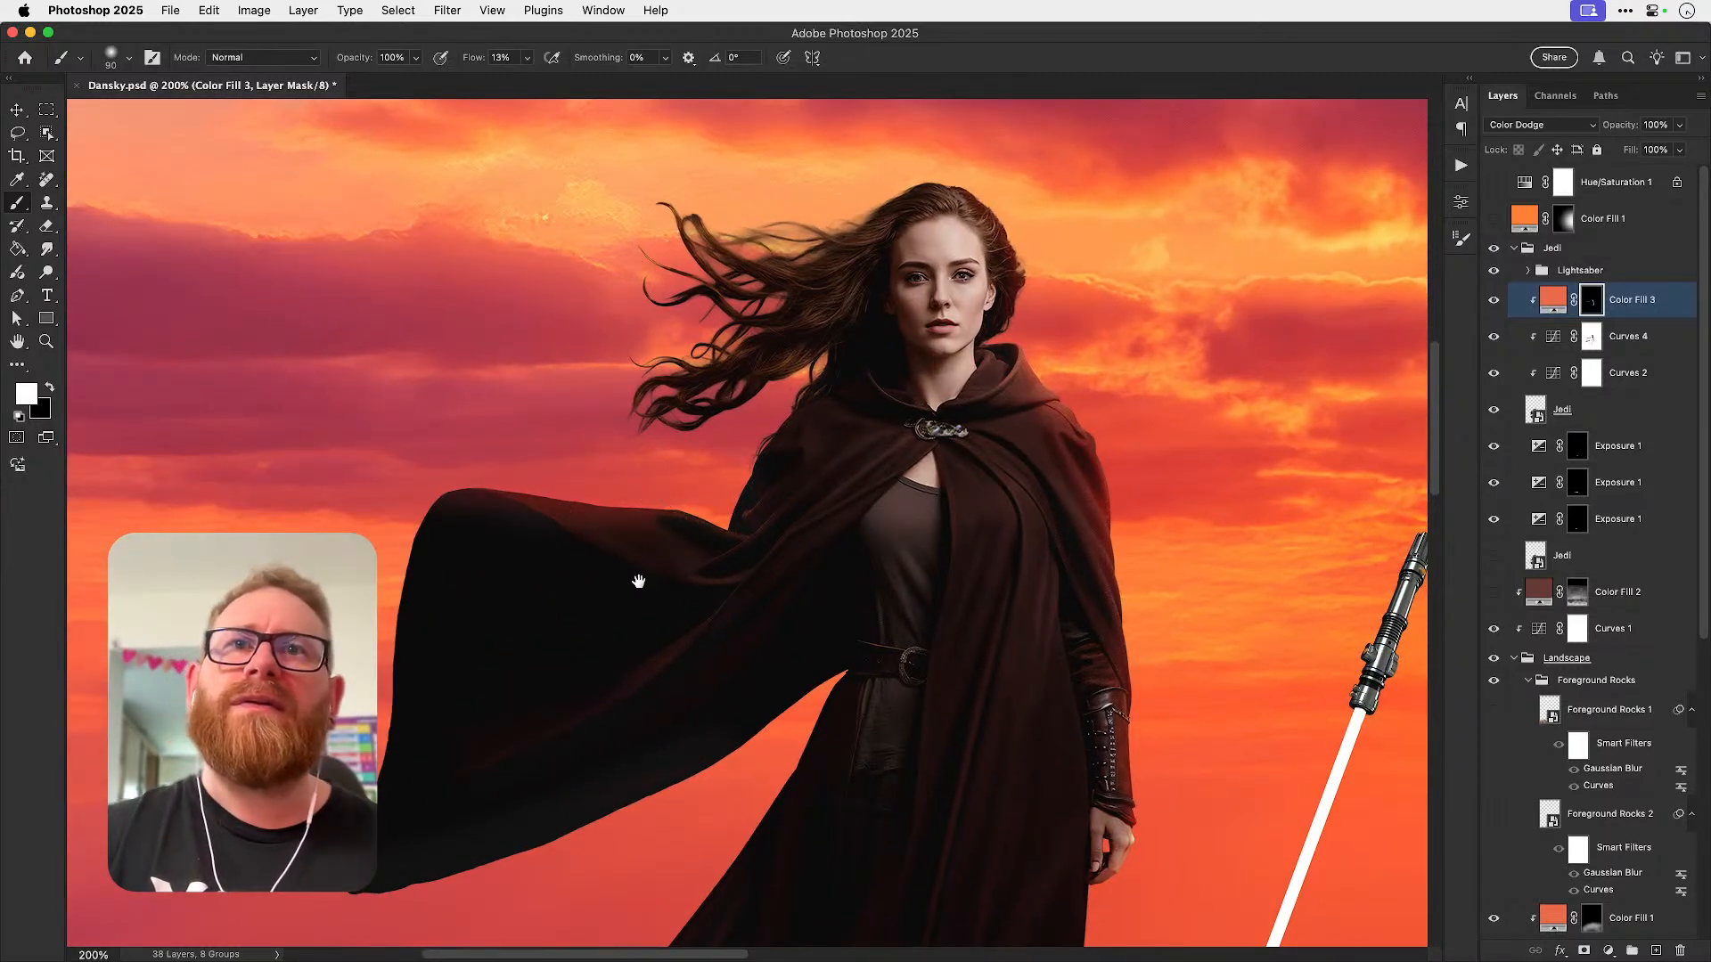
{"action": "scroll", "coordinate": [651, 537], "scroll_direction": "down", "scroll_amount": 4}
{"action": "scroll", "coordinate": [651, 538], "scroll_direction": "left", "scroll_amount": 2}
{"action": "mouse_move", "coordinate": [436, 748]}
{"action": "left_mouse_down"}
{"action": "mouse_move", "coordinate": [813, 602]}
{"action": "mouse_move", "coordinate": [723, 658]}
{"action": "left_mouse_up"}
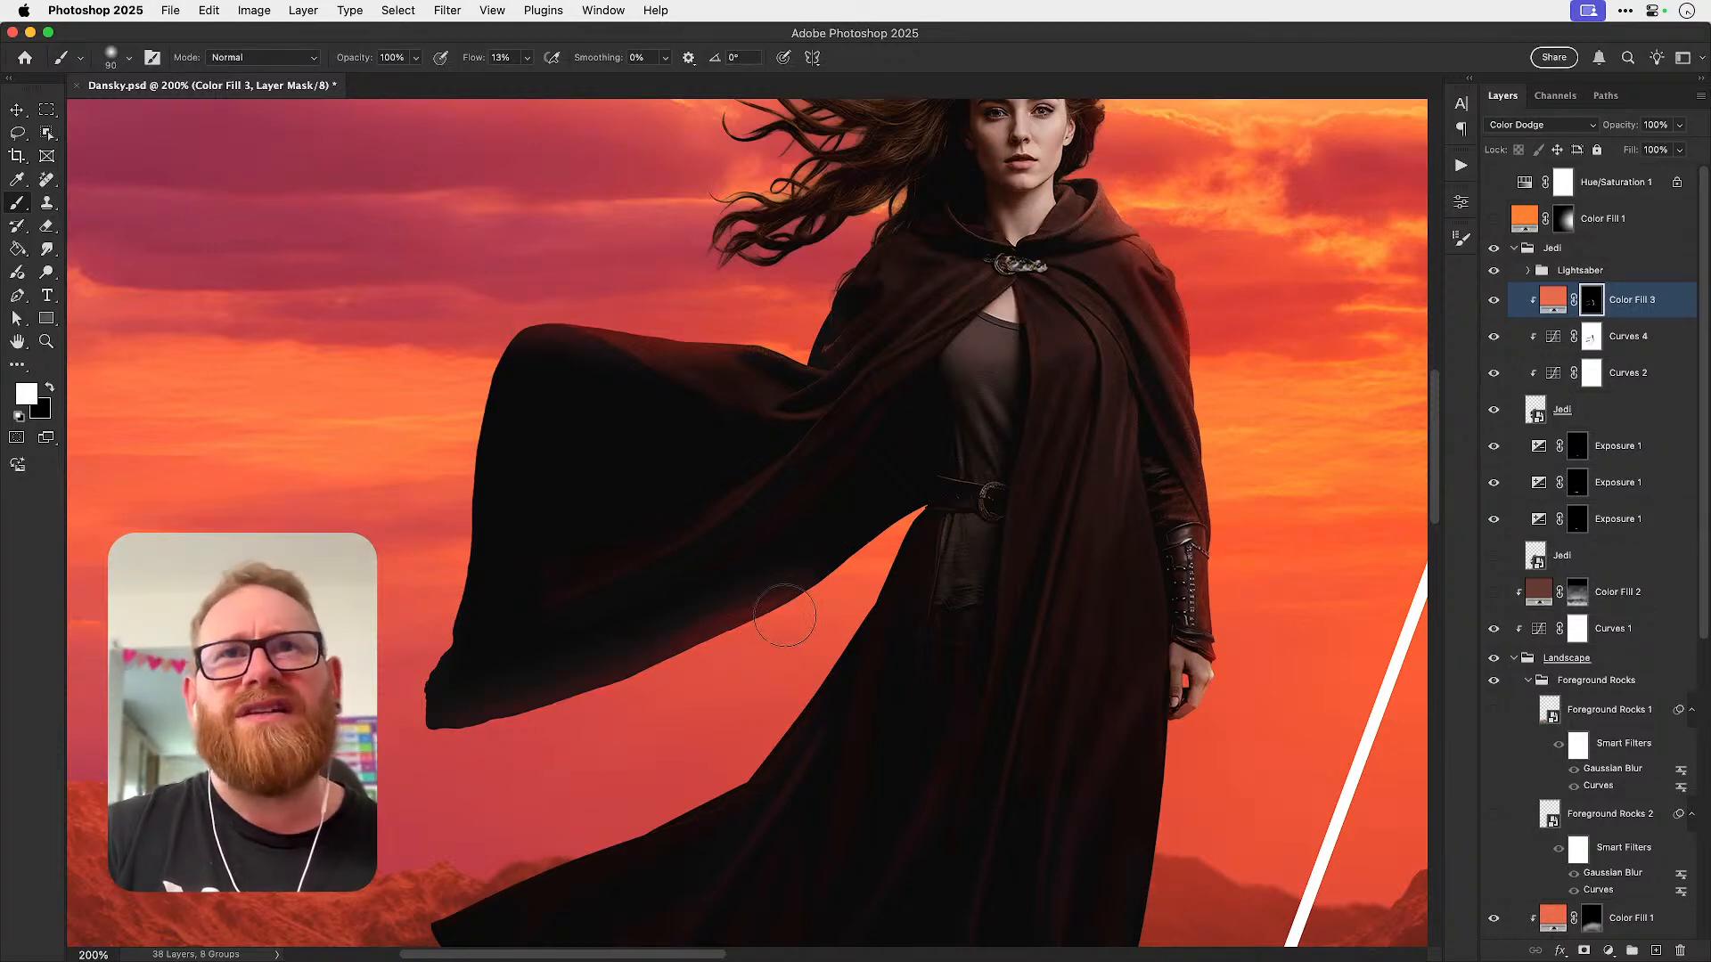
{"action": "mouse_move", "coordinate": [642, 566]}
{"action": "left_mouse_down"}
{"action": "mouse_move", "coordinate": [546, 689]}
{"action": "mouse_move", "coordinate": [501, 789]}
{"action": "left_mouse_up"}
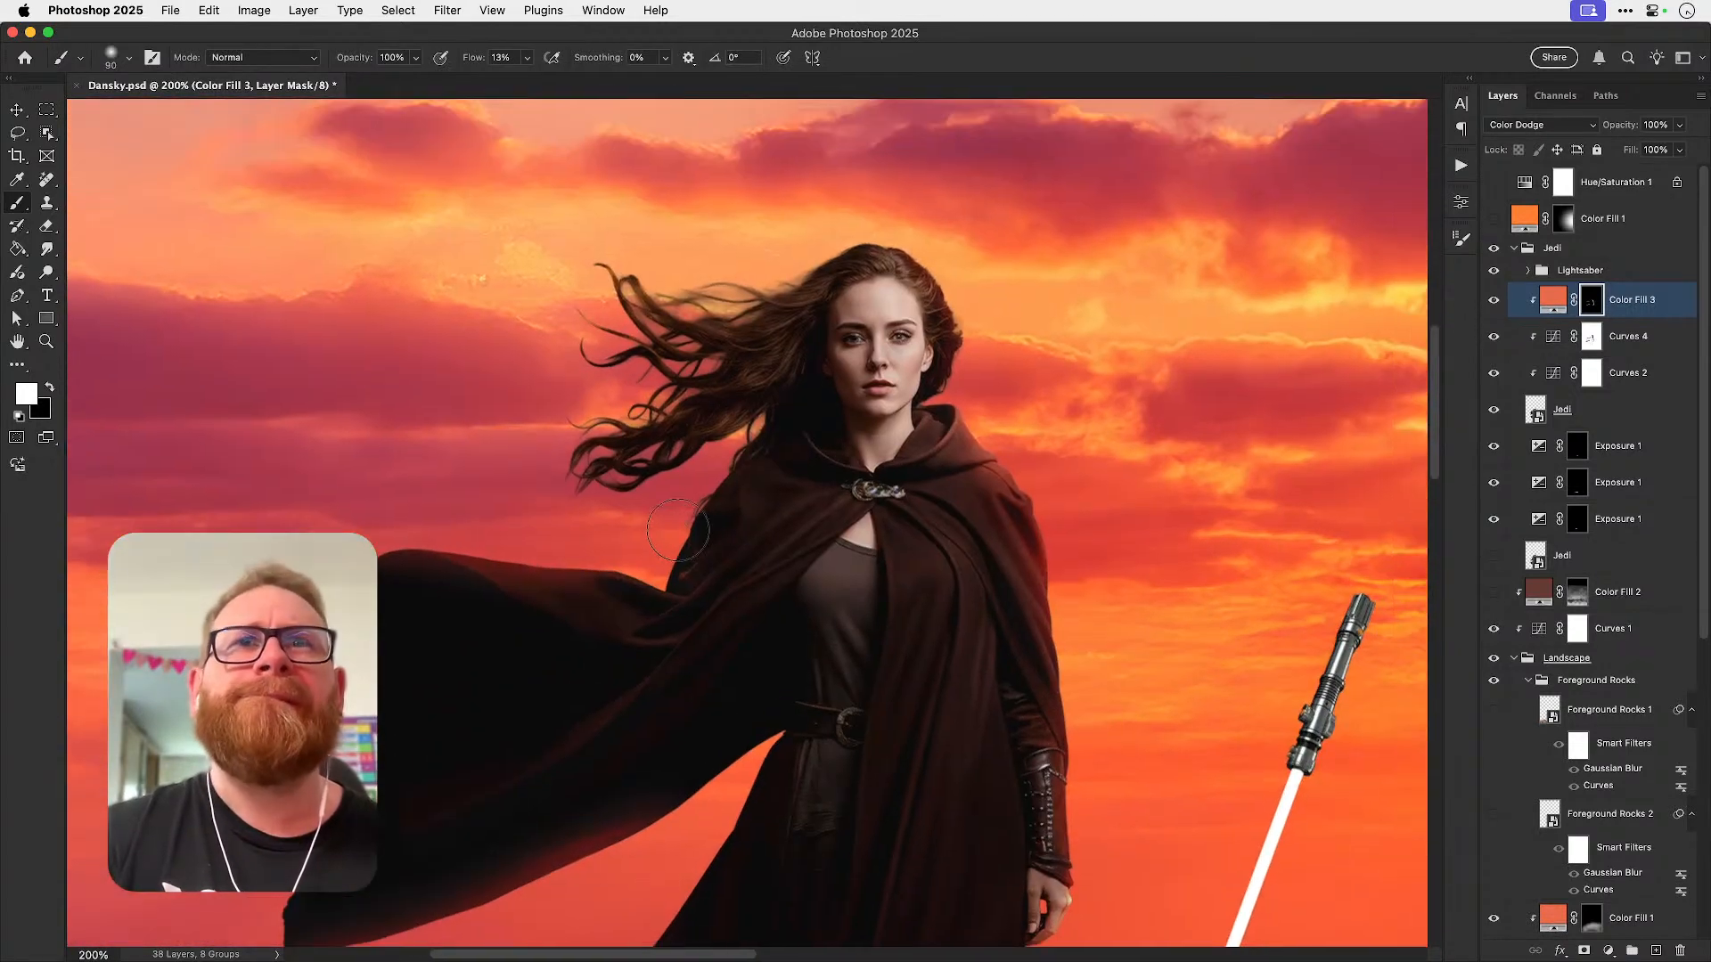
- Reduce the soft brush to 10 px for detail work on the hood's rim
{"action": "key", "text": "bracketleft"}
{"action": "key", "text": "bracketleft"}
{"action": "key", "text": "bracketleft"}
{"action": "key", "text": "bracketleft"}
{"action": "key", "text": "bracketleft"}
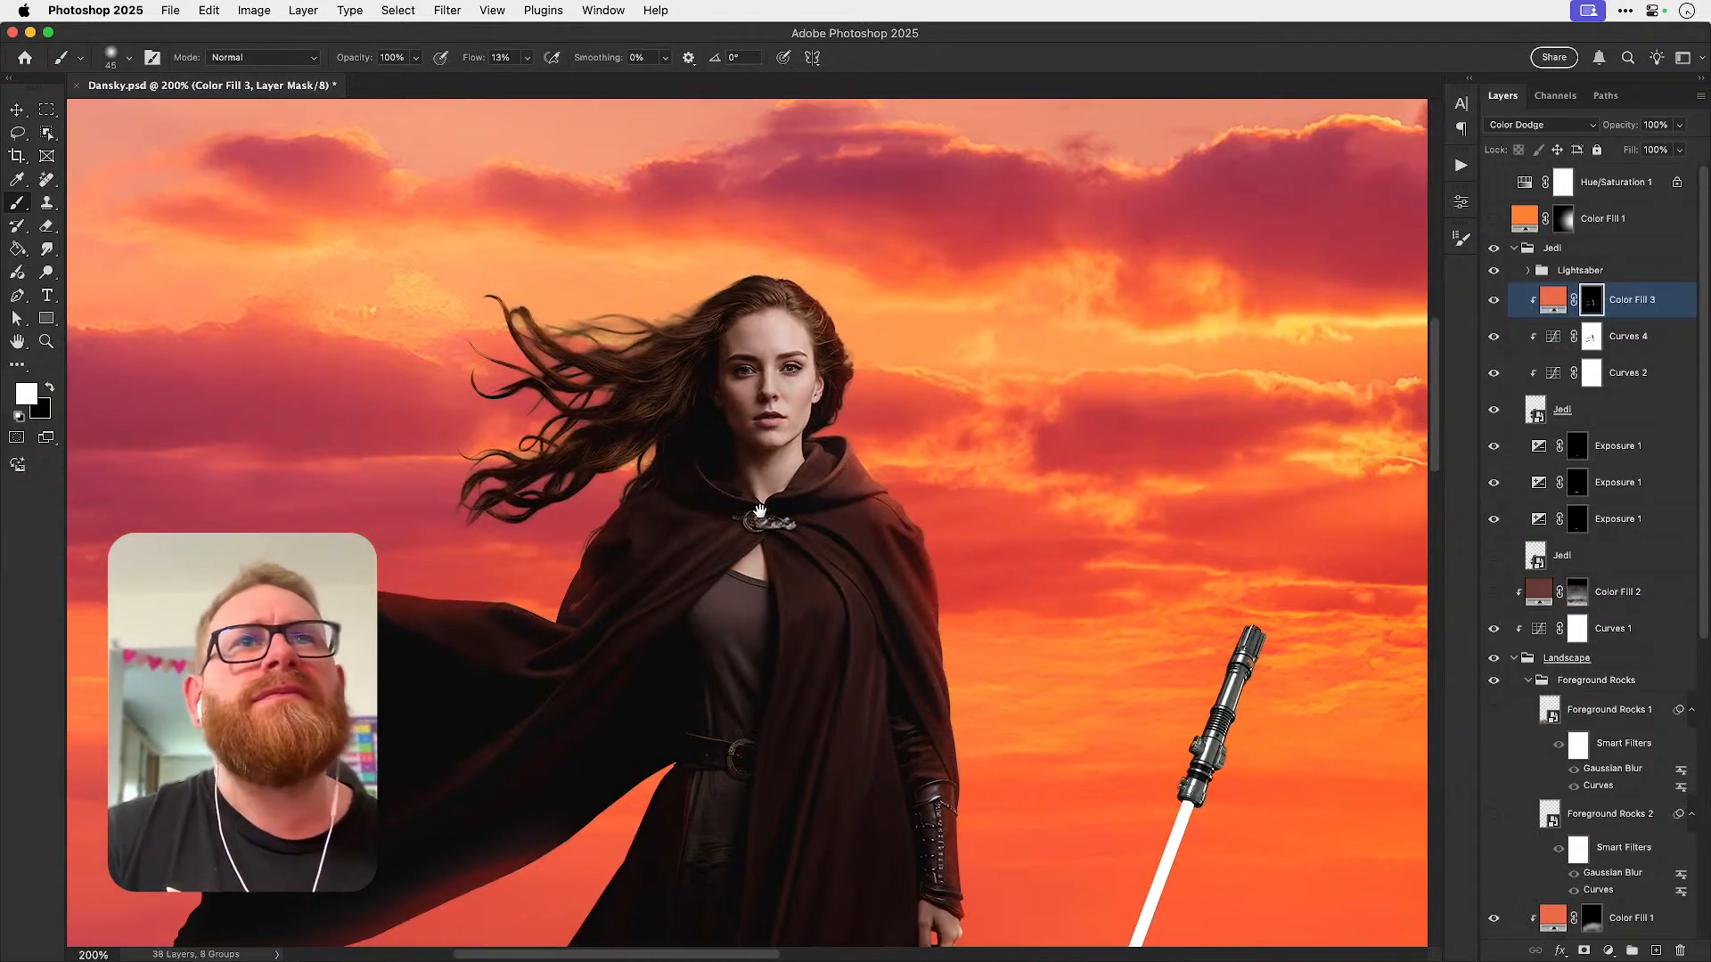
{"action": "key", "text": "z"}
{"action": "left_click", "coordinate": [820, 486]}
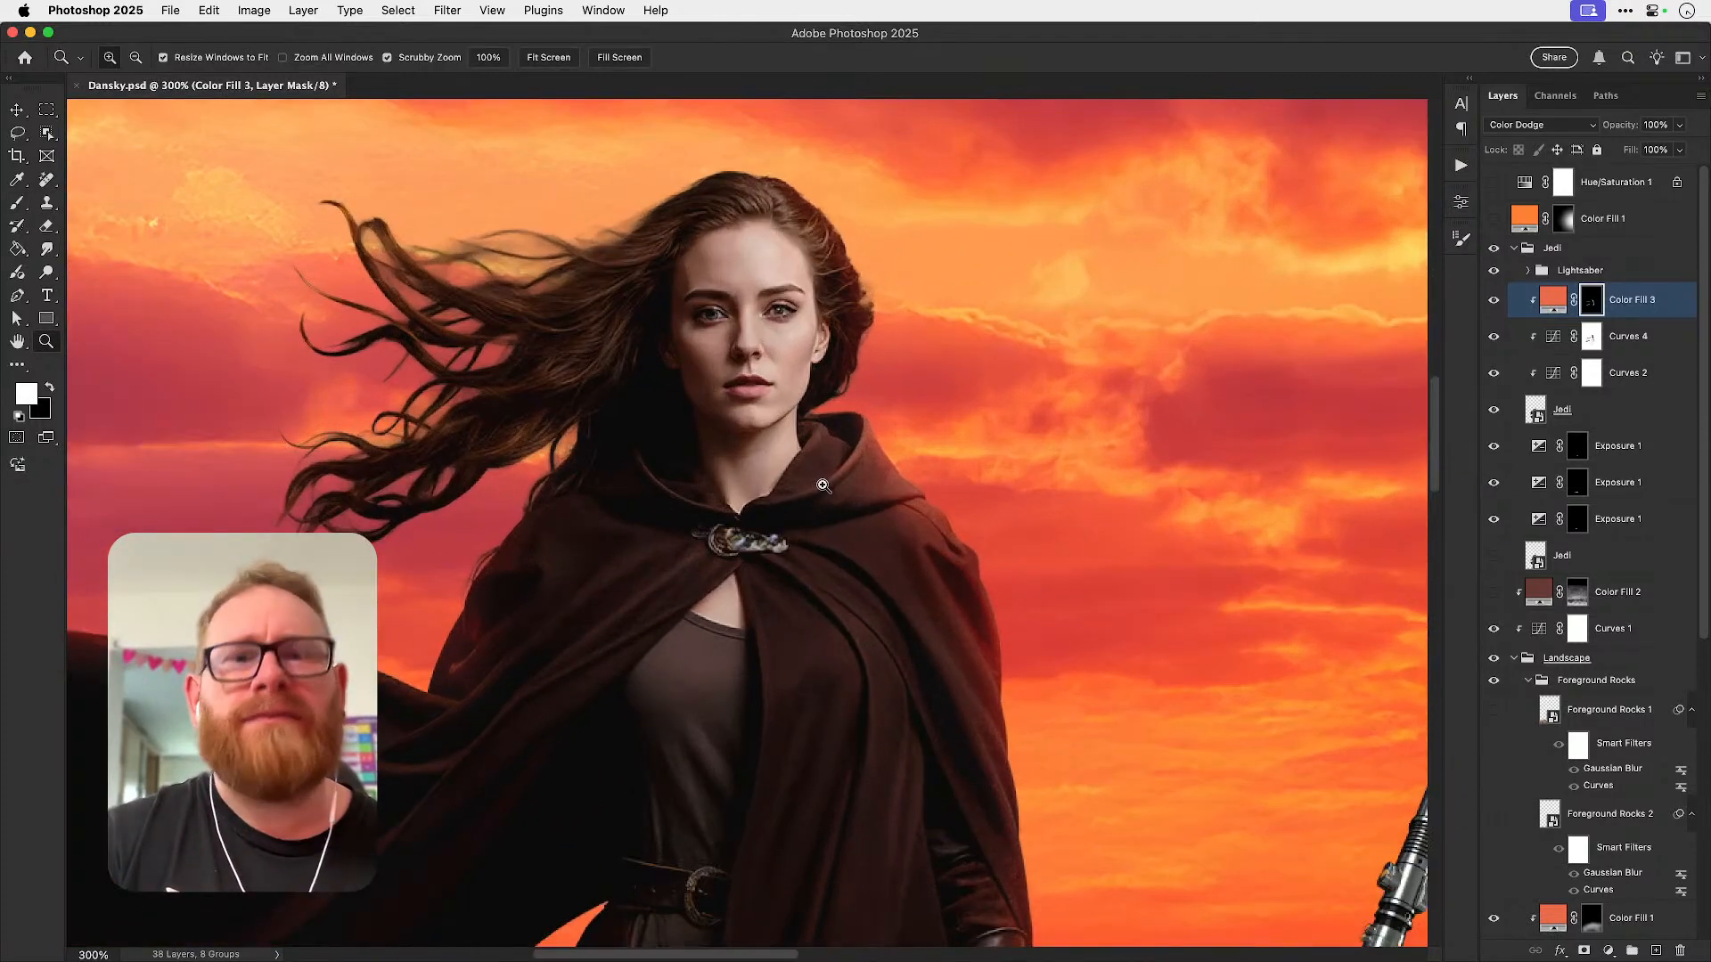
{"action": "left_click", "coordinate": [821, 488]}
{"action": "key", "text": "b"}
{"action": "key", "text": "bracketleft"}
{"action": "key", "text": "bracketleft"}
{"action": "key", "text": "bracketleft"}
{"action": "key", "text": "bracketleft"}
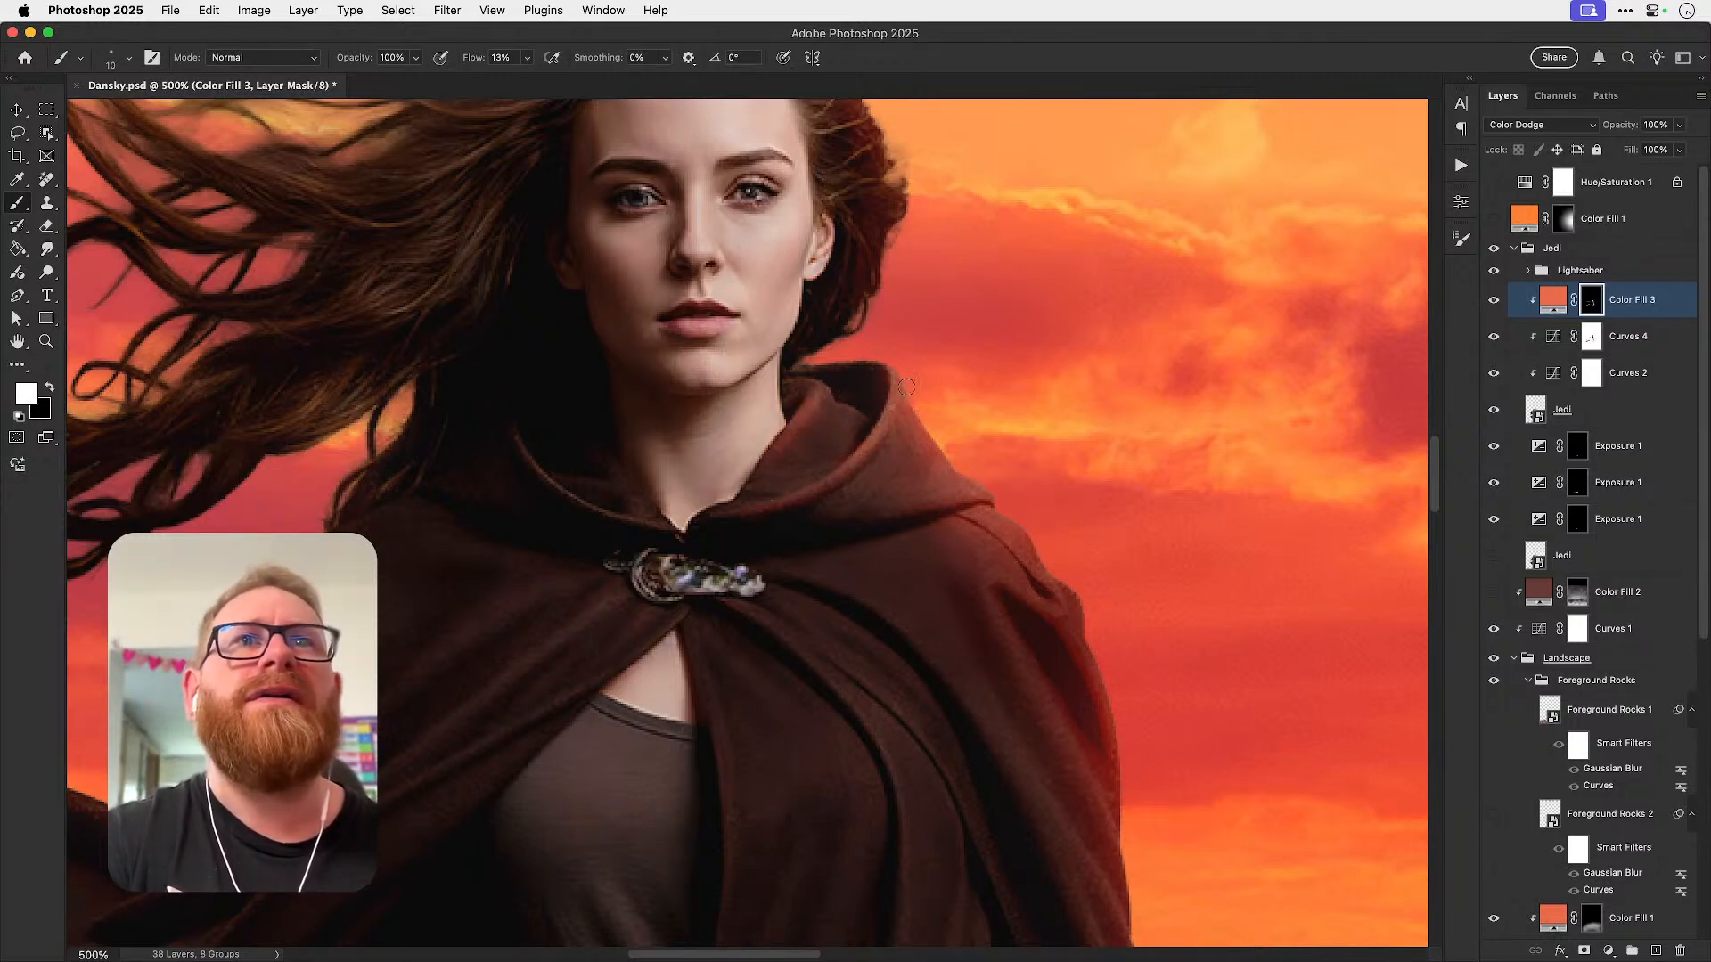
- Paint a thin glow along the hood's rim beside the clasp with the white brush, undoing and redoing the first stroke
{"action": "left_click_drag", "start_coordinate": [654, 521], "coordinate": [523, 443]}
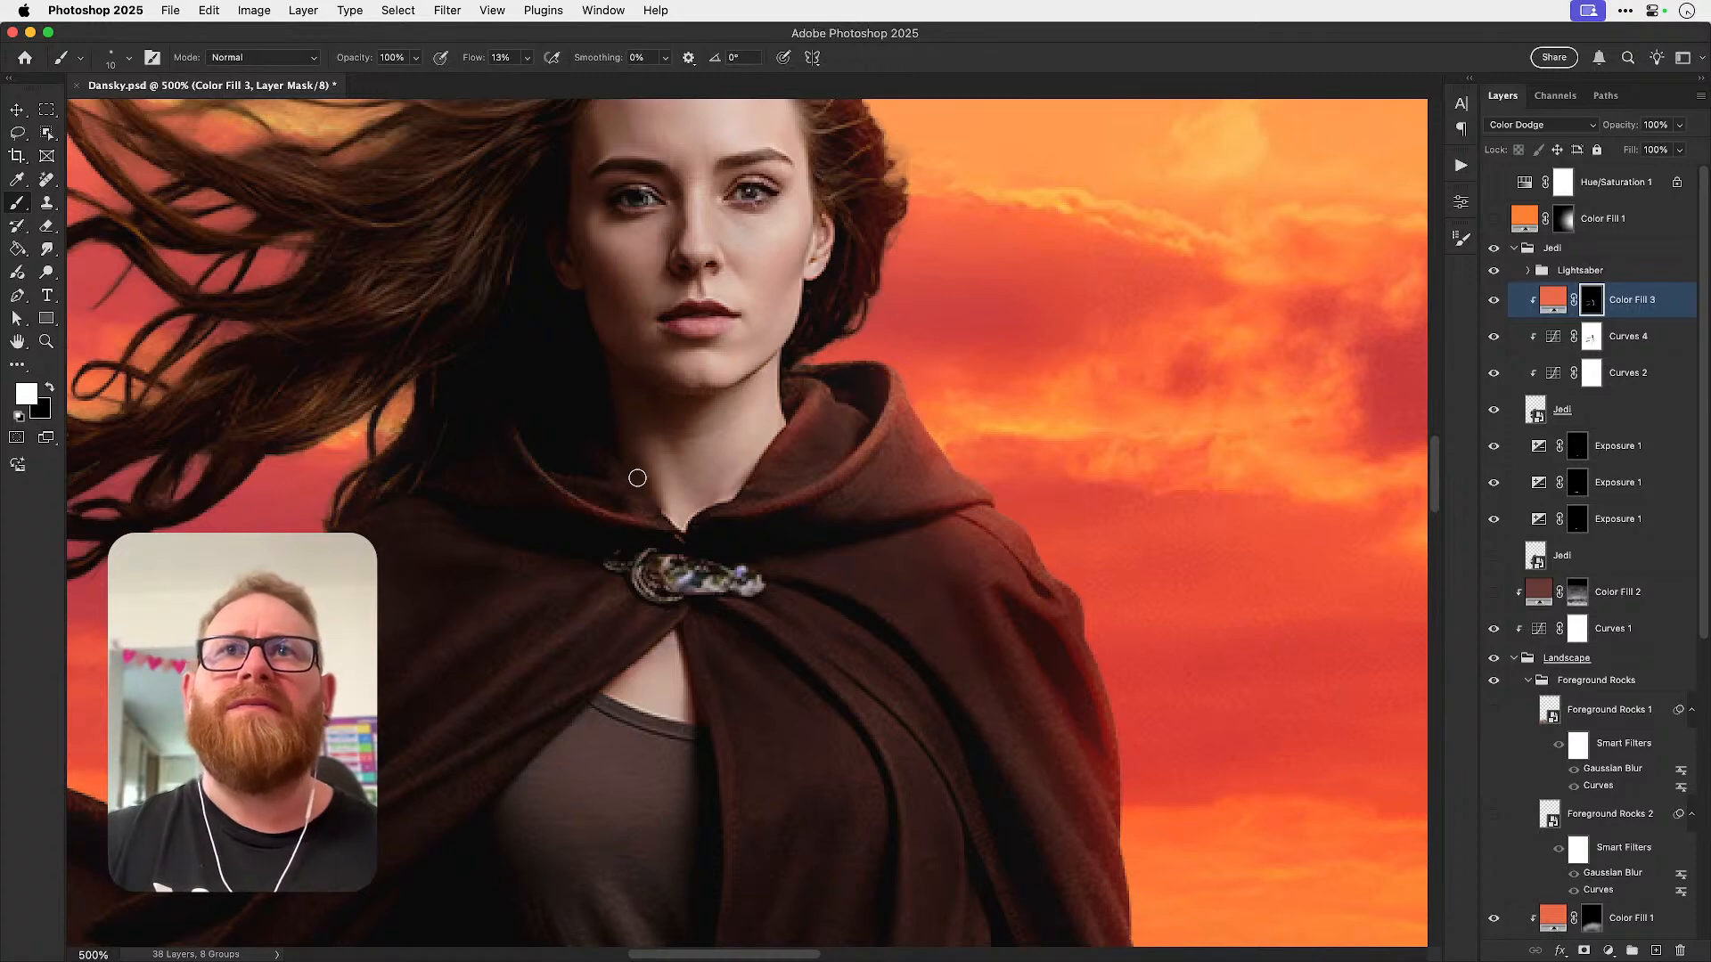
{"action": "key", "text": "super+z"}
{"action": "left_click_drag", "start_coordinate": [675, 536], "coordinate": [564, 508]}
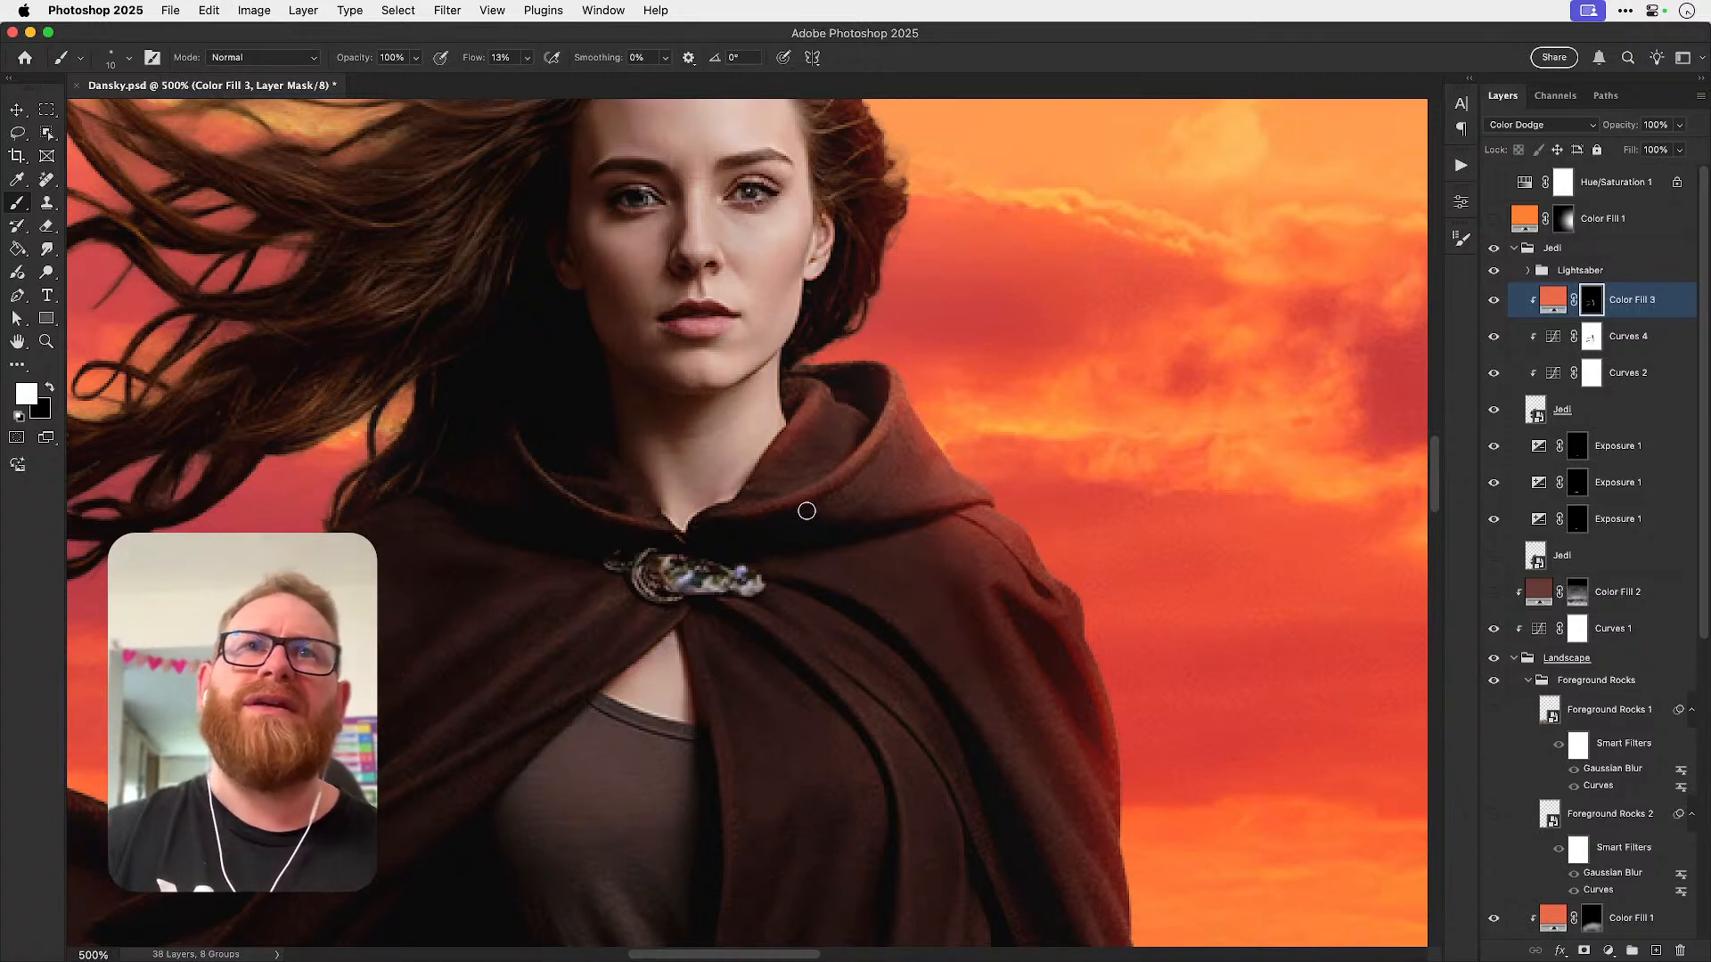
{"action": "key", "text": "x"}
{"action": "scroll", "coordinate": [864, 523], "scroll_direction": "down", "scroll_amount": 5}
{"action": "key", "text": "x"}
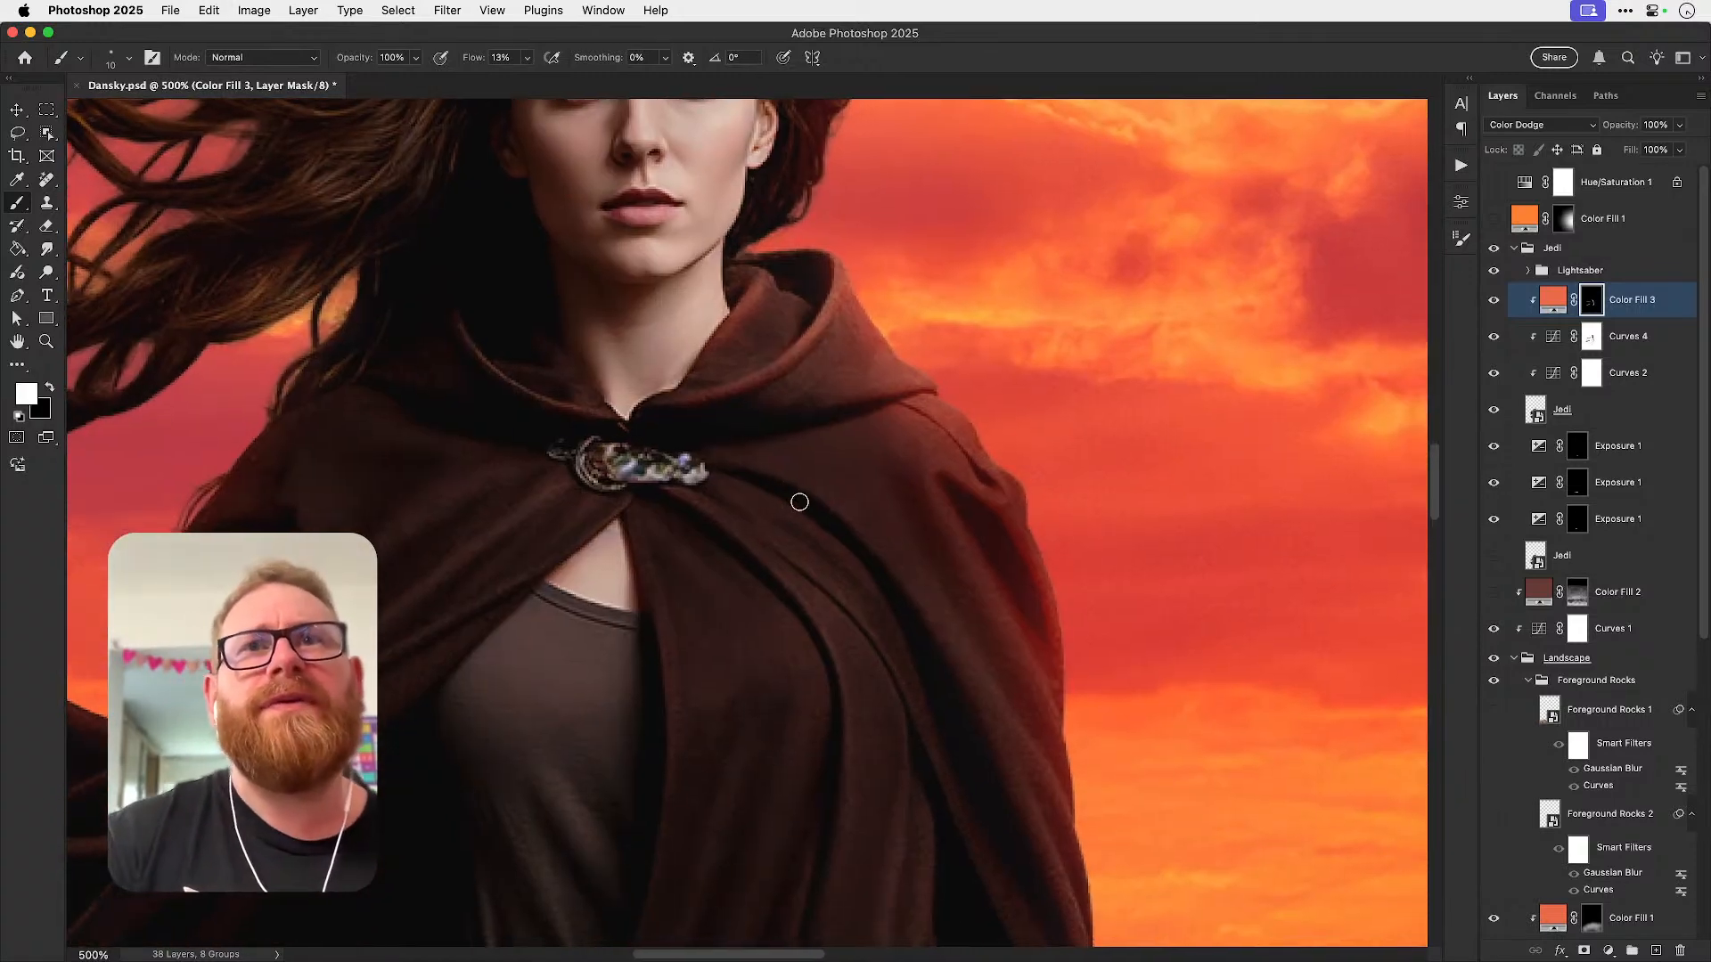
{"action": "key", "text": "super+minus"}
{"action": "key", "text": "super+minus"}
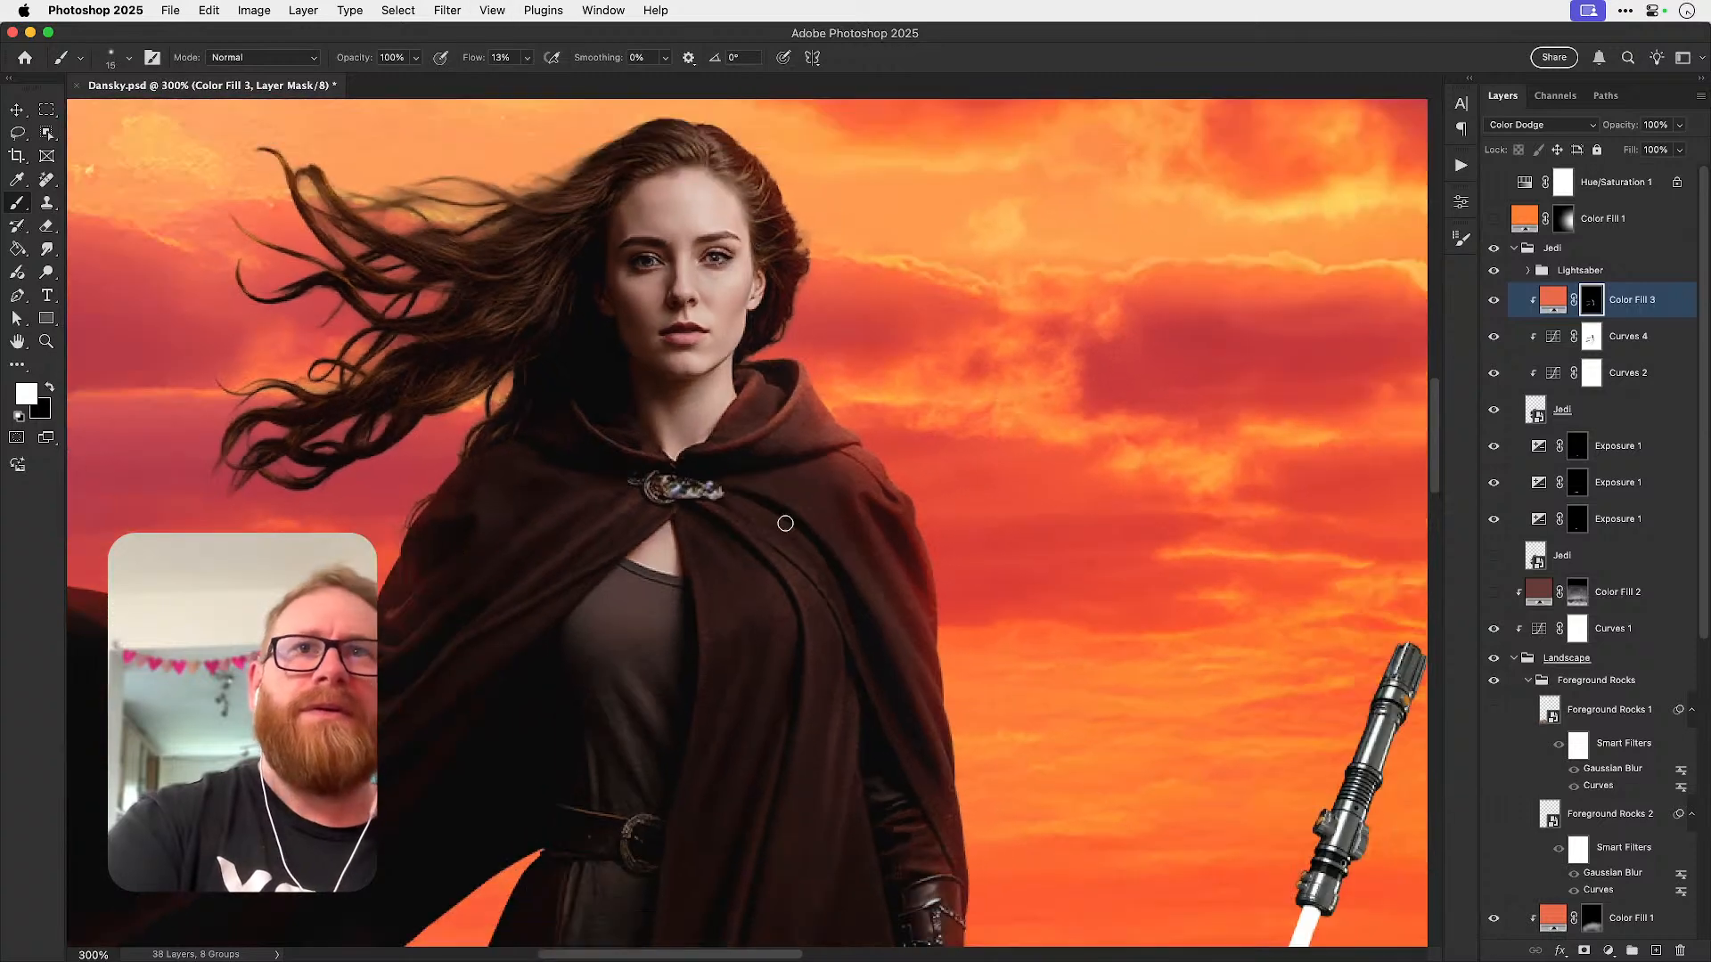
- Undo the last glow stroke on the cloak and set the soft brush to 30 px with 10% flow
{"action": "key", "text": "bracketright"}
{"action": "key", "text": "bracketright"}
{"action": "key", "text": "bracketright"}
{"action": "key", "text": "bracketright"}
{"action": "key", "text": "bracketright"}
{"action": "key", "text": "bracketright"}
{"action": "key", "text": "bracketright"}
{"action": "key", "text": "bracketright"}
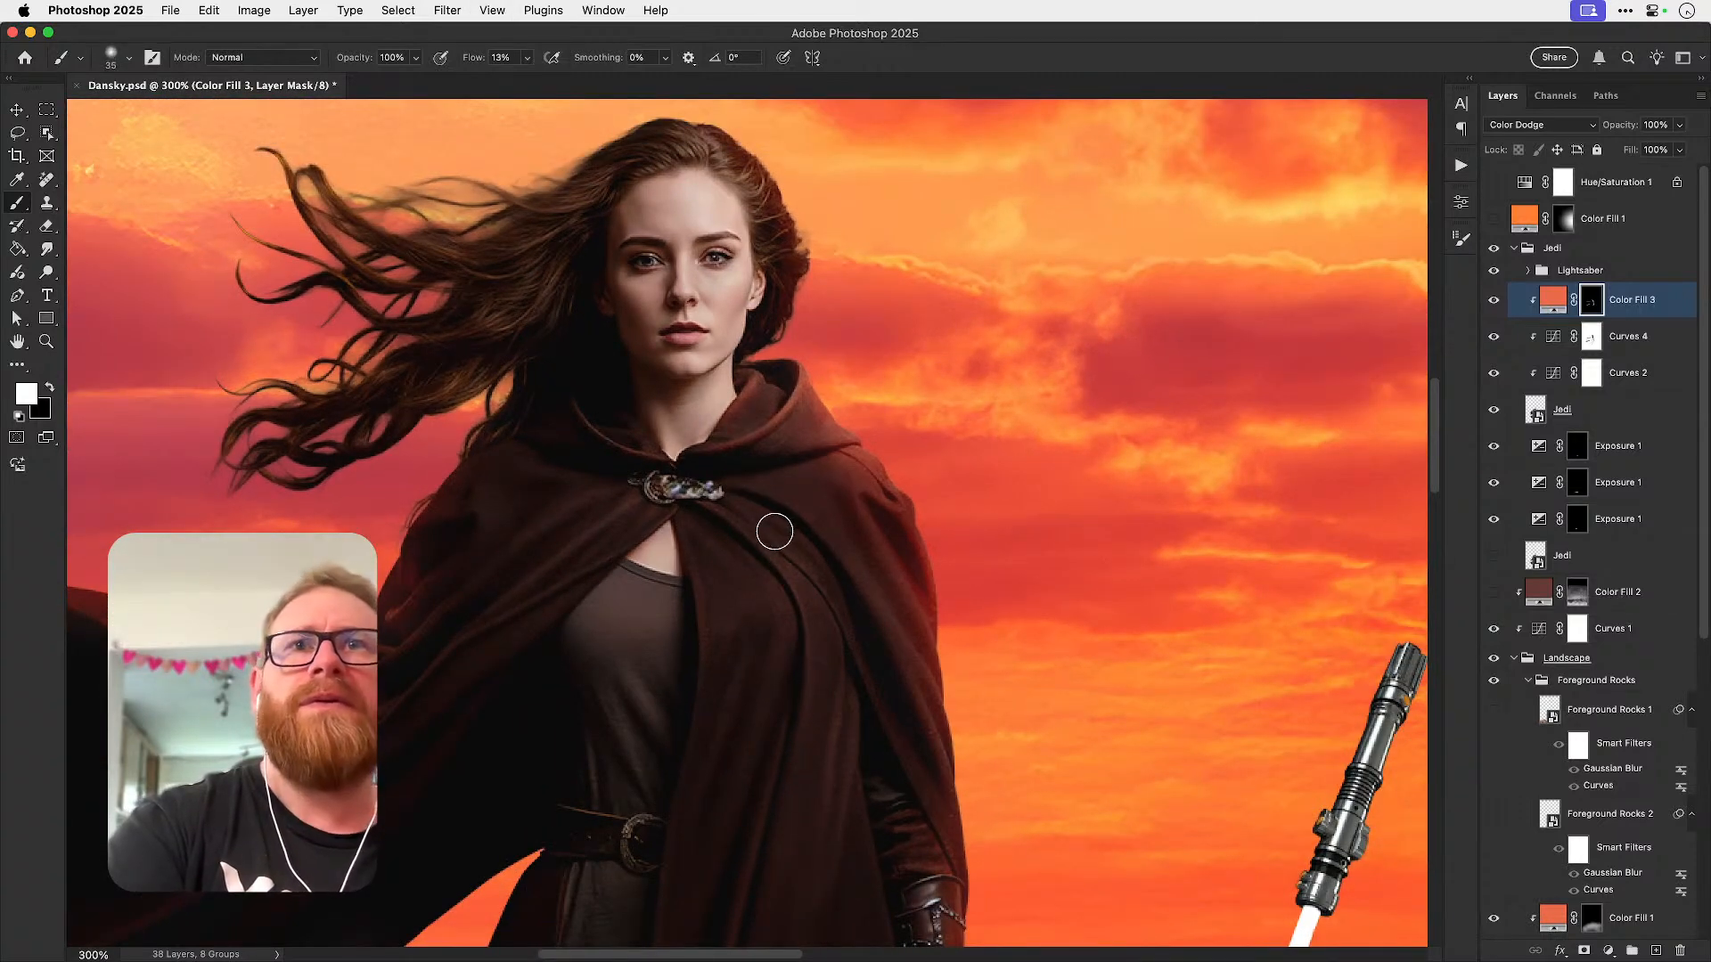
{"action": "key", "text": "bracketleft"}
{"action": "key", "text": "bracketleft"}
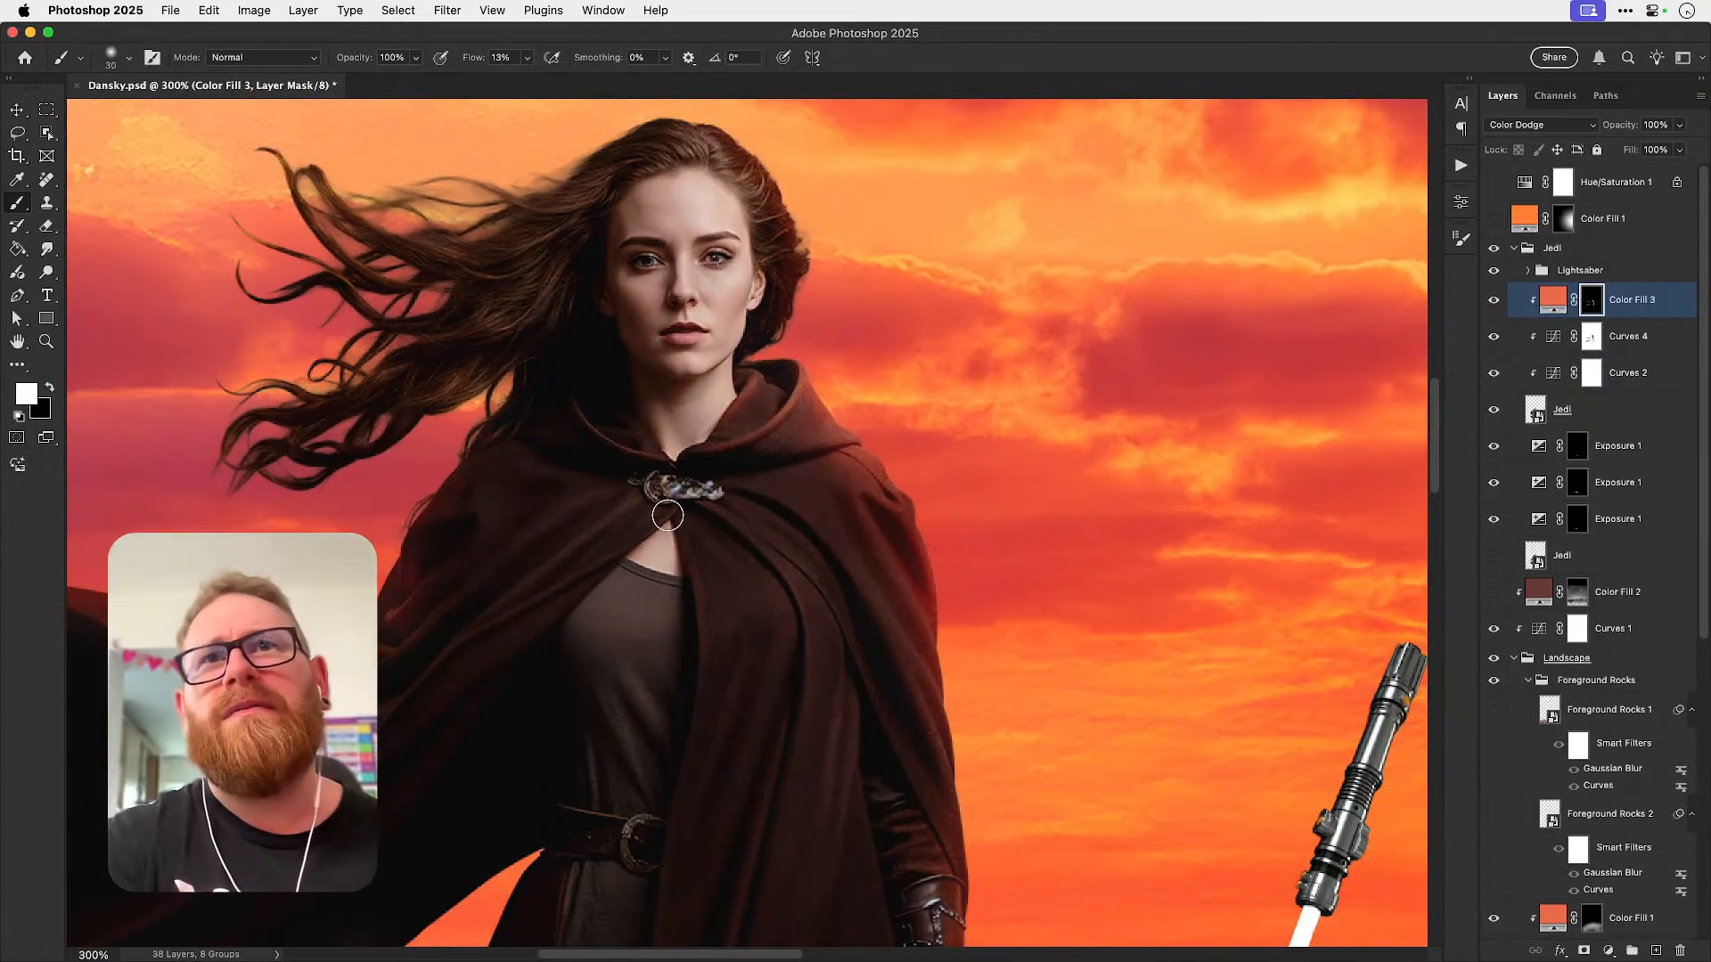
{"action": "key", "text": "super+z"}
{"action": "key", "text": "shift+1"}
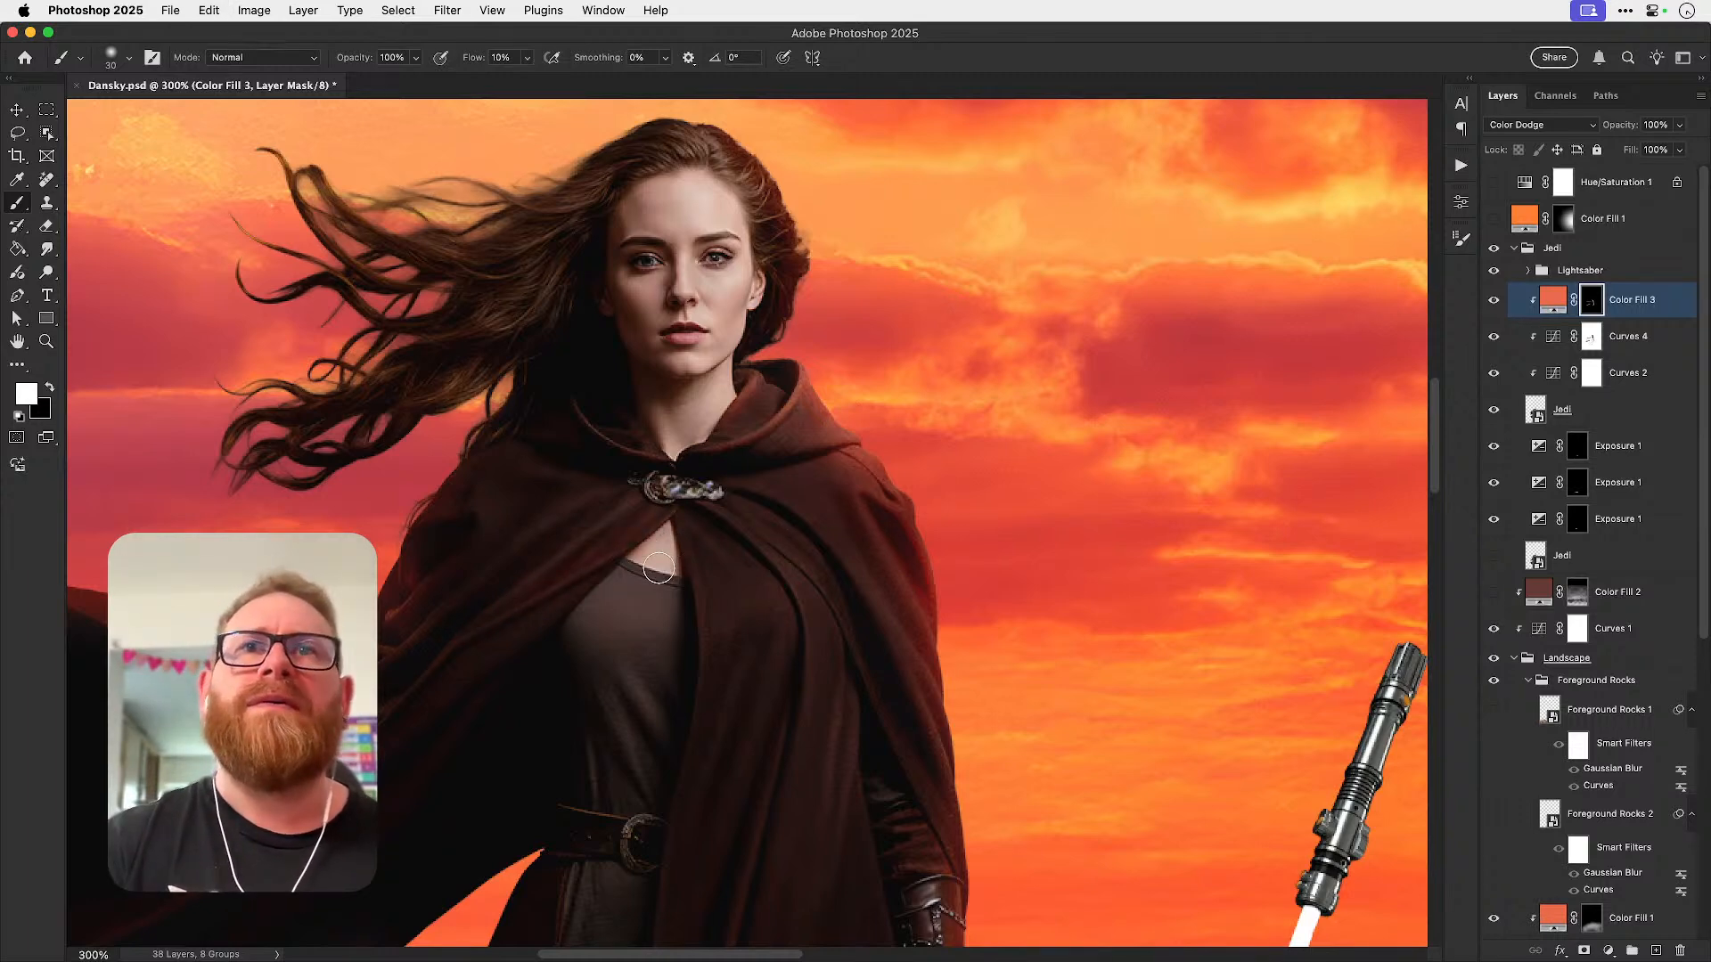
- Enlarge the soft brush to 70 px and lower its flow to 5% for the front of the cloak
{"action": "scroll", "coordinate": [659, 567], "scroll_direction": "right", "scroll_amount": 3}
{"action": "scroll", "coordinate": [658, 568], "scroll_direction": "down", "scroll_amount": 2}
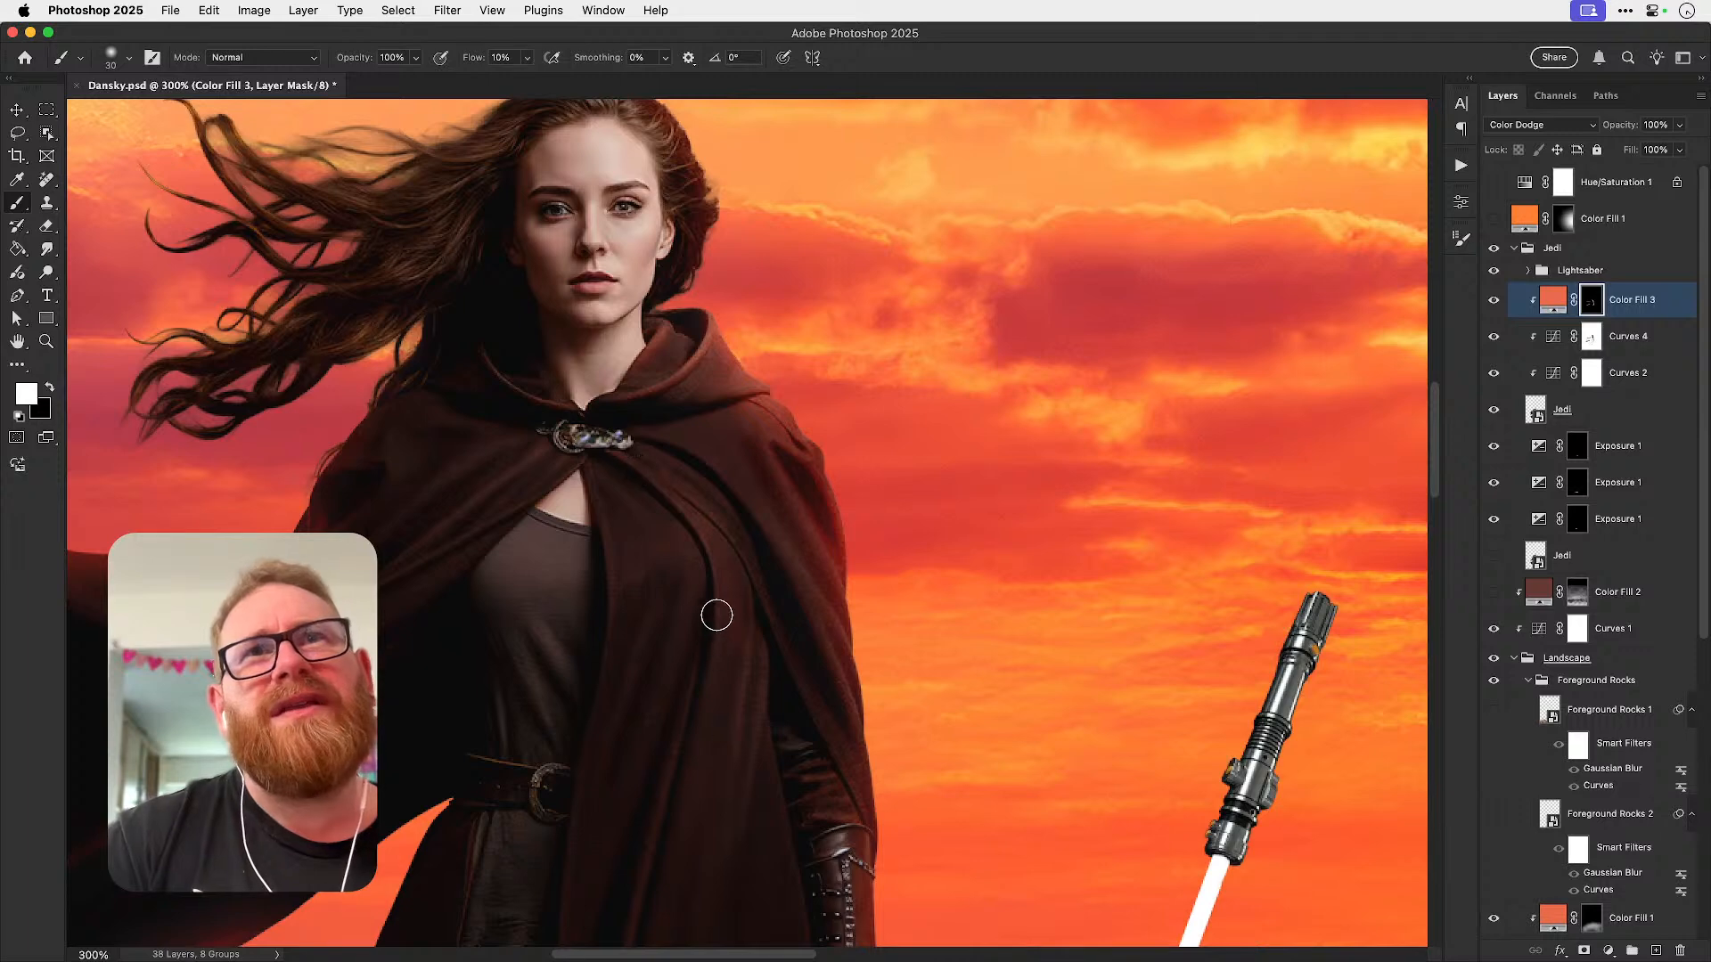
{"action": "scroll", "coordinate": [723, 701], "scroll_direction": "down", "scroll_amount": 1}
{"action": "left_click_drag", "start_coordinate": [723, 700], "coordinate": [781, 503]}
{"action": "left_click_drag", "start_coordinate": [837, 428], "coordinate": [803, 540]}
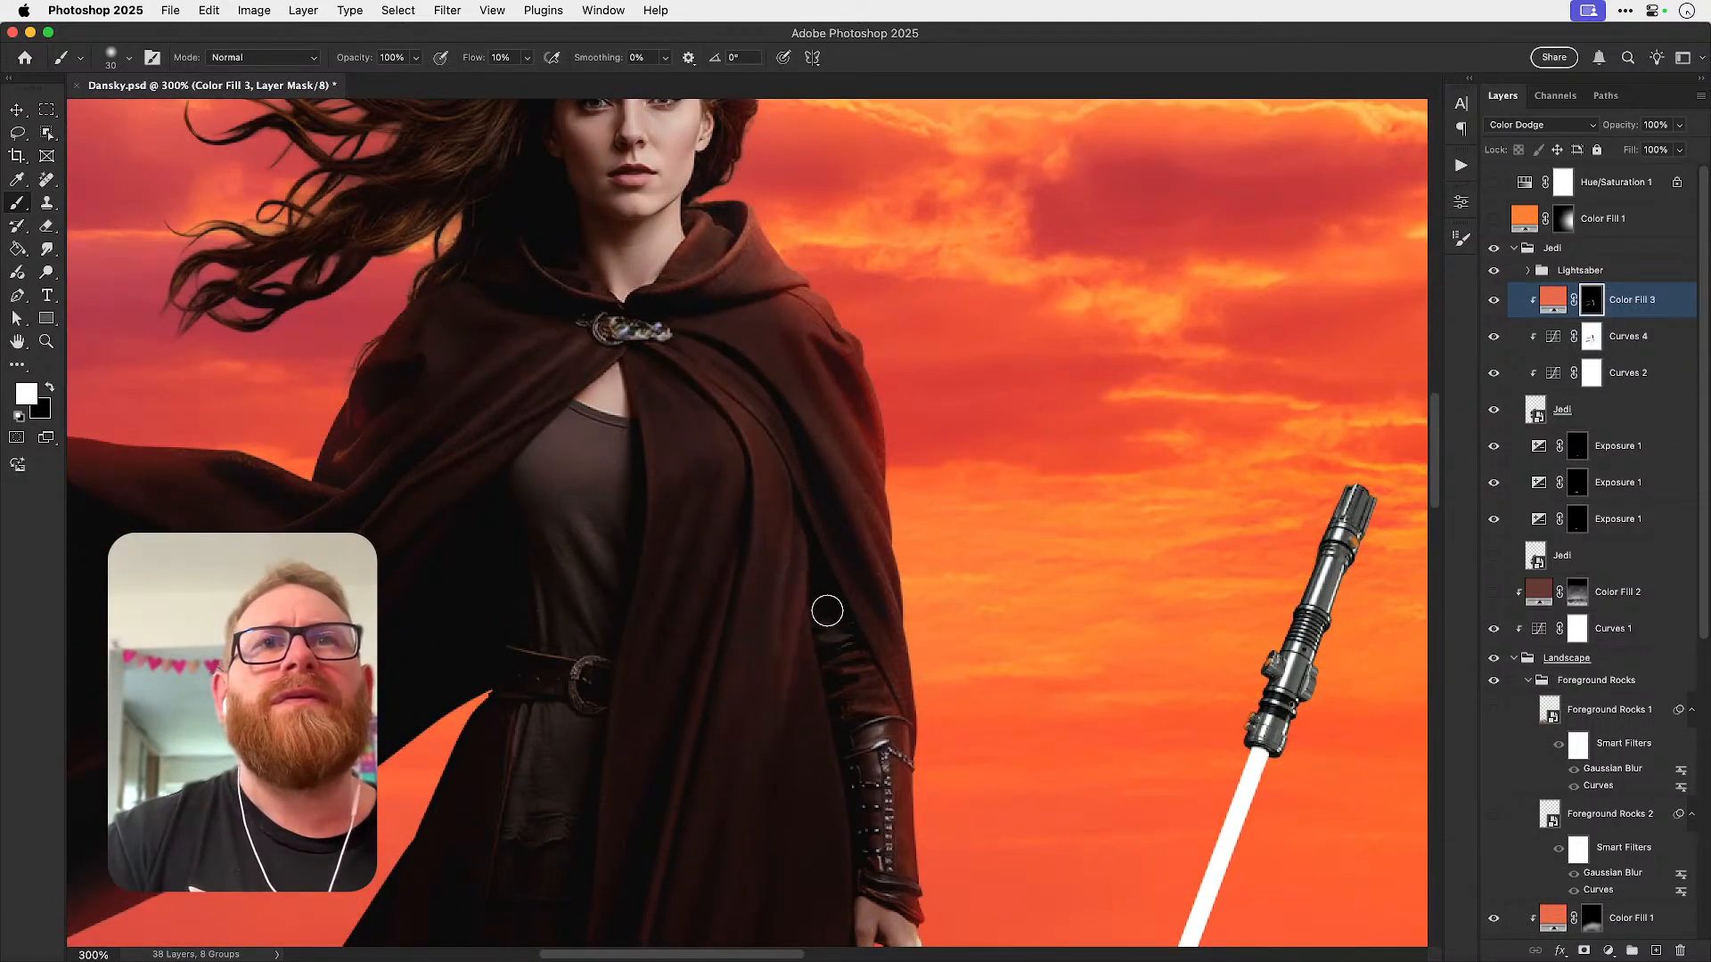
{"action": "key", "text": "bracketright"}
{"action": "key", "text": "bracketright"}
{"action": "key", "text": "bracketright"}
{"action": "key", "text": "bracketright"}
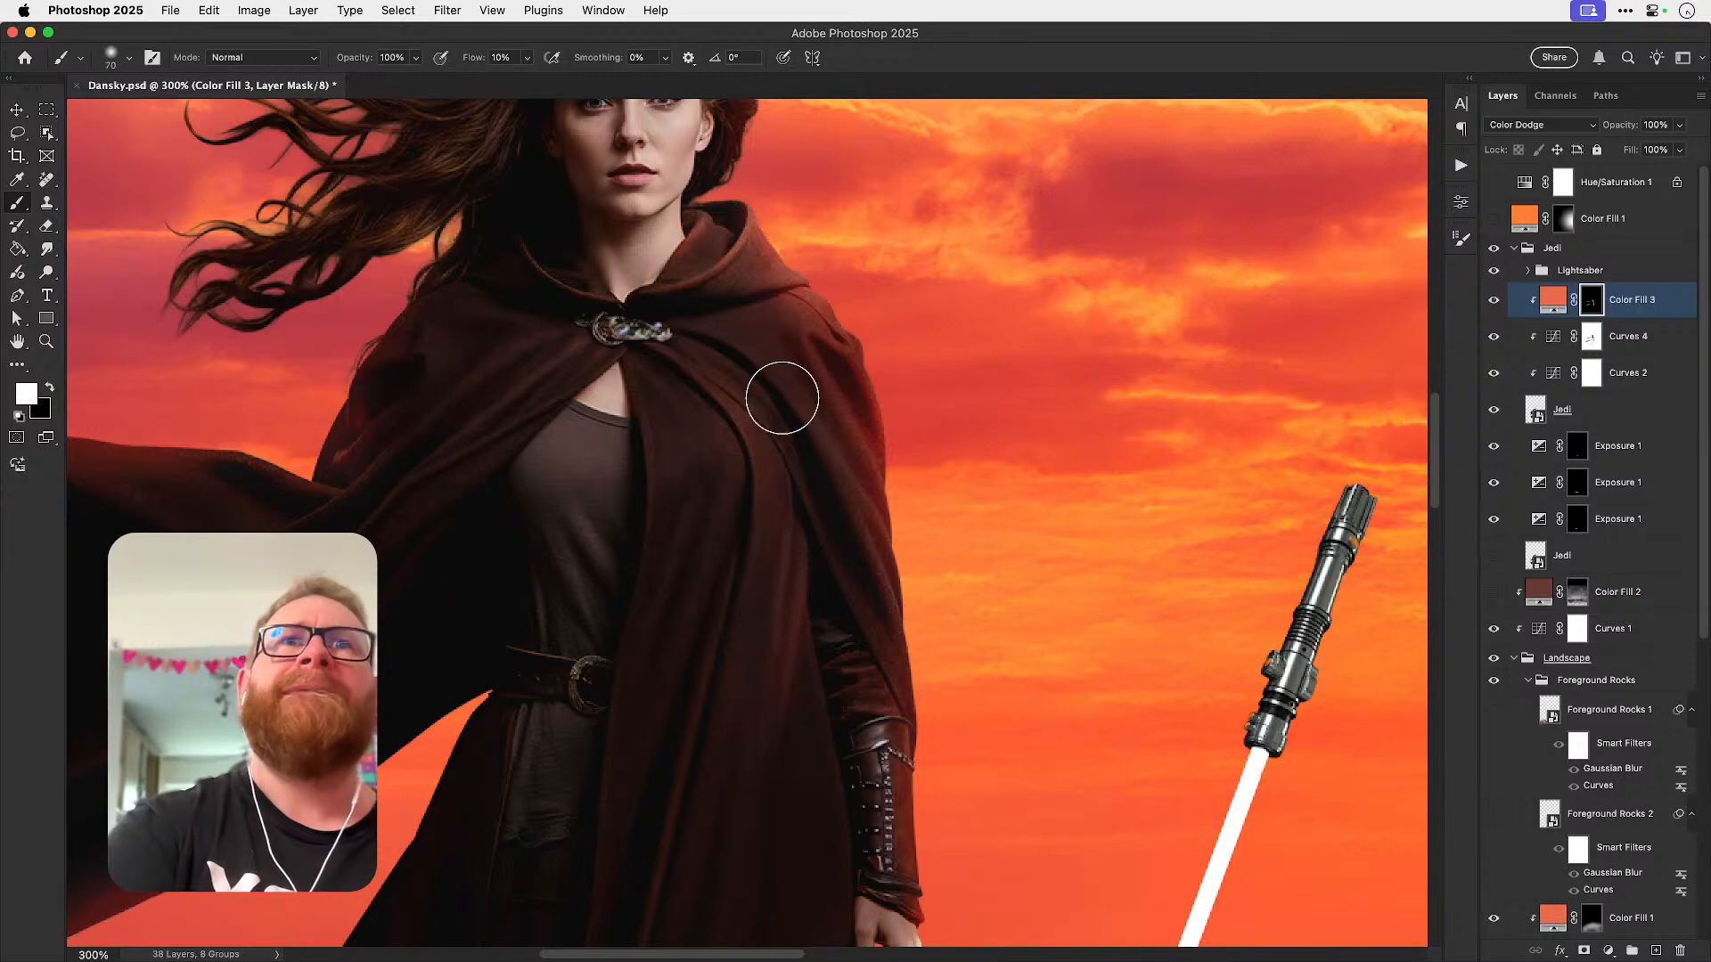
{"action": "key", "text": "shift+0"}
{"action": "key", "text": "shift+5"}
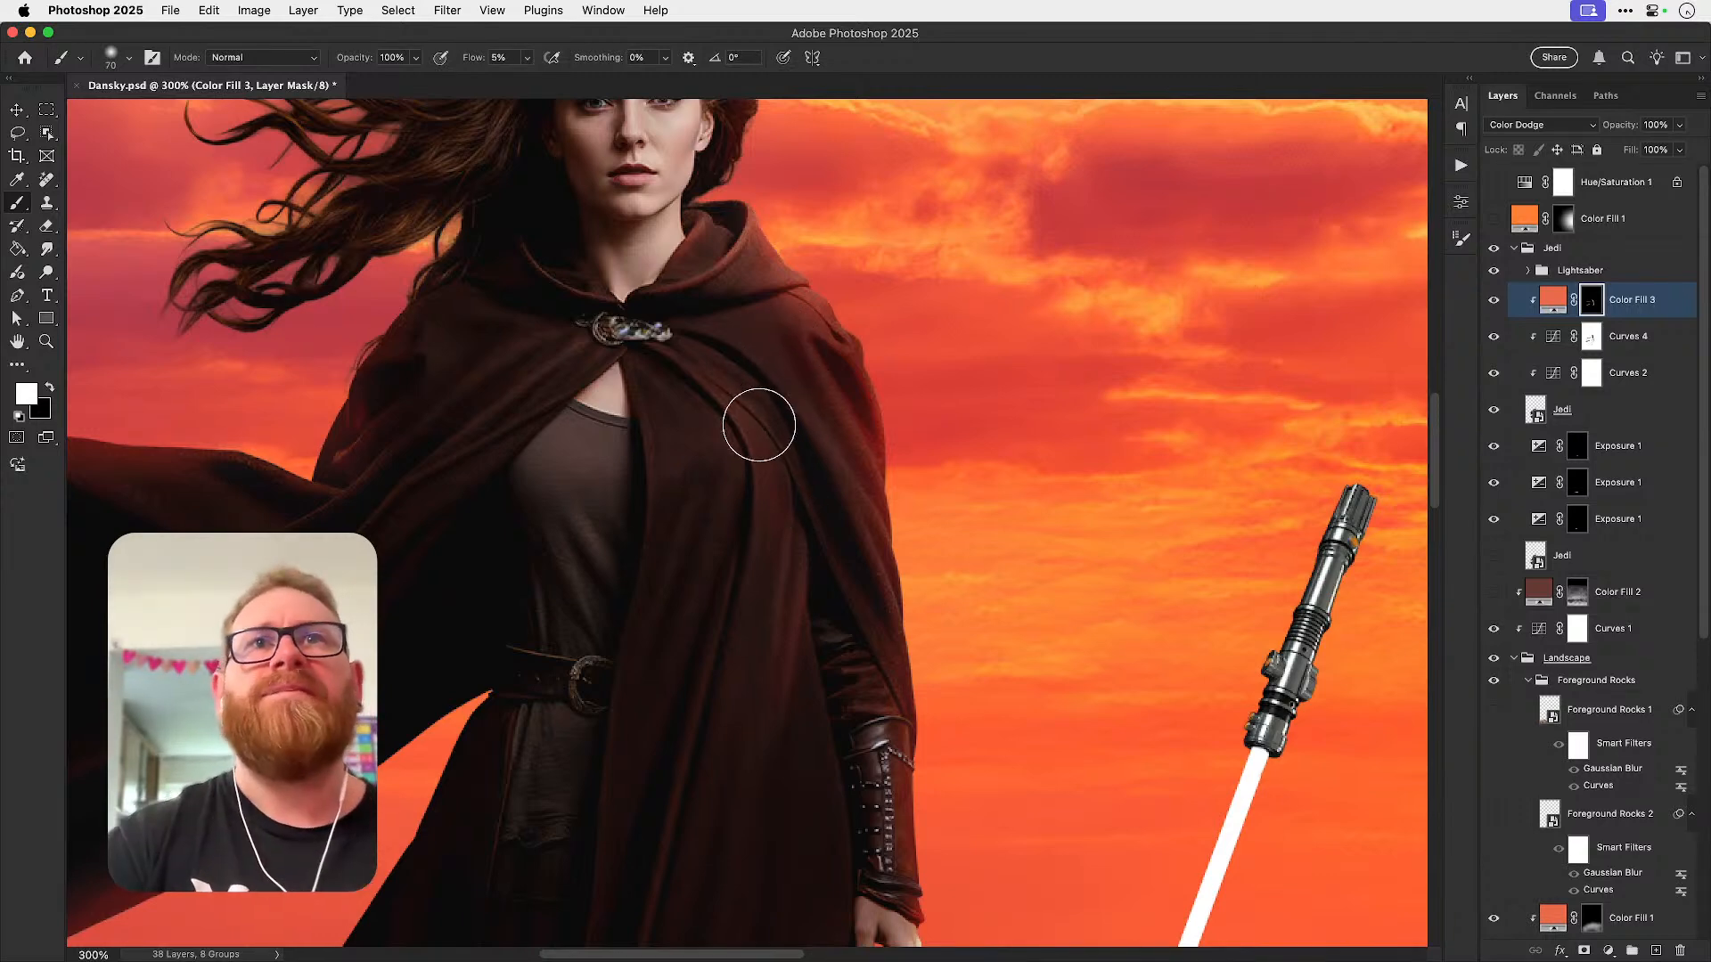
- Undo the last strokes on the cloak's front, then paint a faint glow along its folds with a 35 px brush
{"action": "key", "text": "super+z"}
{"action": "key", "text": "super+z"}
{"action": "key", "text": "super+z"}
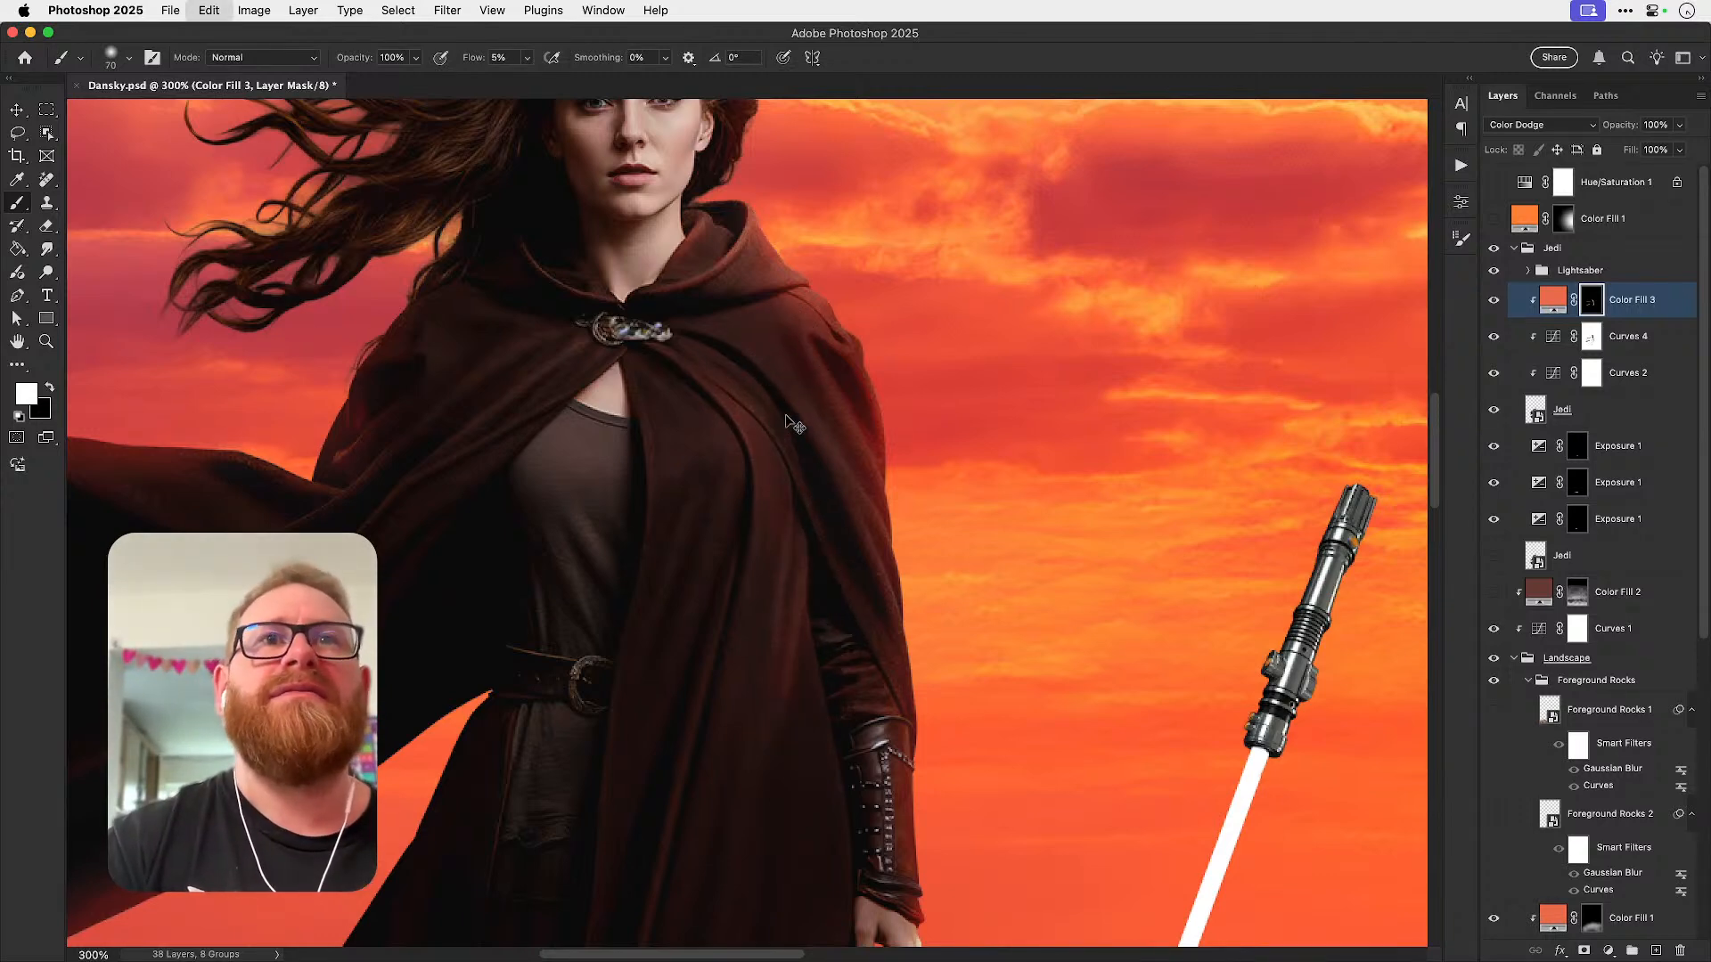
{"action": "key", "text": "bracketleft"}
{"action": "key", "text": "bracketleft"}
{"action": "key", "text": "bracketleft"}
{"action": "key", "text": "bracketleft"}
{"action": "key", "text": "bracketleft"}
{"action": "key", "text": "bracketleft"}
{"action": "key", "text": "bracketleft"}
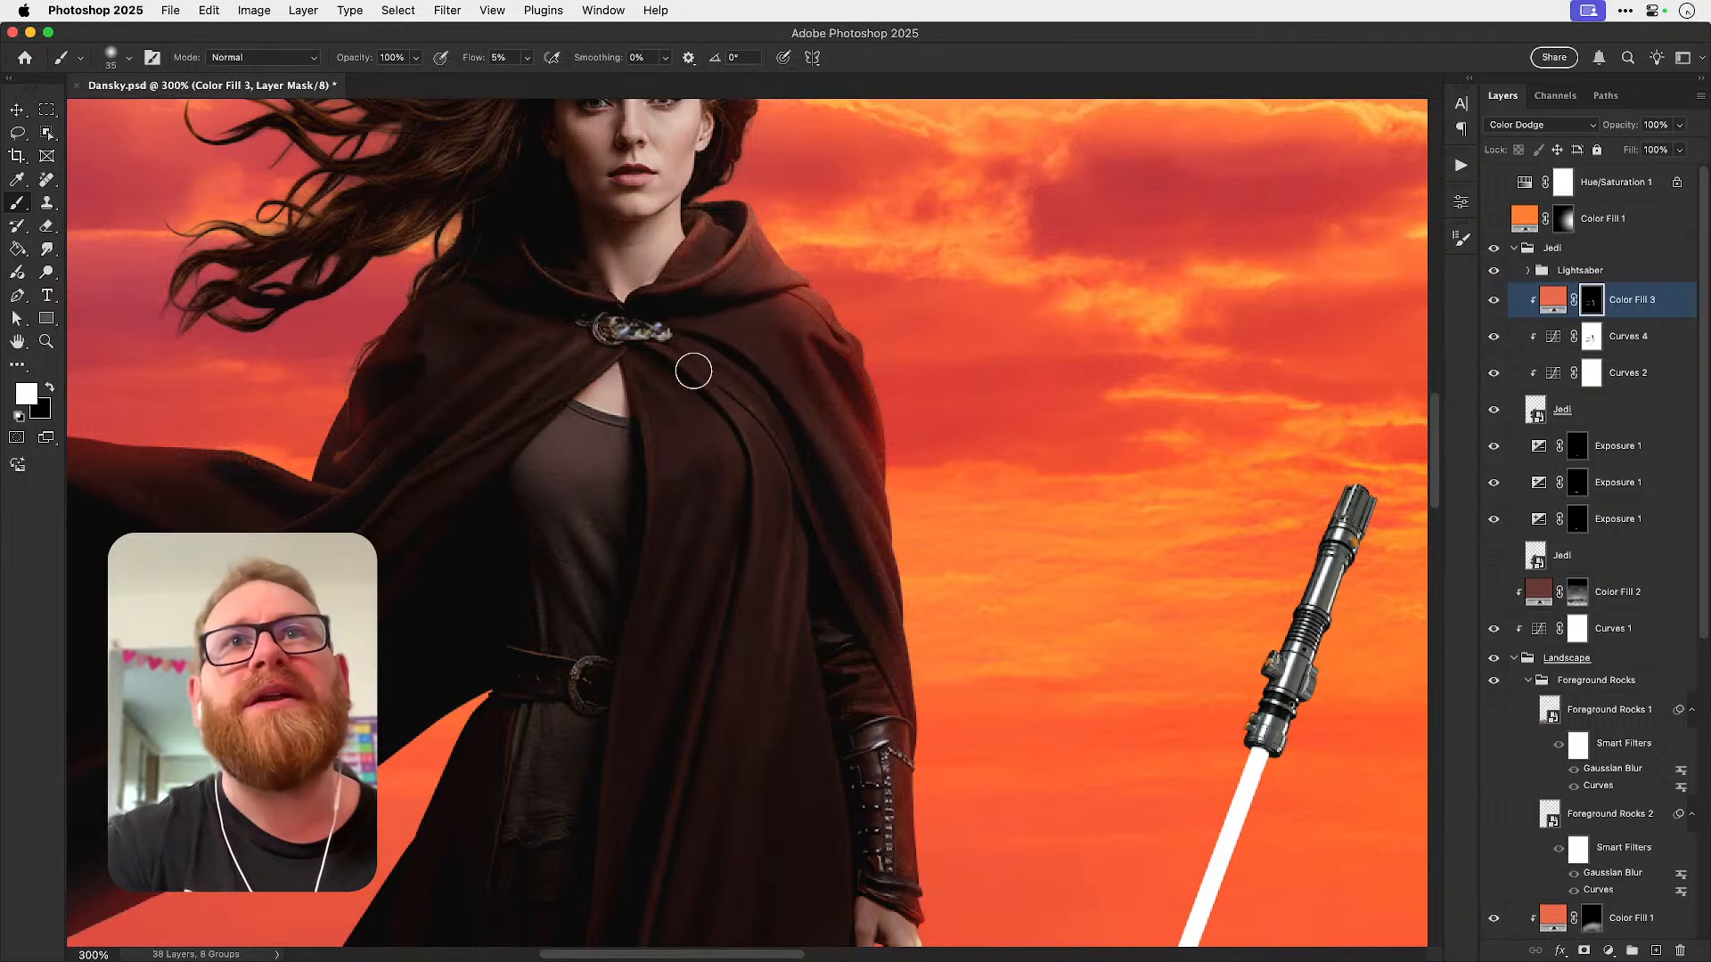
{"action": "key", "text": "bracketright"}
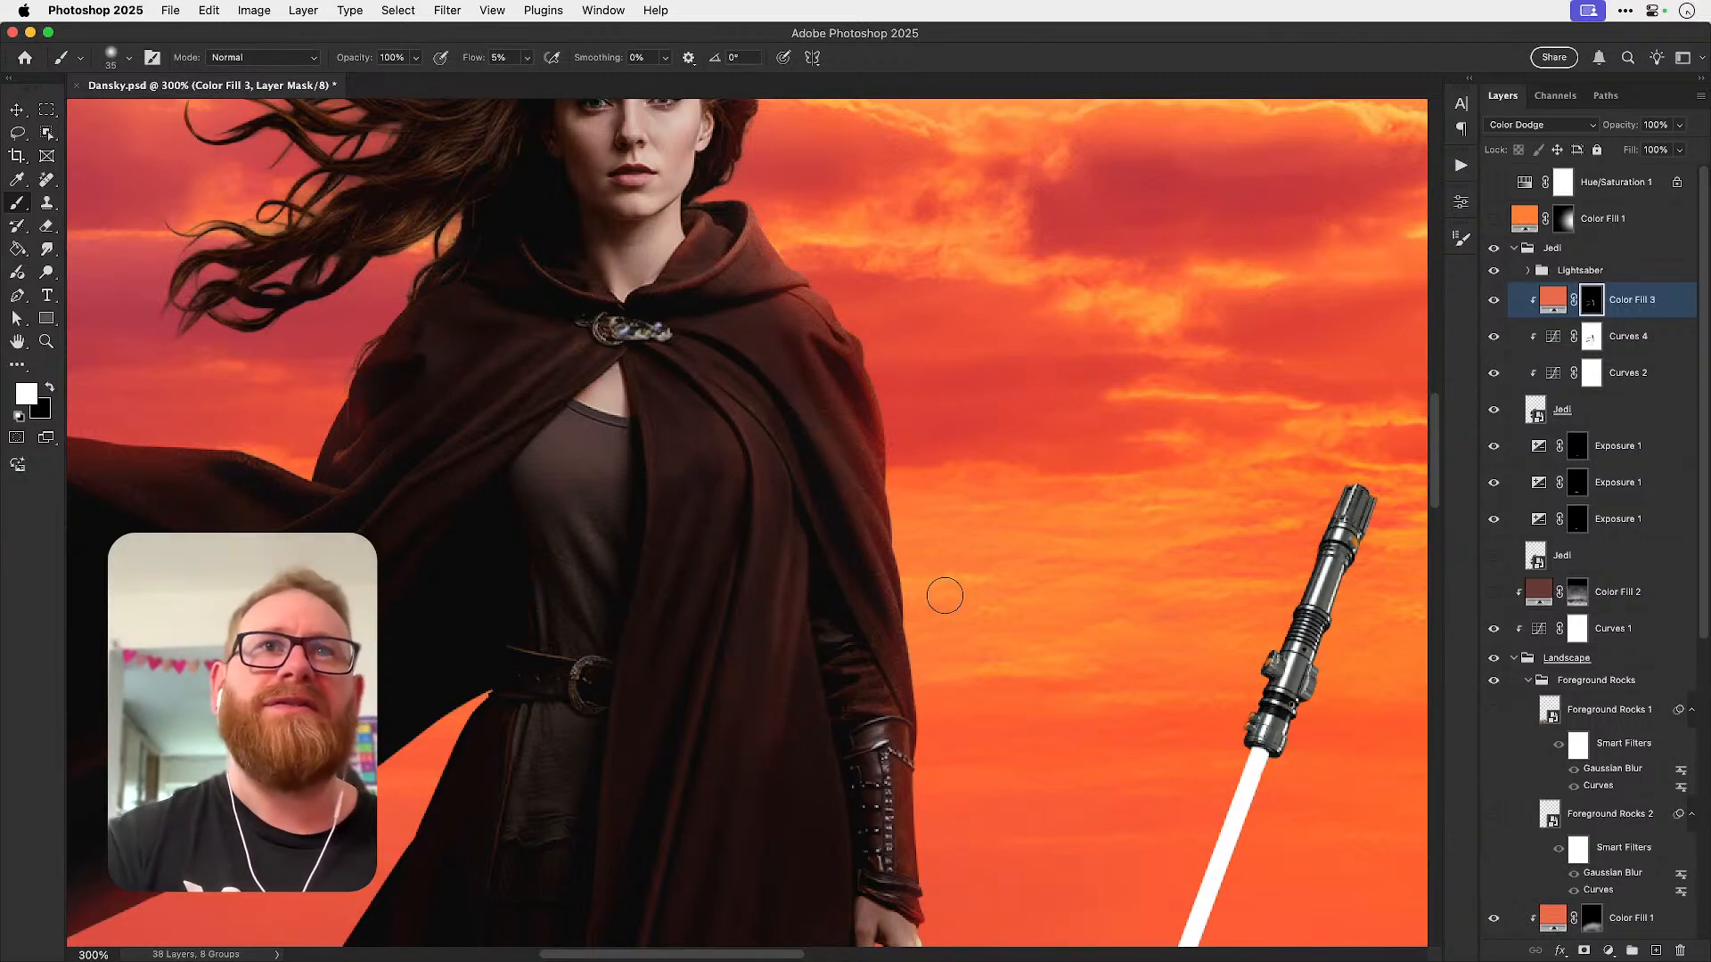
- Paint a faint glow down the folds of the lower robe with a 70 px brush, undoing the last stroke
{"action": "scroll", "coordinate": [917, 505], "scroll_direction": "down", "scroll_amount": 5}
{"action": "scroll", "coordinate": [916, 505], "scroll_direction": "right", "scroll_amount": 2}
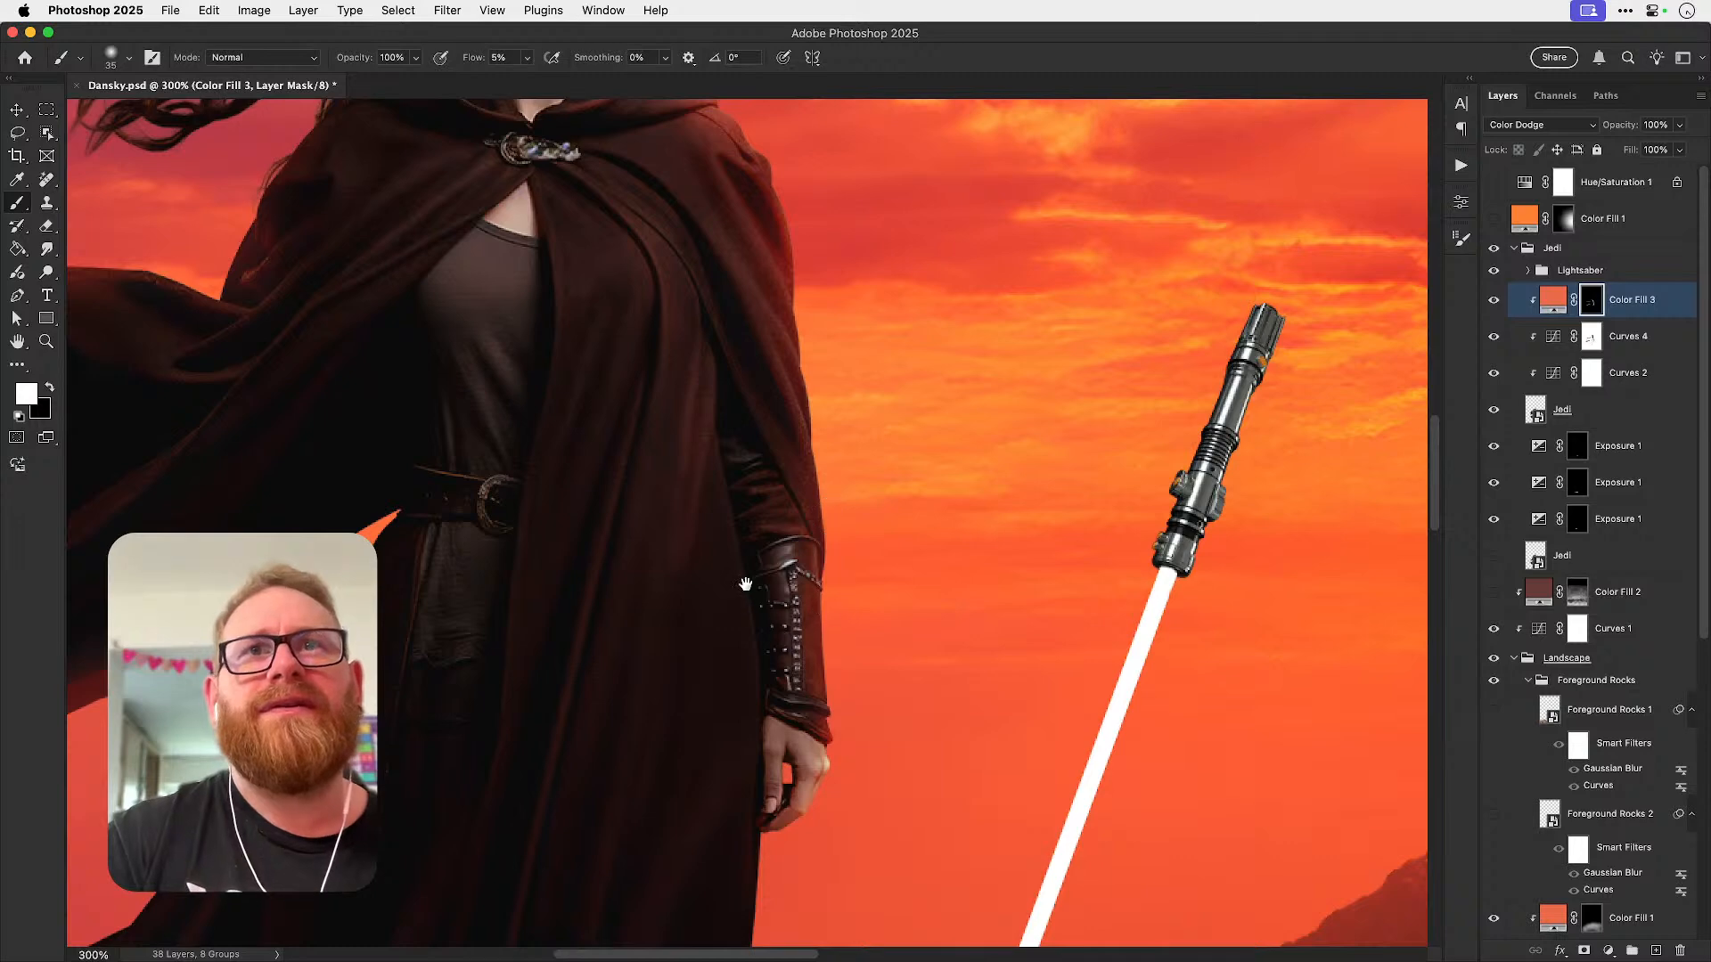
{"action": "scroll", "coordinate": [749, 595], "scroll_direction": "down", "scroll_amount": 6}
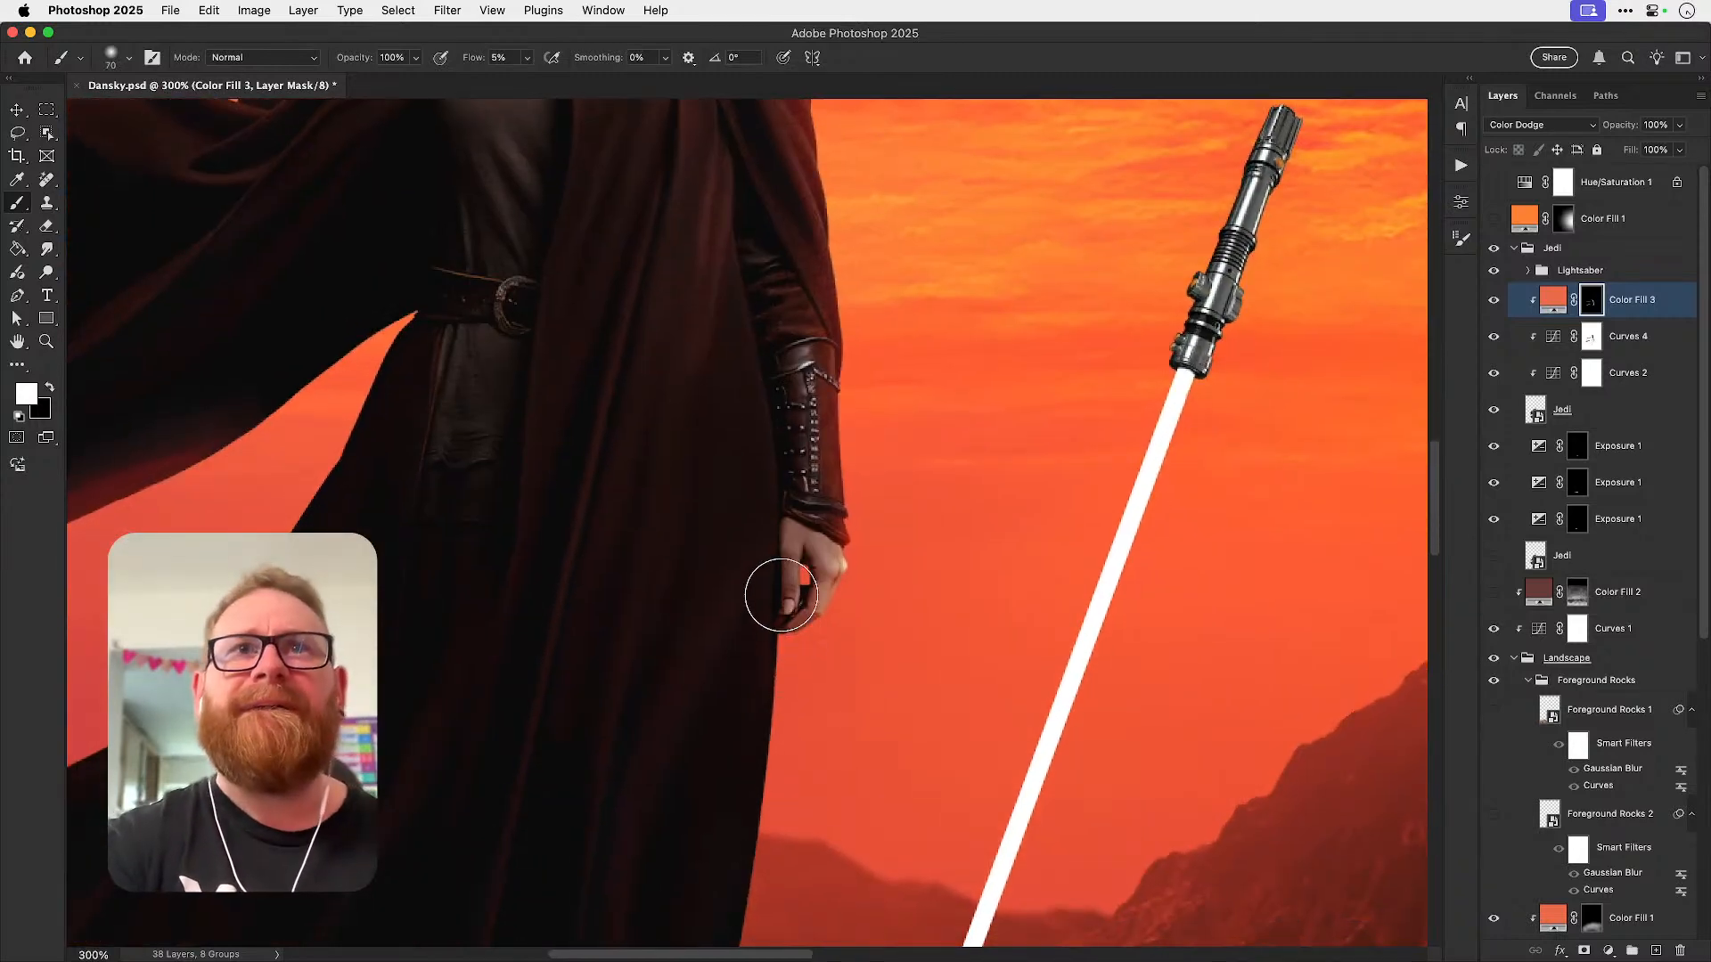
{"action": "key", "text": "bracketright"}
{"action": "key", "text": "bracketright"}
{"action": "key", "text": "bracketright"}
{"action": "scroll", "coordinate": [818, 649], "scroll_direction": "down", "scroll_amount": 7}
{"action": "scroll", "coordinate": [818, 649], "scroll_direction": "left", "scroll_amount": 1}
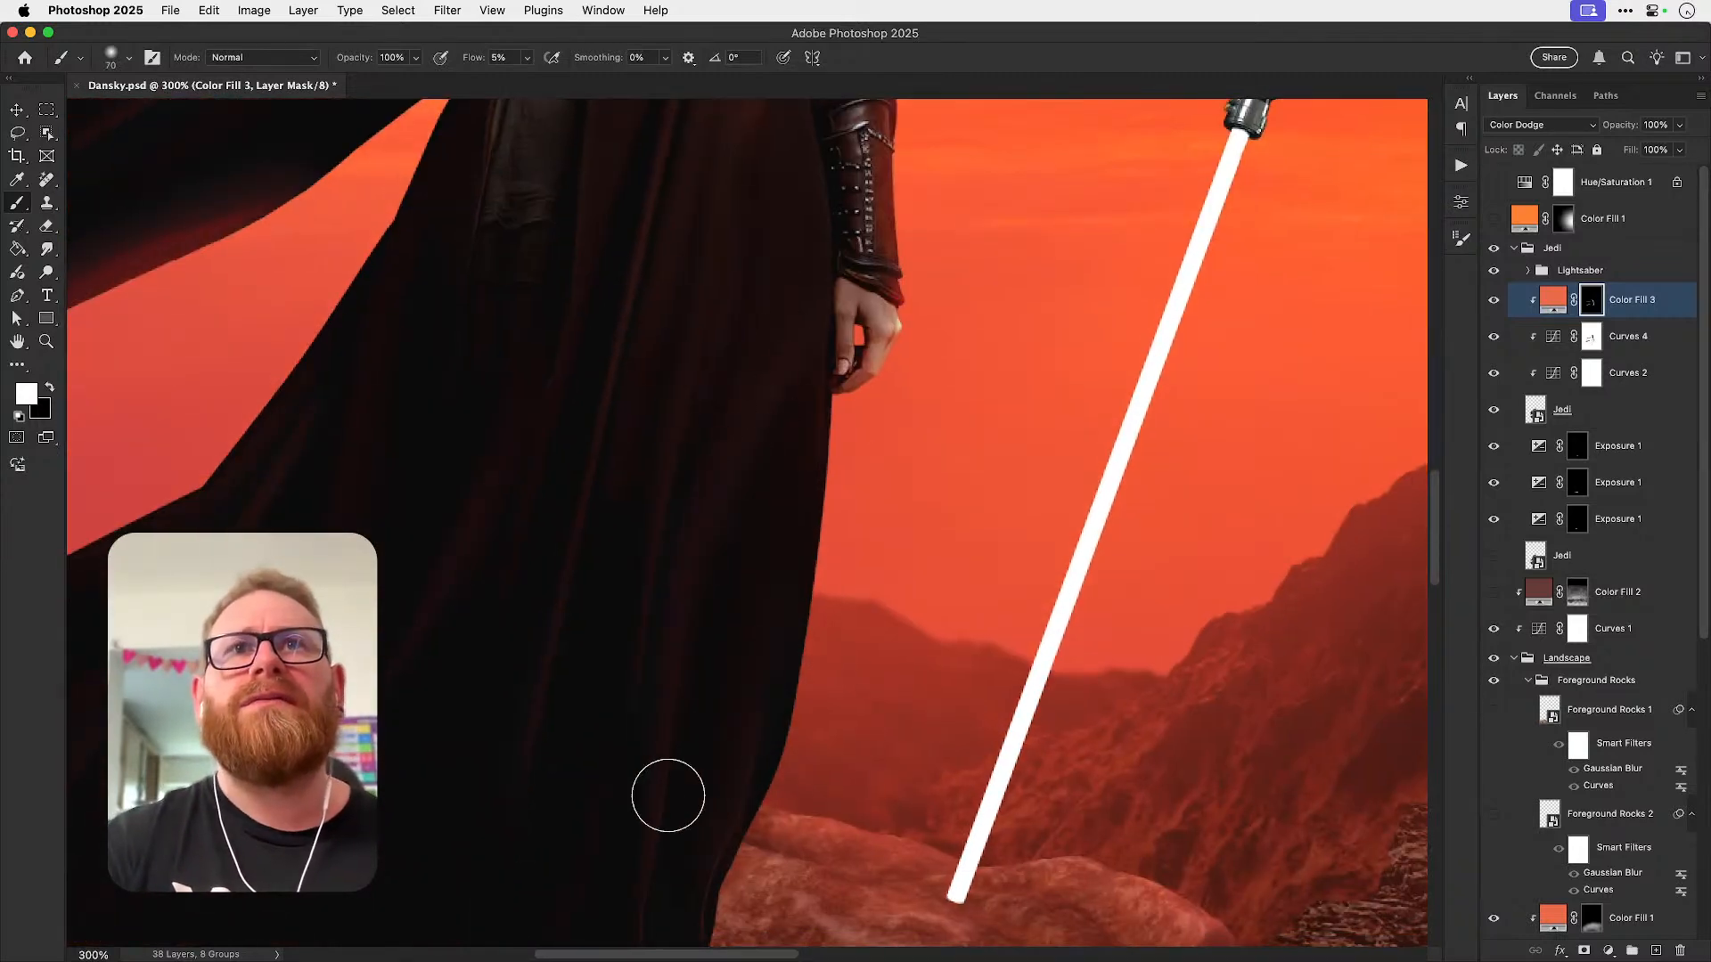
{"action": "key", "text": "super+z"}
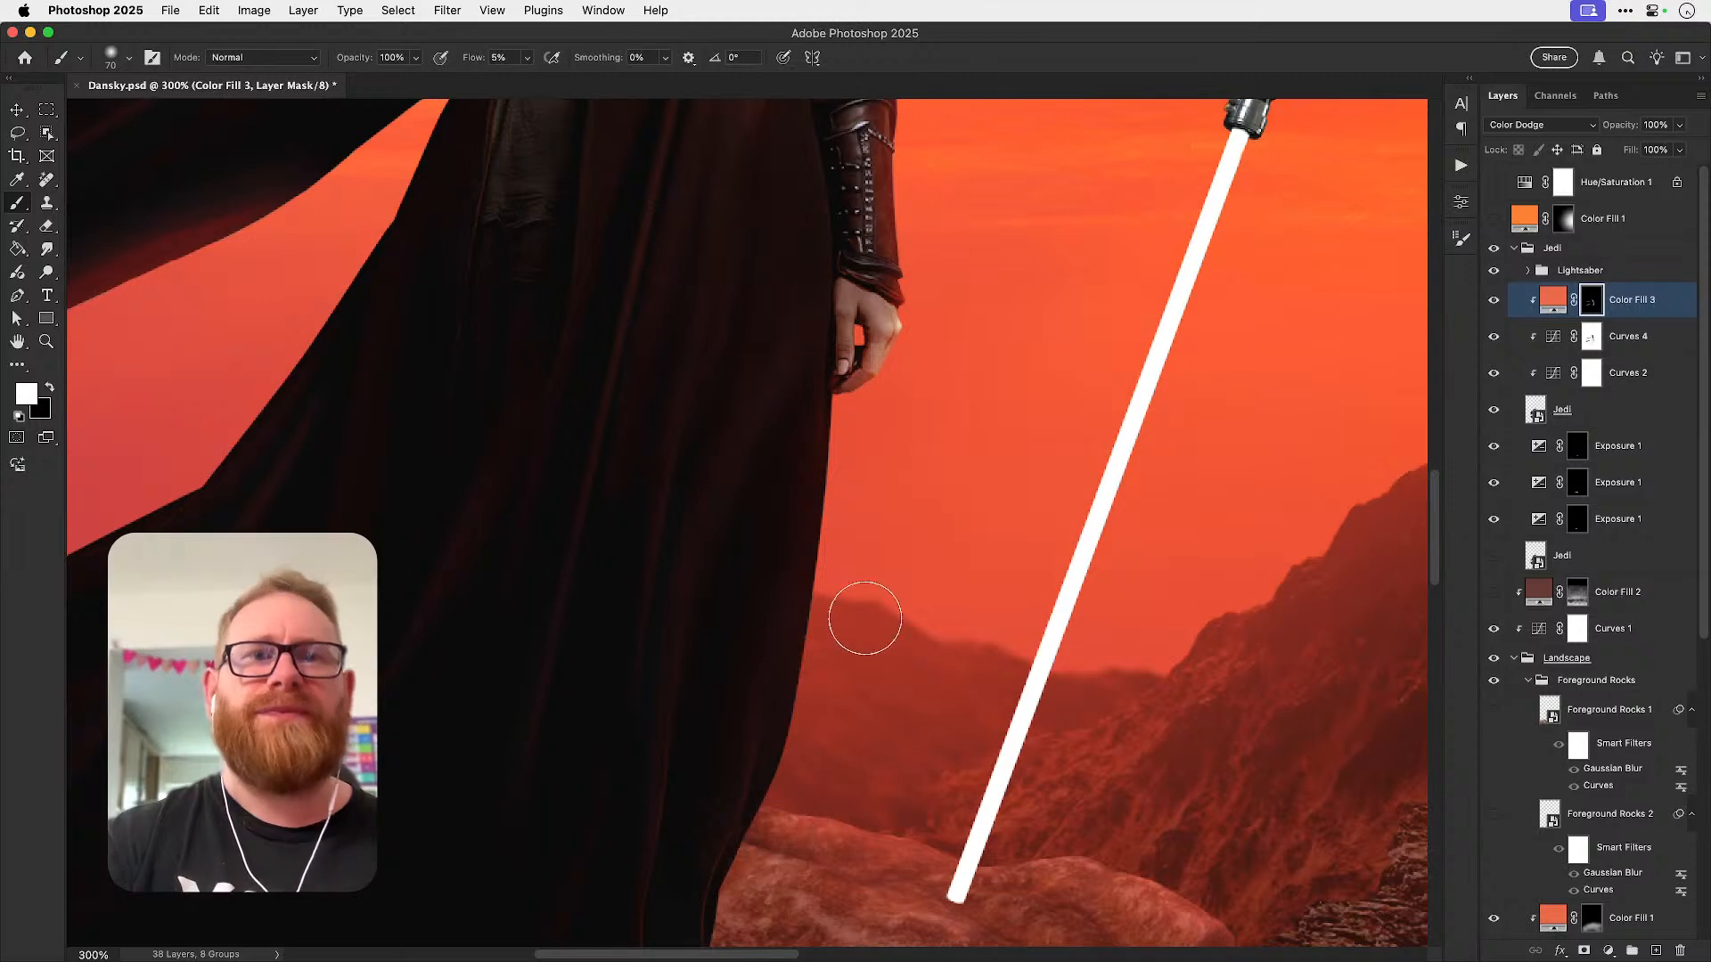
- Enlarge the soft brush to 175 px for broader glow over the Jedi's robe
{"action": "key", "text": "super+minus"}
{"action": "key", "text": "super+minus"}
{"action": "key", "text": "bracketright"}
{"action": "key", "text": "bracketright"}
{"action": "key", "text": "bracketright"}
{"action": "key", "text": "bracketright"}
{"action": "key", "text": "bracketright"}
{"action": "key", "text": "bracketright"}
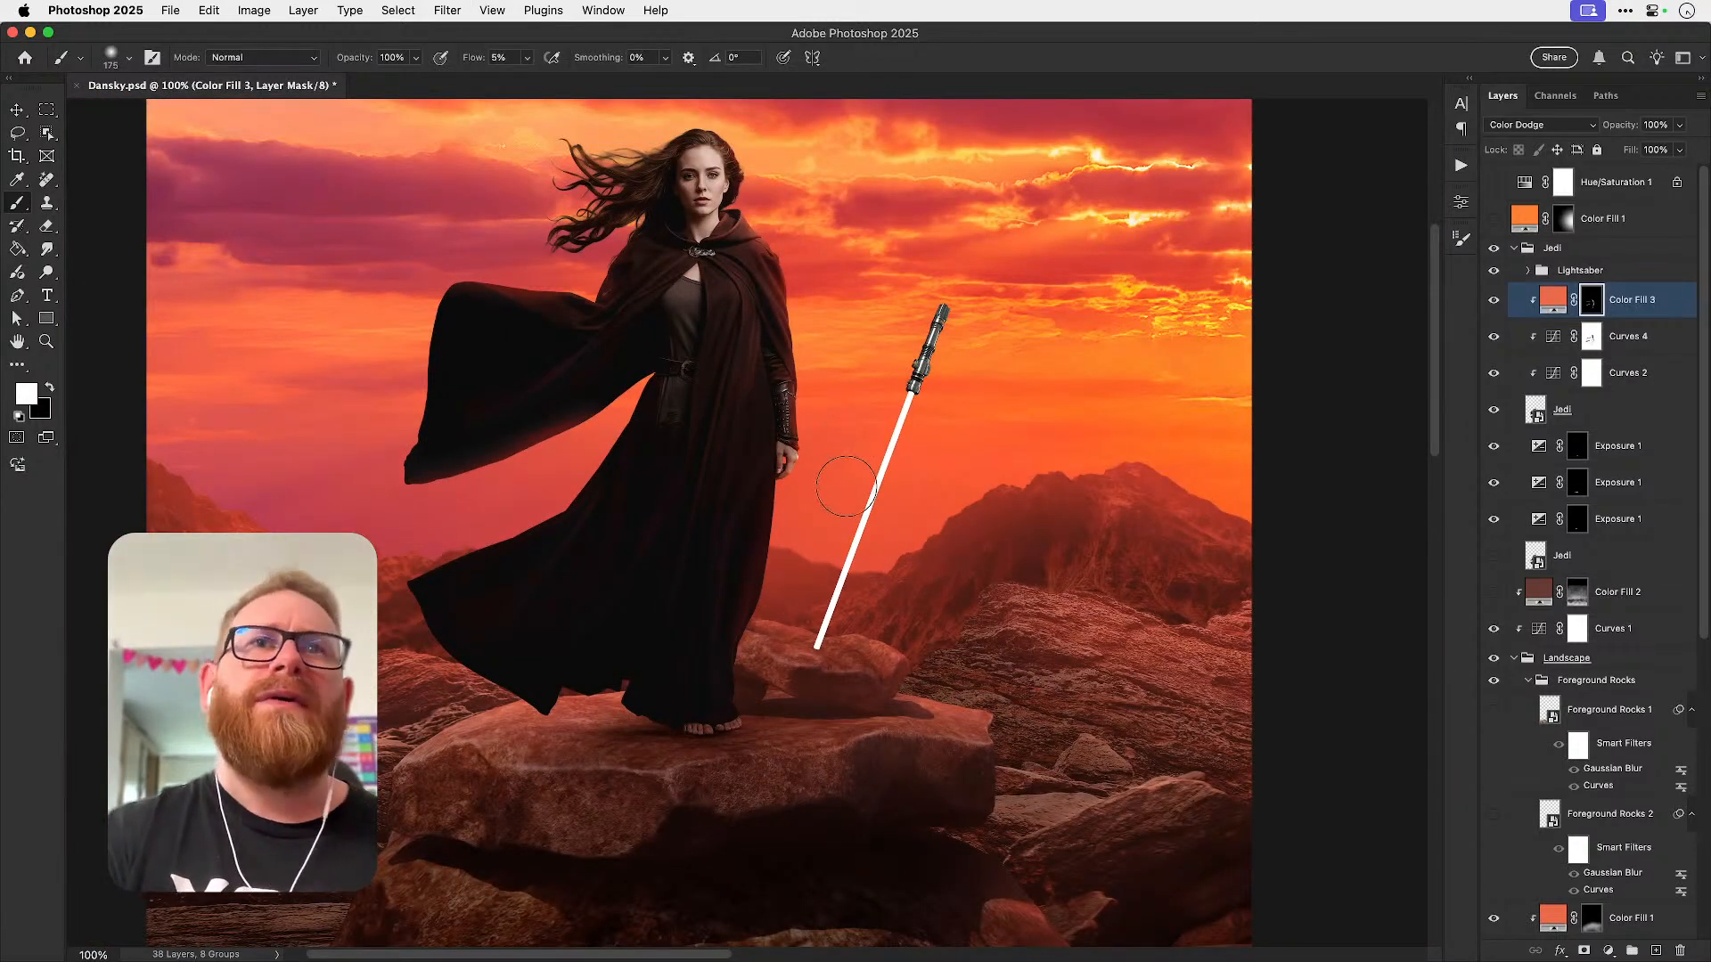
{"action": "left_click_drag", "start_coordinate": [813, 527], "coordinate": [812, 531]}
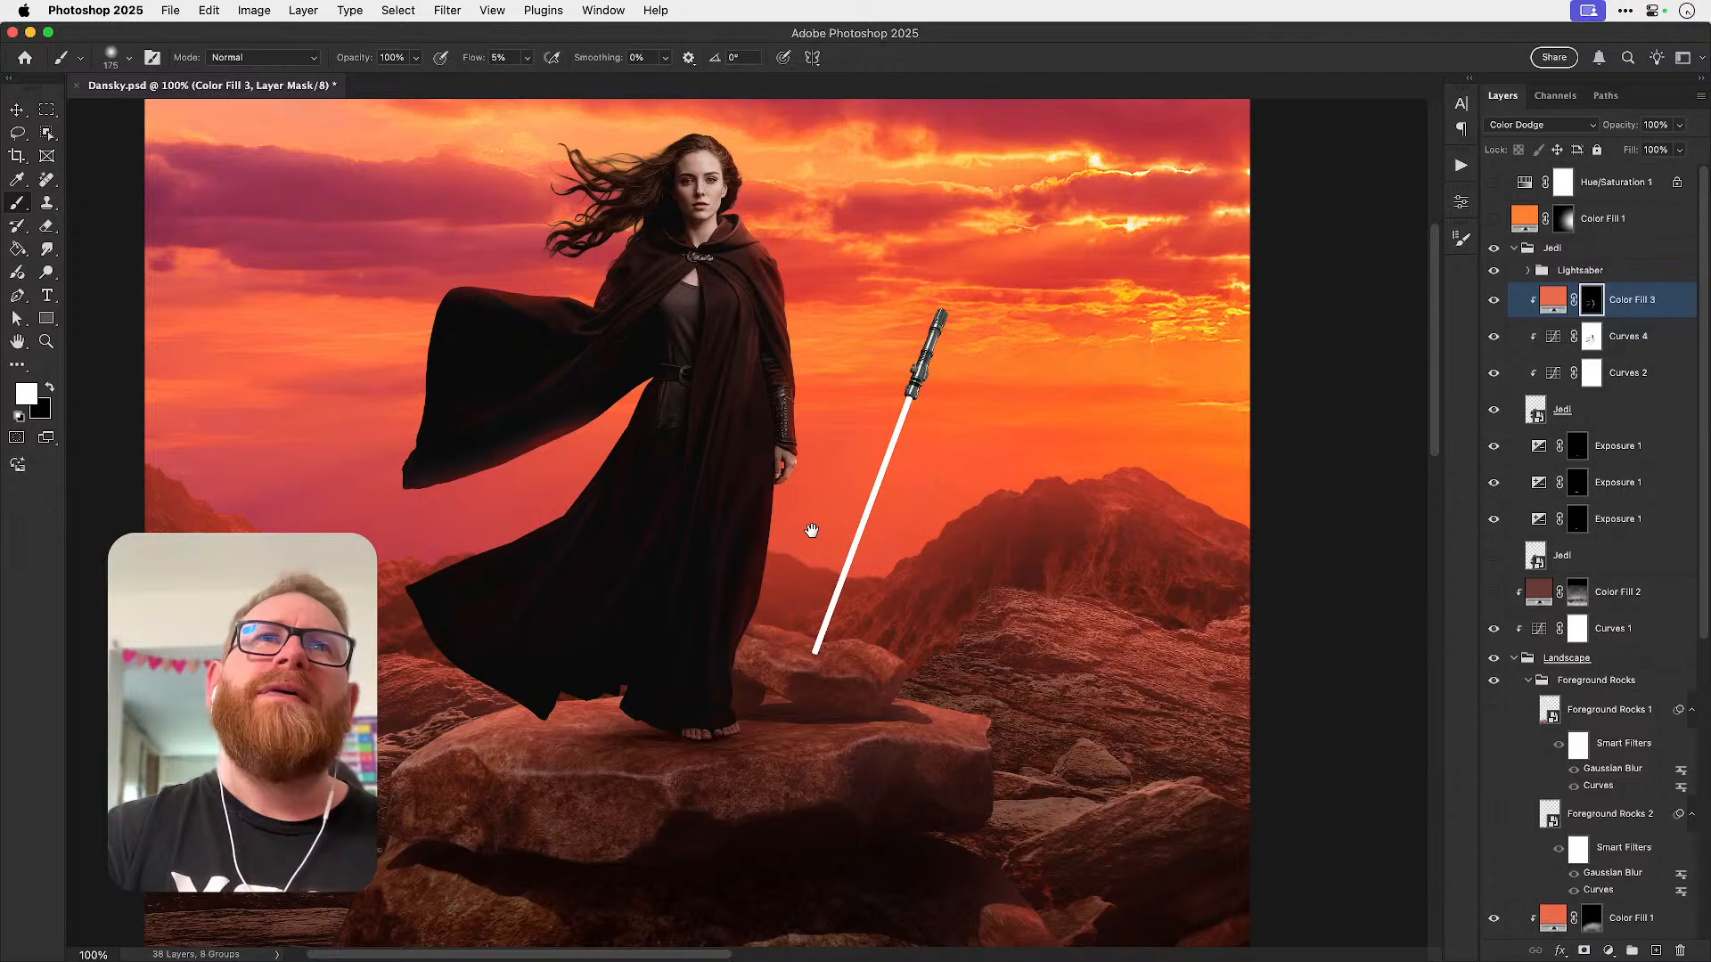
- Hide and show the Color Fill 3 layer to compare the Jedi with and without the painted glow
{"action": "key", "text": "super+equal"}
{"action": "key", "text": "v"}
{"action": "left_click", "coordinate": [1494, 301]}
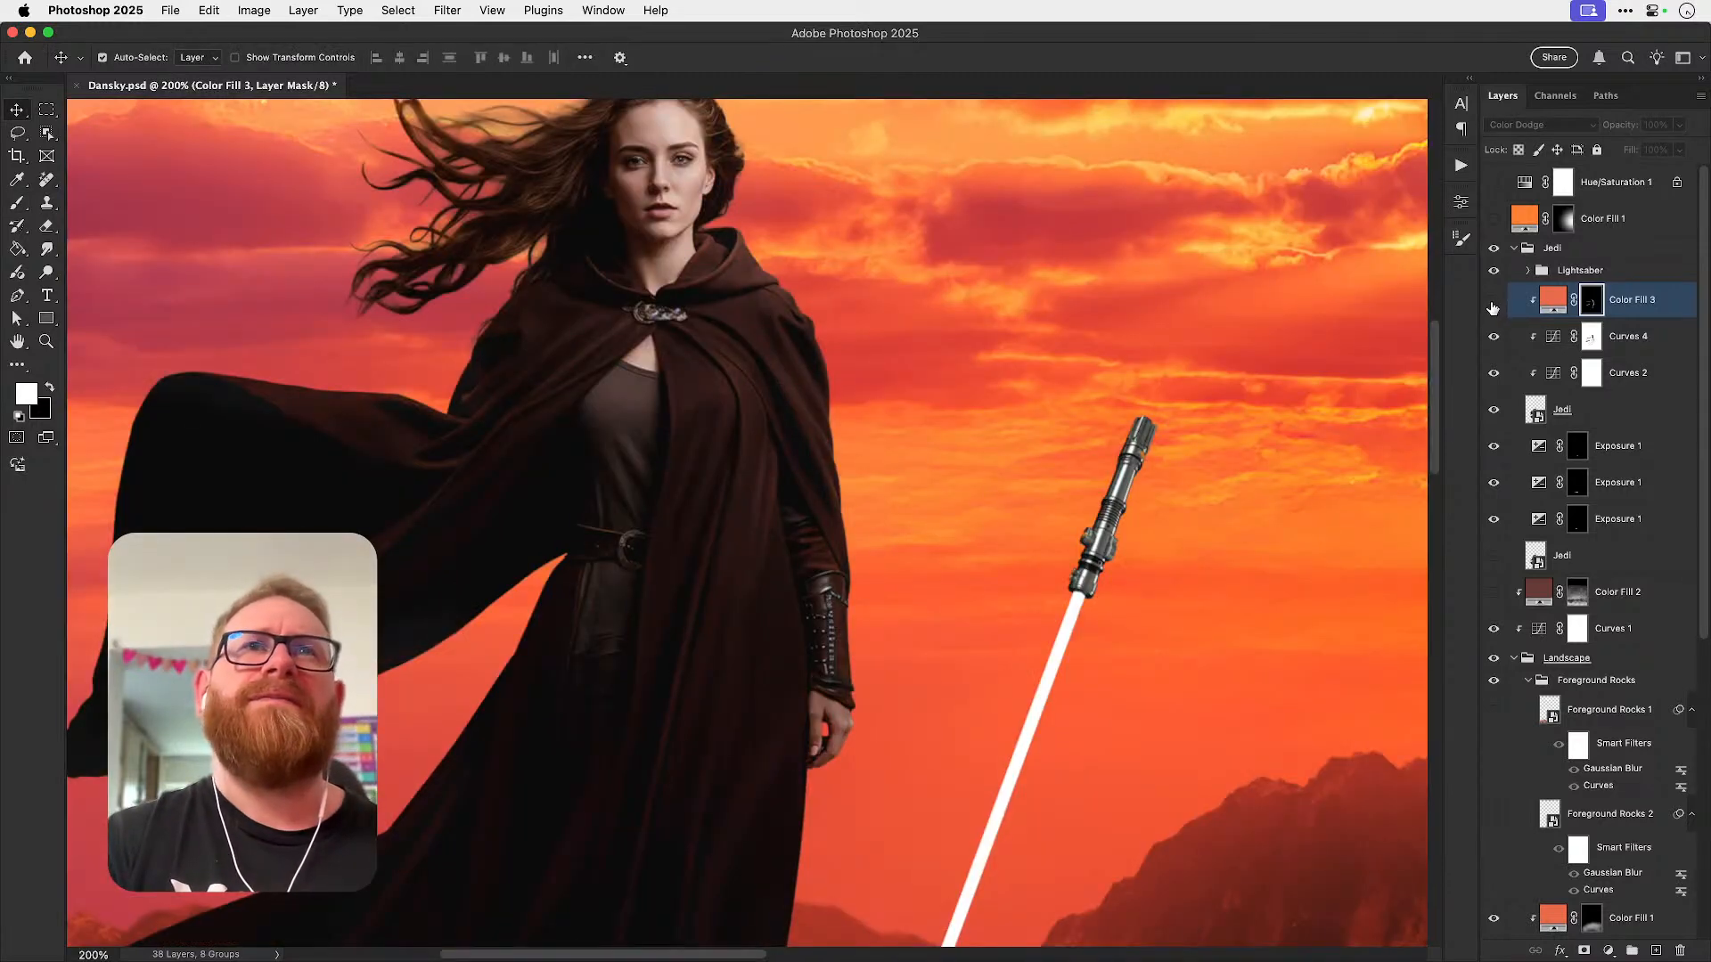
{"action": "left_click", "coordinate": [1493, 305]}
- Reduce the soft brush to 35 px and undo the last glow stroke on the robe
{"action": "left_click_drag", "start_coordinate": [882, 747], "coordinate": [946, 436]}
{"action": "mouse_move", "coordinate": [868, 670]}
{"action": "left_mouse_down"}
{"action": "mouse_move", "coordinate": [920, 489]}
{"action": "mouse_move", "coordinate": [879, 690]}
{"action": "left_mouse_up"}
{"action": "key", "text": "b"}
{"action": "key", "text": "bracketleft"}
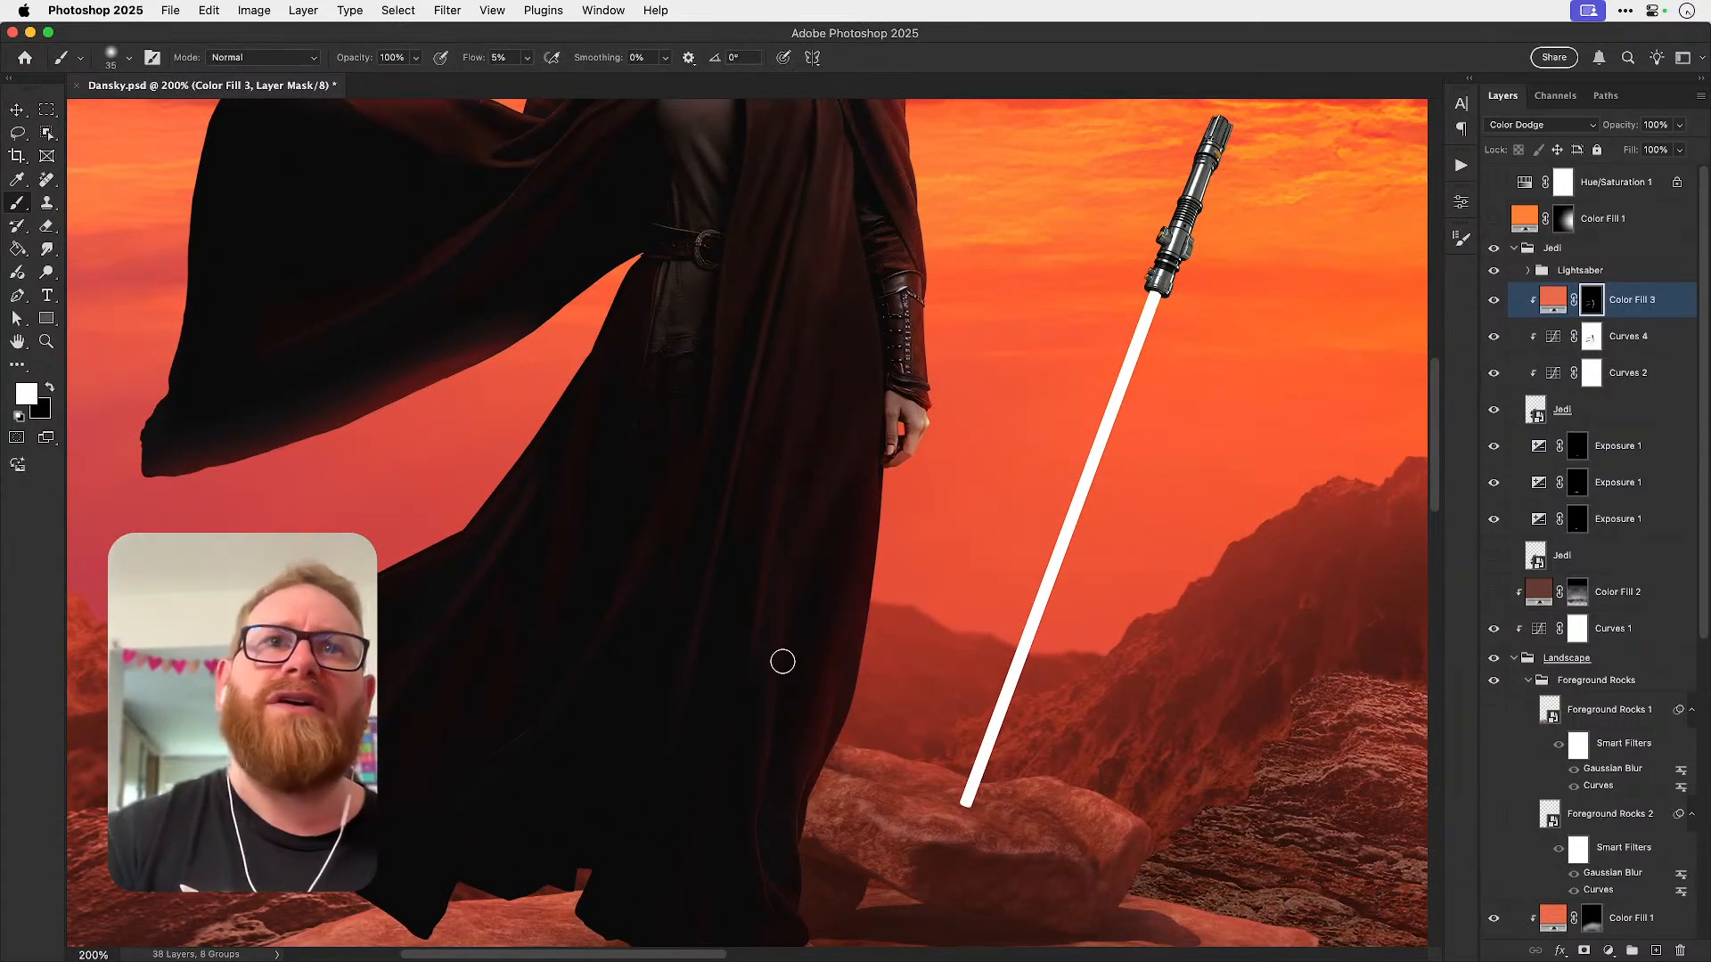
{"action": "left_click_drag", "start_coordinate": [798, 534], "coordinate": [781, 506]}
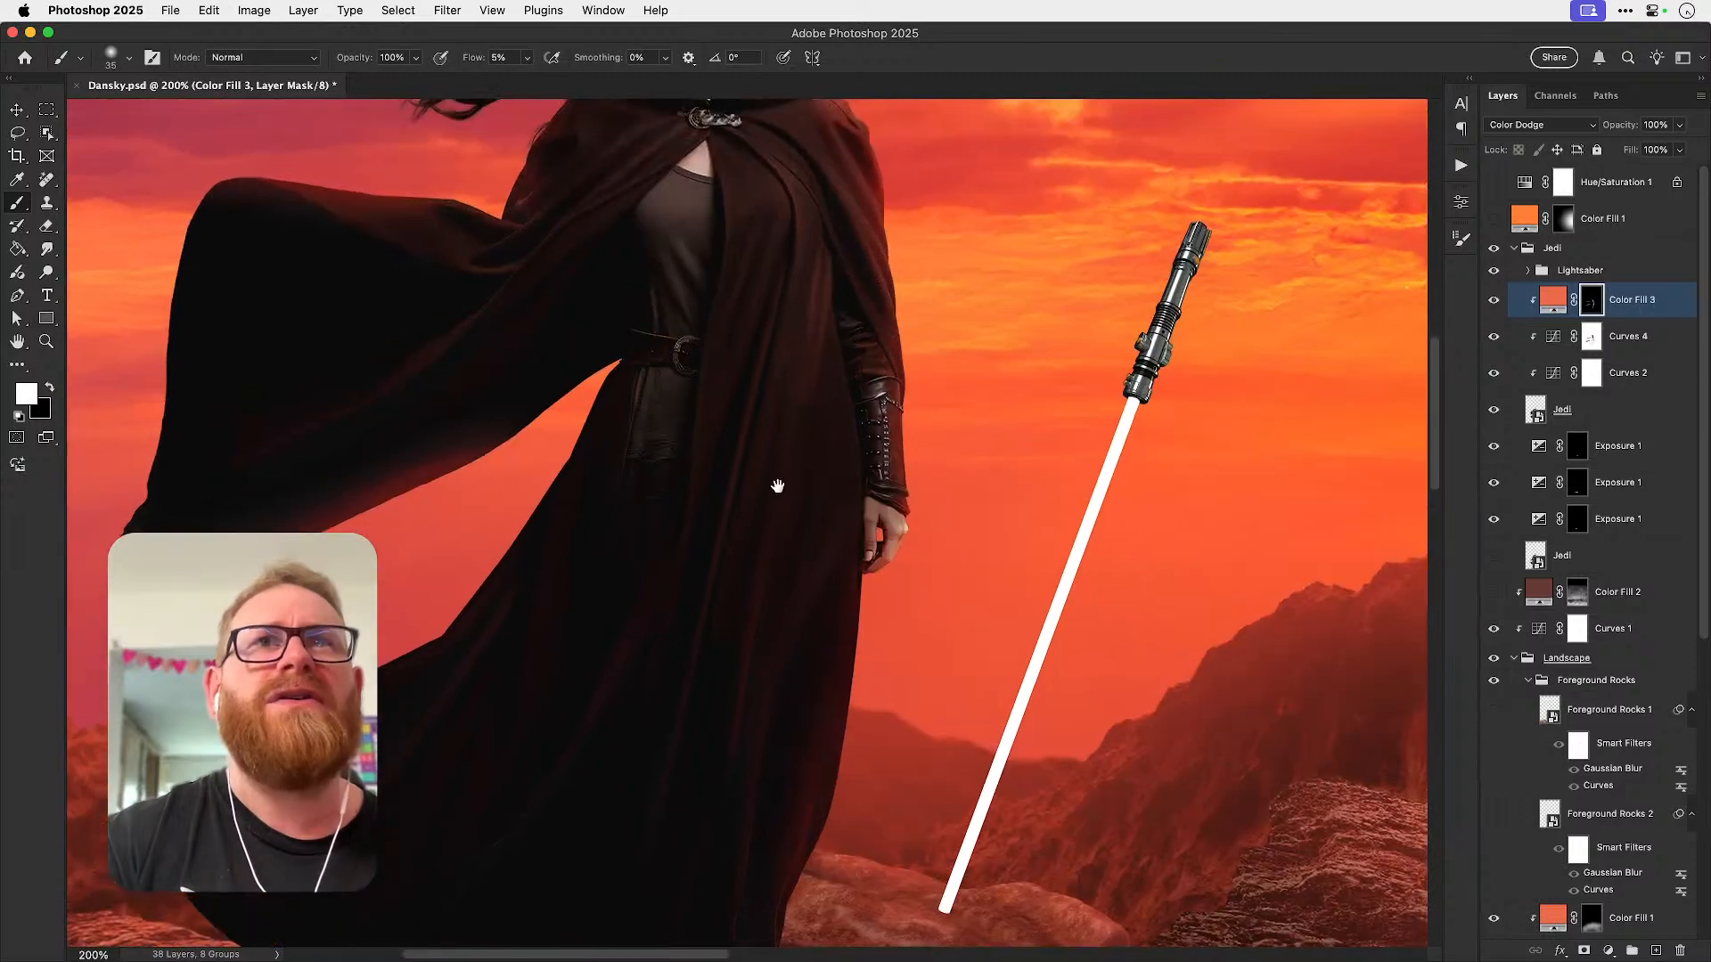
{"action": "key", "text": "super+z"}
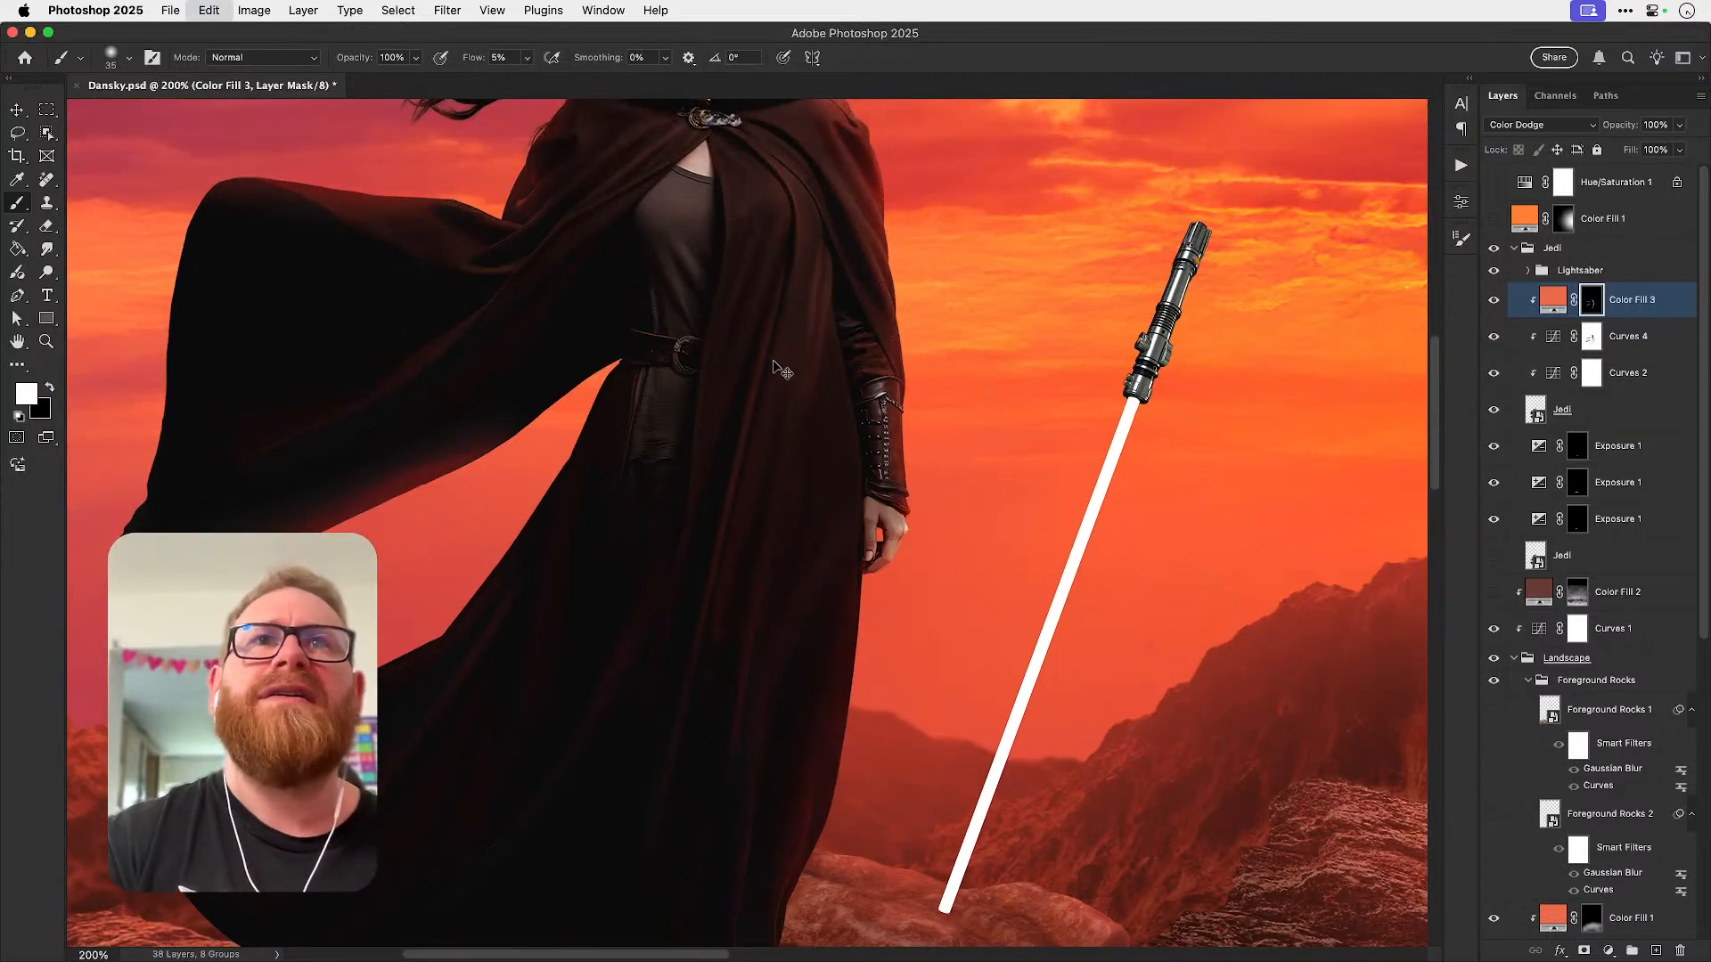
- Try several long glow strokes down the cloak's front fold with the 35 px brush, undoing each one
{"action": "left_click_drag", "start_coordinate": [778, 294], "coordinate": [669, 837]}
{"action": "key", "text": "super+z"}
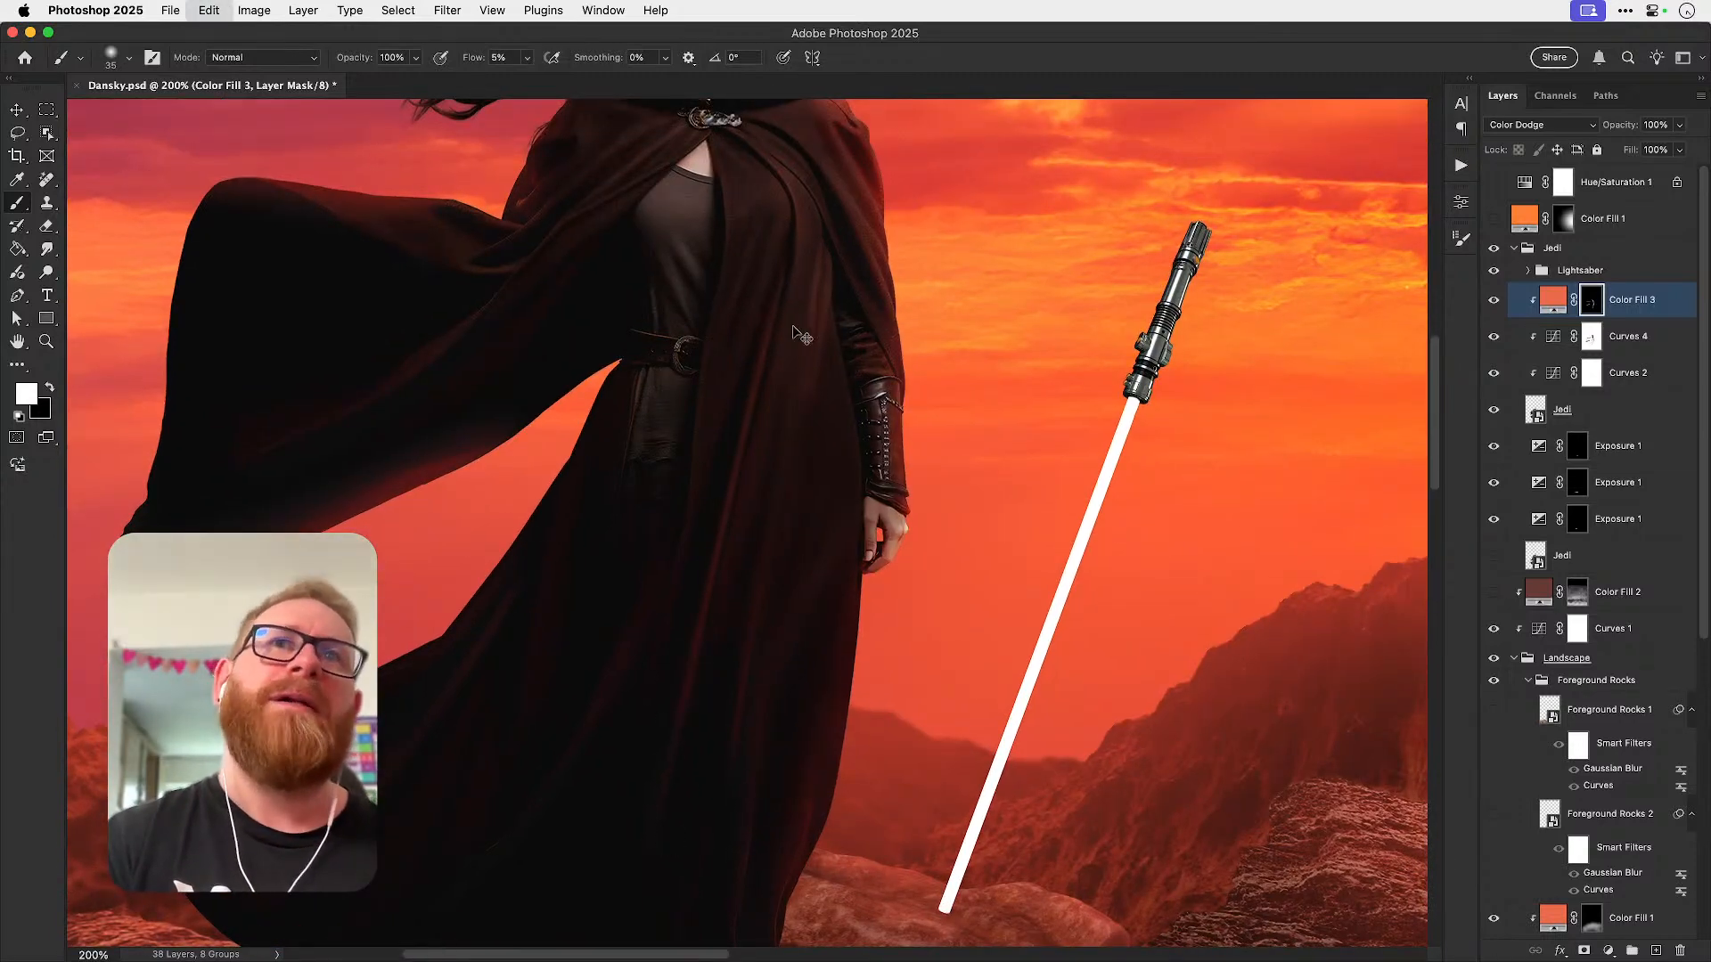
{"action": "left_click_drag", "start_coordinate": [785, 264], "coordinate": [714, 676]}
{"action": "key", "text": "super+z"}
{"action": "left_click_drag", "start_coordinate": [779, 278], "coordinate": [687, 660]}
{"action": "key", "text": "super+z"}
{"action": "left_click_drag", "start_coordinate": [783, 284], "coordinate": [714, 611]}
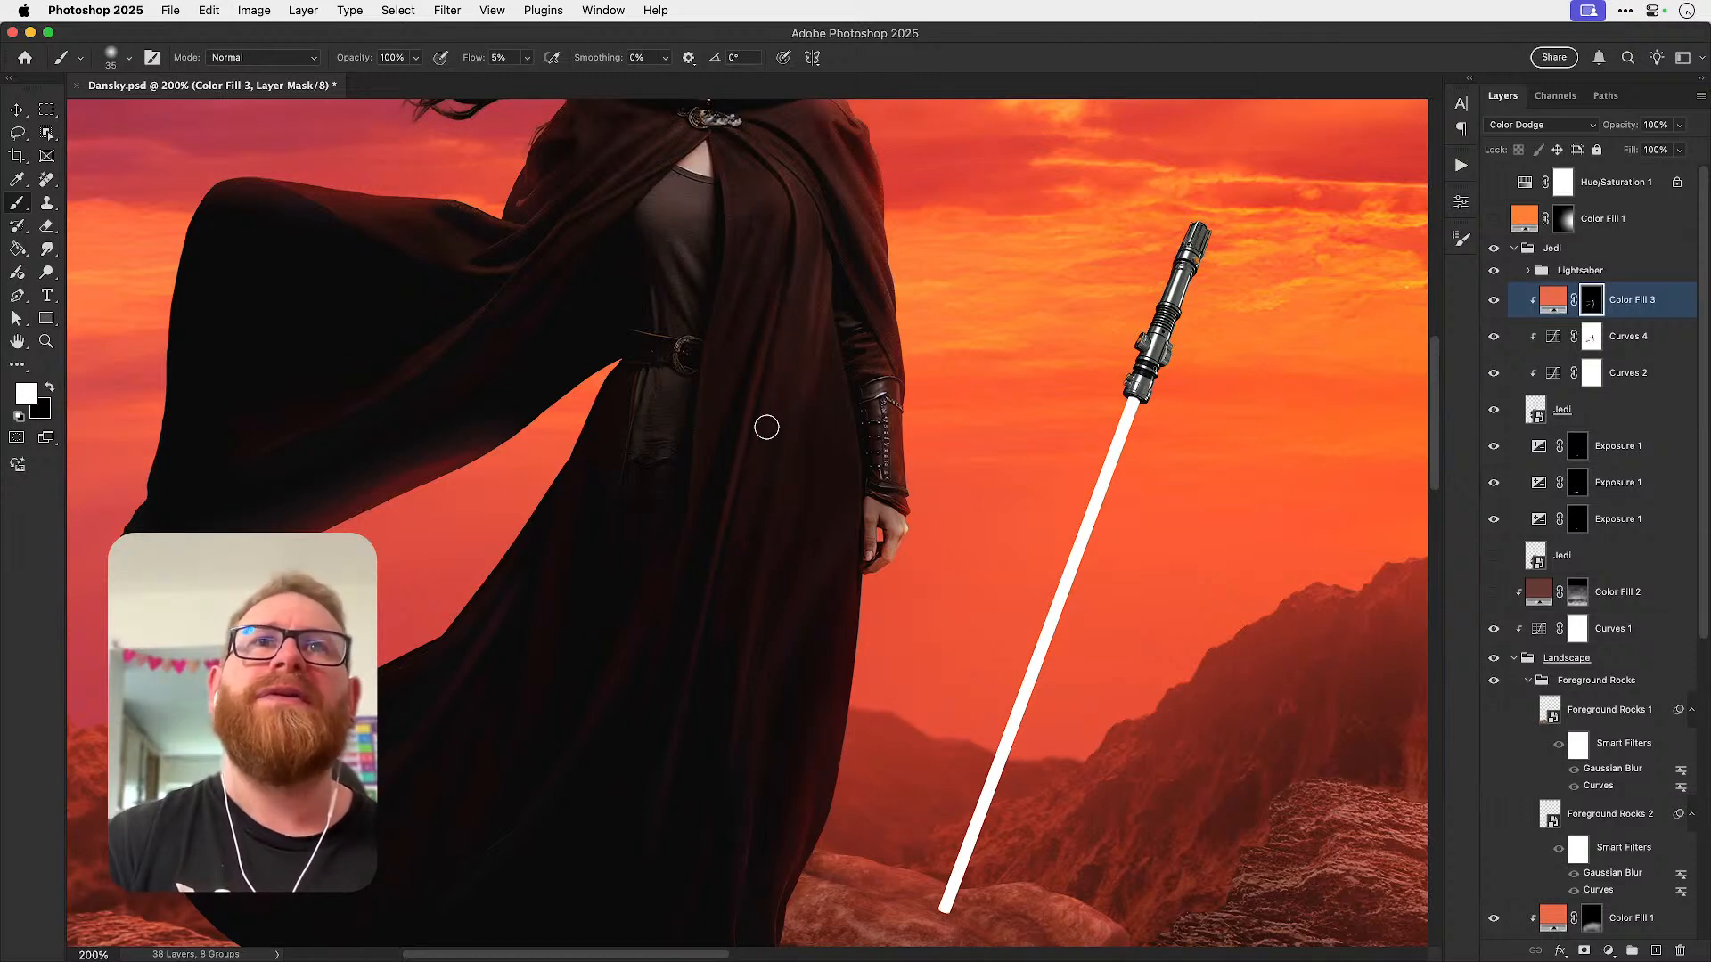
{"action": "key", "text": "super+z"}
- Reduce the brush to 20 px and paint a narrow glow down the cloak's front fold
{"action": "key", "text": "bracketleft"}
{"action": "key", "text": "bracketleft"}
{"action": "key", "text": "bracketleft"}
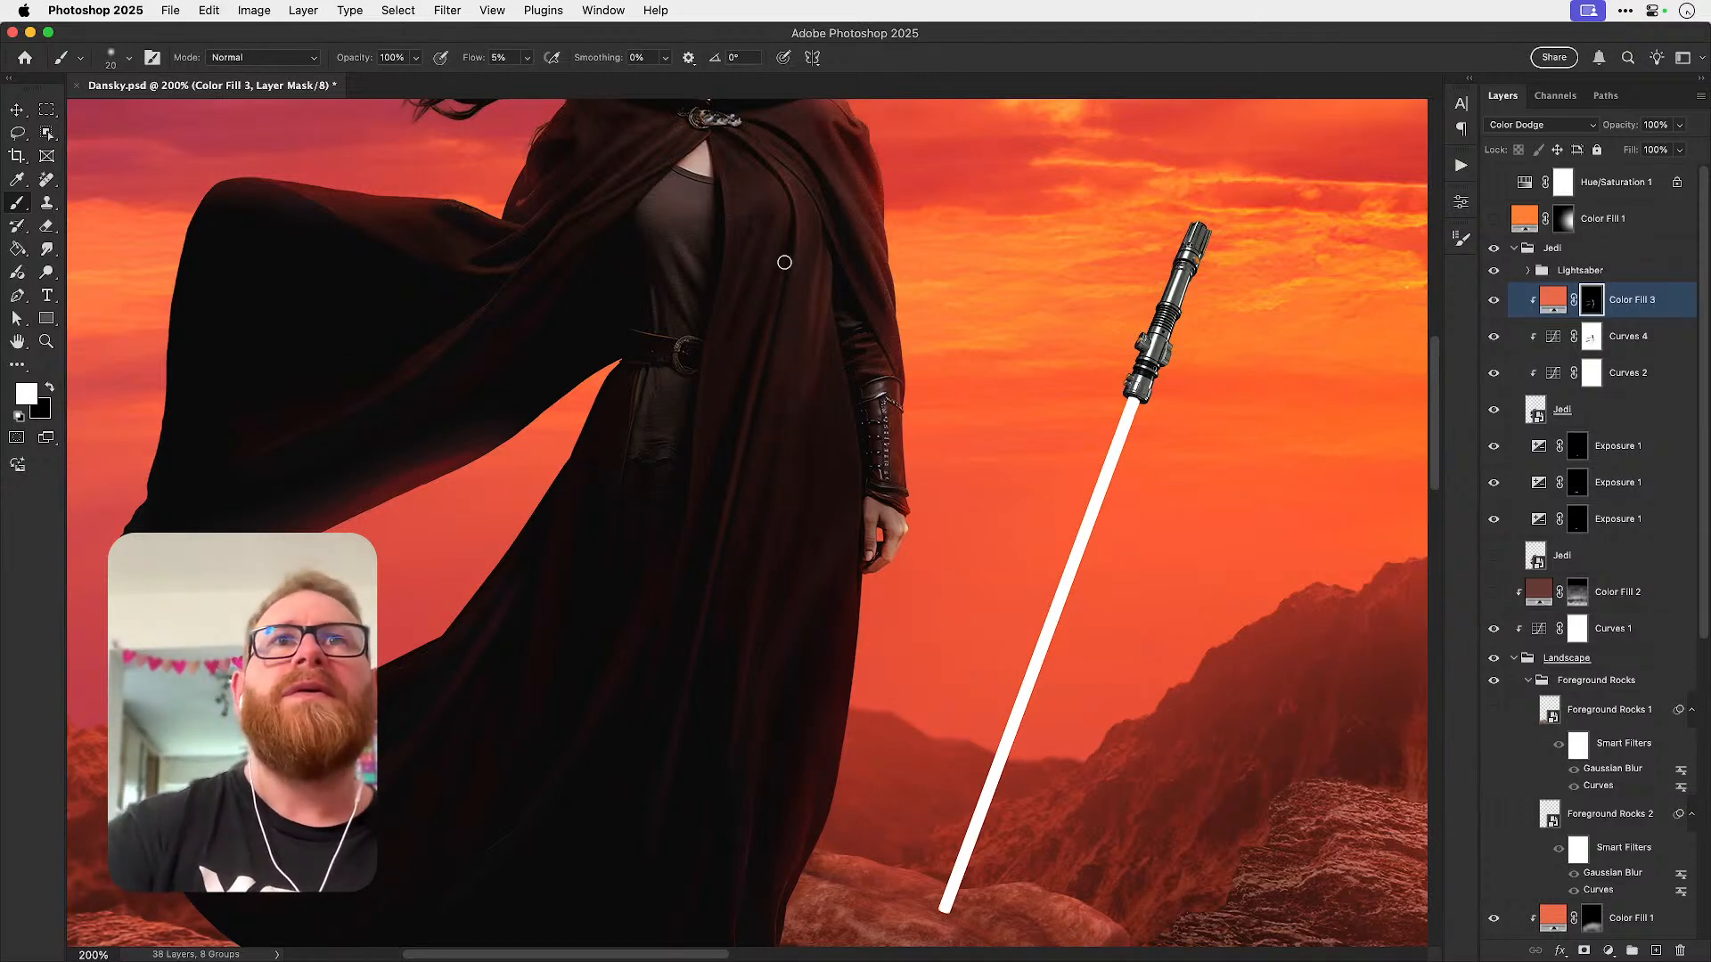
{"action": "scroll", "coordinate": [802, 370], "scroll_direction": "up", "scroll_amount": 3}
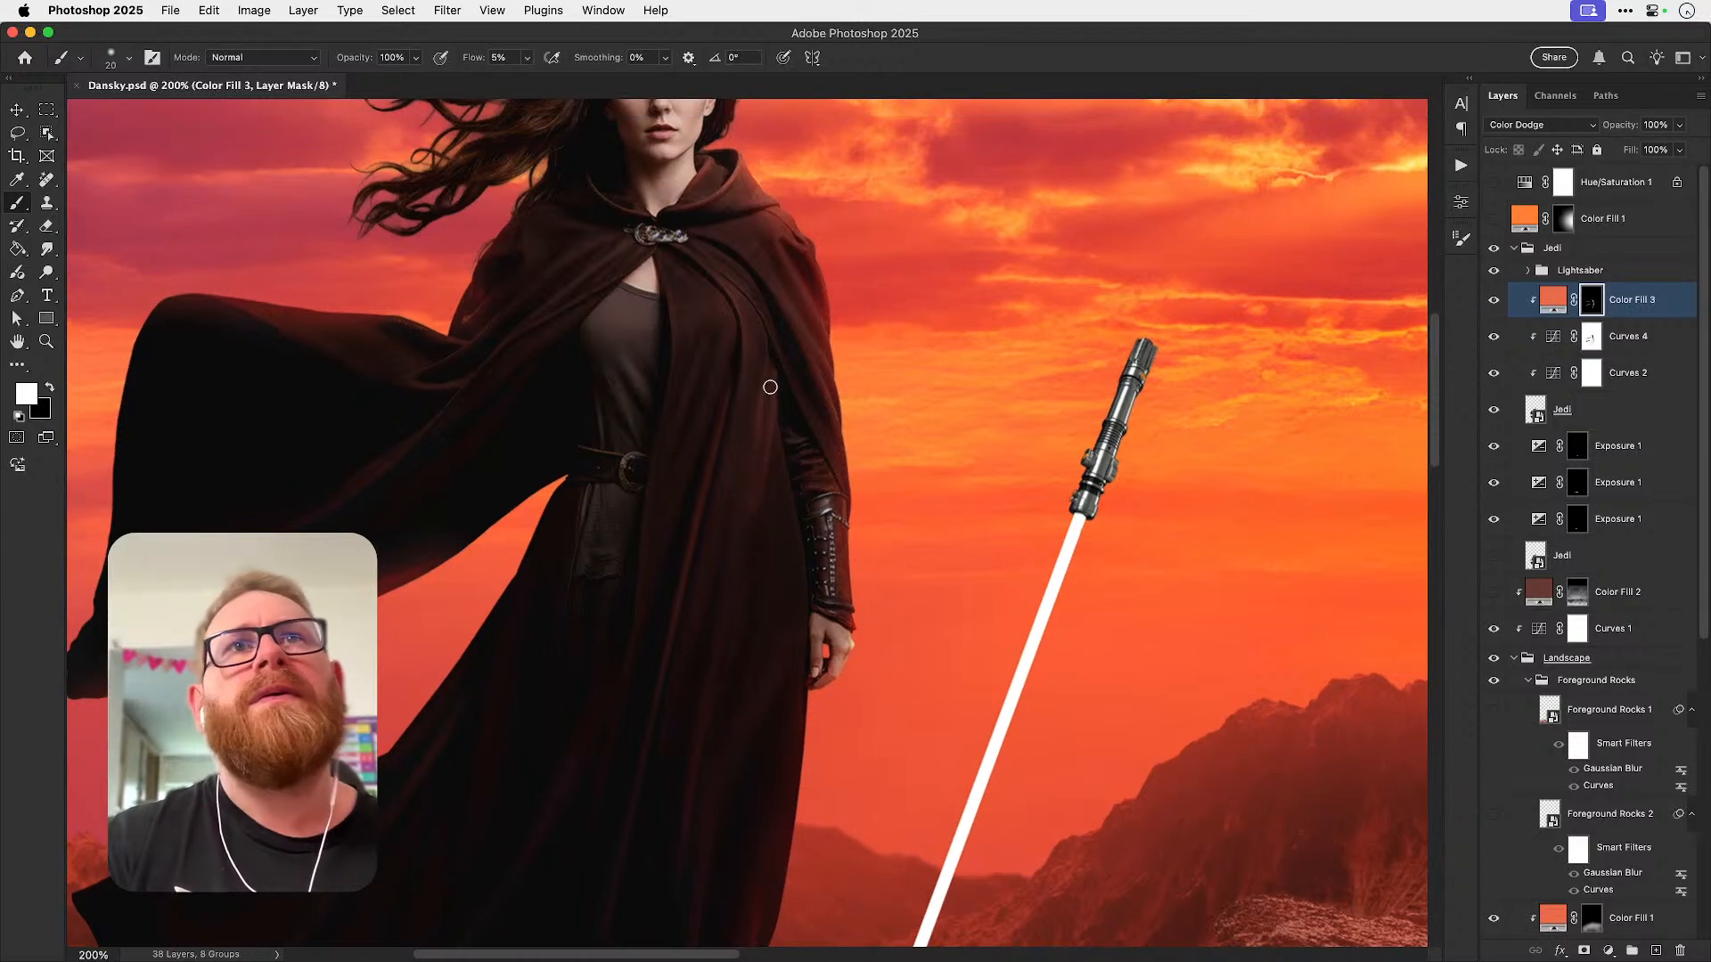
{"action": "left_click_drag", "start_coordinate": [778, 323], "coordinate": [745, 483]}
- Rotate the canvas and paint thin glow lines on the cloak folds below the clasp with a much finer brush at 10% flow
{"action": "key", "text": "z"}
{"action": "left_click", "coordinate": [732, 457]}
{"action": "left_click", "coordinate": [732, 457]}
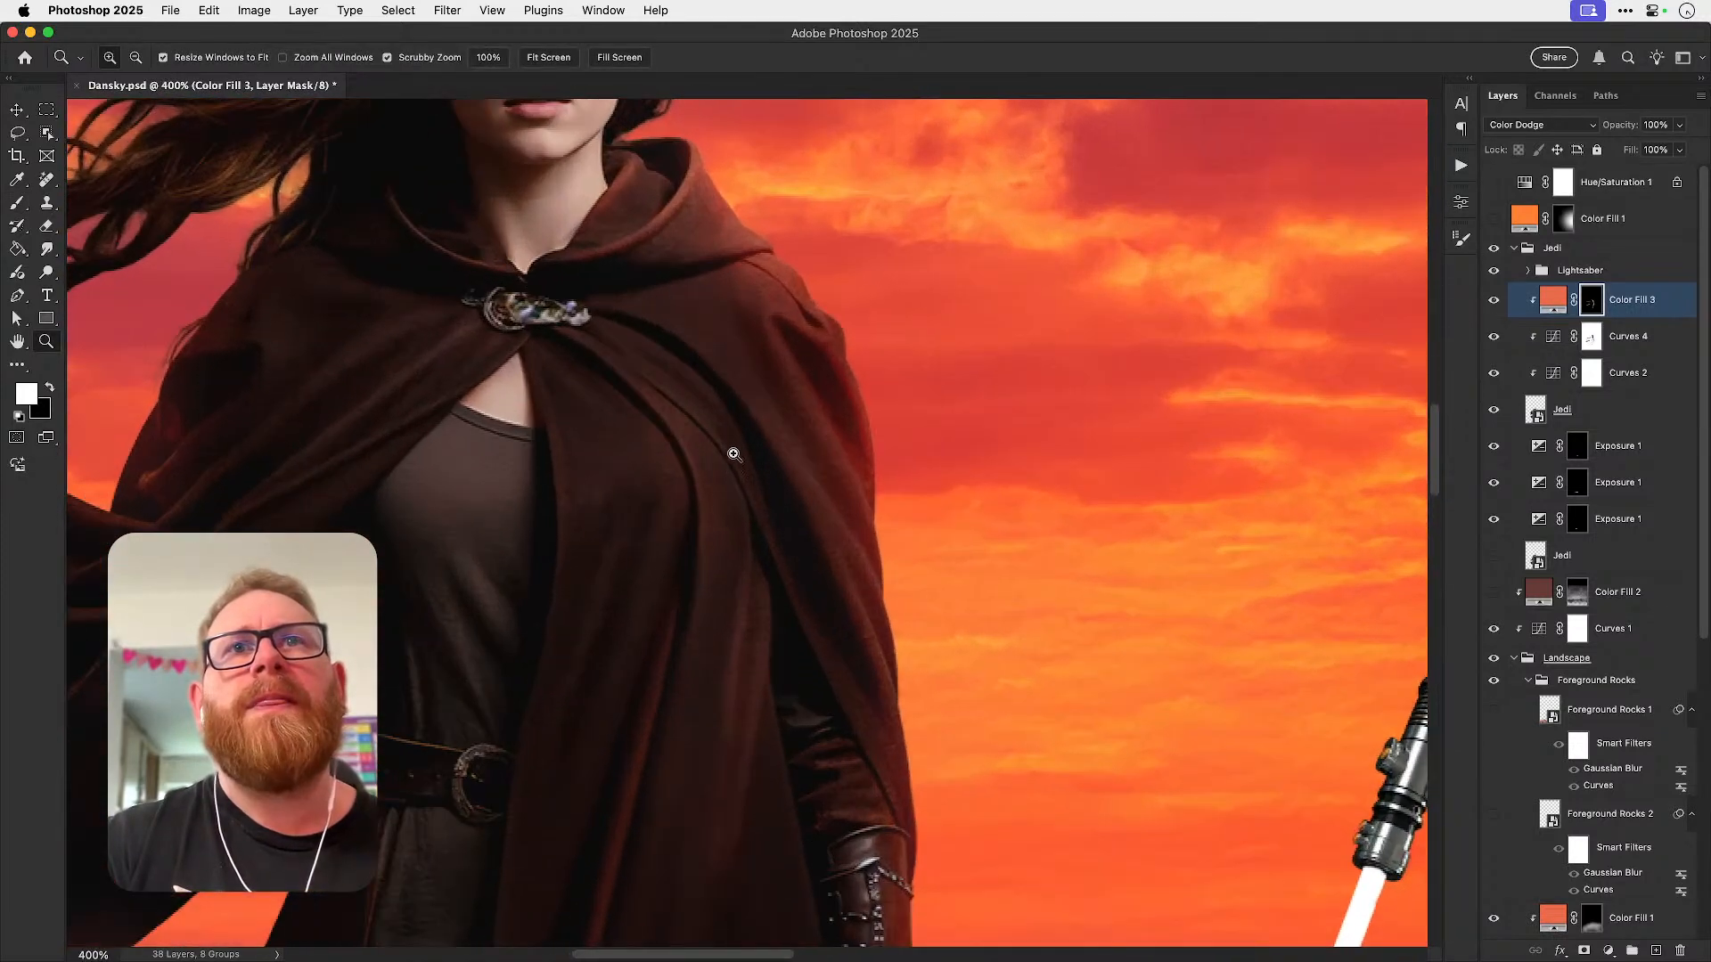
{"action": "left_click", "coordinate": [732, 457]}
{"action": "key", "text": "r"}
{"action": "mouse_move", "coordinate": [800, 354]}
{"action": "left_mouse_down"}
{"action": "mouse_move", "coordinate": [829, 366]}
{"action": "mouse_move", "coordinate": [893, 464]}
{"action": "left_mouse_up"}
{"action": "key", "text": "b"}
{"action": "key", "text": "bracketleft"}
{"action": "key", "text": "bracketleft"}
{"action": "key", "text": "bracketleft"}
{"action": "key", "text": "bracketleft"}
{"action": "key", "text": "bracketleft"}
{"action": "key", "text": "bracketleft"}
{"action": "key", "text": "bracketleft"}
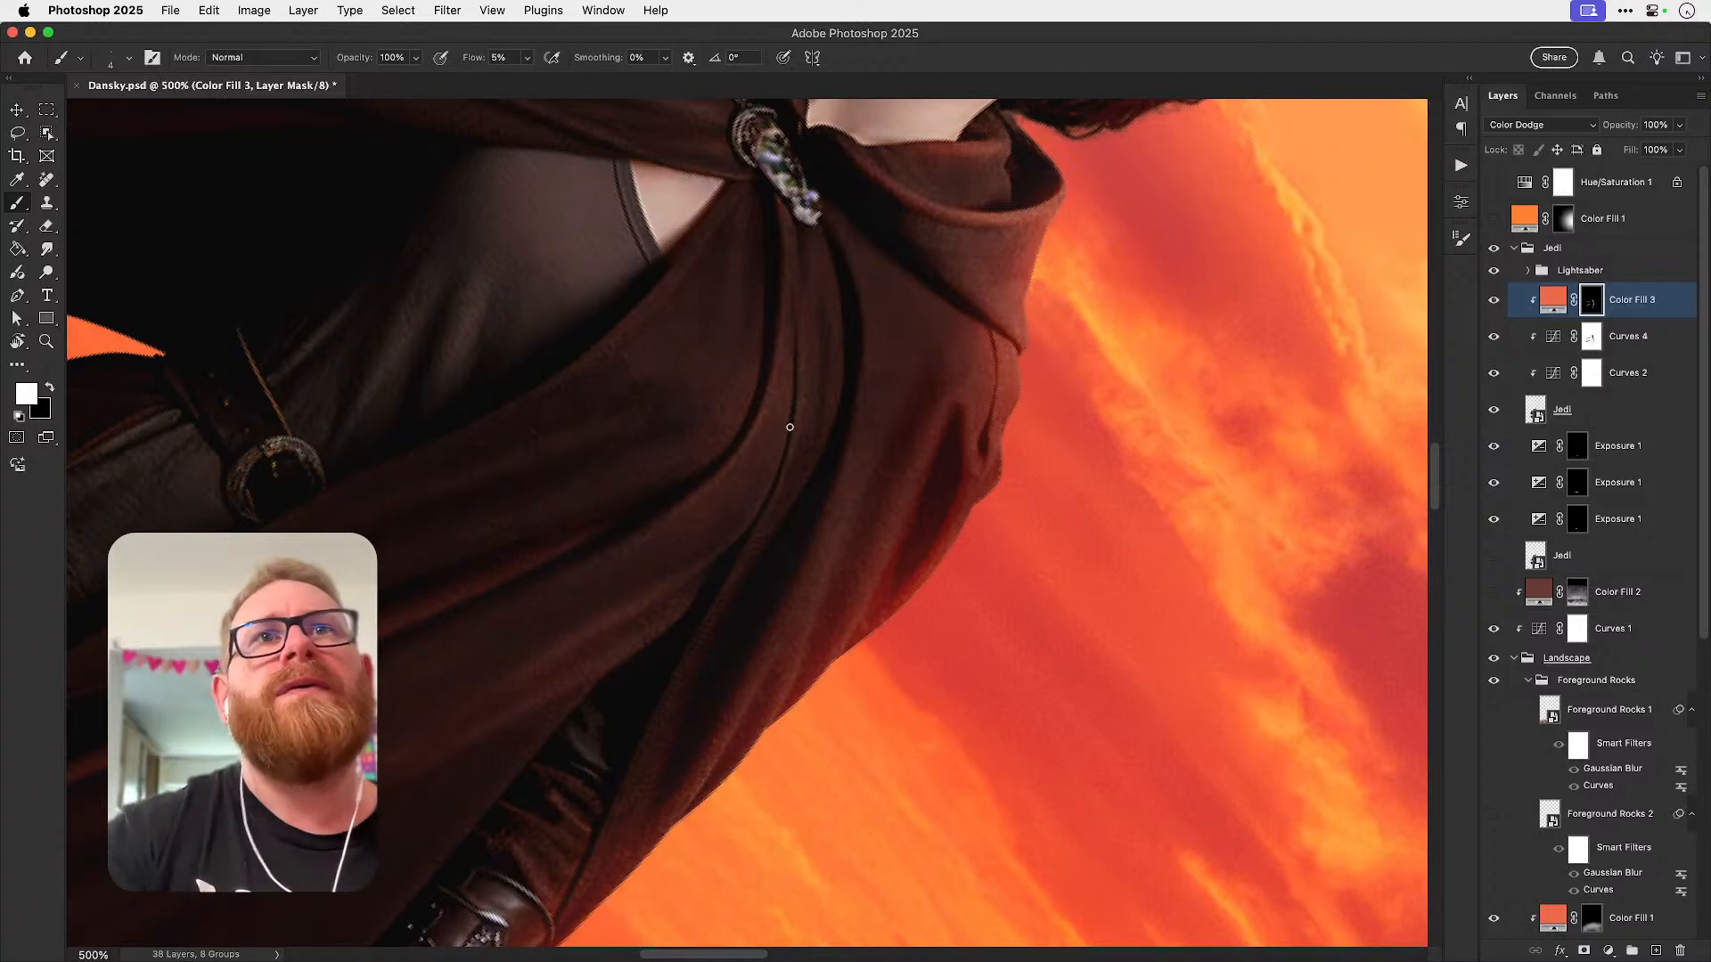
{"action": "key", "text": "shift+1"}
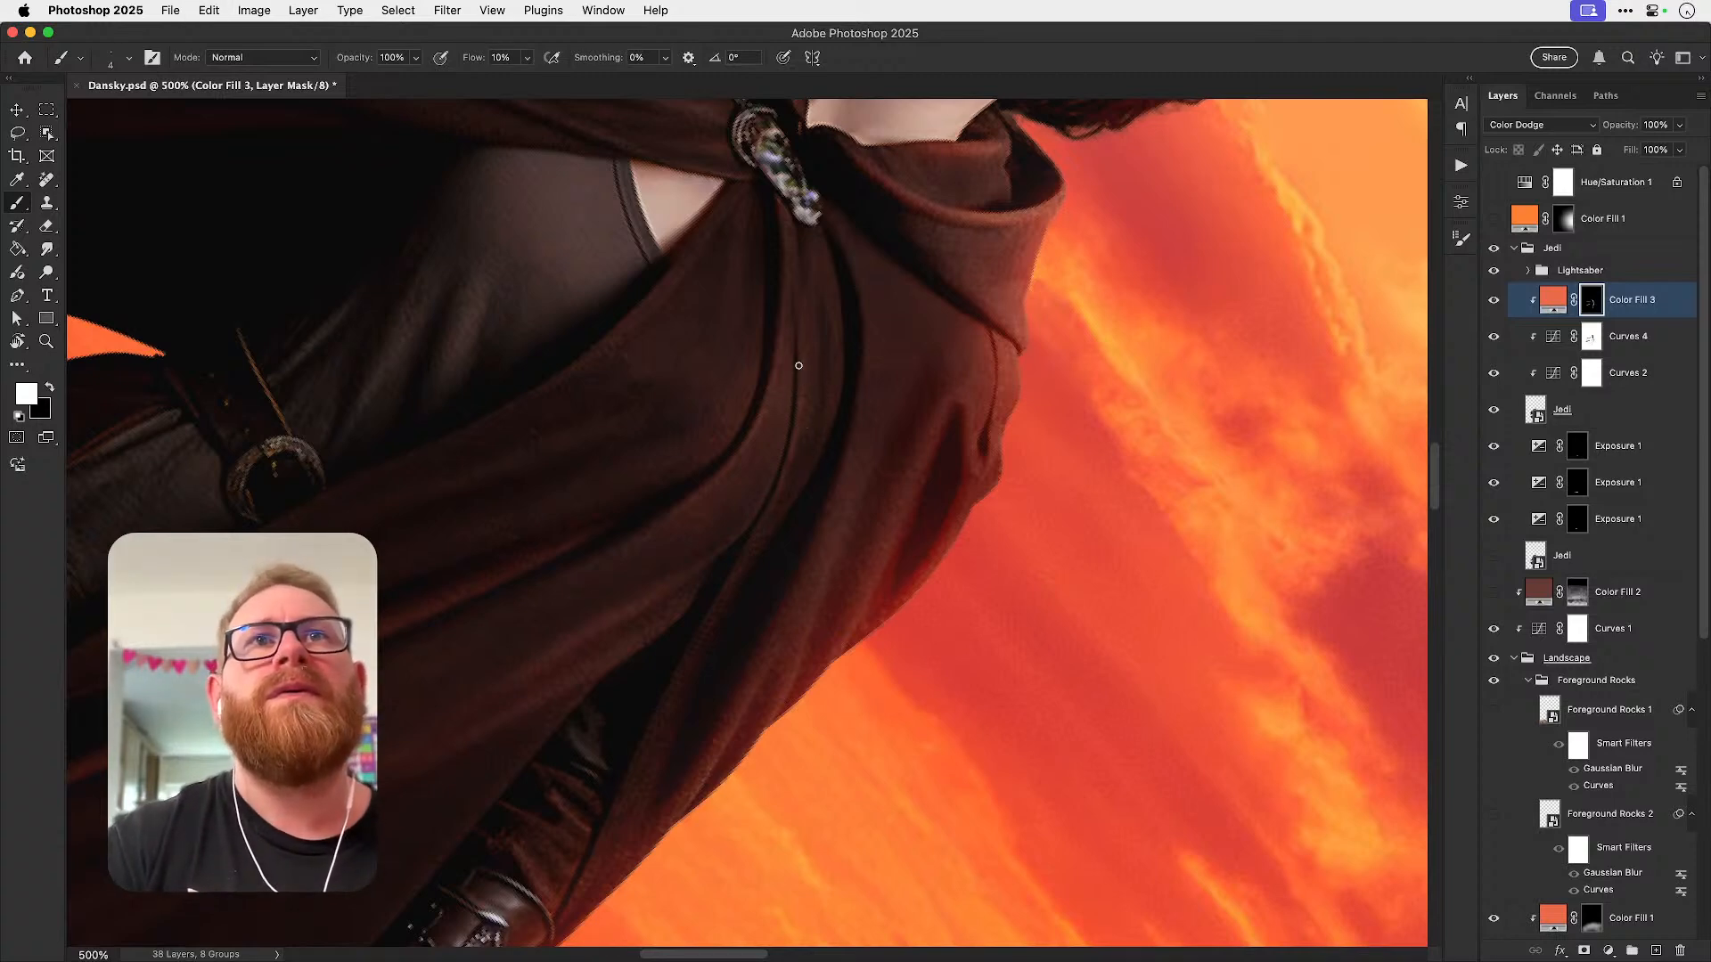
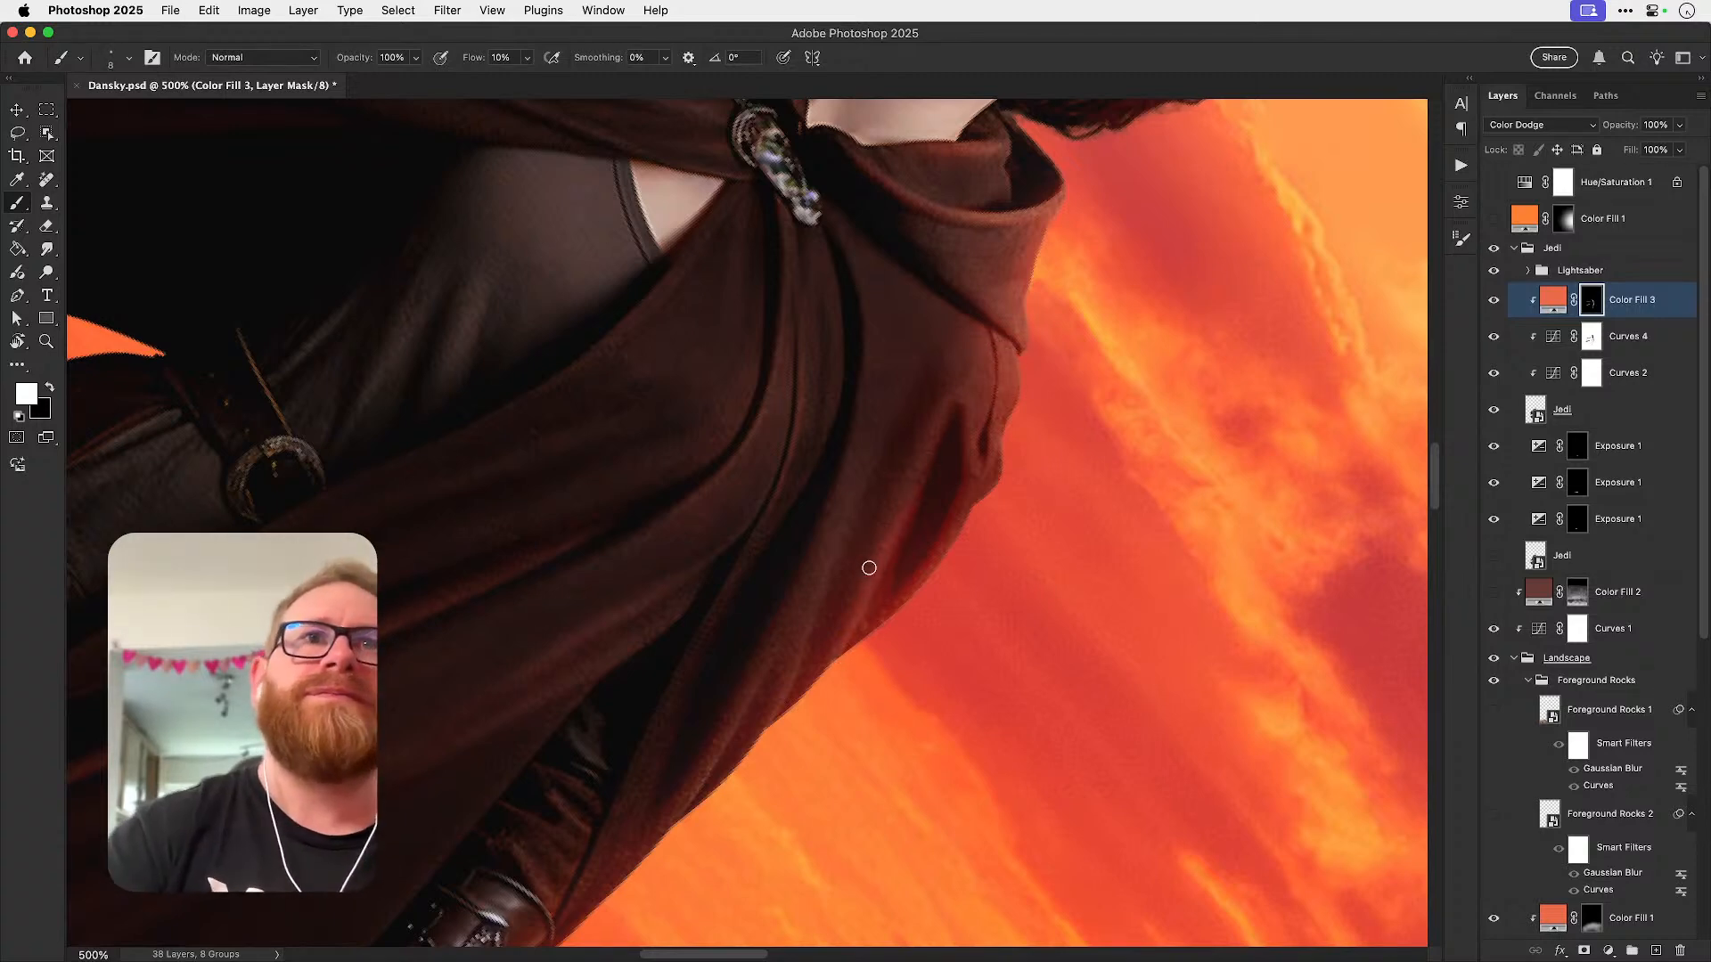
- Paint a thin glow along the cloak's outer edge above the bracer with a 5 px brush, undoing unwanted strokes
{"action": "scroll", "coordinate": [877, 565], "scroll_direction": "down", "scroll_amount": 2}
{"action": "scroll", "coordinate": [877, 566], "scroll_direction": "left", "scroll_amount": 1}
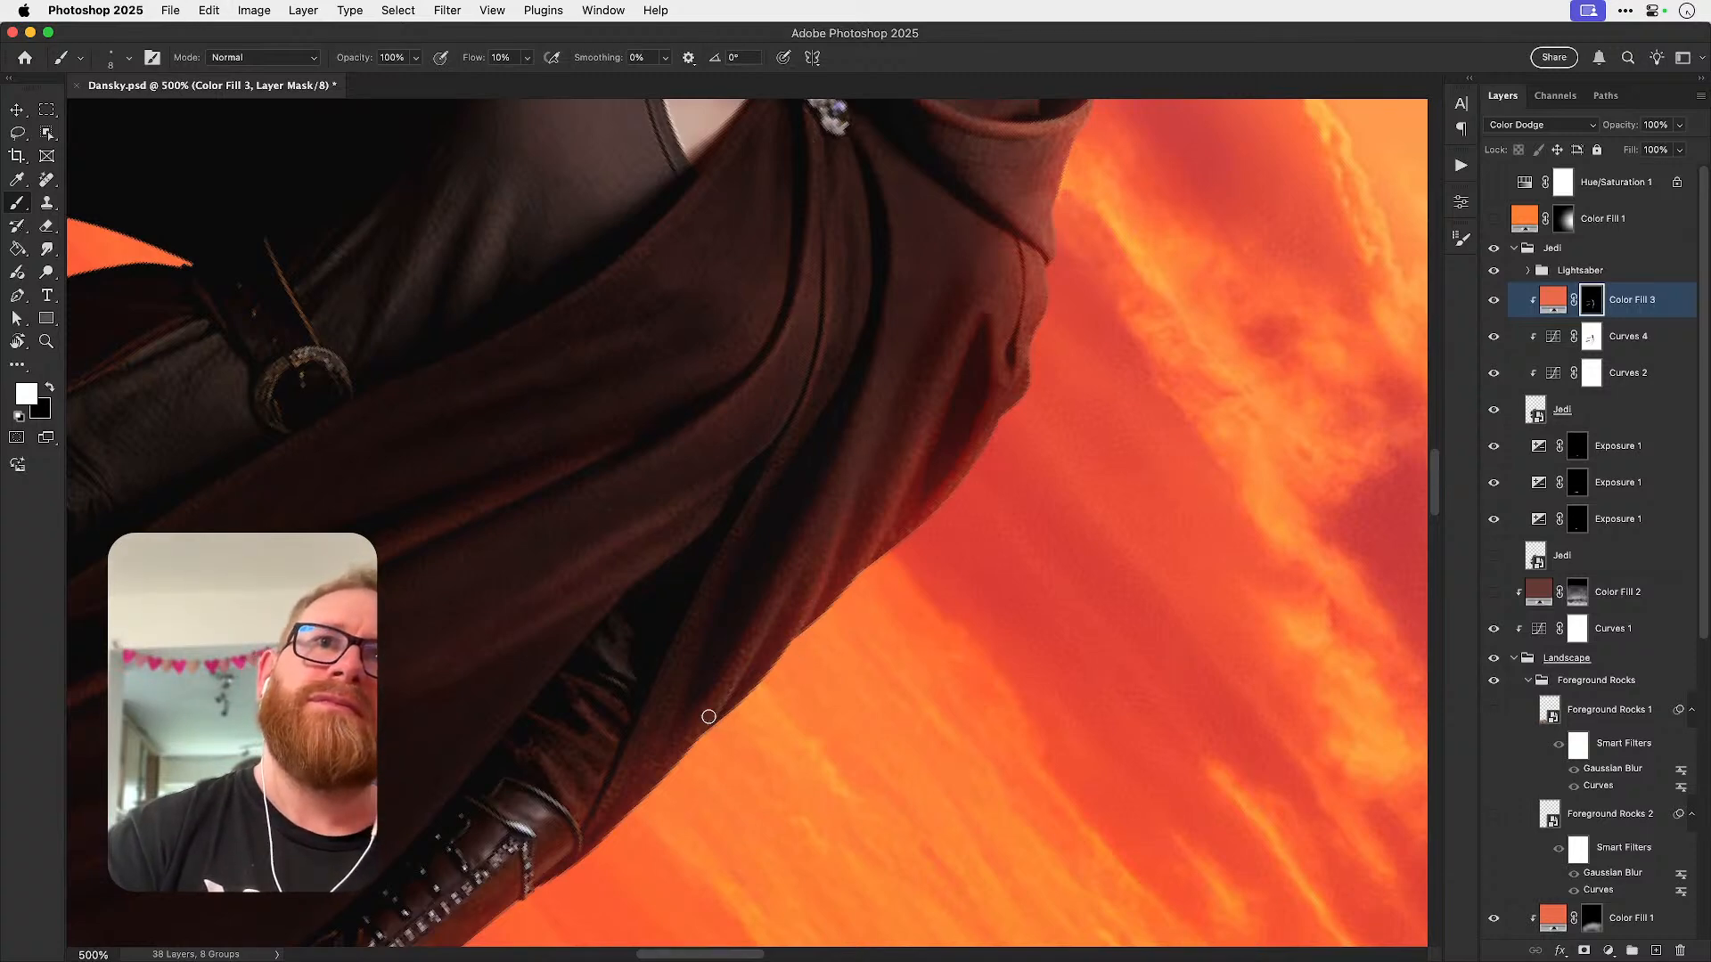
{"action": "key", "text": "bracketleft"}
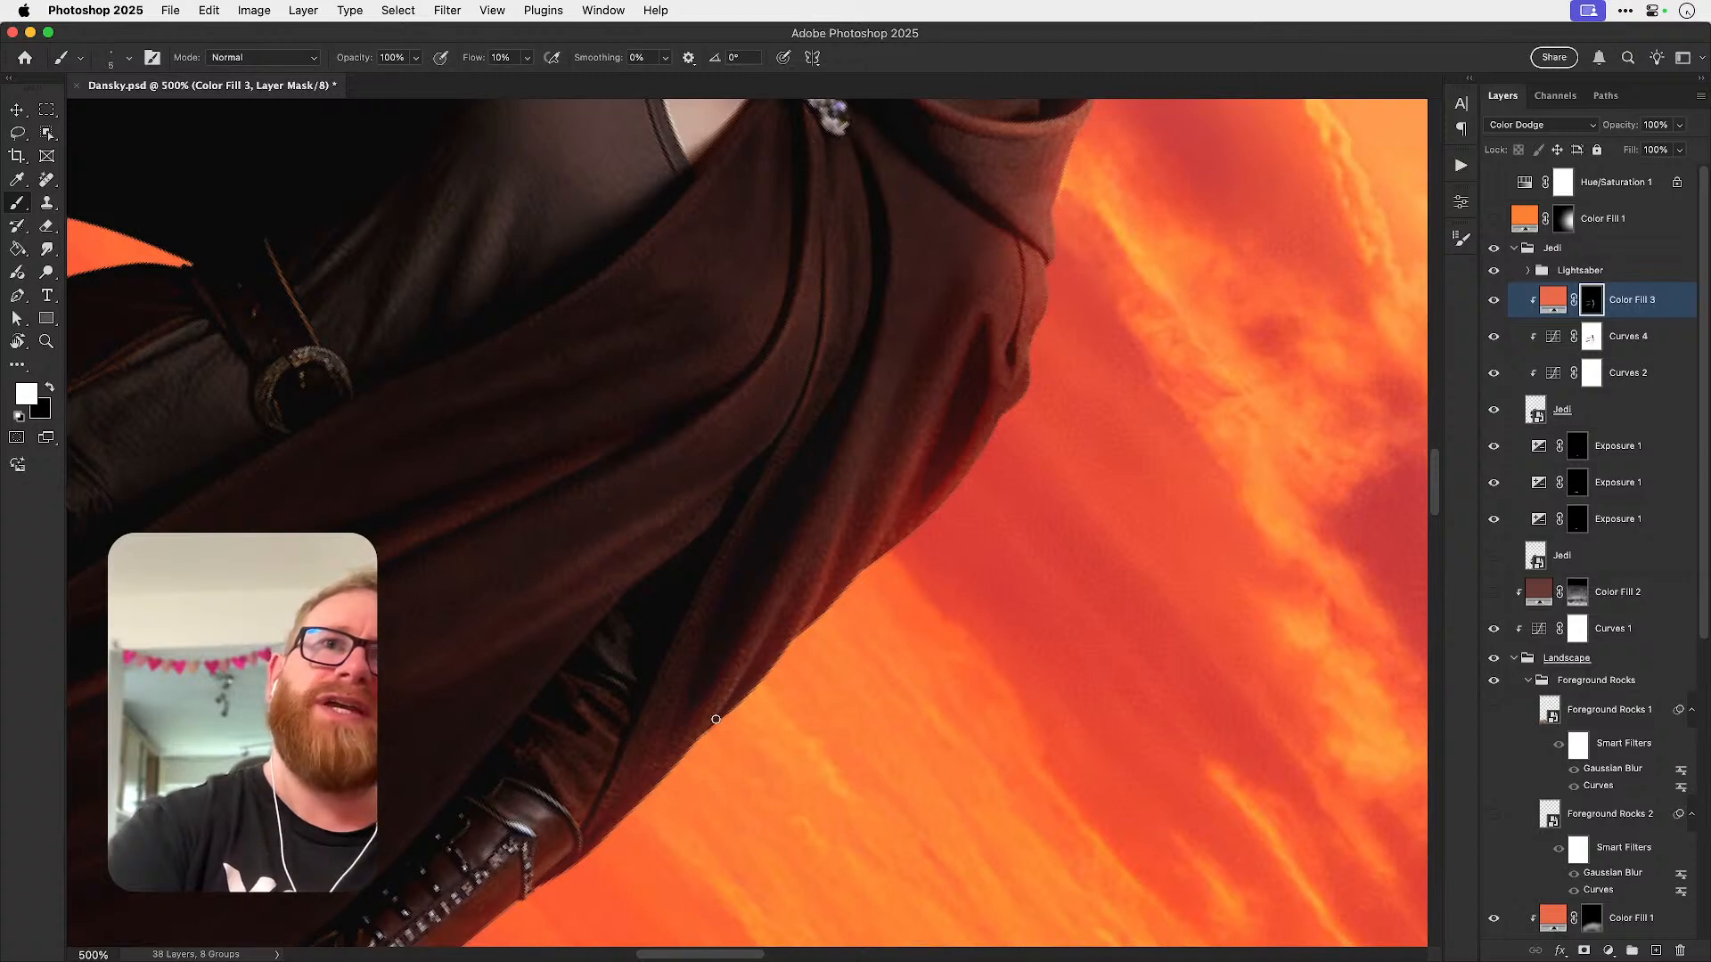
{"action": "key", "text": "super+z"}
{"action": "key", "text": "super+z"}
{"action": "left_click_drag", "start_coordinate": [871, 530], "coordinate": [707, 693]}
{"action": "key", "text": "super+z"}
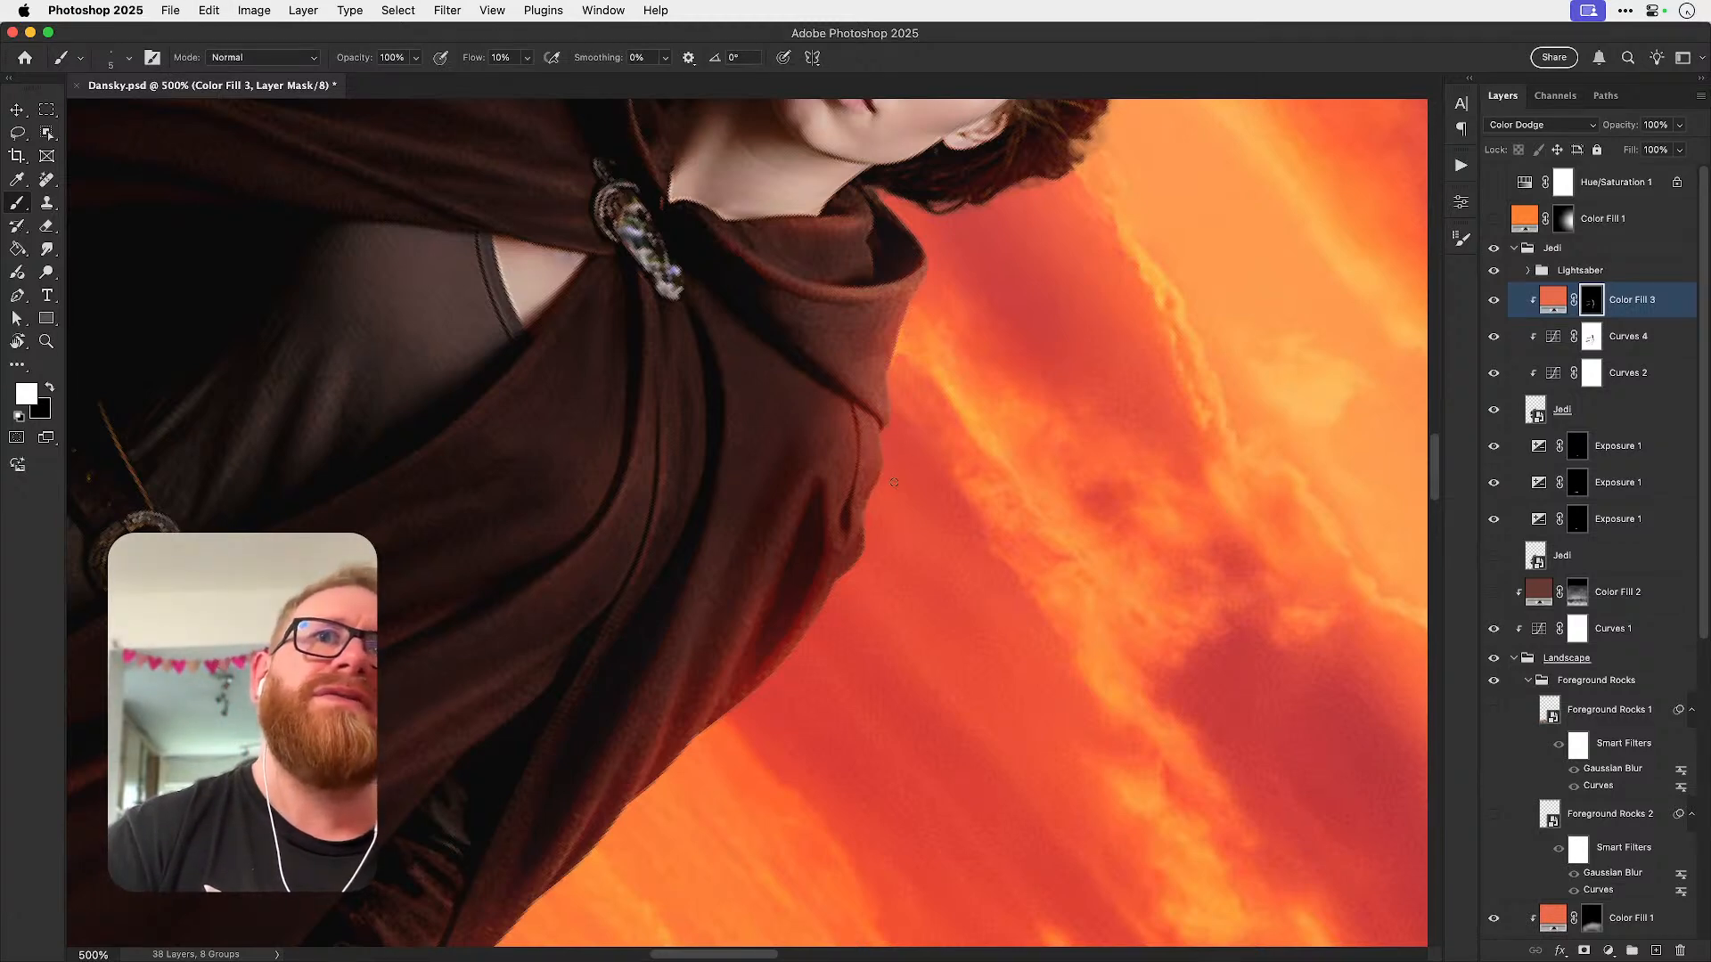
- Rotate the canvas back upright and frame the hood beside the neck for close brushwork
{"action": "left_click_drag", "start_coordinate": [888, 483], "coordinate": [860, 611]}
{"action": "key", "text": "r"}
{"action": "left_click_drag", "start_coordinate": [951, 482], "coordinate": [833, 361]}
{"action": "left_click_drag", "start_coordinate": [668, 394], "coordinate": [707, 543]}
{"action": "key", "text": "z"}
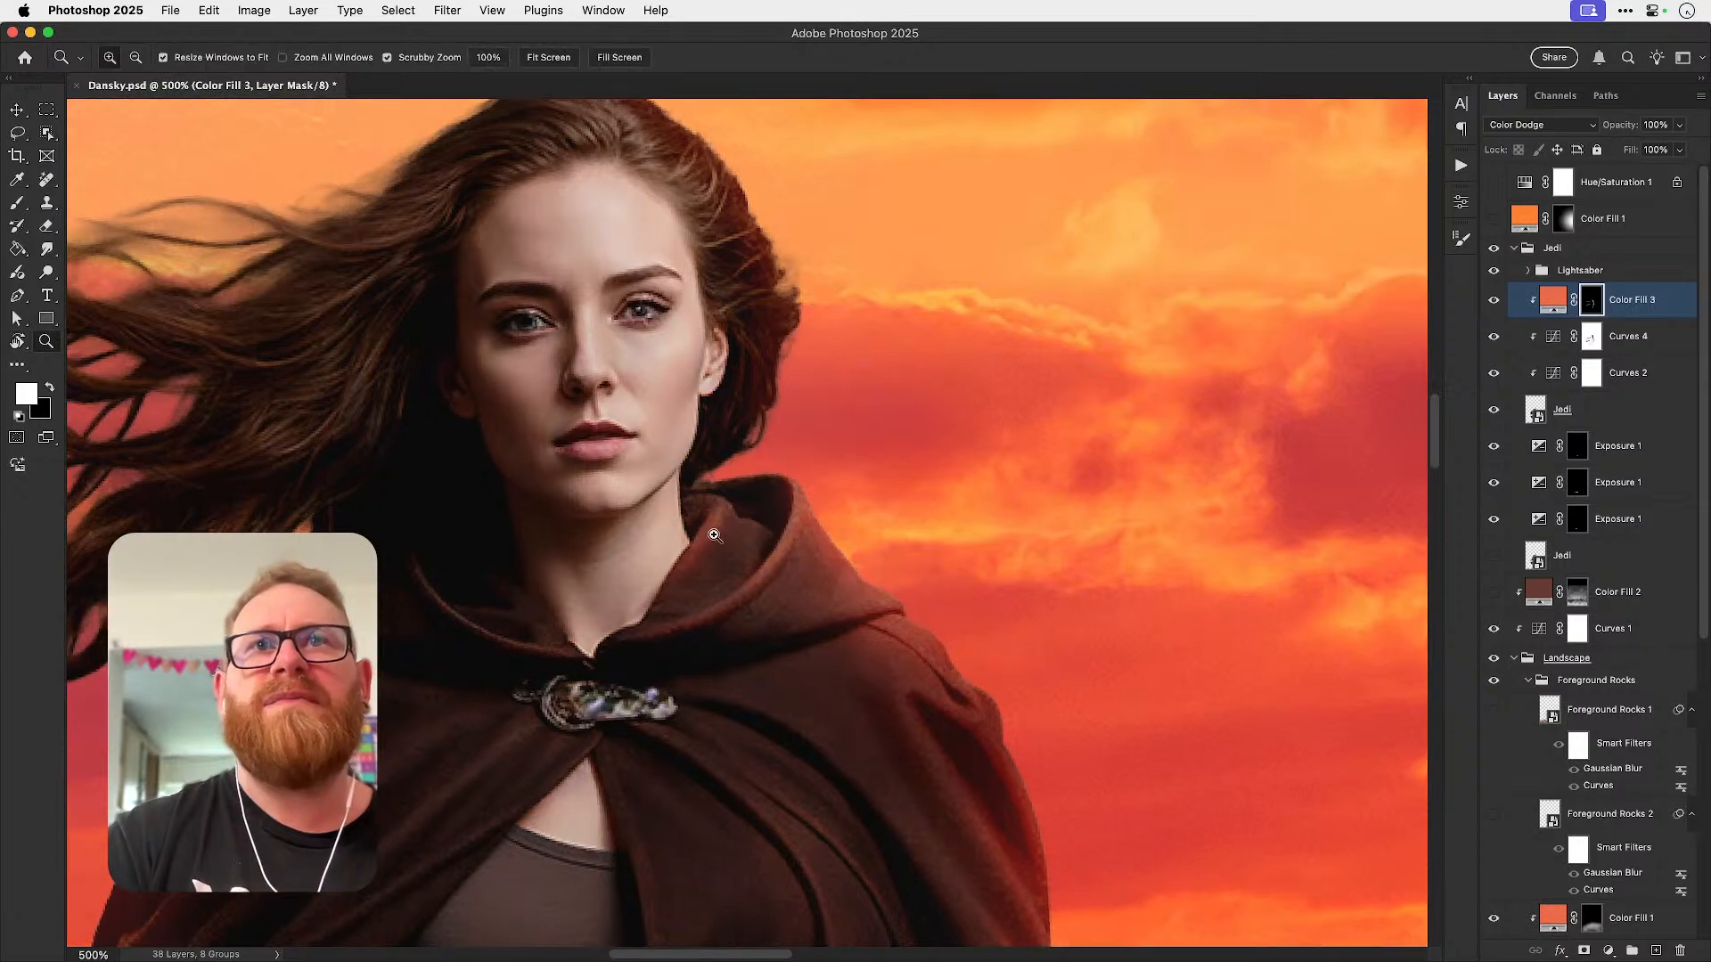
{"action": "left_click", "coordinate": [714, 533]}
{"action": "key", "text": "b"}
{"action": "key", "text": "x"}
{"action": "key", "text": "x"}
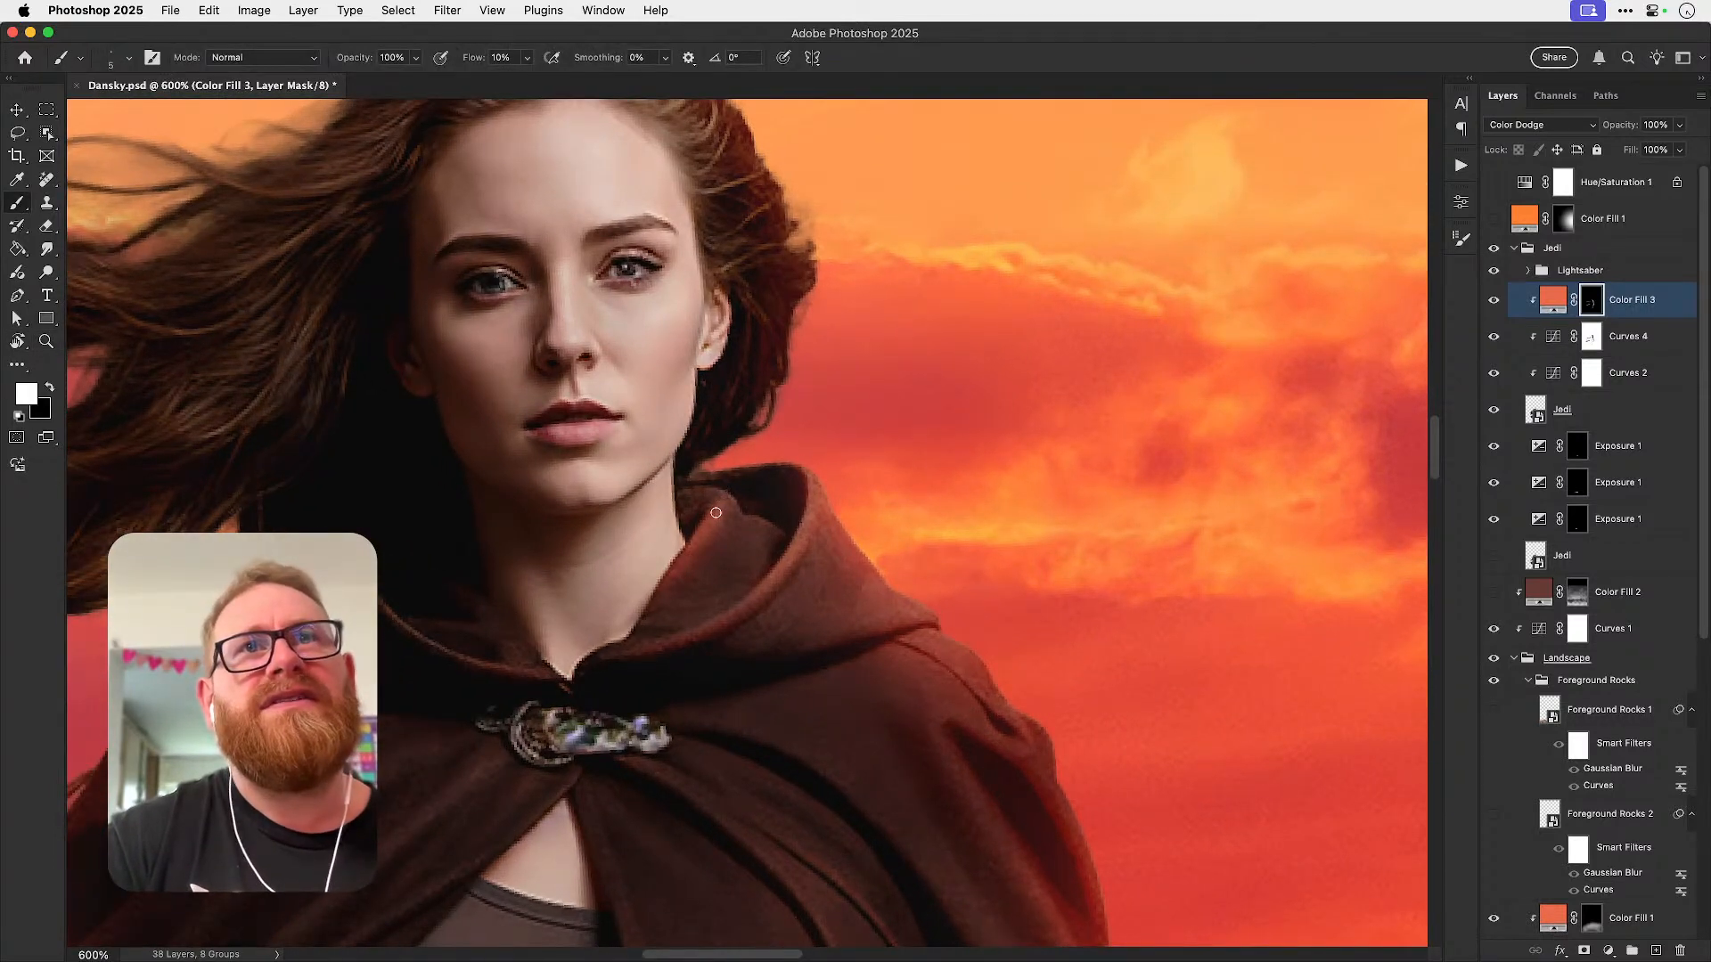
- Switch to black with a larger brush and mask out excess glow on the hood's inner side beside the neck
{"action": "key", "text": "x"}
{"action": "key", "text": "bracketright"}
{"action": "key", "text": "bracketright"}
{"action": "key", "text": "bracketright"}
{"action": "key", "text": "bracketright"}
{"action": "mouse_move", "coordinate": [719, 505]}
{"action": "left_mouse_down"}
{"action": "mouse_move", "coordinate": [674, 579]}
{"action": "mouse_move", "coordinate": [730, 499]}
{"action": "mouse_move", "coordinate": [639, 598]}
{"action": "mouse_move", "coordinate": [715, 531]}
{"action": "left_mouse_up"}
- Refine the glow on the hood's inner fold beside the neck with a smaller brush, alternating white and black on the mask
{"action": "key", "text": "x"}
{"action": "key", "text": "x"}
{"action": "key", "text": "x"}
{"action": "key", "text": "bracketleft"}
{"action": "key", "text": "bracketleft"}
{"action": "key", "text": "bracketleft"}
{"action": "key", "text": "bracketleft"}
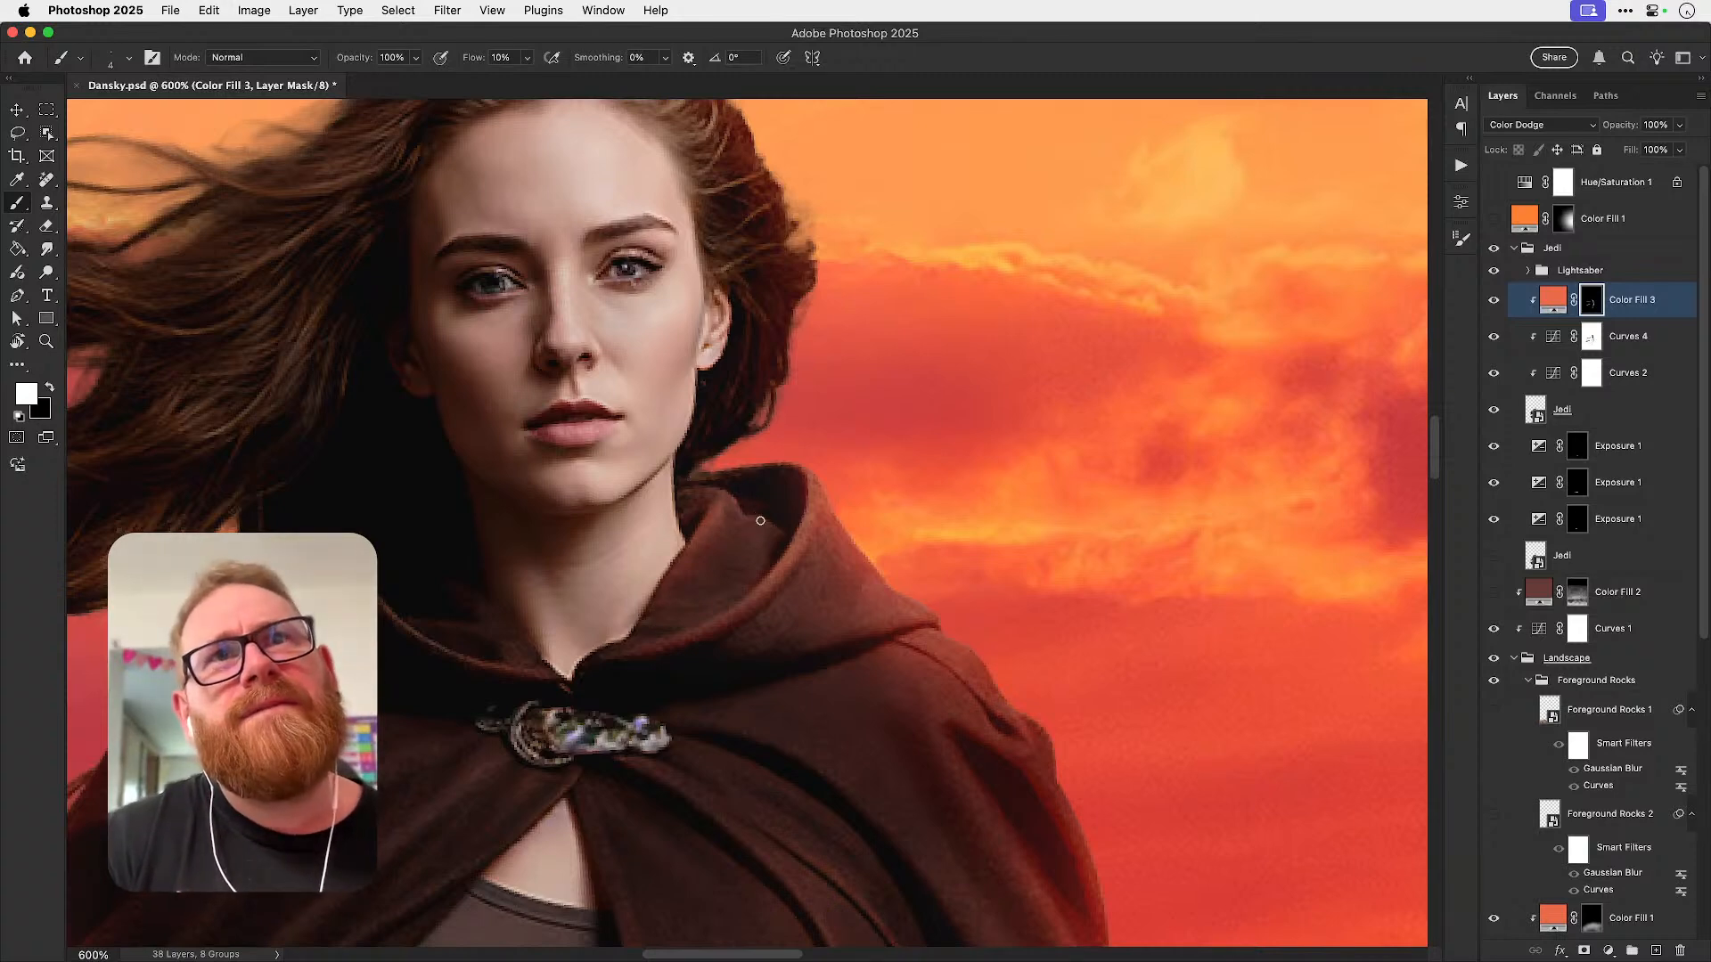
{"action": "key", "text": "x"}
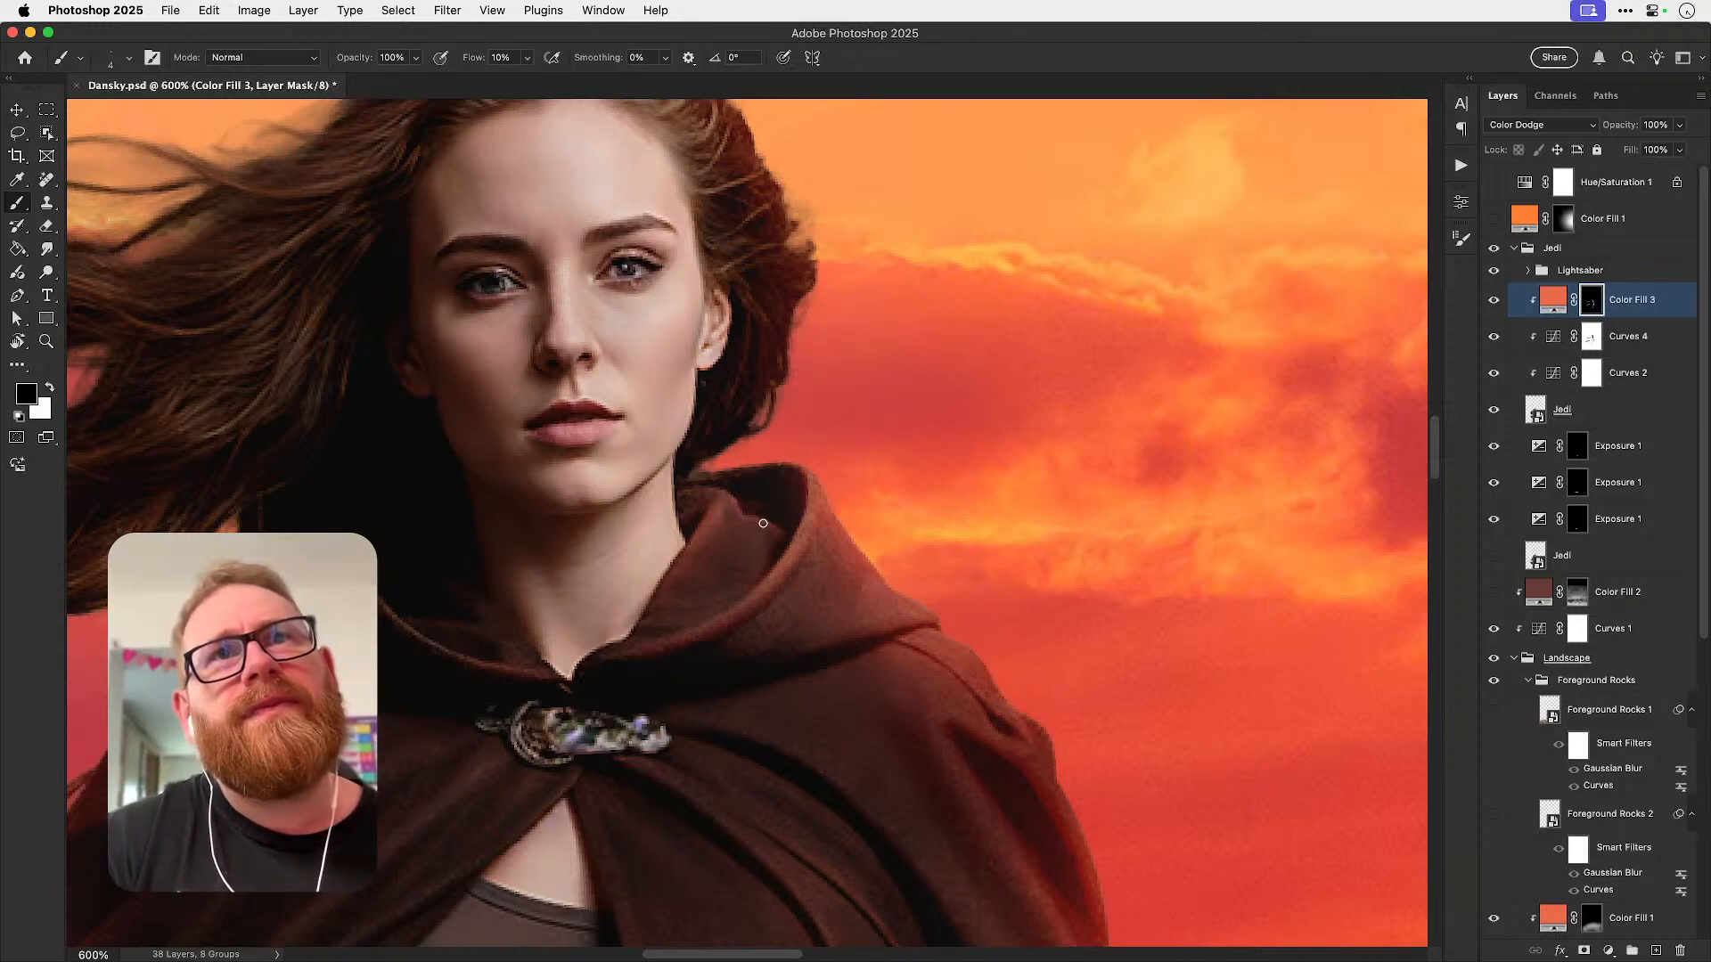
{"action": "key", "text": "x"}
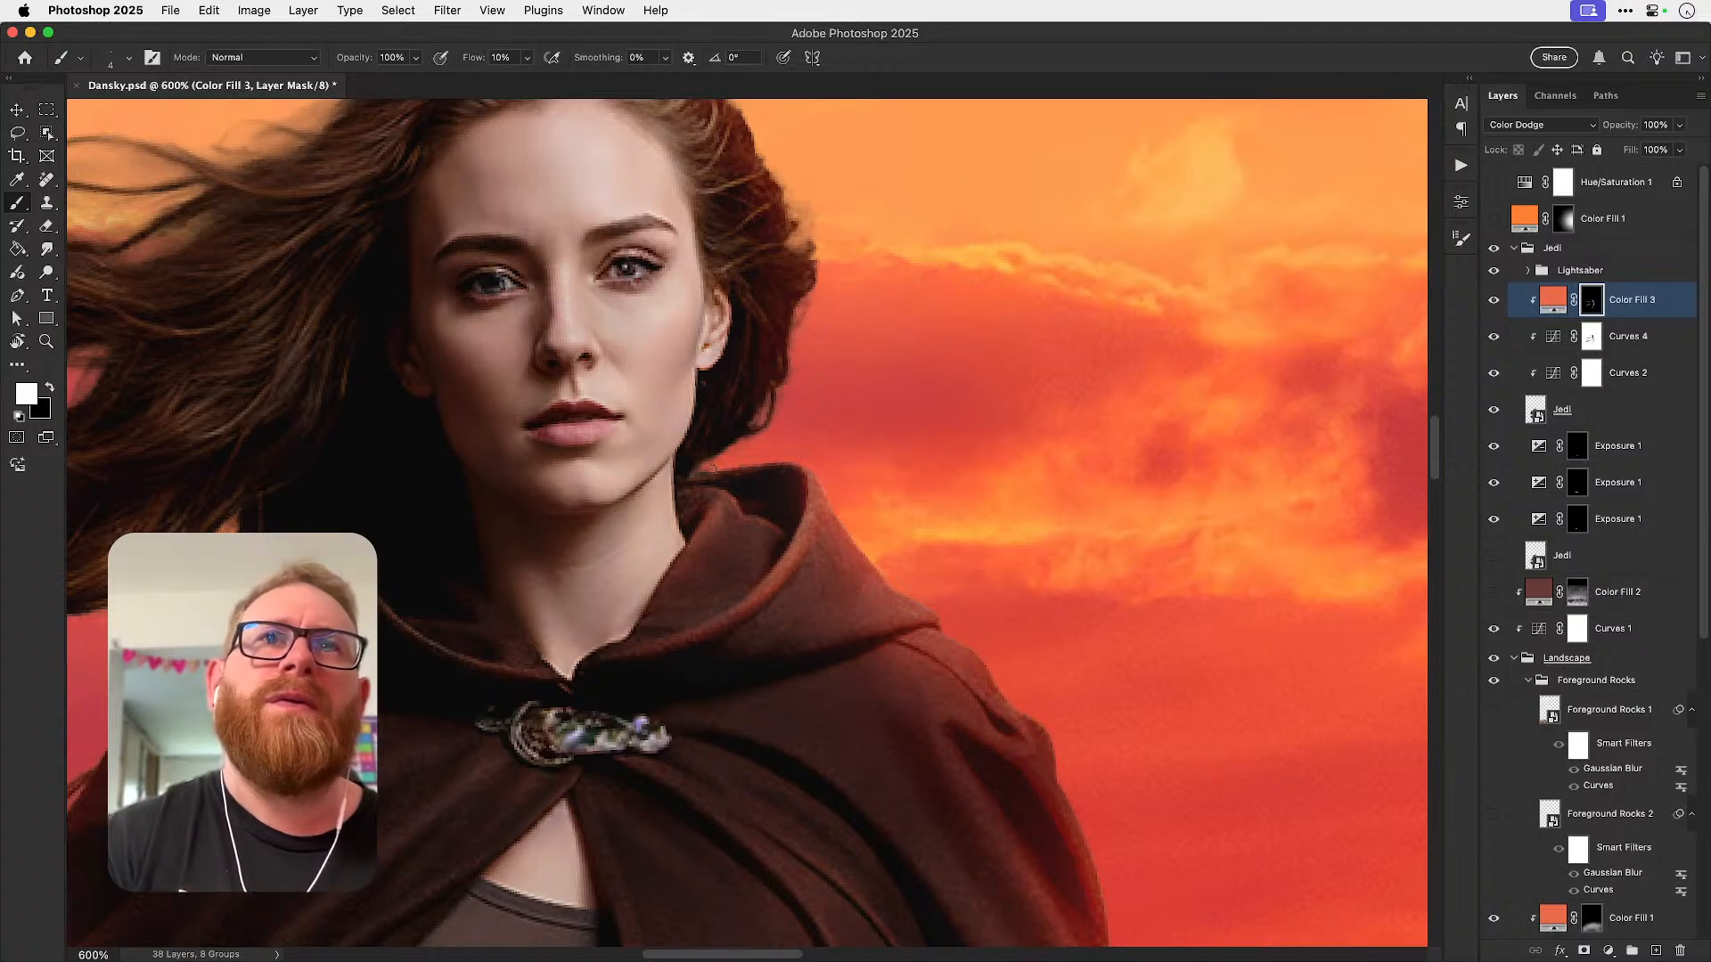
- Rotate the canvas to about 10° and paint the glow along the hood's outer edge and shoulder, undoing unwanted strokes
{"action": "key", "text": "r"}
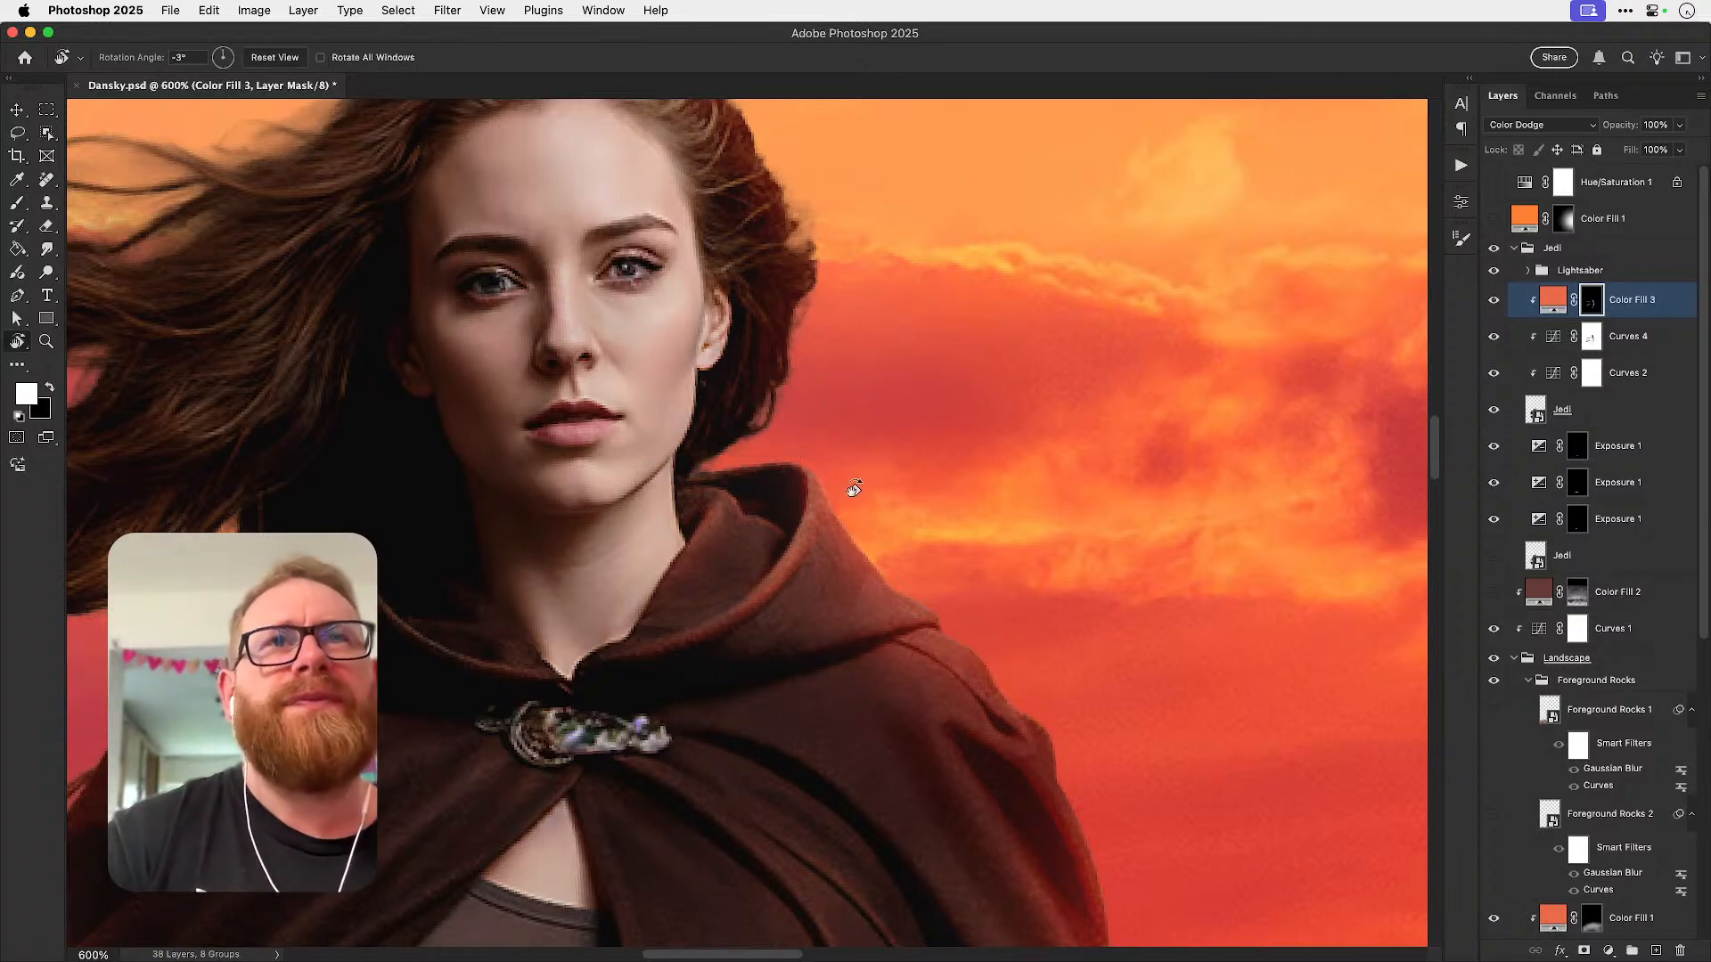
{"action": "left_click_drag", "start_coordinate": [926, 465], "coordinate": [953, 511]}
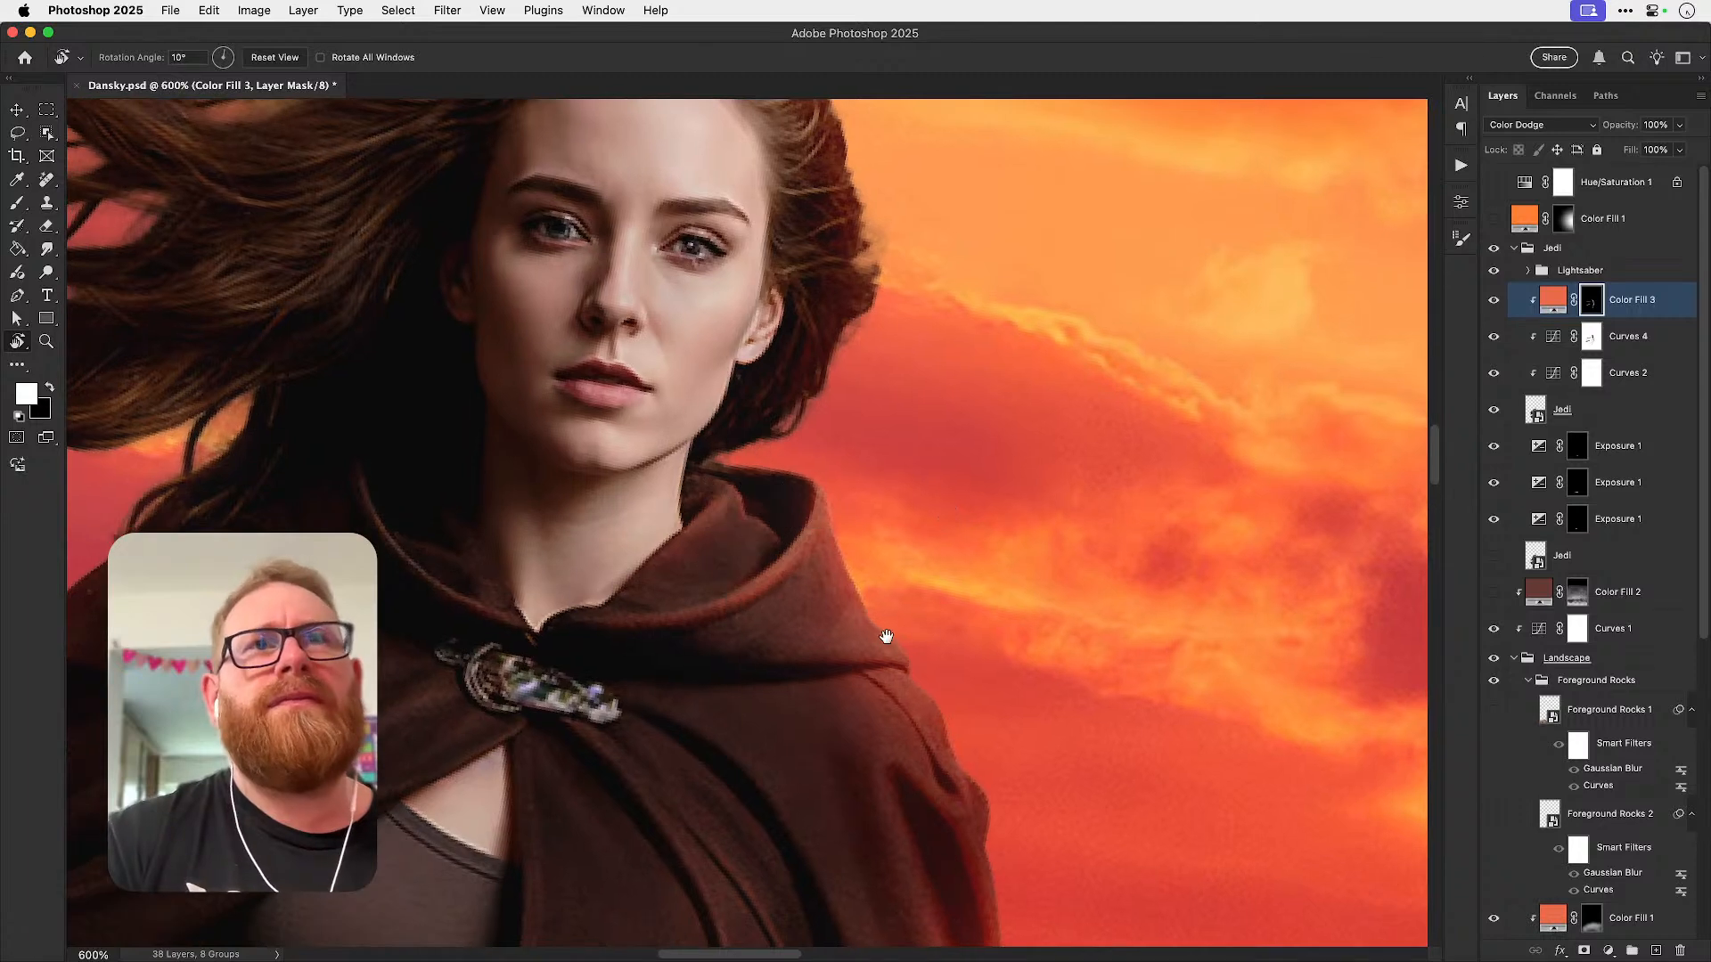
{"action": "left_click_drag", "start_coordinate": [893, 624], "coordinate": [896, 542]}
{"action": "key", "text": "b"}
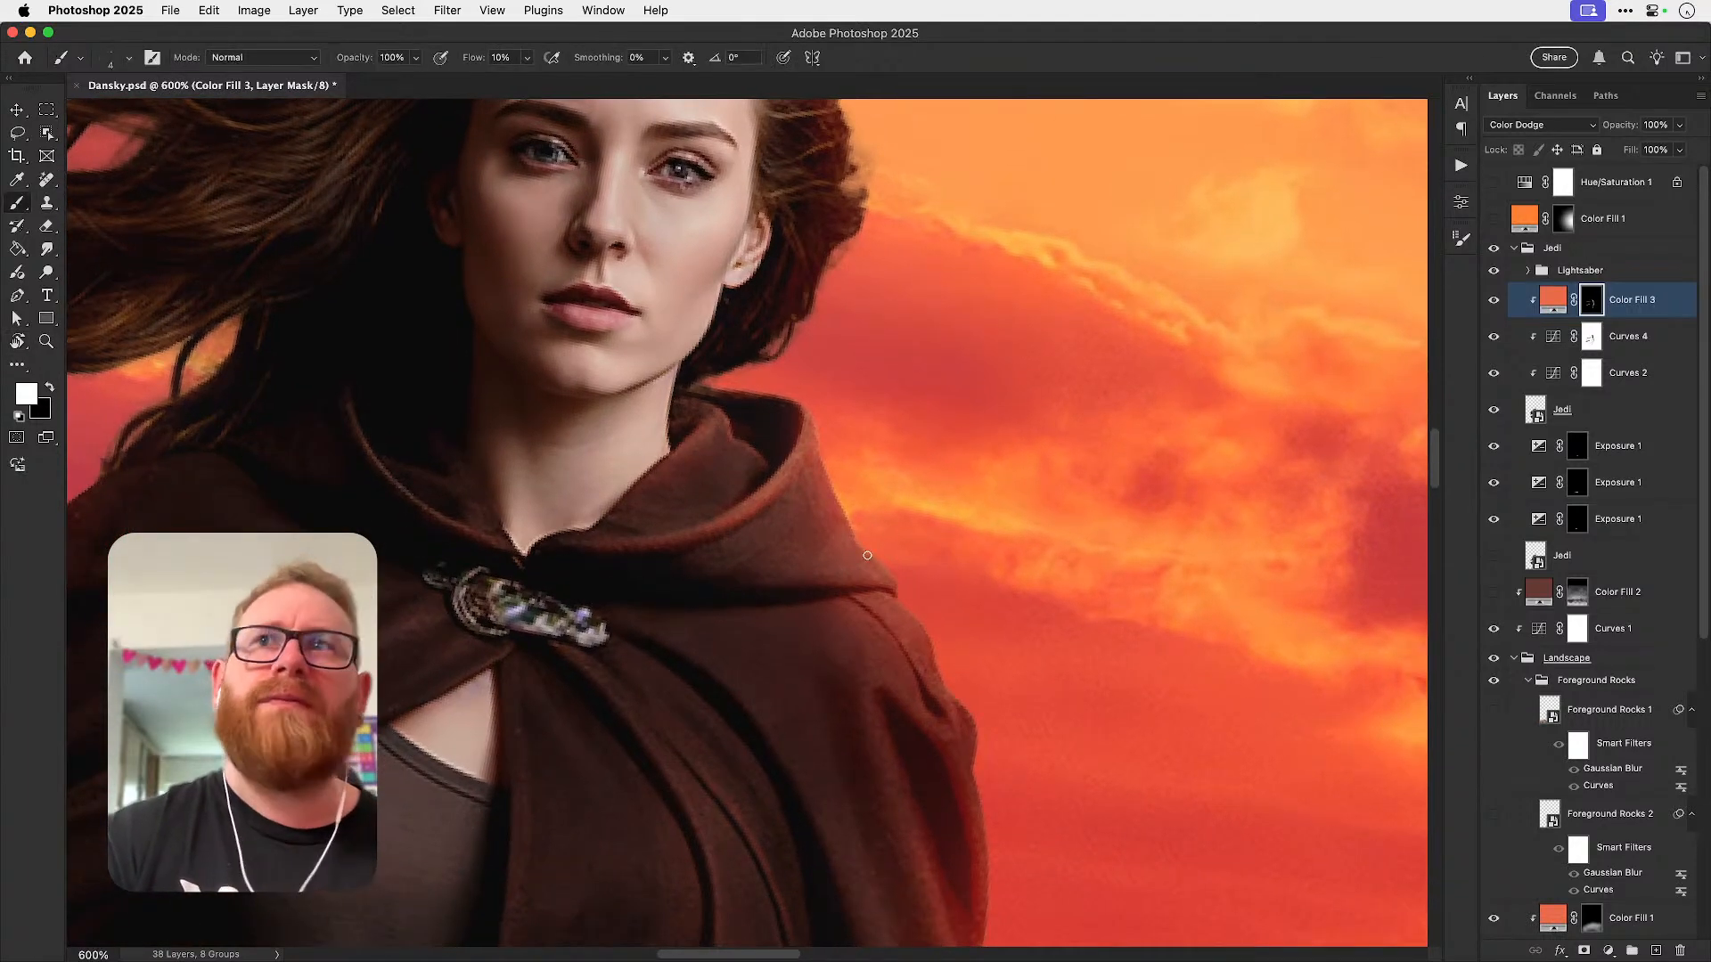
{"action": "key", "text": "super+z"}
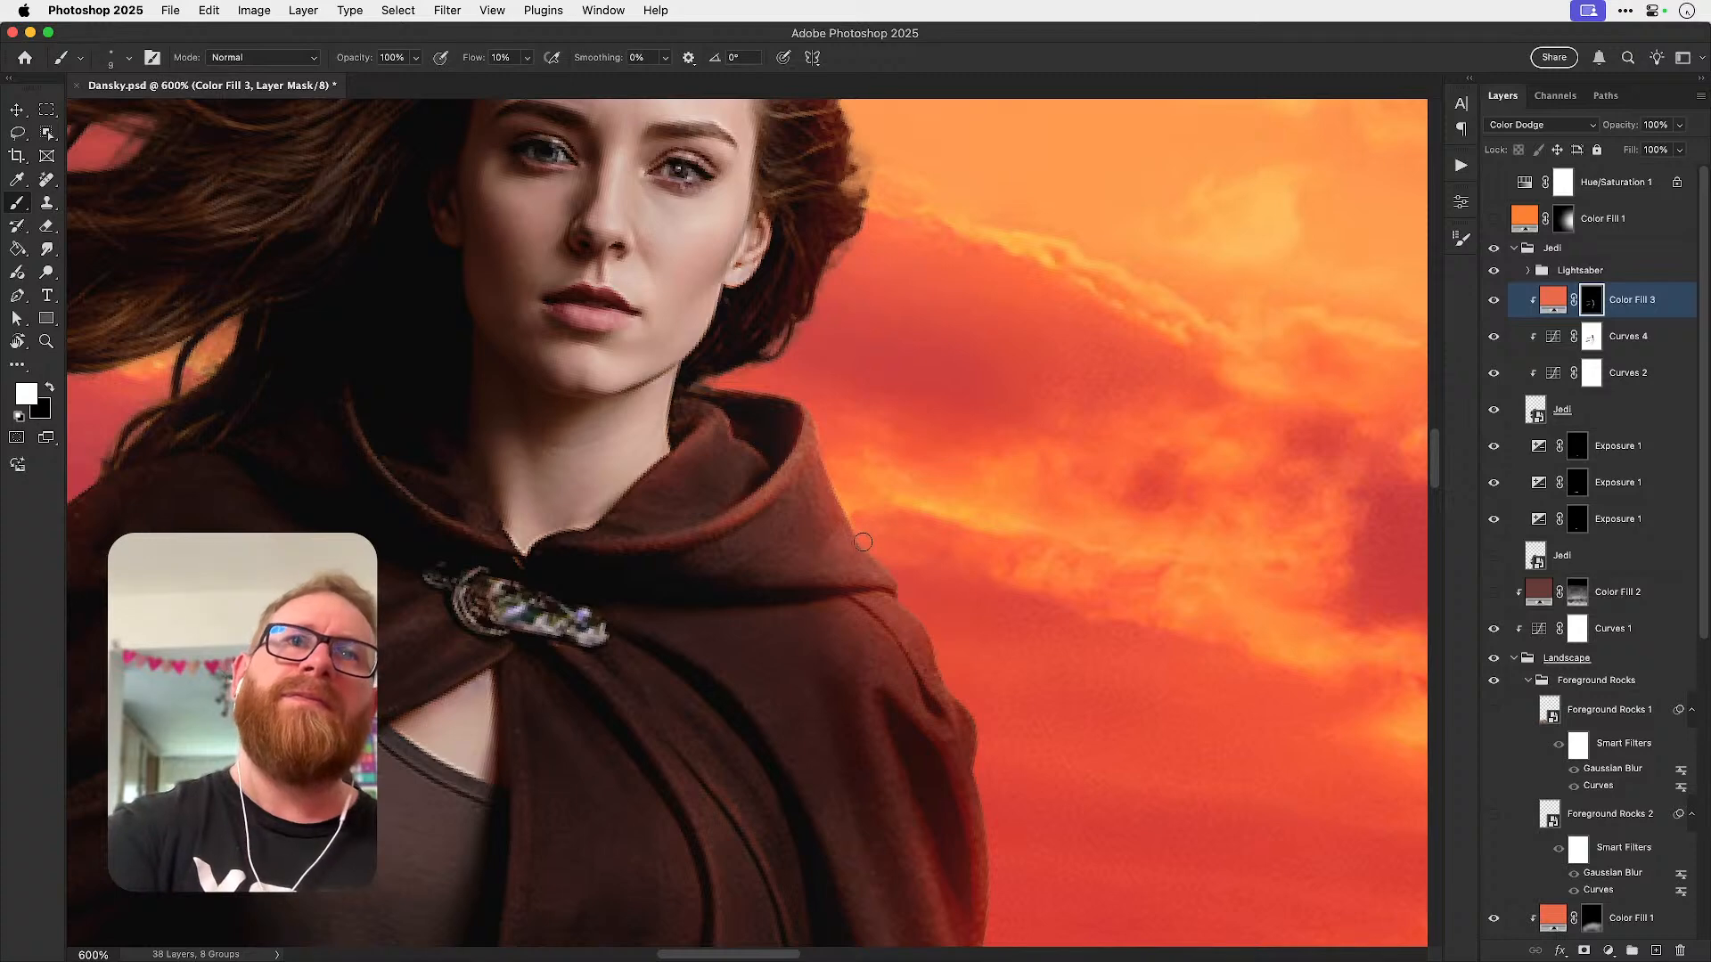
{"action": "key", "text": "super+z"}
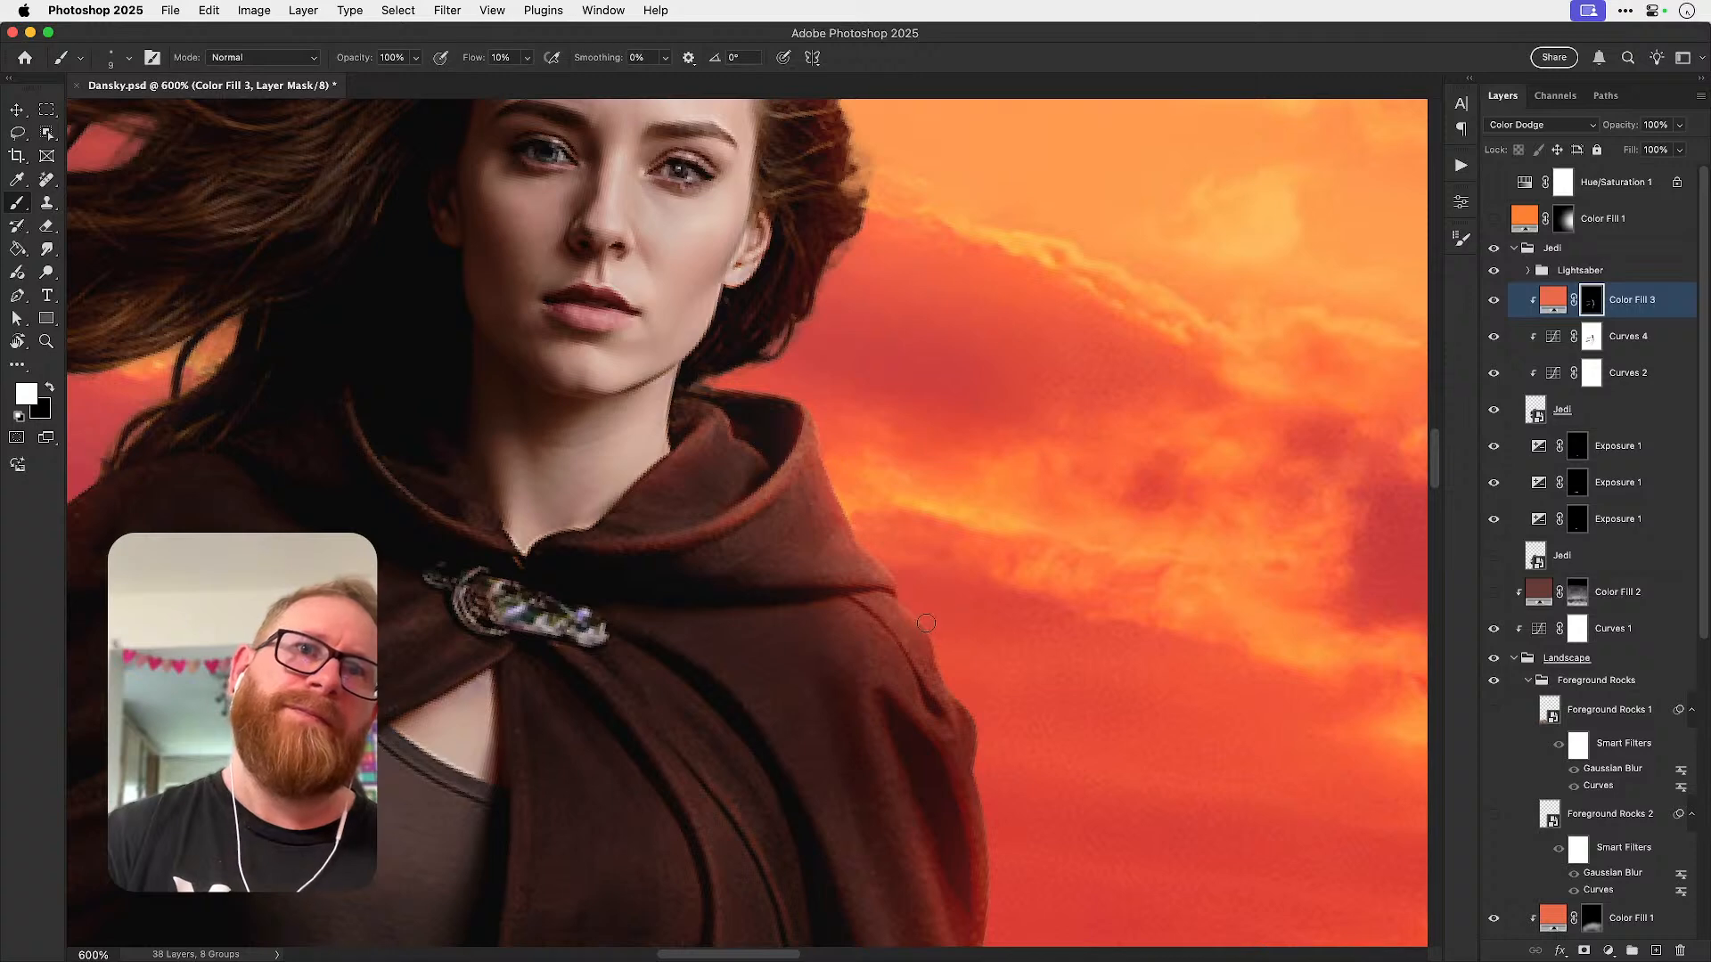
{"action": "mouse_move", "coordinate": [944, 620]}
{"action": "left_mouse_down"}
{"action": "mouse_move", "coordinate": [885, 530]}
{"action": "mouse_move", "coordinate": [765, 506]}
{"action": "left_mouse_up"}
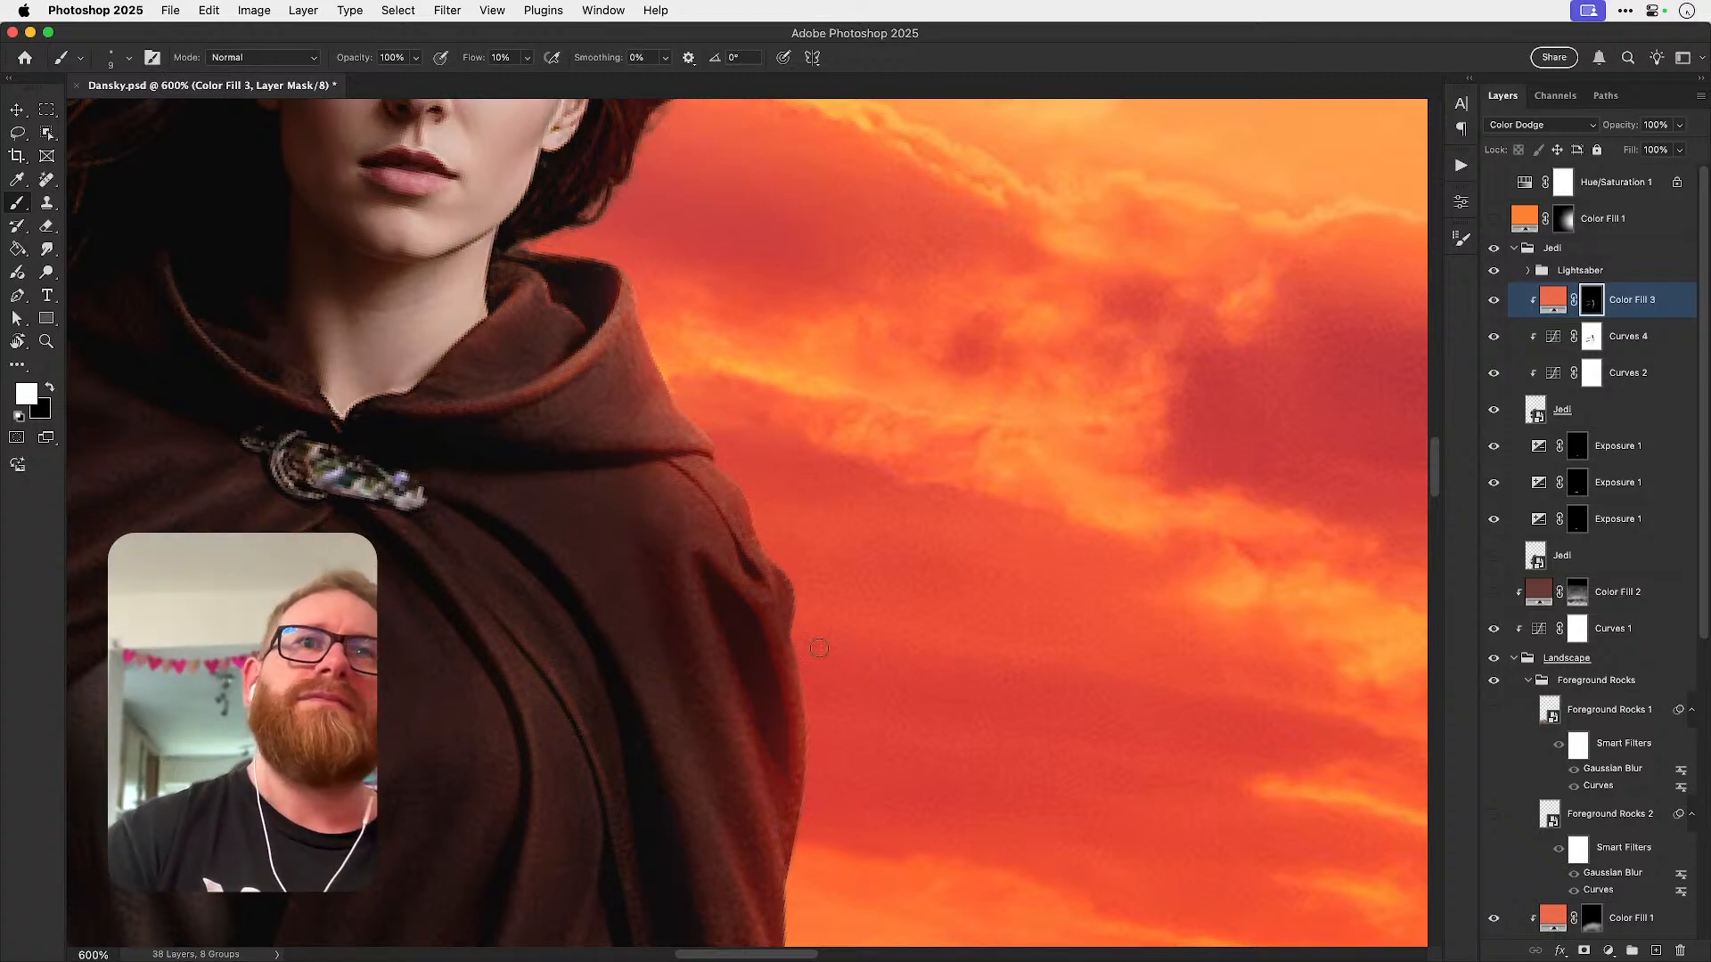
- Return the canvas upright and compare the cloak with the Color Fill 3 layer hidden and shown
{"action": "key", "text": "super+1"}
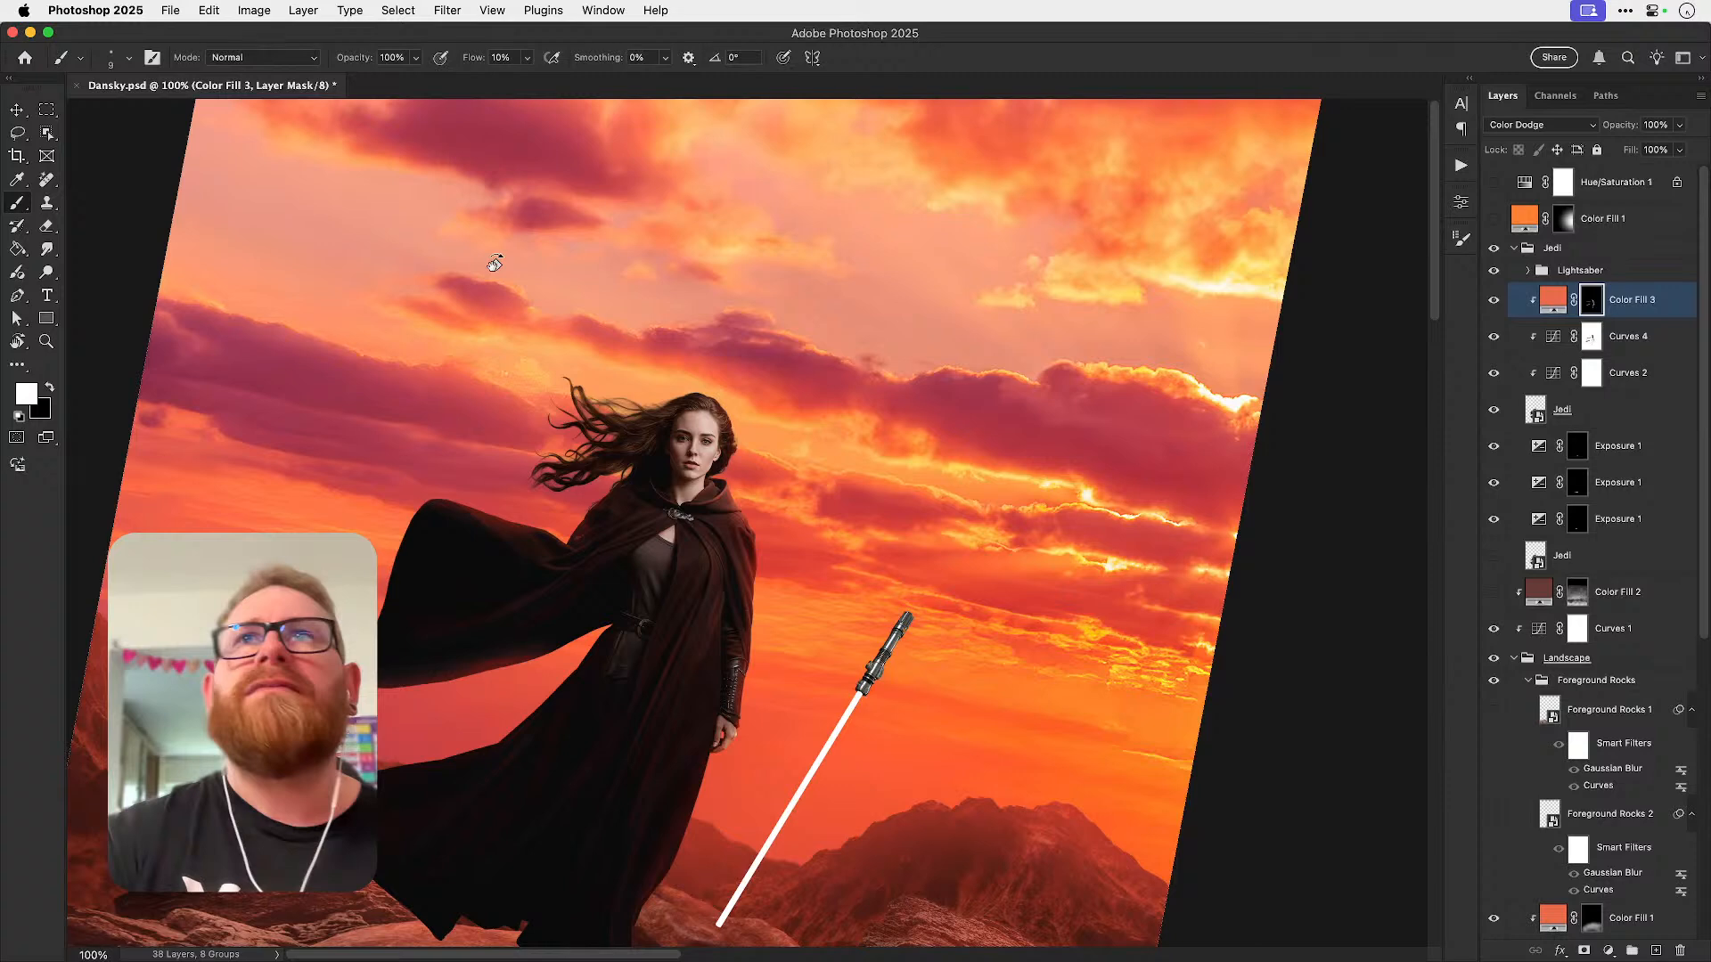
{"action": "key", "text": "super+equal"}
{"action": "key", "text": "super+equal"}
{"action": "key", "text": "v"}
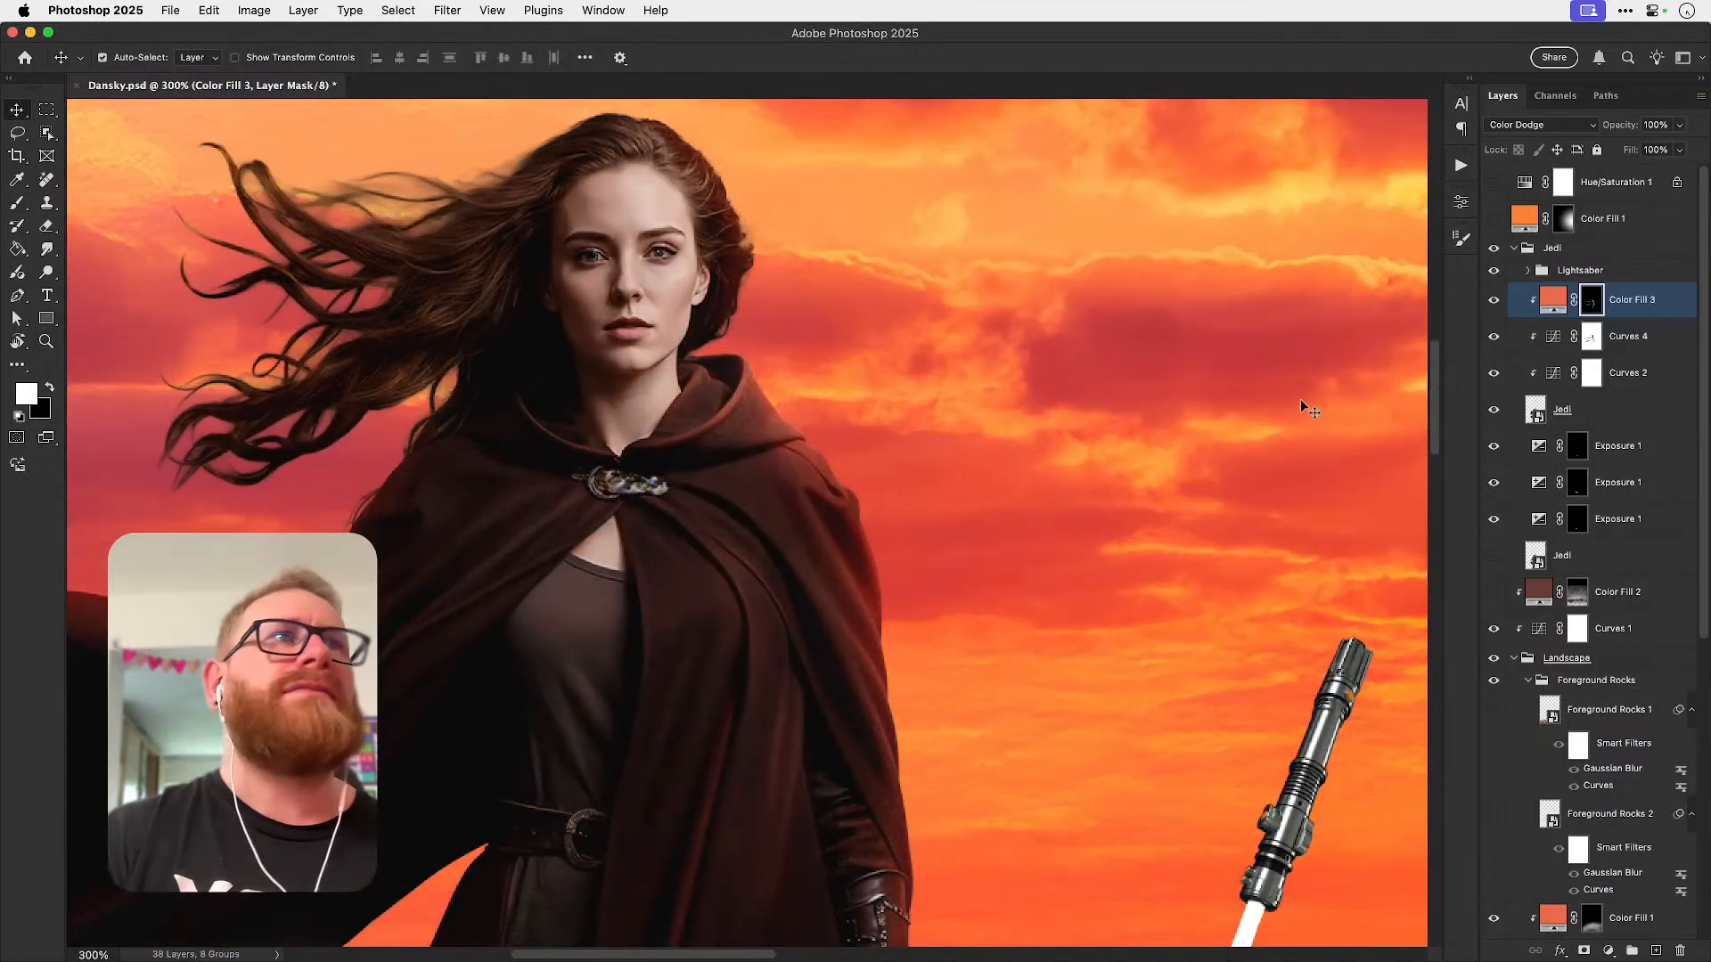
{"action": "left_click", "coordinate": [1494, 301]}
{"action": "left_click", "coordinate": [1494, 301]}
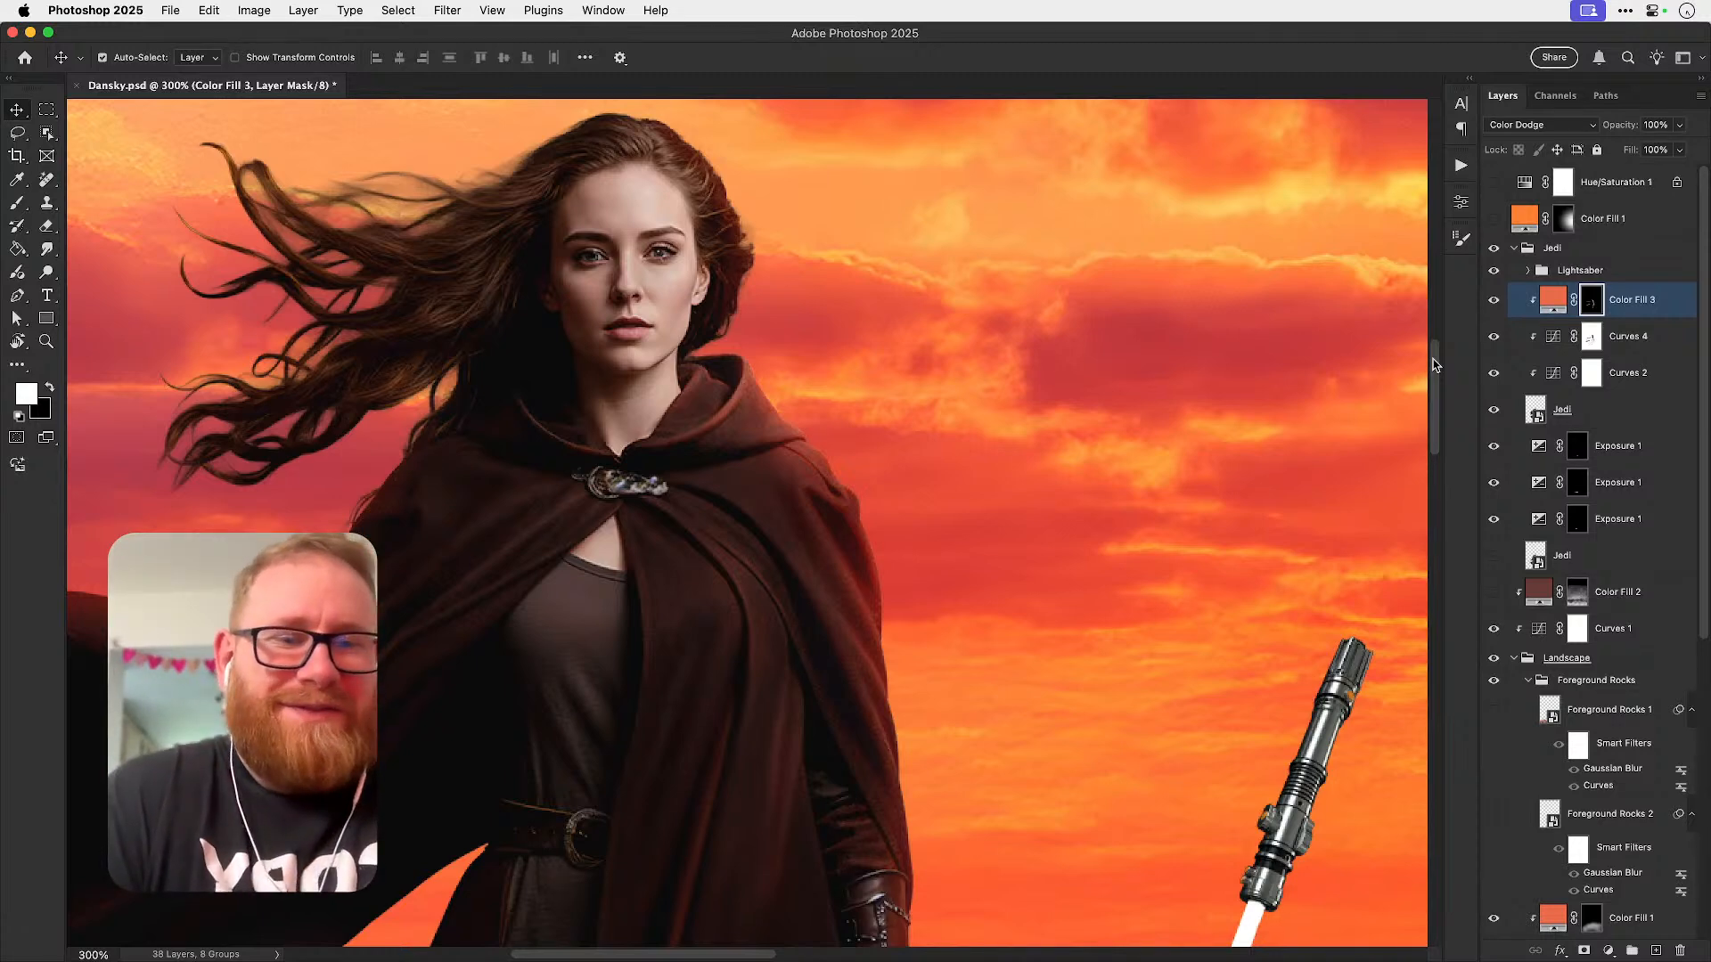
- Raise the brush flow to 20% and try glow strokes along the bracer's outer edge, undoing the unwanted ones
{"action": "scroll", "coordinate": [855, 463], "scroll_direction": "down", "scroll_amount": 5}
{"action": "key", "text": "b"}
{"action": "scroll", "coordinate": [904, 677], "scroll_direction": "down", "scroll_amount": 5}
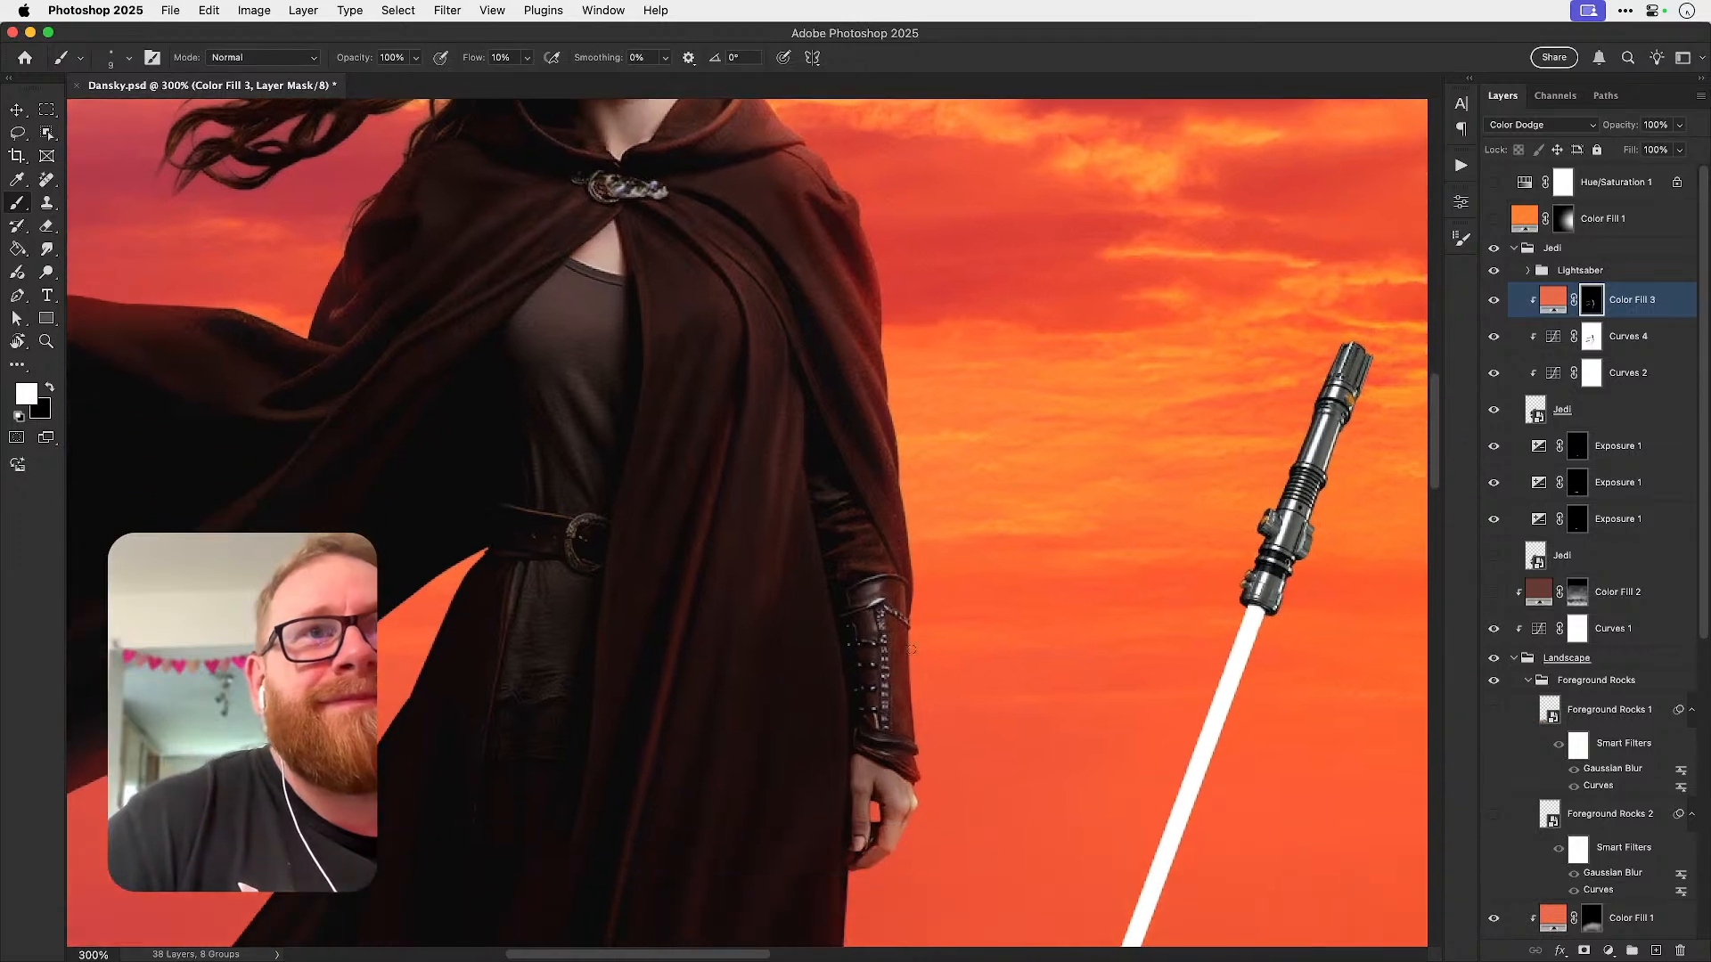
{"action": "scroll", "coordinate": [910, 639], "scroll_direction": "up", "scroll_amount": 2}
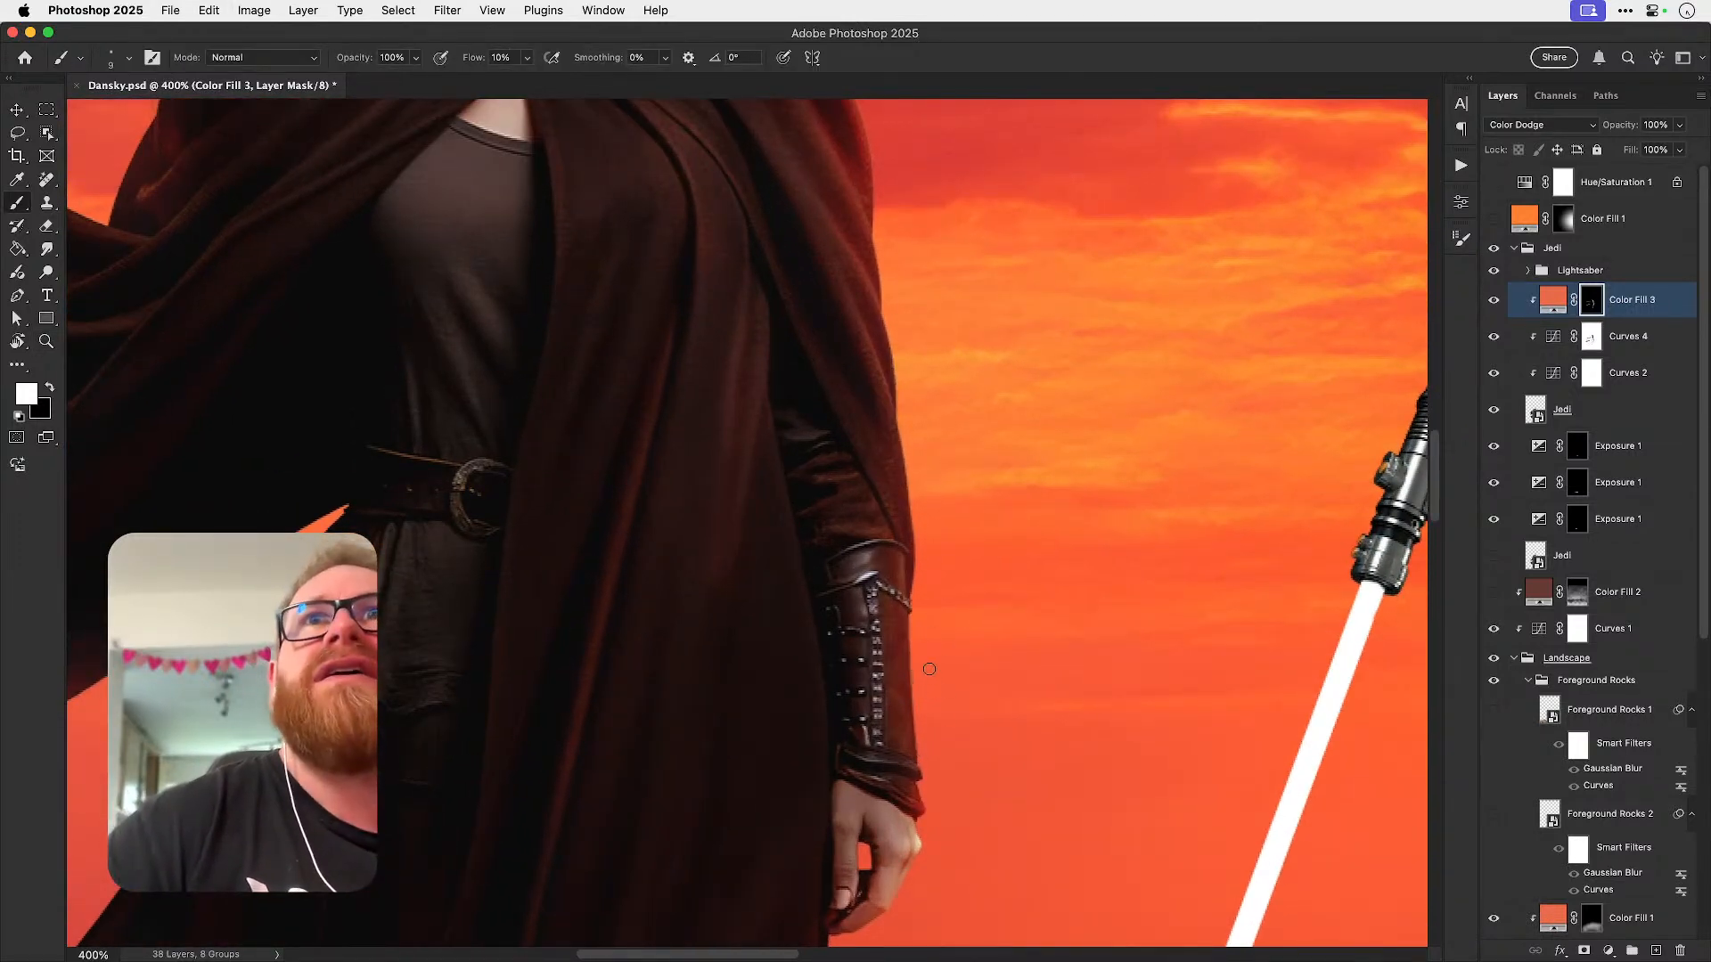
{"action": "key", "text": "shift+2"}
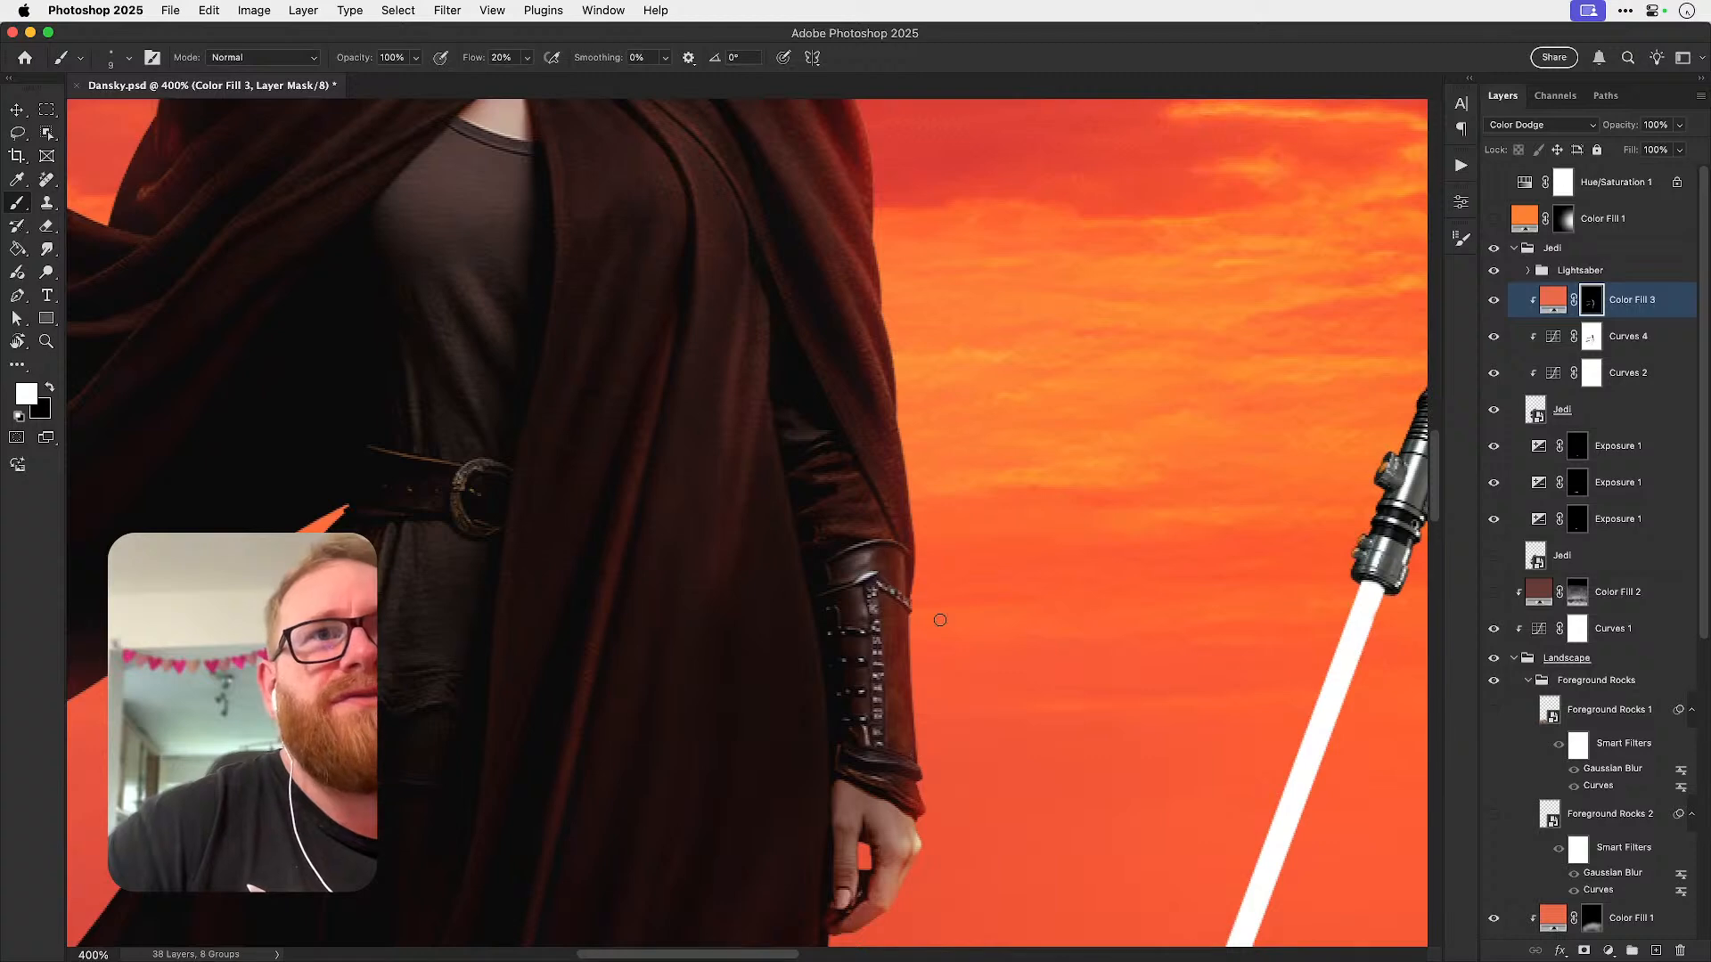
{"action": "left_click_drag", "start_coordinate": [912, 690], "coordinate": [915, 755]}
{"action": "key", "text": "super+z"}
{"action": "left_click_drag", "start_coordinate": [913, 621], "coordinate": [921, 739]}
{"action": "key", "text": "super+z"}
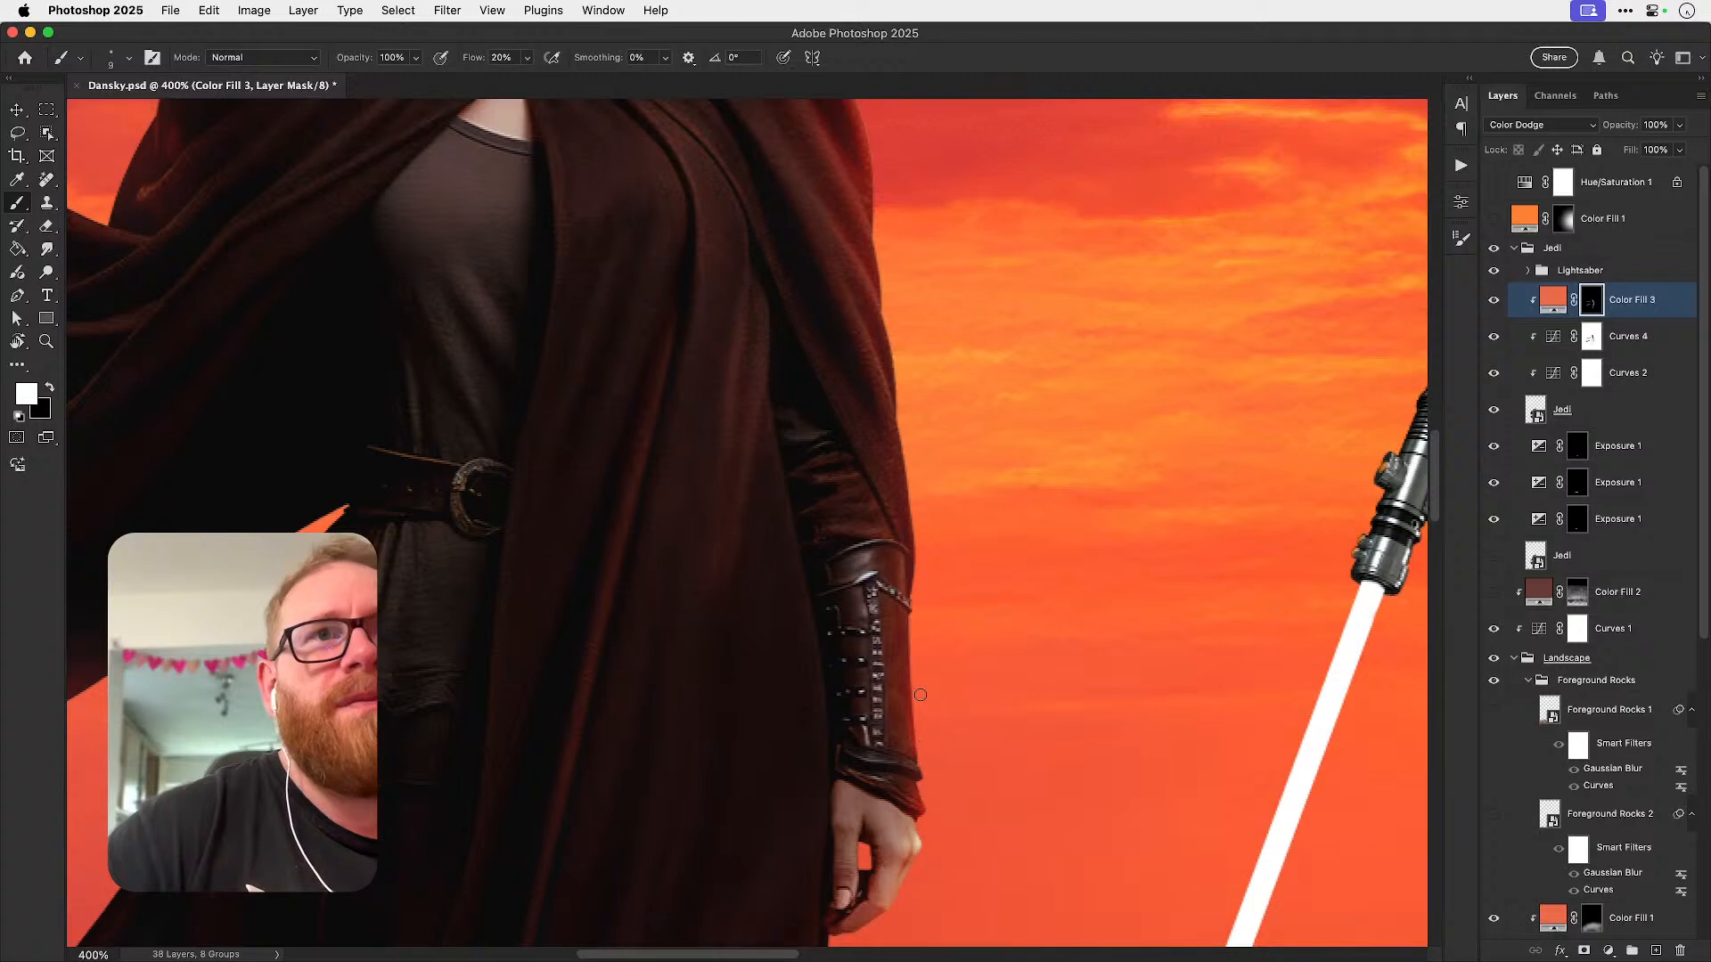
{"action": "left_click_drag", "start_coordinate": [917, 672], "coordinate": [926, 725]}
{"action": "key", "text": "super+z"}
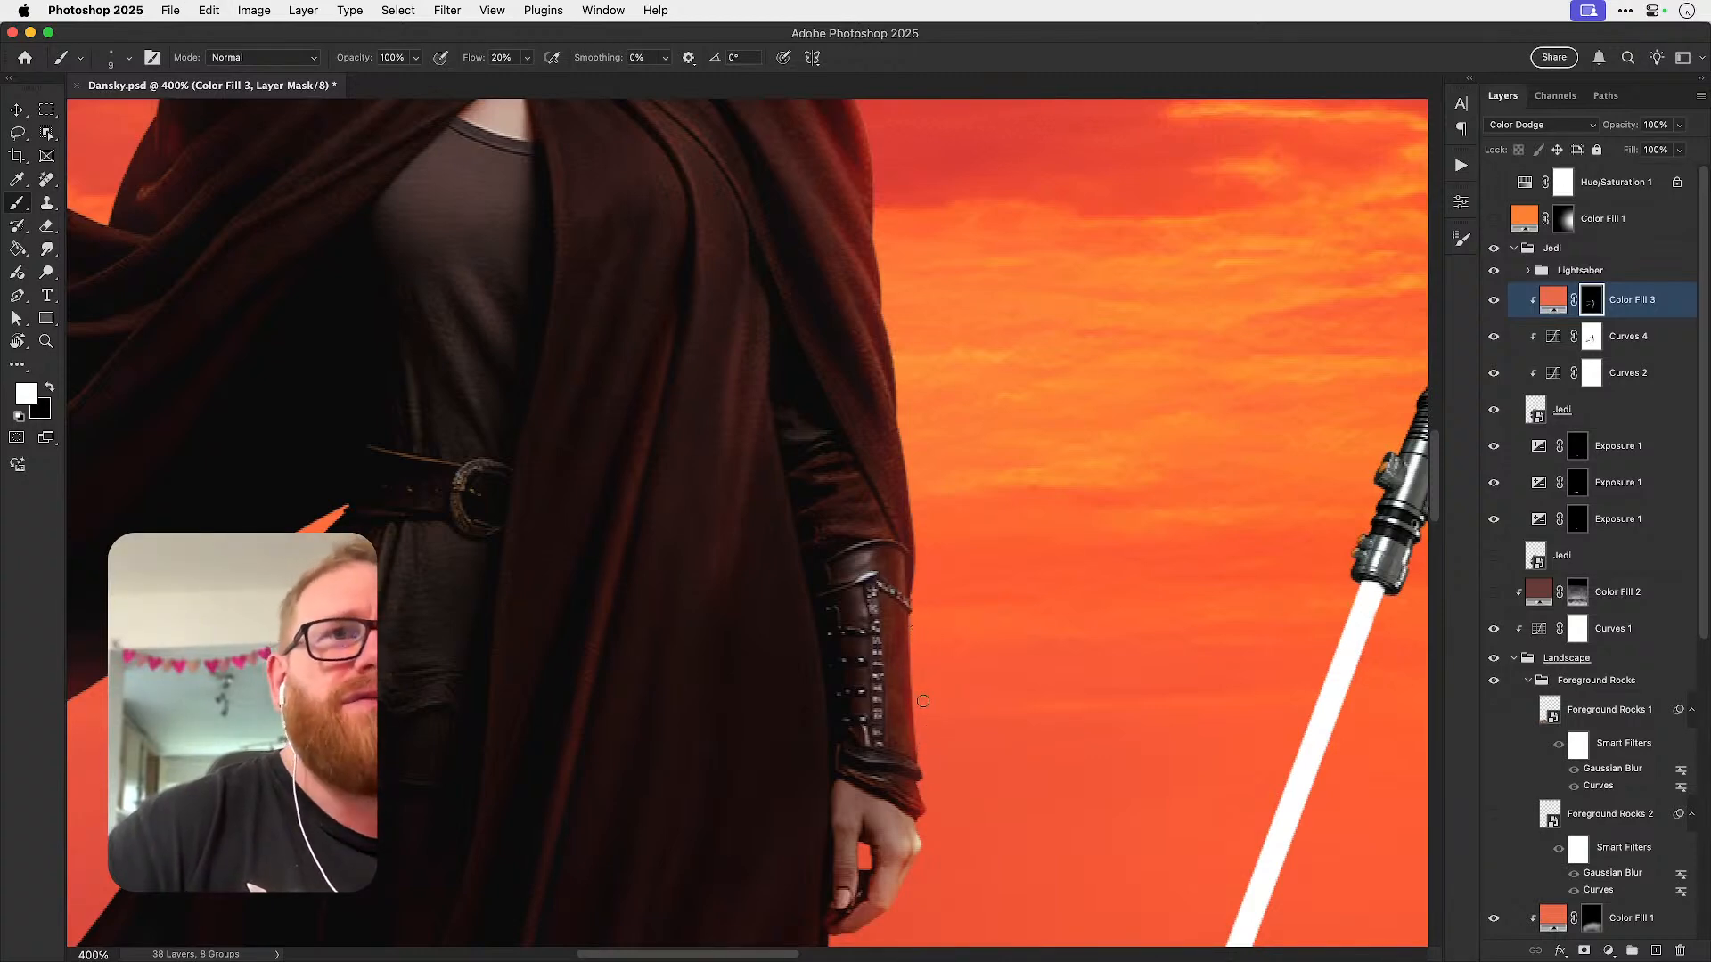
- Paint a glow along the outer edge of the hand and fingers with a smaller brush at 20% flow
{"action": "left_click_drag", "start_coordinate": [944, 801], "coordinate": [947, 687]}
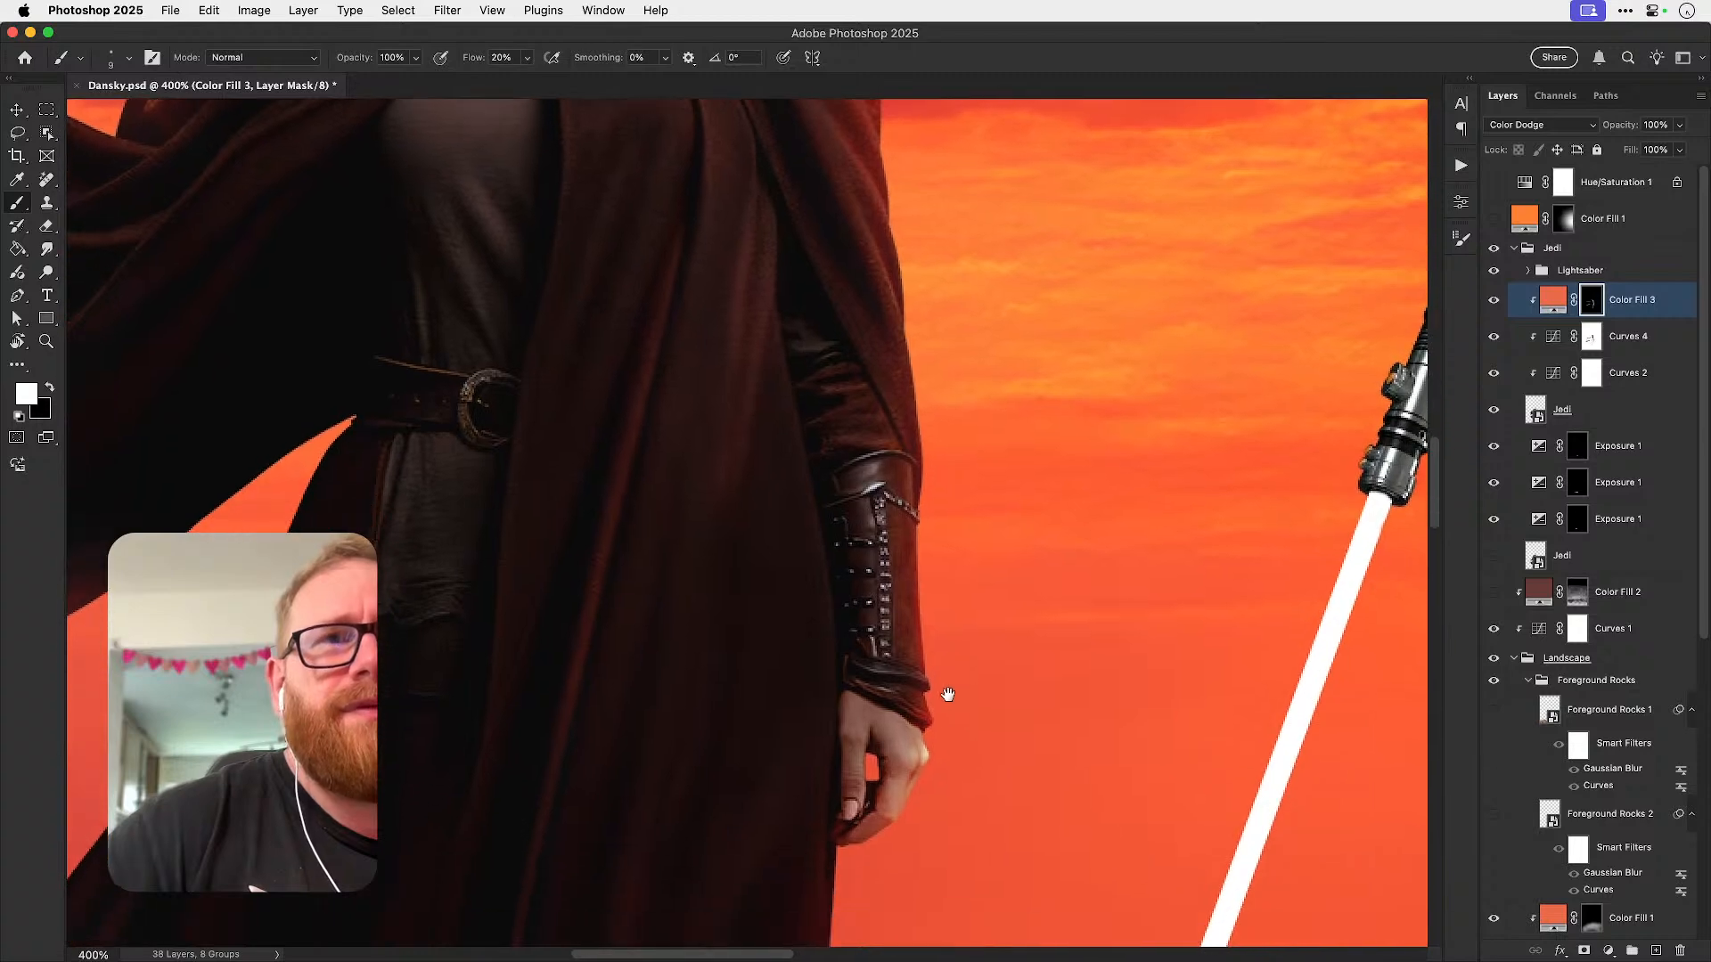
{"action": "key", "text": "z"}
{"action": "left_click", "coordinate": [907, 781]}
{"action": "left_click", "coordinate": [918, 755]}
{"action": "key", "text": "b"}
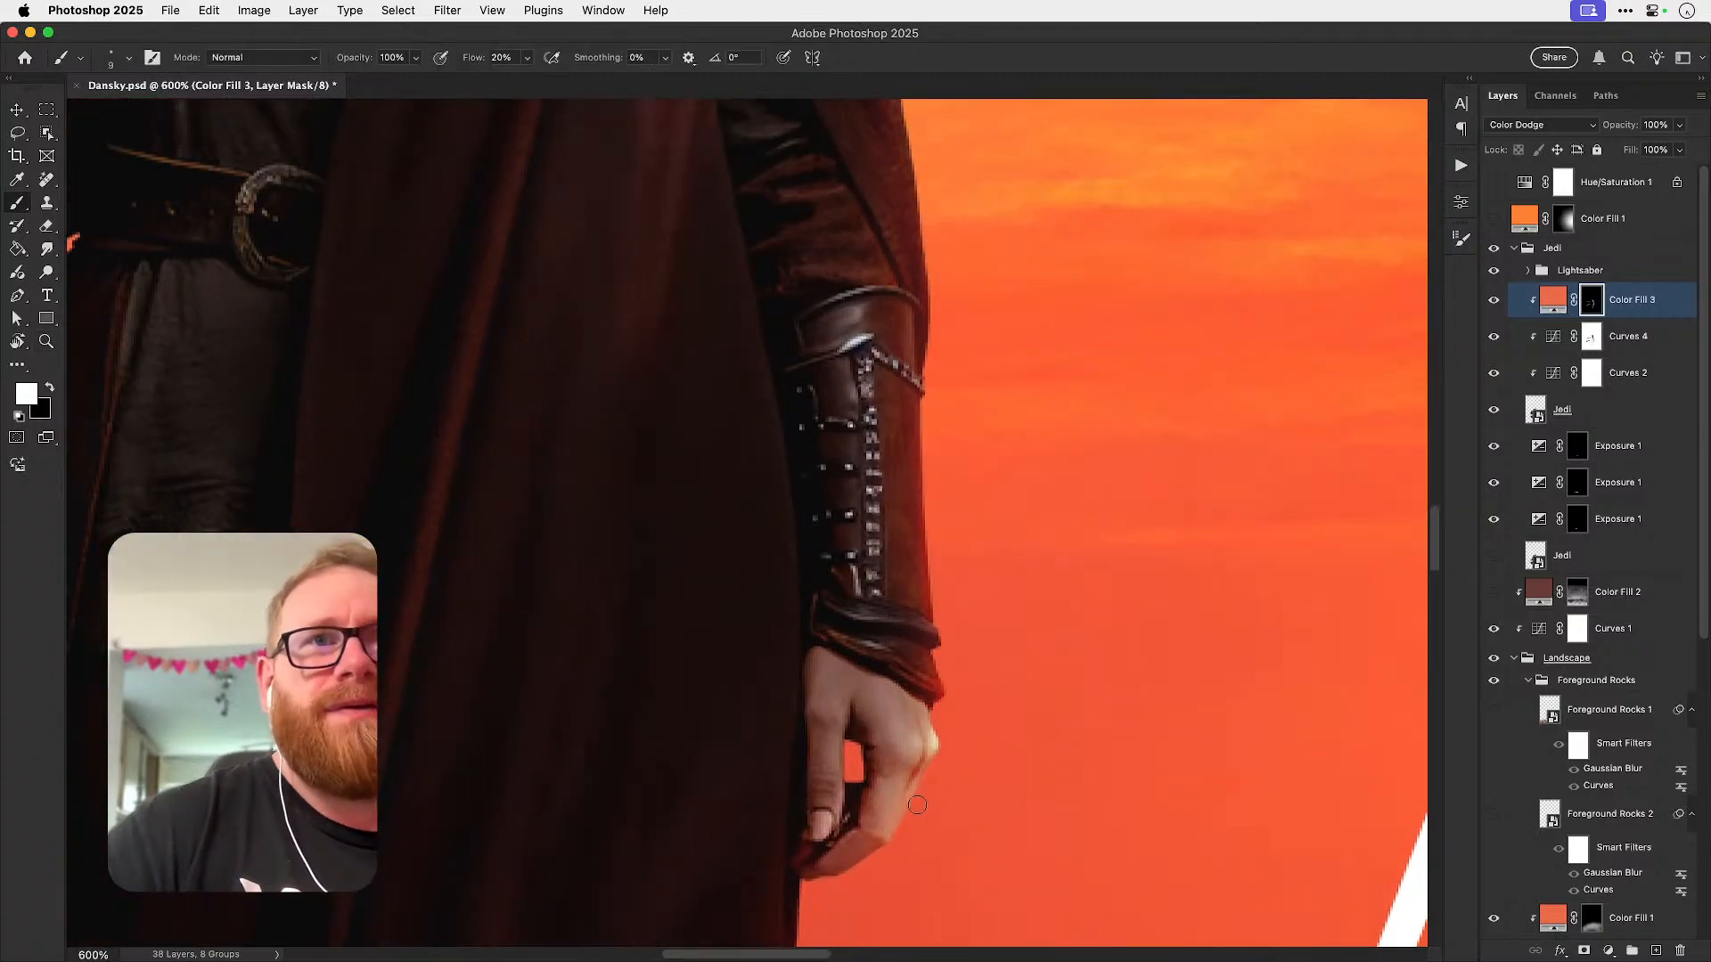
{"action": "key", "text": "bracketleft"}
{"action": "key", "text": "bracketleft"}
{"action": "key", "text": "bracketleft"}
{"action": "key", "text": "bracketleft"}
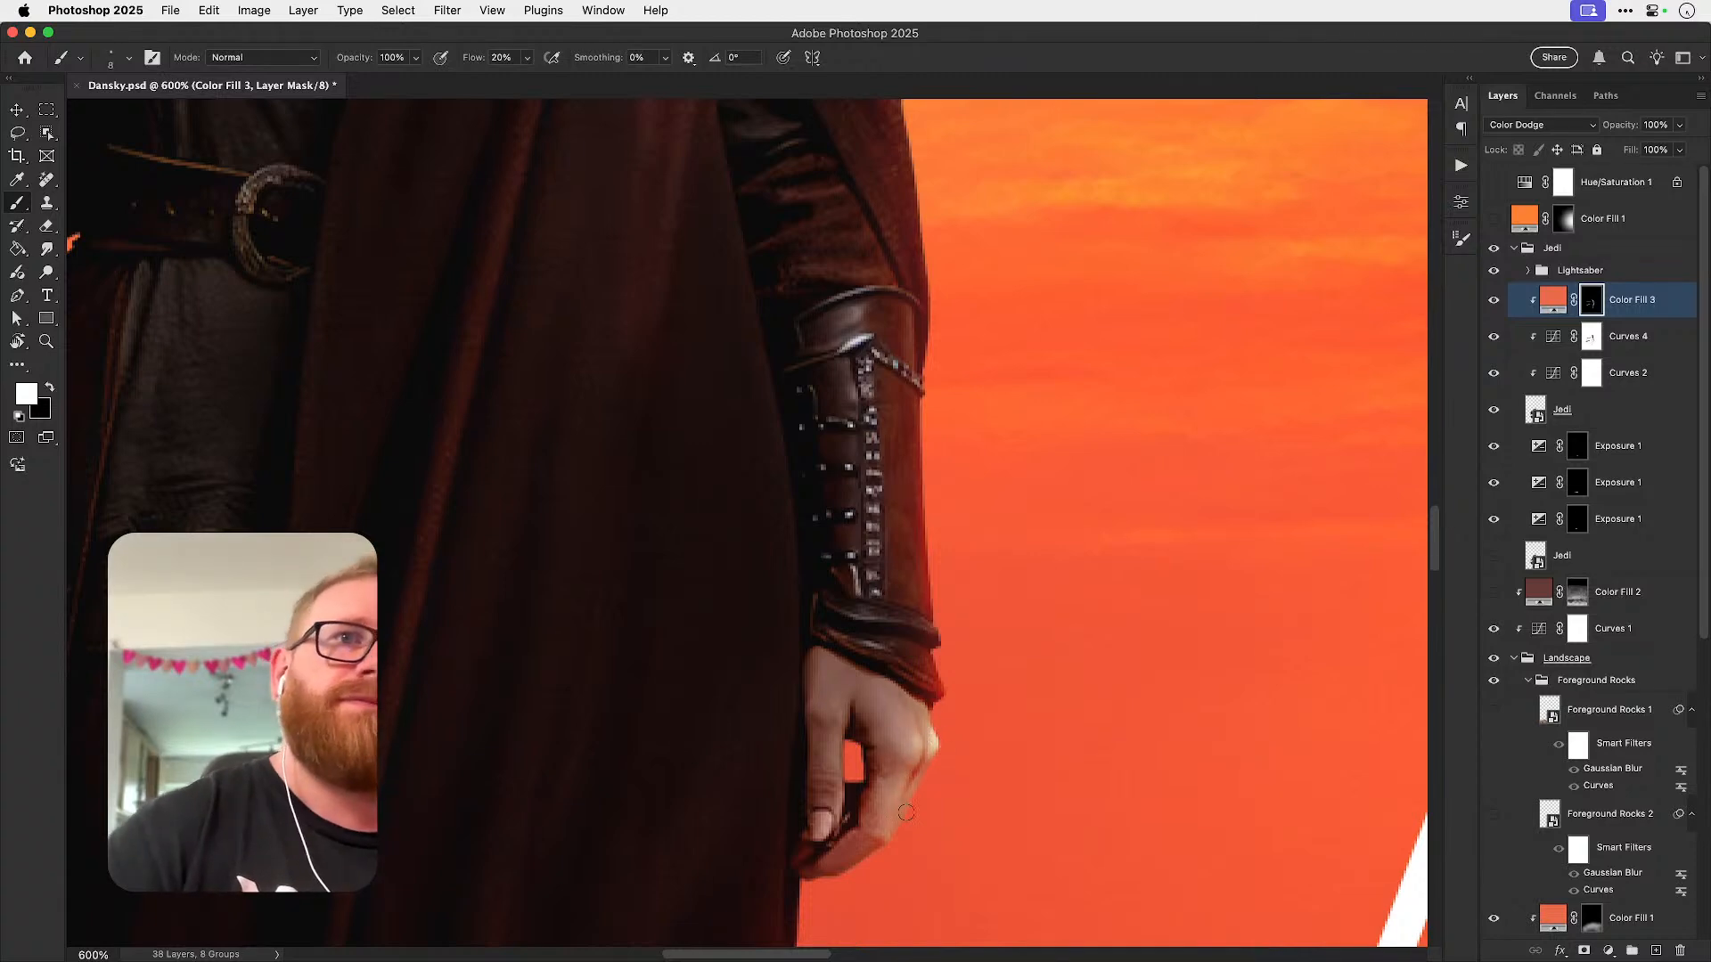
{"action": "left_click_drag", "start_coordinate": [887, 848], "coordinate": [916, 836]}
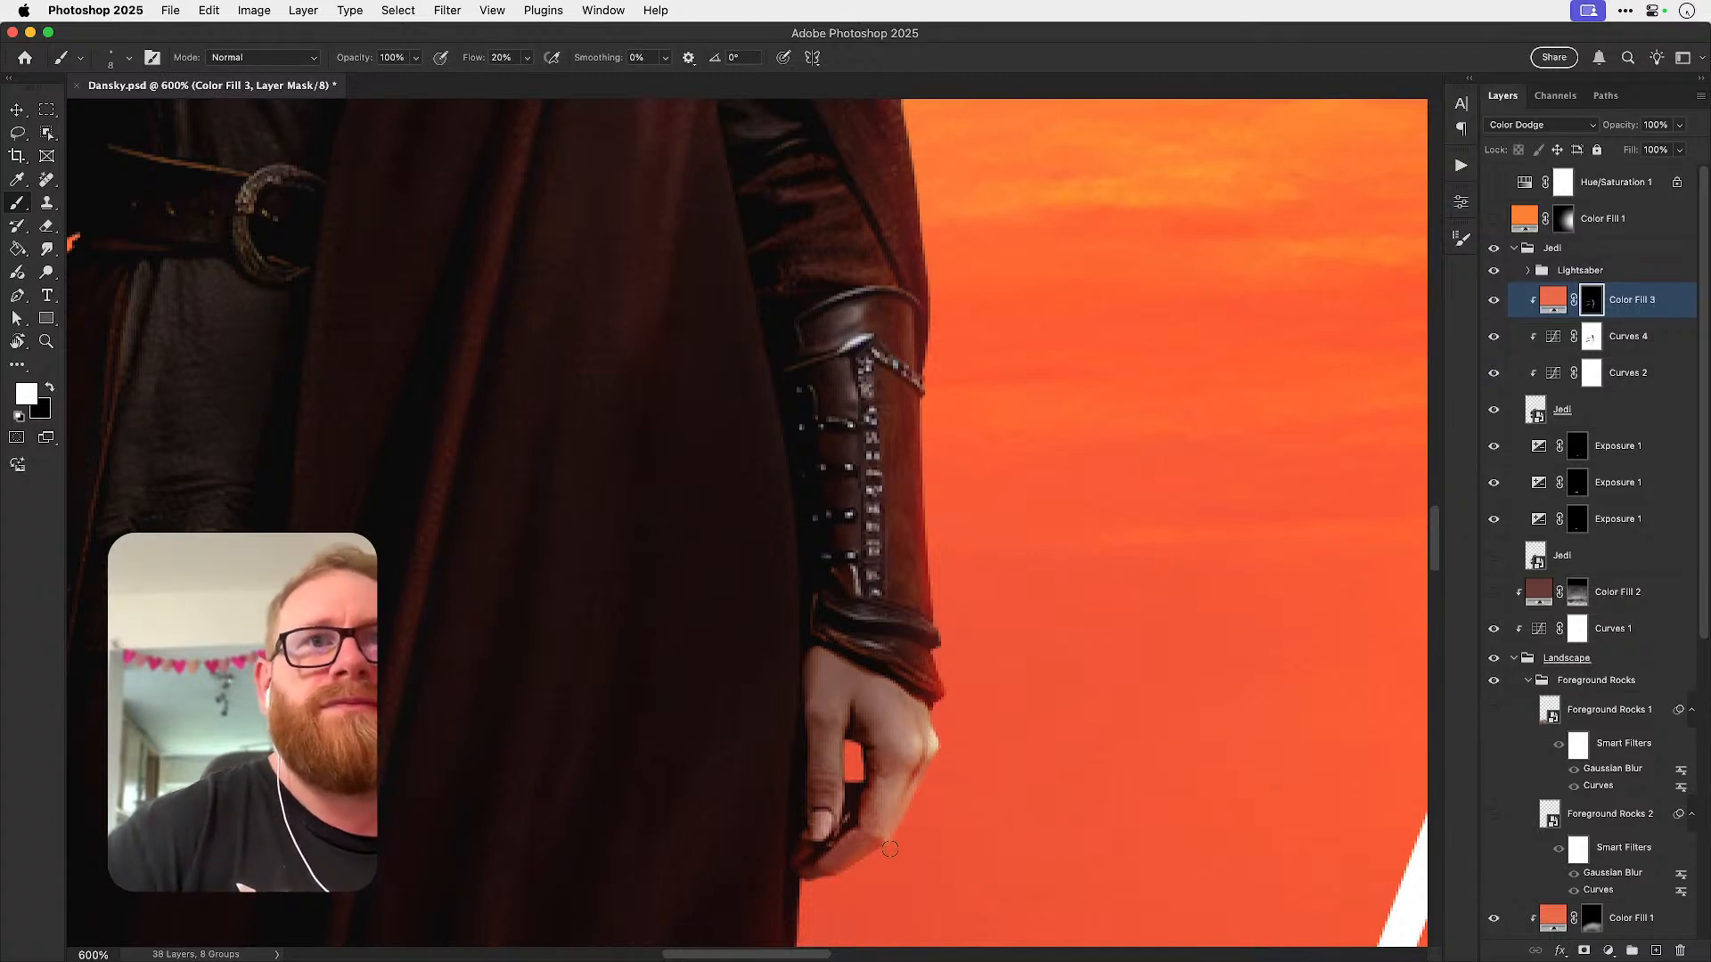
- Alternate between black and white to clean up the glow on the fingertips and around the wrist
{"action": "key", "text": "x"}
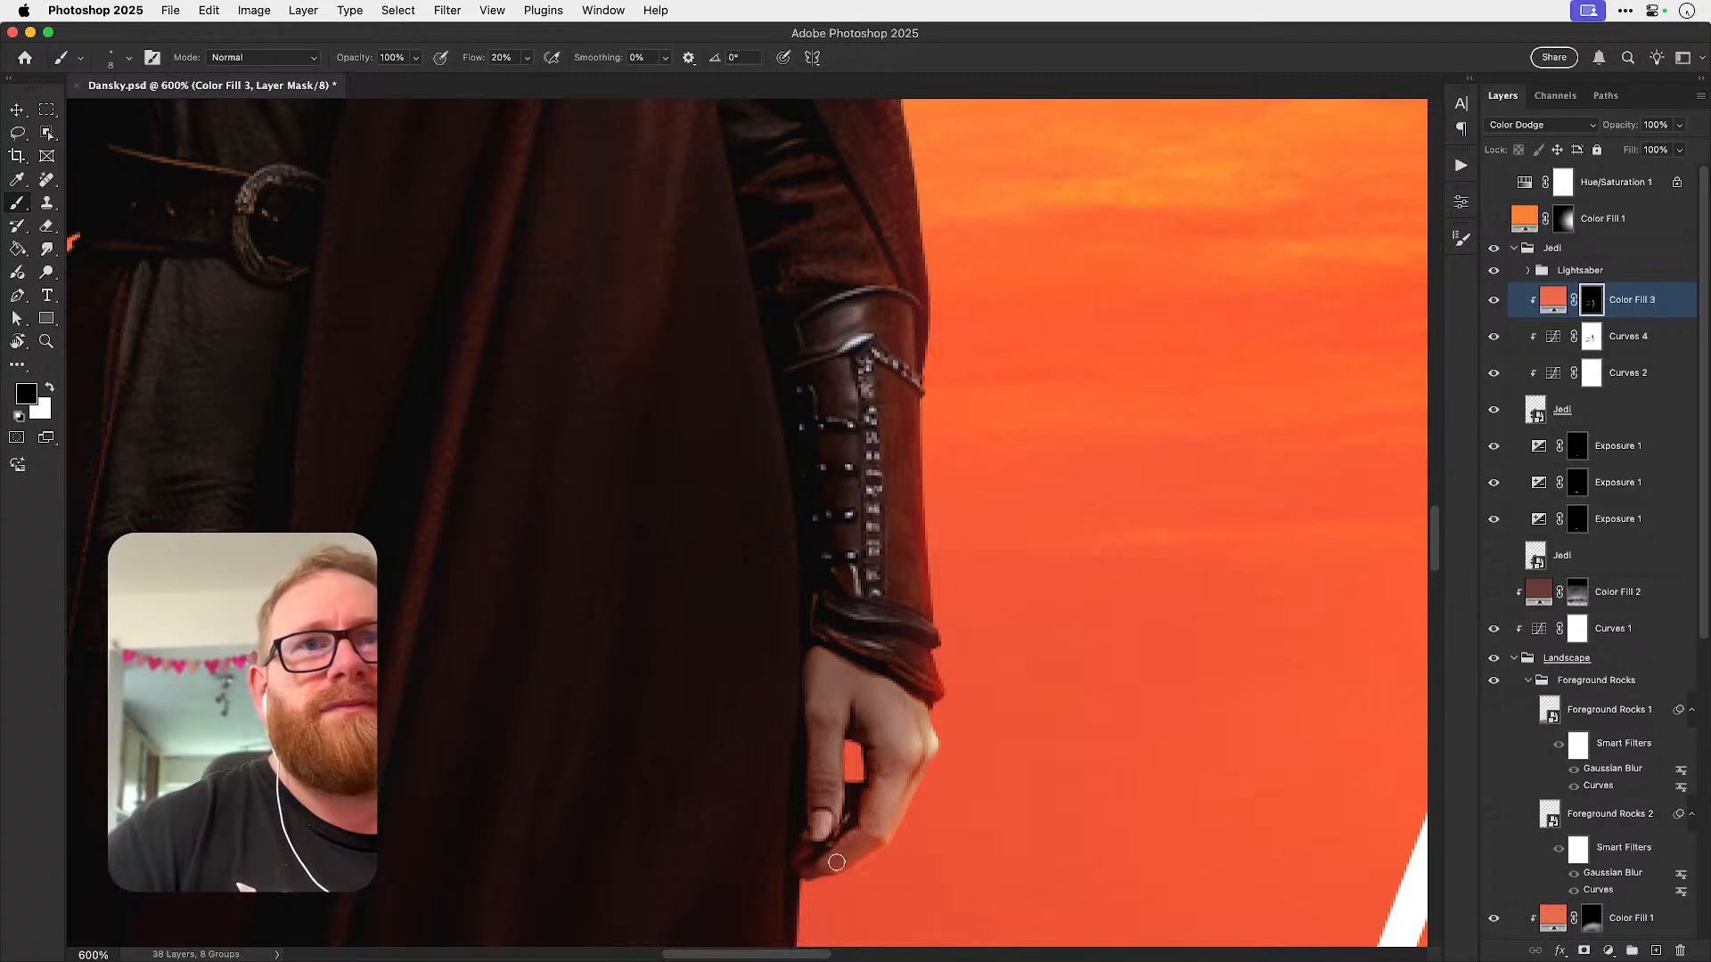
{"action": "key", "text": "x"}
{"action": "key", "text": "x"}
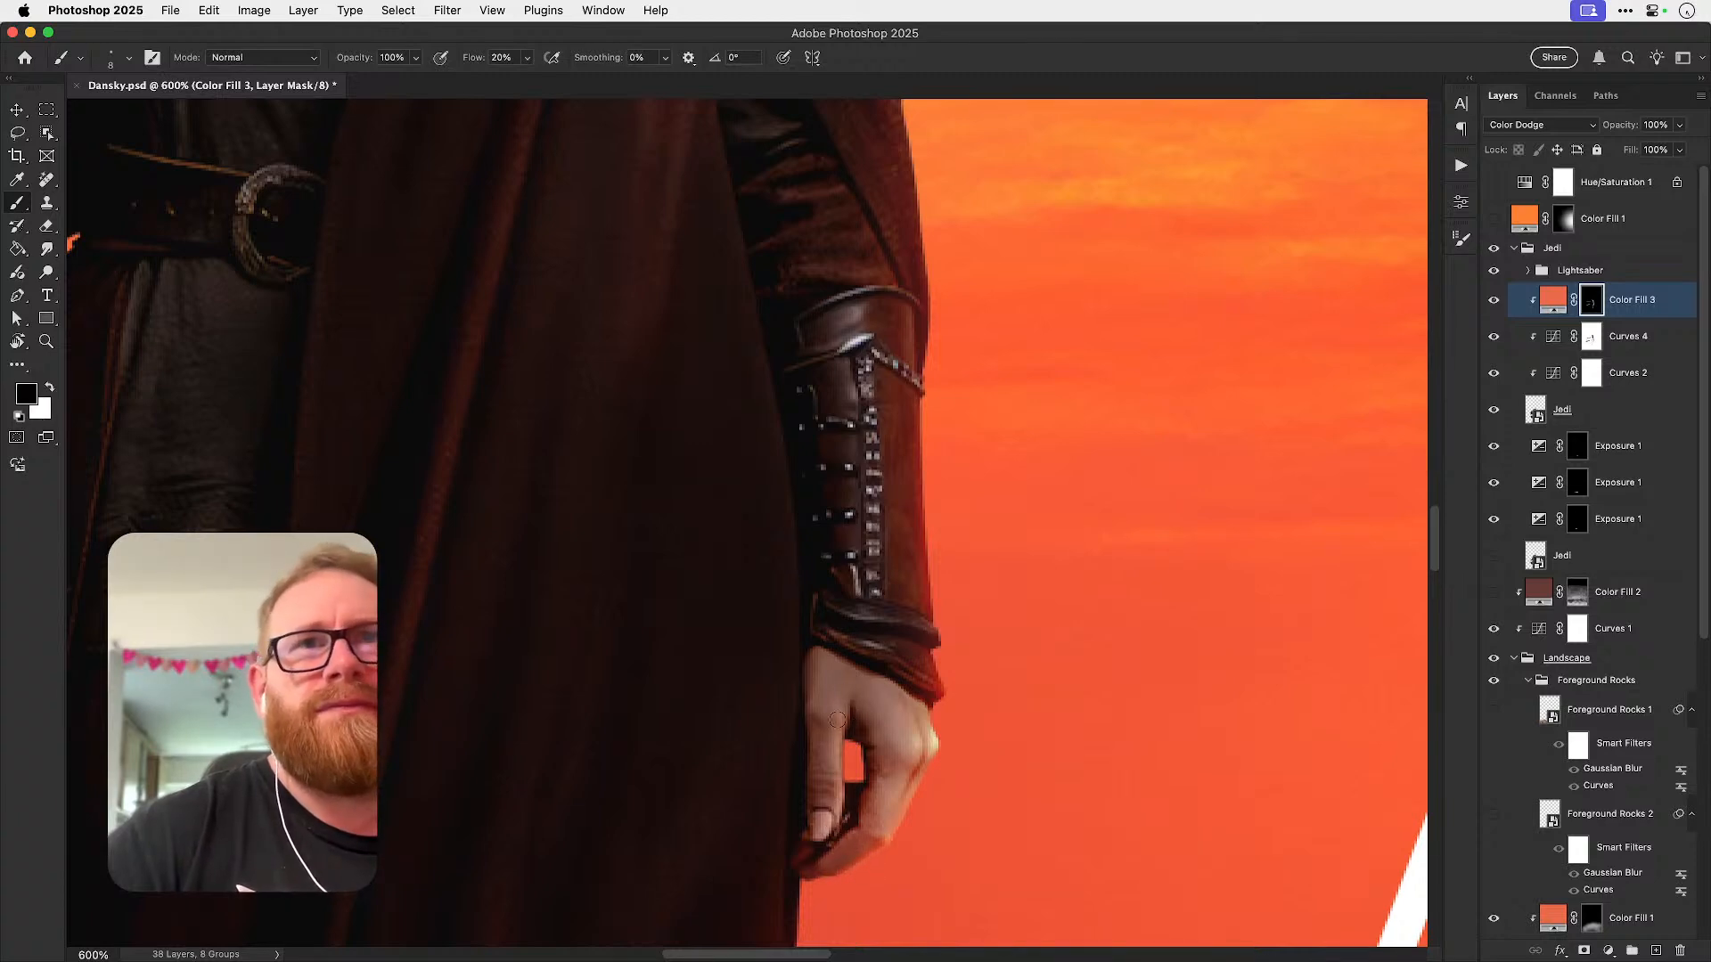
{"action": "key", "text": "x"}
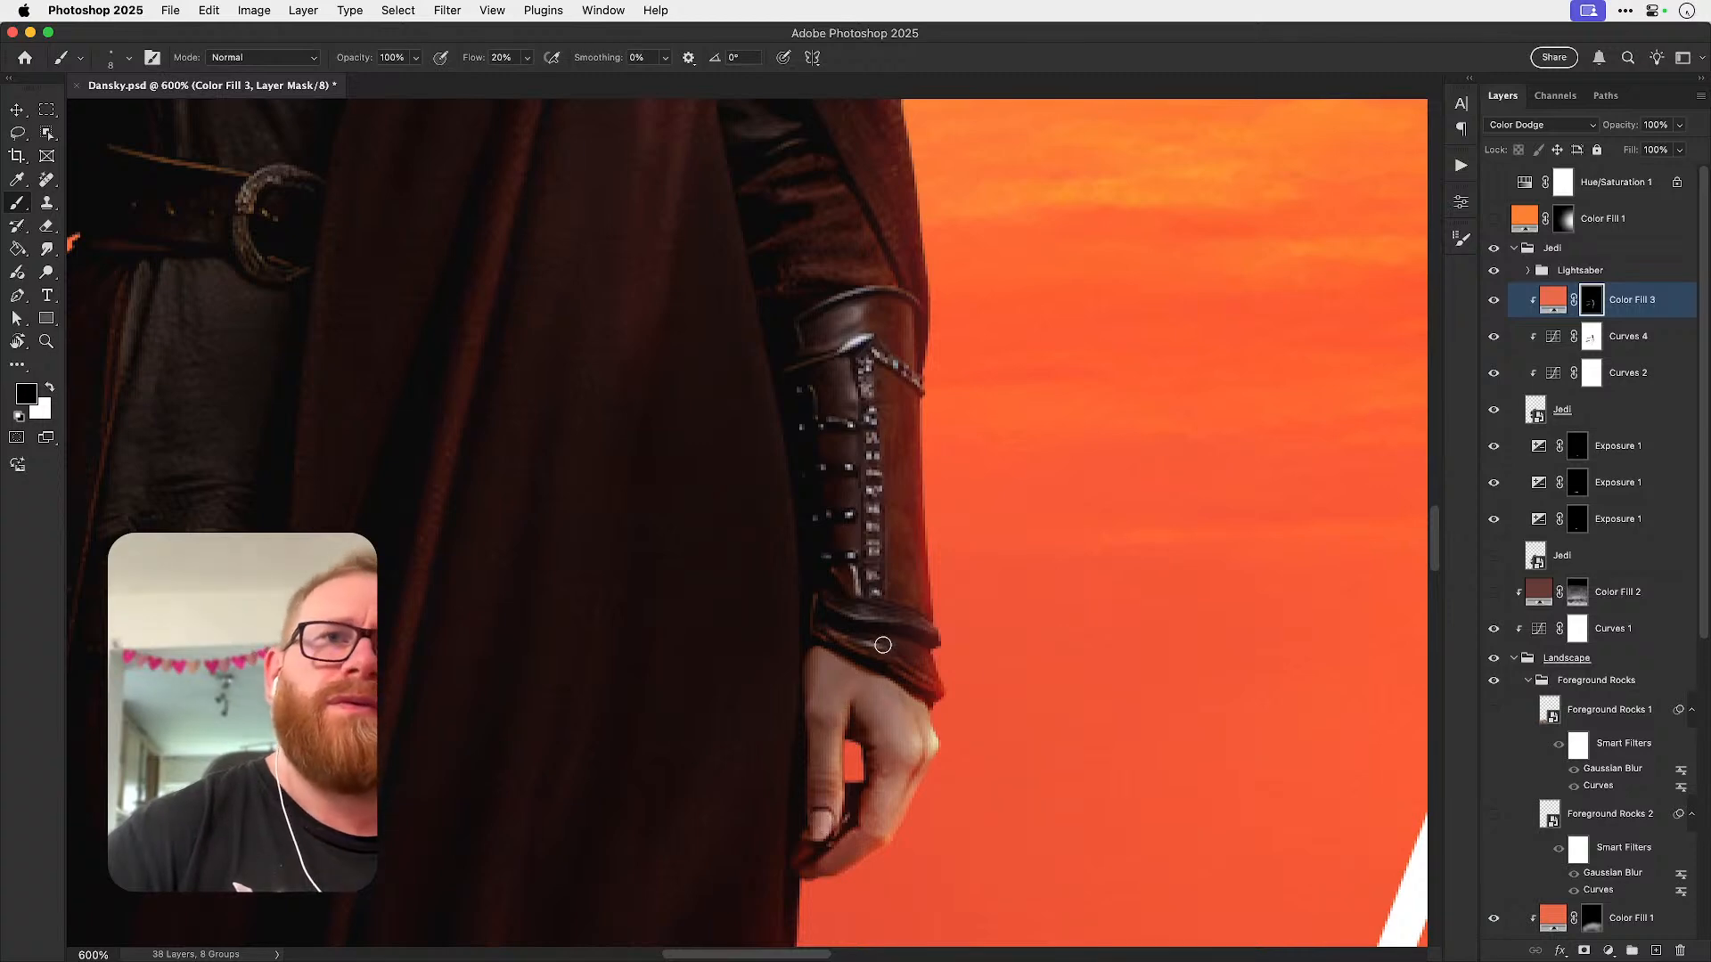
- Paint a faint glow on the toes below the cloak hem and switch to black for corrections
{"action": "scroll", "coordinate": [882, 644], "scroll_direction": "down", "scroll_amount": 10}
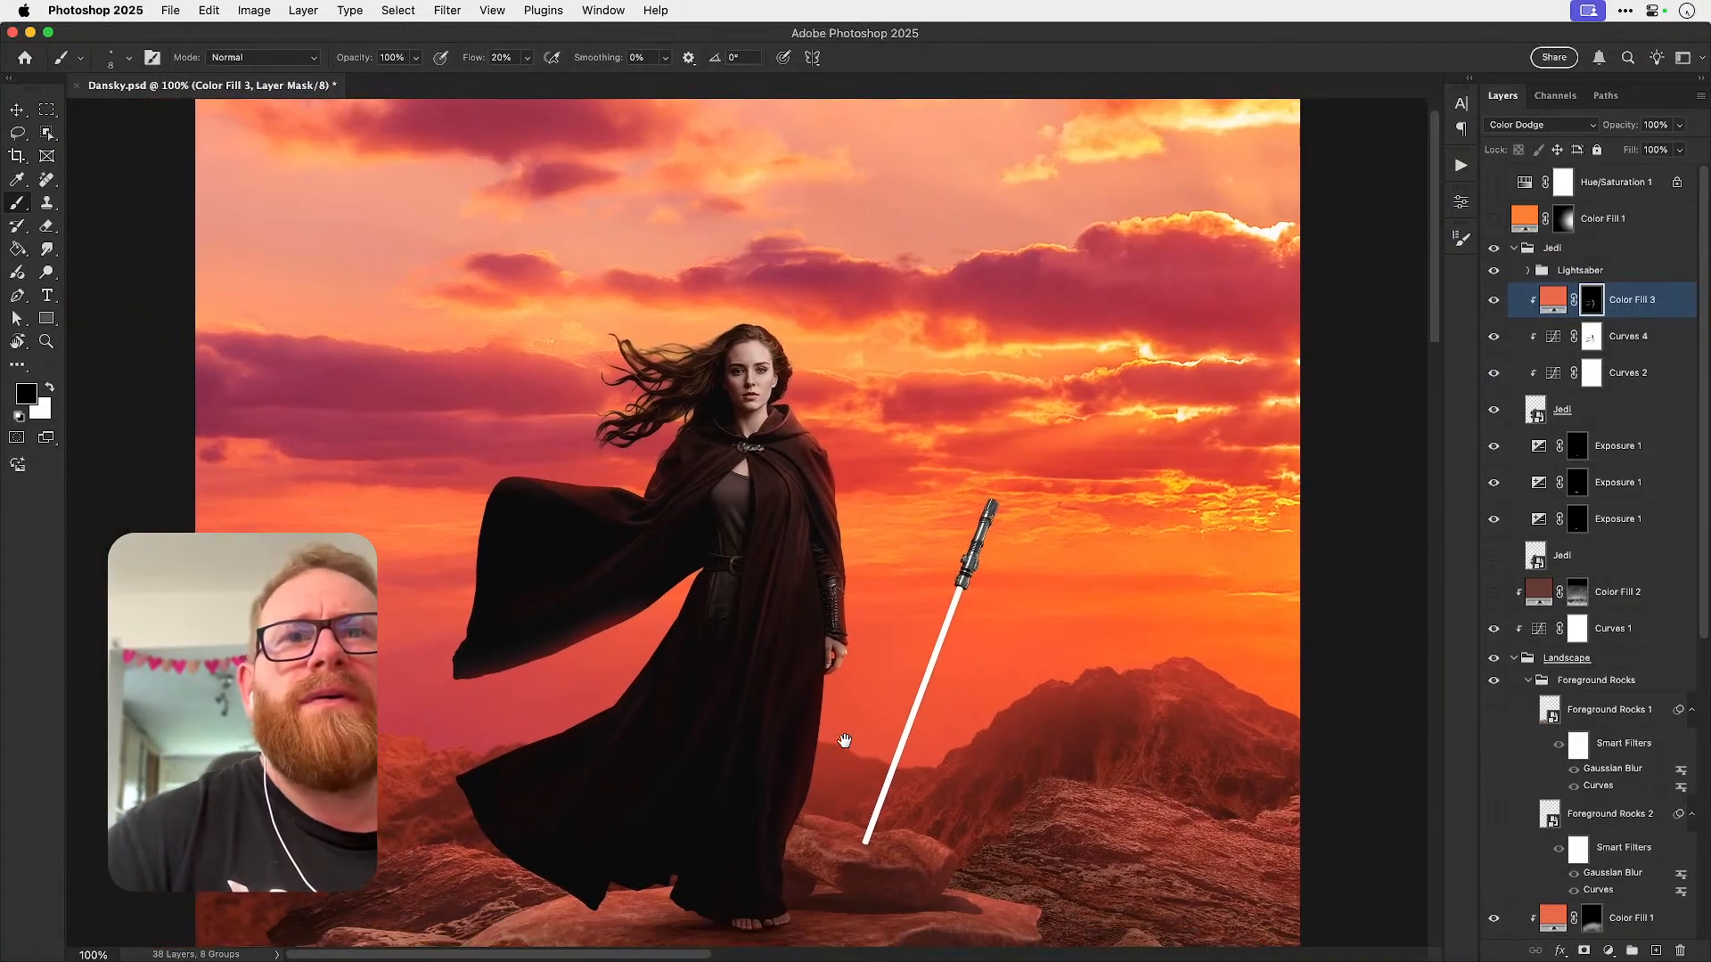
{"action": "scroll", "coordinate": [842, 783], "scroll_direction": "up", "scroll_amount": 8}
{"action": "key", "text": "x"}
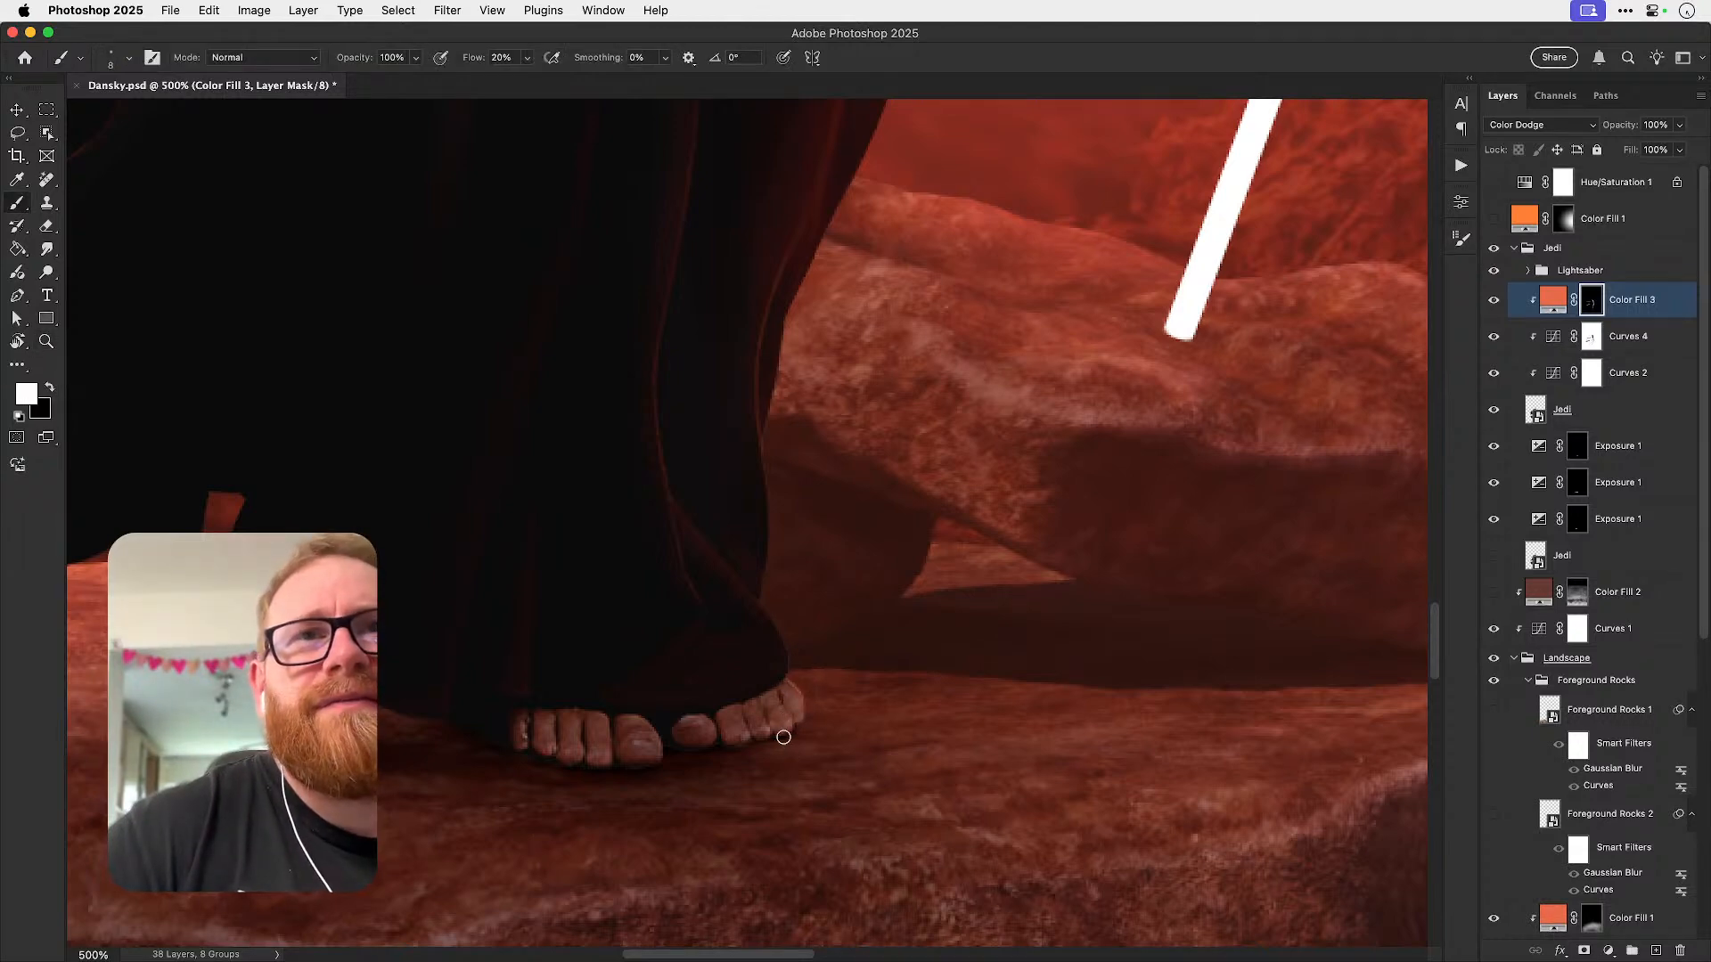
{"action": "key", "text": "z"}
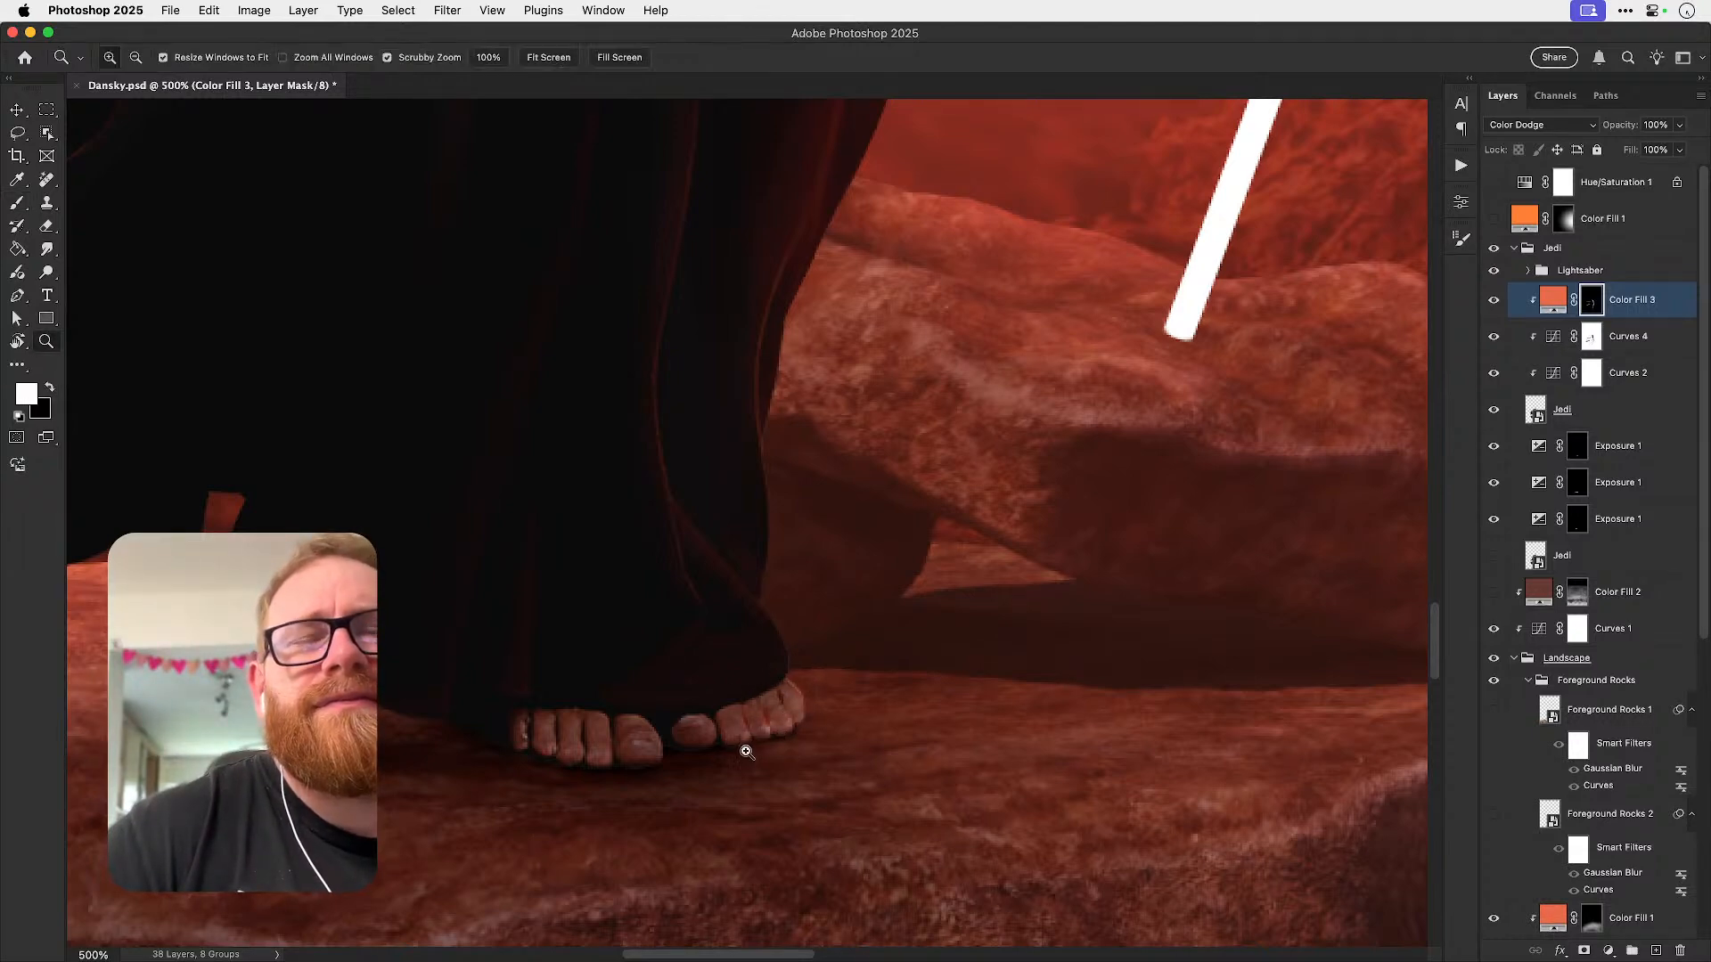
{"action": "left_click", "coordinate": [747, 754]}
{"action": "key", "text": "b"}
{"action": "key", "text": "x"}
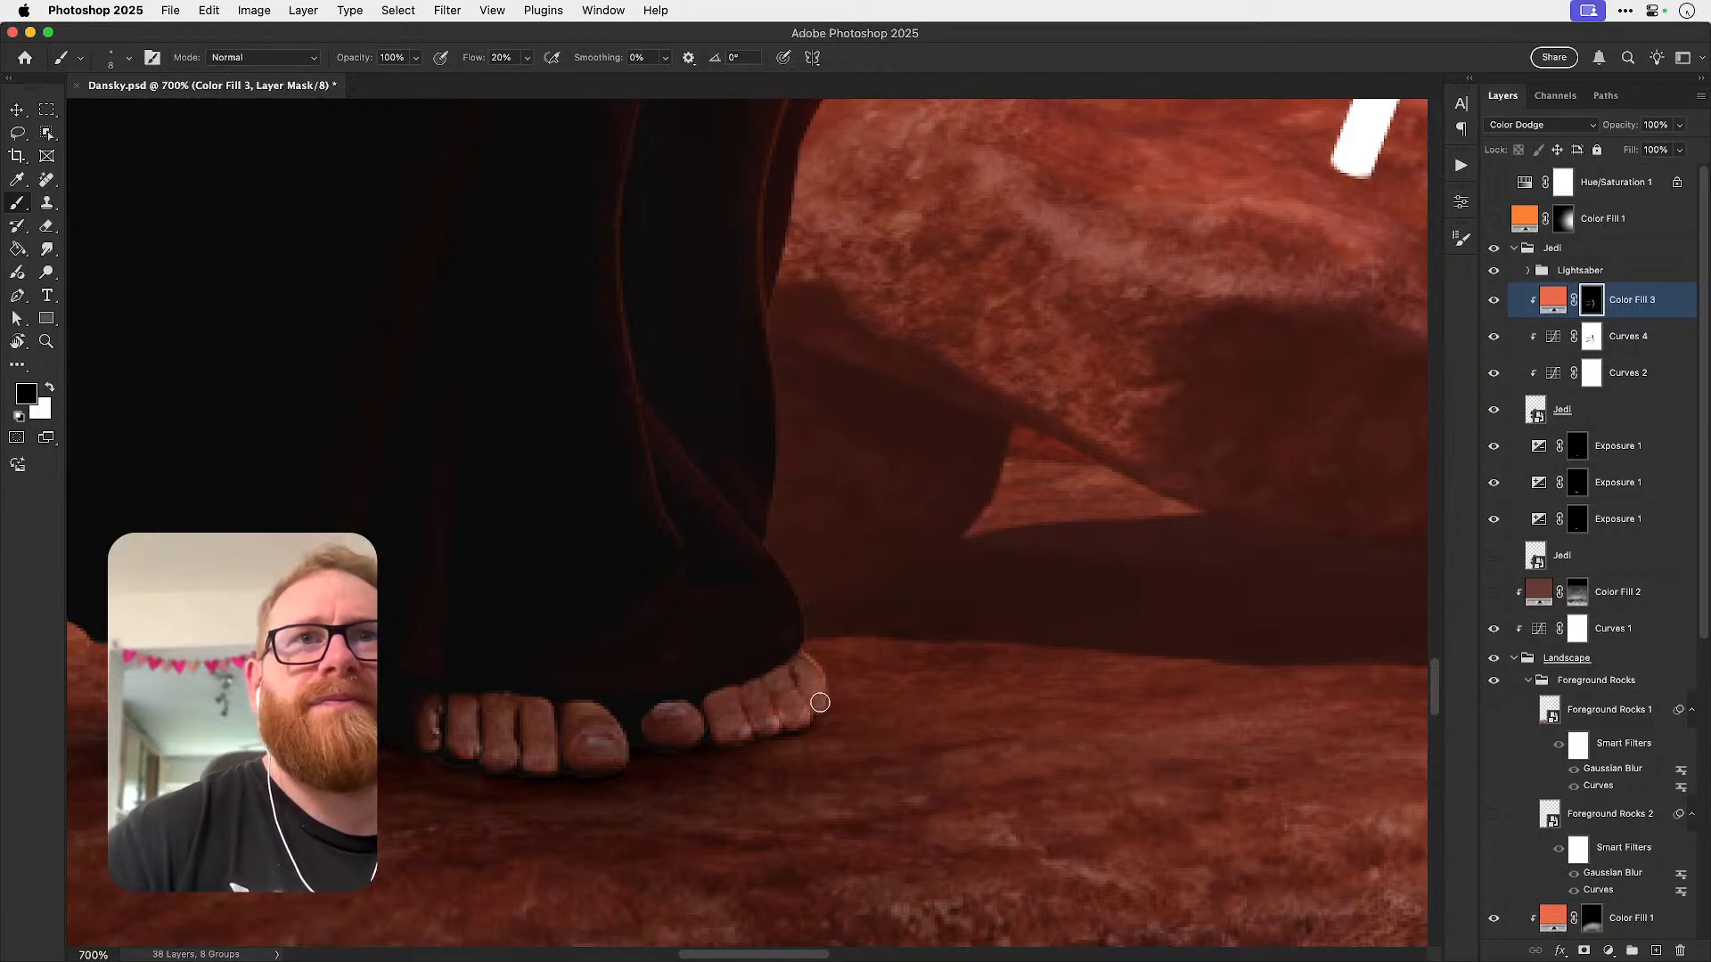
- Enlarge the brush to 40 px, soften the glow on the feet with black, and check the whole figure at 100%
{"action": "key", "text": "bracketright"}
{"action": "key", "text": "bracketright"}
{"action": "key", "text": "bracketright"}
{"action": "key", "text": "bracketright"}
{"action": "key", "text": "bracketright"}
{"action": "key", "text": "bracketright"}
{"action": "key", "text": "bracketright"}
{"action": "key", "text": "bracketright"}
{"action": "key", "text": "x"}
{"action": "key", "text": "super+1"}
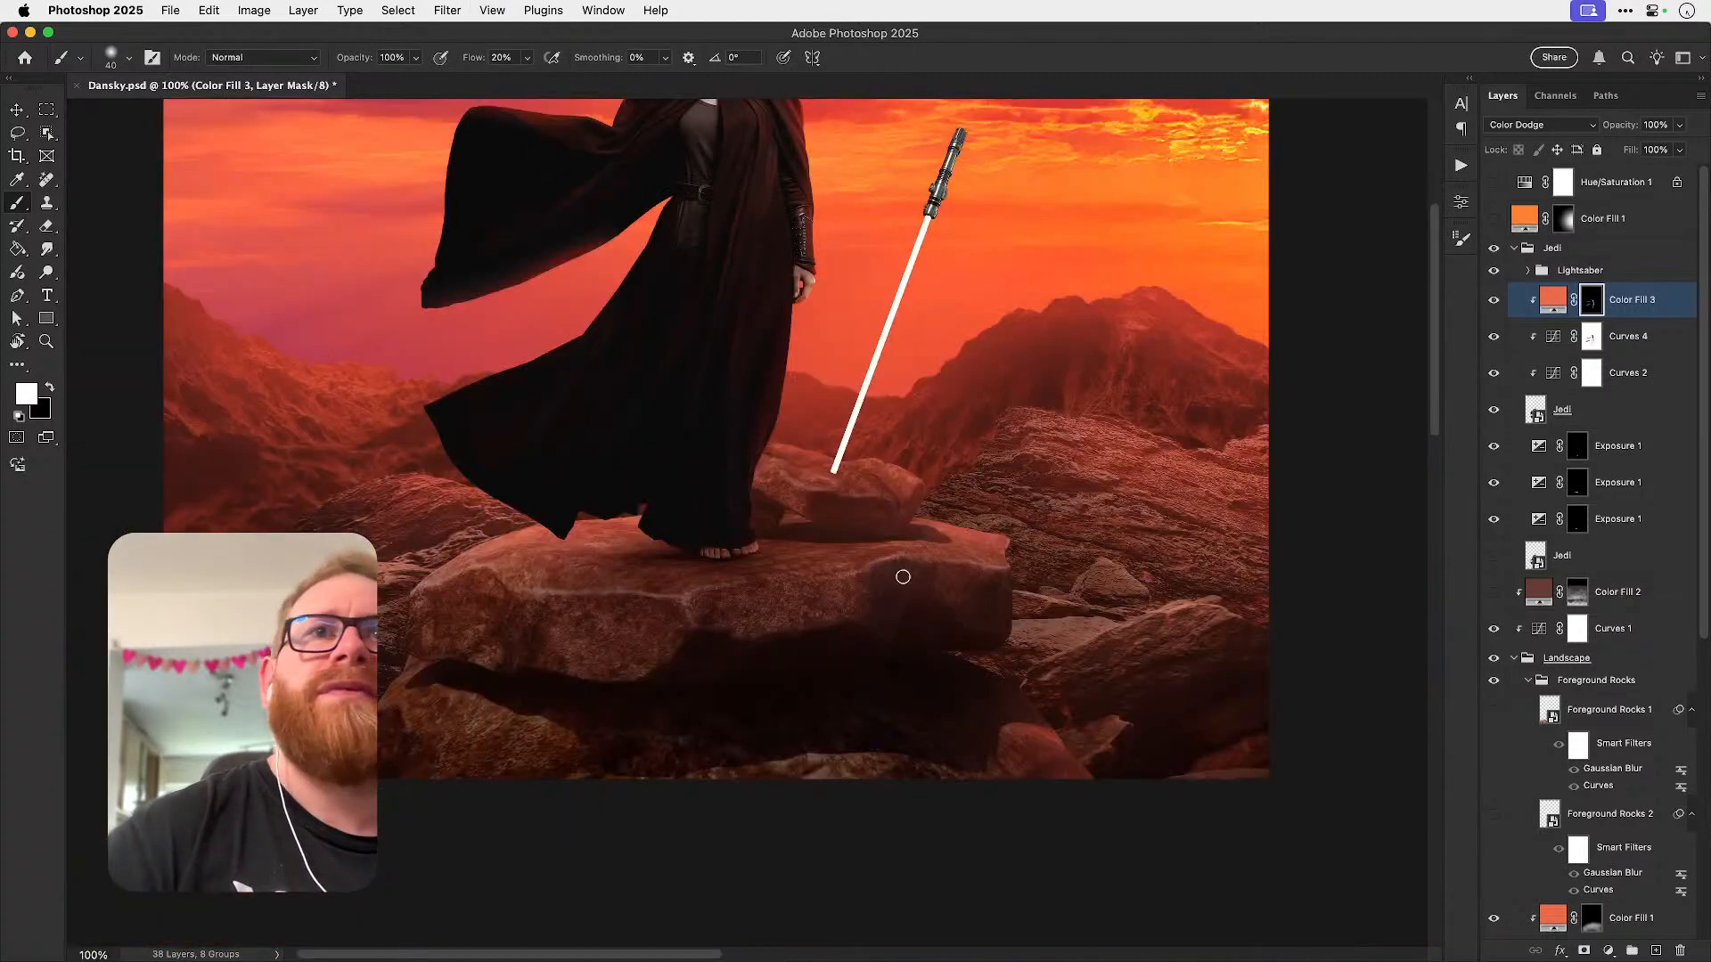
{"action": "scroll", "coordinate": [903, 576], "scroll_direction": "up", "scroll_amount": 5}
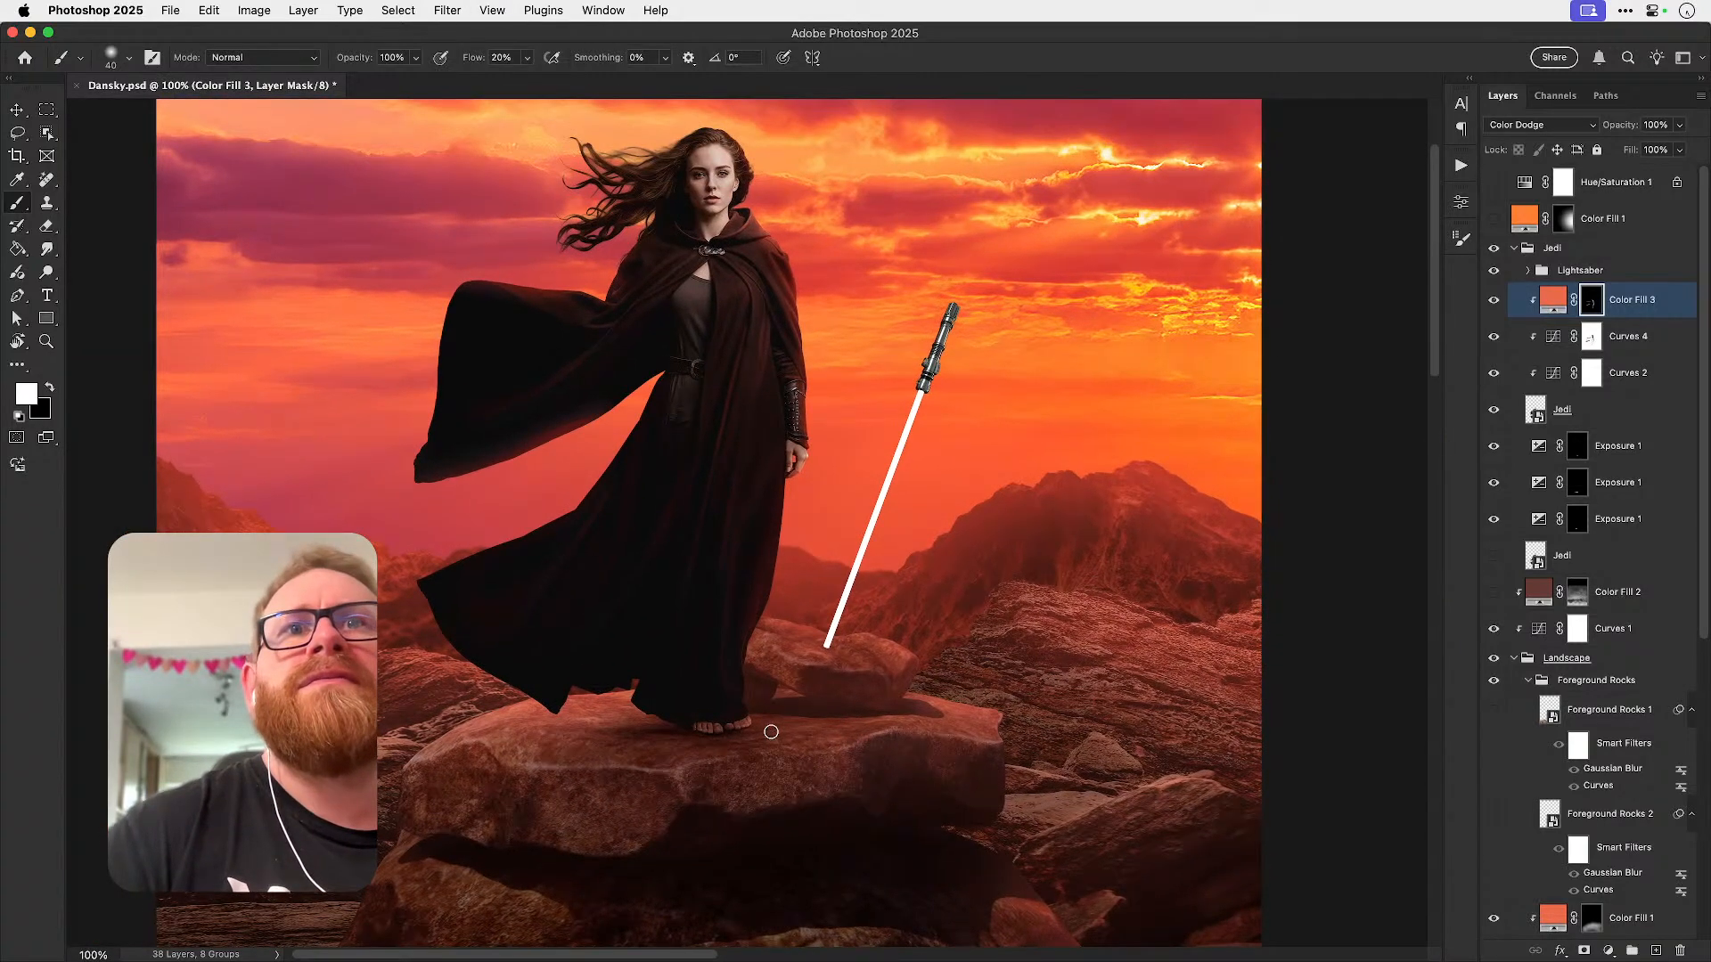
- Paint a thin glow along the cloak's lower edge beside the rock with a much smaller brush, lowering the flow to 10%
{"action": "key", "text": "super+equal"}
{"action": "key", "text": "super+equal"}
{"action": "key", "text": "x"}
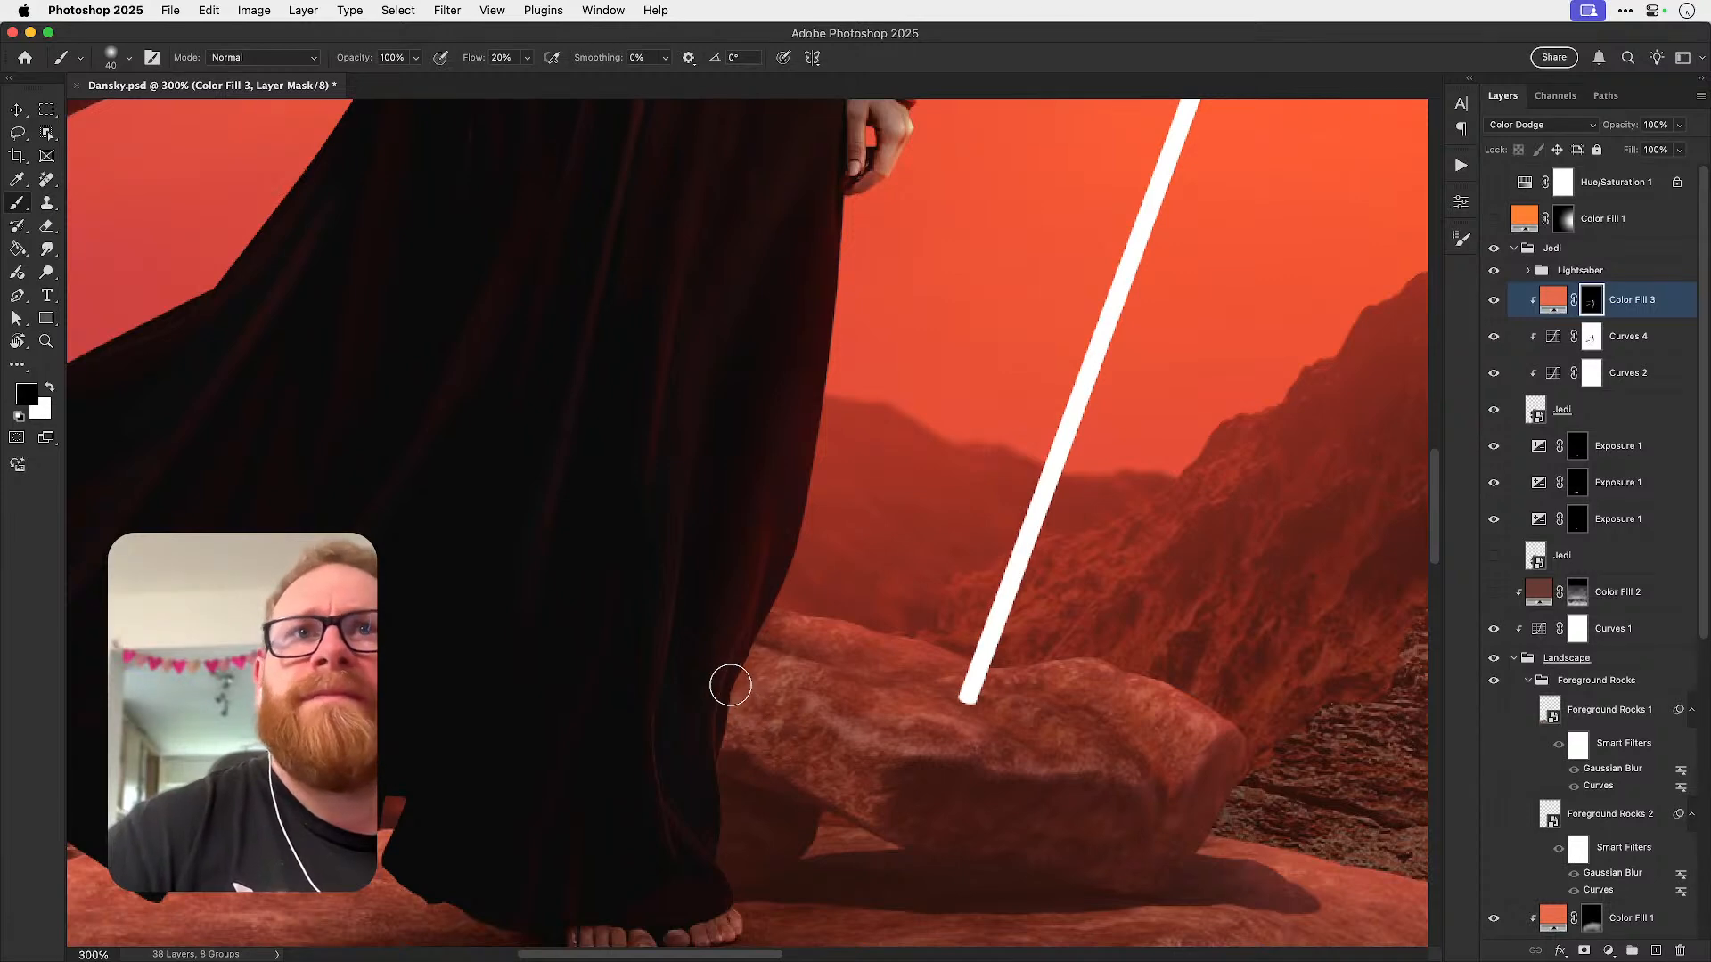
{"action": "key", "text": "bracketleft"}
{"action": "key", "text": "bracketleft"}
{"action": "key", "text": "bracketleft"}
{"action": "key", "text": "bracketleft"}
{"action": "key", "text": "bracketleft"}
{"action": "key", "text": "bracketleft"}
{"action": "key", "text": "bracketleft"}
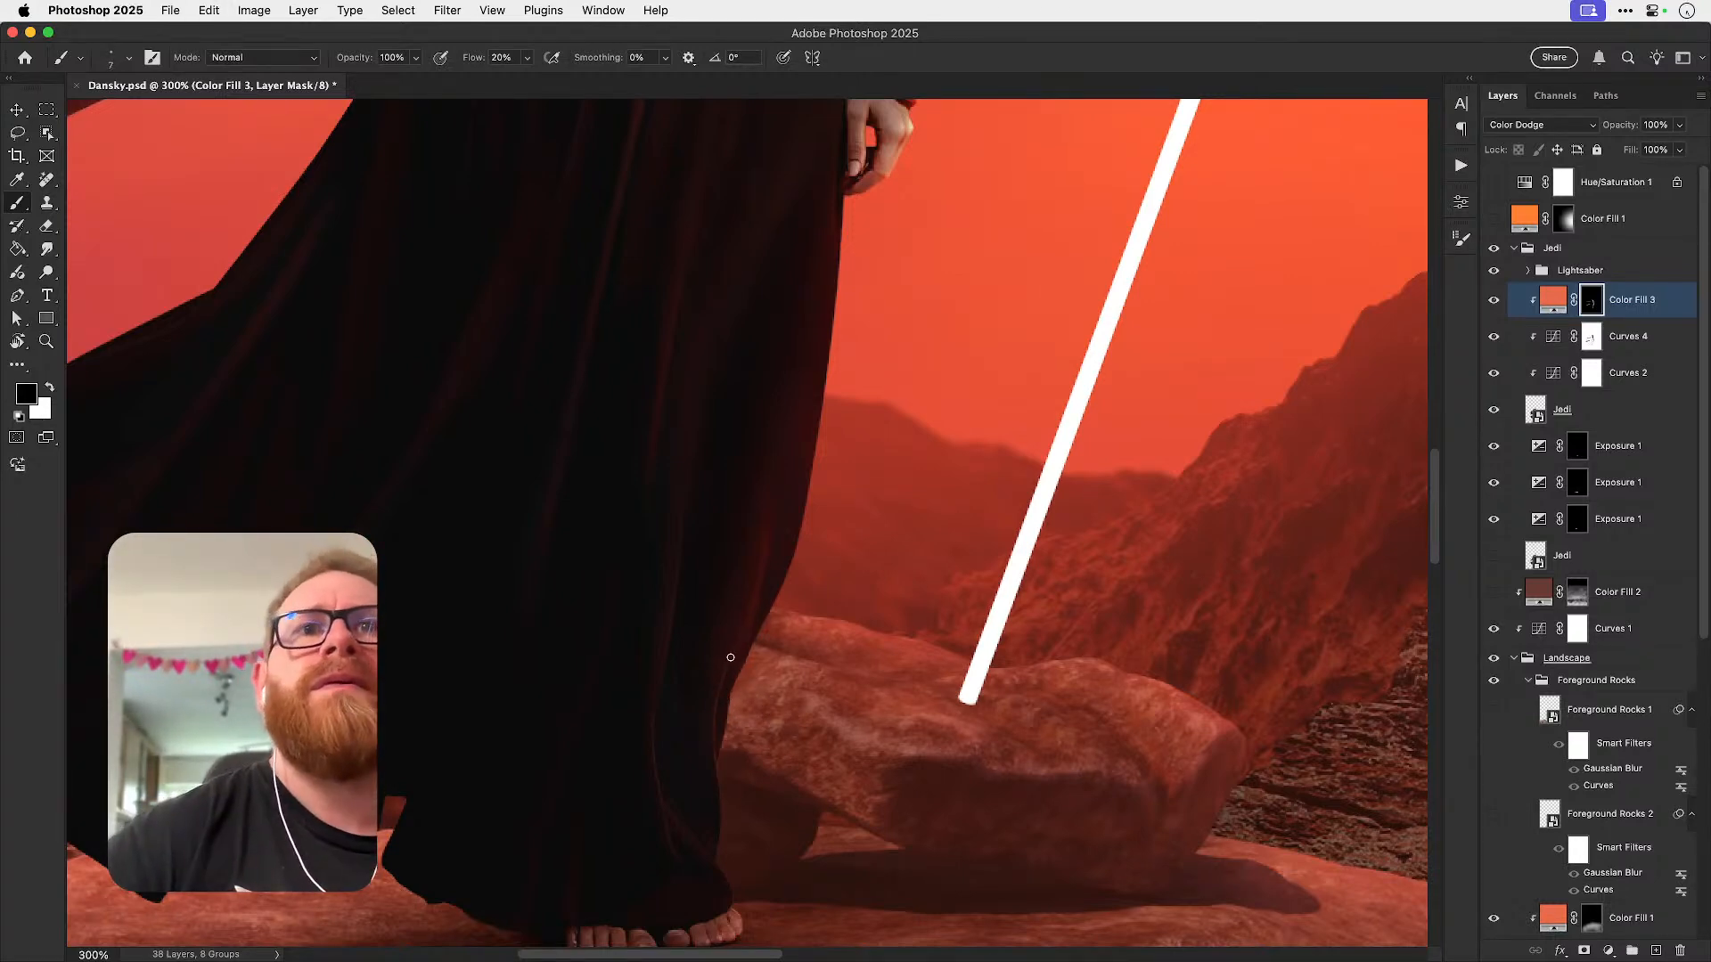
{"action": "key", "text": "x"}
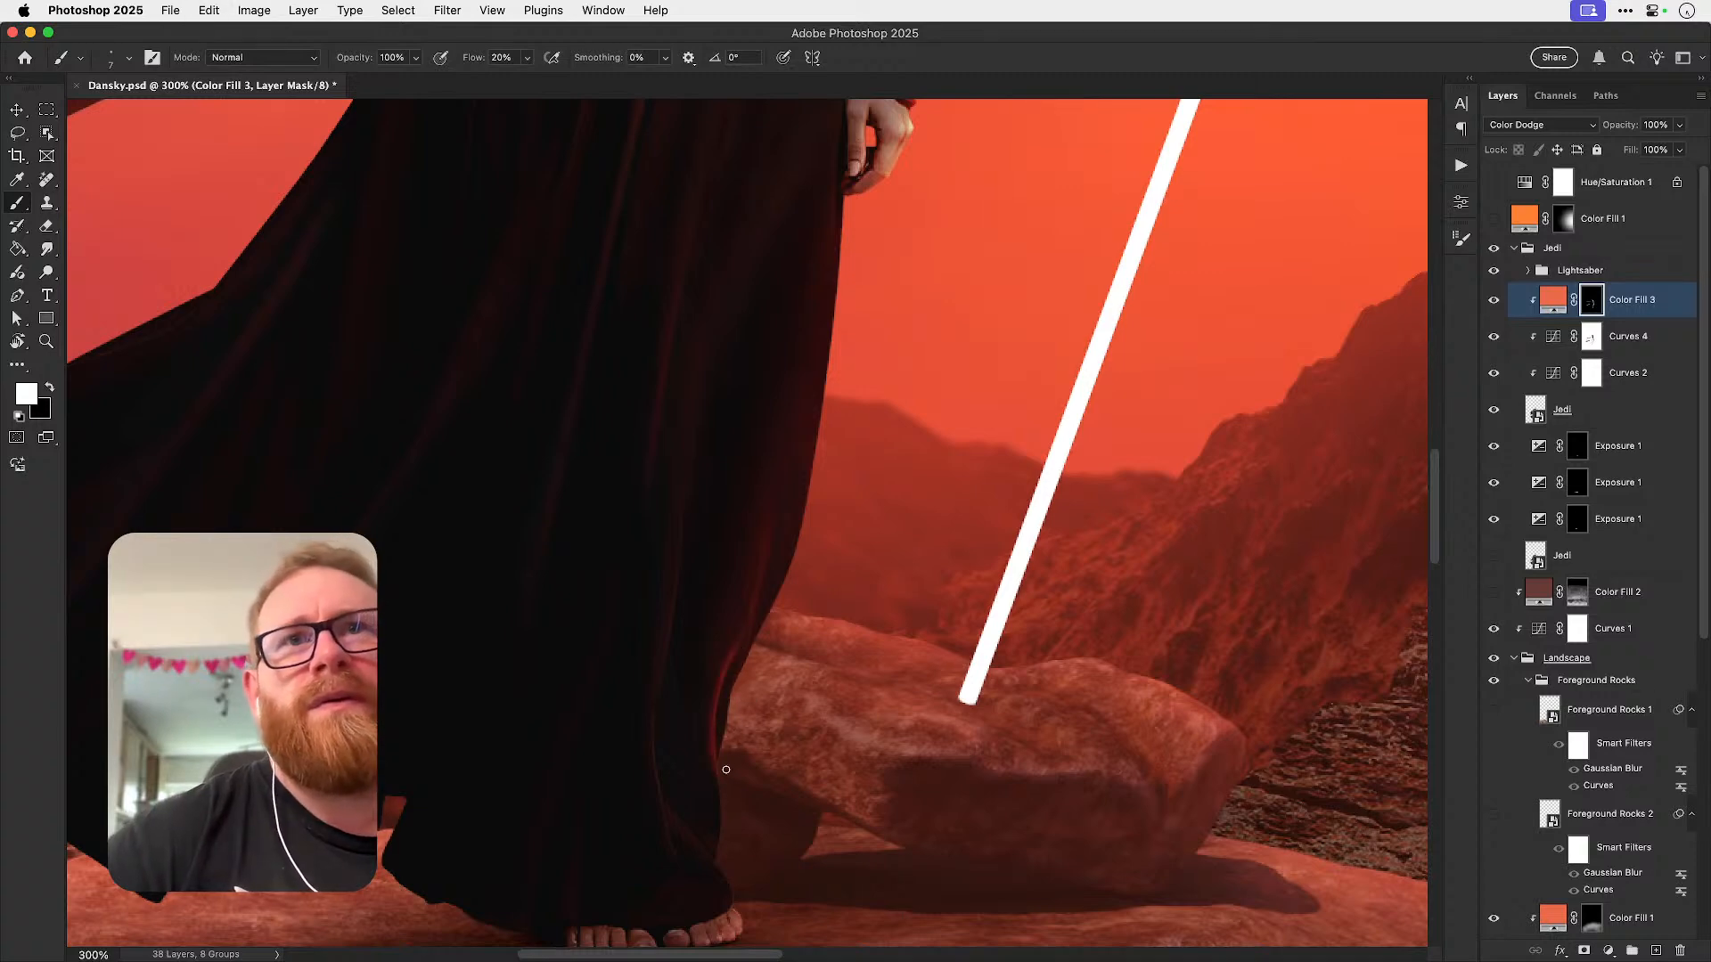
{"action": "key", "text": "shift+1"}
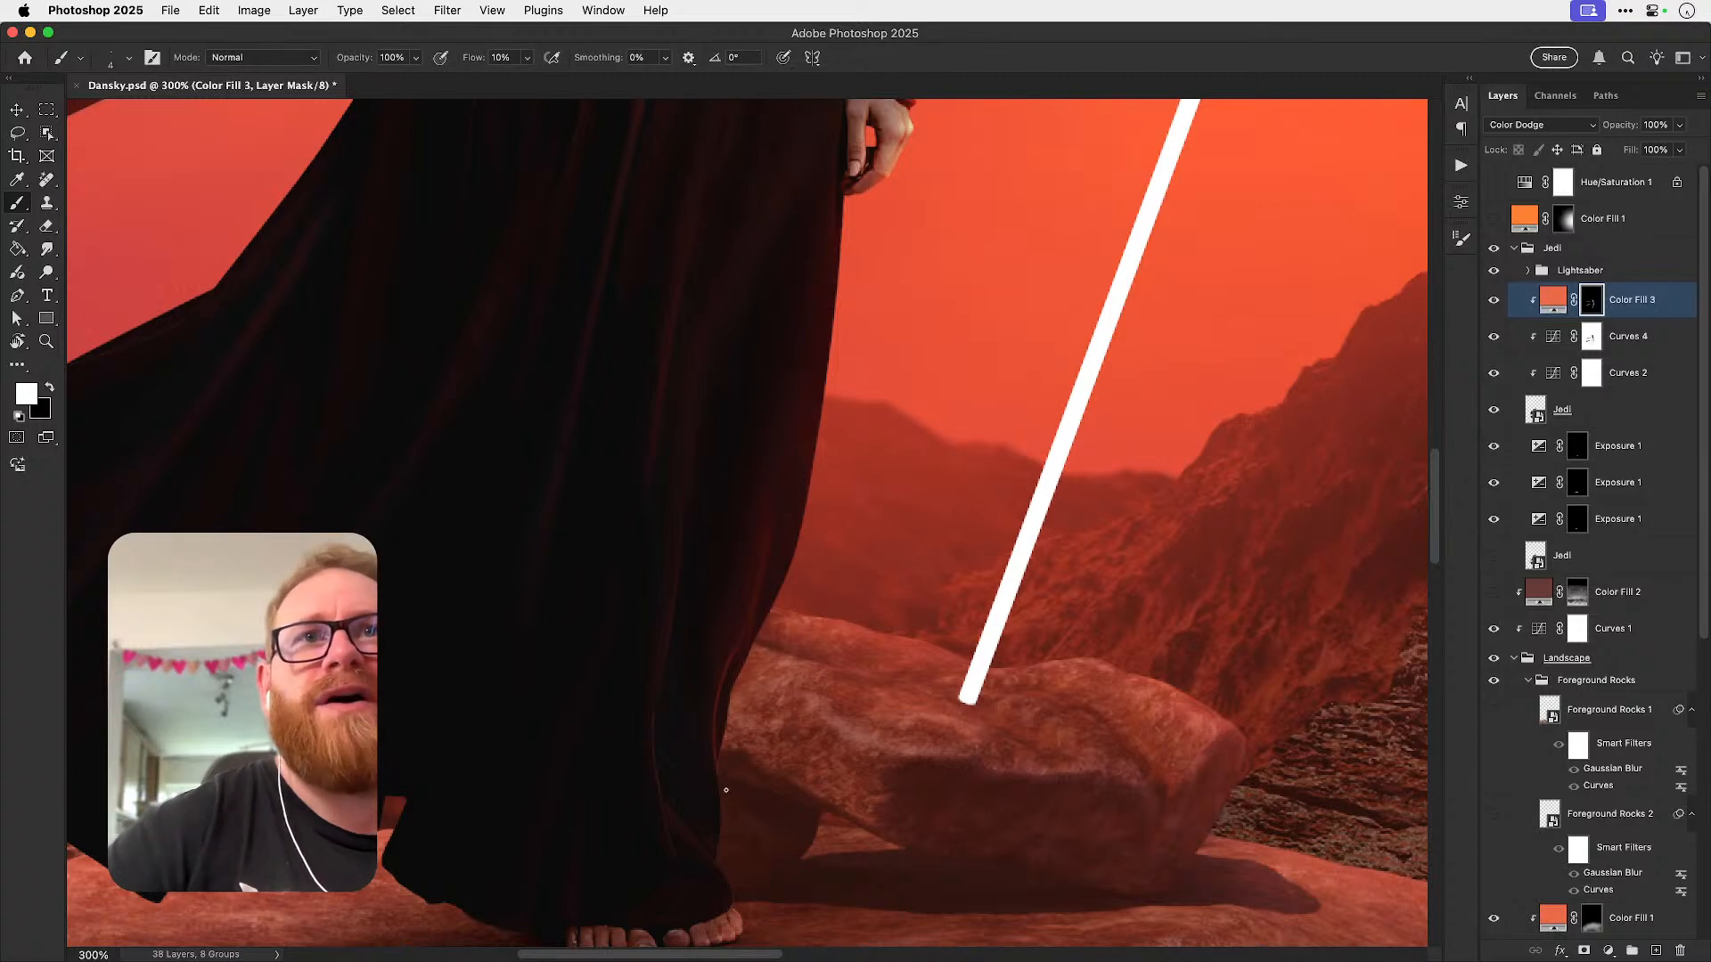
{"action": "key", "text": "super+space"}
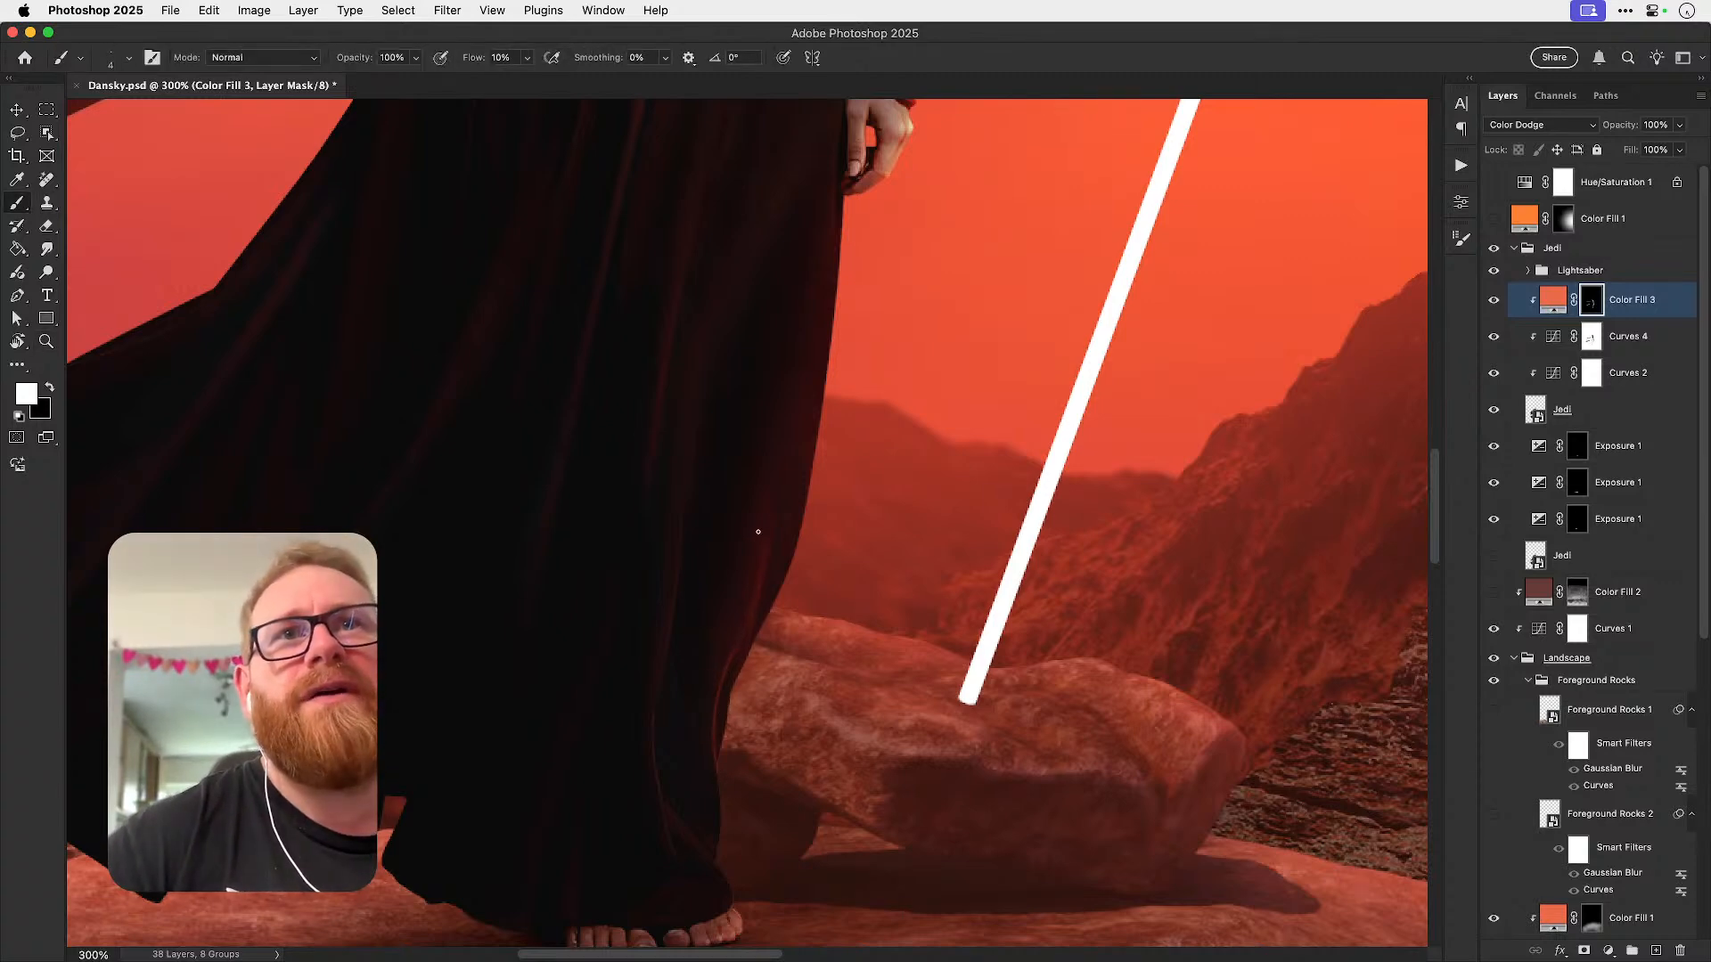
- Enlarge the brush slightly and paint a faint glow up the cloak's edge and along the folds below the waist
{"action": "key", "text": "bracketright"}
{"action": "key", "text": "bracketright"}
{"action": "key", "text": "bracketright"}
{"action": "key", "text": "bracketright"}
{"action": "left_click_drag", "start_coordinate": [755, 636], "coordinate": [751, 735]}
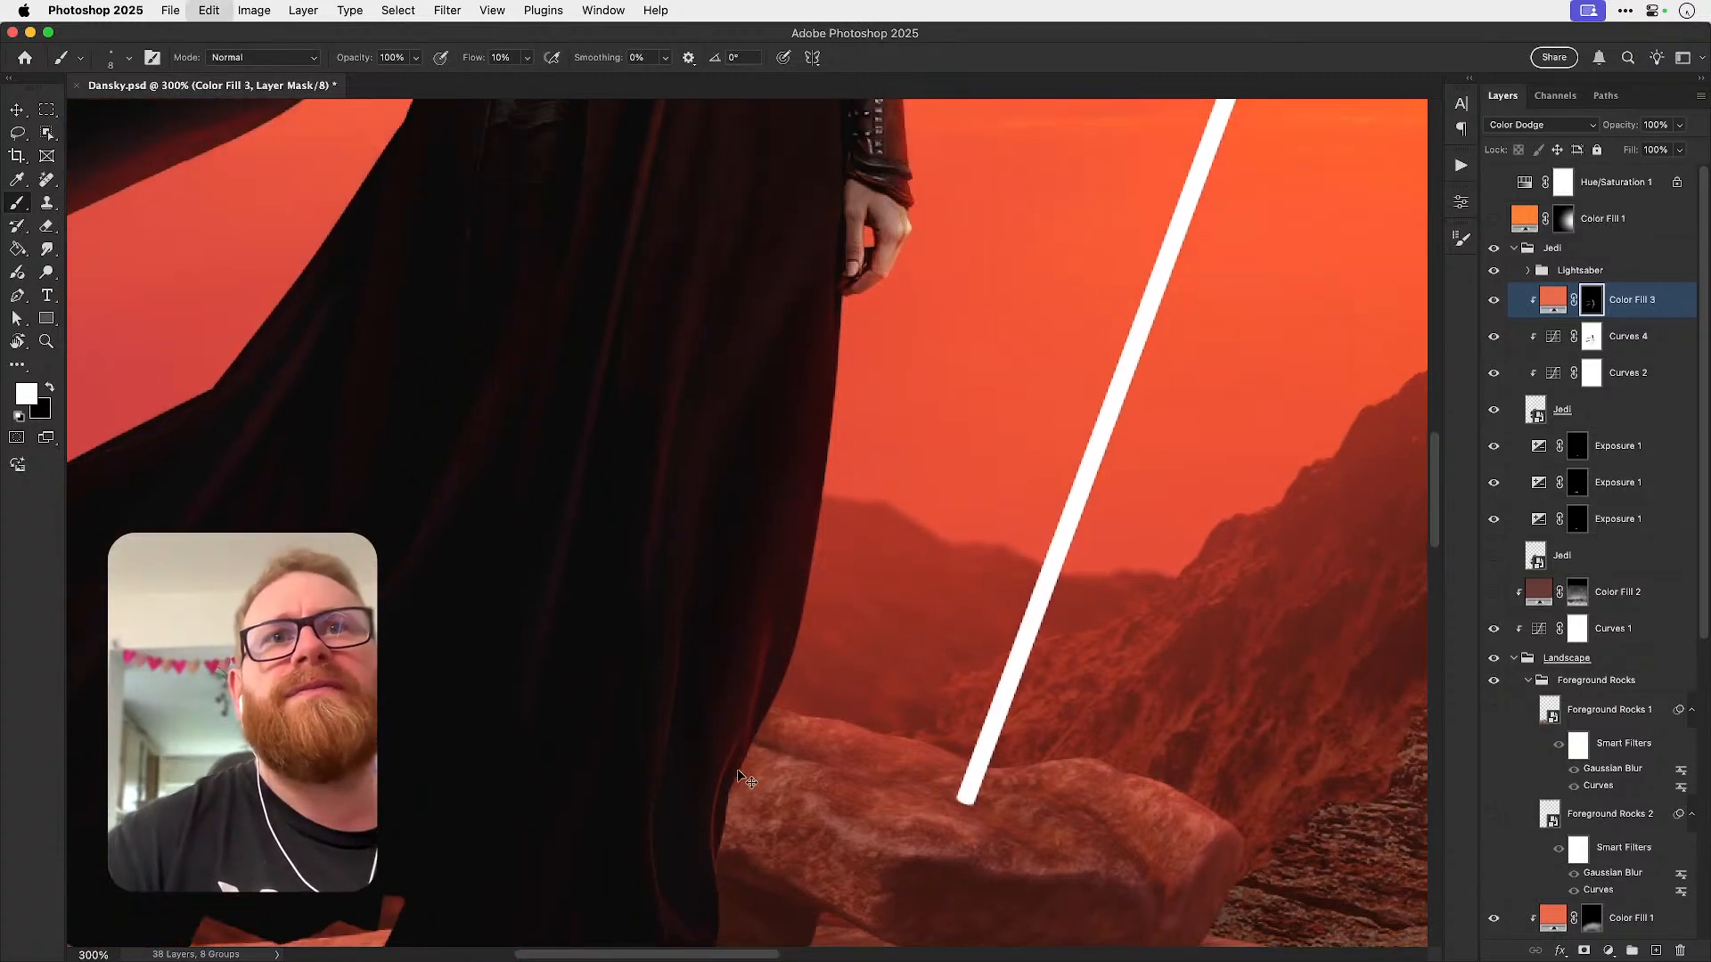
{"action": "left_click_drag", "start_coordinate": [772, 600], "coordinate": [780, 760]}
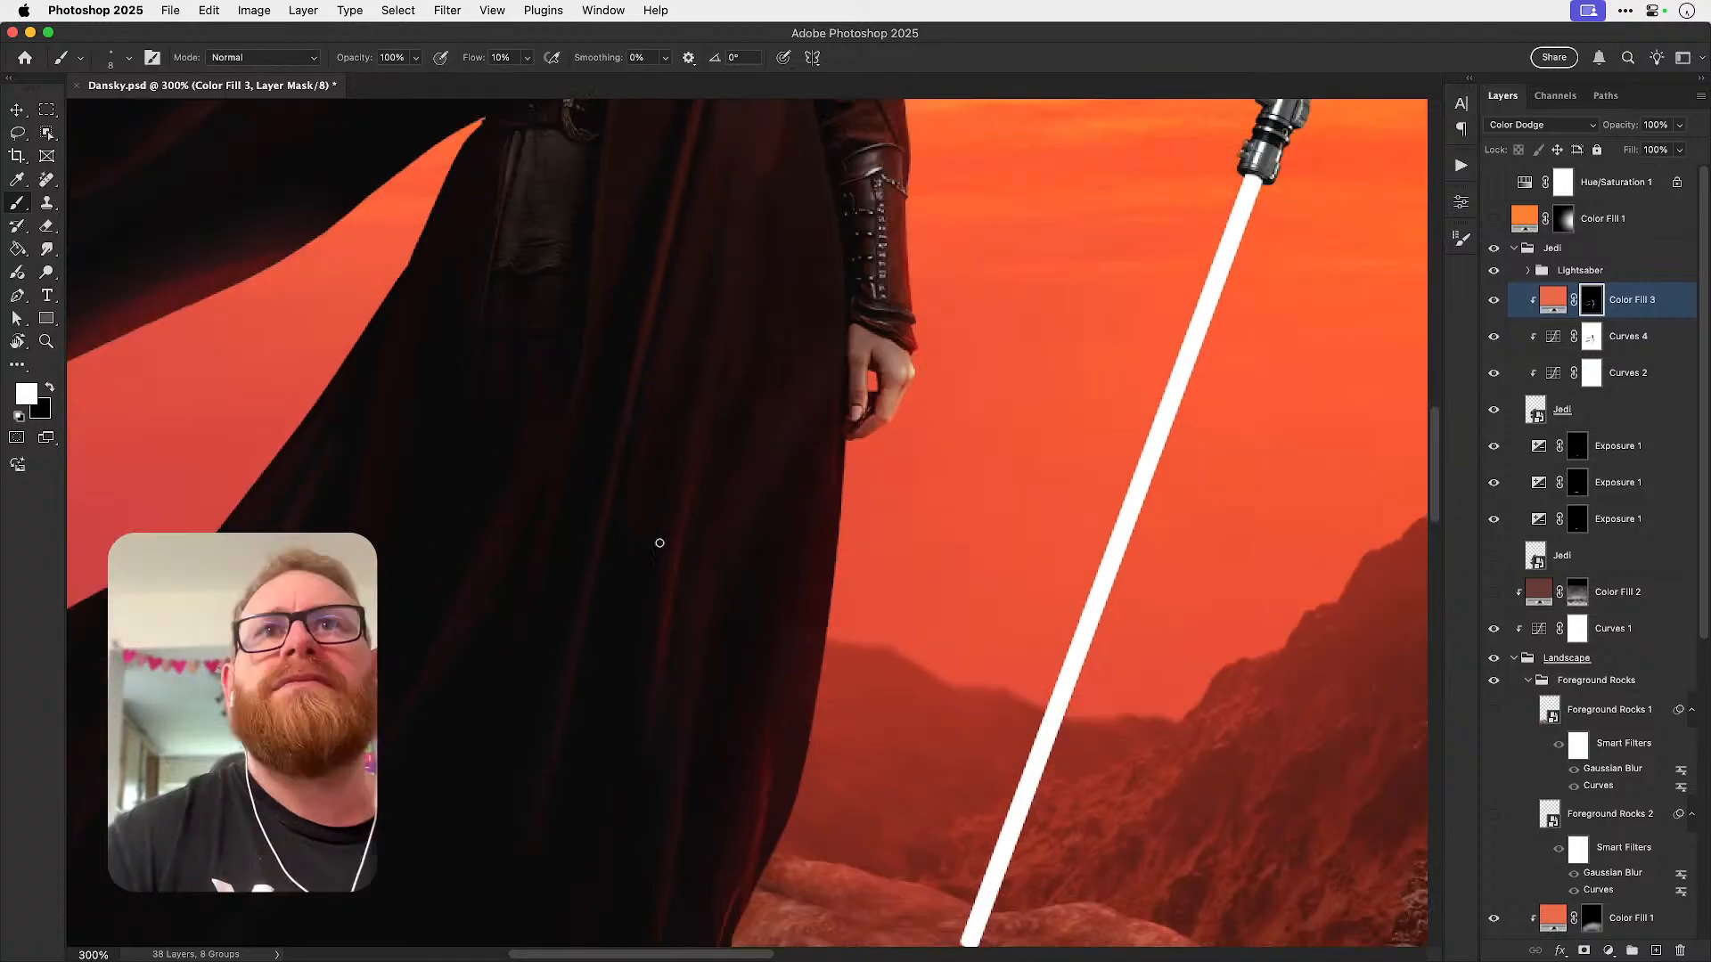
{"action": "left_click_drag", "start_coordinate": [657, 447], "coordinate": [649, 611]}
{"action": "left_click_drag", "start_coordinate": [629, 417], "coordinate": [620, 503]}
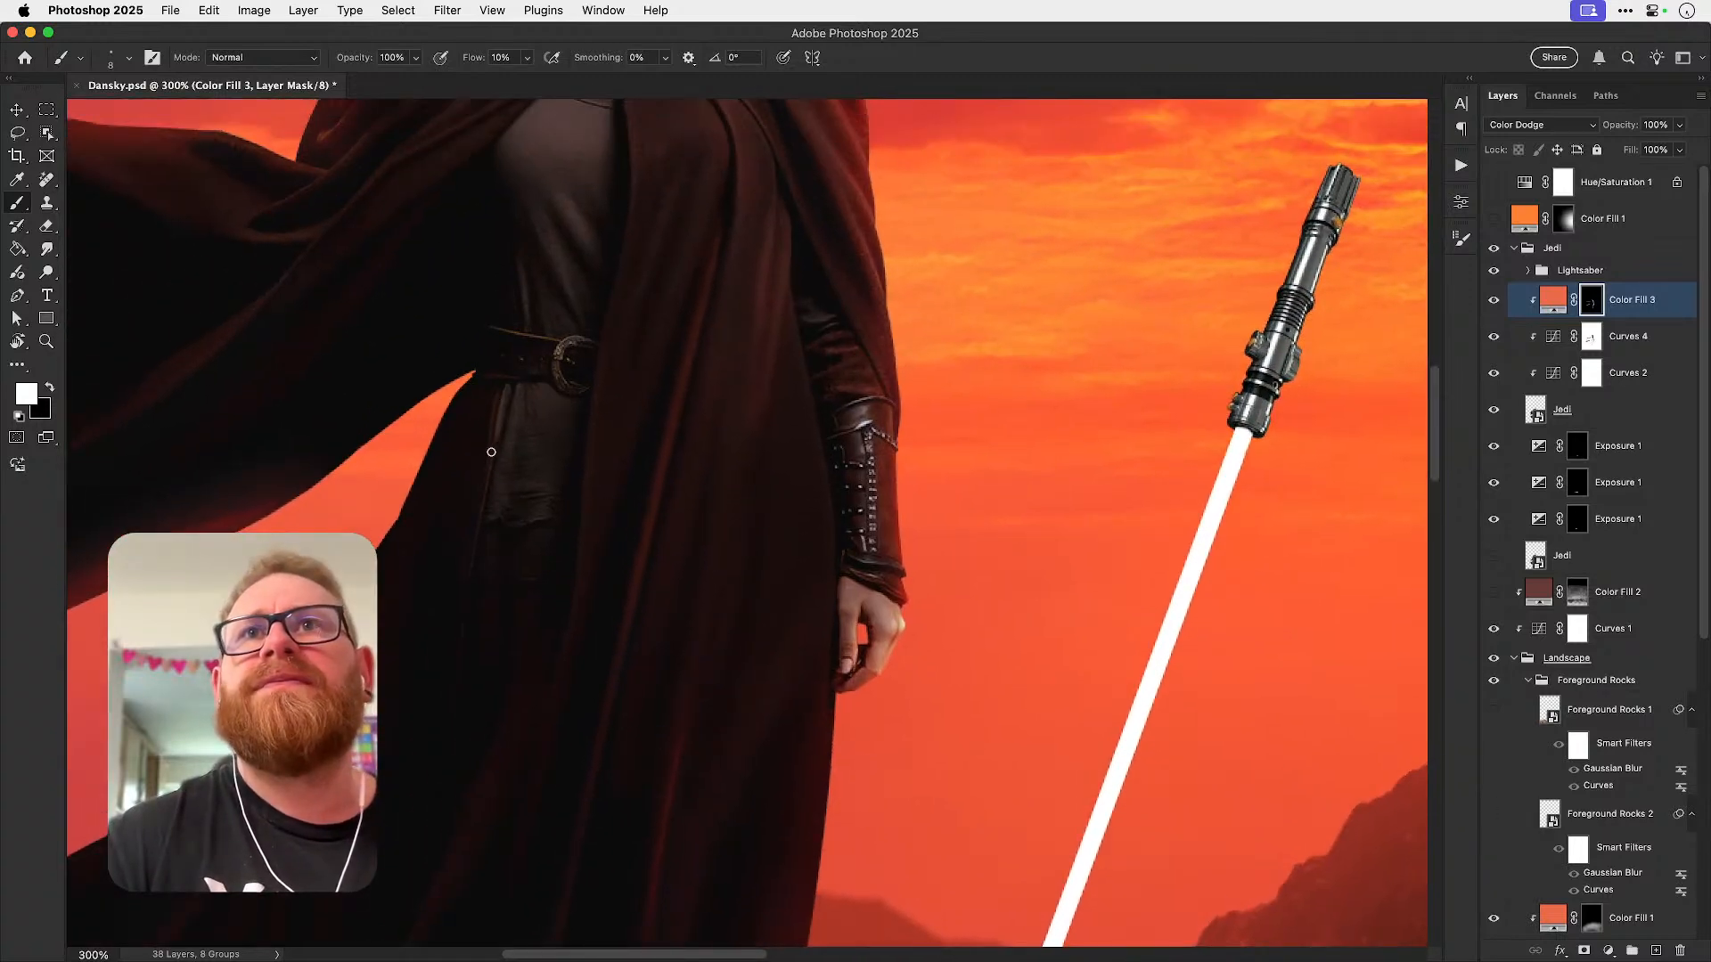
- Undo unwanted strokes beside the tunic, paint a thin glow along the belt and buckle, and check the figure at 100%
{"action": "key", "text": "super+z"}
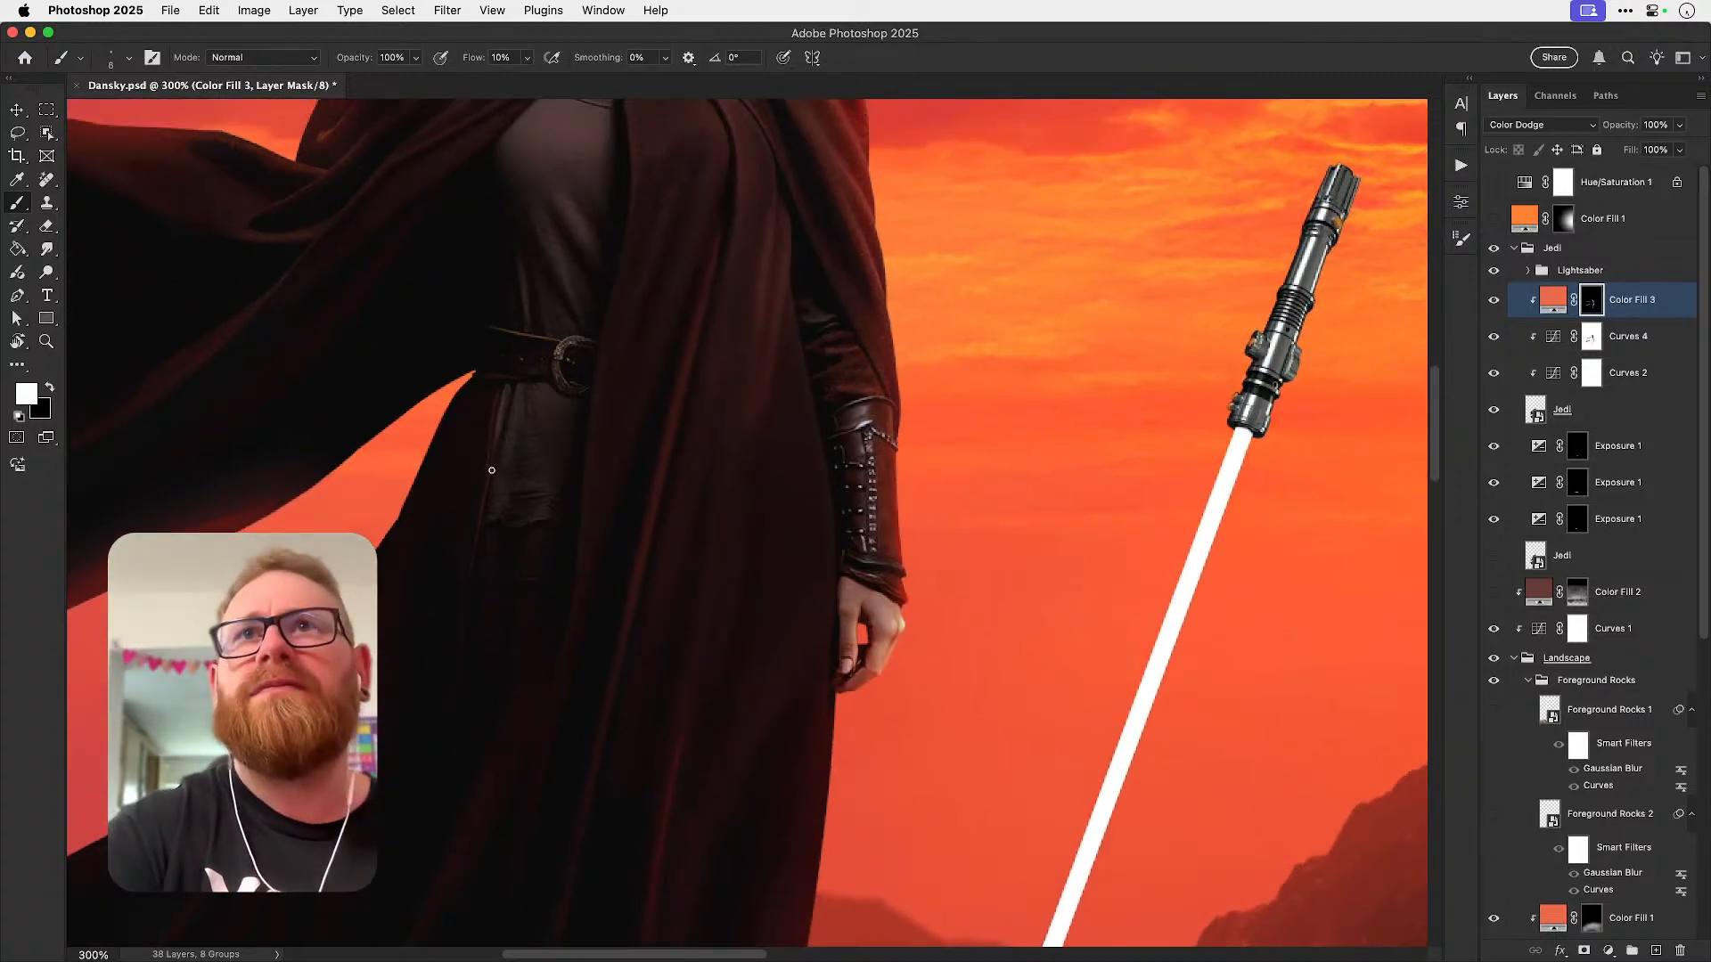
{"action": "key", "text": "super+z"}
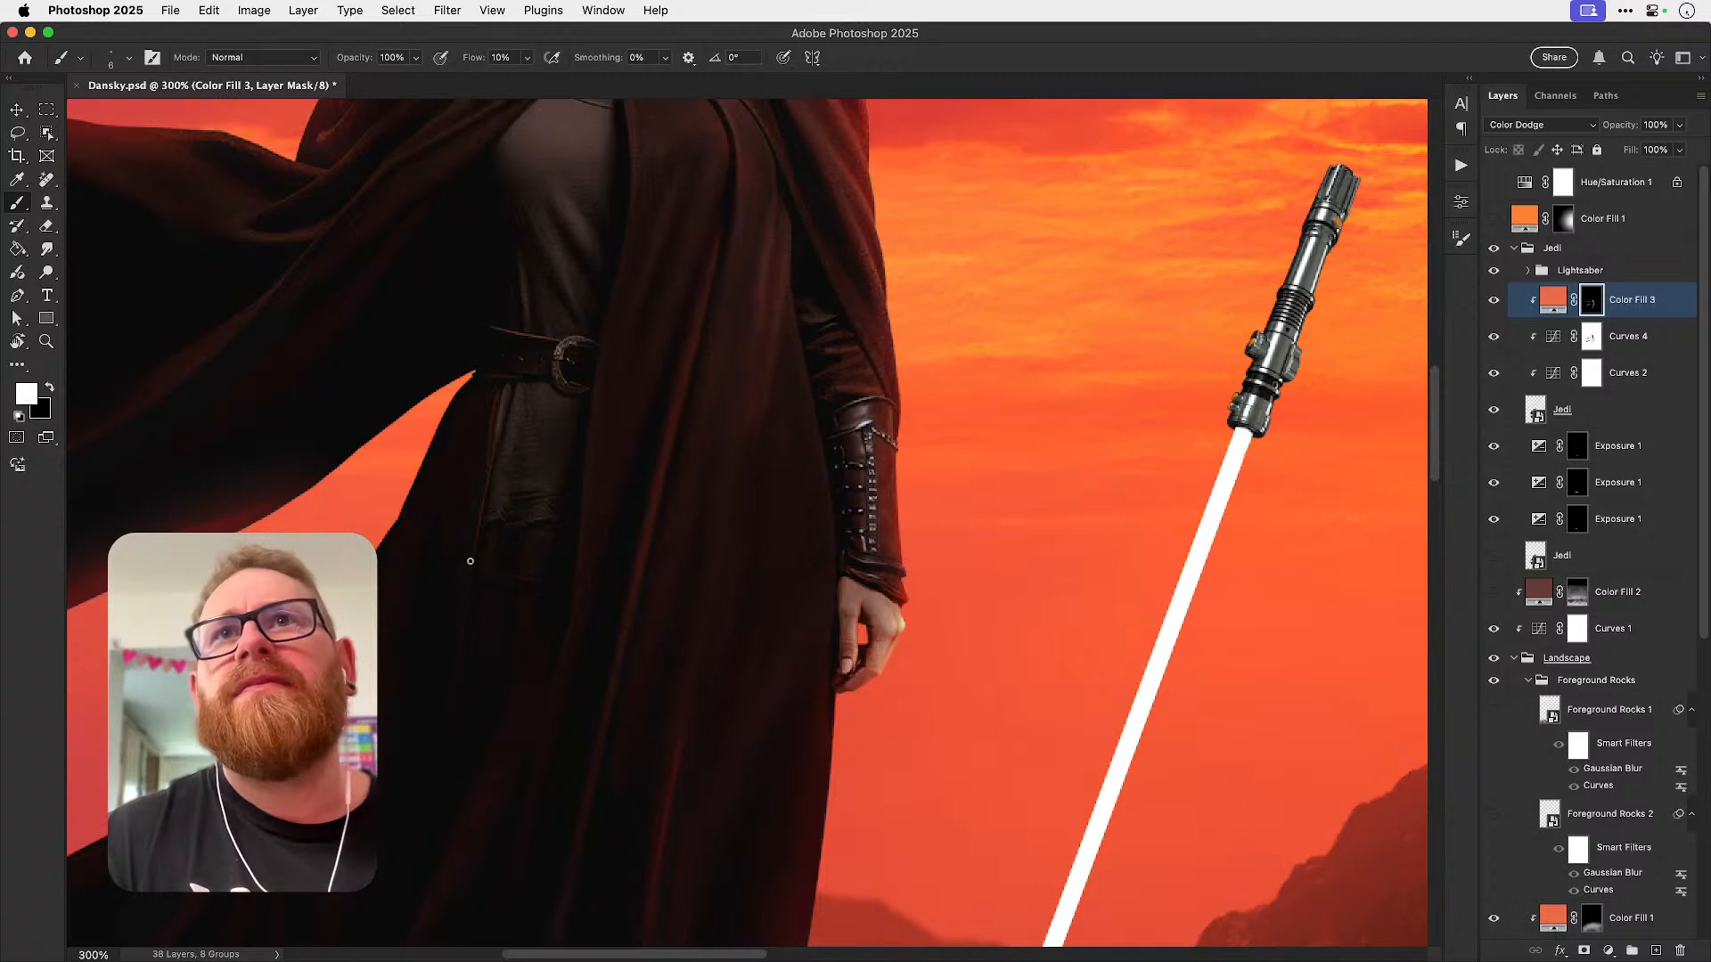
{"action": "mouse_move", "coordinate": [504, 440]}
{"action": "left_mouse_down"}
{"action": "mouse_move", "coordinate": [497, 478]}
{"action": "mouse_move", "coordinate": [529, 440]}
{"action": "mouse_move", "coordinate": [633, 598]}
{"action": "left_mouse_up"}
{"action": "key", "text": "super+z"}
{"action": "left_click_drag", "start_coordinate": [605, 460], "coordinate": [749, 482]}
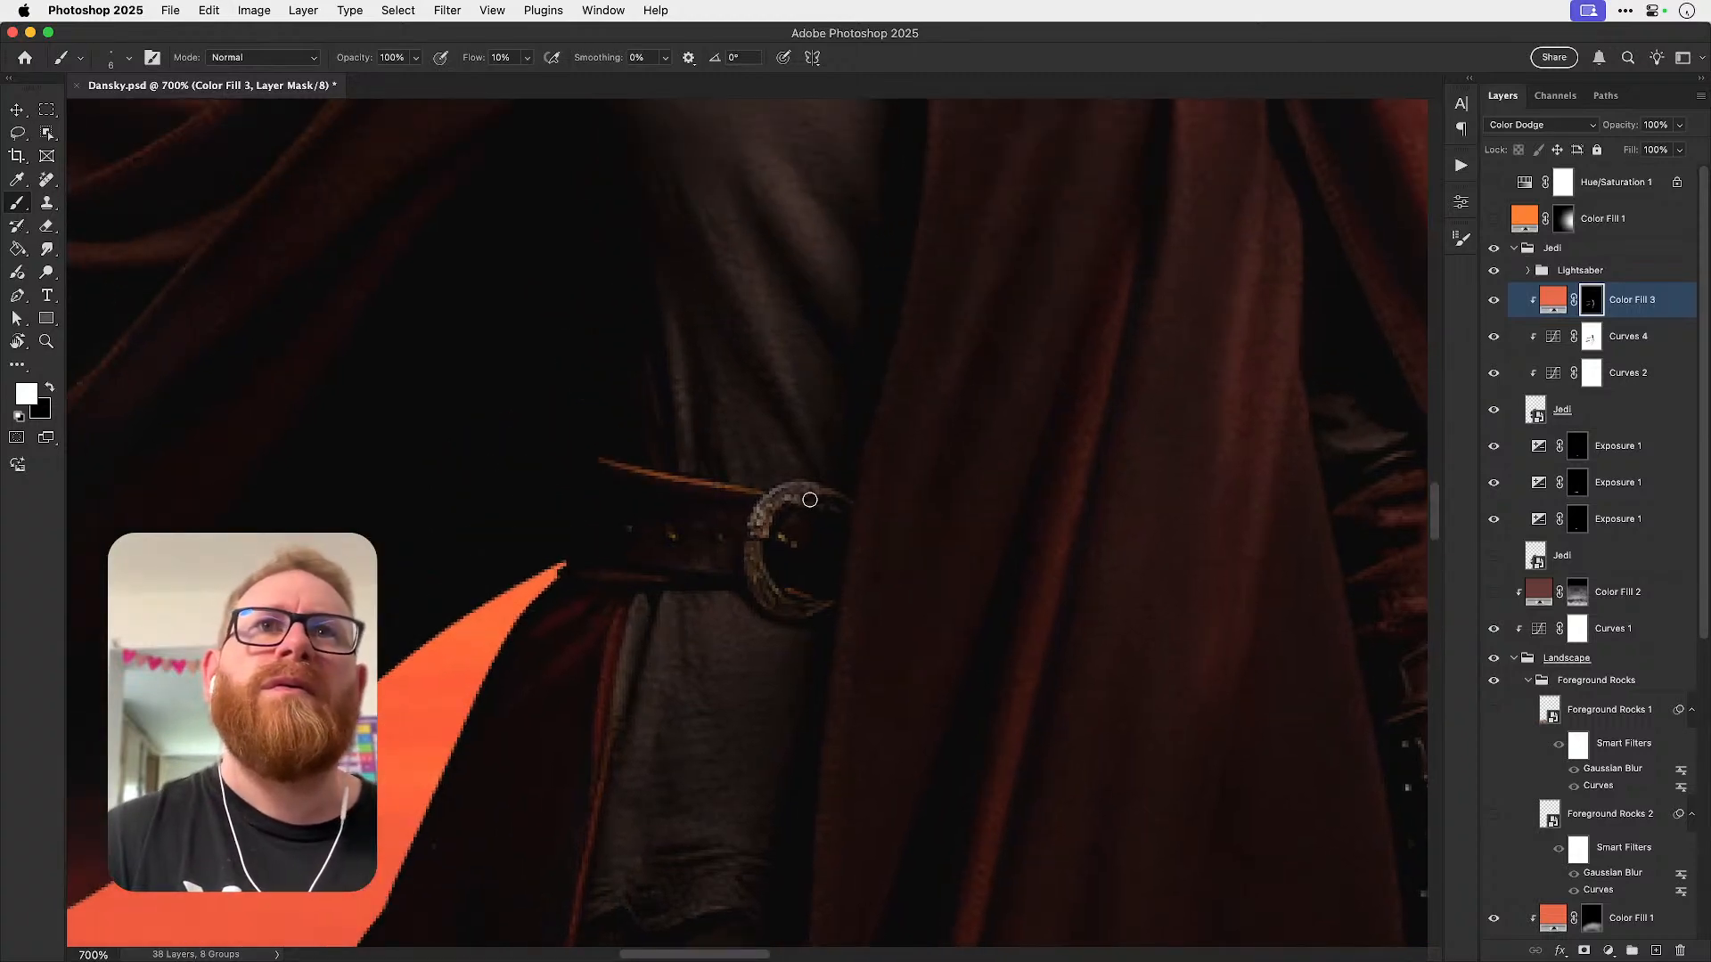
{"action": "key", "text": "super+1"}
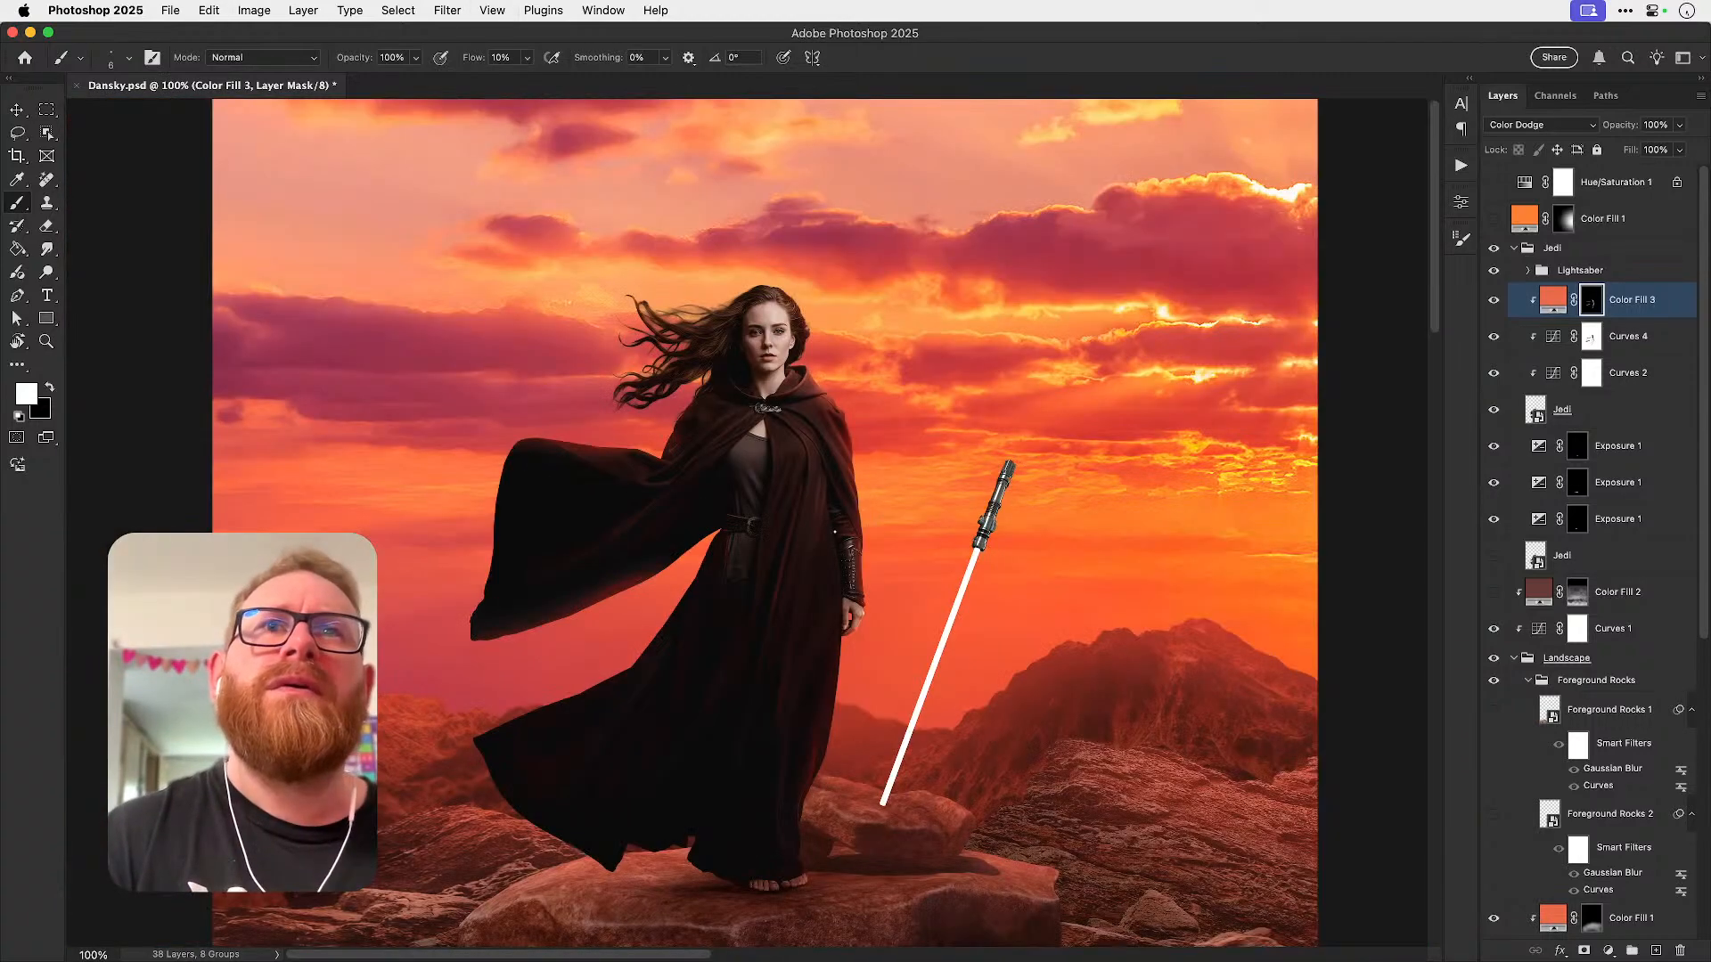
- Undo the latest strokes on the upper cloak and enlarge the brush to 35 px for the shoulder glow
{"action": "scroll", "coordinate": [744, 414], "scroll_direction": "up", "scroll_amount": 5}
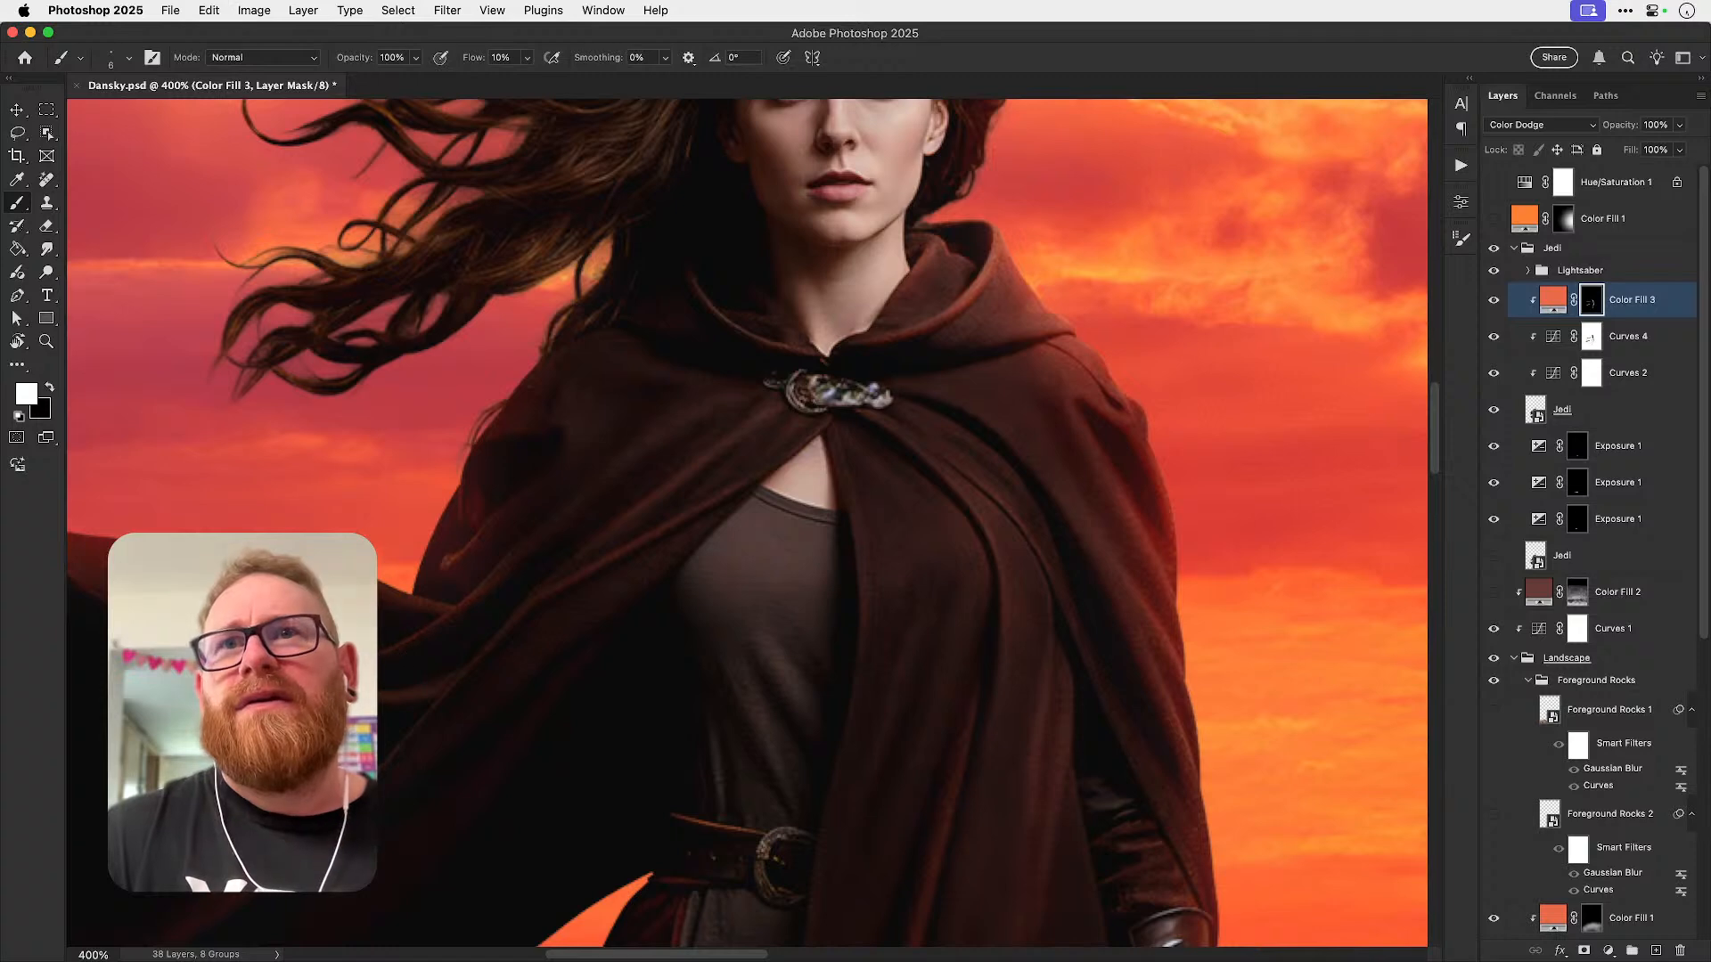
{"action": "key", "text": "super+z"}
{"action": "key", "text": "super+z"}
{"action": "key", "text": "super+z"}
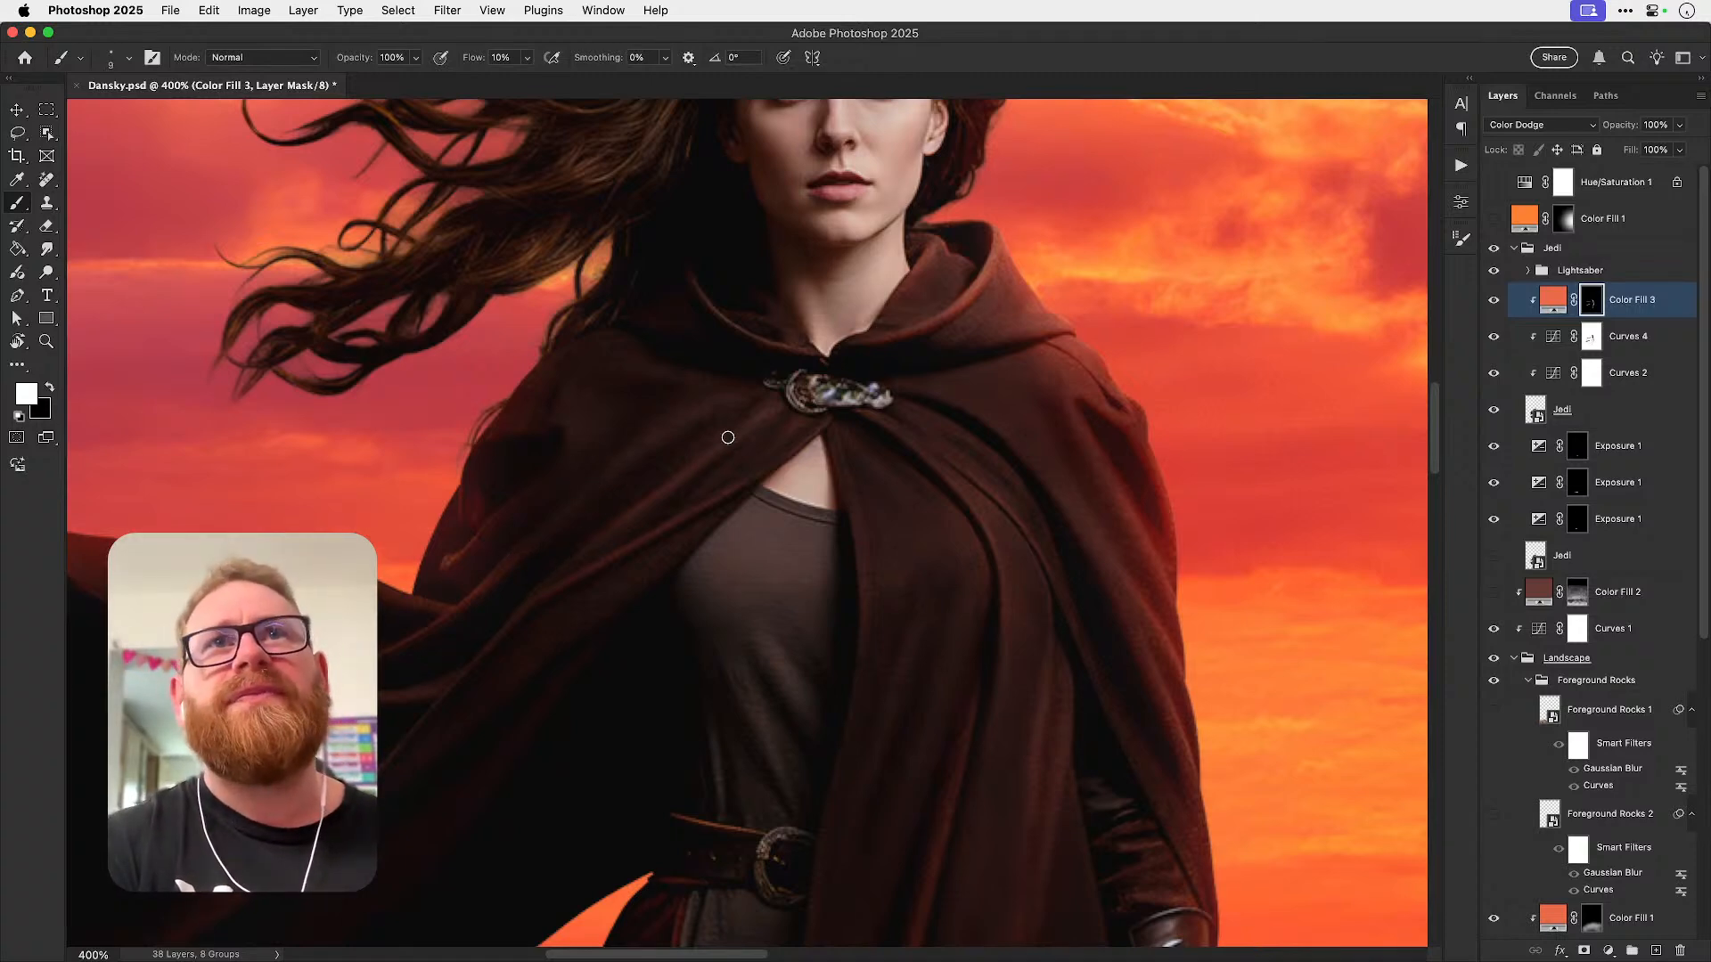
{"action": "key", "text": "bracketright"}
{"action": "key", "text": "bracketright"}
{"action": "key", "text": "bracketright"}
{"action": "key", "text": "bracketright"}
{"action": "key", "text": "bracketright"}
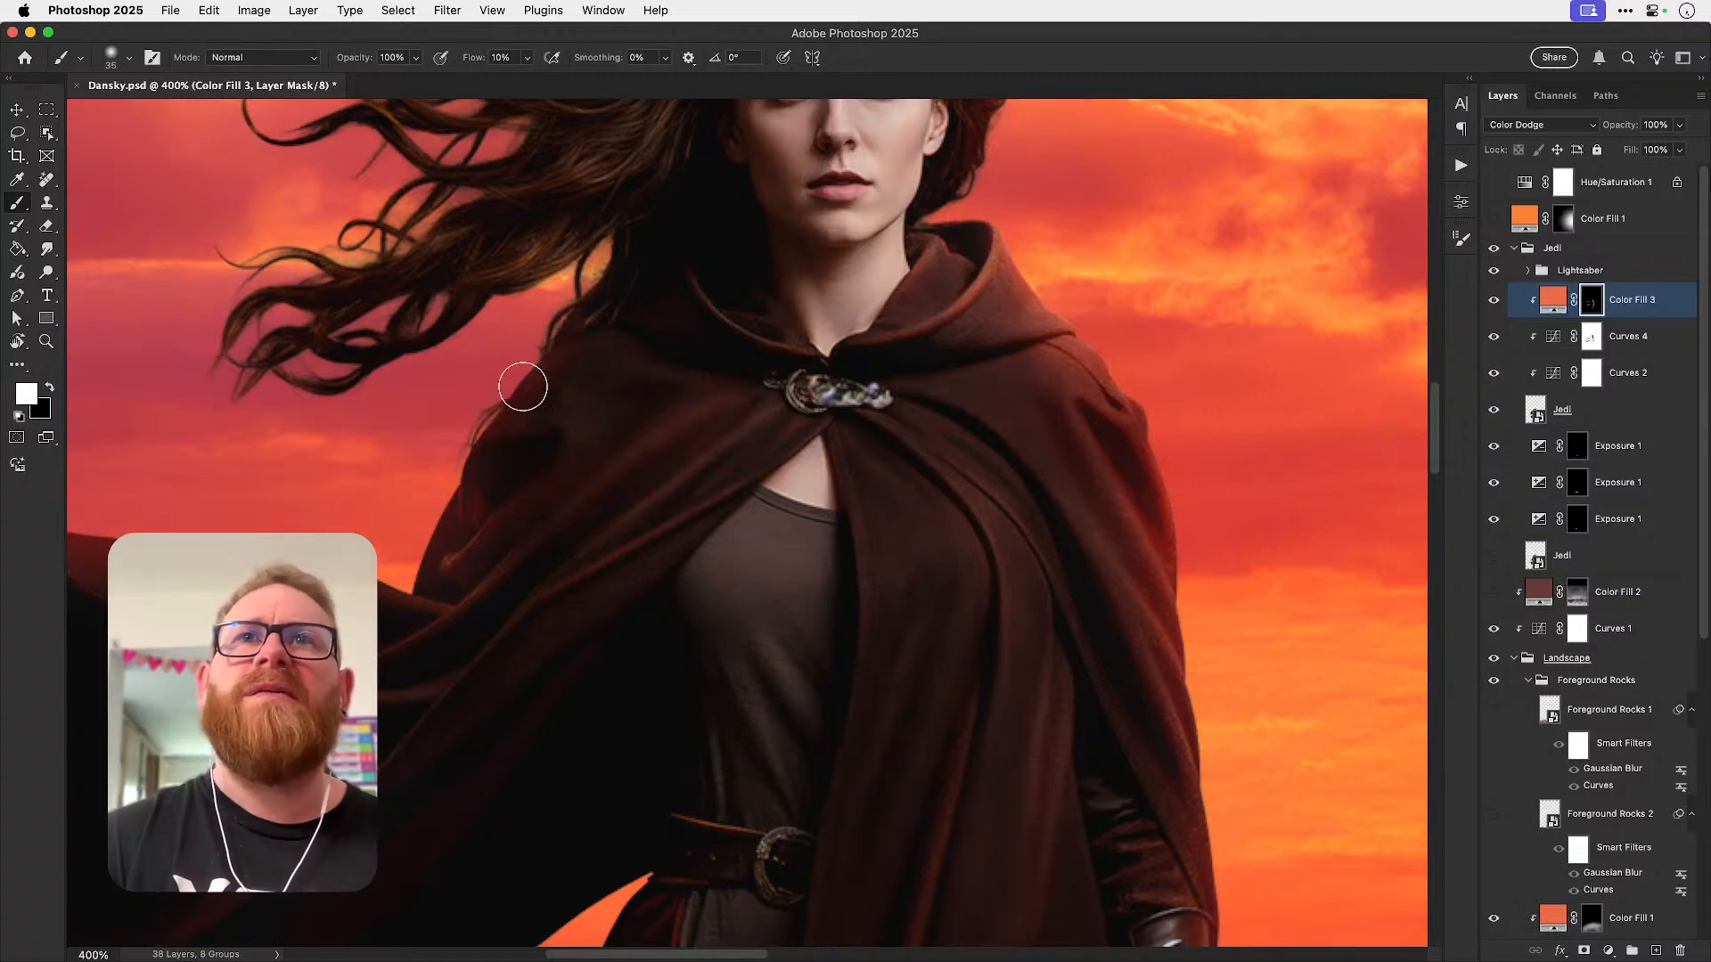
- Reduce the brush to 15 px or less and touch up the glow where the hood meets the shoulder, undoing the stray stroke
{"action": "scroll", "coordinate": [657, 450], "scroll_direction": "right", "scroll_amount": 5}
{"action": "scroll", "coordinate": [657, 451], "scroll_direction": "up", "scroll_amount": 3}
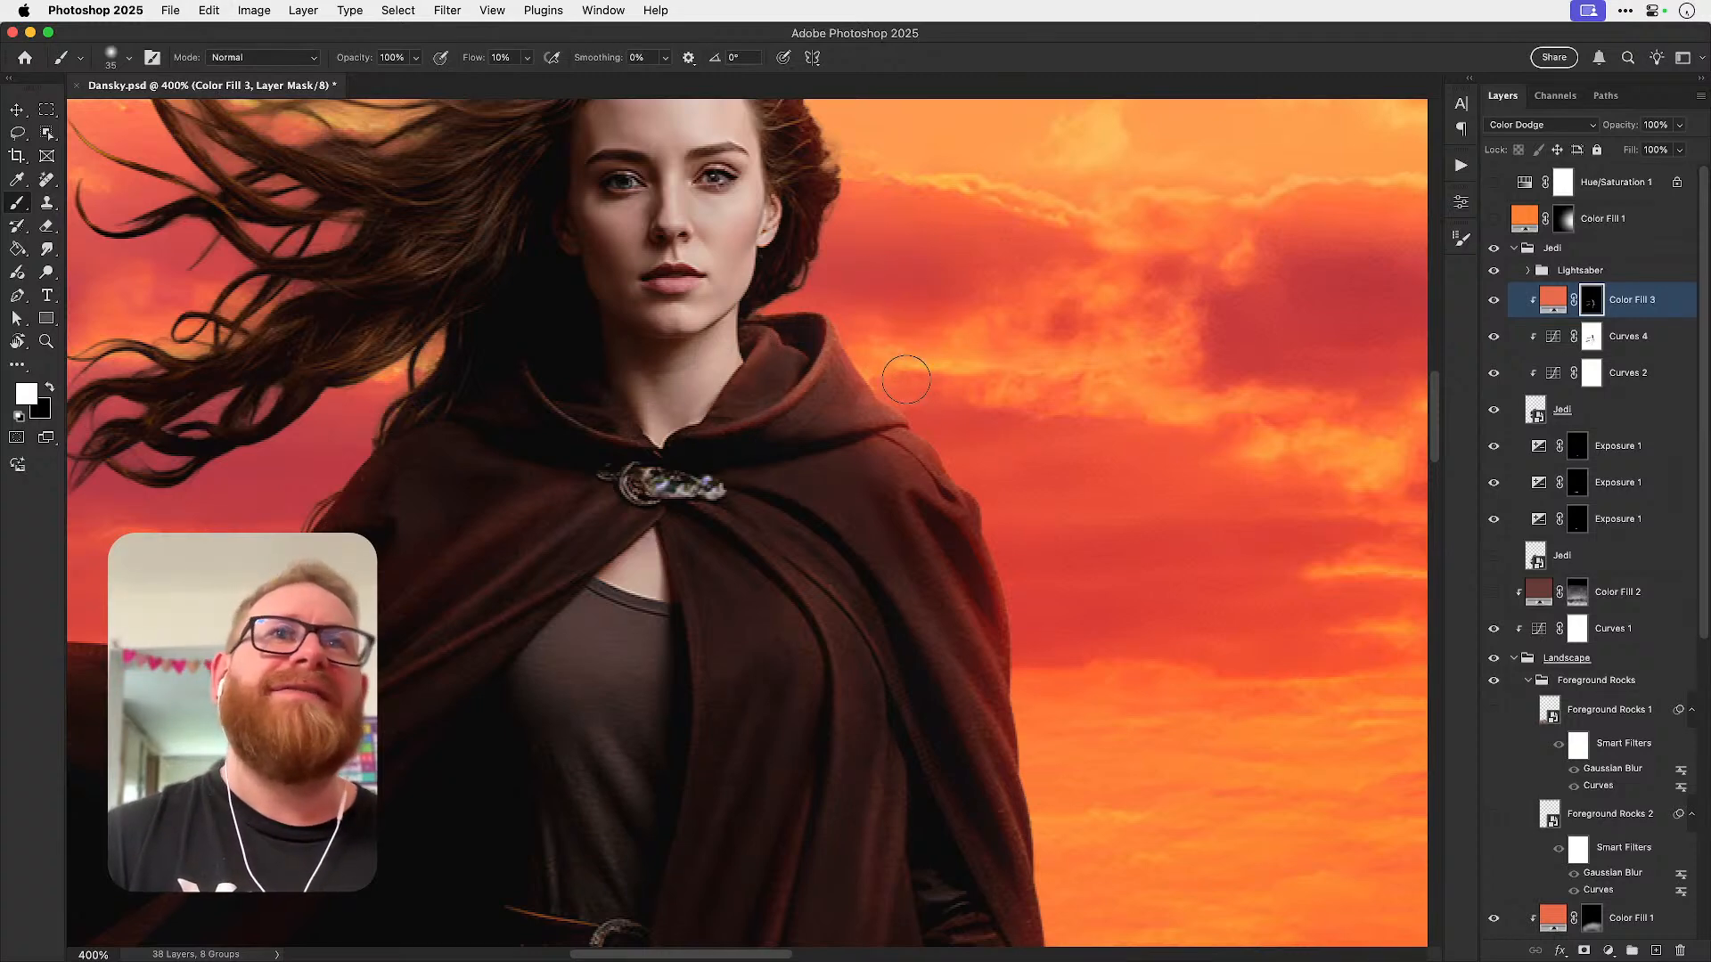
{"action": "key", "text": "bracketleft"}
{"action": "key", "text": "bracketleft"}
{"action": "key", "text": "bracketleft"}
{"action": "key", "text": "bracketleft"}
{"action": "key", "text": "bracketleft"}
{"action": "key", "text": "bracketleft"}
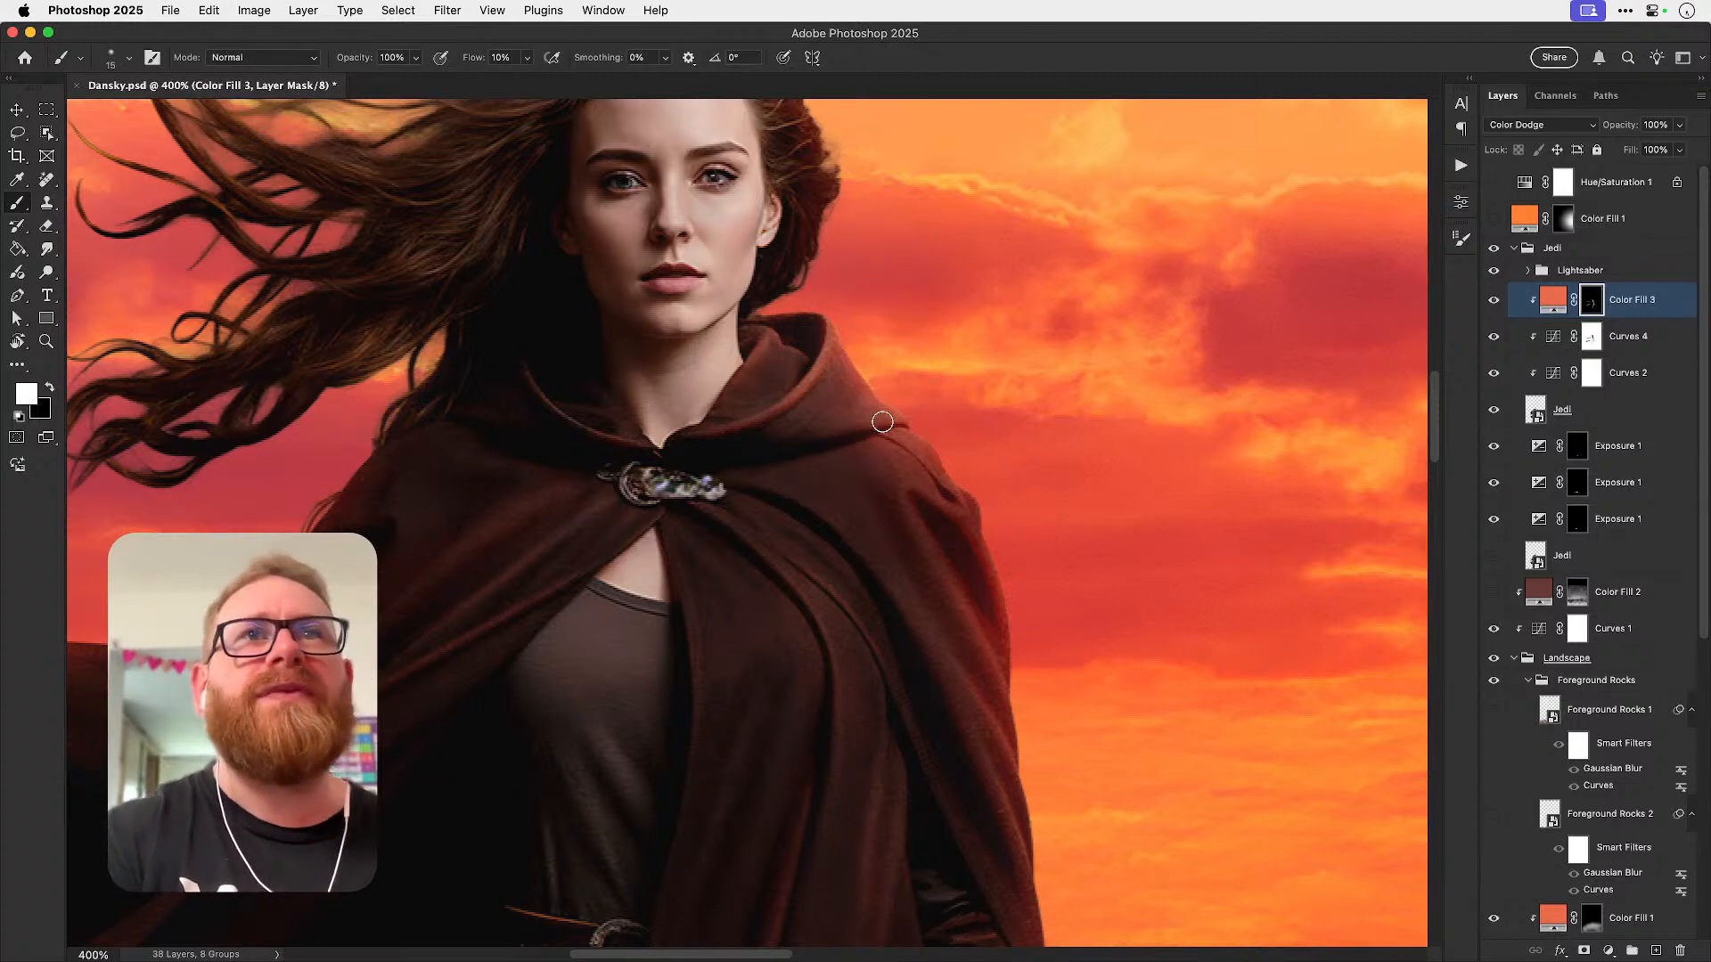
{"action": "left_click_drag", "start_coordinate": [906, 431], "coordinate": [929, 439]}
{"action": "key", "text": "super+z"}
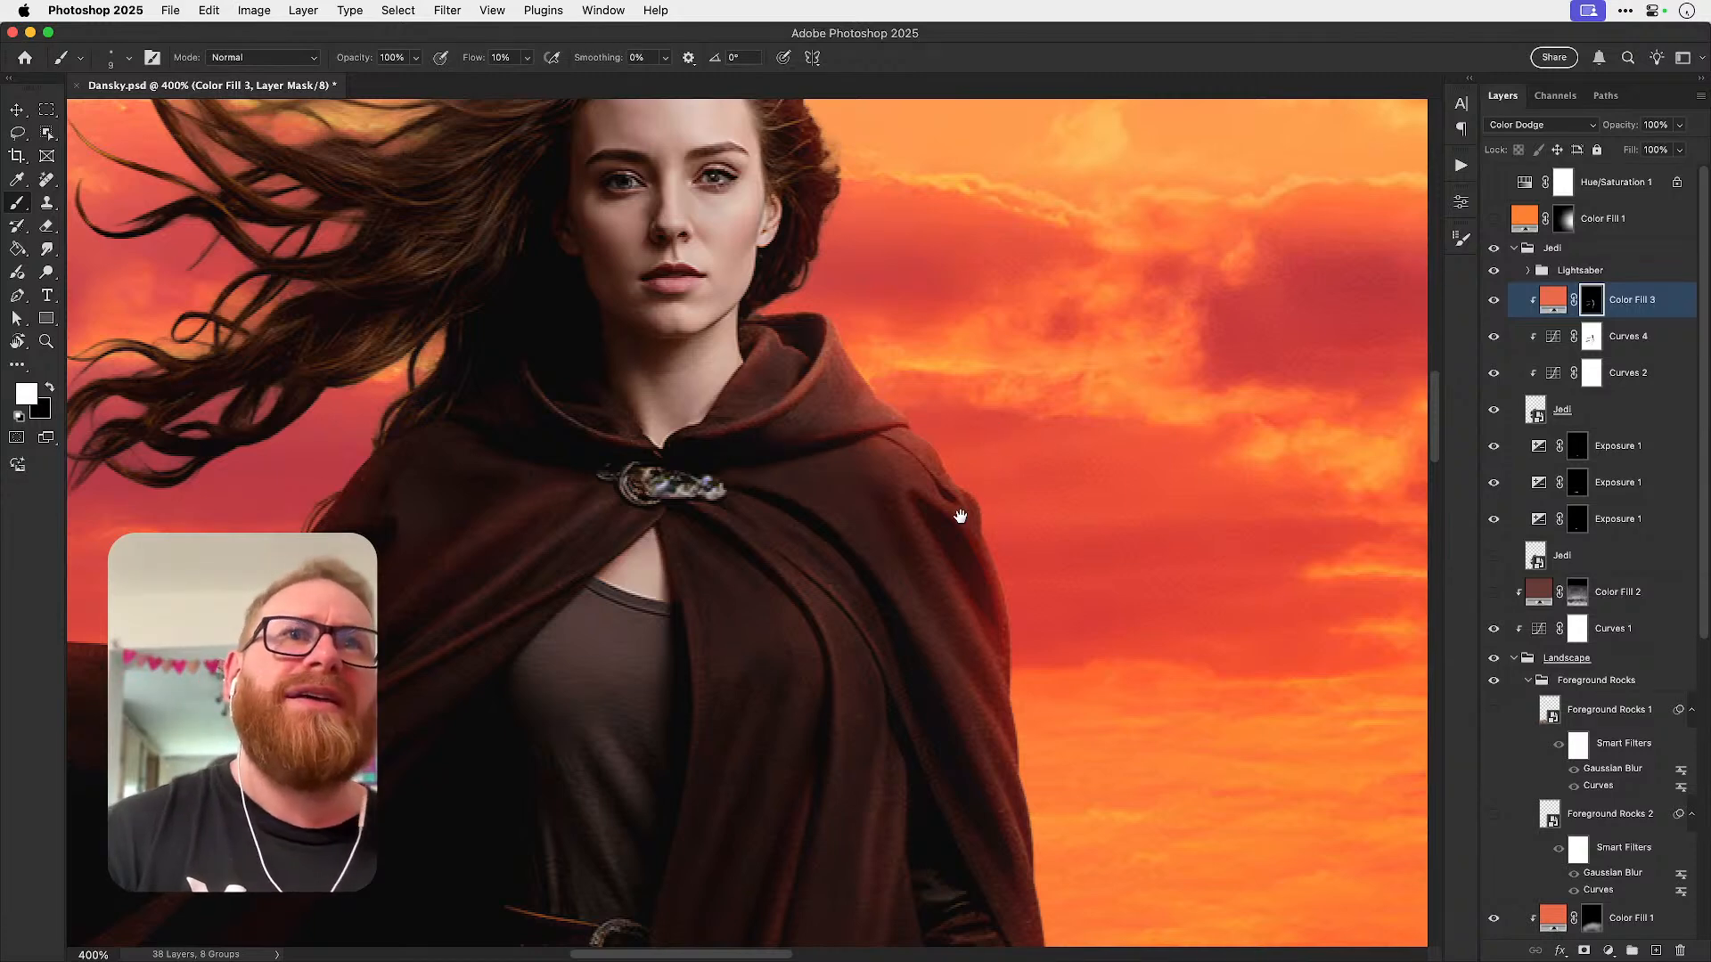
- Refine the glow down the cloak's outer arm edge with a 5 px brush, undoing the stray stroke
{"action": "left_click_drag", "start_coordinate": [969, 517], "coordinate": [767, 520]}
{"action": "key", "text": "bracketleft"}
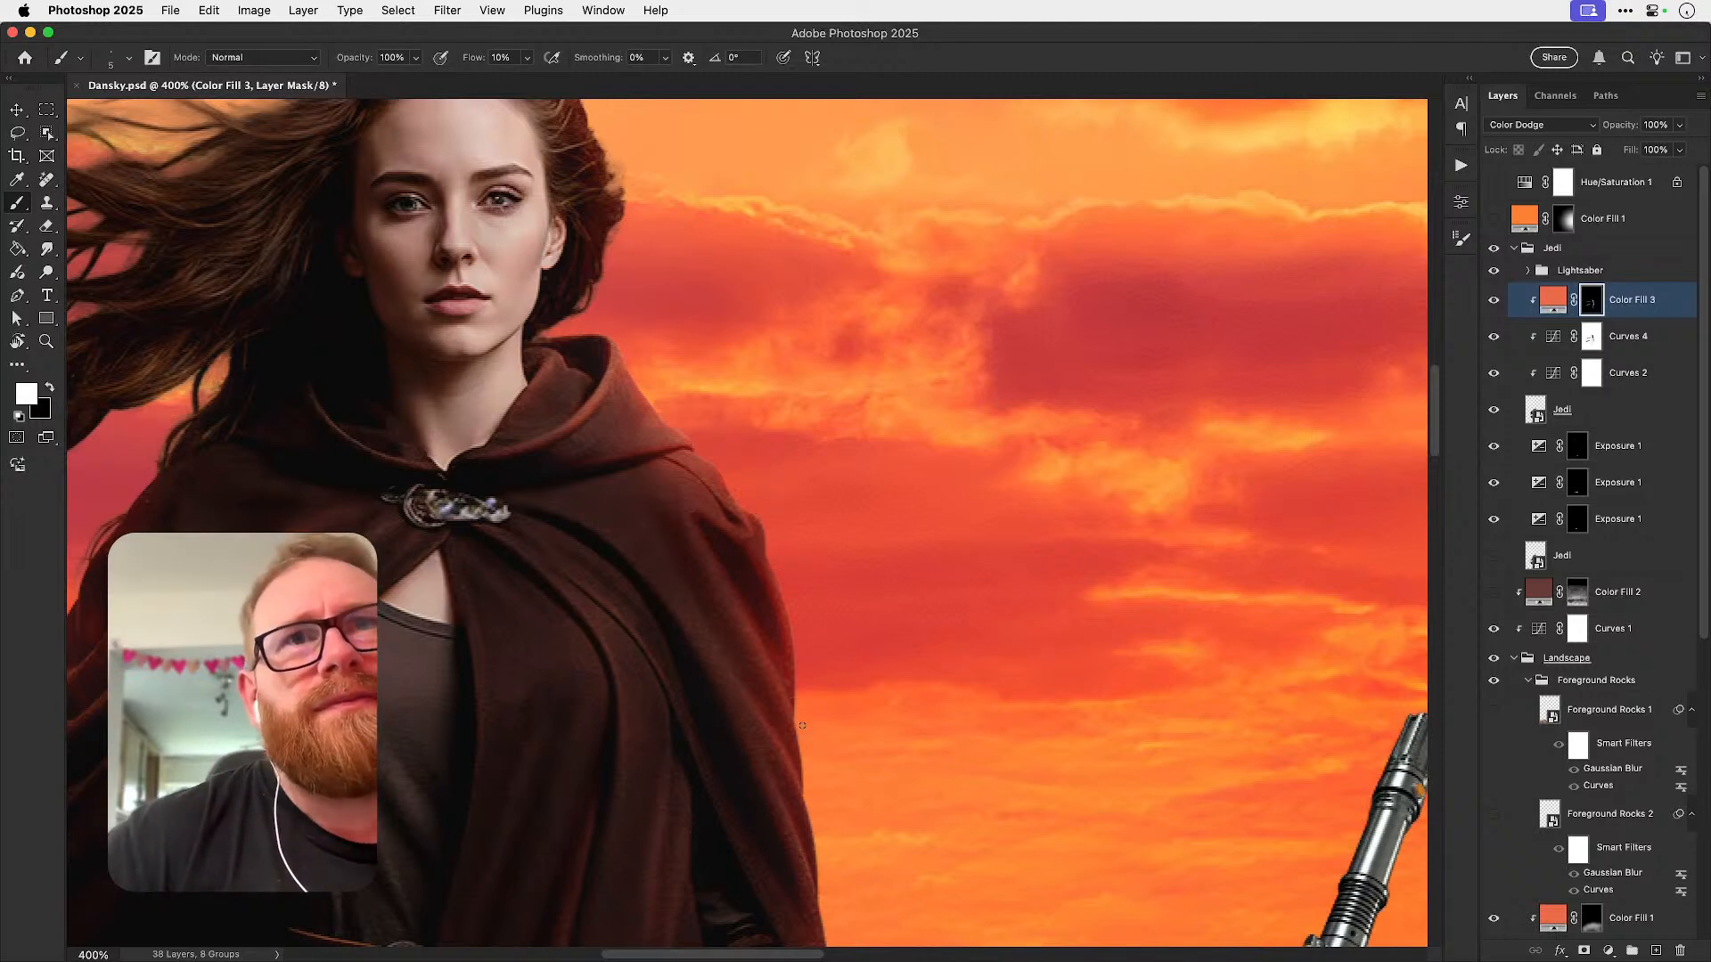
{"action": "key", "text": "super+z"}
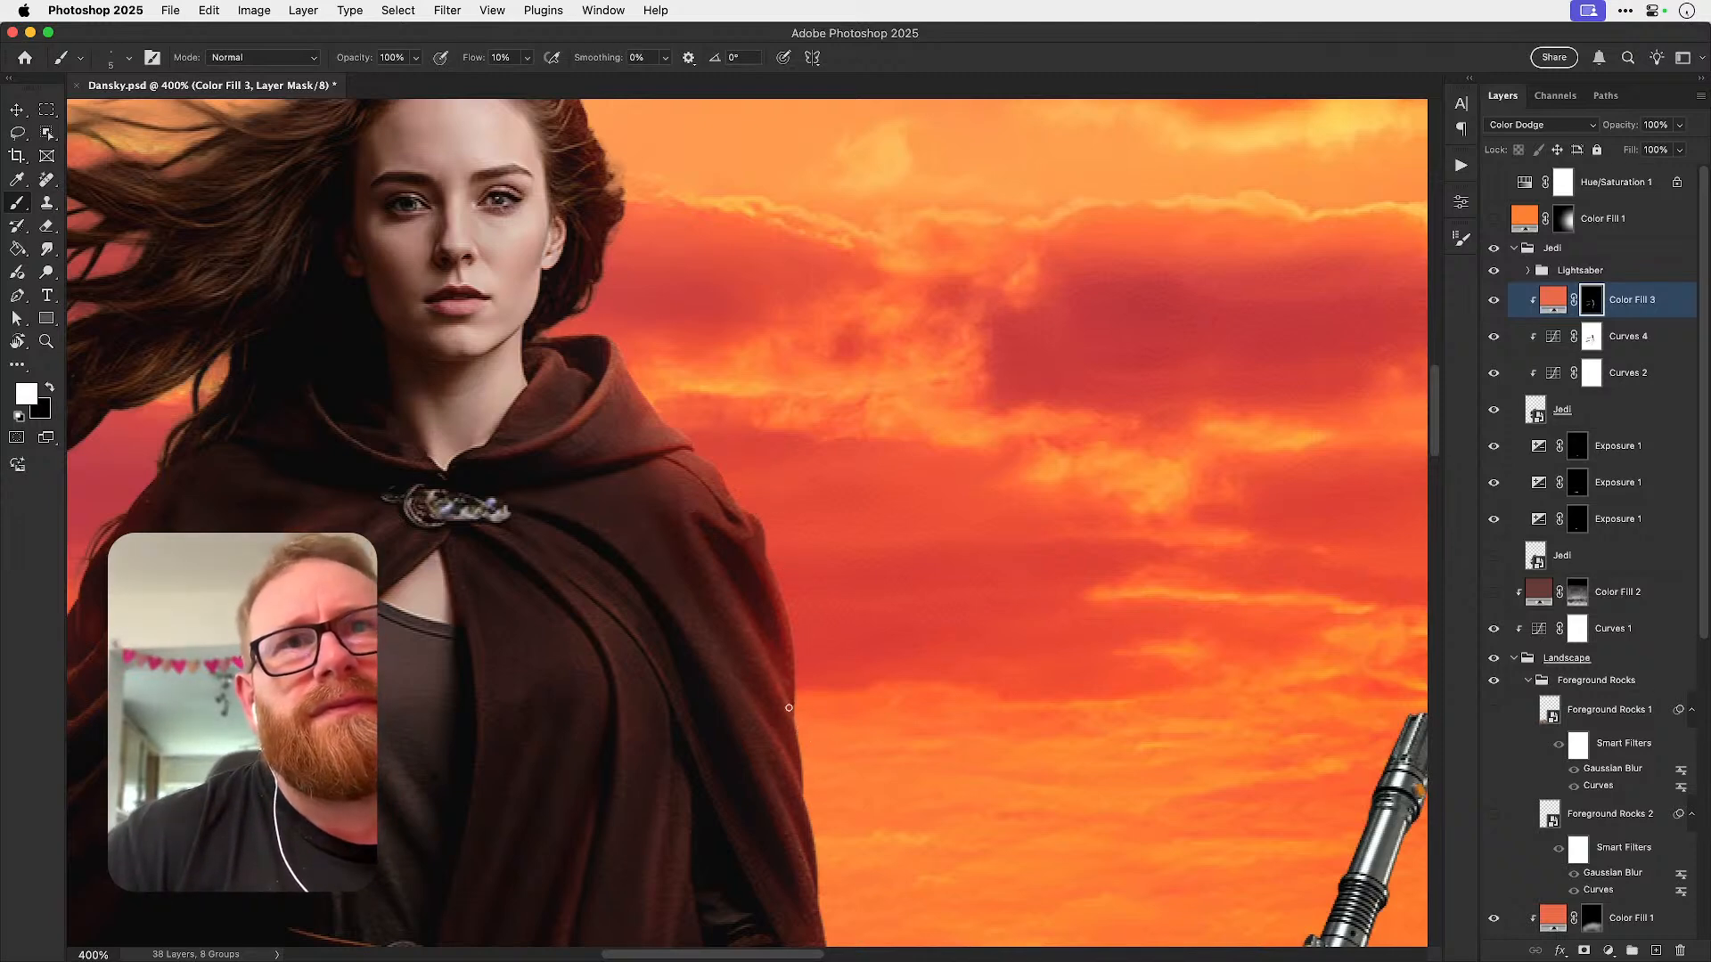
{"action": "left_click_drag", "start_coordinate": [817, 770], "coordinate": [815, 552]}
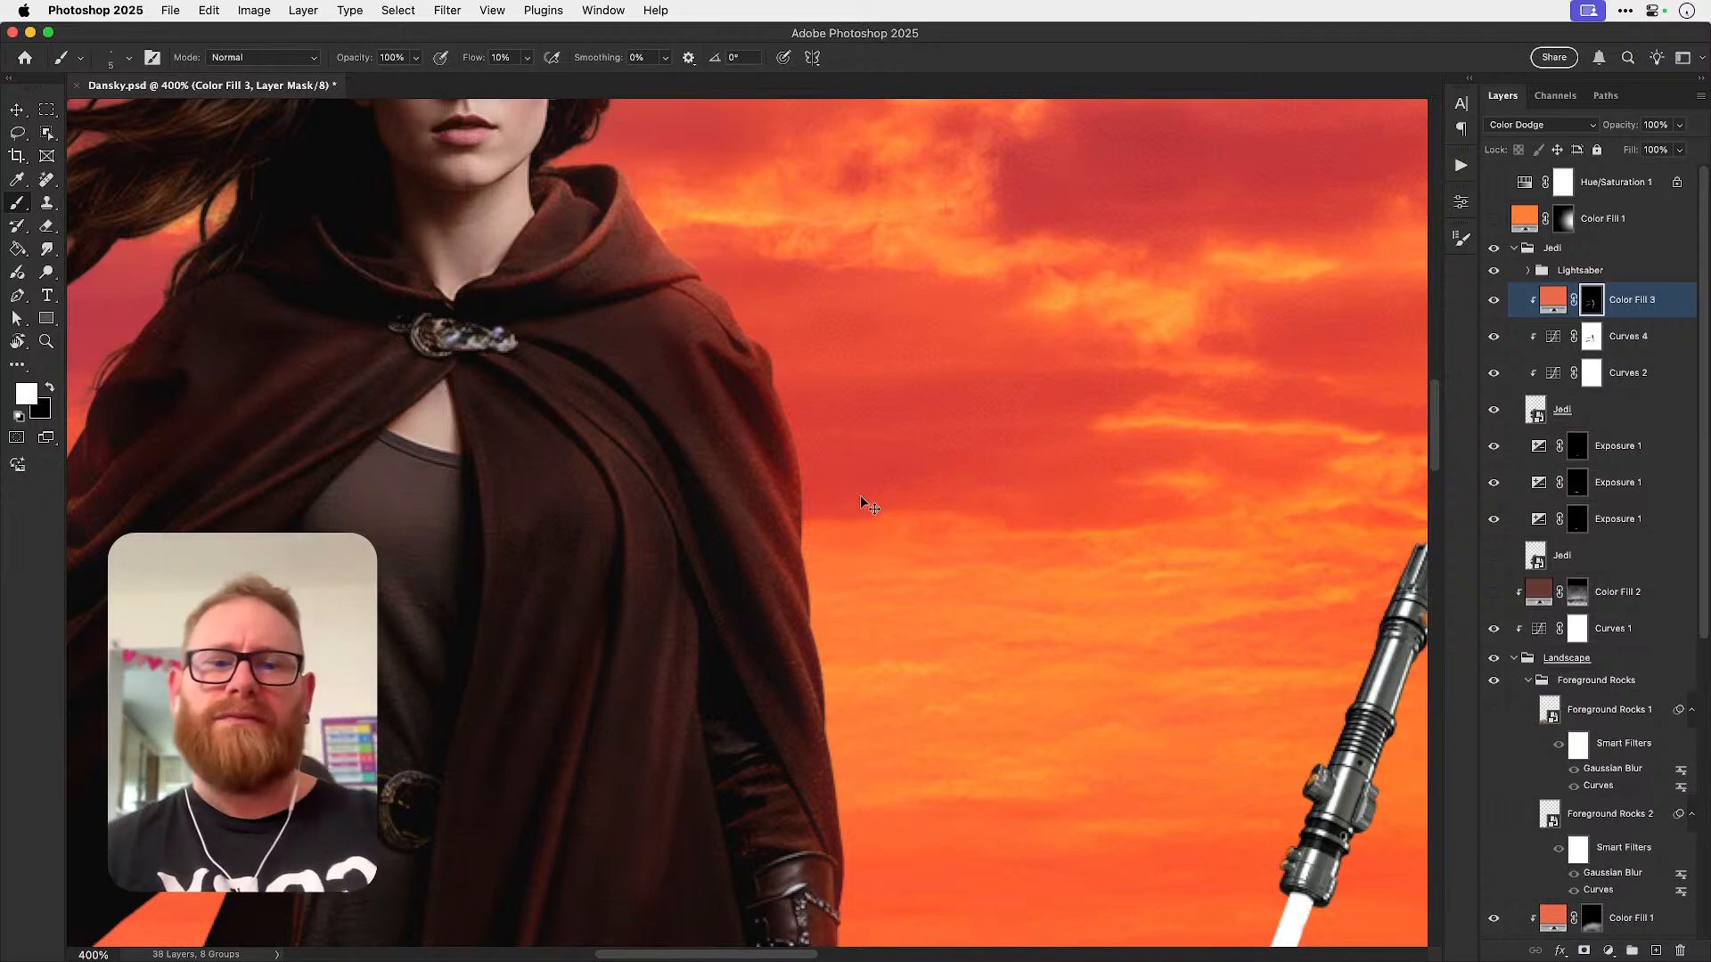
- Compare the figure with Color Fill 3 hidden and shown, both close up and at full view, and save the document
{"action": "key", "text": "super+minus"}
{"action": "key", "text": "r"}
{"action": "key", "text": "v"}
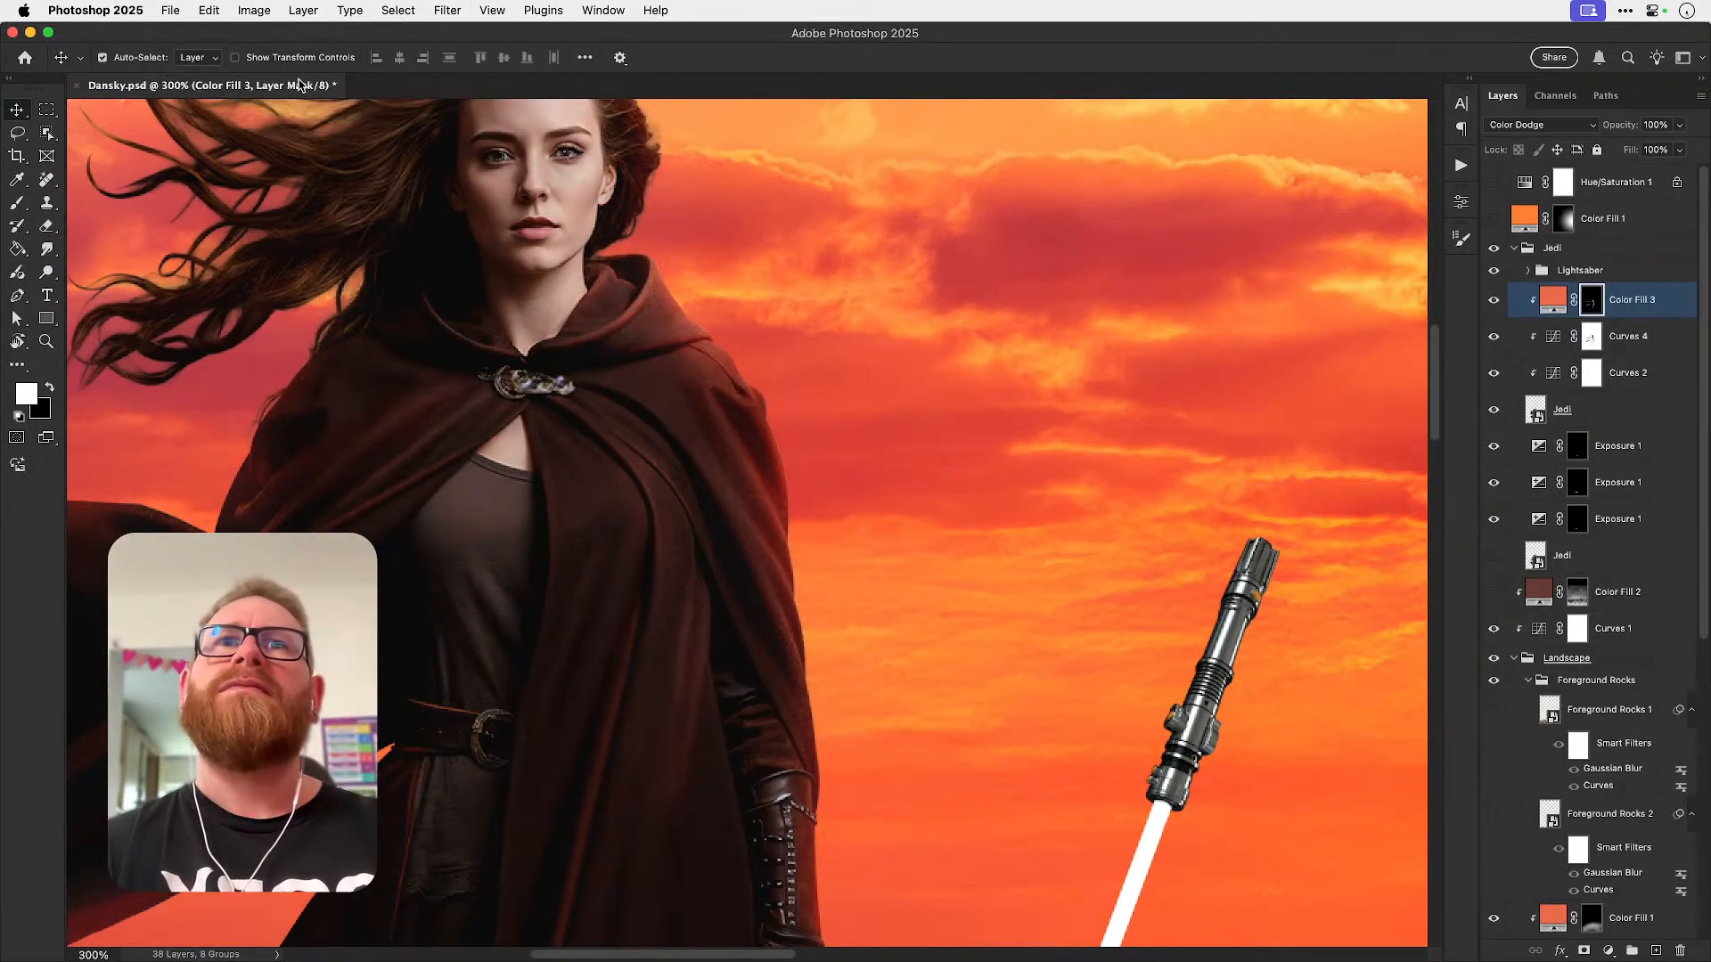
{"action": "left_click_drag", "start_coordinate": [570, 268], "coordinate": [813, 424]}
{"action": "left_click", "coordinate": [1495, 305]}
{"action": "left_click", "coordinate": [1494, 302]}
{"action": "key", "text": "super+0"}
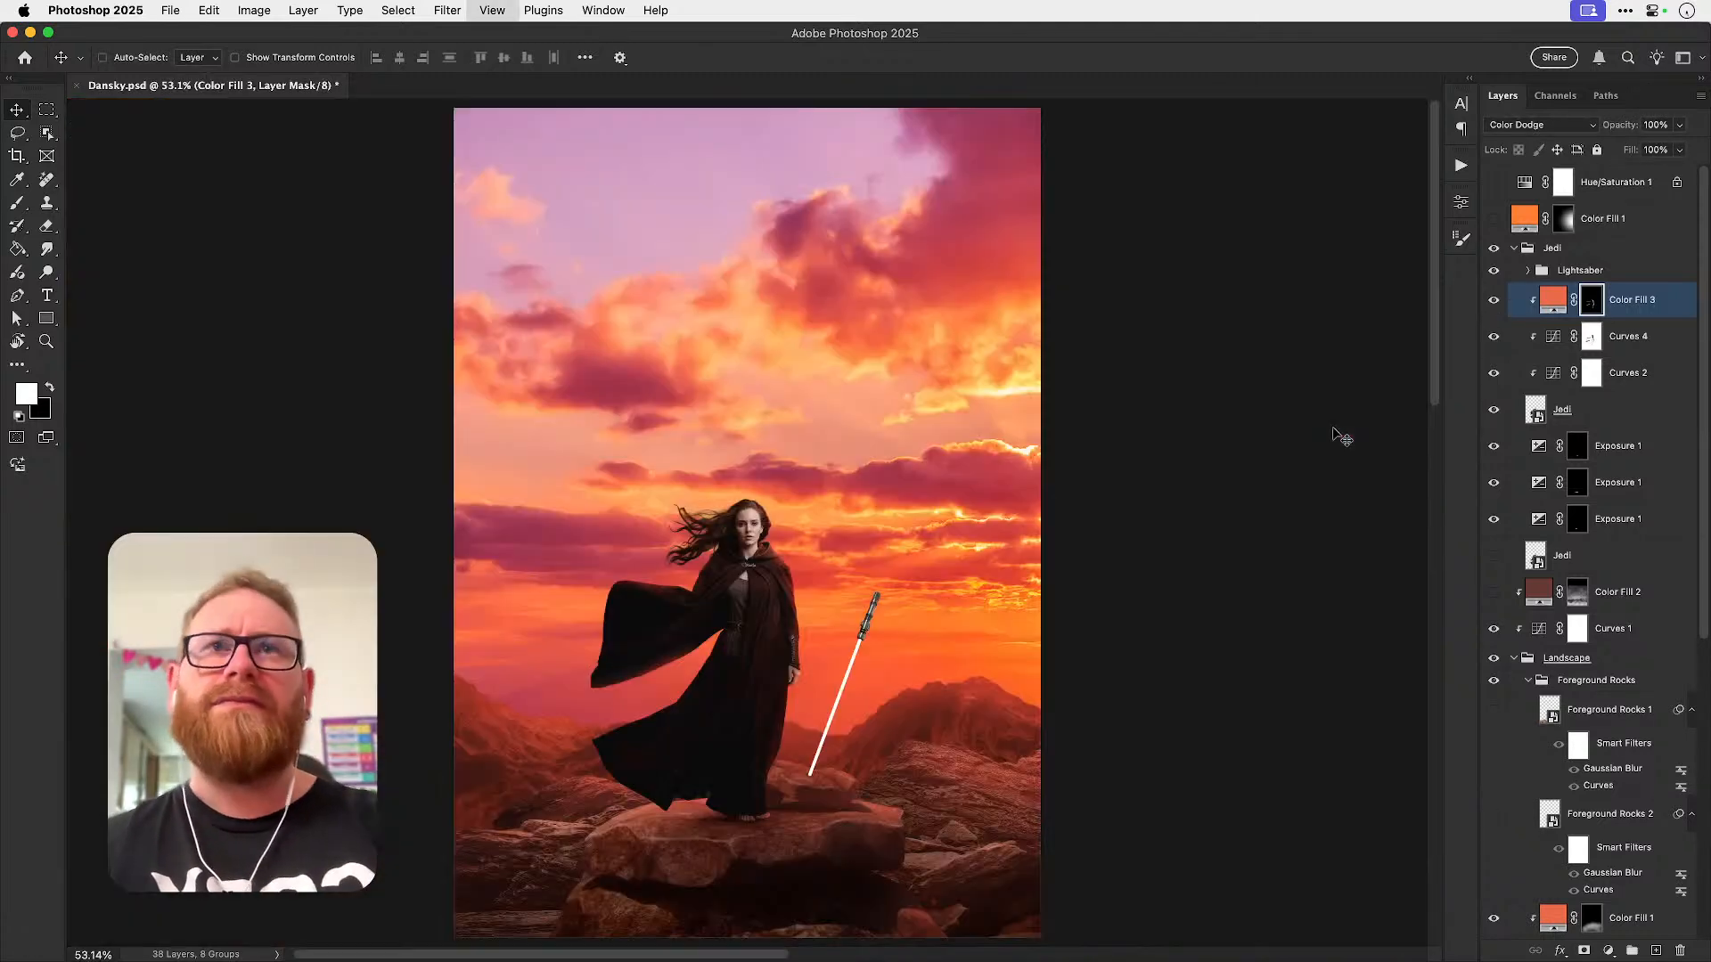
{"action": "left_click", "coordinate": [1495, 304]}
{"action": "left_click", "coordinate": [1494, 303]}
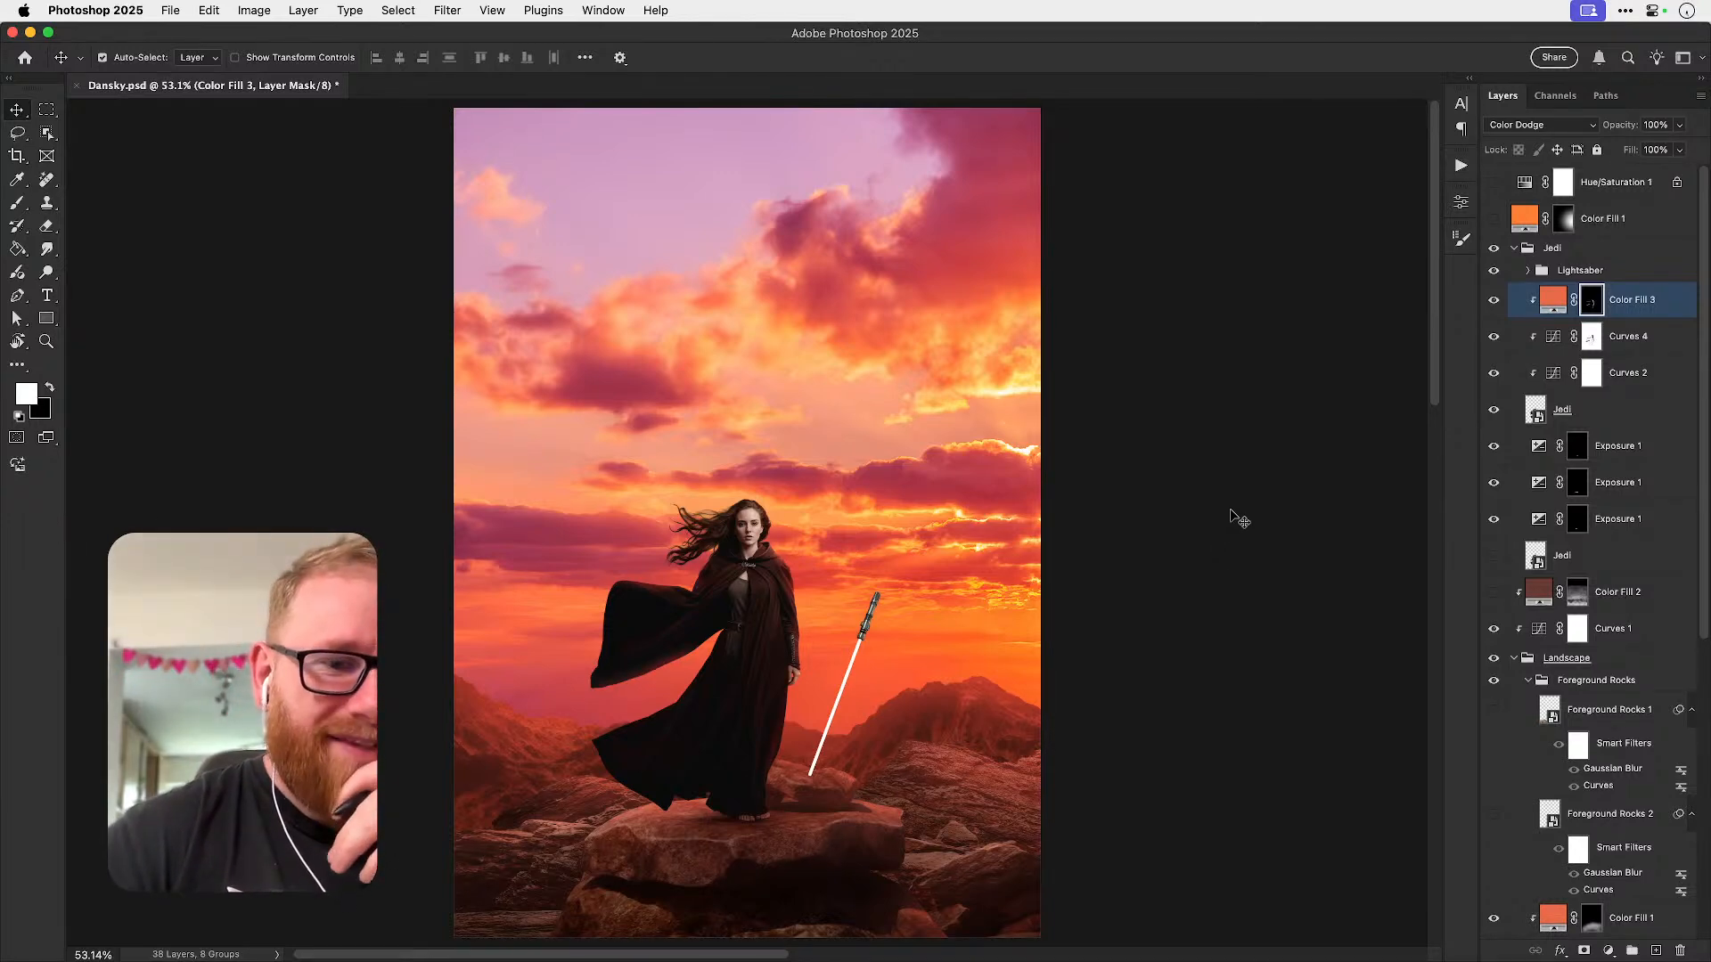
{"action": "key", "text": "super+s"}
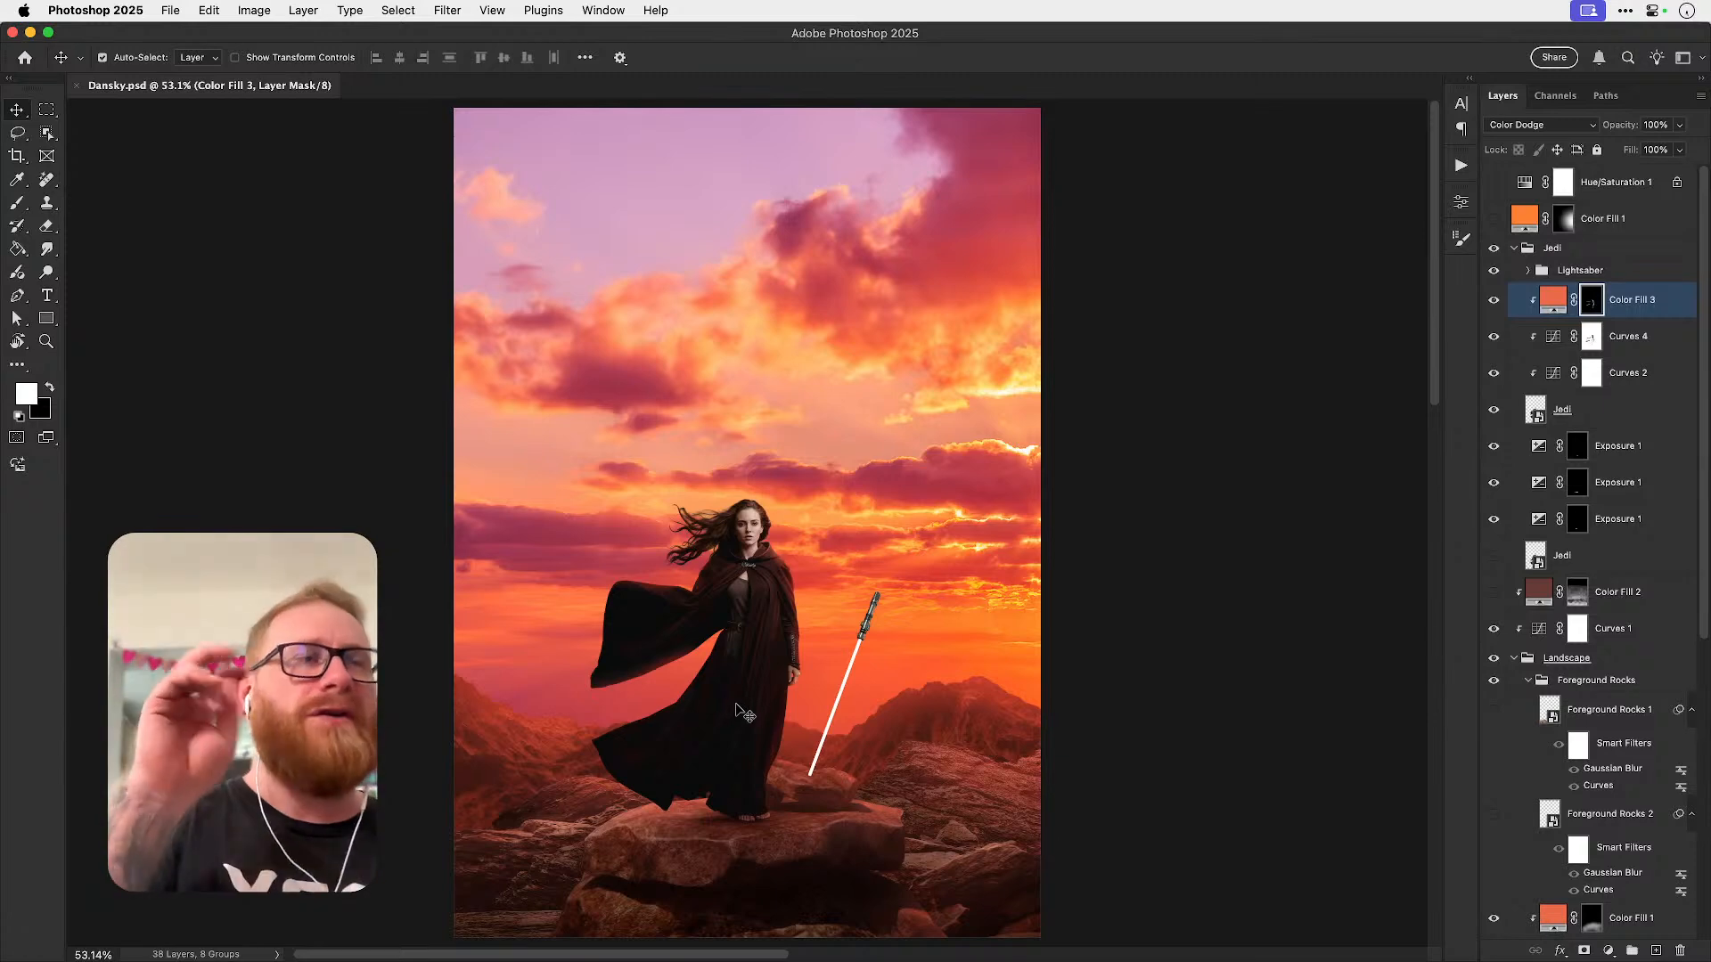
- Duplicate the landscape's Color Fill 1 above Color Fill 3, clip it to the Jedi, and delete its layer mask
{"action": "left_click_drag", "start_coordinate": [1626, 920], "coordinate": [1606, 312]}
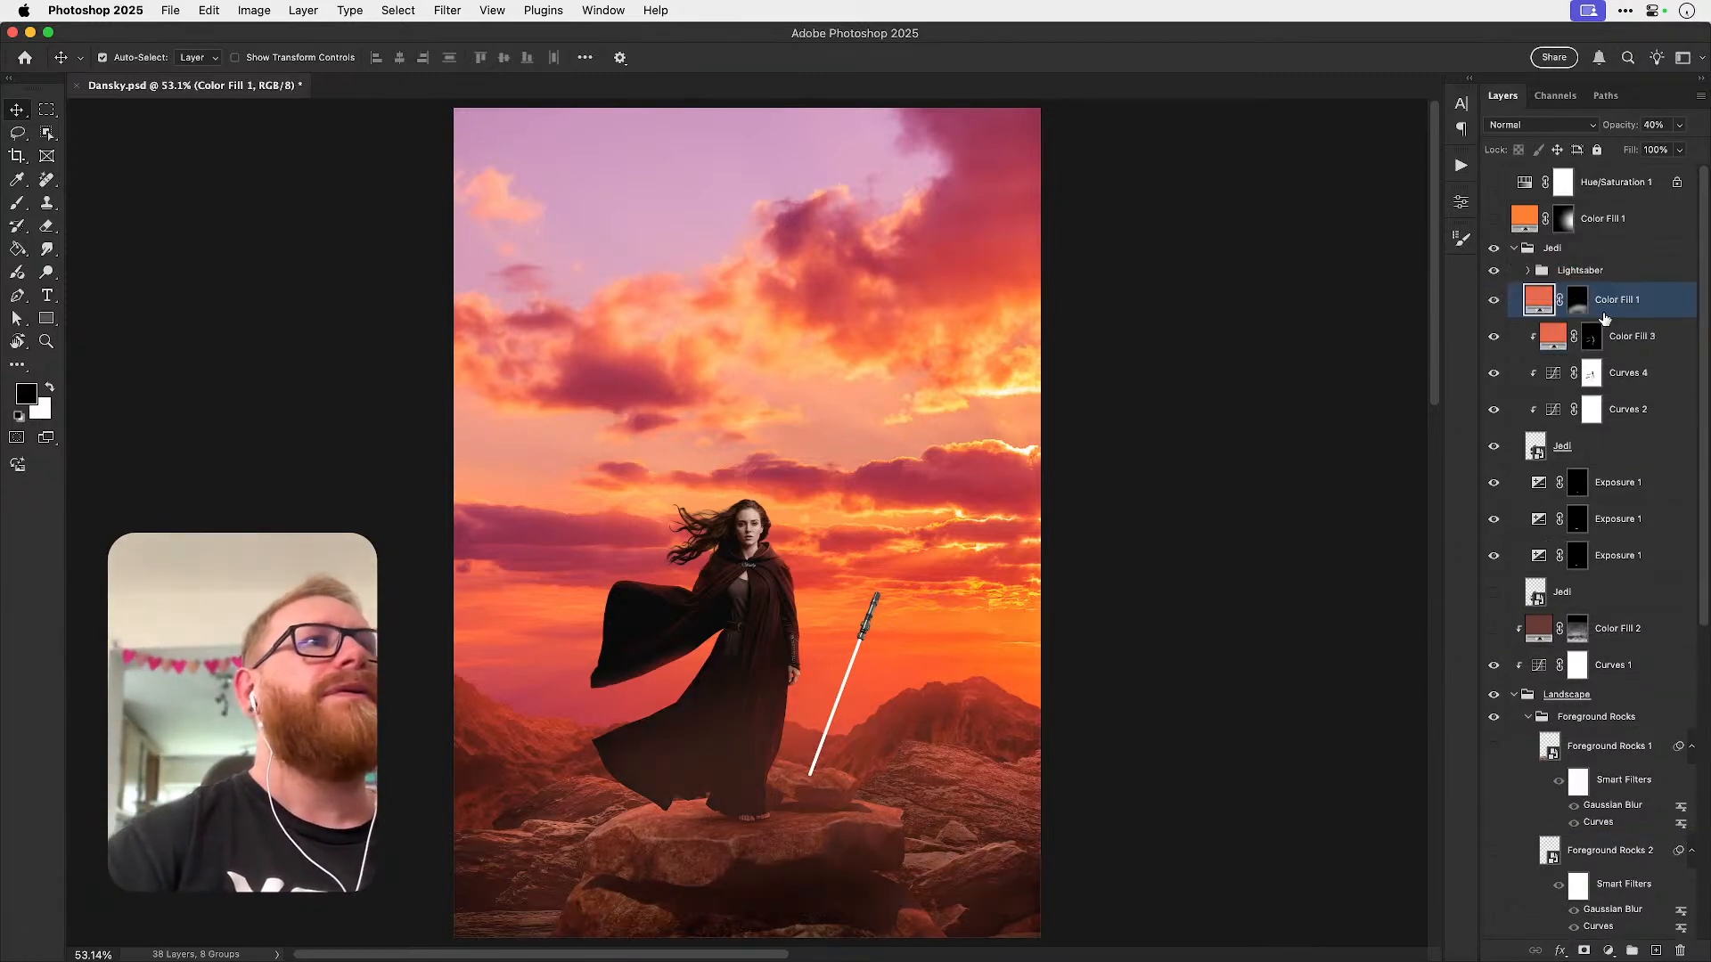
{"action": "left_click", "coordinate": [1609, 318], "text": "alt"}
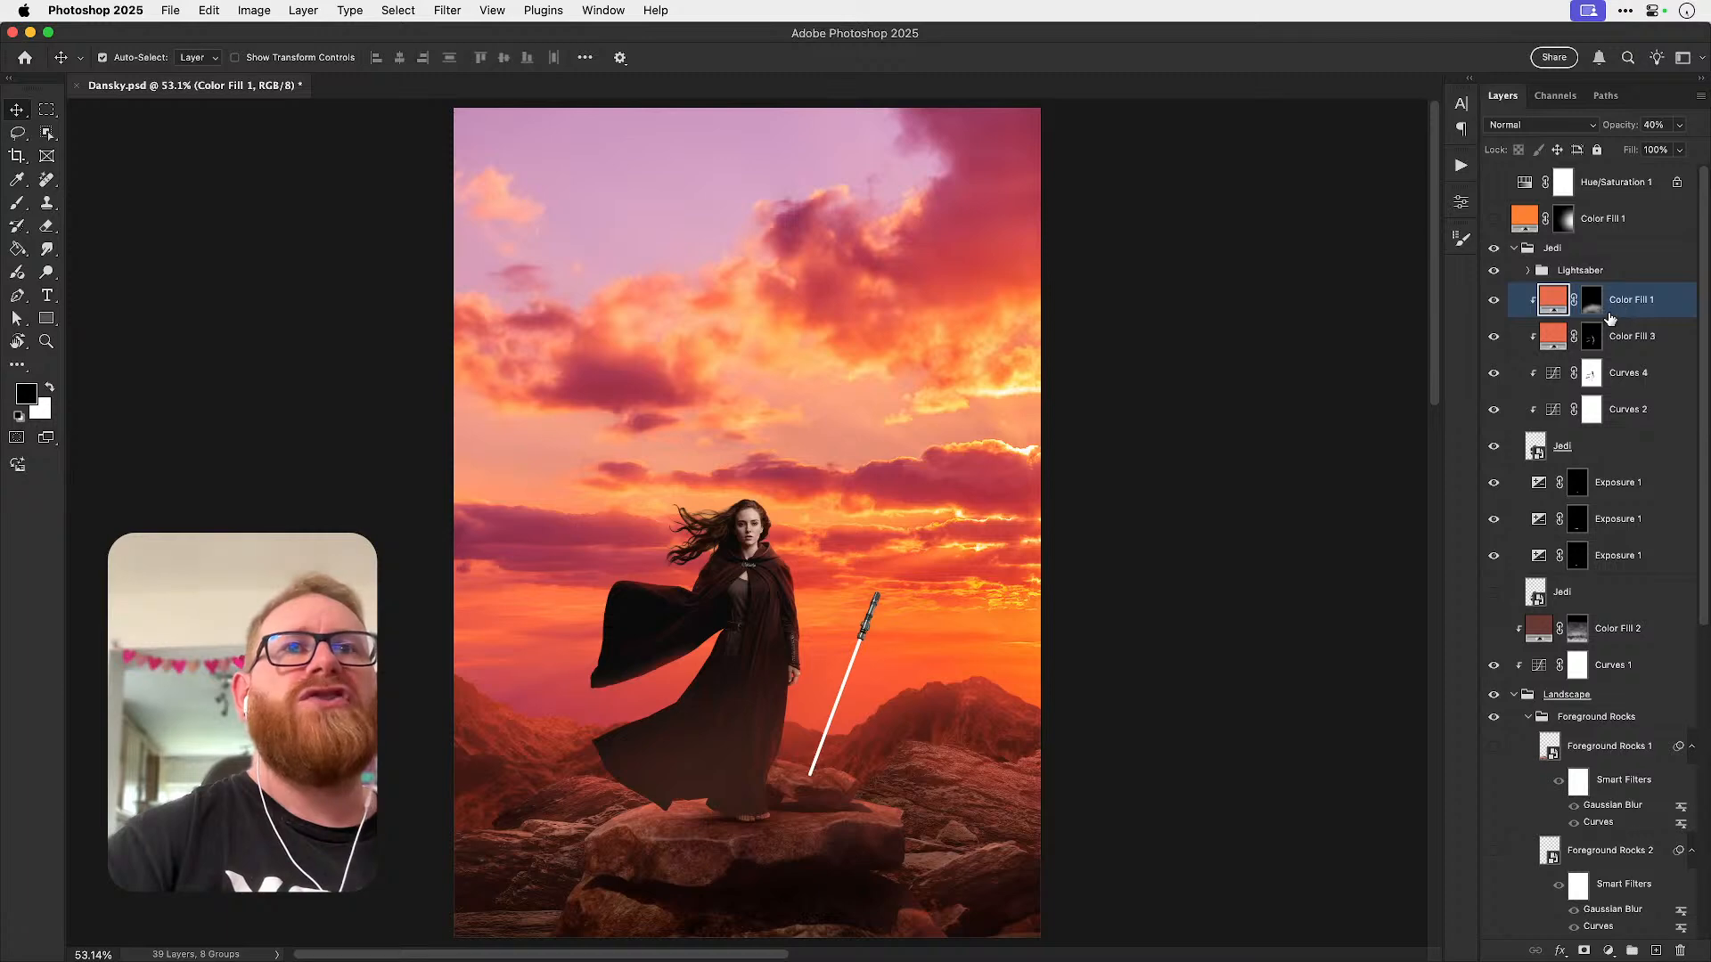
{"action": "right_click", "coordinate": [1594, 301]}
{"action": "left_click", "coordinate": [1532, 337]}
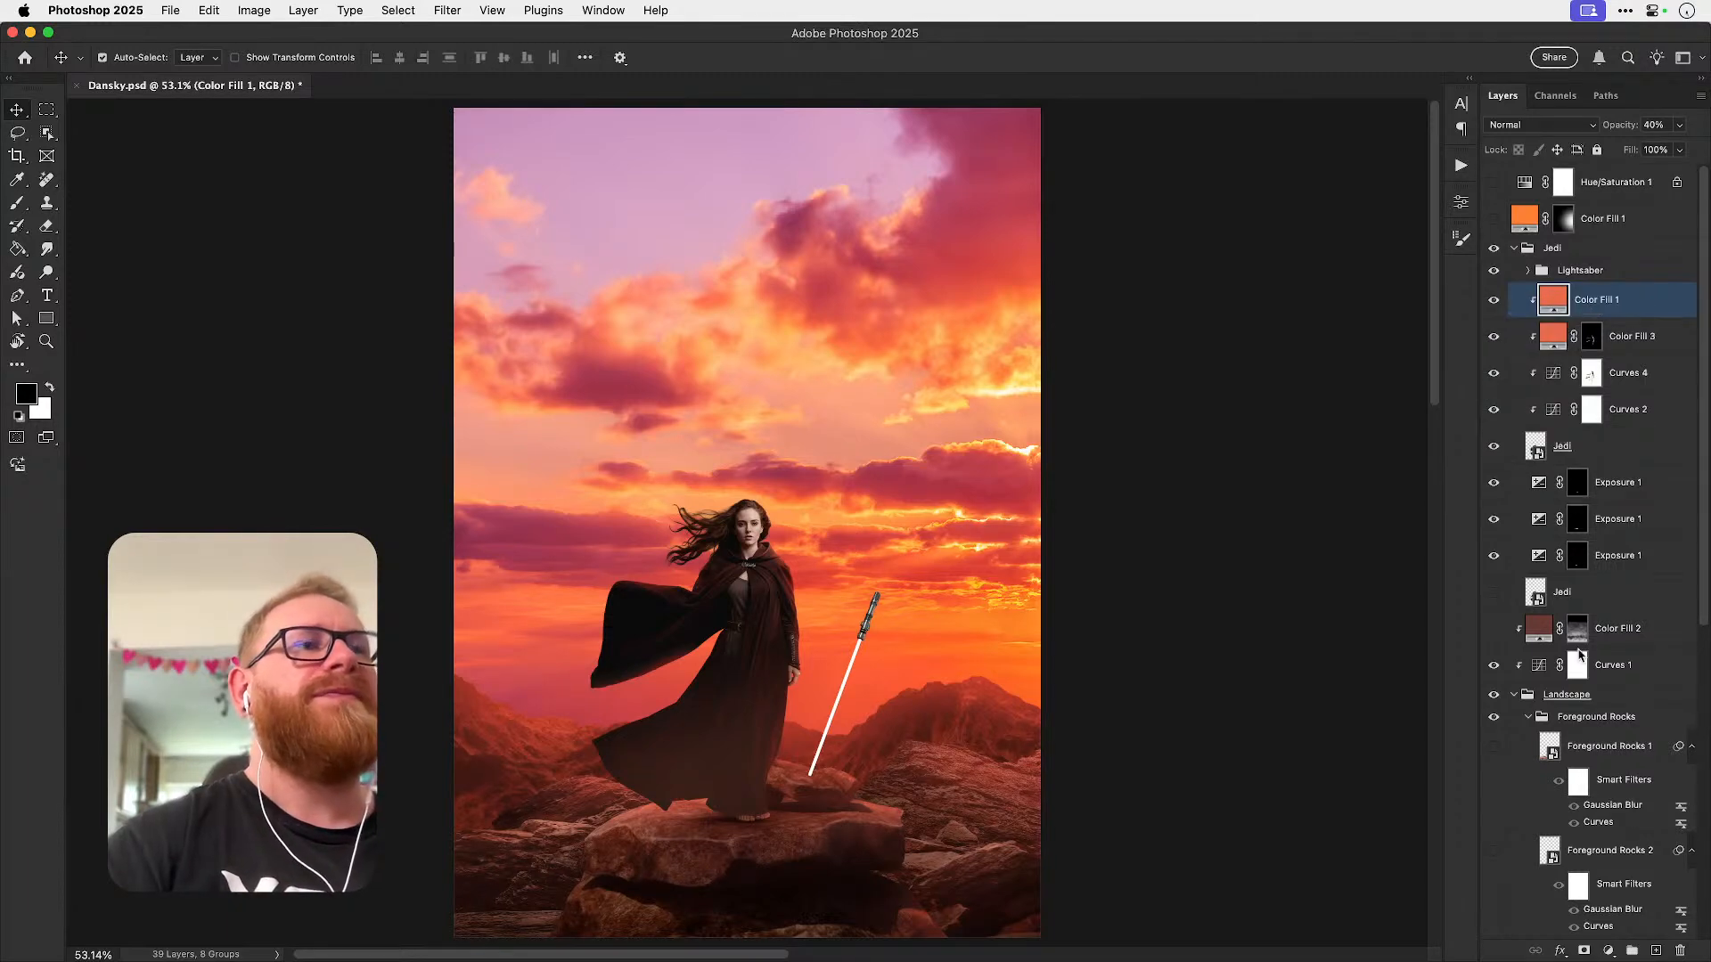
- Lower the clipped Color Fill 1 opacity to 12% and check the tones in greyscale using the Hue/Saturation 1 layer
{"action": "left_click", "coordinate": [1679, 125]}
{"action": "mouse_move", "coordinate": [1650, 147]}
{"action": "left_mouse_down"}
{"action": "mouse_move", "coordinate": [1617, 149]}
{"action": "mouse_move", "coordinate": [1633, 149]}
{"action": "left_mouse_up"}
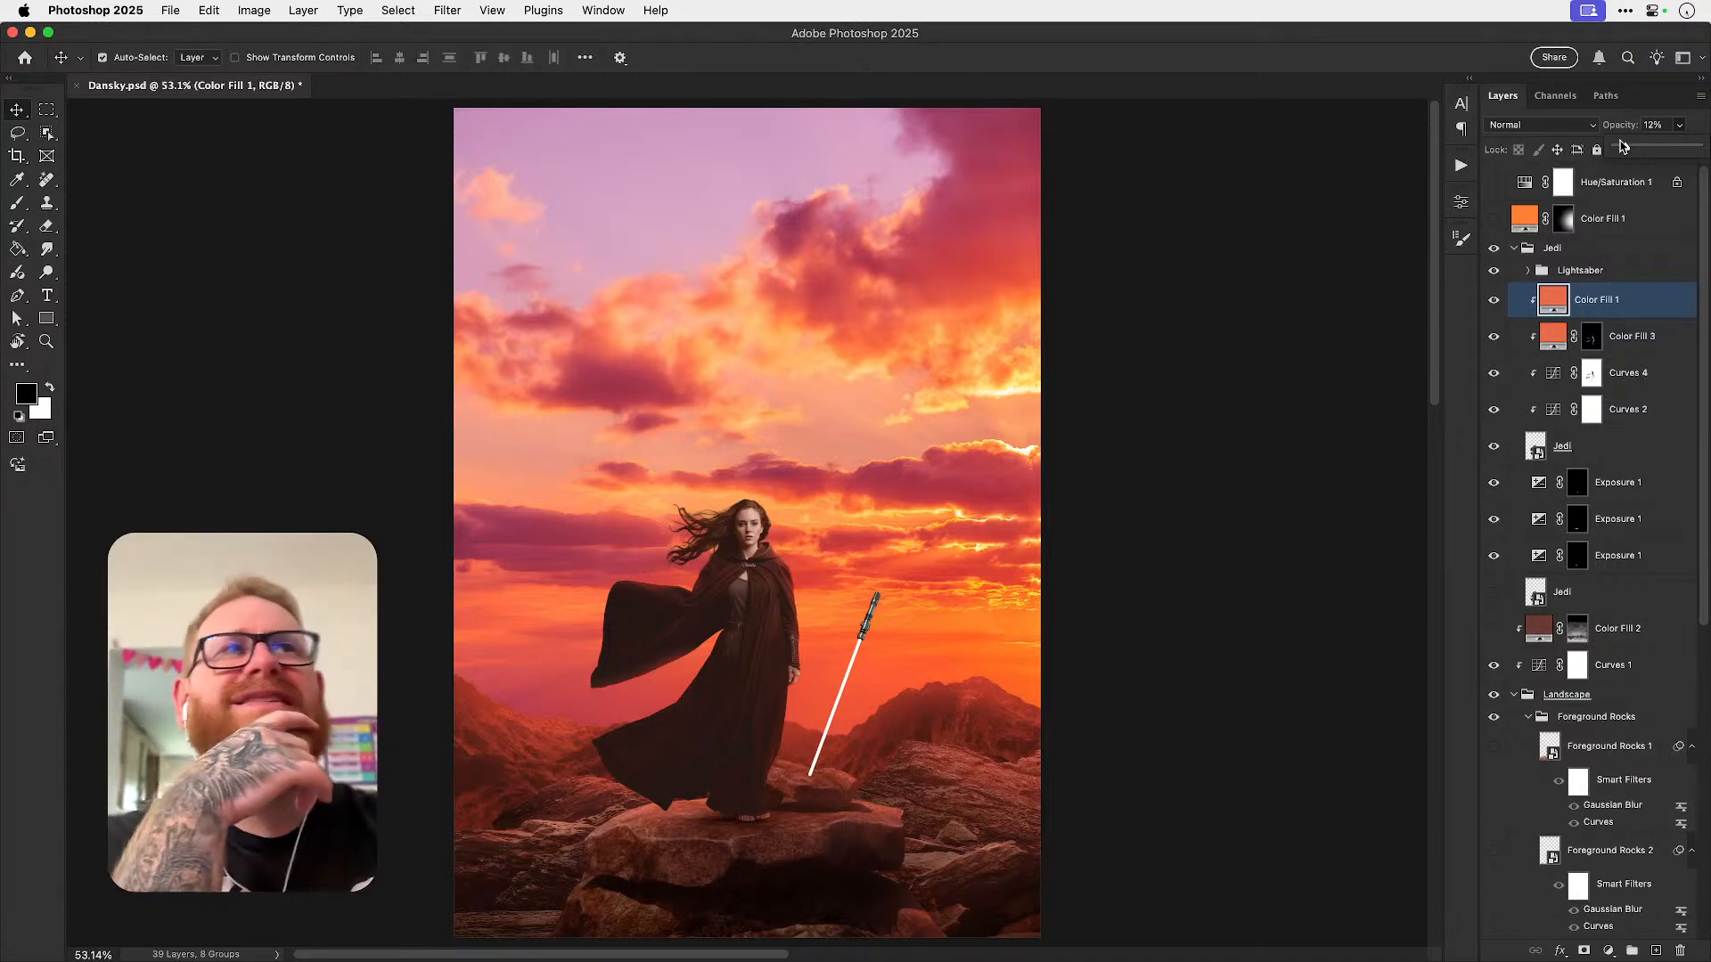
{"action": "left_click", "coordinate": [1494, 184]}
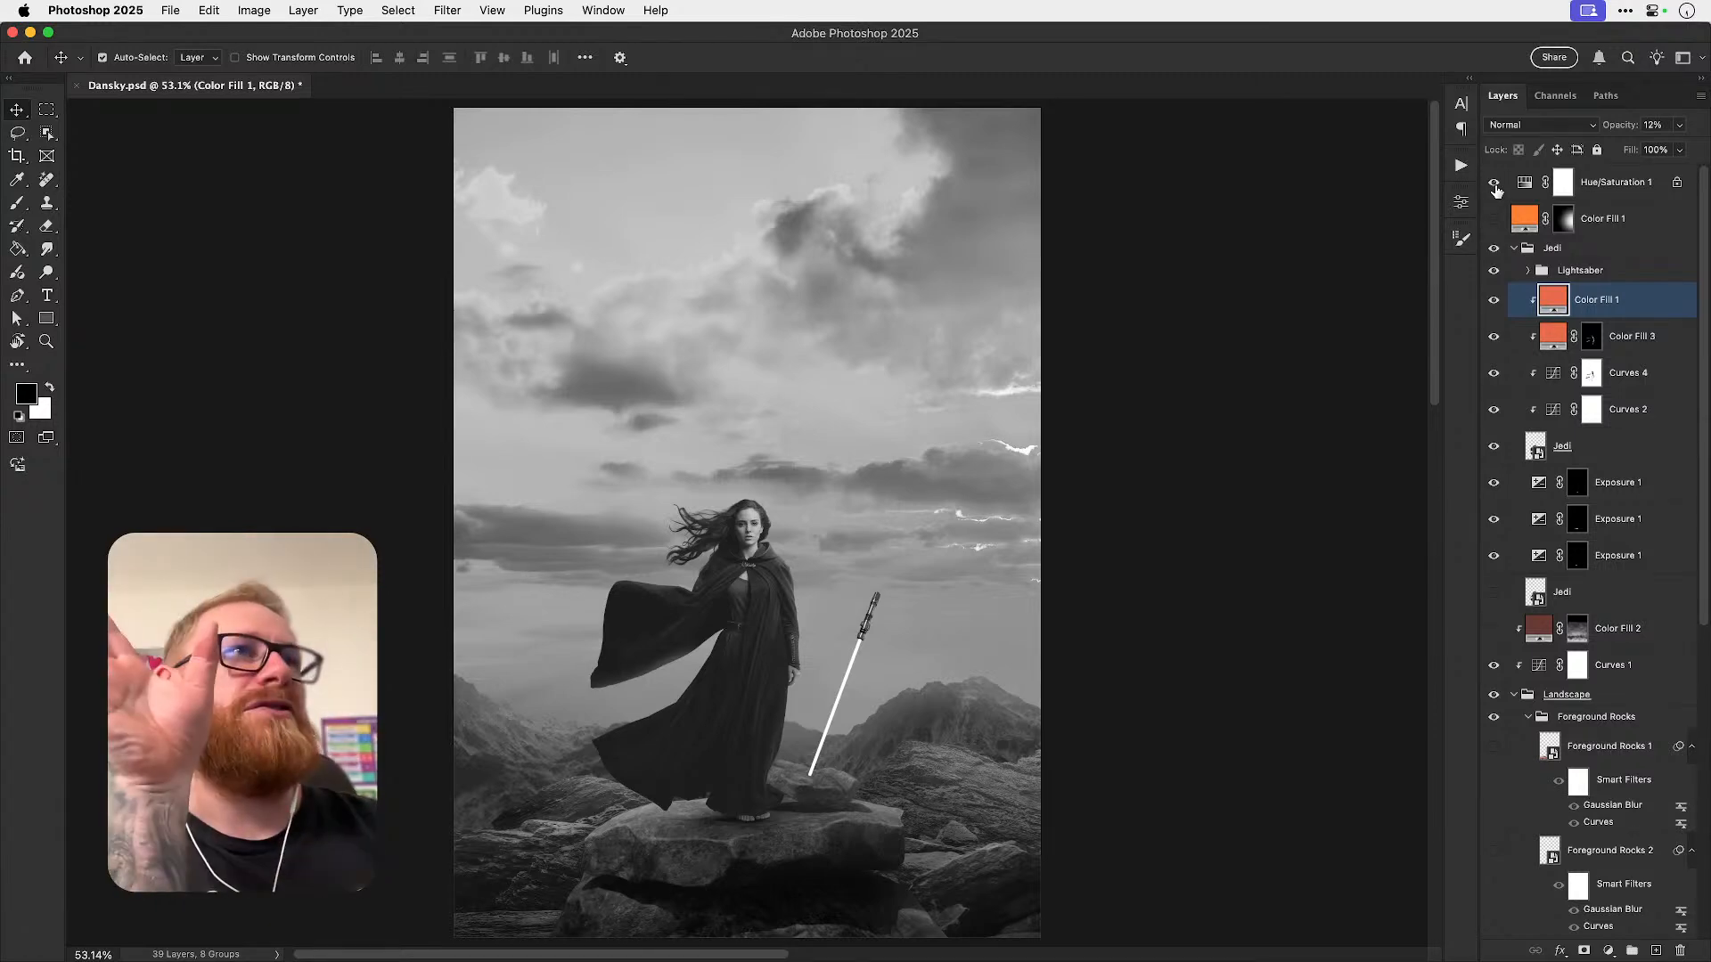
{"action": "left_click", "coordinate": [1493, 187]}
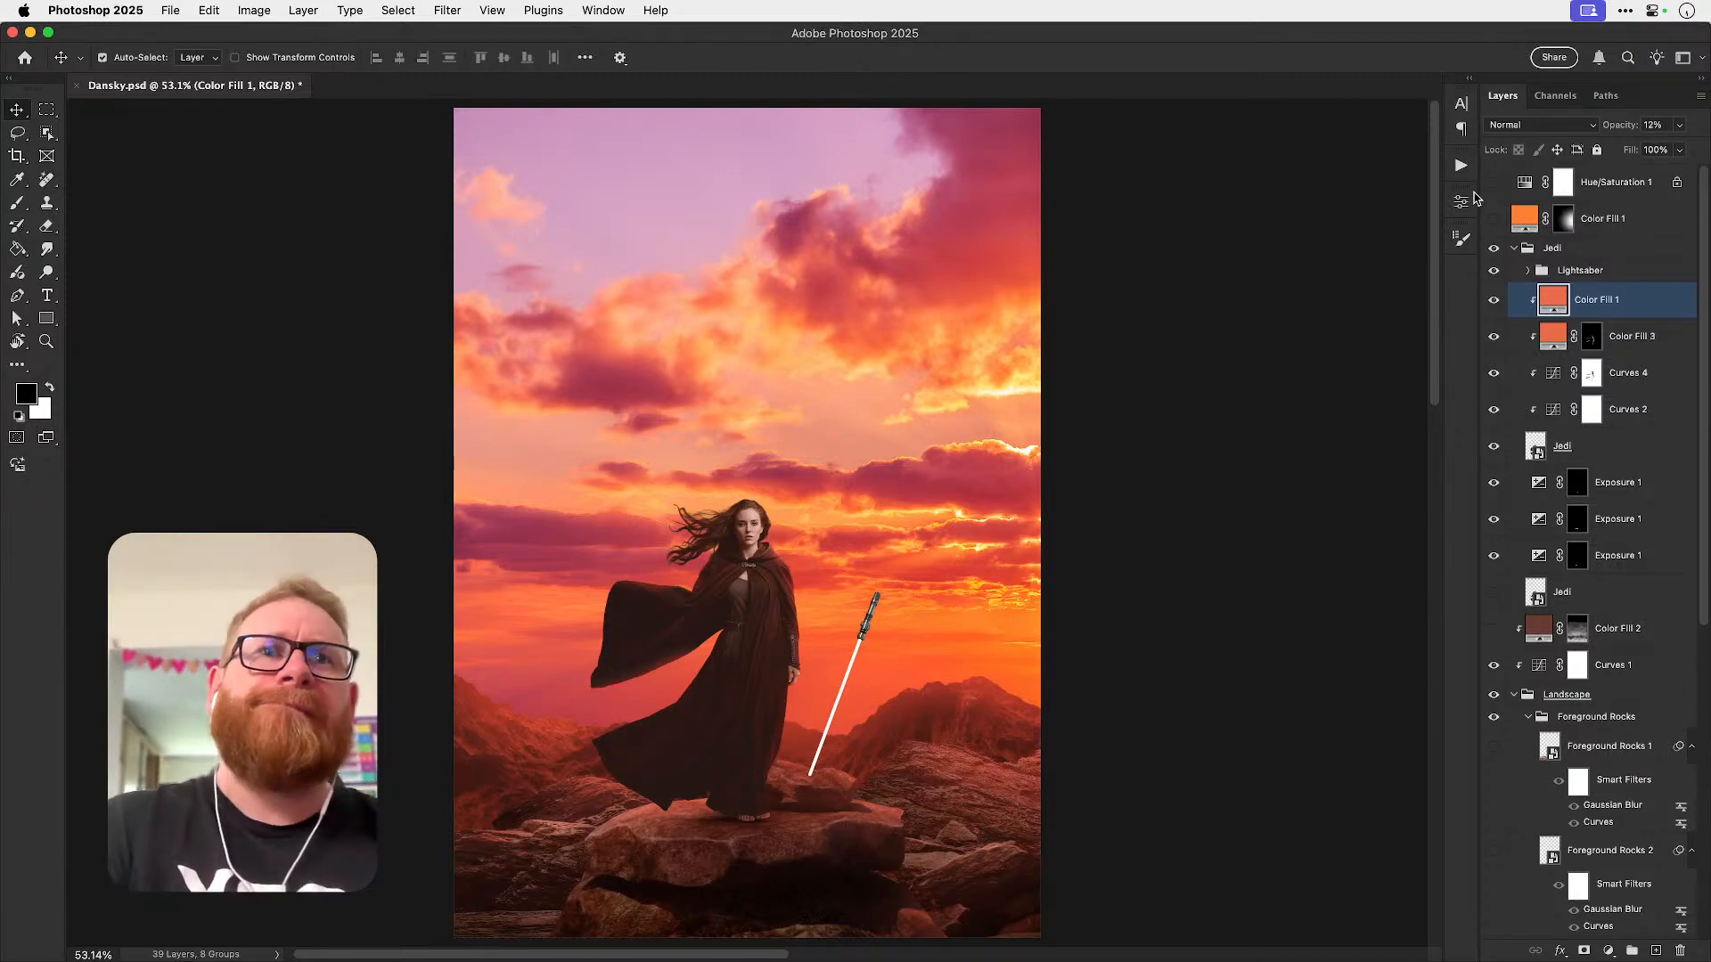
- Inspect the Jedi at closer zoom, hide the clipped Color Fill 1 layer, and select Color Fill 3
{"action": "key", "text": "z"}
{"action": "left_click", "coordinate": [846, 692]}
{"action": "left_click", "coordinate": [846, 692]}
{"action": "left_click", "coordinate": [846, 691]}
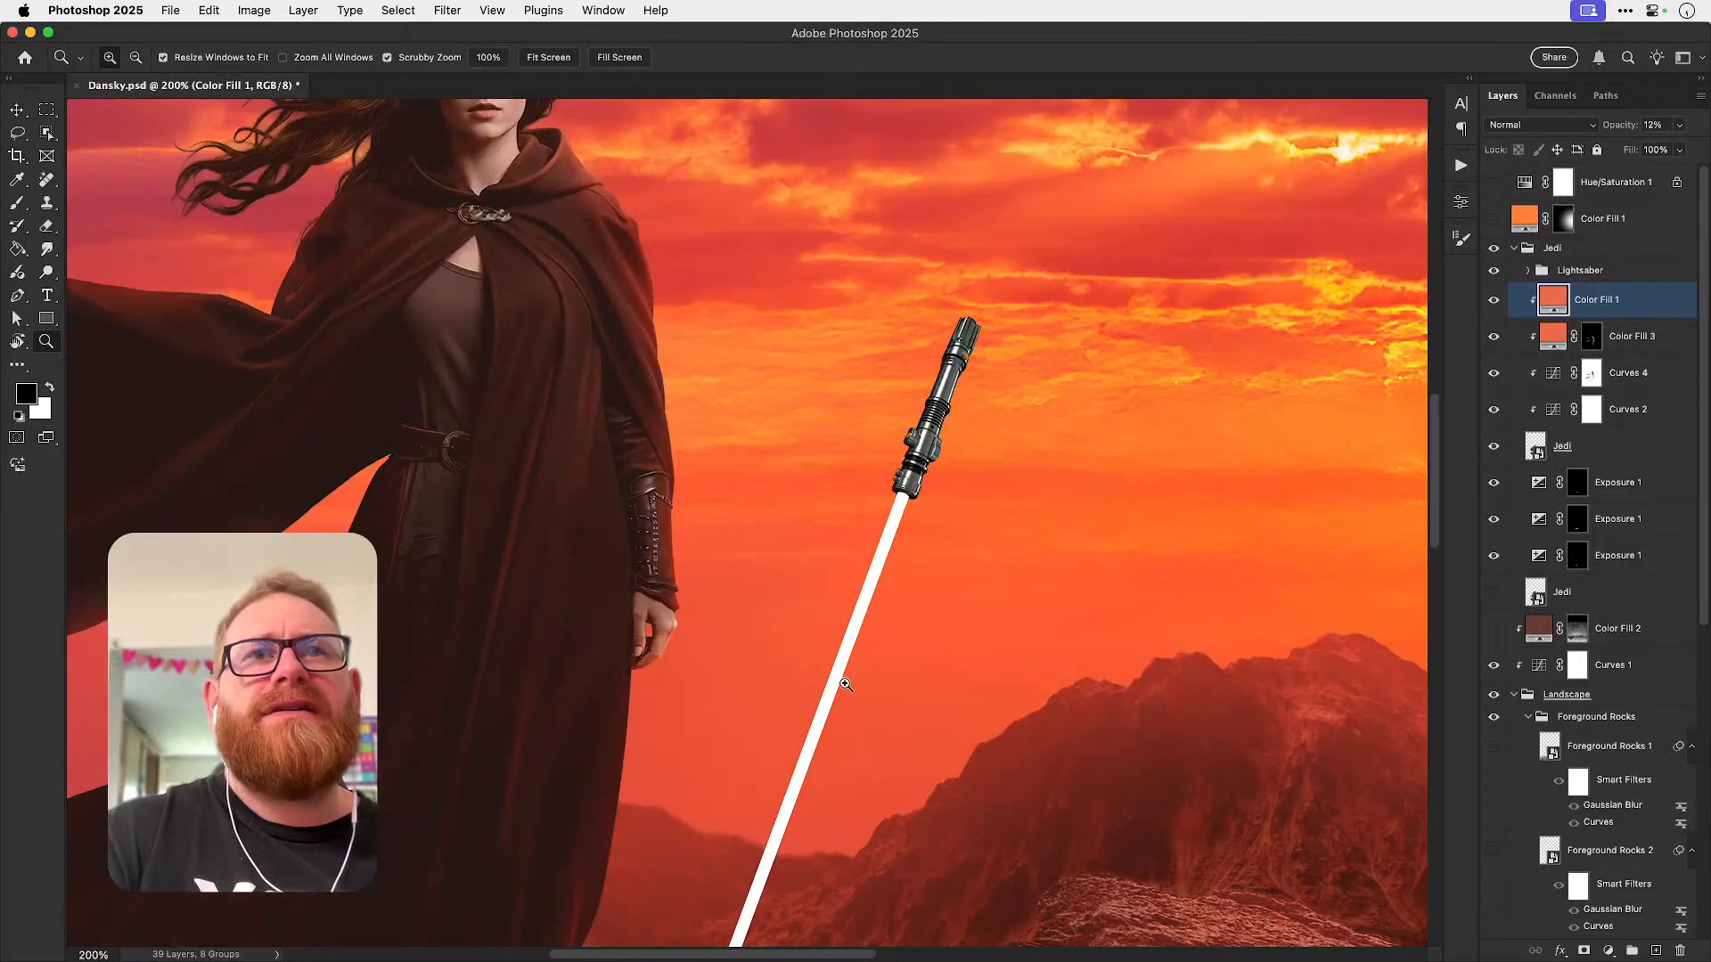
{"action": "left_click", "coordinate": [846, 691]}
{"action": "key", "text": "v"}
{"action": "key", "text": "super+minus"}
{"action": "key", "text": "super+minus"}
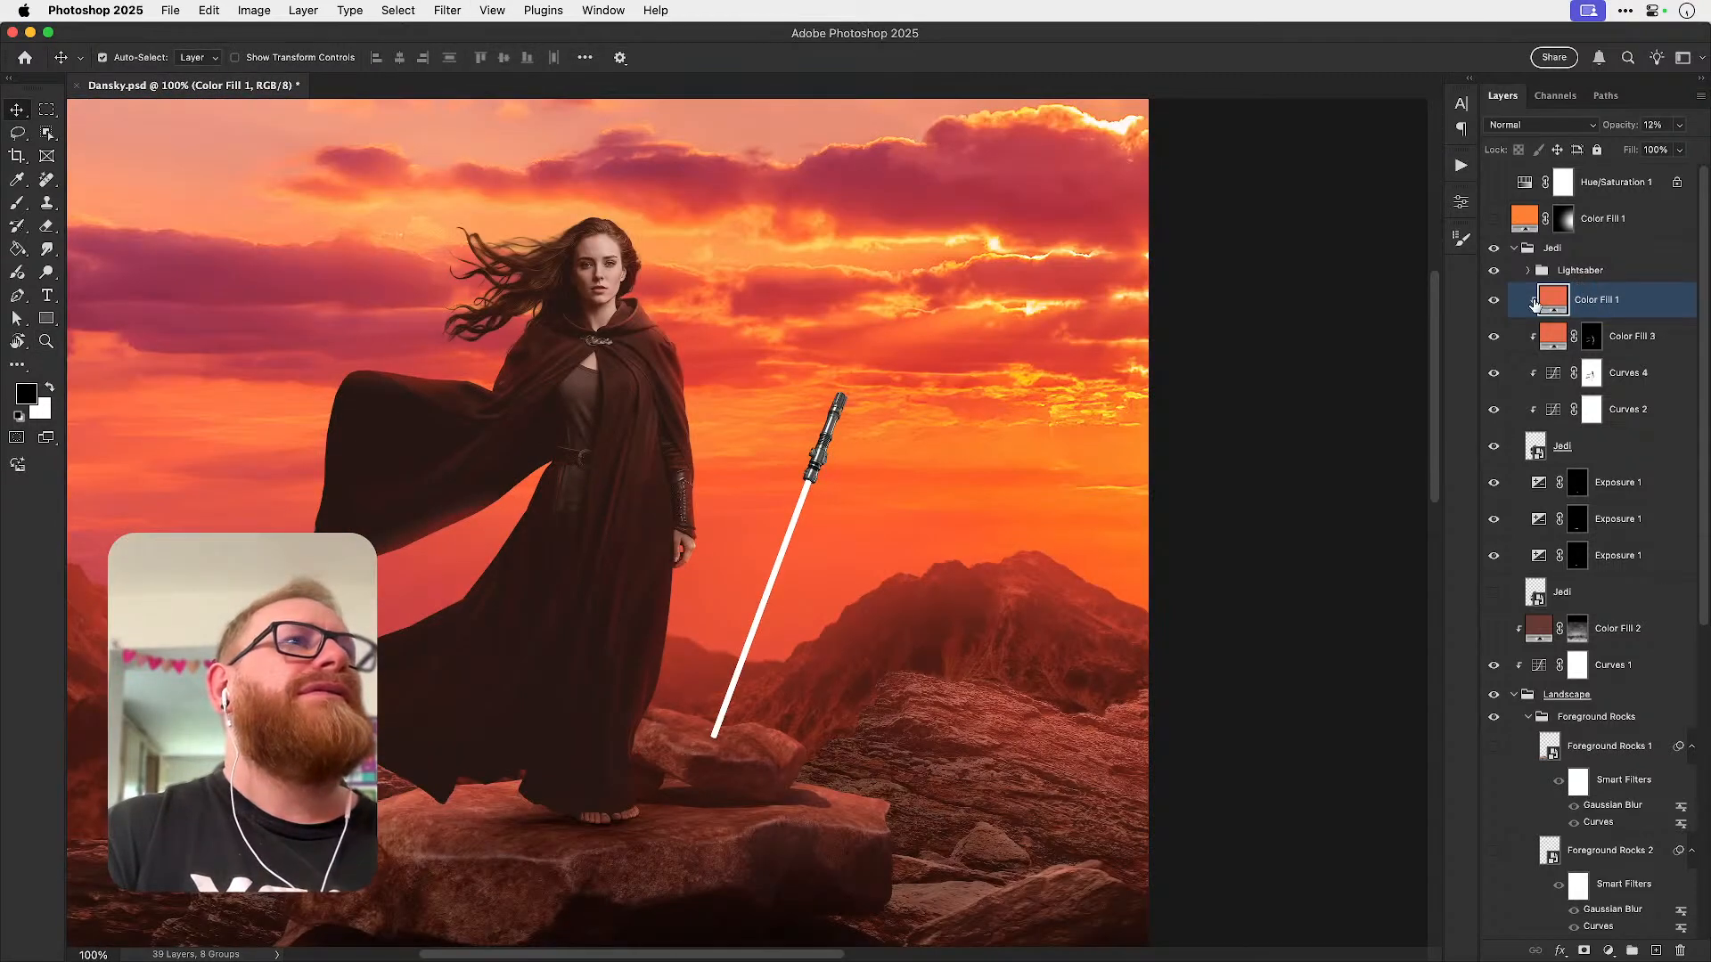
{"action": "left_click", "coordinate": [1493, 300]}
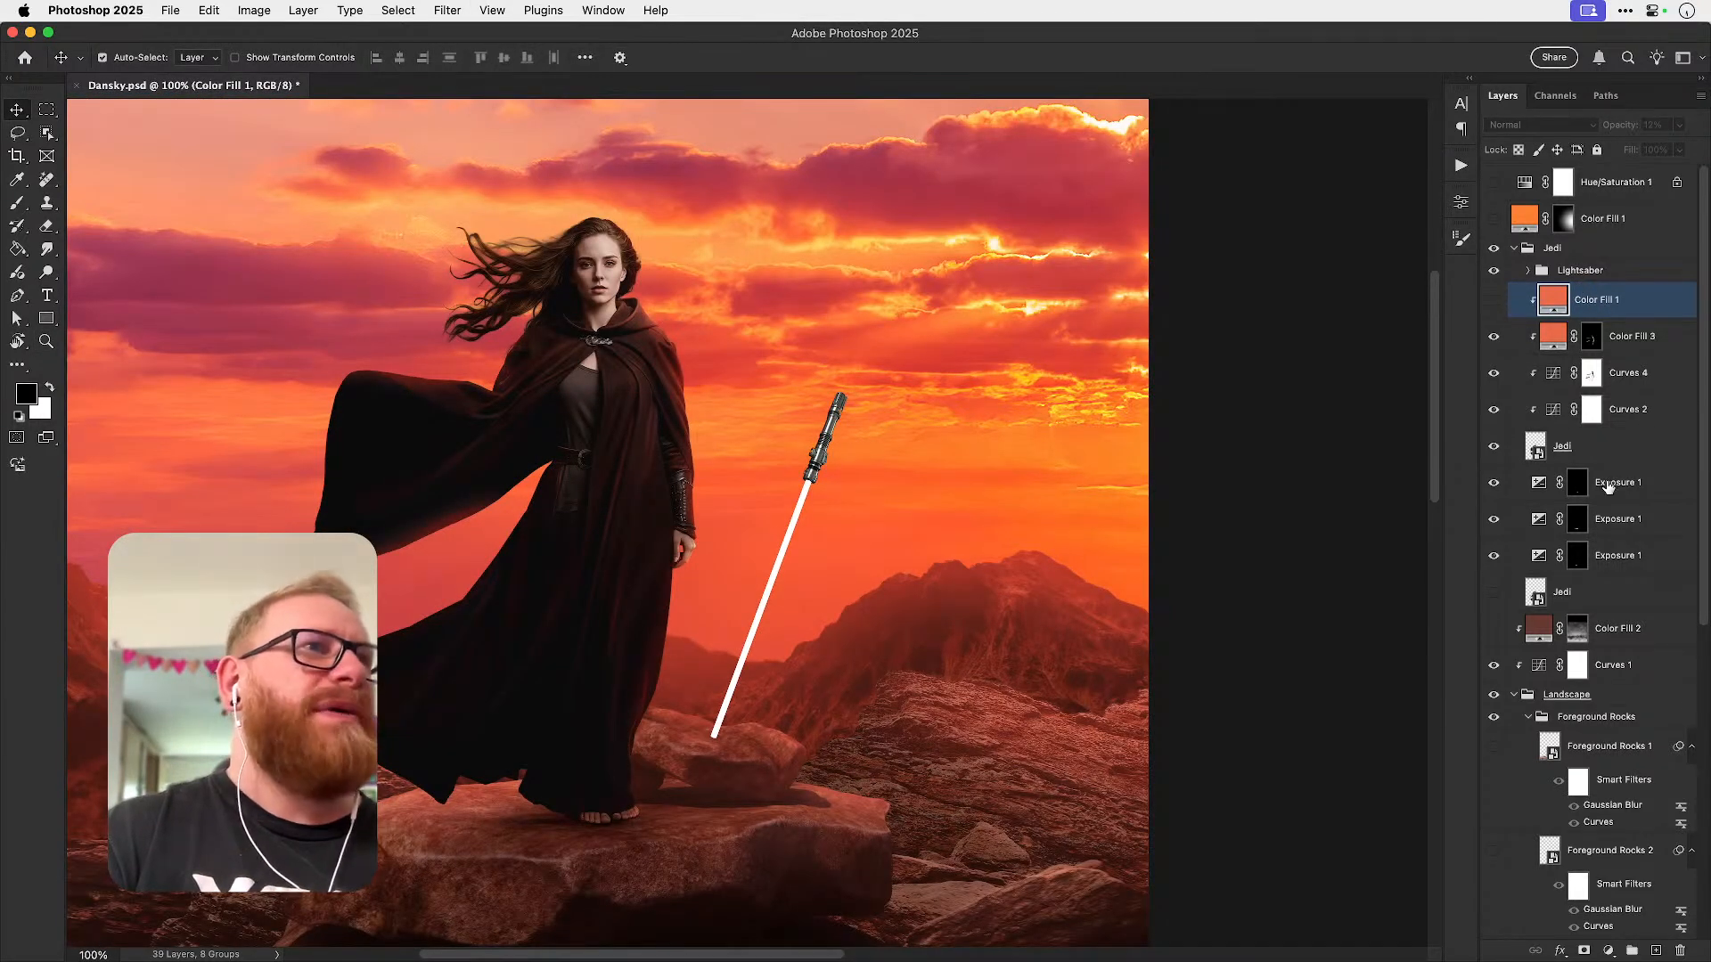
{"action": "left_click", "coordinate": [1632, 337]}
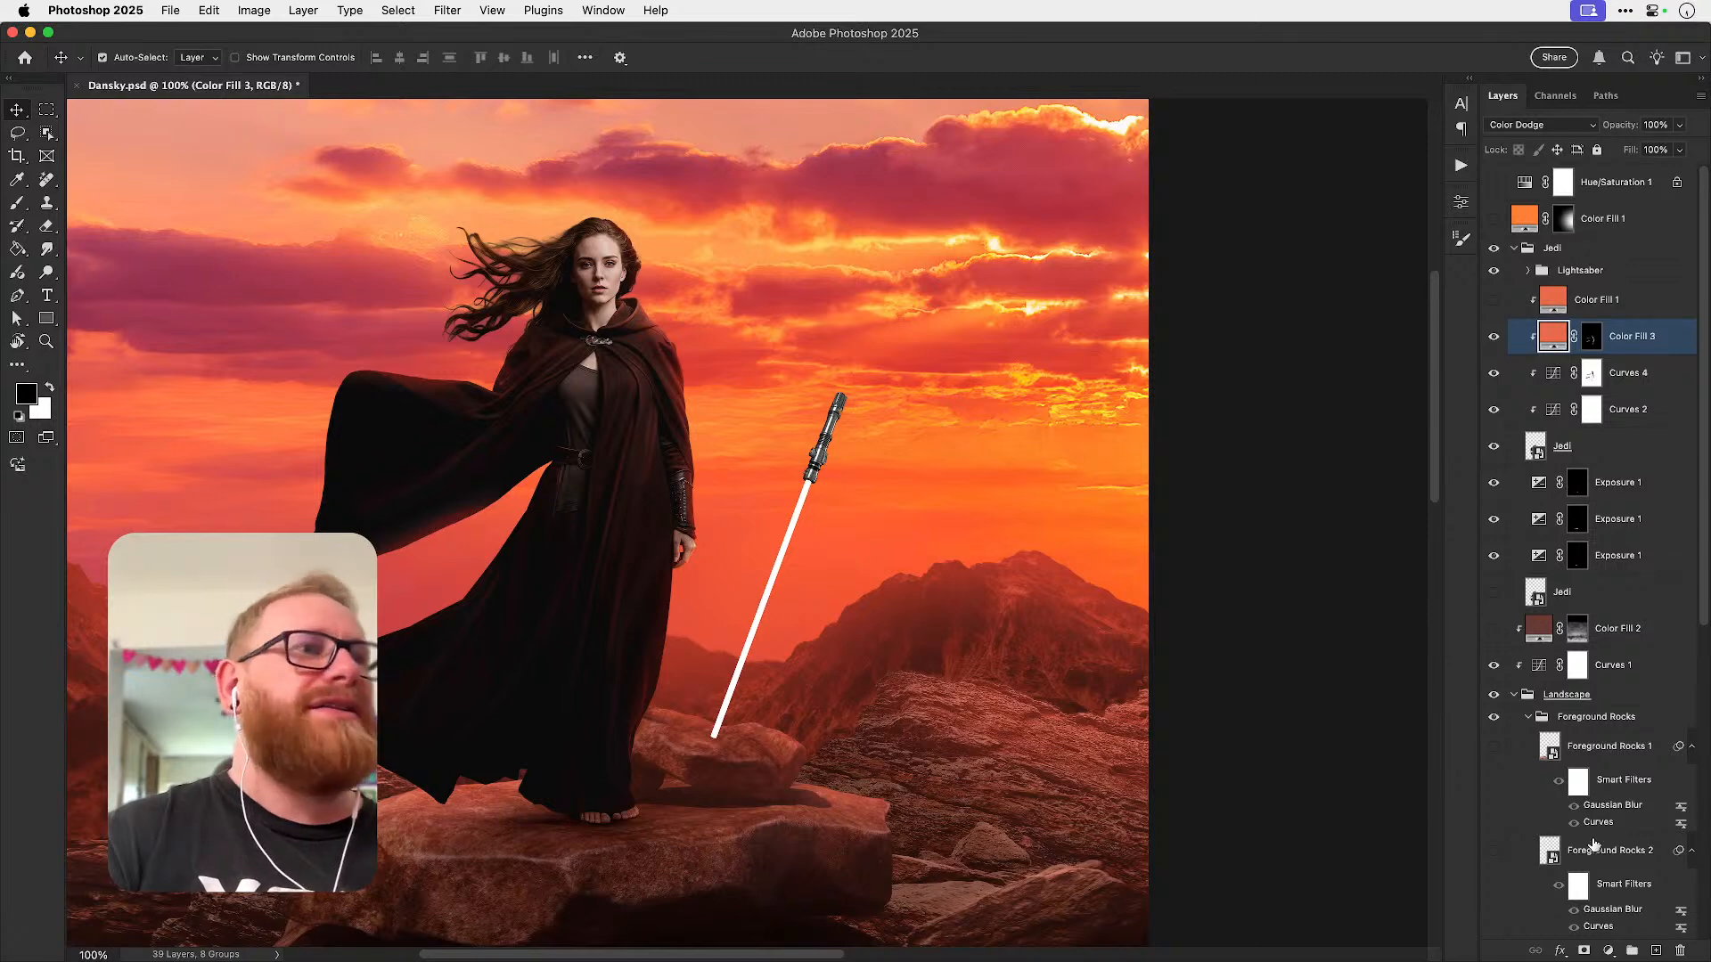
- Add a bright-blue (#23b4ff) solid colour fill directly above Color Fill 3, clipped to the Jedi
{"action": "left_click", "coordinate": [1609, 950]}
{"action": "left_click", "coordinate": [1627, 652]}
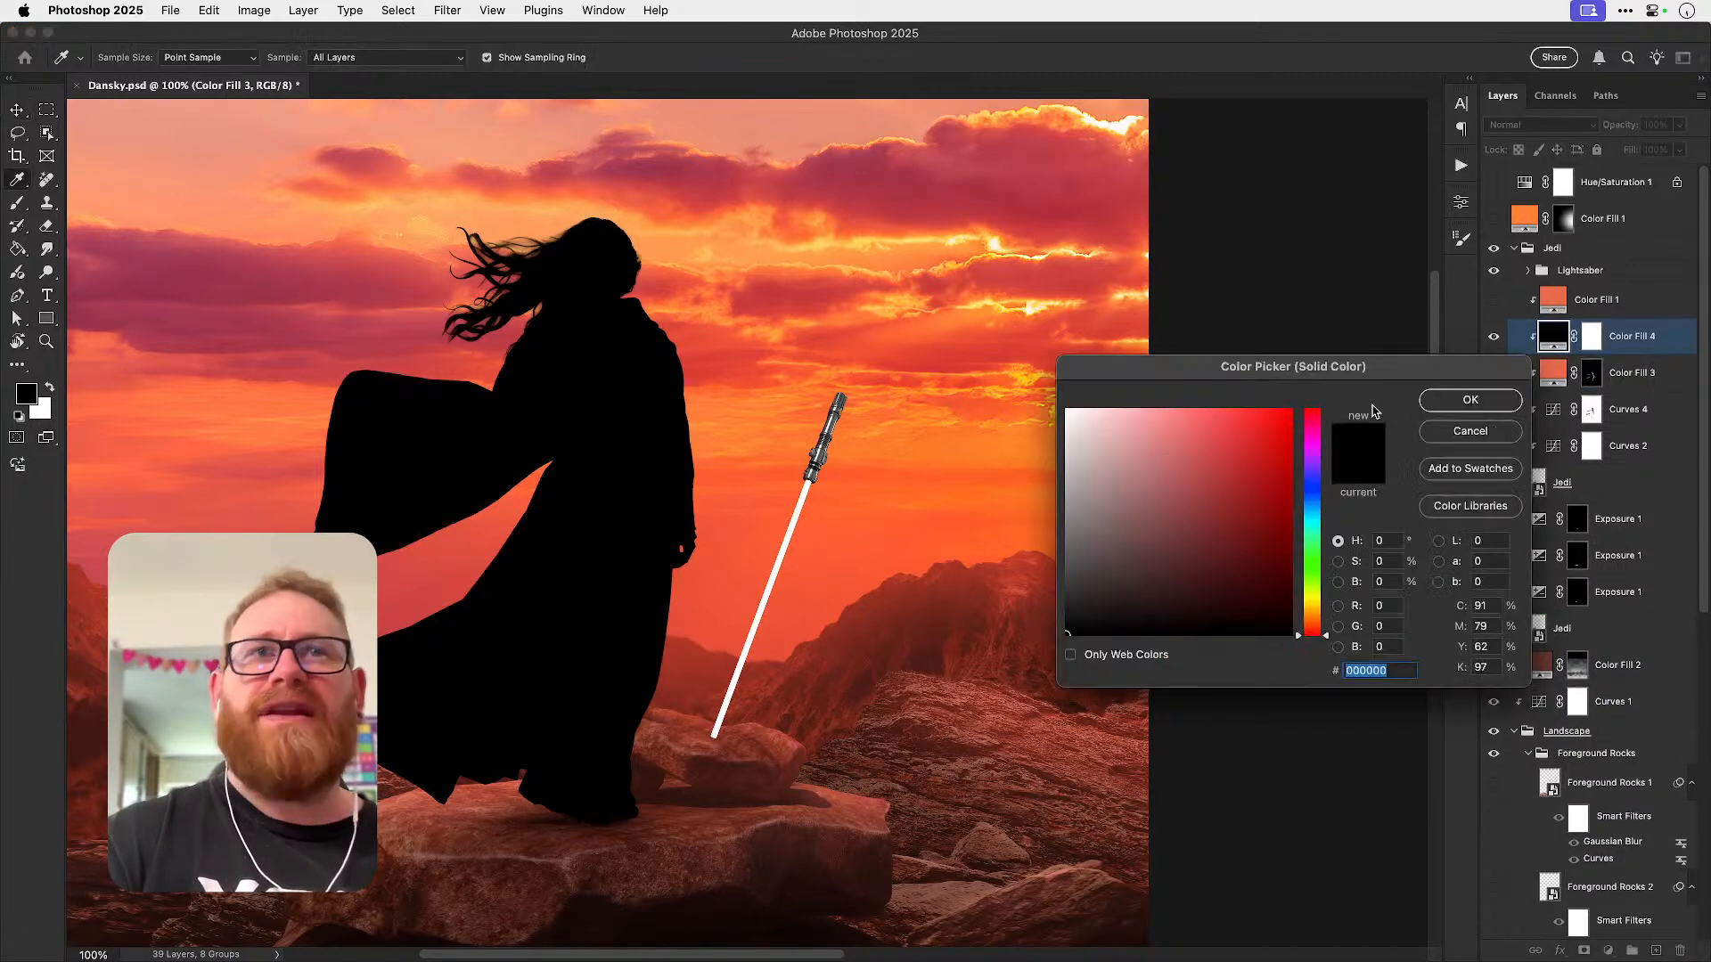
{"action": "left_click", "coordinate": [1312, 500]}
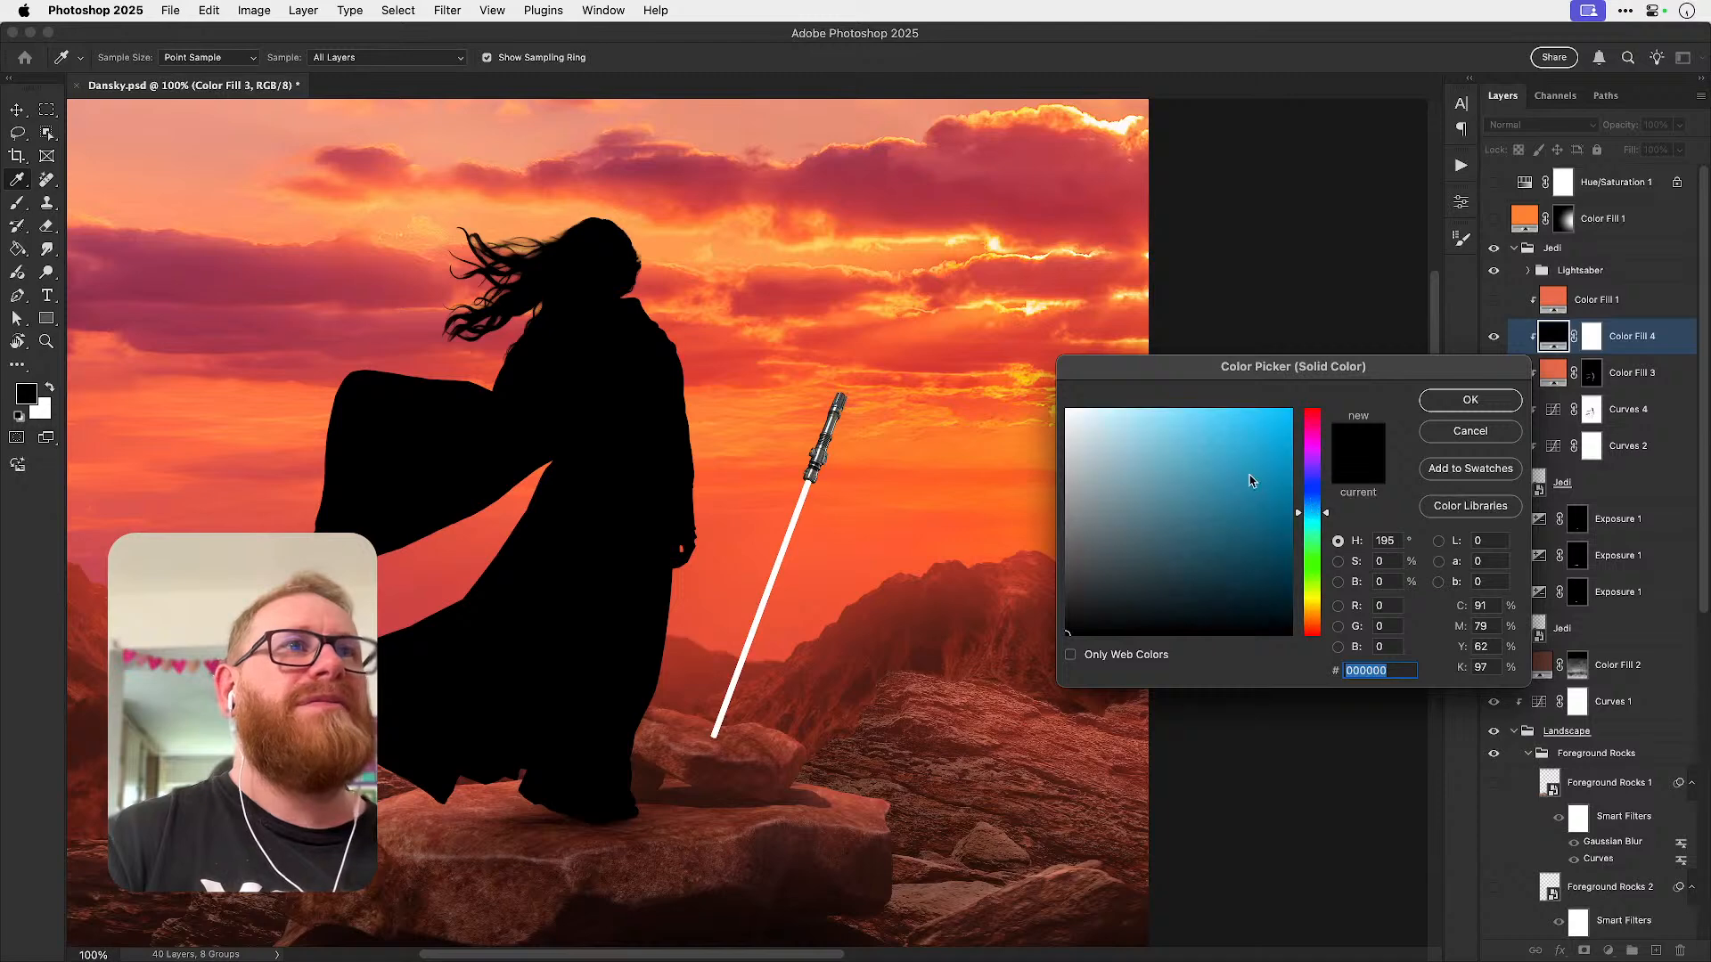
{"action": "mouse_move", "coordinate": [1238, 485]}
{"action": "left_mouse_down"}
{"action": "mouse_move", "coordinate": [1249, 420]}
{"action": "mouse_move", "coordinate": [1274, 483]}
{"action": "mouse_move", "coordinate": [1260, 410]}
{"action": "left_mouse_up"}
{"action": "left_click", "coordinate": [1311, 500]}
{"action": "left_click_drag", "start_coordinate": [1311, 513], "coordinate": [1312, 513]}
{"action": "left_click", "coordinate": [1312, 512]}
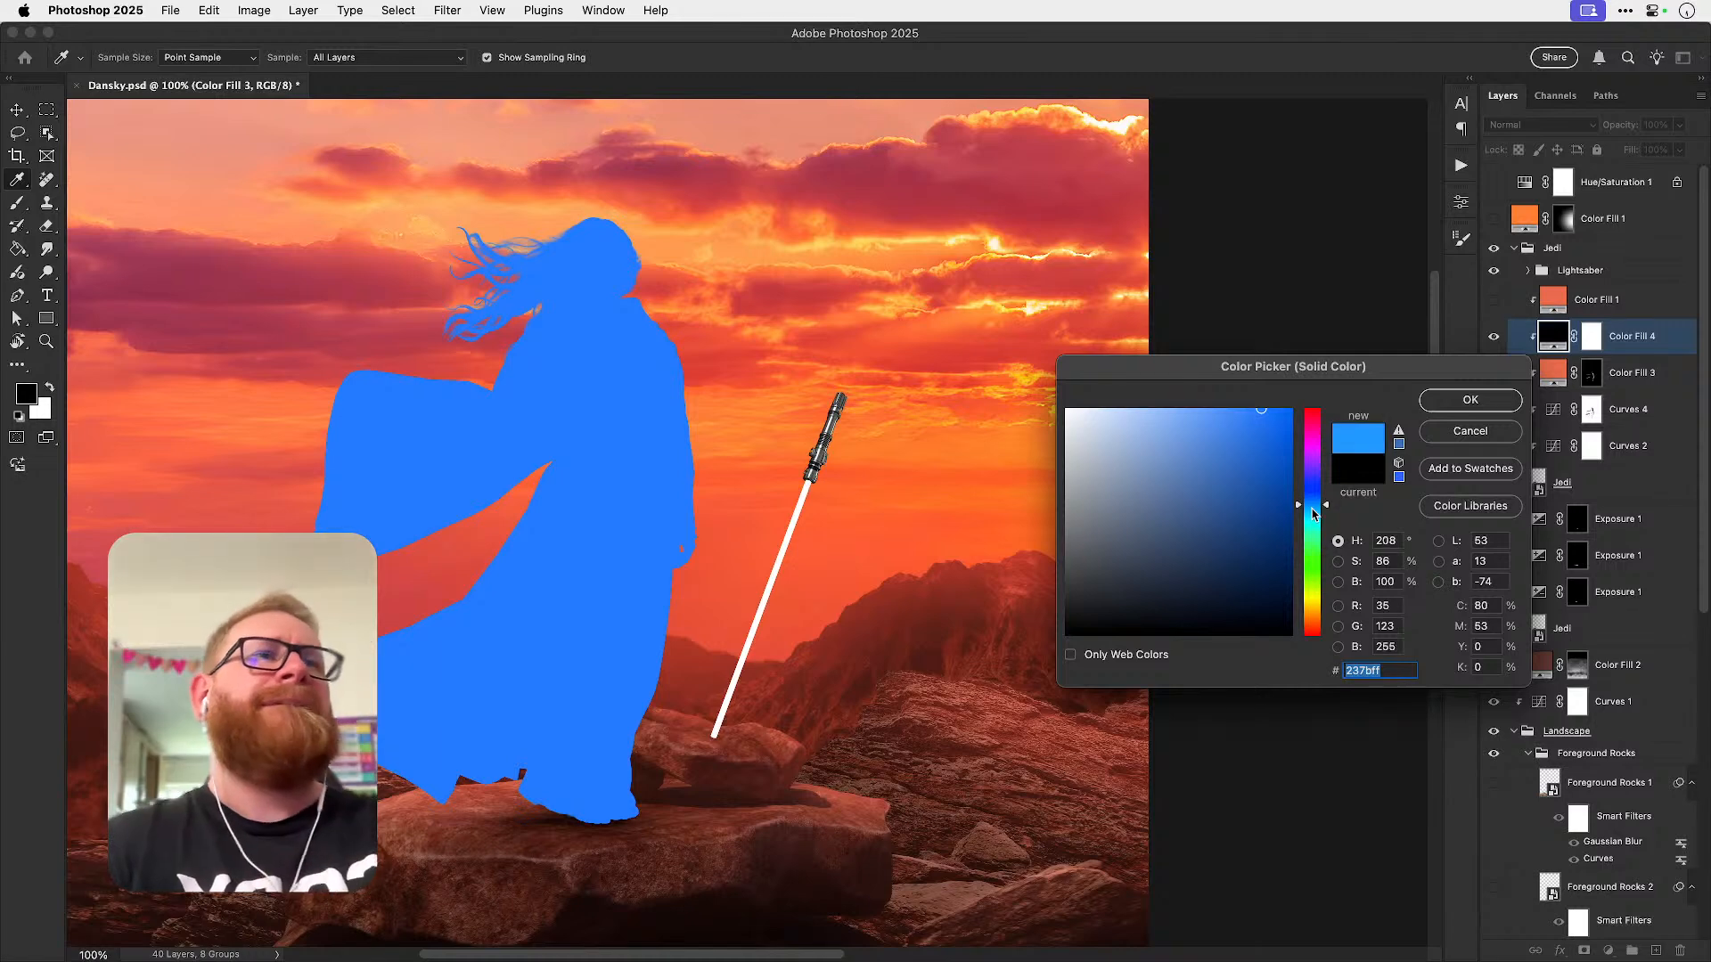
{"action": "left_click", "coordinate": [1312, 514]}
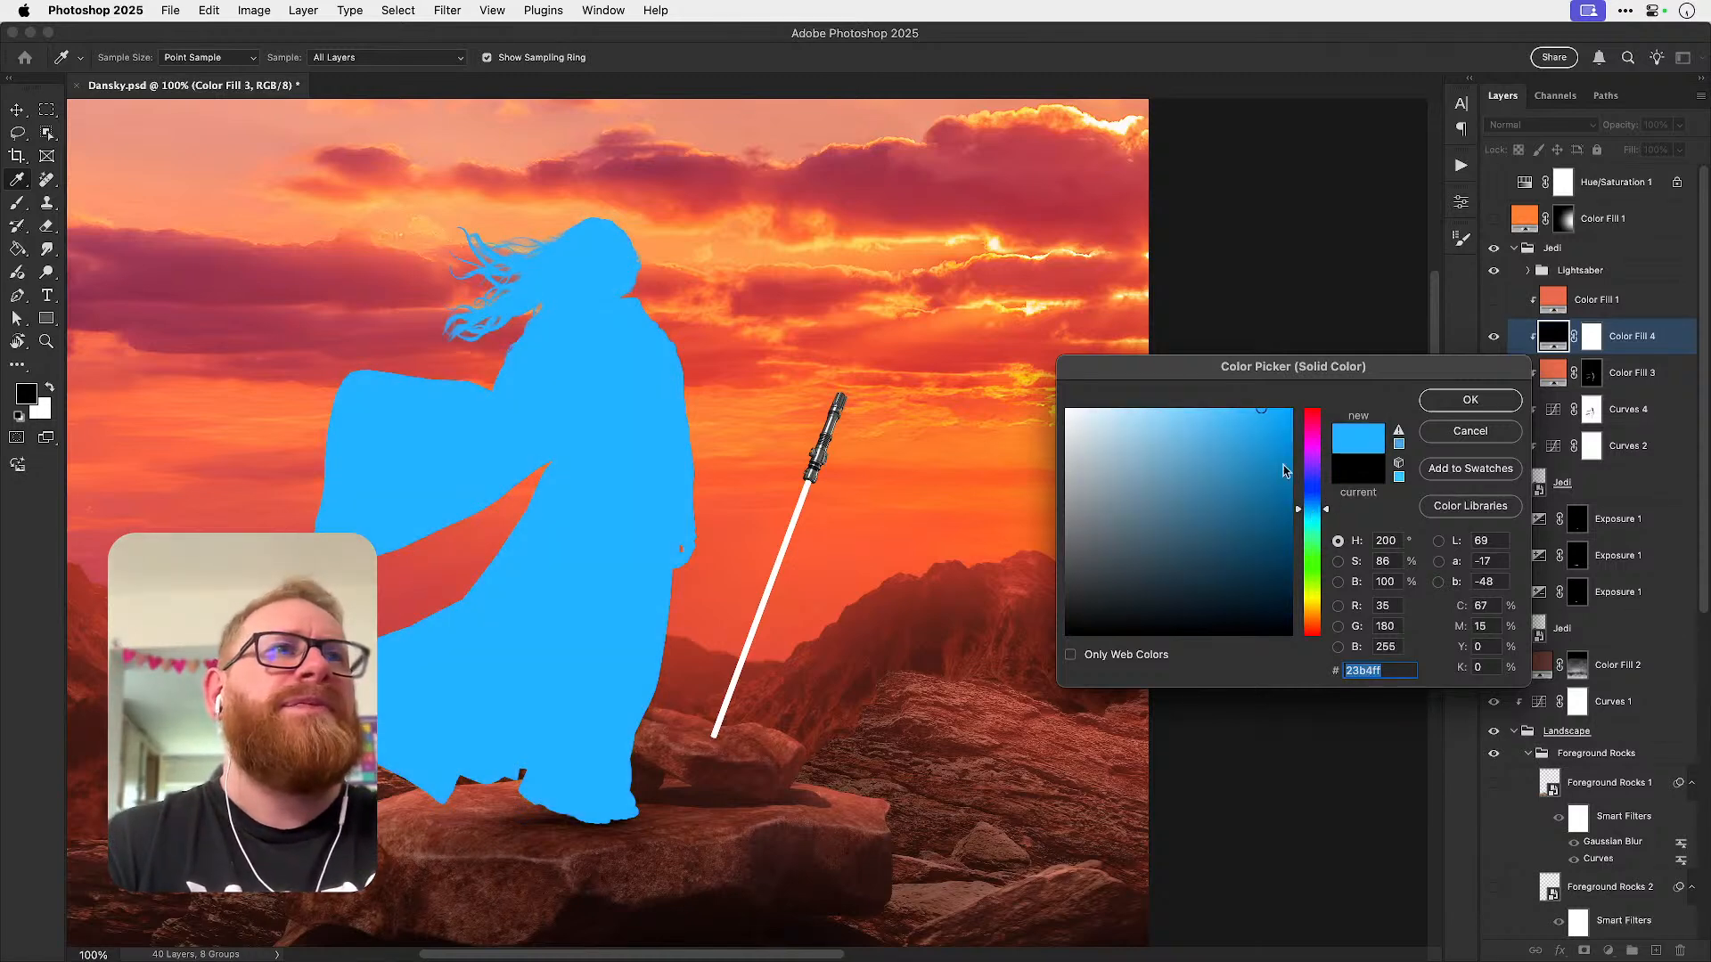
{"action": "key", "text": "Return"}
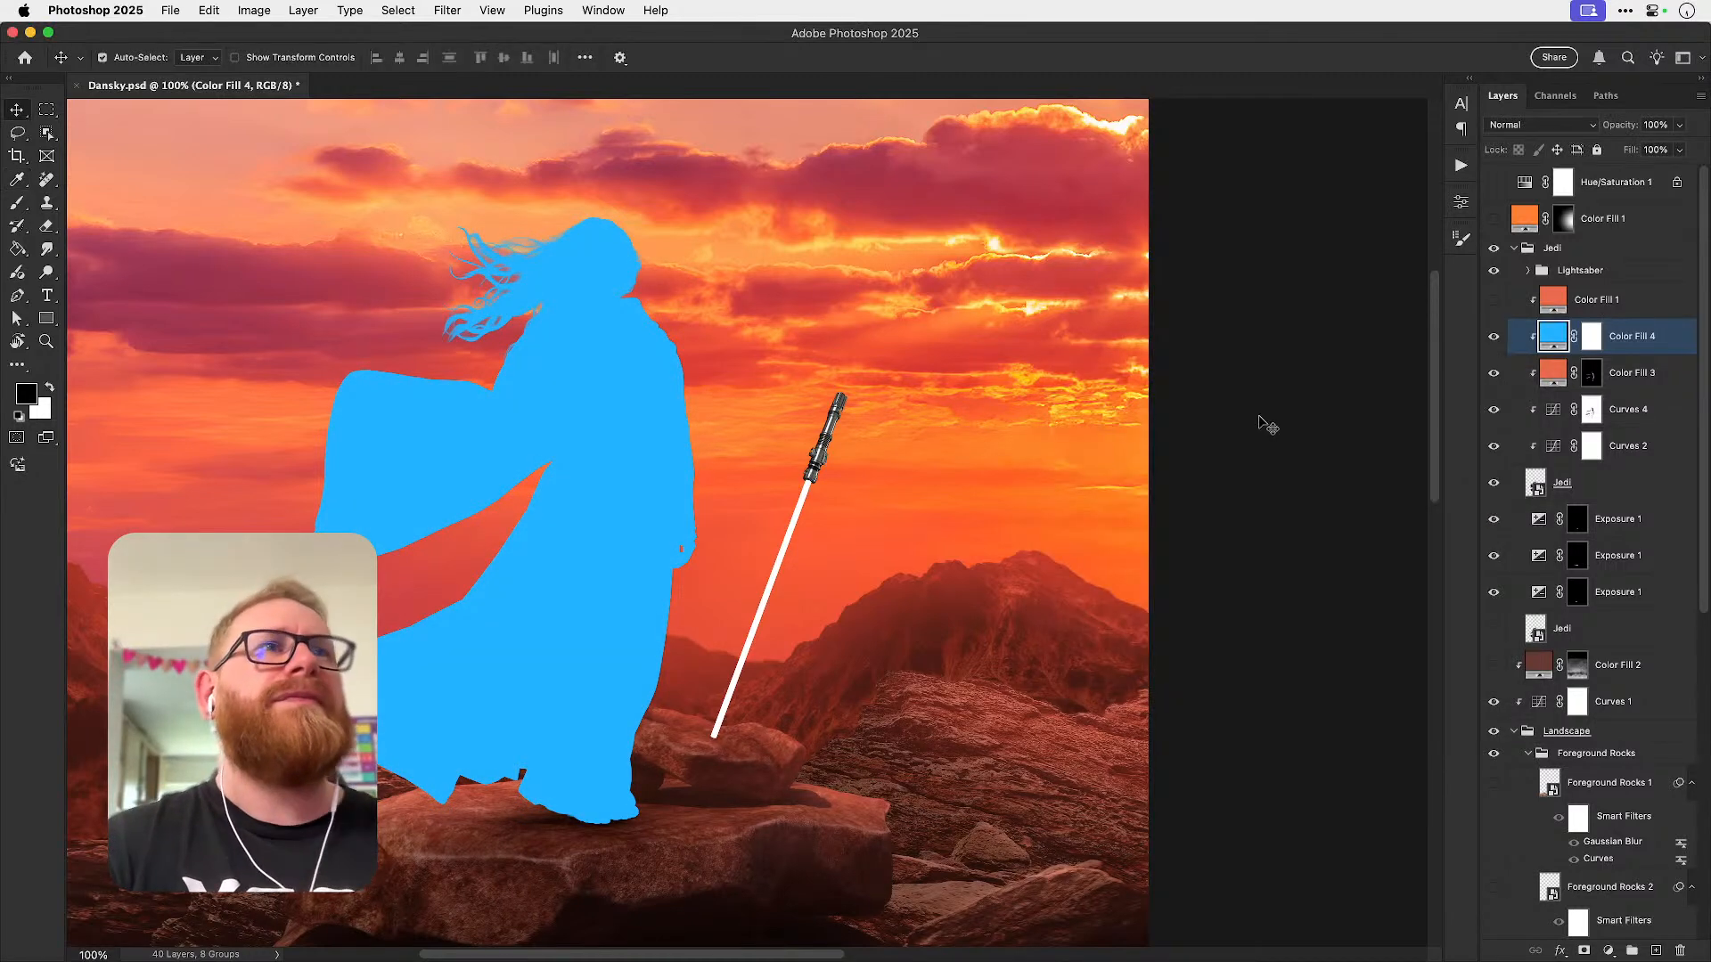
- Invert the Color Fill 4 mask to black, hiding the blue fill, and frame the Jedi's hand
{"action": "left_click", "coordinate": [1591, 338]}
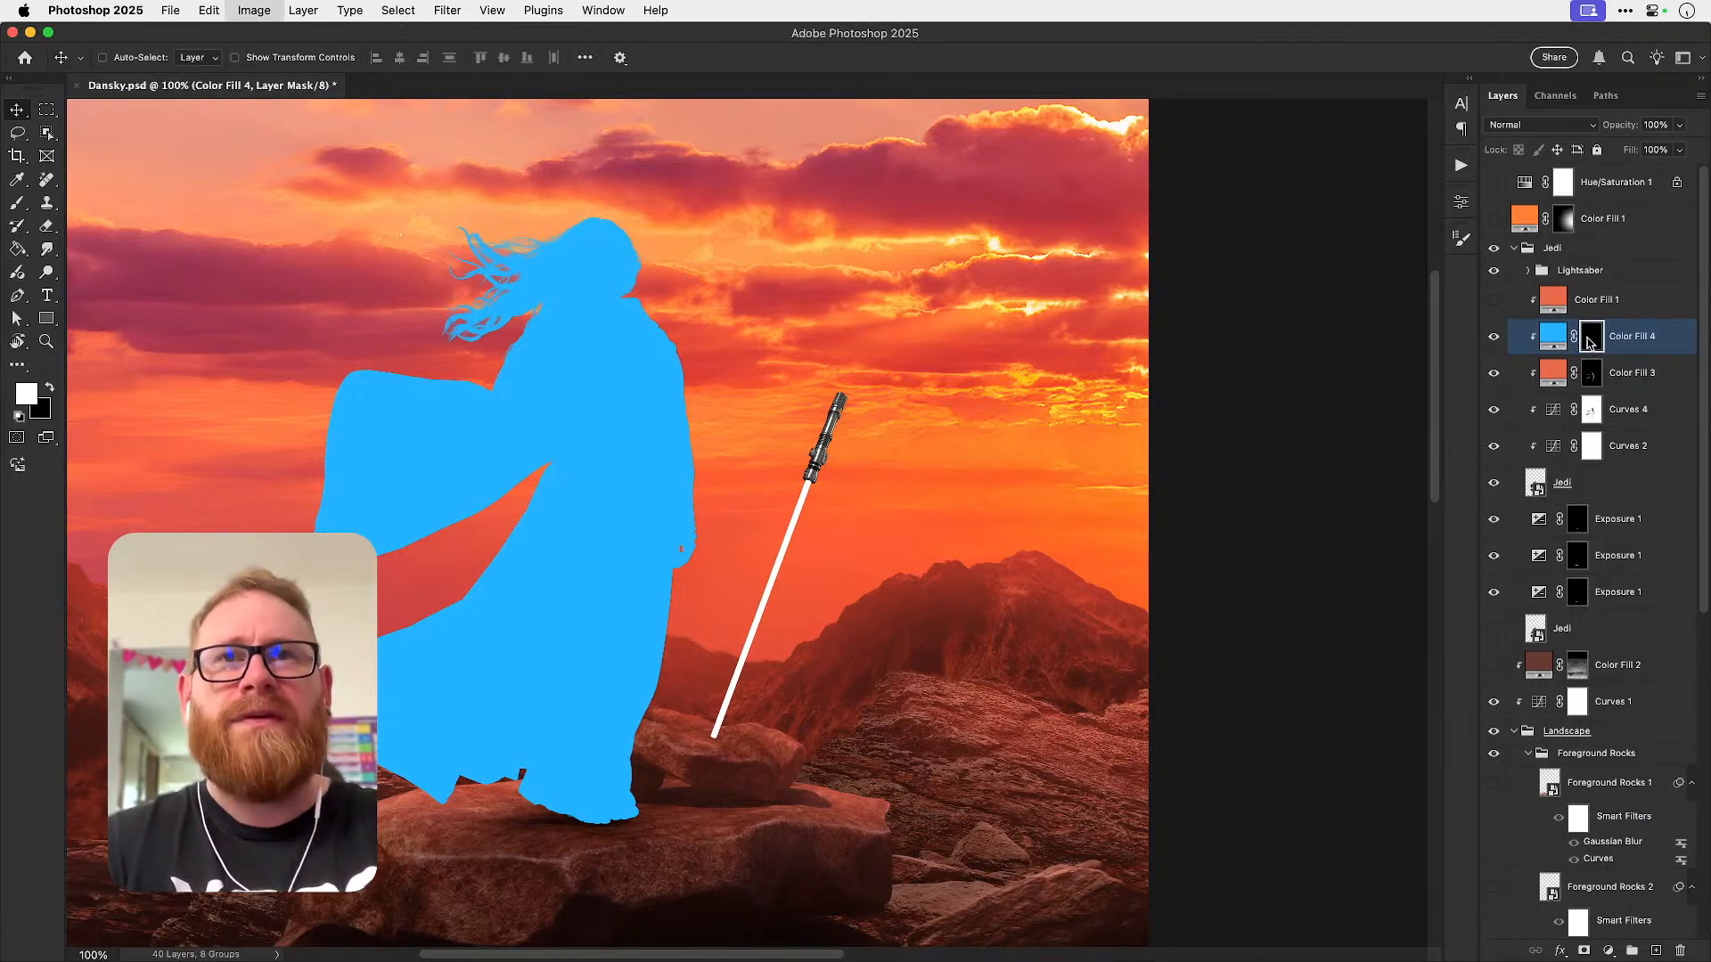
{"action": "key", "text": "super+i"}
{"action": "key", "text": "z"}
{"action": "left_click", "coordinate": [724, 541]}
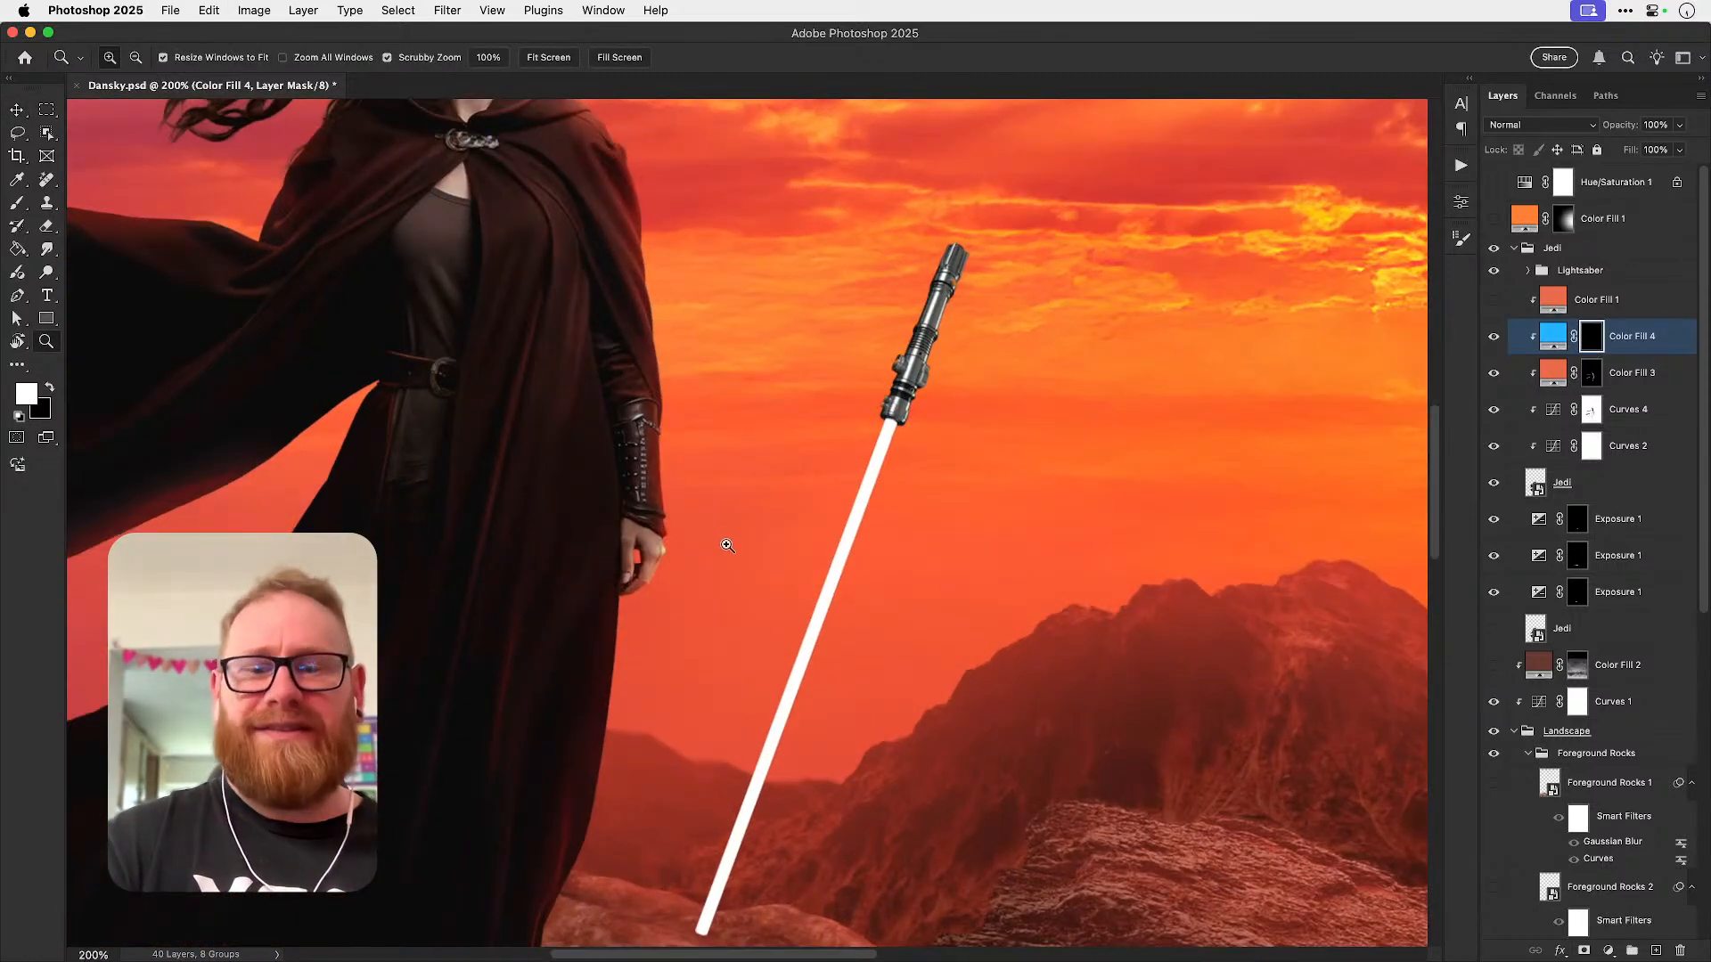
- Try the Overlay and Vivid Light blend modes on Color Fill 4 while brushing blue light onto the hand and forearm
{"action": "key", "text": "b"}
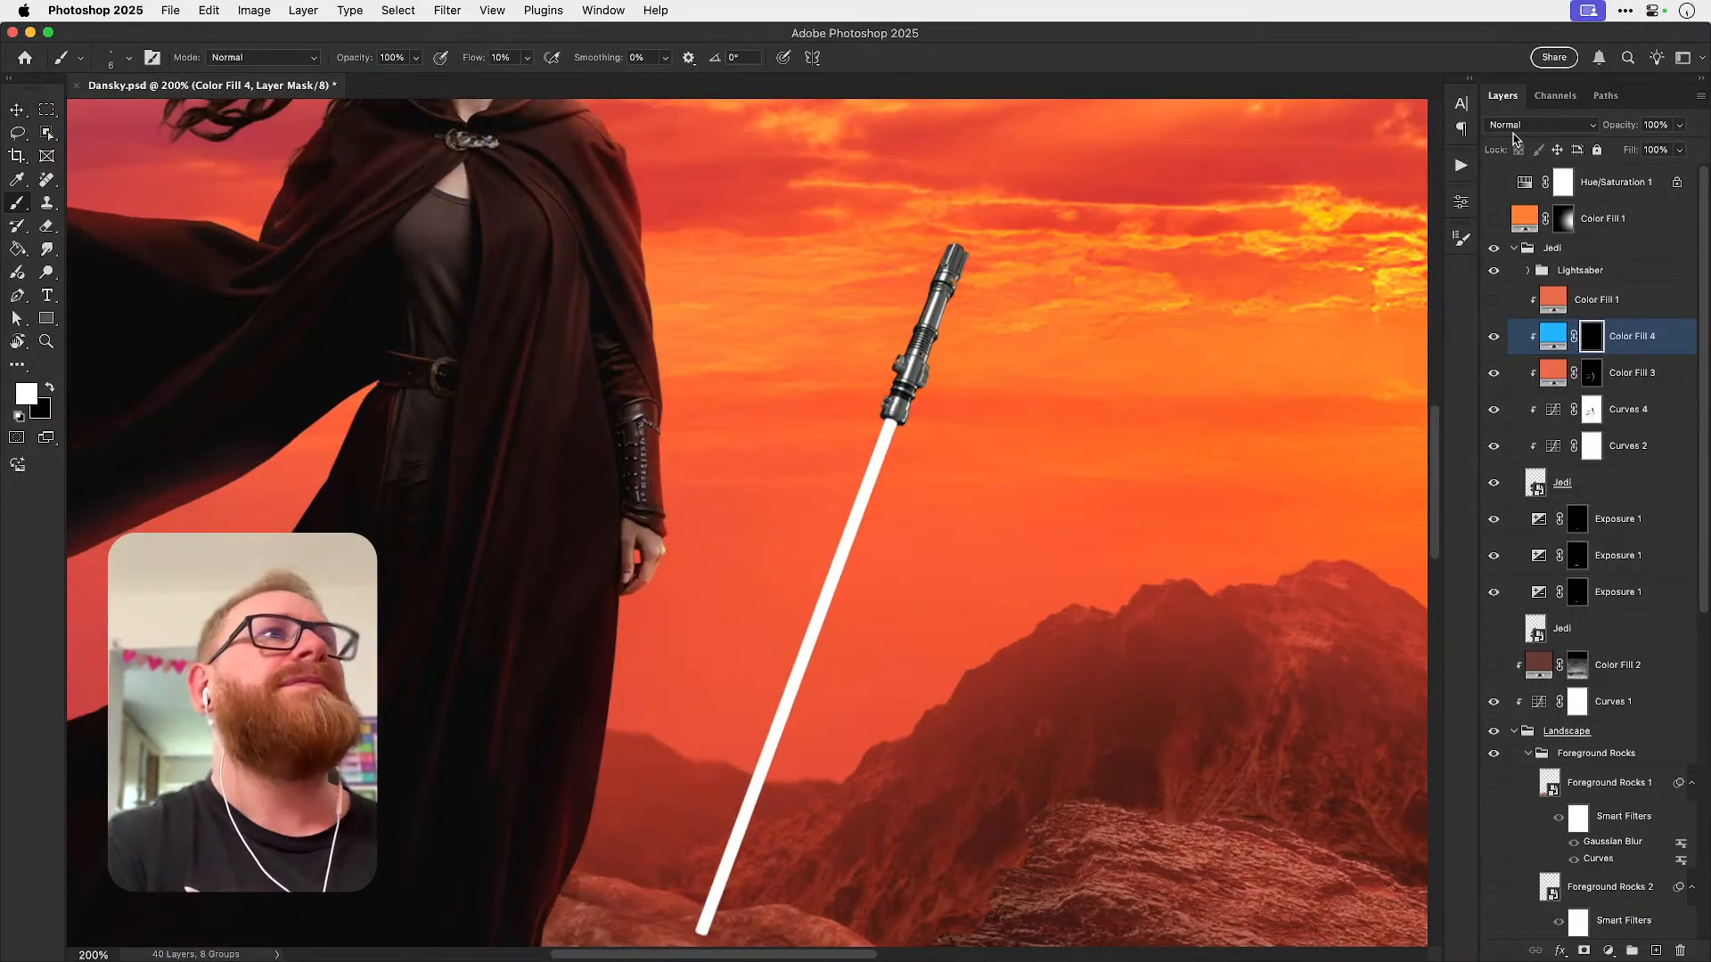
{"action": "left_click", "coordinate": [1514, 127]}
{"action": "left_click", "coordinate": [1515, 388]}
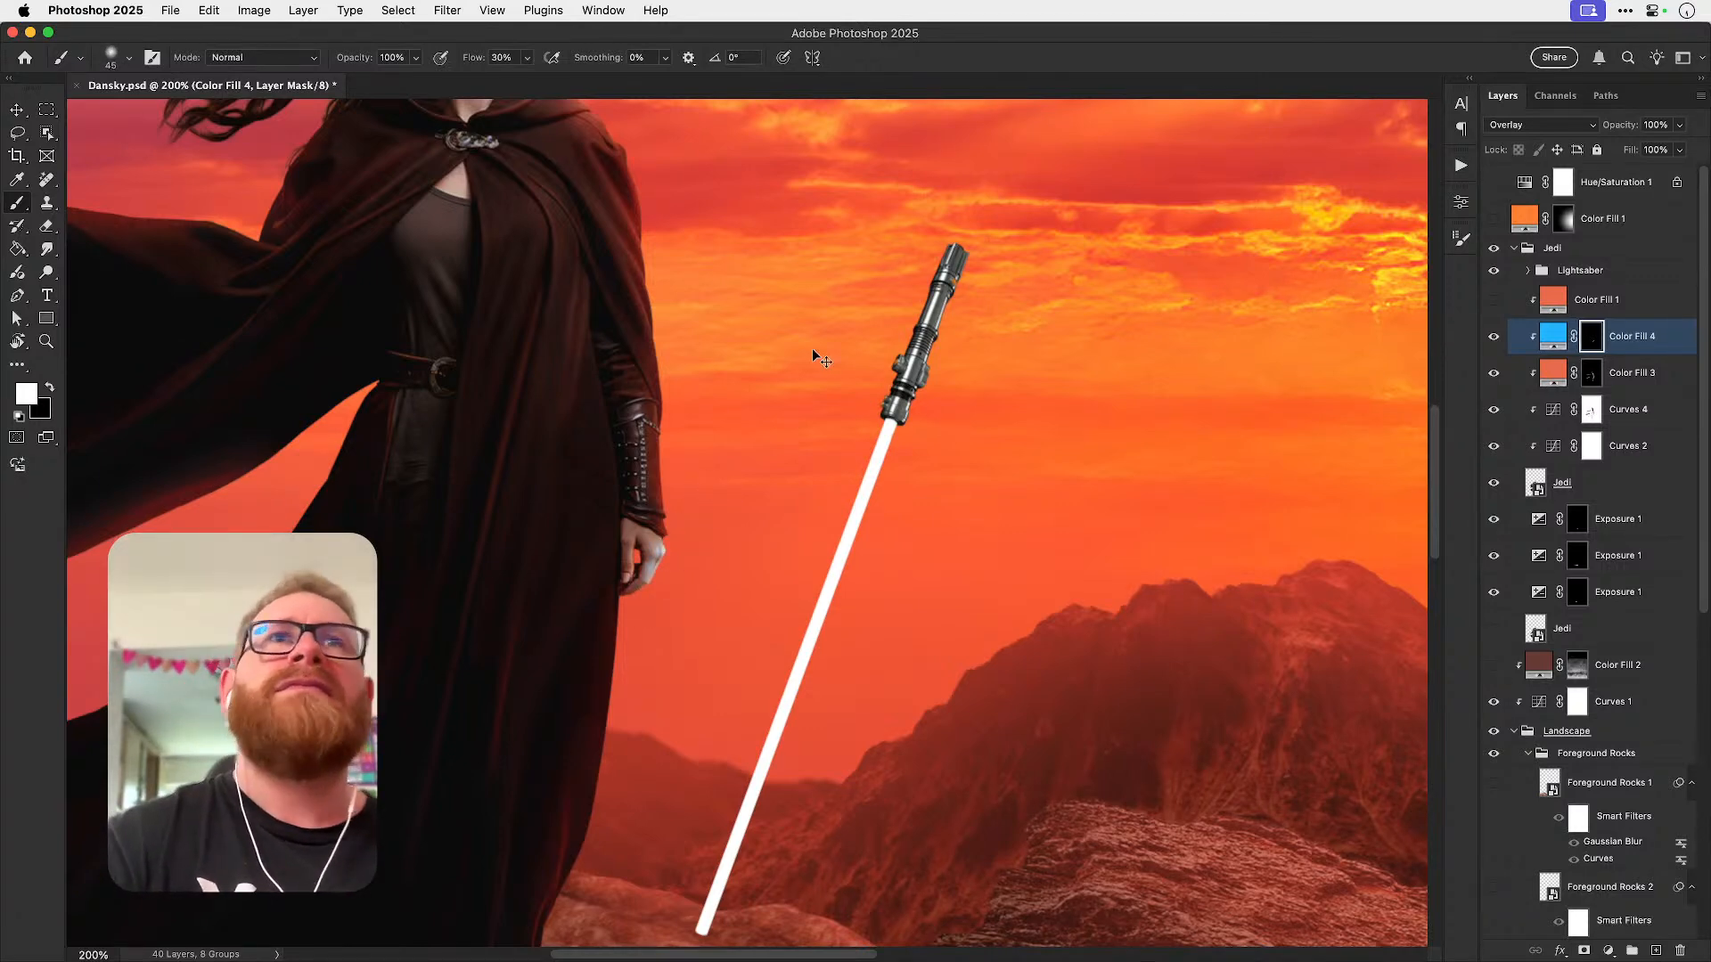
{"action": "left_click", "coordinate": [1536, 128]}
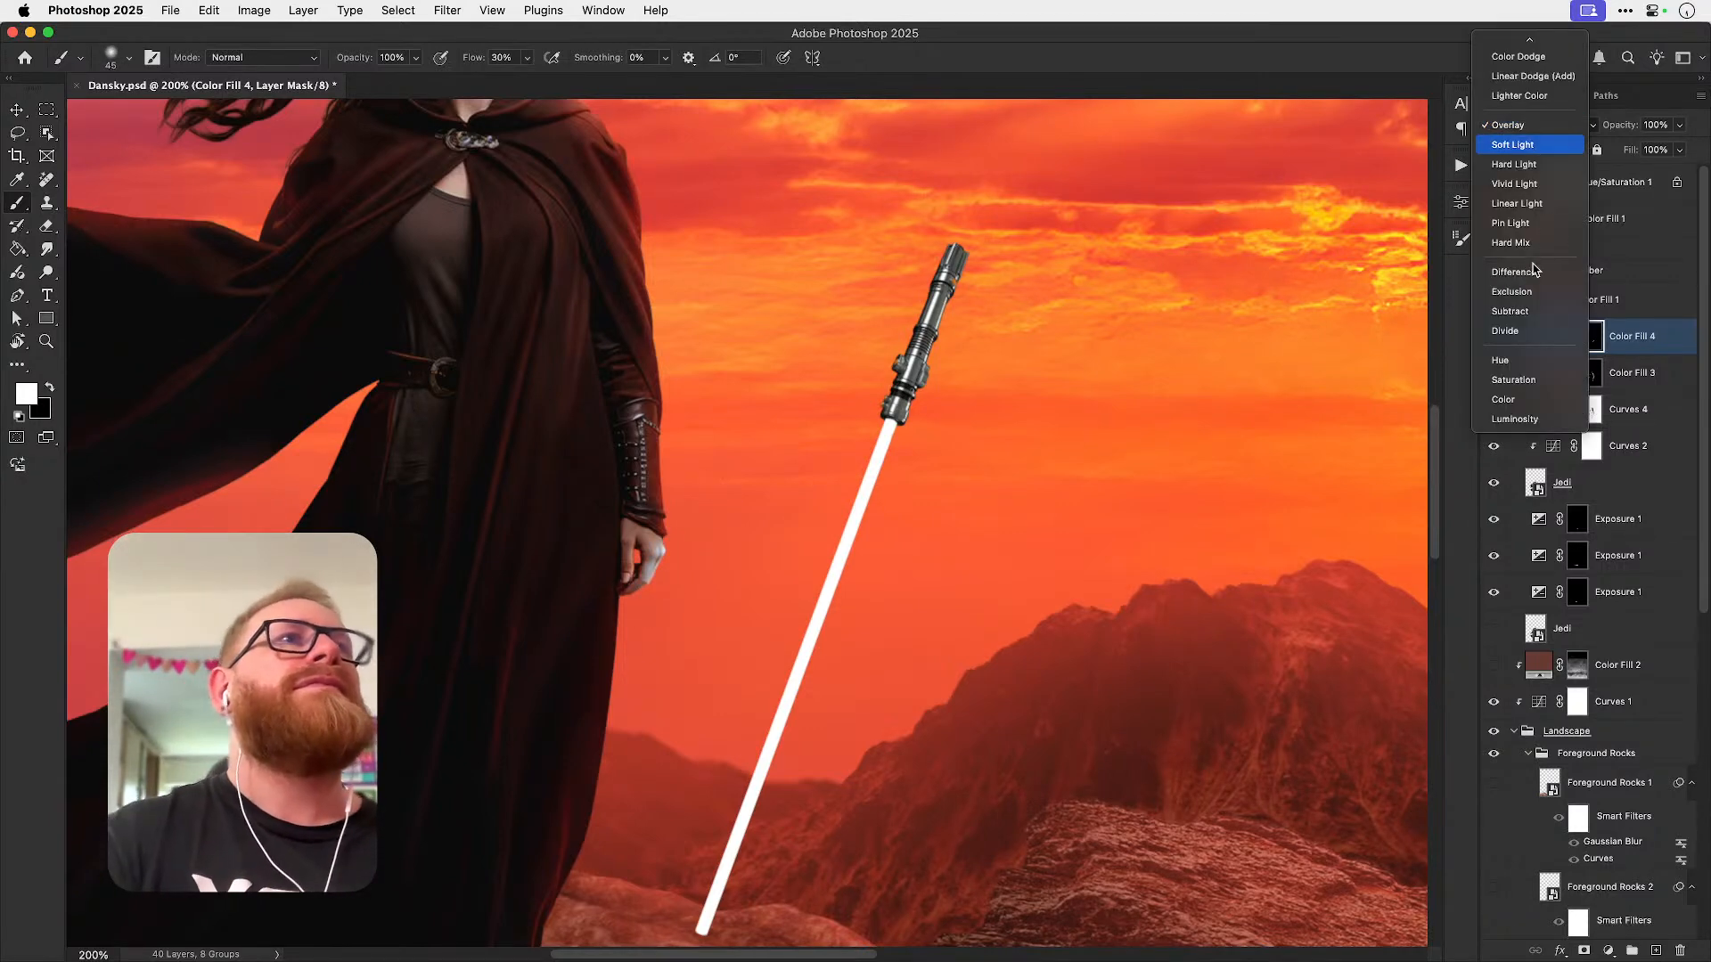
{"action": "left_click", "coordinate": [1526, 180]}
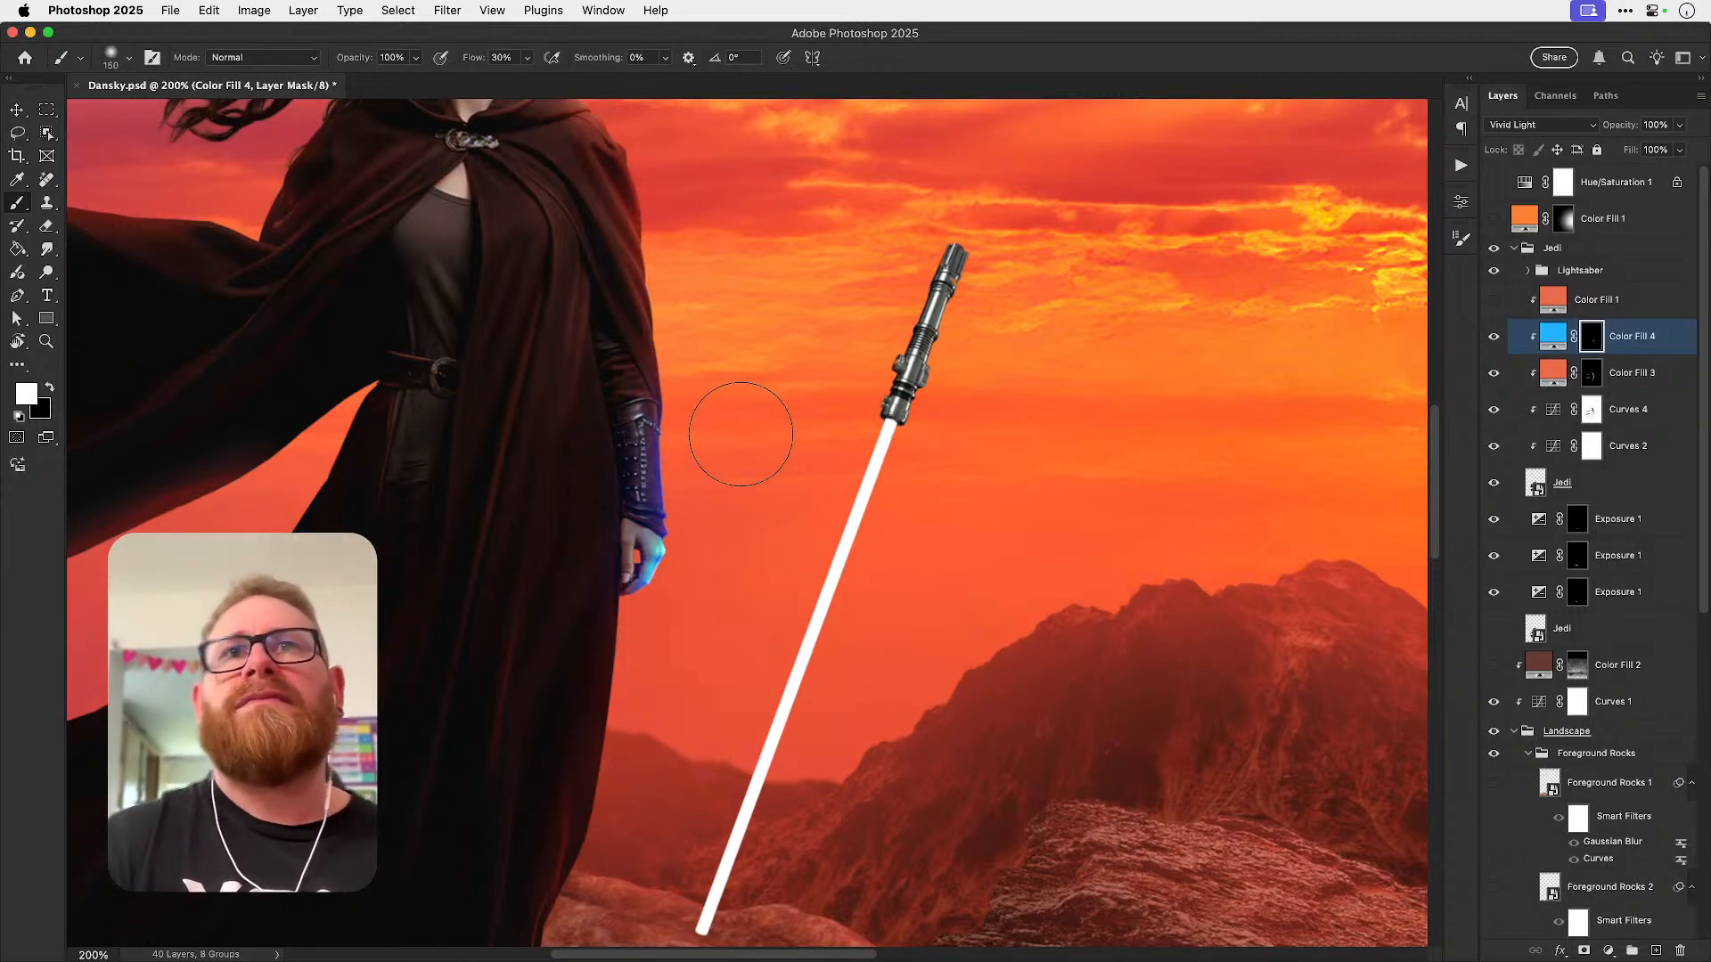
- Brush blue light along the outer sleeve and inner robe folds, and undo the strokes on the folds
{"action": "scroll", "coordinate": [737, 428], "scroll_direction": "up", "scroll_amount": 5}
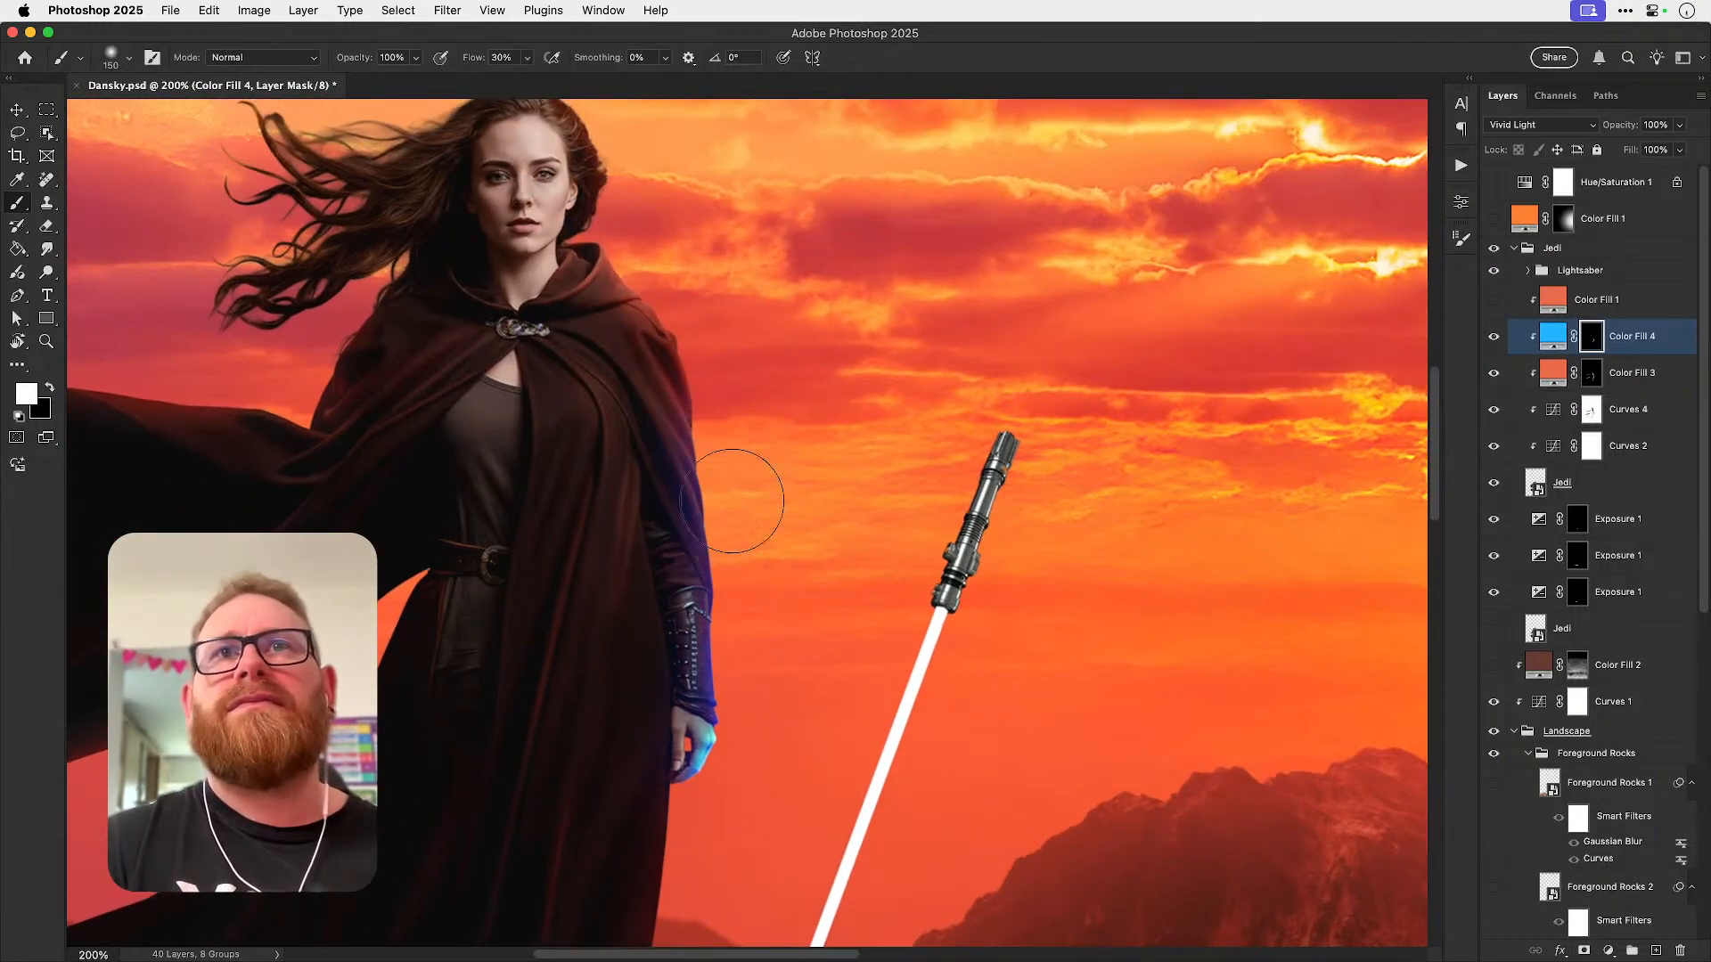
{"action": "left_click_drag", "start_coordinate": [741, 517], "coordinate": [781, 367]}
{"action": "key", "text": "bracketleft"}
{"action": "key", "text": "bracketleft"}
{"action": "key", "text": "bracketleft"}
{"action": "key", "text": "bracketleft"}
{"action": "key", "text": "bracketleft"}
{"action": "key", "text": "bracketleft"}
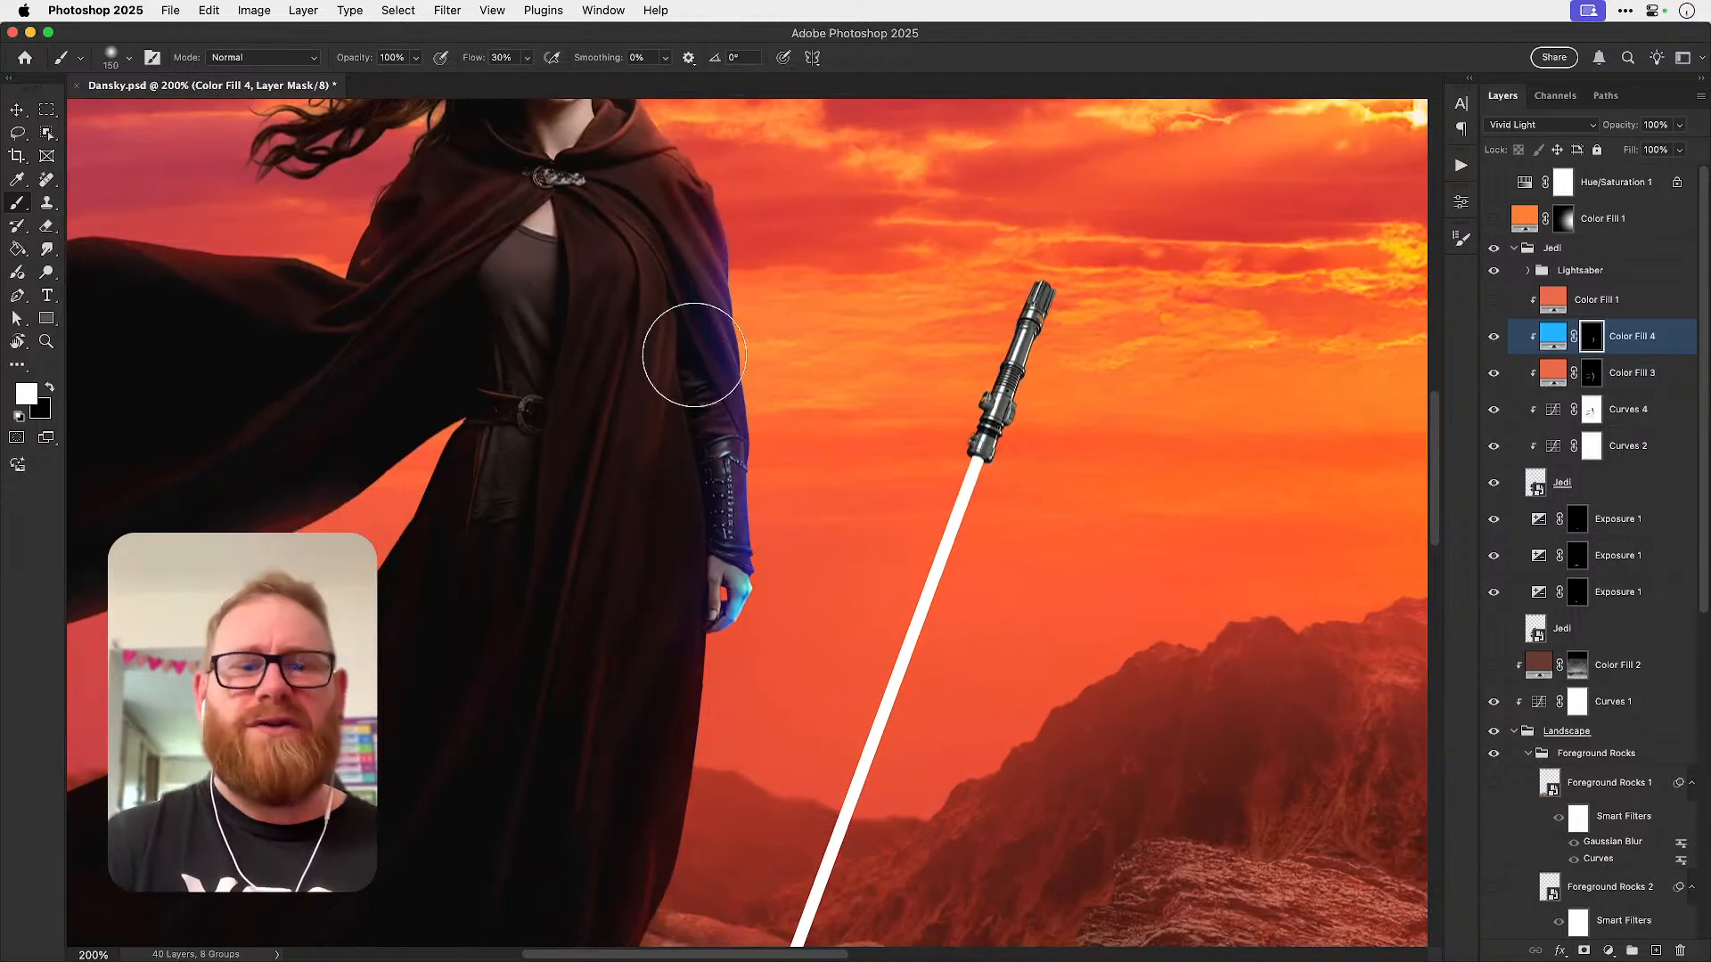
{"action": "left_click_drag", "start_coordinate": [655, 481], "coordinate": [659, 479]}
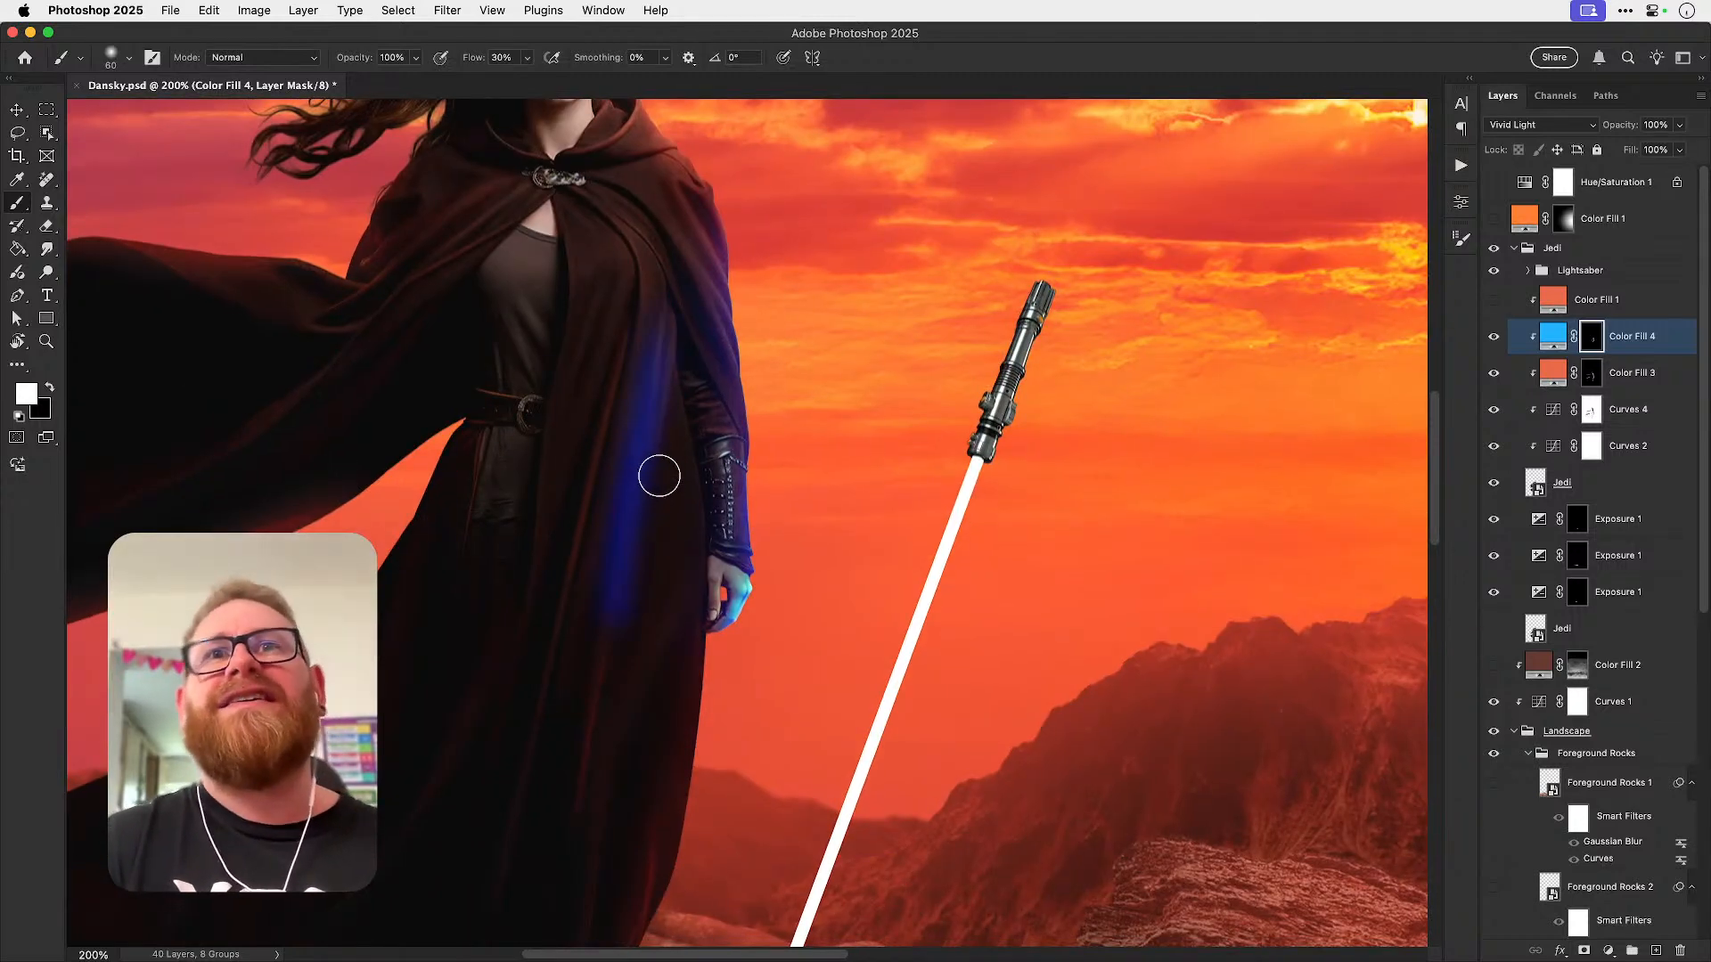
{"action": "key", "text": "super+z"}
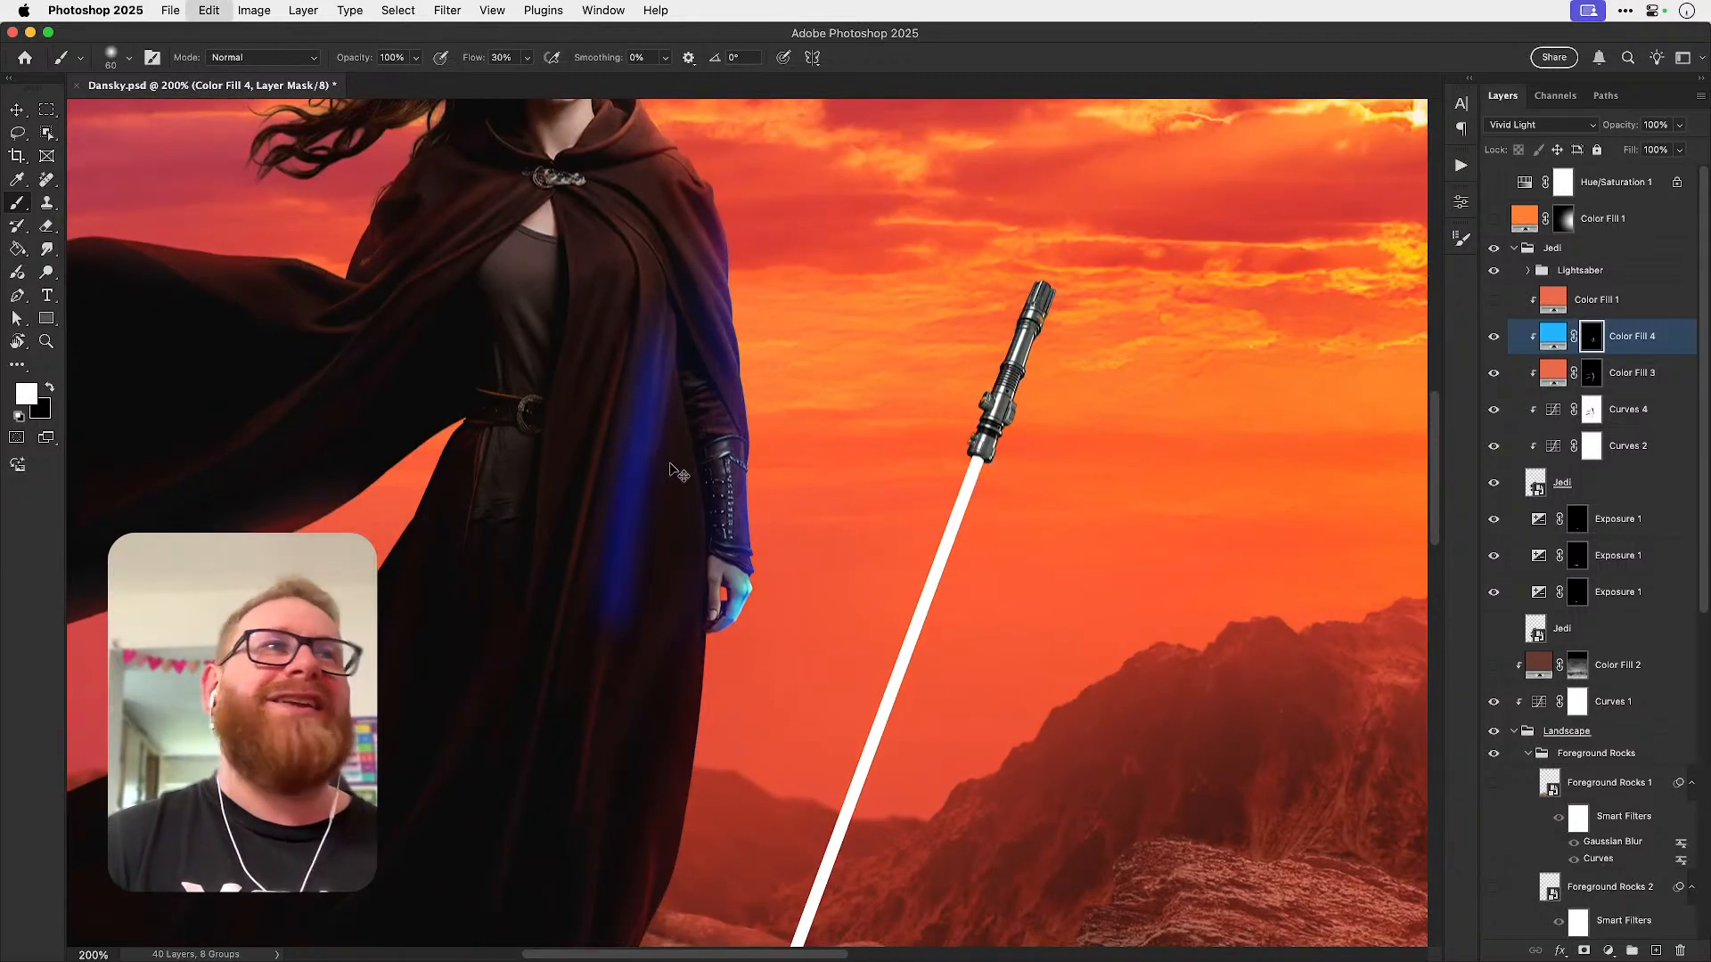
{"action": "key", "text": "super+z"}
- Replace the Color Fill 4 mask with a new black one, and paint blue onto the wrist using Linear Dodge (Add)
{"action": "key", "text": "BackSpace"}
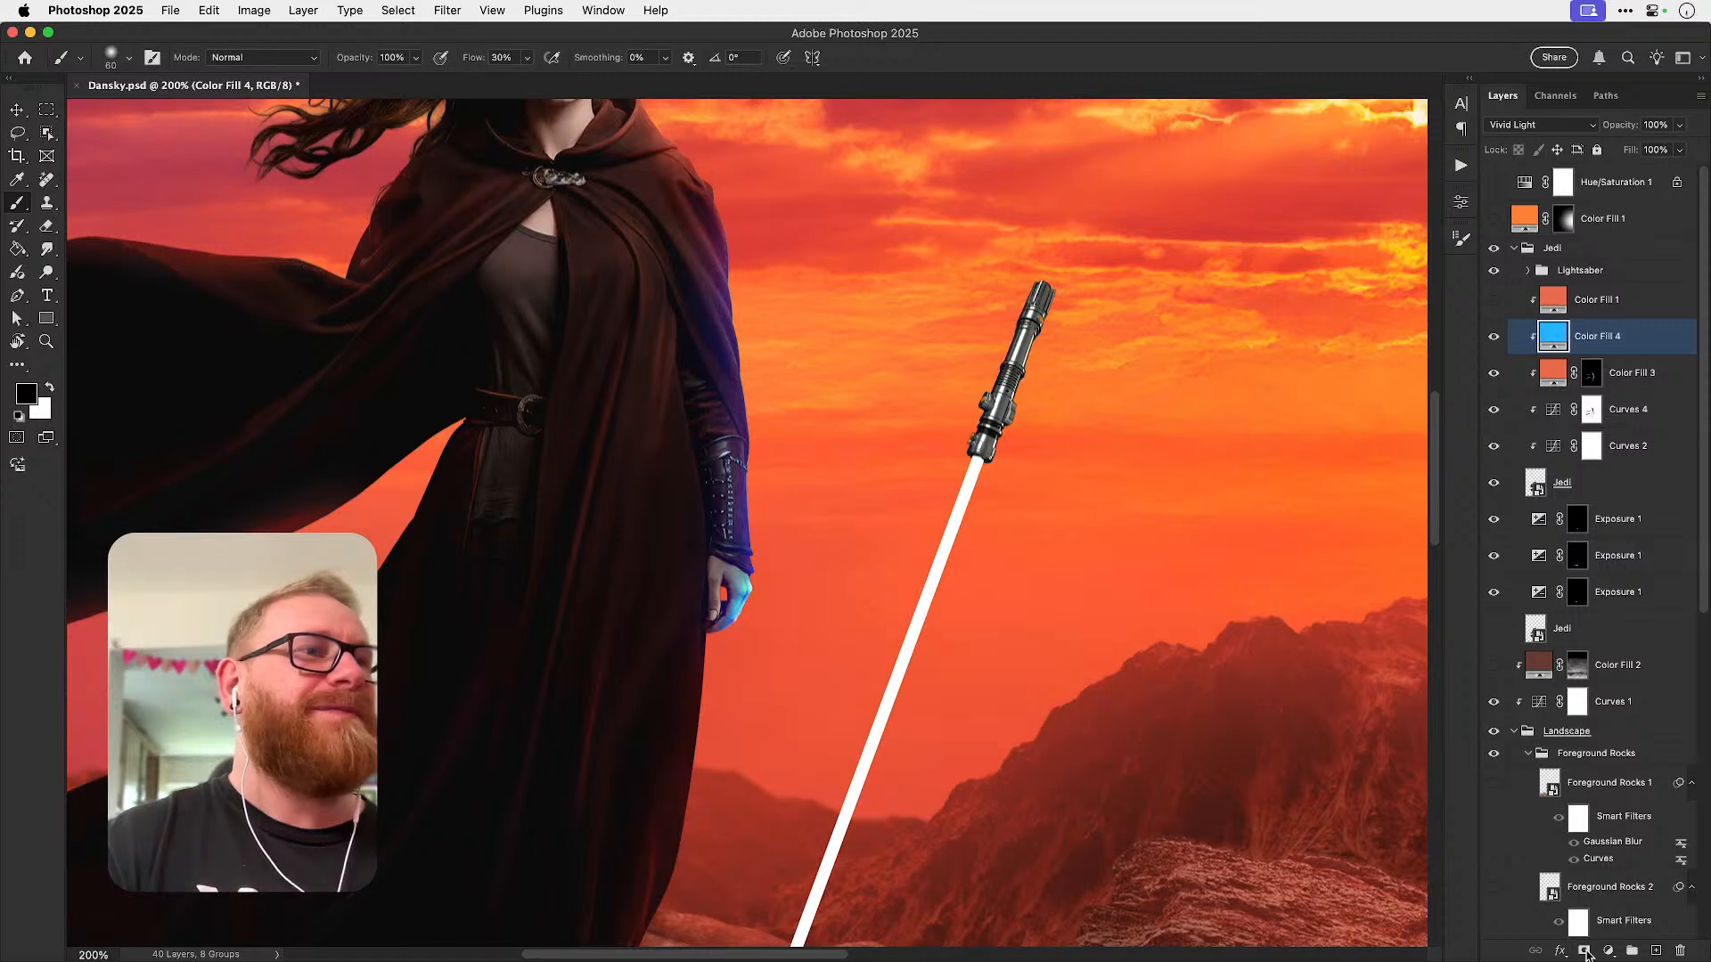
{"action": "left_click", "coordinate": [1584, 951], "text": "alt"}
{"action": "left_click", "coordinate": [1539, 124]}
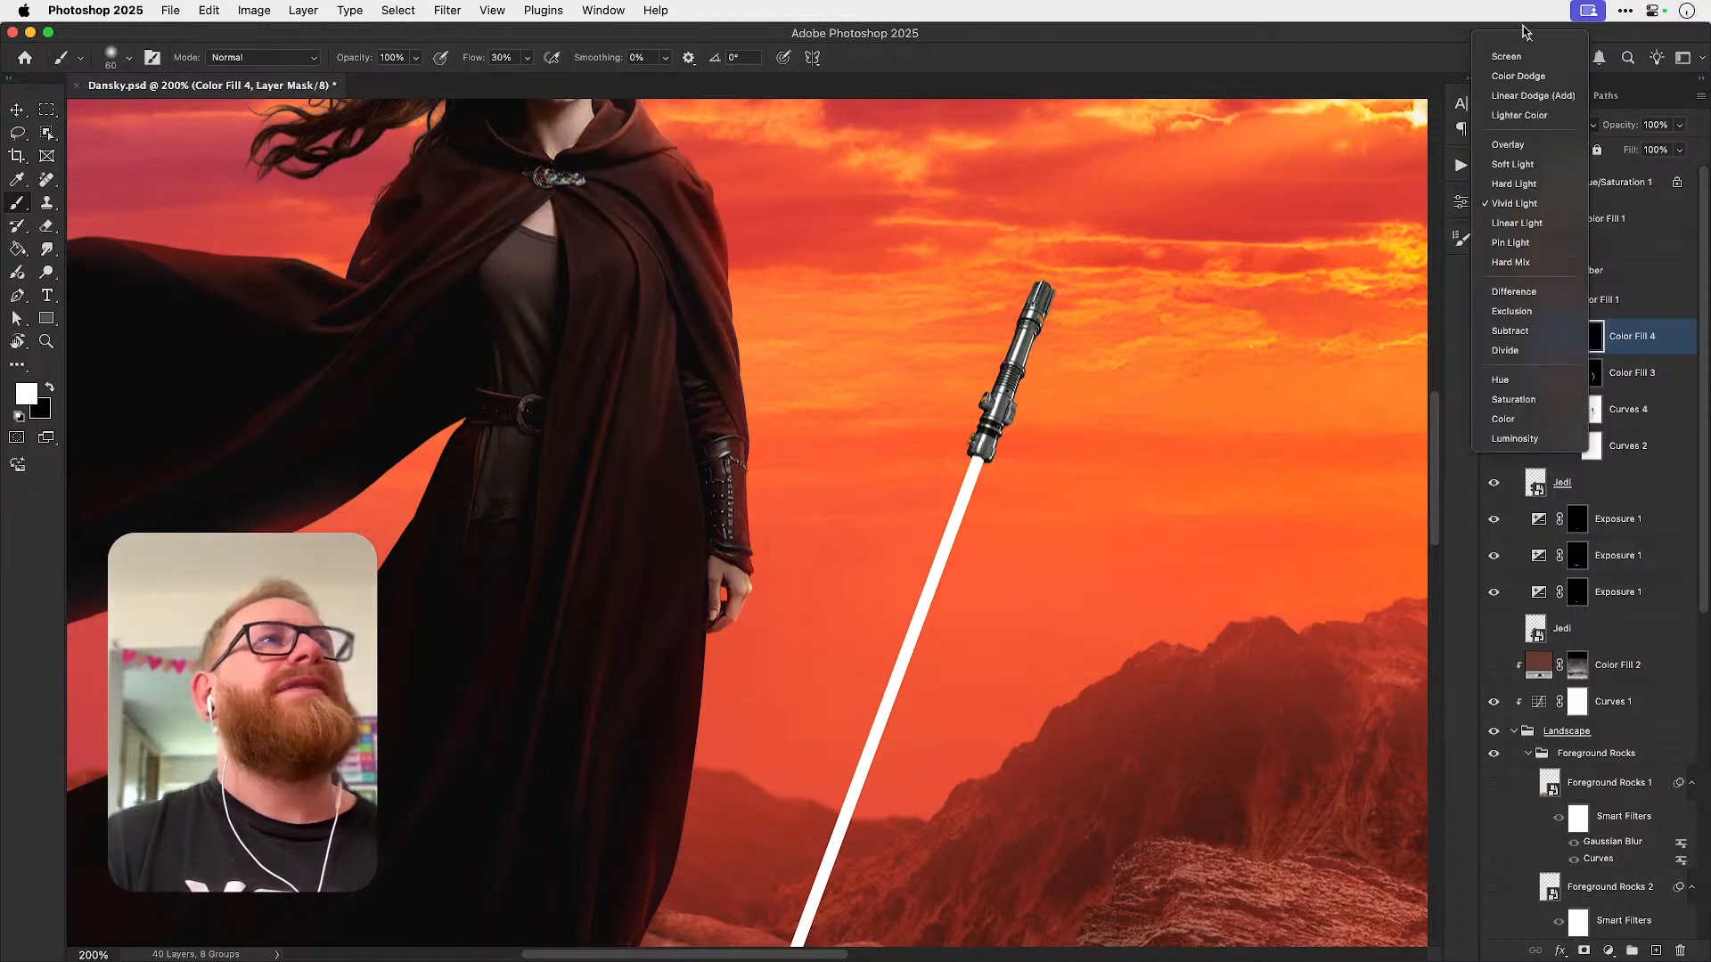
{"action": "left_click", "coordinate": [1529, 173]}
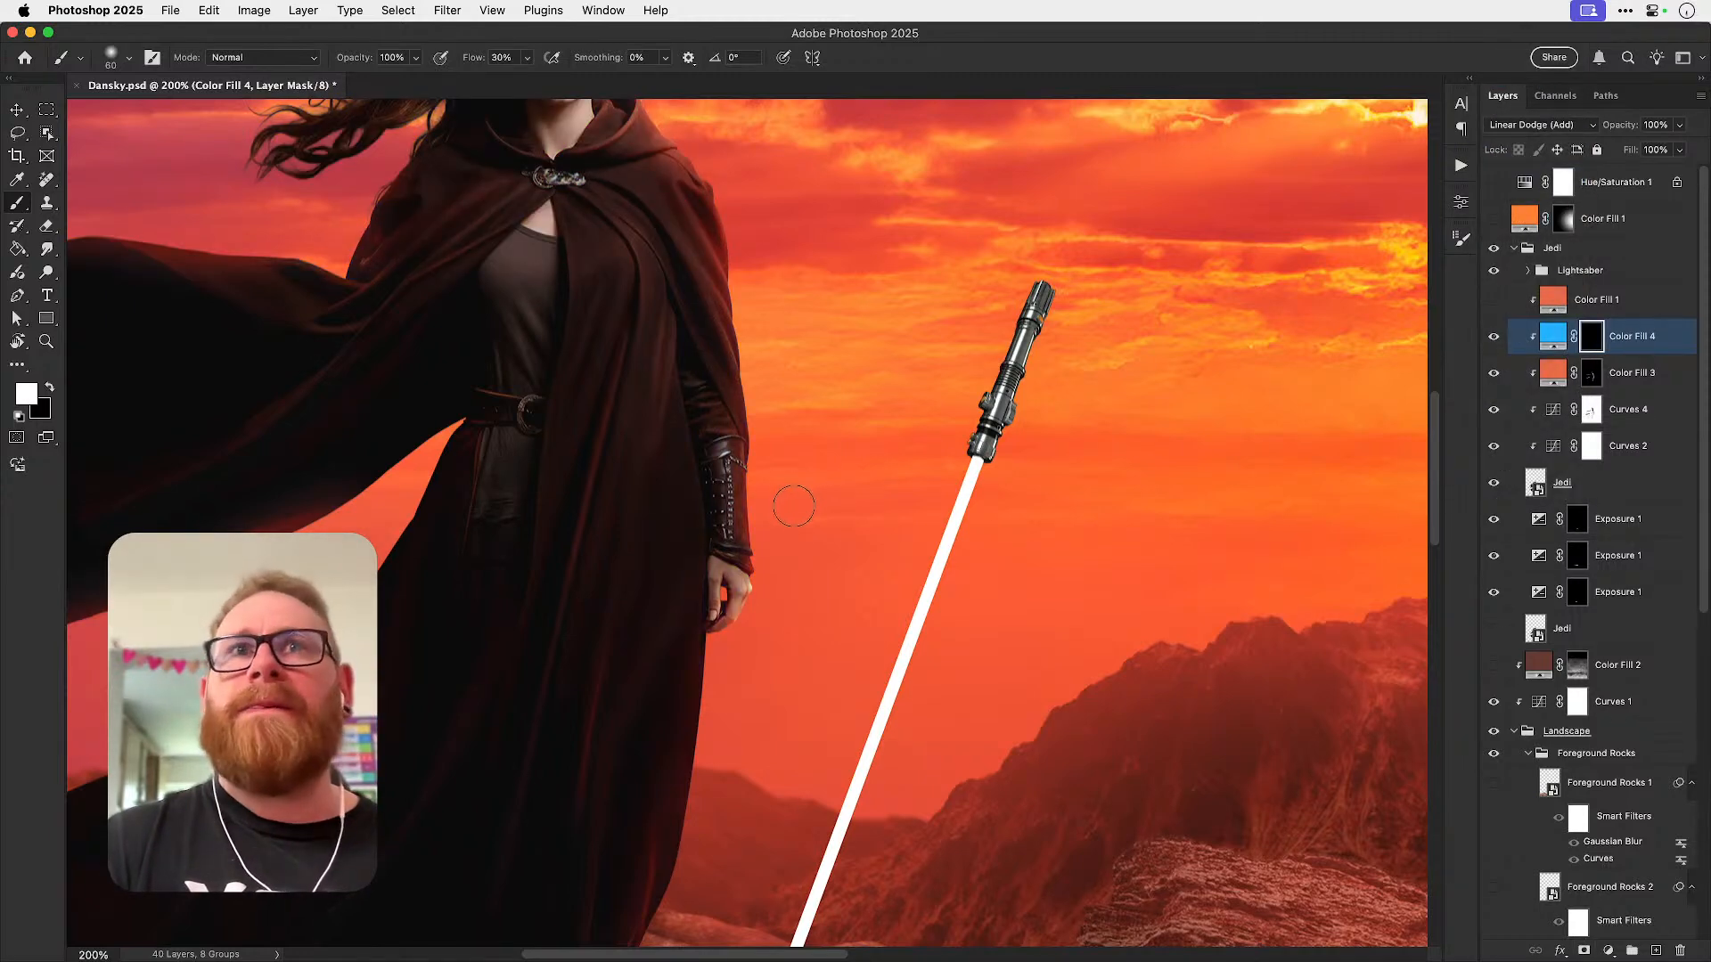
{"action": "left_click_drag", "start_coordinate": [772, 549], "coordinate": [770, 539]}
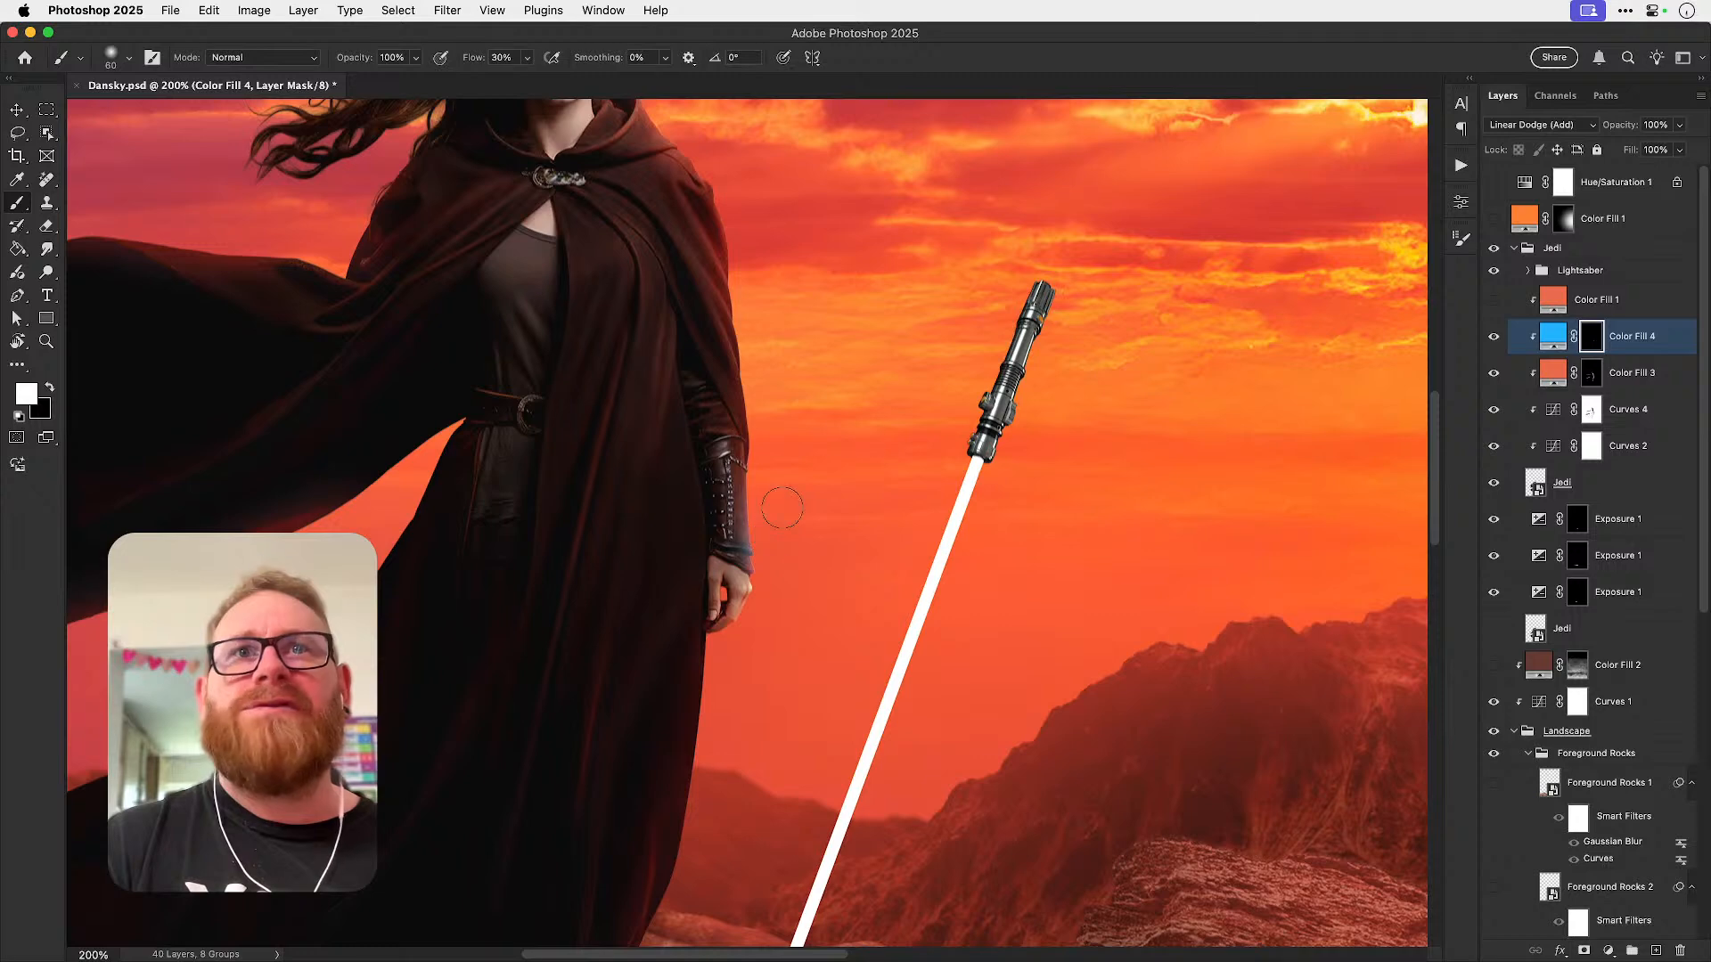
- Switch Color Fill 4 to Color Dodge and paint a thin blue rim along the sleeve edge at 10% flow
{"action": "left_click", "coordinate": [1553, 127]}
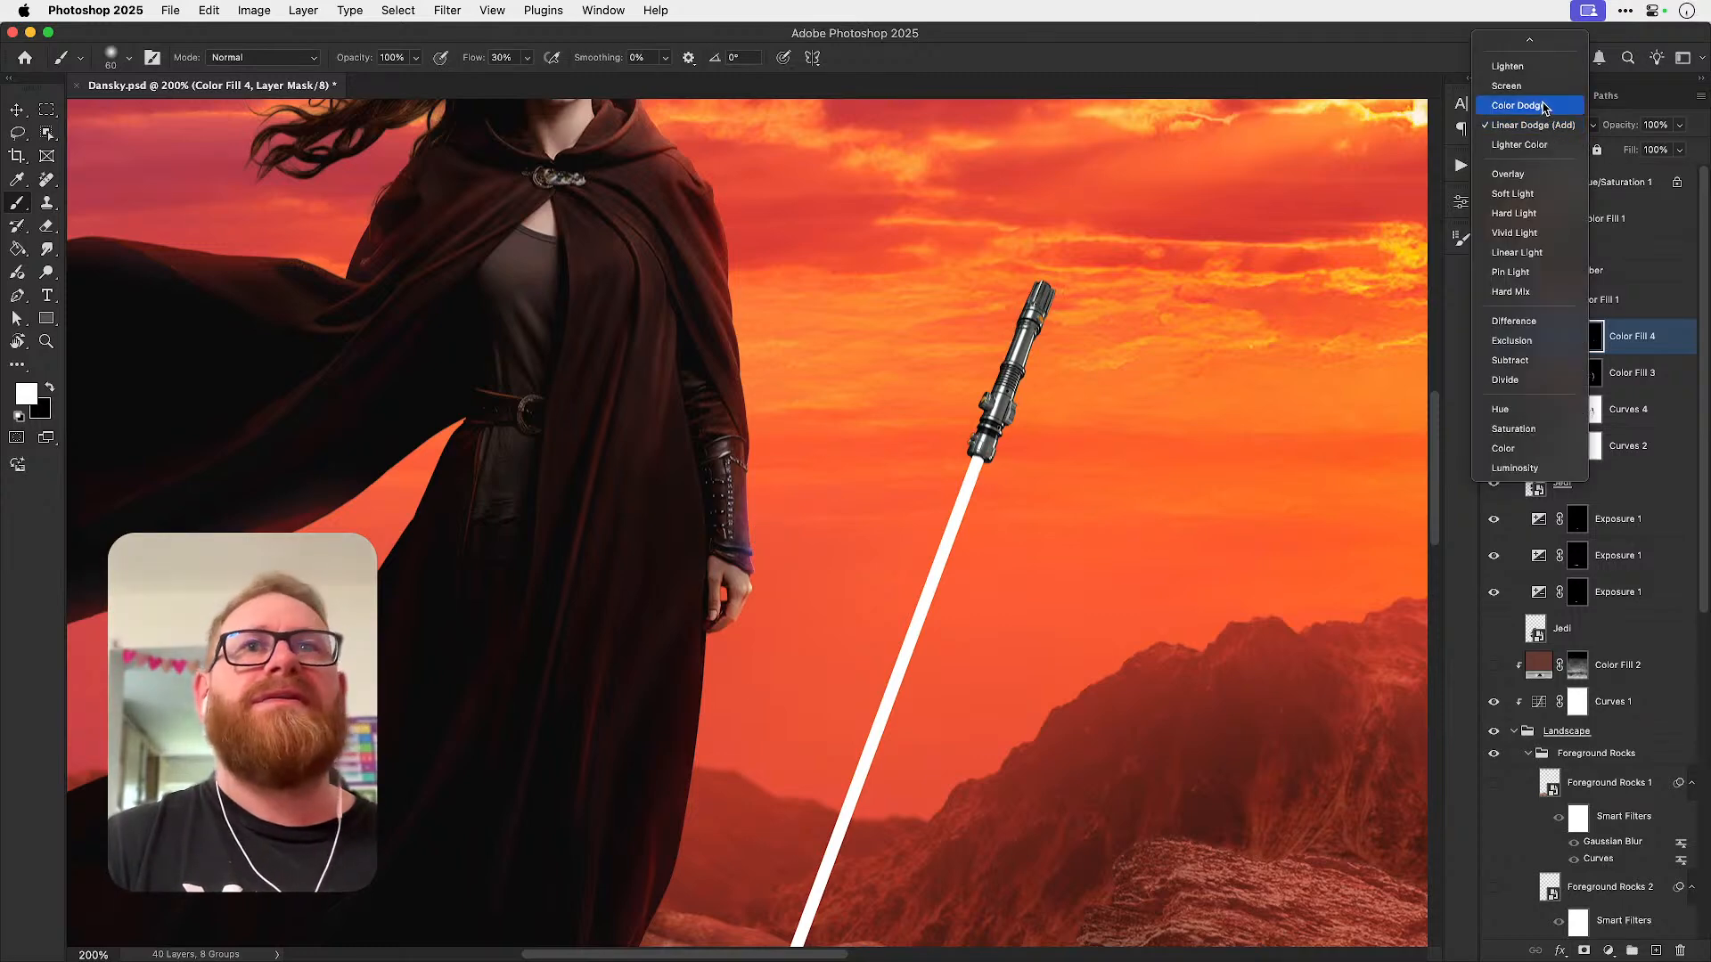
{"action": "left_click", "coordinate": [1544, 106]}
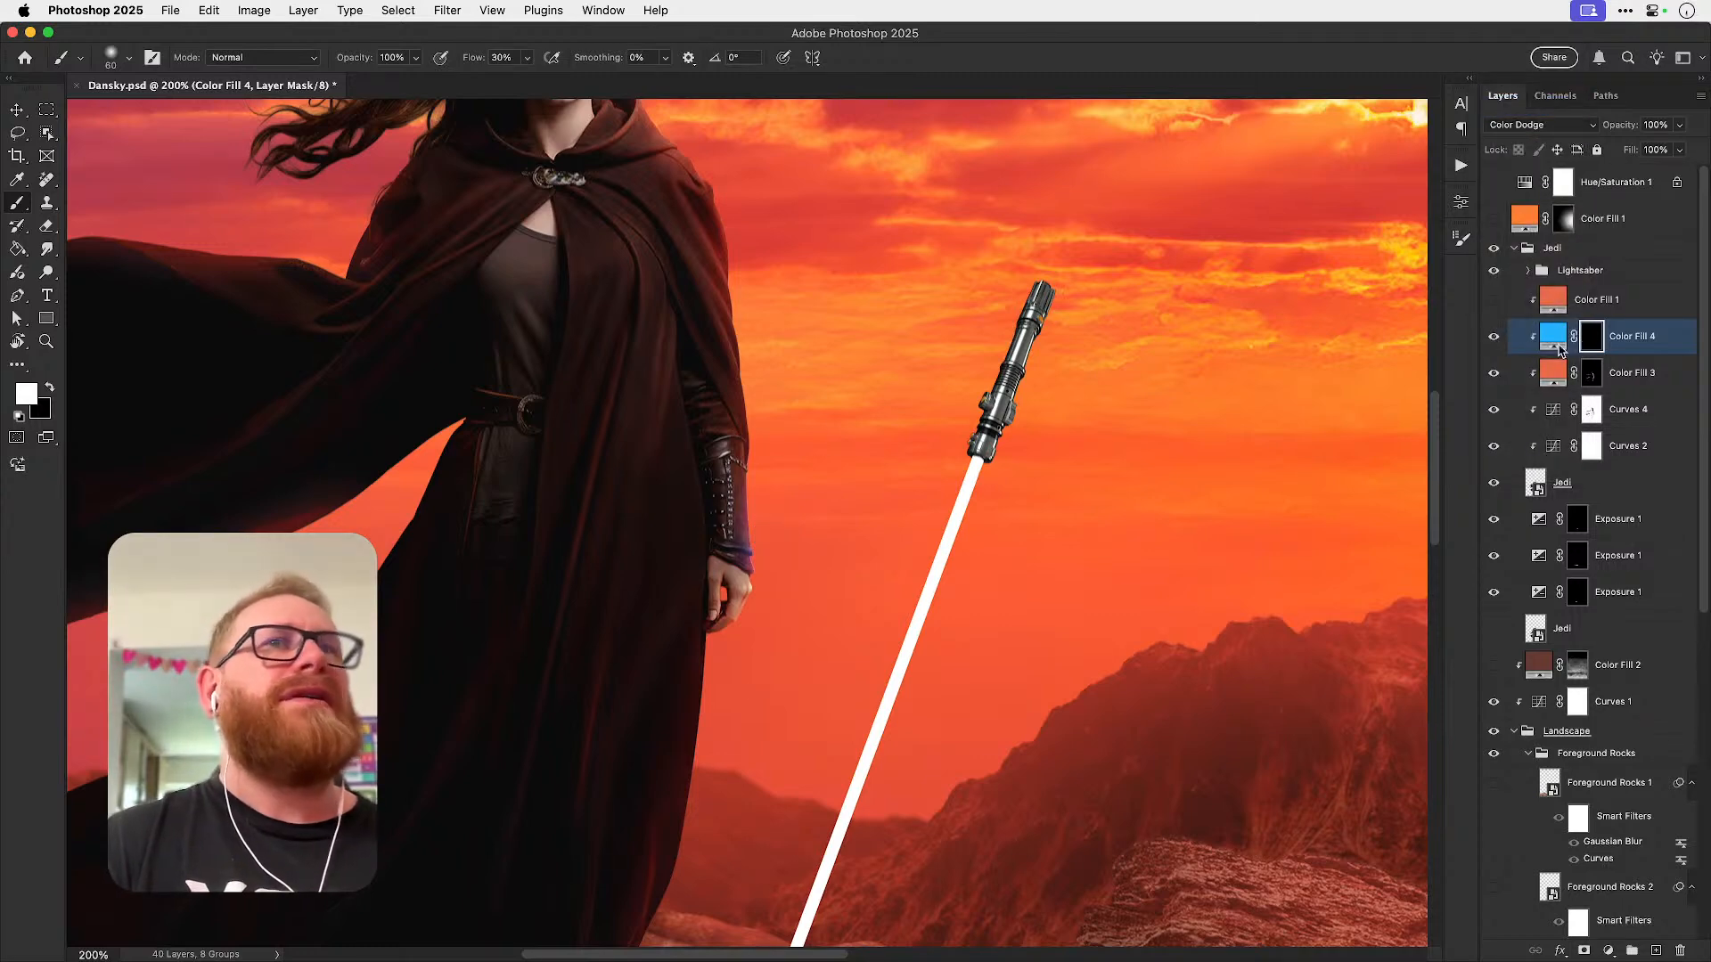
{"action": "scroll", "coordinate": [752, 545], "scroll_direction": "up", "scroll_amount": 1}
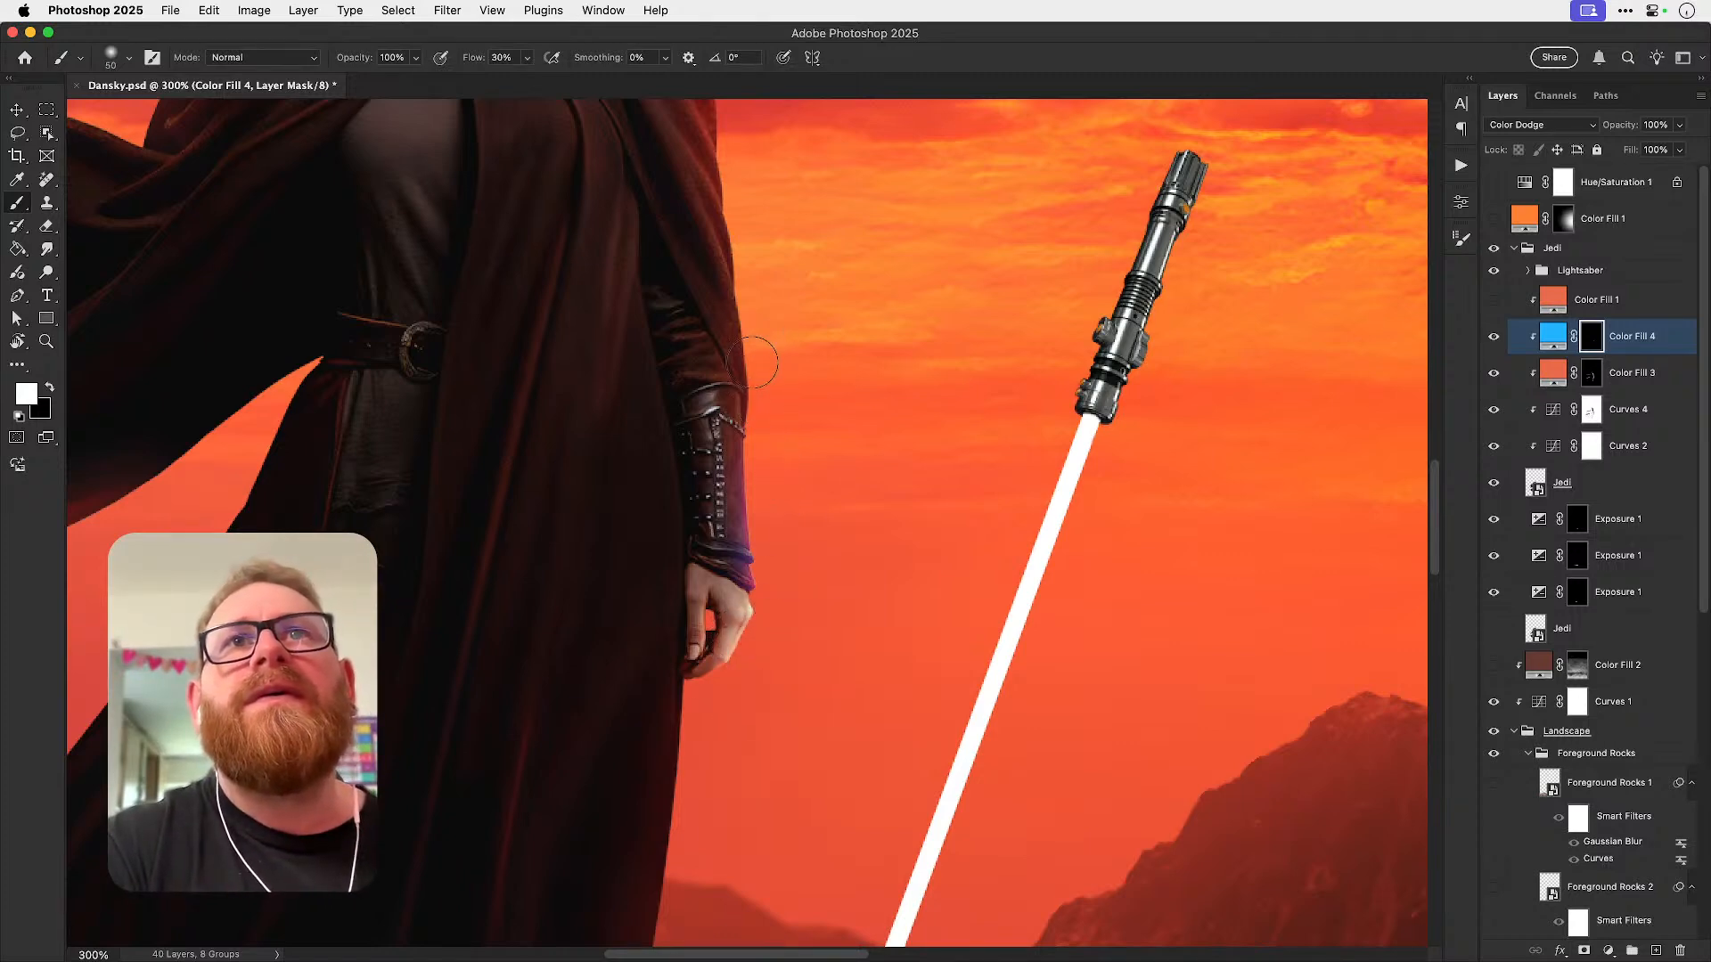
{"action": "scroll", "coordinate": [757, 432], "scroll_direction": "up", "scroll_amount": 5}
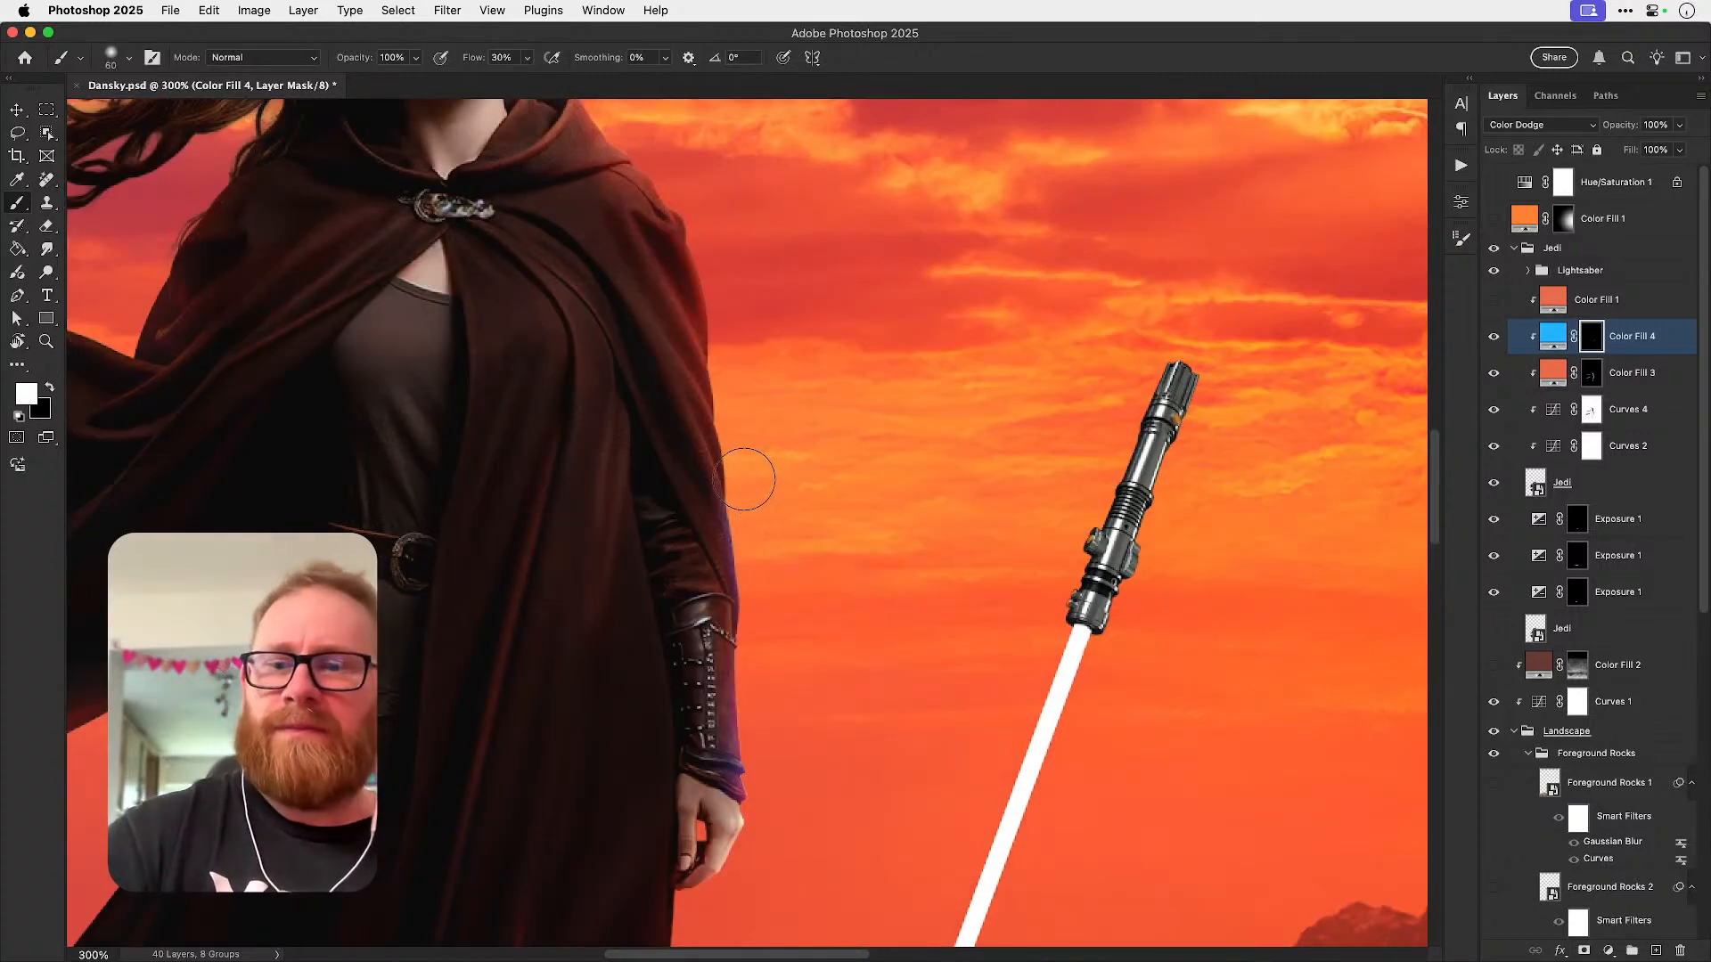
{"action": "key", "text": "shift+1"}
{"action": "key", "text": "bracketright"}
{"action": "key", "text": "bracketright"}
{"action": "key", "text": "bracketright"}
{"action": "key", "text": "bracketright"}
{"action": "mouse_move", "coordinate": [738, 466]}
{"action": "left_mouse_down"}
{"action": "mouse_move", "coordinate": [775, 508]}
{"action": "mouse_move", "coordinate": [752, 523]}
{"action": "left_mouse_up"}
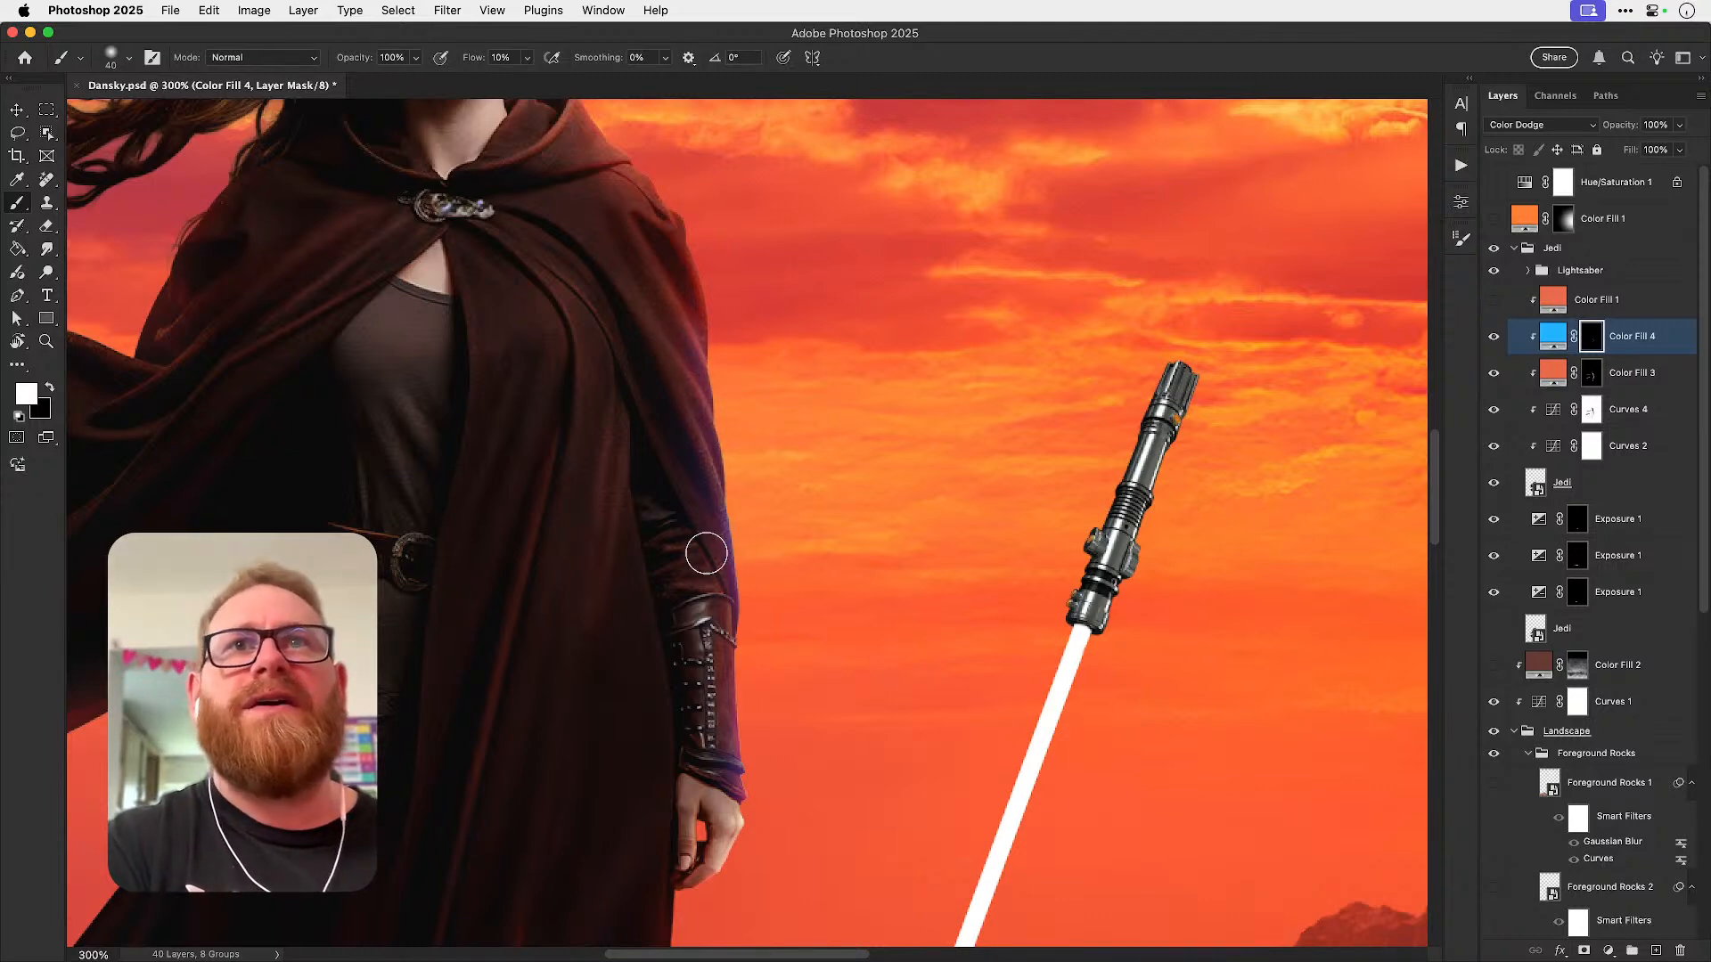
- Undo the latest sleeve strokes and repaint a softer blue glow along the arm with a 175 px brush
{"action": "key", "text": "super+z"}
{"action": "key", "text": "x"}
{"action": "key", "text": "x"}
{"action": "key", "text": "bracketright"}
{"action": "key", "text": "bracketright"}
{"action": "key", "text": "bracketright"}
{"action": "key", "text": "bracketright"}
{"action": "key", "text": "bracketright"}
{"action": "key", "text": "bracketright"}
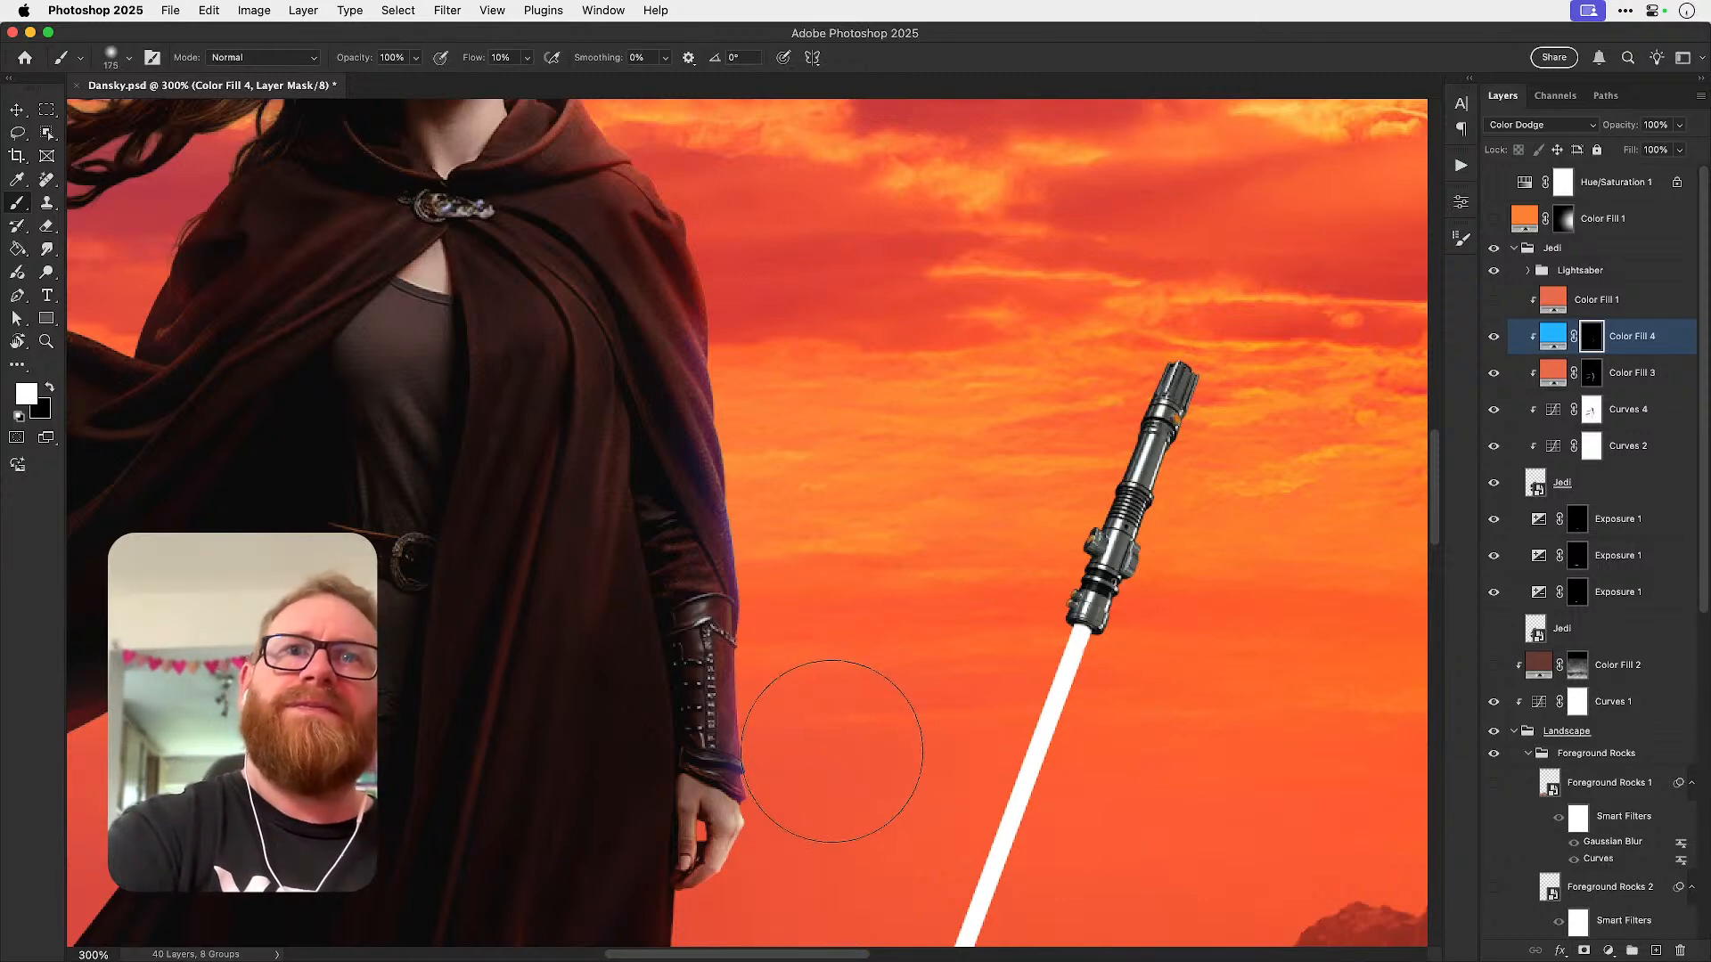
{"action": "key", "text": "super+z"}
{"action": "left_click_drag", "start_coordinate": [798, 763], "coordinate": [852, 271]}
- Paint the blue glow down the robe edge below the hand with a 100 px brush
{"action": "scroll", "coordinate": [834, 459], "scroll_direction": "down", "scroll_amount": 10}
{"action": "key", "text": "bracketleft"}
{"action": "key", "text": "bracketleft"}
{"action": "key", "text": "bracketleft"}
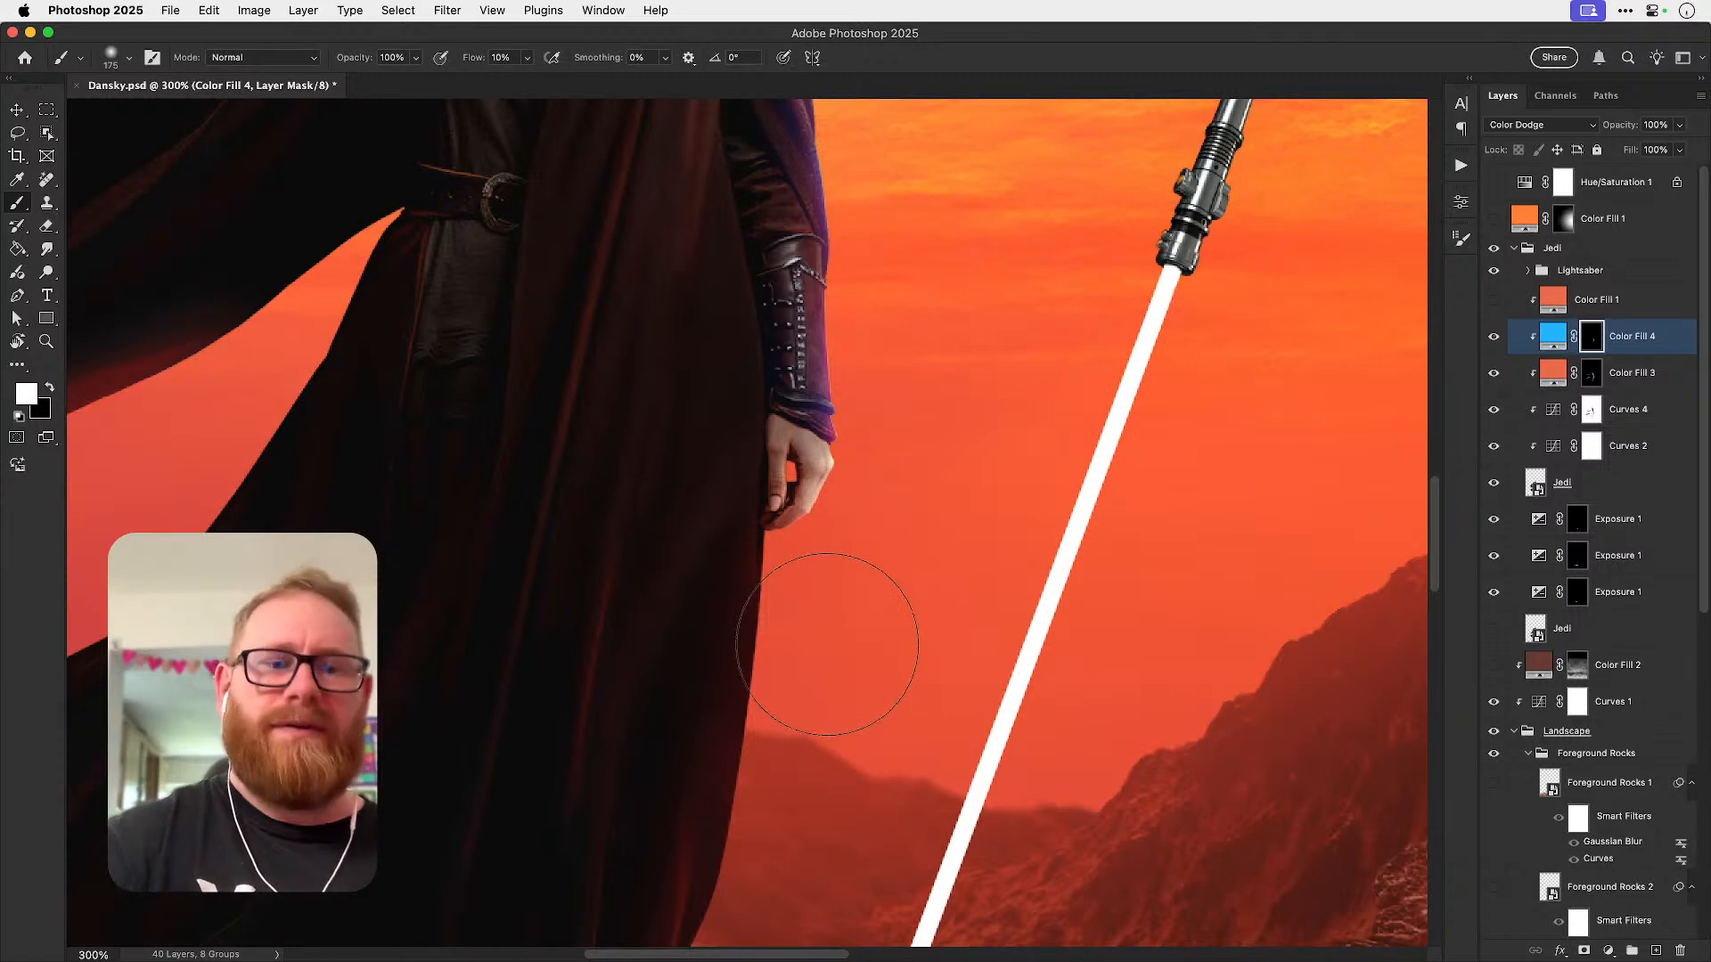
{"action": "left_click_drag", "start_coordinate": [784, 596], "coordinate": [736, 855]}
{"action": "left_click_drag", "start_coordinate": [860, 685], "coordinate": [927, 505]}
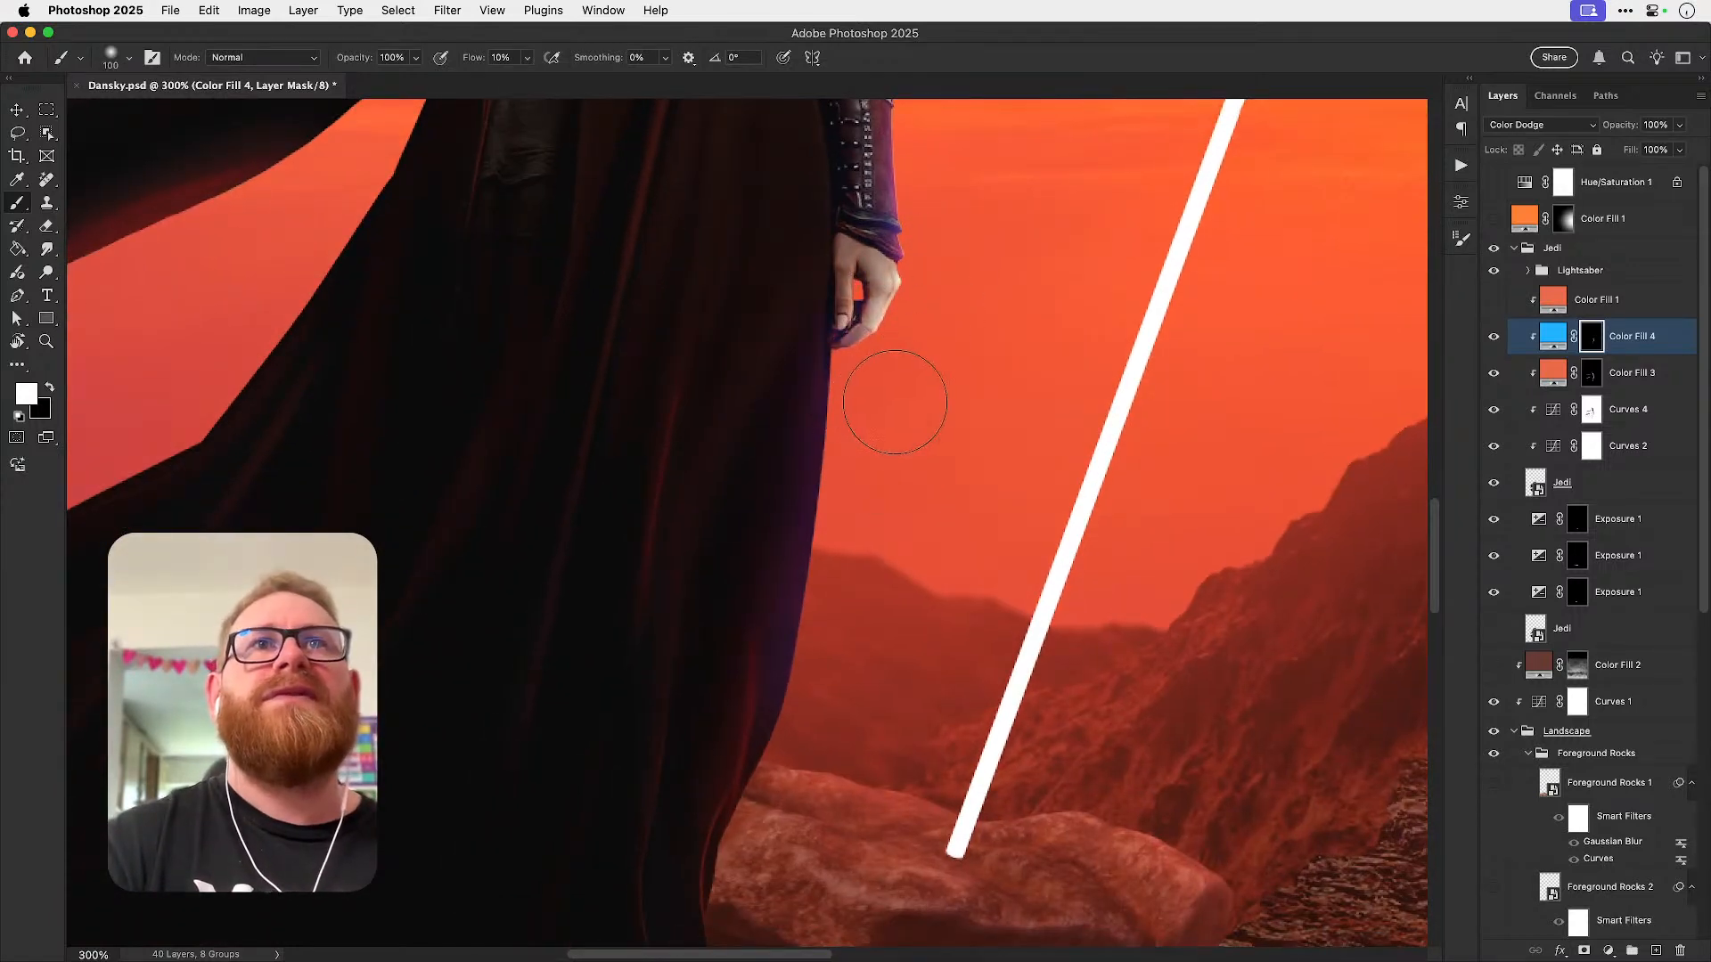
- Check the glow at 100% view and refine the lower robe edge with a brush reduced to 30 px
{"action": "key", "text": "super+1"}
{"action": "scroll", "coordinate": [870, 467], "scroll_direction": "up", "scroll_amount": 2}
{"action": "key", "text": "z"}
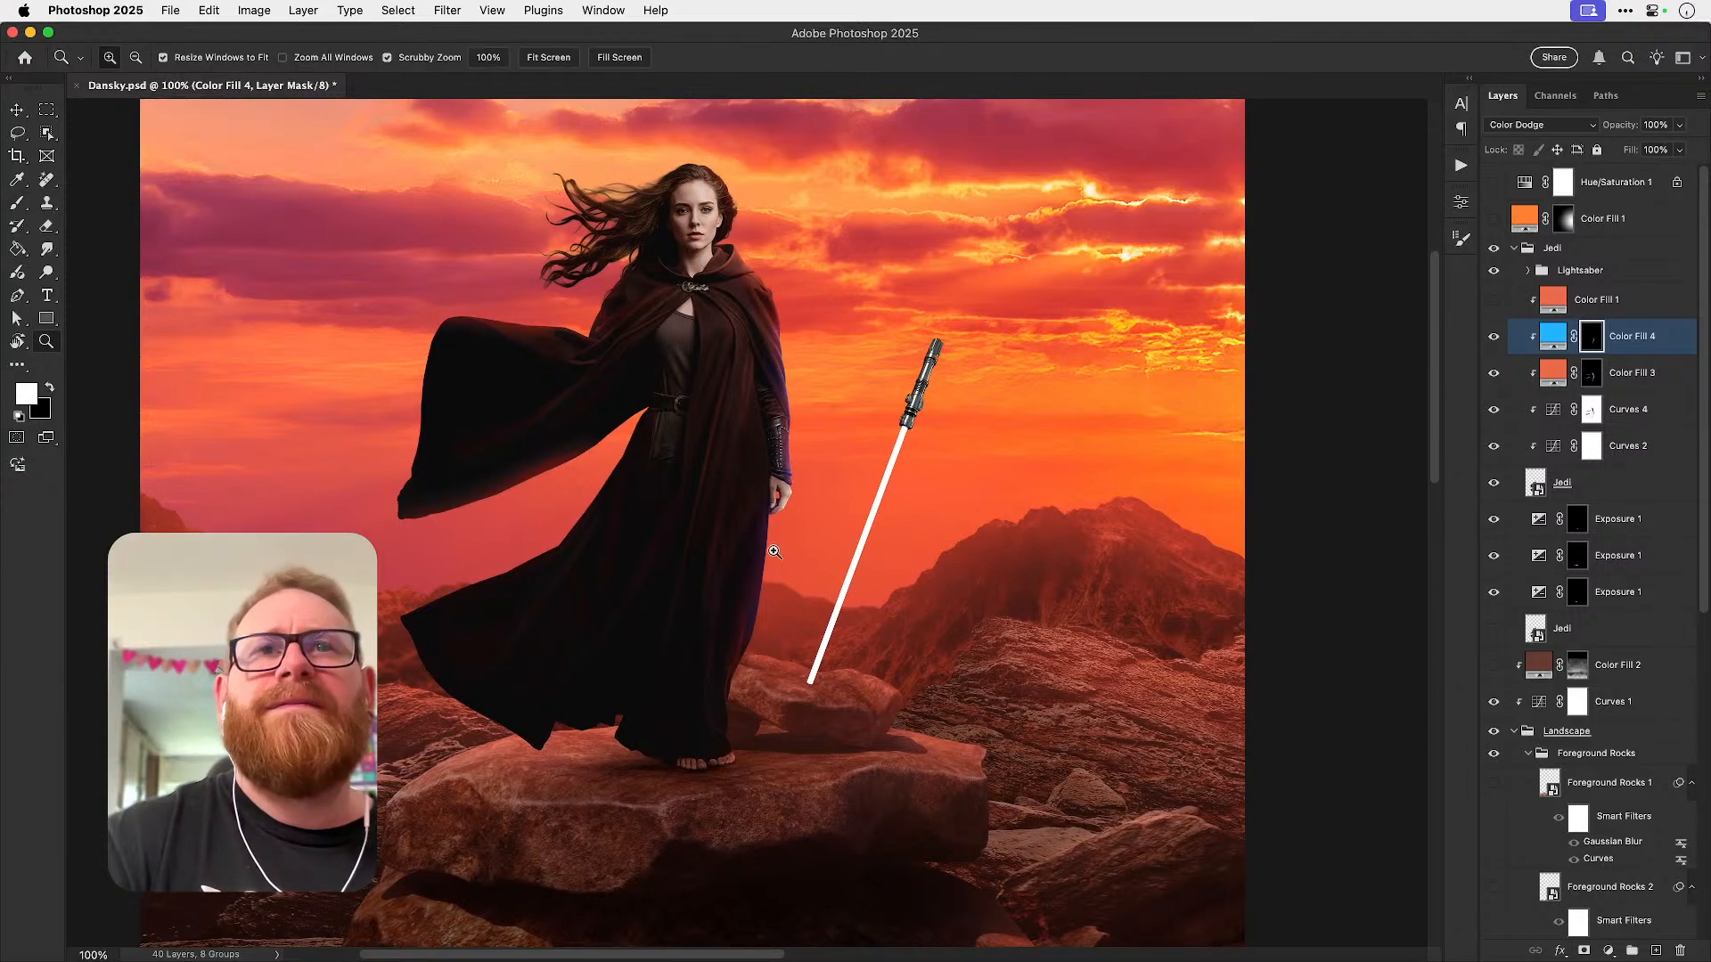
{"action": "left_click", "coordinate": [775, 551]}
{"action": "key", "text": "b"}
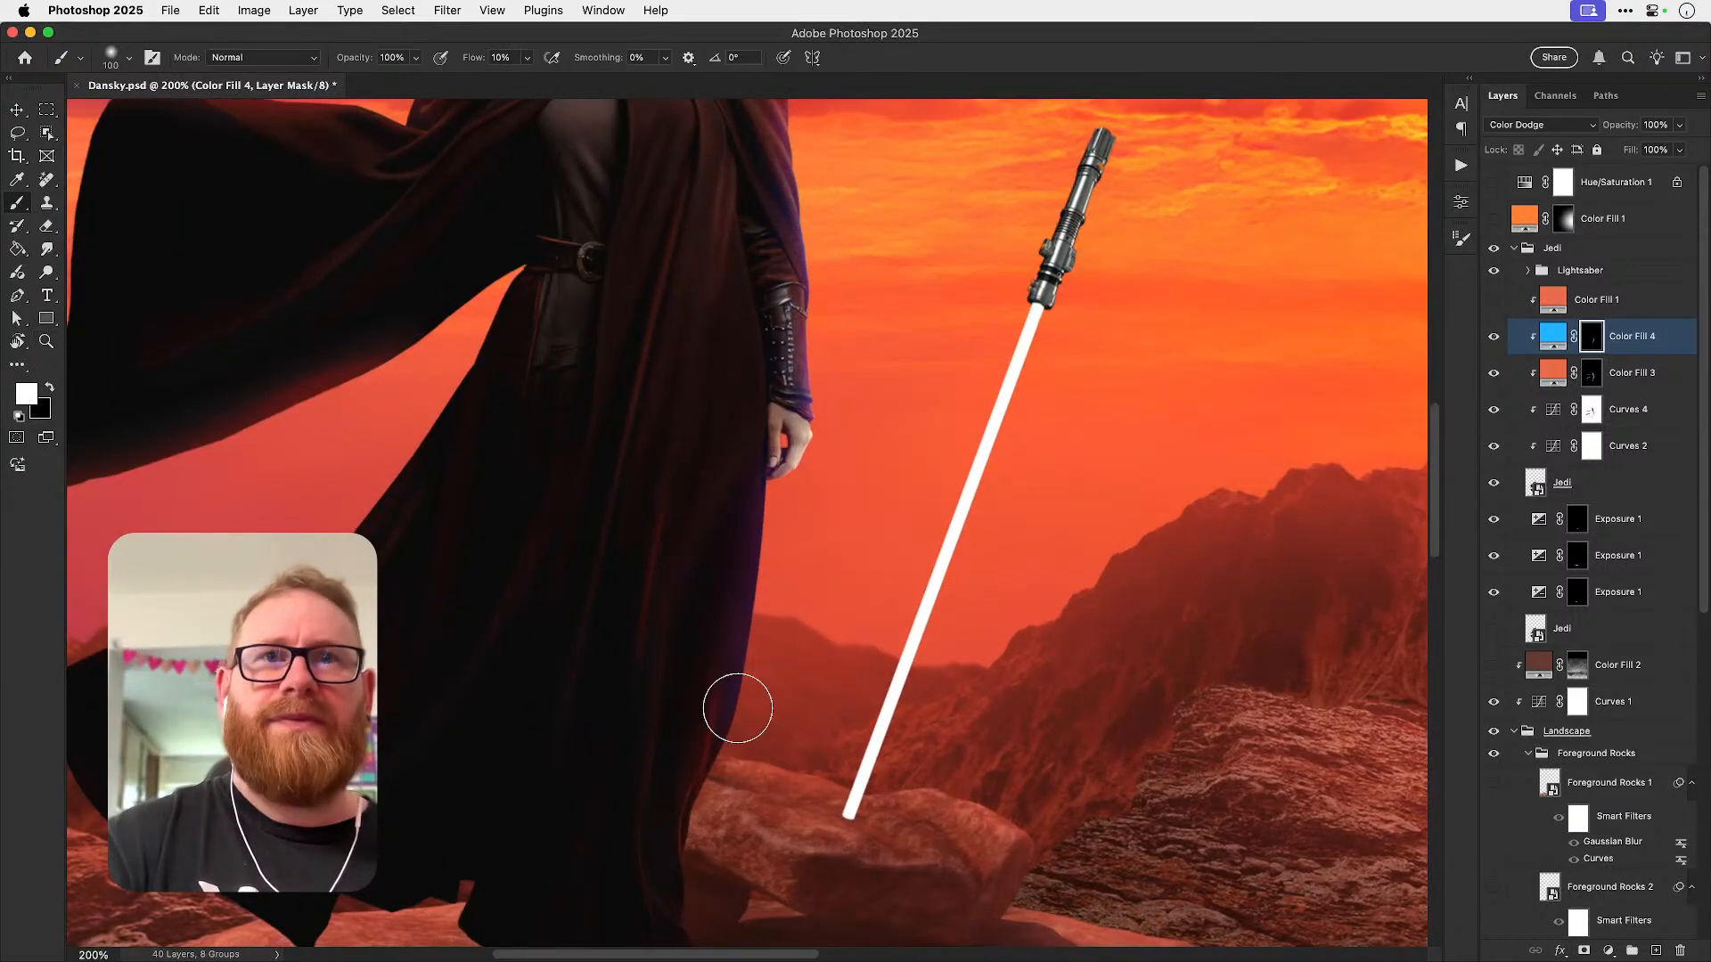
{"action": "left_click_drag", "start_coordinate": [801, 772], "coordinate": [783, 622]}
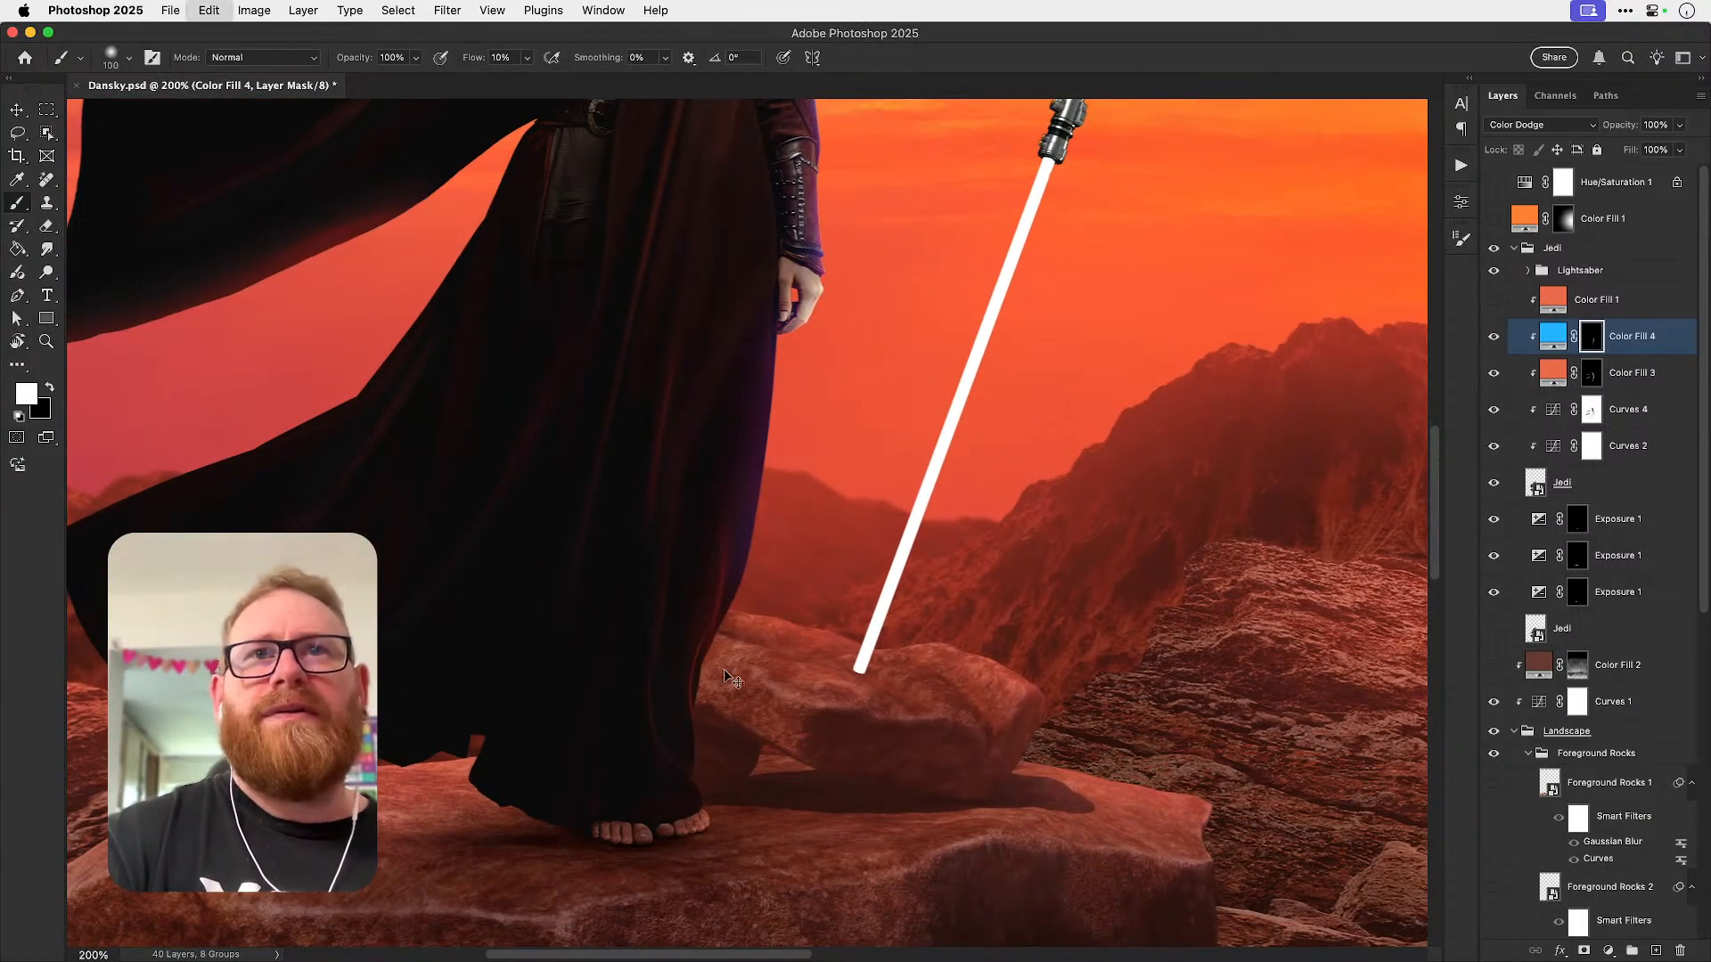
{"action": "key", "text": "bracketleft"}
{"action": "key", "text": "bracketleft"}
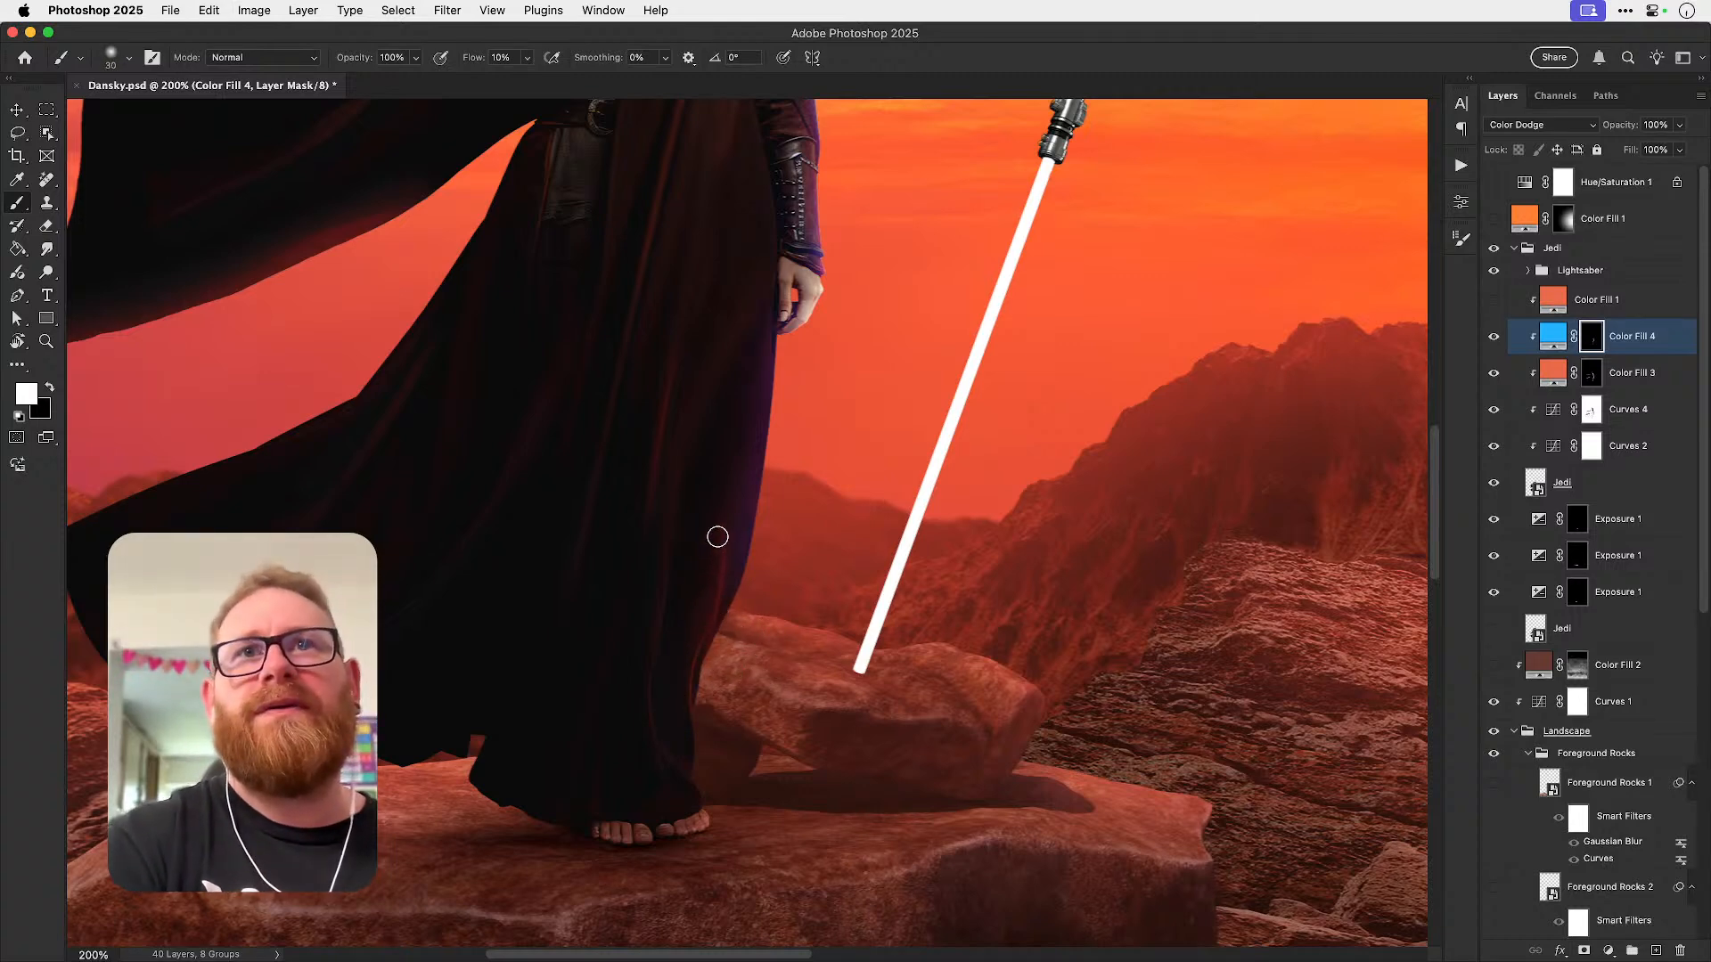
- Paint a broad, soft blue glow over the lower robe and hem near the lightsaber tip with a 300 px brush
{"action": "key", "text": "bracketright"}
{"action": "key", "text": "bracketright"}
{"action": "key", "text": "bracketright"}
{"action": "key", "text": "bracketright"}
{"action": "key", "text": "bracketright"}
{"action": "key", "text": "bracketright"}
{"action": "key", "text": "bracketright"}
{"action": "key", "text": "bracketright"}
{"action": "key", "text": "bracketright"}
{"action": "key", "text": "bracketright"}
{"action": "key", "text": "bracketright"}
{"action": "key", "text": "bracketright"}
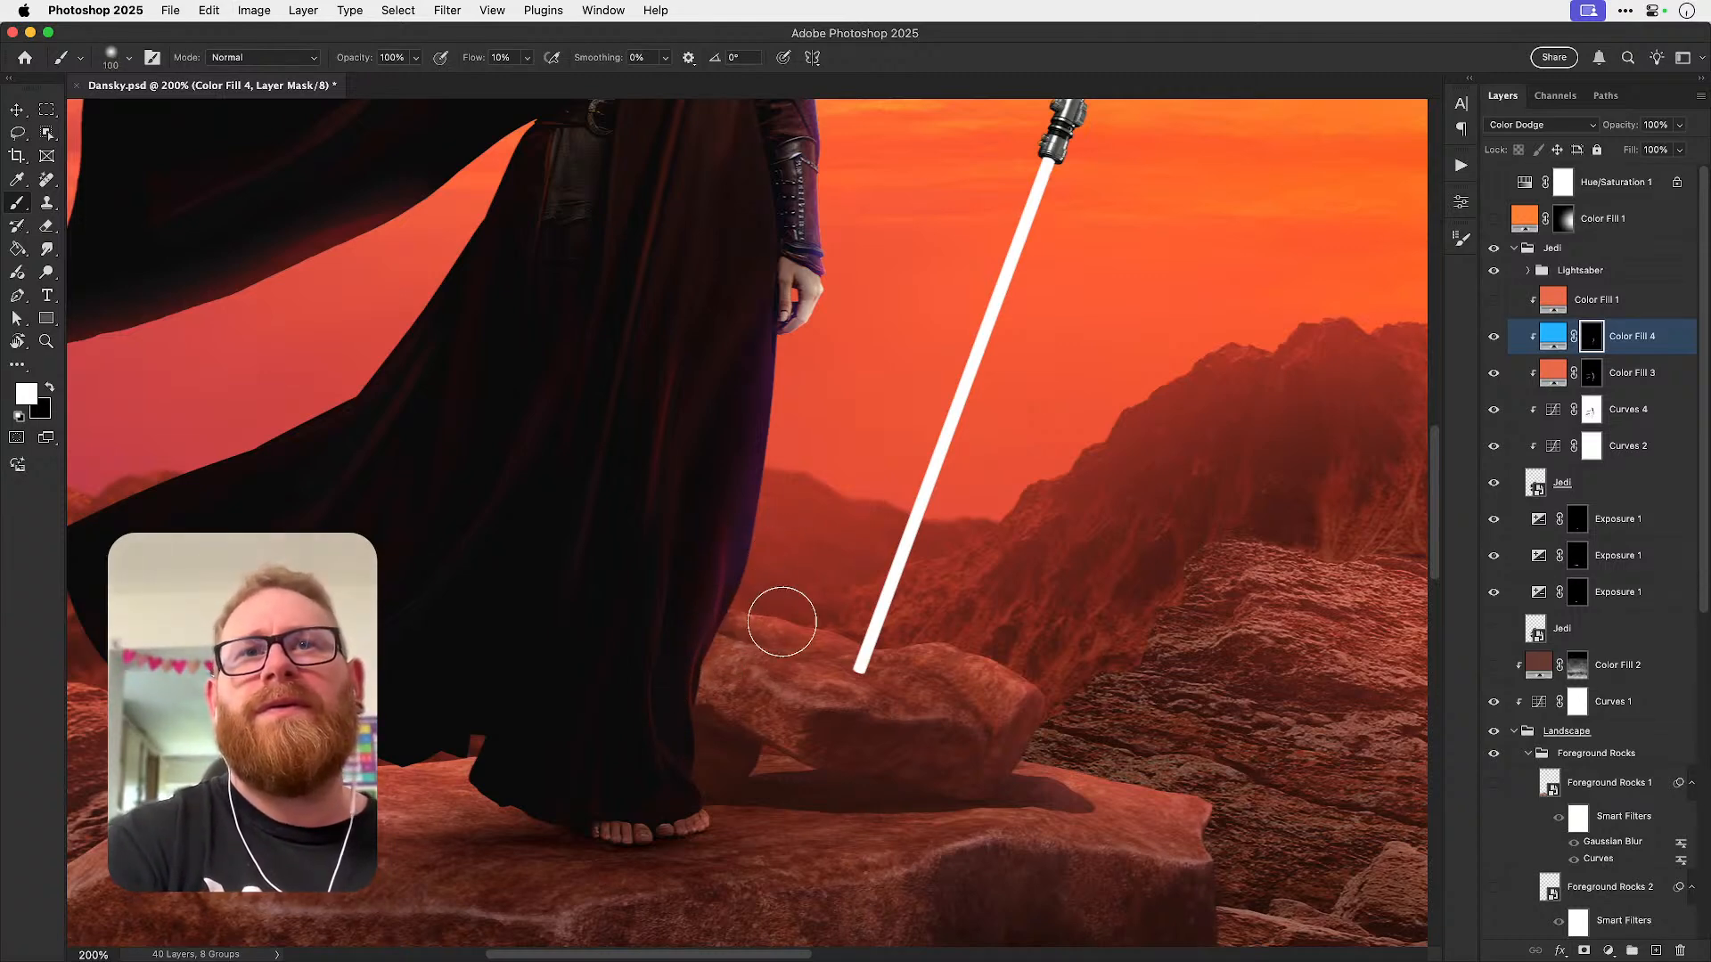
{"action": "left_click", "coordinate": [774, 637]}
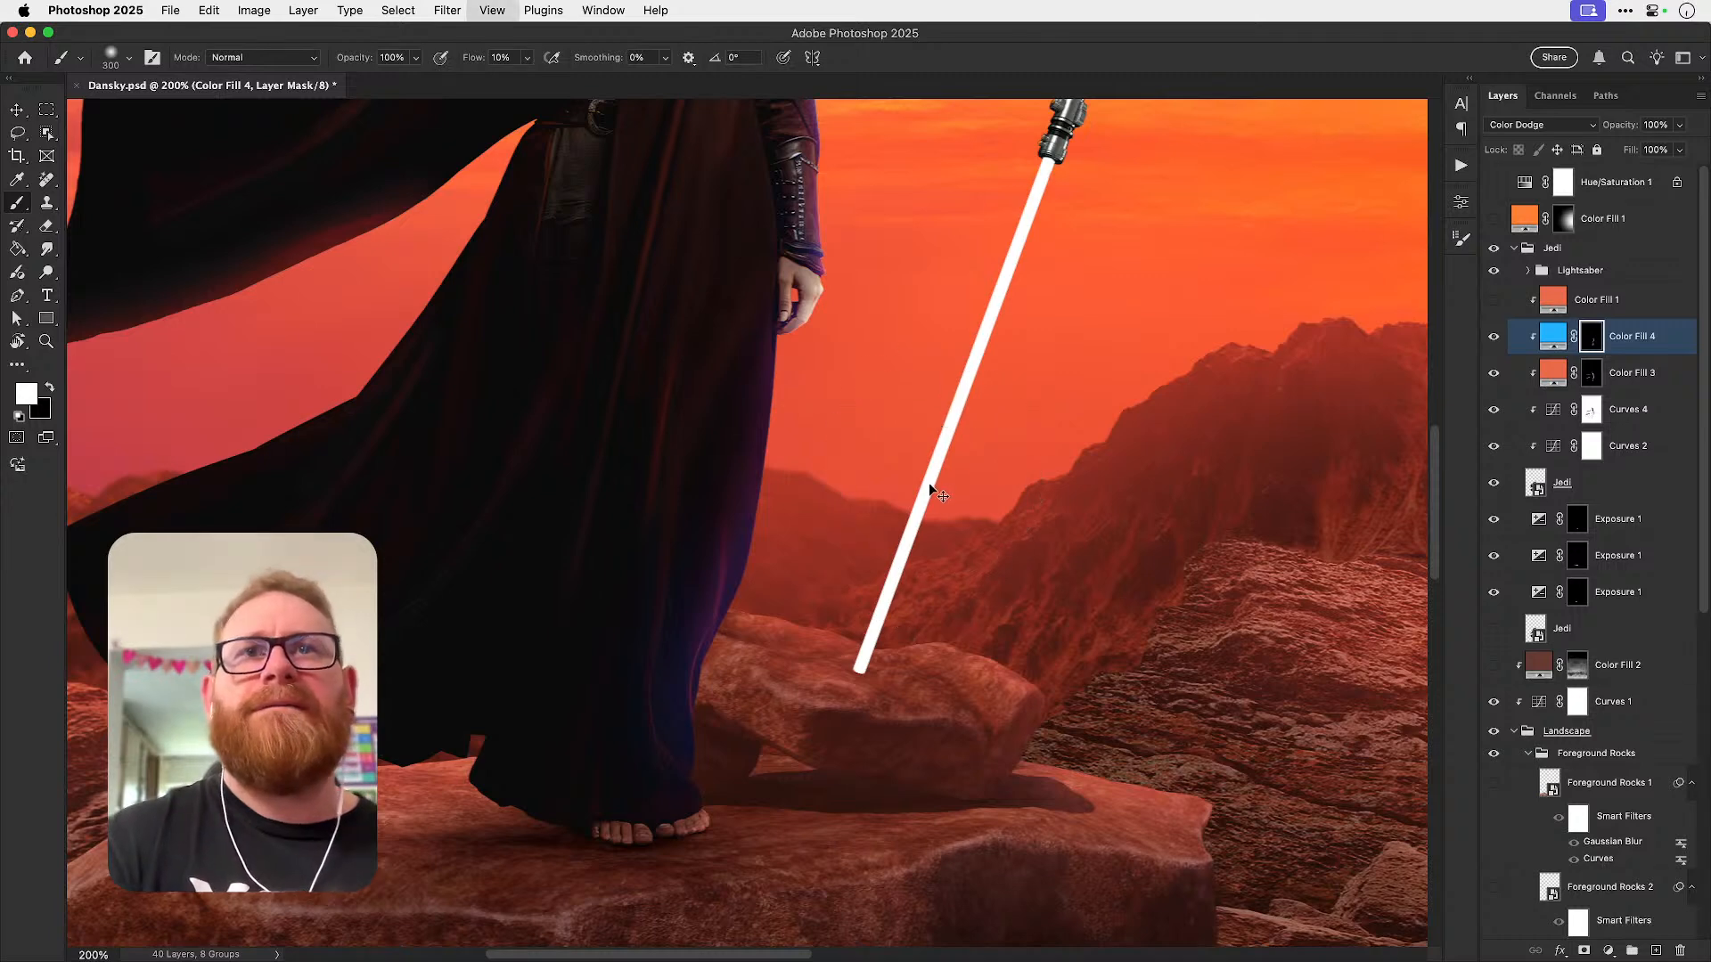
{"action": "key", "text": "super+minus"}
{"action": "left_click_drag", "start_coordinate": [787, 549], "coordinate": [772, 674]}
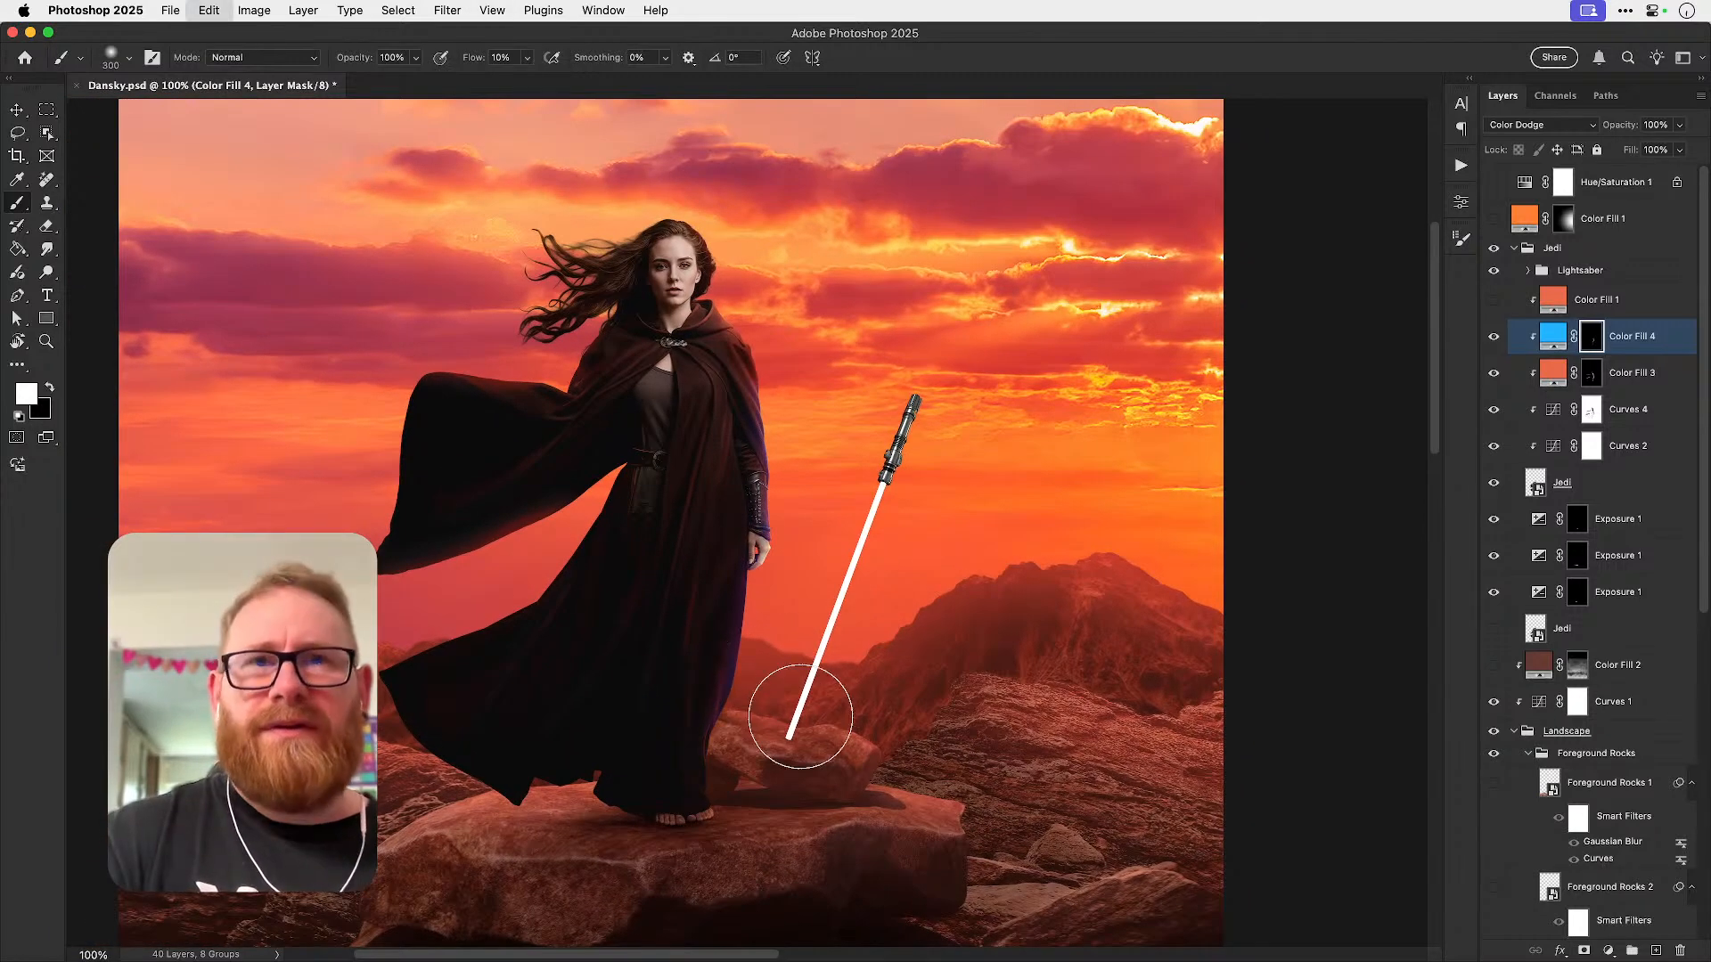
{"action": "left_click_drag", "start_coordinate": [718, 781], "coordinate": [806, 579]}
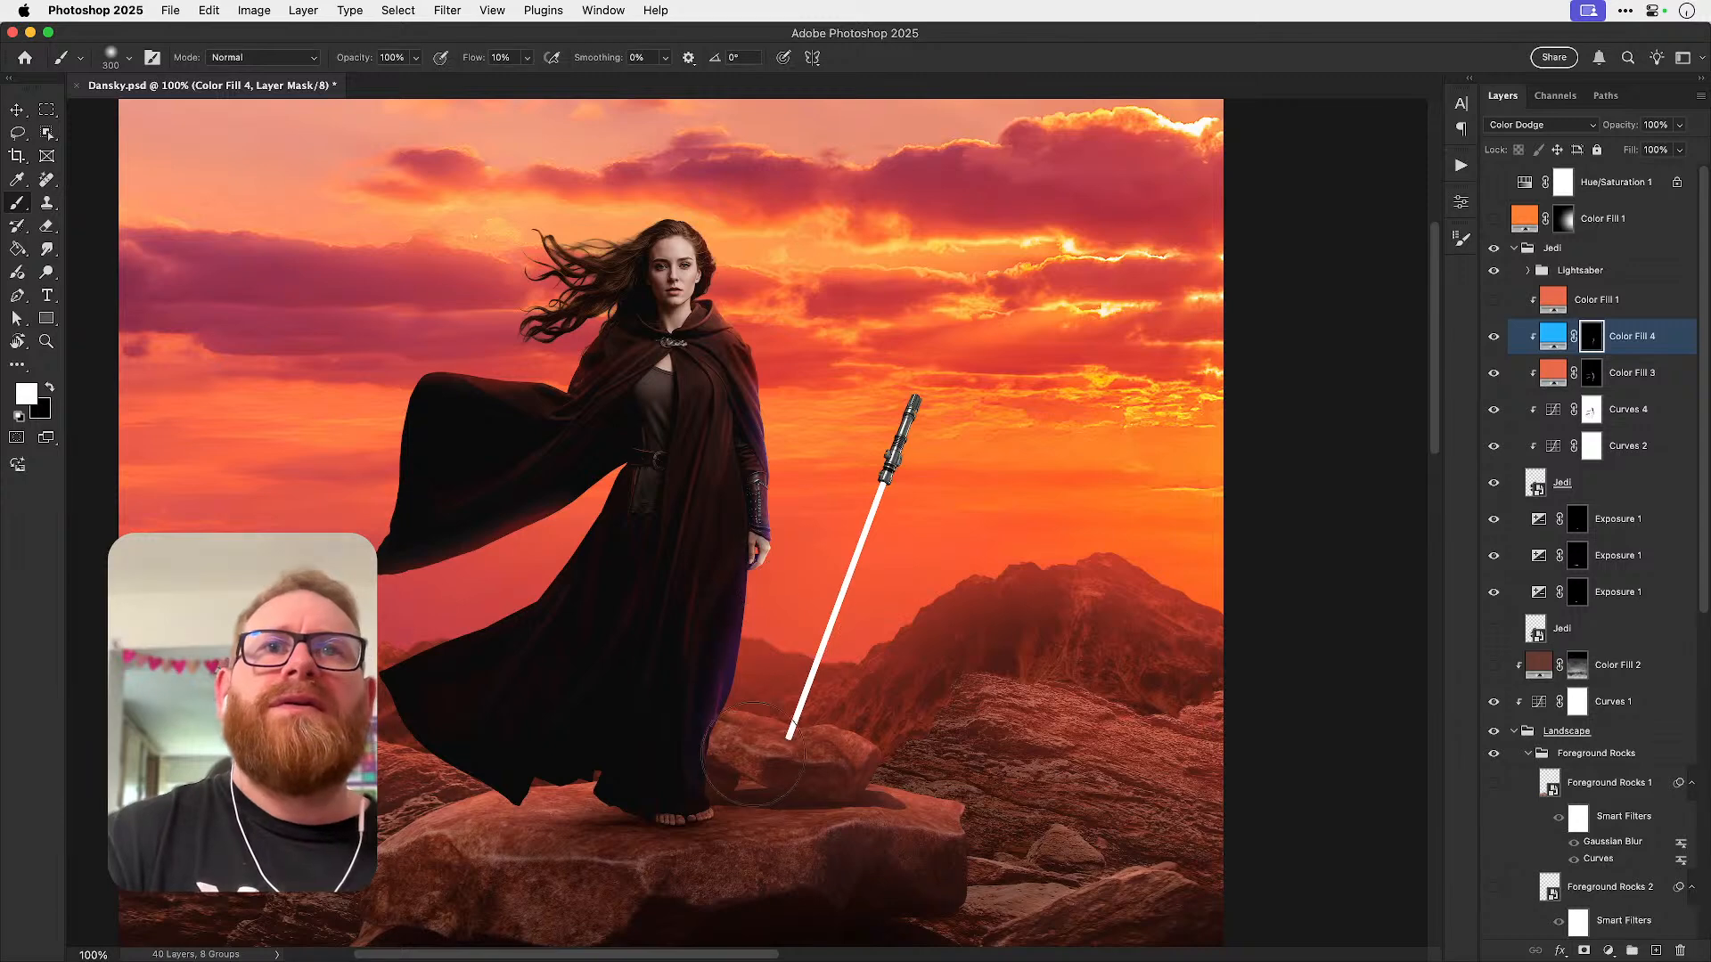
- Try broad blue glow strokes along the arm and robe, undo them, and reduce the brush to 80 px
{"action": "mouse_move", "coordinate": [790, 490]}
{"action": "left_mouse_down"}
{"action": "mouse_move", "coordinate": [776, 589]}
{"action": "mouse_move", "coordinate": [730, 660]}
{"action": "left_mouse_up"}
{"action": "key", "text": "super+z"}
{"action": "left_click_drag", "start_coordinate": [745, 473], "coordinate": [665, 695]}
{"action": "key", "text": "super+z"}
{"action": "key", "text": "bracketleft"}
{"action": "key", "text": "bracketleft"}
{"action": "key", "text": "bracketleft"}
{"action": "key", "text": "bracketleft"}
{"action": "key", "text": "bracketleft"}
{"action": "key", "text": "bracketleft"}
{"action": "key", "text": "bracketleft"}
{"action": "key", "text": "bracketleft"}
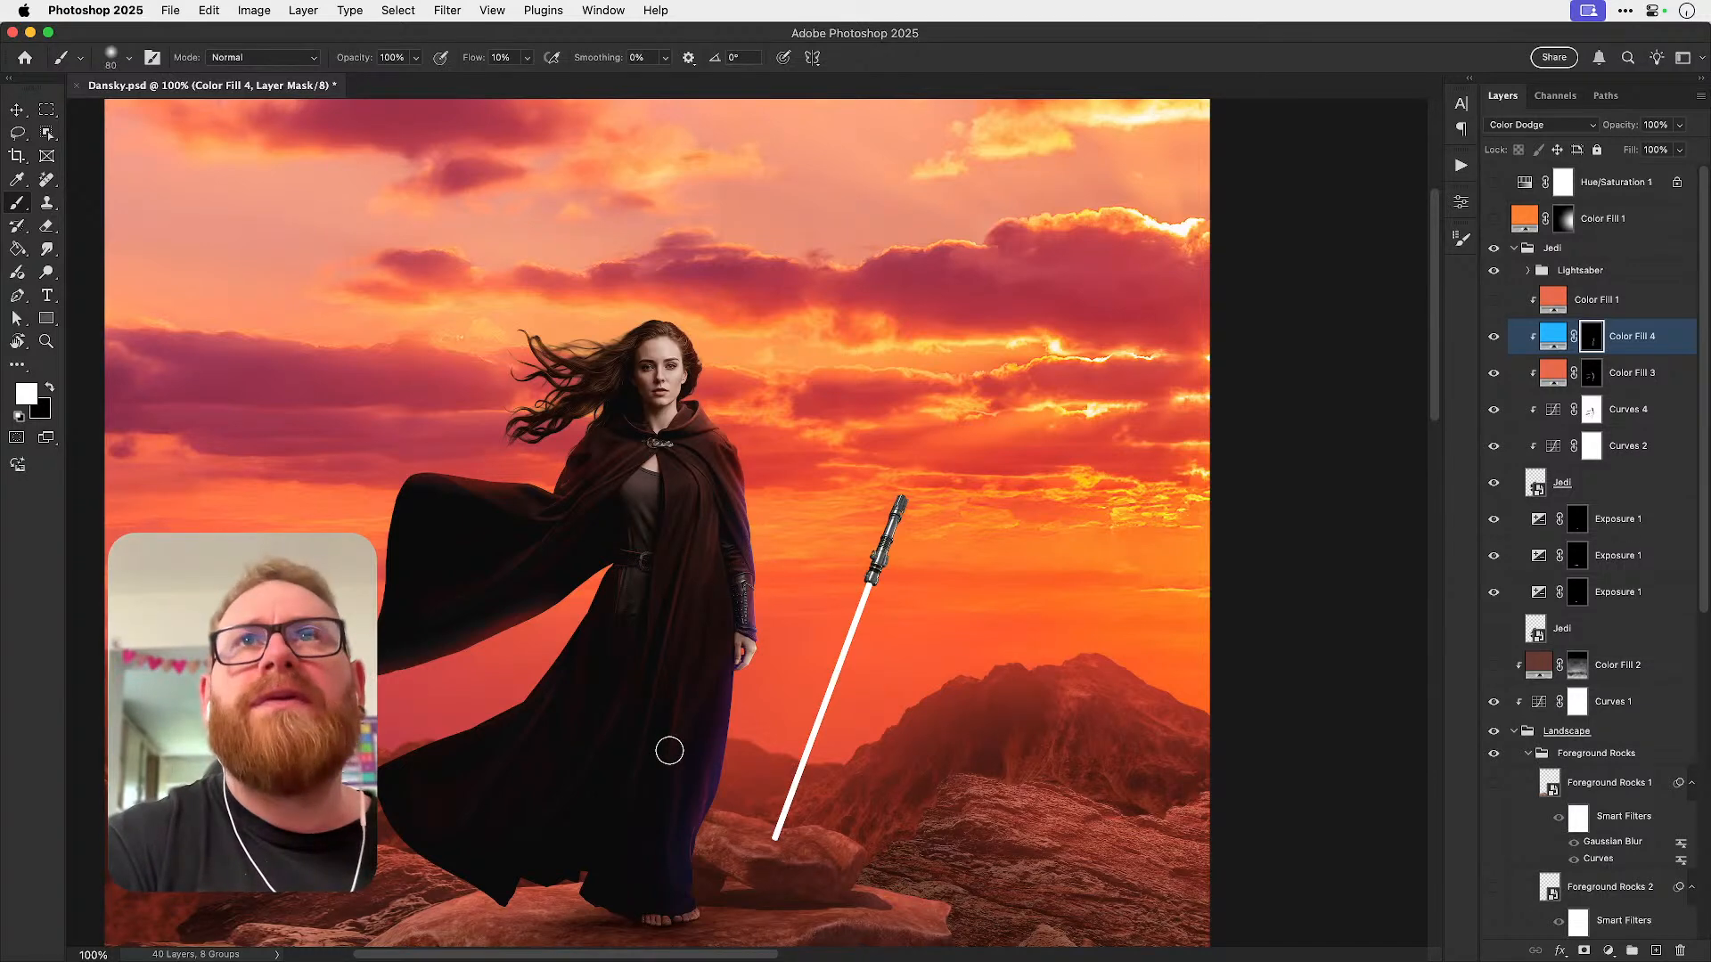
- Undo the last small glow stroke and repaint a softer blue glow over the shoulder and robe with a 175 px brush
{"action": "key", "text": "super+z"}
{"action": "key", "text": "bracketright"}
{"action": "key", "text": "bracketright"}
{"action": "key", "text": "bracketright"}
{"action": "key", "text": "bracketright"}
{"action": "key", "text": "bracketright"}
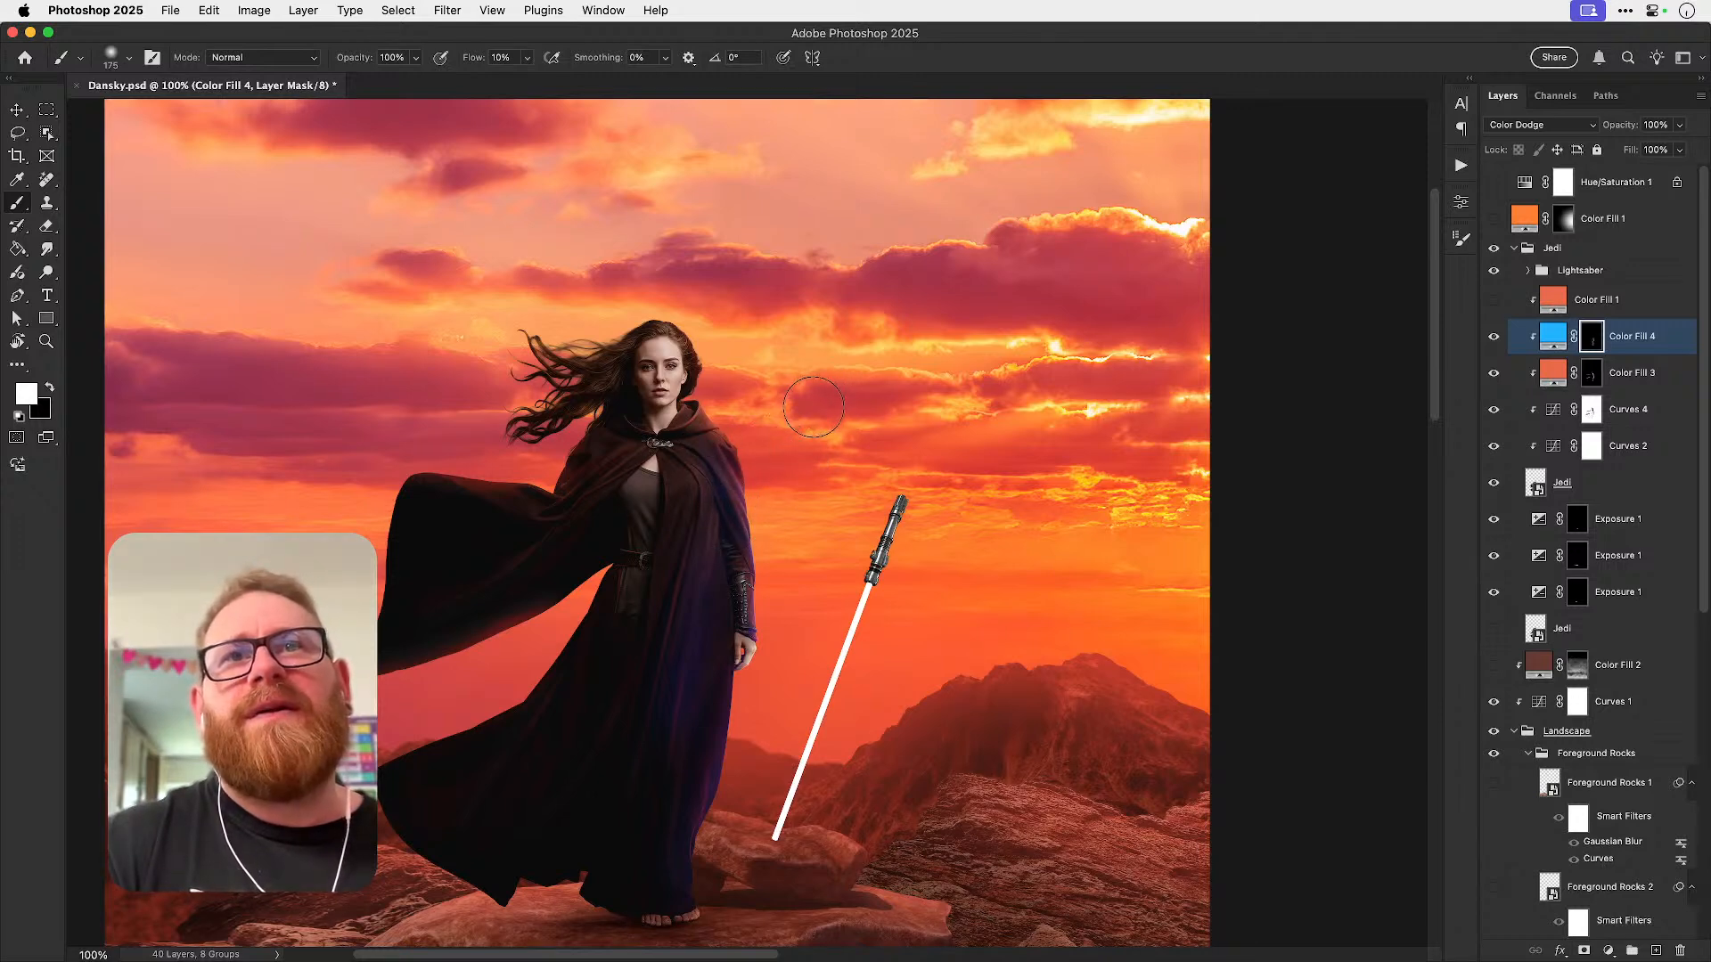
- Preview alternative blend modes on the Color Fill 4 glow layer and keep Color Dodge
{"action": "key", "text": "v"}
{"action": "left_click", "coordinate": [1539, 125]}
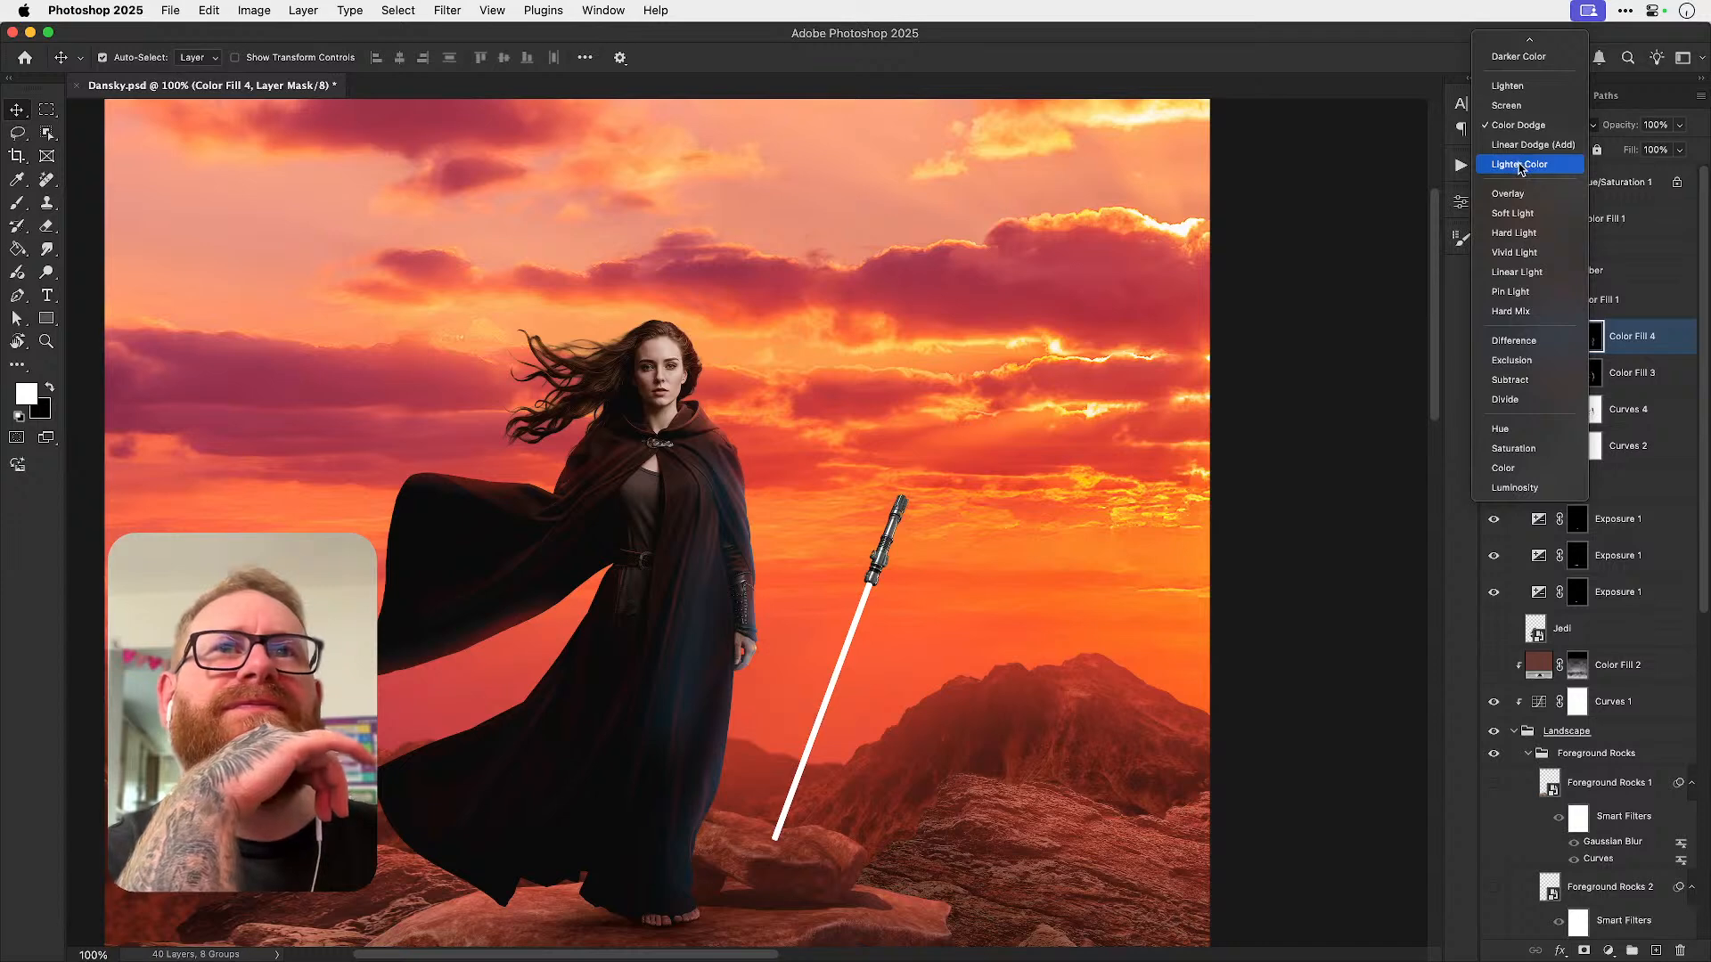
{"action": "left_click", "coordinate": [1523, 127]}
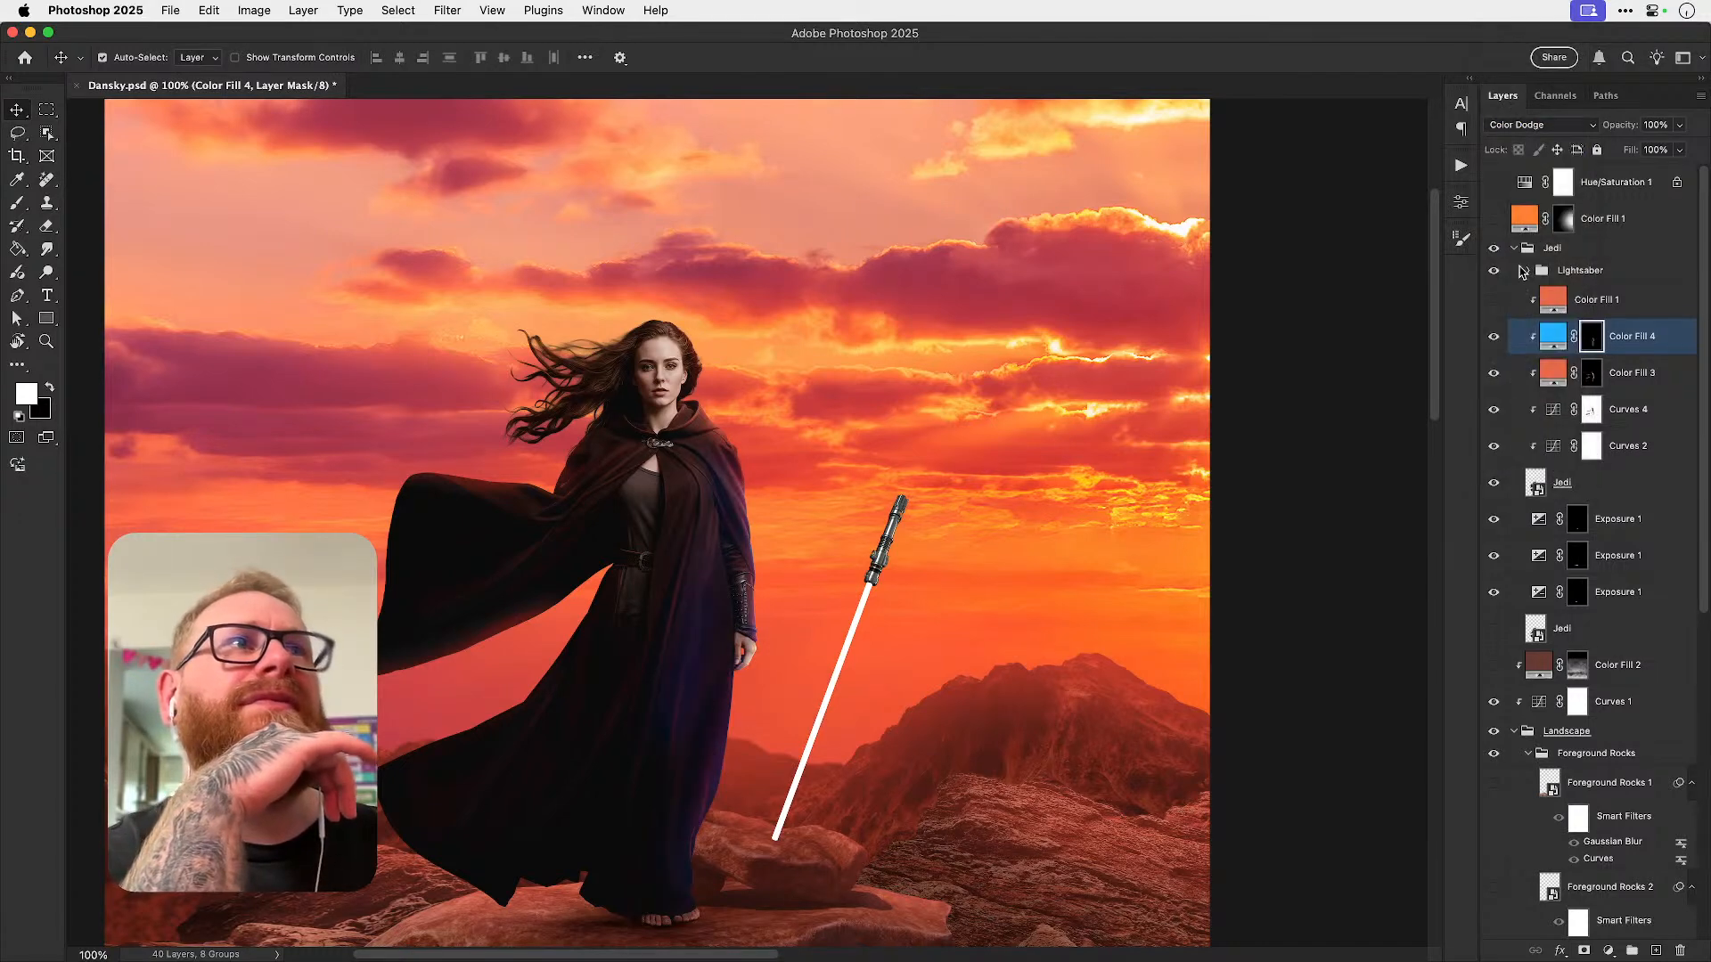
- Shift the Color Fill 4 color slightly towards cyan and change the layer's blend mode to Overlay
{"action": "left_click", "coordinate": [1554, 337]}
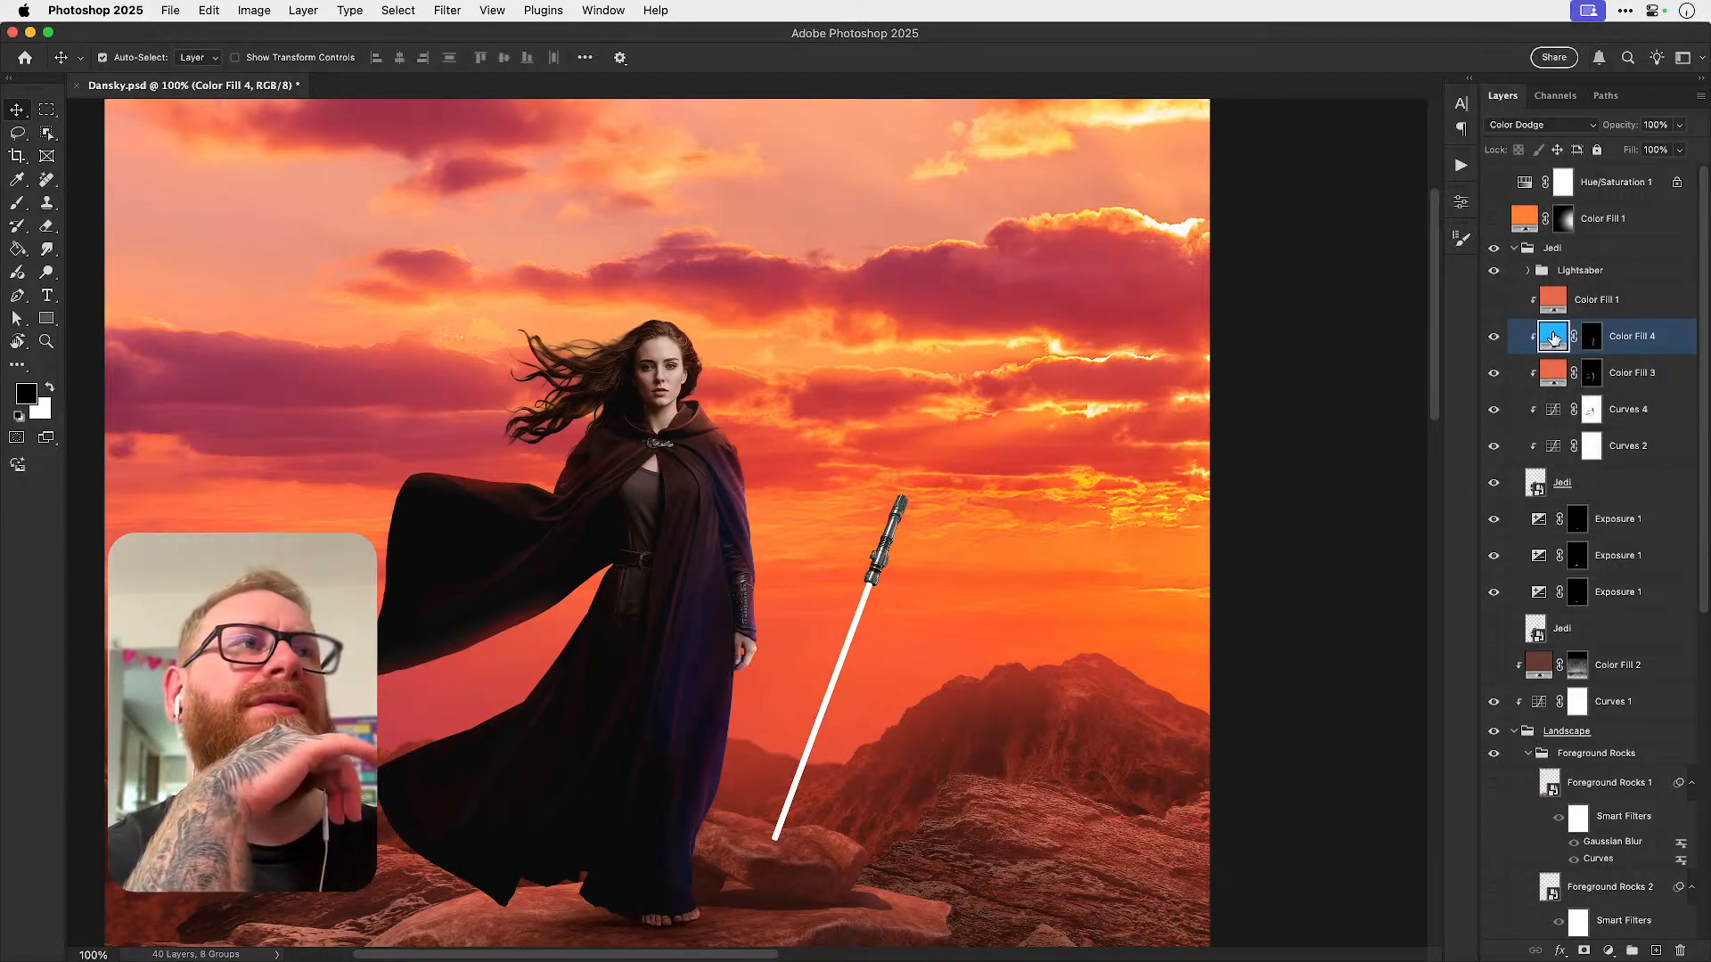
{"action": "double_click", "coordinate": [1551, 339]}
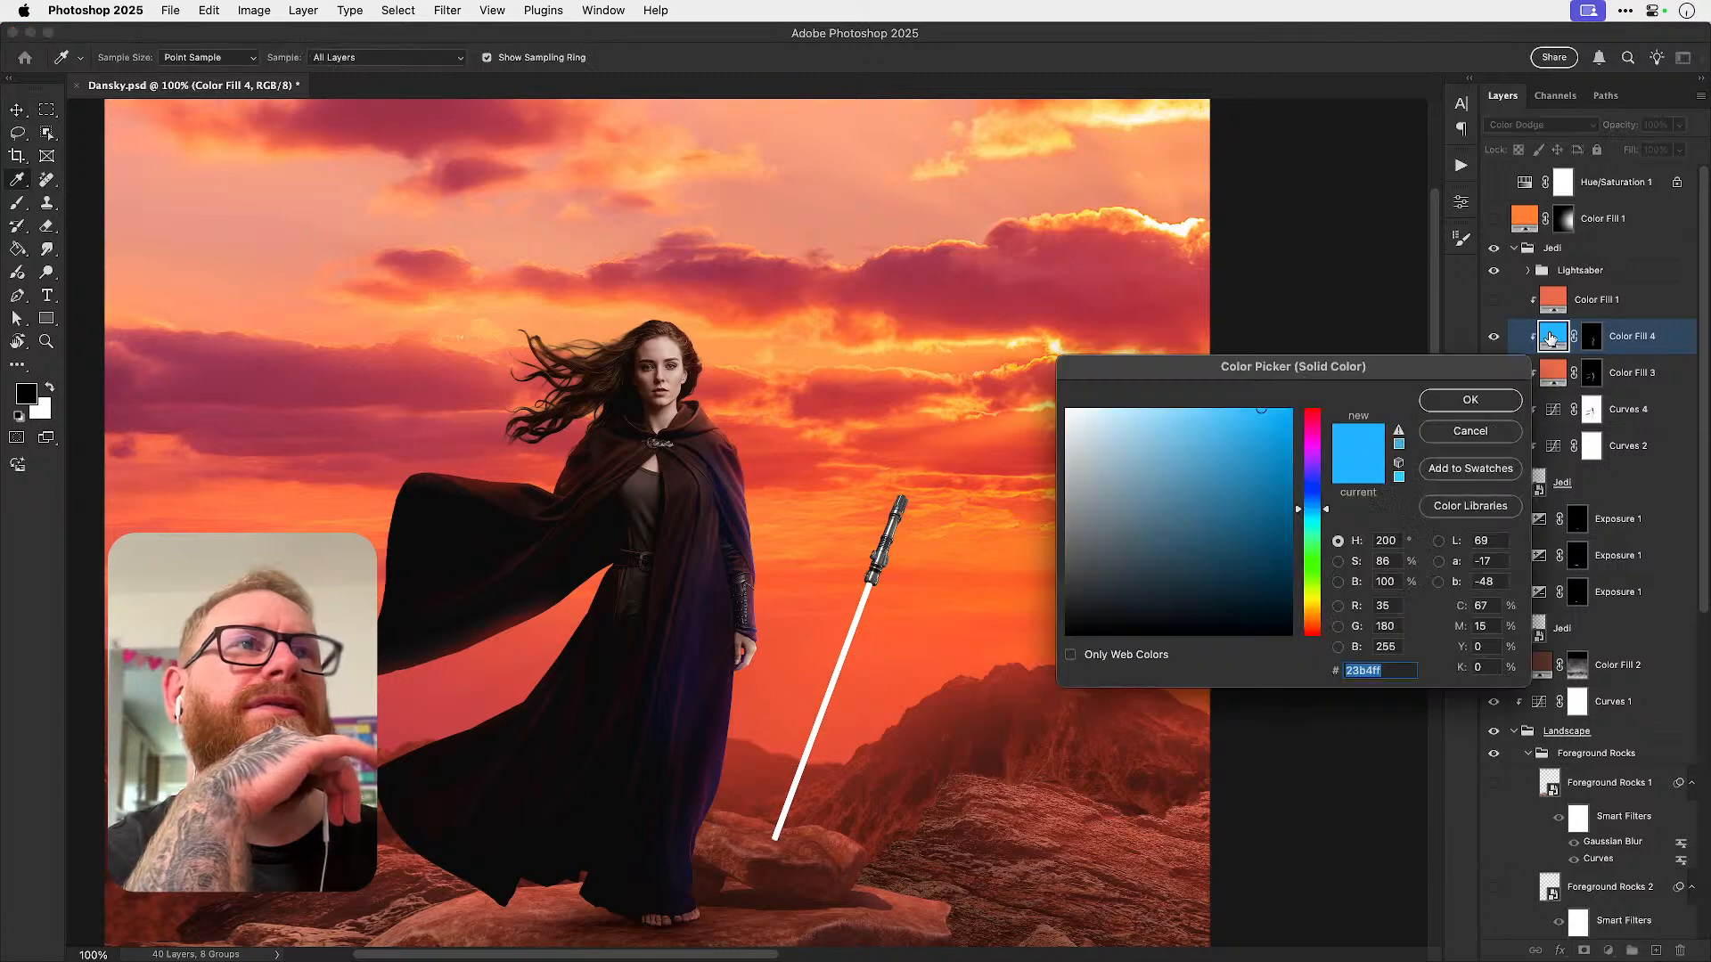
{"action": "left_click_drag", "start_coordinate": [1314, 511], "coordinate": [1314, 519]}
{"action": "left_click", "coordinate": [1470, 399]}
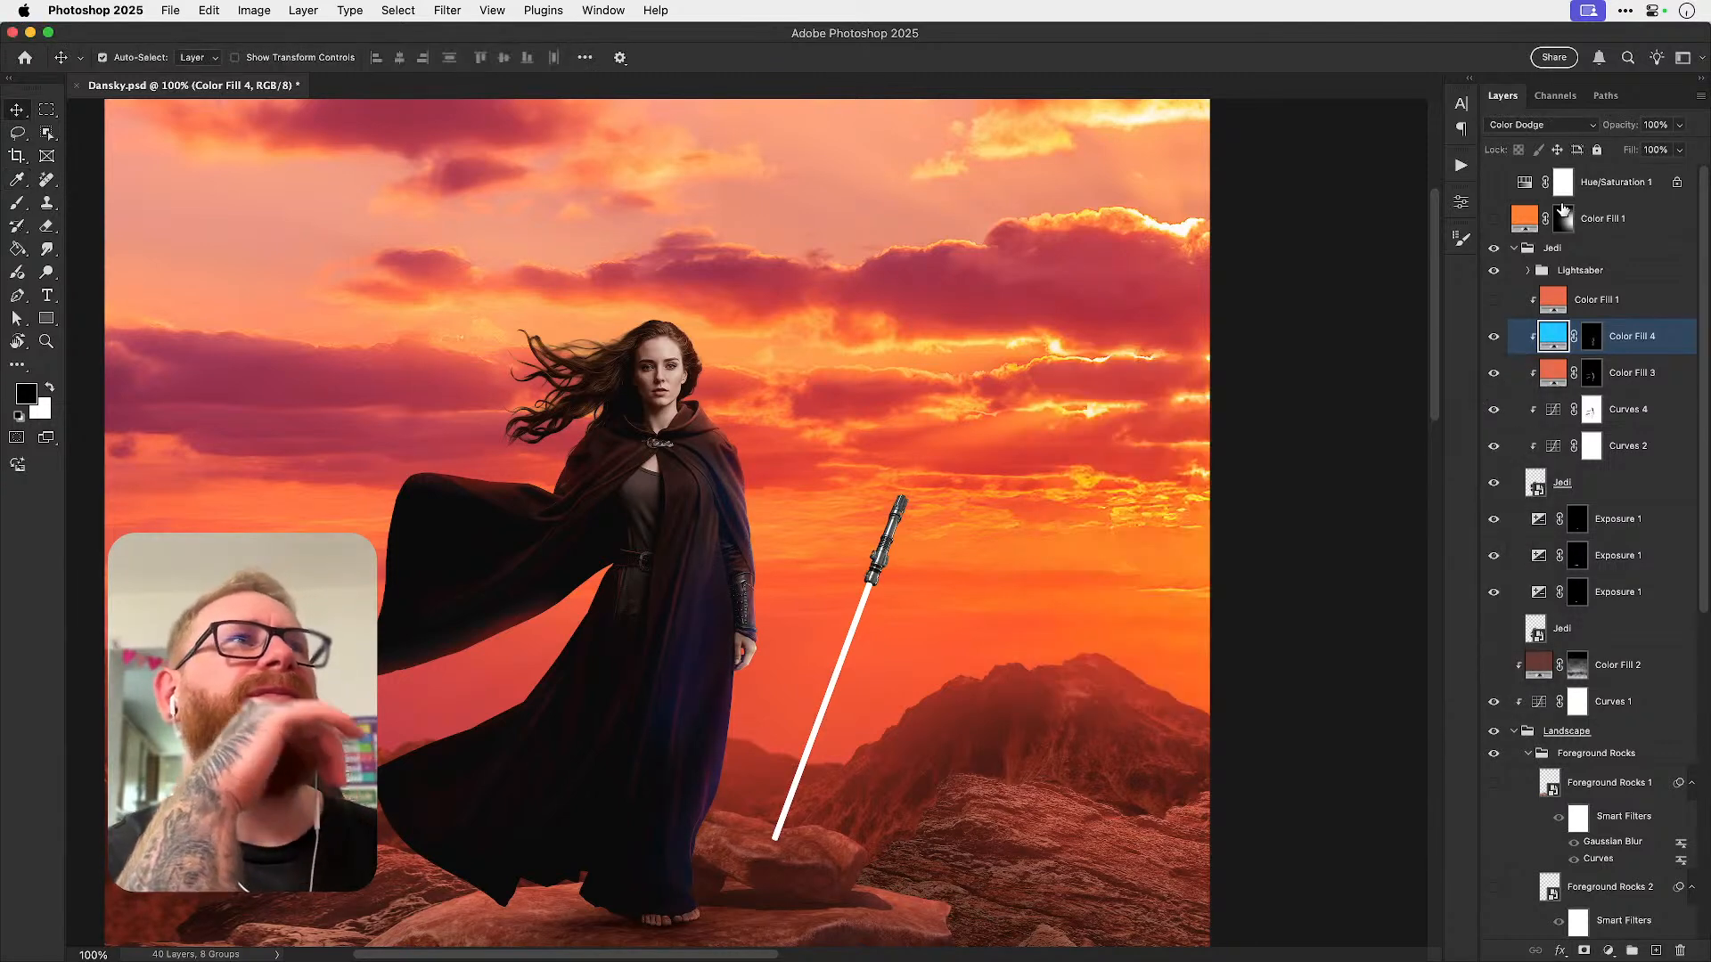
{"action": "left_click", "coordinate": [1547, 130]}
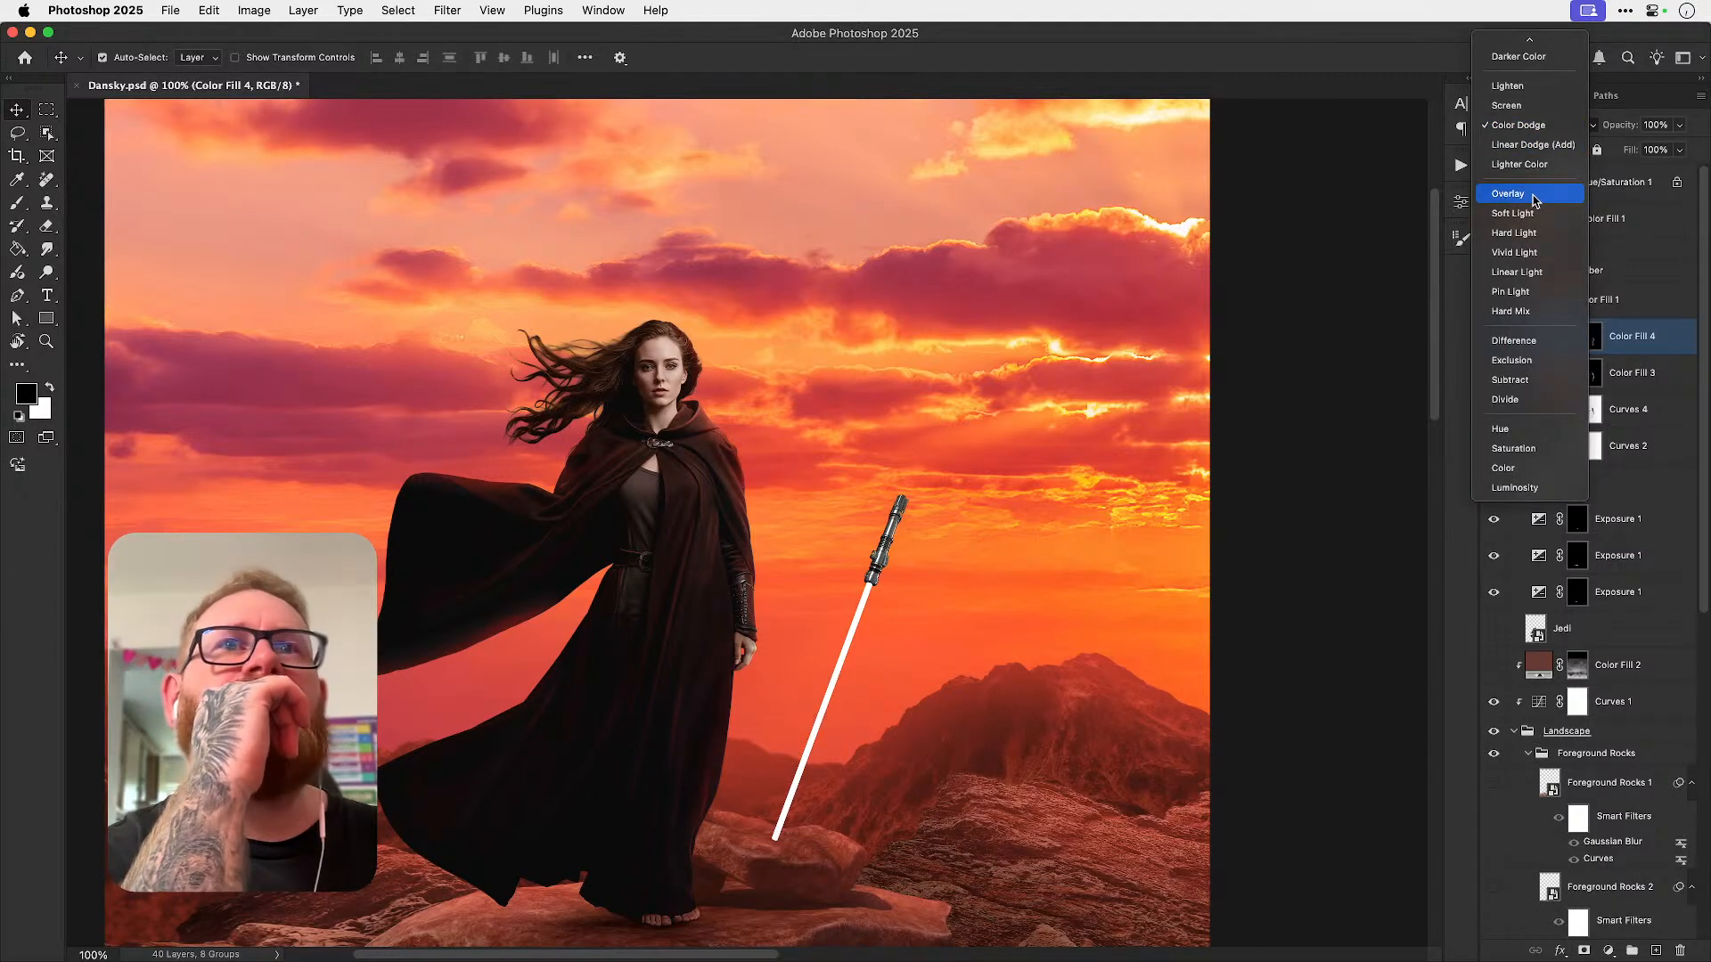
{"action": "left_click", "coordinate": [1534, 200]}
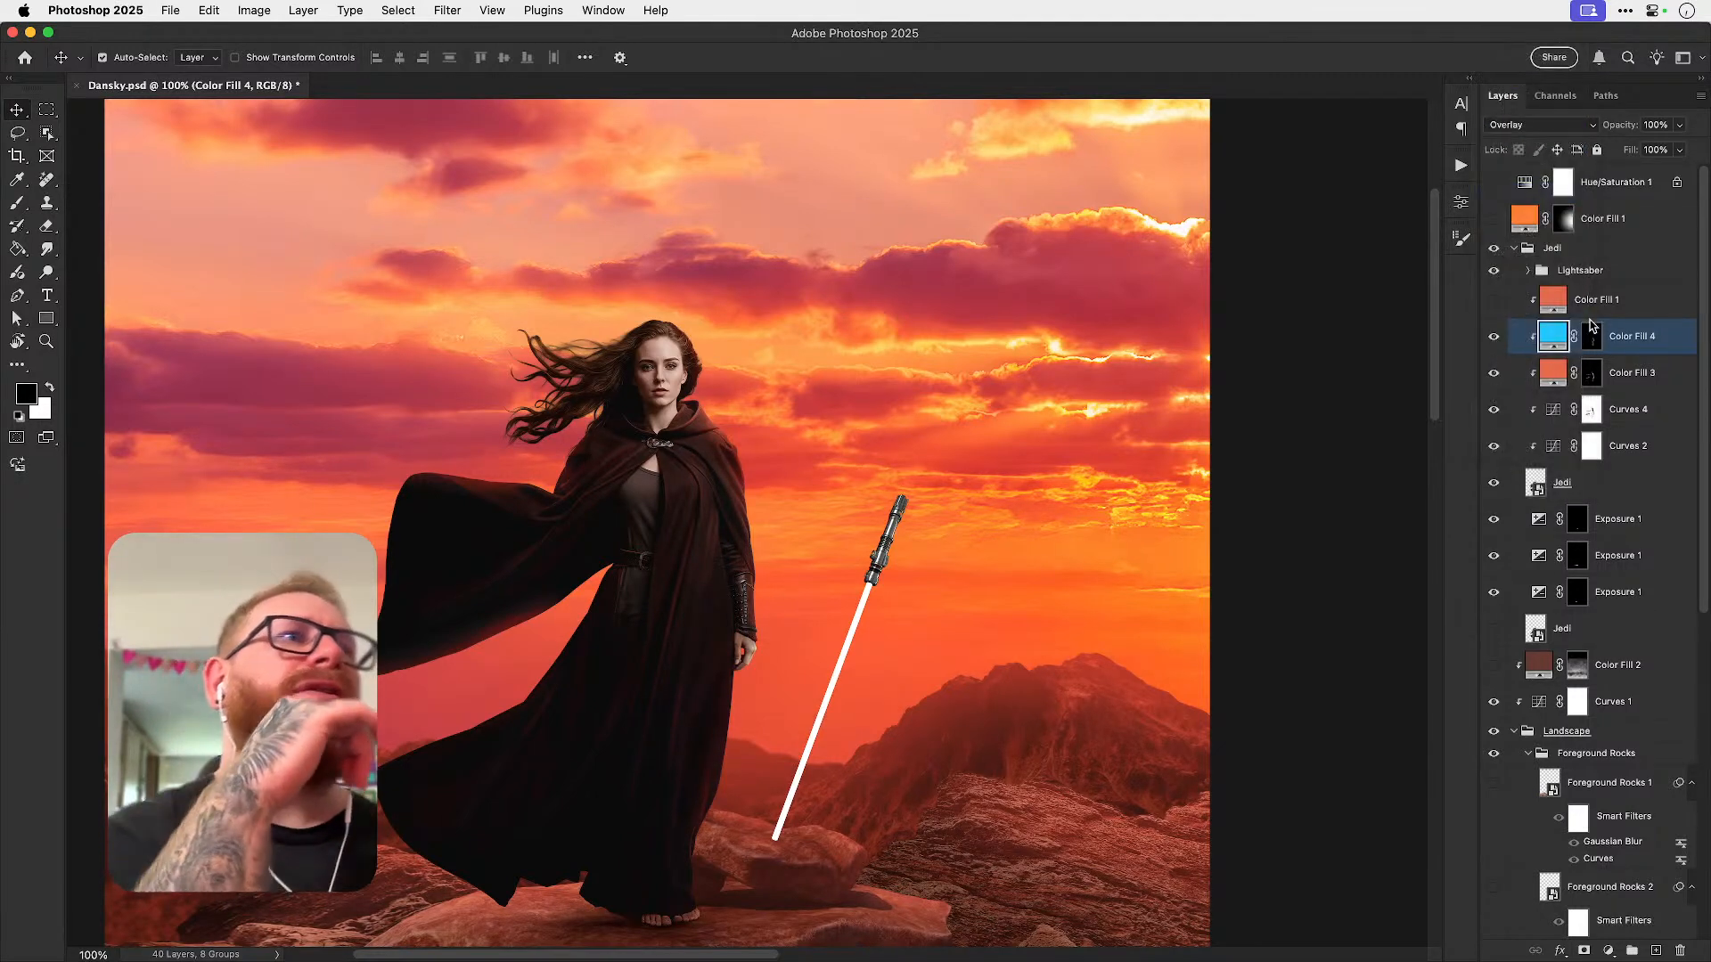
- Try a glow stroke on the sleeve in the Color Fill 4 mask at 10% flow, and undo it
{"action": "left_click", "coordinate": [1590, 339]}
{"action": "key", "text": "b"}
{"action": "mouse_move", "coordinate": [756, 524]}
{"action": "left_mouse_down"}
{"action": "mouse_move", "coordinate": [714, 494]}
{"action": "mouse_move", "coordinate": [742, 468]}
{"action": "mouse_move", "coordinate": [727, 428]}
{"action": "mouse_move", "coordinate": [723, 488]}
{"action": "mouse_move", "coordinate": [743, 445]}
{"action": "left_mouse_up"}
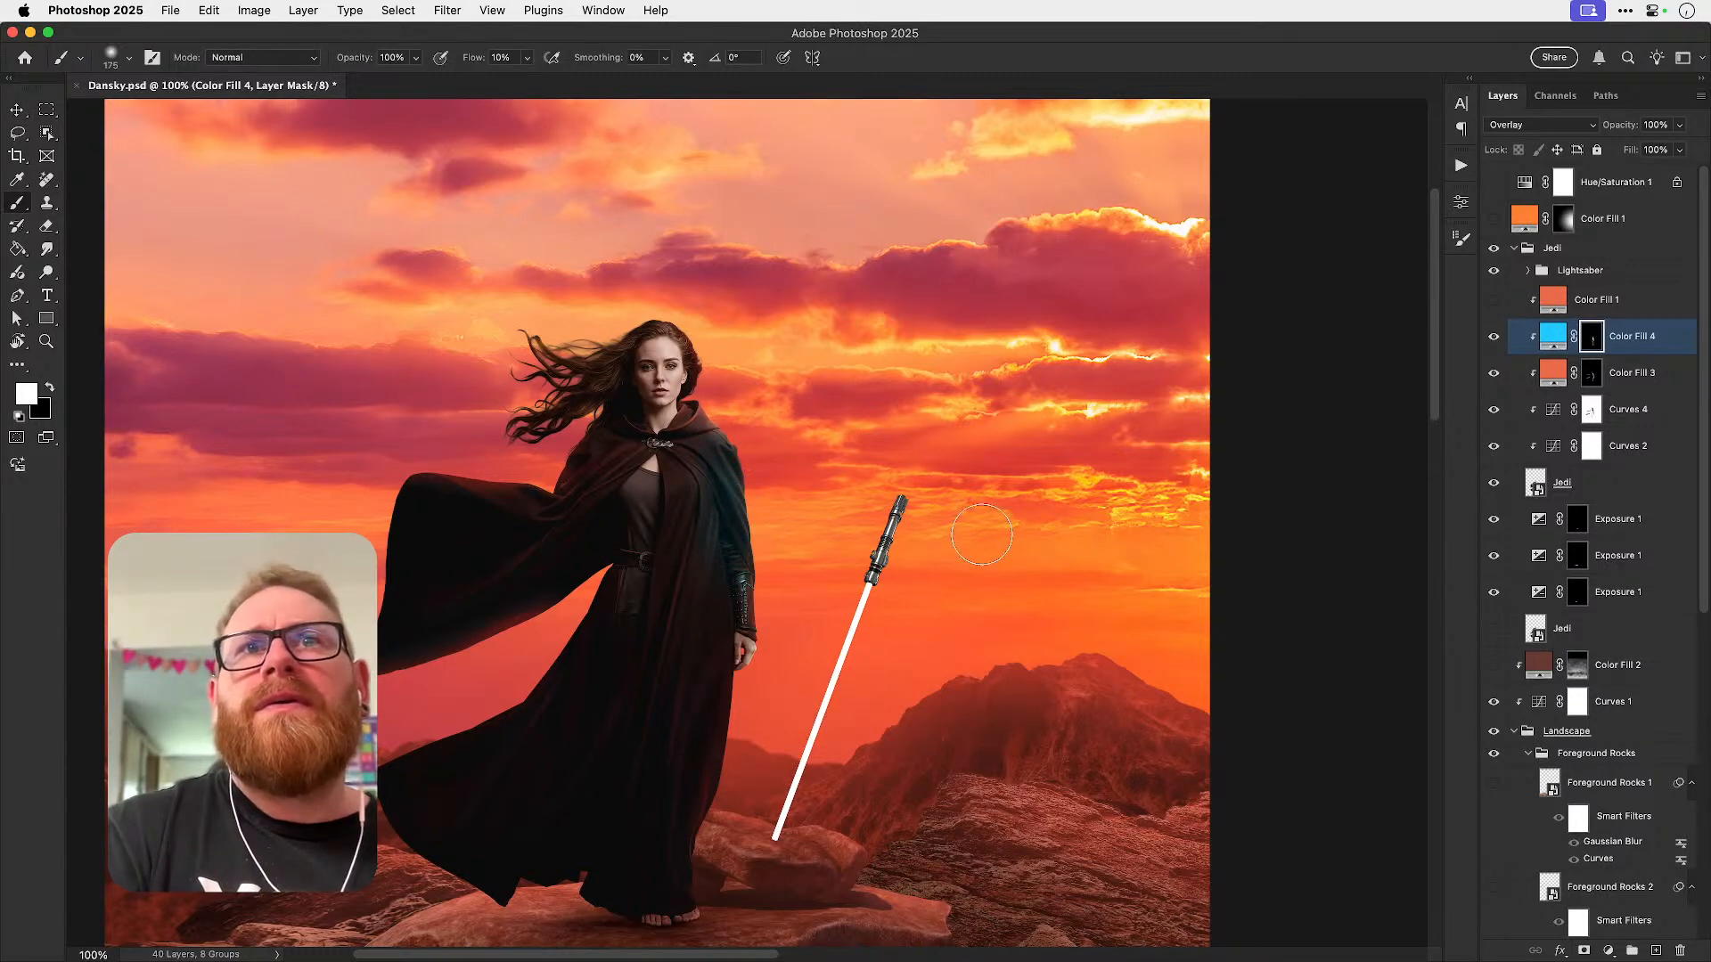
{"action": "key", "text": "super+z"}
- Raise the brush flow to 100% and paint the glow along the sleeve and bracer at 200% view
{"action": "left_click_drag", "start_coordinate": [528, 58], "coordinate": [547, 83]}
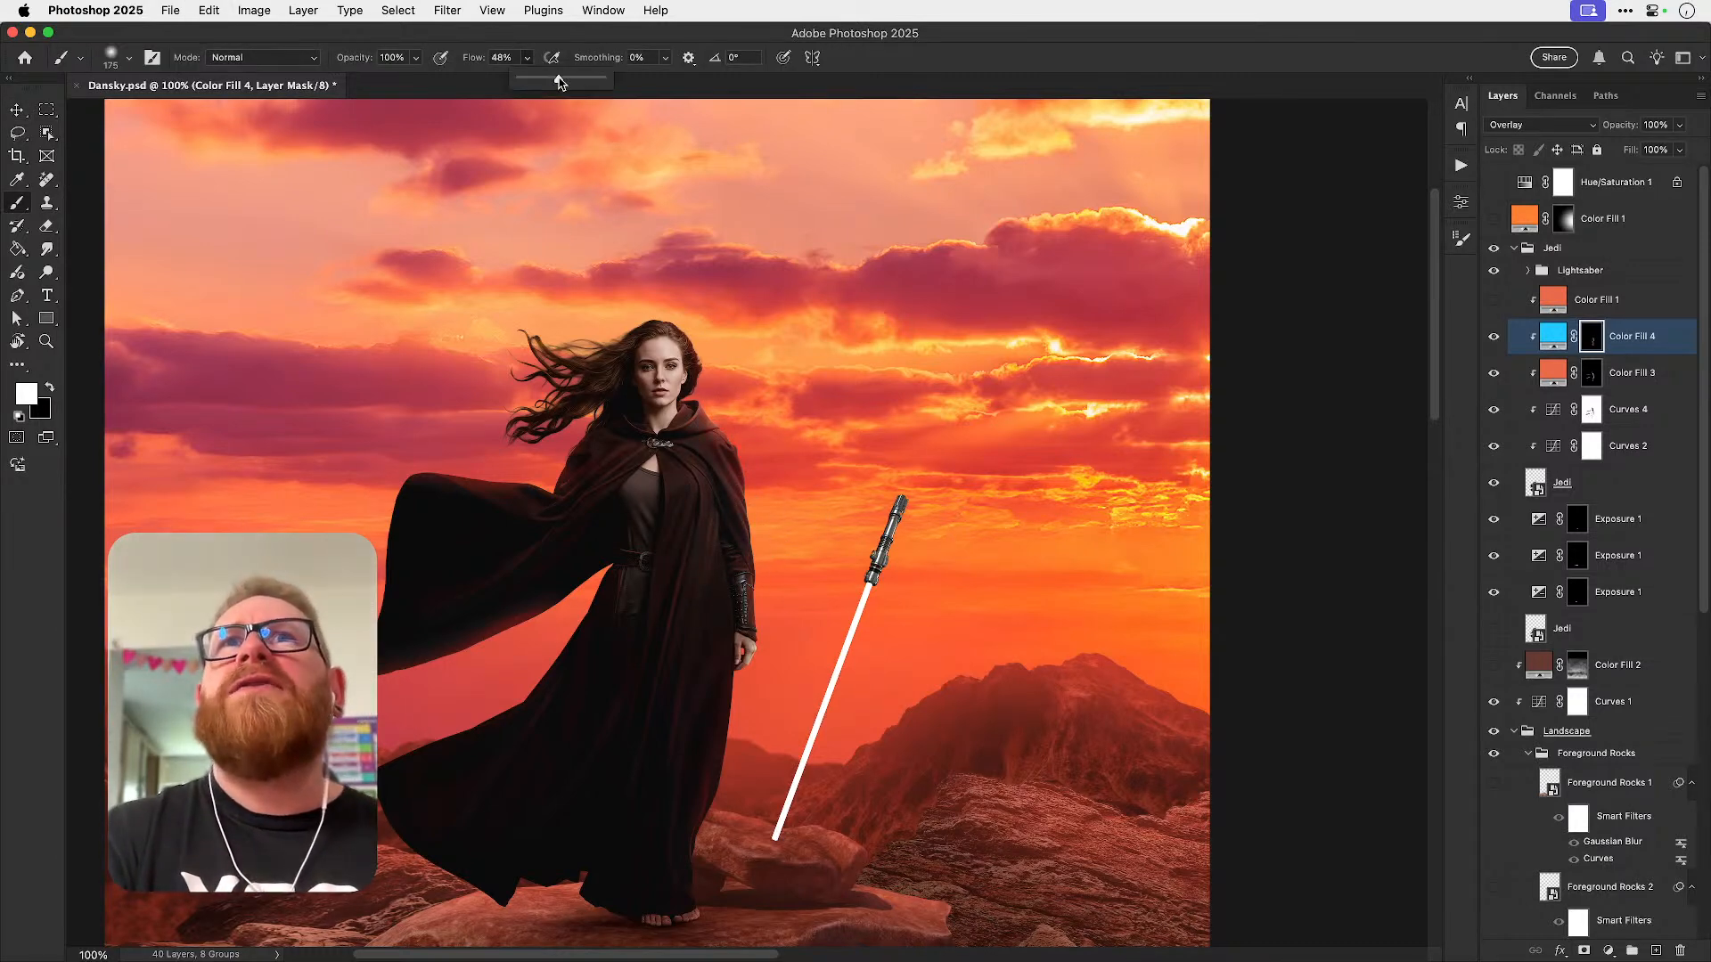
{"action": "key", "text": "z"}
{"action": "left_click", "coordinate": [751, 585]}
{"action": "key", "text": "b"}
{"action": "left_click_drag", "start_coordinate": [773, 488], "coordinate": [773, 542]}
{"action": "key", "text": "super+z"}
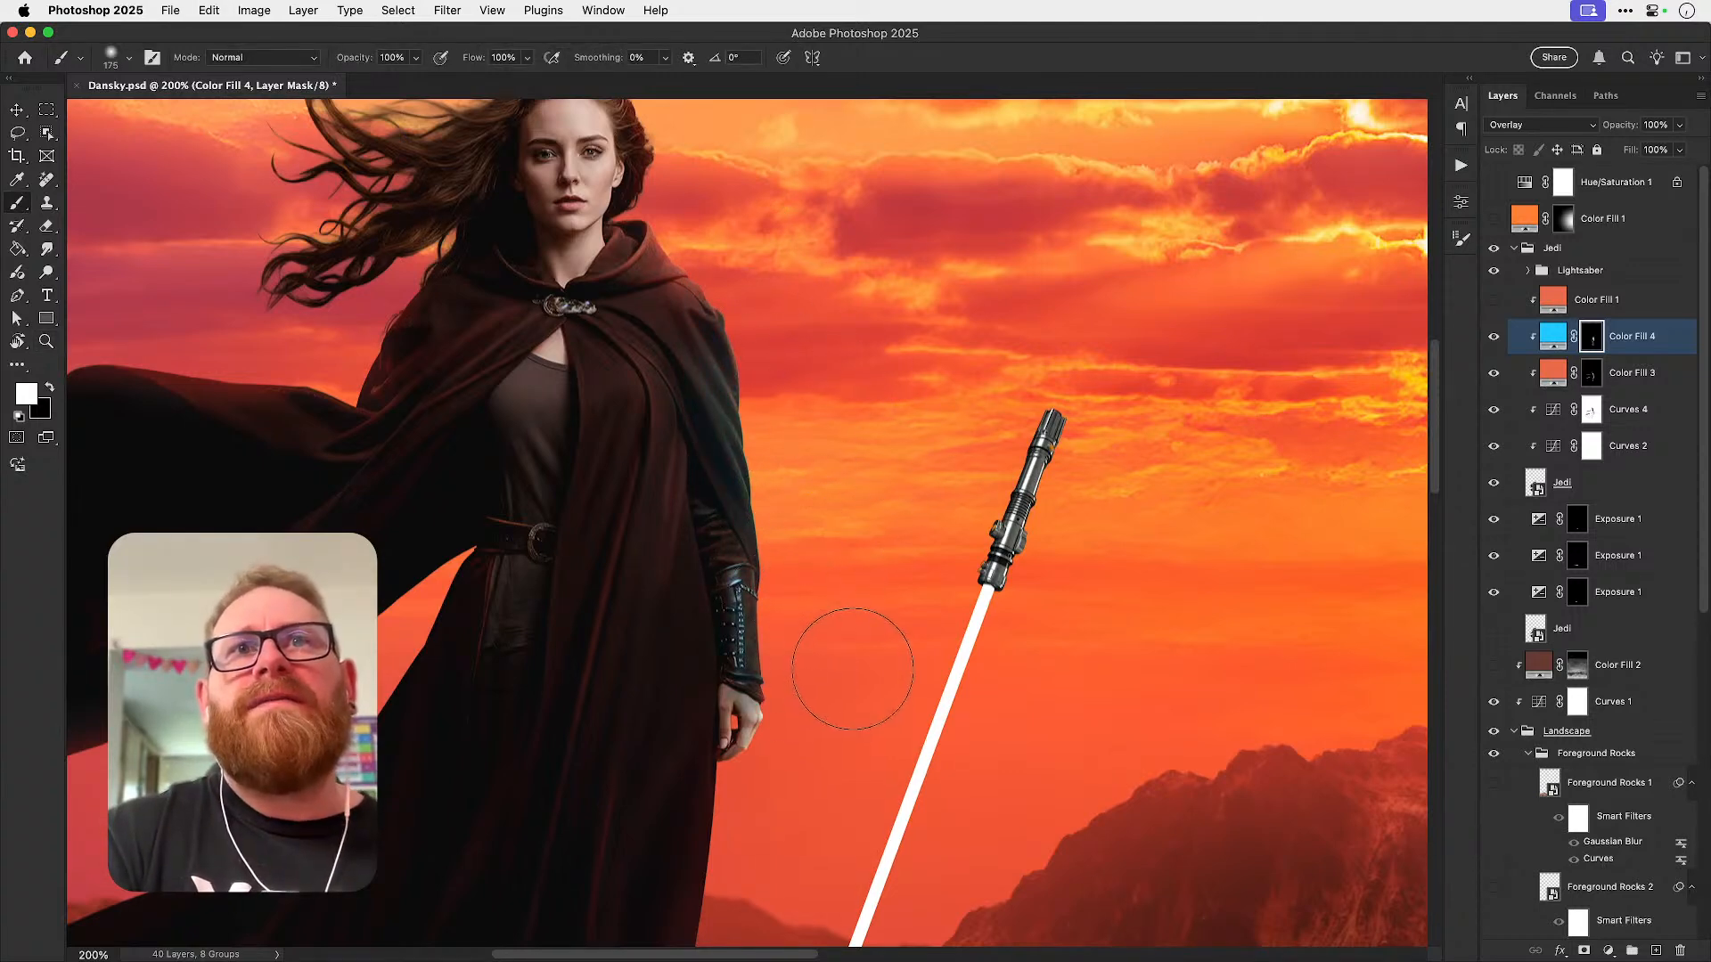
{"action": "left_click_drag", "start_coordinate": [909, 617], "coordinate": [944, 501]}
- Shift the Color Fill 4 color from cyan to a slightly deeper blue
{"action": "left_click", "coordinate": [1555, 337]}
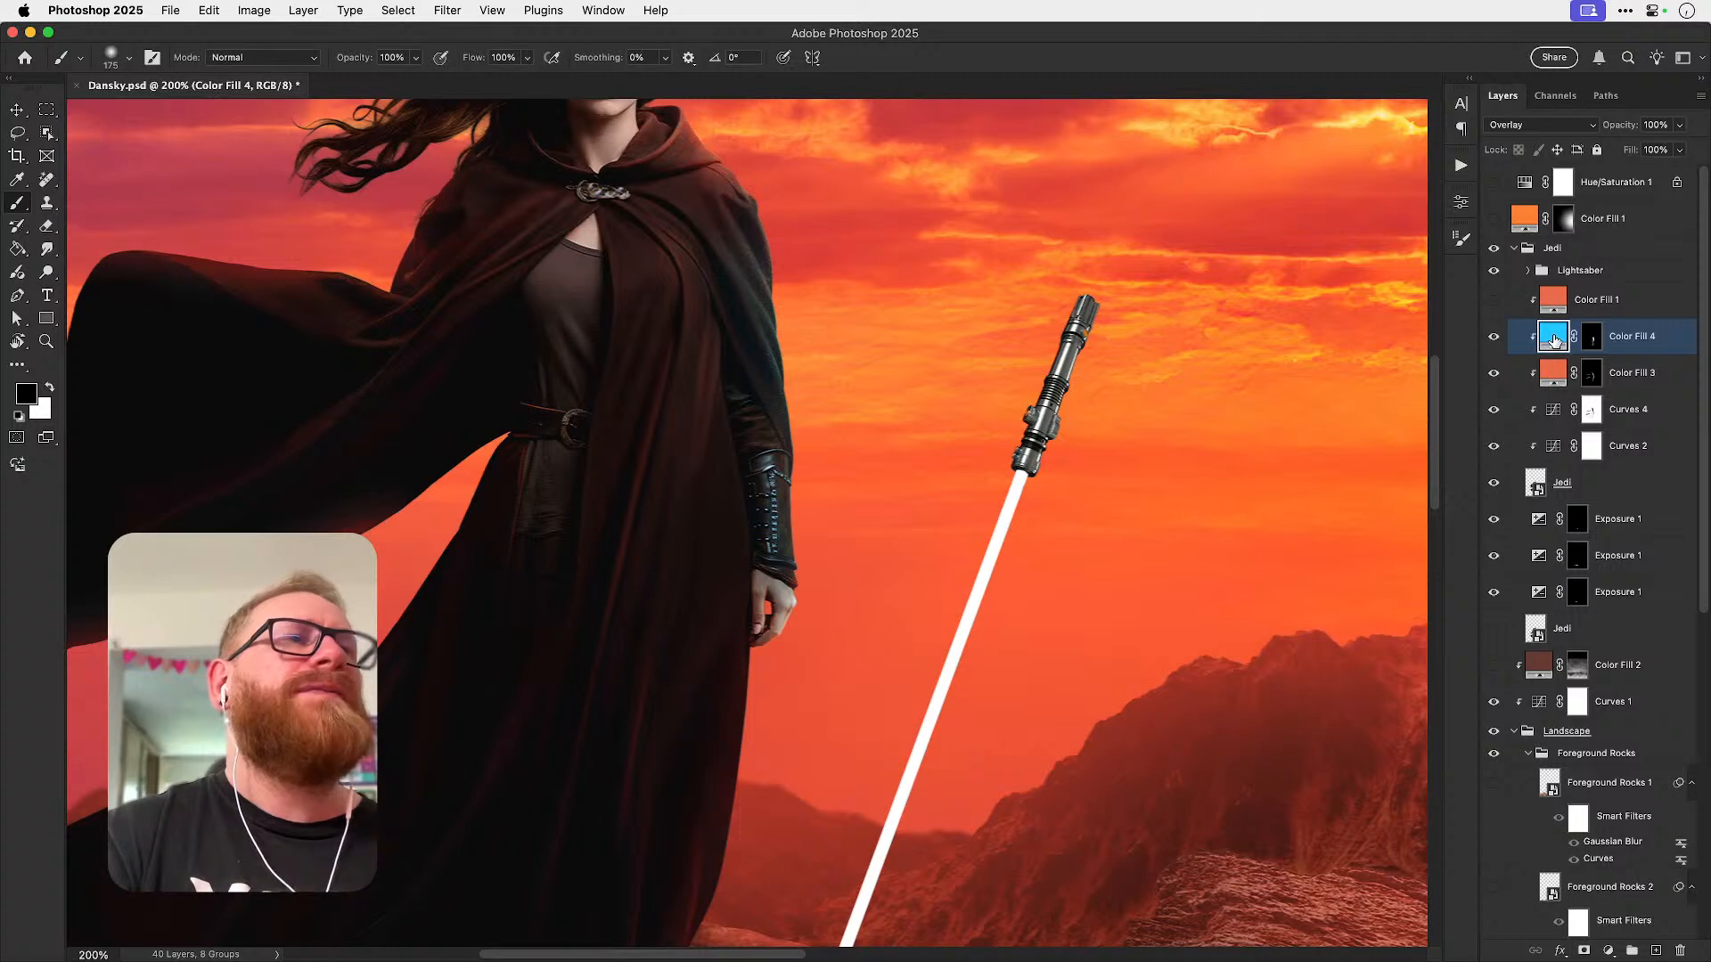
{"action": "double_click", "coordinate": [1554, 339]}
{"action": "left_click", "coordinate": [1309, 499]}
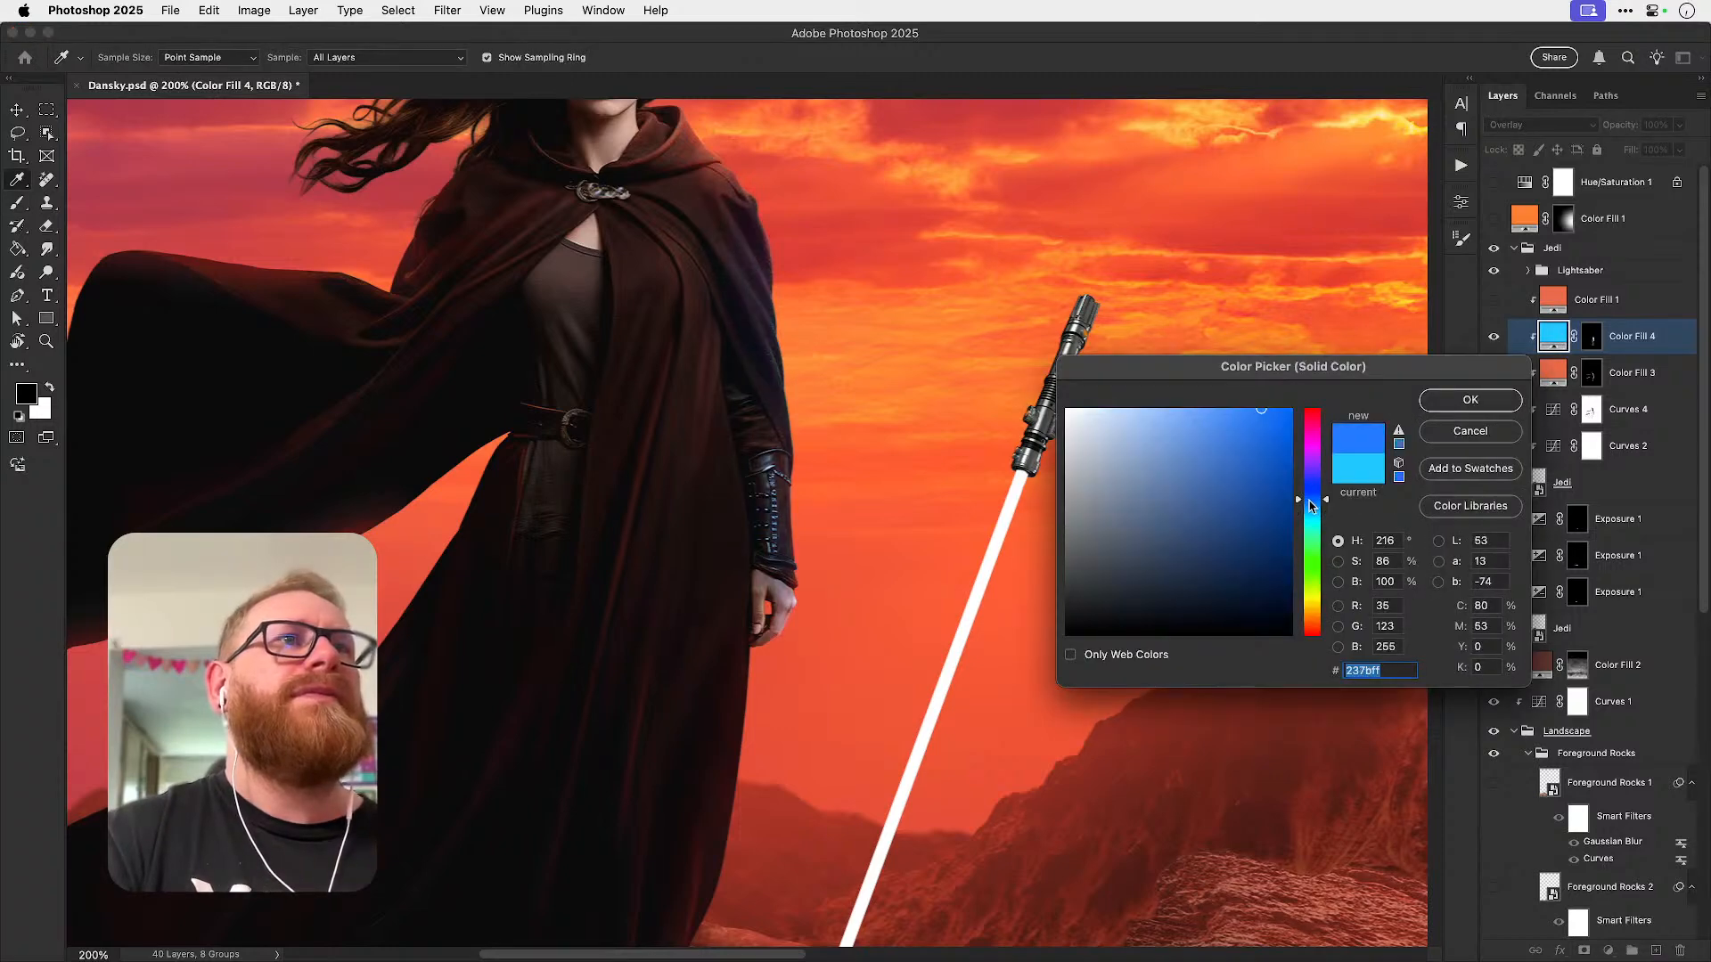
{"action": "left_click", "coordinate": [1311, 508]}
{"action": "left_click", "coordinate": [1460, 405]}
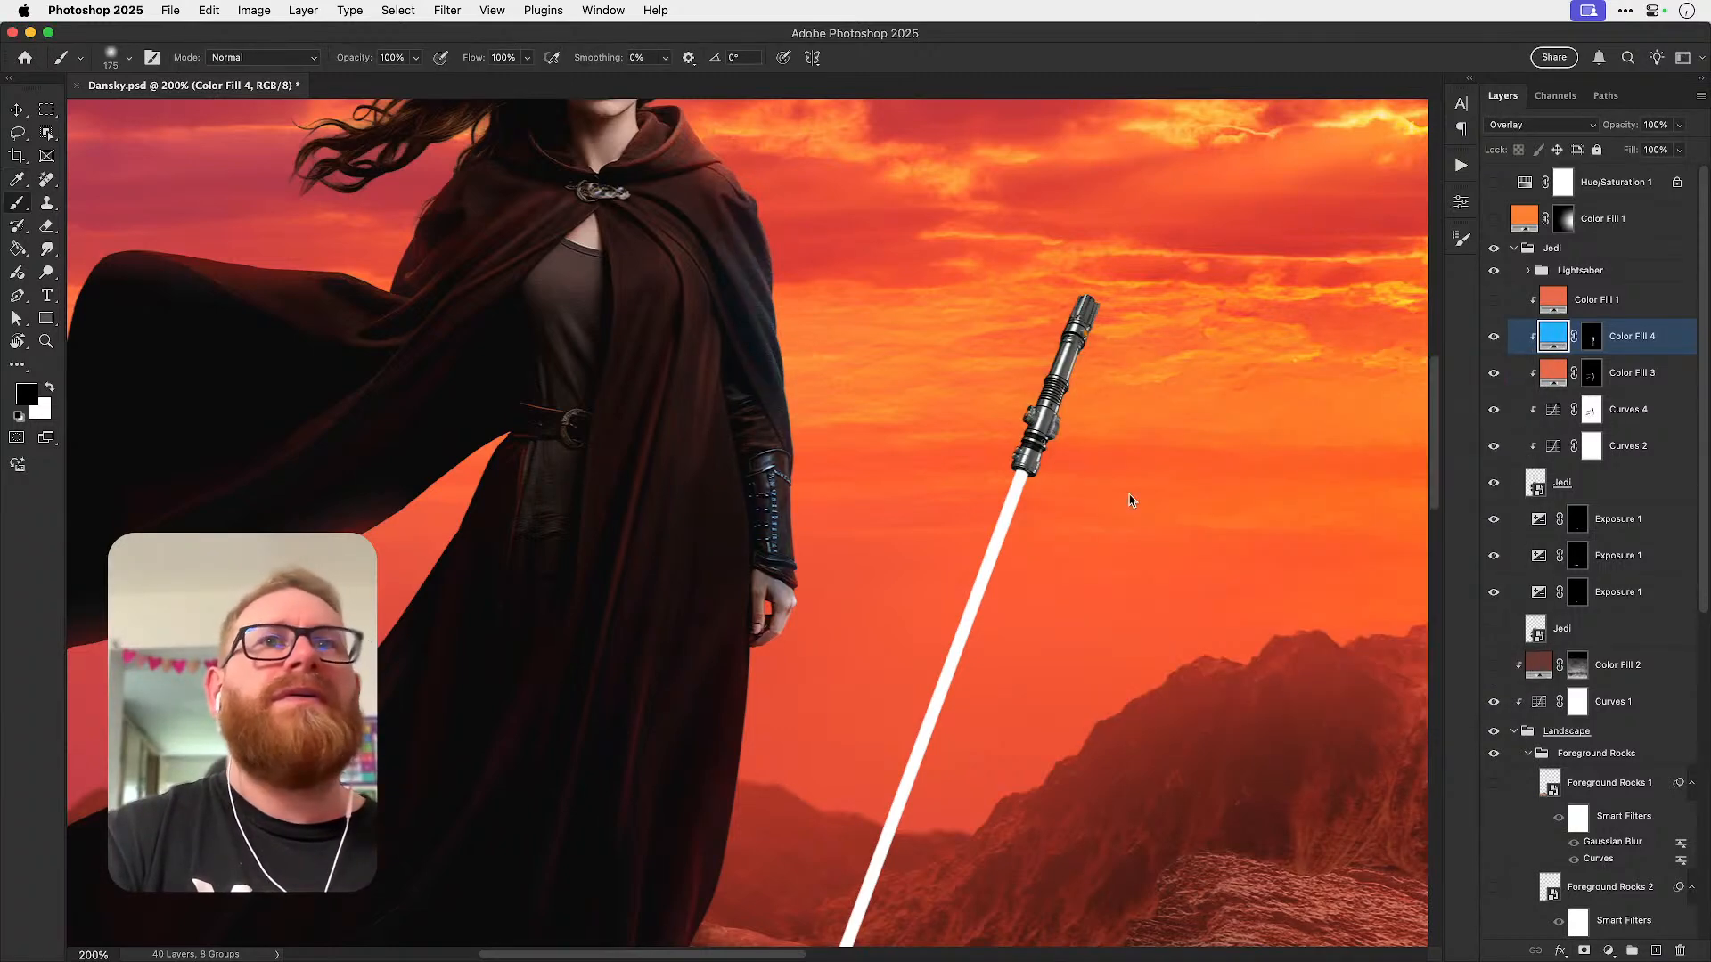
- Paint the blue glow in the Color Fill 4 mask along the robe edge below the hand with a 70 px brush
{"action": "left_click_drag", "start_coordinate": [791, 708], "coordinate": [840, 565]}
{"action": "left_click", "coordinate": [1591, 336]}
{"action": "key", "text": "x"}
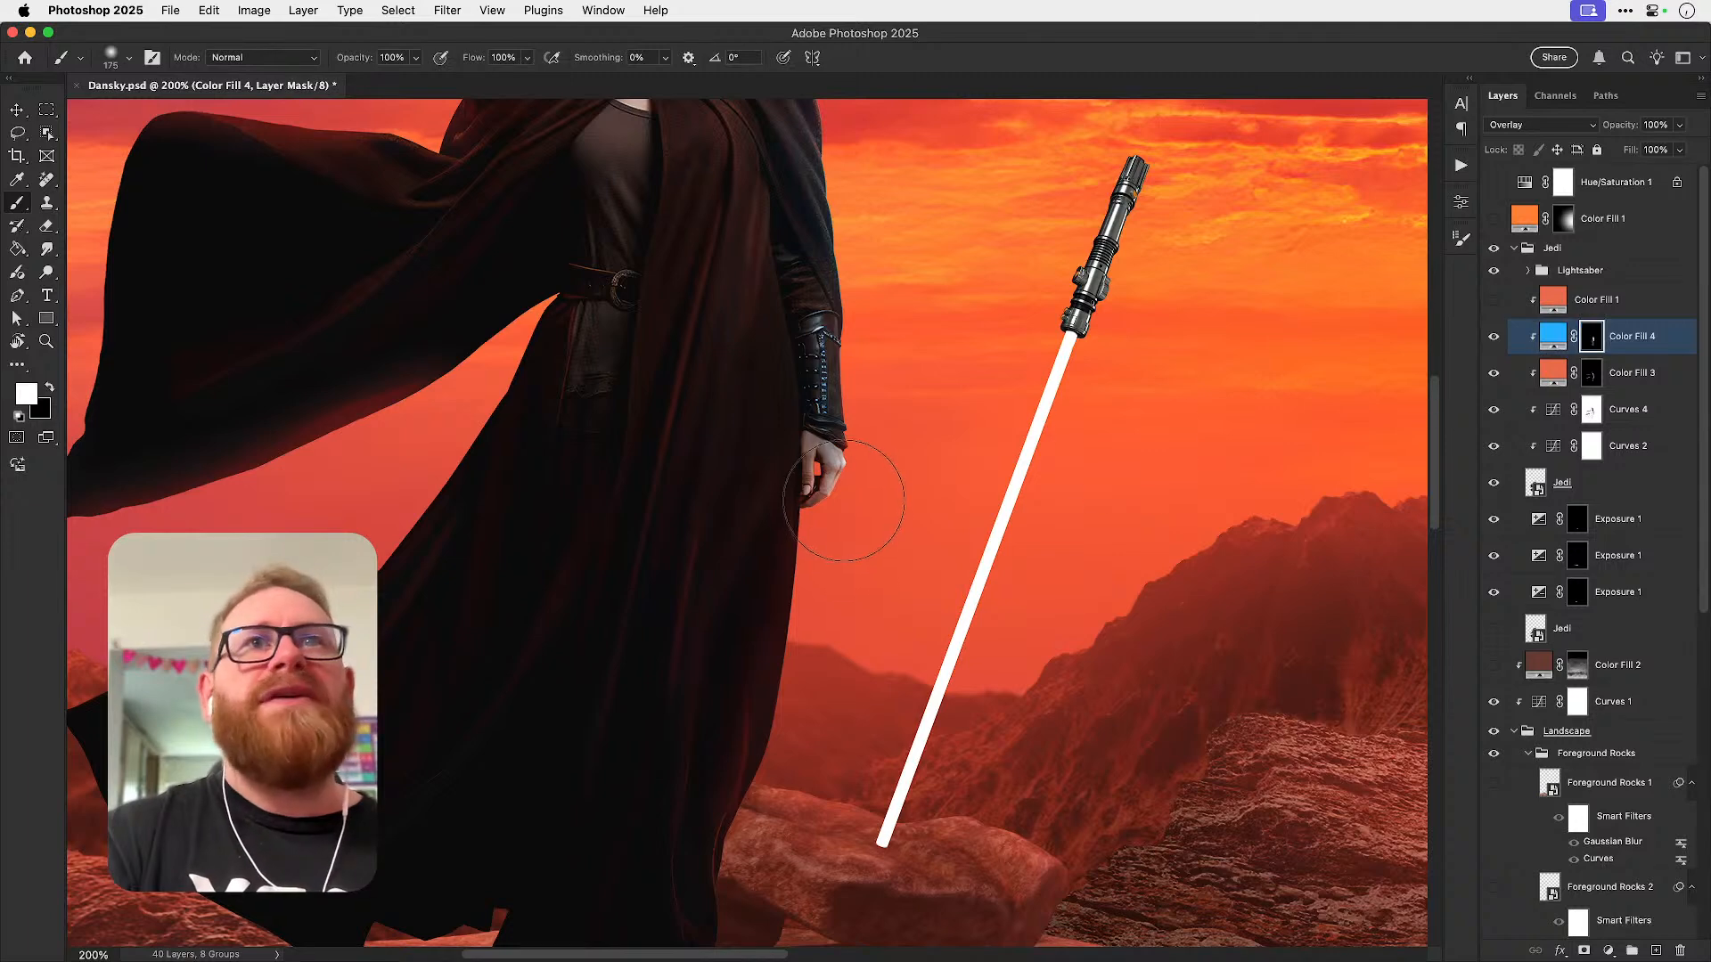
{"action": "key", "text": "bracketleft"}
{"action": "key", "text": "bracketleft"}
{"action": "key", "text": "bracketleft"}
{"action": "key", "text": "bracketleft"}
{"action": "key", "text": "bracketleft"}
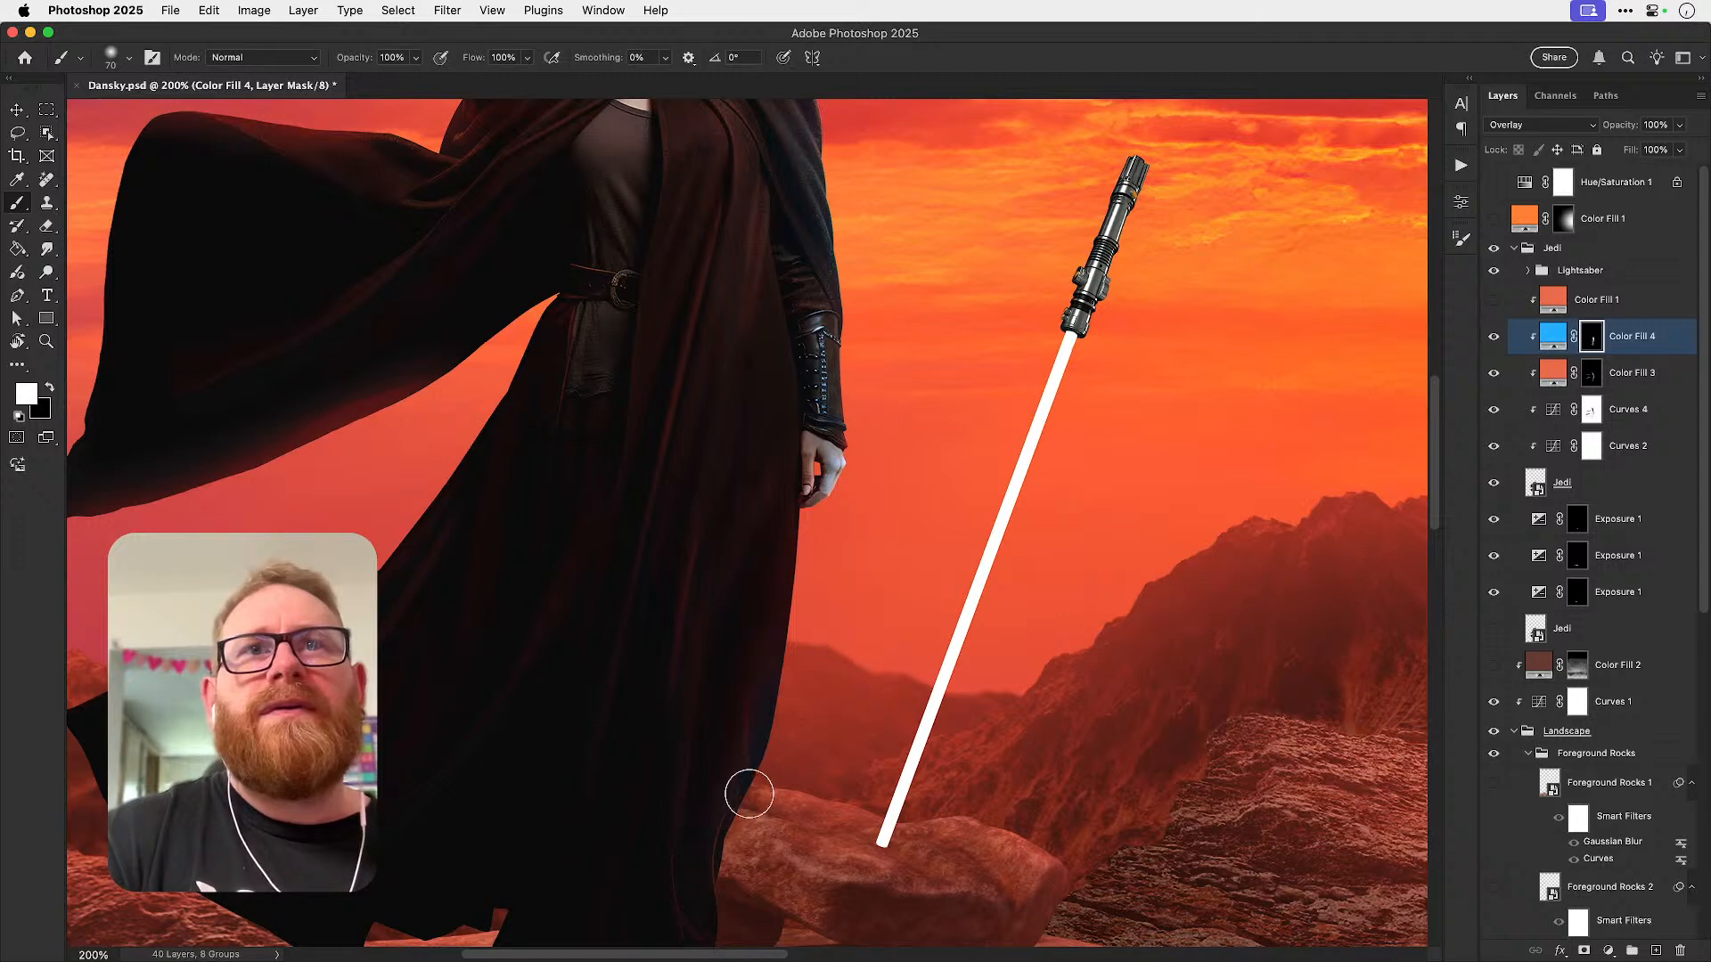
- Enlarge the brush to 400 px and paint a broad, soft glow over the robe beside the lightsaber
{"action": "key", "text": "bracketright"}
{"action": "key", "text": "bracketright"}
{"action": "key", "text": "bracketright"}
{"action": "key", "text": "bracketright"}
{"action": "key", "text": "bracketright"}
{"action": "key", "text": "bracketright"}
{"action": "key", "text": "bracketright"}
{"action": "key", "text": "bracketright"}
{"action": "key", "text": "bracketright"}
{"action": "key", "text": "bracketright"}
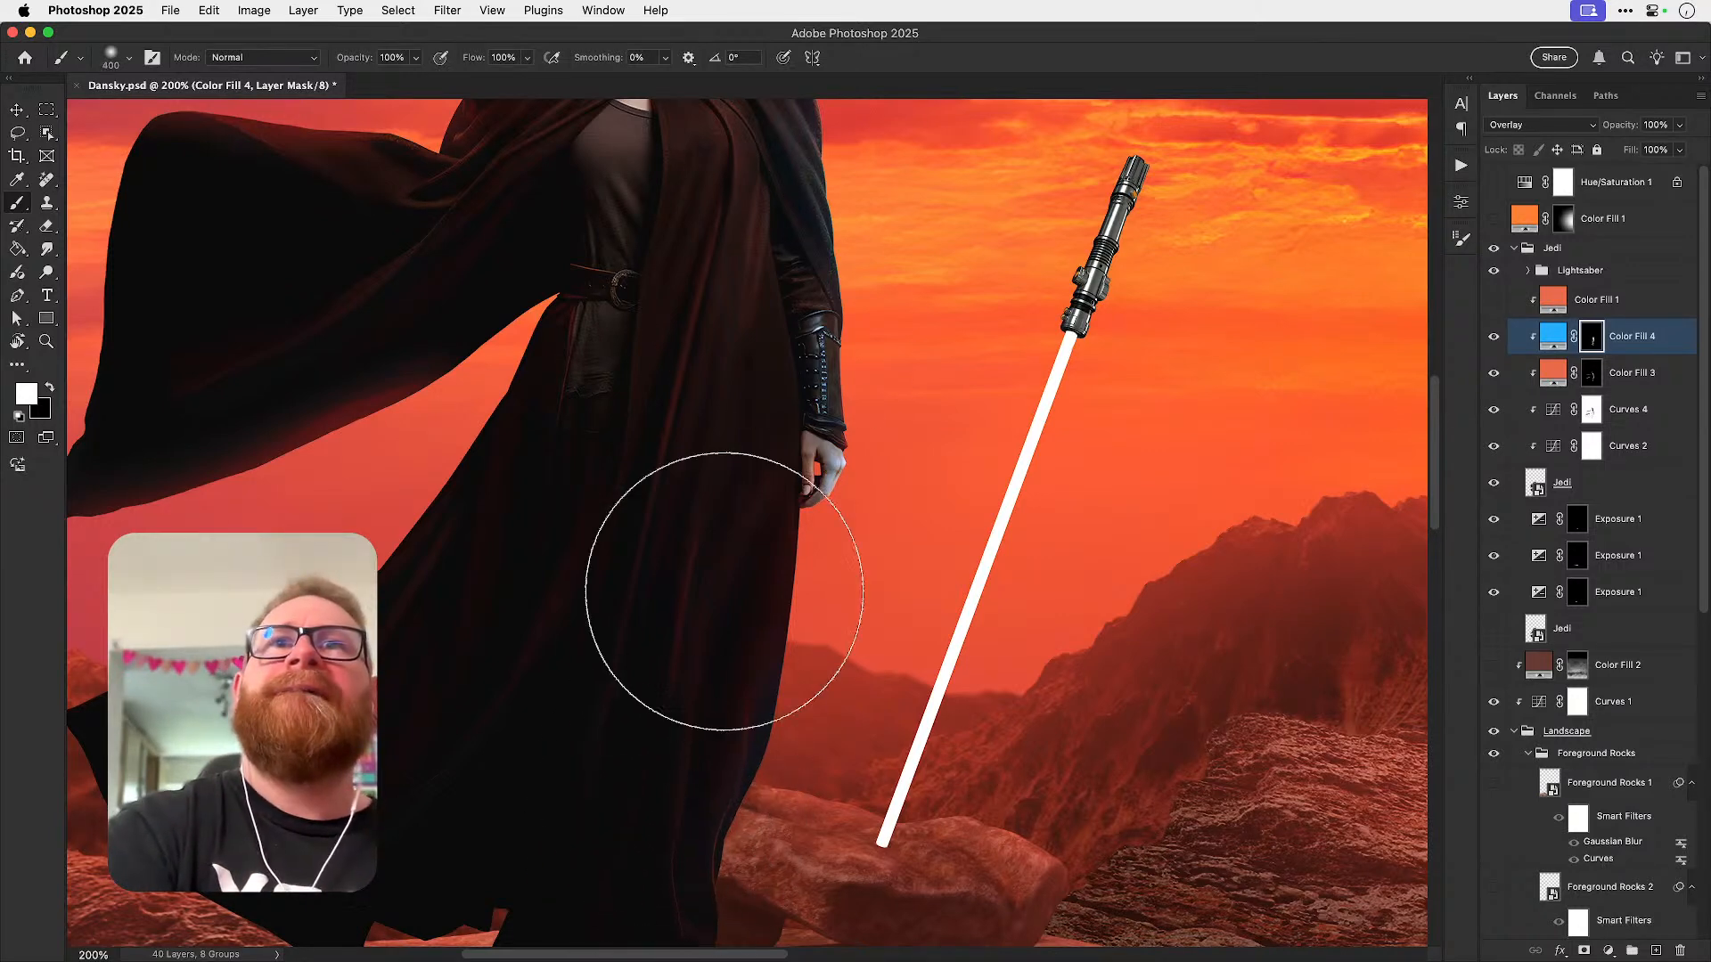
- Undo the broad robe strokes and rework the 400 px glow down the robe at 66.67% view
{"action": "key", "text": "super+minus"}
{"action": "key", "text": "super+minus"}
{"action": "key", "text": "super+z"}
{"action": "left_click_drag", "start_coordinate": [772, 358], "coordinate": [718, 638]}
{"action": "key", "text": "super+z"}
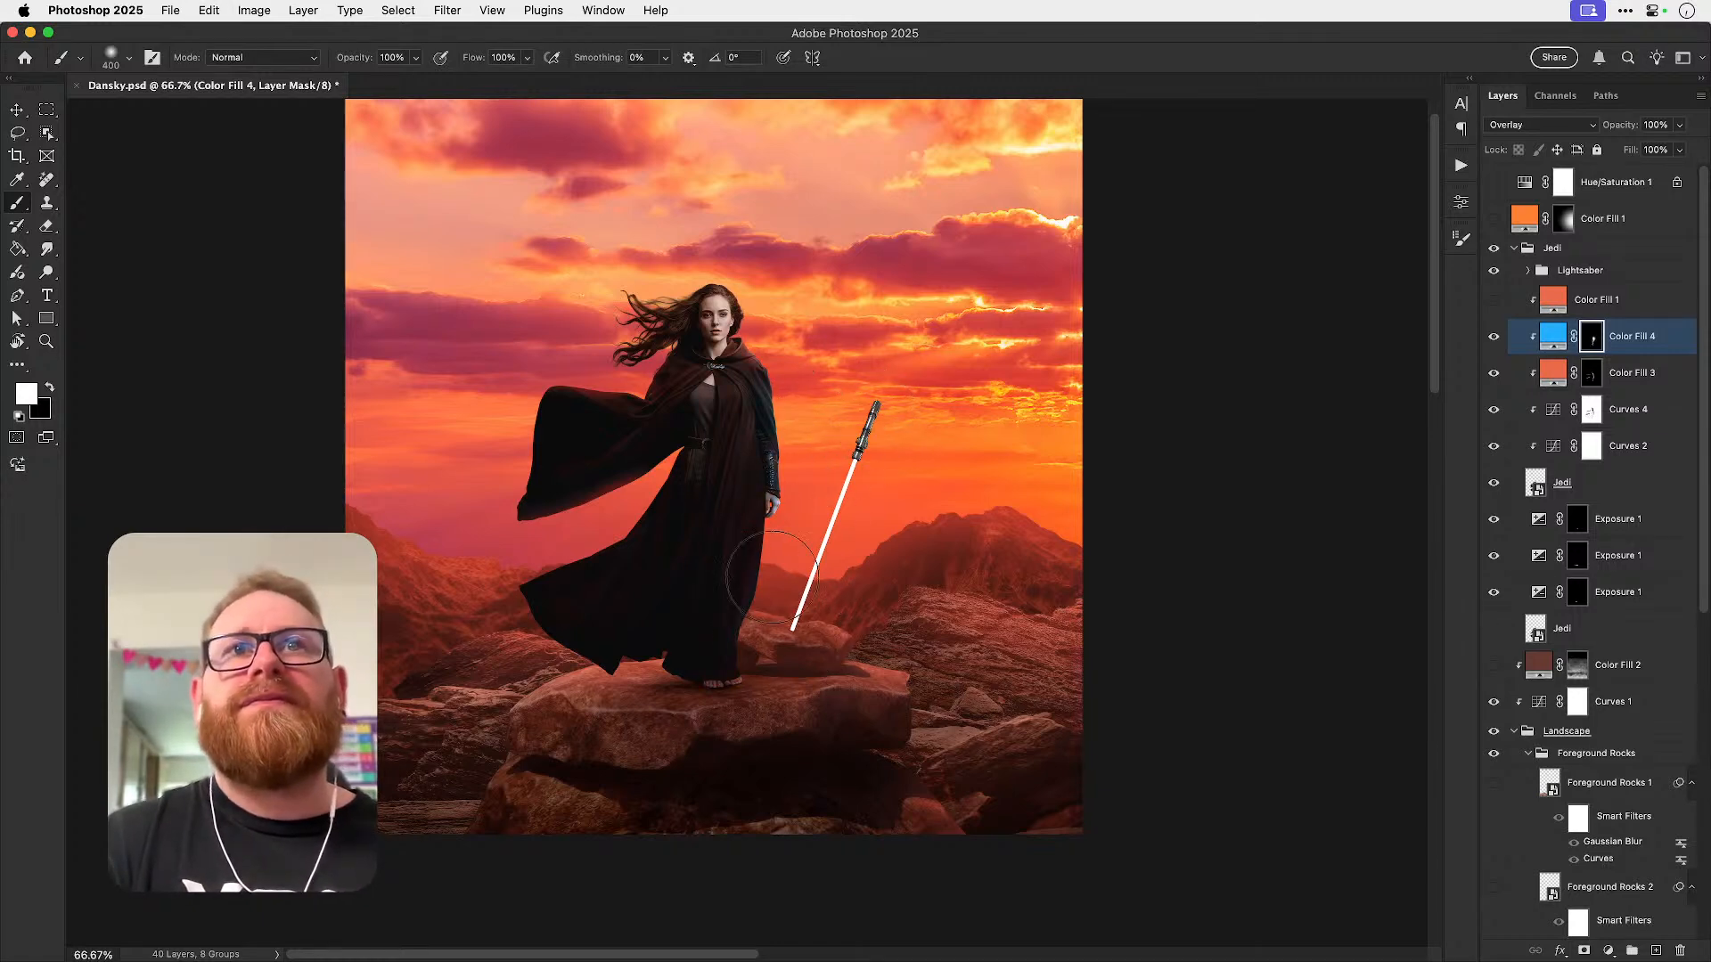
{"action": "mouse_move", "coordinate": [841, 569]}
{"action": "left_mouse_down"}
{"action": "mouse_move", "coordinate": [760, 689]}
{"action": "mouse_move", "coordinate": [769, 713]}
{"action": "left_mouse_up"}
{"action": "key", "text": "super+z"}
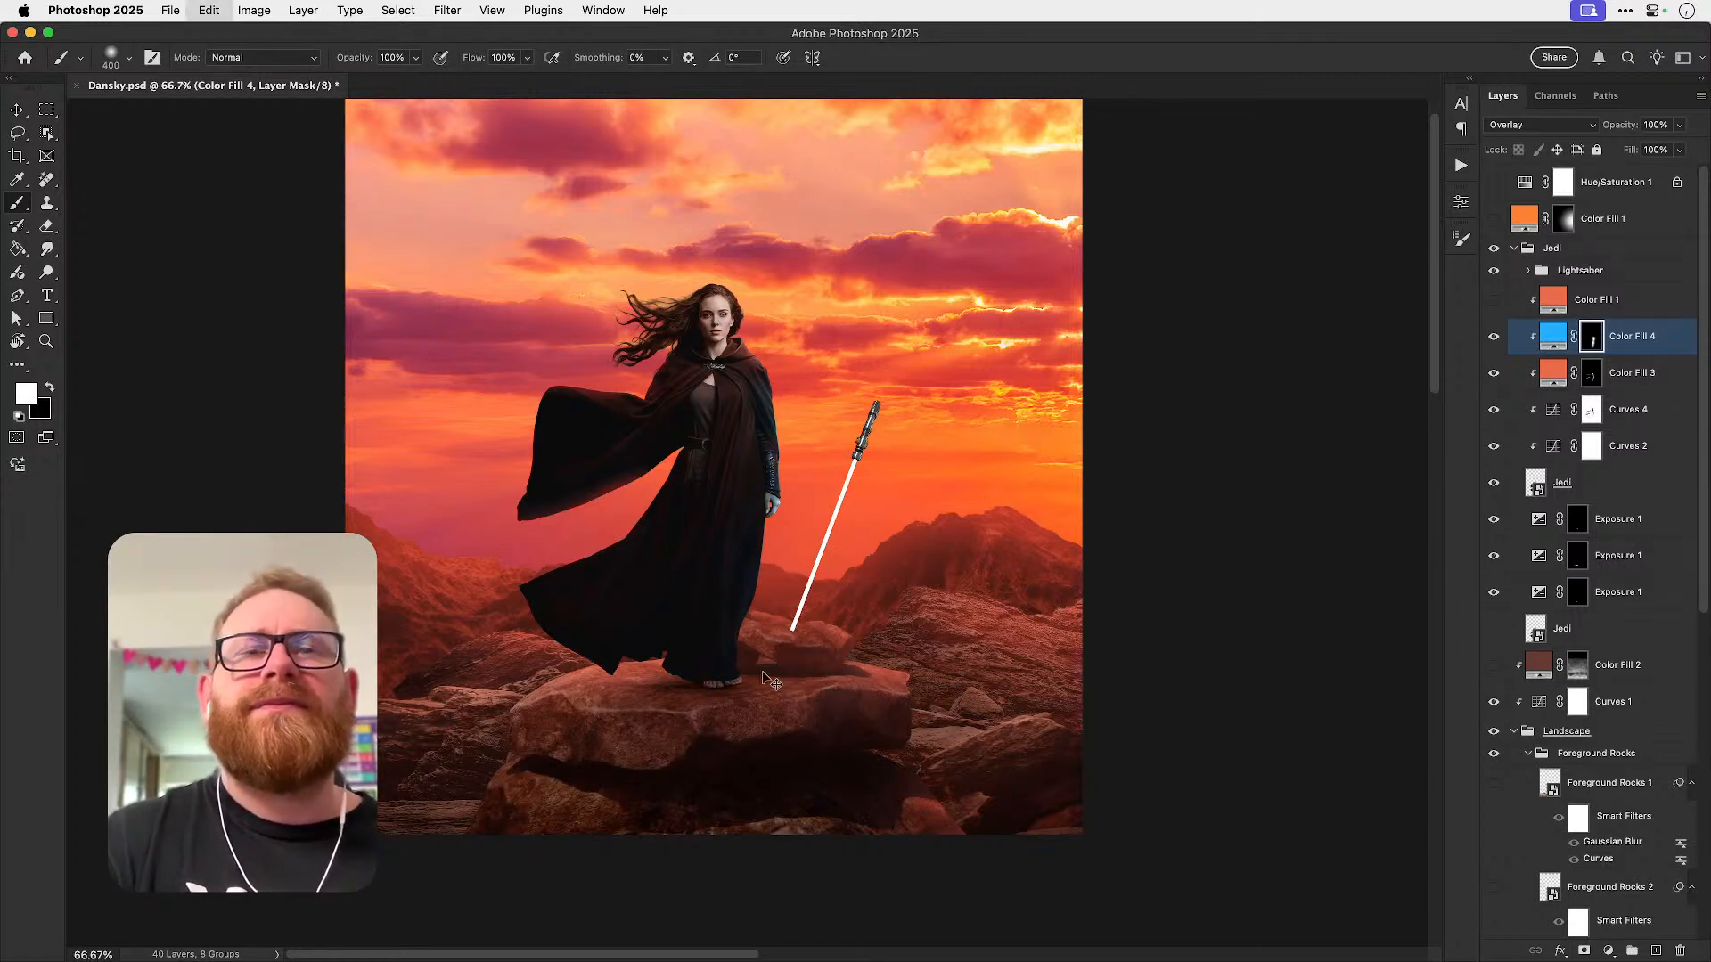
- Refine the blue glow along the robe hem above the feet with an 80 px brush at 300% view
{"action": "left_click", "coordinate": [752, 678], "text": "super"}
{"action": "left_click", "coordinate": [753, 678], "text": "super"}
{"action": "left_click", "coordinate": [753, 678], "text": "super"}
{"action": "key", "text": "bracketleft"}
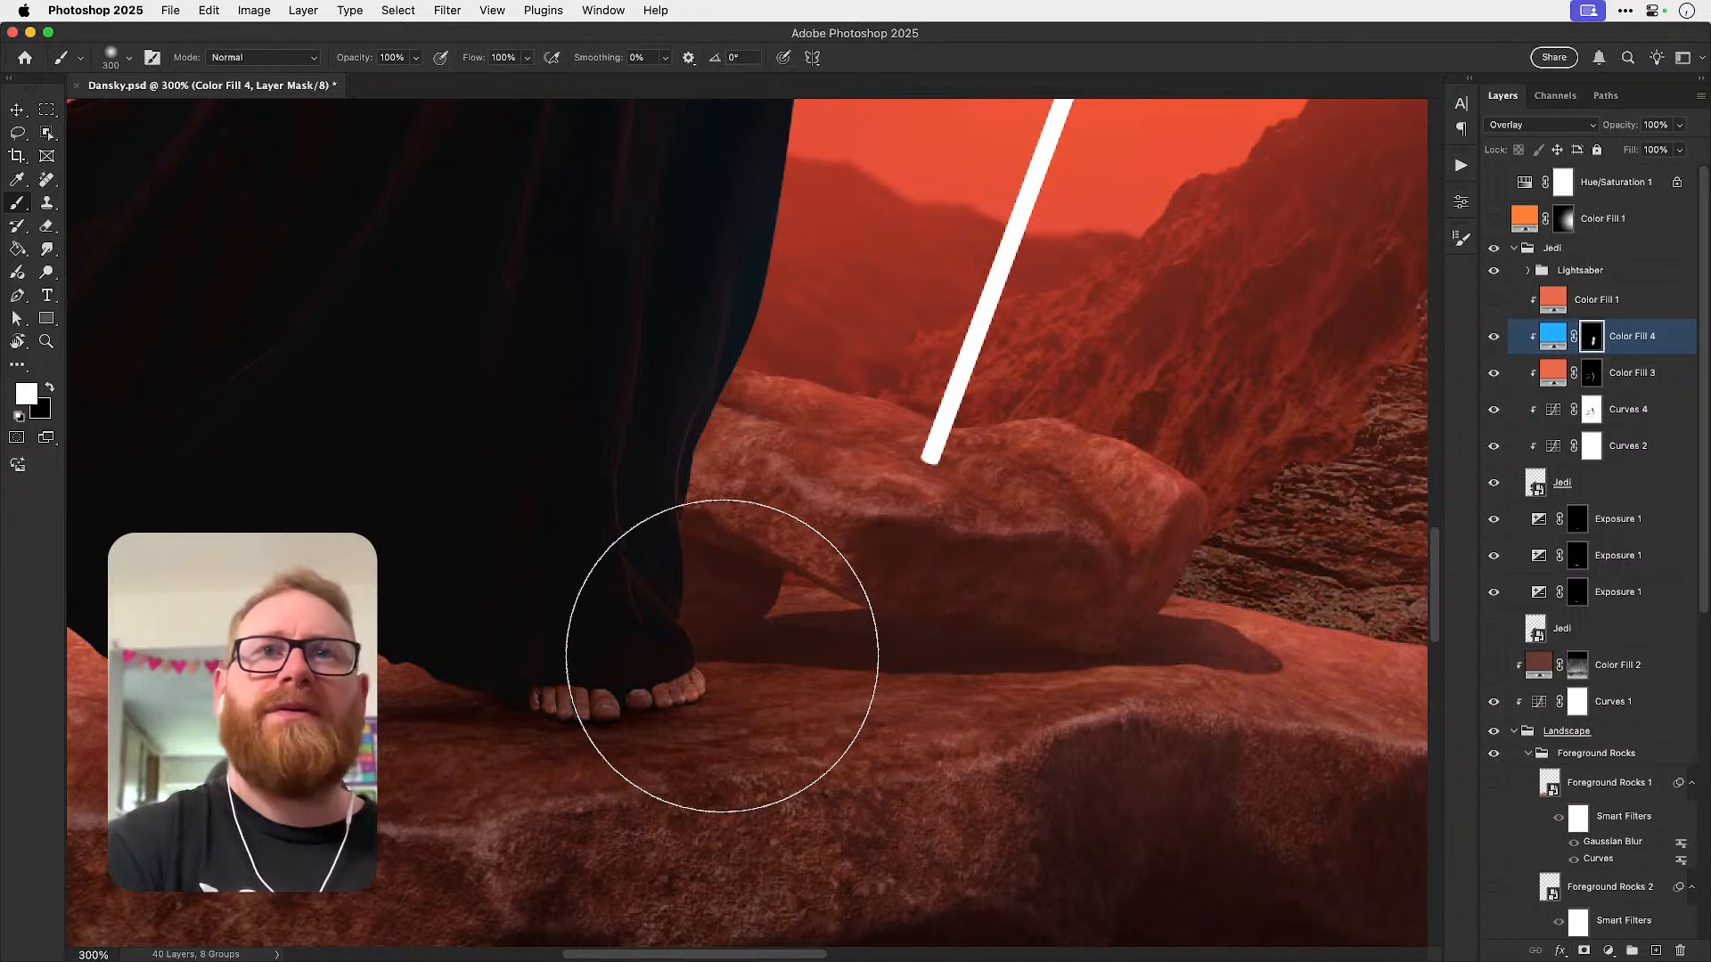
{"action": "key", "text": "bracketleft"}
{"action": "key", "text": "bracketleft"}
{"action": "key", "text": "bracketleft"}
{"action": "key", "text": "bracketleft"}
{"action": "key", "text": "bracketleft"}
{"action": "key", "text": "bracketleft"}
{"action": "key", "text": "bracketleft"}
{"action": "key", "text": "bracketleft"}
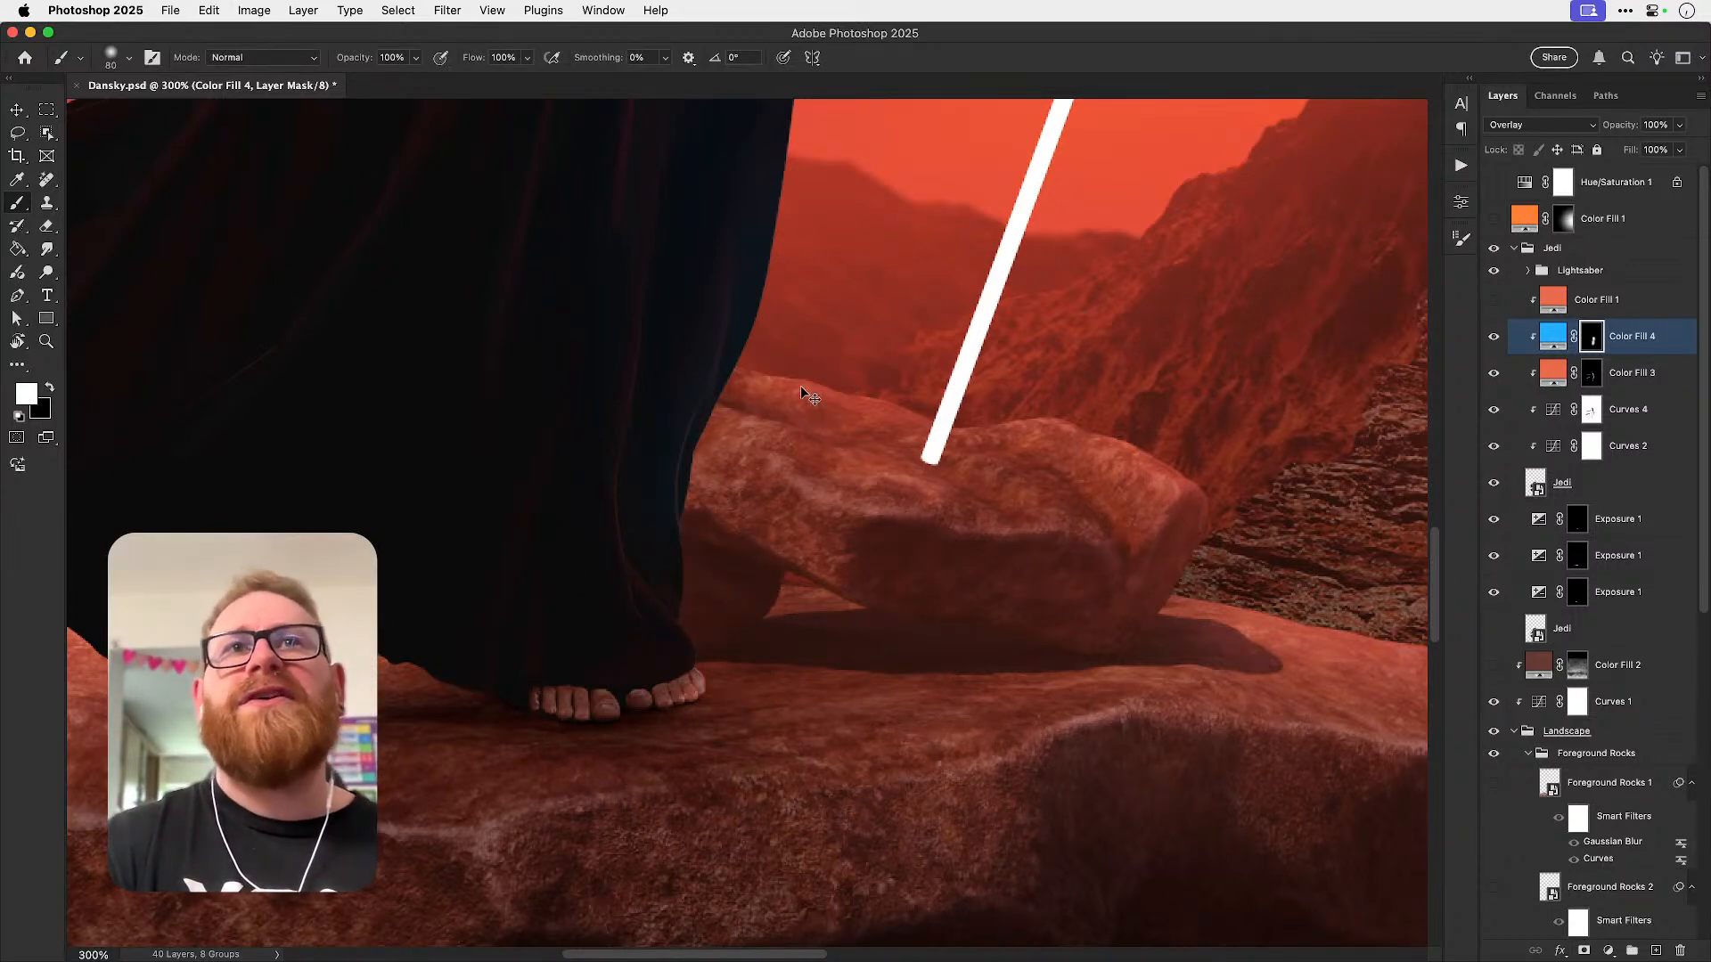
- Inspect the glow on the full image and at 200%, comparing the figure with and without Color Fill 4
{"action": "key", "text": "v"}
{"action": "key", "text": "super+0"}
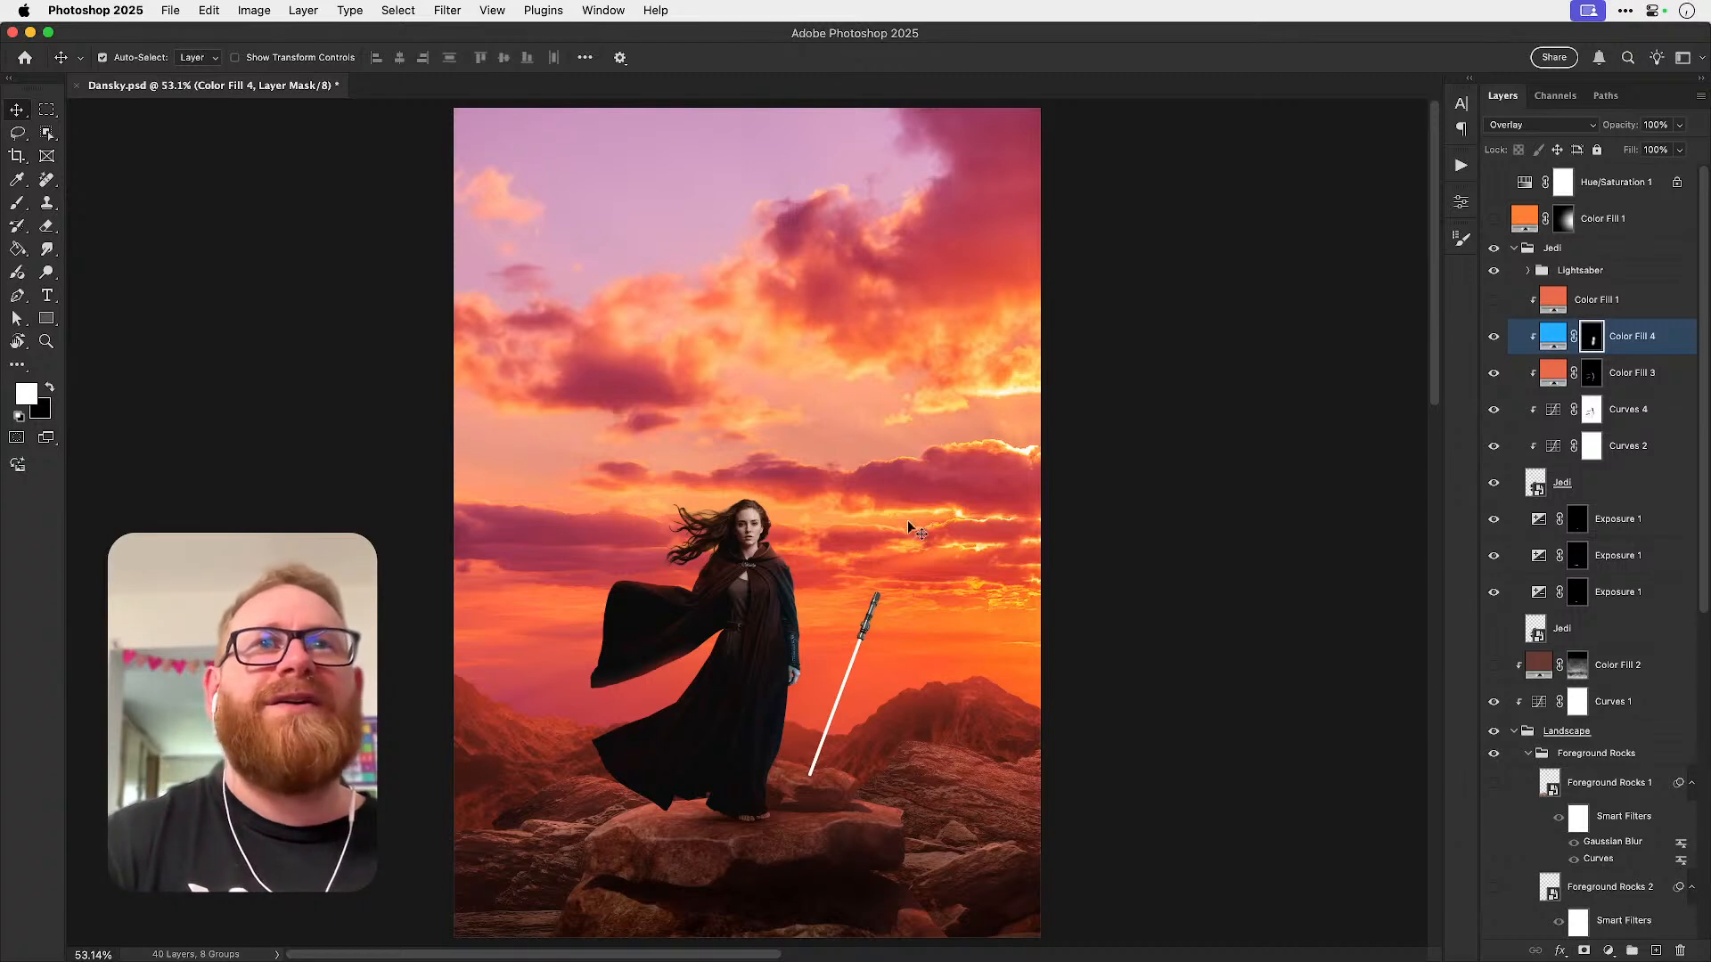
{"action": "key", "text": "z"}
{"action": "left_click", "coordinate": [777, 623]}
{"action": "left_click", "coordinate": [774, 637]}
{"action": "left_click", "coordinate": [774, 649]}
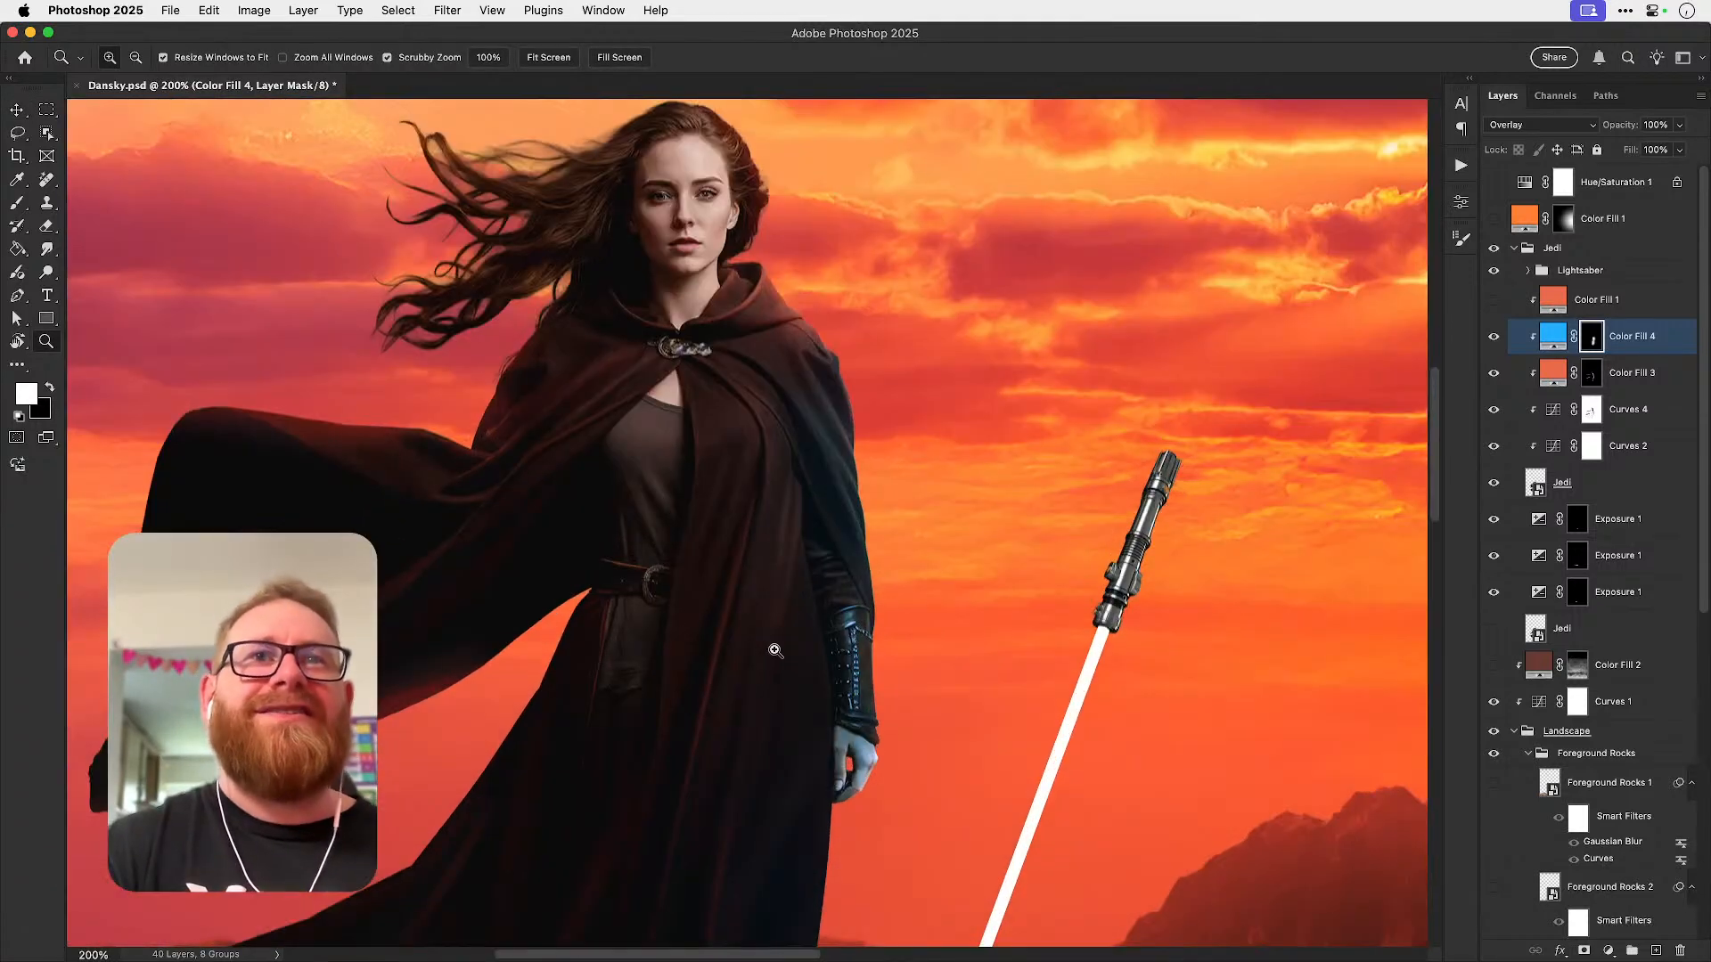
{"action": "key", "text": "v"}
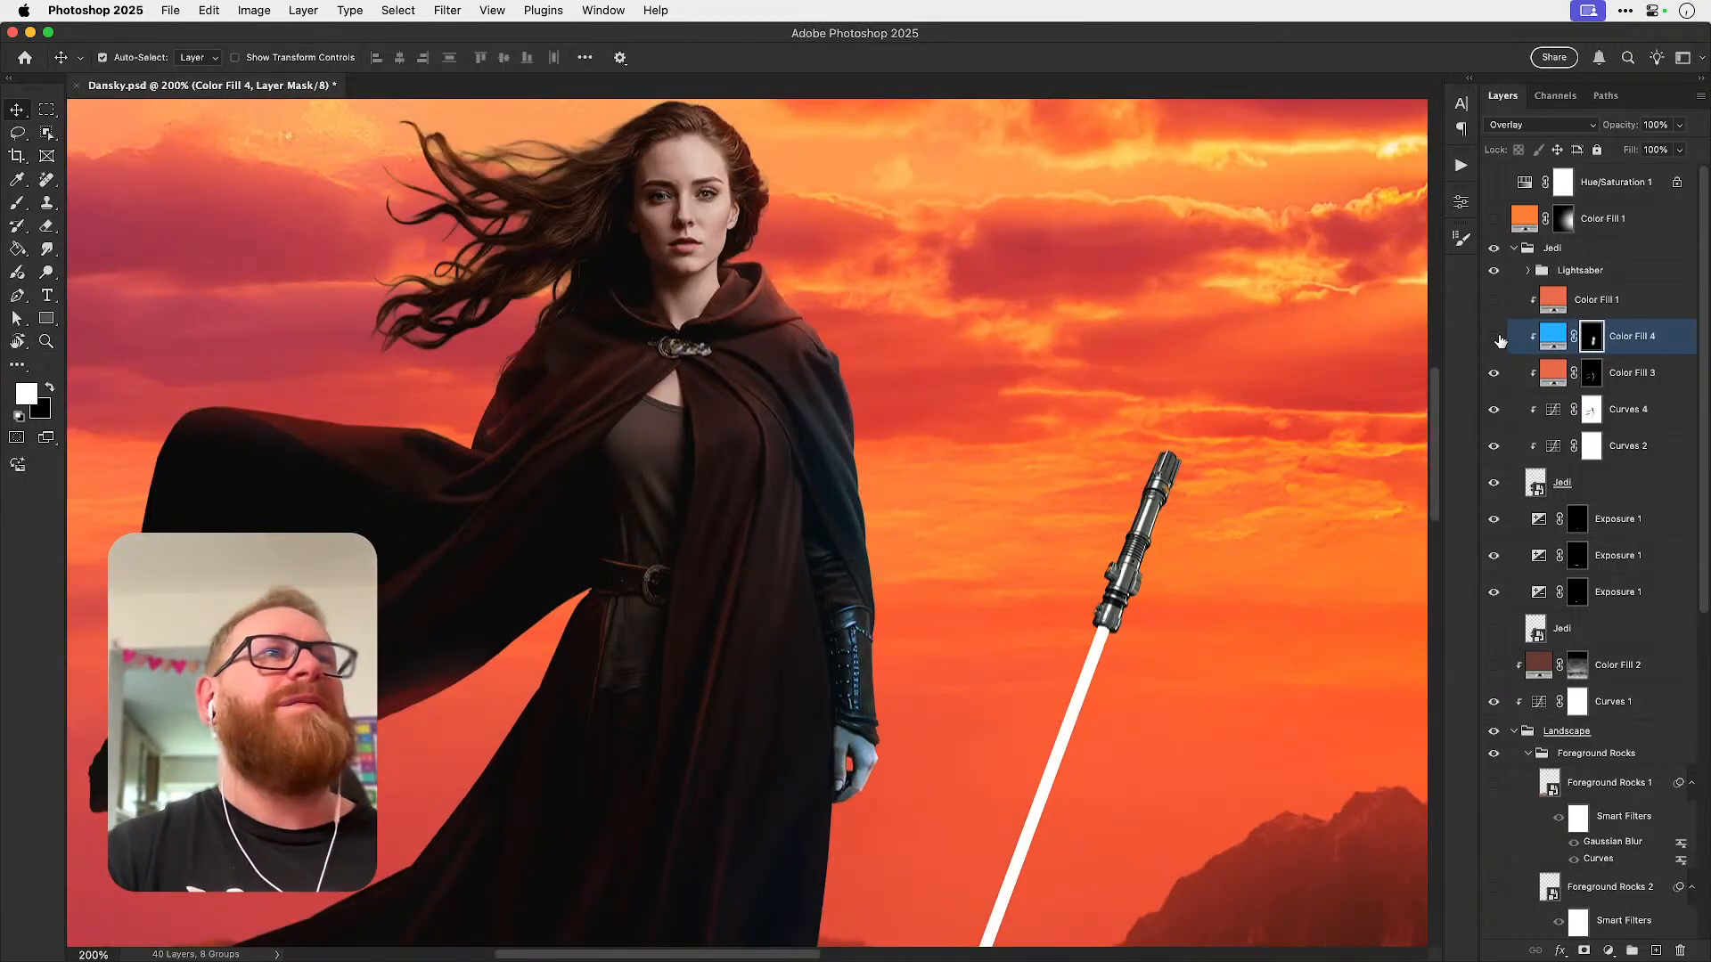
{"action": "left_click", "coordinate": [1494, 338]}
{"action": "left_click", "coordinate": [1495, 341]}
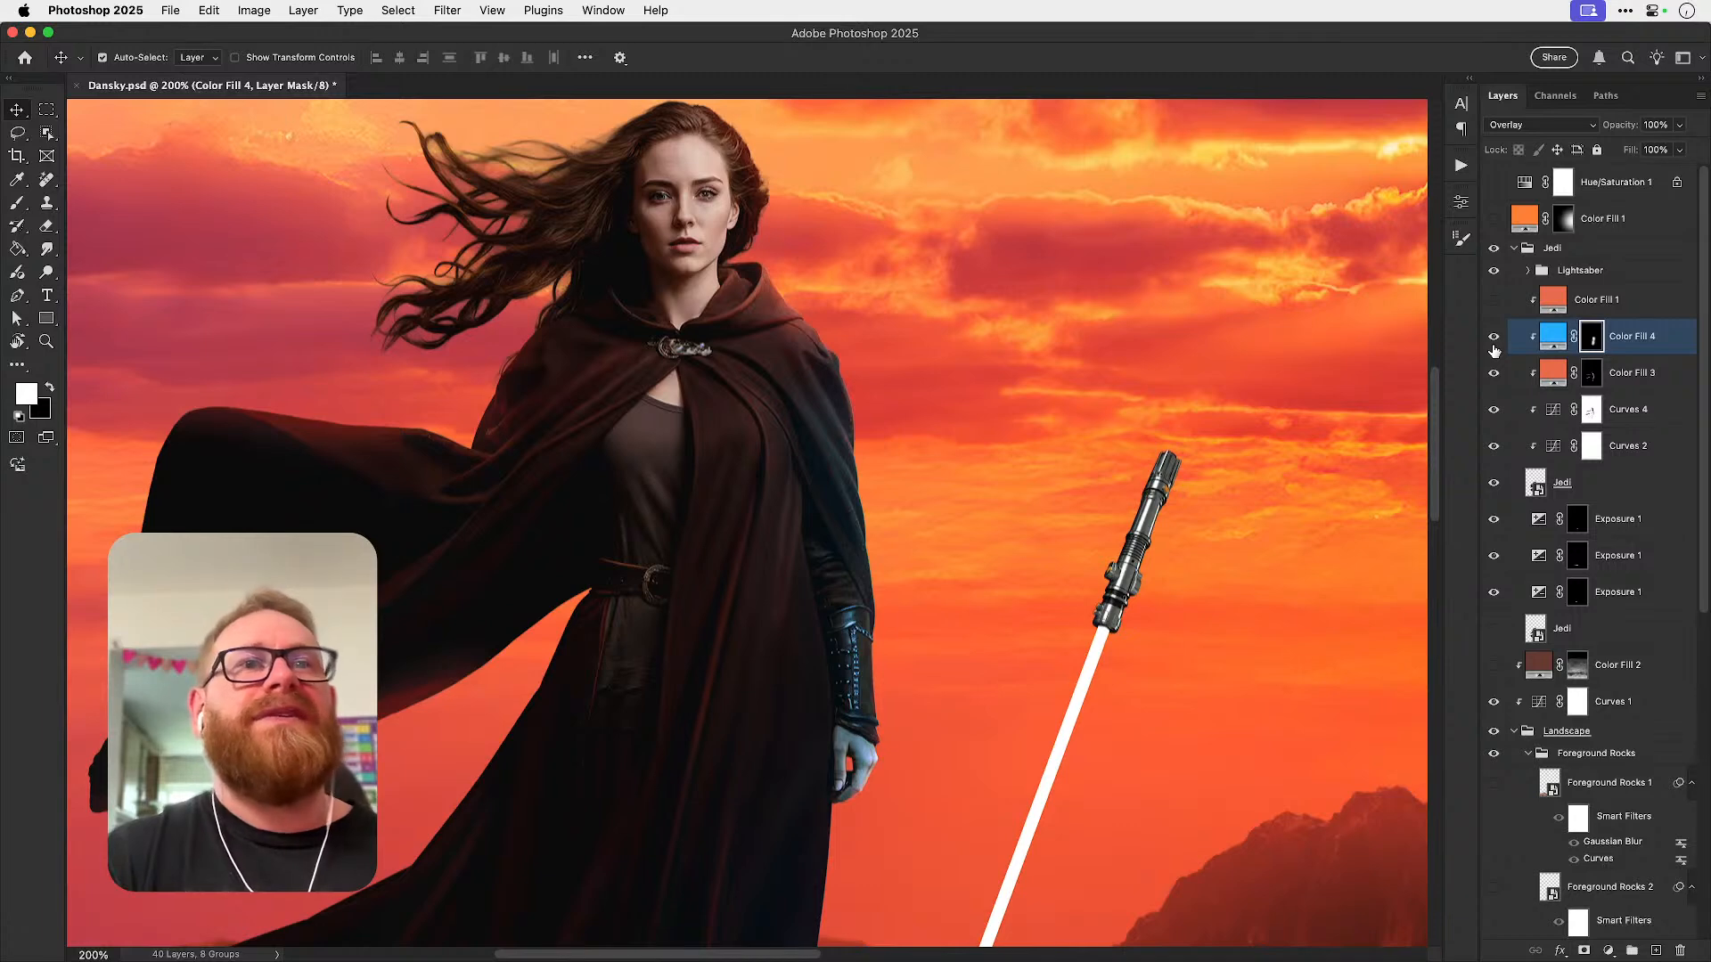
- Delete the Color Fill 4 glow layer, and preview the figure with and without the clipped Color Fill 1 layer
{"action": "key", "text": "BackSpace"}
{"action": "key", "text": "super+0"}
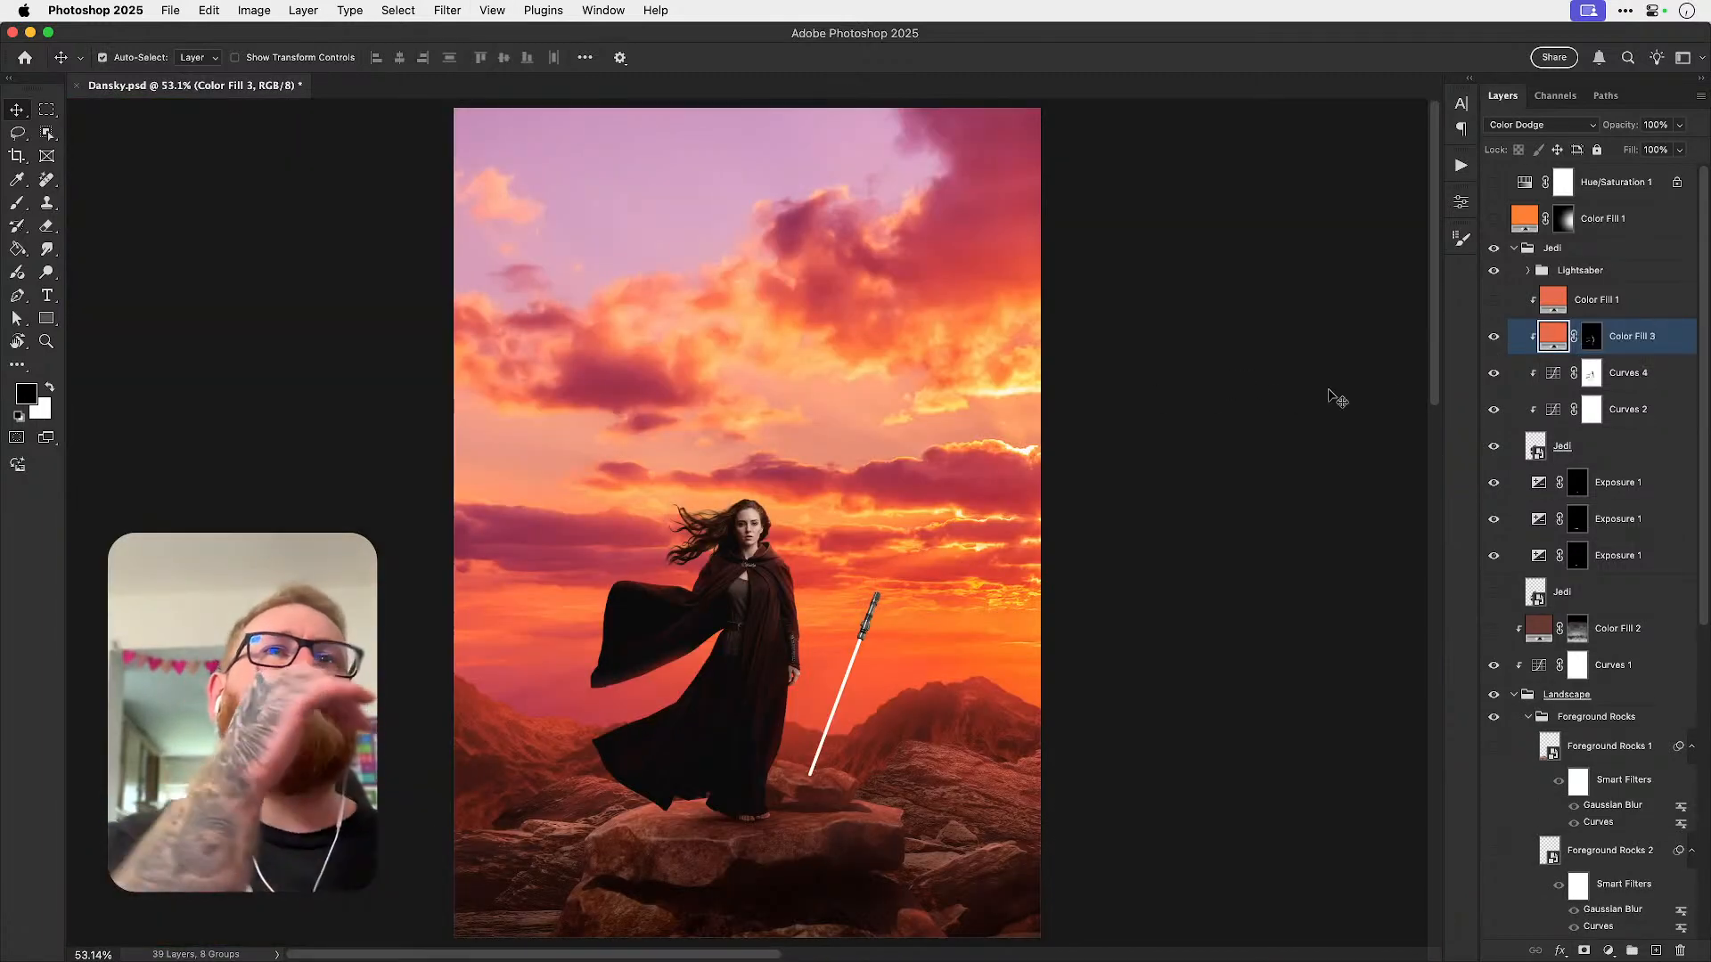
{"action": "left_click", "coordinate": [1494, 301]}
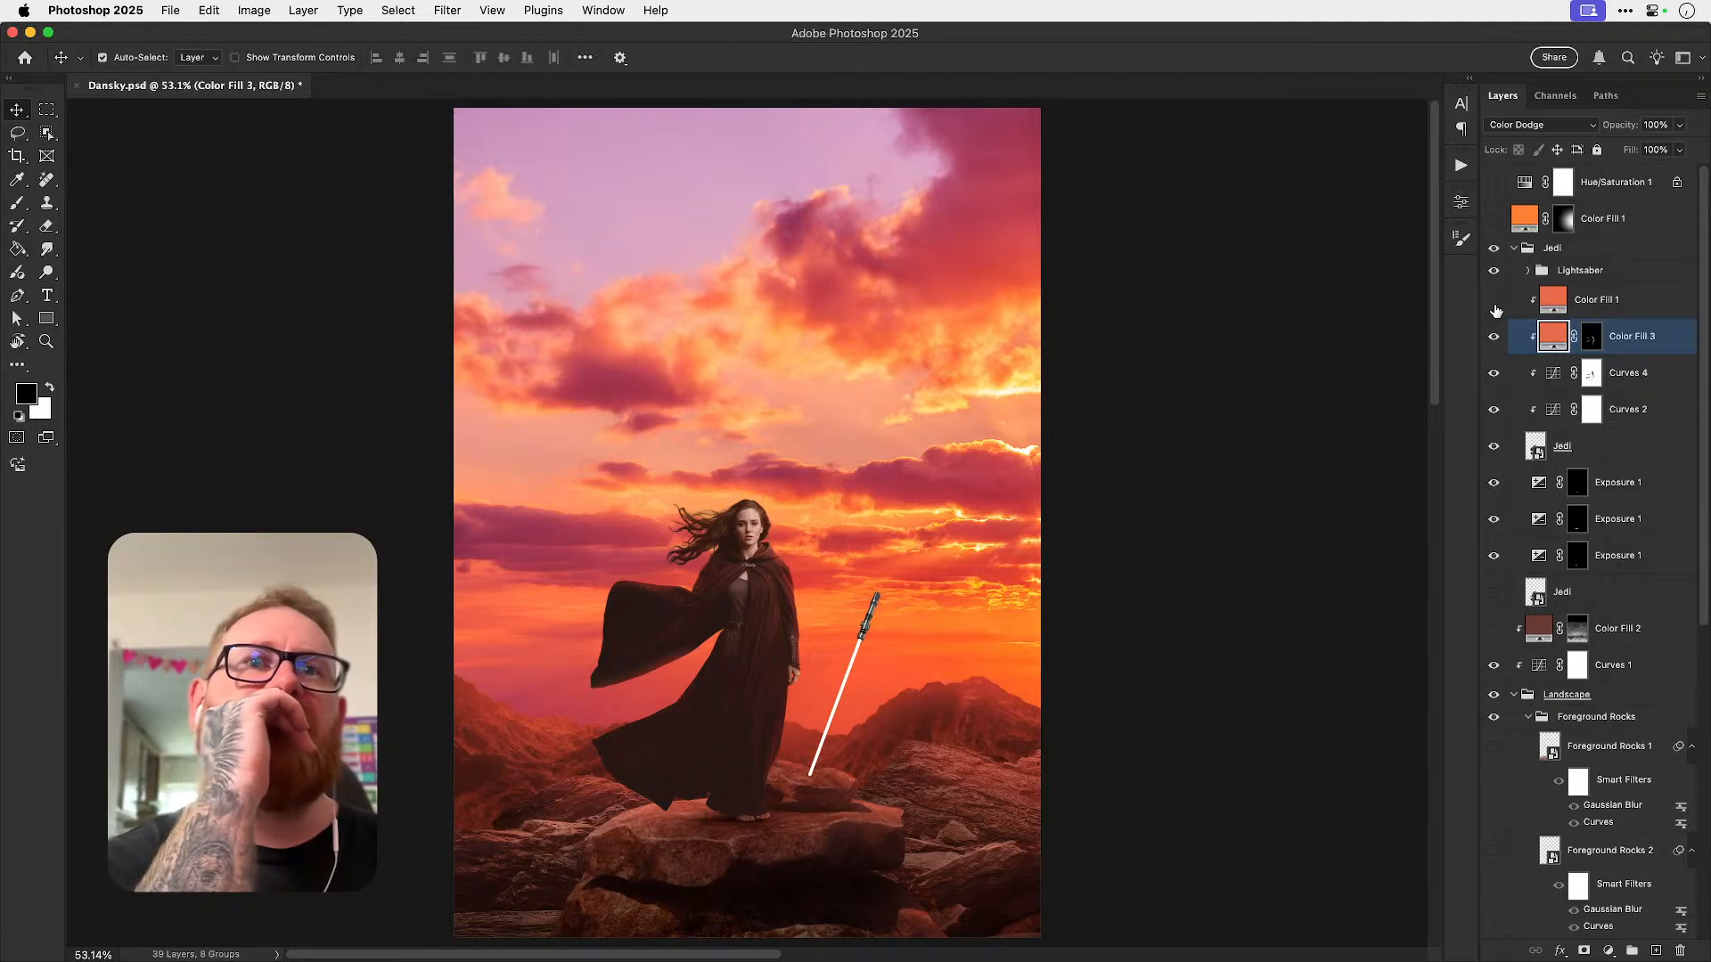
{"action": "left_click", "coordinate": [1494, 302]}
{"action": "left_click", "coordinate": [1494, 302]}
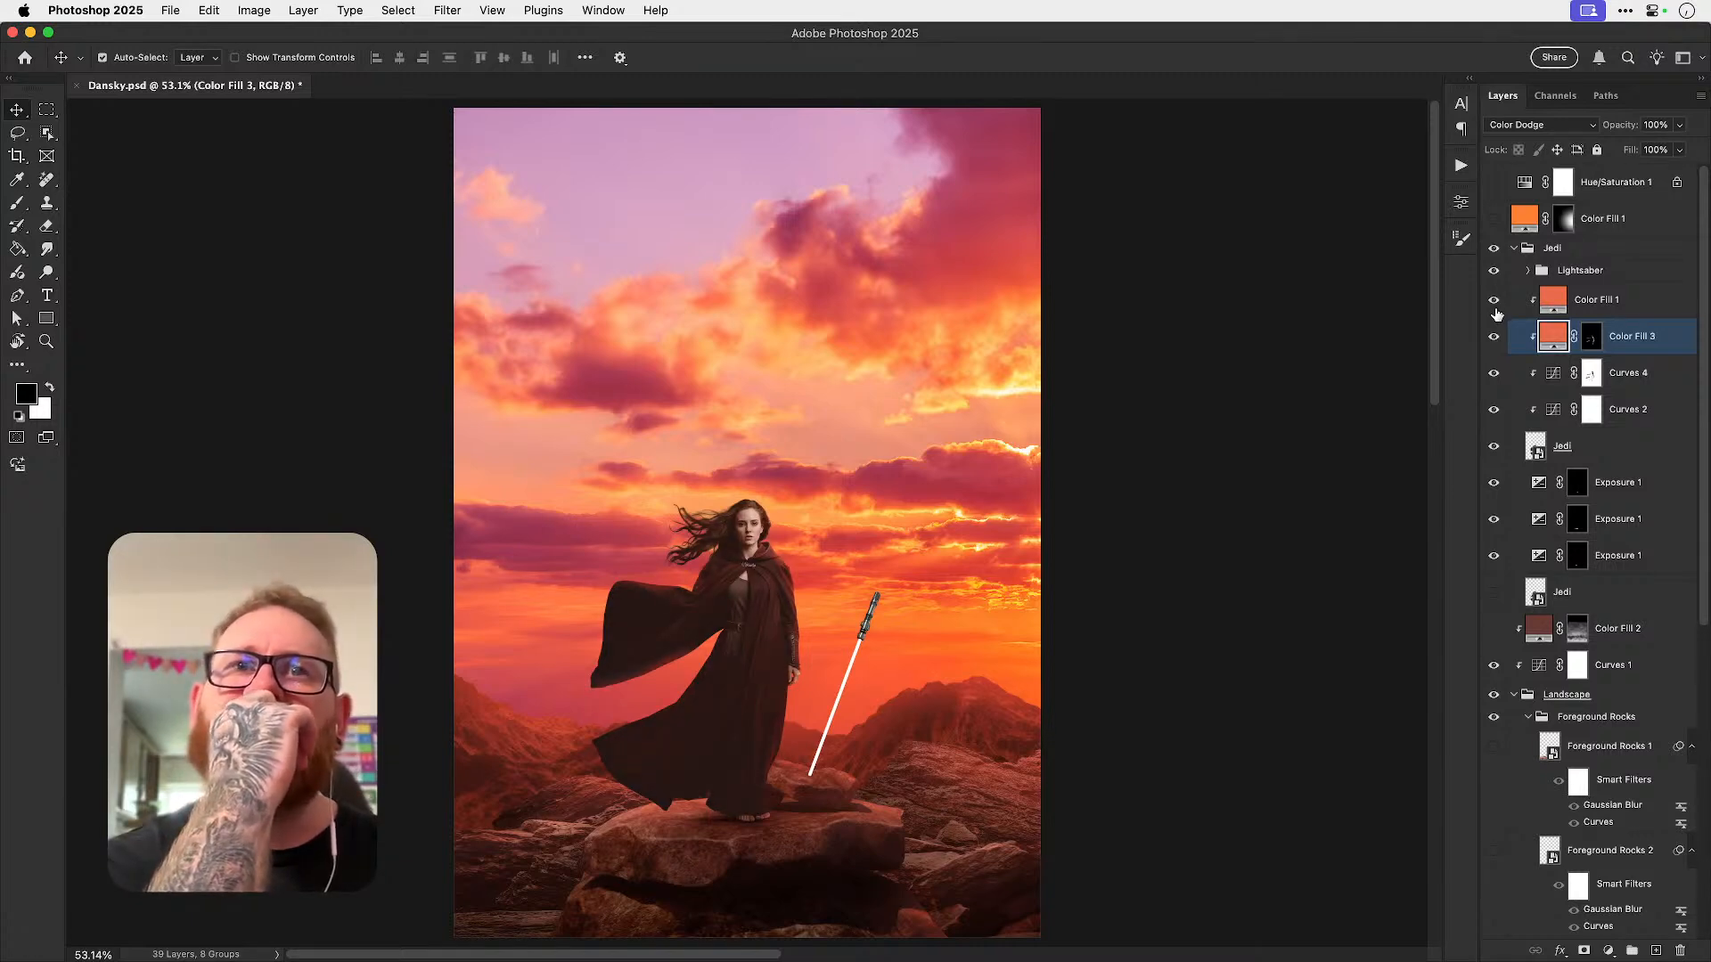
{"action": "left_click", "coordinate": [1494, 302]}
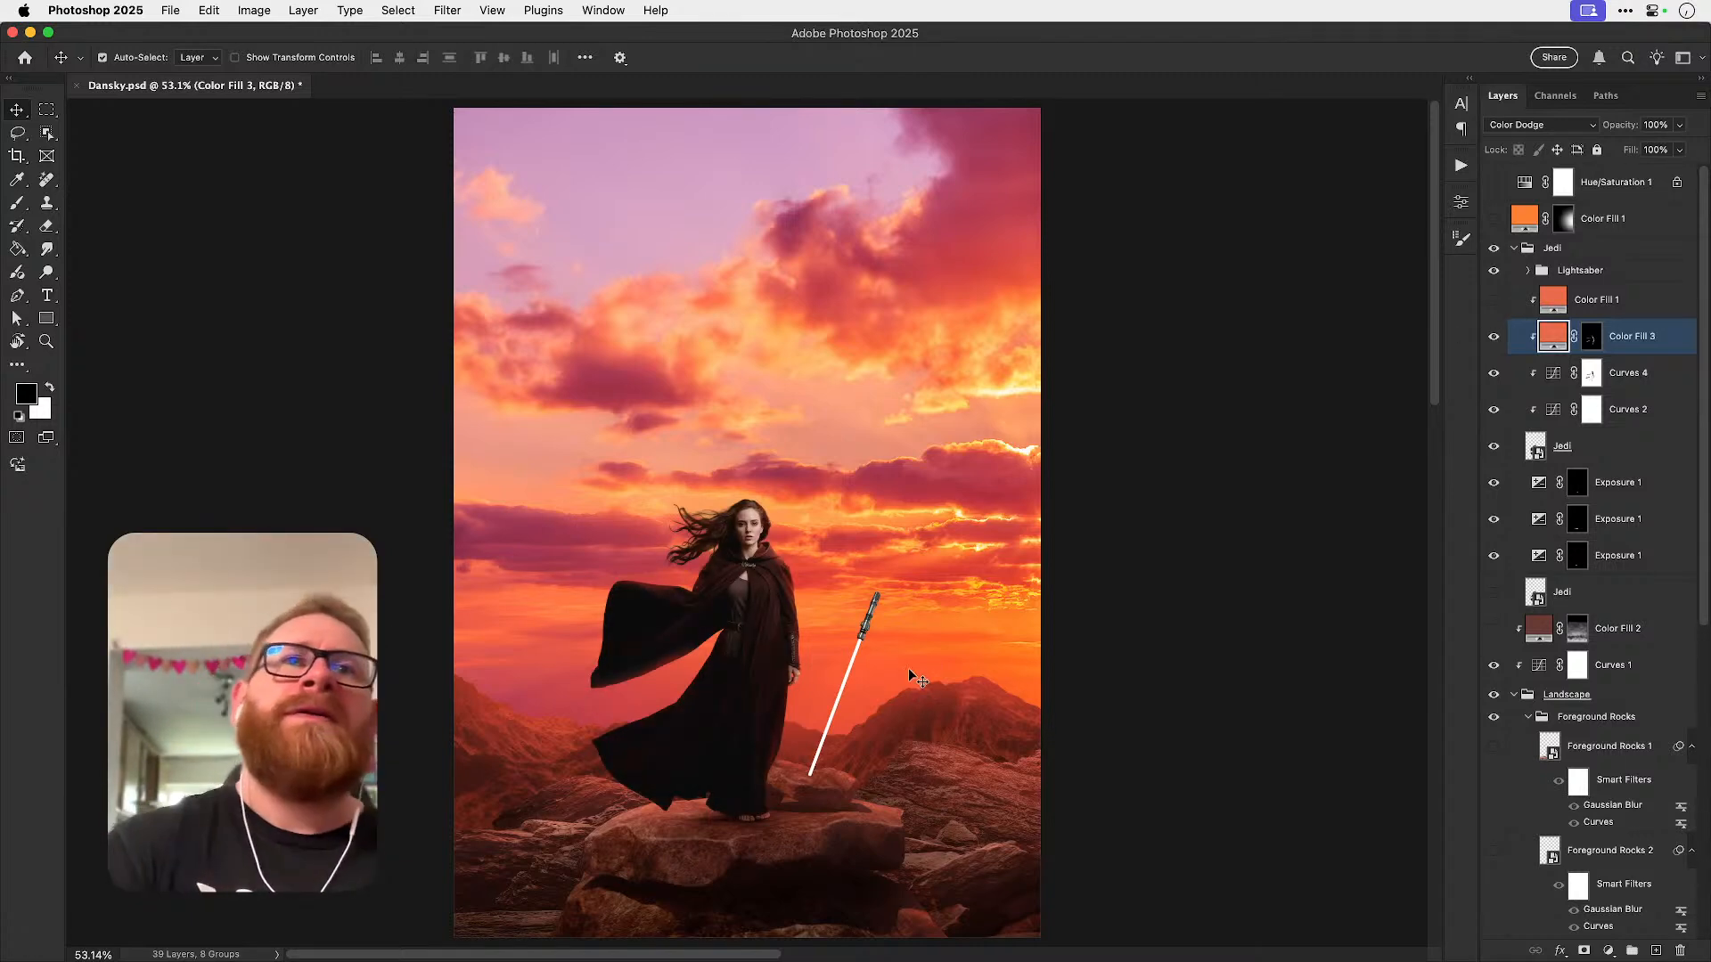
- Select the lightsaber blade's Rectangle 1 layer at 200% view and add an Outer Glow layer style to it
{"action": "key", "text": "z"}
{"action": "left_click", "coordinate": [840, 712]}
{"action": "left_click", "coordinate": [842, 710]}
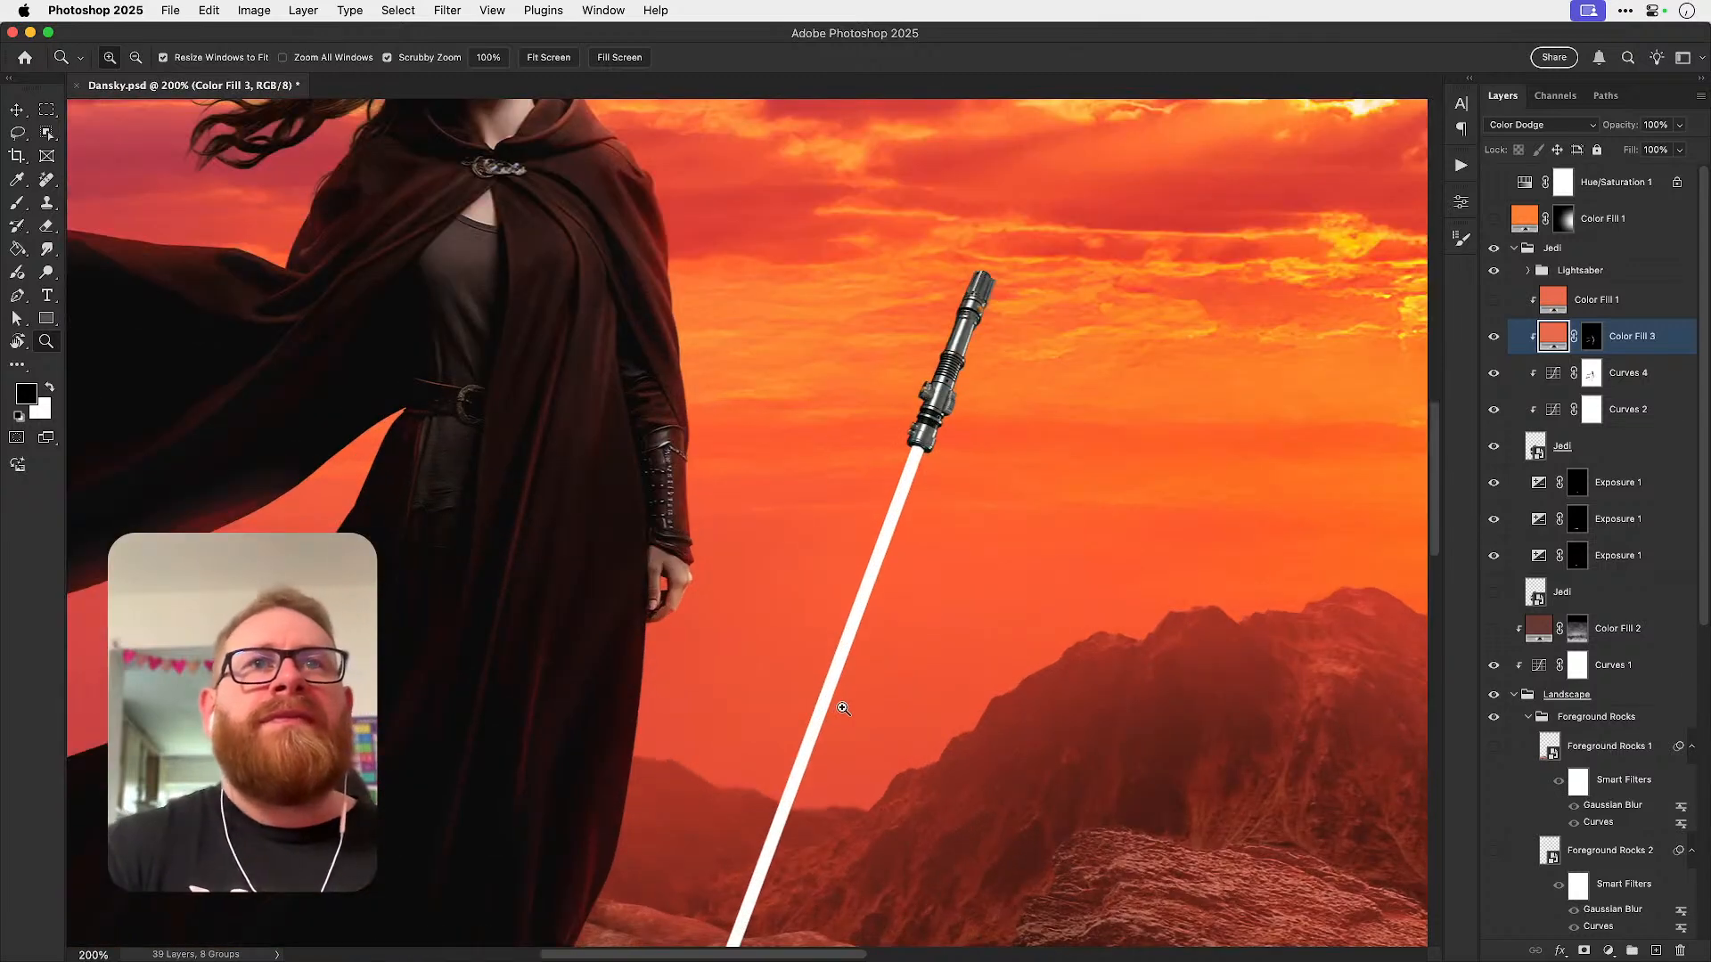
{"action": "key", "text": "v"}
{"action": "left_click", "coordinate": [839, 676]}
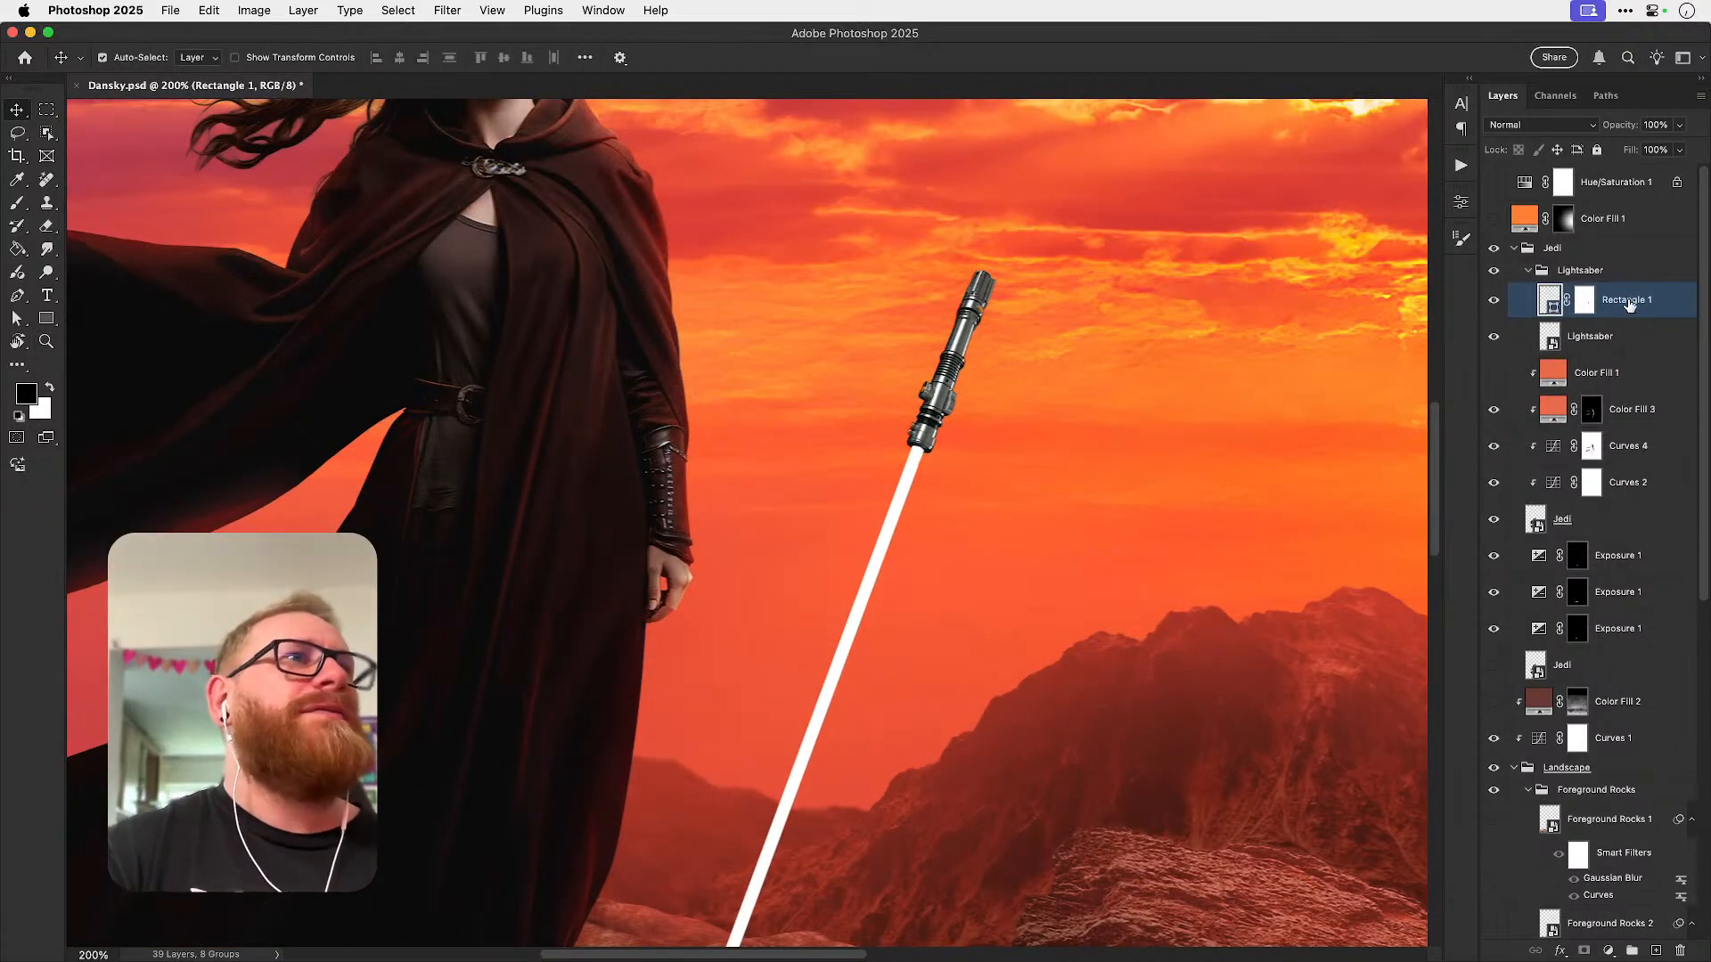
{"action": "key", "text": "h"}
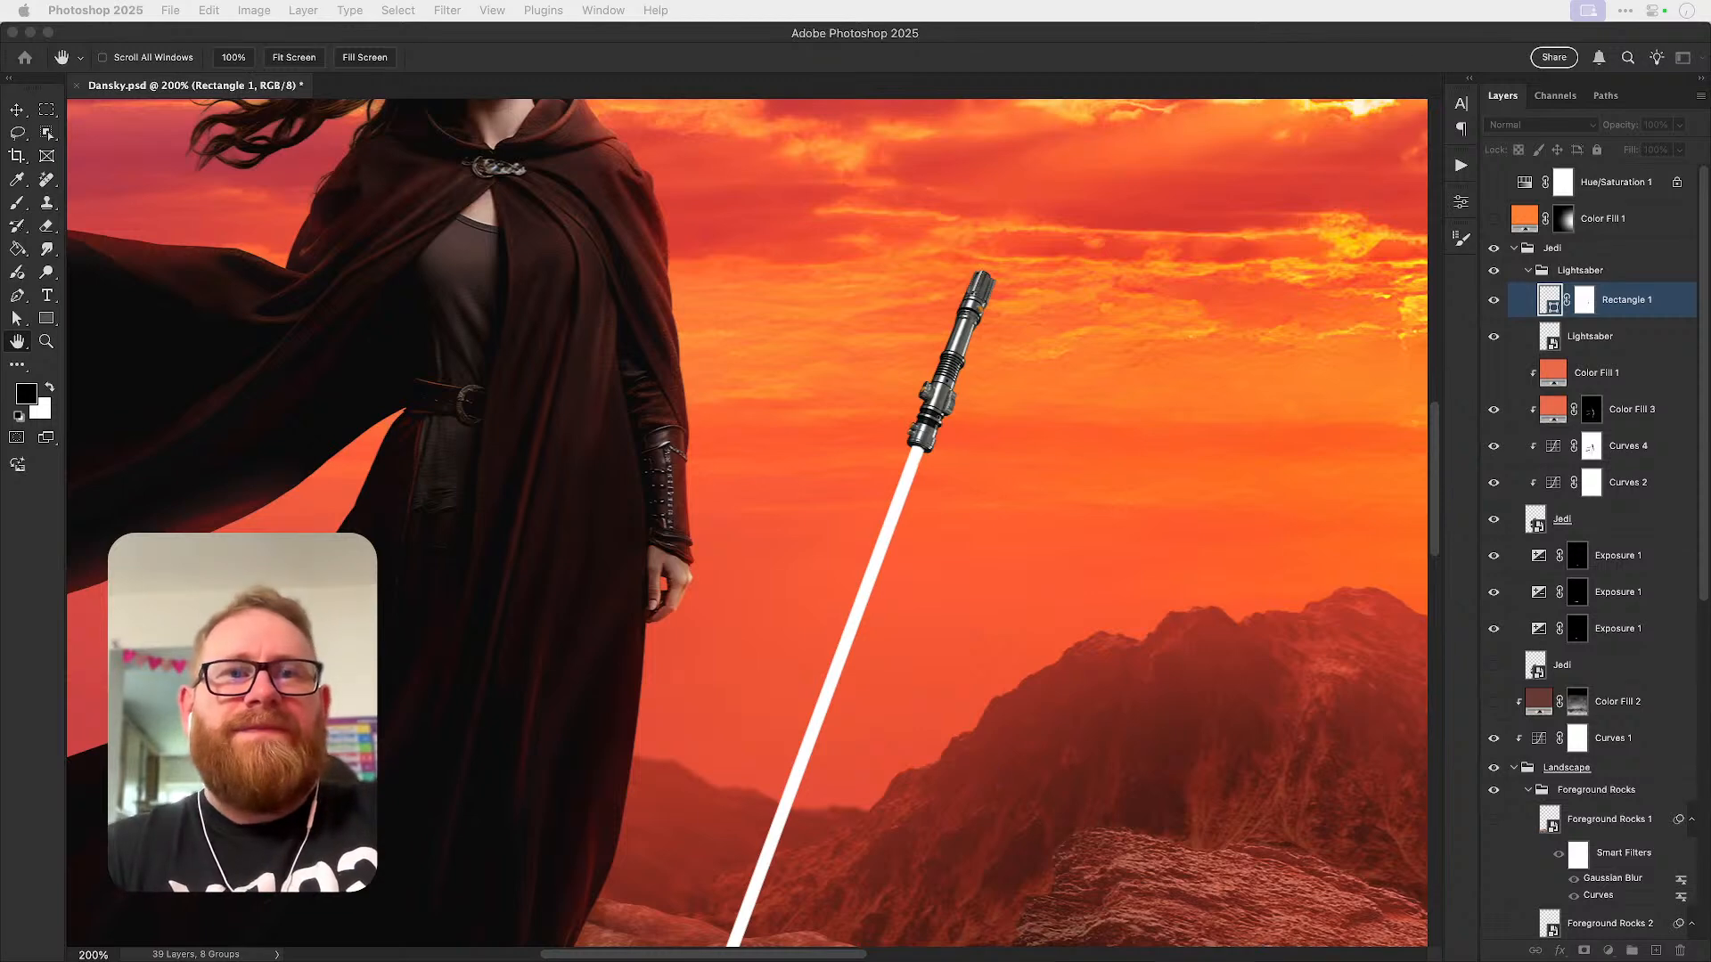
{"action": "left_click_drag", "start_coordinate": [1199, 482], "coordinate": [1180, 456]}
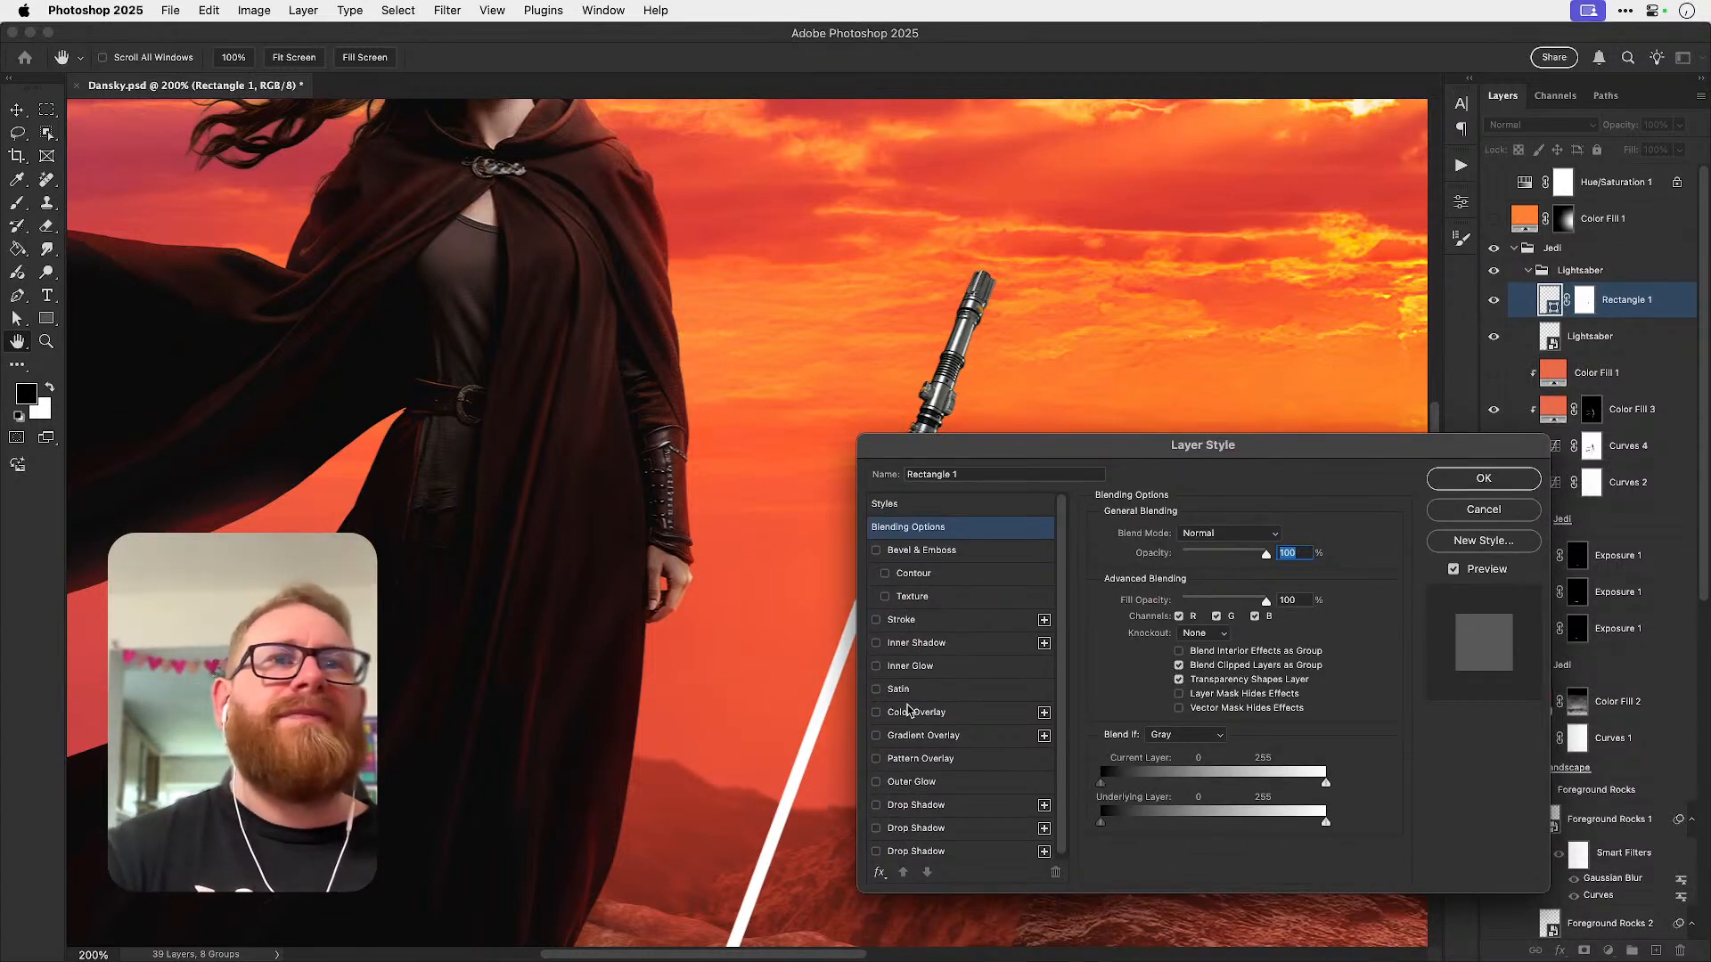
{"action": "left_click", "coordinate": [911, 784]}
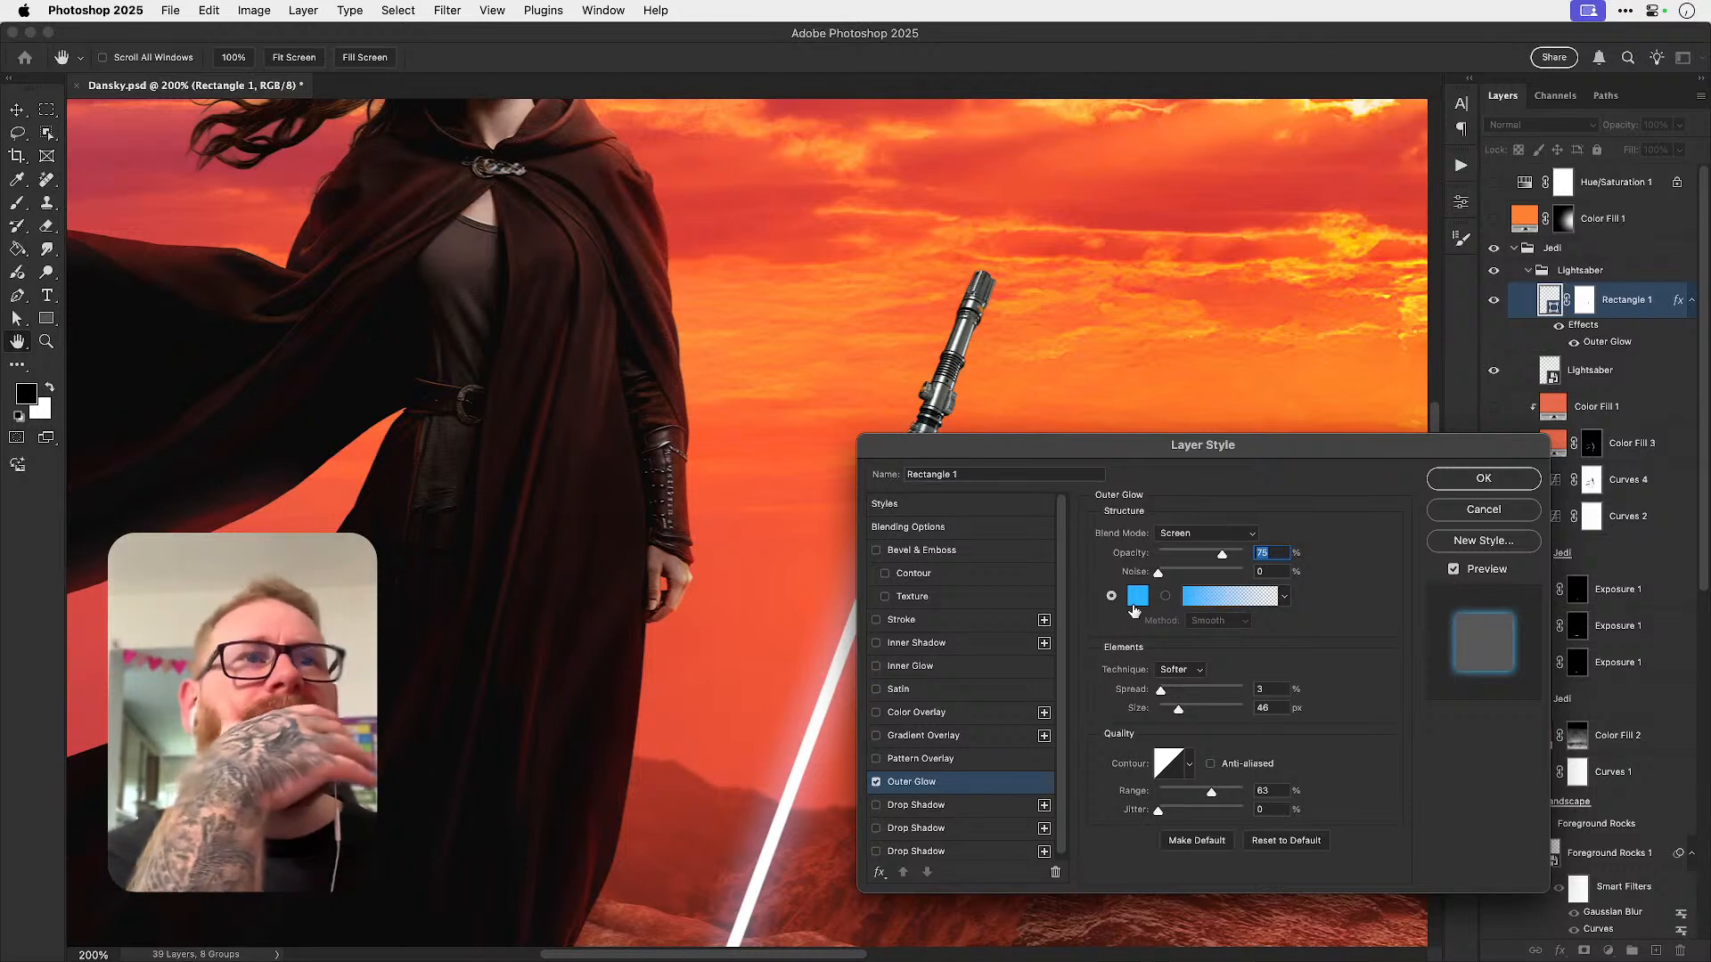
- Set the blade's Outer Glow to 100% opacity, 30% spread and 10 px size
{"action": "left_click_drag", "start_coordinate": [1221, 554], "coordinate": [1246, 556]}
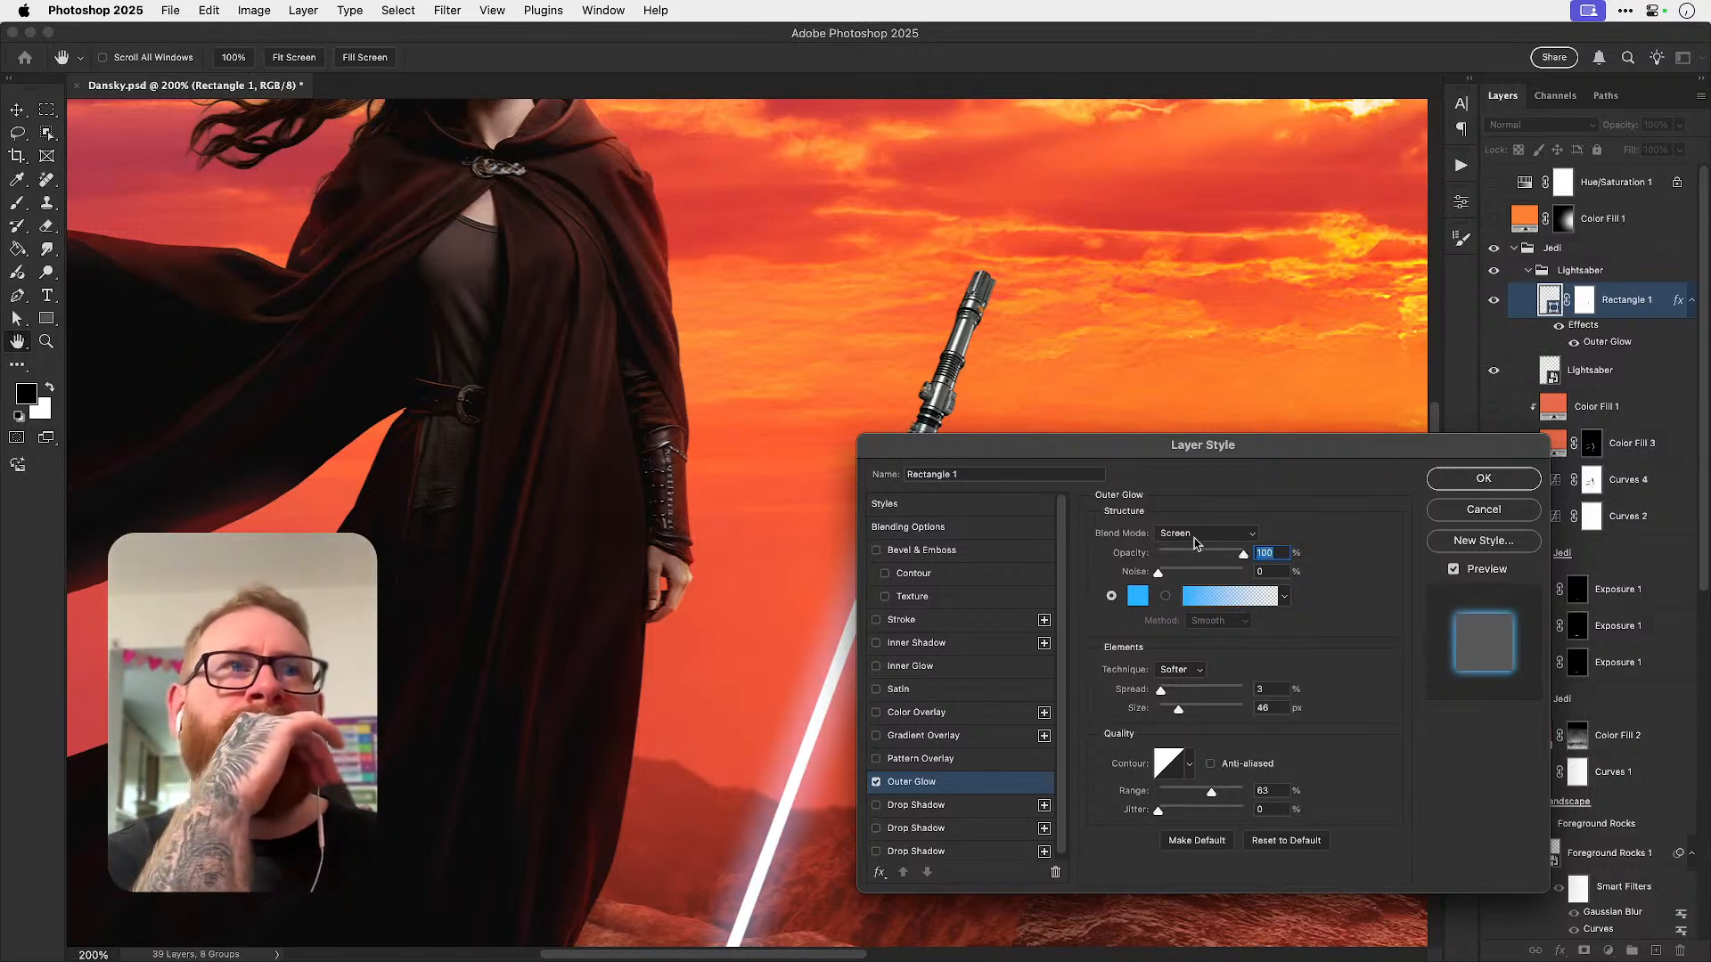
{"action": "mouse_move", "coordinate": [1161, 690]}
{"action": "left_mouse_down"}
{"action": "mouse_move", "coordinate": [1185, 694]}
{"action": "mouse_move", "coordinate": [1169, 714]}
{"action": "left_mouse_up"}
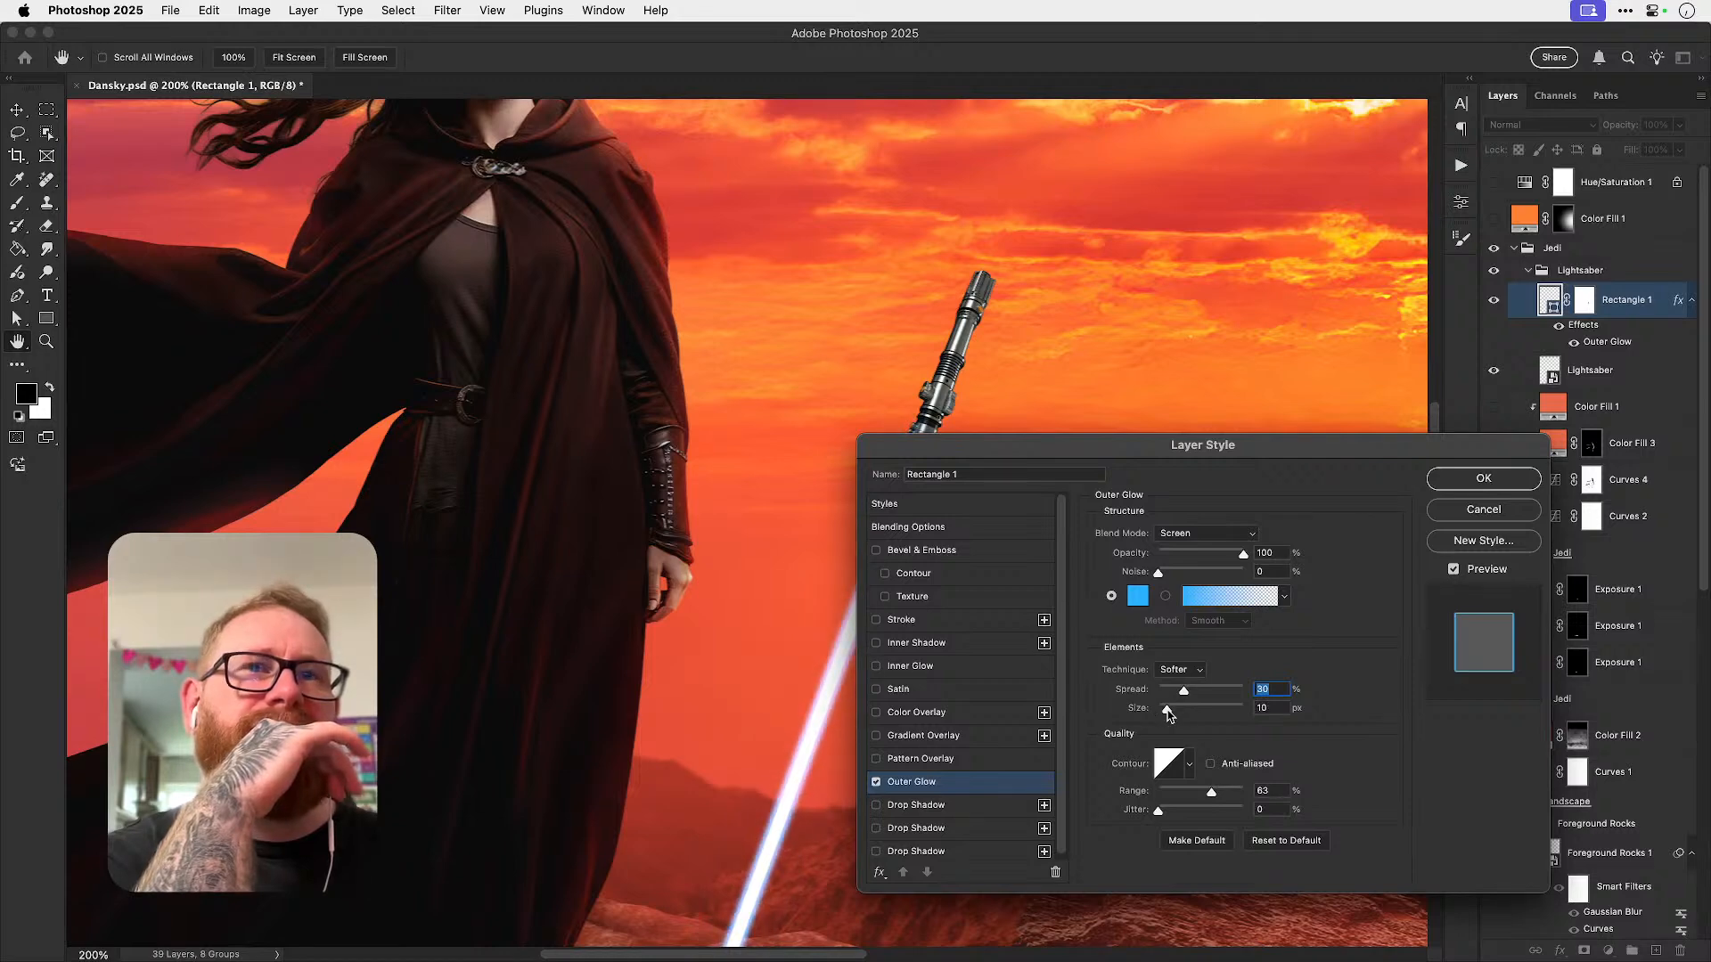
- Add a bright blue Drop Shadow to the blade in Screen mode with 100% opacity, 0 px distance, 39% spread and 29 px size
{"action": "left_click", "coordinate": [922, 805]}
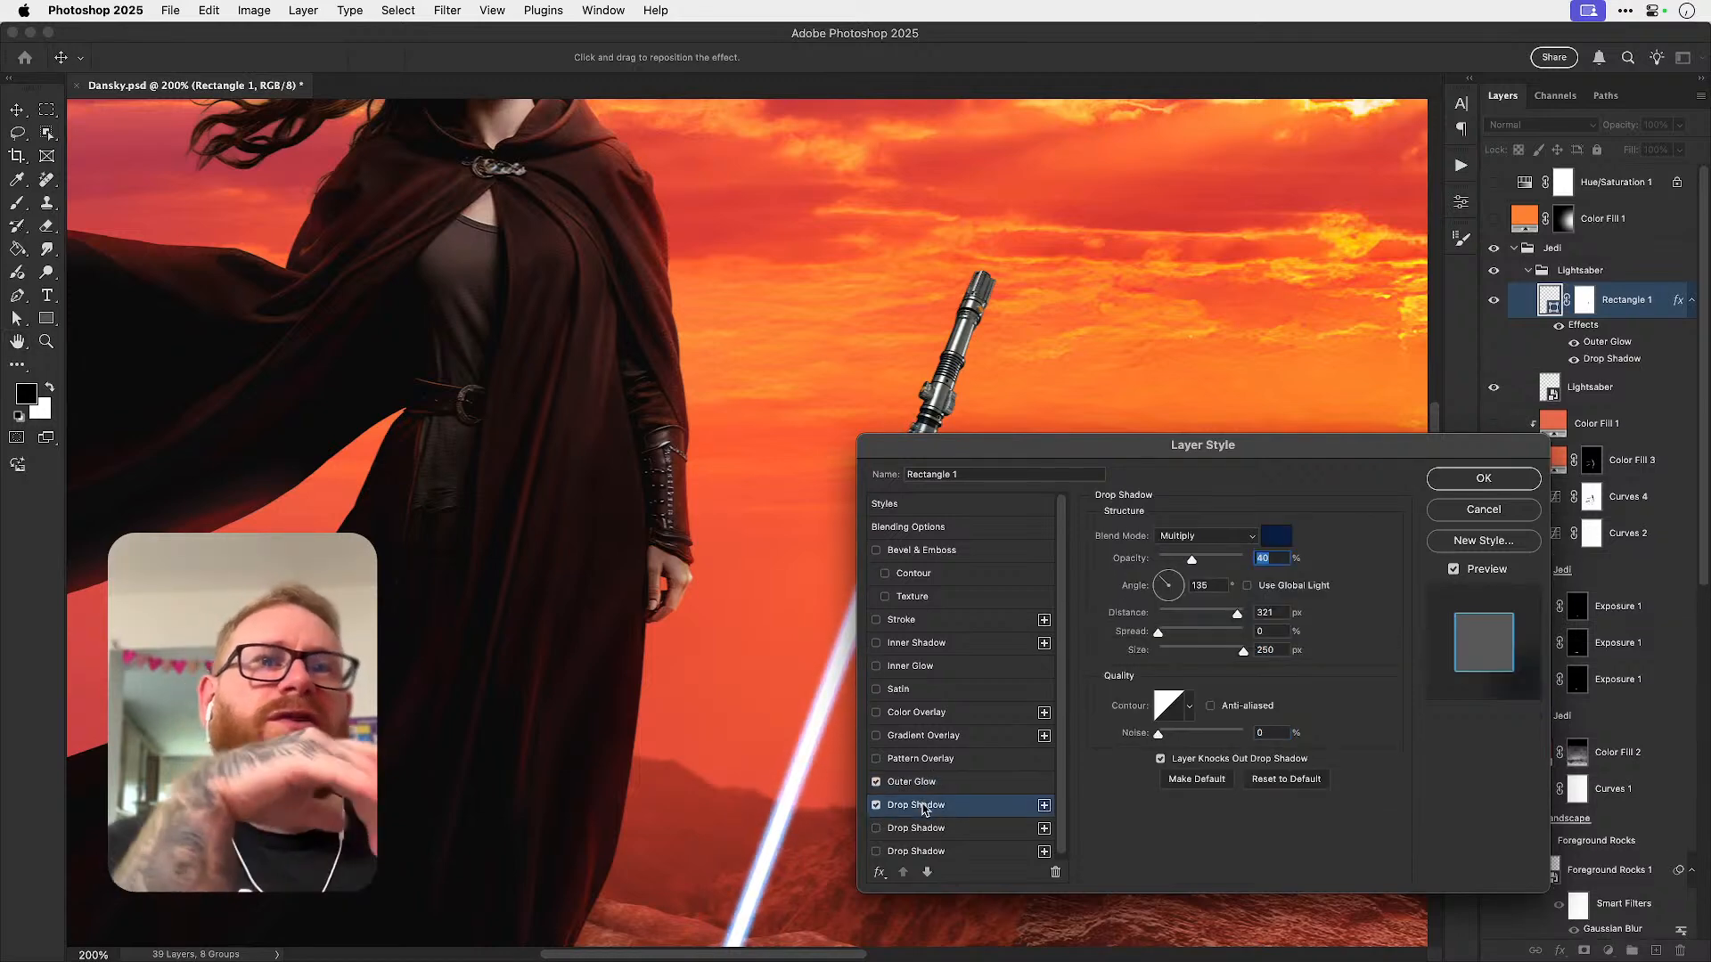
{"action": "left_click", "coordinate": [1218, 535]}
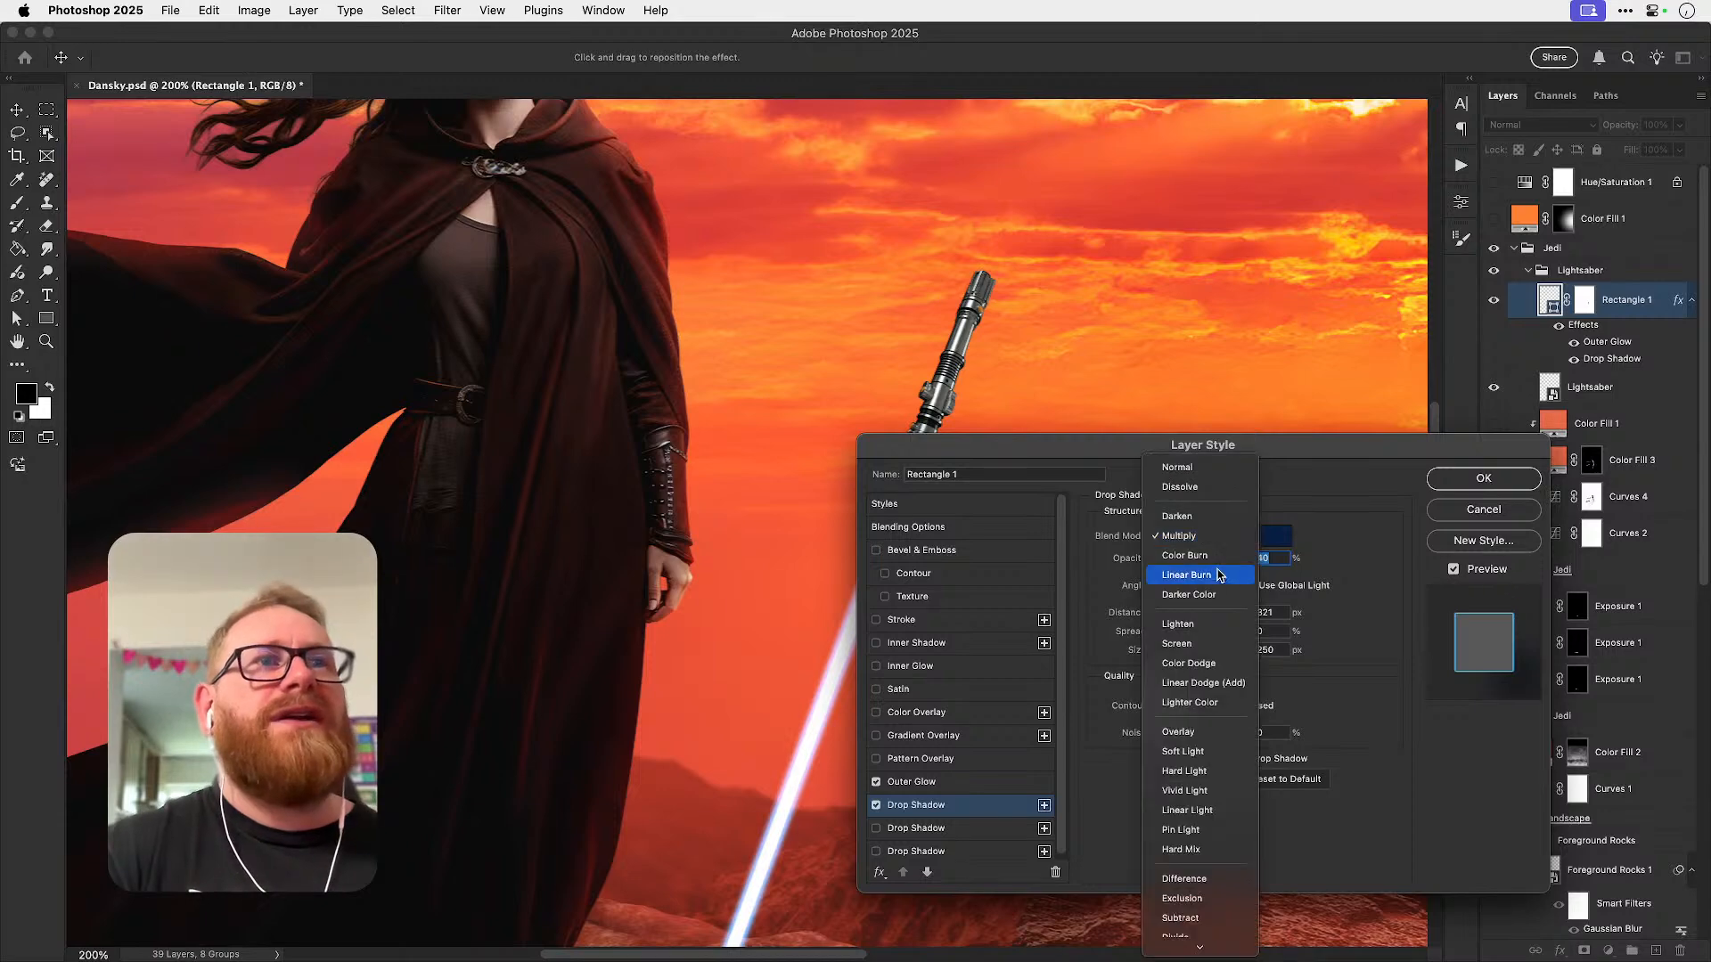
{"action": "left_click", "coordinate": [1219, 644]}
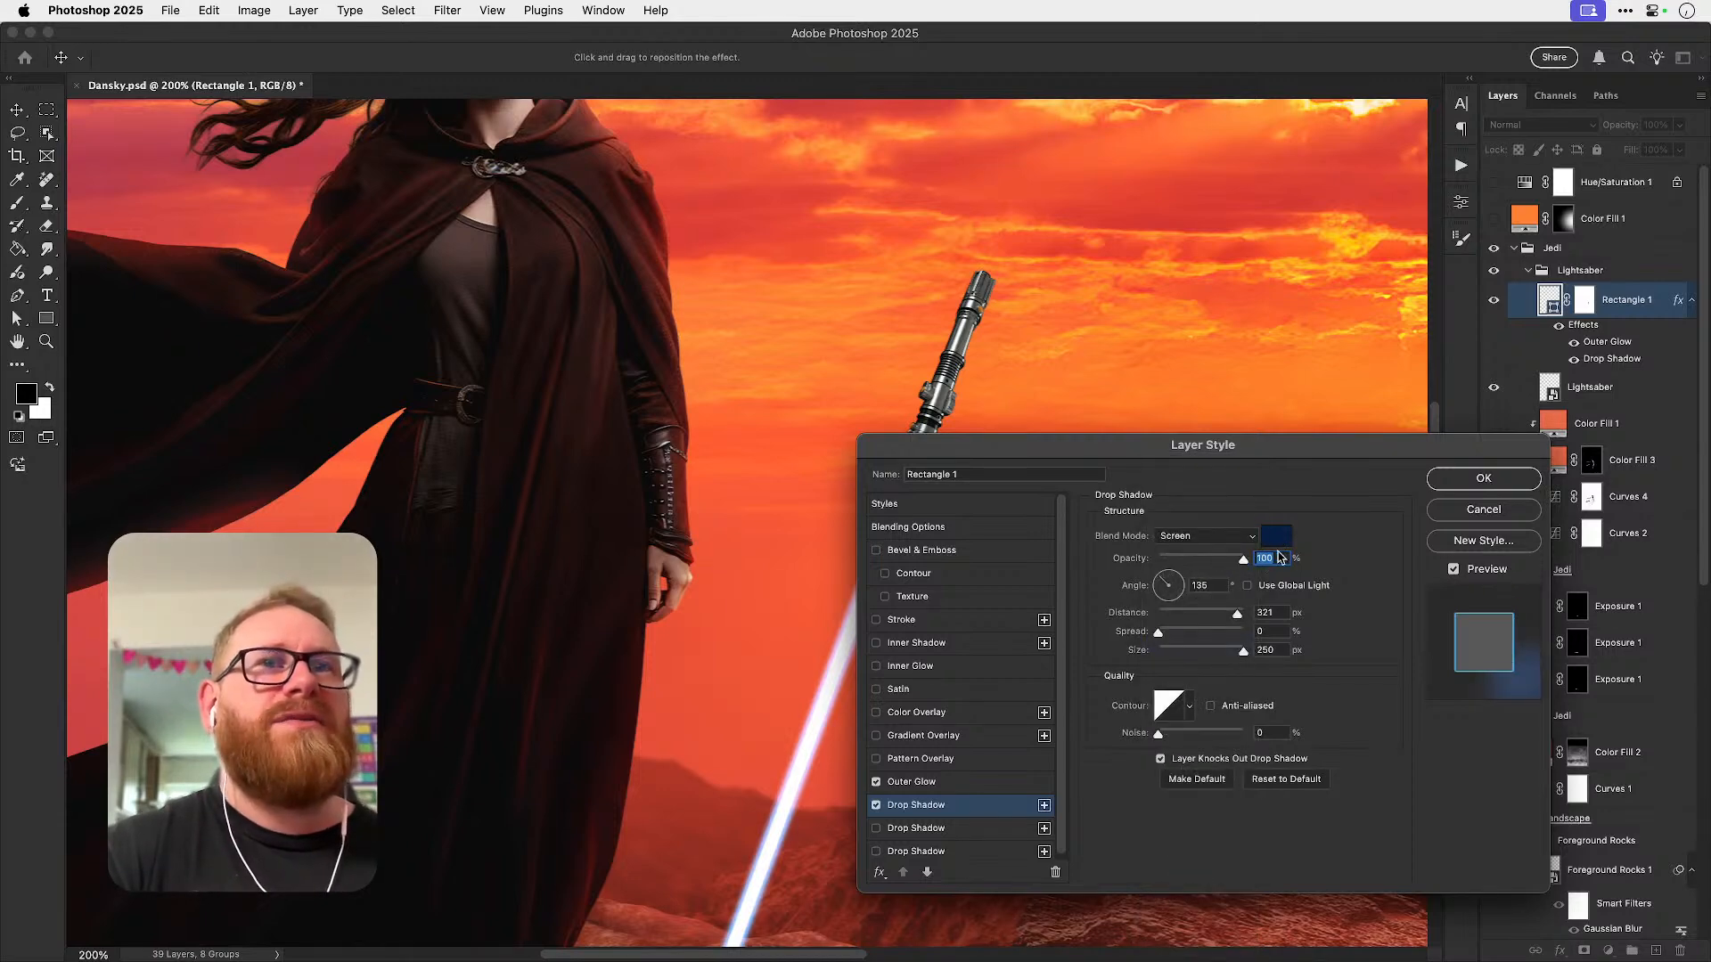
{"action": "left_click", "coordinate": [1276, 535]}
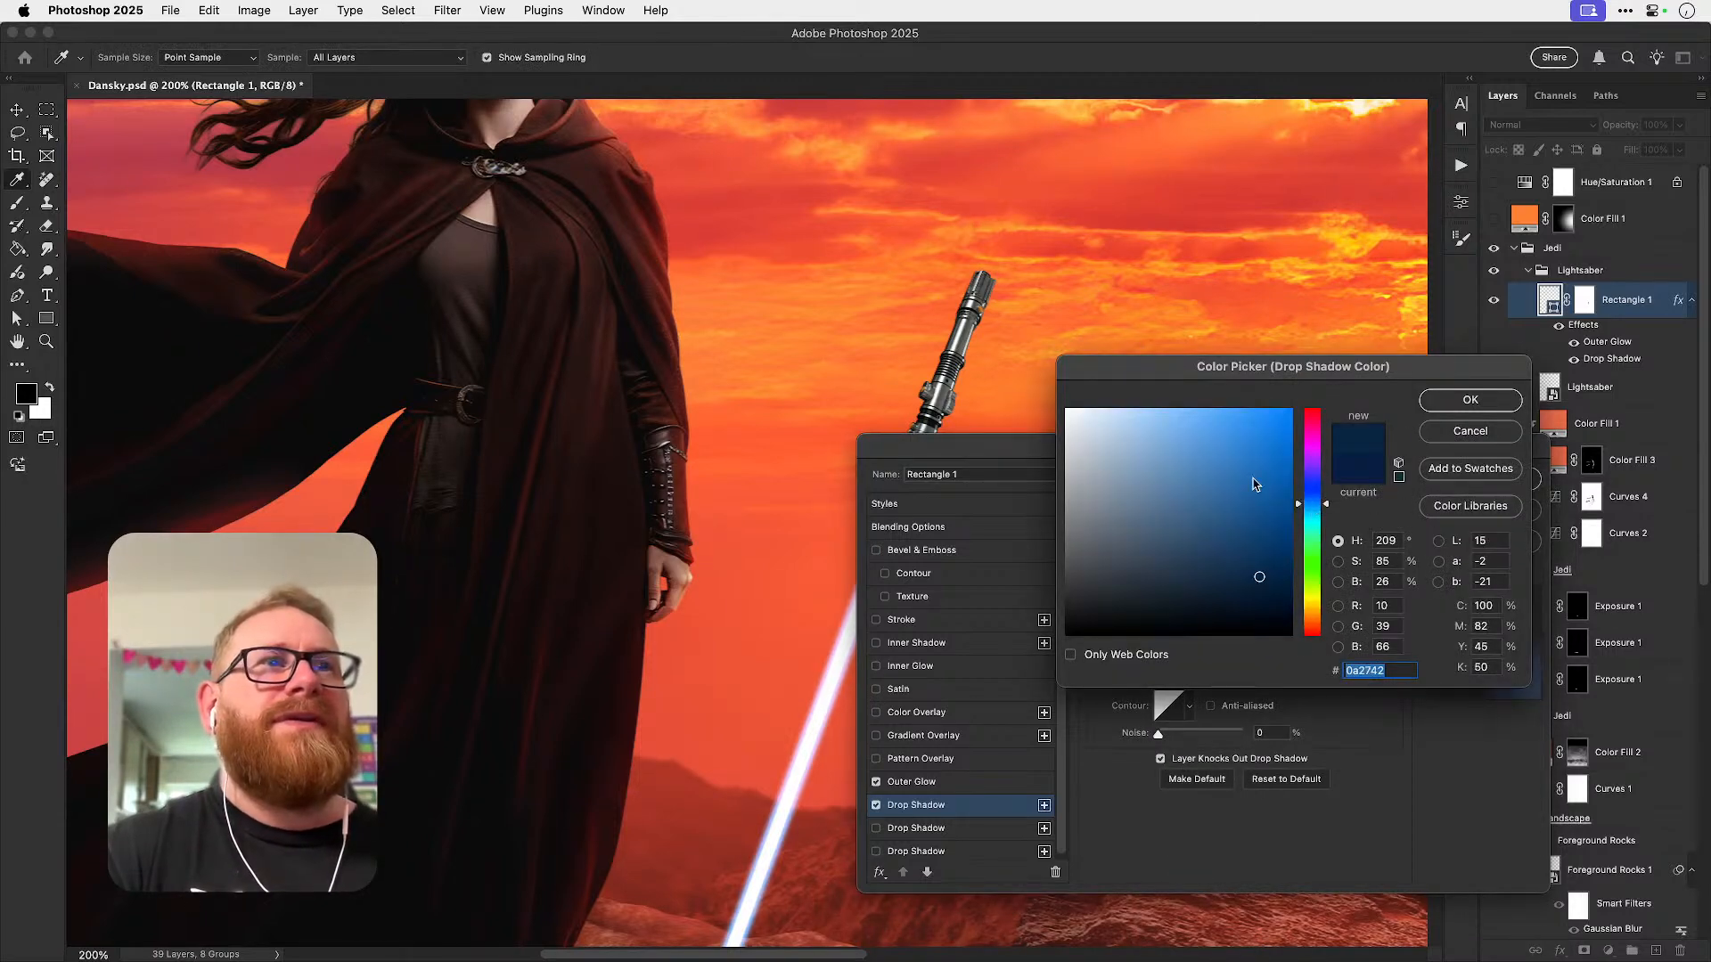
{"action": "left_click", "coordinate": [1258, 414]}
{"action": "left_click", "coordinate": [1497, 403]}
{"action": "left_click", "coordinate": [1162, 612]}
{"action": "left_click", "coordinate": [1178, 650]}
{"action": "mouse_move", "coordinate": [1184, 655]}
{"action": "left_mouse_down"}
{"action": "mouse_move", "coordinate": [1168, 657]}
{"action": "mouse_move", "coordinate": [1195, 634]}
{"action": "mouse_move", "coordinate": [1174, 657]}
{"action": "left_mouse_up"}
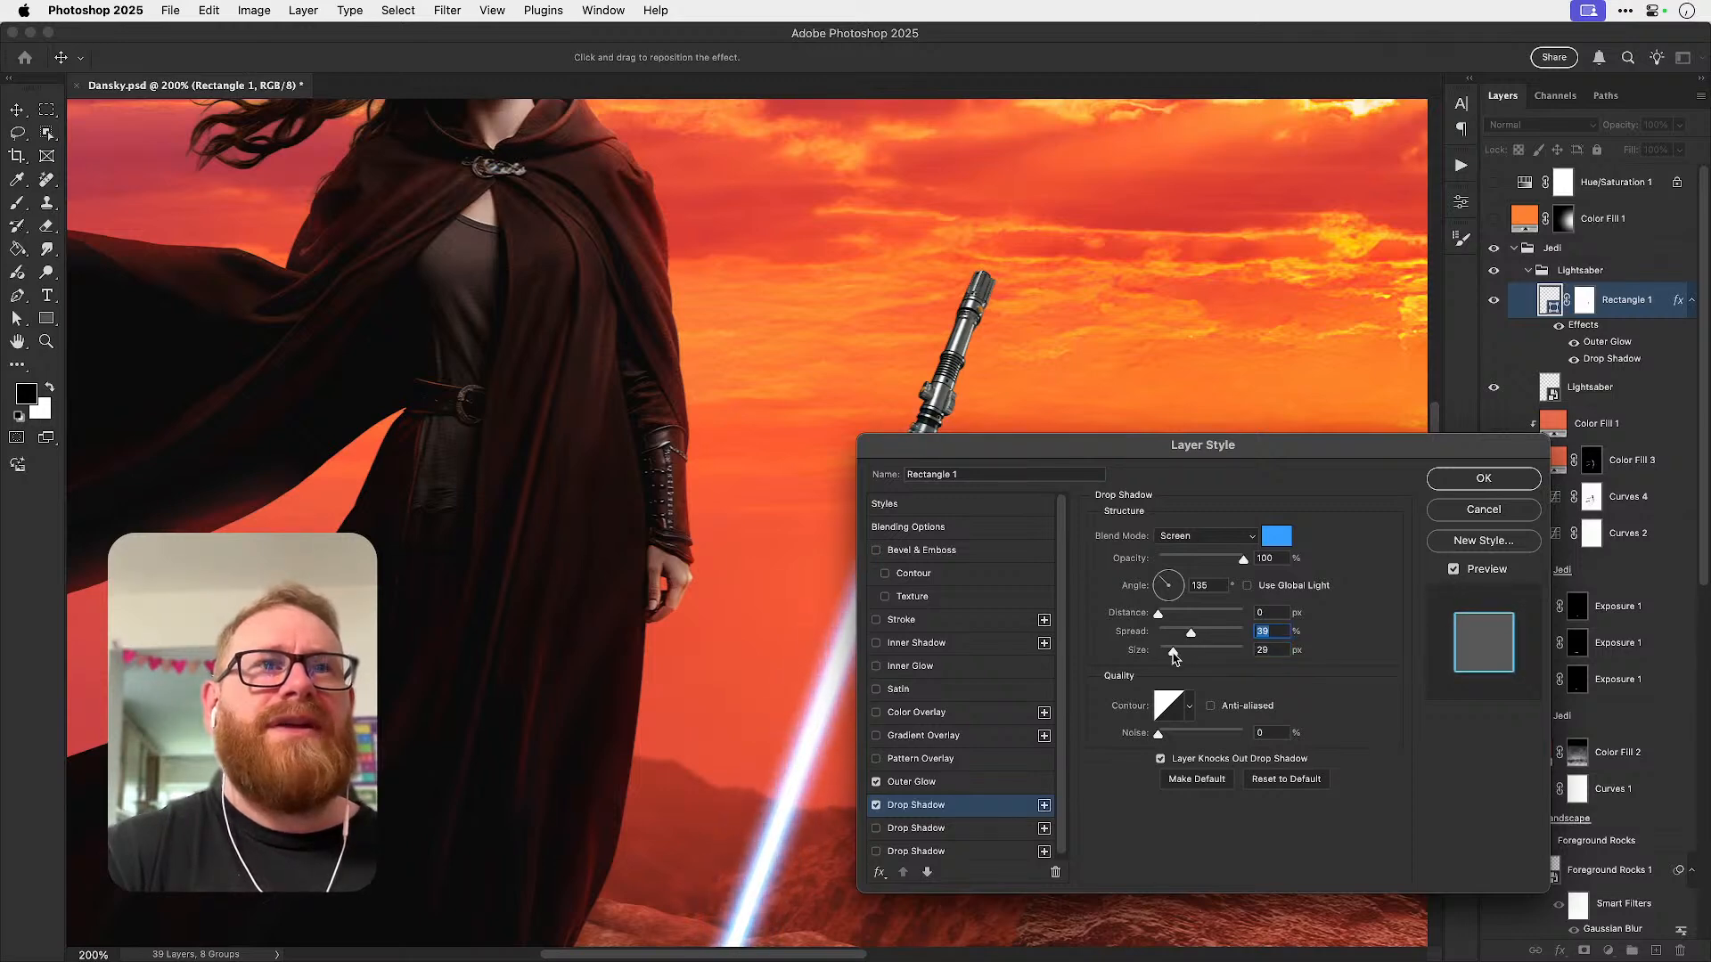
- Duplicate the blade's blue Drop Shadow with 23% spread and about 66 px size, preview the effects off and on, and apply the layer style
{"action": "left_click", "coordinate": [1043, 805]}
{"action": "left_click_drag", "start_coordinate": [1173, 651], "coordinate": [1184, 655]}
{"action": "left_click", "coordinate": [1470, 571]}
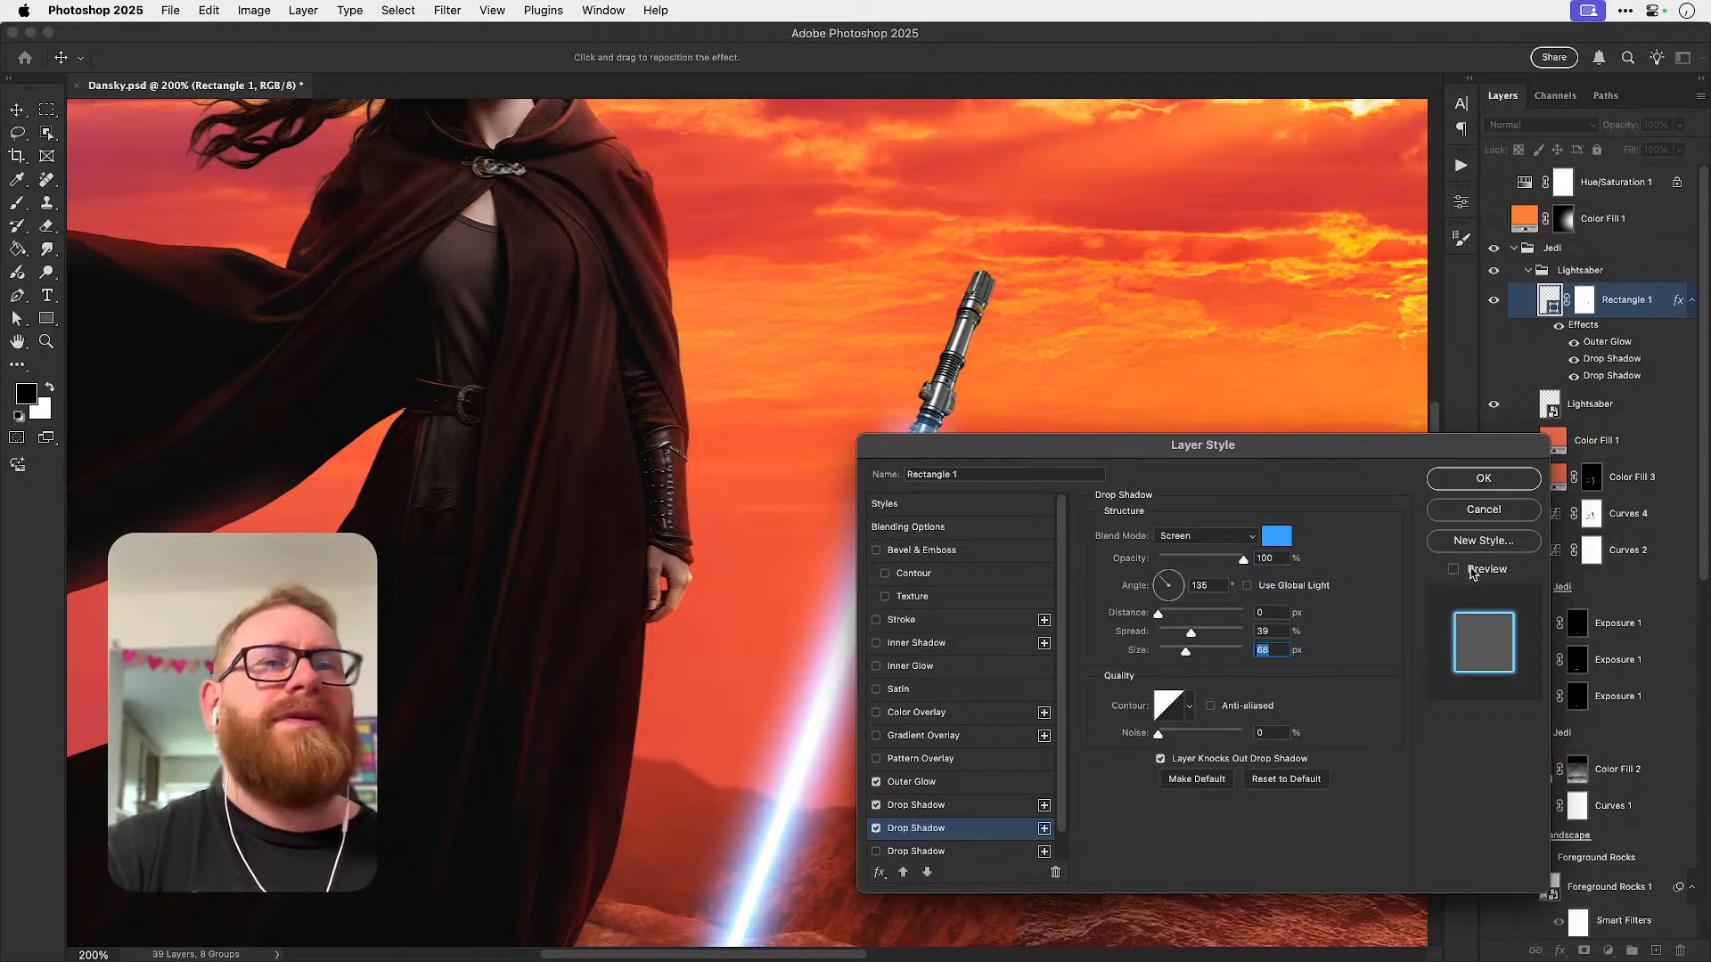
{"action": "left_click", "coordinate": [1472, 572]}
{"action": "left_click_drag", "start_coordinate": [1172, 634], "coordinate": [1177, 633]}
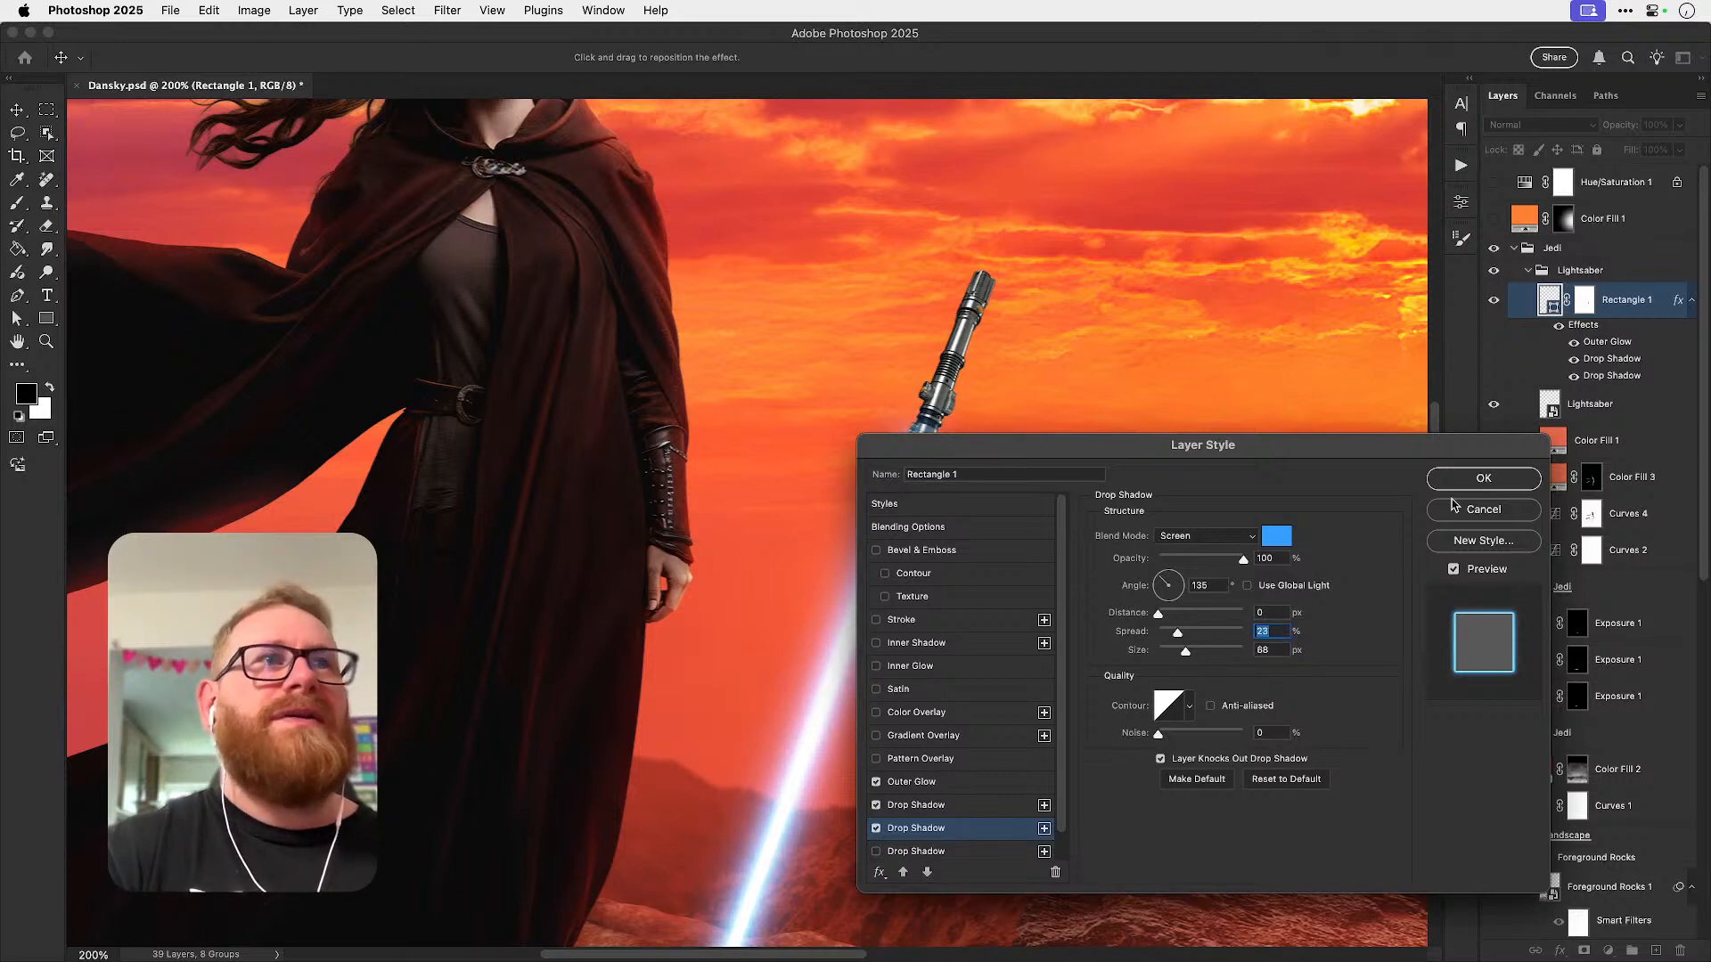
{"action": "left_click", "coordinate": [1450, 479]}
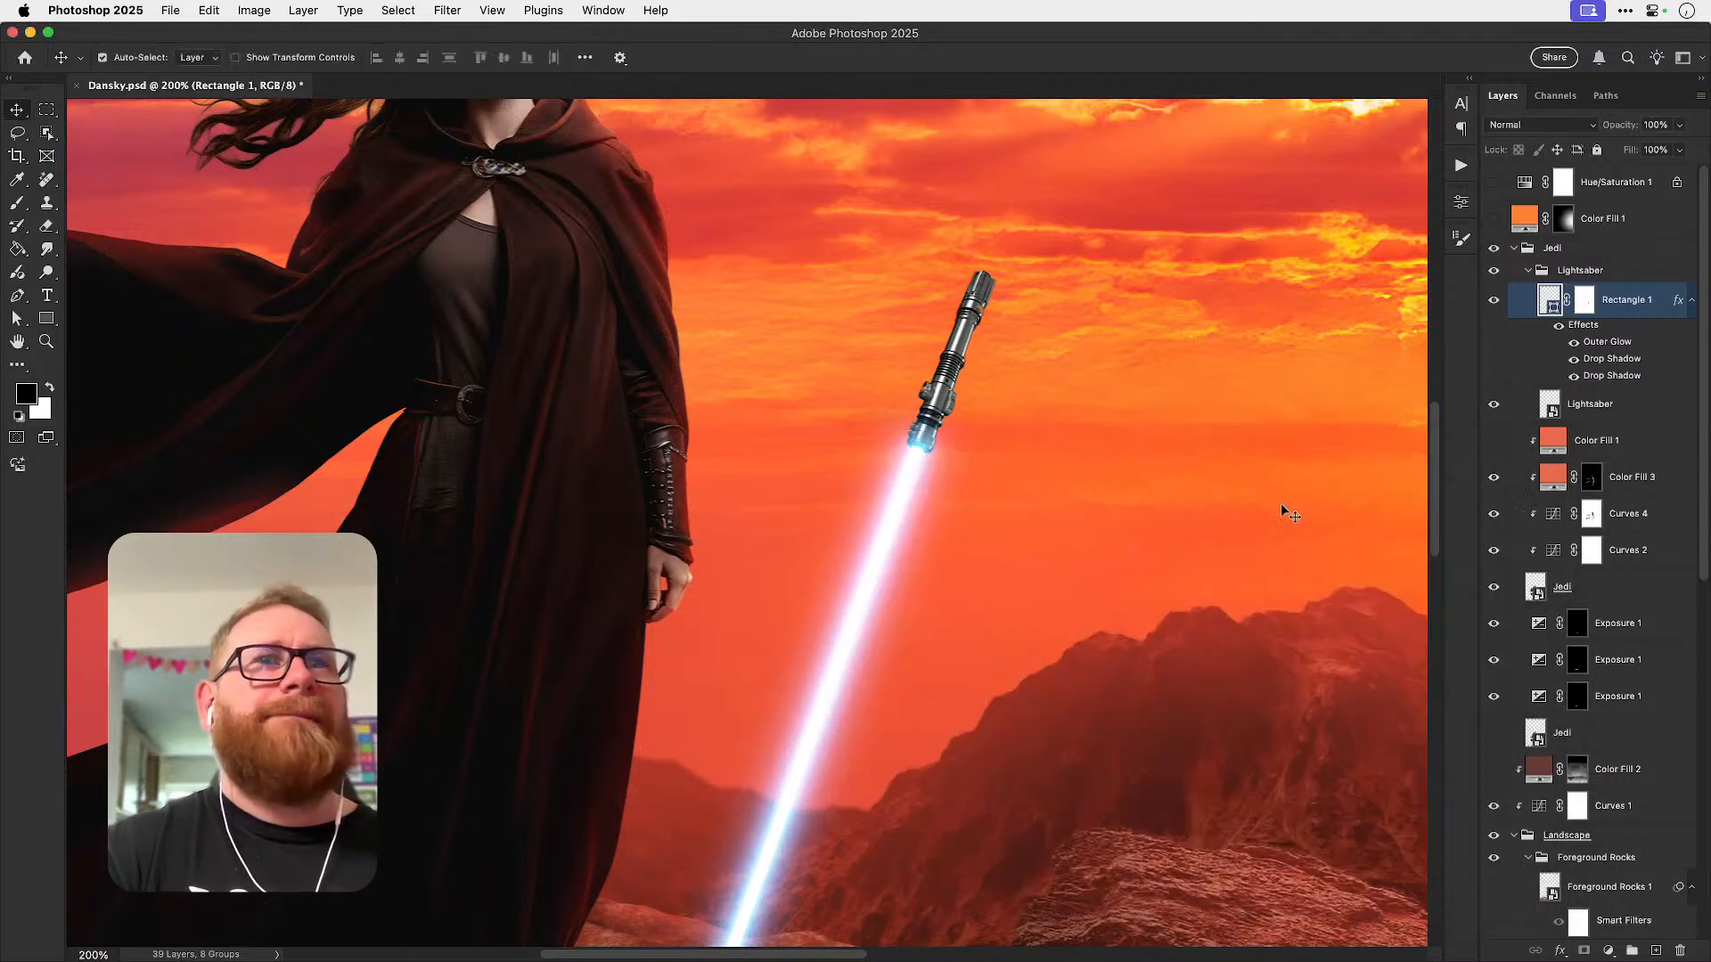
- Inspect the blade's glow on the full image and at 100%, comparing it with and without the layer effects
{"action": "key", "text": "super+0"}
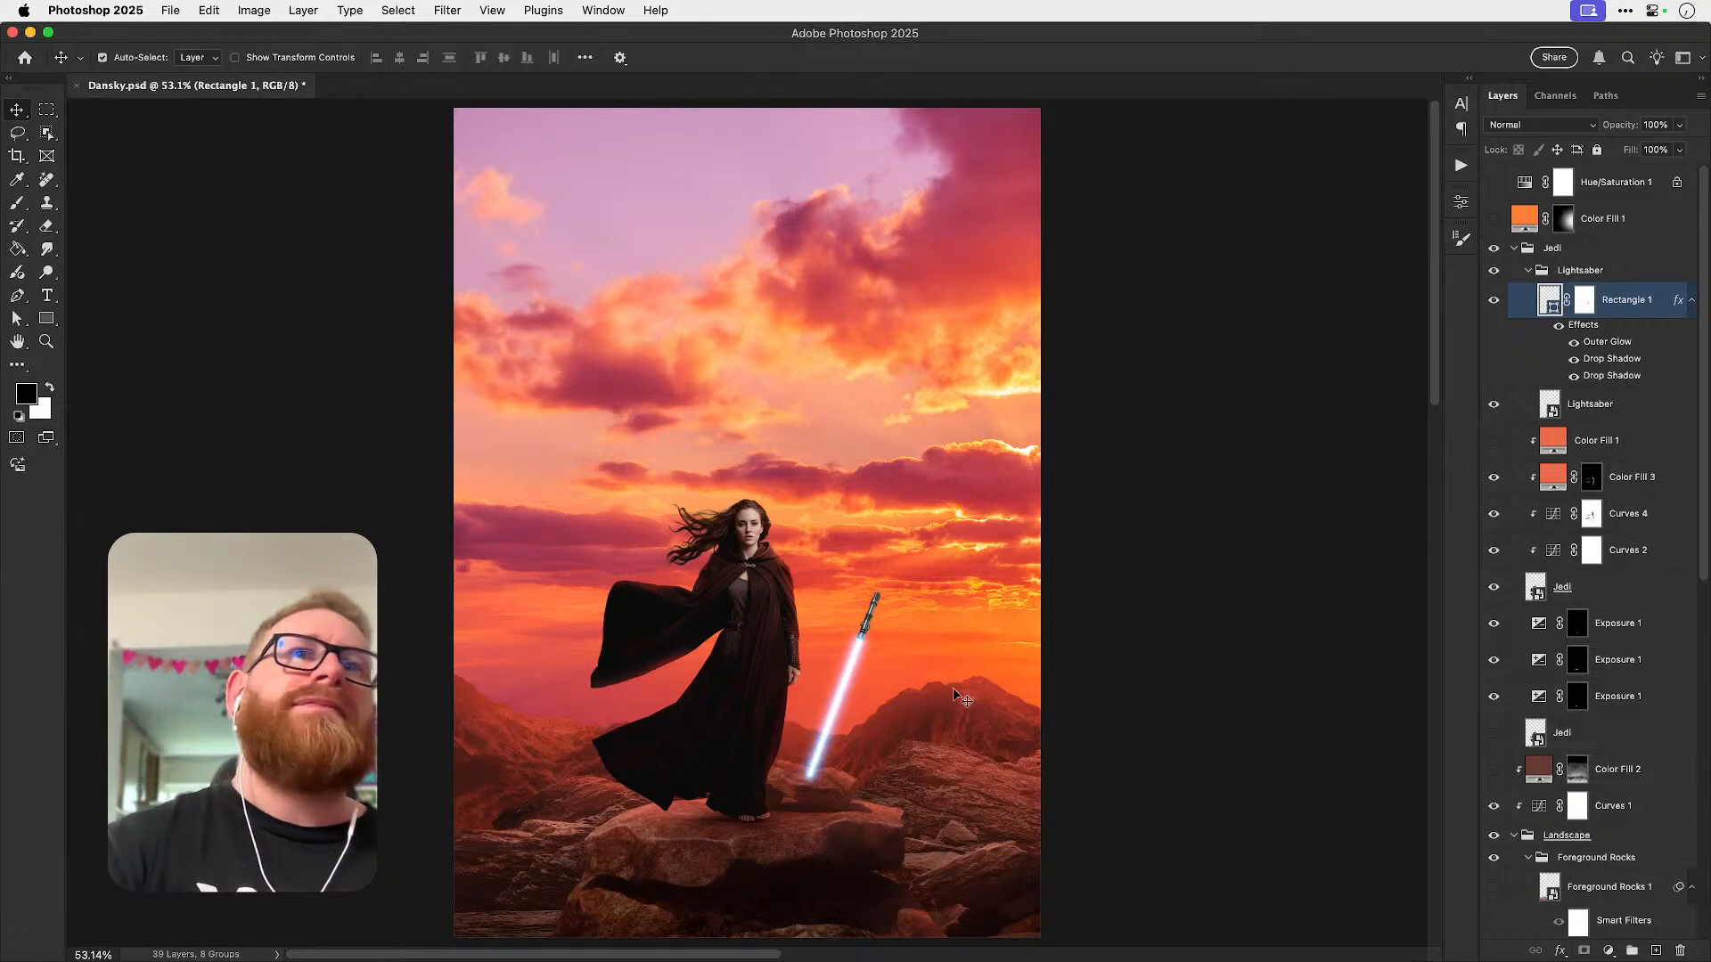
{"action": "scroll", "coordinate": [832, 708], "scroll_direction": "up", "scroll_amount": 2}
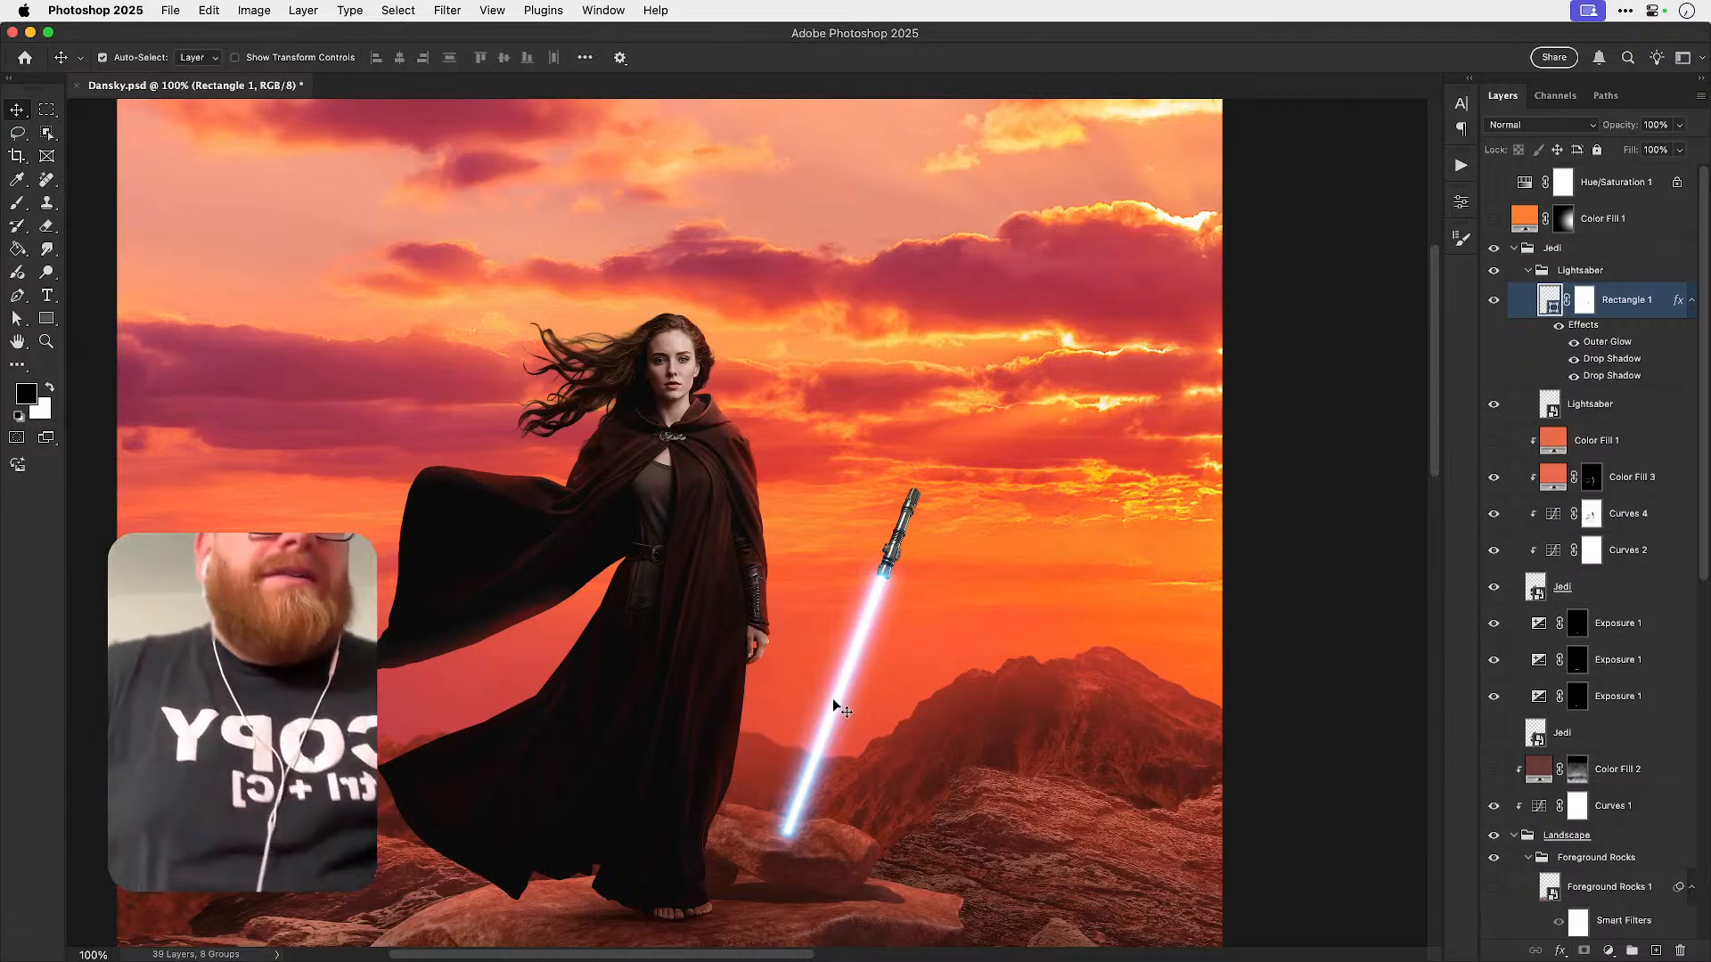
{"action": "scroll", "coordinate": [832, 699], "scroll_direction": "down", "scroll_amount": 2}
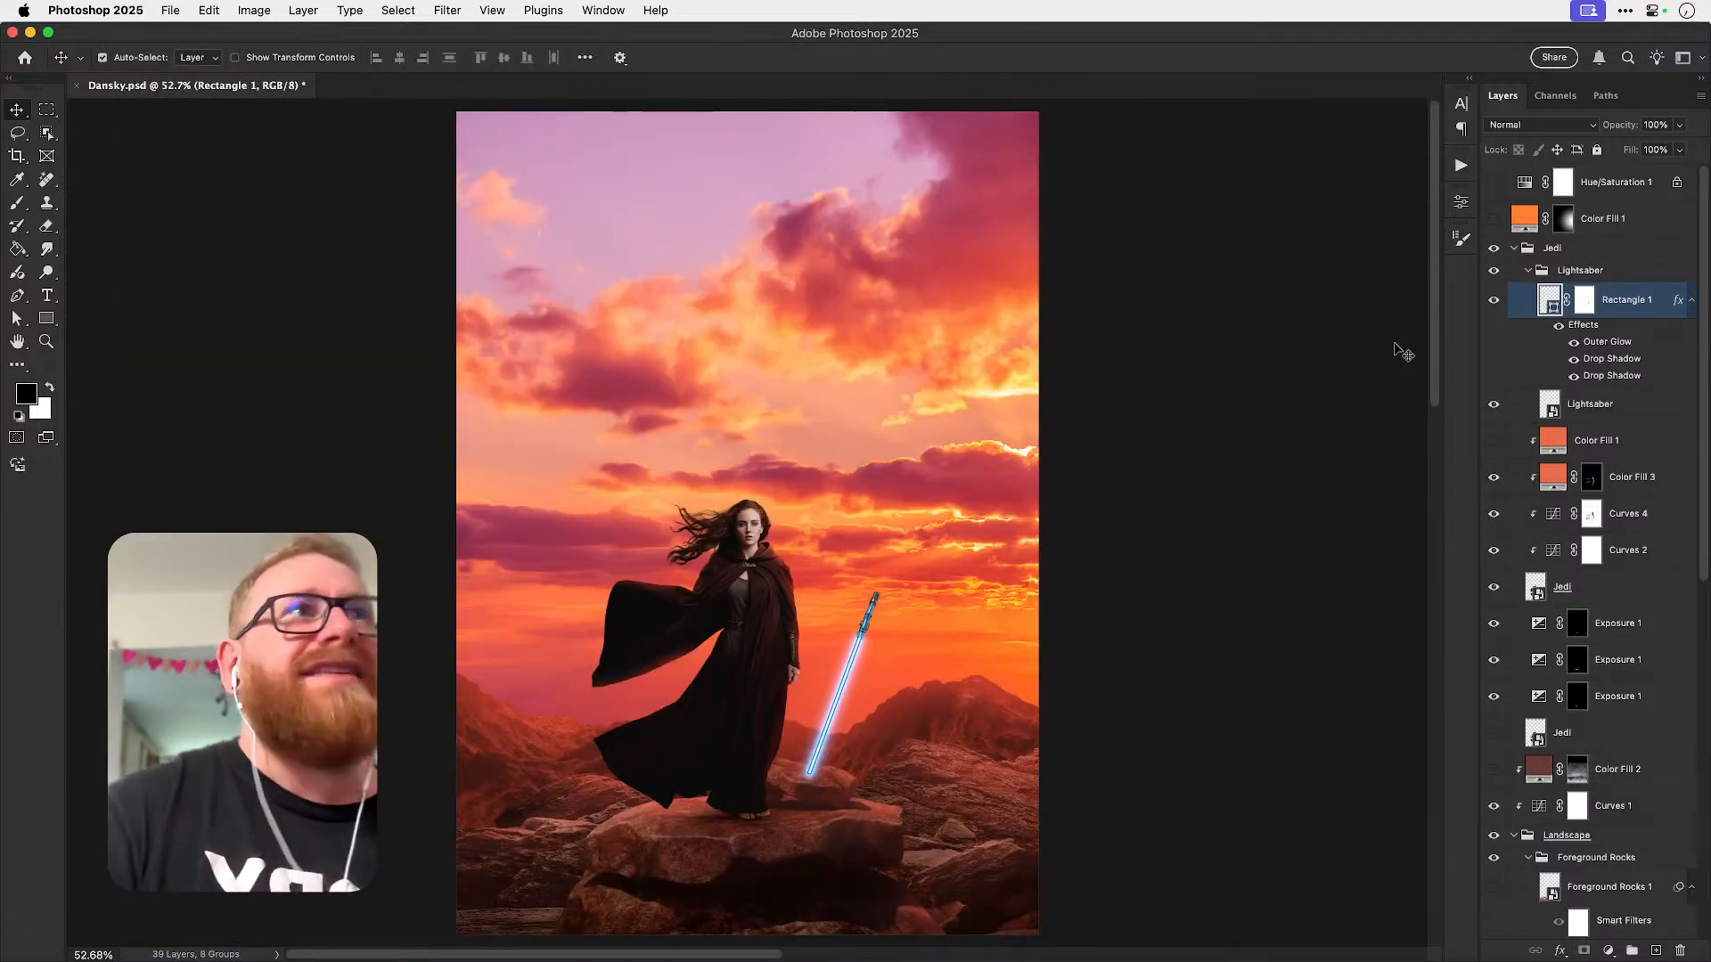
{"action": "left_click", "coordinate": [1559, 328]}
{"action": "left_click", "coordinate": [1558, 327]}
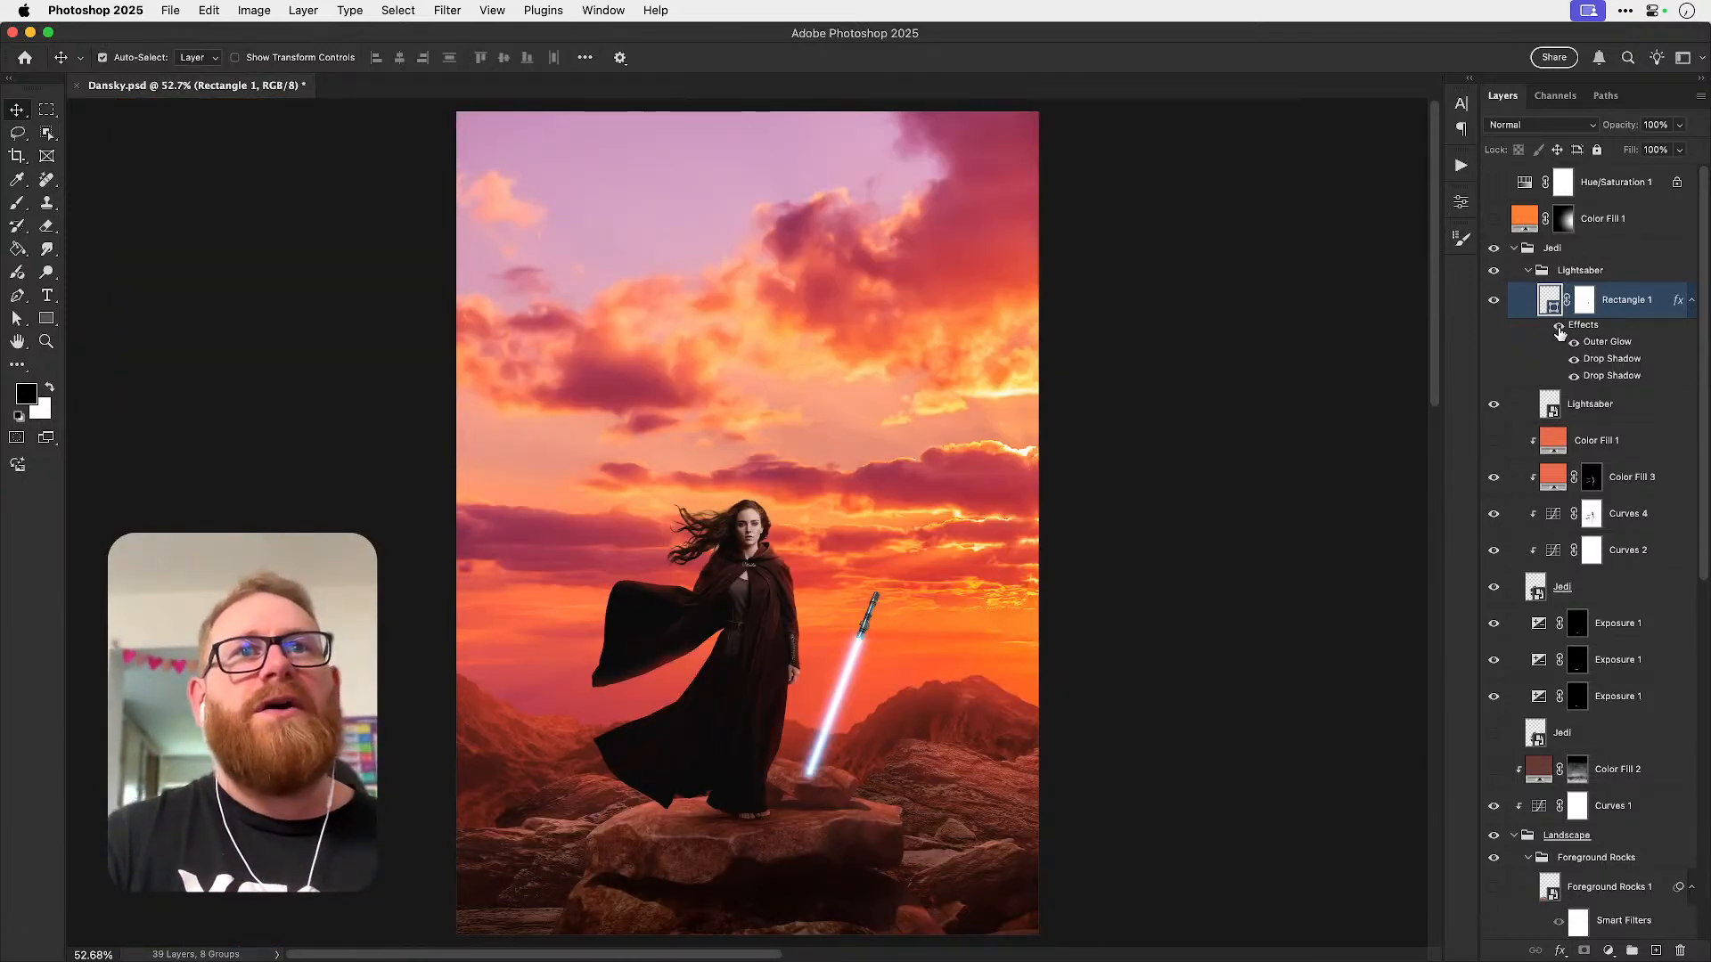
{"action": "key", "text": "super+0"}
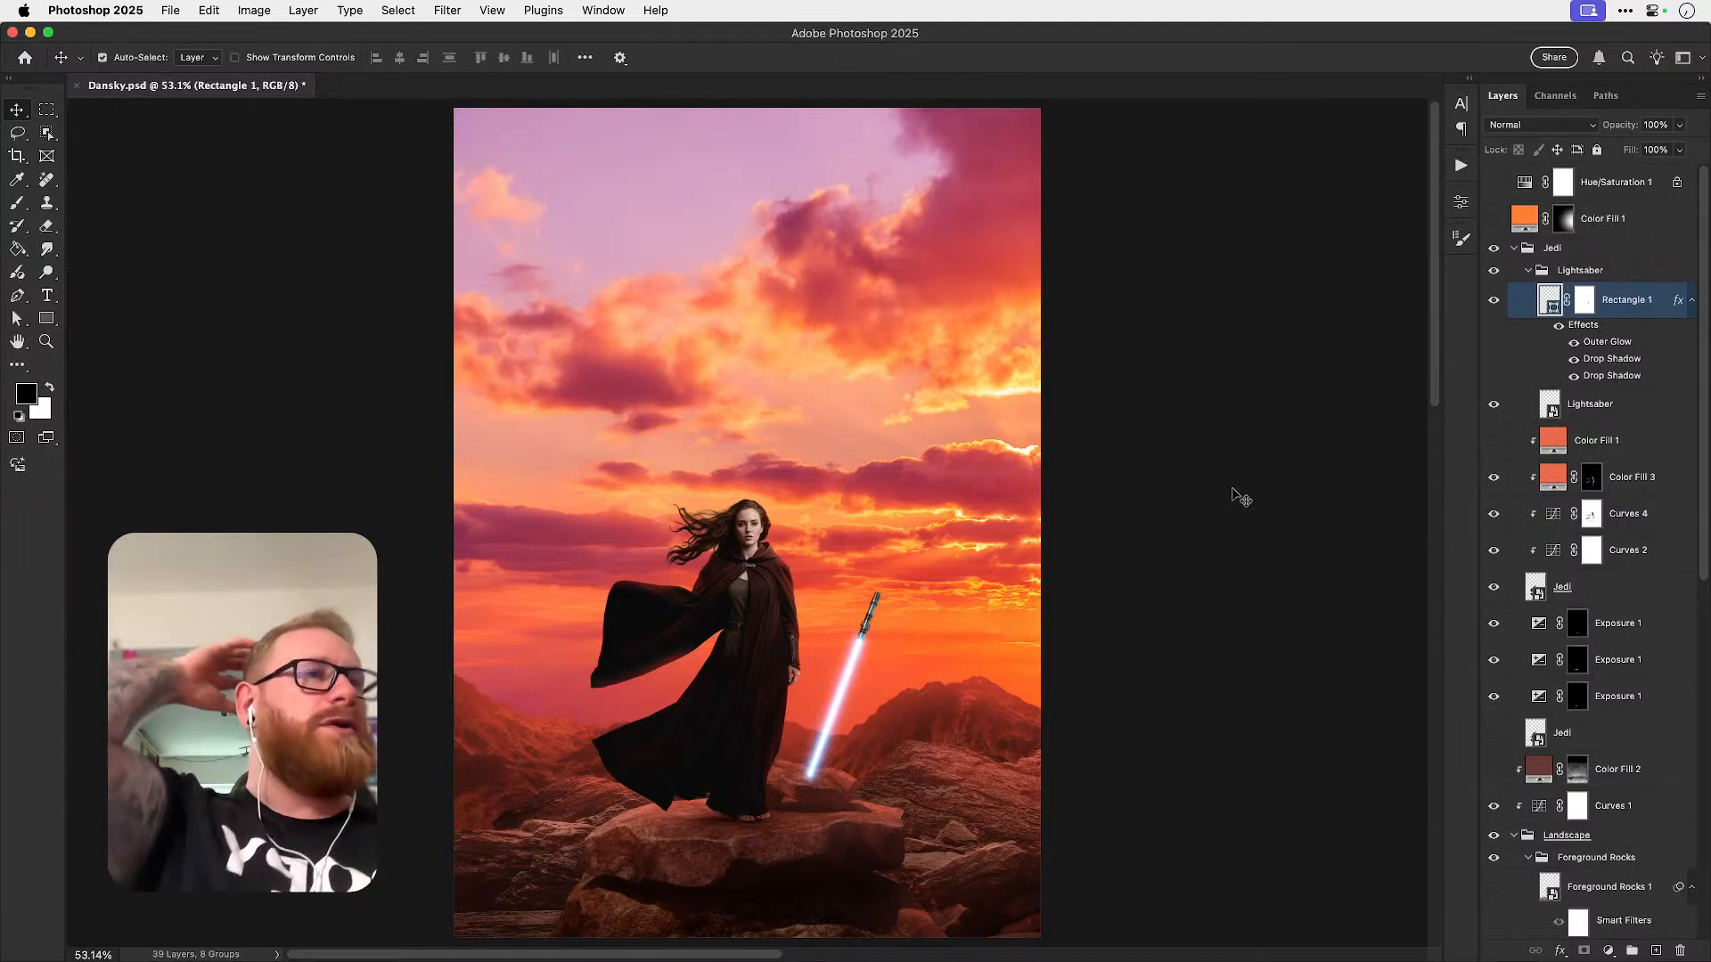
- Preview the scene with and without the topmost orange Color Fill 1 layer, leave it hidden, and save the document
{"action": "left_click", "coordinate": [1492, 220]}
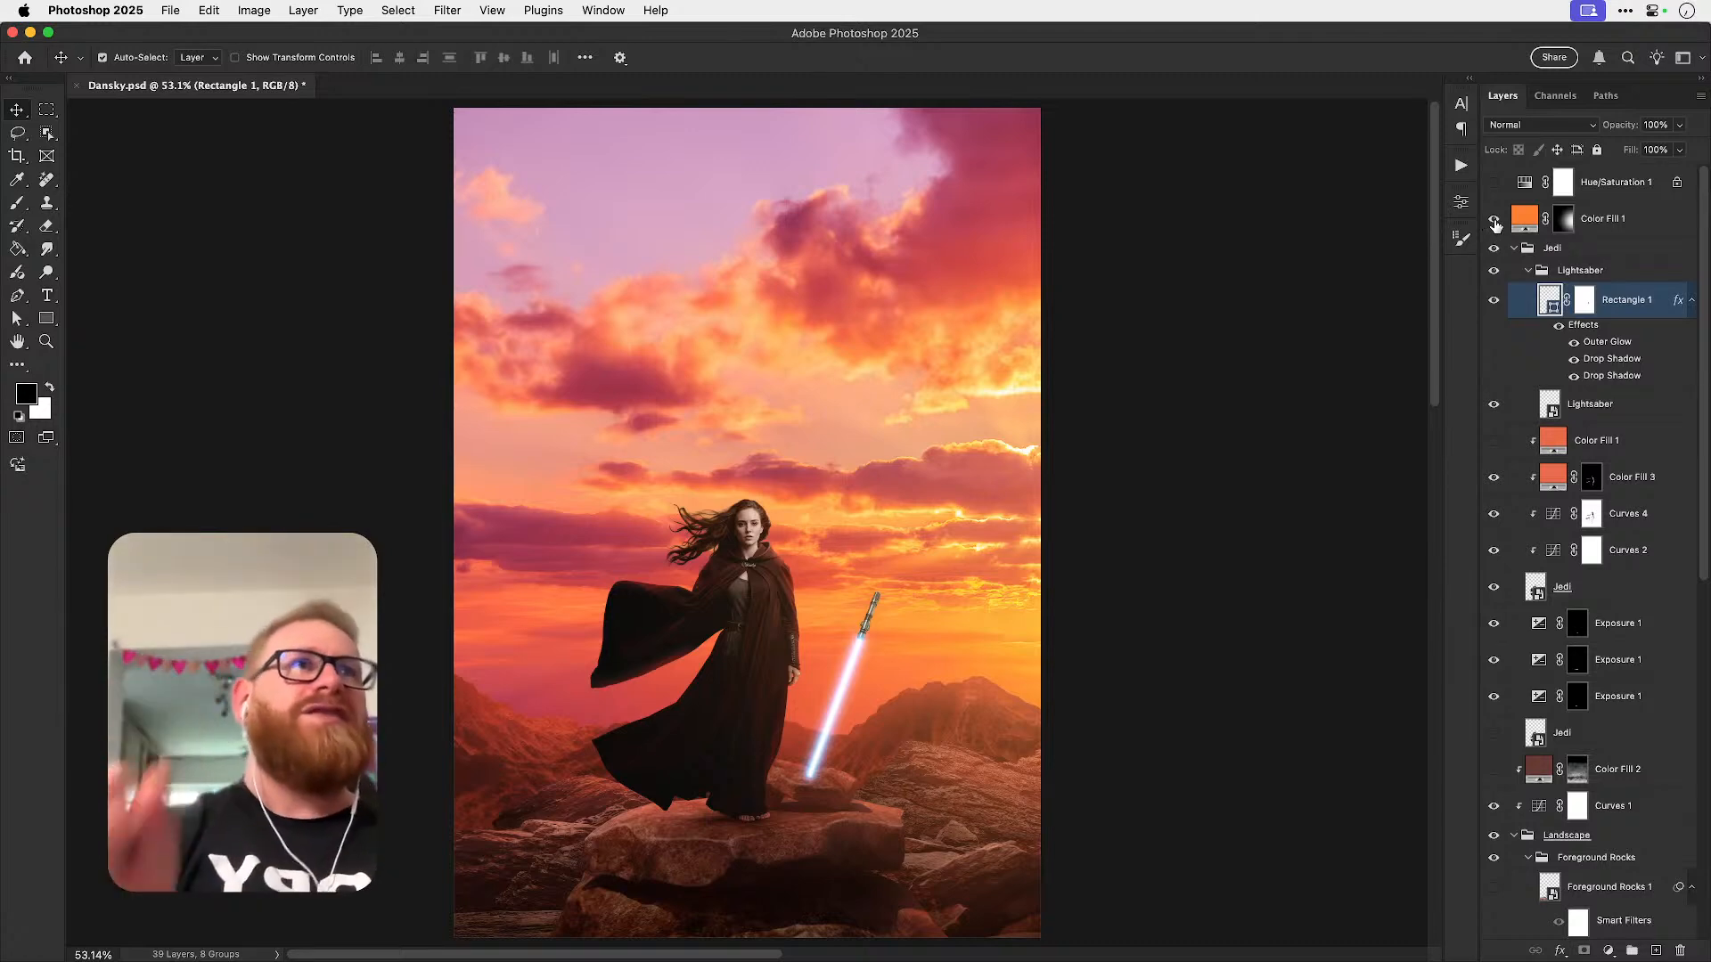
{"action": "left_click", "coordinate": [1492, 221]}
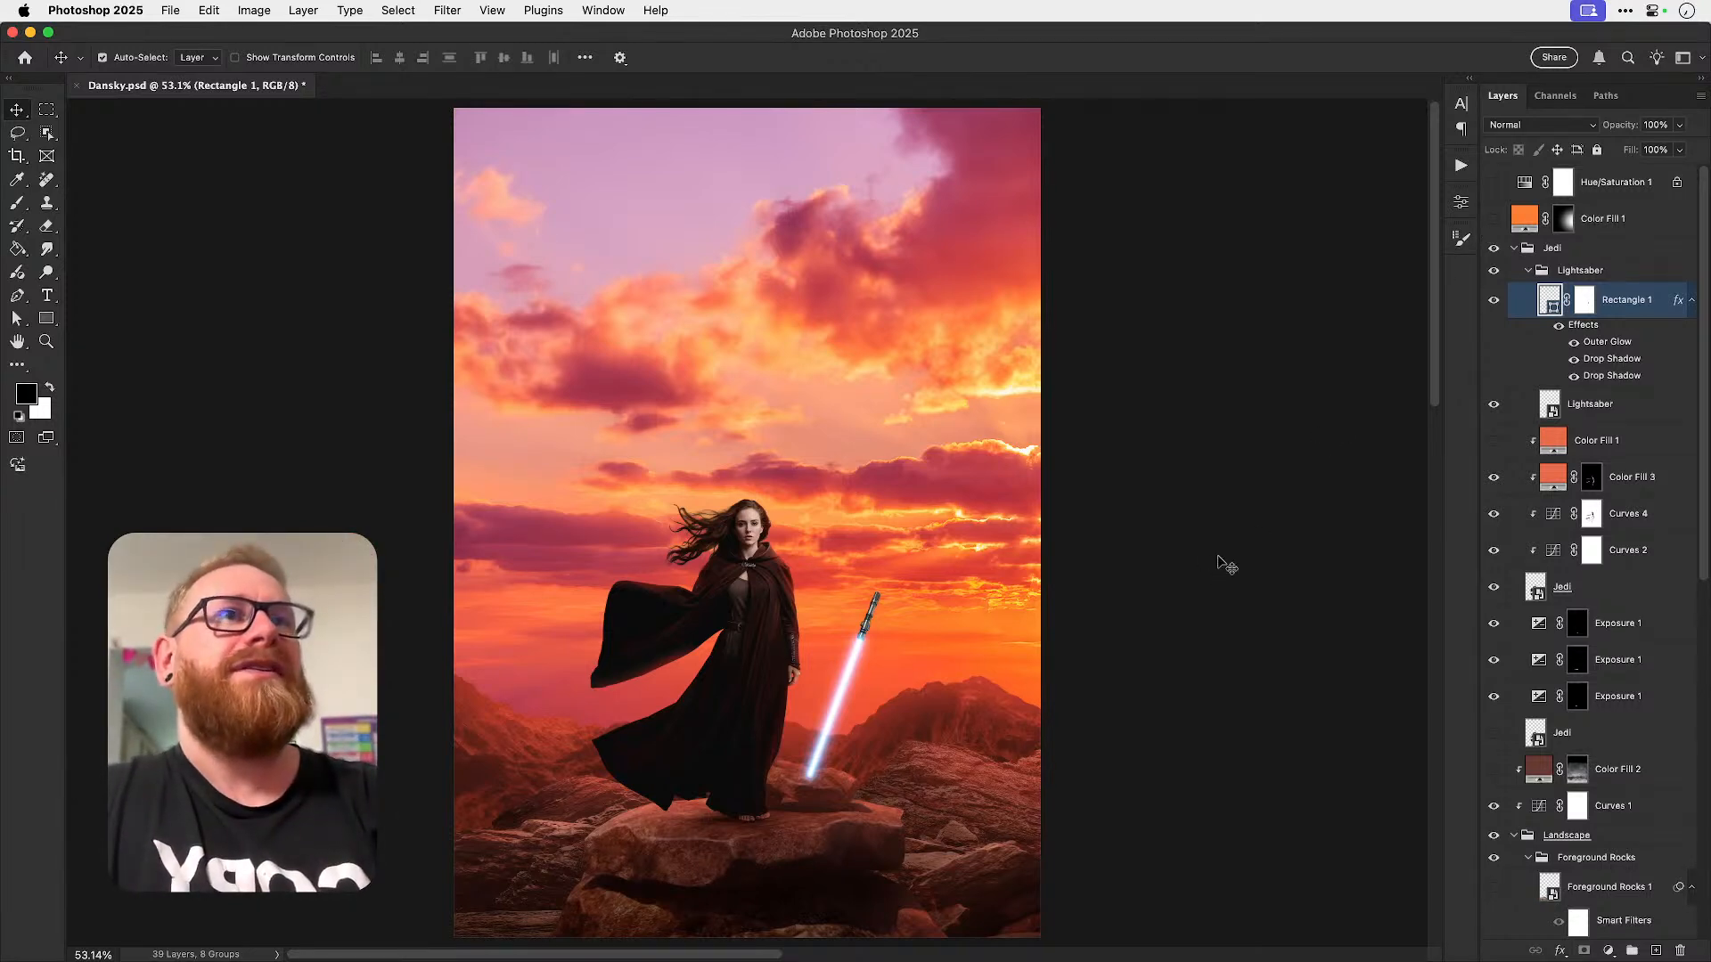
{"action": "key", "text": "super+s"}
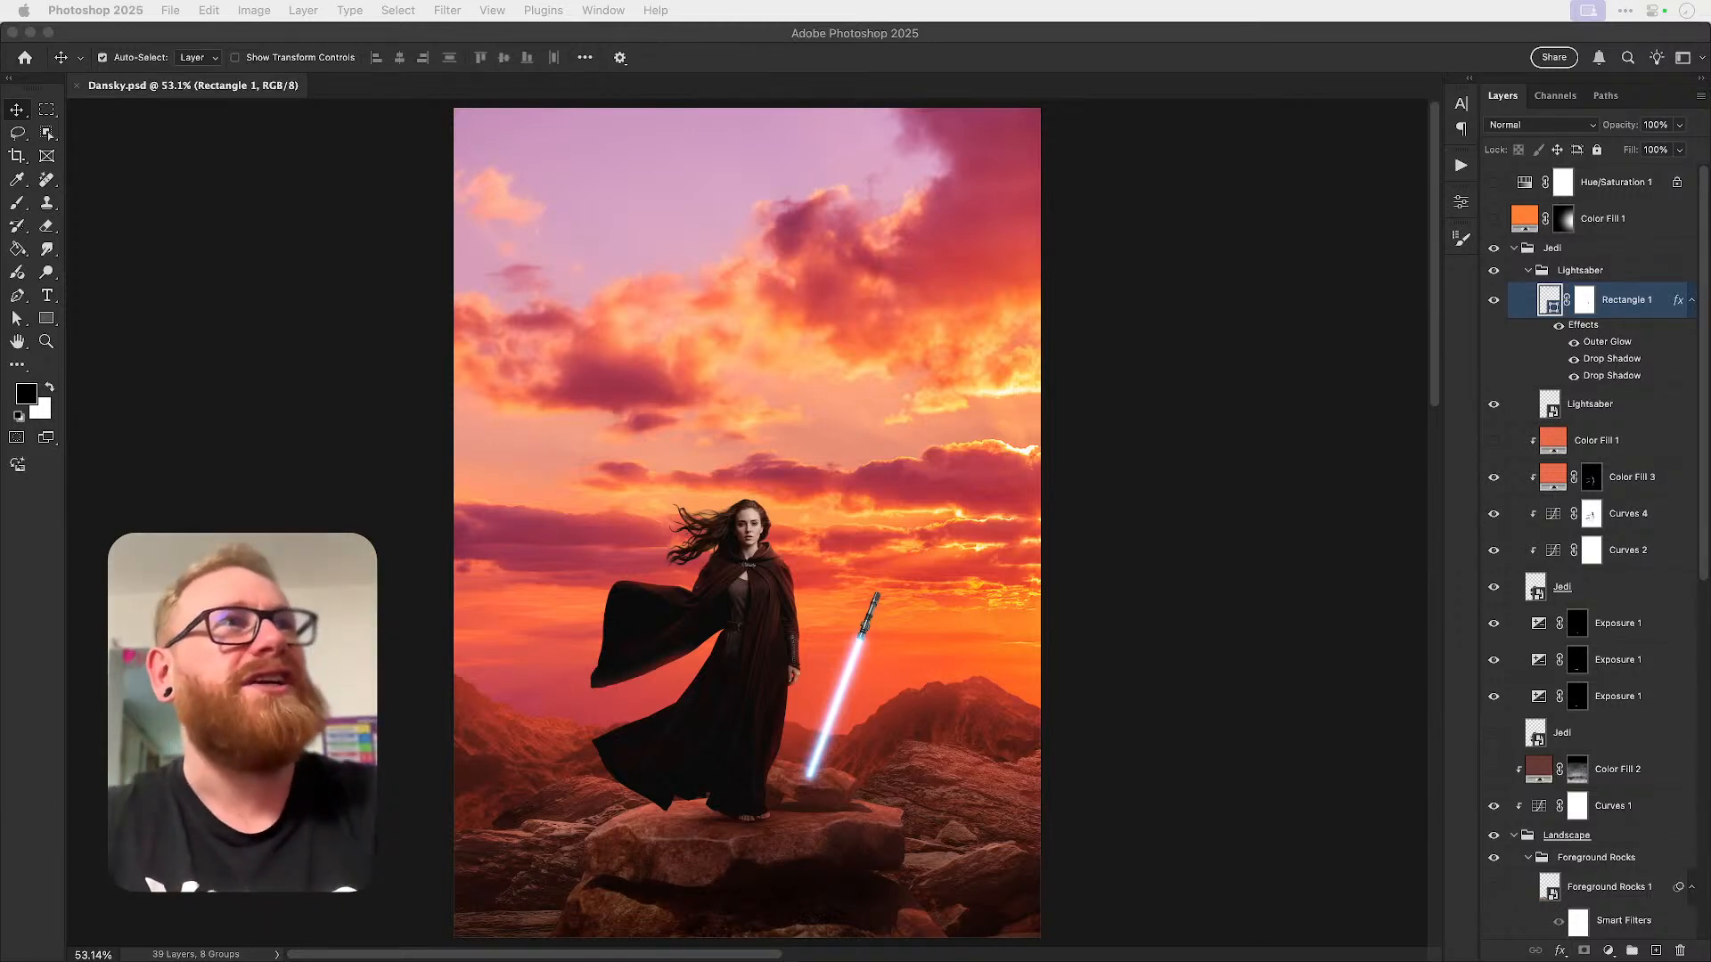
- Collapse the Jedi and Landscape layer groups
{"action": "left_click", "coordinate": [1527, 251]}
{"action": "left_click", "coordinate": [1513, 249]}
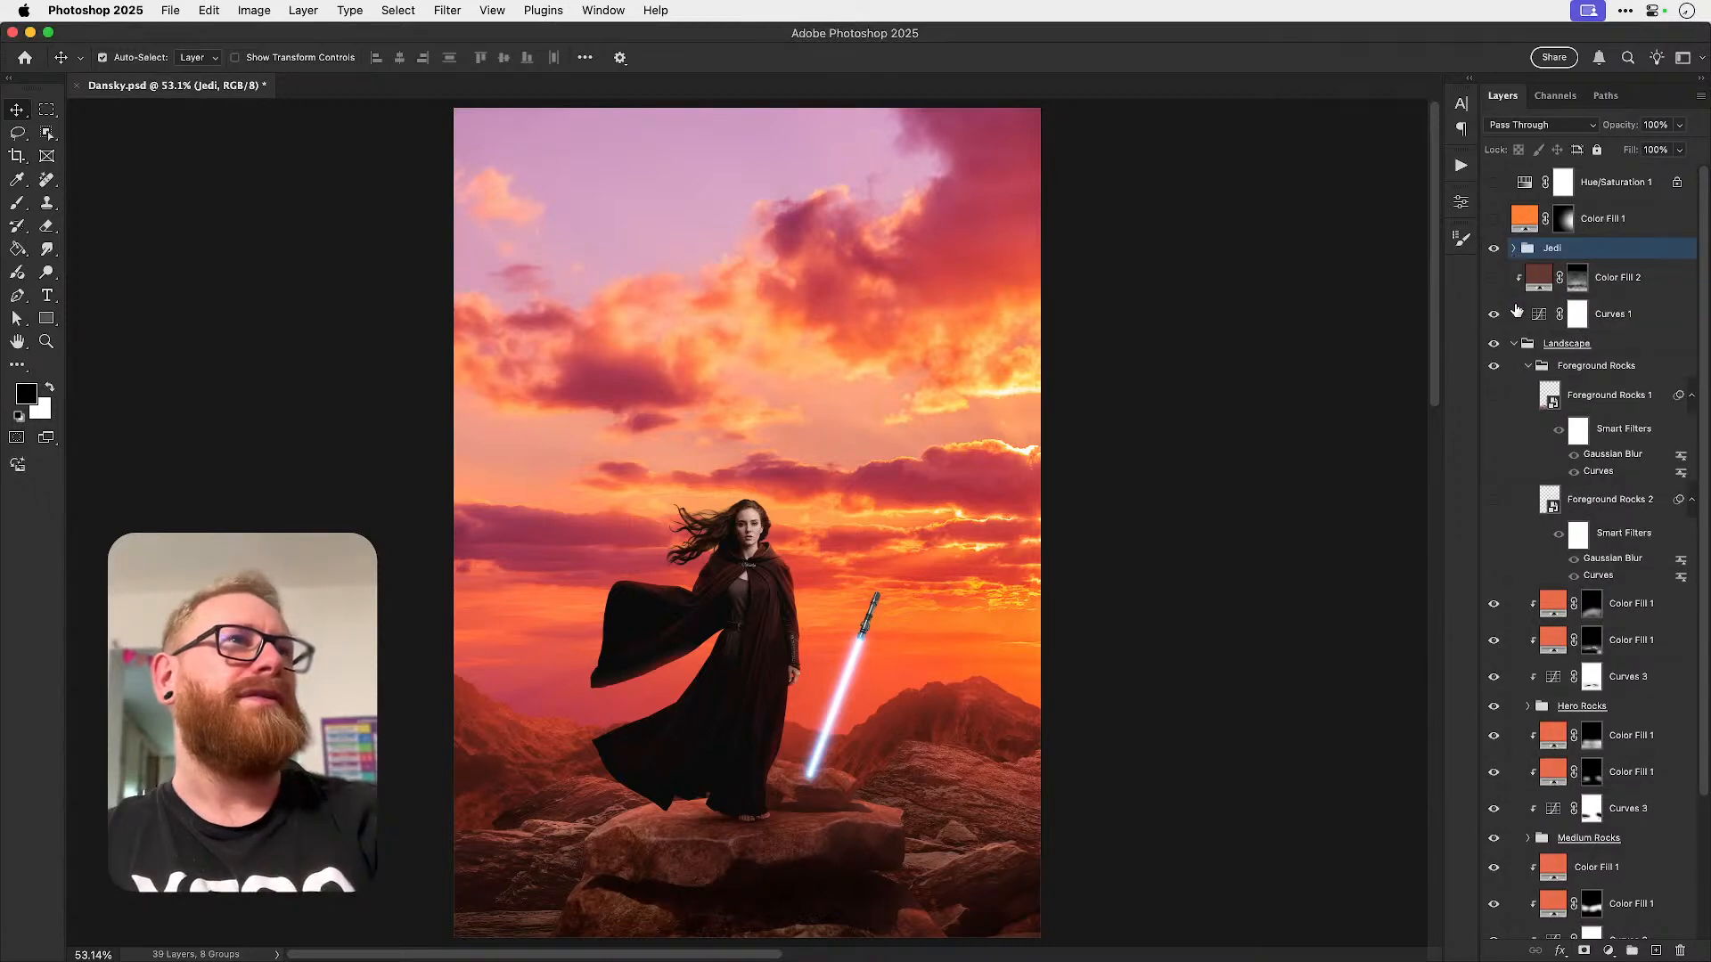
{"action": "left_click", "coordinate": [1512, 347]}
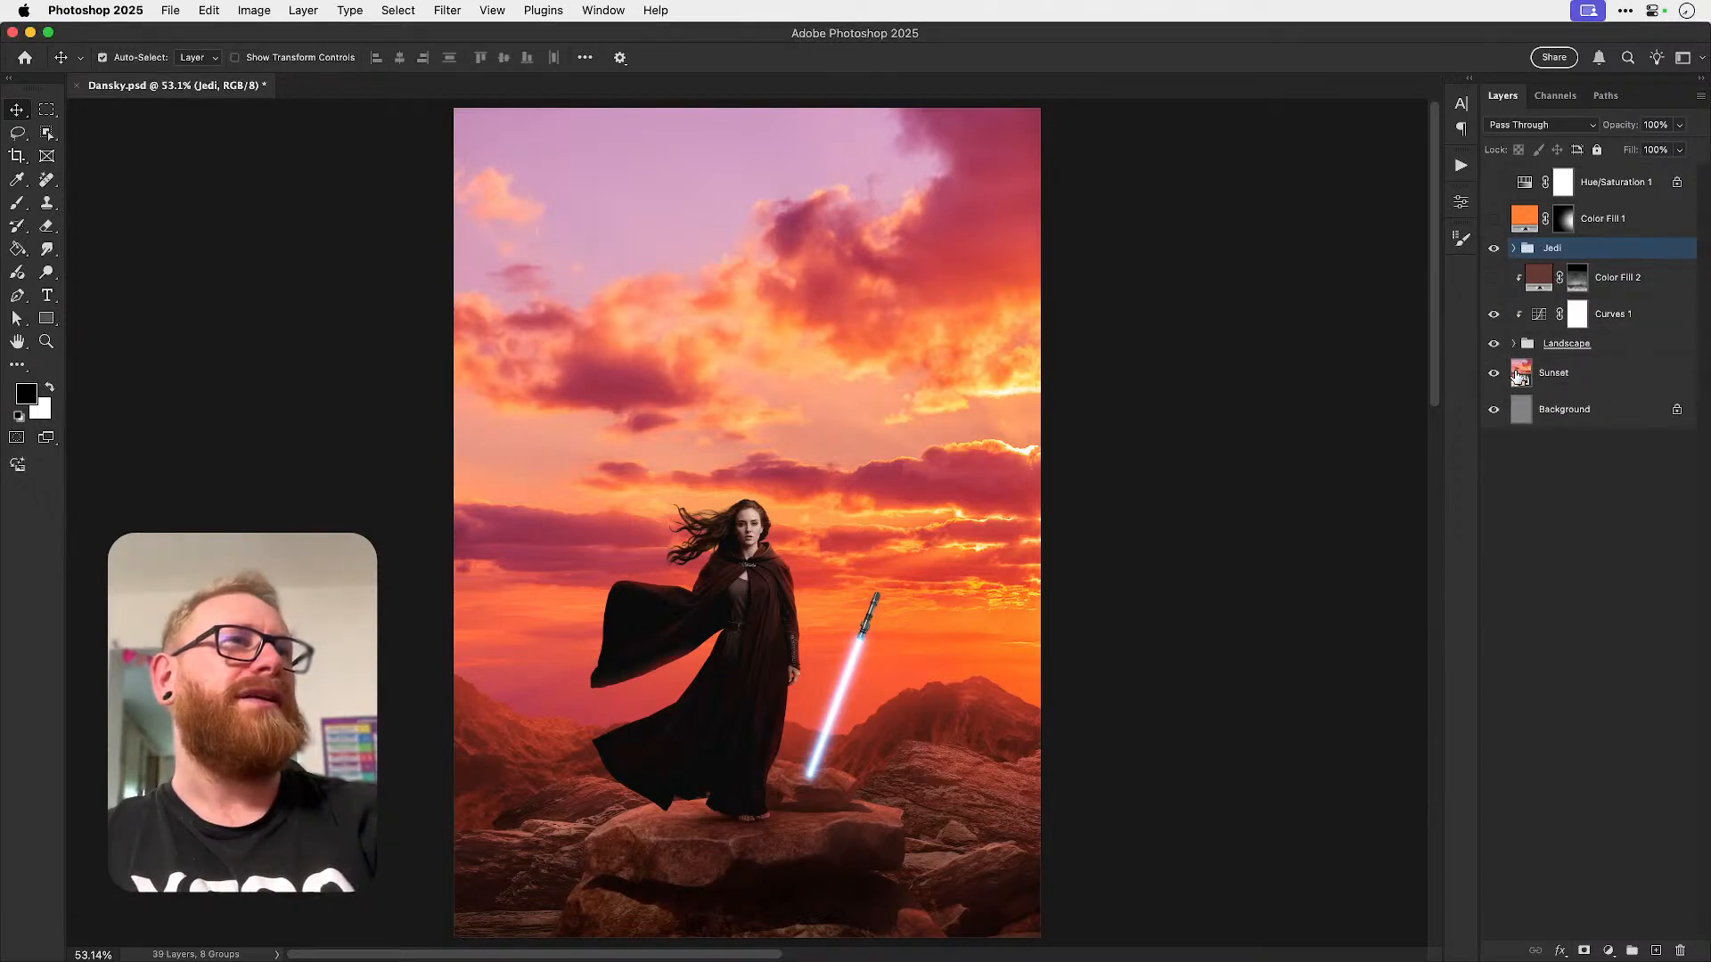
- Preview the orange Color Fill 1 and the clipped Color Fill 2 layers on and off, leave both hidden, and save the document
{"action": "left_click", "coordinate": [1494, 220]}
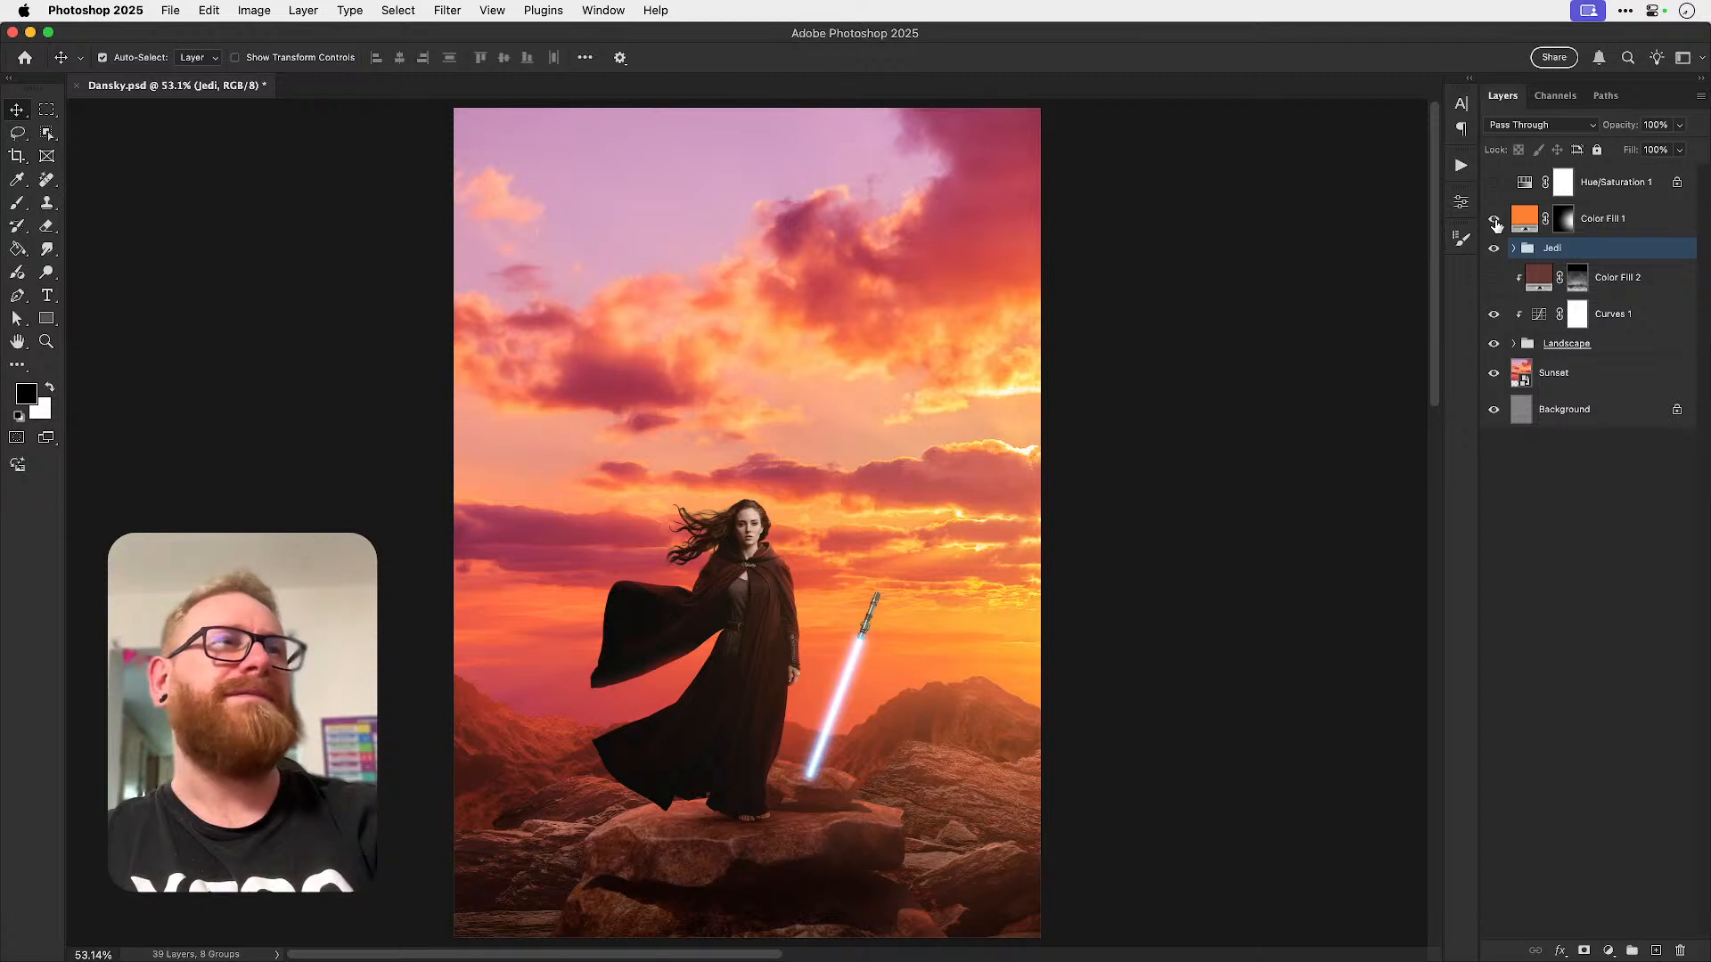
{"action": "left_click", "coordinate": [1494, 220]}
{"action": "left_click", "coordinate": [1494, 278]}
{"action": "left_click", "coordinate": [1494, 278]}
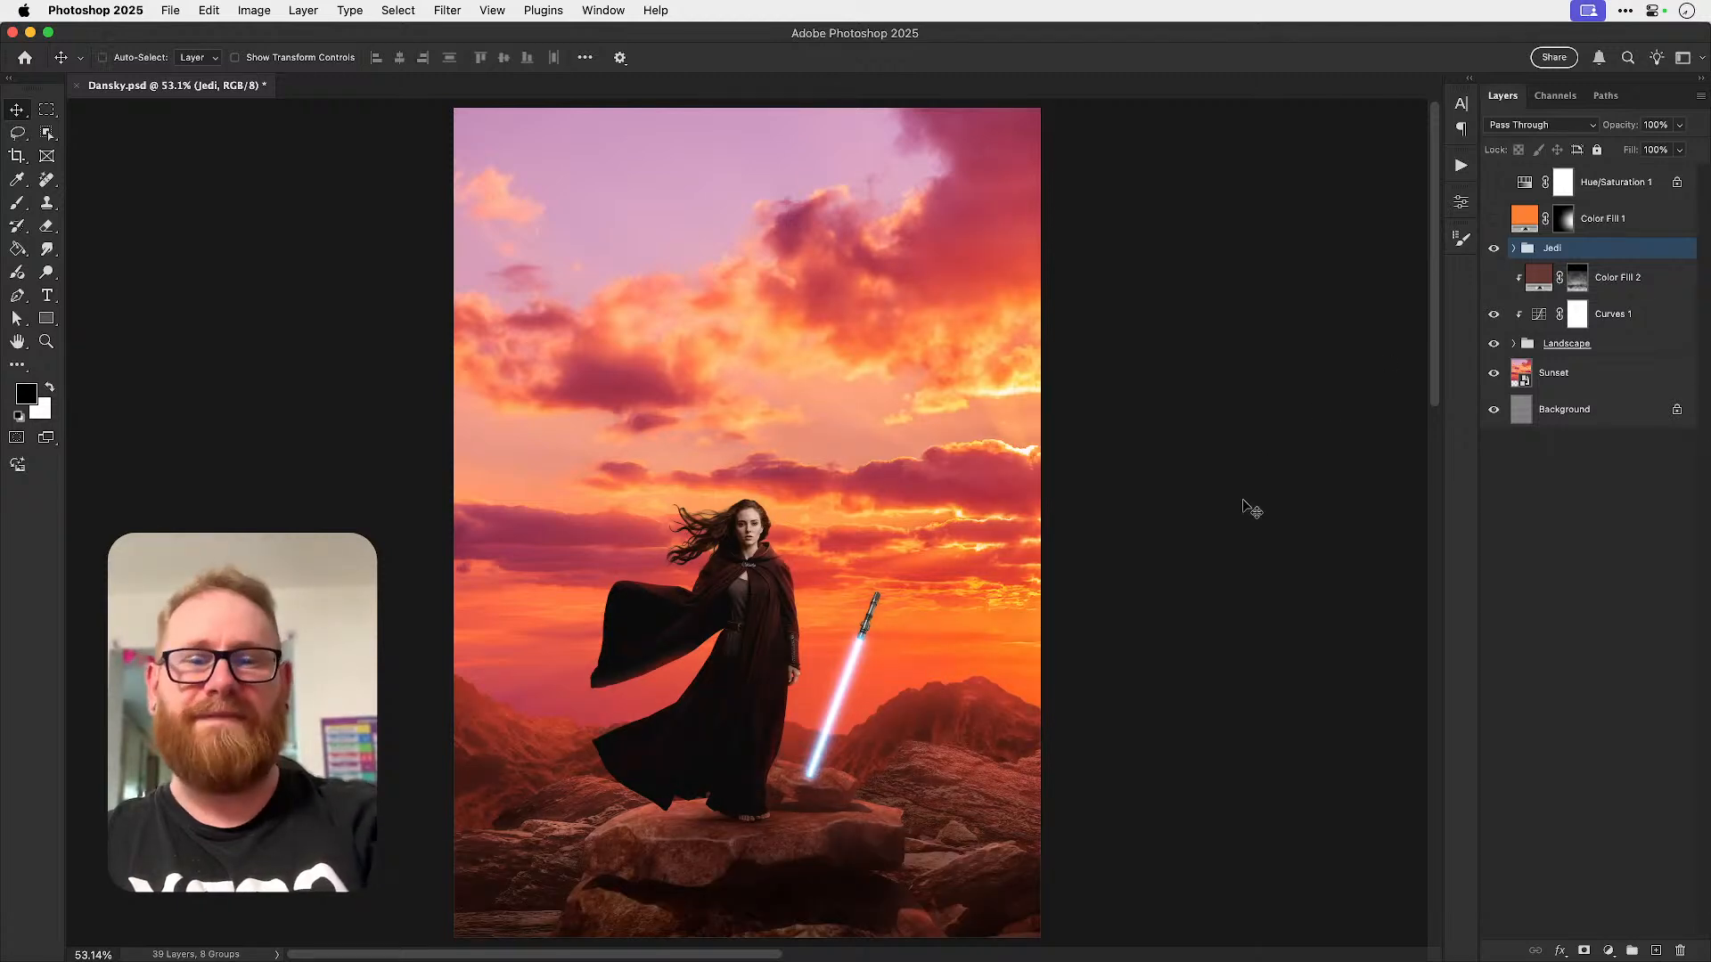
{"action": "key", "text": "super+s"}
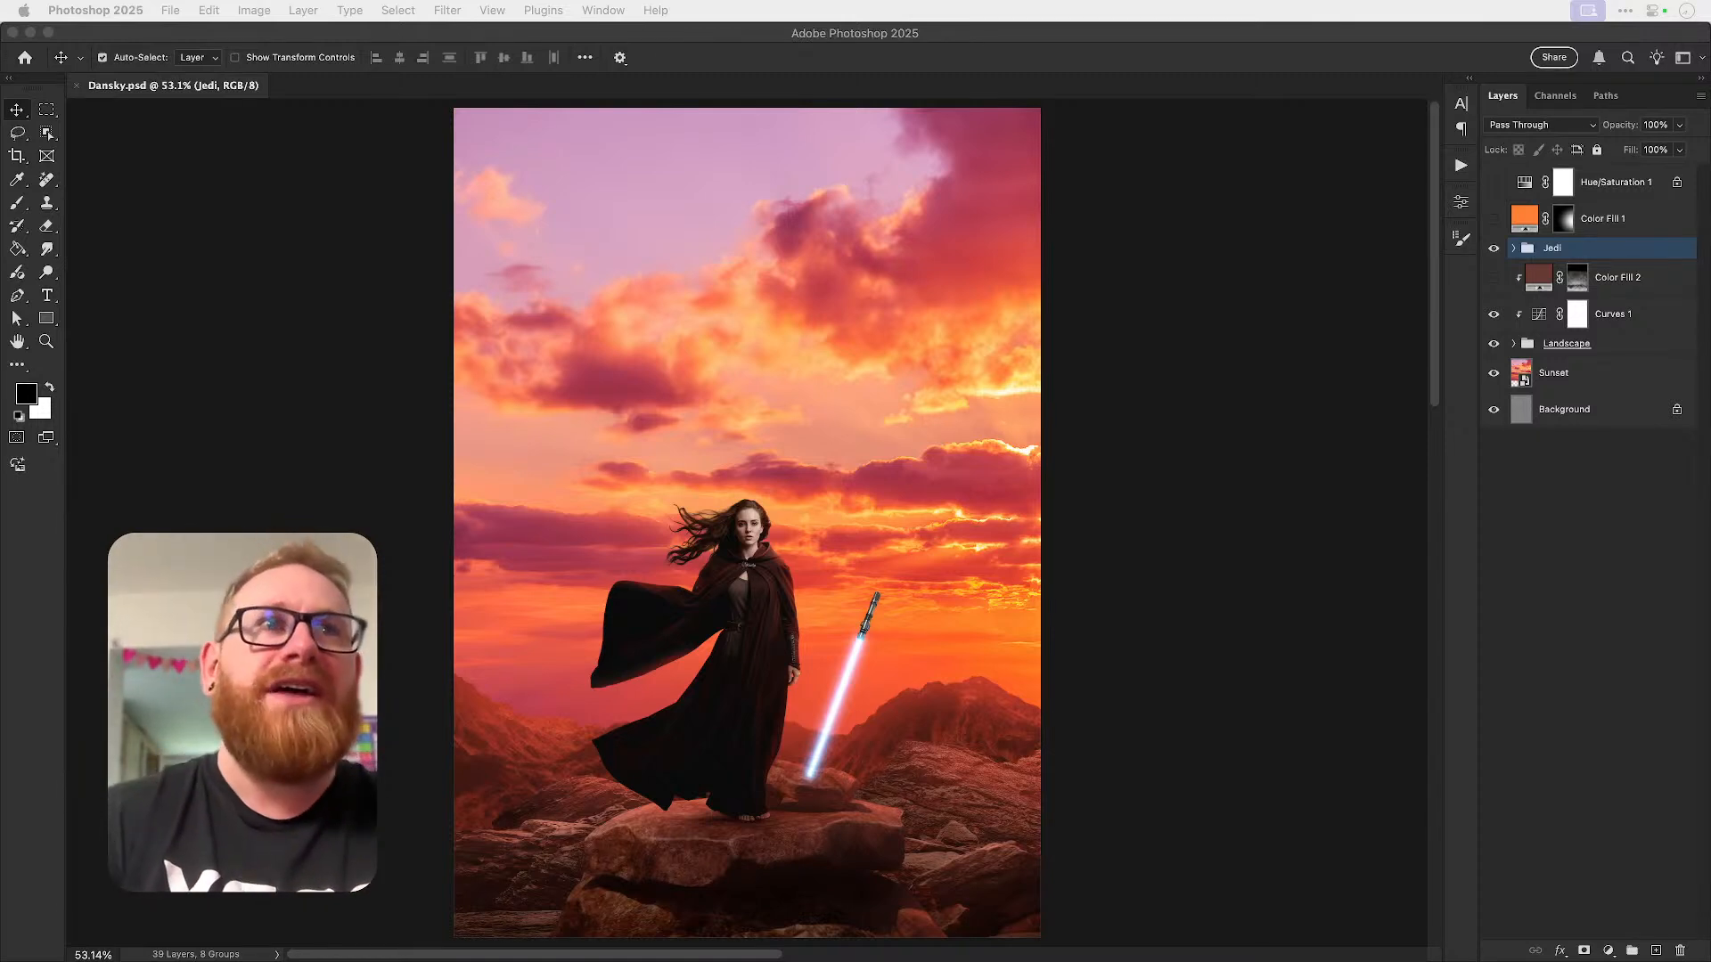
- Show the rulers, try placing a vertical guide through the Jedi, undo it and hide the rulers again
{"action": "left_click", "coordinate": [1236, 519]}
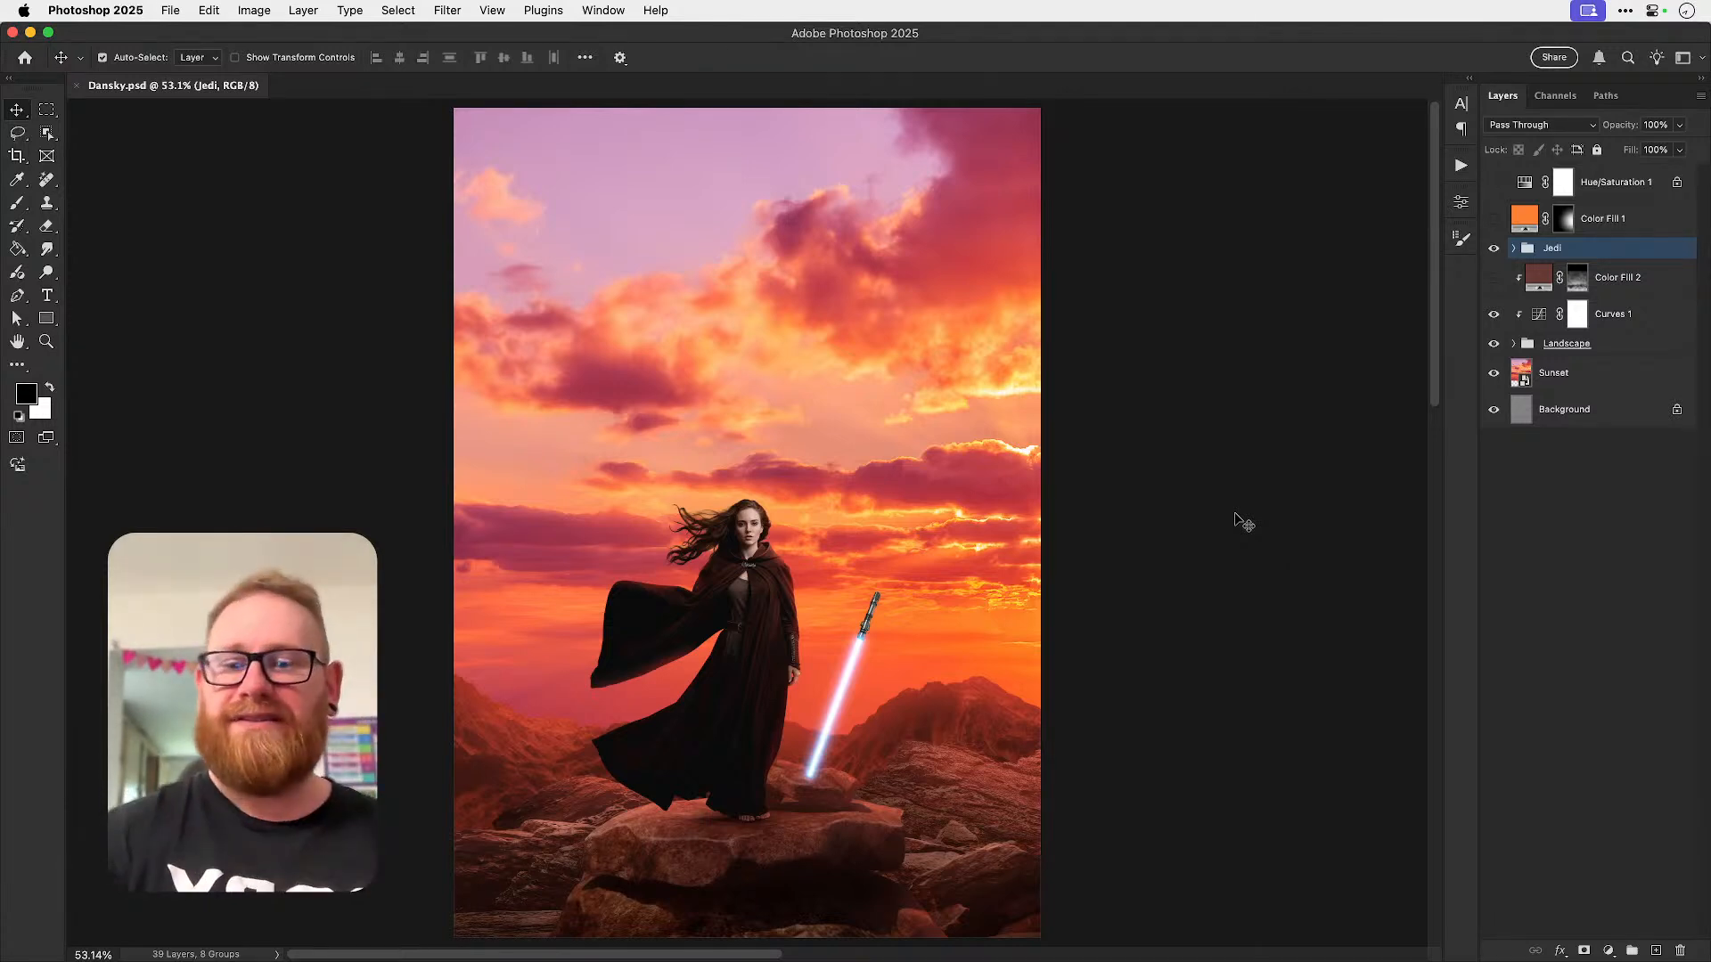
{"action": "key", "text": "super+r"}
{"action": "left_click_drag", "start_coordinate": [76, 566], "coordinate": [756, 580]}
{"action": "key", "text": "super+z"}
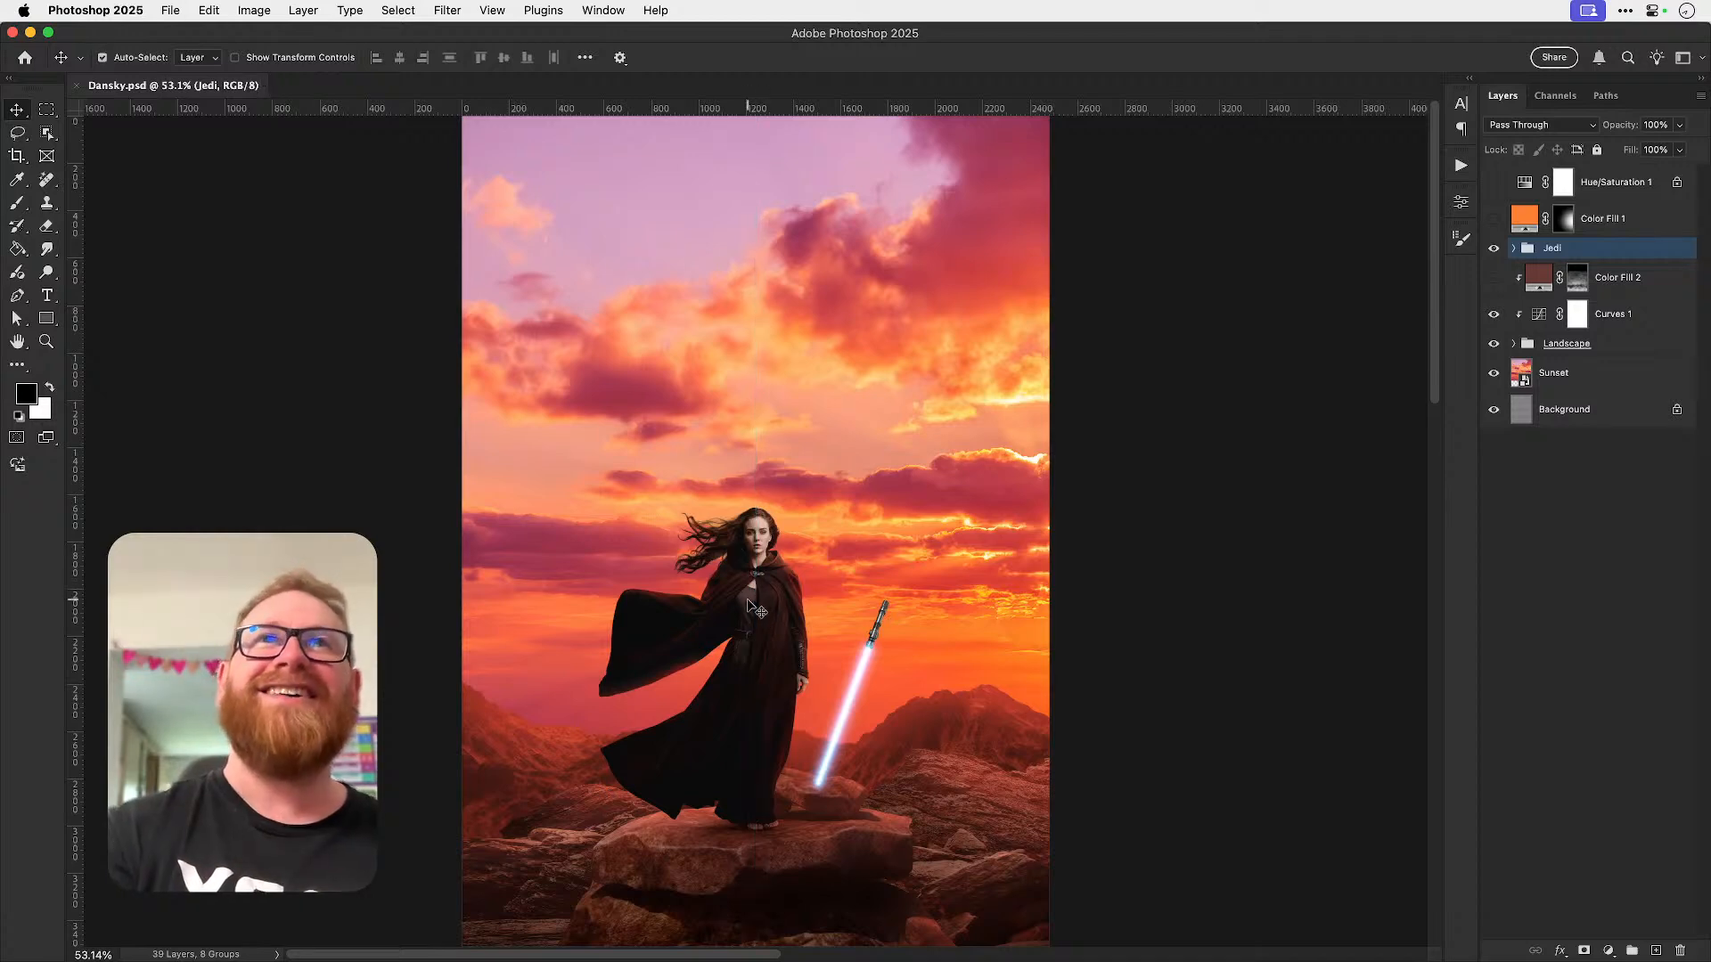
{"action": "key", "text": "super+r"}
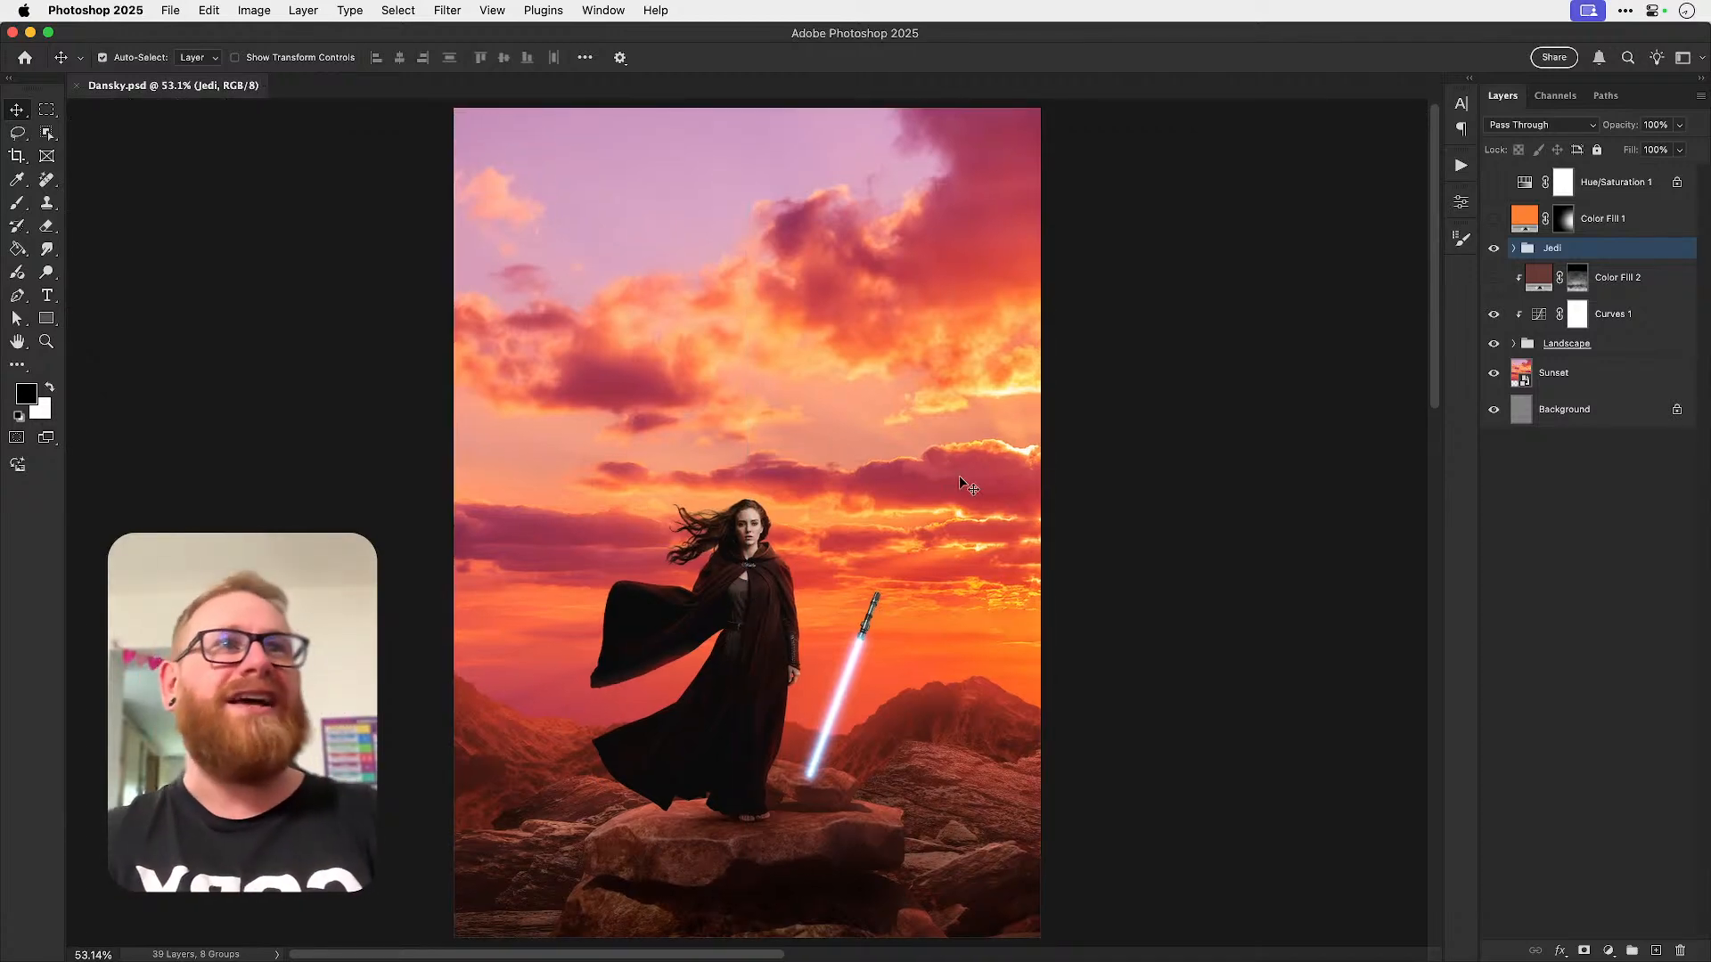